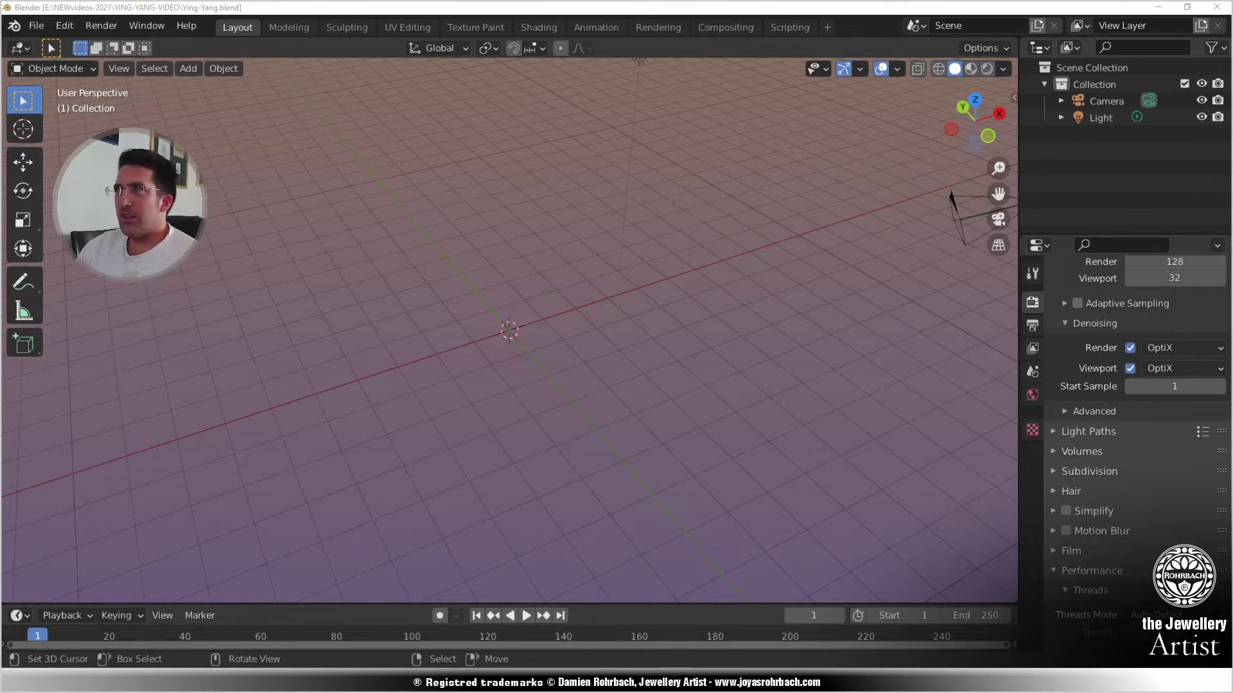
- Turn on the Screencast Keys display for the viewport and hide the sidebar again
{"action": "left_click", "coordinate": [649, 394]}
{"action": "left_click", "coordinate": [1013, 98]}
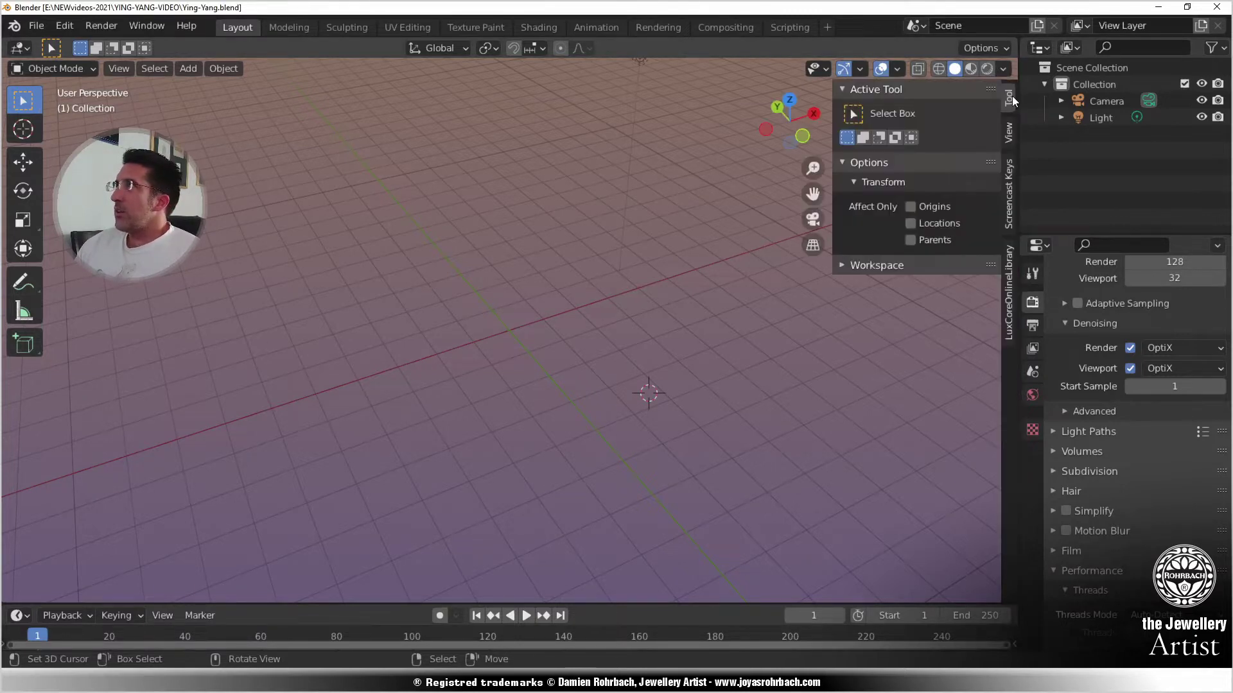
{"action": "left_click", "coordinate": [1009, 213]}
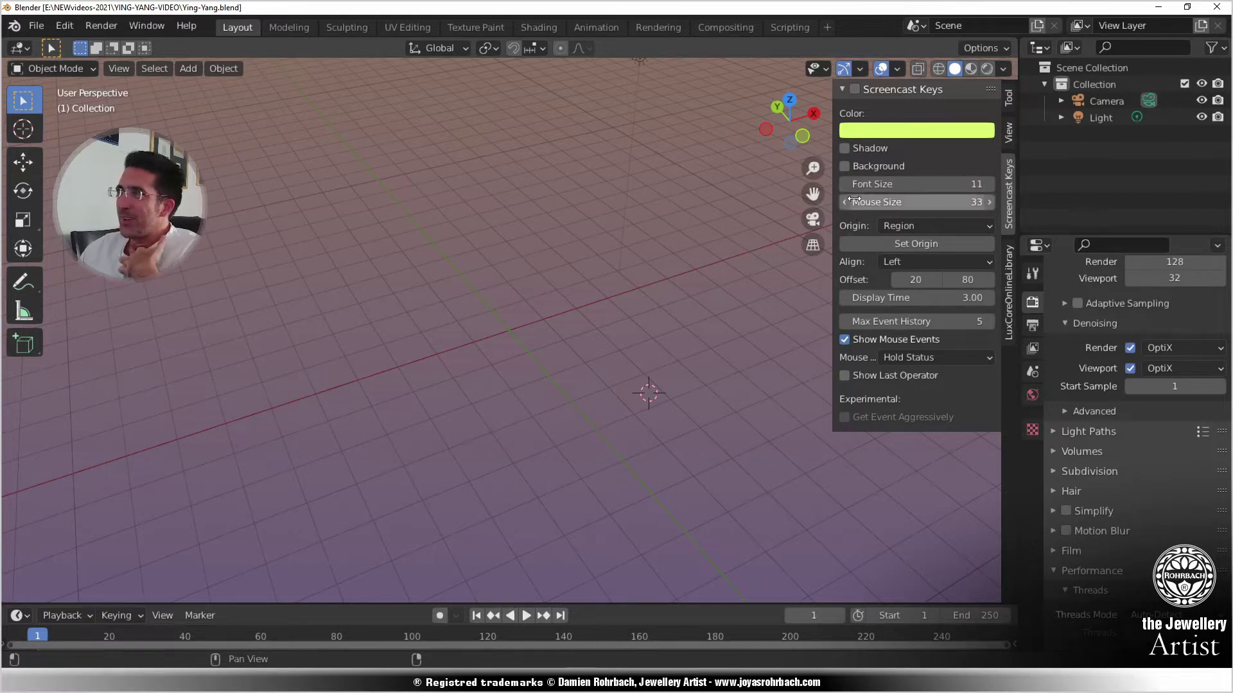
{"action": "right_click", "coordinate": [725, 359], "text": "shift"}
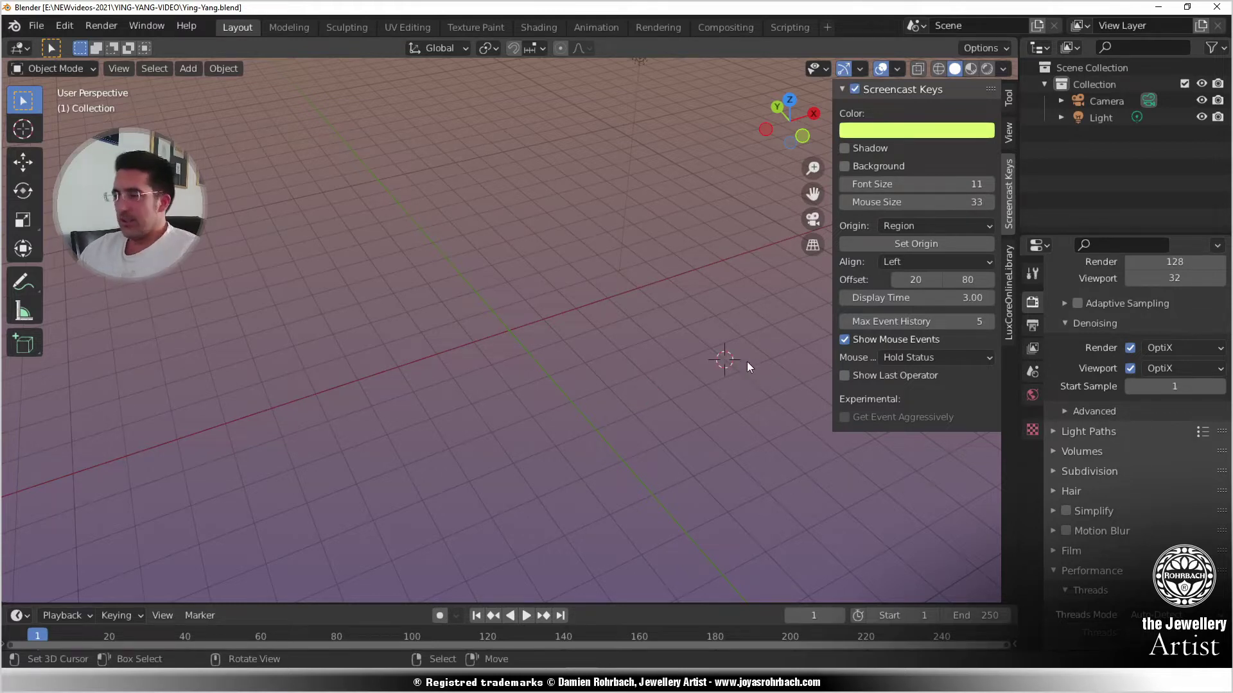
{"action": "key", "text": "n"}
{"action": "right_click", "coordinate": [520, 330], "text": "shift"}
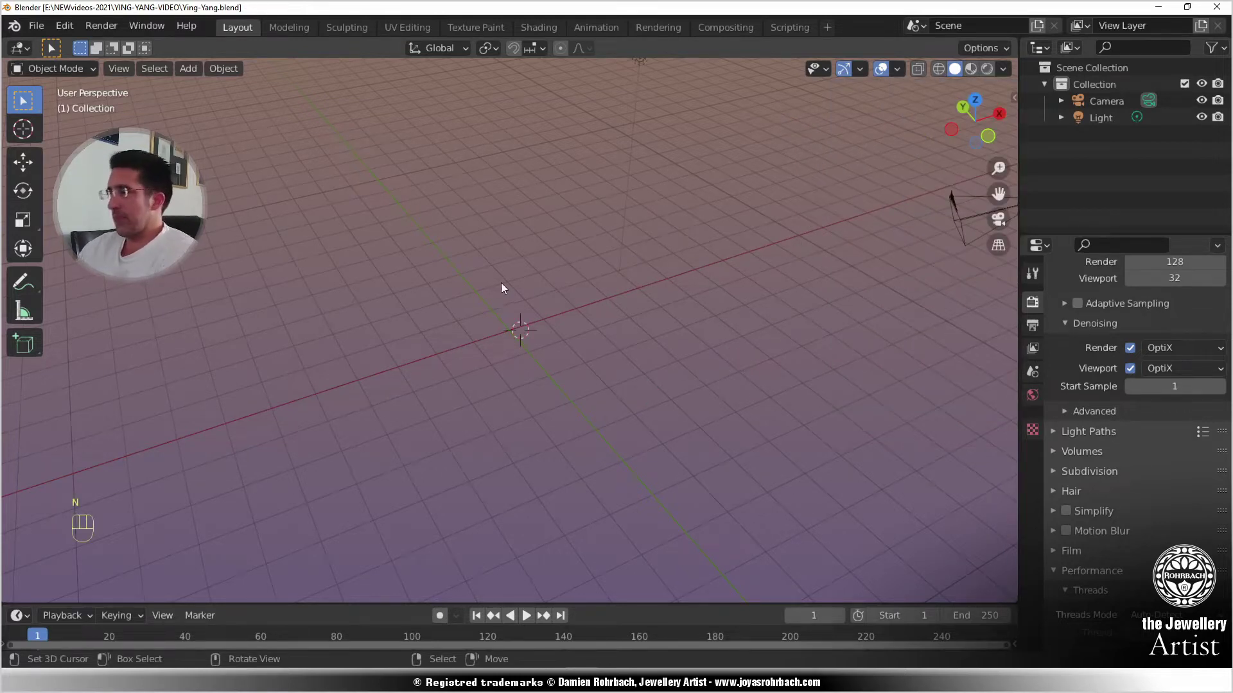
- Switch to the top view, create a new collection in the scene and rename it YING-YANG
{"action": "key", "text": "KP_7"}
{"action": "right_click", "coordinate": [1083, 171]}
{"action": "left_click", "coordinate": [1080, 167]}
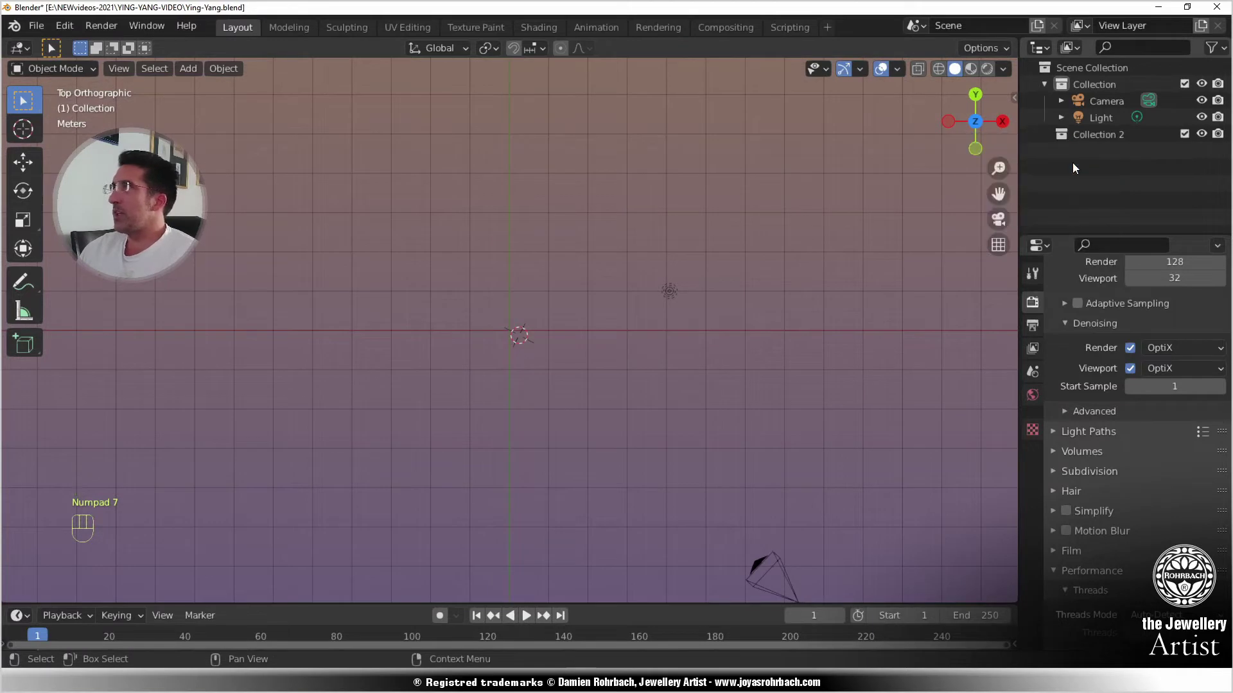
{"action": "left_click", "coordinate": [1101, 136]}
{"action": "key", "text": "F2"}
{"action": "type", "text": "Yi"}
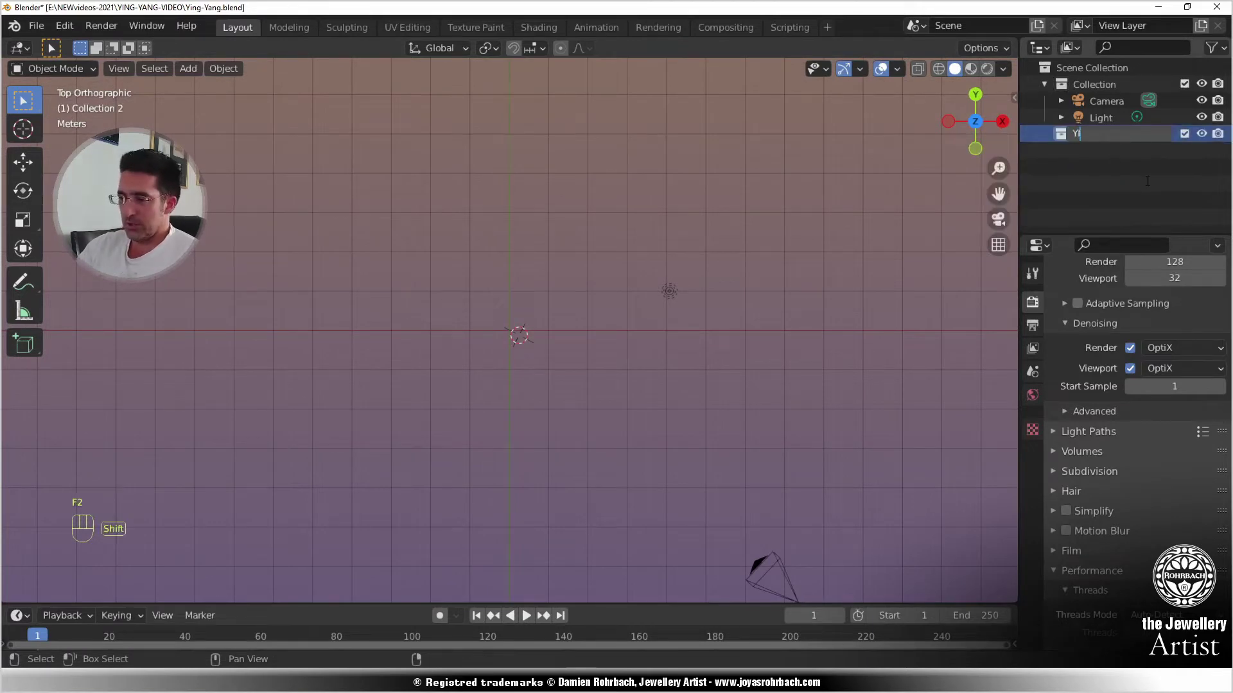
{"action": "type", "text": "NG-YANG"}
{"action": "key", "text": "Return"}
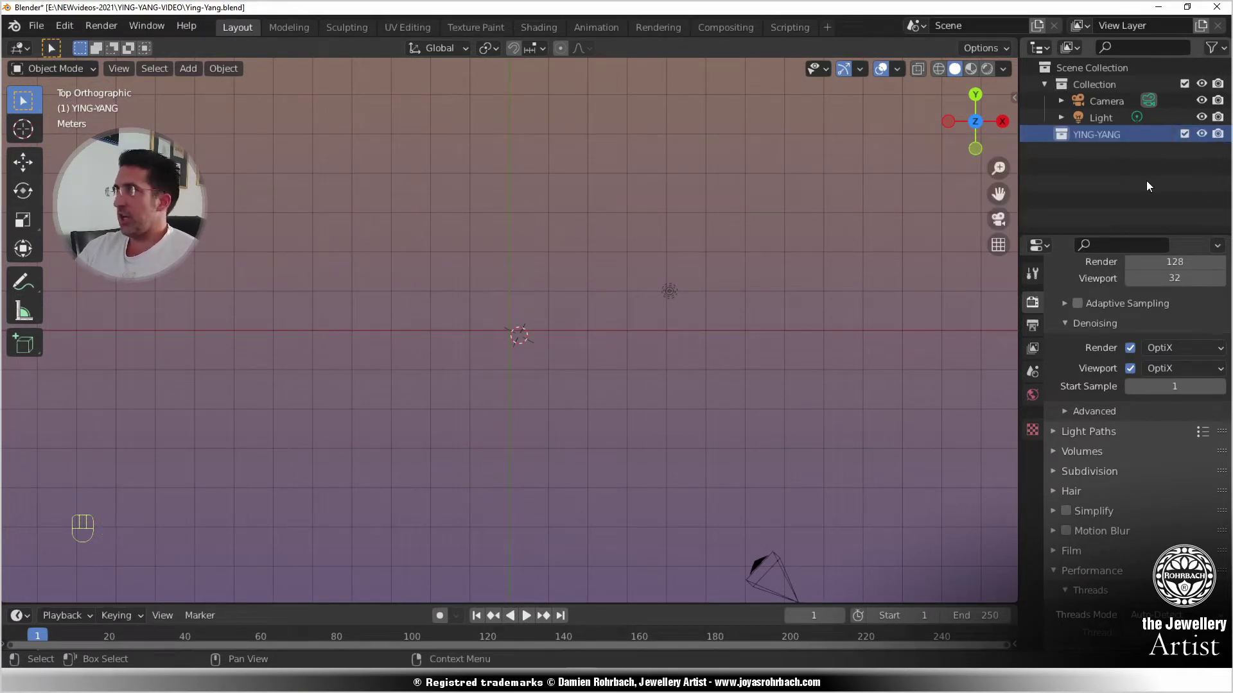
- Add a mesh circle to the YING-YANG collection
{"action": "left_click", "coordinate": [496, 268]}
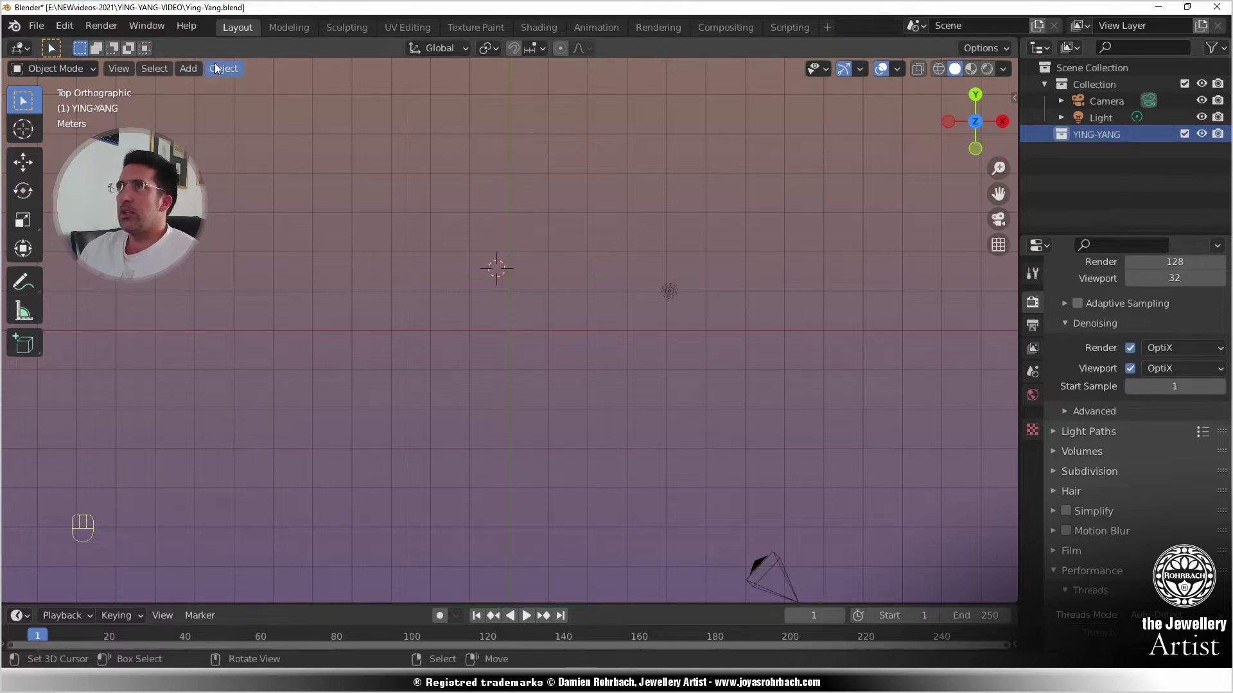
{"action": "left_click", "coordinate": [189, 69]}
{"action": "mouse_move", "coordinate": [205, 87]}
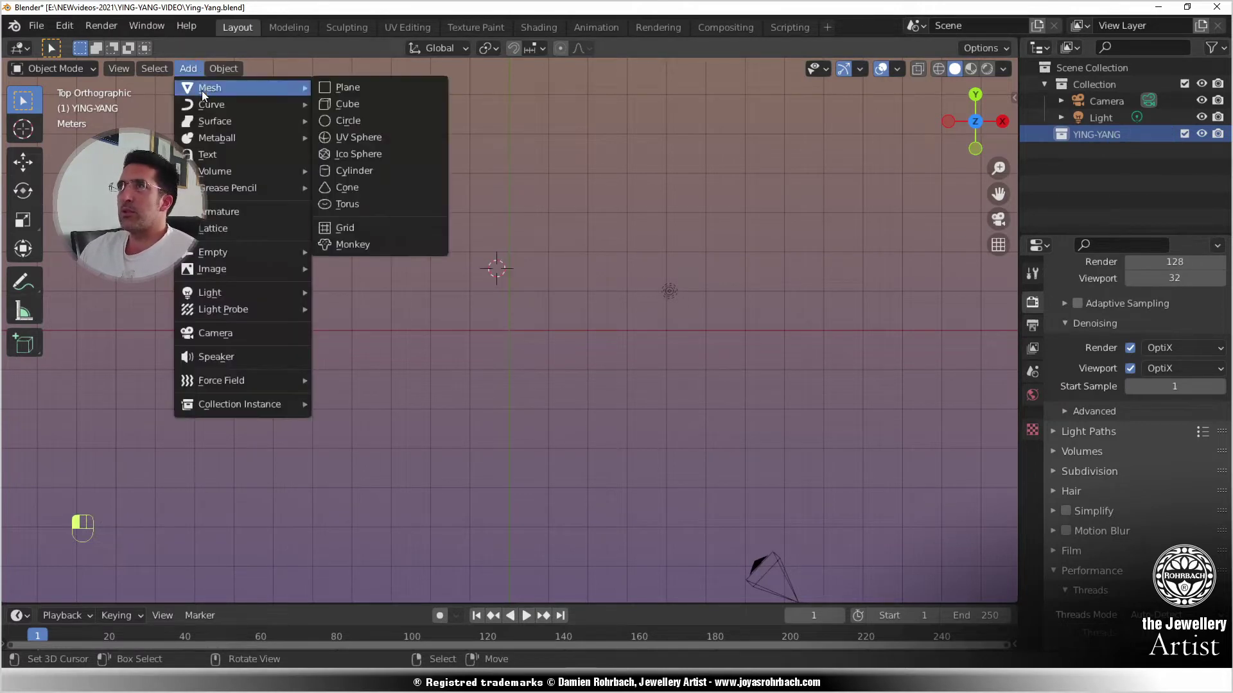
{"action": "left_click", "coordinate": [346, 120]}
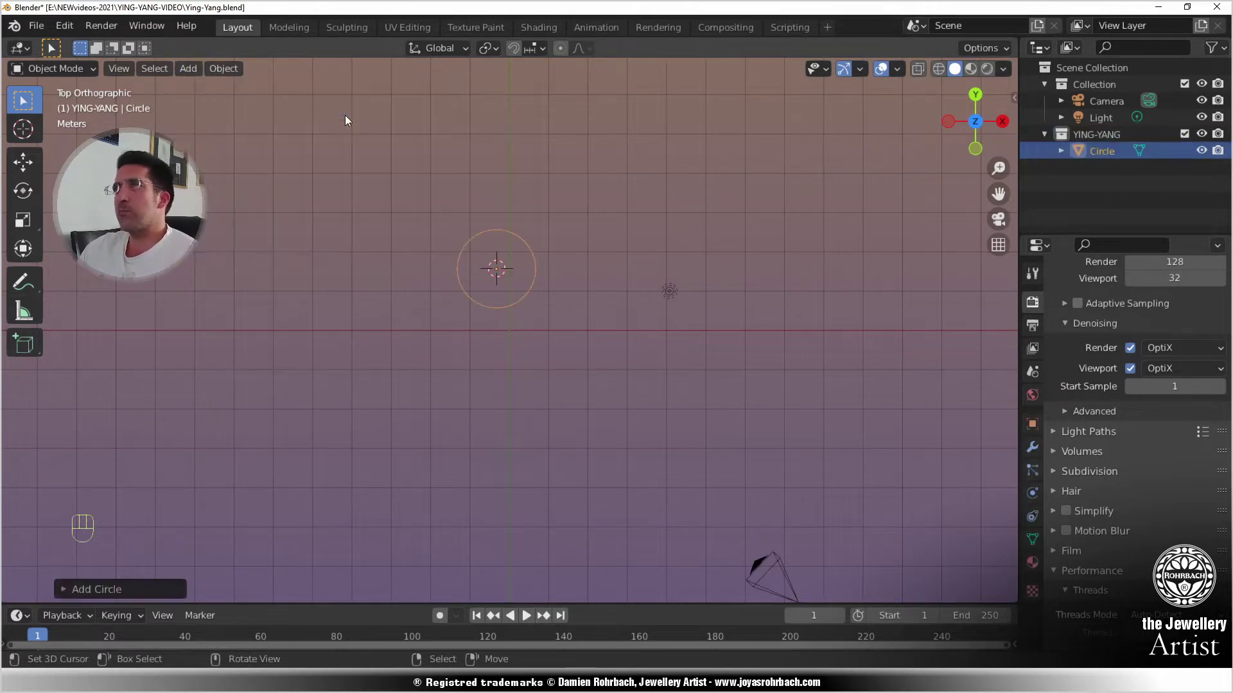
- Set the new circle to 120 vertices and a radius of 18 m
{"action": "left_click", "coordinate": [122, 588]}
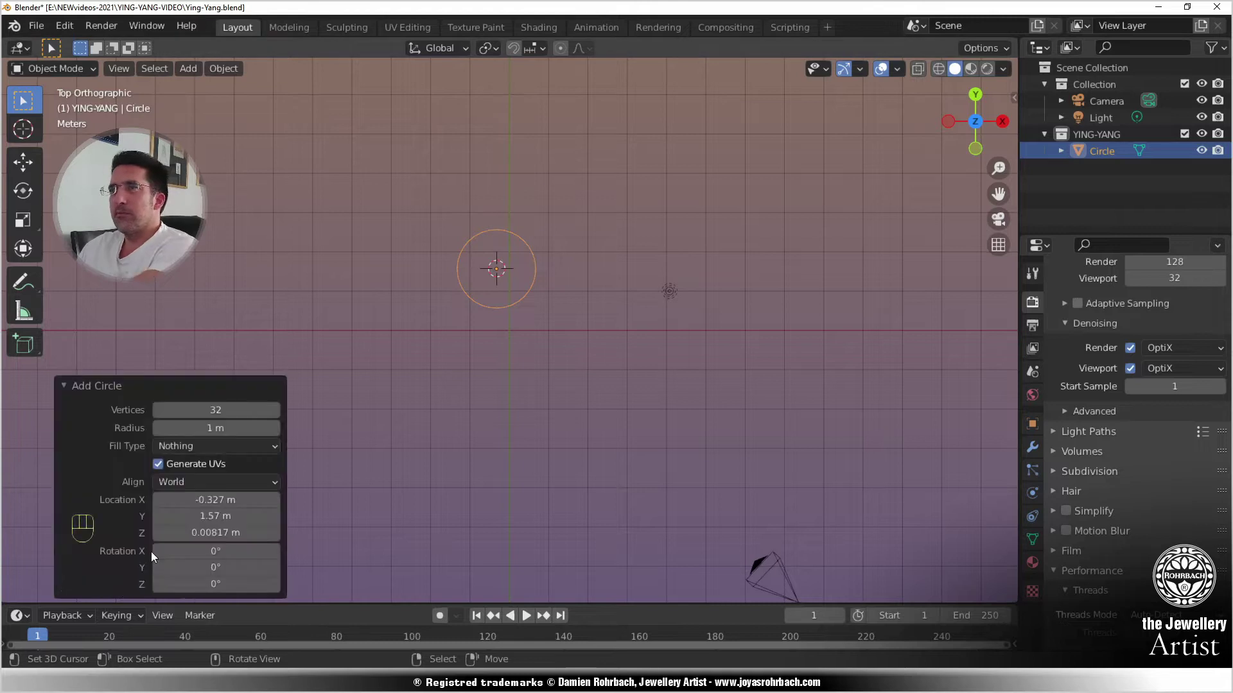
{"action": "left_click", "coordinate": [218, 413]}
{"action": "type", "text": "120"}
{"action": "key", "text": "Return"}
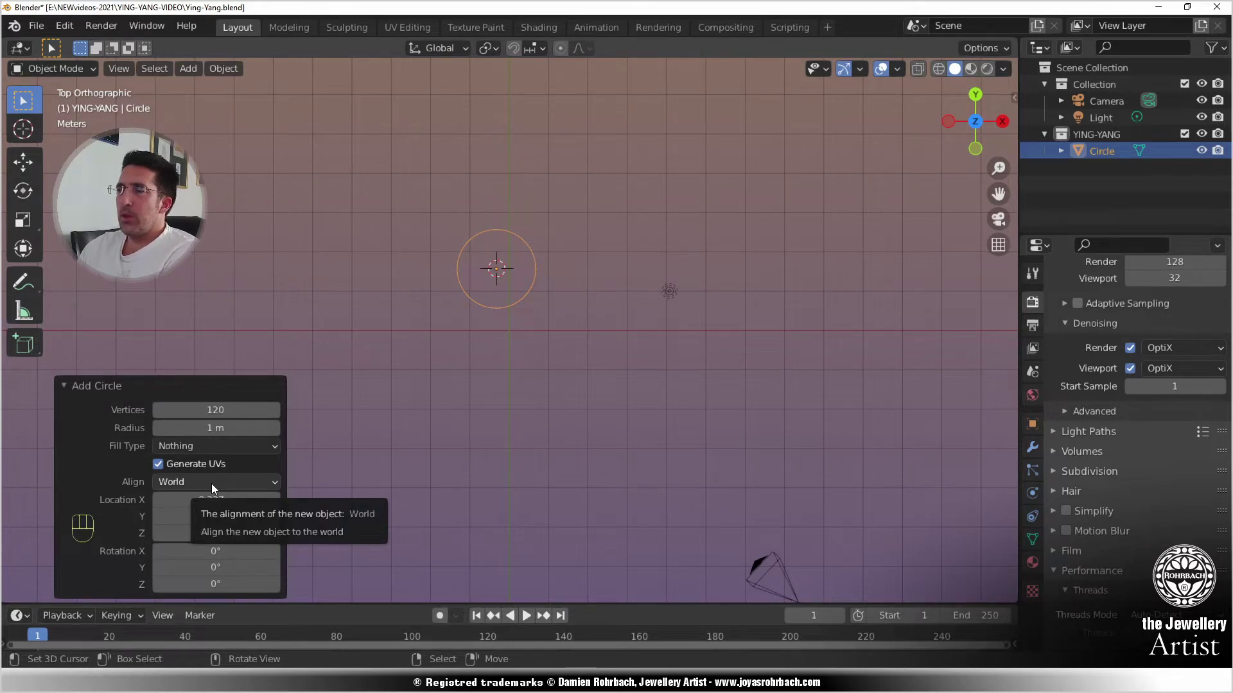
{"action": "left_click", "coordinate": [230, 429]}
{"action": "type", "text": "1"}
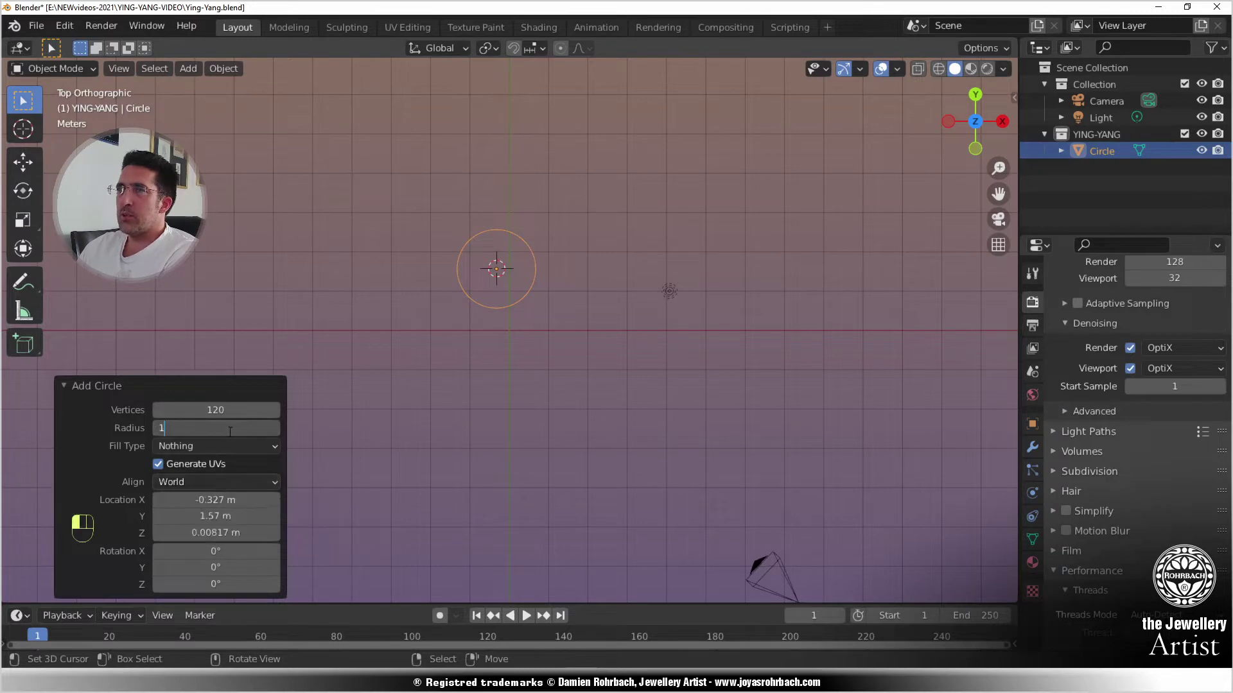
{"action": "type", "text": "8"}
{"action": "key", "text": "Return"}
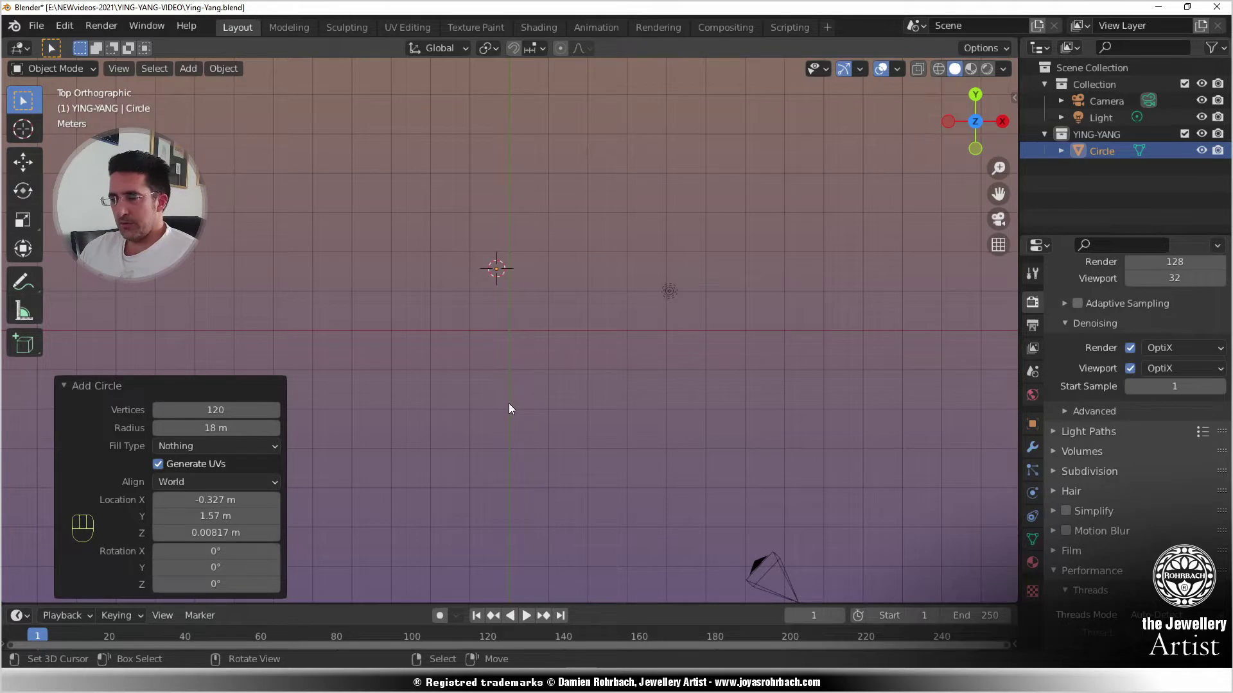
{"action": "scroll", "coordinate": [508, 405], "scroll_direction": "down", "scroll_amount": 6}
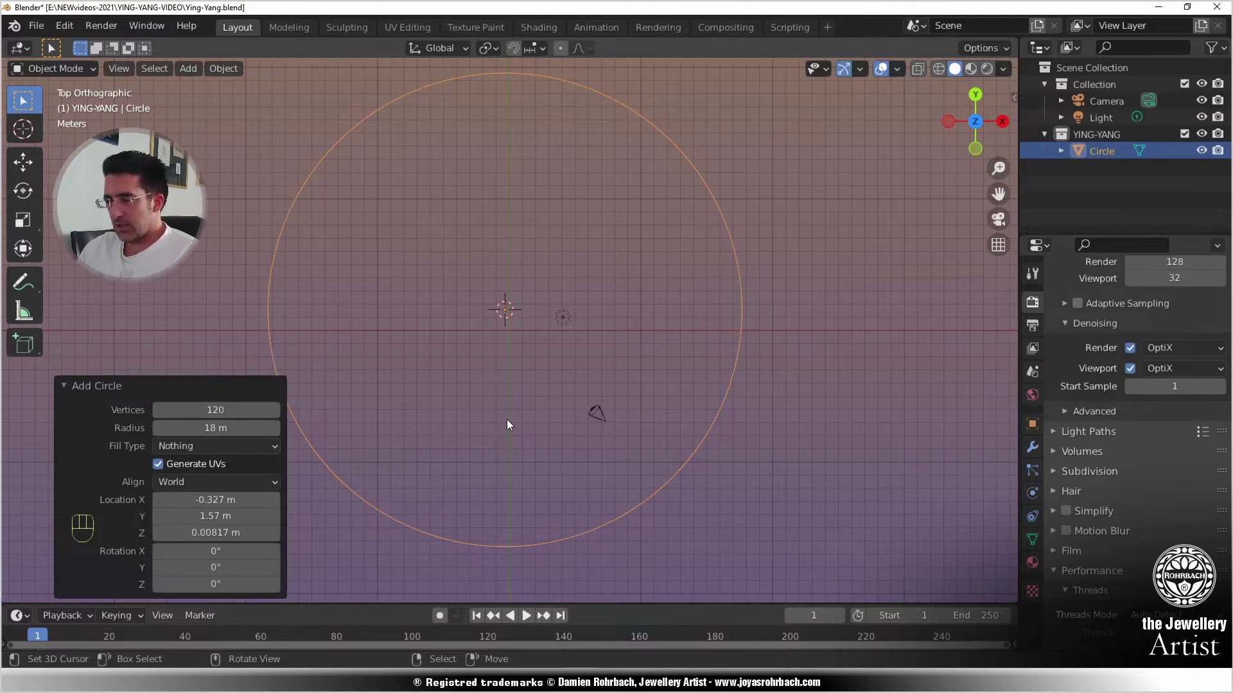
- Set the circle's X, Y and Z location to 0 m and save the file
{"action": "key", "text": "n"}
{"action": "left_click", "coordinate": [1009, 103]}
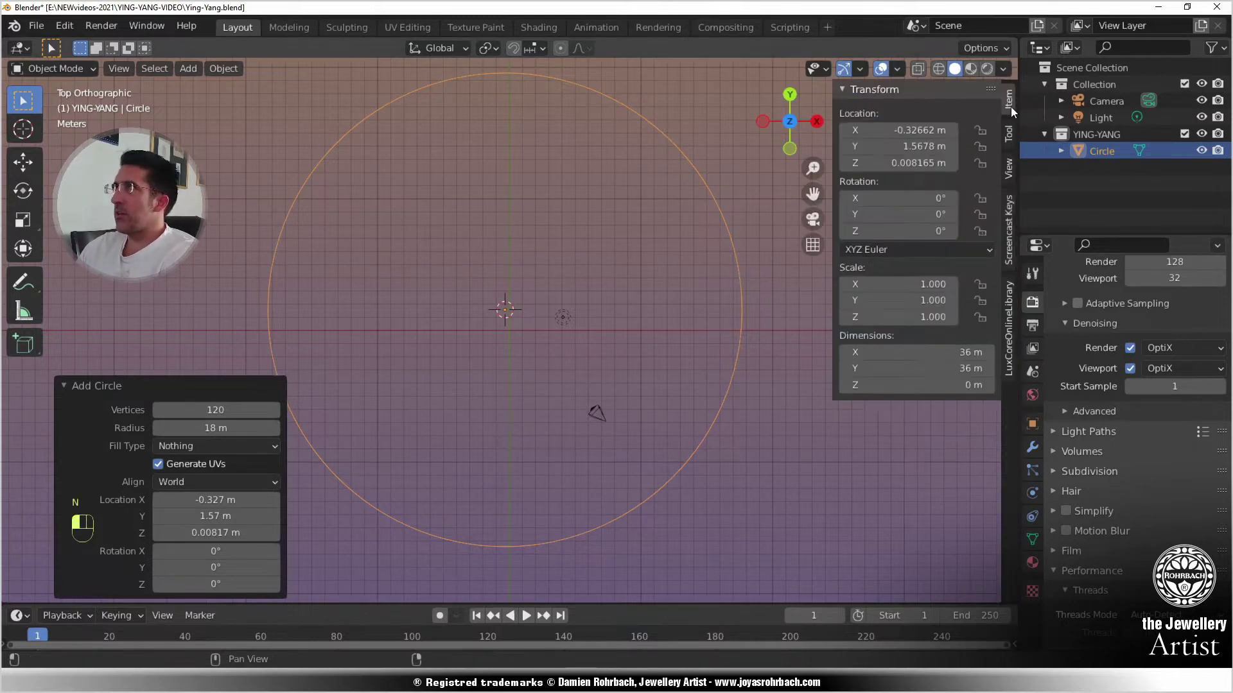
{"action": "left_click", "coordinate": [916, 133]}
{"action": "type", "text": "0"}
{"action": "key", "text": "Return"}
{"action": "left_click", "coordinate": [916, 147]}
{"action": "type", "text": "0"}
{"action": "key", "text": "Return"}
{"action": "left_click", "coordinate": [916, 163]}
{"action": "type", "text": "0"}
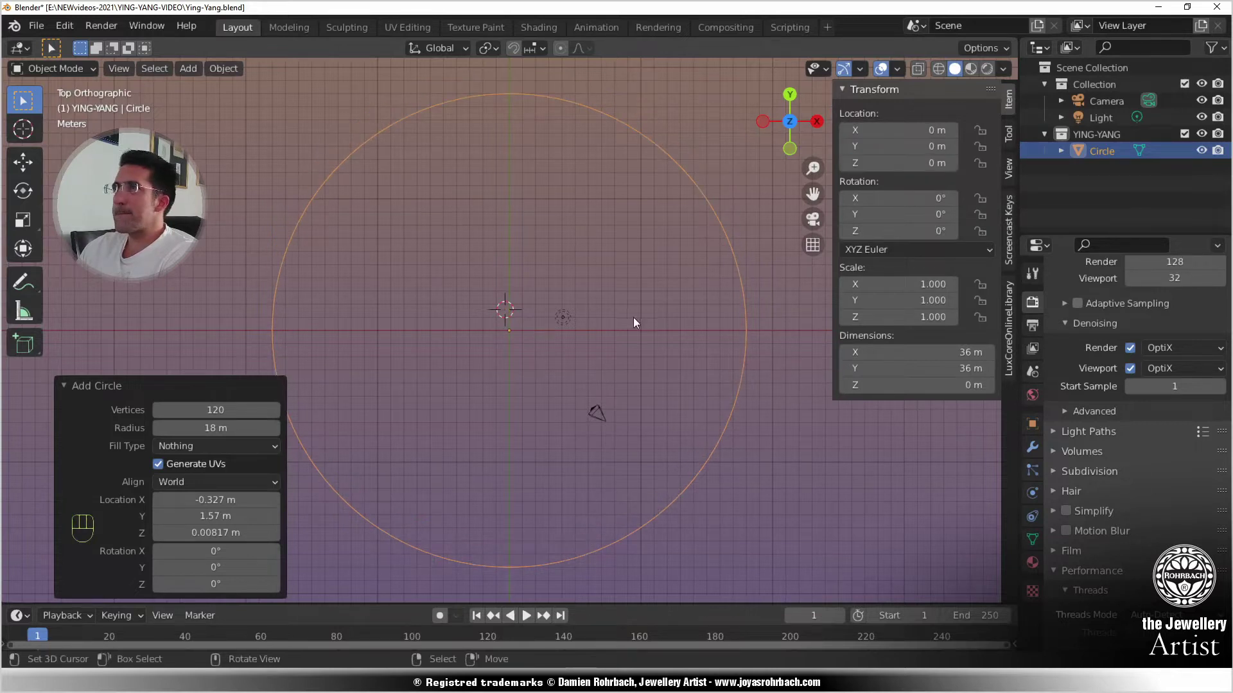
{"action": "left_click", "coordinate": [636, 122]}
{"action": "key", "text": "ctrl+s"}
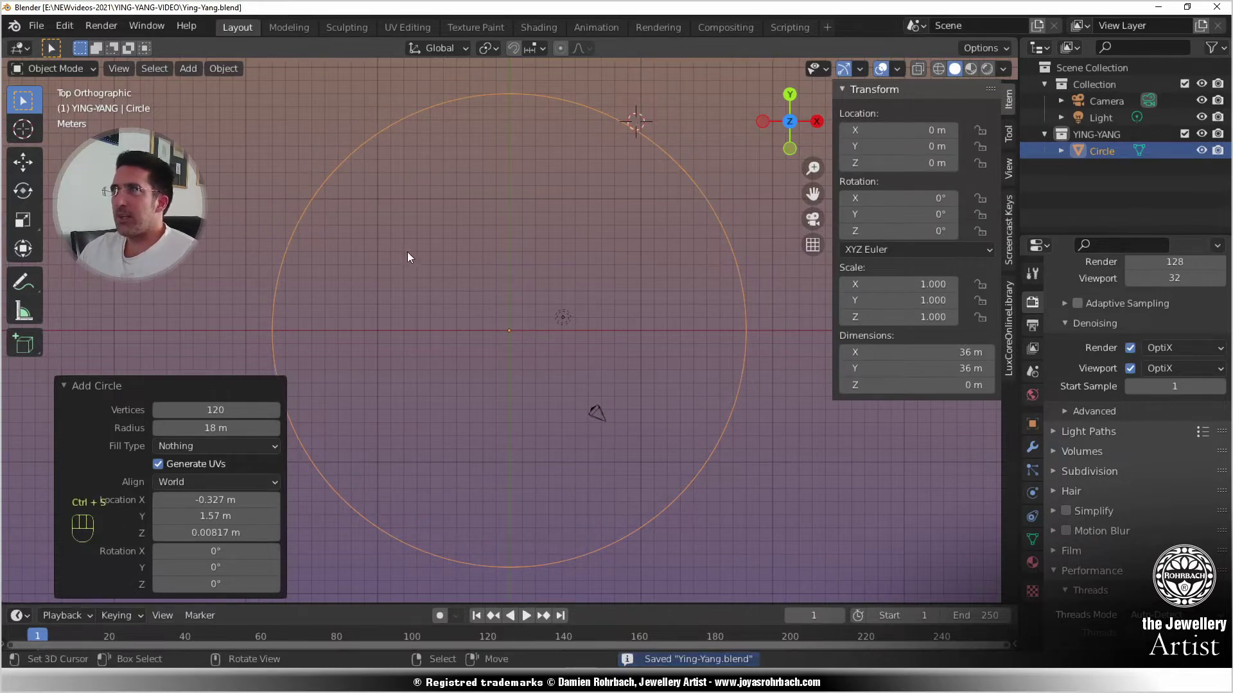
- Duplicate the large circle in place and scale the copy down to about 14.6 m across
{"action": "scroll", "coordinate": [412, 265], "scroll_direction": "down", "scroll_amount": 1}
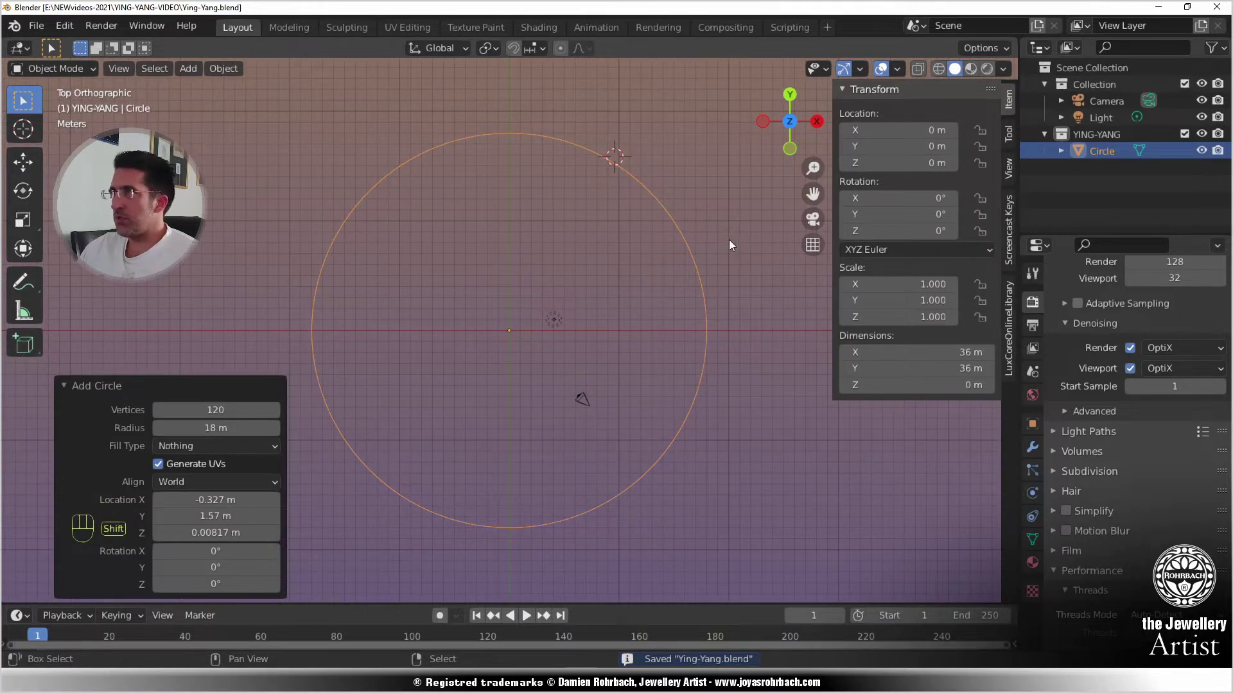
{"action": "key", "text": "shift+d"}
{"action": "key", "text": "Escape"}
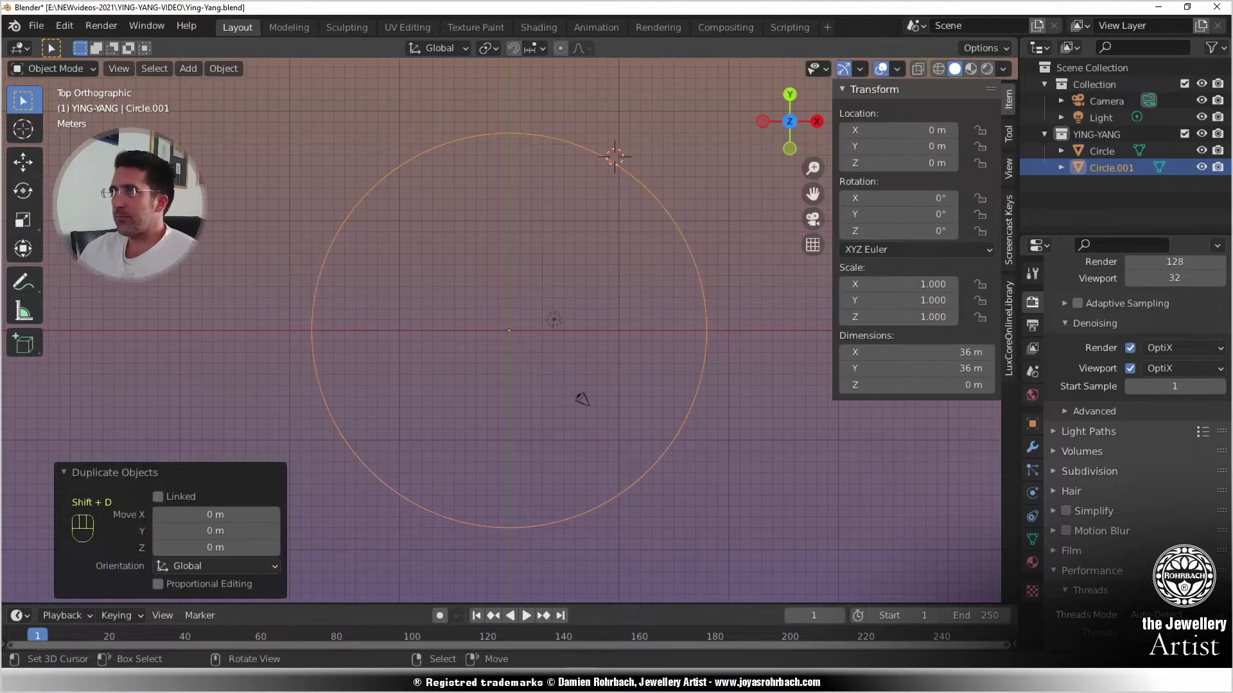
{"action": "key", "text": "s"}
{"action": "left_click", "coordinate": [492, 402]}
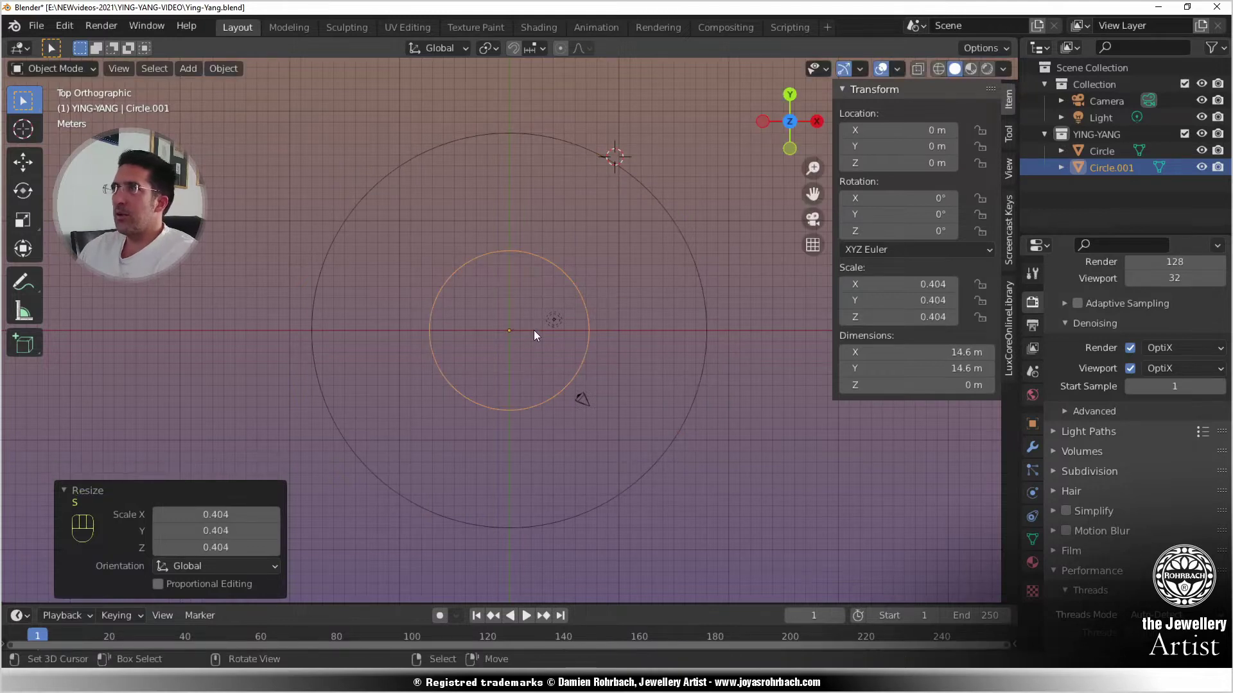
- Set the inner circle's X and Y dimensions to 18 m, half the size of the large circle
{"action": "left_click", "coordinate": [667, 220]}
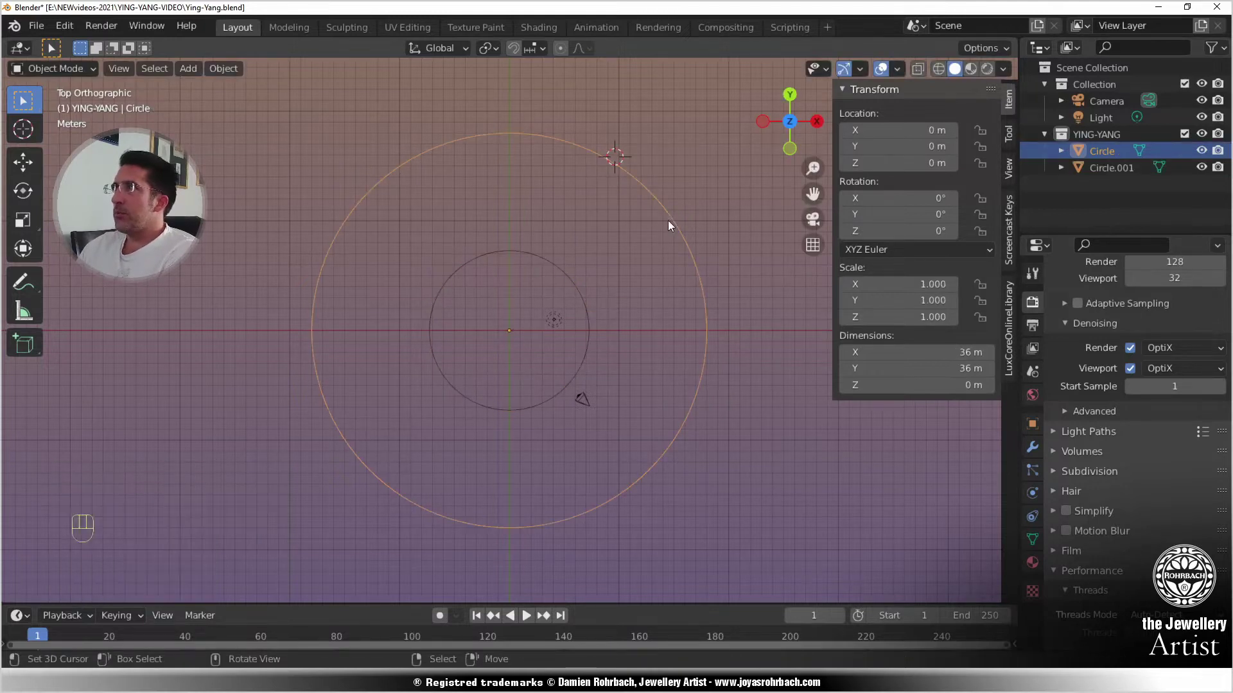
{"action": "left_click", "coordinate": [581, 278]}
{"action": "left_click", "coordinate": [901, 352]}
{"action": "type", "text": "18"}
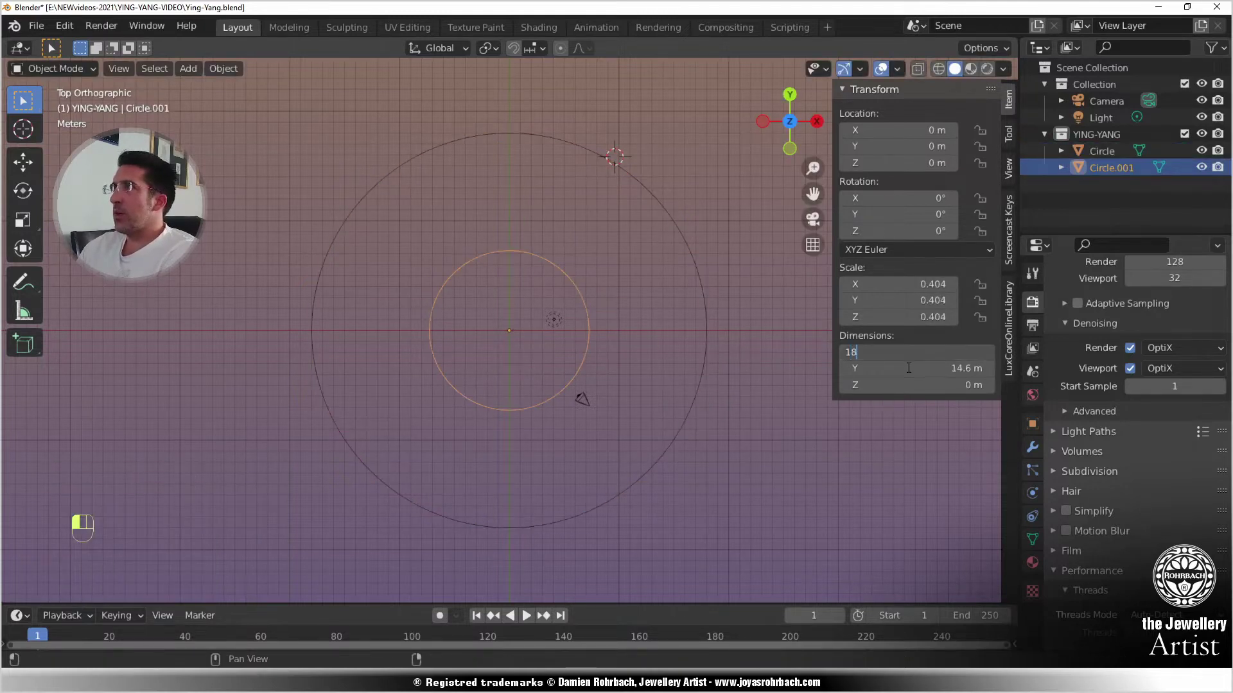
{"action": "key", "text": "Tab"}
{"action": "type", "text": "18"}
{"action": "key", "text": "Return"}
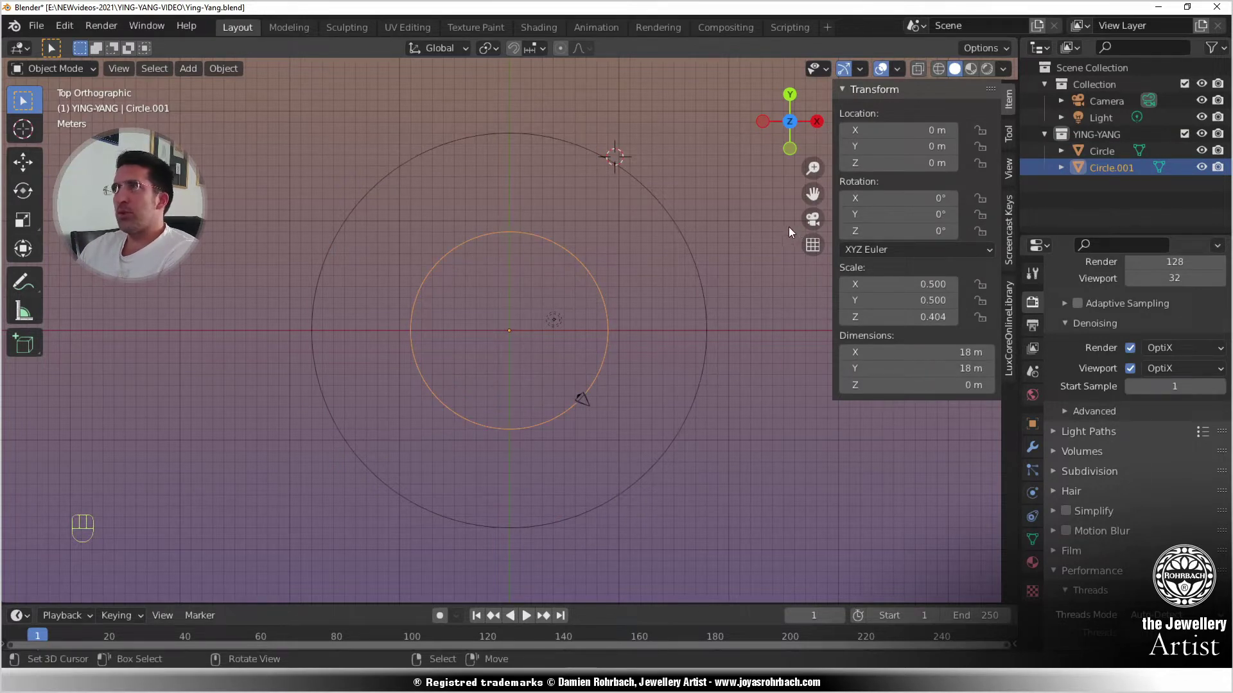
- Move the inner circle to Y location 9 m
{"action": "left_click", "coordinate": [898, 148]}
{"action": "type", "text": "9"}
{"action": "key", "text": "Return"}
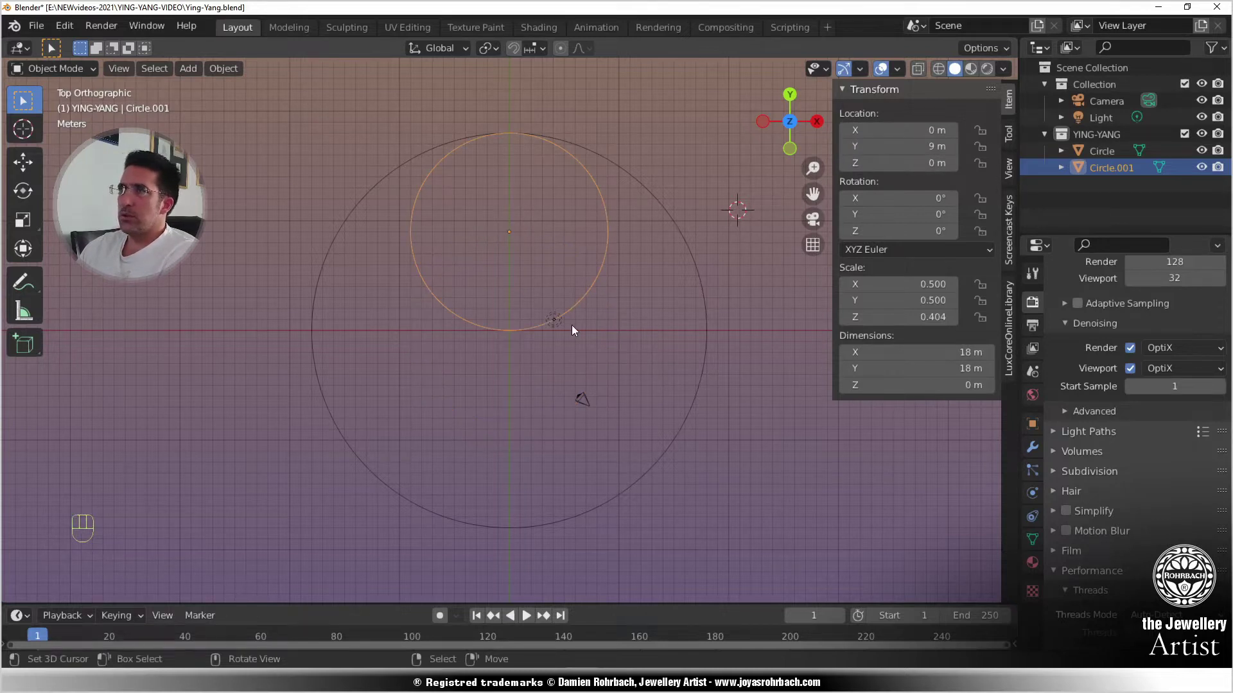
- Duplicate the small circle, set the copy's Y location to -9 m and save the file
{"action": "key", "text": "shift+d"}
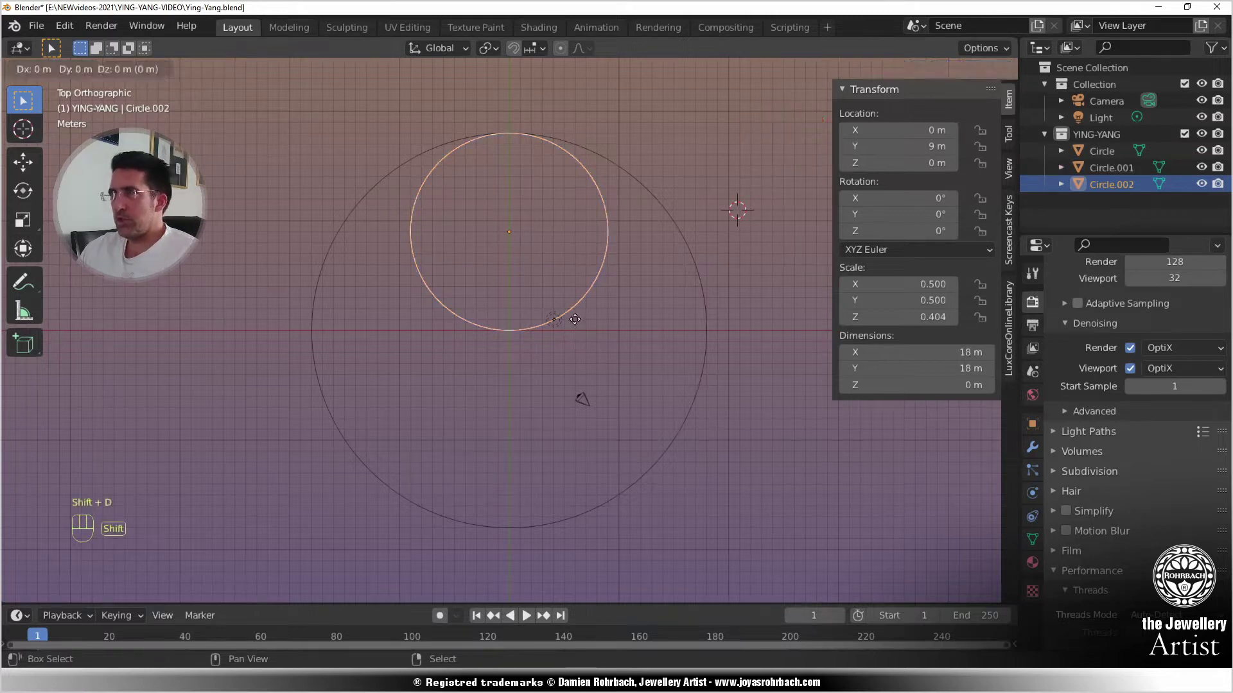
{"action": "right_click", "coordinate": [576, 324]}
{"action": "left_click", "coordinate": [891, 148]}
{"action": "type", "text": "-9"}
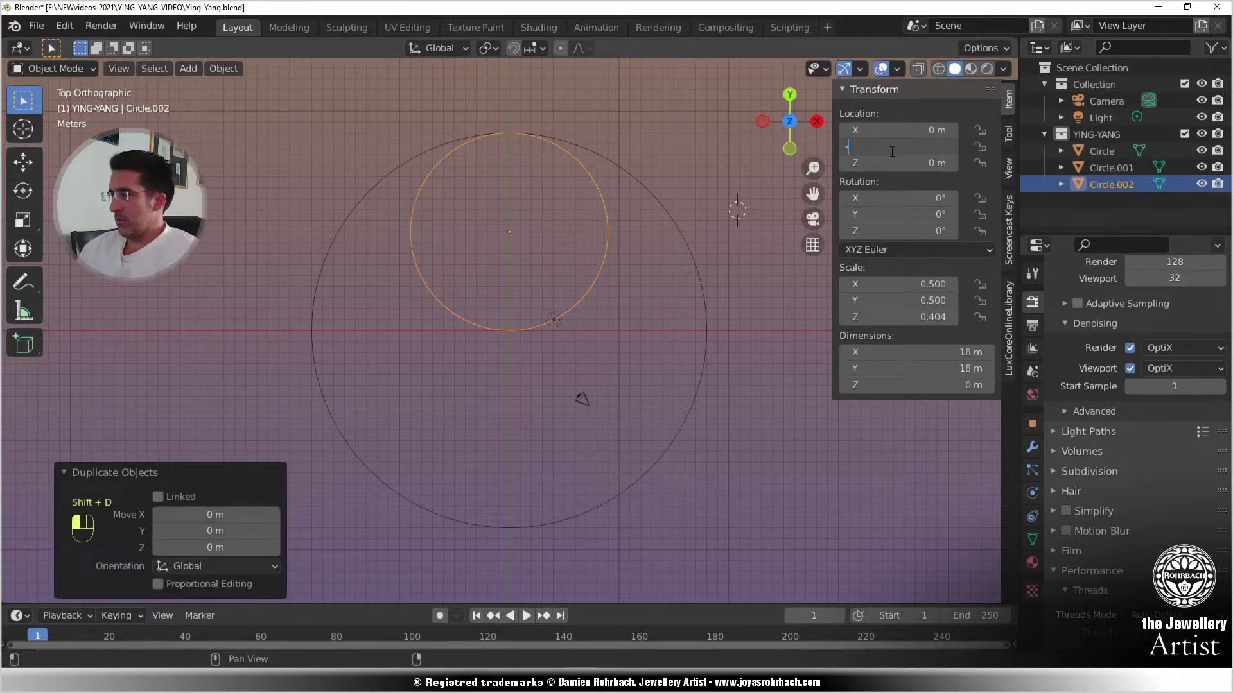
{"action": "key", "text": "Return"}
{"action": "key", "text": "ctrl+s"}
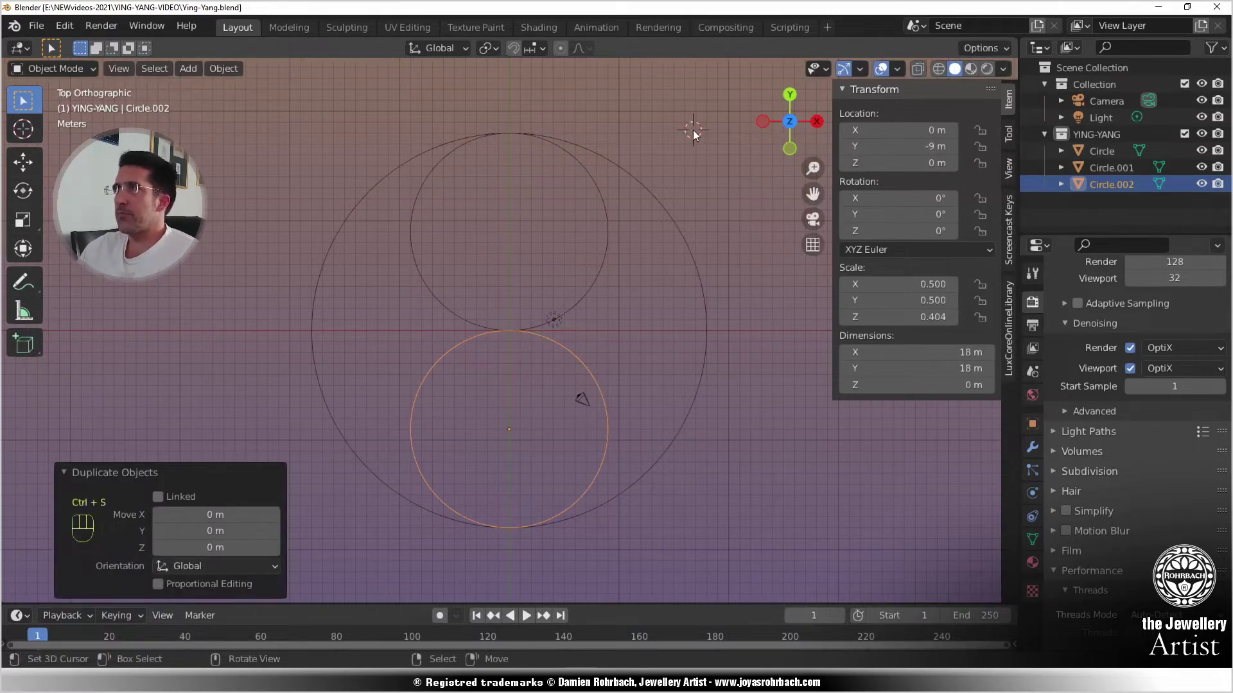
- Append the DIAMOND-Brilliant-58faces-CUT object from another blend file and select it
{"action": "left_click", "coordinate": [43, 28]}
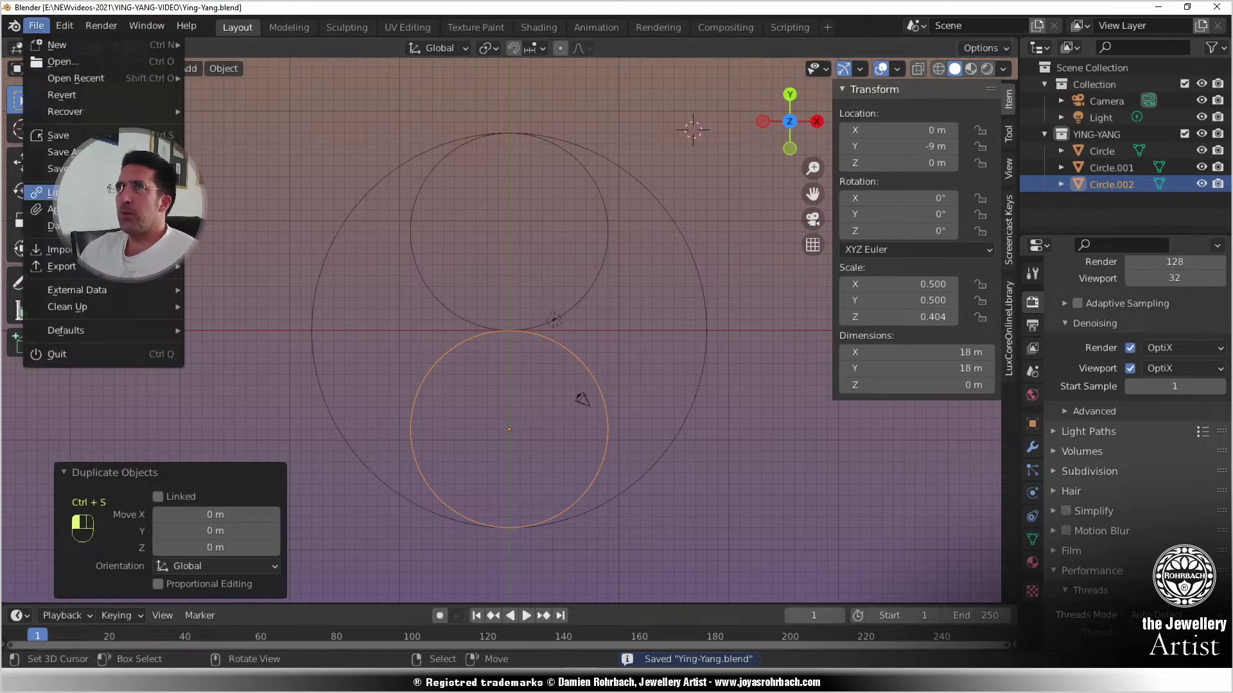
{"action": "left_click", "coordinate": [59, 210]}
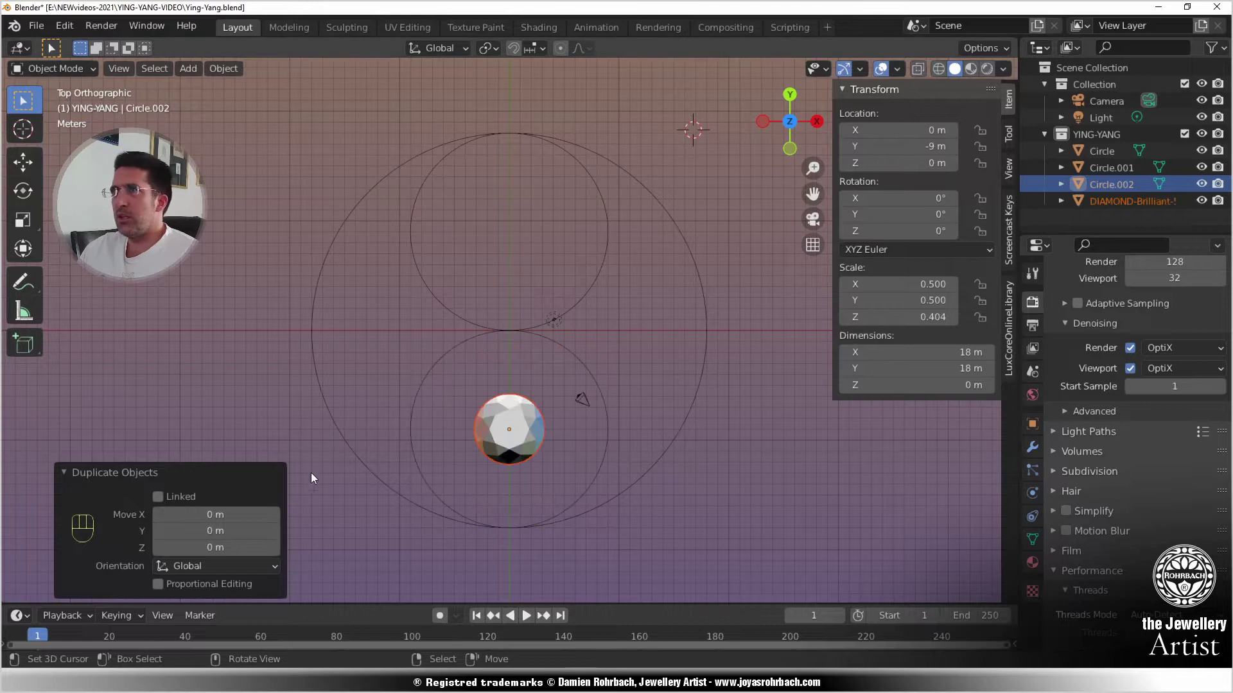
{"action": "left_click", "coordinate": [541, 434]}
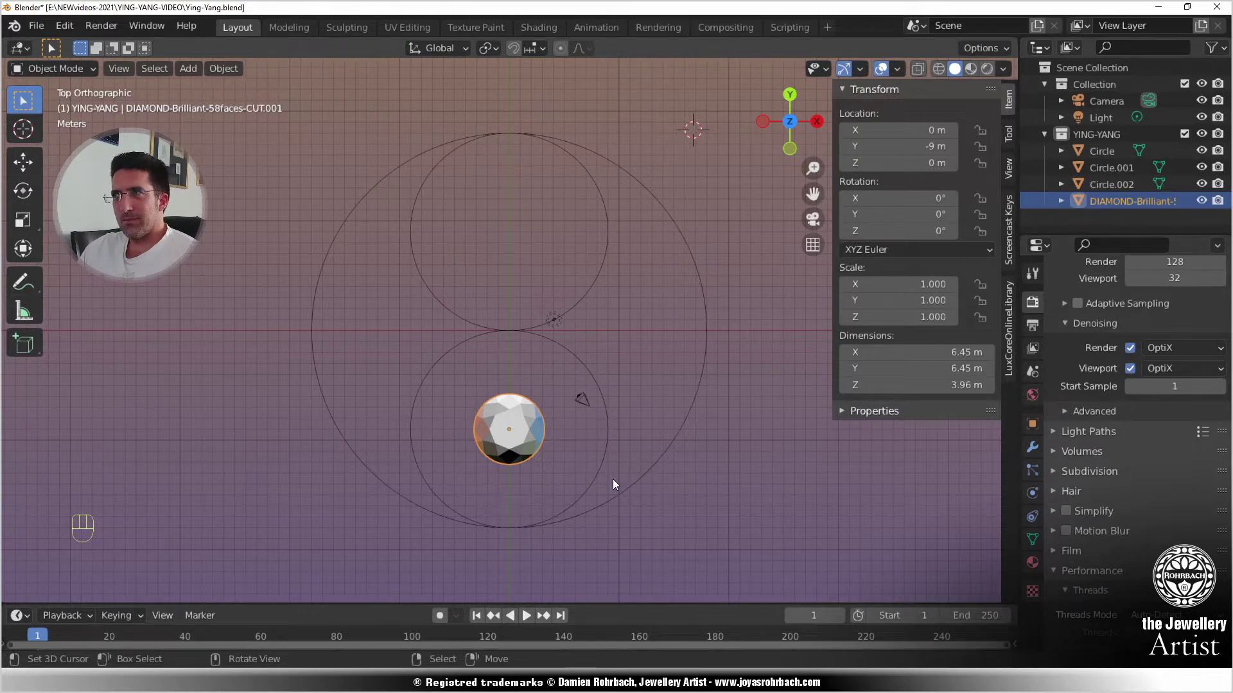
- Set the diamond's X and Y dimensions to 4 m
{"action": "double_click", "coordinate": [930, 357]}
{"action": "type", "text": "4"}
{"action": "key", "text": "Return"}
{"action": "double_click", "coordinate": [890, 368]}
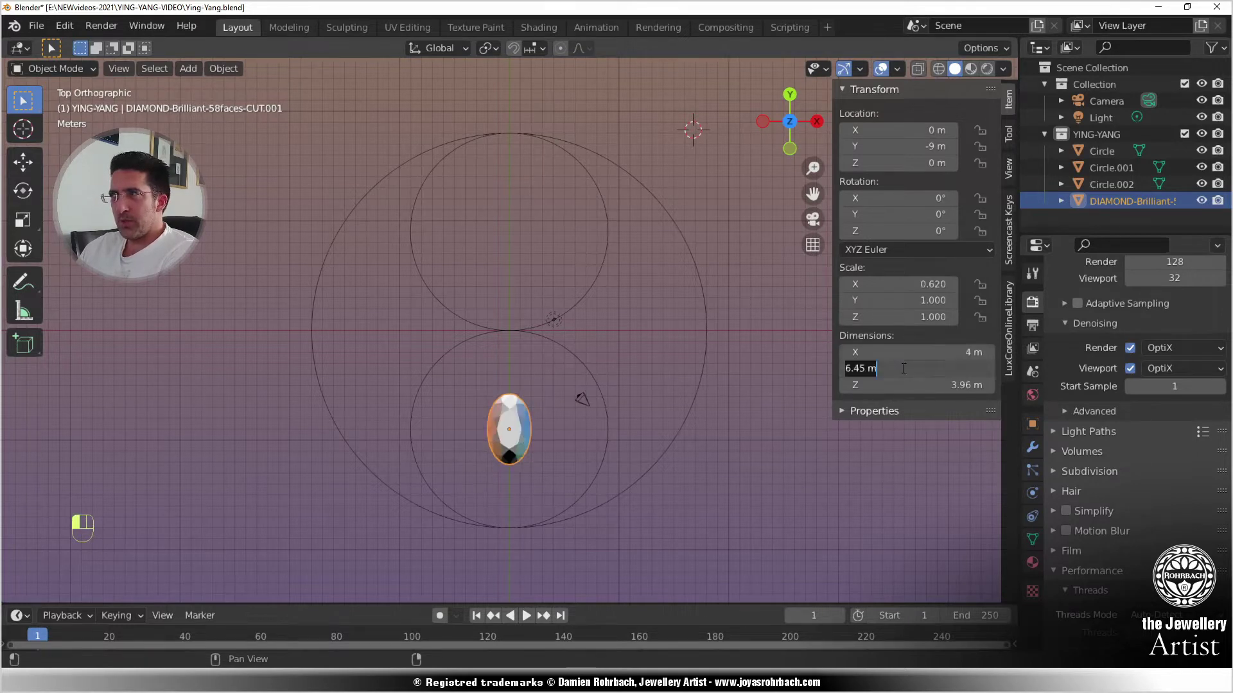
{"action": "type", "text": "4"}
{"action": "key", "text": "Return"}
- Copy the diamond's Y scale value to its Z scale, 0.620155, to make its scaling uniform
{"action": "double_click", "coordinate": [887, 300]}
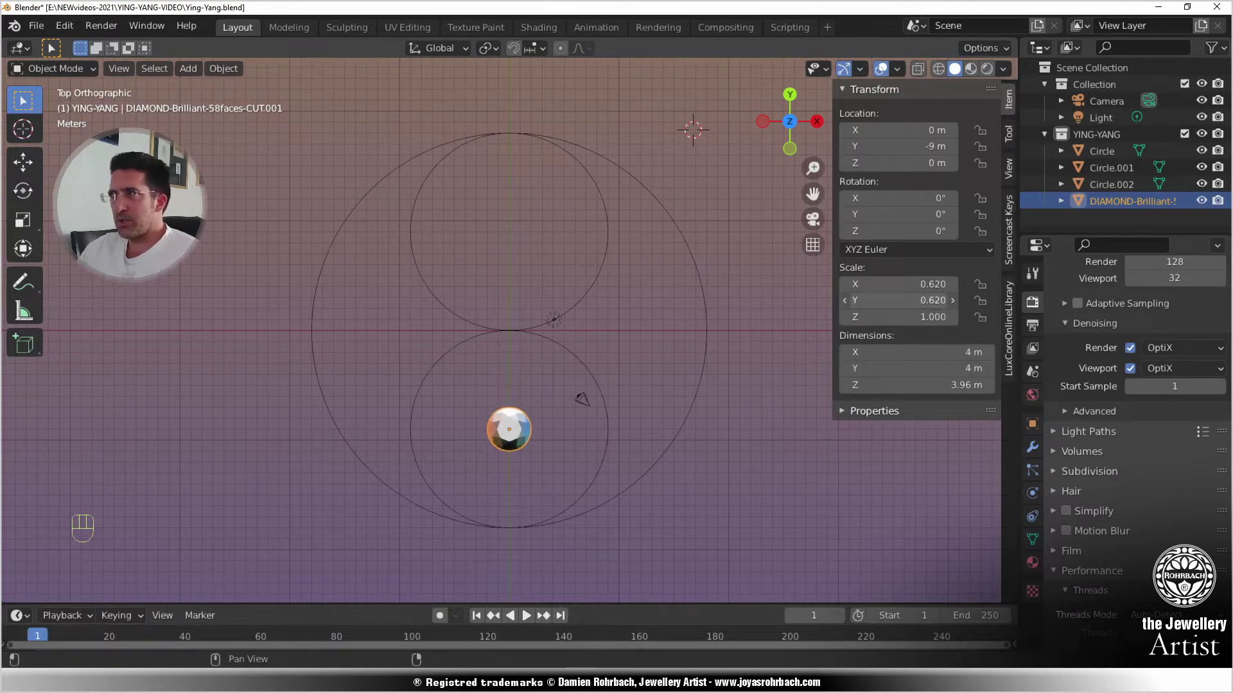
{"action": "key", "text": "ctrl+c"}
{"action": "double_click", "coordinate": [876, 317]}
{"action": "key", "text": "ctrl+v"}
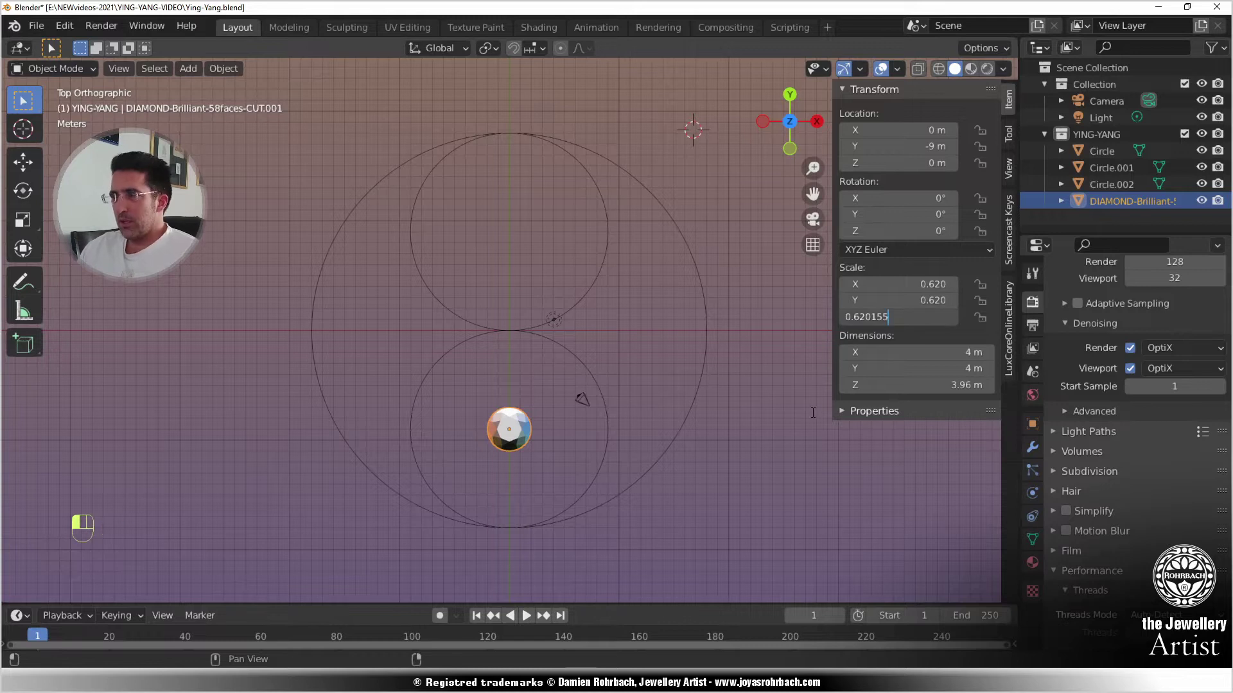
{"action": "key", "text": "Return"}
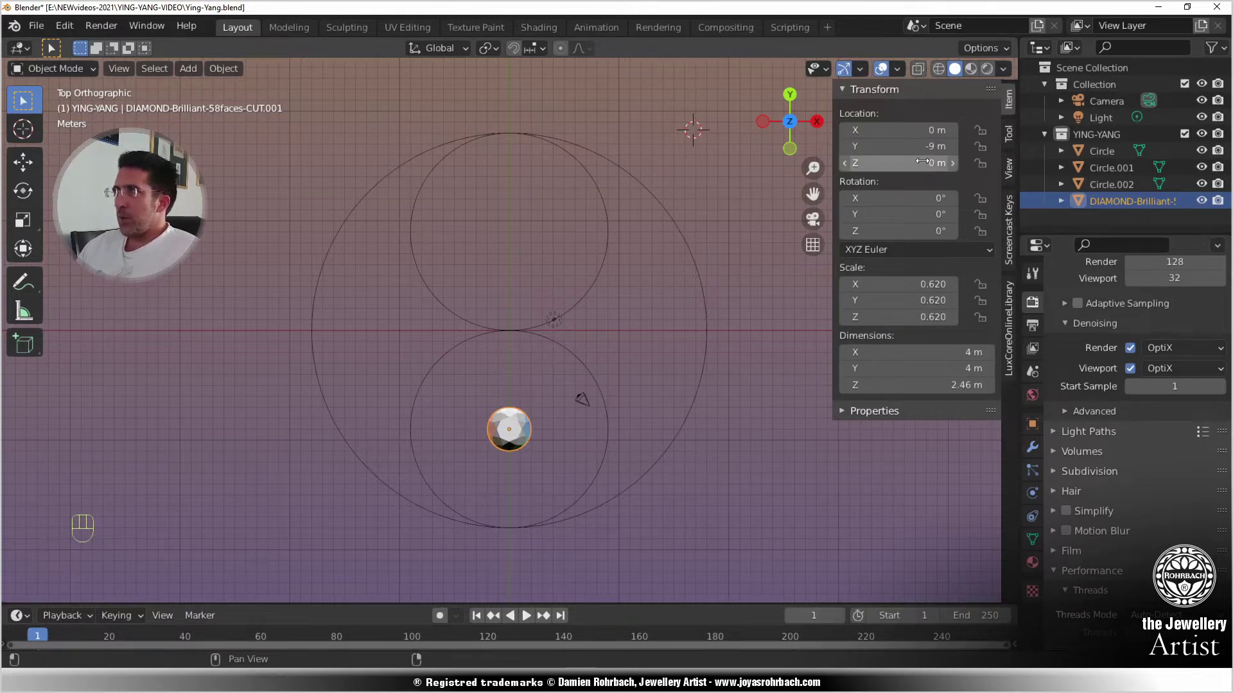
- Set the diamond's Y location to 9 m, display its material settings and save the file
{"action": "double_click", "coordinate": [897, 147]}
{"action": "type", "text": "9"}
{"action": "key", "text": "Return"}
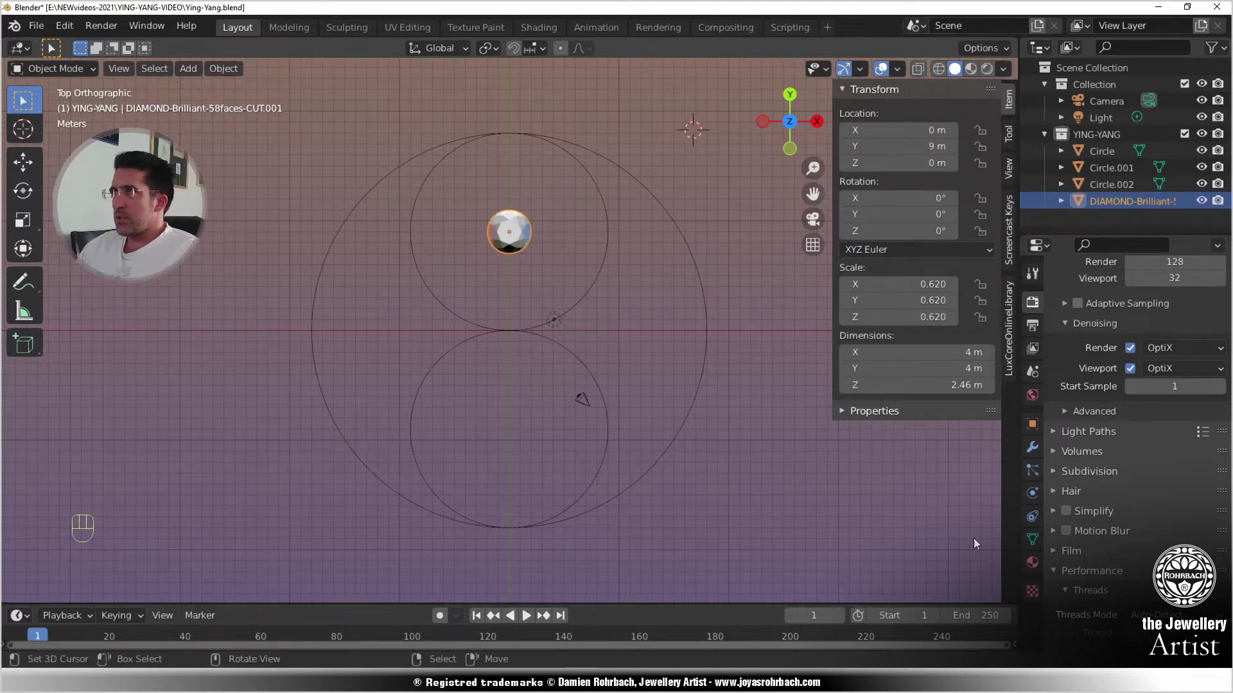
{"action": "left_click", "coordinate": [1033, 563]}
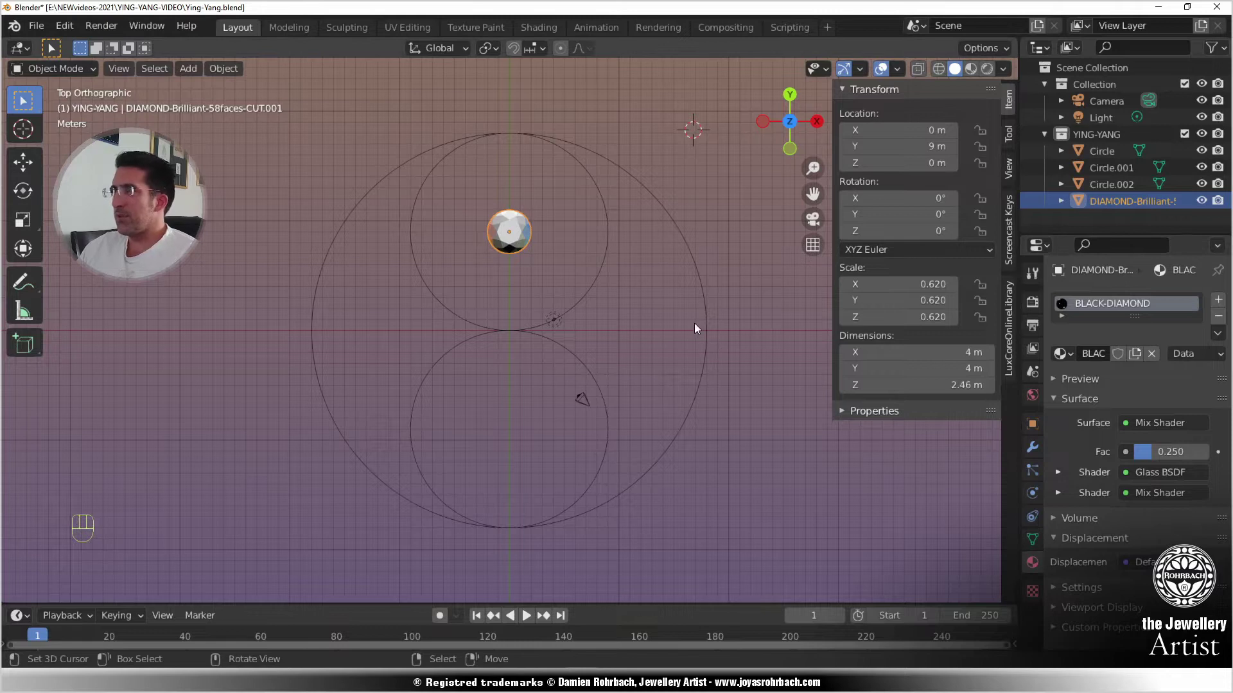
{"action": "key", "text": "ctrl+s"}
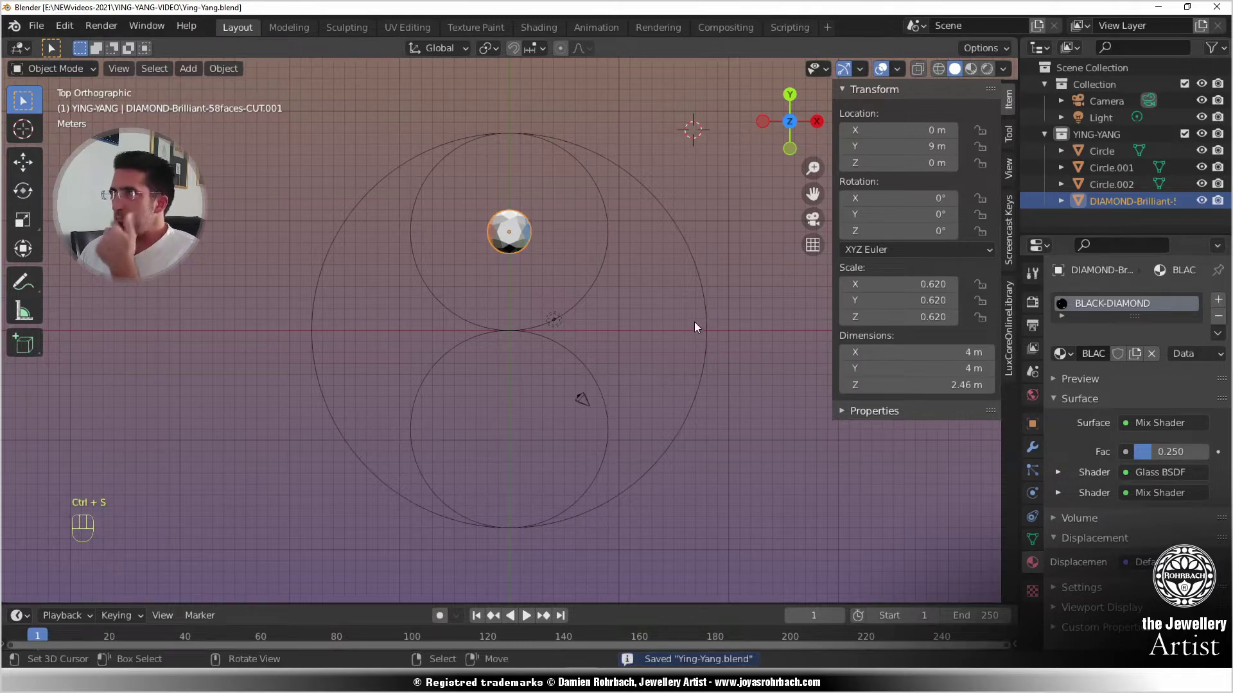
- Paste the brilliant-cut diamond with the DIAMOND material into the scene and make it the only selected object
{"action": "left_click", "coordinate": [36, 25]}
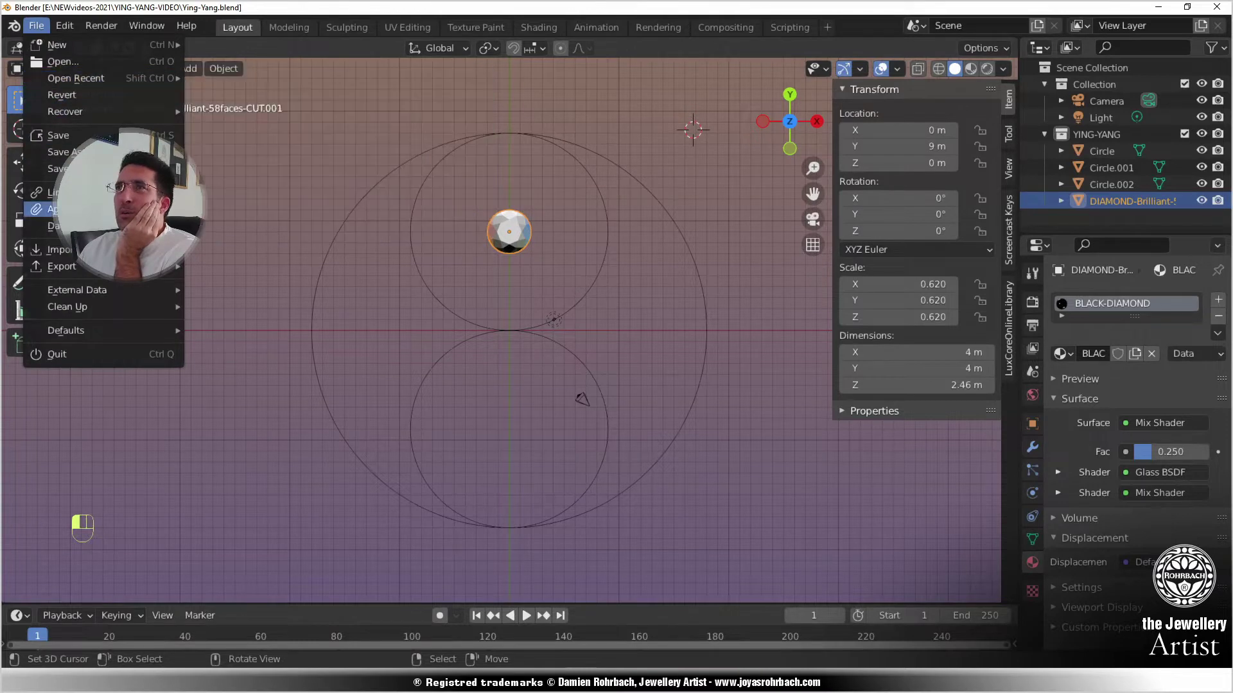
{"action": "left_click", "coordinate": [96, 210]}
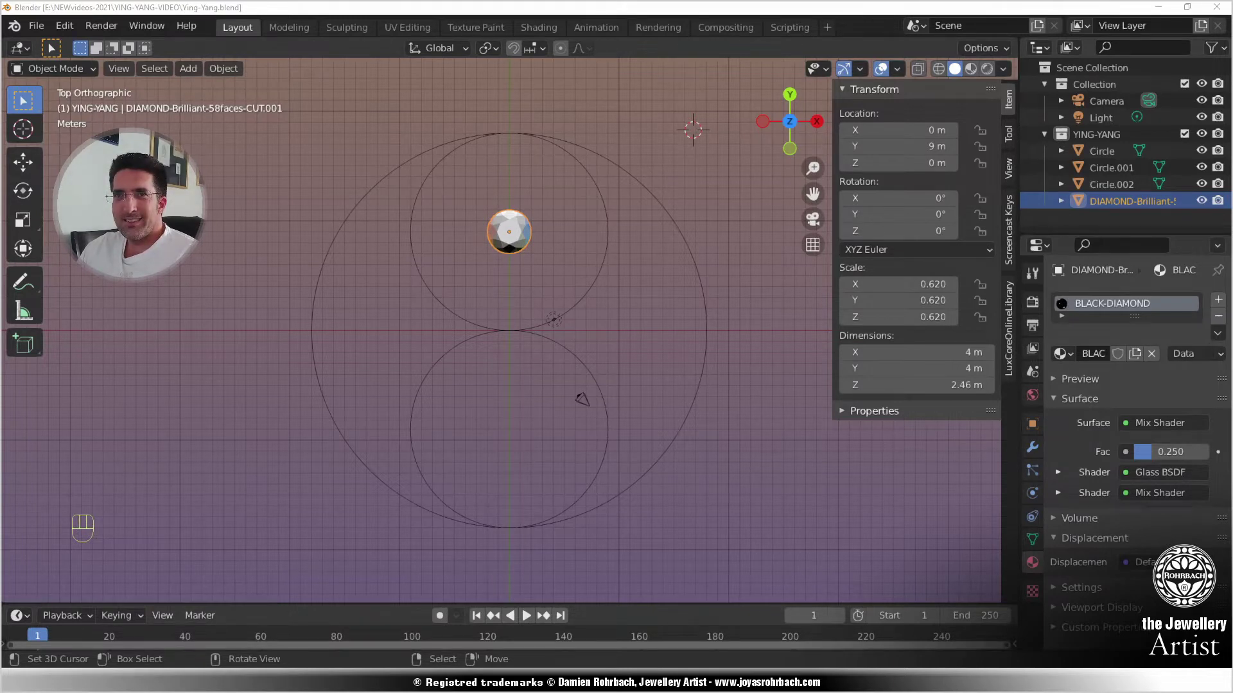
{"action": "key", "text": "ctrl+v"}
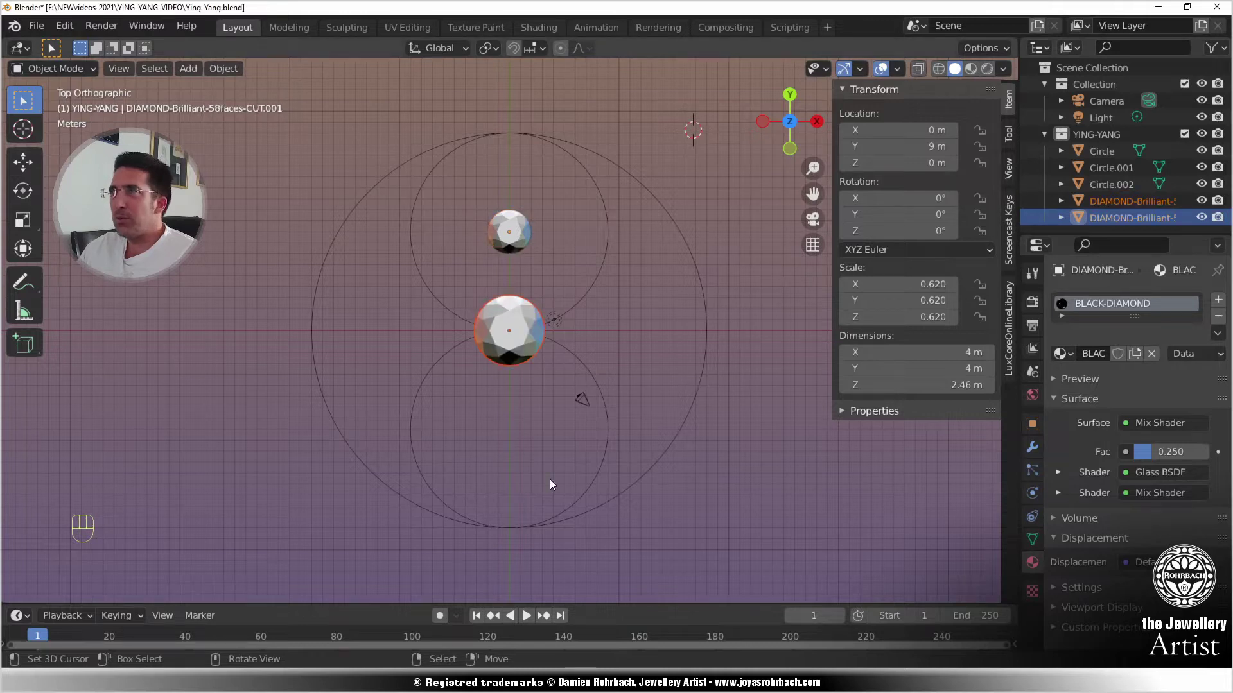
{"action": "left_click", "coordinate": [1145, 199]}
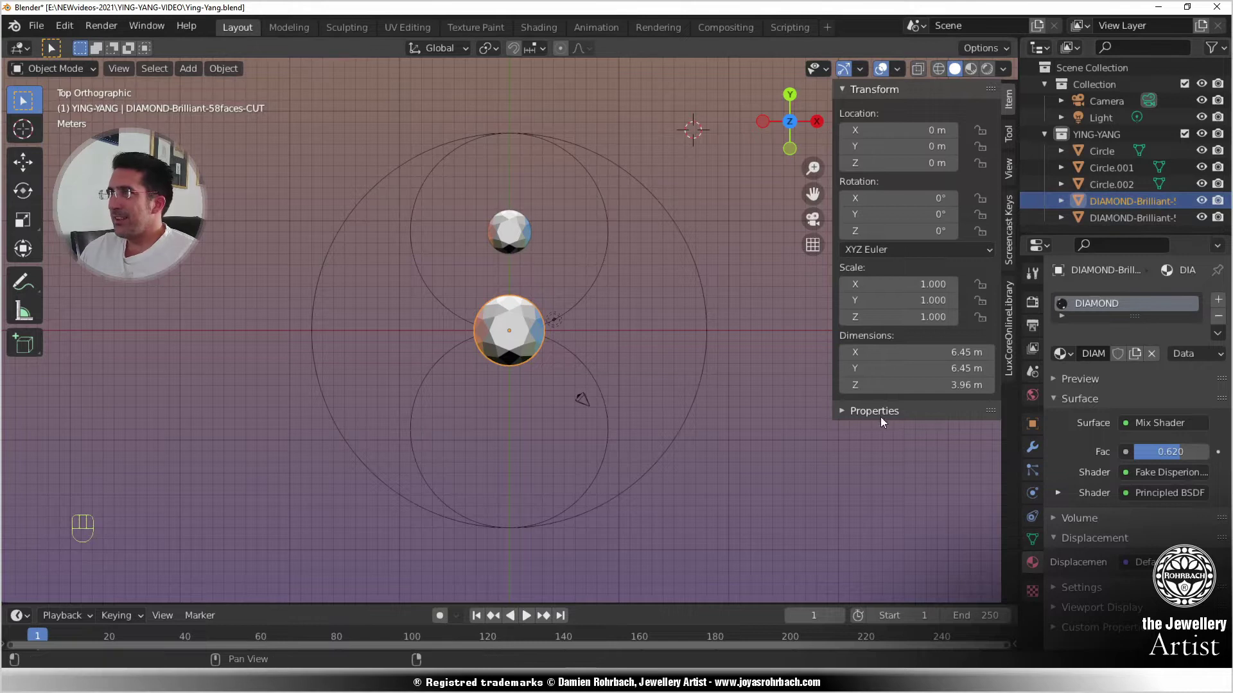
- Set the second diamond's X and Y dimensions to 4 m
{"action": "left_click", "coordinate": [912, 352]}
{"action": "type", "text": "4"}
{"action": "key", "text": "Return"}
{"action": "left_click", "coordinate": [913, 368]}
{"action": "type", "text": "4"}
{"action": "key", "text": "Return"}
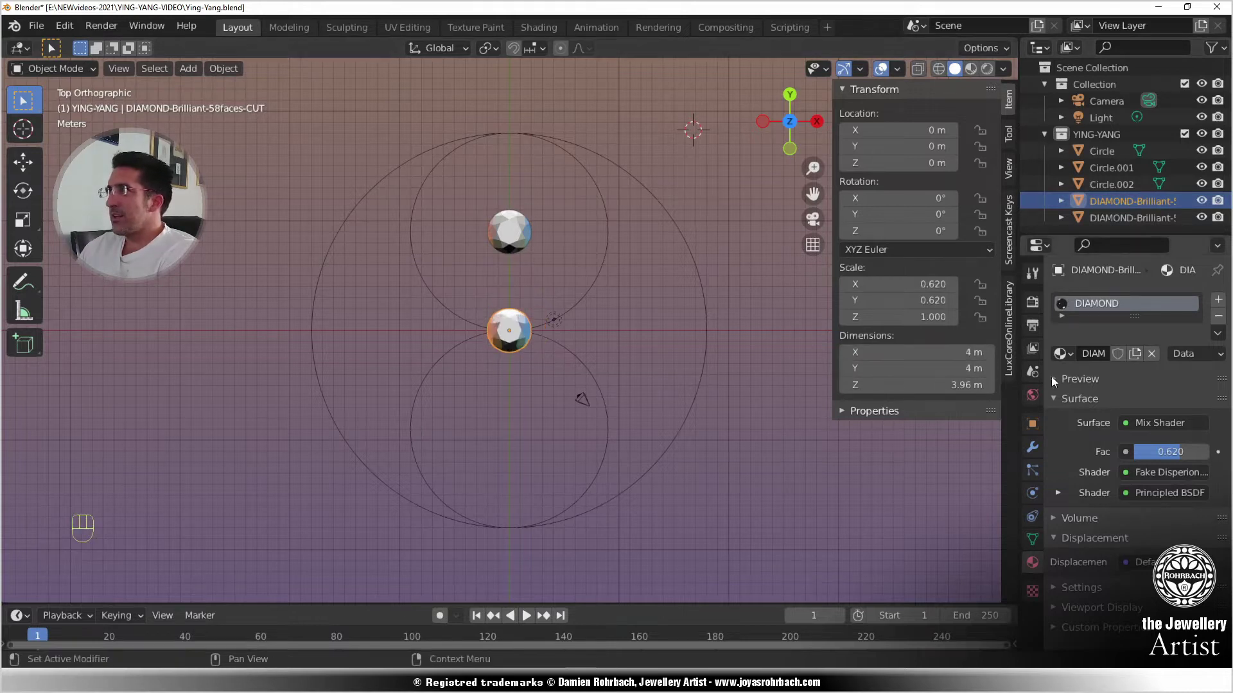
- Rename the second diamond's material to WHITE-DIAMOND and save the file
{"action": "double_click", "coordinate": [1094, 353]}
{"action": "key", "text": "Home"}
{"action": "type", "text": "WHITE"}
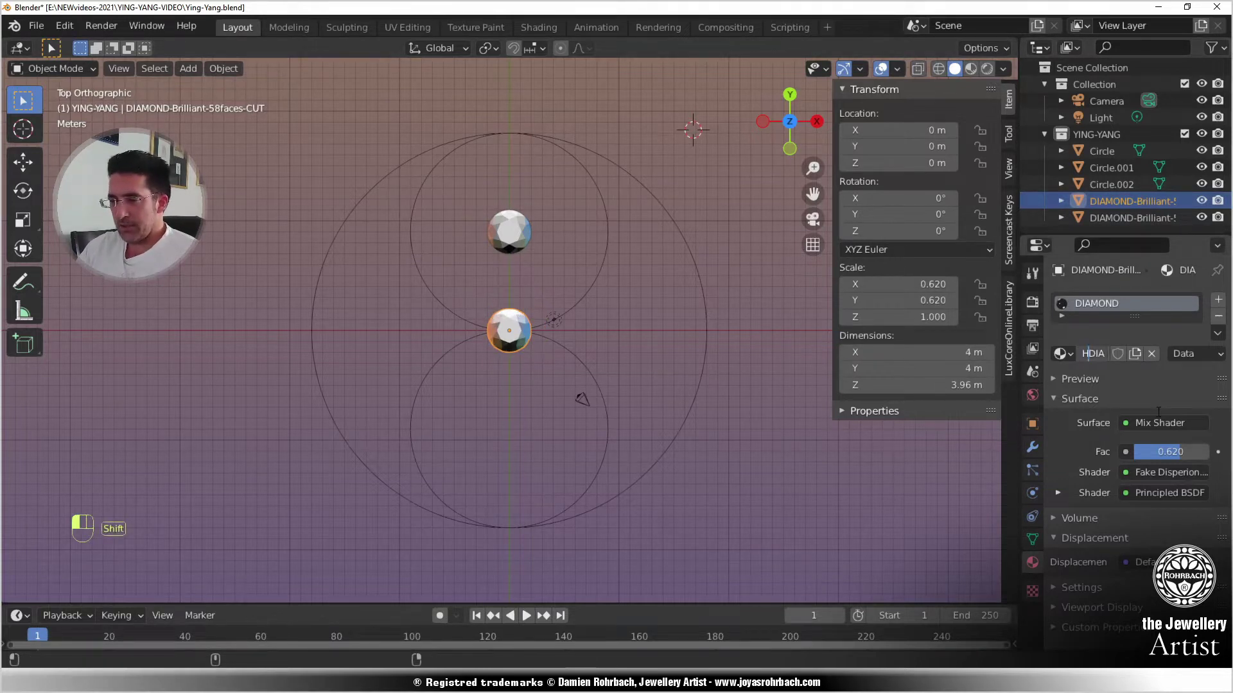
{"action": "type", "text": "-"}
{"action": "key", "text": "Return"}
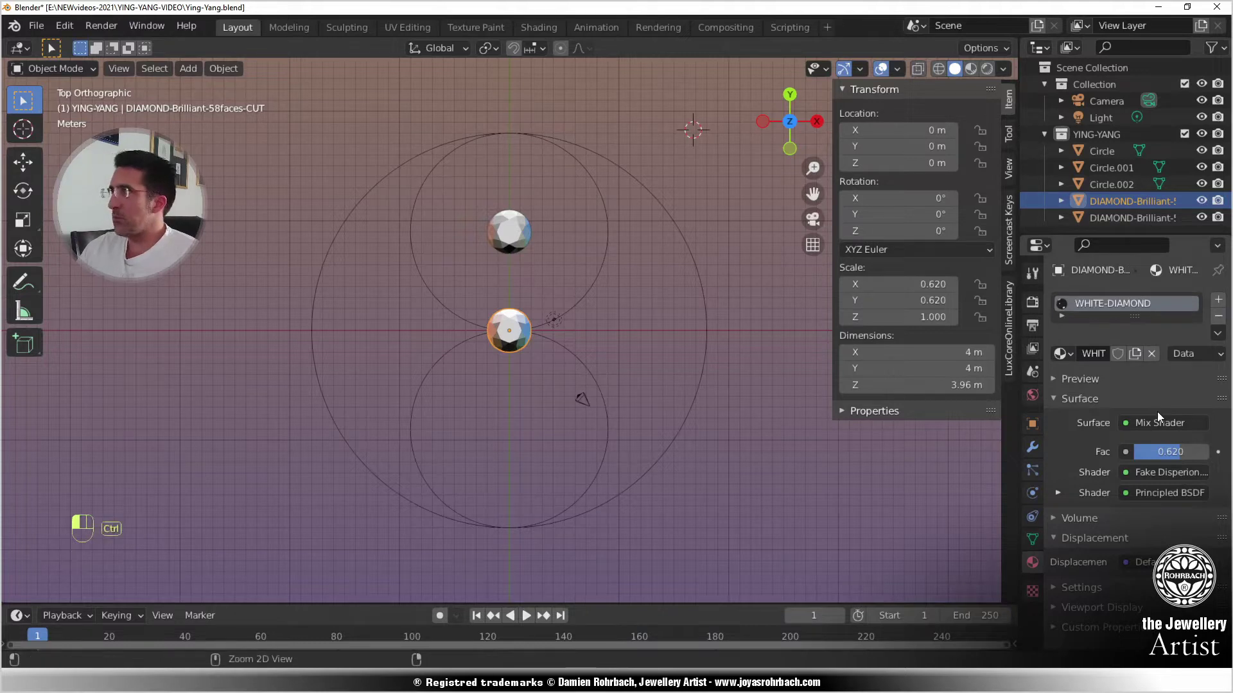
{"action": "key", "text": "ctrl+s"}
- Copy the white diamond's Y scale value, 0.620155, to its Z scale
{"action": "left_click", "coordinate": [888, 301], "text": "ctrl"}
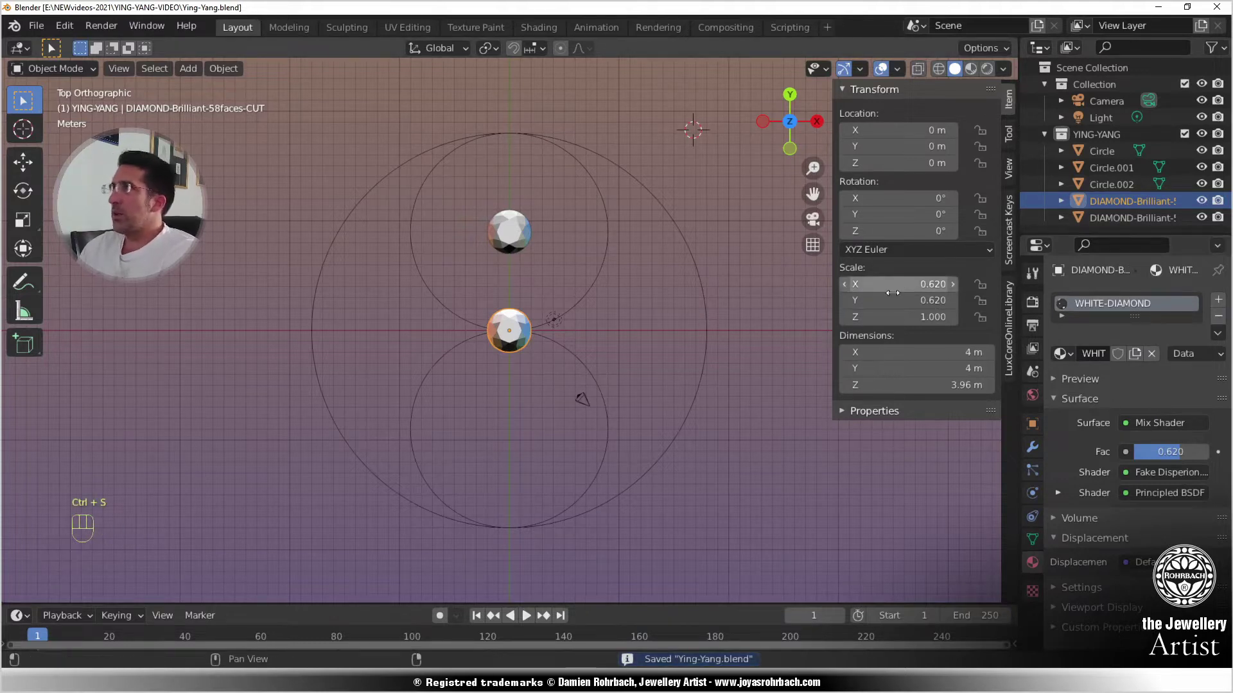
{"action": "double_click", "coordinate": [888, 318]}
{"action": "type", "text": "0.620155"}
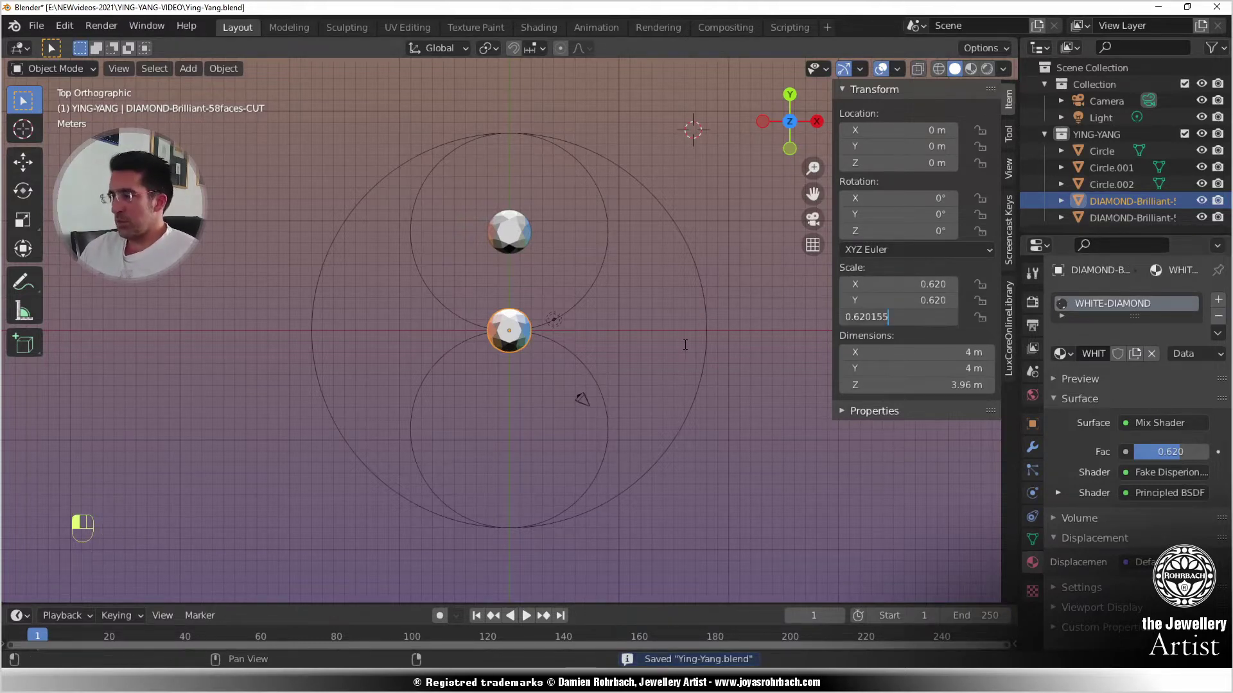
{"action": "key", "text": "Return"}
- Set the white diamond's Y location to -9 m and save the file
{"action": "left_click", "coordinate": [926, 146]}
{"action": "type", "text": "-9"}
{"action": "key", "text": "Return"}
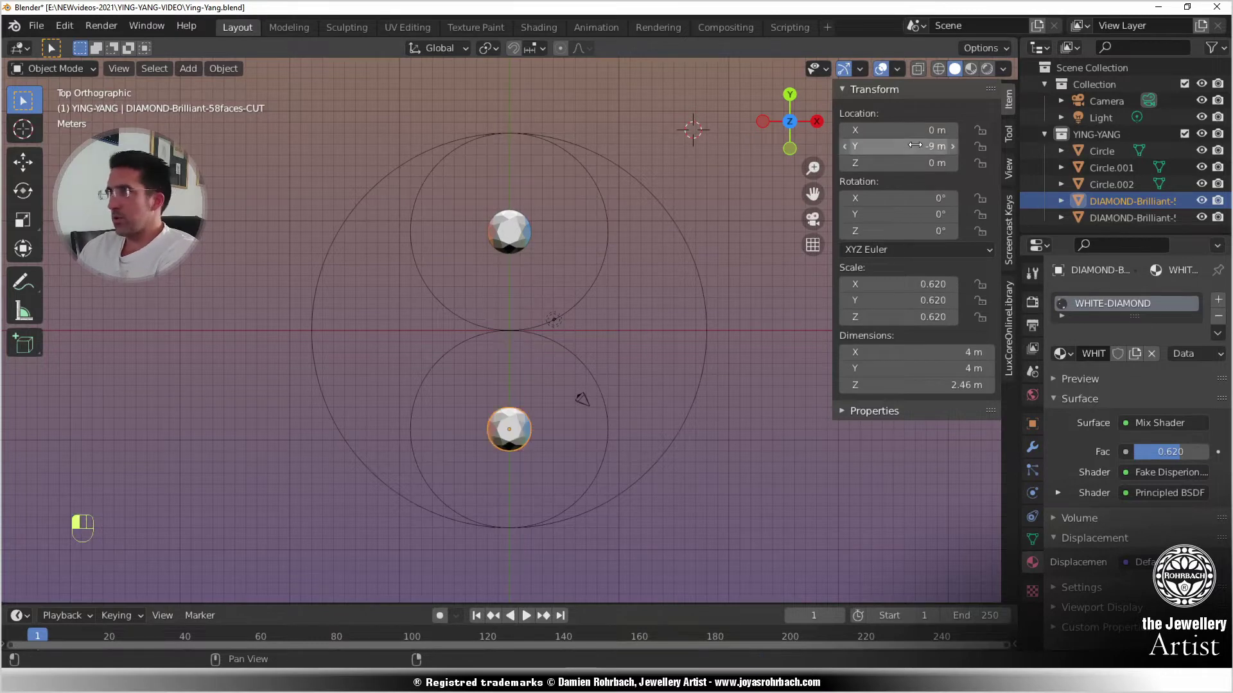
{"action": "middle_click_drag", "start_coordinate": [421, 335], "coordinate": [472, 386]}
{"action": "key", "text": "ctrl+s"}
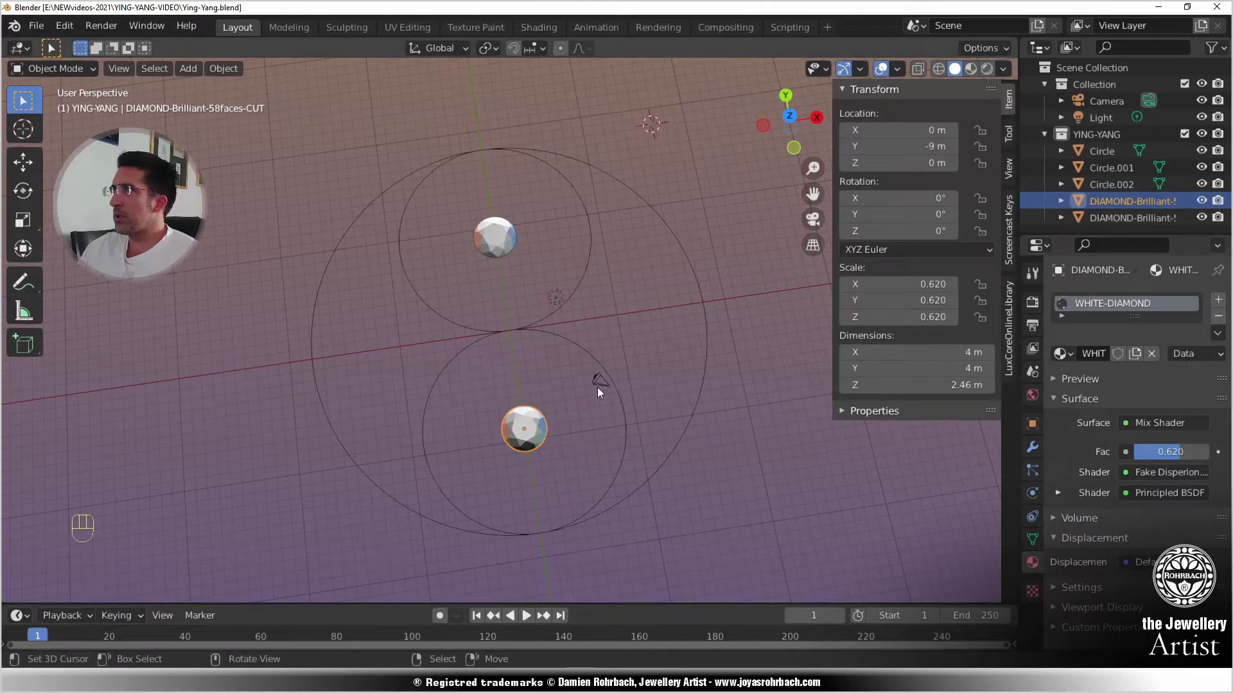
- Select the three circles, Circle to Circle.002, and duplicate them in place
{"action": "left_click", "coordinate": [1089, 155]}
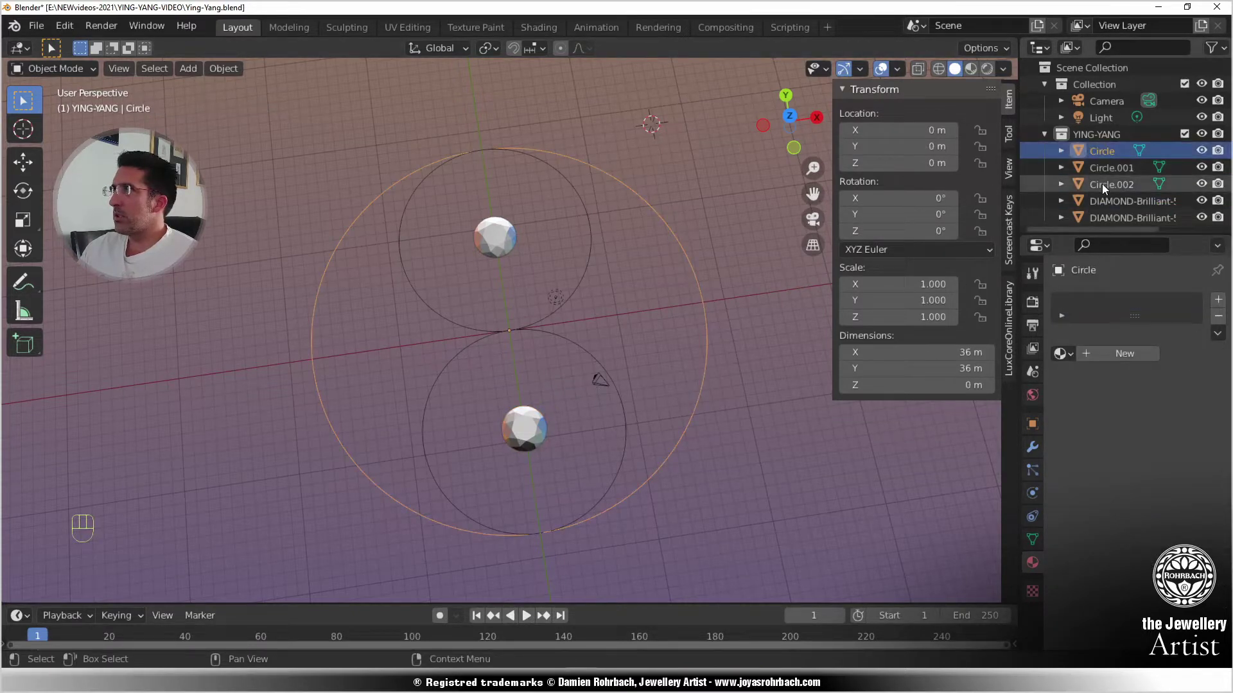
{"action": "left_click", "coordinate": [1102, 184], "text": "shift"}
{"action": "key", "text": "ctrl+c"}
{"action": "key", "text": "KP_Enter"}
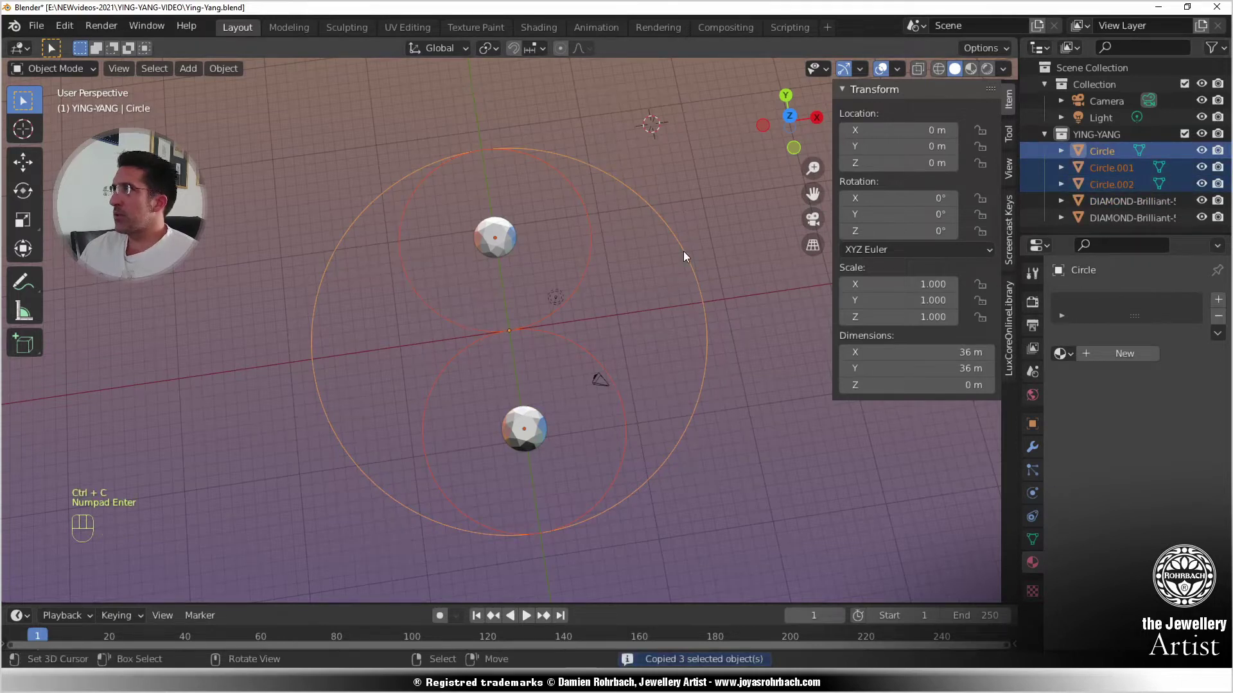
{"action": "key", "text": "shift+d"}
{"action": "right_click", "coordinate": [684, 257]}
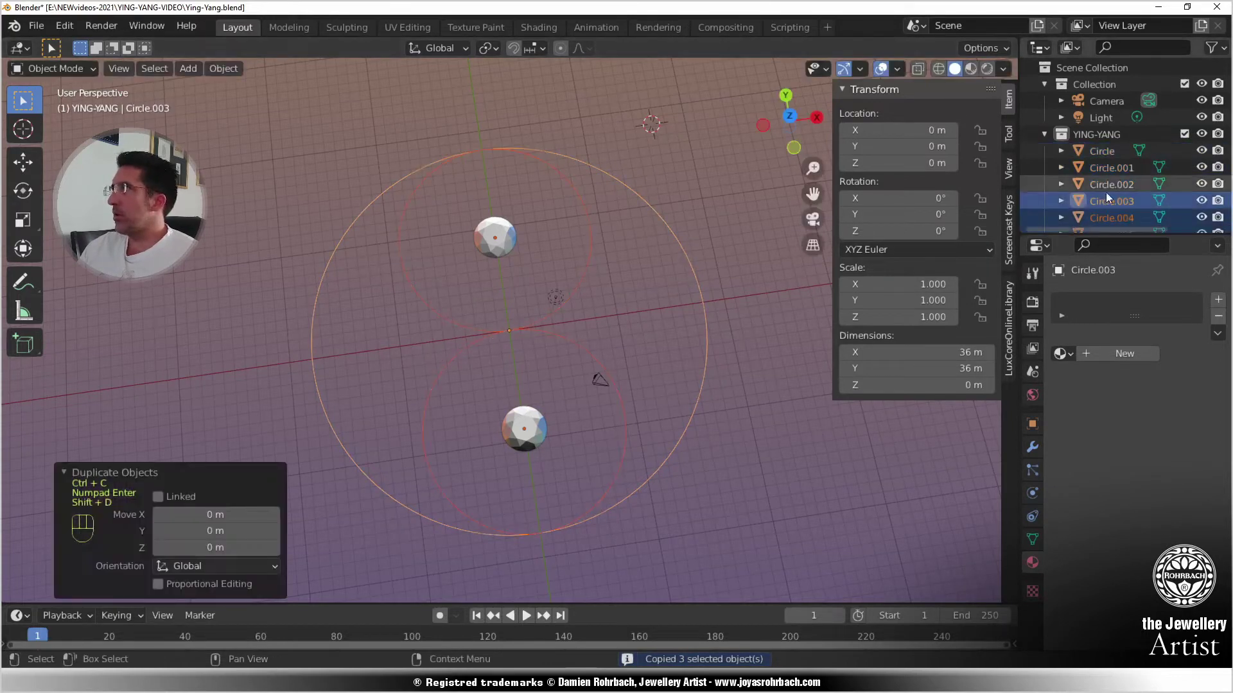
- Hide the three original circles, switch to the top view and save the file
{"action": "mouse_move", "coordinate": [1202, 184]}
{"action": "left_mouse_down"}
{"action": "mouse_move", "coordinate": [1201, 150]}
{"action": "mouse_move", "coordinate": [1219, 186]}
{"action": "left_mouse_up"}
{"action": "key", "text": "KP_7"}
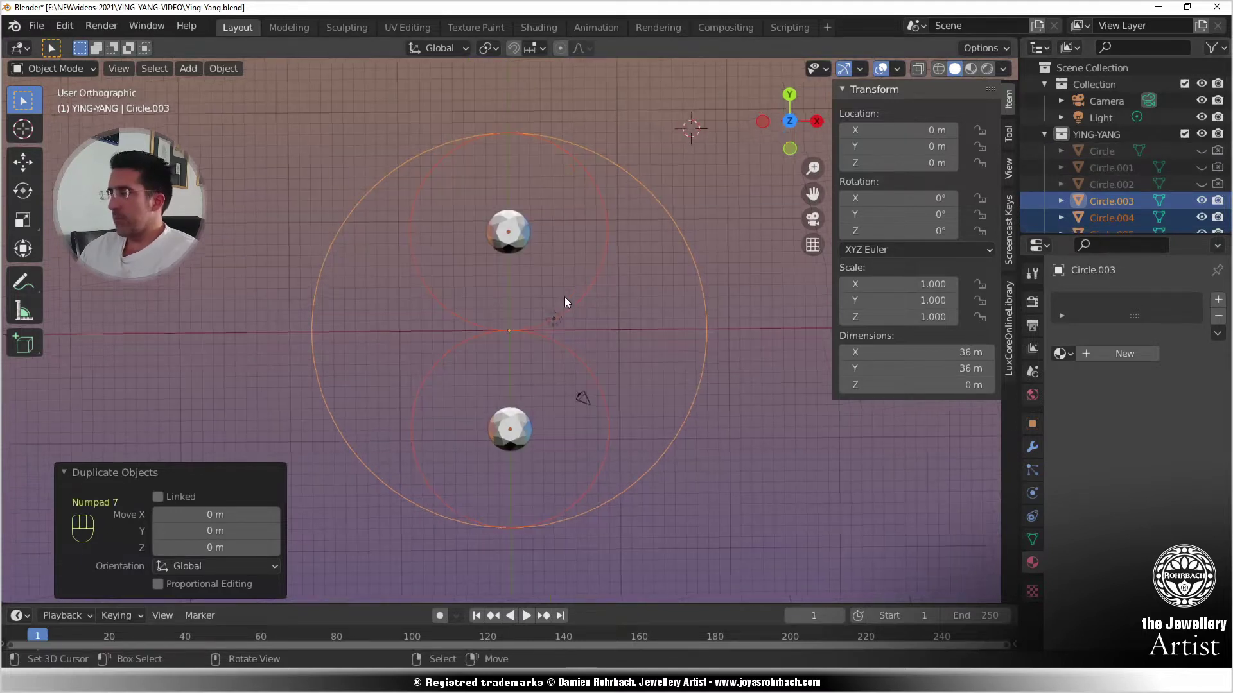
{"action": "scroll", "coordinate": [545, 309], "scroll_direction": "up", "scroll_amount": 3}
{"action": "key", "text": "ctrl+s"}
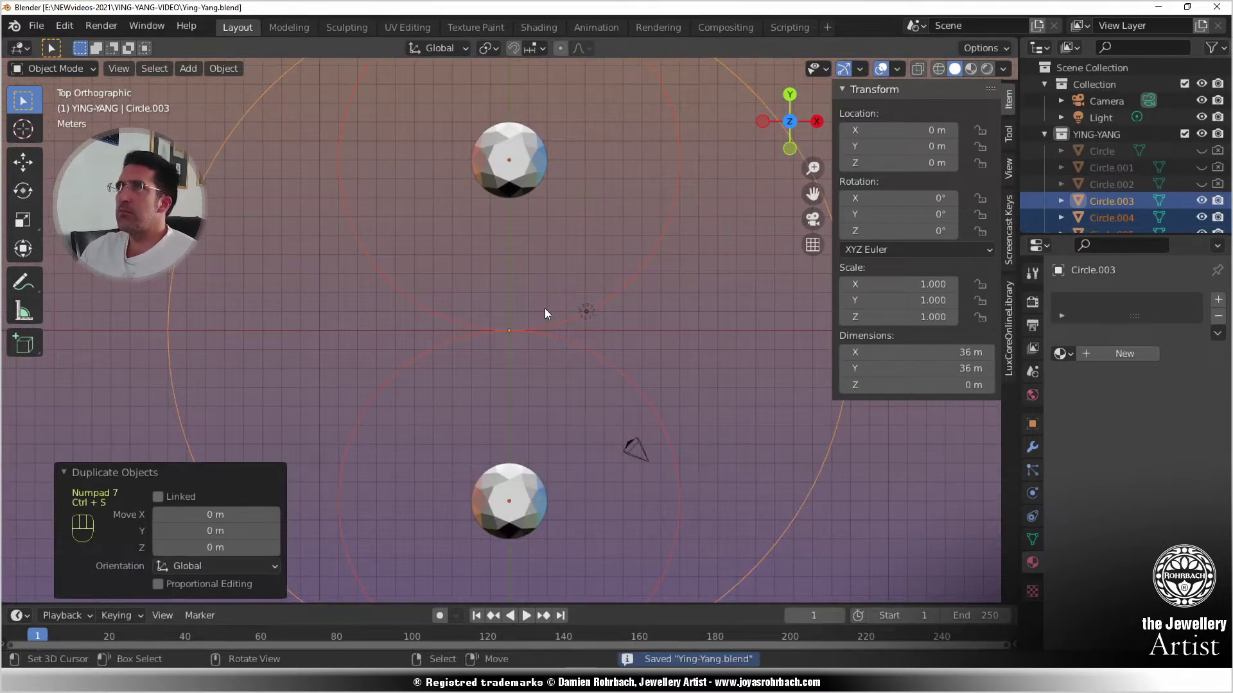
- Enter Edit Mode on the duplicated circles and hide all geometry except the upper small circle
{"action": "scroll", "coordinate": [544, 308], "scroll_direction": "up", "scroll_amount": 2}
{"action": "middle_click_drag", "start_coordinate": [610, 257], "coordinate": [568, 440], "text": "shift"}
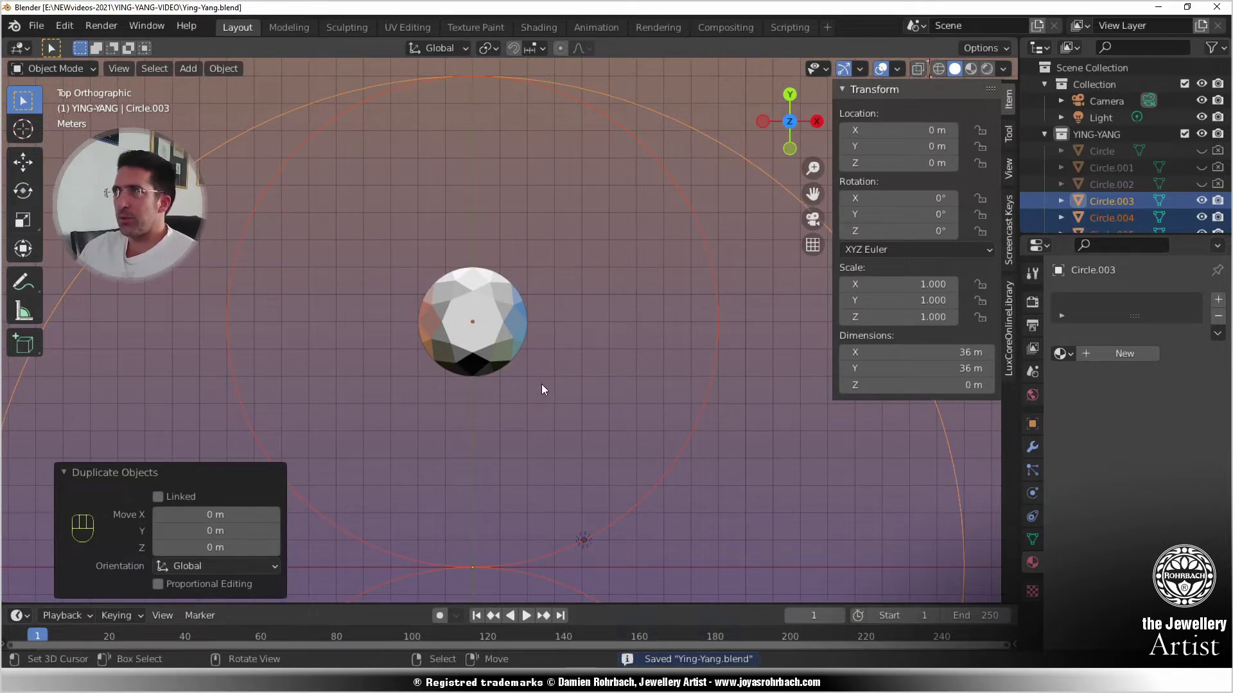
{"action": "scroll", "coordinate": [596, 314], "scroll_direction": "down", "scroll_amount": 6}
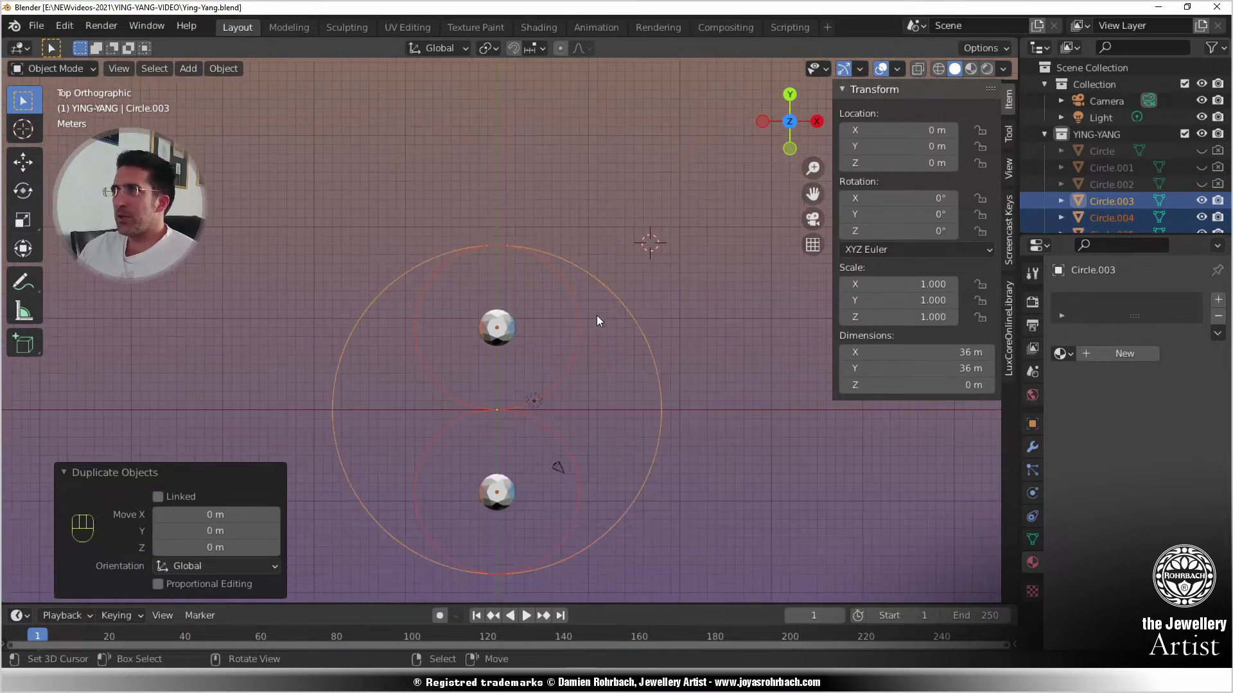
{"action": "key", "text": "Tab"}
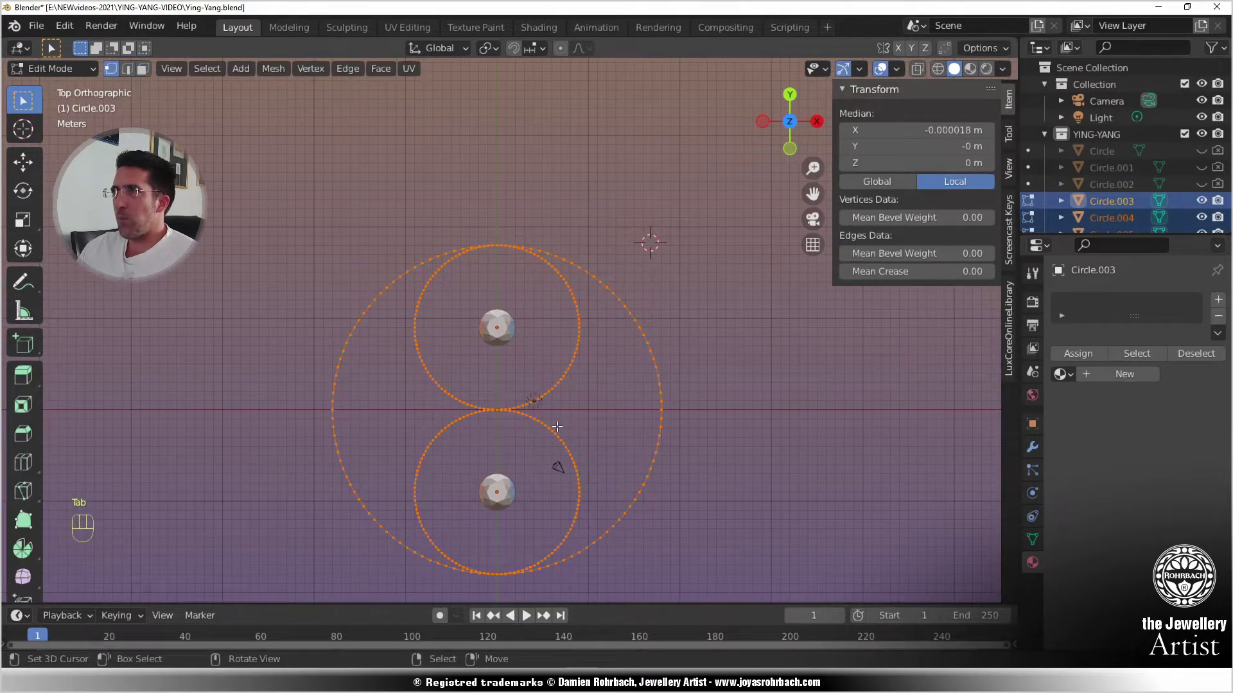
{"action": "scroll", "coordinate": [550, 443], "scroll_direction": "up", "scroll_amount": 3}
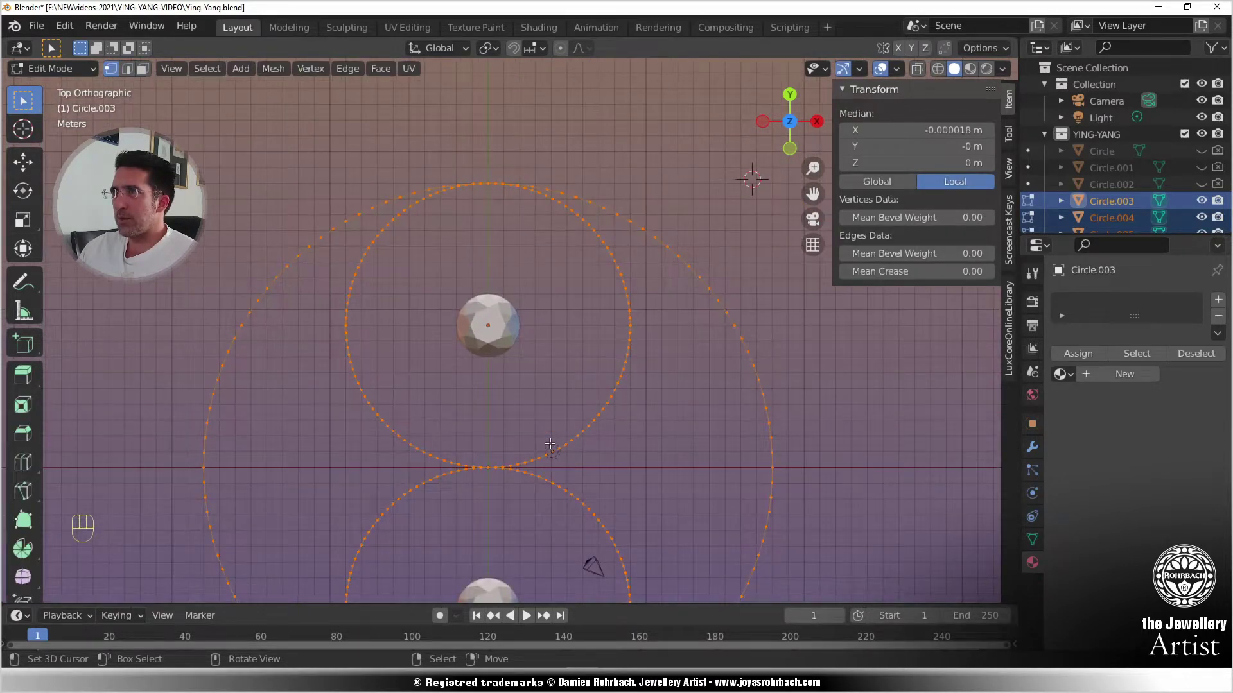
{"action": "scroll", "coordinate": [550, 443], "scroll_direction": "down", "scroll_amount": 2}
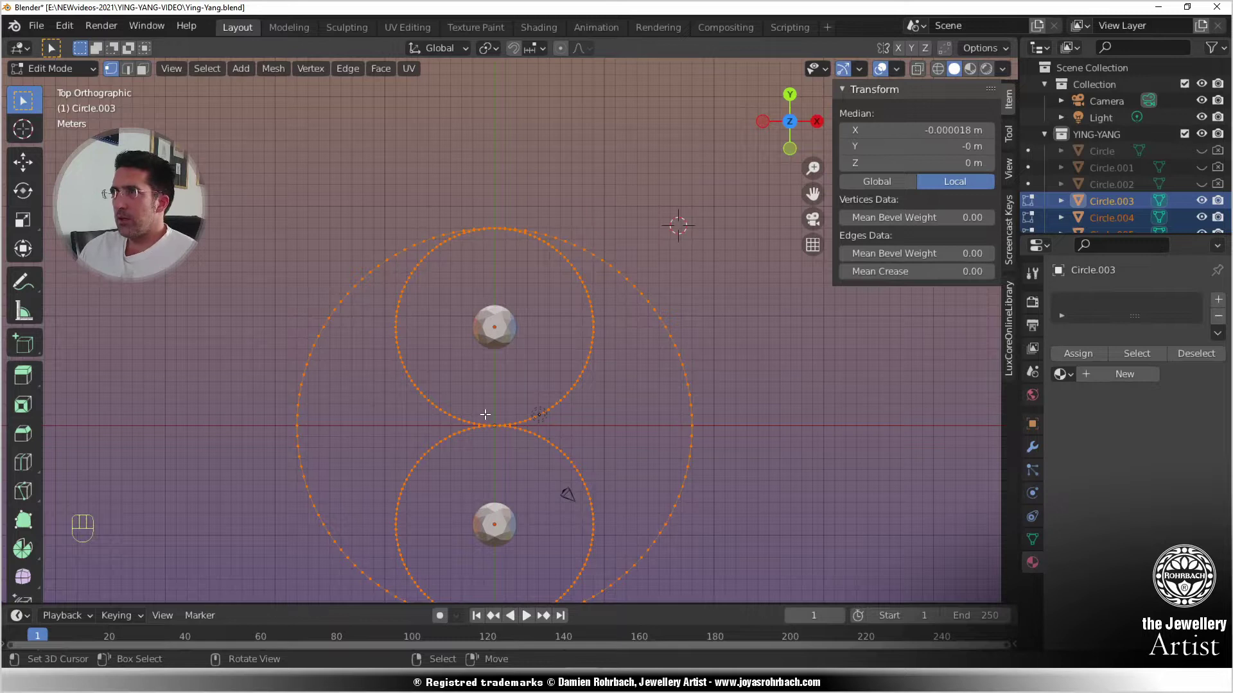
{"action": "scroll", "coordinate": [486, 415], "scroll_direction": "up", "scroll_amount": 2}
{"action": "key", "text": "alt+a"}
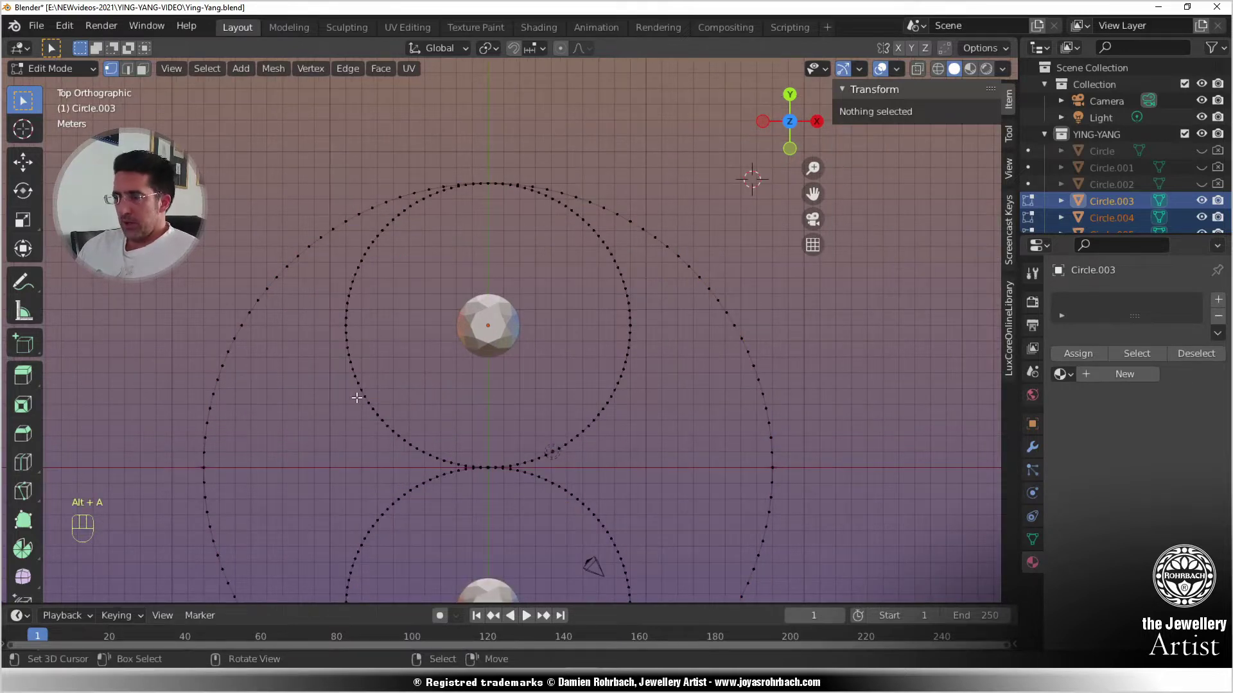
{"action": "key", "text": "l"}
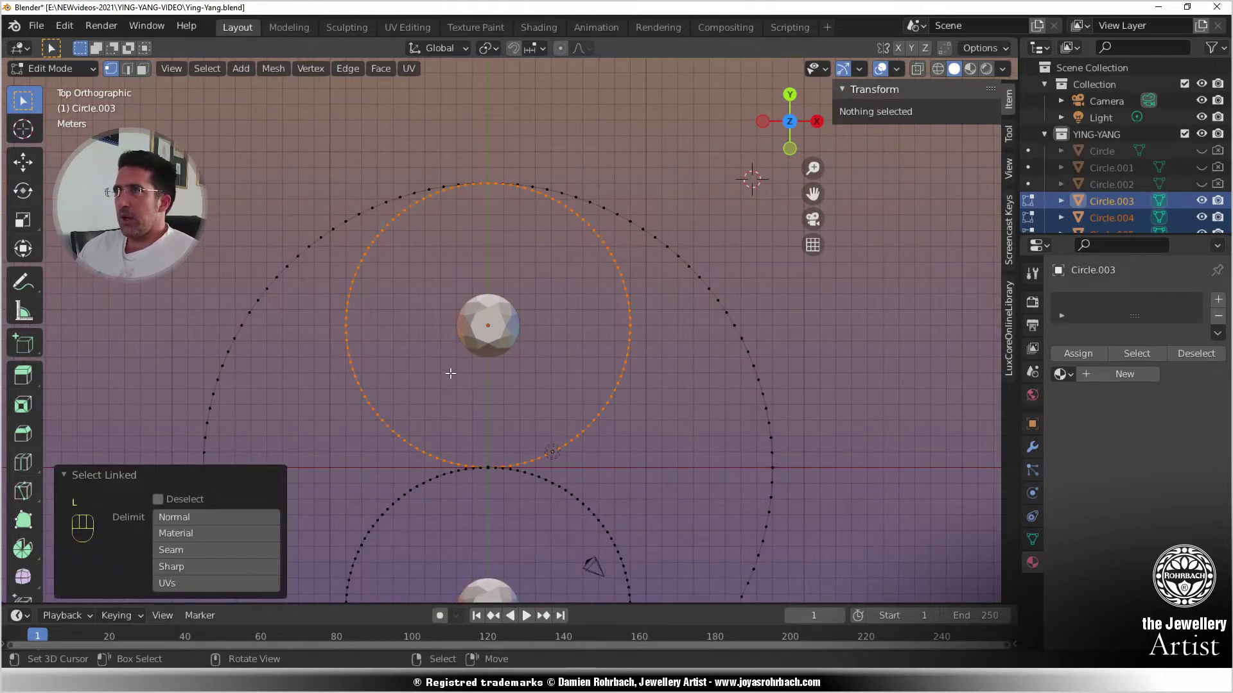
{"action": "key", "text": "ctrl+i"}
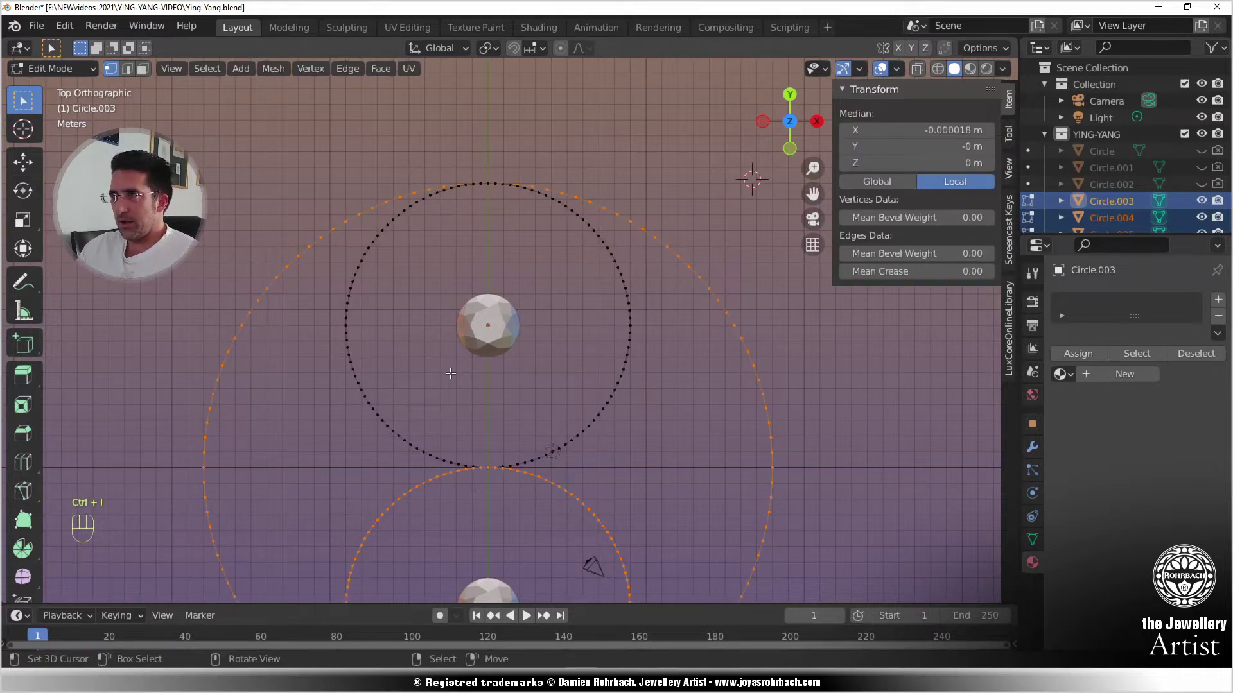
{"action": "key", "text": "h"}
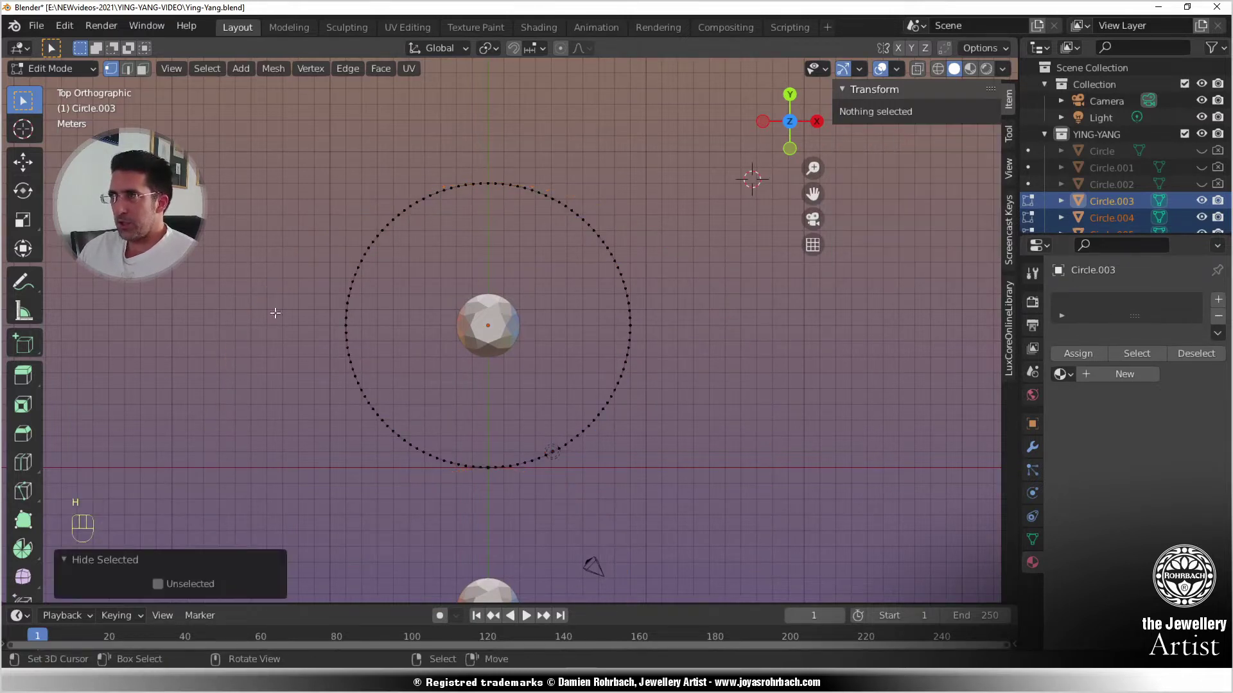
- Delete the vertices of the upper small circle's left half, keeping the right semicircle with its end vertices
{"action": "key", "text": "b"}
{"action": "left_click_drag", "start_coordinate": [251, 157], "coordinate": [479, 496]}
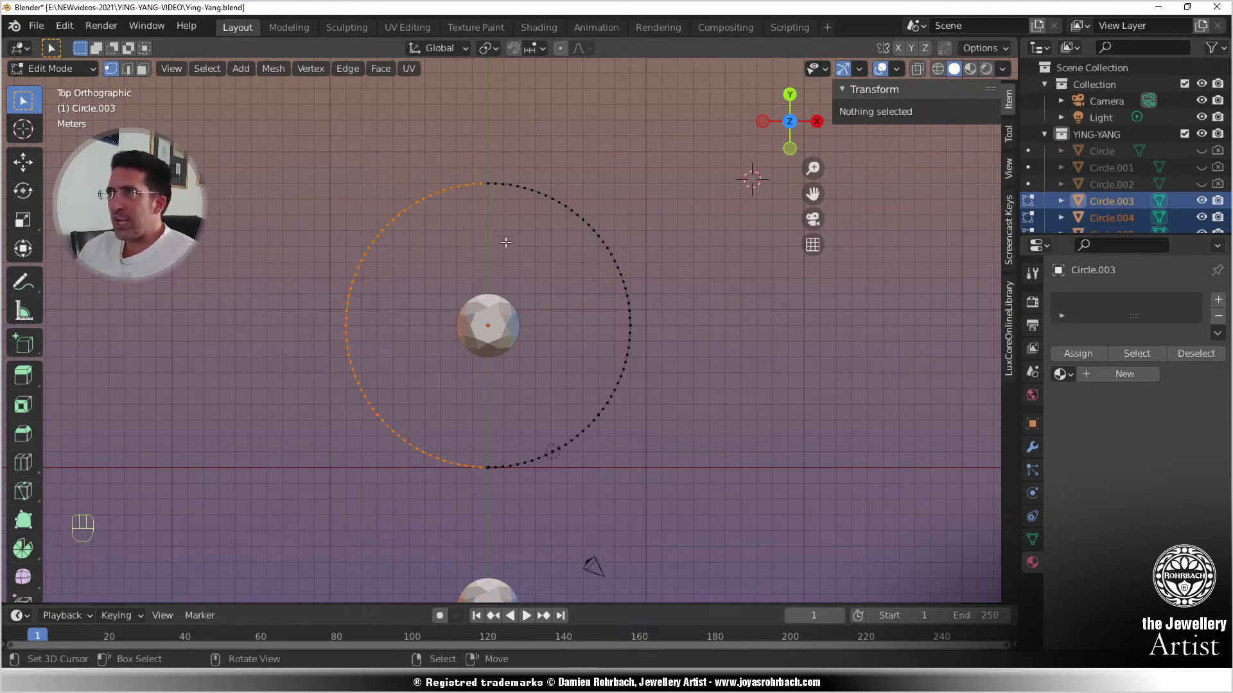
{"action": "key", "text": "Delete"}
{"action": "left_click", "coordinate": [515, 255]}
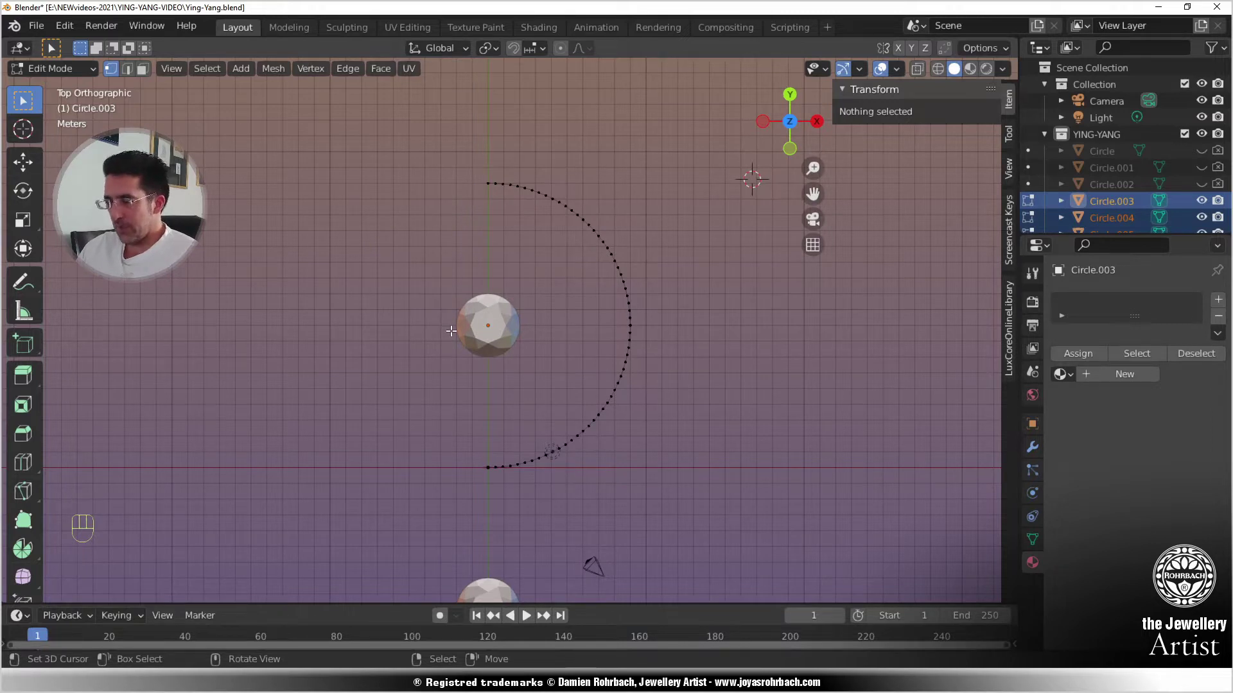
- Reveal the hidden geometry and hide everything except the lower small circle
{"action": "key", "text": "alt+h"}
{"action": "scroll", "coordinate": [563, 318], "scroll_direction": "down", "scroll_amount": 5, "text": "shift"}
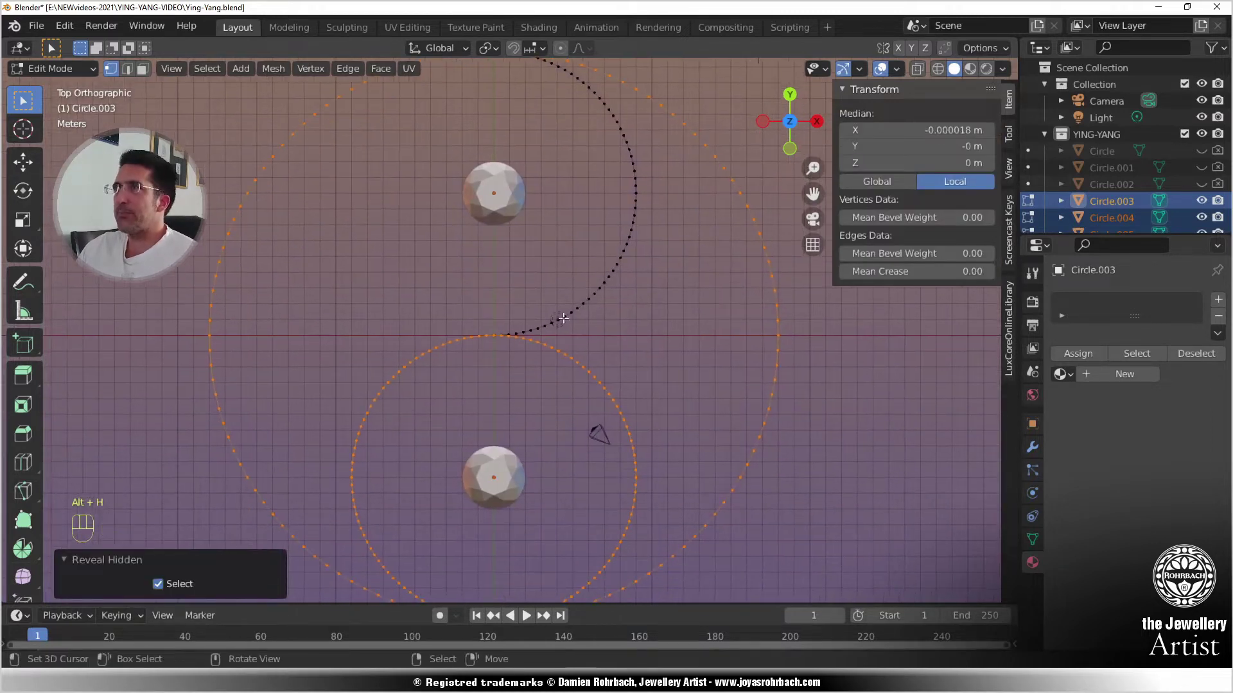
{"action": "key", "text": "alt+a"}
{"action": "key", "text": "l"}
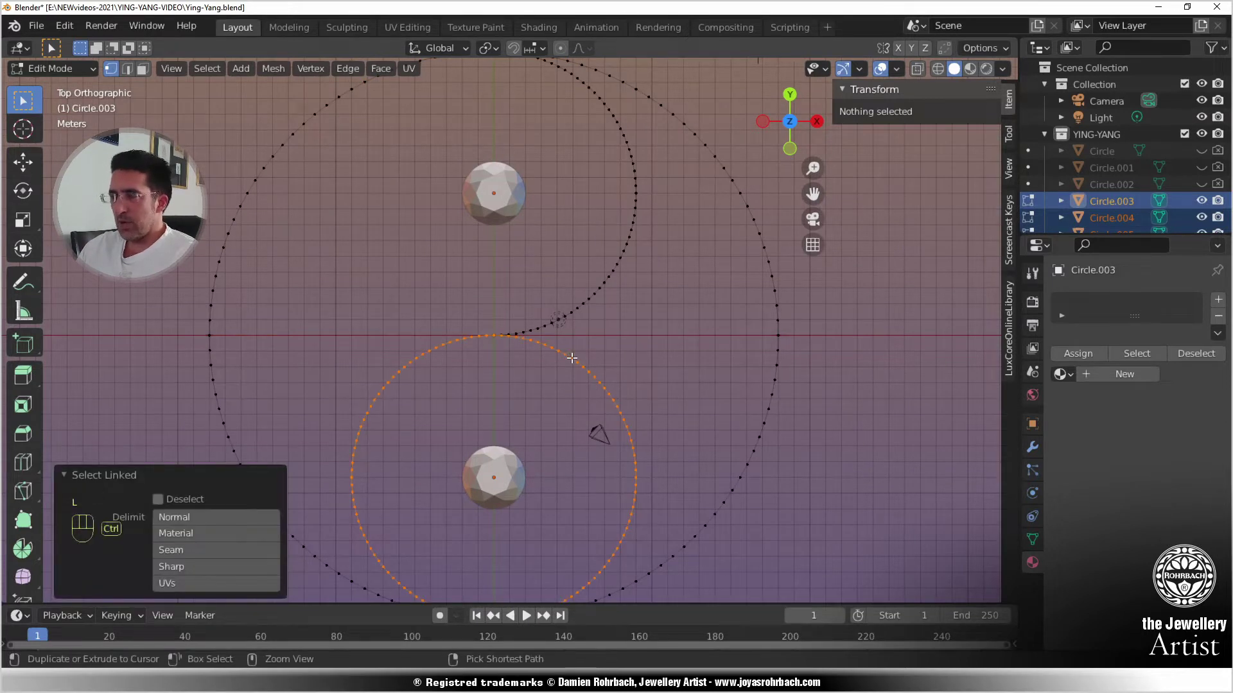
{"action": "key", "text": "ctrl+i"}
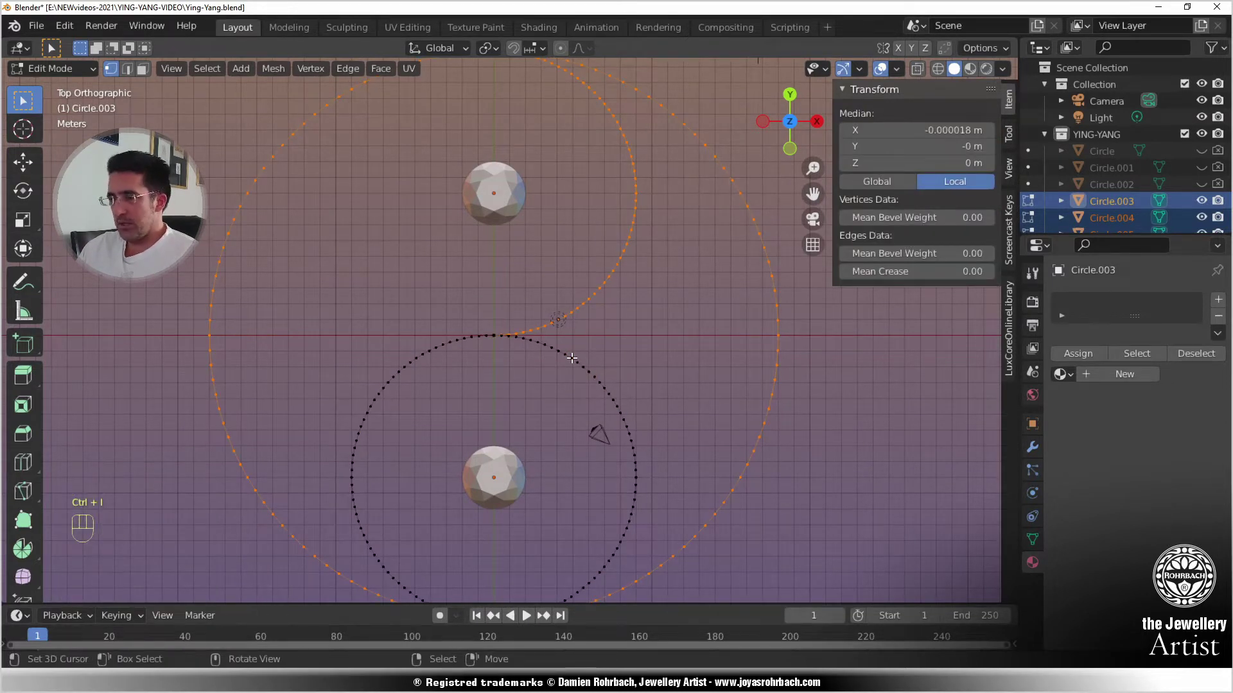
{"action": "key", "text": "h"}
- Delete the vertices of the lower small circle's right half, keeping the left semicircle with its end vertices, and save the file
{"action": "middle_click_drag", "start_coordinate": [572, 407], "coordinate": [575, 266], "text": "shift"}
{"action": "key", "text": "b"}
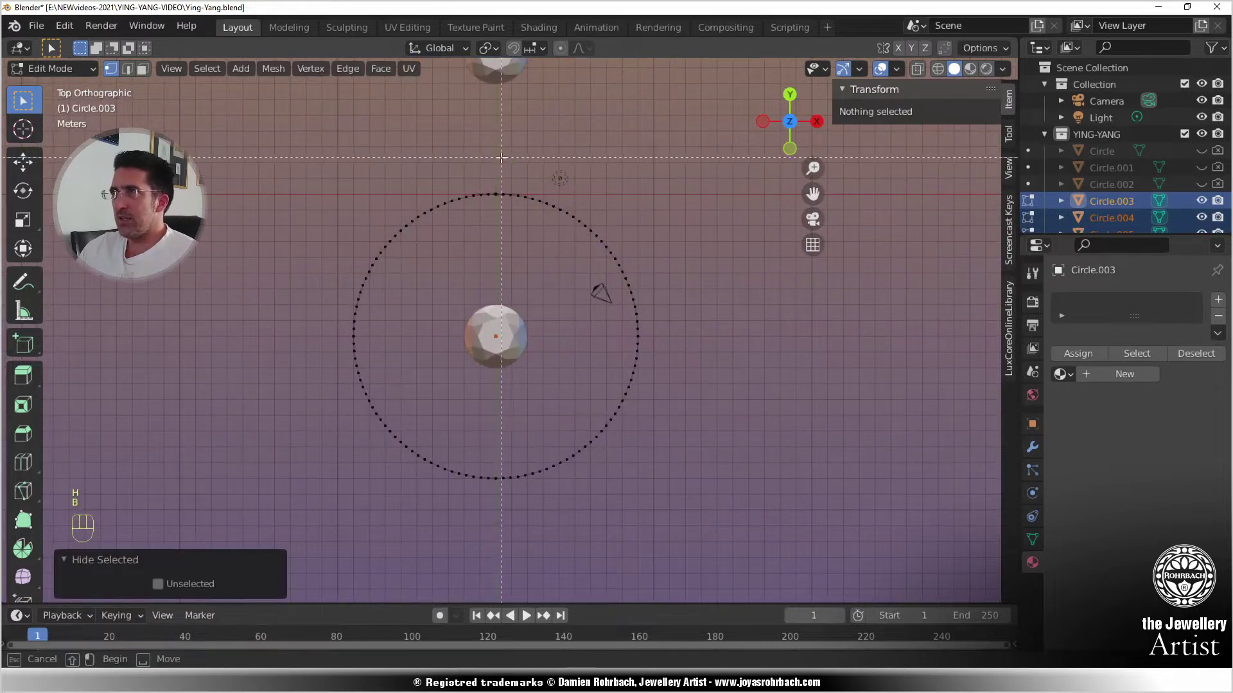
{"action": "left_click_drag", "start_coordinate": [499, 157], "coordinate": [684, 512]}
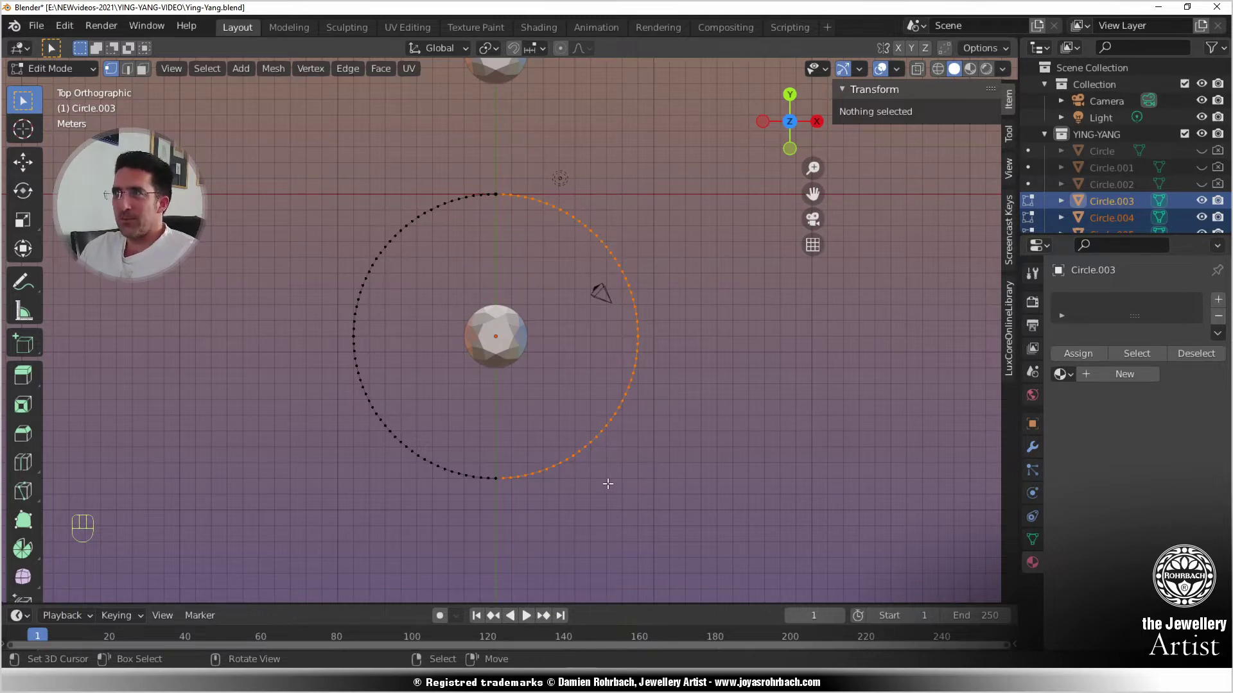
{"action": "key", "text": "Delete"}
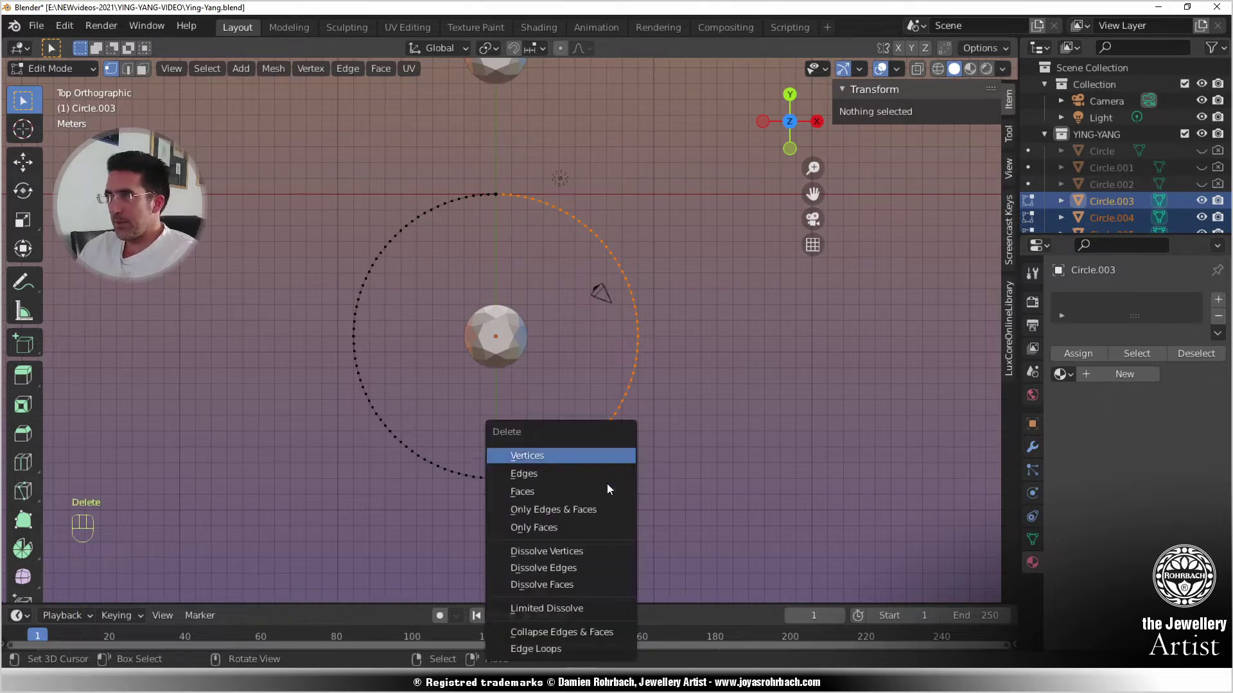
{"action": "left_click", "coordinate": [590, 456]}
{"action": "key", "text": "ctrl+s"}
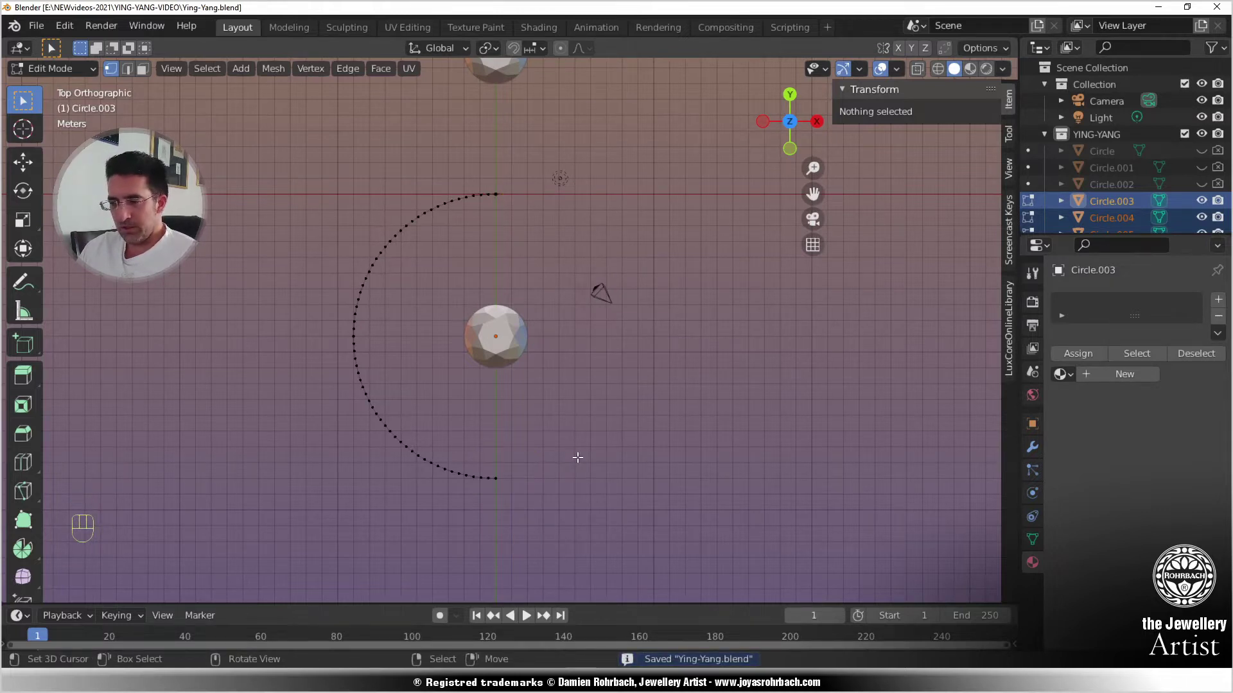
- Reveal the hidden geometry and hide everything except the large outer circle
{"action": "key", "text": "alt+h"}
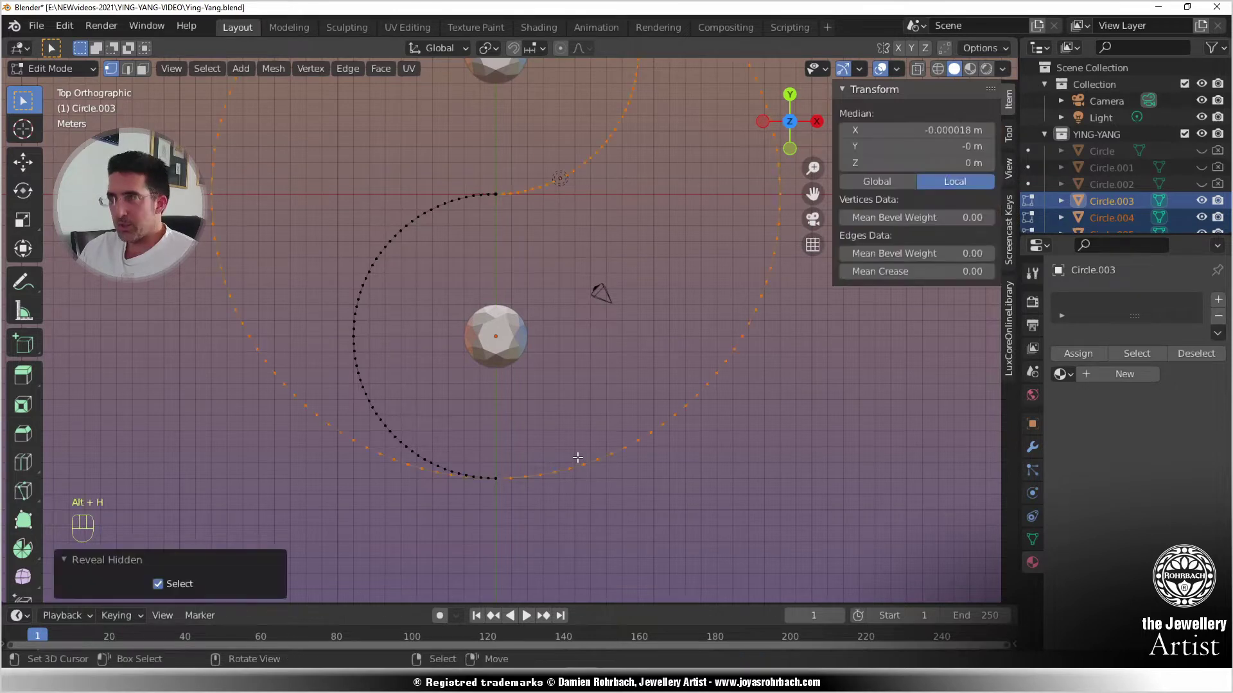
{"action": "scroll", "coordinate": [577, 458], "scroll_direction": "down", "scroll_amount": 2}
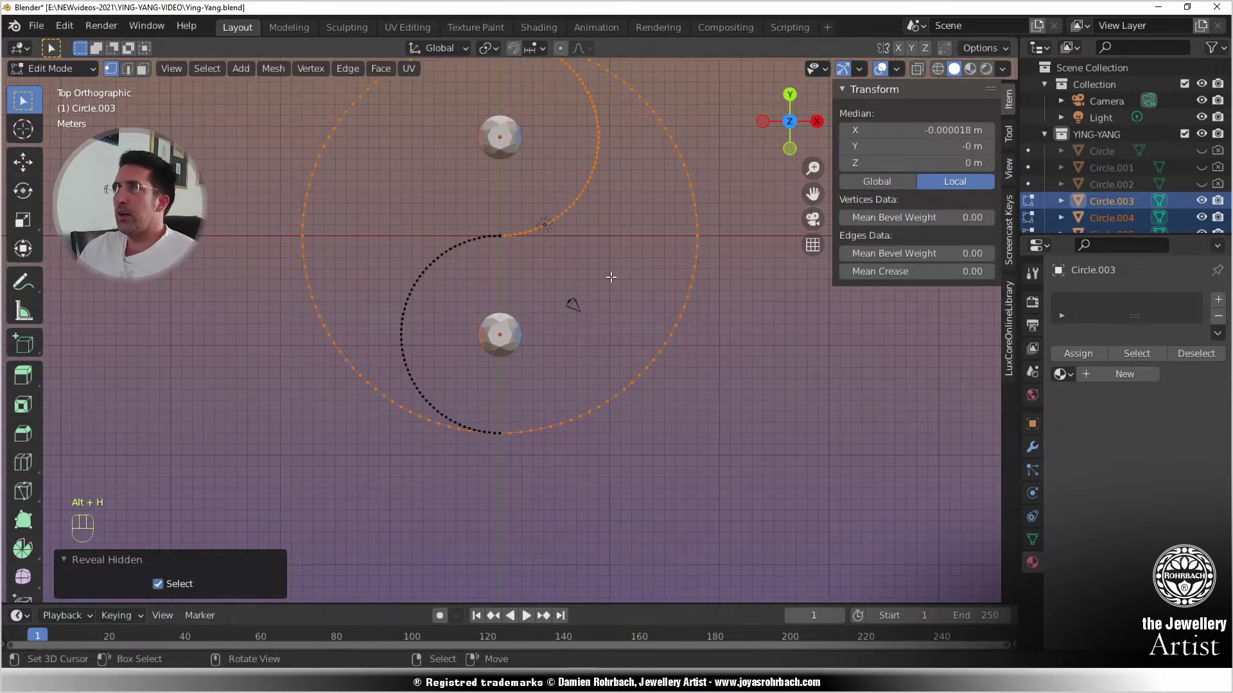
{"action": "middle_click_drag", "start_coordinate": [610, 277], "coordinate": [580, 376], "text": "shift"}
{"action": "key", "text": "alt+a"}
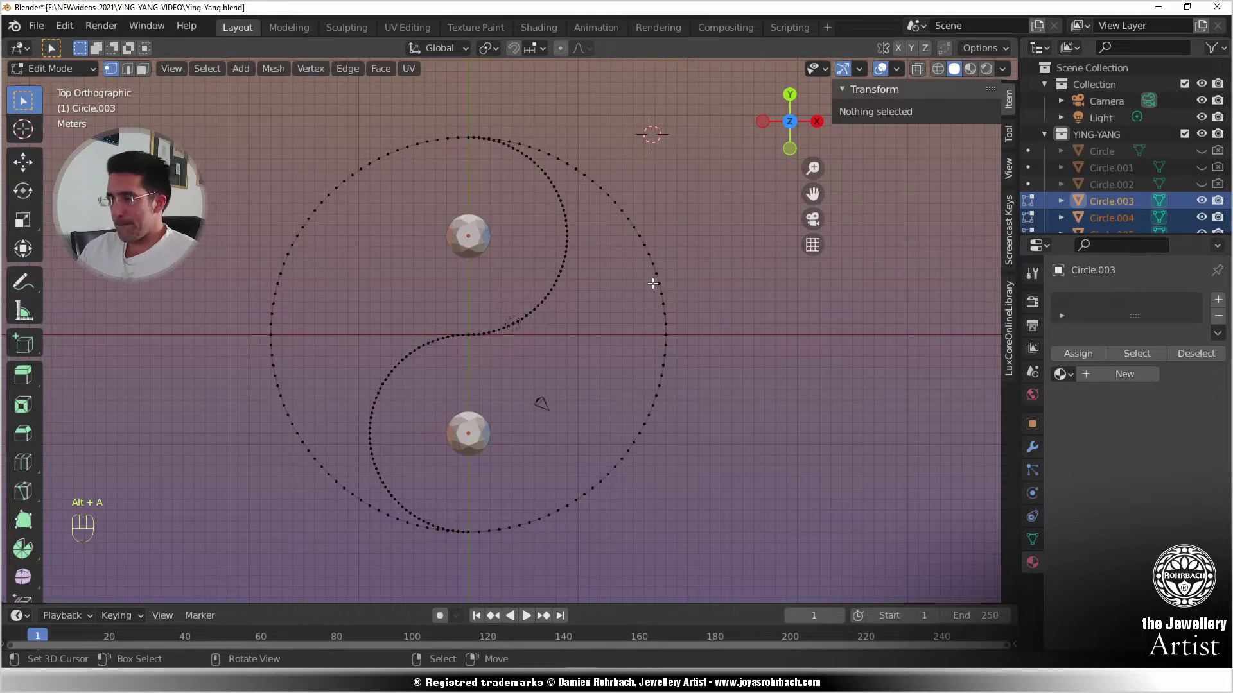
{"action": "key", "text": "l"}
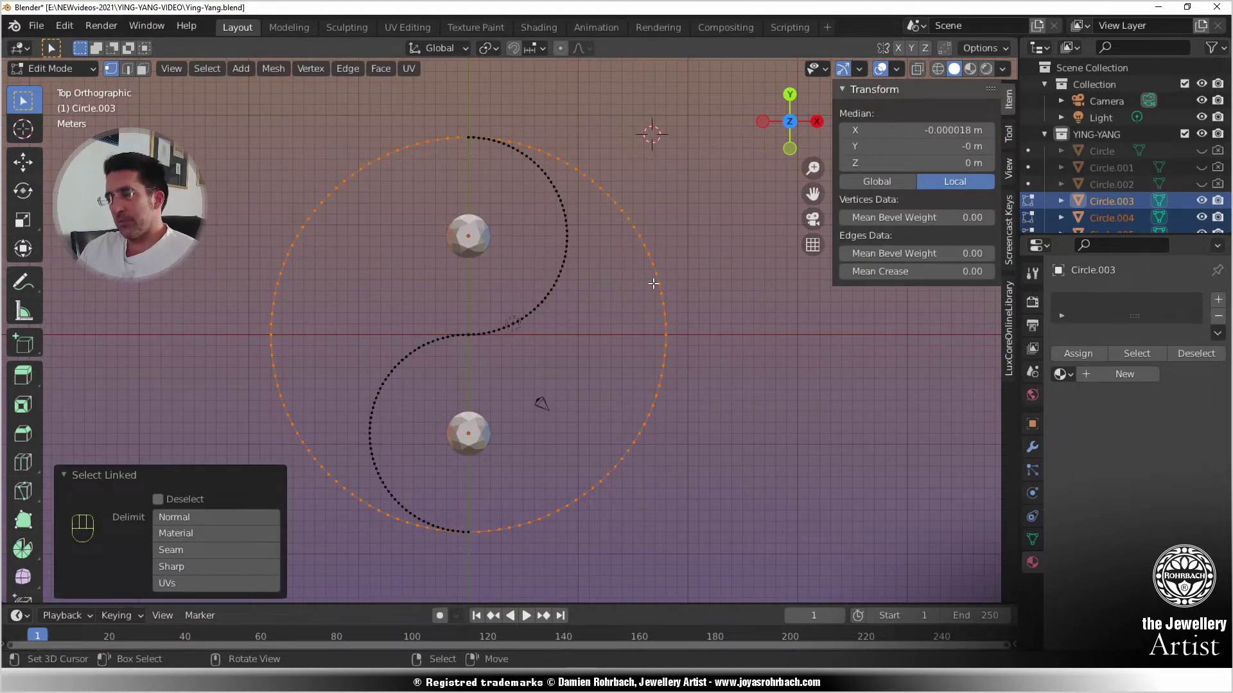
{"action": "key", "text": "ctrl+i"}
{"action": "key", "text": "h"}
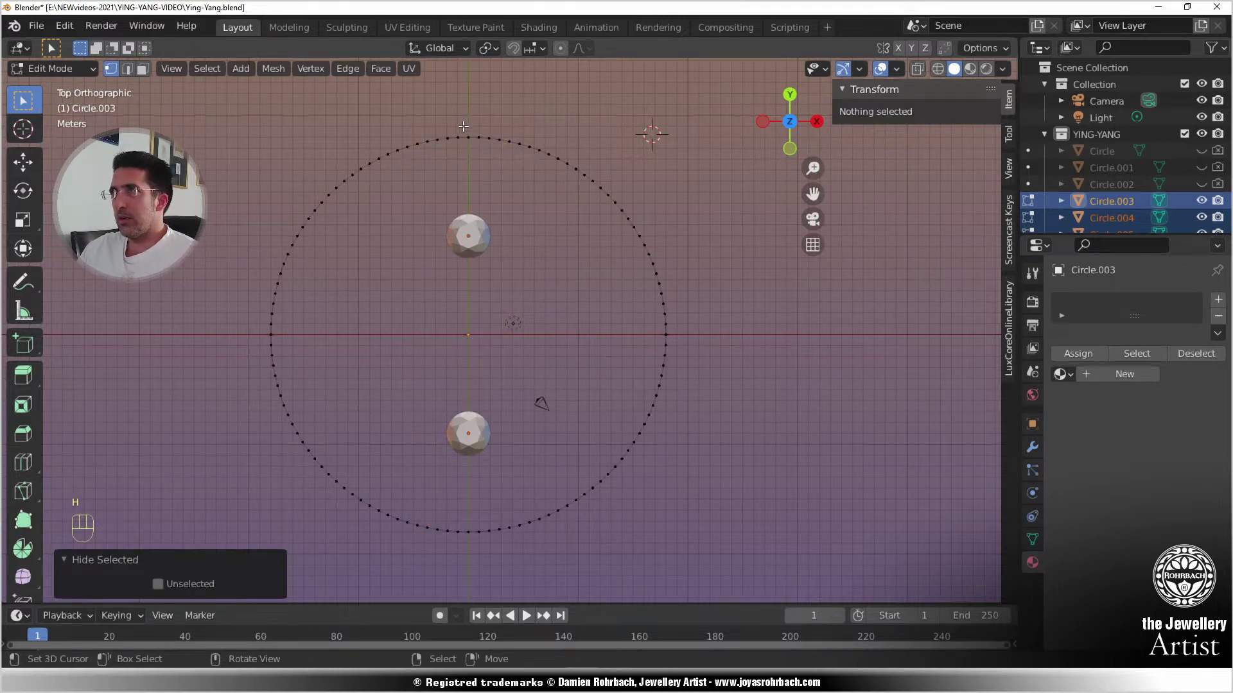
- Delete the vertices of the large circle's right half, including its top and bottom vertices, and reveal the hidden semicircles
{"action": "key", "text": "b"}
{"action": "left_click_drag", "start_coordinate": [461, 123], "coordinate": [715, 562]}
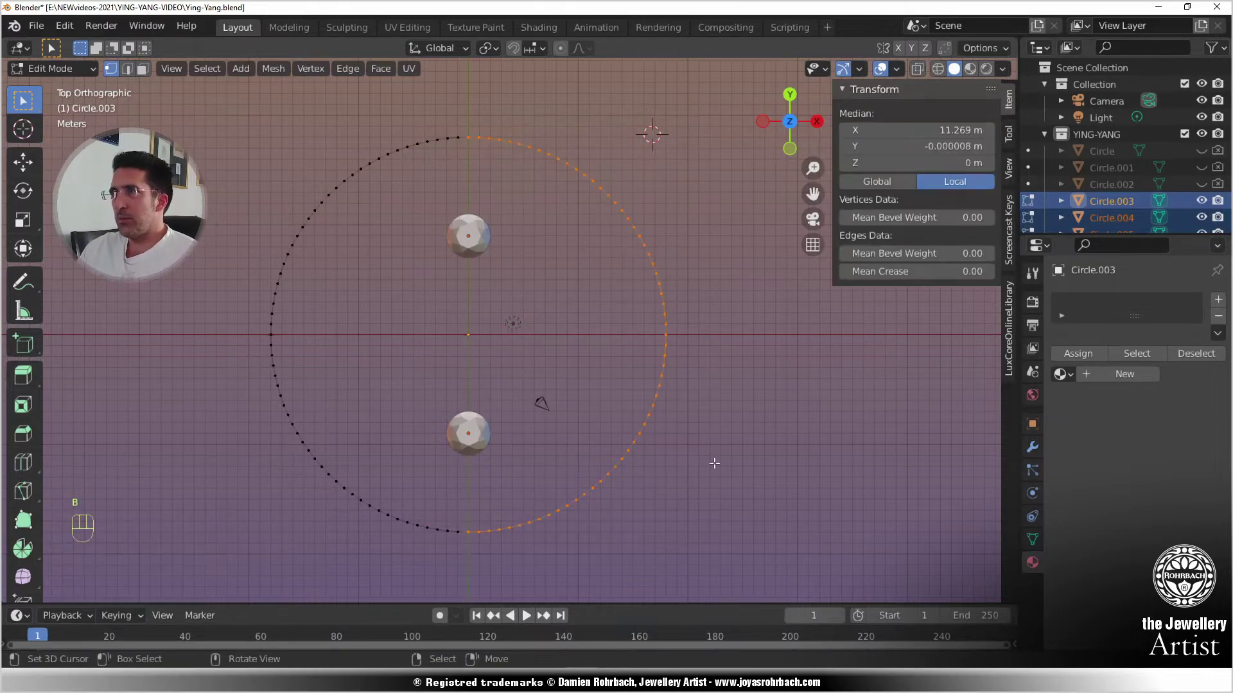
{"action": "key", "text": "x"}
{"action": "left_click", "coordinate": [703, 229]}
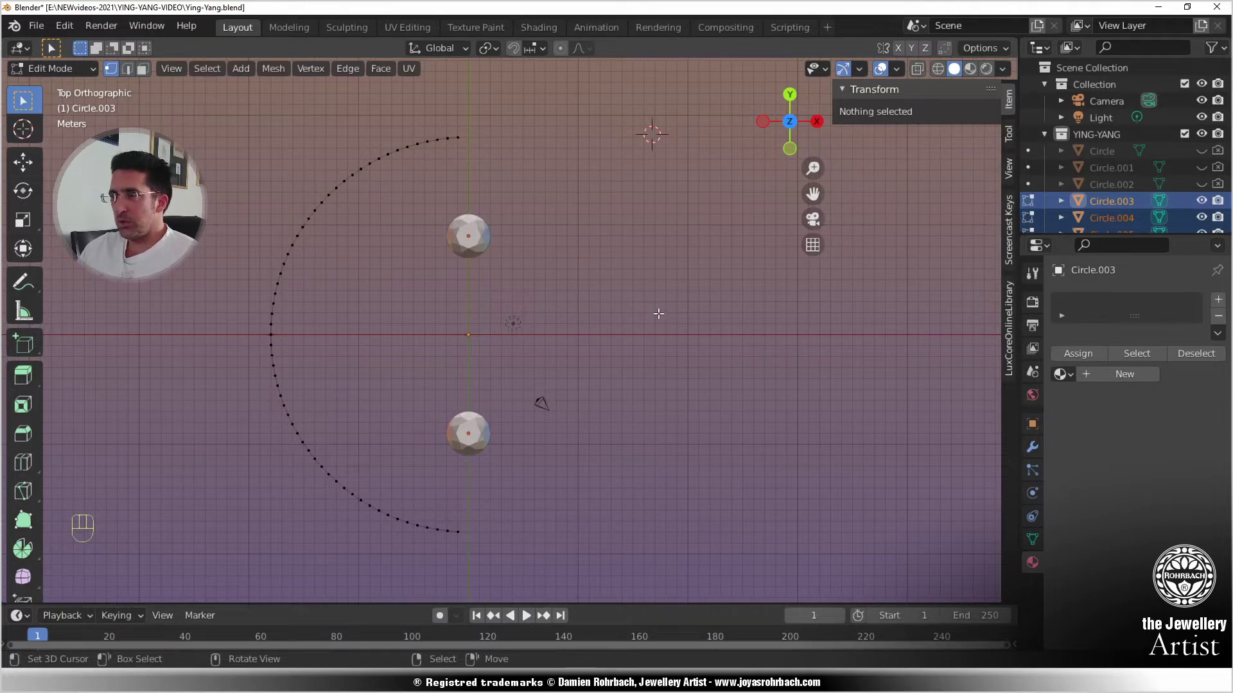
{"action": "key", "text": "alt+h"}
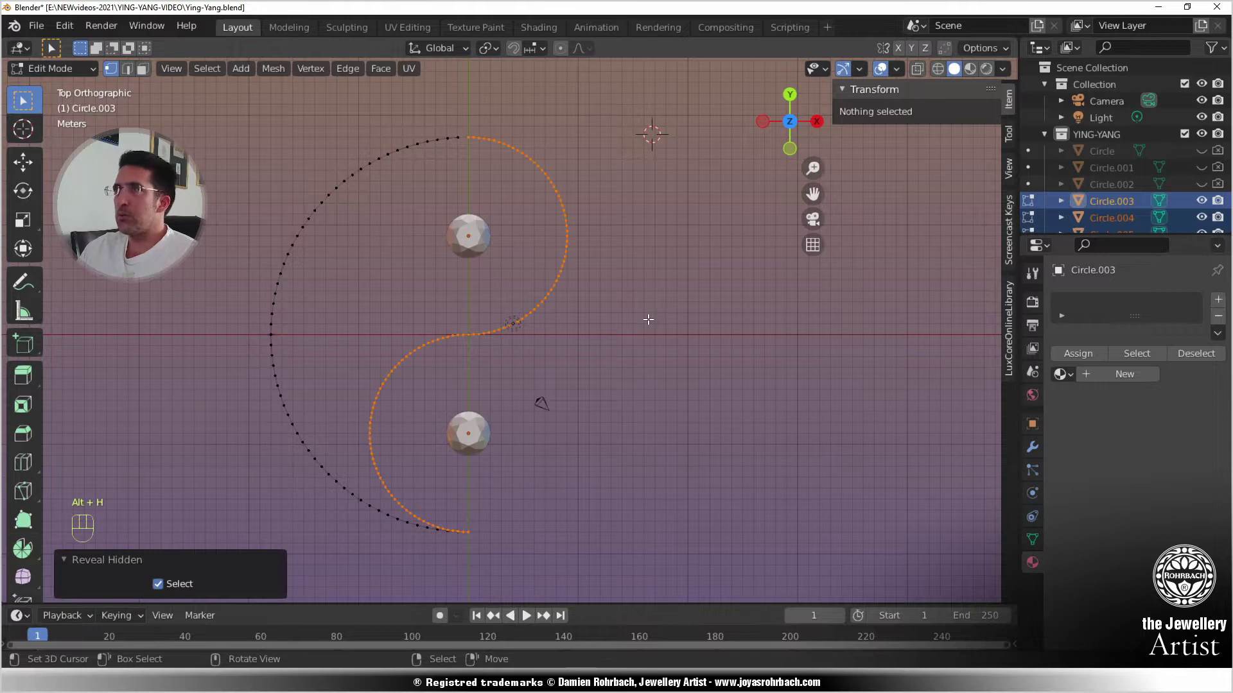
- Delete the upper semicircle's overlapping end vertex at the centre, where the two halves of the S-curve meet
{"action": "scroll", "coordinate": [504, 358], "scroll_direction": "up", "scroll_amount": 8}
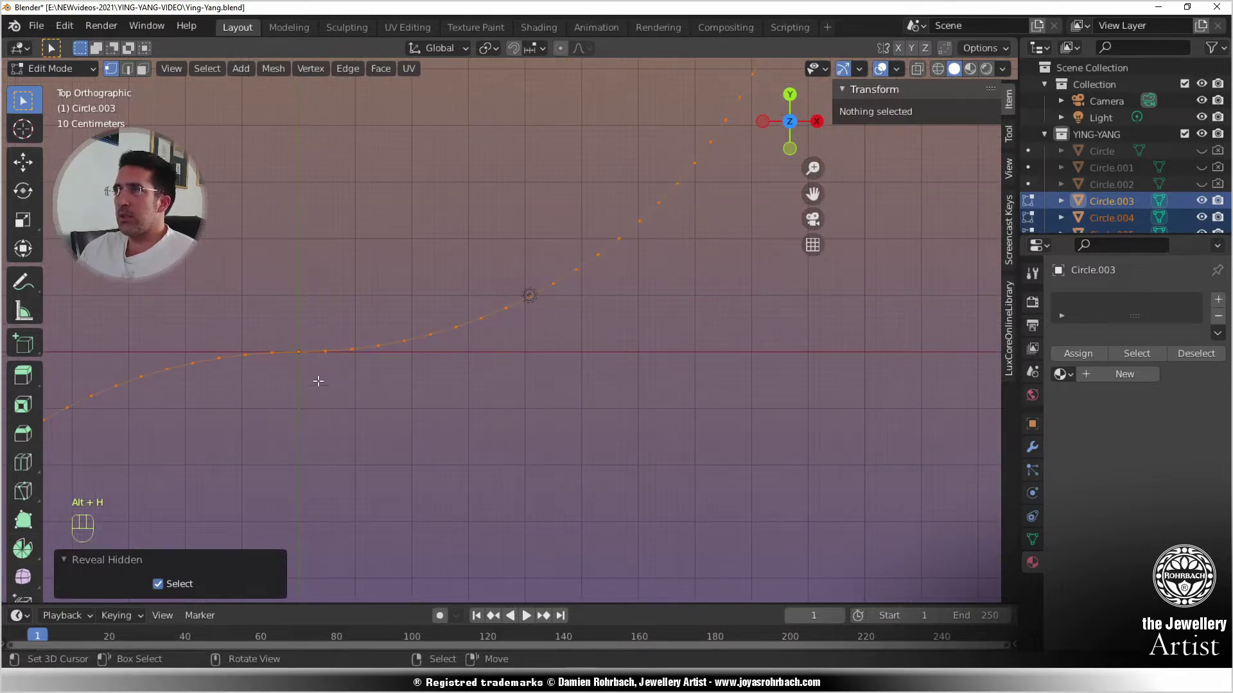
{"action": "left_click", "coordinate": [307, 352]}
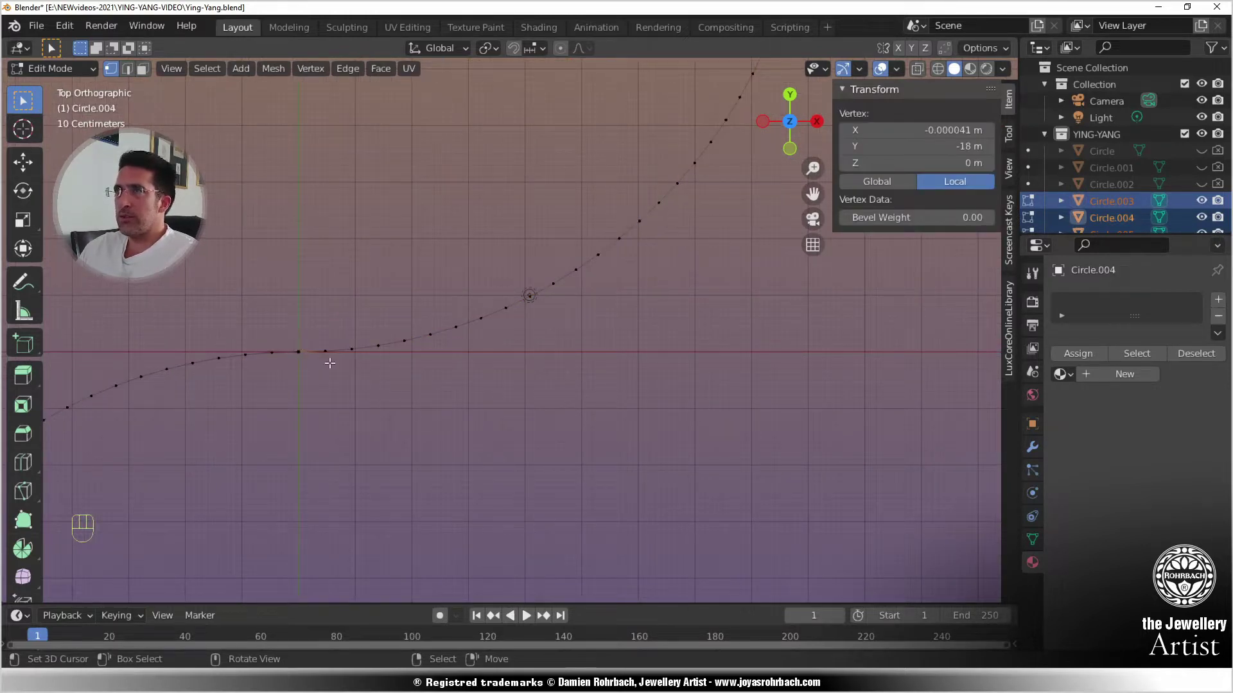
{"action": "key", "text": "Delete"}
{"action": "left_click", "coordinate": [310, 390]}
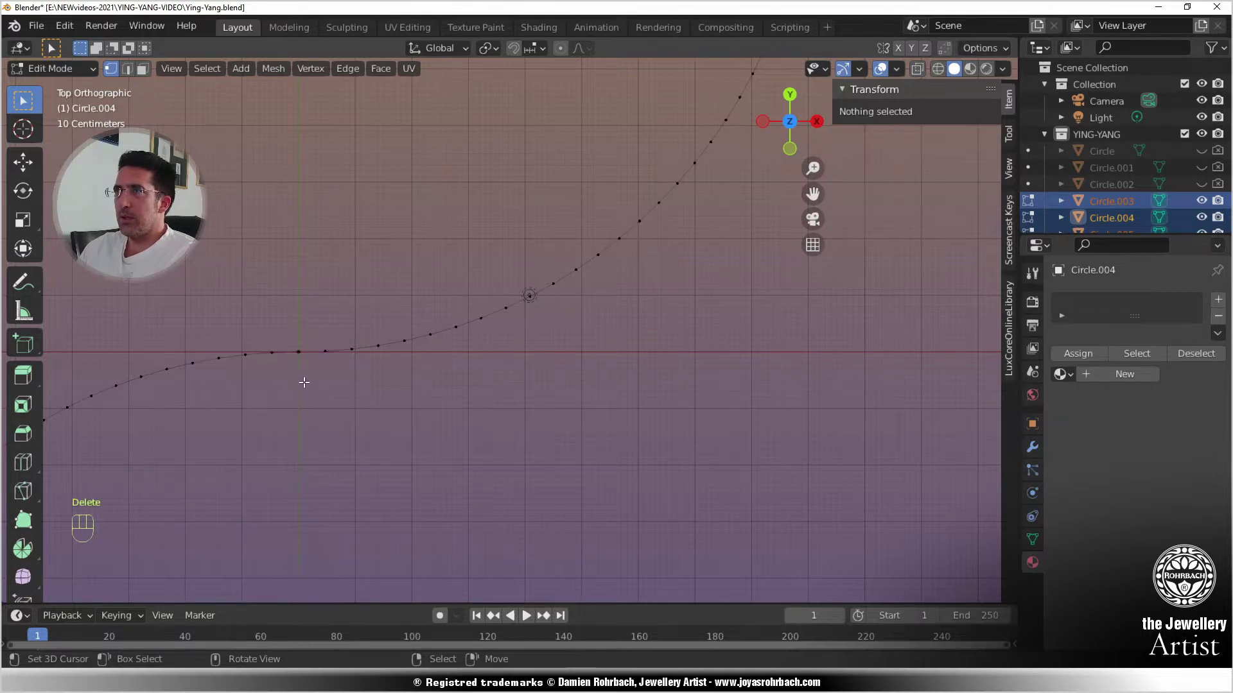
- Select the two end vertices at the S-curve's centre gap and try to connect them with an edge
{"action": "scroll", "coordinate": [304, 382], "scroll_direction": "up", "scroll_amount": 5}
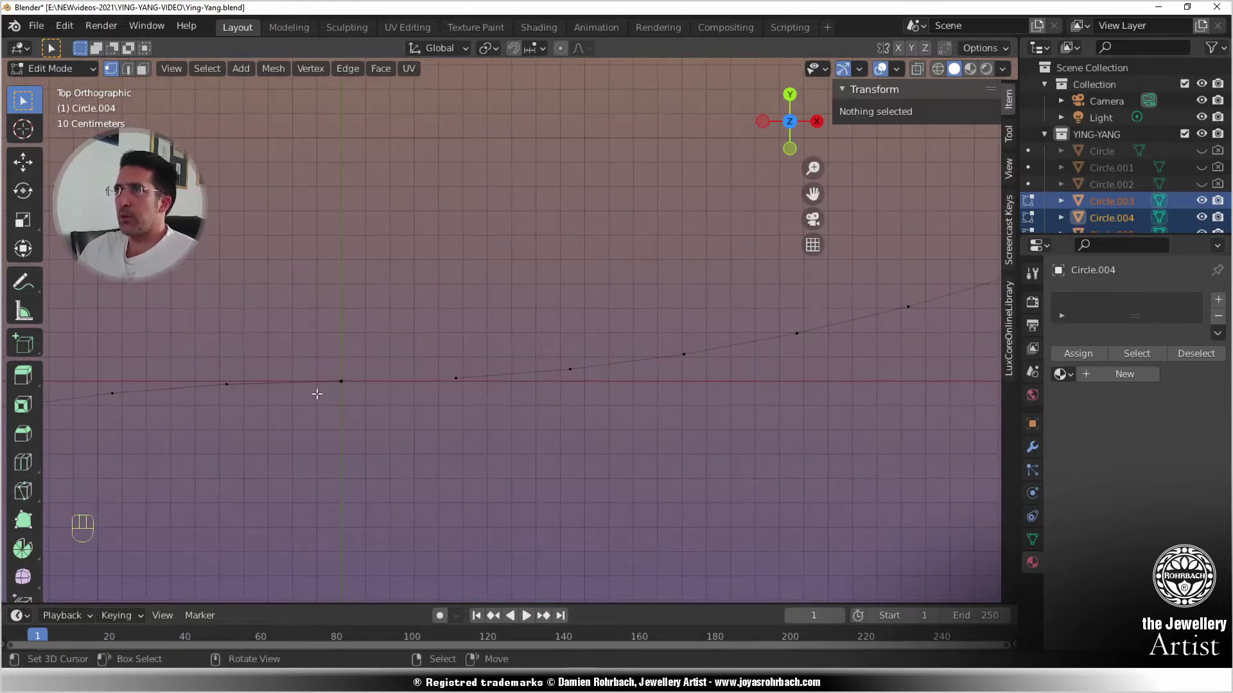
{"action": "left_click", "coordinate": [341, 381]}
{"action": "left_click", "coordinate": [456, 378], "text": "shift"}
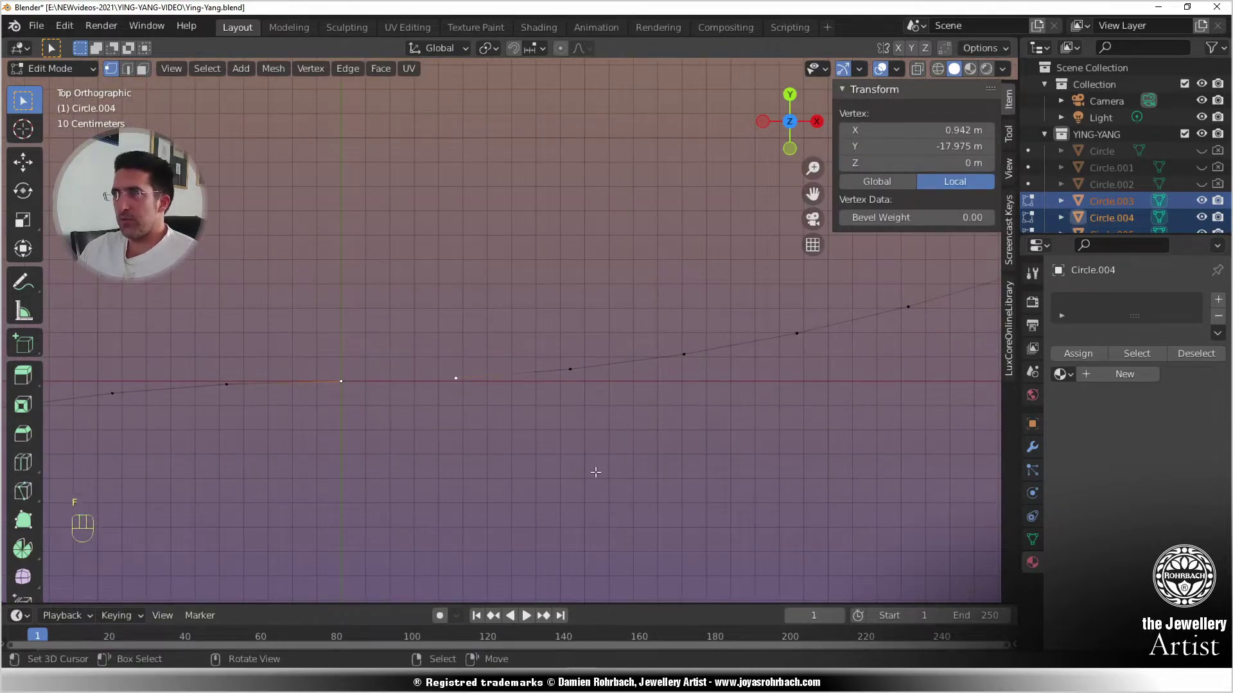
{"action": "scroll", "coordinate": [565, 456], "scroll_direction": "down", "scroll_amount": 3}
{"action": "scroll", "coordinate": [456, 379], "scroll_direction": "up", "scroll_amount": 5}
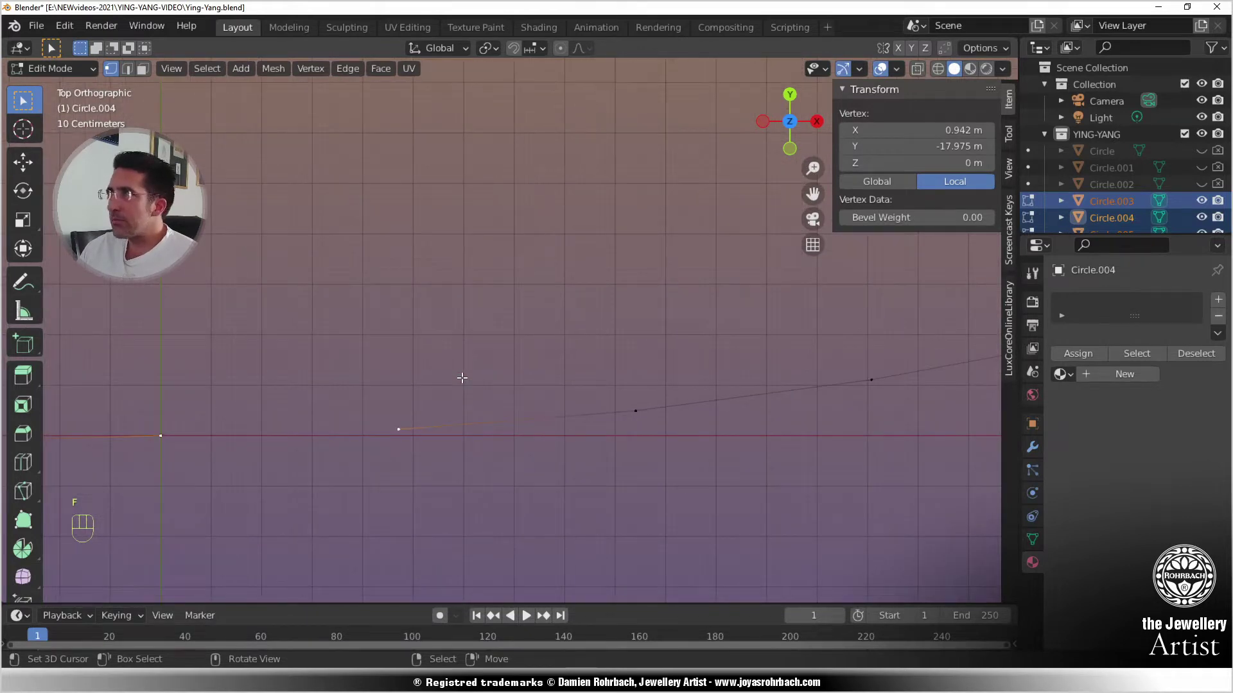
{"action": "scroll", "coordinate": [462, 378], "scroll_direction": "down", "scroll_amount": 8}
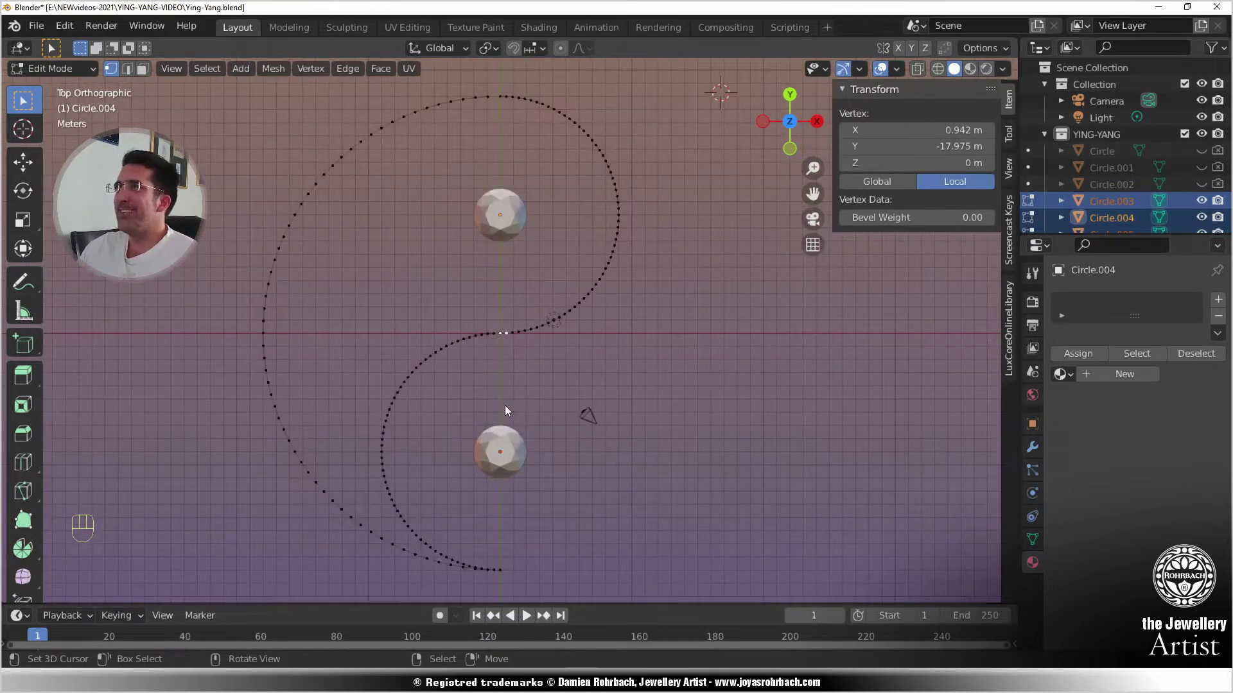
- Return to Object Mode, join the three arcs into one object and save the file
{"action": "key", "text": "Tab"}
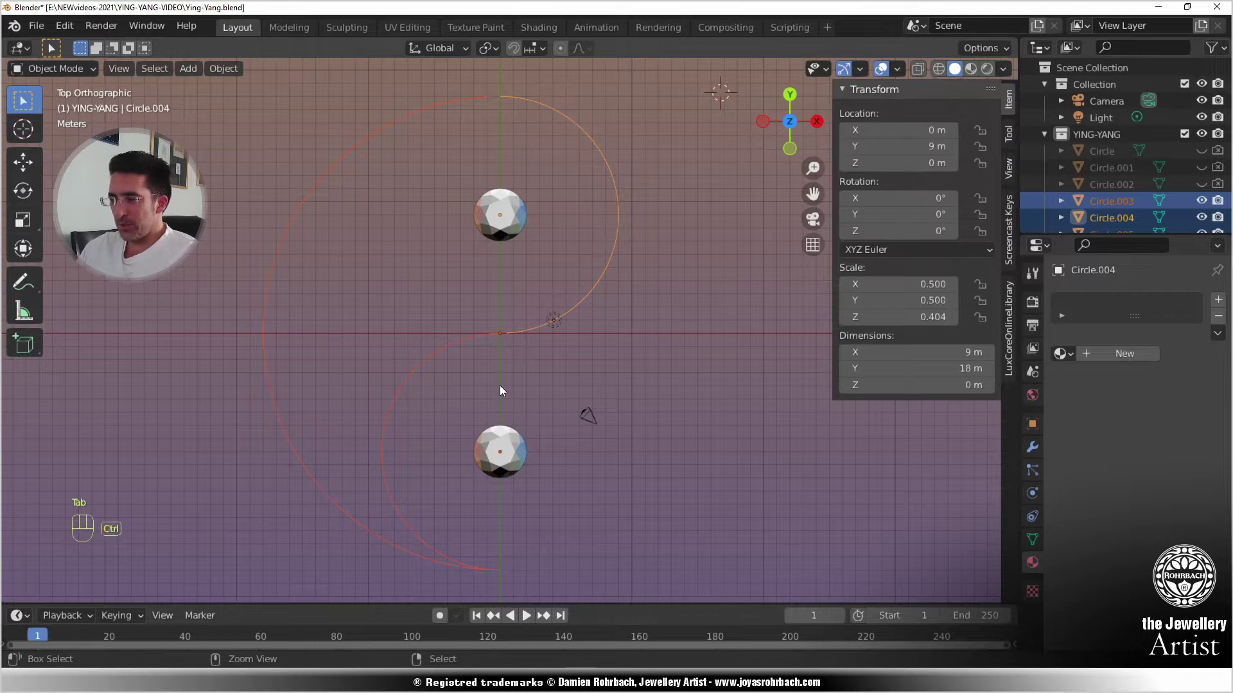
{"action": "key", "text": "ctrl+j"}
{"action": "key", "text": "ctrl+s"}
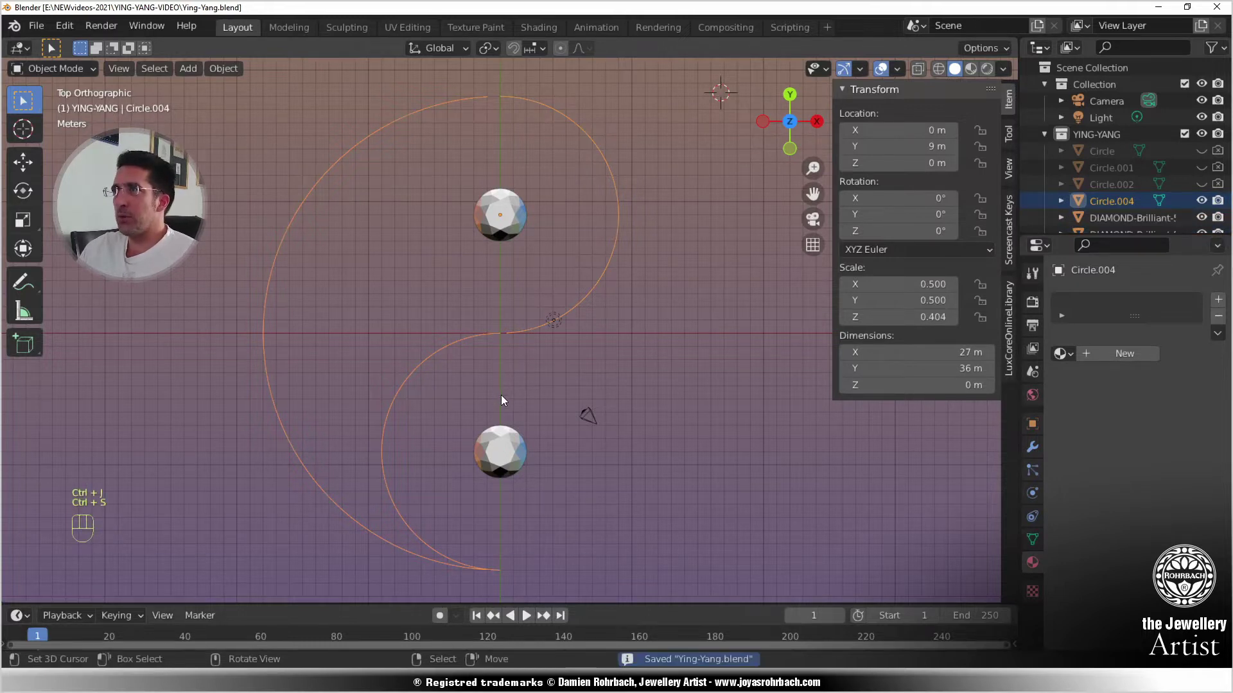
- Enter Edit Mode on the joined outline and connect the two selected vertices at the S-curve's centre with an edge
{"action": "key", "text": "Tab"}
{"action": "scroll", "coordinate": [516, 386], "scroll_direction": "up", "scroll_amount": 4}
{"action": "scroll", "coordinate": [516, 386], "scroll_direction": "up", "scroll_amount": 3}
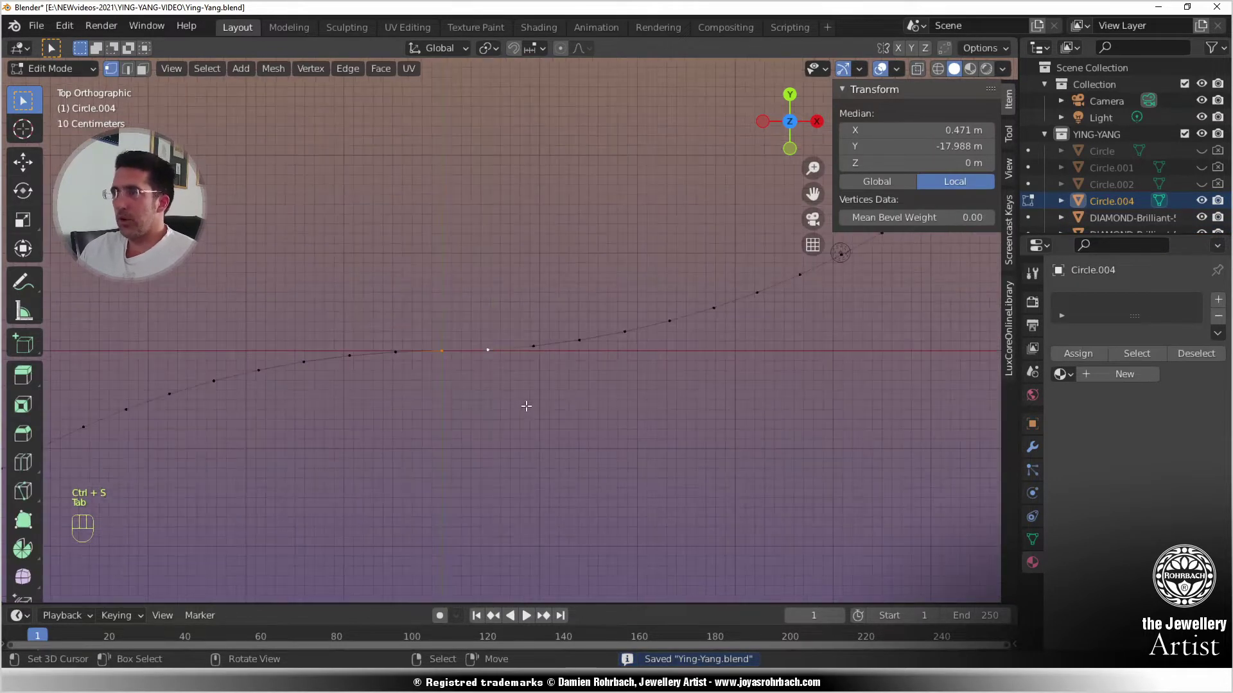
{"action": "key", "text": "f"}
- Connect the large arc's upper end vertex to the upper small semicircle's end vertex with an edge
{"action": "scroll", "coordinate": [527, 407], "scroll_direction": "down", "scroll_amount": 12}
{"action": "middle_click_drag", "start_coordinate": [592, 245], "coordinate": [609, 417], "text": "shift"}
{"action": "scroll", "coordinate": [576, 302], "scroll_direction": "up", "scroll_amount": 10}
{"action": "middle_click_drag", "start_coordinate": [564, 259], "coordinate": [508, 389], "text": "shift"}
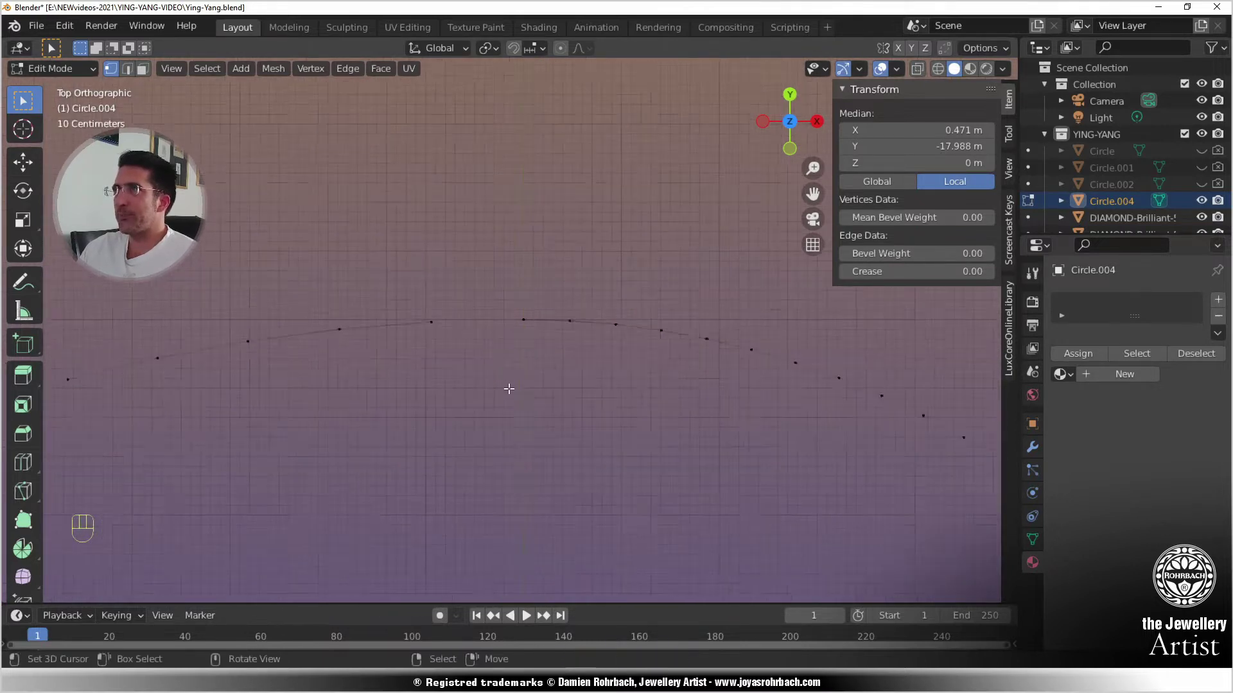
{"action": "left_click", "coordinate": [397, 319]}
{"action": "left_click", "coordinate": [529, 314], "text": "shift"}
{"action": "key", "text": "f"}
- Try merging the selected vertices with At Center after adding the outline's lower tip to the selection, and undo the merge
{"action": "scroll", "coordinate": [563, 320], "scroll_direction": "down", "scroll_amount": 8}
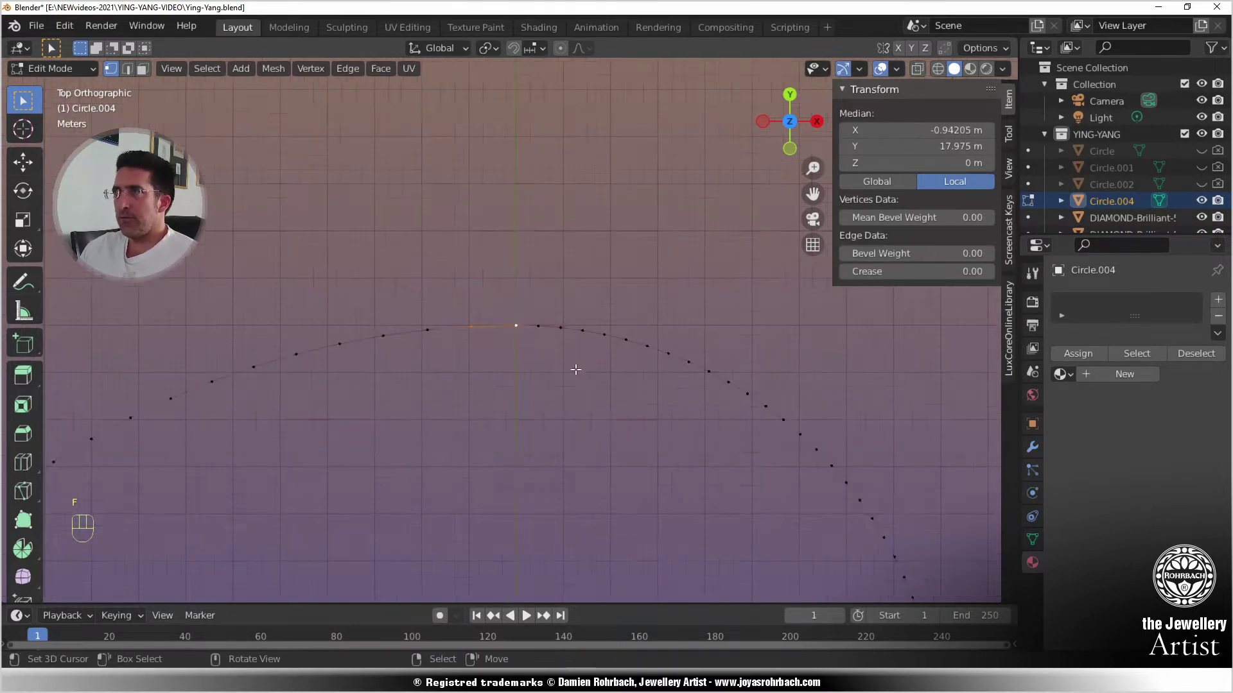
{"action": "middle_click_drag", "start_coordinate": [562, 310], "coordinate": [561, 296], "text": "shift"}
{"action": "scroll", "coordinate": [537, 330], "scroll_direction": "up", "scroll_amount": 16}
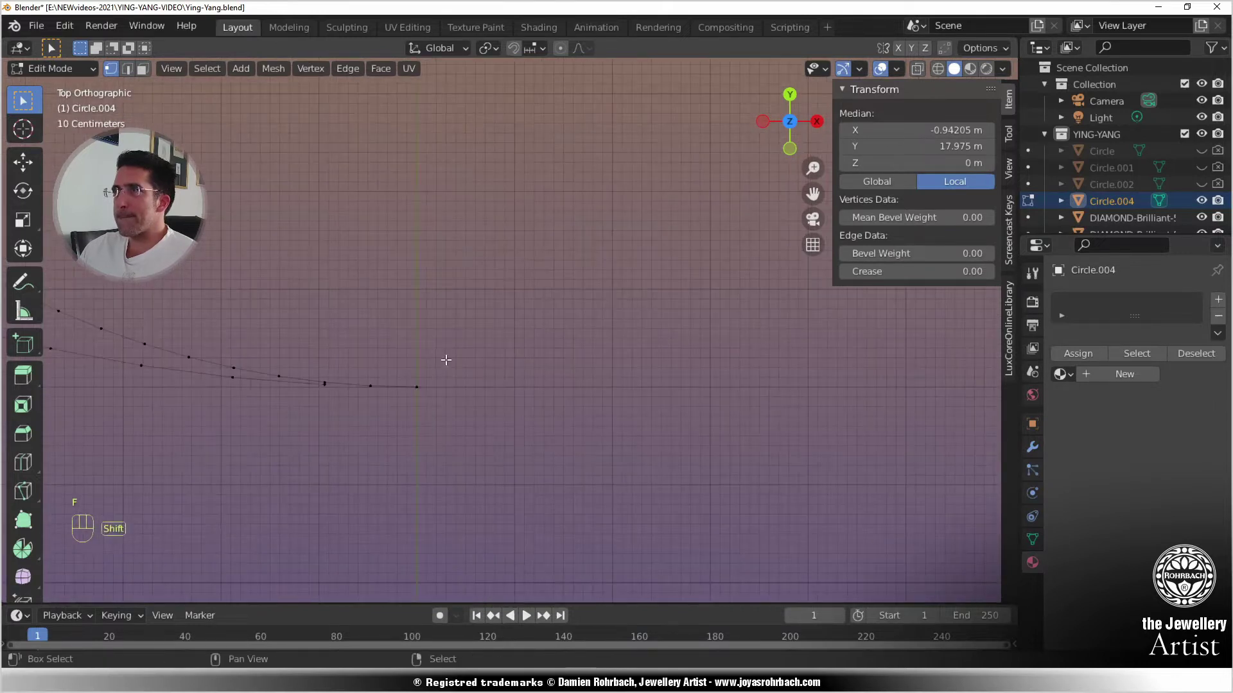
{"action": "middle_click_drag", "start_coordinate": [439, 361], "coordinate": [564, 341], "text": "shift"}
{"action": "scroll", "coordinate": [540, 383], "scroll_direction": "up", "scroll_amount": 9}
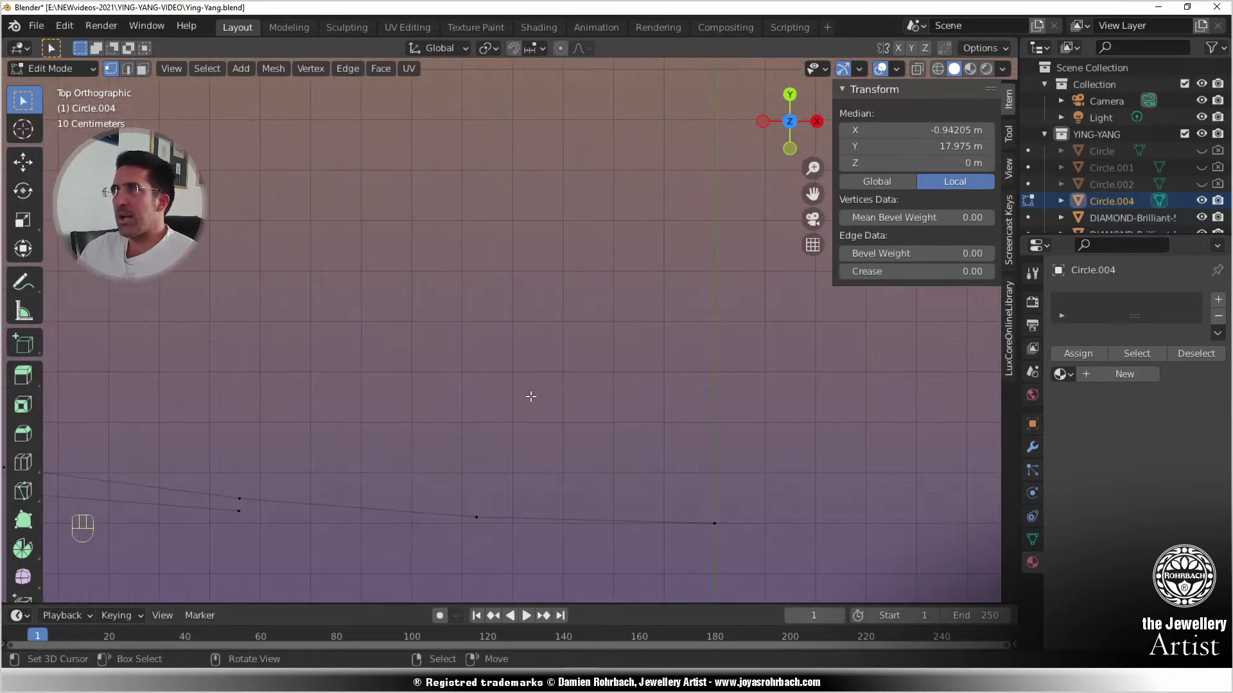
{"action": "left_click", "coordinate": [720, 523]}
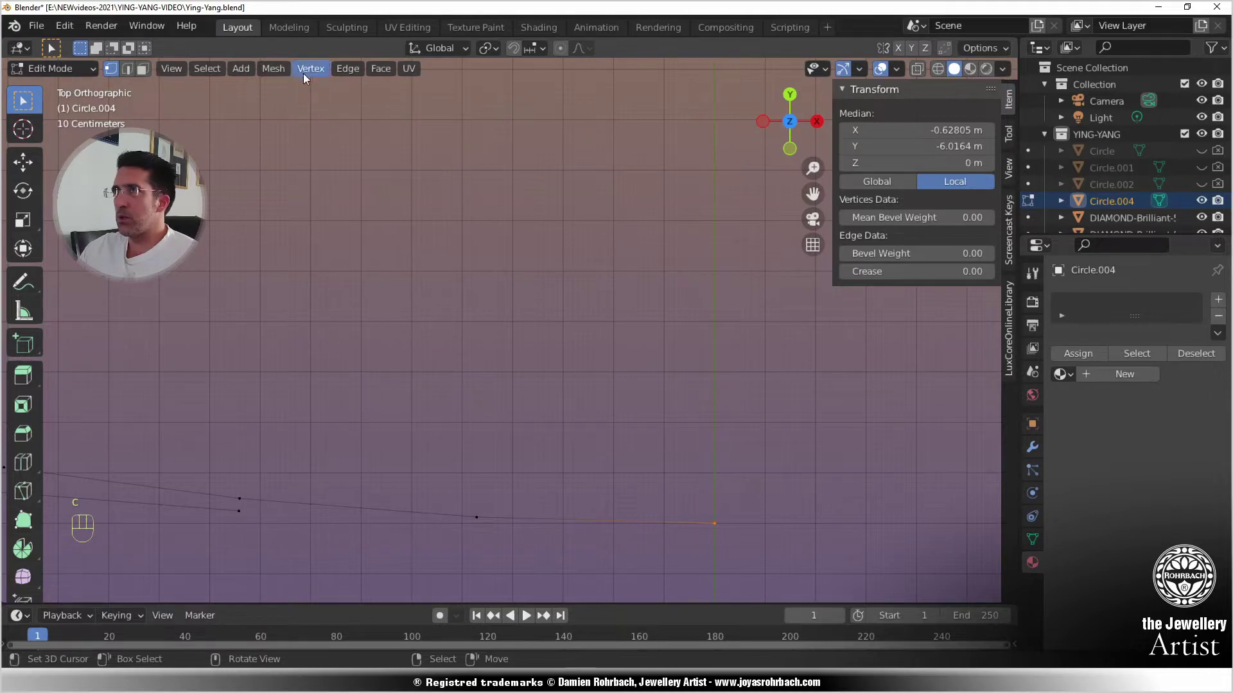
{"action": "left_click", "coordinate": [281, 70]}
{"action": "mouse_move", "coordinate": [309, 182]}
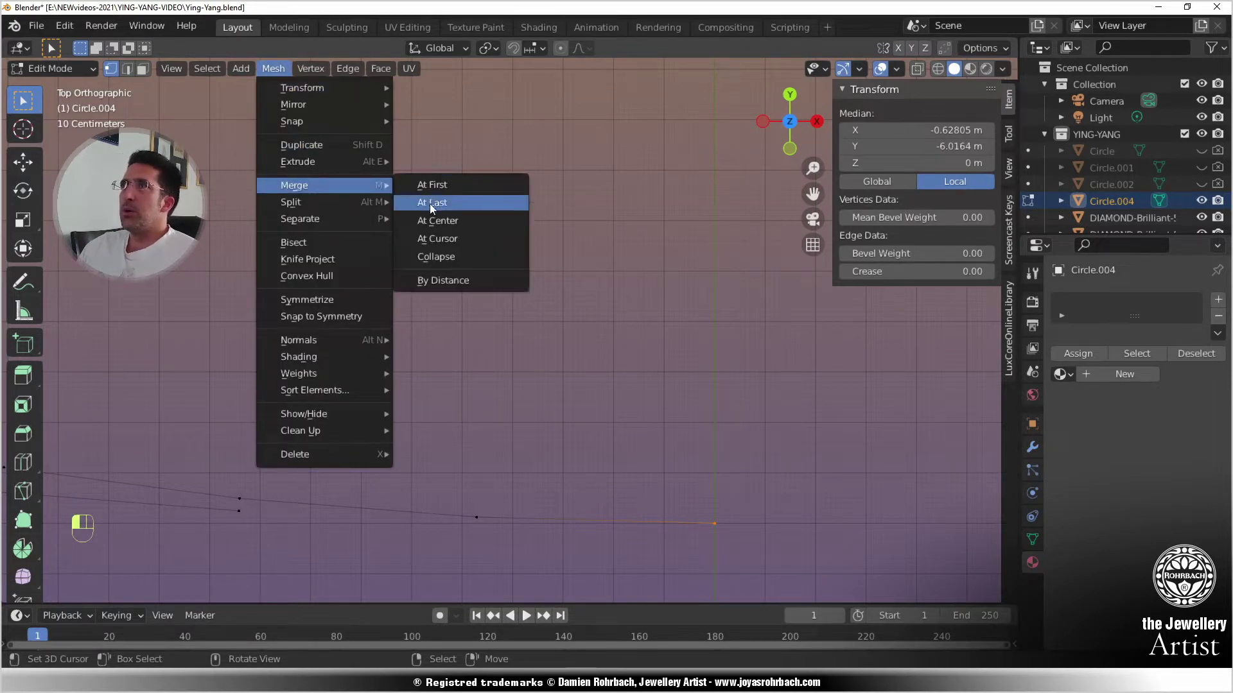
{"action": "left_click", "coordinate": [435, 221]}
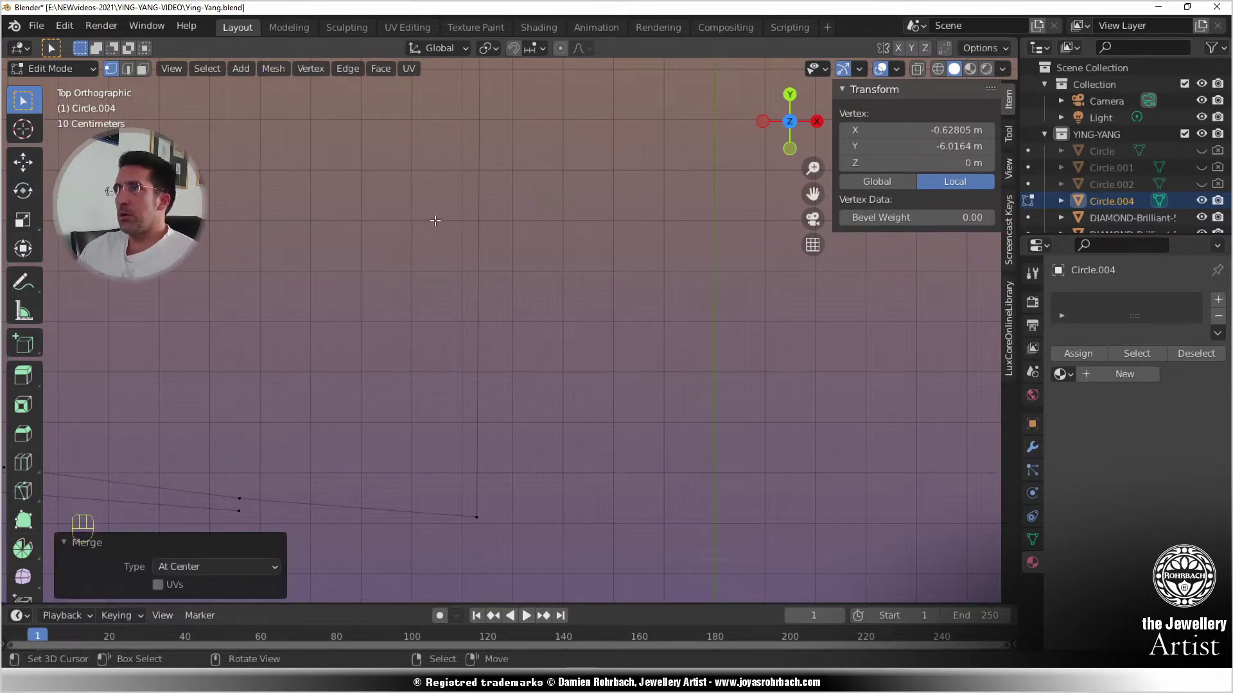
{"action": "key", "text": "ctrl+z"}
- Try merging the same selected vertices with At First, and undo the merge
{"action": "left_click", "coordinate": [283, 66]}
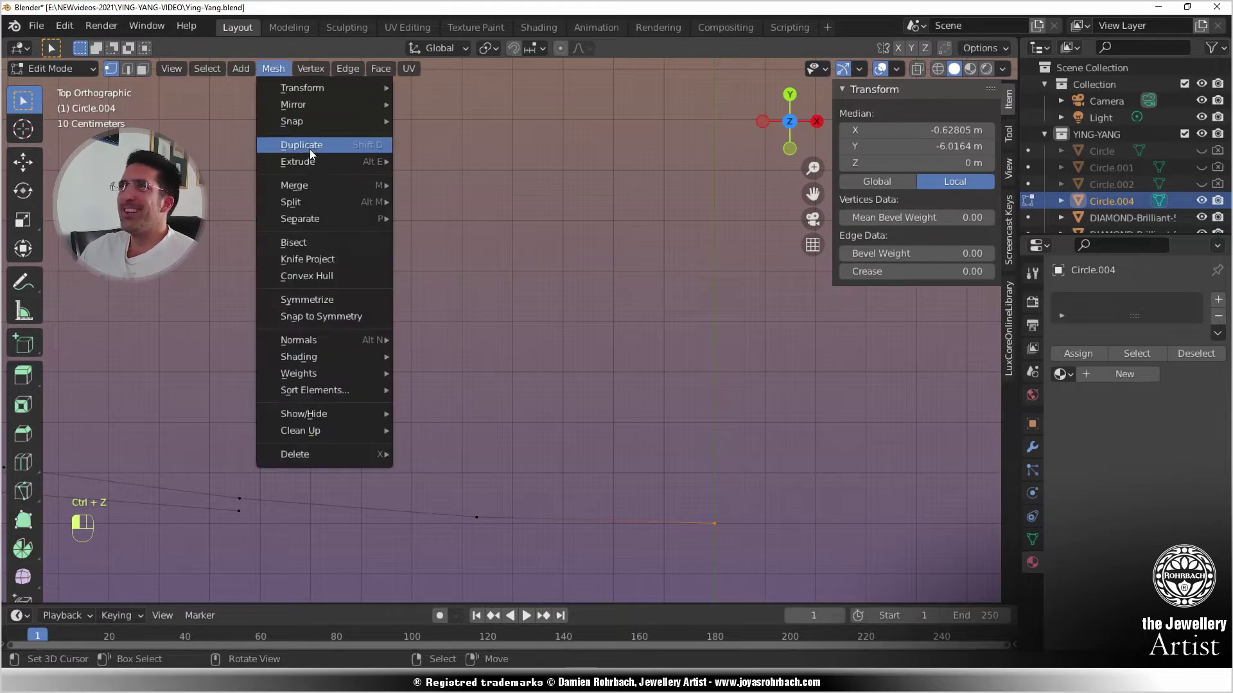
{"action": "mouse_move", "coordinate": [327, 188]}
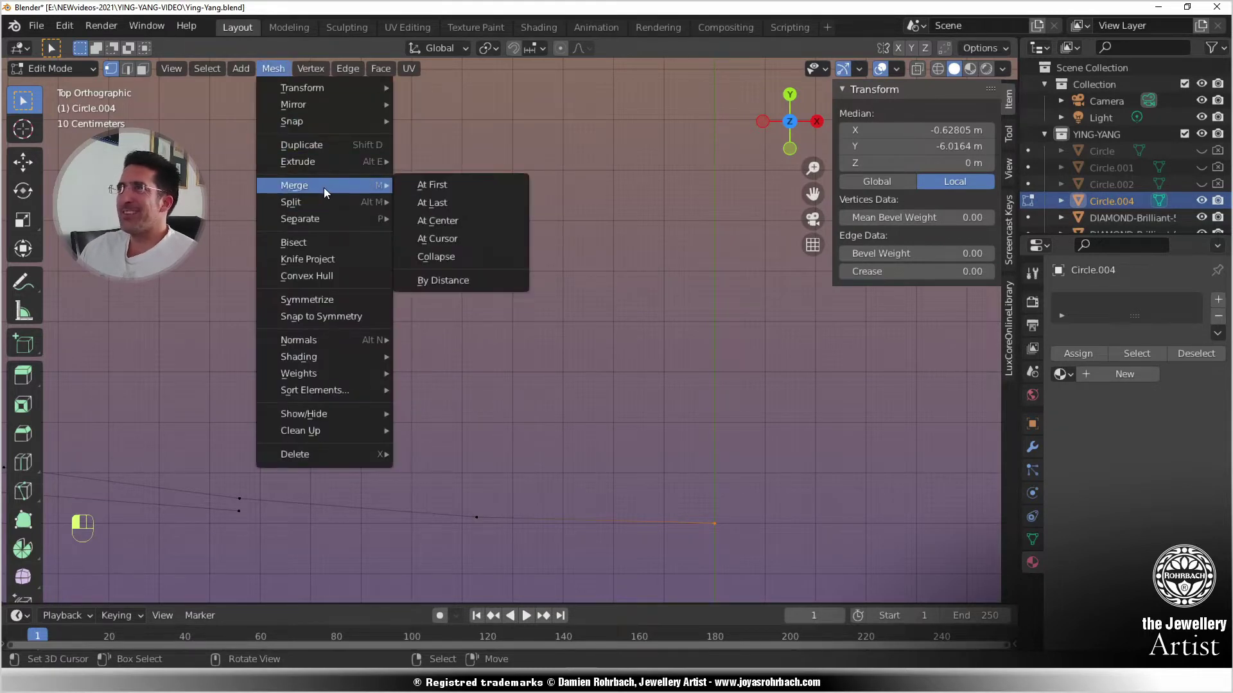
{"action": "left_click", "coordinate": [433, 184]}
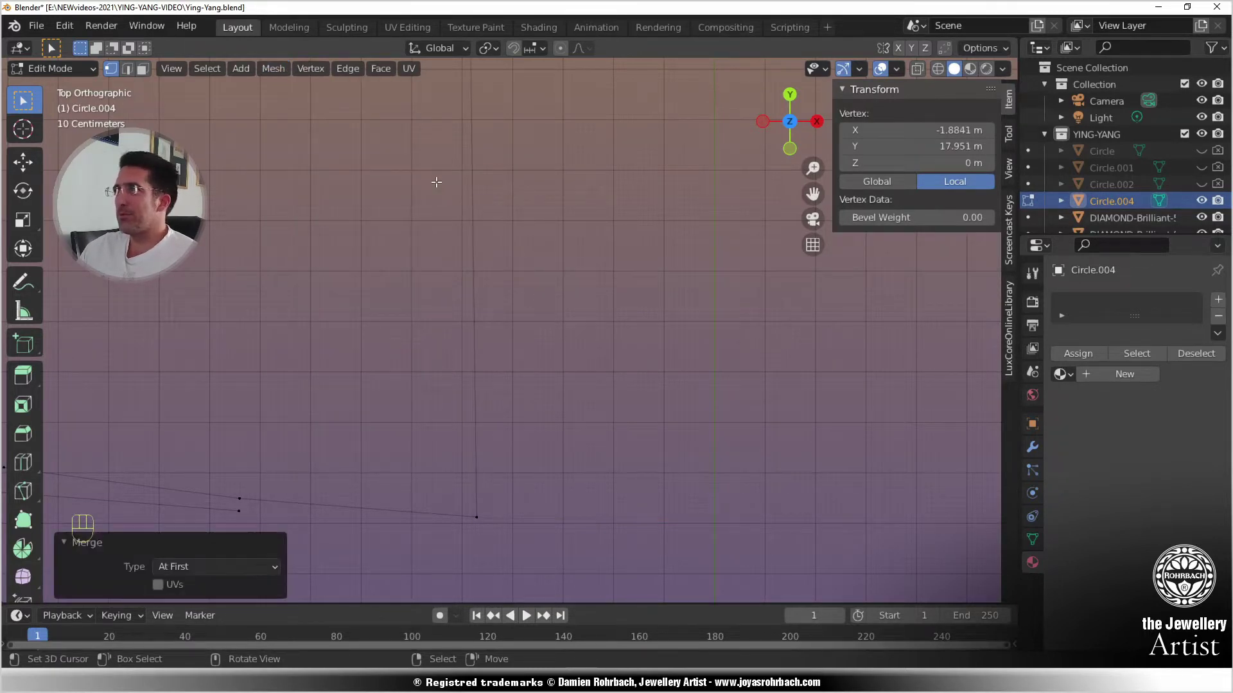
{"action": "scroll", "coordinate": [654, 324], "scroll_direction": "down", "scroll_amount": 5}
{"action": "key", "text": "ctrl+z"}
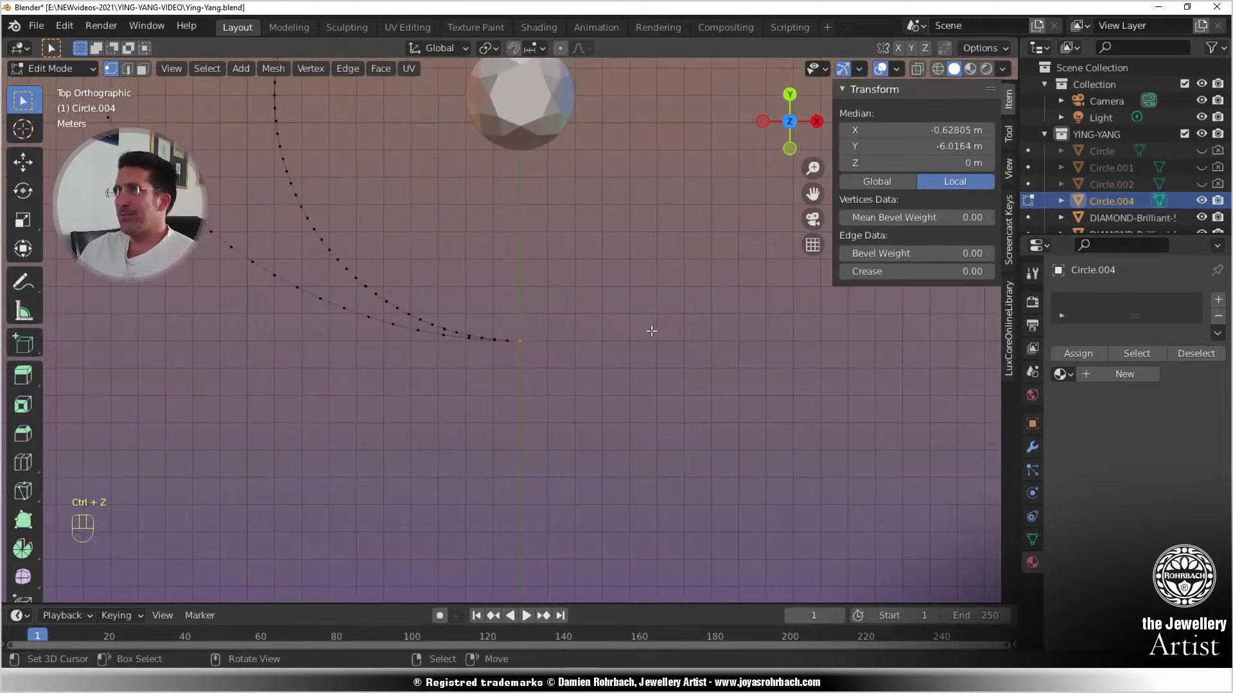
- Connect the small lower arc's end vertex to the outline's lower tip vertex with an edge
{"action": "scroll", "coordinate": [558, 356], "scroll_direction": "up", "scroll_amount": 5}
{"action": "scroll", "coordinate": [569, 324], "scroll_direction": "up", "scroll_amount": 5}
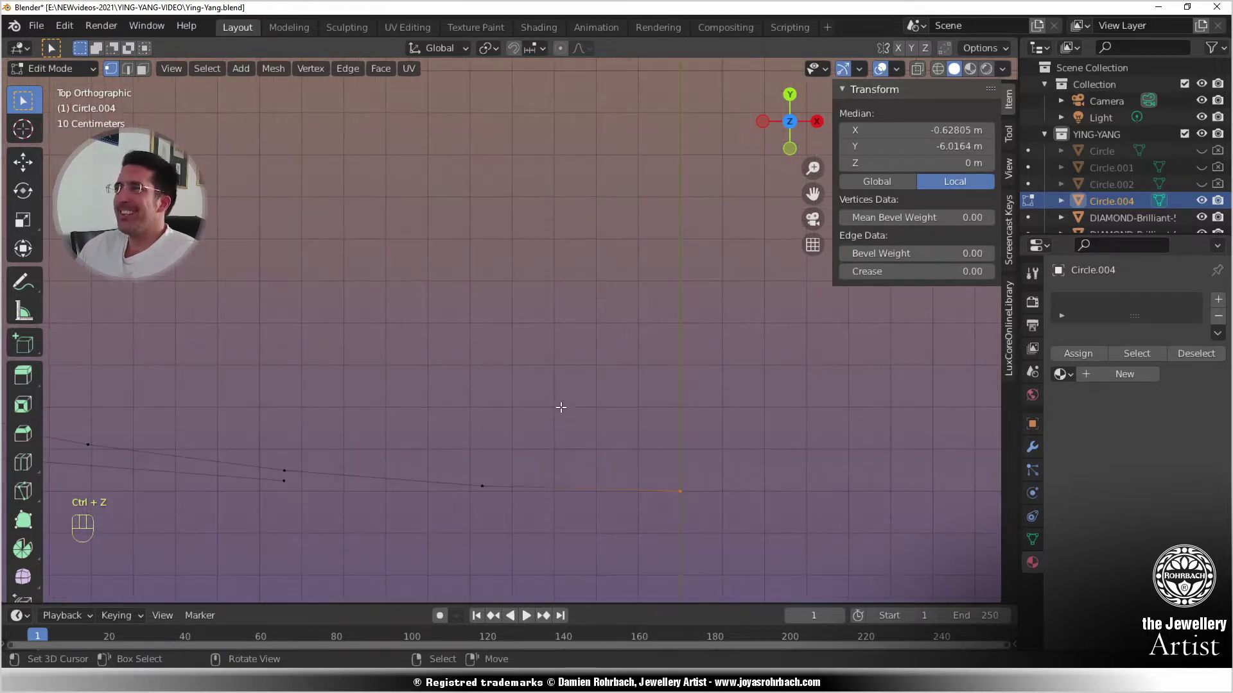
{"action": "right_click", "coordinate": [286, 491]}
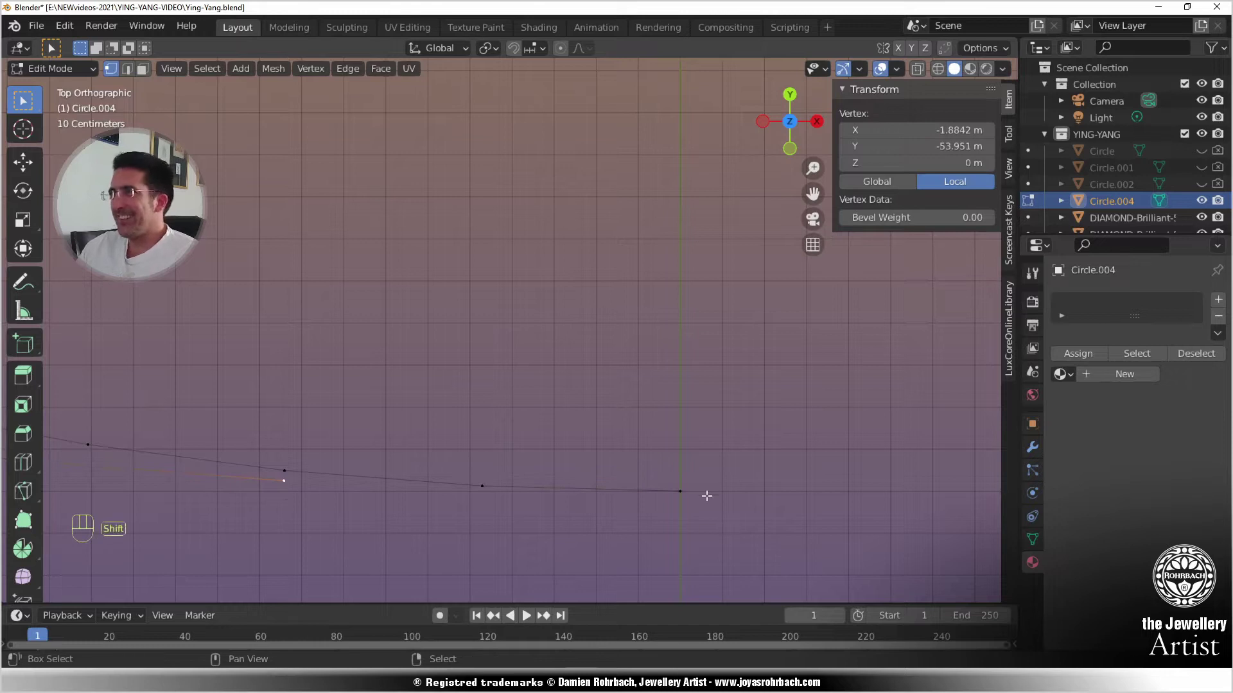
{"action": "right_click", "coordinate": [694, 492], "text": "shift"}
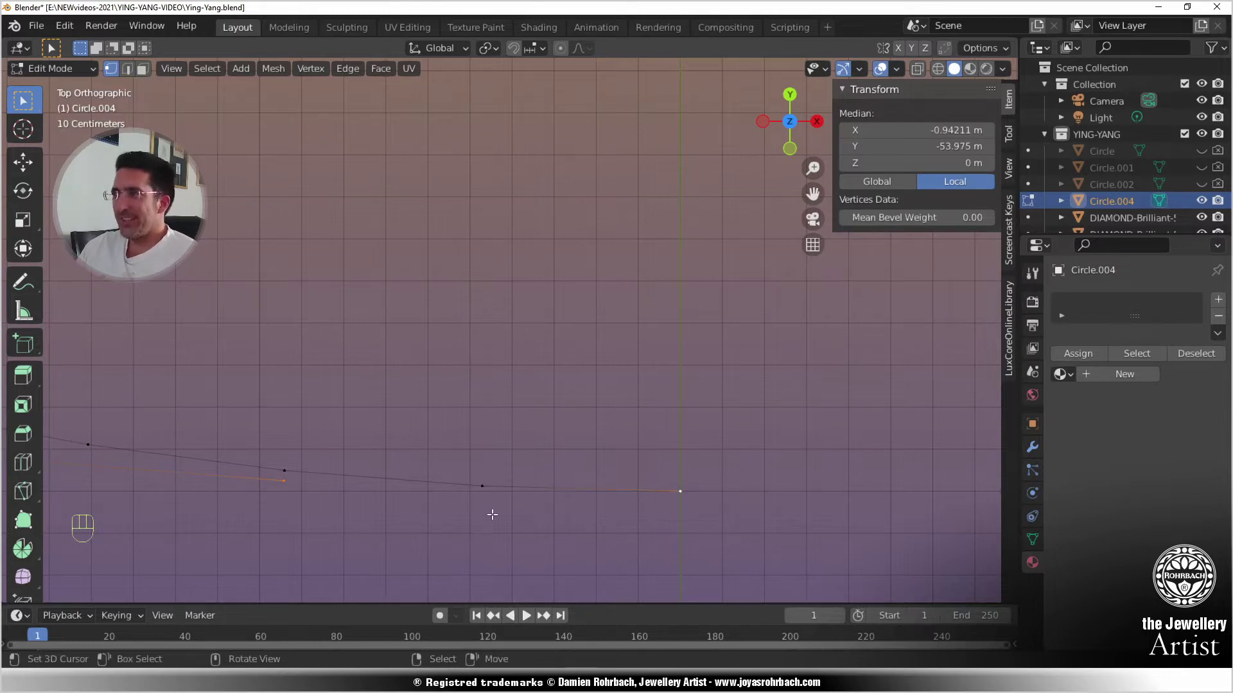
{"action": "key", "text": "f"}
{"action": "middle_click_drag", "start_coordinate": [529, 444], "coordinate": [545, 305], "text": "shift"}
{"action": "scroll", "coordinate": [424, 353], "scroll_direction": "up", "scroll_amount": 4}
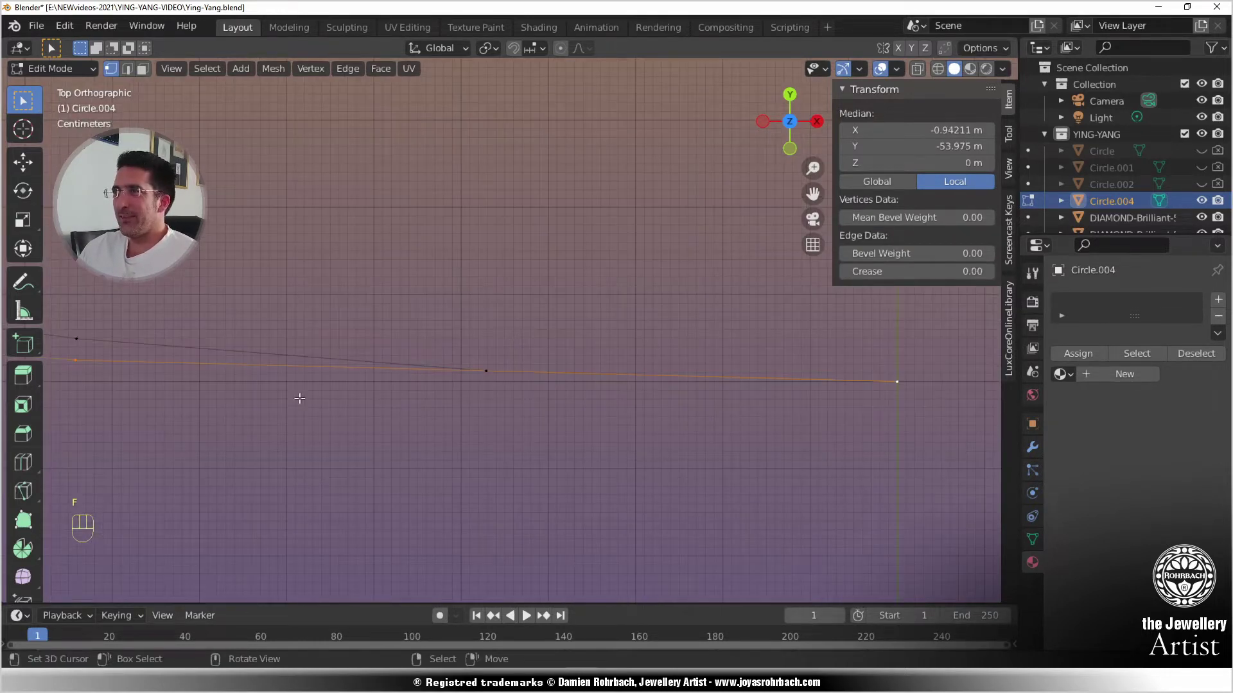
- Subdivide the new edge at the lower tip and move its middle vertex by -0.00954 m in X and Y
{"action": "scroll", "coordinate": [519, 362], "scroll_direction": "down", "scroll_amount": 5}
{"action": "key", "text": "w"}
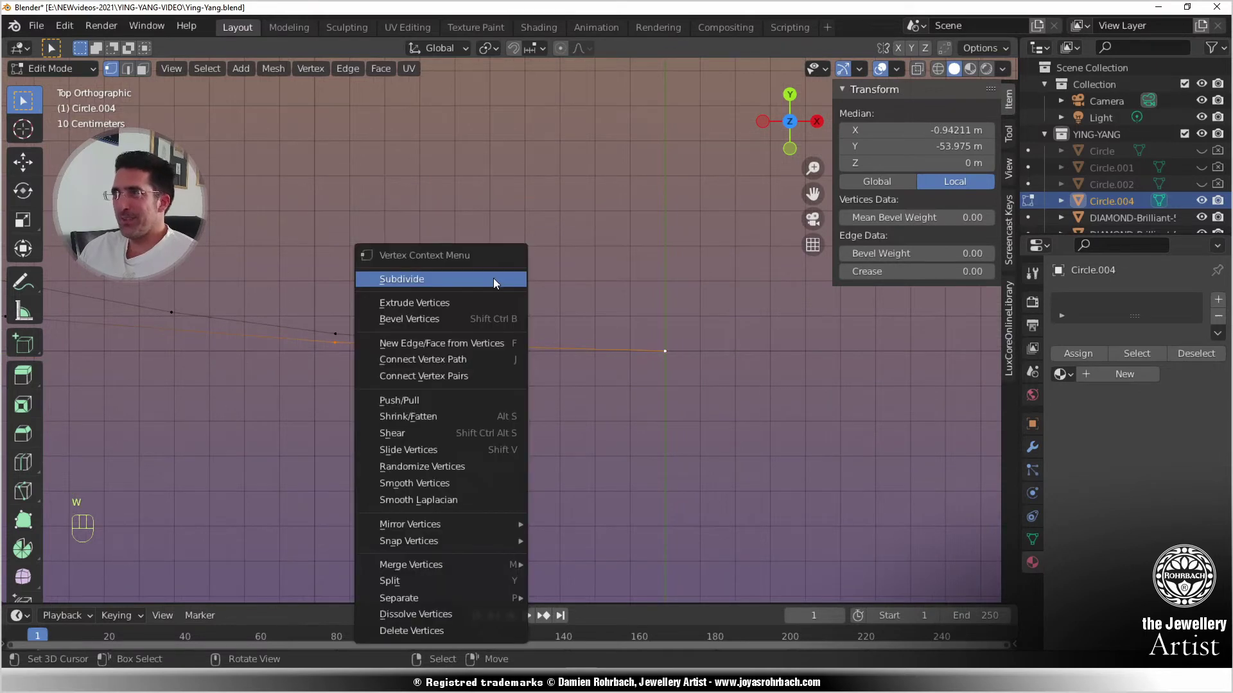
{"action": "left_click", "coordinate": [493, 279]}
{"action": "right_click", "coordinate": [500, 347]}
{"action": "scroll", "coordinate": [530, 338], "scroll_direction": "up", "scroll_amount": 3}
{"action": "key", "text": "g"}
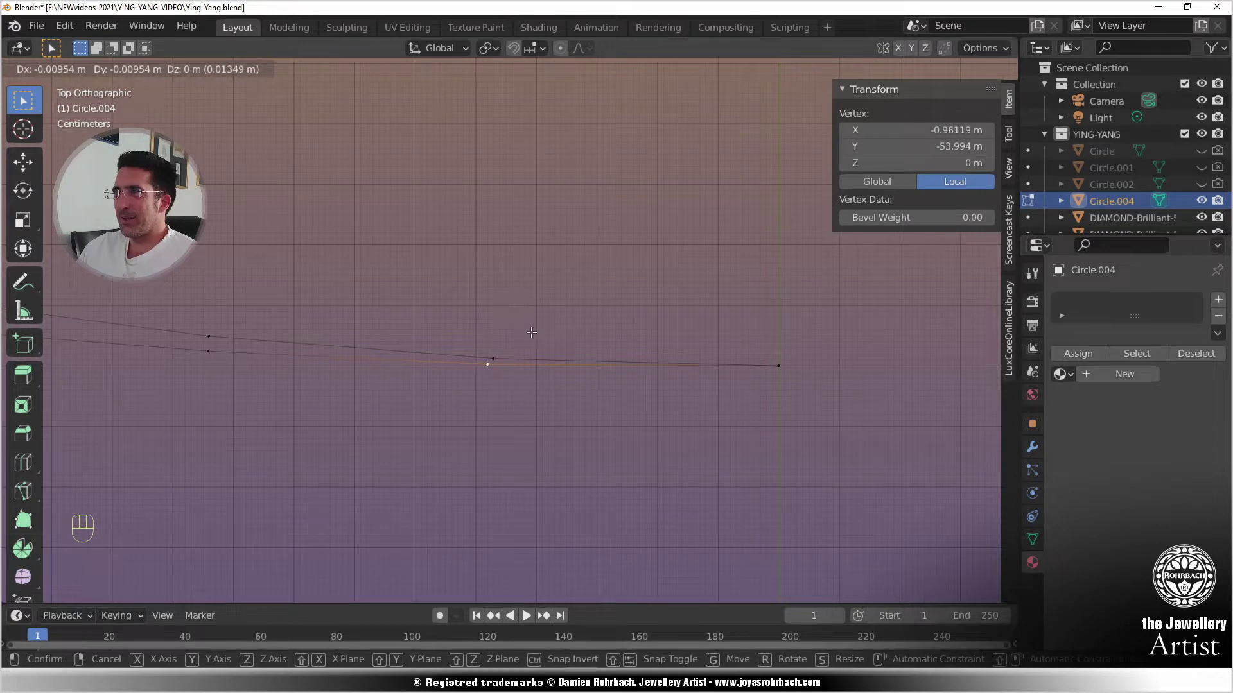
{"action": "left_click", "coordinate": [531, 332]}
- Deselect all of the outline's vertices and save the file
{"action": "scroll", "coordinate": [556, 358], "scroll_direction": "down", "scroll_amount": 8}
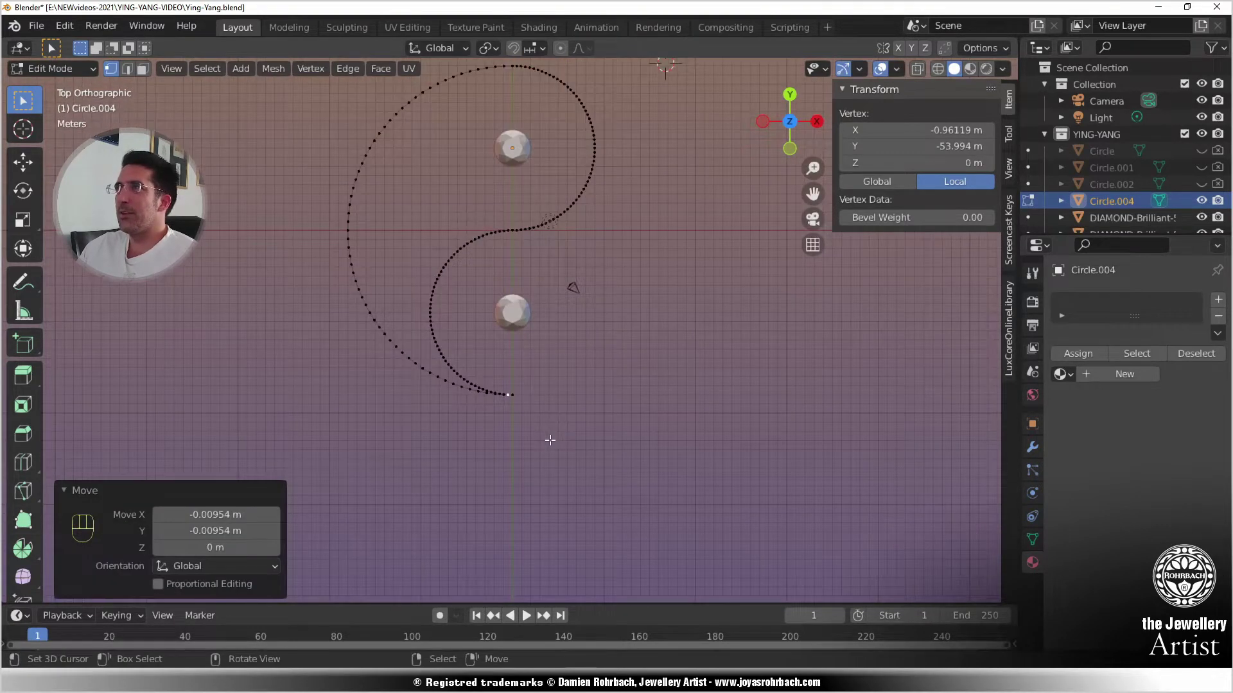
{"action": "key", "text": "alt+a"}
{"action": "scroll", "coordinate": [552, 417], "scroll_direction": "down", "scroll_amount": 3}
{"action": "scroll", "coordinate": [552, 405], "scroll_direction": "up", "scroll_amount": 4}
{"action": "key", "text": "ctrl+s"}
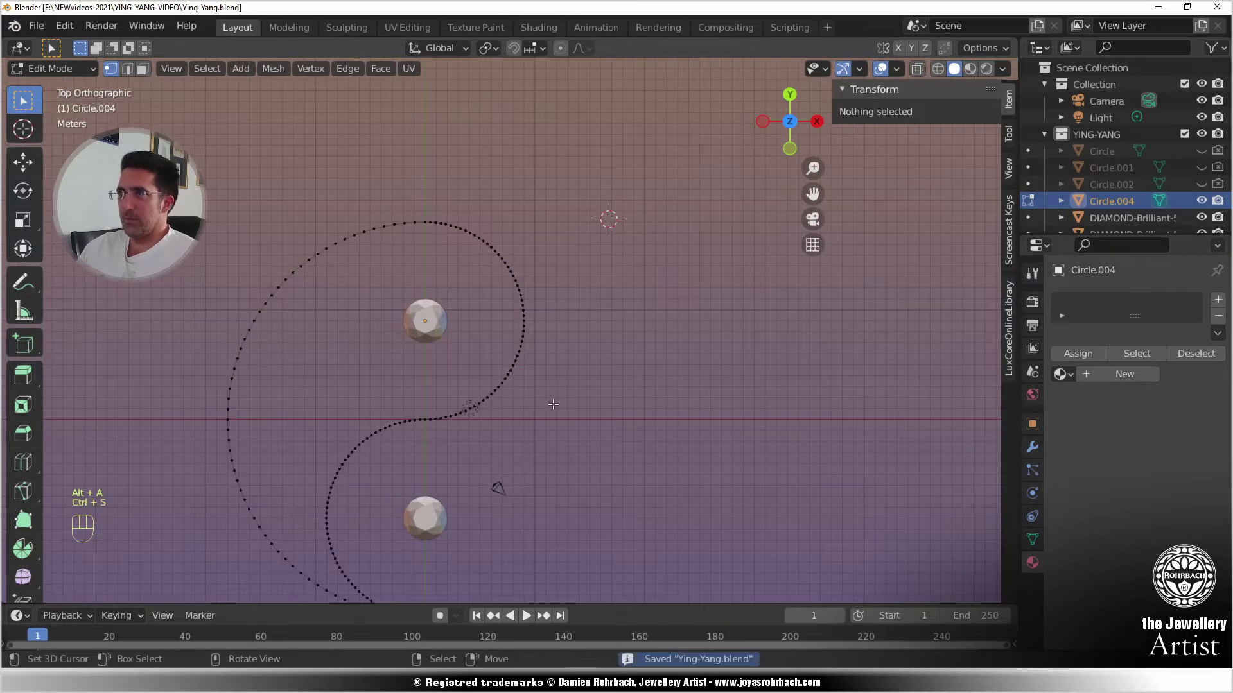
{"action": "middle_click_drag", "start_coordinate": [540, 448], "coordinate": [648, 352], "text": "shift"}
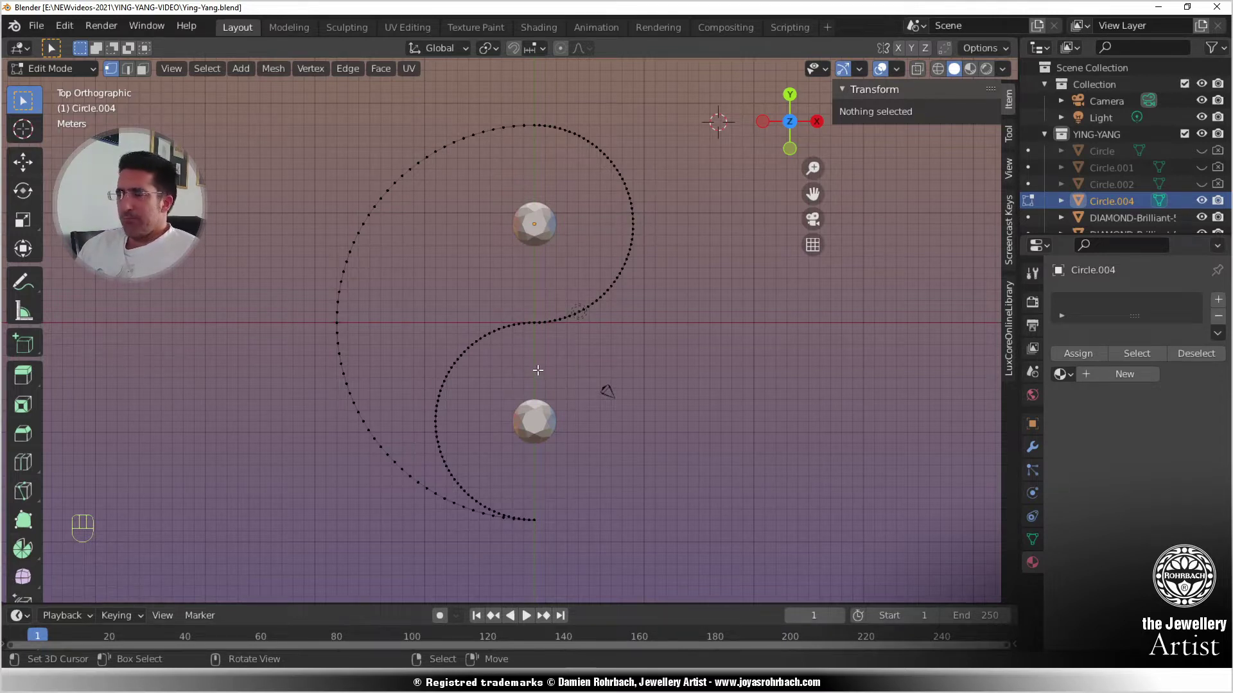
- Leave Edit Mode and rename the outline object as oerfect-half
{"action": "key", "text": "Tab"}
{"action": "double_click", "coordinate": [1109, 202]}
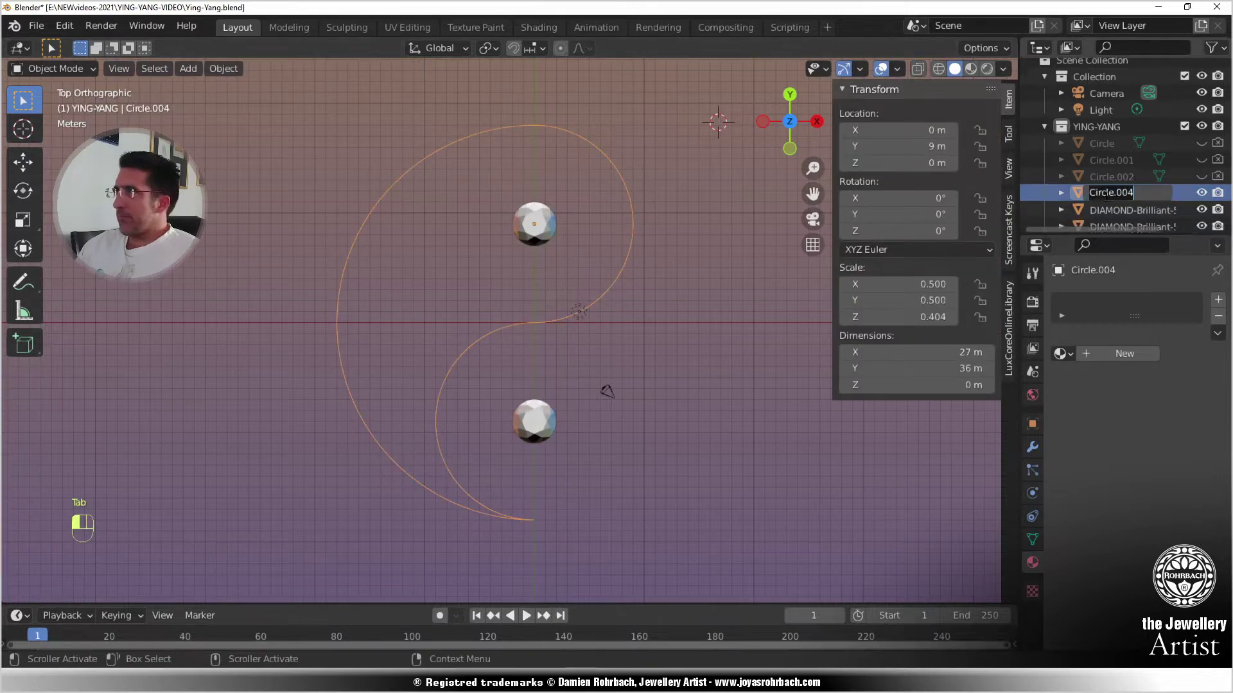
{"action": "type", "text": "oerfect-half"}
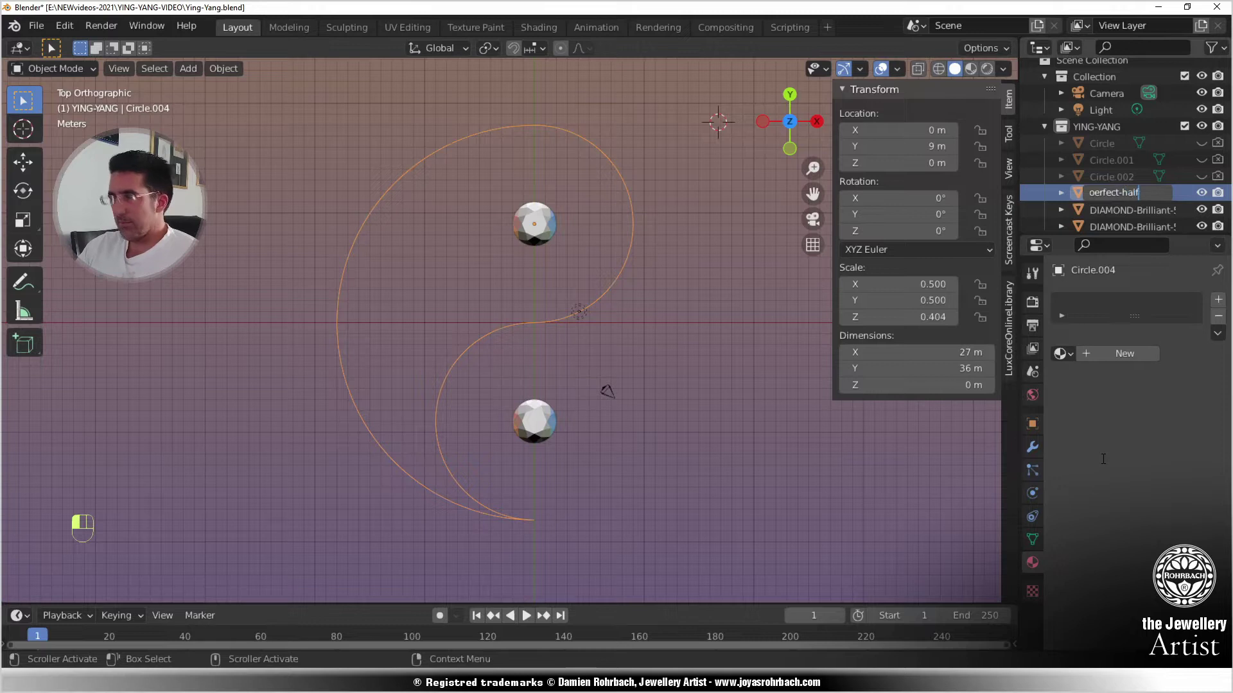
{"action": "key", "text": "Return"}
- Duplicate the half outline in place, hide the original oerfect-half, select the duplicate and save the file
{"action": "key", "text": "shift+d"}
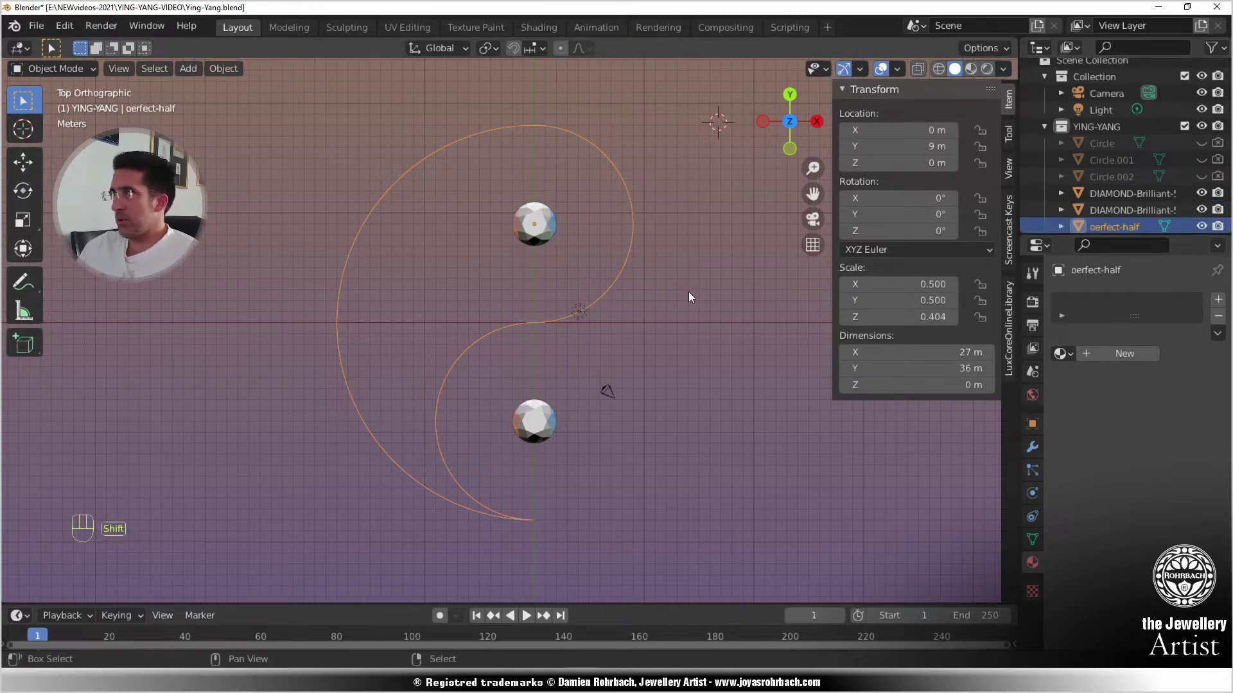
{"action": "right_click", "coordinate": [689, 291]}
{"action": "scroll", "coordinate": [1046, 222], "scroll_direction": "right", "scroll_amount": 3, "text": "ctrl"}
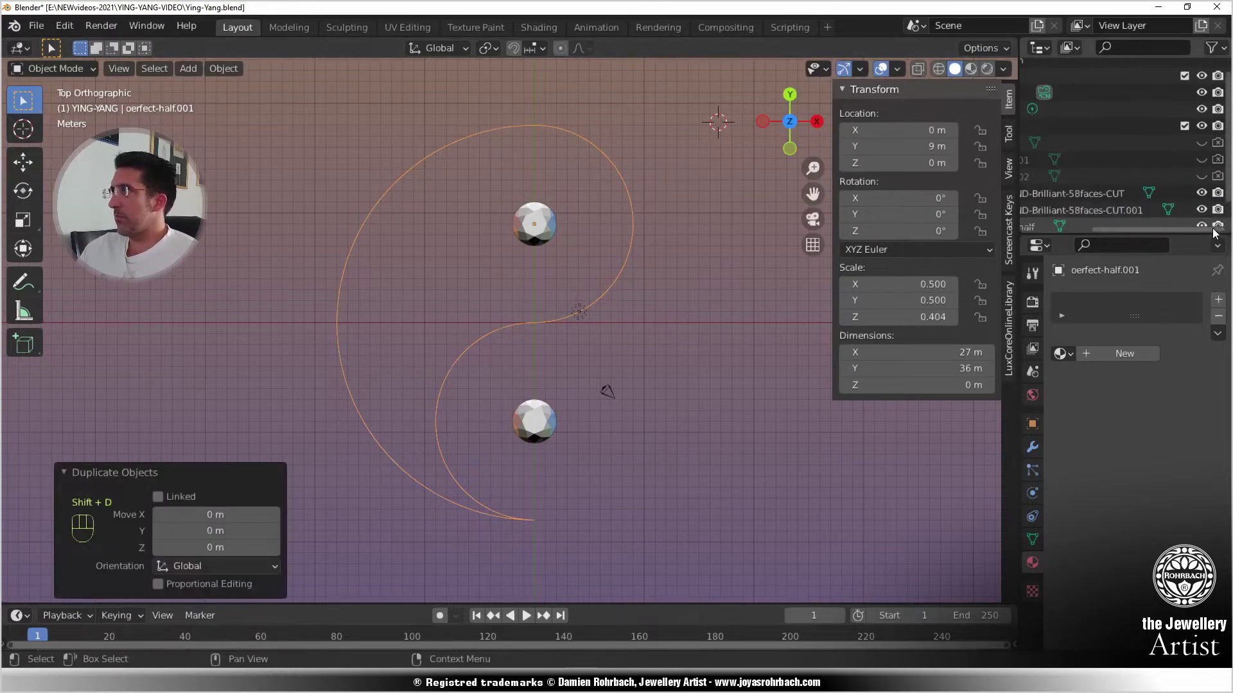
{"action": "scroll", "coordinate": [1124, 224], "scroll_direction": "left", "scroll_amount": 3, "text": "ctrl"}
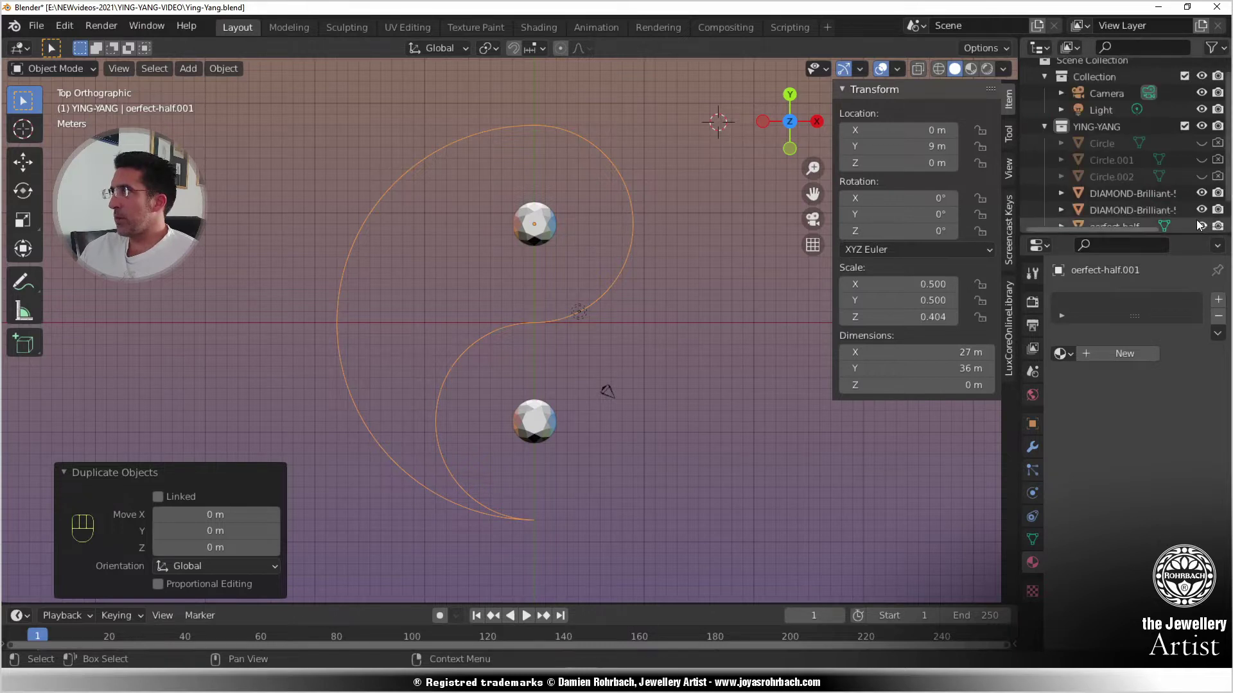
{"action": "scroll", "coordinate": [1196, 220], "scroll_direction": "down", "scroll_amount": 2}
{"action": "left_click", "coordinate": [1200, 201]}
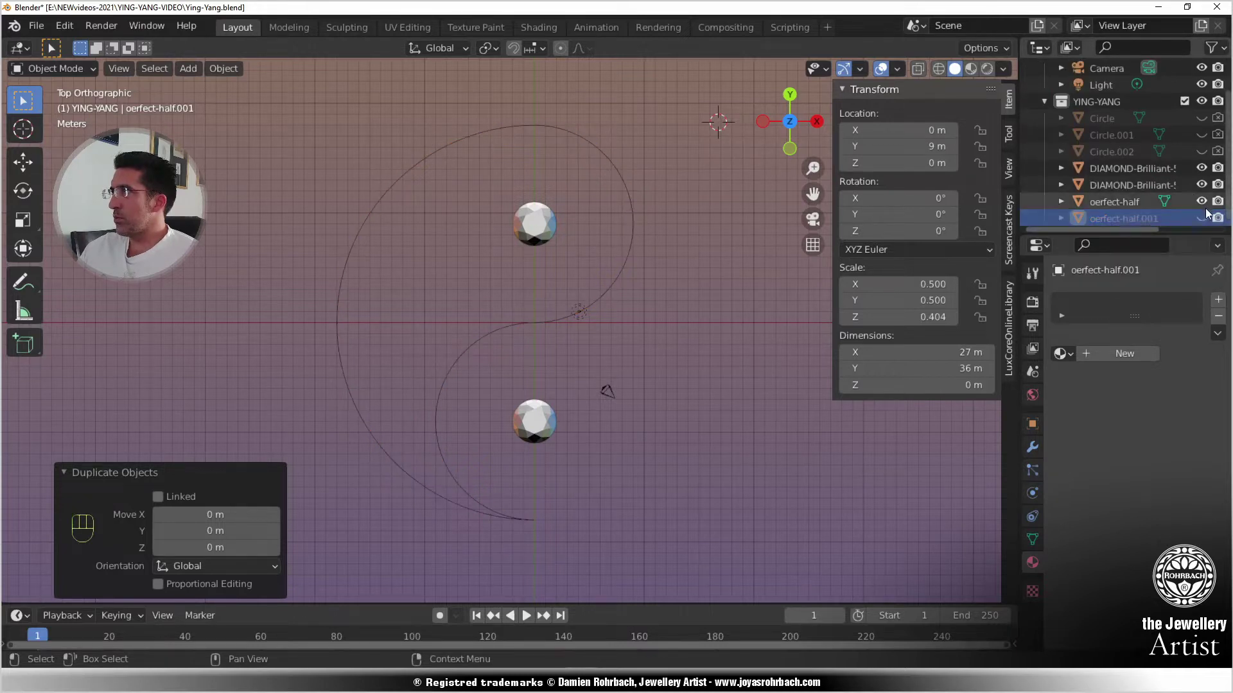
{"action": "left_click", "coordinate": [1126, 218]}
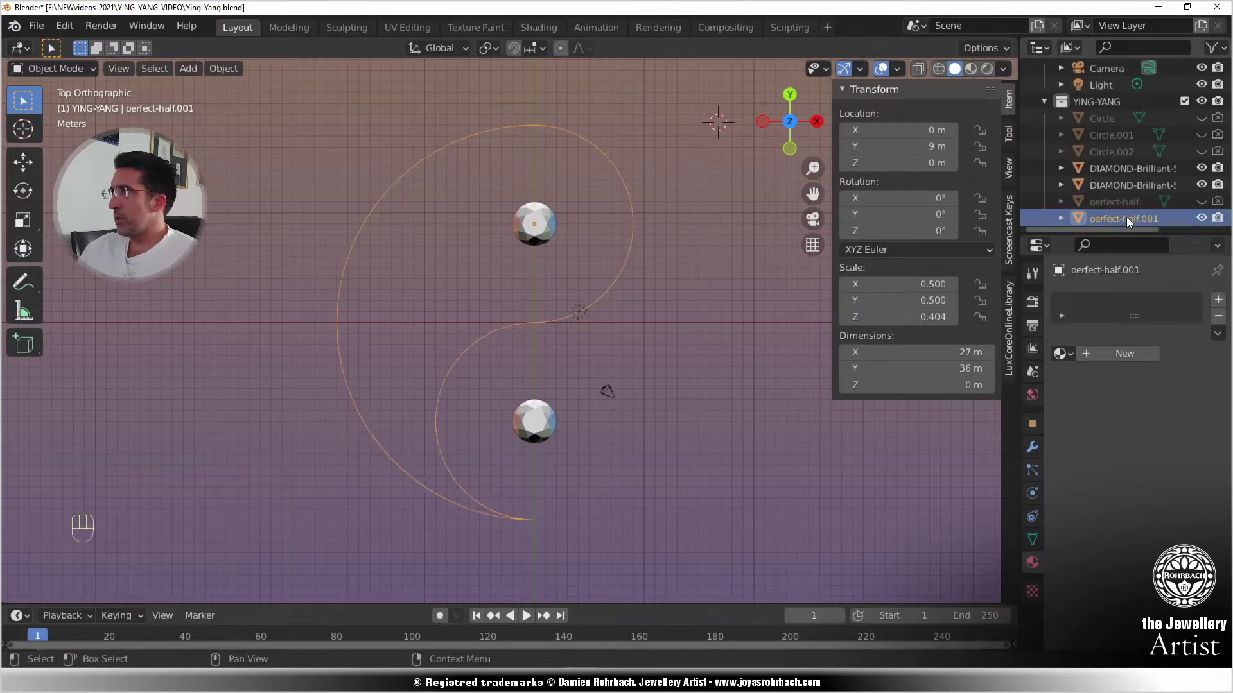
{"action": "key", "text": "ctrl+s"}
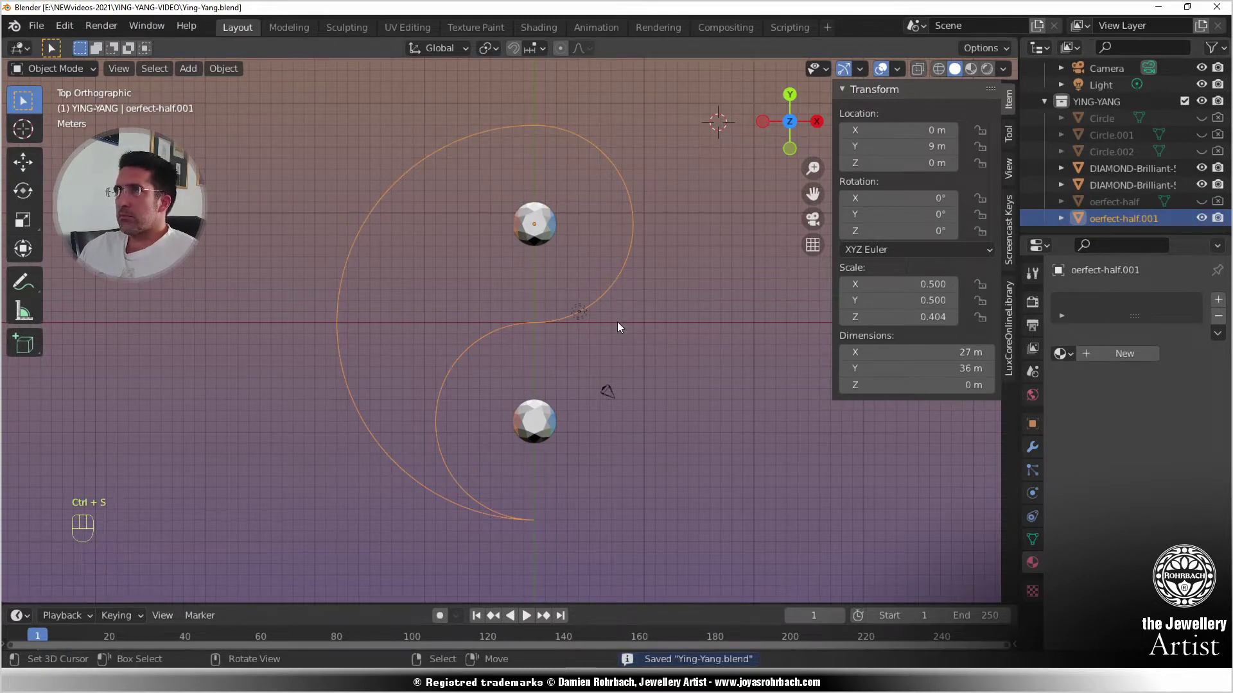
- Add a UV sphere with 100 segments and 32 rings
{"action": "middle_click_drag", "start_coordinate": [602, 419], "coordinate": [598, 330]}
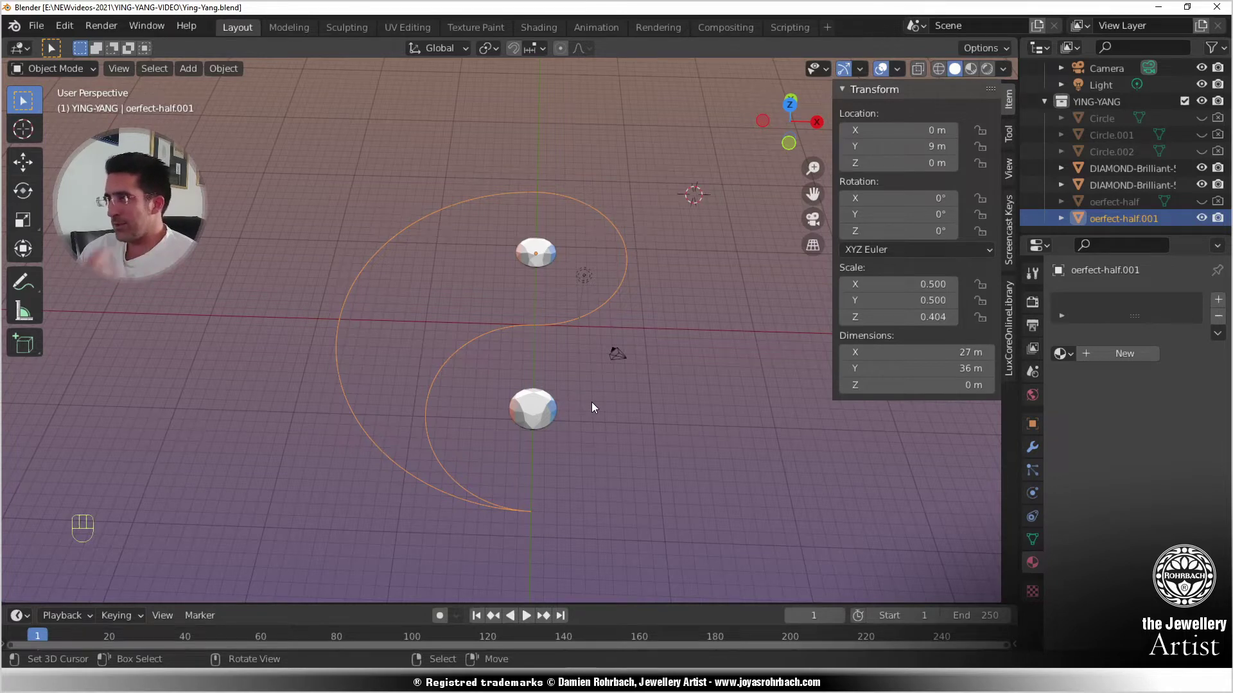
{"action": "key", "text": "KP_1"}
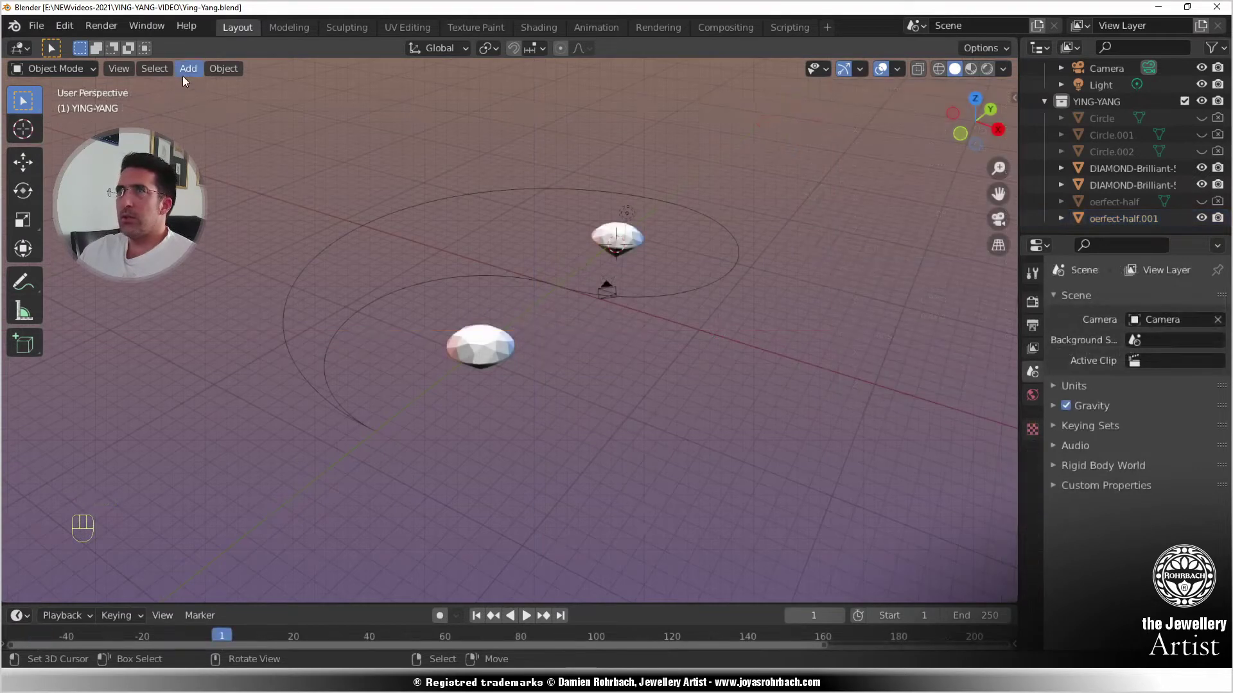
{"action": "left_click", "coordinate": [187, 69]}
{"action": "mouse_move", "coordinate": [201, 90]}
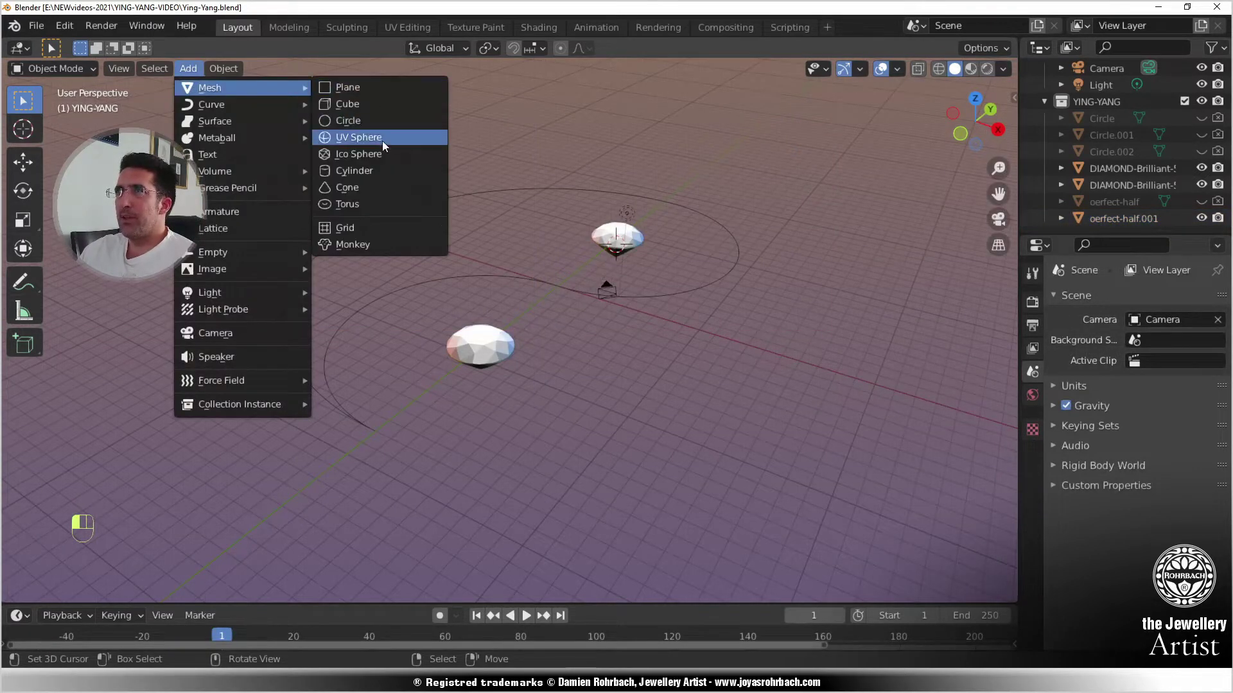
{"action": "left_click", "coordinate": [383, 143]}
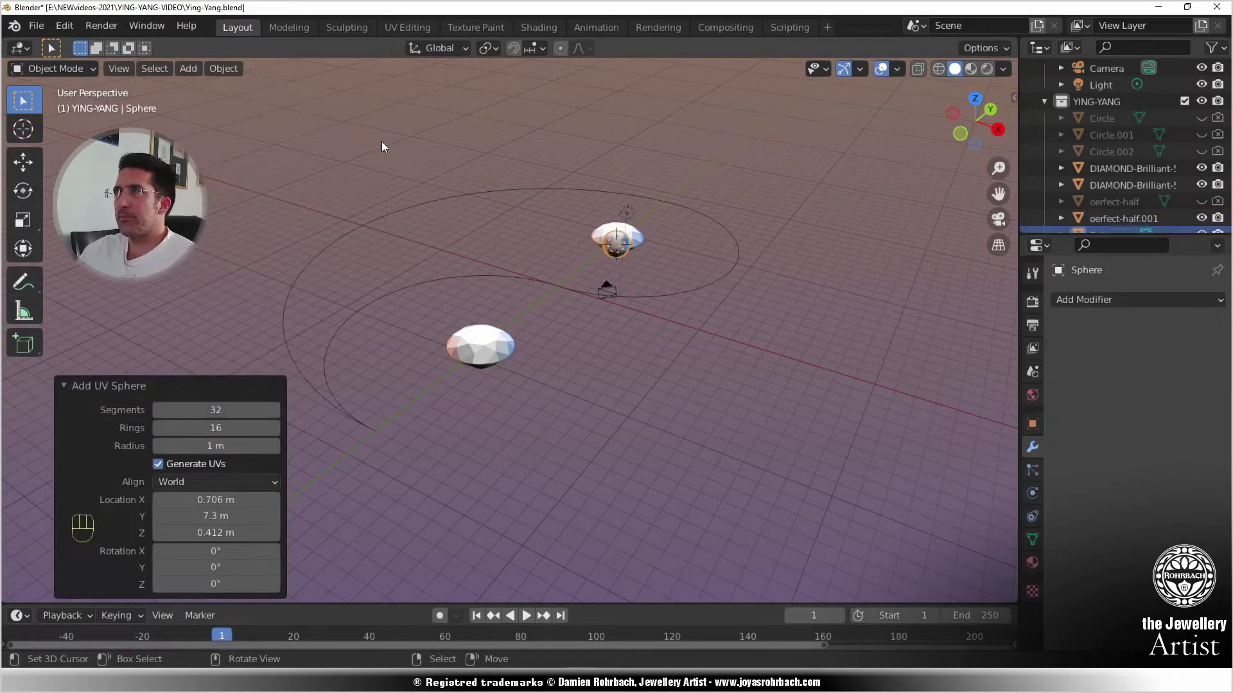
{"action": "left_click", "coordinate": [215, 409]}
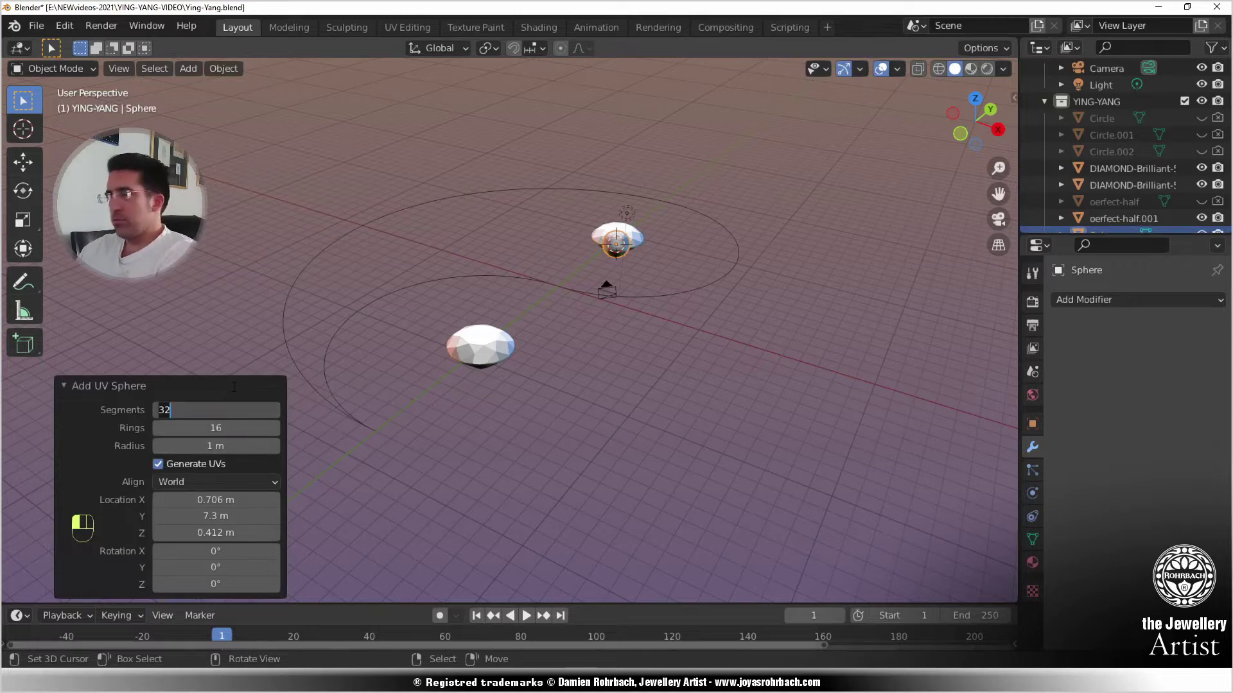
{"action": "type", "text": "100"}
{"action": "key", "text": "Return"}
{"action": "middle_click_drag", "start_coordinate": [586, 335], "coordinate": [560, 405]}
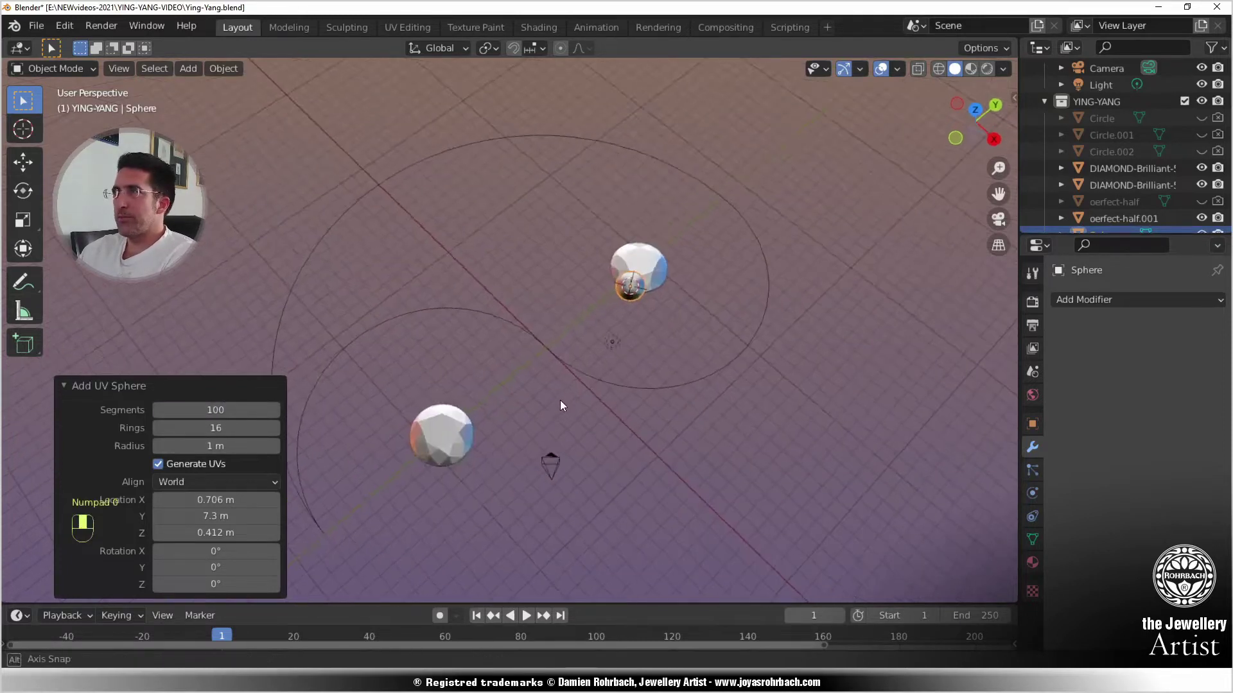
{"action": "key", "text": "KP_Decimal"}
{"action": "left_click", "coordinate": [215, 427]}
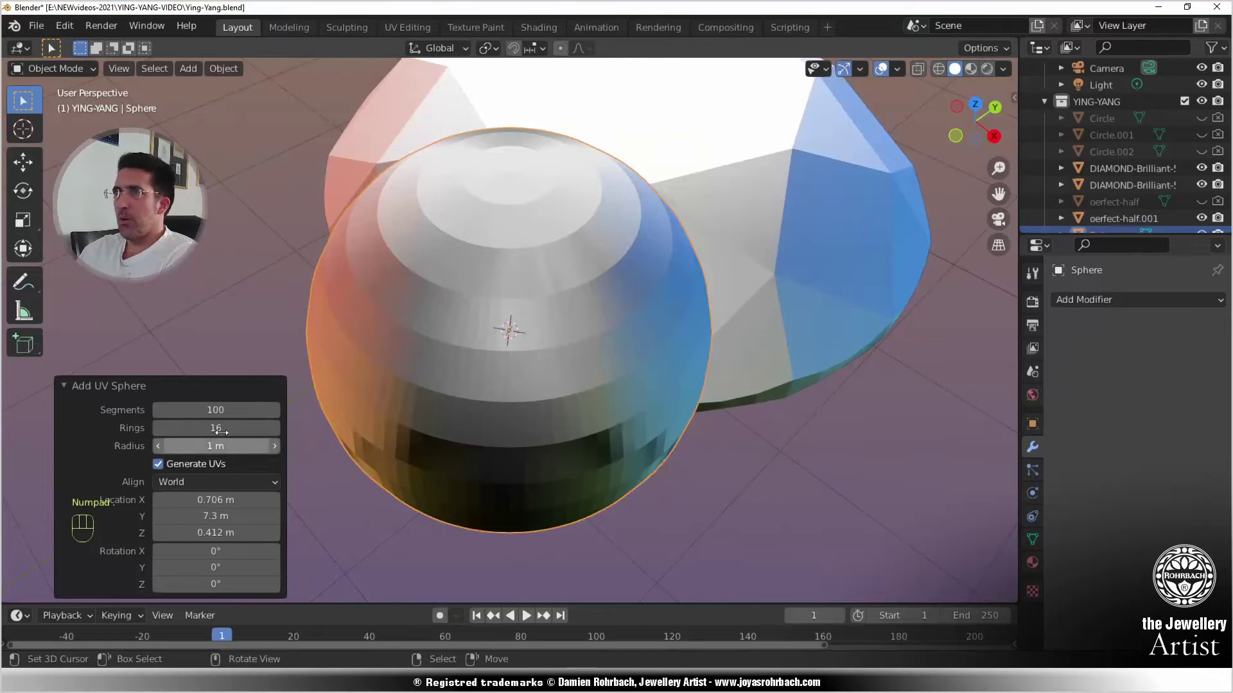
{"action": "type", "text": "32"}
{"action": "key", "text": "Return"}
- Set the sphere's location to X 0 m, Y 9 m and Z 0 m
{"action": "scroll", "coordinate": [559, 365], "scroll_direction": "down", "scroll_amount": 5}
{"action": "scroll", "coordinate": [558, 365], "scroll_direction": "down", "scroll_amount": 4}
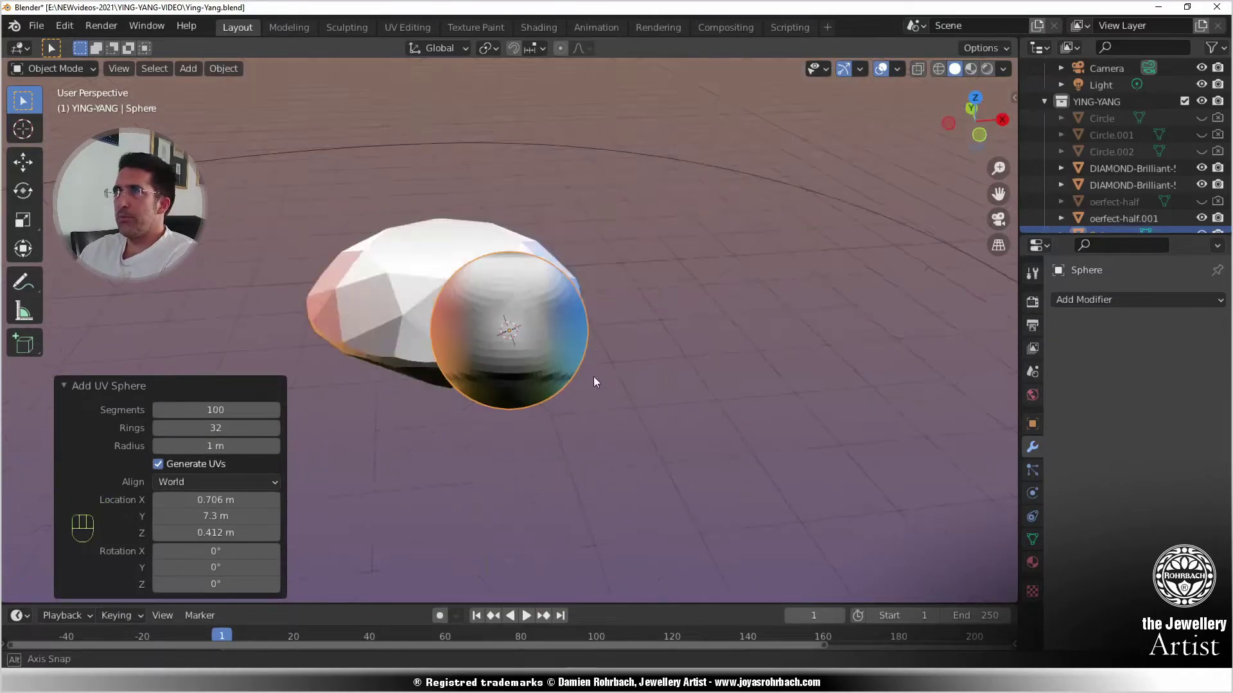
{"action": "middle_click_drag", "start_coordinate": [593, 376], "coordinate": [587, 336]}
{"action": "key", "text": "n"}
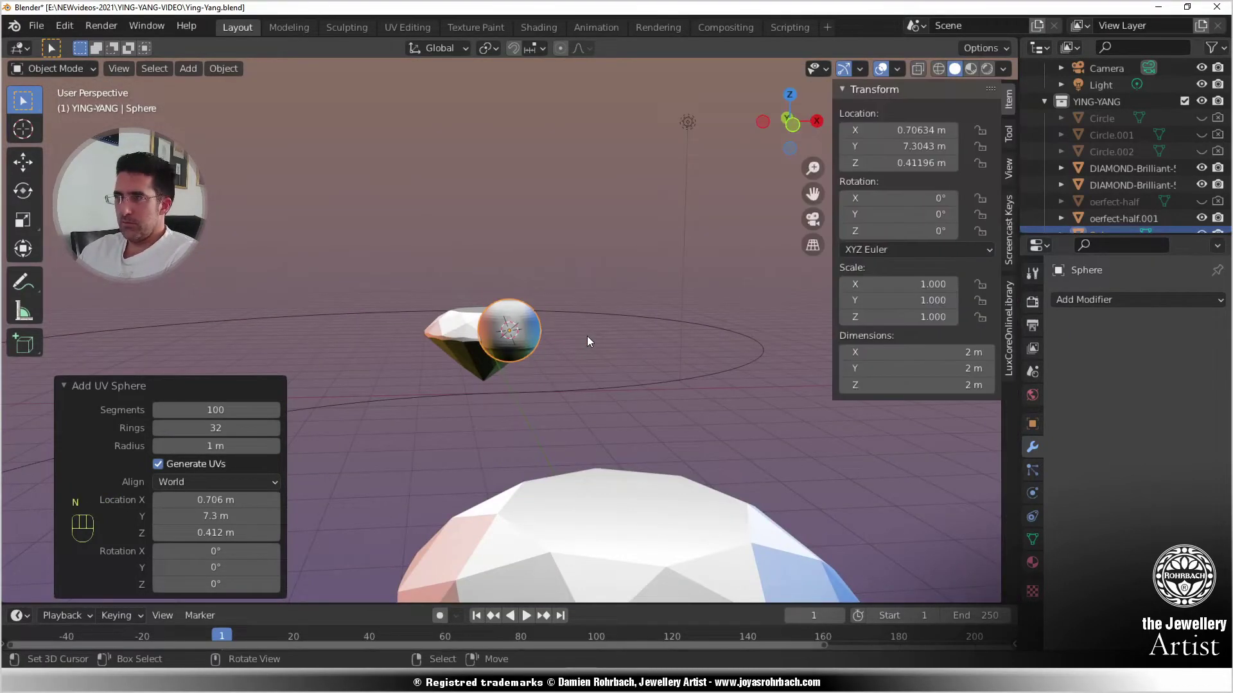
{"action": "left_click", "coordinate": [911, 162]}
{"action": "type", "text": "0"}
{"action": "left_click", "coordinate": [915, 147]}
{"action": "type", "text": "9"}
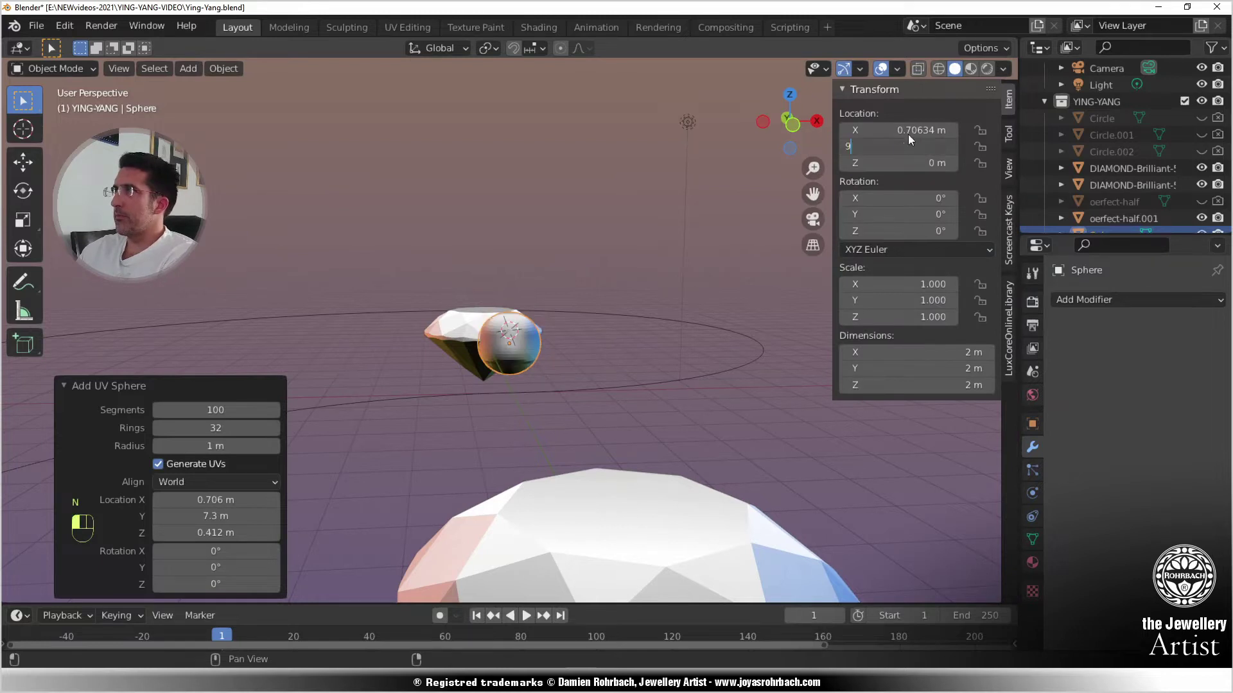
{"action": "left_click", "coordinate": [909, 133]}
{"action": "type", "text": "0"}
{"action": "key", "text": "Return"}
{"action": "scroll", "coordinate": [541, 298], "scroll_direction": "down", "scroll_amount": 3}
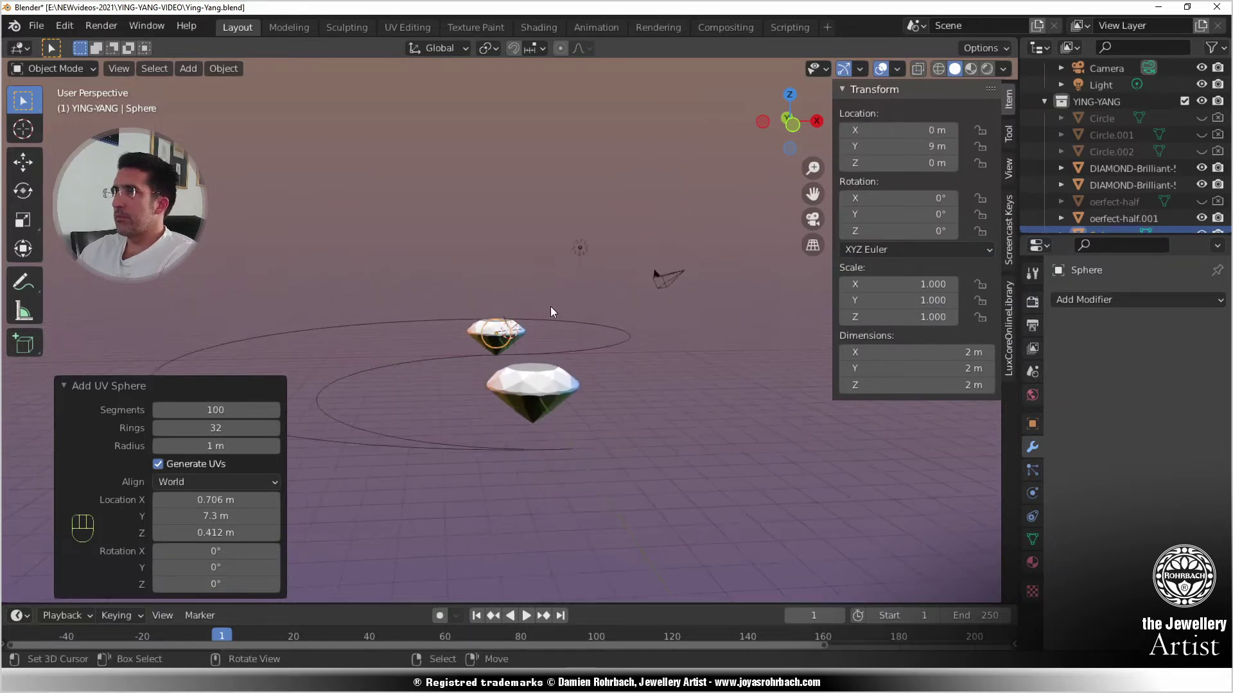
- Set the sphere's dimensions to 18 m in X, 18 m in Y and 6 m in Z, and save the file
{"action": "left_click", "coordinate": [918, 352]}
{"action": "type", "text": "18"}
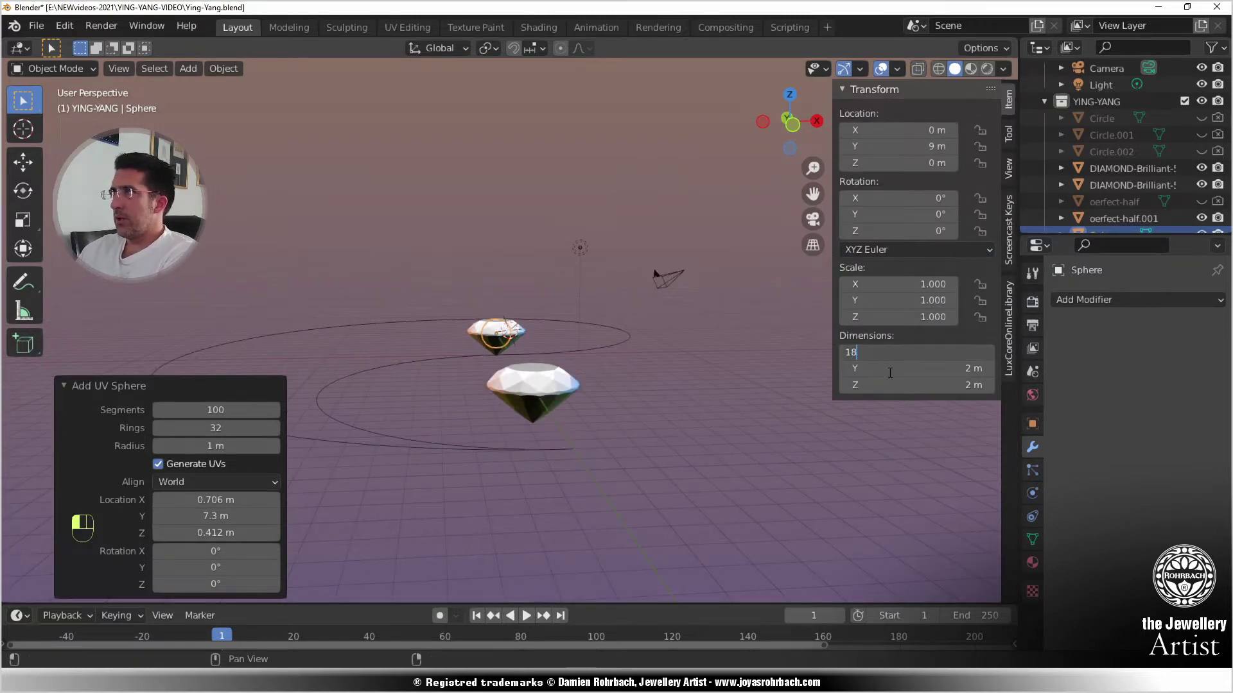
{"action": "key", "text": "Return"}
{"action": "left_click", "coordinate": [890, 373]}
{"action": "type", "text": "18"}
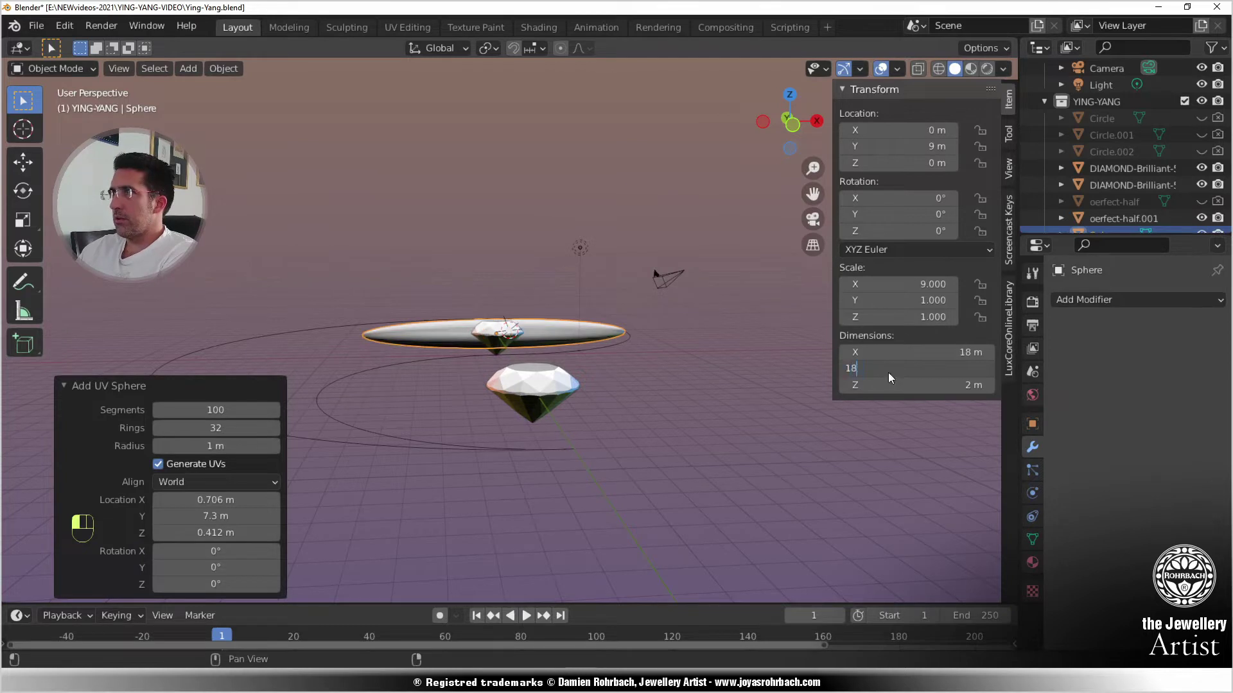
{"action": "key", "text": "Return"}
{"action": "middle_click_drag", "start_coordinate": [539, 385], "coordinate": [524, 329]}
{"action": "left_click", "coordinate": [915, 385]}
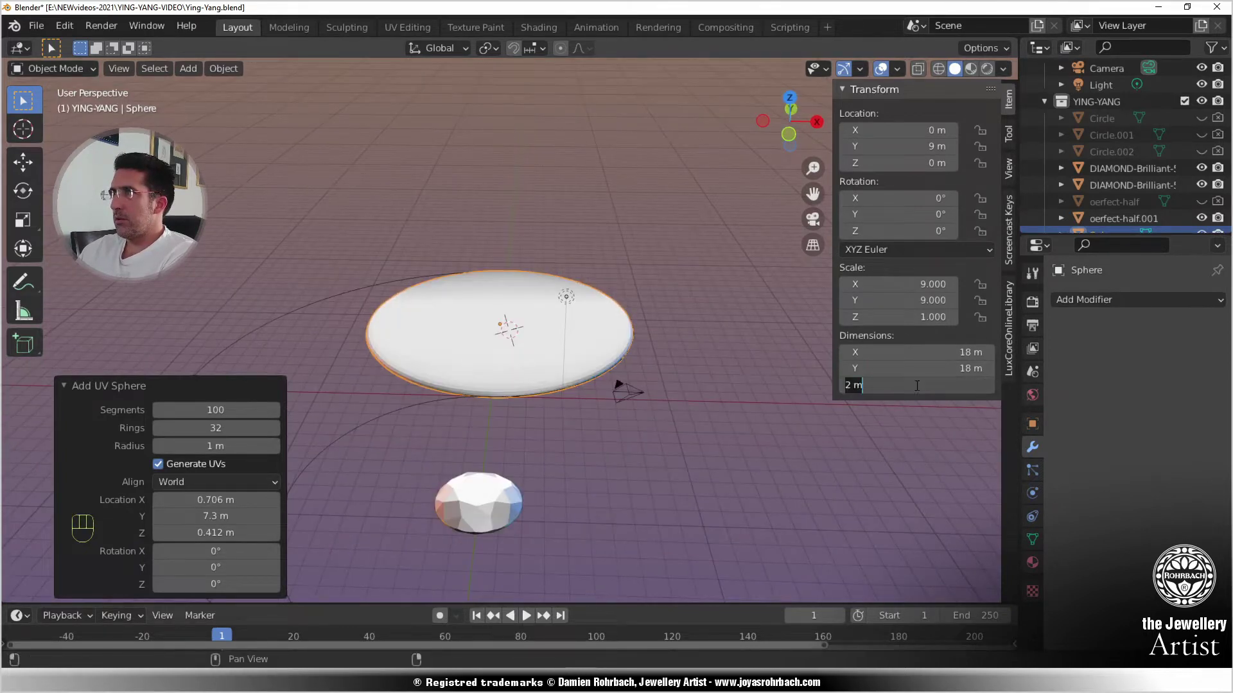
{"action": "type", "text": "6"}
{"action": "key", "text": "Return"}
{"action": "middle_click_drag", "start_coordinate": [652, 465], "coordinate": [673, 410]}
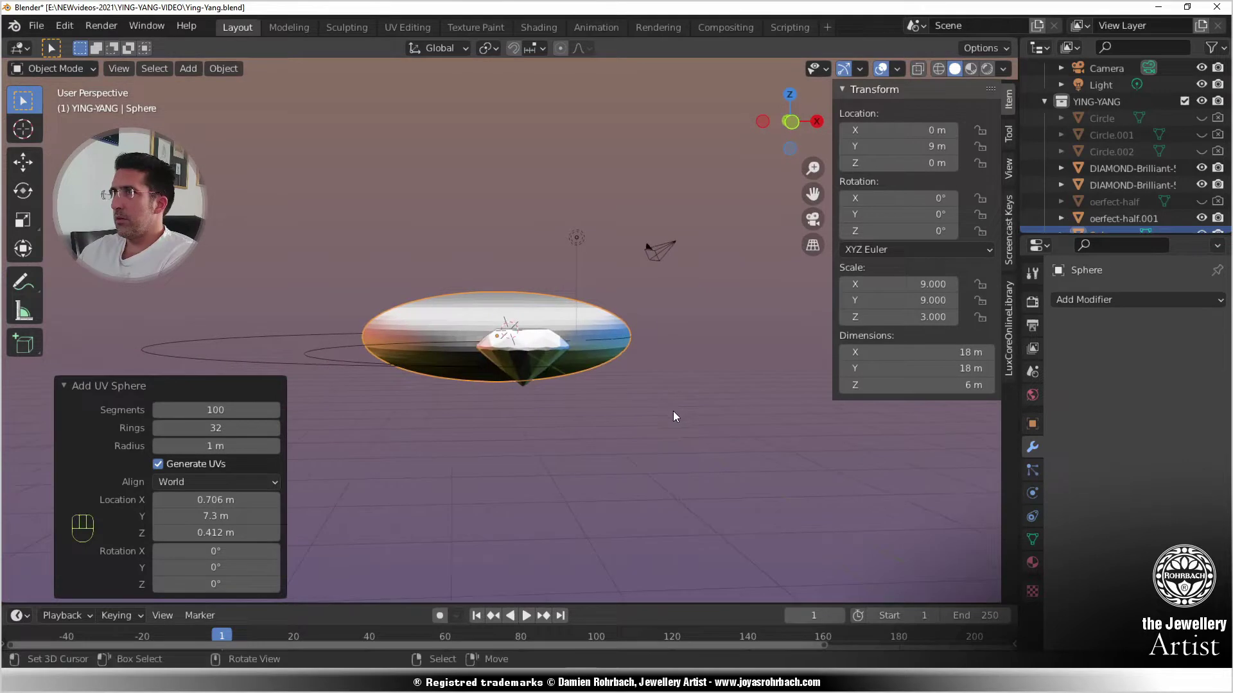
{"action": "scroll", "coordinate": [667, 412], "scroll_direction": "up", "scroll_amount": 3}
{"action": "key", "text": "ctrl+s"}
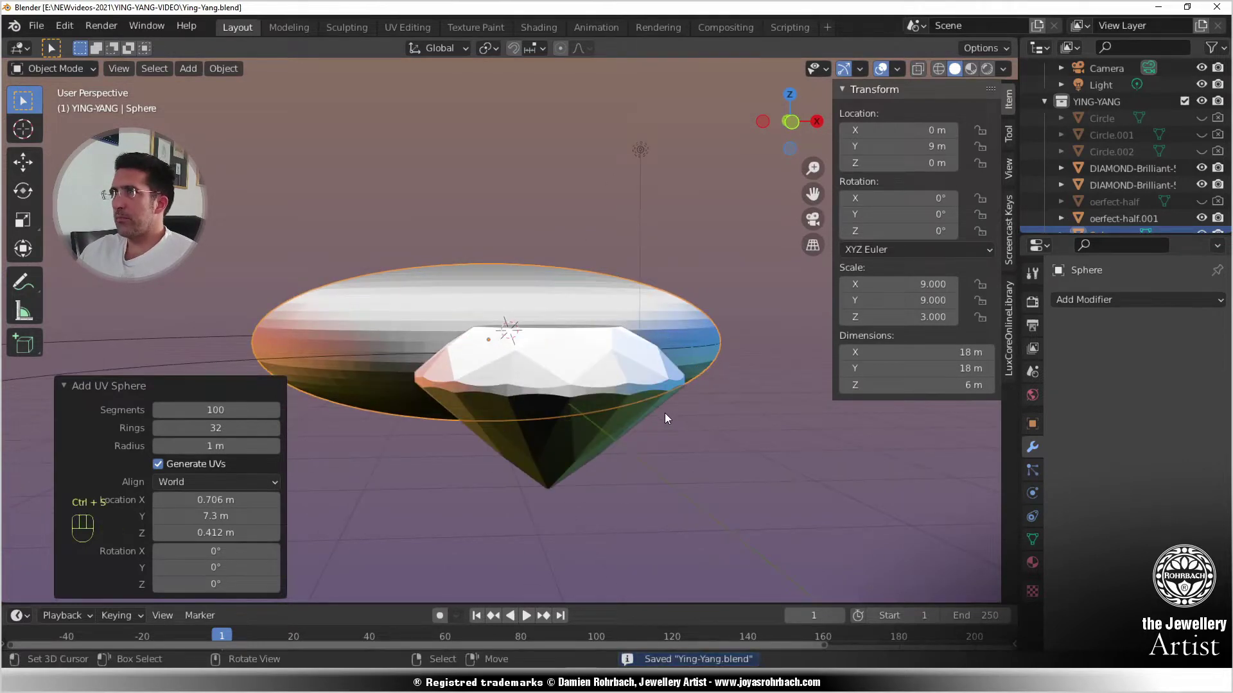
- Delete the vertices of the flattened sphere's lower half, below its widest edge loop
{"action": "key", "text": "Tab"}
{"action": "key", "text": "KP_1"}
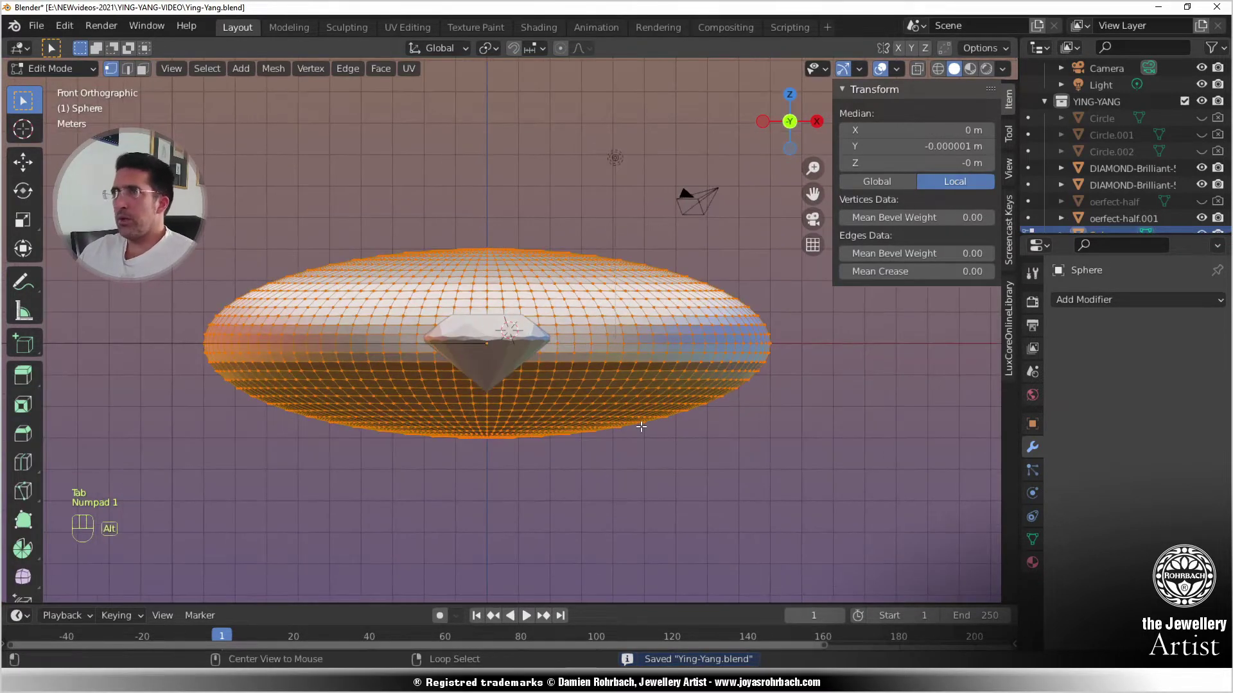
{"action": "key", "text": "alt+z"}
{"action": "key", "text": "alt+a"}
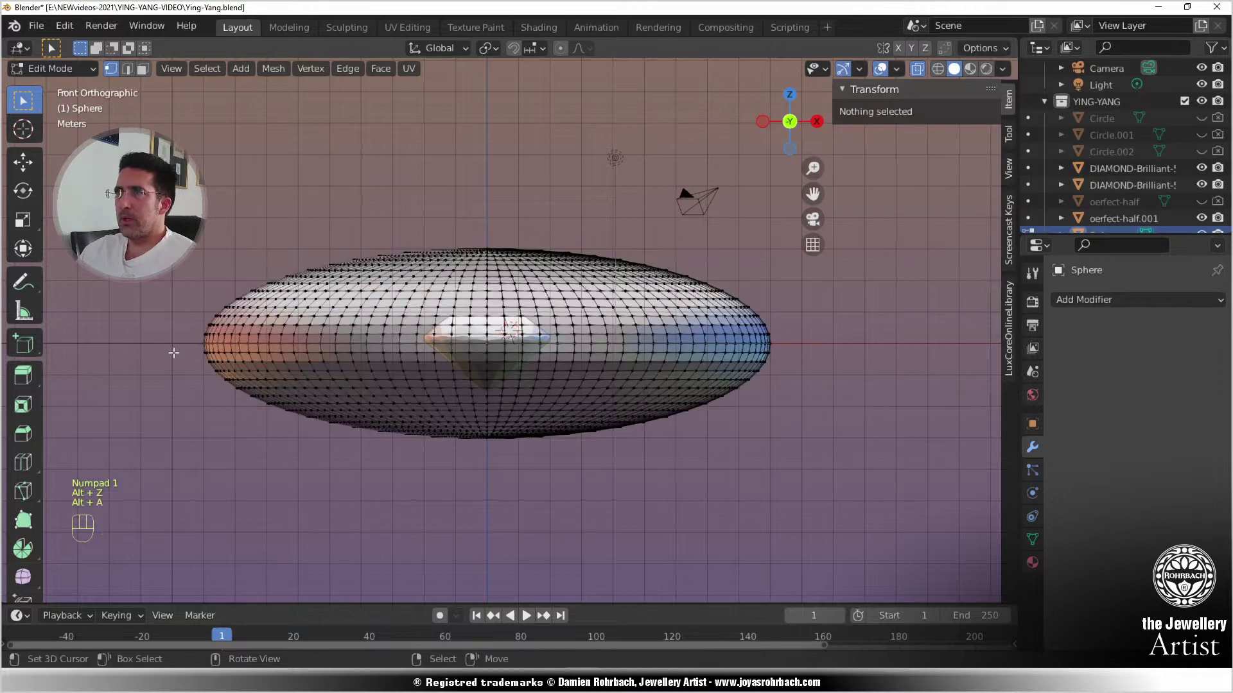
{"action": "key", "text": "b"}
{"action": "left_click_drag", "start_coordinate": [416, 425], "coordinate": [788, 444]}
{"action": "key", "text": "x"}
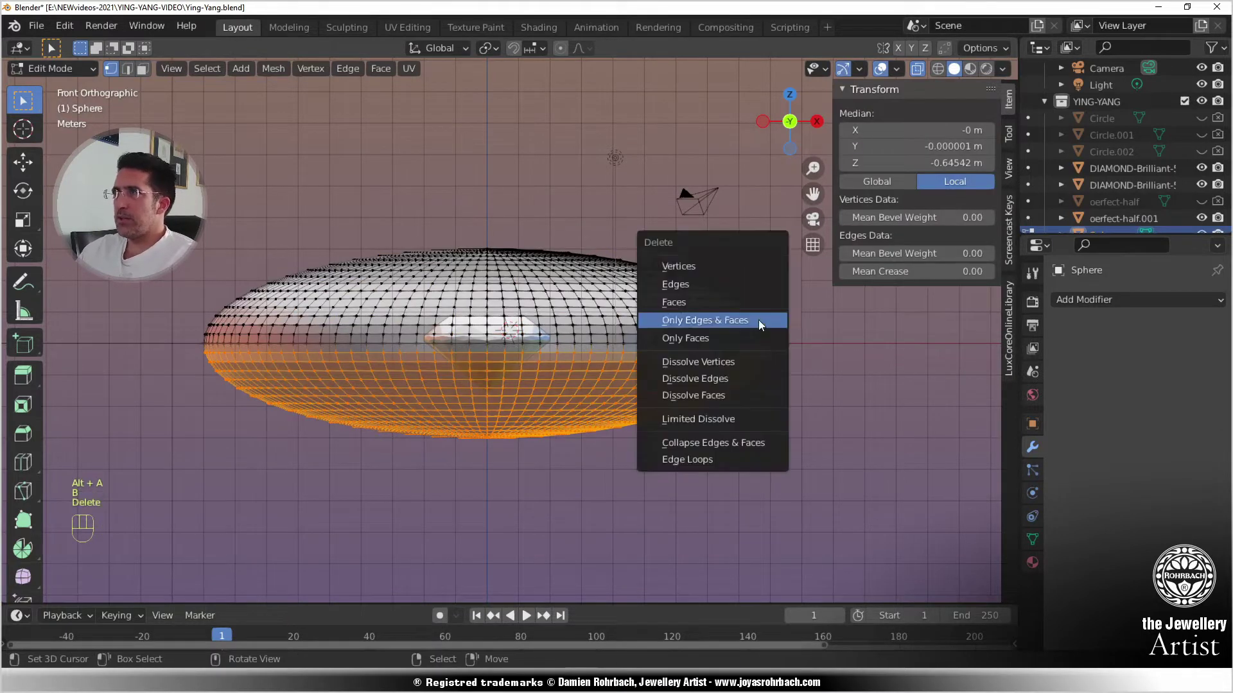
{"action": "left_click", "coordinate": [722, 269]}
- Extrude the dome's open rim down about 0.18 m along Z and scale the new edge to about 0.992
{"action": "key", "text": "b"}
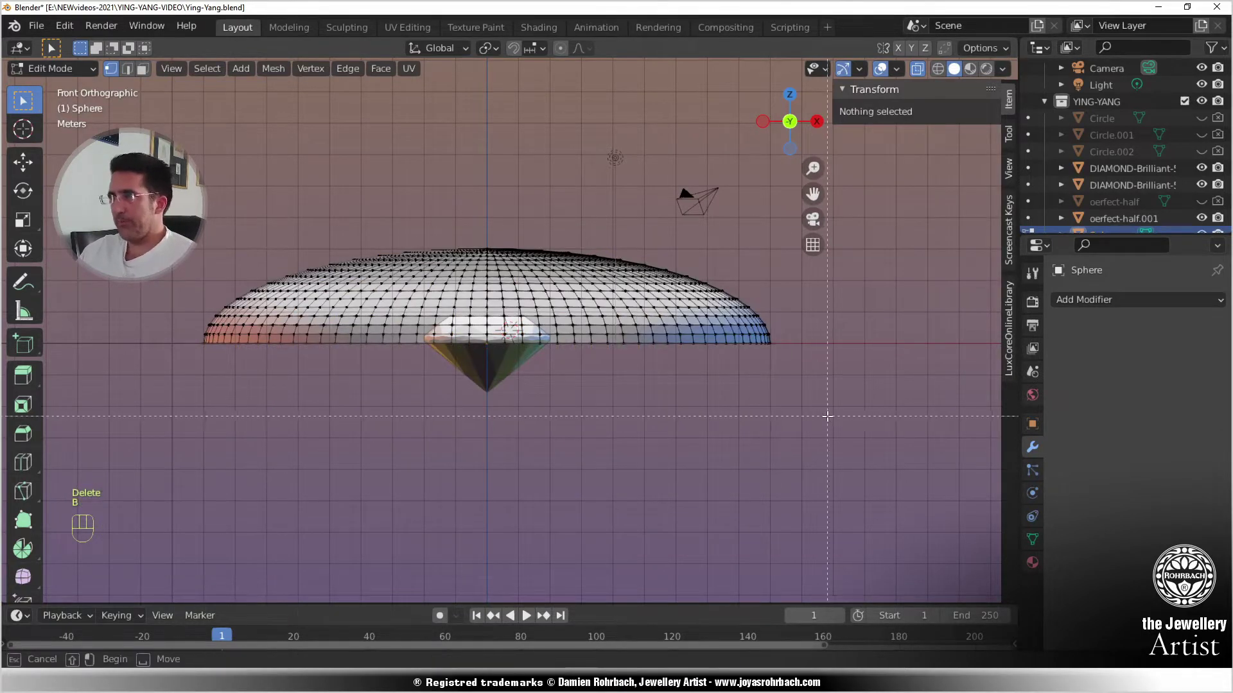
{"action": "left_click_drag", "start_coordinate": [828, 416], "coordinate": [152, 342]}
{"action": "scroll", "coordinate": [759, 355], "scroll_direction": "up", "scroll_amount": 2}
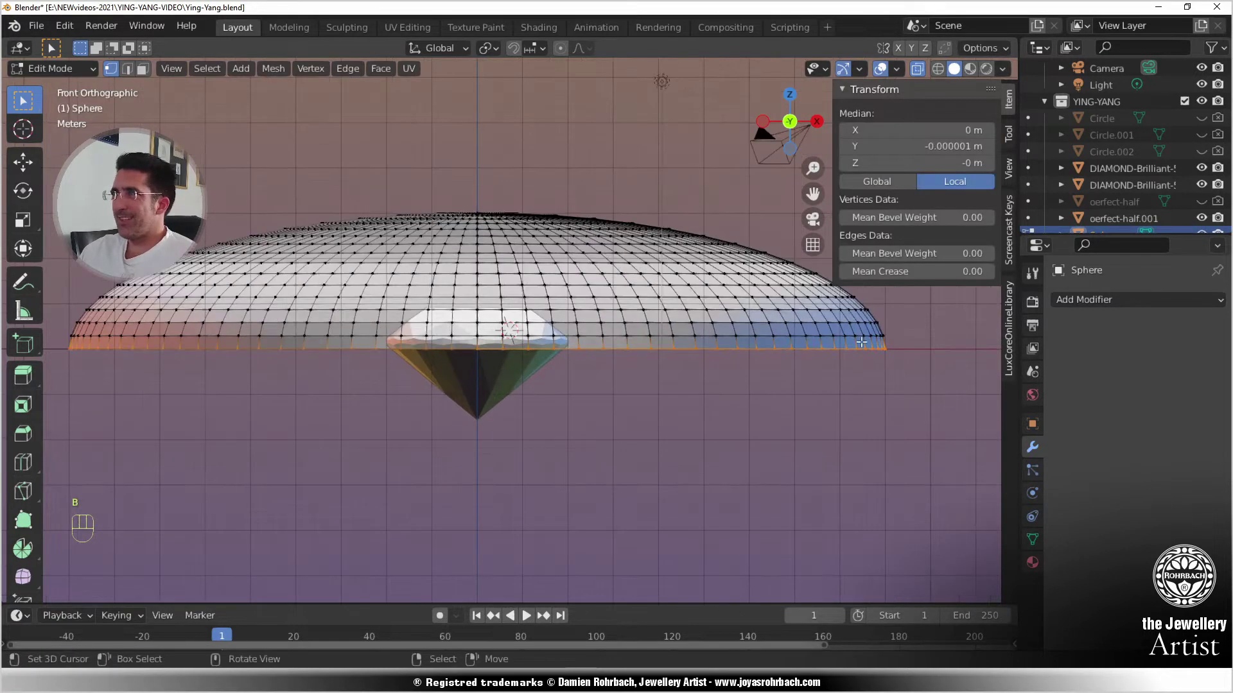
{"action": "key", "text": "e"}
{"action": "key", "text": "z"}
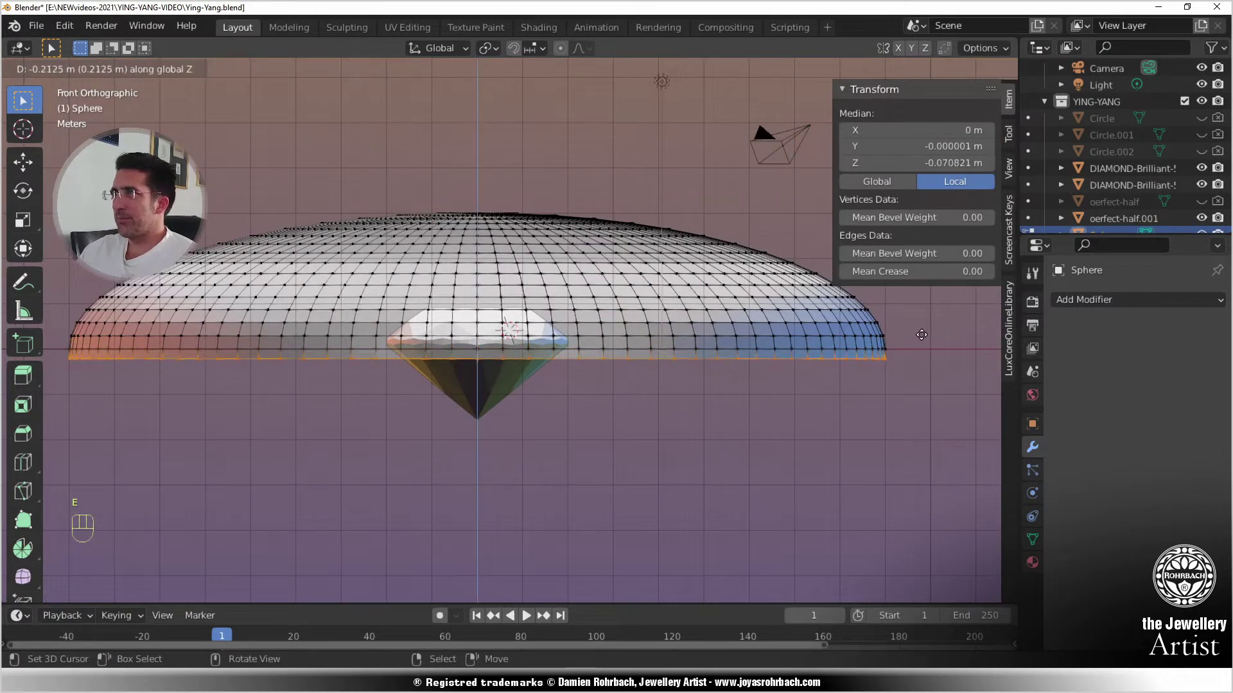
{"action": "left_click", "coordinate": [931, 334]}
{"action": "key", "text": "s"}
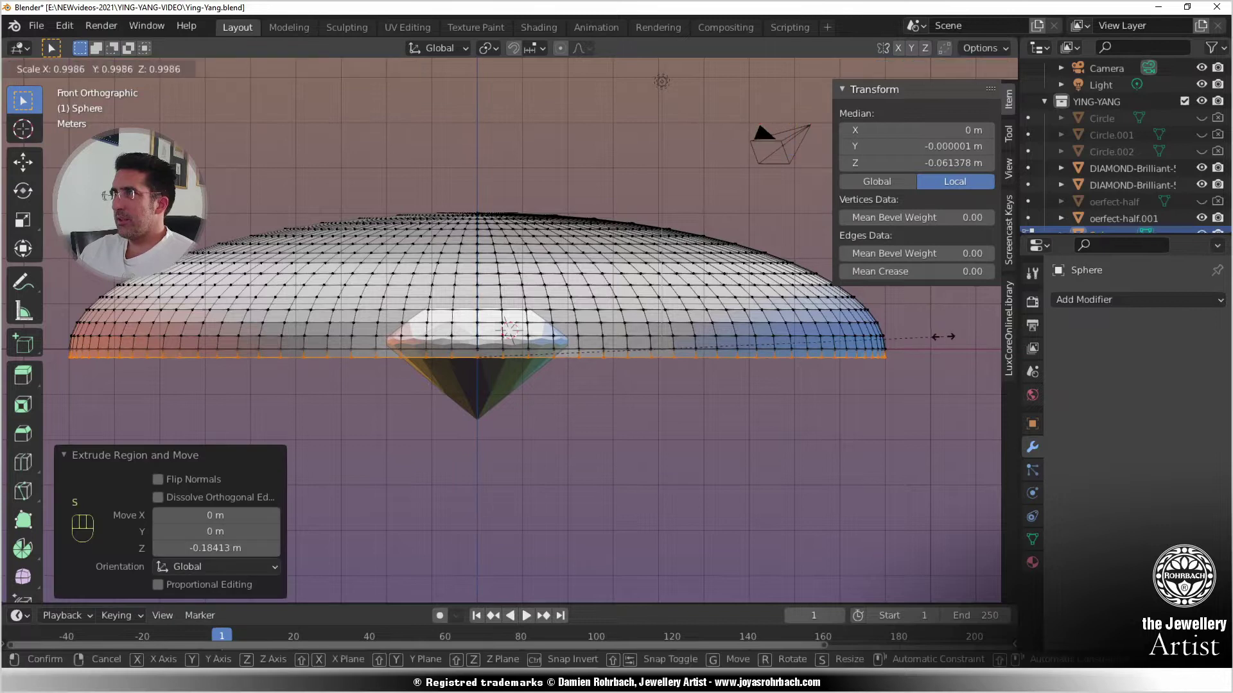
{"action": "left_click", "coordinate": [938, 336]}
- Extrude the rim down another 0.17 m or so along Z and scale it to about 0.971
{"action": "key", "text": "e"}
{"action": "key", "text": "z"}
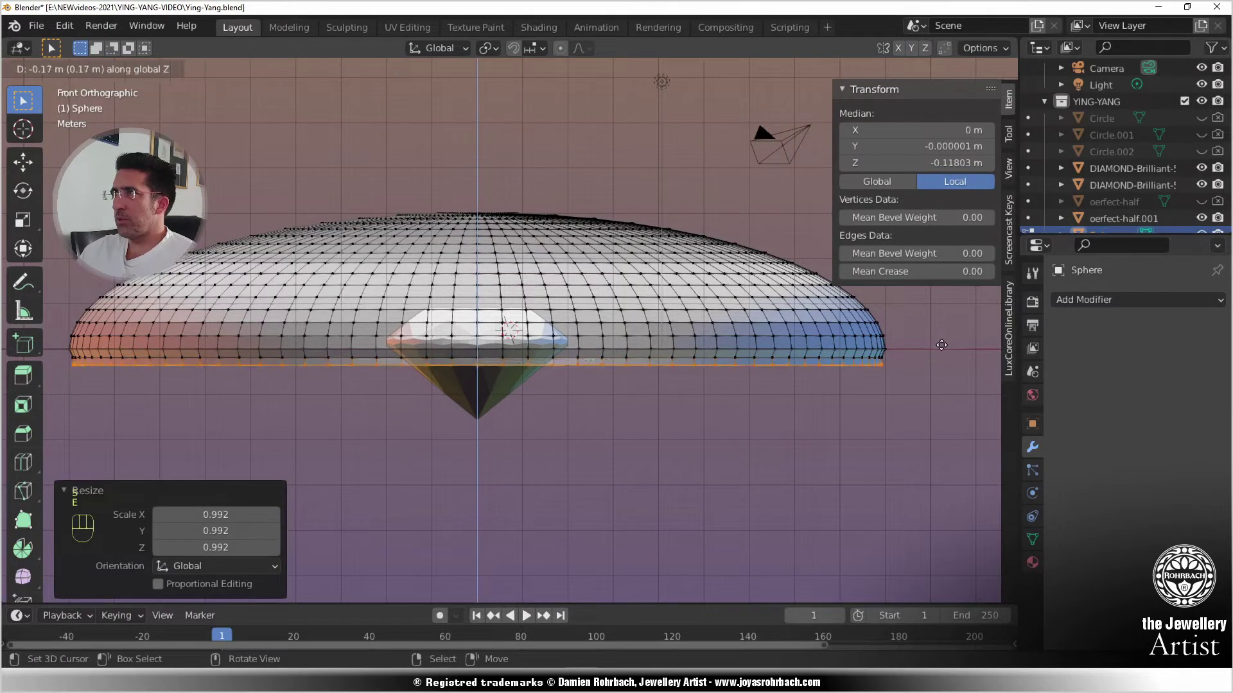
{"action": "left_click", "coordinate": [939, 340]}
{"action": "key", "text": "s"}
{"action": "left_click", "coordinate": [933, 345]}
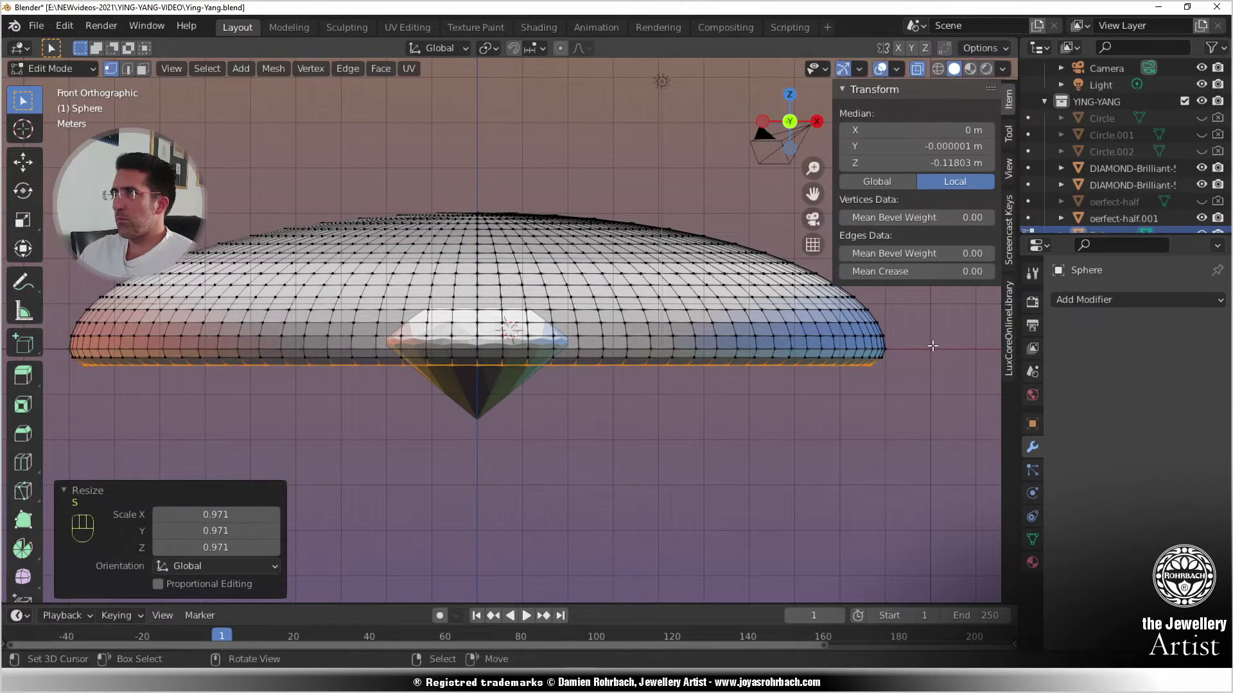
- Extrude the rim down about 0.1 m once more and scale it to about 0.942 to round the lower edge
{"action": "key", "text": "e"}
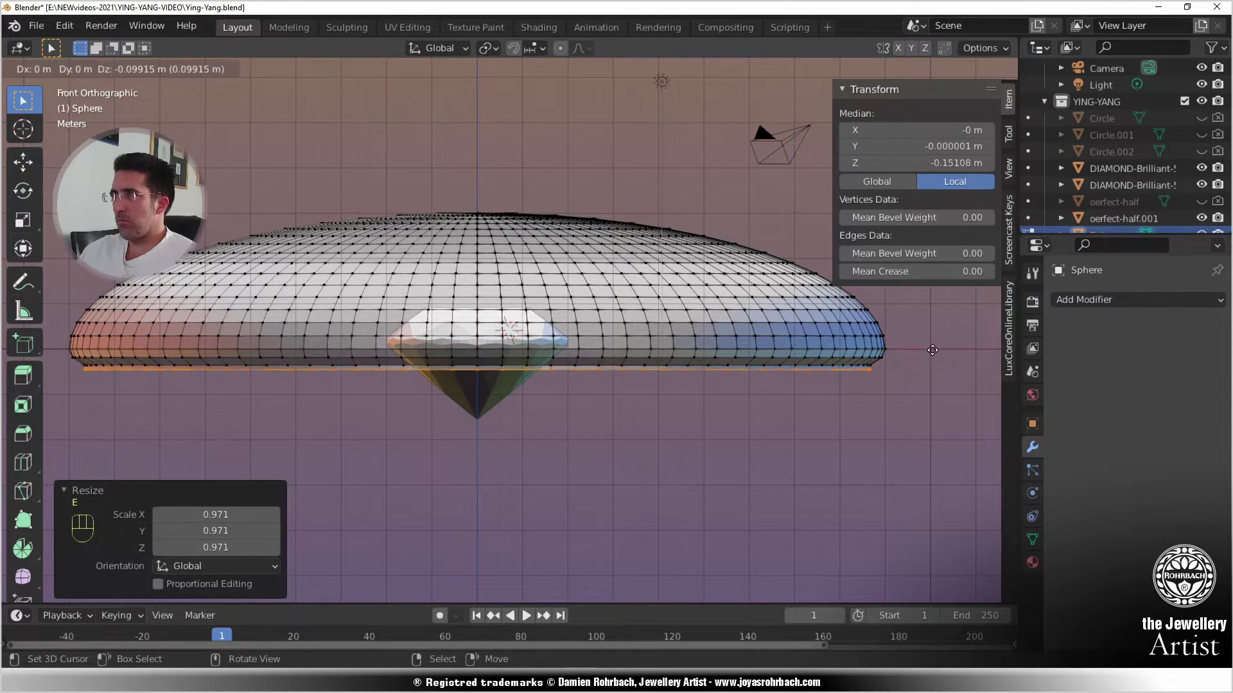
{"action": "left_click", "coordinate": [932, 350]}
{"action": "key", "text": "s"}
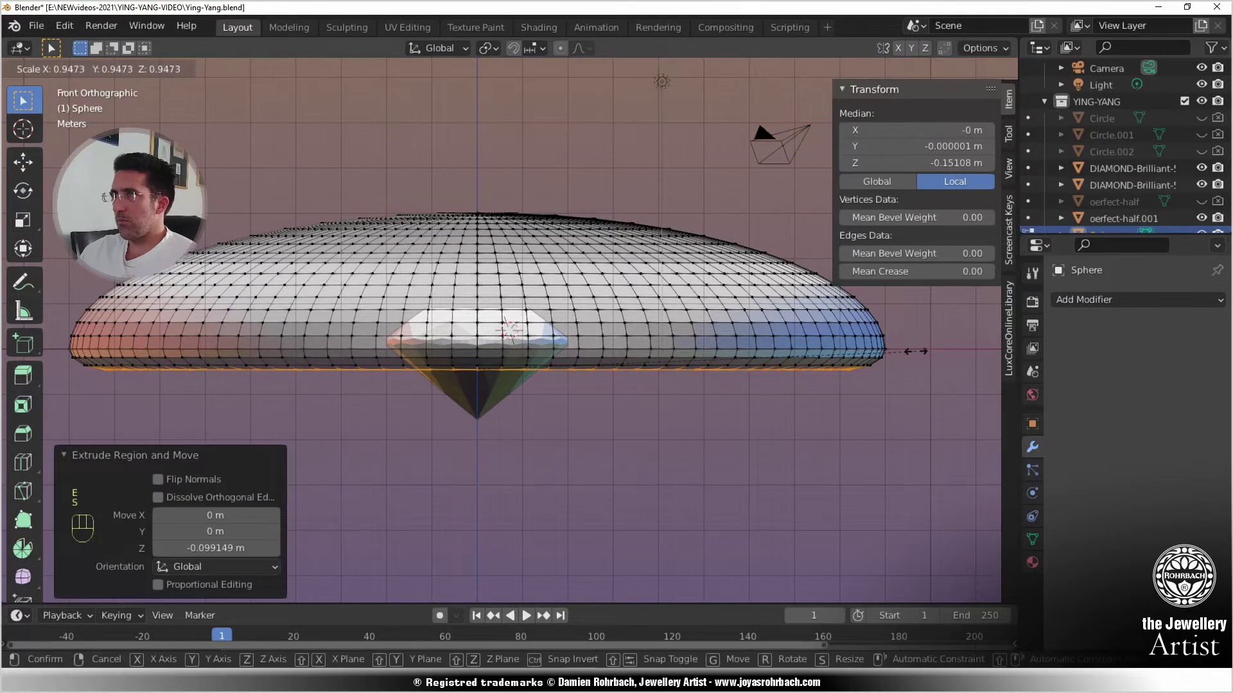
{"action": "left_click", "coordinate": [910, 352]}
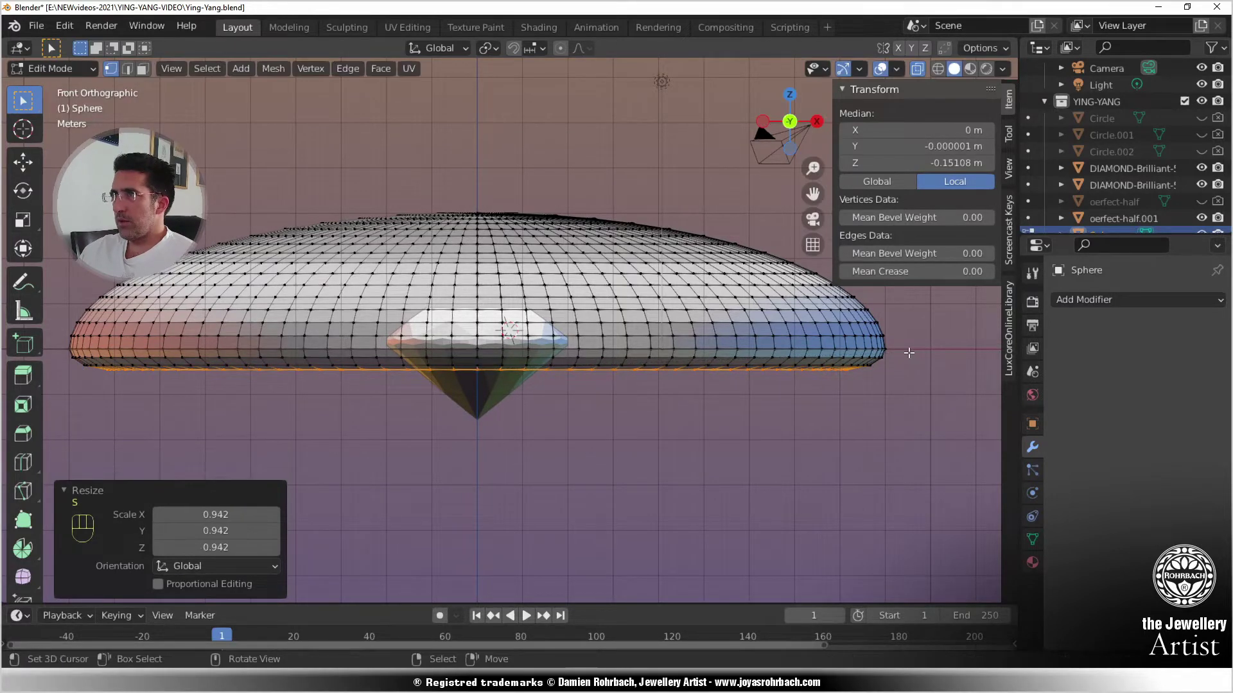
- Extrude the rim in place and scale it inward to about 0.86 as the first flat ring of the underside
{"action": "middle_click_drag", "start_coordinate": [813, 432], "coordinate": [801, 351]}
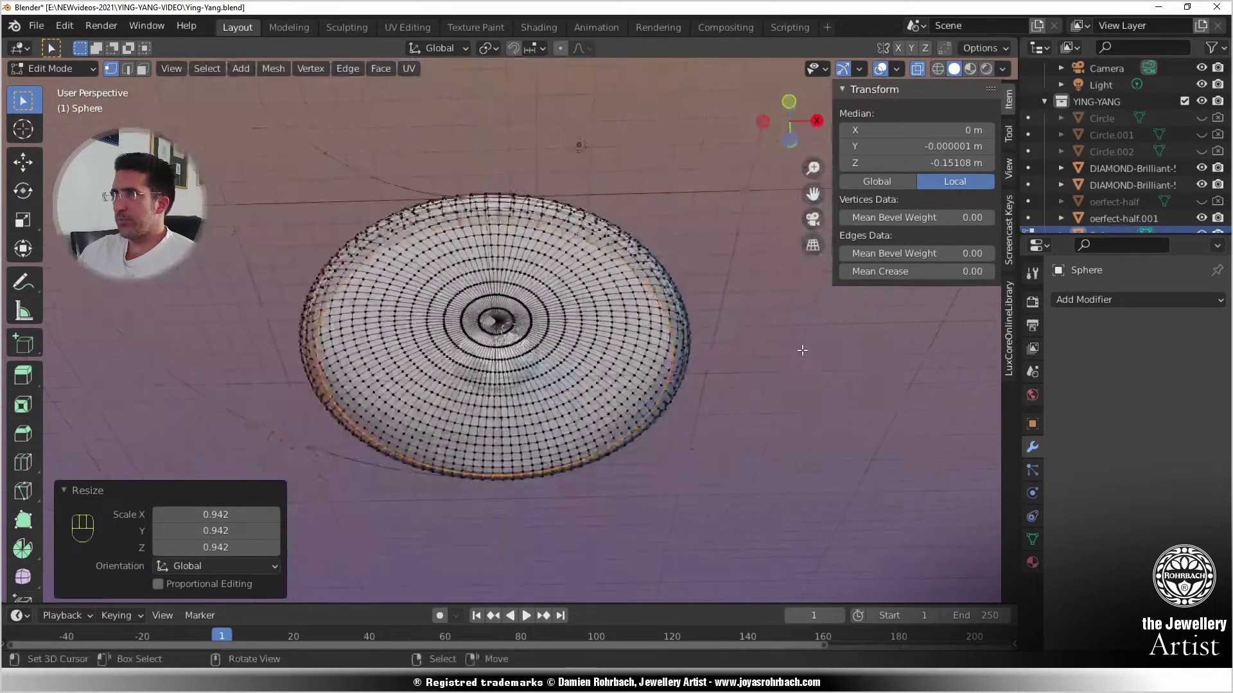
{"action": "key", "text": "alt+z"}
{"action": "key", "text": "e"}
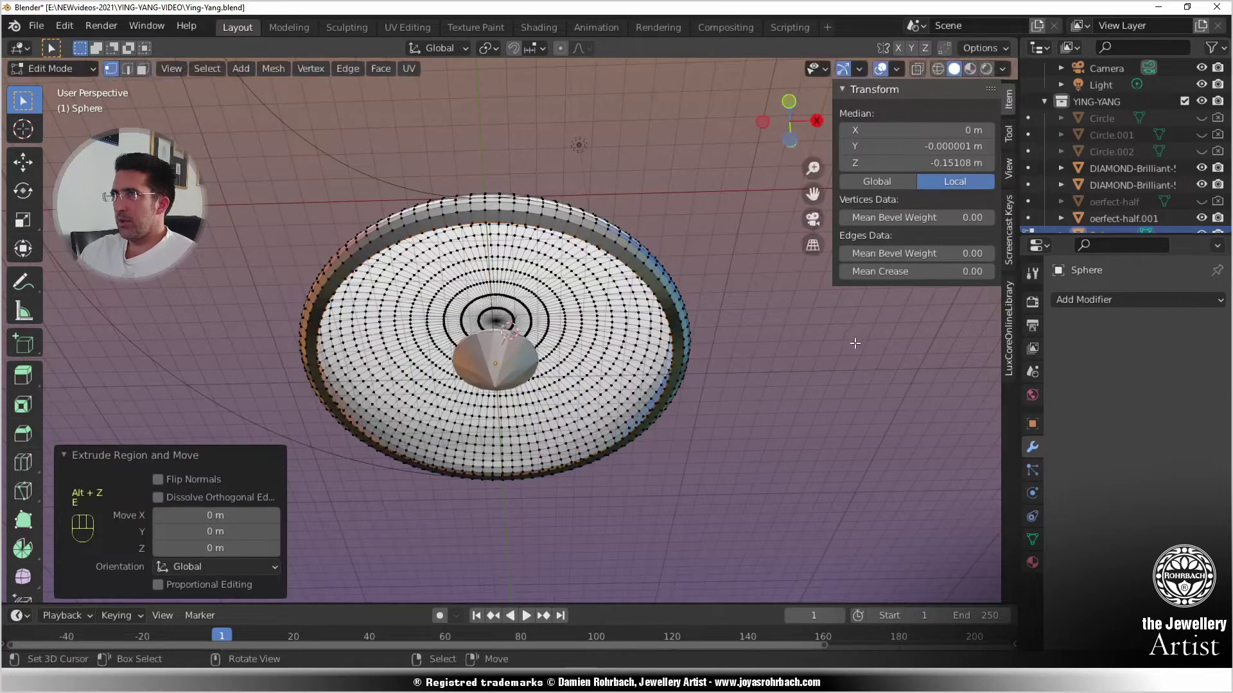
{"action": "key", "text": "s"}
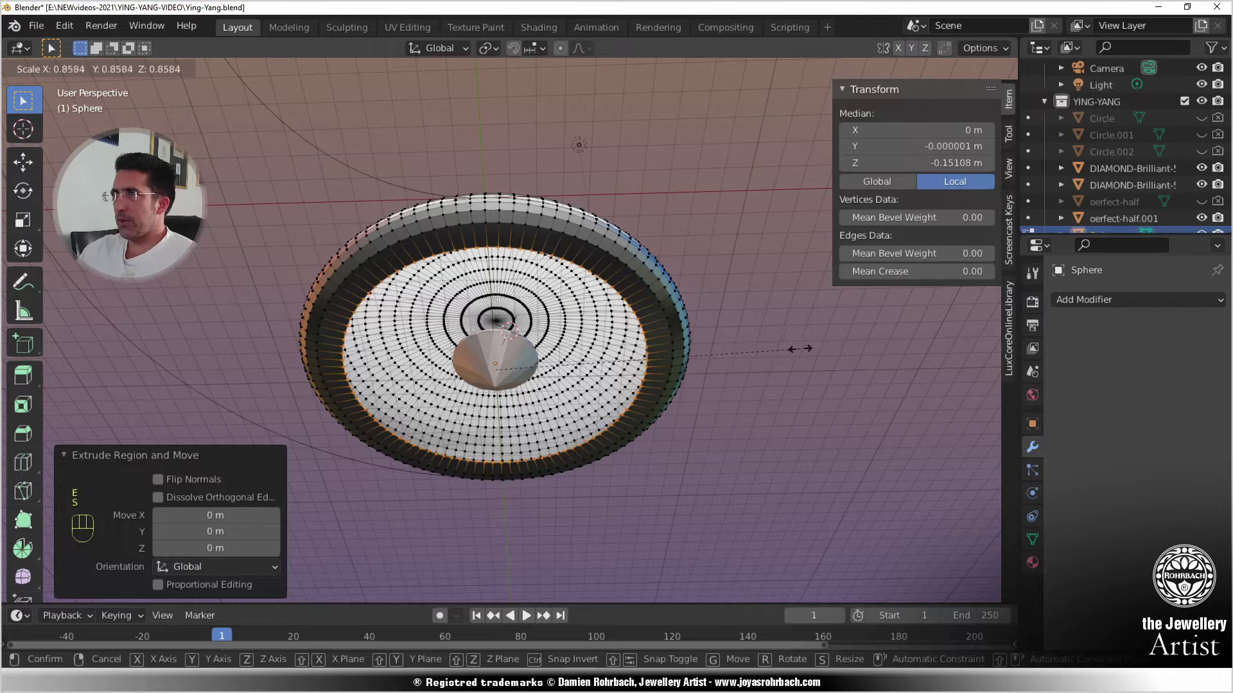
{"action": "left_click", "coordinate": [801, 349]}
- Add a second flat ring to the underside by extruding the inner edge in place and scaling it inward in two passes
{"action": "key", "text": "e"}
{"action": "right_click", "coordinate": [807, 350]}
{"action": "key", "text": "s"}
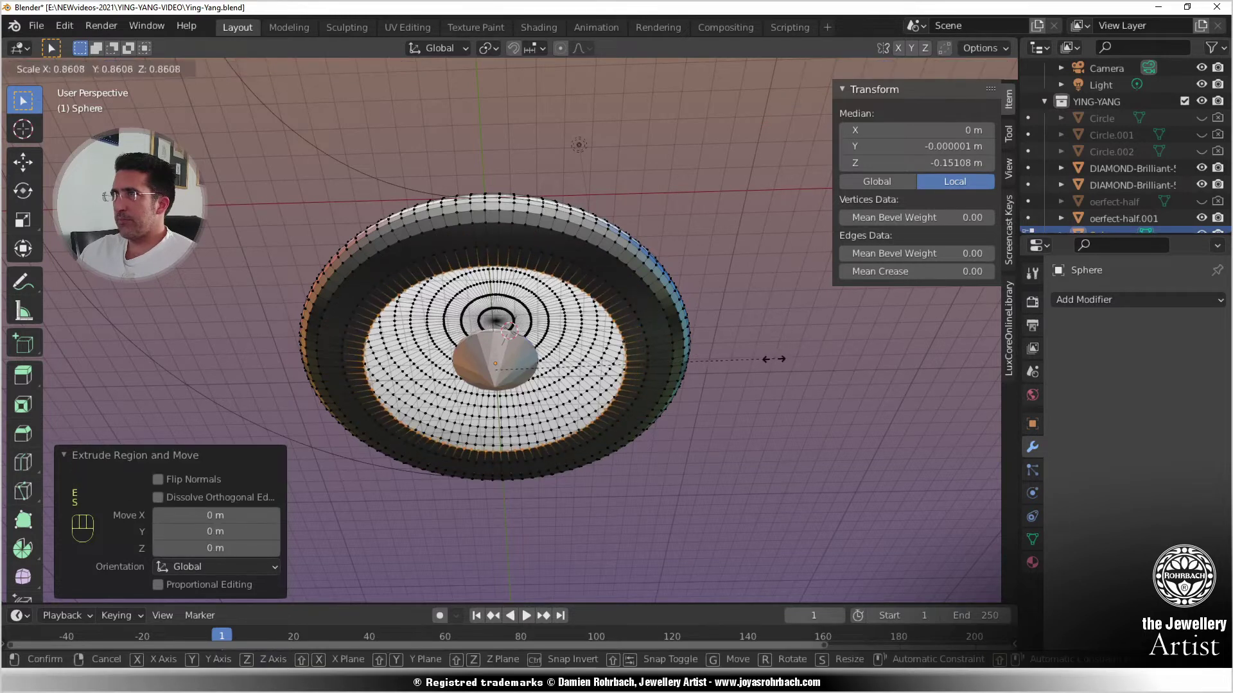
{"action": "left_click", "coordinate": [769, 360]}
{"action": "key", "text": "e"}
{"action": "right_click", "coordinate": [810, 360]}
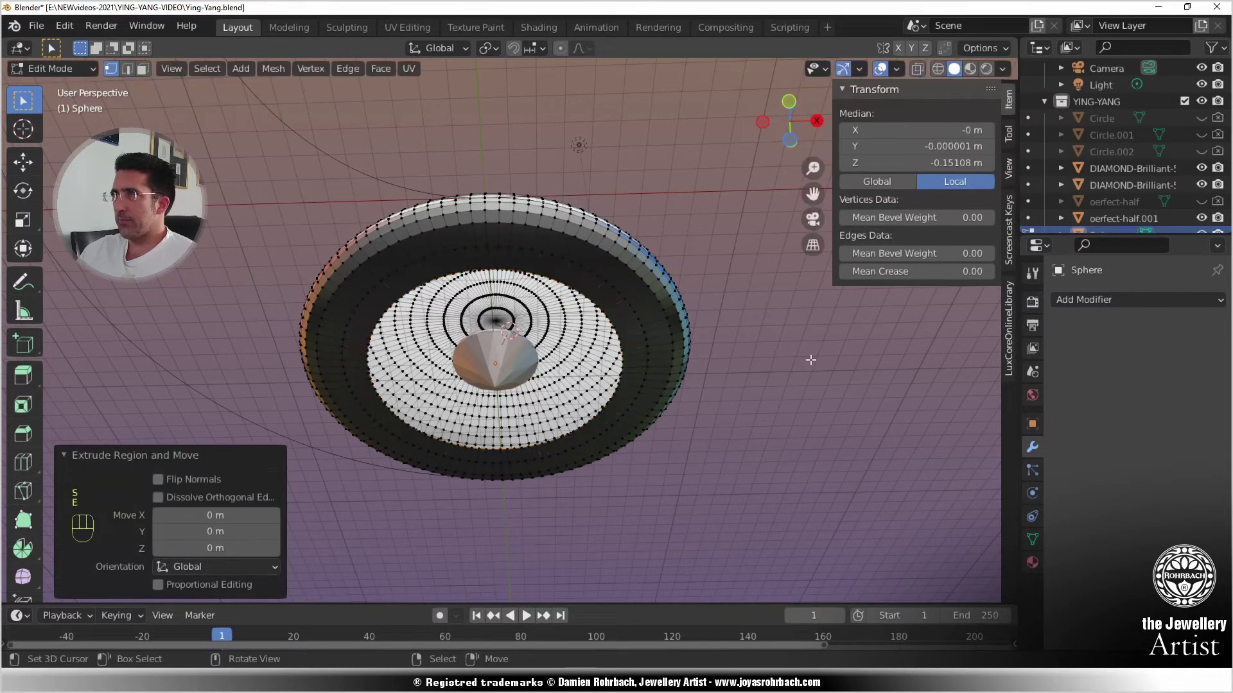
{"action": "key", "text": "ctrl+z"}
{"action": "key", "text": "s"}
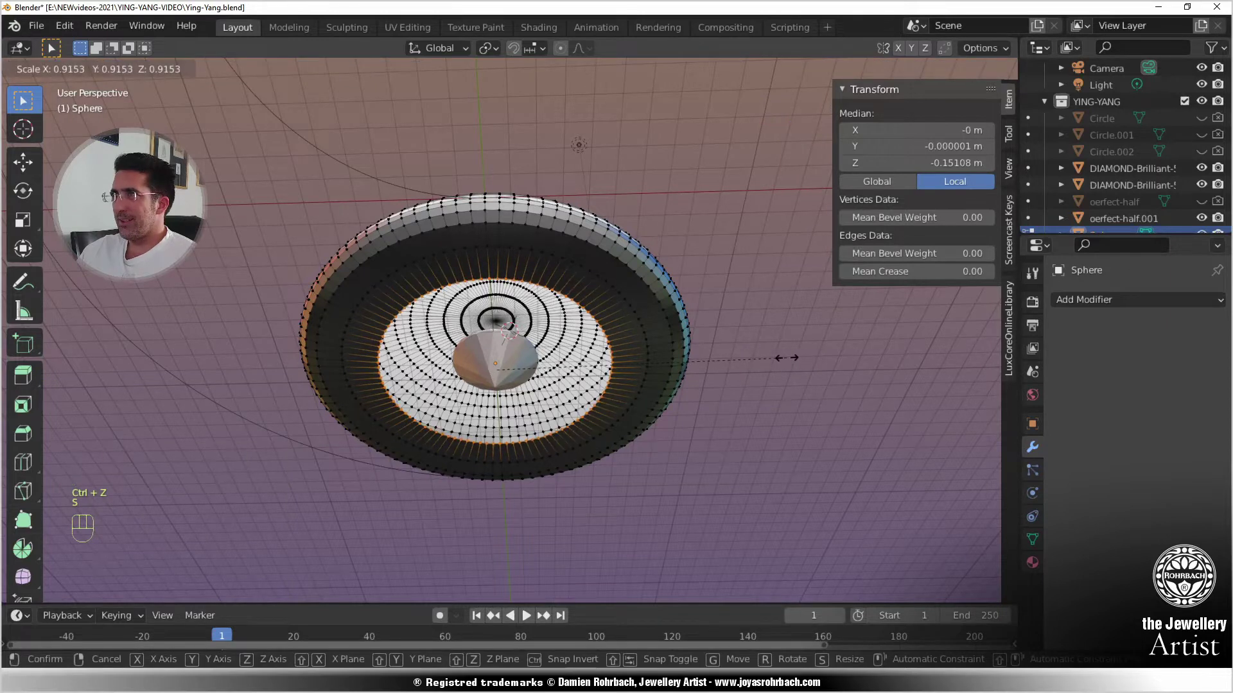
{"action": "left_click", "coordinate": [794, 357]}
- Extrude the inner edge in place and scale it to about 0.697 for a third underside ring
{"action": "key", "text": "e"}
{"action": "right_click", "coordinate": [803, 355]}
{"action": "key", "text": "s"}
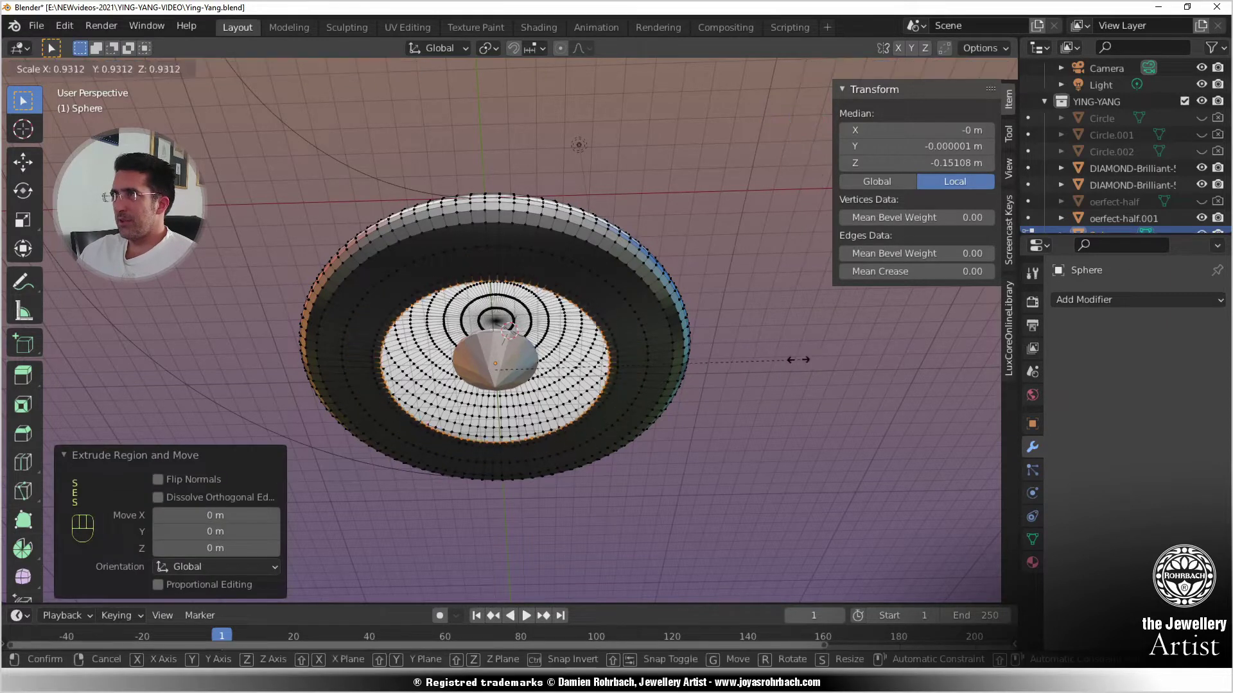
{"action": "left_click", "coordinate": [725, 370]}
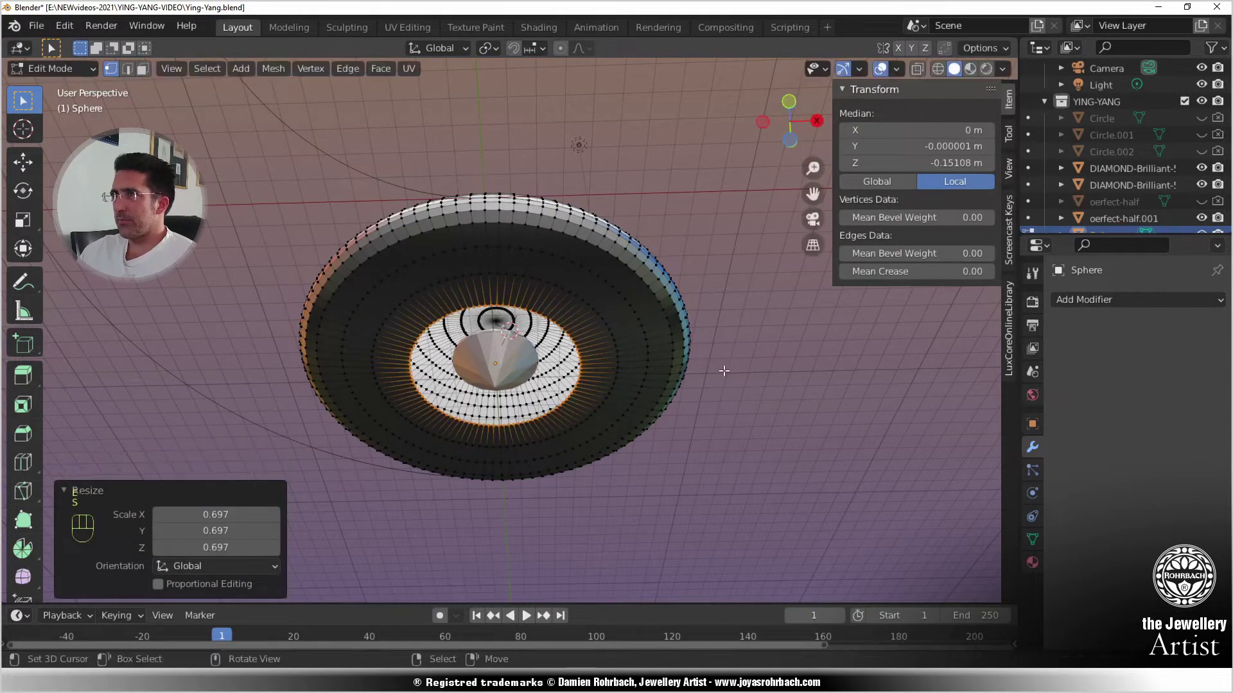
- Extrude the inner edge in place again and scale it to about 0.489, close around the diamond
{"action": "key", "text": "e"}
{"action": "right_click", "coordinate": [789, 369]}
{"action": "key", "text": "s"}
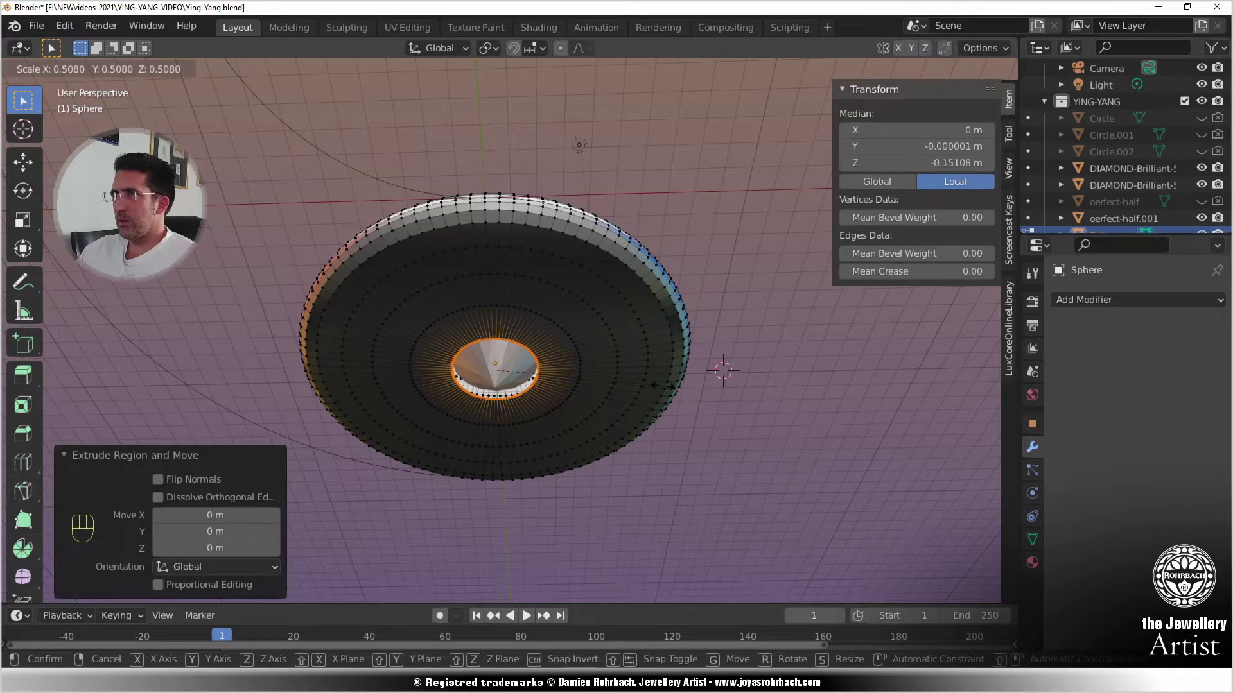
{"action": "left_click", "coordinate": [648, 386]}
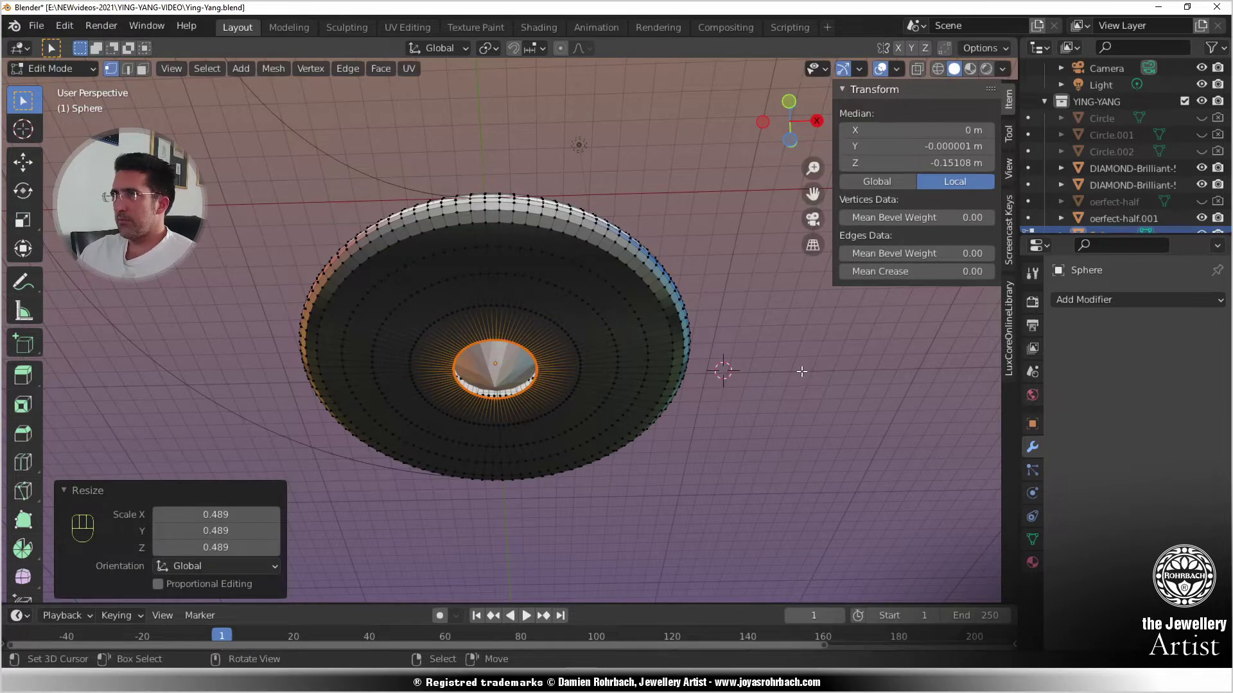
- Extrude the inner edge to a final ring scaled to about 0.503, shrink it further and fill the remaining hole with a face
{"action": "key", "text": "e"}
{"action": "key", "text": "s"}
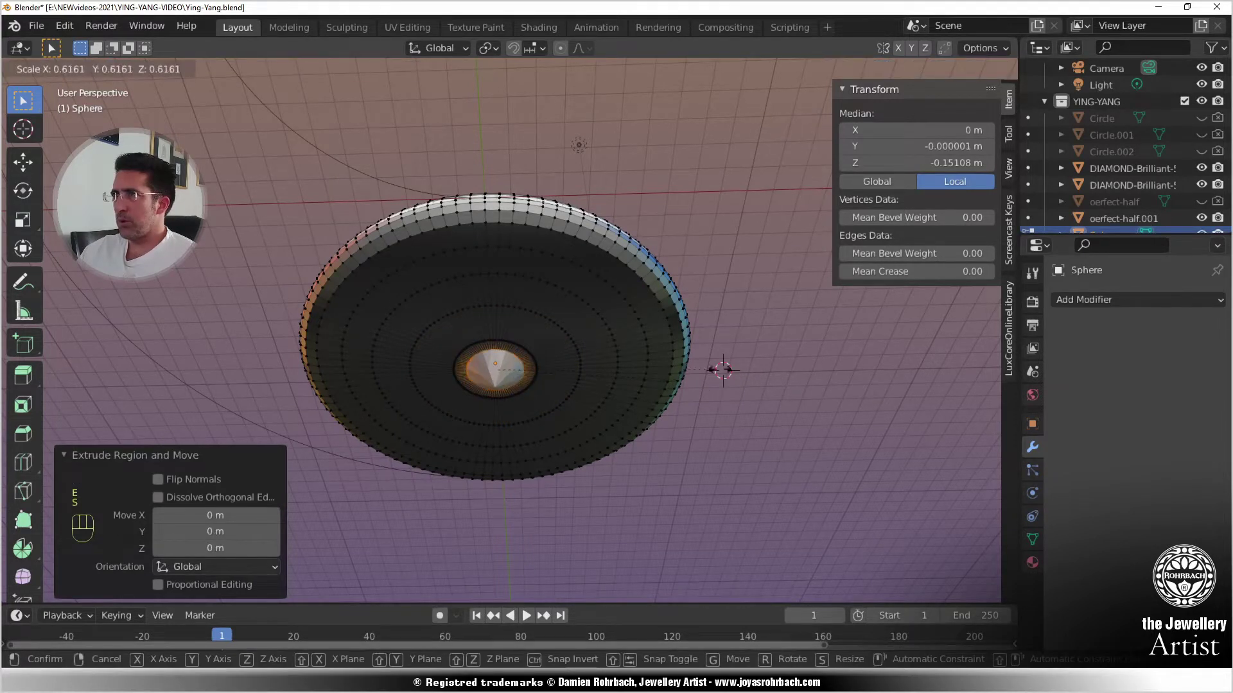
{"action": "left_click", "coordinate": [672, 376]}
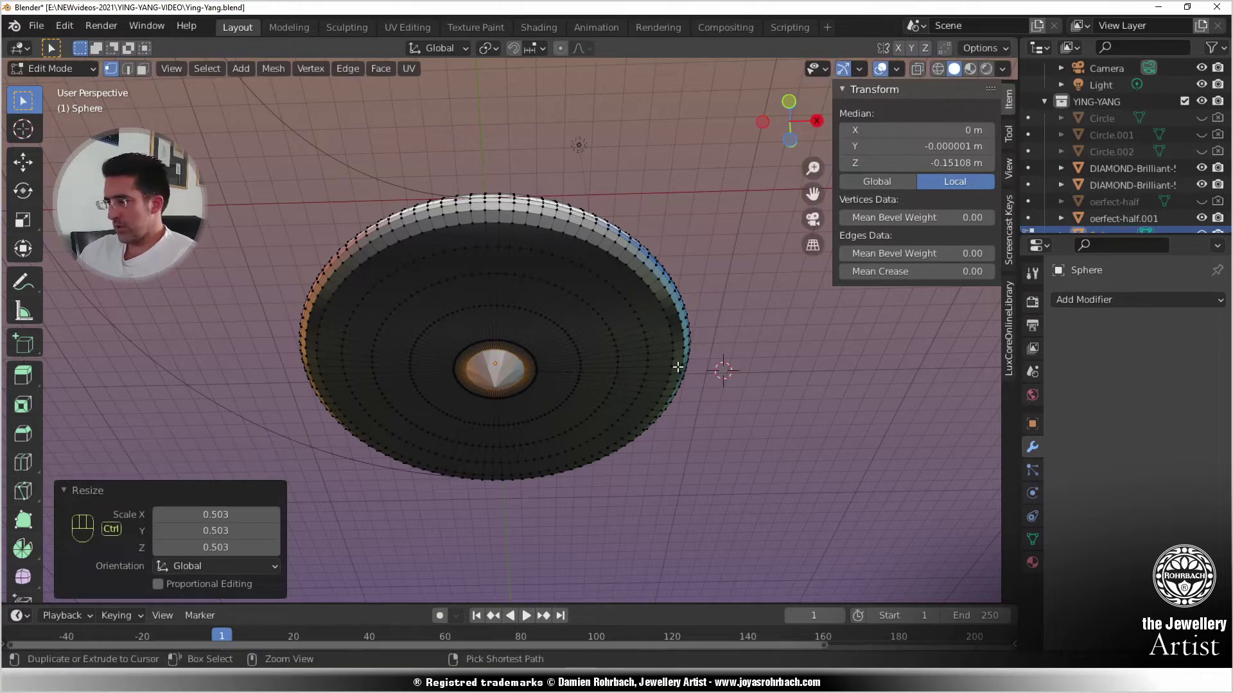
{"action": "key", "text": "ctrl+KP_7"}
{"action": "scroll", "coordinate": [812, 375], "scroll_direction": "up", "scroll_amount": 5}
{"action": "key", "text": "s"}
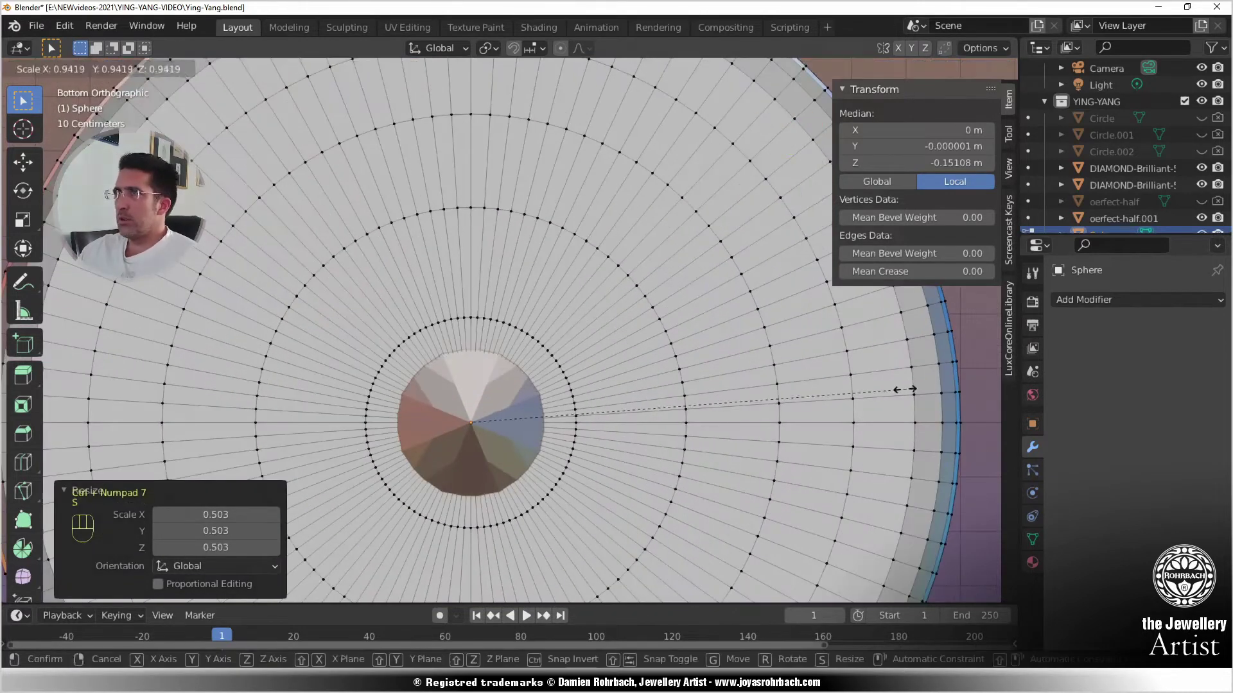
{"action": "left_click", "coordinate": [880, 393]}
{"action": "scroll", "coordinate": [762, 372], "scroll_direction": "down", "scroll_amount": 5}
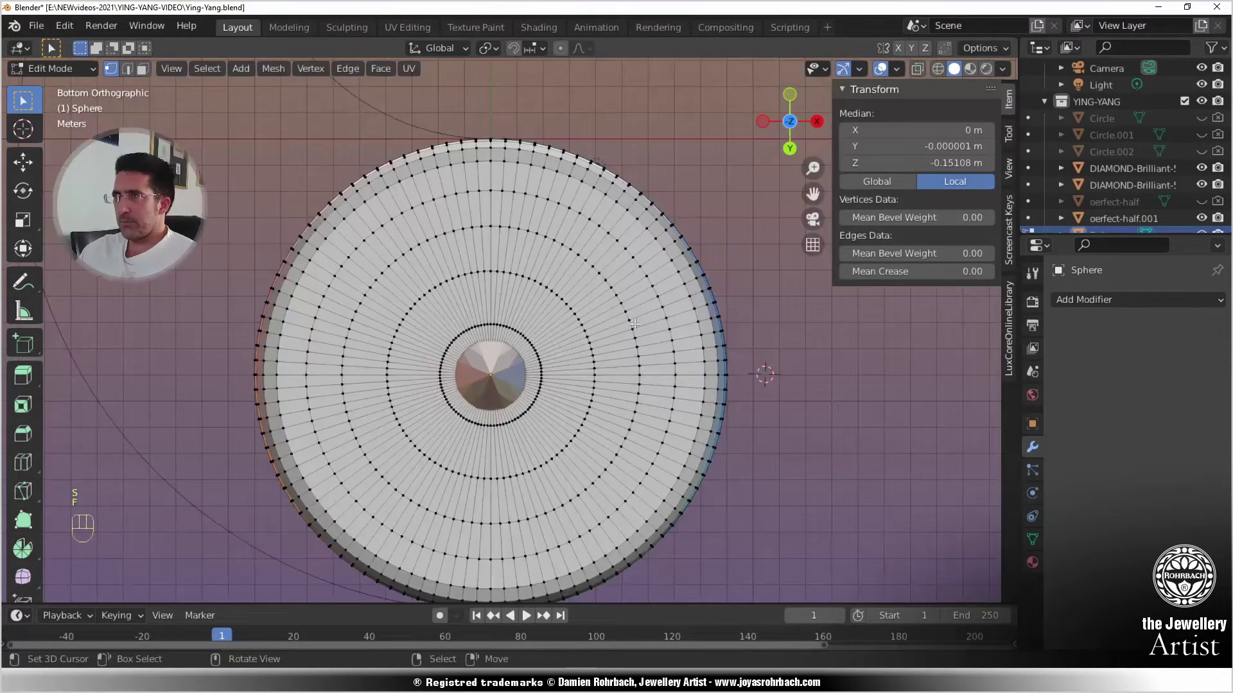
- Raise both diamonds together about 2.636 m along Z from the front view and save the file
{"action": "middle_click_drag", "start_coordinate": [762, 372], "coordinate": [686, 435]}
{"action": "key", "text": "KP_1"}
{"action": "scroll", "coordinate": [595, 454], "scroll_direction": "up", "scroll_amount": 4}
{"action": "key", "text": "alt+z"}
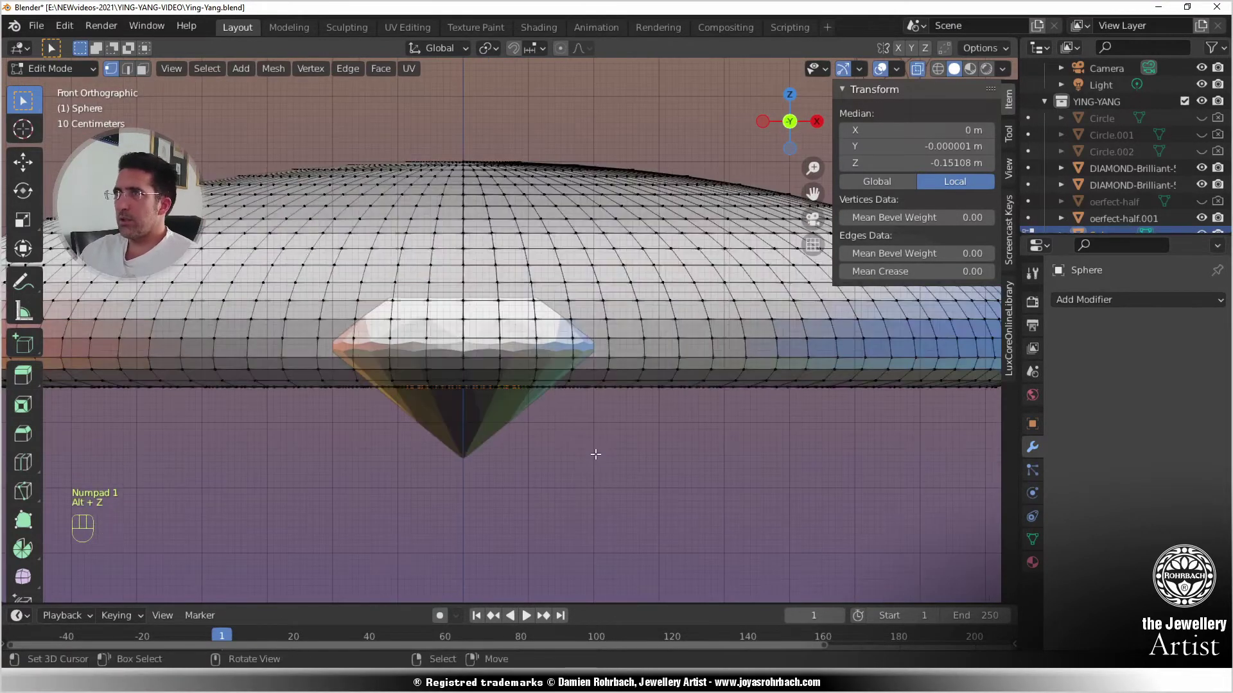
{"action": "scroll", "coordinate": [538, 439], "scroll_direction": "up", "scroll_amount": 2}
{"action": "scroll", "coordinate": [538, 438], "scroll_direction": "down", "scroll_amount": 2}
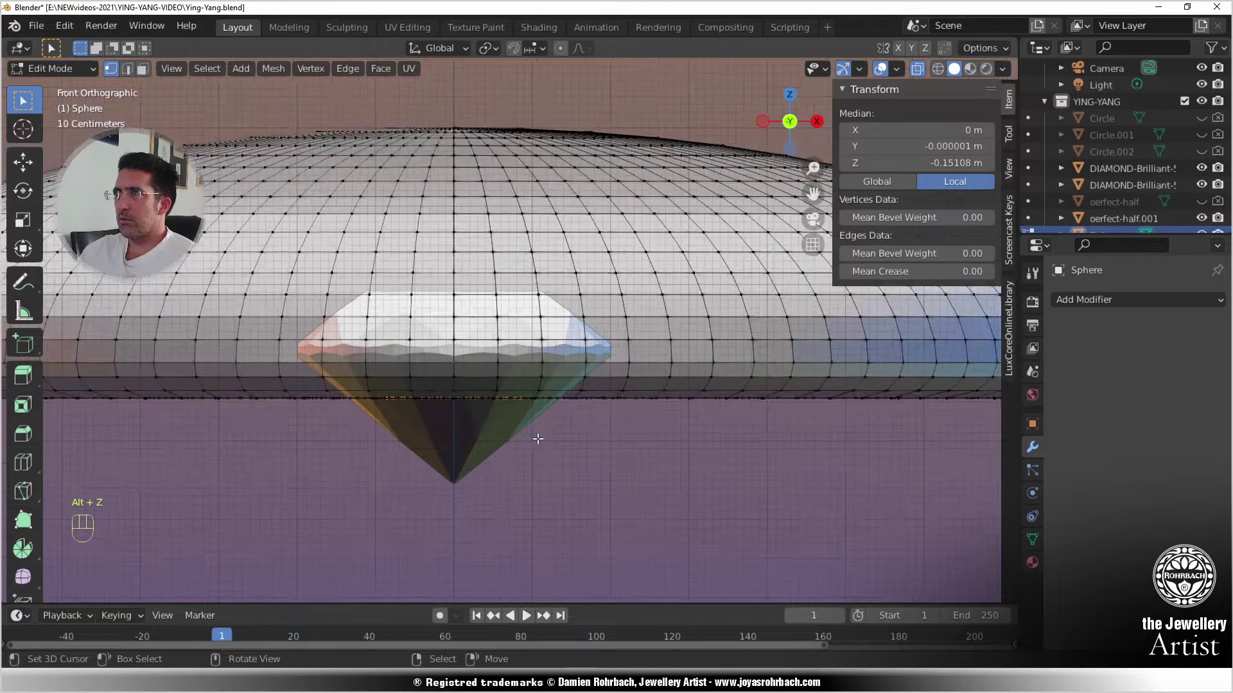
{"action": "key", "text": "Tab"}
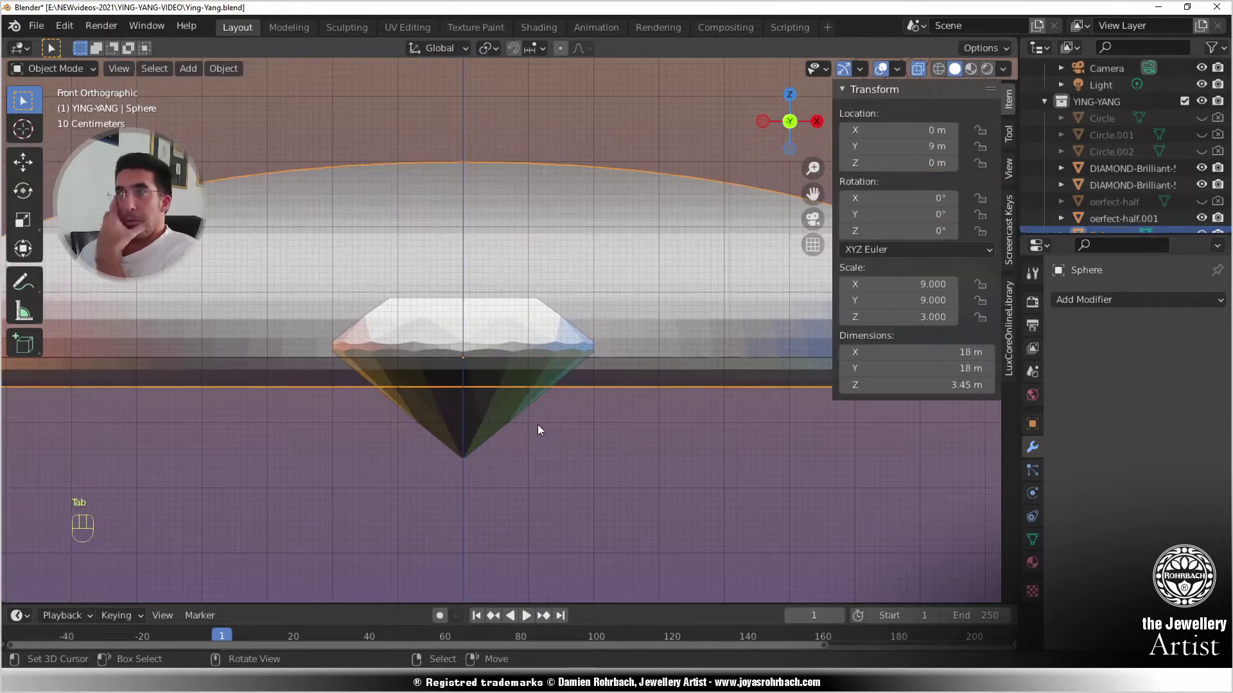
{"action": "left_click", "coordinate": [1125, 168]}
{"action": "left_click", "coordinate": [1123, 187], "text": "shift"}
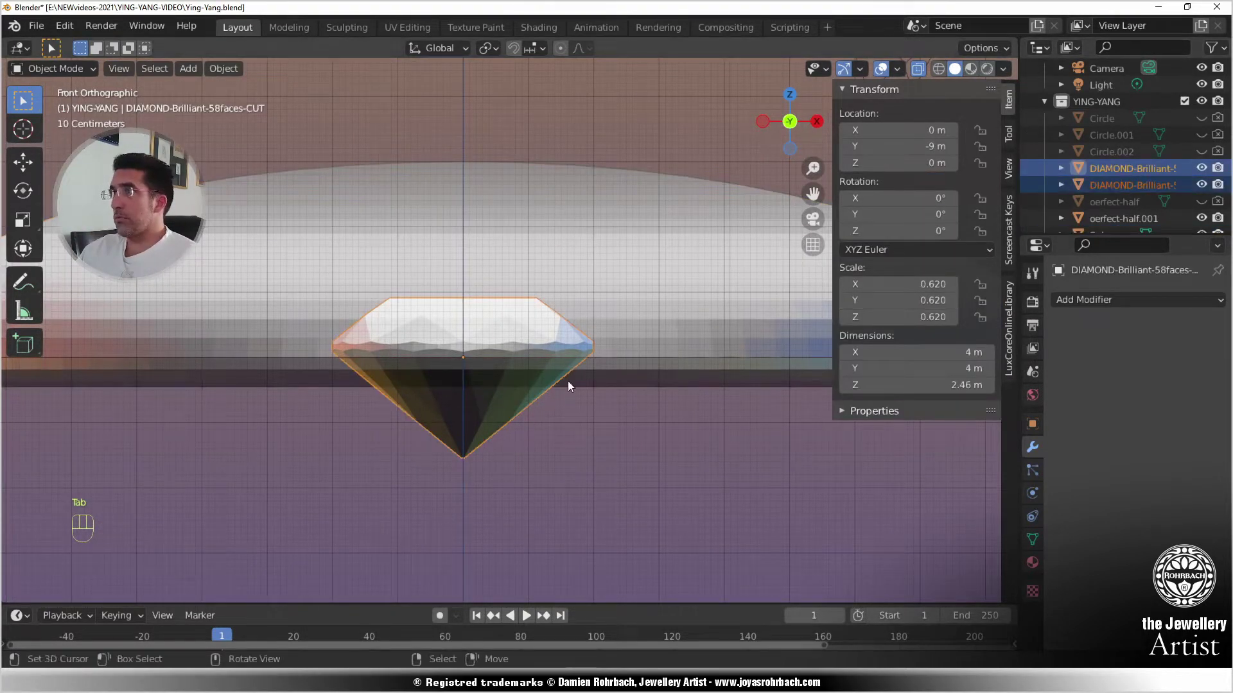
{"action": "key", "text": "g"}
{"action": "key", "text": "z"}
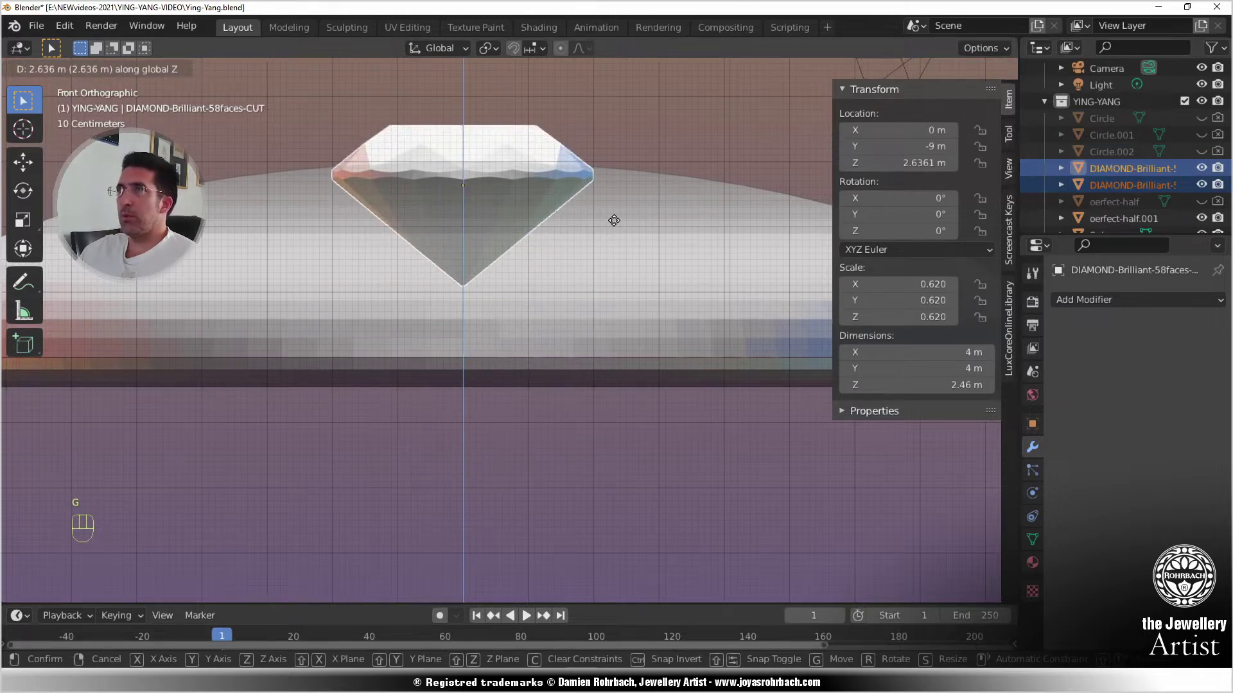
{"action": "left_click", "coordinate": [614, 221]}
{"action": "scroll", "coordinate": [621, 305], "scroll_direction": "down", "scroll_amount": 5}
{"action": "middle_click_drag", "start_coordinate": [621, 306], "coordinate": [582, 325]}
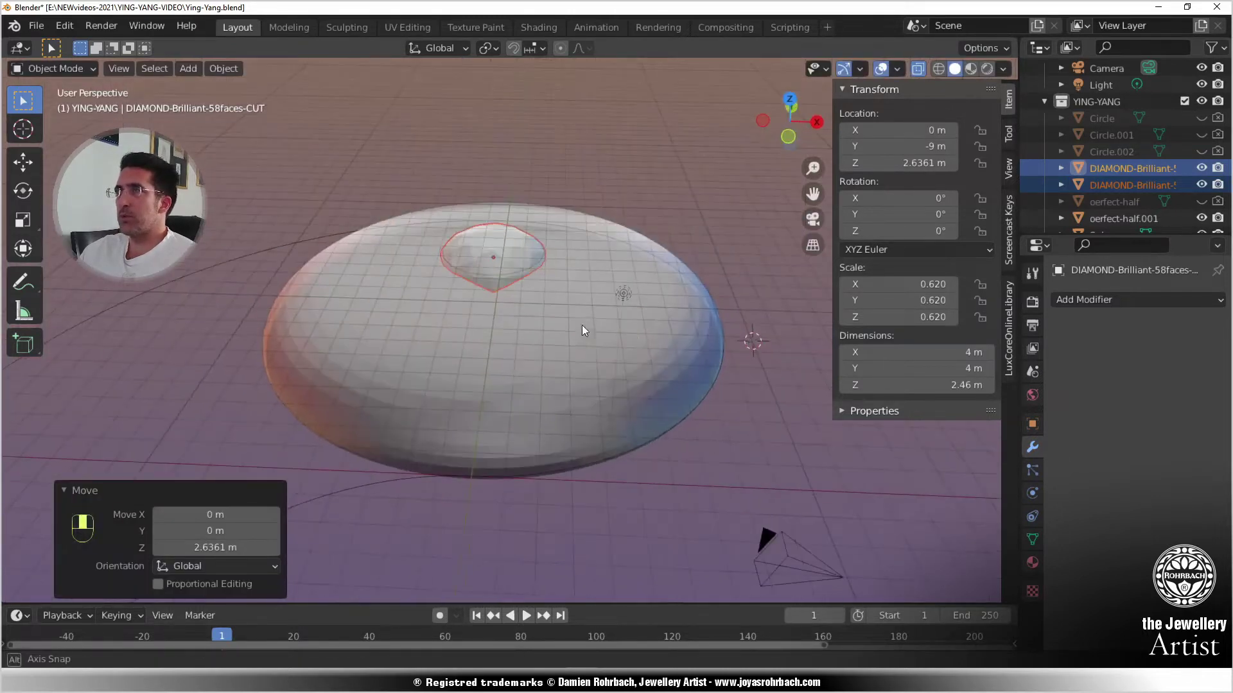
{"action": "scroll", "coordinate": [581, 325], "scroll_direction": "down", "scroll_amount": 2}
{"action": "key", "text": "ctrl+s"}
- Select the domed sphere with the full object list in view and turn off the X-ray display
{"action": "left_click", "coordinate": [582, 351]}
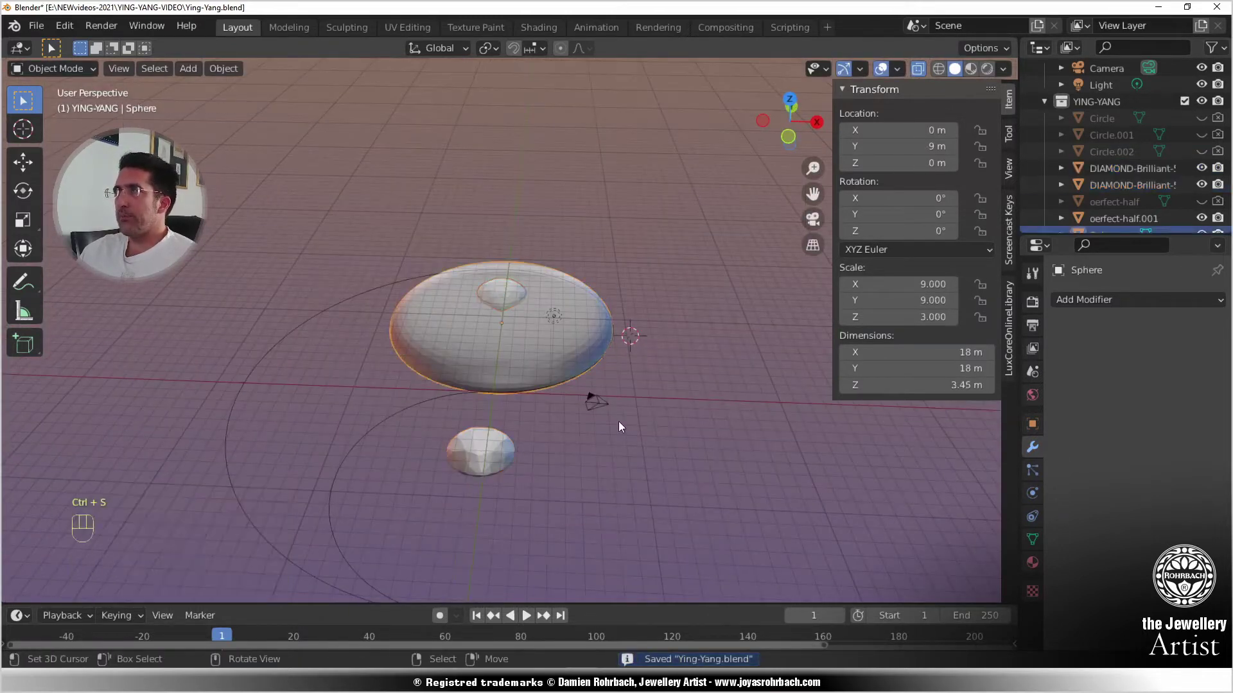
{"action": "left_click_drag", "start_coordinate": [1103, 233], "coordinate": [1103, 357]}
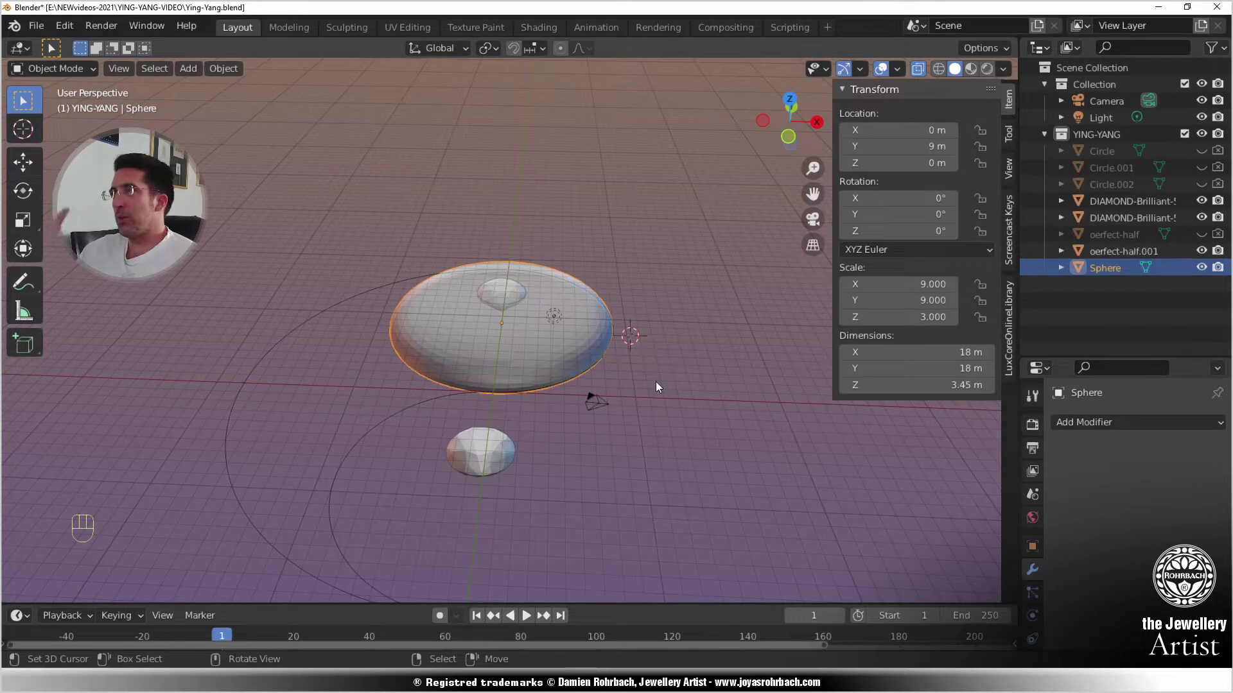
{"action": "key", "text": "alt+z"}
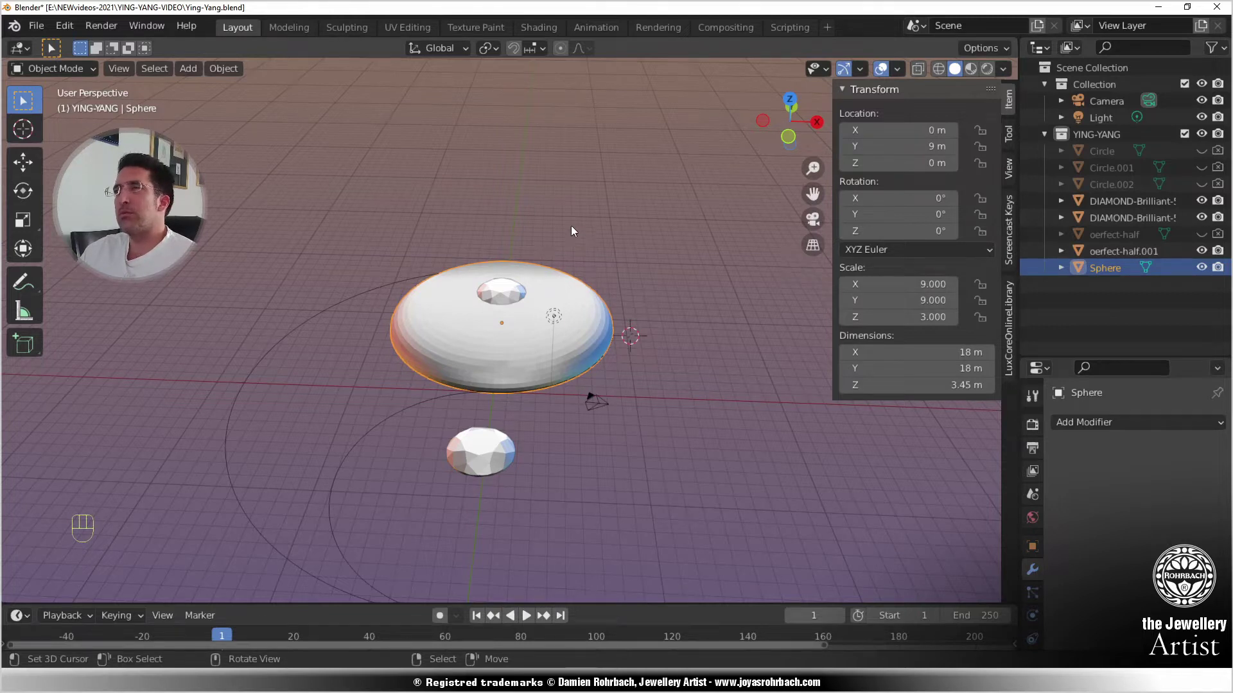
- Apply smooth shading to the domed sphere
{"action": "scroll", "coordinate": [583, 256], "scroll_direction": "up", "scroll_amount": 5}
{"action": "middle_click_drag", "start_coordinate": [562, 253], "coordinate": [557, 293]}
{"action": "scroll", "coordinate": [558, 292], "scroll_direction": "down", "scroll_amount": 1}
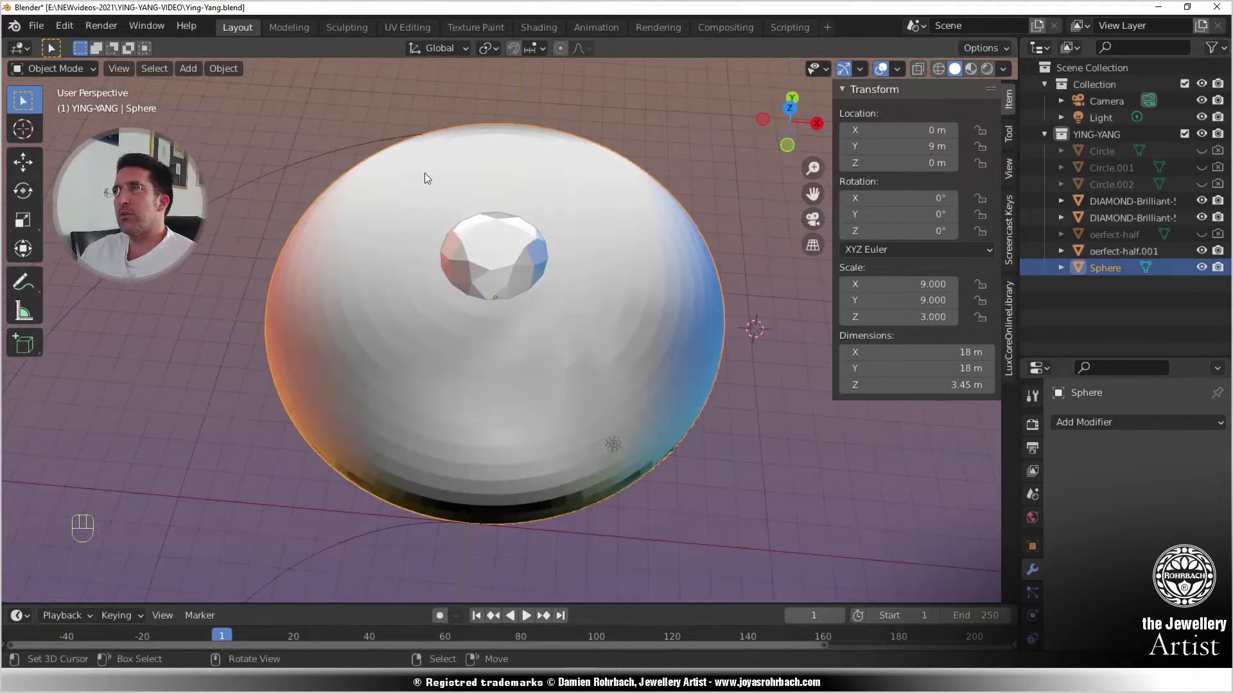
{"action": "left_click", "coordinate": [213, 75]}
{"action": "left_click", "coordinate": [272, 401]}
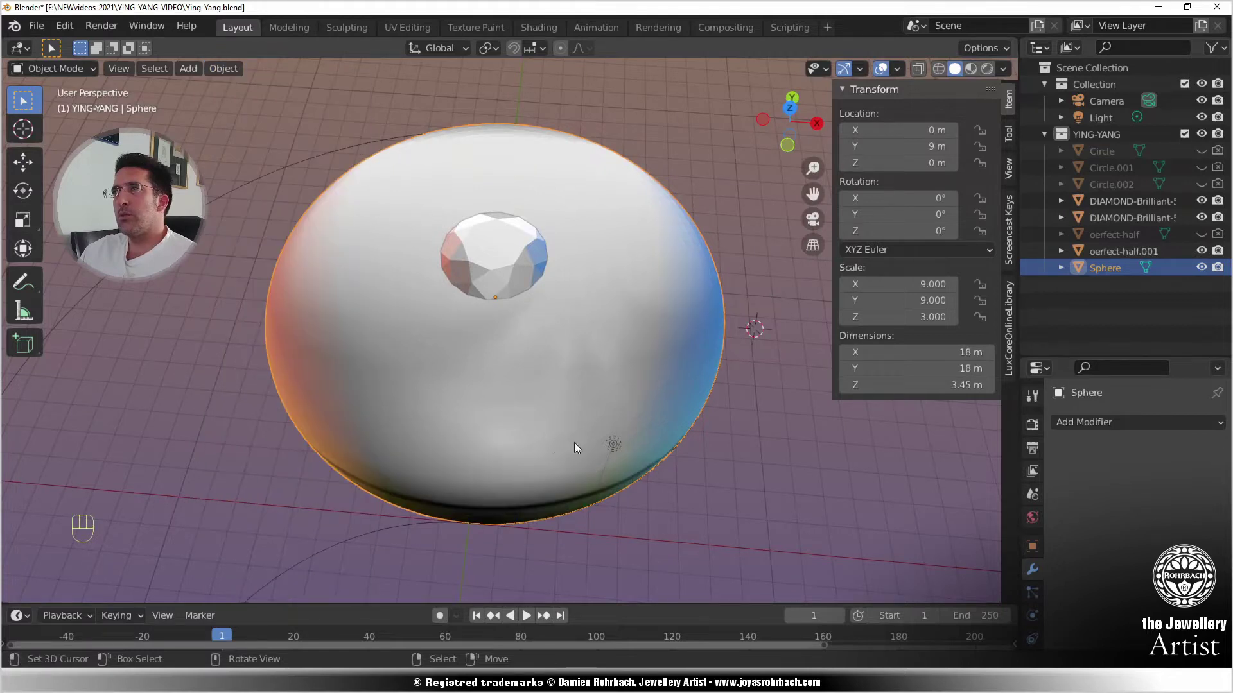
{"action": "scroll", "coordinate": [574, 442], "scroll_direction": "down", "scroll_amount": 4}
{"action": "middle_click_drag", "start_coordinate": [557, 503], "coordinate": [424, 501]}
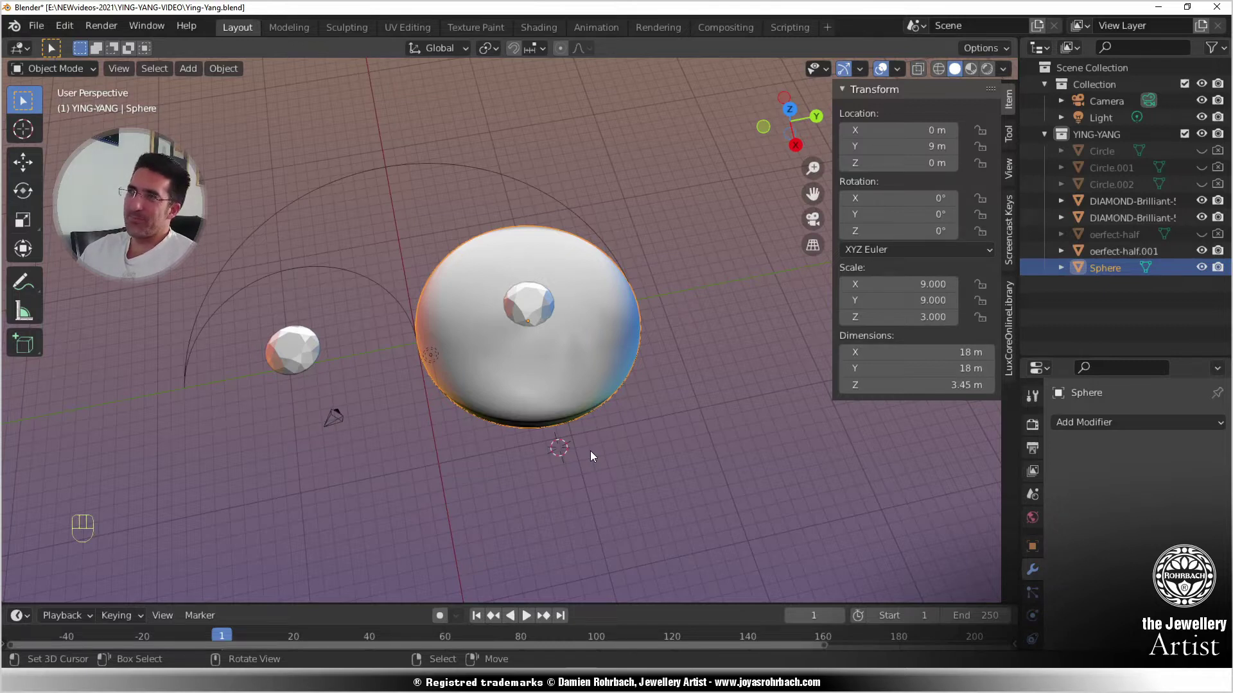
- Select the vertices of the dome's negative-X half from the top view in Edit Mode, with X-ray on
{"action": "key", "text": "KP_7"}
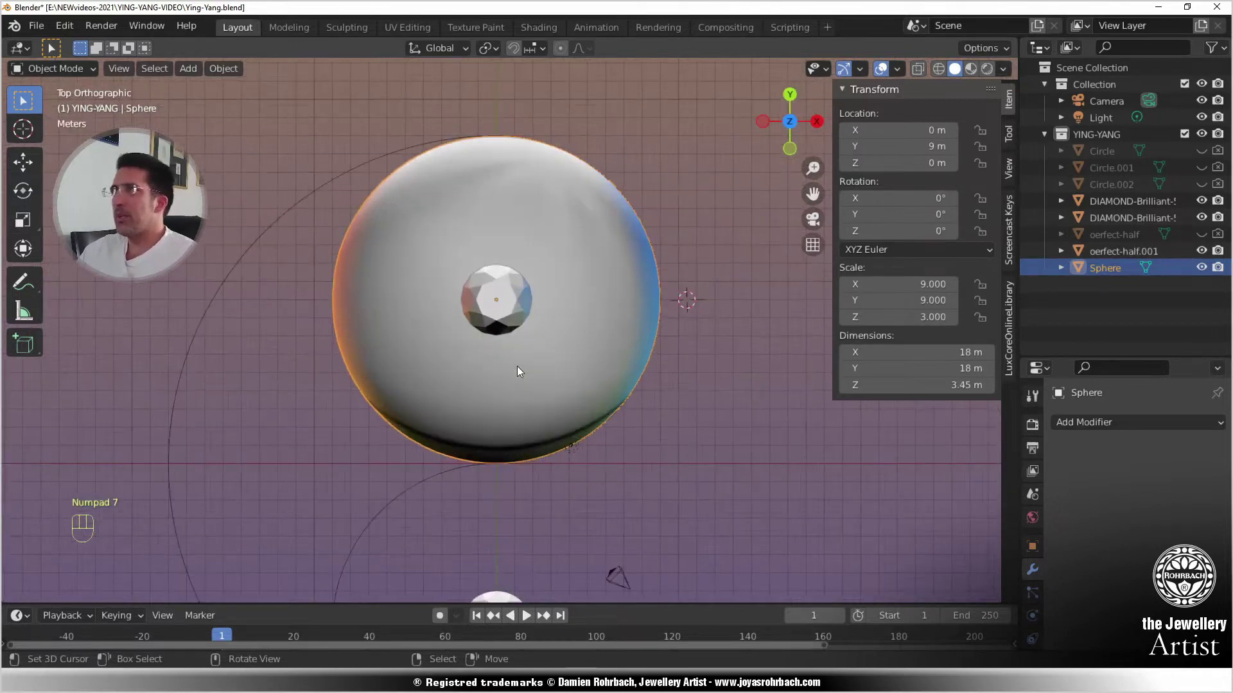
{"action": "key", "text": "Tab"}
{"action": "key", "text": "alt+z"}
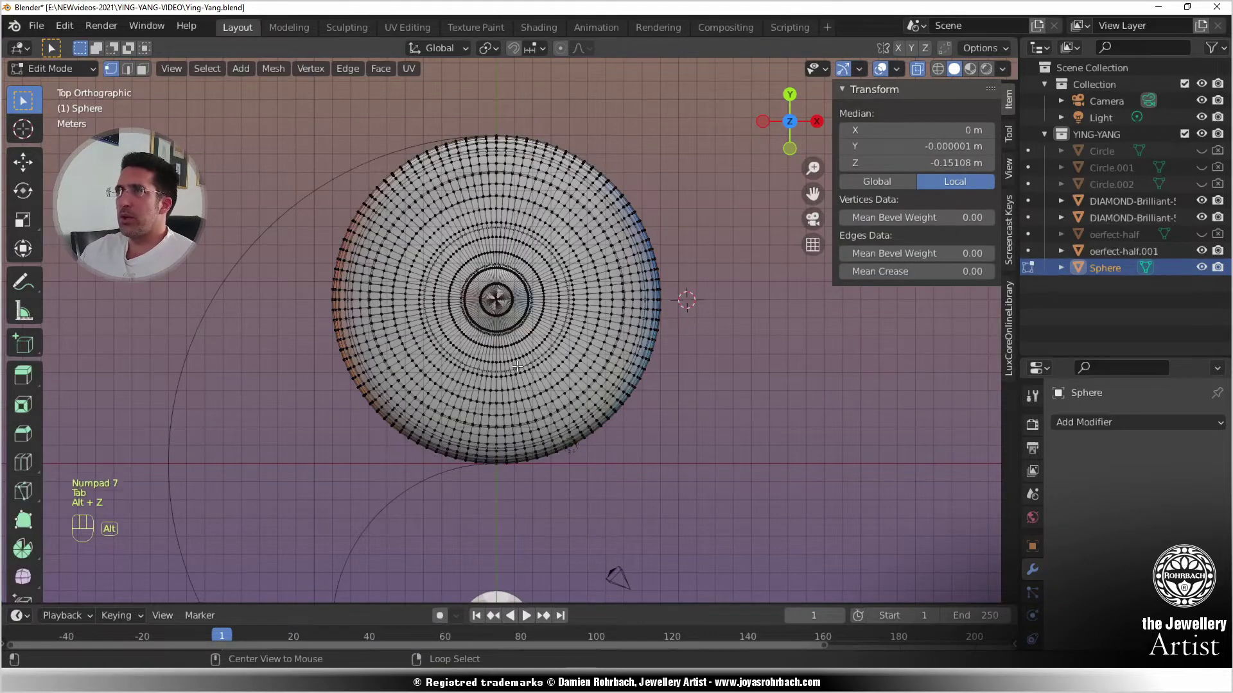
{"action": "scroll", "coordinate": [488, 370], "scroll_direction": "up", "scroll_amount": 1}
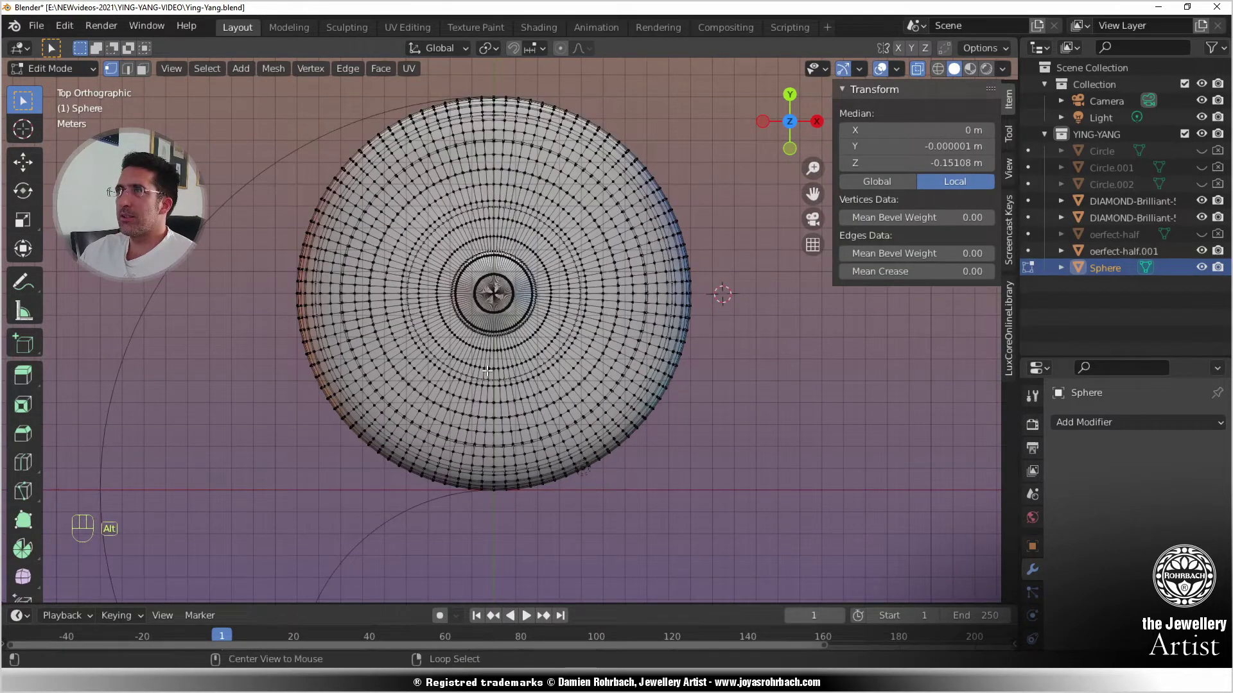
{"action": "key", "text": "alt+a"}
{"action": "key", "text": "b"}
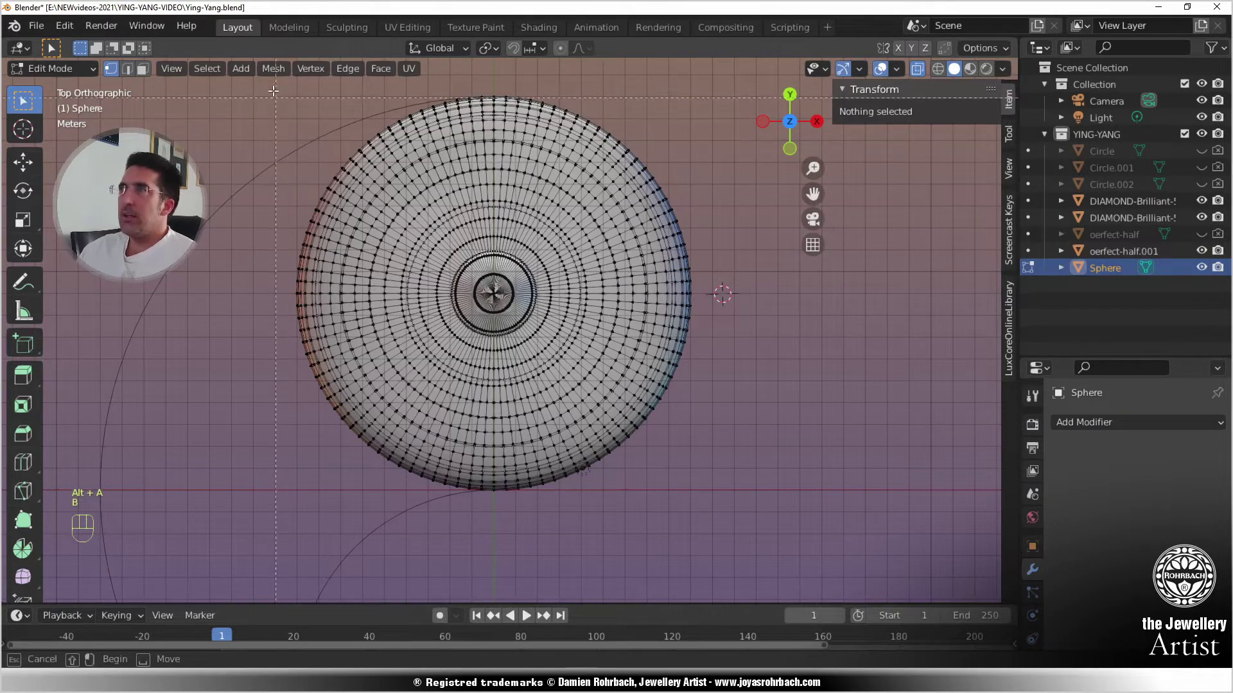
{"action": "left_click_drag", "start_coordinate": [270, 84], "coordinate": [492, 525]}
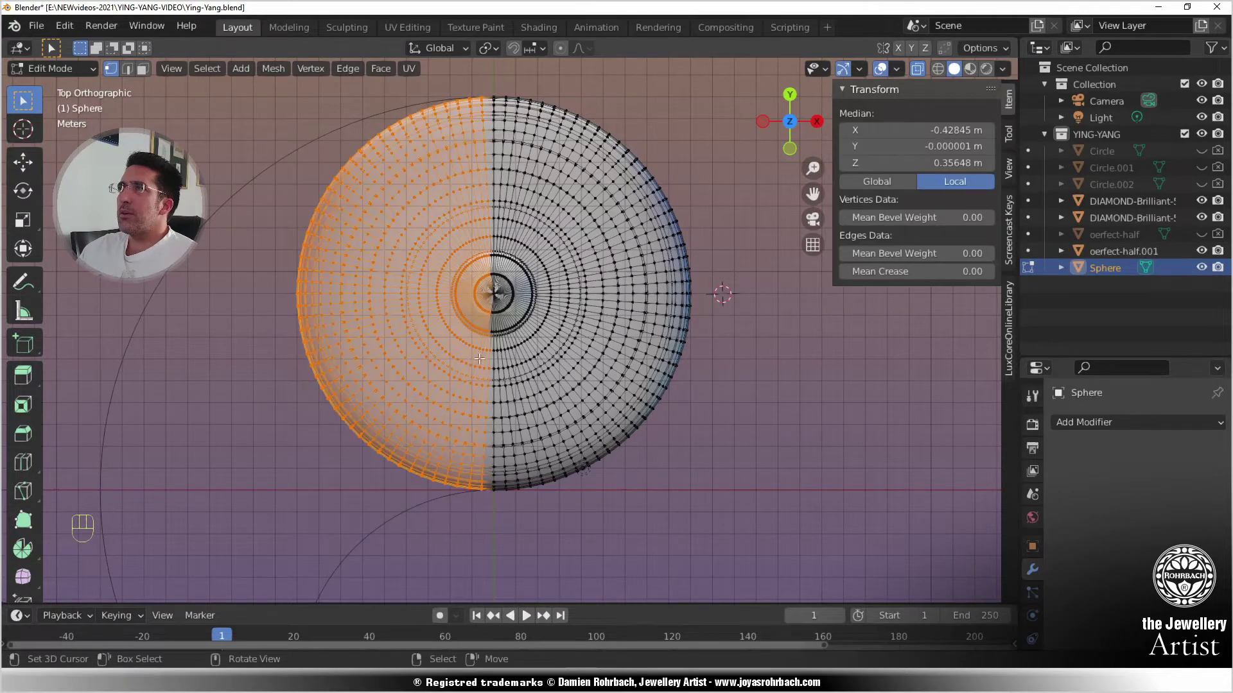
- Add the missed vertices beside the centre line, on the diamond seat's negative-Y side, to the half-dome selection
{"action": "scroll", "coordinate": [509, 237], "scroll_direction": "up", "scroll_amount": 5}
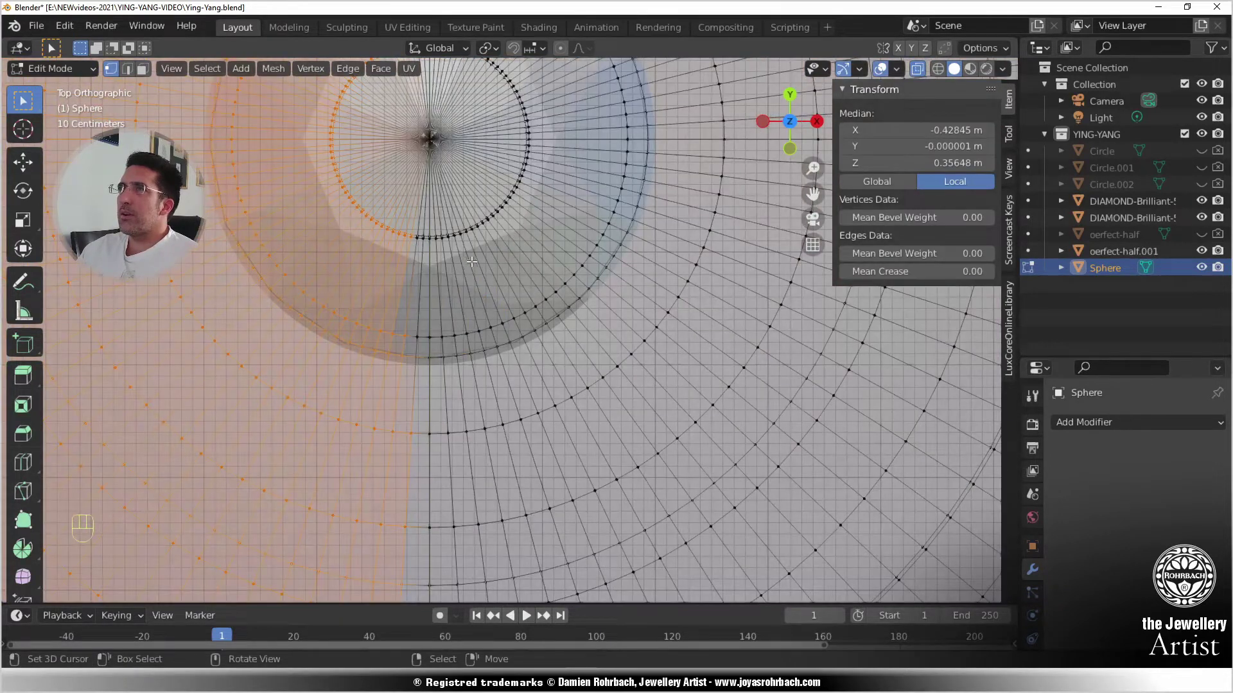
{"action": "scroll", "coordinate": [472, 262], "scroll_direction": "up", "scroll_amount": 1}
{"action": "scroll", "coordinate": [470, 389], "scroll_direction": "up", "scroll_amount": 2}
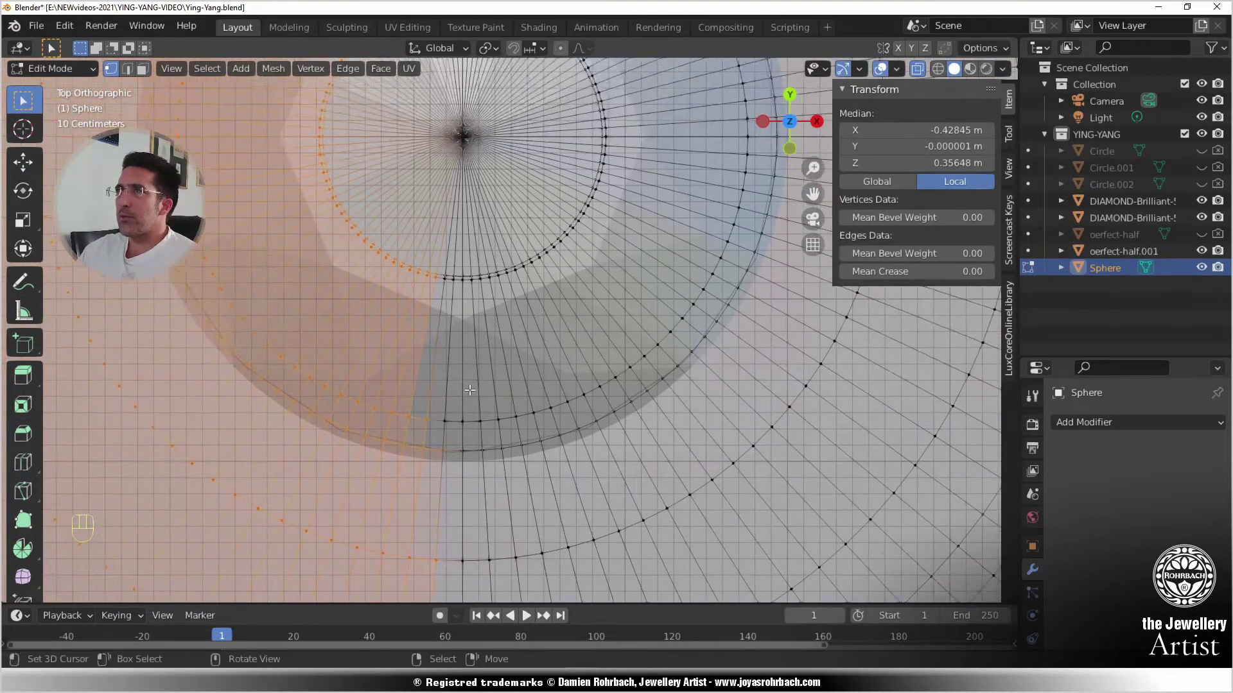
{"action": "scroll", "coordinate": [470, 390], "scroll_direction": "up", "scroll_amount": 2}
{"action": "key", "text": "b"}
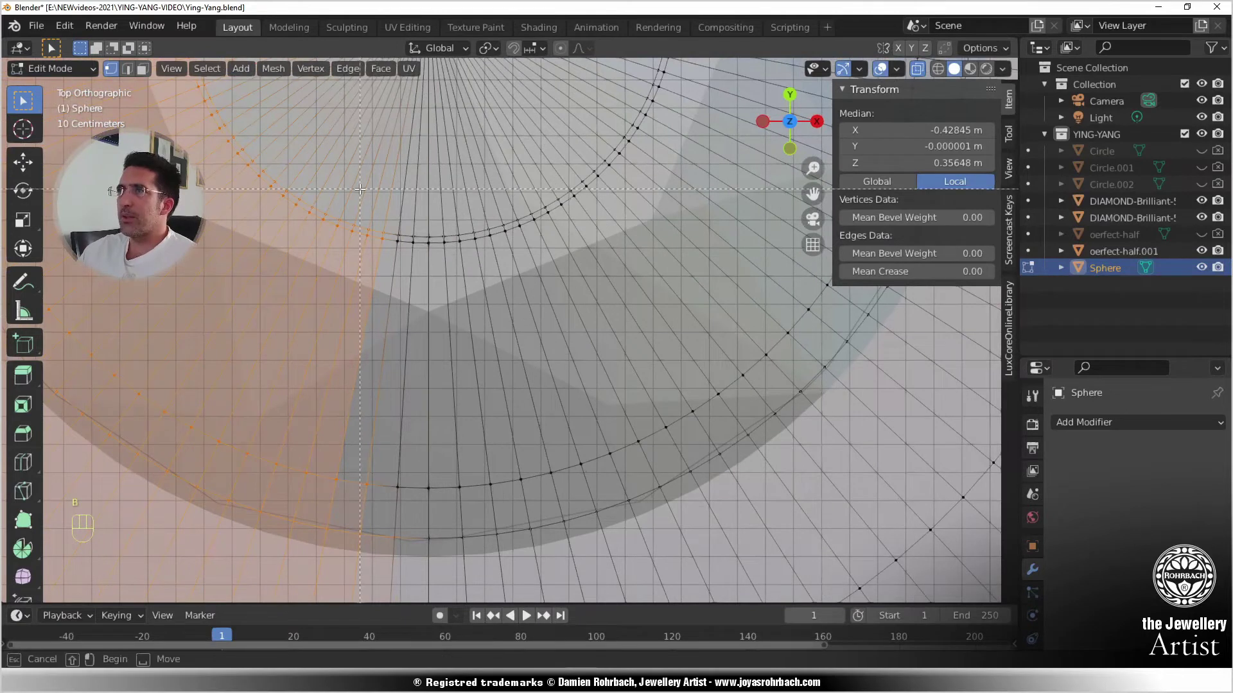
{"action": "left_click_drag", "start_coordinate": [361, 189], "coordinate": [416, 517]}
{"action": "left_click_drag", "start_coordinate": [417, 516], "coordinate": [417, 513]}
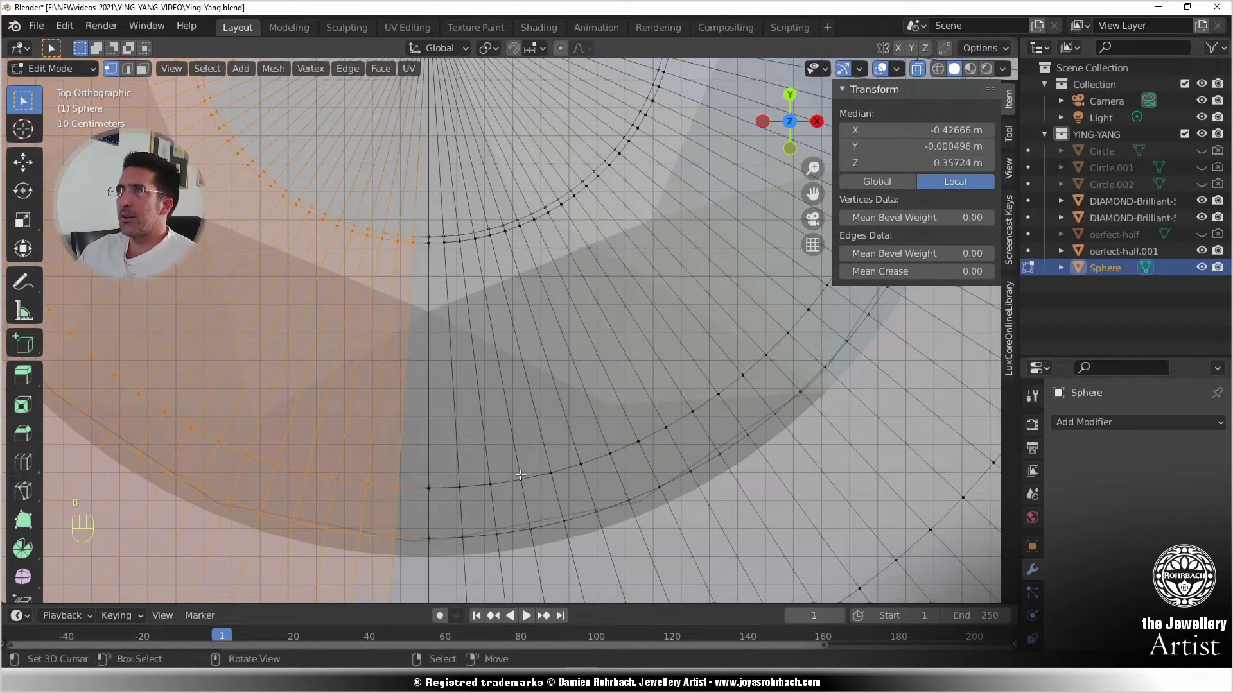
- Add the missed vertices on the diamond seat's positive-Y side and delete the vertices of the dome's negative-X half
{"action": "scroll", "coordinate": [520, 476], "scroll_direction": "down", "scroll_amount": 9}
{"action": "middle_click_drag", "start_coordinate": [533, 227], "coordinate": [549, 465], "text": "shift"}
{"action": "scroll", "coordinate": [550, 465], "scroll_direction": "up", "scroll_amount": 5}
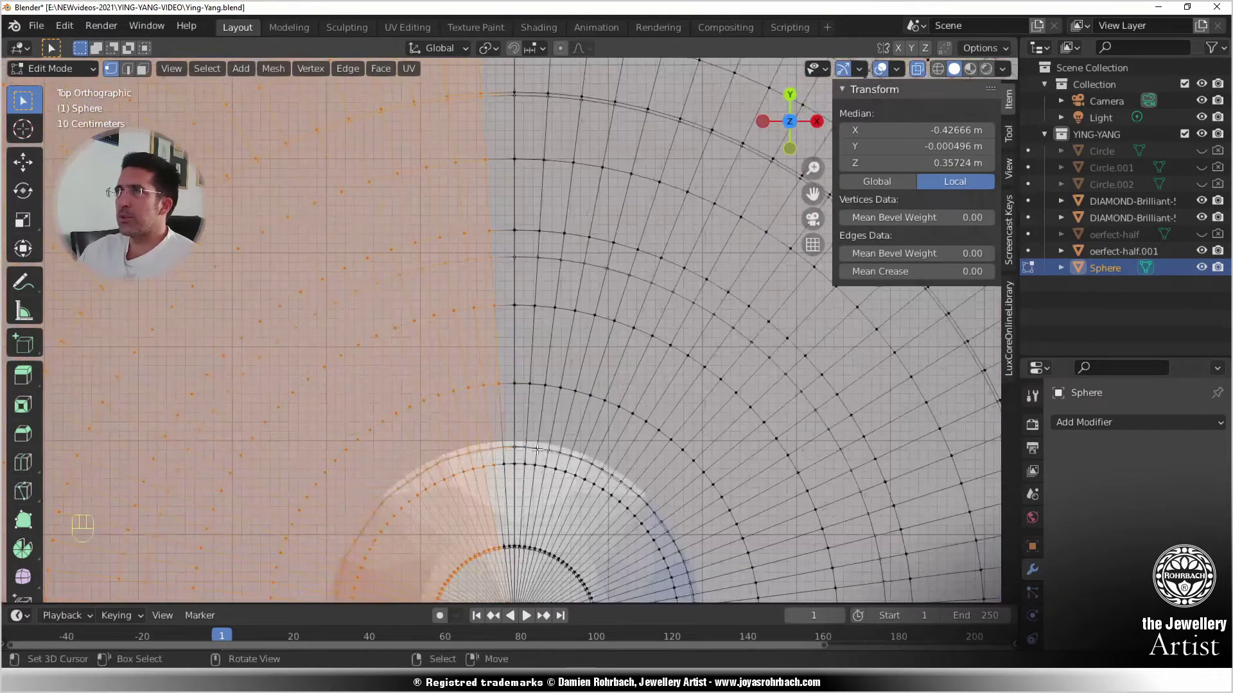
{"action": "key", "text": "b"}
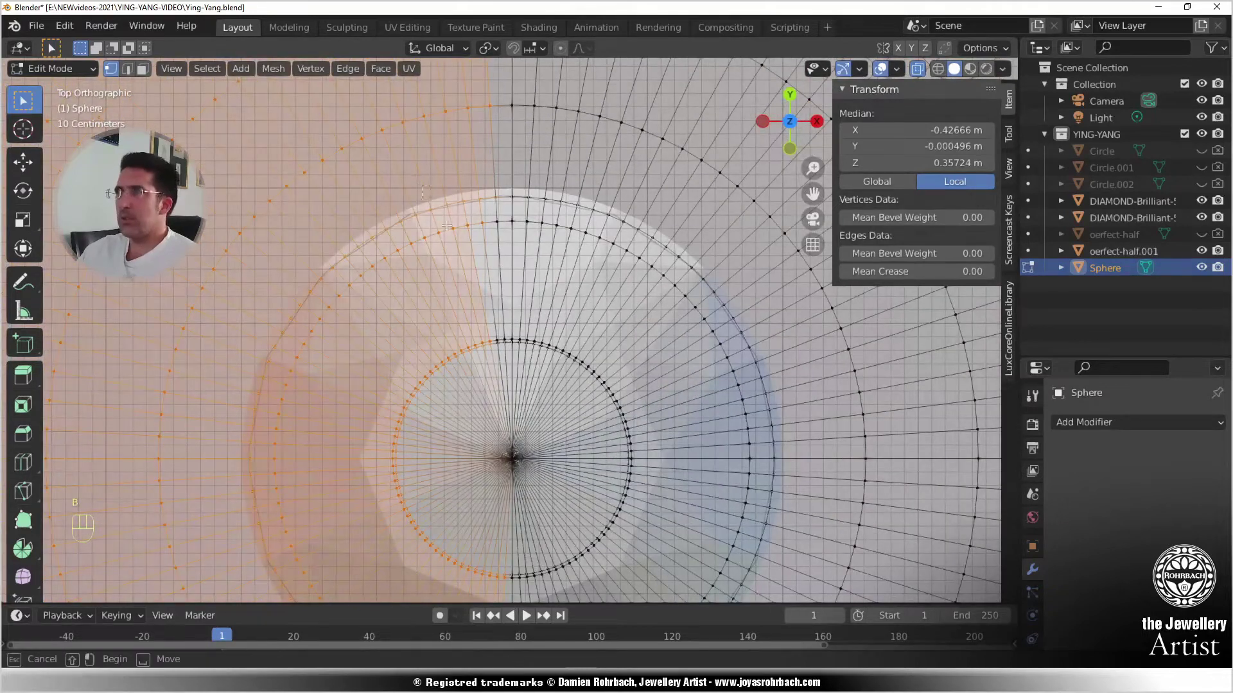
{"action": "left_click_drag", "start_coordinate": [507, 376], "coordinate": [507, 375]}
{"action": "scroll", "coordinate": [598, 327], "scroll_direction": "down", "scroll_amount": 5}
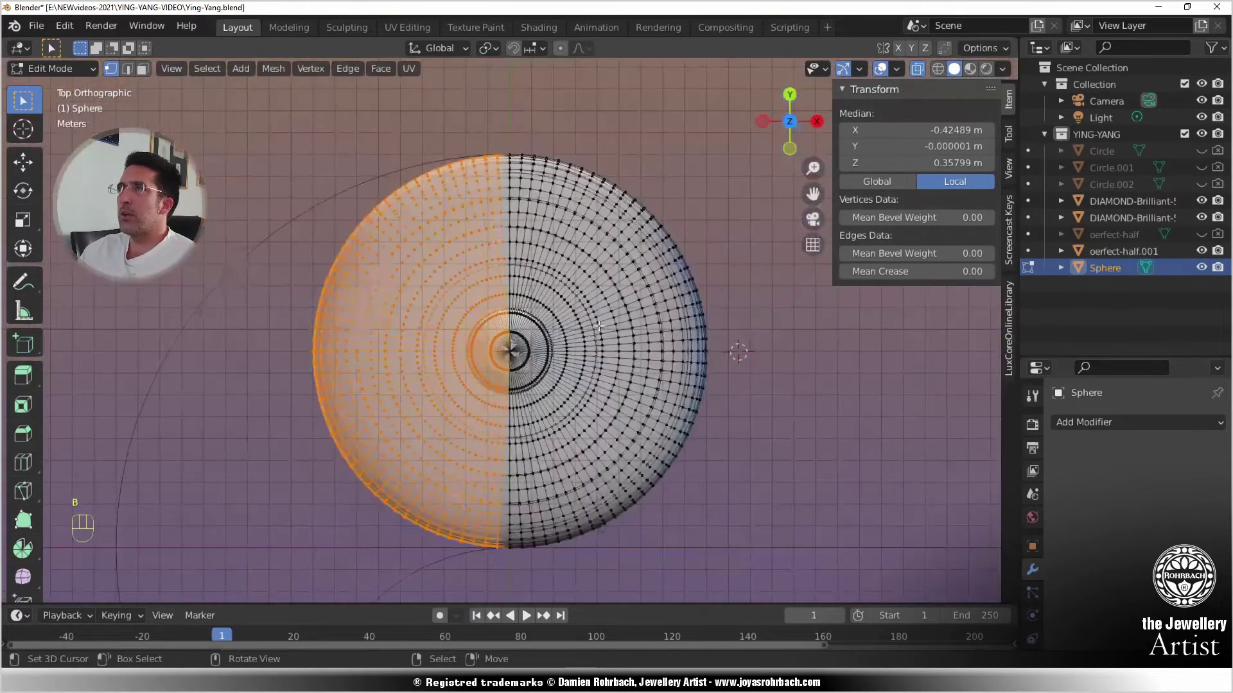
{"action": "key", "text": "x"}
{"action": "left_click", "coordinate": [680, 253]}
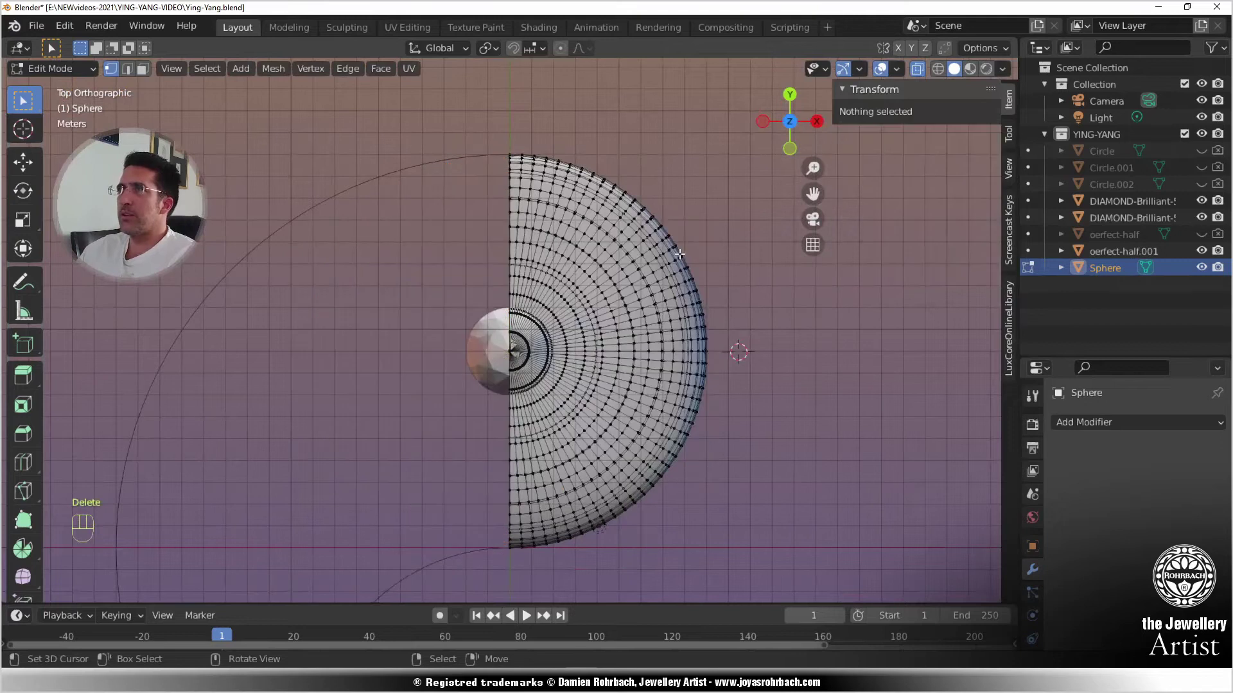
- Return to Object Mode, duplicate the half dome in place and hide the original Sphere
{"action": "scroll", "coordinate": [680, 253], "scroll_direction": "down", "scroll_amount": 3}
{"action": "middle_click_drag", "start_coordinate": [680, 253], "coordinate": [681, 272]}
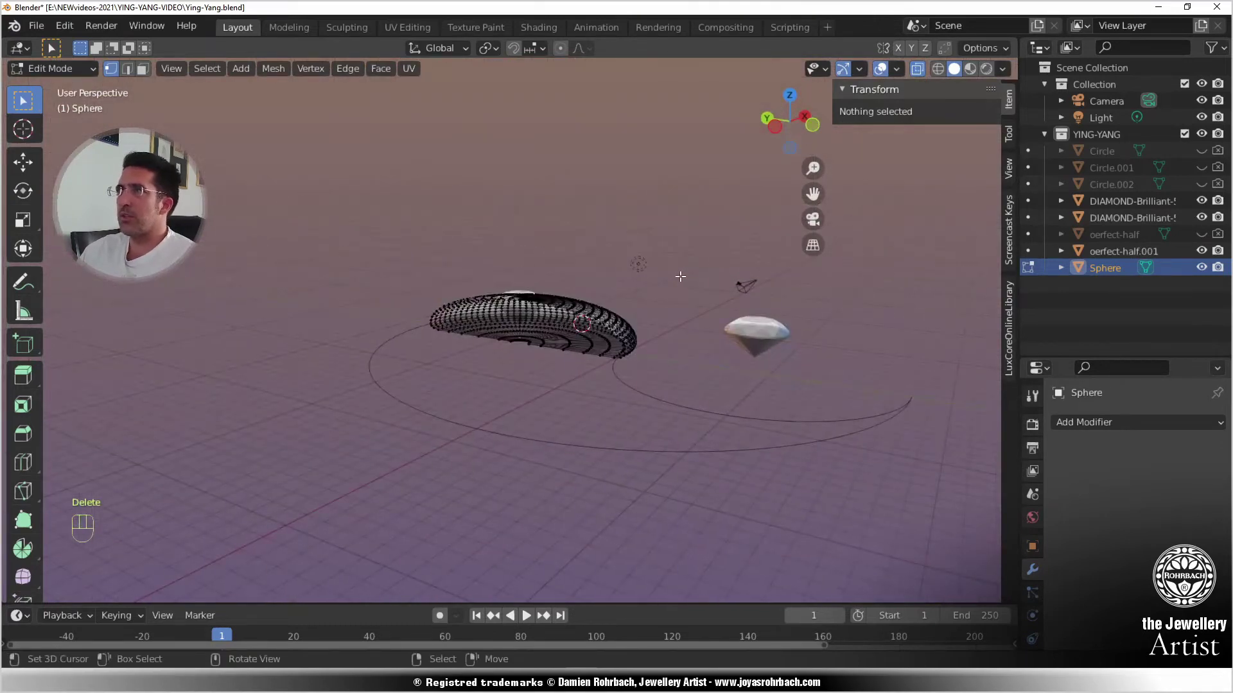
{"action": "key", "text": "Tab"}
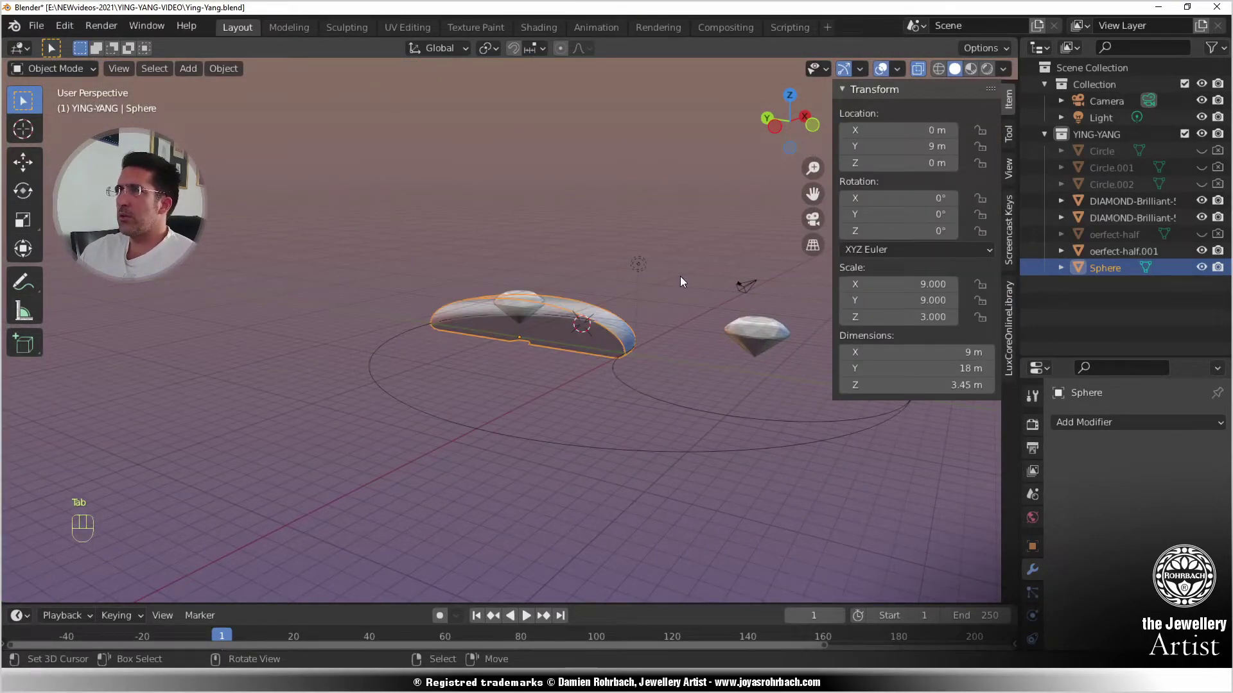
{"action": "key", "text": "shift+d"}
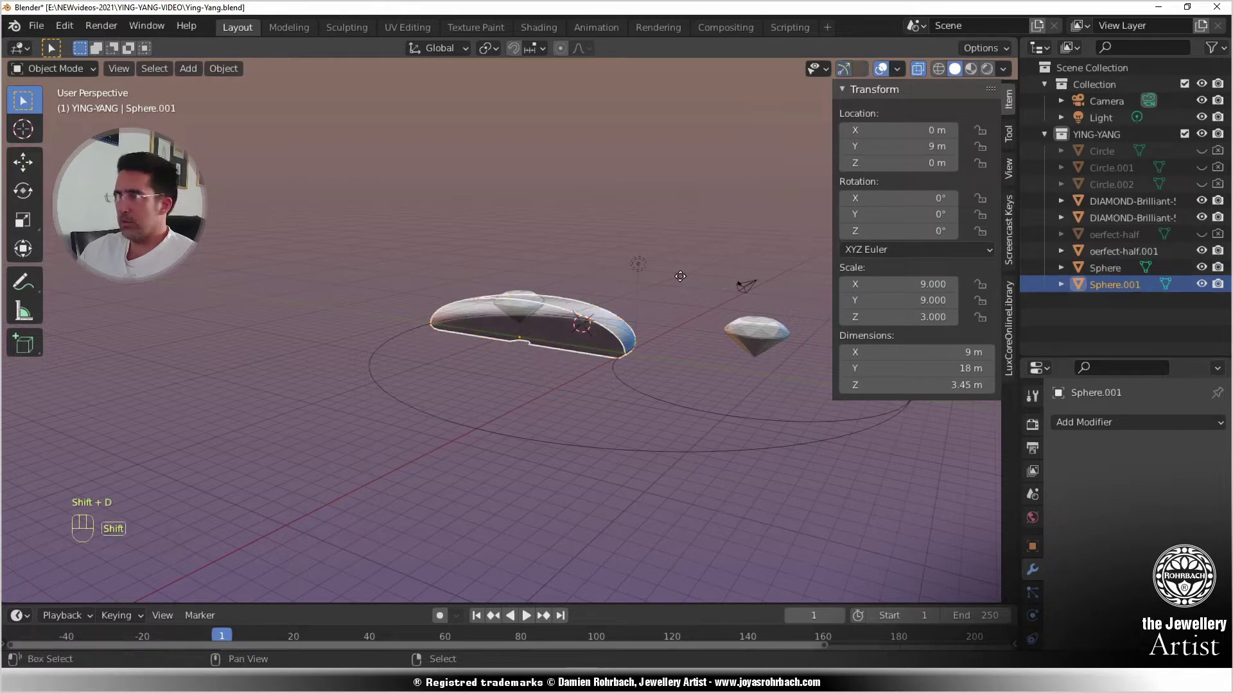
{"action": "right_click", "coordinate": [680, 276]}
{"action": "left_click", "coordinate": [1201, 268]}
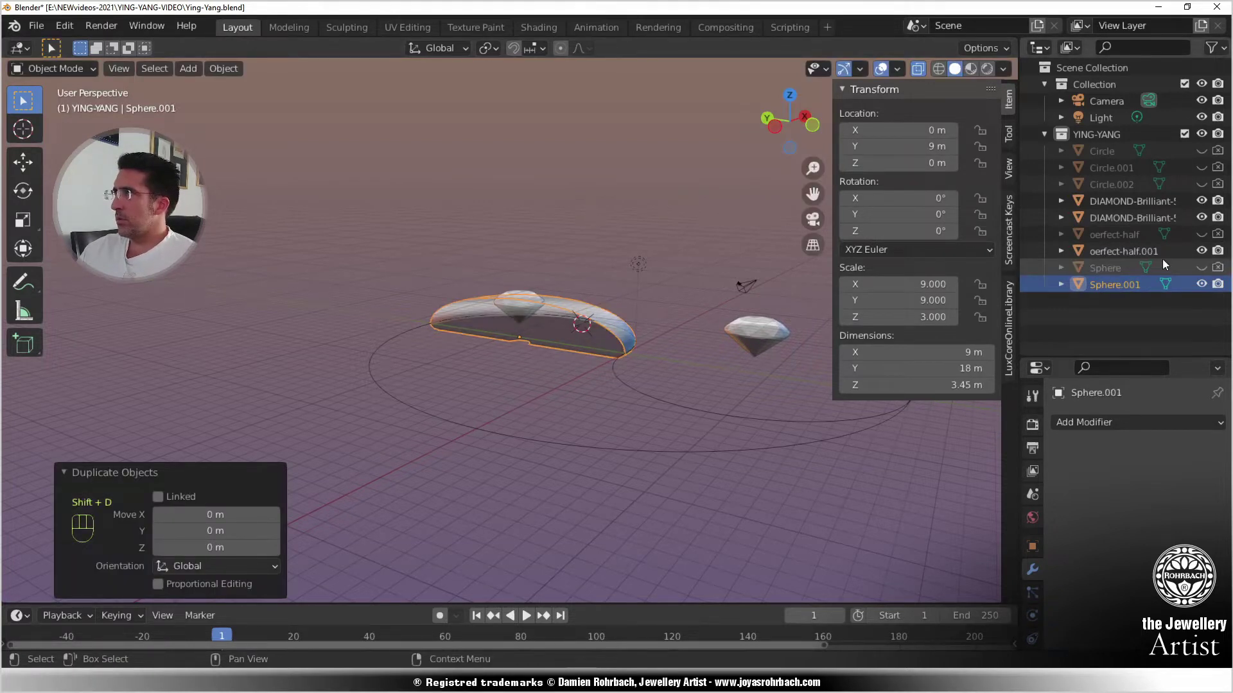
- Select the half-circle edge of the hole in the duplicate's underside and fill it with a face
{"action": "scroll", "coordinate": [533, 331], "scroll_direction": "up", "scroll_amount": 5}
{"action": "key", "text": "Tab"}
{"action": "middle_click_drag", "start_coordinate": [551, 354], "coordinate": [448, 299]}
{"action": "scroll", "coordinate": [571, 402], "scroll_direction": "up", "scroll_amount": 7}
{"action": "left_click", "coordinate": [444, 299]}
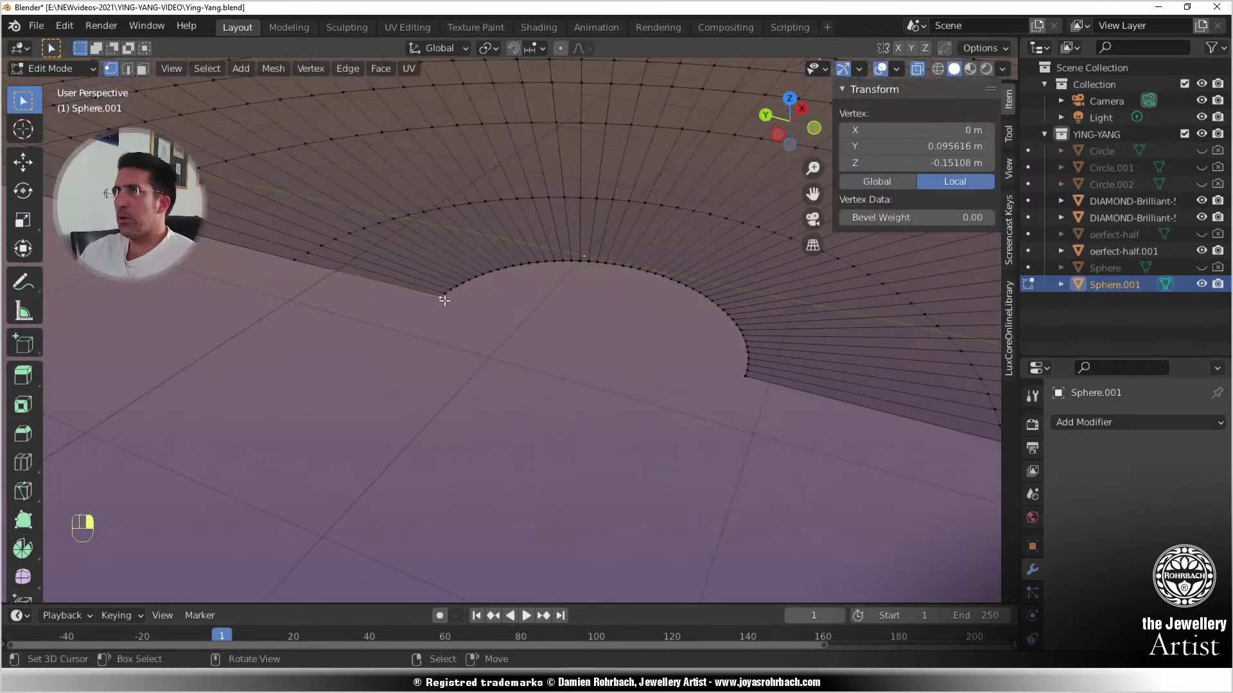
{"action": "left_click", "coordinate": [739, 381], "text": "ctrl"}
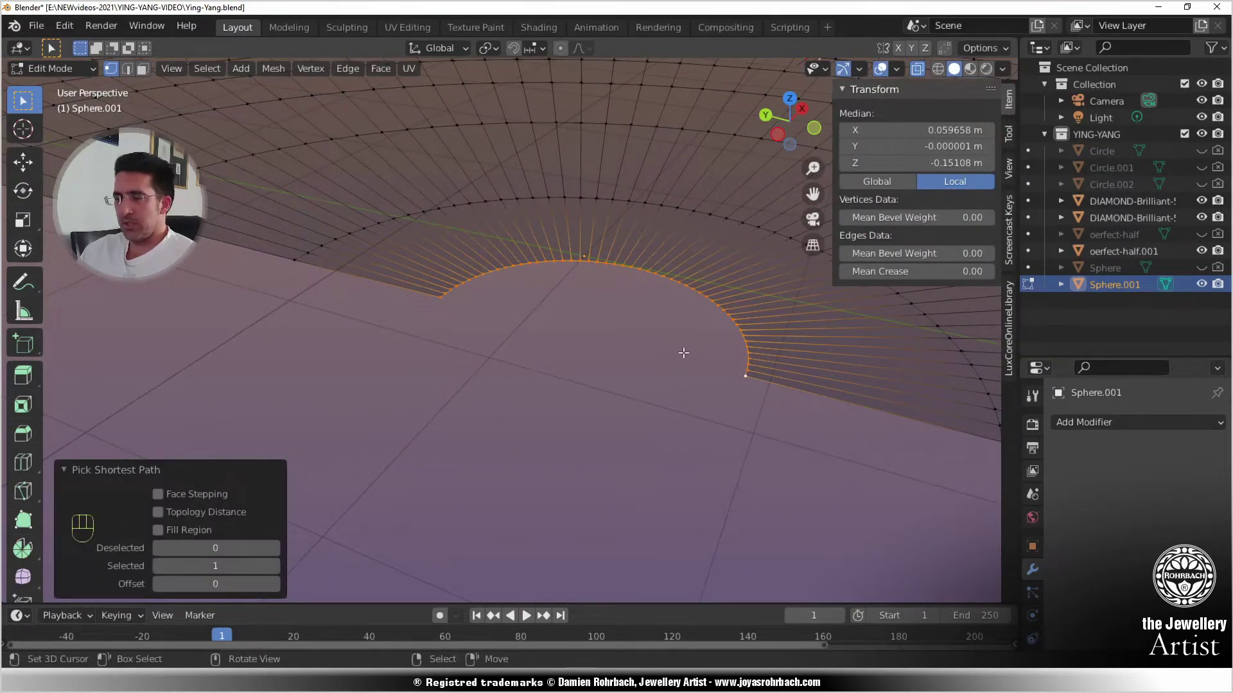
{"action": "key", "text": "f"}
- Select all vertices along the half dome's straight cut edge from the top view and save the file
{"action": "middle_click_drag", "start_coordinate": [617, 411], "coordinate": [560, 373]}
{"action": "key", "text": "KP_7"}
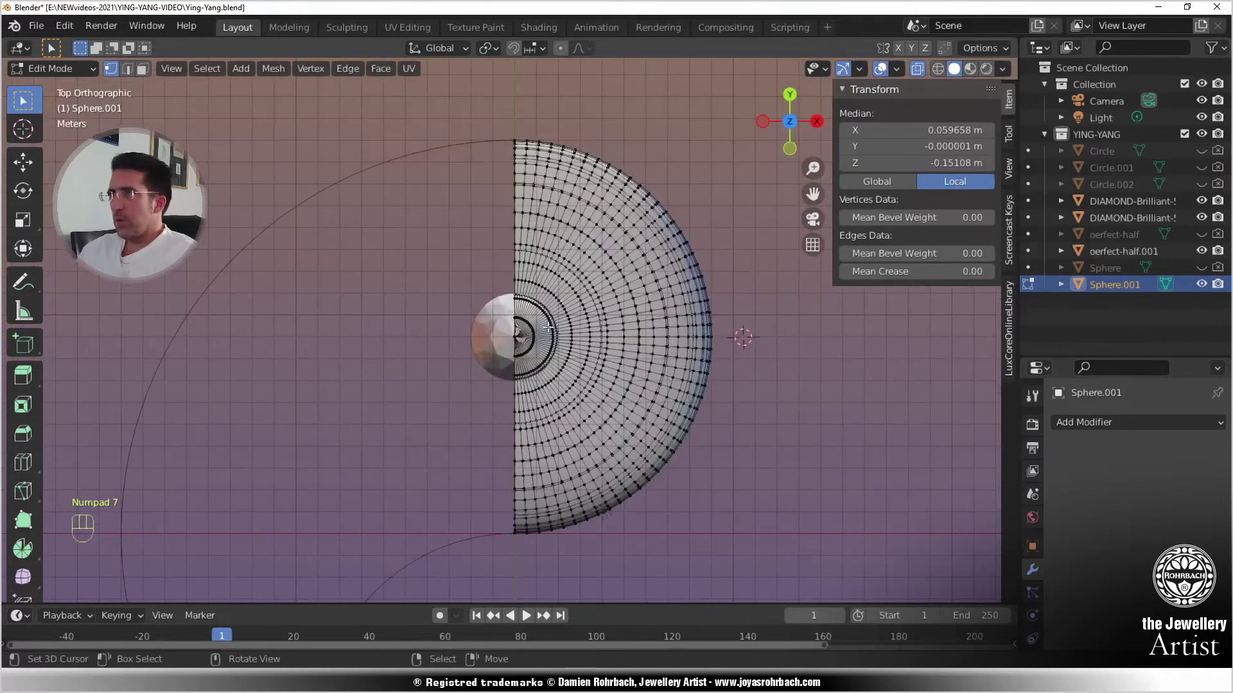
{"action": "key", "text": "alt+a"}
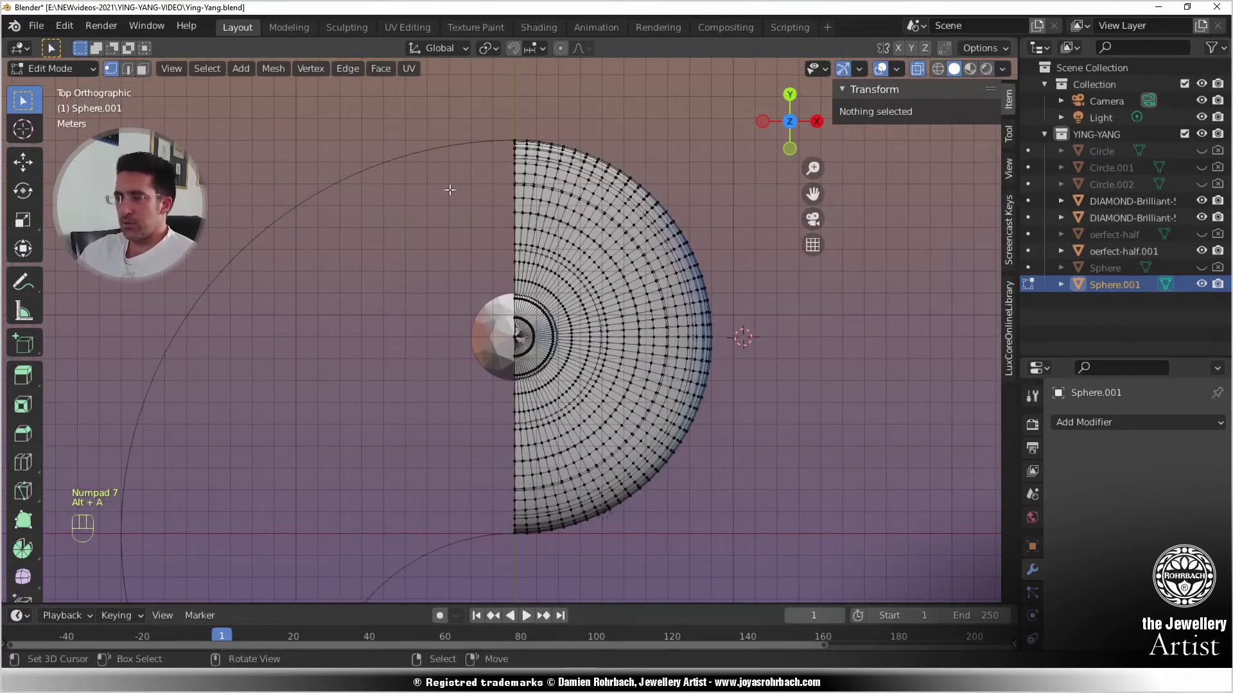
{"action": "key", "text": "b"}
{"action": "left_click_drag", "start_coordinate": [450, 112], "coordinate": [516, 561]}
{"action": "scroll", "coordinate": [561, 376], "scroll_direction": "up", "scroll_amount": 8}
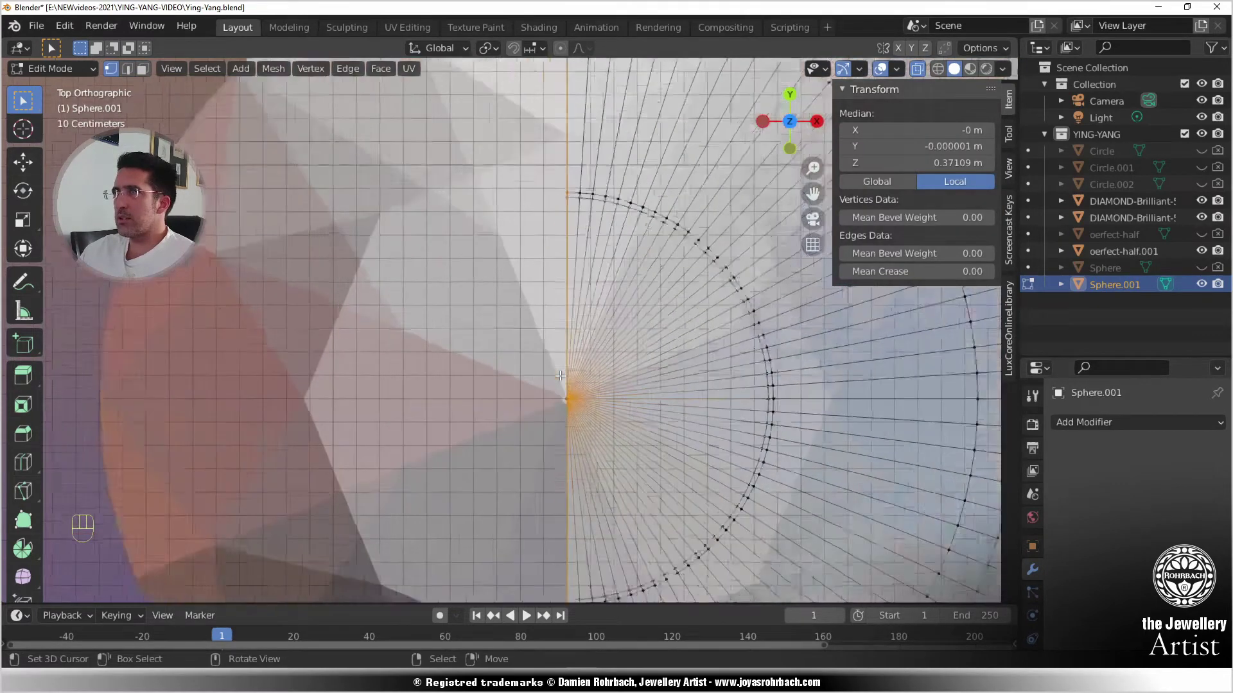
{"action": "middle_click_drag", "start_coordinate": [621, 452], "coordinate": [572, 300], "text": "shift"}
{"action": "scroll", "coordinate": [527, 315], "scroll_direction": "up", "scroll_amount": 5}
{"action": "scroll", "coordinate": [529, 323], "scroll_direction": "down", "scroll_amount": 8}
{"action": "scroll", "coordinate": [571, 300], "scroll_direction": "down", "scroll_amount": 10}
{"action": "key", "text": "ctrl+s"}
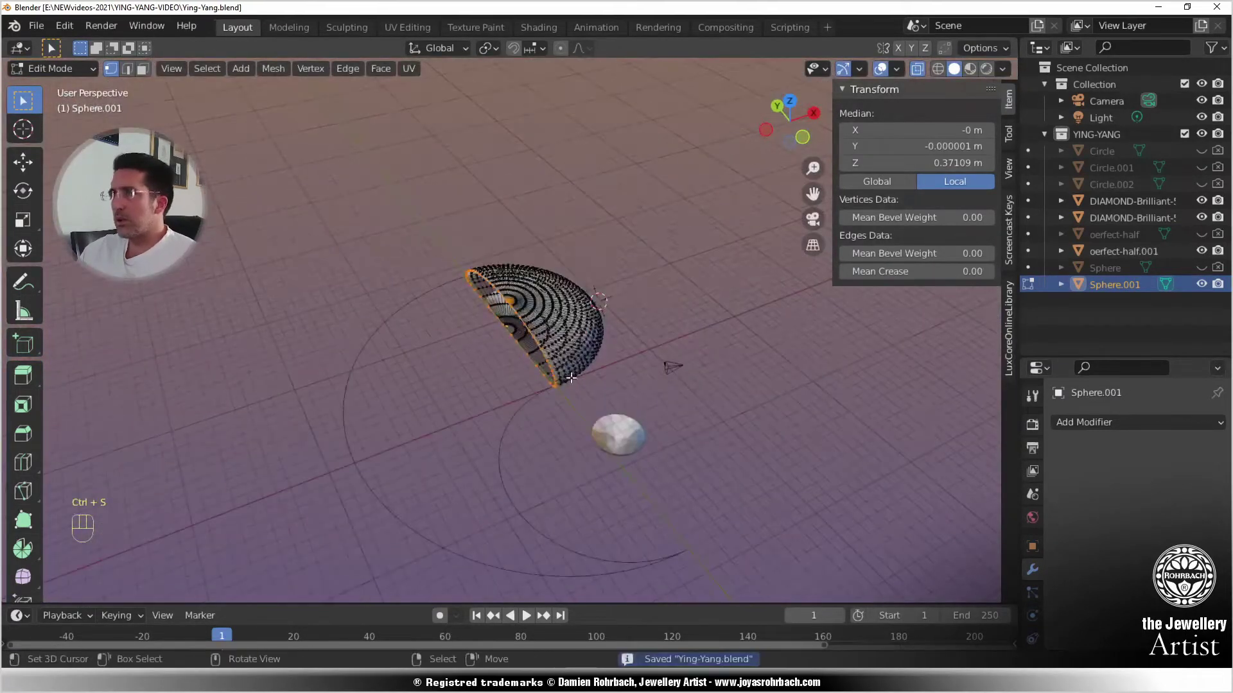
- Extrude the straight cut edge from the top view by about -1.57 m in X and -0.1 m in Y
{"action": "key", "text": "KP_7"}
{"action": "scroll", "coordinate": [569, 379], "scroll_direction": "up", "scroll_amount": 6}
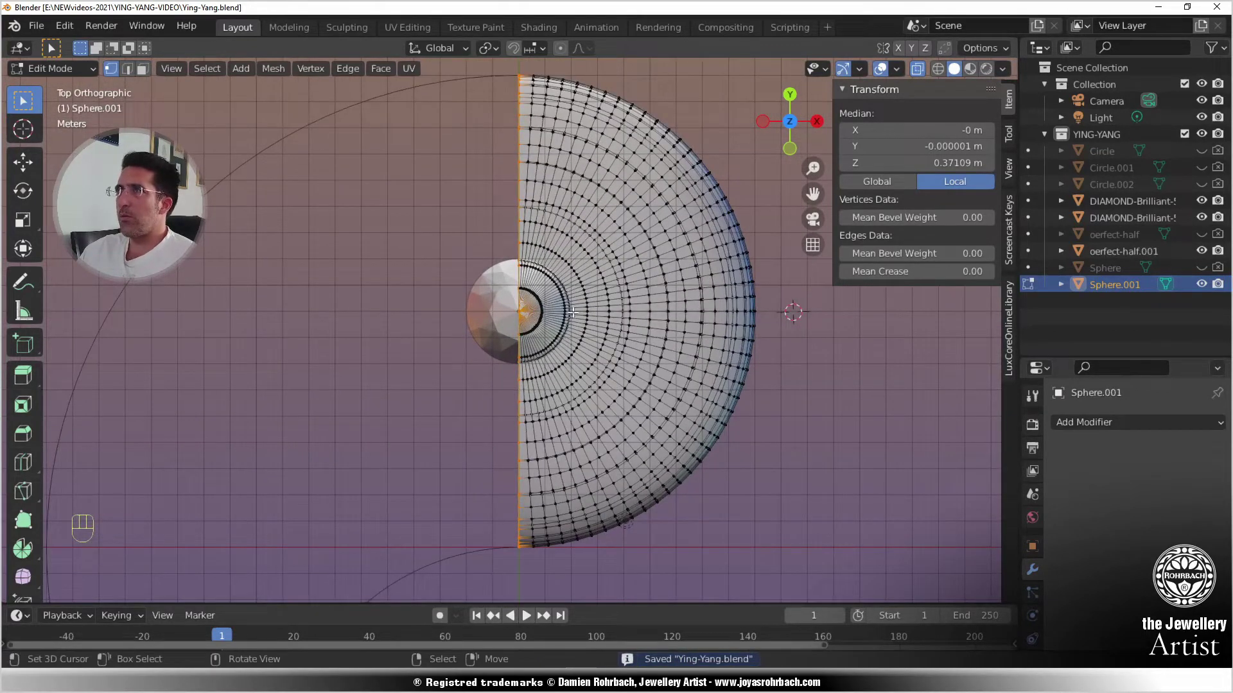
{"action": "key", "text": "e"}
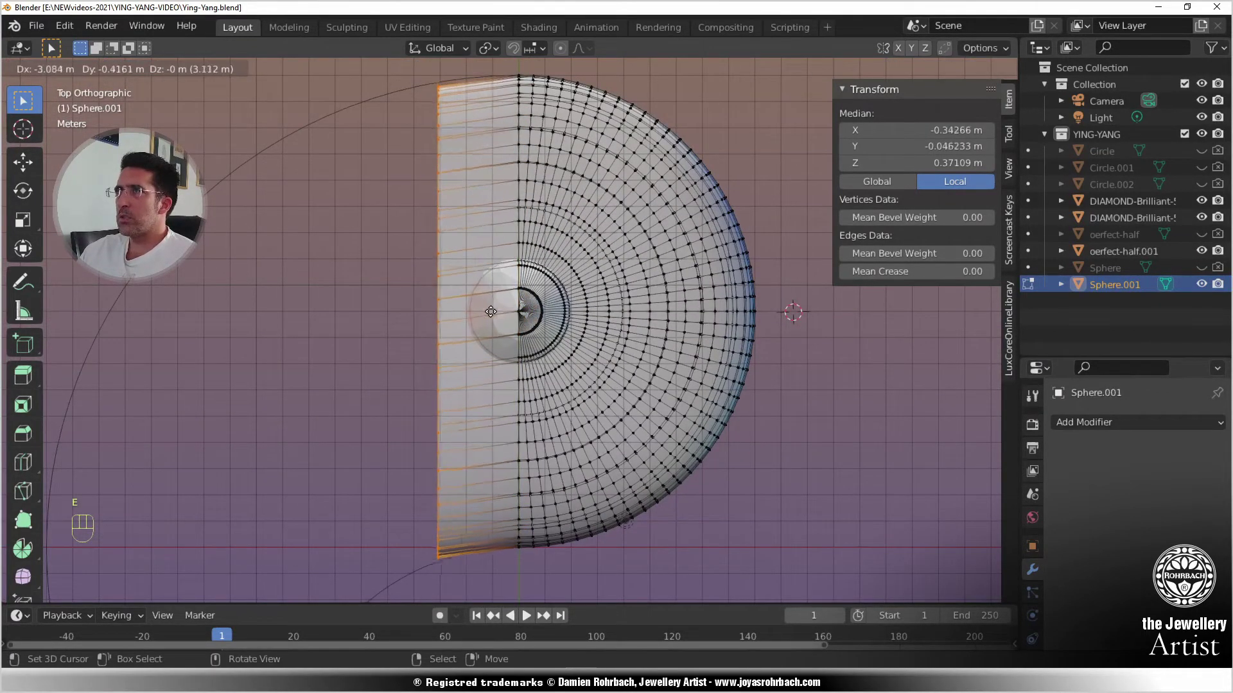
{"action": "left_click", "coordinate": [528, 303]}
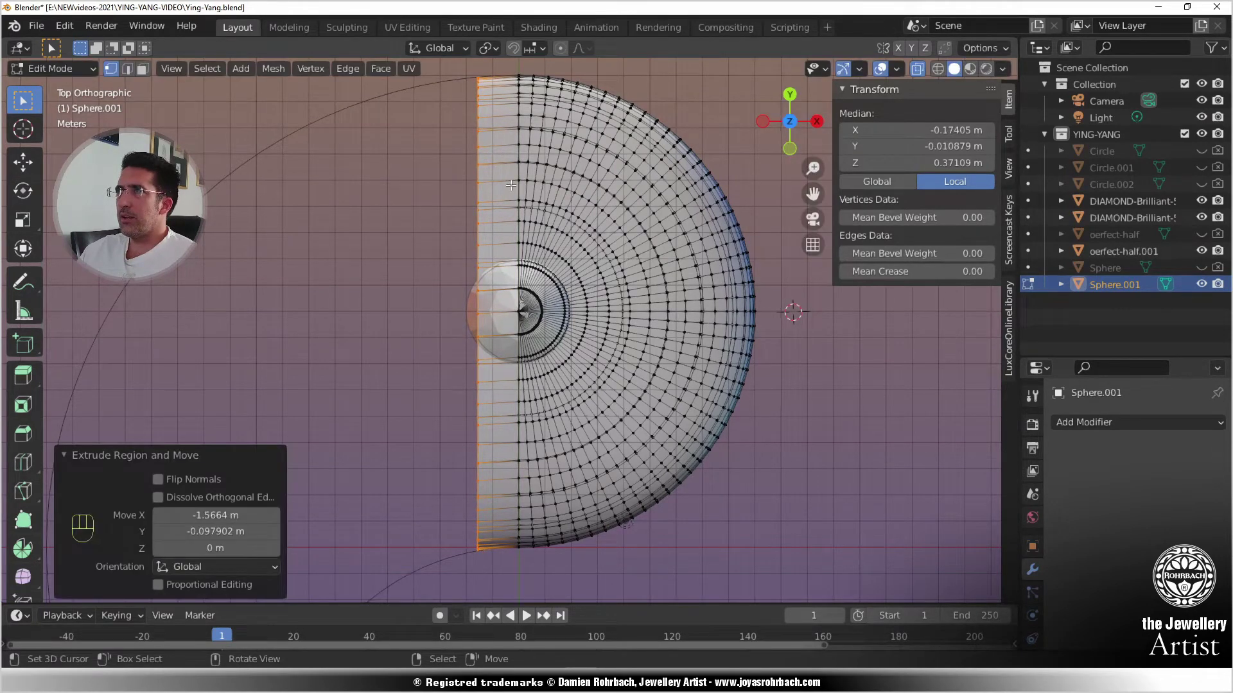
- Rotate the extruded edge about -2.15° and move it about 0.51 m in X and 0.05 m in Y
{"action": "key", "text": "r"}
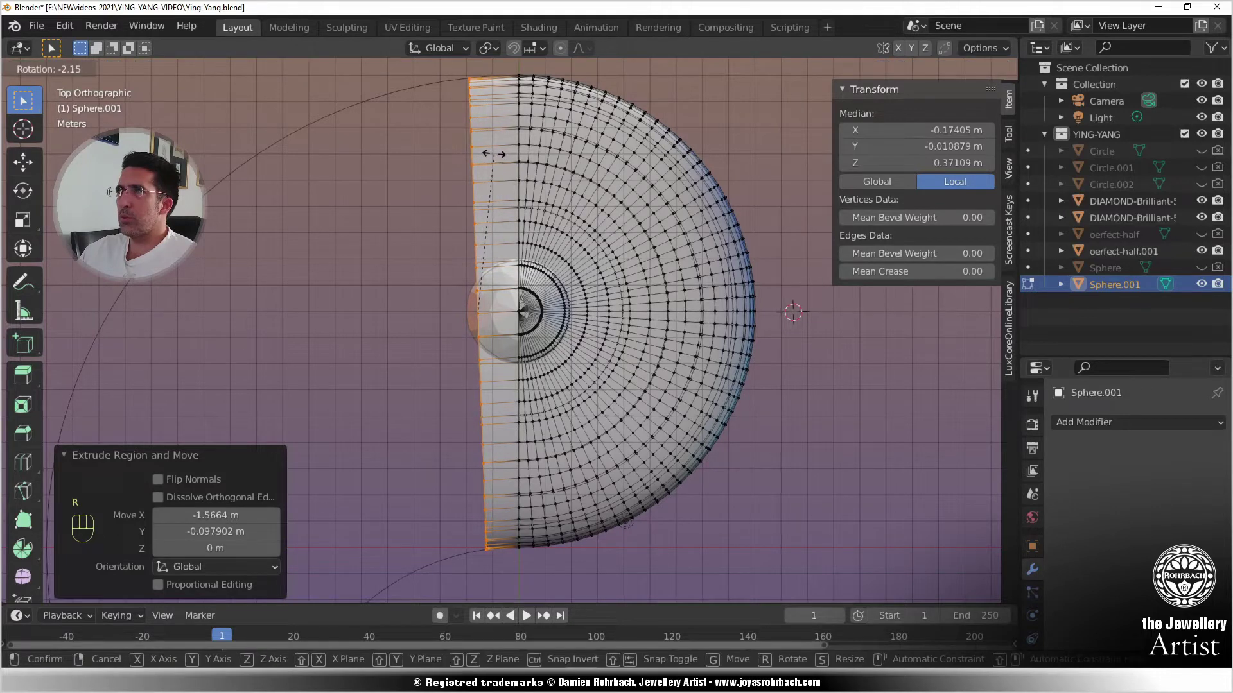
{"action": "left_click", "coordinate": [496, 154]}
{"action": "key", "text": "g"}
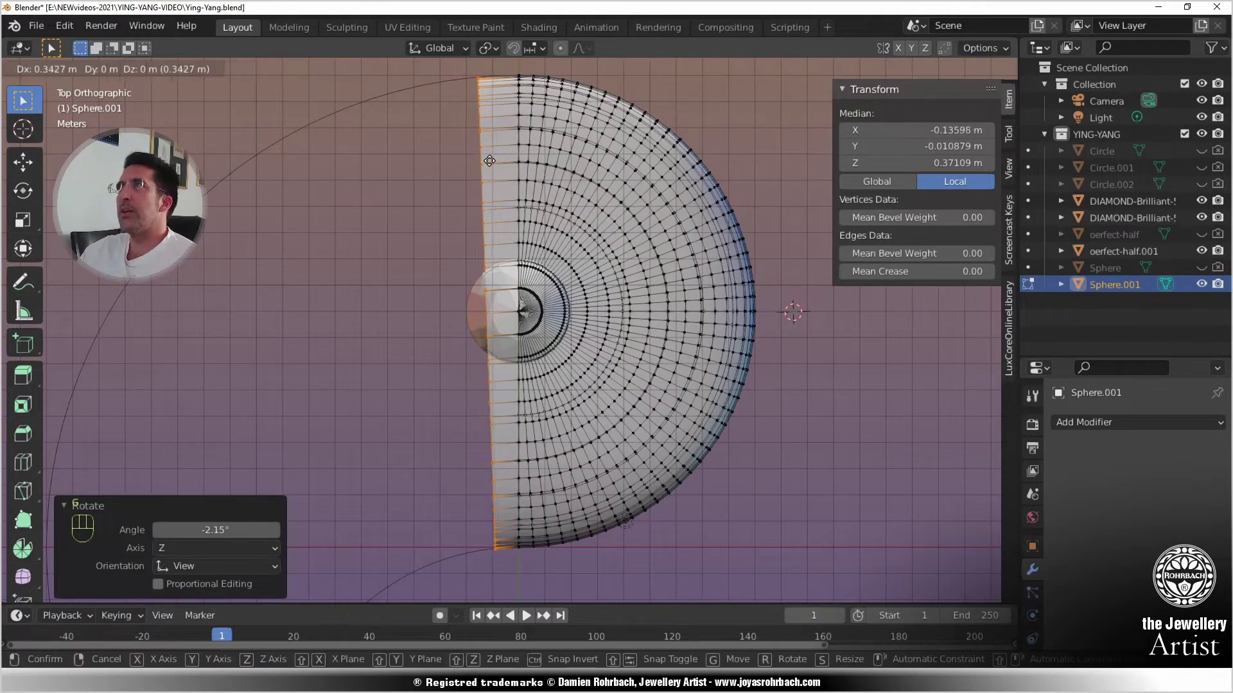
{"action": "left_click", "coordinate": [493, 159]}
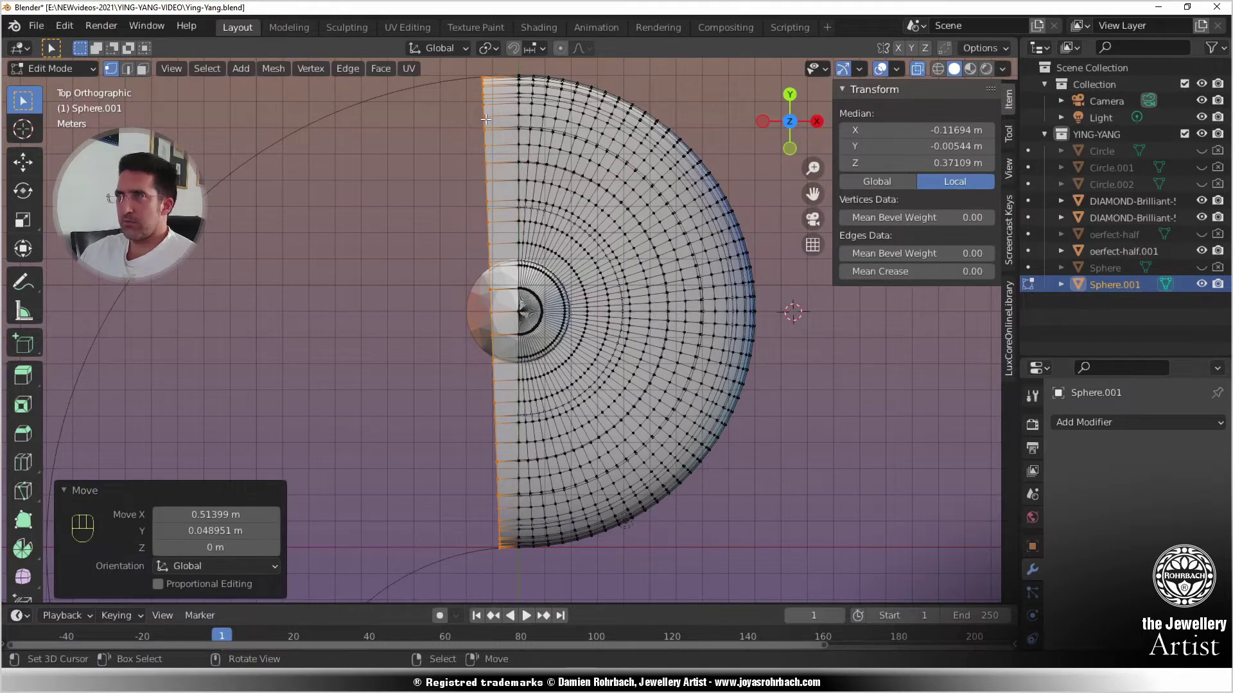
- Extrude the straight cut edge about -1.3 m in X and -0.12 m in Y, rotate it -1.4° and move it about 0.34 m in X
{"action": "key", "text": "e"}
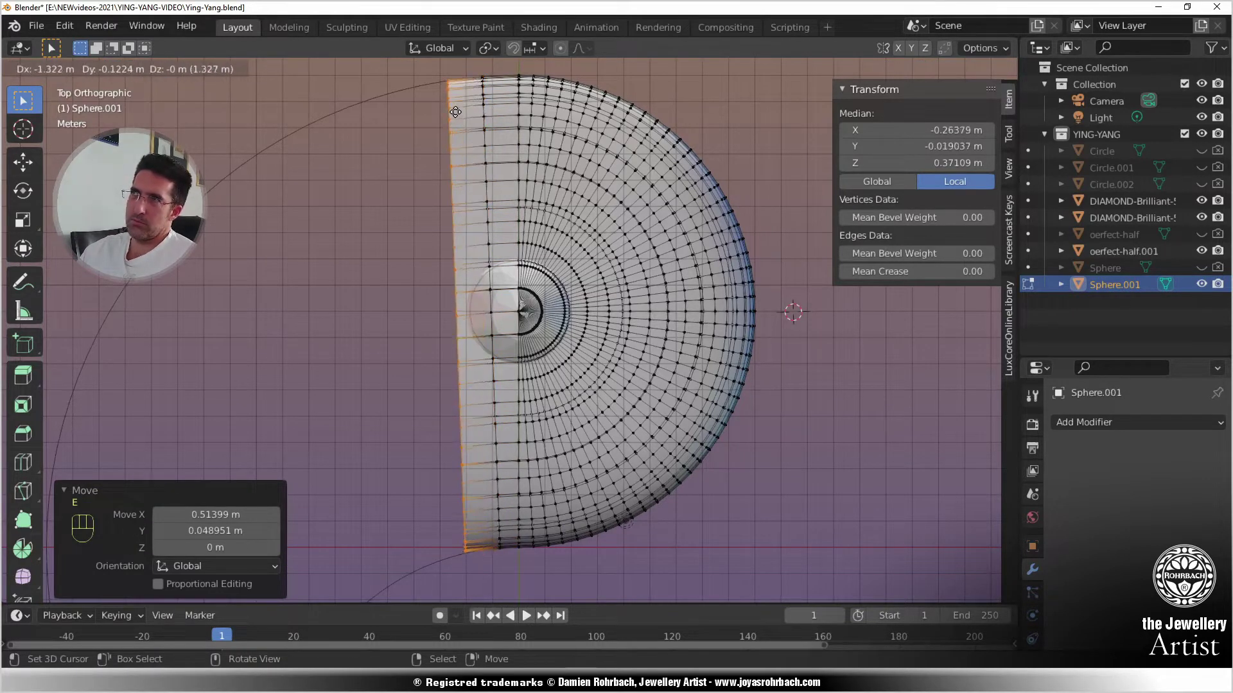
{"action": "left_click", "coordinate": [456, 112]}
{"action": "key", "text": "r"}
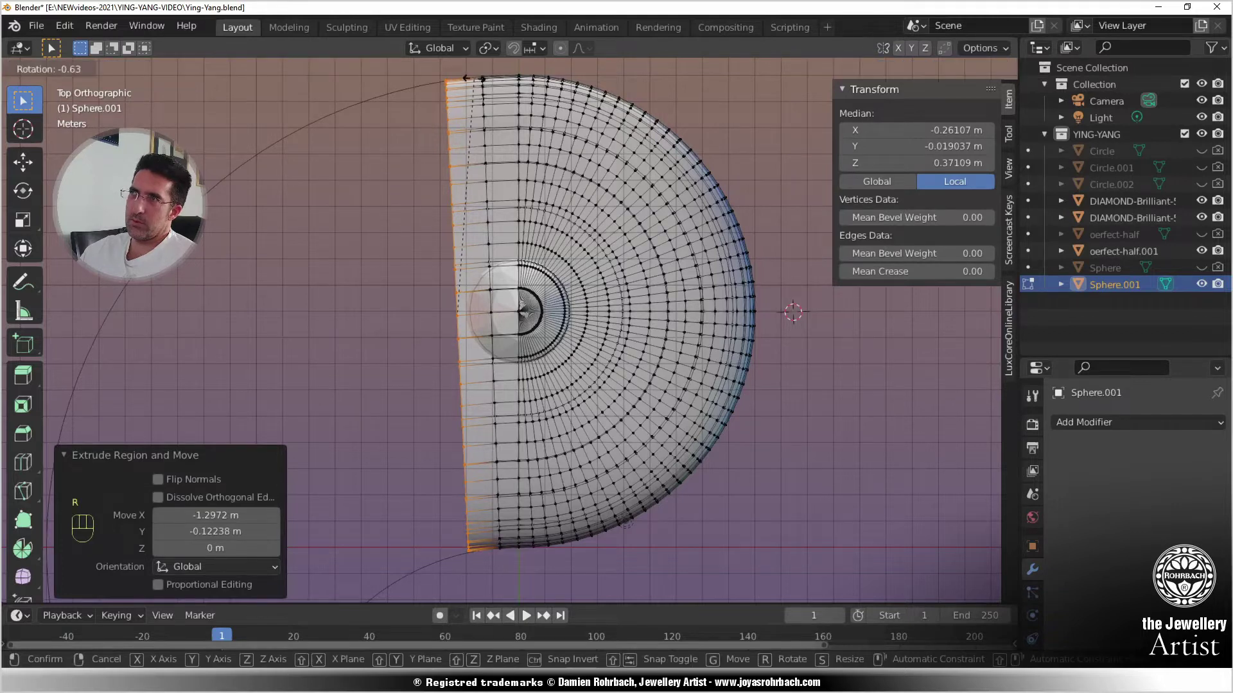
{"action": "left_click", "coordinate": [467, 80]}
{"action": "key", "text": "g"}
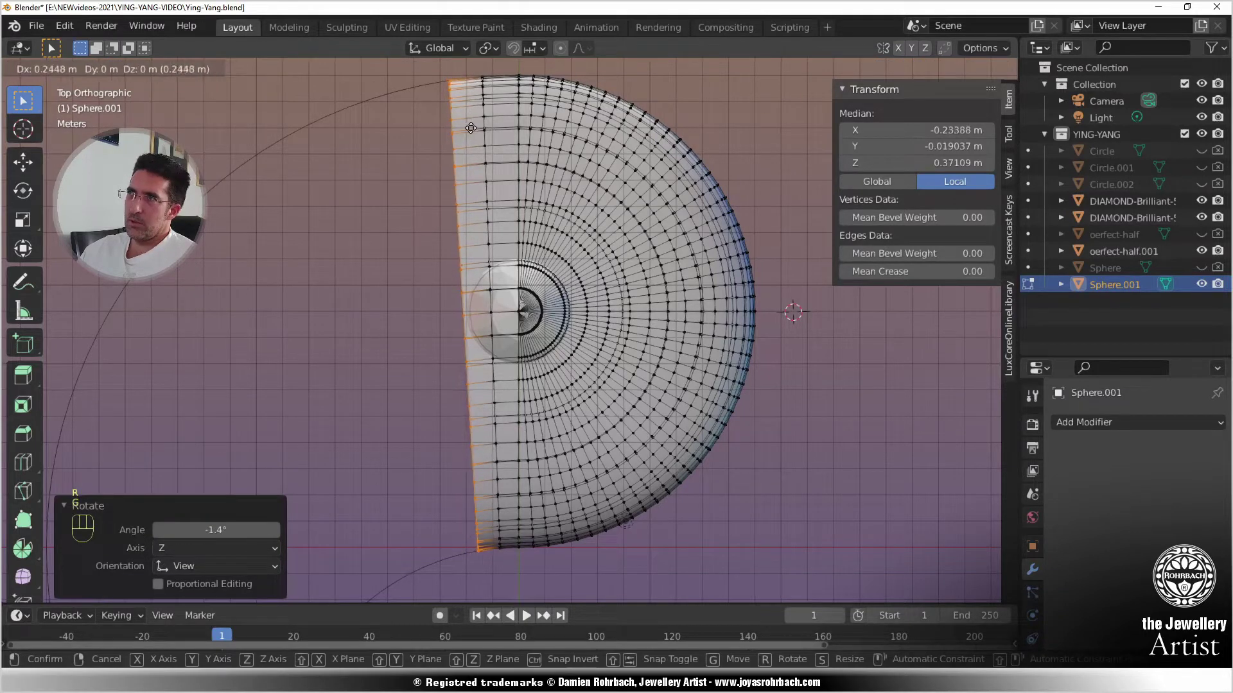
{"action": "left_click", "coordinate": [472, 128]}
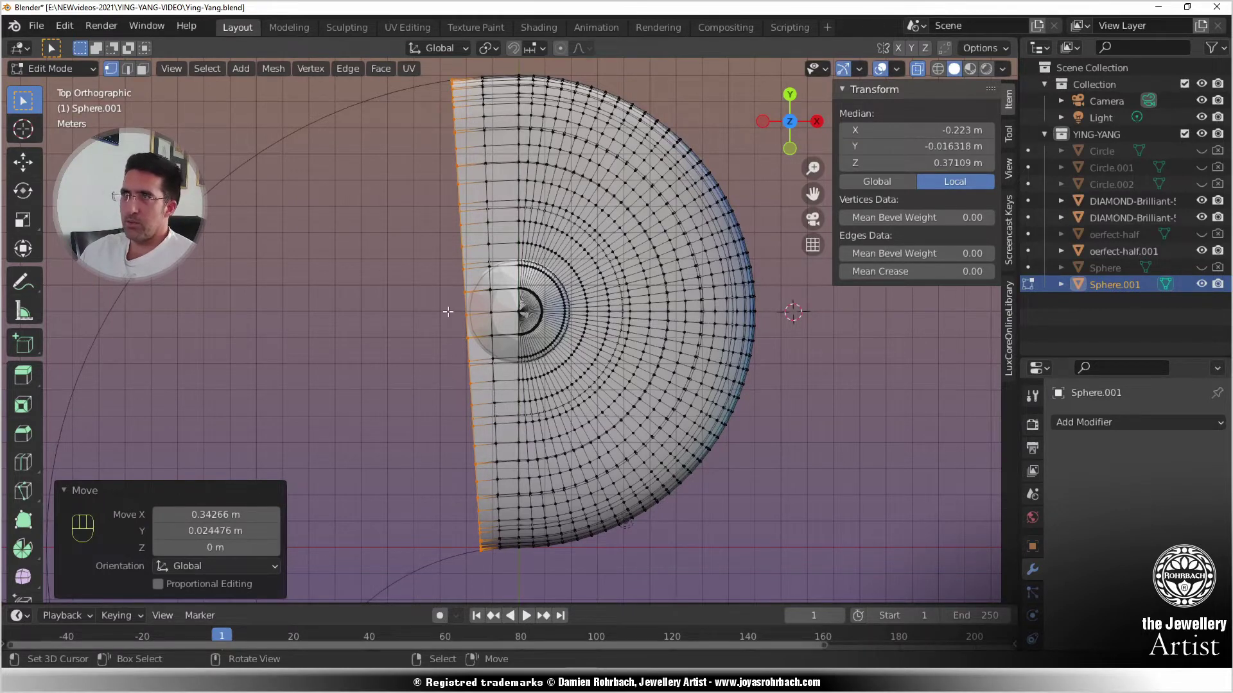
- Extrude the cut edge about -1.17 m in X and -0.24 m in Y, rotate it about -3.4° and move it about 0.12 m in Y
{"action": "key", "text": "e"}
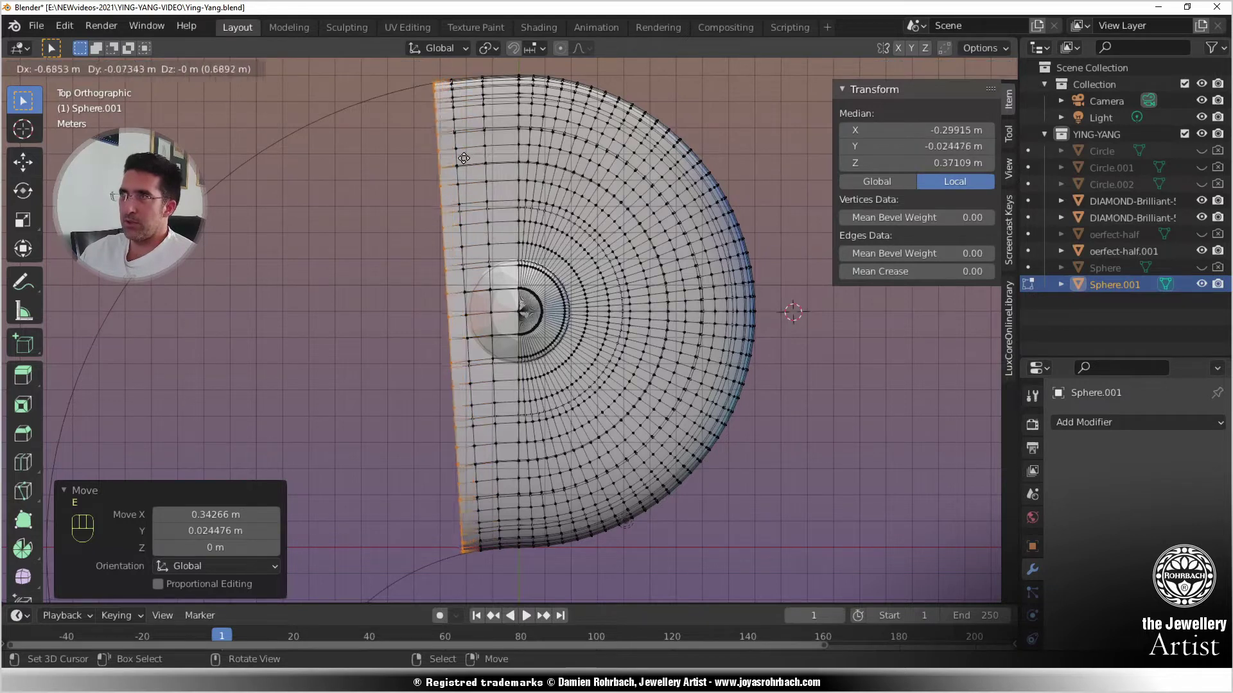
{"action": "left_click", "coordinate": [453, 163]}
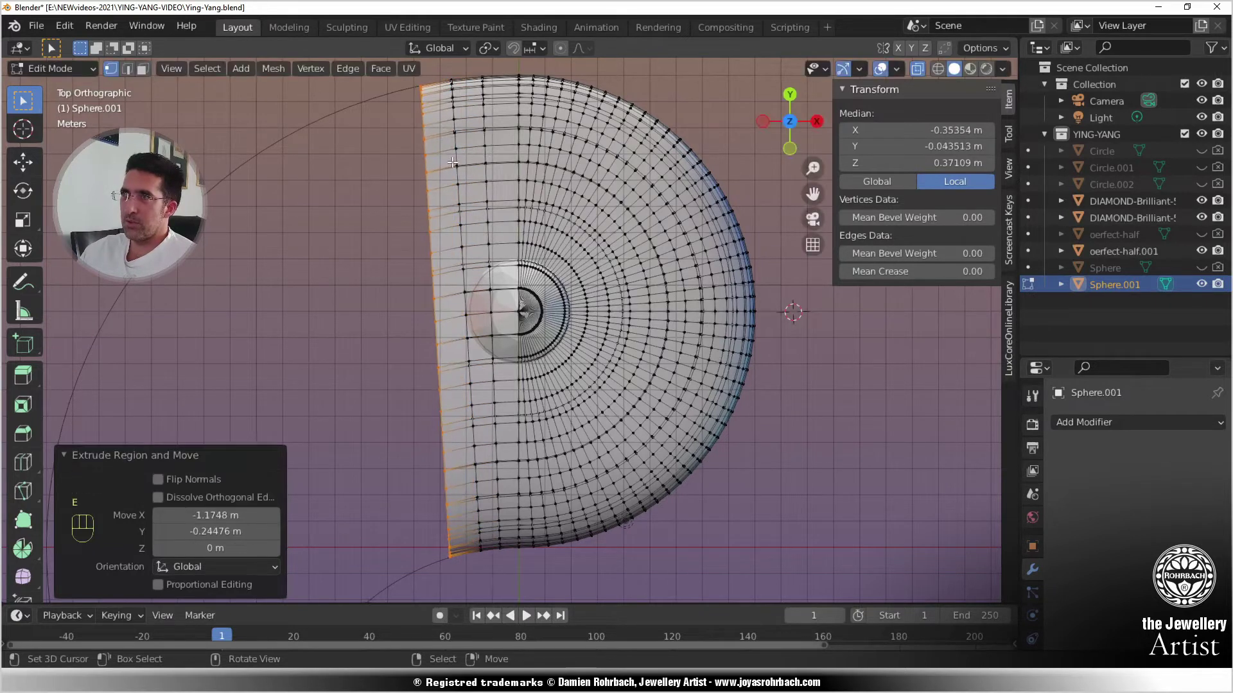
{"action": "key", "text": "r"}
{"action": "left_click", "coordinate": [437, 104]}
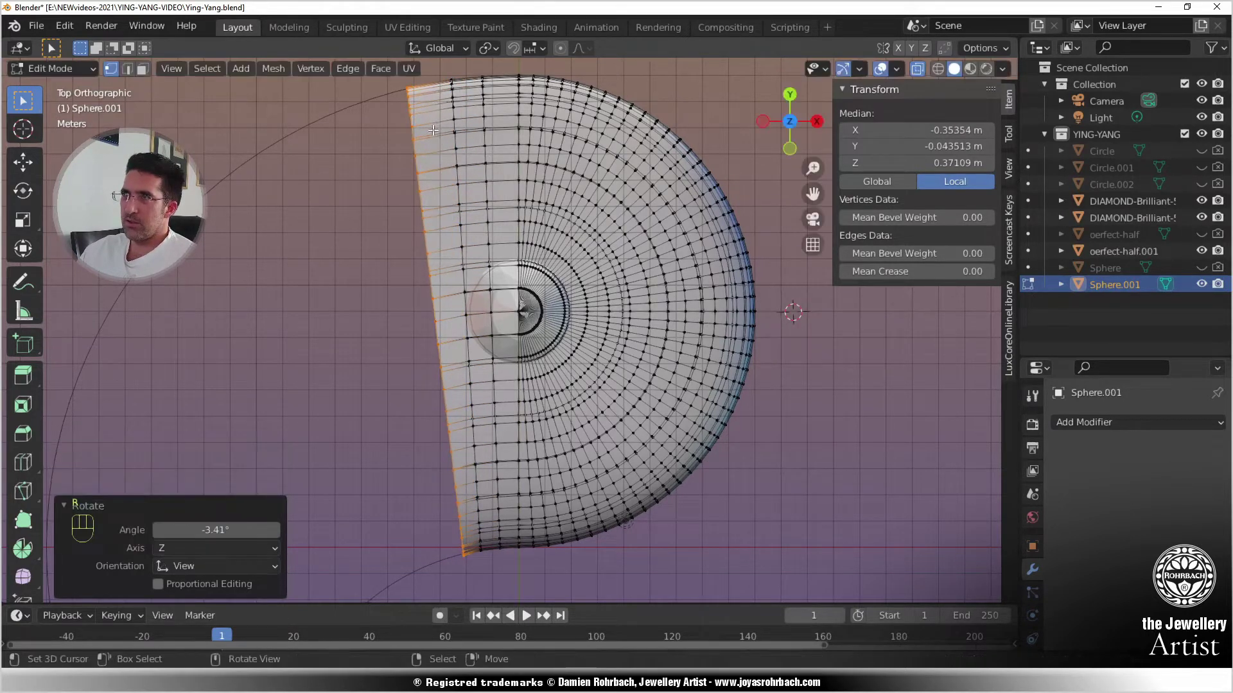
{"action": "key", "text": "g"}
{"action": "left_click", "coordinate": [434, 127]}
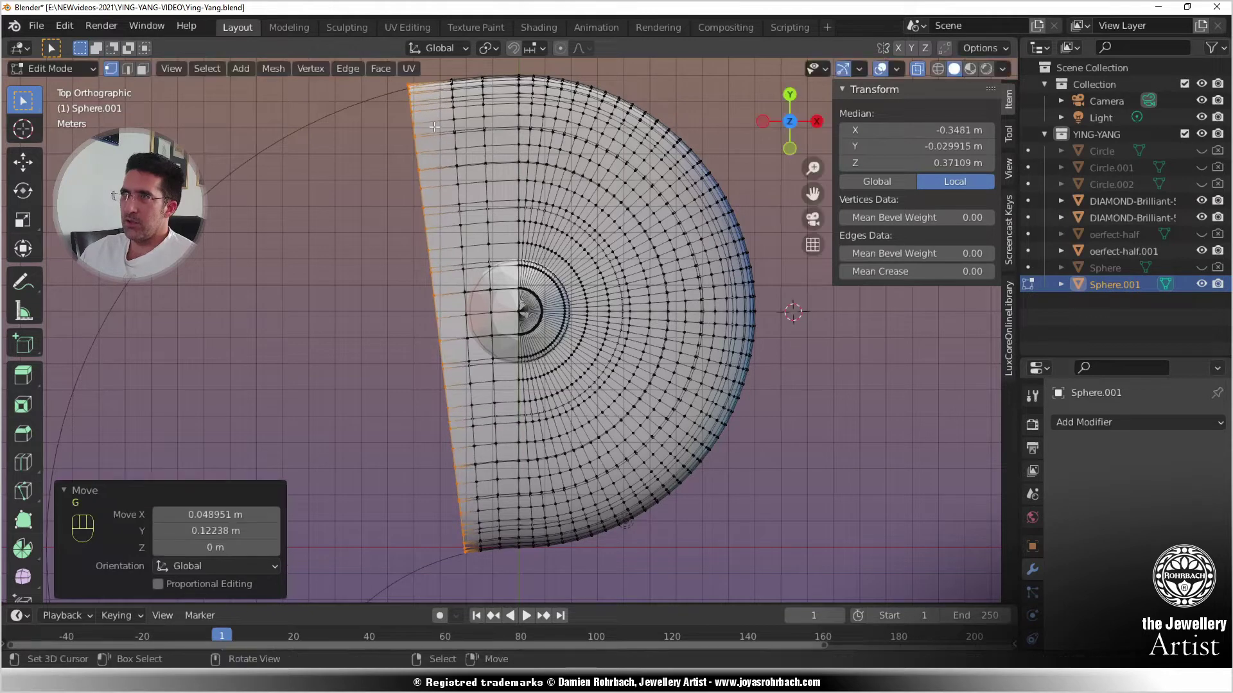
- Fit the extruded edge to the outline by scaling it to about 0.99, moving it about 0.07 m in X and -0.07 m in Y, and rescaling to 1.002
{"action": "key", "text": "s"}
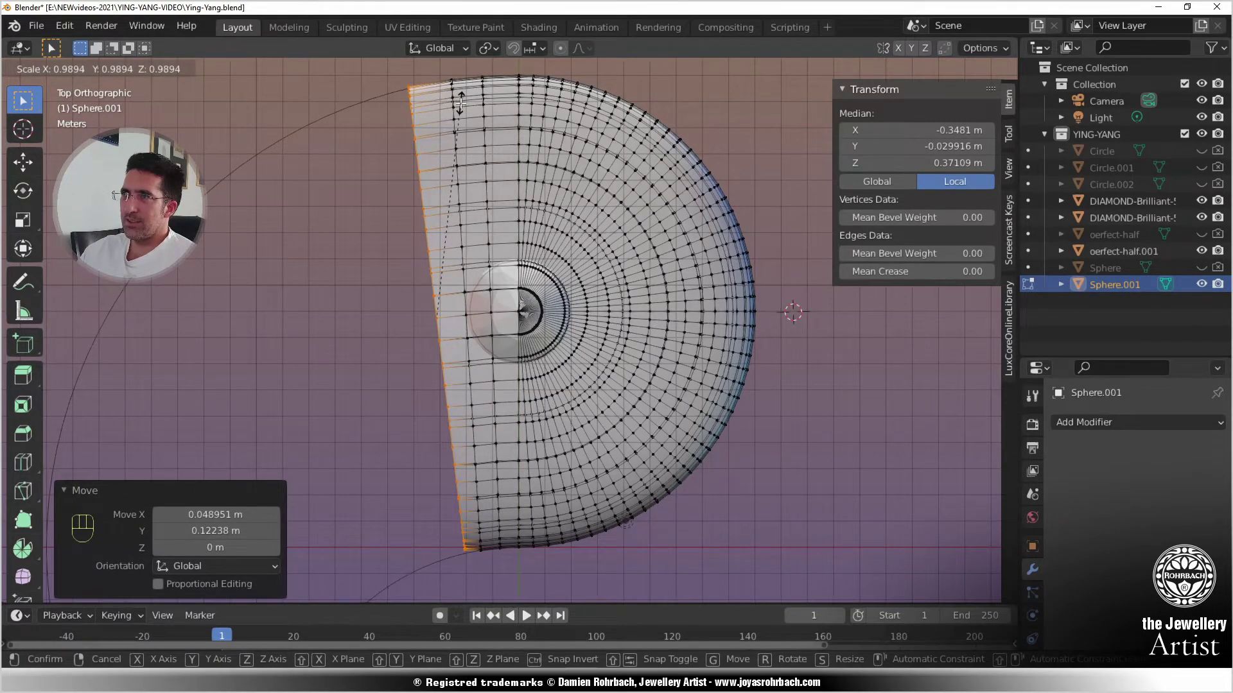
{"action": "left_click", "coordinate": [460, 102]}
{"action": "key", "text": "g"}
{"action": "left_click", "coordinate": [423, 134]}
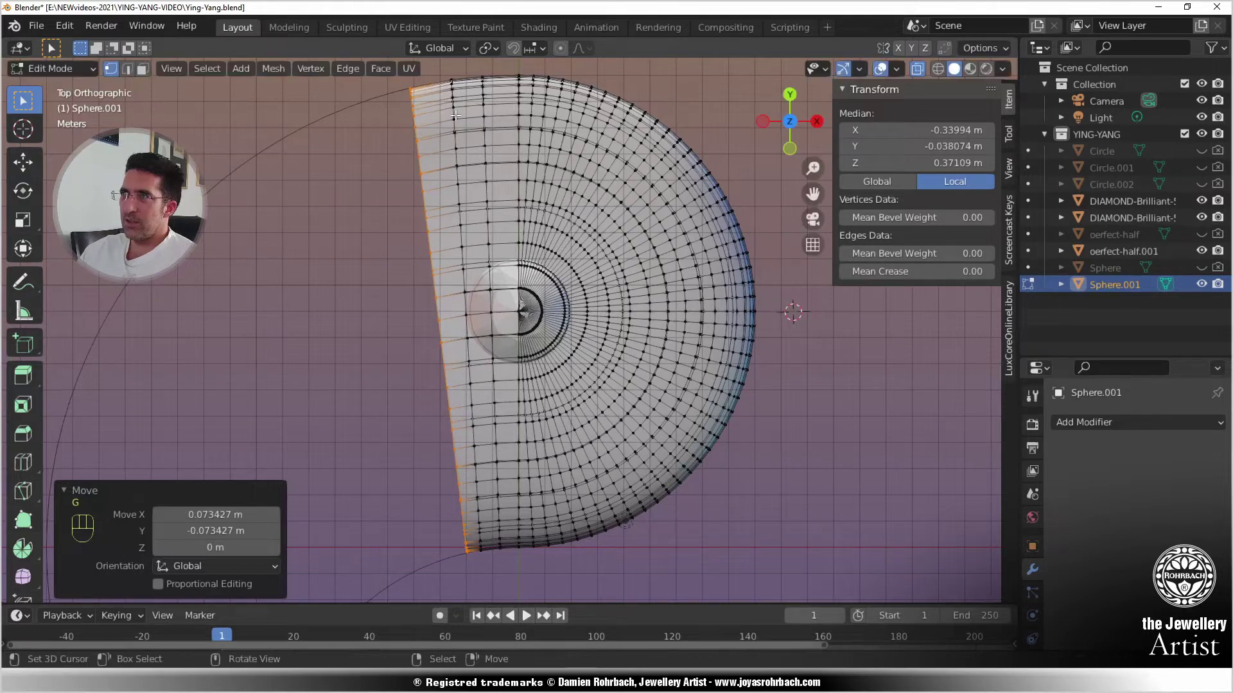
{"action": "key", "text": "s"}
{"action": "left_click", "coordinate": [467, 111]}
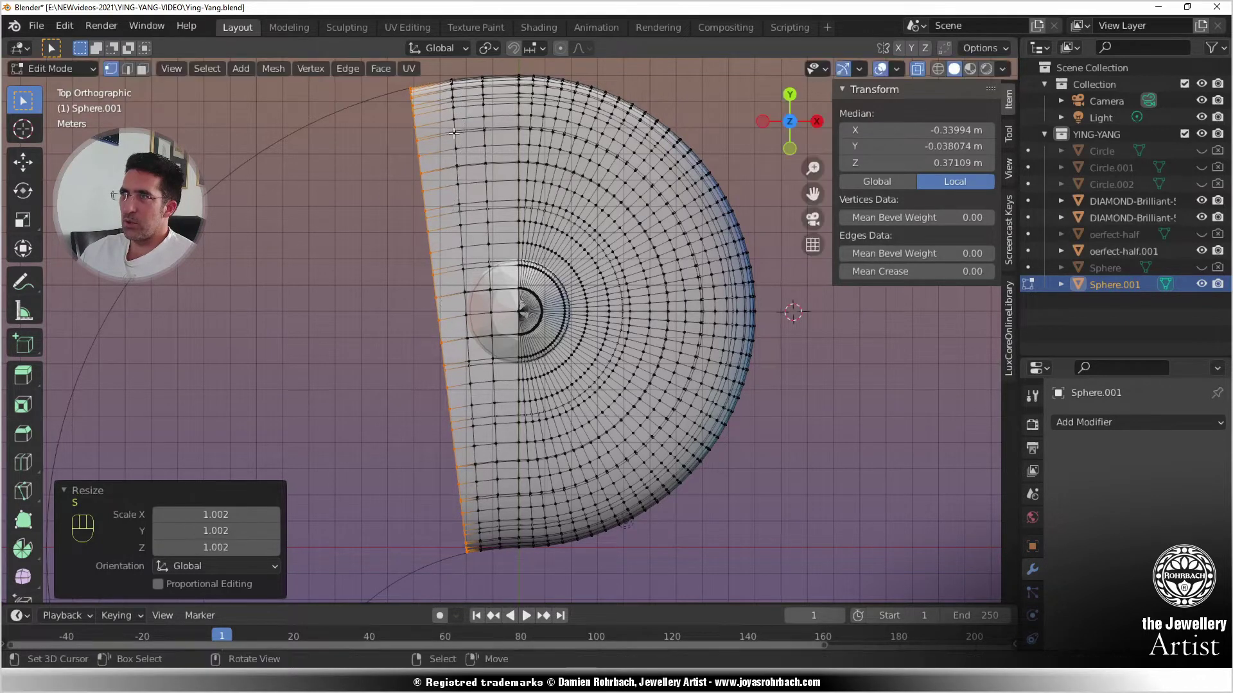
- Extrude the cut edge again by about -1.25 m in X and -0.34 m in Y and rotate it about -2.5°
{"action": "middle_click_drag", "start_coordinate": [420, 174], "coordinate": [443, 156], "text": "shift"}
{"action": "key", "text": "e"}
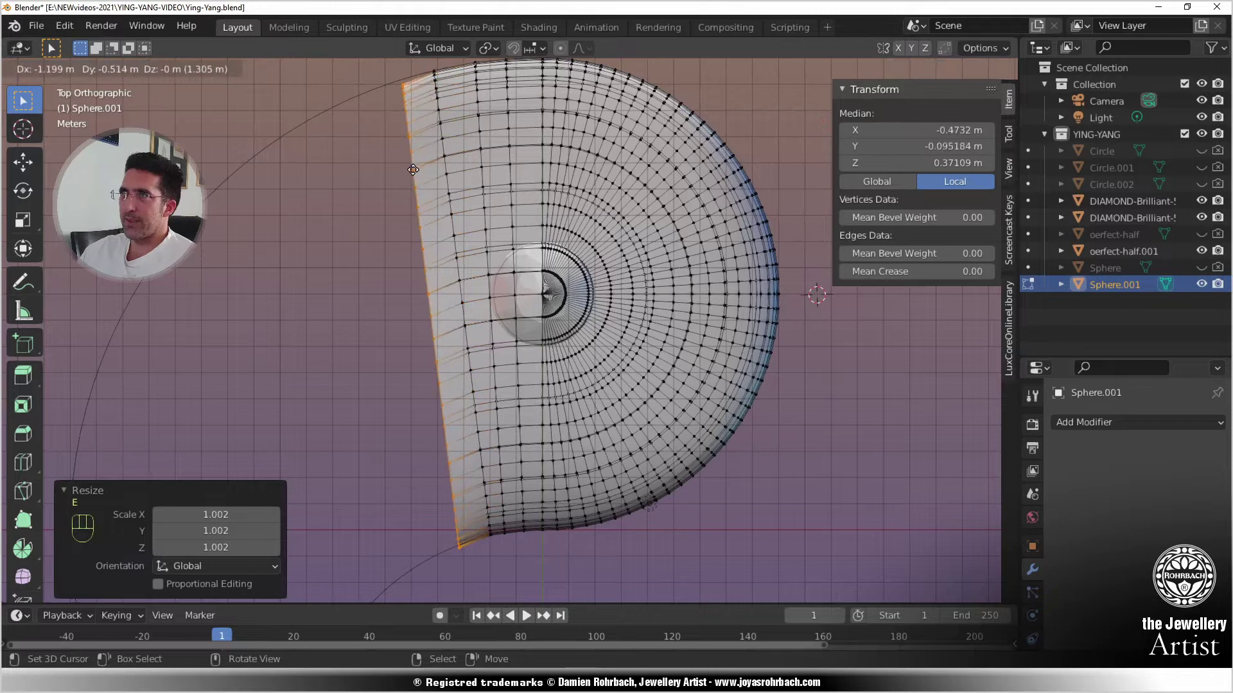
{"action": "left_click", "coordinate": [411, 165]}
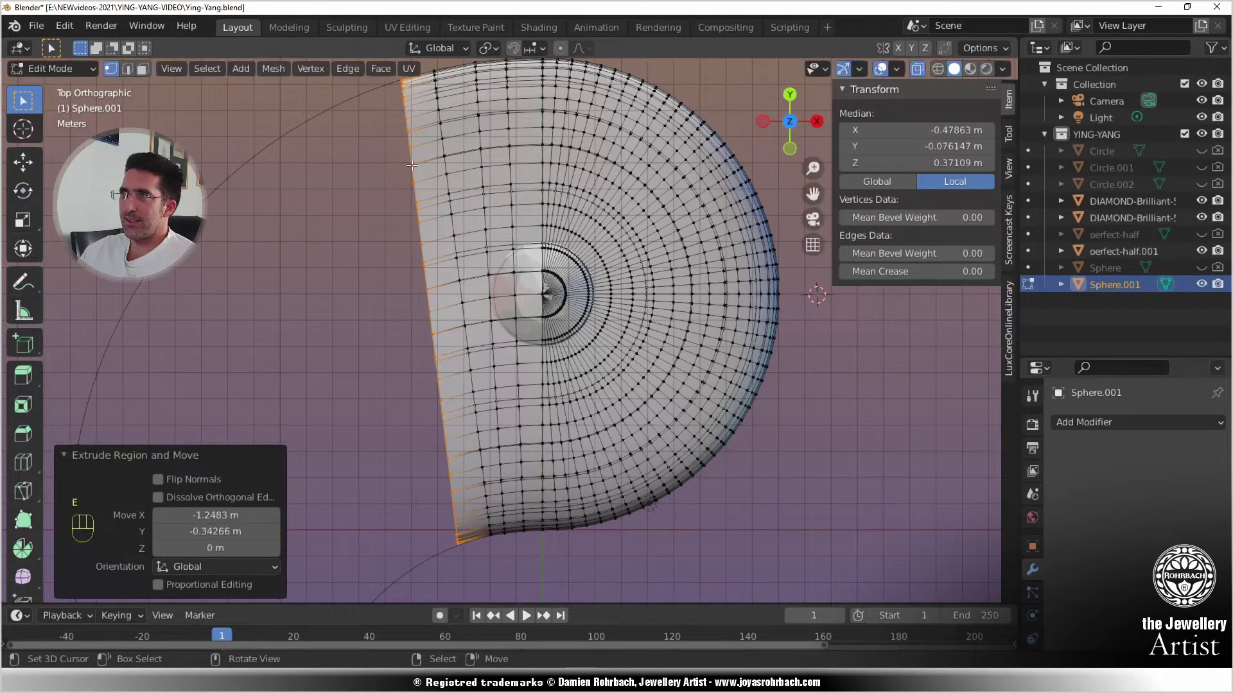
{"action": "key", "text": "r"}
{"action": "left_click", "coordinate": [422, 109]}
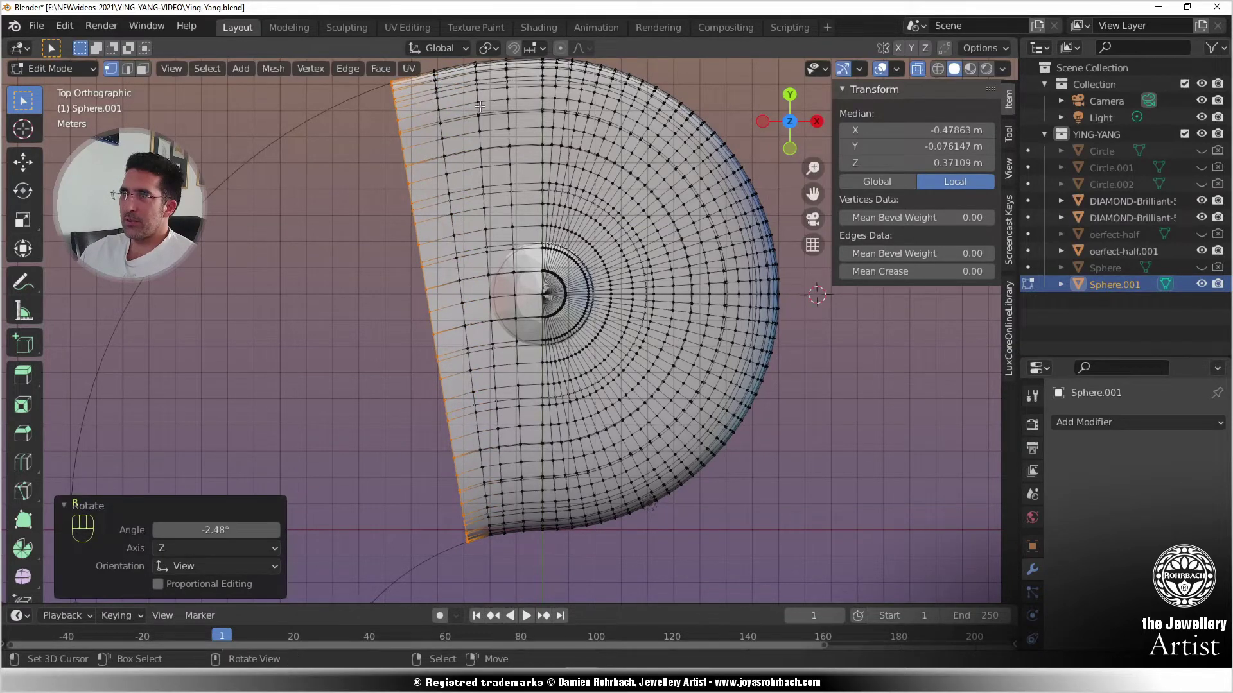
- Scale the extruded edge to 0.991, move it about 0.02 m in X and -0.02 m in Y, and save the file
{"action": "key", "text": "s"}
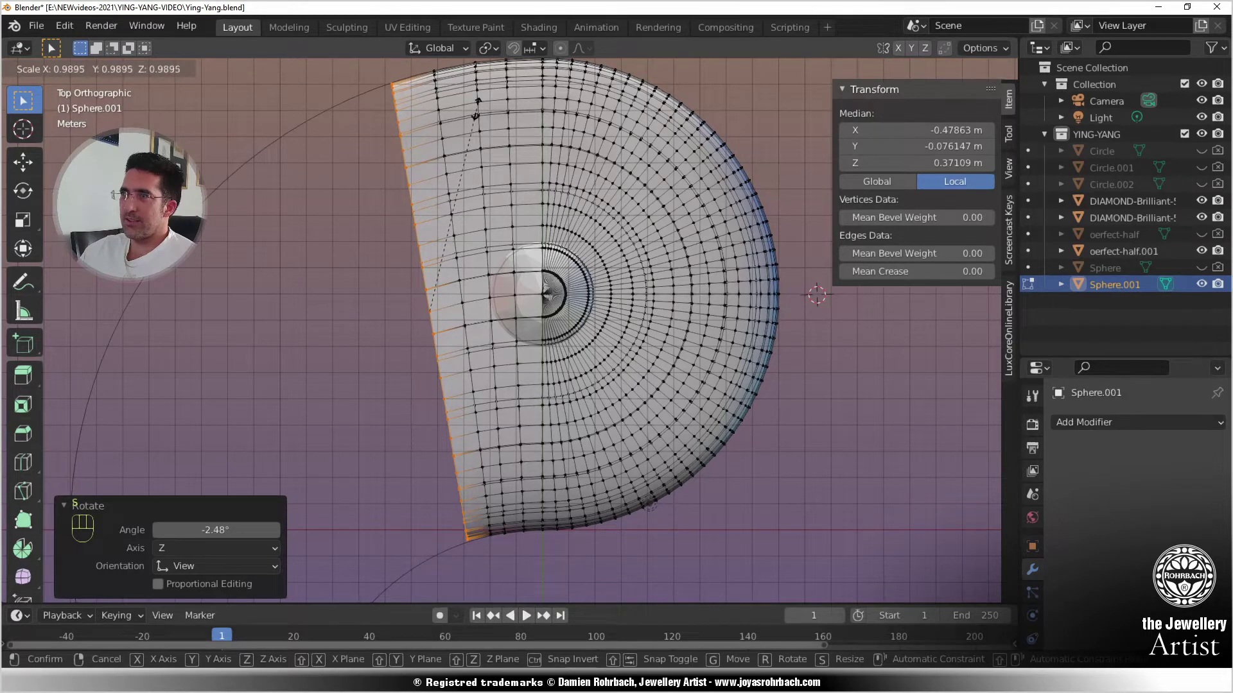
{"action": "left_click", "coordinate": [478, 109]}
{"action": "key", "text": "g"}
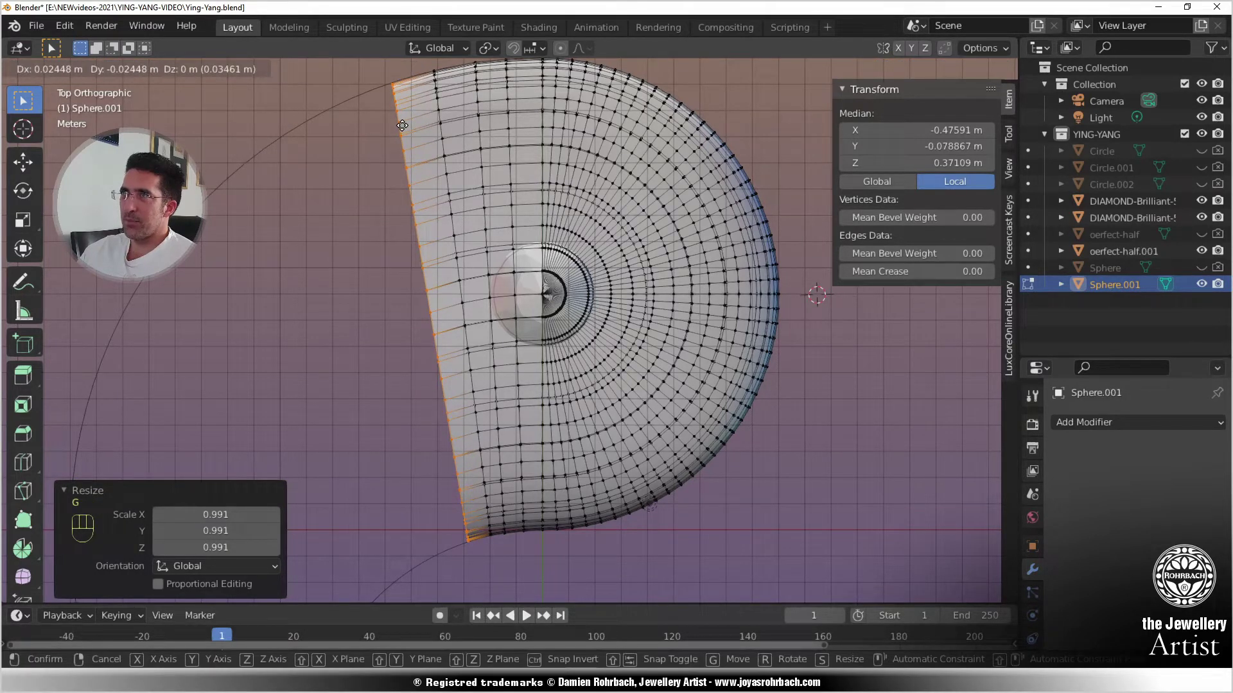
{"action": "left_click", "coordinate": [402, 125]}
{"action": "scroll", "coordinate": [451, 264], "scroll_direction": "down", "scroll_amount": 2}
{"action": "key", "text": "ctrl+s"}
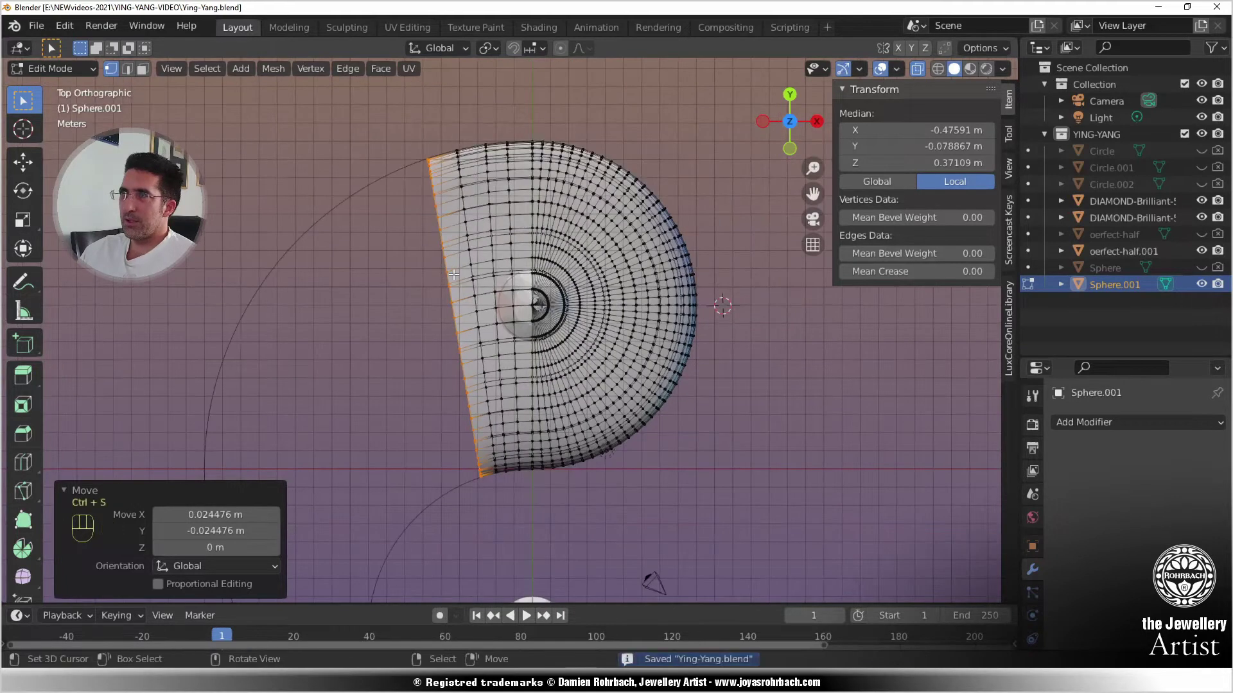
- Extrude the cut edge by about -0.9 m in X and -0.4 m in Y and rotate it about -2.6°
{"action": "key", "text": "e"}
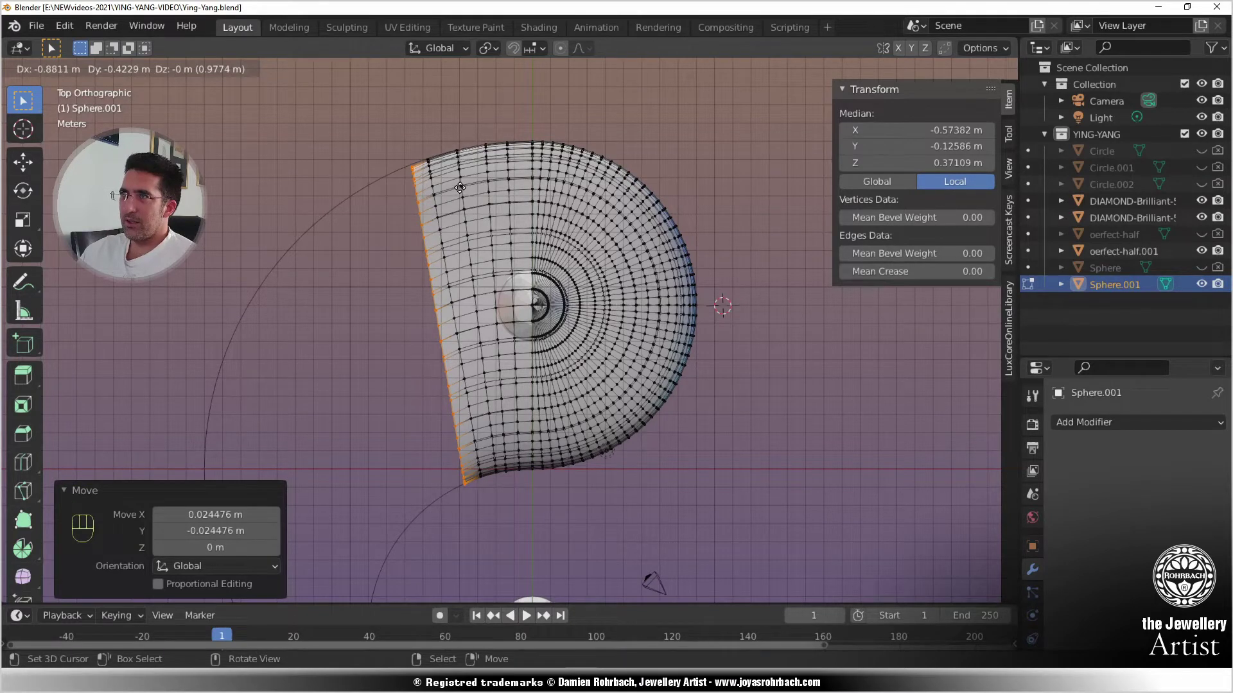
{"action": "left_click", "coordinate": [459, 188]}
{"action": "key", "text": "r"}
{"action": "left_click", "coordinate": [438, 154]}
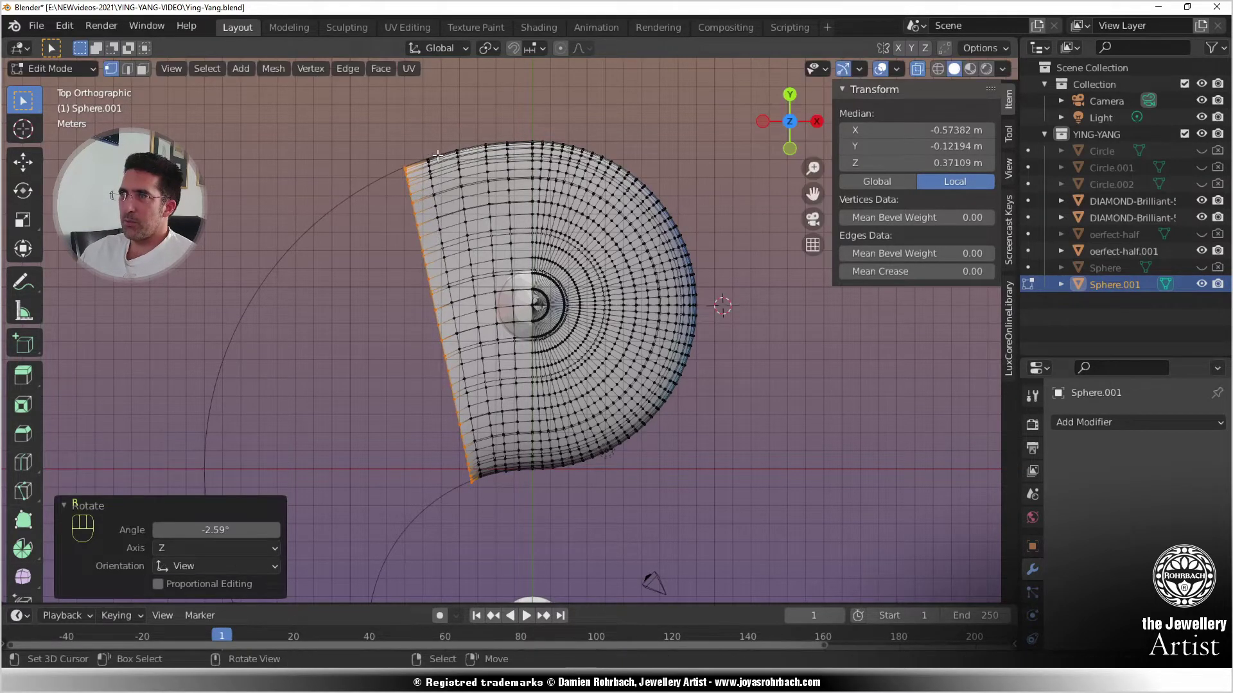
- Scale the extruded edge to 0.991 and move it about -0.17 m in X to meet the outline curve
{"action": "scroll", "coordinate": [437, 155], "scroll_direction": "up", "scroll_amount": 2}
{"action": "key", "text": "s"}
{"action": "left_click", "coordinate": [486, 167]}
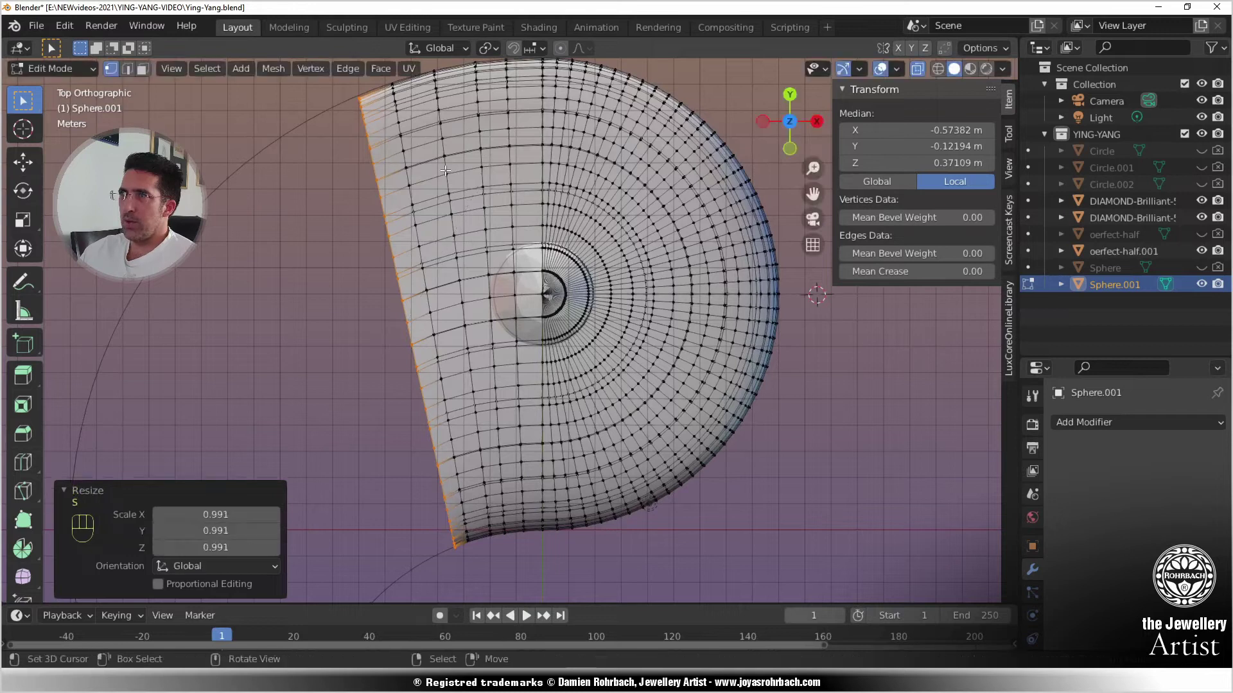
{"action": "key", "text": "g"}
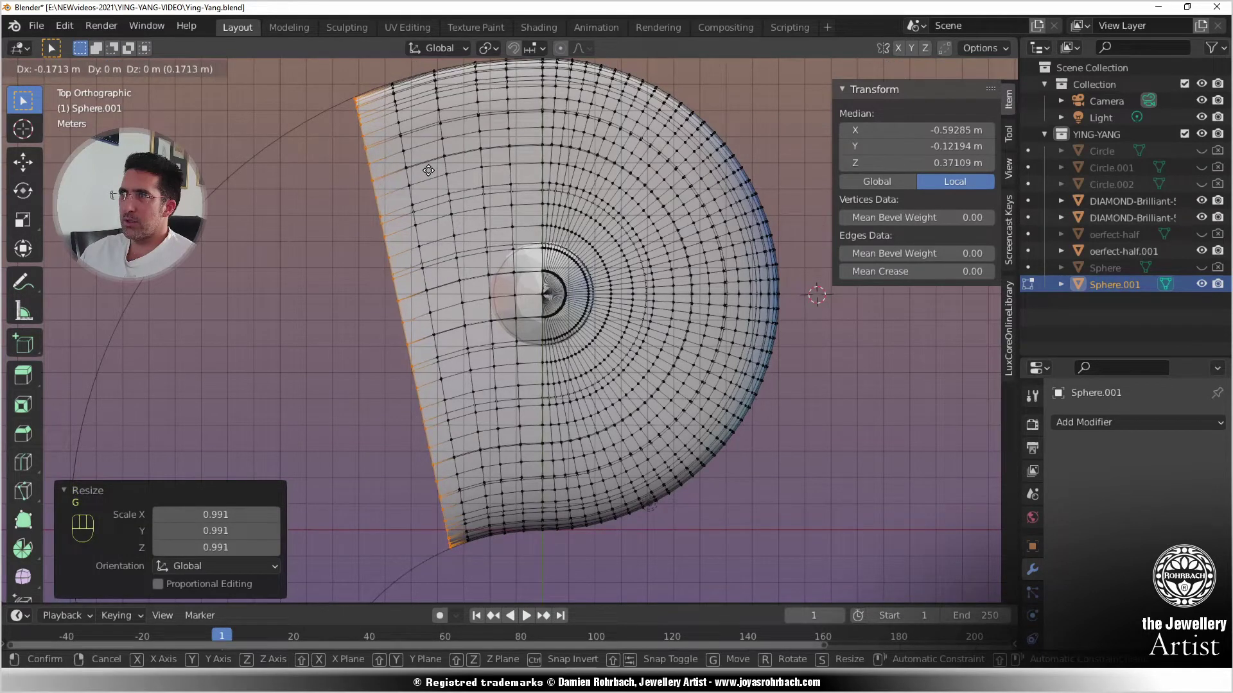
{"action": "left_click", "coordinate": [429, 171]}
{"action": "scroll", "coordinate": [436, 180], "scroll_direction": "down", "scroll_amount": 2}
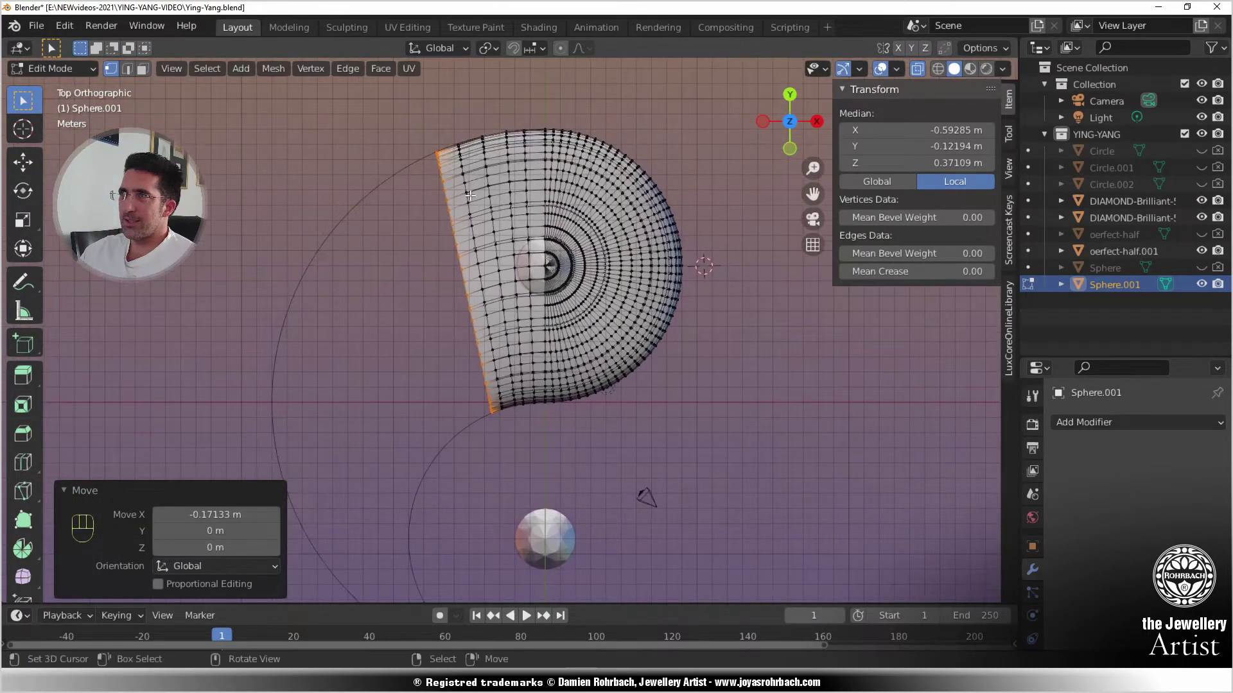
- Extrude the cut edge by about -2.15 m in X and -1.2 m in Y and rotate it -10.5°
{"action": "key", "text": "e"}
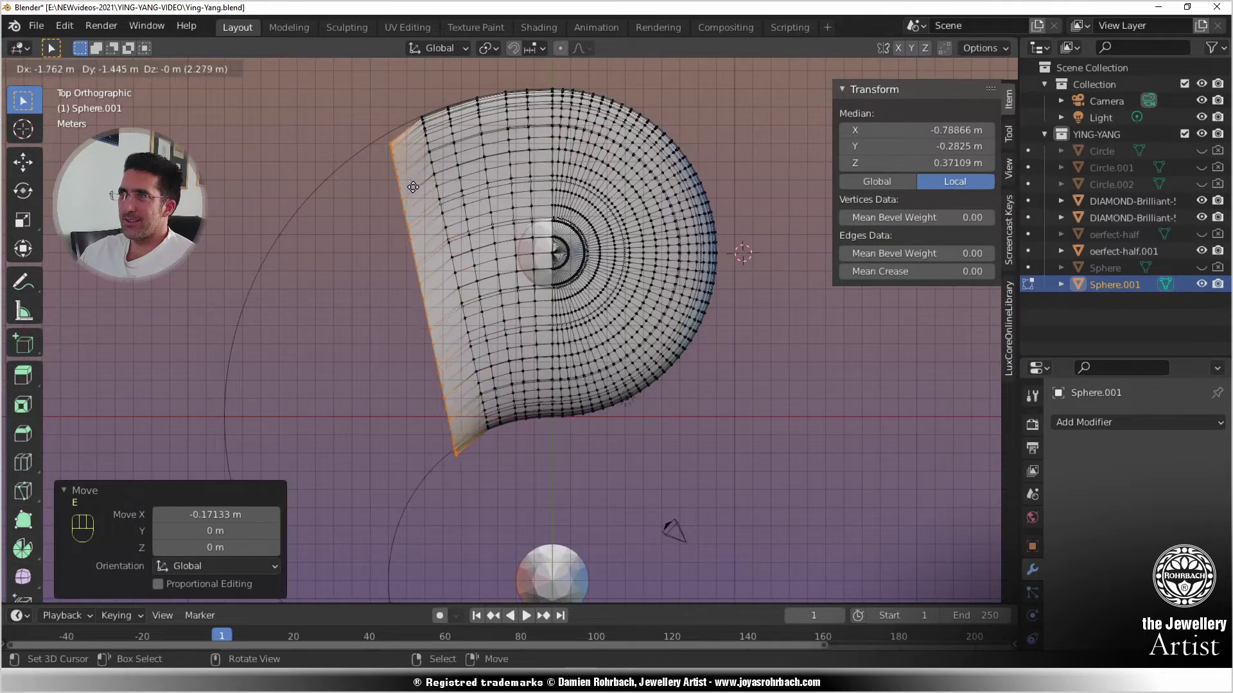
{"action": "left_click", "coordinate": [408, 183]}
{"action": "key", "text": "r"}
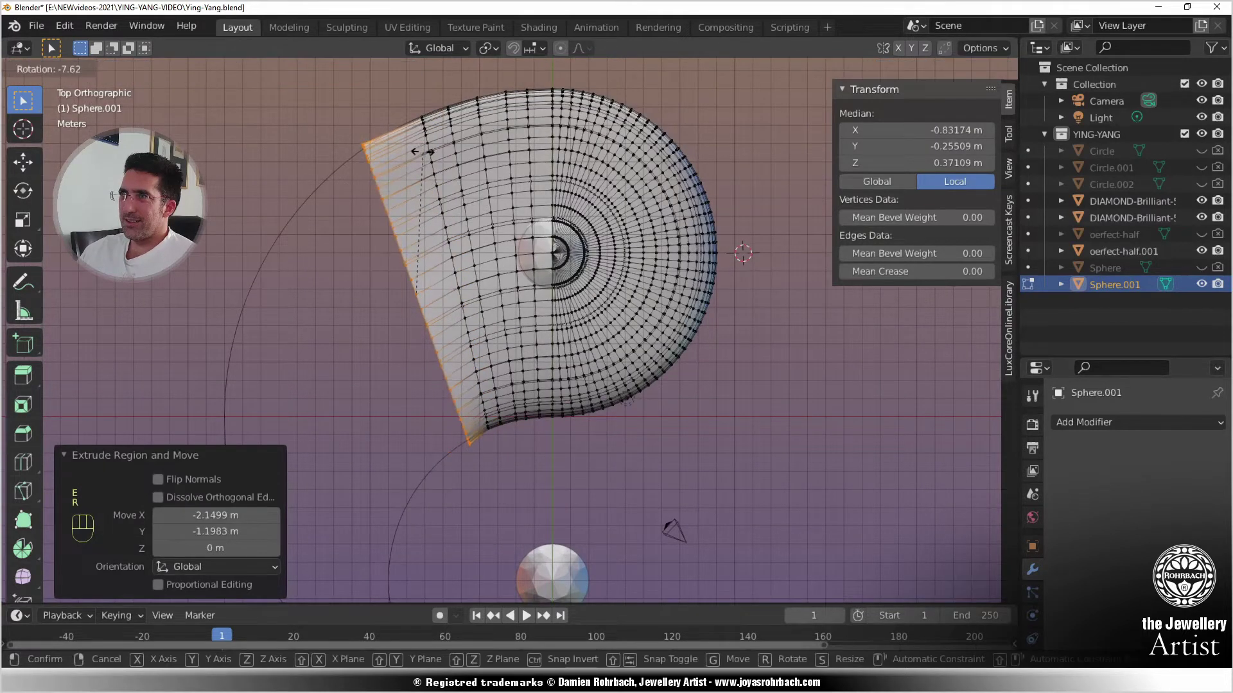
{"action": "left_click", "coordinate": [432, 162]}
- Scale the extruded edge to 0.957 and move it about 0.2 m in both X and Y onto the outline
{"action": "key", "text": "s"}
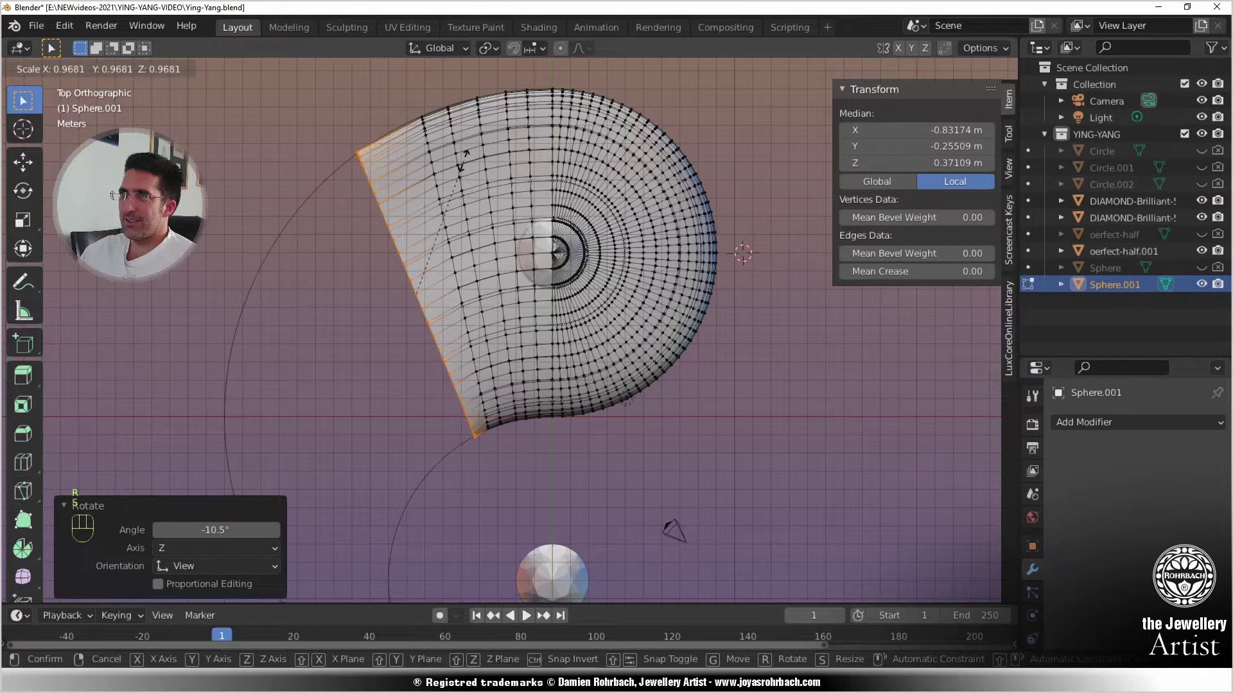
{"action": "left_click", "coordinate": [456, 168]}
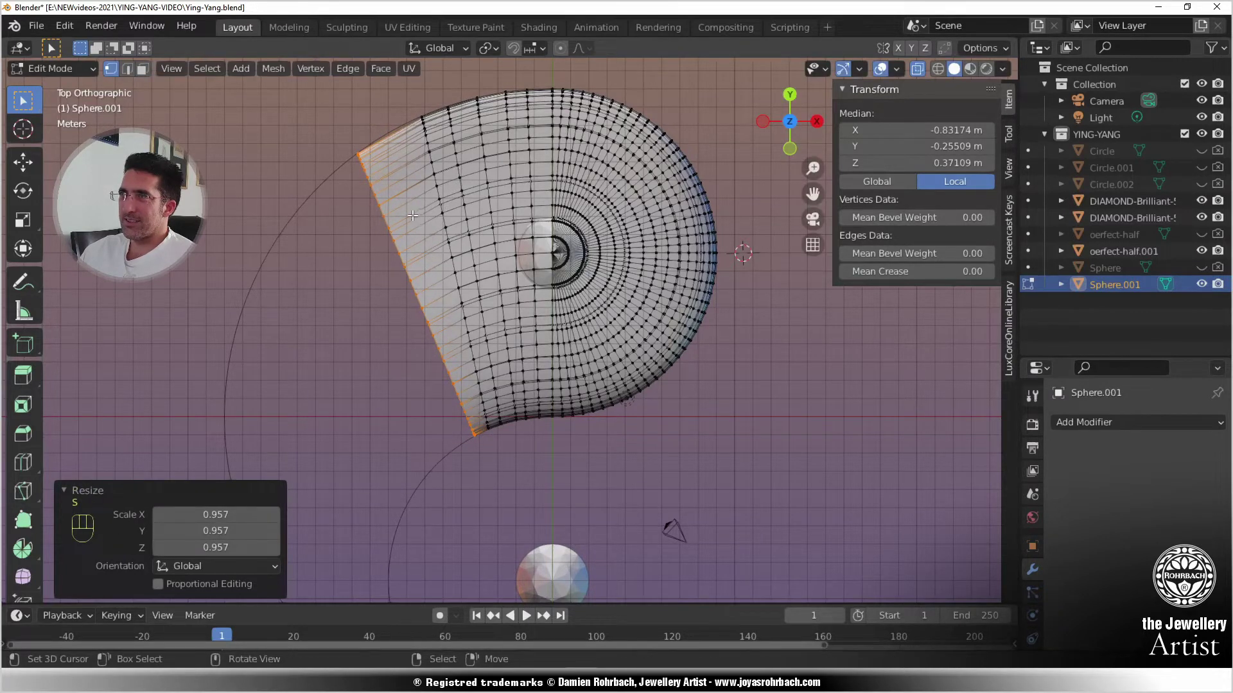
{"action": "key", "text": "g"}
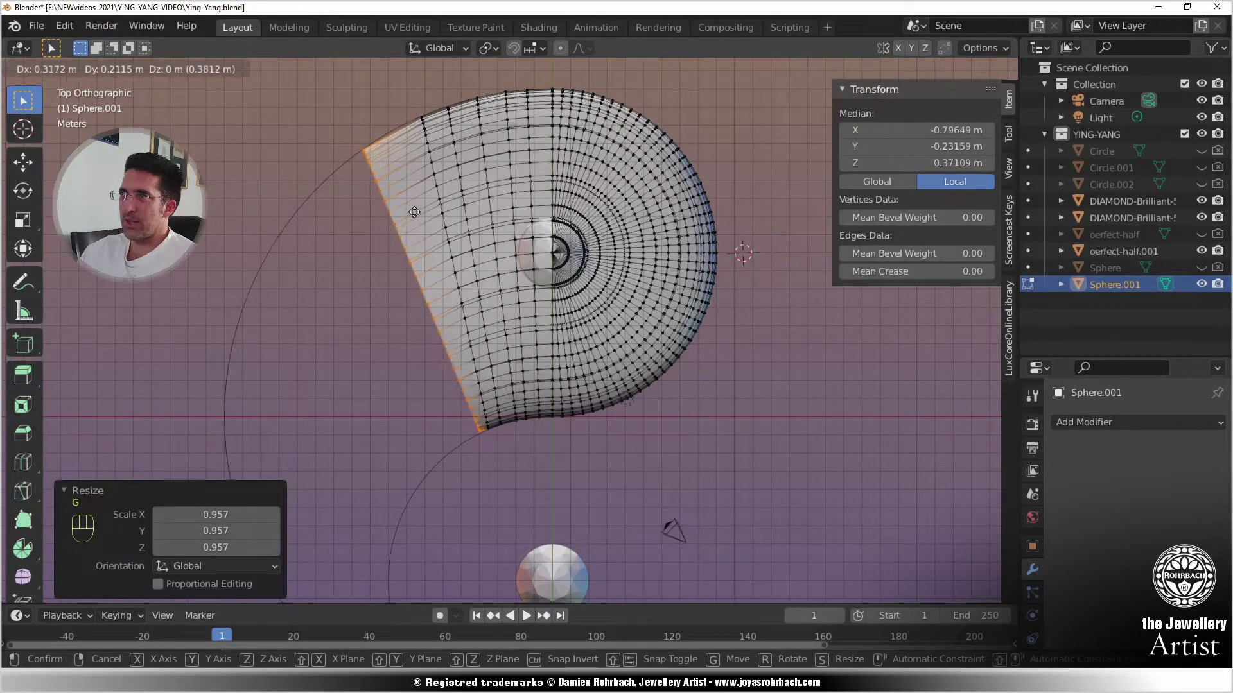
{"action": "left_click", "coordinate": [413, 212]}
- Fine-tune the edge's fit to the outline by moving it about 0.04 m in X and -0.04 m in Y and scaling it to 1.002
{"action": "key", "text": "s"}
{"action": "left_click", "coordinate": [436, 186]}
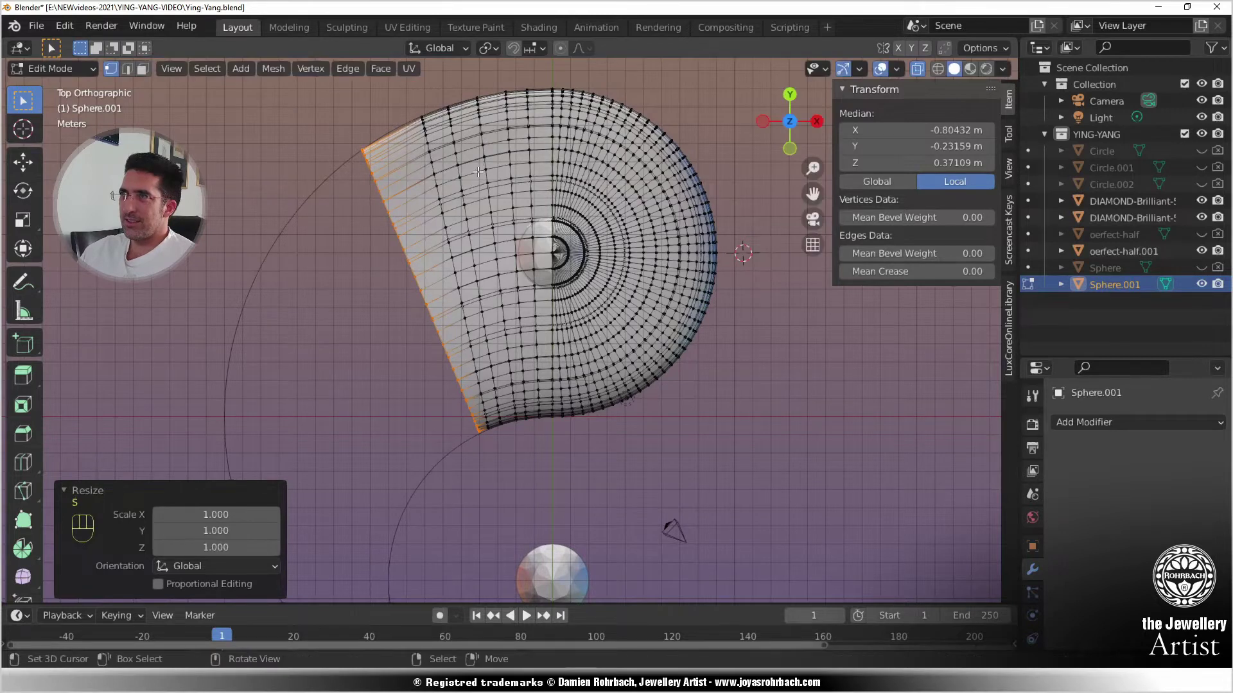
{"action": "key", "text": "g"}
{"action": "left_click", "coordinate": [437, 187]}
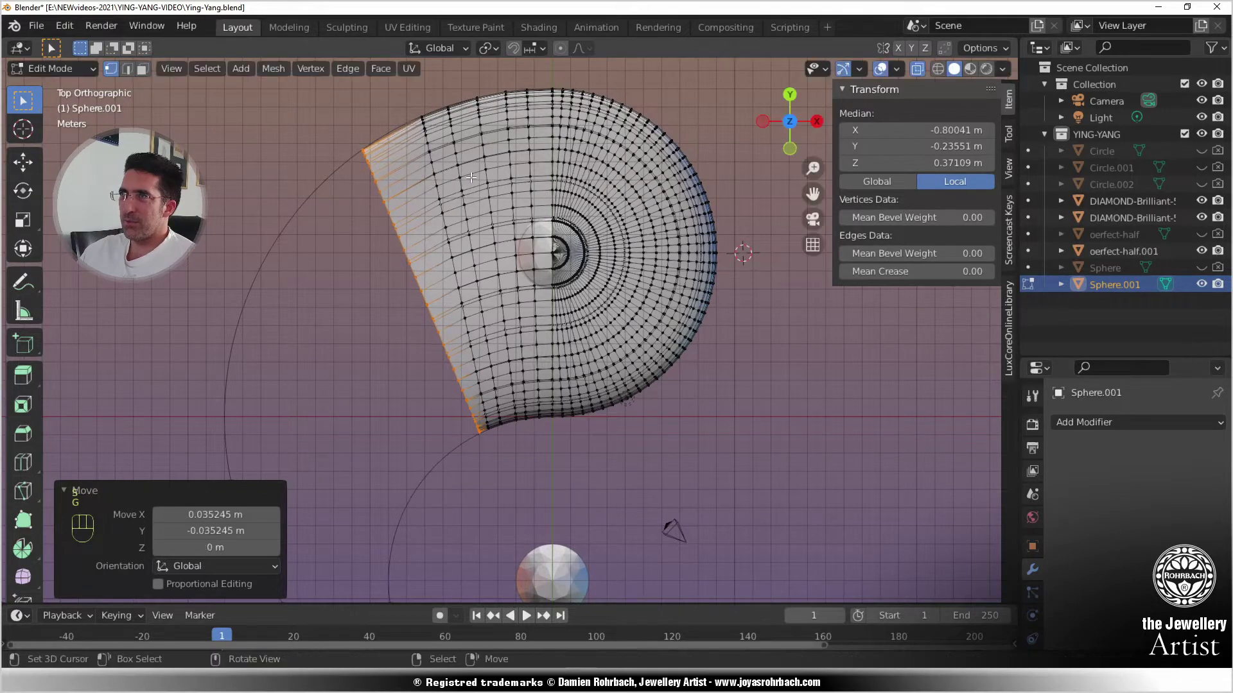
{"action": "key", "text": "s"}
{"action": "left_click", "coordinate": [456, 205]}
- Extrude the cut edge by about -2 m in X and -1.7 m in Y and rotate it about -7.8°
{"action": "key", "text": "e"}
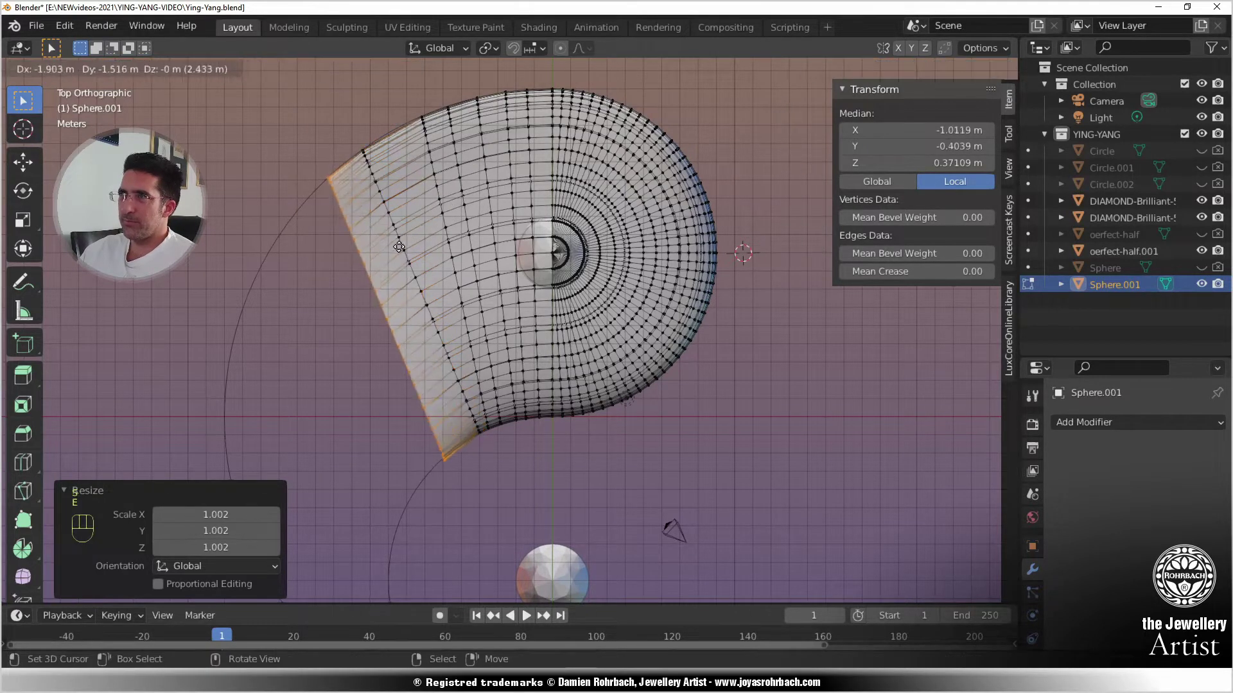
{"action": "left_click", "coordinate": [398, 249]}
{"action": "key", "text": "r"}
{"action": "left_click", "coordinate": [457, 187]}
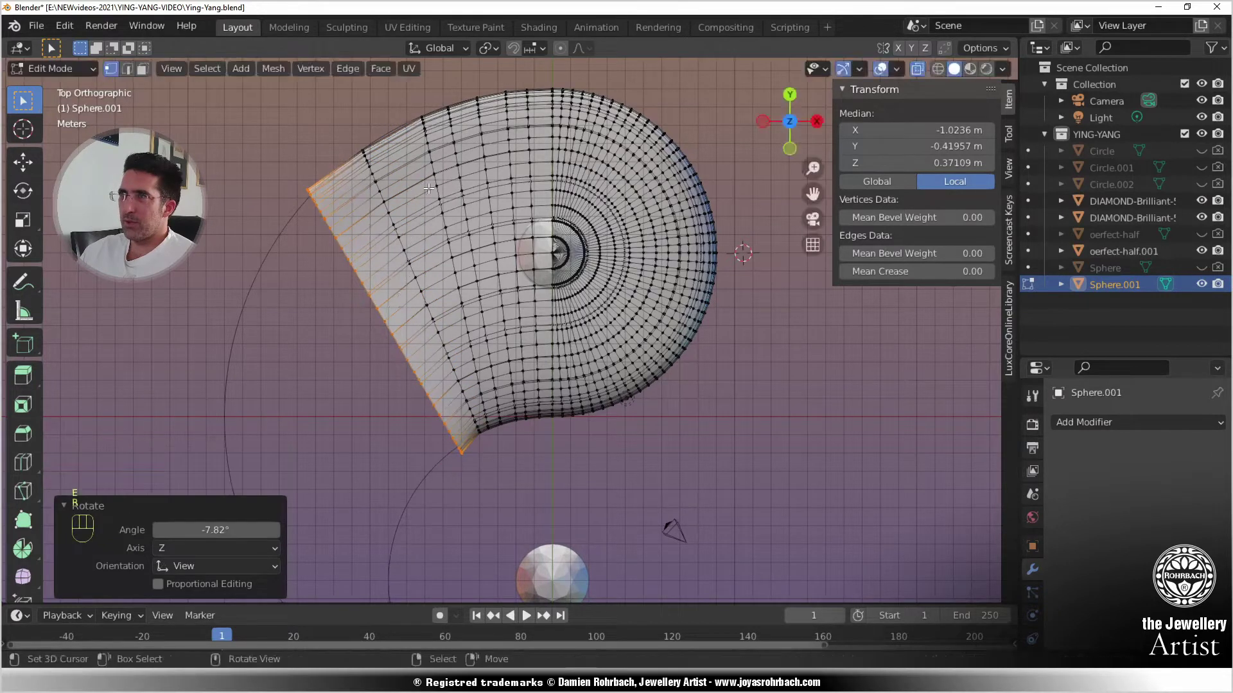
- Scale the extruded edge to 0.959 and move it about 0.07 m in X and 0.11 m in Y
{"action": "key", "text": "s"}
{"action": "left_click", "coordinate": [468, 184]}
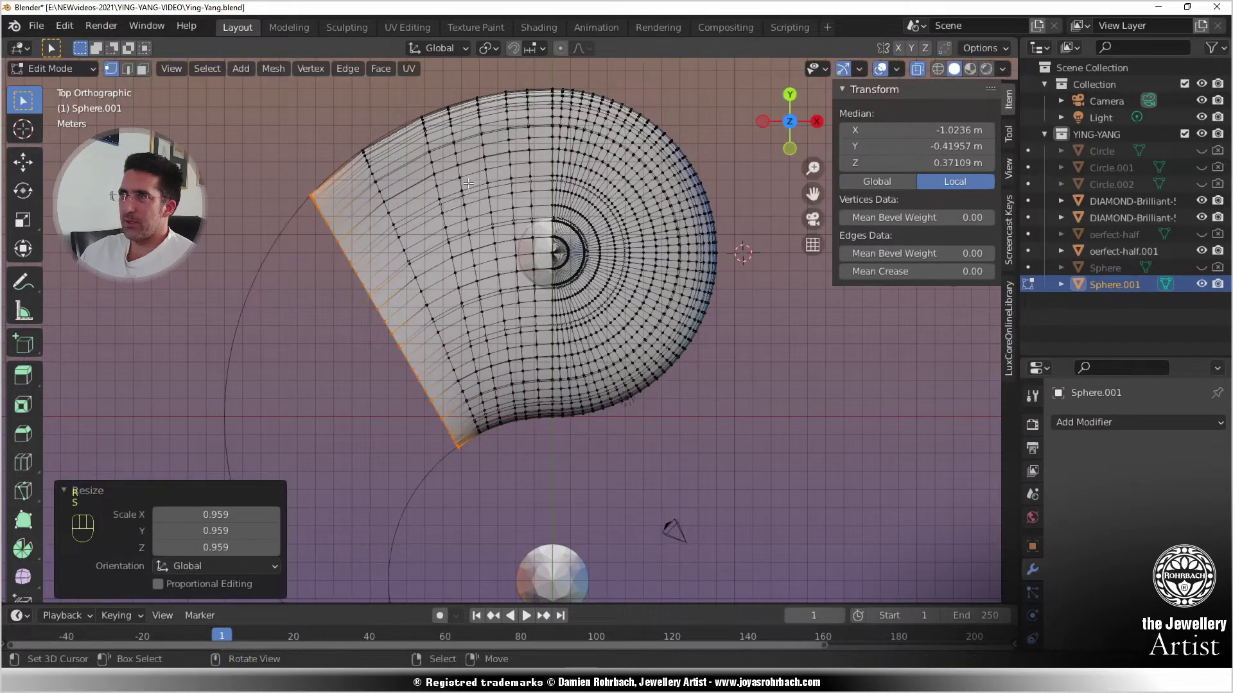
{"action": "key", "text": "g"}
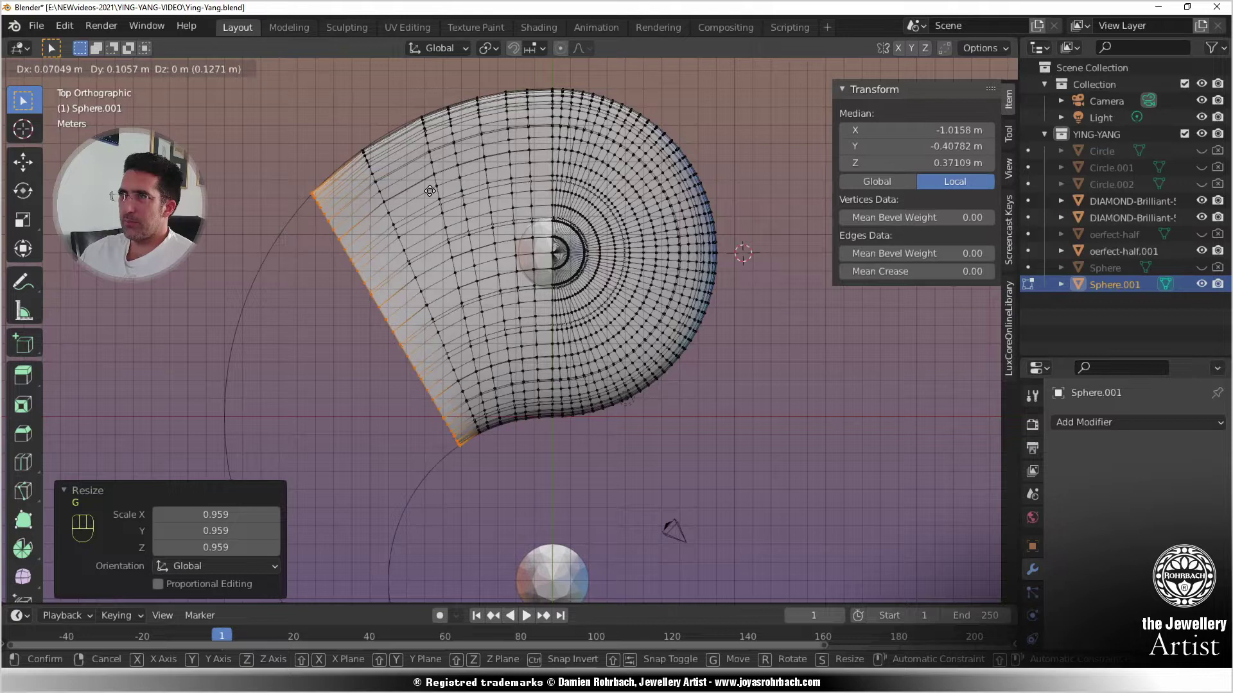
{"action": "left_click", "coordinate": [430, 191]}
- Extrude the cut edge by about -1.47 m in X and -1.82 m in Y along the outline
{"action": "middle_click_drag", "start_coordinate": [439, 311], "coordinate": [444, 257], "text": "shift"}
{"action": "scroll", "coordinate": [444, 257], "scroll_direction": "up", "scroll_amount": 1}
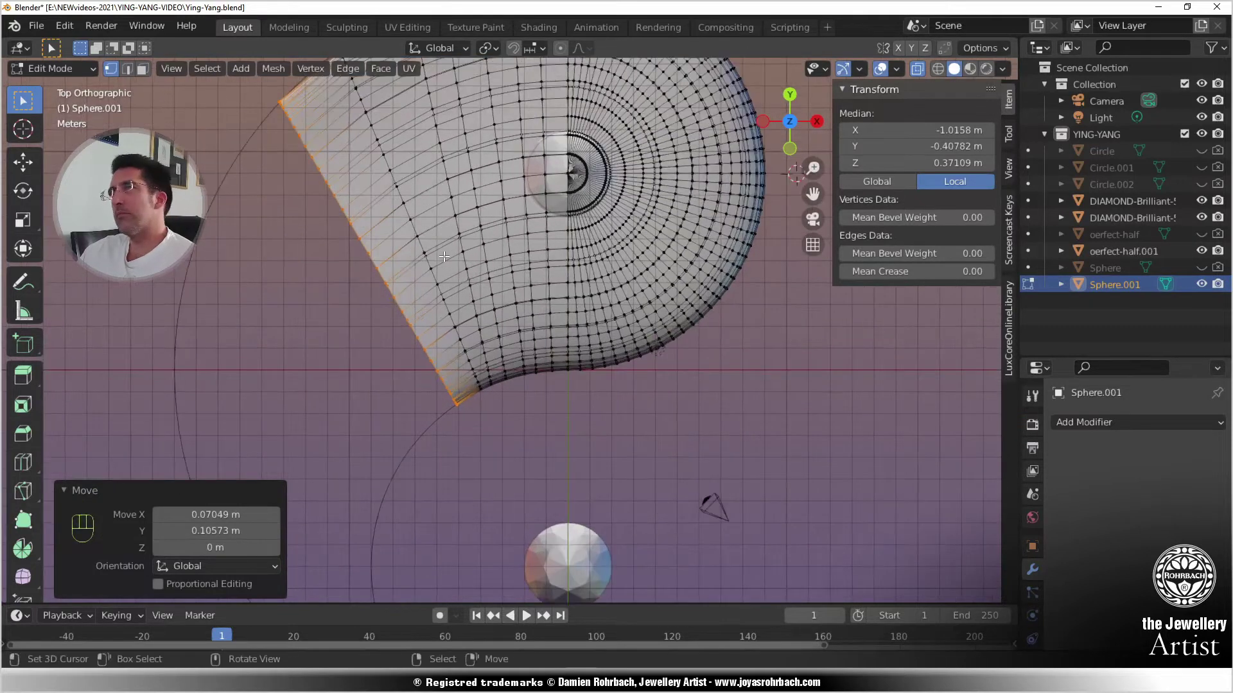
{"action": "key", "text": "e"}
{"action": "left_click", "coordinate": [486, 287]}
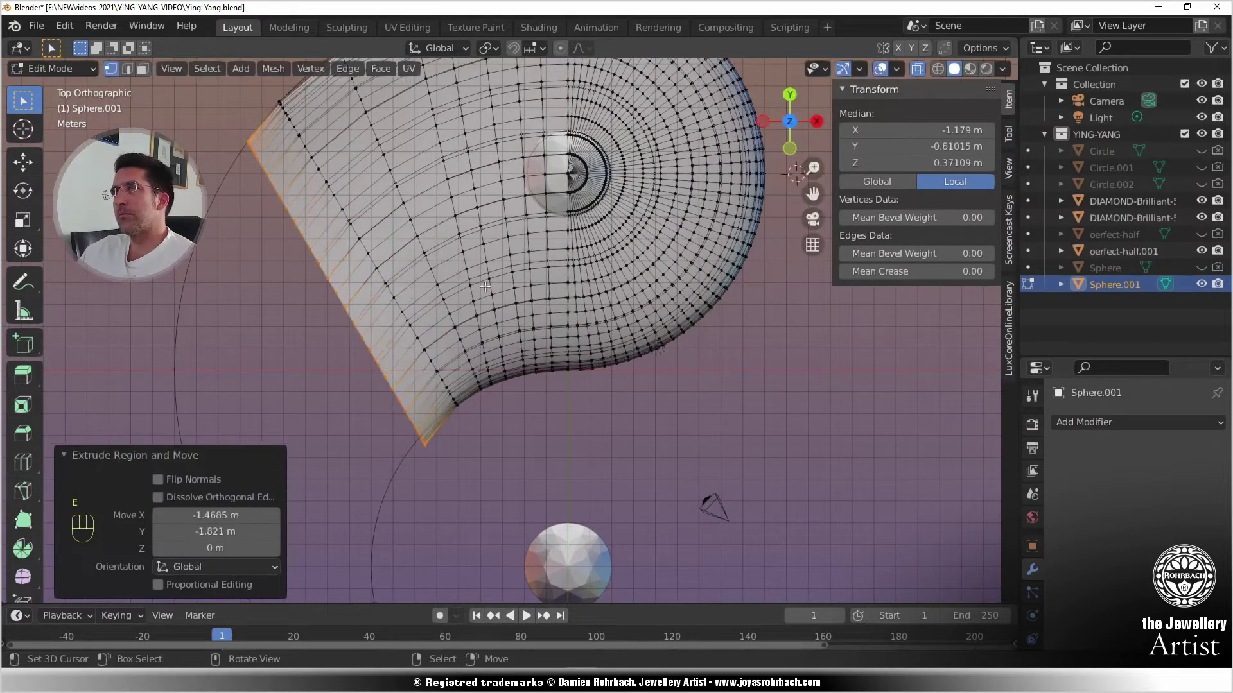
- Scale the extruded edge to 0.954 and again to 1.028, and move it about -0.21 m in X
{"action": "key", "text": "s"}
{"action": "left_click", "coordinate": [483, 226]}
{"action": "key", "text": "s"}
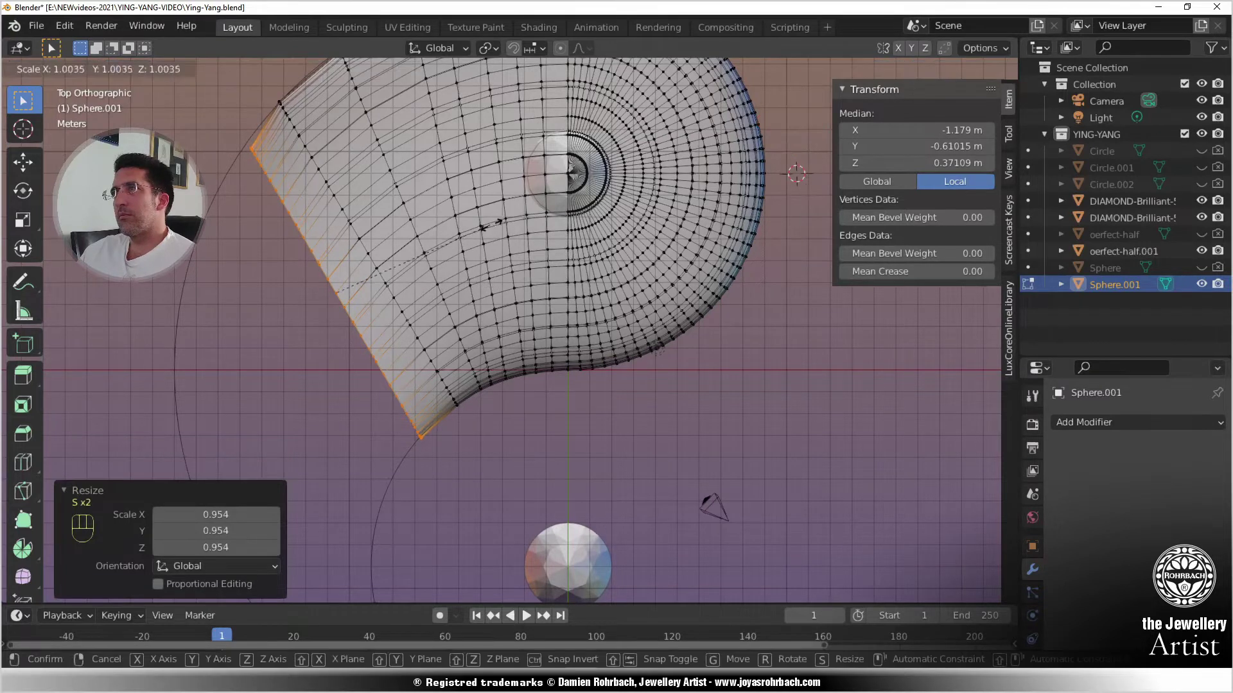
{"action": "left_click", "coordinate": [495, 225]}
{"action": "key", "text": "g"}
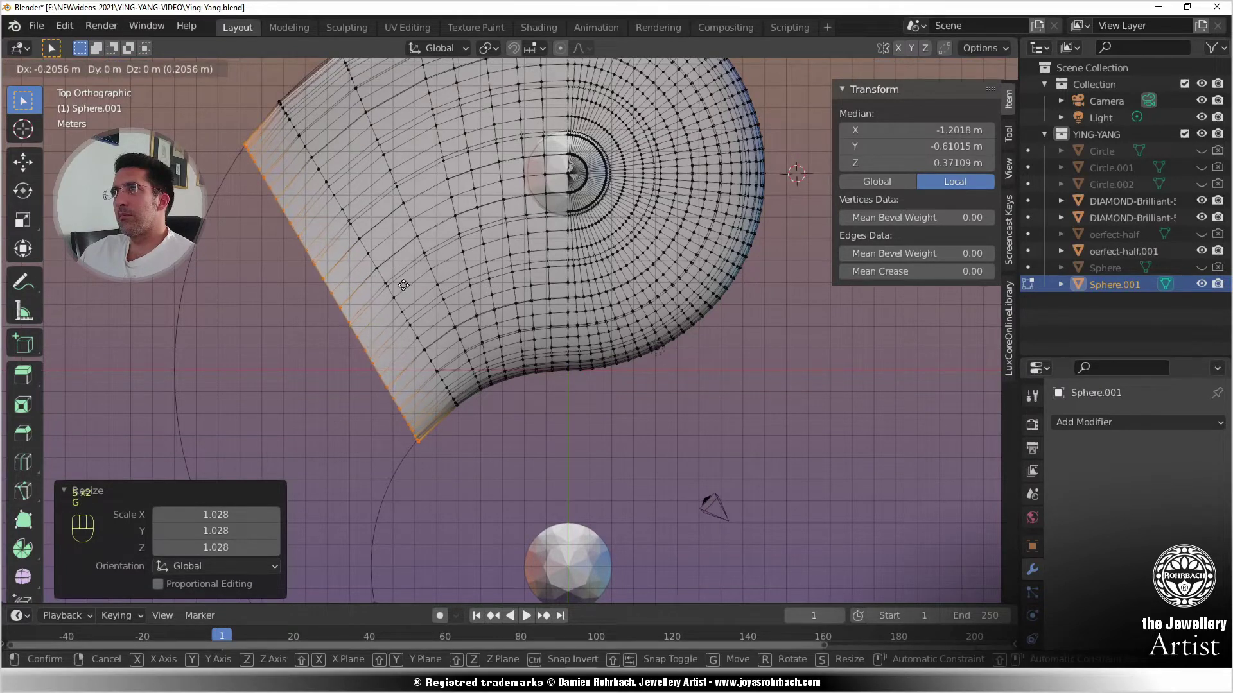
{"action": "left_click", "coordinate": [403, 286]}
- Refine the edge's fit to the outline with a slight rescale and a move of about -0.03 m in X
{"action": "key", "text": "s"}
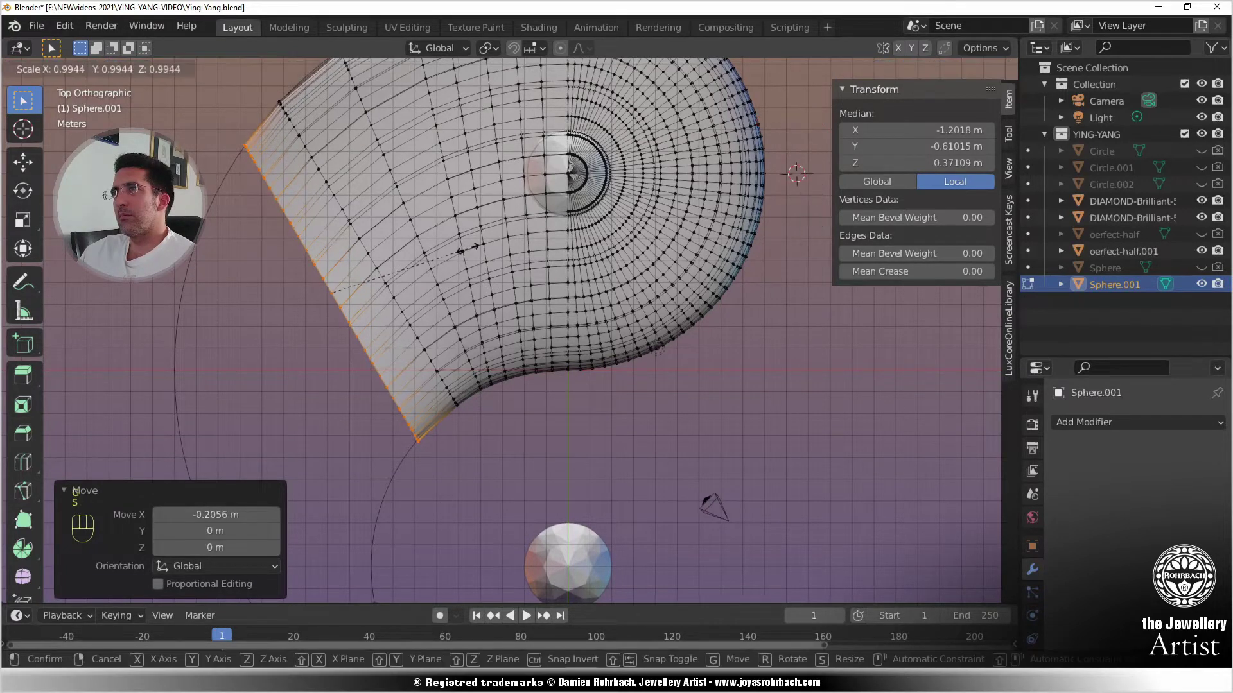
{"action": "left_click", "coordinate": [403, 286]}
{"action": "key", "text": "g"}
{"action": "left_click", "coordinate": [343, 271]}
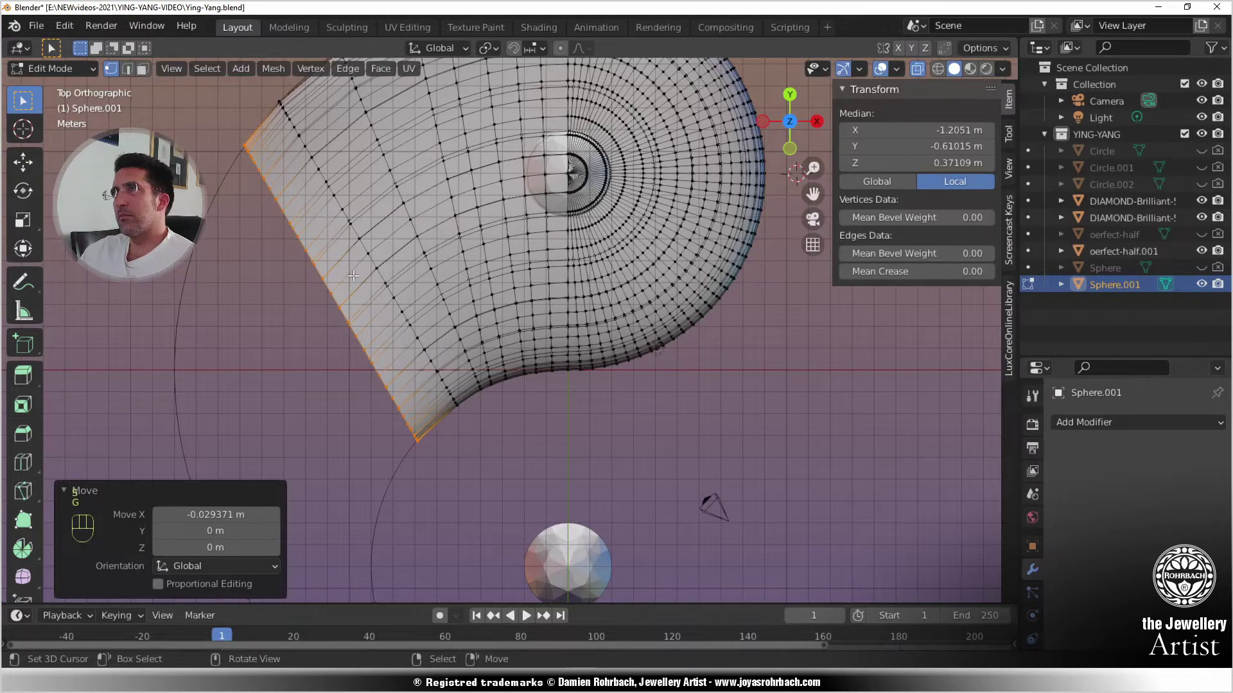
- Extrude the cut edge by about -1.45 m in X and -2.4 m in Y along the outline
{"action": "scroll", "coordinate": [361, 288], "scroll_direction": "down", "scroll_amount": 1}
{"action": "middle_click_drag", "start_coordinate": [363, 289], "coordinate": [374, 233], "text": "shift"}
{"action": "key", "text": "e"}
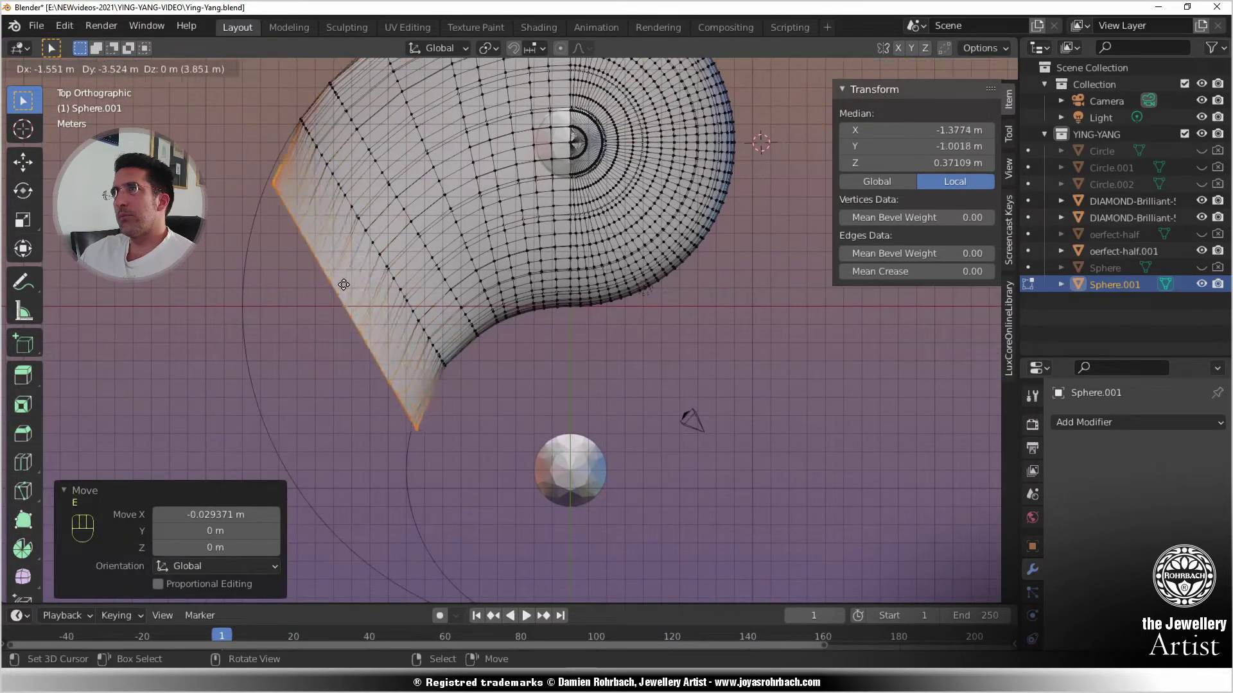
{"action": "left_click", "coordinate": [348, 264]}
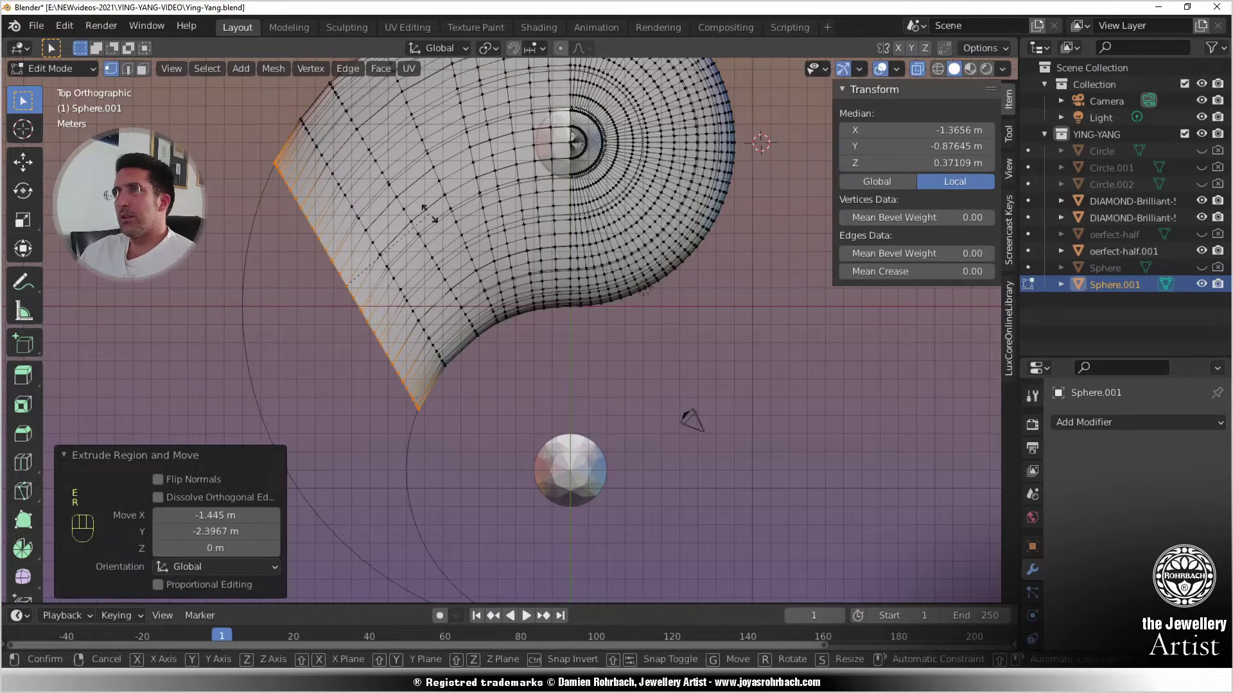
- Rotate the extruded edge about -7.8° and scale it to 0.915 to match the outline's width
{"action": "key", "text": "r"}
{"action": "left_click", "coordinate": [410, 213]}
{"action": "key", "text": "s"}
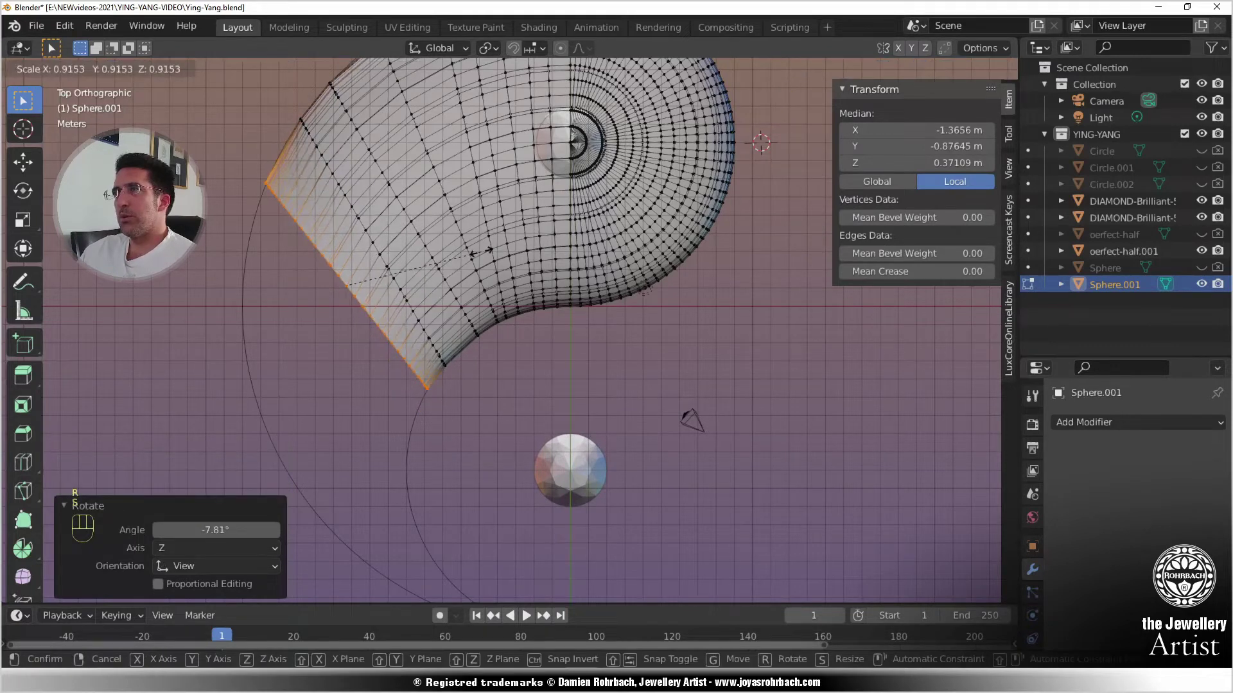
{"action": "left_click", "coordinate": [476, 251]}
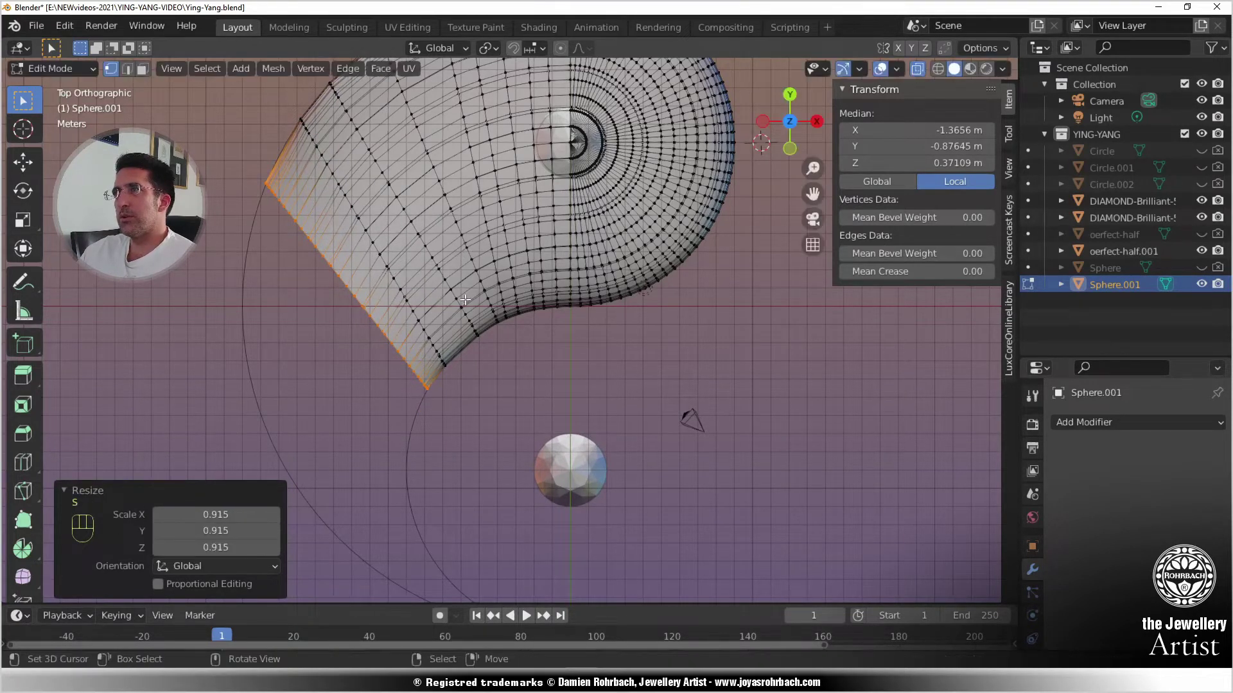
- Extrude the cut edge by about -0.63 m in X and -2.01 m in Y and rotate it about -4.2°
{"action": "key", "text": "e"}
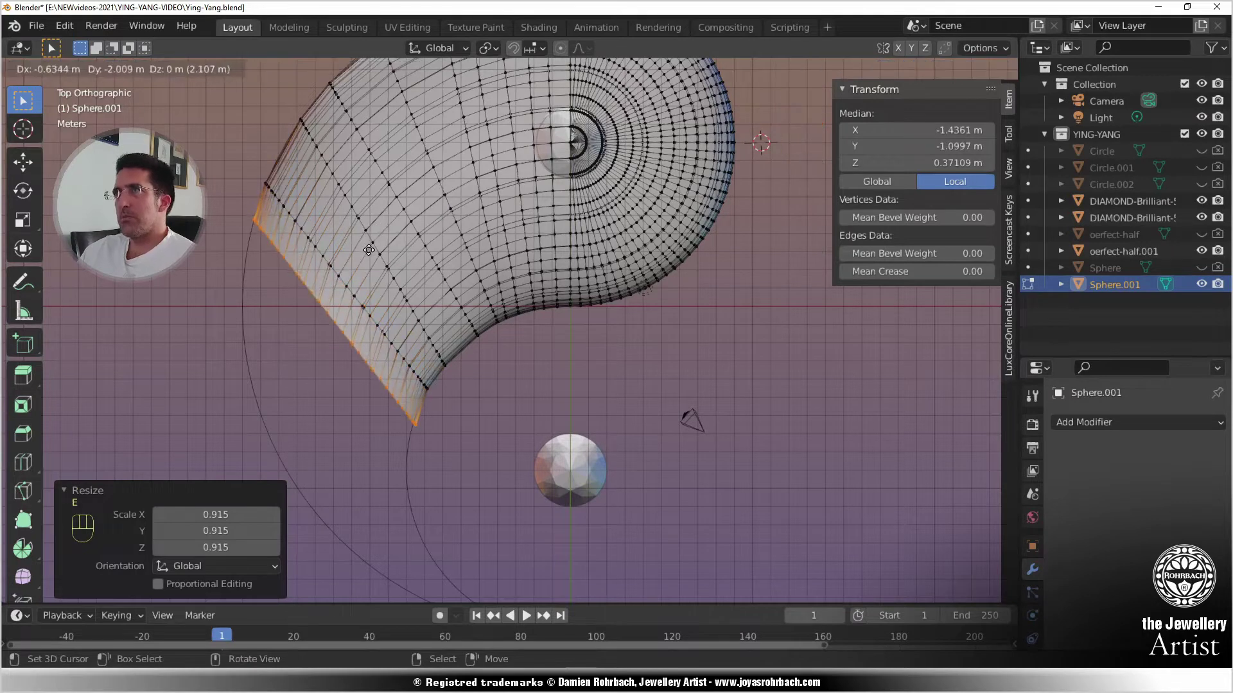
{"action": "left_click", "coordinate": [422, 242]}
{"action": "key", "text": "r"}
{"action": "left_click", "coordinate": [445, 229]}
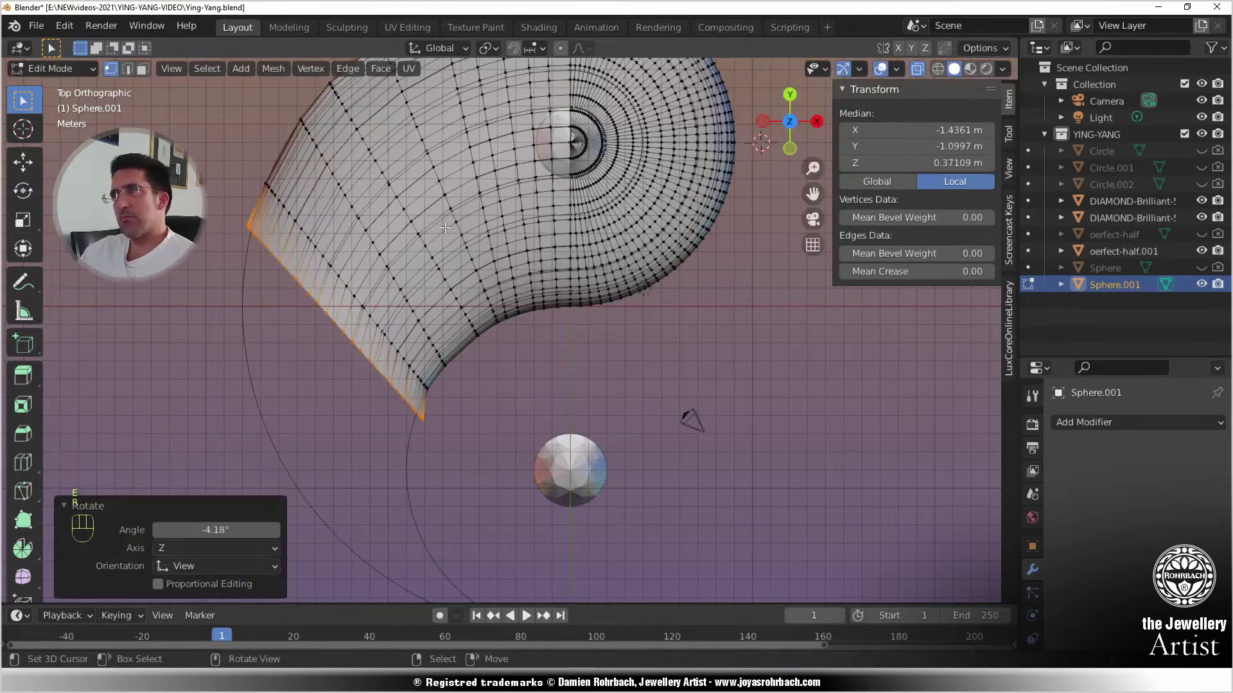
- Scale the extruded edge to 0.939 and move it about -0.11 m in X and -0.21 m in Y
{"action": "key", "text": "s"}
{"action": "left_click", "coordinate": [418, 275]}
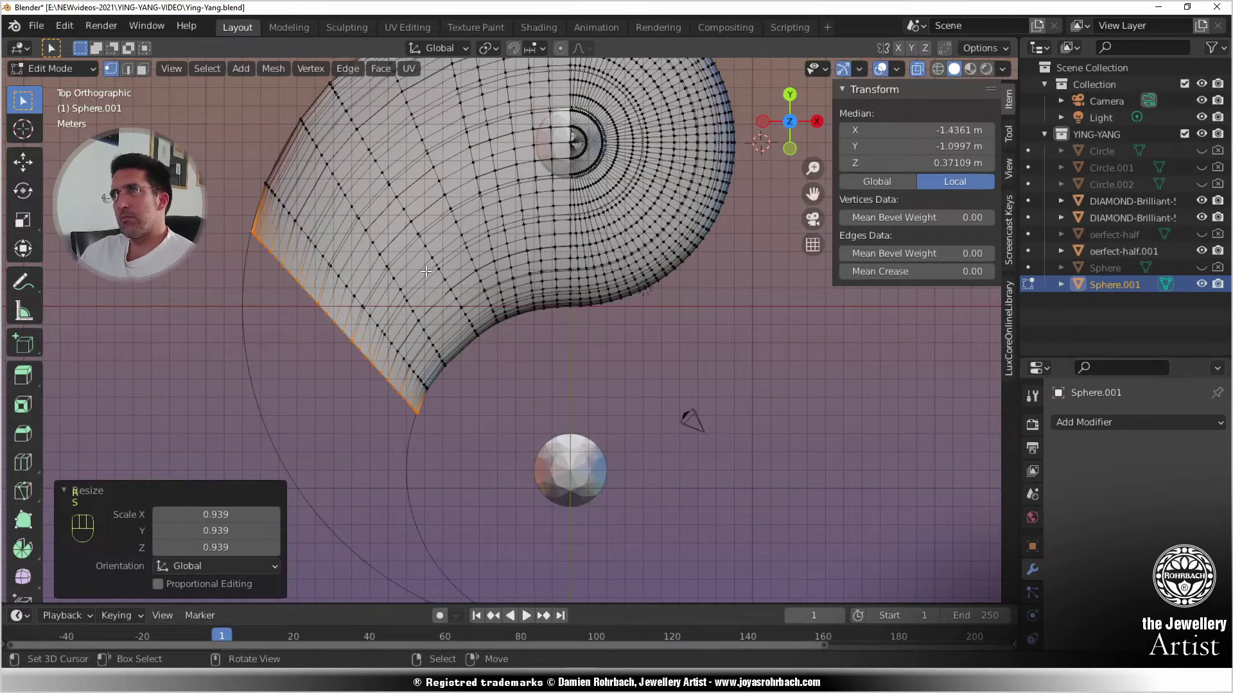
{"action": "key", "text": "g"}
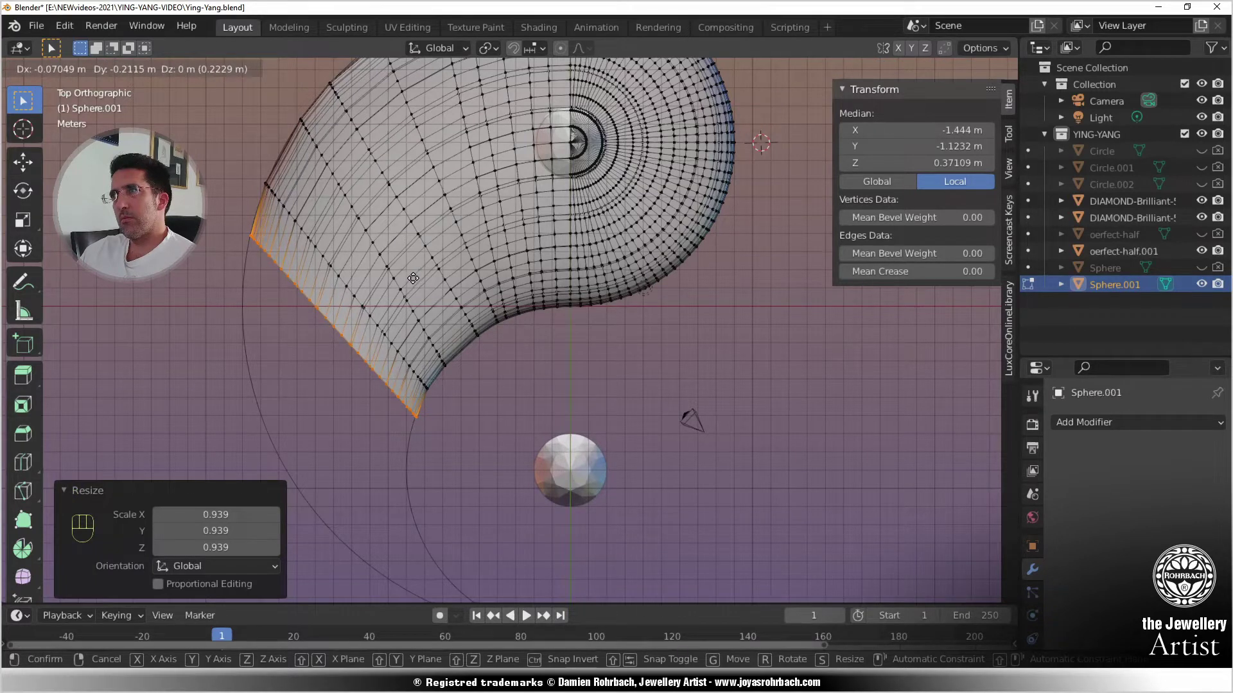
{"action": "left_click", "coordinate": [407, 279]}
- Extrude another segment from the cut edge along the outline and rotate it about -16.5°
{"action": "middle_click_drag", "start_coordinate": [411, 335], "coordinate": [428, 264], "text": "shift"}
{"action": "scroll", "coordinate": [428, 264], "scroll_direction": "up", "scroll_amount": 1}
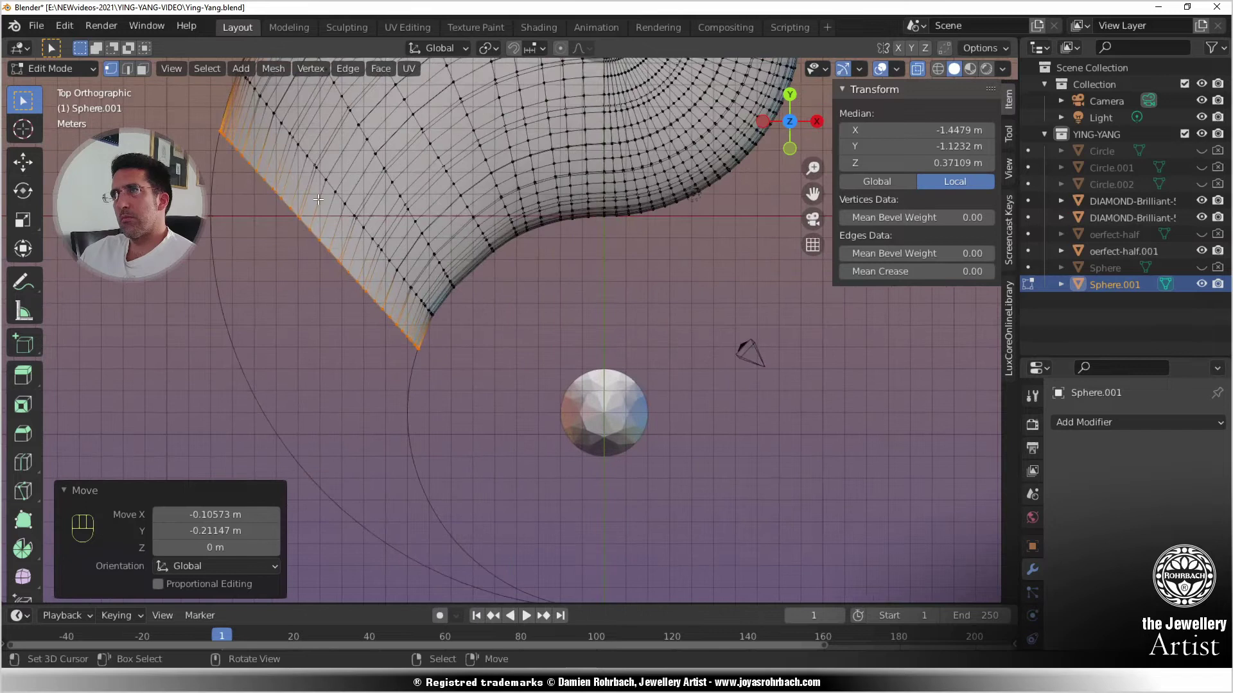
{"action": "key", "text": "e"}
{"action": "left_click", "coordinate": [311, 284]}
{"action": "key", "text": "r"}
{"action": "left_click", "coordinate": [445, 220]}
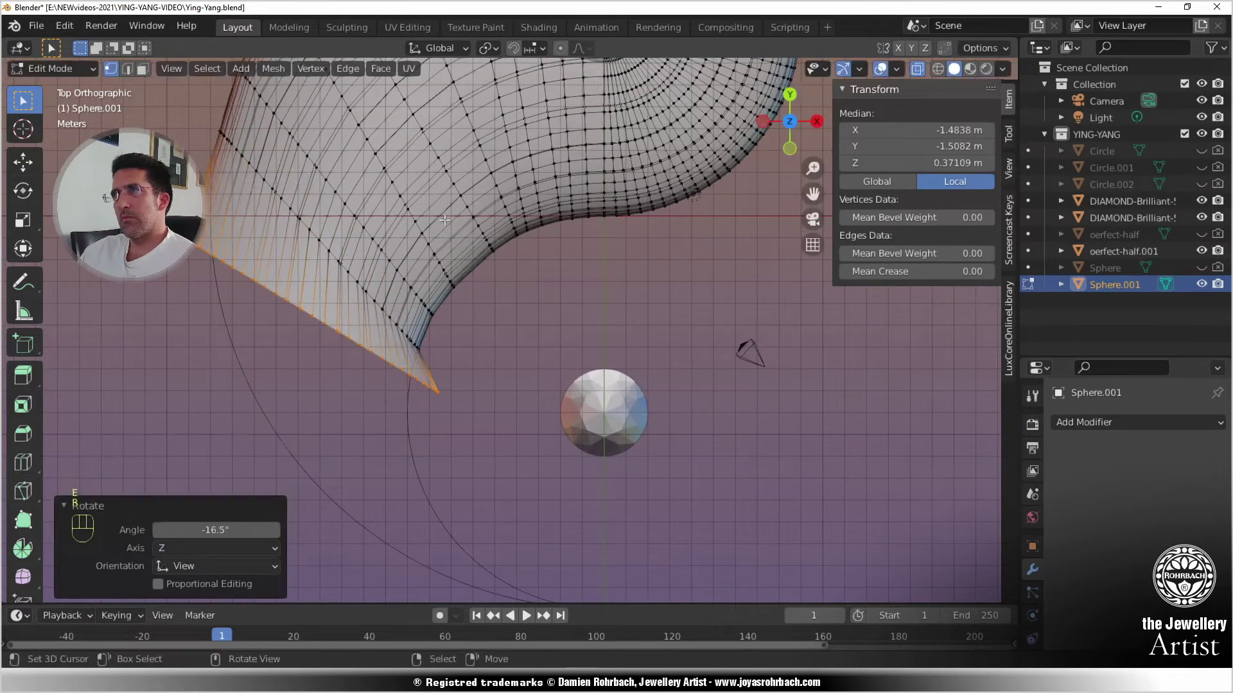
- Scale the extruded edge to 0.839 and move it about -0.29 m in X and 0.18 m in Y
{"action": "key", "text": "s"}
{"action": "left_click", "coordinate": [453, 254]}
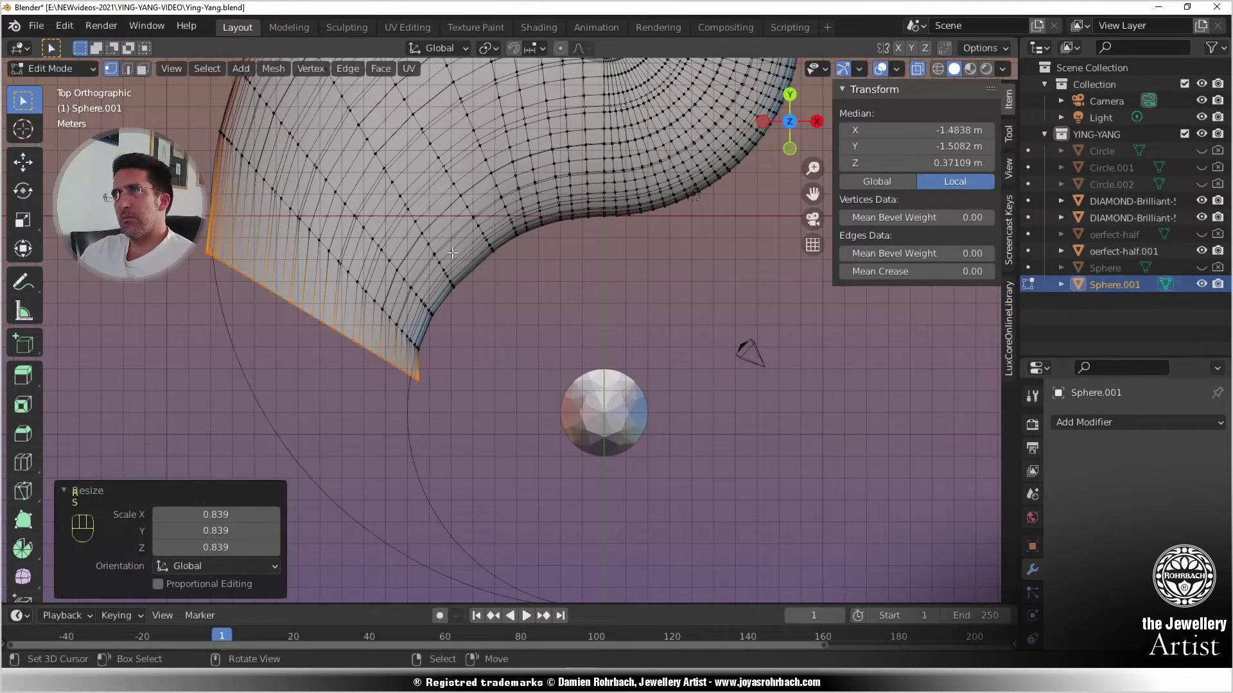
{"action": "key", "text": "g"}
{"action": "left_click", "coordinate": [393, 238]}
- Scale the edge to 0.969 and move it about 0.21 m in X and 0.47 m in Y
{"action": "key", "text": "s"}
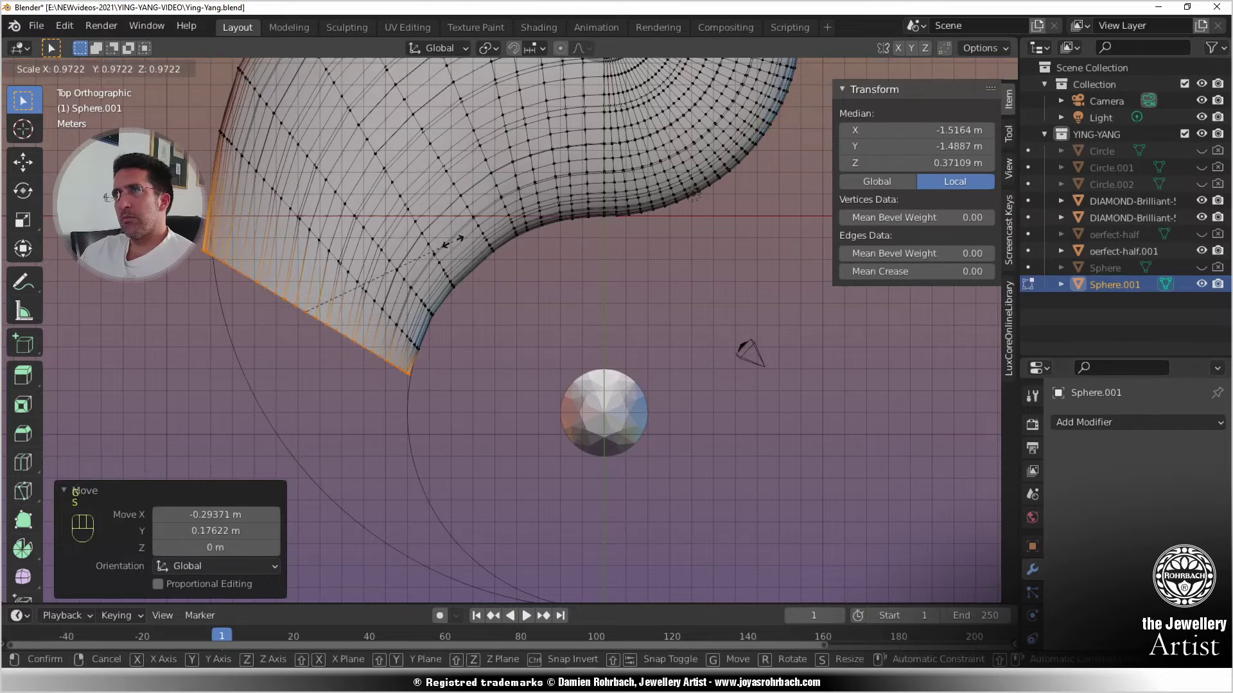
{"action": "left_click", "coordinate": [452, 241]}
{"action": "key", "text": "g"}
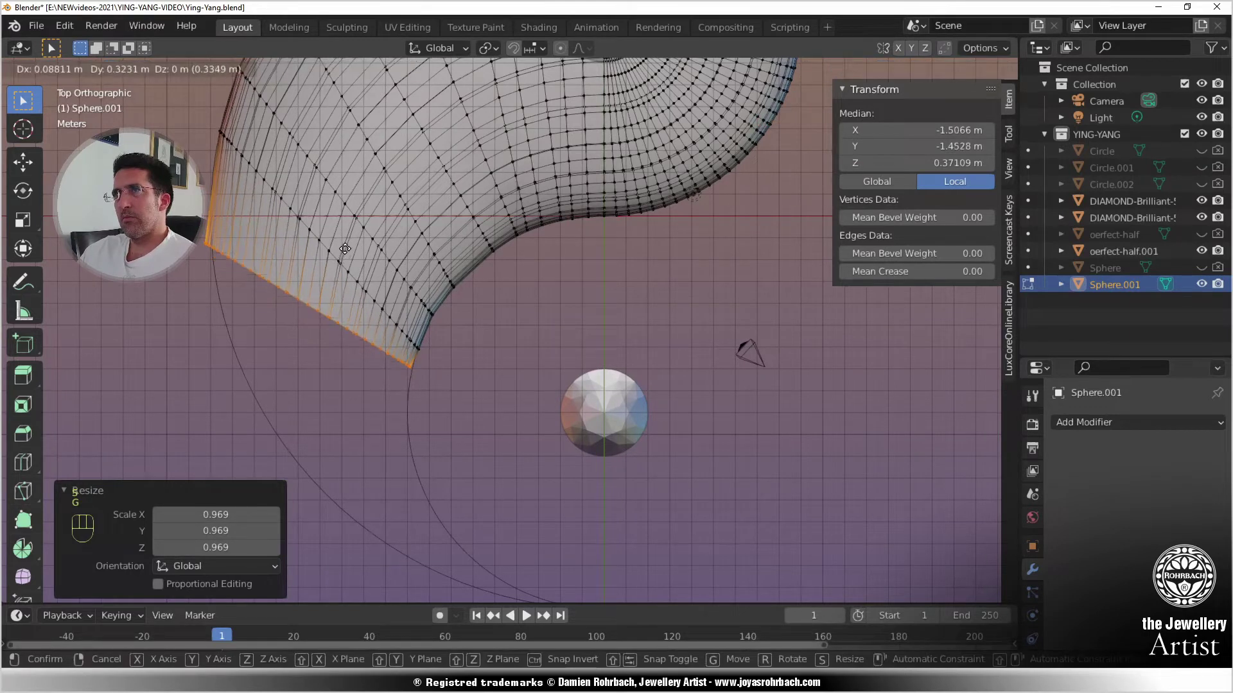
{"action": "left_click", "coordinate": [347, 247]}
- Fine-tune the edge's fit to the outline by scaling it to 0.992 and moving it about 0.06 m in X
{"action": "key", "text": "s"}
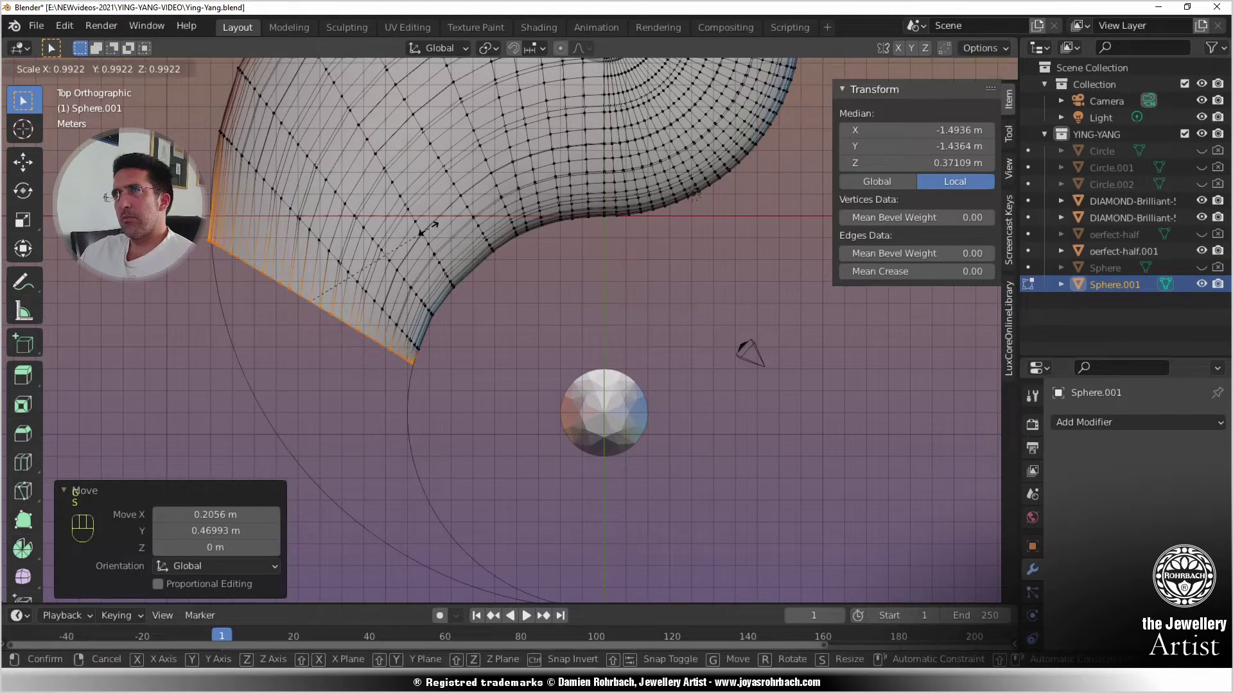
{"action": "left_click", "coordinate": [427, 226]}
{"action": "key", "text": "g"}
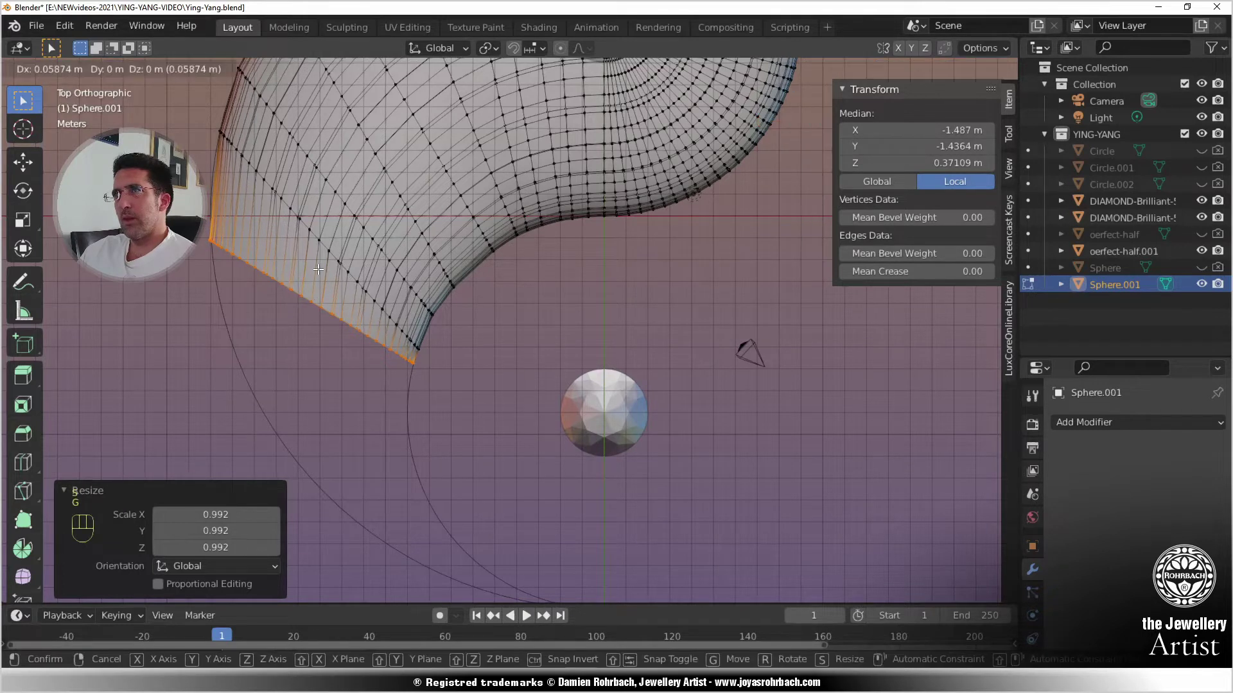
{"action": "left_click", "coordinate": [346, 291]}
- Extrude the cut edge by about 0.18 m in X and -2.08 m in Y and rotate it about -16.7°
{"action": "scroll", "coordinate": [346, 291], "scroll_direction": "up", "scroll_amount": 3}
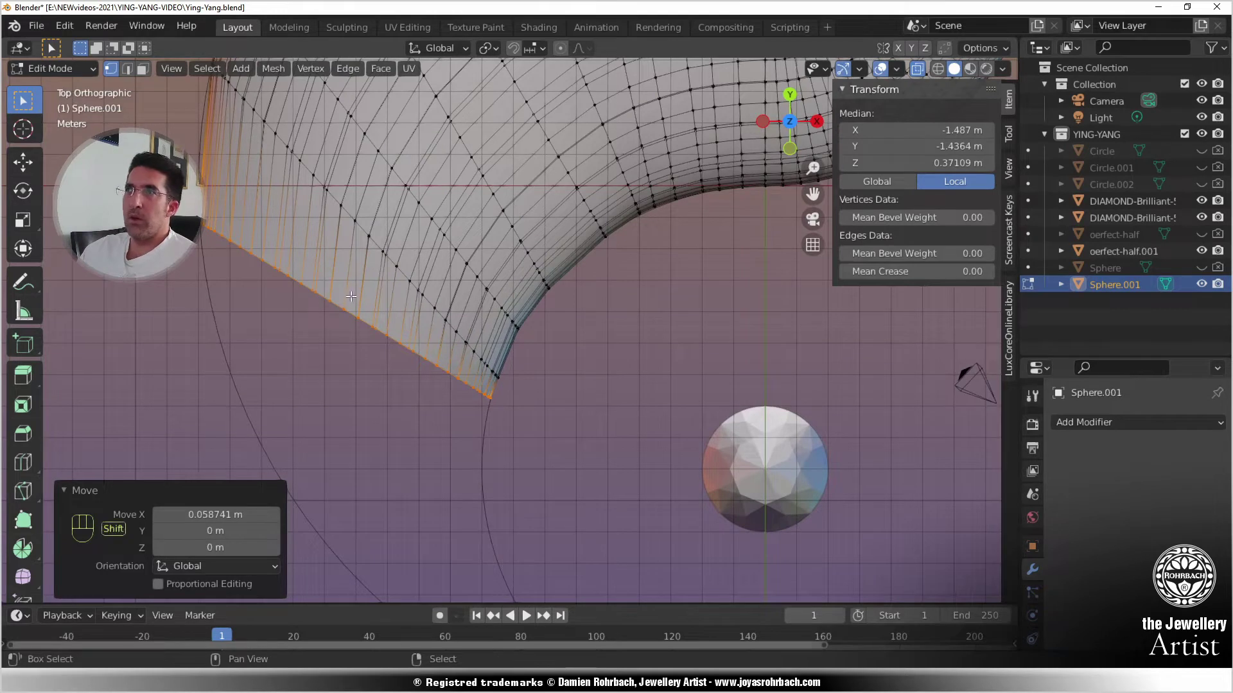
{"action": "middle_click_drag", "start_coordinate": [342, 296], "coordinate": [358, 301], "text": "shift"}
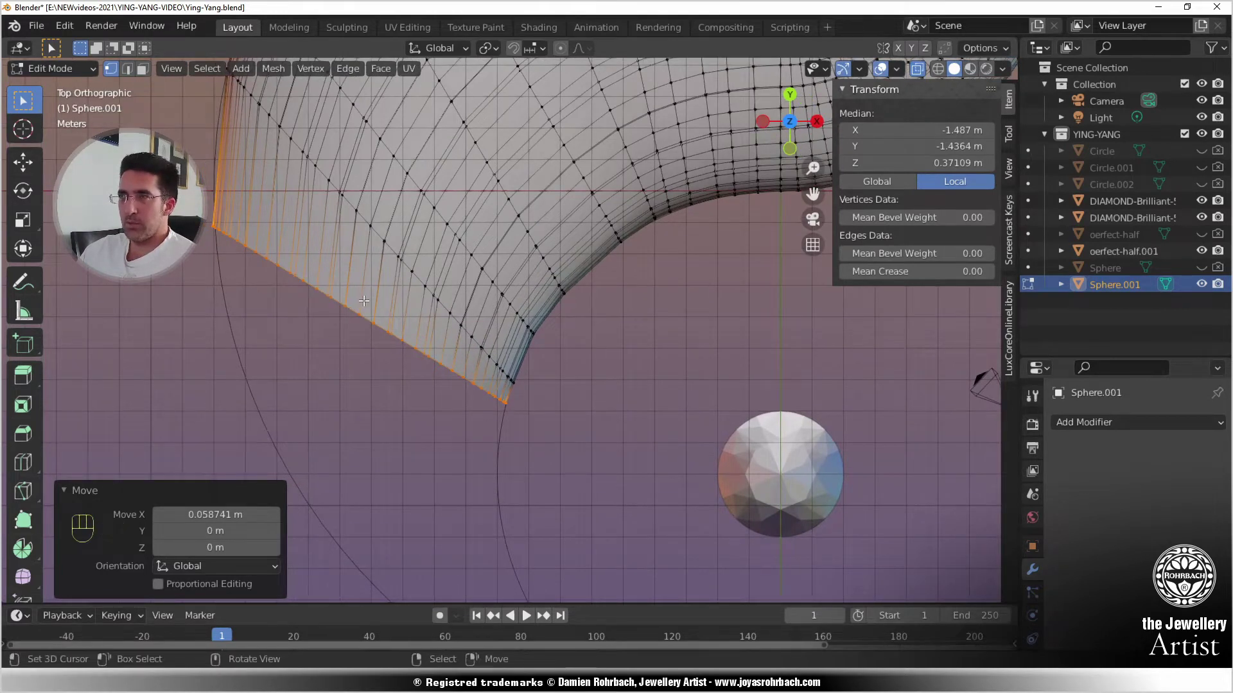
{"action": "key", "text": "e"}
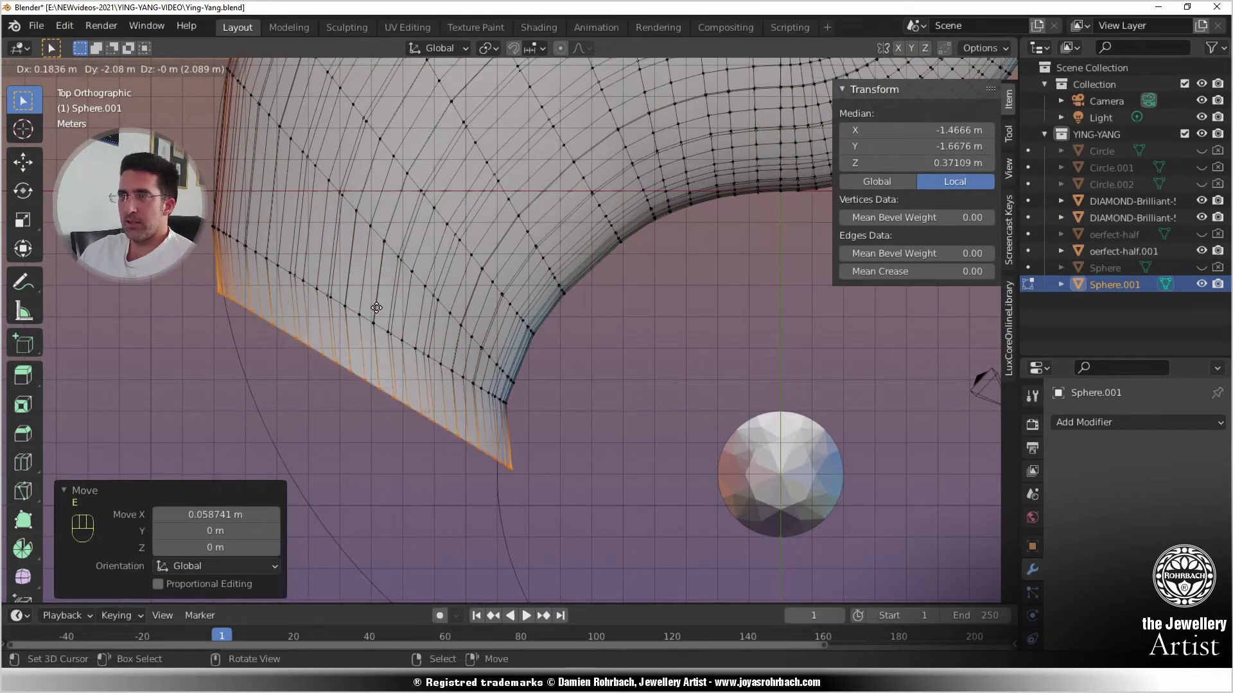
{"action": "left_click", "coordinate": [379, 307]}
{"action": "key", "text": "r"}
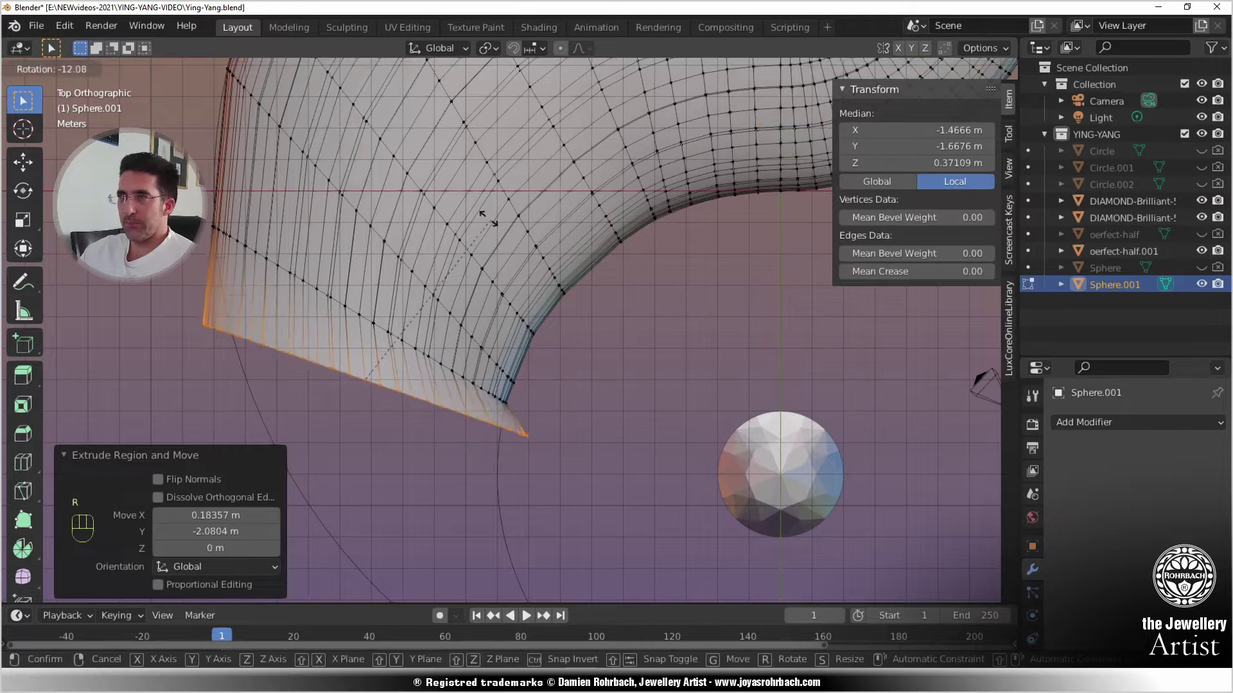
{"action": "left_click", "coordinate": [538, 247]}
- Scale the extruded edge to 0.844 and move it about 0.14 m in X and -1 m in Y
{"action": "key", "text": "s"}
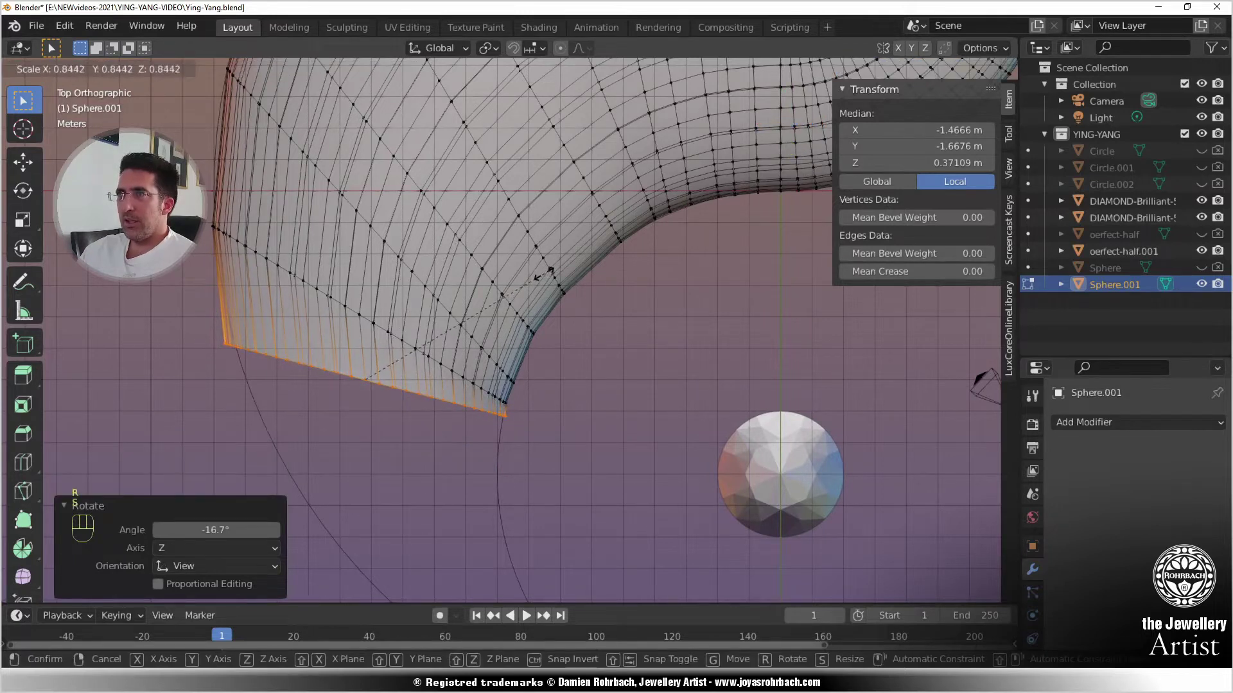
{"action": "left_click", "coordinate": [538, 282]}
{"action": "key", "text": "g"}
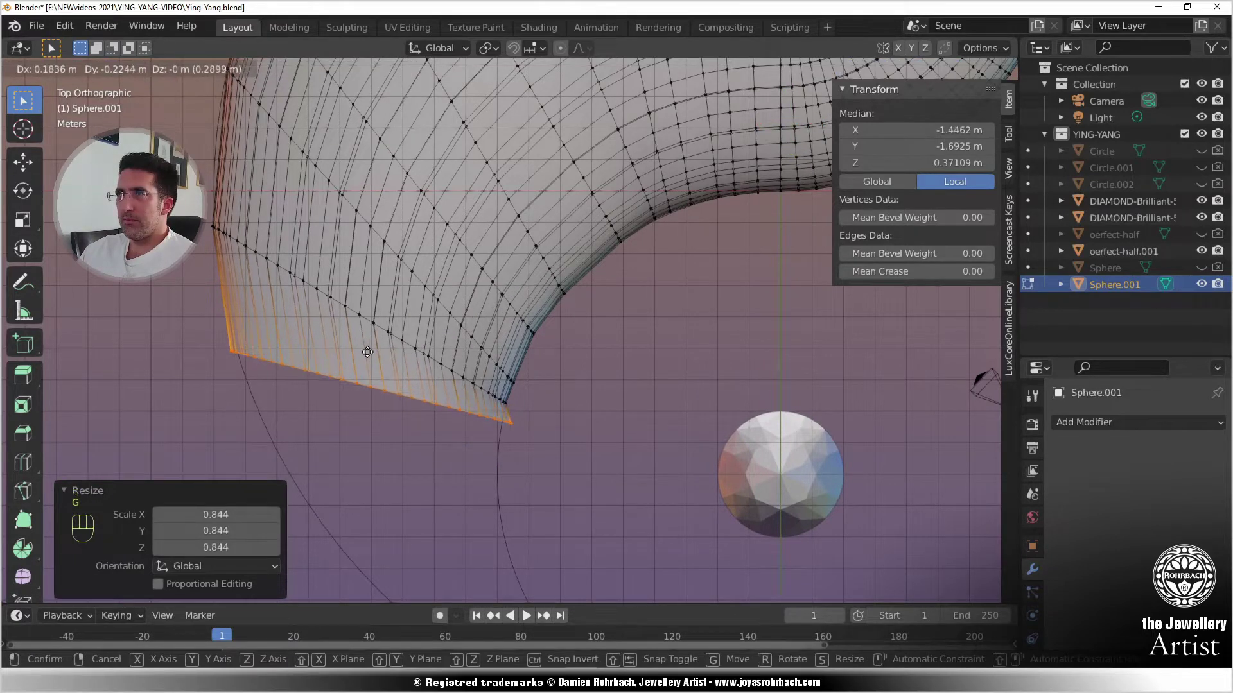
{"action": "left_click", "coordinate": [367, 376]}
- Scale the edge to 0.931 and move it about 0.06 m in X and 0.02 m in Y
{"action": "key", "text": "s"}
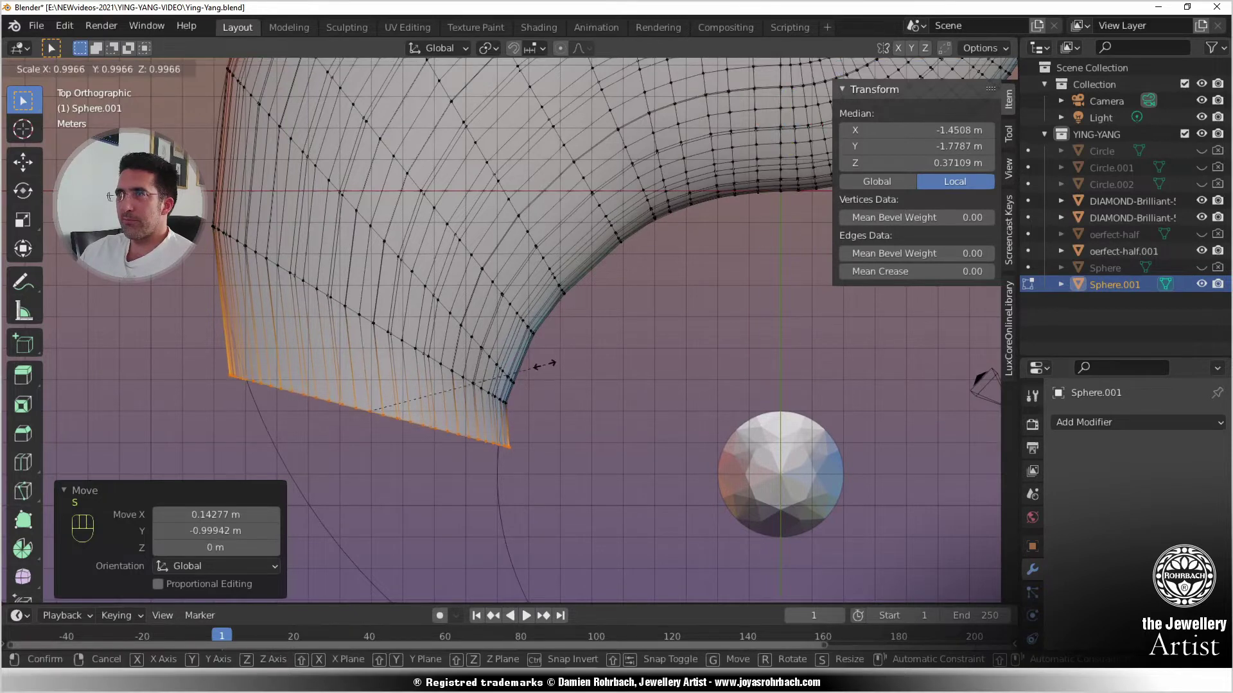
{"action": "left_click", "coordinate": [532, 363]}
{"action": "key", "text": "g"}
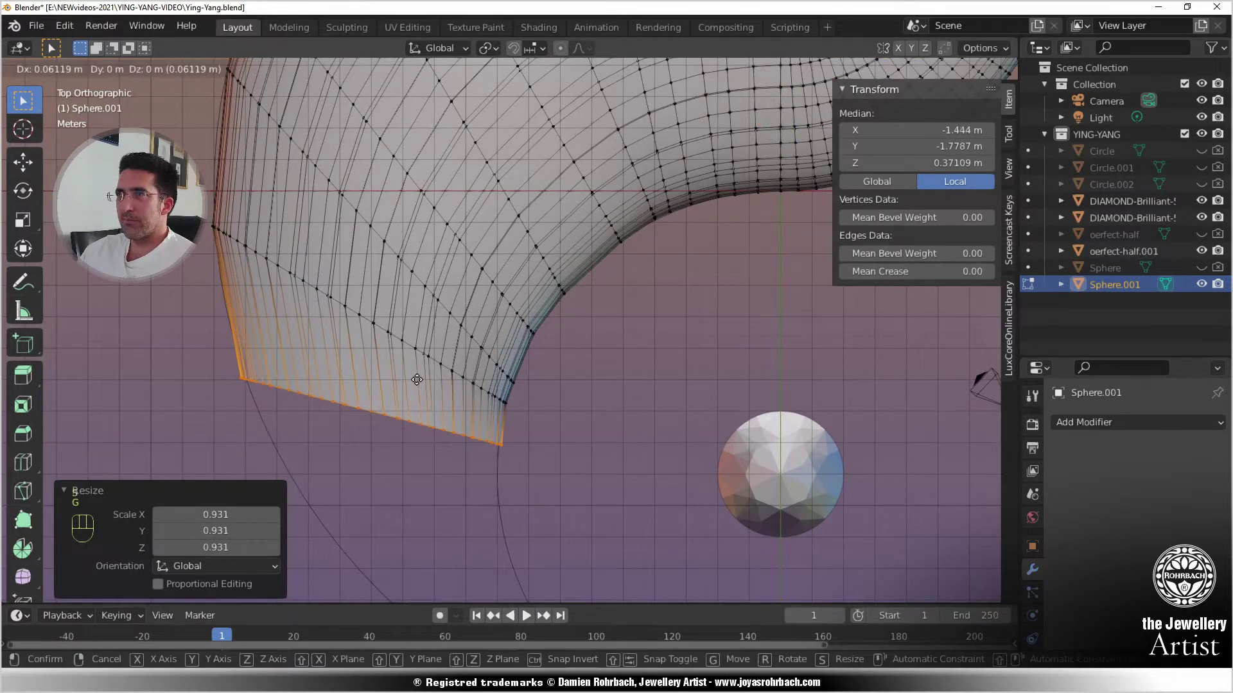
{"action": "left_click", "coordinate": [518, 362]}
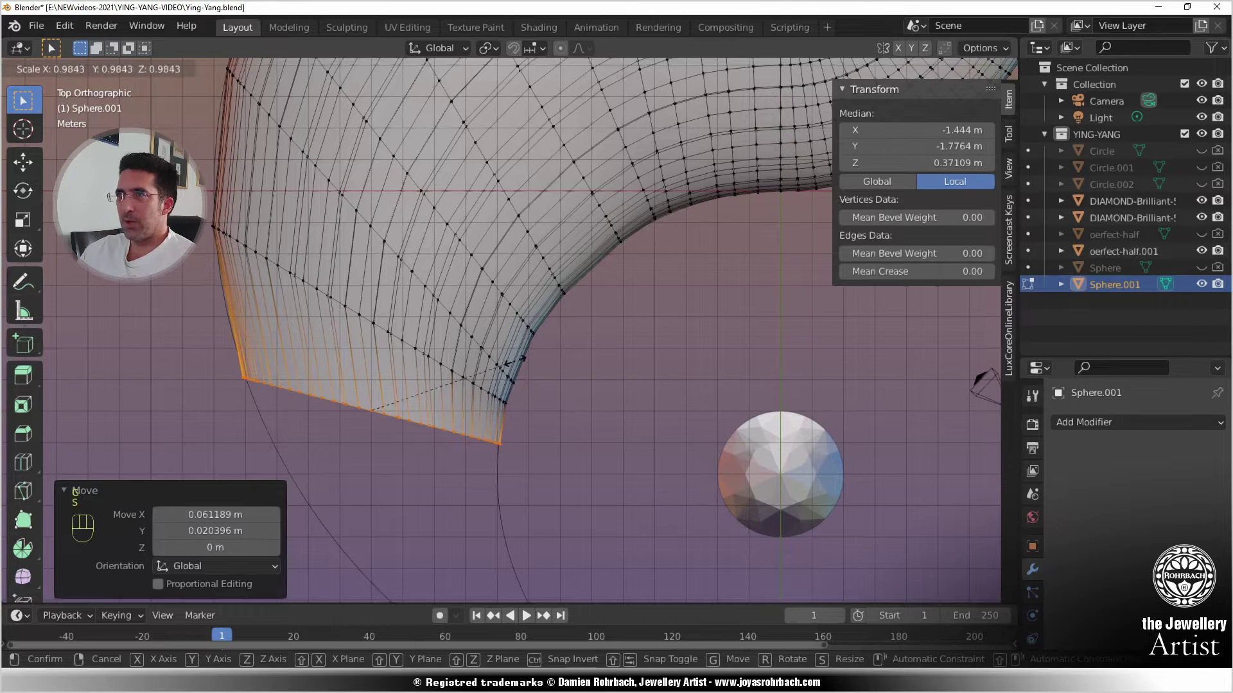
- Scale the edge to 0.984 and move it about 0.1 m along Y only
{"action": "left_click", "coordinate": [511, 363]}
{"action": "key", "text": "g"}
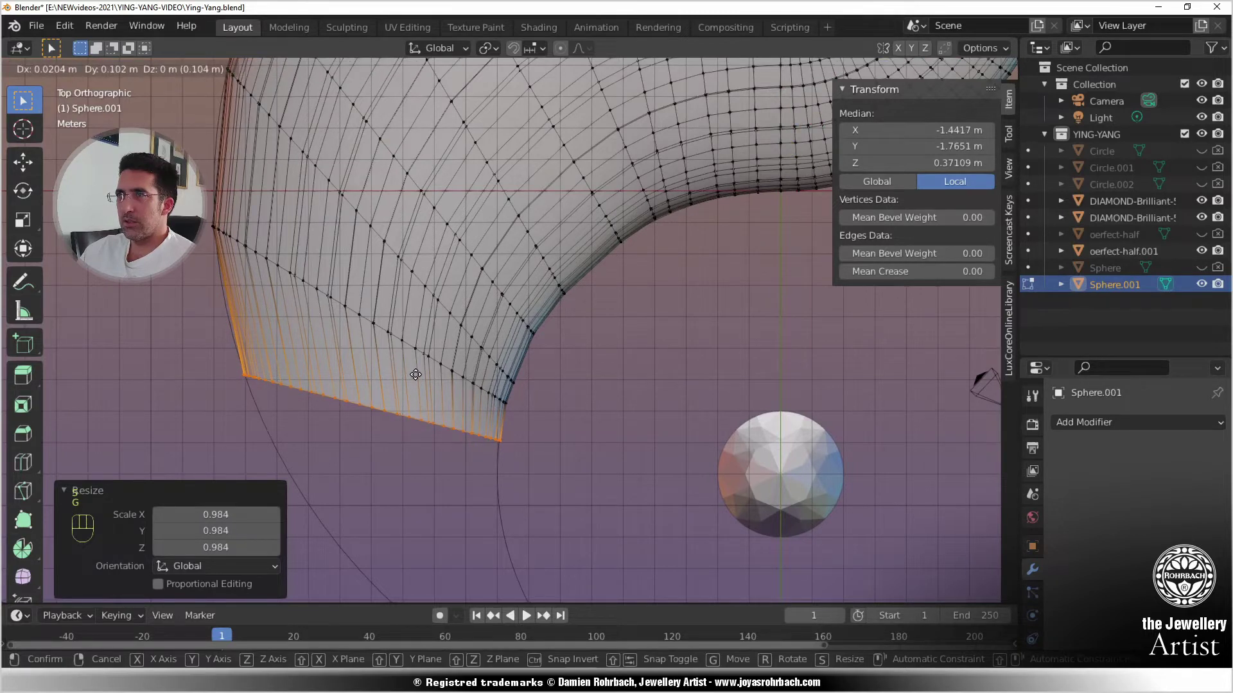
{"action": "key", "text": "y"}
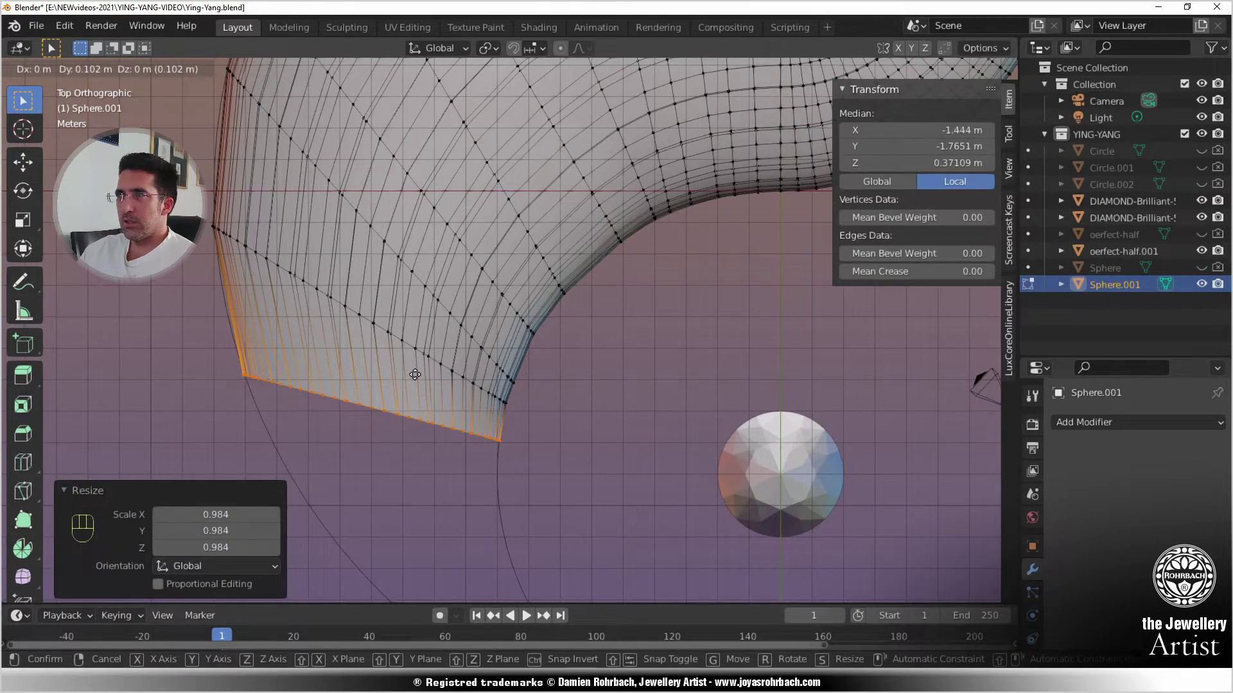
{"action": "left_click", "coordinate": [414, 374]}
- Extrude the cut edge further along the outline and rotate it about -14.2° until it lies horizontal
{"action": "scroll", "coordinate": [436, 326], "scroll_direction": "down", "scroll_amount": 3}
{"action": "scroll", "coordinate": [436, 327], "scroll_direction": "up", "scroll_amount": 3}
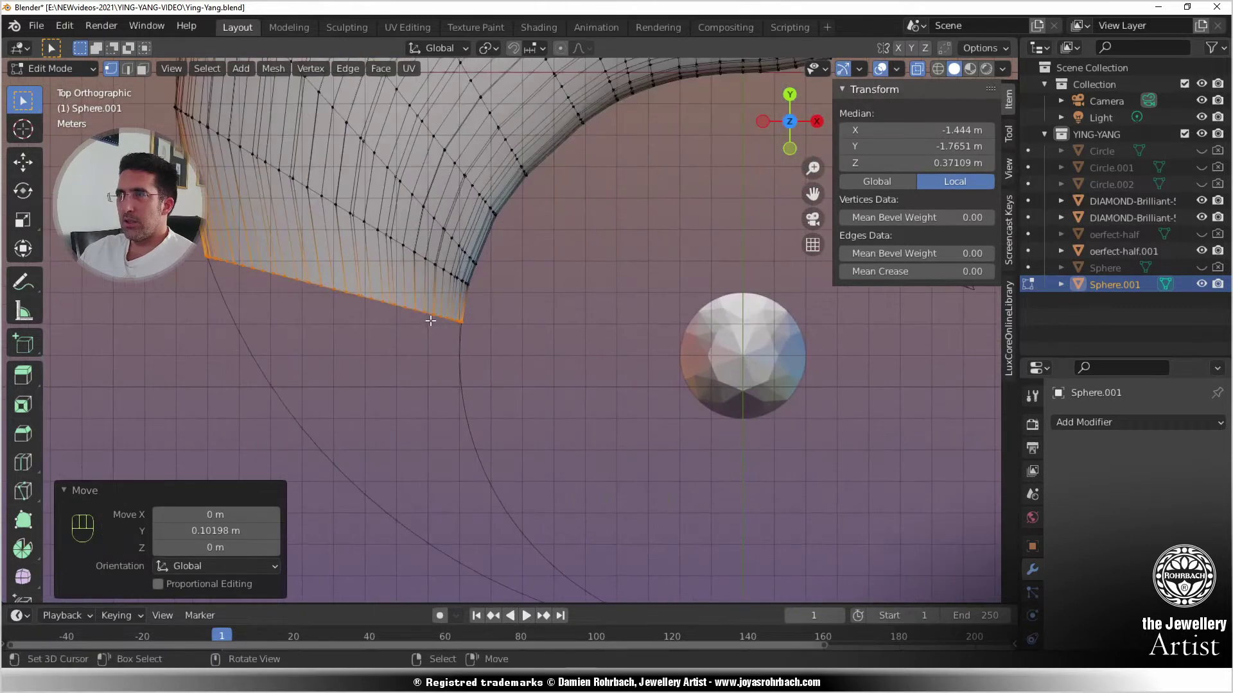
{"action": "key", "text": "e"}
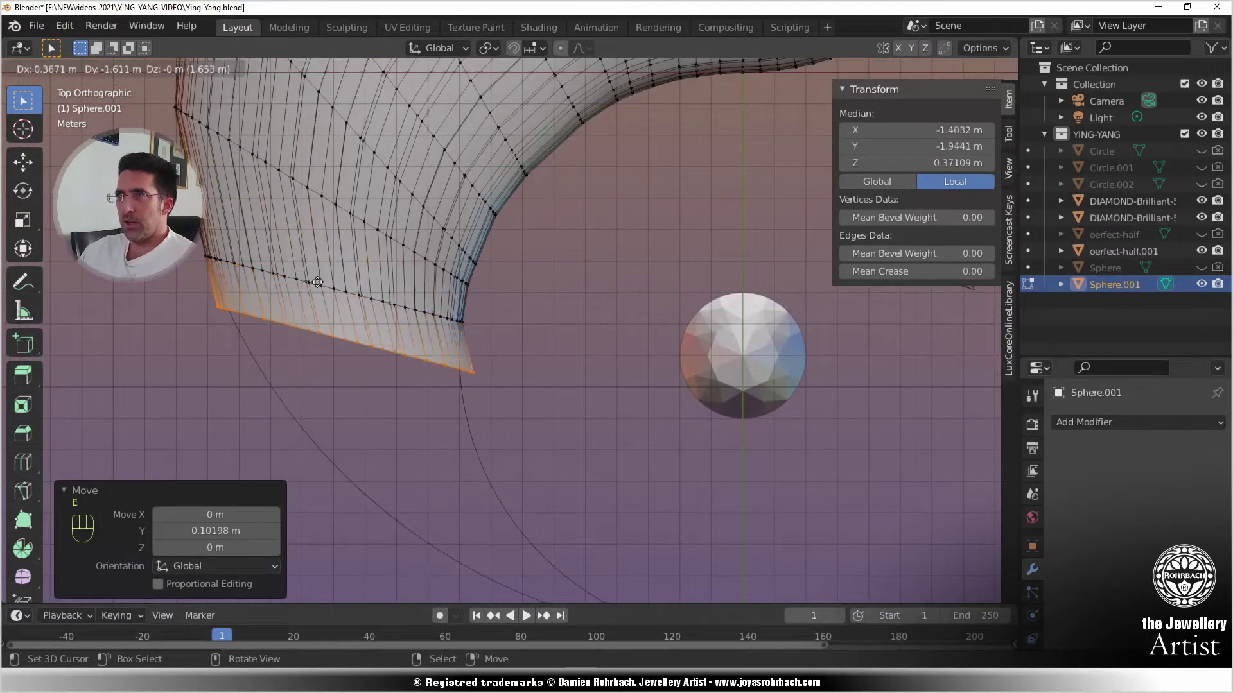
{"action": "left_click", "coordinate": [311, 283]}
{"action": "key", "text": "r"}
{"action": "left_click", "coordinate": [495, 234]}
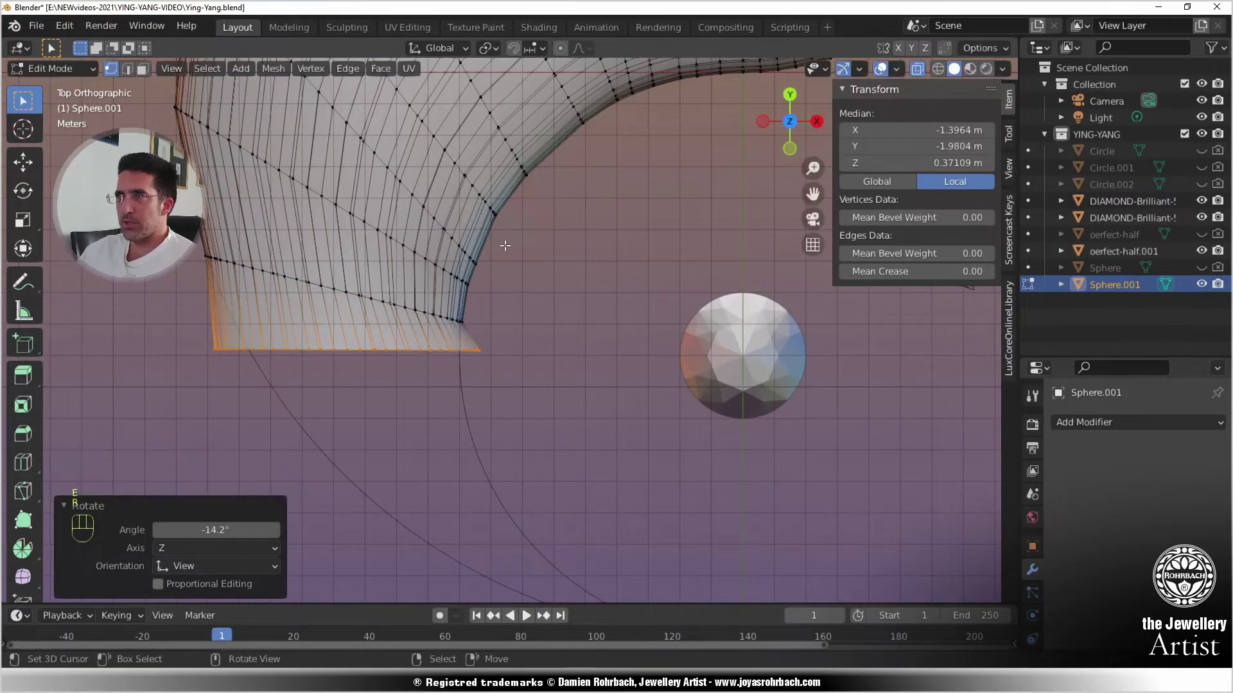
- Scale the extruded edge to 0.858 and move it about 0.12 m in X and -0.14 m in Y
{"action": "key", "text": "s"}
{"action": "left_click", "coordinate": [507, 279]}
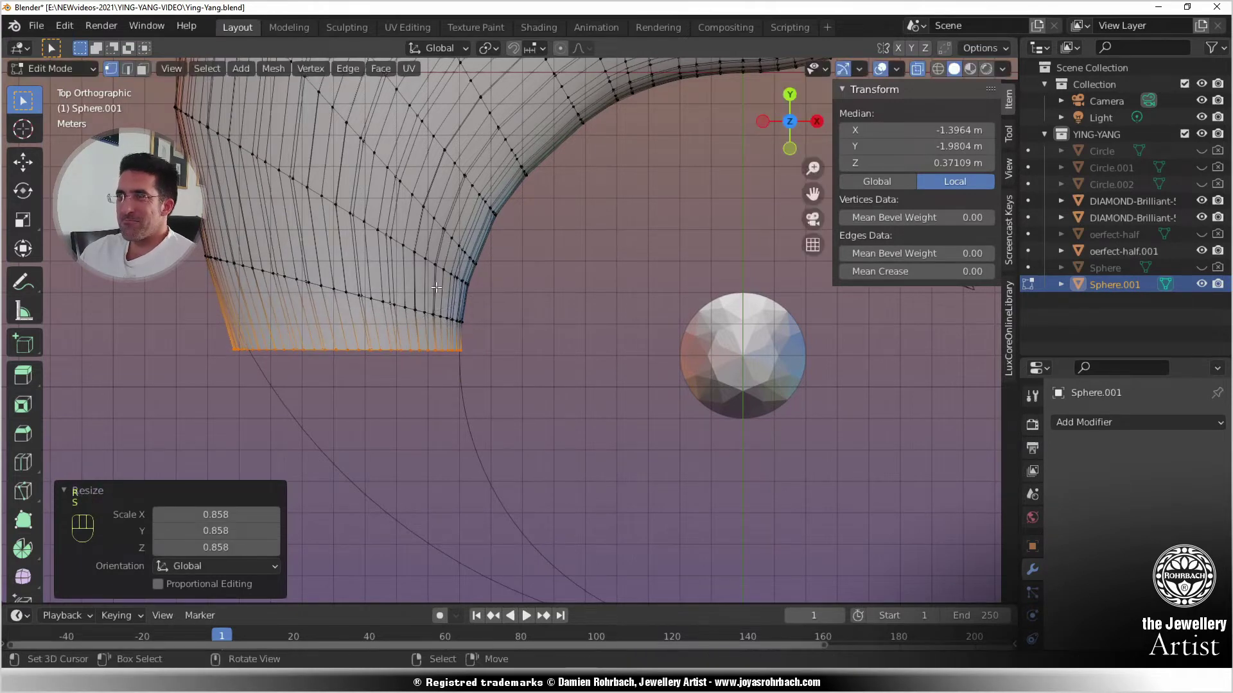
{"action": "key", "text": "g"}
{"action": "left_click", "coordinate": [330, 341]}
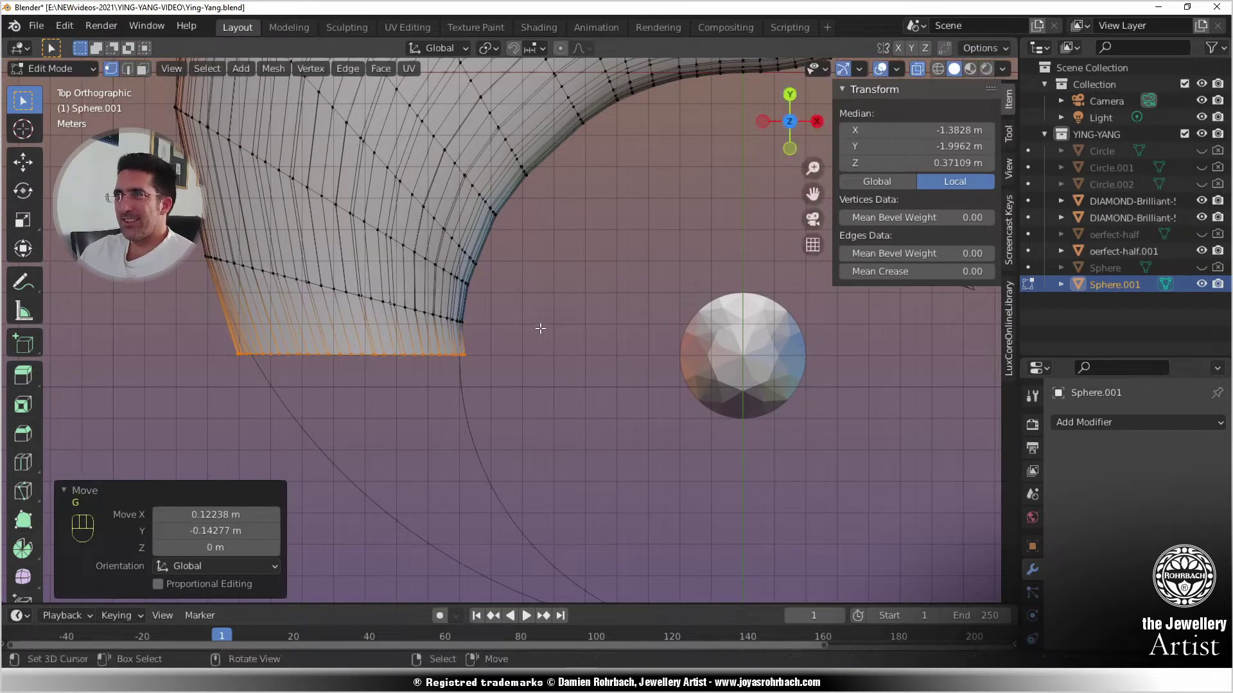
- Scale the horizontal edge to 0.952 and again to 0.977, and move it about 0.06 m along X only
{"action": "key", "text": "s"}
{"action": "left_click", "coordinate": [527, 330]}
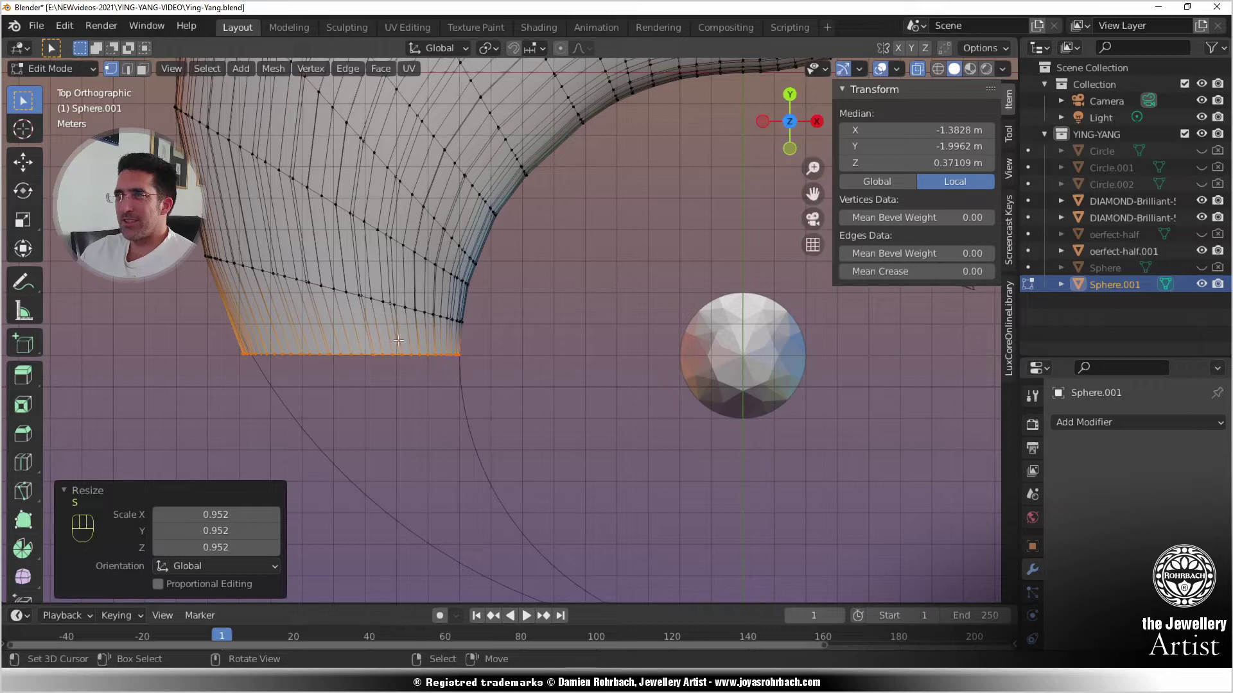
{"action": "key", "text": "s"}
{"action": "left_click", "coordinate": [504, 319]}
{"action": "key", "text": "g"}
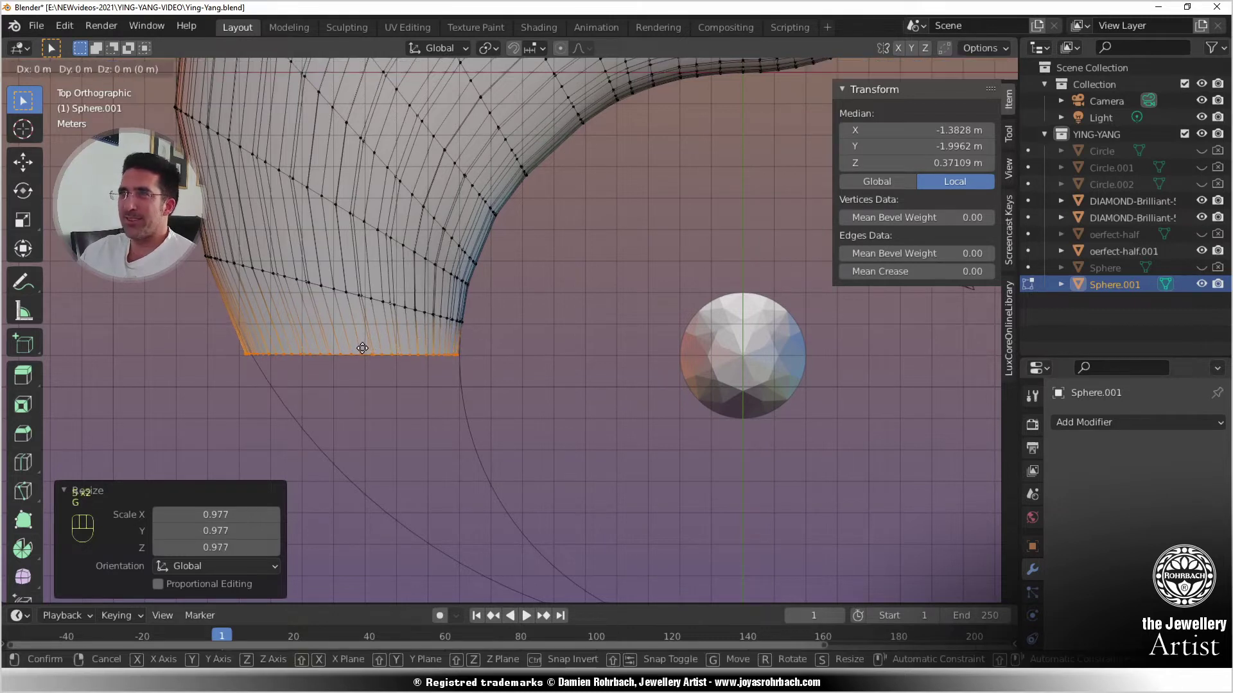
{"action": "key", "text": "x"}
{"action": "left_click", "coordinate": [417, 338]}
- Extrude the edge further down the outline, scale it to 0.843 and rotate it about -10.5°
{"action": "scroll", "coordinate": [416, 342], "scroll_direction": "down", "scroll_amount": 2}
{"action": "middle_click_drag", "start_coordinate": [414, 348], "coordinate": [376, 301], "text": "shift"}
{"action": "scroll", "coordinate": [375, 301], "scroll_direction": "up", "scroll_amount": 3}
{"action": "key", "text": "e"}
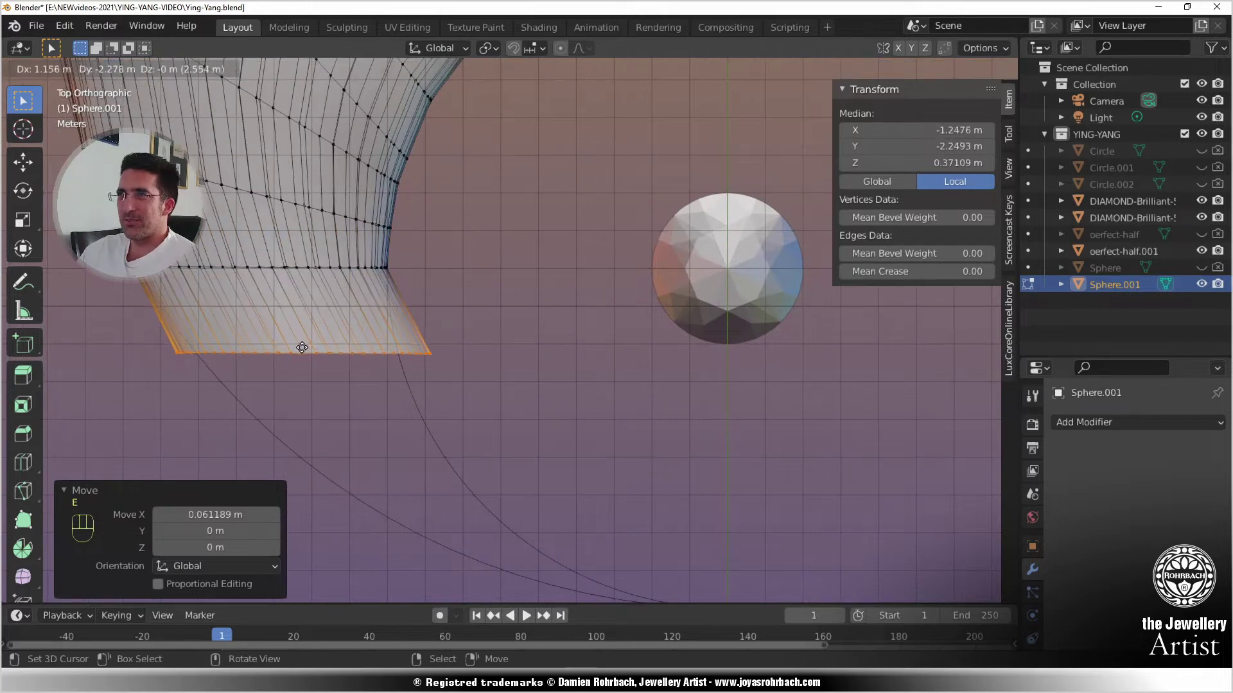
{"action": "left_click", "coordinate": [297, 360]}
{"action": "key", "text": "s"}
{"action": "left_click", "coordinate": [434, 305]}
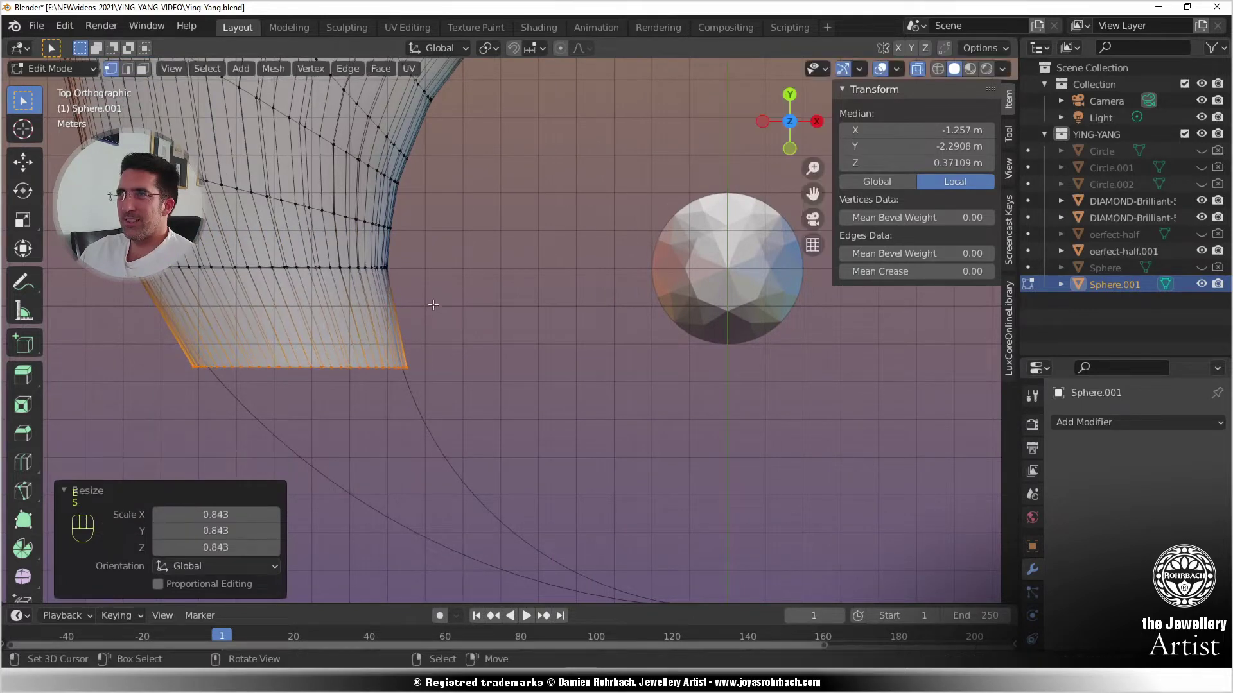
{"action": "key", "text": "r"}
{"action": "left_click", "coordinate": [420, 282]}
- Scale the rotated edge to 0.881 and move it about 0.05 m in X and 0.29 m in Y
{"action": "key", "text": "s"}
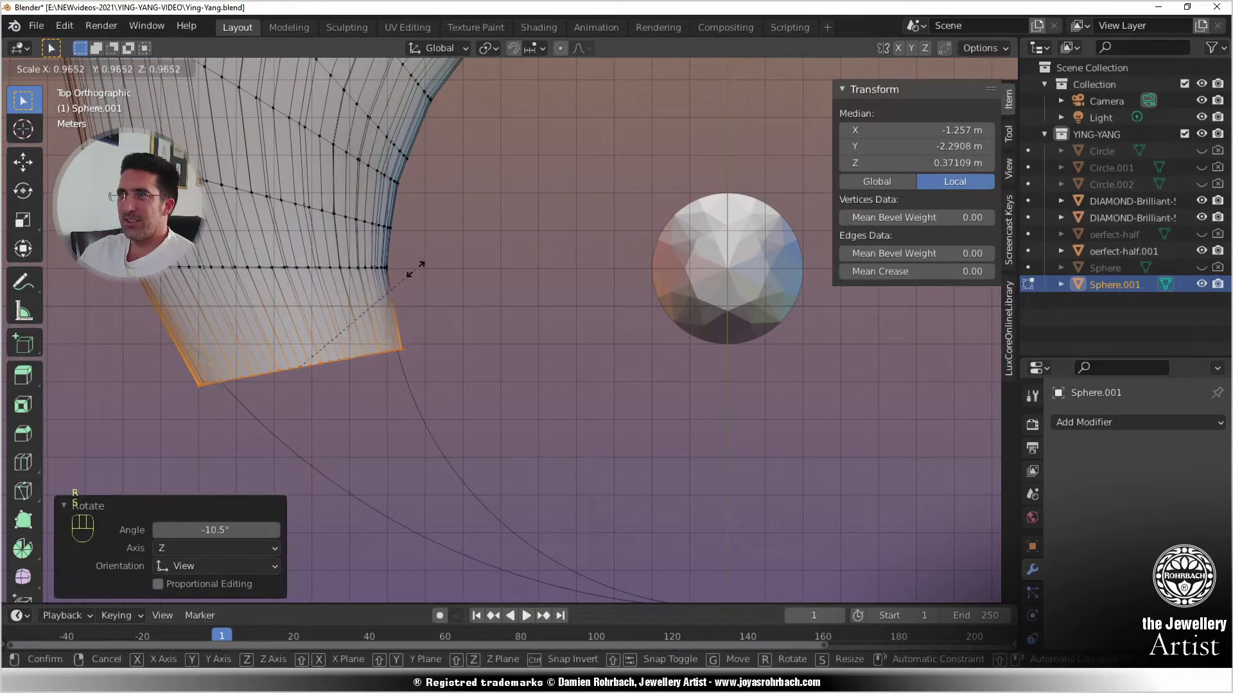
{"action": "left_click", "coordinate": [397, 270]}
{"action": "key", "text": "g"}
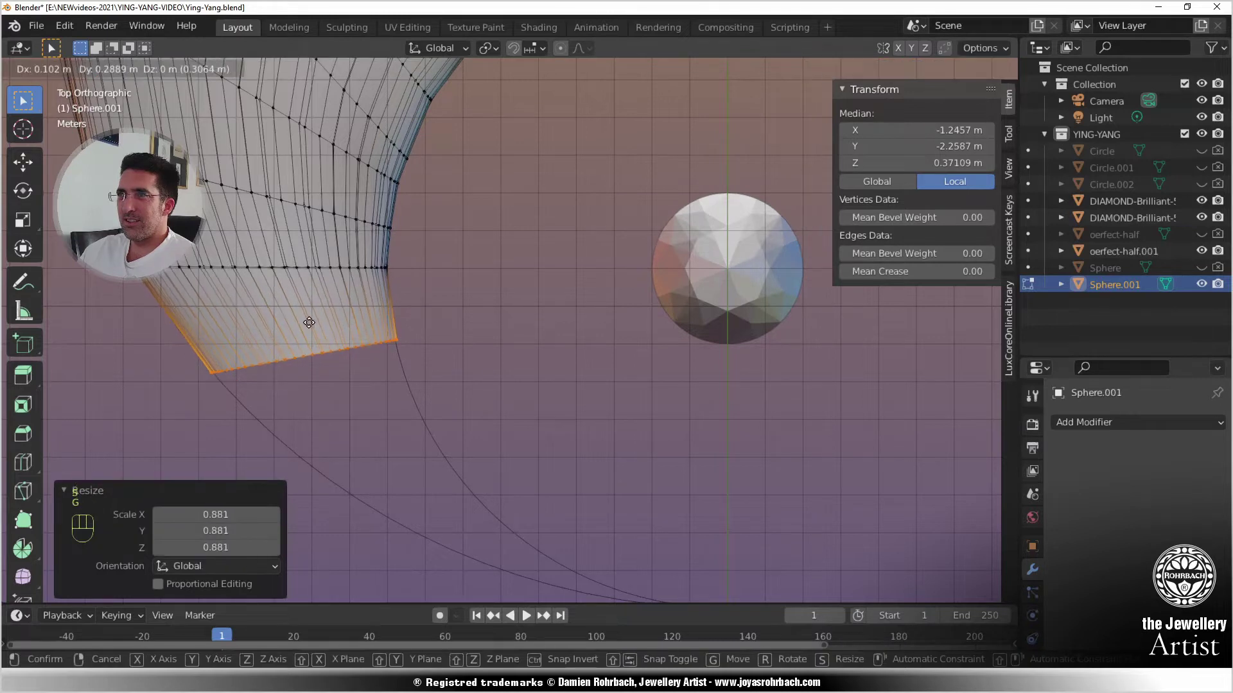
{"action": "left_click", "coordinate": [307, 322]}
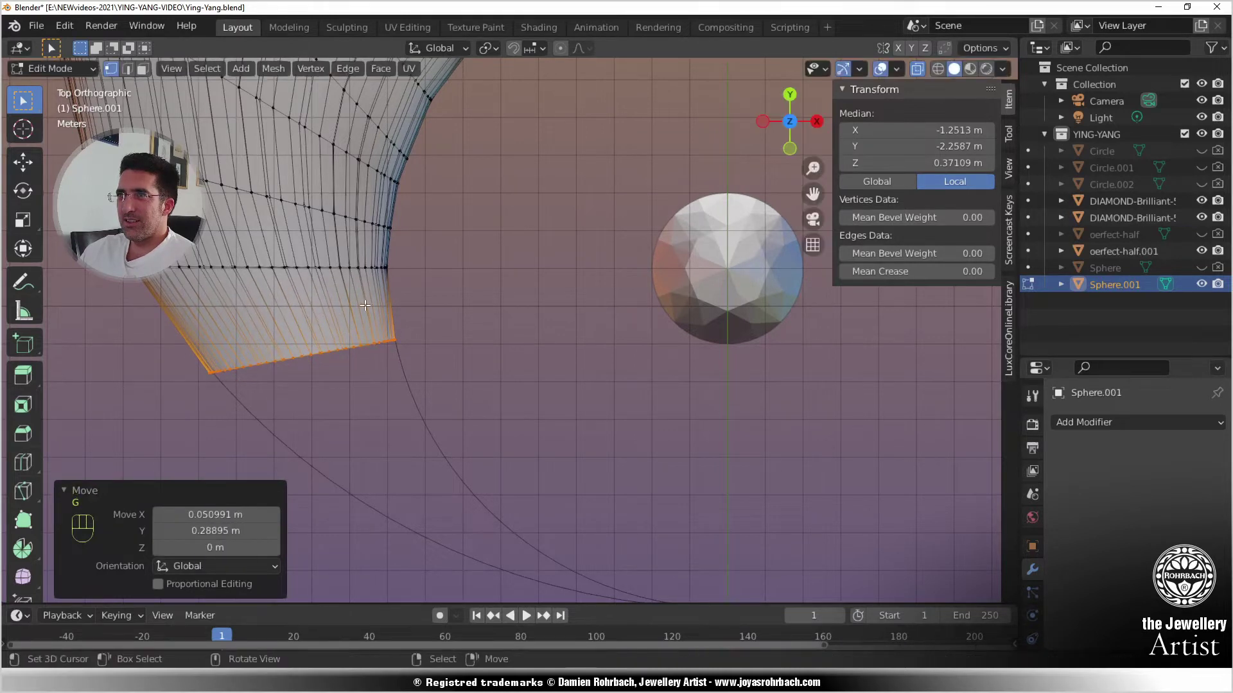
- Scale the edge to 0.989 and move it about 0.05 m in X to fit the outline
{"action": "key", "text": "s"}
{"action": "left_click", "coordinate": [406, 295]}
{"action": "key", "text": "g"}
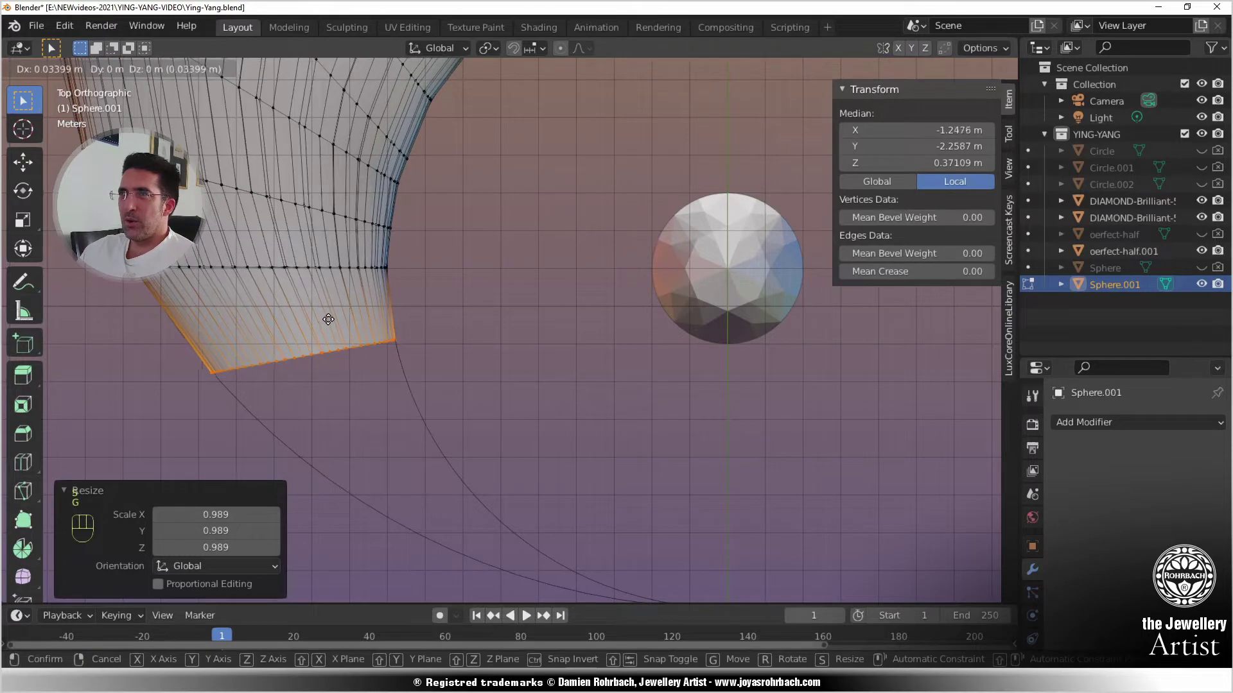
{"action": "left_click", "coordinate": [328, 319]}
- Extrude the edge about 1.03 m in X and -1.59 m in Y and scale it to 0.797
{"action": "scroll", "coordinate": [347, 301], "scroll_direction": "up", "scroll_amount": 3}
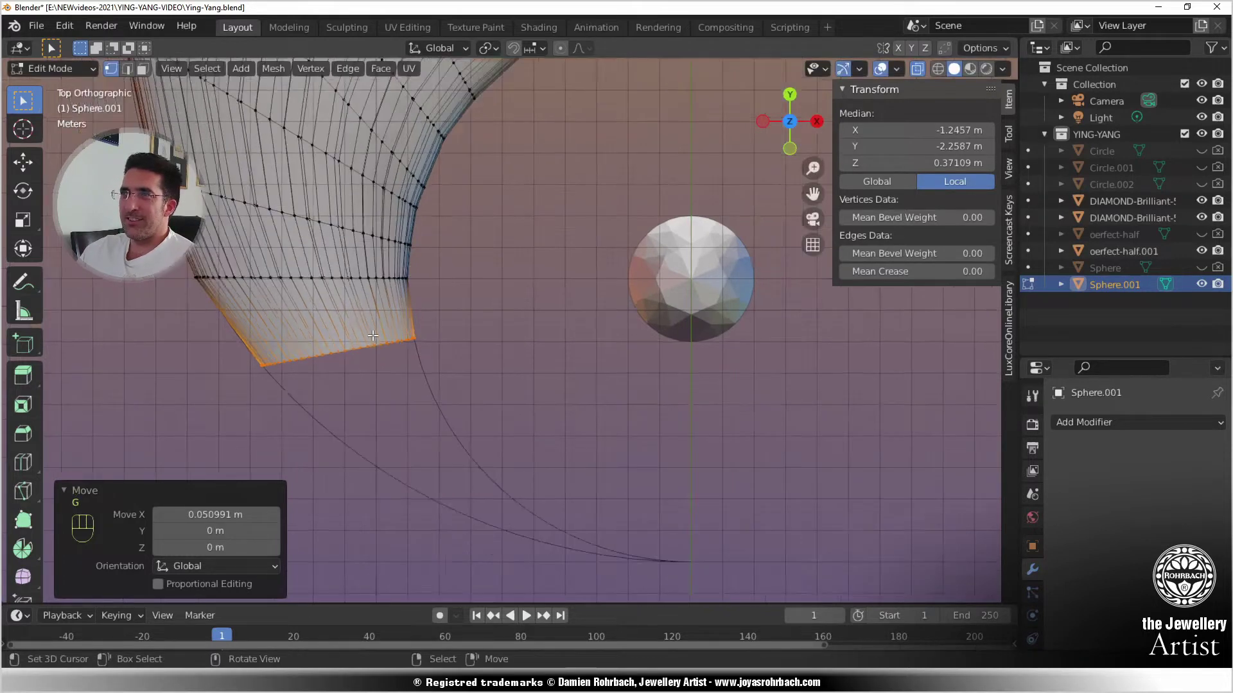
{"action": "middle_click_drag", "start_coordinate": [360, 302], "coordinate": [433, 281], "text": "shift"}
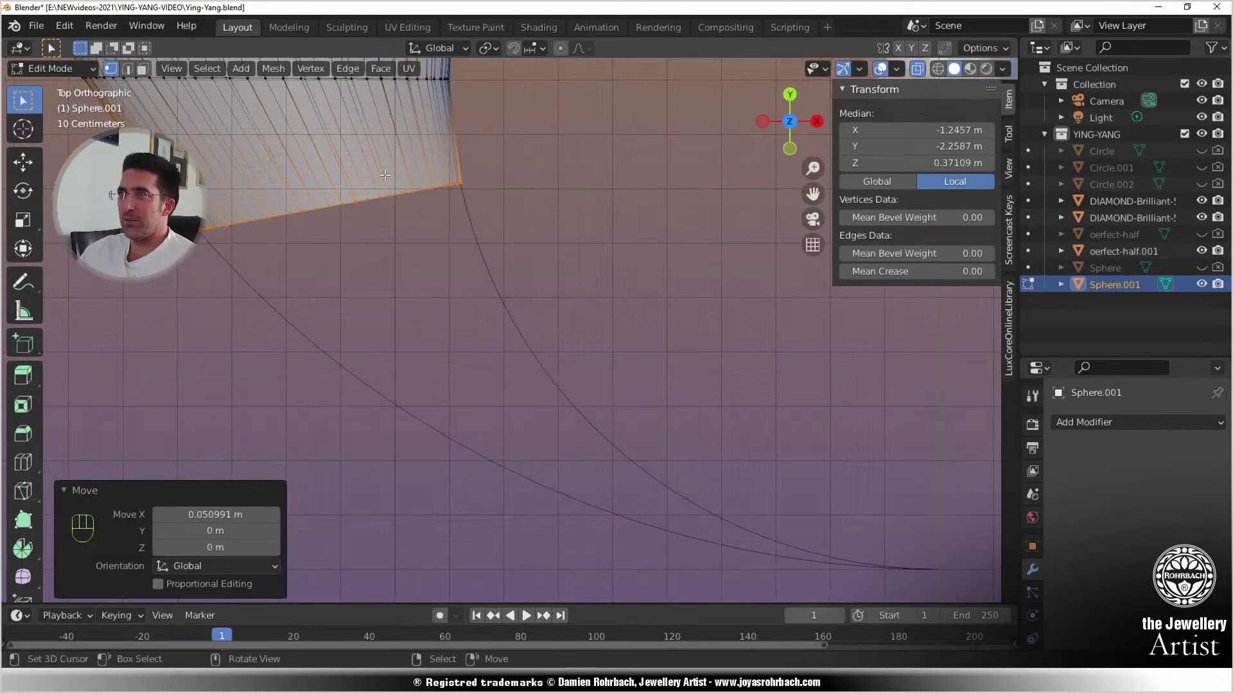
{"action": "key", "text": "e"}
{"action": "left_click", "coordinate": [450, 263]}
{"action": "key", "text": "s"}
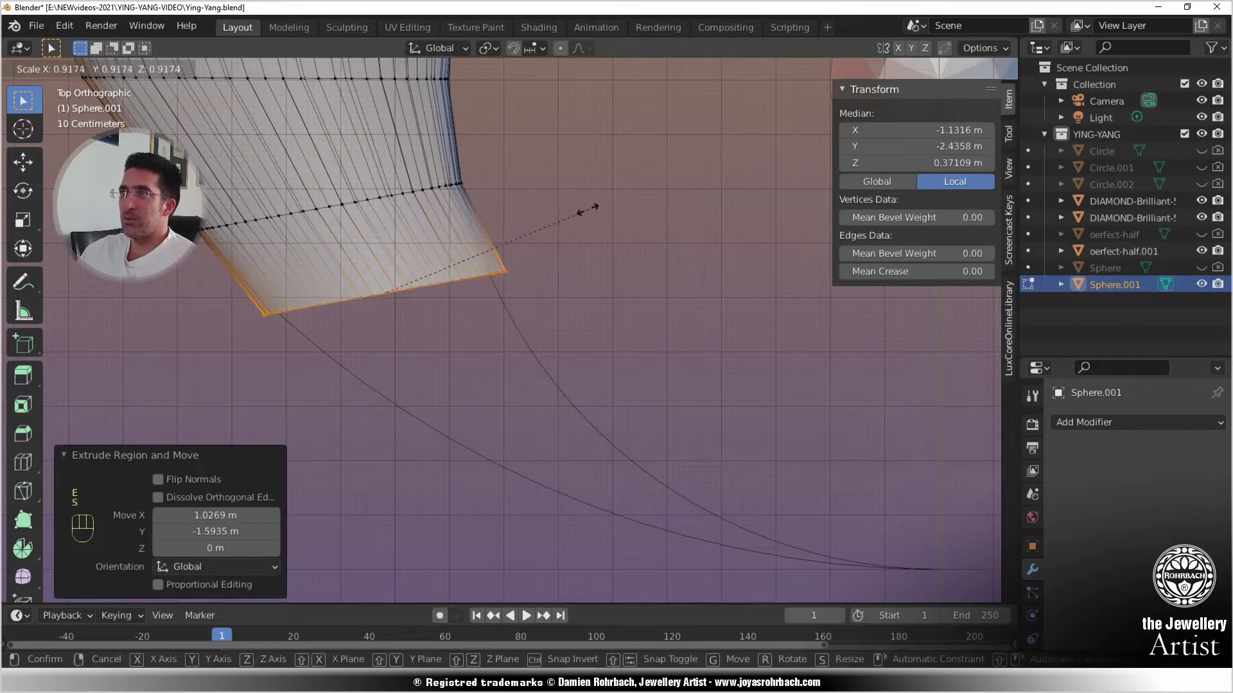
{"action": "left_click", "coordinate": [560, 215]}
- Move the edge about -0.04 m in X and -0.01 m in Y and scale it to 1.017
{"action": "key", "text": "g"}
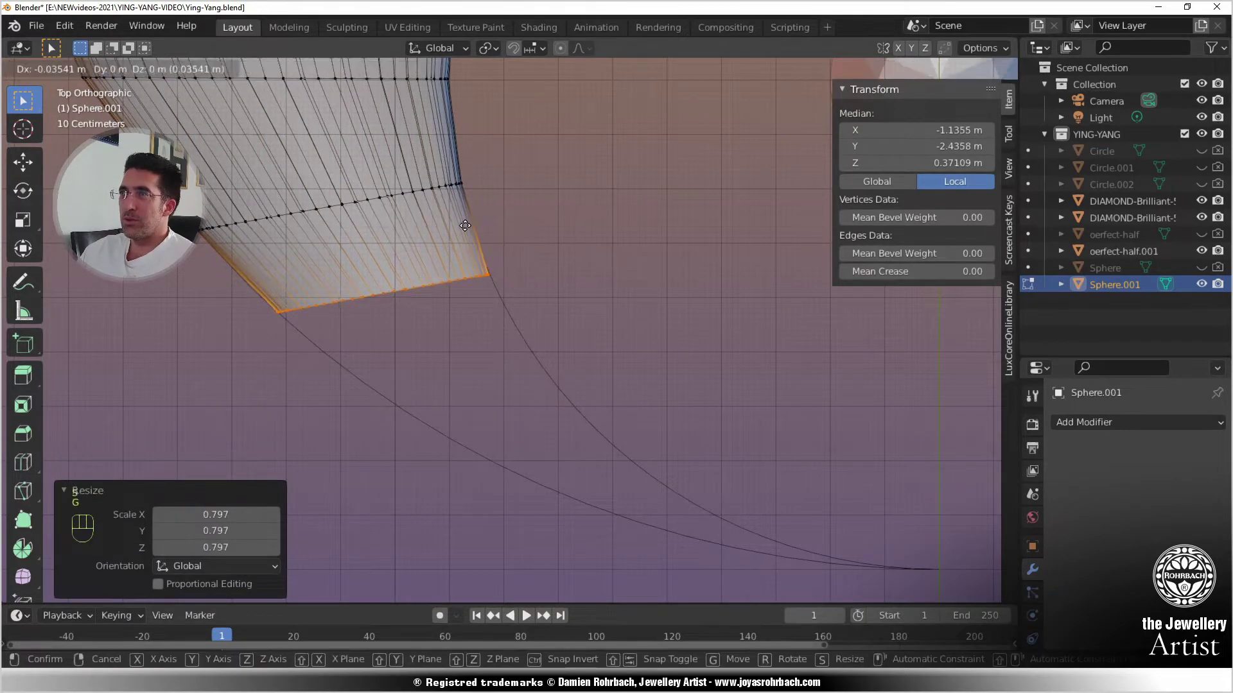
{"action": "left_click", "coordinate": [464, 226]}
{"action": "key", "text": "s"}
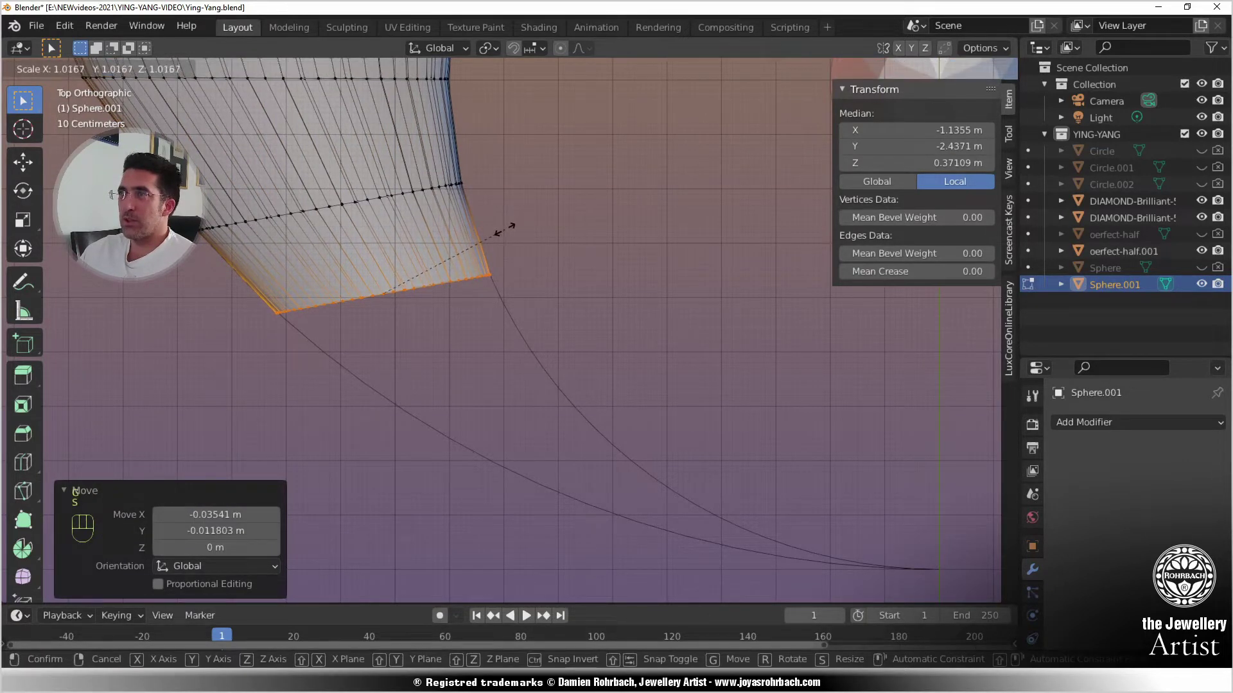
{"action": "left_click", "coordinate": [505, 229]}
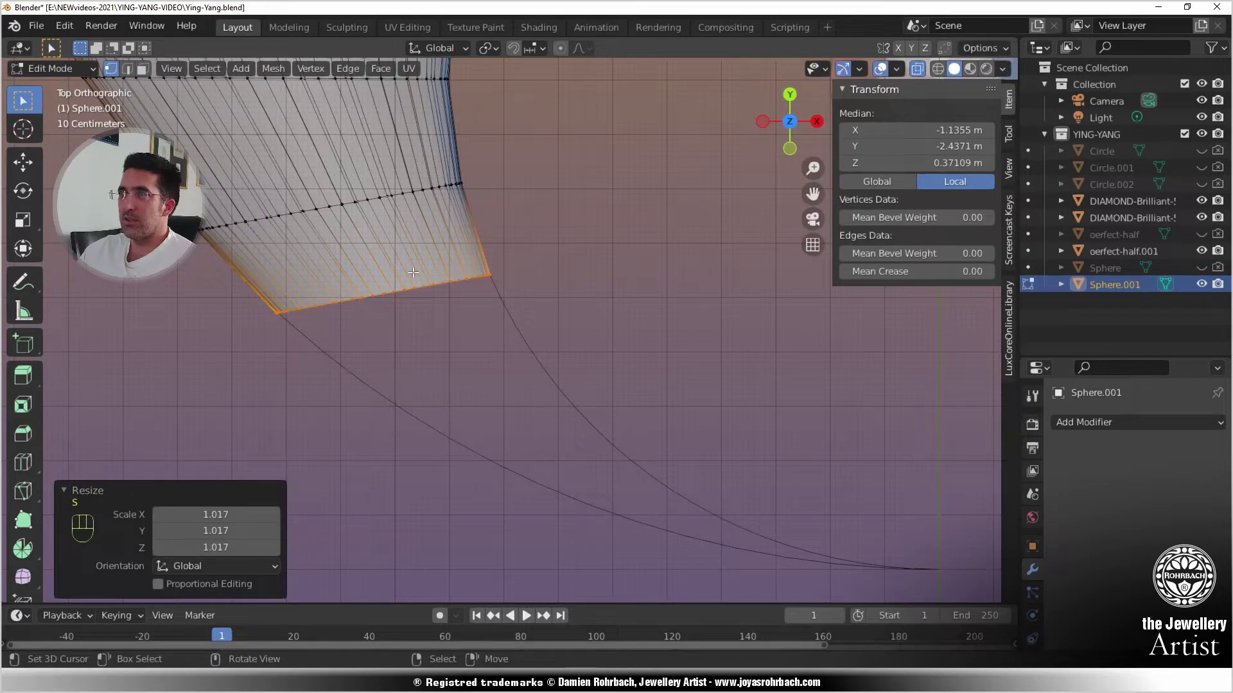
- Extrude the next segment along the outline, scale its edge to 0.906 and rotate it about -13.9°
{"action": "key", "text": "e"}
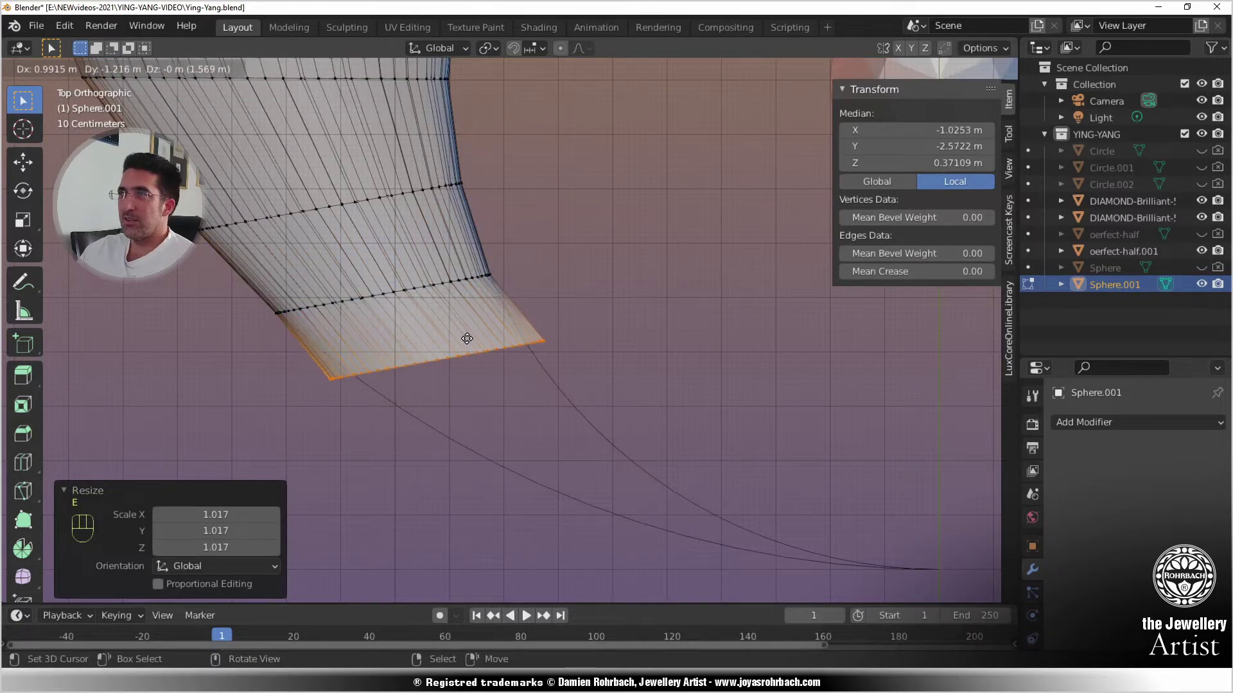
{"action": "left_click", "coordinate": [466, 339]}
{"action": "key", "text": "s"}
{"action": "left_click", "coordinate": [551, 238]}
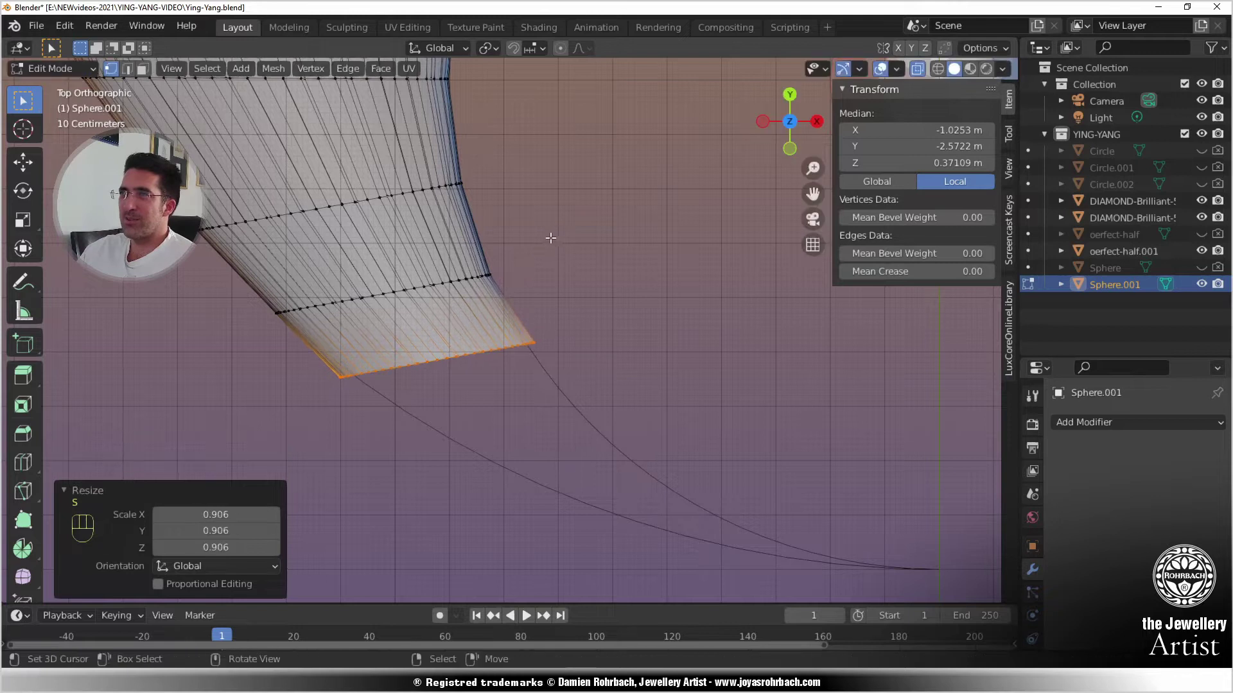
{"action": "key", "text": "r"}
{"action": "left_click", "coordinate": [506, 221]}
- Scale the edge to 0.836, move it about 0.15 m in X and 0.01 m in Y, and scale it to 0.938
{"action": "key", "text": "s"}
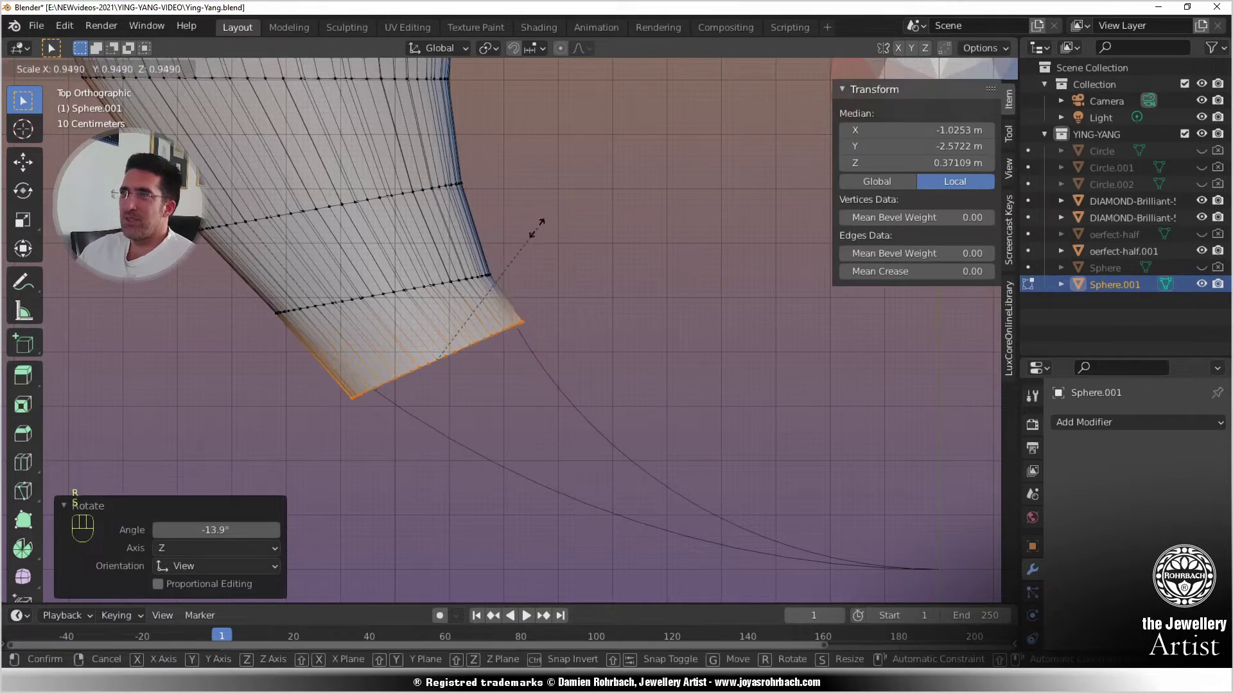
{"action": "left_click", "coordinate": [508, 231]}
{"action": "key", "text": "g"}
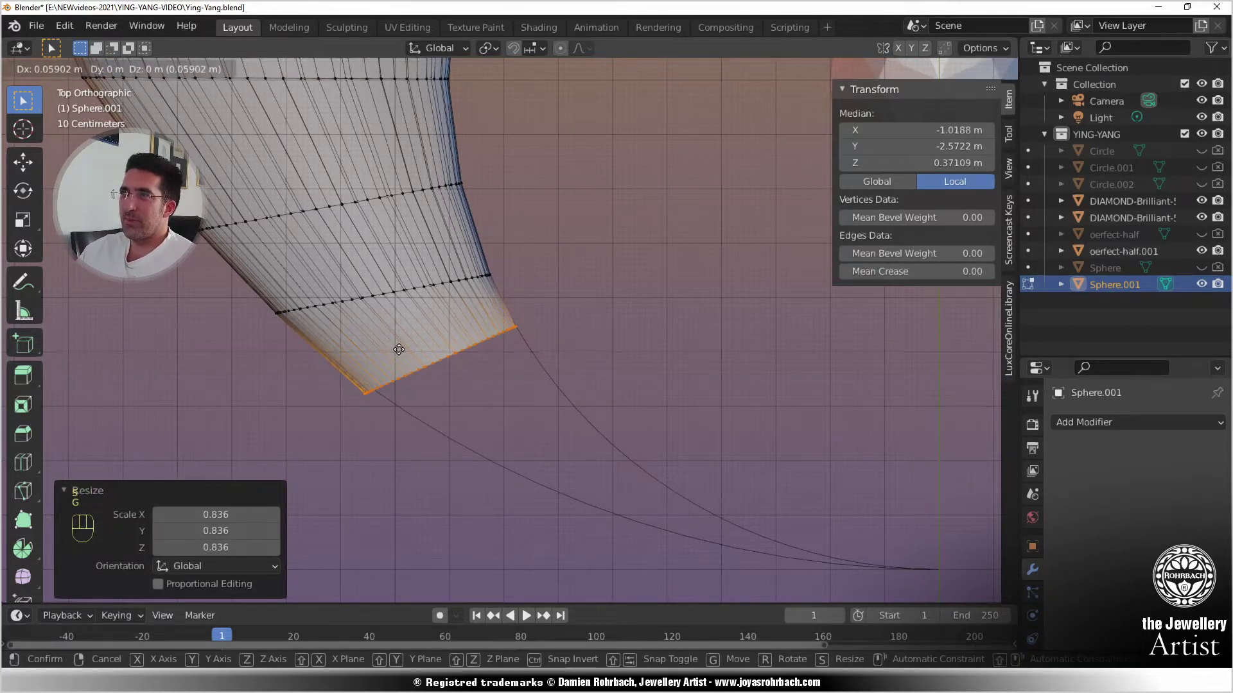
{"action": "left_click", "coordinate": [530, 301]}
{"action": "key", "text": "s"}
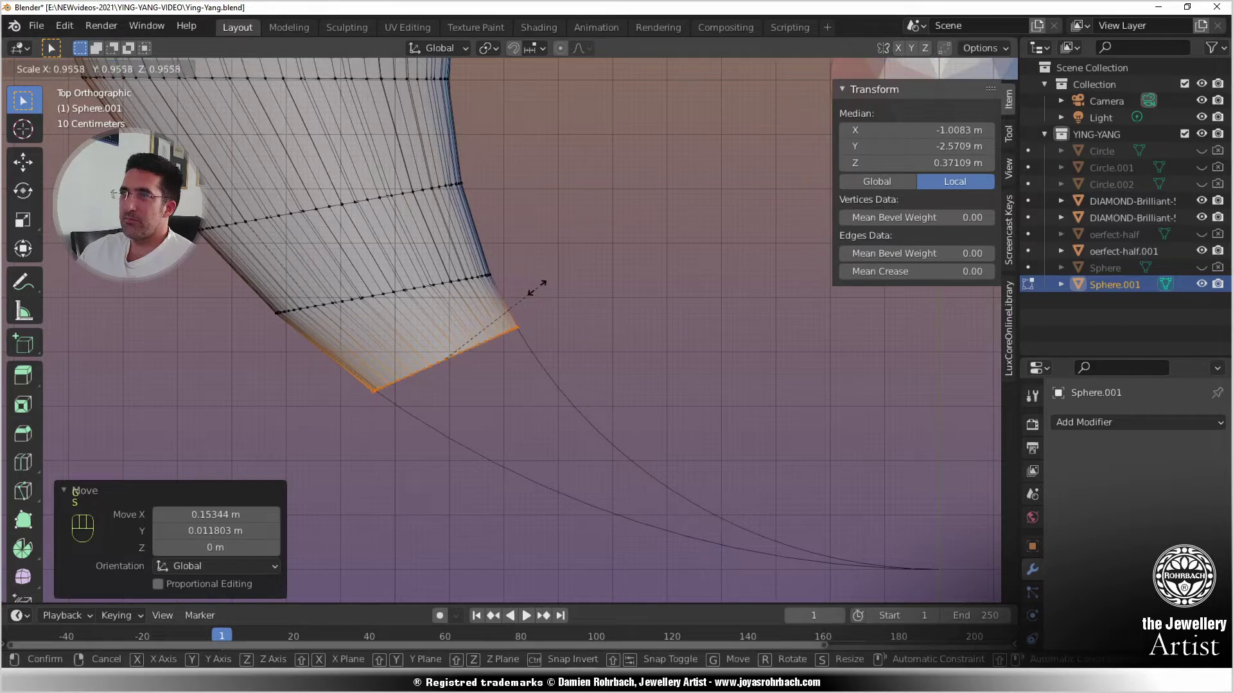
{"action": "left_click", "coordinate": [534, 288]}
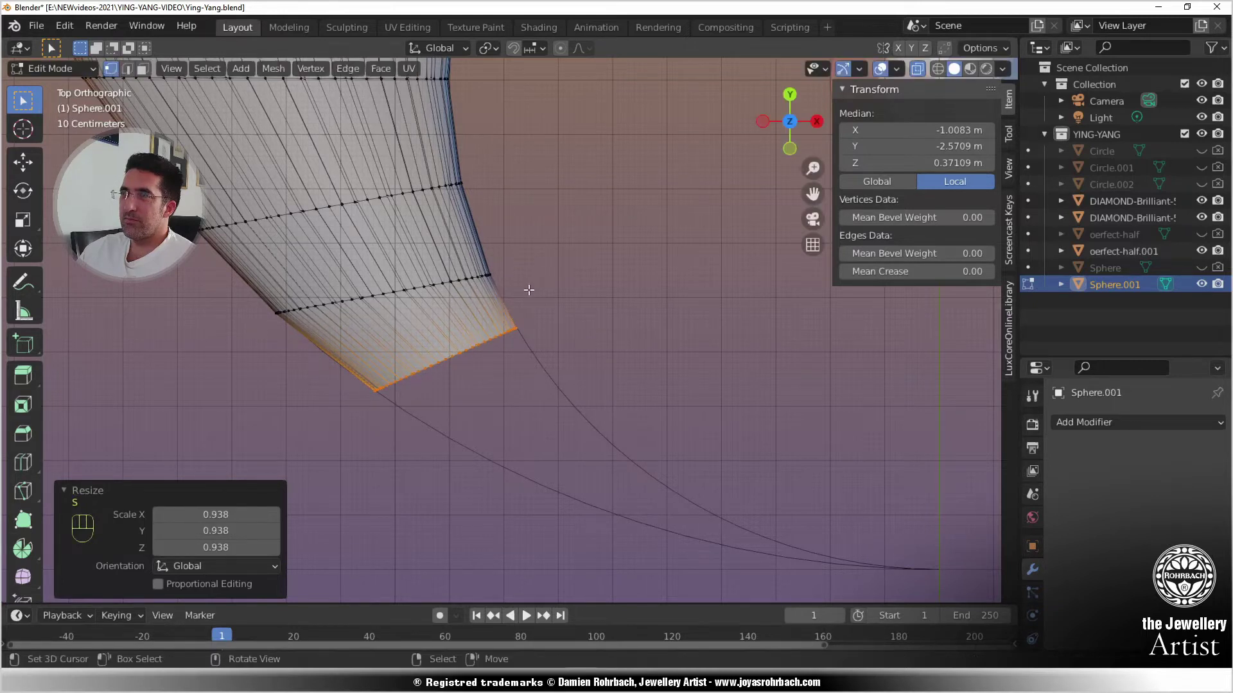
- Extrude the edge about 1.2 m in X and -1.01 m in Y and scale it to 0.818
{"action": "scroll", "coordinate": [516, 307], "scroll_direction": "down", "scroll_amount": 4}
{"action": "scroll", "coordinate": [522, 339], "scroll_direction": "up", "scroll_amount": 4}
{"action": "middle_click_drag", "start_coordinate": [499, 347], "coordinate": [422, 298], "text": "shift"}
{"action": "scroll", "coordinate": [449, 312], "scroll_direction": "up", "scroll_amount": 2}
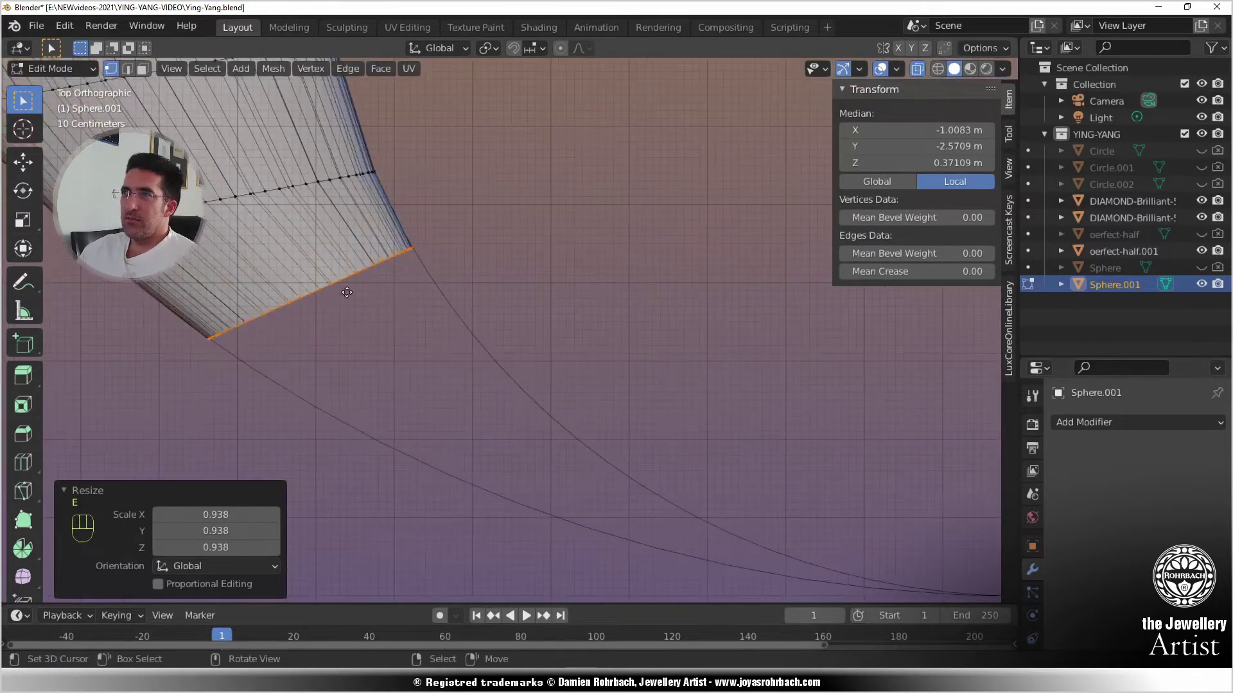
{"action": "key", "text": "e"}
{"action": "left_click", "coordinate": [538, 387]}
{"action": "key", "text": "s"}
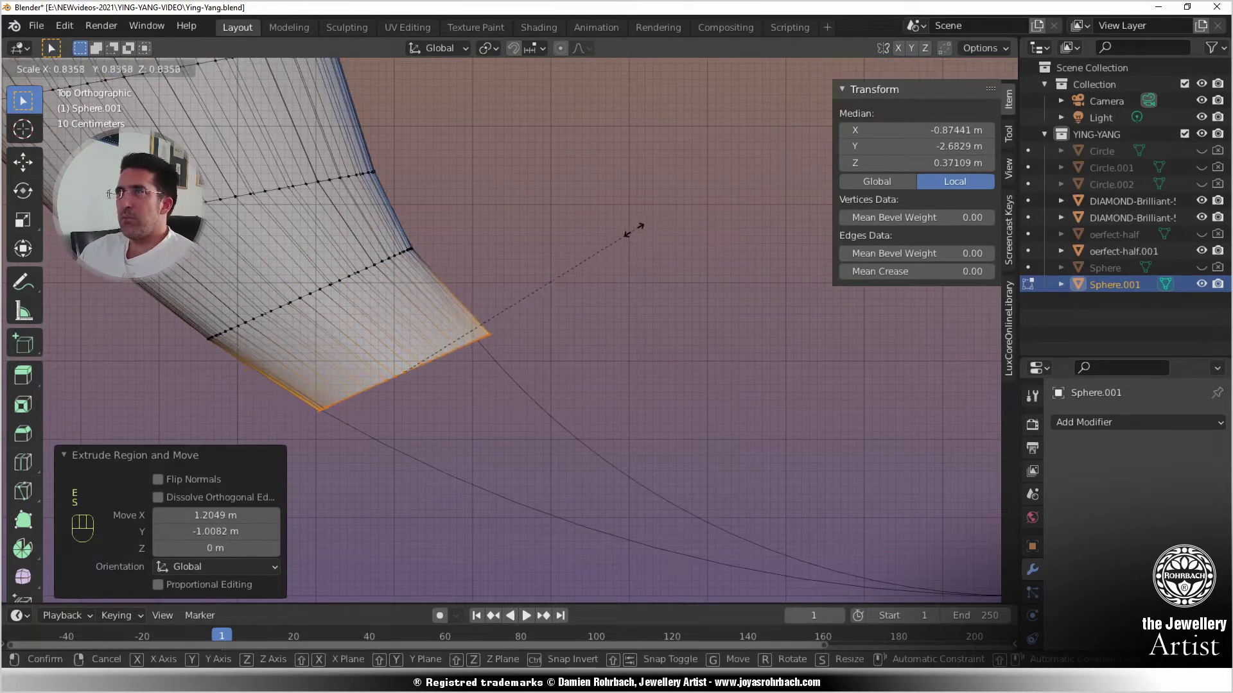
{"action": "left_click", "coordinate": [596, 249]}
- Move the edge about -0.08 m in X and -0.01 m in Y and scale it to 0.962
{"action": "key", "text": "g"}
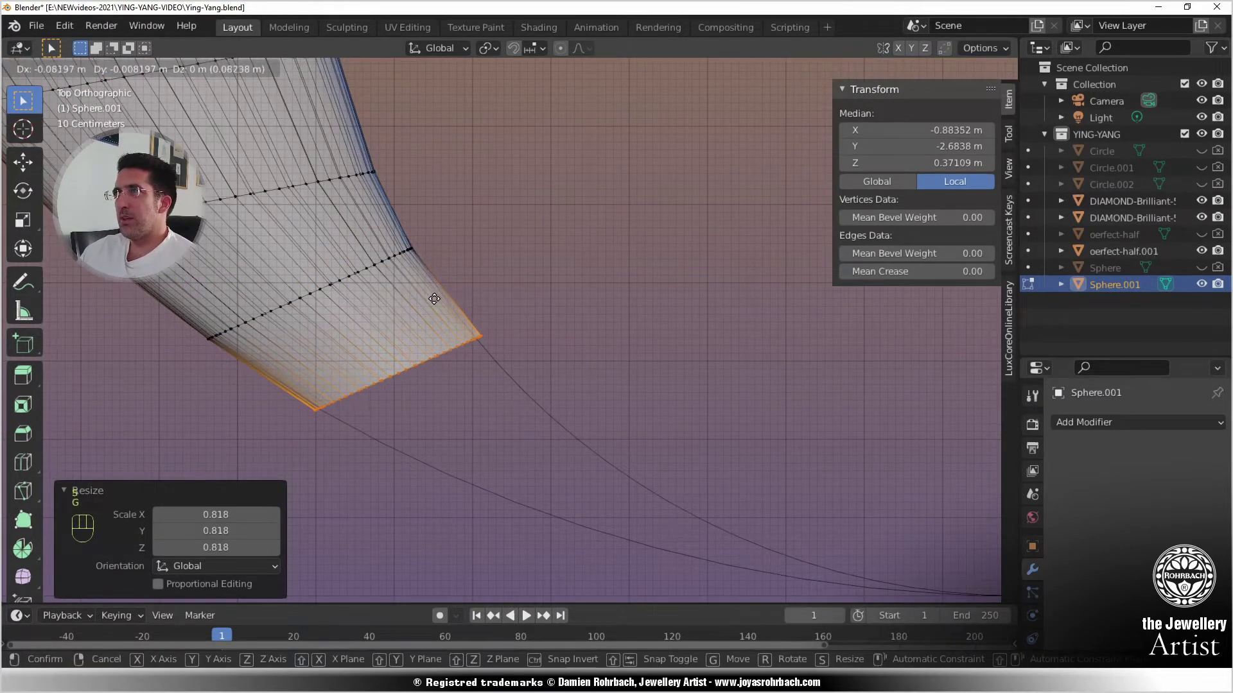
{"action": "right_click", "coordinate": [434, 299]}
{"action": "key", "text": "s"}
{"action": "left_click", "coordinate": [532, 256]}
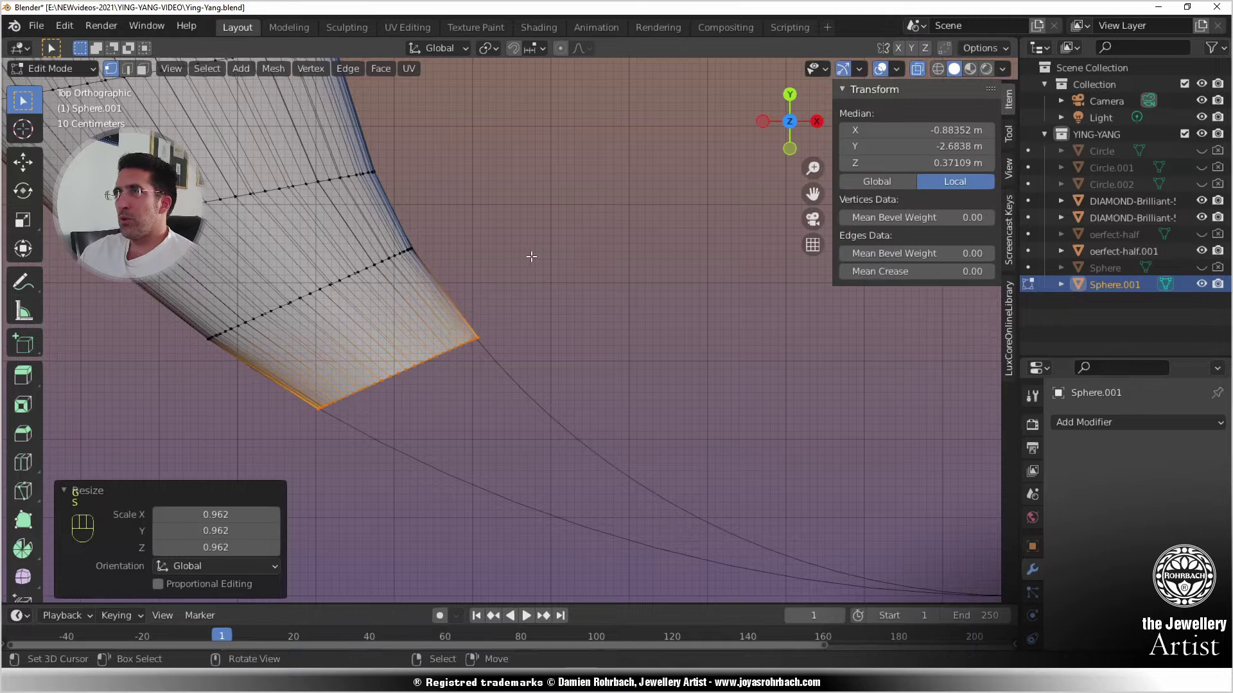
- Move the edge about -0.04 m in X, scale it to 0.969, and move it about 0.13 m in X and -0.09 m in Y
{"action": "key", "text": "g"}
{"action": "left_click", "coordinate": [423, 327]}
{"action": "key", "text": "s"}
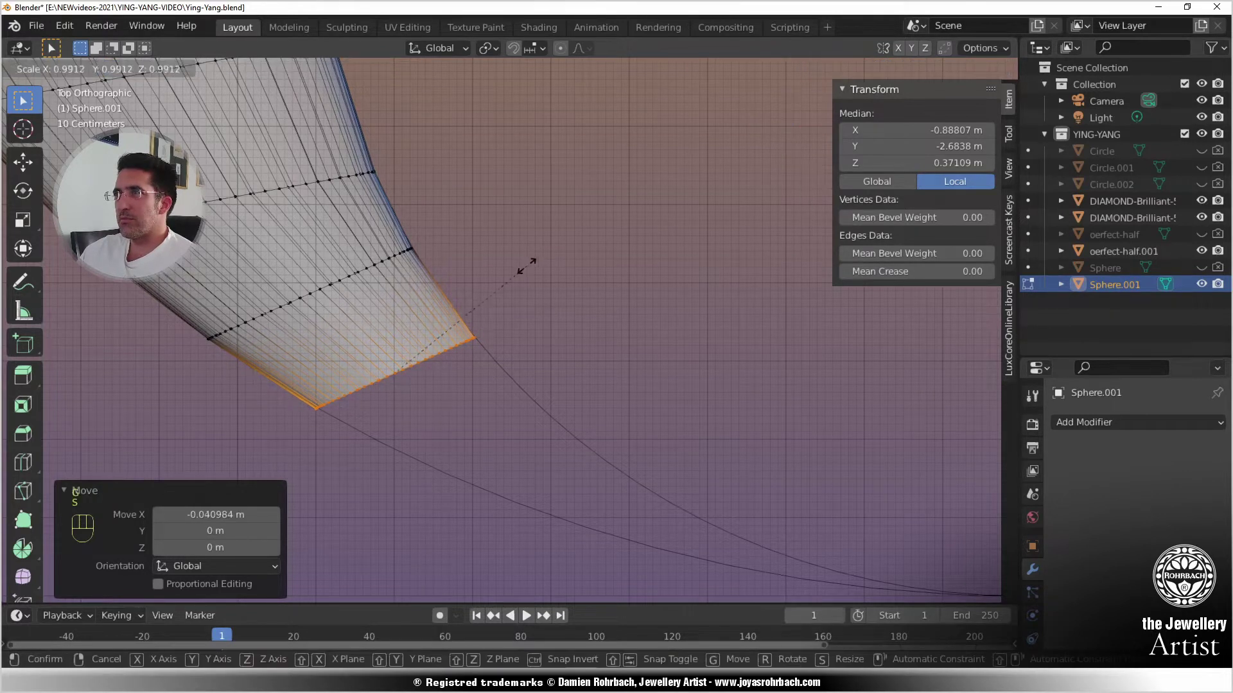
{"action": "left_click", "coordinate": [523, 267]}
{"action": "key", "text": "g"}
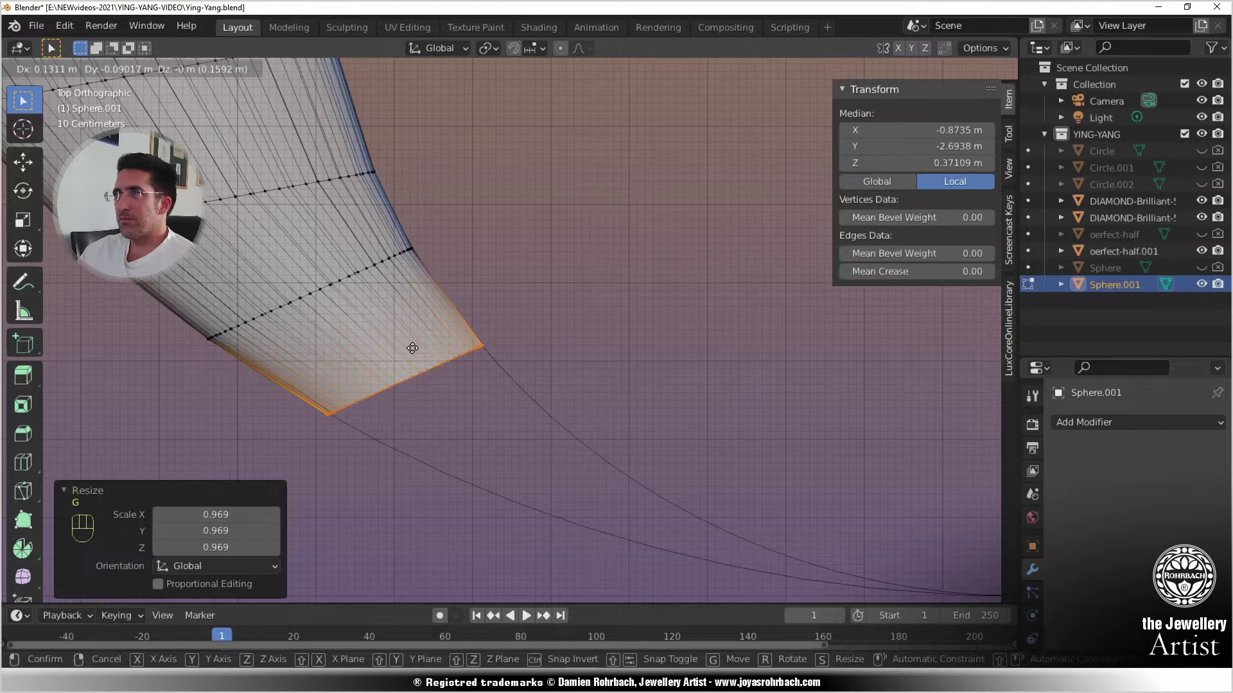
{"action": "left_click", "coordinate": [412, 348]}
- Extrude the edge about 0.93 m in X and -0.67 m in Y, scale it down and rotate it about -11.9°
{"action": "scroll", "coordinate": [412, 348], "scroll_direction": "down", "scroll_amount": 2}
{"action": "middle_click_drag", "start_coordinate": [511, 366], "coordinate": [452, 294], "text": "shift"}
{"action": "scroll", "coordinate": [443, 292], "scroll_direction": "up", "scroll_amount": 2}
{"action": "key", "text": "e"}
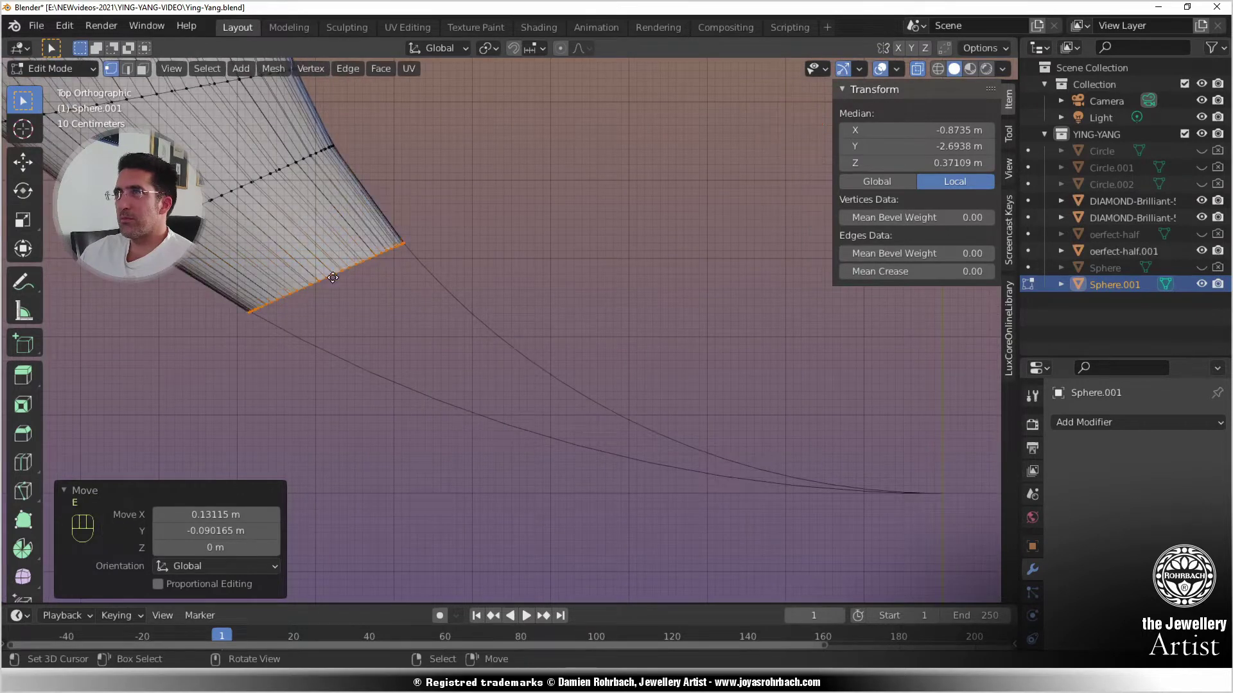
{"action": "left_click", "coordinate": [406, 329]}
{"action": "key", "text": "s"}
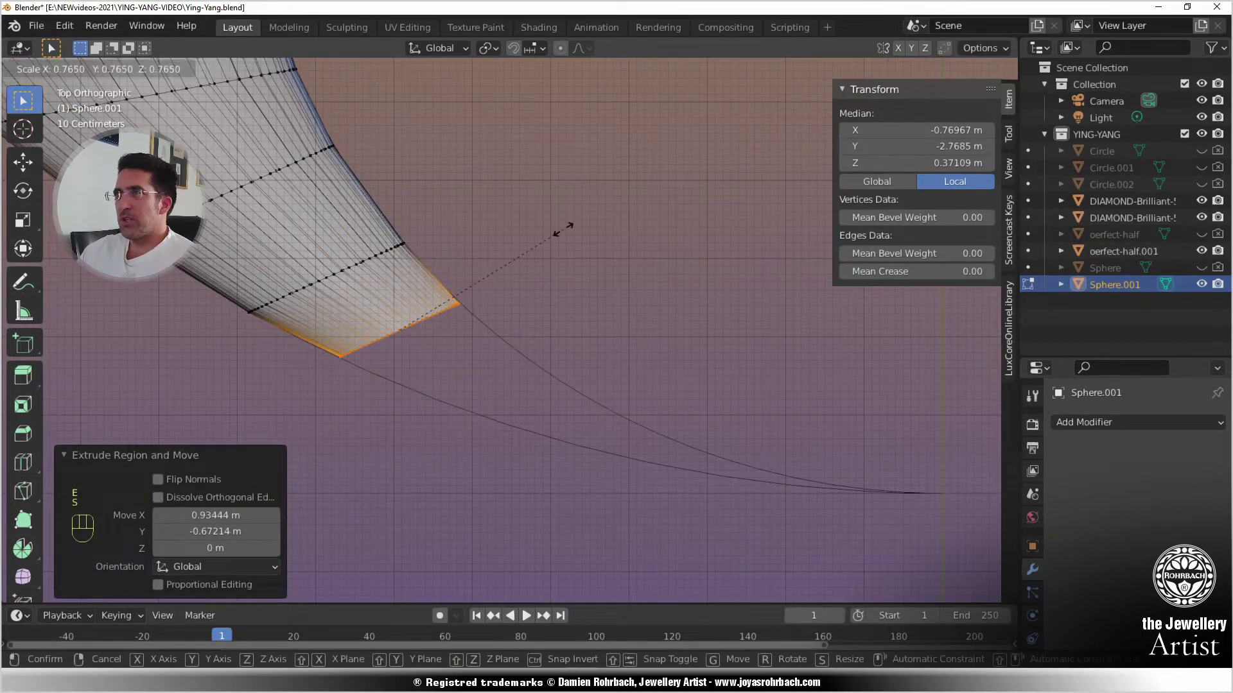
{"action": "left_click", "coordinate": [559, 218]}
{"action": "key", "text": "r"}
{"action": "left_click", "coordinate": [492, 226]}
- Move the rotated edge onto the outline and scale it to 0.908 and again to 0.978
{"action": "key", "text": "g"}
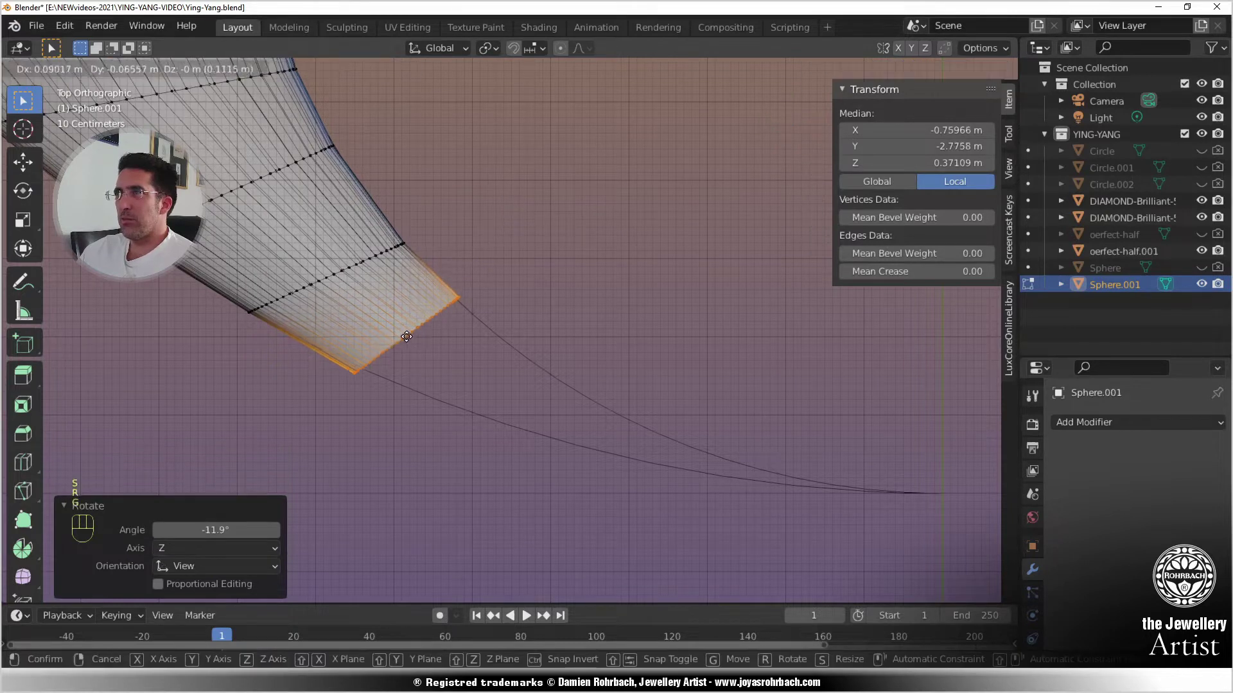
{"action": "left_click", "coordinate": [416, 339]}
{"action": "key", "text": "s"}
{"action": "left_click", "coordinate": [524, 261]}
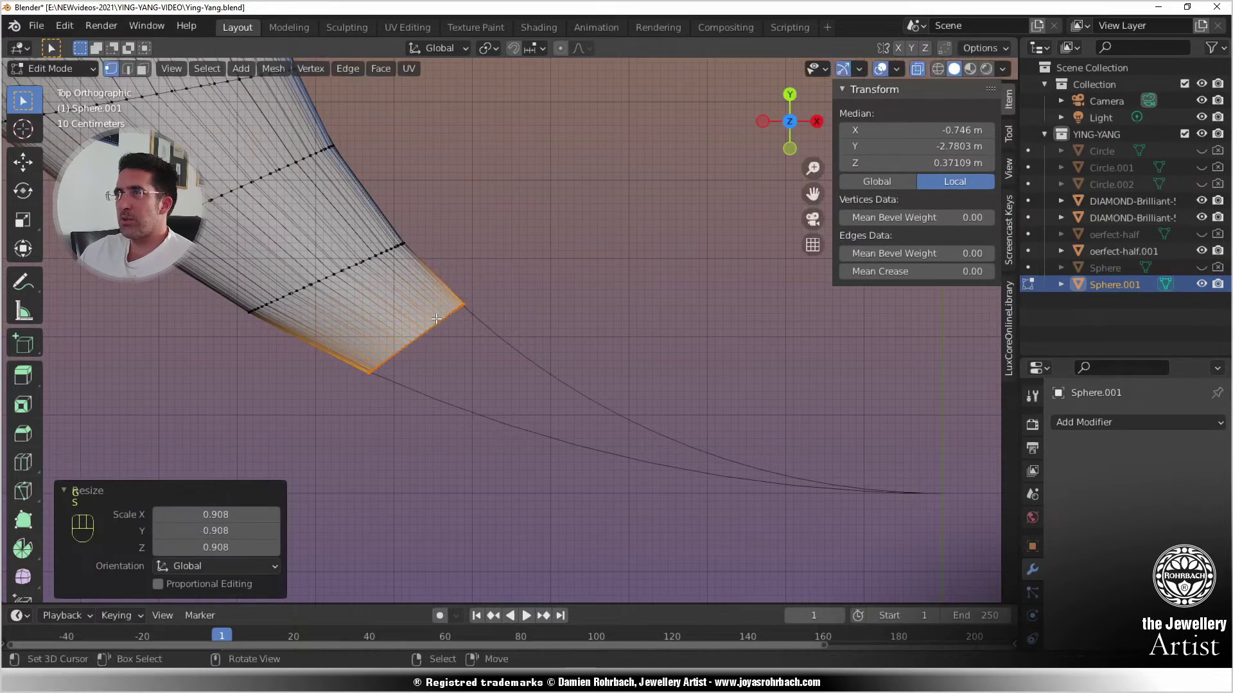
{"action": "key", "text": "g"}
{"action": "left_click", "coordinate": [437, 319]}
{"action": "key", "text": "s"}
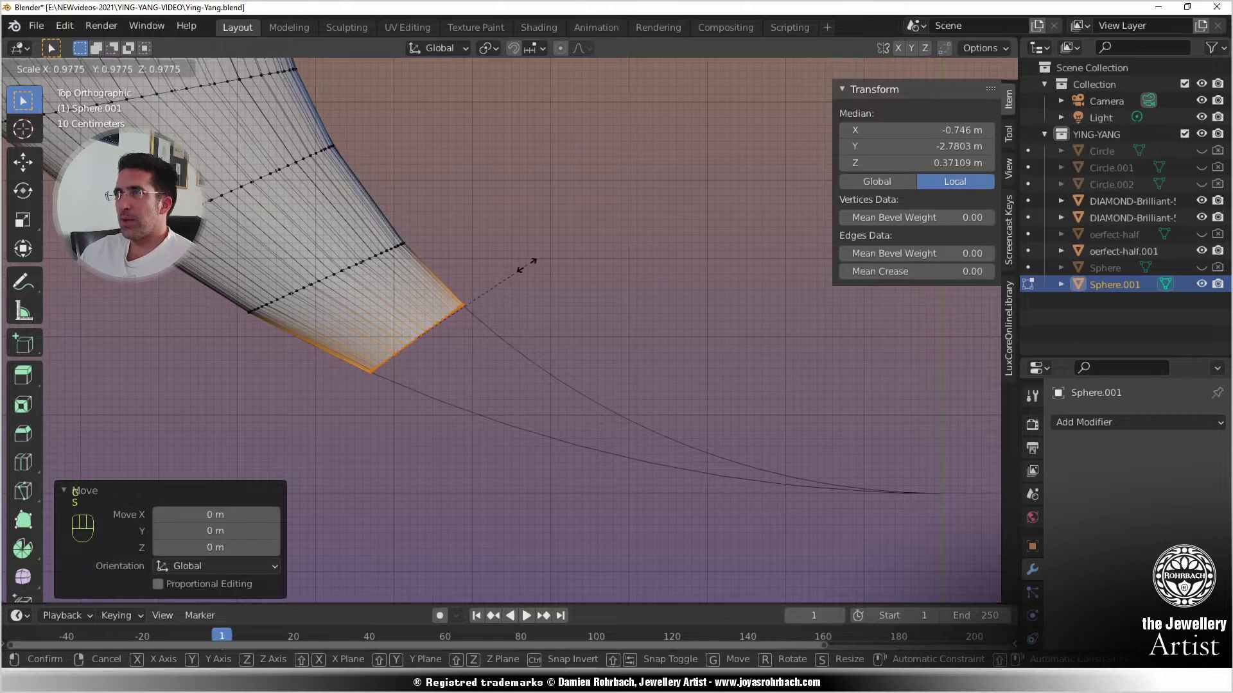
{"action": "left_click", "coordinate": [516, 271]}
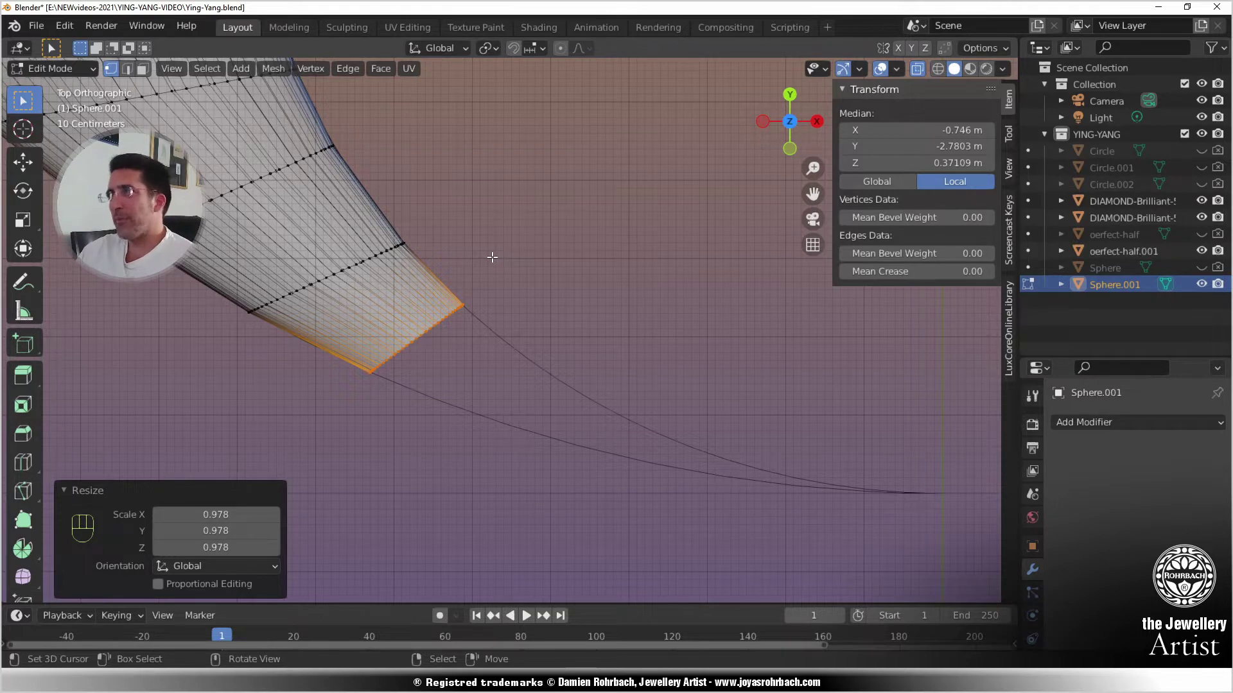
- Extrude the edge about 0.97 m in X and -0.54 m in Y, scale it down and rotate it about -5.8°
{"action": "middle_click_drag", "start_coordinate": [516, 335], "coordinate": [439, 254], "text": "shift"}
{"action": "scroll", "coordinate": [438, 254], "scroll_direction": "up", "scroll_amount": 2}
{"action": "key", "text": "e"}
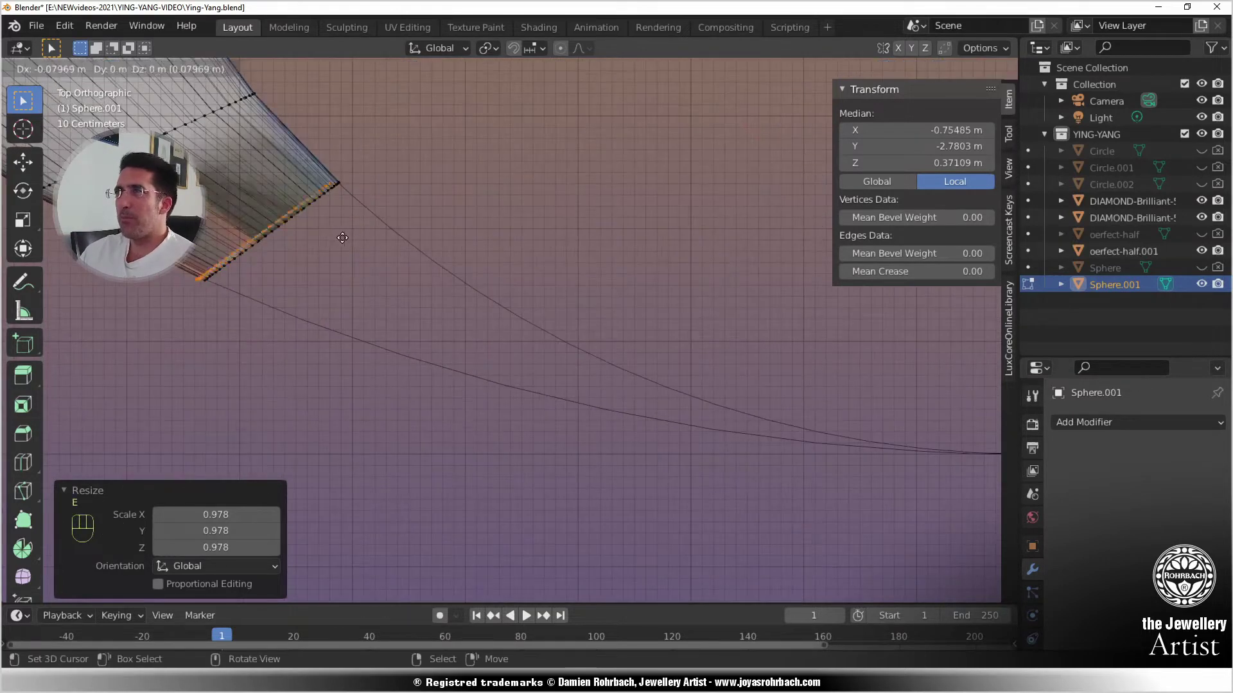
{"action": "left_click", "coordinate": [450, 295]}
{"action": "key", "text": "s"}
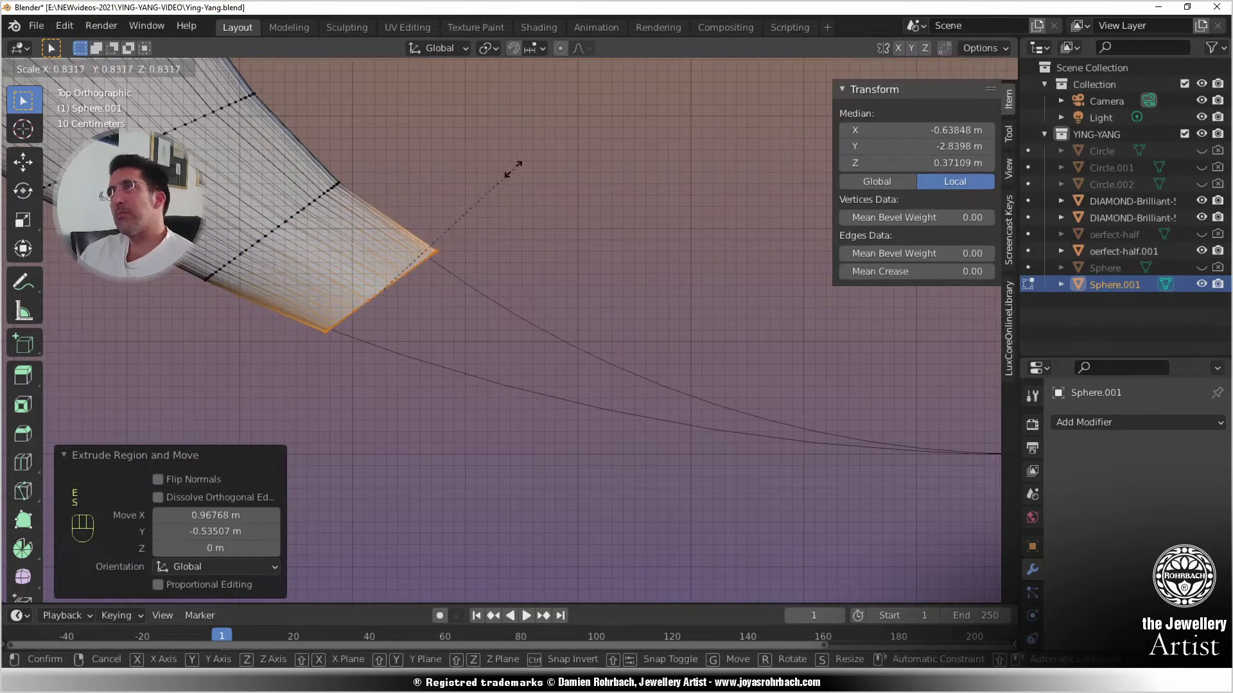
{"action": "left_click", "coordinate": [516, 156]}
{"action": "key", "text": "r"}
{"action": "left_click", "coordinate": [487, 154]}
- Move the rotated edge onto the outline, scale it to 0.791, and shift it about 0.02 m in X and 0.01 m in Y
{"action": "key", "text": "g"}
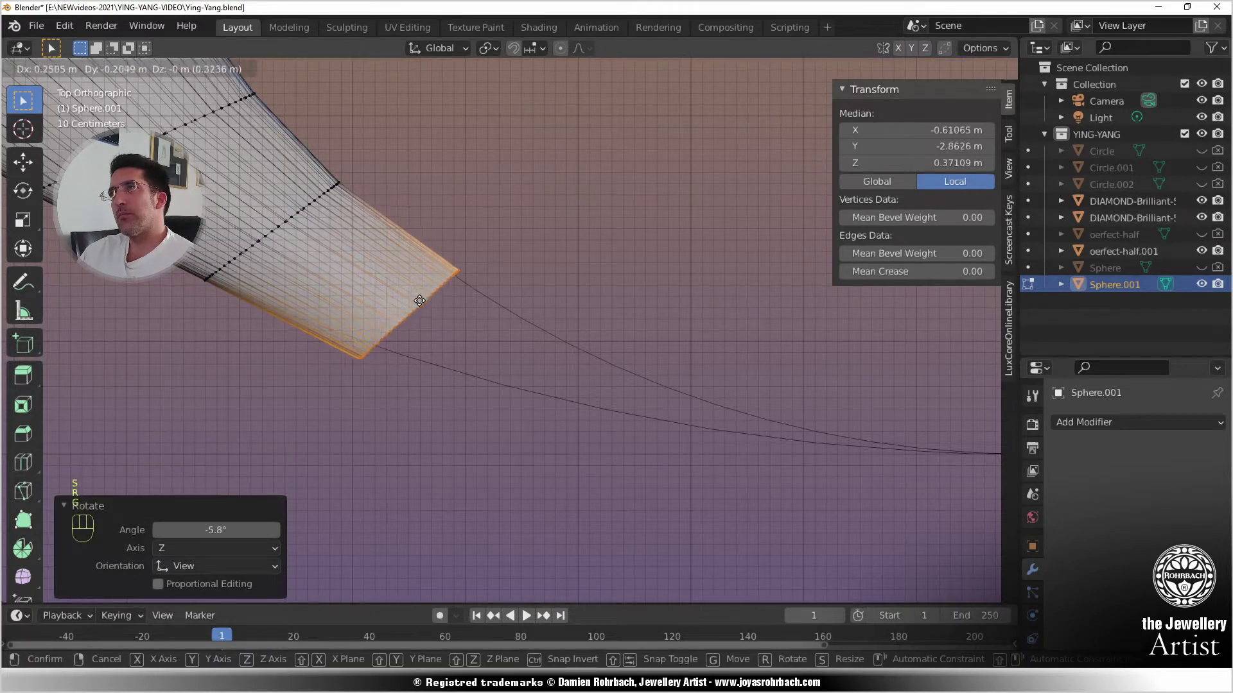
{"action": "left_click", "coordinate": [572, 239]}
{"action": "key", "text": "s"}
{"action": "left_click", "coordinate": [495, 252]}
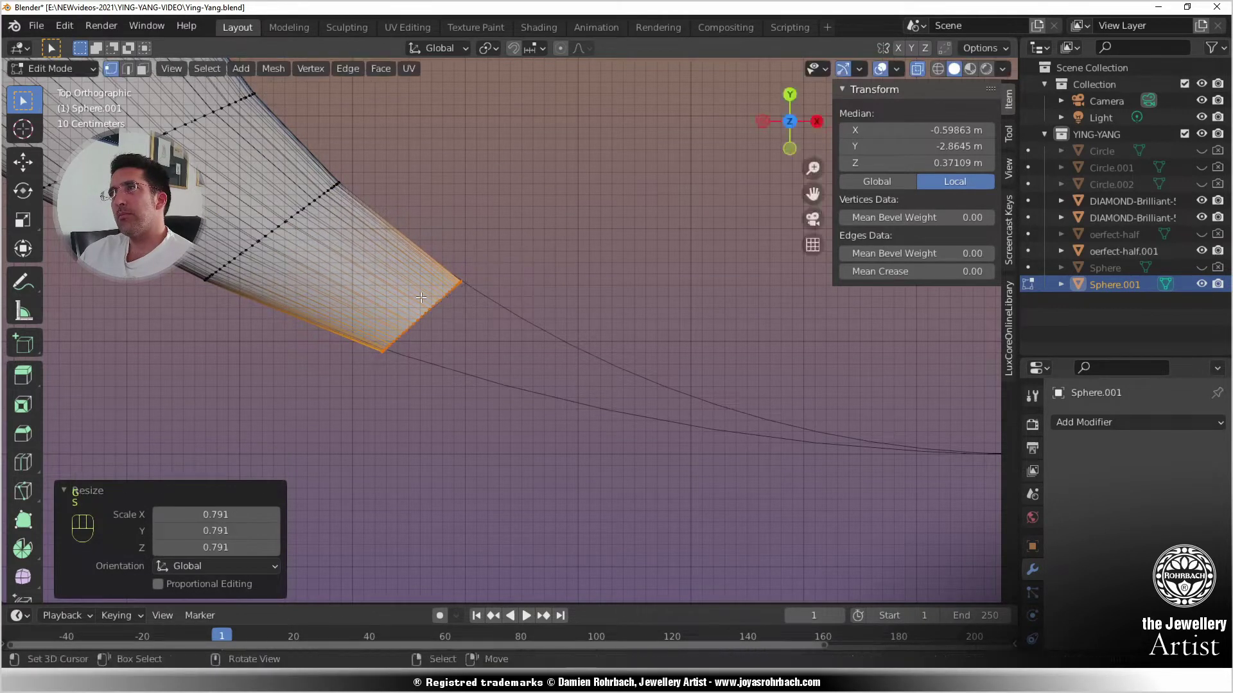
{"action": "key", "text": "g"}
{"action": "left_click", "coordinate": [446, 283]}
- Extrude the edge about 1.43 m in X and -0.59 m in Y, scale it to 0.581 and rotate it slightly clockwise
{"action": "key", "text": "e"}
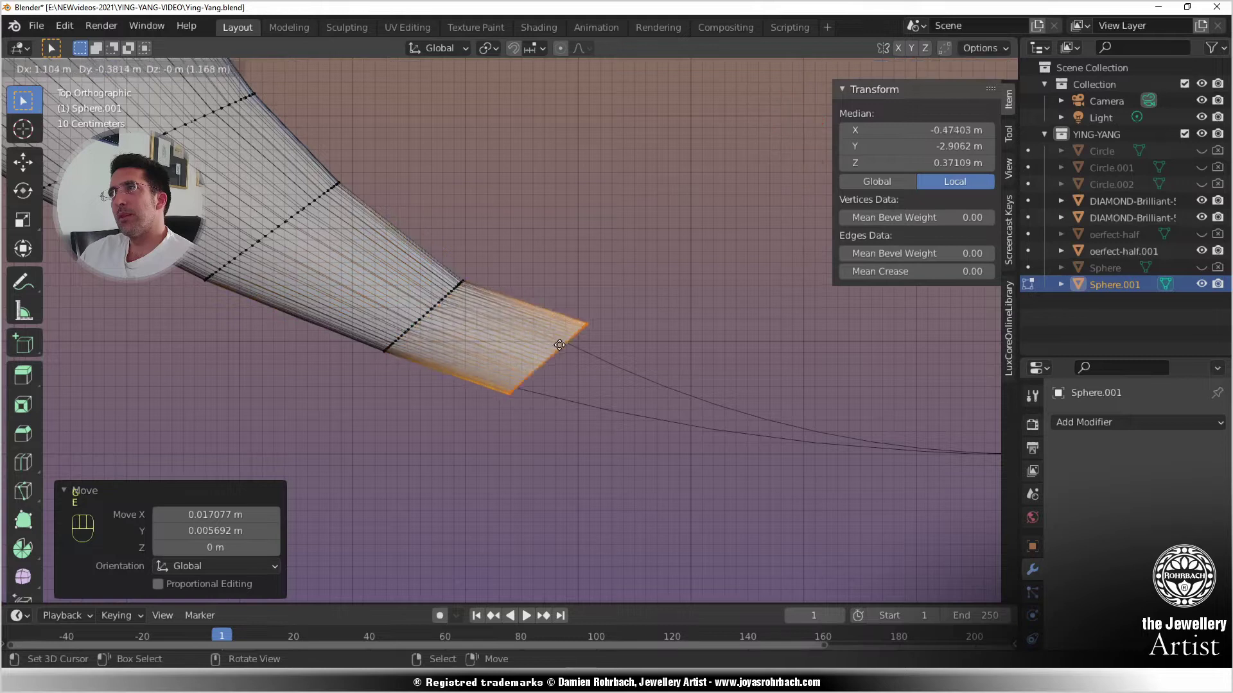
{"action": "left_click", "coordinate": [645, 335]}
{"action": "key", "text": "s"}
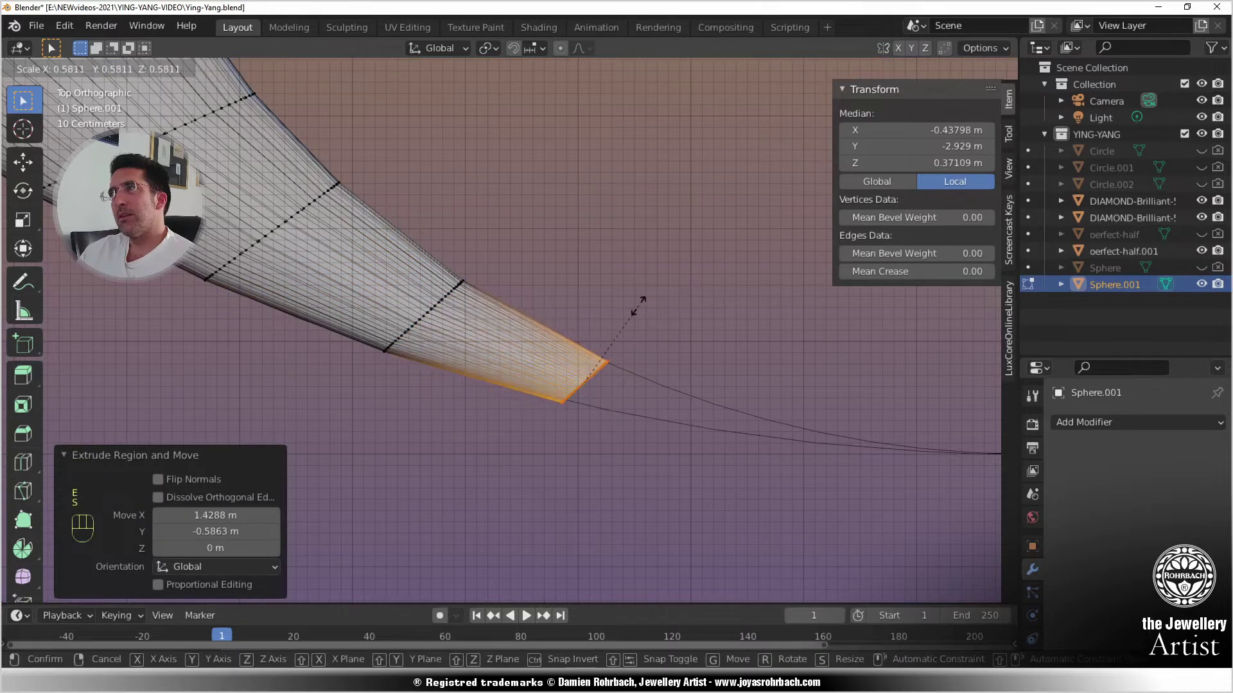
{"action": "left_click", "coordinate": [638, 306]}
{"action": "key", "text": "r"}
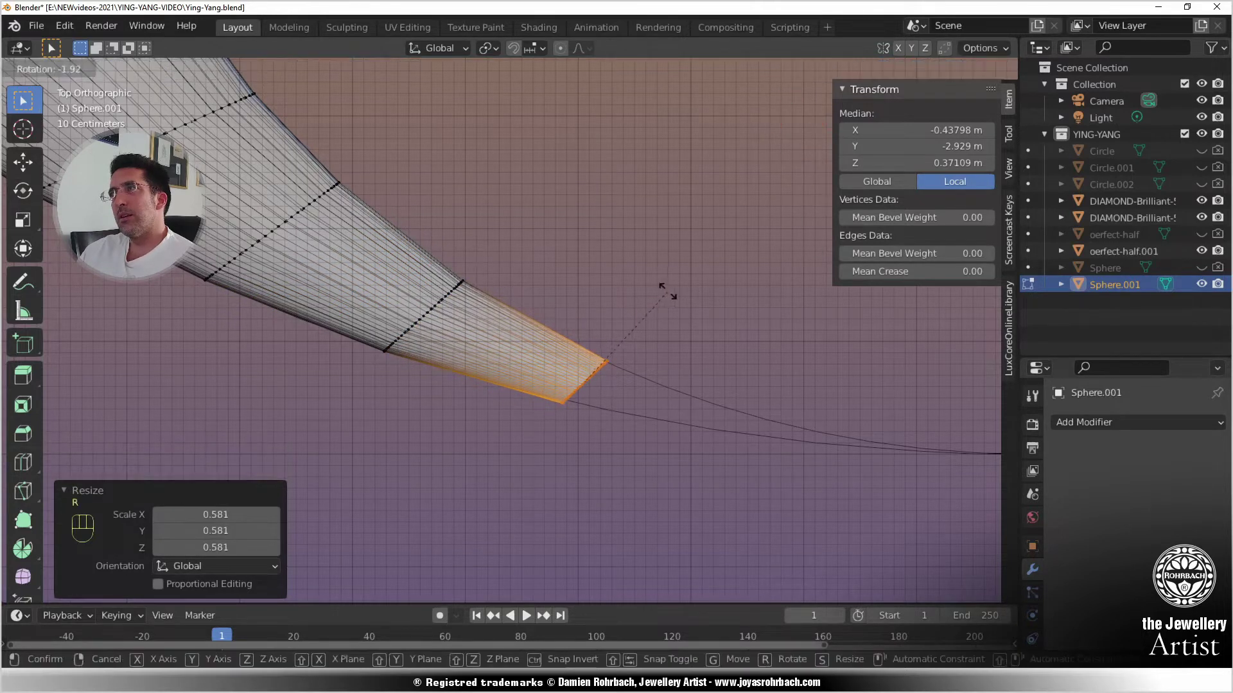
{"action": "left_click", "coordinate": [661, 290]}
- Scale the new edge to 0.867 and move it about 0.01 m in X and 0.02 m in Y
{"action": "key", "text": "s"}
{"action": "left_click", "coordinate": [665, 306]}
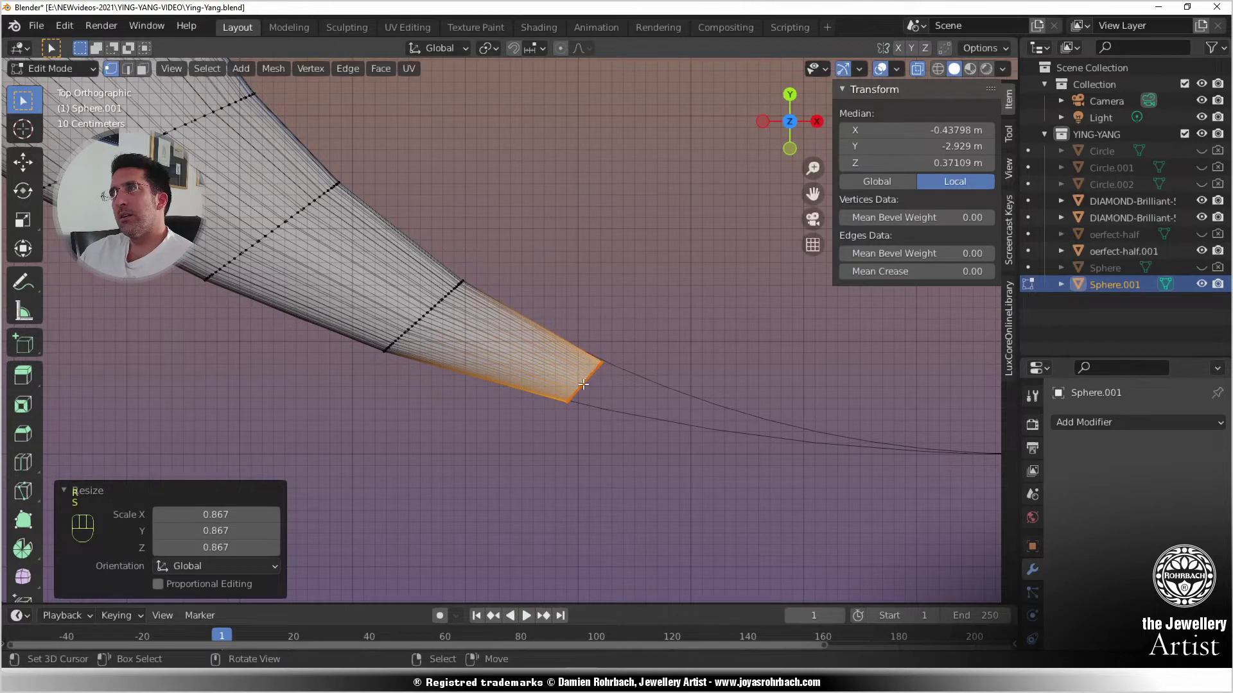
{"action": "key", "text": "g"}
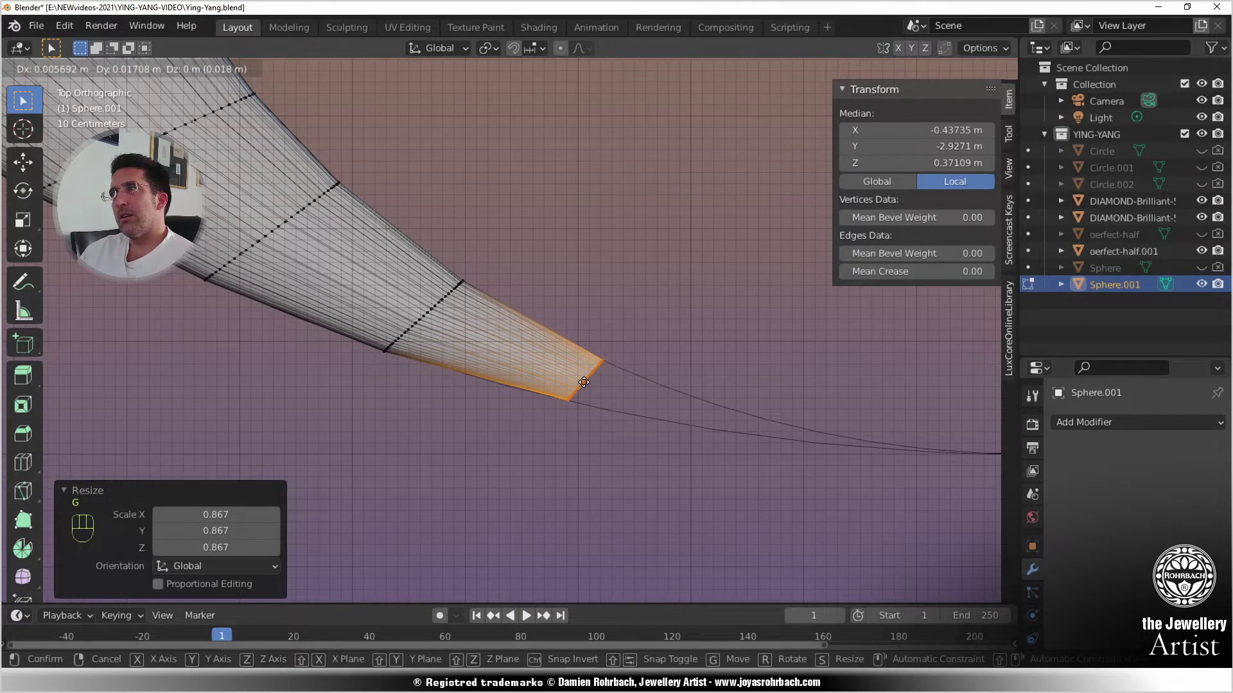
{"action": "left_click", "coordinate": [584, 382]}
- Extrude the edge about 1.21 m in X and -0.32 m in Y, scale it to 0.607, and move it about -0.16 m in X and 0.03 m in Y
{"action": "scroll", "coordinate": [597, 387], "scroll_direction": "down", "scroll_amount": 3}
{"action": "middle_click_drag", "start_coordinate": [635, 378], "coordinate": [483, 329], "text": "shift"}
{"action": "scroll", "coordinate": [484, 329], "scroll_direction": "up", "scroll_amount": 5}
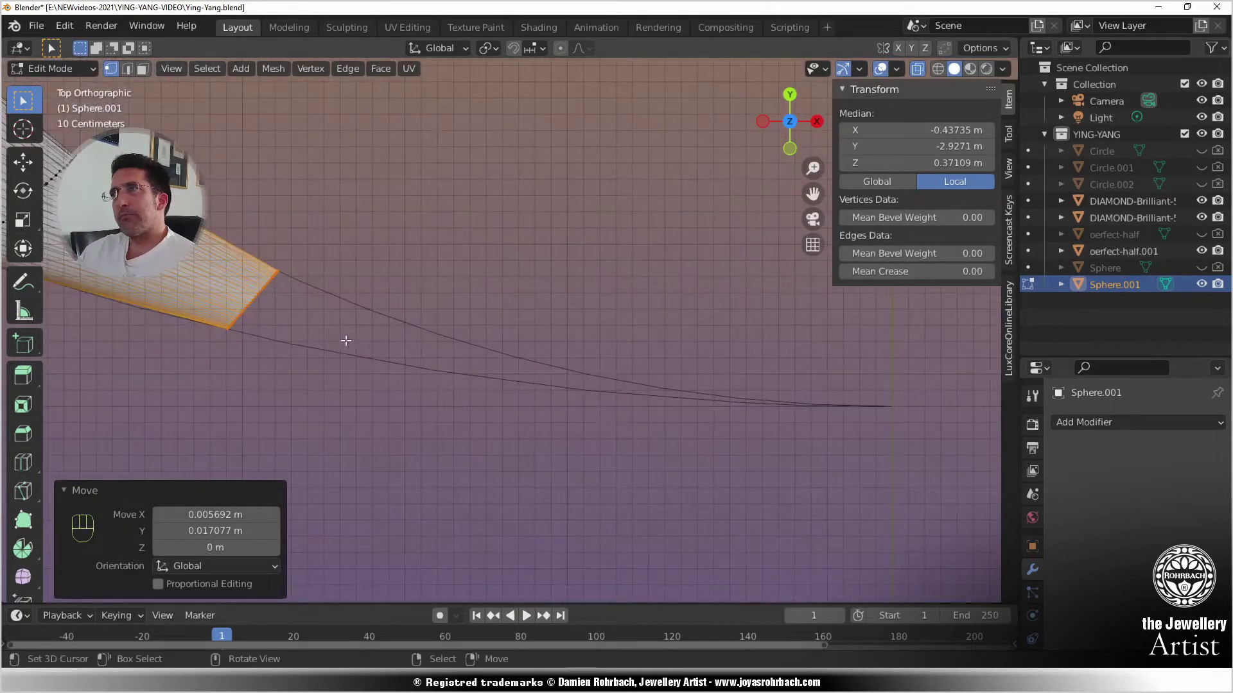
{"action": "key", "text": "e"}
{"action": "left_click", "coordinate": [479, 358]}
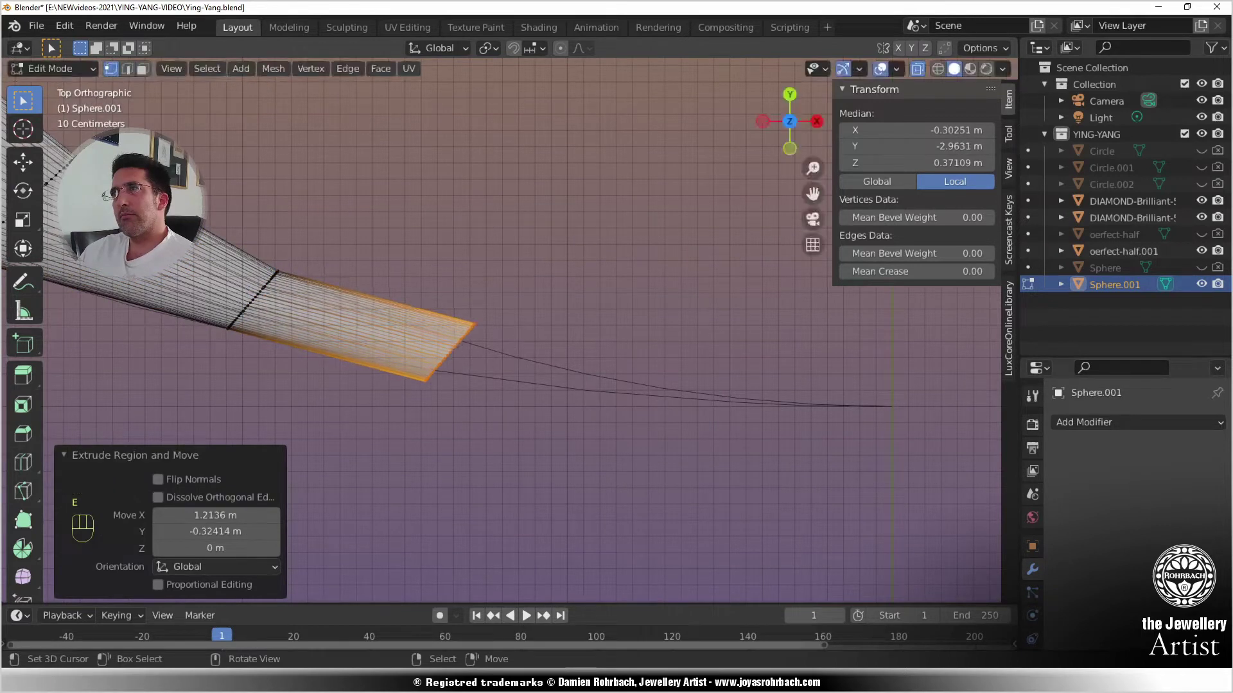
{"action": "key", "text": "s"}
{"action": "left_click", "coordinate": [540, 275]}
{"action": "key", "text": "g"}
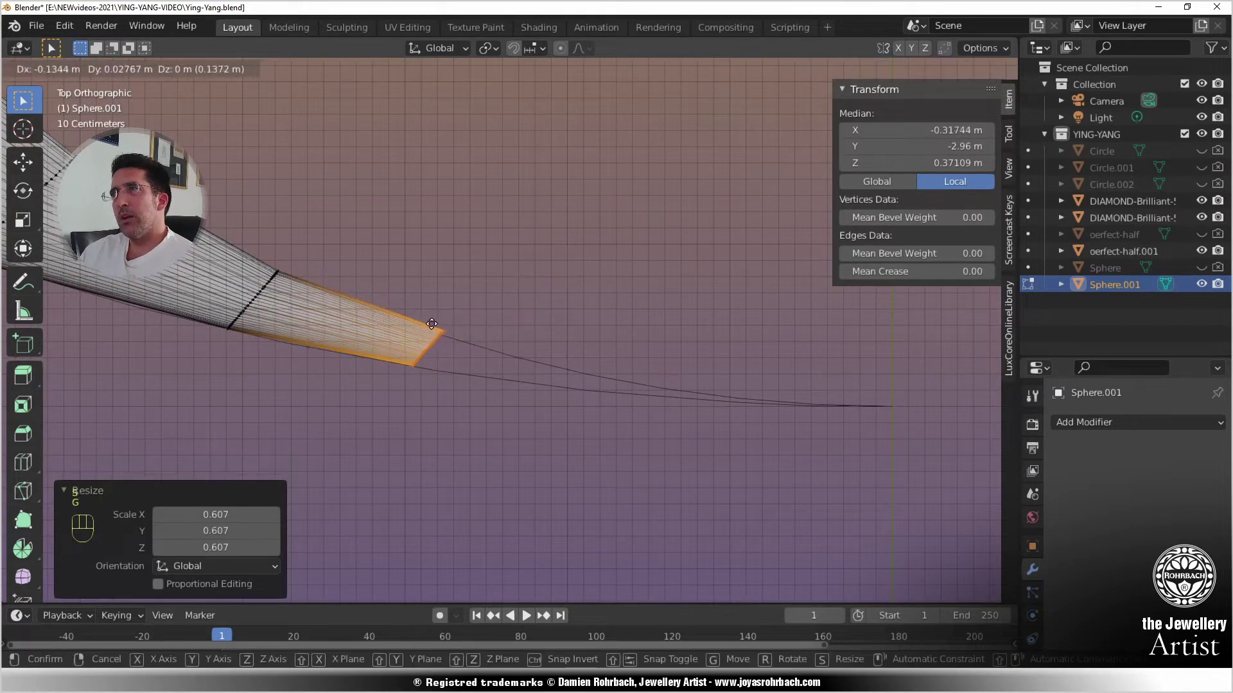
{"action": "left_click", "coordinate": [428, 324]}
- Rotate the edge about -13.7°, move it about -0.04 m in X and 0.01 m in Y, scale it to 0.913 and nudge it onto the outline
{"action": "key", "text": "r"}
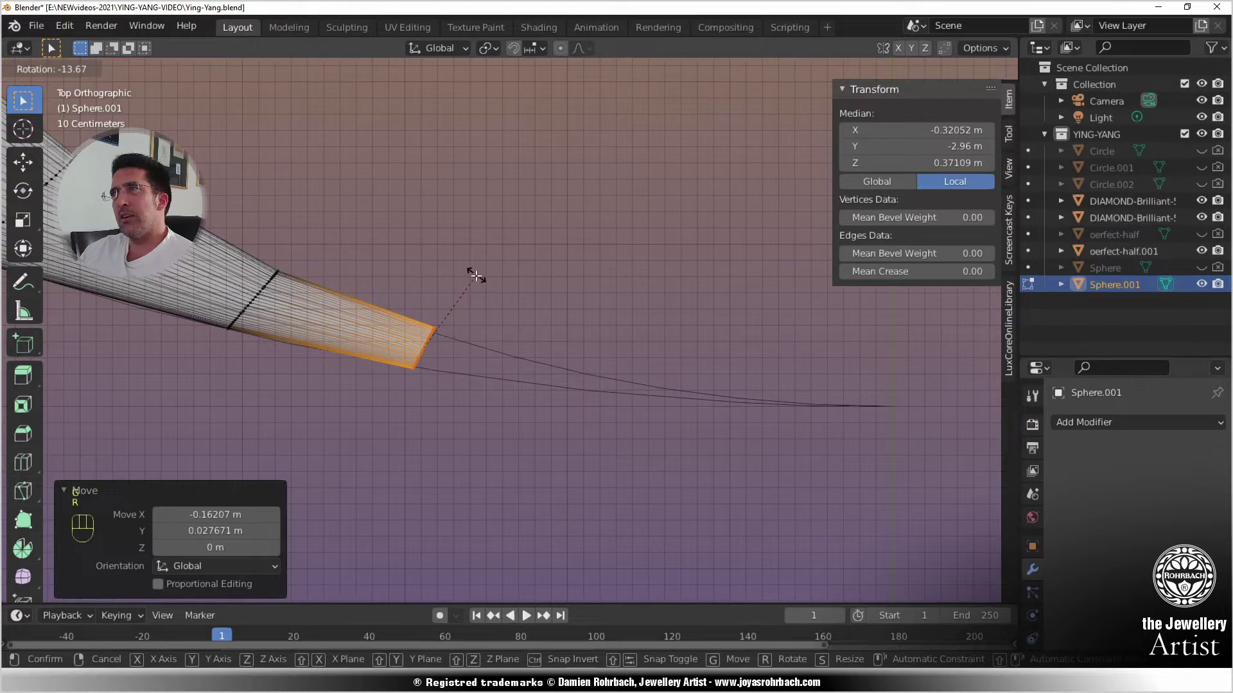
{"action": "left_click", "coordinate": [481, 304]}
{"action": "key", "text": "g"}
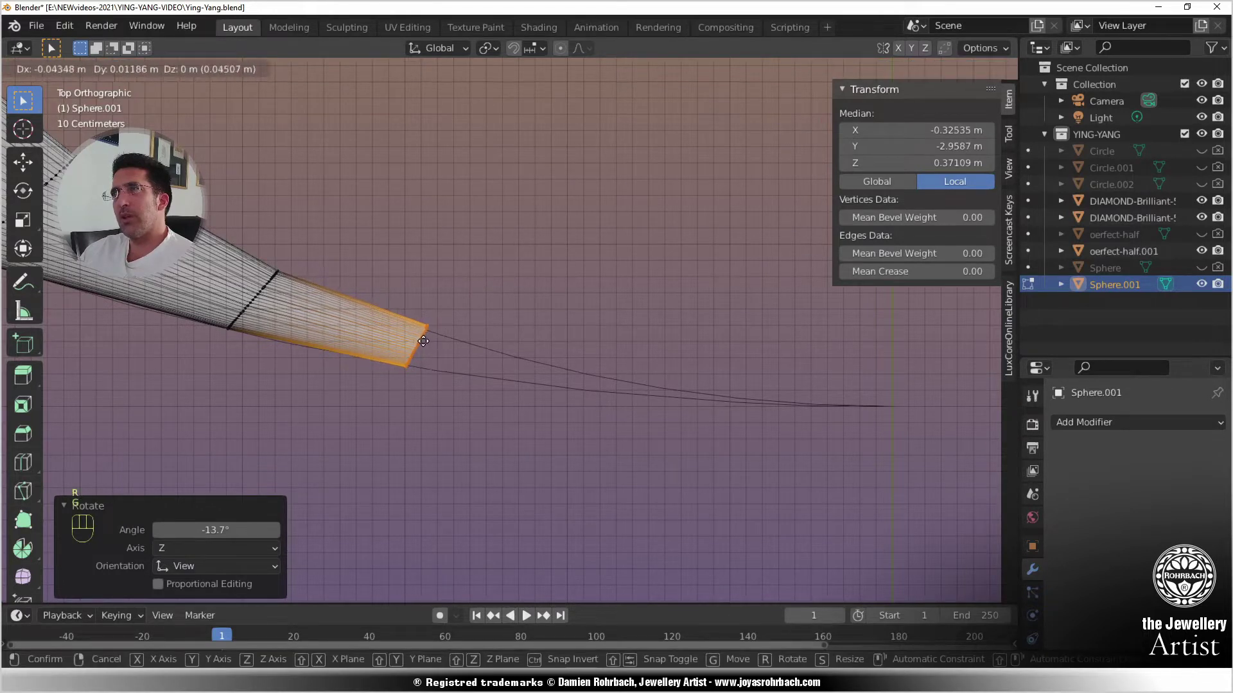
{"action": "left_click", "coordinate": [423, 342]}
{"action": "key", "text": "s"}
{"action": "left_click", "coordinate": [493, 316]}
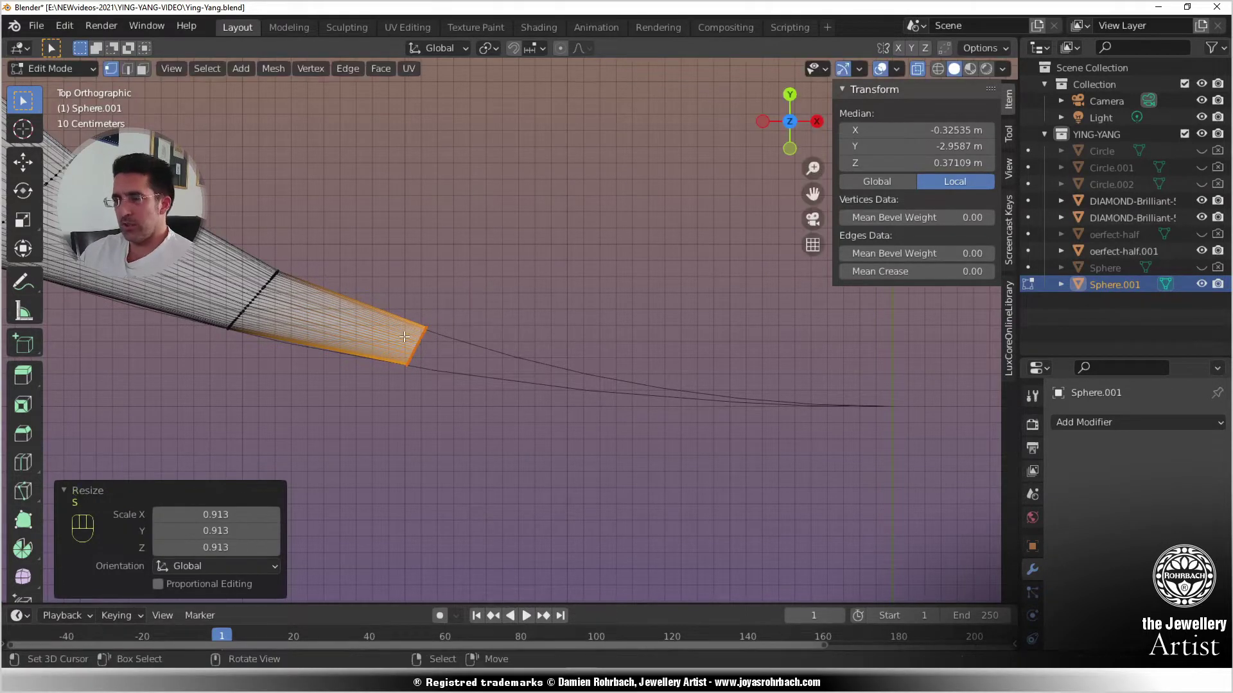
{"action": "key", "text": "g"}
{"action": "left_click", "coordinate": [435, 332]}
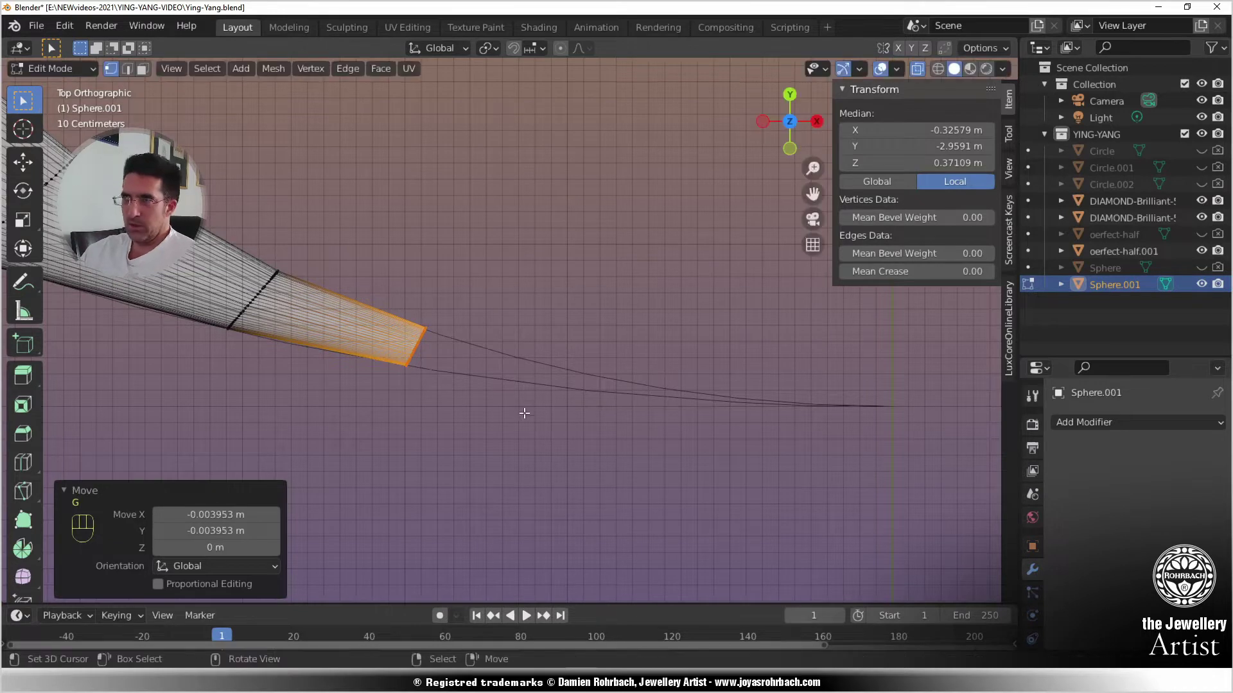
- Extrude the edge about 1.11 m in X and -0.20 m in Y and rotate it clockwise to follow the outline
{"action": "middle_click_drag", "start_coordinate": [524, 413], "coordinate": [273, 333], "text": "shift"}
{"action": "key", "text": "e"}
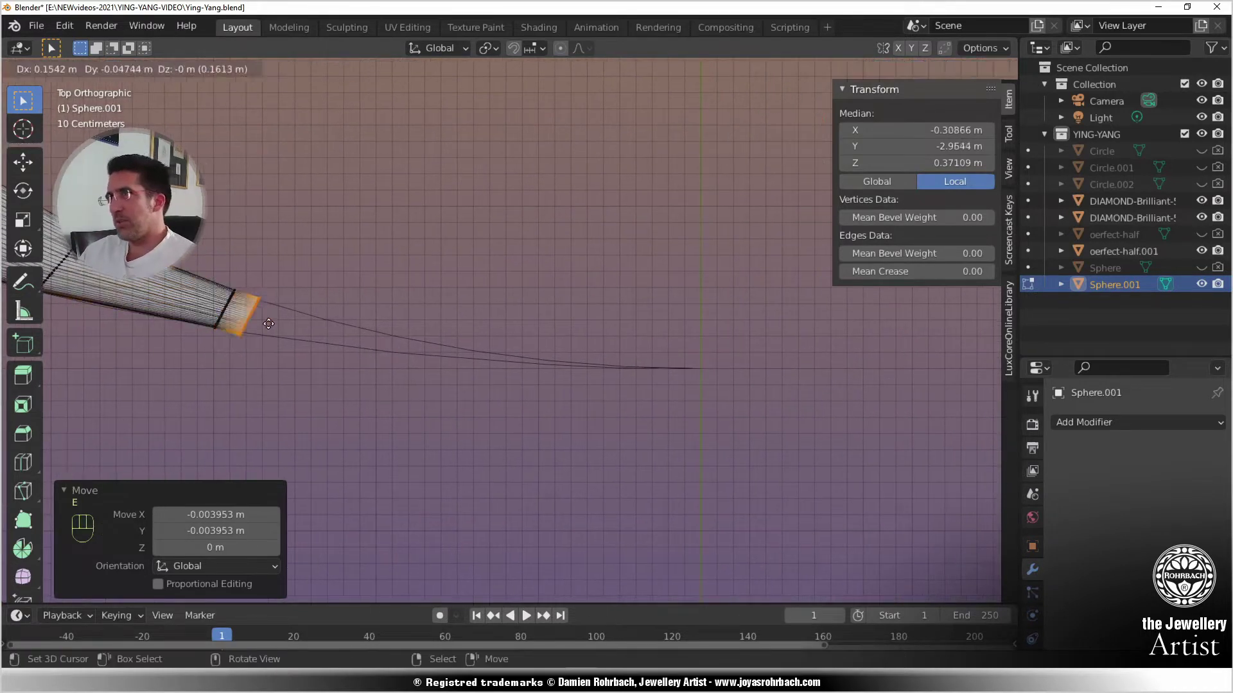
{"action": "left_click", "coordinate": [407, 345]}
{"action": "key", "text": "r"}
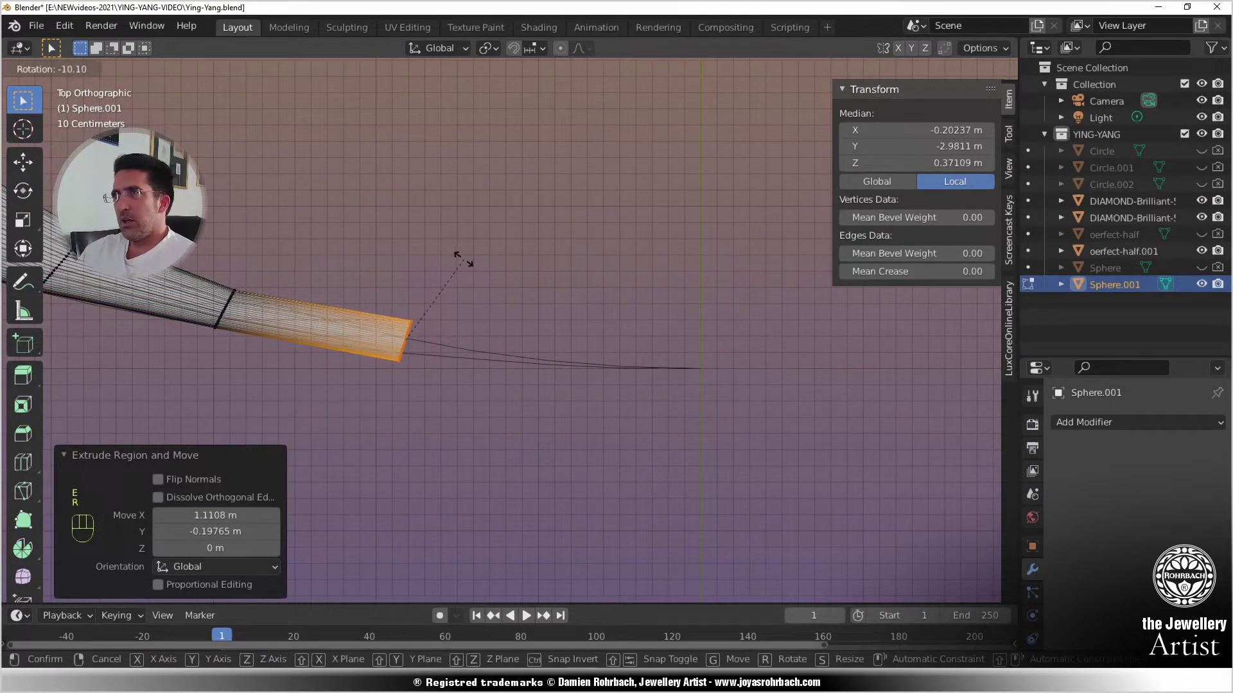
{"action": "left_click", "coordinate": [478, 279]}
- Scale the edge down, move it about -0.13 m in X and -0.01 m in Y, and scale it again to 0.817
{"action": "key", "text": "s"}
{"action": "left_click", "coordinate": [472, 303]}
{"action": "key", "text": "g"}
{"action": "left_click", "coordinate": [376, 341]}
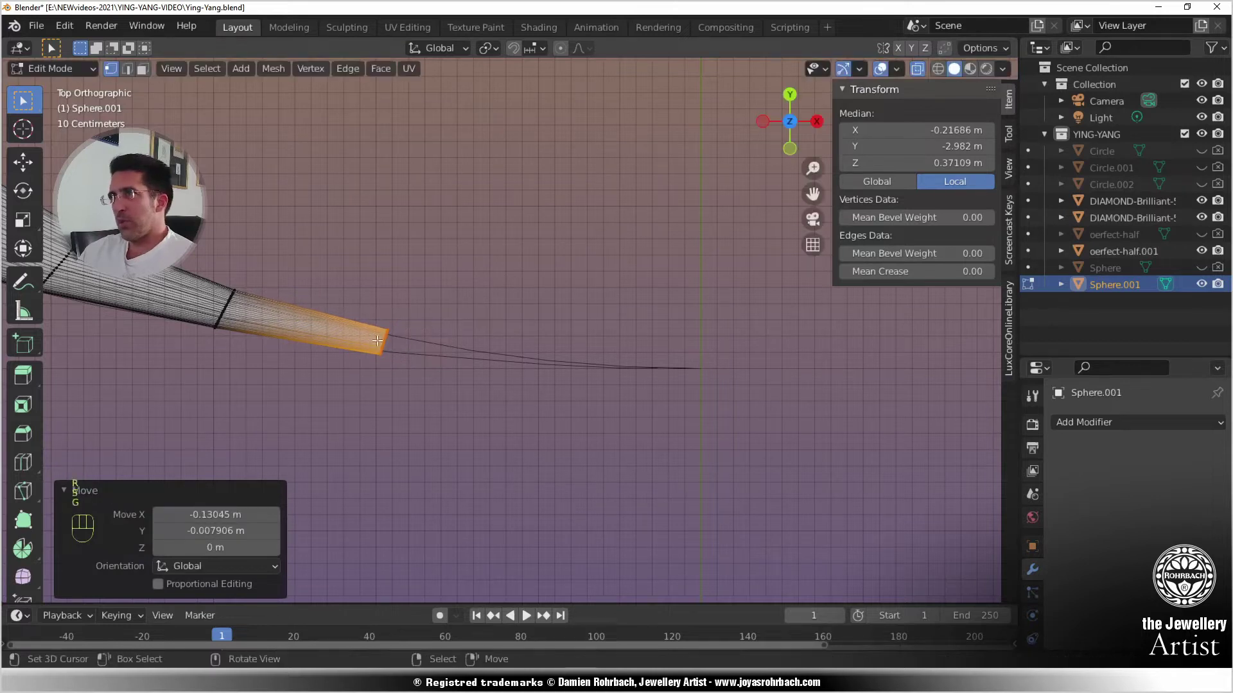
{"action": "key", "text": "s"}
{"action": "left_click", "coordinate": [443, 317]}
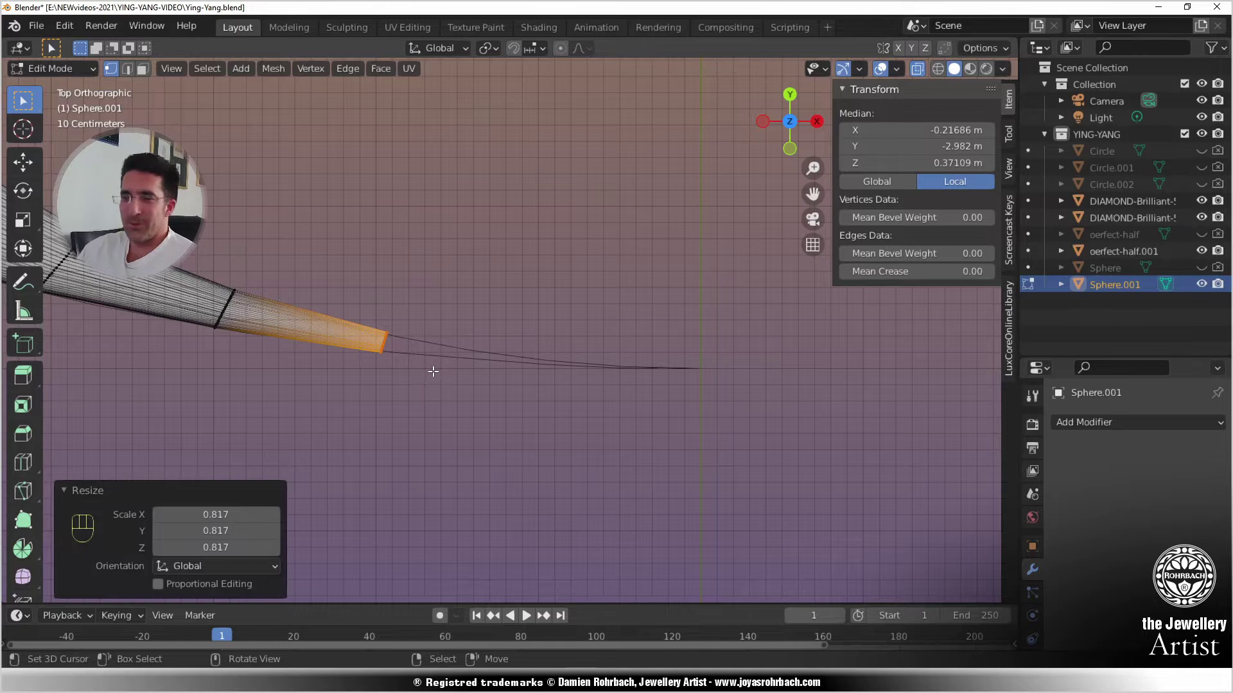
- Hide the sidebar, then extrude the edge along the outline, scale it to 0.512, and move it about -0.08 m in X and 0.02 m in Y
{"action": "scroll", "coordinate": [385, 367], "scroll_direction": "up", "scroll_amount": 3}
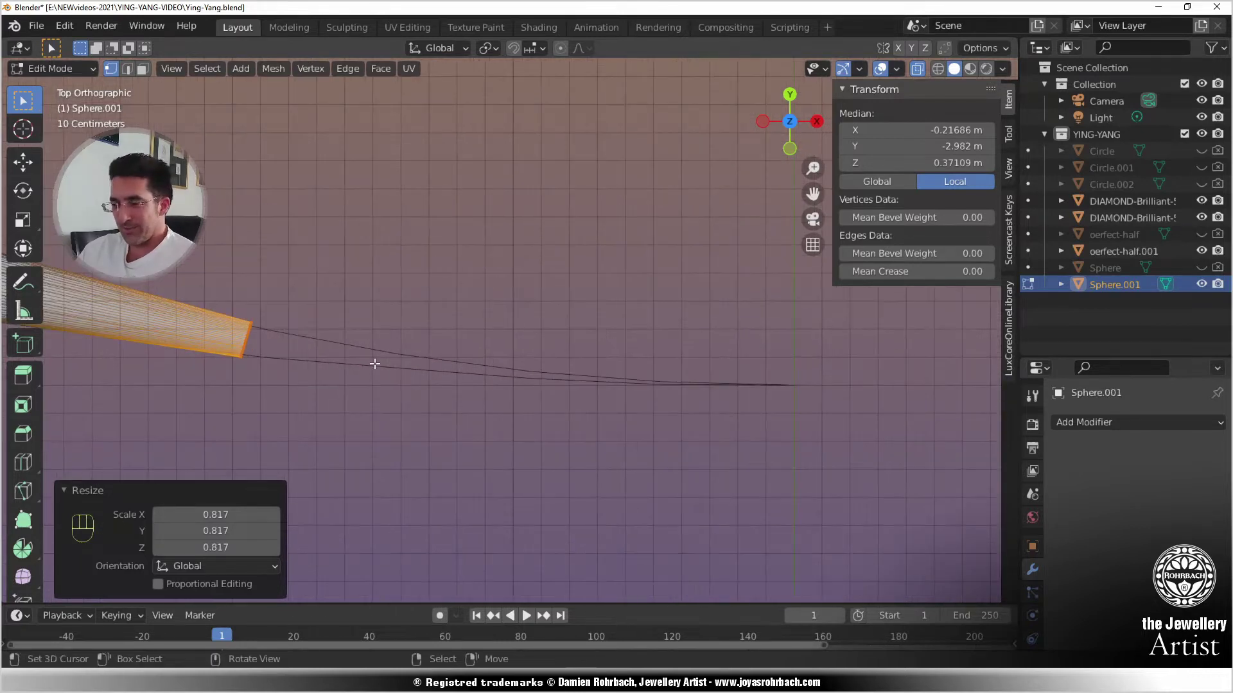
{"action": "key", "text": "n"}
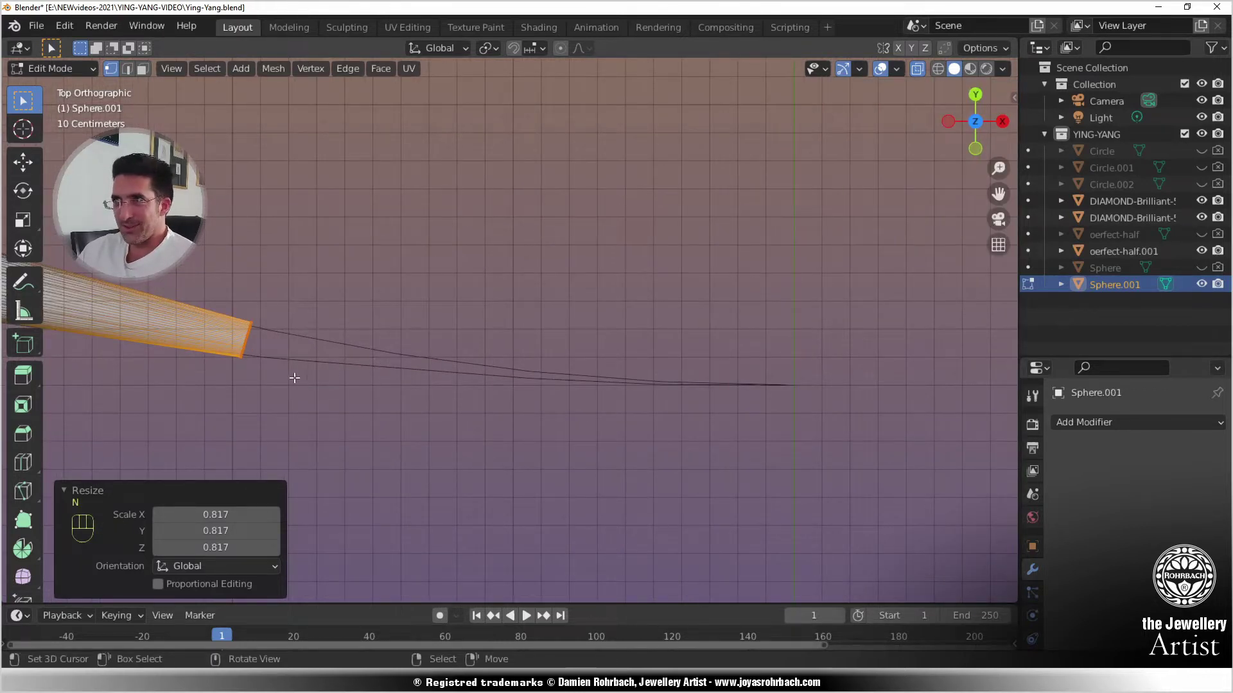
{"action": "key", "text": "e"}
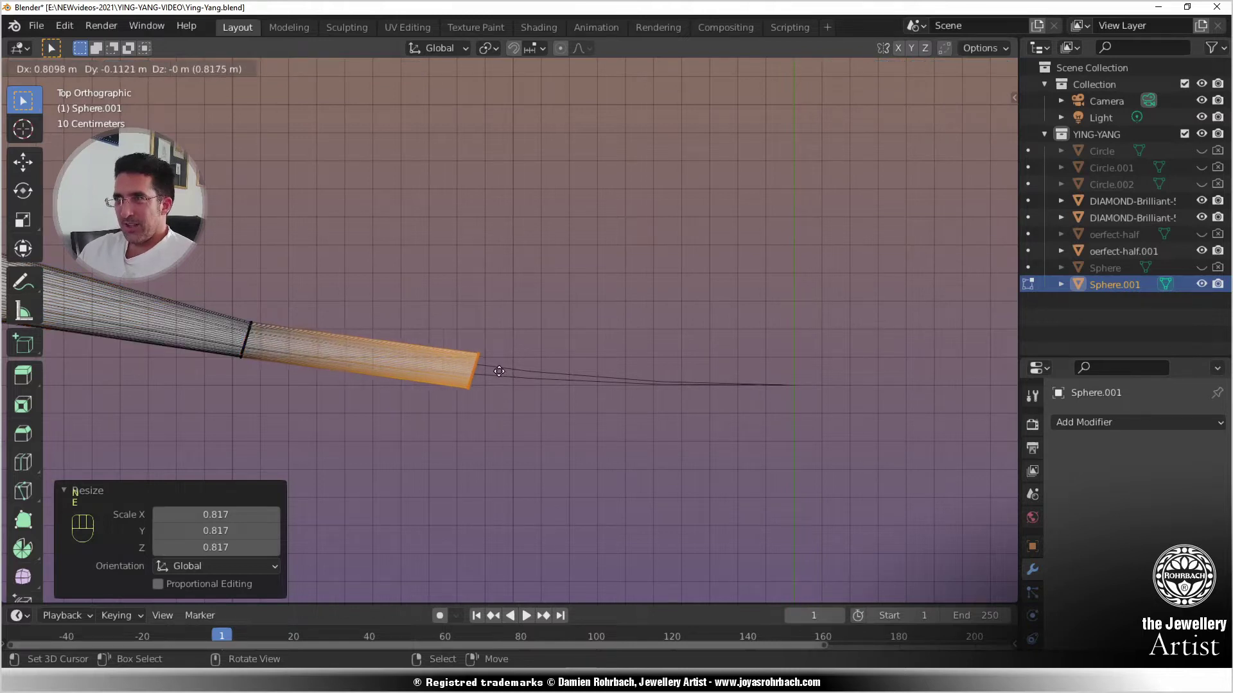
{"action": "left_click", "coordinate": [510, 368]}
{"action": "key", "text": "s"}
{"action": "left_click", "coordinate": [624, 317]}
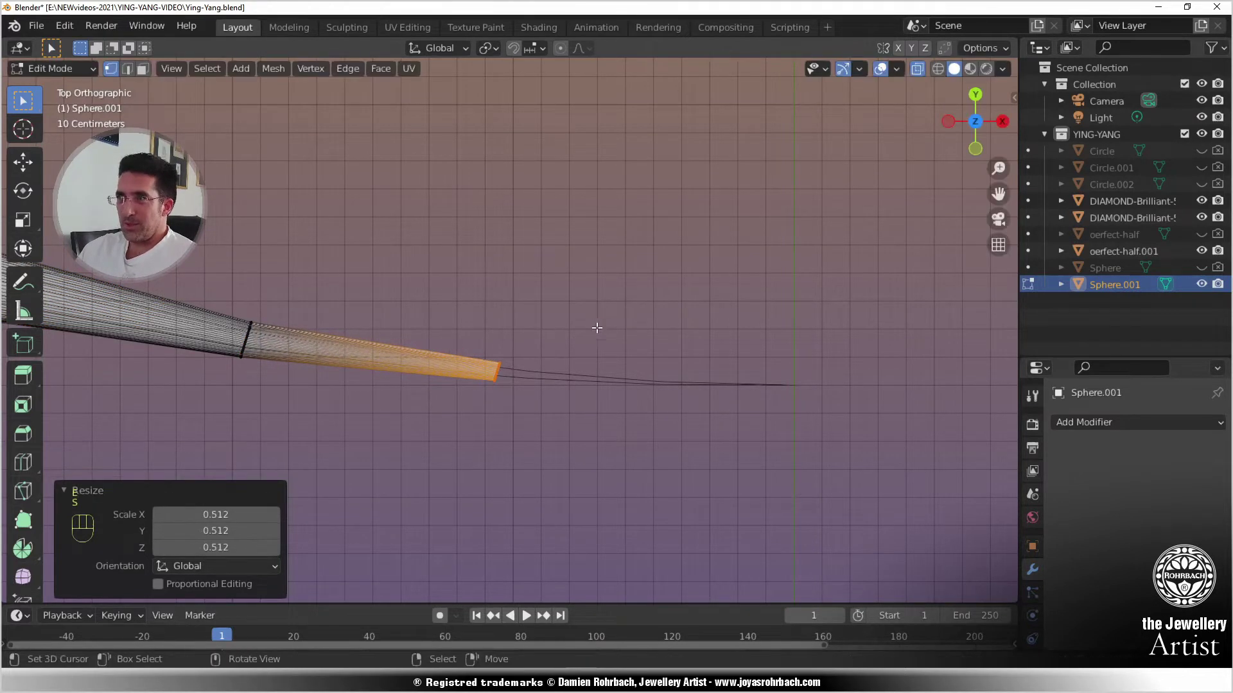
{"action": "key", "text": "g"}
{"action": "left_click", "coordinate": [501, 350]}
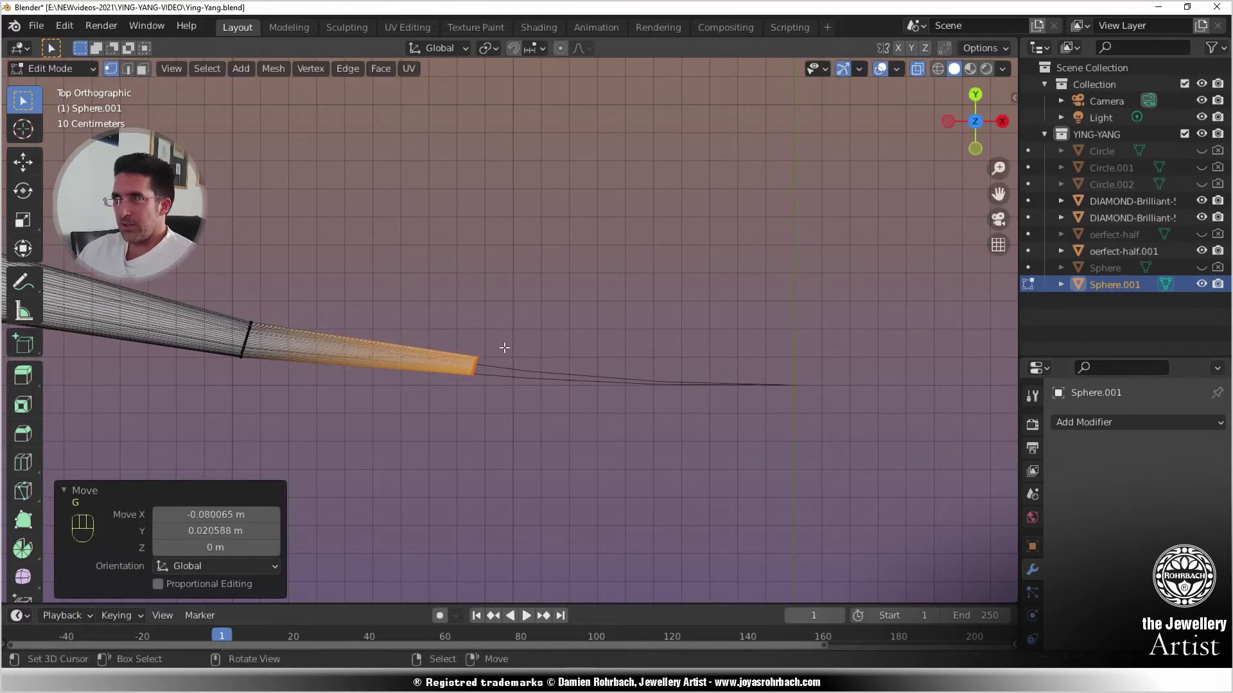
- Scale the edge to 0.761, move it about -0.03 m in X and -0.01 m in Y, and scale it again to 0.860
{"action": "key", "text": "s"}
{"action": "left_click", "coordinate": [522, 341]}
{"action": "key", "text": "g"}
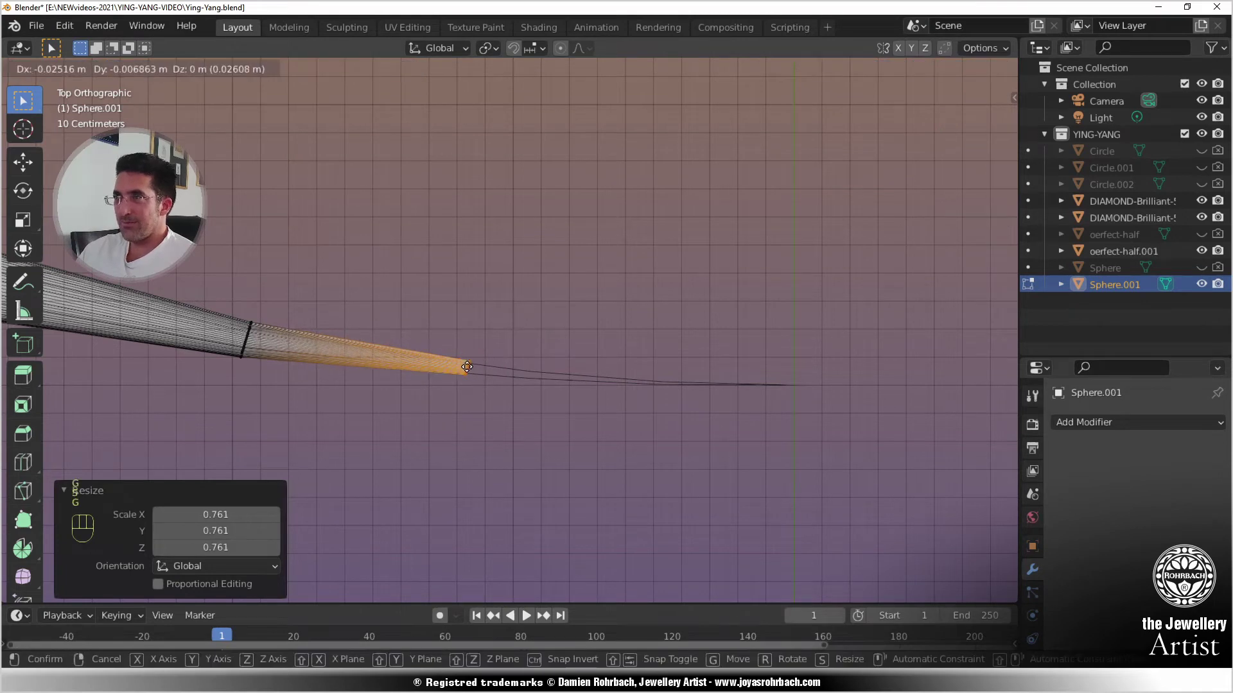
{"action": "left_click", "coordinate": [467, 368]}
{"action": "key", "text": "s"}
{"action": "left_click", "coordinate": [517, 337]}
- Extrude the edge about 0.67 m in X and -0.06 m in Y, scale it to 0.488 and rotate it about -17.7°
{"action": "key", "text": "e"}
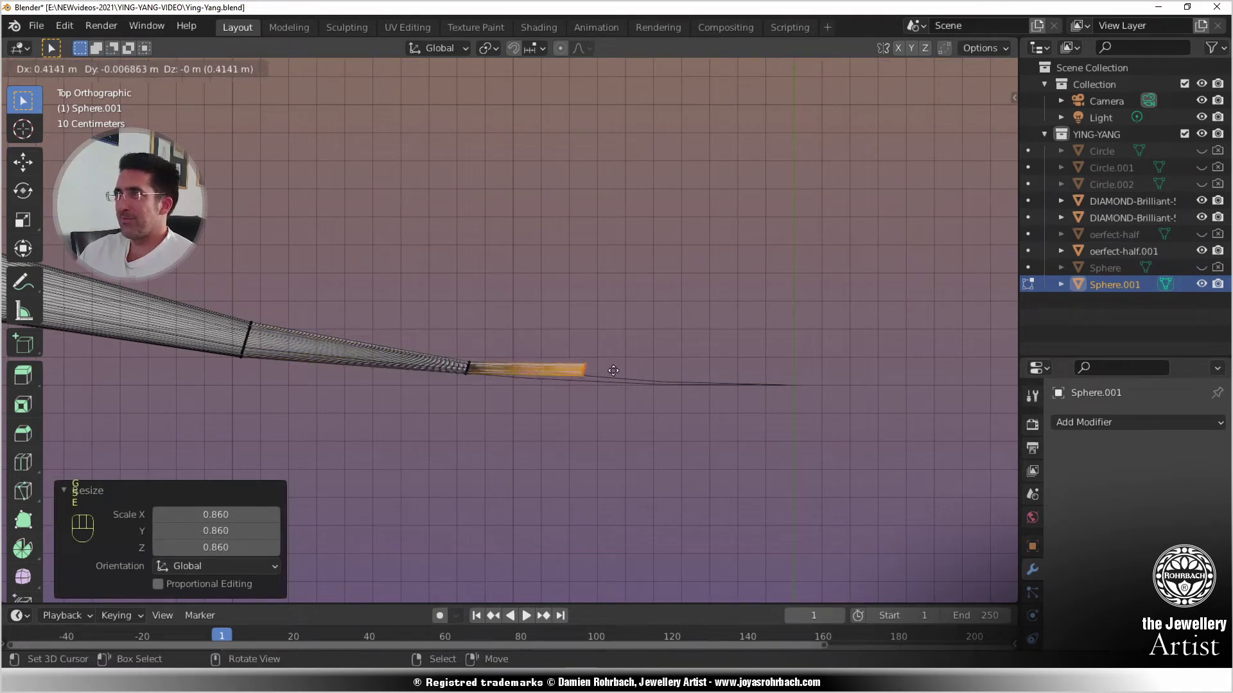
{"action": "left_click", "coordinate": [666, 383]}
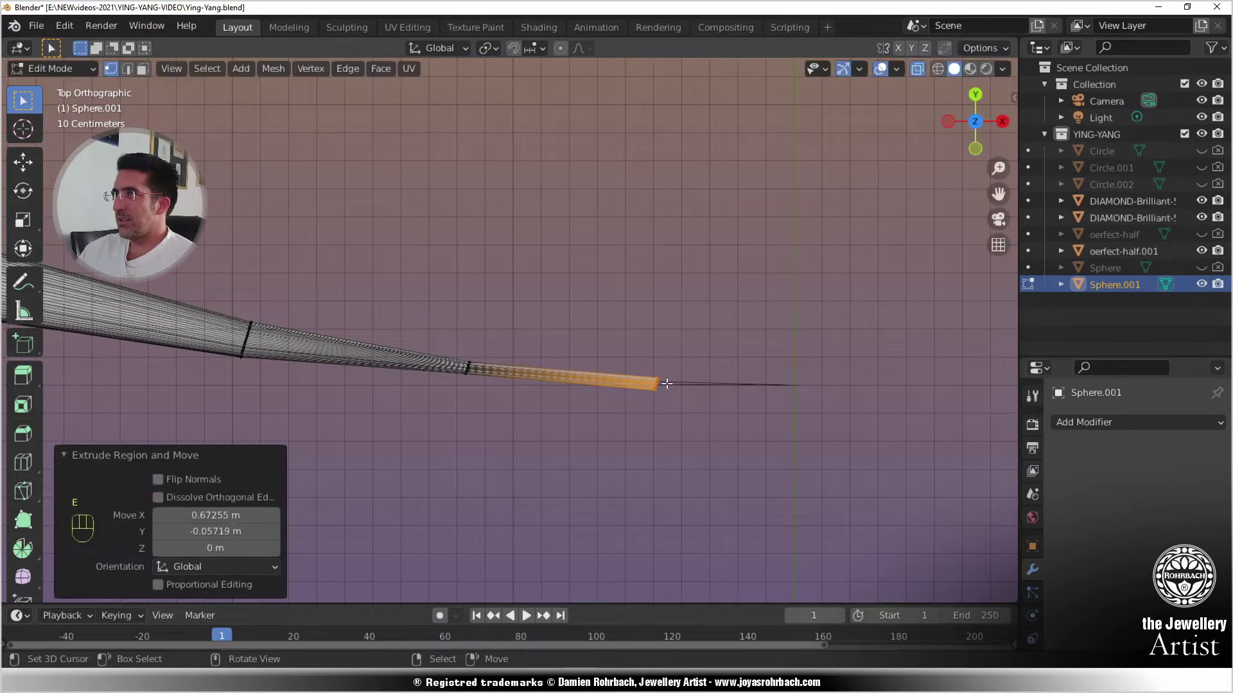
{"action": "key", "text": "s"}
{"action": "left_click", "coordinate": [679, 352]}
{"action": "key", "text": "r"}
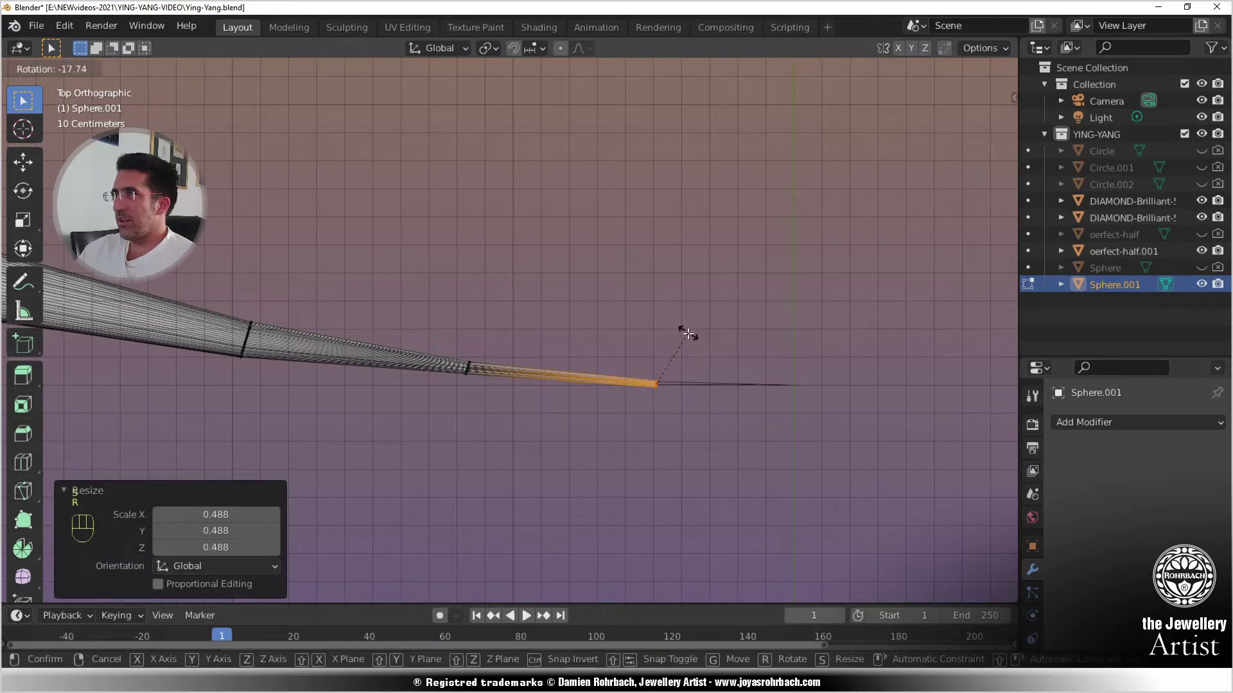
{"action": "left_click", "coordinate": [683, 336]}
- Scale the narrow end edge down to the outline's width and move it about -0.002 m in X and 0.004 m in Y
{"action": "scroll", "coordinate": [552, 353], "scroll_direction": "up", "scroll_amount": 3}
{"action": "key", "text": "s"}
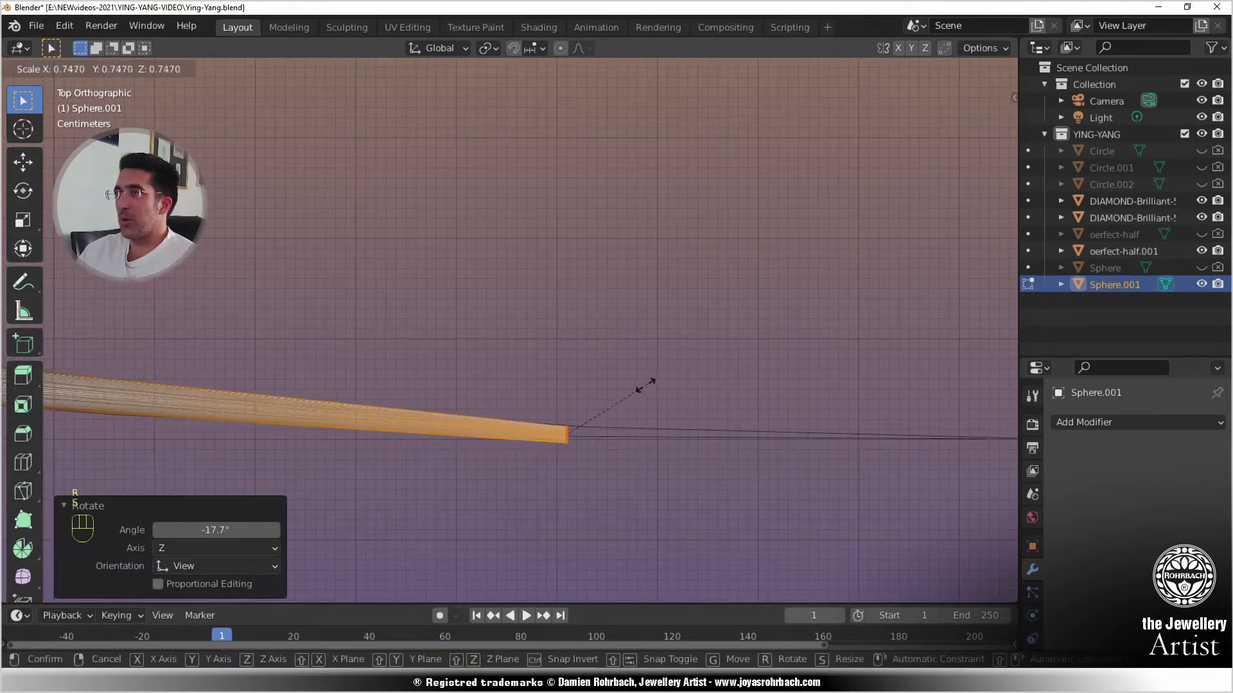
{"action": "left_click", "coordinate": [637, 389]}
{"action": "key", "text": "g"}
{"action": "left_click", "coordinate": [563, 426]}
- Extrude the edge about 0.49 m in X and -0.01 m in Y to the outline's tip and scale it to 0.281
{"action": "scroll", "coordinate": [603, 389], "scroll_direction": "down", "scroll_amount": 5}
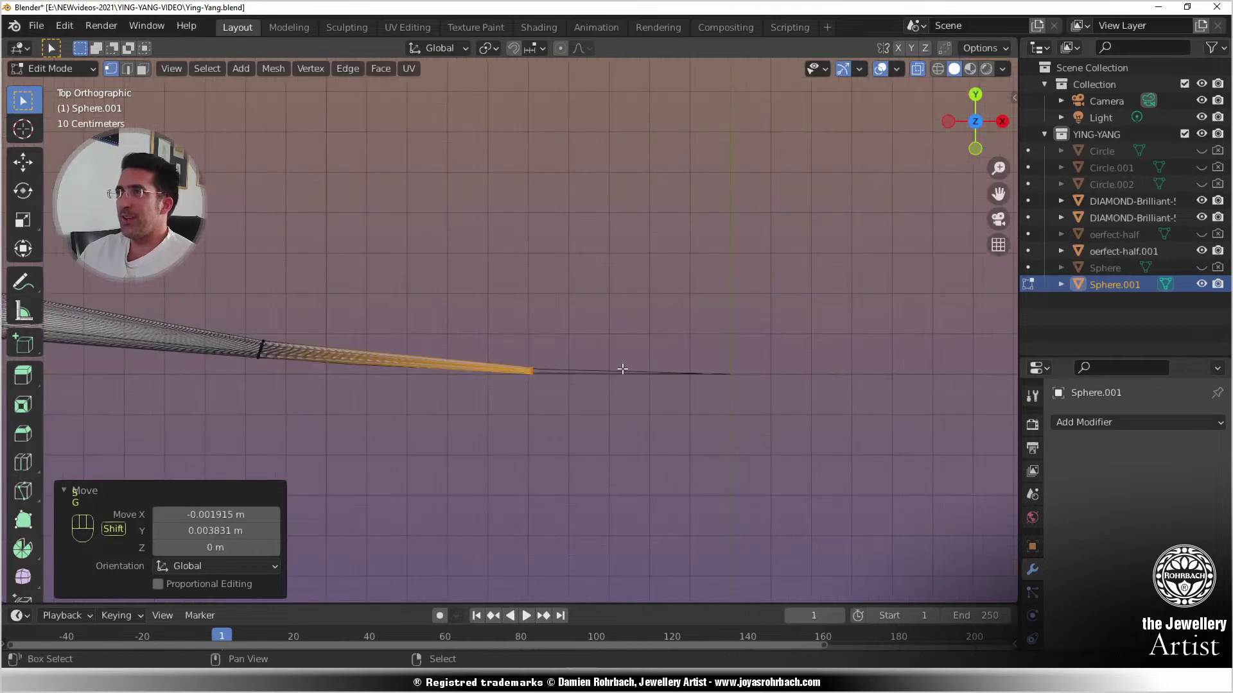
{"action": "middle_click_drag", "start_coordinate": [595, 359], "coordinate": [498, 379], "text": "shift"}
{"action": "scroll", "coordinate": [448, 434], "scroll_direction": "up", "scroll_amount": 3}
{"action": "key", "text": "e"}
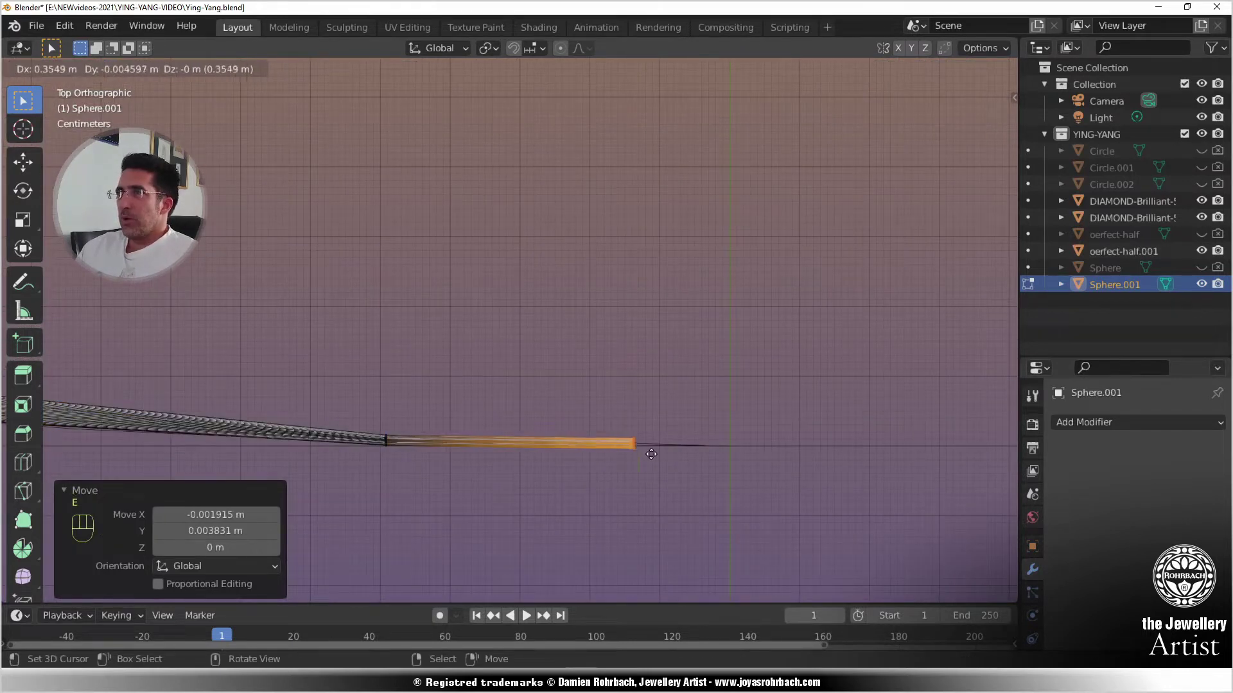
{"action": "left_click", "coordinate": [736, 457]}
{"action": "key", "text": "s"}
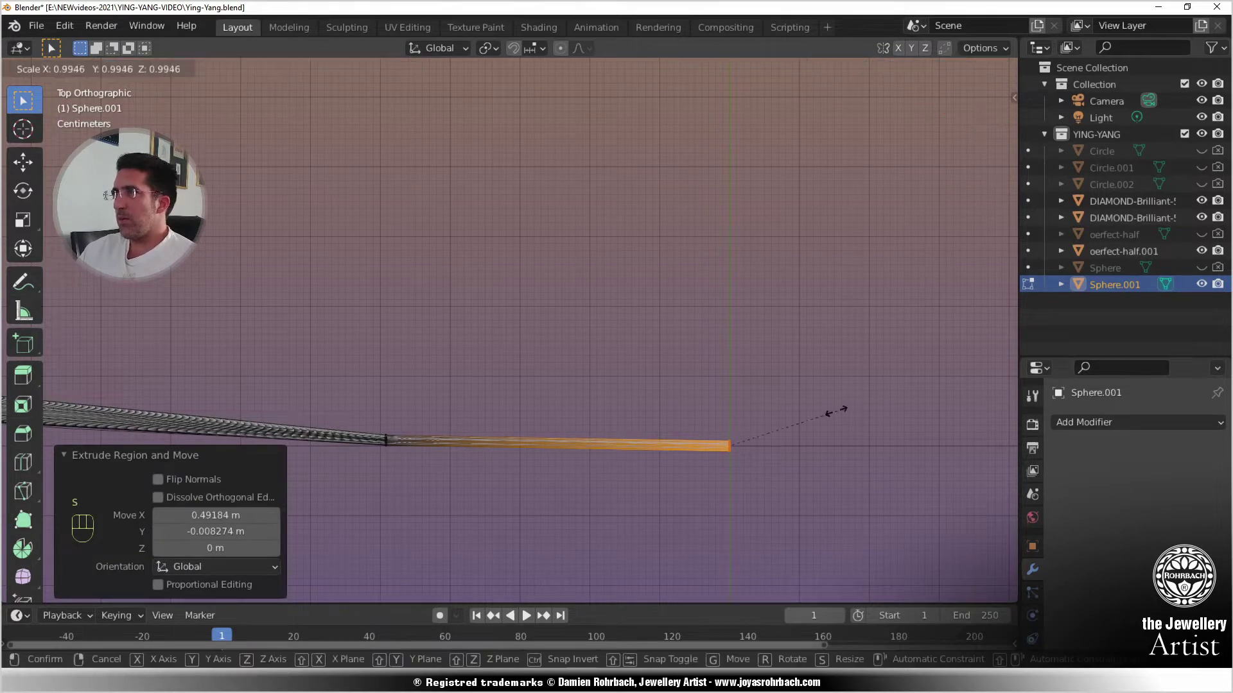
{"action": "left_click", "coordinate": [756, 429]}
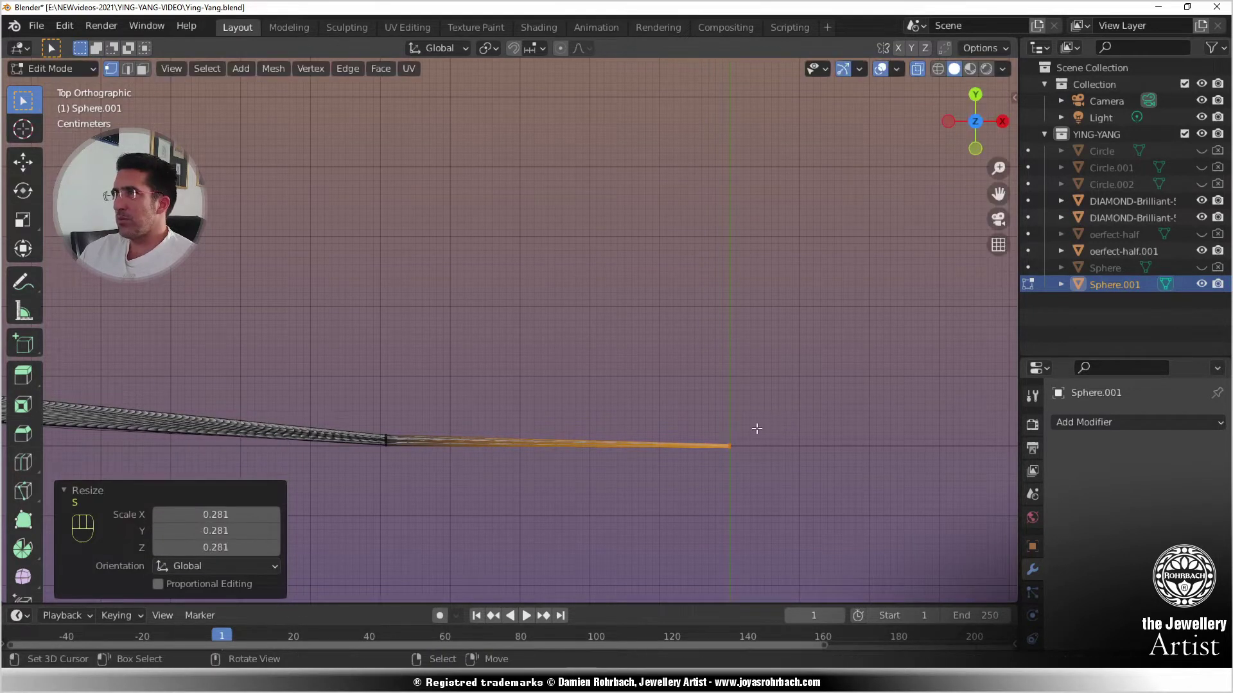
{"action": "key", "text": "KP_Decimal"}
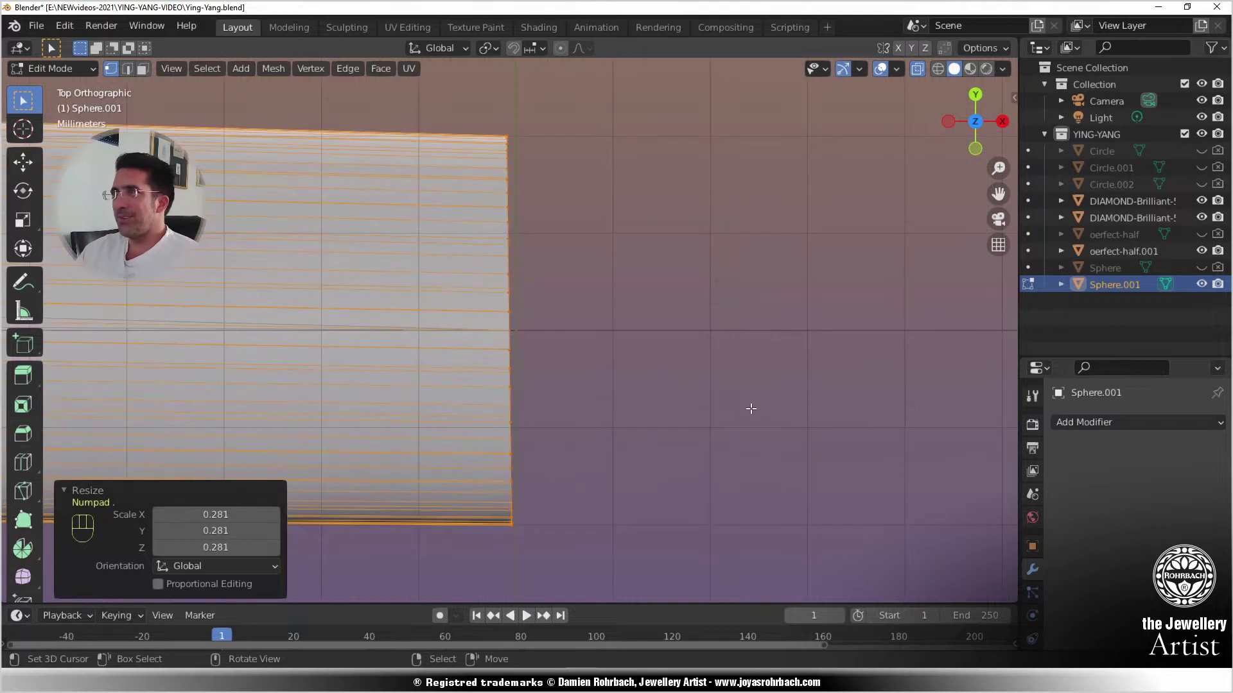
- Examine the completed tapered half from above and at an angle, from its narrow tip to the rounded head
{"action": "middle_click_drag", "start_coordinate": [752, 409], "coordinate": [536, 355]}
{"action": "key", "text": "KP_7"}
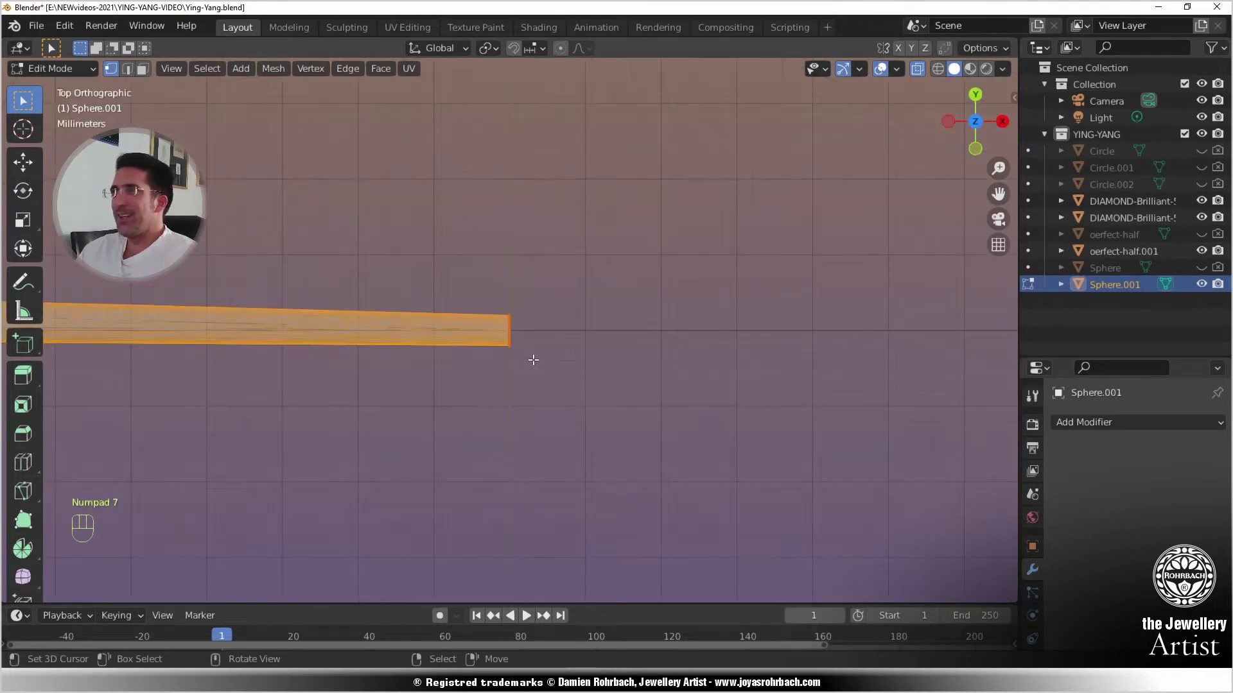
{"action": "scroll", "coordinate": [538, 391], "scroll_direction": "down", "scroll_amount": 7}
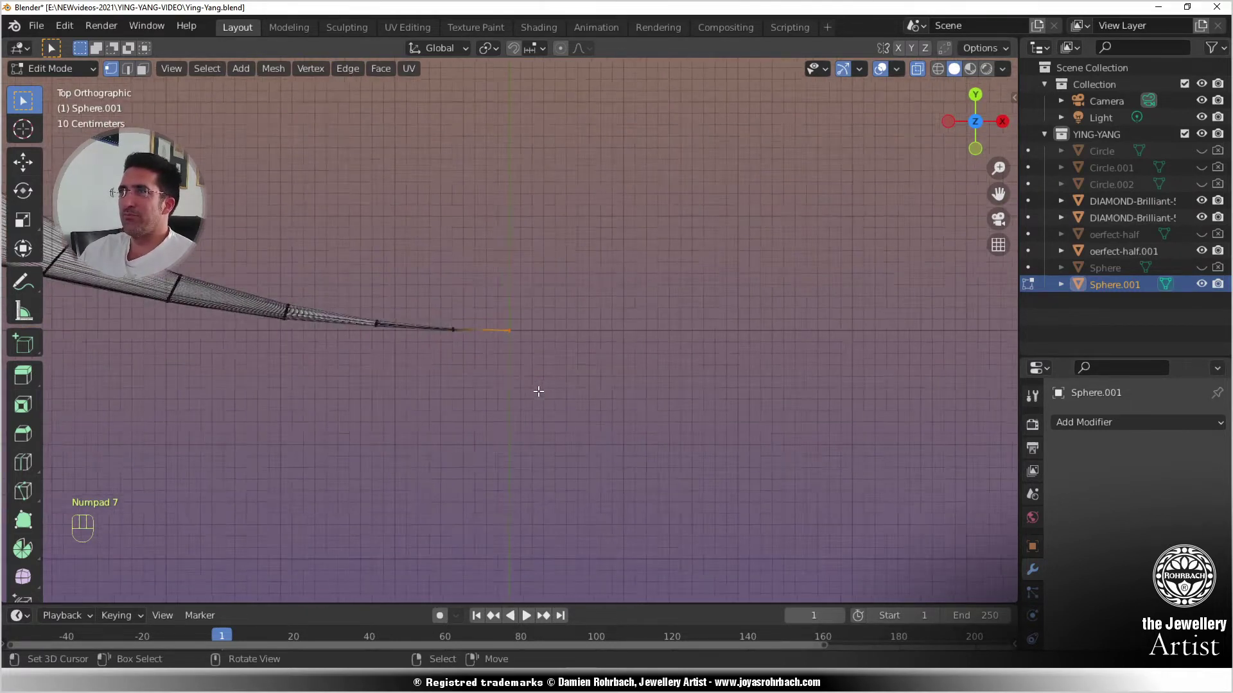
{"action": "middle_click_drag", "start_coordinate": [399, 264], "coordinate": [559, 407], "text": "shift"}
{"action": "scroll", "coordinate": [559, 406], "scroll_direction": "down", "scroll_amount": 7}
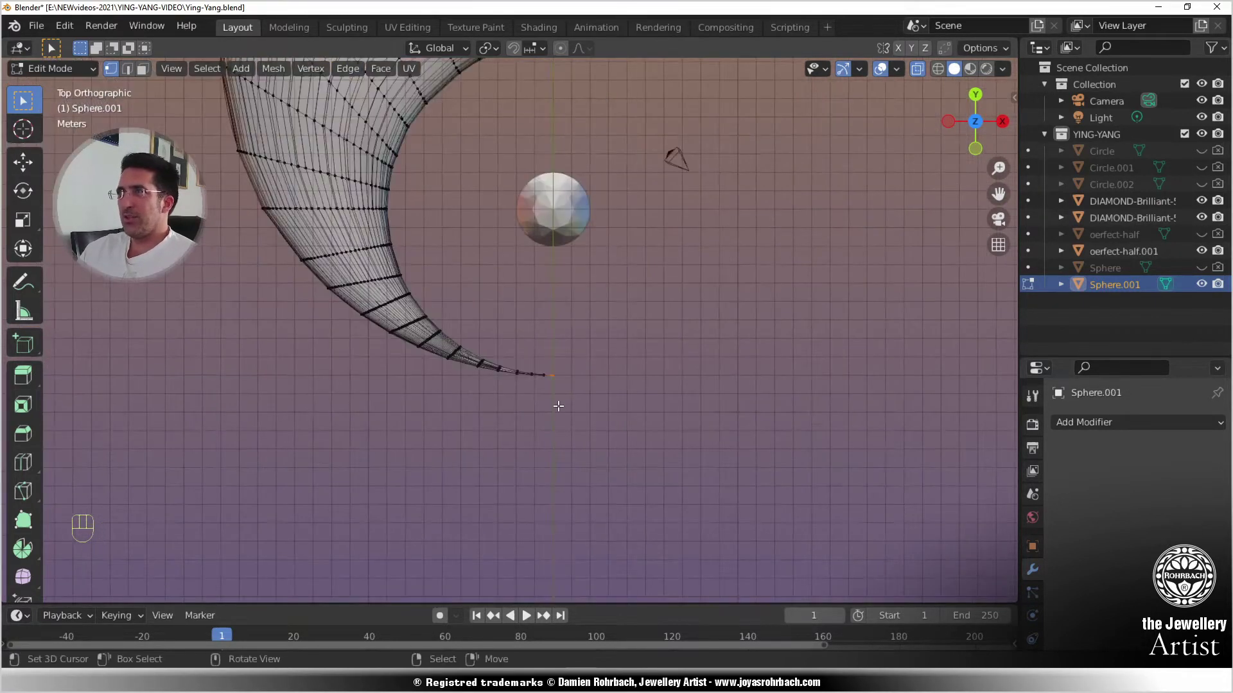
{"action": "middle_click_drag", "start_coordinate": [580, 274], "coordinate": [671, 465], "text": "shift"}
{"action": "key", "text": "alt+z"}
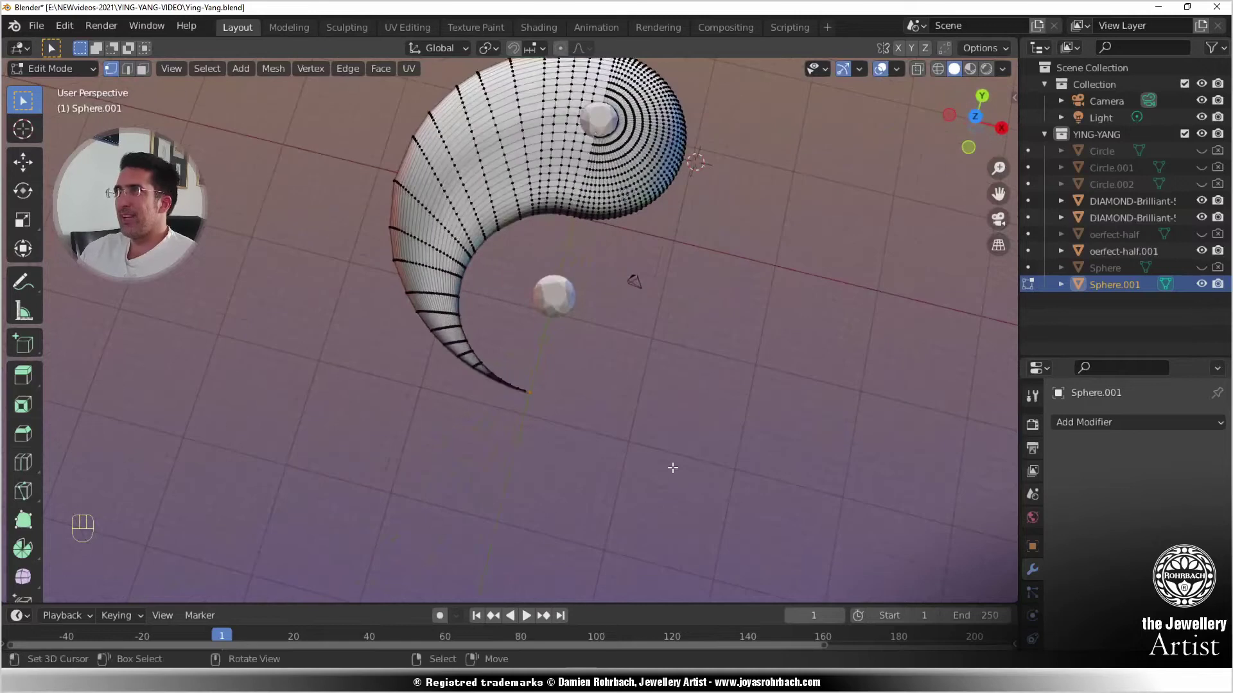
{"action": "key", "text": "KP_7"}
{"action": "middle_click_drag", "start_coordinate": [594, 487], "coordinate": [419, 399]}
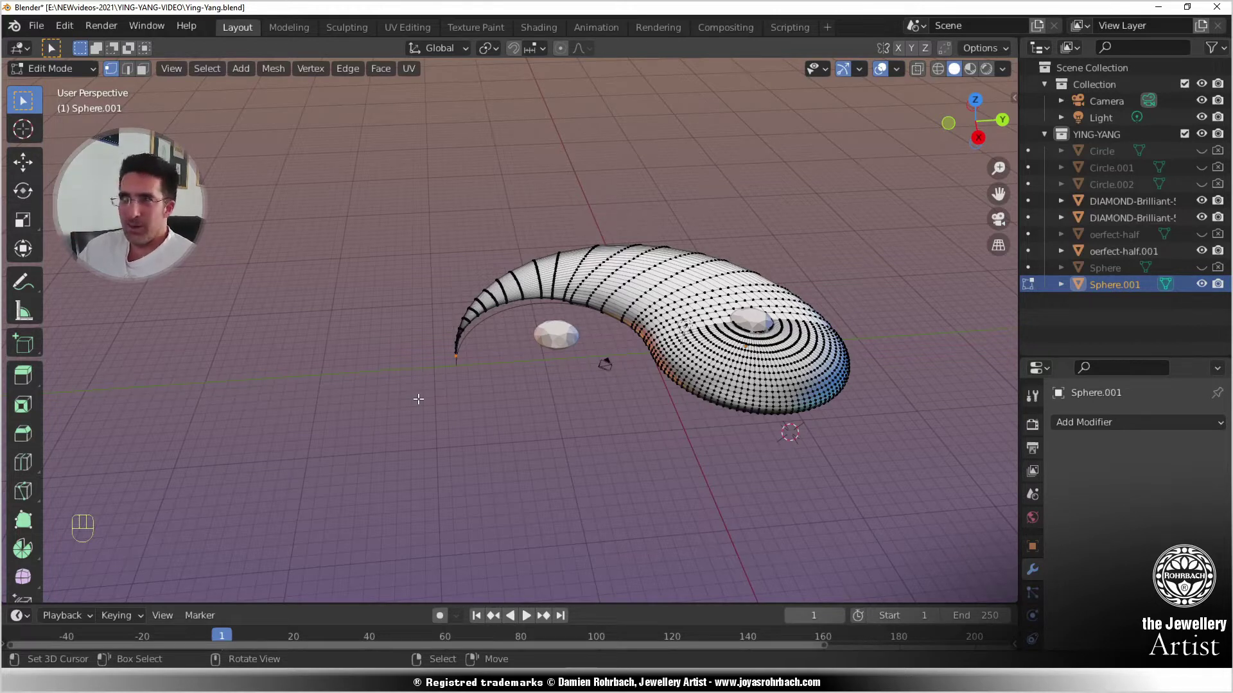
{"action": "key", "text": "KP_7"}
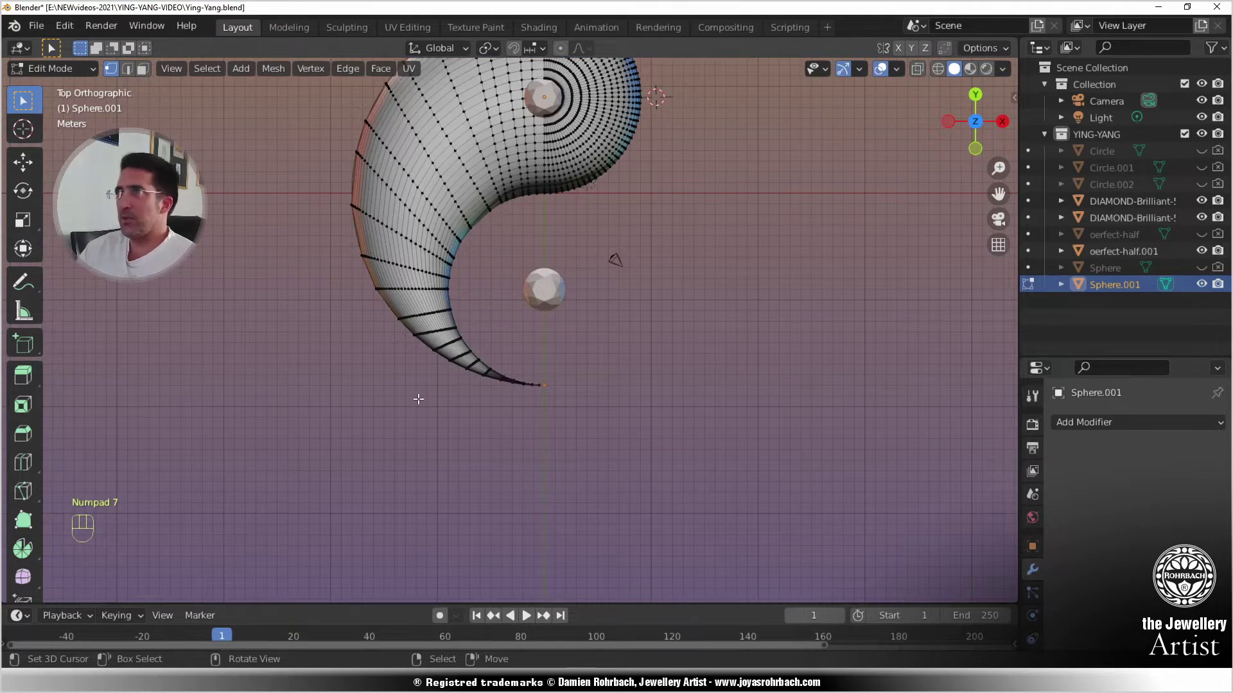
- Turn on X-ray display for the mesh around the body's inner bend
{"action": "middle_click_drag", "start_coordinate": [505, 218], "coordinate": [540, 365], "text": "shift"}
{"action": "scroll", "coordinate": [426, 390], "scroll_direction": "up", "scroll_amount": 3}
{"action": "scroll", "coordinate": [538, 366], "scroll_direction": "up", "scroll_amount": 2}
{"action": "key", "text": "alt+z"}
{"action": "key", "text": "c"}
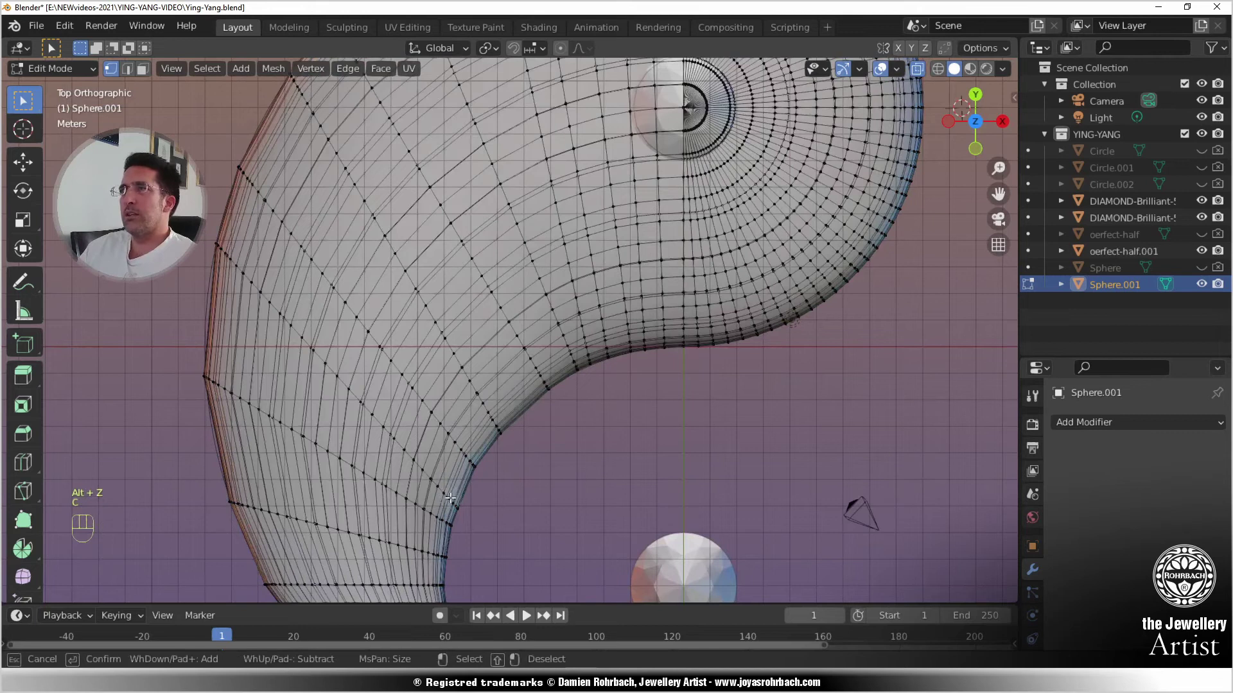
{"action": "mouse_move", "coordinate": [452, 508]}
{"action": "left_mouse_down"}
{"action": "mouse_move", "coordinate": [233, 245]}
{"action": "mouse_move", "coordinate": [247, 287]}
{"action": "left_mouse_up"}
{"action": "right_click", "coordinate": [529, 315]}
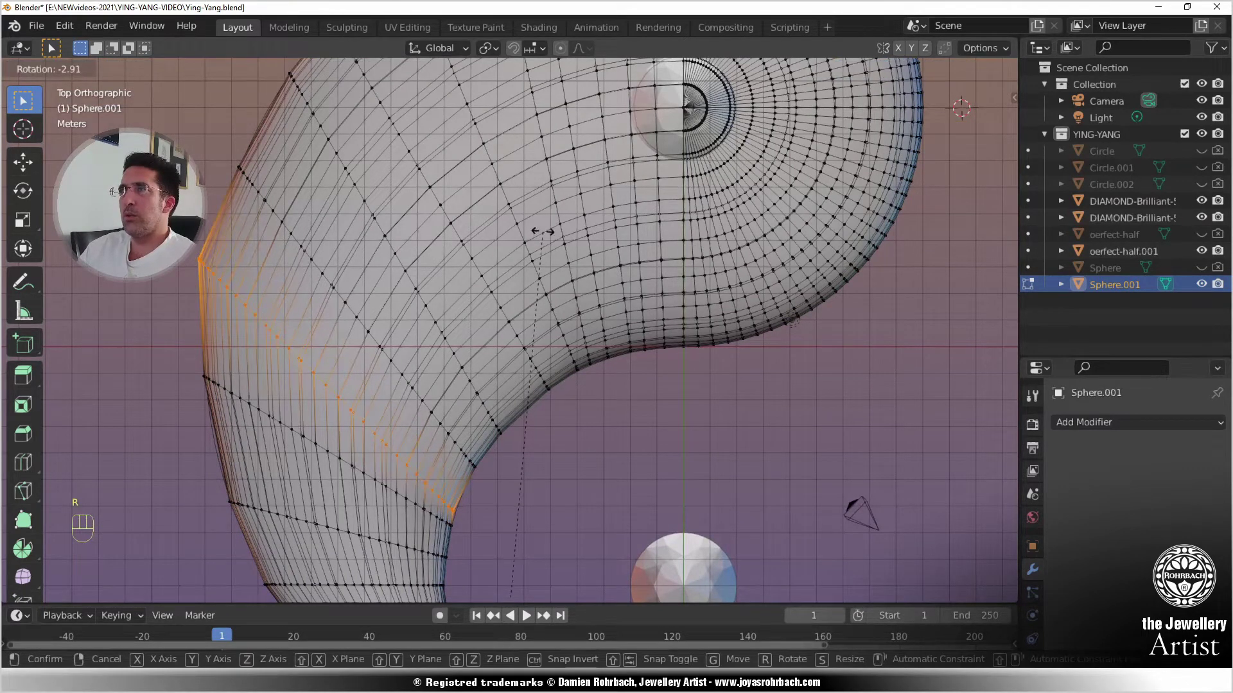
{"action": "scroll", "coordinate": [514, 337], "scroll_direction": "down", "scroll_amount": 5}
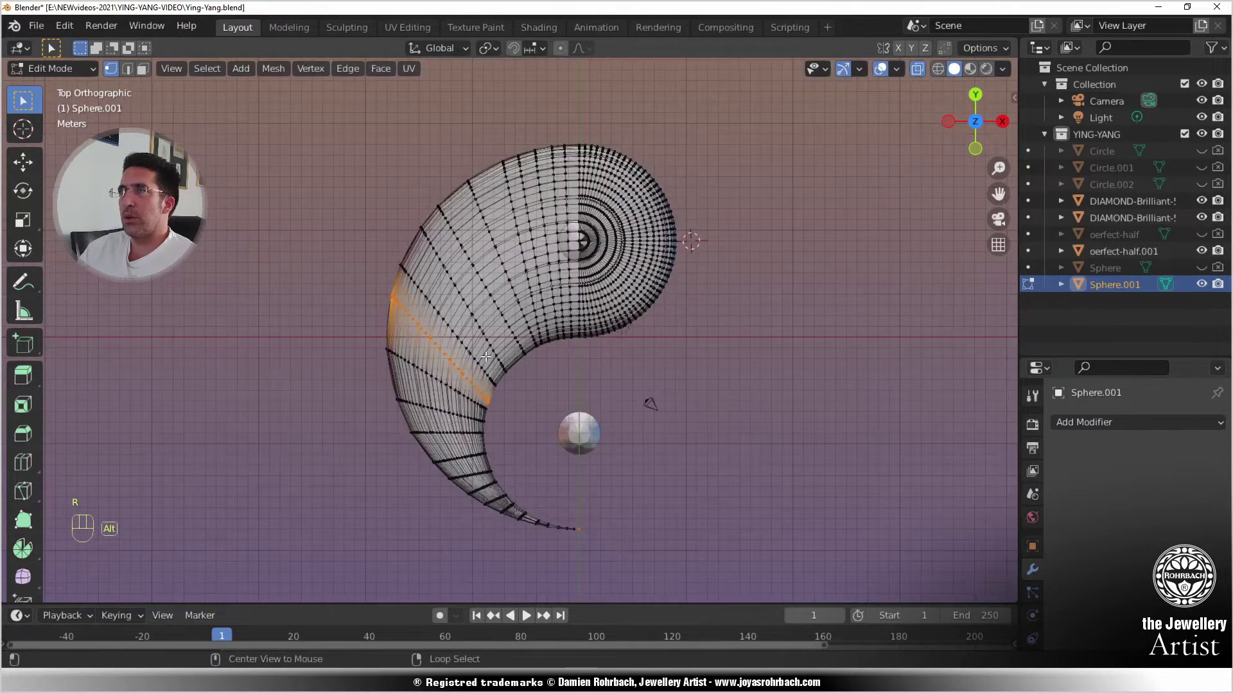
- Clear the selection, select only the cross-section ring whose outer end lies just above the X axis, and rotate it -6.43°
{"action": "key", "text": "alt+a"}
{"action": "scroll", "coordinate": [516, 335], "scroll_direction": "up", "scroll_amount": 4}
{"action": "middle_click_drag", "start_coordinate": [427, 392], "coordinate": [513, 395], "text": "shift"}
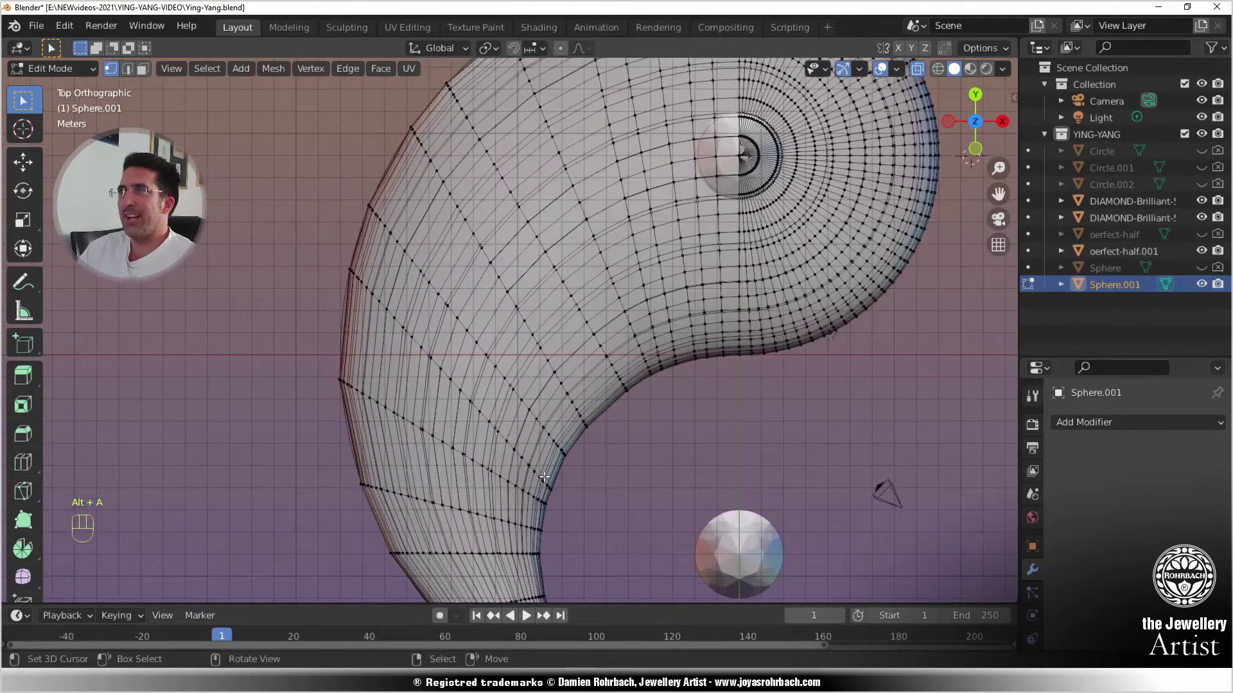
{"action": "key", "text": "c"}
{"action": "left_click_drag", "start_coordinate": [552, 490], "coordinate": [346, 276]}
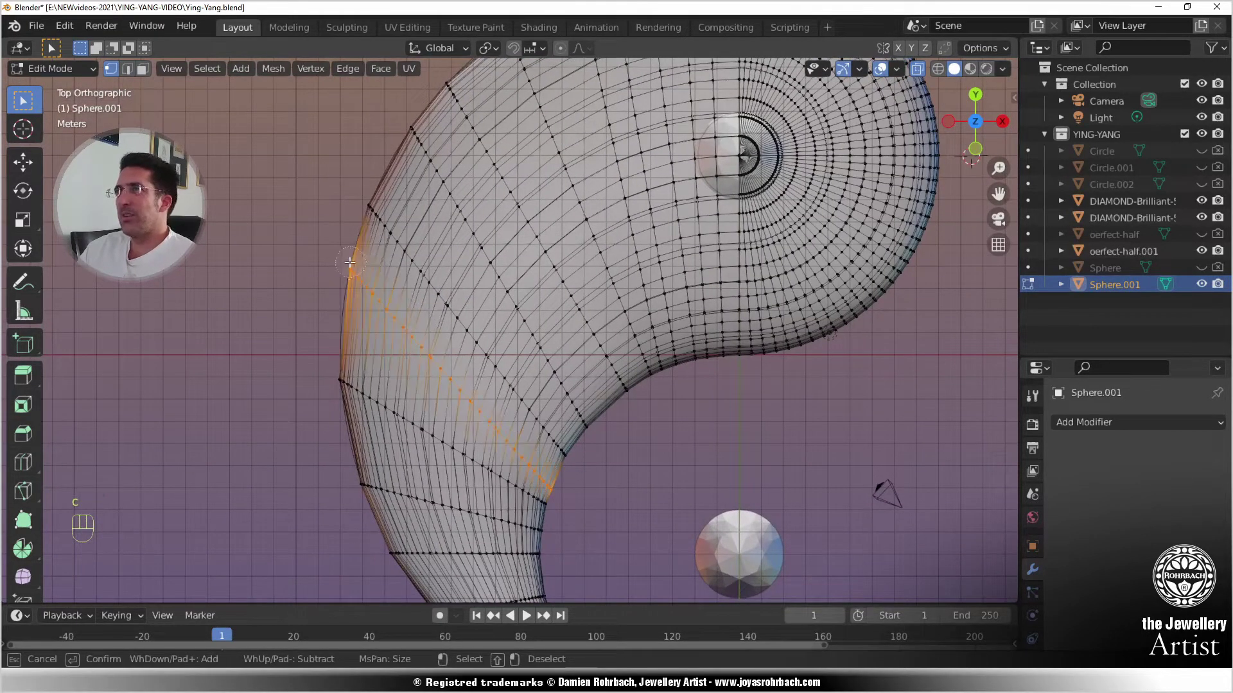
{"action": "key", "text": "Escape"}
{"action": "scroll", "coordinate": [482, 321], "scroll_direction": "up", "scroll_amount": 1}
{"action": "key", "text": "r"}
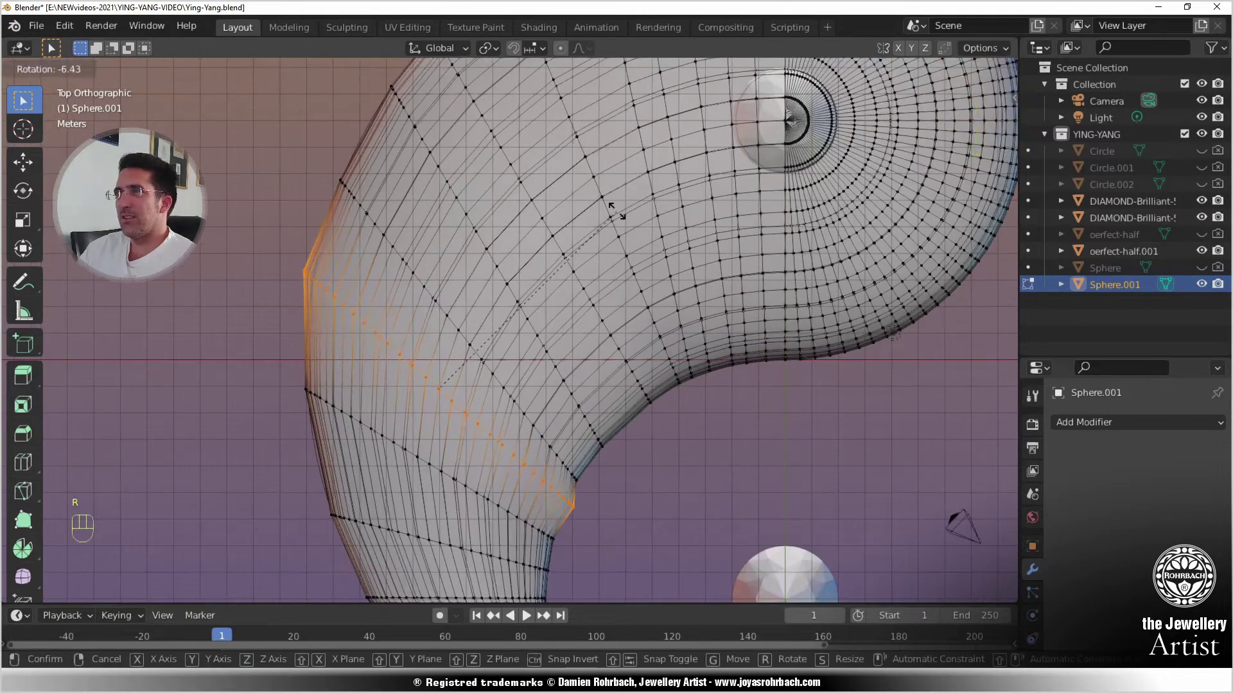
{"action": "left_click", "coordinate": [616, 212]}
- Scale the ring to 0.953 and again to 0.983, move it about -0.07 m in X and -0.17 m in Y, and deselect it
{"action": "key", "text": "s"}
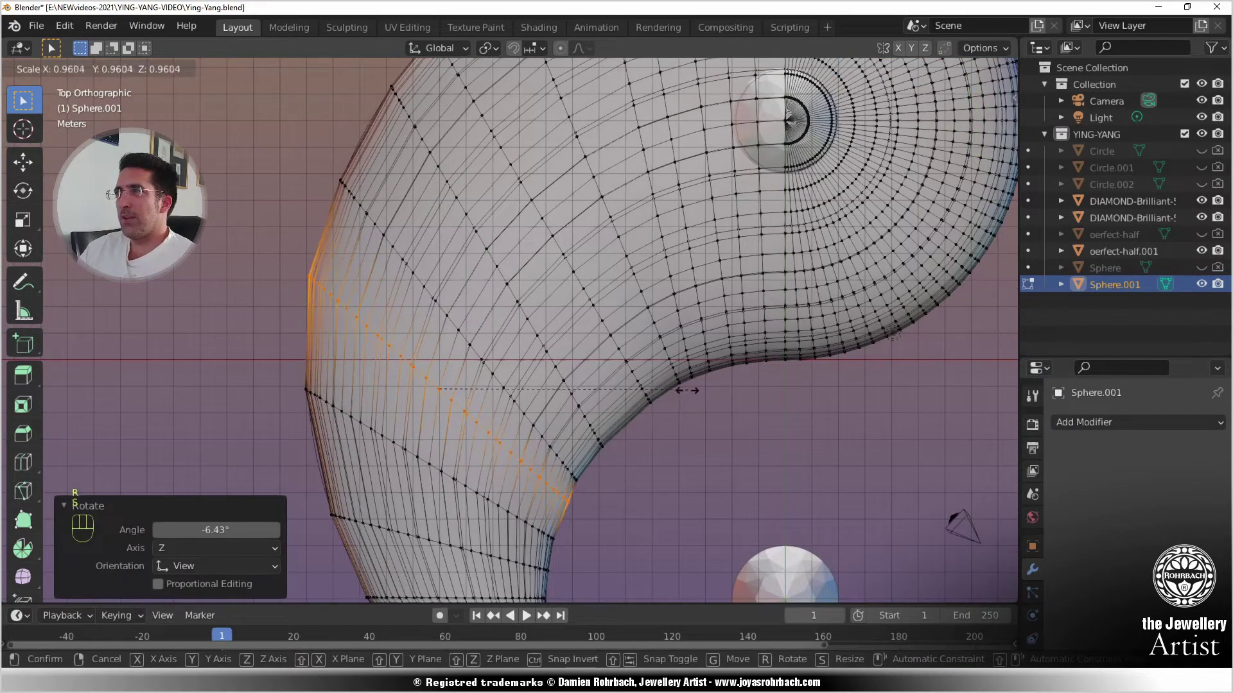
{"action": "left_click", "coordinate": [686, 388]}
{"action": "key", "text": "s"}
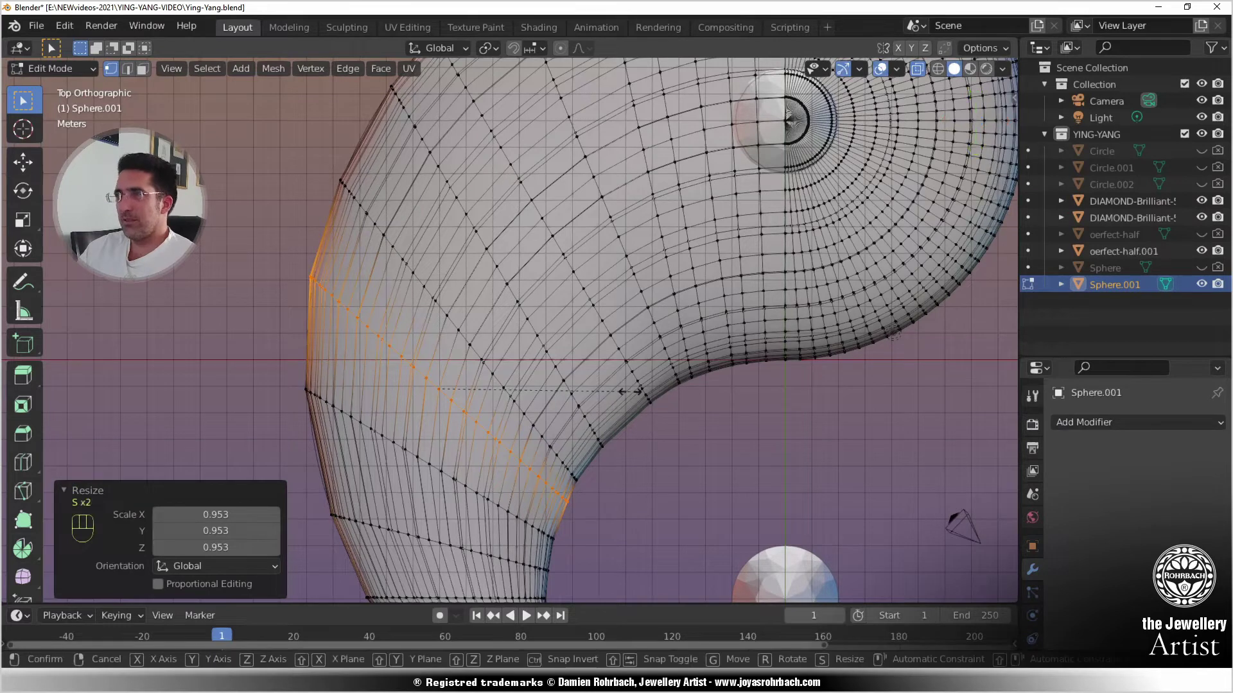
{"action": "left_click", "coordinate": [627, 393]}
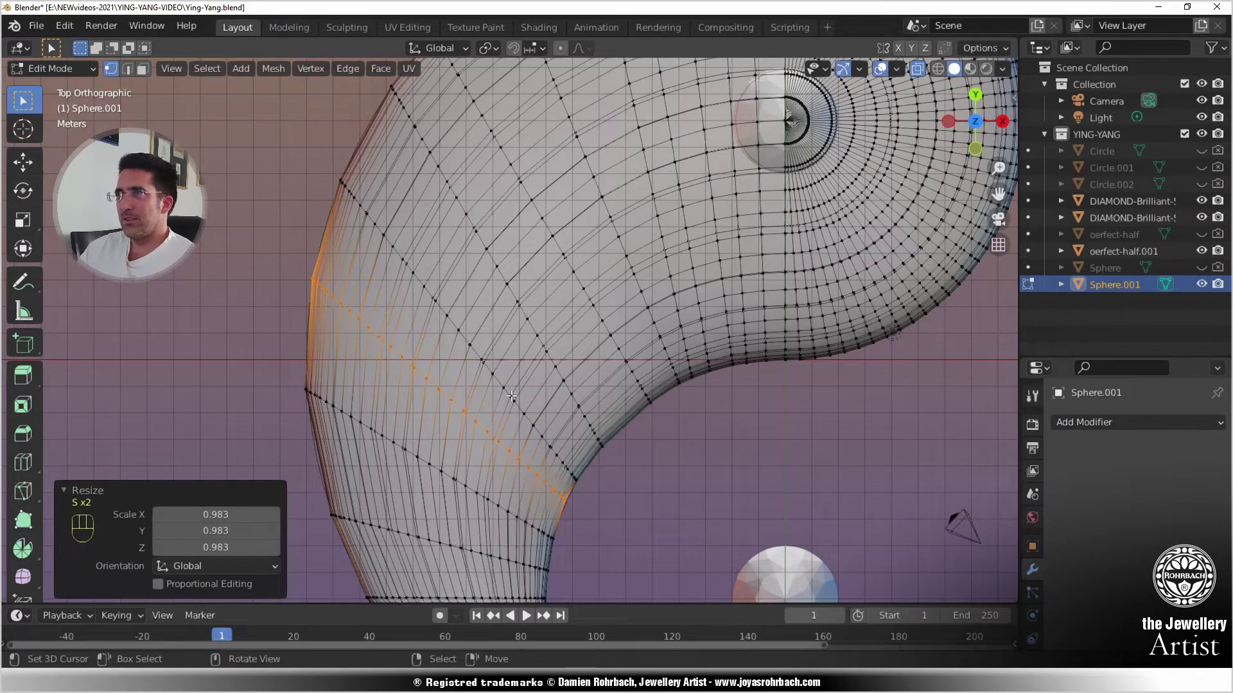
{"action": "key", "text": "g"}
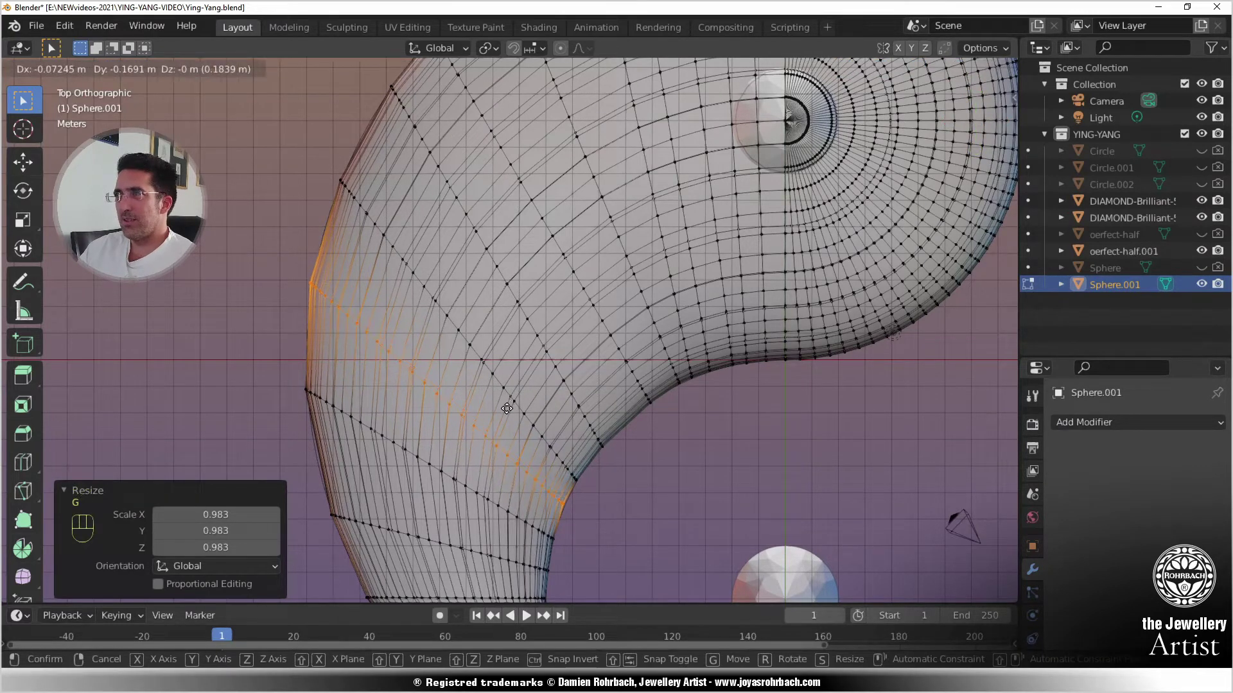
{"action": "left_click", "coordinate": [507, 408]}
{"action": "scroll", "coordinate": [581, 408], "scroll_direction": "down", "scroll_amount": 4}
{"action": "key", "text": "alt+a"}
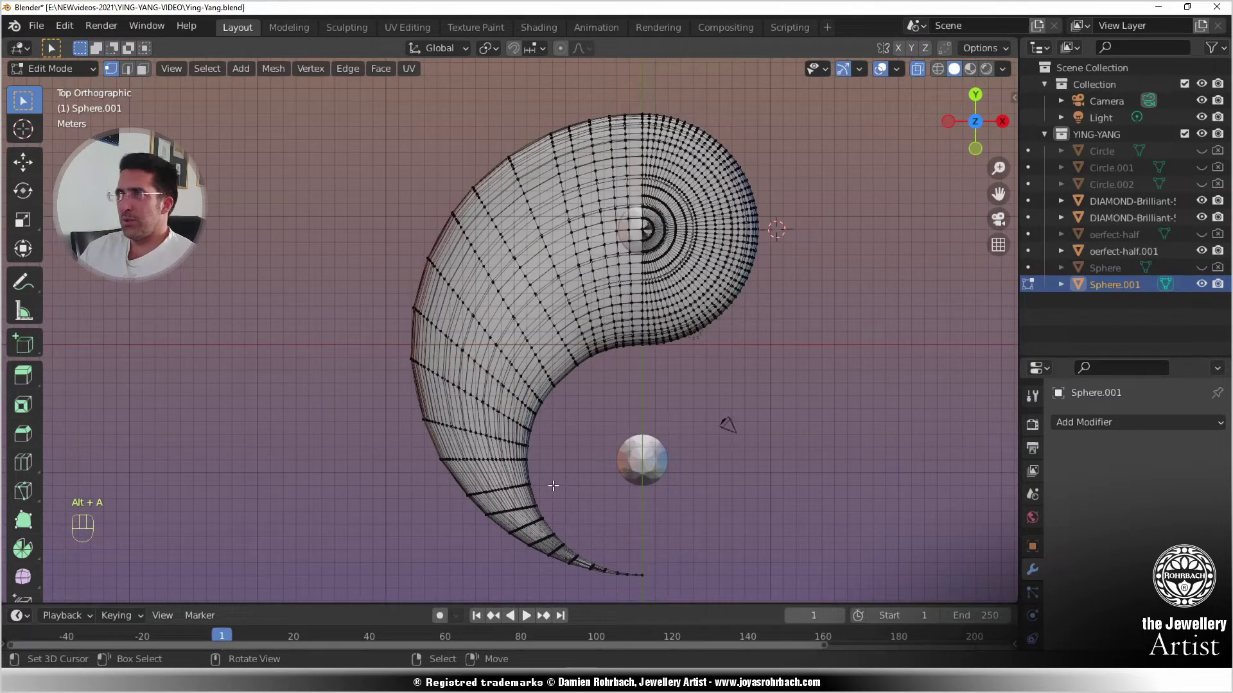
- Select the next cross-section ring toward the rounded head, rotate it -2.85° and scale it to 0.979
{"action": "scroll", "coordinate": [549, 435], "scroll_direction": "up", "scroll_amount": 2}
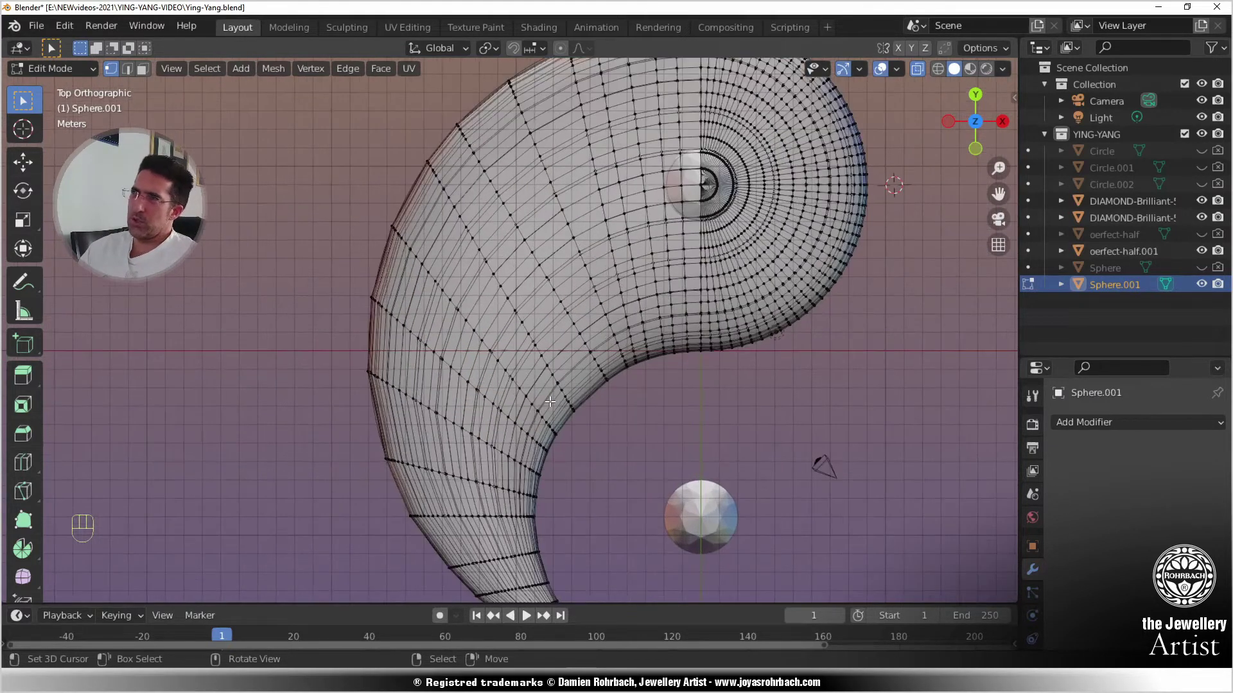
{"action": "key", "text": "c"}
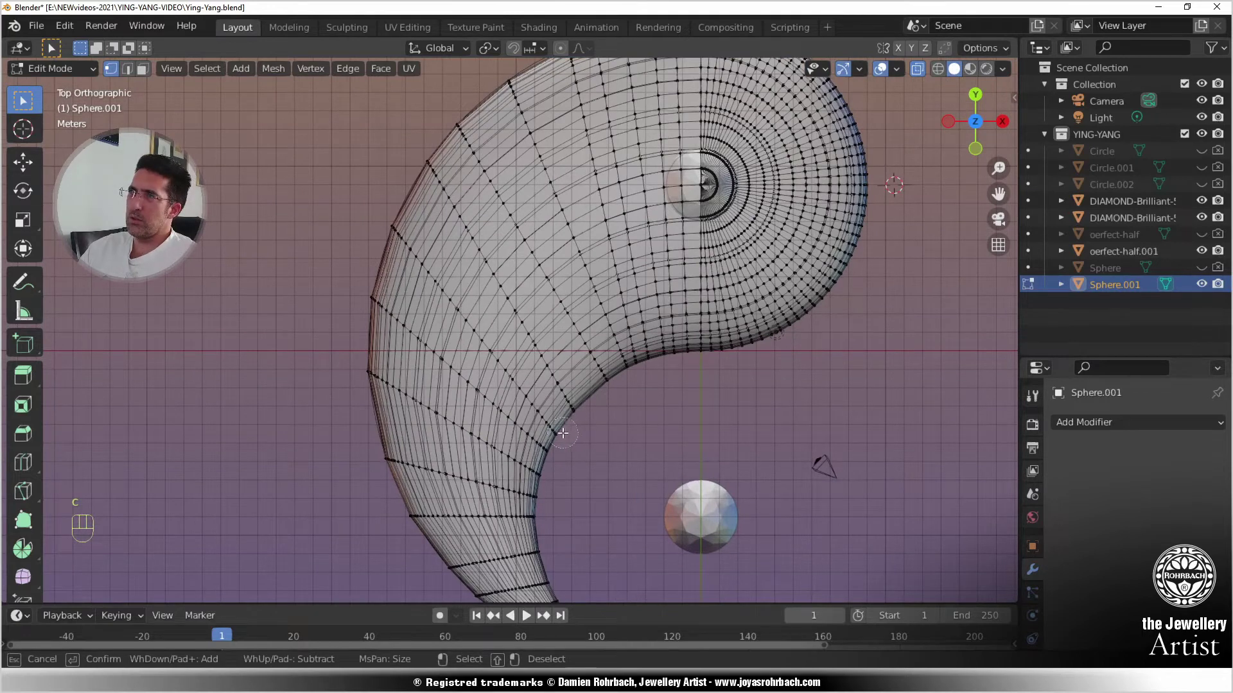
{"action": "mouse_move", "coordinate": [555, 436]}
{"action": "left_mouse_down"}
{"action": "mouse_move", "coordinate": [411, 264]}
{"action": "mouse_move", "coordinate": [393, 221]}
{"action": "left_mouse_up"}
{"action": "right_click", "coordinate": [606, 283]}
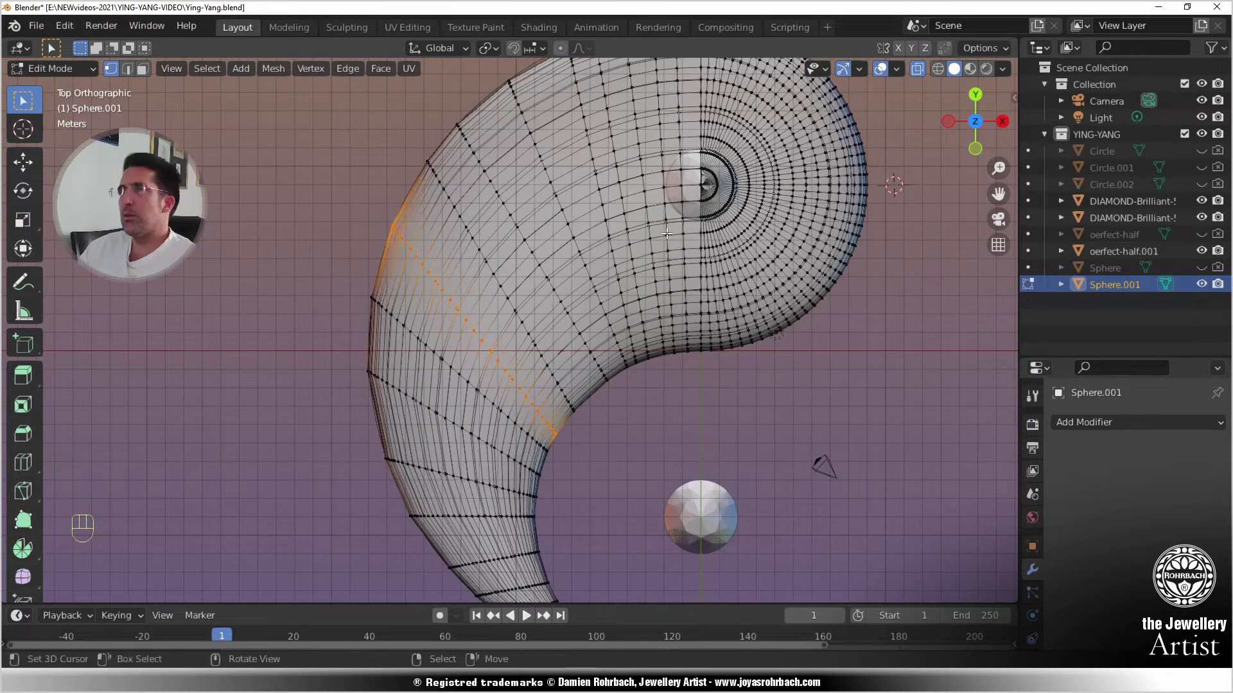
{"action": "key", "text": "r"}
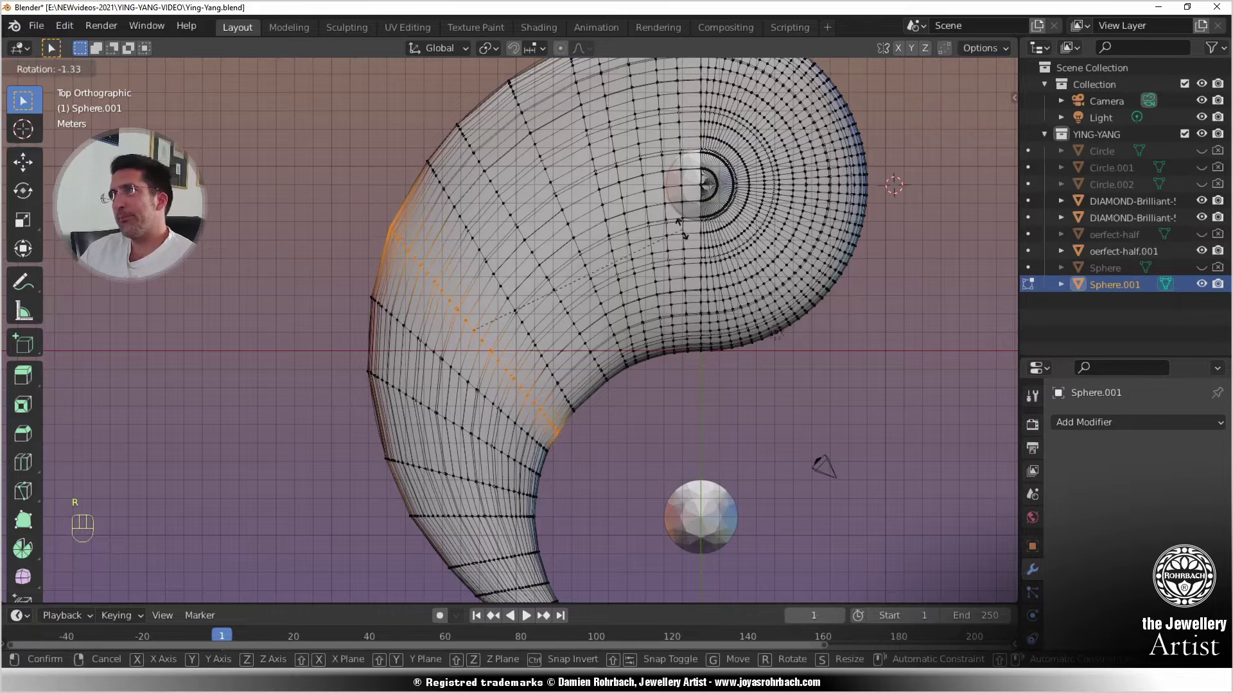
{"action": "left_click", "coordinate": [707, 269]}
{"action": "key", "text": "s"}
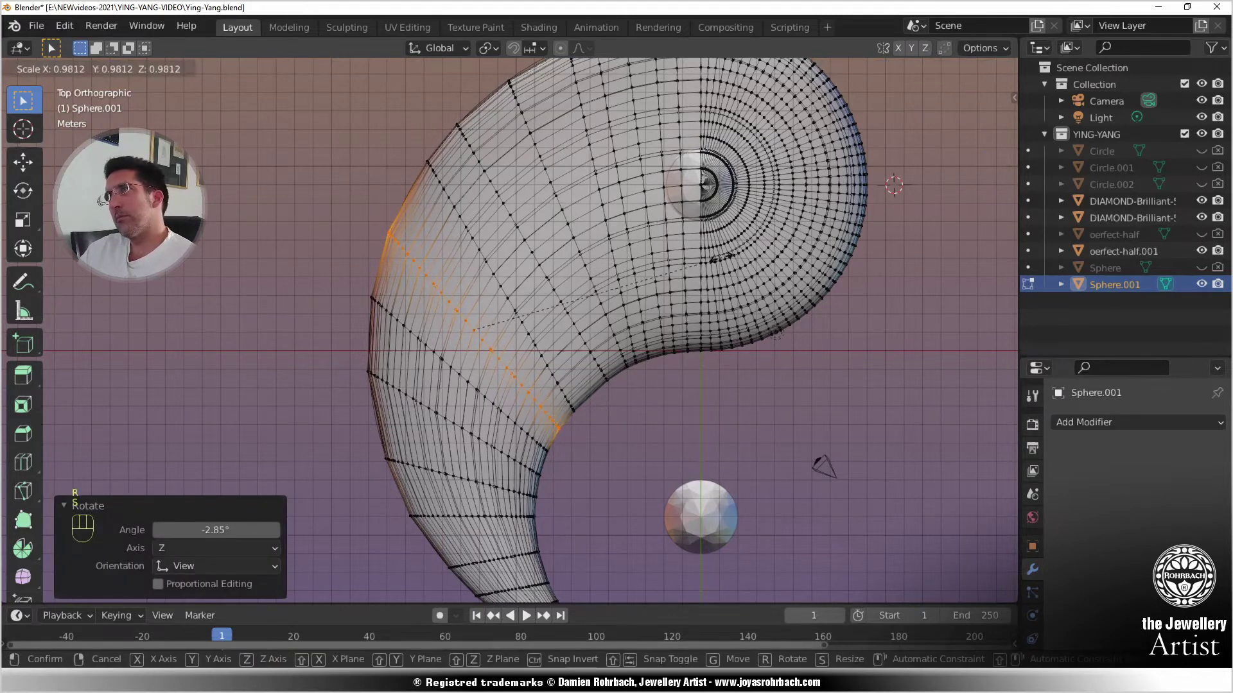
{"action": "left_click", "coordinate": [725, 256]}
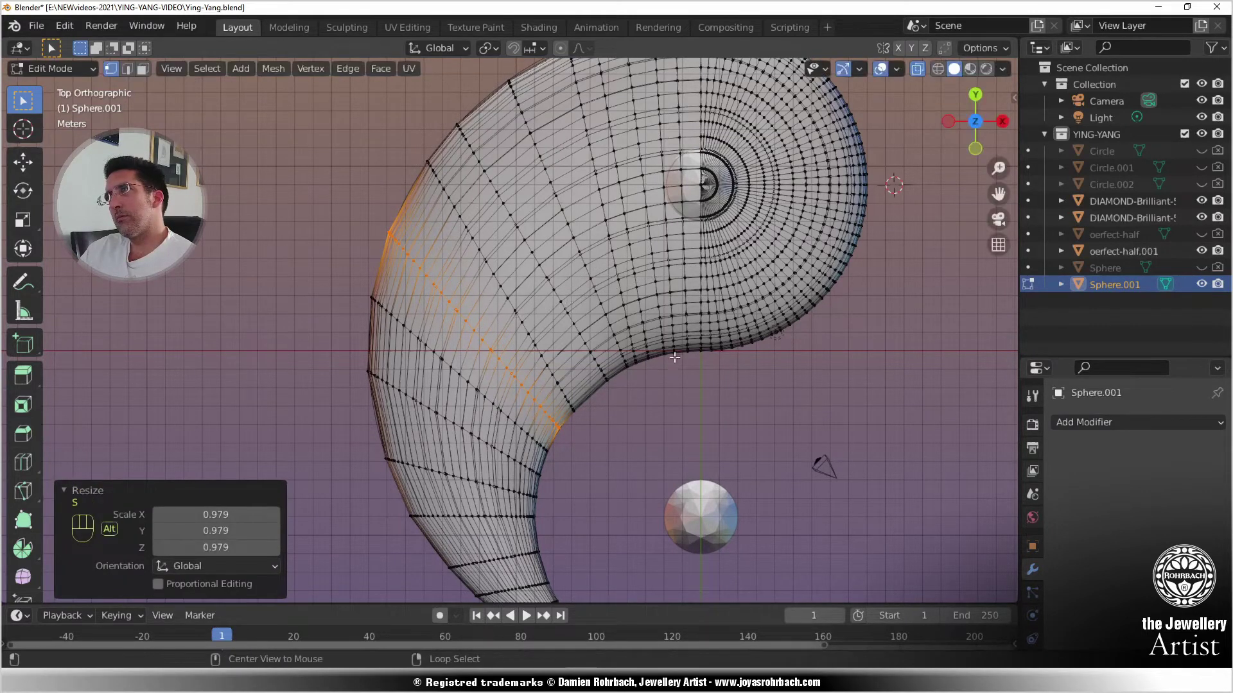
- Select only the following ring closer to the head, rotate it -5.81° and scale it to 0.974
{"action": "key", "text": "alt+a"}
{"action": "key", "text": "c"}
{"action": "left_click_drag", "start_coordinate": [579, 414], "coordinate": [418, 160]}
{"action": "right_click", "coordinate": [417, 160]}
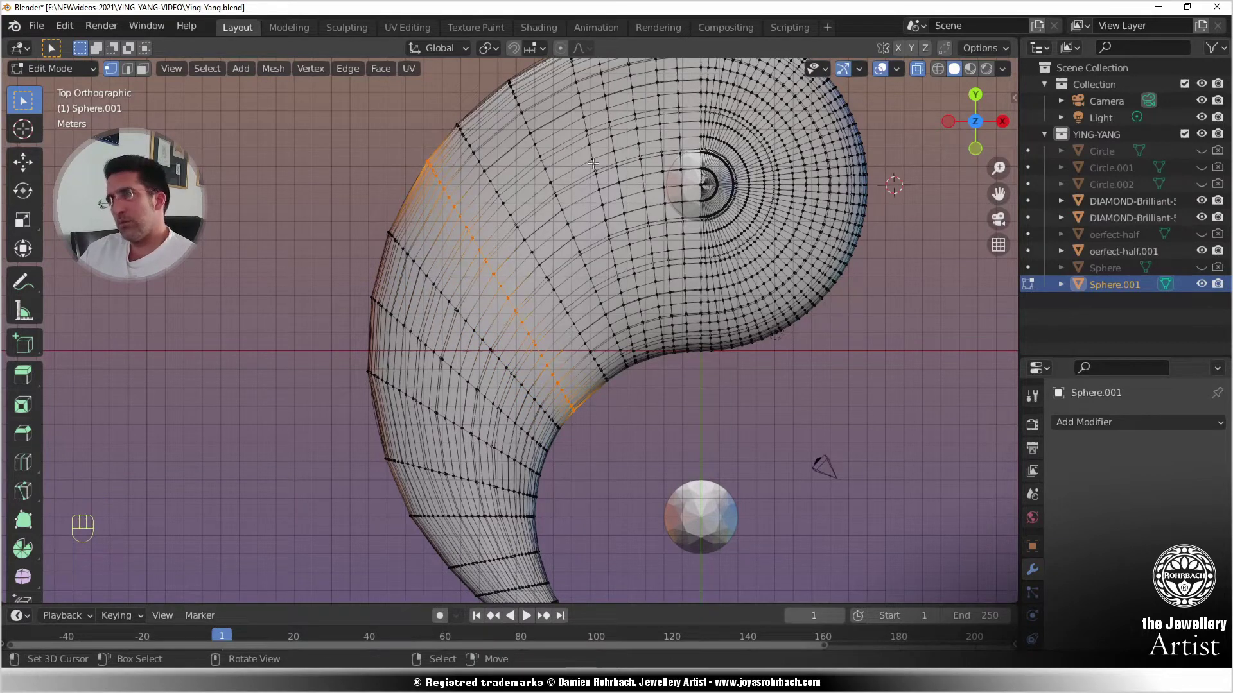
{"action": "key", "text": "r"}
{"action": "left_click", "coordinate": [570, 151]}
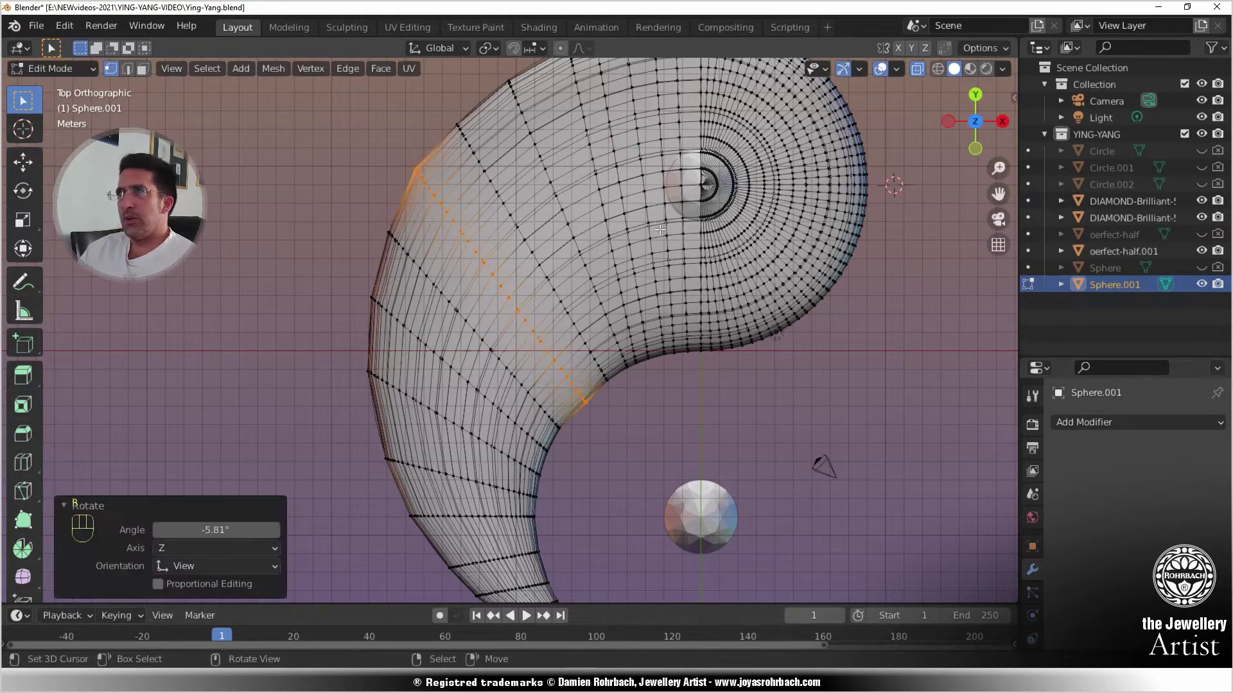
{"action": "key", "text": "s"}
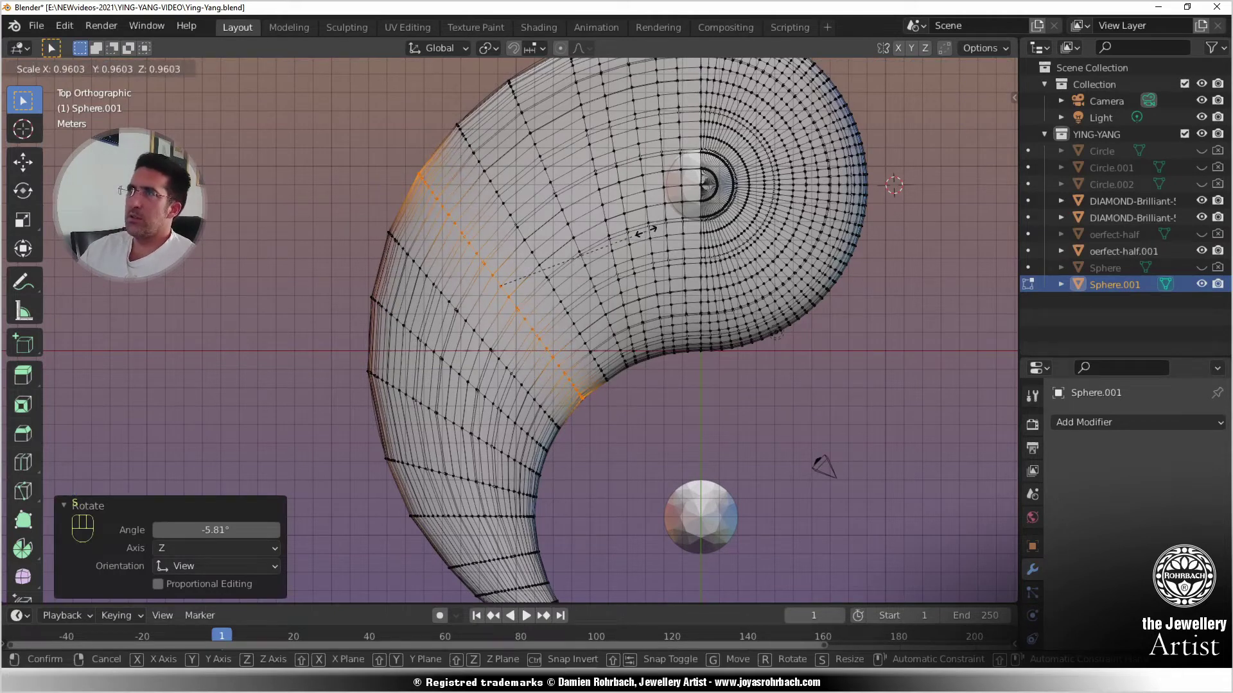
{"action": "left_click", "coordinate": [649, 230]}
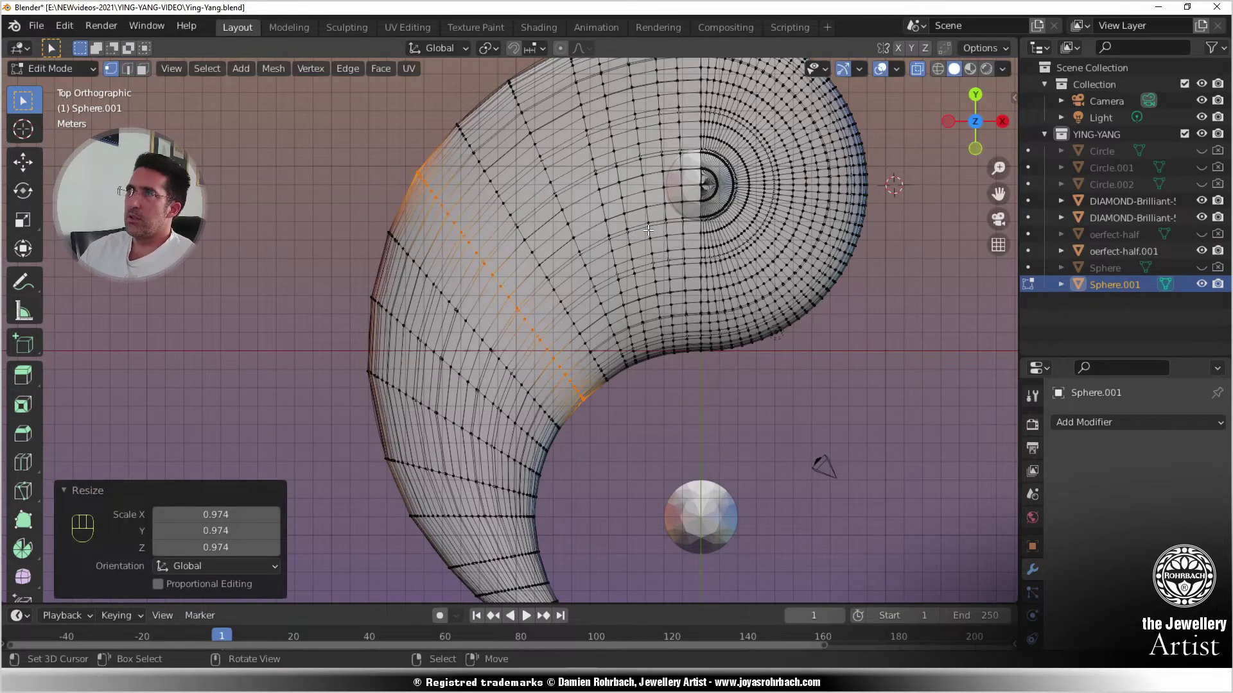
{"action": "scroll", "coordinate": [648, 230], "scroll_direction": "down", "scroll_amount": 3}
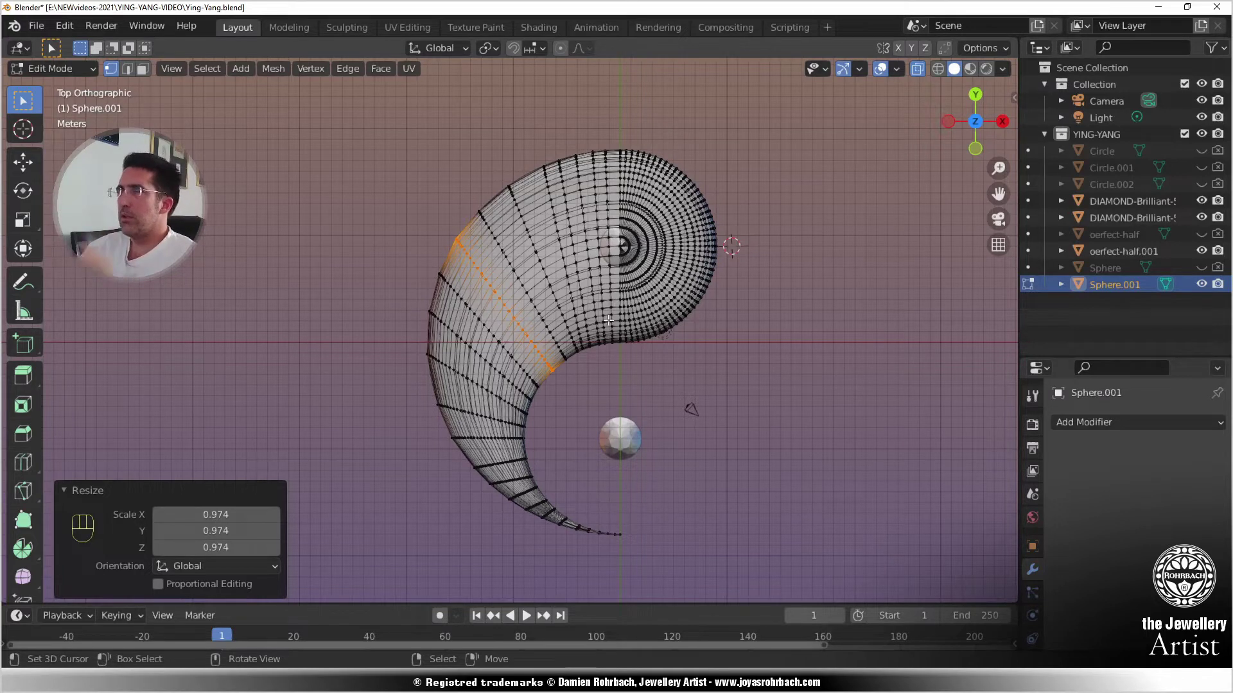
- Select the vertex ring next to the current one toward the head, rotate it about 0.76° and move it about -0.035 m in X and Y
{"action": "scroll", "coordinate": [608, 316], "scroll_direction": "up", "scroll_amount": 4}
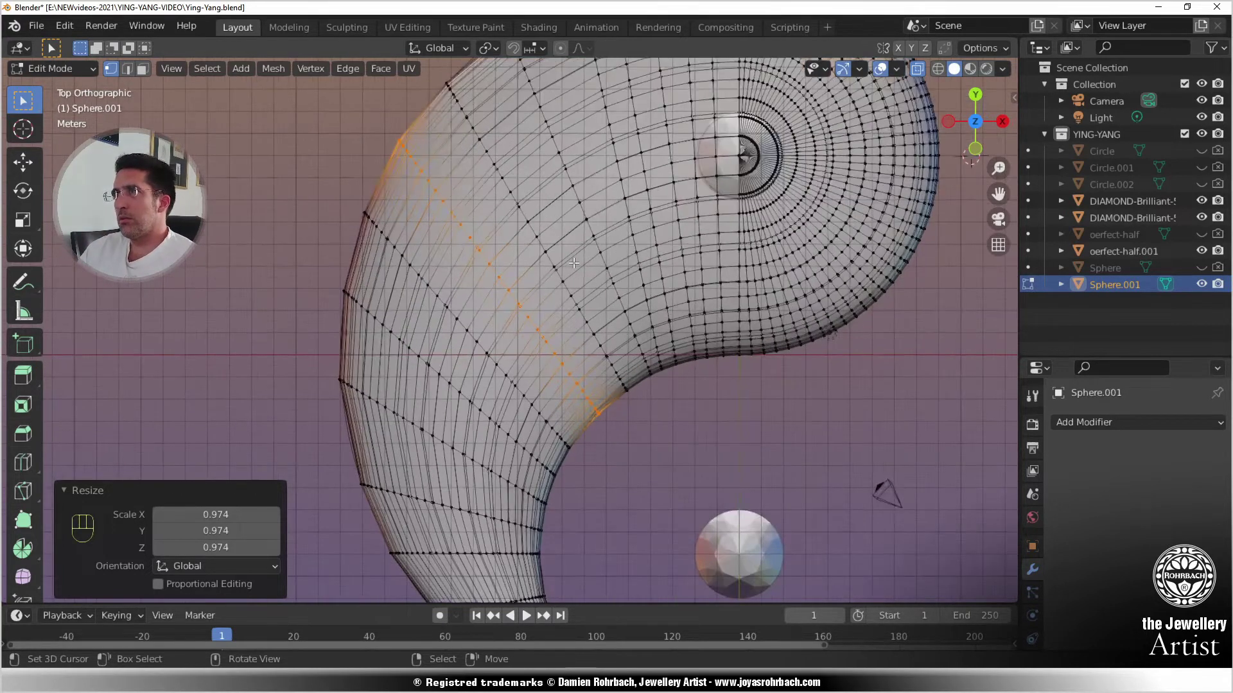
{"action": "scroll", "coordinate": [574, 263], "scroll_direction": "up", "scroll_amount": 2}
{"action": "scroll", "coordinate": [574, 263], "scroll_direction": "down", "scroll_amount": 2}
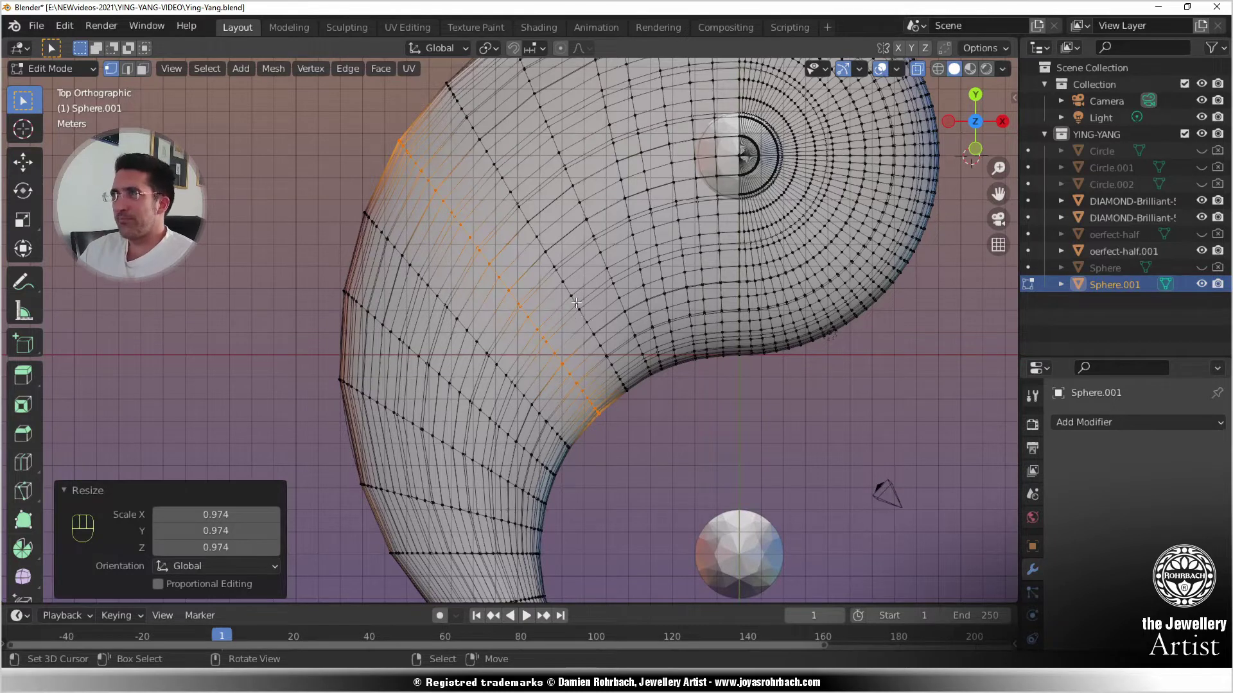
{"action": "scroll", "coordinate": [577, 303], "scroll_direction": "up", "scroll_amount": 2}
{"action": "scroll", "coordinate": [577, 303], "scroll_direction": "down", "scroll_amount": 2}
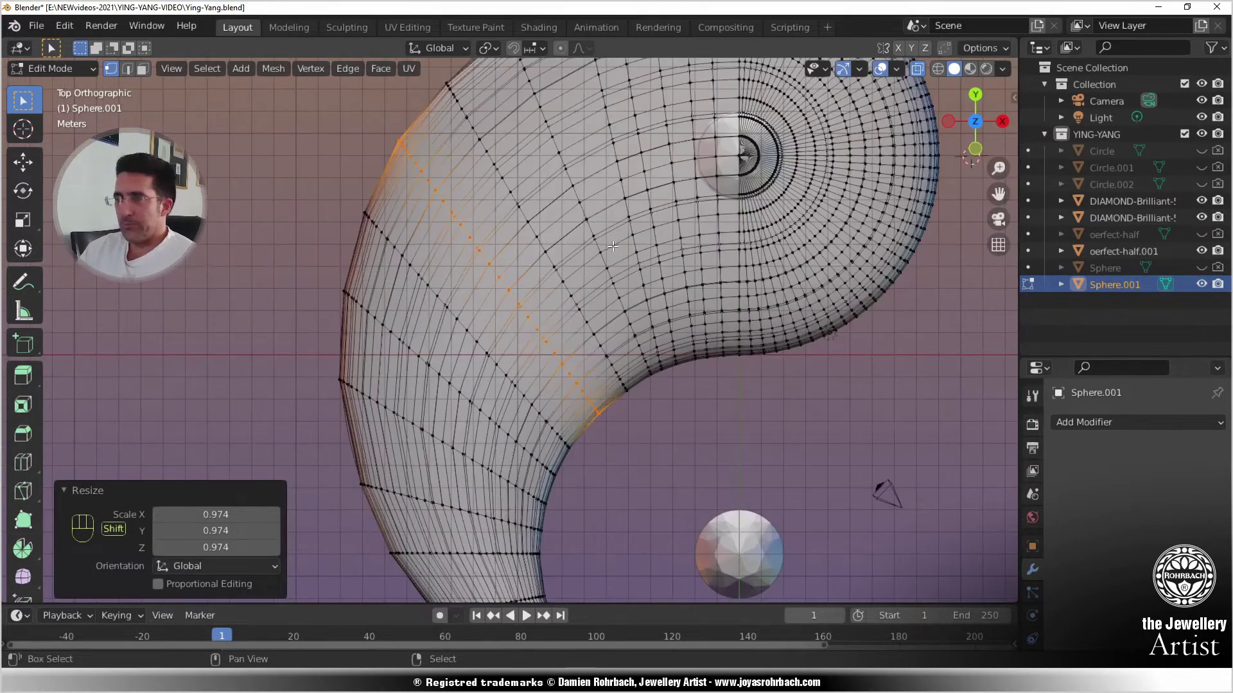
{"action": "scroll", "coordinate": [613, 246], "scroll_direction": "up", "scroll_amount": 3}
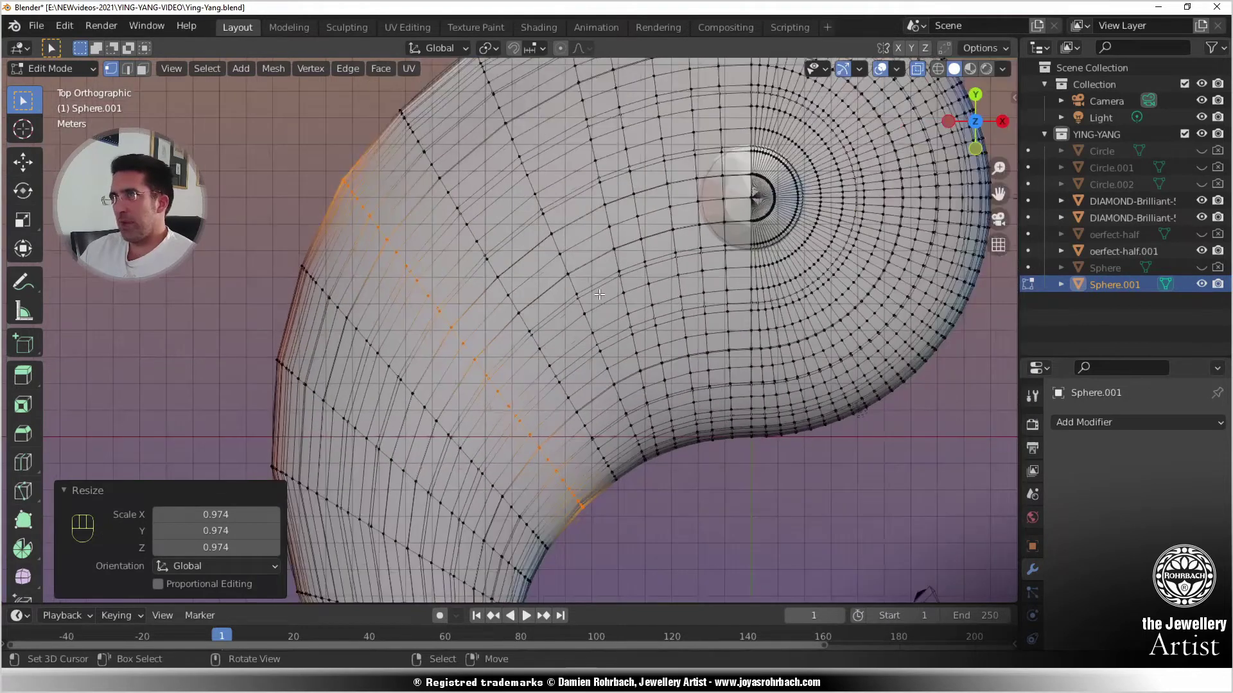
{"action": "scroll", "coordinate": [599, 295], "scroll_direction": "down", "scroll_amount": 3}
{"action": "key", "text": "alt+a"}
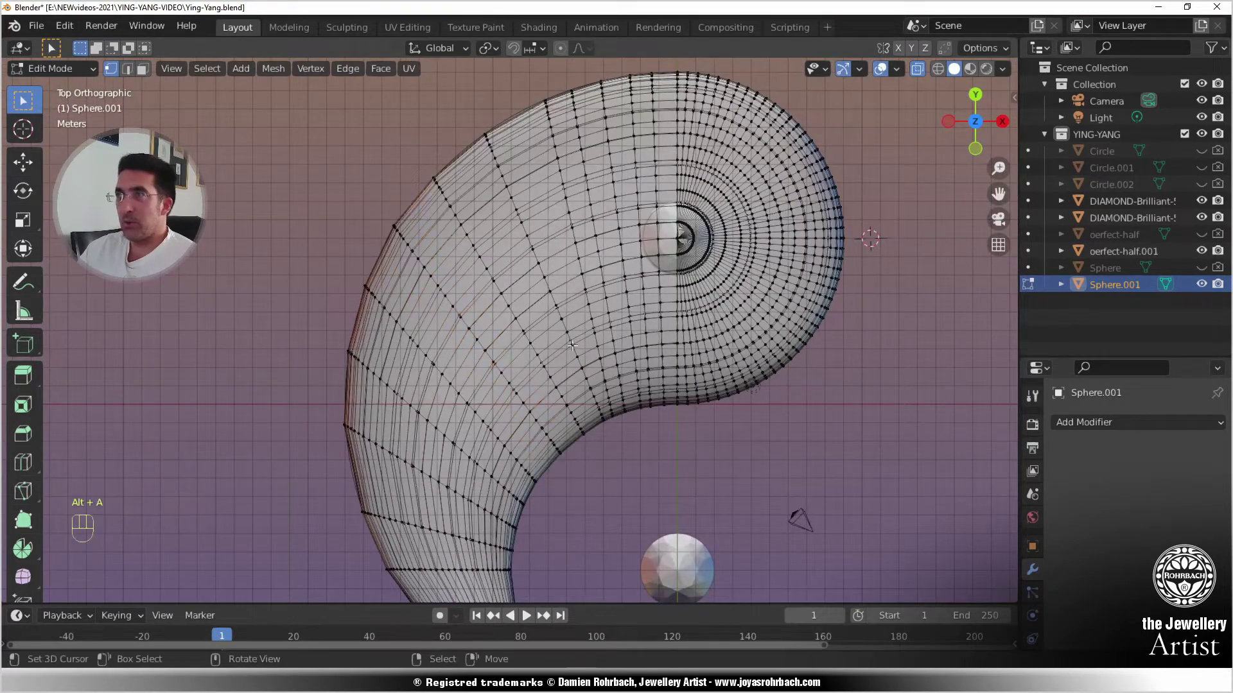
{"action": "key", "text": "c"}
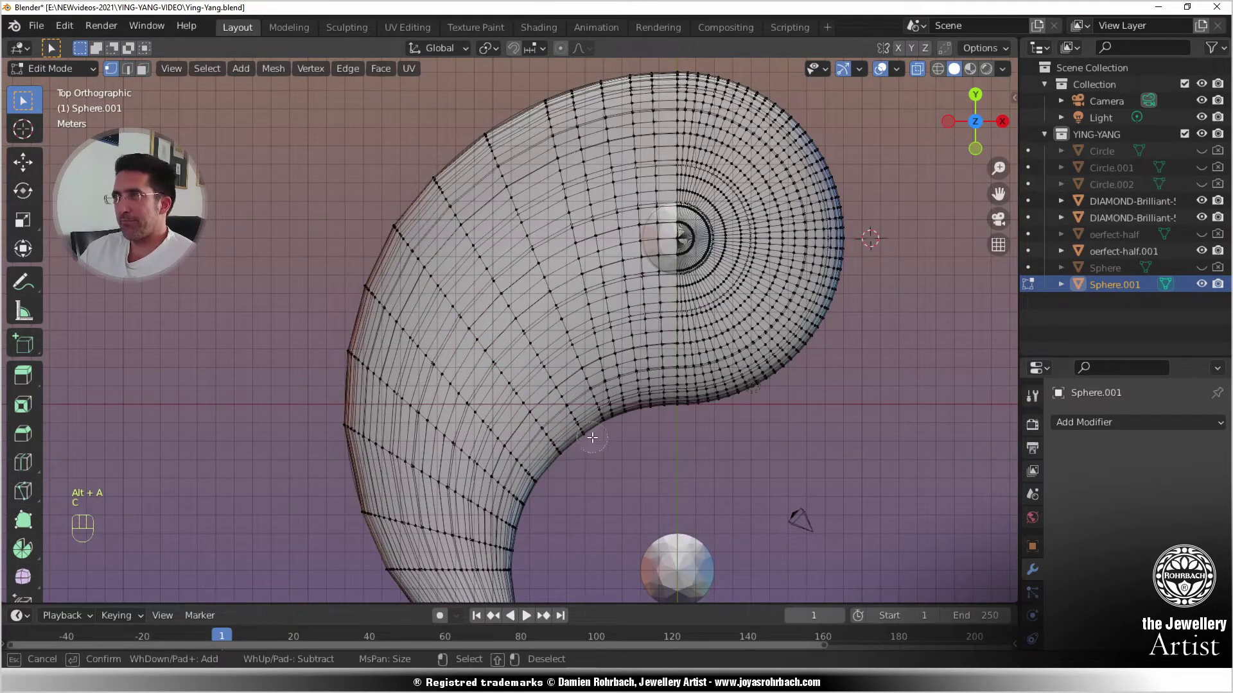
{"action": "left_click_drag", "start_coordinate": [582, 434], "coordinate": [434, 172]}
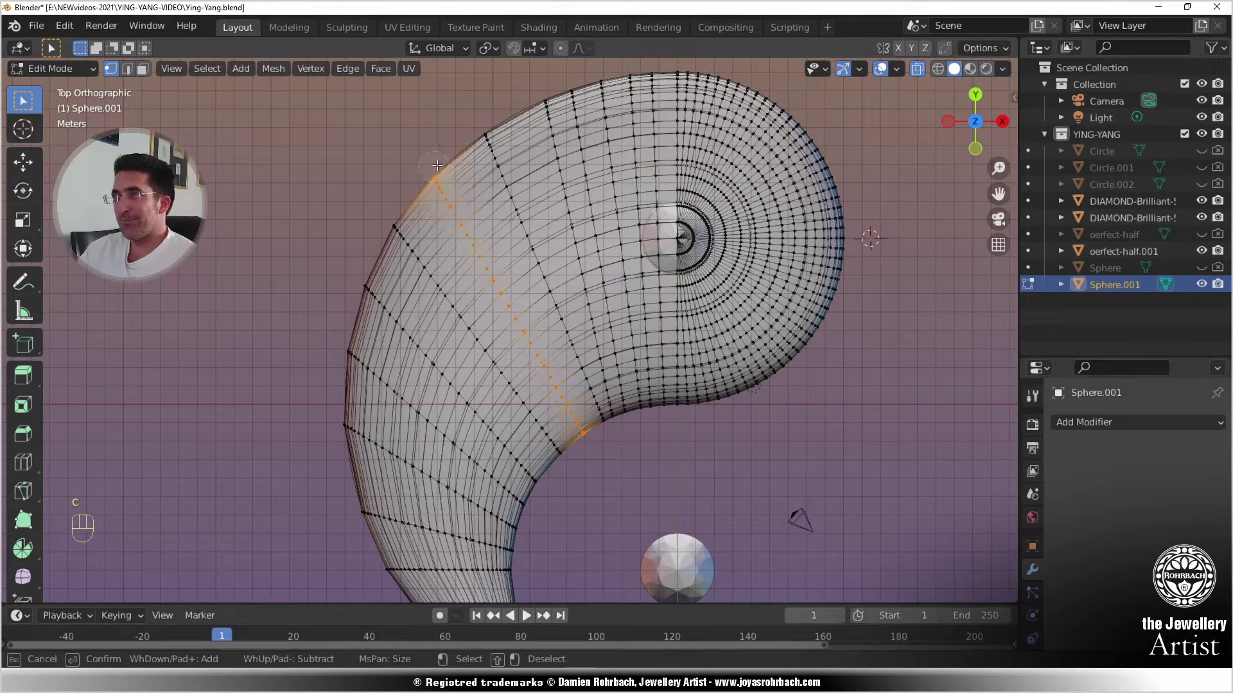
{"action": "right_click", "coordinate": [435, 172]}
{"action": "key", "text": "r"}
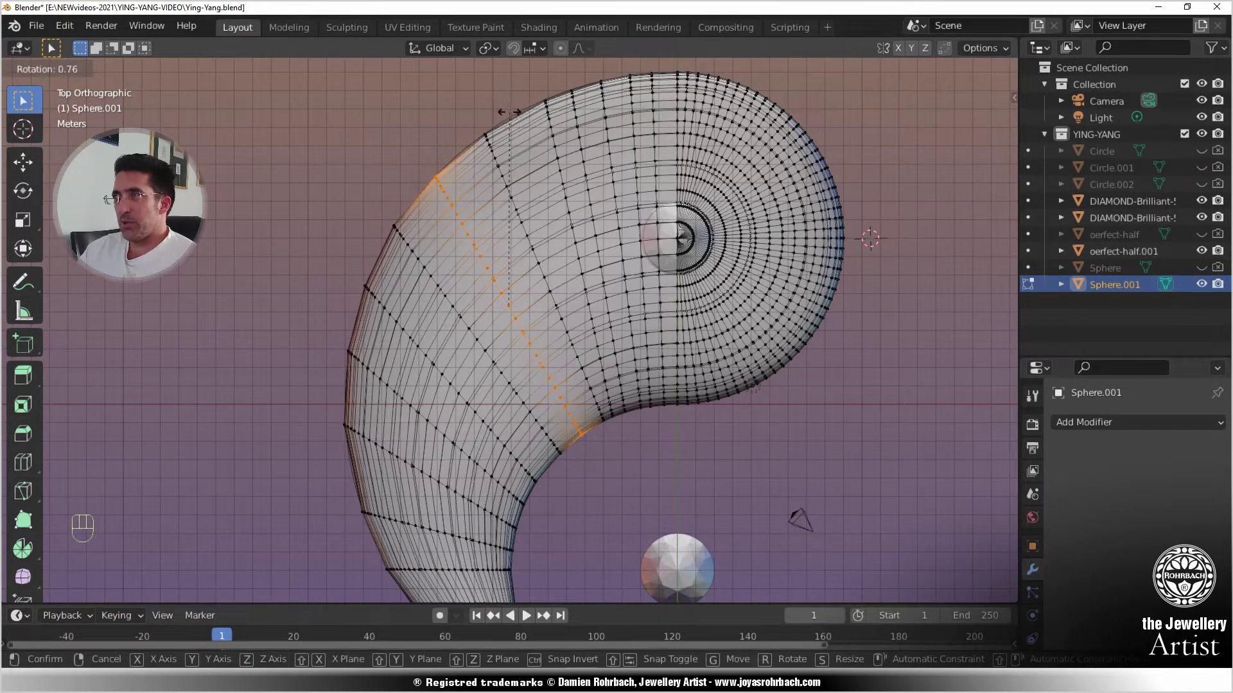
{"action": "left_click", "coordinate": [511, 112]}
{"action": "key", "text": "g"}
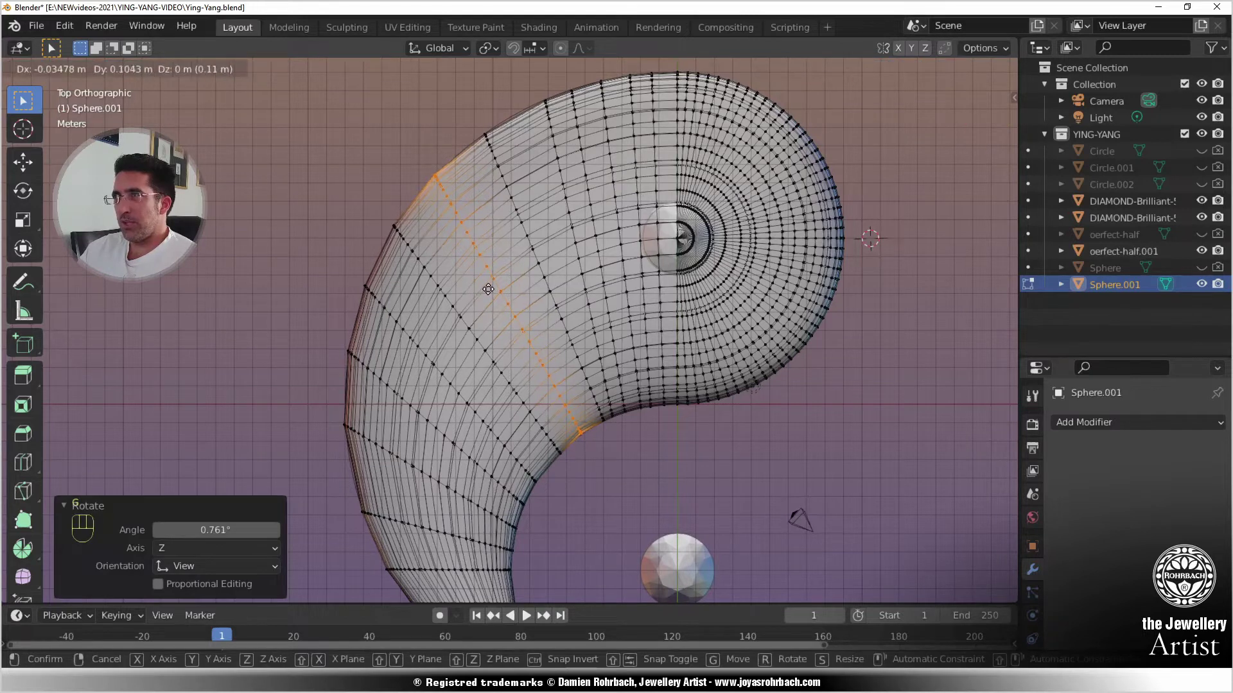
{"action": "left_click", "coordinate": [488, 292]}
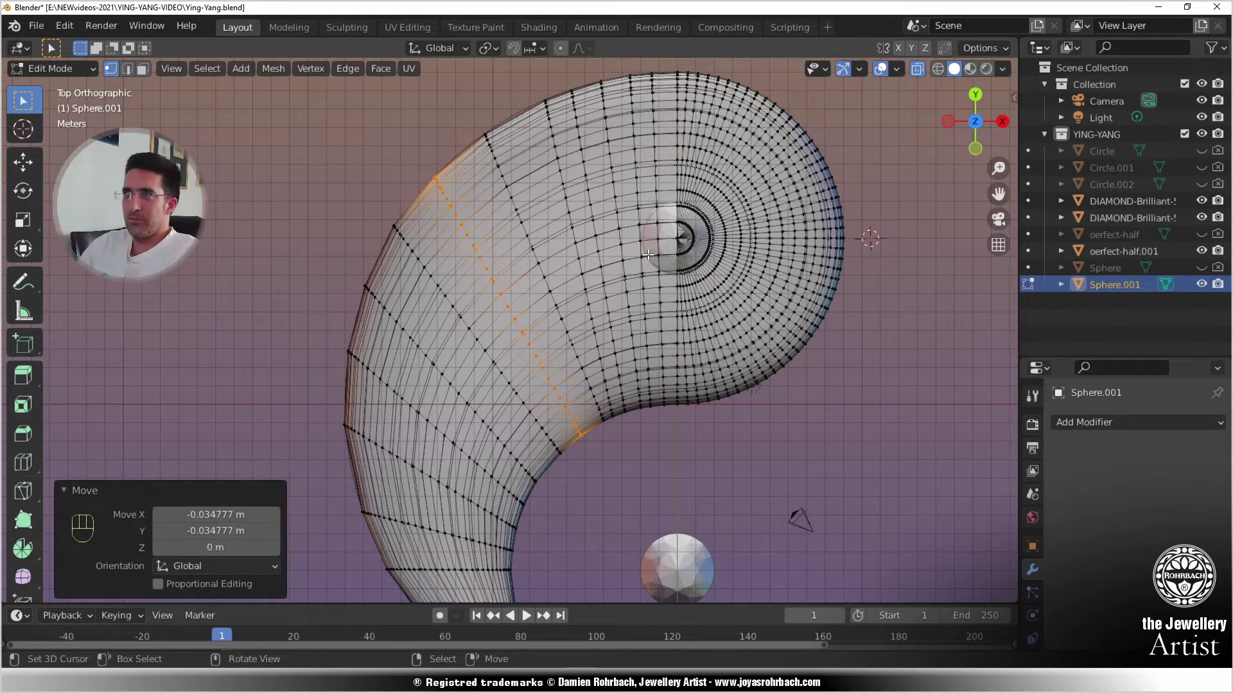
- Select only the following vertex ring toward the head and rotate it about 1.46°
{"action": "key", "text": "alt+a"}
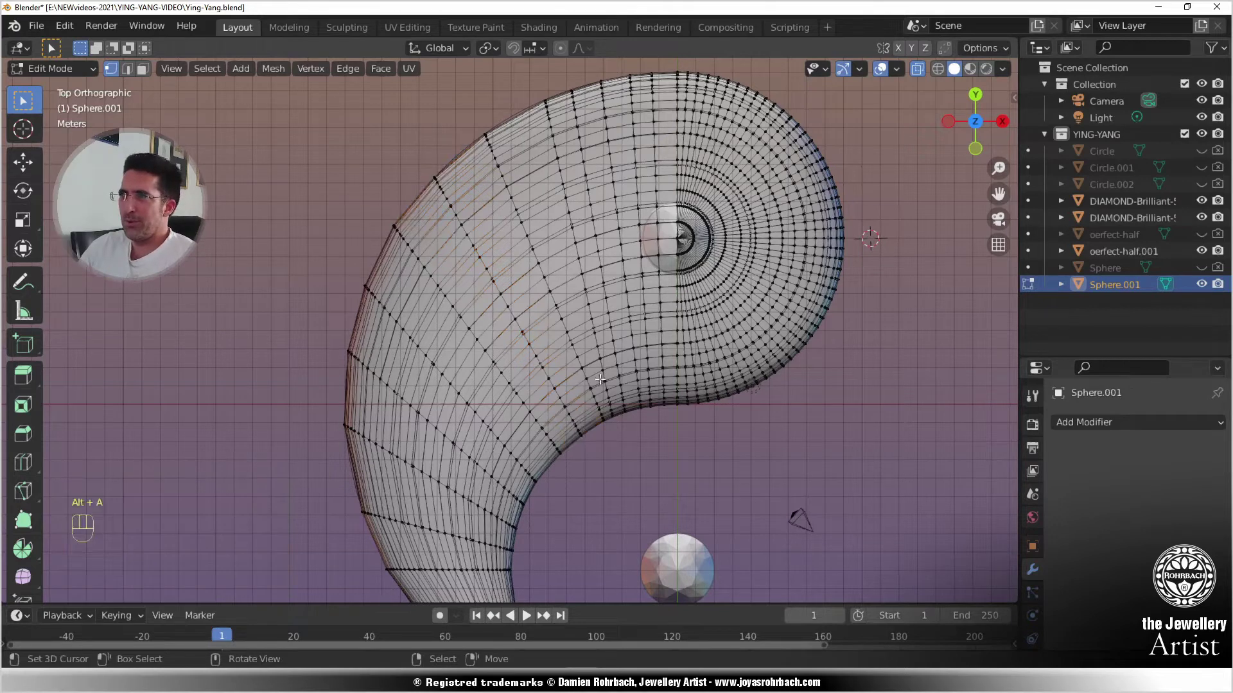
{"action": "key", "text": "c"}
{"action": "left_click", "coordinate": [599, 418]}
{"action": "mouse_move", "coordinate": [597, 422]}
{"action": "left_mouse_down"}
{"action": "mouse_move", "coordinate": [536, 286]}
{"action": "mouse_move", "coordinate": [493, 117]}
{"action": "left_mouse_up"}
{"action": "right_click", "coordinate": [493, 116]}
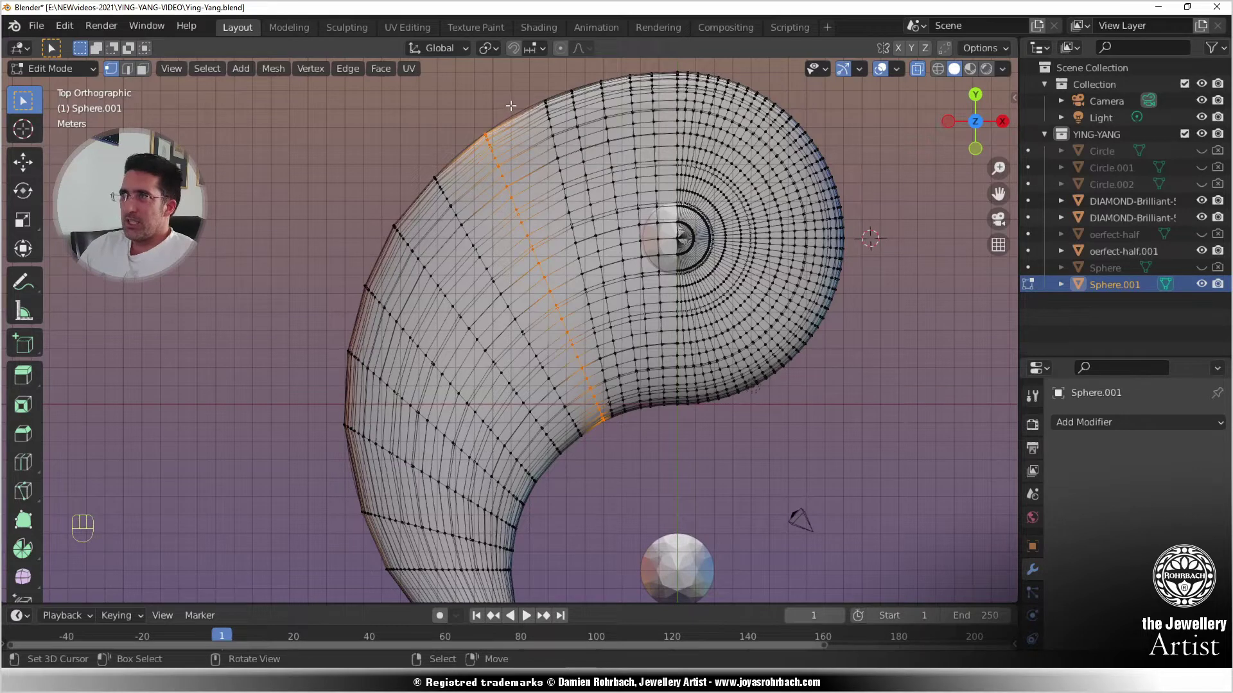
{"action": "key", "text": "r"}
{"action": "left_click", "coordinate": [516, 105]}
- Move the selected ring about -0.035 m along X and scale it uniformly to about 0.999
{"action": "key", "text": "g"}
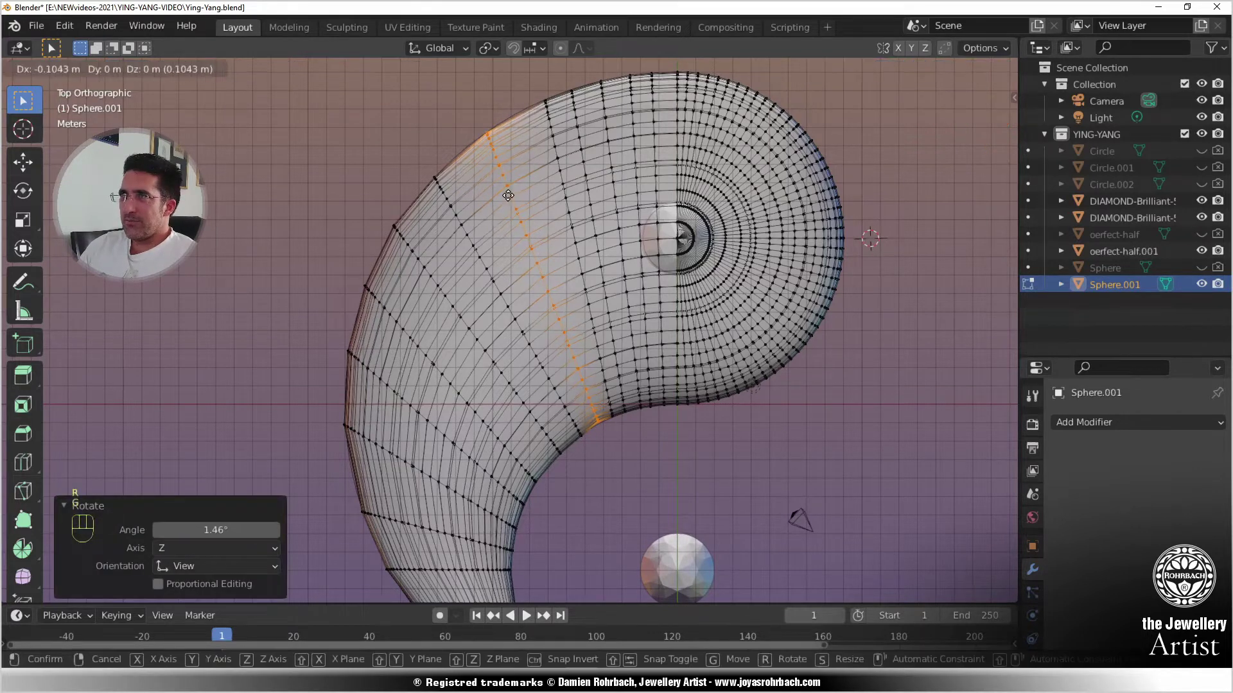
{"action": "left_click", "coordinate": [510, 196]}
{"action": "key", "text": "s"}
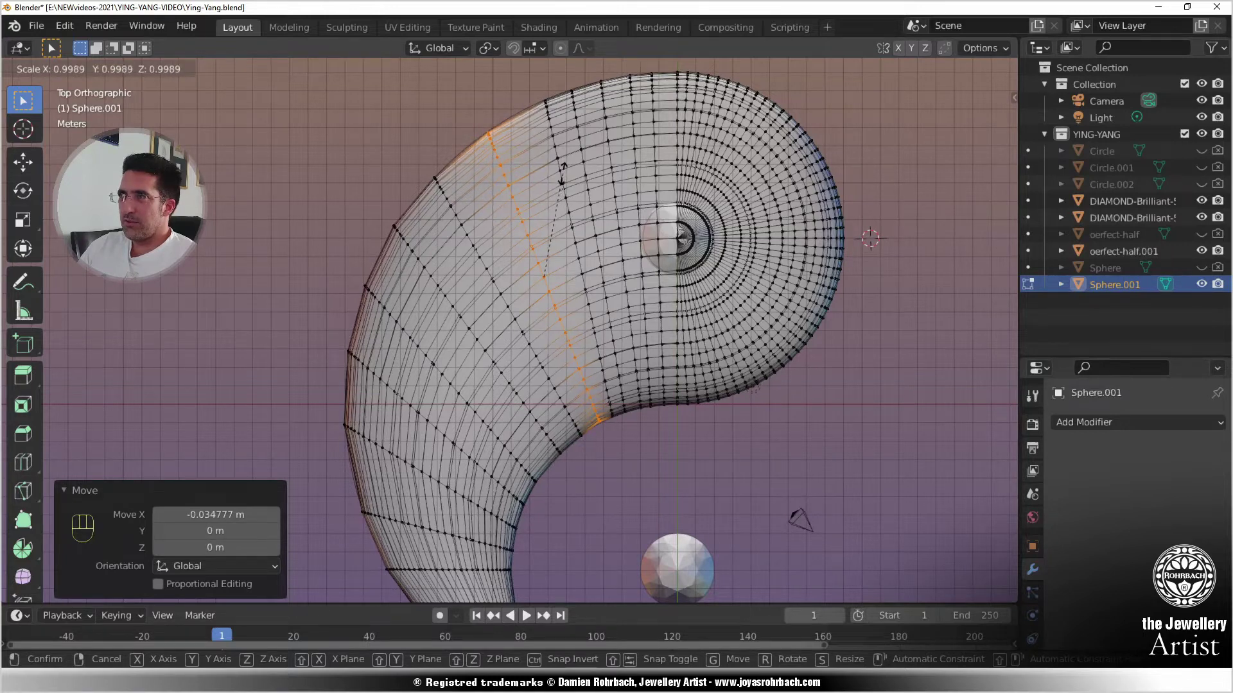
{"action": "left_click", "coordinate": [566, 189]}
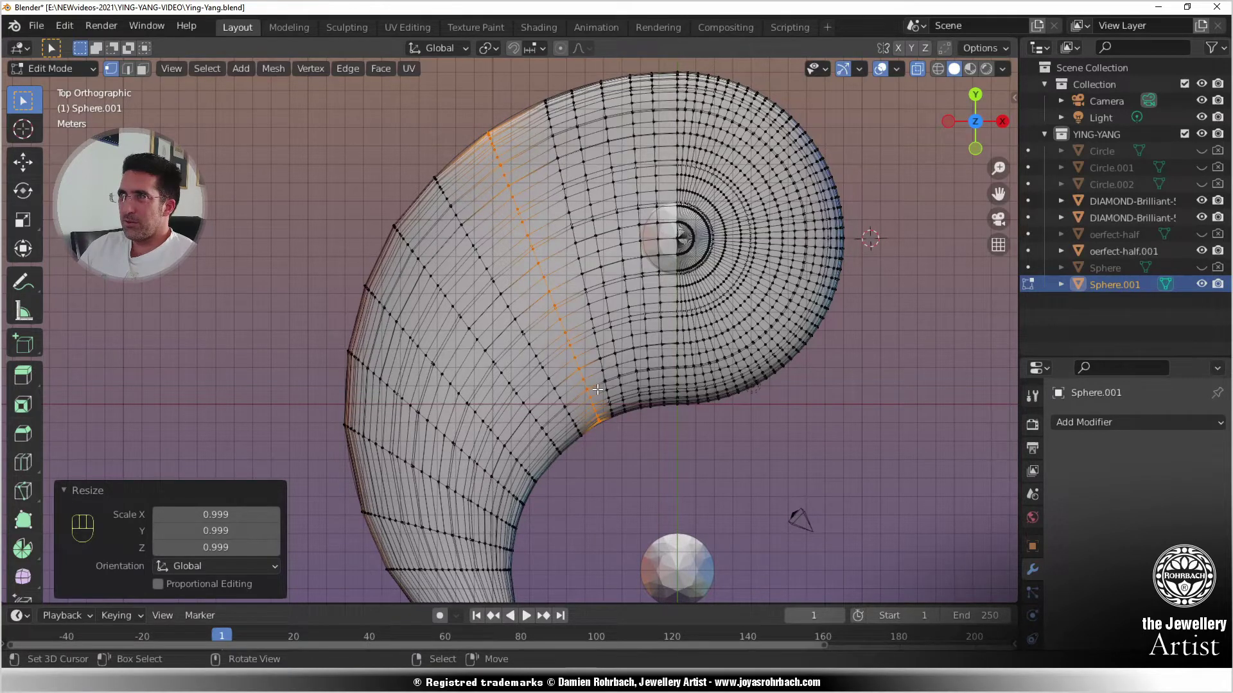
- Deselect all vertices, check the whole shape down to the tail and save the Blender file
{"action": "key", "text": "alt+a"}
{"action": "scroll", "coordinate": [597, 389], "scroll_direction": "down", "scroll_amount": 5}
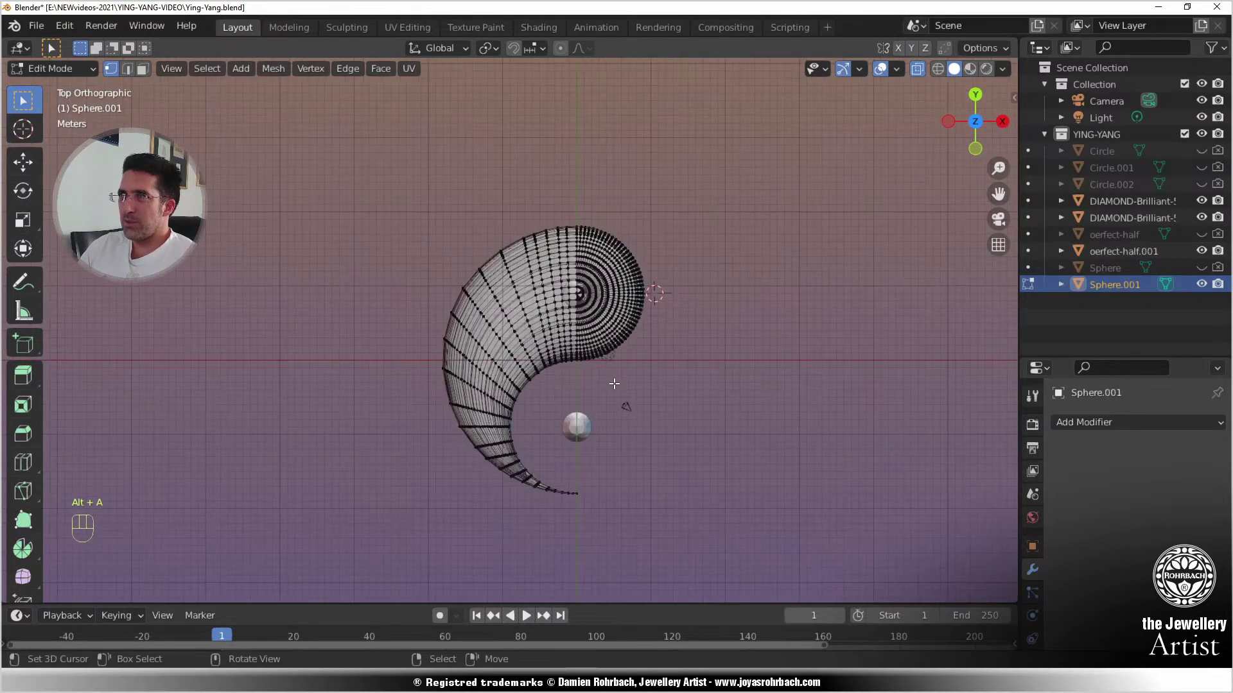
{"action": "scroll", "coordinate": [610, 403], "scroll_direction": "up", "scroll_amount": 5}
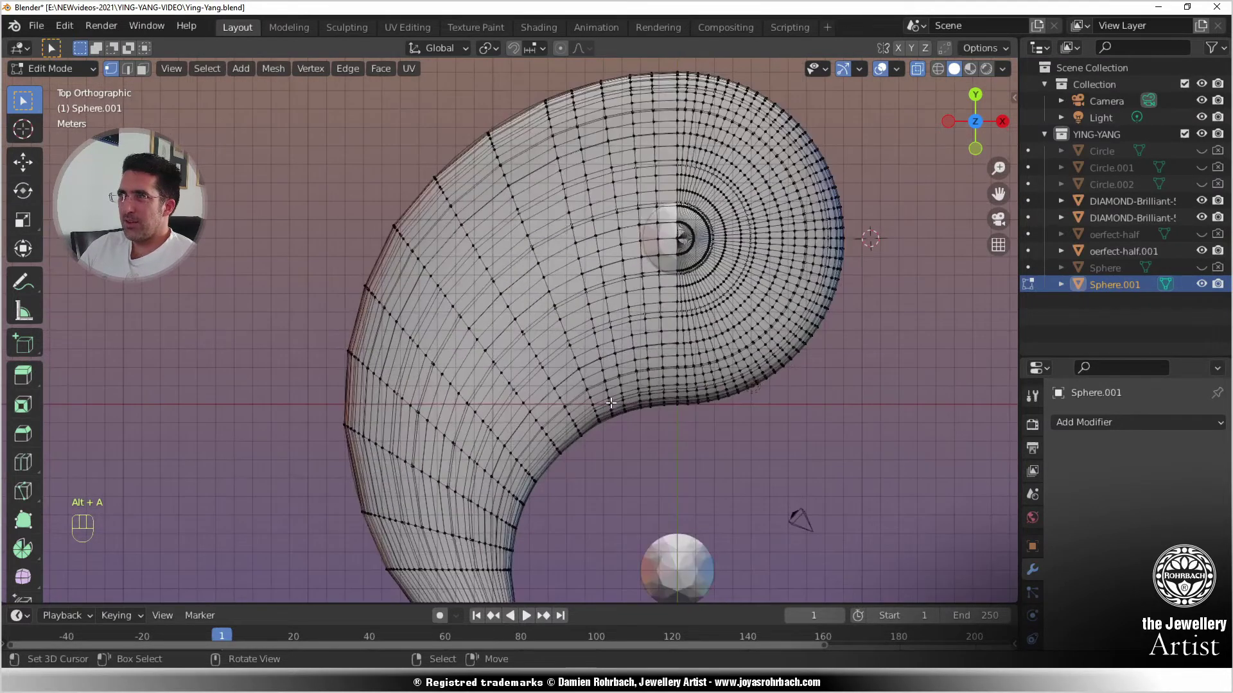
{"action": "middle_click_drag", "start_coordinate": [595, 505], "coordinate": [592, 357], "text": "shift"}
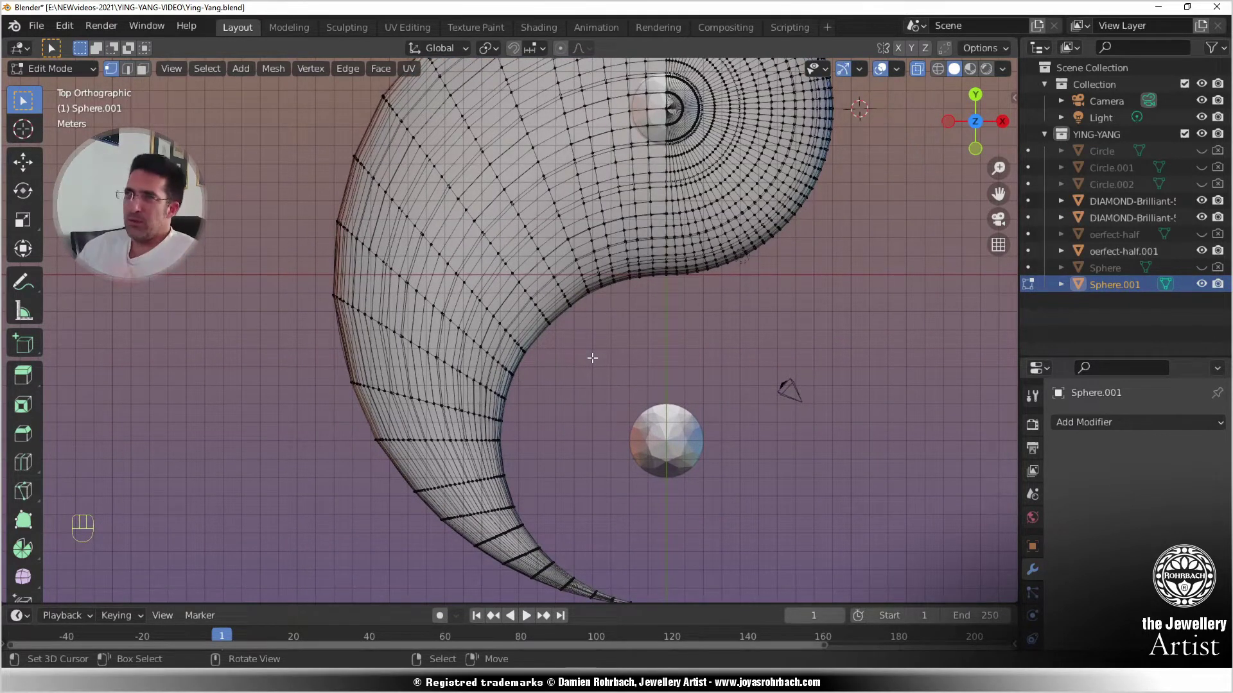
{"action": "scroll", "coordinate": [517, 434], "scroll_direction": "up", "scroll_amount": 2}
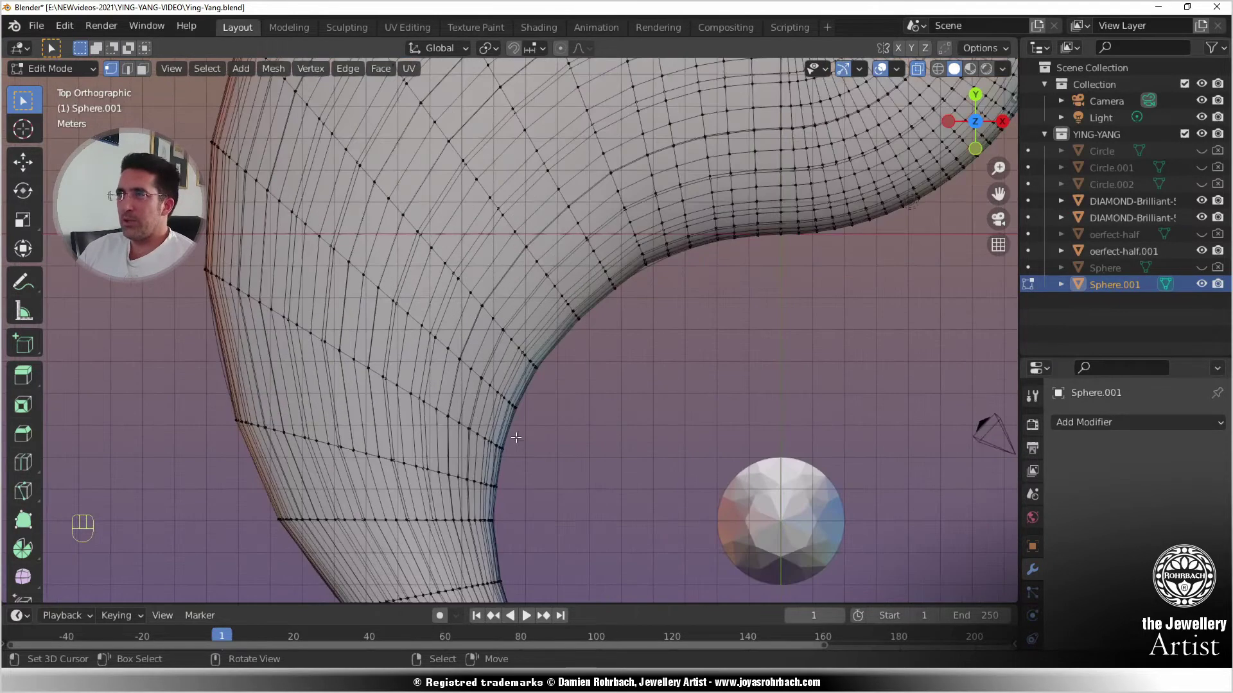
{"action": "middle_click_drag", "start_coordinate": [537, 434], "coordinate": [575, 303], "text": "shift"}
{"action": "scroll", "coordinate": [573, 331], "scroll_direction": "down", "scroll_amount": 2}
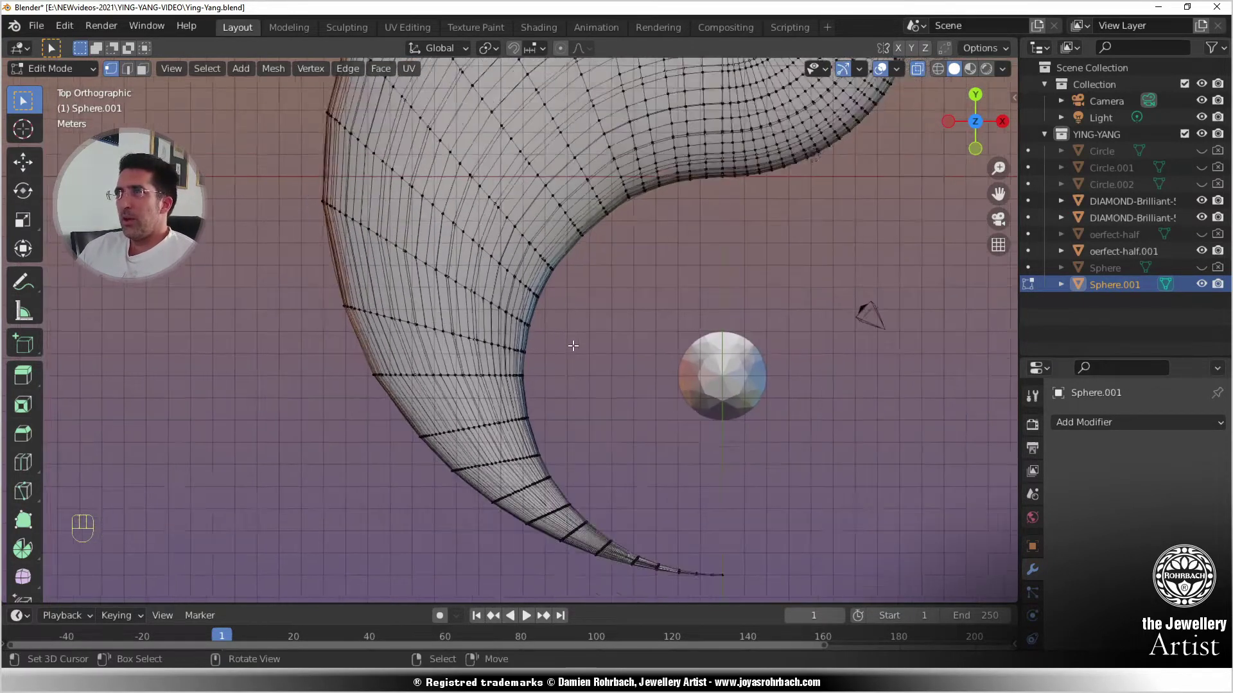
{"action": "scroll", "coordinate": [506, 399], "scroll_direction": "up", "scroll_amount": 2}
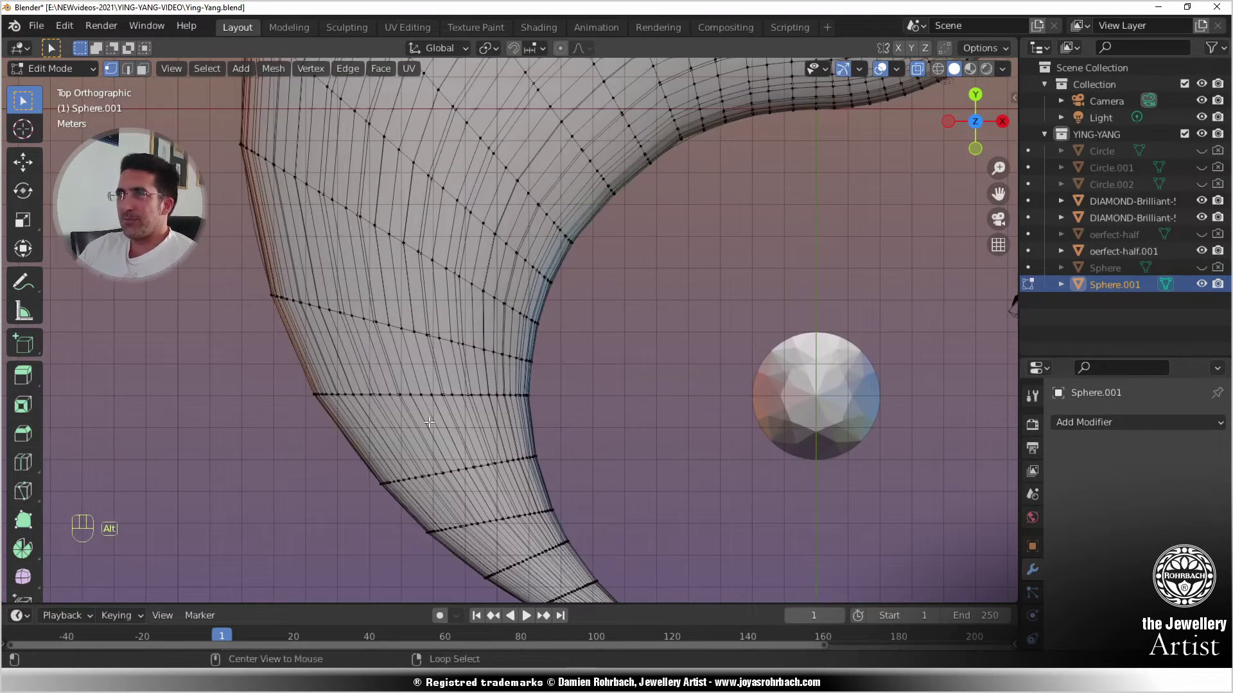
{"action": "key", "text": "ctrl+s"}
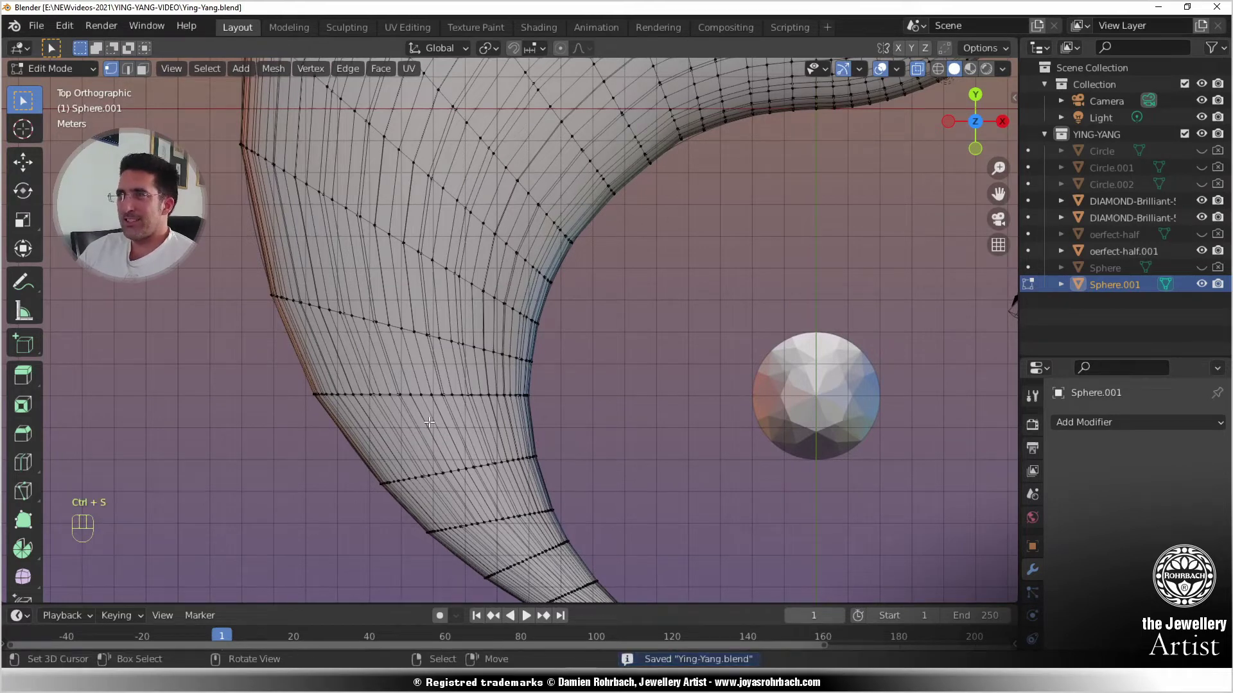
- Select the horizontal vertex ring at the start of the tail, scale it to about 0.983 and move it about 0.097 m in X and -0.266 m in Y
{"action": "key", "text": "alt+z"}
{"action": "scroll", "coordinate": [430, 422], "scroll_direction": "down", "scroll_amount": 2}
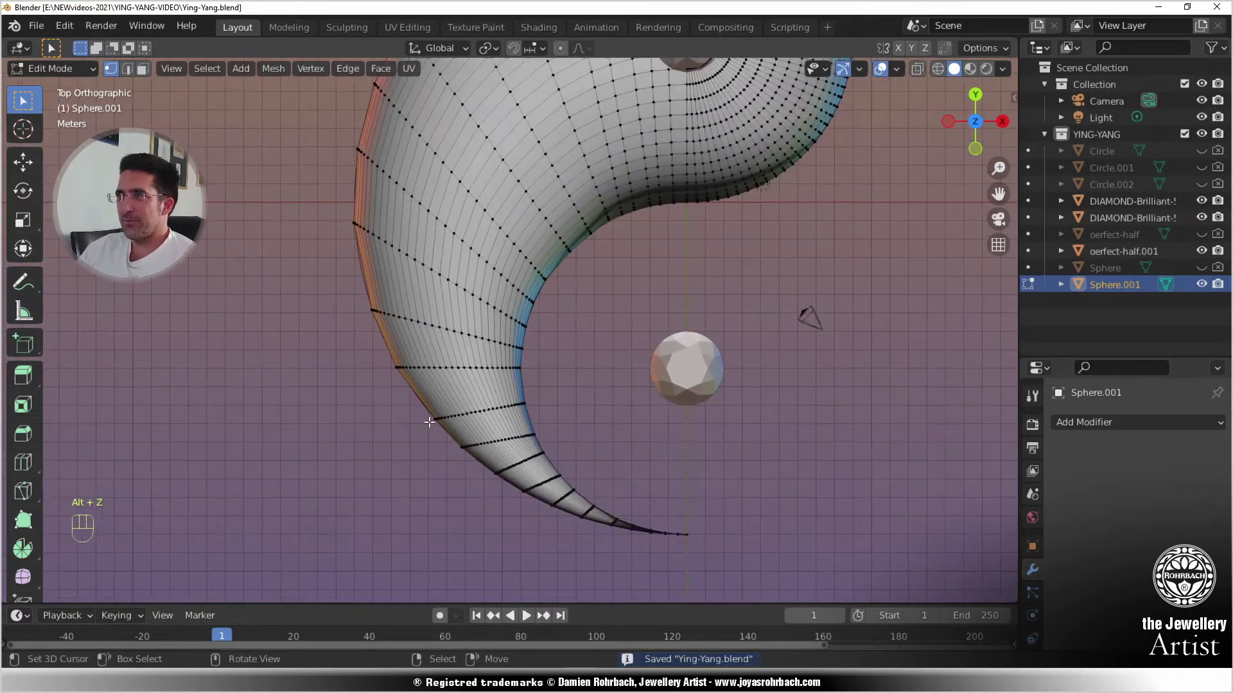
{"action": "key", "text": "alt+z"}
{"action": "scroll", "coordinate": [430, 422], "scroll_direction": "up", "scroll_amount": 2}
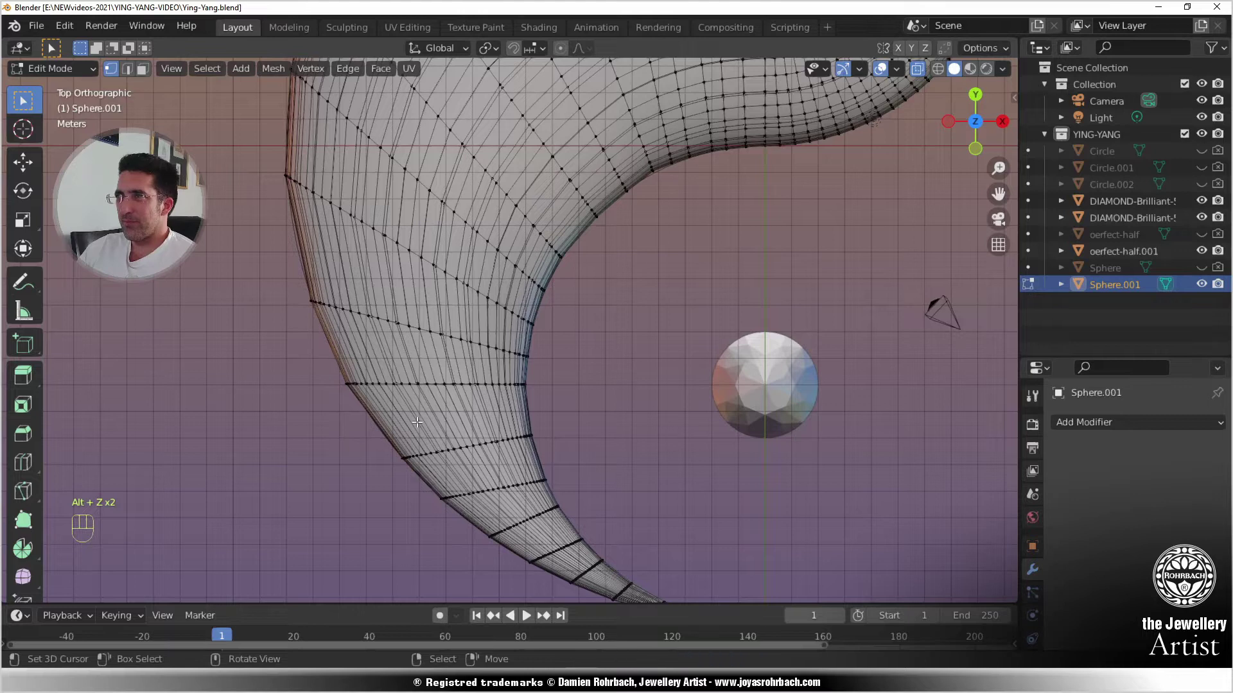
{"action": "key", "text": "b"}
{"action": "left_click_drag", "start_coordinate": [271, 372], "coordinate": [572, 403]}
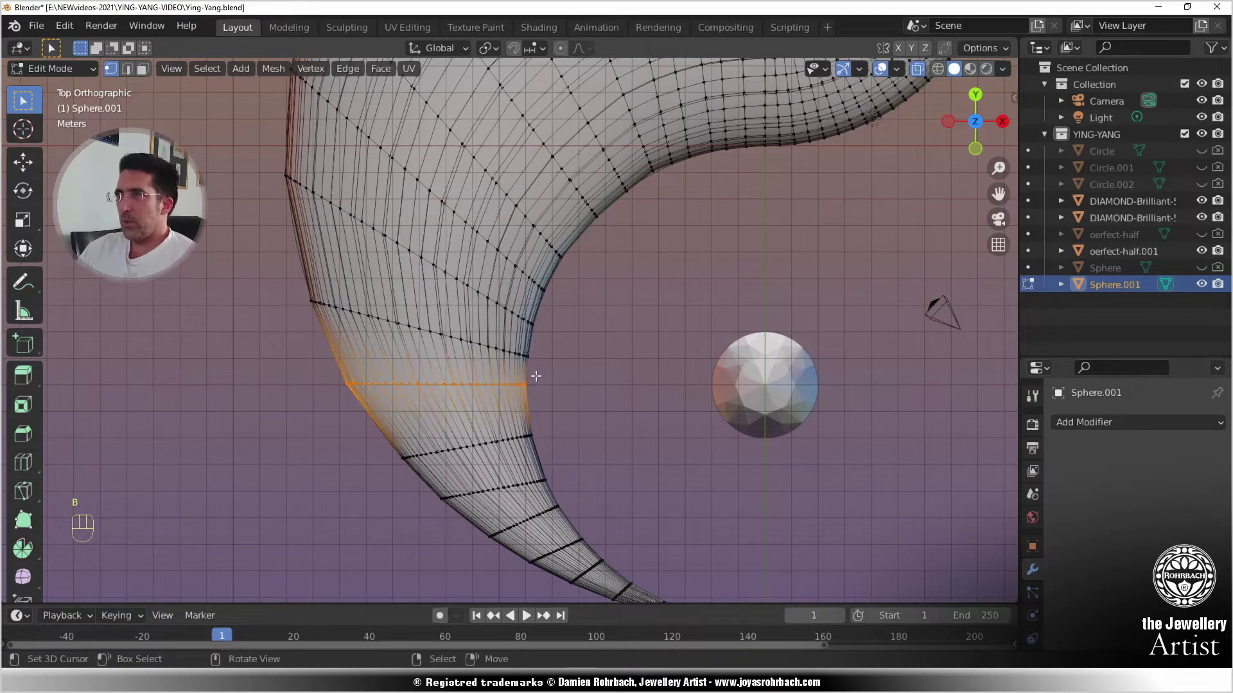
{"action": "key", "text": "s"}
{"action": "left_click", "coordinate": [613, 338]}
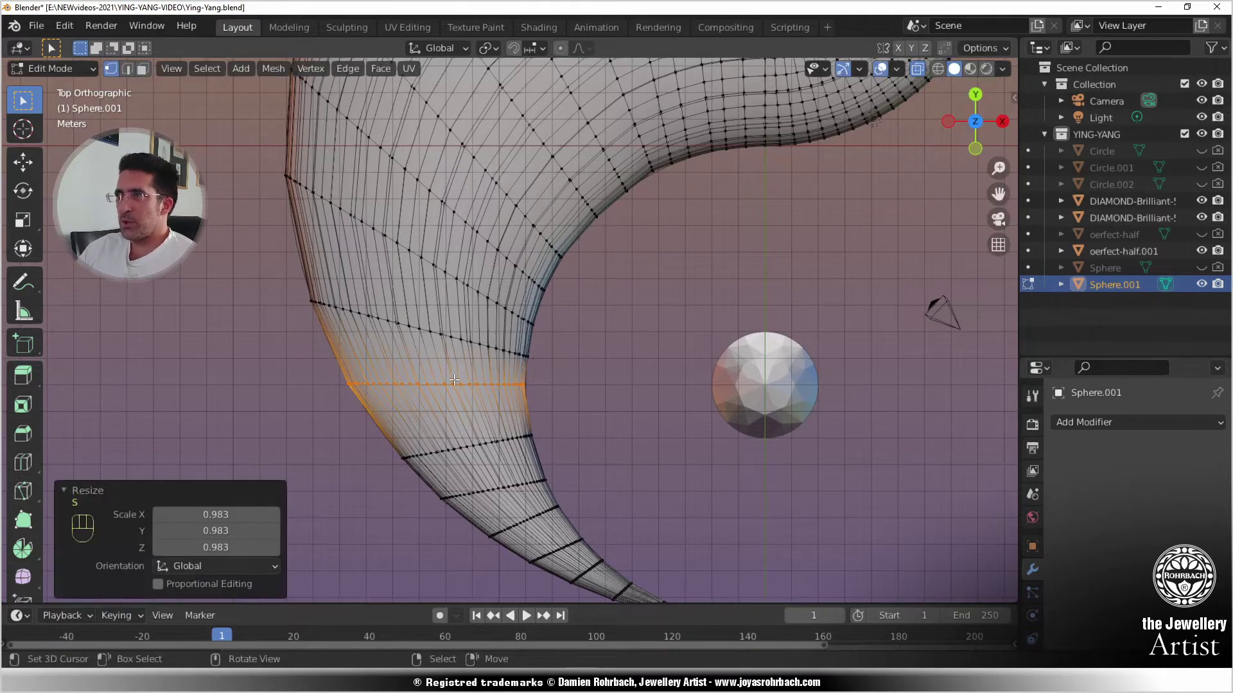
{"action": "key", "text": "g"}
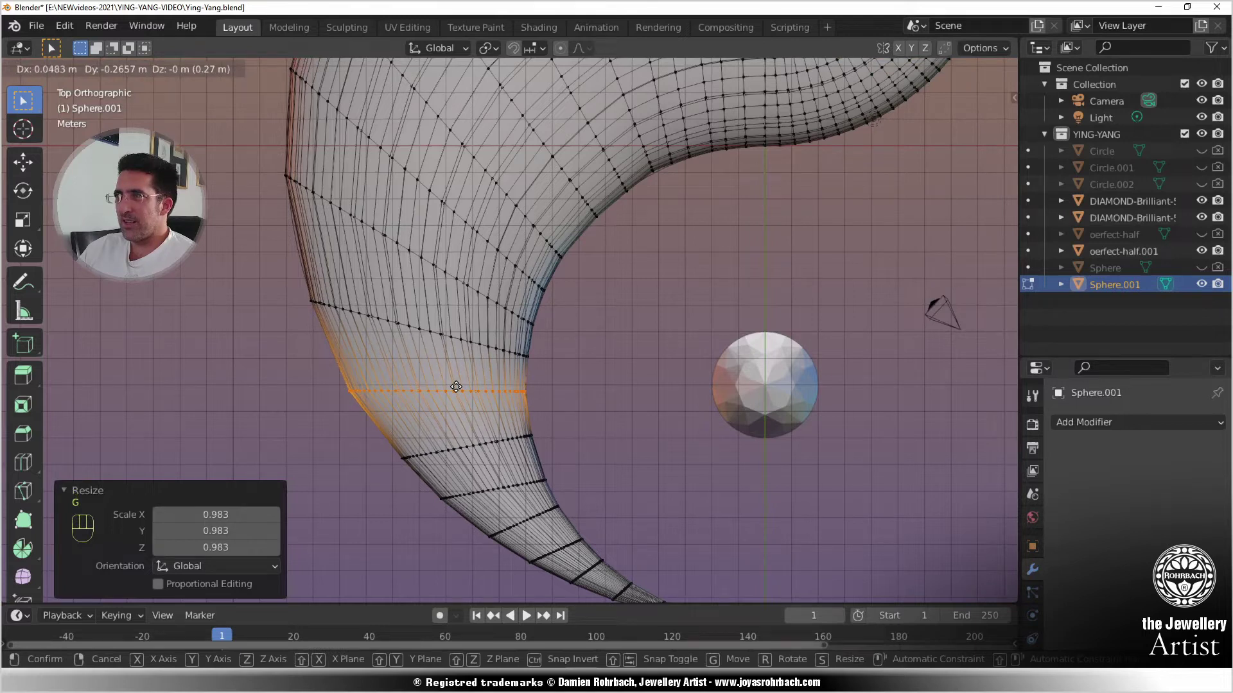
{"action": "left_click", "coordinate": [457, 386]}
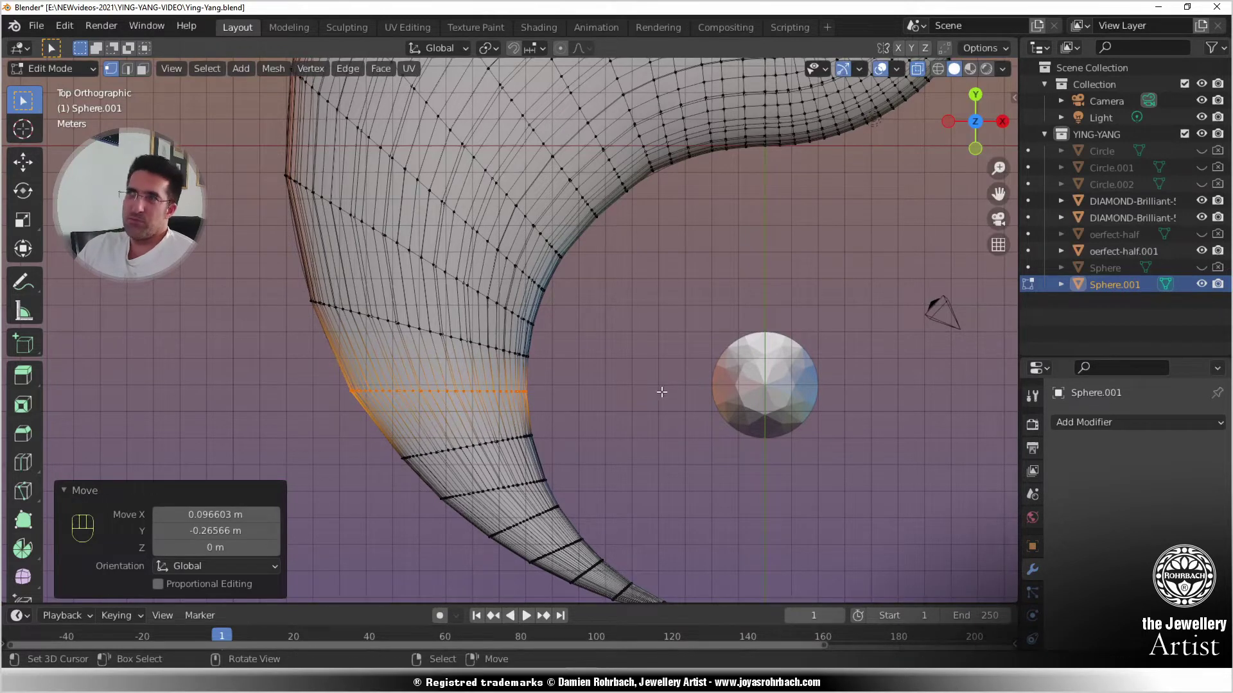
- Select only the second vertex ring below the horizontal one on the tail, rotate it about -5.12° and scale it to about 0.982
{"action": "scroll", "coordinate": [596, 455], "scroll_direction": "up", "scroll_amount": 5}
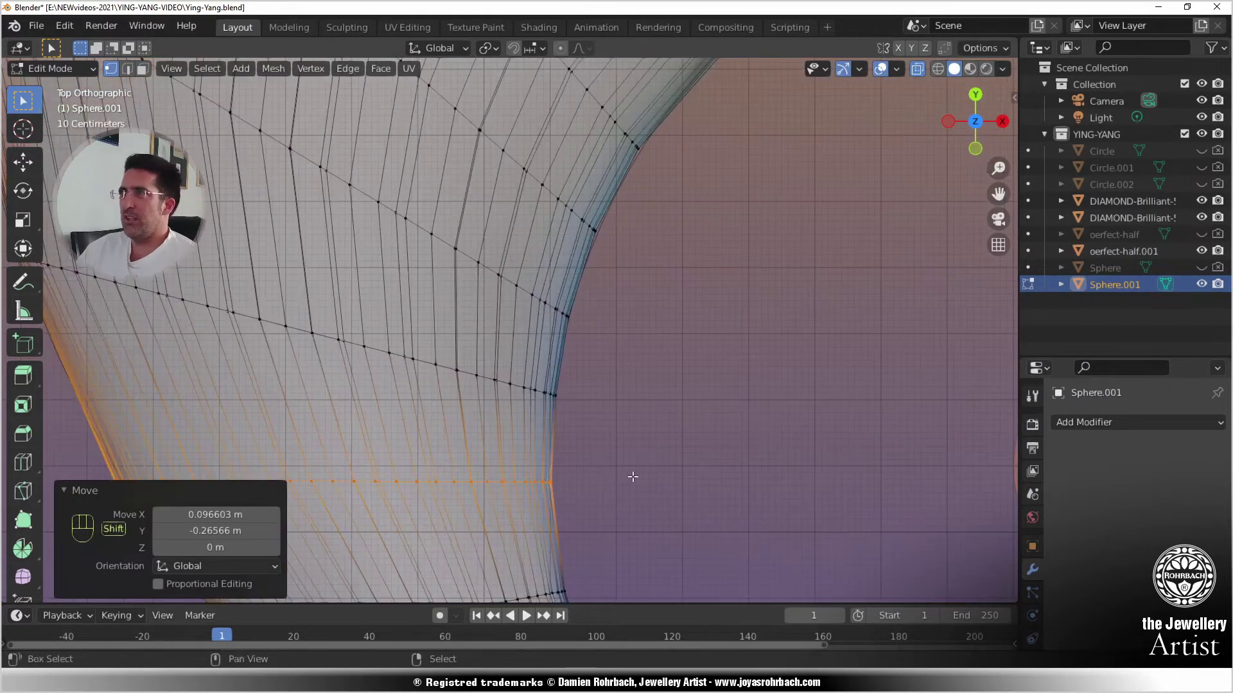
{"action": "middle_click_drag", "start_coordinate": [632, 478], "coordinate": [581, 361], "text": "shift"}
{"action": "scroll", "coordinate": [640, 381], "scroll_direction": "down", "scroll_amount": 4}
{"action": "key", "text": "alt+a"}
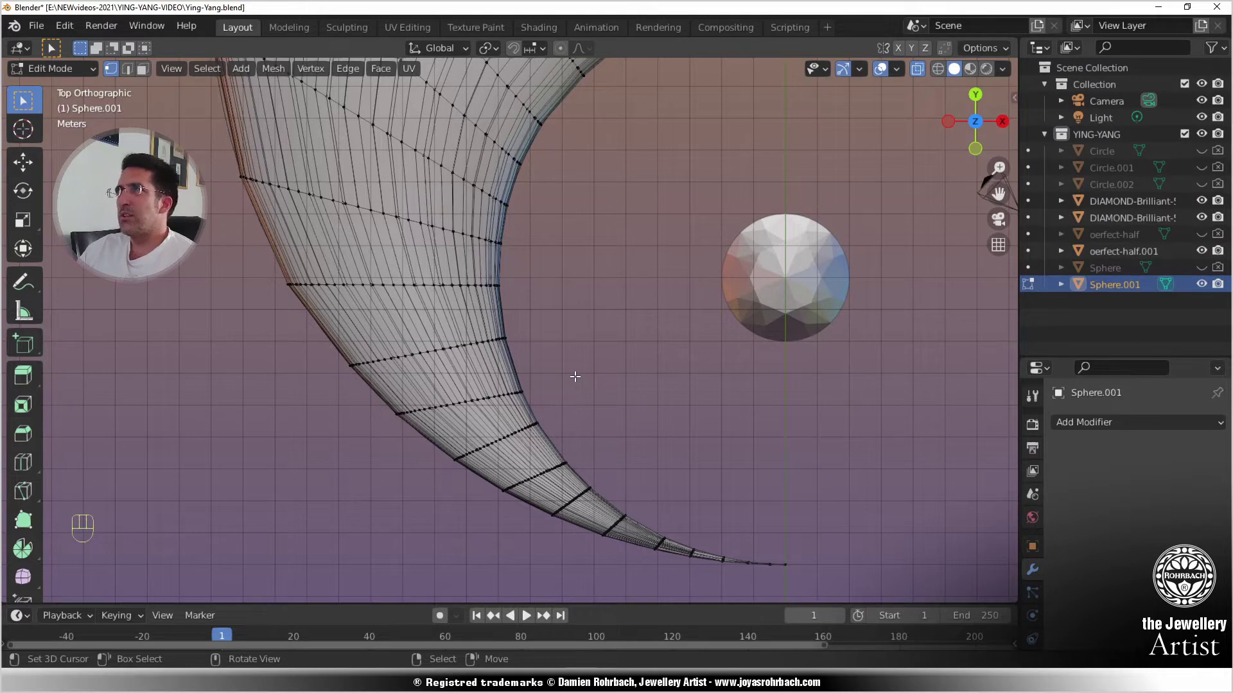
{"action": "scroll", "coordinate": [548, 402], "scroll_direction": "up", "scroll_amount": 3}
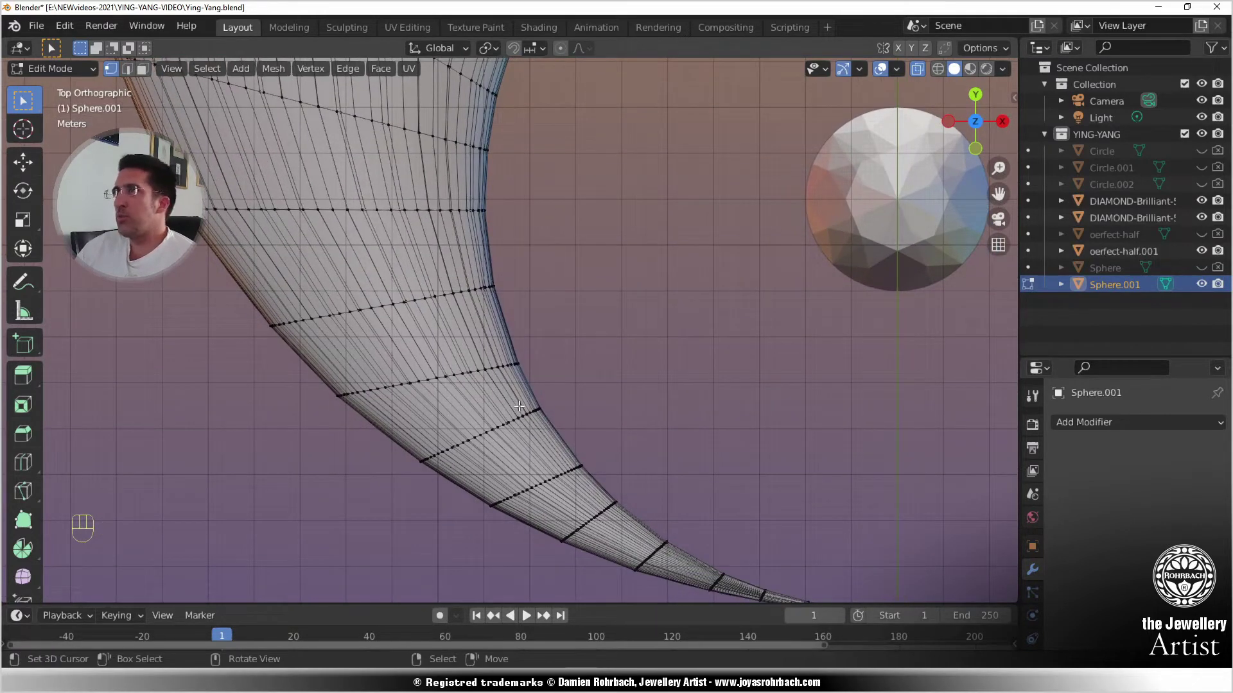
{"action": "key", "text": "c"}
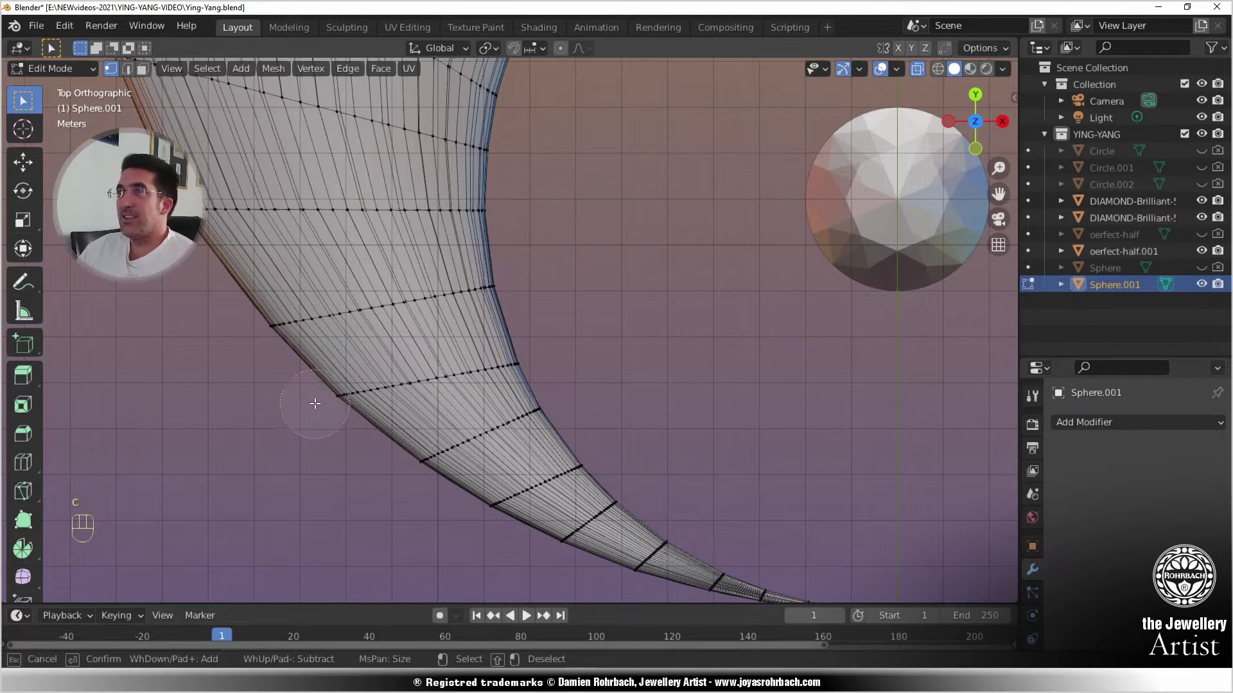
{"action": "left_click_drag", "start_coordinate": [314, 408], "coordinate": [512, 351]}
{"action": "right_click", "coordinate": [533, 350]}
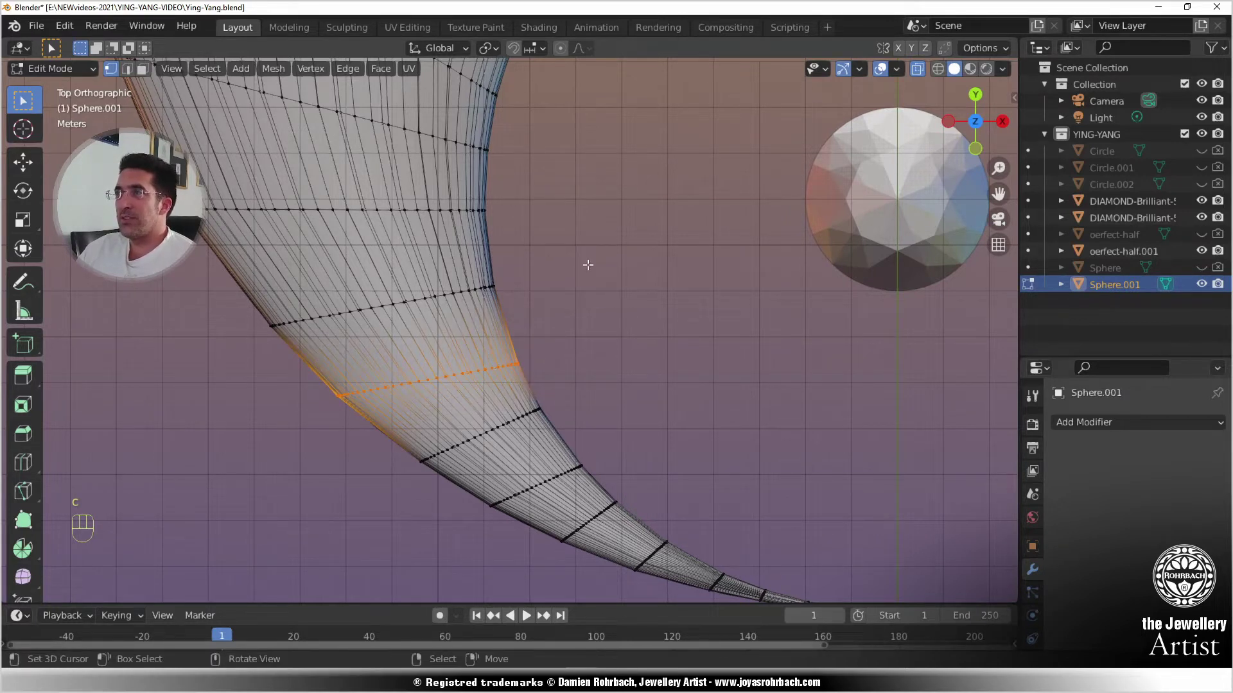
{"action": "key", "text": "r"}
{"action": "left_click", "coordinate": [578, 254]}
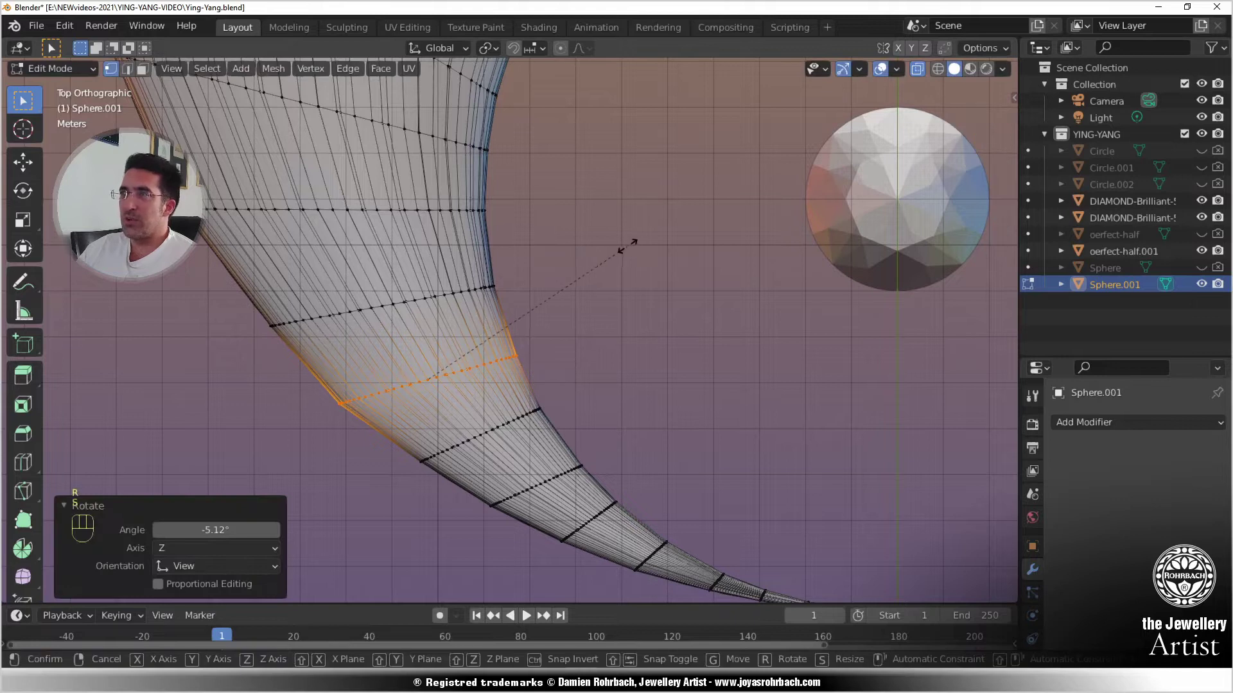
{"action": "key", "text": "s"}
{"action": "left_click", "coordinate": [621, 246]}
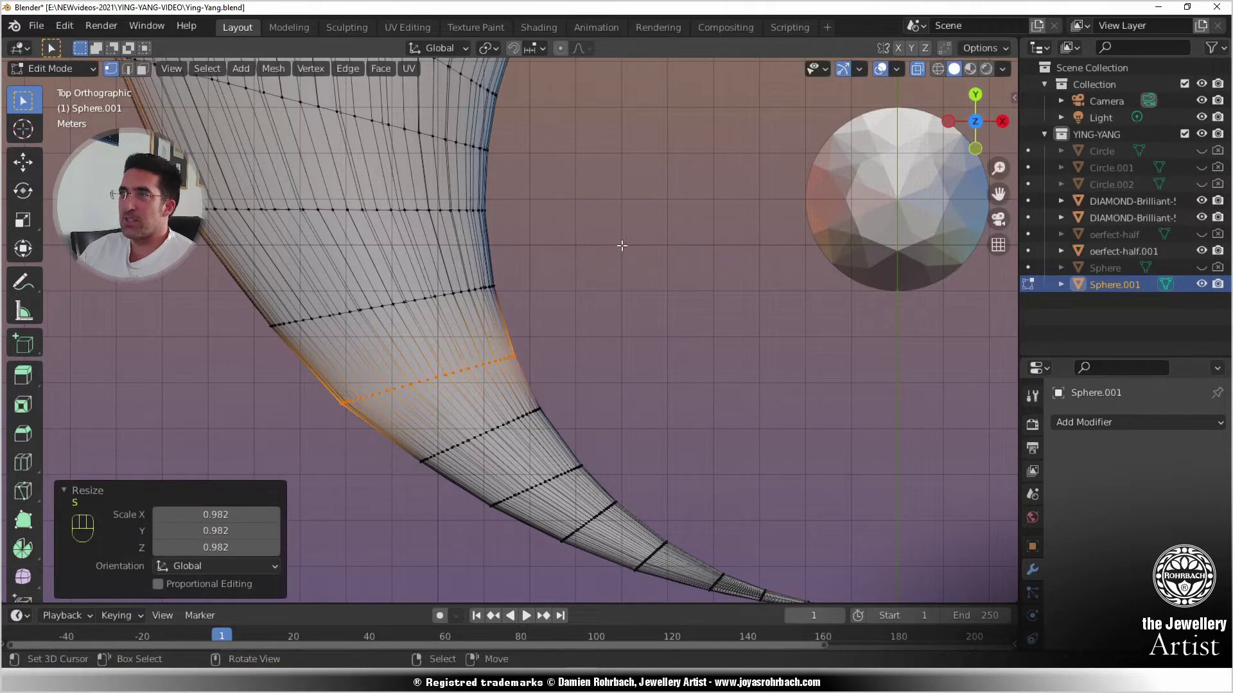
- Move the selected tail ring about -0.028 m in X and 0.126 m in Y
{"action": "key", "text": "g"}
{"action": "left_click", "coordinate": [434, 358]}
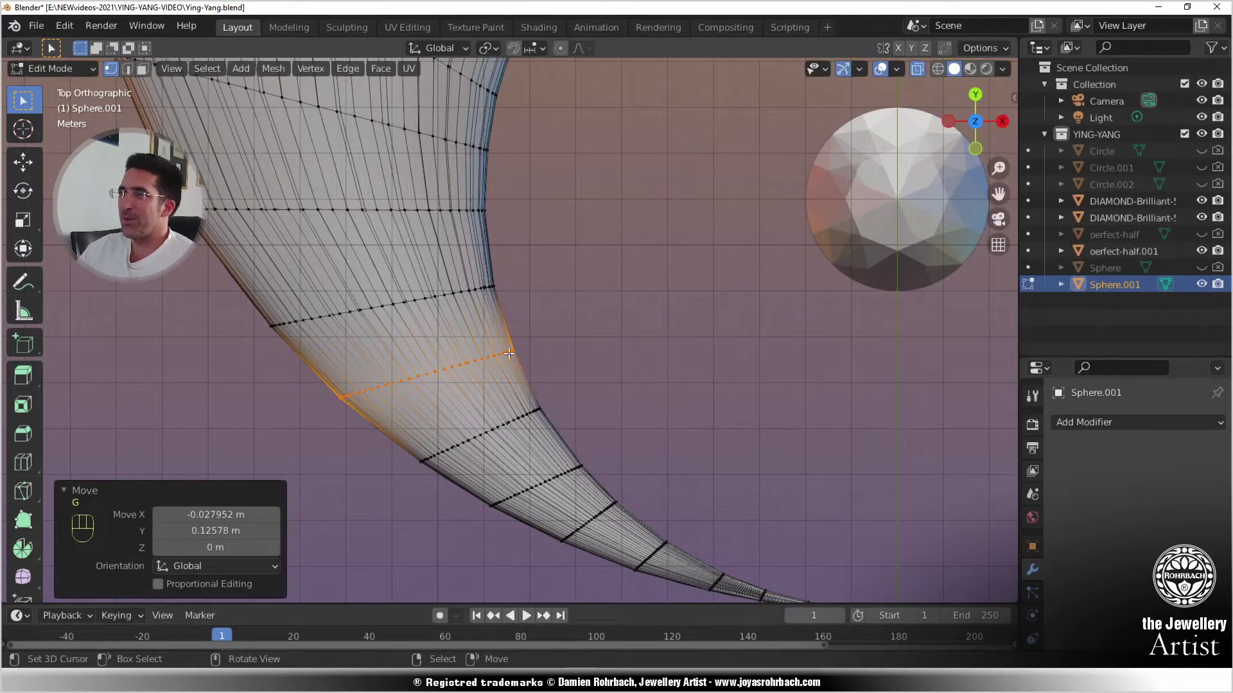
{"action": "scroll", "coordinate": [605, 363], "scroll_direction": "up", "scroll_amount": 1}
{"action": "scroll", "coordinate": [603, 363], "scroll_direction": "down", "scroll_amount": 3}
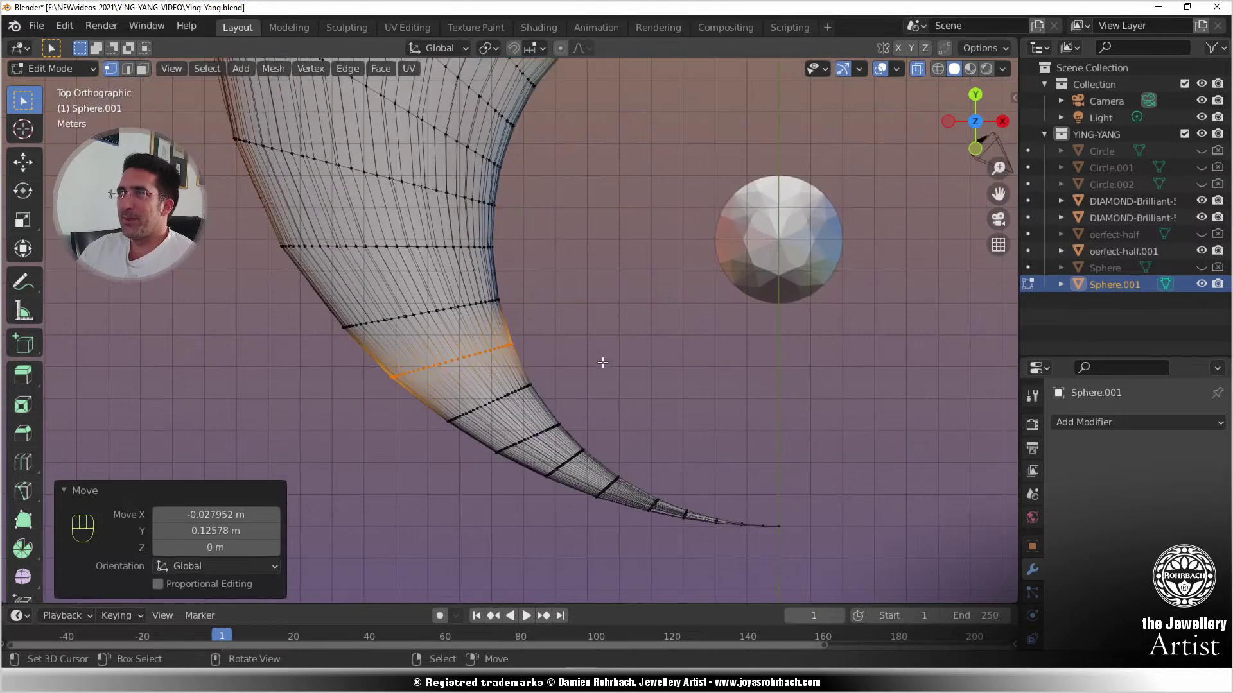
{"action": "scroll", "coordinate": [606, 363], "scroll_direction": "down", "scroll_amount": 3}
- Deselect all vertices, check the overall curve from head to tail and save the Blender file
{"action": "key", "text": "alt+a"}
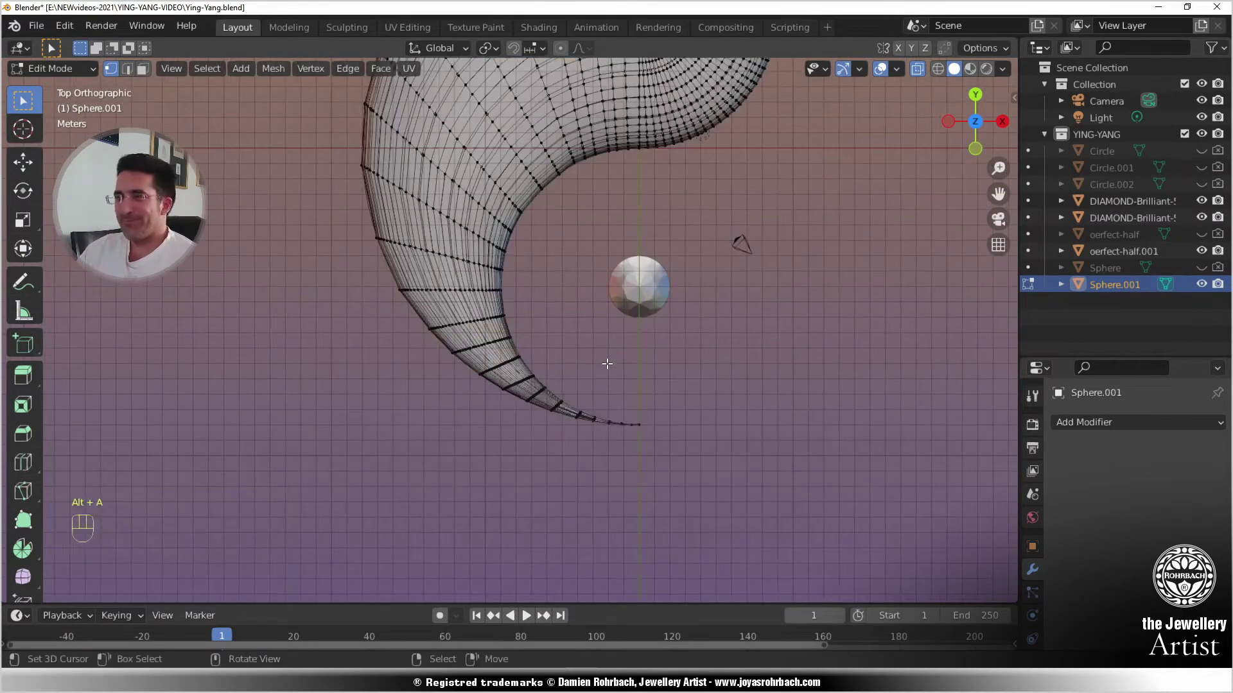
{"action": "scroll", "coordinate": [604, 363], "scroll_direction": "down", "scroll_amount": 4}
{"action": "scroll", "coordinate": [593, 369], "scroll_direction": "up", "scroll_amount": 5}
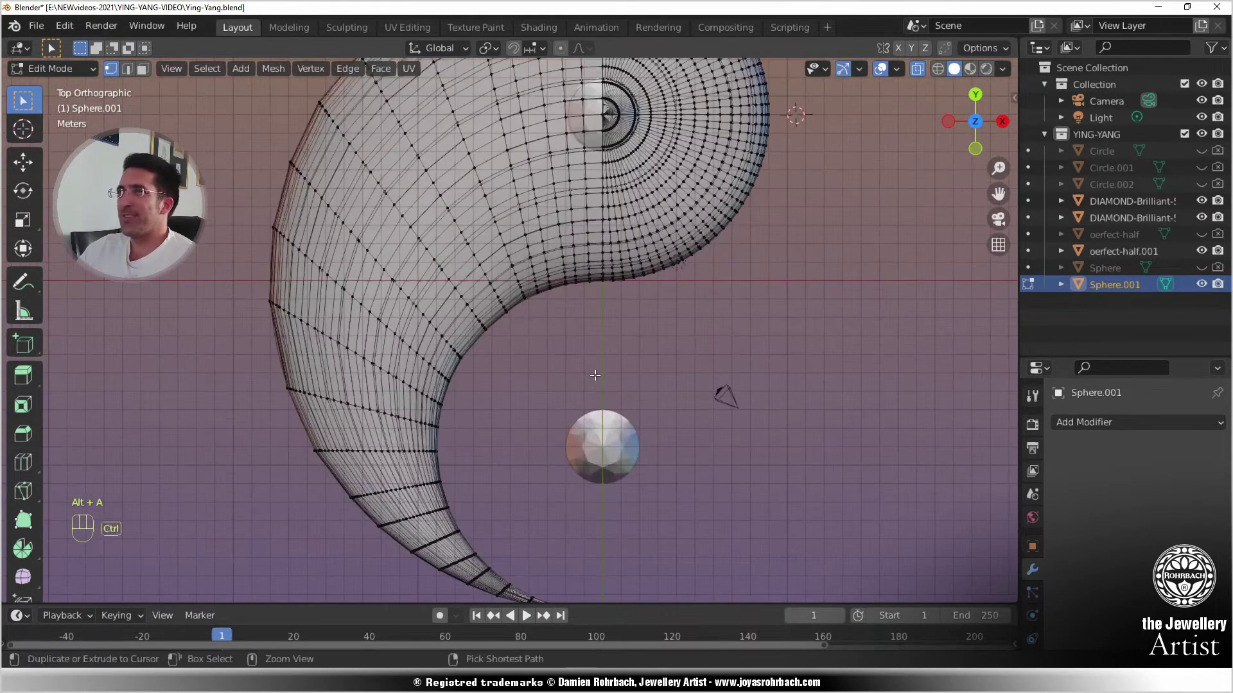
{"action": "key", "text": "ctrl+s"}
{"action": "scroll", "coordinate": [595, 375], "scroll_direction": "down", "scroll_amount": 5}
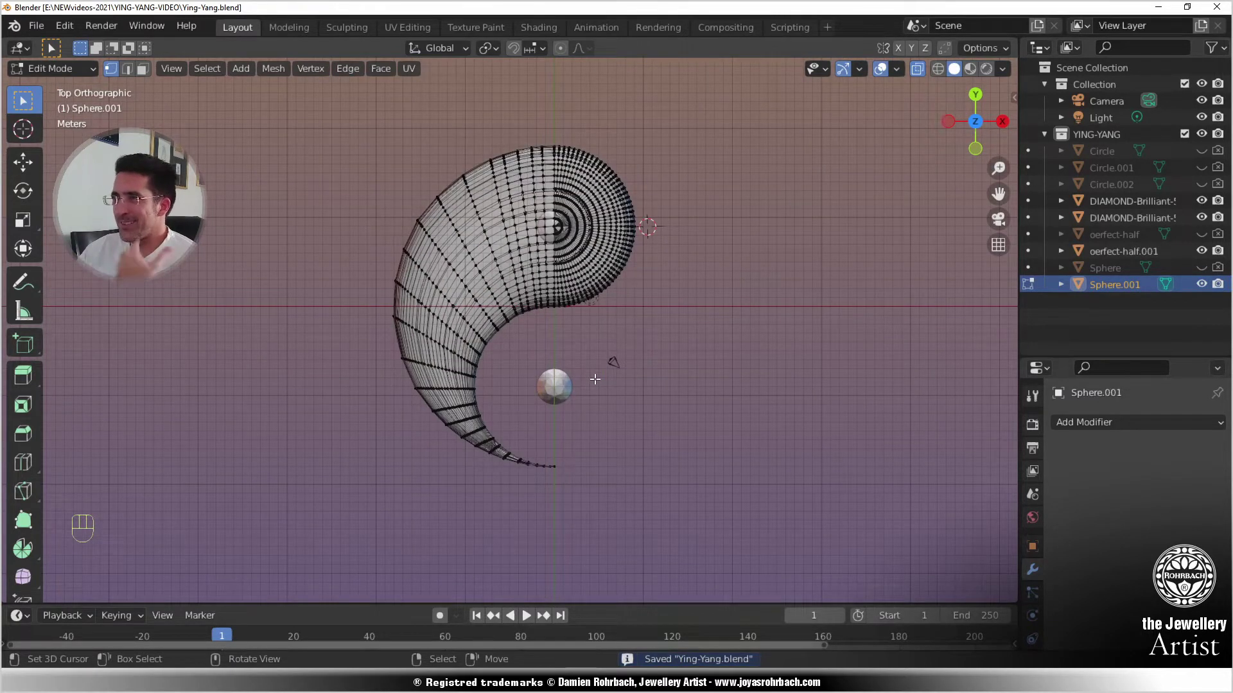
{"action": "scroll", "coordinate": [594, 382], "scroll_direction": "up", "scroll_amount": 3}
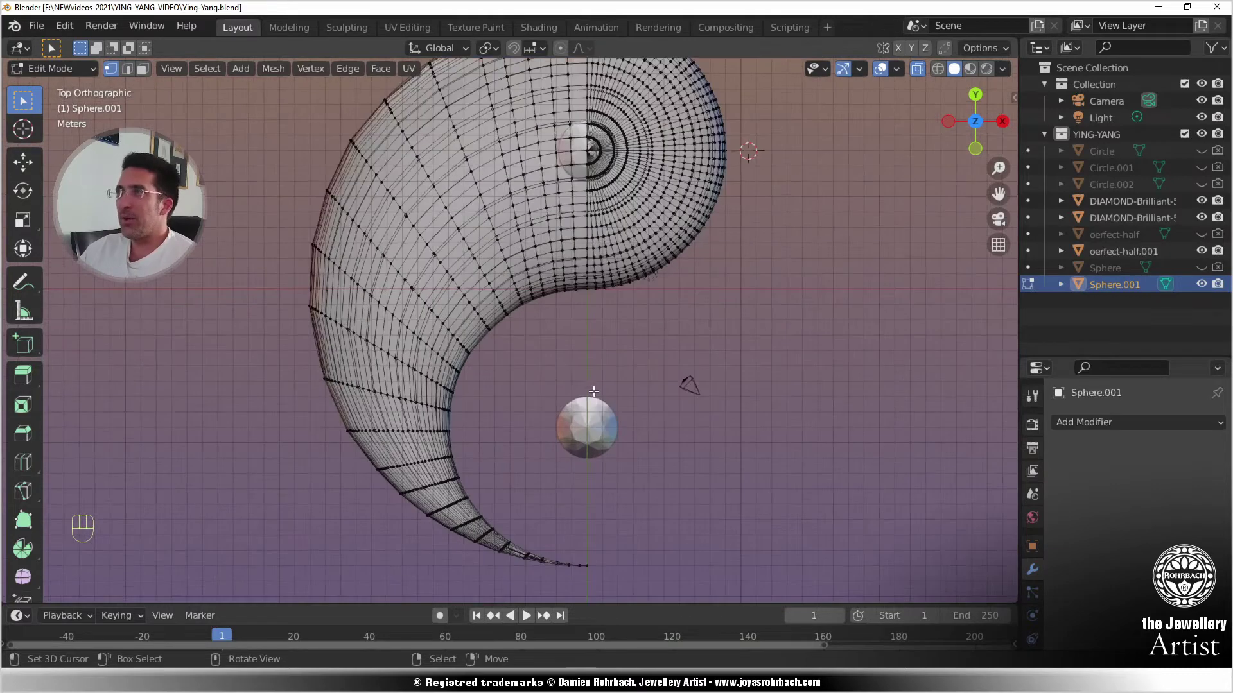
- Examine the shape's side profile in Object Mode from the right view, then return to Edit Mode
{"action": "middle_click_drag", "start_coordinate": [594, 384], "coordinate": [636, 333]}
{"action": "key", "text": "Tab"}
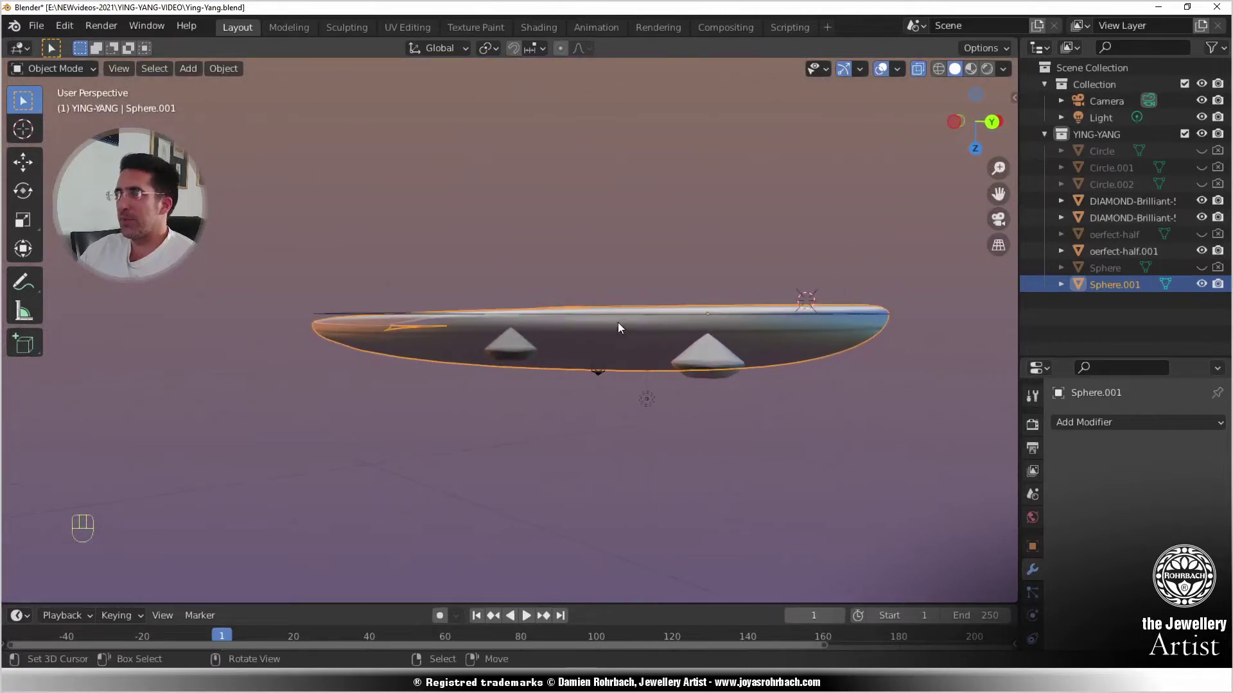
{"action": "key", "text": "KP_3"}
{"action": "scroll", "coordinate": [664, 267], "scroll_direction": "up", "scroll_amount": 2}
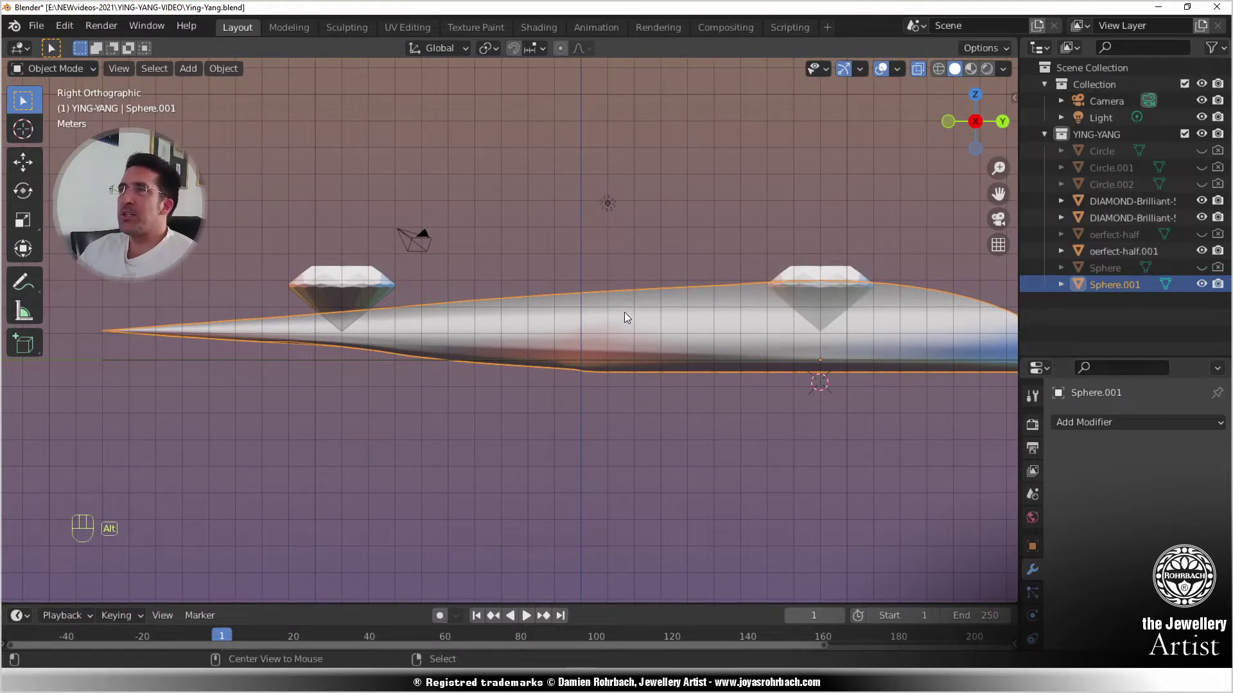
{"action": "key", "text": "alt+z"}
{"action": "key", "text": "alt+z"}
{"action": "key", "text": "Tab"}
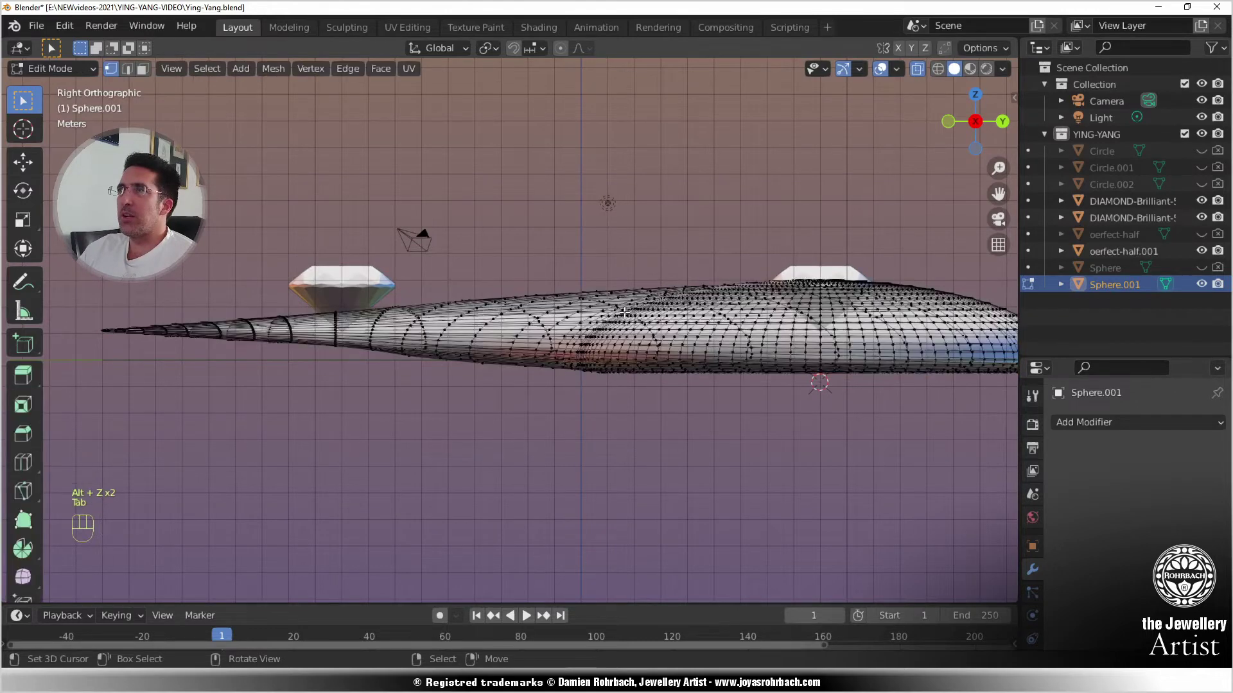
- Select only the vertices at the tail's tip and move them about -1.123 m along Z
{"action": "middle_click_drag", "start_coordinate": [624, 312], "coordinate": [488, 291]}
{"action": "key", "text": "alt+a"}
{"action": "key", "text": "c"}
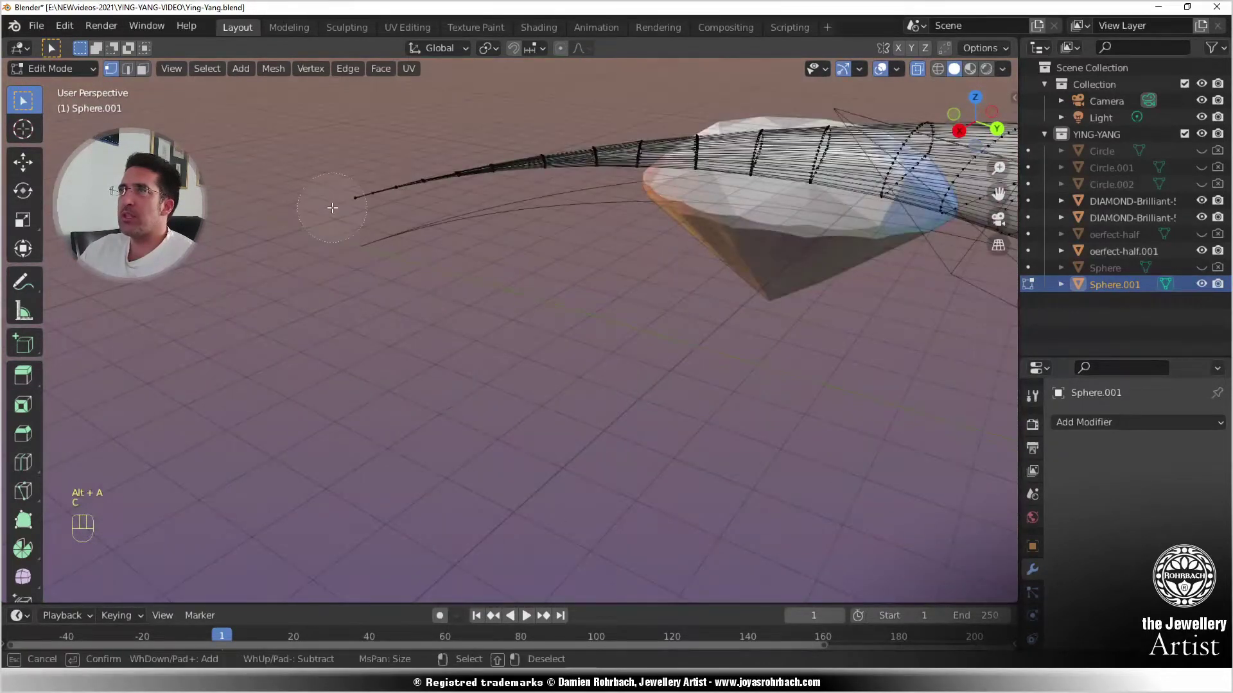
{"action": "right_click", "coordinate": [350, 255]}
{"action": "key", "text": "KP_1"}
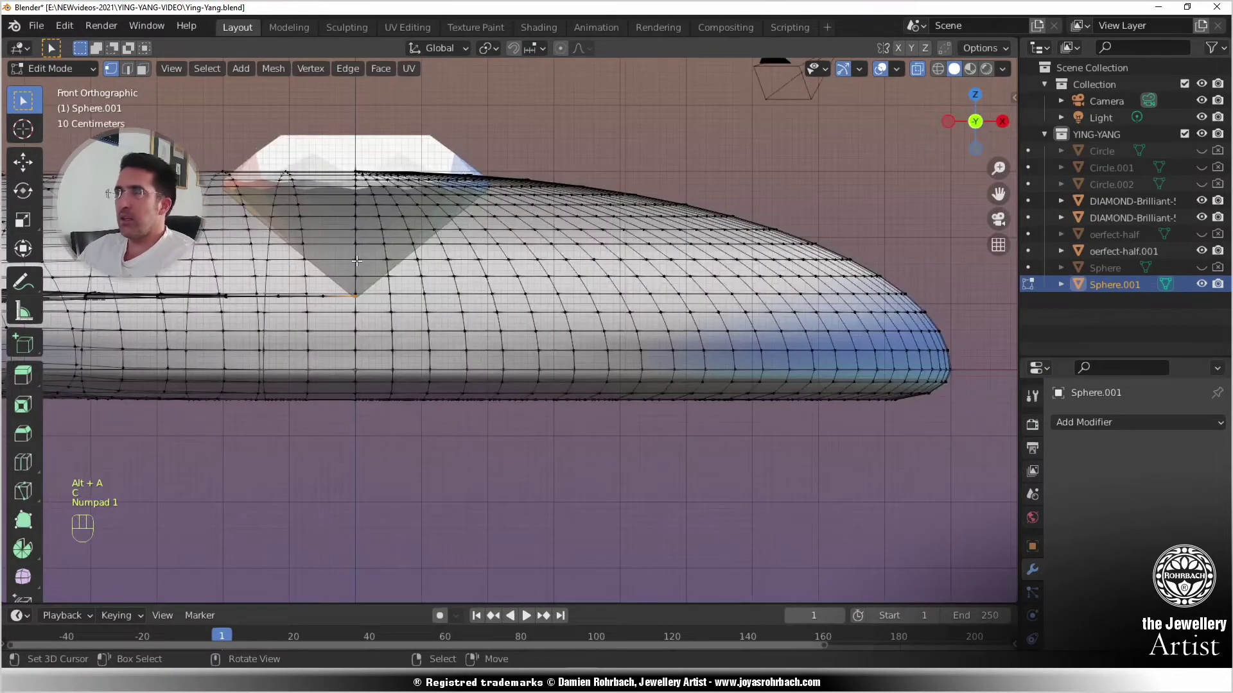
{"action": "key", "text": "KP_Decimal"}
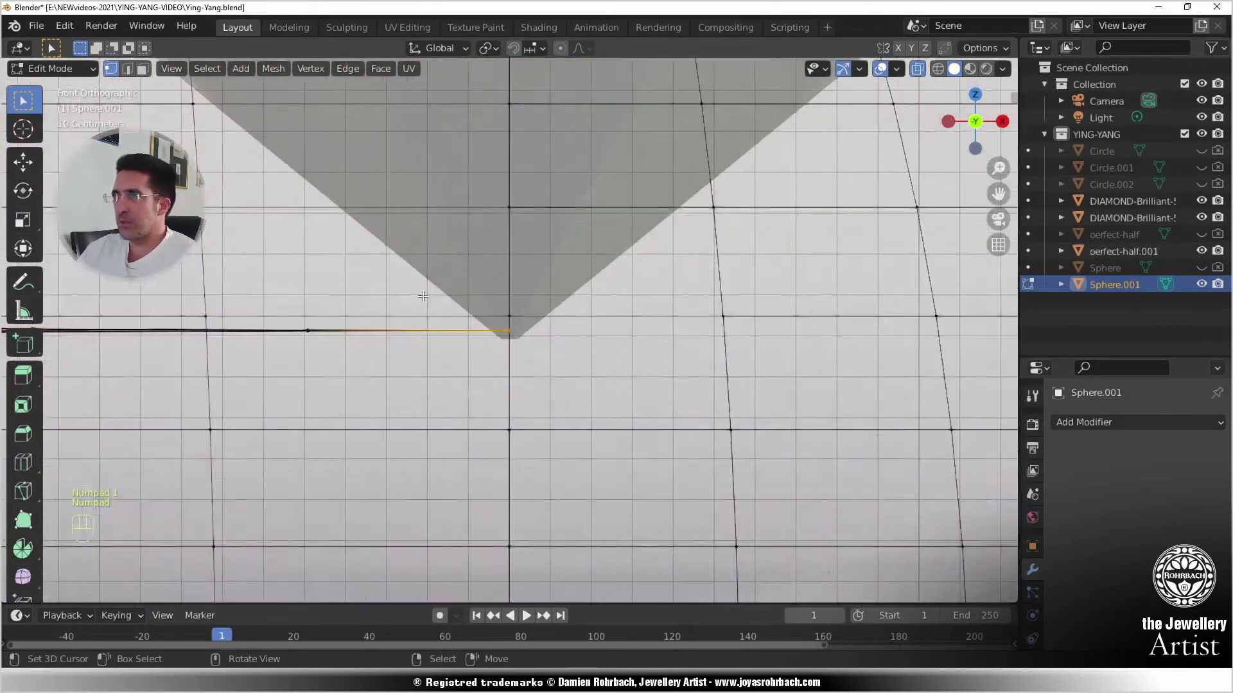
{"action": "key", "text": "KP_3"}
{"action": "scroll", "coordinate": [702, 310], "scroll_direction": "up", "scroll_amount": 4}
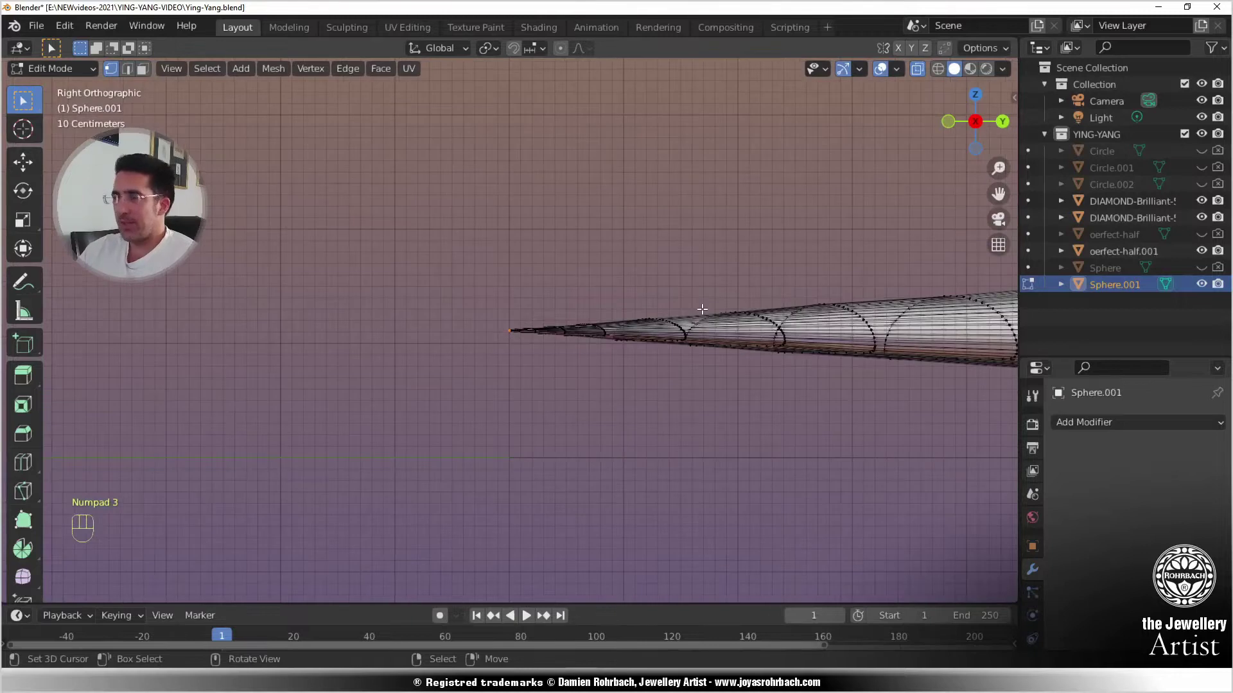
{"action": "key", "text": "g"}
{"action": "key", "text": "z"}
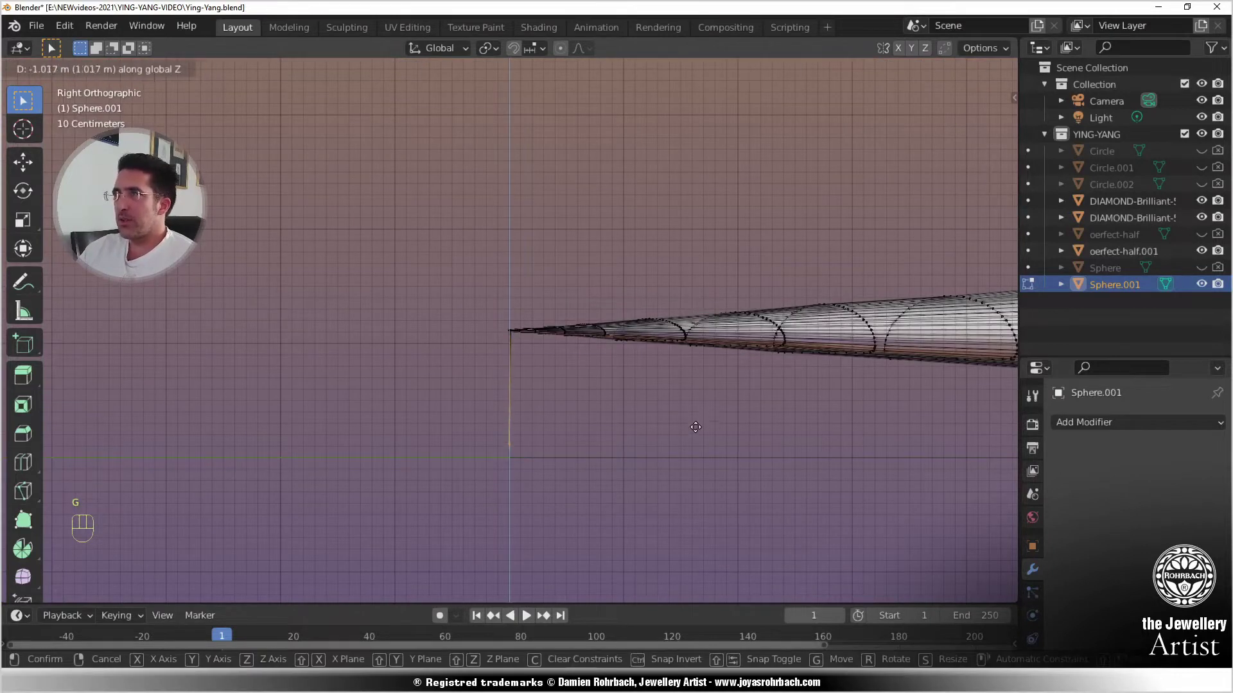
{"action": "left_click", "coordinate": [698, 437]}
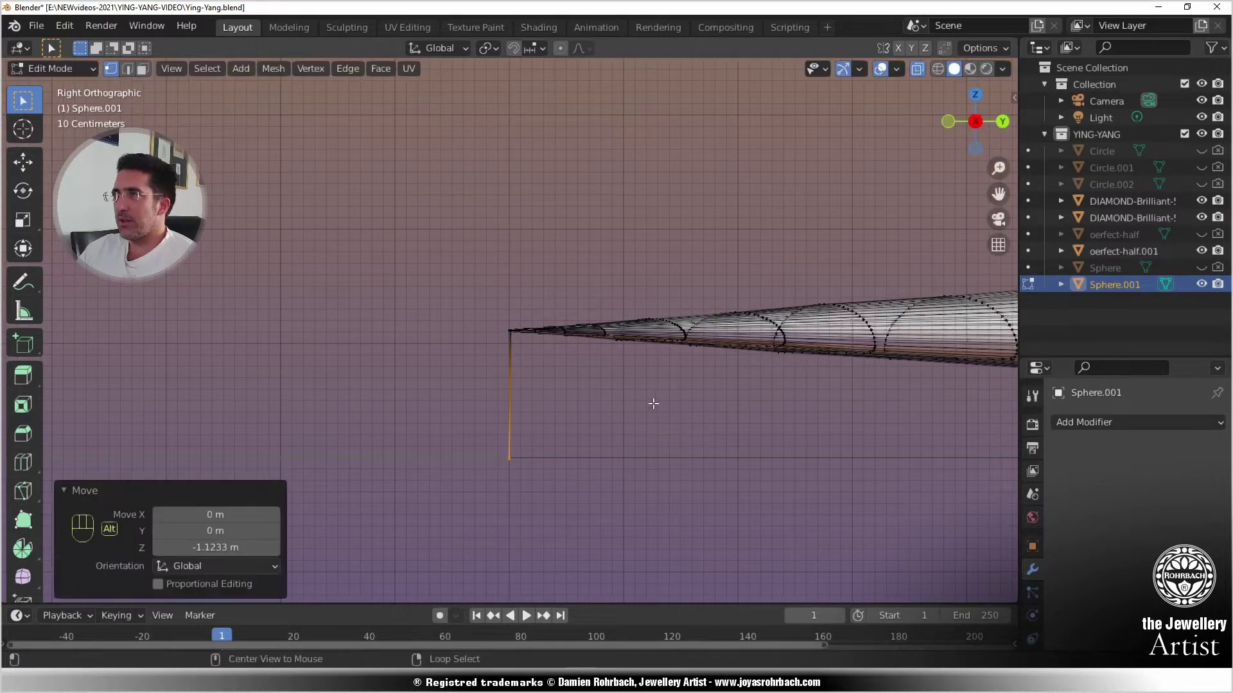
- Select only the second vertex ring from the tail tip and move it about -1.119 m along Z
{"action": "key", "text": "alt+a"}
{"action": "scroll", "coordinate": [559, 360], "scroll_direction": "up", "scroll_amount": 2}
{"action": "key", "text": "c"}
{"action": "left_click", "coordinate": [510, 344]}
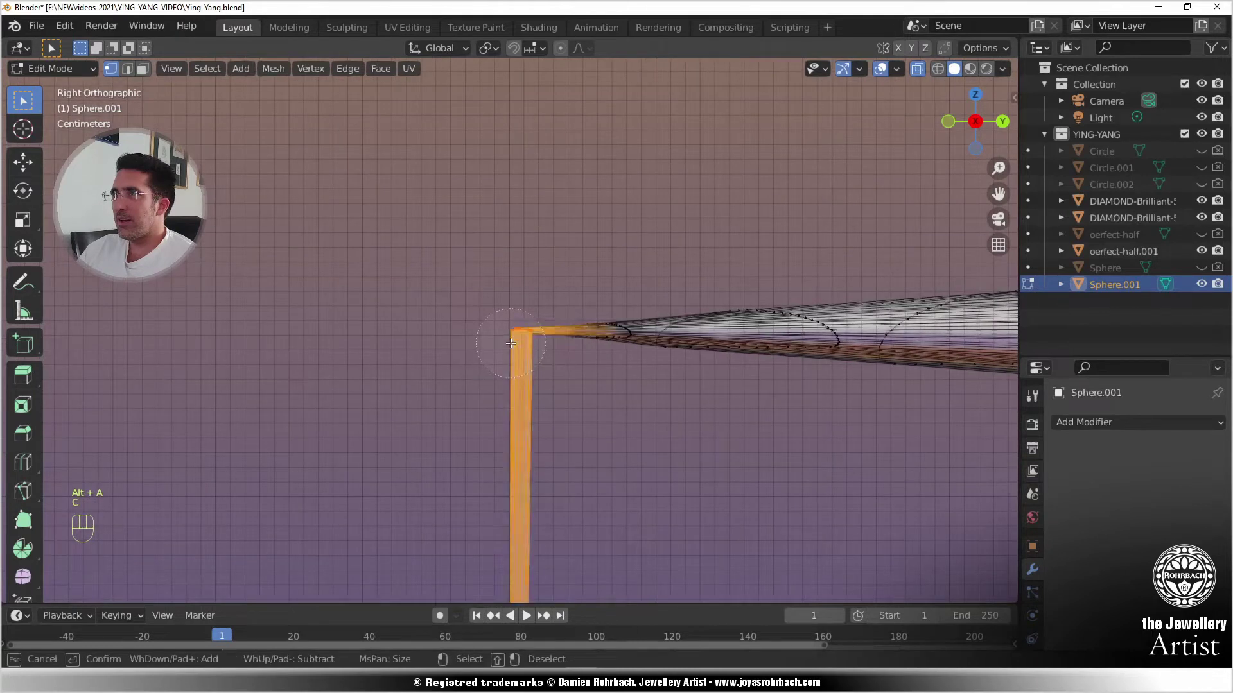
{"action": "right_click", "coordinate": [511, 343]}
{"action": "scroll", "coordinate": [510, 340], "scroll_direction": "down", "scroll_amount": 4}
{"action": "scroll", "coordinate": [594, 388], "scroll_direction": "down", "scroll_amount": 4}
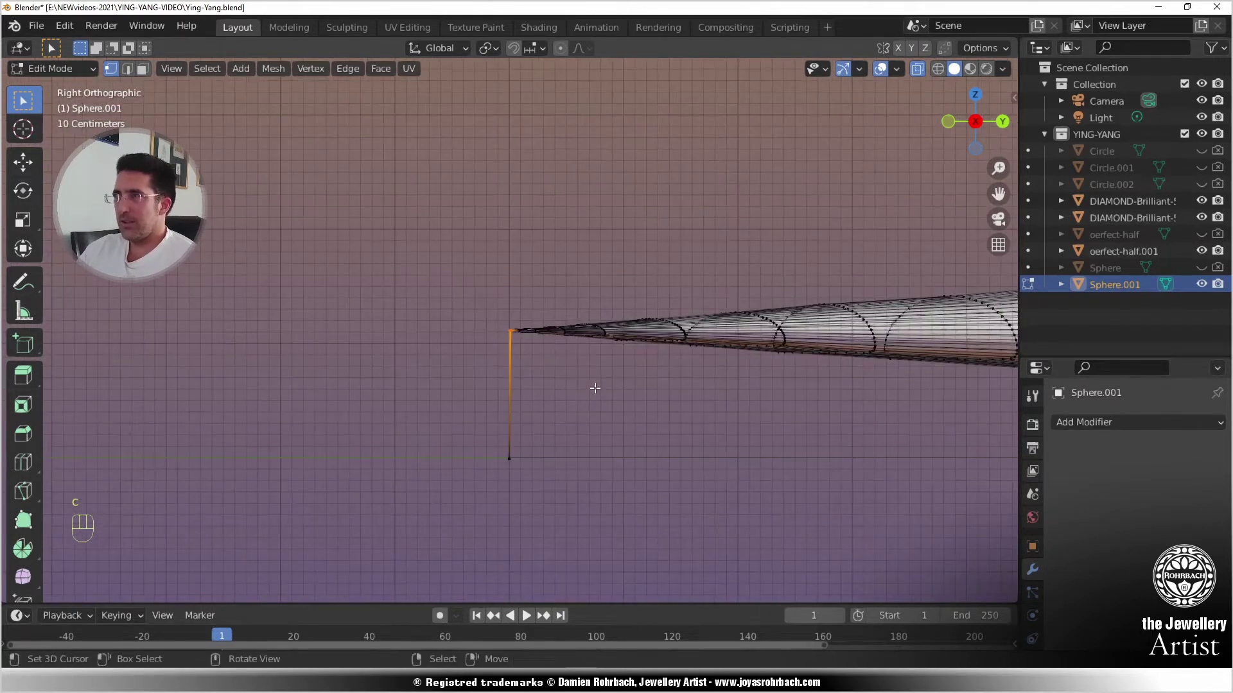
{"action": "middle_click_drag", "start_coordinate": [591, 377], "coordinate": [540, 310], "text": "shift"}
{"action": "scroll", "coordinate": [539, 311], "scroll_direction": "up", "scroll_amount": 4}
{"action": "key", "text": "g"}
{"action": "key", "text": "z"}
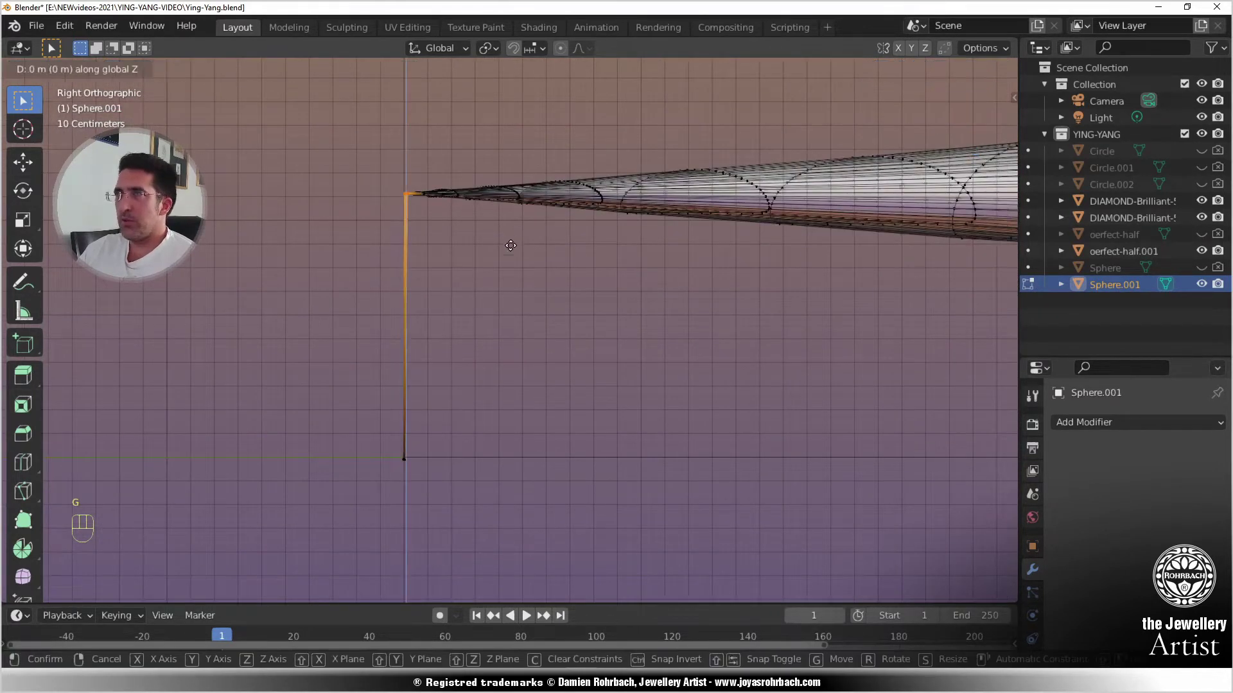
{"action": "left_click", "coordinate": [510, 500]}
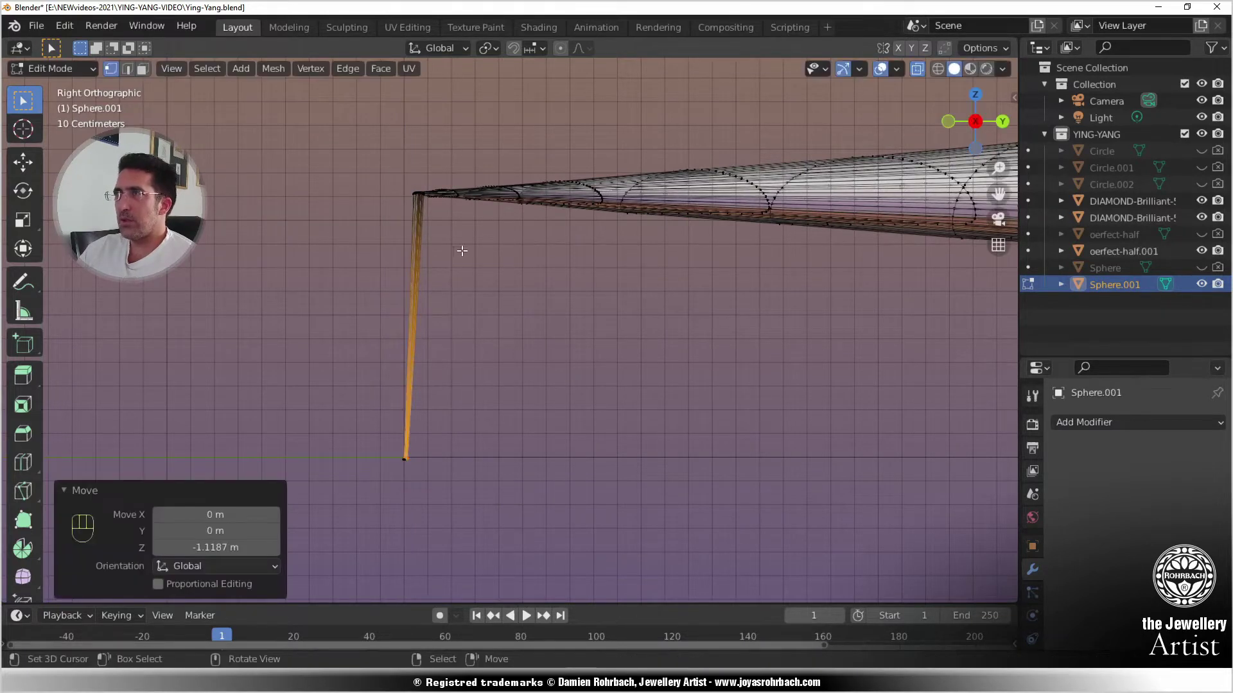
- Select only the third vertex ring from the tail tip and lower it about 1.116 m along Z in front view
{"action": "key", "text": "alt+a"}
{"action": "mouse_move", "coordinate": [452, 267]}
{"action": "middle_mouse_down"}
{"action": "mouse_move", "coordinate": [494, 350]}
{"action": "mouse_move", "coordinate": [572, 339]}
{"action": "mouse_move", "coordinate": [495, 297]}
{"action": "middle_mouse_up"}
{"action": "key", "text": "KP_1"}
{"action": "key", "text": "c"}
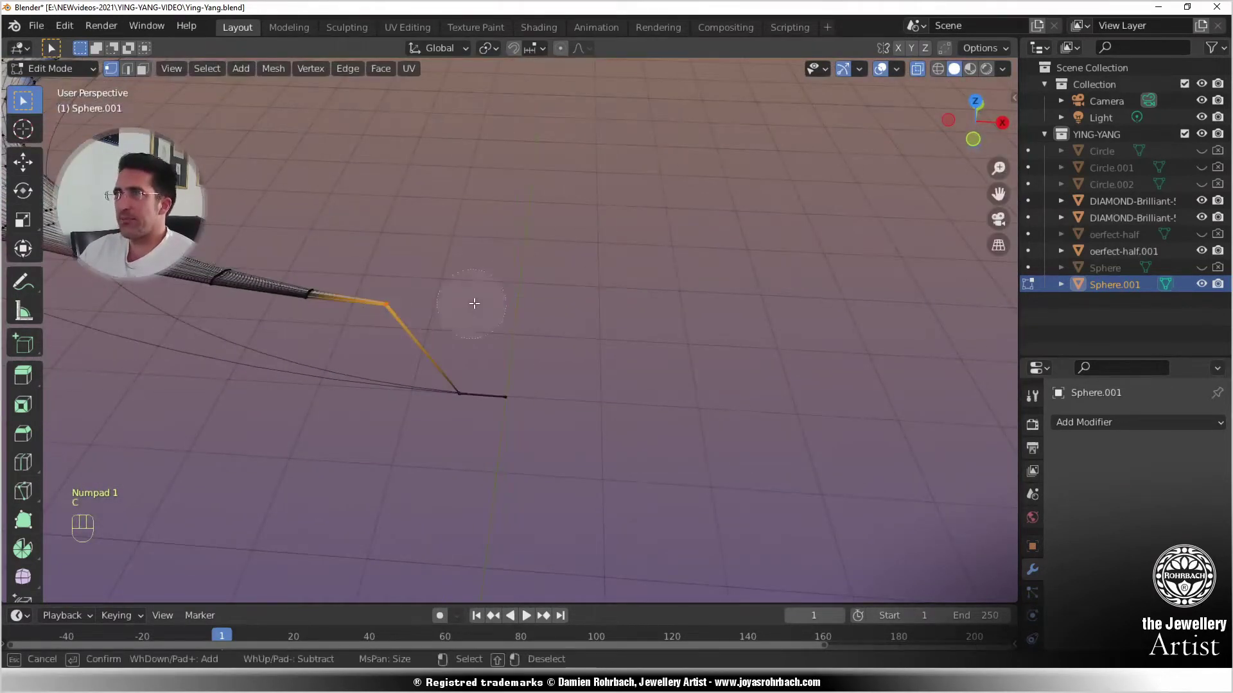
{"action": "right_click", "coordinate": [474, 303]}
{"action": "key", "text": "KP_1"}
{"action": "key", "text": "g"}
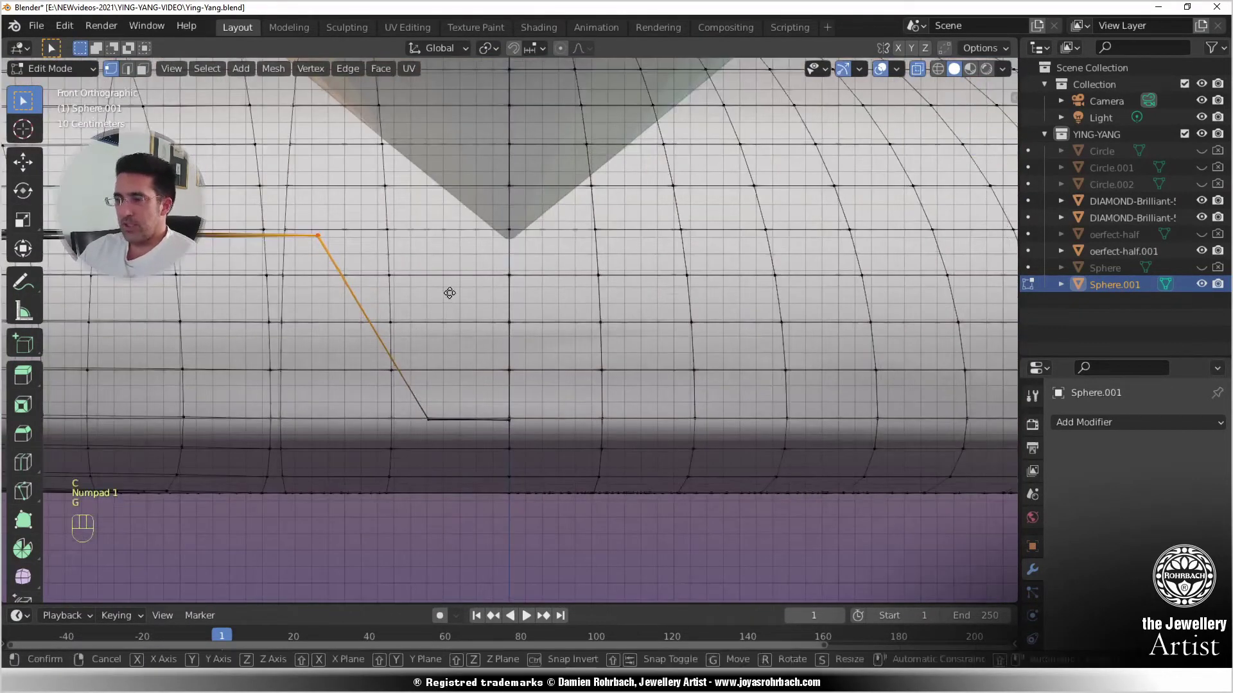
{"action": "middle_click", "coordinate": [450, 293]}
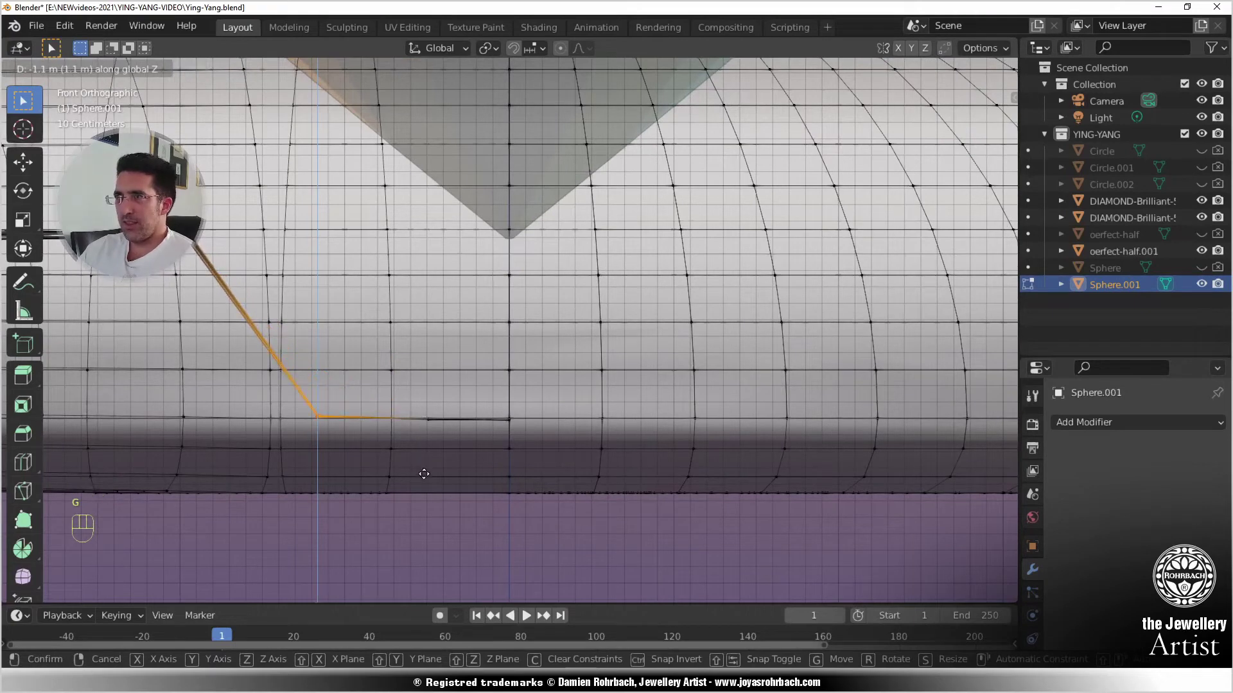
{"action": "left_click", "coordinate": [450, 437]}
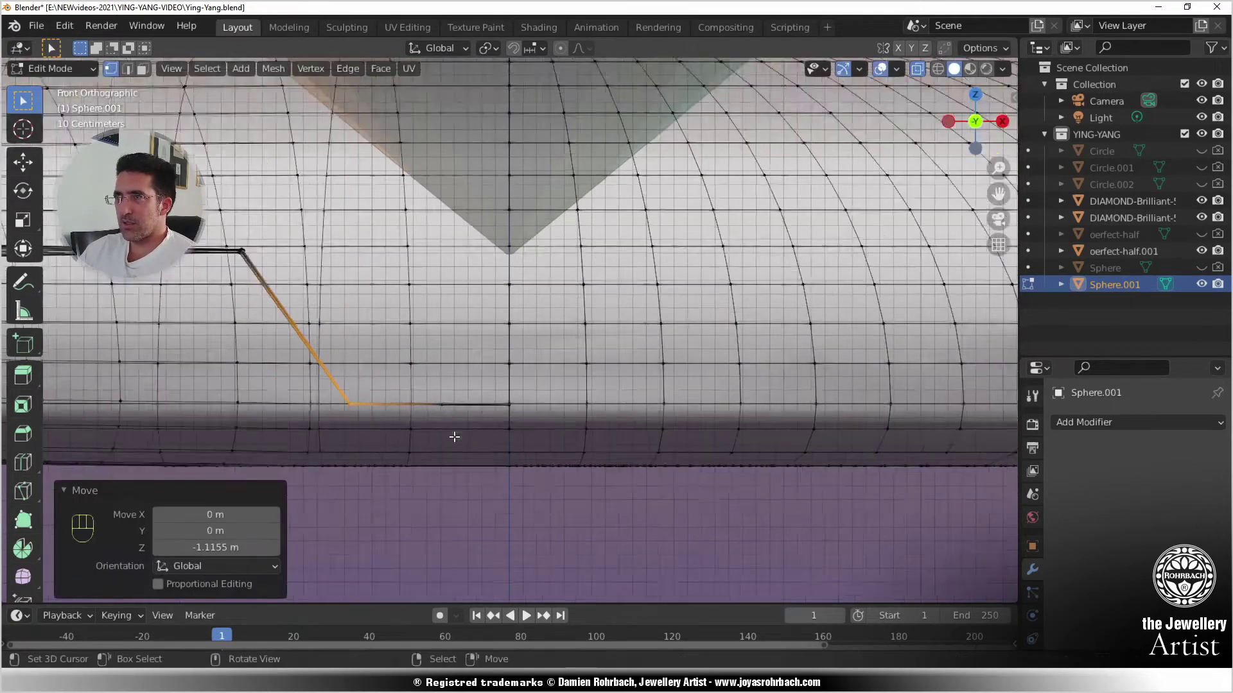
- Select only the fourth vertex ring from the tail tip and lower it about 1.124 m along Z
{"action": "middle_click_drag", "start_coordinate": [449, 437], "coordinate": [452, 250]}
{"action": "key", "text": "alt+a"}
{"action": "key", "text": "c"}
{"action": "left_click", "coordinate": [452, 249]}
{"action": "right_click", "coordinate": [453, 247]}
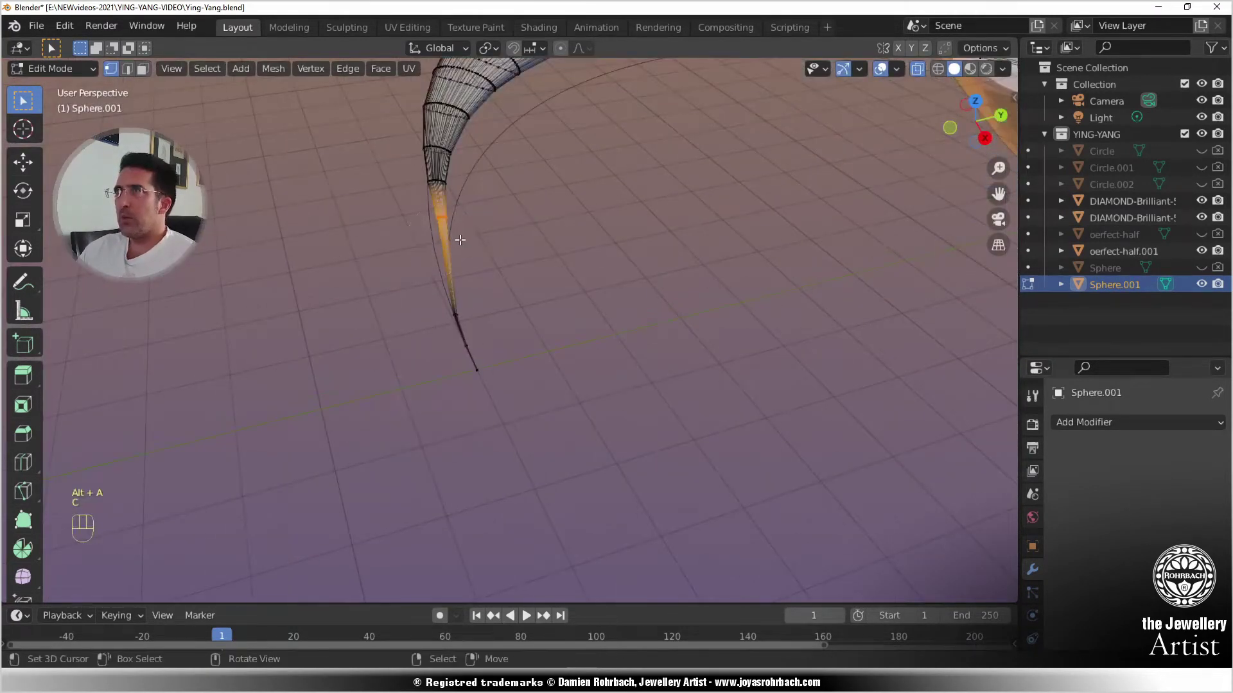
{"action": "key", "text": "KP_1"}
{"action": "key", "text": "g"}
{"action": "middle_click", "coordinate": [393, 276]}
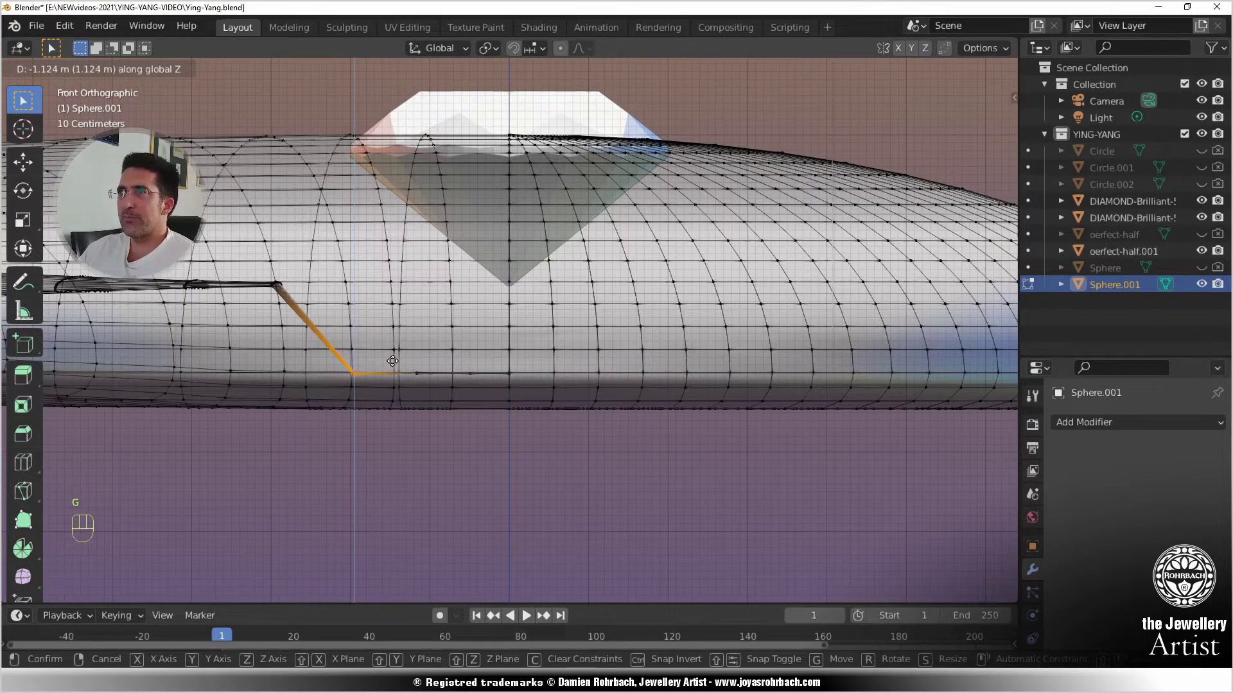
{"action": "left_click", "coordinate": [397, 361]}
- Select only the fifth vertex ring from the tail tip and move it about -1.088 m along Z in front view
{"action": "middle_click_drag", "start_coordinate": [396, 361], "coordinate": [468, 264]}
{"action": "key", "text": "alt+a"}
{"action": "key", "text": "c"}
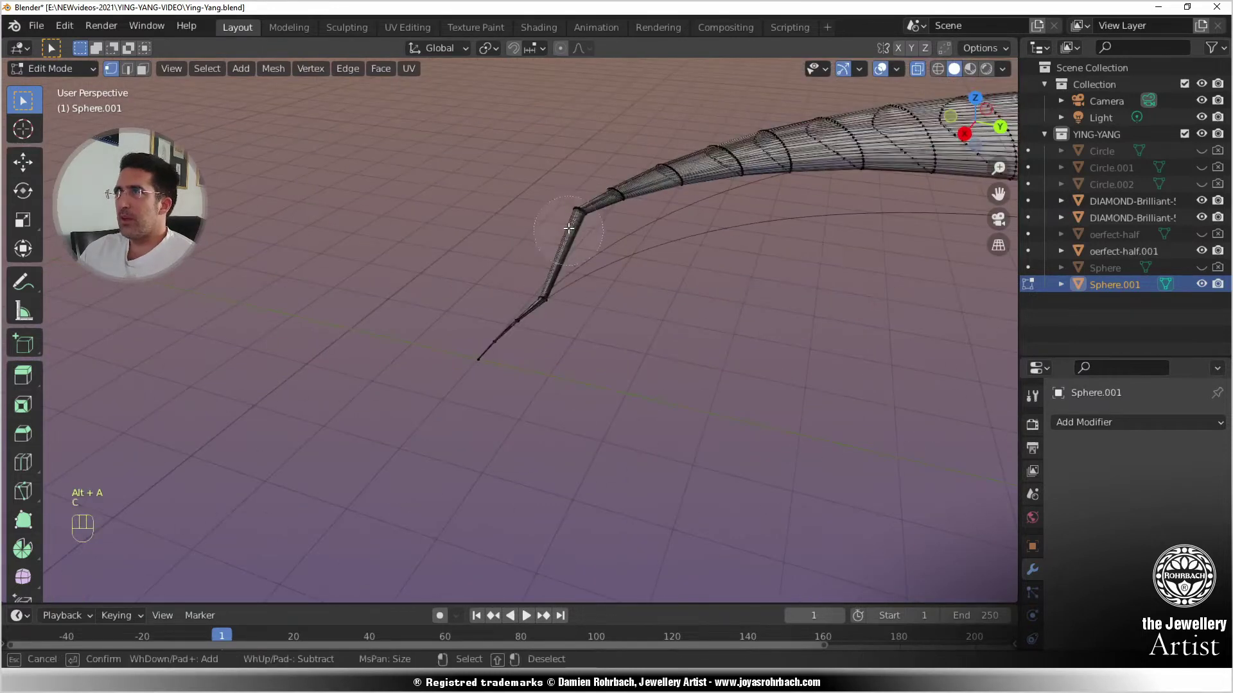
{"action": "left_click", "coordinate": [576, 216]}
{"action": "right_click", "coordinate": [562, 221]}
{"action": "key", "text": "KP_1"}
{"action": "middle_click_drag", "start_coordinate": [392, 290], "coordinate": [507, 270], "text": "shift"}
{"action": "scroll", "coordinate": [796, 355], "scroll_direction": "up", "scroll_amount": 2}
{"action": "scroll", "coordinate": [744, 371], "scroll_direction": "down", "scroll_amount": 2}
{"action": "scroll", "coordinate": [719, 303], "scroll_direction": "up", "scroll_amount": 4}
{"action": "key", "text": "g"}
{"action": "key", "text": "z"}
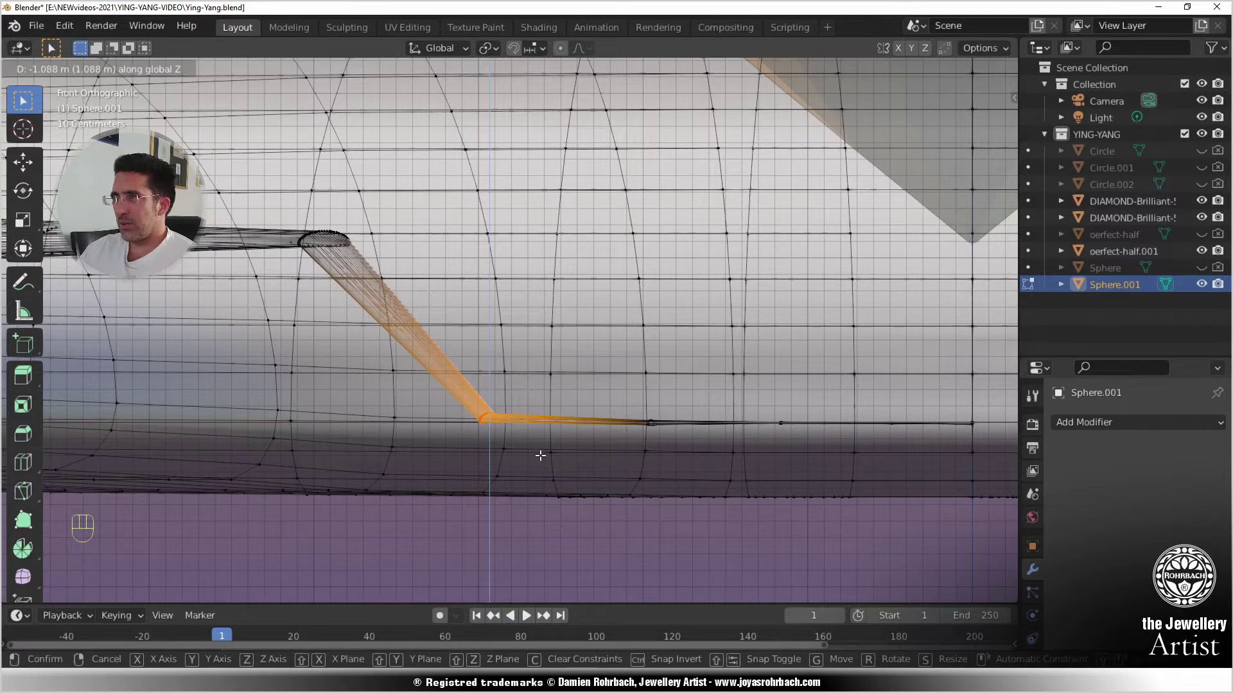
{"action": "left_click", "coordinate": [541, 456]}
- Reselect only the fourth vertex ring from the tail tip and raise it about 0.014 m along Z
{"action": "scroll", "coordinate": [546, 453], "scroll_direction": "up", "scroll_amount": 2}
{"action": "middle_click_drag", "start_coordinate": [720, 423], "coordinate": [520, 286], "text": "shift"}
{"action": "scroll", "coordinate": [520, 284], "scroll_direction": "up", "scroll_amount": 9}
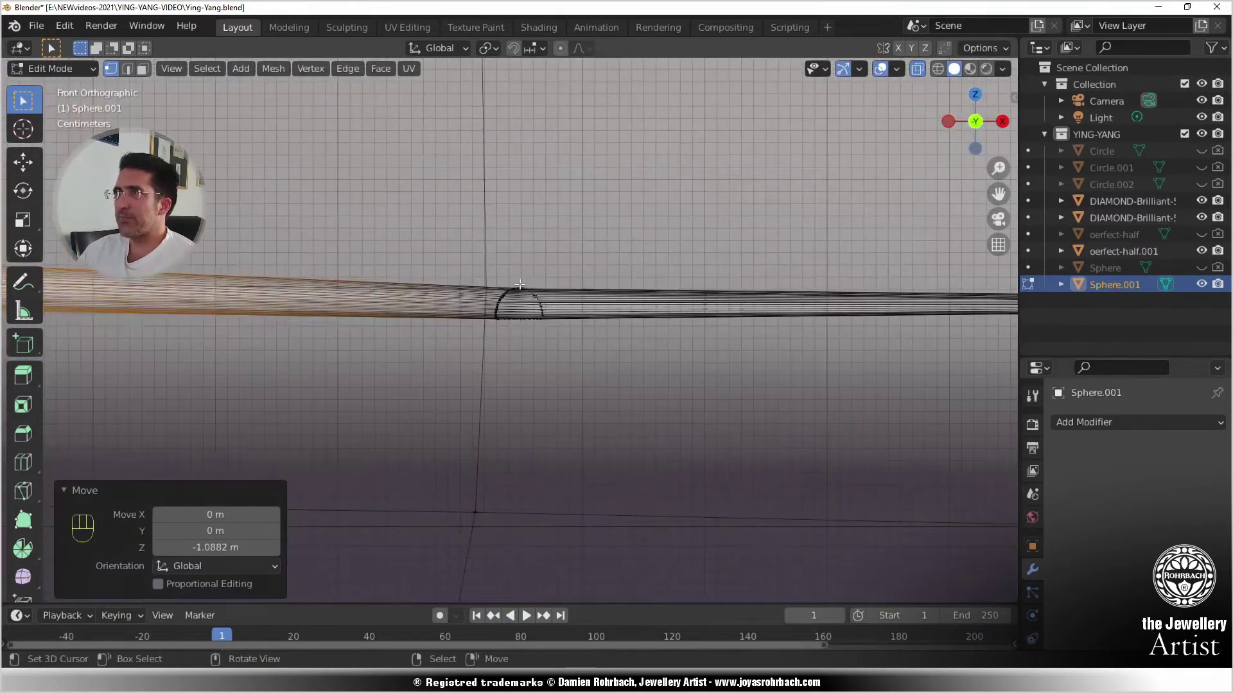
{"action": "key", "text": "alt+a"}
{"action": "key", "text": "b"}
{"action": "left_click_drag", "start_coordinate": [457, 260], "coordinate": [613, 324]}
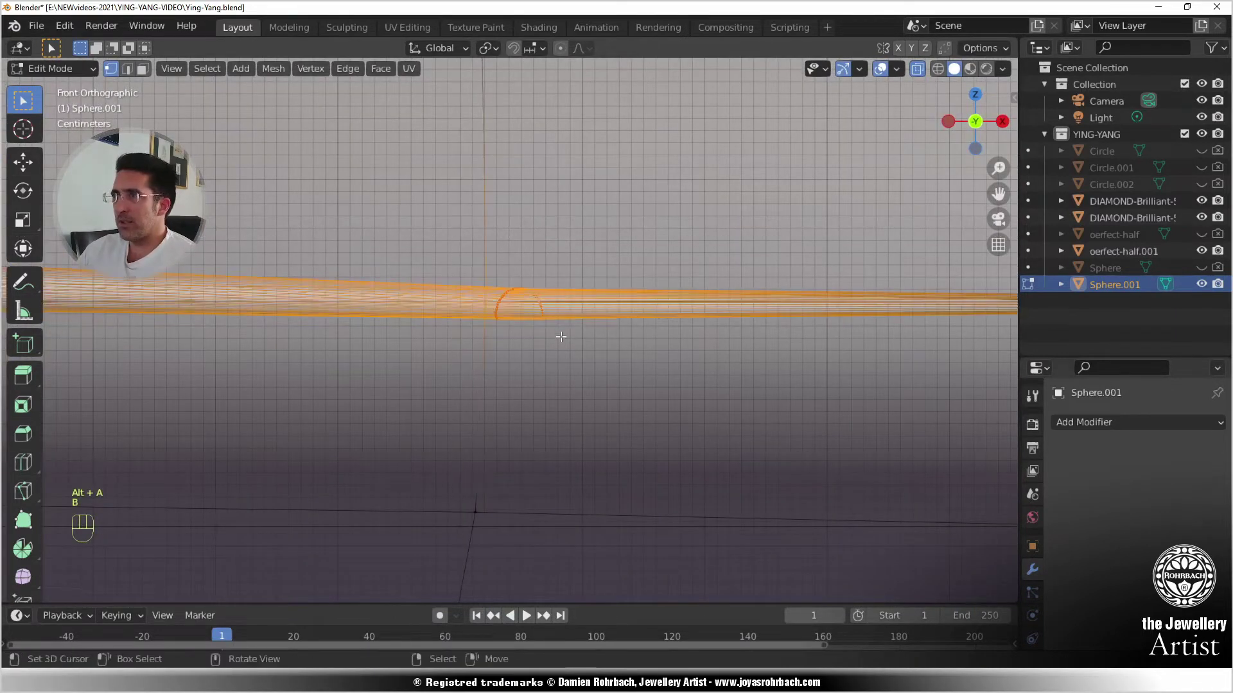
{"action": "key", "text": "g"}
{"action": "key", "text": "z"}
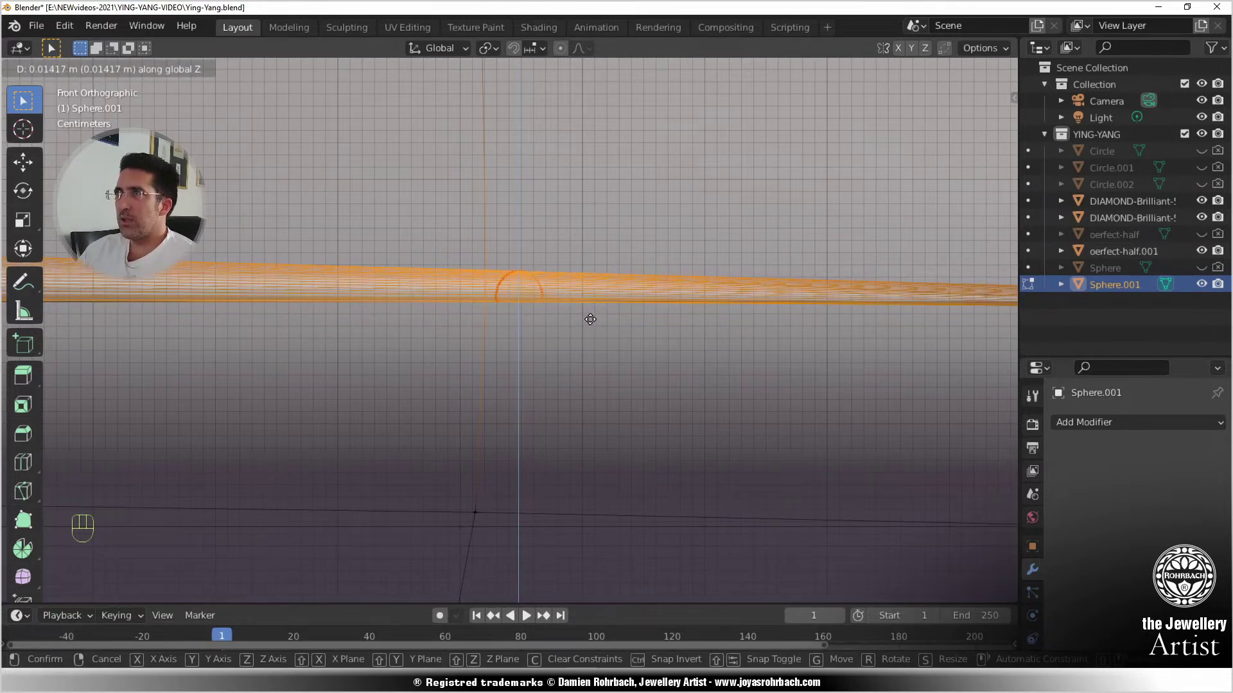
{"action": "left_click", "coordinate": [589, 320]}
- Select only the third vertex ring from the tail tip and raise it about 0.0063 m along Z
{"action": "scroll", "coordinate": [586, 319], "scroll_direction": "down", "scroll_amount": 3}
{"action": "middle_click_drag", "start_coordinate": [347, 324], "coordinate": [300, 293], "text": "shift"}
{"action": "scroll", "coordinate": [545, 328], "scroll_direction": "up", "scroll_amount": 2}
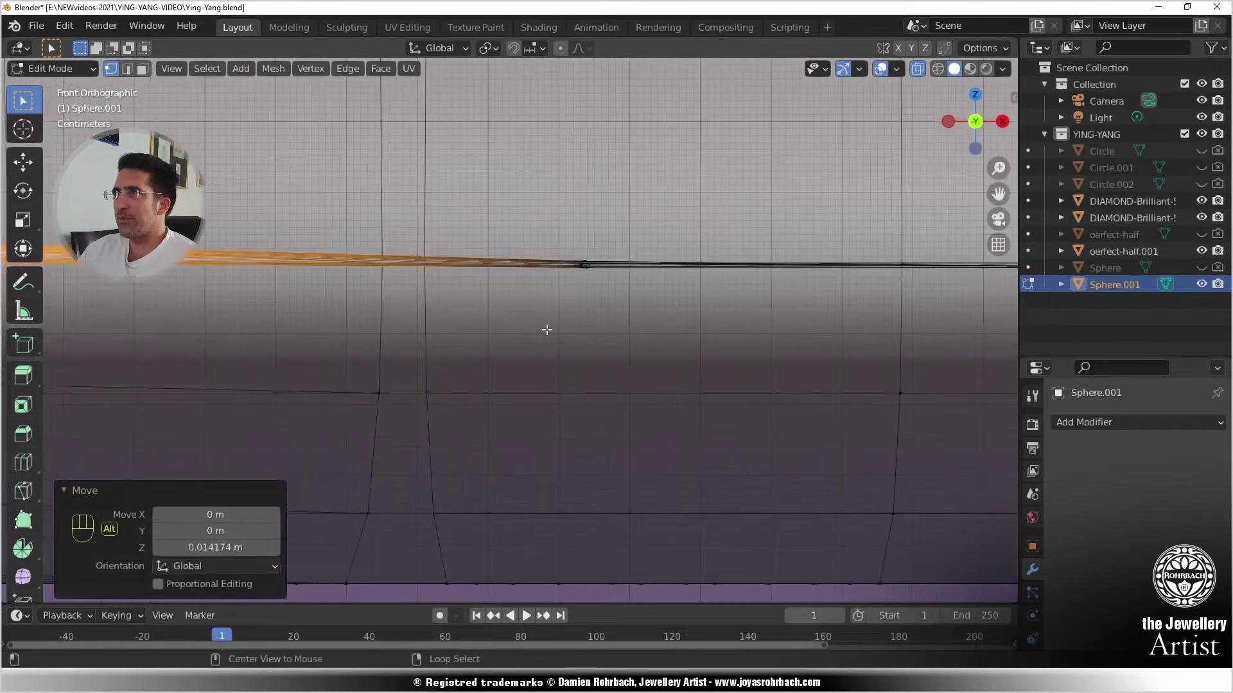
{"action": "key", "text": "alt+a"}
{"action": "key", "text": "b"}
{"action": "left_click_drag", "start_coordinate": [562, 246], "coordinate": [661, 322]}
{"action": "middle_click_drag", "start_coordinate": [639, 295], "coordinate": [554, 326], "text": "shift"}
{"action": "scroll", "coordinate": [554, 326], "scroll_direction": "up", "scroll_amount": 3}
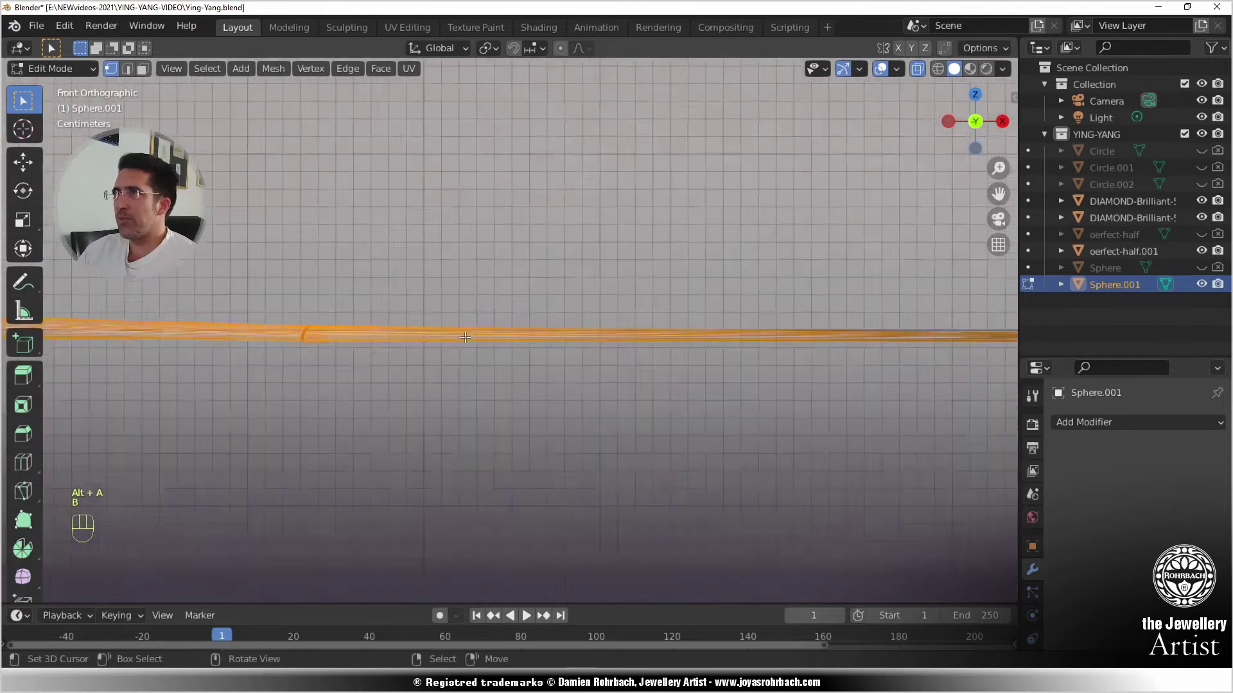
{"action": "key", "text": "g"}
{"action": "key", "text": "z"}
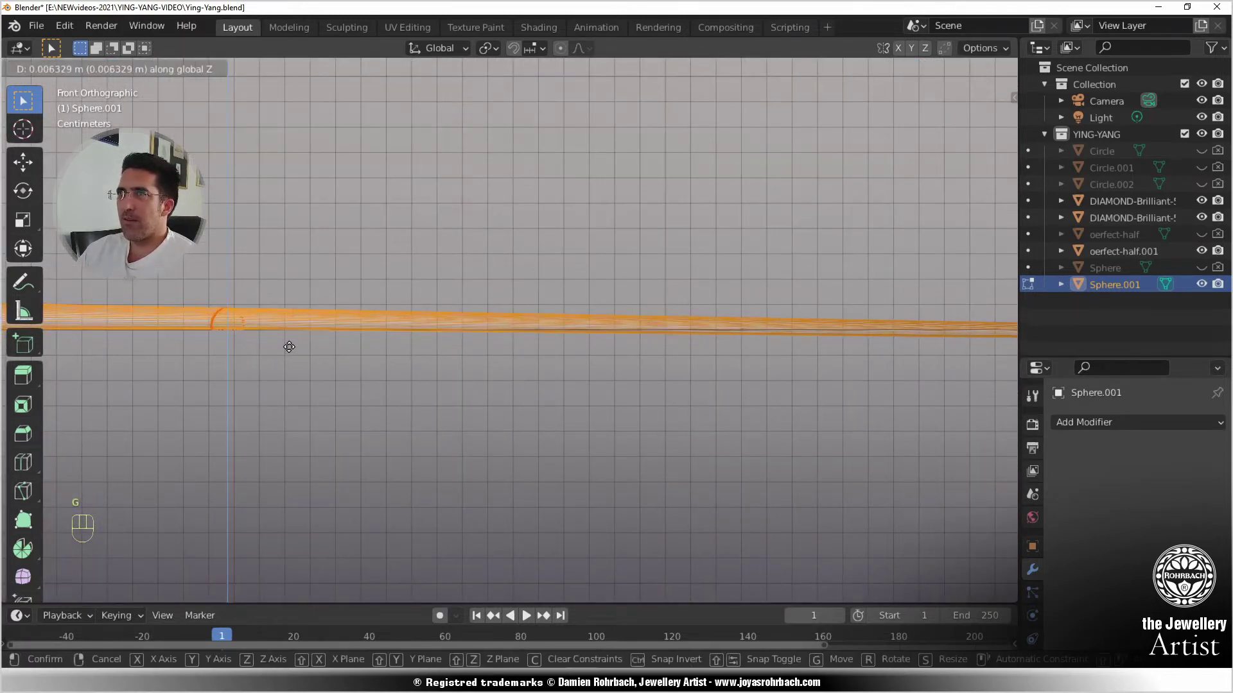
{"action": "left_click", "coordinate": [287, 346]}
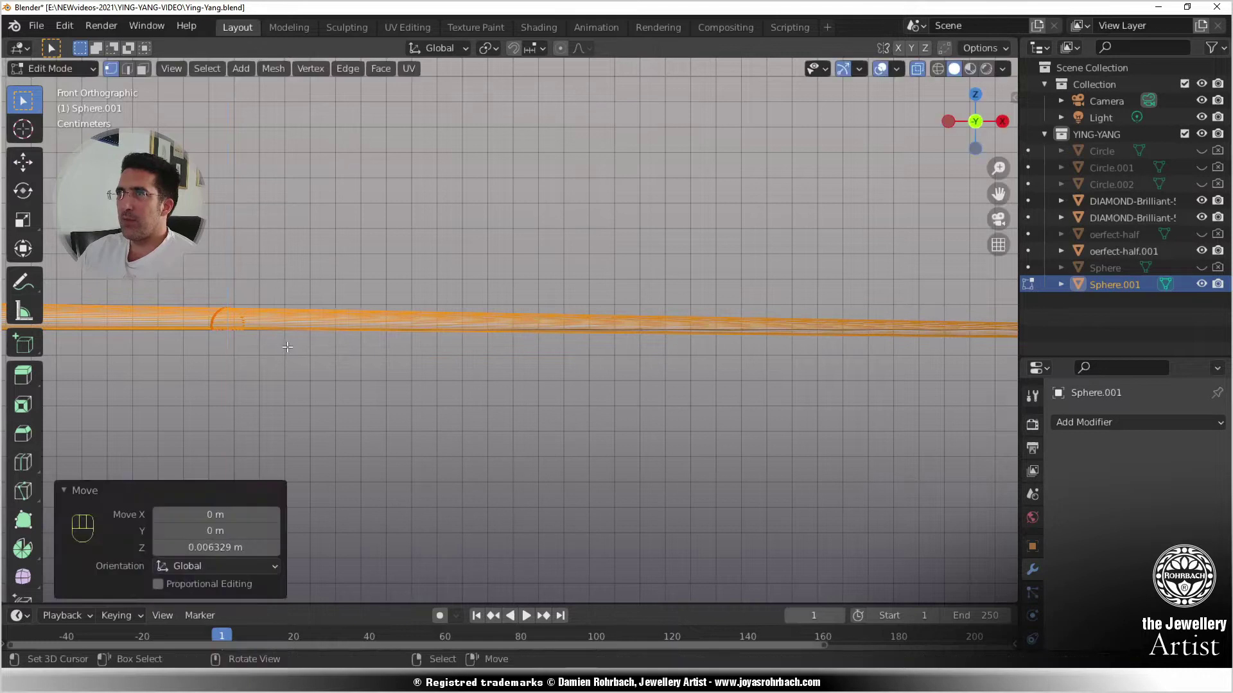
- Fine-tune the third ring's height by about -0.0003 m along Z
{"action": "key", "text": "g"}
{"action": "key", "text": "z"}
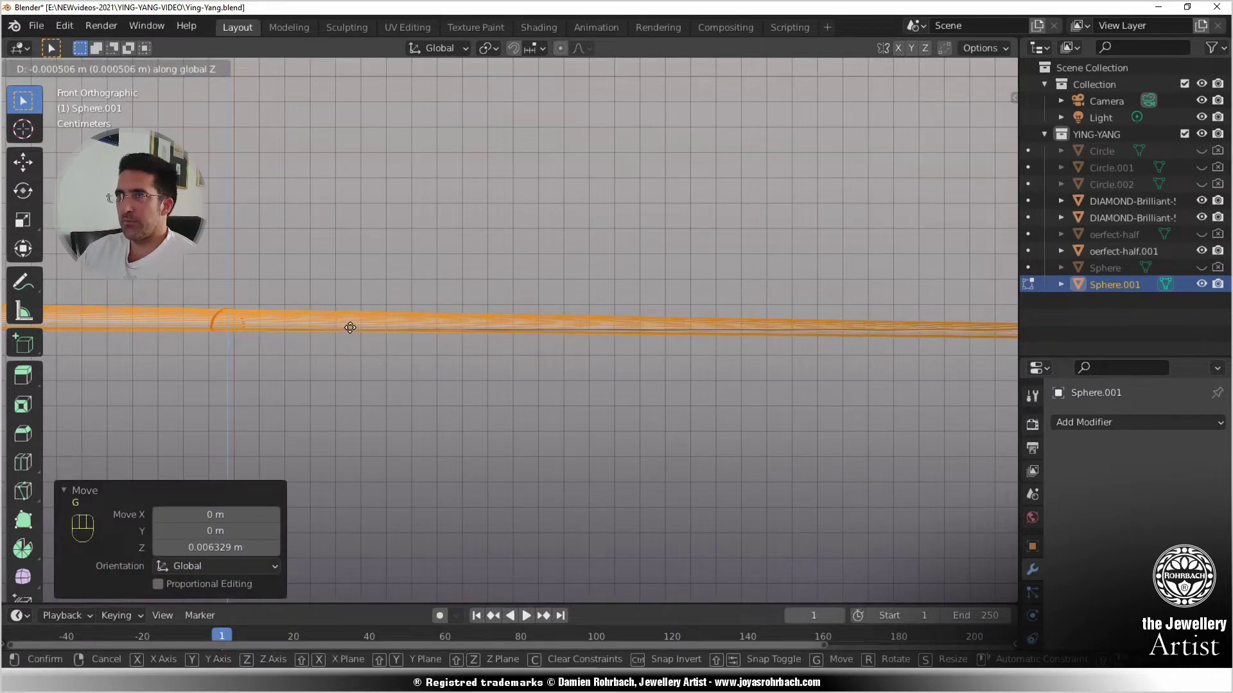
{"action": "left_click", "coordinate": [347, 328]}
- Select only the vertices at the tail tip and raise them about 0.0076 m along Z
{"action": "scroll", "coordinate": [539, 331], "scroll_direction": "up", "scroll_amount": 10}
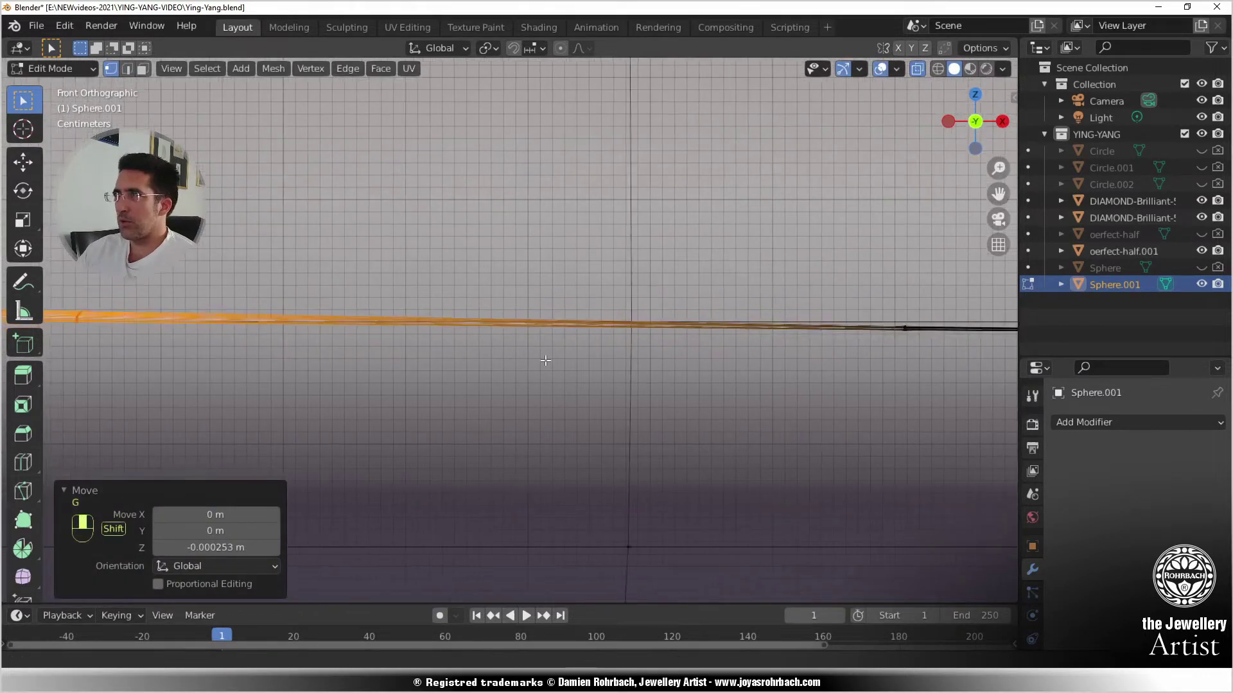
{"action": "scroll", "coordinate": [539, 332], "scroll_direction": "up", "scroll_amount": 4}
{"action": "key", "text": "alt+a"}
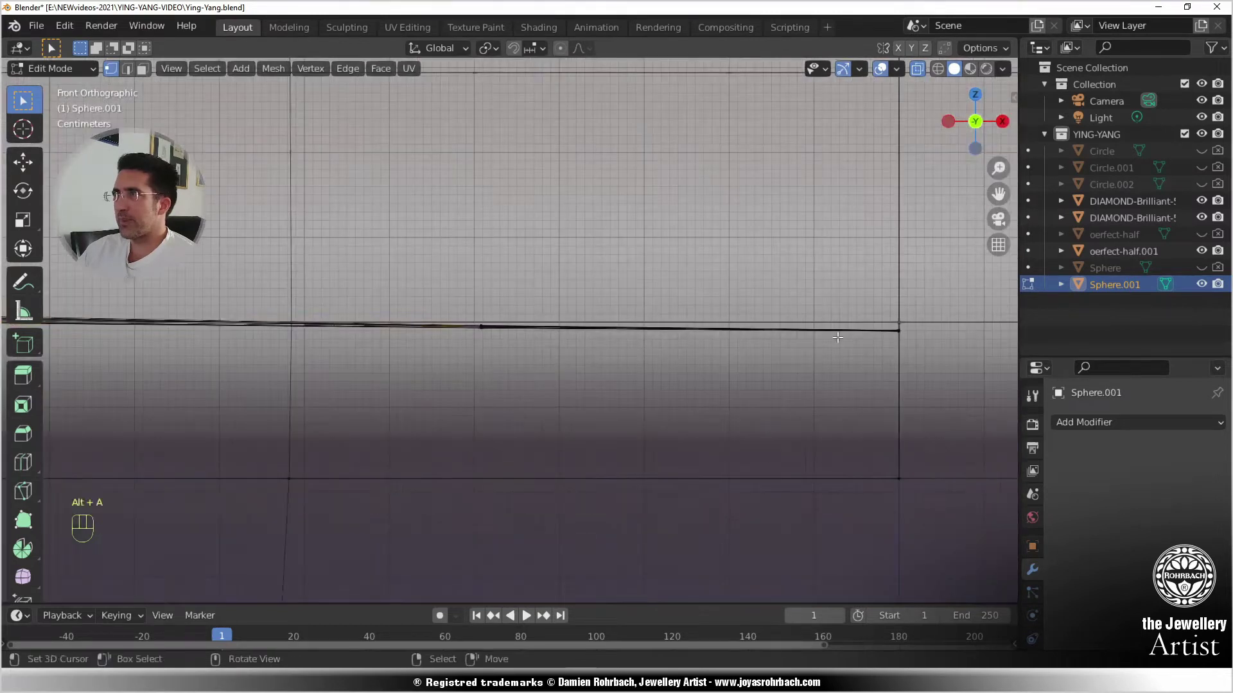
{"action": "key", "text": "b"}
{"action": "left_click_drag", "start_coordinate": [923, 358], "coordinate": [924, 359]}
{"action": "middle_click_drag", "start_coordinate": [855, 359], "coordinate": [480, 364], "text": "shift"}
{"action": "scroll", "coordinate": [568, 346], "scroll_direction": "up", "scroll_amount": 9}
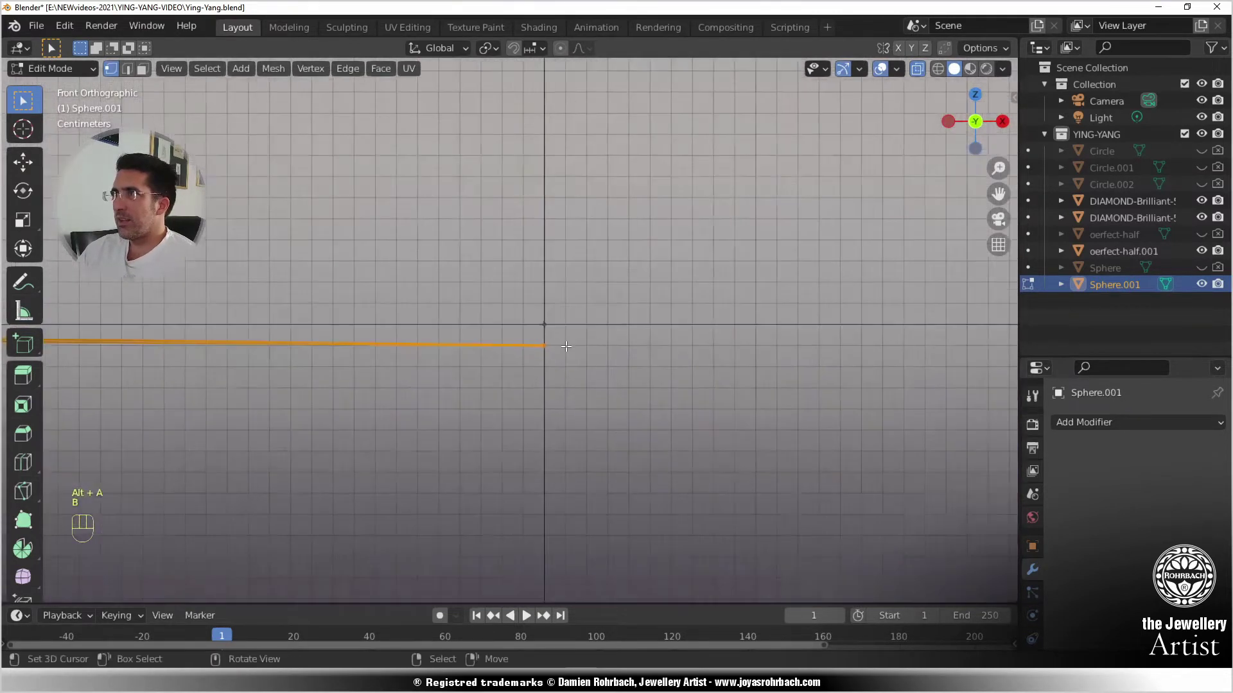
{"action": "key", "text": "g"}
{"action": "key", "text": "z"}
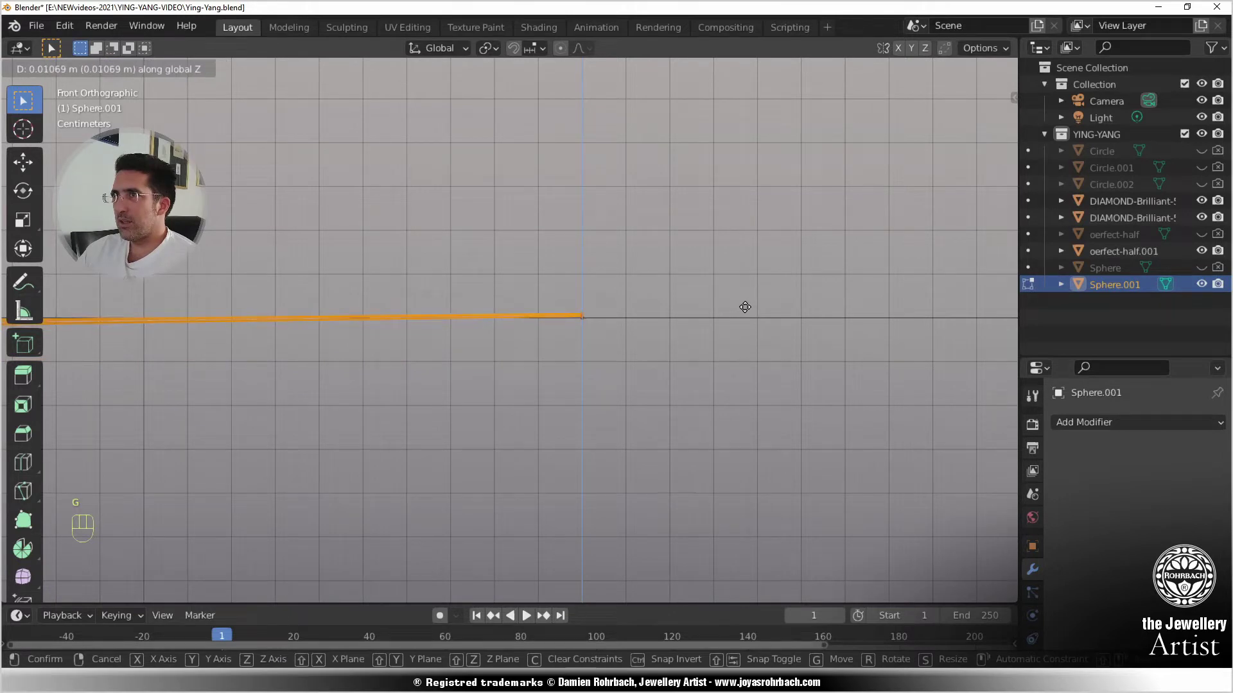
{"action": "left_click", "coordinate": [737, 319]}
- Raise the tail tip vertices another 0.0029 m or so along Z to meet the base line
{"action": "scroll", "coordinate": [734, 319], "scroll_direction": "down", "scroll_amount": 3}
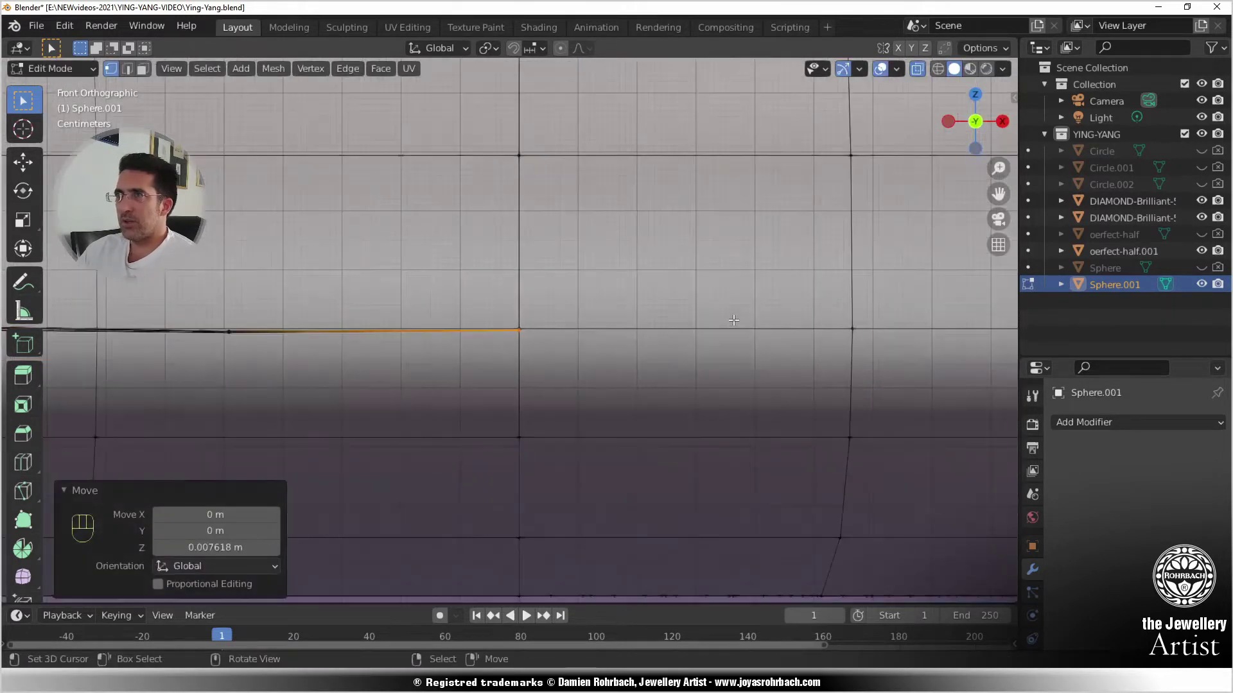
{"action": "scroll", "coordinate": [616, 342], "scroll_direction": "up", "scroll_amount": 4}
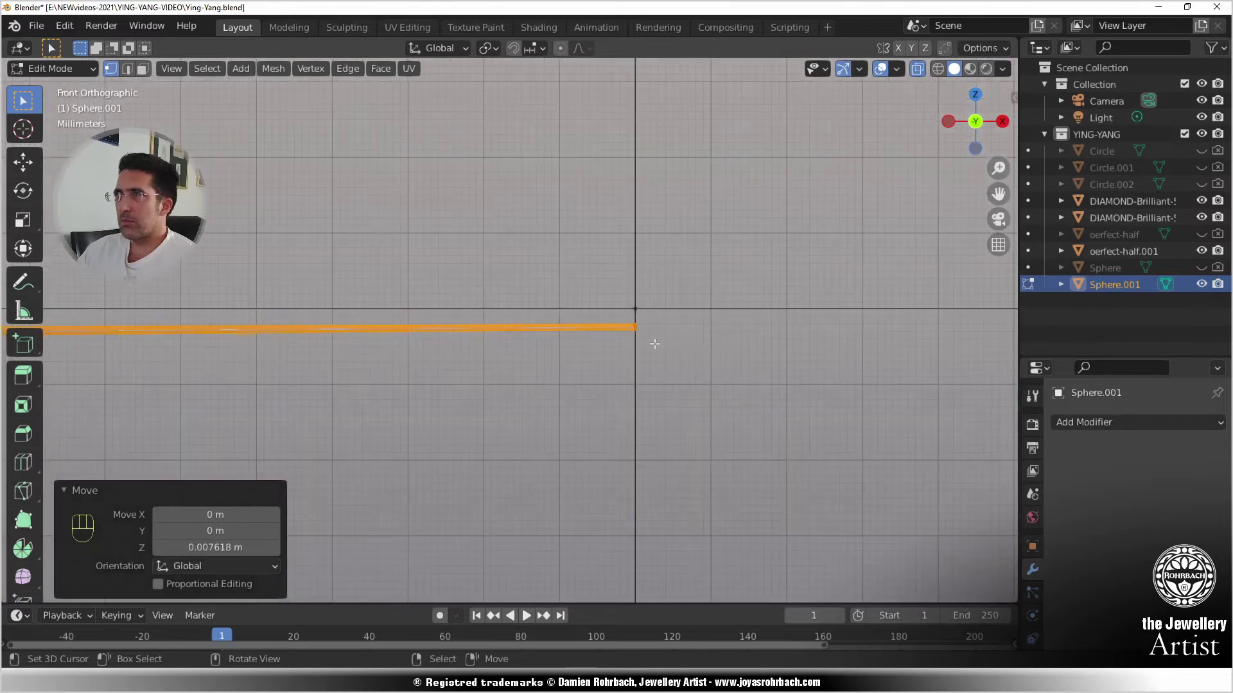
{"action": "key", "text": "g"}
{"action": "key", "text": "z"}
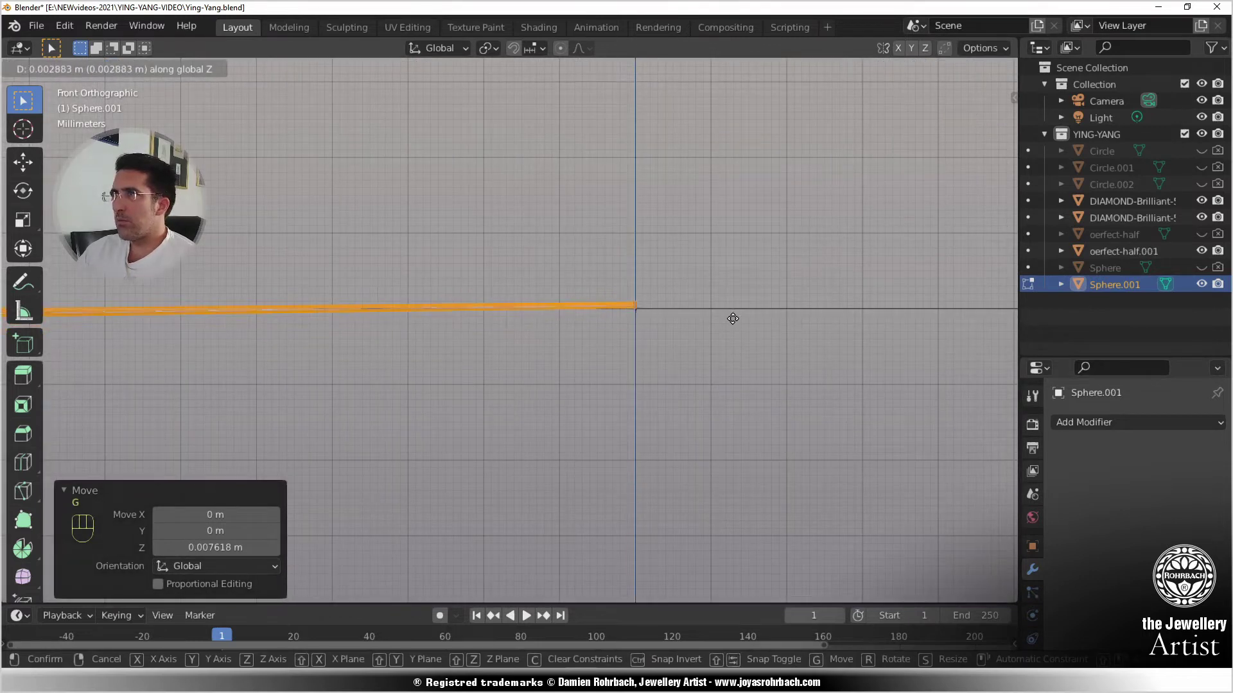
{"action": "left_click", "coordinate": [733, 318]}
- Clear the selection and circle-select the flattened tail's vertex rings from the tip up to the start of the steep bend
{"action": "scroll", "coordinate": [733, 319], "scroll_direction": "down", "scroll_amount": 10}
{"action": "middle_click_drag", "start_coordinate": [223, 311], "coordinate": [613, 366], "text": "shift"}
{"action": "scroll", "coordinate": [613, 366], "scroll_direction": "down", "scroll_amount": 3}
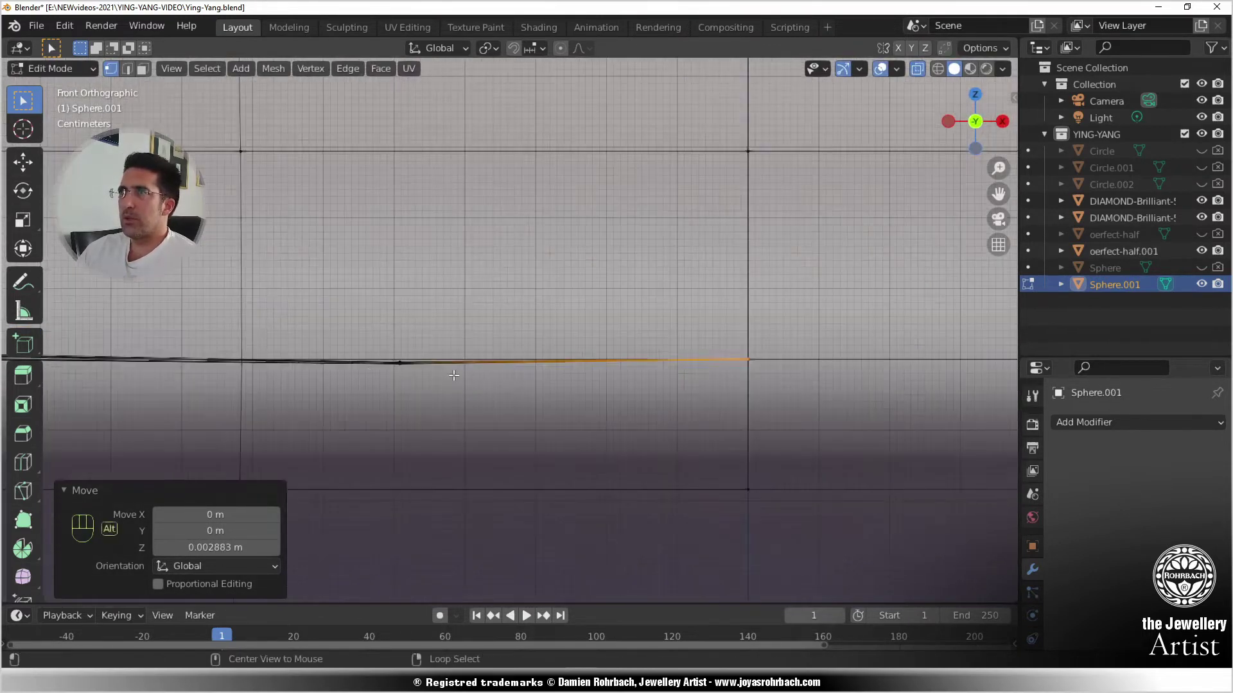
{"action": "key", "text": "alt+a"}
{"action": "scroll", "coordinate": [377, 338], "scroll_direction": "down", "scroll_amount": 3}
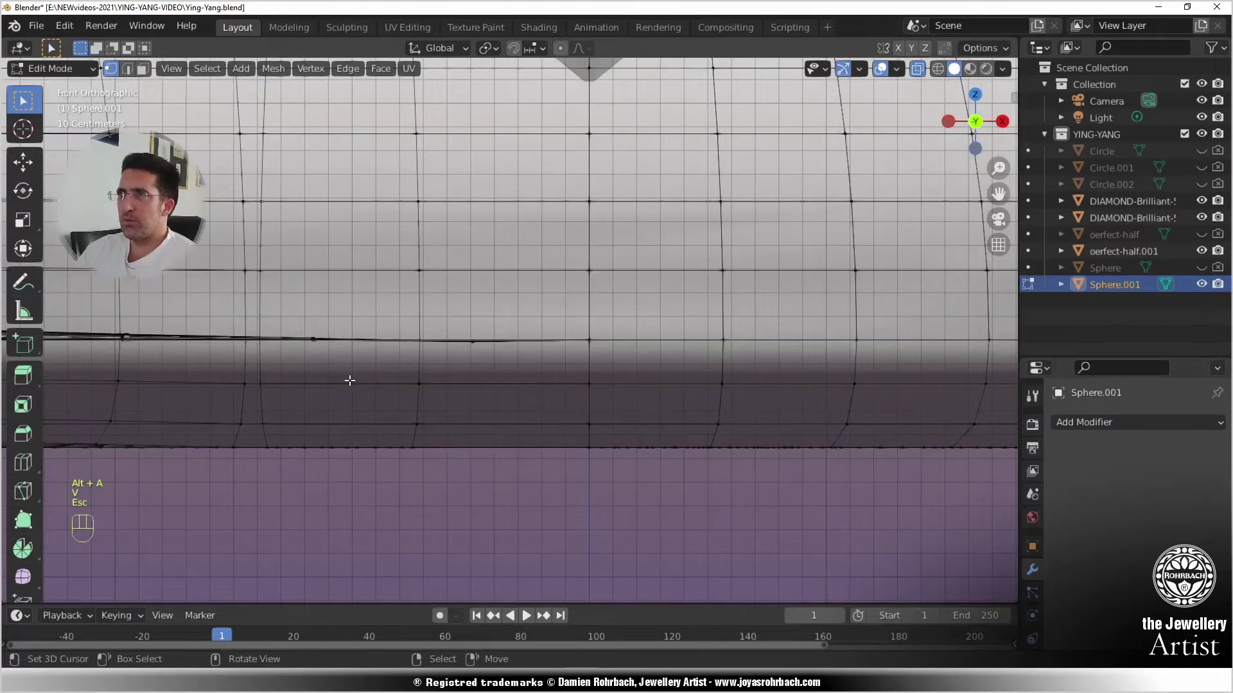
{"action": "scroll", "coordinate": [350, 381], "scroll_direction": "down", "scroll_amount": 3}
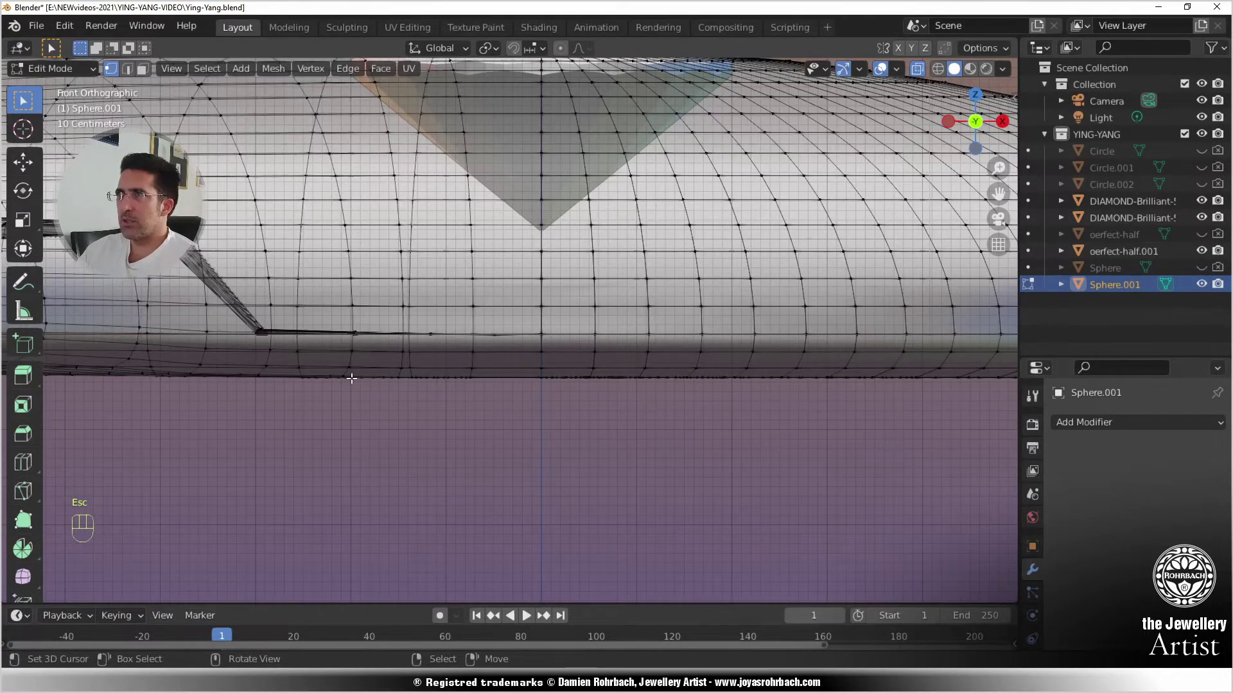
{"action": "scroll", "coordinate": [399, 374], "scroll_direction": "down", "scroll_amount": 4}
{"action": "scroll", "coordinate": [531, 369], "scroll_direction": "up", "scroll_amount": 7}
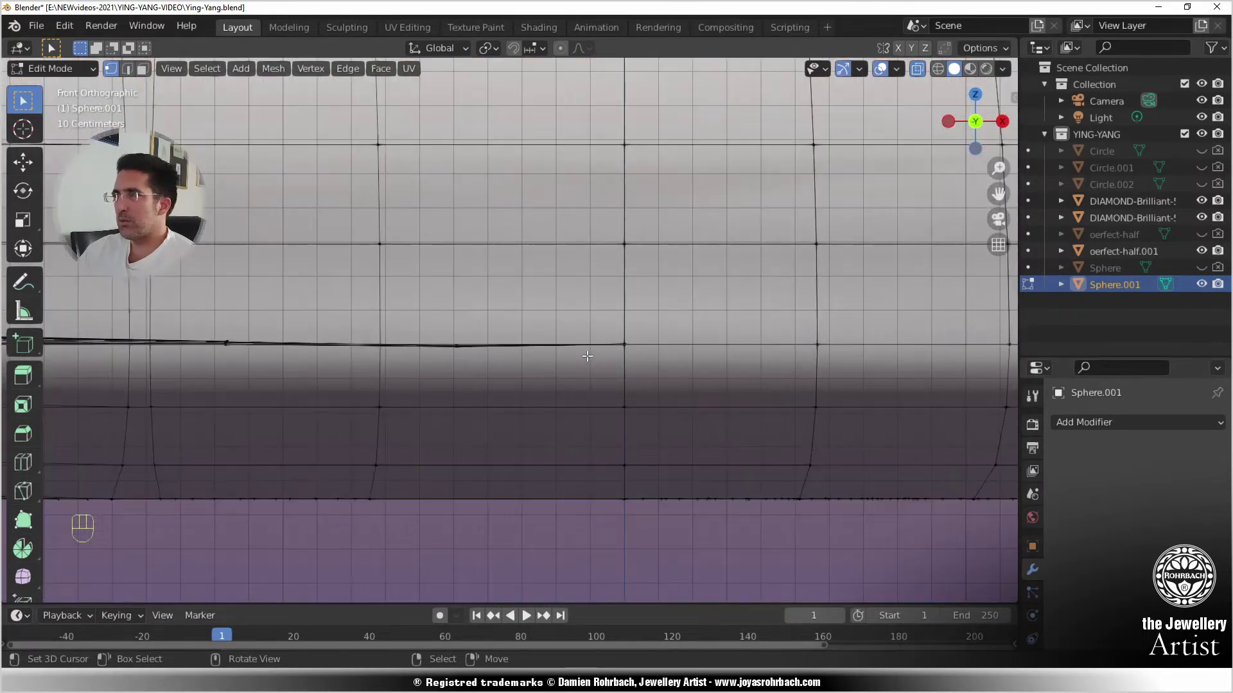
{"action": "middle_click_drag", "start_coordinate": [587, 356], "coordinate": [469, 391]}
{"action": "key", "text": "c"}
{"action": "left_click", "coordinate": [472, 392]}
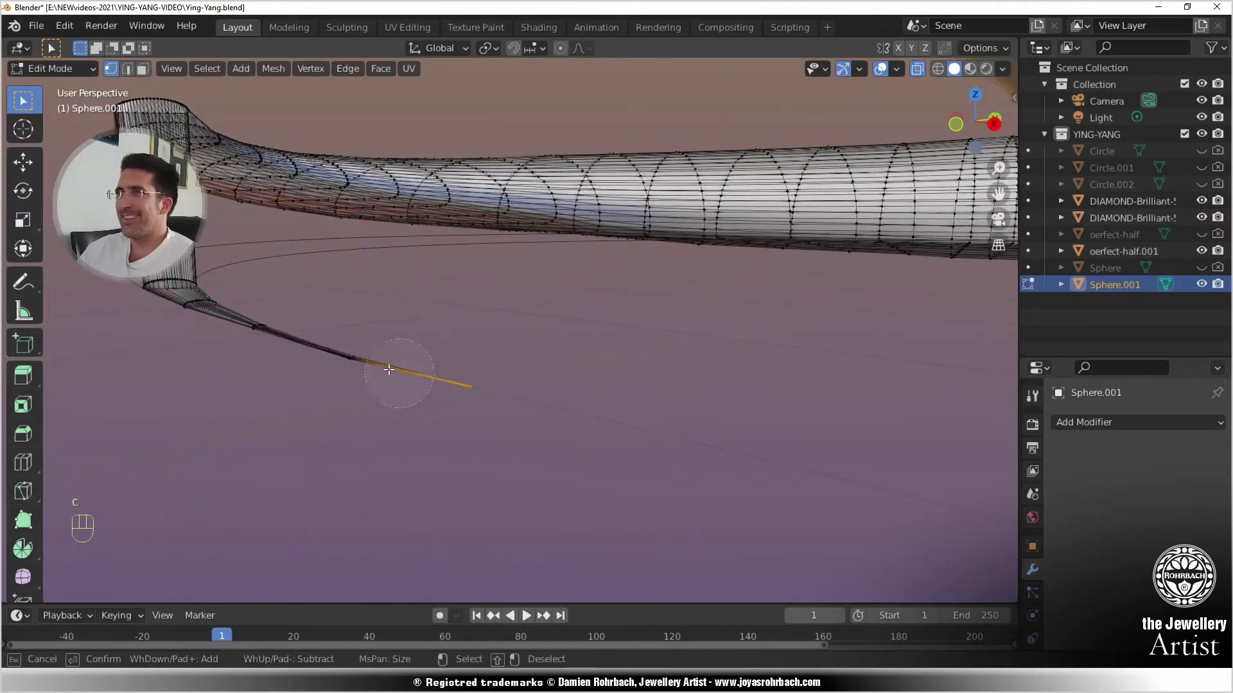
{"action": "mouse_move", "coordinate": [359, 359]}
{"action": "left_mouse_down"}
{"action": "mouse_move", "coordinate": [232, 335]}
{"action": "mouse_move", "coordinate": [161, 298]}
{"action": "left_mouse_up"}
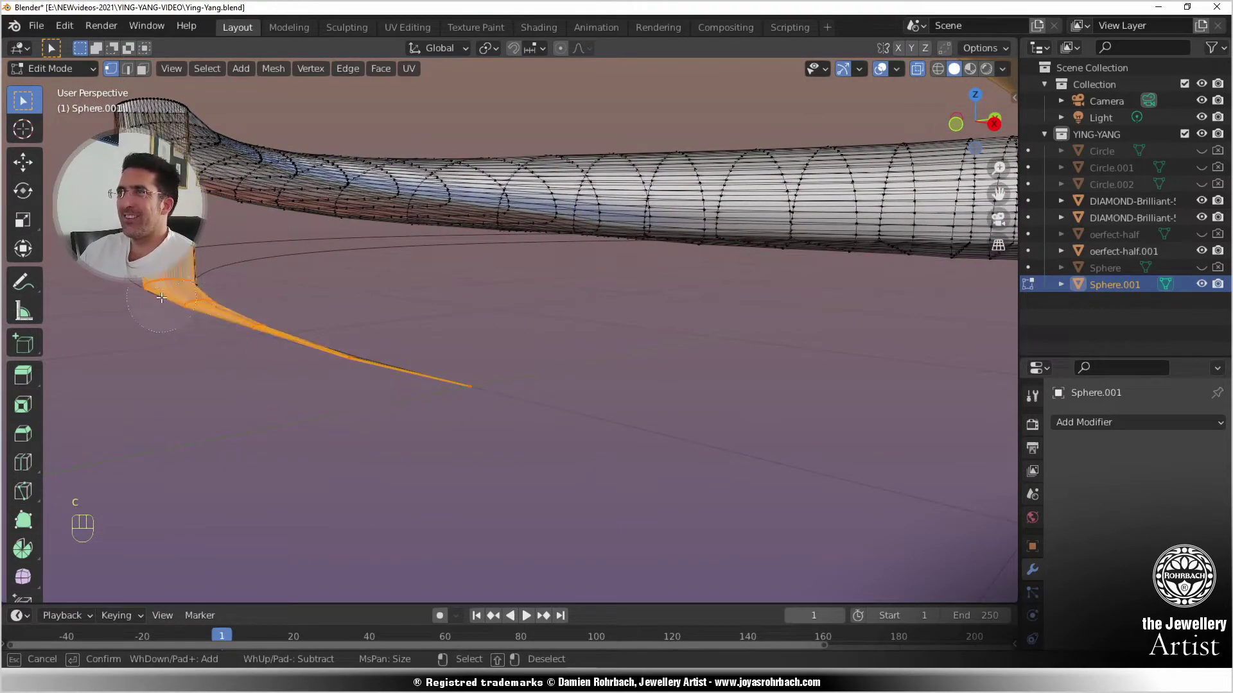
{"action": "right_click", "coordinate": [236, 327]}
- Lower the selected tail rings about 0.24 m along Z in front view
{"action": "key", "text": "KP_1"}
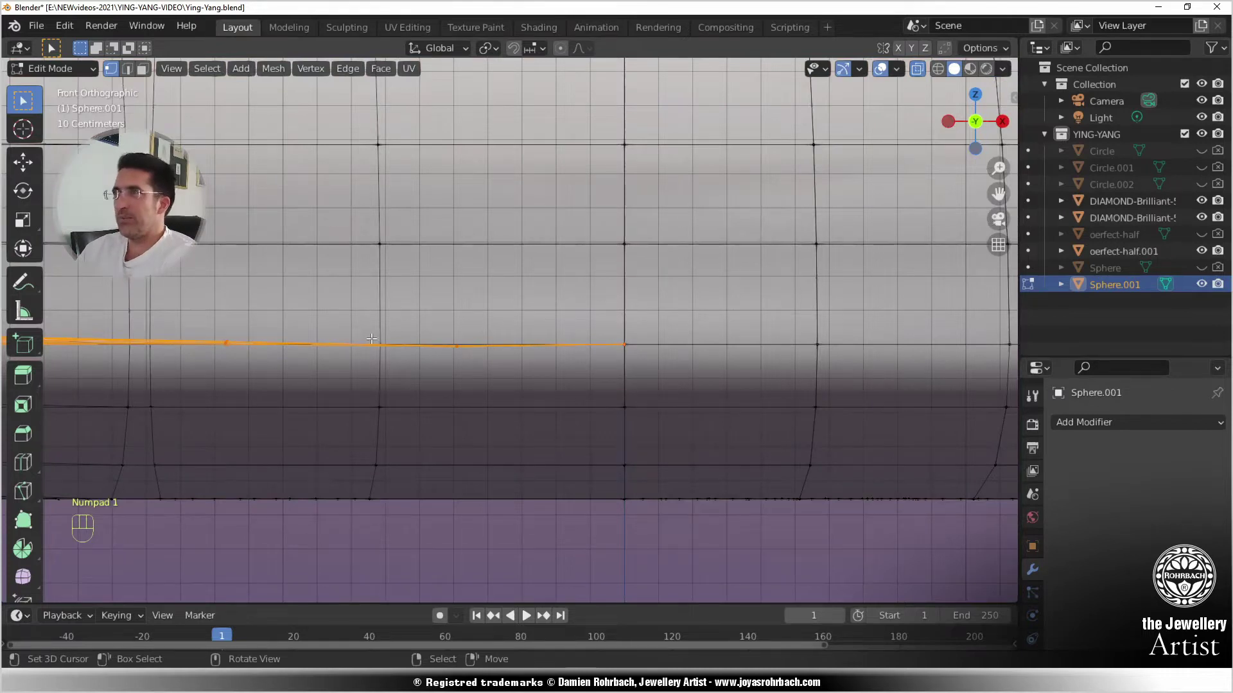
{"action": "scroll", "coordinate": [372, 338], "scroll_direction": "down", "scroll_amount": 1}
{"action": "key", "text": "g"}
{"action": "key", "text": "z"}
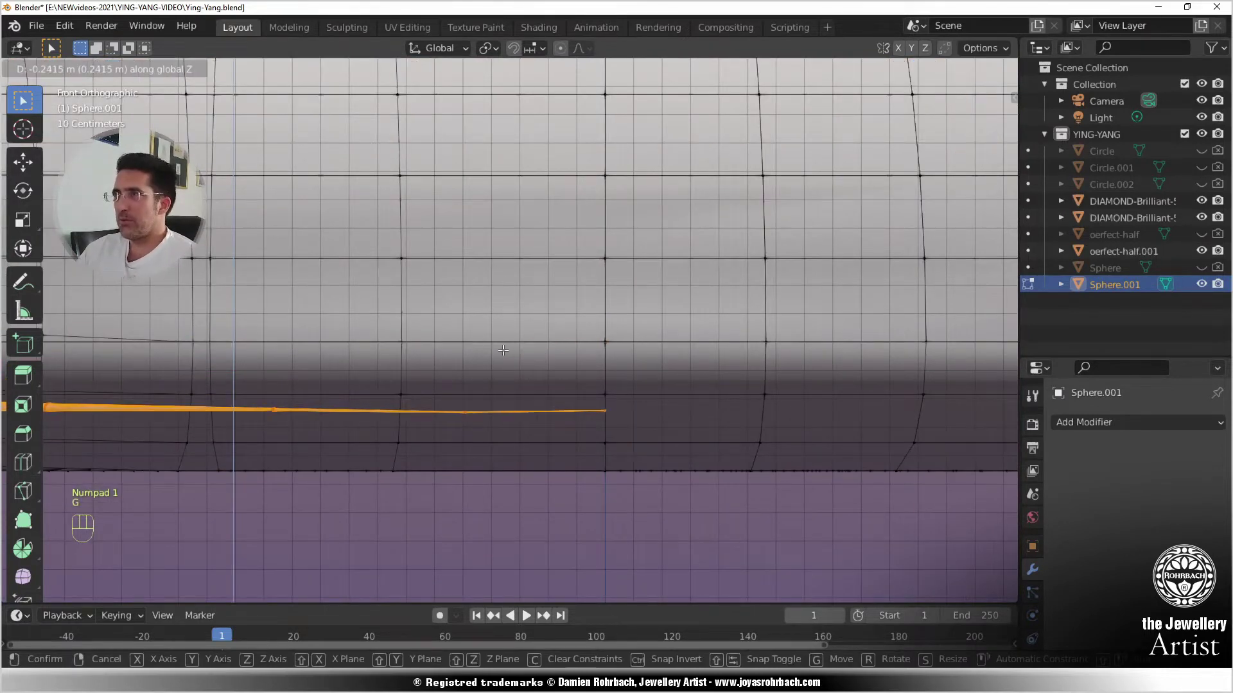
{"action": "left_click", "coordinate": [503, 350]}
- Leave Edit Mode, add a mesh cube scaled up about 37.2 times, and move it about -8.4 m in X and -29.7 m in Z
{"action": "scroll", "coordinate": [527, 359], "scroll_direction": "down", "scroll_amount": 6}
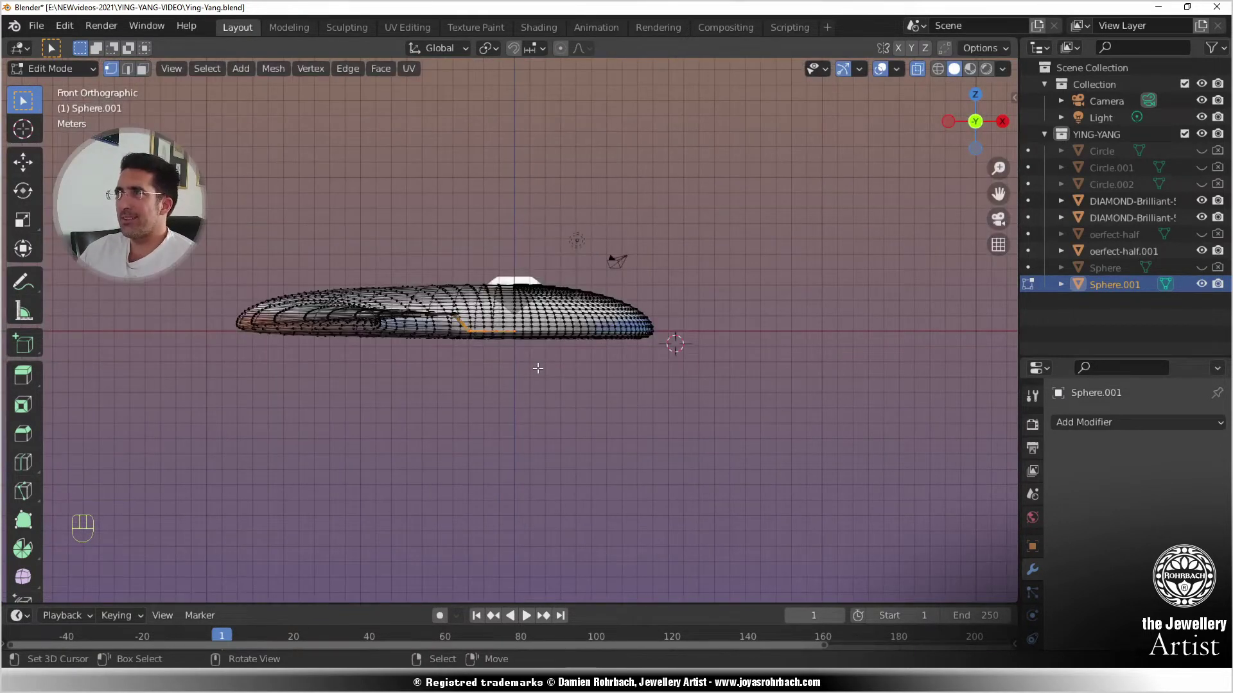
{"action": "key", "text": "Tab"}
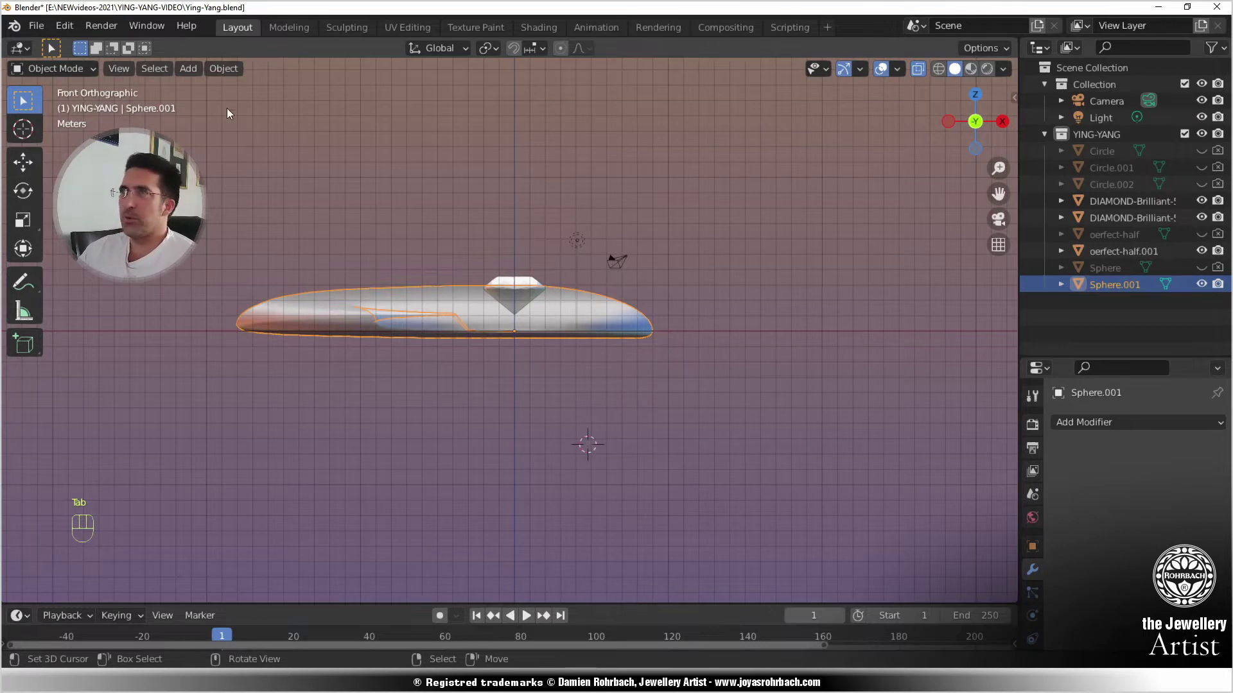
{"action": "left_click", "coordinate": [188, 68]}
{"action": "mouse_move", "coordinate": [216, 90]}
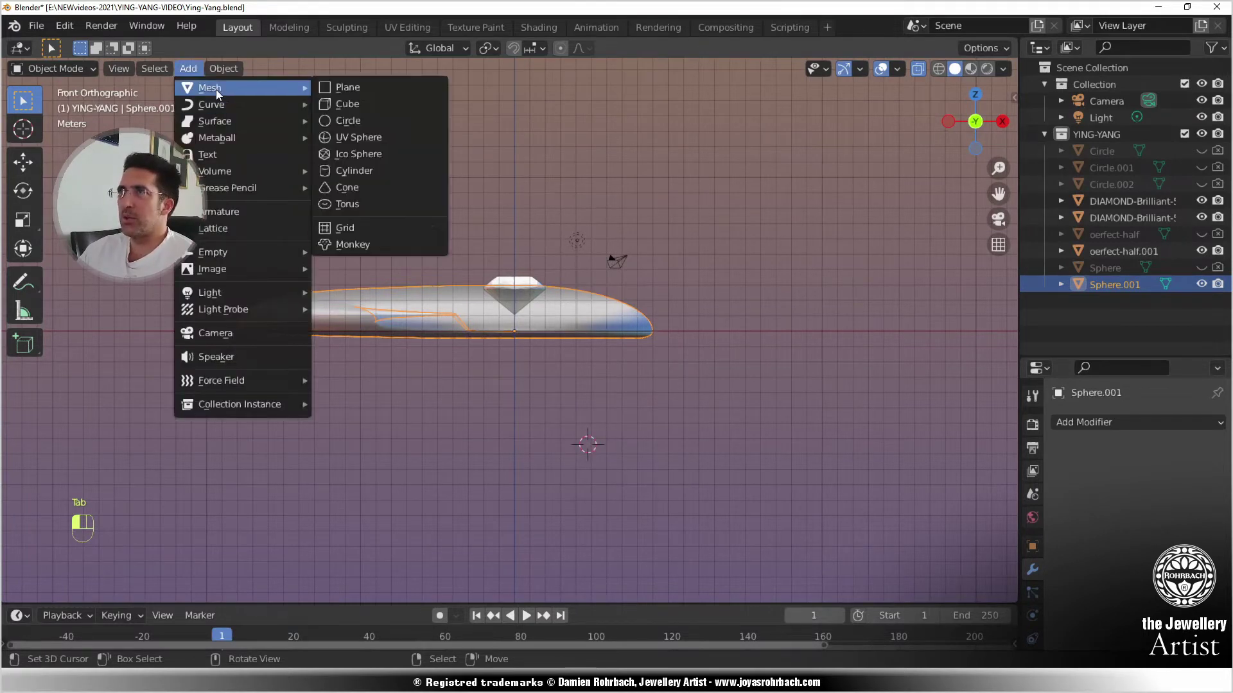
{"action": "left_click", "coordinate": [367, 110]}
{"action": "scroll", "coordinate": [572, 394], "scroll_direction": "down", "scroll_amount": 4}
{"action": "key", "text": "s"}
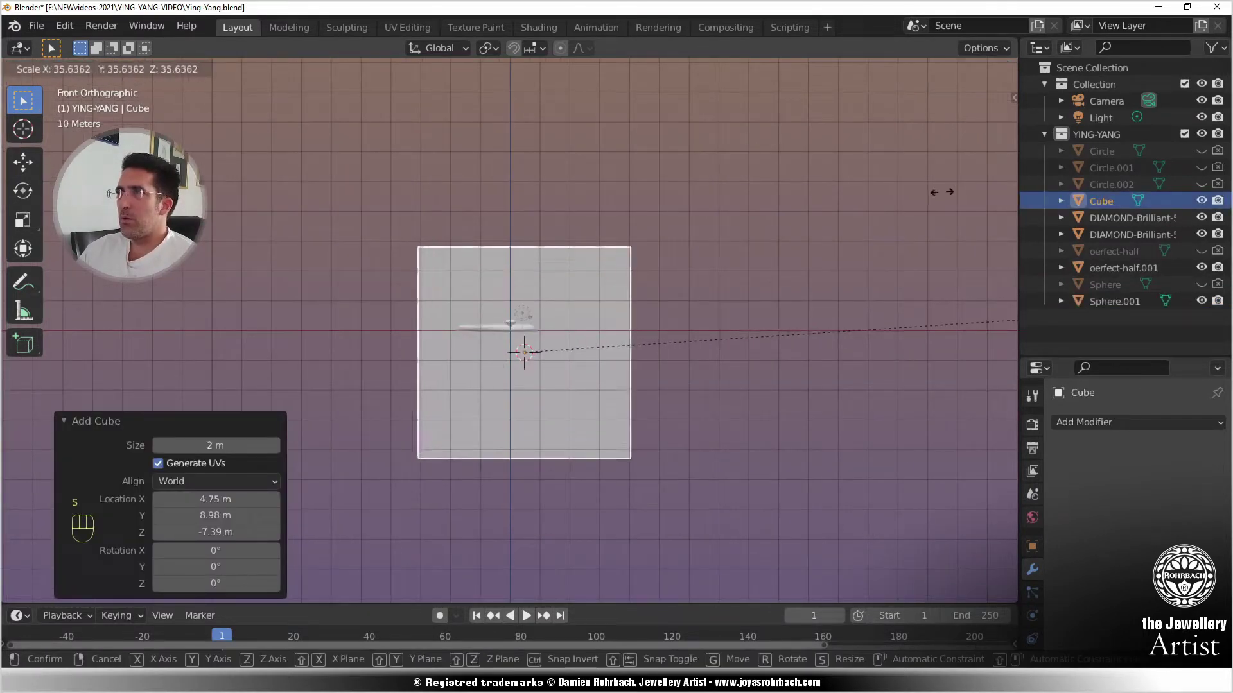
{"action": "left_click", "coordinate": [957, 196]}
{"action": "key", "text": "g"}
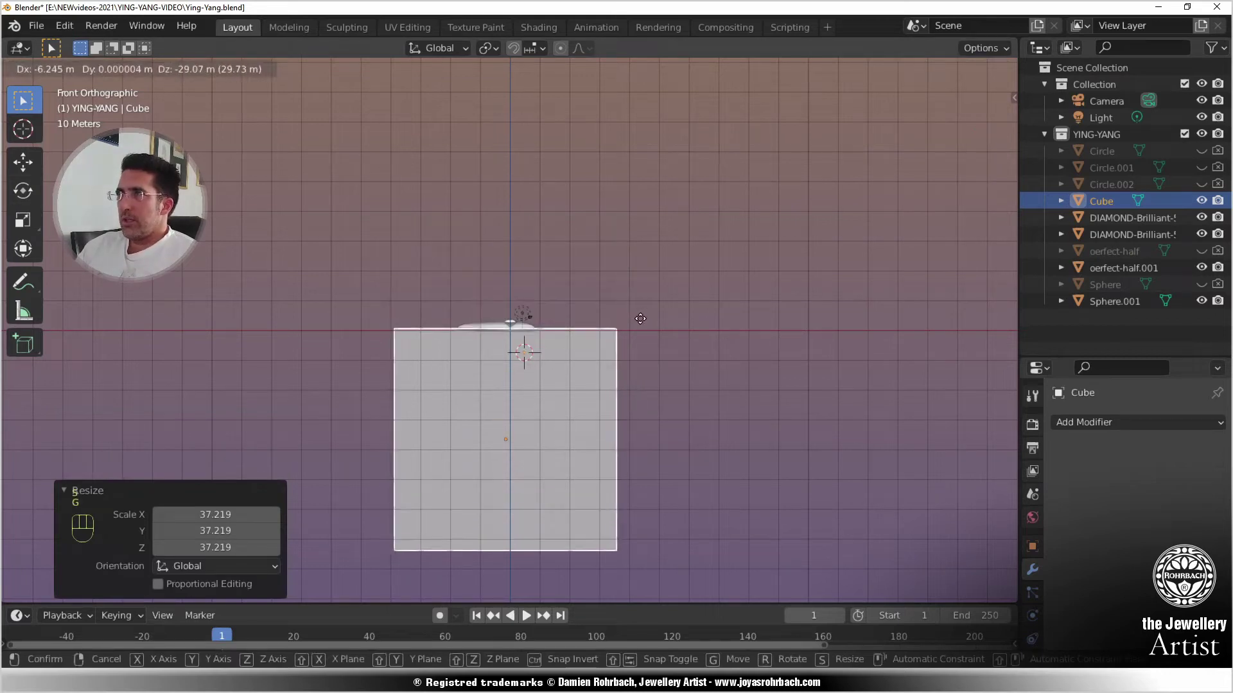
{"action": "left_click", "coordinate": [633, 321]}
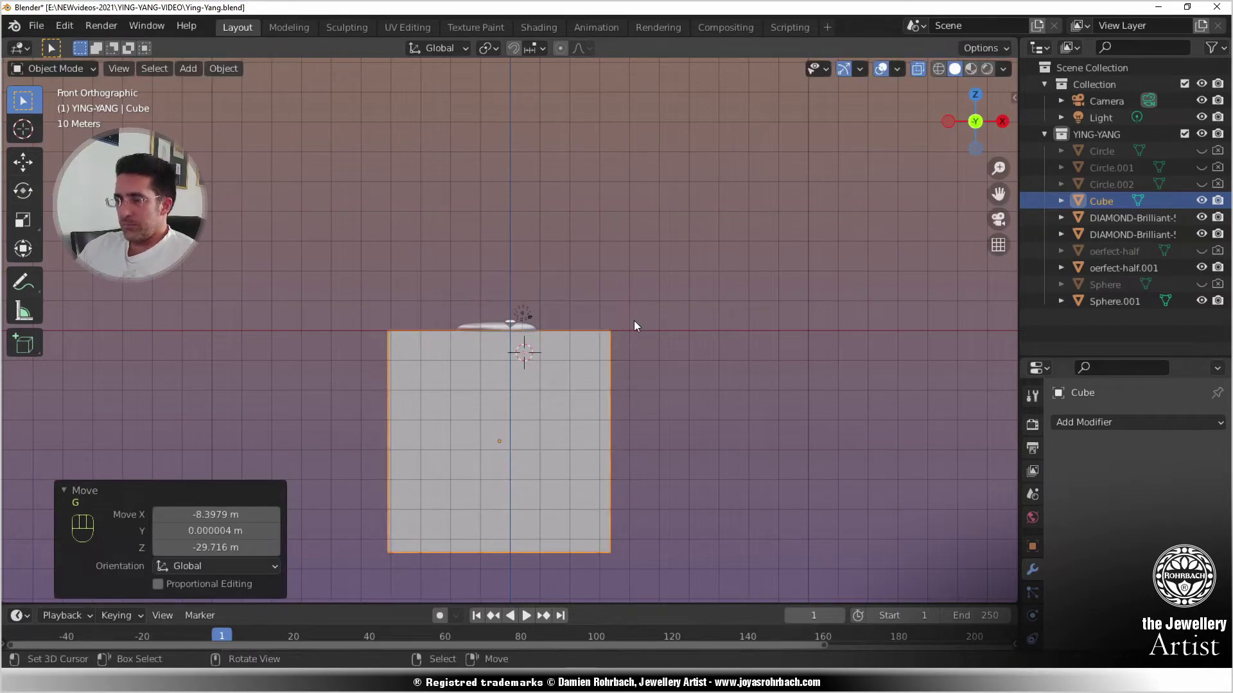
- Set the cube's dimensions to 60 m in X, Y and Z
{"action": "key", "text": "n"}
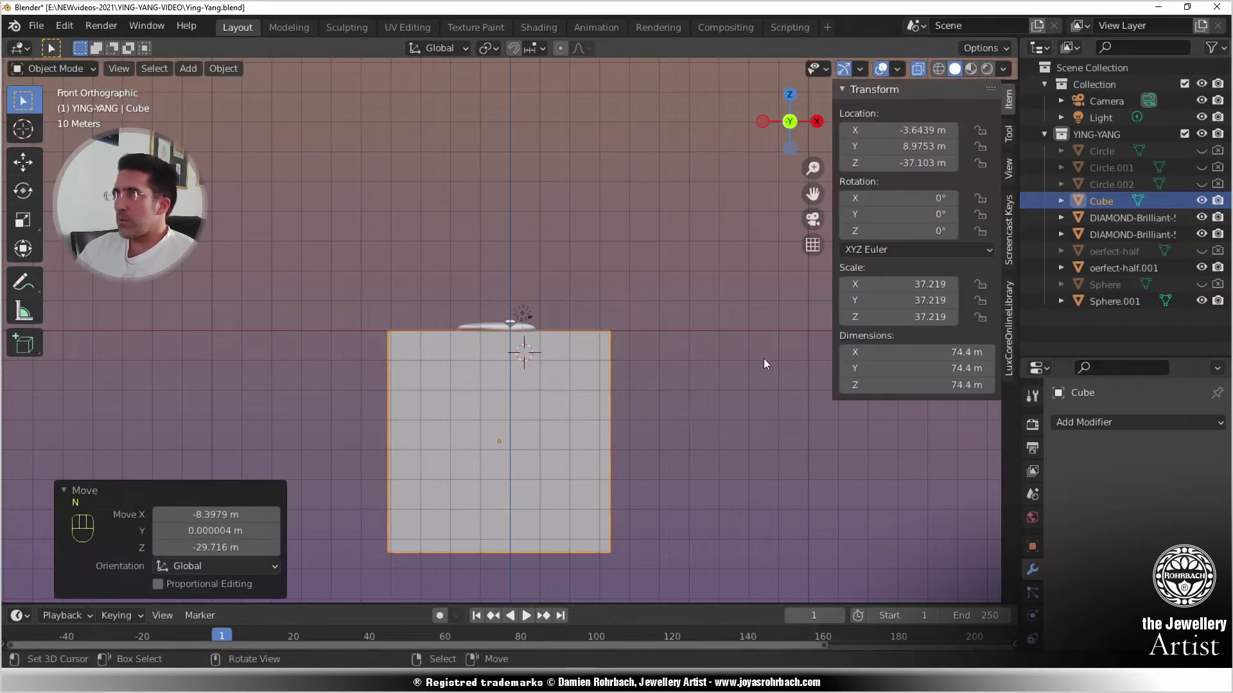
{"action": "left_click", "coordinate": [895, 287]}
{"action": "left_click", "coordinate": [900, 350]}
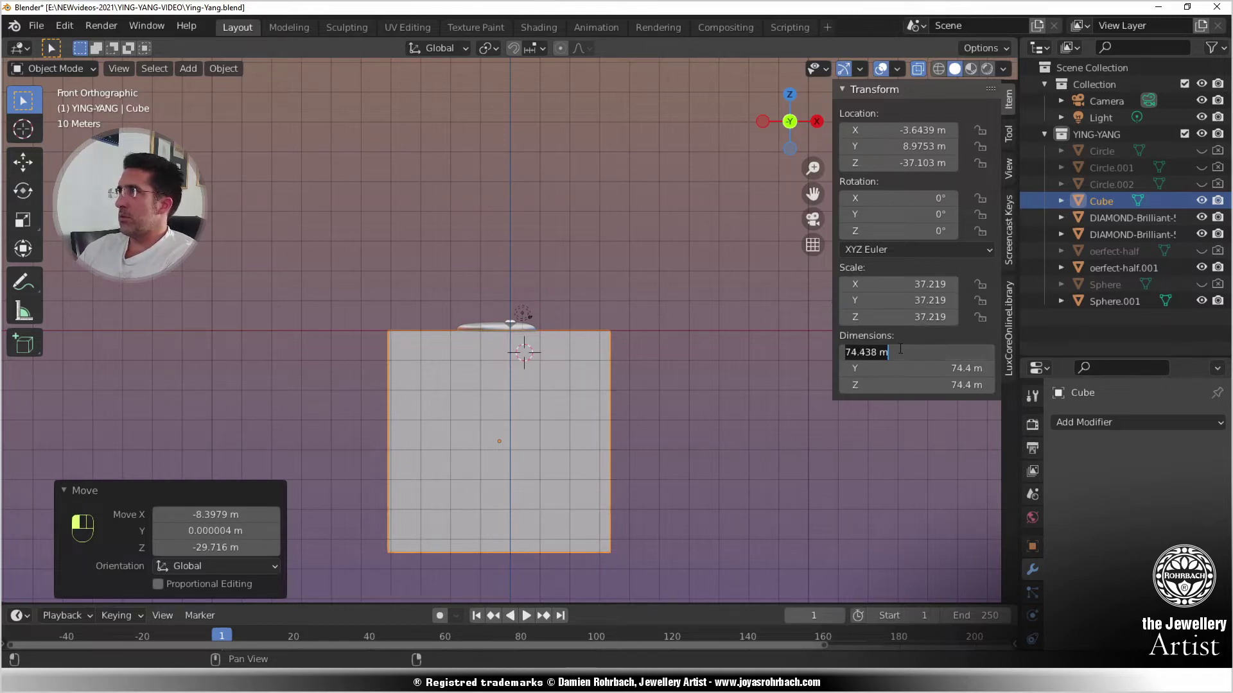
{"action": "type", "text": "60"}
{"action": "key", "text": "Return"}
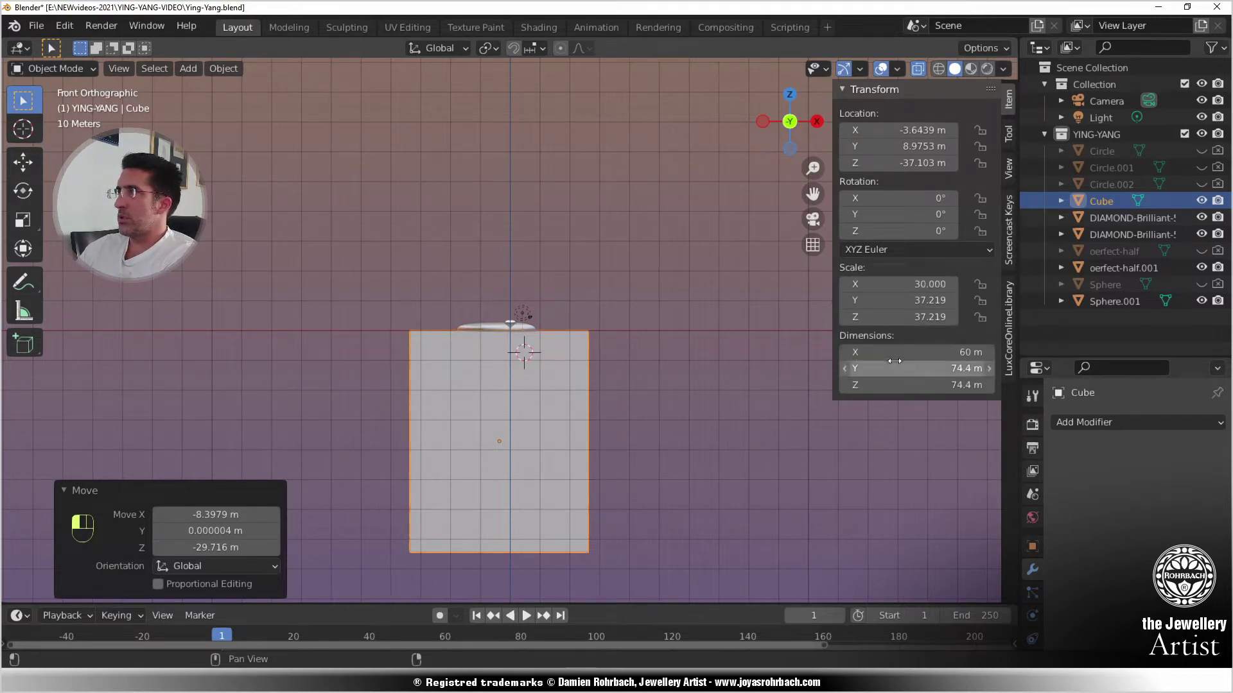
{"action": "left_click", "coordinate": [896, 368]}
{"action": "type", "text": "60"}
{"action": "key", "text": "Return"}
{"action": "left_click", "coordinate": [896, 384]}
{"action": "type", "text": "60"}
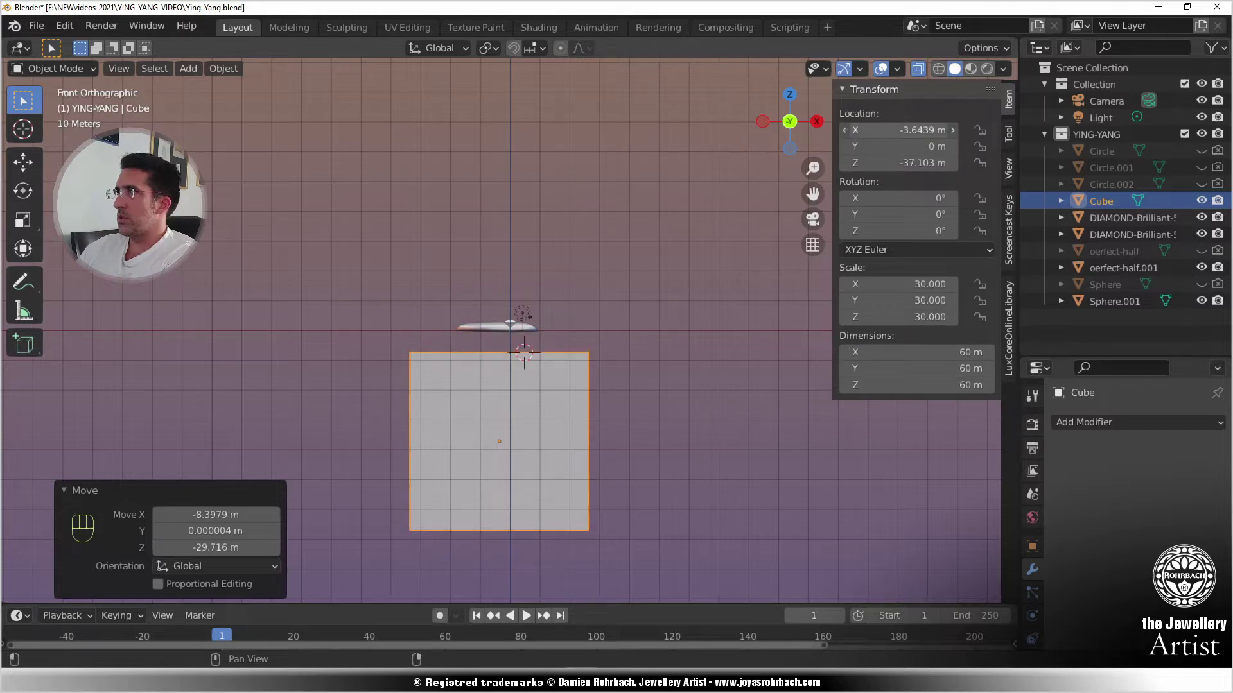
- Set the cube's location to X 0, Y 0 and Z -30 m, and save the file
{"action": "type", "text": "0"}
{"action": "key", "text": "Return"}
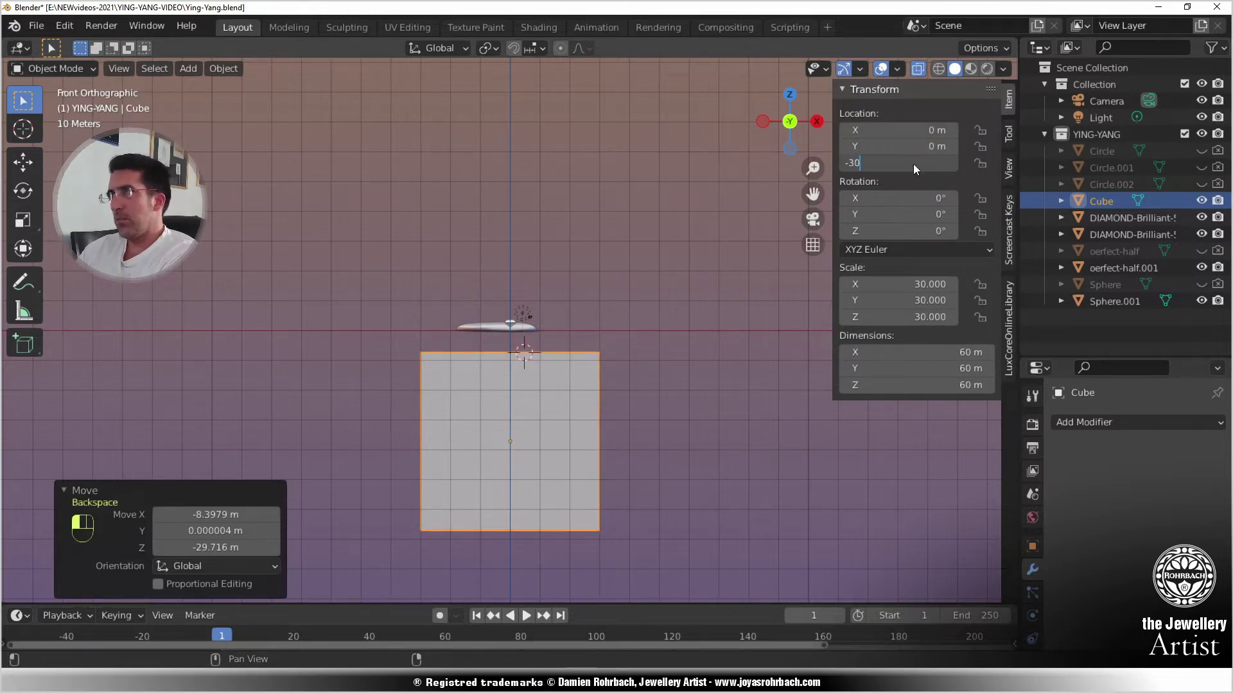
{"action": "key", "text": "Return"}
{"action": "scroll", "coordinate": [504, 366], "scroll_direction": "up", "scroll_amount": 5}
{"action": "key", "text": "ctrl+s"}
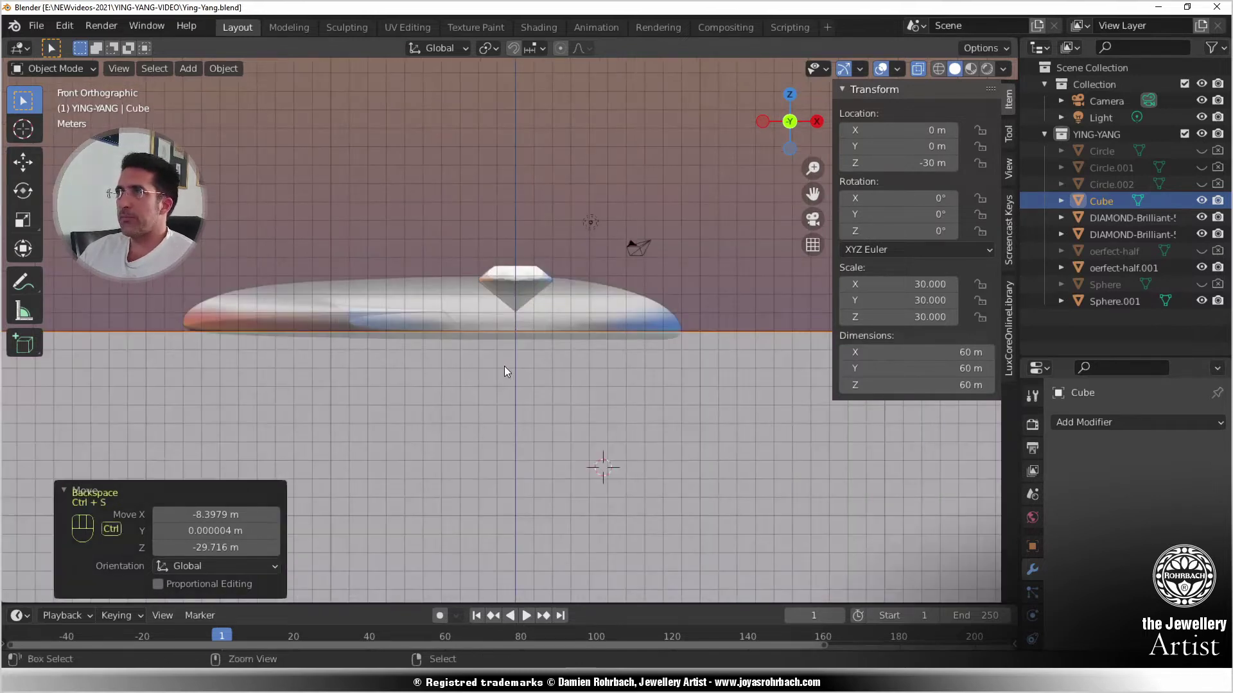
- Enter Edit Mode on the teardrop half and raise the selected tail-tip rings about 0.00017 m along Z in front view
{"action": "left_click", "coordinate": [582, 318]}
{"action": "scroll", "coordinate": [587, 326], "scroll_direction": "up", "scroll_amount": 5}
{"action": "key", "text": "Tab"}
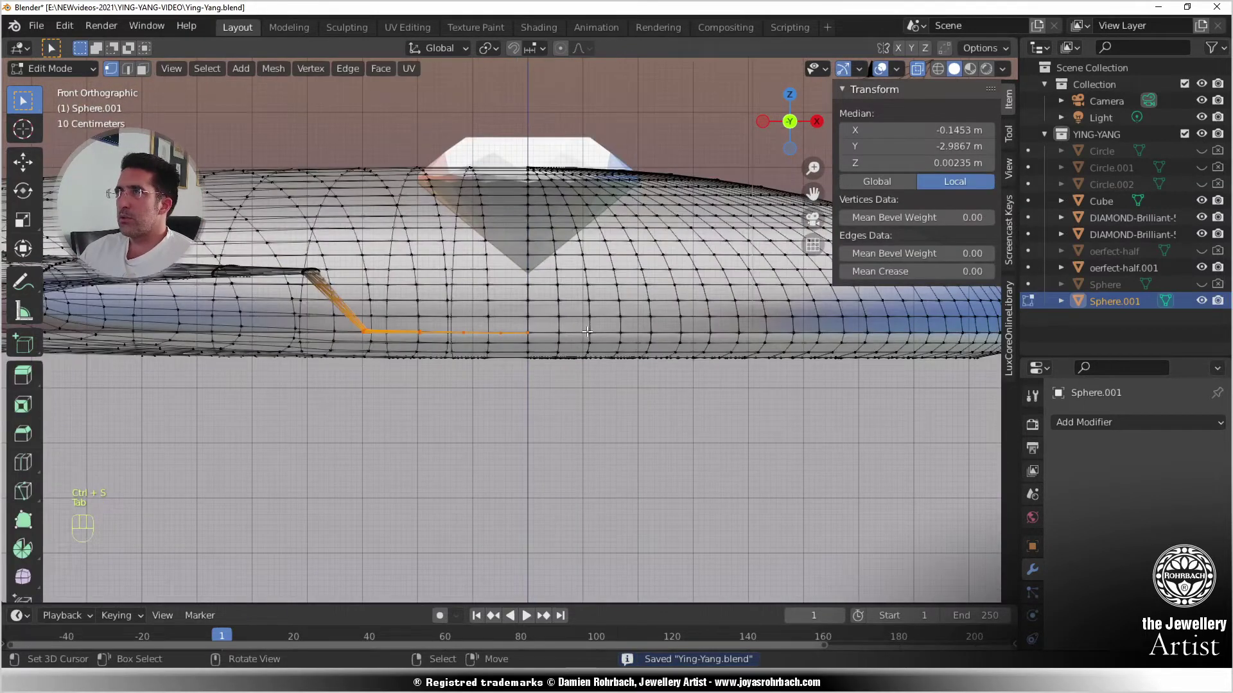
{"action": "scroll", "coordinate": [587, 331], "scroll_direction": "up", "scroll_amount": 8}
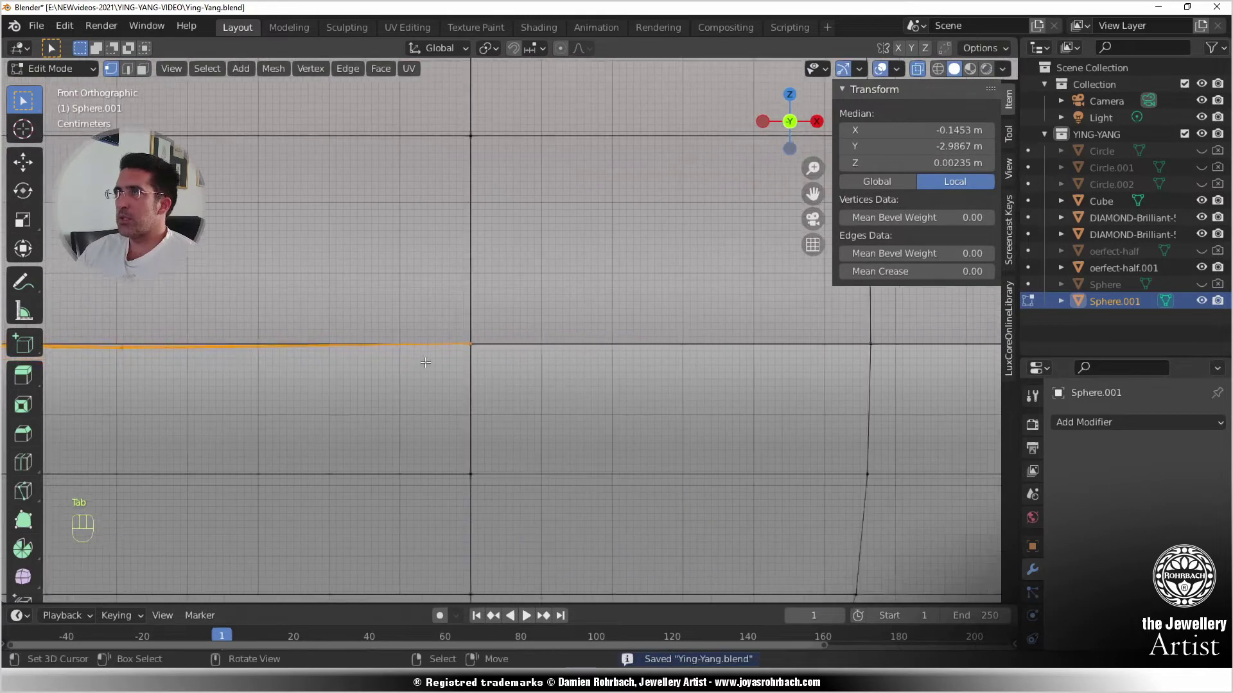
{"action": "scroll", "coordinate": [425, 362], "scroll_direction": "up", "scroll_amount": 5}
{"action": "scroll", "coordinate": [395, 368], "scroll_direction": "up", "scroll_amount": 4}
{"action": "middle_click_drag", "start_coordinate": [455, 365], "coordinate": [732, 322], "text": "shift"}
{"action": "scroll", "coordinate": [559, 347], "scroll_direction": "up", "scroll_amount": 4}
{"action": "key", "text": "g"}
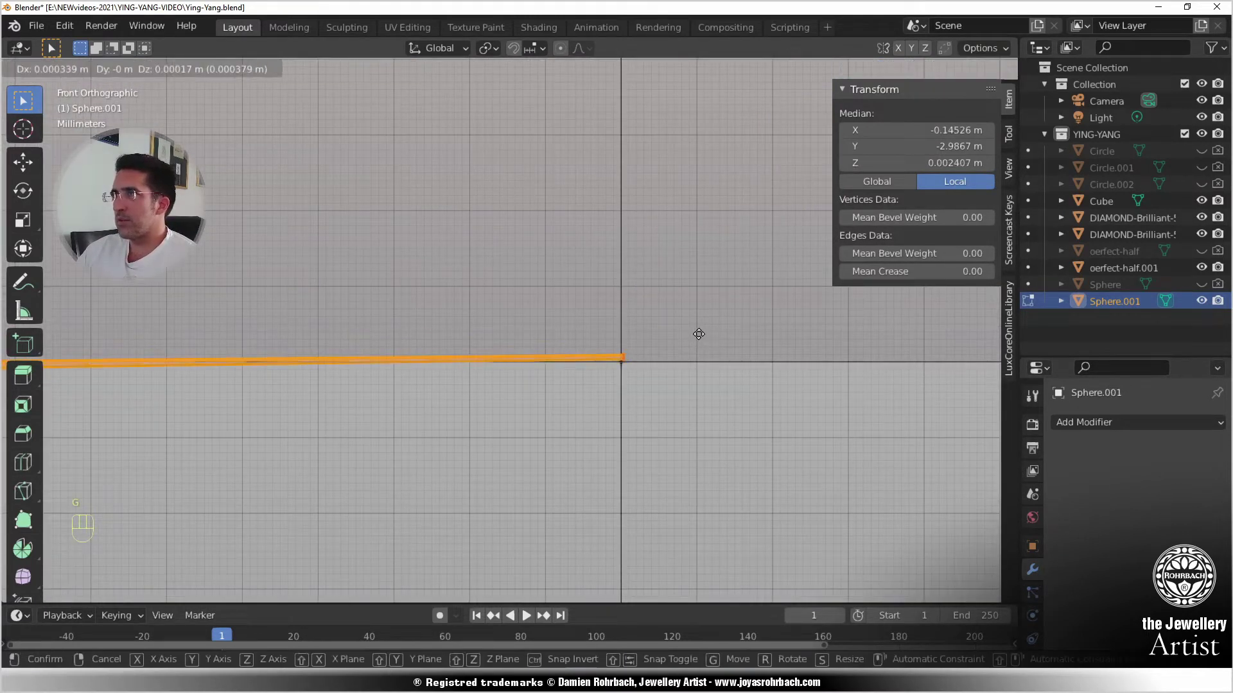
{"action": "key", "text": "z"}
{"action": "left_click", "coordinate": [699, 334]}
{"action": "scroll", "coordinate": [533, 338], "scroll_direction": "down", "scroll_amount": 10}
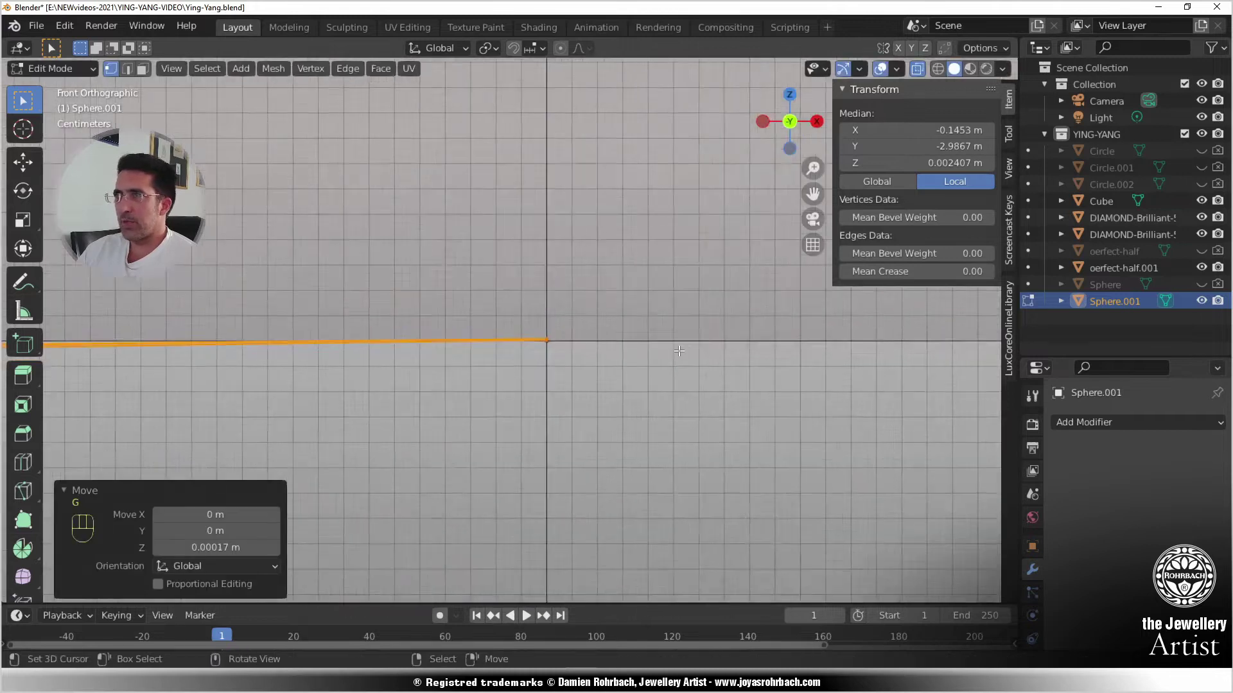
- Box-select only the vertex ring nearest the tail's tip and raise it about 0.0065 m along Z to the base plane
{"action": "middle_click_drag", "start_coordinate": [259, 333], "coordinate": [504, 360], "text": "shift"}
{"action": "scroll", "coordinate": [505, 360], "scroll_direction": "up", "scroll_amount": 2}
{"action": "key", "text": "alt+a"}
{"action": "key", "text": "b"}
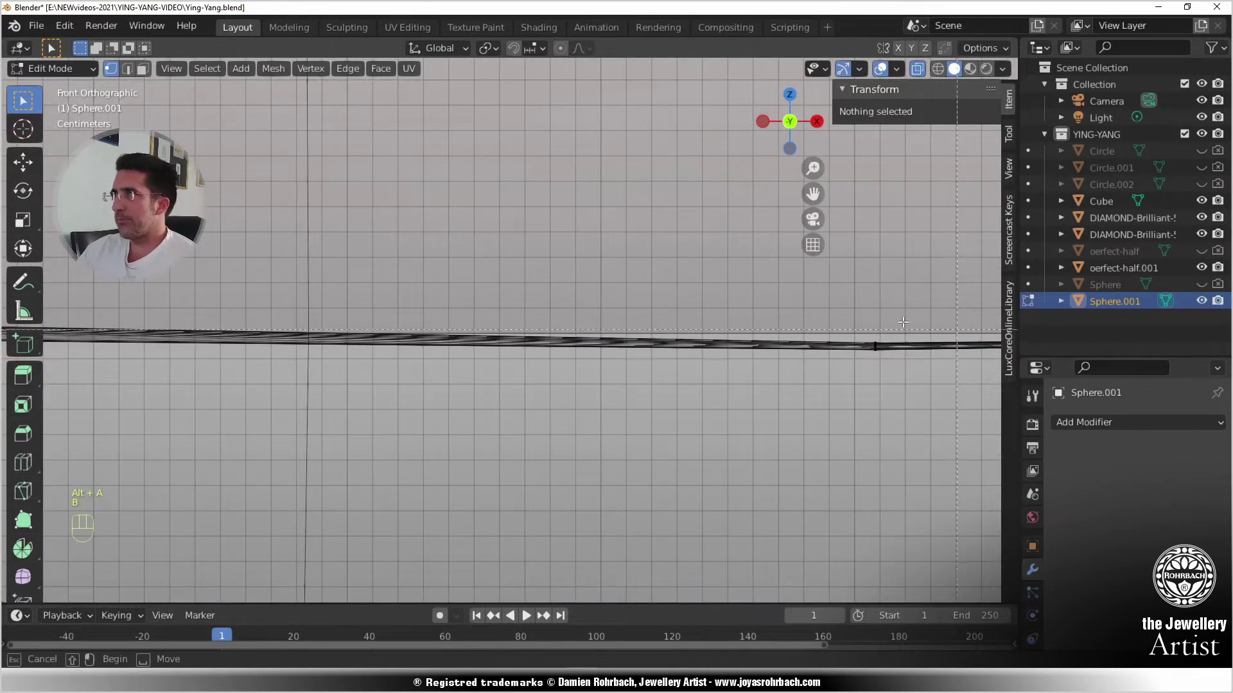
{"action": "left_click_drag", "start_coordinate": [905, 401], "coordinate": [905, 402]}
{"action": "scroll", "coordinate": [513, 372], "scroll_direction": "up", "scroll_amount": 4}
{"action": "key", "text": "g"}
{"action": "key", "text": "z"}
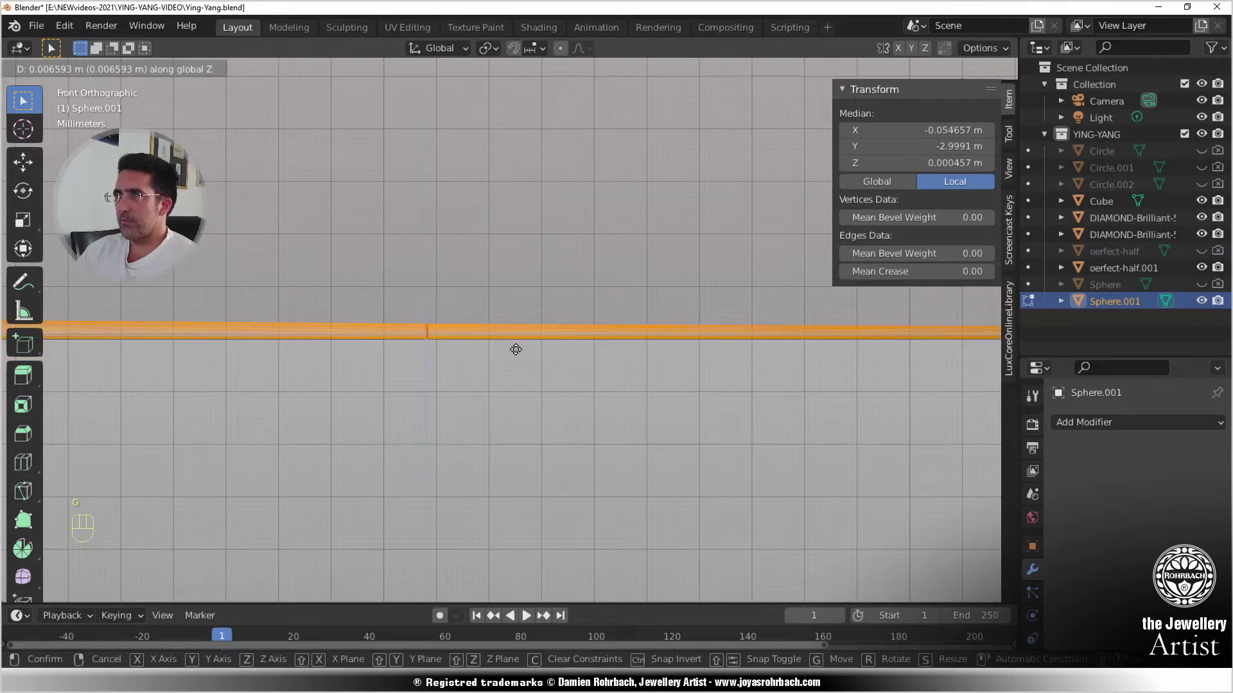
{"action": "left_click", "coordinate": [505, 349]}
{"action": "scroll", "coordinate": [488, 386], "scroll_direction": "down", "scroll_amount": 5}
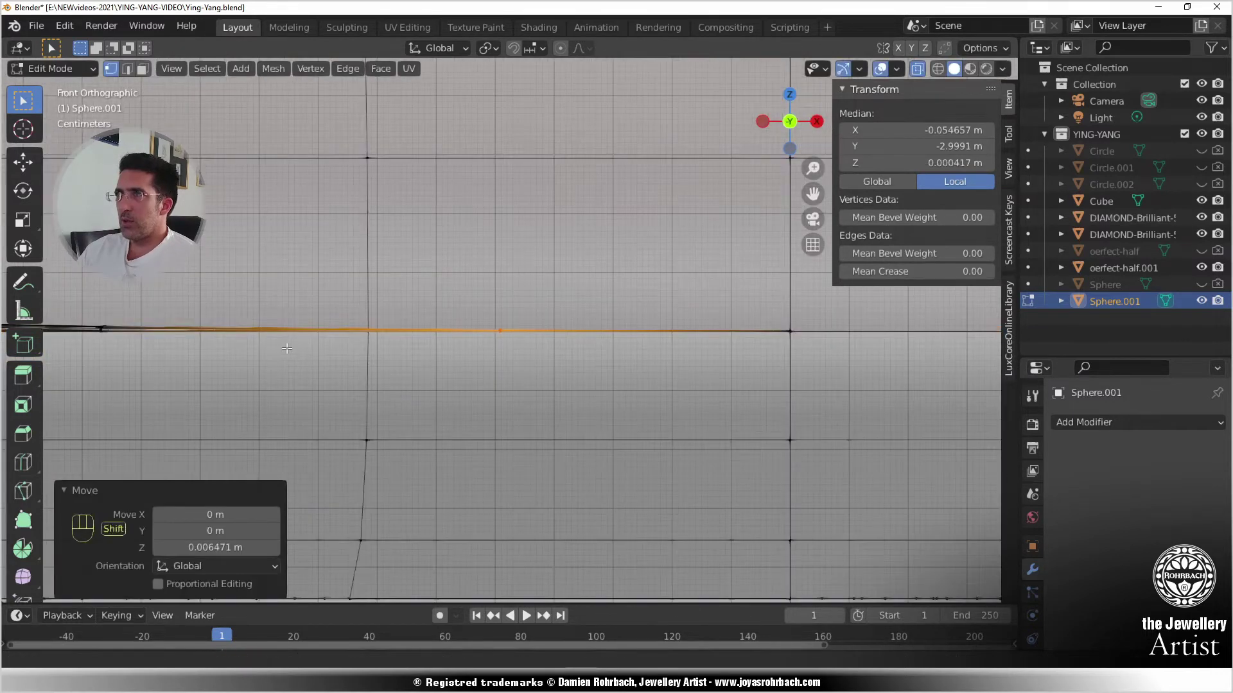
- Box-select the second vertex ring from the tail's tip and lower it about 0.00015 m along Z
{"action": "scroll", "coordinate": [502, 335], "scroll_direction": "up", "scroll_amount": 2}
{"action": "key", "text": "alt+a"}
{"action": "key", "text": "b"}
{"action": "left_click_drag", "start_coordinate": [649, 337], "coordinate": [703, 393]}
{"action": "middle_click_drag", "start_coordinate": [698, 370], "coordinate": [544, 383], "text": "shift"}
{"action": "scroll", "coordinate": [544, 382], "scroll_direction": "up", "scroll_amount": 6}
{"action": "scroll", "coordinate": [544, 382], "scroll_direction": "up", "scroll_amount": 3}
{"action": "key", "text": "g"}
{"action": "key", "text": "z"}
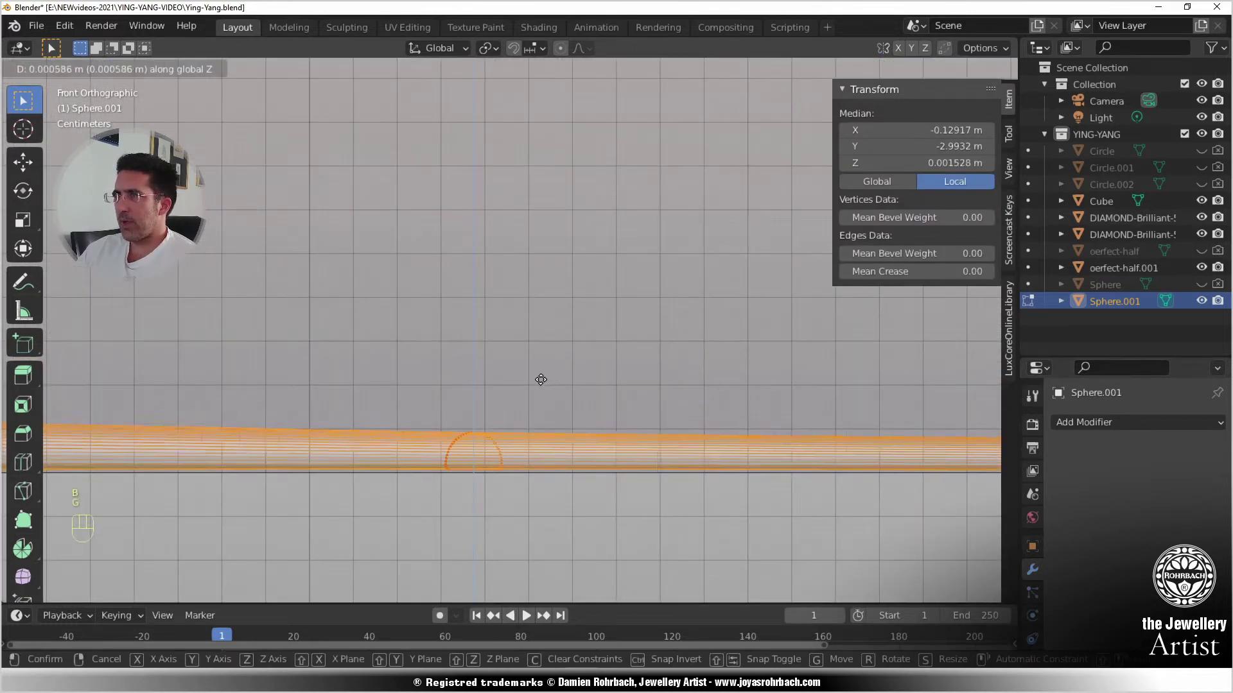
{"action": "left_click", "coordinate": [538, 361]}
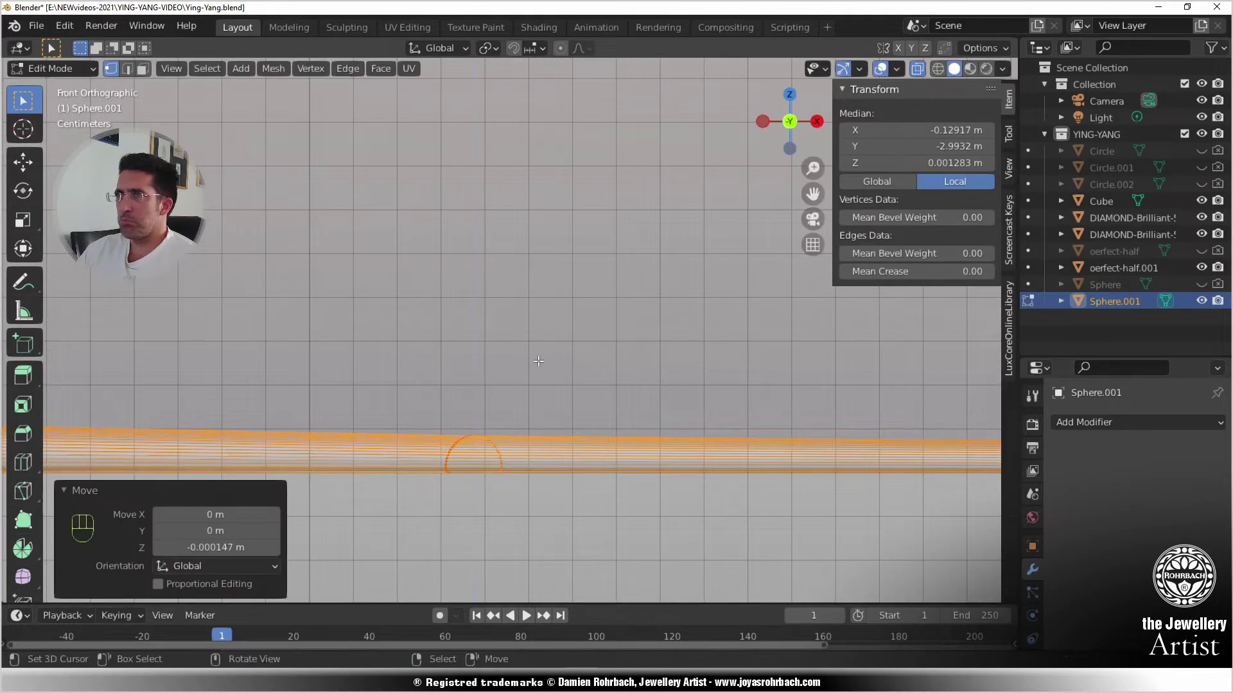
{"action": "scroll", "coordinate": [539, 342], "scroll_direction": "down", "scroll_amount": 8}
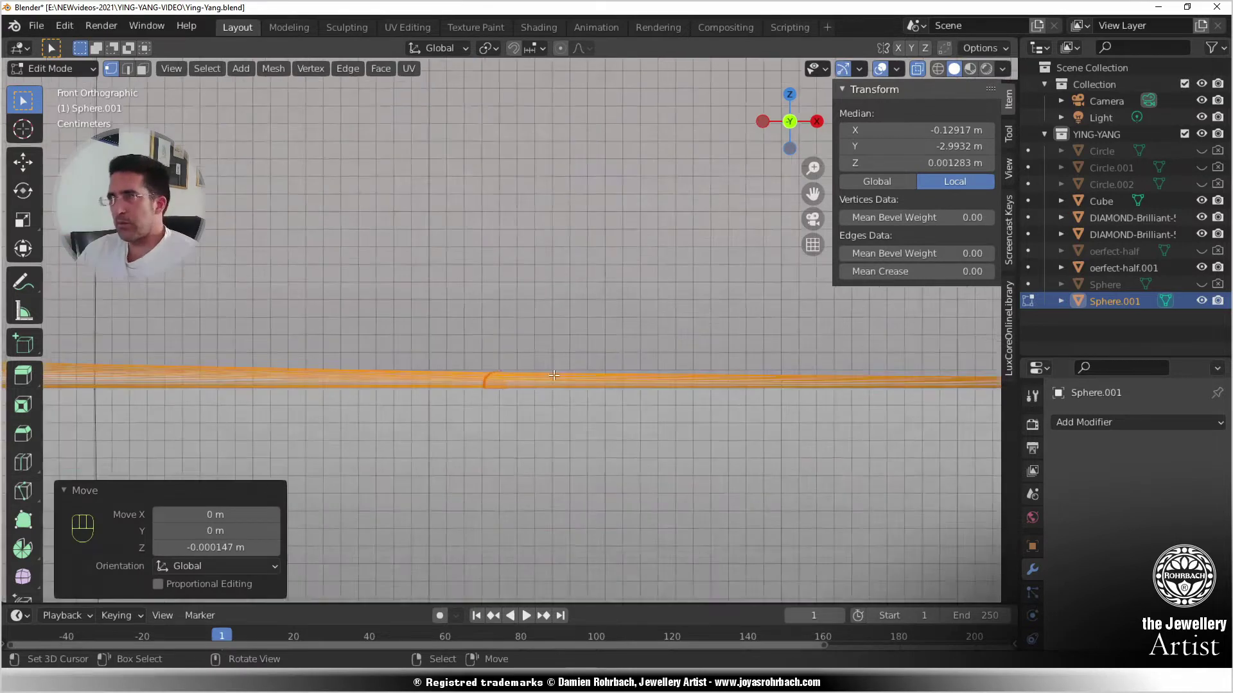
- Return the timeline to frame 1, then box-select the third ring from the tail's tip and lower it about 0.0003 m along Z
{"action": "key", "text": "space"}
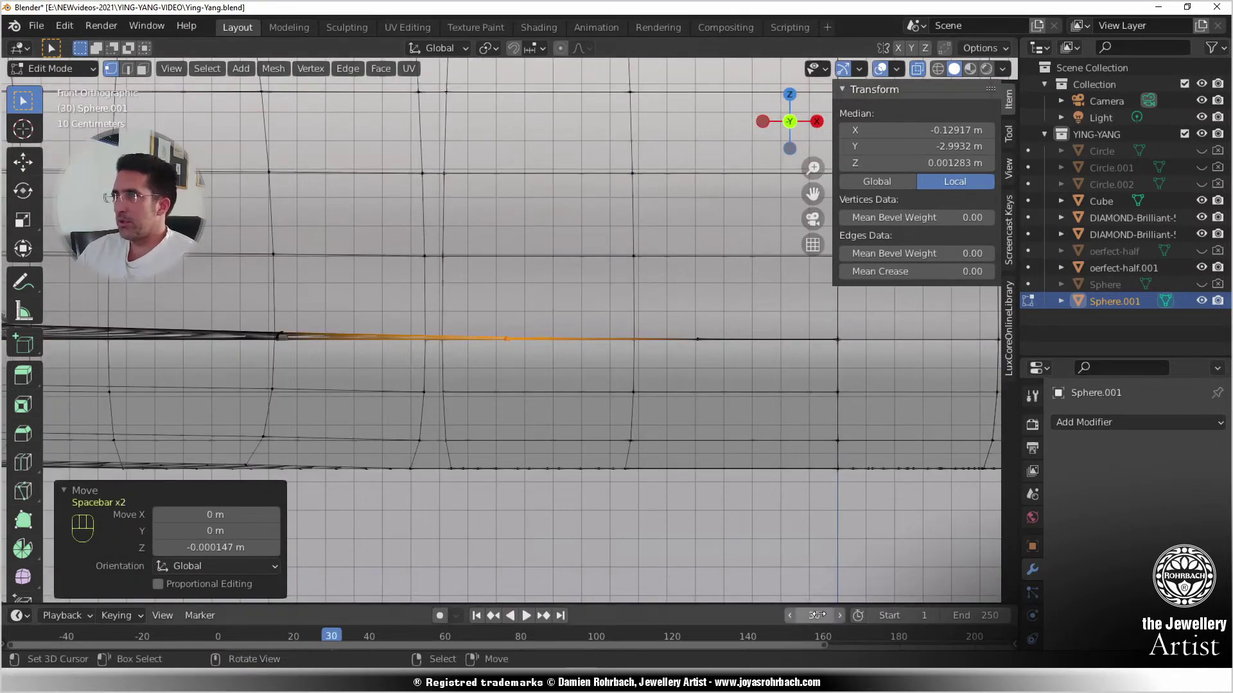
{"action": "key", "text": "Return"}
{"action": "scroll", "coordinate": [547, 442], "scroll_direction": "up", "scroll_amount": 6}
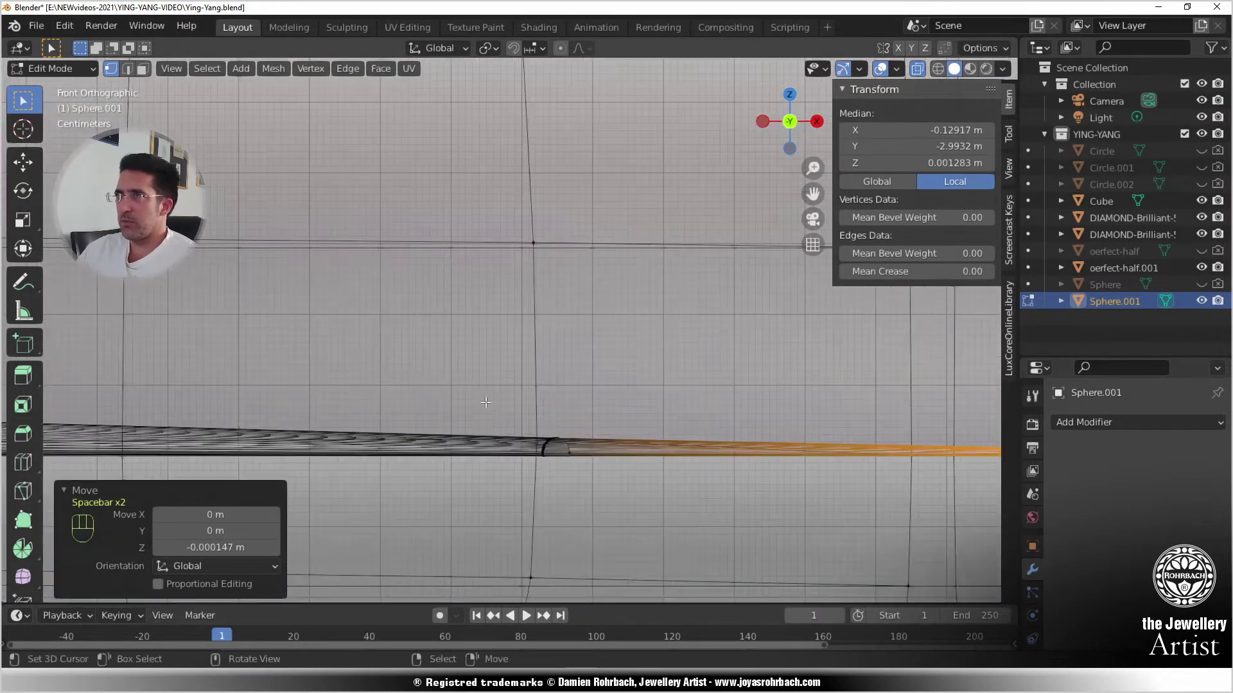
{"action": "key", "text": "alt+a"}
{"action": "middle_click_drag", "start_coordinate": [547, 441], "coordinate": [426, 277], "text": "shift"}
{"action": "middle_click_drag", "start_coordinate": [494, 210], "coordinate": [576, 447], "text": "shift"}
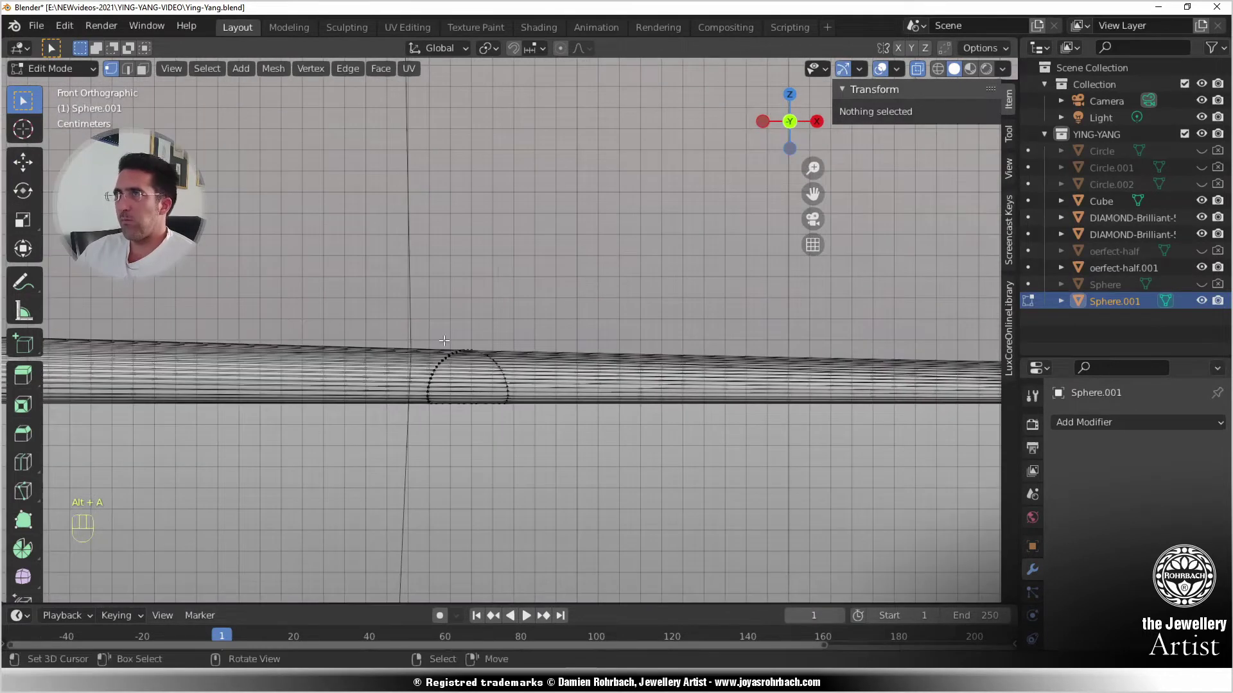
{"action": "key", "text": "b"}
{"action": "left_click_drag", "start_coordinate": [416, 325], "coordinate": [539, 427]}
{"action": "scroll", "coordinate": [509, 334], "scroll_direction": "up", "scroll_amount": 4}
{"action": "key", "text": "g"}
{"action": "key", "text": "z"}
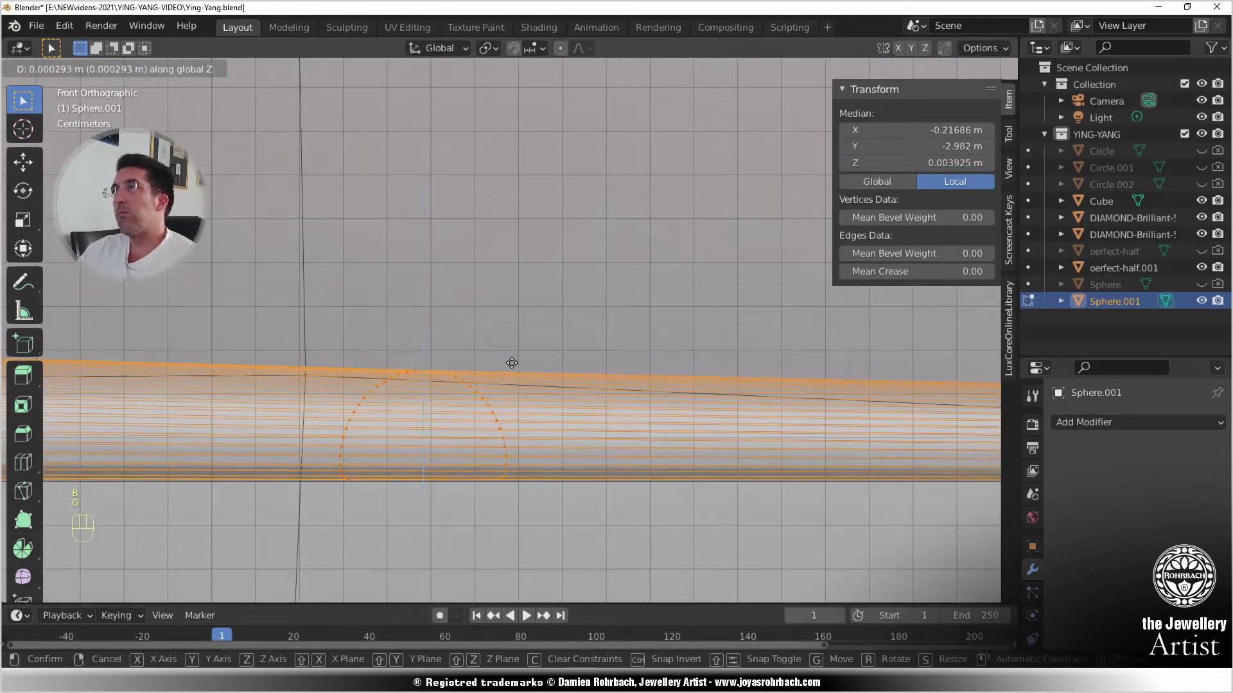
{"action": "left_click", "coordinate": [514, 364]}
{"action": "scroll", "coordinate": [531, 426], "scroll_direction": "down", "scroll_amount": 10}
{"action": "scroll", "coordinate": [530, 426], "scroll_direction": "down", "scroll_amount": 5}
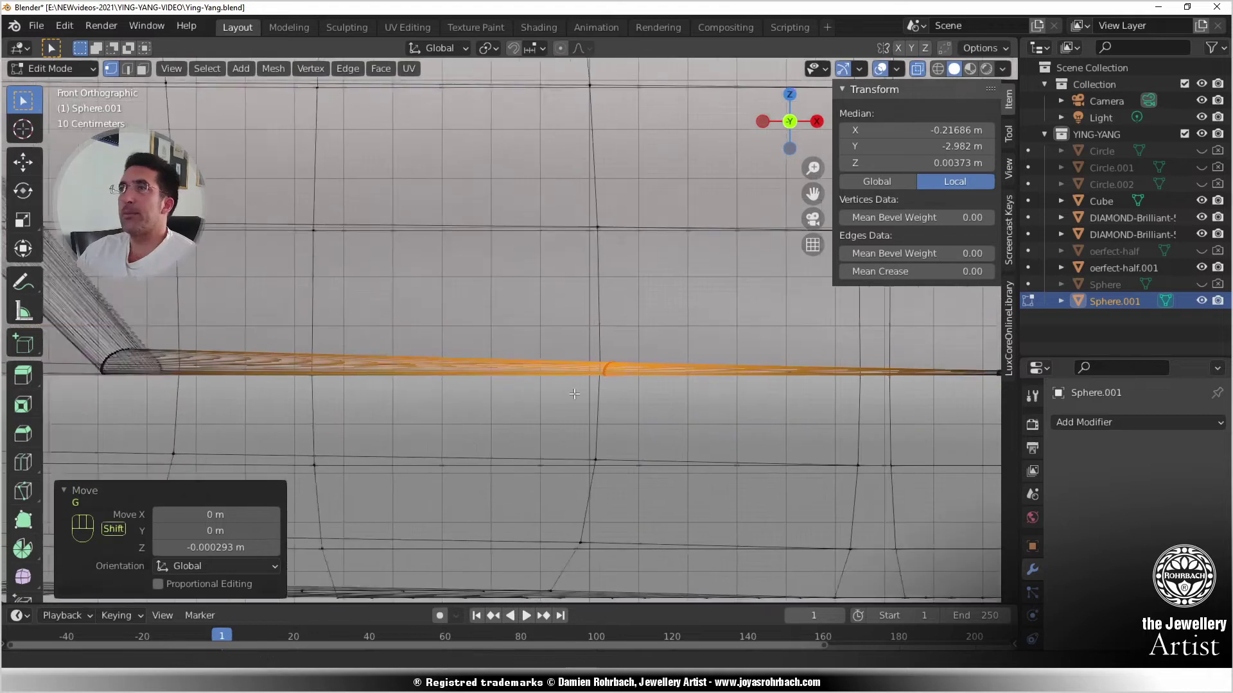
- Box-select the ring at the tail's lower bend and lower it about 0.0025 m along Z onto the cube's top plane
{"action": "key", "text": "alt+a"}
{"action": "scroll", "coordinate": [533, 375], "scroll_direction": "up", "scroll_amount": 3}
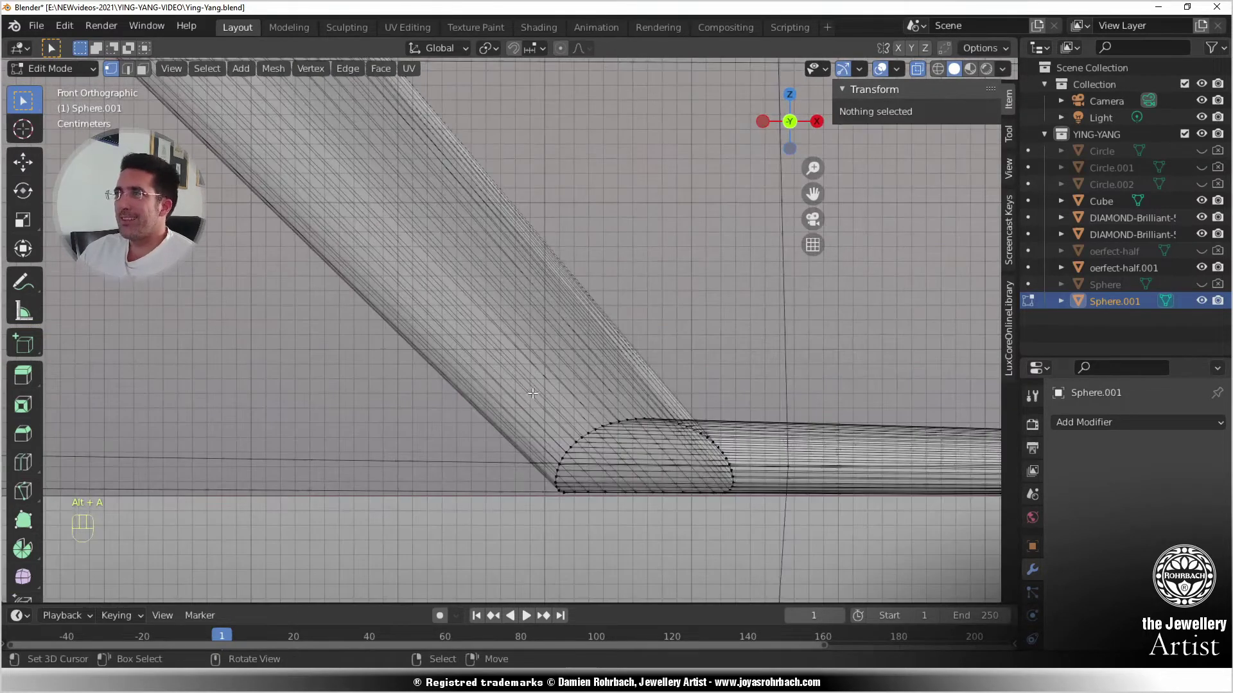
{"action": "key", "text": "b"}
{"action": "left_click_drag", "start_coordinate": [521, 390], "coordinate": [758, 520]}
{"action": "middle_click_drag", "start_coordinate": [706, 489], "coordinate": [578, 389], "text": "shift"}
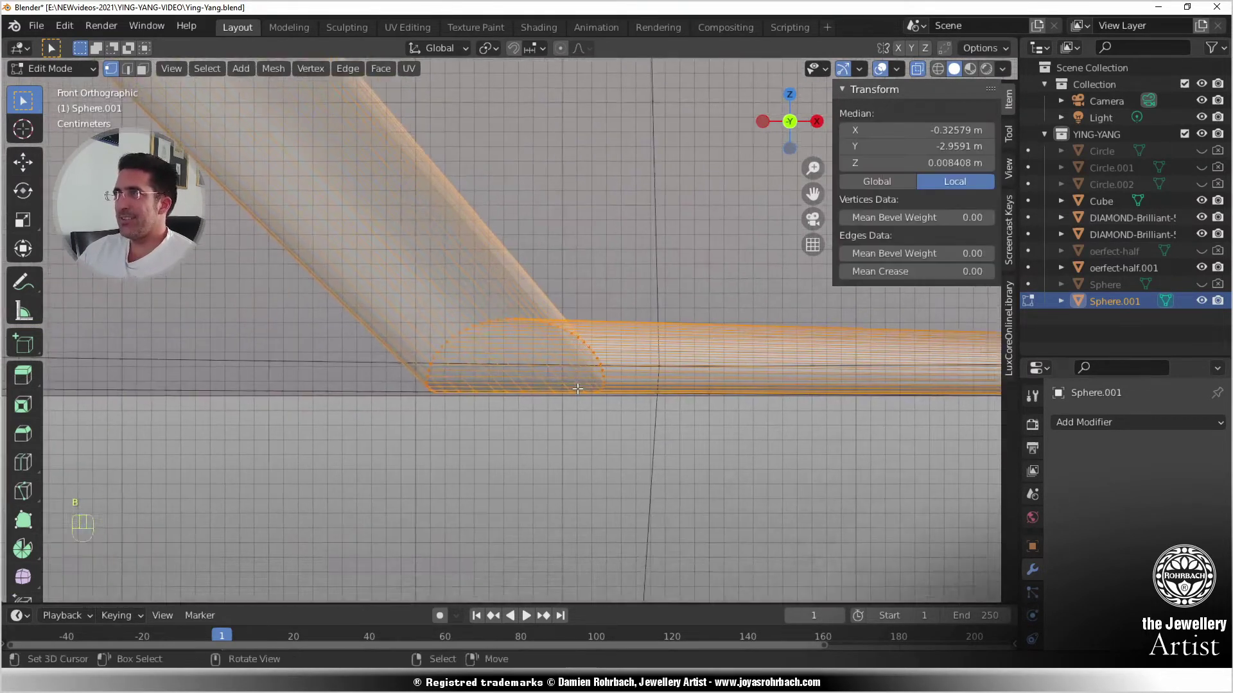
{"action": "scroll", "coordinate": [578, 389], "scroll_direction": "up", "scroll_amount": 5}
{"action": "key", "text": "g"}
{"action": "key", "text": "z"}
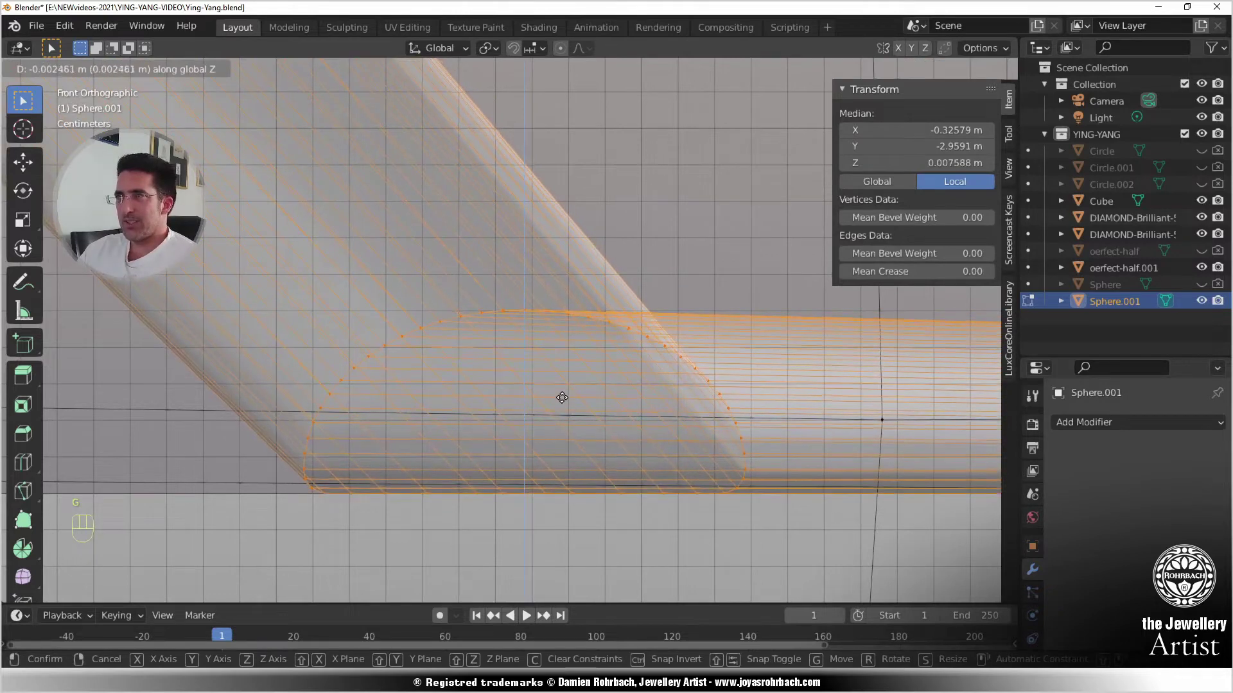
{"action": "left_click", "coordinate": [561, 402]}
{"action": "scroll", "coordinate": [602, 414], "scroll_direction": "down", "scroll_amount": 5}
{"action": "scroll", "coordinate": [602, 414], "scroll_direction": "down", "scroll_amount": 8}
{"action": "scroll", "coordinate": [542, 387], "scroll_direction": "up", "scroll_amount": 4}
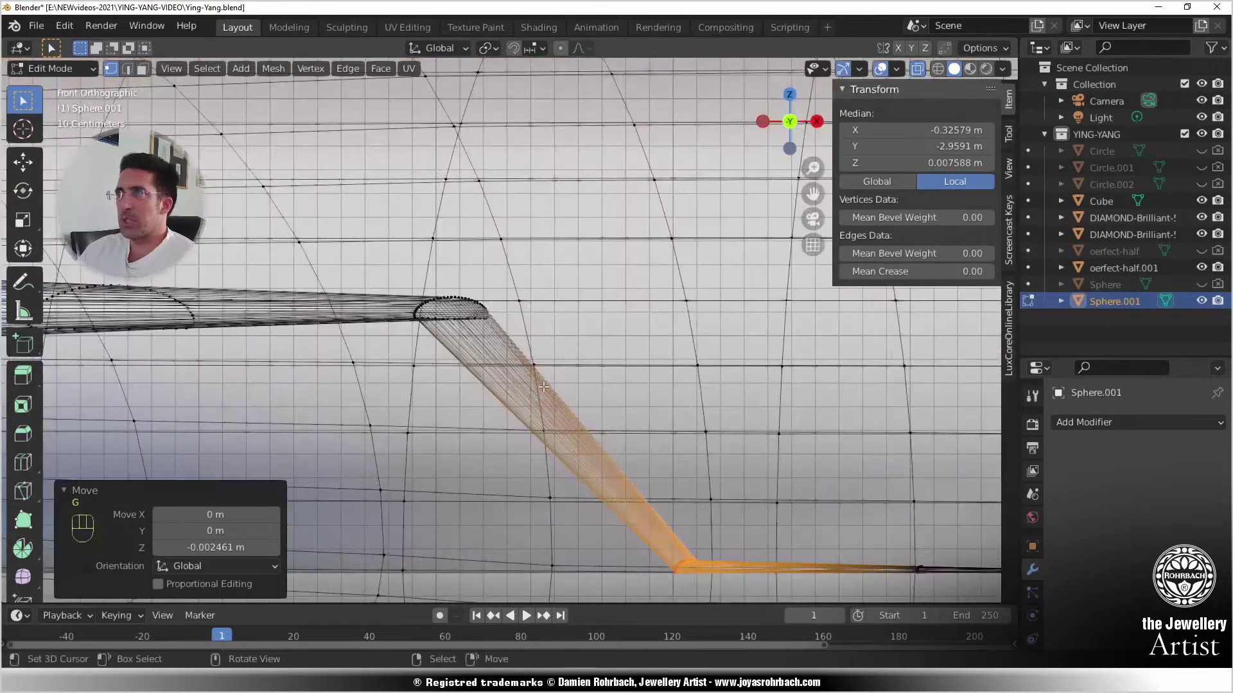
- Circle-select the five consecutive raised tail rings that follow the already levelled tip section
{"action": "key", "text": "alt+a"}
{"action": "middle_click_drag", "start_coordinate": [437, 323], "coordinate": [444, 290]}
{"action": "key", "text": "c"}
{"action": "key", "text": "c"}
{"action": "left_click", "coordinate": [444, 290]}
{"action": "right_click", "coordinate": [597, 286]}
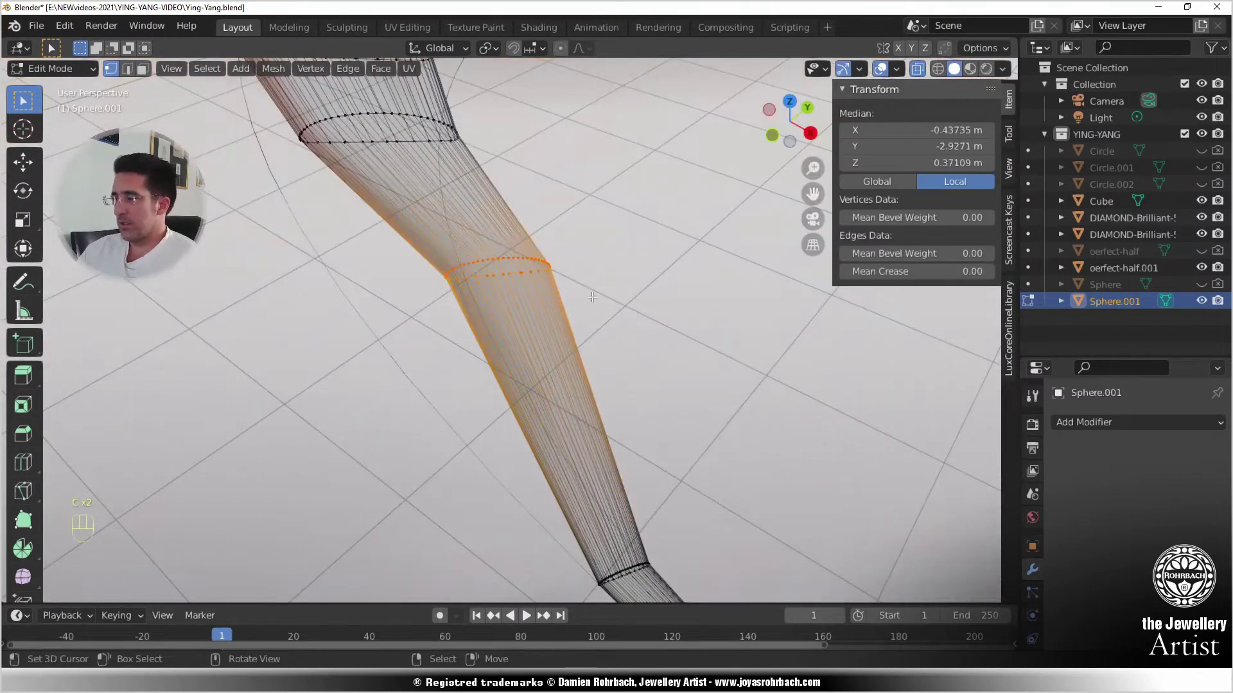
{"action": "key", "text": "KP_1"}
{"action": "scroll", "coordinate": [610, 330], "scroll_direction": "down", "scroll_amount": 5}
{"action": "middle_click_drag", "start_coordinate": [610, 331], "coordinate": [372, 427]}
{"action": "middle_click_drag", "start_coordinate": [657, 359], "coordinate": [392, 355], "text": "shift"}
{"action": "key", "text": "c"}
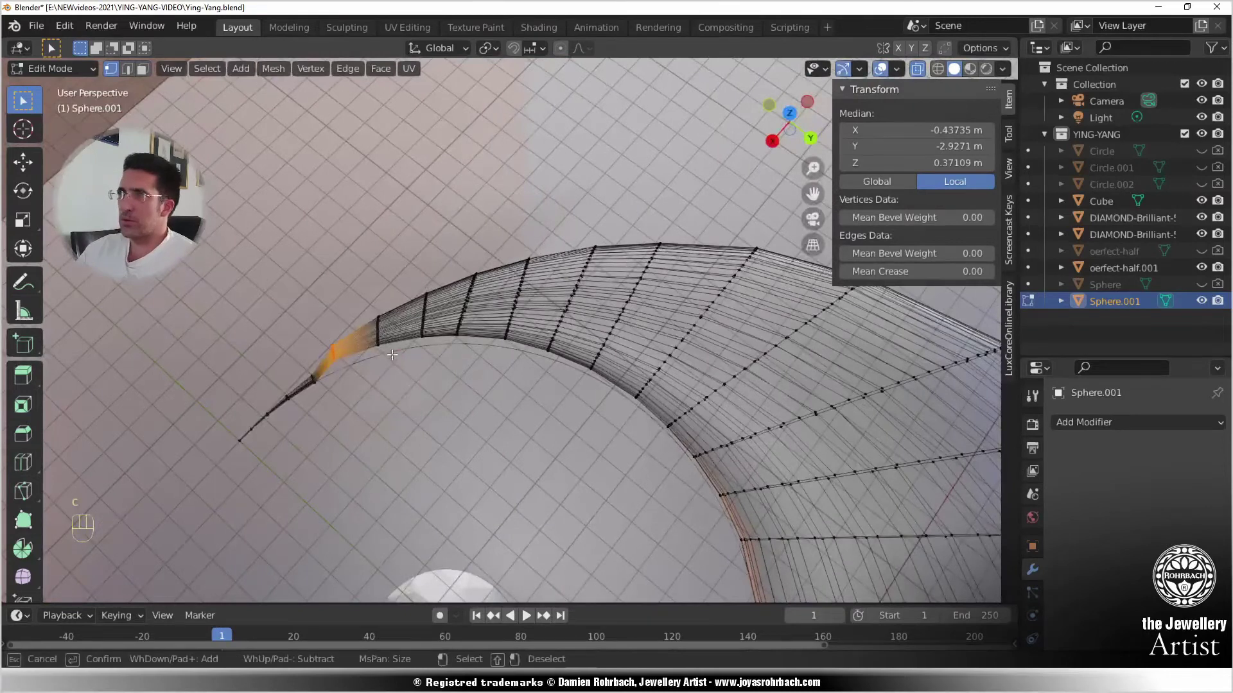
{"action": "right_click", "coordinate": [467, 235]}
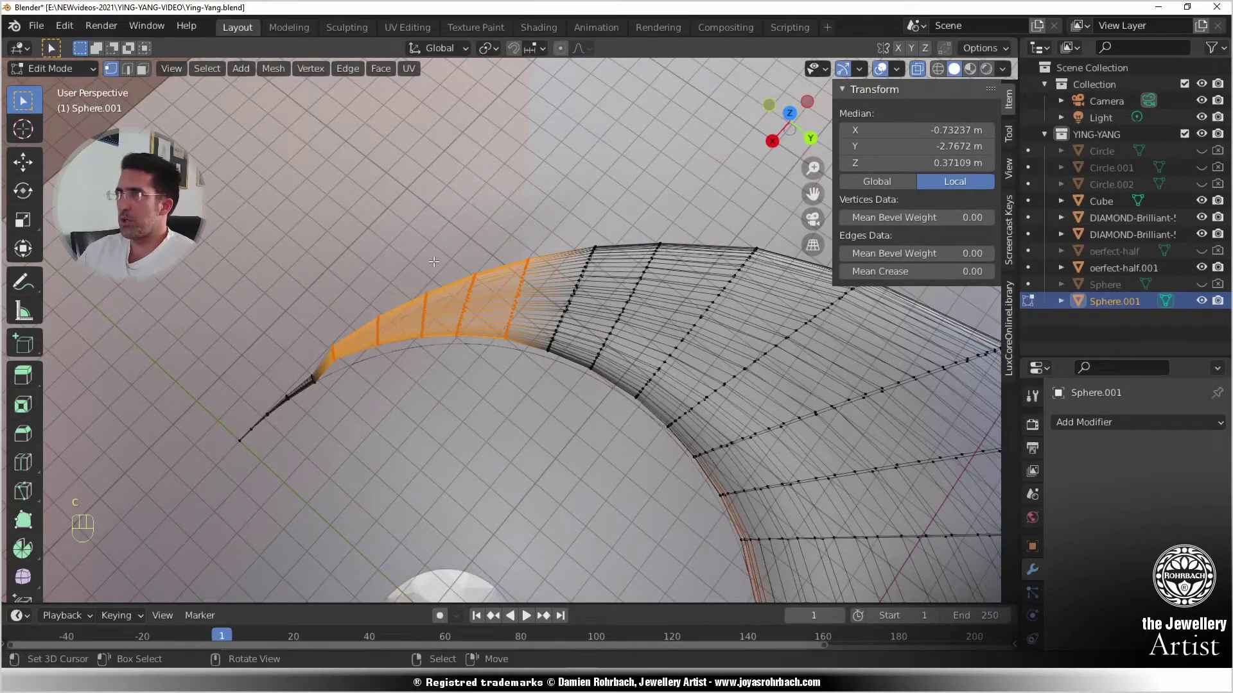
- Lower the five selected tail rings about 0.864 m along Z in front view
{"action": "key", "text": "KP_1"}
{"action": "scroll", "coordinate": [669, 319], "scroll_direction": "up", "scroll_amount": 3}
{"action": "key", "text": "g"}
{"action": "key", "text": "z"}
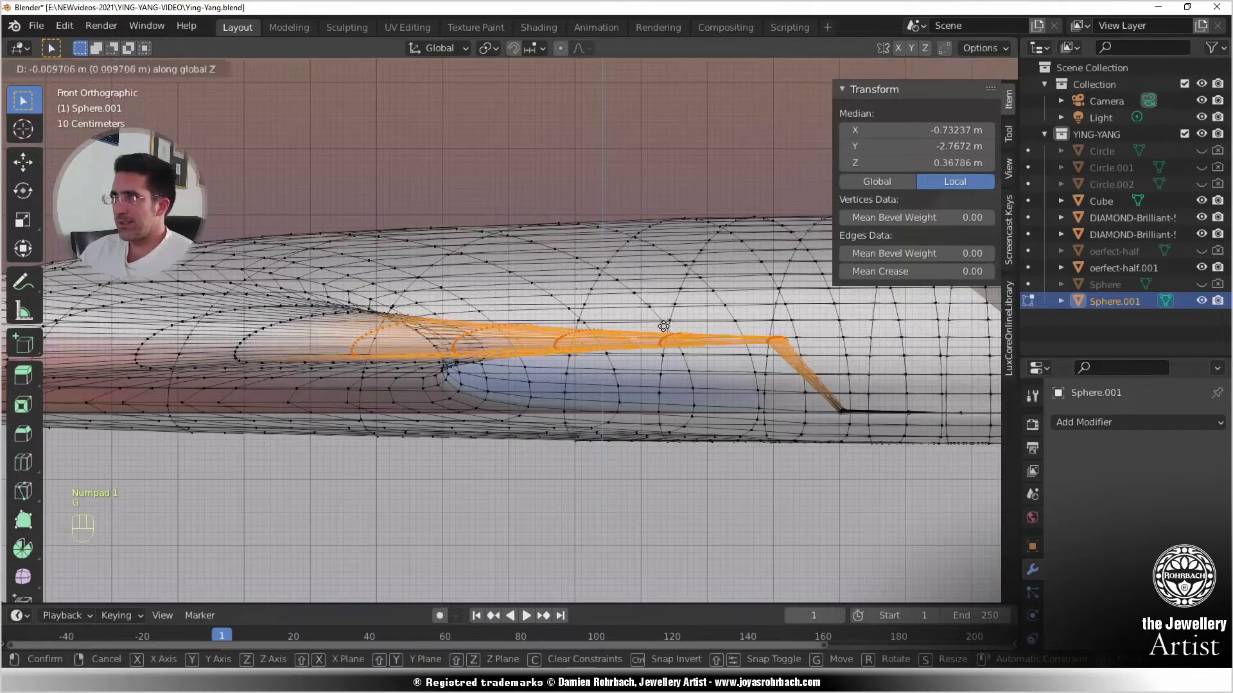
{"action": "left_click", "coordinate": [641, 375]}
{"action": "middle_click_drag", "start_coordinate": [641, 376], "coordinate": [470, 314], "text": "shift"}
{"action": "scroll", "coordinate": [473, 326], "scroll_direction": "up", "scroll_amount": 4}
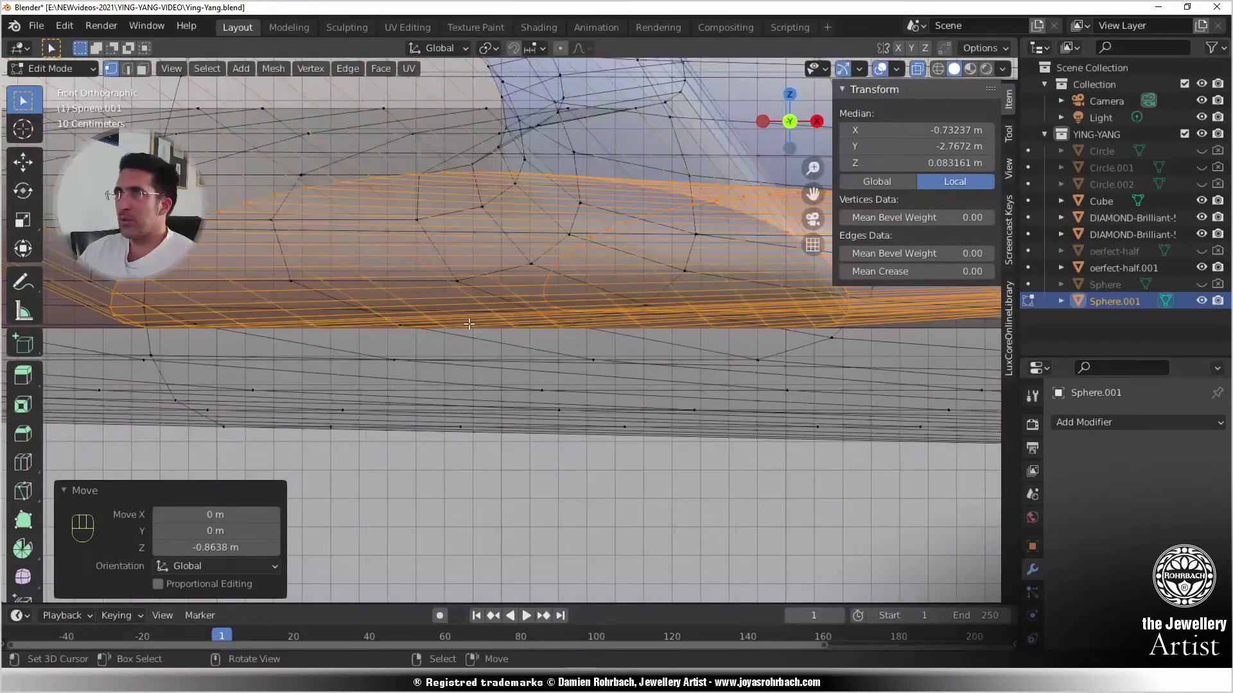
- Circle-select only the second-widest of the five lowered rings and move it down about 0.061 m along Z to the base plane
{"action": "middle_click_drag", "start_coordinate": [469, 324], "coordinate": [344, 392]}
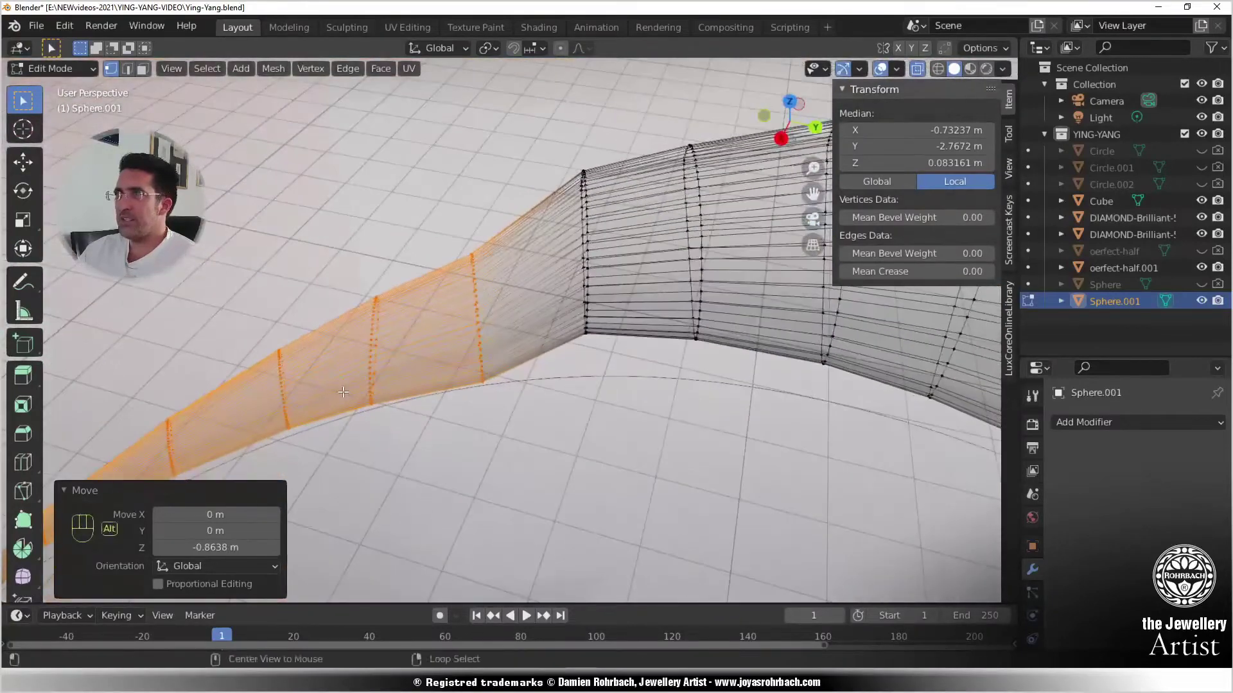
{"action": "key", "text": "alt+a"}
{"action": "key", "text": "c"}
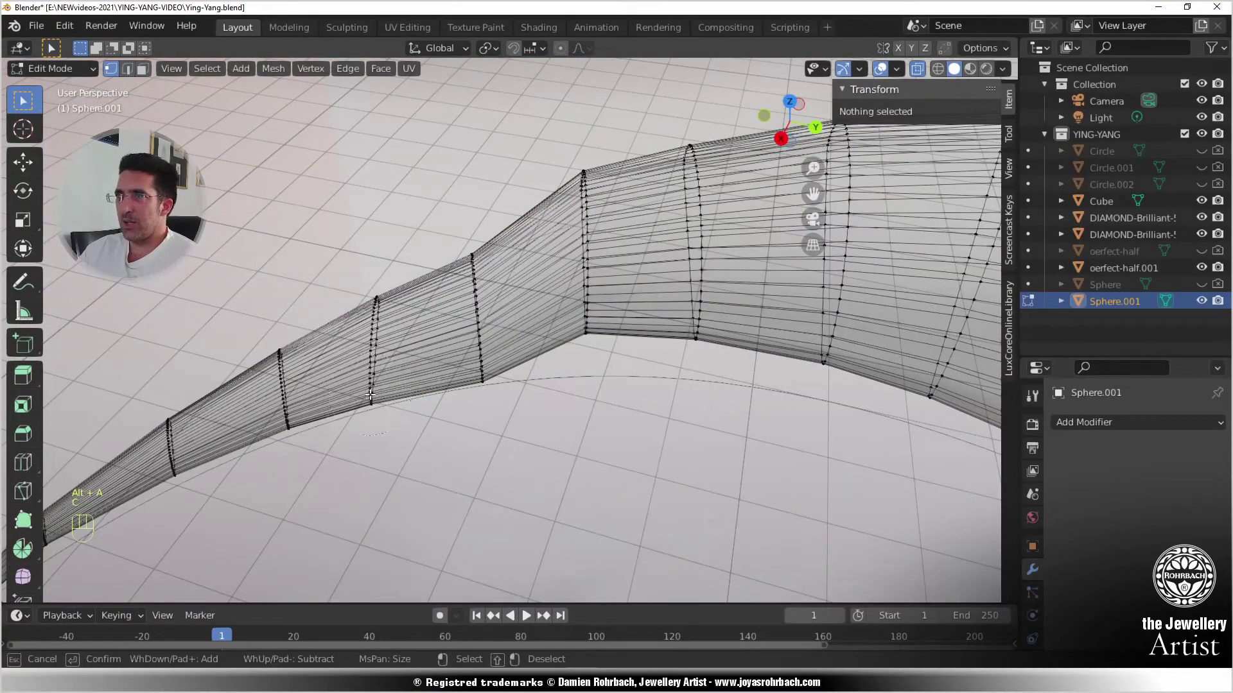
{"action": "left_click", "coordinate": [371, 395]}
{"action": "right_click", "coordinate": [370, 395]}
{"action": "key", "text": "KP_1"}
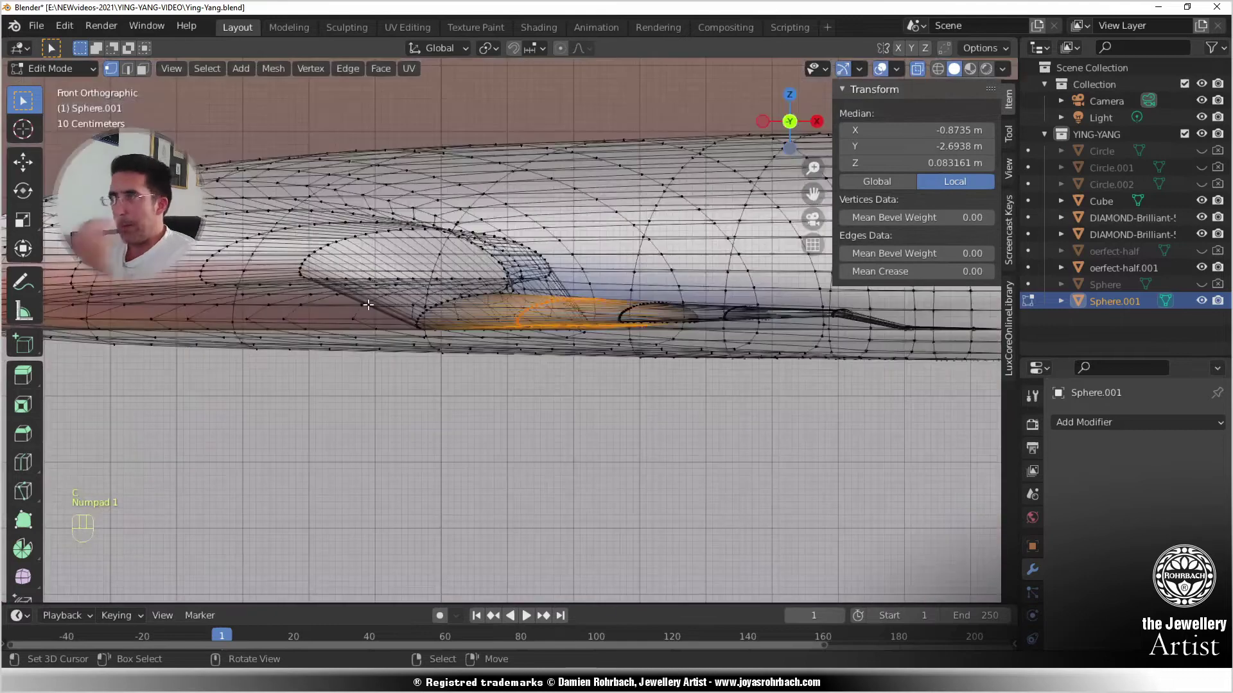
{"action": "scroll", "coordinate": [368, 305], "scroll_direction": "up", "scroll_amount": 5}
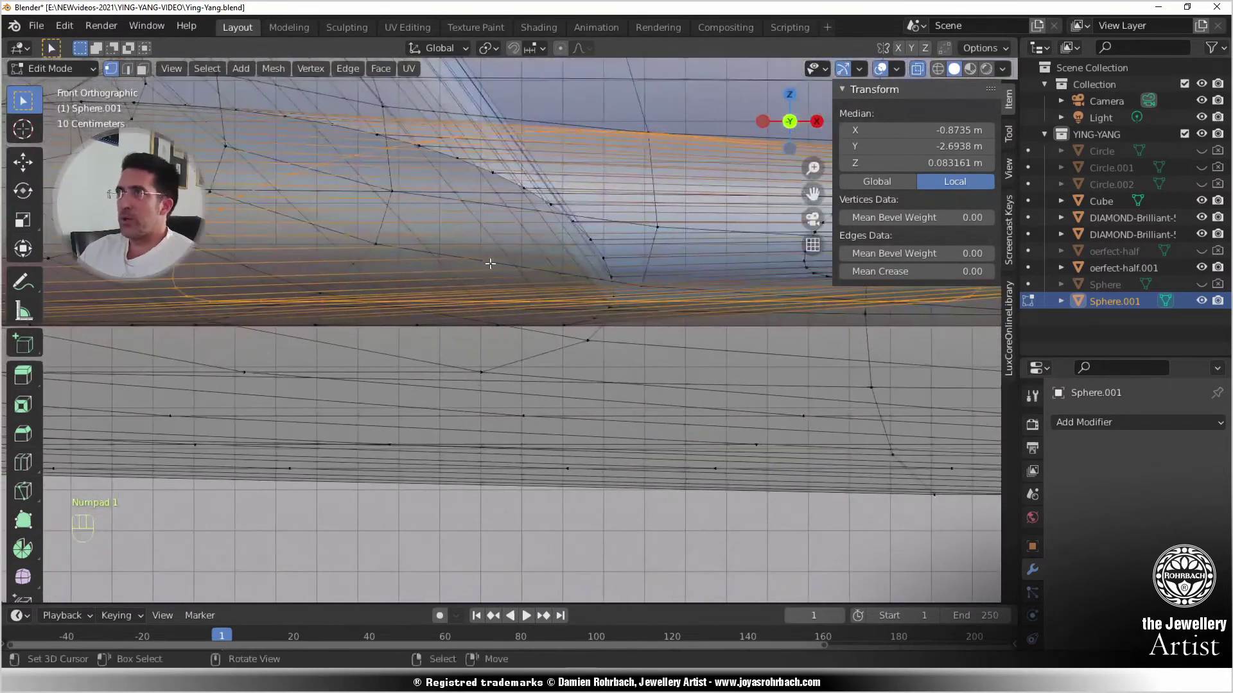
{"action": "key", "text": "g"}
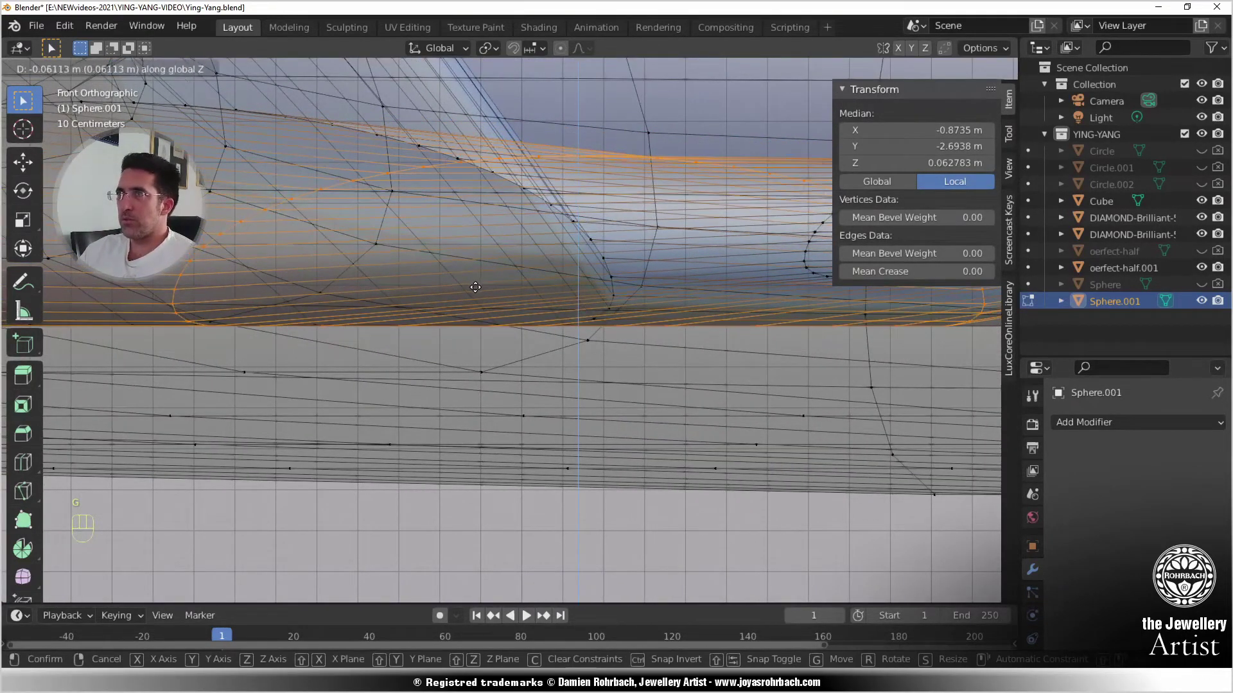
{"action": "left_click", "coordinate": [476, 287]}
- Circle-select the next narrower tail ring, hide the sidebar, and lower the ring along Z to the base plane in front view
{"action": "middle_click_drag", "start_coordinate": [475, 289], "coordinate": [456, 336]}
{"action": "key", "text": "alt+a"}
{"action": "key", "text": "c"}
{"action": "left_click", "coordinate": [340, 443]}
{"action": "right_click", "coordinate": [340, 443]}
{"action": "key", "text": "KP_1"}
{"action": "key", "text": "n"}
{"action": "scroll", "coordinate": [456, 328], "scroll_direction": "up", "scroll_amount": 2}
{"action": "key", "text": "g"}
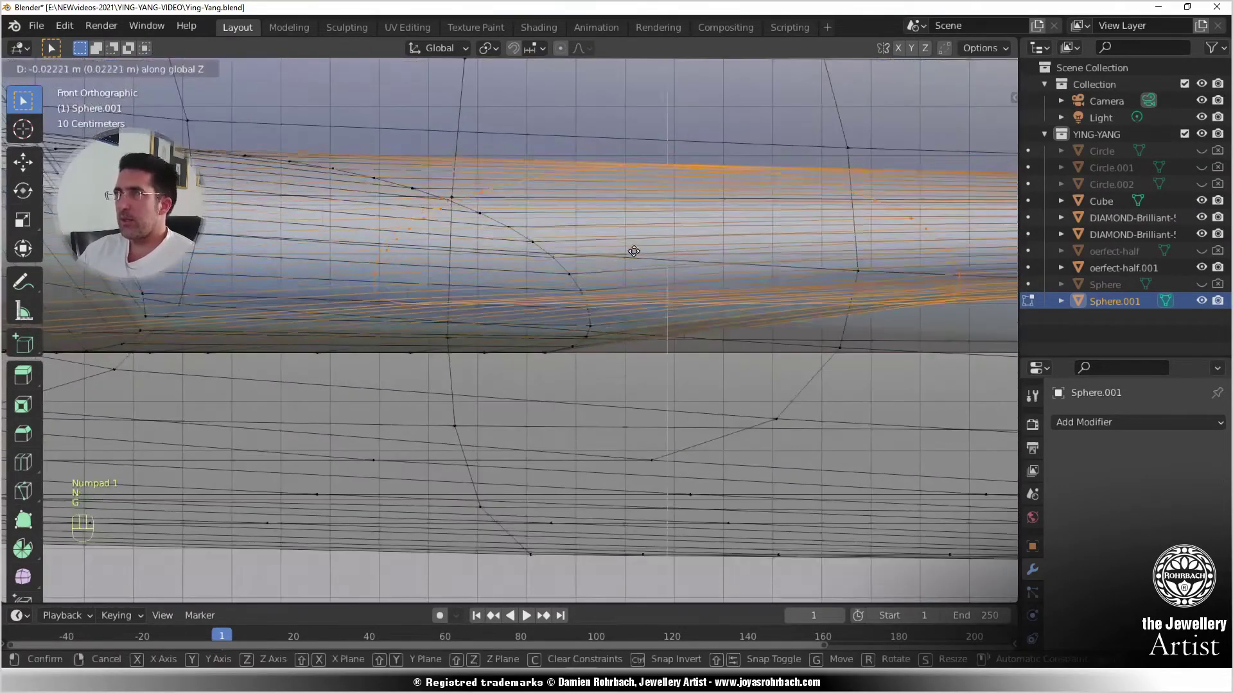
{"action": "left_click", "coordinate": [620, 300]}
{"action": "scroll", "coordinate": [622, 300], "scroll_direction": "down", "scroll_amount": 5}
- Circle-select the following ring towards the tail's tip and lower it about 0.168 m along Z to the base plane
{"action": "mouse_move", "coordinate": [621, 299]}
{"action": "middle_mouse_down"}
{"action": "mouse_move", "coordinate": [625, 347]}
{"action": "mouse_move", "coordinate": [610, 371]}
{"action": "middle_mouse_up"}
{"action": "key", "text": "Tab"}
{"action": "key", "text": "Tab"}
{"action": "scroll", "coordinate": [627, 350], "scroll_direction": "down", "scroll_amount": 3}
{"action": "key", "text": "alt+a"}
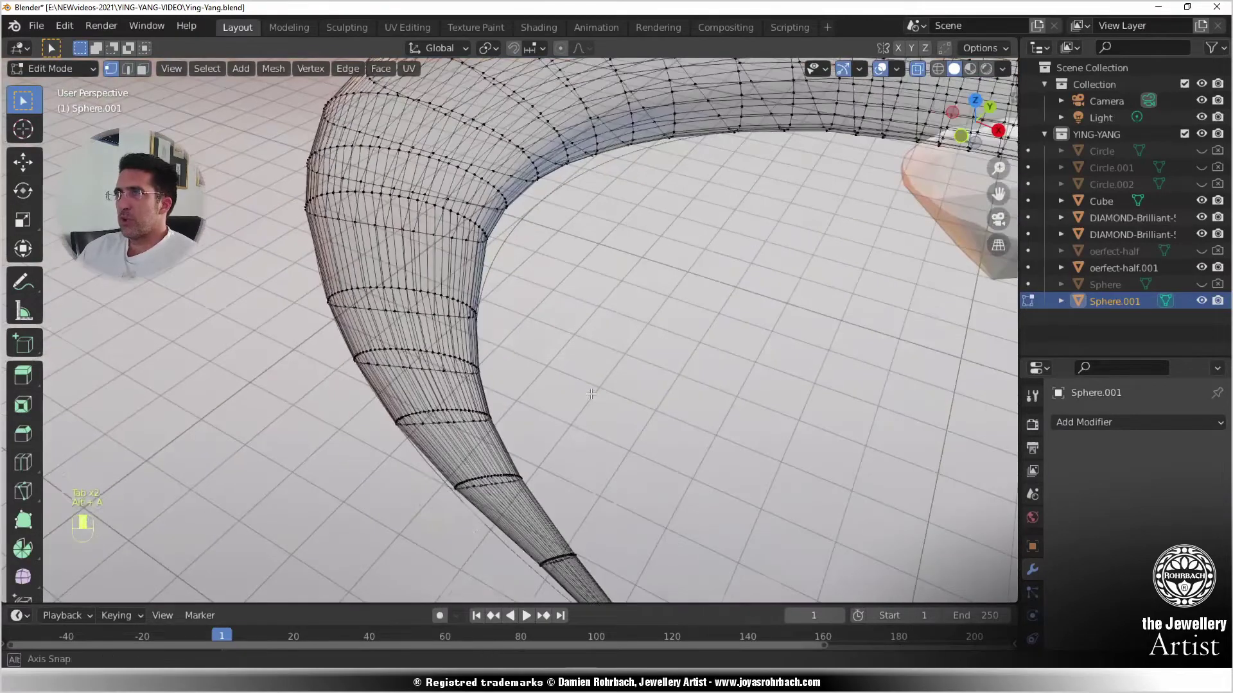
{"action": "key", "text": "c"}
{"action": "left_click_drag", "start_coordinate": [461, 488], "coordinate": [522, 478]}
{"action": "right_click", "coordinate": [553, 466]}
{"action": "key", "text": "KP_1"}
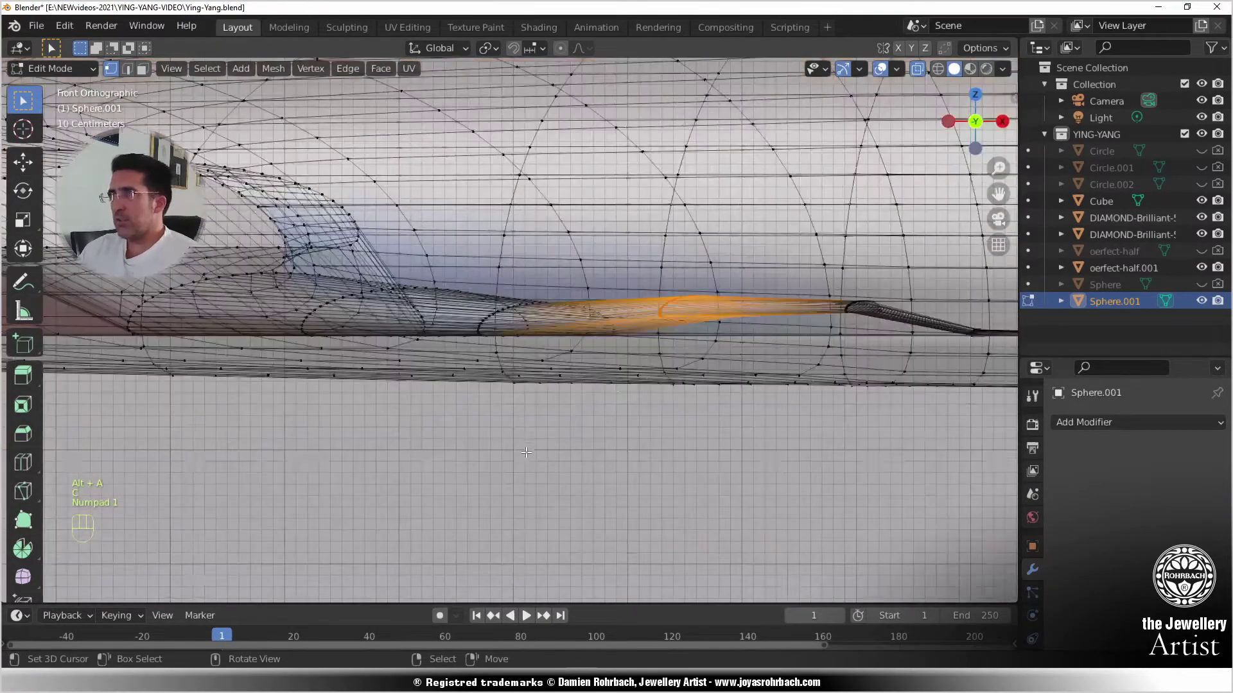
{"action": "scroll", "coordinate": [506, 251], "scroll_direction": "up", "scroll_amount": 5}
{"action": "scroll", "coordinate": [505, 251], "scroll_direction": "down", "scroll_amount": 3}
{"action": "middle_click_drag", "start_coordinate": [505, 252], "coordinate": [557, 348], "text": "shift"}
{"action": "scroll", "coordinate": [558, 348], "scroll_direction": "up", "scroll_amount": 4}
{"action": "key", "text": "g"}
{"action": "key", "text": "z"}
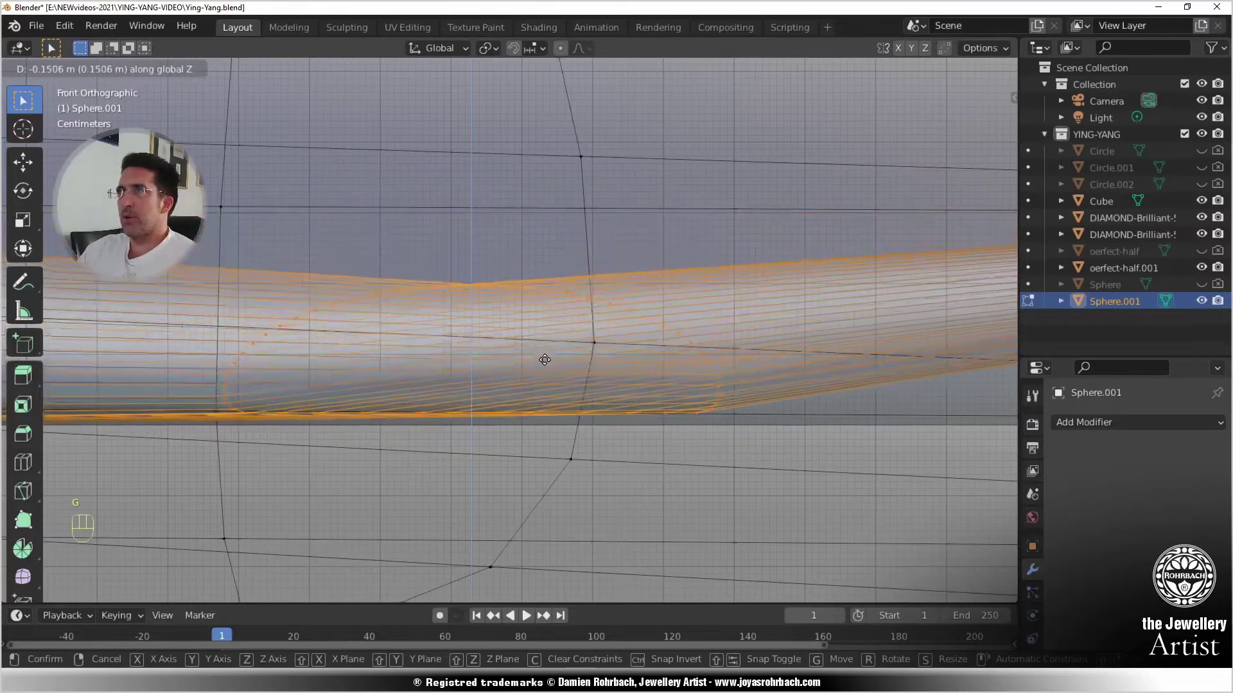
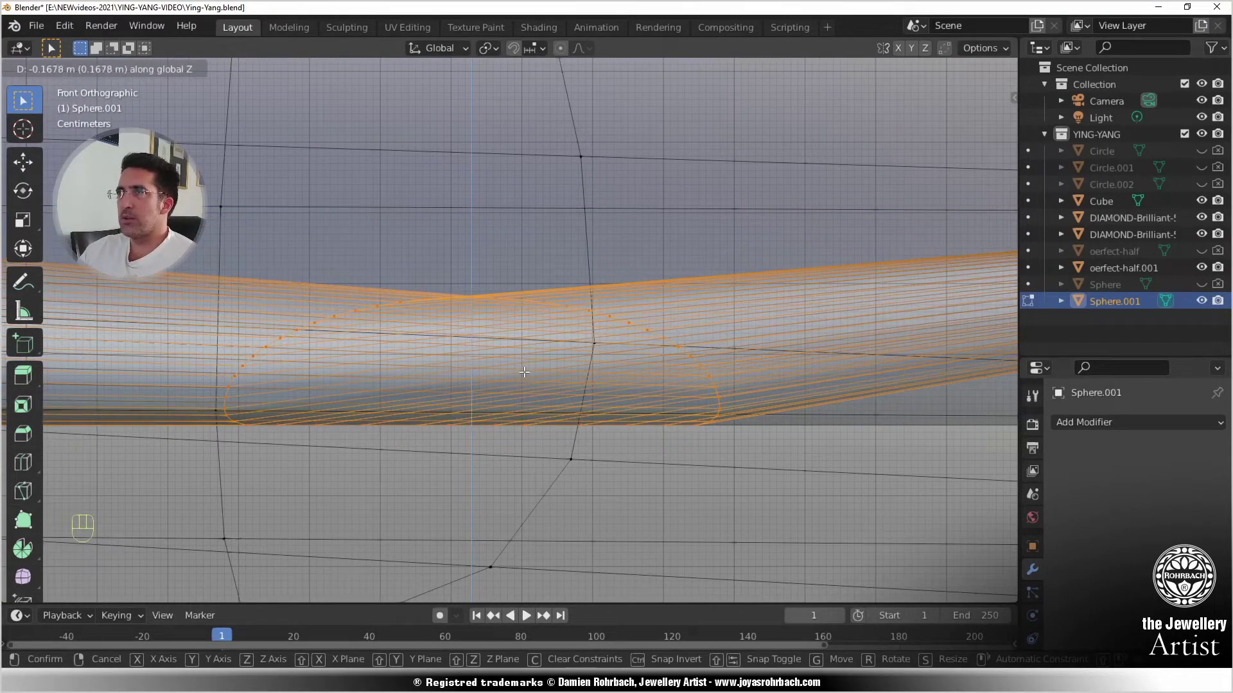
{"action": "left_click", "coordinate": [525, 372]}
{"action": "middle_click_drag", "start_coordinate": [525, 371], "coordinate": [558, 382]}
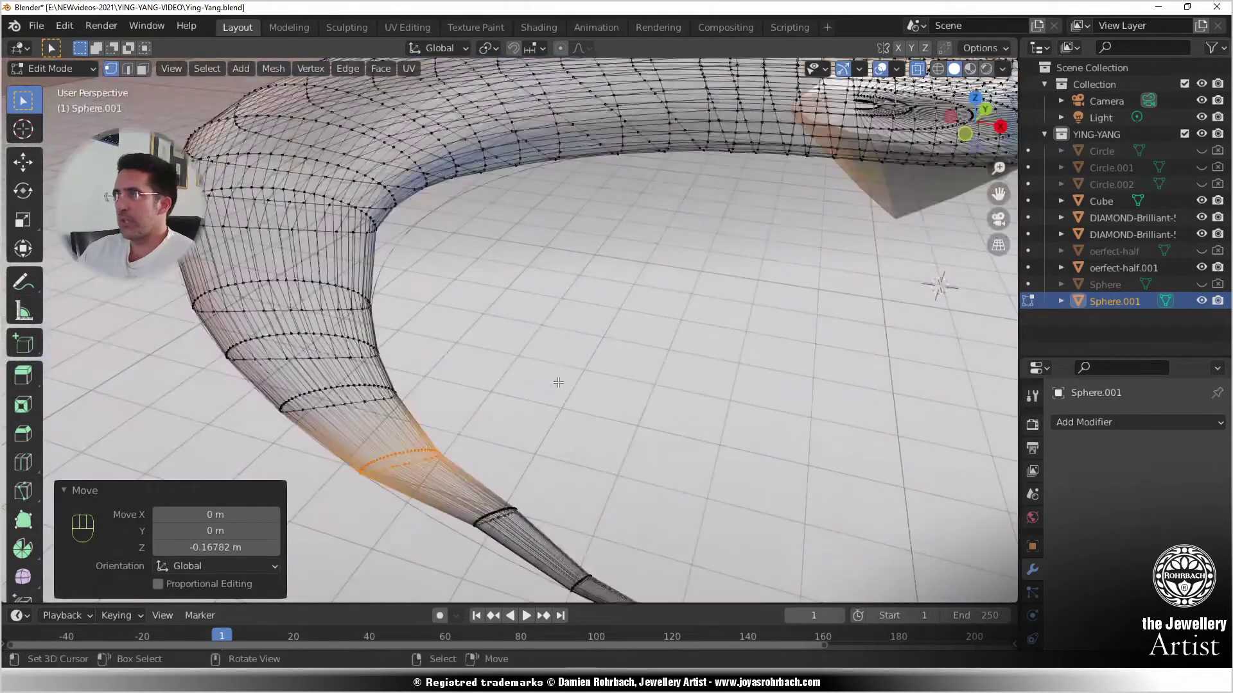
- Circle-select only the next narrower ring towards the tail's tip and lower it about 0.208 m along Z to the base plane
{"action": "key", "text": "KP_Decimal"}
{"action": "scroll", "coordinate": [568, 387], "scroll_direction": "down", "scroll_amount": 5}
{"action": "key", "text": "alt+a"}
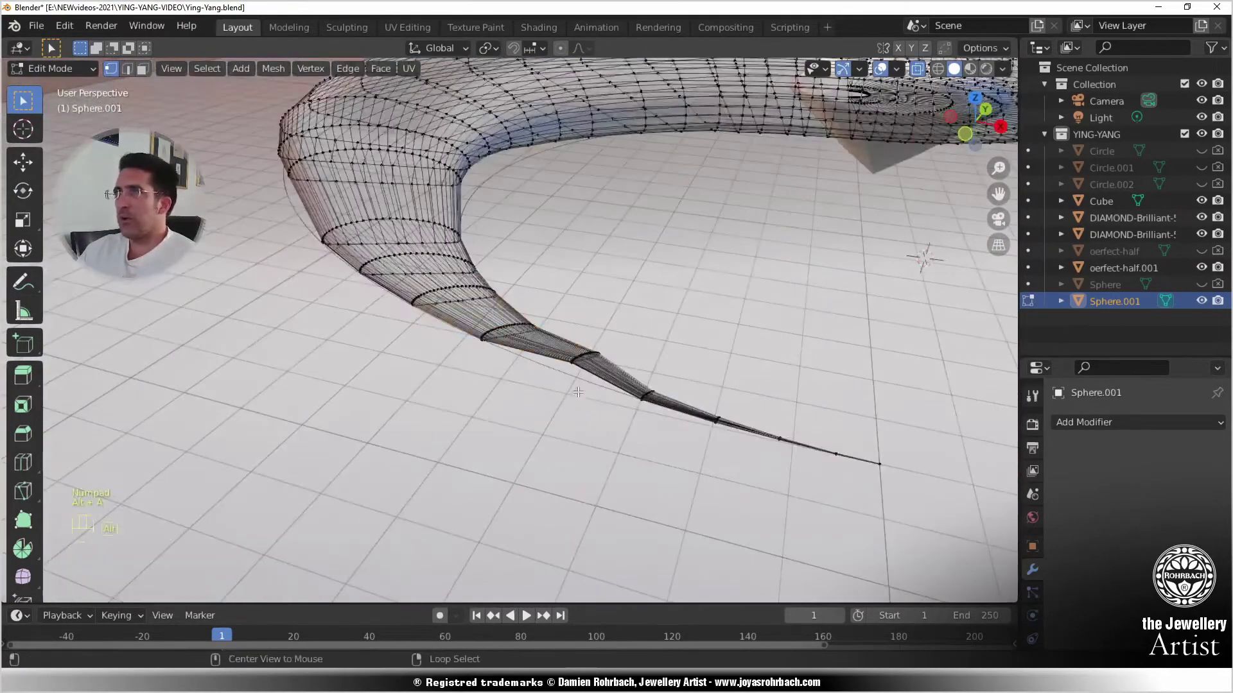
{"action": "key", "text": "c"}
{"action": "right_click", "coordinate": [600, 341]}
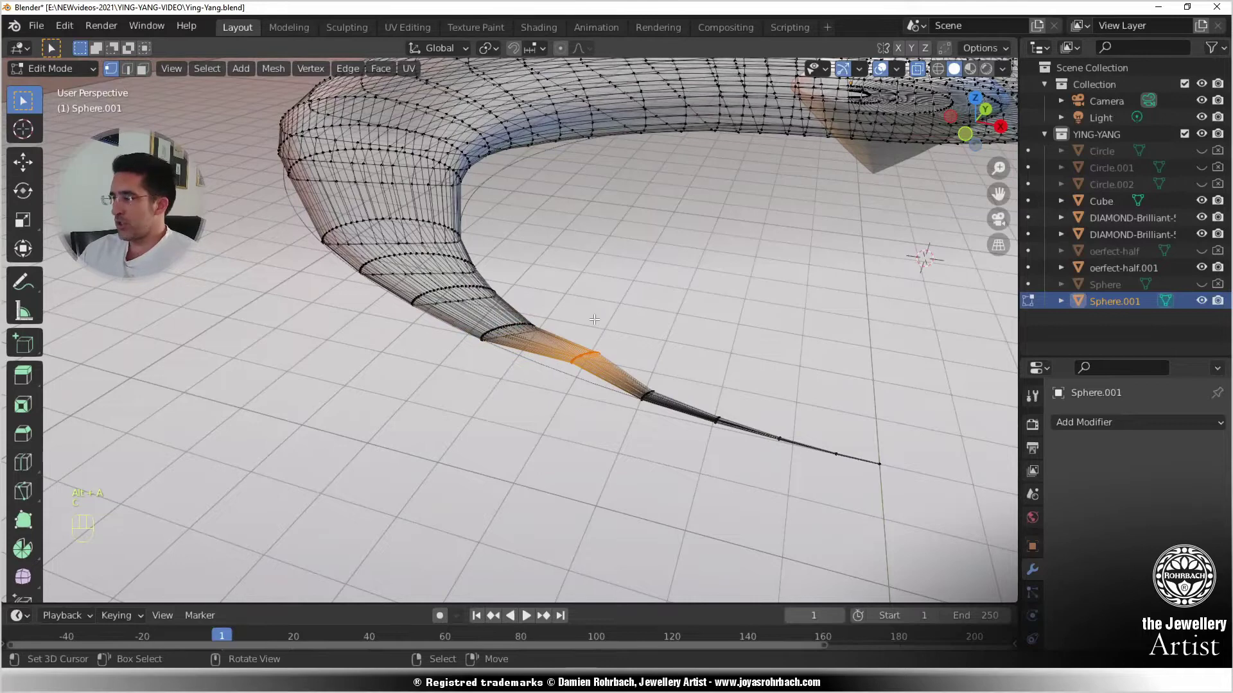
{"action": "key", "text": "KP_1"}
{"action": "scroll", "coordinate": [533, 321], "scroll_direction": "up", "scroll_amount": 5}
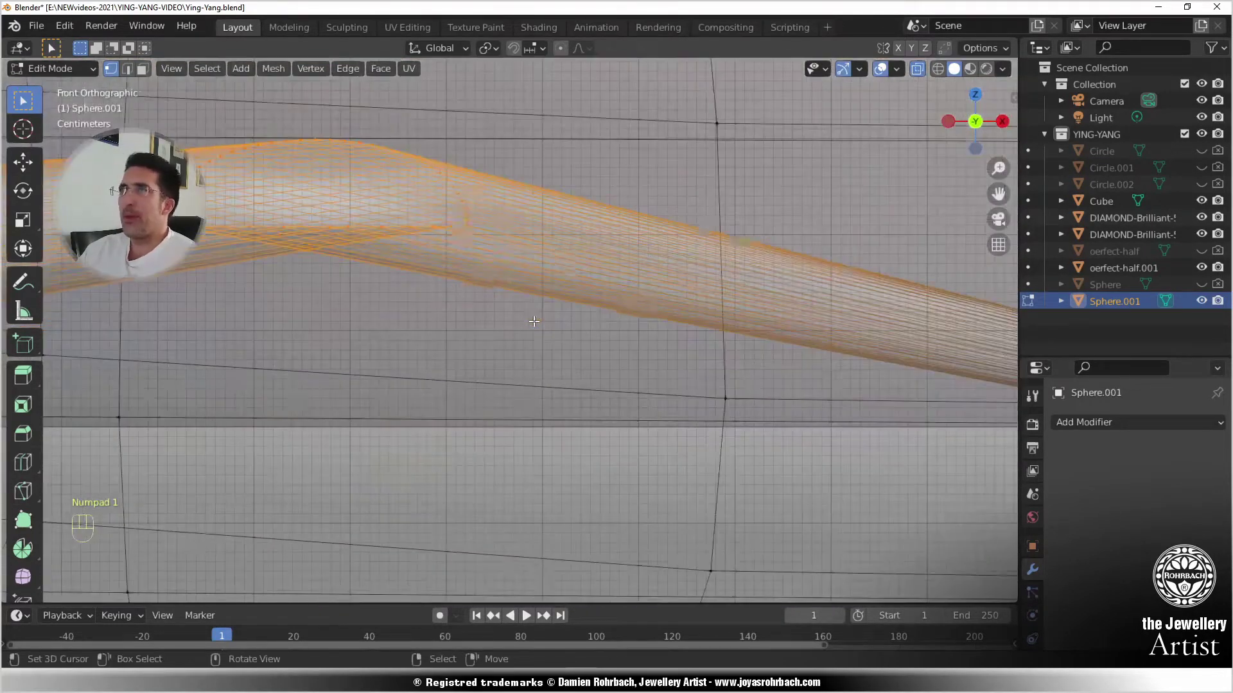
{"action": "key", "text": "g"}
{"action": "key", "text": "z"}
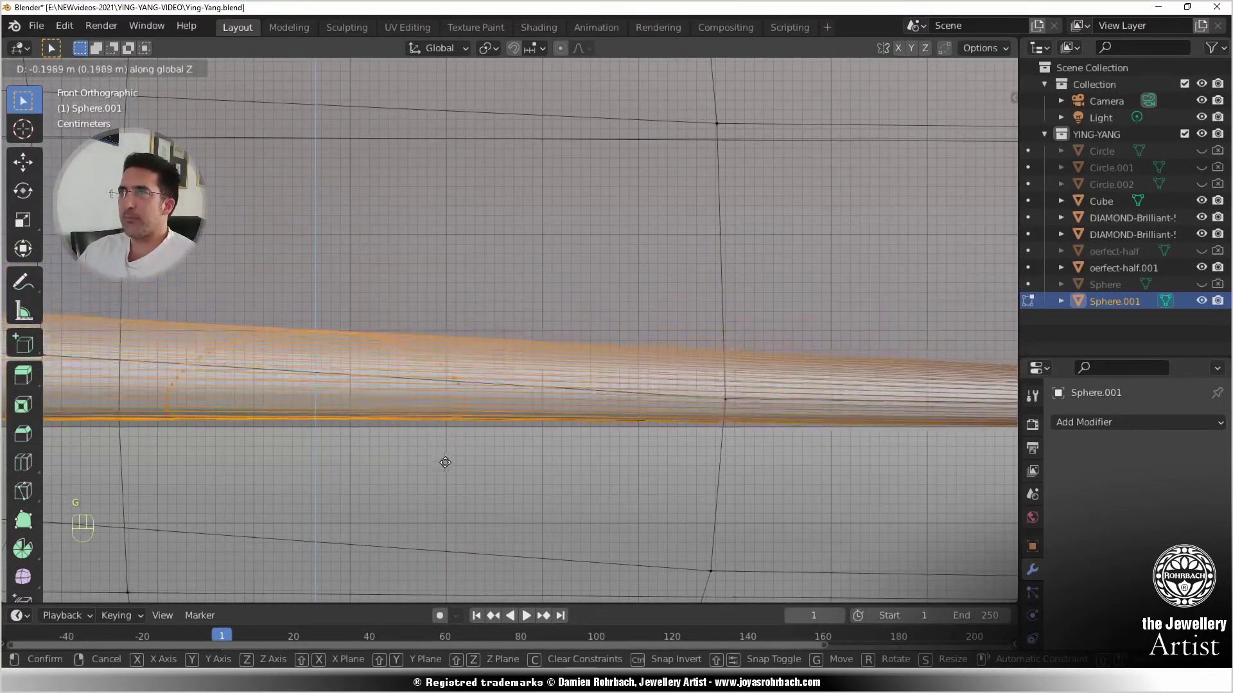
{"action": "left_click", "coordinate": [436, 470]}
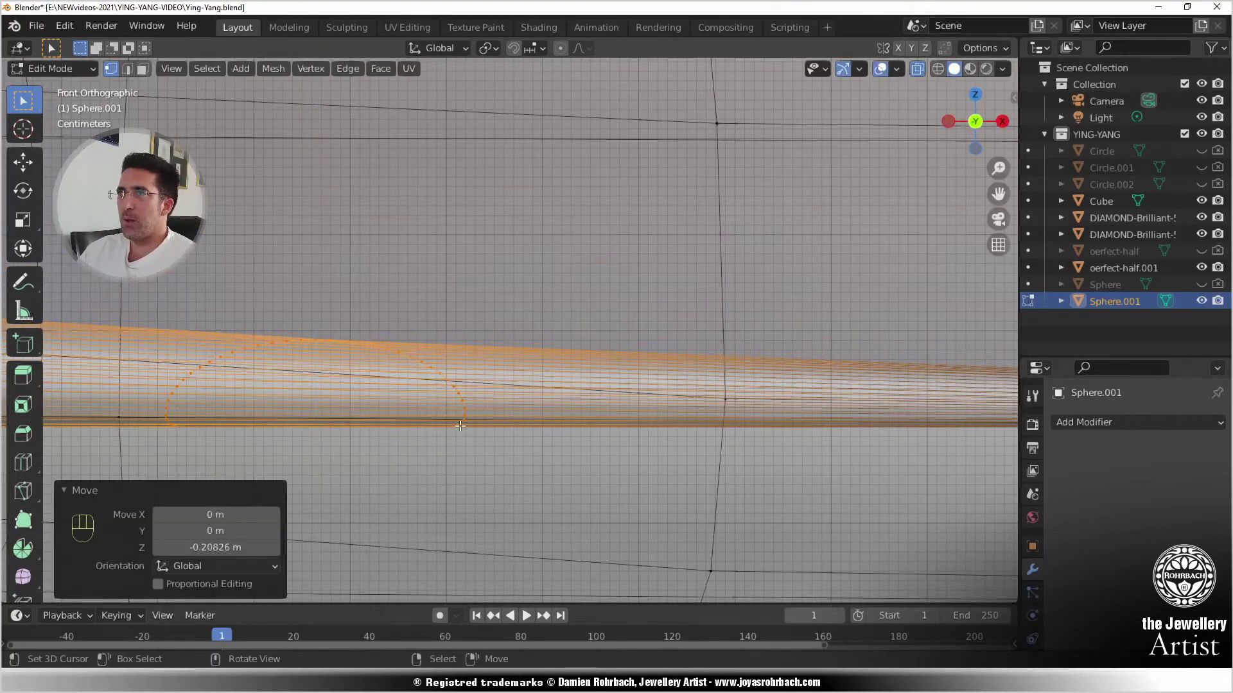
{"action": "scroll", "coordinate": [460, 426], "scroll_direction": "down", "scroll_amount": 5}
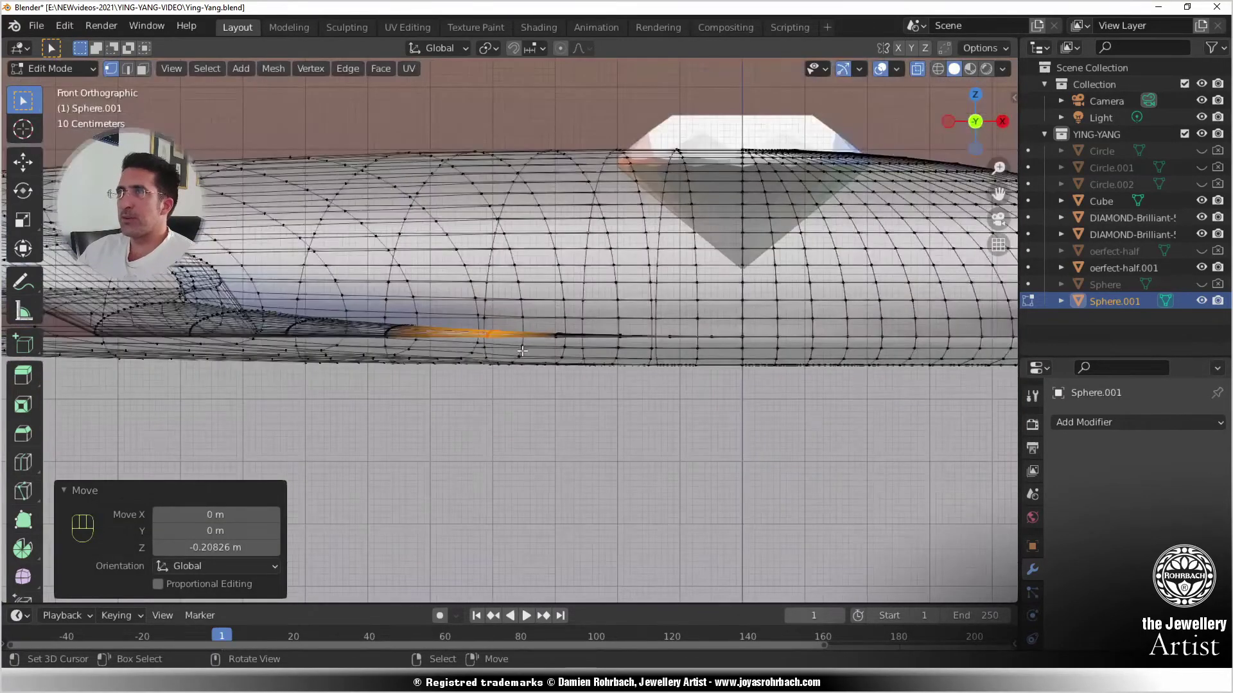
{"action": "scroll", "coordinate": [522, 351], "scroll_direction": "down", "scroll_amount": 5}
{"action": "middle_click_drag", "start_coordinate": [522, 351], "coordinate": [355, 409]}
{"action": "scroll", "coordinate": [507, 360], "scroll_direction": "up", "scroll_amount": 3}
- Circle-select one mid-tail ring in top view, rotate it about 5.55° around Z, and scale it down slightly to even out the tail's outline
{"action": "key", "text": "alt+a"}
{"action": "middle_click_drag", "start_coordinate": [565, 340], "coordinate": [522, 349]}
{"action": "key", "text": "KP_7"}
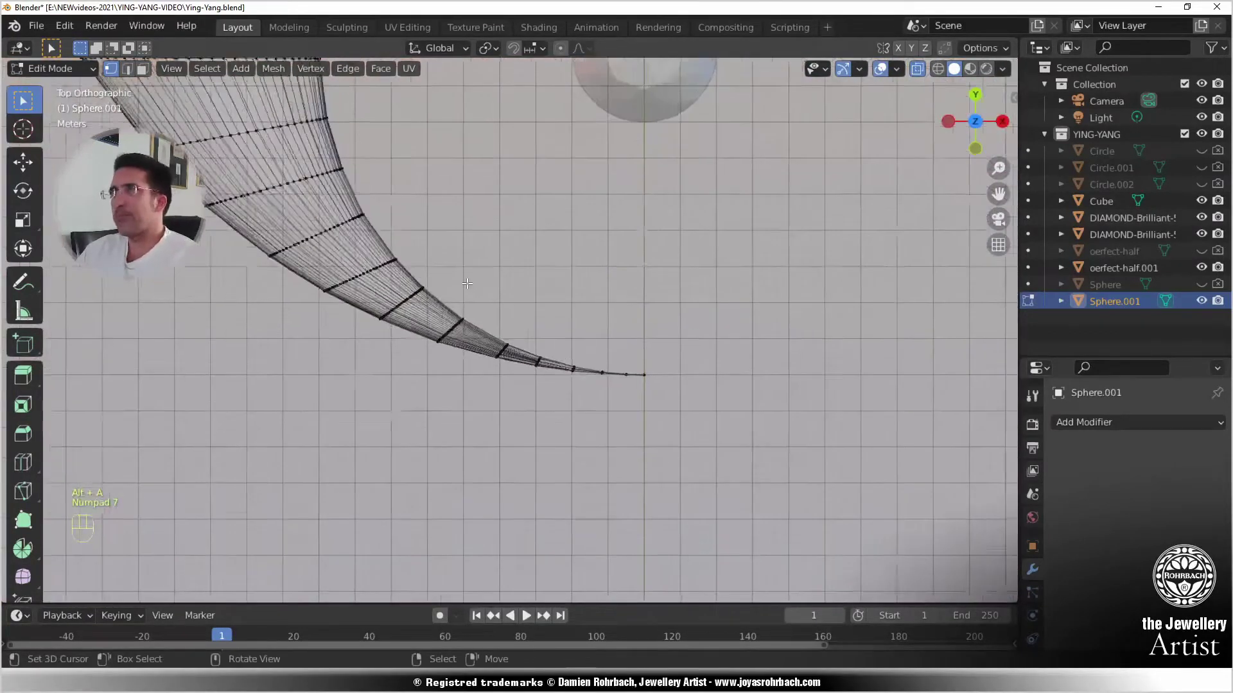
{"action": "scroll", "coordinate": [485, 293], "scroll_direction": "up", "scroll_amount": 1}
{"action": "scroll", "coordinate": [400, 299], "scroll_direction": "up", "scroll_amount": 5}
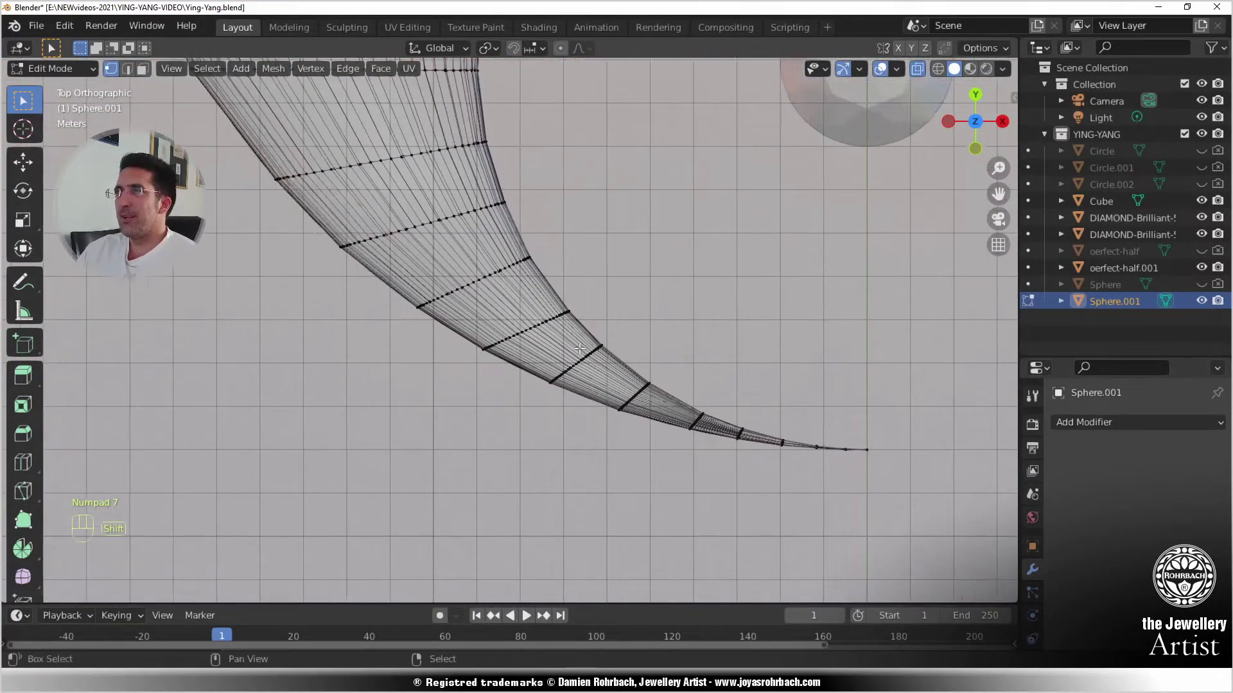
{"action": "key", "text": "c"}
{"action": "right_click", "coordinate": [635, 290]}
{"action": "key", "text": "r"}
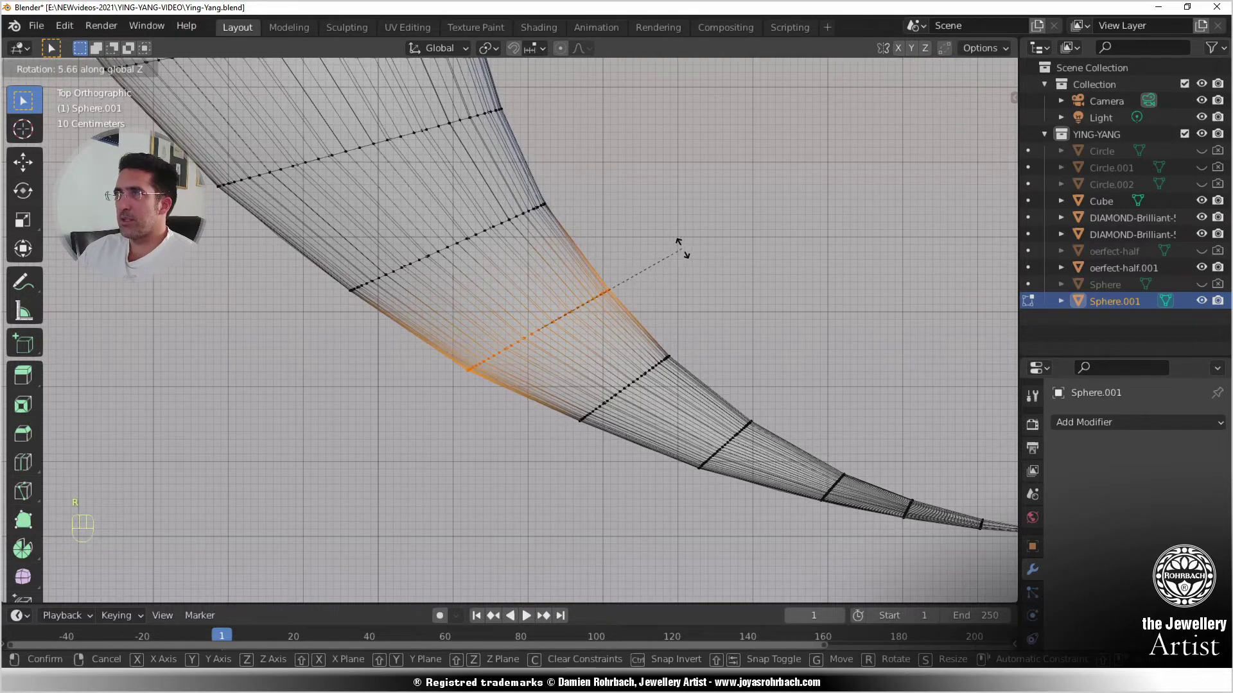
{"action": "left_click", "coordinate": [681, 248]}
{"action": "key", "text": "s"}
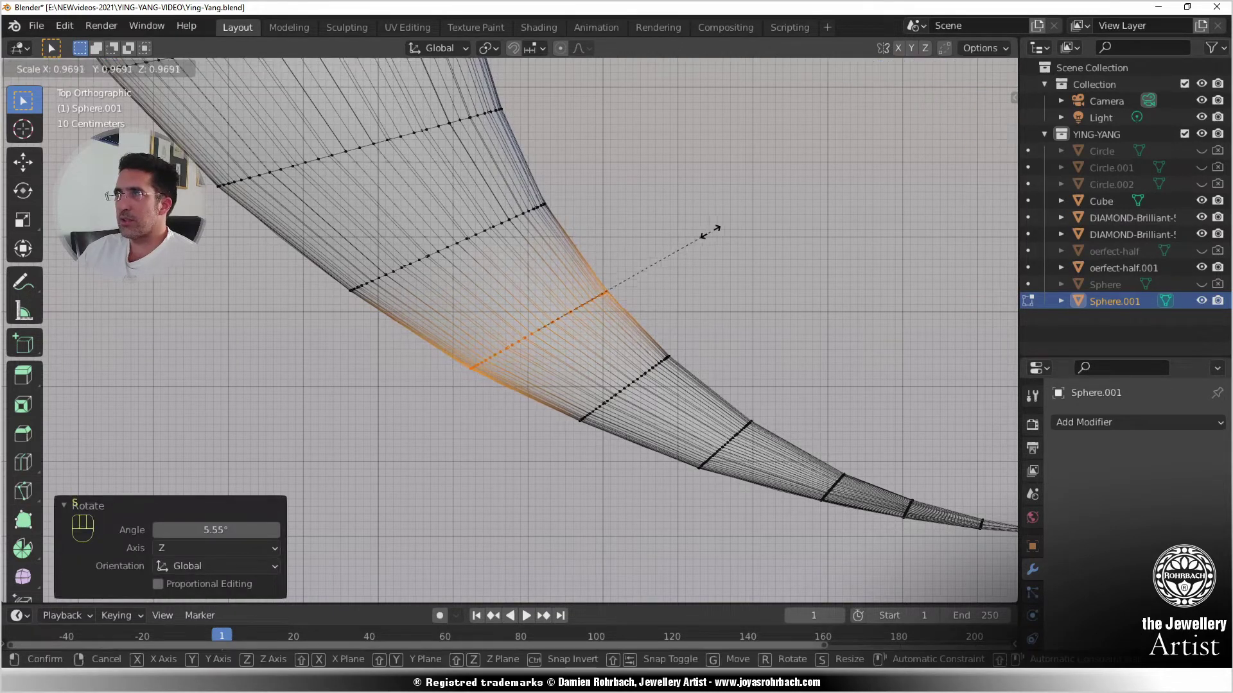
{"action": "left_click", "coordinate": [711, 230]}
- Circle-select the first raised ring on the wider side of the levelled tail rings and lower it along Z to the base plane
{"action": "scroll", "coordinate": [674, 287], "scroll_direction": "down", "scroll_amount": 4}
{"action": "key", "text": "alt+a"}
{"action": "scroll", "coordinate": [662, 310], "scroll_direction": "down", "scroll_amount": 5}
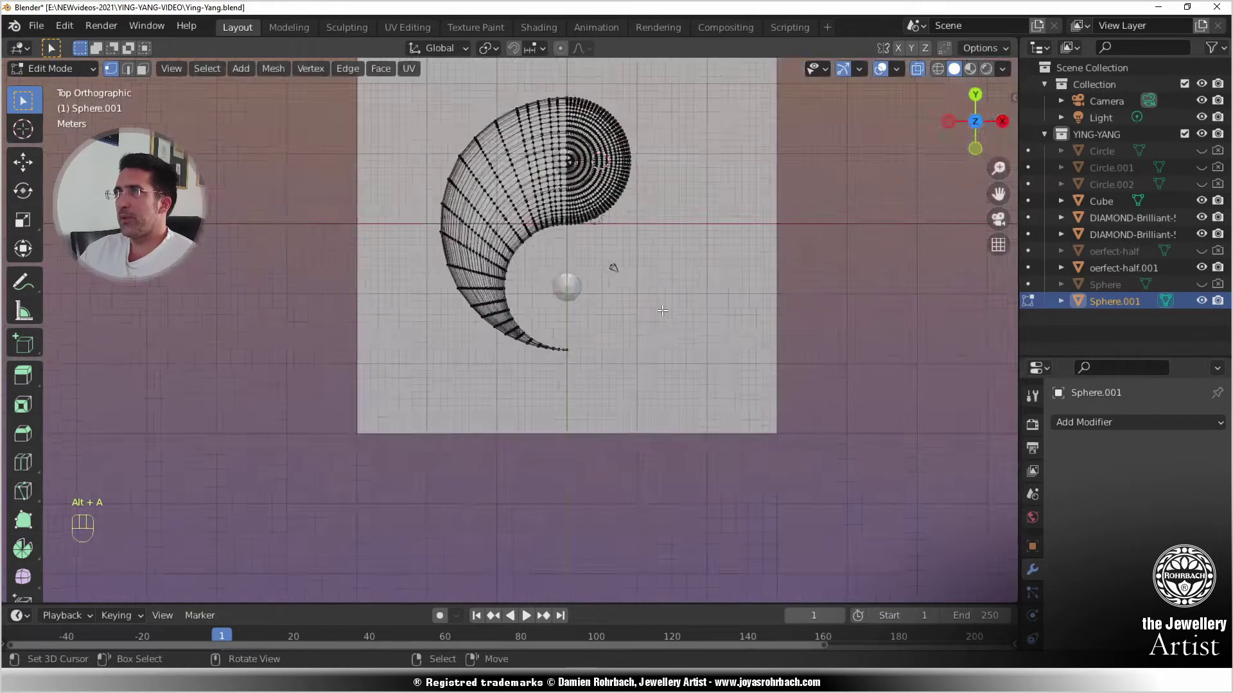
{"action": "scroll", "coordinate": [770, 173], "scroll_direction": "up", "scroll_amount": 5}
{"action": "middle_click_drag", "start_coordinate": [508, 433], "coordinate": [321, 384]}
{"action": "key", "text": "c"}
{"action": "left_click_drag", "start_coordinate": [321, 384], "coordinate": [353, 274]}
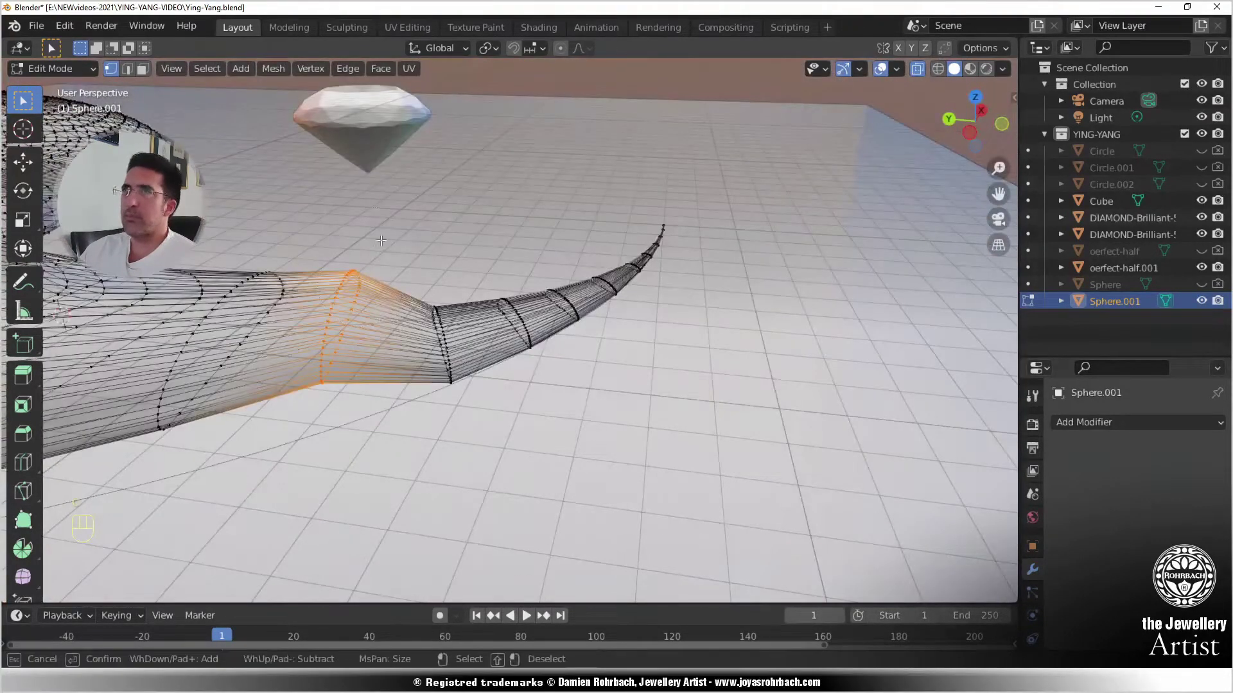
{"action": "key", "text": "Escape"}
{"action": "key", "text": "KP_1"}
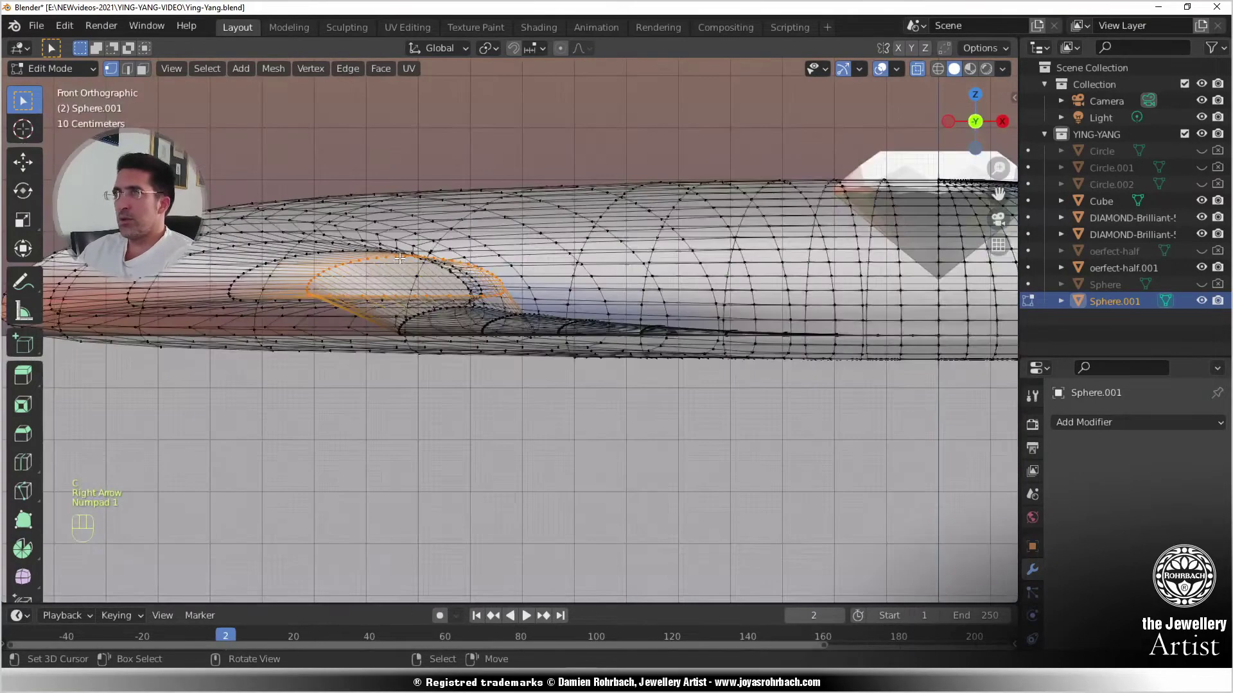
{"action": "key", "text": "KP_Decimal"}
{"action": "key", "text": "g"}
{"action": "key", "text": "z"}
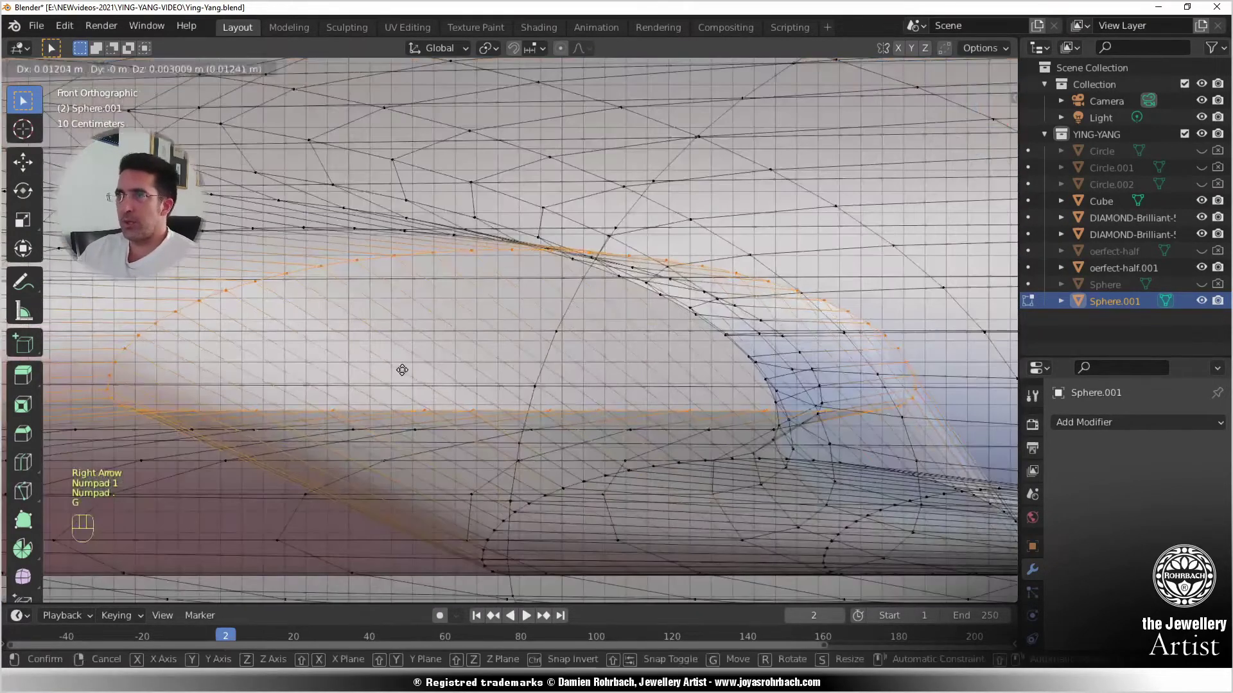
{"action": "left_click", "coordinate": [343, 536]}
{"action": "middle_click_drag", "start_coordinate": [343, 535], "coordinate": [615, 465]}
- Circle-select only the next wider raised ring and lower it about 0.686 m along Z to the base plane in front view
{"action": "key", "text": "alt+a"}
{"action": "key", "text": "c"}
{"action": "left_click_drag", "start_coordinate": [637, 451], "coordinate": [594, 187]}
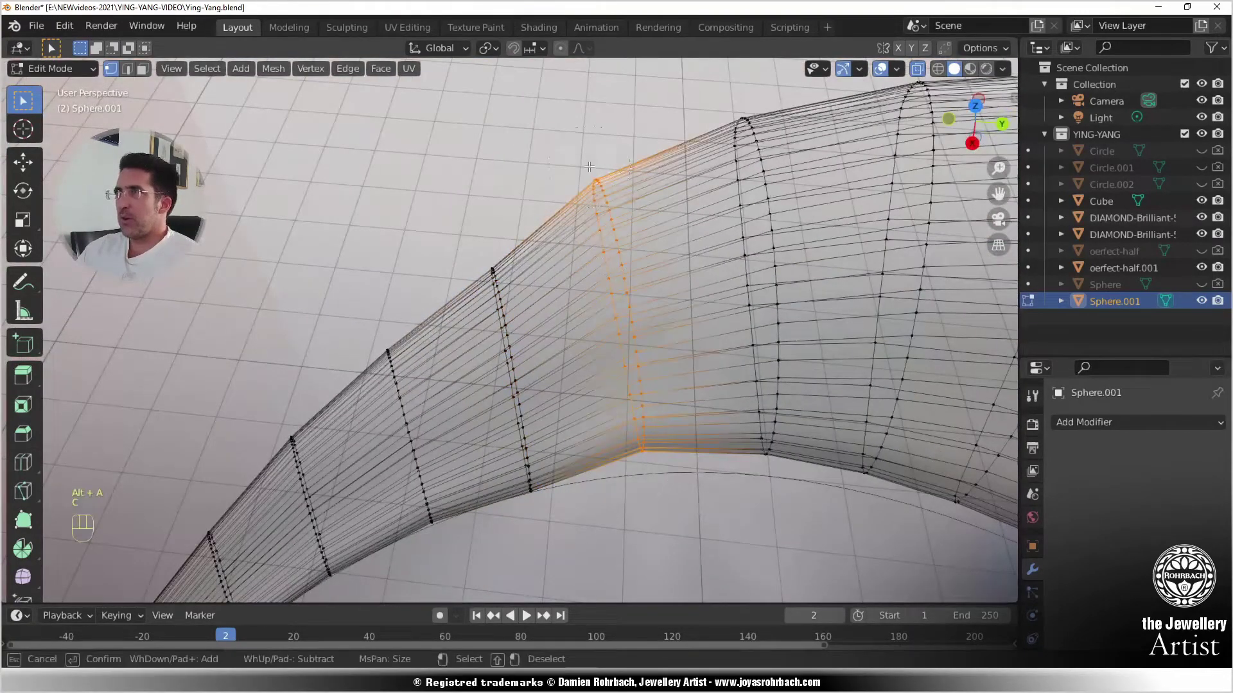
{"action": "right_click", "coordinate": [551, 223]}
{"action": "key", "text": "KP_7"}
{"action": "scroll", "coordinate": [555, 279], "scroll_direction": "down", "scroll_amount": 3}
{"action": "middle_click_drag", "start_coordinate": [556, 280], "coordinate": [561, 281]}
{"action": "key", "text": "KP_1"}
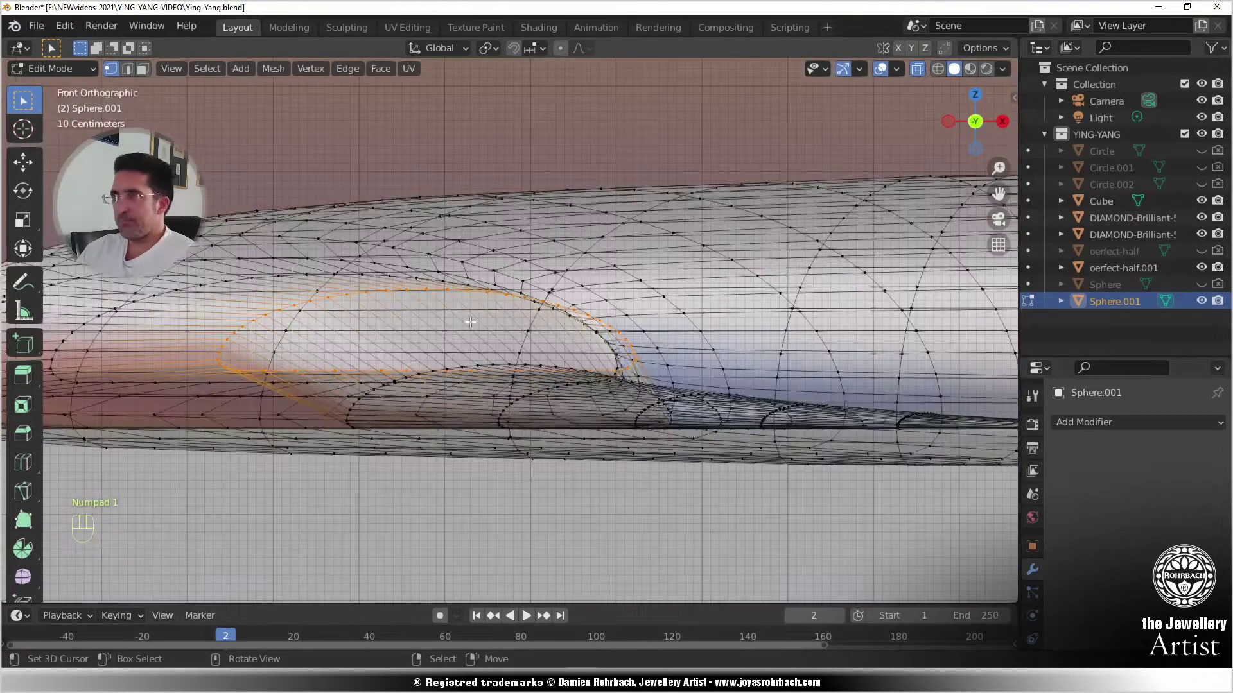
{"action": "scroll", "coordinate": [501, 314], "scroll_direction": "up", "scroll_amount": 4}
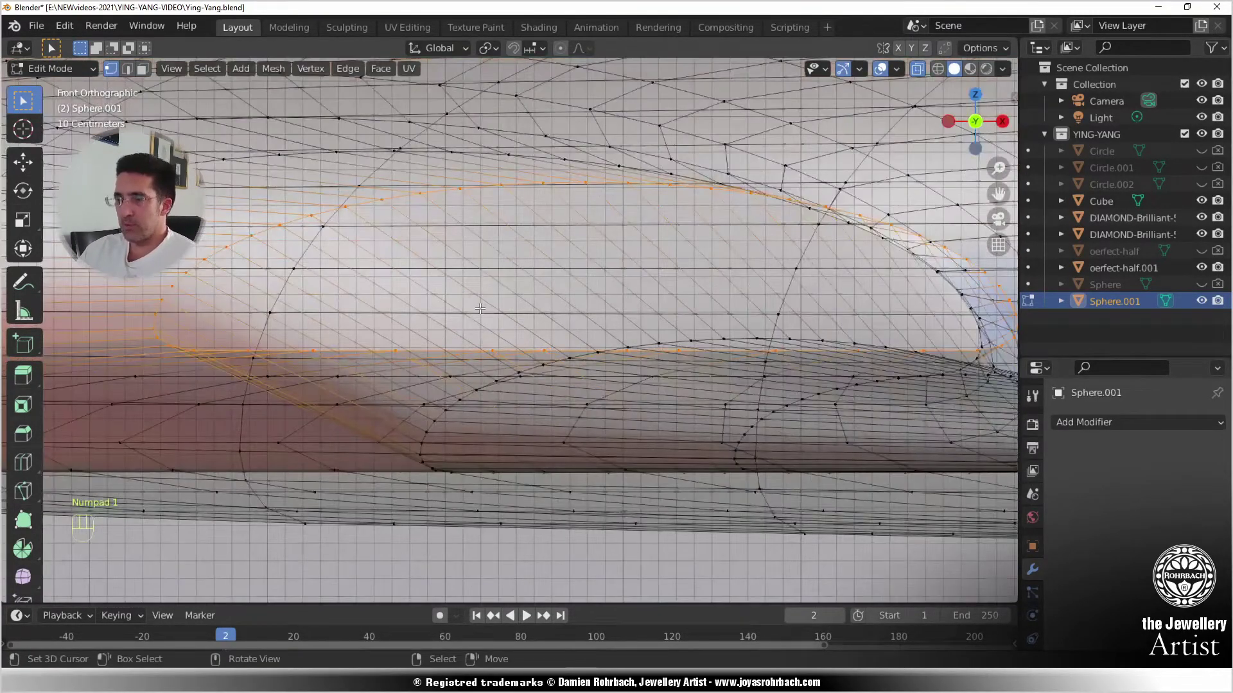
{"action": "key", "text": "g"}
{"action": "key", "text": "z"}
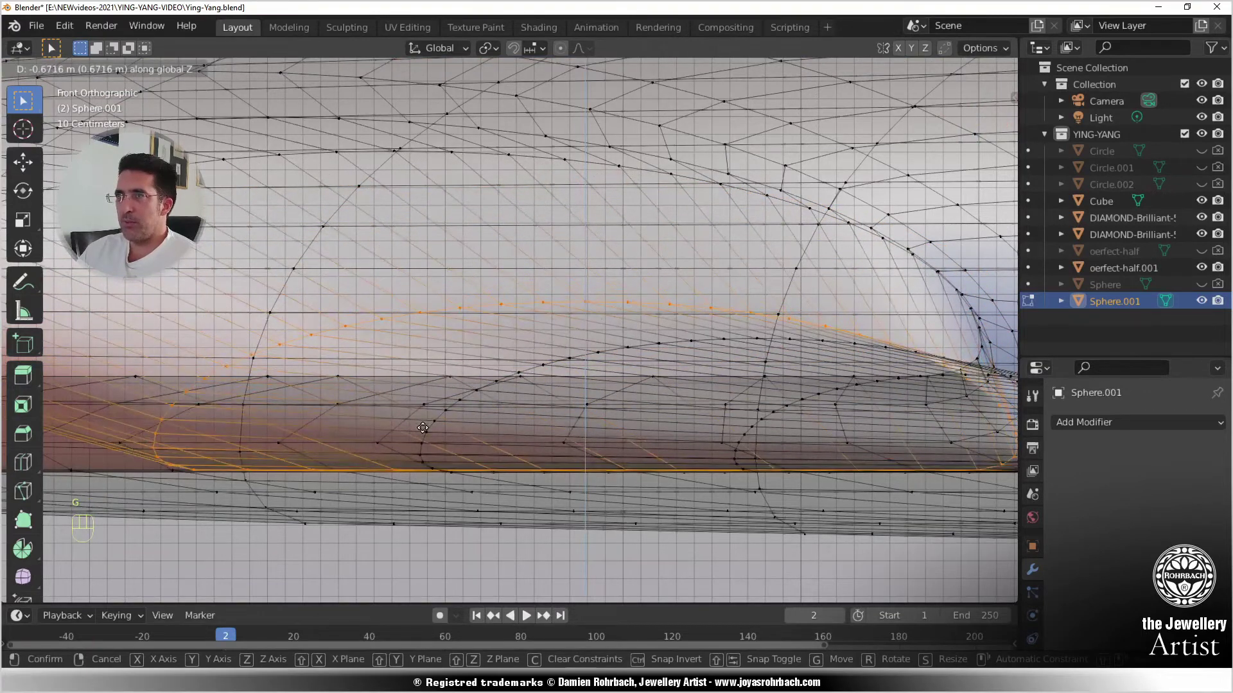
{"action": "left_click", "coordinate": [416, 429]}
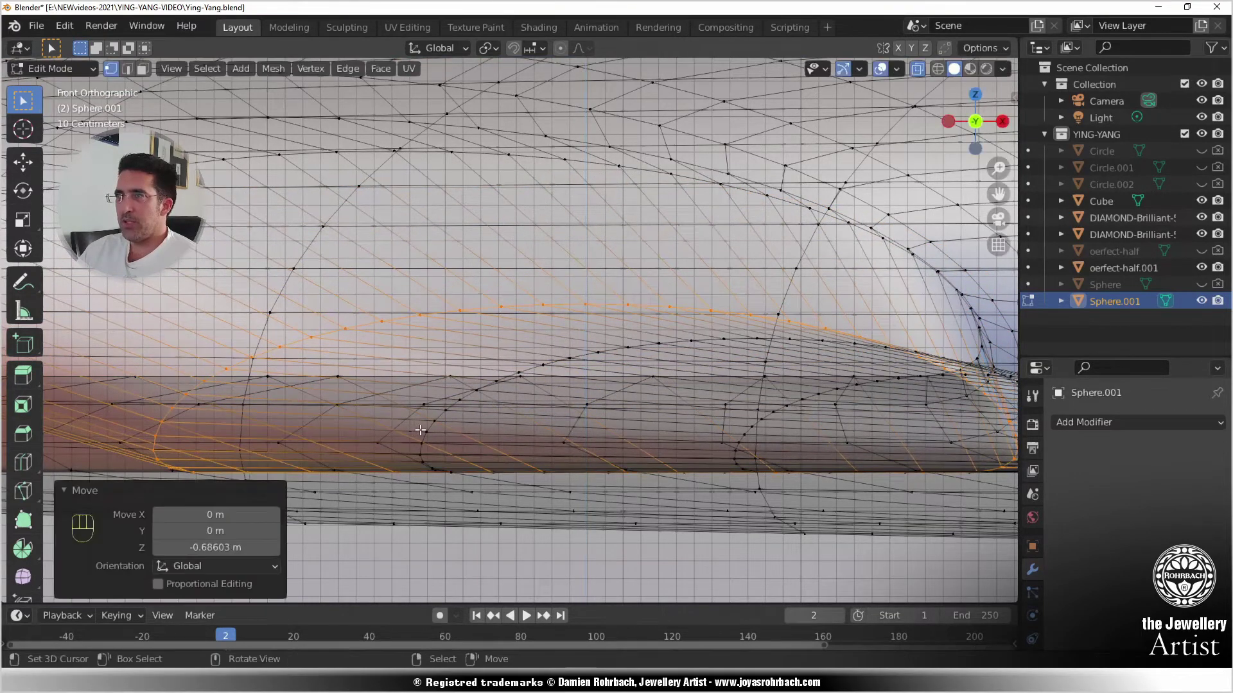
{"action": "middle_click_drag", "start_coordinate": [416, 429], "coordinate": [340, 405]}
- Box-select the horizontal ring above the last lowered one in top view and lower it about 0.538 m along Z to the base plane
{"action": "key", "text": "KP_7"}
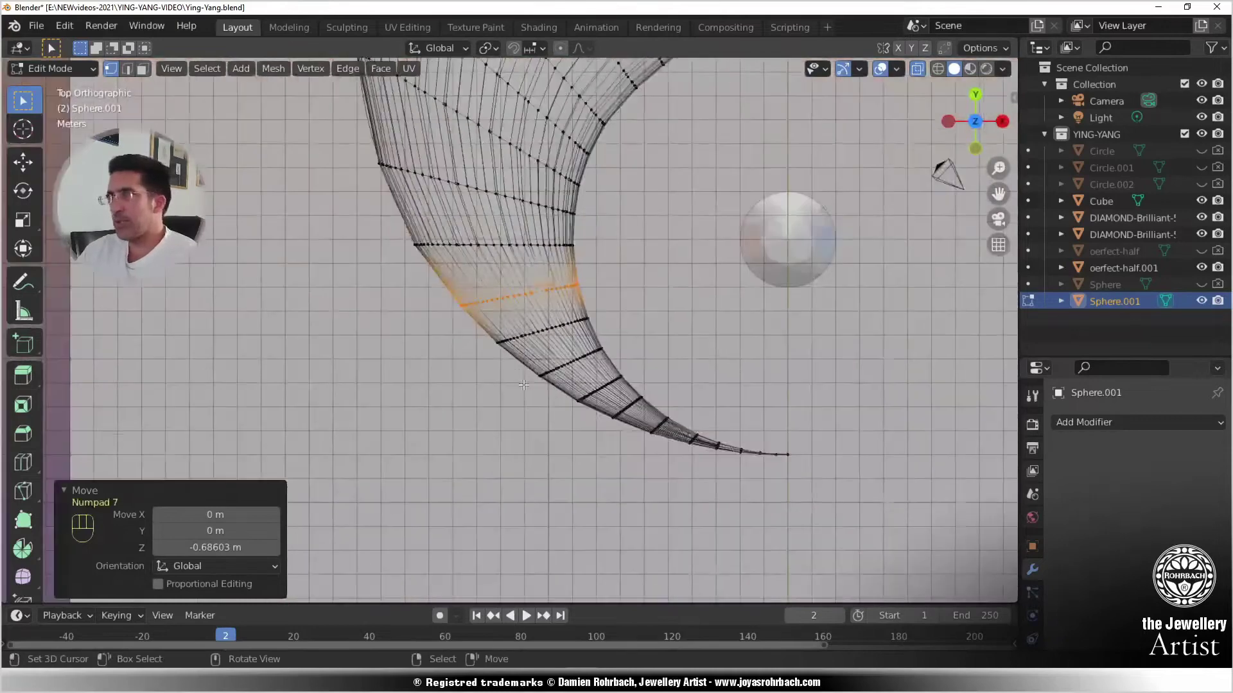
{"action": "key", "text": "alt+a"}
{"action": "scroll", "coordinate": [548, 354], "scroll_direction": "up", "scroll_amount": 1}
{"action": "scroll", "coordinate": [548, 354], "scroll_direction": "up", "scroll_amount": 3}
{"action": "key", "text": "b"}
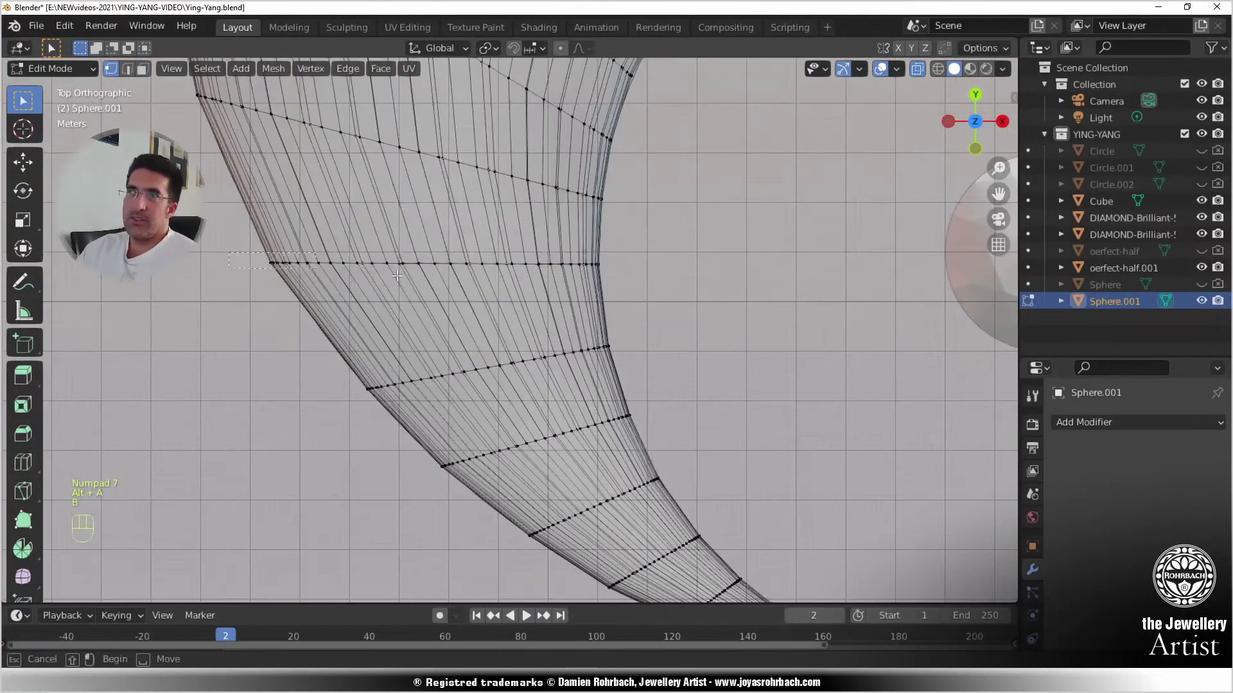
{"action": "left_click_drag", "start_coordinate": [656, 300], "coordinate": [656, 301]}
{"action": "key", "text": "KP_1"}
{"action": "key", "text": "KP_Decimal"}
{"action": "key", "text": "KP_0"}
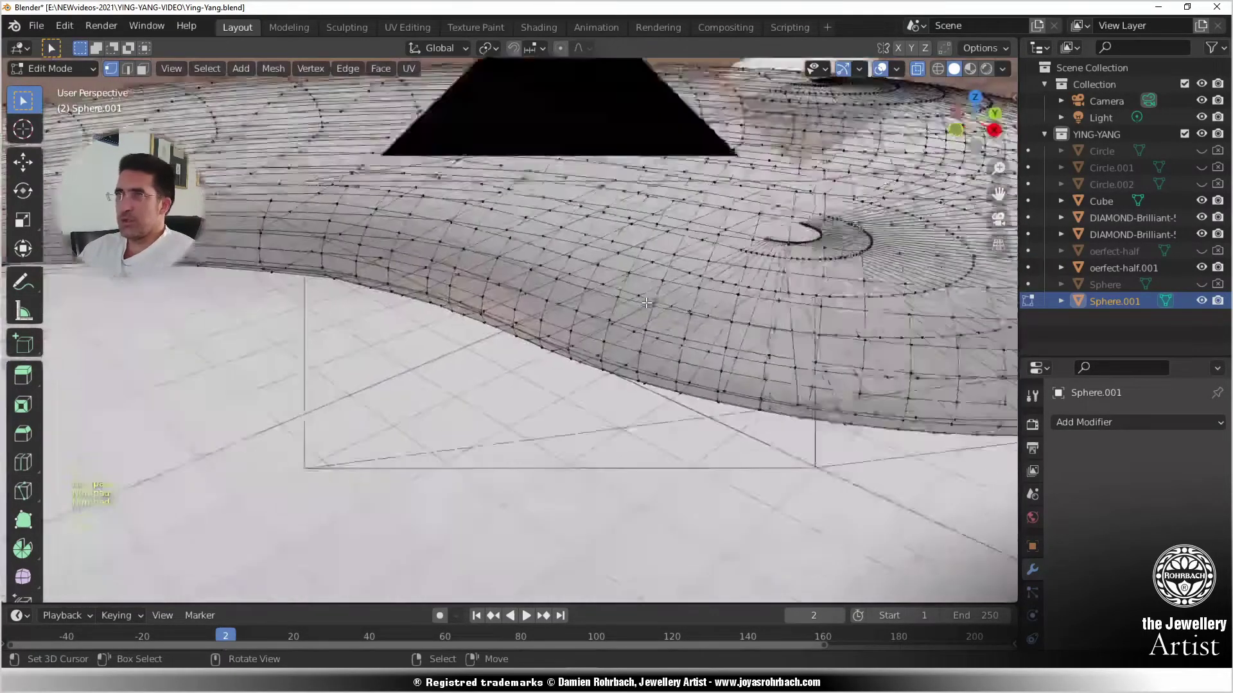
{"action": "key", "text": "KP_1"}
{"action": "key", "text": "KP_Decimal"}
{"action": "scroll", "coordinate": [647, 303], "scroll_direction": "up", "scroll_amount": 5}
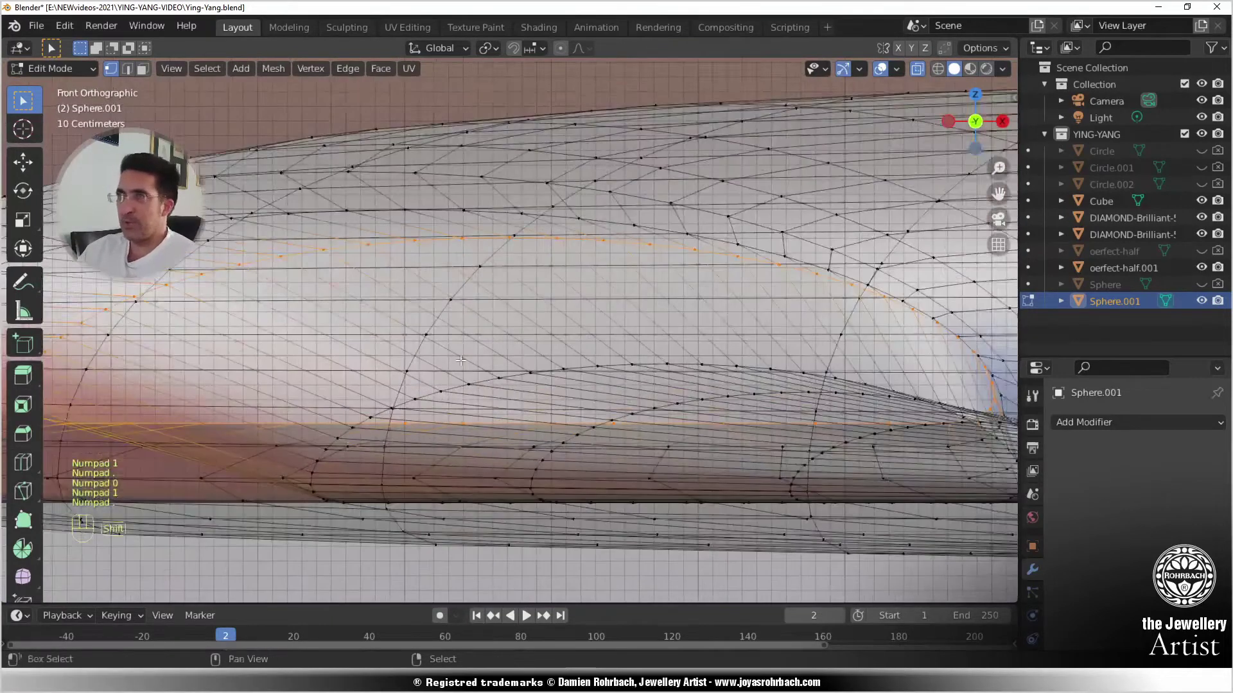
{"action": "middle_click_drag", "start_coordinate": [445, 360], "coordinate": [594, 272], "text": "shift"}
{"action": "key", "text": "g"}
{"action": "key", "text": "z"}
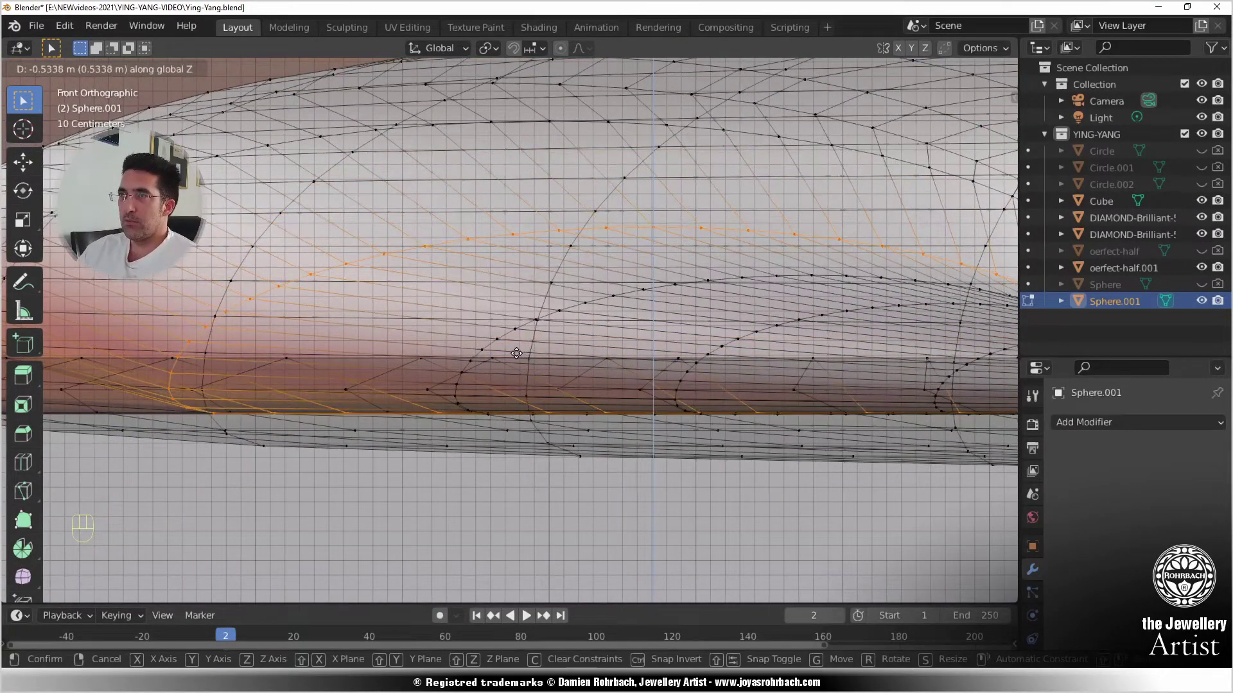
{"action": "left_click", "coordinate": [513, 354]}
{"action": "middle_click_drag", "start_coordinate": [648, 347], "coordinate": [553, 385]}
- Circle-select the slanted ring just above the horizontal one and lower it about 0.37 m along Z to the base plane
{"action": "key", "text": "KP_7"}
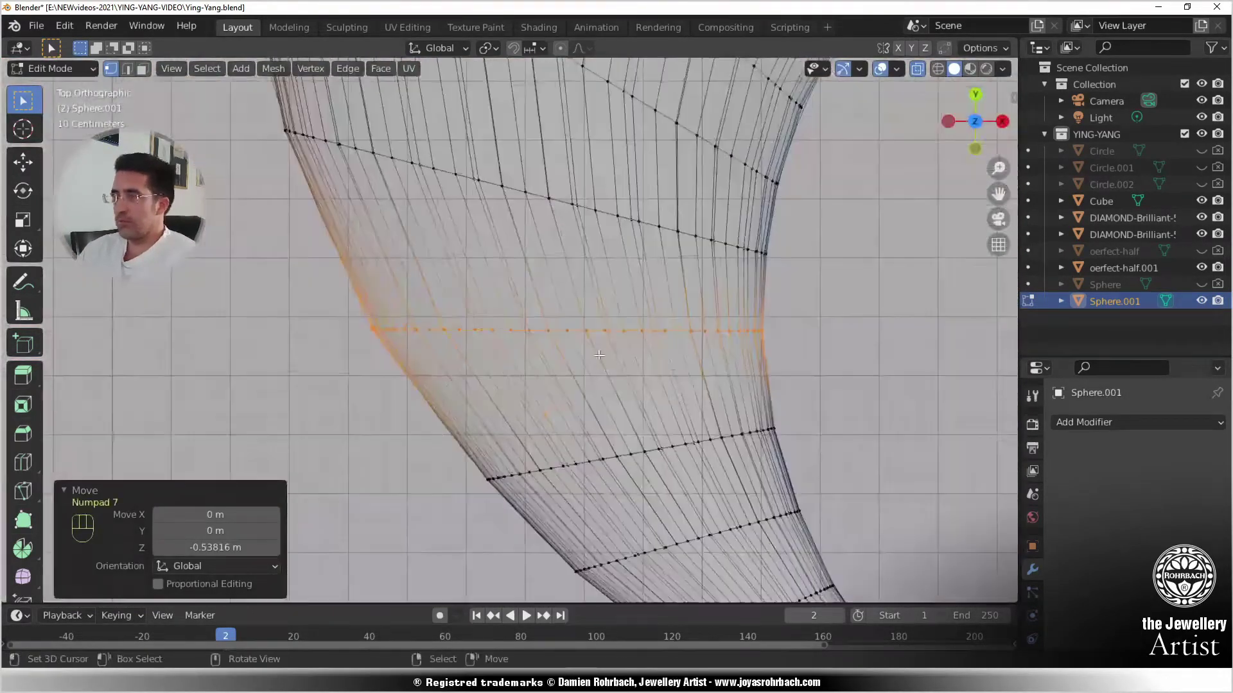
{"action": "key", "text": "alt+a"}
{"action": "key", "text": "c"}
{"action": "left_click_drag", "start_coordinate": [392, 241], "coordinate": [462, 237]}
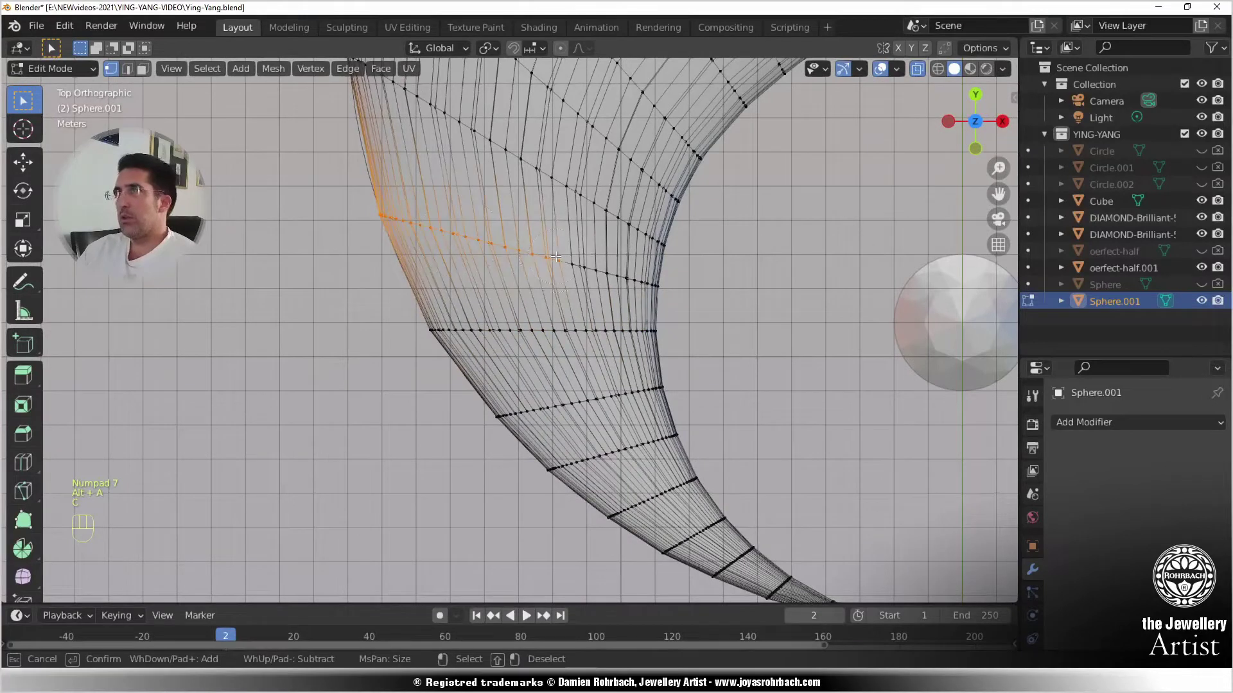
{"action": "right_click", "coordinate": [698, 301]}
{"action": "key", "text": "KP_1"}
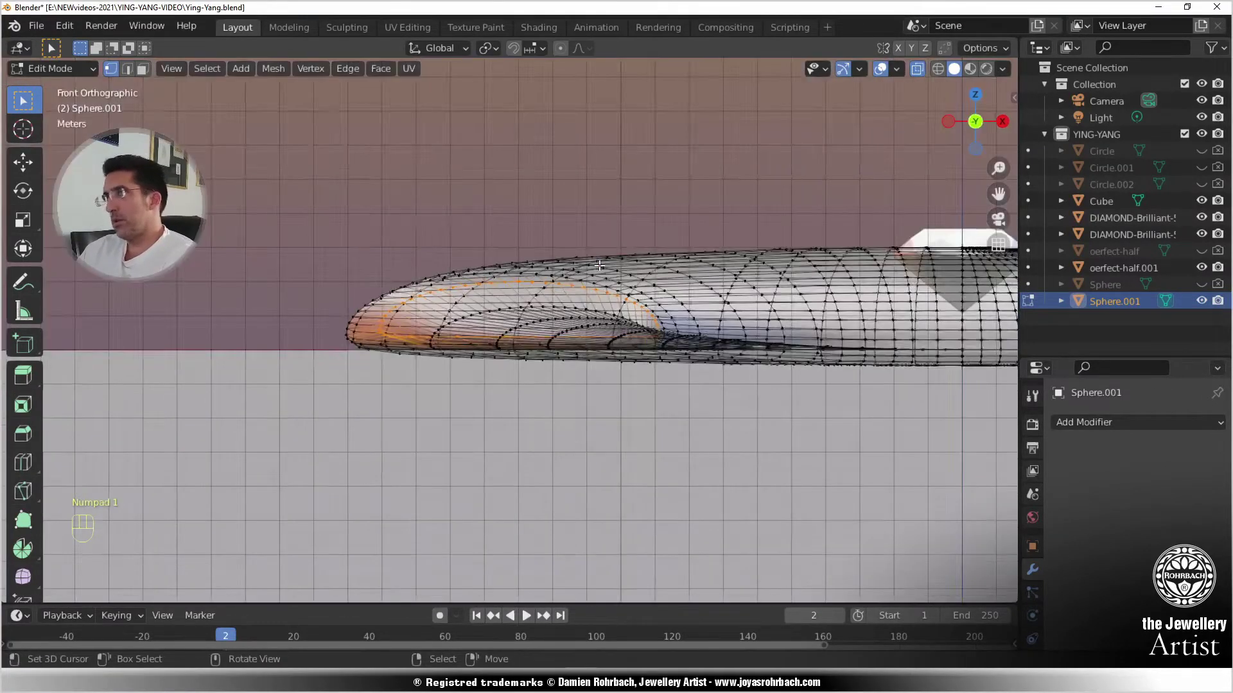
{"action": "key", "text": "KP_Decimal"}
{"action": "middle_click_drag", "start_coordinate": [506, 355], "coordinate": [580, 313], "text": "shift"}
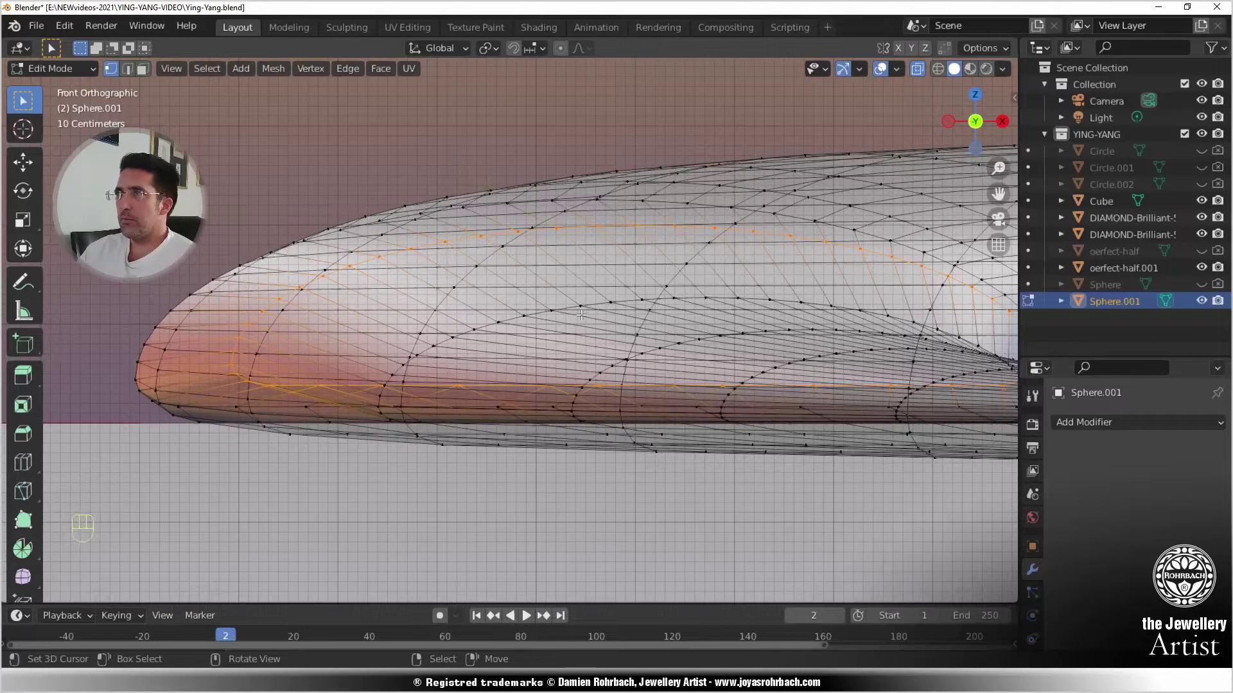
{"action": "key", "text": "g"}
{"action": "key", "text": "z"}
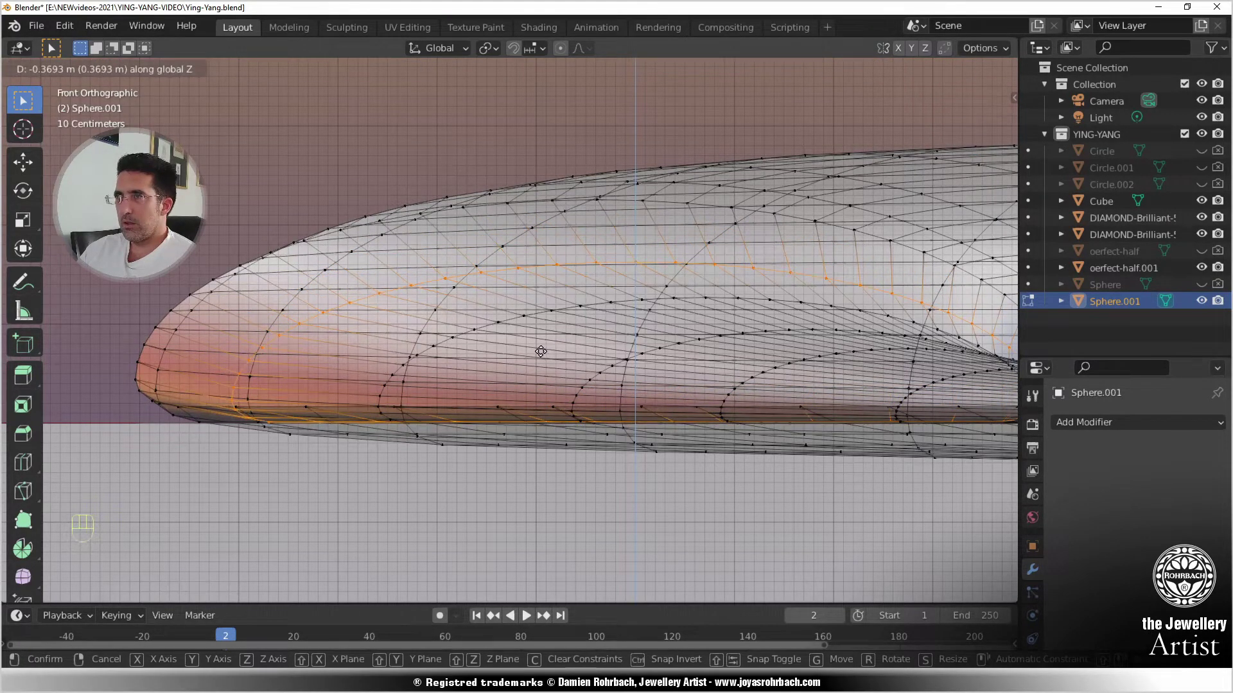
{"action": "left_click", "coordinate": [539, 352]}
{"action": "middle_click_drag", "start_coordinate": [539, 352], "coordinate": [525, 375]}
- Circle-select the following, more steeply slanted ring towards the body and lower it about 0.167 m along Z to the base plane
{"action": "key", "text": "alt+a"}
{"action": "key", "text": "KP_7"}
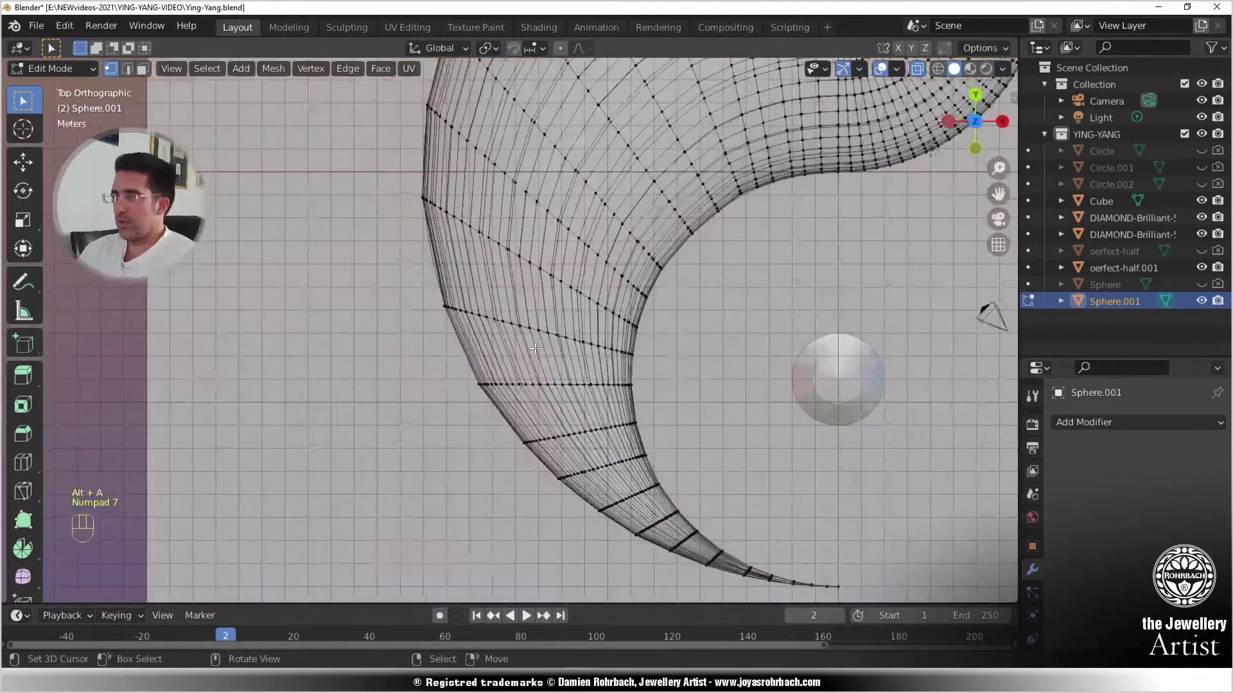
{"action": "key", "text": "c"}
{"action": "mouse_move", "coordinate": [405, 208]}
{"action": "left_mouse_down"}
{"action": "mouse_move", "coordinate": [427, 207]}
{"action": "mouse_move", "coordinate": [573, 285]}
{"action": "left_mouse_up"}
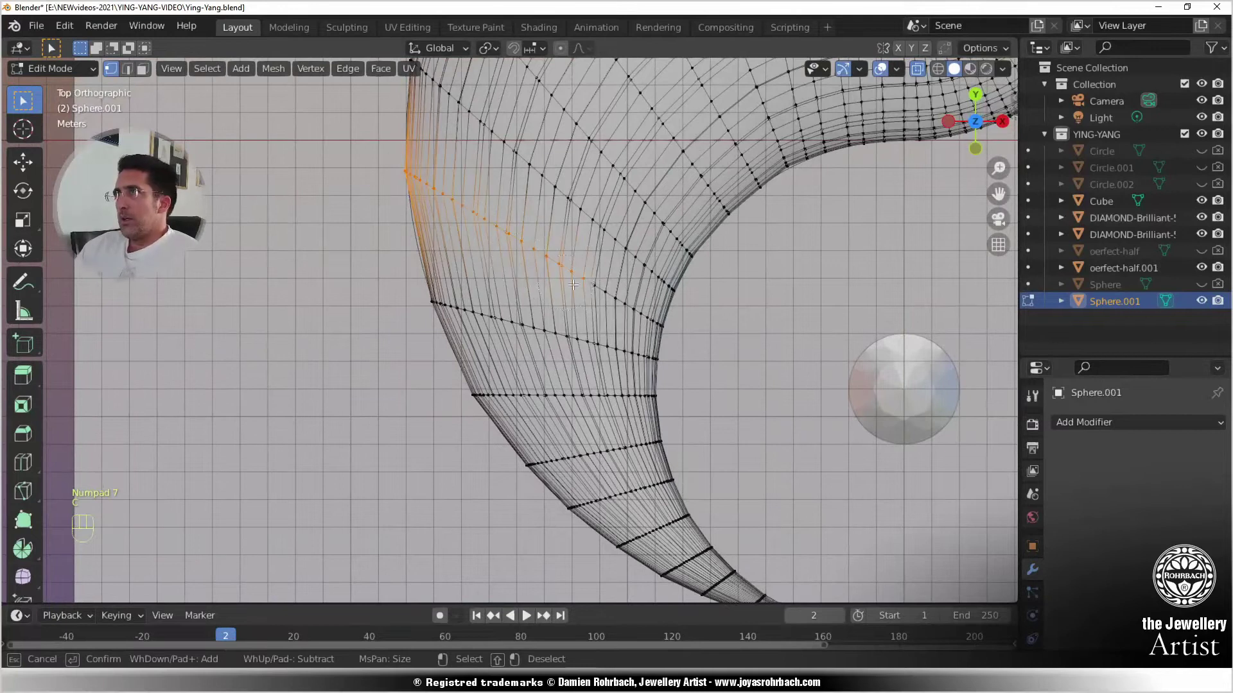
{"action": "right_click", "coordinate": [681, 335]}
{"action": "key", "text": "KP_1"}
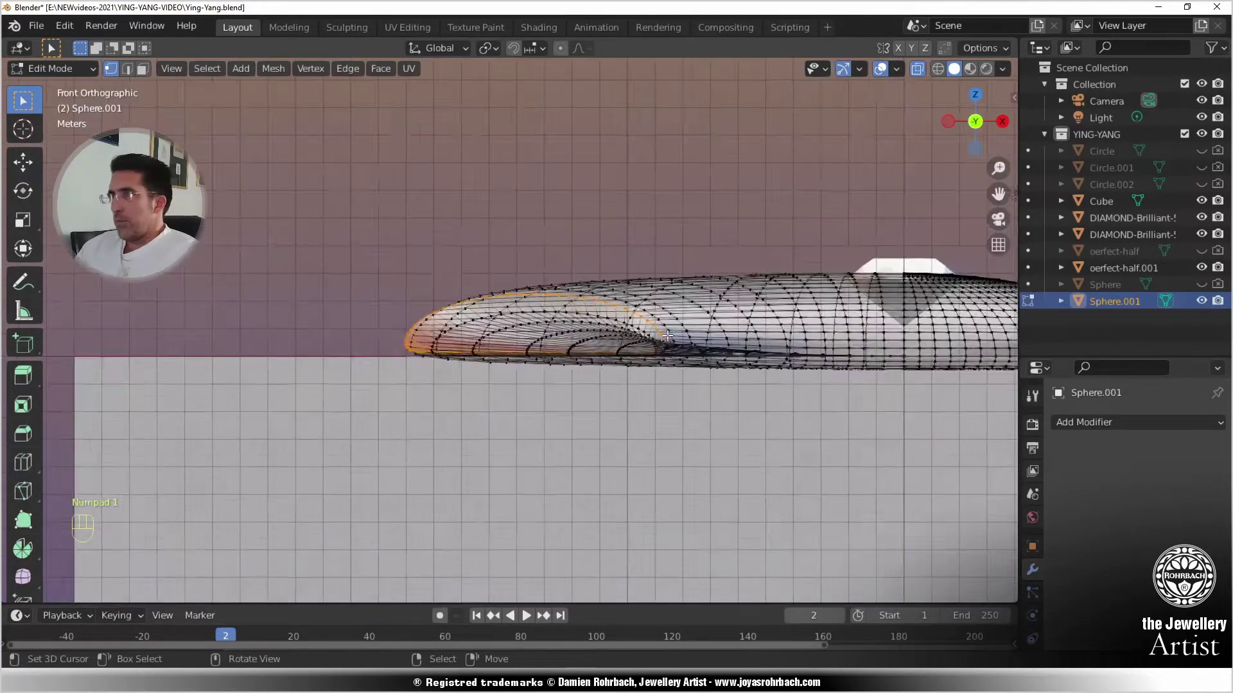
{"action": "scroll", "coordinate": [613, 328], "scroll_direction": "up", "scroll_amount": 5}
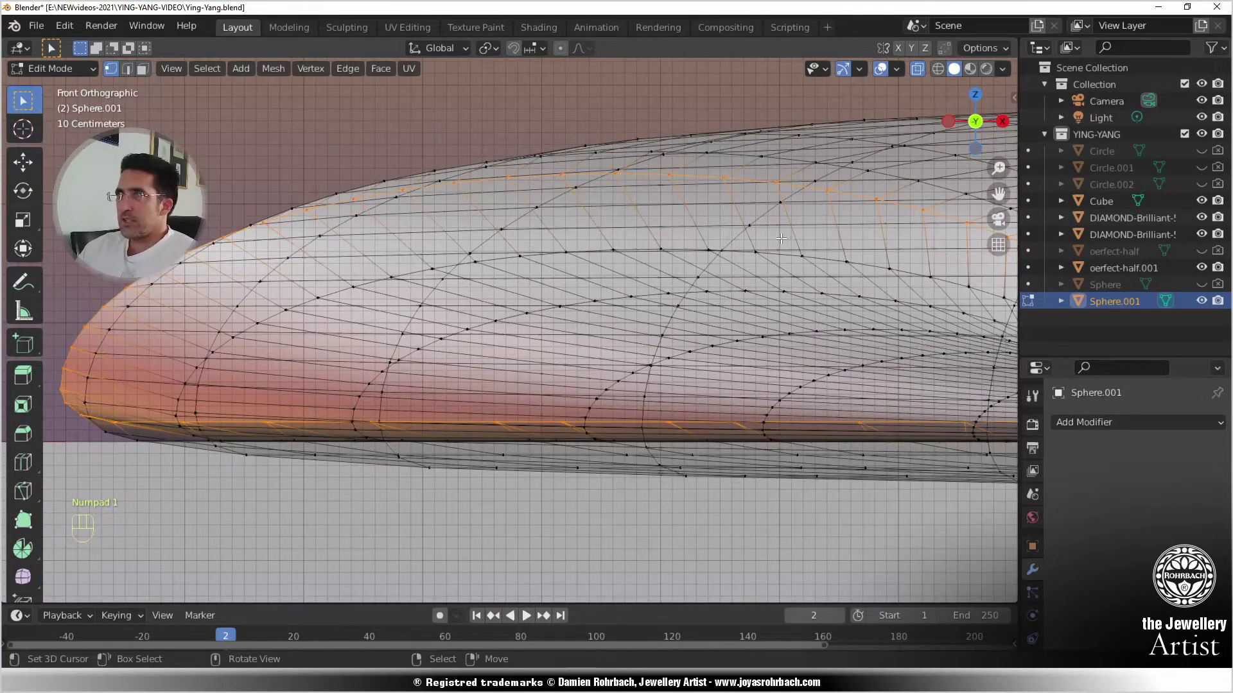
{"action": "key", "text": "g"}
{"action": "key", "text": "z"}
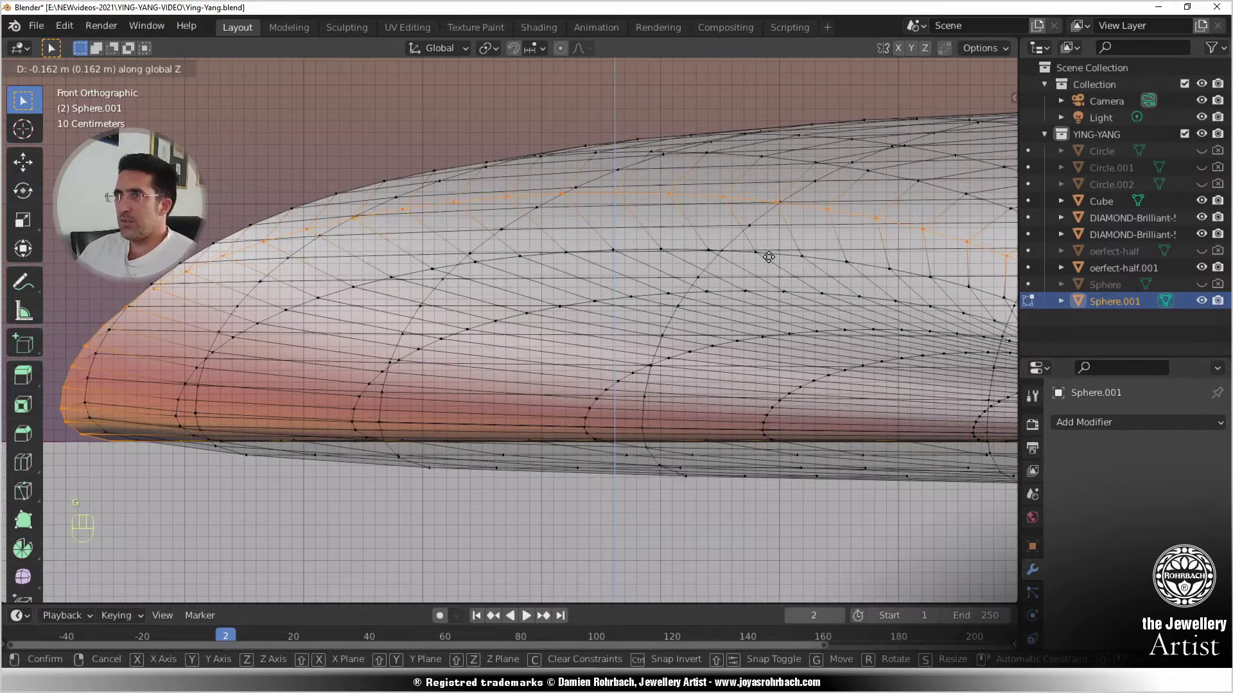
{"action": "left_click", "coordinate": [766, 258]}
{"action": "scroll", "coordinate": [769, 278], "scroll_direction": "down", "scroll_amount": 4}
{"action": "middle_click_drag", "start_coordinate": [768, 279], "coordinate": [612, 301]}
{"action": "scroll", "coordinate": [612, 300], "scroll_direction": "down", "scroll_amount": 5}
{"action": "key", "text": "KP_7"}
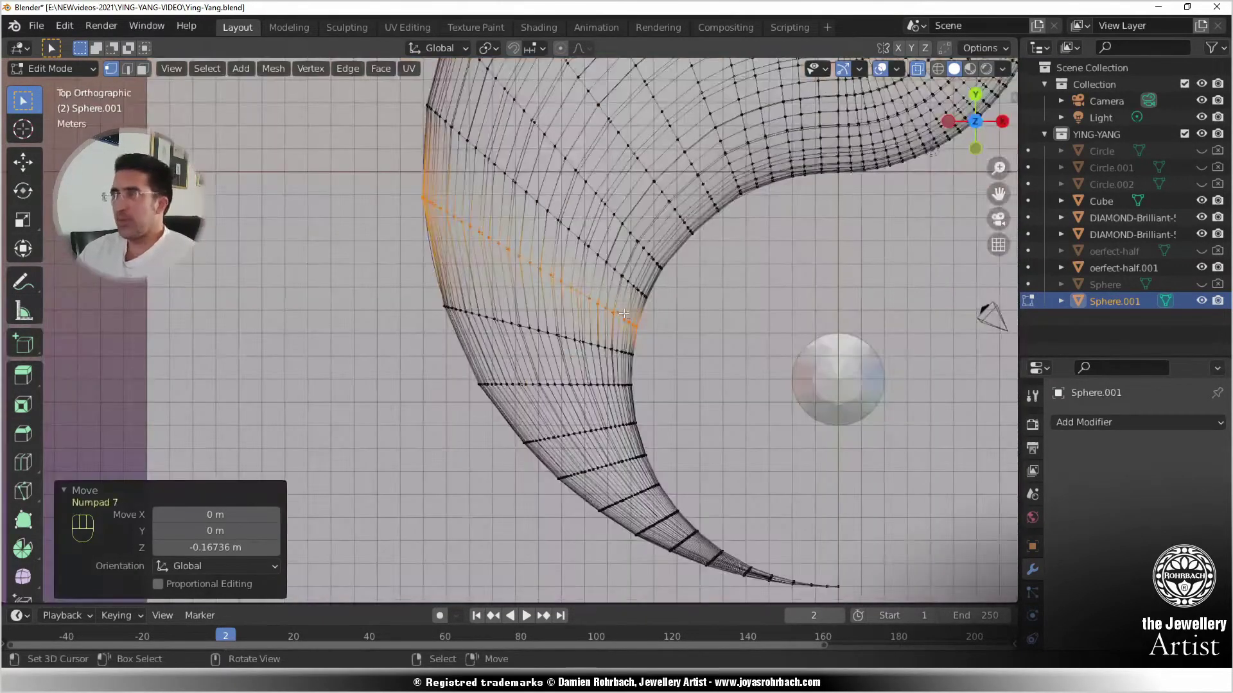
- Circle-select the next slanted ring towards the body and inspect its height against the base plane in front view
{"action": "scroll", "coordinate": [615, 408], "scroll_direction": "up", "scroll_amount": 6}
{"action": "key", "text": "alt+a"}
{"action": "key", "text": "c"}
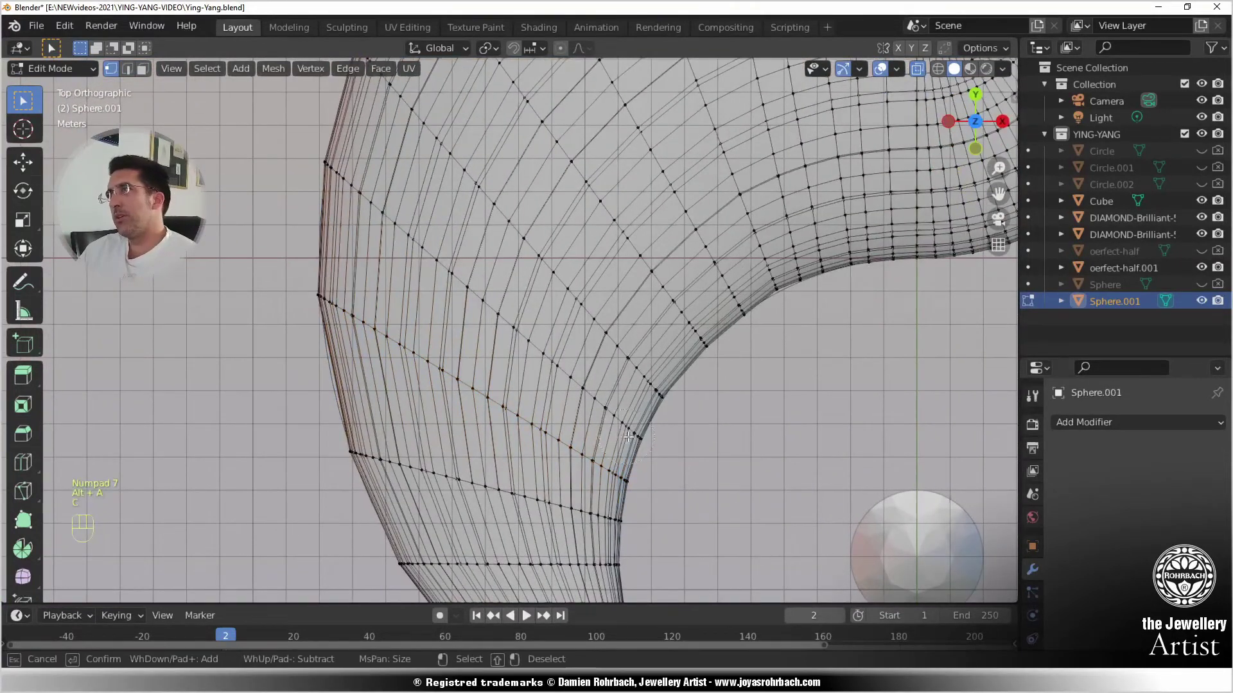
{"action": "left_click_drag", "start_coordinate": [406, 235], "coordinate": [336, 185]}
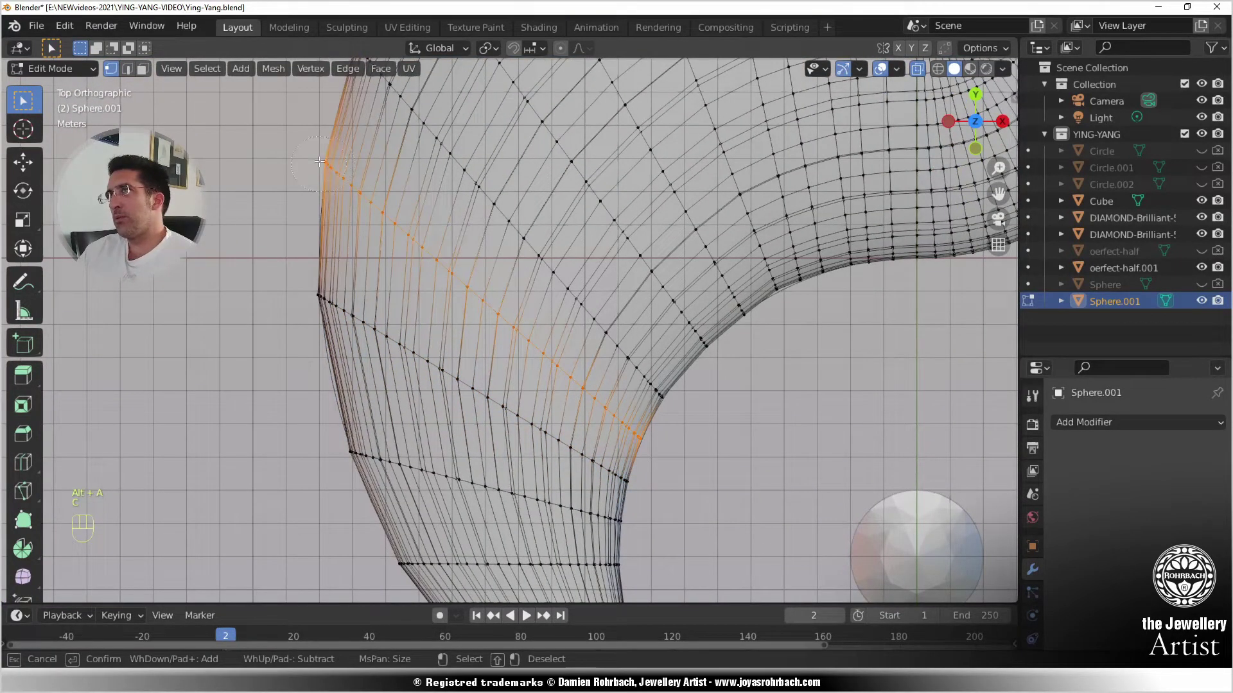
{"action": "key", "text": "Escape"}
{"action": "key", "text": "KP_1"}
{"action": "scroll", "coordinate": [545, 304], "scroll_direction": "up", "scroll_amount": 3}
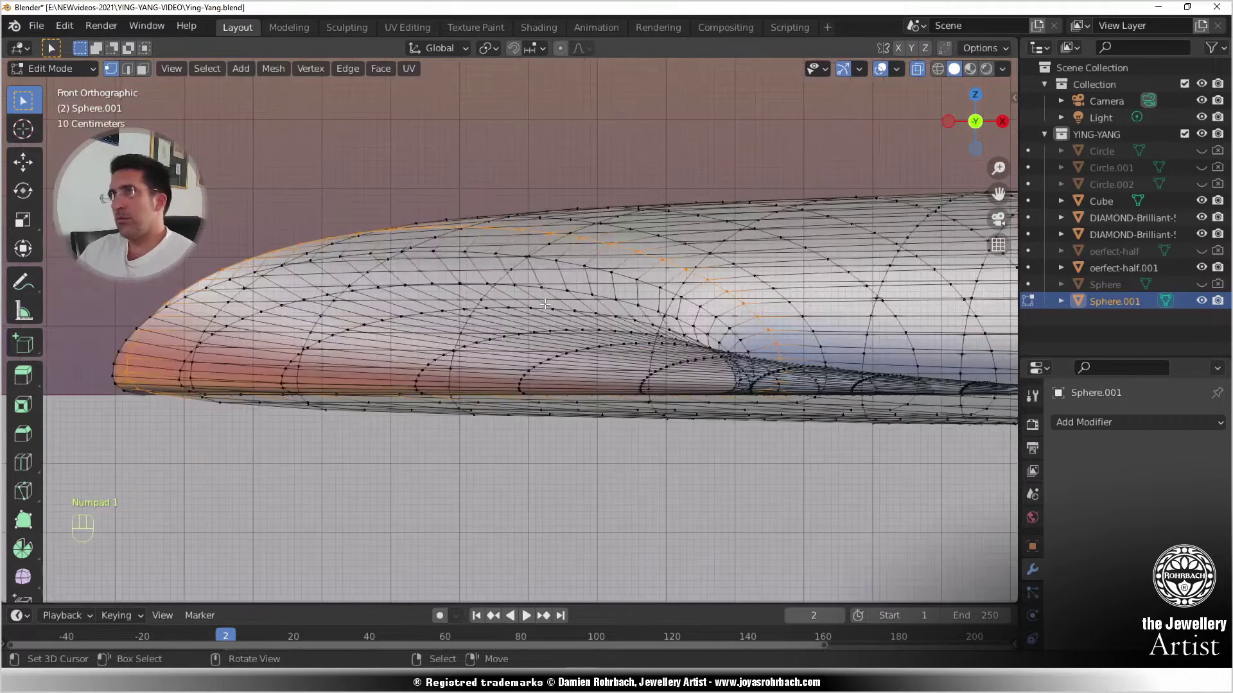
{"action": "scroll", "coordinate": [544, 304], "scroll_direction": "up", "scroll_amount": 2}
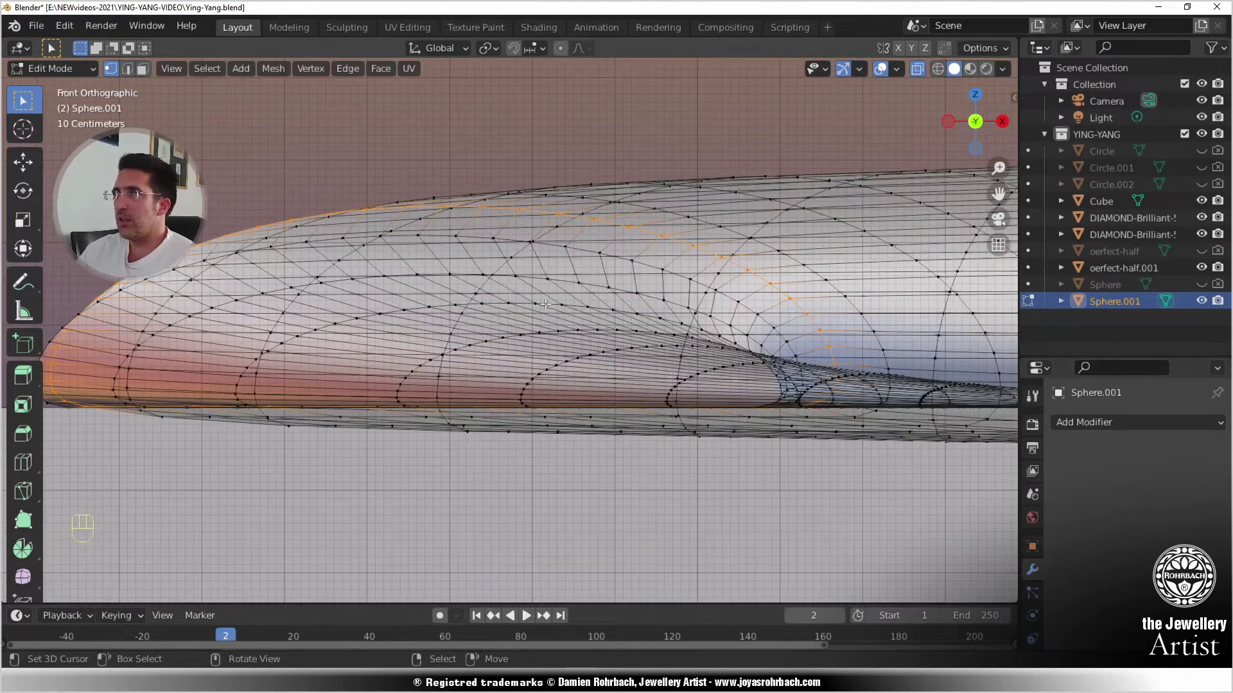
{"action": "scroll", "coordinate": [544, 304], "scroll_direction": "down", "scroll_amount": 4}
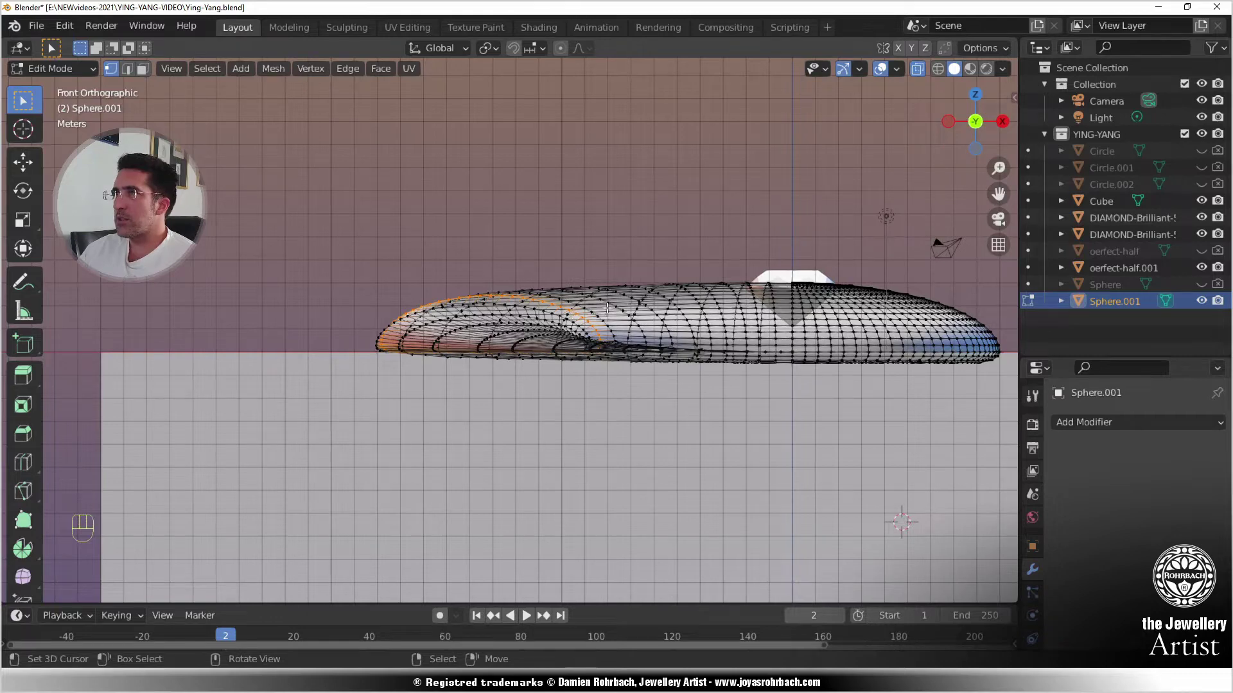
- Circle-select all body vertices beyond the inspected ring, including the round head, and raise them about 0.435 m along Z to the base plane
{"action": "middle_click_drag", "start_coordinate": [608, 308], "coordinate": [539, 393]}
{"action": "key", "text": "KP_7"}
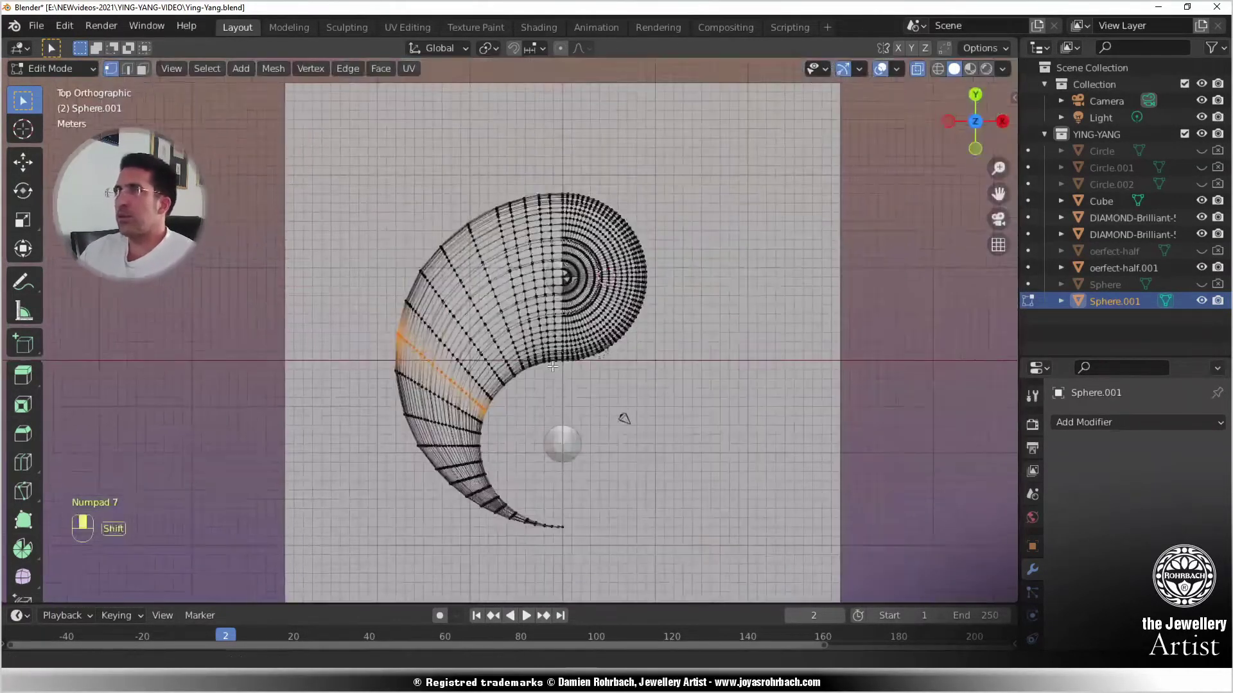
{"action": "scroll", "coordinate": [559, 358], "scroll_direction": "up", "scroll_amount": 3}
{"action": "key", "text": "alt+a"}
{"action": "scroll", "coordinate": [558, 358], "scroll_direction": "down", "scroll_amount": 3}
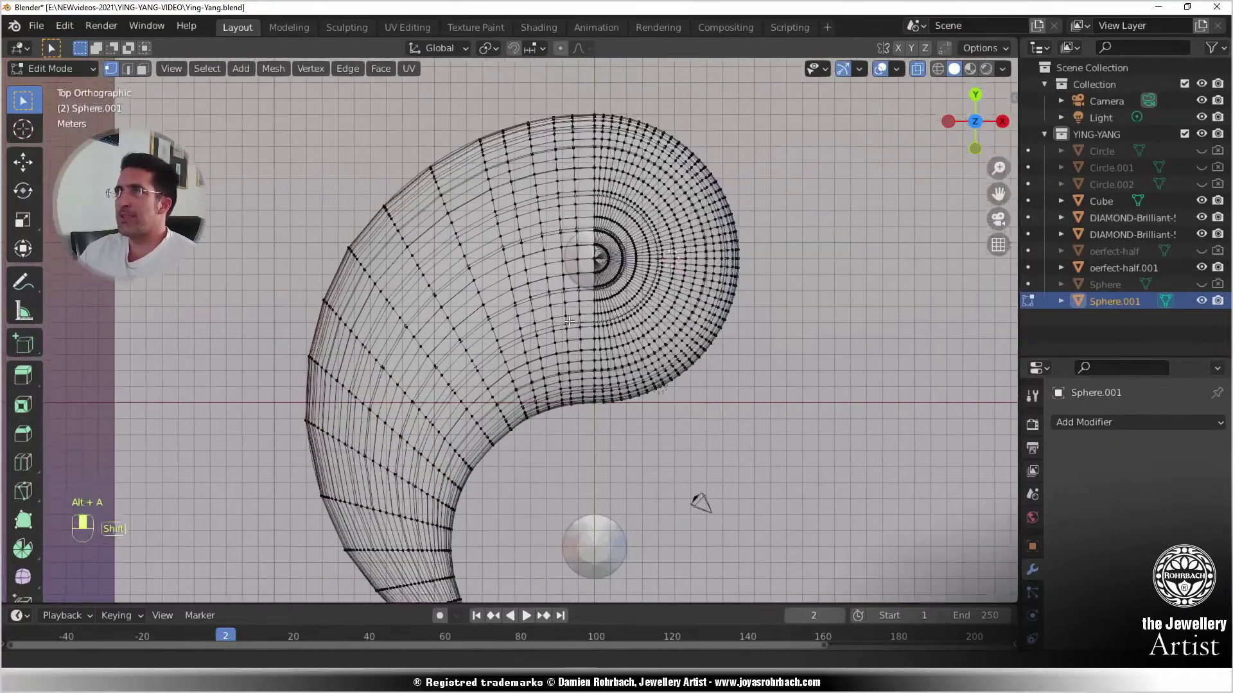
{"action": "key", "text": "c"}
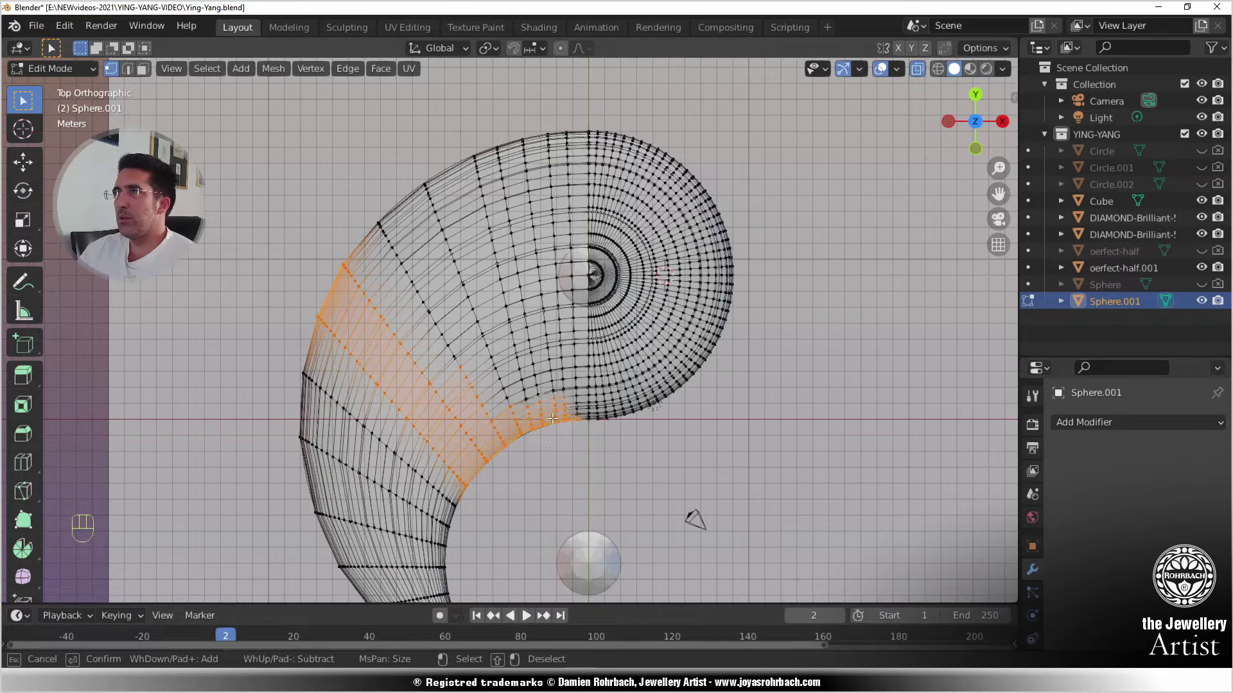
{"action": "left_click_drag", "start_coordinate": [737, 360], "coordinate": [519, 399]}
{"action": "mouse_move", "coordinate": [390, 225]}
{"action": "left_mouse_down"}
{"action": "mouse_move", "coordinate": [732, 171]}
{"action": "mouse_move", "coordinate": [645, 360]}
{"action": "mouse_move", "coordinate": [675, 263]}
{"action": "mouse_move", "coordinate": [453, 343]}
{"action": "left_mouse_up"}
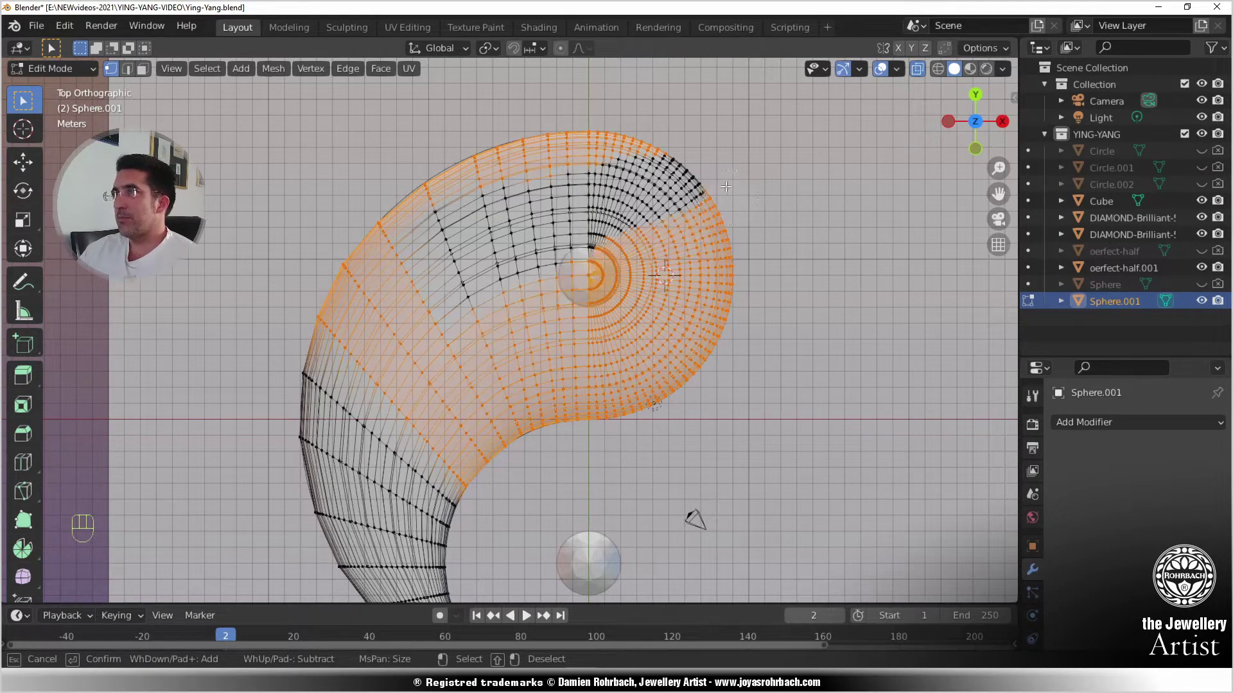
{"action": "left_click_drag", "start_coordinate": [725, 186], "coordinate": [452, 293]}
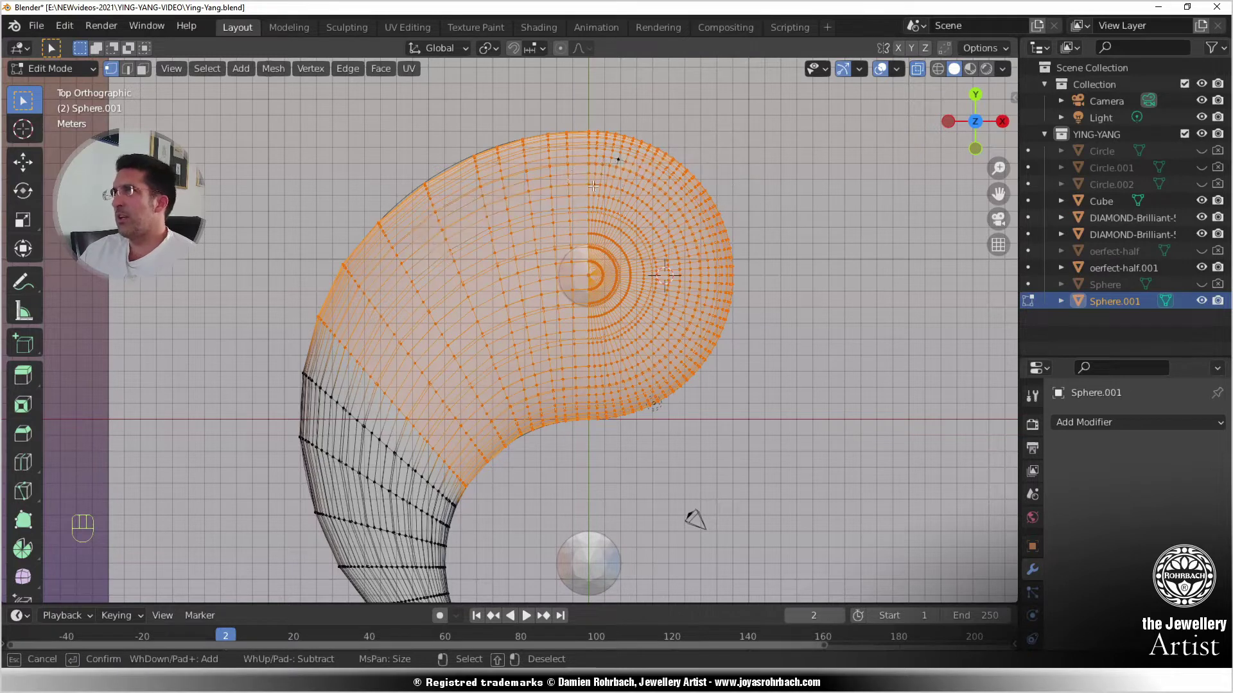
{"action": "right_click", "coordinate": [565, 205]}
{"action": "middle_click_drag", "start_coordinate": [564, 206], "coordinate": [623, 375]}
{"action": "key", "text": "KP_1"}
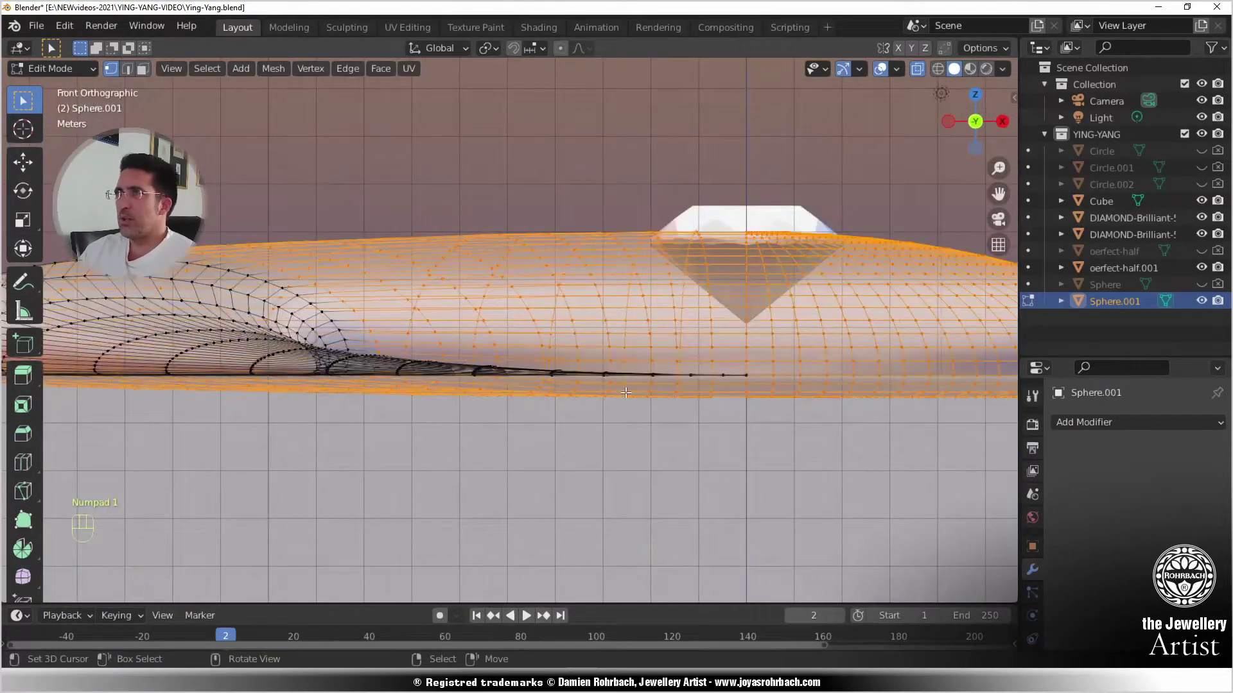
{"action": "scroll", "coordinate": [665, 384], "scroll_direction": "down", "scroll_amount": 1}
{"action": "key", "text": "g"}
{"action": "key", "text": "z"}
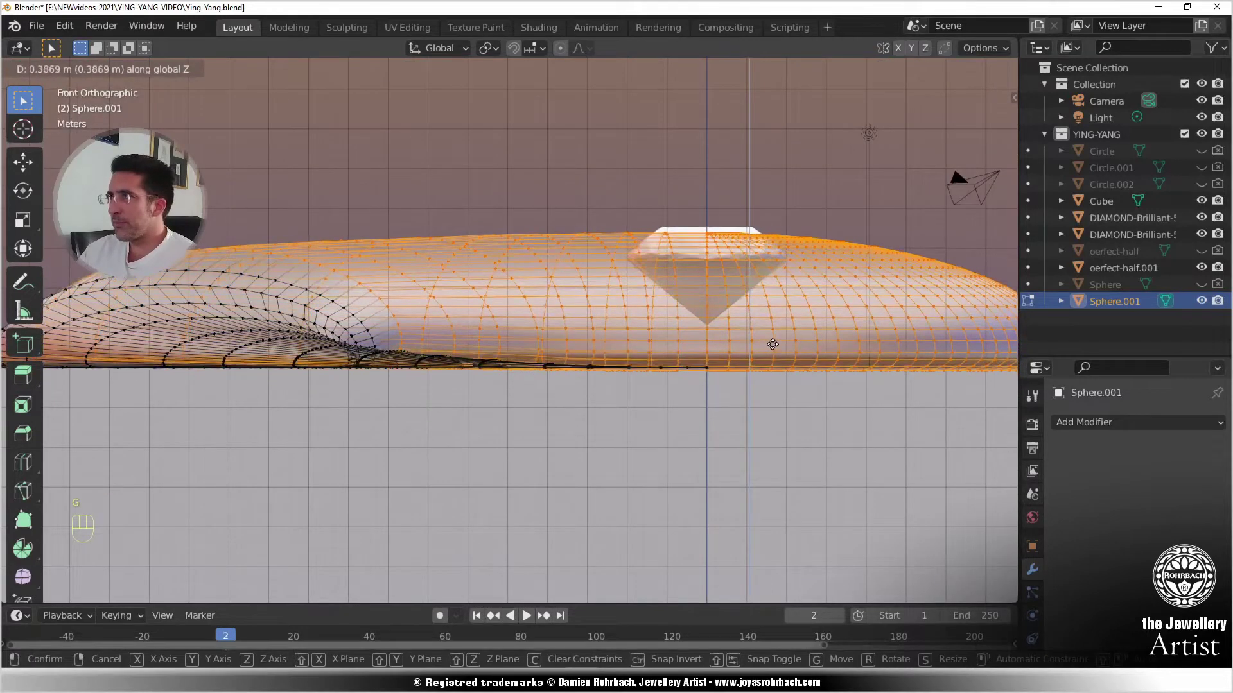
{"action": "left_click", "coordinate": [773, 344]}
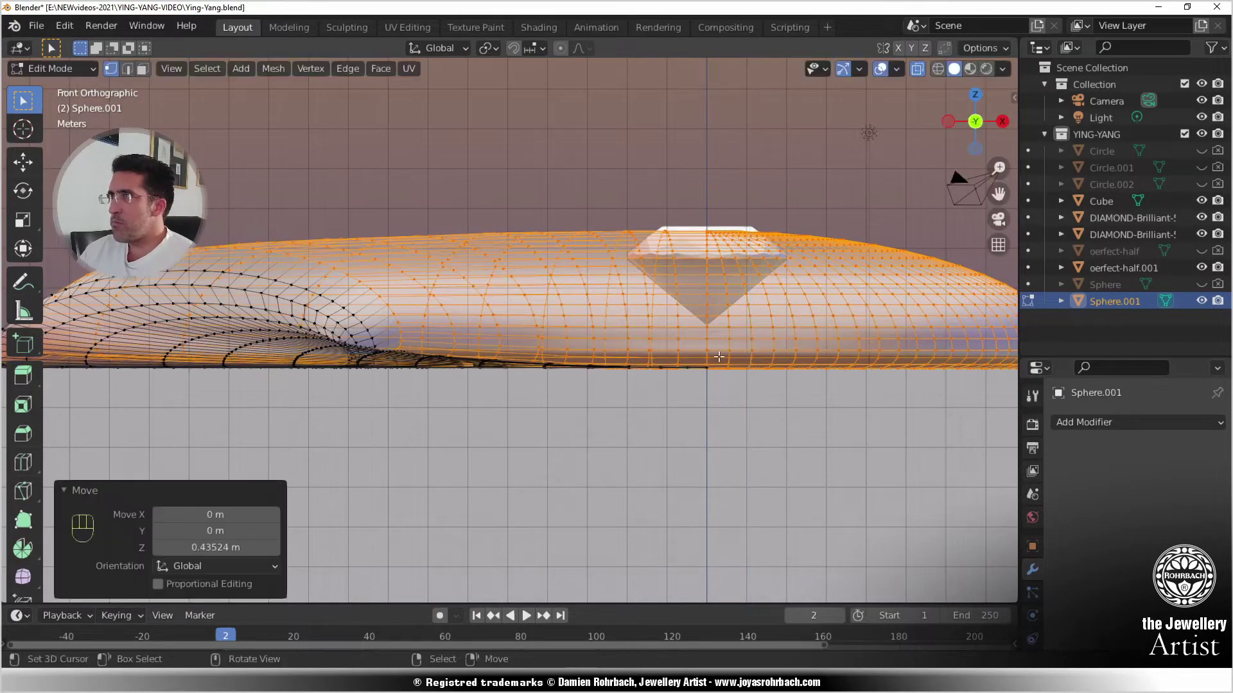
- Circle-select only the tail-side first ring of the raised body section and lower it about 0.324 m along Z
{"action": "scroll", "coordinate": [719, 357], "scroll_direction": "down", "scroll_amount": 1}
{"action": "middle_click_drag", "start_coordinate": [587, 379], "coordinate": [664, 284]}
{"action": "key", "text": "KP_7"}
{"action": "key", "text": "alt+a"}
{"action": "key", "text": "c"}
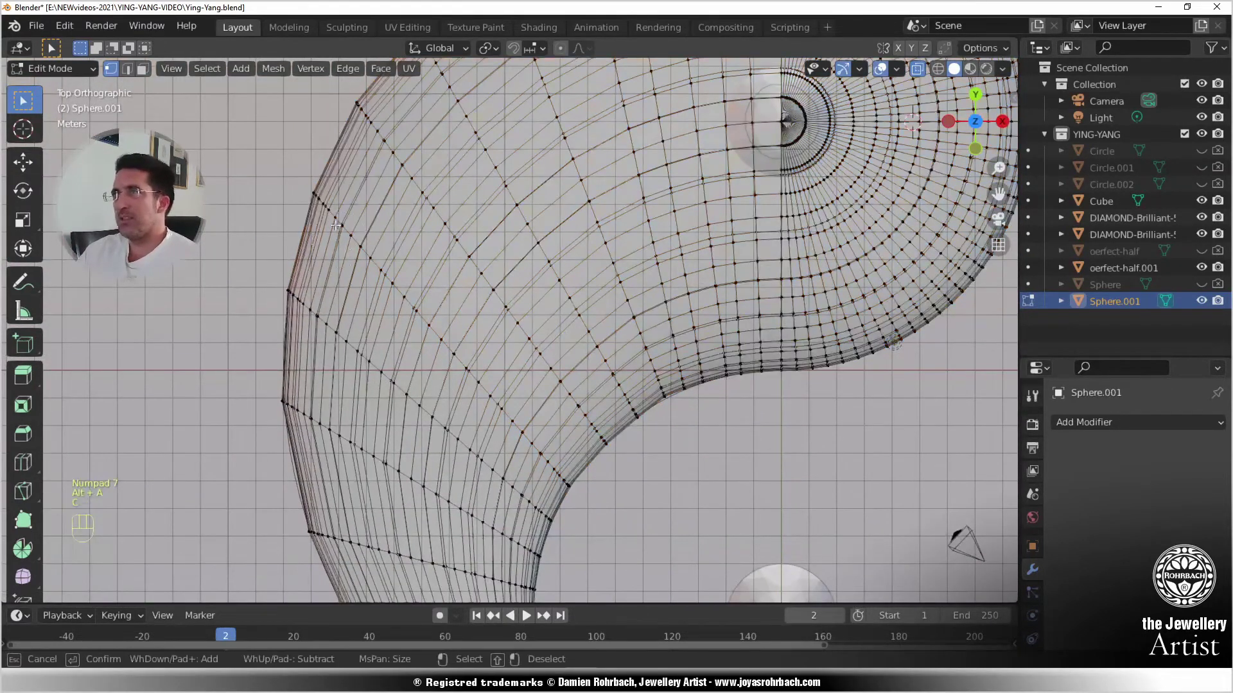
{"action": "left_click_drag", "start_coordinate": [315, 196], "coordinate": [386, 270]}
{"action": "right_click", "coordinate": [622, 523]}
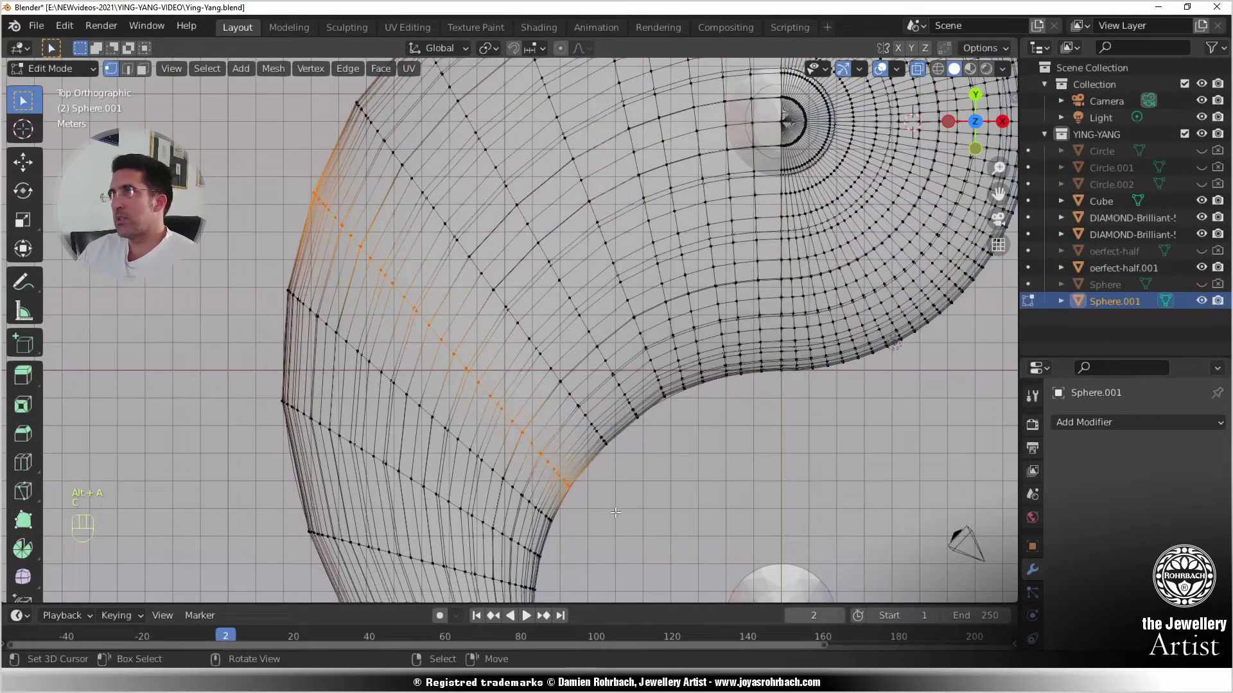
{"action": "key", "text": "KP_1"}
{"action": "scroll", "coordinate": [649, 480], "scroll_direction": "up", "scroll_amount": 7}
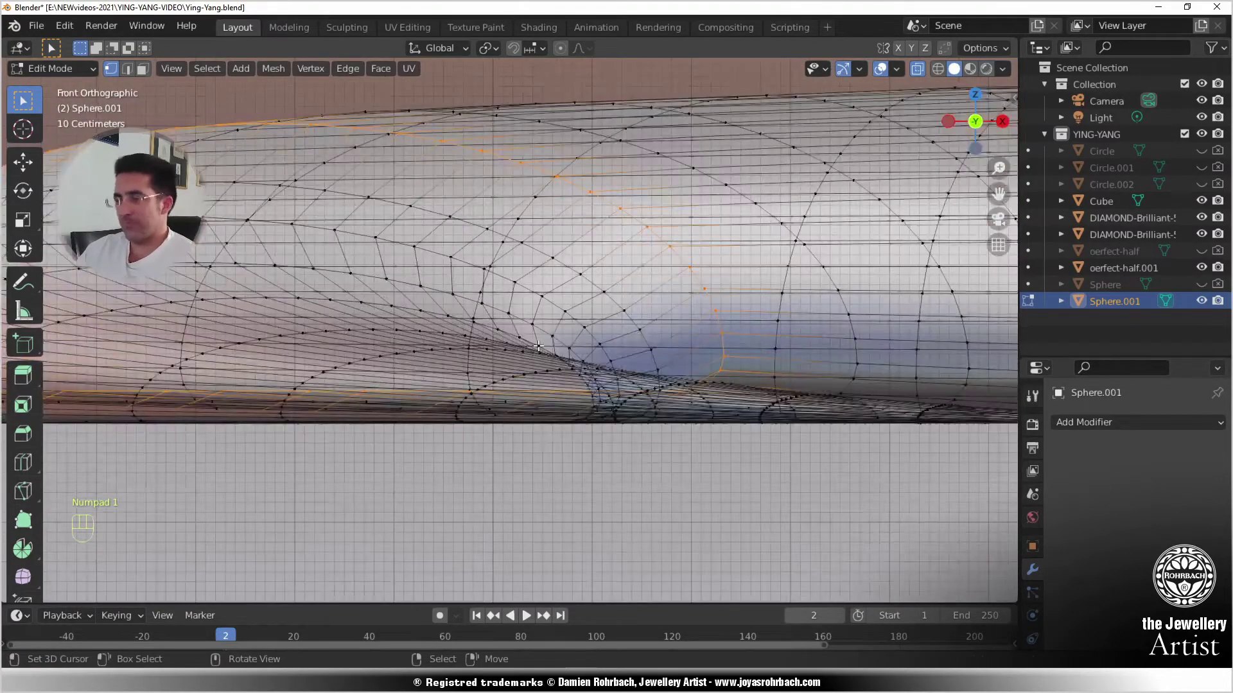
{"action": "key", "text": "g"}
{"action": "key", "text": "z"}
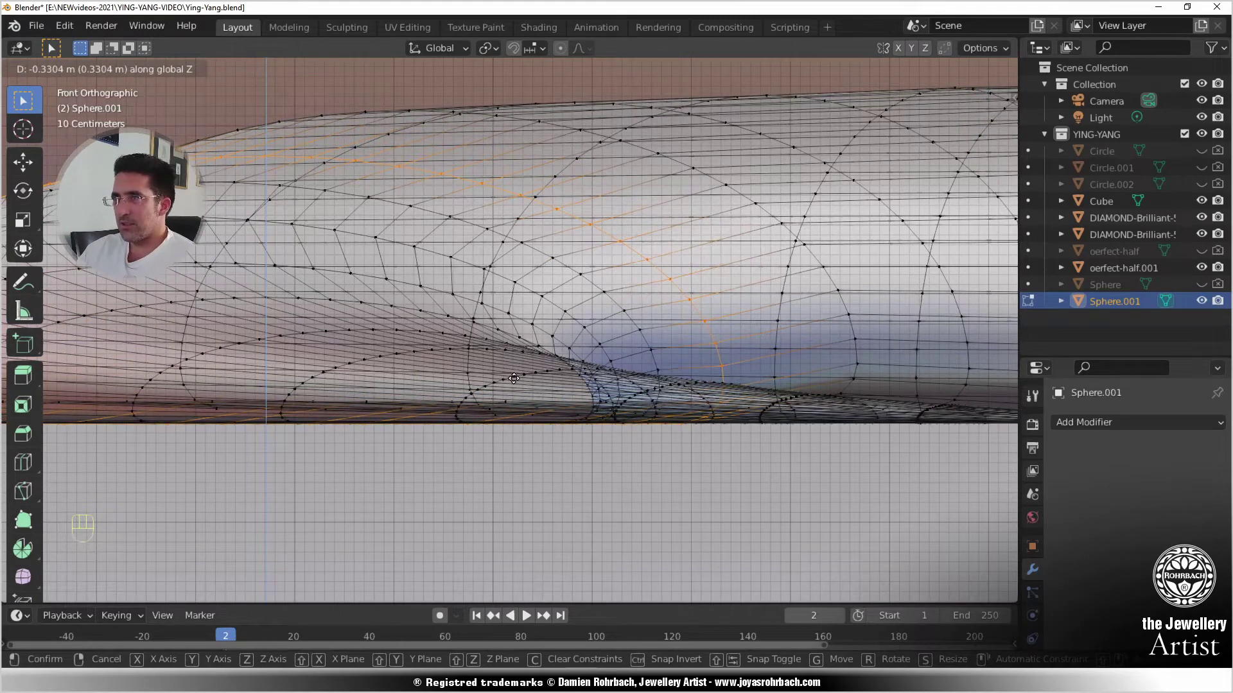
{"action": "left_click", "coordinate": [523, 377]}
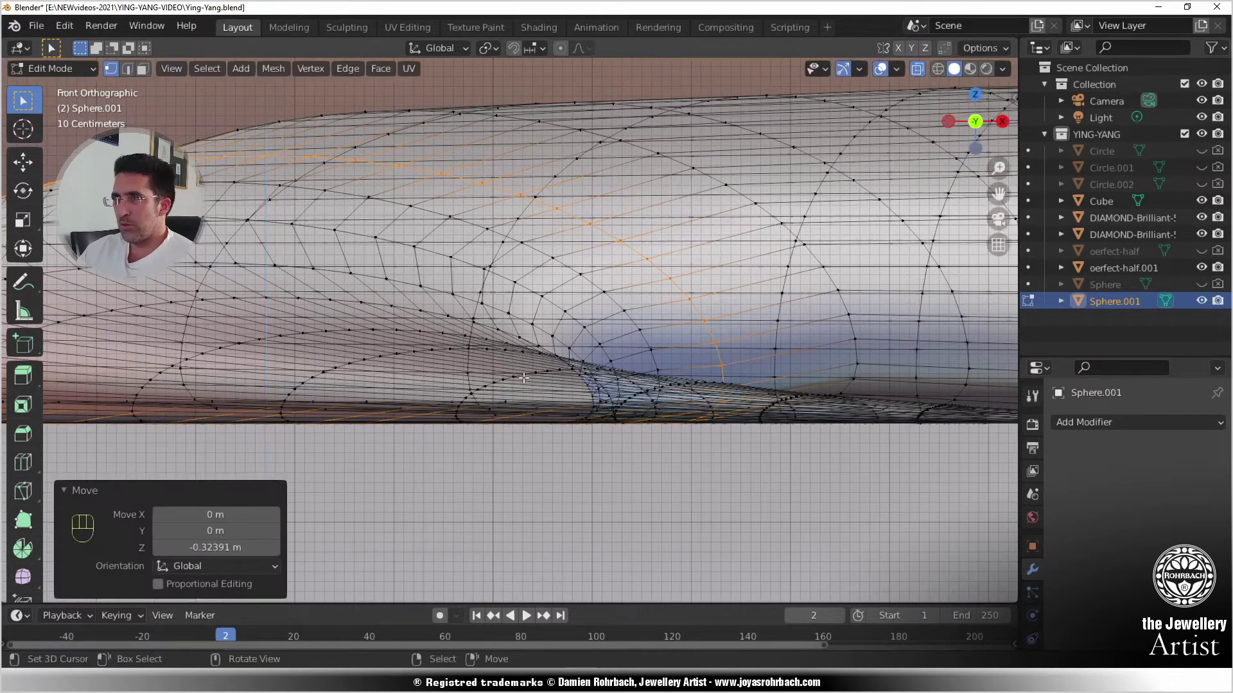
- Circle-select the second ring of the raised body section and lower it about 0.22 m along Z
{"action": "scroll", "coordinate": [523, 377], "scroll_direction": "down", "scroll_amount": 3}
{"action": "middle_click_drag", "start_coordinate": [524, 378], "coordinate": [551, 372]}
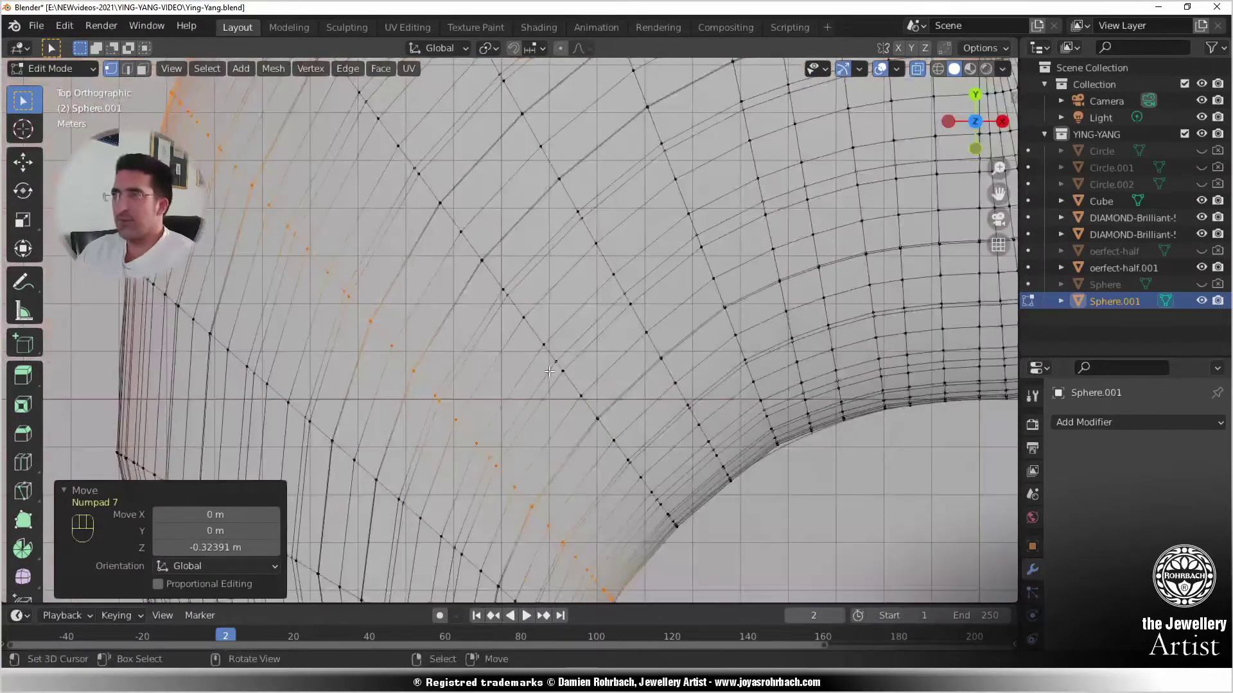
{"action": "key", "text": "KP_7"}
{"action": "key", "text": "alt+a"}
{"action": "key", "text": "c"}
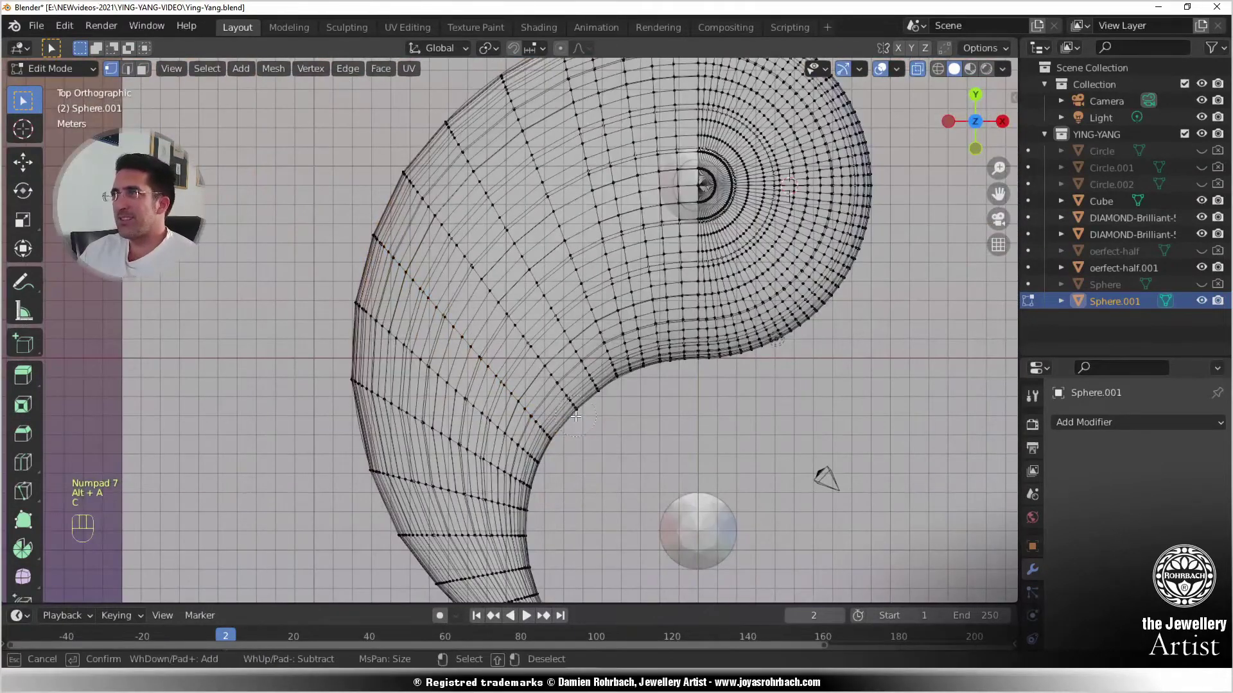
{"action": "right_click", "coordinate": [396, 167]}
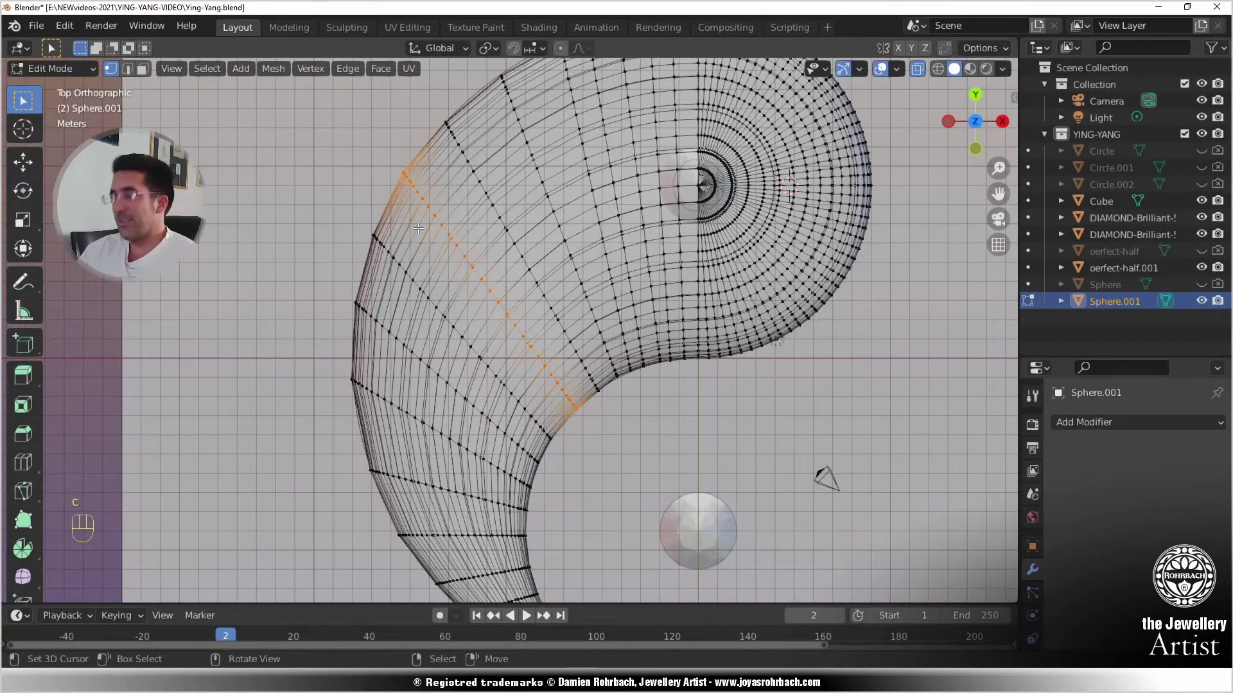
{"action": "key", "text": "KP_1"}
{"action": "scroll", "coordinate": [553, 280], "scroll_direction": "up", "scroll_amount": 5}
{"action": "key", "text": "g"}
{"action": "key", "text": "z"}
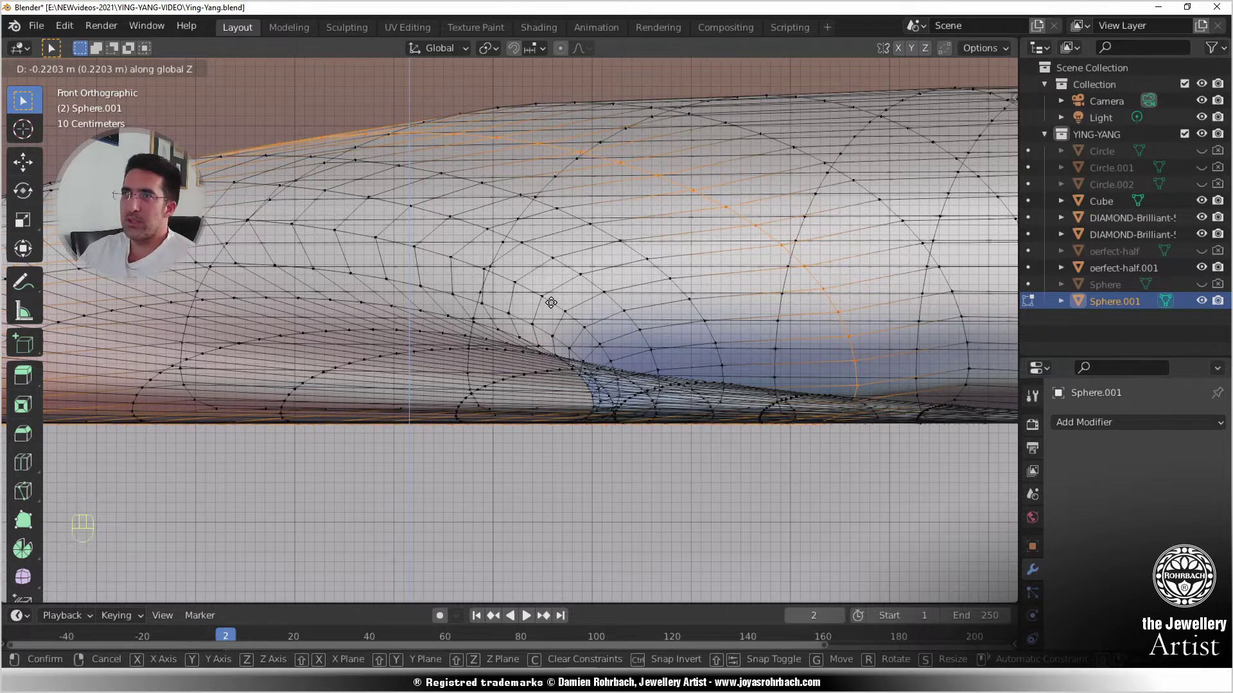
{"action": "left_click", "coordinate": [551, 303]}
- Circle-select the third ring of the raised body section and lower it about 0.15 m along Z
{"action": "scroll", "coordinate": [556, 313], "scroll_direction": "down", "scroll_amount": 8}
{"action": "middle_click_drag", "start_coordinate": [692, 312], "coordinate": [649, 304]}
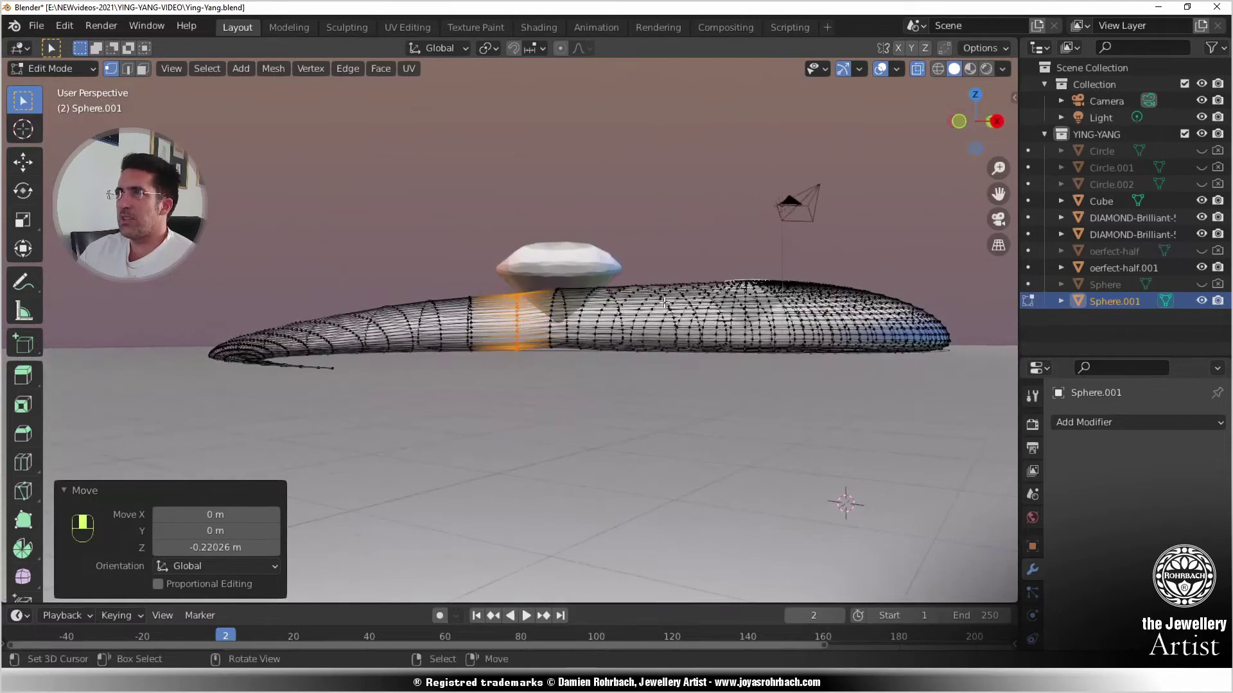
{"action": "key", "text": "KP_7"}
{"action": "middle_click_drag", "start_coordinate": [573, 317], "coordinate": [528, 398], "text": "shift"}
{"action": "key", "text": "alt+a"}
{"action": "key", "text": "c"}
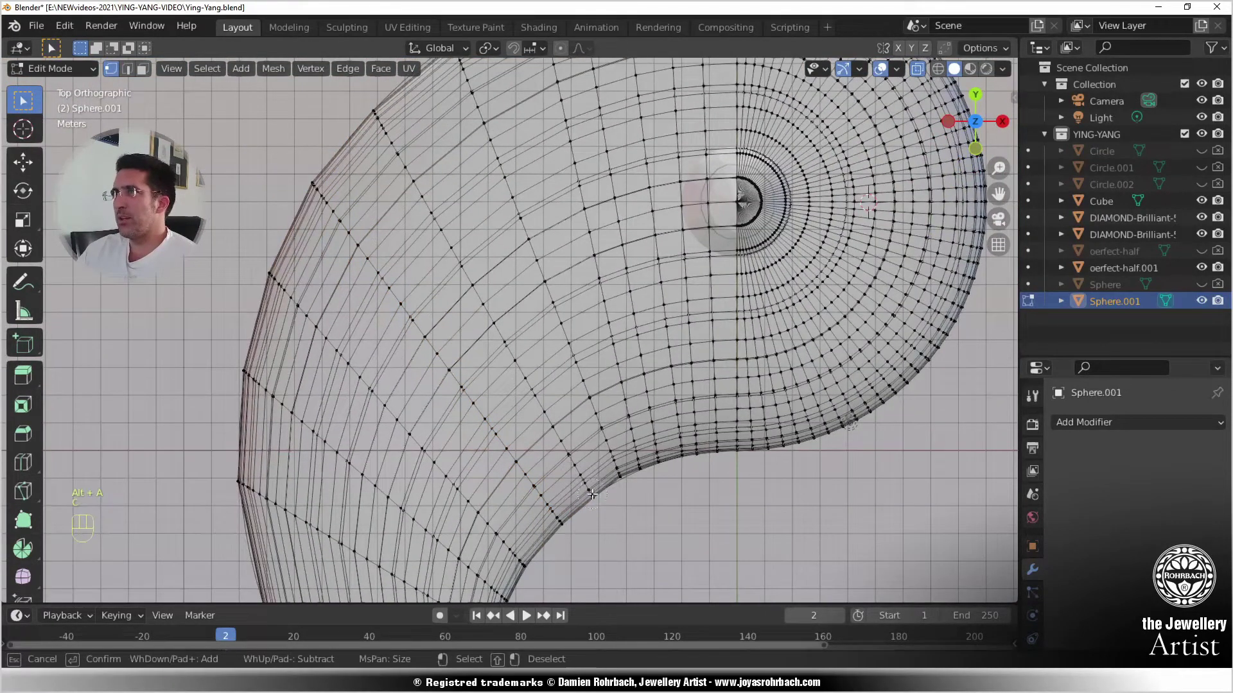
{"action": "left_click_drag", "start_coordinate": [578, 481], "coordinate": [372, 102]}
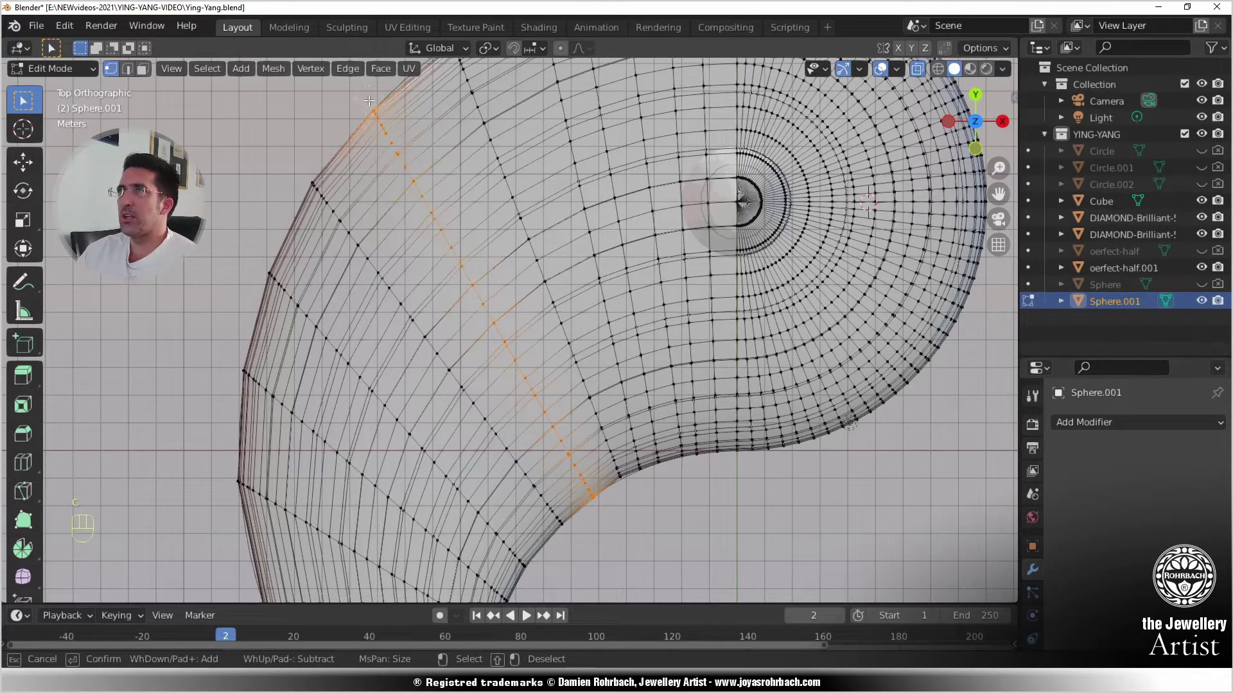
{"action": "key", "text": "Escape"}
{"action": "key", "text": "KP_1"}
{"action": "scroll", "coordinate": [623, 321], "scroll_direction": "up", "scroll_amount": 8}
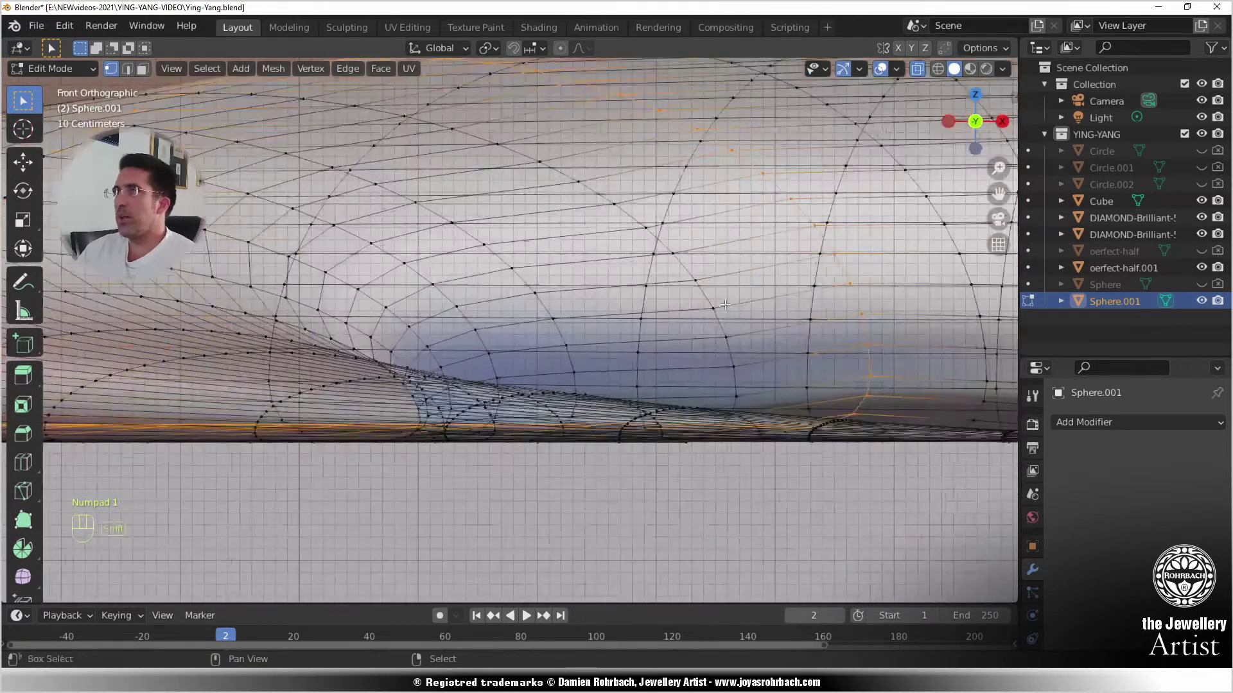
{"action": "key", "text": "g"}
{"action": "key", "text": "z"}
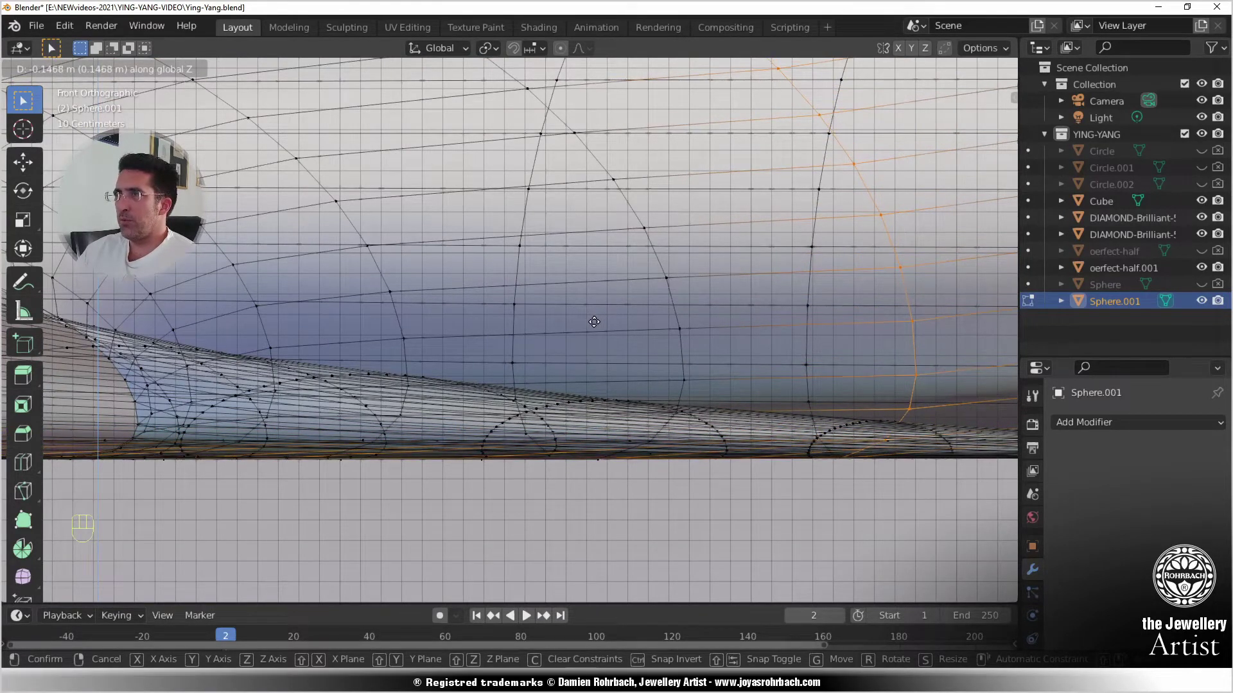
{"action": "left_click", "coordinate": [594, 322]}
- Circle-select the fourth ring of the raised body section and lower it about 0.096 m along Z
{"action": "scroll", "coordinate": [643, 416], "scroll_direction": "down", "scroll_amount": 6}
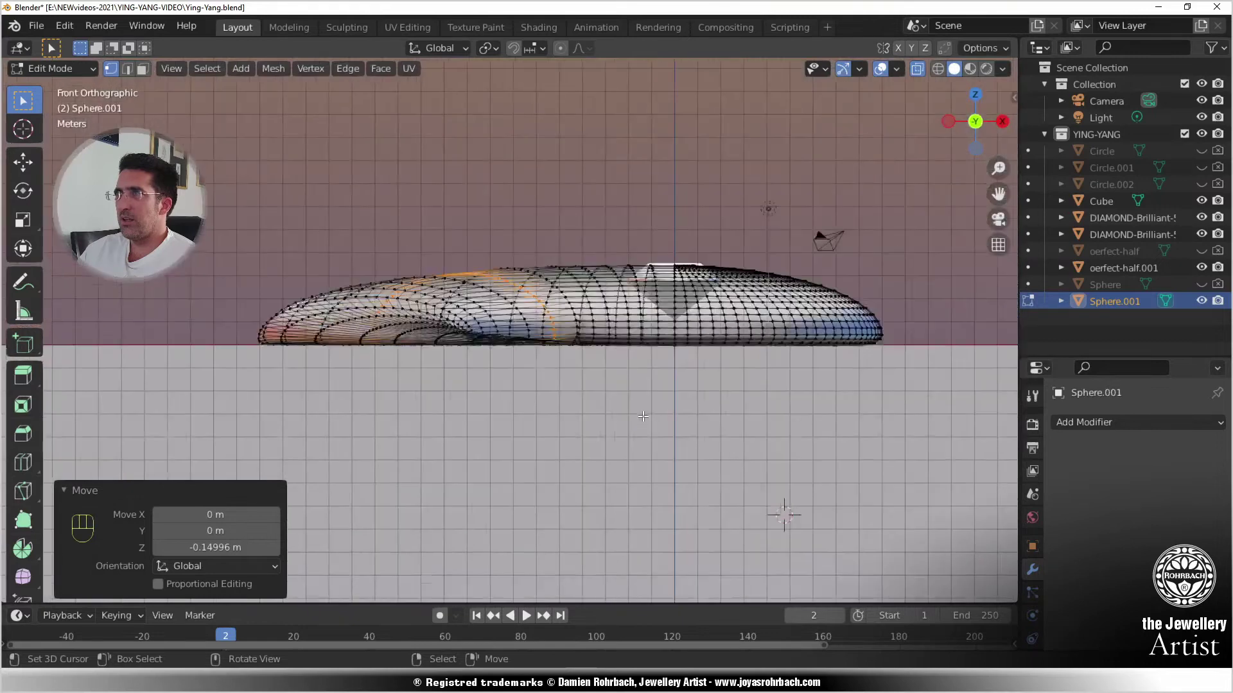
{"action": "middle_click_drag", "start_coordinate": [642, 416], "coordinate": [650, 391]}
{"action": "scroll", "coordinate": [645, 396], "scroll_direction": "up", "scroll_amount": 3}
{"action": "key", "text": "KP_7"}
{"action": "scroll", "coordinate": [605, 306], "scroll_direction": "down", "scroll_amount": 3}
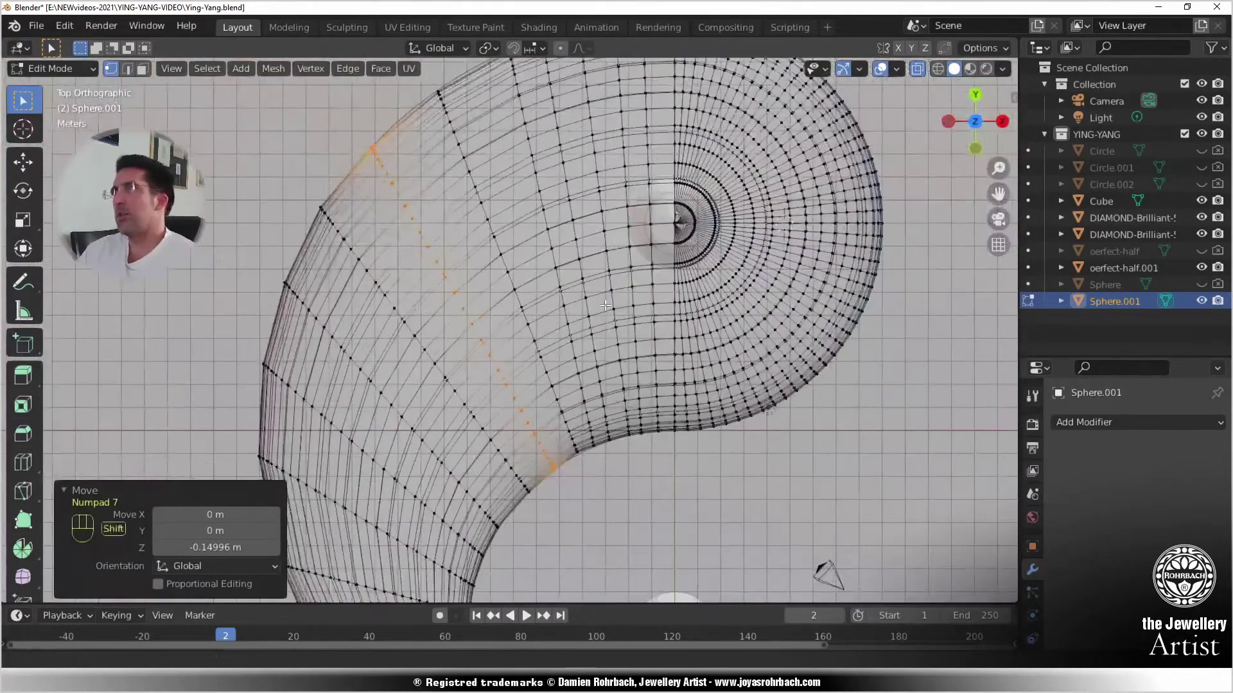
{"action": "middle_click_drag", "start_coordinate": [605, 305], "coordinate": [587, 329], "text": "shift"}
{"action": "key", "text": "alt+a"}
{"action": "key", "text": "c"}
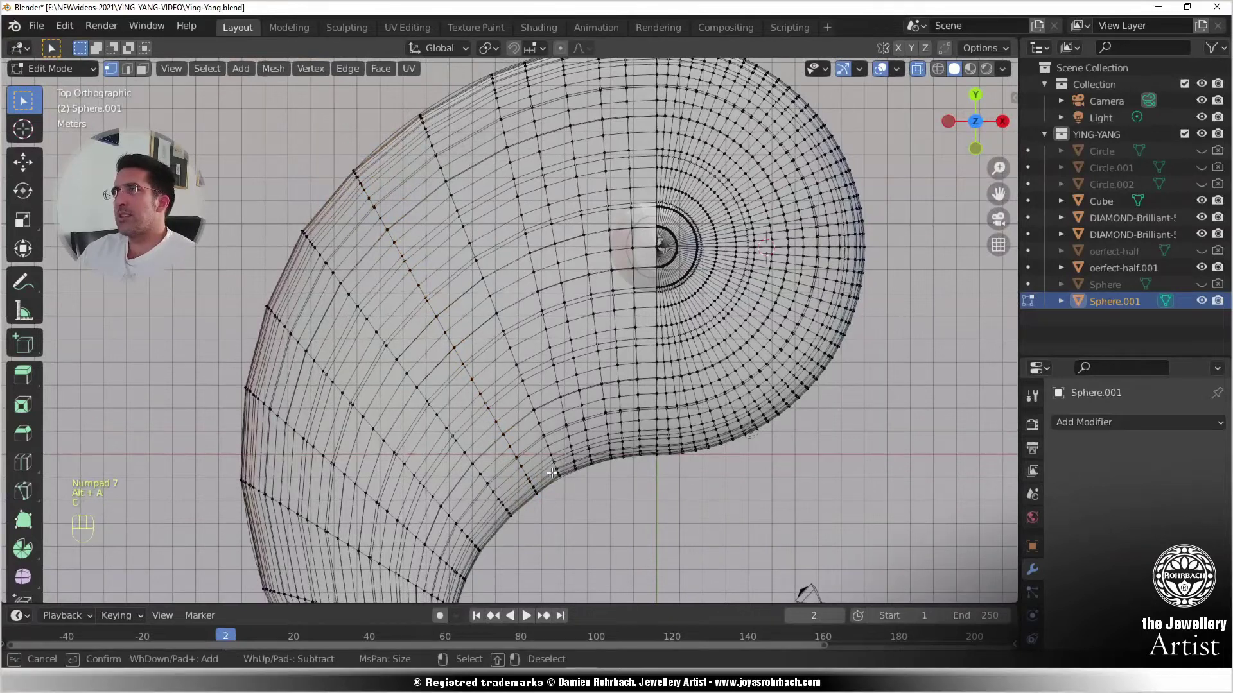
{"action": "mouse_move", "coordinate": [553, 474]}
{"action": "left_mouse_down"}
{"action": "mouse_move", "coordinate": [496, 322]}
{"action": "mouse_move", "coordinate": [478, 223]}
{"action": "mouse_move", "coordinate": [488, 275]}
{"action": "left_mouse_up"}
{"action": "left_click_drag", "start_coordinate": [469, 219], "coordinate": [424, 100]}
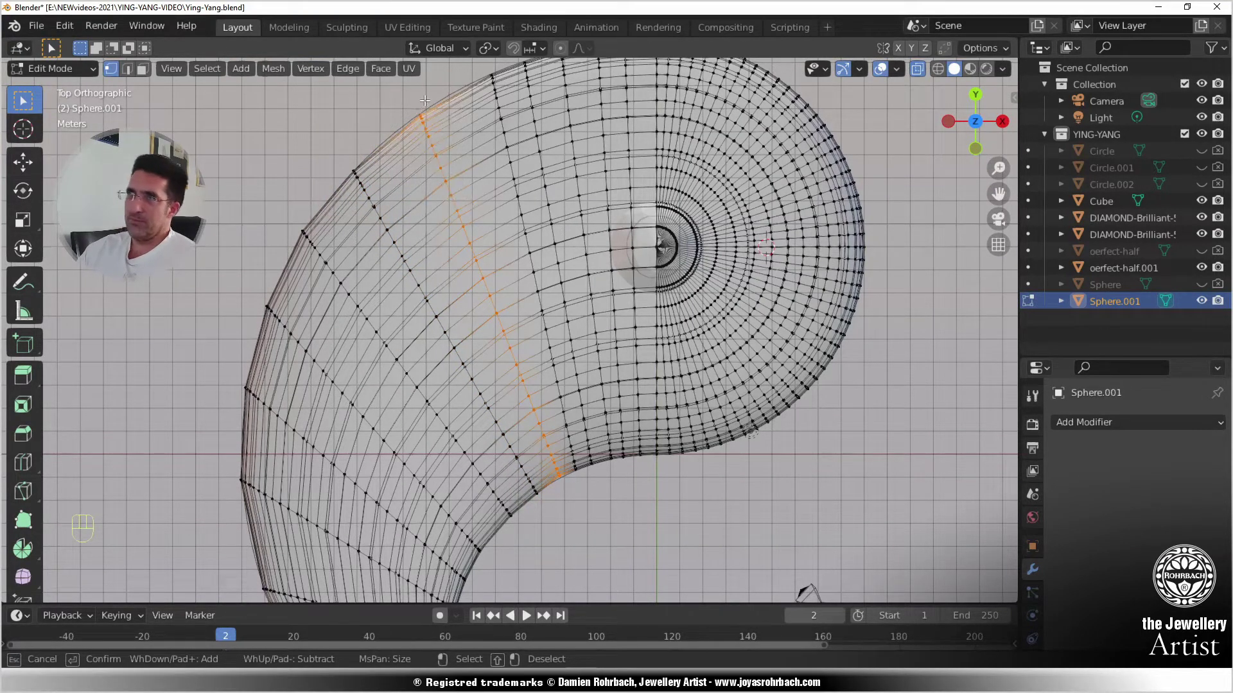
{"action": "right_click", "coordinate": [502, 290]}
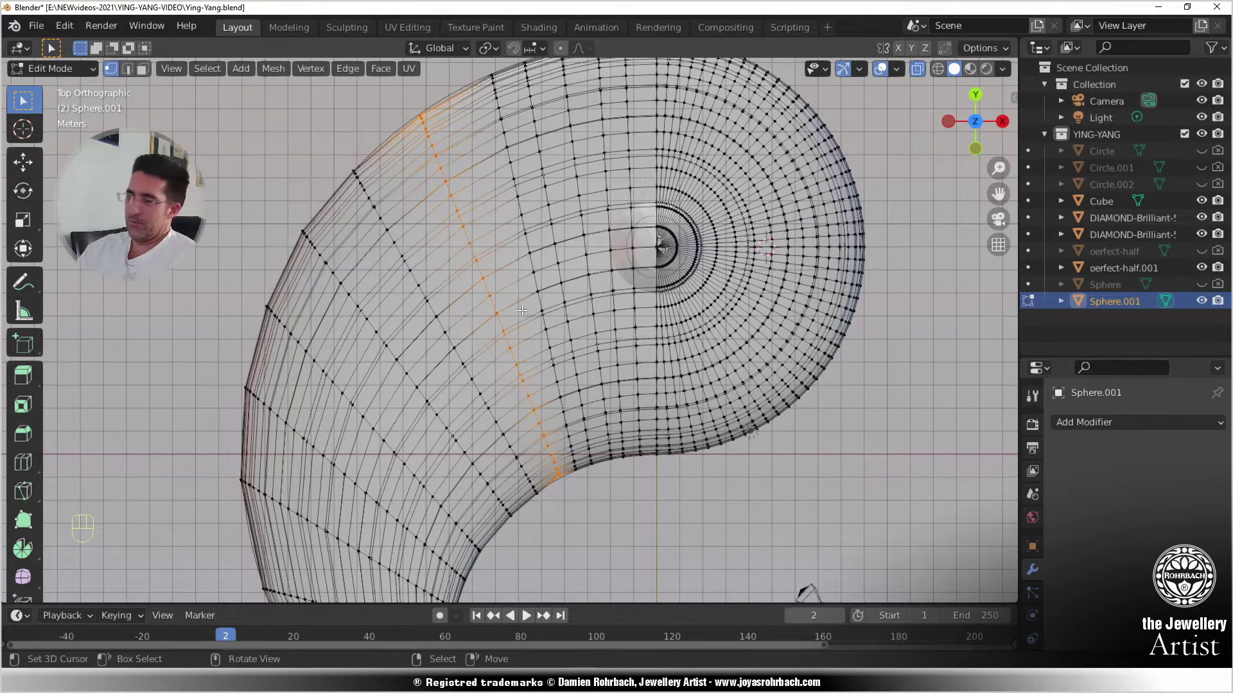
{"action": "key", "text": "KP_1"}
{"action": "key", "text": "KP_Decimal"}
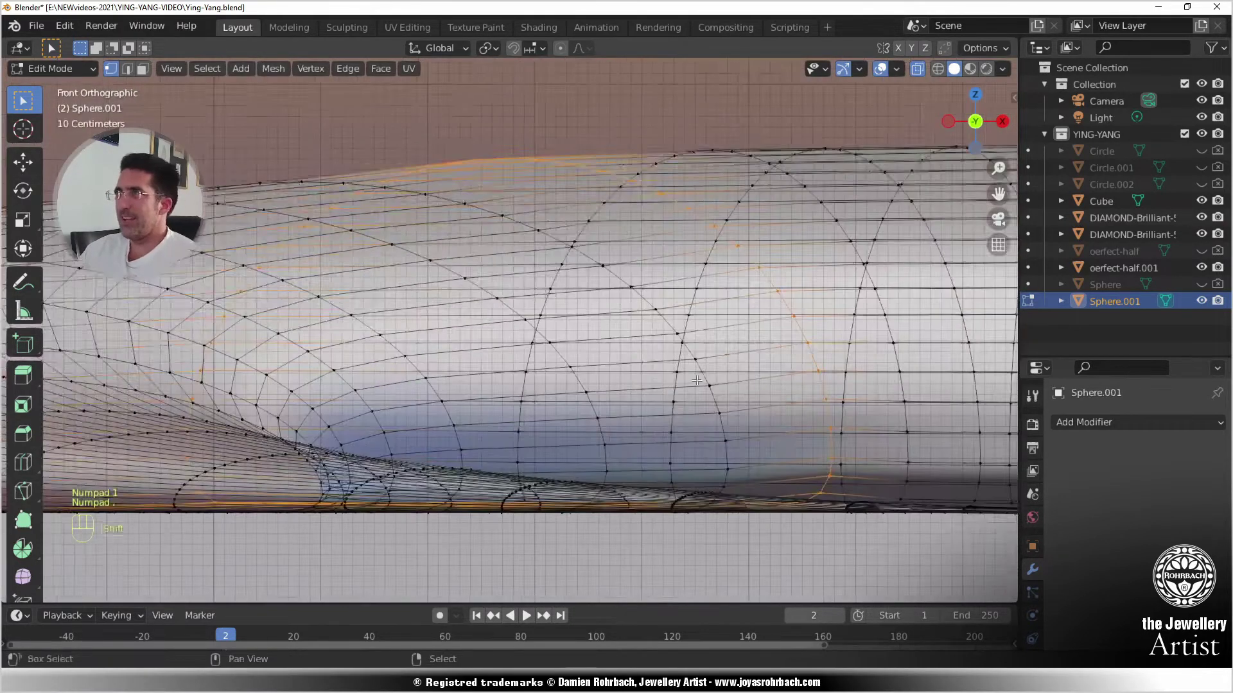
{"action": "middle_click_drag", "start_coordinate": [697, 380], "coordinate": [621, 312], "text": "shift"}
{"action": "key", "text": "g"}
{"action": "key", "text": "z"}
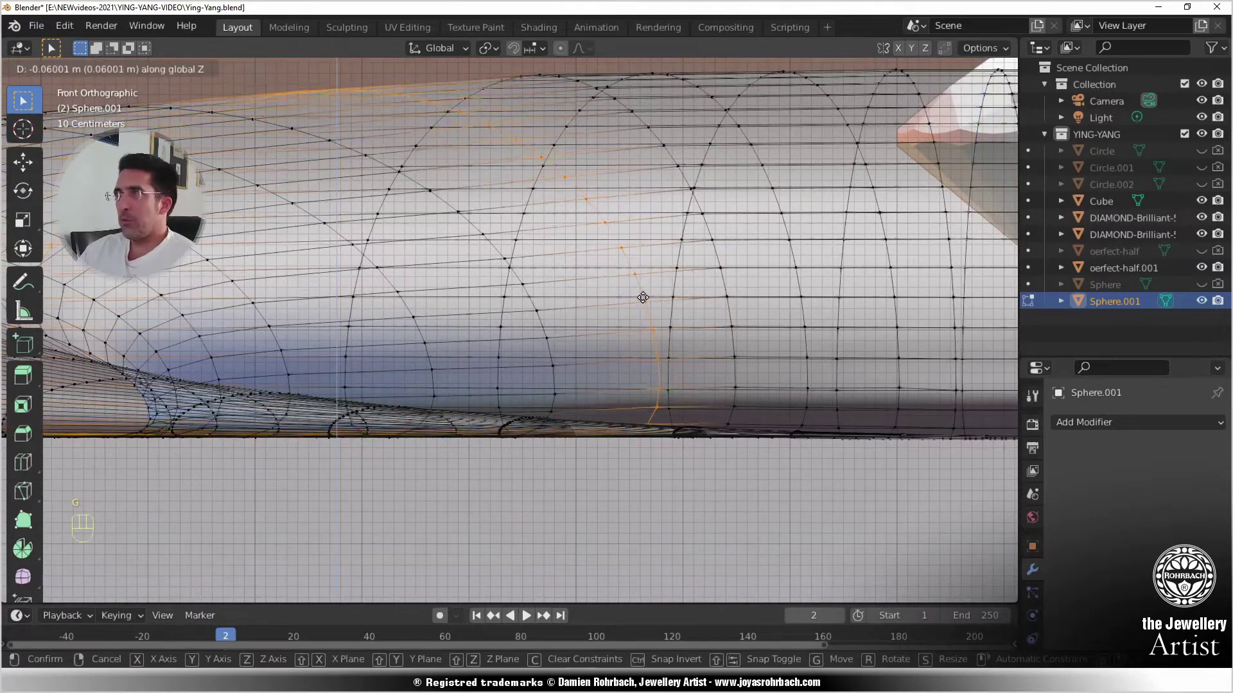
{"action": "left_click", "coordinate": [639, 301]}
{"action": "middle_click_drag", "start_coordinate": [639, 302], "coordinate": [653, 324]}
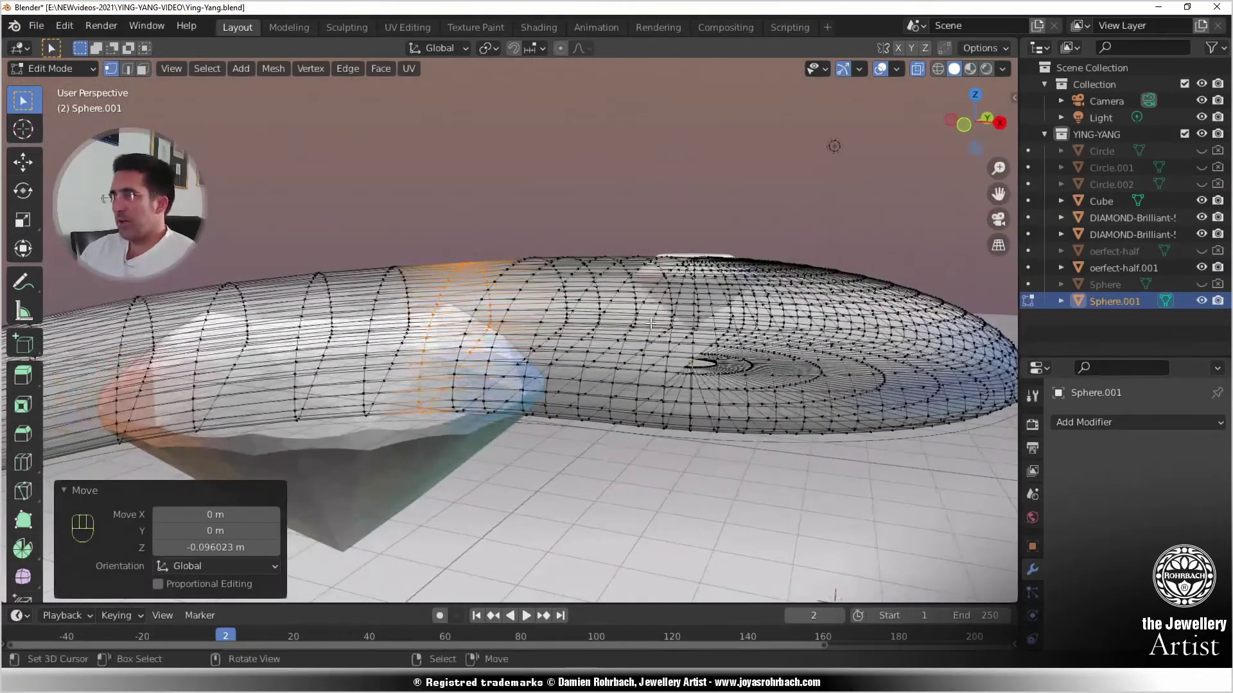
- Circle-select the fifth ring of the raised body section and lower it about 0.027 m along Z
{"action": "key", "text": "KP_7"}
{"action": "key", "text": "alt+a"}
{"action": "key", "text": "c"}
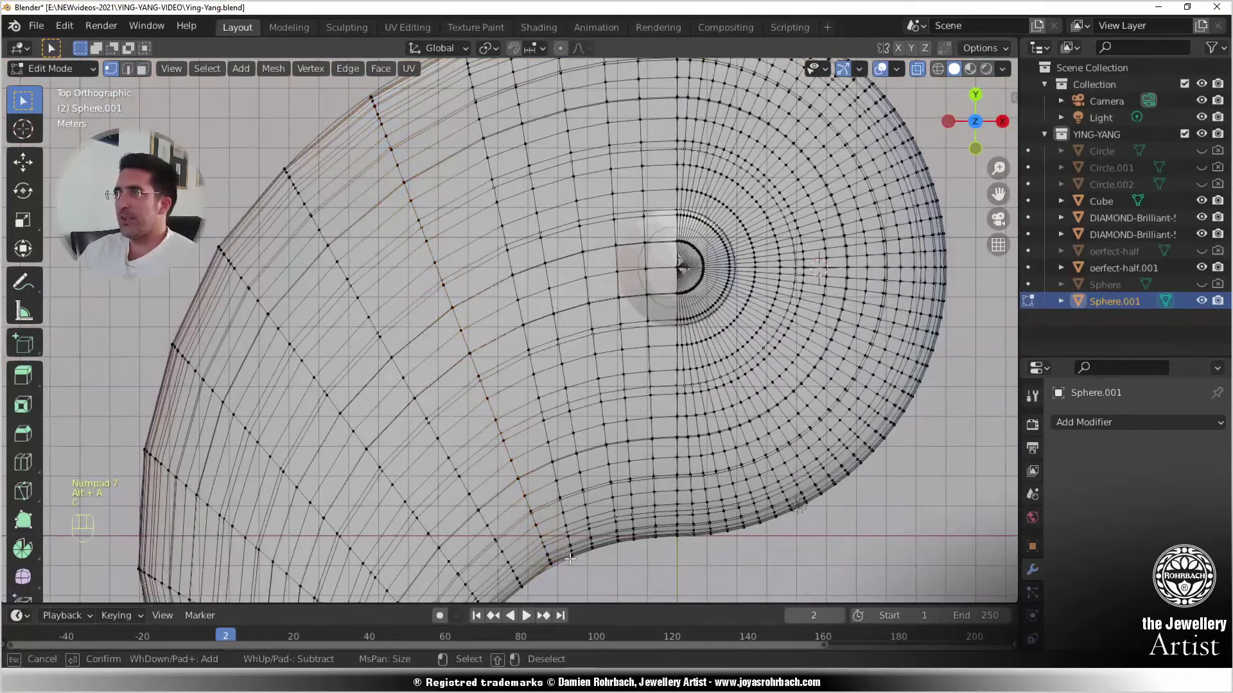
{"action": "left_click_drag", "start_coordinate": [570, 559], "coordinate": [472, 74]}
{"action": "key", "text": "Escape"}
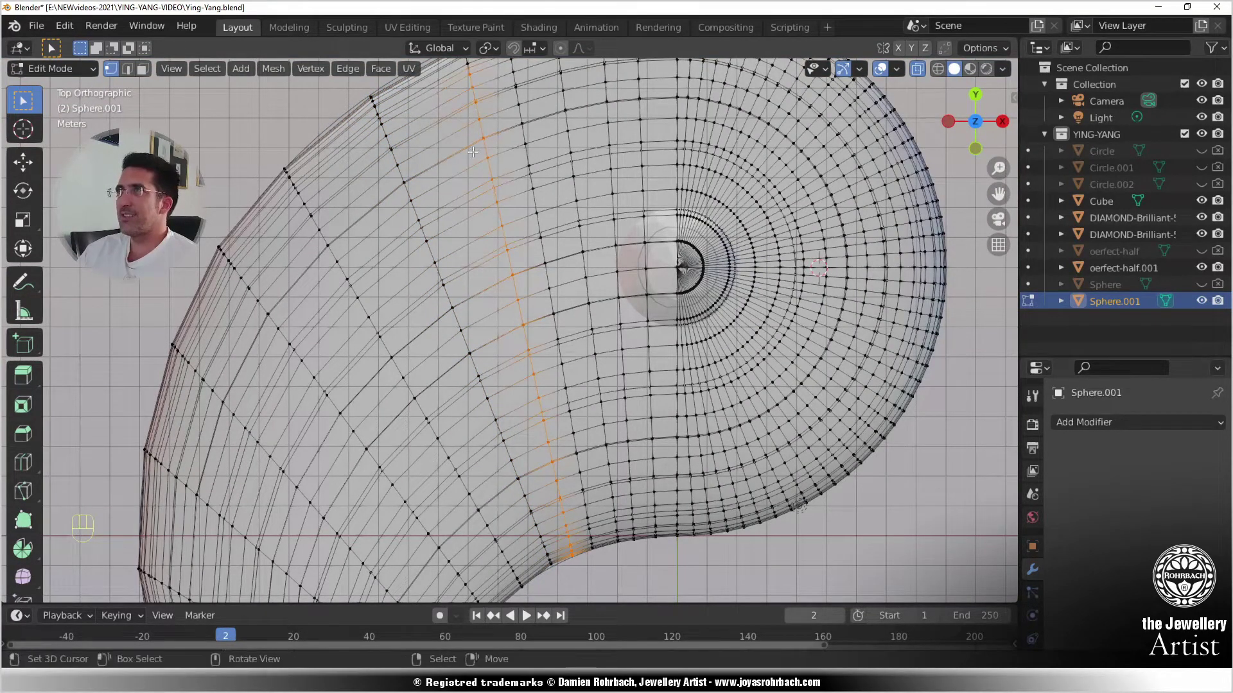
{"action": "middle_click_drag", "start_coordinate": [586, 153], "coordinate": [589, 197], "text": "shift"}
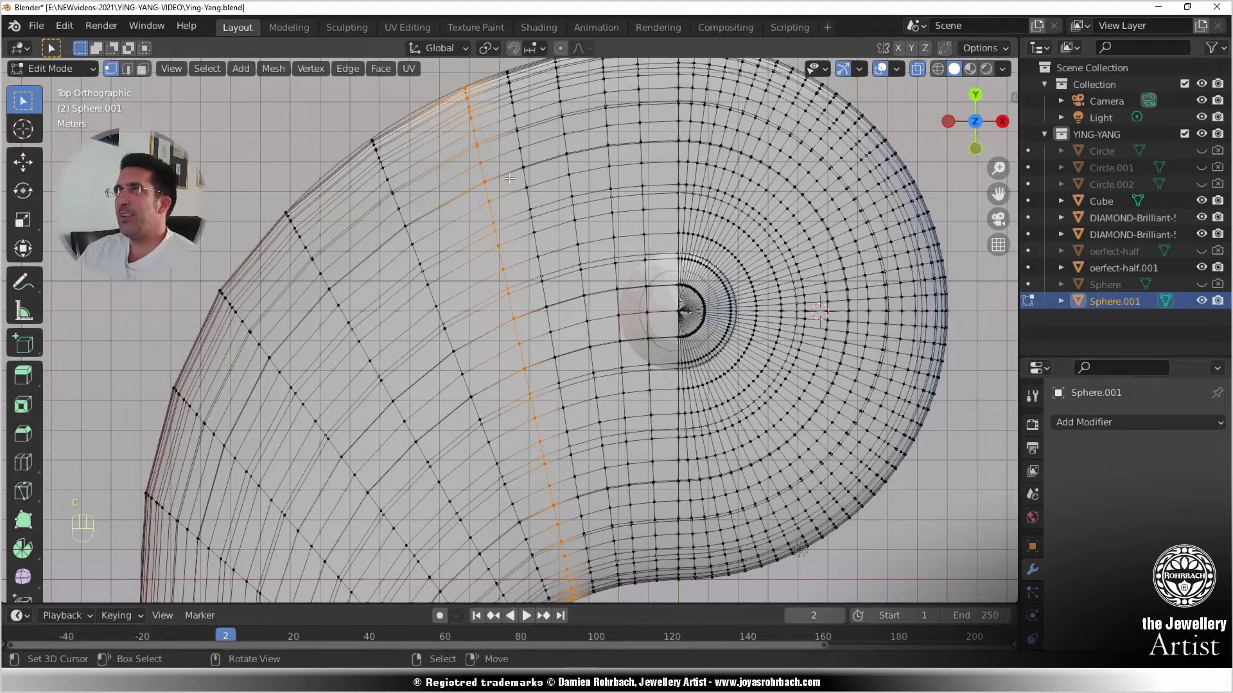
{"action": "key", "text": "KP_1"}
{"action": "scroll", "coordinate": [461, 195], "scroll_direction": "up", "scroll_amount": 6}
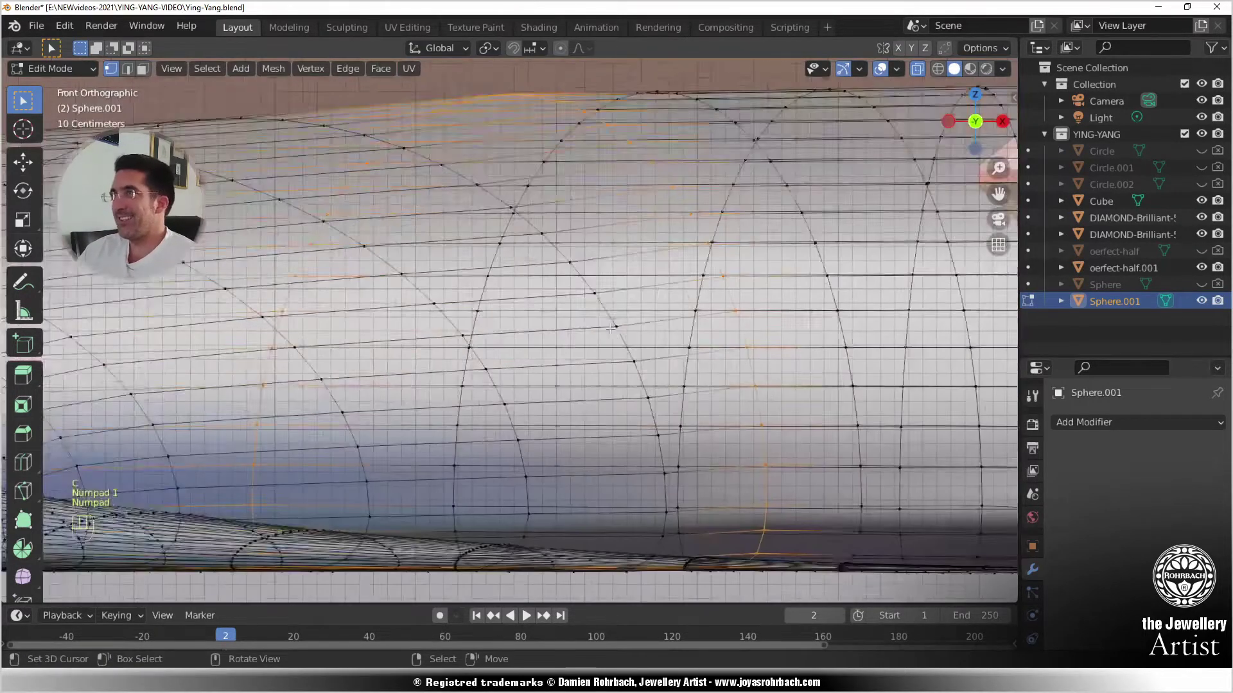
{"action": "middle_click_drag", "start_coordinate": [462, 195], "coordinate": [451, 195], "text": "shift"}
{"action": "scroll", "coordinate": [451, 195], "scroll_direction": "up", "scroll_amount": 5}
{"action": "scroll", "coordinate": [582, 337], "scroll_direction": "down", "scroll_amount": 3}
{"action": "middle_click_drag", "start_coordinate": [581, 337], "coordinate": [563, 297], "text": "shift"}
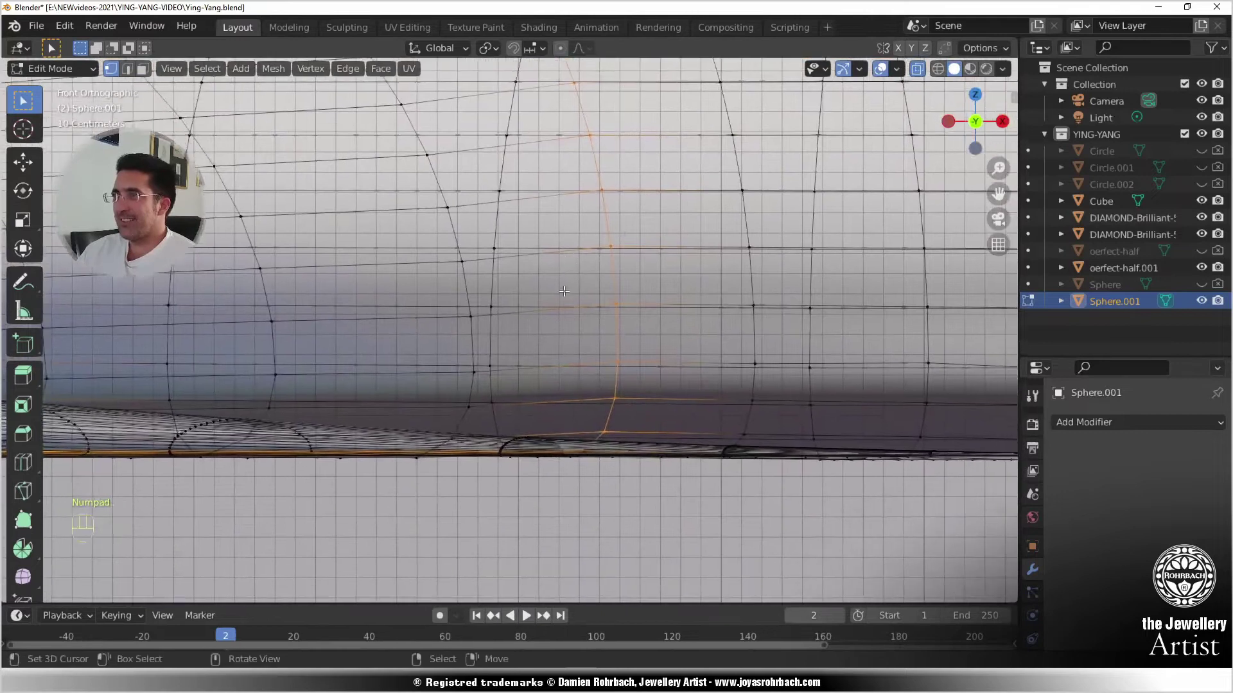
{"action": "scroll", "coordinate": [563, 297], "scroll_direction": "up", "scroll_amount": 3}
{"action": "key", "text": "g"}
{"action": "key", "text": "z"}
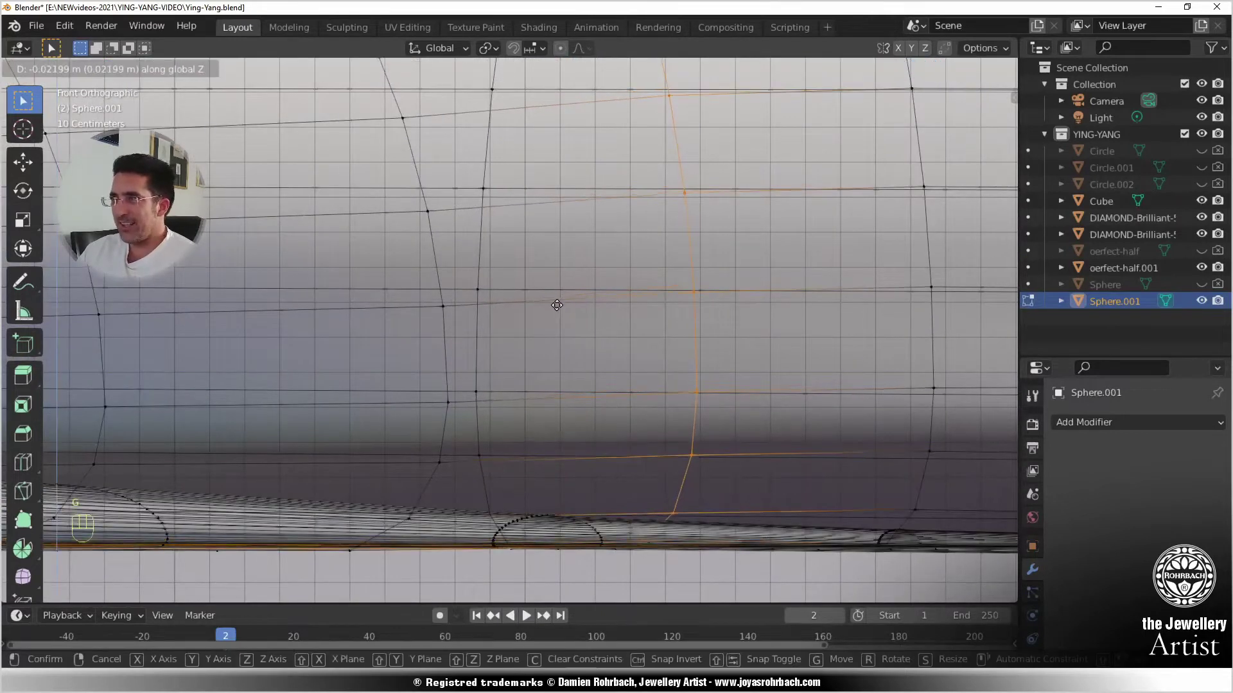
{"action": "left_click", "coordinate": [552, 303]}
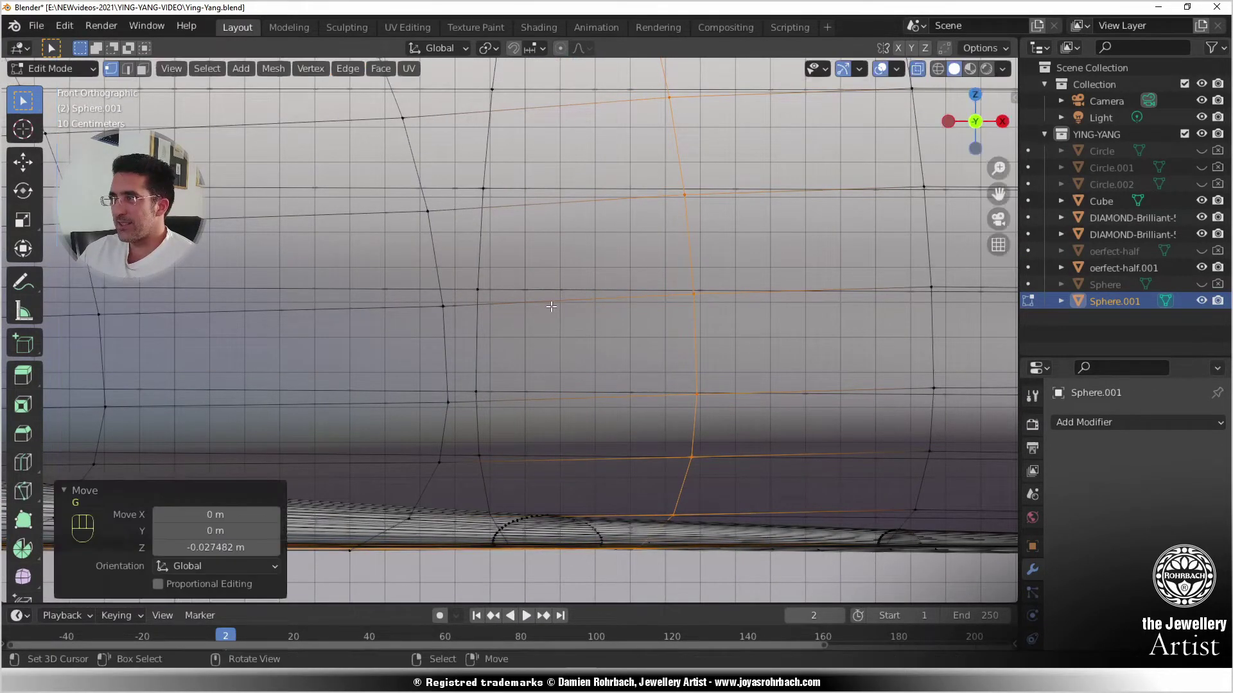
- Return to Object Mode, switch off X-ray shading and save the Ying-Yang file
{"action": "scroll", "coordinate": [552, 303], "scroll_direction": "down", "scroll_amount": 5}
{"action": "mouse_move", "coordinate": [645, 304]}
{"action": "middle_mouse_down"}
{"action": "mouse_move", "coordinate": [511, 299]}
{"action": "mouse_move", "coordinate": [565, 340]}
{"action": "mouse_move", "coordinate": [525, 333]}
{"action": "middle_mouse_up"}
{"action": "key", "text": "Tab"}
{"action": "scroll", "coordinate": [586, 357], "scroll_direction": "down", "scroll_amount": 5}
{"action": "key", "text": "alt+z"}
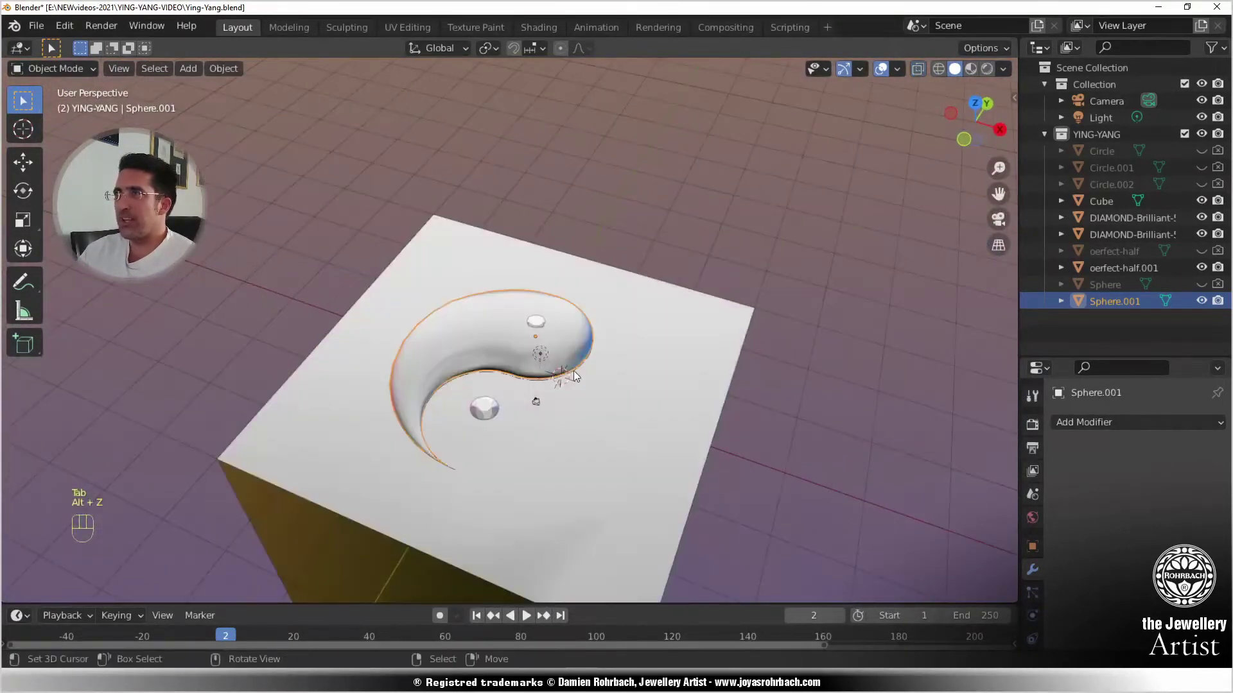
{"action": "mouse_move", "coordinate": [572, 371]}
{"action": "middle_mouse_down"}
{"action": "mouse_move", "coordinate": [479, 347]}
{"action": "mouse_move", "coordinate": [548, 380]}
{"action": "middle_mouse_up"}
{"action": "key", "text": "ctrl+s"}
{"action": "middle_click_drag", "start_coordinate": [518, 294], "coordinate": [685, 414]}
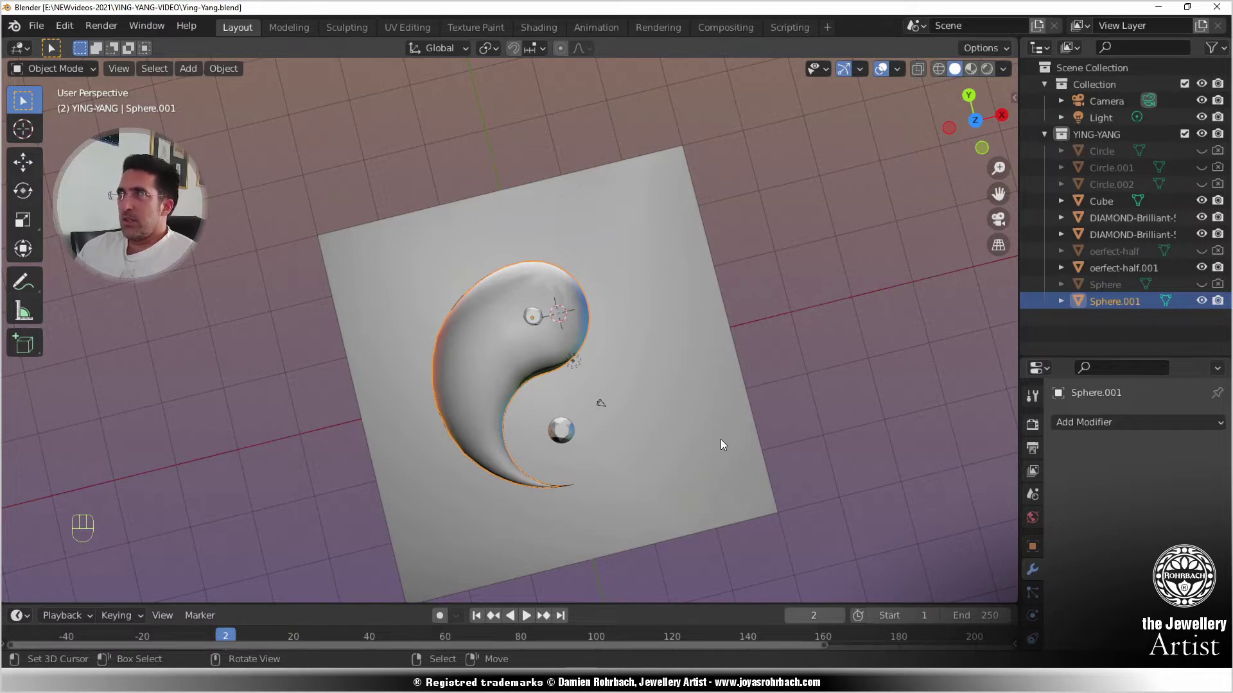
- Duplicate the teardrop half in place and hide the original Sphere.001 from both the viewport and renders
{"action": "key", "text": "shift+d"}
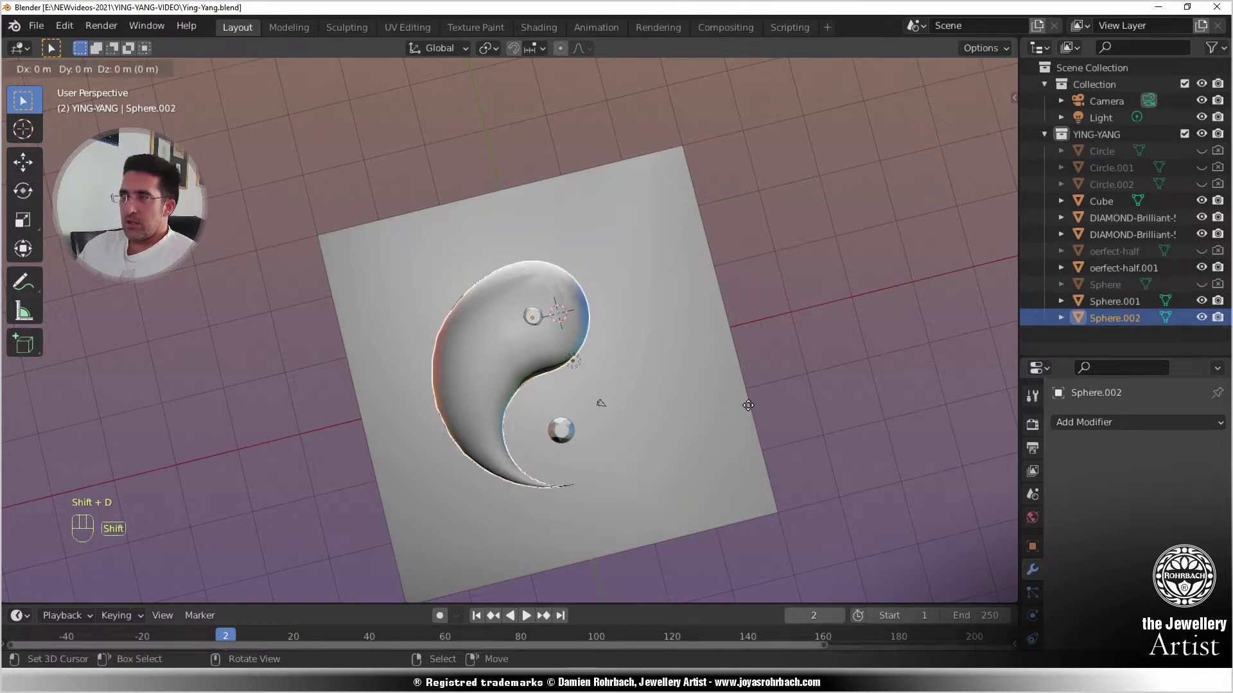
{"action": "right_click", "coordinate": [749, 406]}
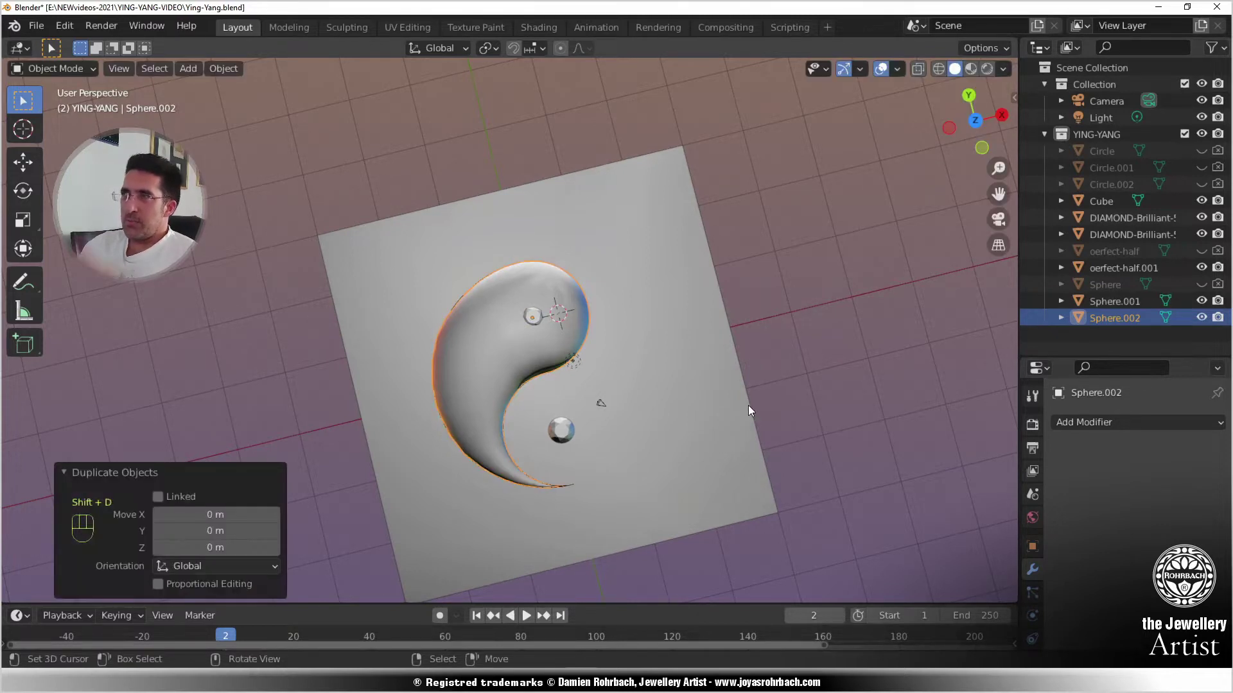
{"action": "left_click", "coordinate": [1202, 301]}
{"action": "left_click", "coordinate": [1218, 302]}
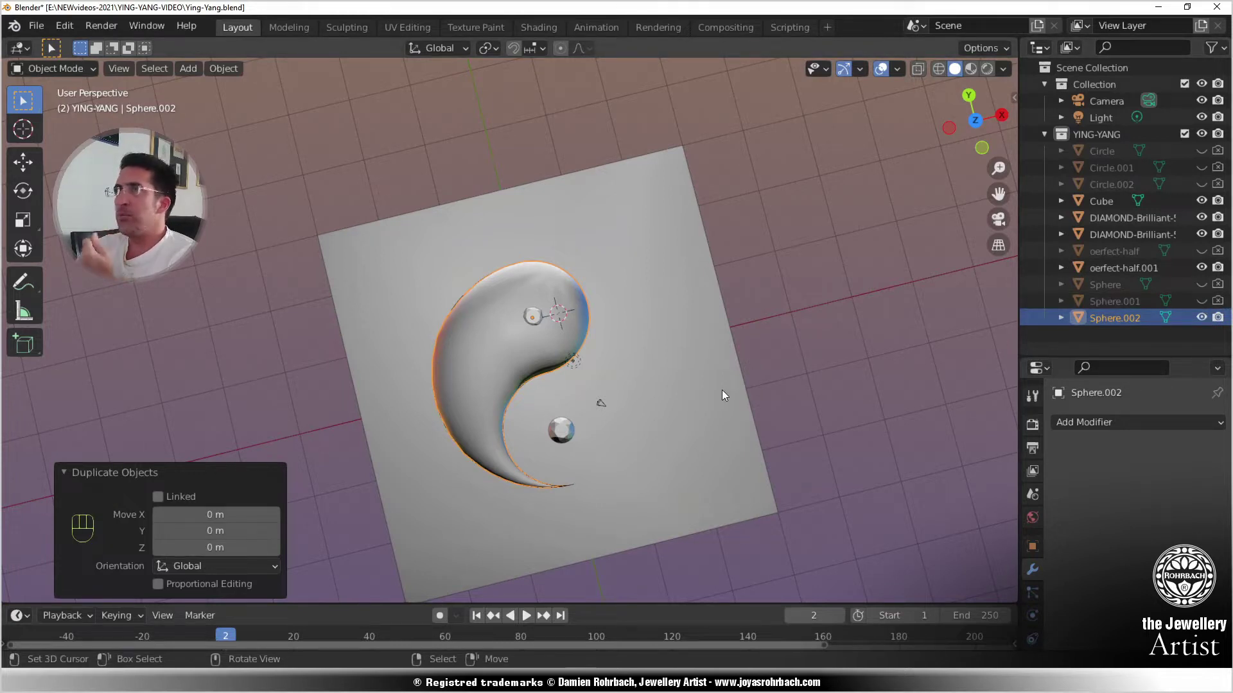
- Give the duplicated teardrop Sphere.002 a new material named WHITE-GOLD
{"action": "key", "text": "KP_7"}
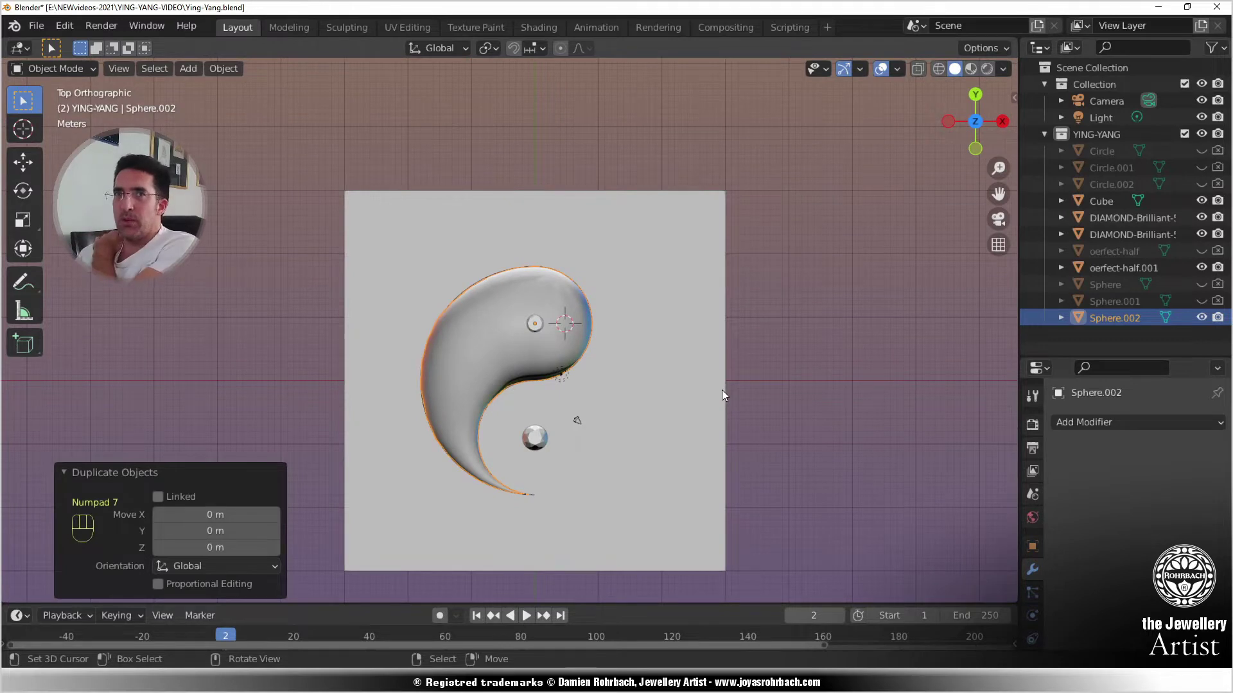
{"action": "scroll", "coordinate": [560, 423], "scroll_direction": "up", "scroll_amount": 2}
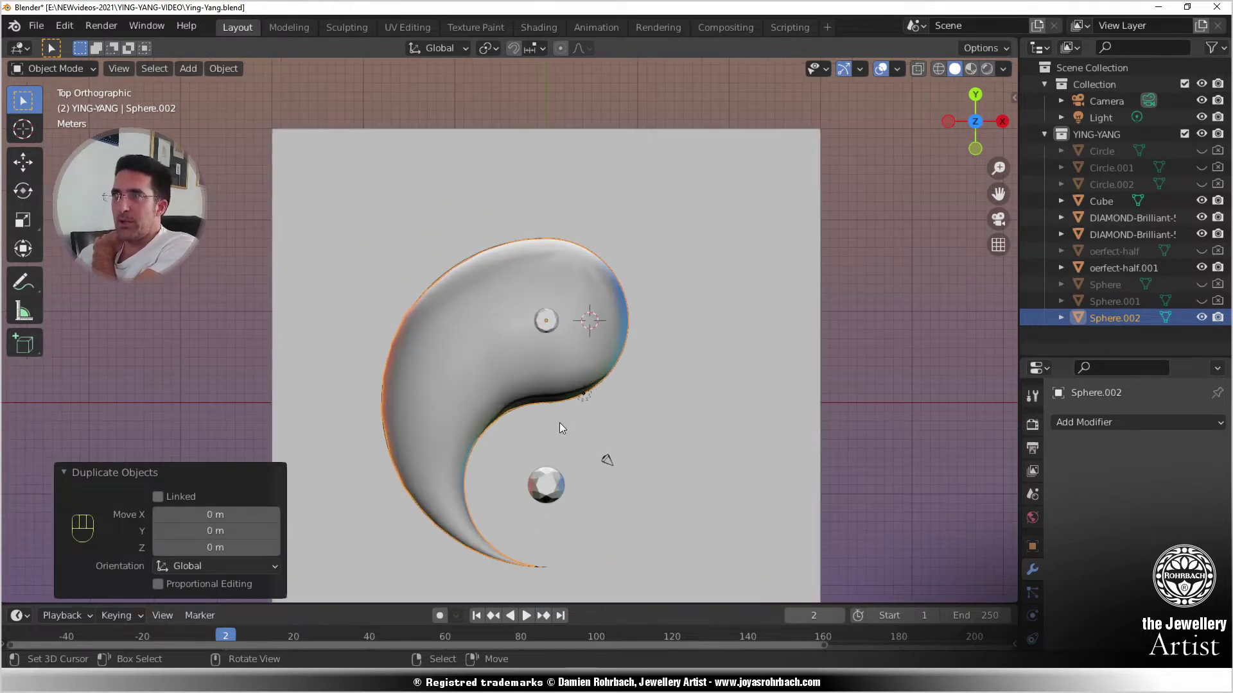
{"action": "middle_click_drag", "start_coordinate": [559, 472], "coordinate": [549, 427]}
{"action": "scroll", "coordinate": [1032, 565], "scroll_direction": "down", "scroll_amount": 4}
{"action": "left_click", "coordinate": [1032, 599]}
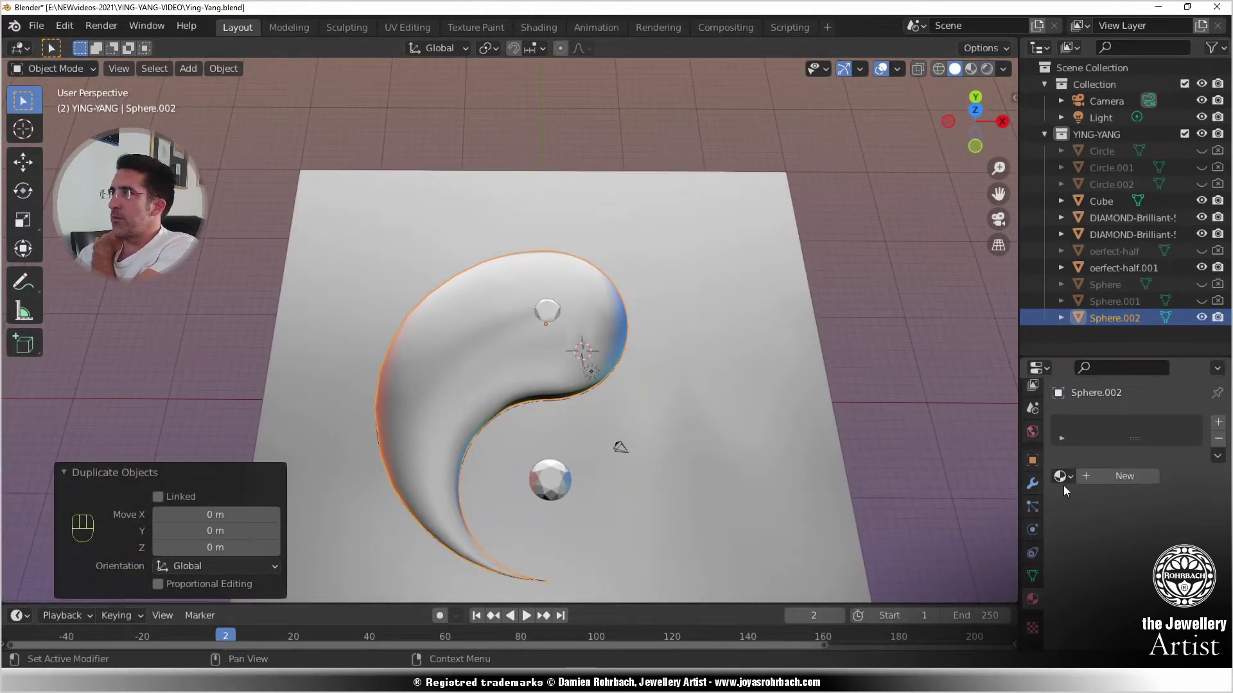
{"action": "left_click", "coordinate": [1063, 481]}
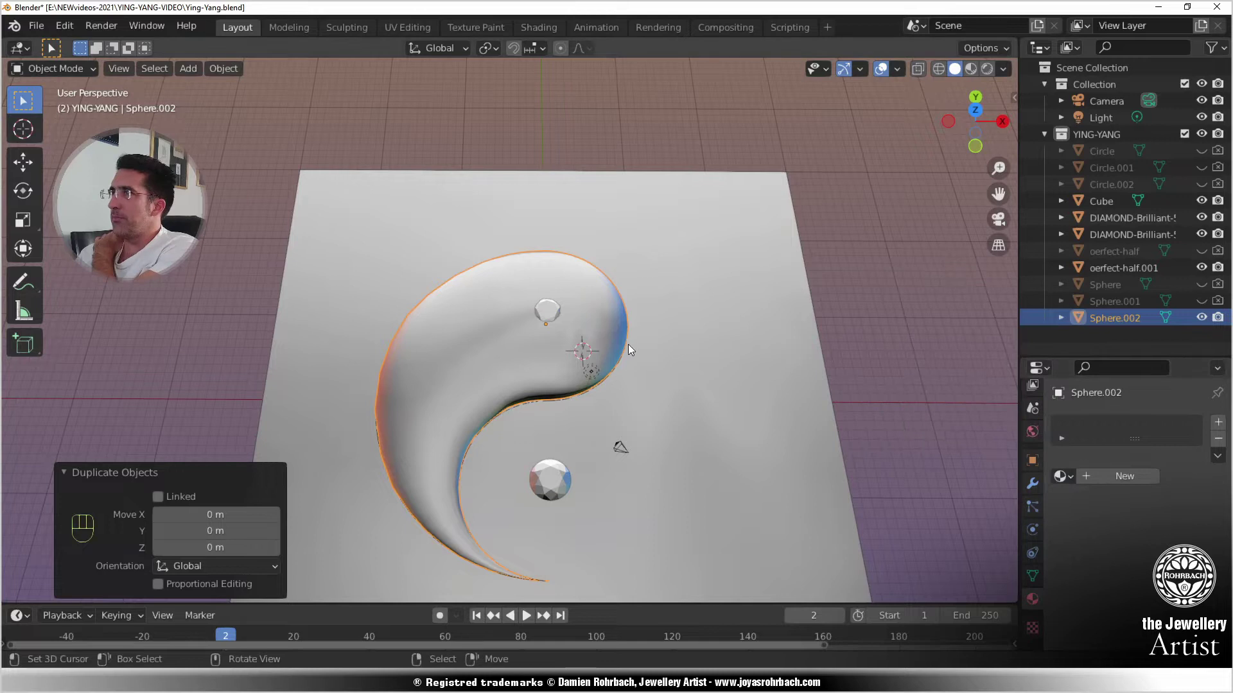
{"action": "left_click", "coordinate": [1085, 480]}
{"action": "double_click", "coordinate": [1087, 480]}
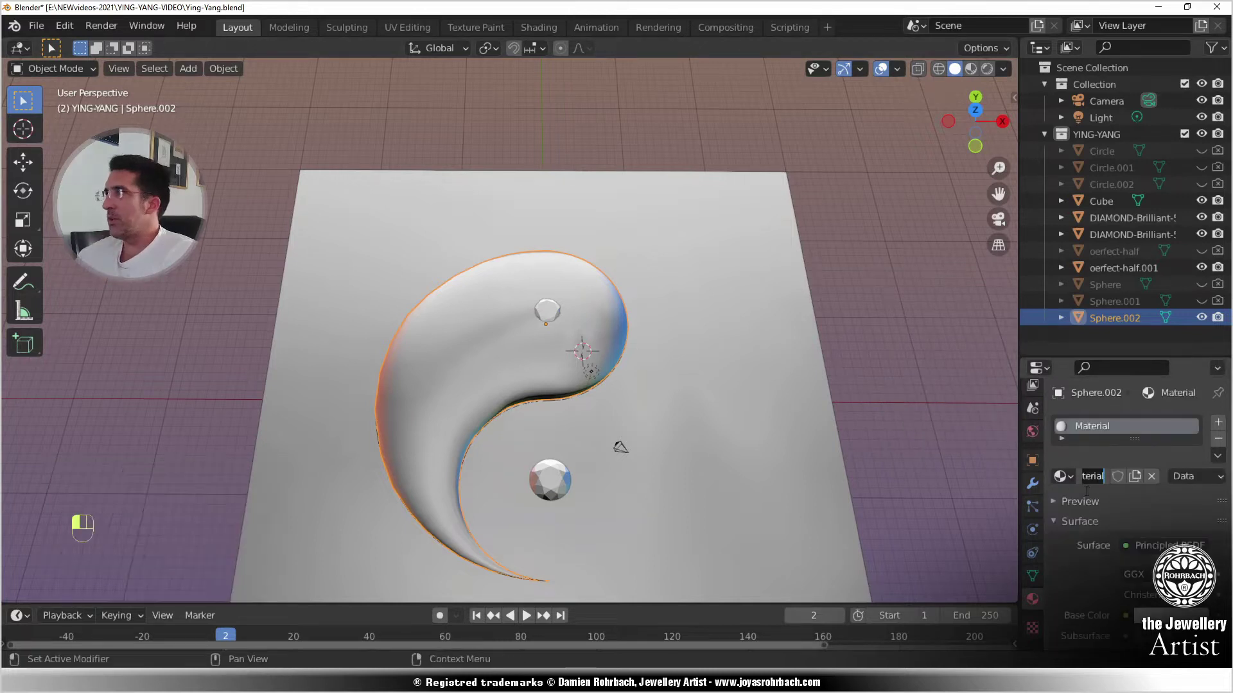
{"action": "type", "text": "WHITE-GOLD"}
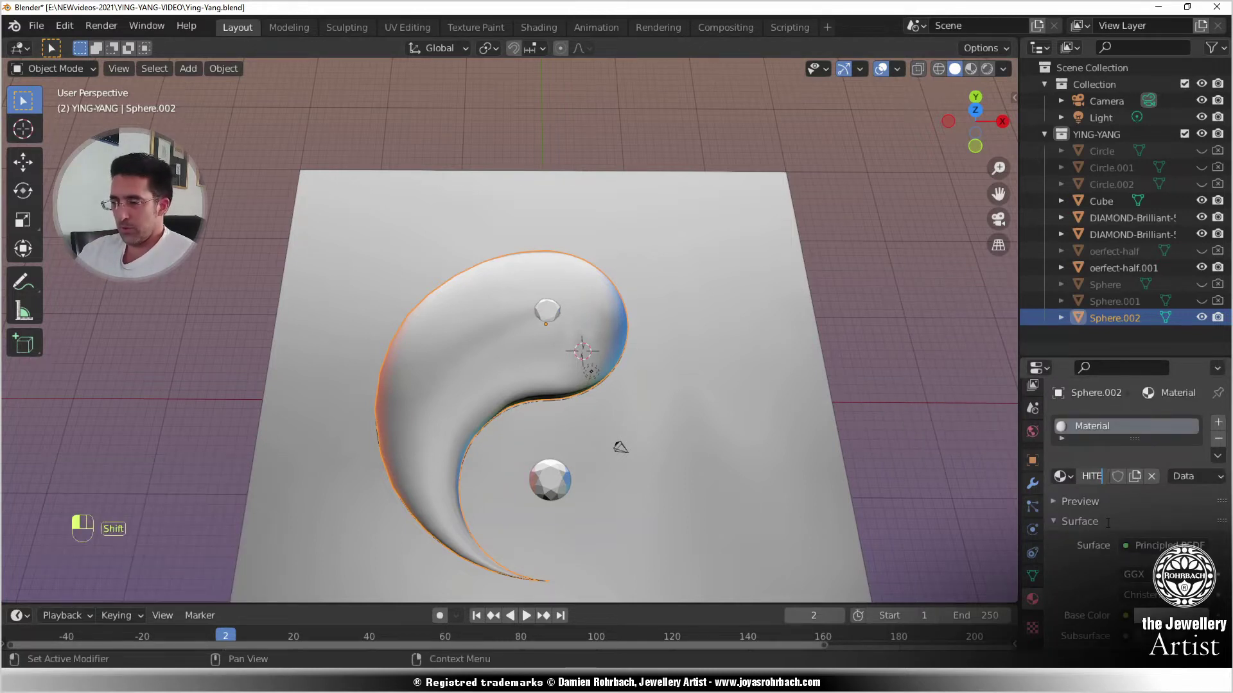
{"action": "key", "text": "Return"}
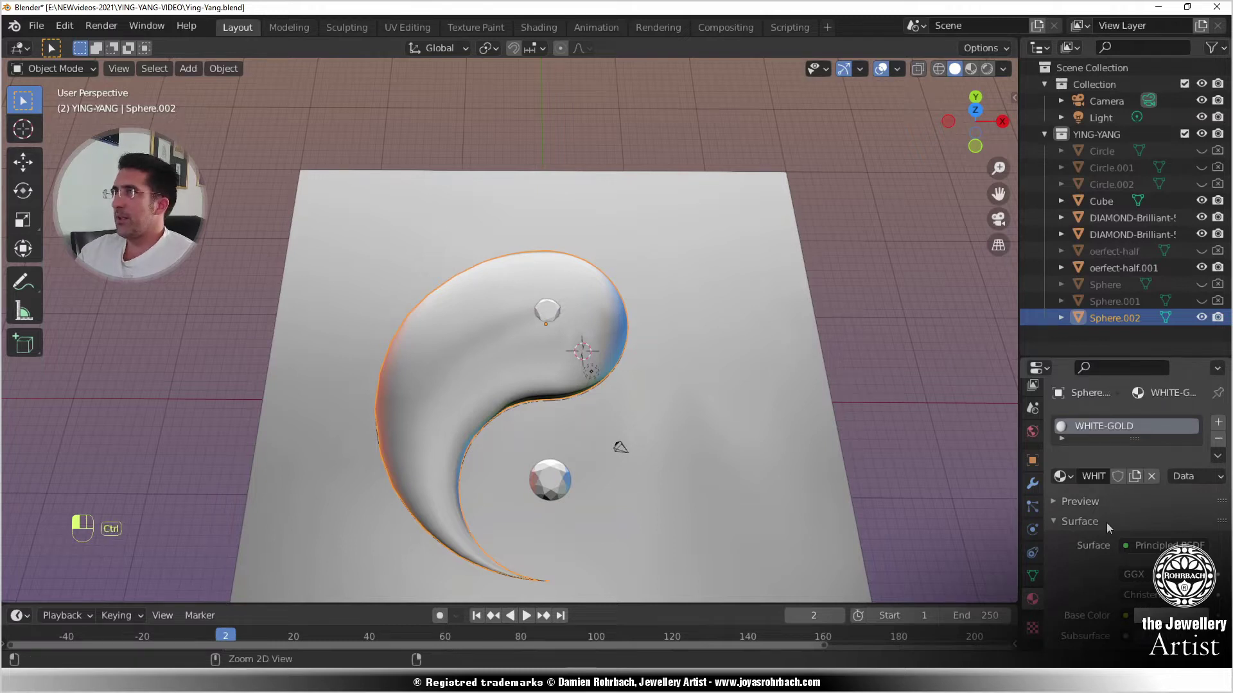
- Save the Ying-Yang file with the new material assigned
{"action": "key", "text": "ctrl+s"}
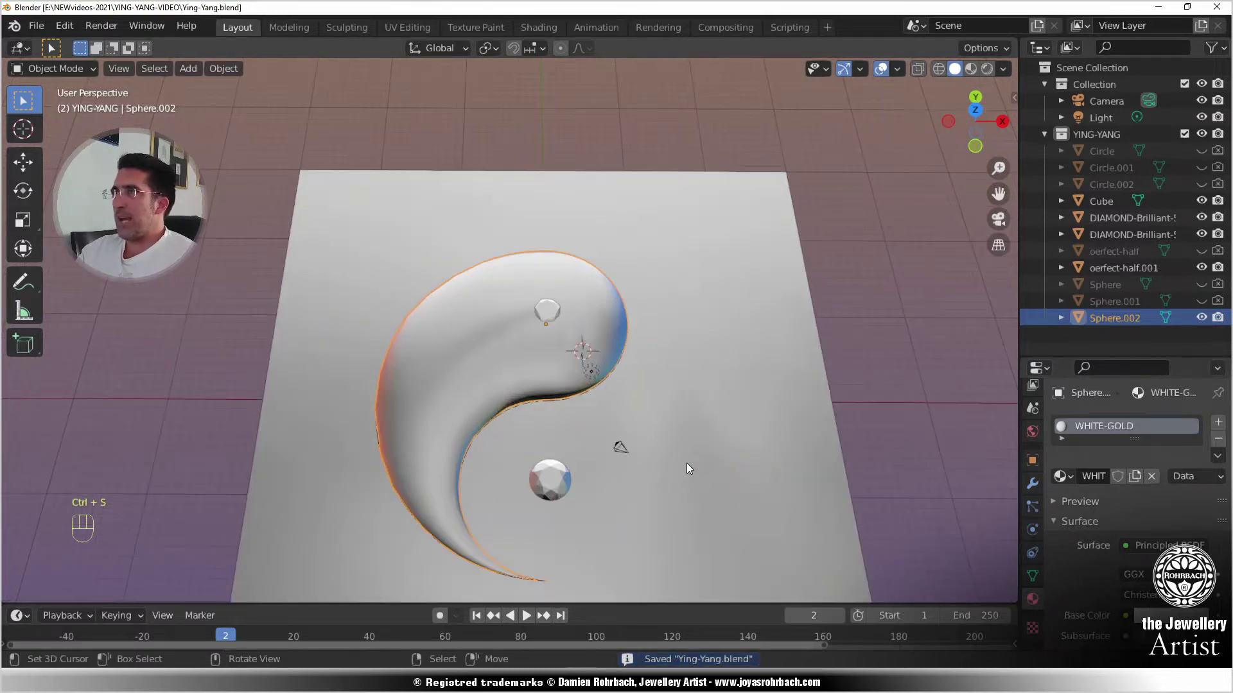
{"action": "key", "text": "KP_1"}
{"action": "key", "text": "KP_7"}
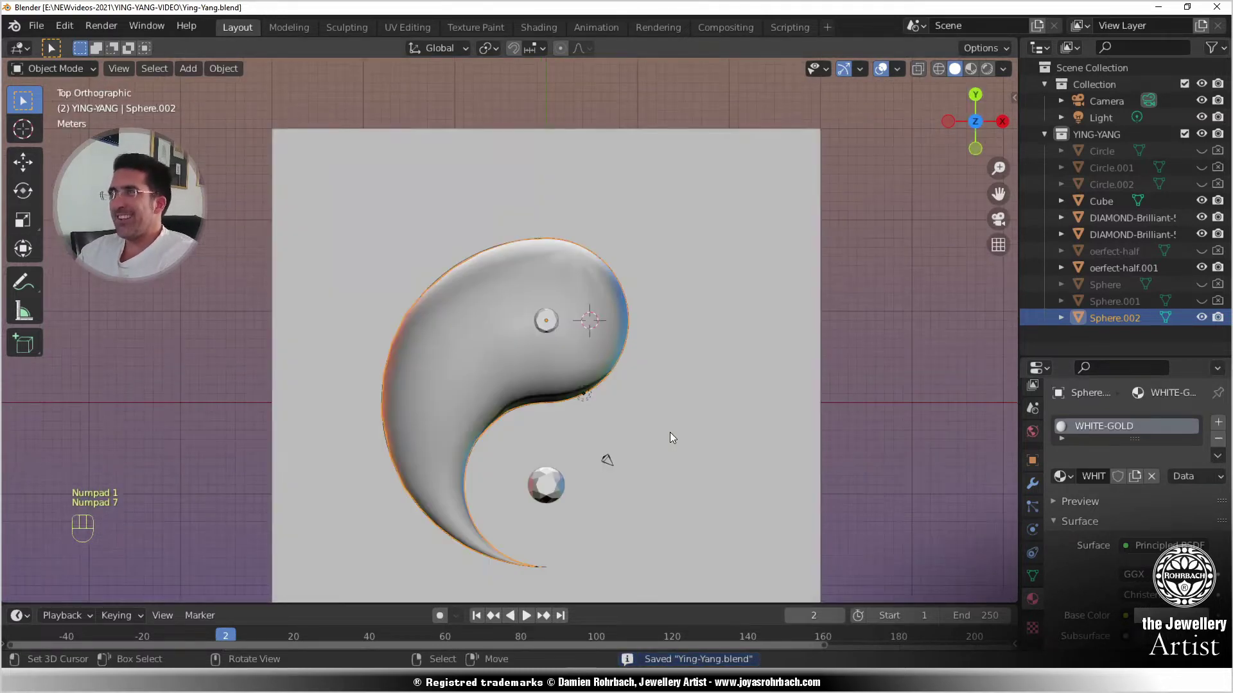
{"action": "middle_click_drag", "start_coordinate": [648, 464], "coordinate": [668, 368], "text": "ctrl"}
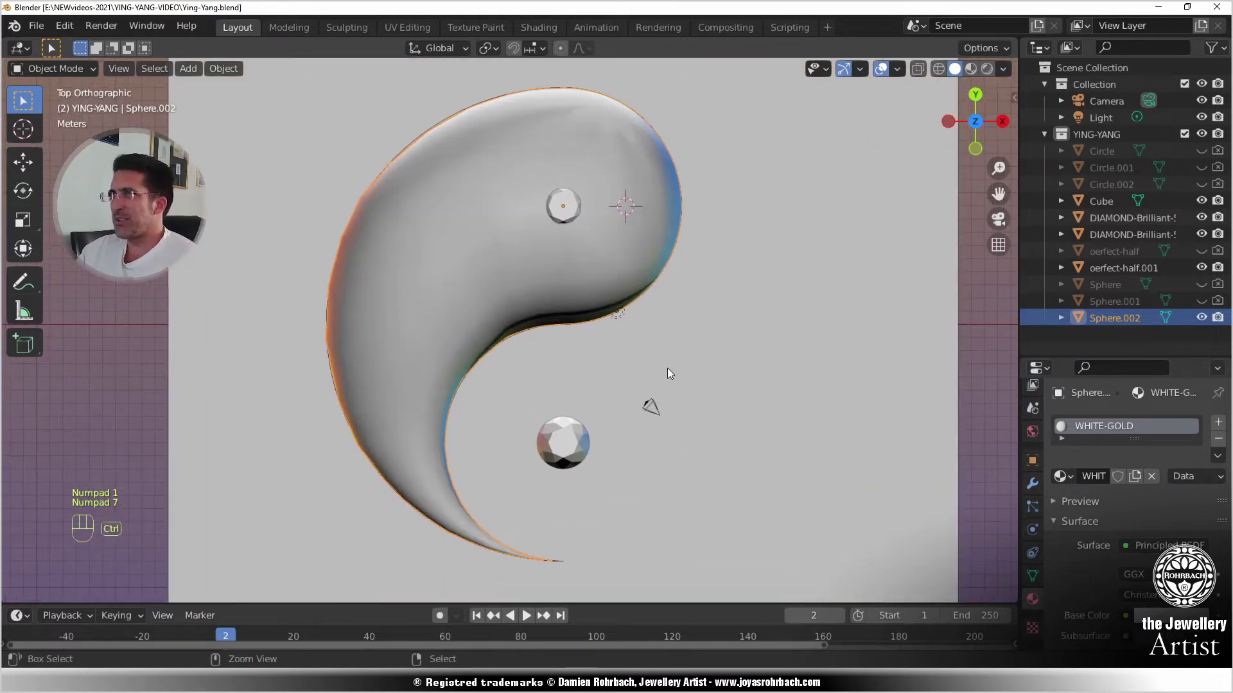
{"action": "key", "text": "ctrl+s"}
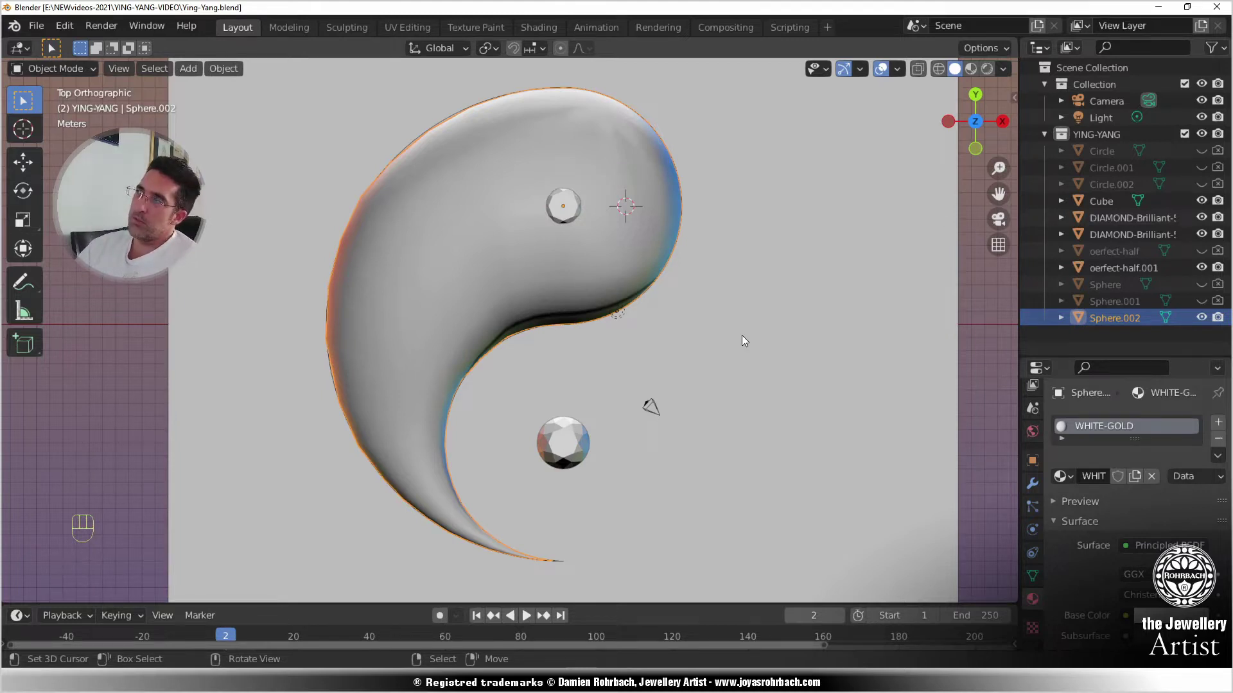
- Circle-select the duplicate's fourth body ring through the mesh, scale it to 1.010 and rotate it 1.37° about the view's Z axis
{"action": "key", "text": "Tab"}
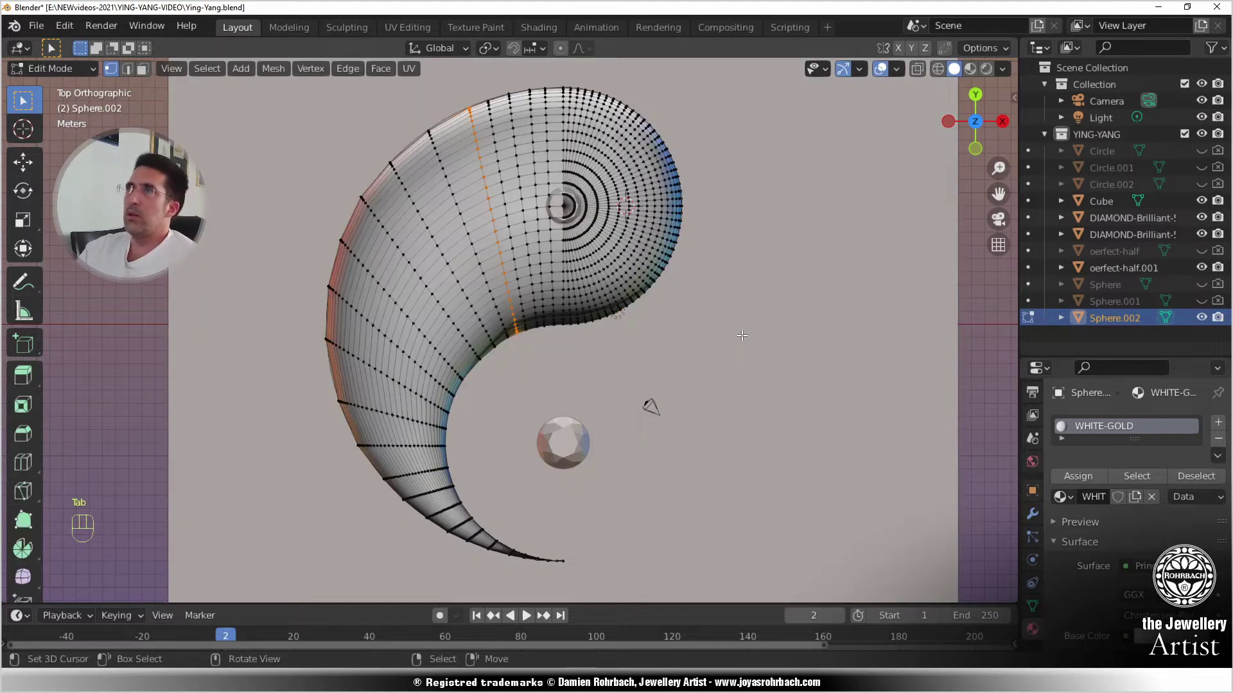
{"action": "scroll", "coordinate": [597, 276], "scroll_direction": "up", "scroll_amount": 3}
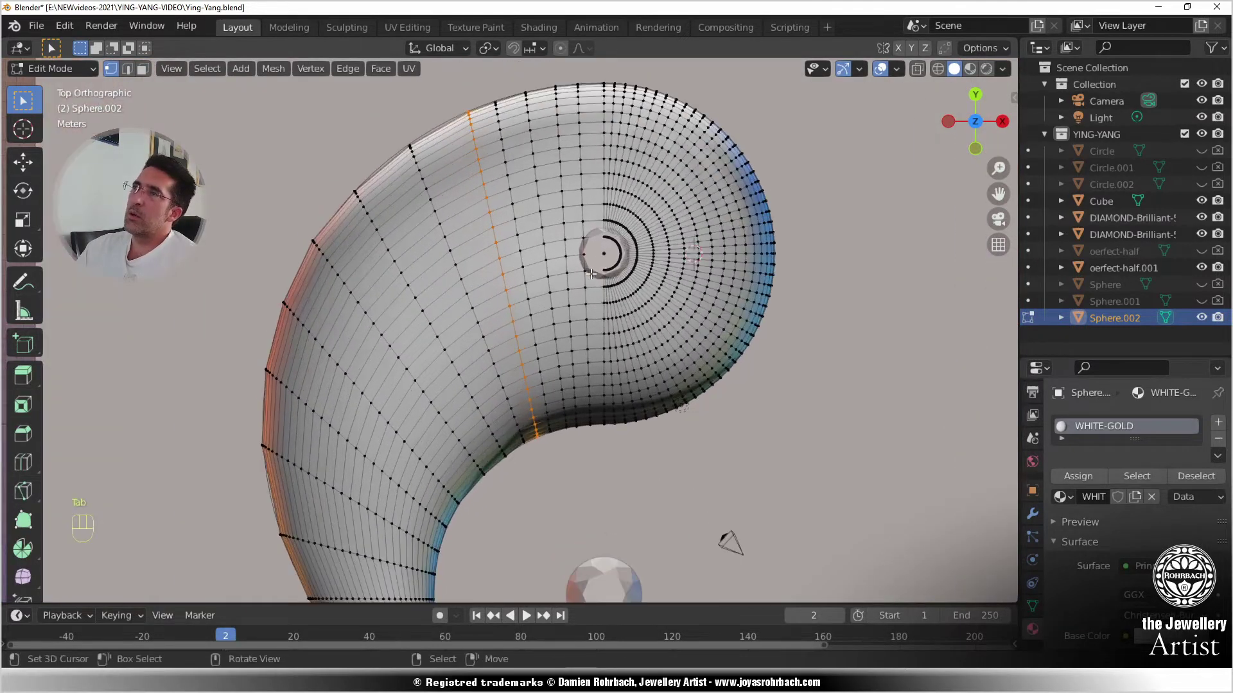
{"action": "key", "text": "alt+z"}
{"action": "key", "text": "alt+a"}
{"action": "key", "text": "c"}
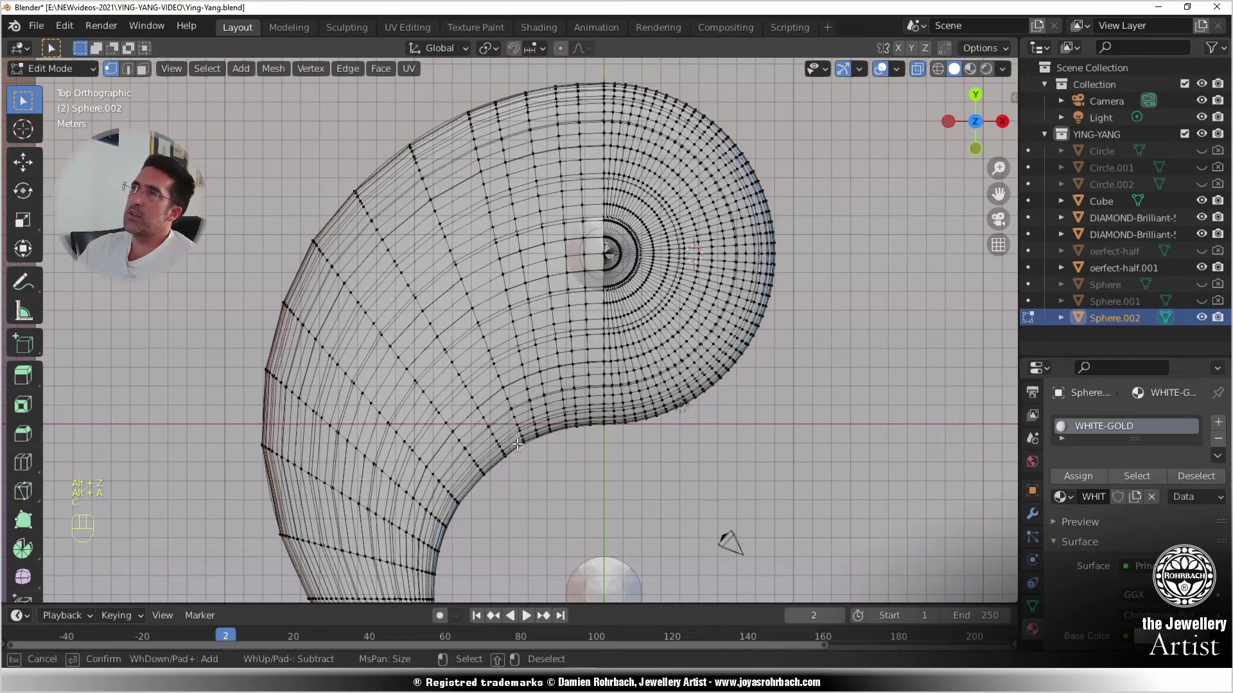
{"action": "left_click_drag", "start_coordinate": [522, 443], "coordinate": [404, 139]}
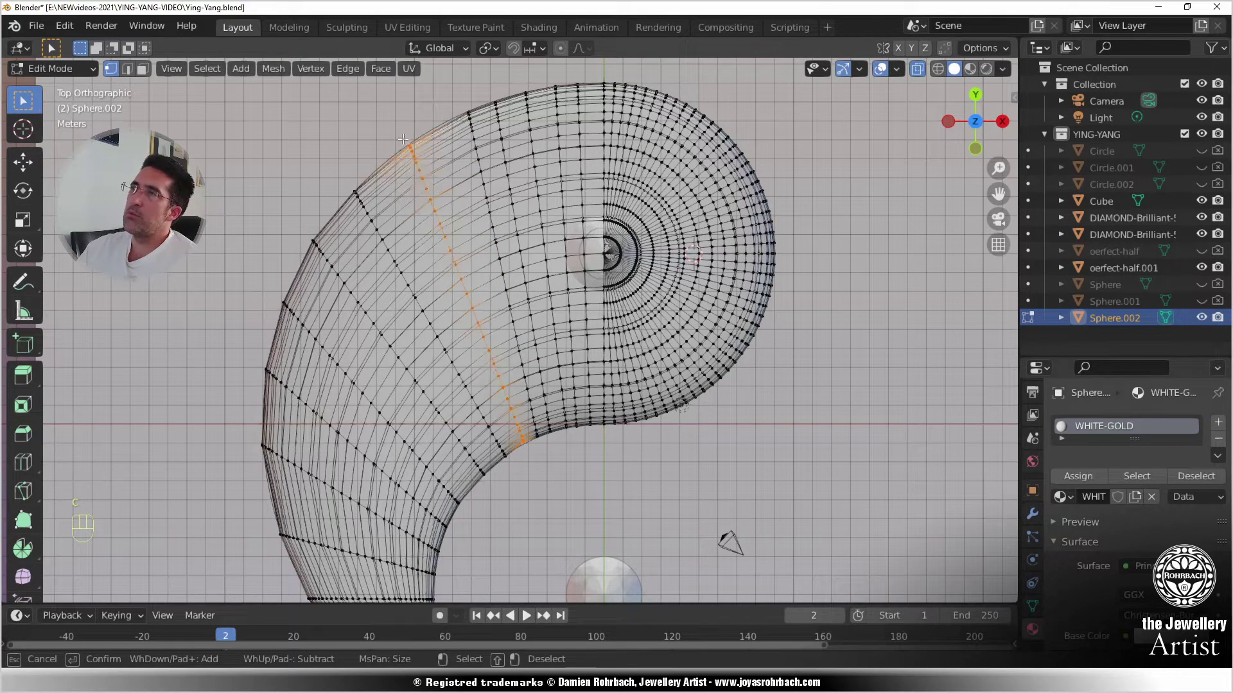
{"action": "right_click", "coordinate": [447, 167]}
{"action": "key", "text": "alt+z"}
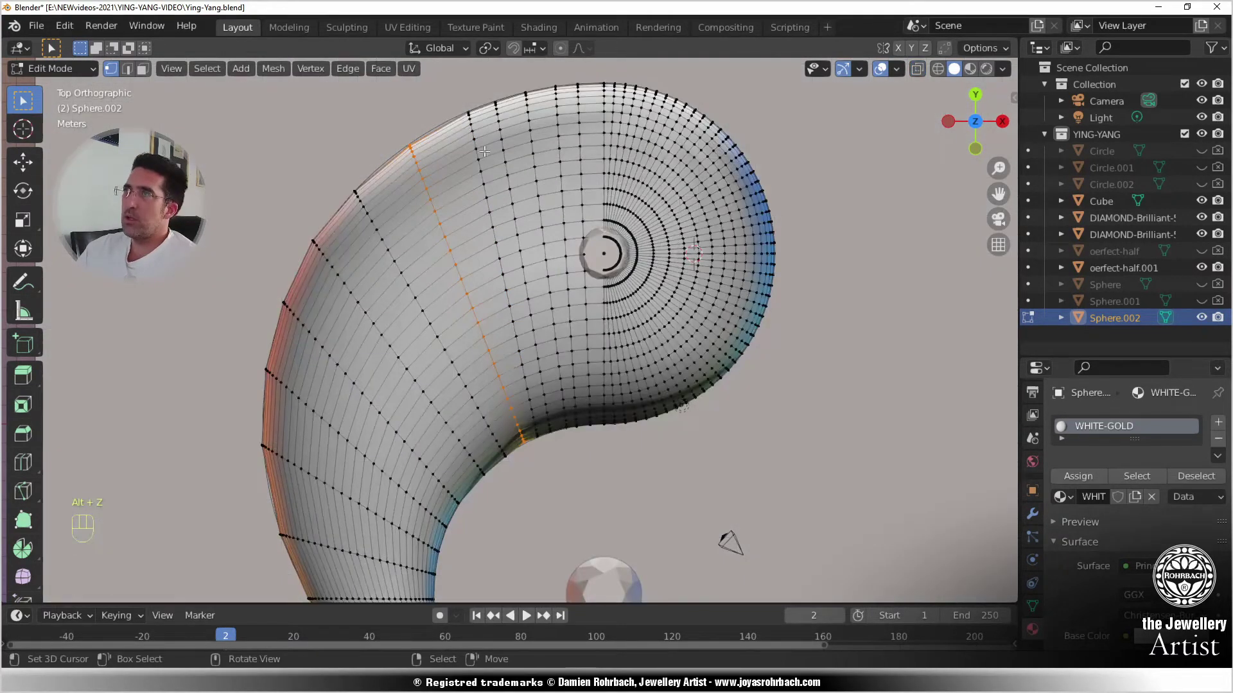
{"action": "key", "text": "s"}
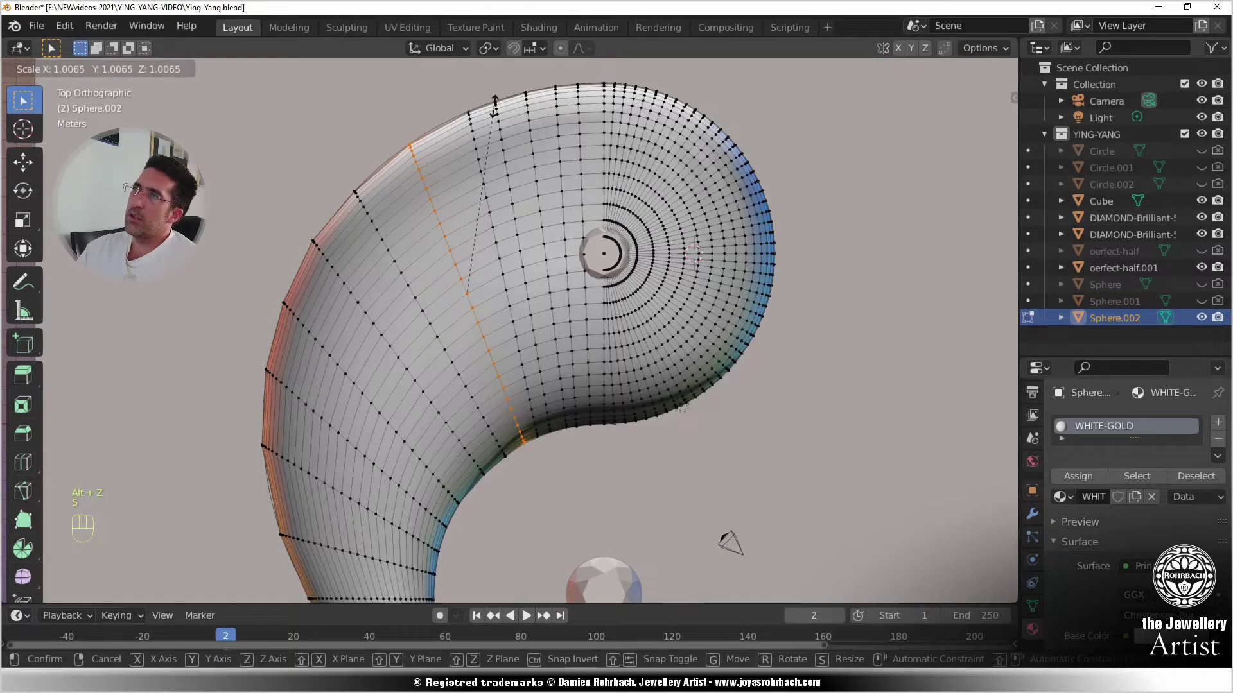
{"action": "left_click", "coordinate": [495, 106]}
{"action": "key", "text": "r"}
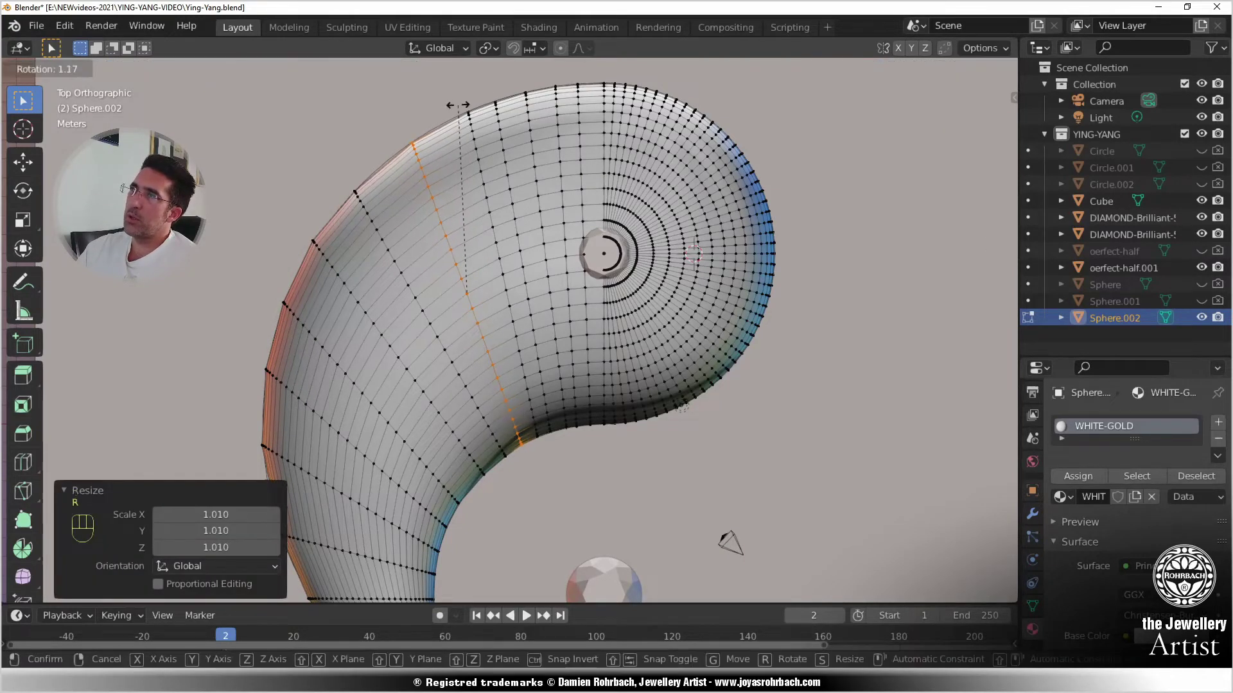
{"action": "left_click", "coordinate": [459, 105]}
- Move the selected body ring about 0.508 m in X and 0.271 m in Y towards the head, and rotate it 1.5°
{"action": "key", "text": "g"}
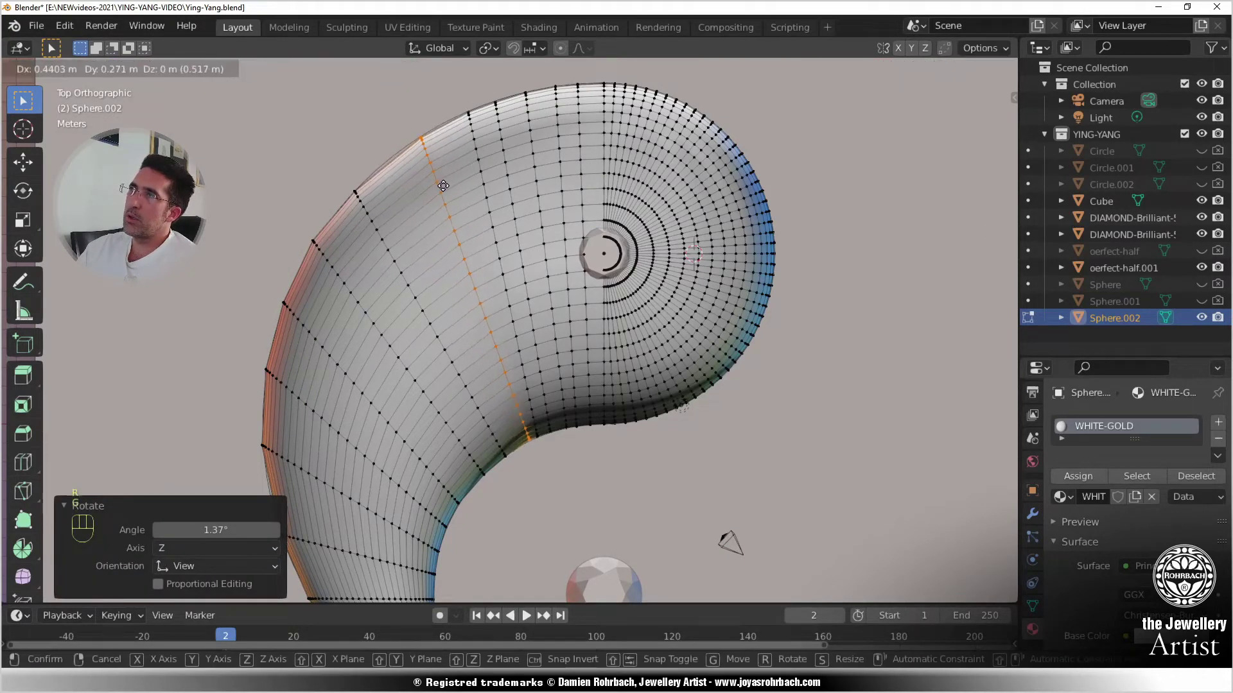
{"action": "left_click", "coordinate": [444, 185]}
{"action": "key", "text": "r"}
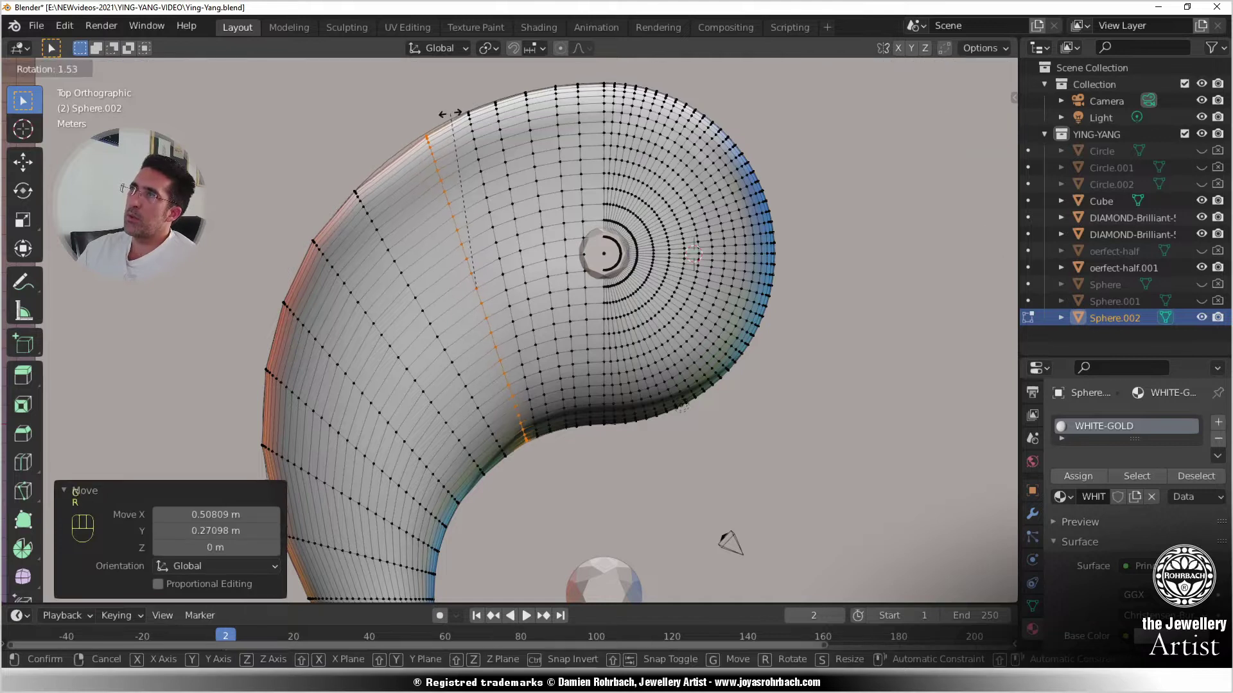
{"action": "left_click", "coordinate": [457, 116]}
- Scale the selected body ring to 1.012 and shift it about 0.10 m along Y, leaving nothing selected
{"action": "key", "text": "s"}
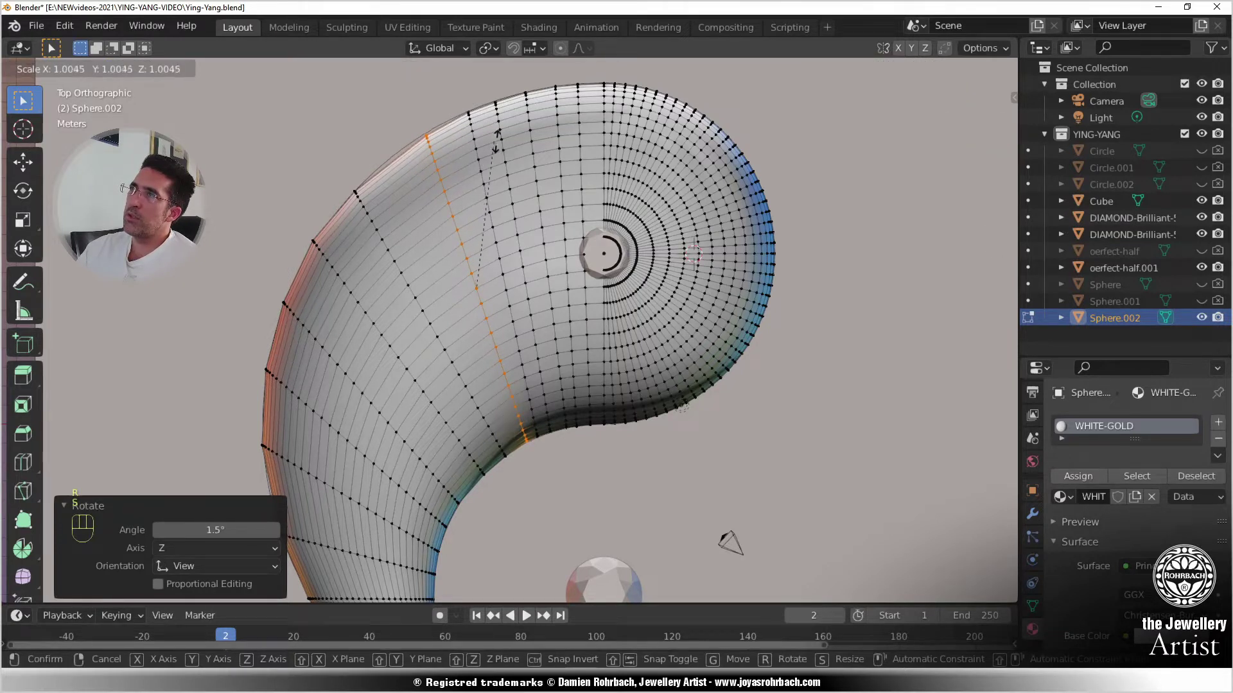
{"action": "left_click", "coordinate": [497, 138]}
{"action": "key", "text": "g"}
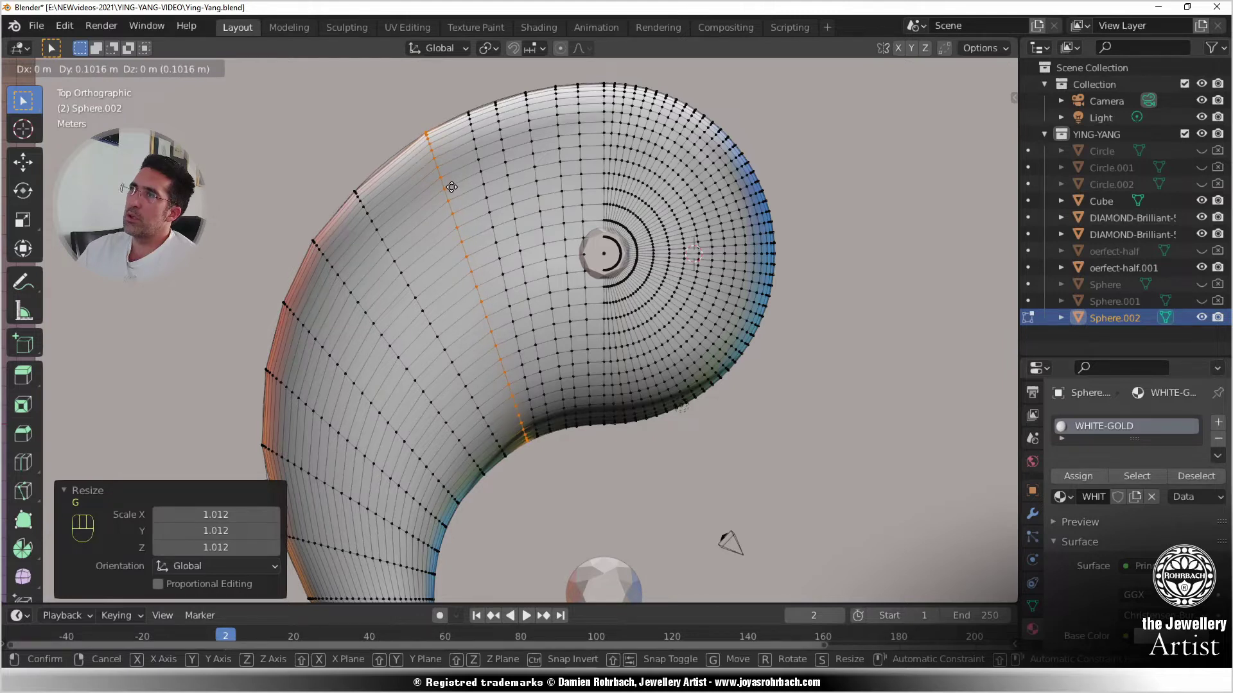
{"action": "left_click", "coordinate": [451, 187]}
{"action": "key", "text": "alt+a"}
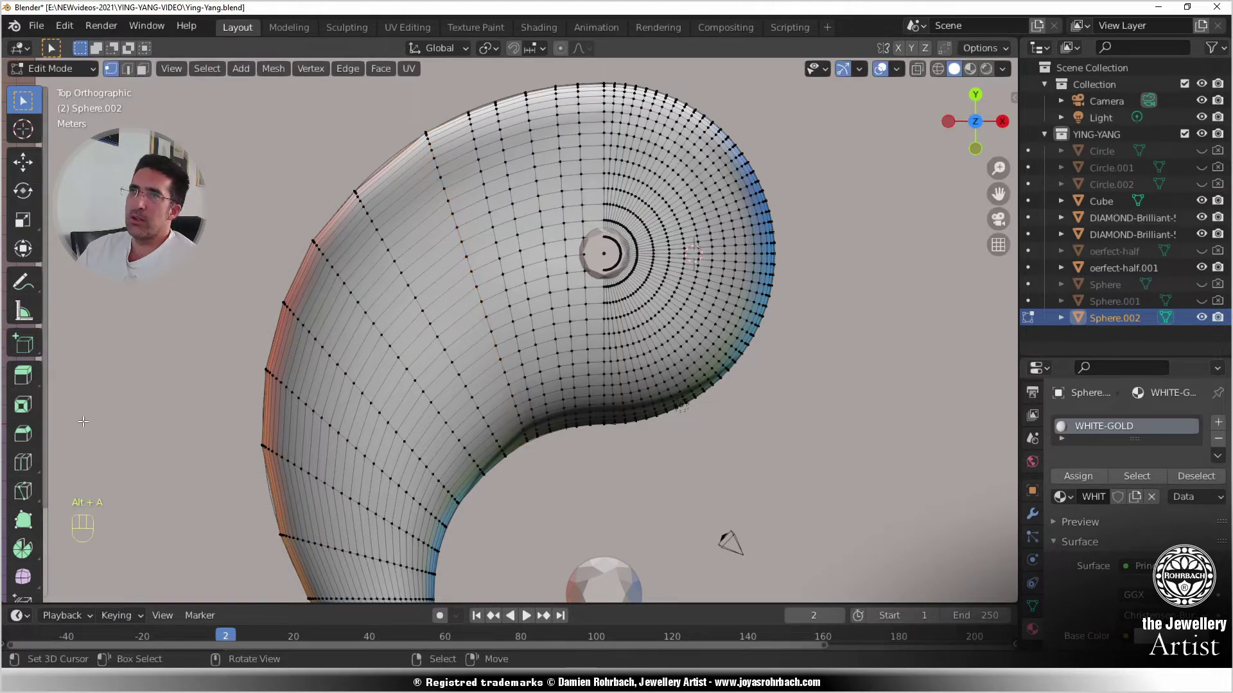
- Add one centred loop cut on the tail side of the just-edited ring, shift it about -0.068 m X and 0.102 m Y, then deselect
{"action": "left_click", "coordinate": [23, 462]}
{"action": "left_click", "coordinate": [453, 301]}
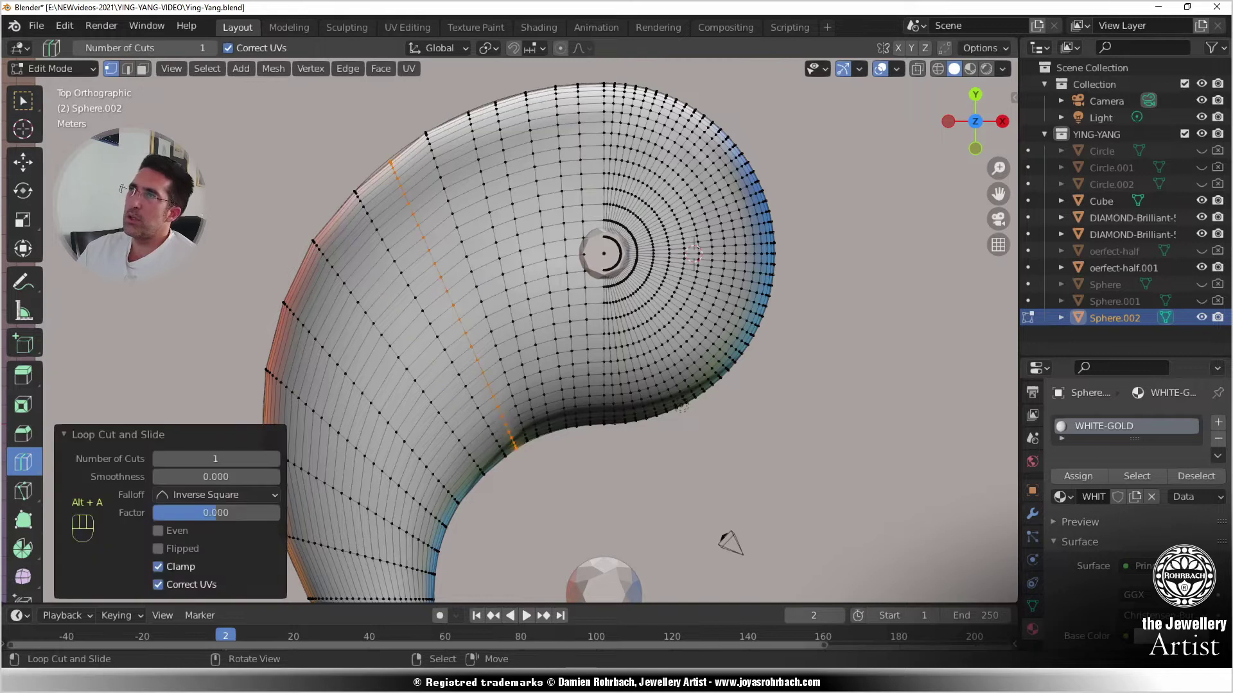
{"action": "key", "text": "w"}
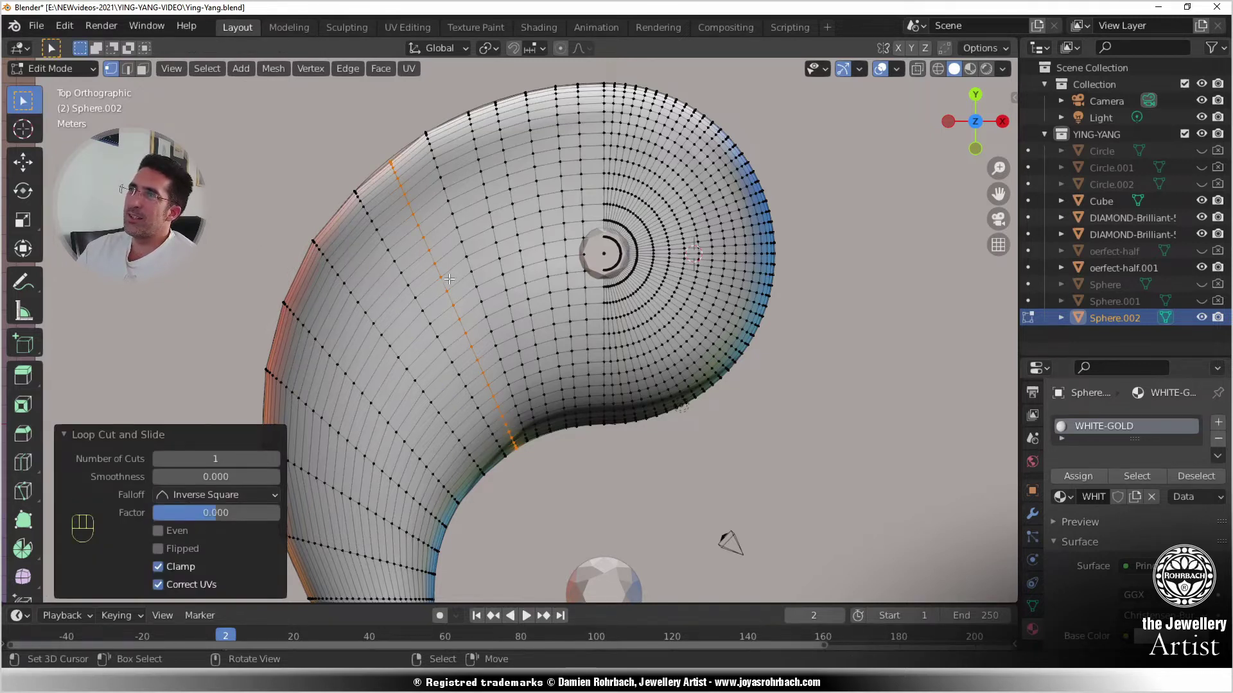
{"action": "key", "text": "g"}
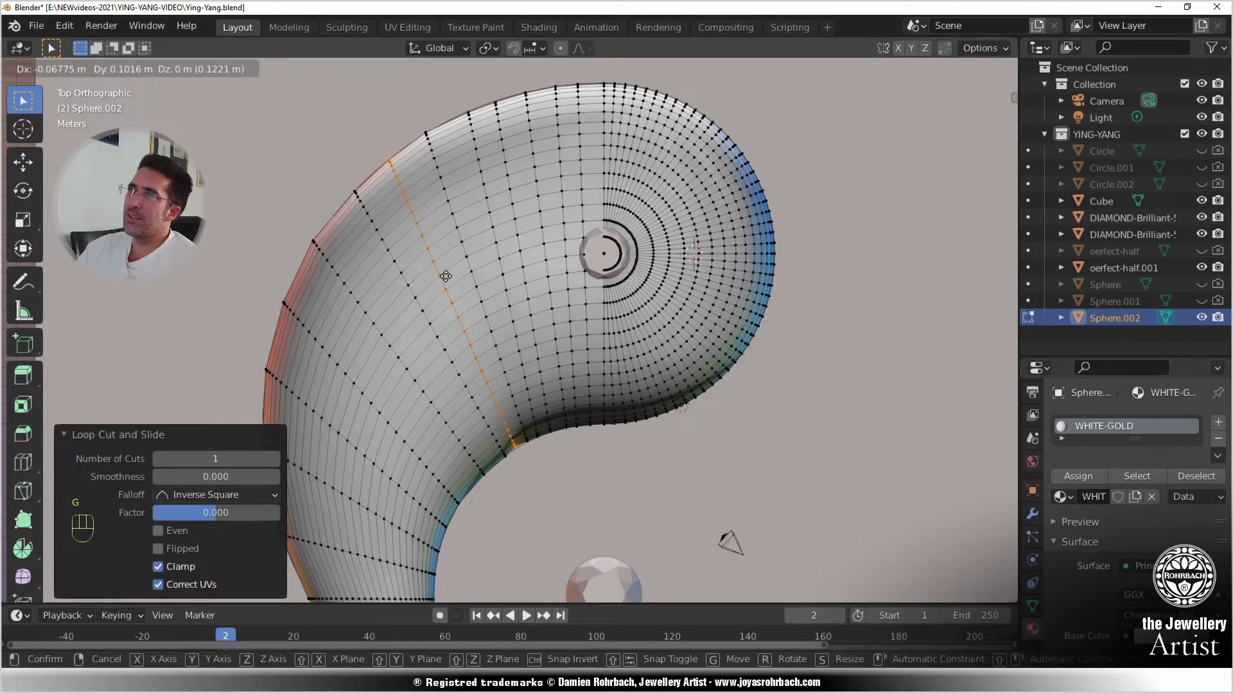
{"action": "left_click", "coordinate": [446, 276]}
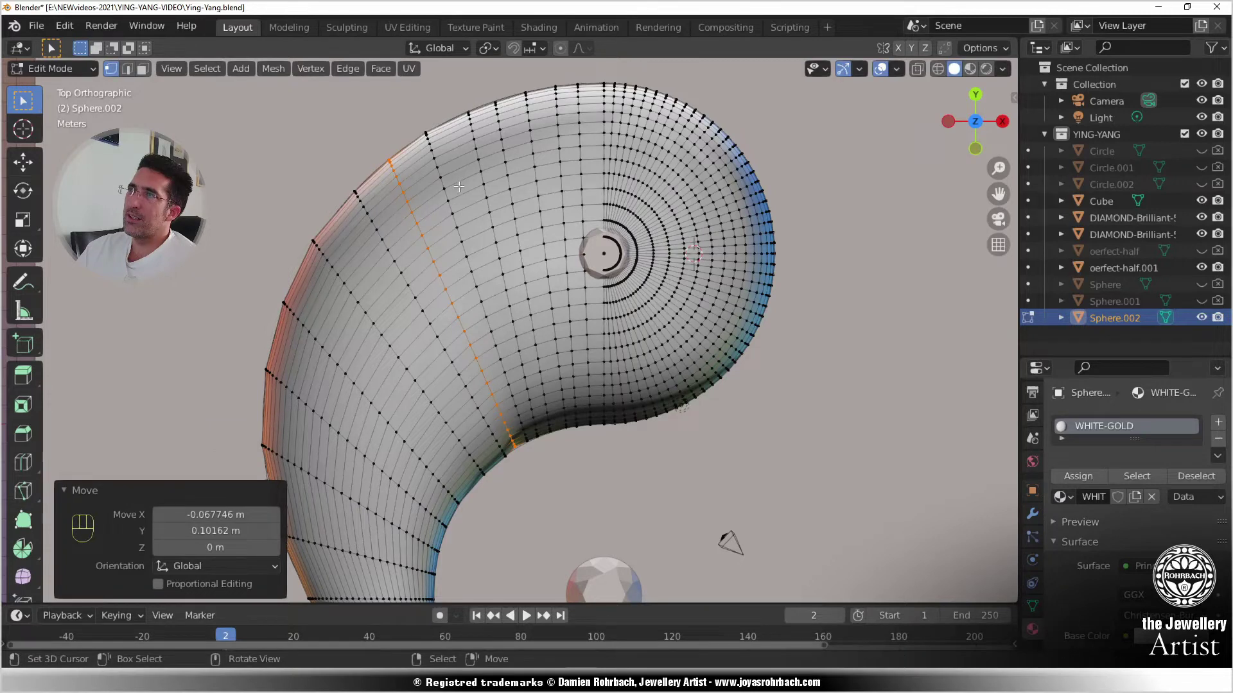
{"action": "key", "text": "alt+a"}
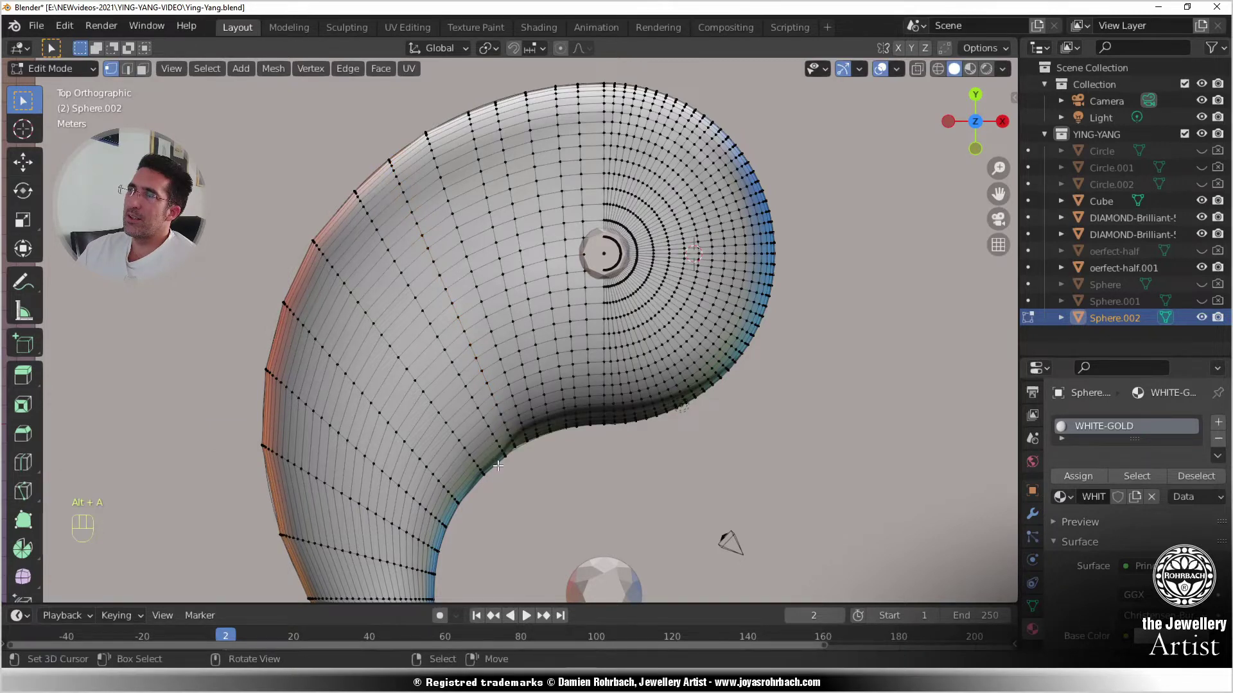
- Circle-select the next ring towards the tail through the mesh and move it about -0.271 m in X and -0.135 m in Y
{"action": "key", "text": "alt+z"}
{"action": "key", "text": "c"}
{"action": "mouse_move", "coordinate": [498, 464]}
{"action": "left_mouse_down"}
{"action": "mouse_move", "coordinate": [504, 454]}
{"action": "mouse_move", "coordinate": [405, 293]}
{"action": "left_mouse_up"}
{"action": "left_click_drag", "start_coordinate": [445, 363], "coordinate": [355, 192]}
{"action": "key", "text": "Escape"}
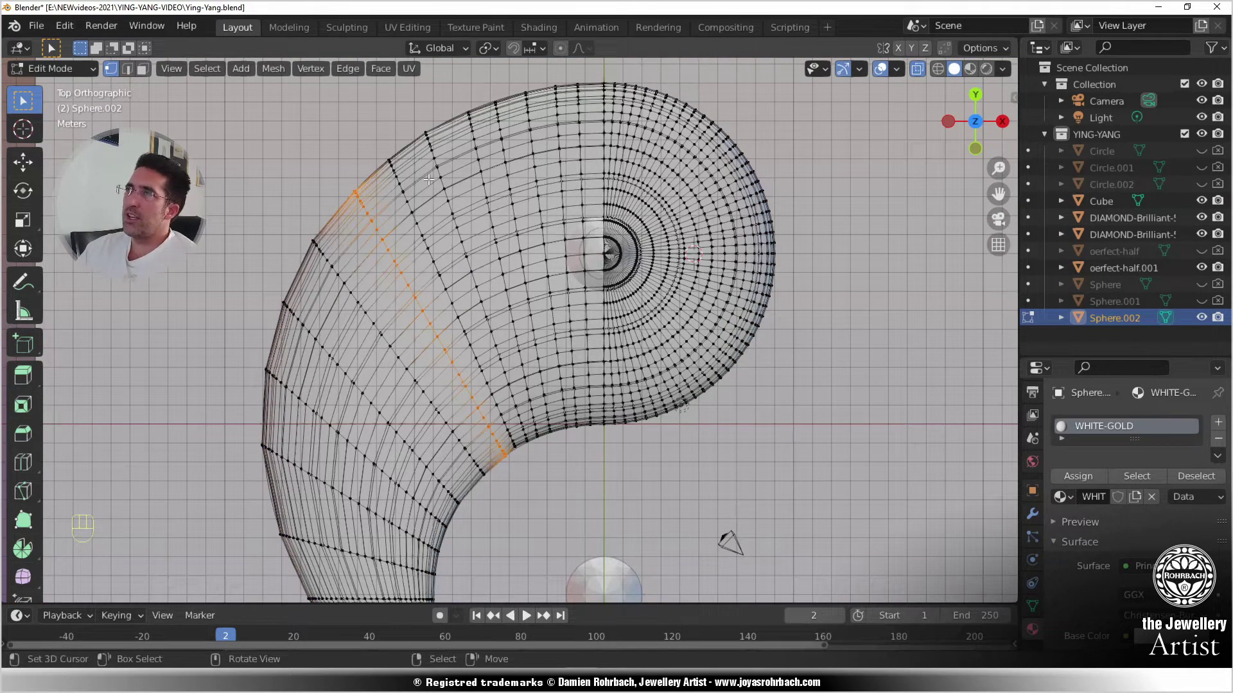
{"action": "key", "text": "alt+z"}
{"action": "key", "text": "g"}
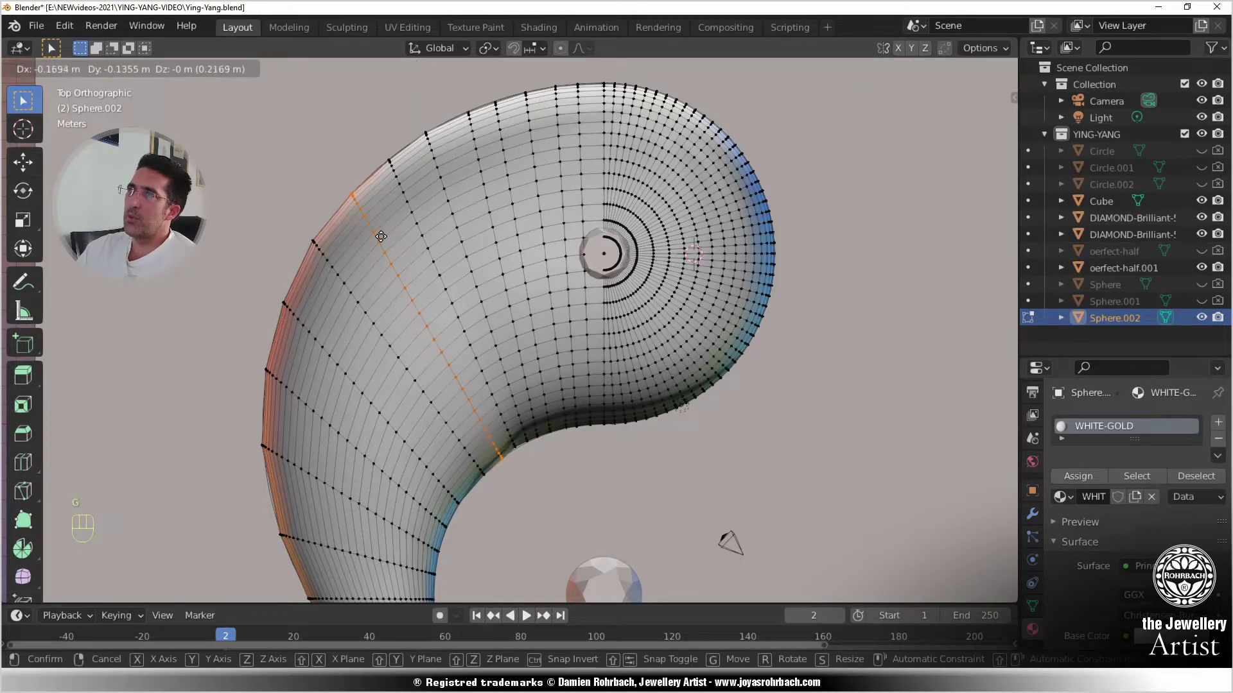
{"action": "left_click", "coordinate": [379, 236]}
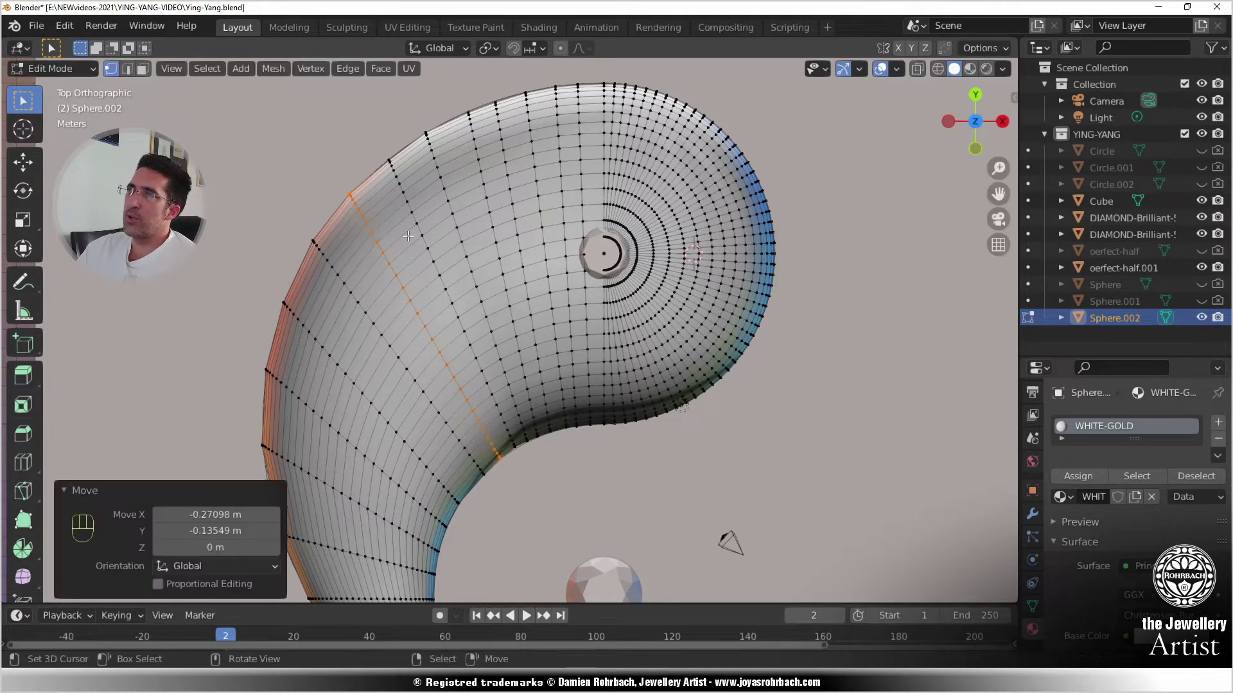
- Examine the half's shading and ring heights from the front, side and low angles for unevenness along the body
{"action": "key", "text": "Tab"}
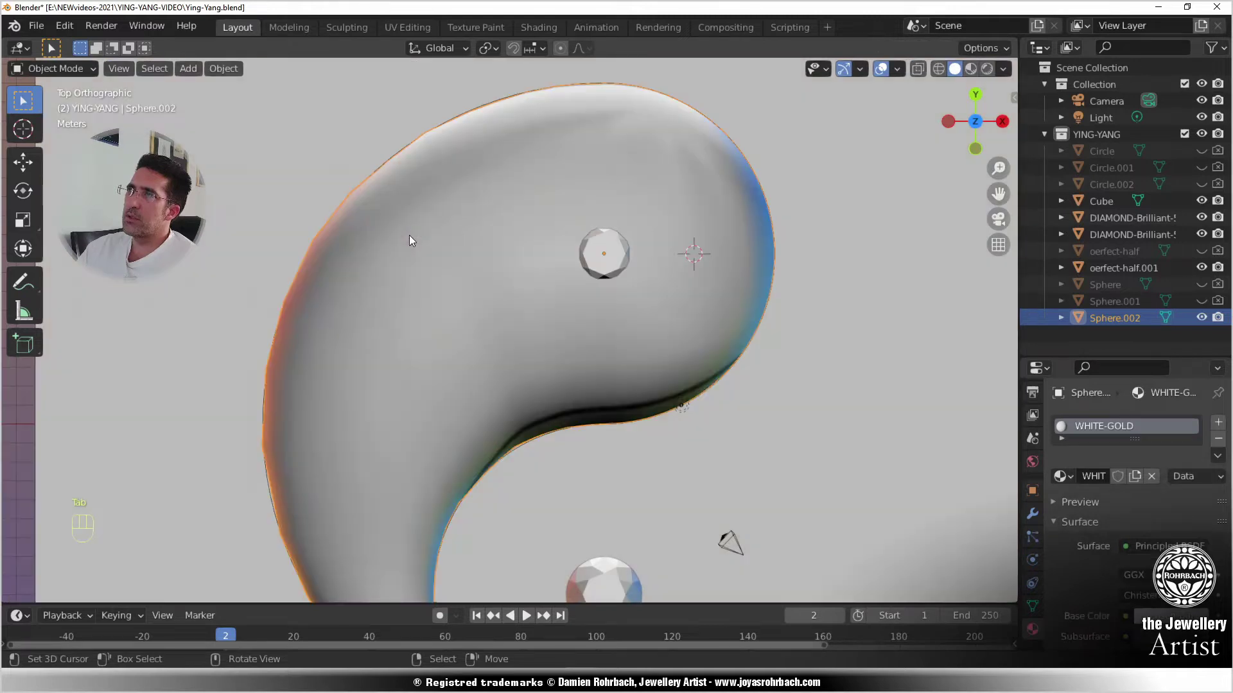
{"action": "scroll", "coordinate": [561, 387], "scroll_direction": "down", "scroll_amount": 5}
{"action": "middle_click_drag", "start_coordinate": [562, 388], "coordinate": [486, 265]}
{"action": "scroll", "coordinate": [487, 264], "scroll_direction": "up", "scroll_amount": 6}
{"action": "key", "text": "KP_1"}
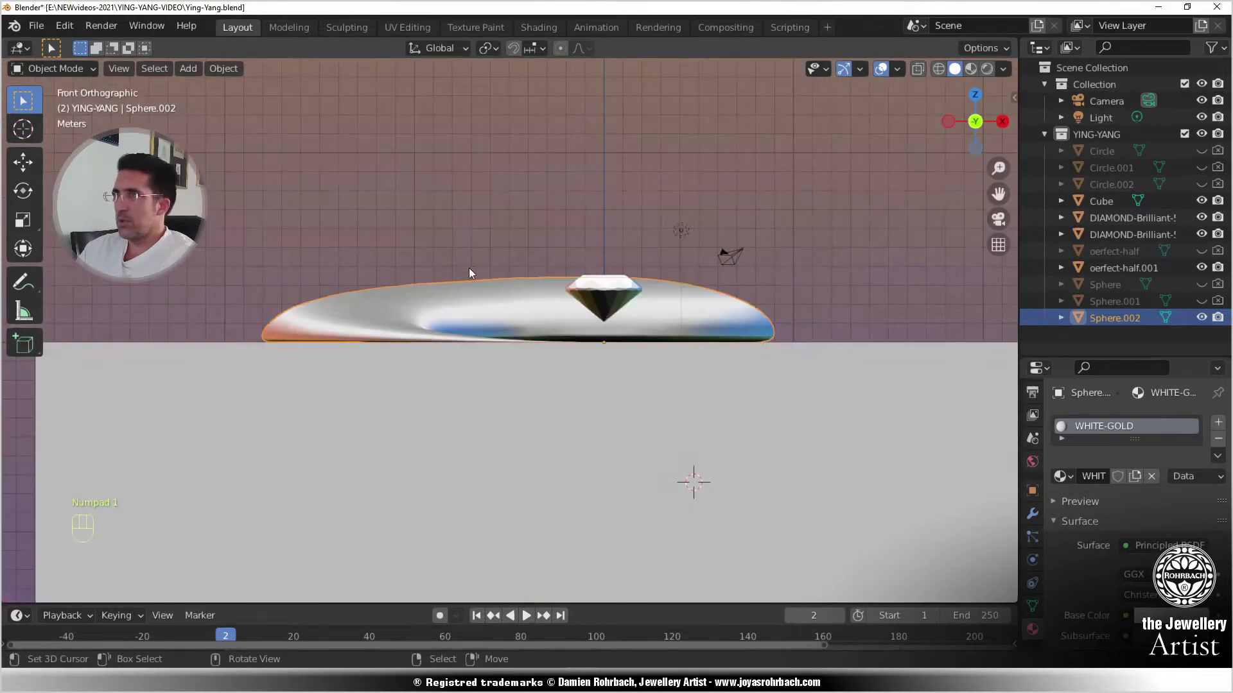
{"action": "scroll", "coordinate": [468, 267], "scroll_direction": "up", "scroll_amount": 4}
{"action": "middle_click_drag", "start_coordinate": [579, 309], "coordinate": [509, 306]}
{"action": "scroll", "coordinate": [529, 318], "scroll_direction": "up", "scroll_amount": 2}
{"action": "key", "text": "Tab"}
{"action": "key", "text": "KP_3"}
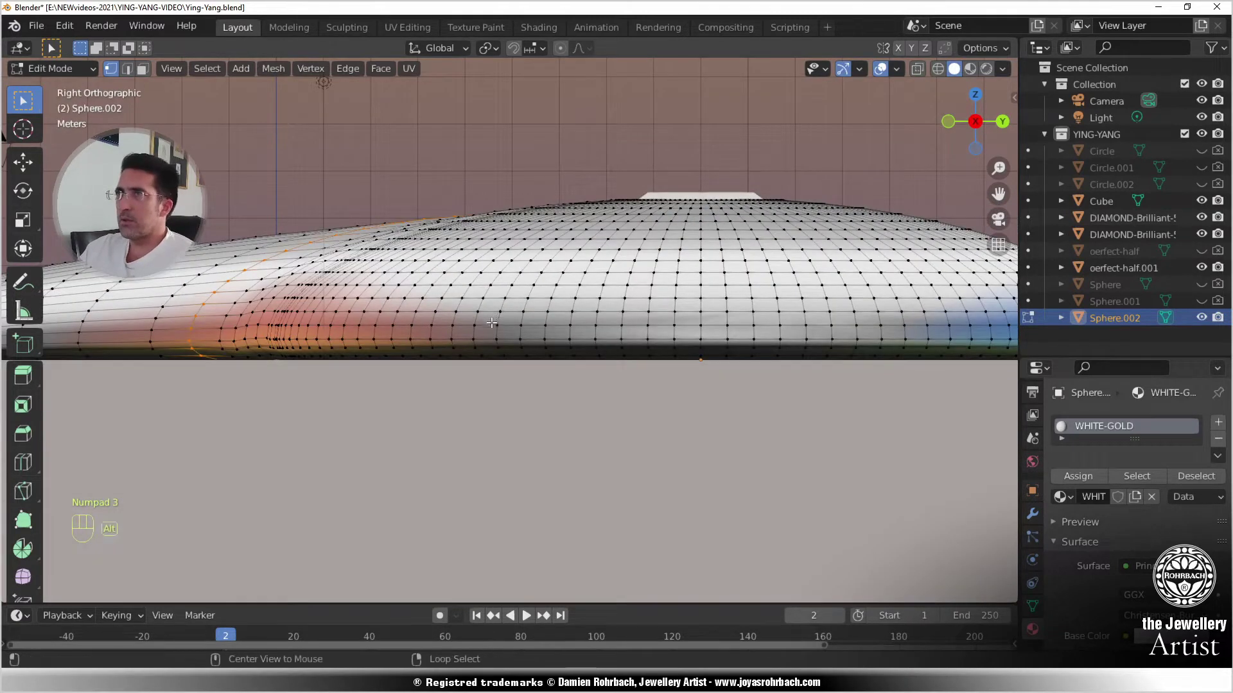
{"action": "key", "text": "alt+z"}
{"action": "key", "text": "alt+z"}
{"action": "middle_click_drag", "start_coordinate": [373, 333], "coordinate": [638, 298], "text": "shift"}
{"action": "scroll", "coordinate": [550, 341], "scroll_direction": "up", "scroll_amount": 3}
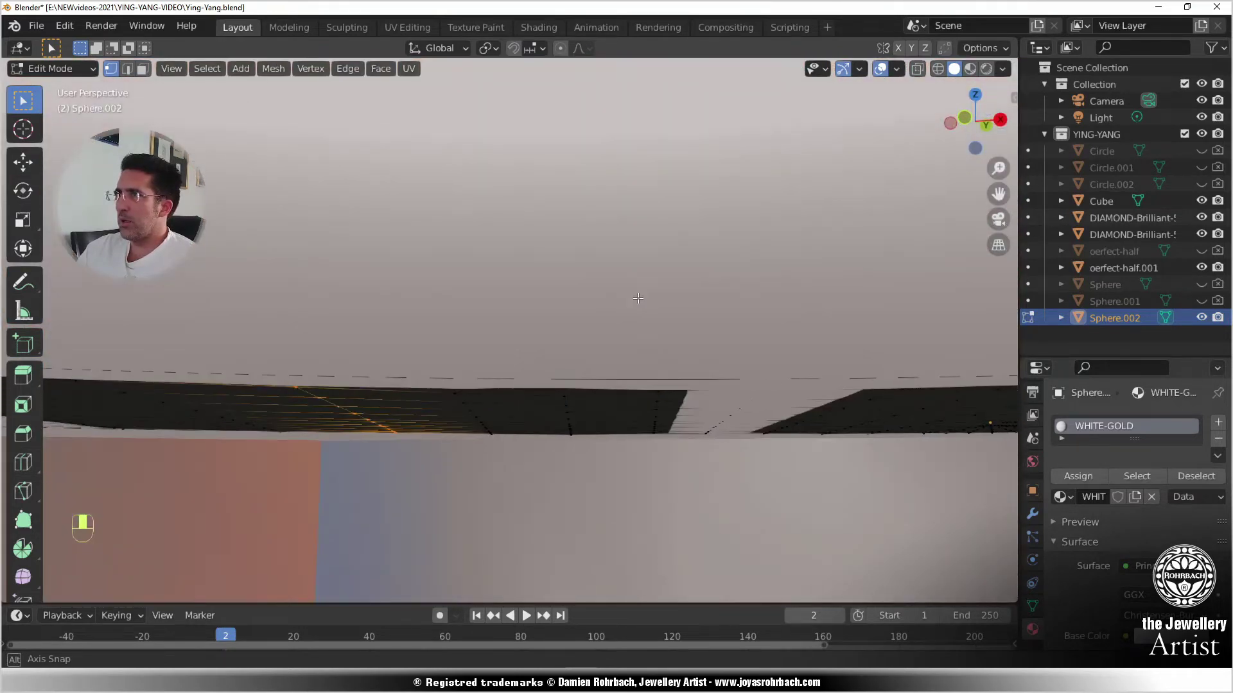
{"action": "mouse_move", "coordinate": [638, 298]}
{"action": "middle_mouse_down"}
{"action": "mouse_move", "coordinate": [724, 481]}
{"action": "mouse_move", "coordinate": [633, 306]}
{"action": "mouse_move", "coordinate": [706, 449]}
{"action": "mouse_move", "coordinate": [899, 583]}
{"action": "mouse_move", "coordinate": [626, 301]}
{"action": "mouse_move", "coordinate": [643, 302]}
{"action": "middle_mouse_up"}
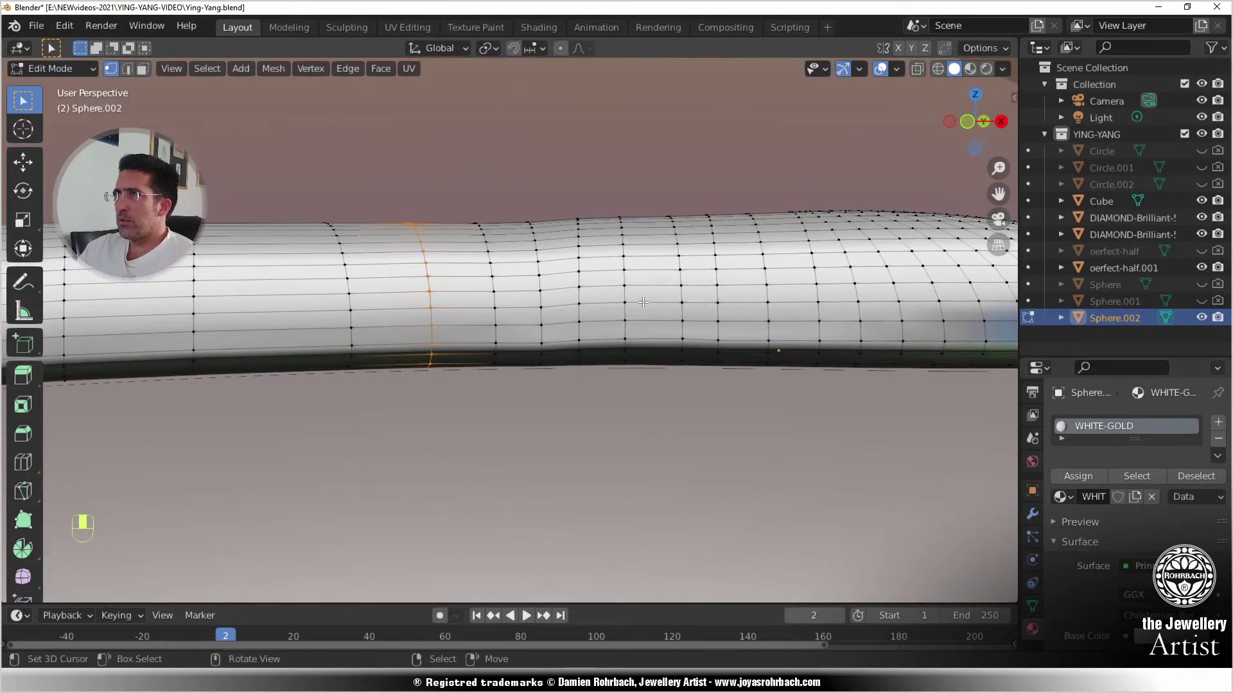
- Circle-select the two adjacent raised rings through the mesh and lower them about 0.039 m along Z
{"action": "key", "text": "alt+z"}
{"action": "key", "text": "alt+a"}
{"action": "key", "text": "c"}
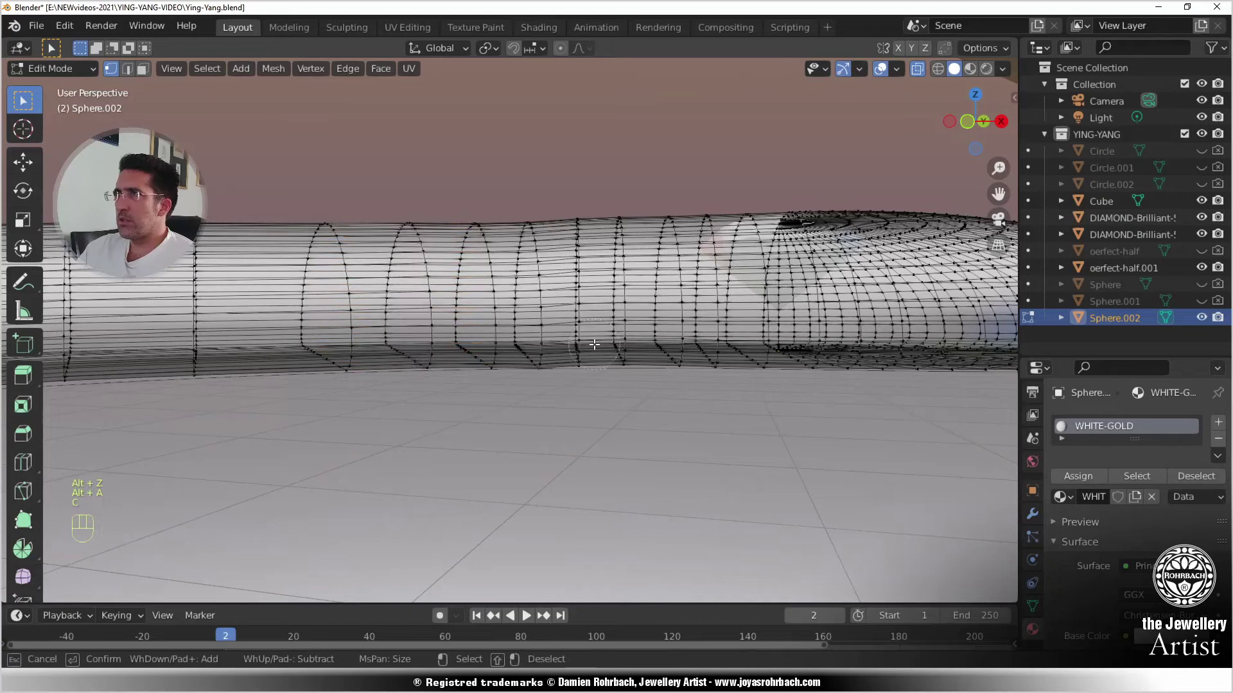
{"action": "mouse_move", "coordinate": [606, 376]}
{"action": "left_mouse_down"}
{"action": "mouse_move", "coordinate": [599, 296]}
{"action": "mouse_move", "coordinate": [597, 347]}
{"action": "left_mouse_up"}
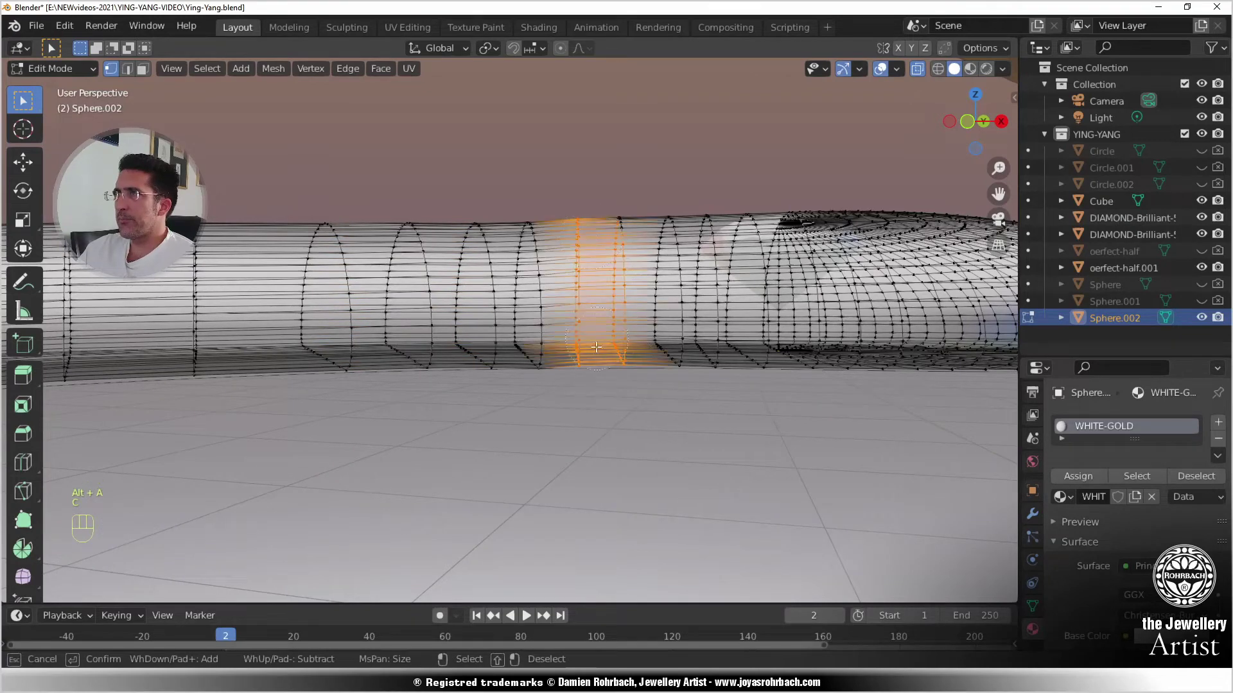
{"action": "right_click", "coordinate": [598, 200]}
{"action": "scroll", "coordinate": [547, 243], "scroll_direction": "up", "scroll_amount": 5}
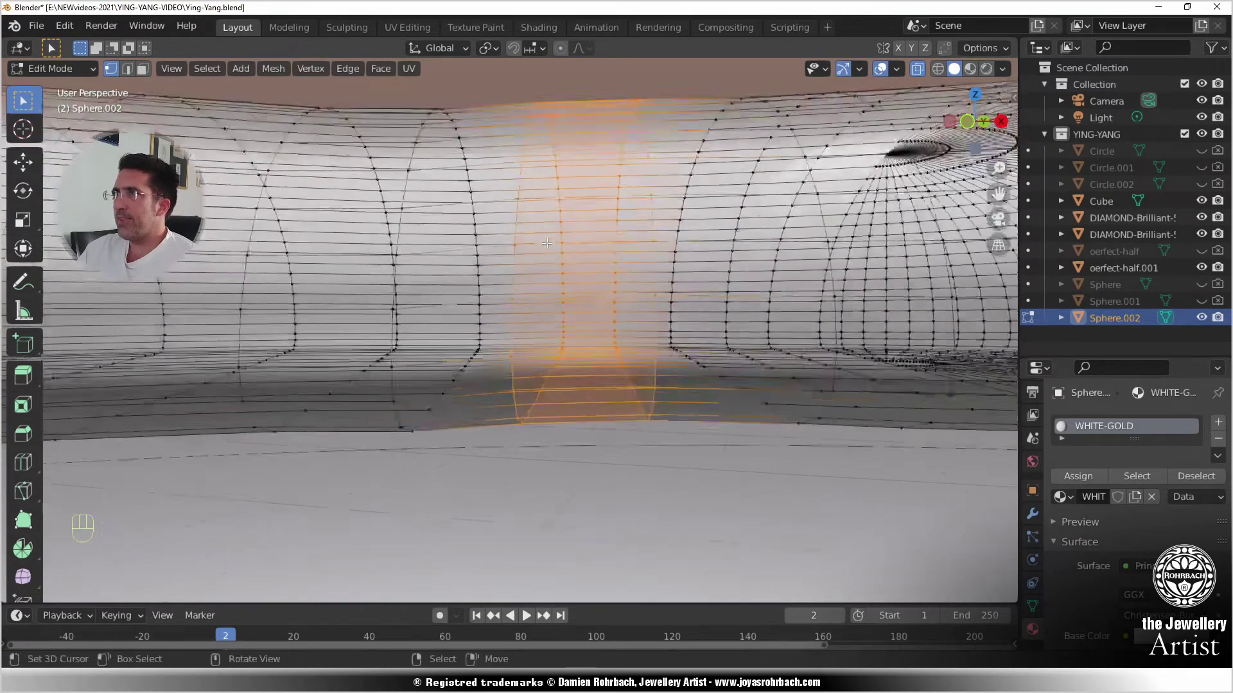
{"action": "key", "text": "KP_1"}
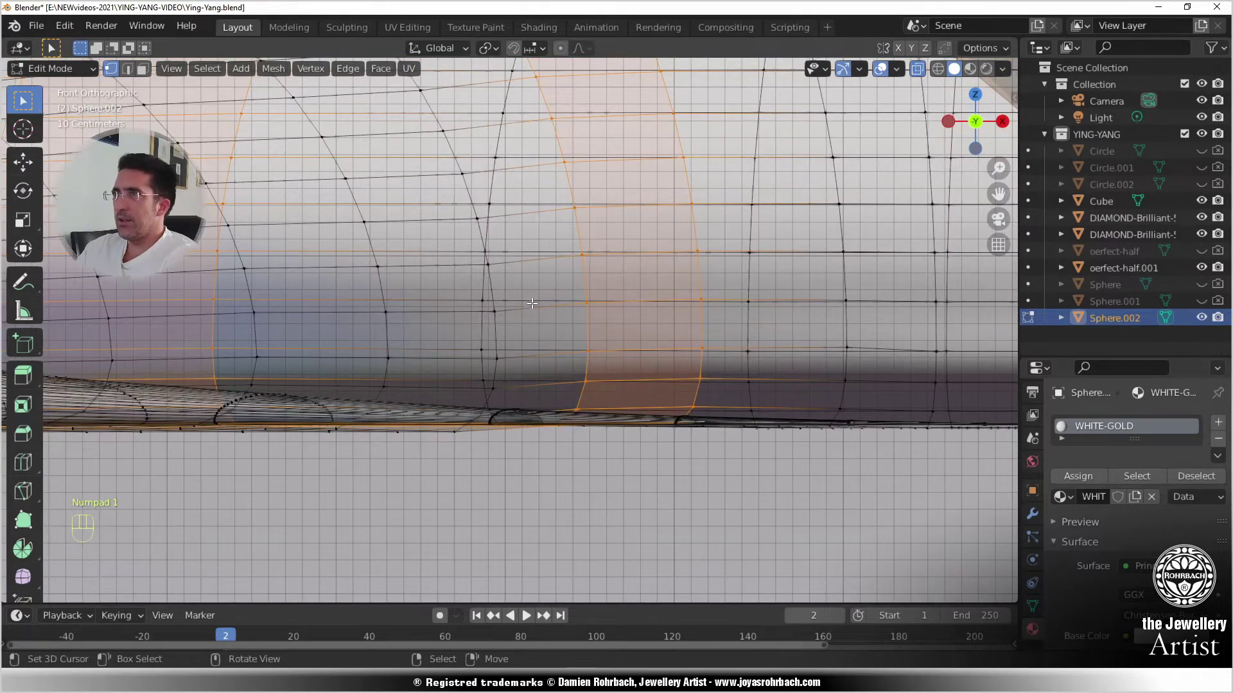
{"action": "scroll", "coordinate": [511, 287], "scroll_direction": "down", "scroll_amount": 3}
{"action": "middle_click_drag", "start_coordinate": [511, 287], "coordinate": [609, 375]}
{"action": "key", "text": "alt+z"}
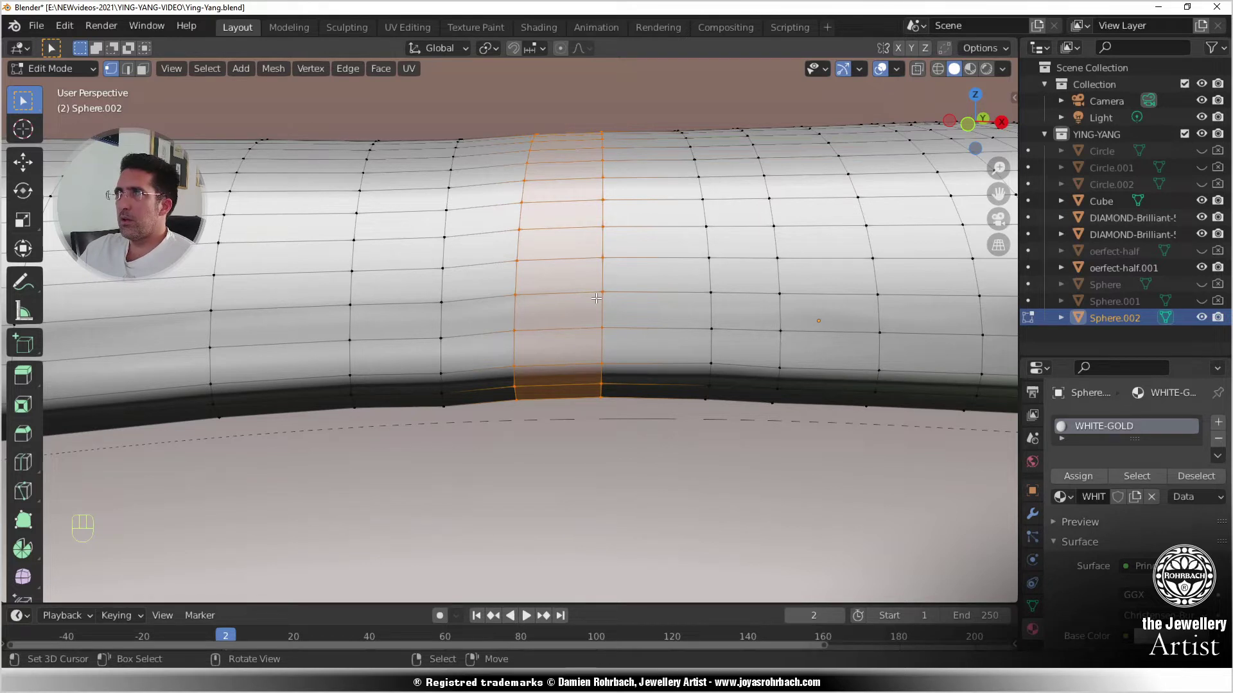
{"action": "key", "text": "g"}
{"action": "key", "text": "z"}
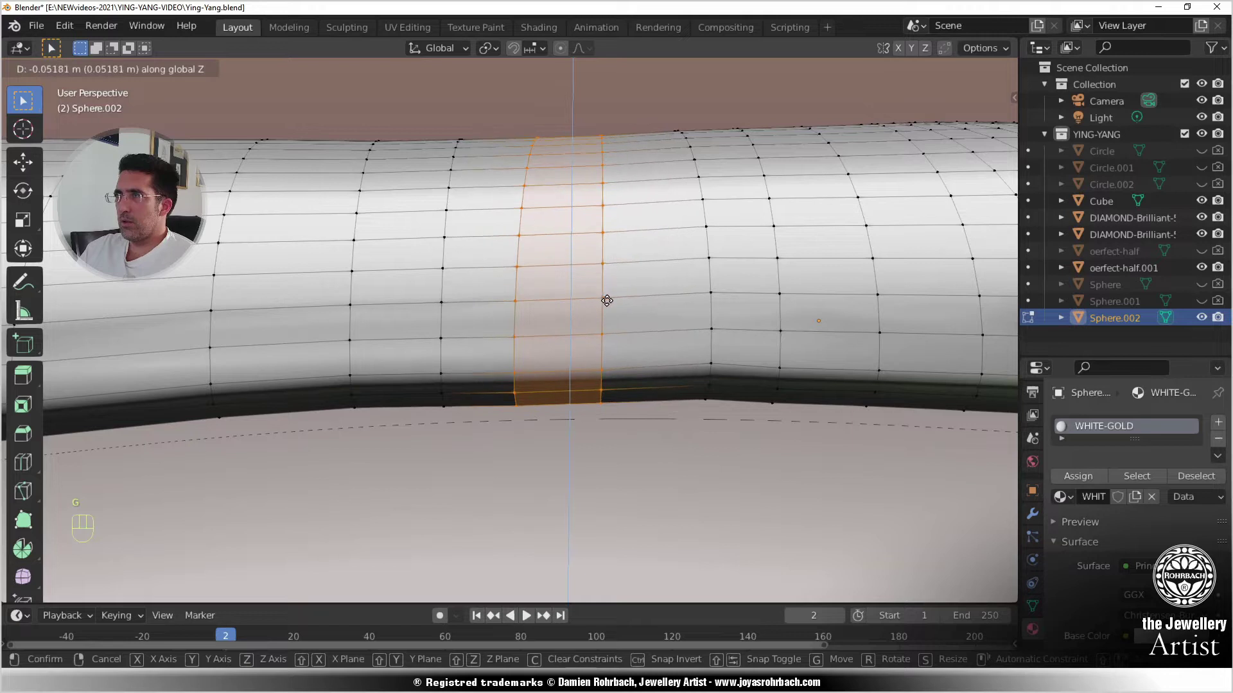
{"action": "left_click", "coordinate": [609, 300]}
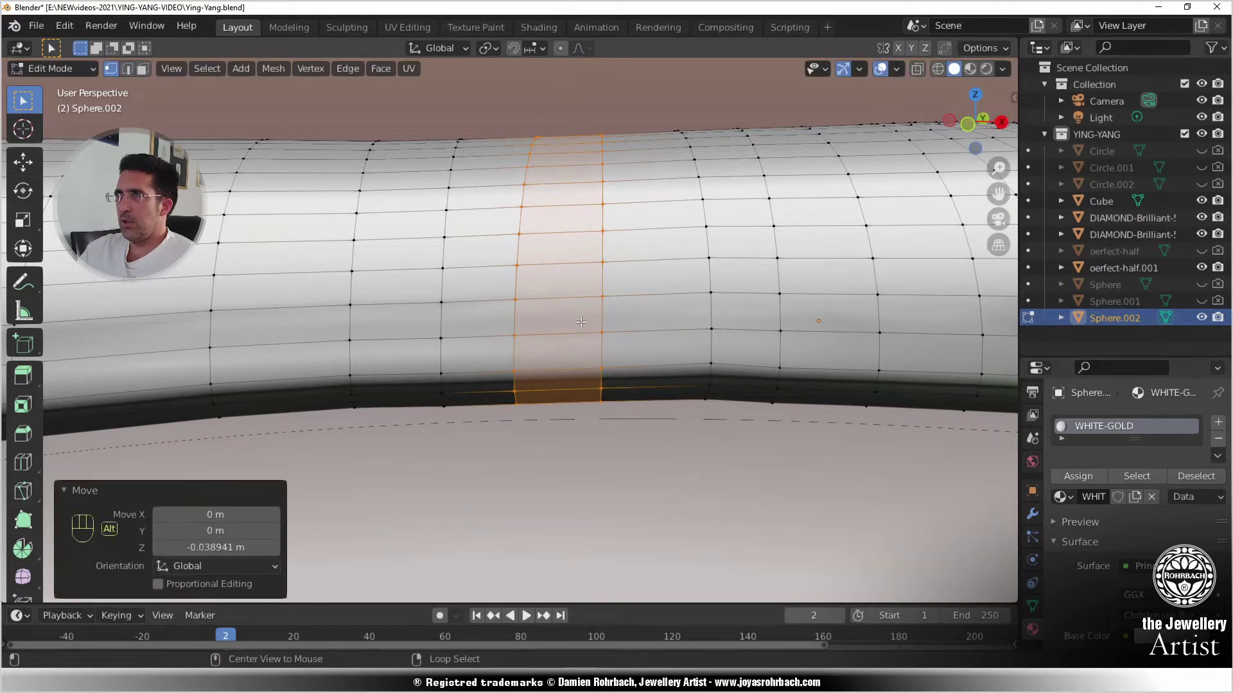
- Circle-select the ring on the tail side of the lowered pair and examine its alignment with its neighbours from several angles
{"action": "key", "text": "alt+a"}
{"action": "key", "text": "alt+z"}
{"action": "key", "text": "c"}
{"action": "left_click_drag", "start_coordinate": [442, 408], "coordinate": [453, 145]}
{"action": "right_click", "coordinate": [452, 144]}
{"action": "key", "text": "alt+z"}
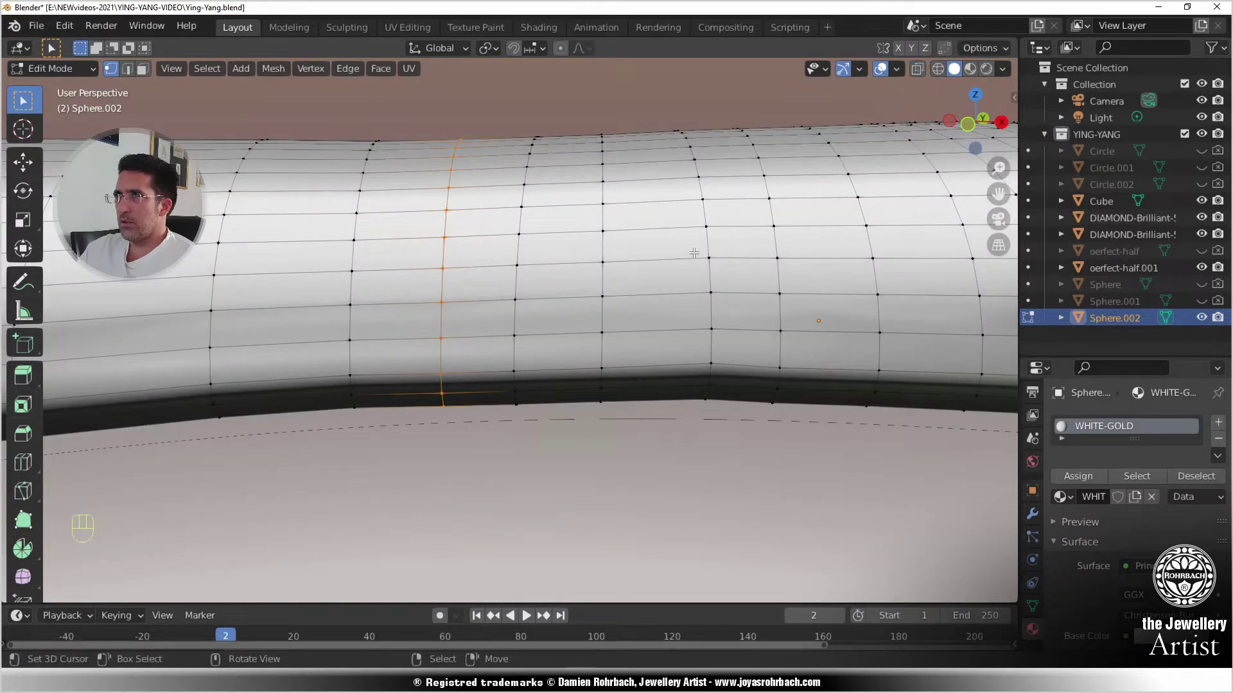
{"action": "key", "text": "alt+z"}
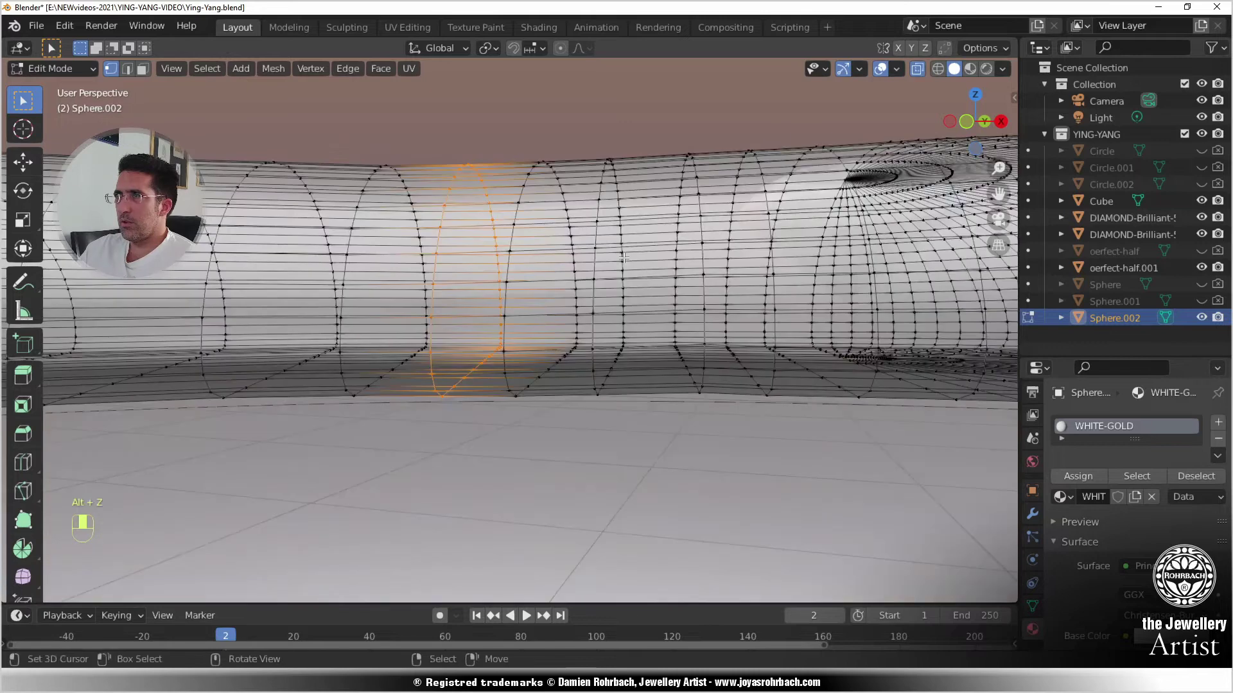
{"action": "middle_click_drag", "start_coordinate": [624, 263], "coordinate": [538, 276]}
{"action": "key", "text": "alt+z"}
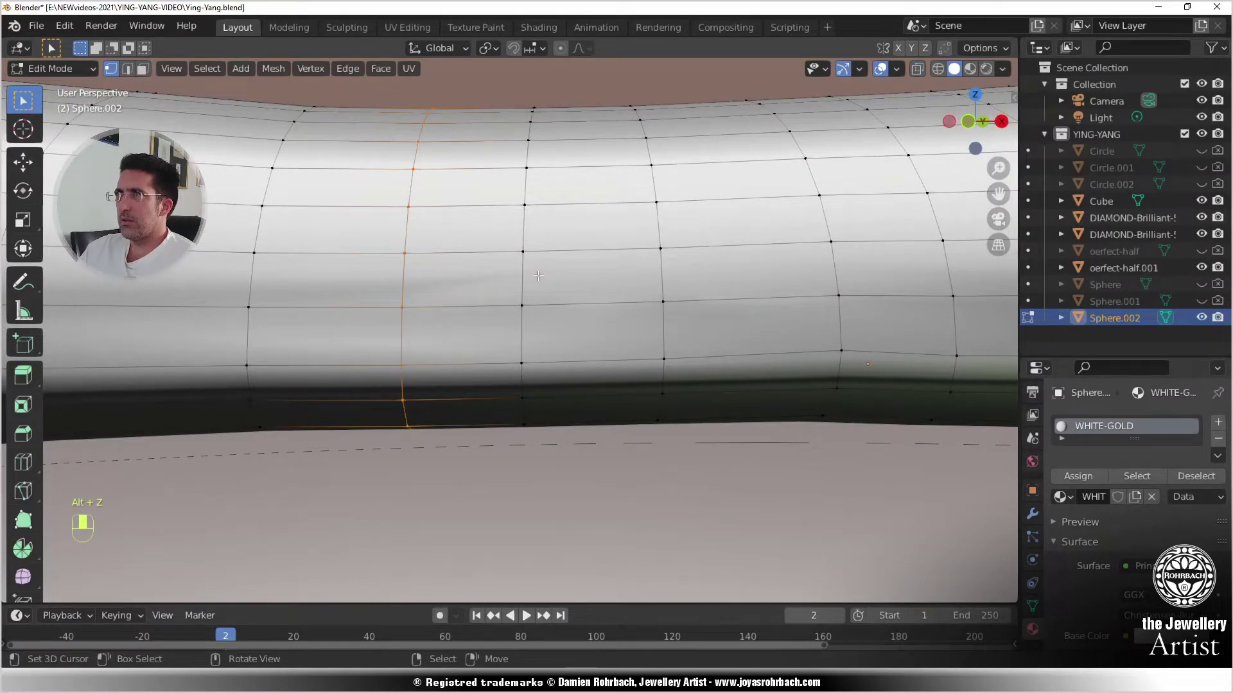
{"action": "key", "text": "alt+z"}
{"action": "mouse_move", "coordinate": [538, 275]}
{"action": "middle_mouse_down"}
{"action": "mouse_move", "coordinate": [567, 289]}
{"action": "mouse_move", "coordinate": [578, 251]}
{"action": "mouse_move", "coordinate": [539, 293]}
{"action": "mouse_move", "coordinate": [595, 318]}
{"action": "mouse_move", "coordinate": [599, 203]}
{"action": "middle_mouse_up"}
{"action": "key", "text": "alt+z"}
- Box-select only the peaked ring on the head side of the lowered pair and lower it about 0.010 m along Z
{"action": "key", "text": "alt+a"}
{"action": "key", "text": "alt+z"}
{"action": "key", "text": "c"}
{"action": "right_click", "coordinate": [567, 299]}
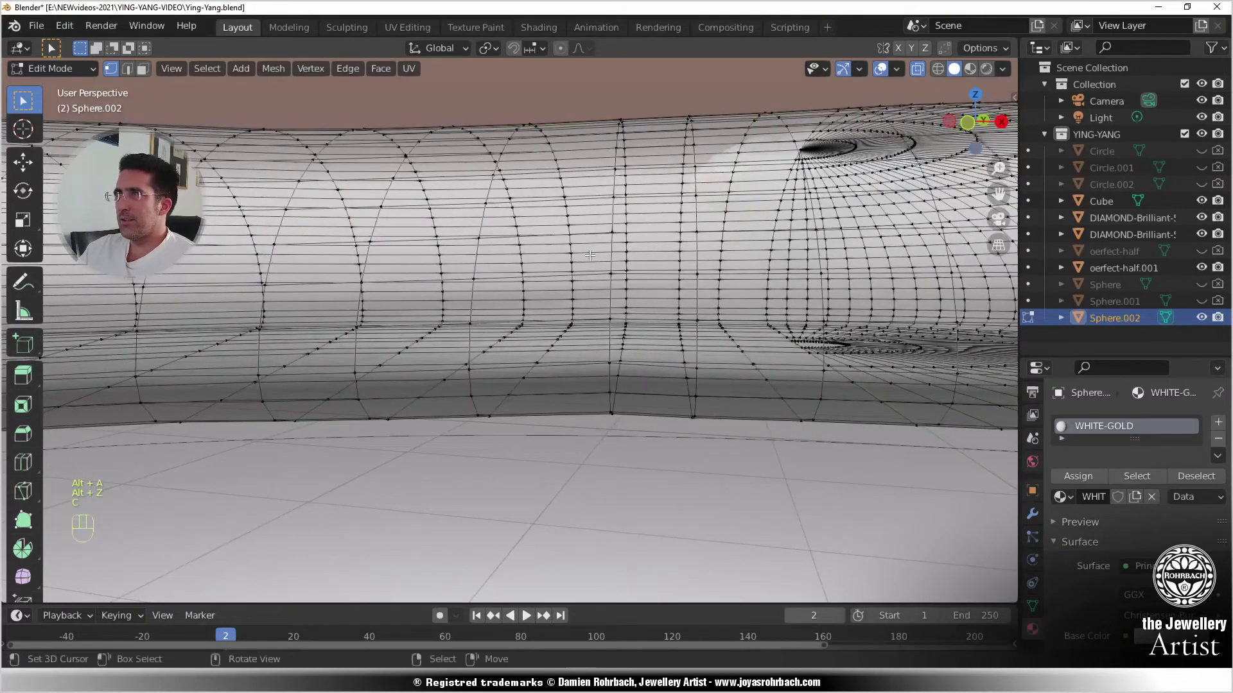
{"action": "key", "text": "b"}
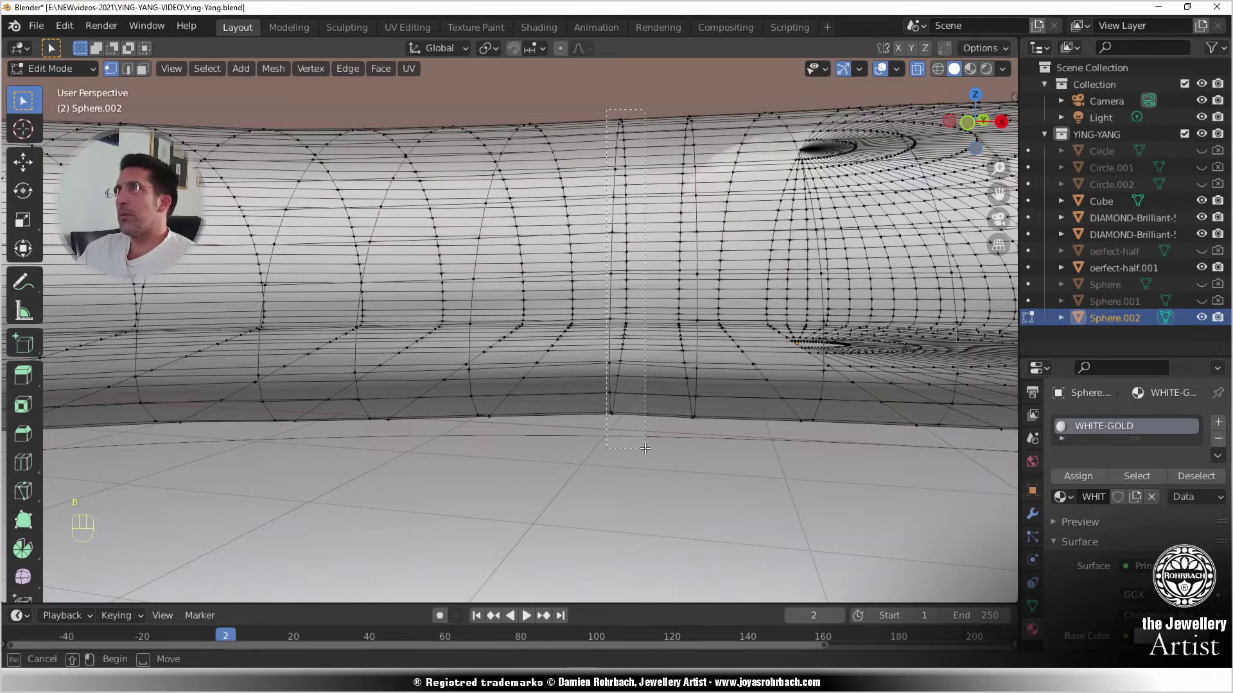
{"action": "left_click_drag", "start_coordinate": [645, 449], "coordinate": [645, 448]}
{"action": "key", "text": "alt+z"}
{"action": "key", "text": "g"}
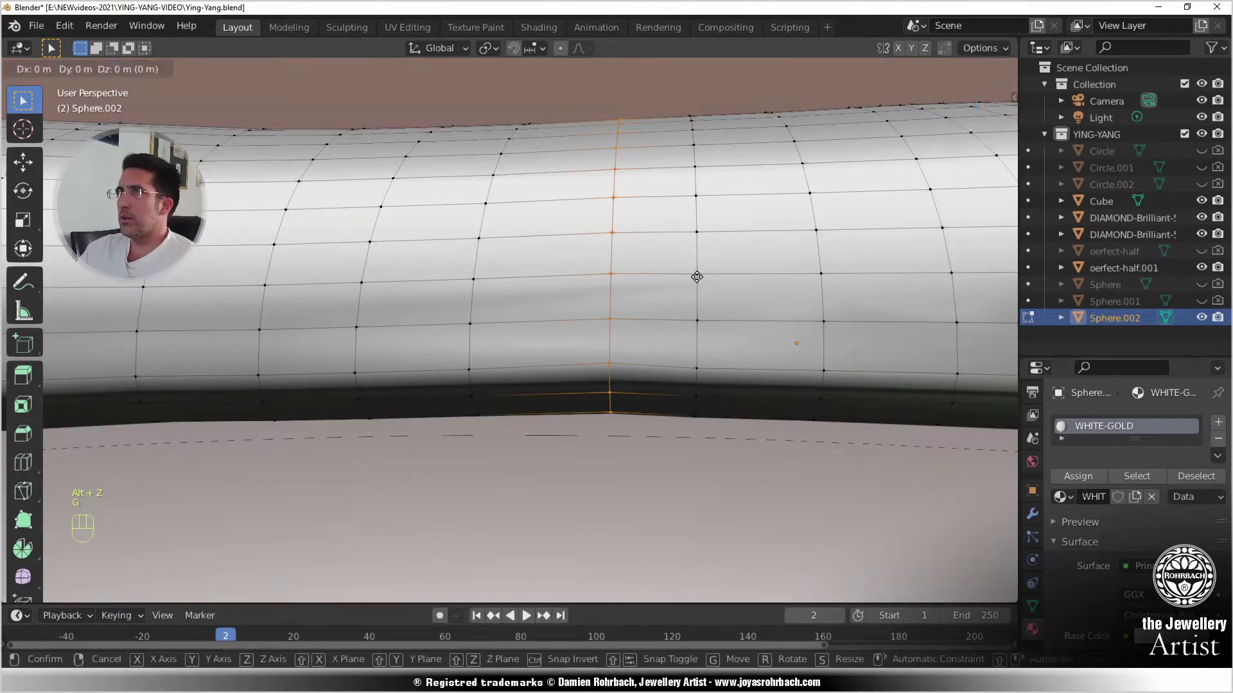
{"action": "key", "text": "z"}
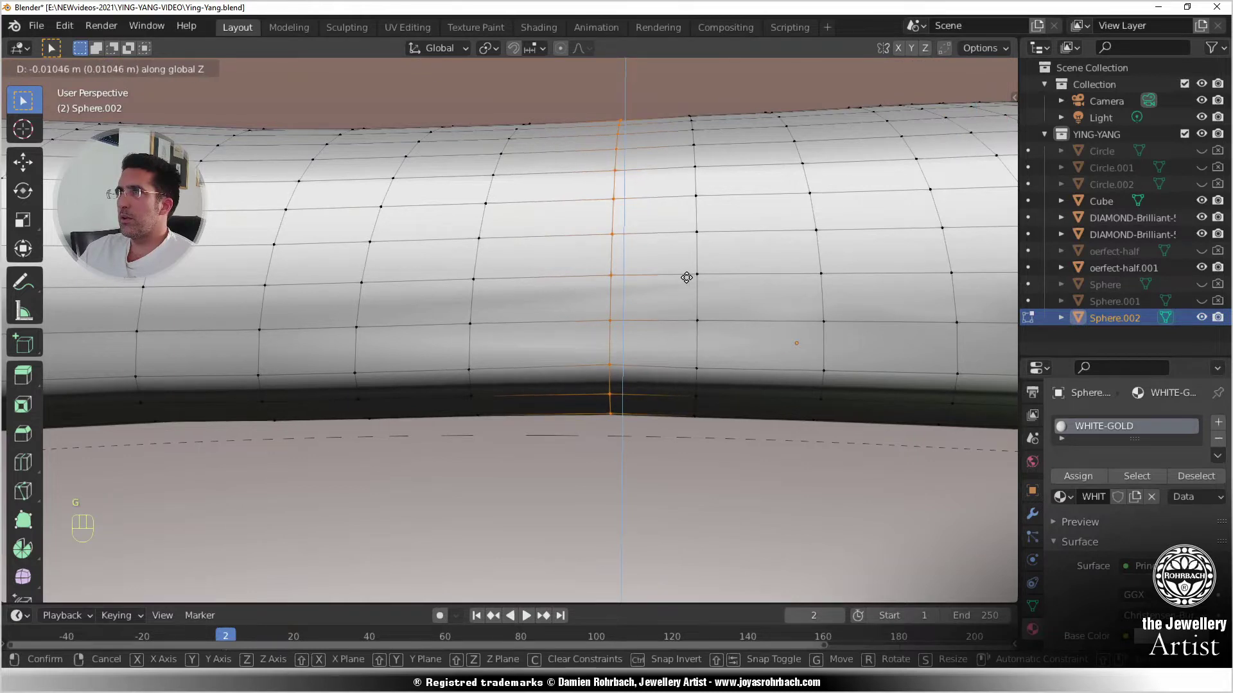
{"action": "left_click", "coordinate": [686, 277]}
- Scale the selected ring to 1.009 along Z and leave nothing selected
{"action": "key", "text": "s"}
{"action": "key", "text": "z"}
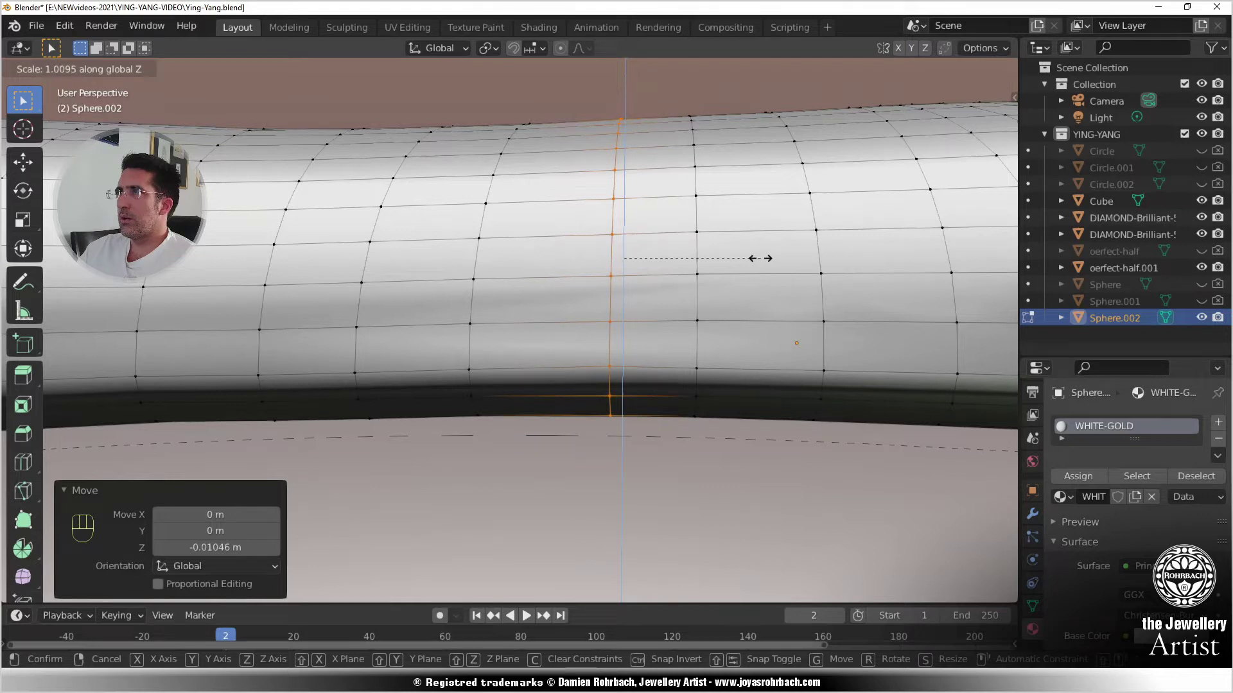
{"action": "left_click", "coordinate": [760, 259]}
{"action": "key", "text": "alt+z"}
{"action": "key", "text": "alt+z"}
{"action": "key", "text": "alt+z"}
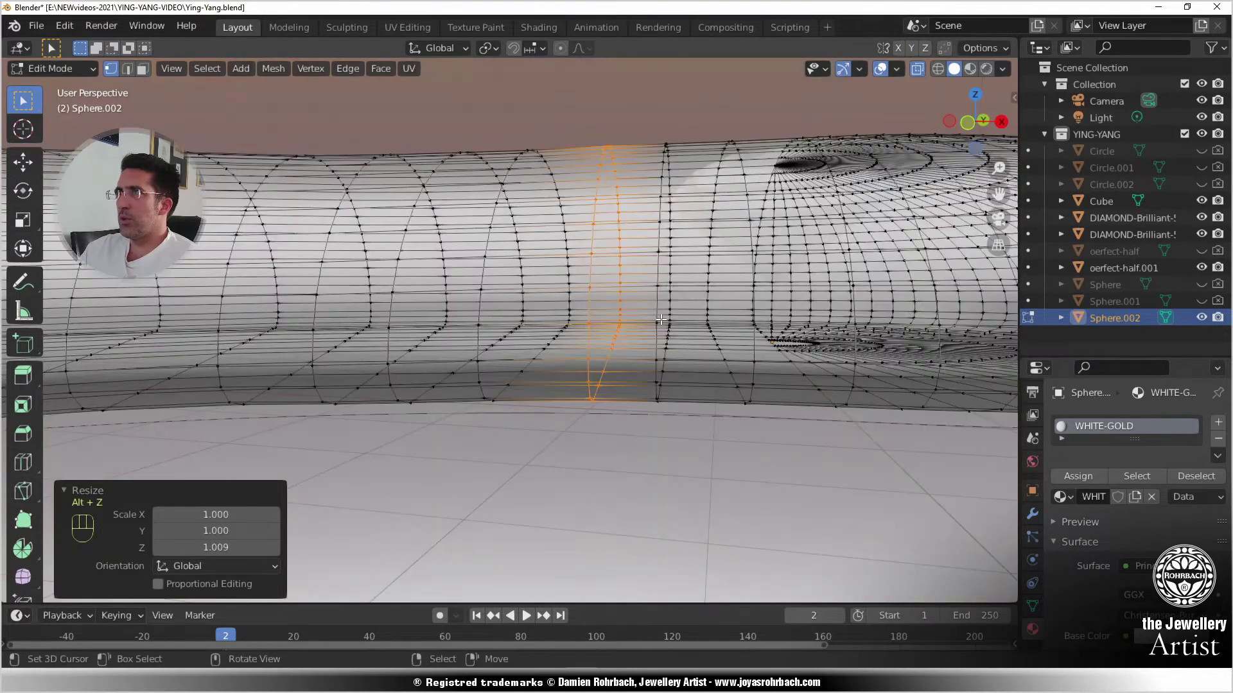
{"action": "key", "text": "alt+z"}
{"action": "middle_click_drag", "start_coordinate": [661, 319], "coordinate": [560, 419]}
{"action": "key", "text": "alt+a"}
- Return to Object Mode and save the Ying-Yang file with the smoothed mesh
{"action": "key", "text": "Tab"}
{"action": "scroll", "coordinate": [730, 379], "scroll_direction": "down", "scroll_amount": 8}
{"action": "key", "text": "ctrl+s"}
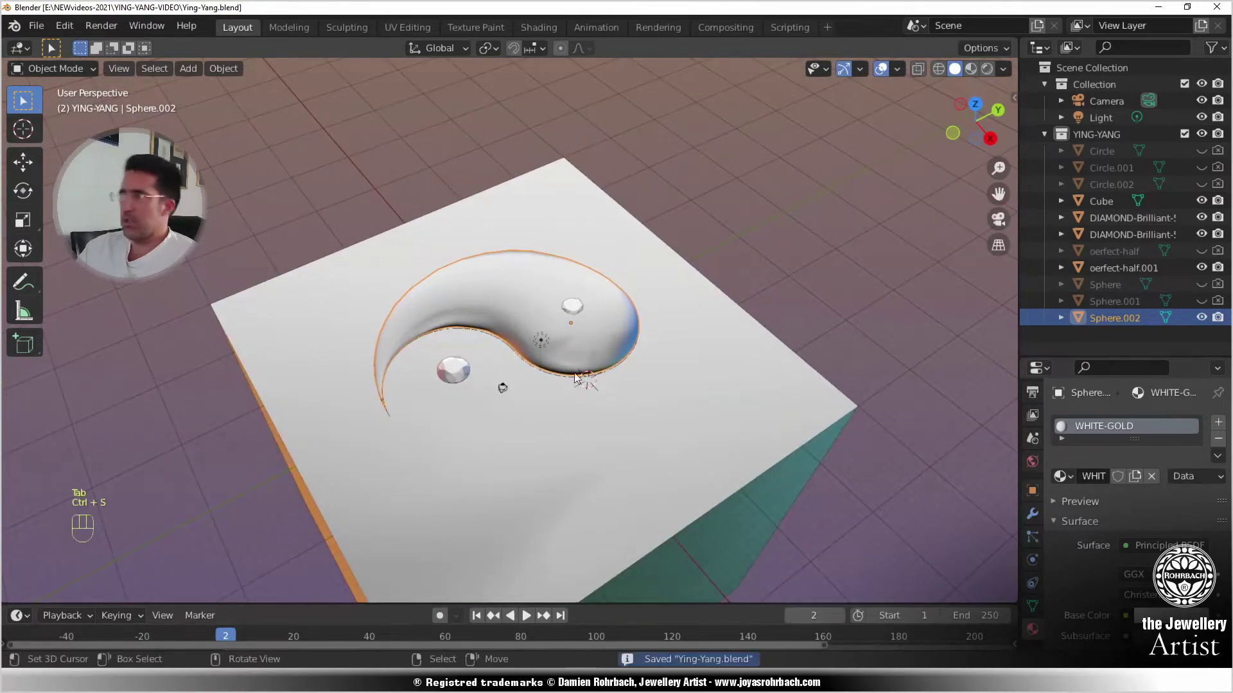
- Rename the finished Sphere.002 object to YING
{"action": "key", "text": "KP_7"}
{"action": "scroll", "coordinate": [529, 393], "scroll_direction": "up", "scroll_amount": 3}
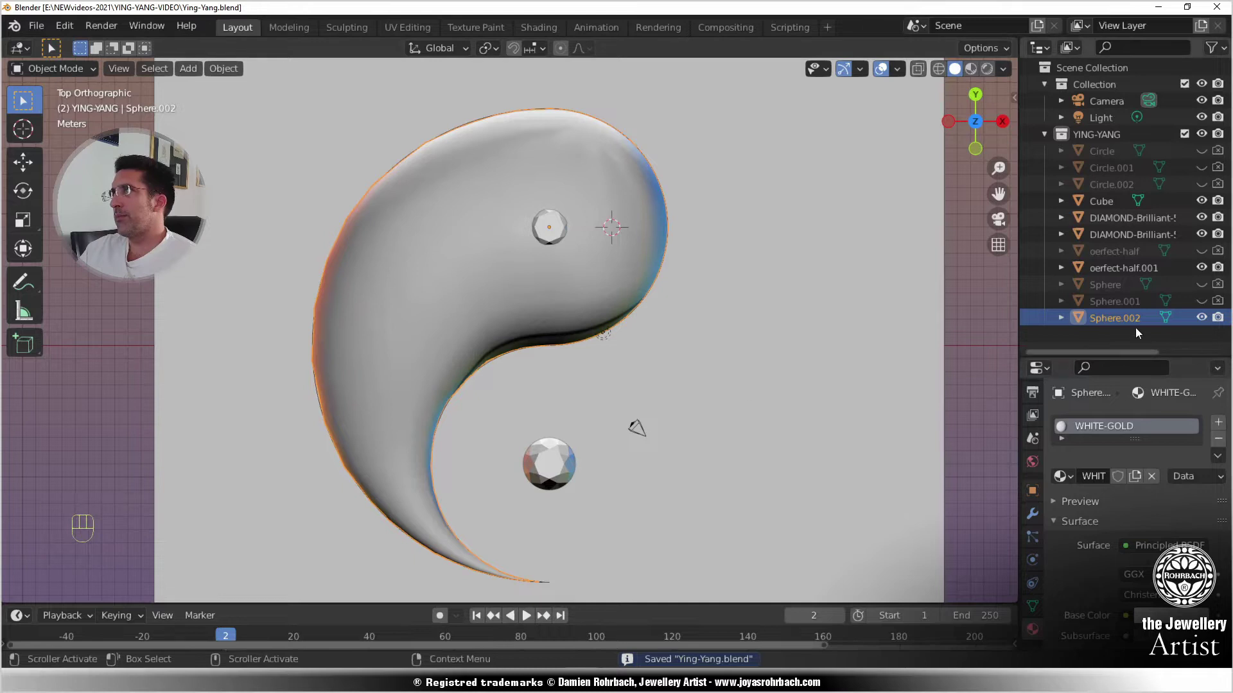
{"action": "double_click", "coordinate": [1120, 318]}
{"action": "type", "text": "YIN"}
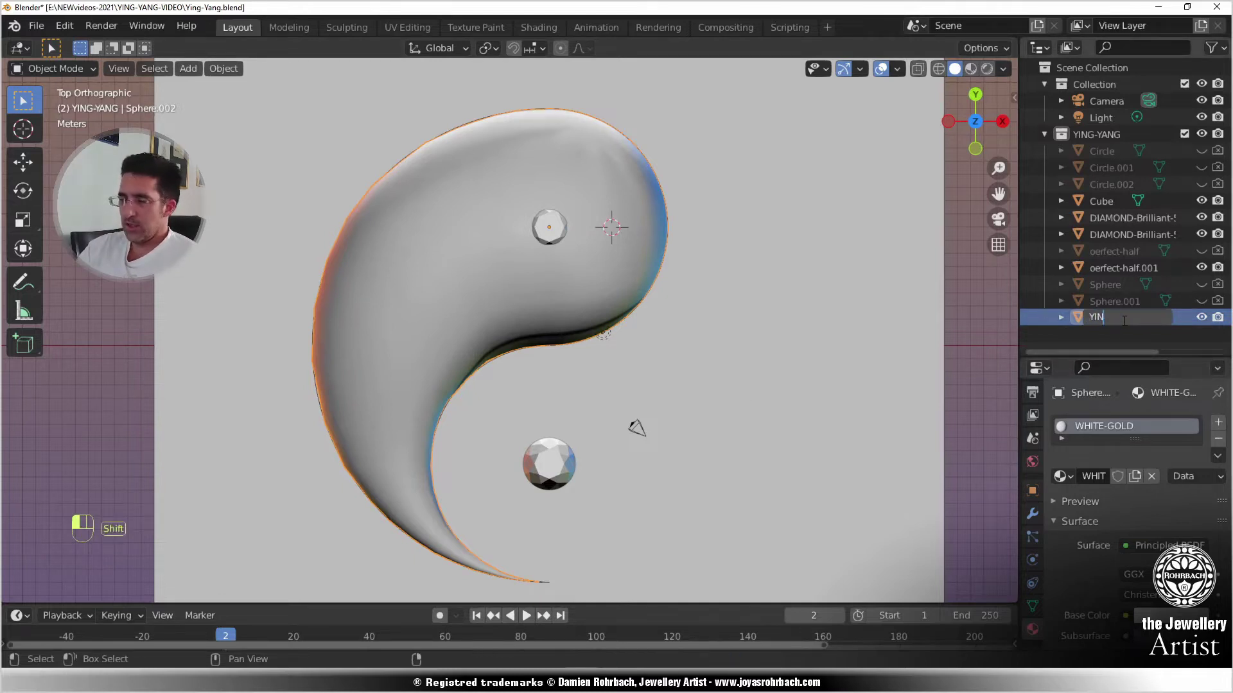
{"action": "type", "text": "G"}
{"action": "key", "text": "Return"}
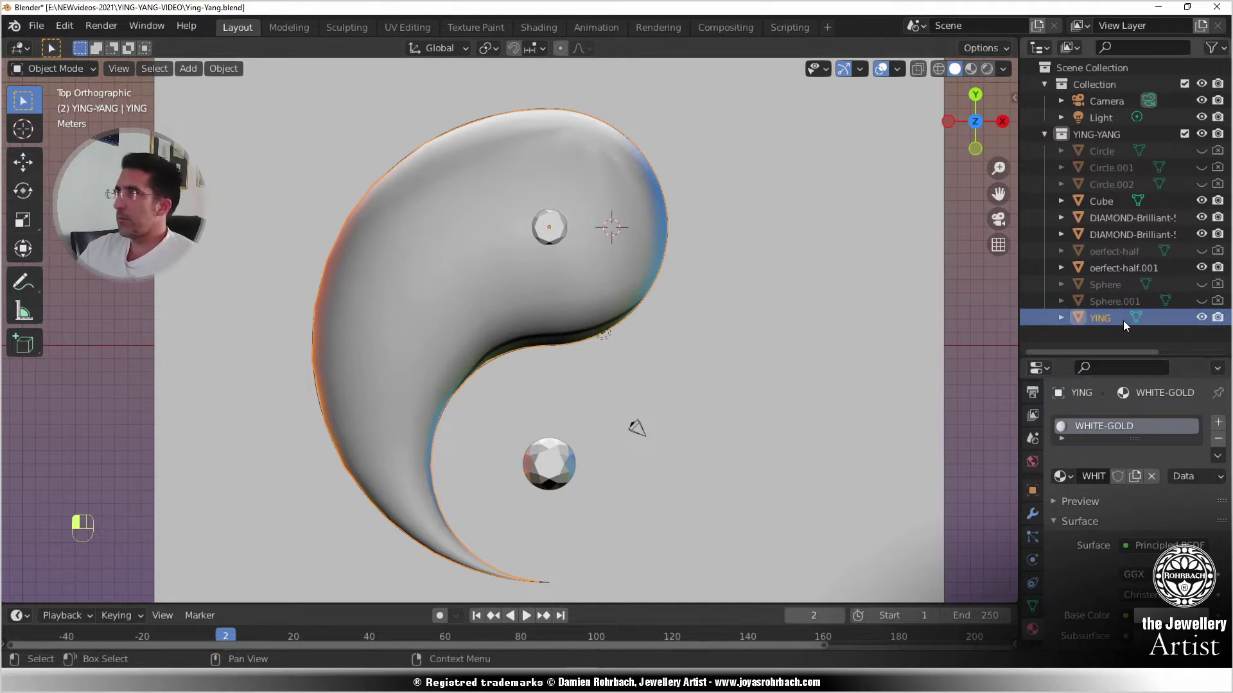
- Duplicate YING in place and set the copy's origin to its geometry
{"action": "key", "text": "shift+d"}
{"action": "right_click", "coordinate": [809, 325]}
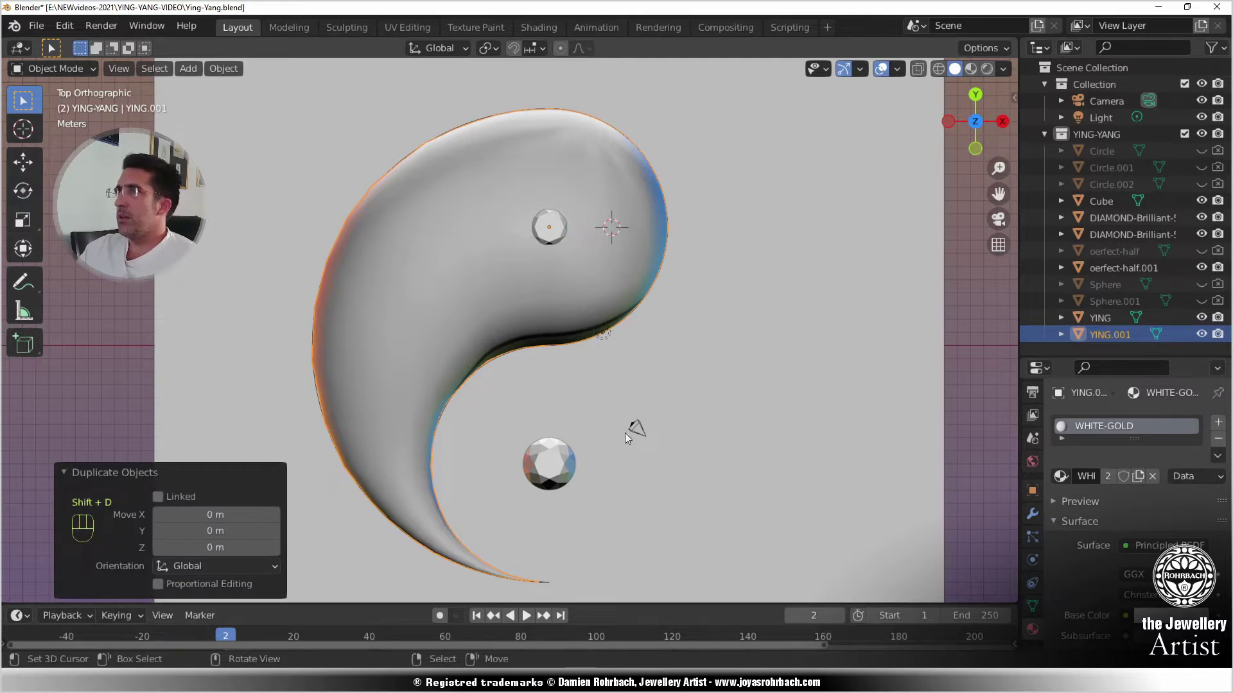
{"action": "left_click", "coordinate": [224, 68]}
{"action": "mouse_move", "coordinate": [252, 101]}
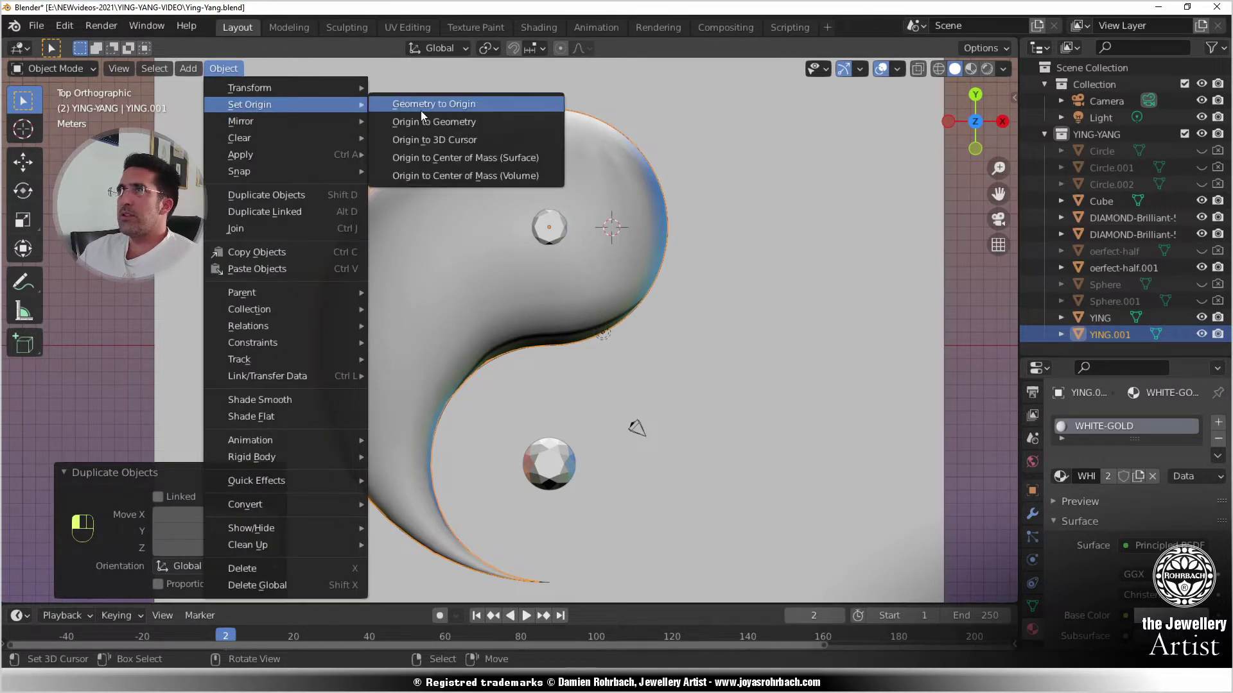
{"action": "left_click", "coordinate": [418, 123]}
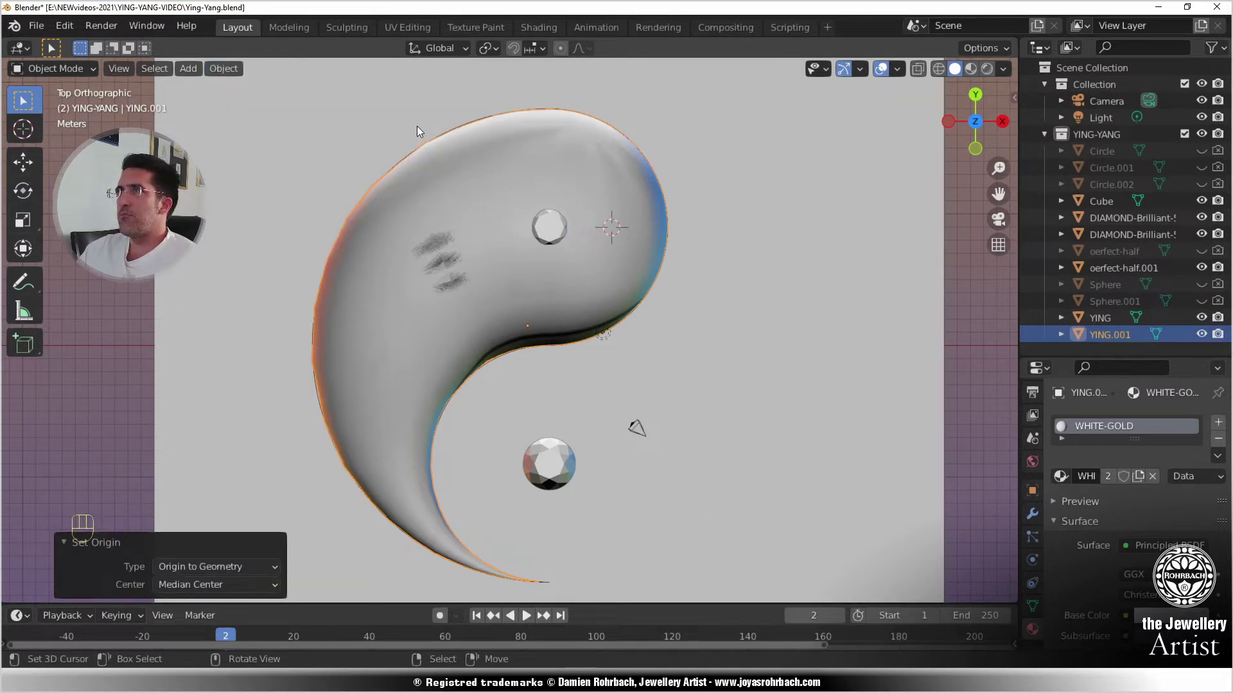
- Set the 3D cursor location to 0 m in X, Y and Z
{"action": "key", "text": "n"}
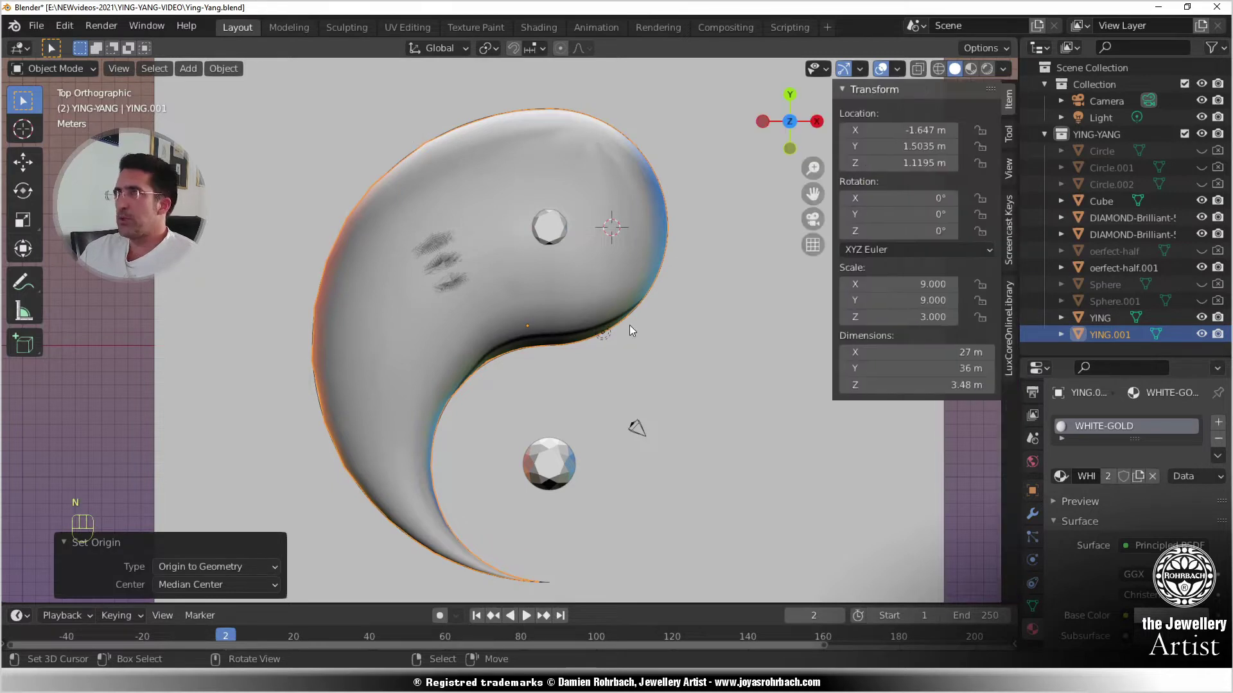
{"action": "left_click", "coordinate": [1009, 168]}
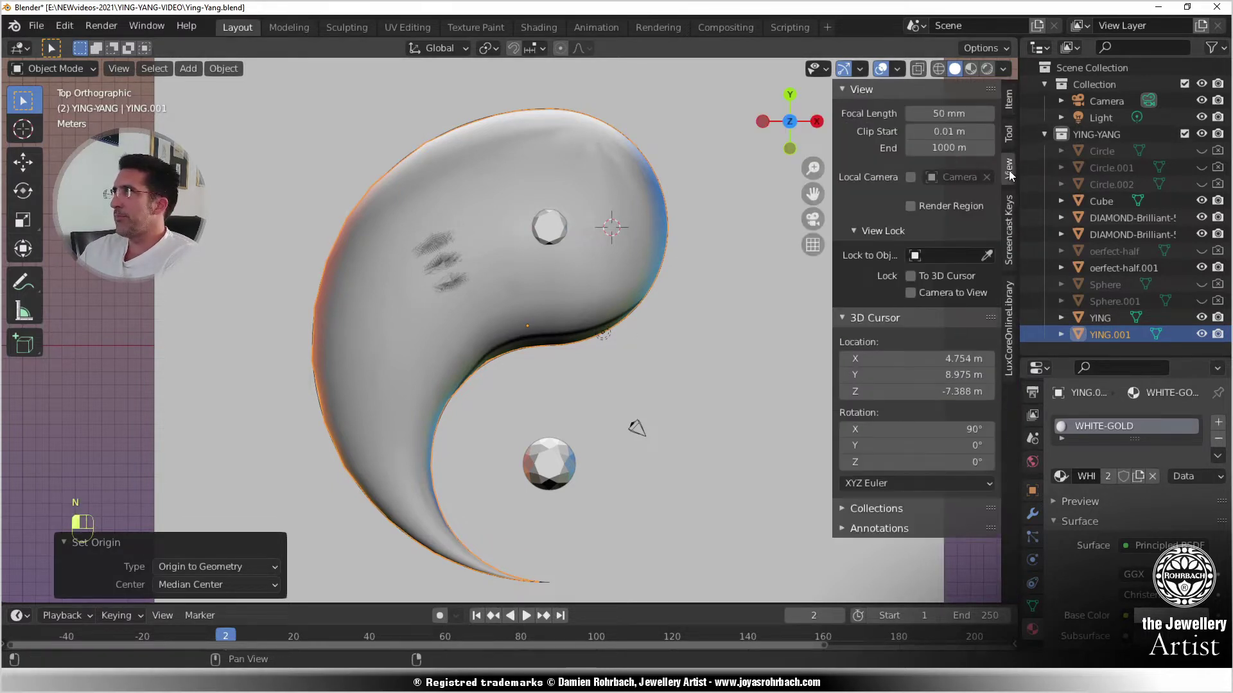
{"action": "left_click", "coordinate": [912, 358]}
{"action": "type", "text": "0"}
{"action": "key", "text": "Tab"}
{"action": "type", "text": "0"}
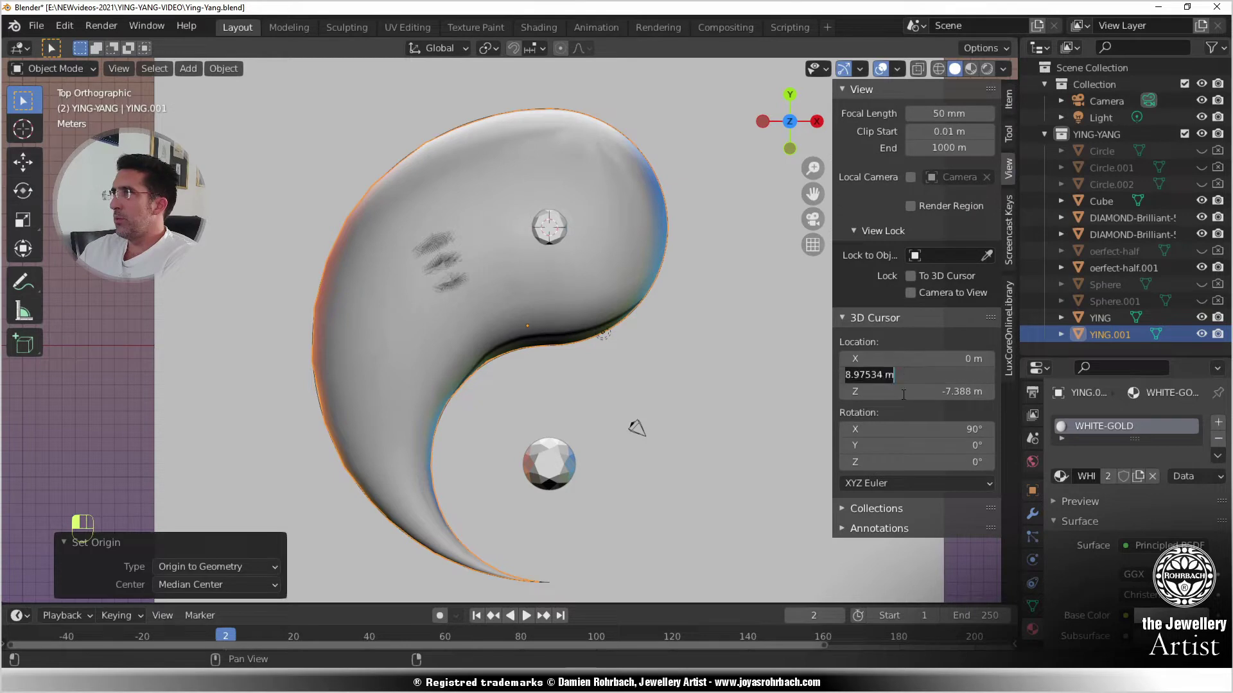
{"action": "key", "text": "Tab"}
{"action": "type", "text": "0"}
{"action": "key", "text": "Return"}
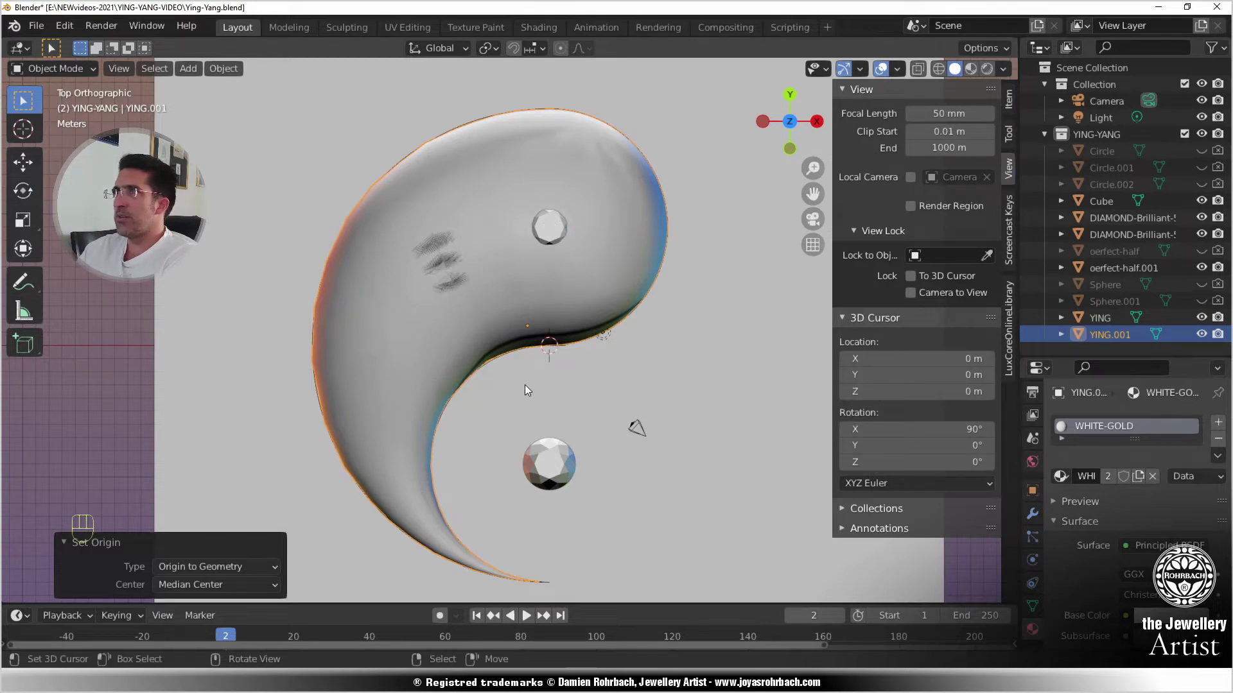
- Set the duplicated half's origin to the 3D cursor and rename the object YANG
{"action": "left_click", "coordinate": [223, 68]}
{"action": "mouse_move", "coordinate": [242, 104]}
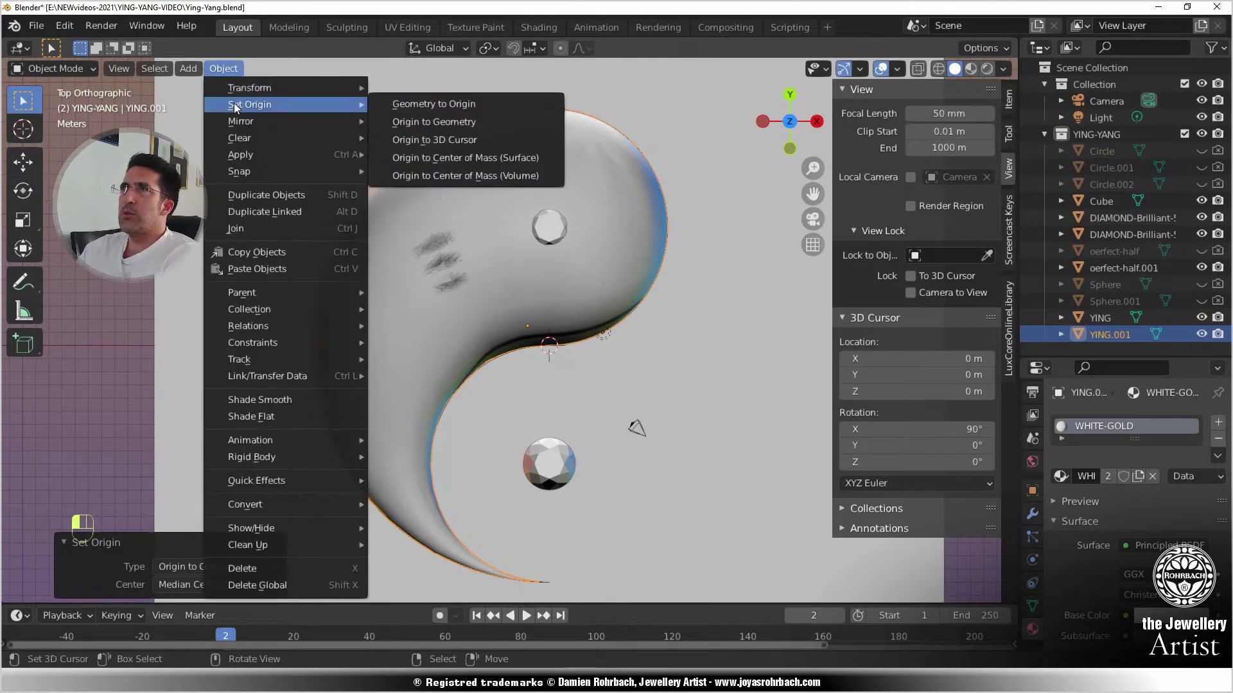
{"action": "left_click", "coordinate": [413, 135]}
{"action": "double_click", "coordinate": [1107, 333]}
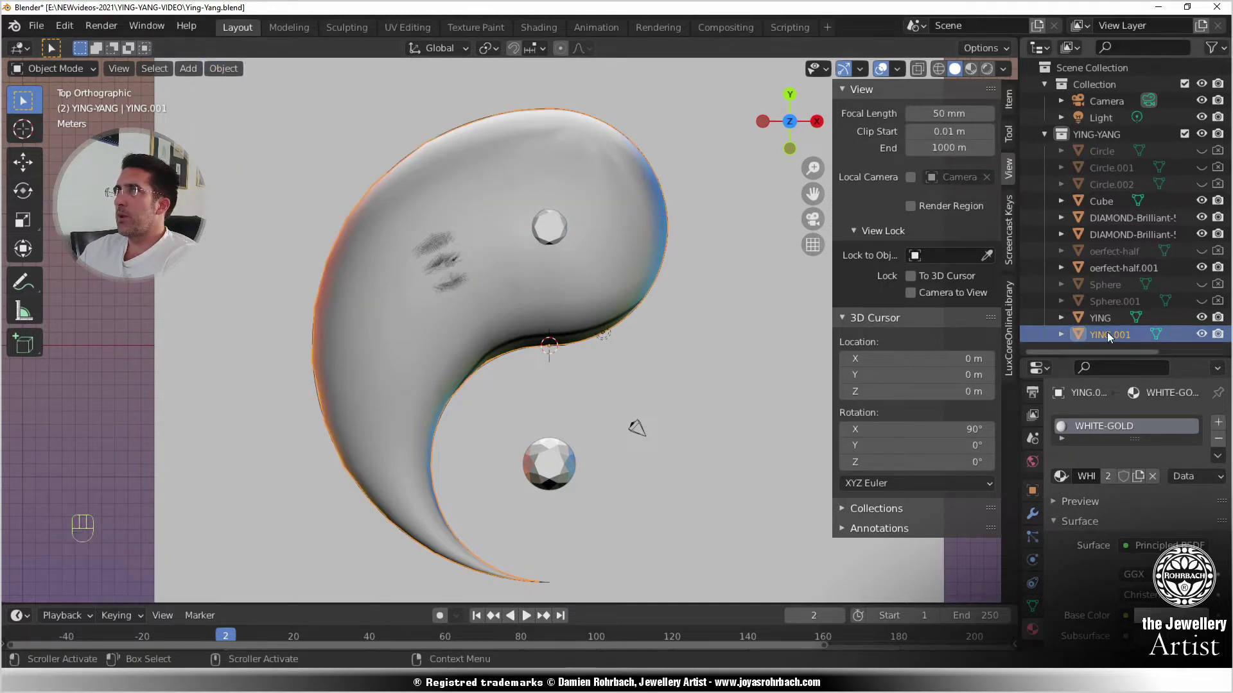
{"action": "type", "text": "YANG"}
{"action": "key", "text": "Return"}
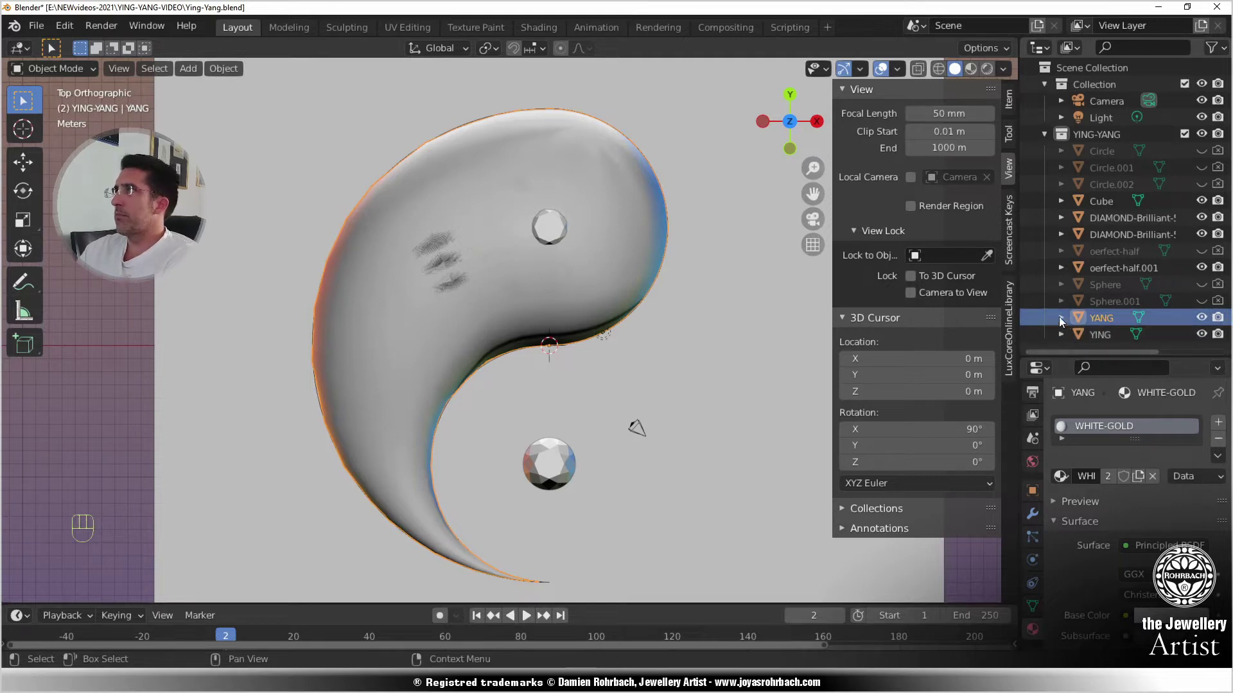
- Rotate YANG by 180° about Z in the top view to form the second half of the yin-yang
{"action": "key", "text": "r"}
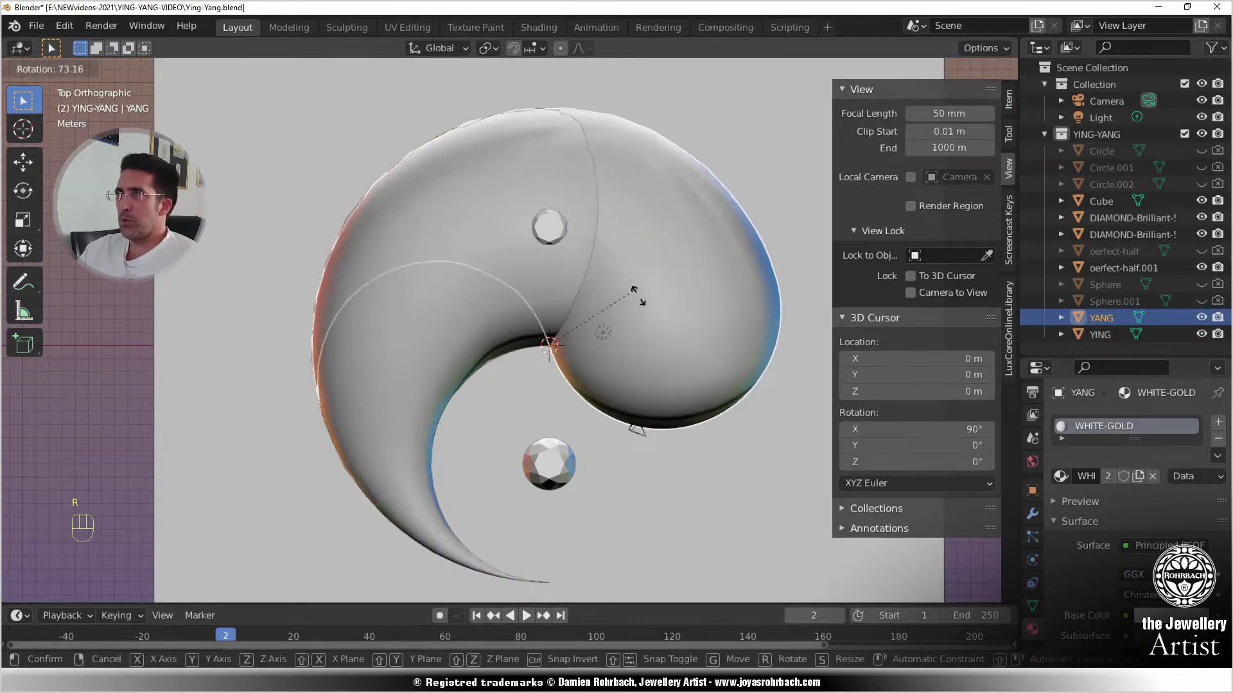
{"action": "left_click", "coordinate": [567, 411]}
{"action": "left_click", "coordinate": [219, 530]}
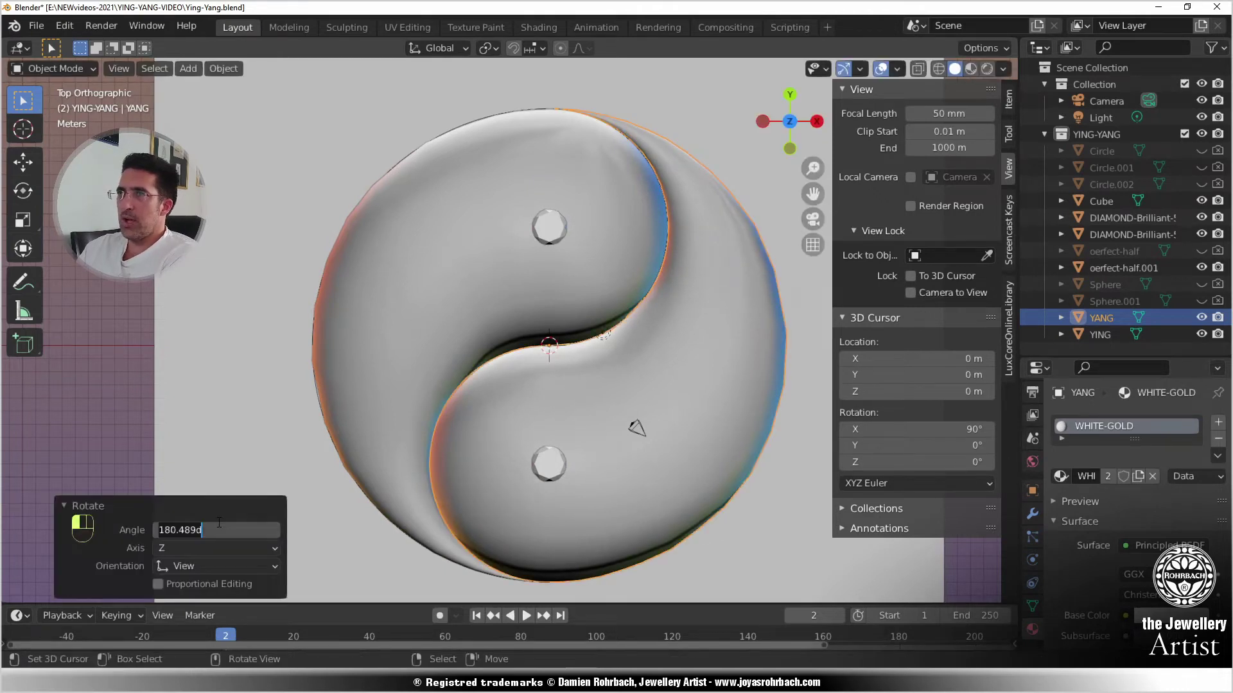
{"action": "type", "text": "180"}
{"action": "key", "text": "Return"}
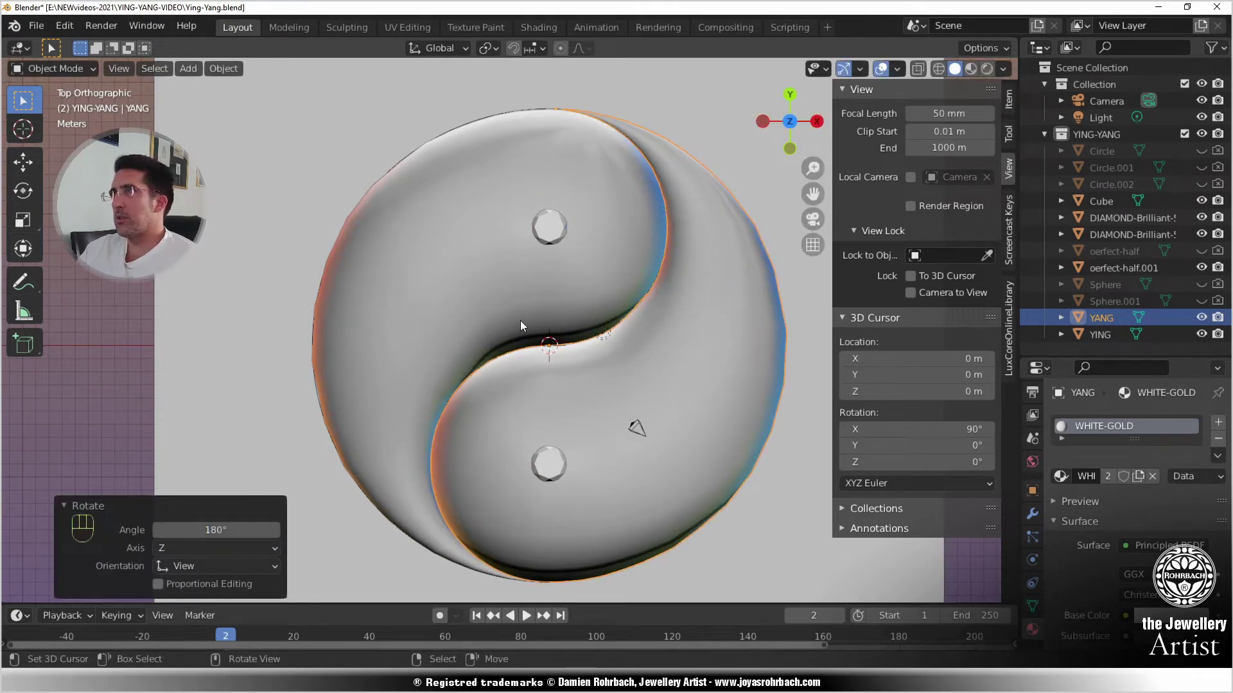
- Hide the Cube under the yin-yang, select the YING half and save the file
{"action": "key", "text": "alt+a"}
{"action": "scroll", "coordinate": [601, 395], "scroll_direction": "down", "scroll_amount": 5}
{"action": "middle_click_drag", "start_coordinate": [591, 507], "coordinate": [483, 370]}
{"action": "left_click", "coordinate": [475, 514]}
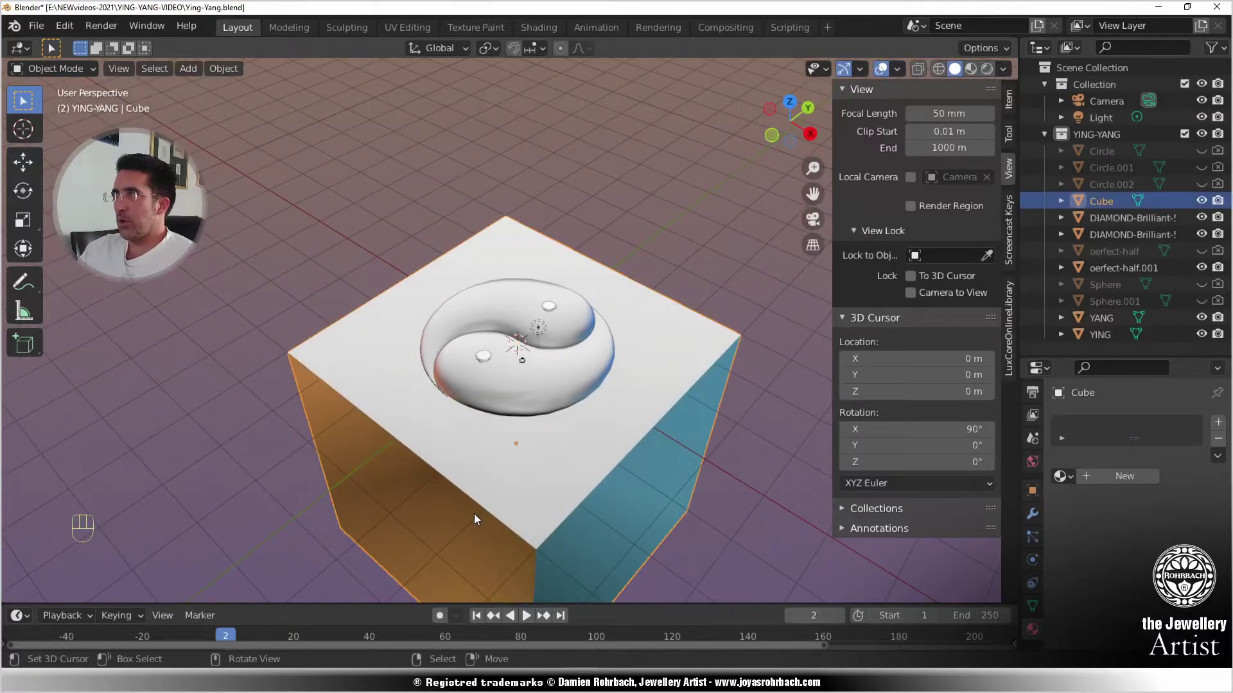
{"action": "key", "text": "h"}
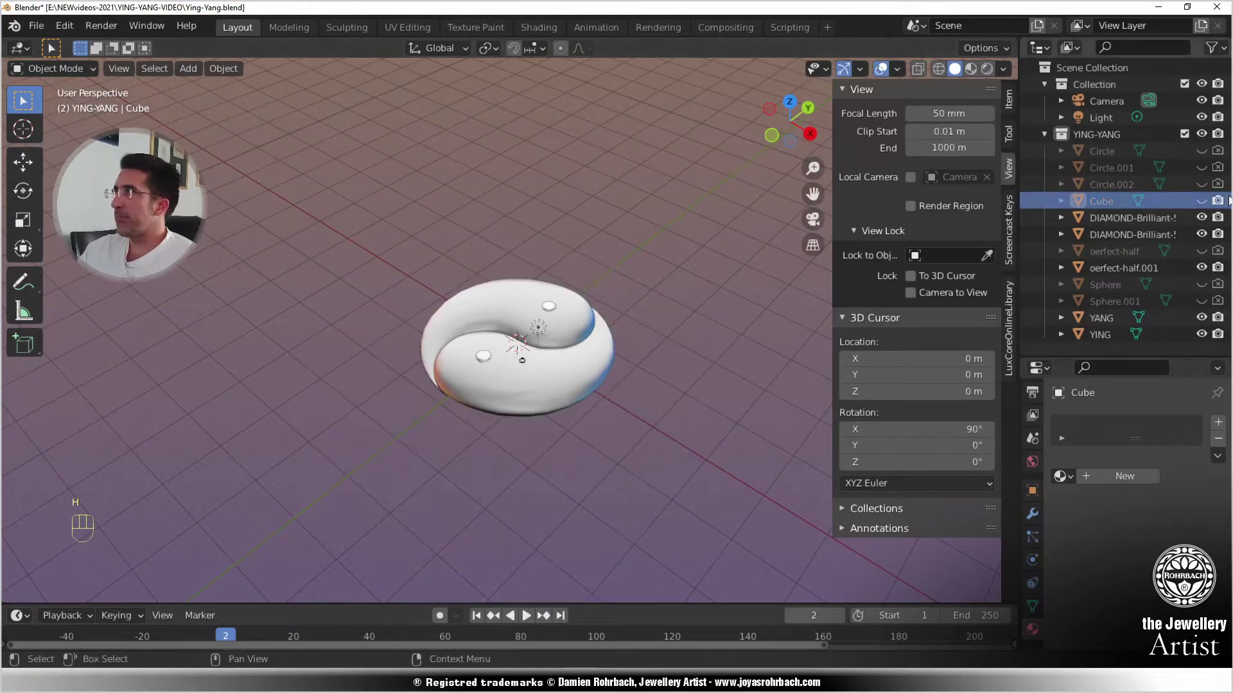
{"action": "middle_click_drag", "start_coordinate": [600, 411], "coordinate": [518, 280]}
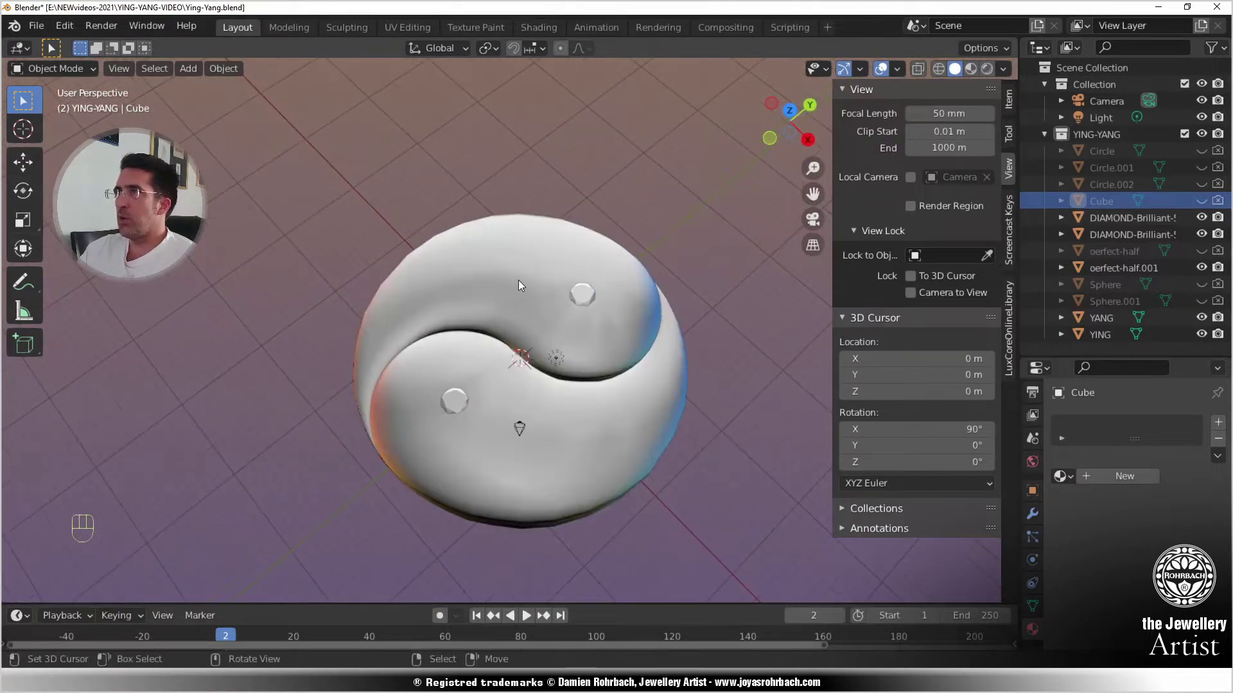
{"action": "left_click", "coordinate": [590, 384]}
{"action": "key", "text": "ctrl+s"}
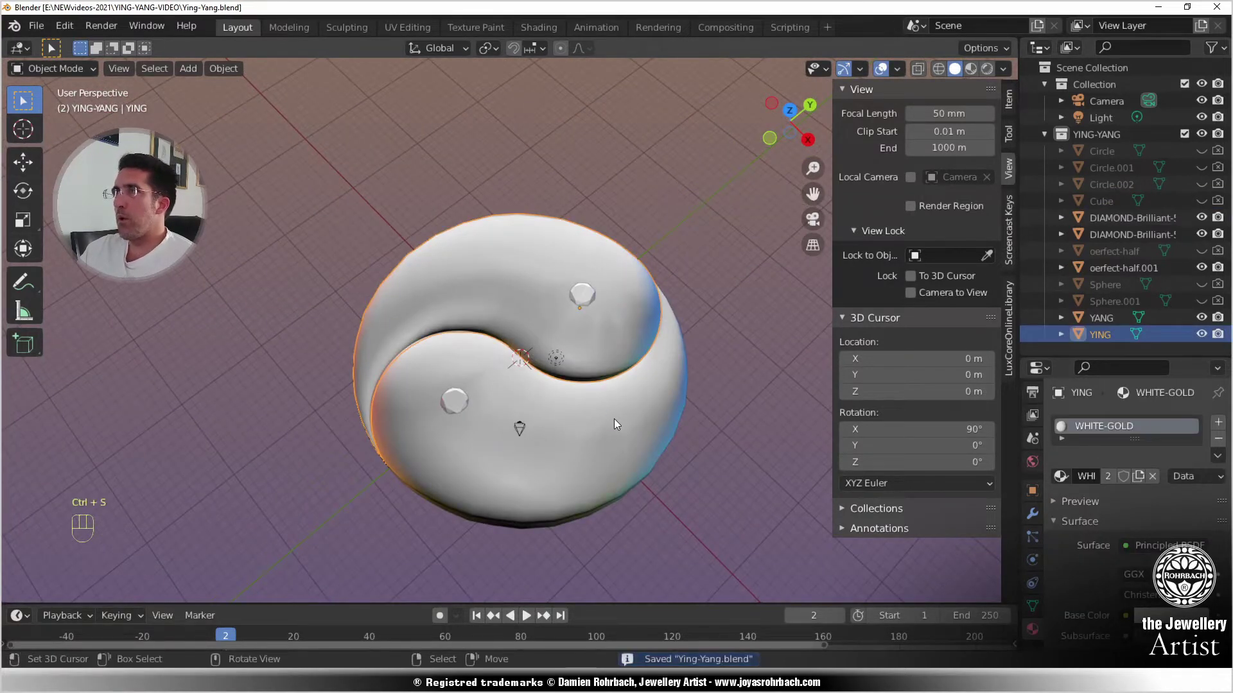
- Duplicate YING in place and rename the copy YING-for-cut
{"action": "key", "text": "shift+d"}
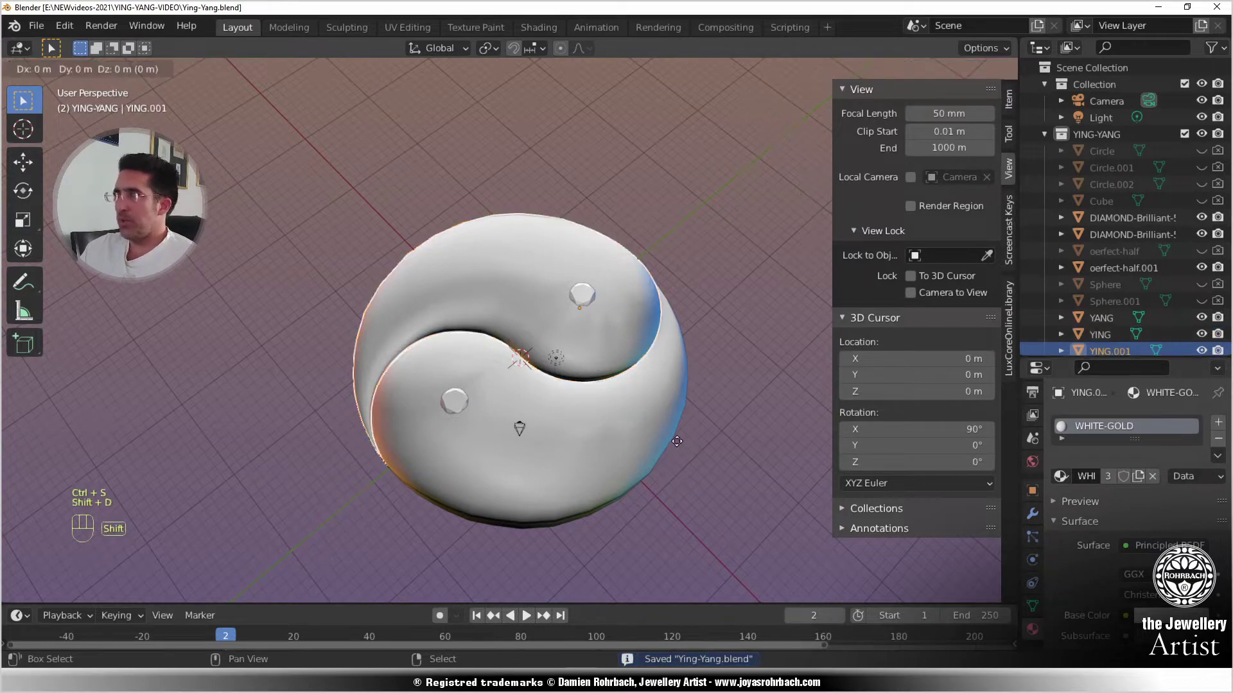
{"action": "right_click", "coordinate": [677, 441]}
{"action": "double_click", "coordinate": [1111, 352]}
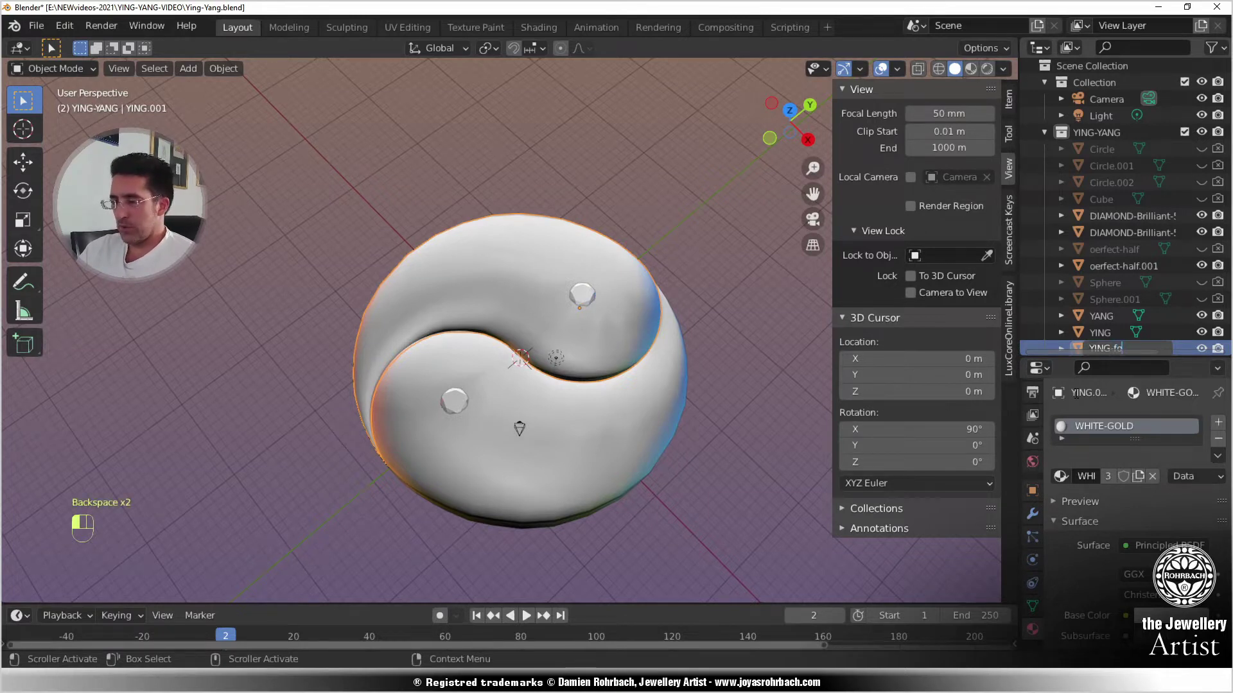
{"action": "type", "text": "YING-for-cut"}
{"action": "left_click", "coordinate": [1075, 393]}
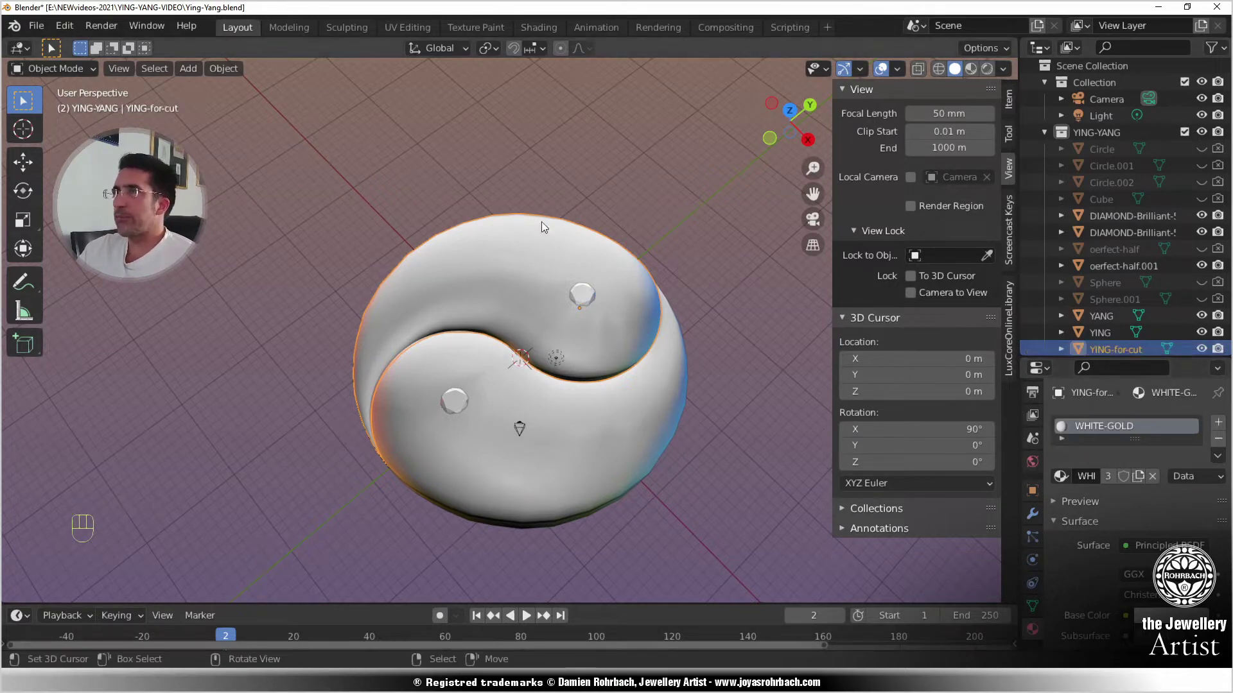
- Lower YING-for-cut about 1.73 m along Z, beneath the original halves
{"action": "middle_click_drag", "start_coordinate": [578, 282], "coordinate": [564, 240]}
{"action": "key", "text": "g"}
{"action": "key", "text": "z"}
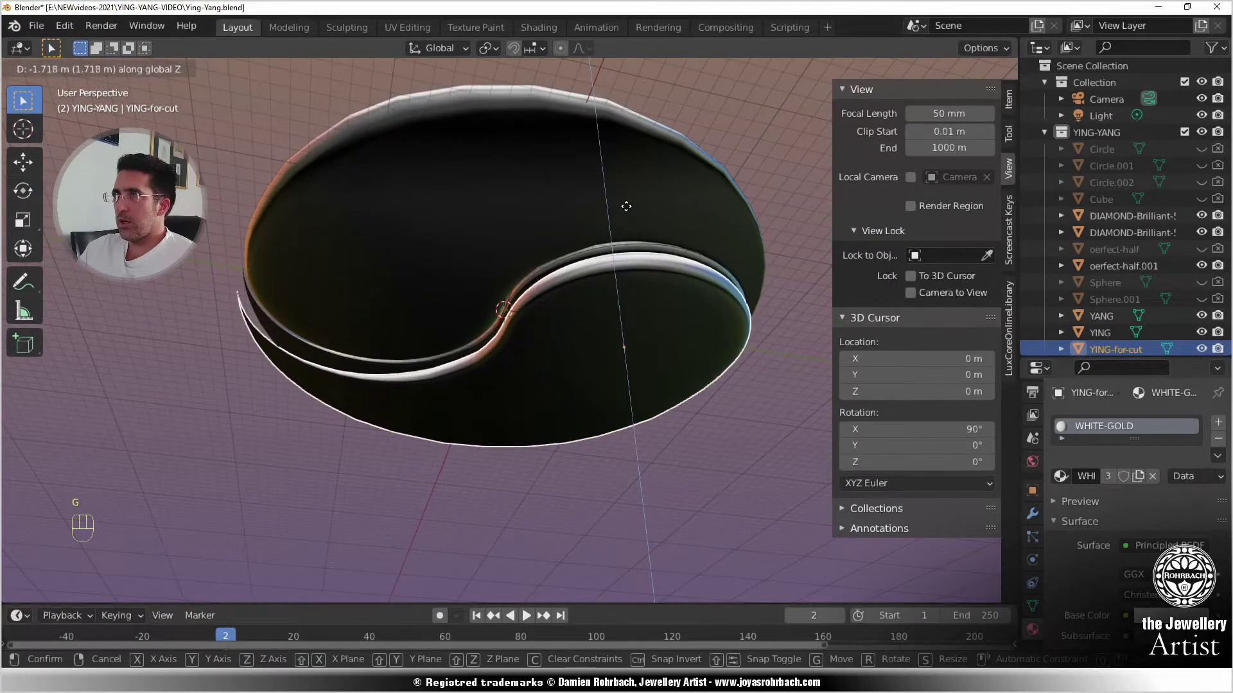
{"action": "left_click", "coordinate": [626, 206]}
- Raise YING-for-cut about 0.6 m along Z, closer to the underside of YING
{"action": "middle_click_drag", "start_coordinate": [614, 213], "coordinate": [587, 324]}
{"action": "scroll", "coordinate": [587, 321], "scroll_direction": "up", "scroll_amount": 3}
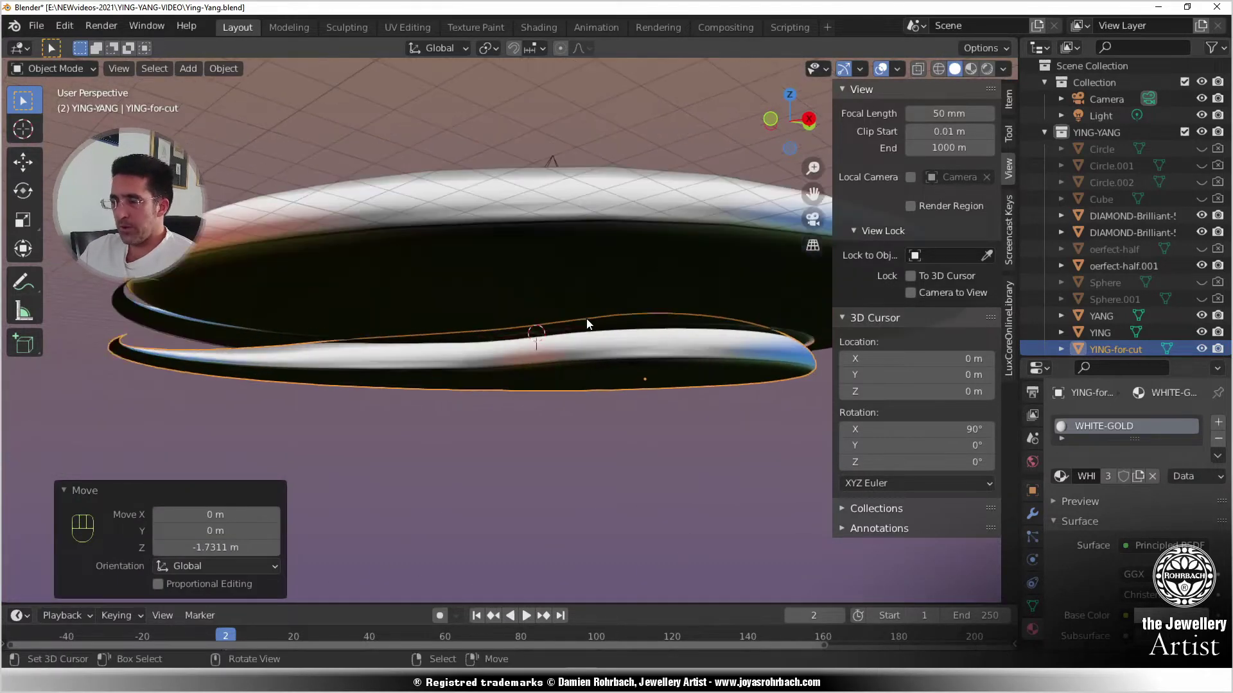
{"action": "key", "text": "g"}
{"action": "key", "text": "z"}
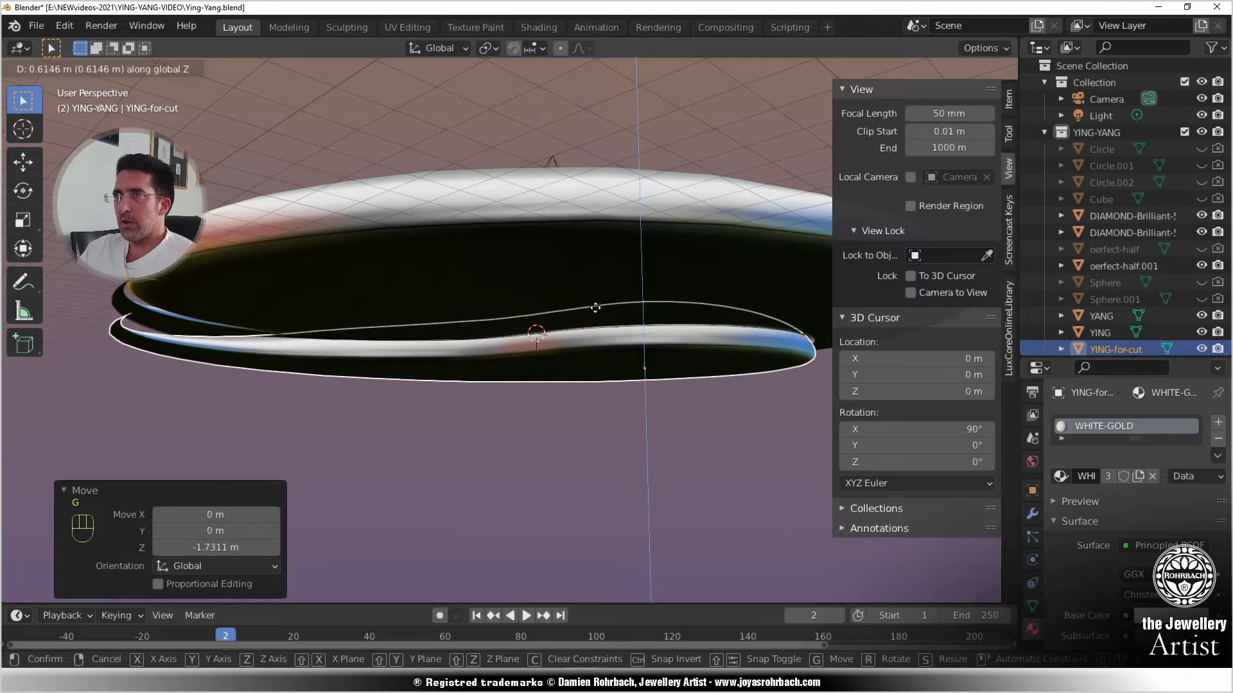
{"action": "left_click", "coordinate": [594, 311]}
- Hide the YANG half so that only YING and YING-for-cut are shown together
{"action": "middle_click_drag", "start_coordinate": [594, 310], "coordinate": [496, 345]}
{"action": "right_click", "coordinate": [544, 398]}
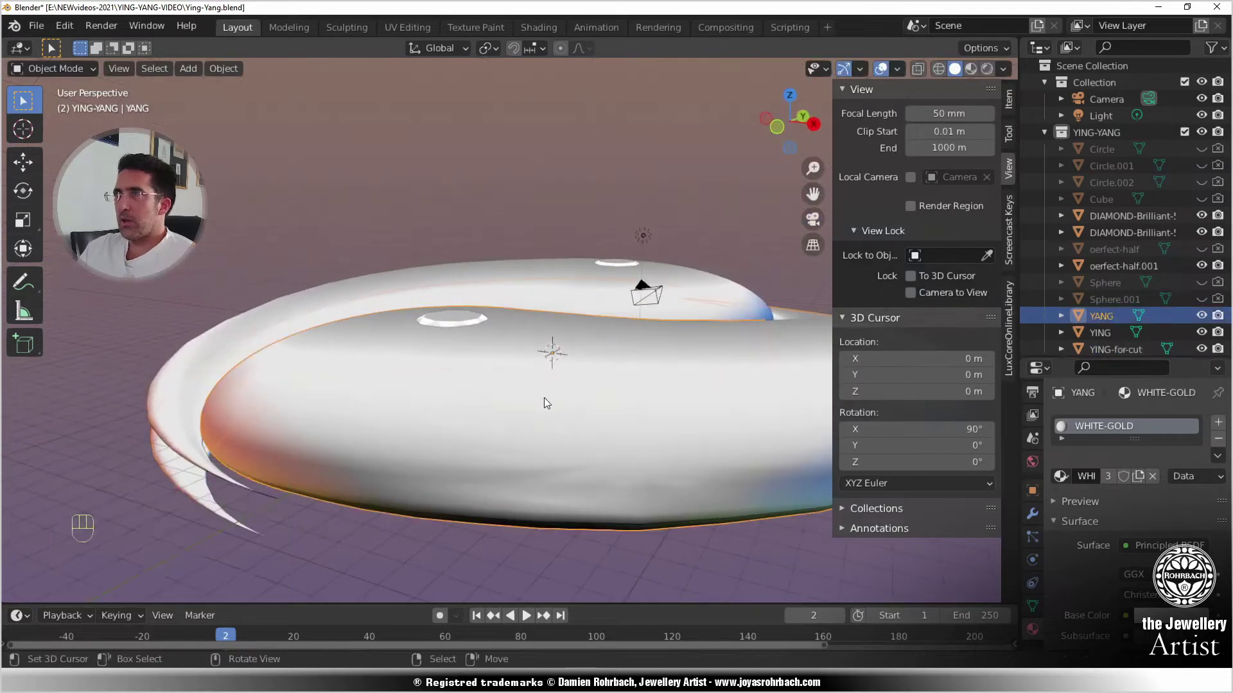
{"action": "key", "text": "h"}
- Set the origin of YING-for-cut to its geometry and save the file
{"action": "middle_click_drag", "start_coordinate": [477, 440], "coordinate": [483, 310]}
{"action": "left_click", "coordinate": [540, 284]}
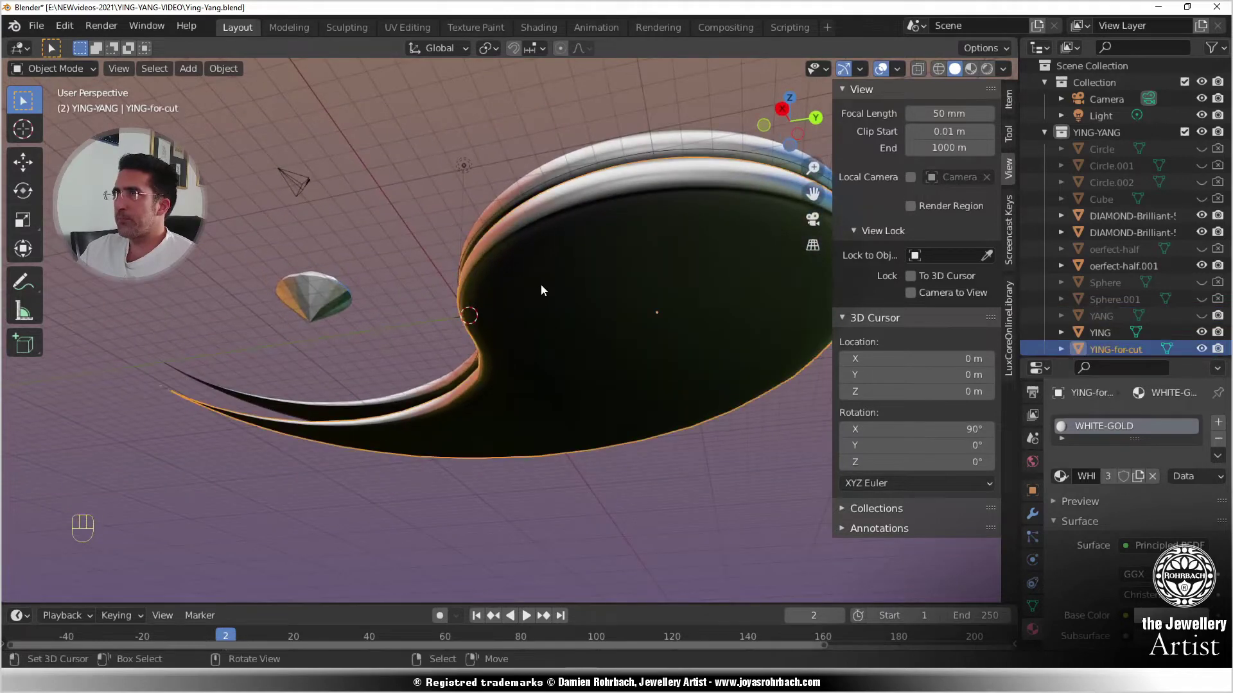
{"action": "middle_click_drag", "start_coordinate": [541, 284], "coordinate": [462, 352]}
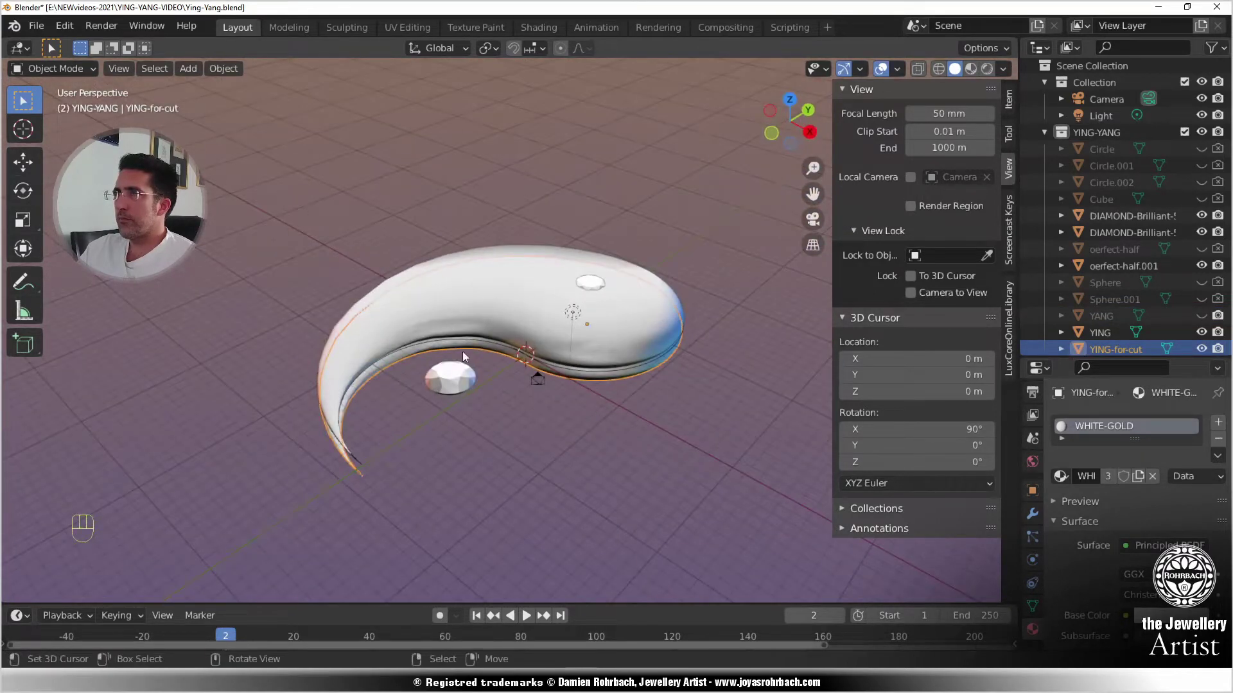
{"action": "left_click", "coordinate": [235, 71]}
{"action": "mouse_move", "coordinate": [252, 104]}
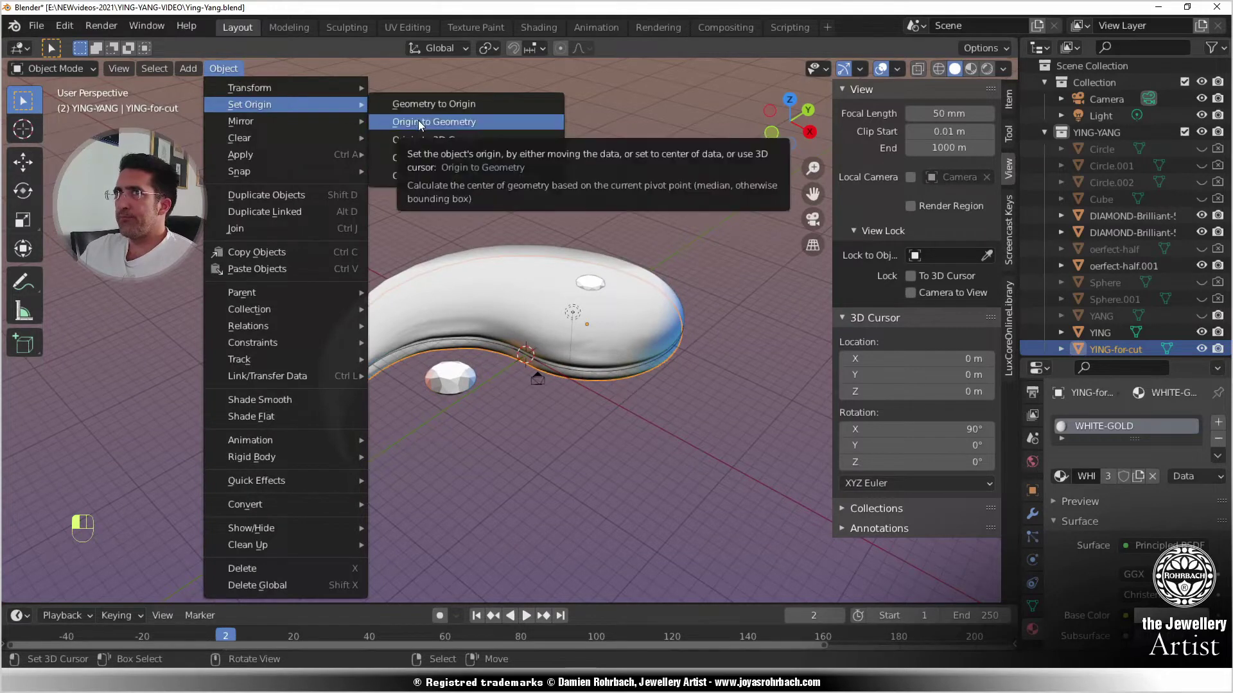
{"action": "left_click", "coordinate": [438, 122]}
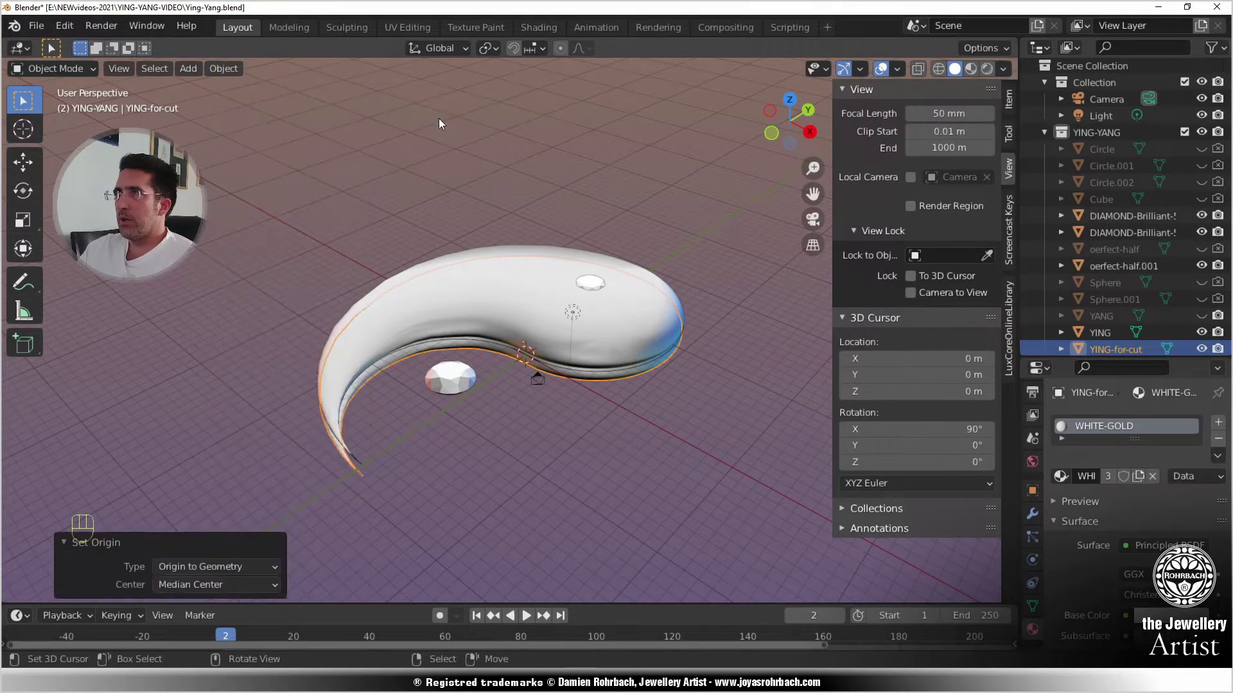
{"action": "middle_click_drag", "start_coordinate": [556, 429], "coordinate": [481, 371]}
{"action": "key", "text": "ctrl+s"}
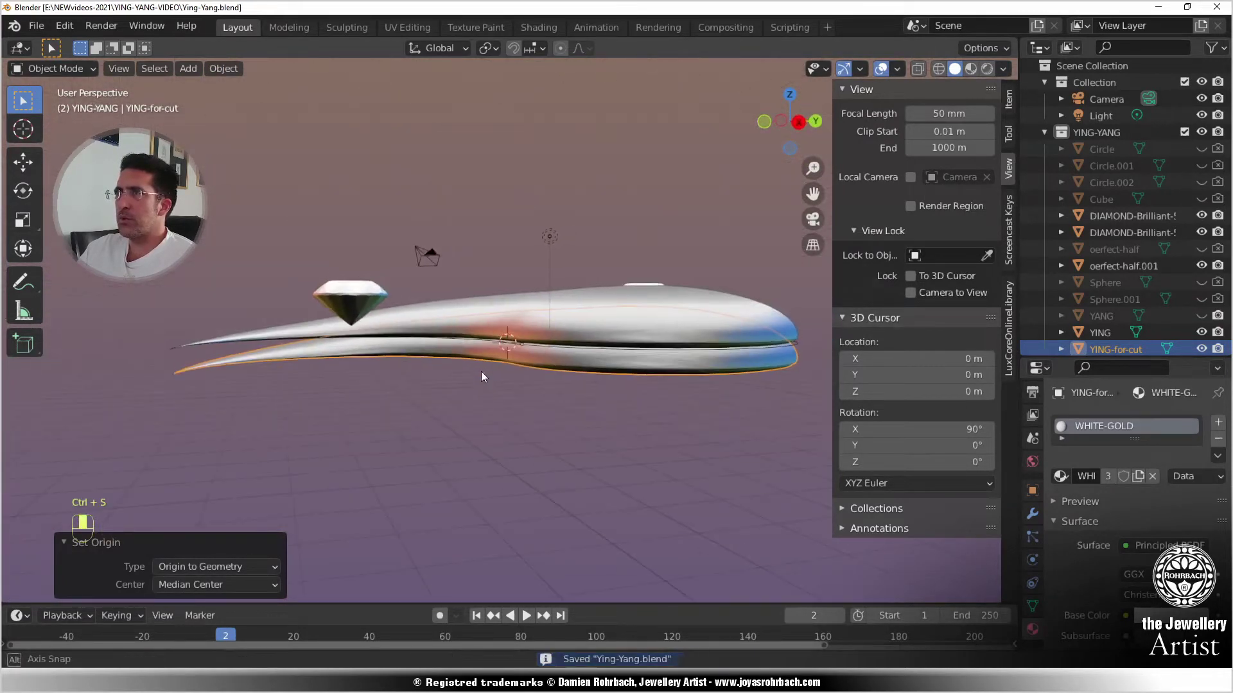
- Compare YING with YING-for-cut in the right orthographic view and delete YING-for-cut
{"action": "key", "text": "KP_3"}
{"action": "scroll", "coordinate": [454, 371], "scroll_direction": "up", "scroll_amount": 3}
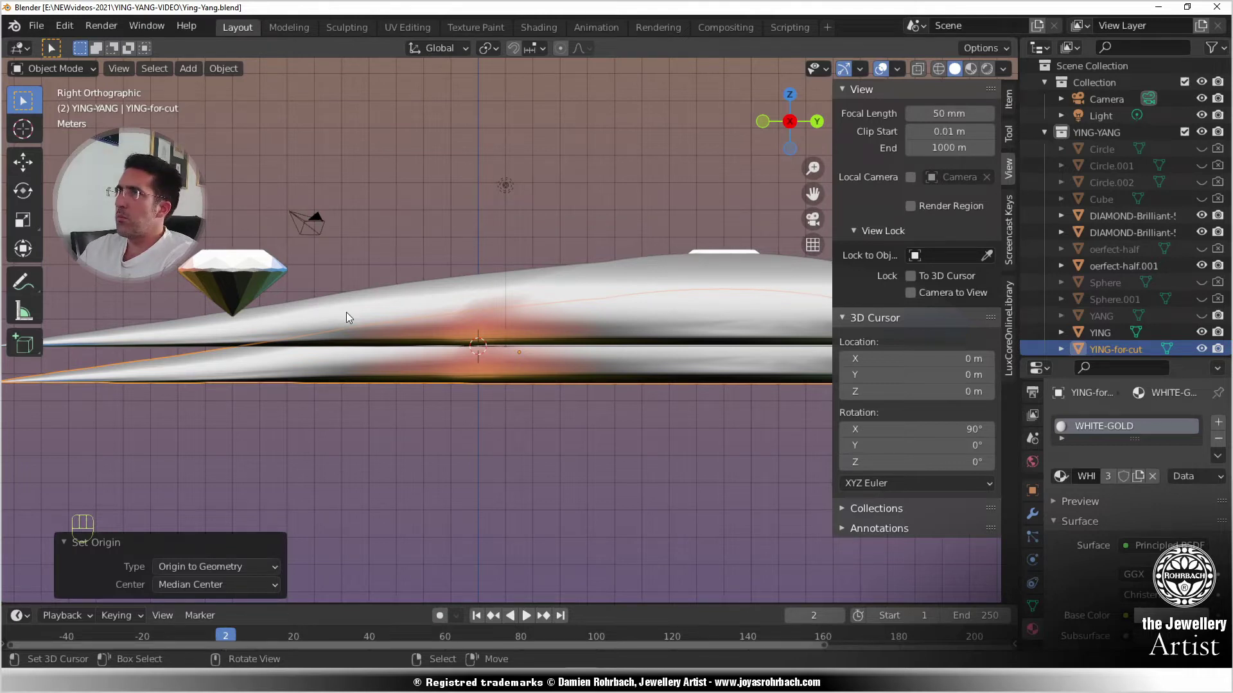
{"action": "scroll", "coordinate": [345, 312], "scroll_direction": "down", "scroll_amount": 3}
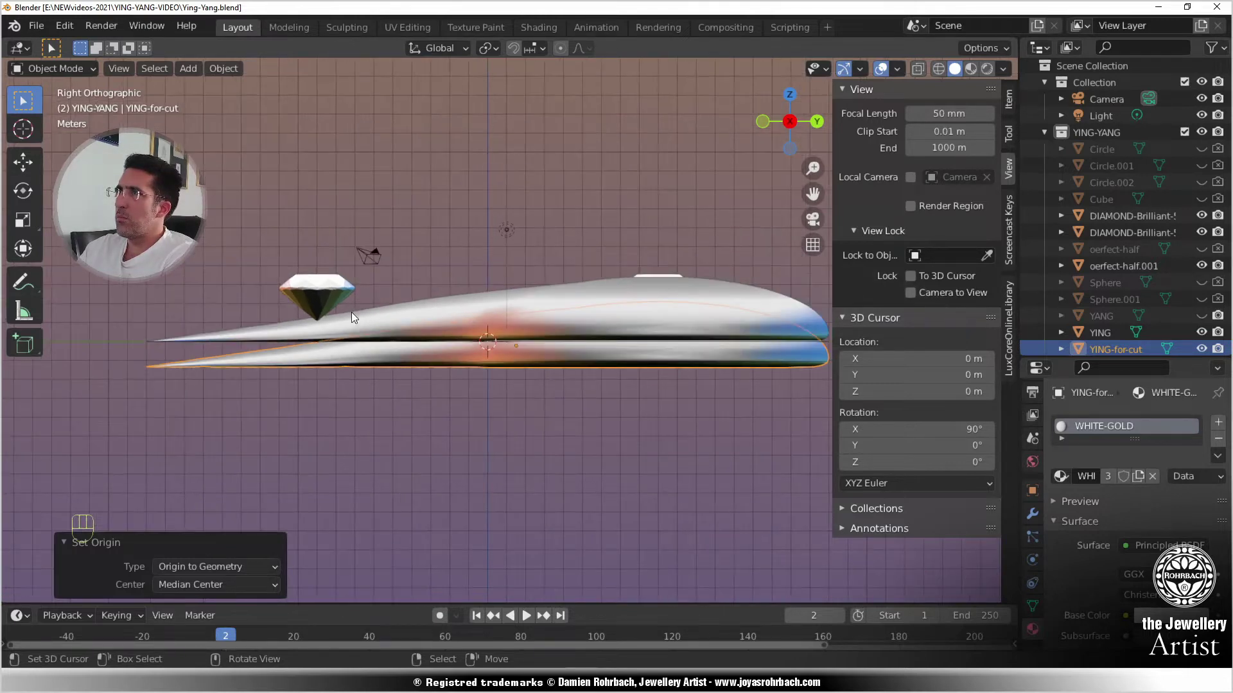
{"action": "scroll", "coordinate": [352, 312], "scroll_direction": "up", "scroll_amount": 4}
{"action": "key", "text": "Delete"}
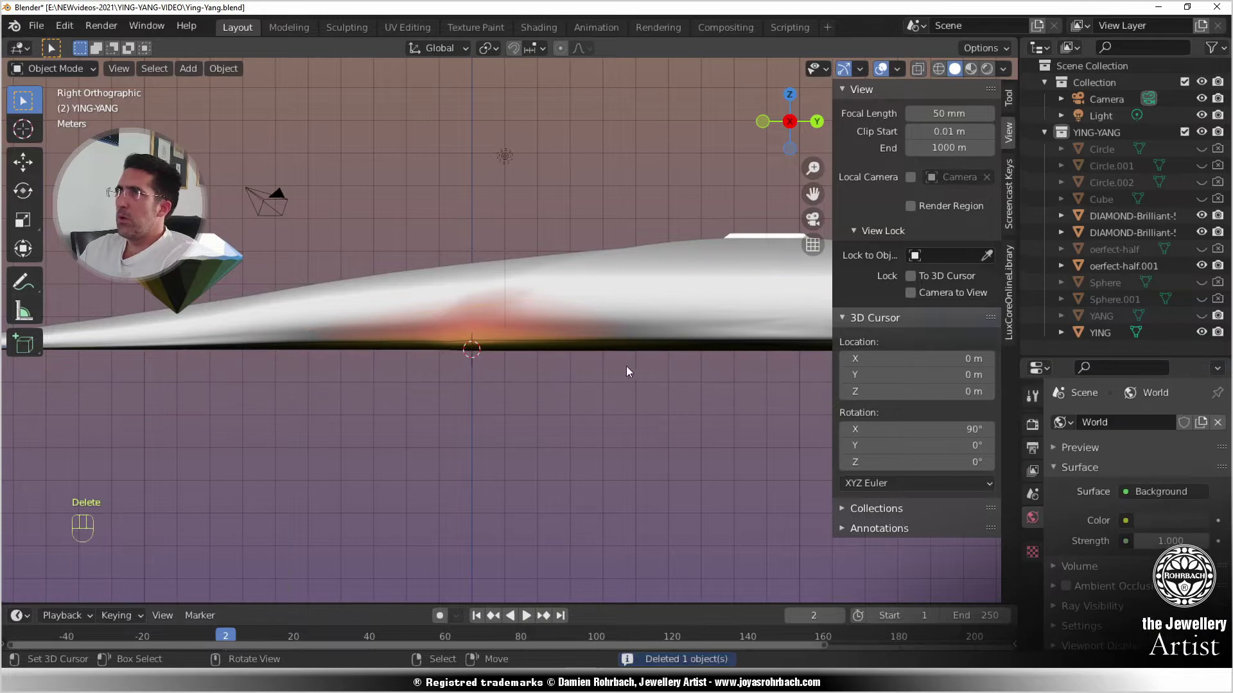
- Unhide the YANG half and delete it, keeping YING selected
{"action": "left_click", "coordinate": [642, 318]}
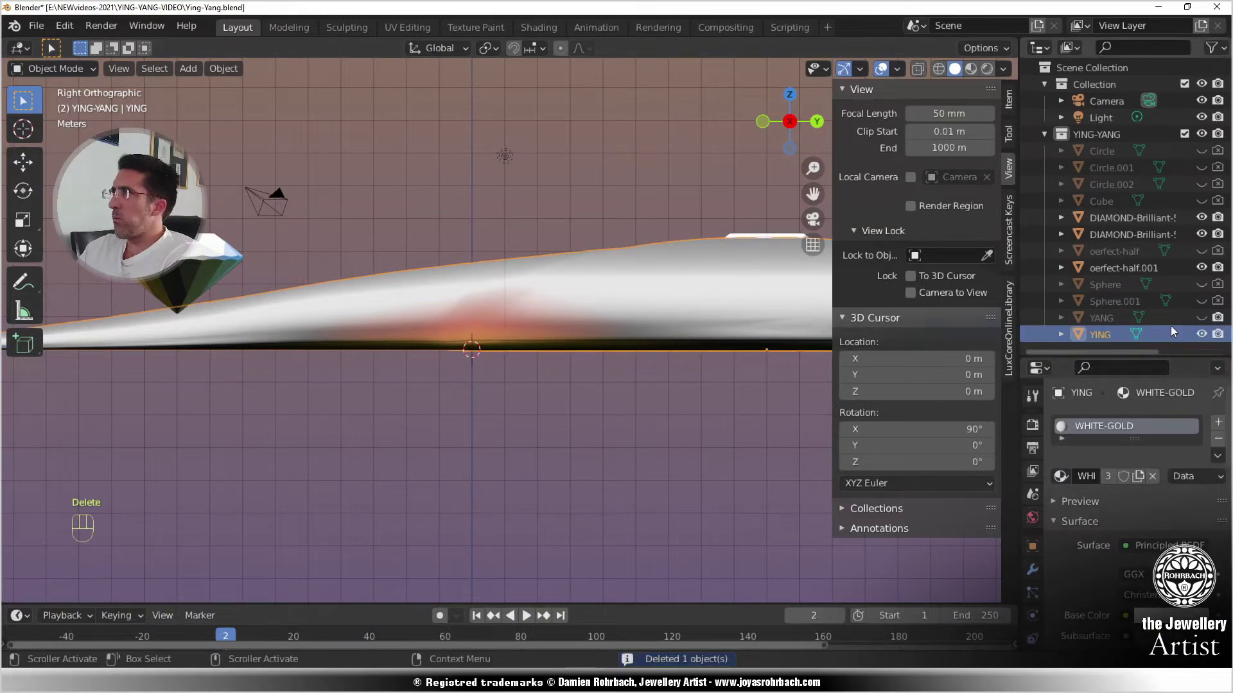
{"action": "scroll", "coordinate": [1200, 324], "scroll_direction": "up", "scroll_amount": 1}
{"action": "left_click", "coordinate": [1164, 319]}
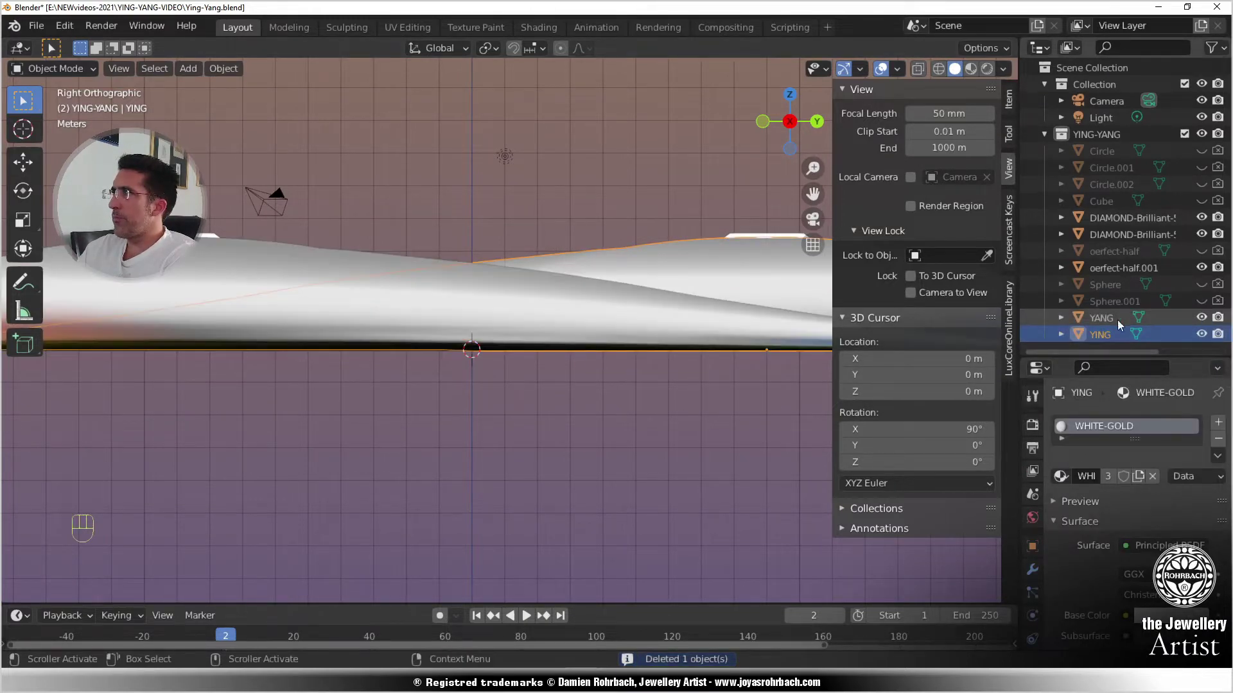
{"action": "key", "text": "Delete"}
{"action": "right_click", "coordinate": [578, 344]}
{"action": "scroll", "coordinate": [386, 293], "scroll_direction": "up", "scroll_amount": 2}
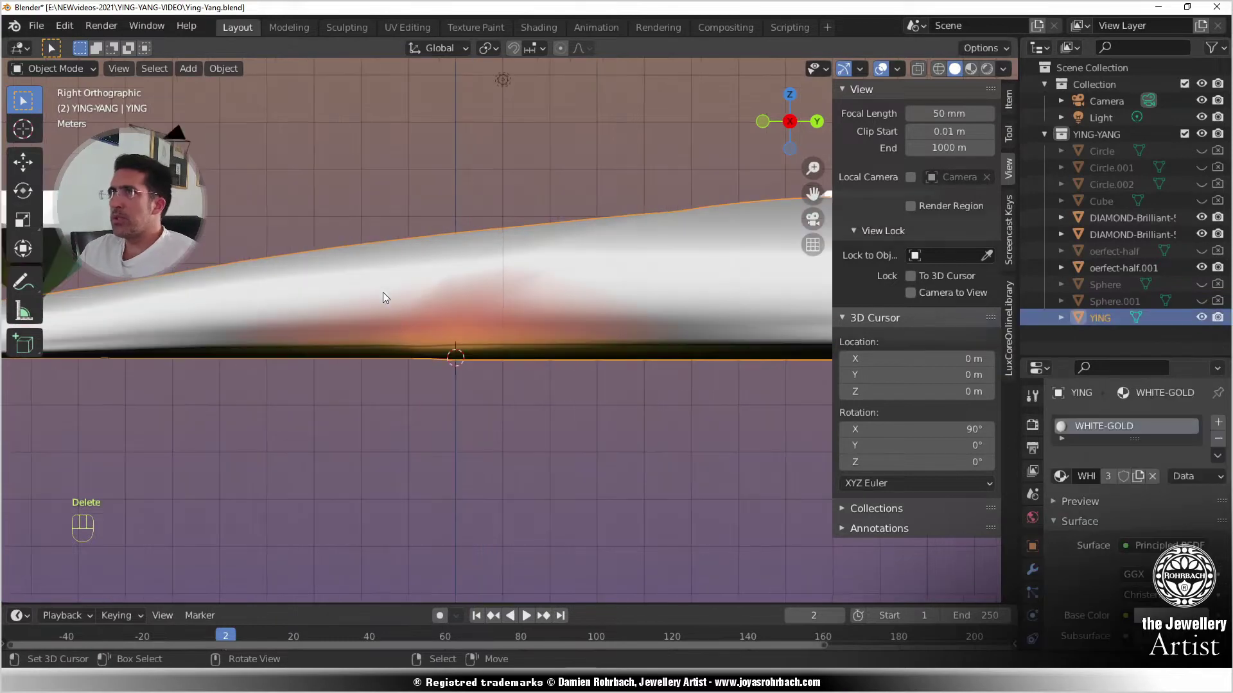
- Examine YING's mesh loops along the tail beside the diamond in Edit Mode and compare them with the smooth shape
{"action": "key", "text": "Tab"}
{"action": "middle_click_drag", "start_coordinate": [396, 353], "coordinate": [537, 393], "text": "shift"}
{"action": "scroll", "coordinate": [537, 393], "scroll_direction": "up", "scroll_amount": 2}
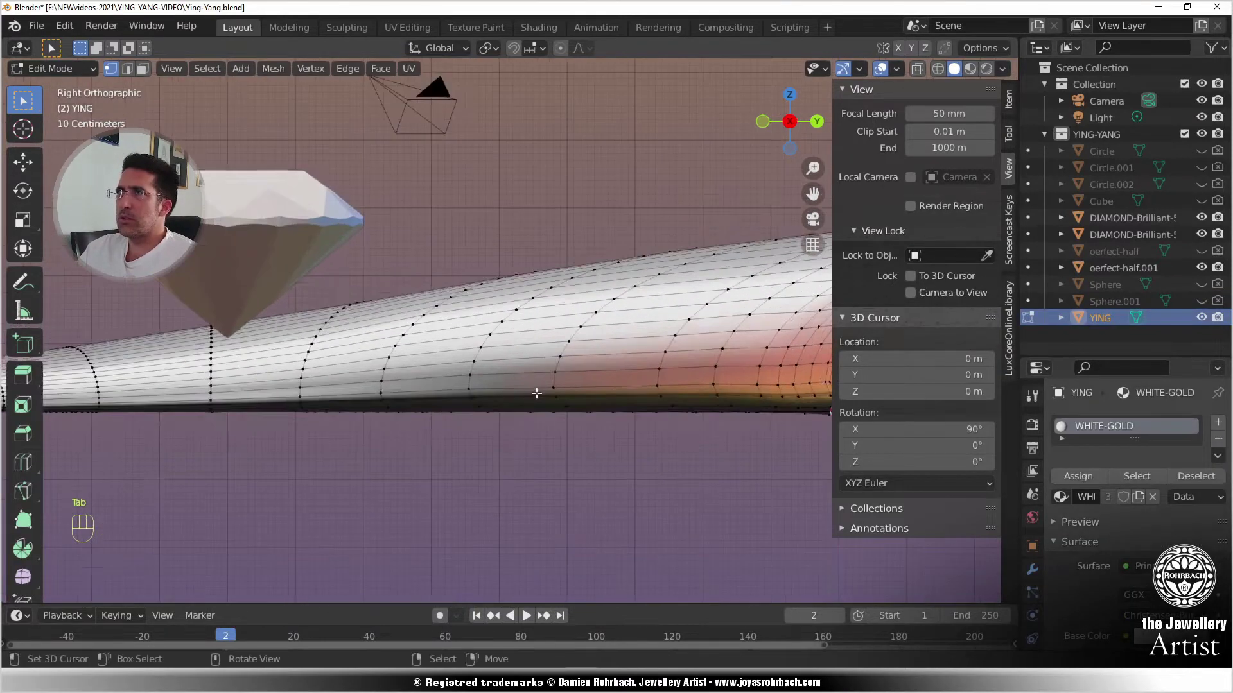
{"action": "key", "text": "alt+z"}
{"action": "key", "text": "alt+z"}
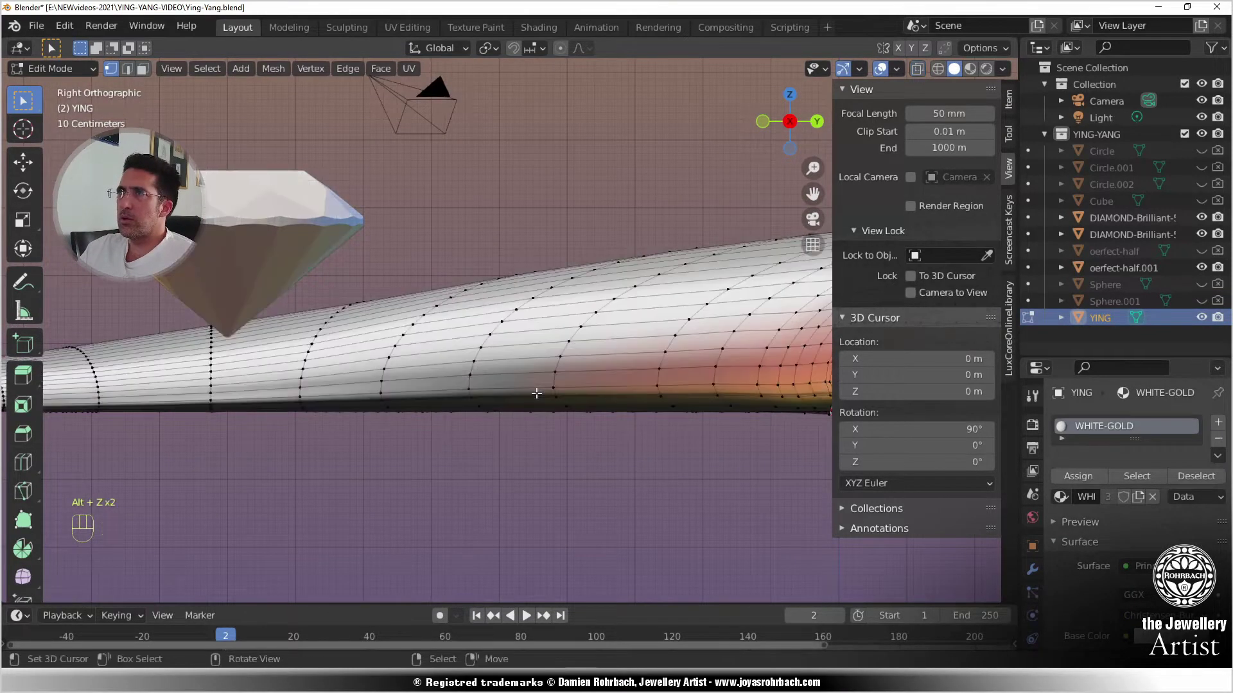
{"action": "key", "text": "Tab"}
{"action": "scroll", "coordinate": [537, 393], "scroll_direction": "down", "scroll_amount": 3}
{"action": "key", "text": "Tab"}
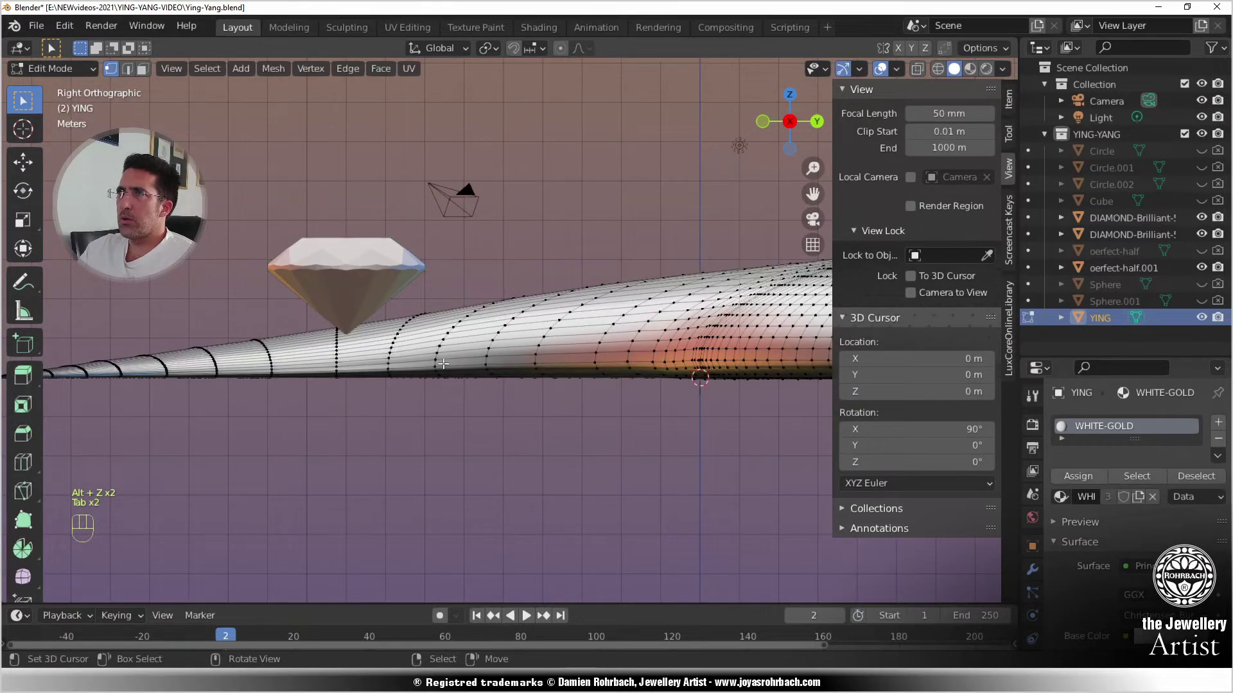
- Turn on X-ray display and select the cross-section vertex loop directly beneath the tail diamond
{"action": "scroll", "coordinate": [443, 363], "scroll_direction": "up", "scroll_amount": 2}
{"action": "key", "text": "alt+z"}
{"action": "middle_click_drag", "start_coordinate": [381, 395], "coordinate": [315, 385]}
{"action": "key", "text": "b"}
{"action": "left_click_drag", "start_coordinate": [222, 329], "coordinate": [265, 421]}
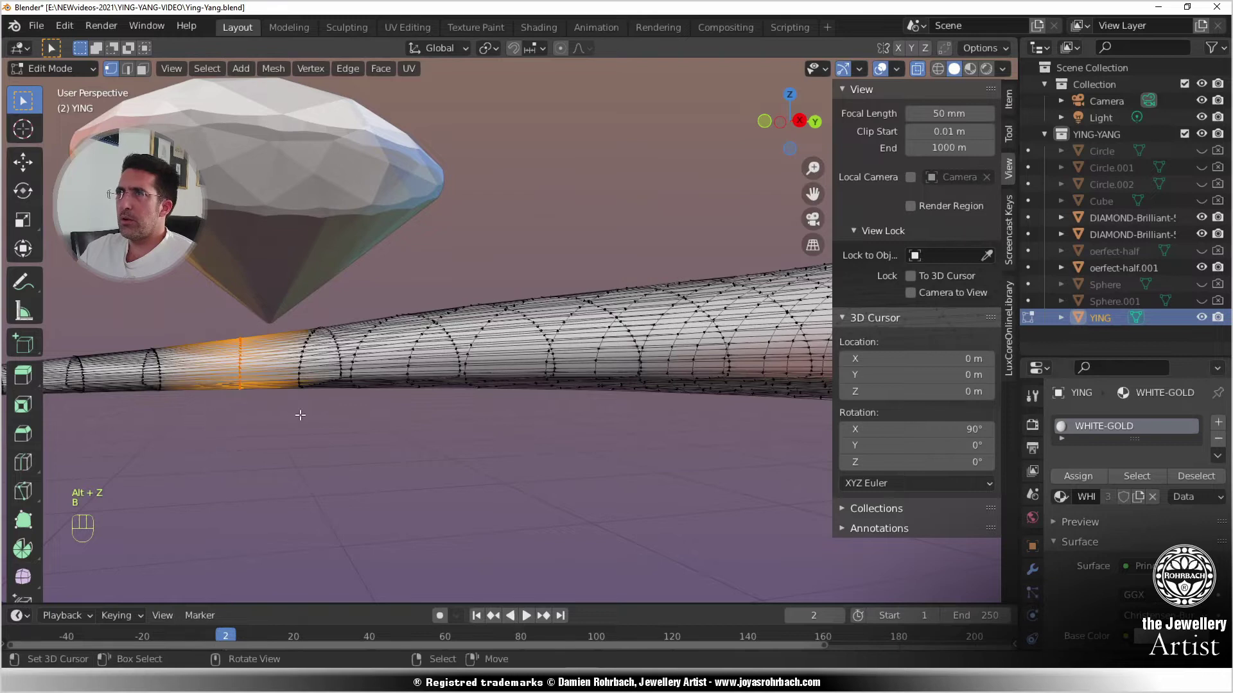
{"action": "middle_click_drag", "start_coordinate": [300, 379], "coordinate": [480, 361], "text": "shift"}
{"action": "key", "text": "KP_3"}
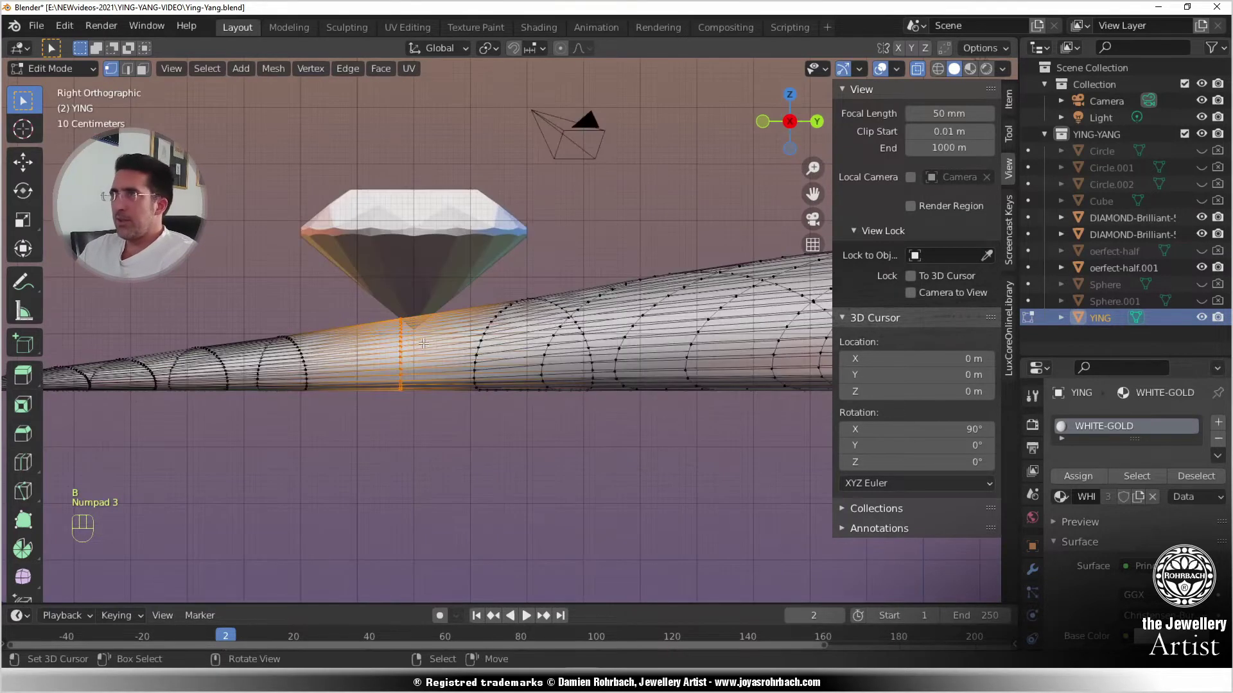
{"action": "scroll", "coordinate": [417, 372], "scroll_direction": "up", "scroll_amount": 3}
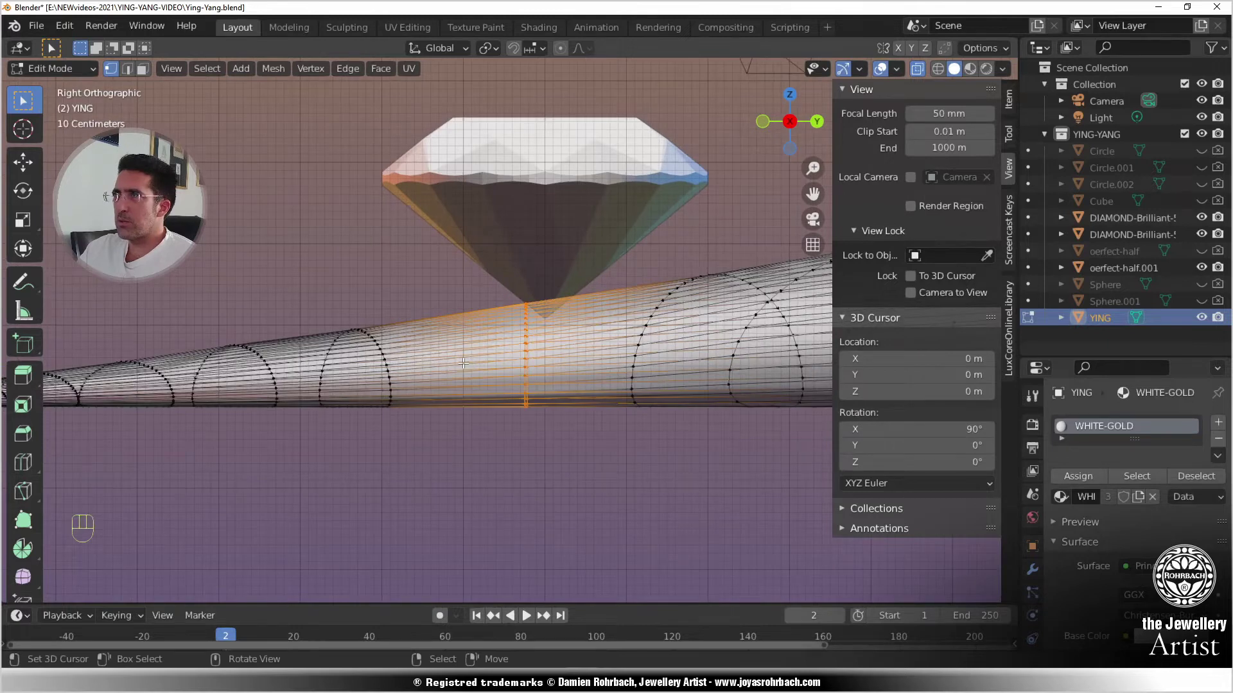
- Select the neighbouring vertex loop on the tail-tip side of the diamond and scale it to 1.044 along Z
{"action": "key", "text": "alt+a"}
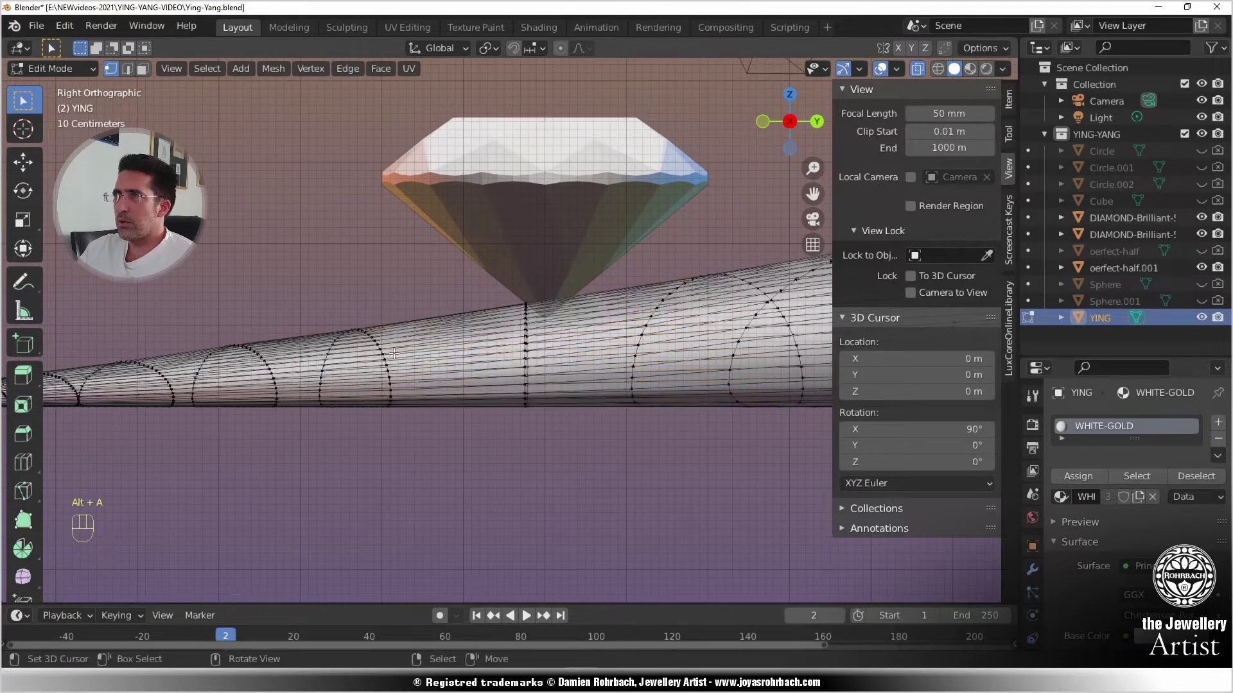
{"action": "left_click_drag", "start_coordinate": [427, 437], "coordinate": [427, 437]}
{"action": "key", "text": "s"}
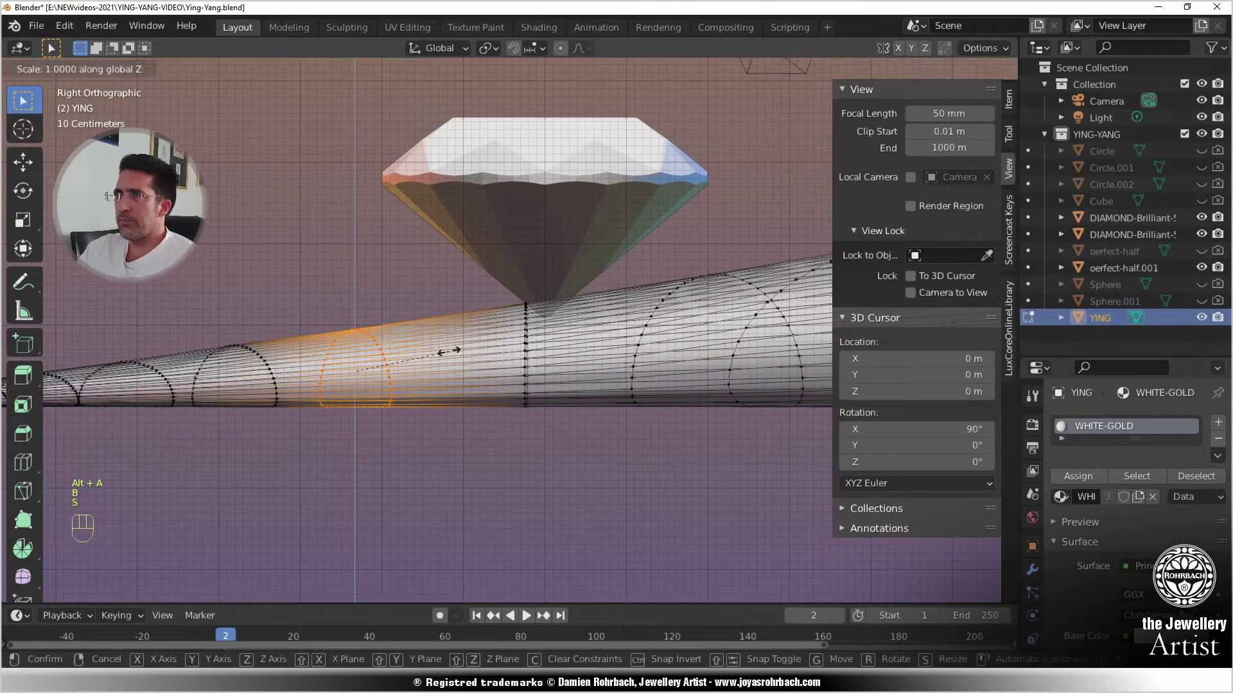
{"action": "left_click", "coordinate": [453, 348]}
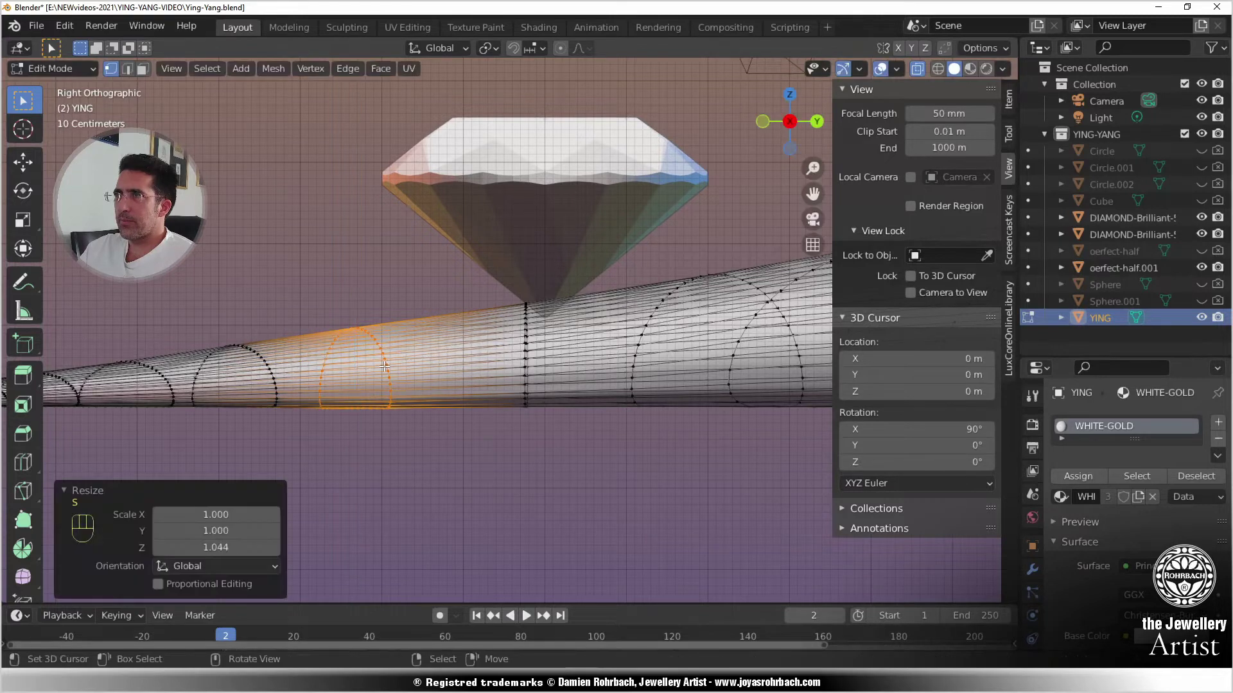
{"action": "key", "text": "g"}
{"action": "key", "text": "z"}
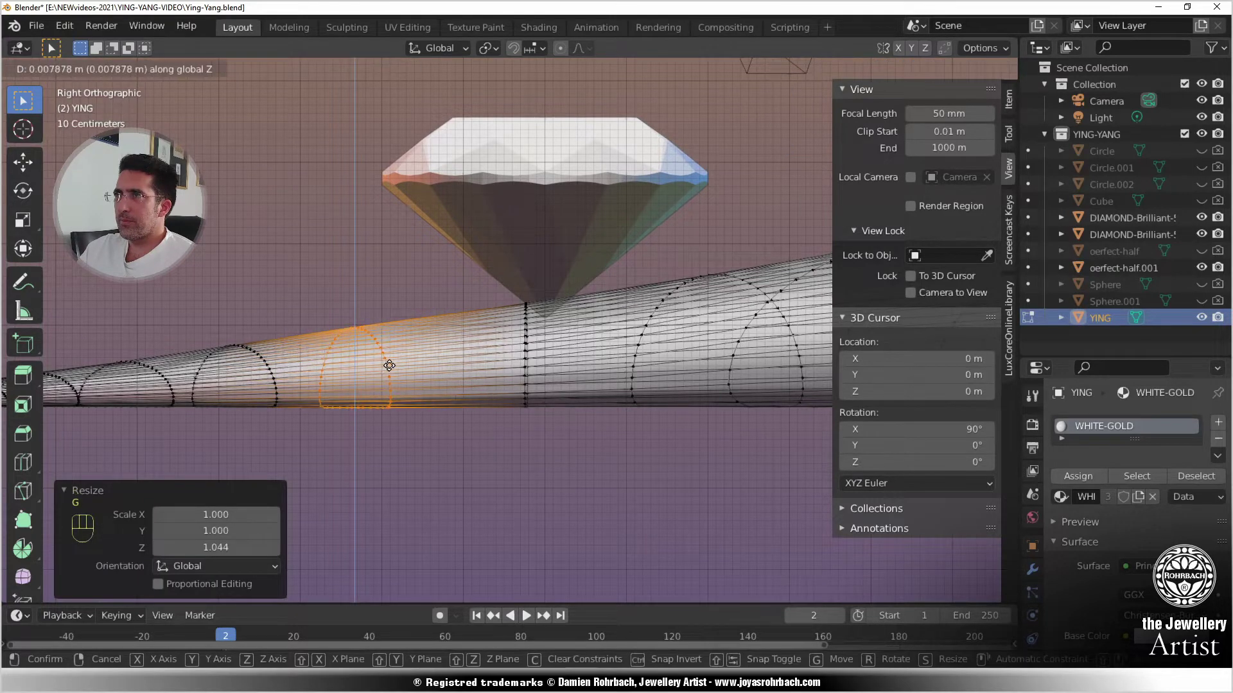
{"action": "key", "text": "Escape"}
{"action": "key", "text": "Tab"}
{"action": "scroll", "coordinate": [514, 396], "scroll_direction": "down", "scroll_amount": 4}
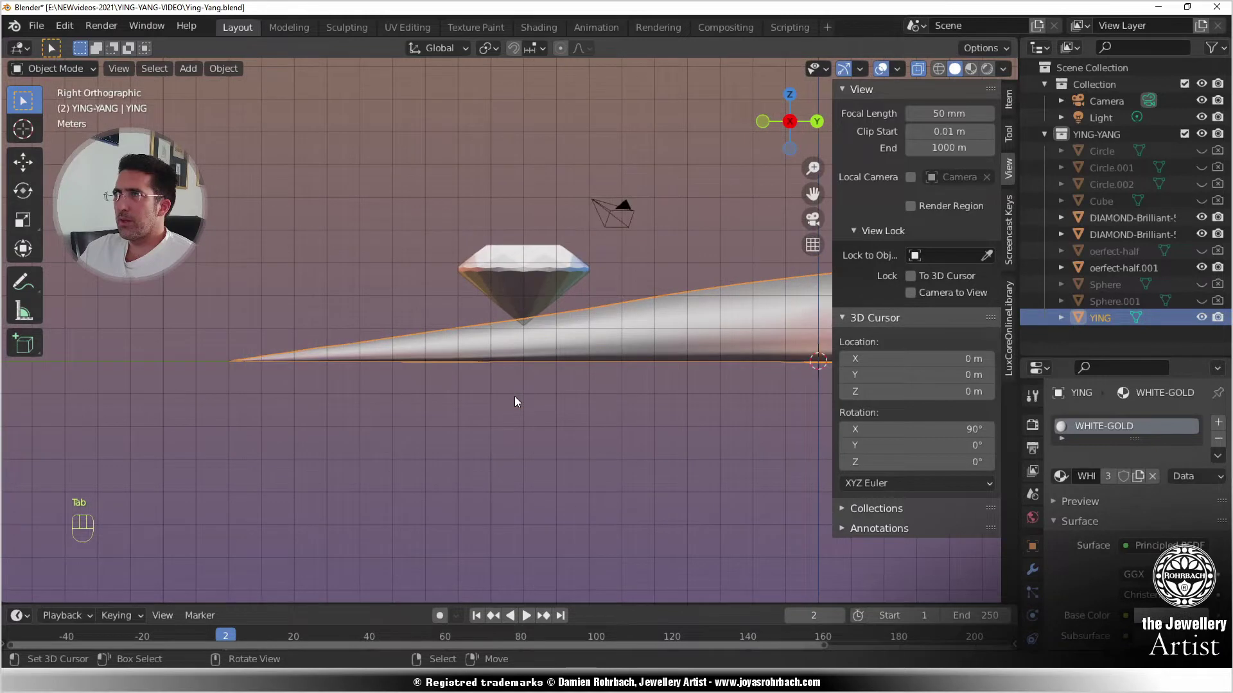
- Try to select the vertex loop just past the diamond on YING's thicker side
{"action": "scroll", "coordinate": [520, 392], "scroll_direction": "up", "scroll_amount": 2}
{"action": "key", "text": "Tab"}
{"action": "scroll", "coordinate": [389, 378], "scroll_direction": "up", "scroll_amount": 3}
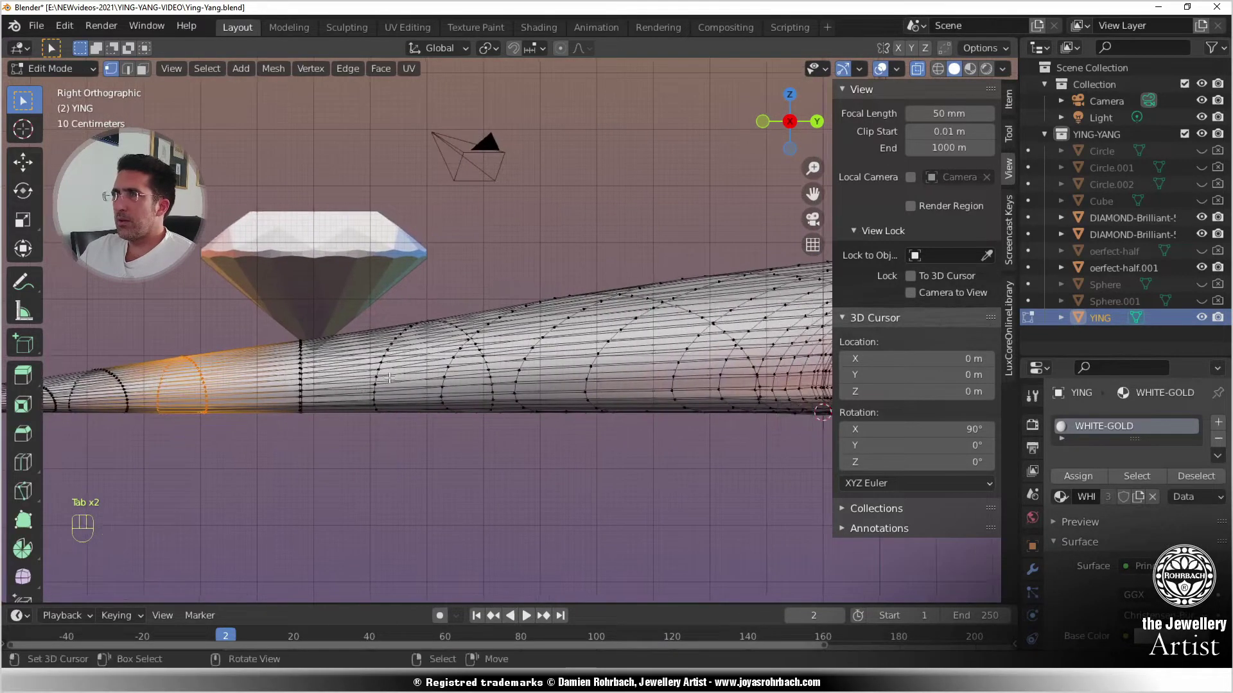
{"action": "middle_click_drag", "start_coordinate": [389, 378], "coordinate": [343, 385]}
{"action": "key", "text": "alt+a"}
{"action": "key", "text": "c"}
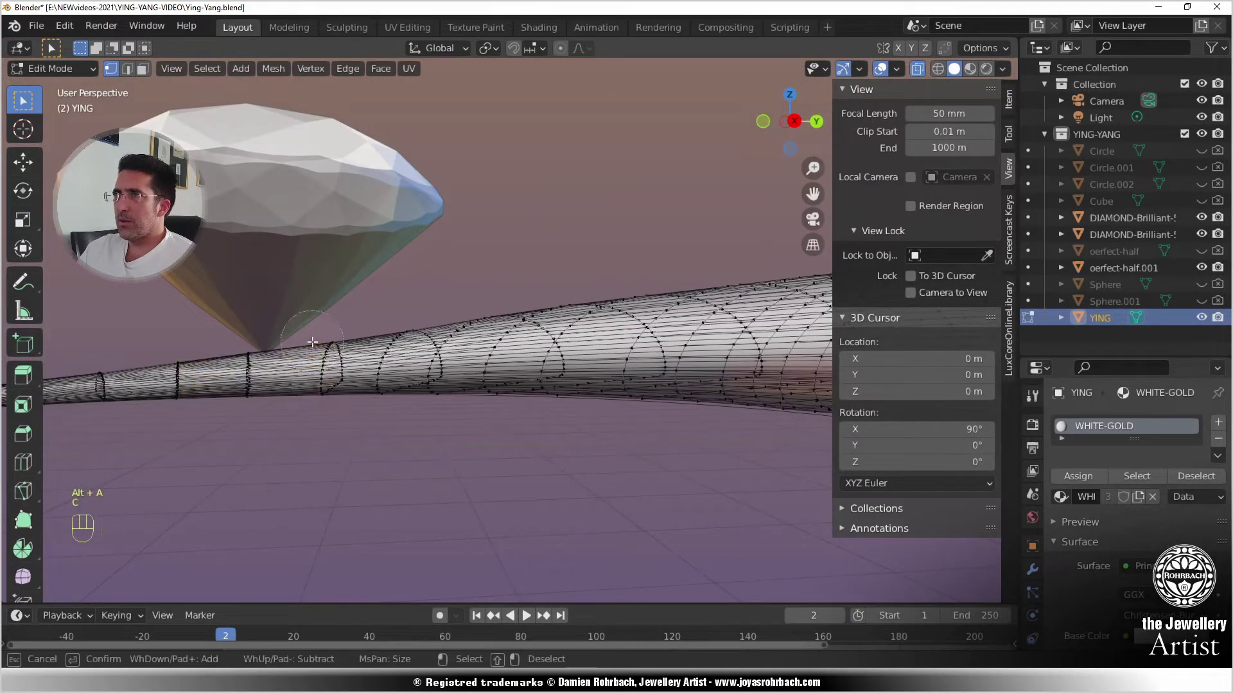
{"action": "left_click_drag", "start_coordinate": [312, 342], "coordinate": [326, 432]}
{"action": "right_click", "coordinate": [326, 433]}
{"action": "key", "text": "KP_3"}
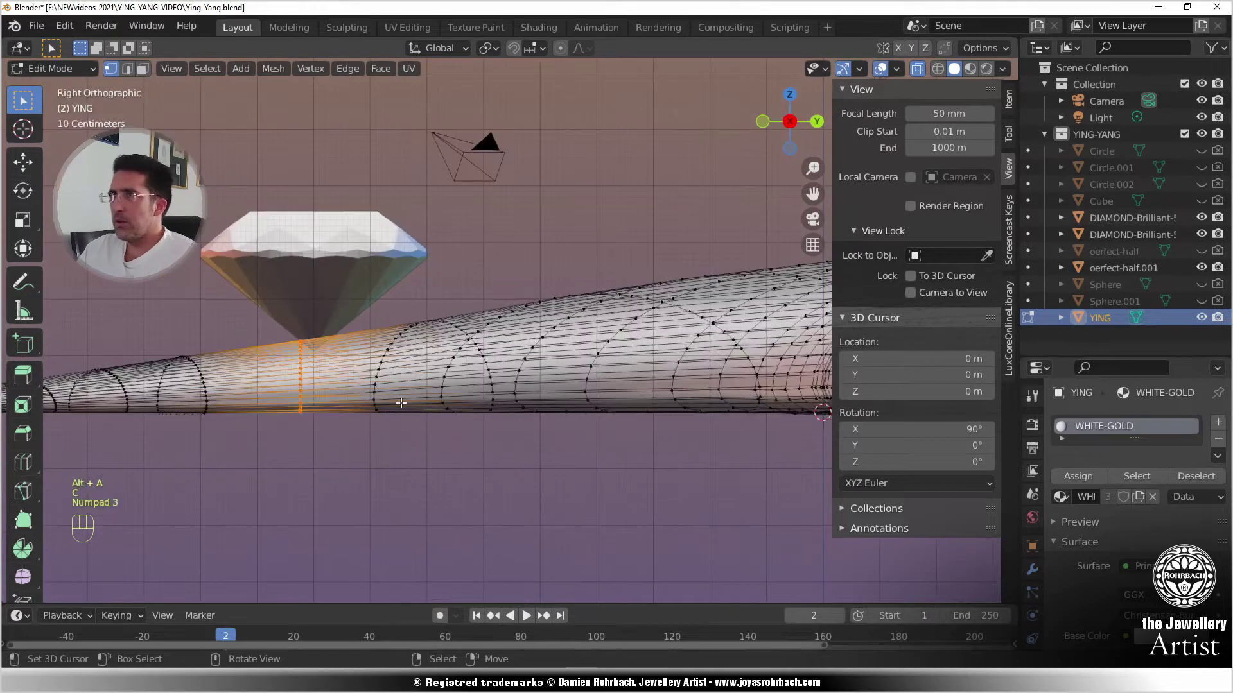
{"action": "middle_click_drag", "start_coordinate": [400, 403], "coordinate": [347, 392]}
{"action": "key", "text": "alt+a"}
{"action": "key", "text": "c"}
{"action": "left_click", "coordinate": [344, 391]}
{"action": "right_click", "coordinate": [344, 392]}
{"action": "key", "text": "KP_3"}
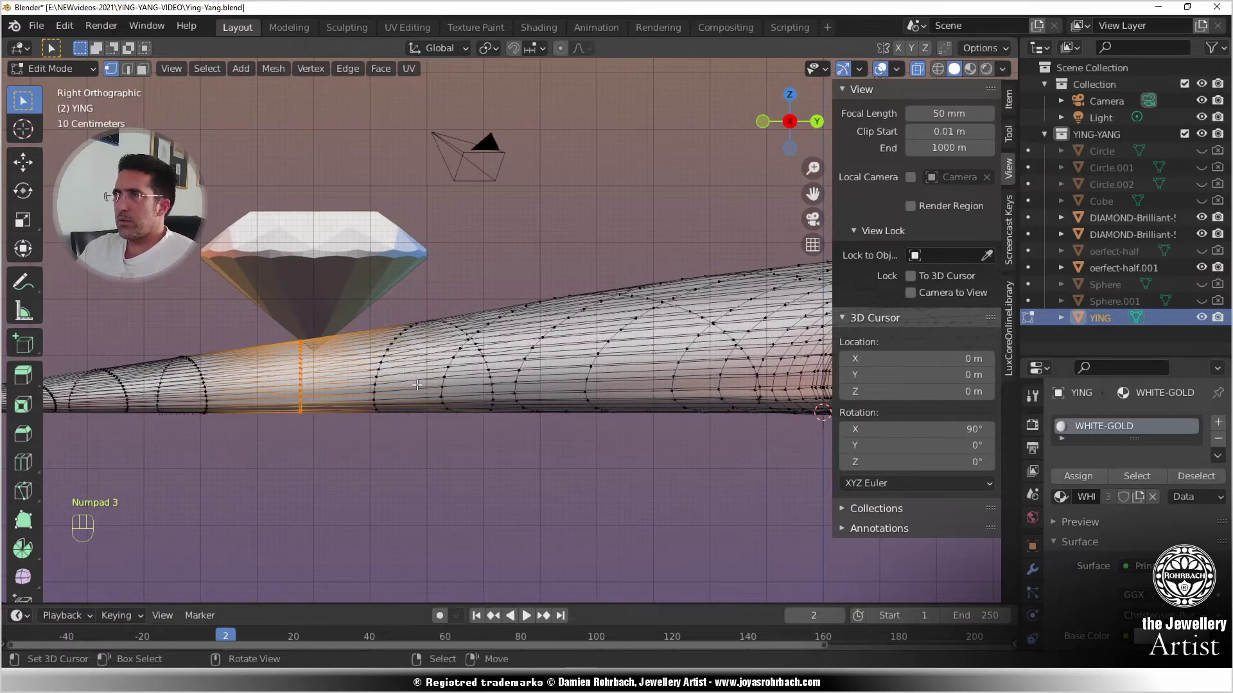
- Select only the first vertex loop on the thicker side of the diamond and scale it to 1.034 along Z
{"action": "middle_click_drag", "start_coordinate": [418, 384], "coordinate": [334, 393]}
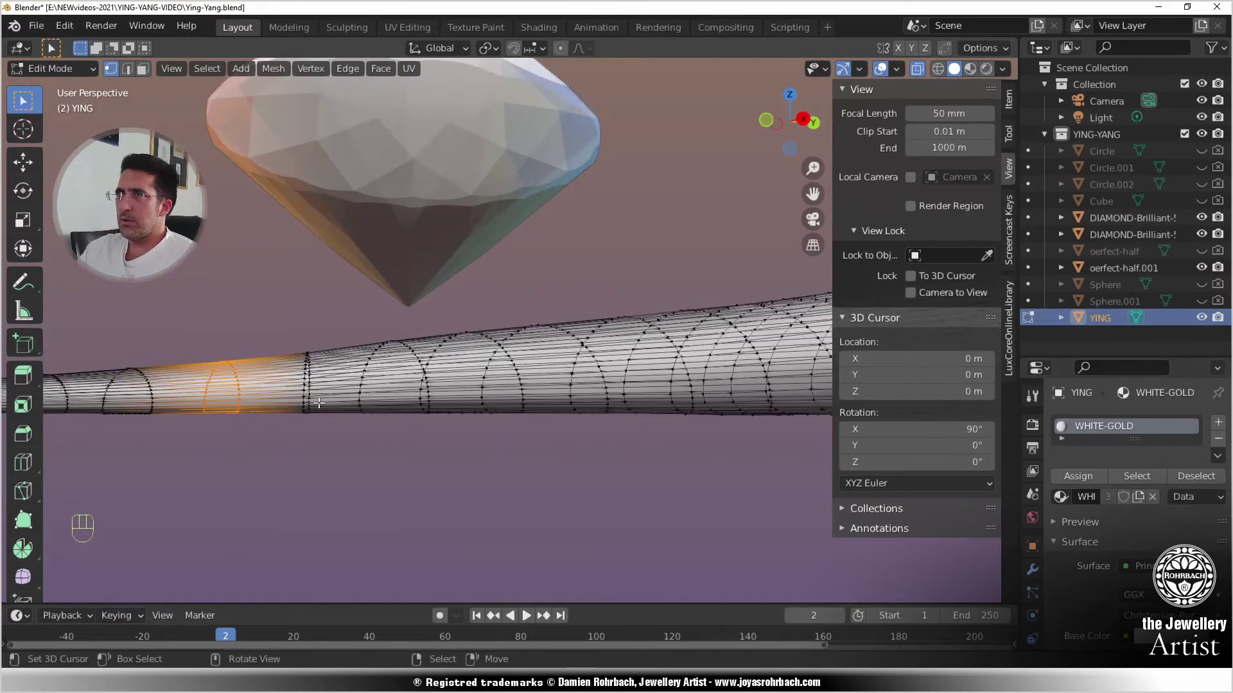
{"action": "key", "text": "c"}
{"action": "left_click", "coordinate": [315, 399]}
{"action": "left_click", "coordinate": [225, 387], "text": "shift"}
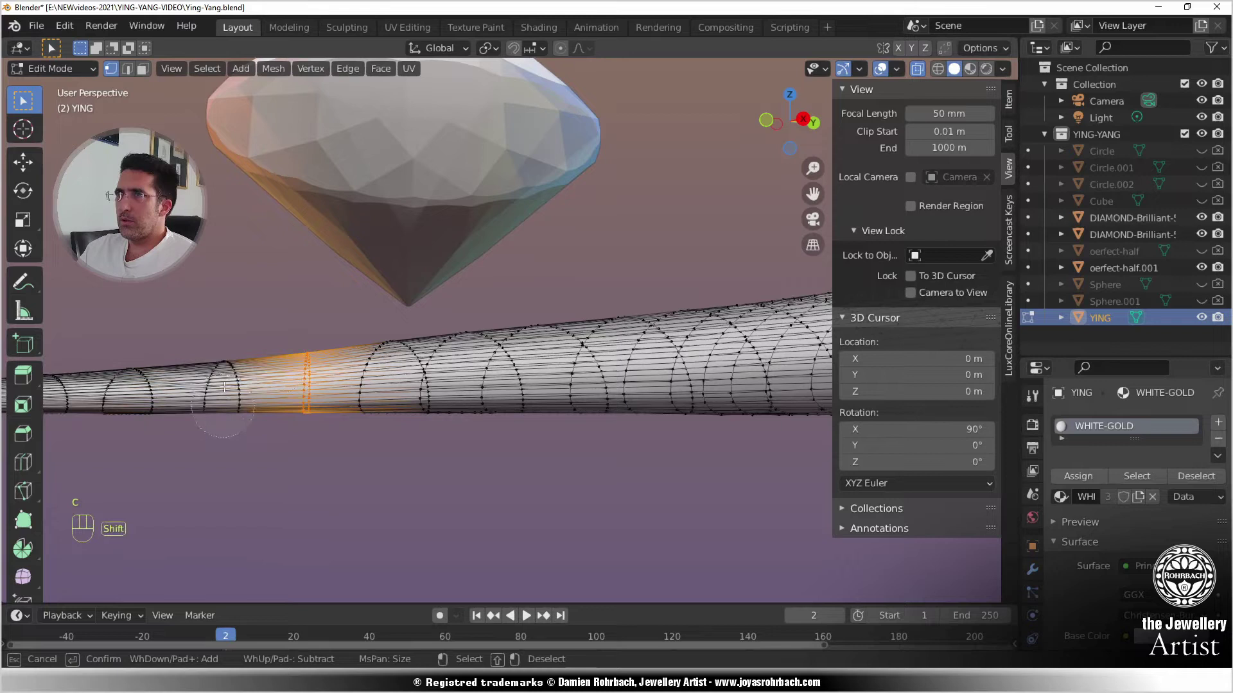
{"action": "right_click", "coordinate": [246, 343]}
{"action": "key", "text": "KP_3"}
{"action": "scroll", "coordinate": [447, 342], "scroll_direction": "up", "scroll_amount": 3}
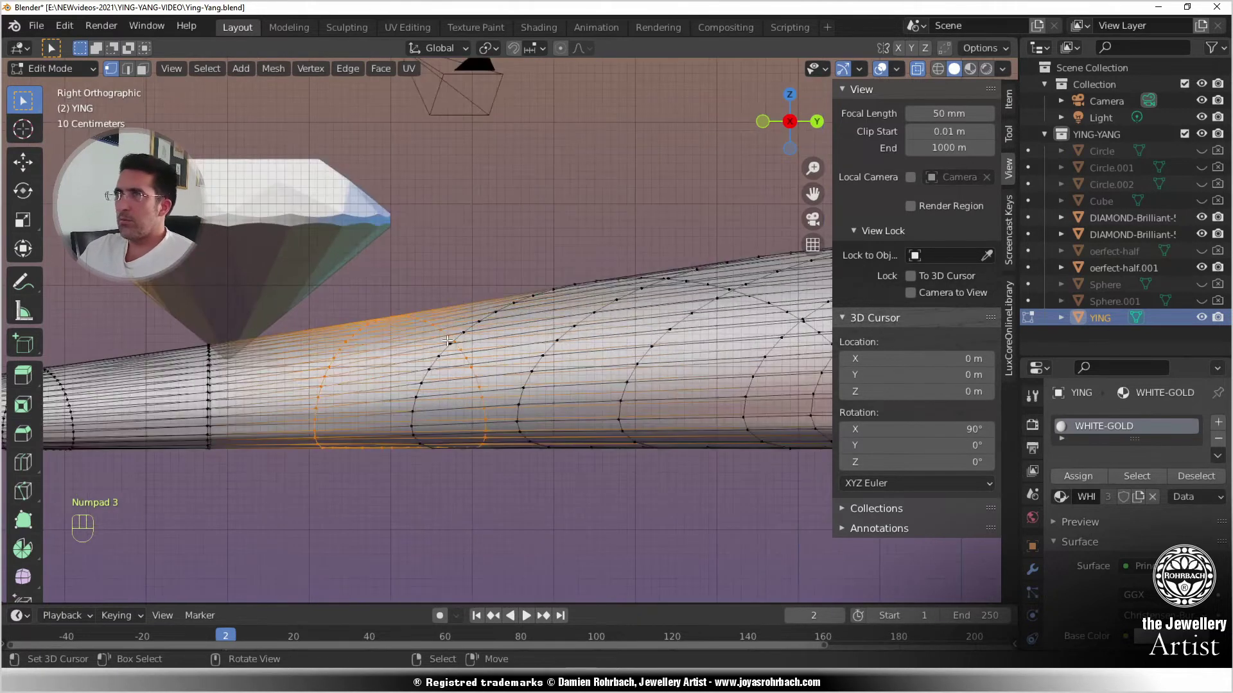
{"action": "key", "text": "s"}
{"action": "key", "text": "z"}
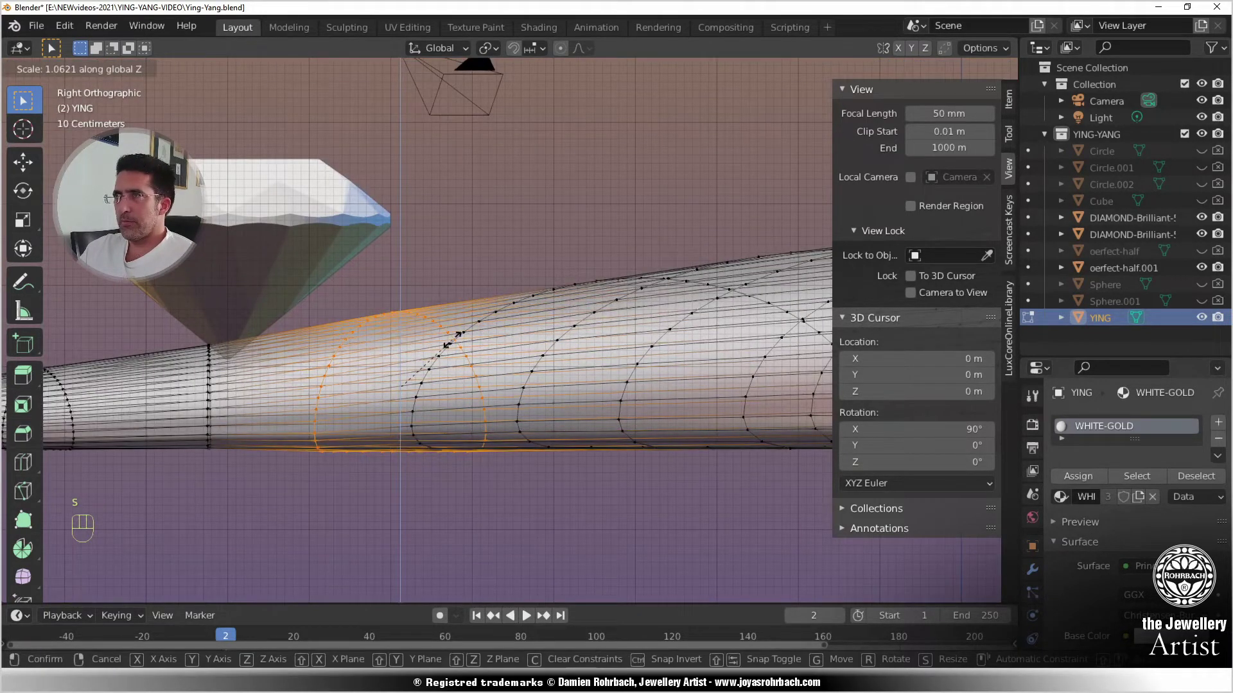
{"action": "left_click", "coordinate": [451, 340]}
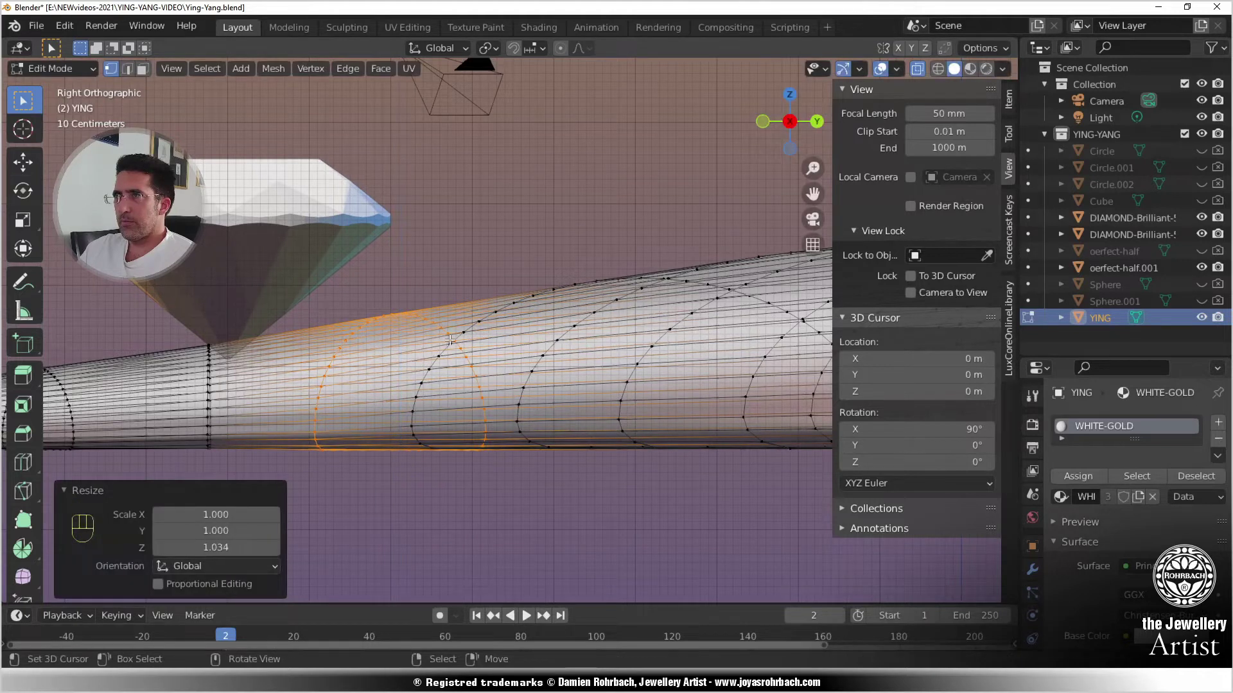
- Duplicate YING in Object Mode and move the copy about 0.64 m down along Z
{"action": "scroll", "coordinate": [450, 340], "scroll_direction": "down", "scroll_amount": 3}
{"action": "key", "text": "Tab"}
{"action": "scroll", "coordinate": [450, 340], "scroll_direction": "down", "scroll_amount": 2}
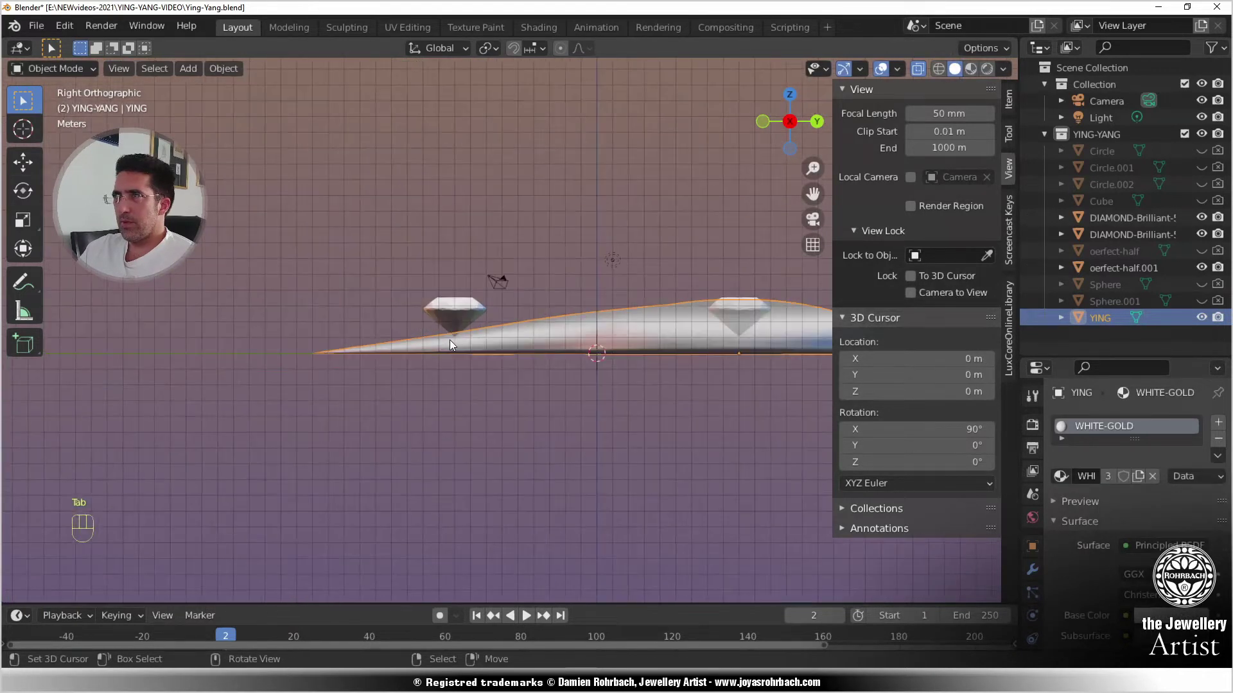
{"action": "middle_click_drag", "start_coordinate": [542, 351], "coordinate": [506, 358]}
{"action": "key", "text": "shift+d"}
{"action": "right_click", "coordinate": [501, 352]}
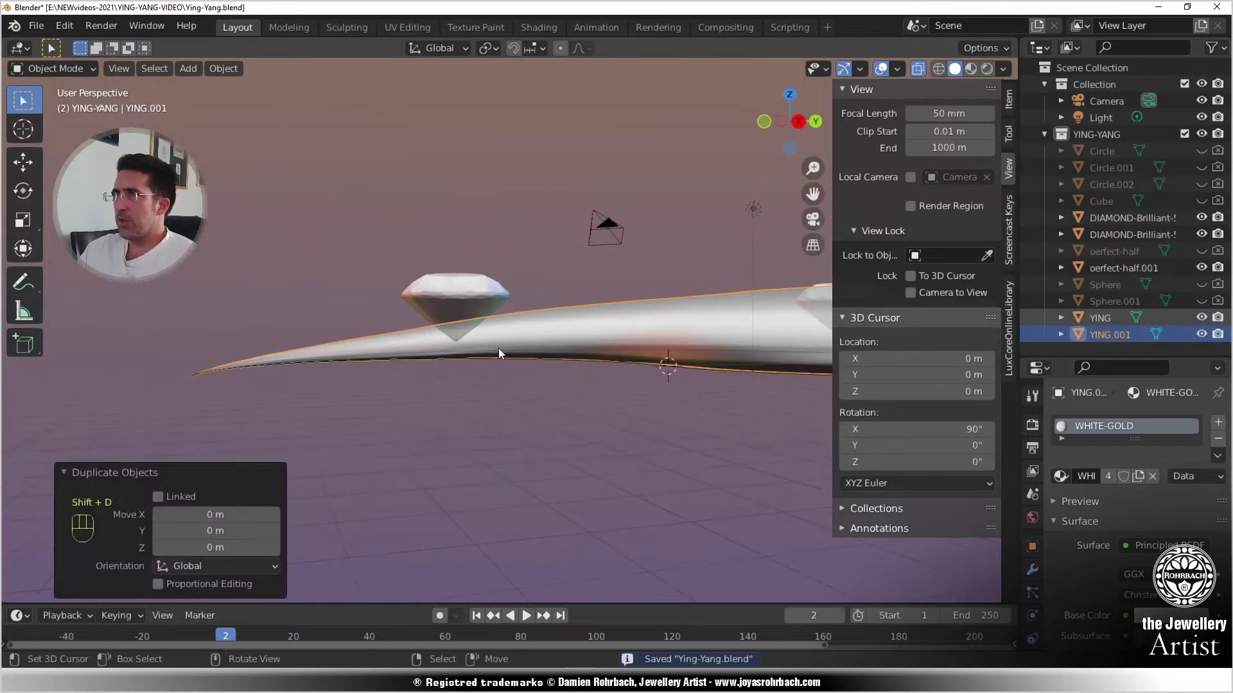
{"action": "key", "text": "KP_3"}
{"action": "scroll", "coordinate": [492, 342], "scroll_direction": "down", "scroll_amount": 4}
{"action": "middle_click_drag", "start_coordinate": [583, 368], "coordinate": [434, 345], "text": "shift"}
{"action": "scroll", "coordinate": [472, 316], "scroll_direction": "up", "scroll_amount": 3}
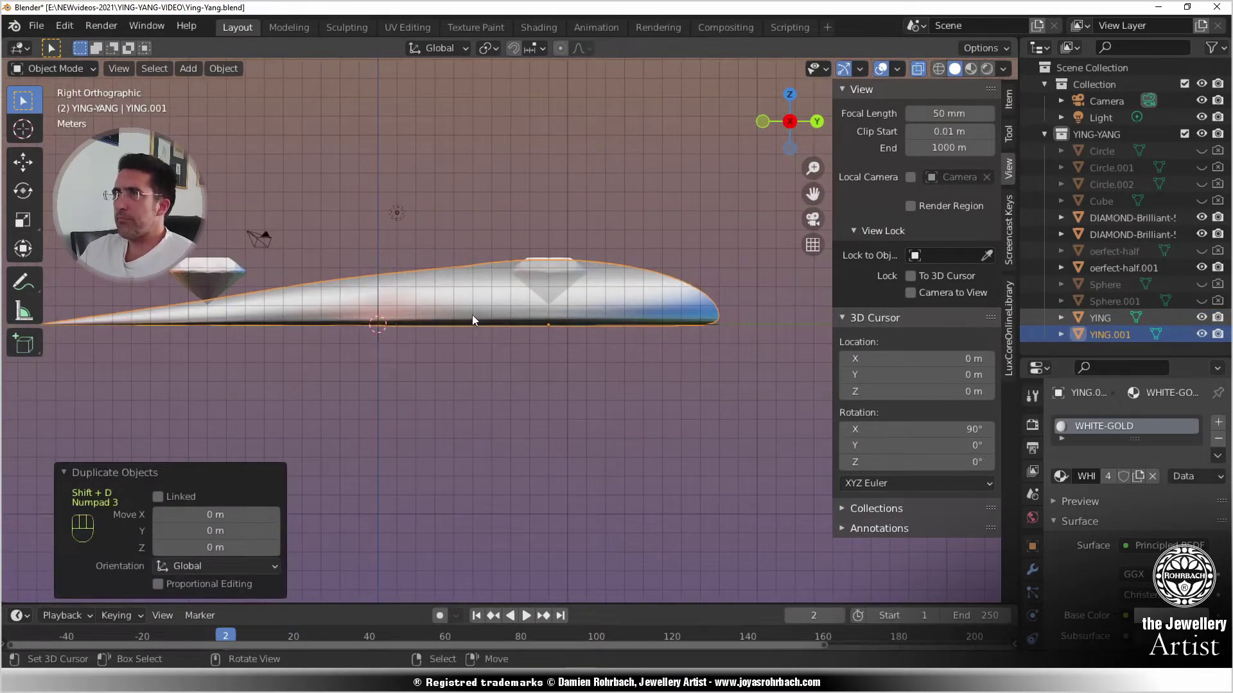
{"action": "key", "text": "g"}
{"action": "key", "text": "z"}
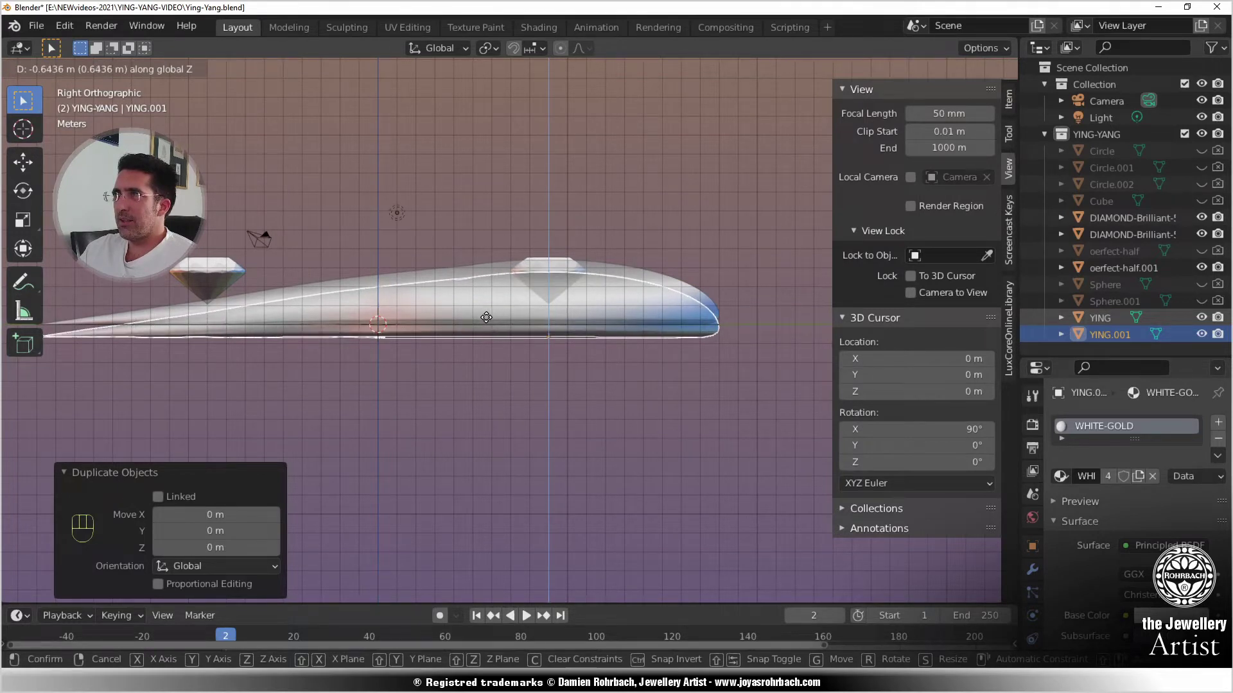
{"action": "left_click", "coordinate": [487, 317]}
- Turn off X-ray display and move the YING.001 copy about 0.66 m further down along Z
{"action": "middle_click_drag", "start_coordinate": [429, 369], "coordinate": [469, 334]}
{"action": "left_click", "coordinate": [463, 246]}
{"action": "scroll", "coordinate": [438, 333], "scroll_direction": "up", "scroll_amount": 5}
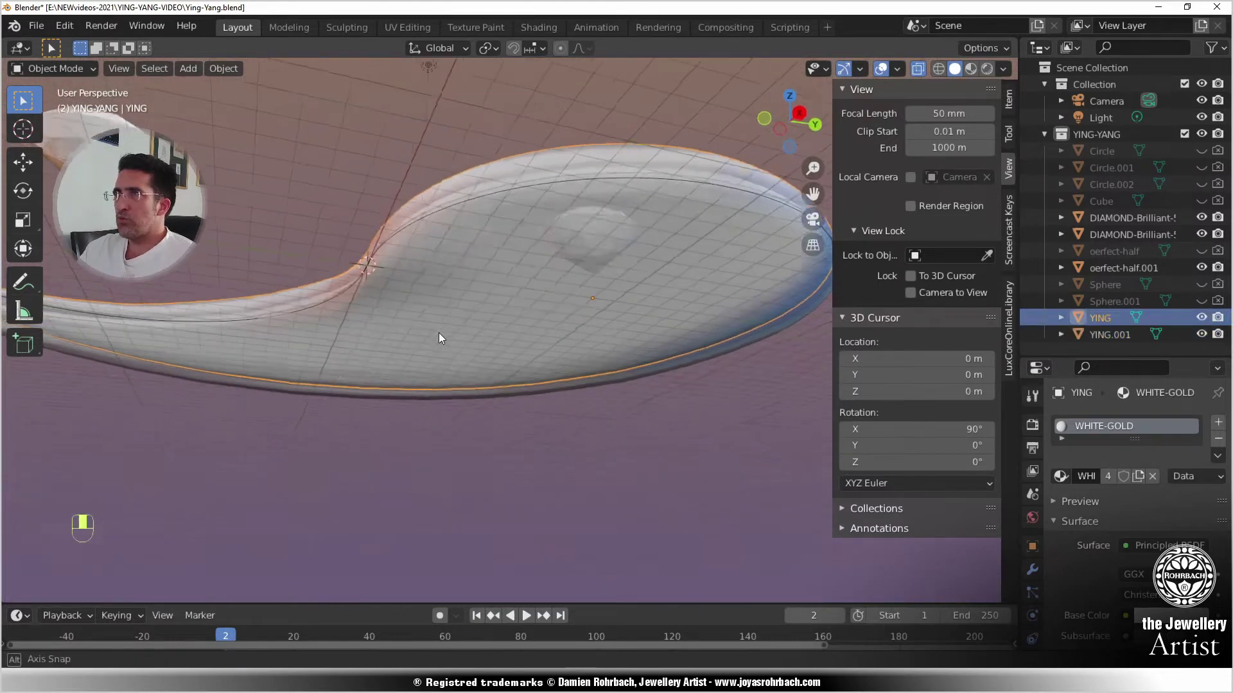
{"action": "key", "text": "n"}
{"action": "scroll", "coordinate": [479, 386], "scroll_direction": "down", "scroll_amount": 4}
{"action": "middle_click_drag", "start_coordinate": [485, 360], "coordinate": [527, 399]}
{"action": "key", "text": "alt+z"}
{"action": "left_click", "coordinate": [529, 331]}
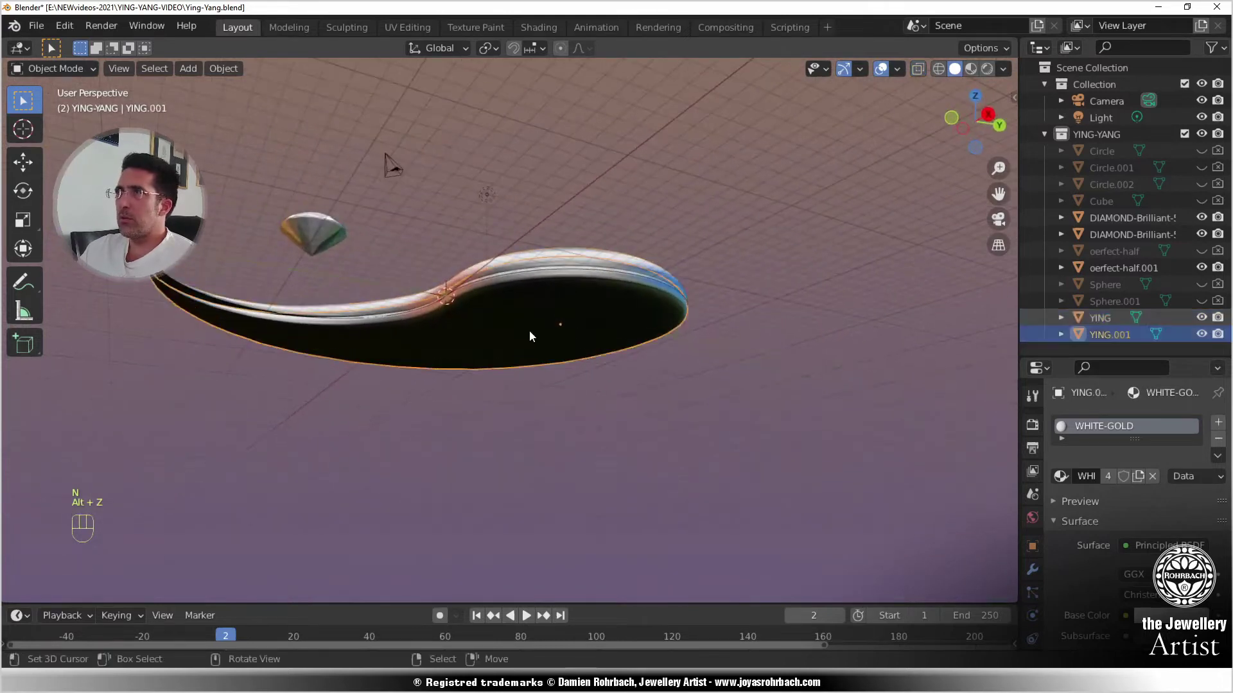
{"action": "key", "text": "g"}
{"action": "key", "text": "z"}
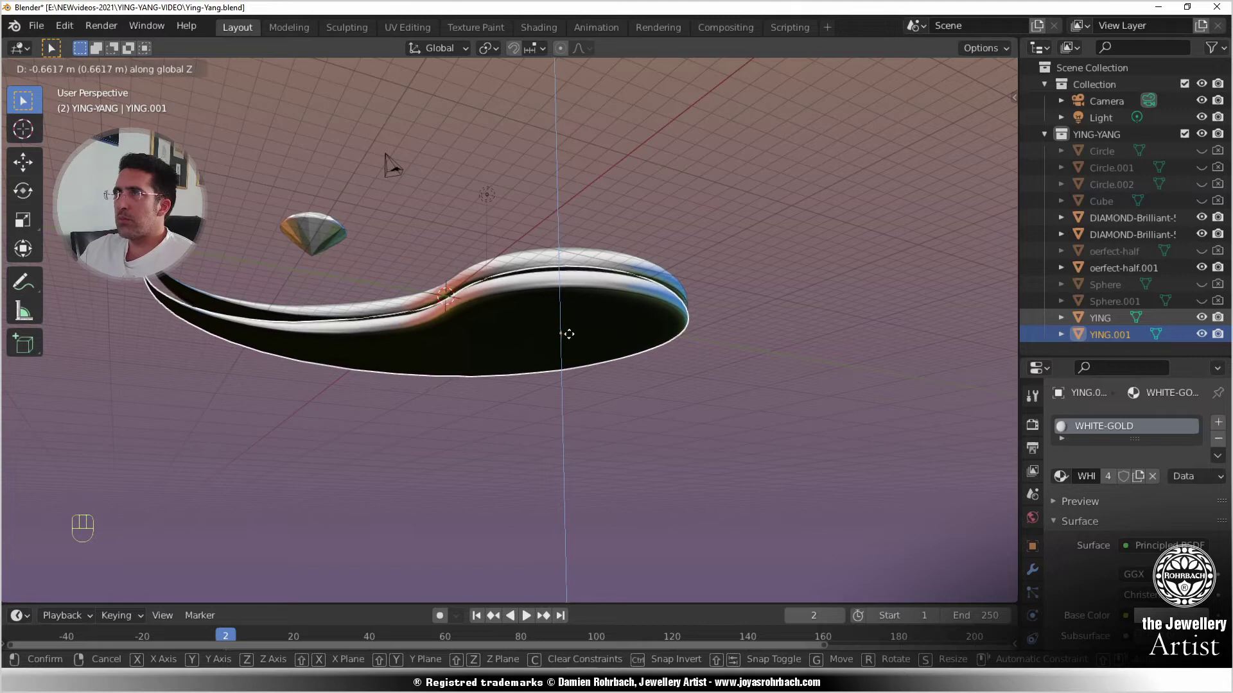
{"action": "left_click", "coordinate": [569, 339]}
- Add a Boolean modifier to YING in Difference mode with YING.001 as the cutting object
{"action": "middle_click_drag", "start_coordinate": [588, 423], "coordinate": [501, 495]}
{"action": "scroll", "coordinate": [506, 398], "scroll_direction": "up", "scroll_amount": 3}
{"action": "left_click", "coordinate": [509, 306]}
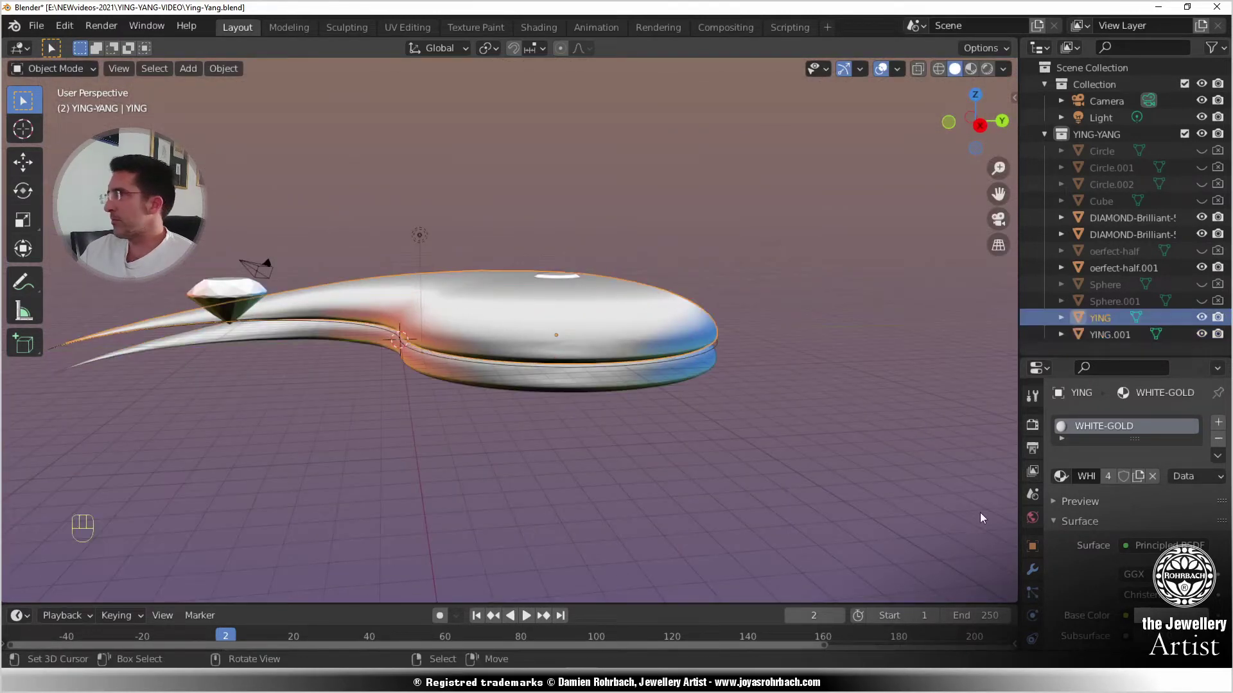
{"action": "left_click", "coordinate": [1031, 569]}
{"action": "left_click", "coordinate": [1091, 424]}
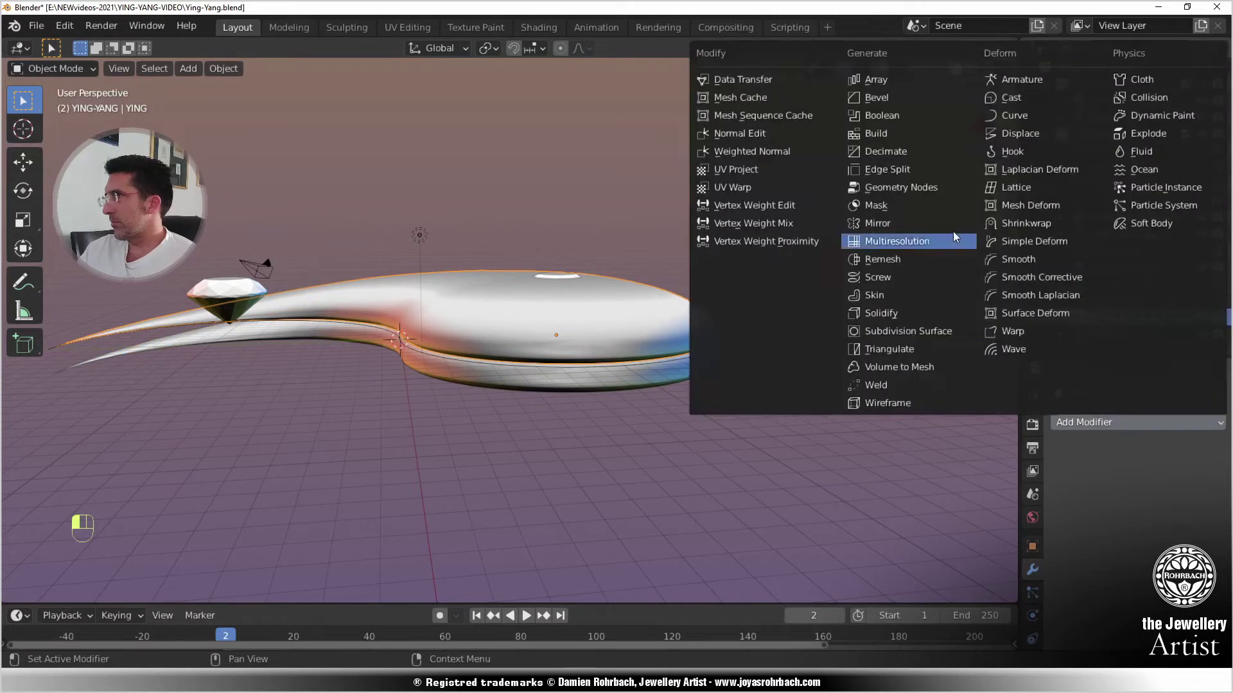
{"action": "left_click", "coordinate": [908, 122]}
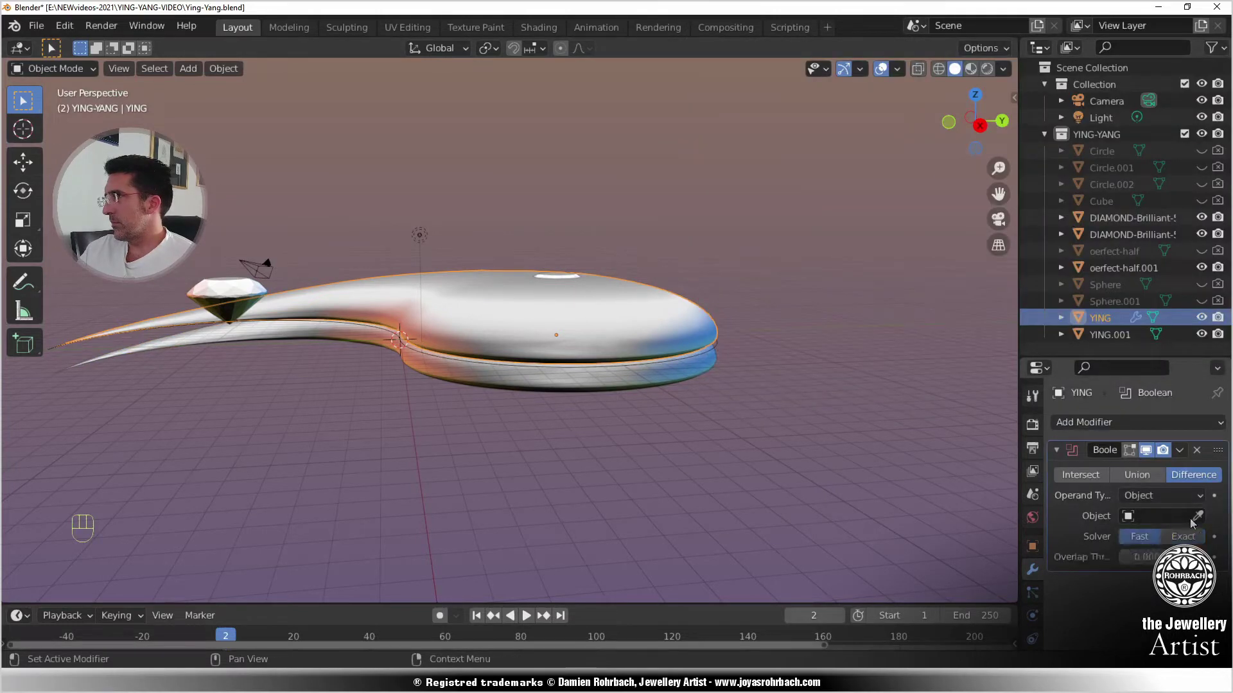
{"action": "left_click", "coordinate": [608, 374]}
- Hide the YING.001 cutter and inspect the cut on YING's underside
{"action": "left_click", "coordinate": [602, 382]}
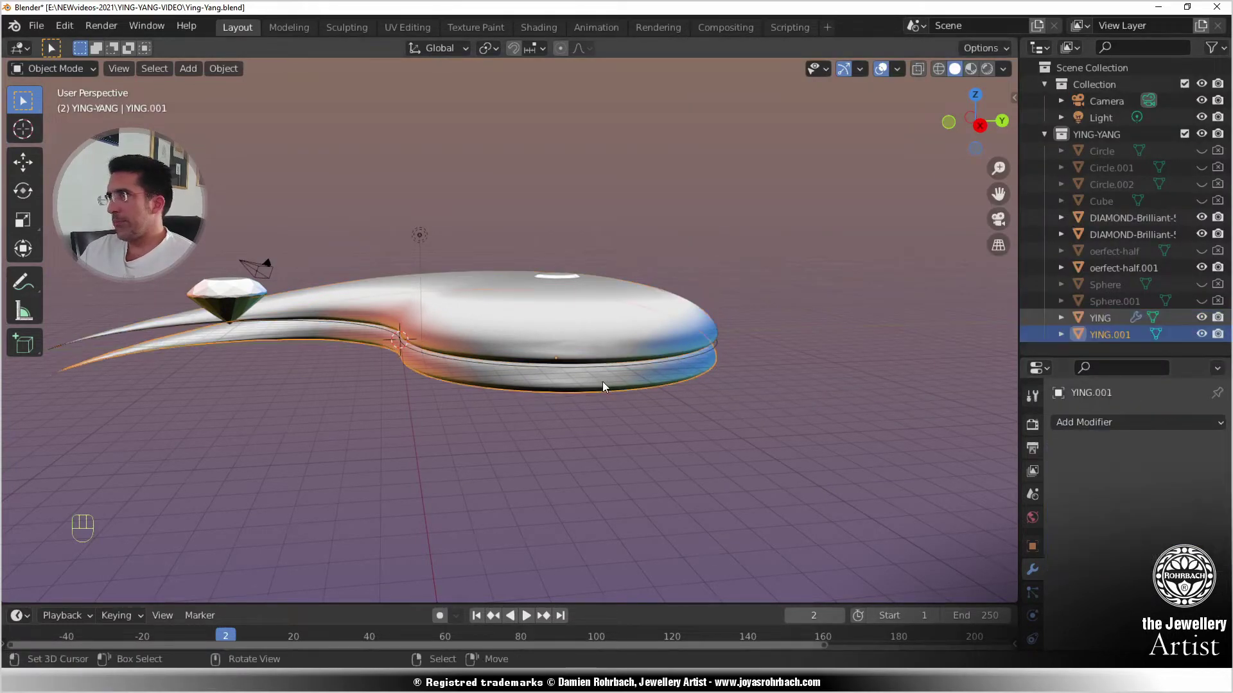
{"action": "key", "text": "h"}
{"action": "middle_click_drag", "start_coordinate": [604, 424], "coordinate": [718, 284]}
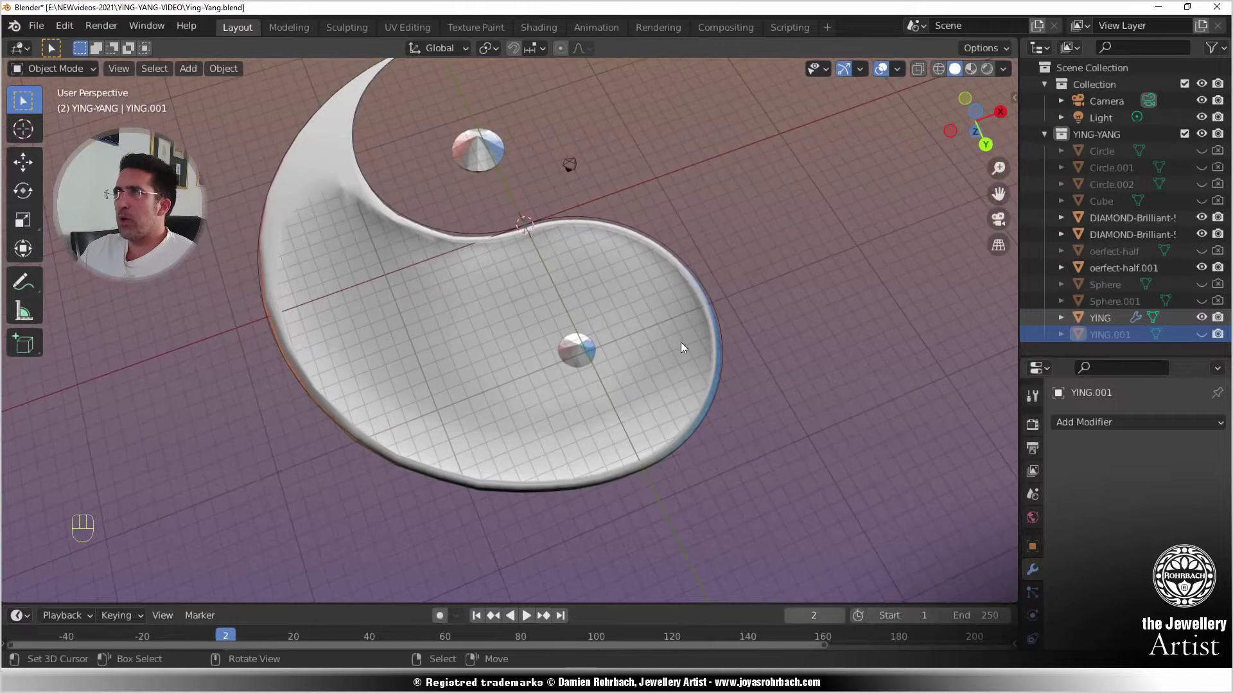
{"action": "scroll", "coordinate": [681, 343], "scroll_direction": "up", "scroll_amount": 2}
{"action": "scroll", "coordinate": [637, 333], "scroll_direction": "down", "scroll_amount": 3}
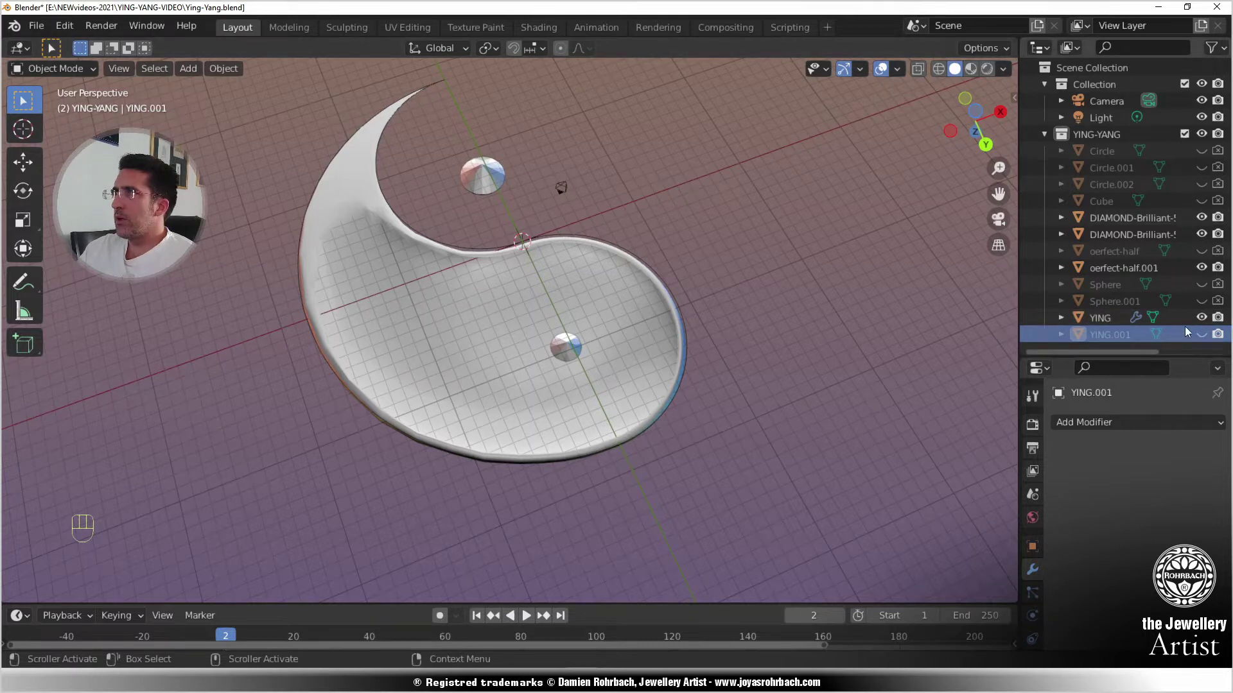
- Show YING.001 again and move it about 0.08 m down along Z
{"action": "left_click", "coordinate": [1201, 334]}
{"action": "middle_click_drag", "start_coordinate": [558, 475], "coordinate": [557, 329]}
{"action": "key", "text": "g"}
{"action": "key", "text": "z"}
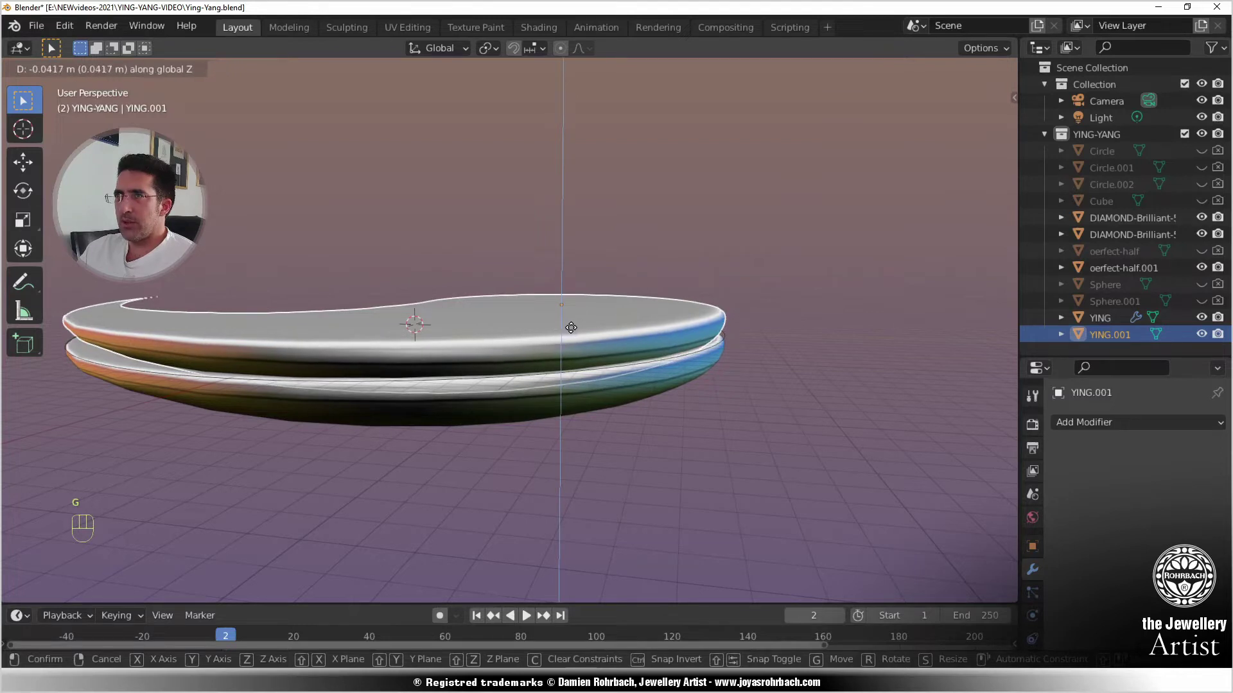
{"action": "left_click", "coordinate": [576, 326]}
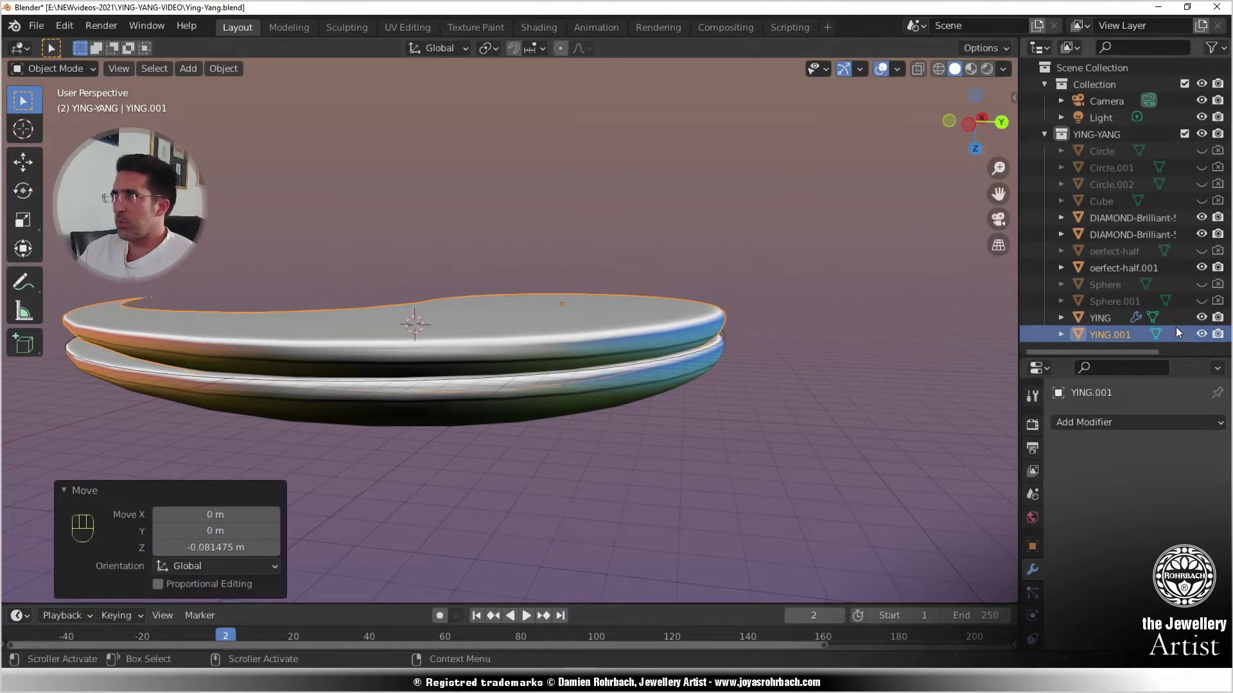
- Hide the YING.001 cutter, inspect YING's hollowed underside and save the file
{"action": "left_click", "coordinate": [1201, 335]}
{"action": "middle_click_drag", "start_coordinate": [661, 330], "coordinate": [693, 246]}
{"action": "middle_click_drag", "start_coordinate": [657, 417], "coordinate": [719, 402]}
{"action": "key", "text": "ctrl+s"}
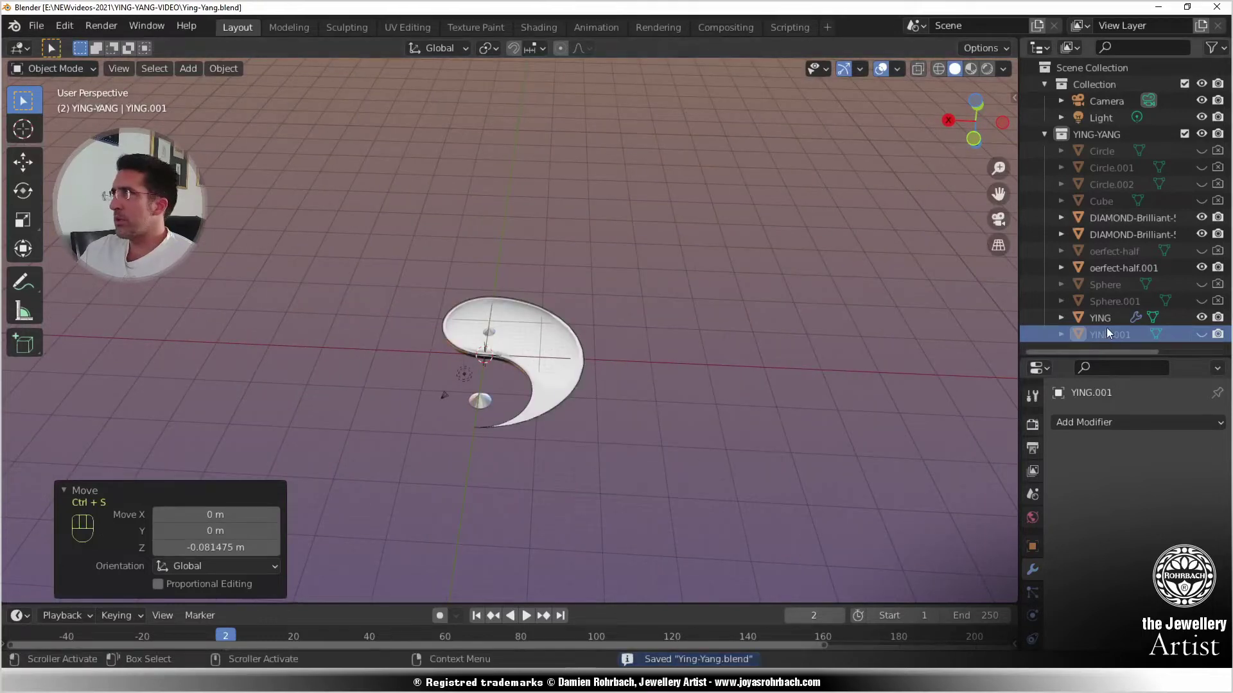
- Show YING.001 again, disable the viewport display of YING's Boolean modifier and save the file
{"action": "left_click", "coordinate": [1207, 335]}
{"action": "middle_click_drag", "start_coordinate": [657, 438], "coordinate": [410, 344]}
{"action": "scroll", "coordinate": [411, 345], "scroll_direction": "up", "scroll_amount": 4}
{"action": "left_click", "coordinate": [415, 337]}
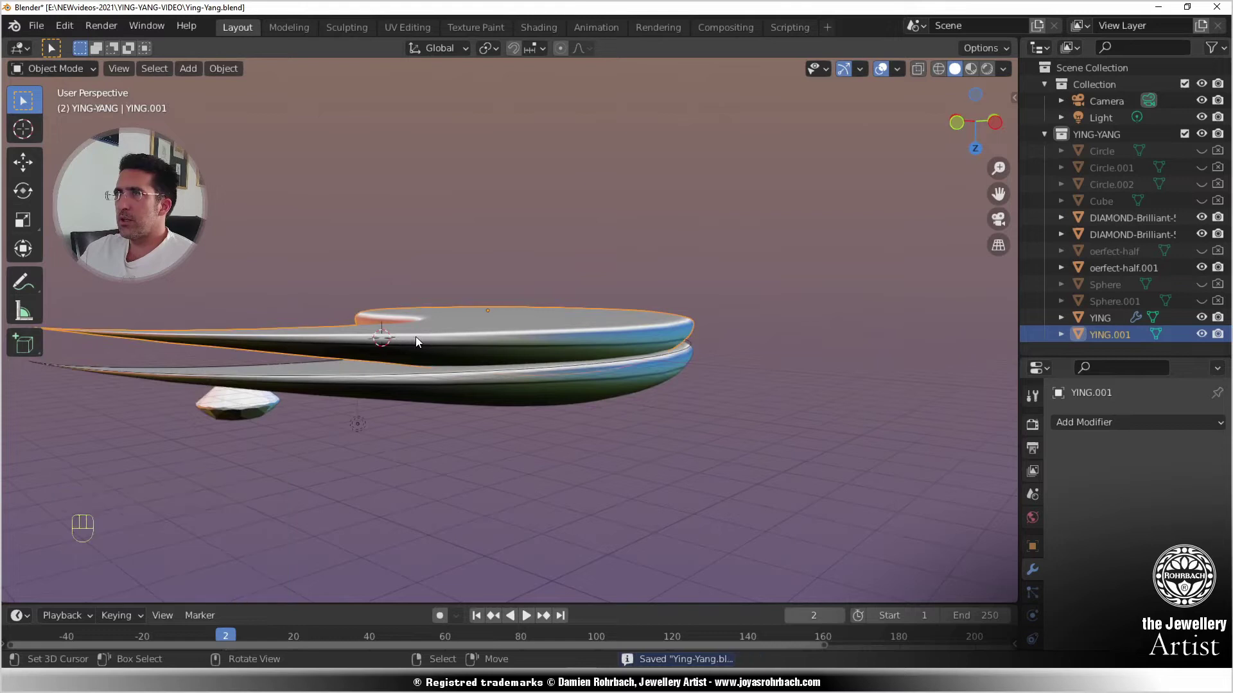
{"action": "middle_click_drag", "start_coordinate": [415, 340], "coordinate": [403, 371]}
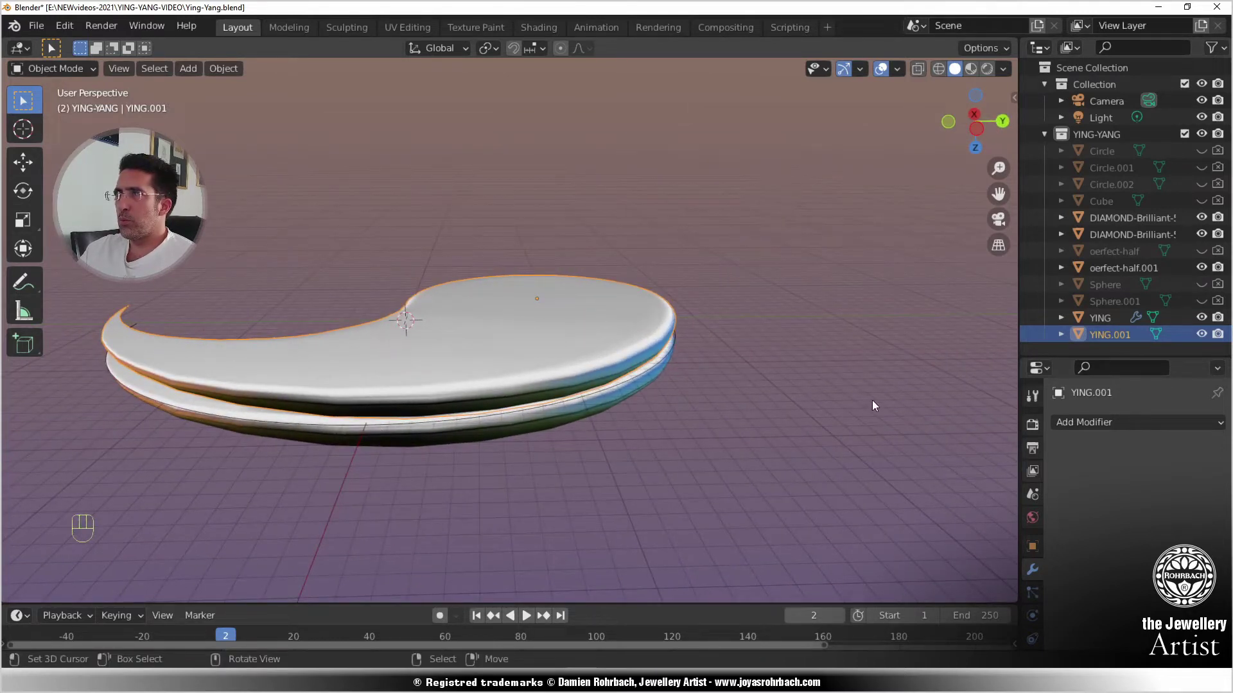
{"action": "left_click", "coordinate": [596, 400]}
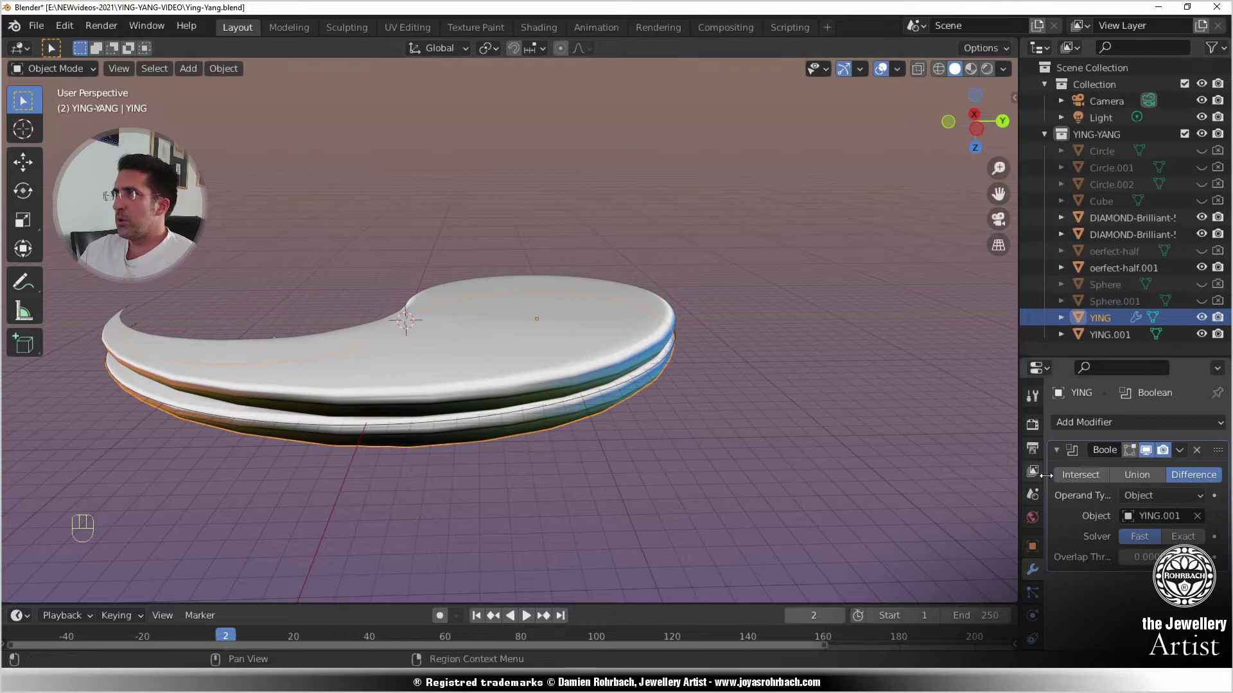
{"action": "left_click", "coordinate": [1144, 451]}
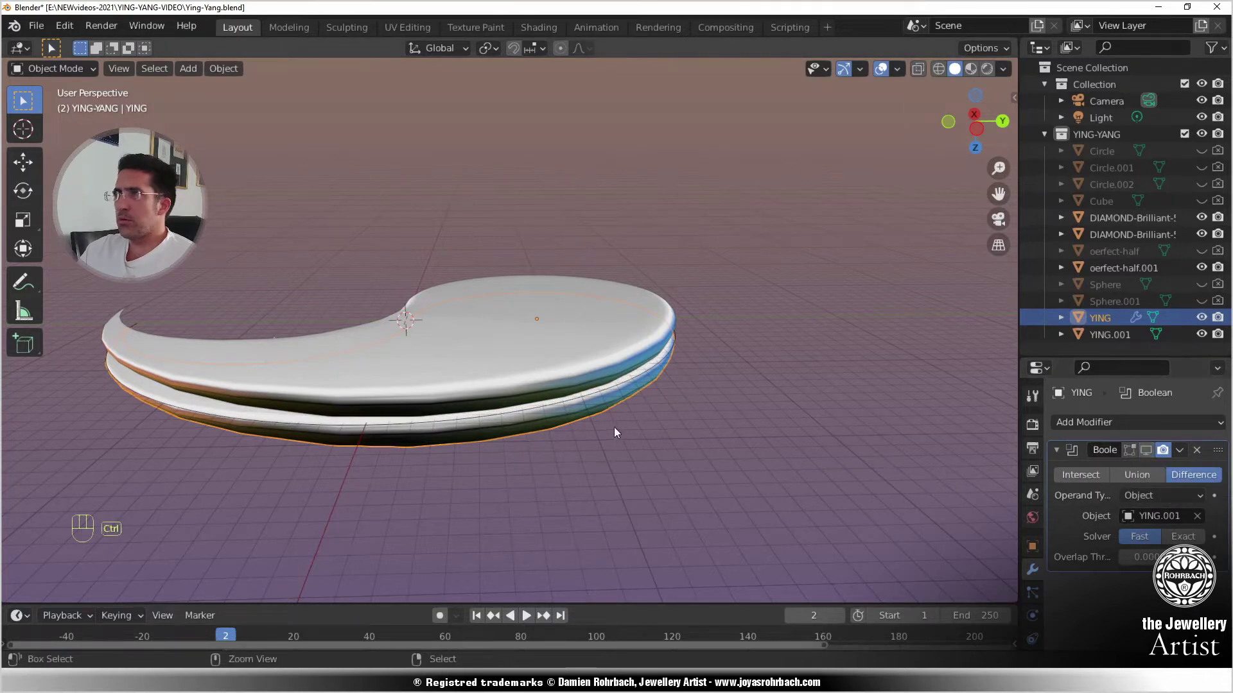
{"action": "key", "text": "ctrl+s"}
- In Edit Mode on YING.001, circle-select the tail-end vertices and move them about 0.79 m up along Z
{"action": "left_click", "coordinate": [423, 383]}
{"action": "key", "text": "Tab"}
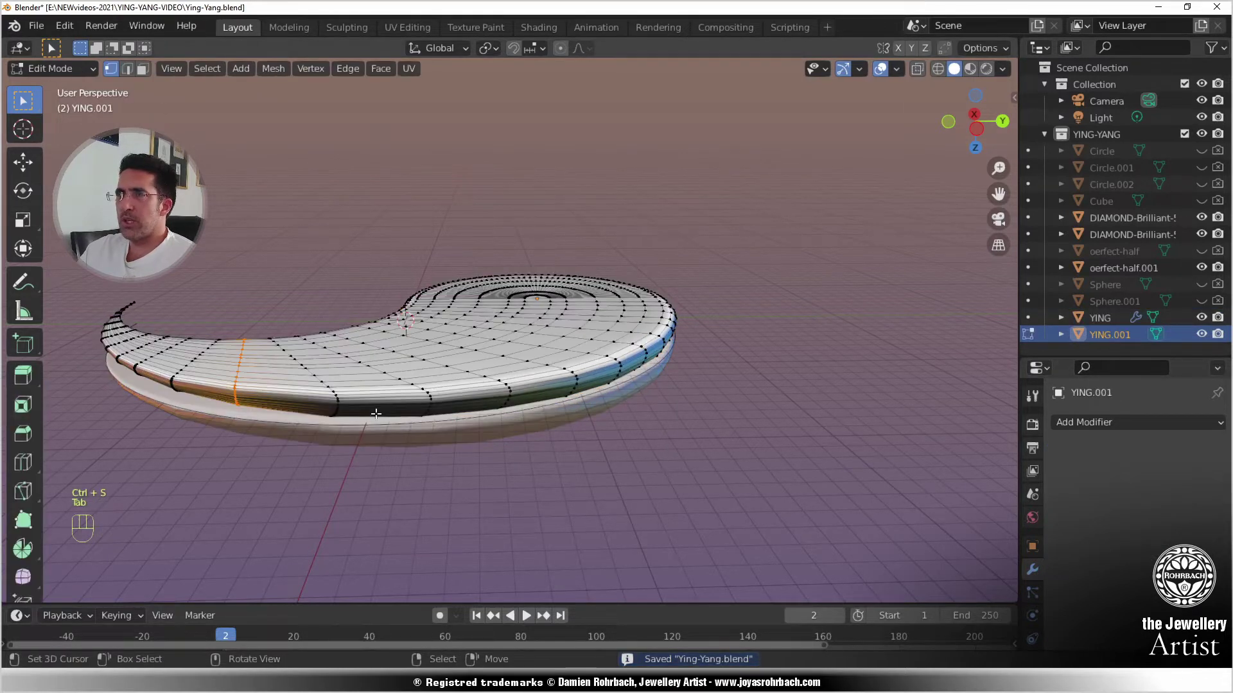
{"action": "middle_click_drag", "start_coordinate": [375, 414], "coordinate": [495, 406]}
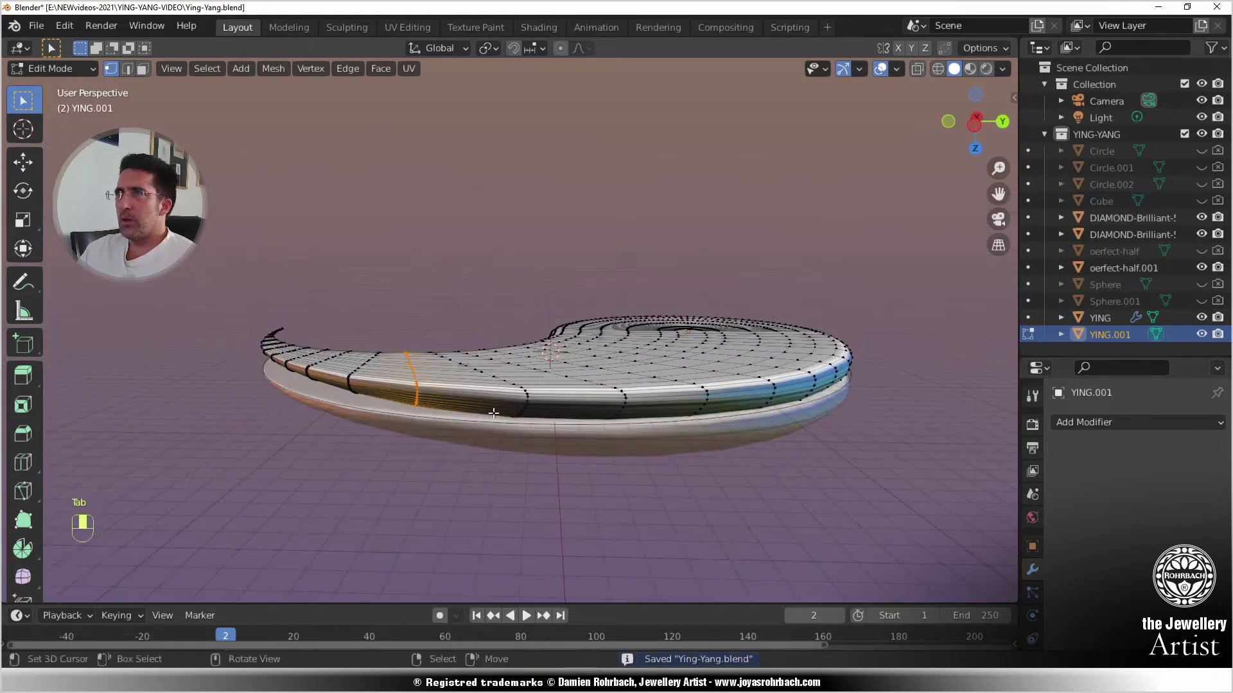
{"action": "key", "text": "alt+z"}
{"action": "key", "text": "c"}
{"action": "left_click_drag", "start_coordinate": [350, 373], "coordinate": [278, 311]}
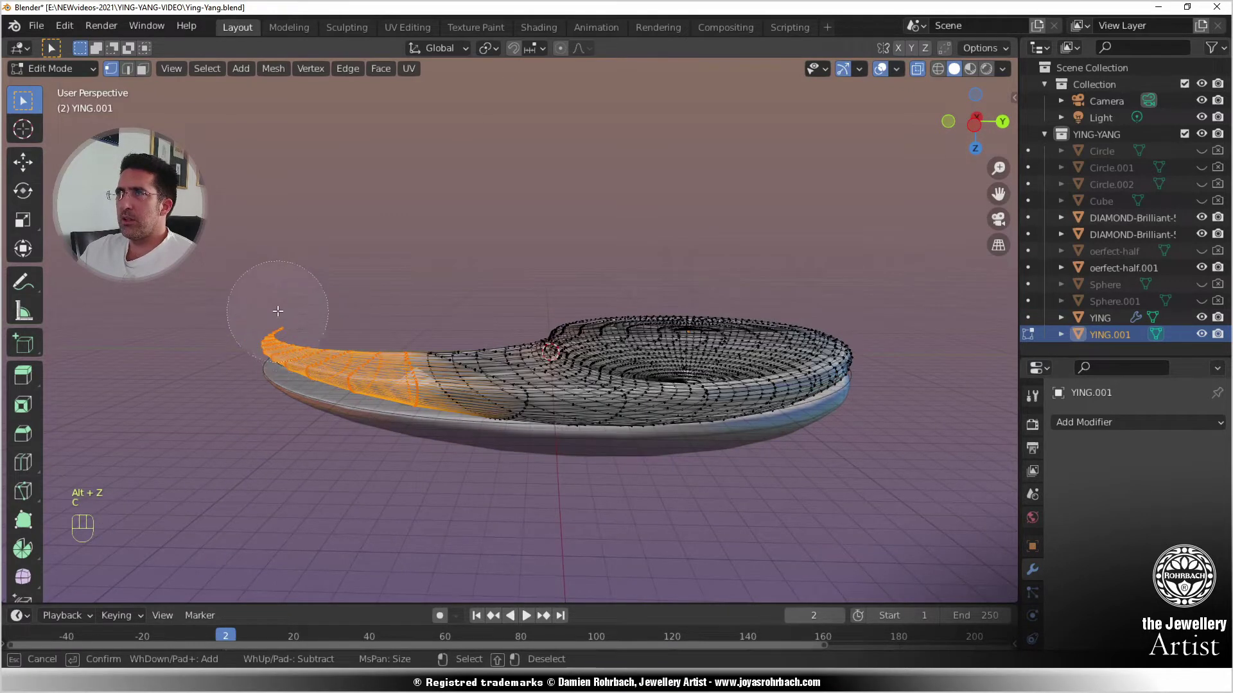
{"action": "right_click", "coordinate": [301, 336]}
{"action": "key", "text": "alt+z"}
{"action": "scroll", "coordinate": [404, 392], "scroll_direction": "up", "scroll_amount": 4}
{"action": "middle_click_drag", "start_coordinate": [403, 391], "coordinate": [447, 331]}
{"action": "key", "text": "g"}
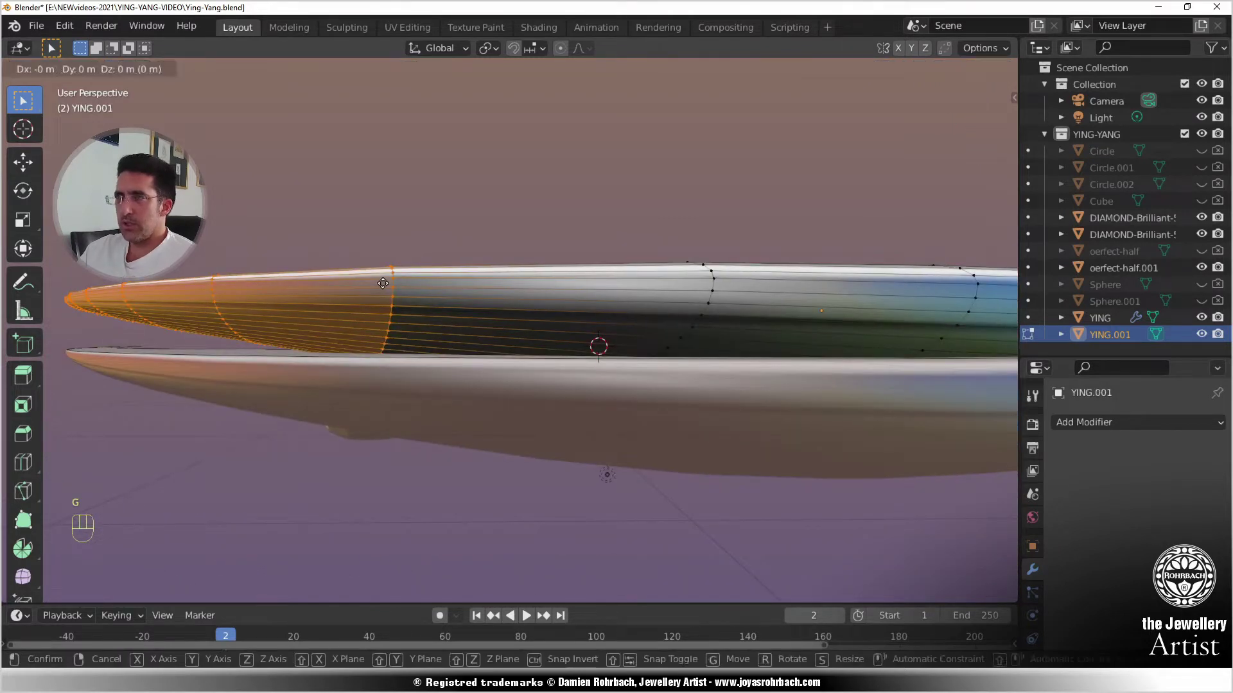
{"action": "key", "text": "z"}
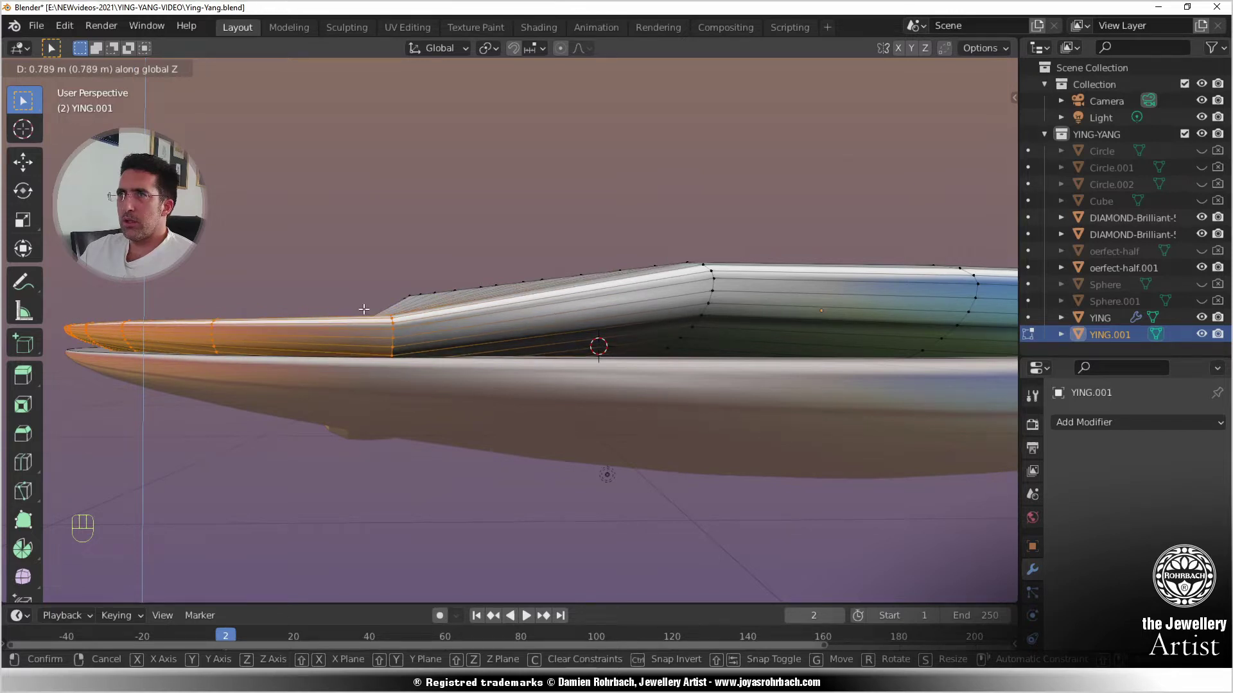
{"action": "left_click", "coordinate": [364, 309]}
{"action": "scroll", "coordinate": [363, 308], "scroll_direction": "down", "scroll_amount": 5}
- Return to Object Mode with X-ray off, hide YING.001 and re-enable YING's Boolean modifier in the viewport to inspect the cut
{"action": "key", "text": "Tab"}
{"action": "key", "text": "alt+z"}
{"action": "middle_click_drag", "start_coordinate": [775, 374], "coordinate": [673, 374]}
{"action": "left_click", "coordinate": [1200, 334]}
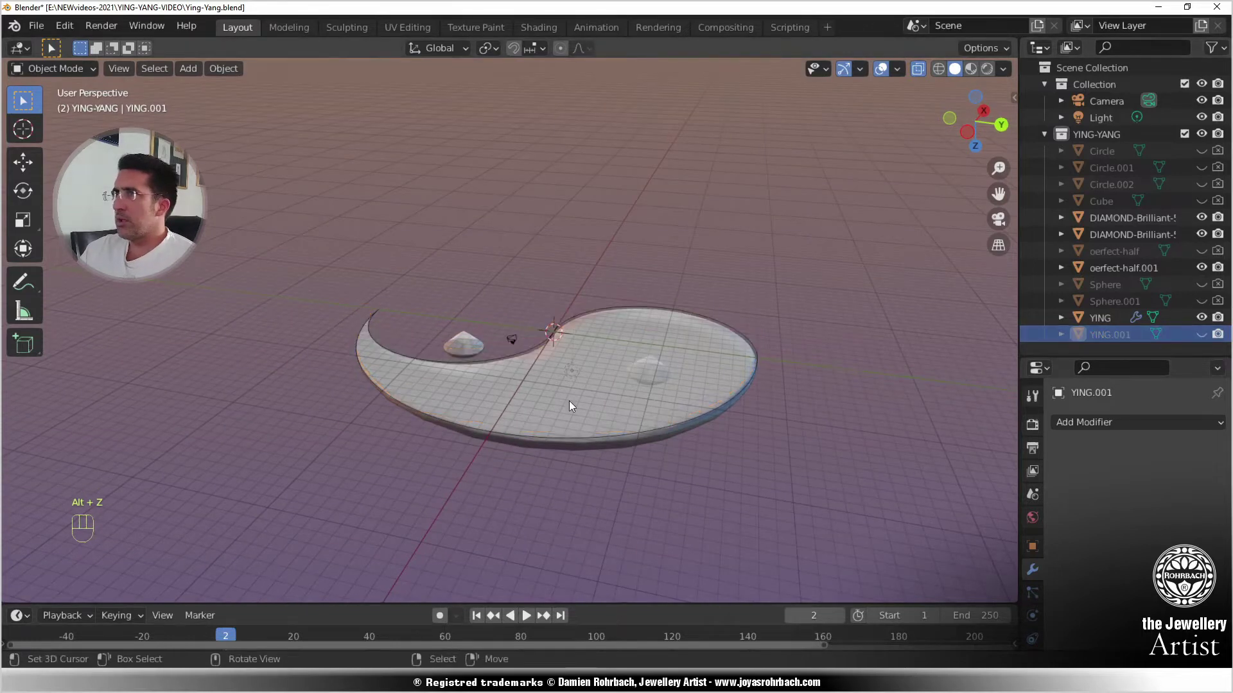
{"action": "mouse_move", "coordinate": [569, 401]}
{"action": "middle_mouse_down"}
{"action": "mouse_move", "coordinate": [618, 438]}
{"action": "mouse_move", "coordinate": [642, 435]}
{"action": "mouse_move", "coordinate": [607, 457]}
{"action": "mouse_move", "coordinate": [568, 441]}
{"action": "mouse_move", "coordinate": [579, 395]}
{"action": "mouse_move", "coordinate": [630, 480]}
{"action": "mouse_move", "coordinate": [691, 464]}
{"action": "mouse_move", "coordinate": [607, 400]}
{"action": "mouse_move", "coordinate": [567, 412]}
{"action": "middle_mouse_up"}
{"action": "scroll", "coordinate": [653, 436], "scroll_direction": "up", "scroll_amount": 4}
{"action": "left_click", "coordinate": [633, 430]}
{"action": "left_click", "coordinate": [1146, 449]}
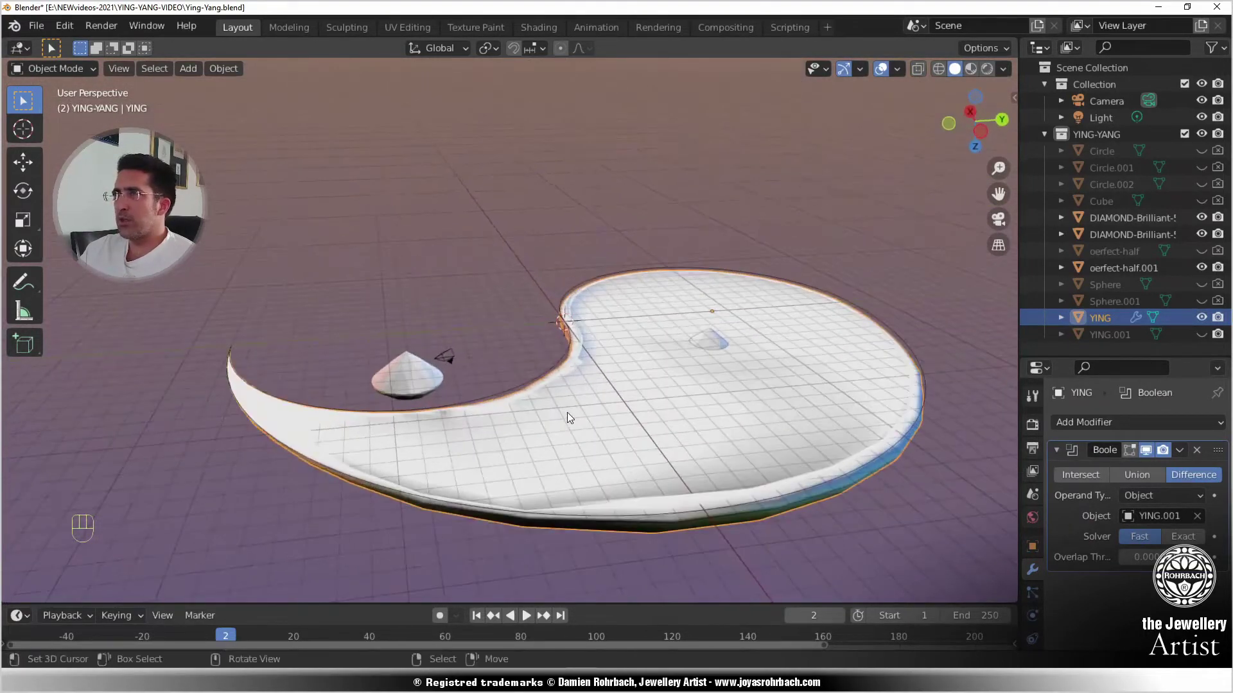
- Show YING.001 again and move its selected tail-end vertices about 0.065 m down along Z in Edit Mode
{"action": "left_click", "coordinate": [1201, 335]}
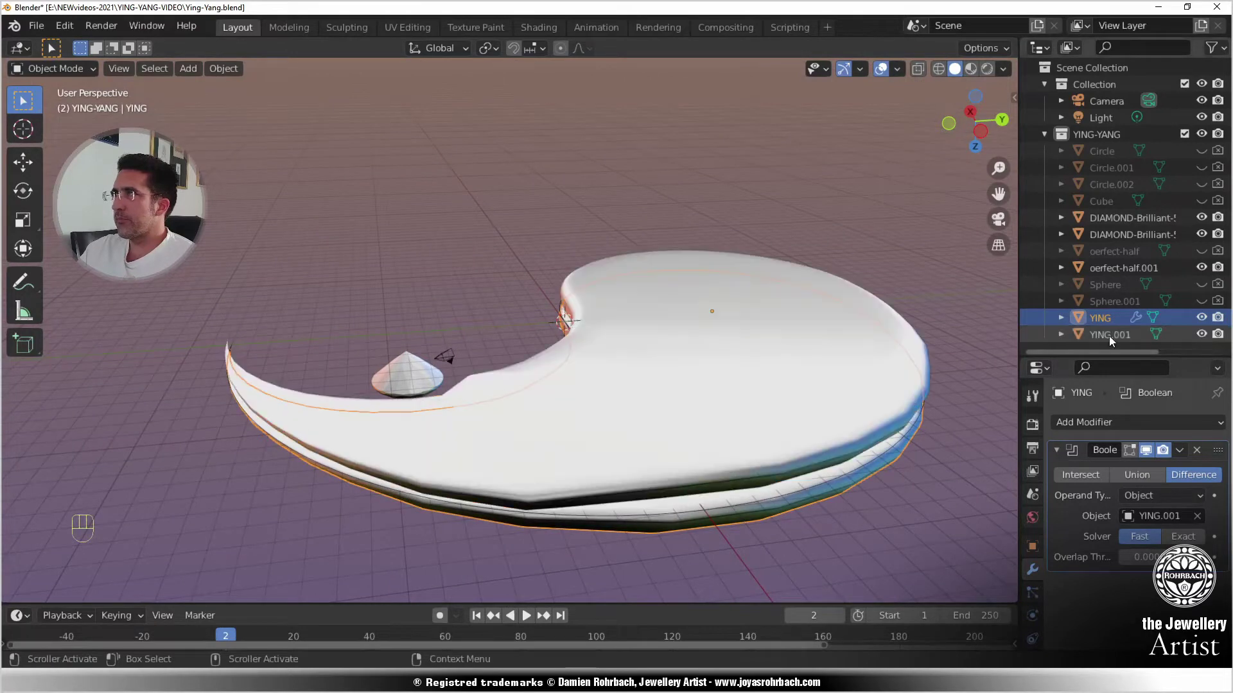
{"action": "left_click", "coordinate": [1108, 334]}
{"action": "key", "text": "Tab"}
{"action": "middle_click_drag", "start_coordinate": [635, 372], "coordinate": [651, 394]}
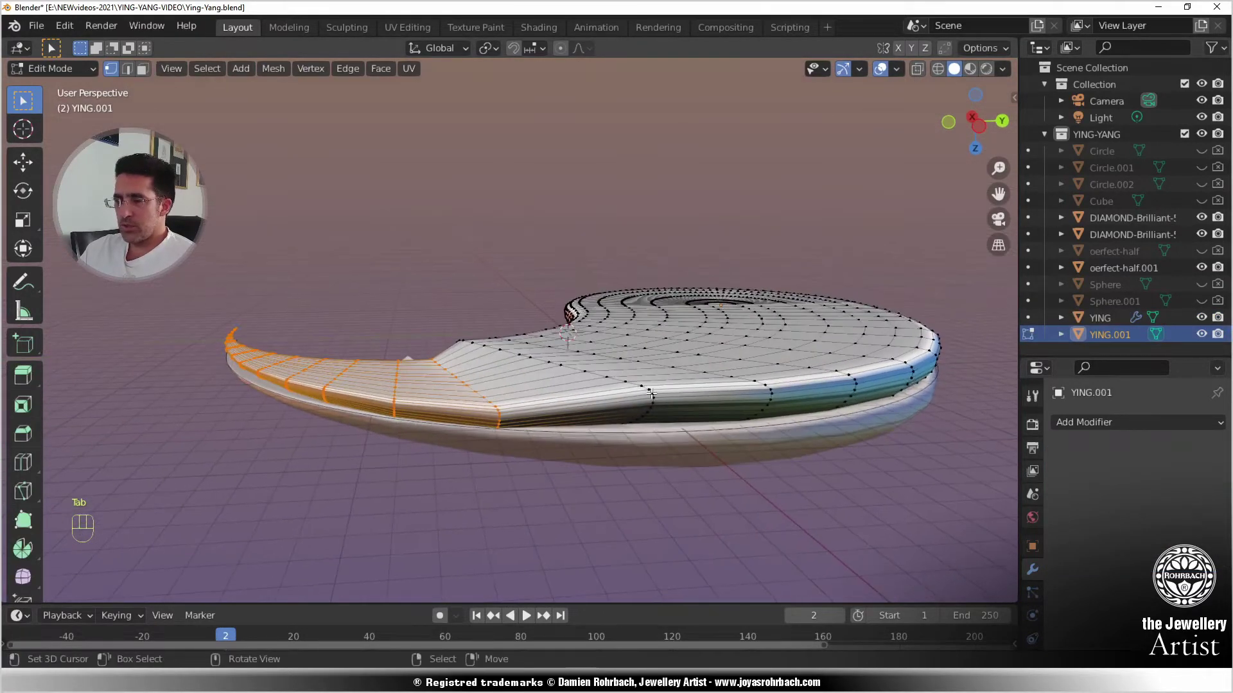
{"action": "key", "text": "g"}
{"action": "key", "text": "z"}
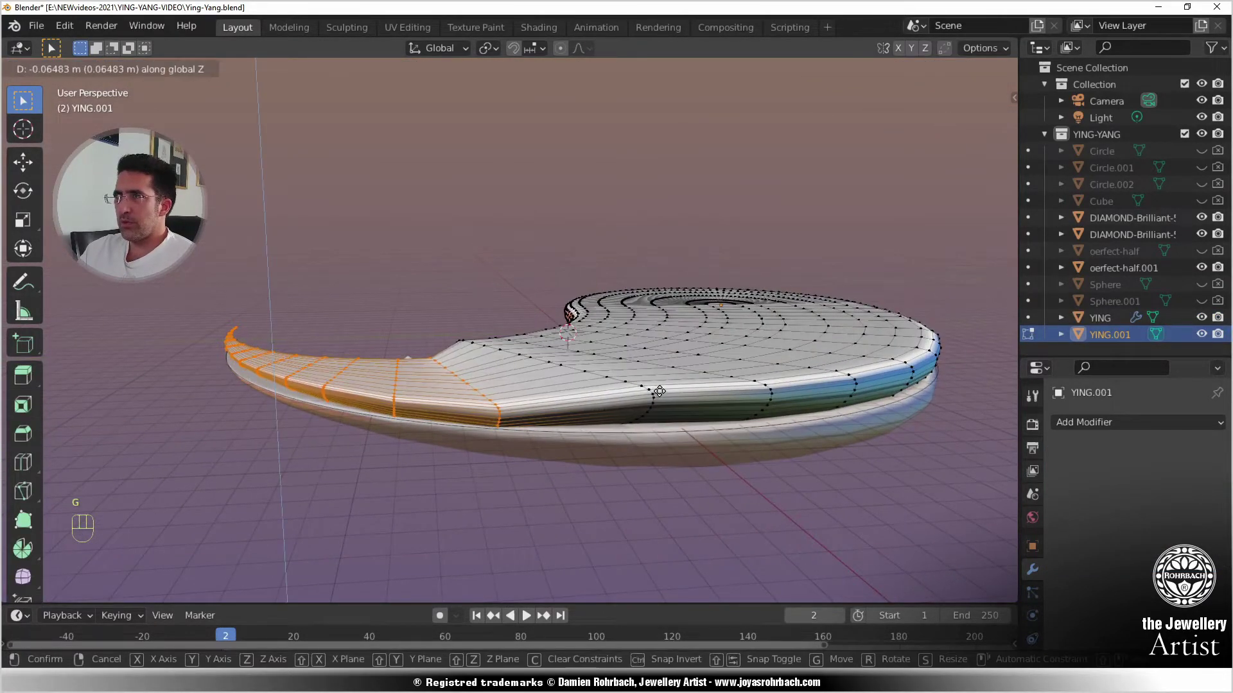
{"action": "left_click", "coordinate": [659, 391]}
- Select only the vertex loops between YING.001's tail end and its wide body and move them about 0.49 m up along Z
{"action": "mouse_move", "coordinate": [660, 391]}
{"action": "middle_mouse_down"}
{"action": "mouse_move", "coordinate": [604, 382]}
{"action": "mouse_move", "coordinate": [597, 393]}
{"action": "mouse_move", "coordinate": [512, 394]}
{"action": "mouse_move", "coordinate": [525, 394]}
{"action": "mouse_move", "coordinate": [530, 464]}
{"action": "mouse_move", "coordinate": [424, 484]}
{"action": "middle_mouse_up"}
{"action": "key", "text": "alt+z"}
{"action": "key", "text": "c"}
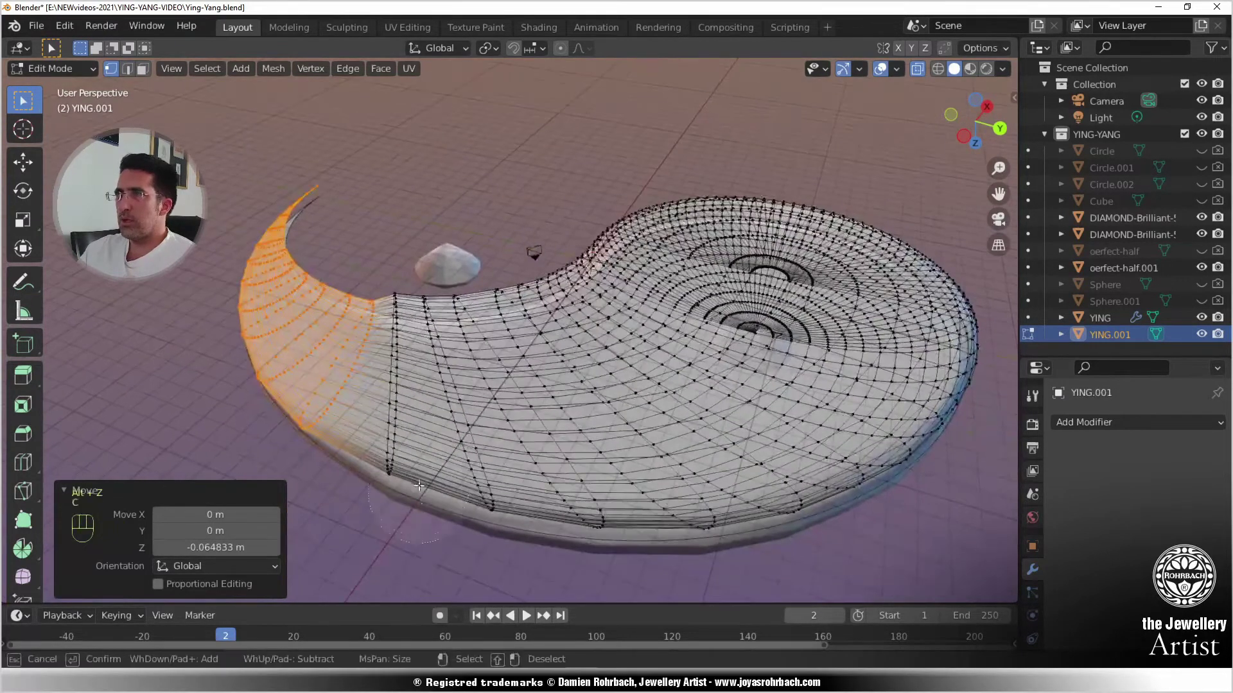
{"action": "mouse_move", "coordinate": [418, 486]}
{"action": "left_mouse_down"}
{"action": "mouse_move", "coordinate": [431, 340]}
{"action": "mouse_move", "coordinate": [491, 485]}
{"action": "mouse_move", "coordinate": [567, 541]}
{"action": "left_mouse_up"}
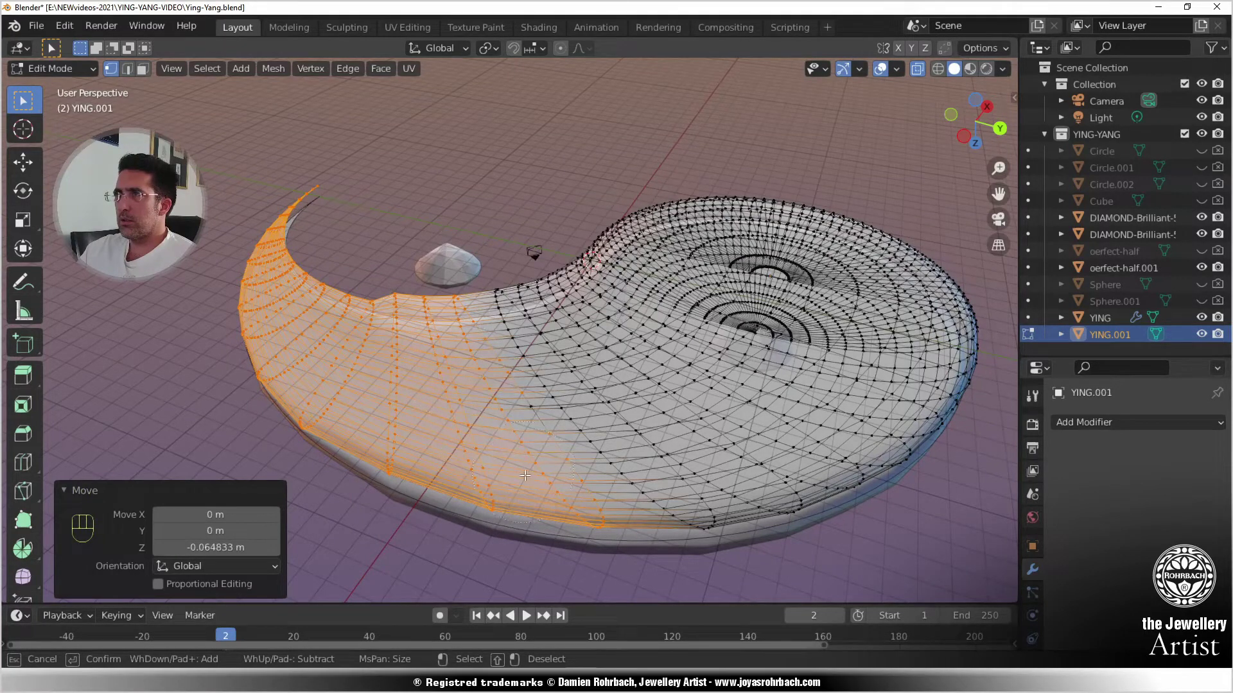
{"action": "left_click_drag", "start_coordinate": [281, 429], "coordinate": [301, 361], "text": "shift"}
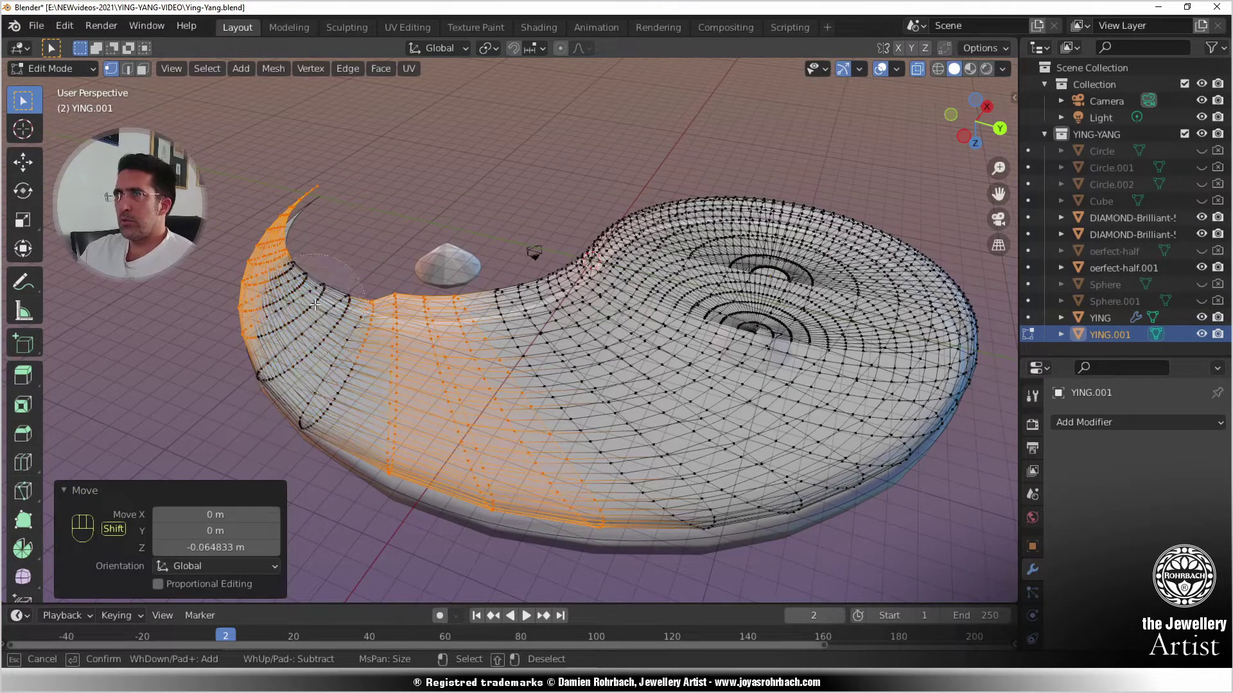
{"action": "left_click_drag", "start_coordinate": [251, 320], "coordinate": [318, 186], "text": "shift"}
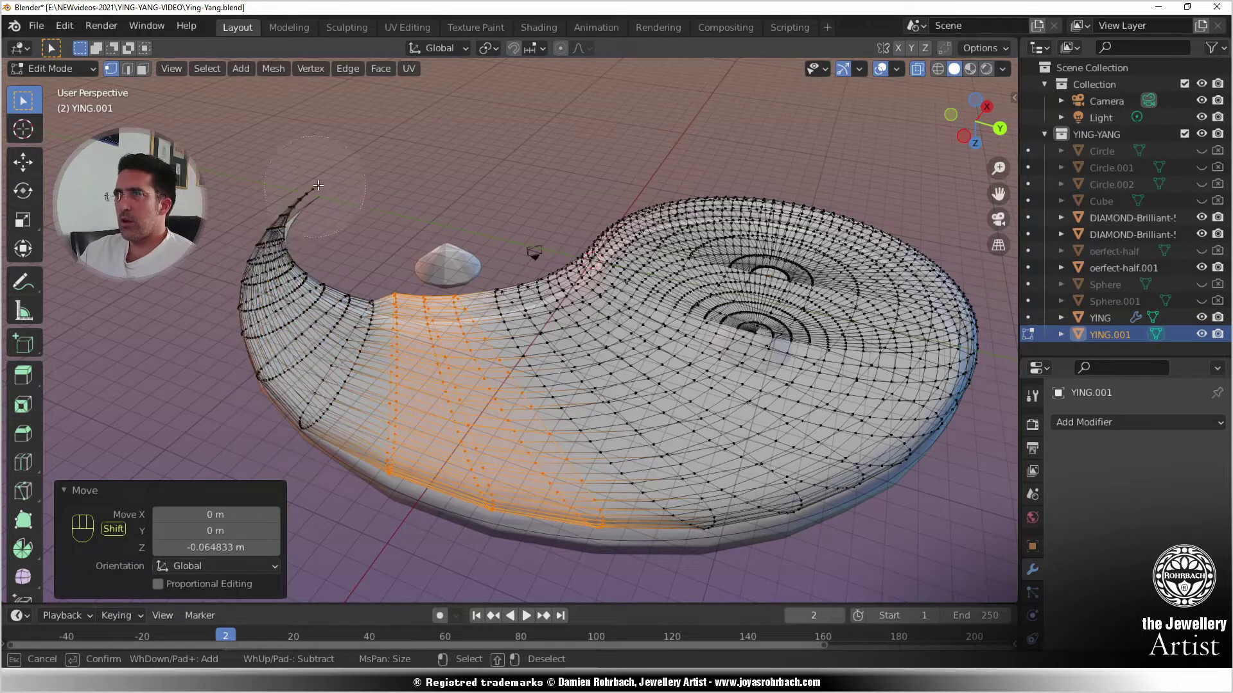
{"action": "right_click", "coordinate": [340, 236]}
{"action": "middle_click_drag", "start_coordinate": [340, 236], "coordinate": [508, 225]}
{"action": "key", "text": "g"}
{"action": "key", "text": "z"}
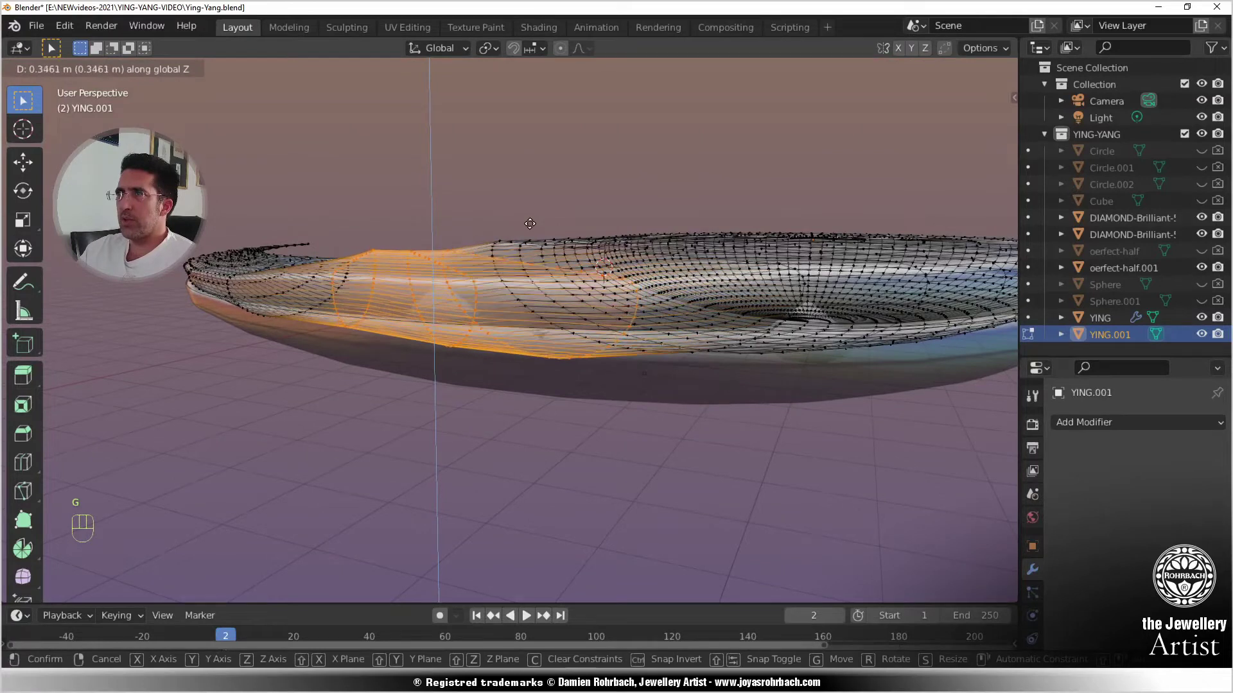
{"action": "left_click", "coordinate": [528, 229]}
- Readjust the height of the selected transition loops on YING.001 along Z
{"action": "mouse_move", "coordinate": [528, 229]}
{"action": "middle_mouse_down"}
{"action": "mouse_move", "coordinate": [509, 253]}
{"action": "mouse_move", "coordinate": [519, 230]}
{"action": "mouse_move", "coordinate": [540, 228]}
{"action": "middle_mouse_up"}
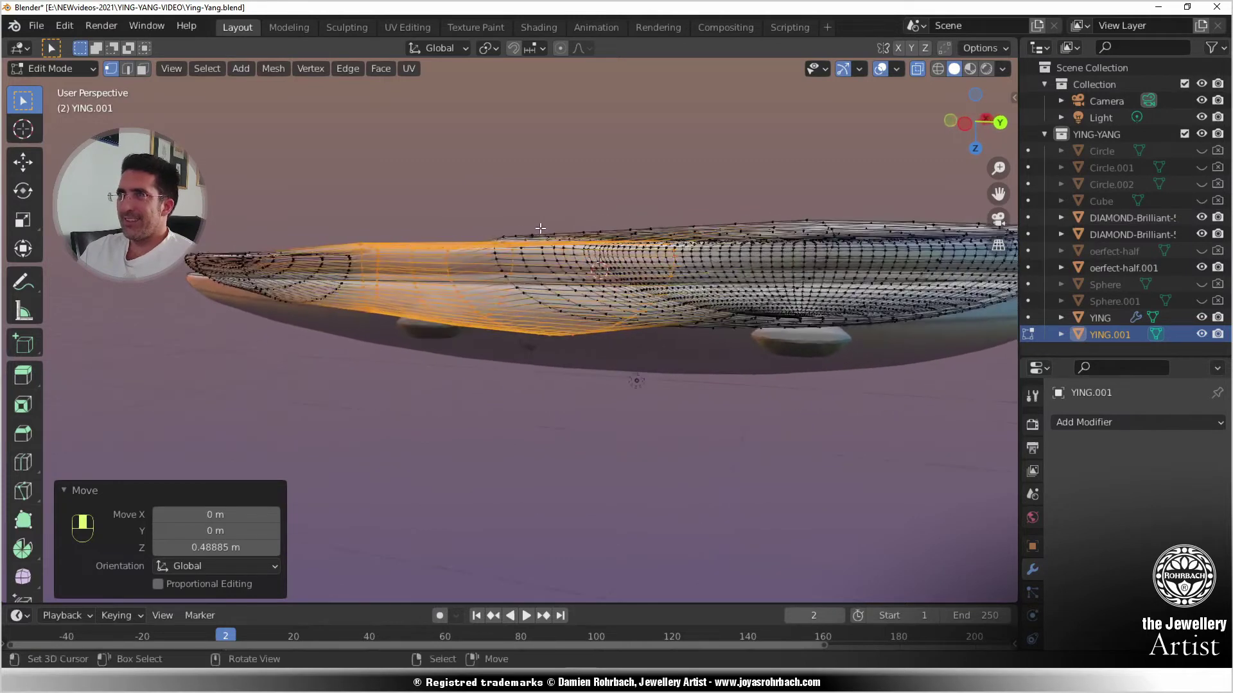
{"action": "scroll", "coordinate": [488, 236], "scroll_direction": "up", "scroll_amount": 2}
{"action": "key", "text": "z"}
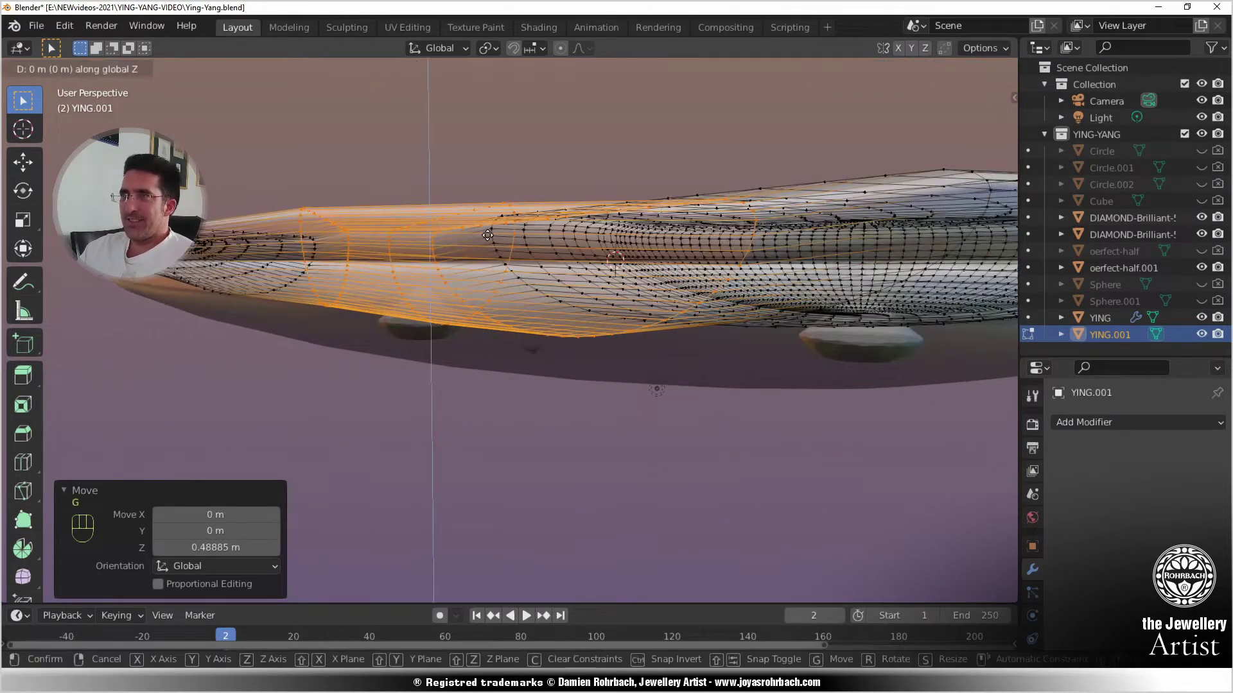
{"action": "left_click", "coordinate": [484, 237]}
{"action": "middle_click_drag", "start_coordinate": [485, 237], "coordinate": [433, 253]}
- Select only the vertex loop at the crease beside YING.001's tail and move it about 0.2 m down along Z
{"action": "key", "text": "alt+a"}
{"action": "key", "text": "c"}
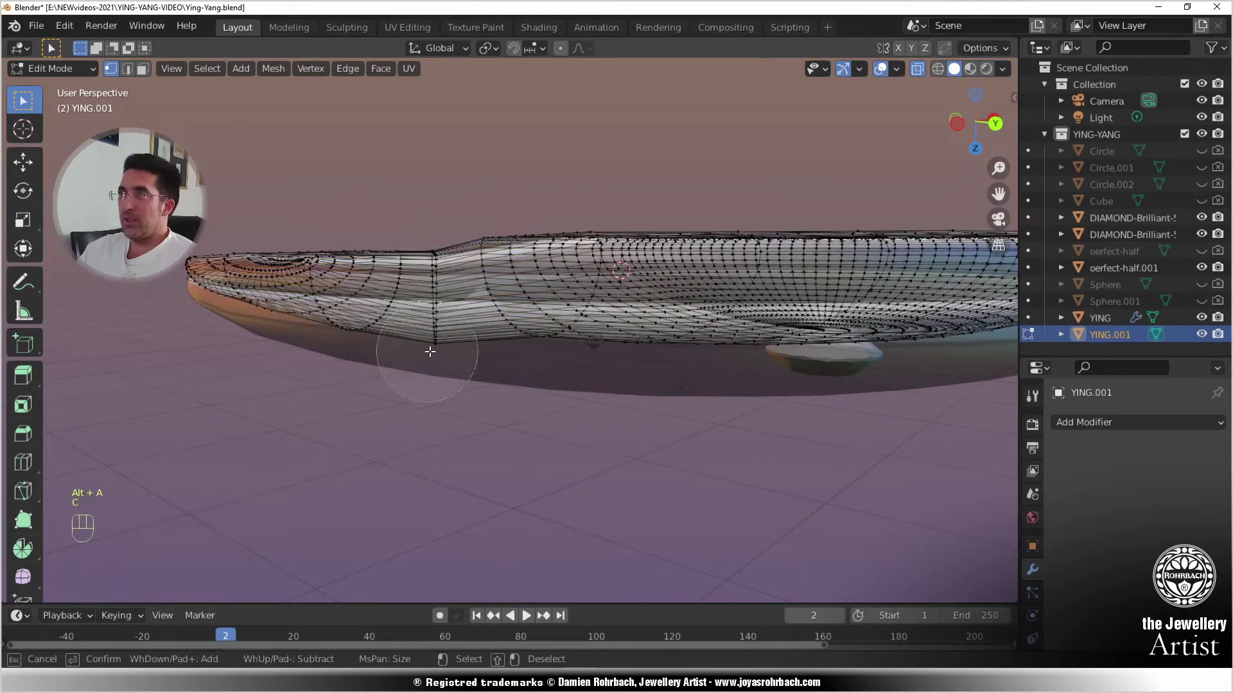
{"action": "left_click_drag", "start_coordinate": [435, 351], "coordinate": [425, 245]}
{"action": "key", "text": "Escape"}
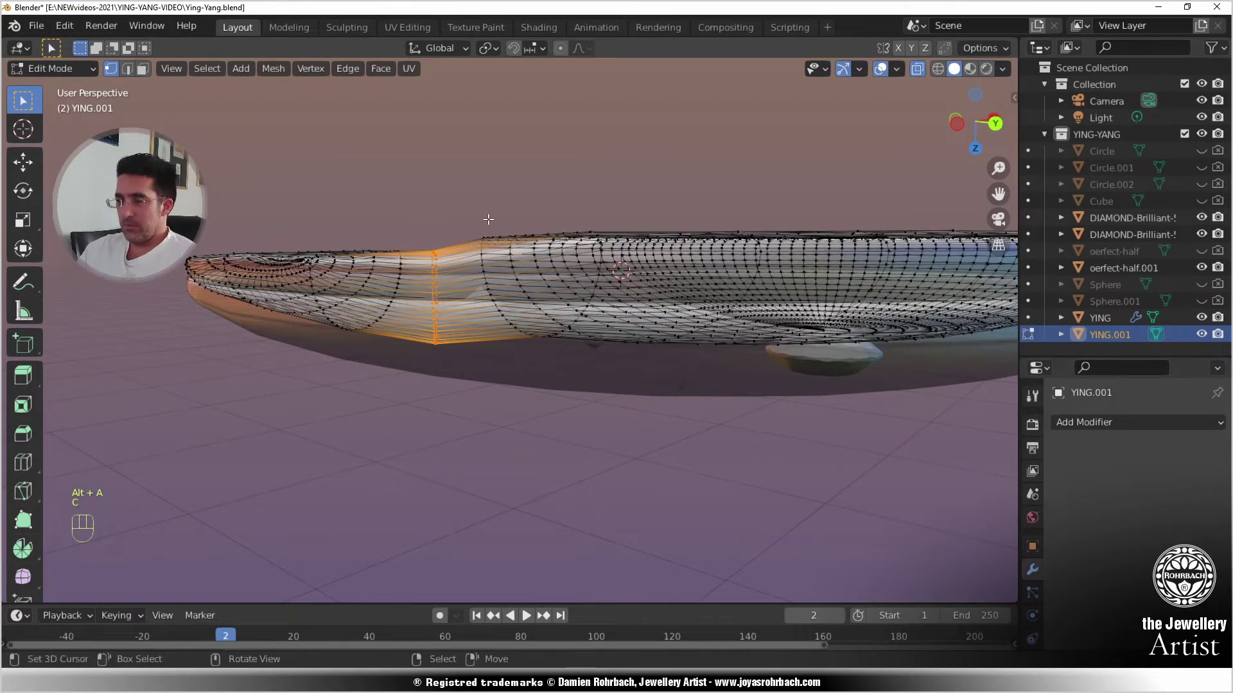
{"action": "key", "text": "g"}
{"action": "key", "text": "z"}
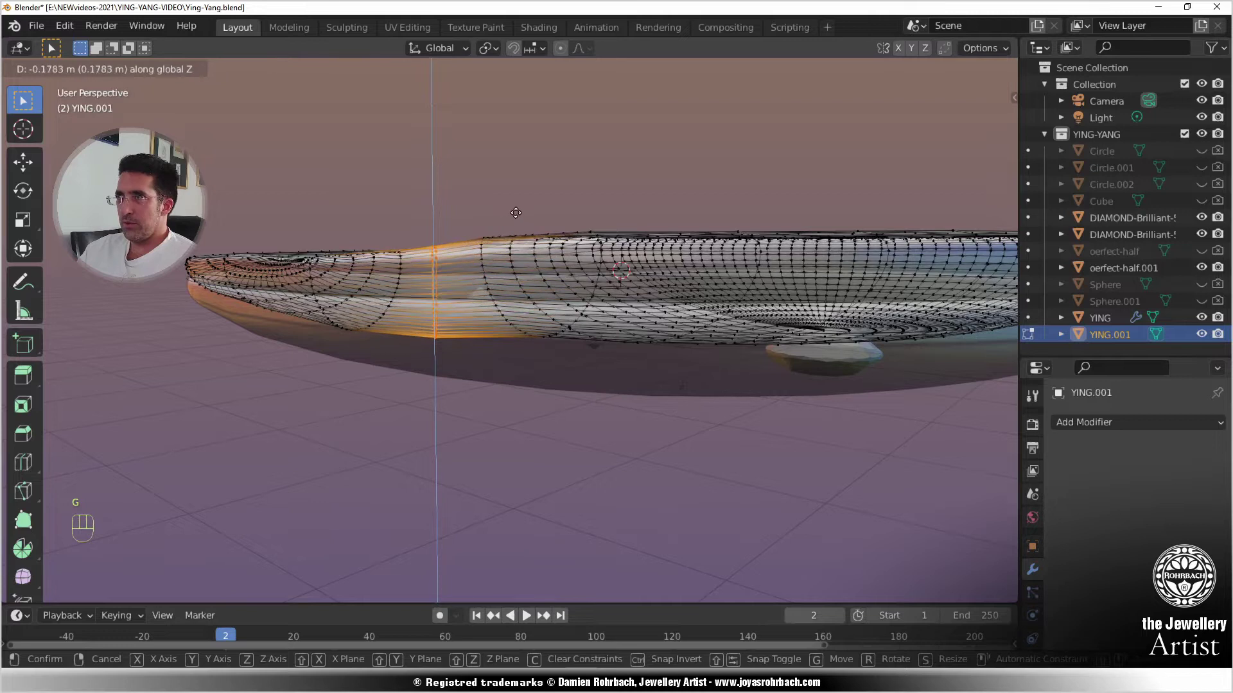
{"action": "left_click", "coordinate": [520, 211]}
{"action": "middle_click_drag", "start_coordinate": [520, 211], "coordinate": [521, 242]}
- Clear the selection and circle-select the raised vertex loop next to YING.001's tail transition
{"action": "key", "text": "alt+a"}
{"action": "key", "text": "c"}
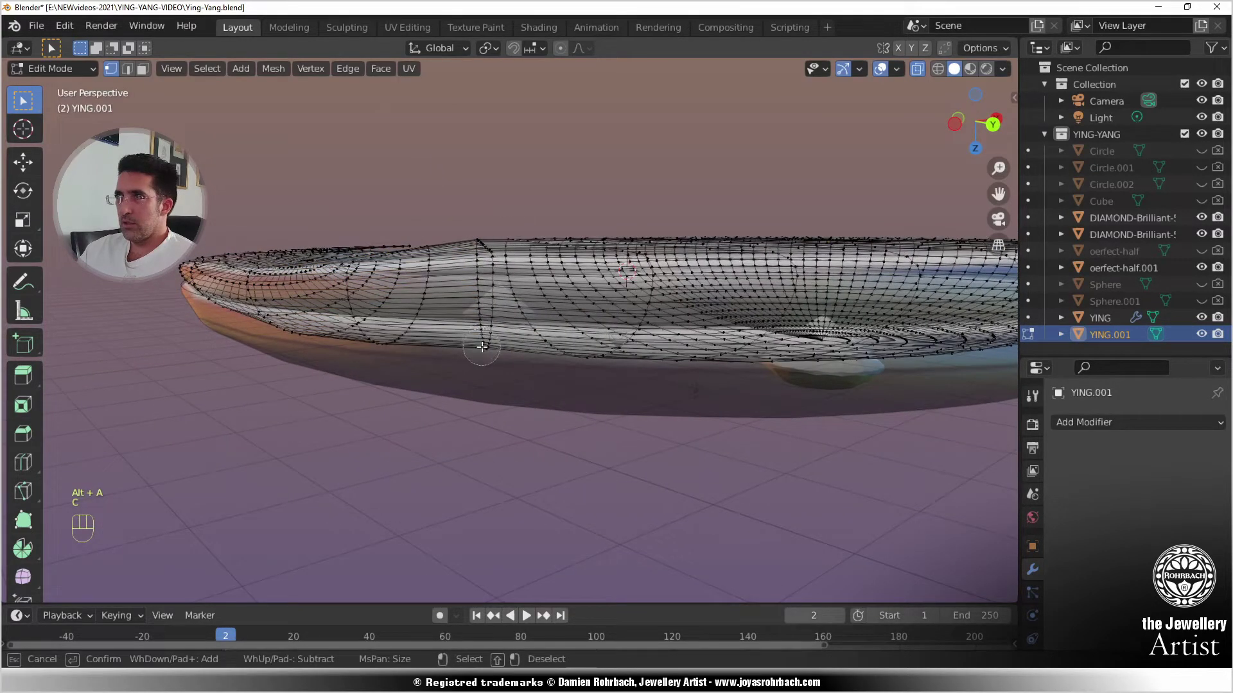
{"action": "left_click_drag", "start_coordinate": [482, 347], "coordinate": [479, 286]}
{"action": "right_click", "coordinate": [490, 216]}
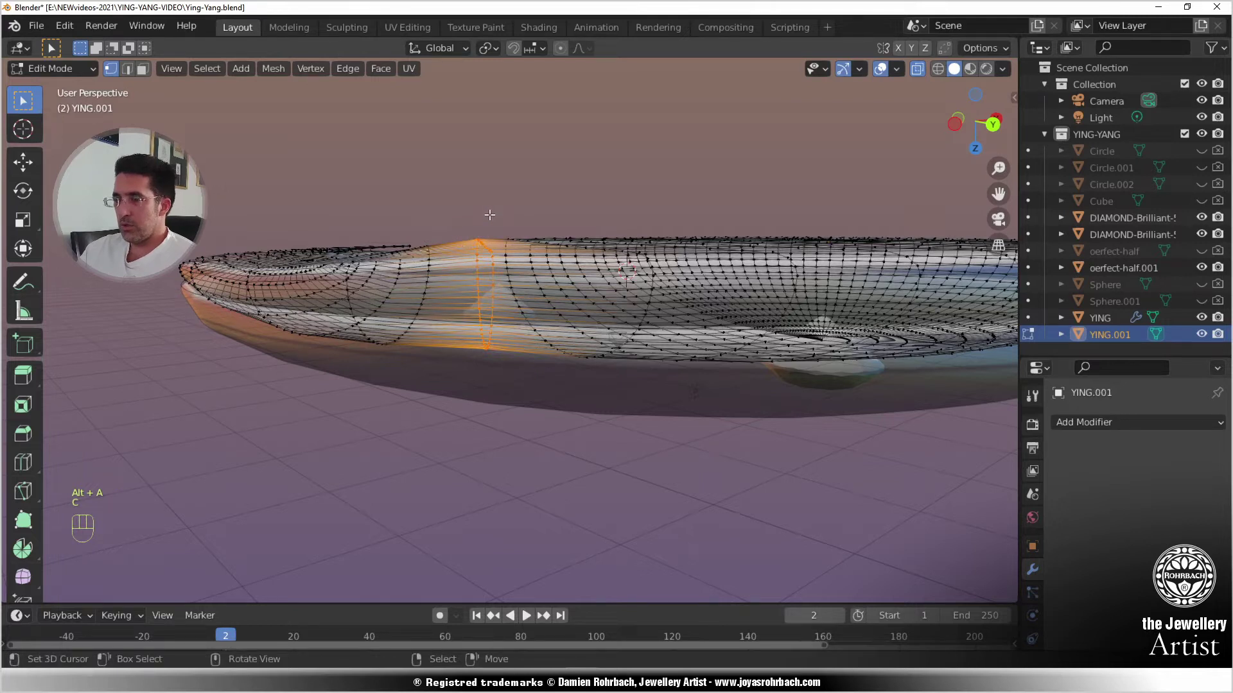
- Move the selected cross-section loop of the YING.001 mesh about 0.12 m along the global Z axis
{"action": "key", "text": "g"}
{"action": "key", "text": "z"}
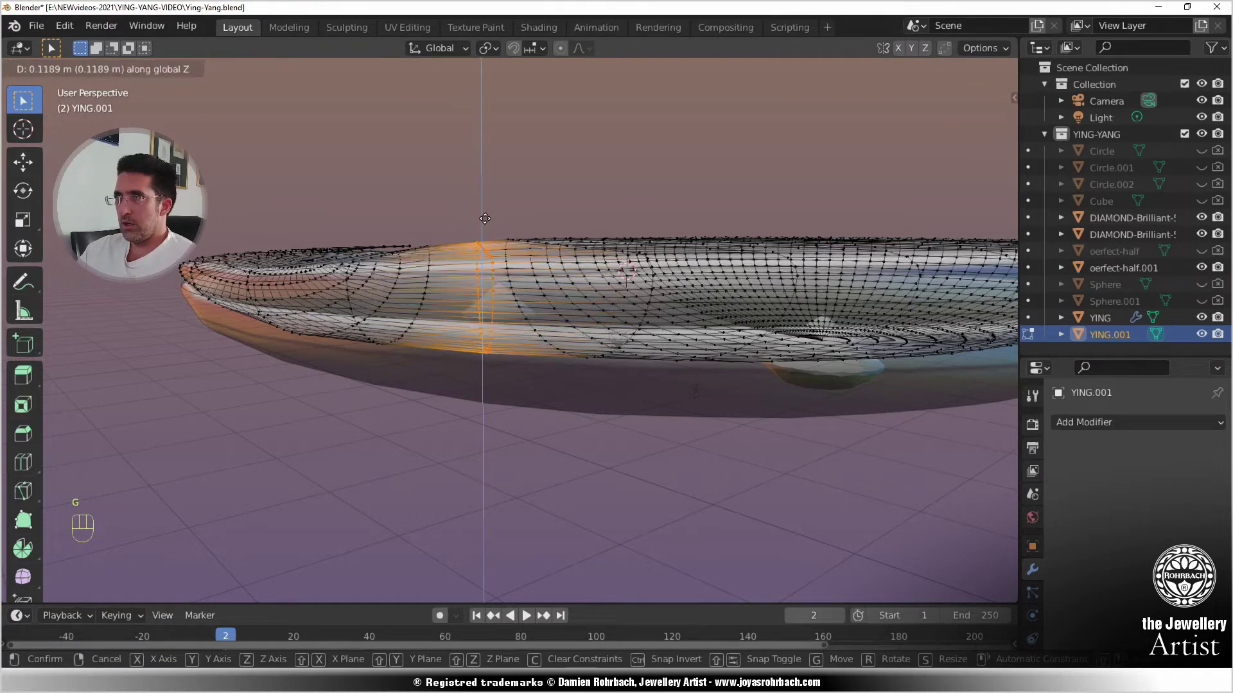
{"action": "left_click", "coordinate": [486, 219]}
{"action": "scroll", "coordinate": [433, 314], "scroll_direction": "down", "scroll_amount": 4}
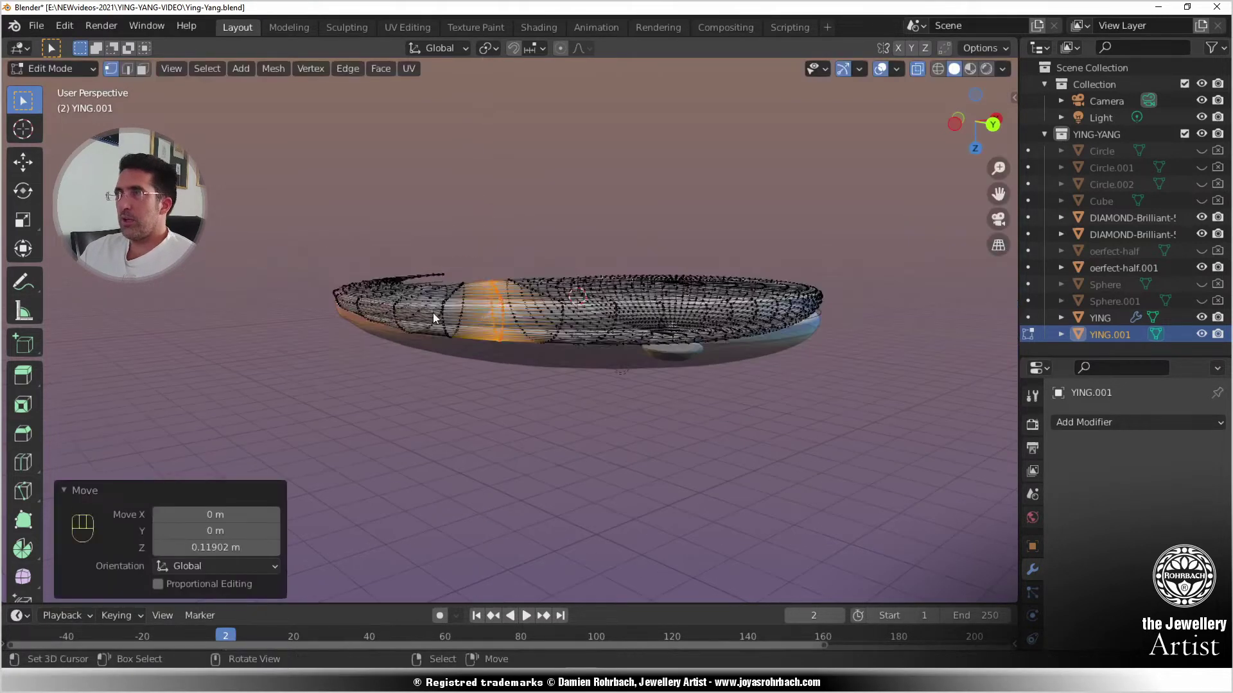
- Return to Object Mode with X-ray off, hide YING.001 and save the file
{"action": "key", "text": "Tab"}
{"action": "key", "text": "alt+z"}
{"action": "middle_click_drag", "start_coordinate": [426, 326], "coordinate": [576, 339]}
{"action": "key", "text": "h"}
{"action": "key", "text": "ctrl+s"}
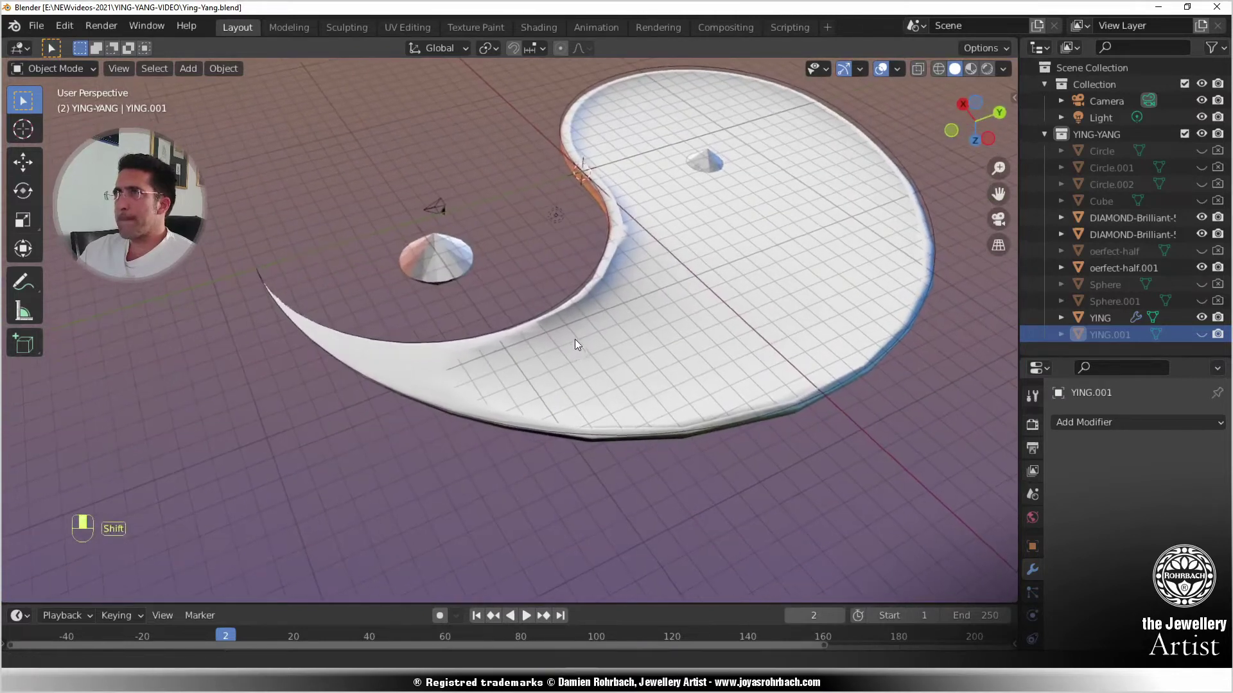
- Unhide YING.001, select the loops of its thin tail in X-ray Edit Mode, and shift them along Z toward the YING surface
{"action": "left_click", "coordinate": [1202, 334]}
{"action": "mouse_move", "coordinate": [473, 382]}
{"action": "middle_mouse_down"}
{"action": "mouse_move", "coordinate": [448, 401]}
{"action": "mouse_move", "coordinate": [433, 354]}
{"action": "mouse_move", "coordinate": [489, 388]}
{"action": "mouse_move", "coordinate": [441, 330]}
{"action": "mouse_move", "coordinate": [464, 327]}
{"action": "mouse_move", "coordinate": [455, 341]}
{"action": "middle_mouse_up"}
{"action": "key", "text": "Tab"}
{"action": "key", "text": "alt+z"}
{"action": "key", "text": "c"}
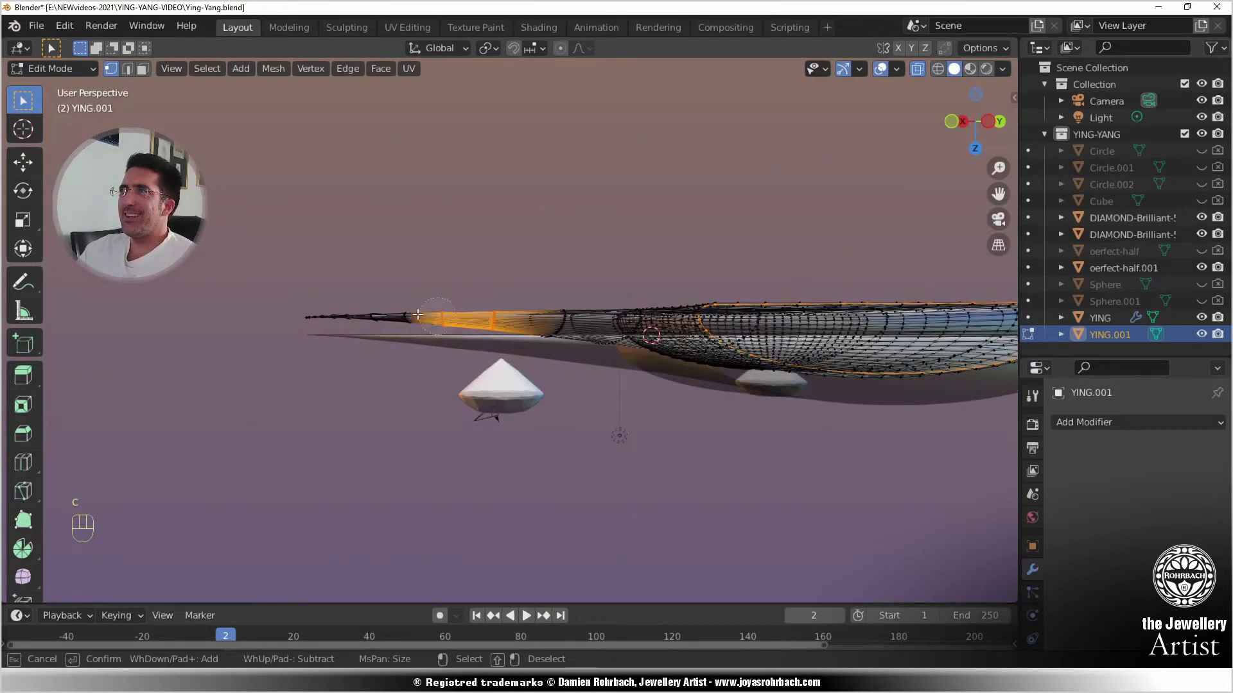
{"action": "scroll", "coordinate": [470, 281], "scroll_direction": "up", "scroll_amount": 2}
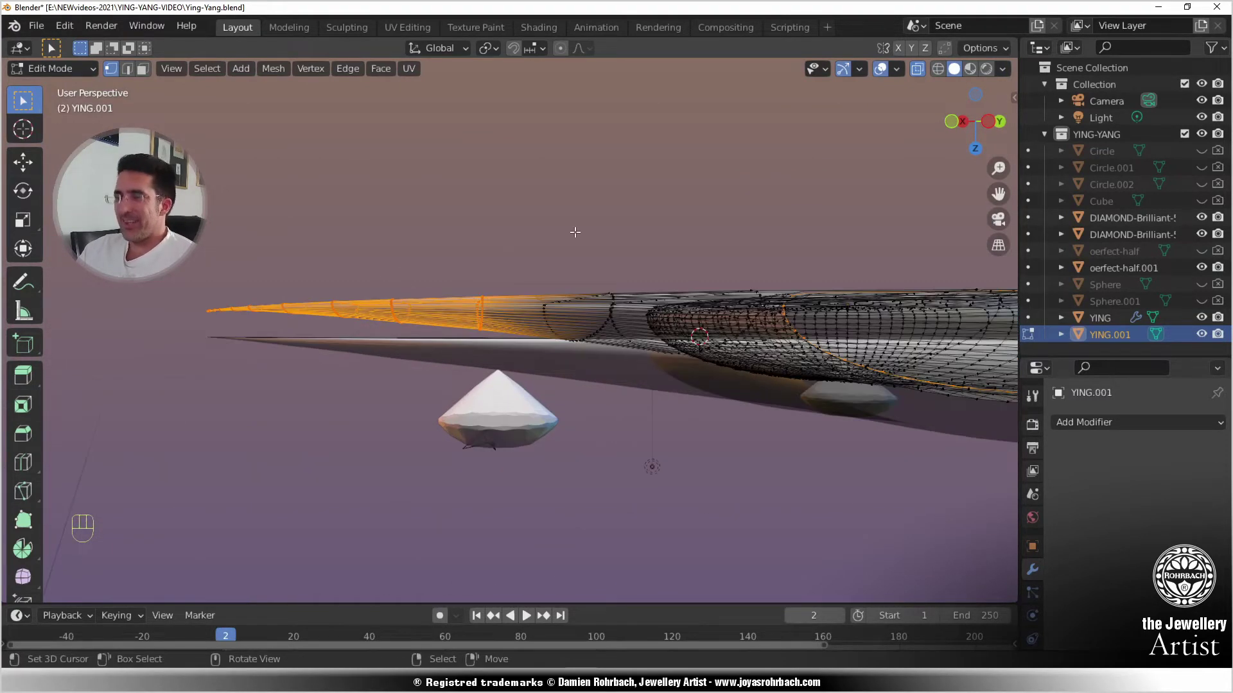
{"action": "key", "text": "g"}
{"action": "key", "text": "z"}
{"action": "left_click", "coordinate": [567, 233]}
{"action": "scroll", "coordinate": [559, 291], "scroll_direction": "down", "scroll_amount": 2}
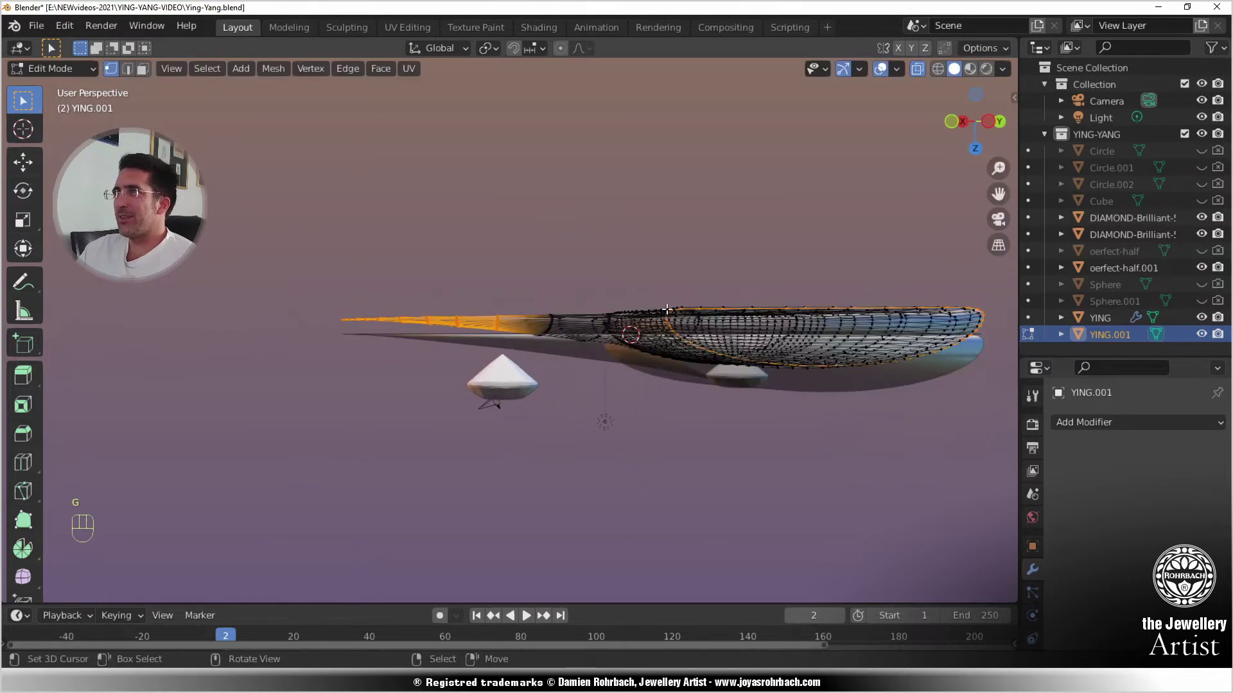
- Deselect the stray vertices on the wide body and move the selected tail loops about 0.25 m along Z
{"action": "key", "text": "c"}
{"action": "scroll", "coordinate": [683, 353], "scroll_direction": "down", "scroll_amount": 6}
{"action": "left_click_drag", "start_coordinate": [702, 349], "coordinate": [946, 350], "text": "shift"}
{"action": "right_click", "coordinate": [453, 296]}
{"action": "scroll", "coordinate": [454, 294], "scroll_direction": "up", "scroll_amount": 4}
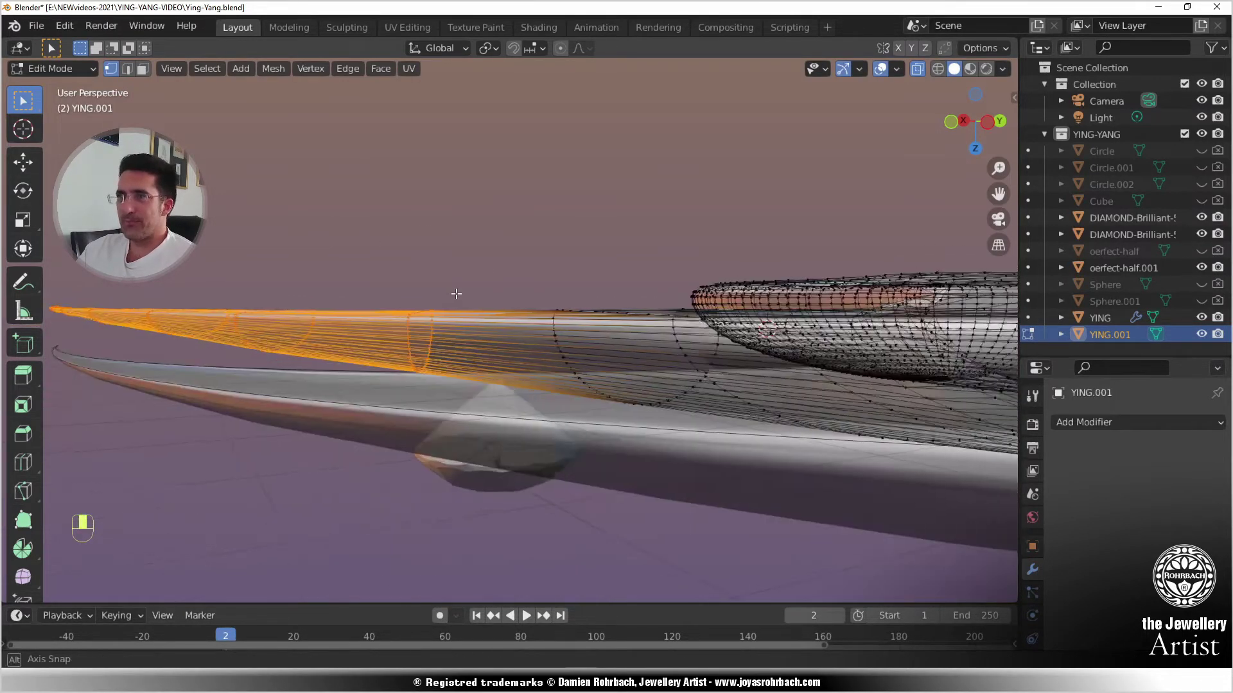
{"action": "middle_click_drag", "start_coordinate": [462, 294], "coordinate": [466, 295]}
{"action": "key", "text": "g"}
{"action": "key", "text": "z"}
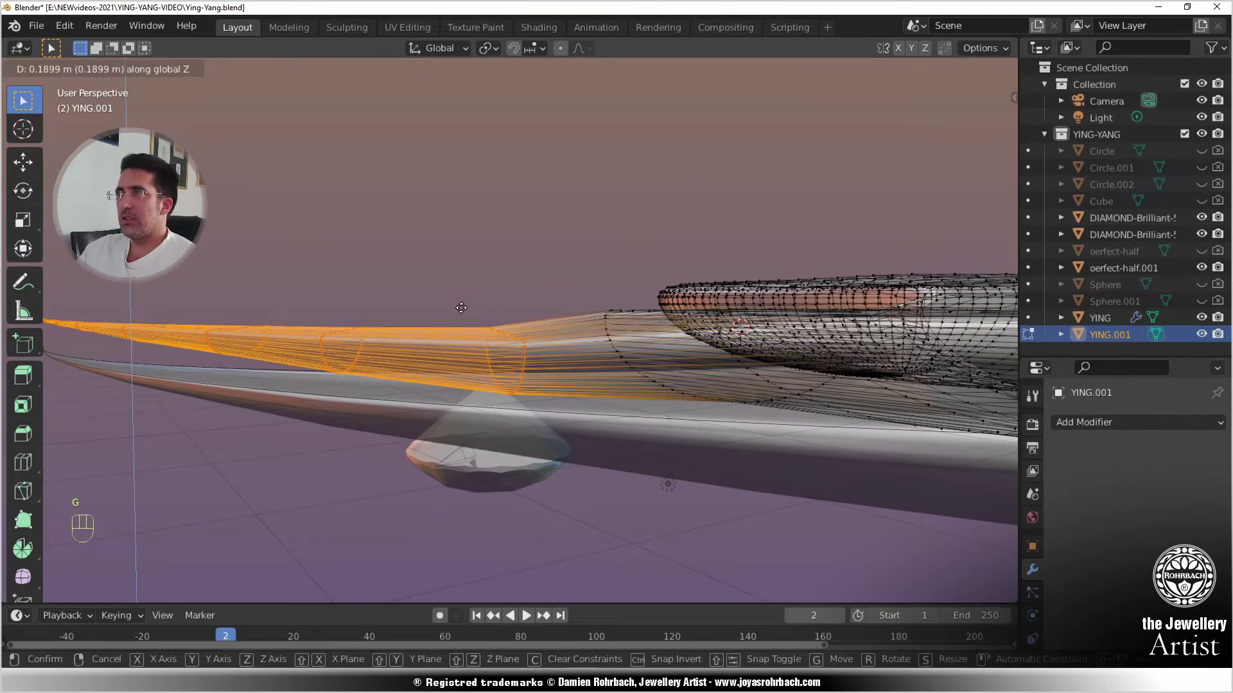
{"action": "left_click", "coordinate": [456, 312]}
{"action": "mouse_move", "coordinate": [456, 312]}
{"action": "middle_mouse_down"}
{"action": "mouse_move", "coordinate": [498, 308]}
{"action": "mouse_move", "coordinate": [474, 307]}
{"action": "middle_mouse_up"}
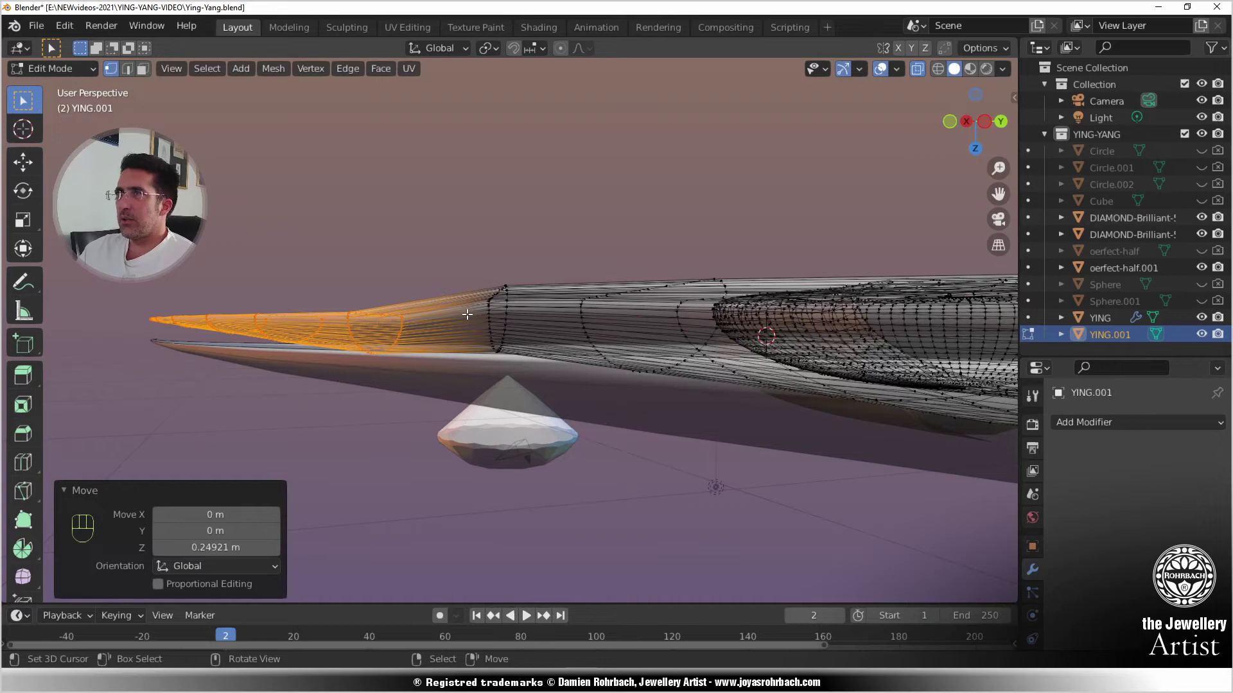
- In the right orthographic view, raise the selected tail tip loops about 0.16 m along Z
{"action": "key", "text": "KP_3"}
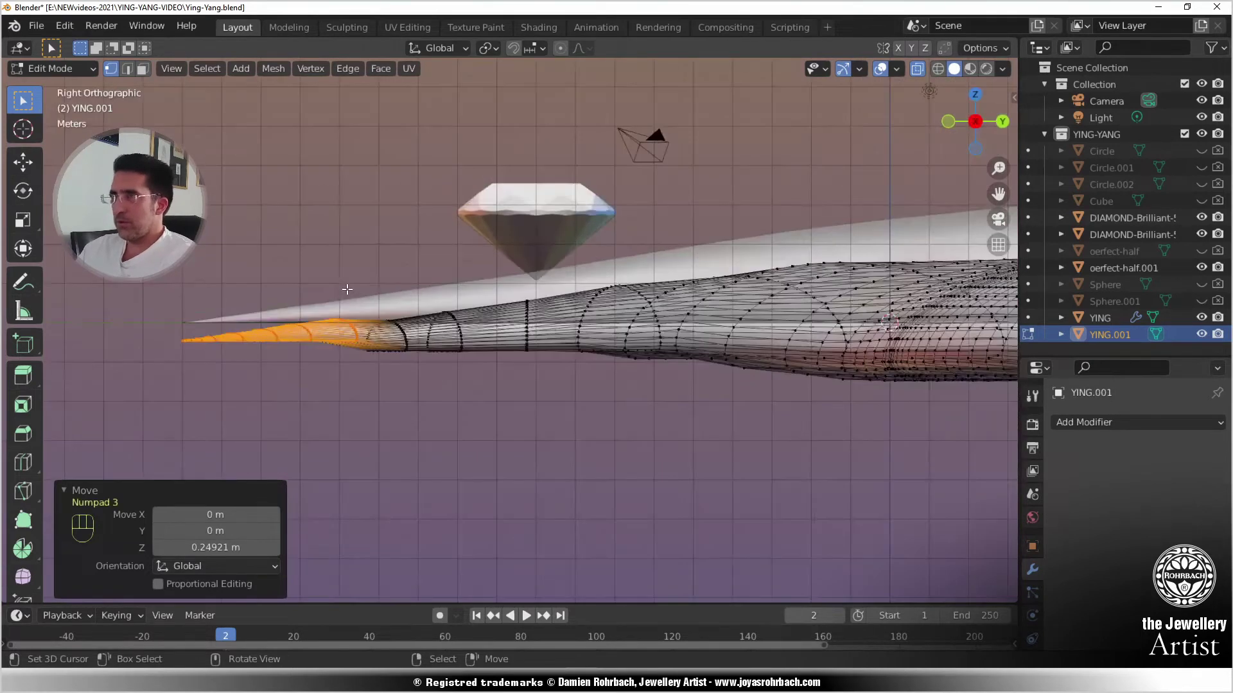
{"action": "scroll", "coordinate": [316, 323], "scroll_direction": "up", "scroll_amount": 1}
{"action": "key", "text": "g"}
{"action": "key", "text": "z"}
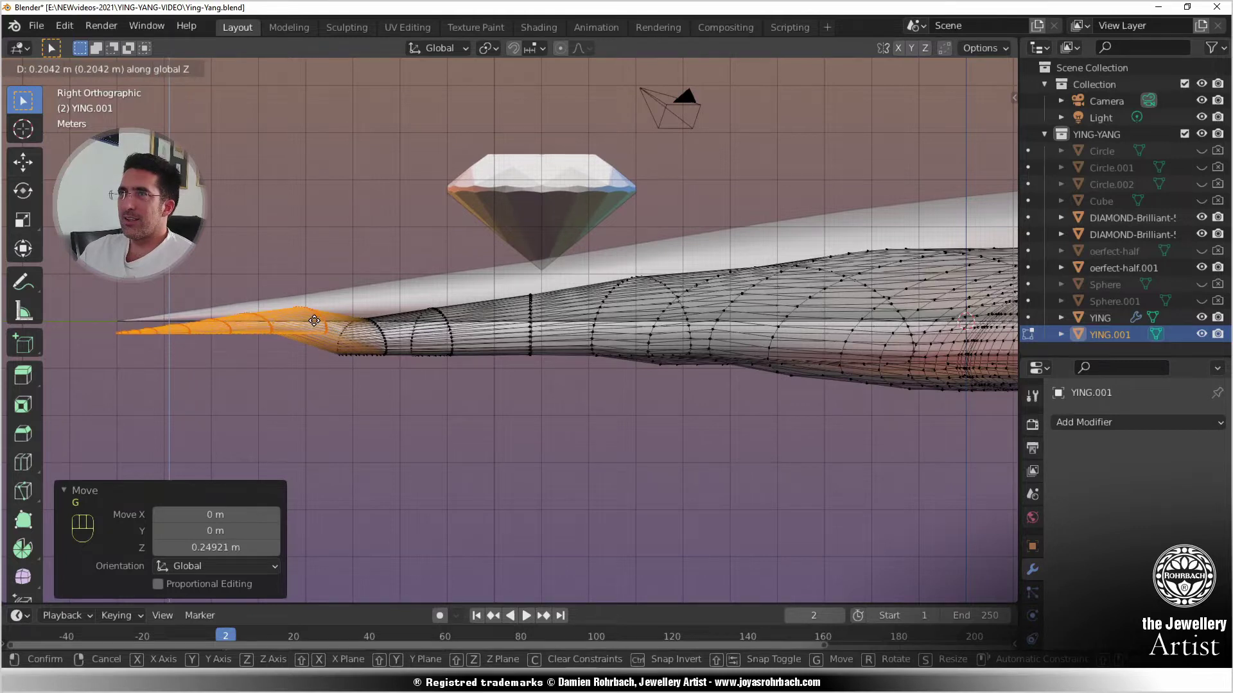
{"action": "left_click", "coordinate": [310, 322]}
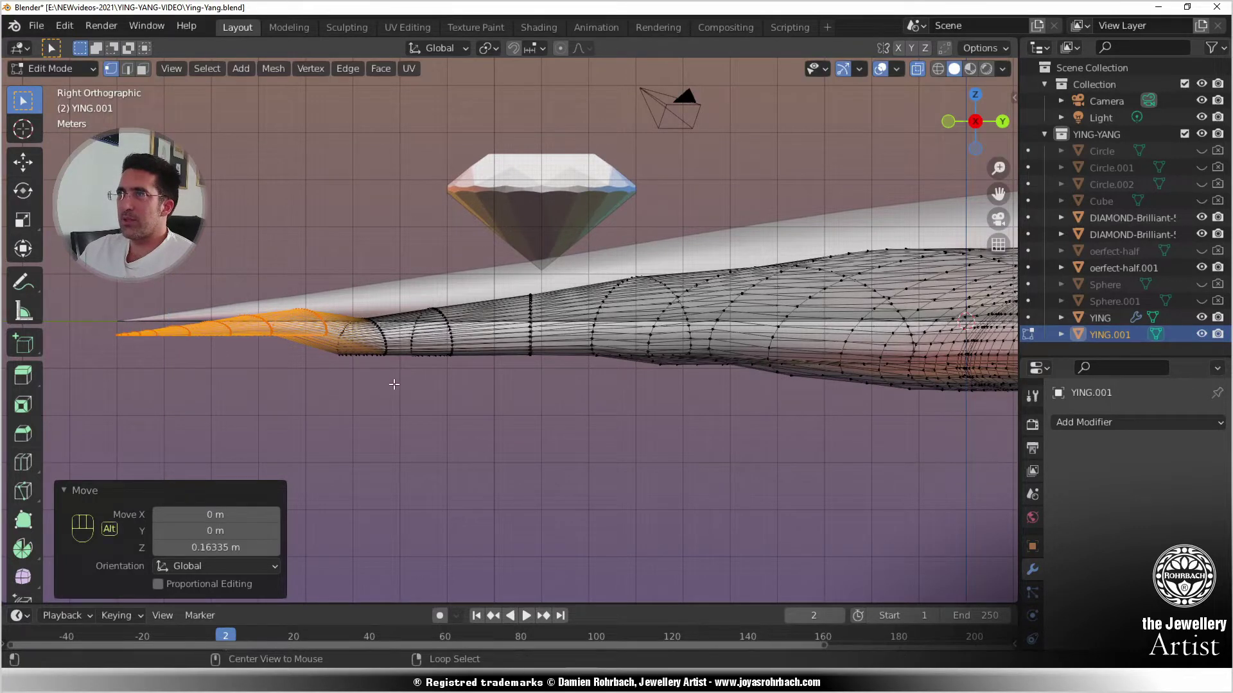
- Select only the two loops just behind the raised tail tip and move them up about 0.41 m along Z
{"action": "key", "text": "alt+a"}
{"action": "key", "text": "c"}
{"action": "left_click", "coordinate": [391, 364]}
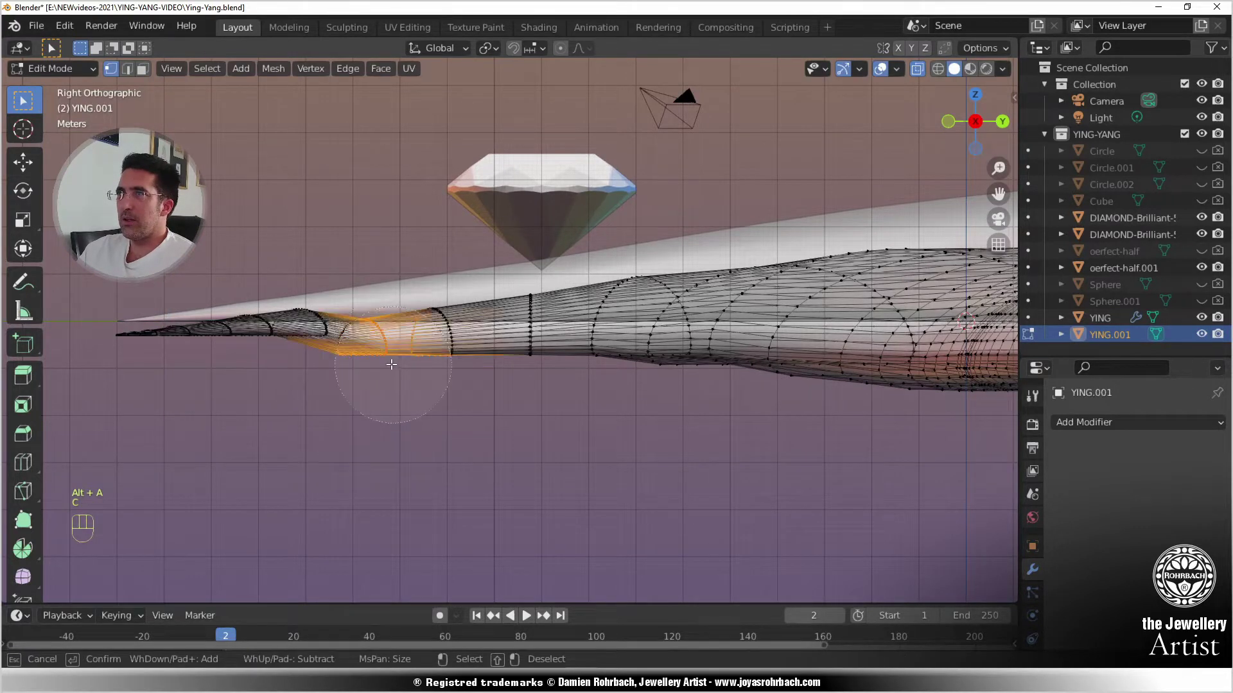
{"action": "left_click_drag", "start_coordinate": [391, 364], "coordinate": [413, 336]}
{"action": "right_click", "coordinate": [427, 400]}
{"action": "key", "text": "g"}
{"action": "key", "text": "z"}
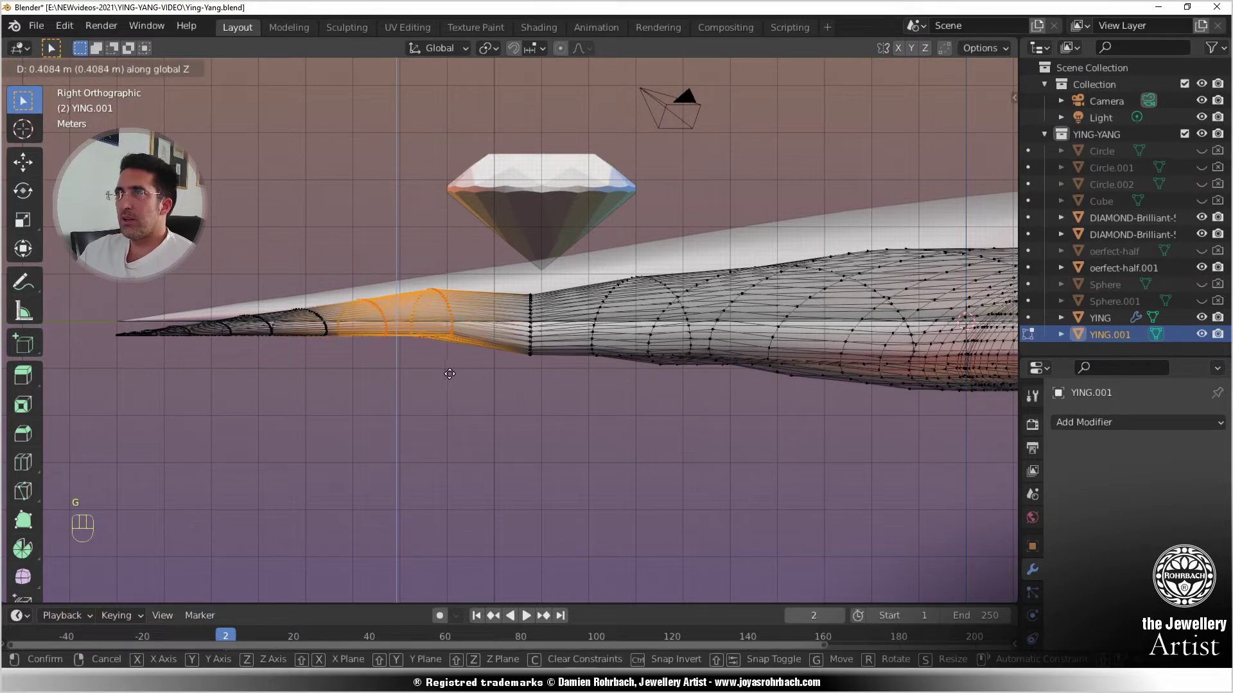
{"action": "left_click", "coordinate": [448, 375]}
- Select only the next loop toward the body, below the large diamond, and raise it about 0.29 m along Z
{"action": "key", "text": "alt+a"}
{"action": "key", "text": "c"}
{"action": "left_click_drag", "start_coordinate": [532, 367], "coordinate": [532, 289]}
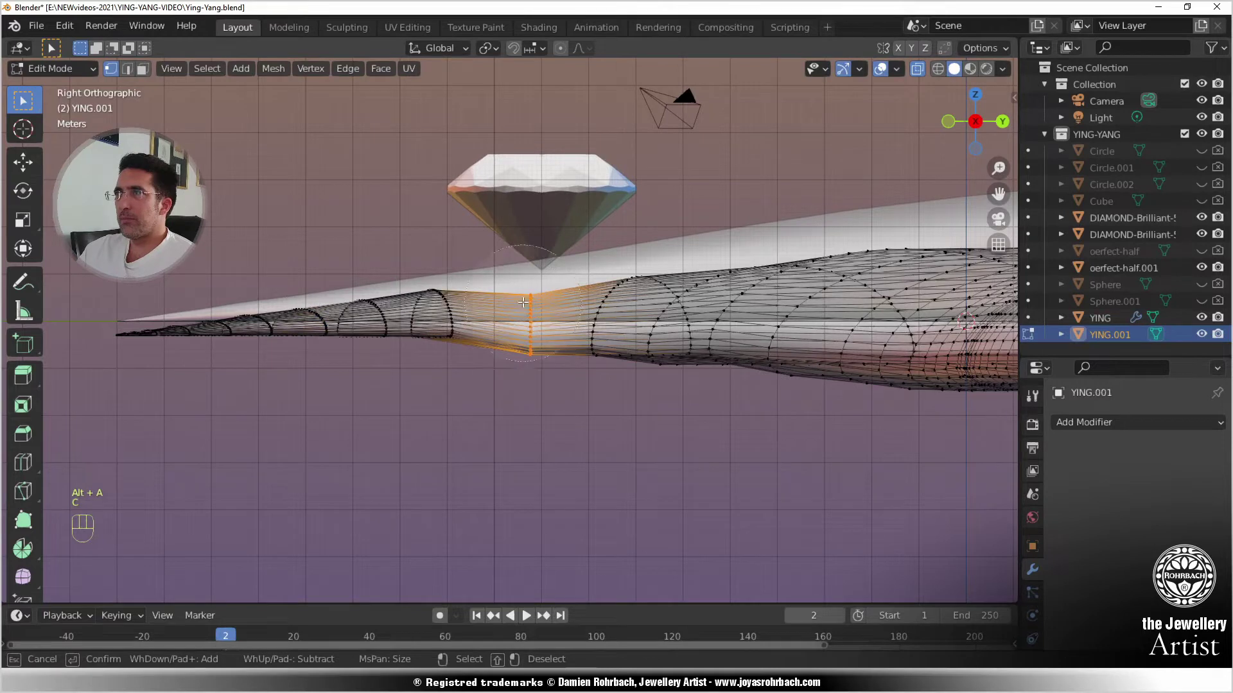
{"action": "right_click", "coordinate": [546, 269]}
{"action": "key", "text": "g"}
{"action": "key", "text": "z"}
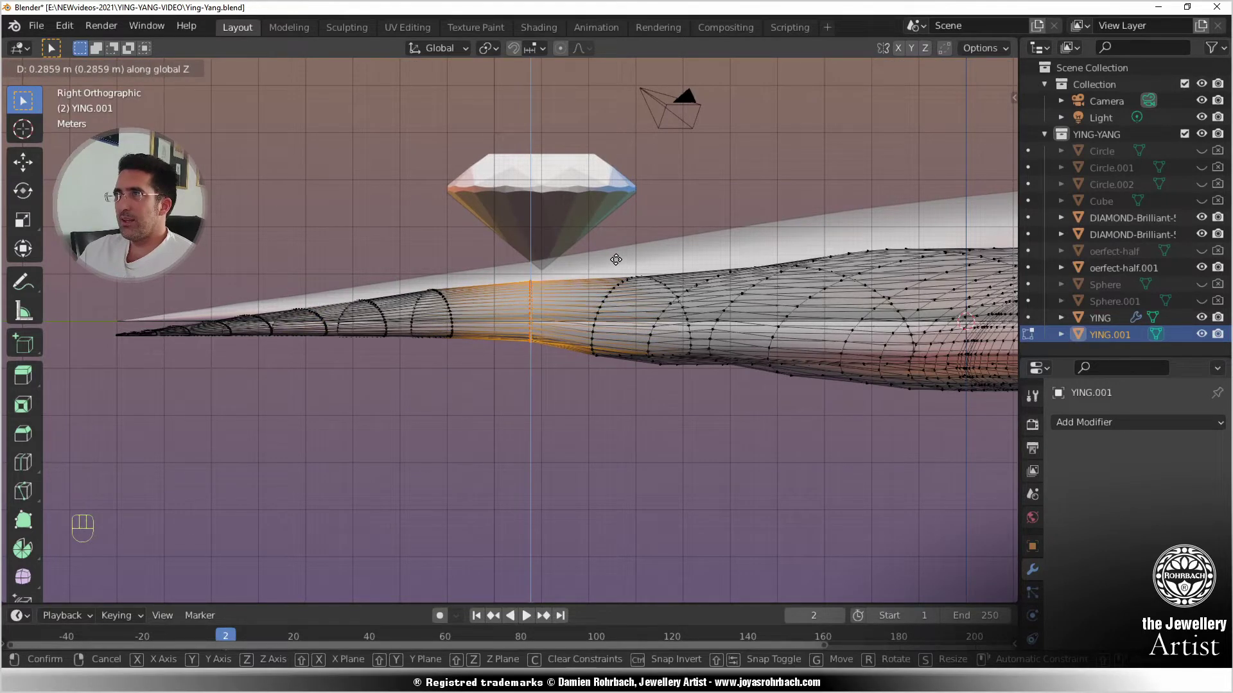
{"action": "left_click", "coordinate": [616, 260]}
- Add the neighbouring loop on the tip side to the selection and lower both loops about 0.07 m along Z
{"action": "middle_click_drag", "start_coordinate": [559, 328], "coordinate": [417, 340]}
{"action": "key", "text": "c"}
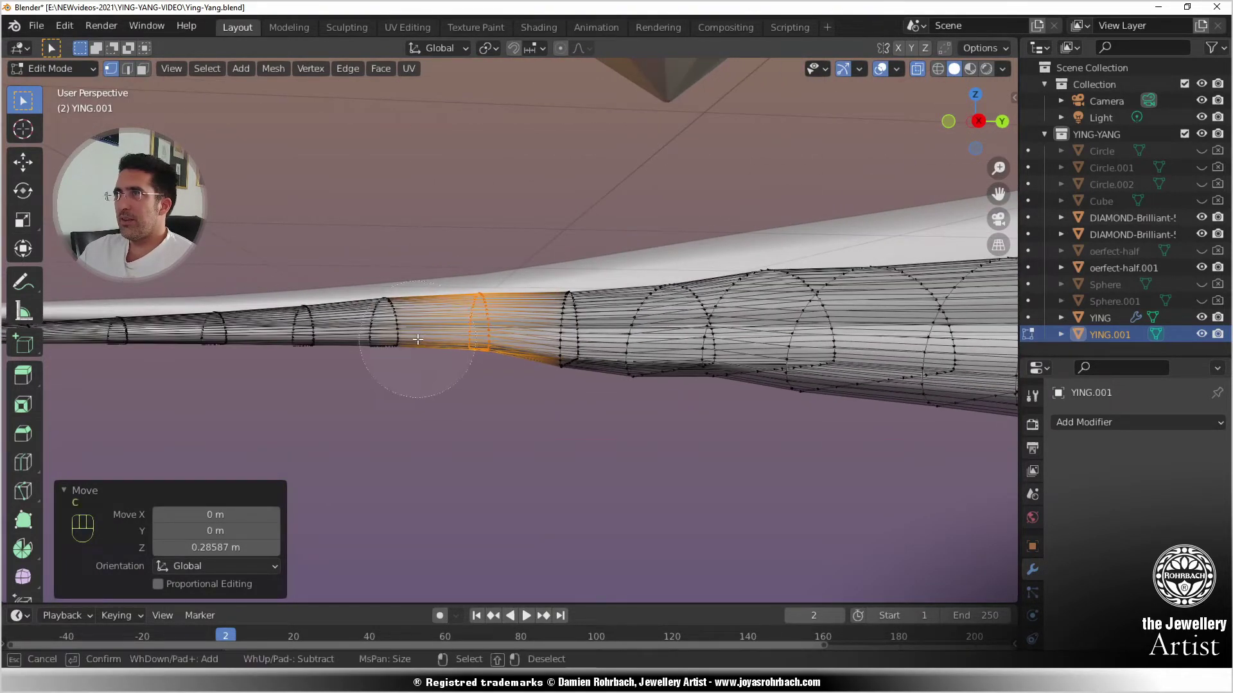
{"action": "right_click", "coordinate": [481, 282]}
{"action": "key", "text": "g"}
{"action": "key", "text": "z"}
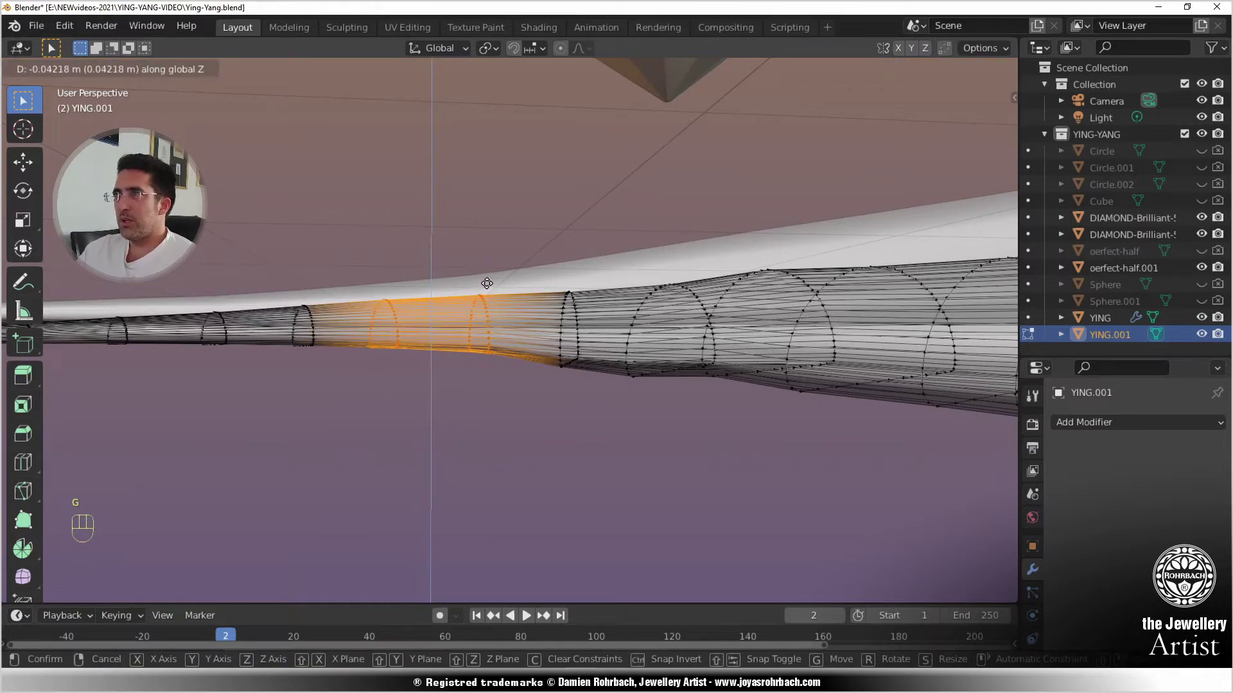
{"action": "left_click", "coordinate": [482, 285]}
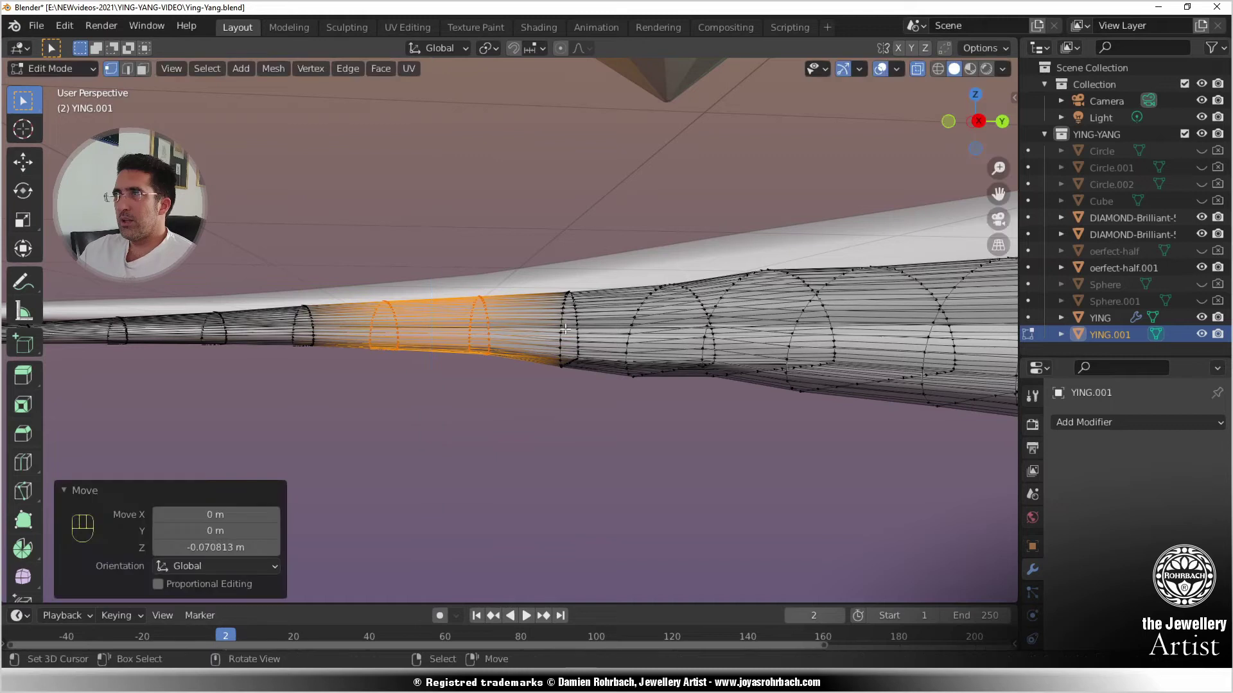
- Select only the loop following the lowered pair toward the body and raise it about 0.05 m along Z
{"action": "middle_click_drag", "start_coordinate": [608, 335], "coordinate": [560, 361]}
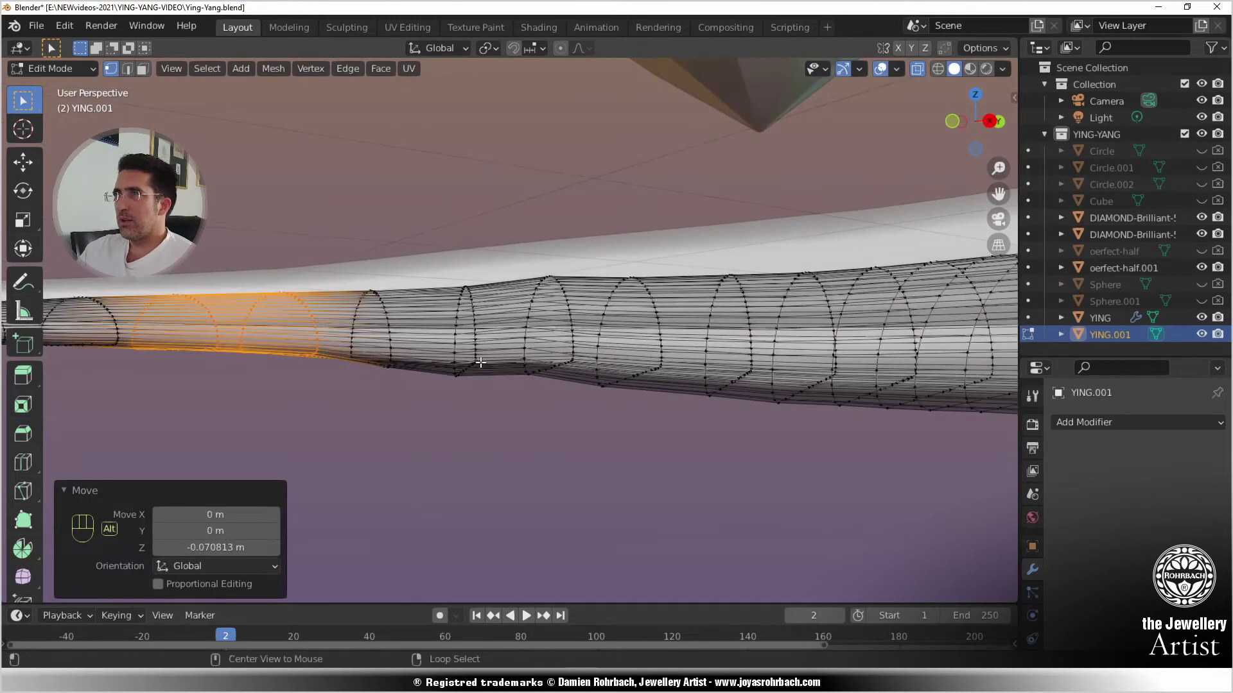
{"action": "key", "text": "alt+a"}
{"action": "key", "text": "c"}
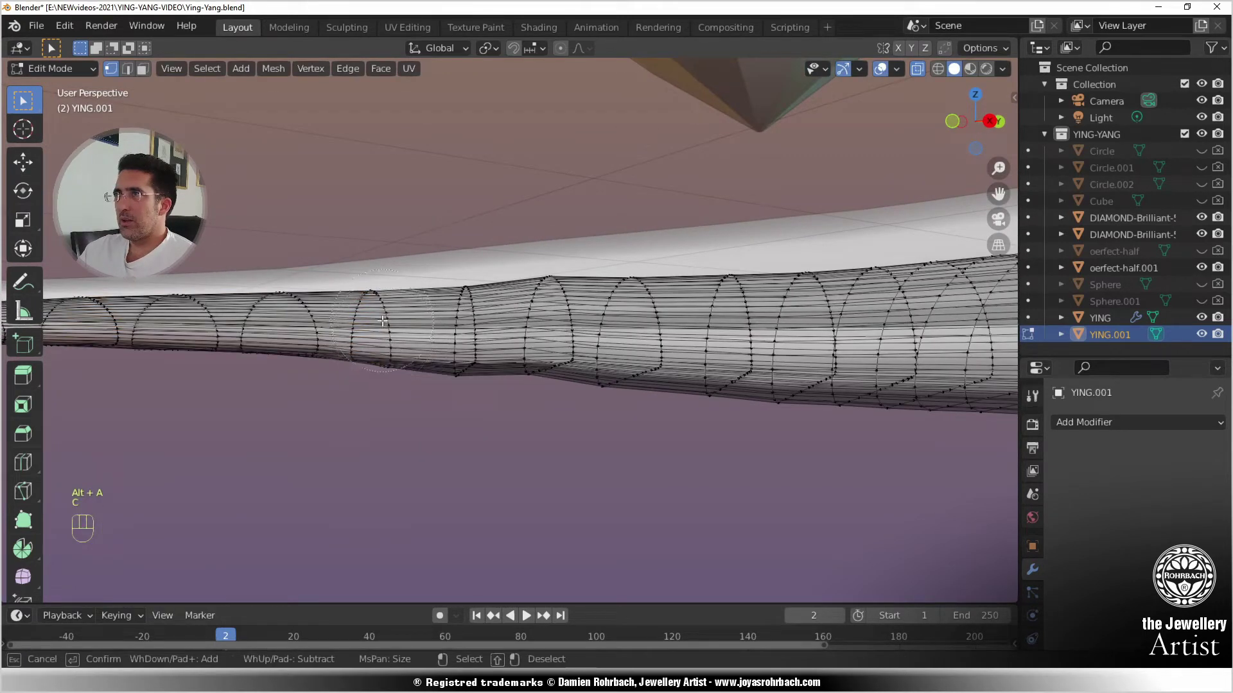
{"action": "left_click_drag", "start_coordinate": [382, 320], "coordinate": [412, 375]}
{"action": "right_click", "coordinate": [412, 375]}
{"action": "key", "text": "g"}
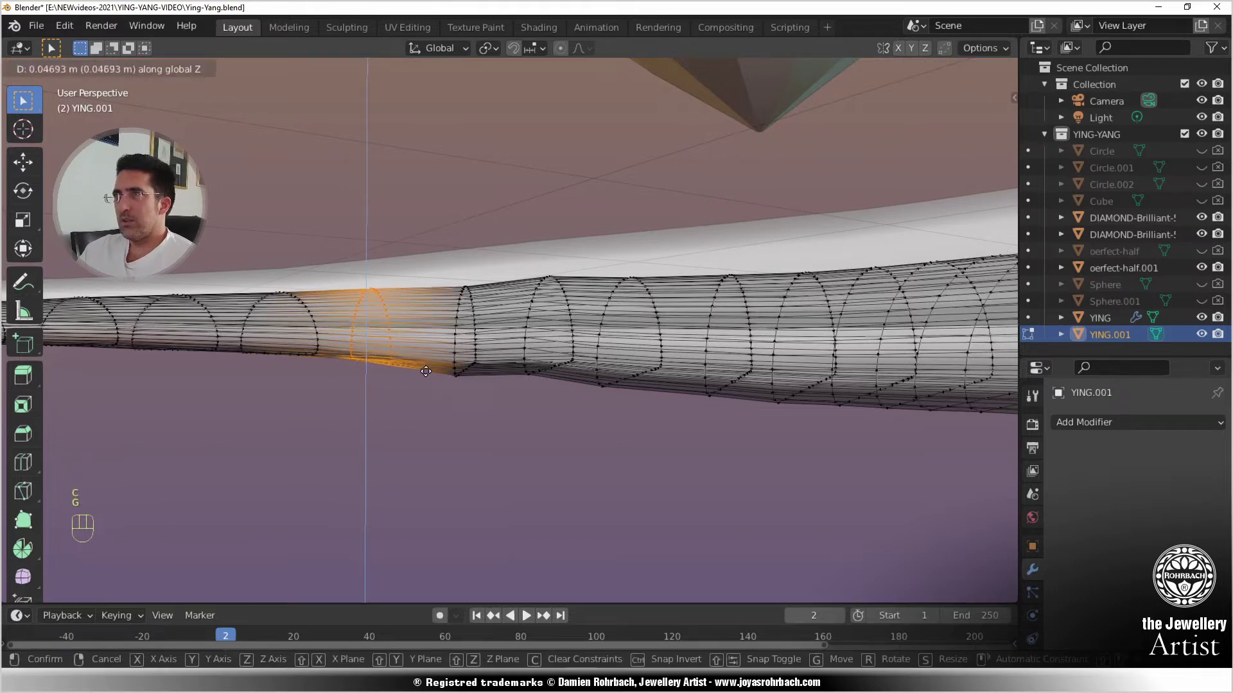
{"action": "left_click", "coordinate": [426, 371]}
- Select the following narrow loop where the tail's underside sags and raise it about 0.14 m along Z
{"action": "key", "text": "alt+a"}
{"action": "key", "text": "c"}
{"action": "left_click_drag", "start_coordinate": [443, 386], "coordinate": [458, 283]}
{"action": "right_click", "coordinate": [475, 278]}
{"action": "key", "text": "g"}
{"action": "key", "text": "z"}
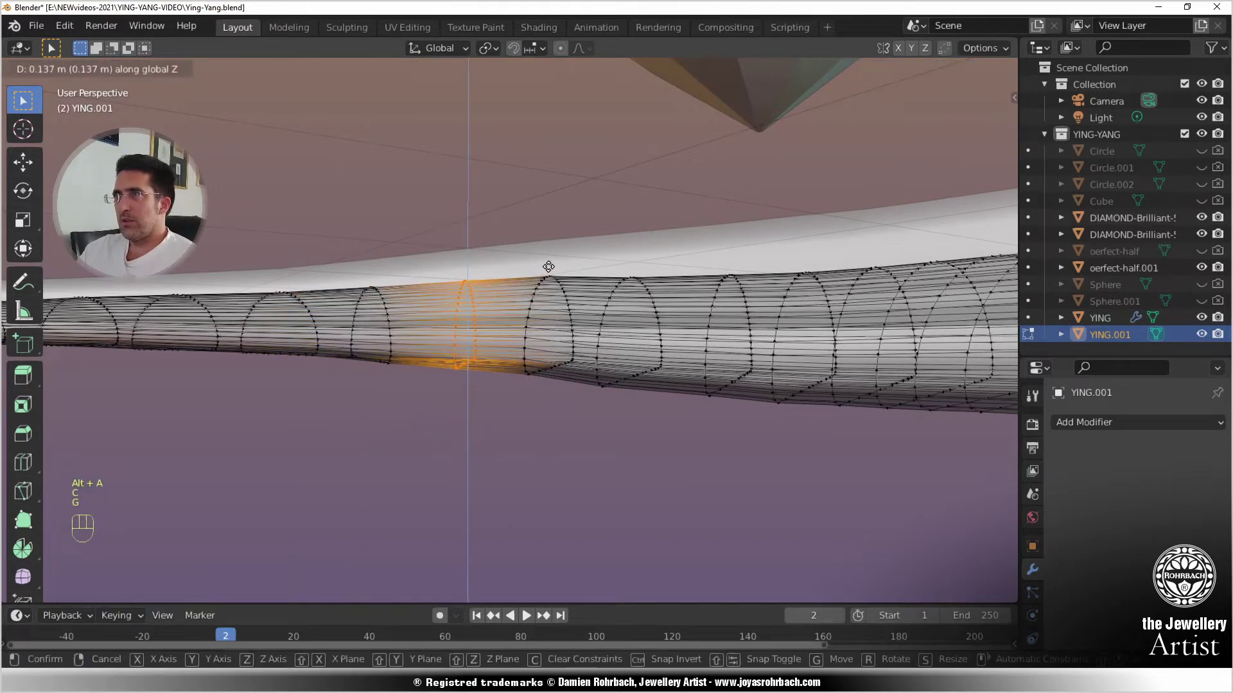
{"action": "left_click", "coordinate": [548, 267]}
- Select the next loop toward the wide body and lower it about 0.04 m along Z
{"action": "key", "text": "alt+a"}
{"action": "key", "text": "c"}
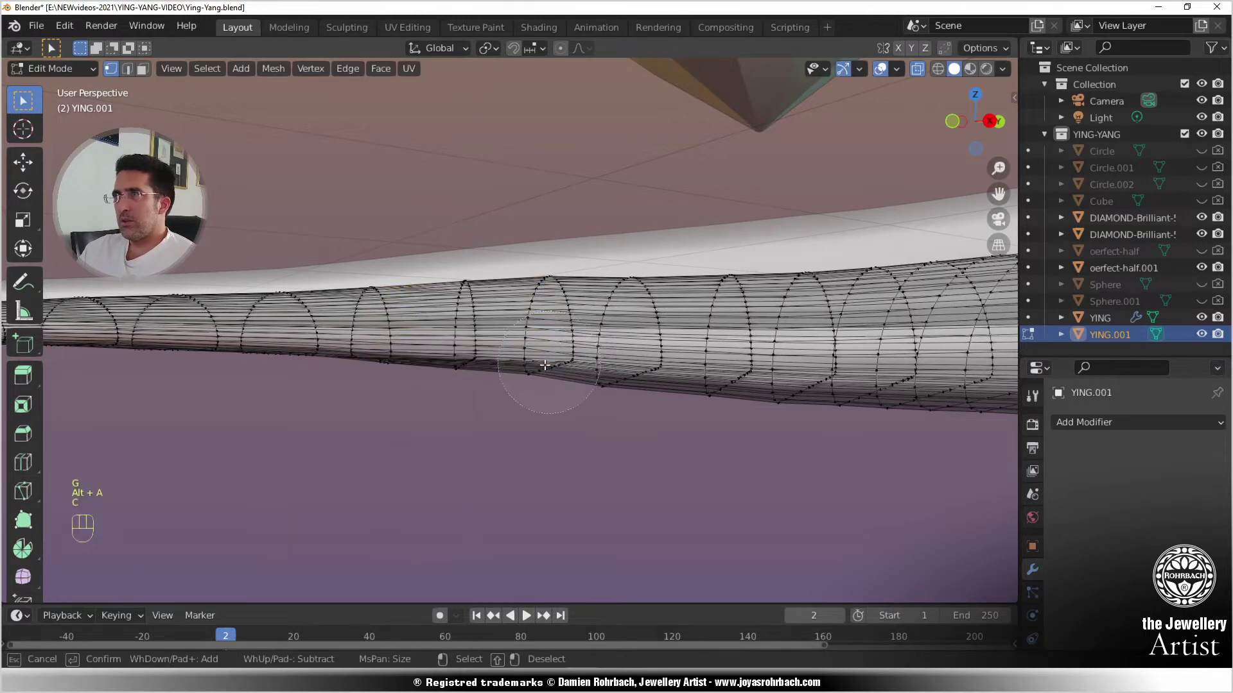
{"action": "left_click_drag", "start_coordinate": [543, 366], "coordinate": [546, 339]}
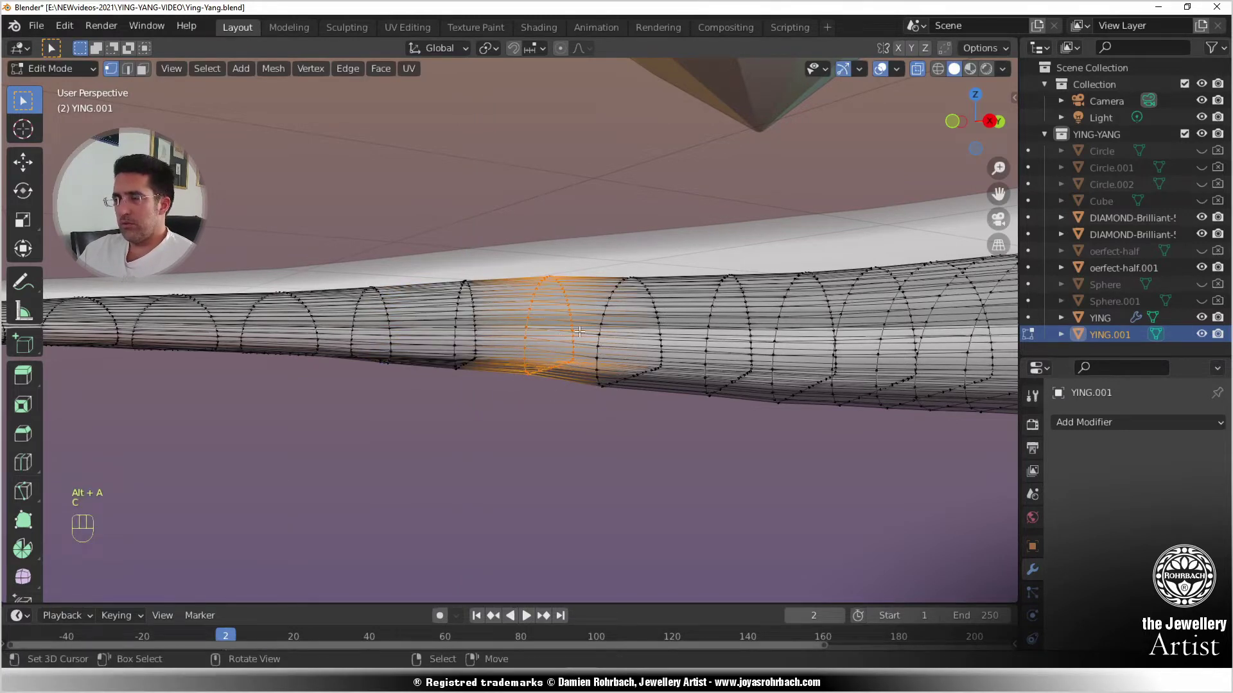
{"action": "key", "text": "g"}
{"action": "key", "text": "z"}
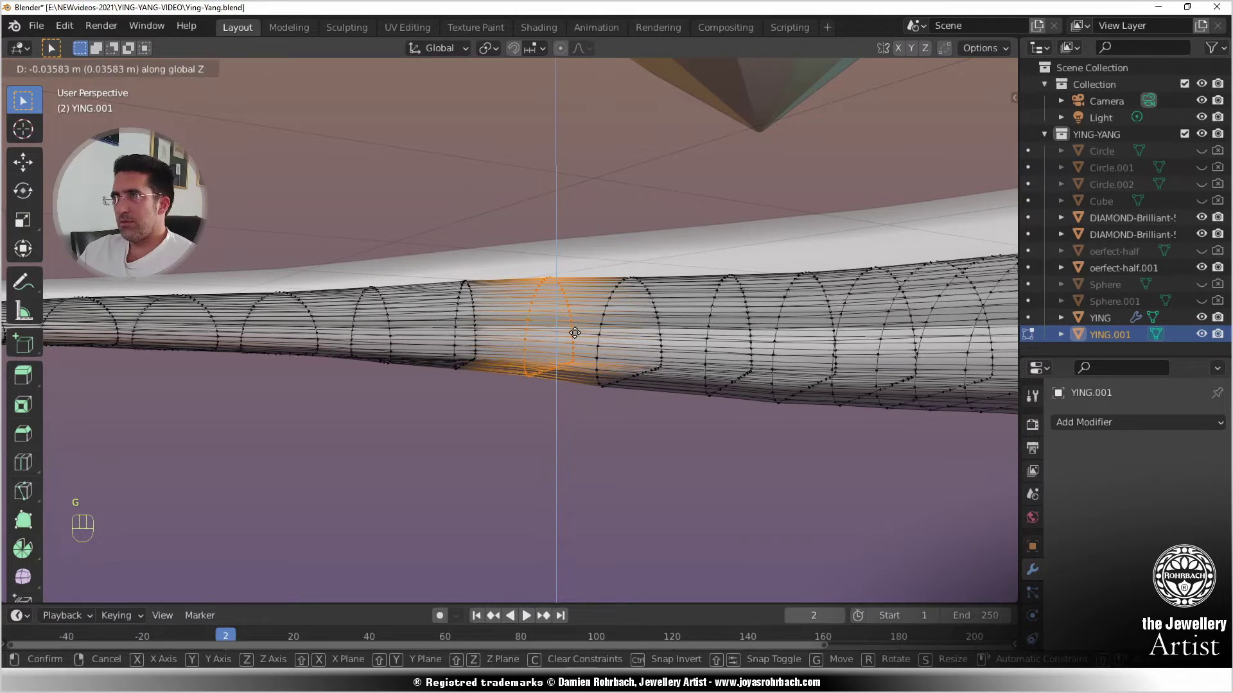
{"action": "left_click", "coordinate": [575, 333]}
- Select the loop beyond the lowered one, on the body side, and raise it about 0.21 m along Z
{"action": "middle_click_drag", "start_coordinate": [574, 332], "coordinate": [641, 350]}
{"action": "middle_click_drag", "start_coordinate": [641, 334], "coordinate": [552, 337], "text": "shift"}
{"action": "scroll", "coordinate": [540, 337], "scroll_direction": "up", "scroll_amount": 2}
{"action": "scroll", "coordinate": [546, 340], "scroll_direction": "up", "scroll_amount": 1}
{"action": "key", "text": "alt+a"}
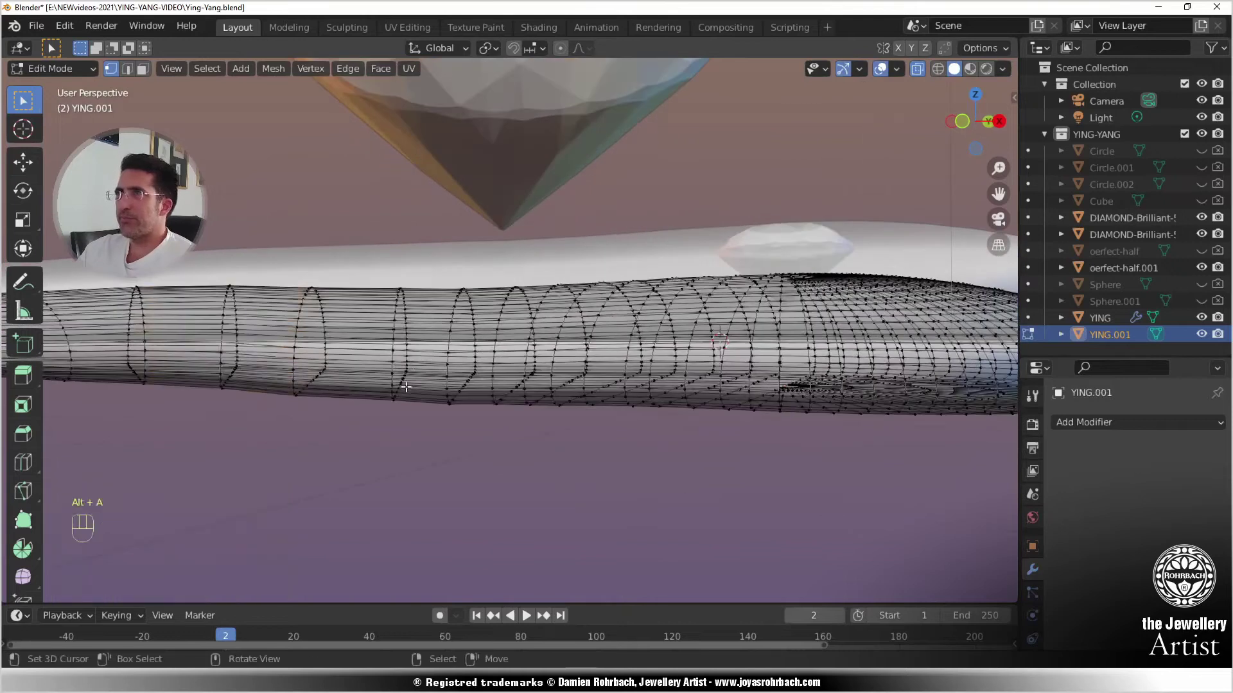
{"action": "key", "text": "c"}
{"action": "left_click_drag", "start_coordinate": [402, 388], "coordinate": [408, 280]}
{"action": "right_click", "coordinate": [408, 279]}
{"action": "scroll", "coordinate": [409, 279], "scroll_direction": "up", "scroll_amount": 1}
{"action": "key", "text": "g"}
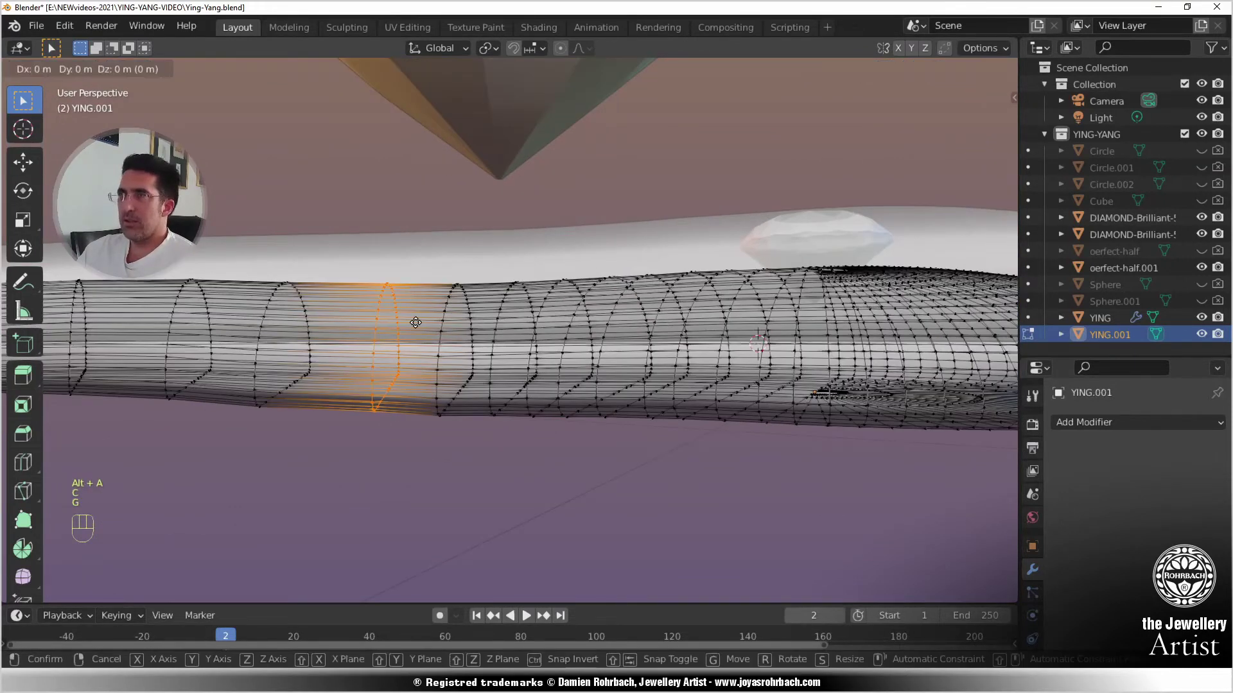
{"action": "key", "text": "z"}
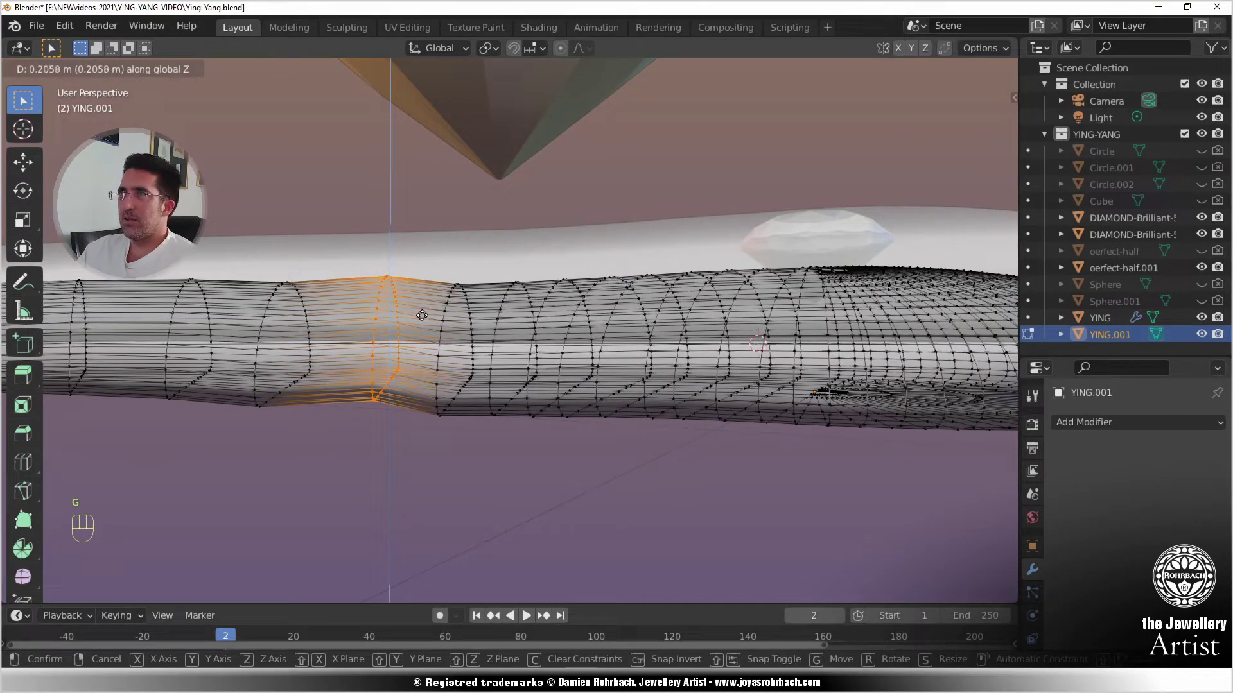
{"action": "left_click", "coordinate": [420, 316]}
- Select the adjacent loop on the tail side and raise it about 0.09 m along Z to even out the profile
{"action": "key", "text": "alt+a"}
{"action": "key", "text": "c"}
{"action": "left_click_drag", "start_coordinate": [263, 402], "coordinate": [293, 285]}
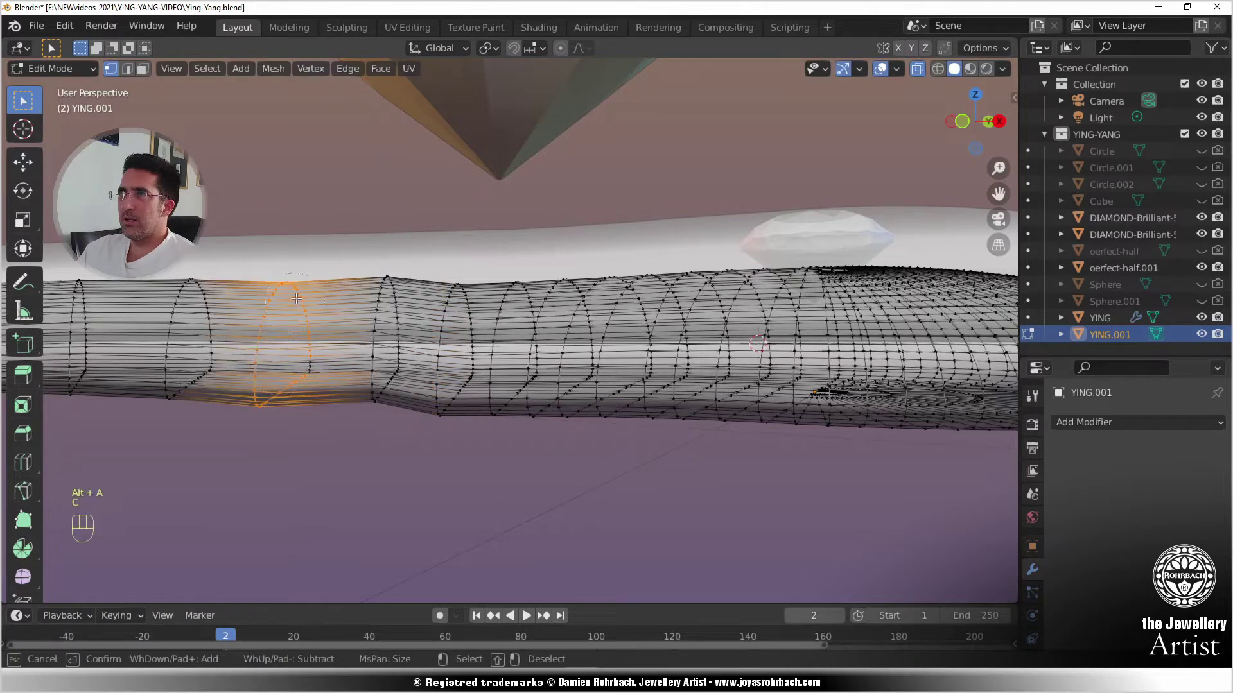
{"action": "right_click", "coordinate": [305, 382]}
{"action": "key", "text": "g"}
{"action": "key", "text": "z"}
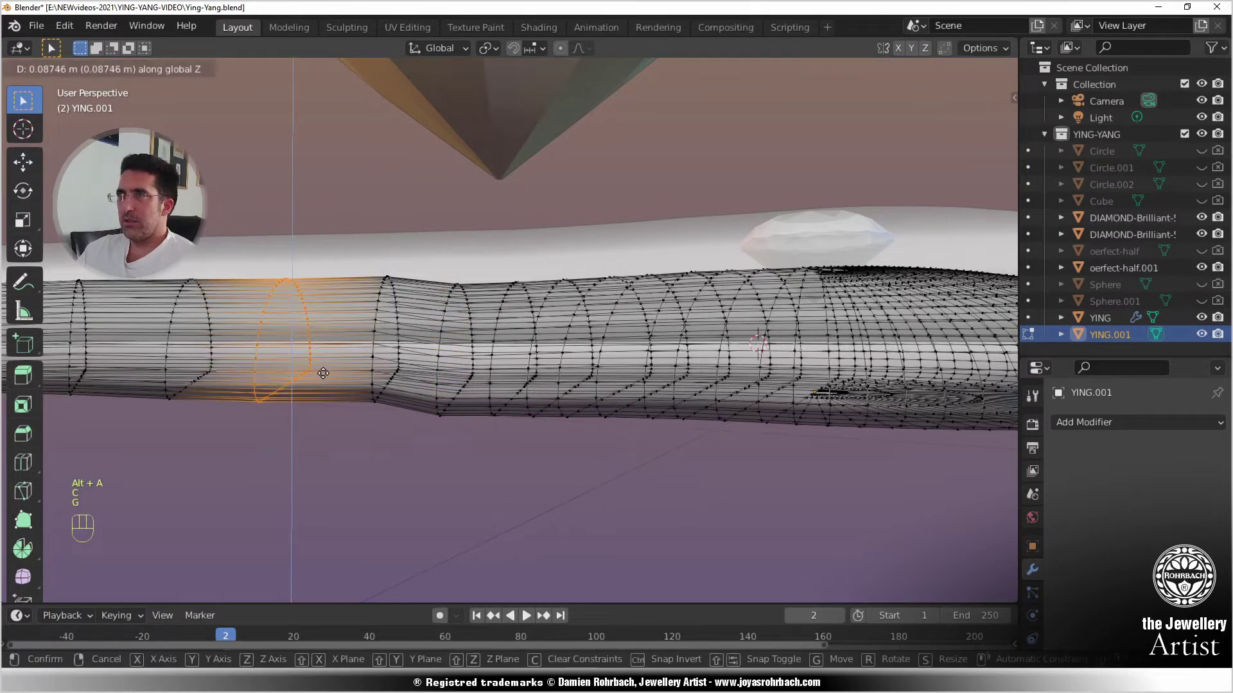
{"action": "left_click", "coordinate": [323, 373]}
- Select the sagging loop on the body side of the raised section and raise it about 0.14 m along Z
{"action": "key", "text": "alt+a"}
{"action": "middle_click_drag", "start_coordinate": [462, 420], "coordinate": [512, 432]}
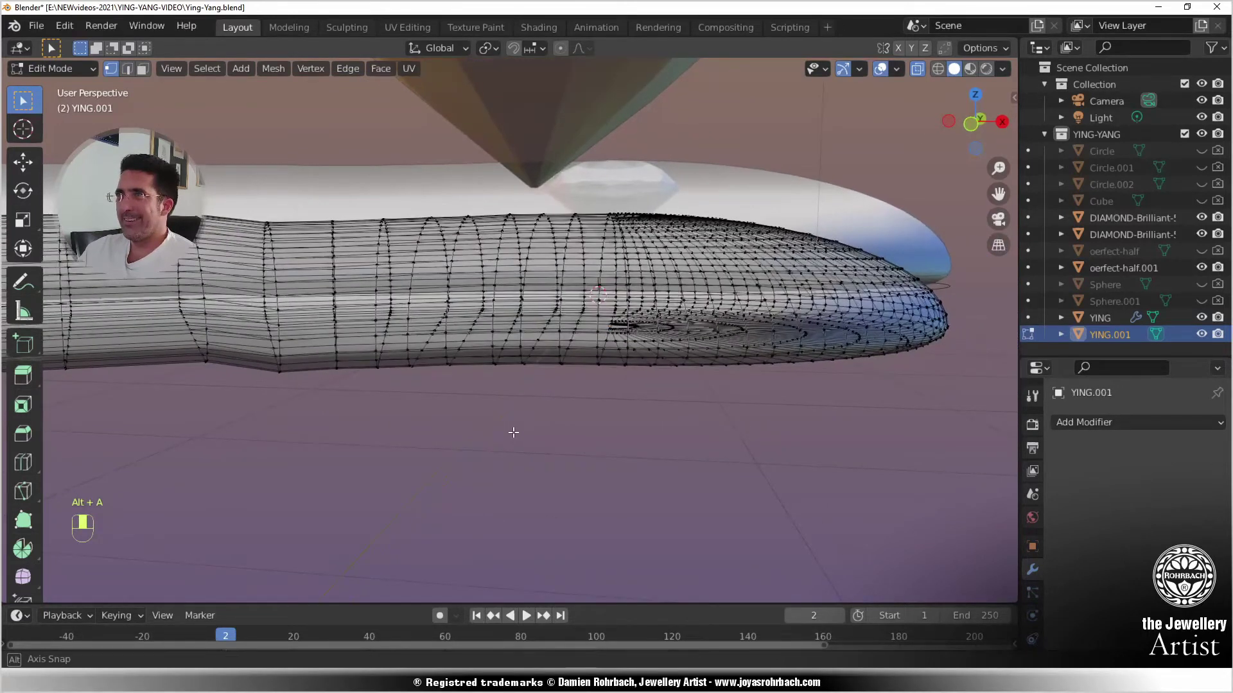
{"action": "key", "text": "c"}
{"action": "left_click_drag", "start_coordinate": [284, 357], "coordinate": [277, 227]}
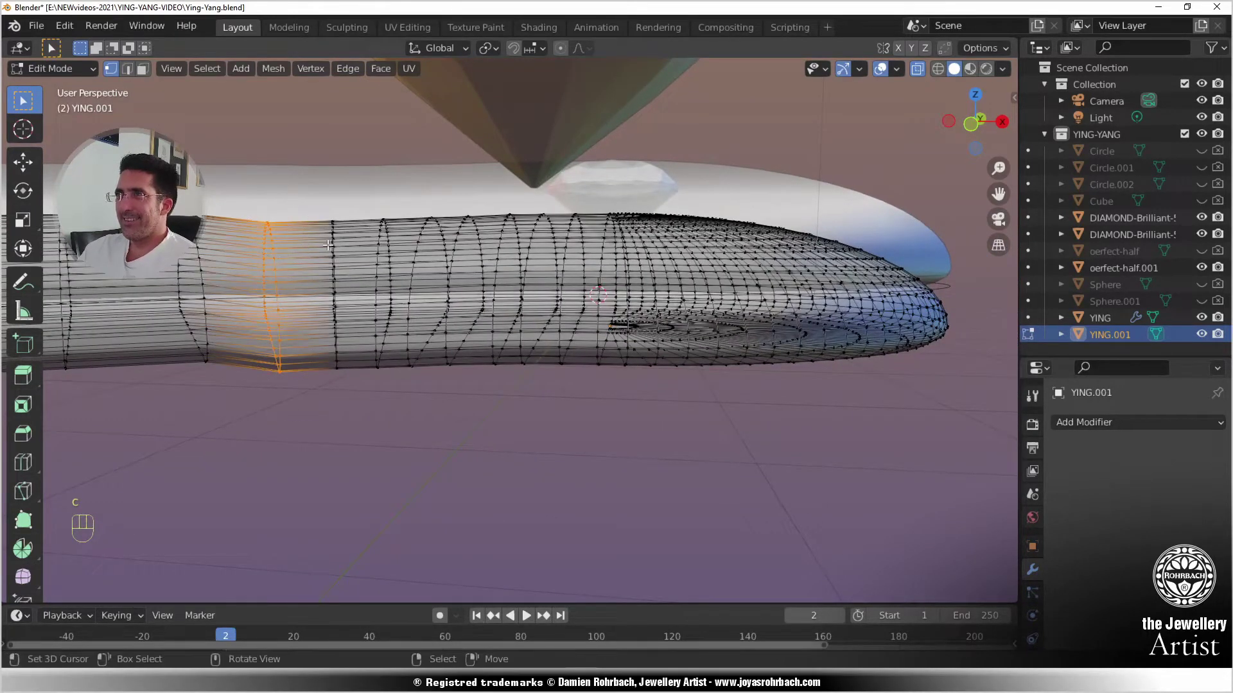
{"action": "key", "text": "g"}
{"action": "key", "text": "z"}
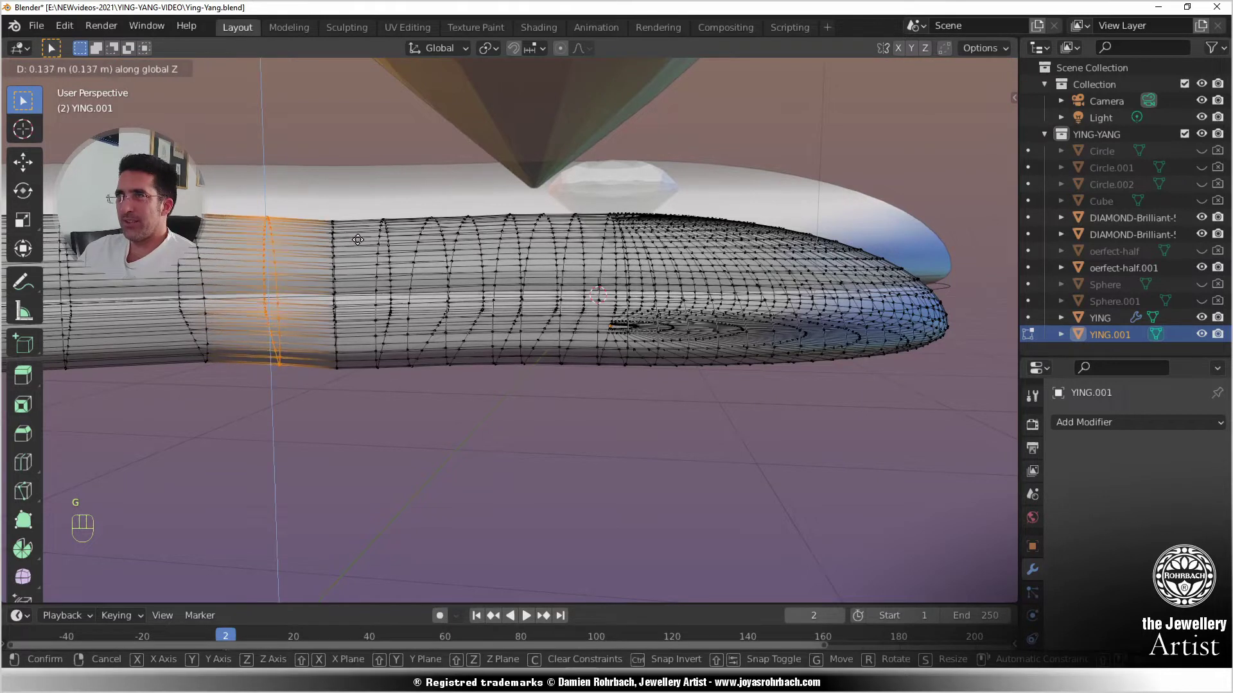
{"action": "left_click", "coordinate": [367, 237]}
- Select the next dipped loop of YING.001 on the body side of the last raised one and raise it slightly along Z
{"action": "key", "text": "alt+a"}
{"action": "key", "text": "c"}
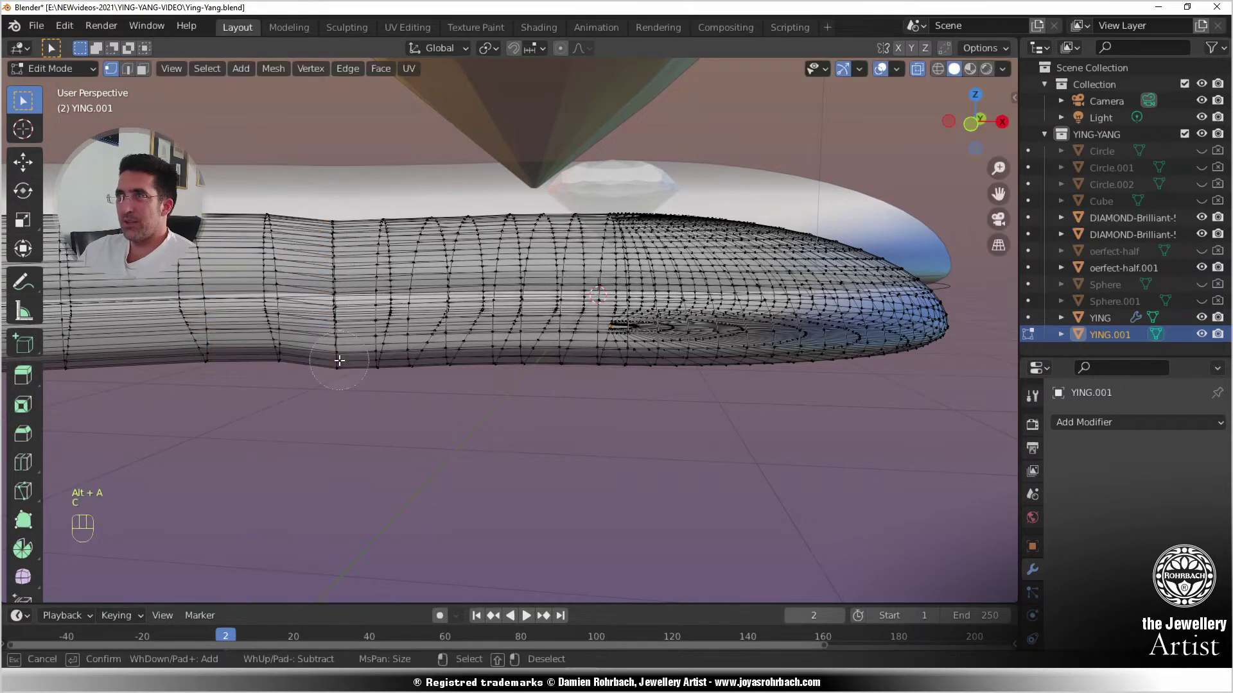
{"action": "left_click_drag", "start_coordinate": [337, 362], "coordinate": [320, 214]}
{"action": "key", "text": "g"}
{"action": "key", "text": "z"}
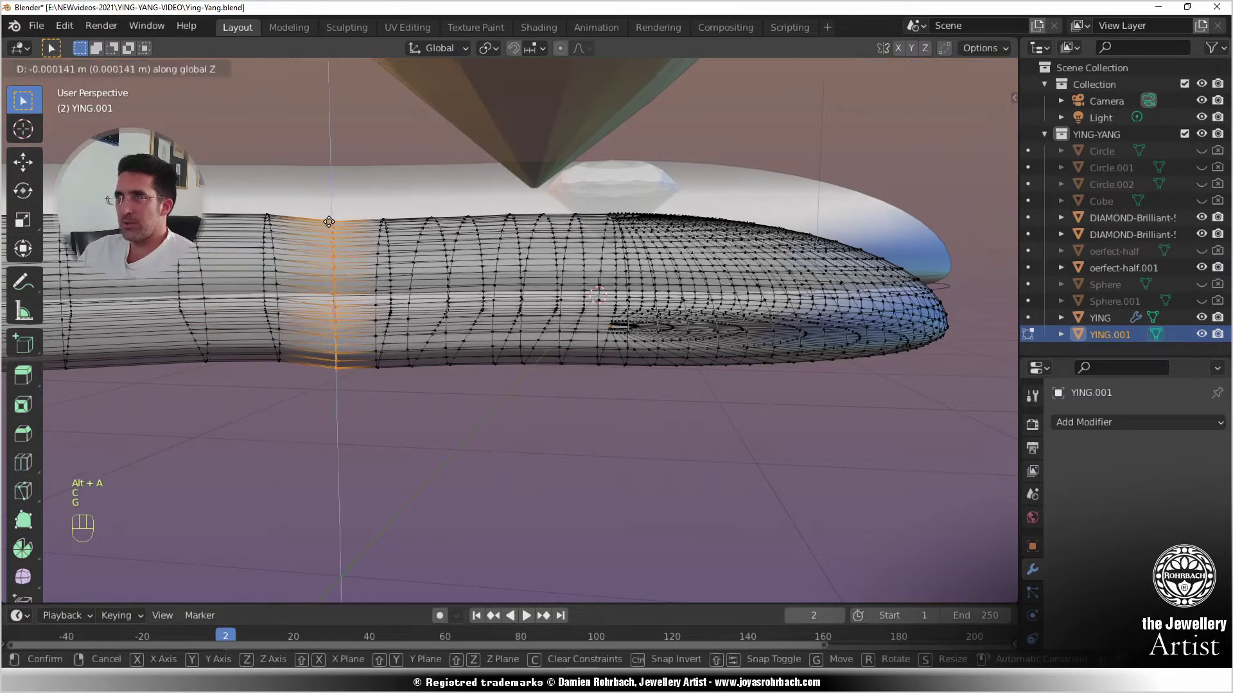
{"action": "left_click", "coordinate": [350, 215]}
- Select the following loop toward the rounded end and raise it about 0.07 m along Z
{"action": "key", "text": "alt+a"}
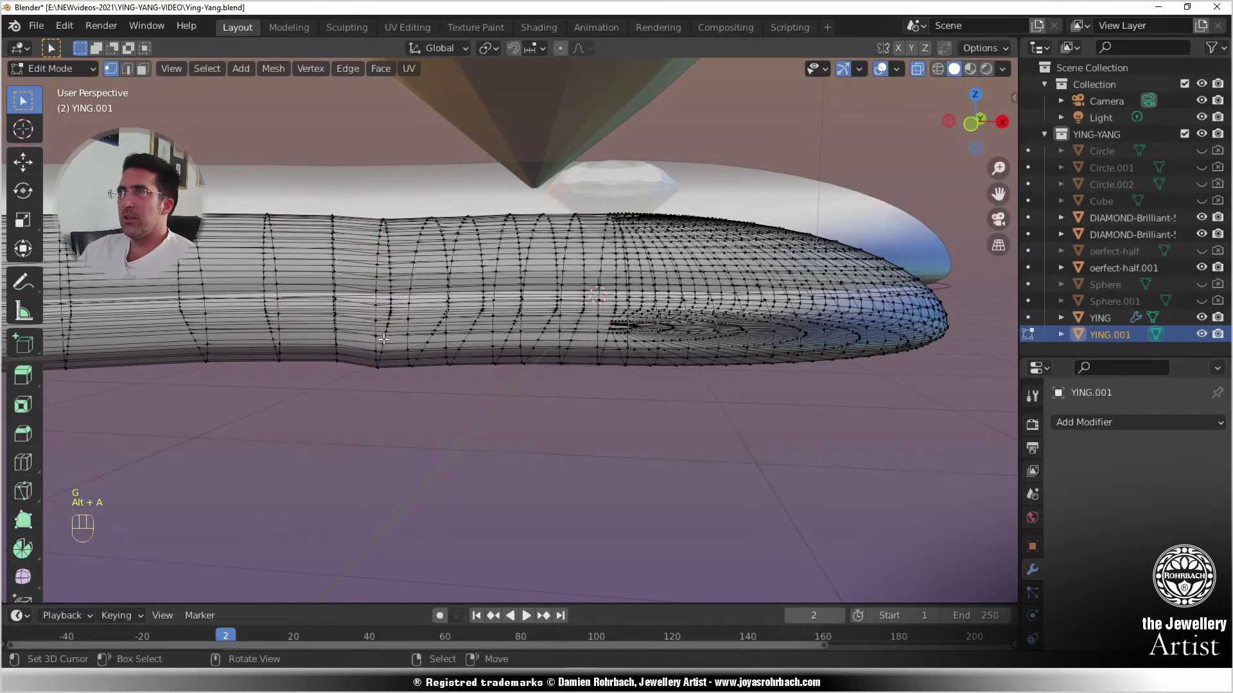
{"action": "key", "text": "c"}
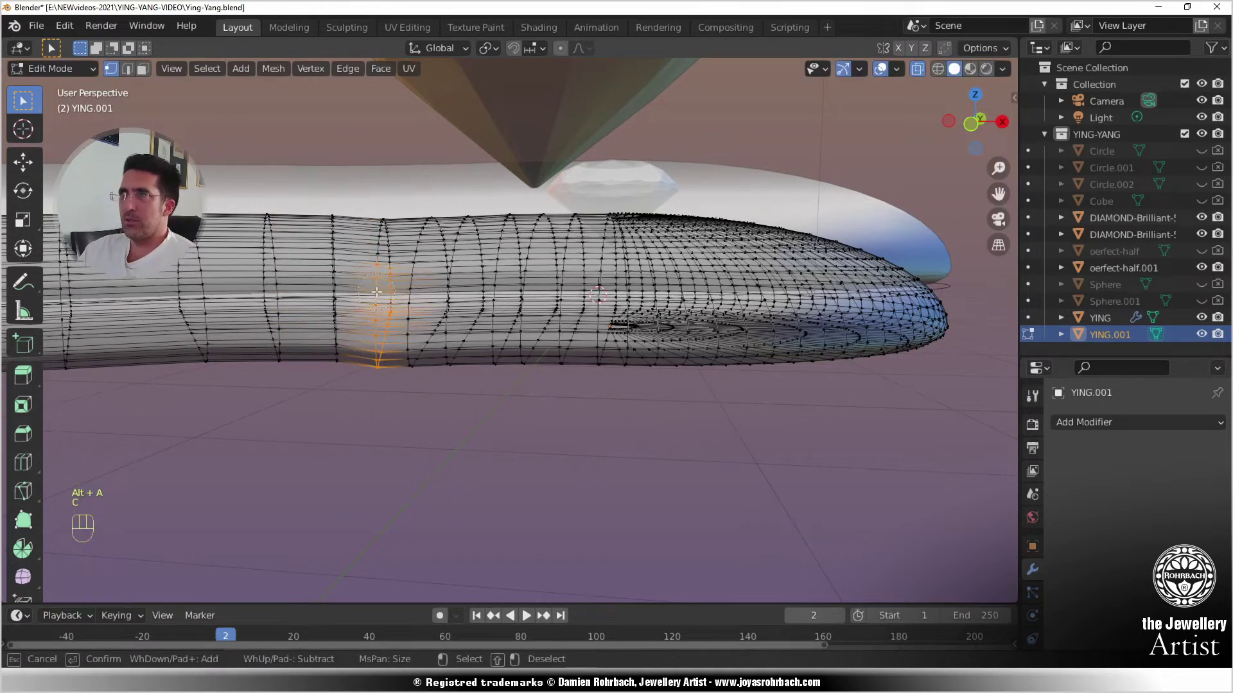
{"action": "key", "text": "Escape"}
{"action": "key", "text": "g"}
{"action": "key", "text": "z"}
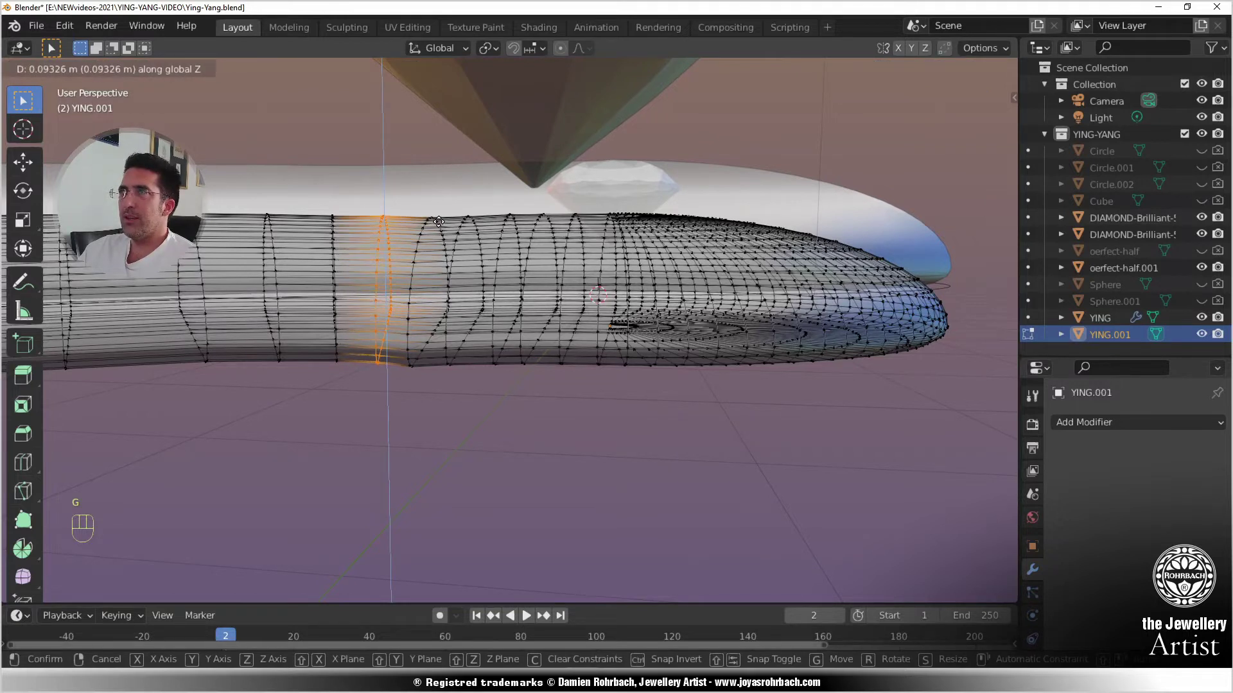
{"action": "left_click", "coordinate": [437, 222]}
{"action": "middle_click_drag", "start_coordinate": [436, 222], "coordinate": [398, 308]}
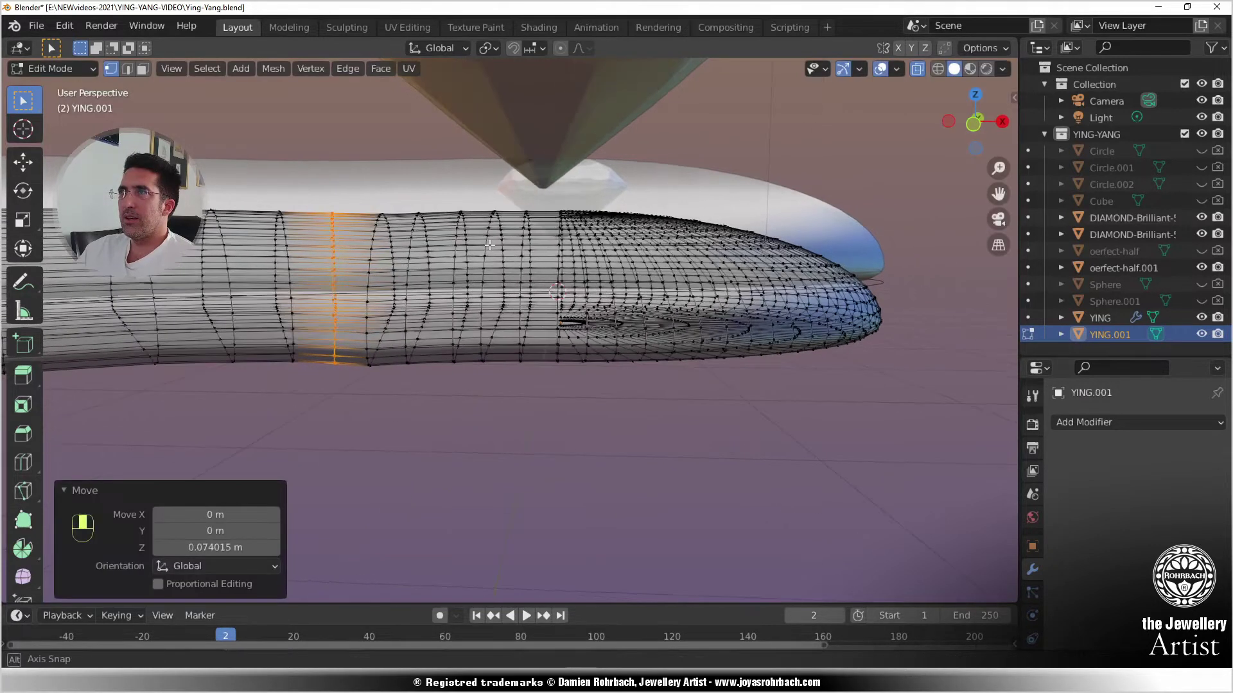
- Select the neighbouring loop closer to the rounded end and raise it about 0.03 m along Z
{"action": "key", "text": "alt+a"}
{"action": "key", "text": "c"}
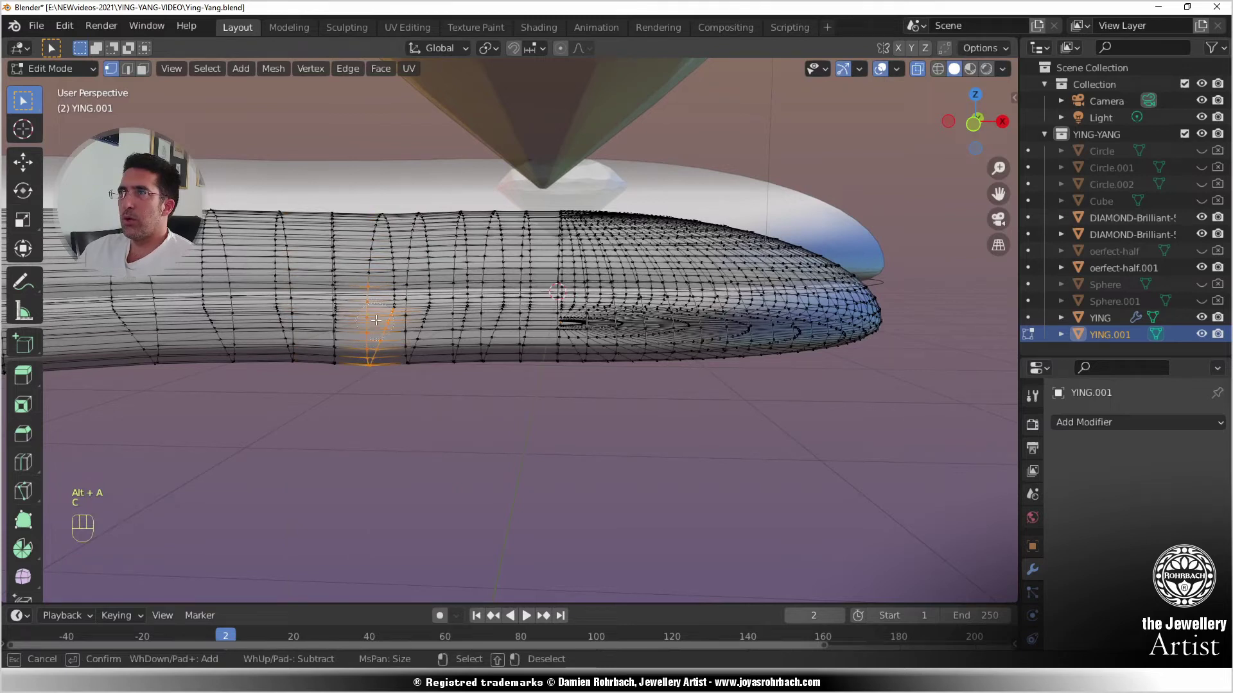
{"action": "key", "text": "g"}
{"action": "key", "text": "z"}
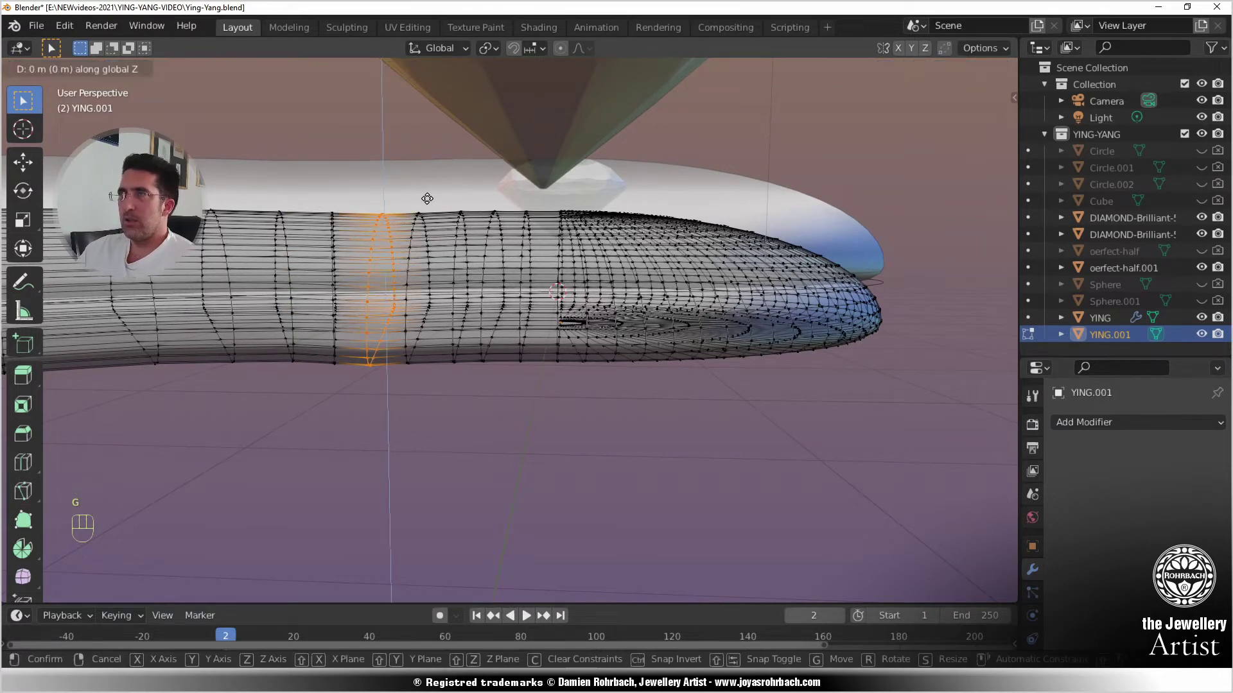
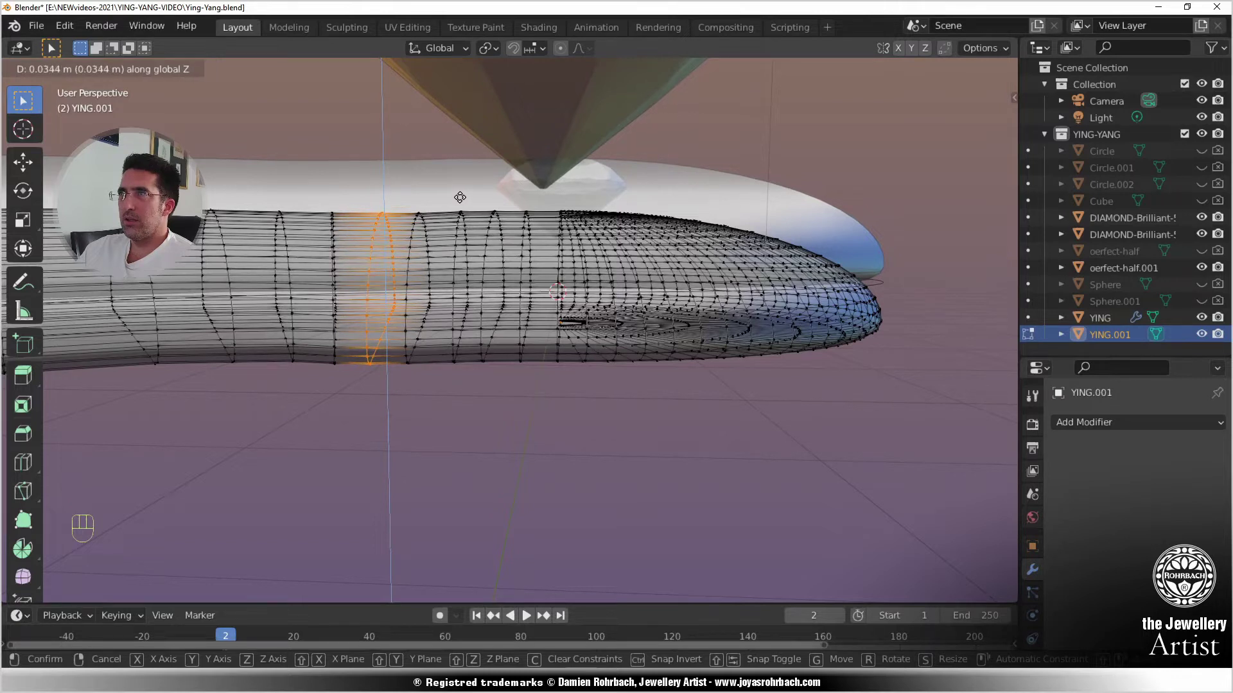
{"action": "left_click", "coordinate": [460, 197]}
- Leave mesh editing, hide YING.001 with X-ray off to inspect the hollowed YING from all sides, and save the file
{"action": "key", "text": "Tab"}
{"action": "scroll", "coordinate": [566, 448], "scroll_direction": "down", "scroll_amount": 5}
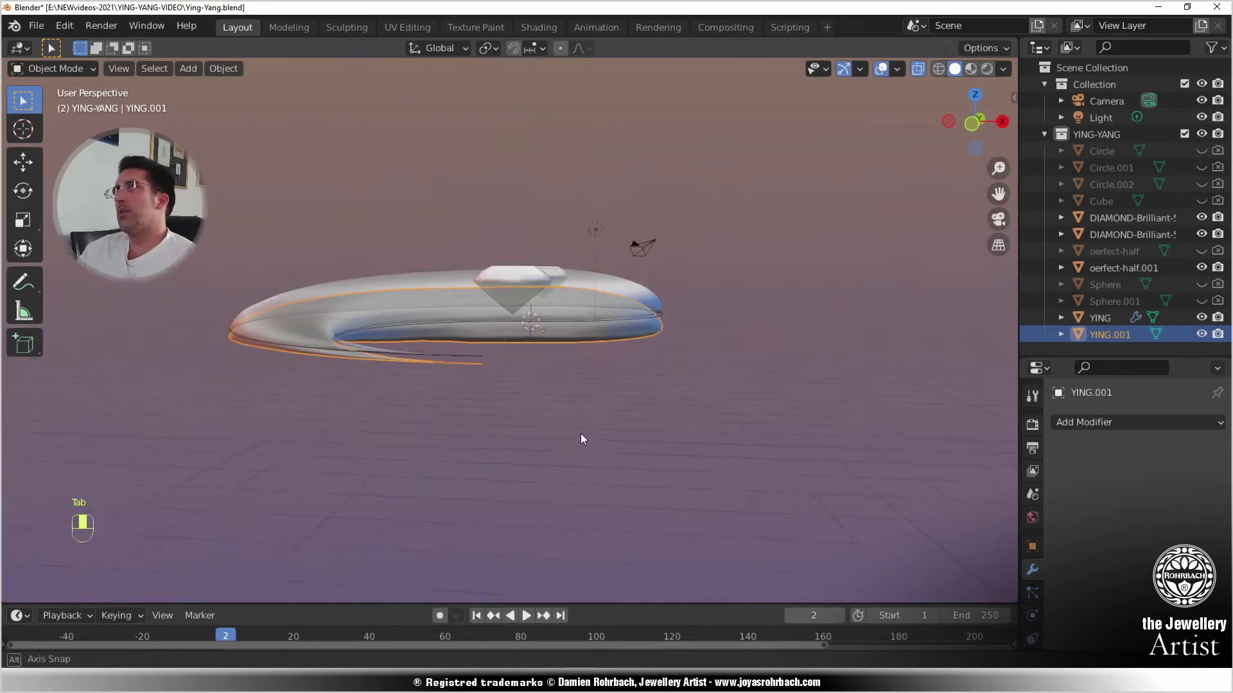
{"action": "middle_click_drag", "start_coordinate": [580, 434], "coordinate": [501, 317]}
{"action": "key", "text": "h"}
{"action": "key", "text": "alt+z"}
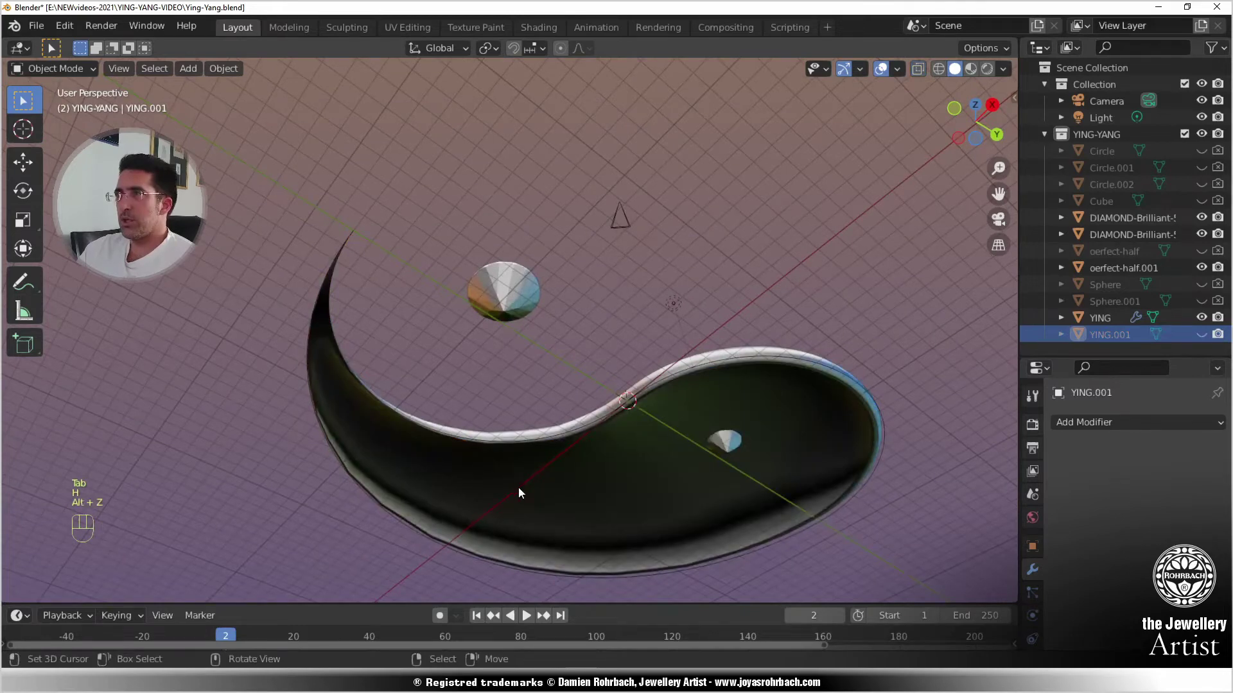
{"action": "middle_click_drag", "start_coordinate": [518, 487], "coordinate": [551, 357]}
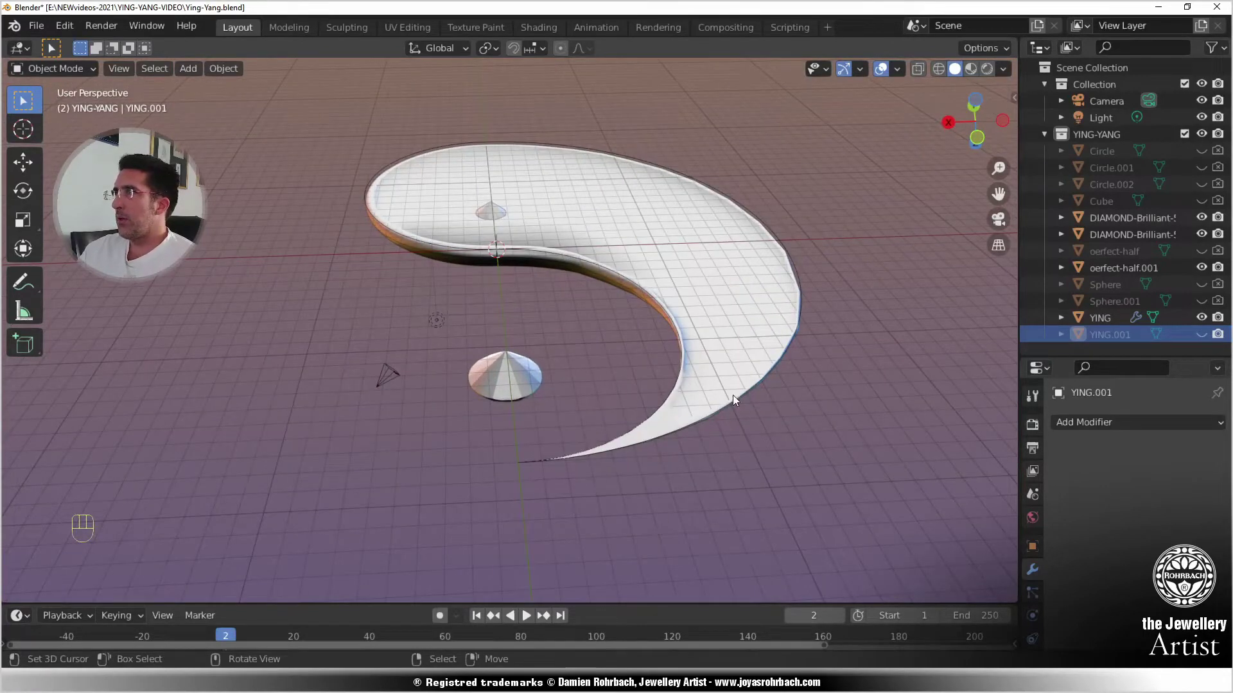
{"action": "middle_click_drag", "start_coordinate": [733, 395], "coordinate": [440, 379]}
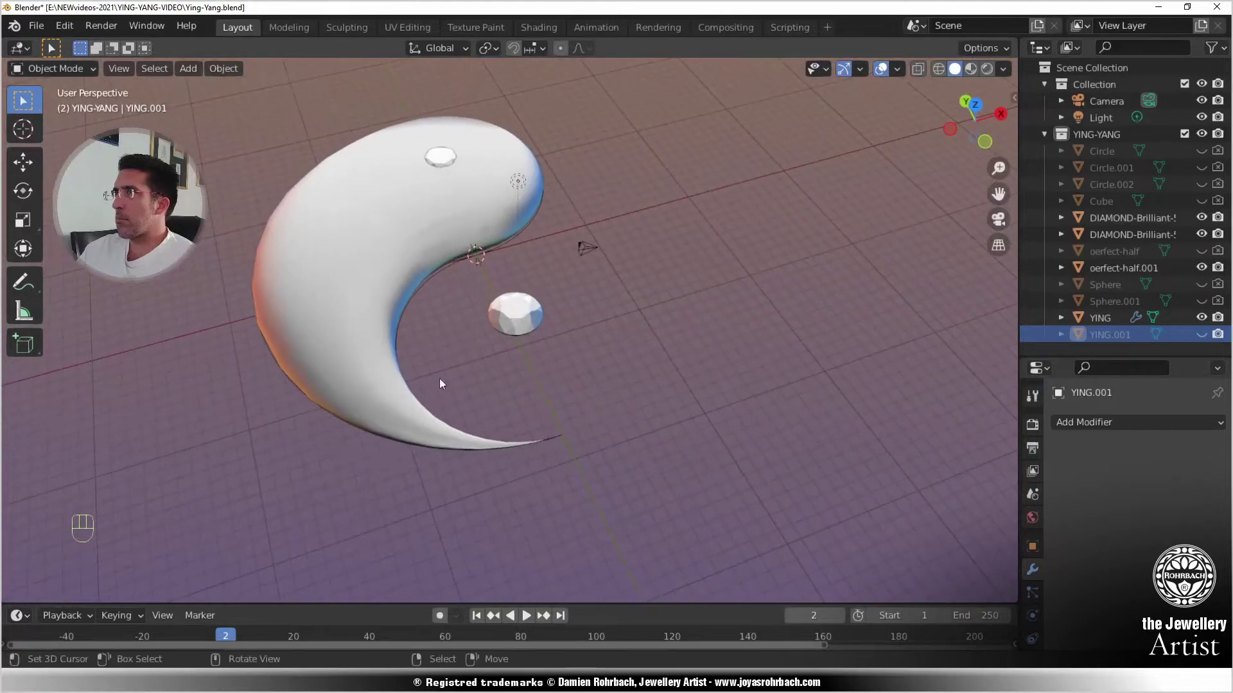
{"action": "middle_click_drag", "start_coordinate": [443, 241], "coordinate": [536, 347]}
{"action": "key", "text": "ctrl+s"}
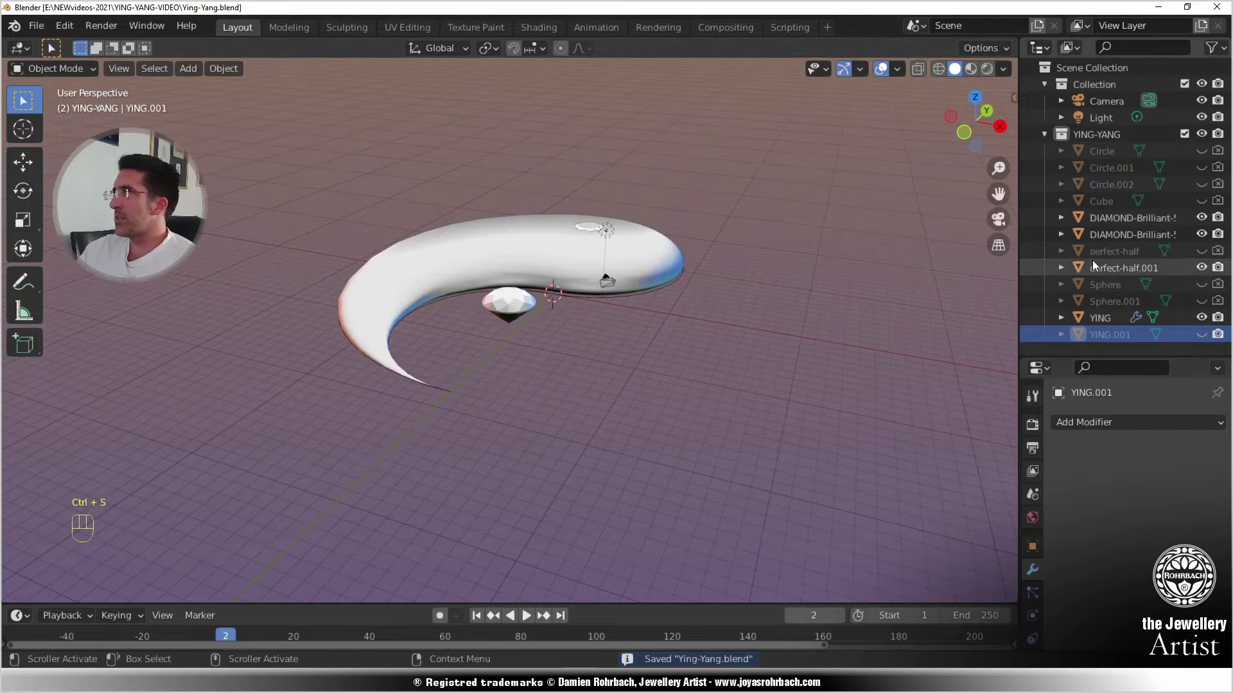
- Unhide the Cube in the viewport, select it and enable it for rendering
{"action": "left_click", "coordinate": [1199, 202]}
{"action": "left_click", "coordinate": [1107, 202]}
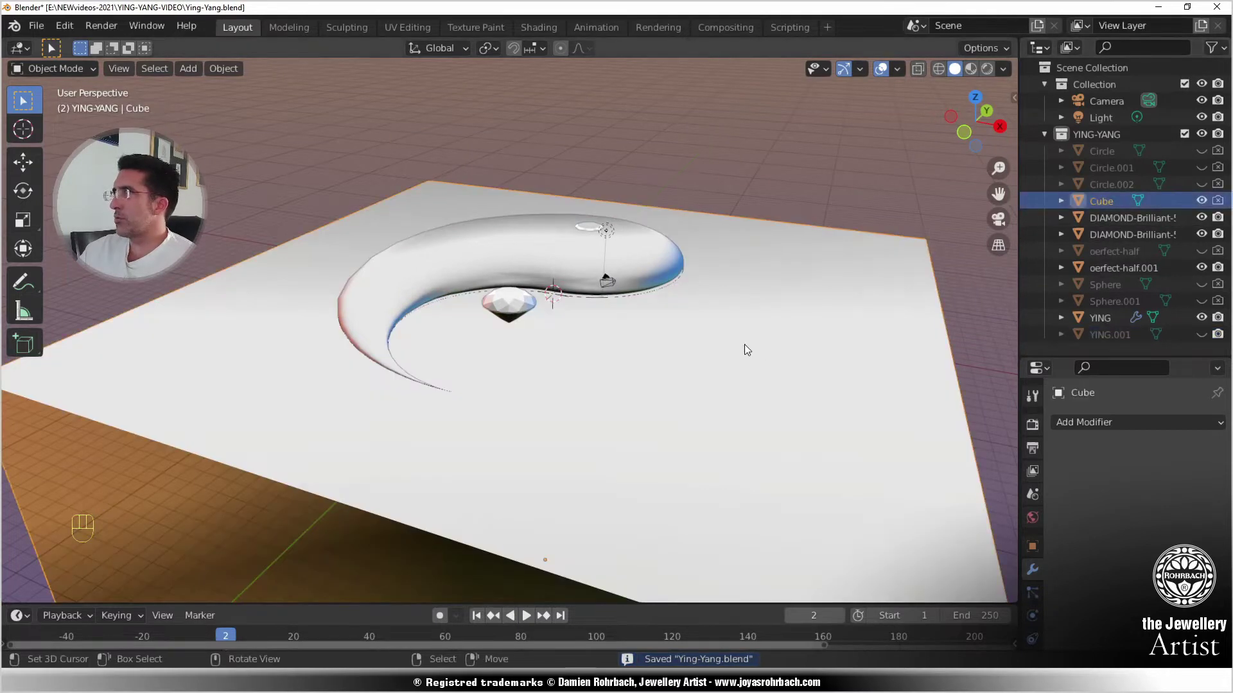
{"action": "left_click", "coordinate": [1215, 201]}
{"action": "scroll", "coordinate": [639, 389], "scroll_direction": "down", "scroll_amount": 3}
{"action": "middle_click_drag", "start_coordinate": [538, 468], "coordinate": [447, 456]}
{"action": "key", "text": "shift+g"}
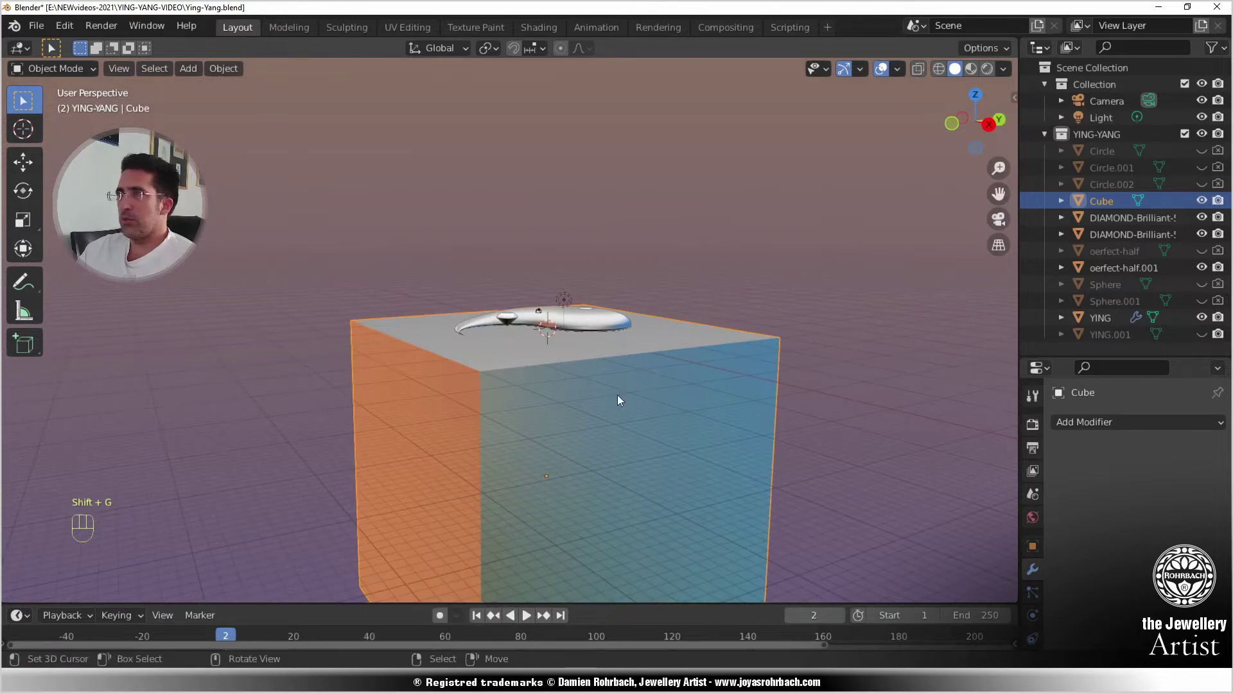
- Duplicate the Cube over YING's wide half and shift the copy about -8.84 m in X, -0.93 m in Y and 3.28 m in Z
{"action": "key", "text": "shift+d"}
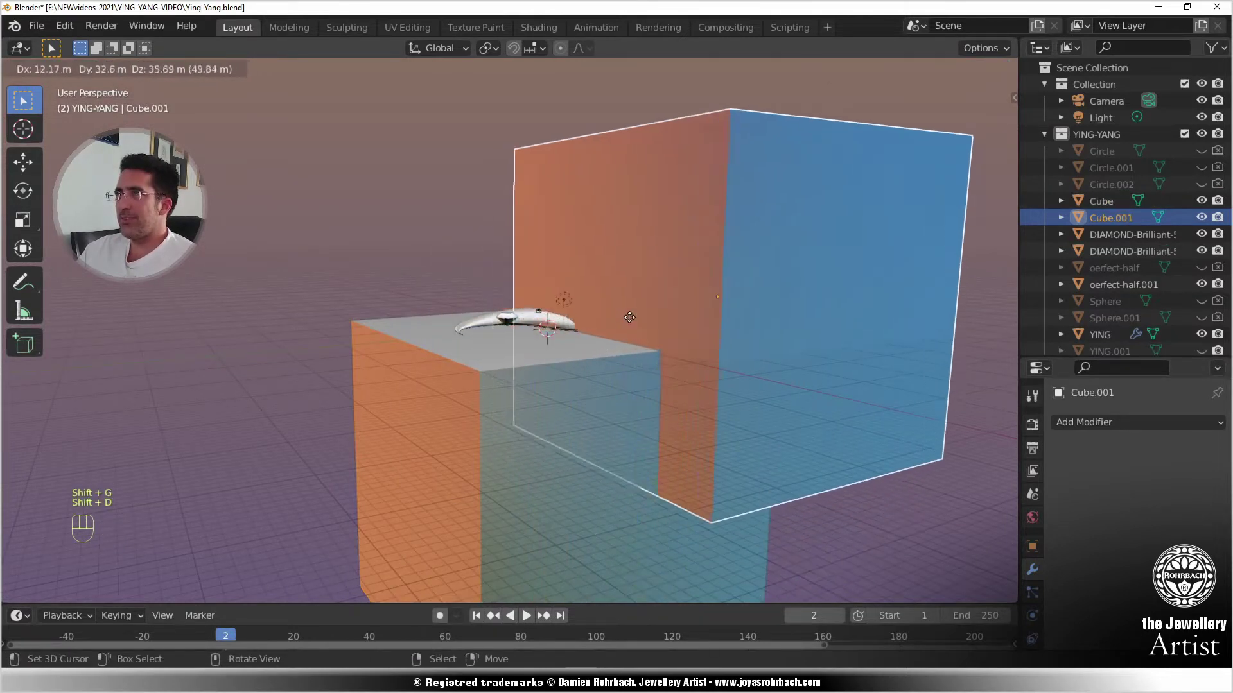
{"action": "left_click", "coordinate": [644, 315]}
{"action": "middle_click_drag", "start_coordinate": [644, 316], "coordinate": [694, 436]}
{"action": "key", "text": "g"}
{"action": "left_click", "coordinate": [704, 244]}
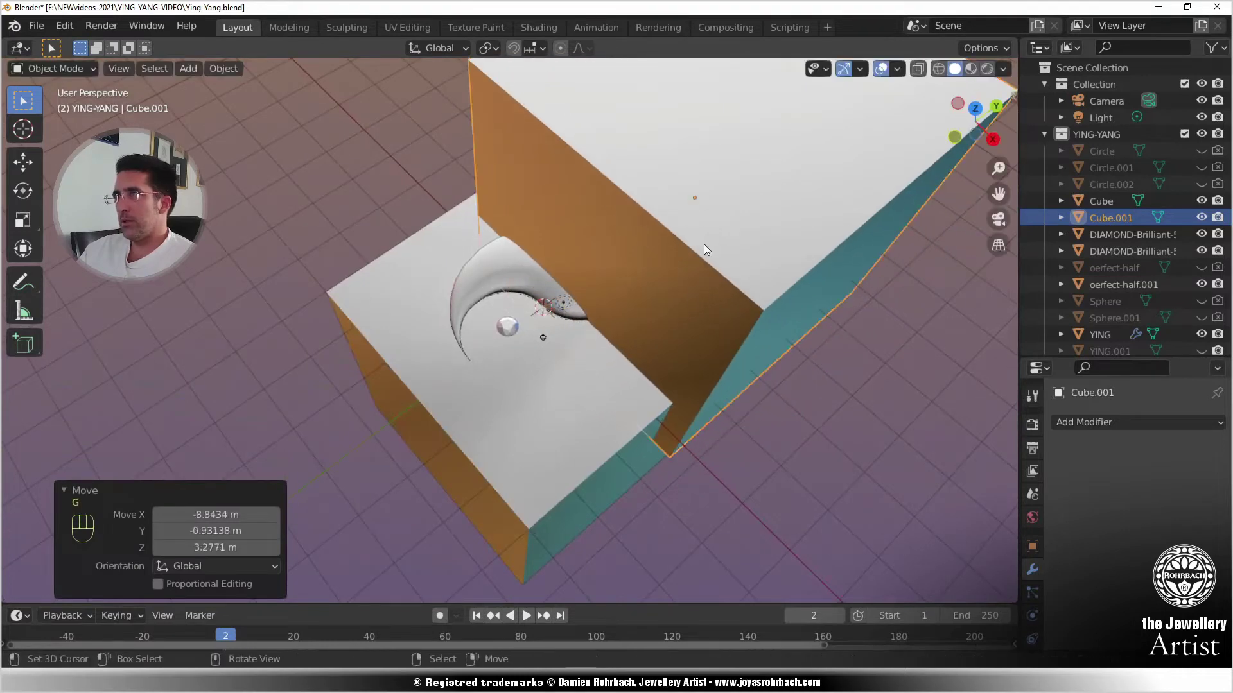
{"action": "middle_click_drag", "start_coordinate": [704, 244], "coordinate": [863, 456]}
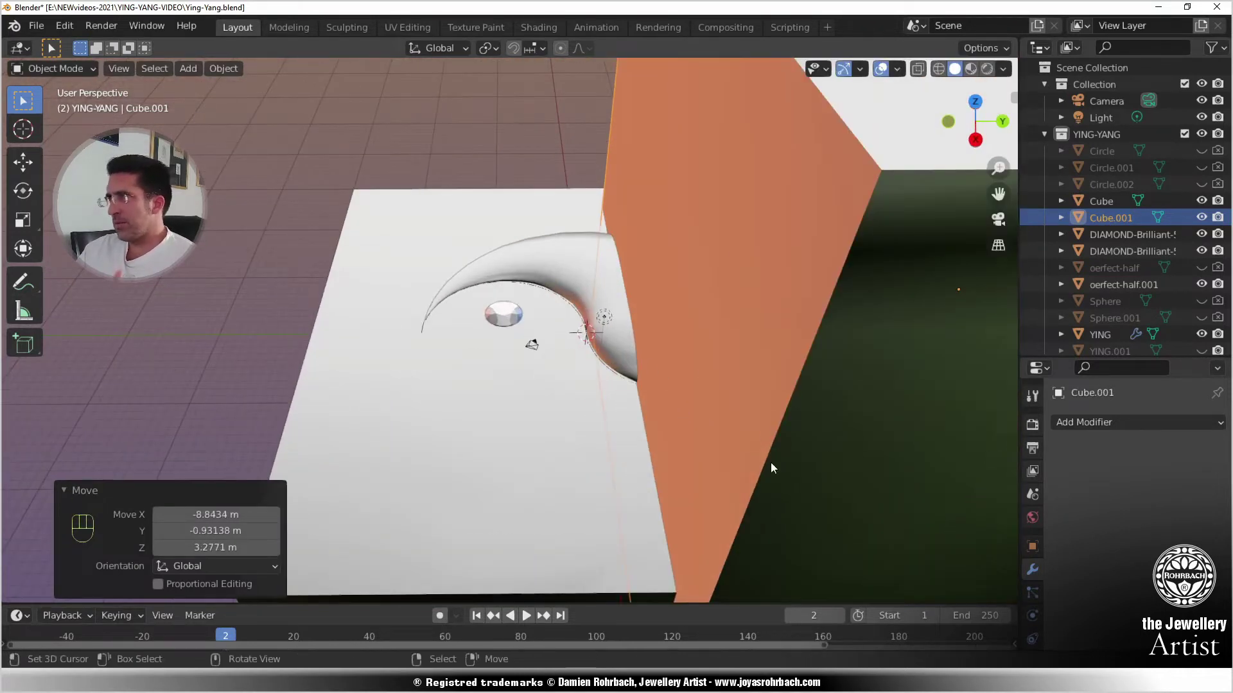
- Add a second Boolean modifier to YING with Cube.001 as its Difference object, and save the file
{"action": "left_click", "coordinate": [610, 316]}
{"action": "left_click", "coordinate": [557, 260]}
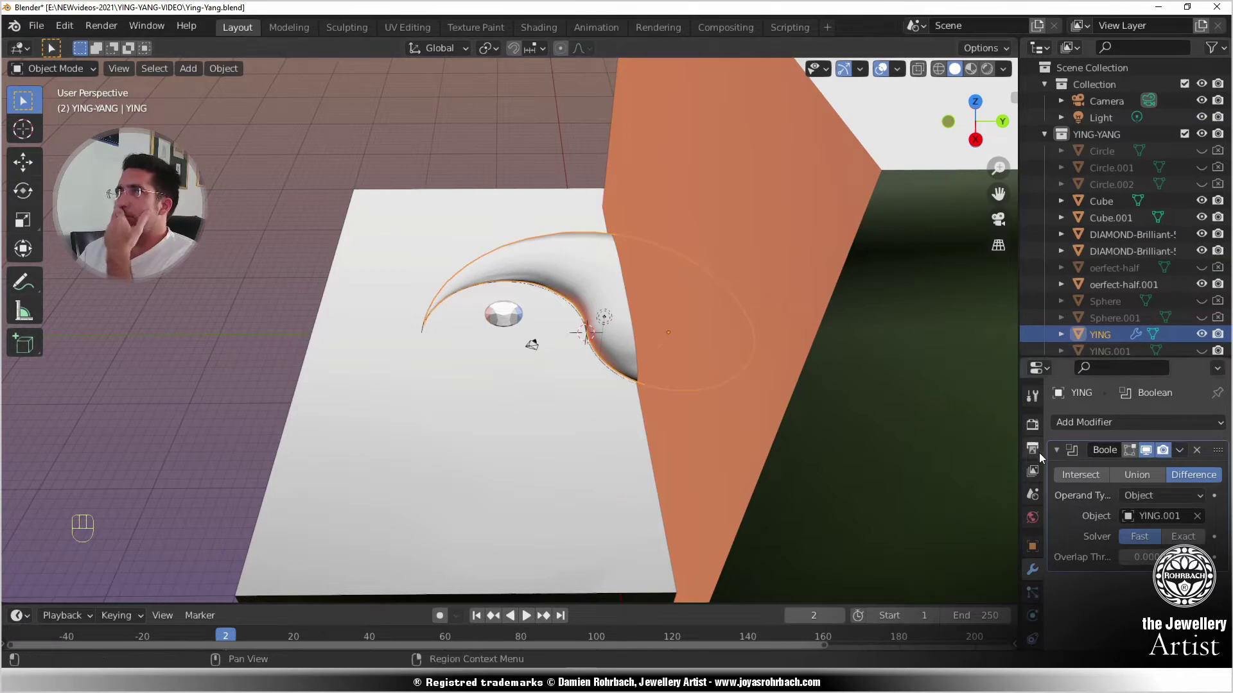
{"action": "left_click", "coordinate": [1086, 421]}
{"action": "left_click", "coordinate": [882, 116]}
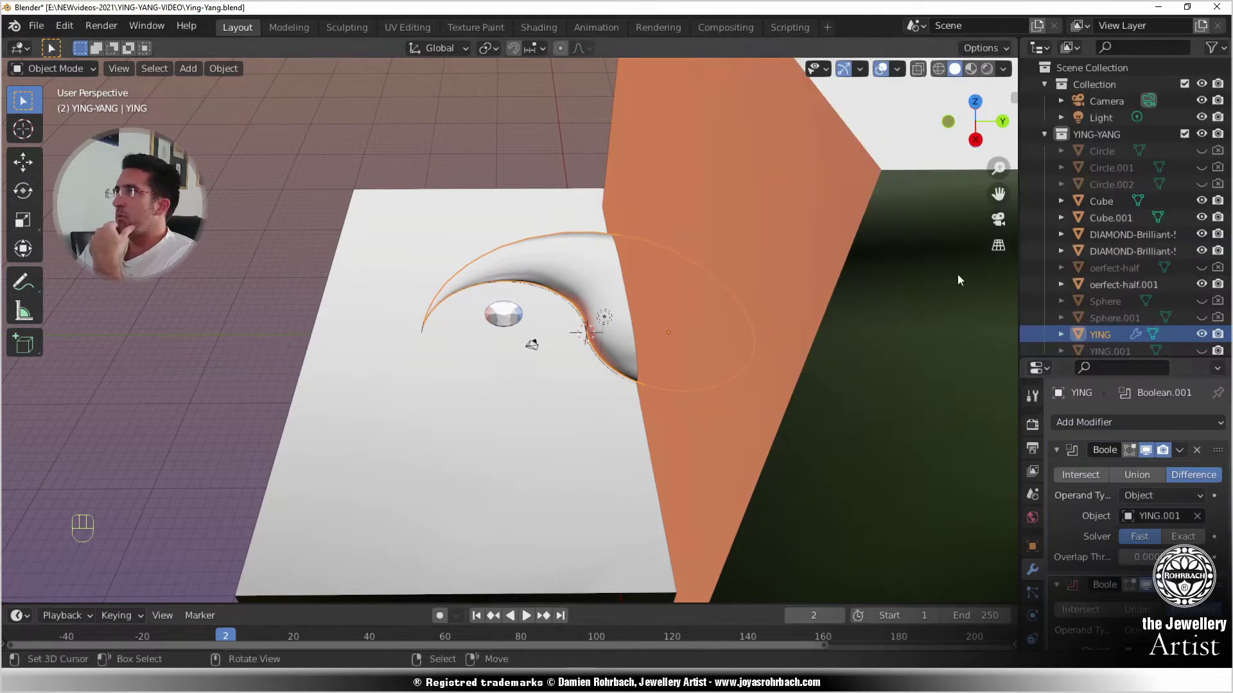
{"action": "scroll", "coordinate": [1136, 610], "scroll_direction": "down", "scroll_amount": 2}
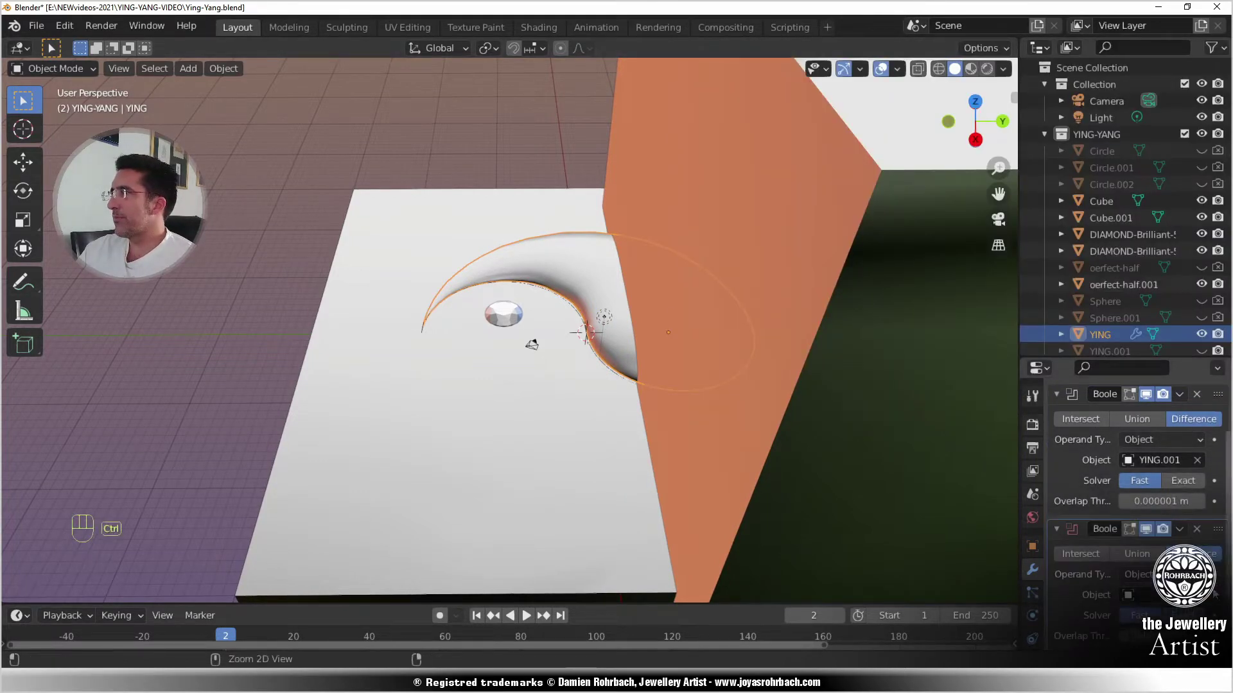
{"action": "key", "text": "ctrl+s"}
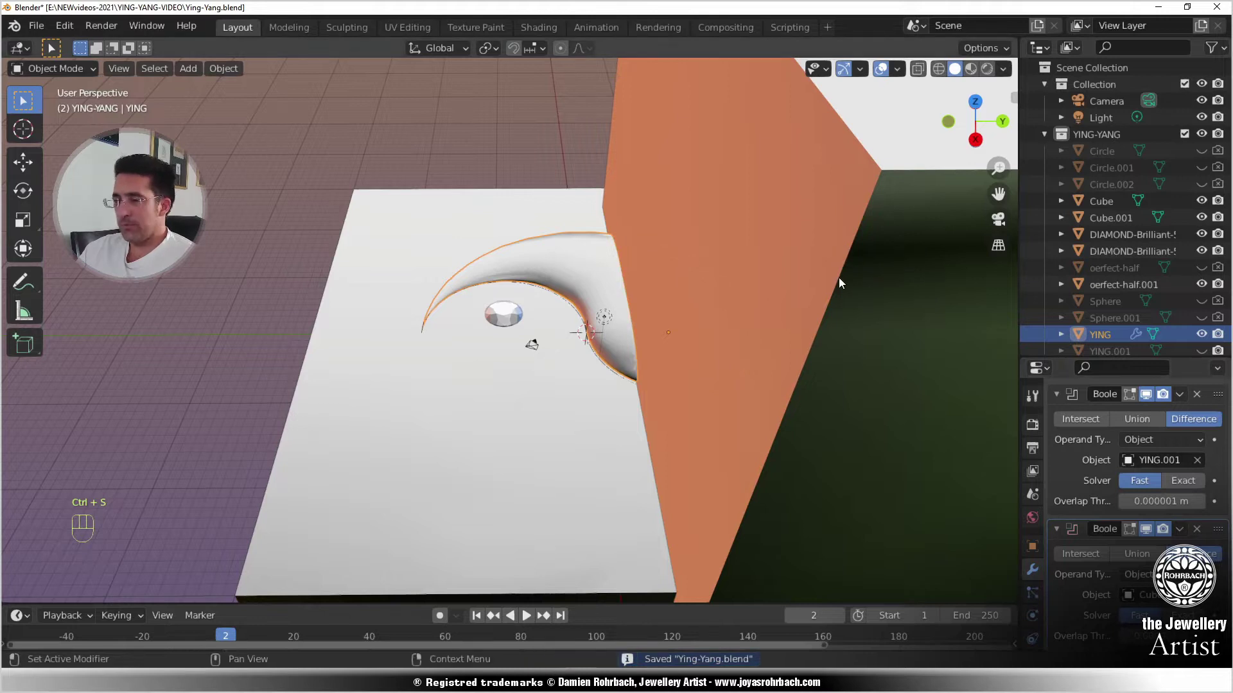
- Hide Cube.001 and the Cube to examine YING's cut cross-section and wall thickness
{"action": "left_click", "coordinate": [839, 277]}
{"action": "key", "text": "h"}
{"action": "middle_click_drag", "start_coordinate": [889, 479], "coordinate": [645, 406]}
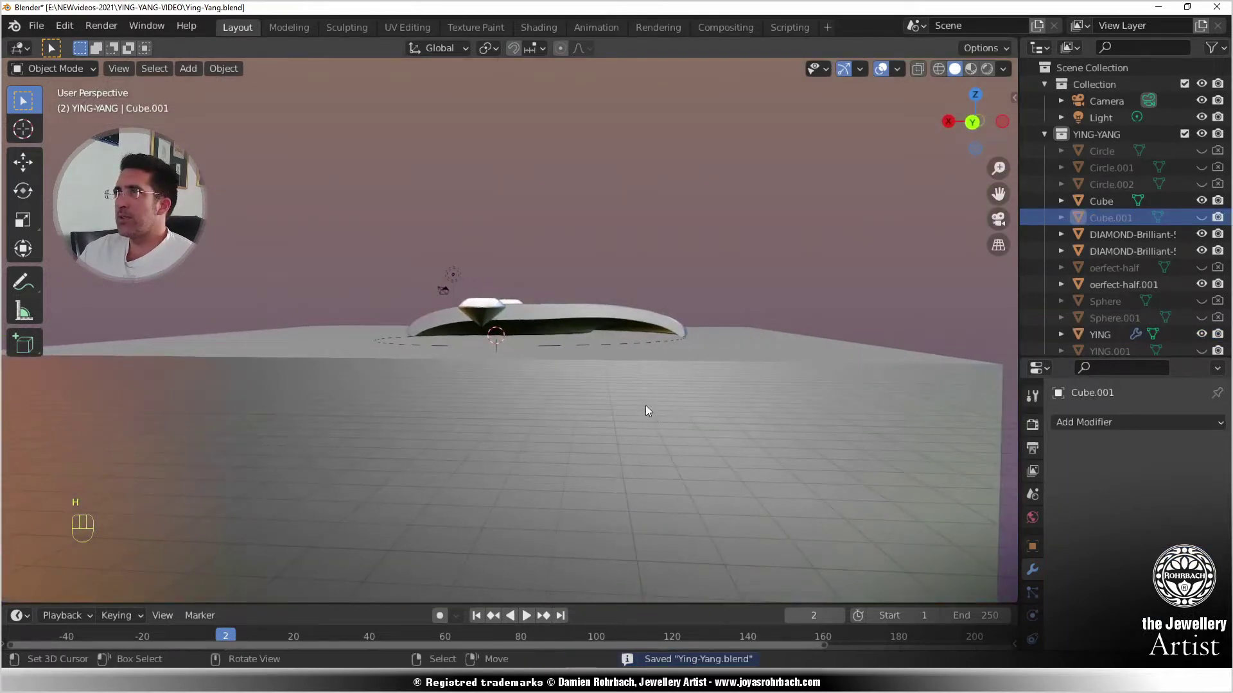
{"action": "scroll", "coordinate": [623, 395], "scroll_direction": "up", "scroll_amount": 4}
{"action": "mouse_move", "coordinate": [606, 333]}
{"action": "middle_mouse_down"}
{"action": "mouse_move", "coordinate": [558, 344]}
{"action": "mouse_move", "coordinate": [613, 355]}
{"action": "middle_mouse_up"}
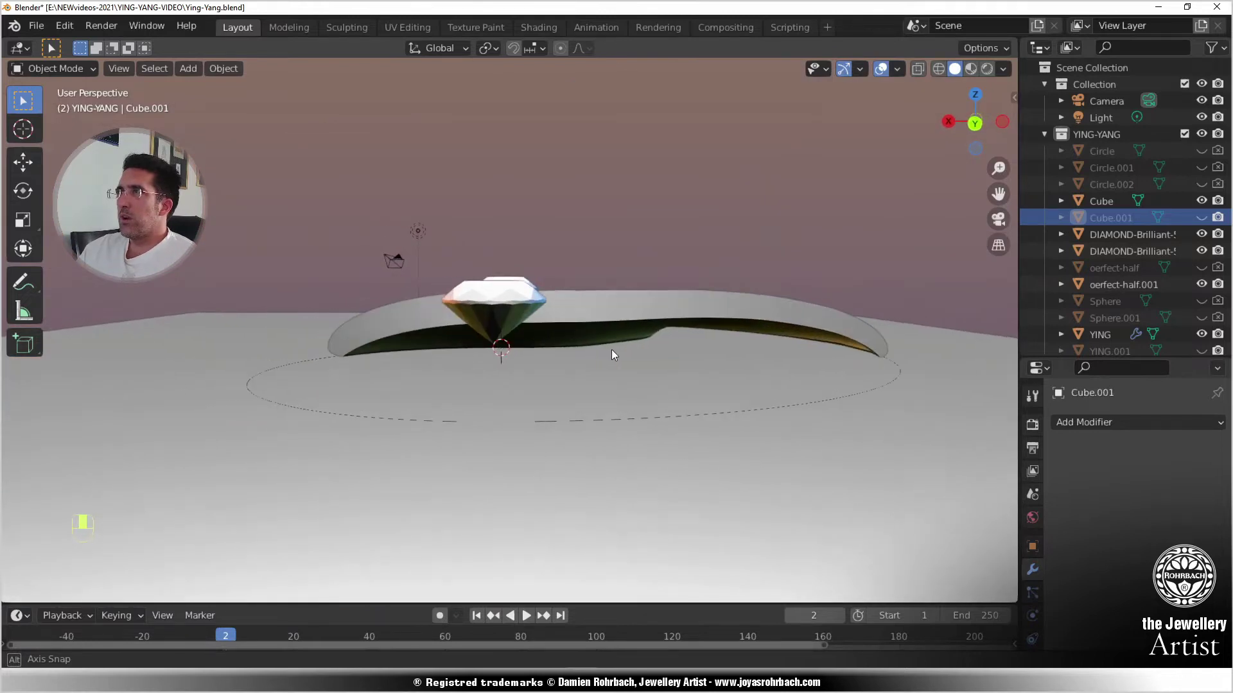
{"action": "left_click", "coordinate": [625, 505]}
{"action": "key", "text": "h"}
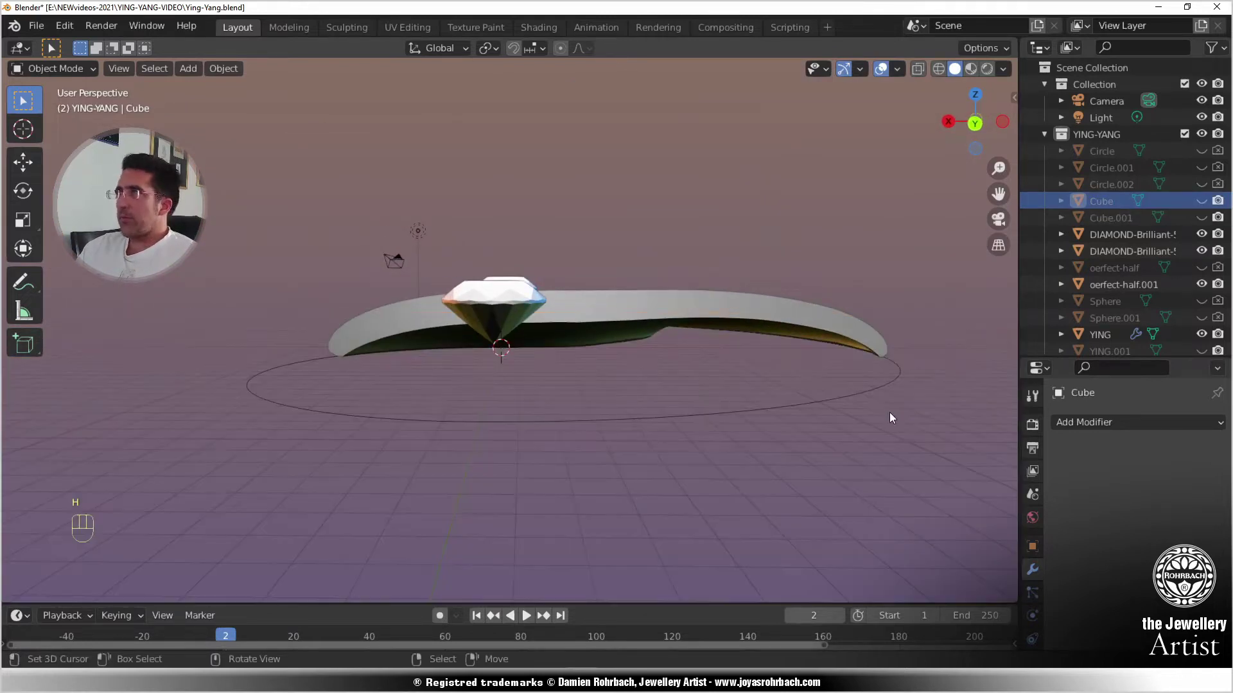
{"action": "middle_click_drag", "start_coordinate": [602, 409], "coordinate": [538, 415]}
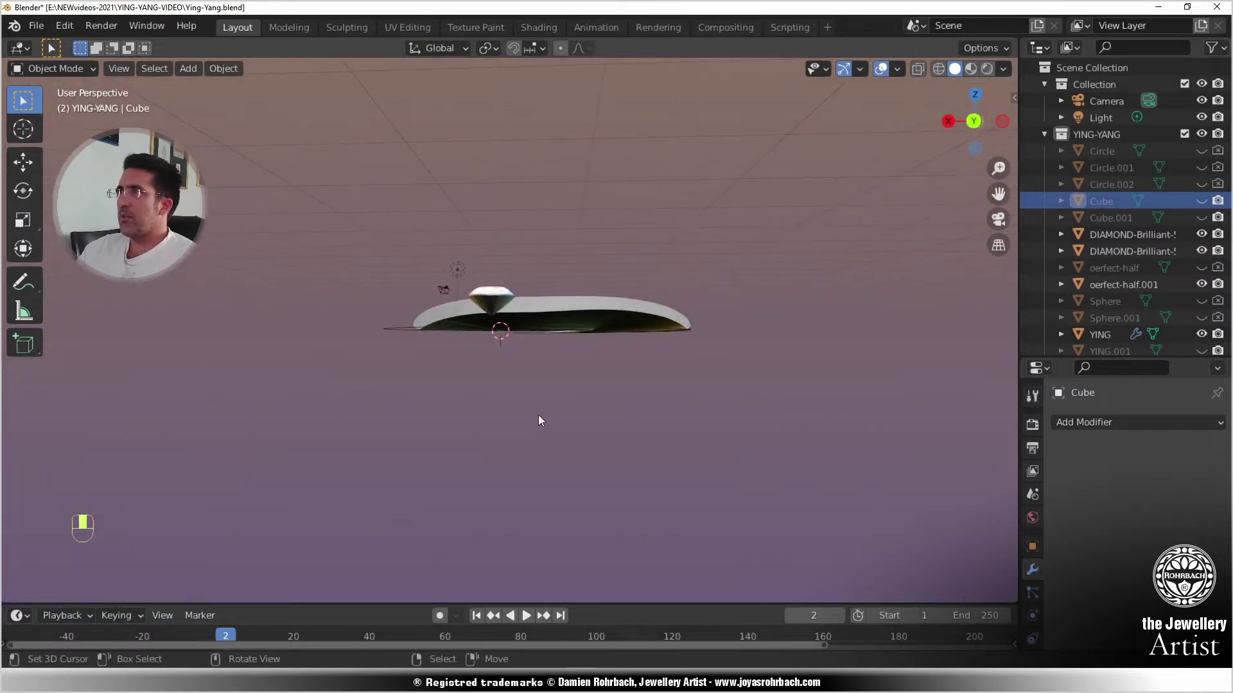
{"action": "scroll", "coordinate": [568, 363], "scroll_direction": "up", "scroll_amount": 3}
{"action": "middle_click_drag", "start_coordinate": [595, 495], "coordinate": [557, 432]}
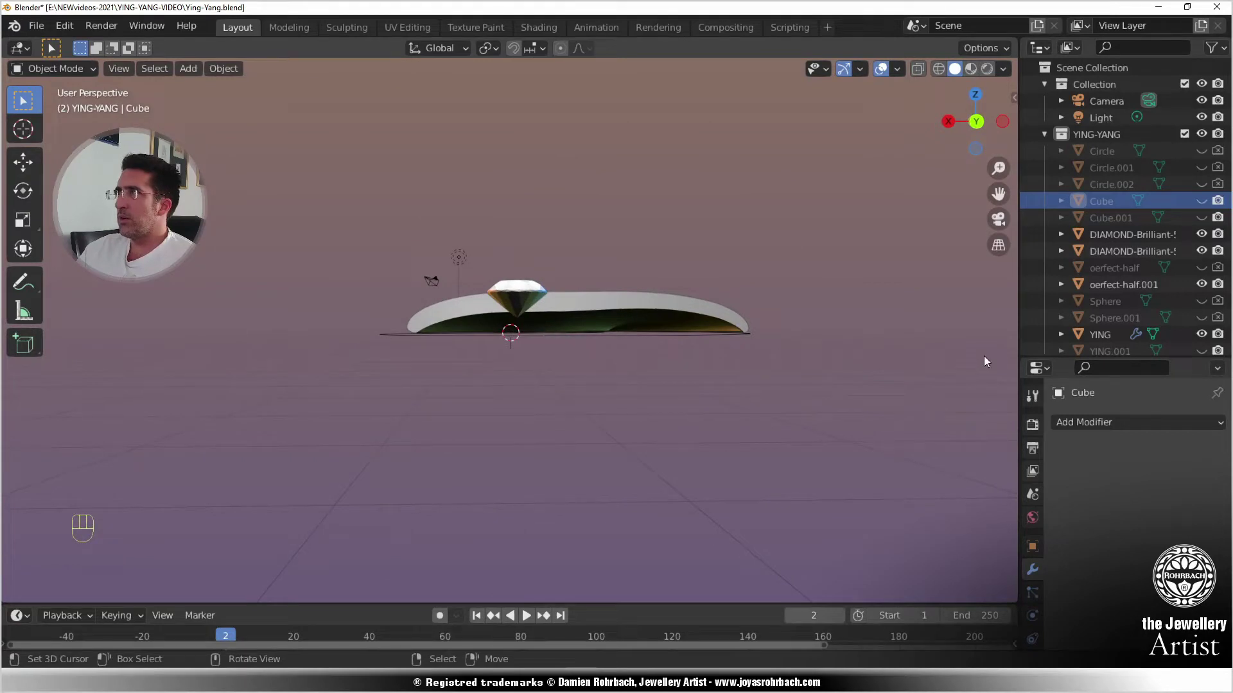
- Unhide YING.001 and open its mesh for editing in top view with X-ray on
{"action": "left_click_drag", "start_coordinate": [1195, 351], "coordinate": [1197, 352]}
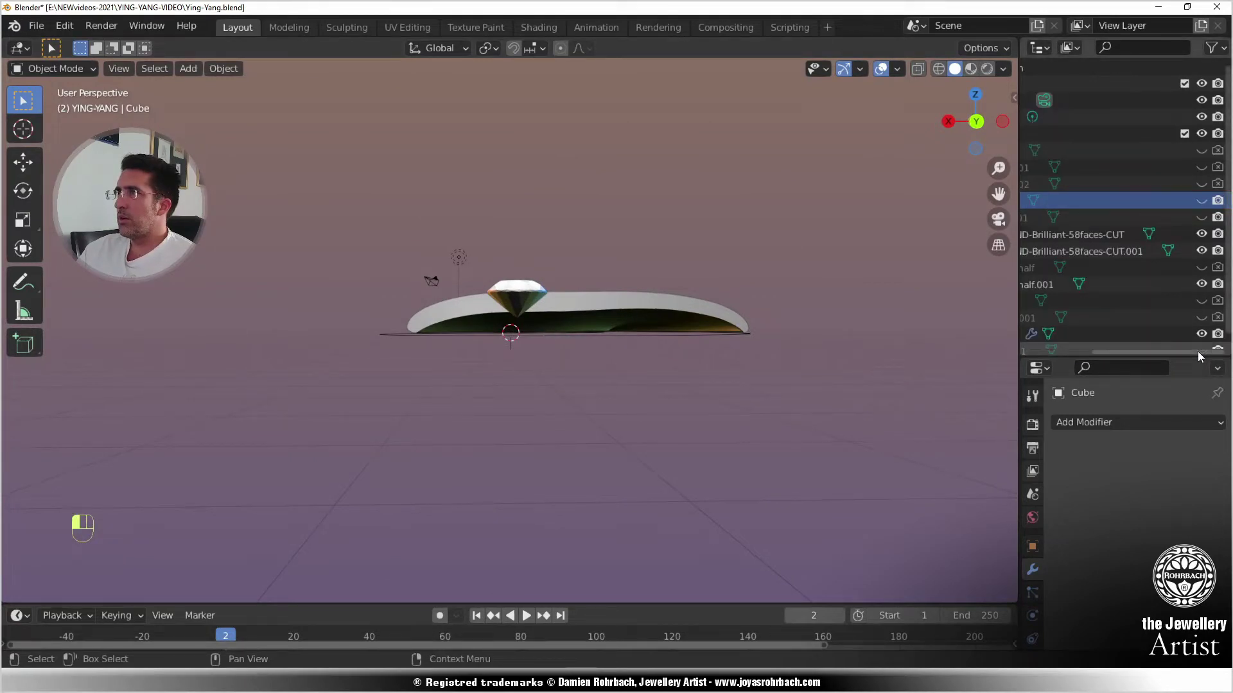
{"action": "scroll", "coordinate": [1160, 330], "scroll_direction": "down", "scroll_amount": 1}
{"action": "left_click", "coordinate": [1202, 341]}
{"action": "middle_click_drag", "start_coordinate": [414, 372], "coordinate": [425, 403]}
{"action": "scroll", "coordinate": [668, 366], "scroll_direction": "up", "scroll_amount": 2}
{"action": "left_click", "coordinate": [699, 356]}
{"action": "key", "text": "Tab"}
{"action": "key", "text": "KP_7"}
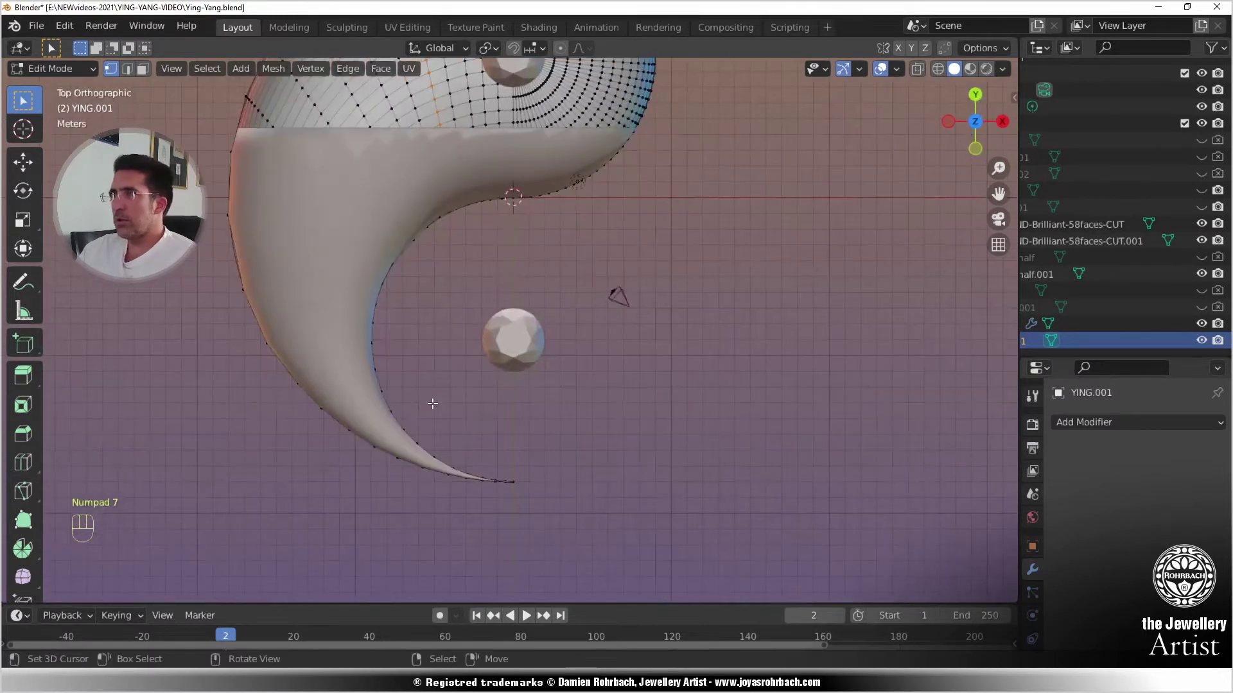
{"action": "key", "text": "alt+z"}
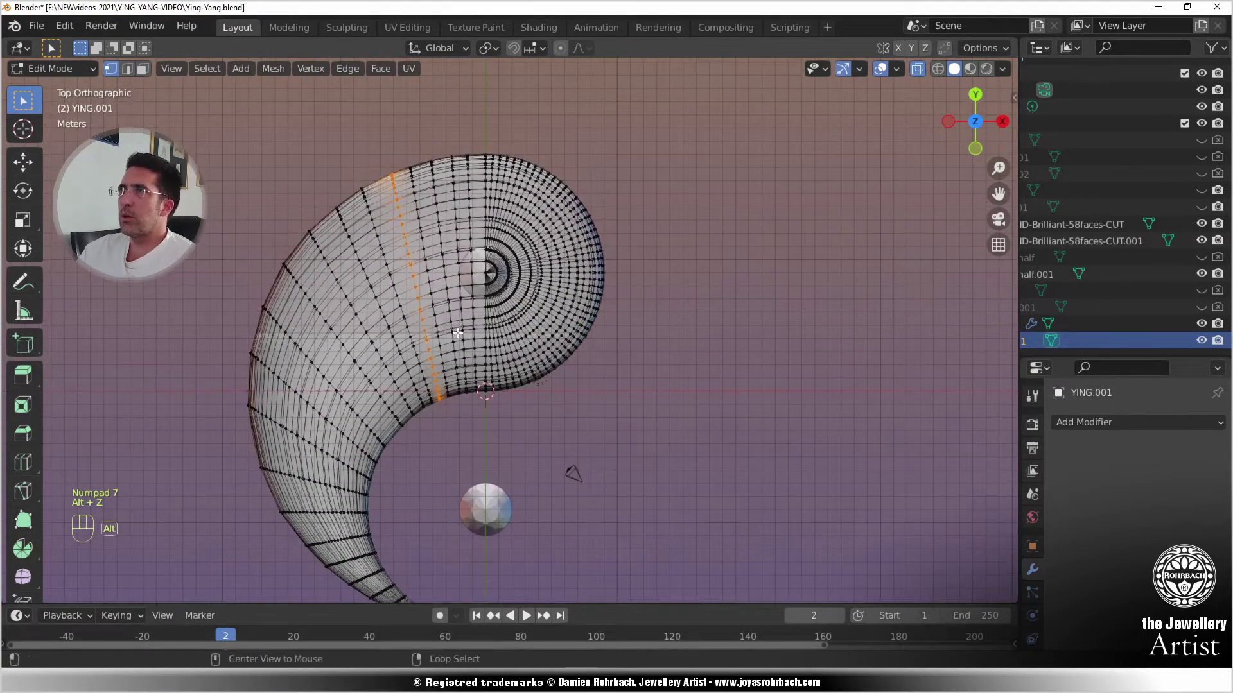
- Select all the vertices of YING.001's rounded head, through both the upper and lower surfaces
{"action": "key", "text": "alt+a"}
{"action": "key", "text": "c"}
{"action": "left_click", "coordinate": [479, 388]}
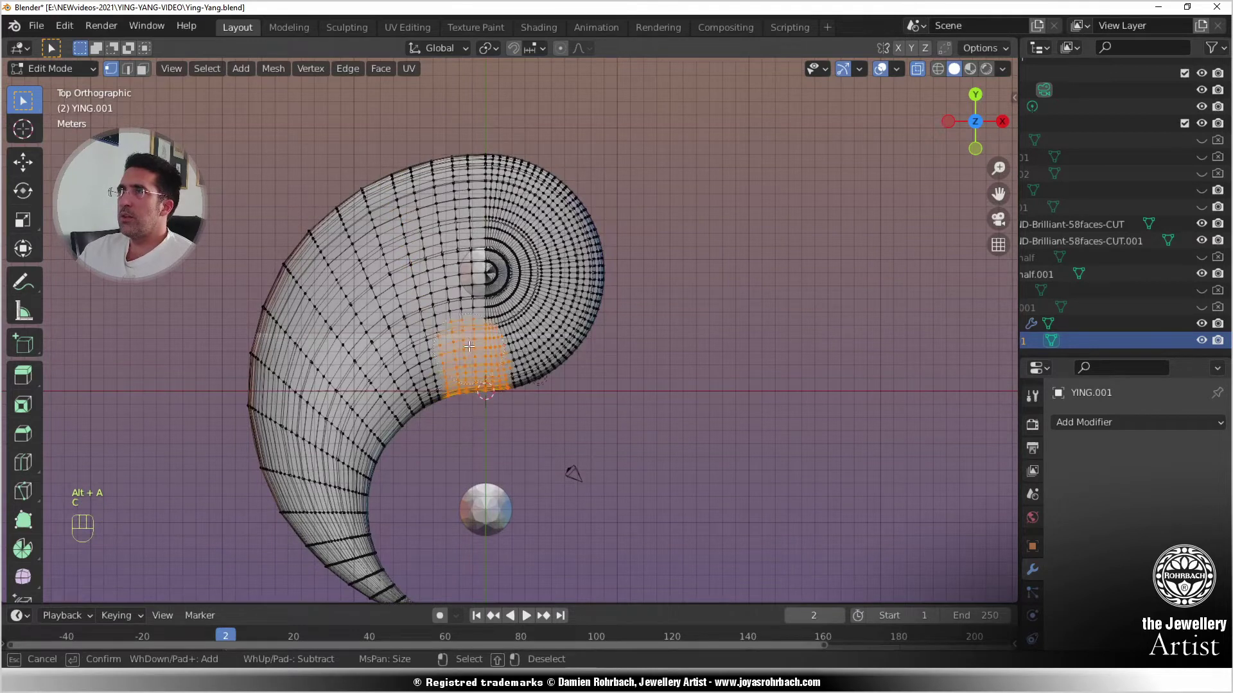
{"action": "mouse_move", "coordinate": [449, 245]}
{"action": "left_mouse_down"}
{"action": "mouse_move", "coordinate": [462, 168]}
{"action": "mouse_move", "coordinate": [578, 212]}
{"action": "mouse_move", "coordinate": [539, 366]}
{"action": "mouse_move", "coordinate": [565, 364]}
{"action": "left_mouse_up"}
{"action": "key", "text": "Escape"}
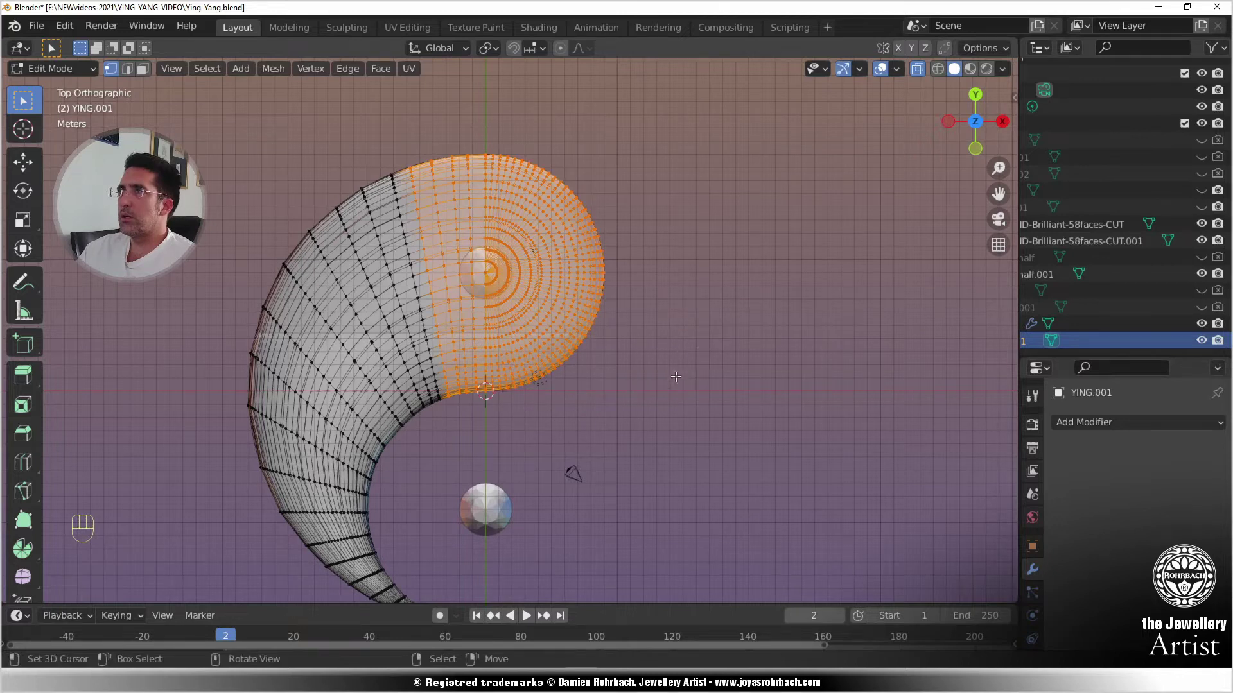
- Try raising the selected head vertices about 0.21 m along Z in back view
{"action": "middle_click_drag", "start_coordinate": [674, 374], "coordinate": [443, 358]}
{"action": "key", "text": "alt+z"}
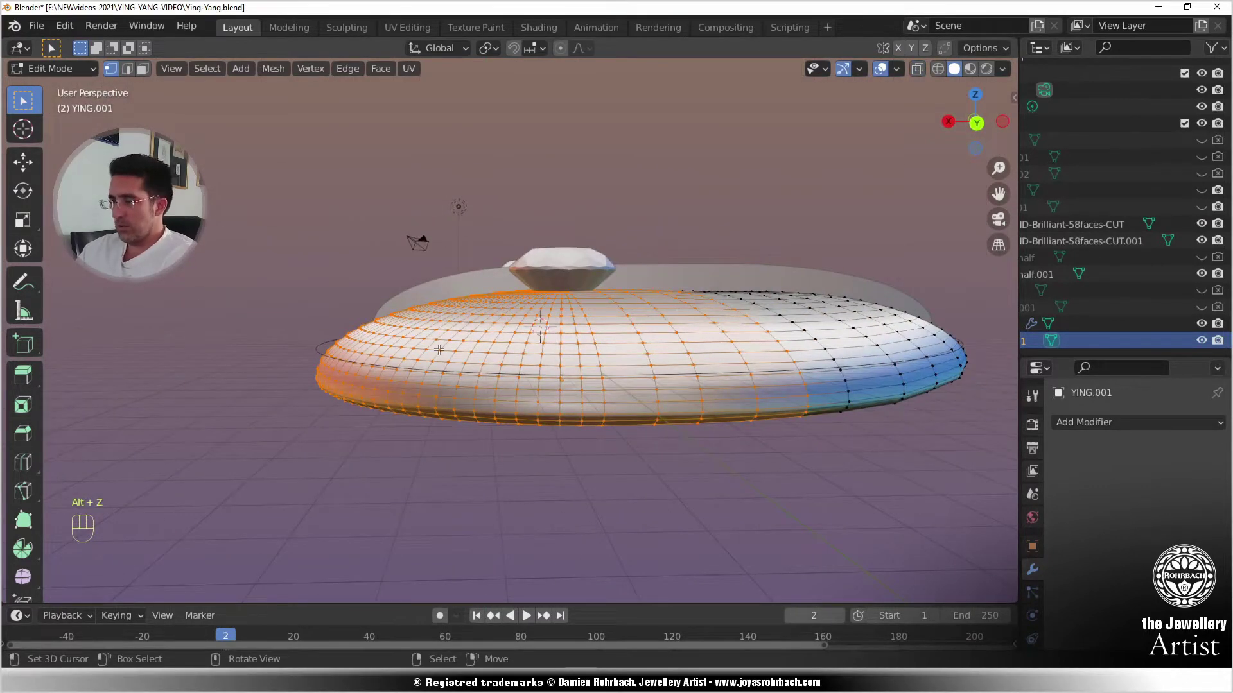
{"action": "key", "text": "ctrl+KP_1"}
{"action": "scroll", "coordinate": [659, 304], "scroll_direction": "up", "scroll_amount": 3}
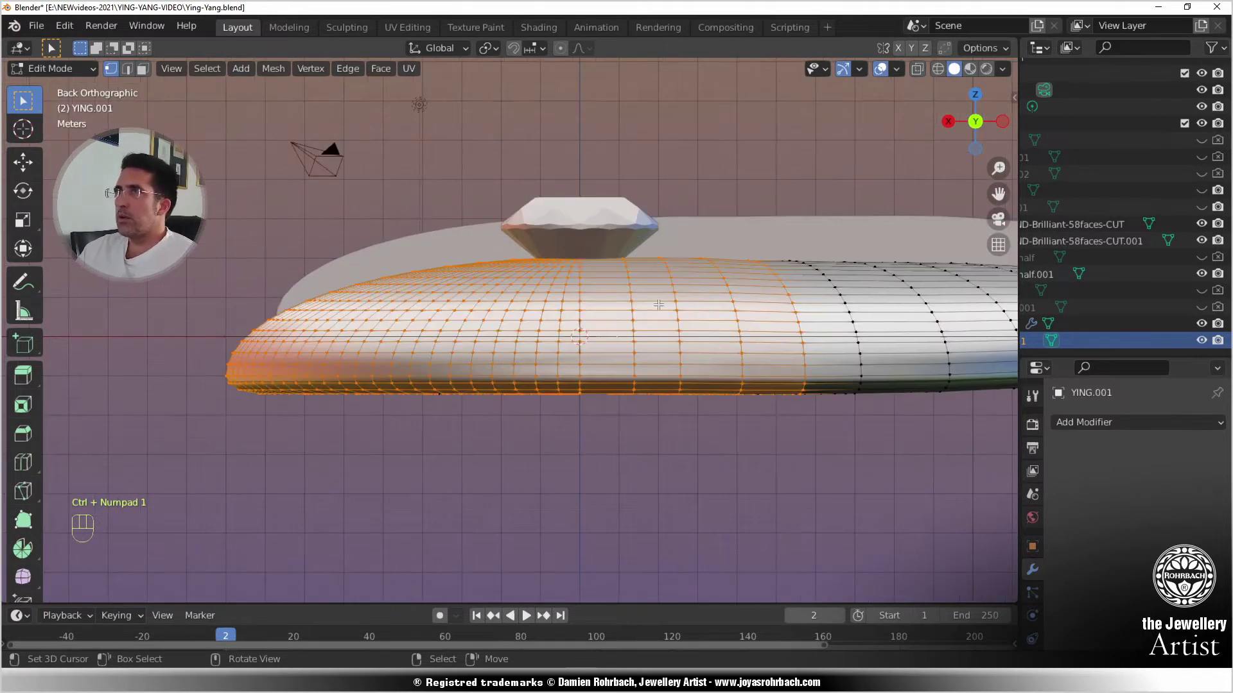
{"action": "key", "text": "g"}
{"action": "key", "text": "z"}
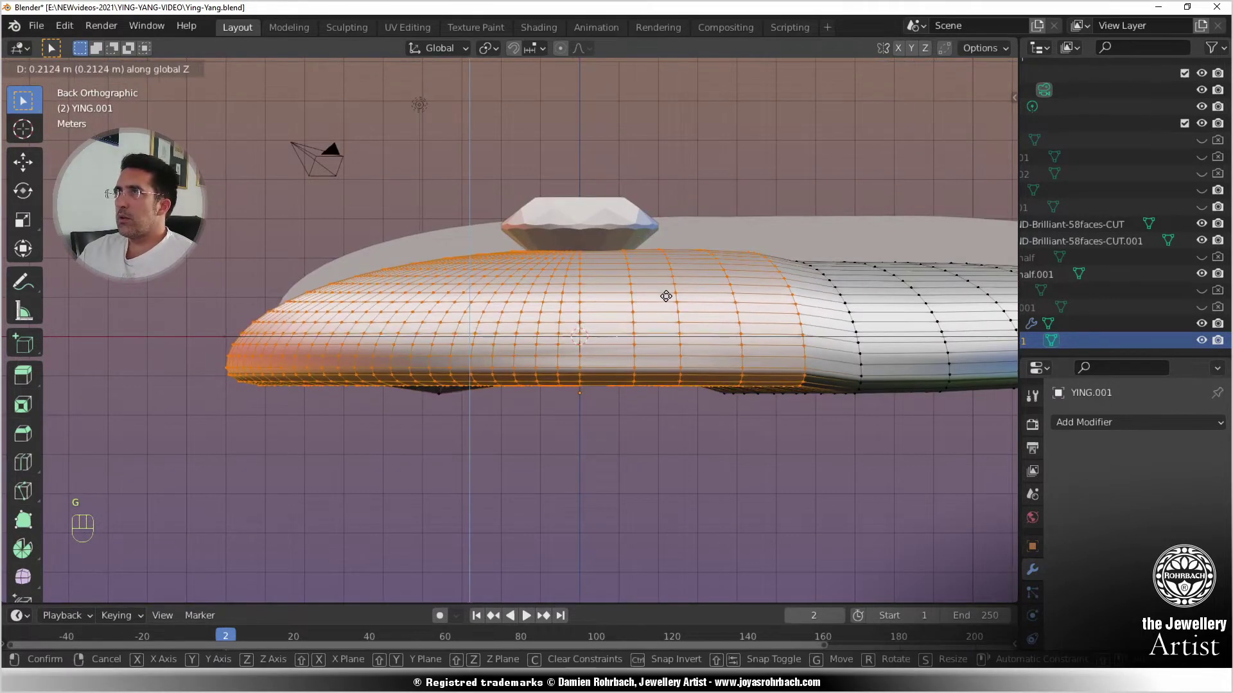
{"action": "left_click", "coordinate": [666, 296]}
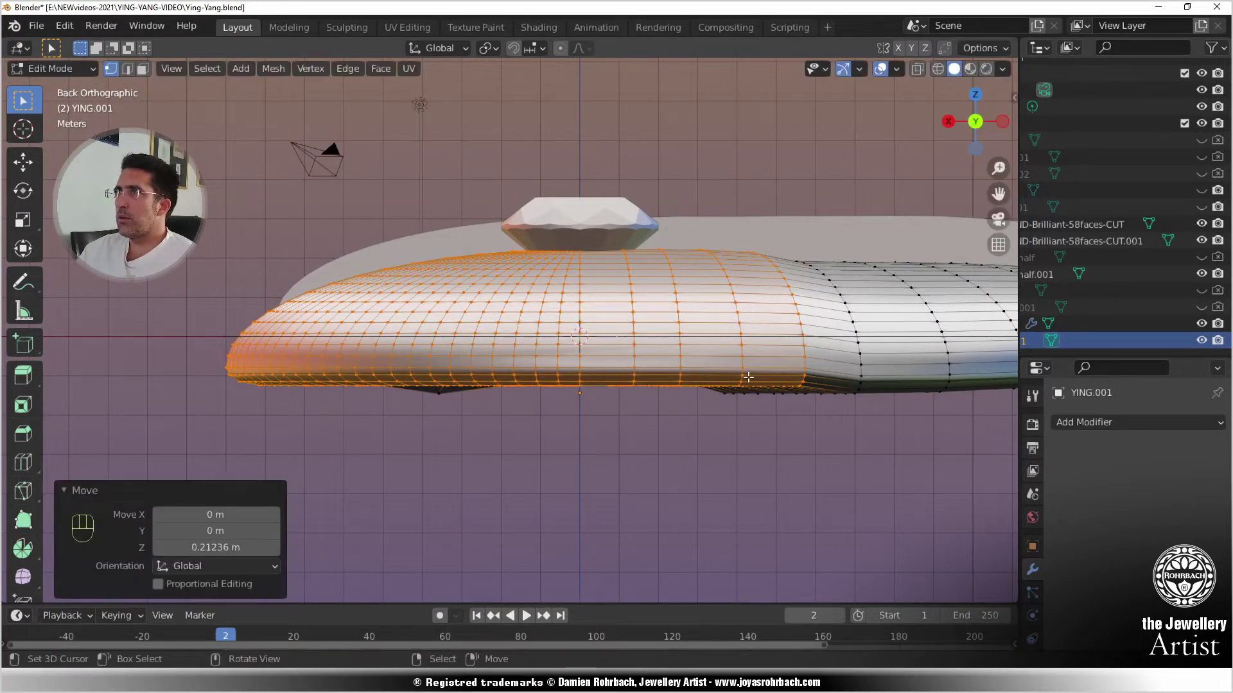
{"action": "middle_click_drag", "start_coordinate": [740, 354], "coordinate": [561, 373]}
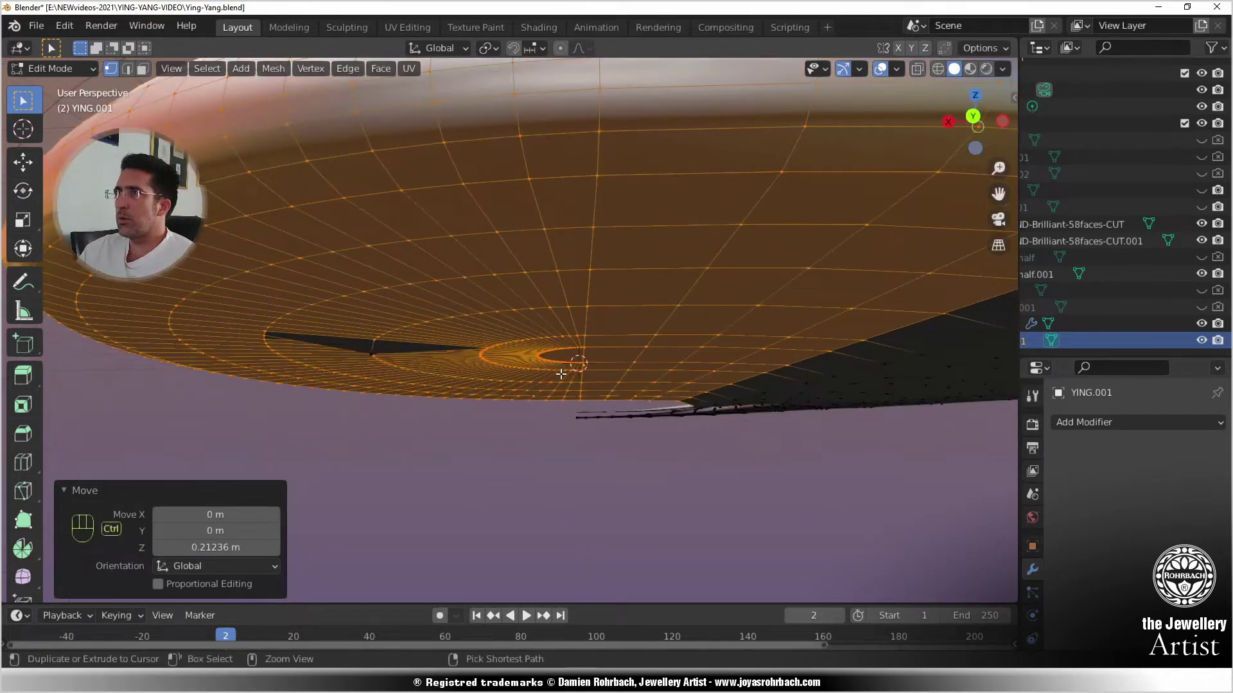
{"action": "key", "text": "ctrl+z"}
{"action": "key", "text": "c"}
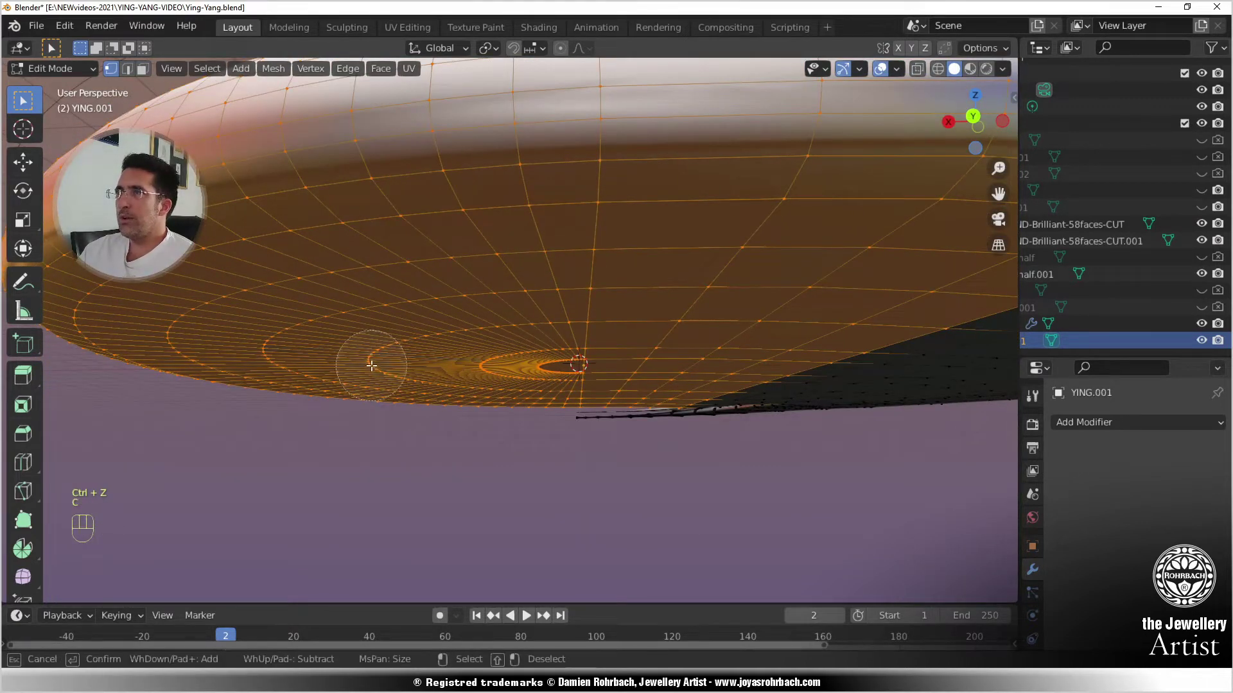
{"action": "right_click", "coordinate": [450, 432]}
- Raise the selected head vertices of YING.001 about 0.28 m along Z in back view
{"action": "key", "text": "KP_1"}
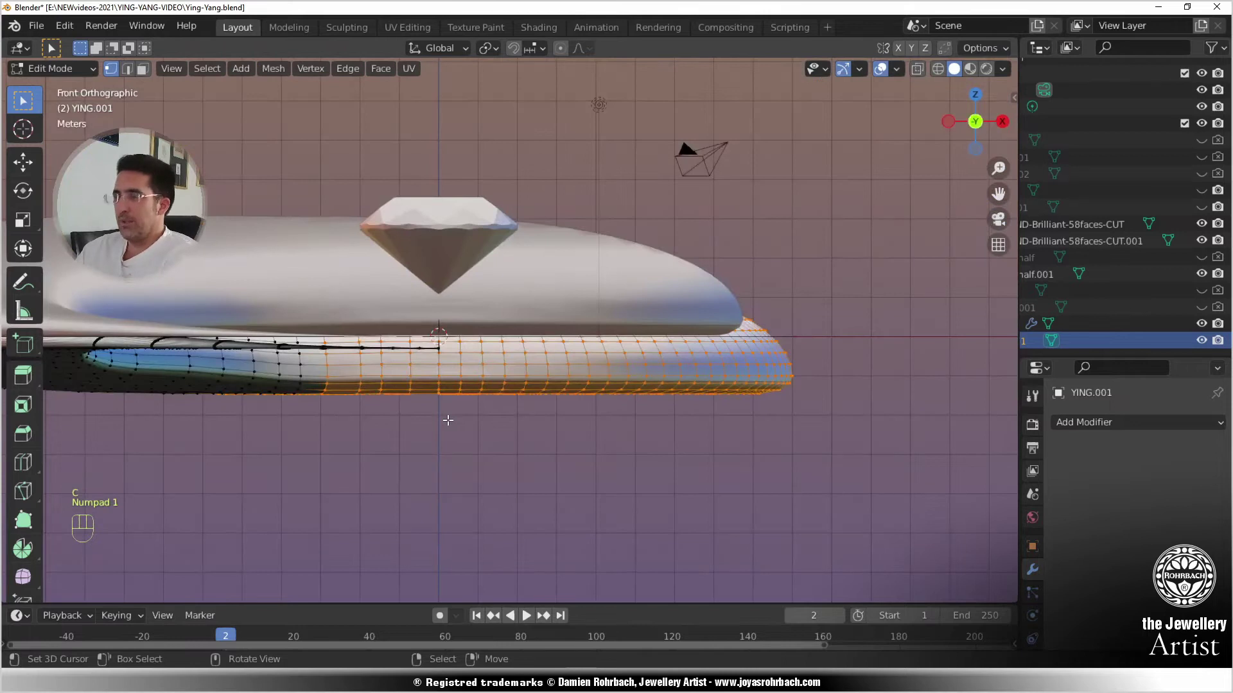
{"action": "key", "text": "ctrl+KP_1"}
{"action": "scroll", "coordinate": [536, 364], "scroll_direction": "up", "scroll_amount": 2}
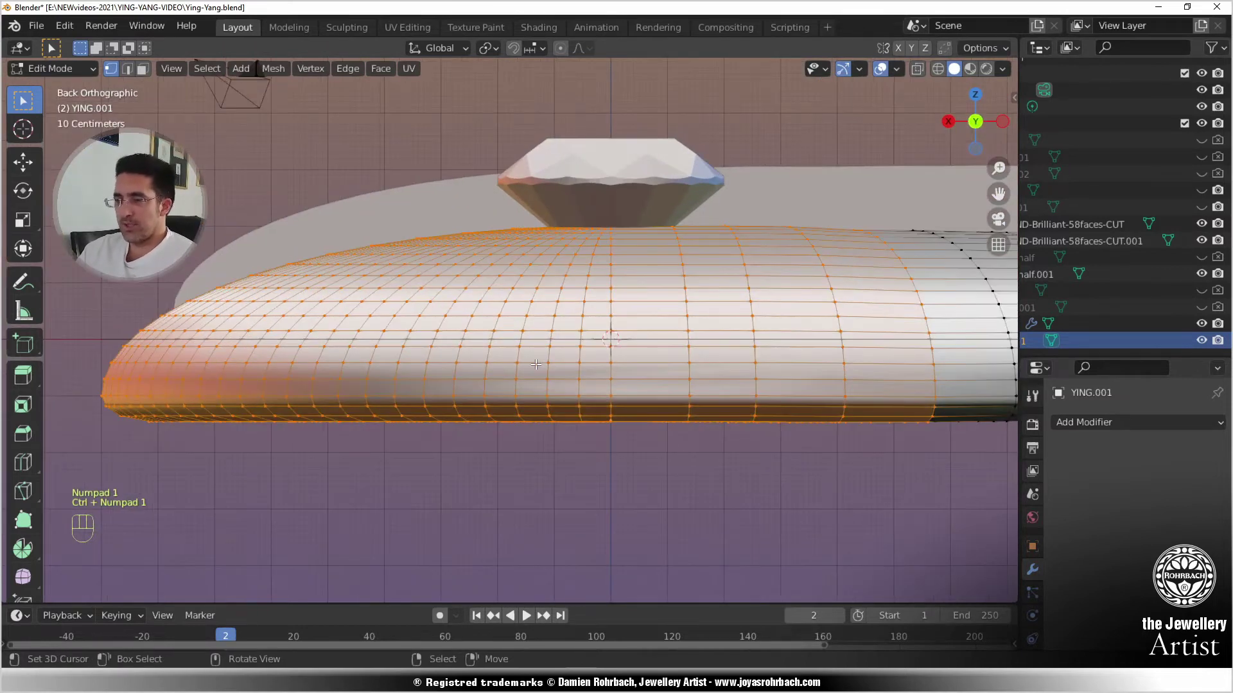
{"action": "key", "text": "g"}
{"action": "key", "text": "z"}
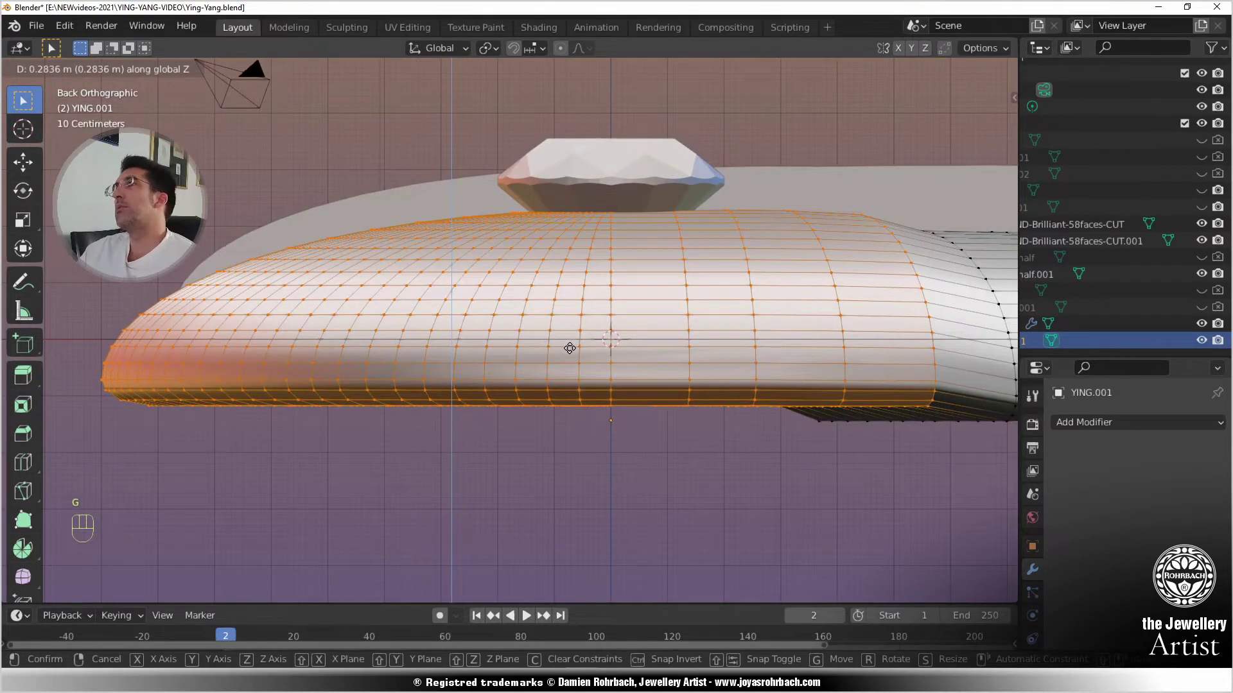
{"action": "left_click", "coordinate": [568, 349]}
- Select only the full vertex ring bordering the raised head and raise it about 0.27 m along Z
{"action": "scroll", "coordinate": [680, 384], "scroll_direction": "down", "scroll_amount": 2}
{"action": "middle_click_drag", "start_coordinate": [685, 385], "coordinate": [494, 335]}
{"action": "scroll", "coordinate": [571, 383], "scroll_direction": "down", "scroll_amount": 5}
{"action": "key", "text": "alt+z"}
{"action": "key", "text": "alt+a"}
{"action": "scroll", "coordinate": [467, 259], "scroll_direction": "down", "scroll_amount": 1}
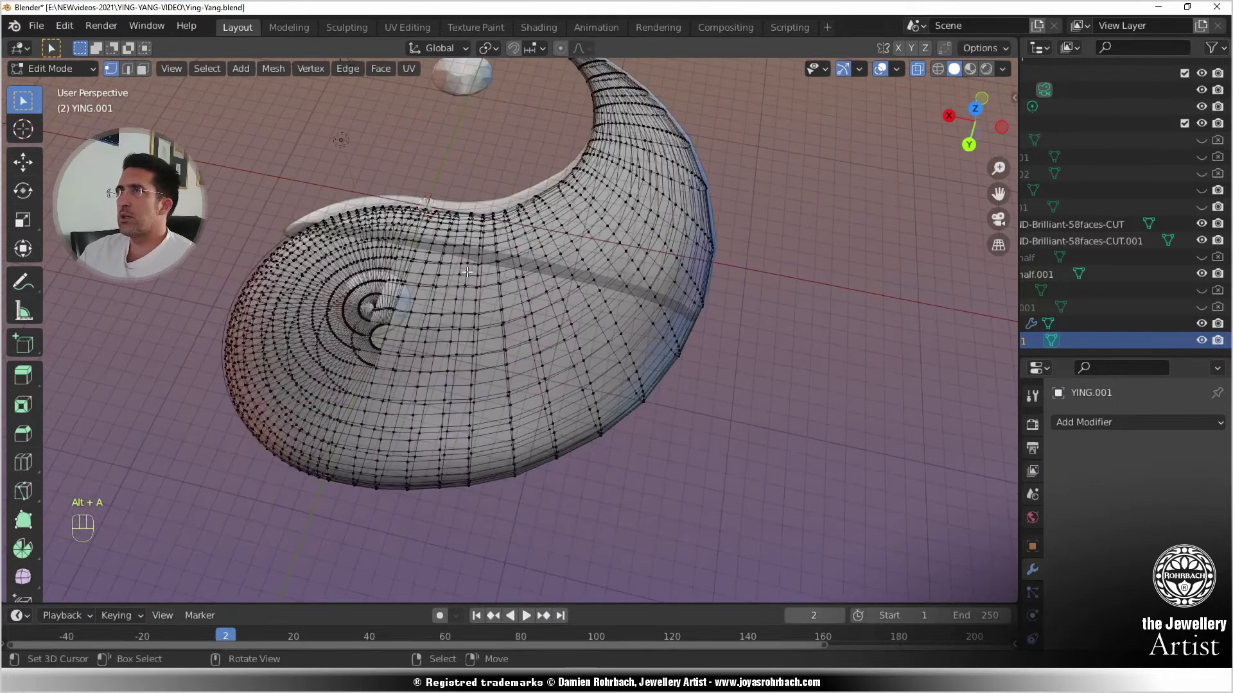
{"action": "key", "text": "ctrl+z"}
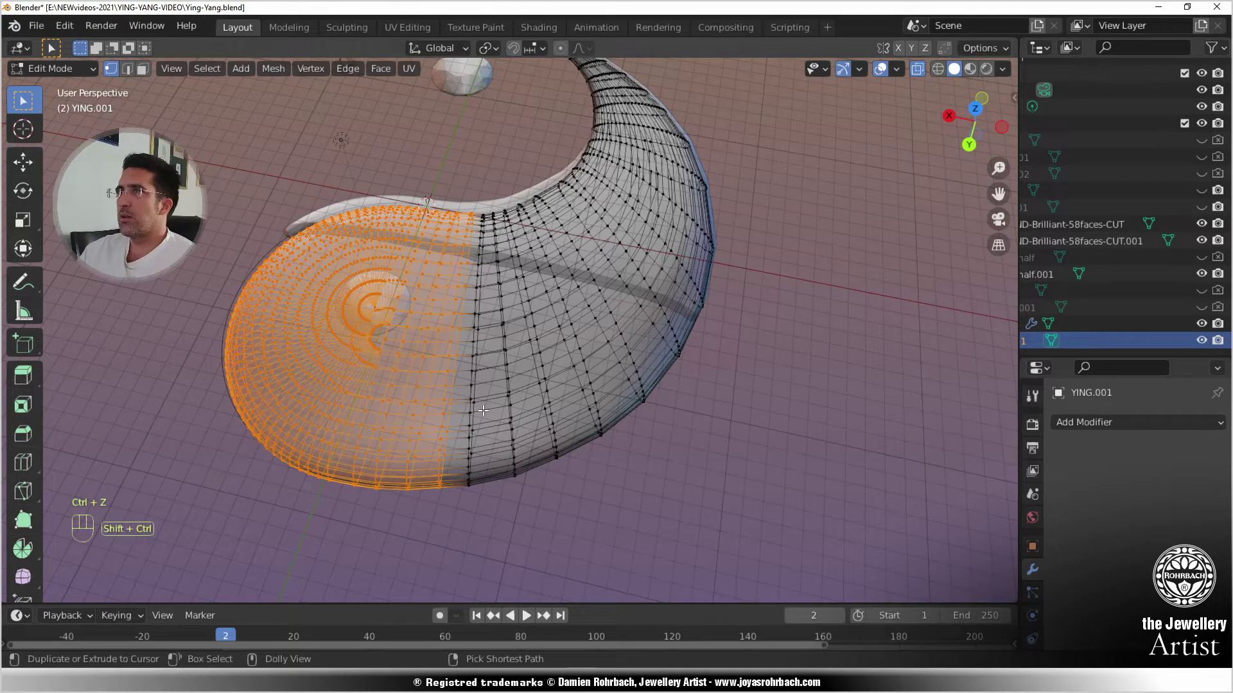
{"action": "key", "text": "ctrl+shift+z"}
{"action": "key", "text": "c"}
{"action": "left_click_drag", "start_coordinate": [475, 478], "coordinate": [477, 404]}
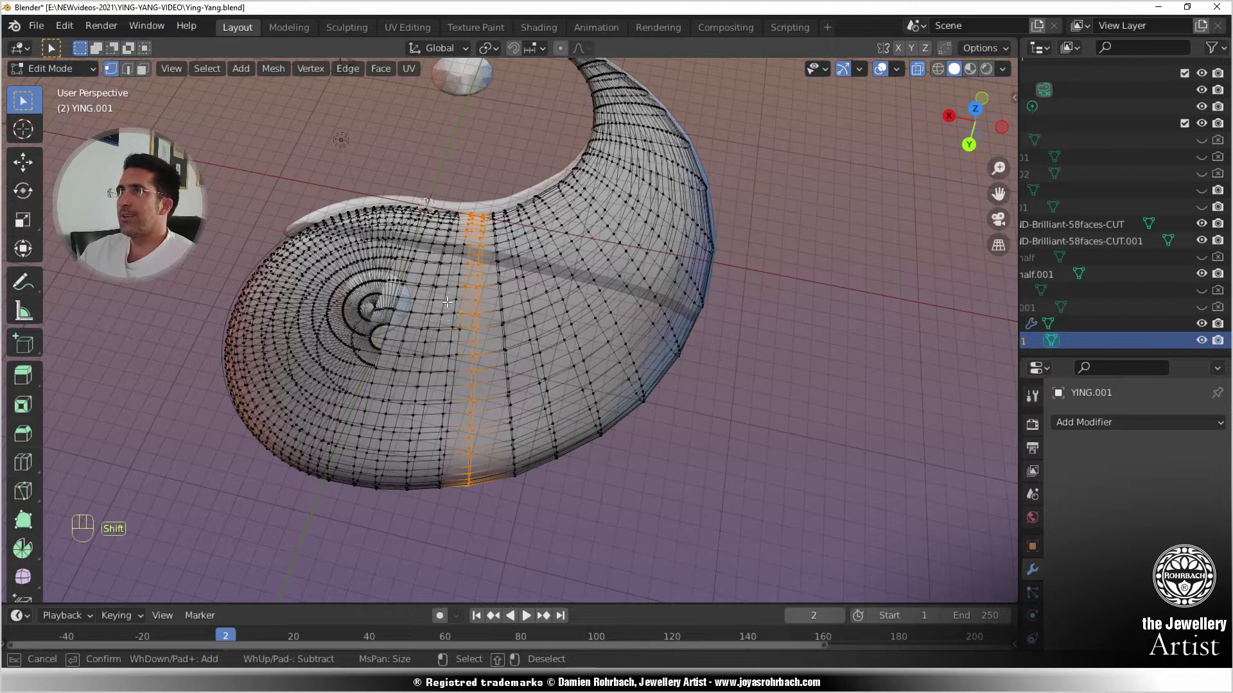
{"action": "right_click", "coordinate": [458, 225]}
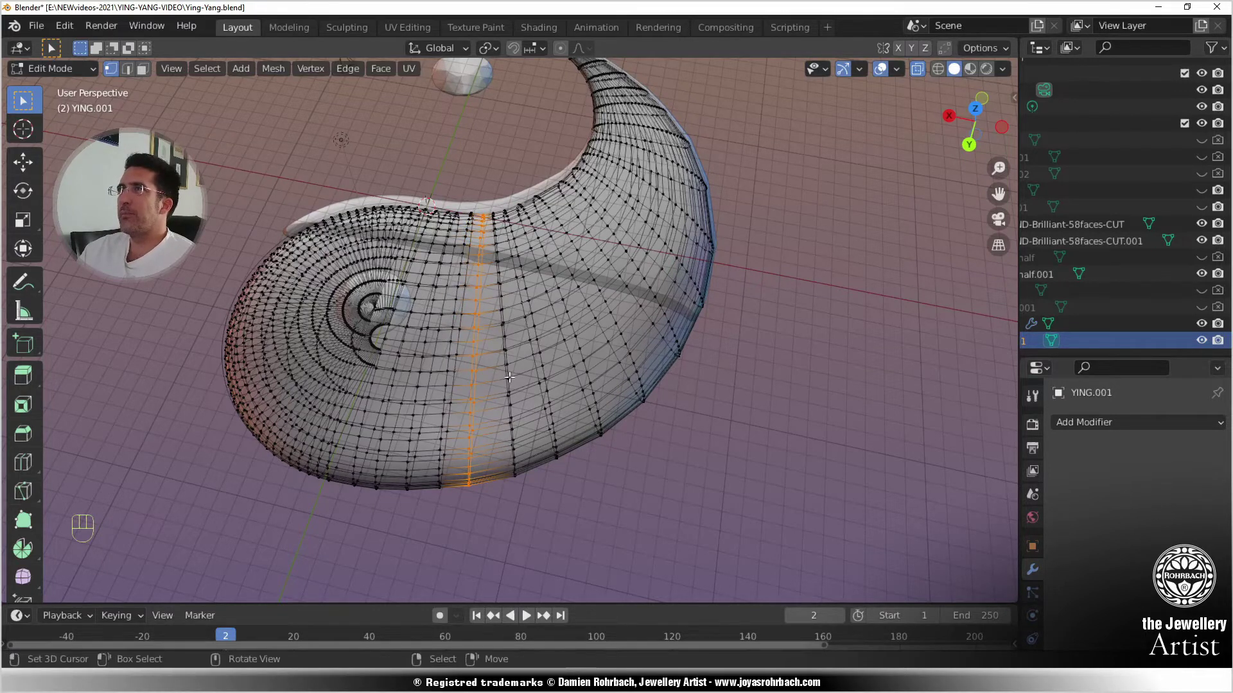
{"action": "middle_click_drag", "start_coordinate": [512, 337], "coordinate": [539, 256]}
{"action": "scroll", "coordinate": [518, 274], "scroll_direction": "up", "scroll_amount": 3}
{"action": "key", "text": "alt+z"}
{"action": "key", "text": "g"}
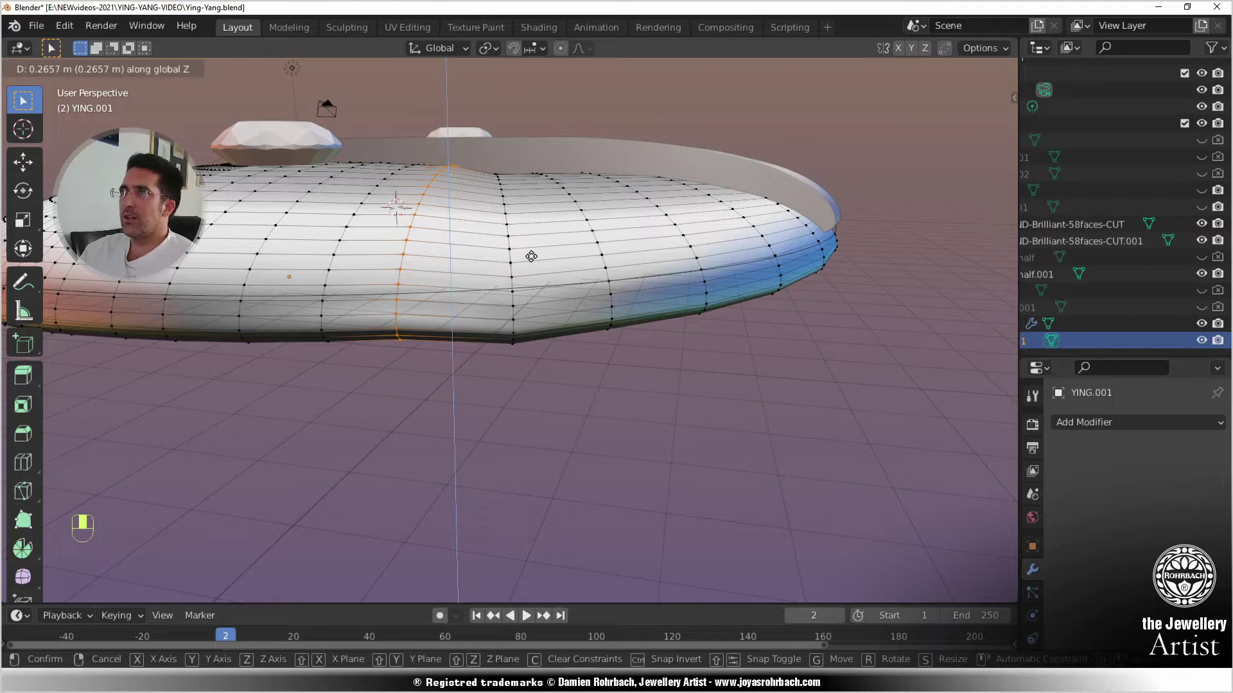
{"action": "left_click", "coordinate": [530, 257]}
- Leave mesh editing and temporarily hide YING.001 to examine the wall thickness of YING's cut section
{"action": "key", "text": "Tab"}
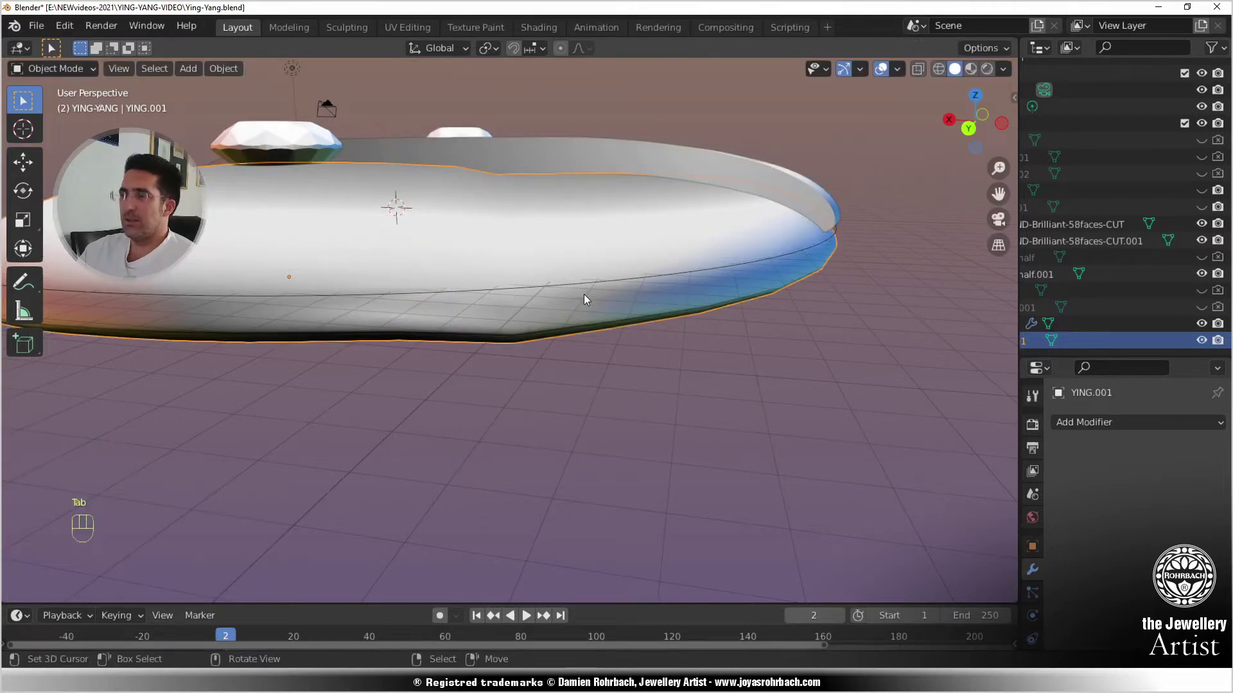
{"action": "key", "text": "h"}
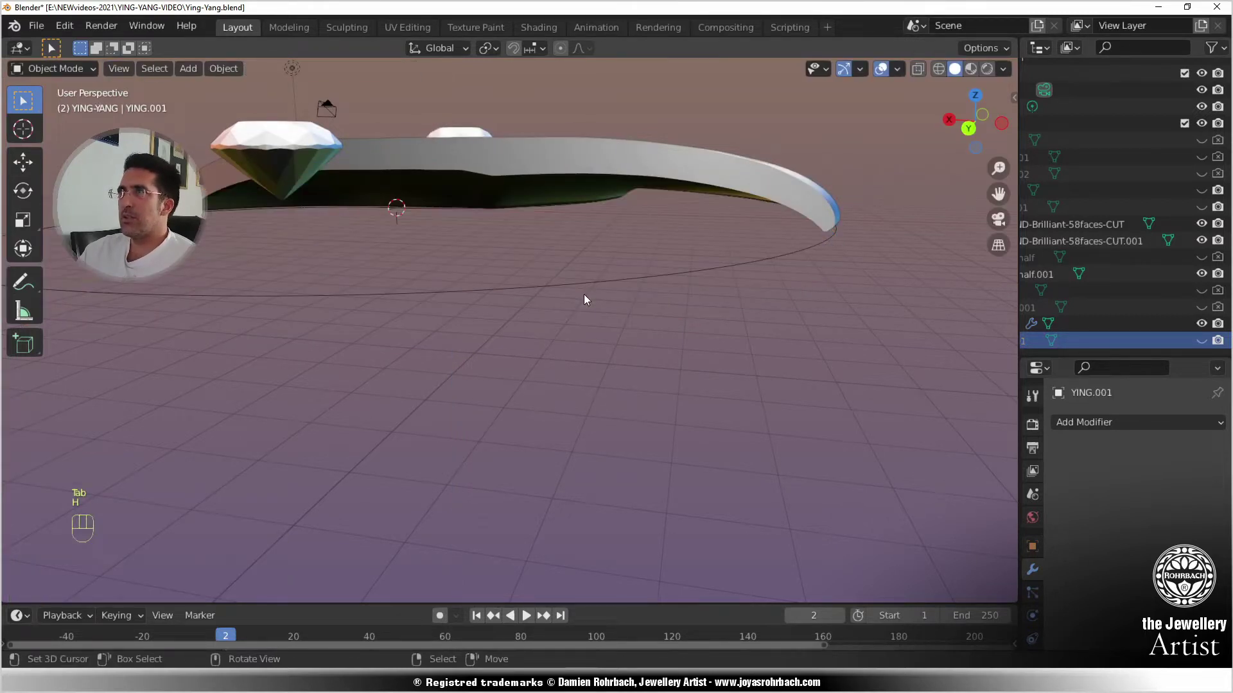
{"action": "left_click", "coordinate": [1201, 340]}
- Edit YING.001's mesh again and raise the next vertex ring towards the tail about 0.27 m along Z
{"action": "key", "text": "Tab"}
{"action": "key", "text": "alt+z"}
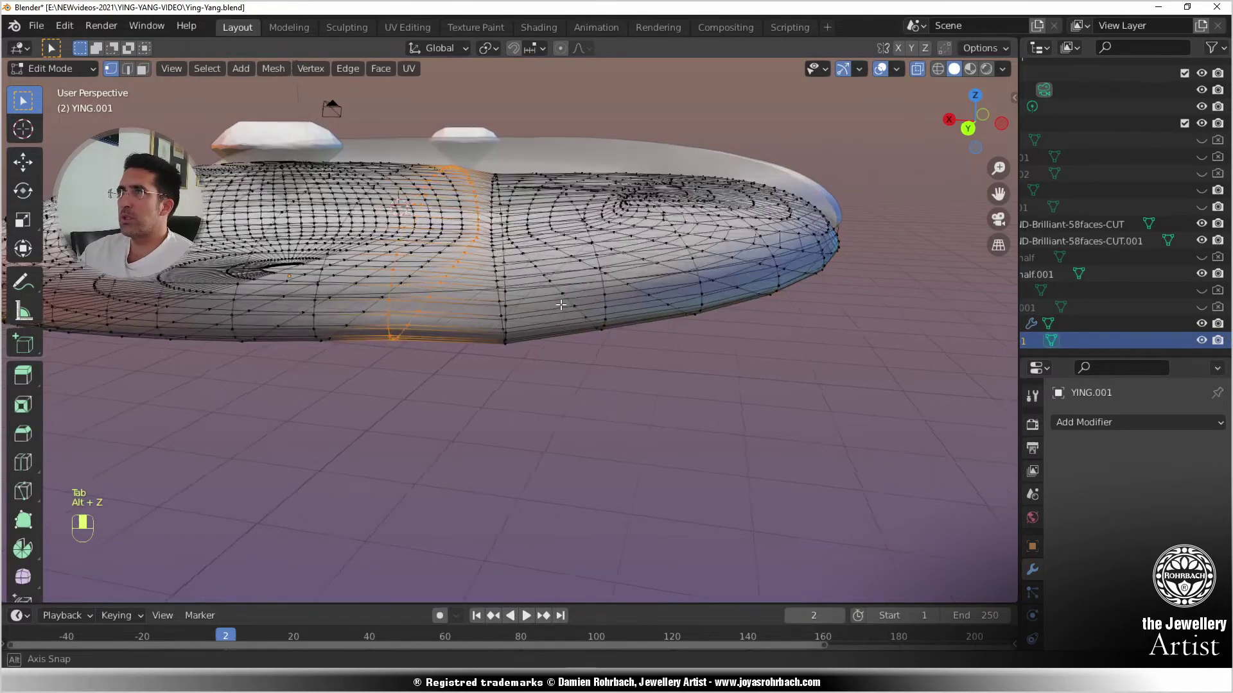
{"action": "middle_click_drag", "start_coordinate": [566, 305], "coordinate": [556, 304]}
{"action": "key", "text": "alt+a"}
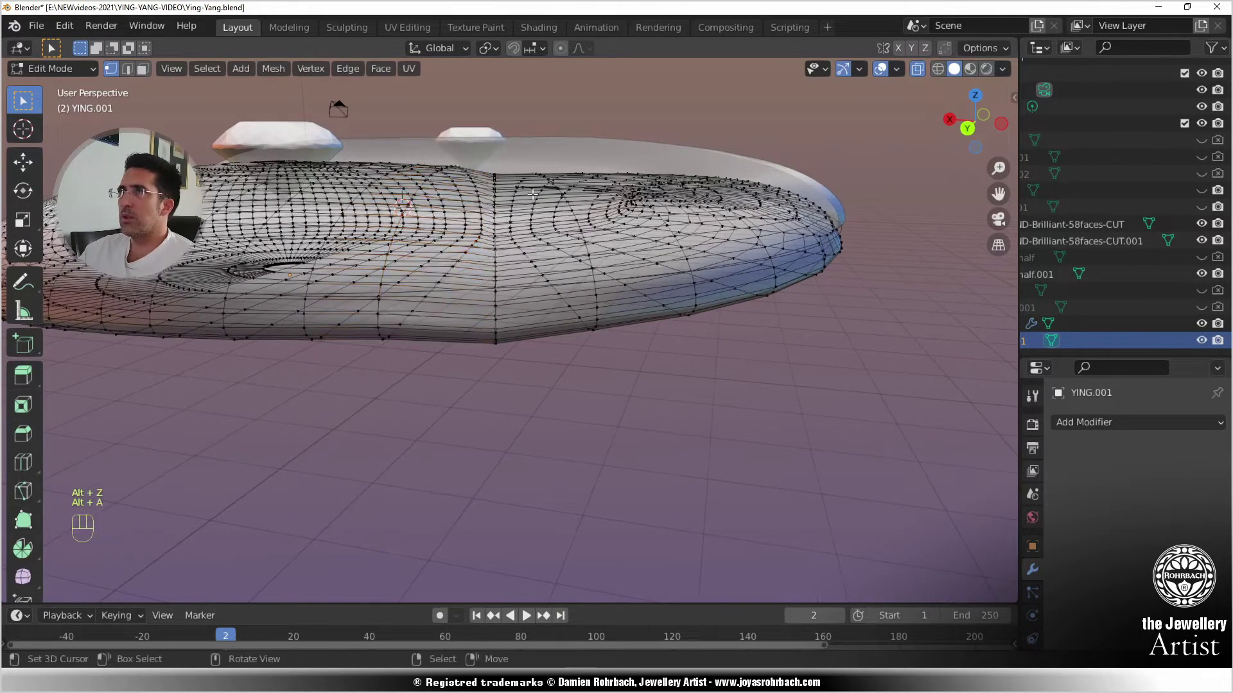
{"action": "key", "text": "b"}
{"action": "left_click_drag", "start_coordinate": [508, 375], "coordinate": [506, 373]}
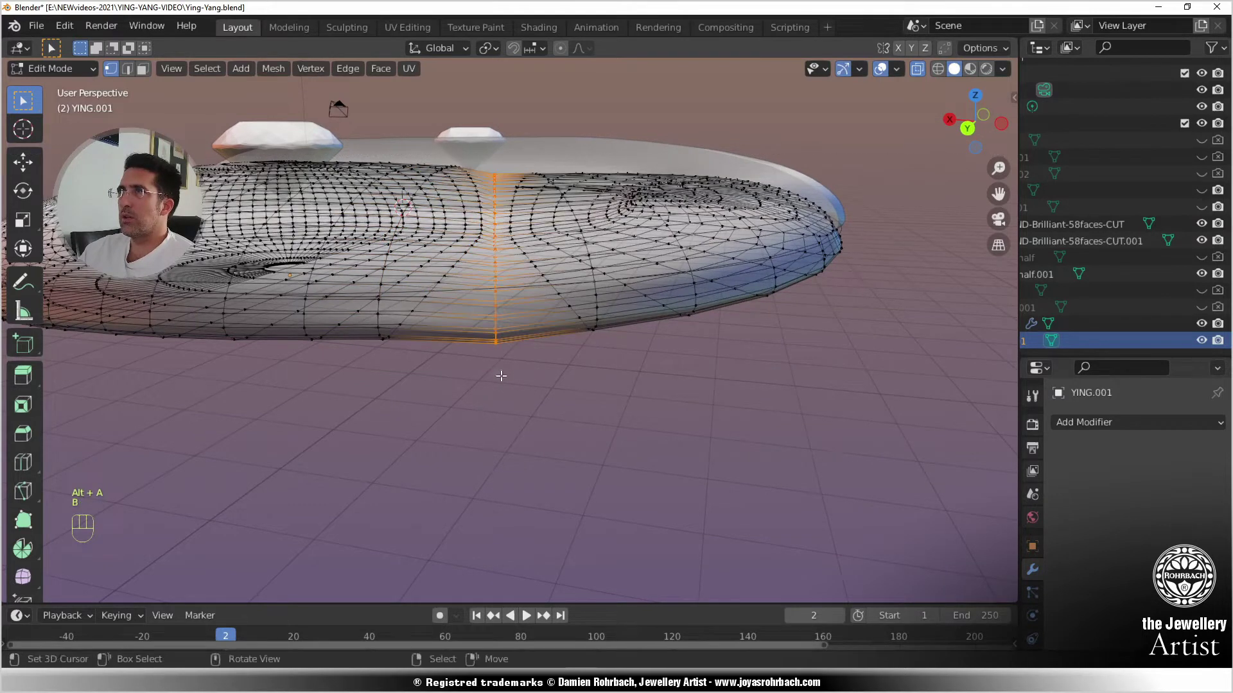
{"action": "key", "text": "g"}
{"action": "key", "text": "z"}
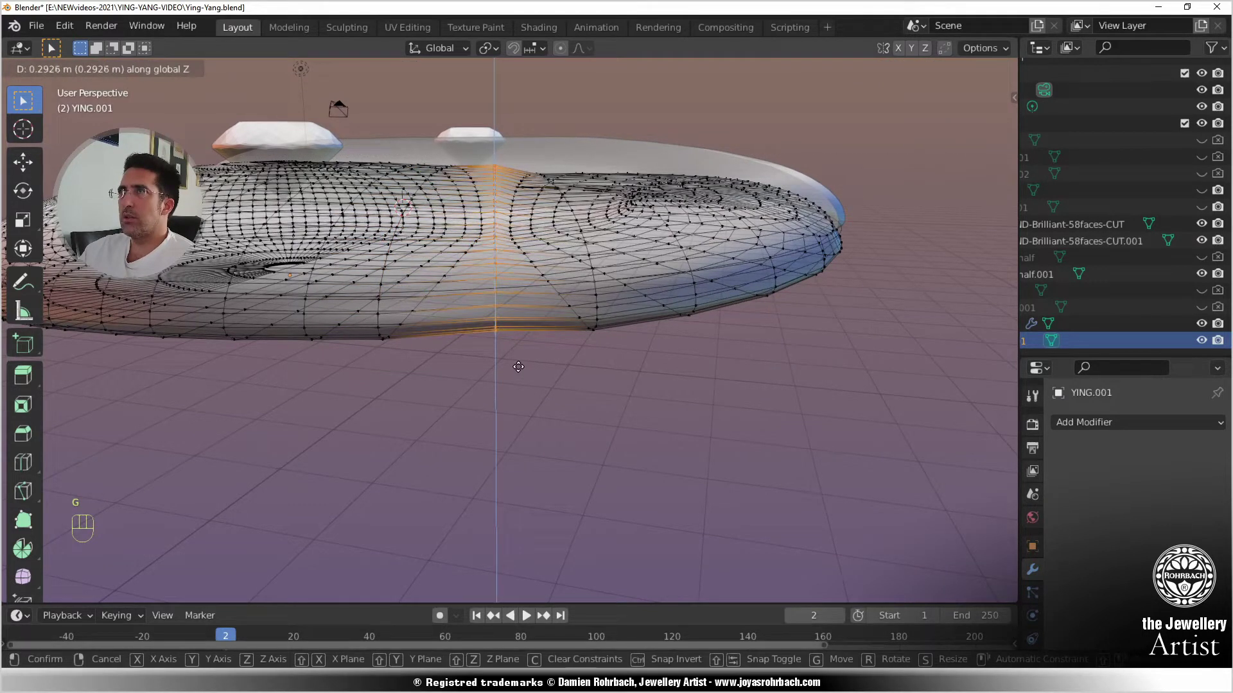
{"action": "left_click", "coordinate": [509, 368]}
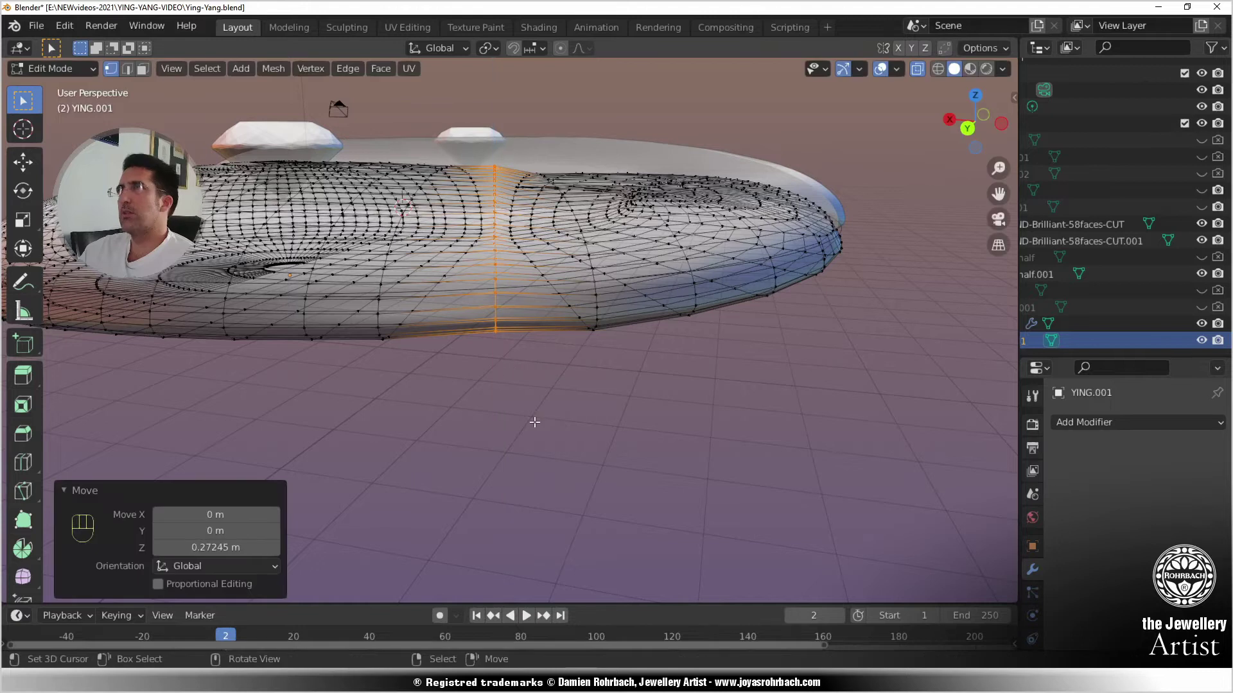
- Select the following vertex ring towards the tail and raise it about 0.17 m along Z
{"action": "middle_click_drag", "start_coordinate": [520, 370], "coordinate": [633, 331]}
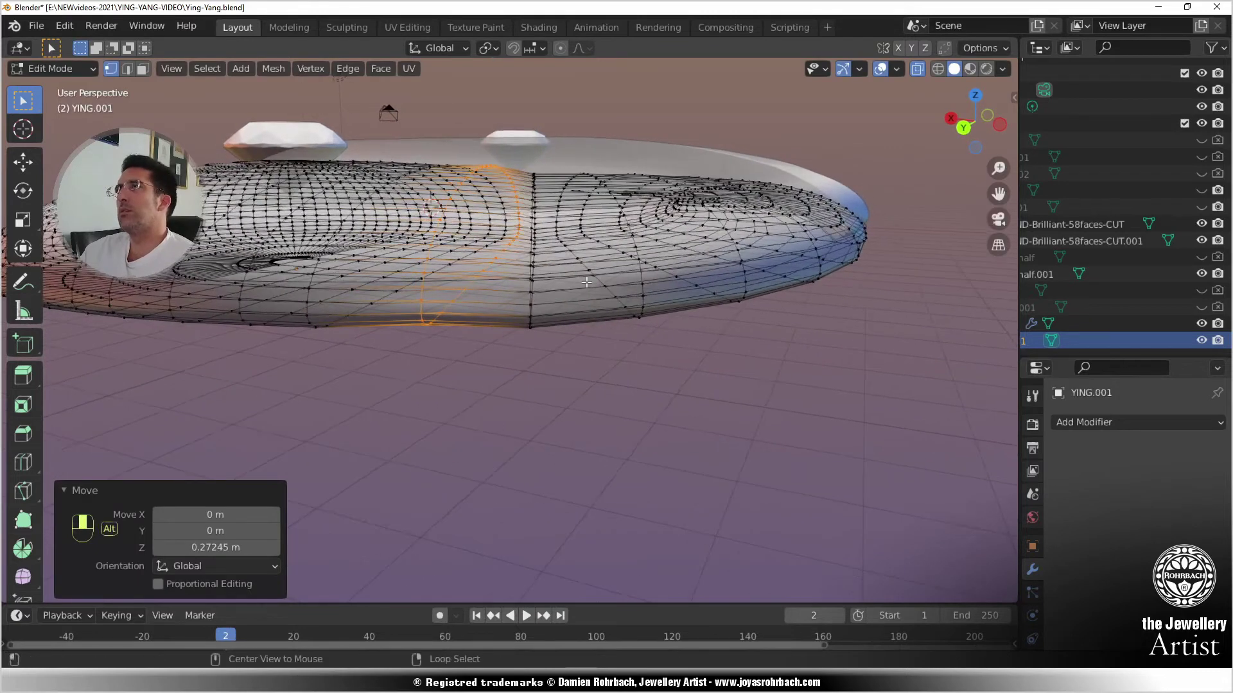
{"action": "key", "text": "alt+a"}
{"action": "key", "text": "b"}
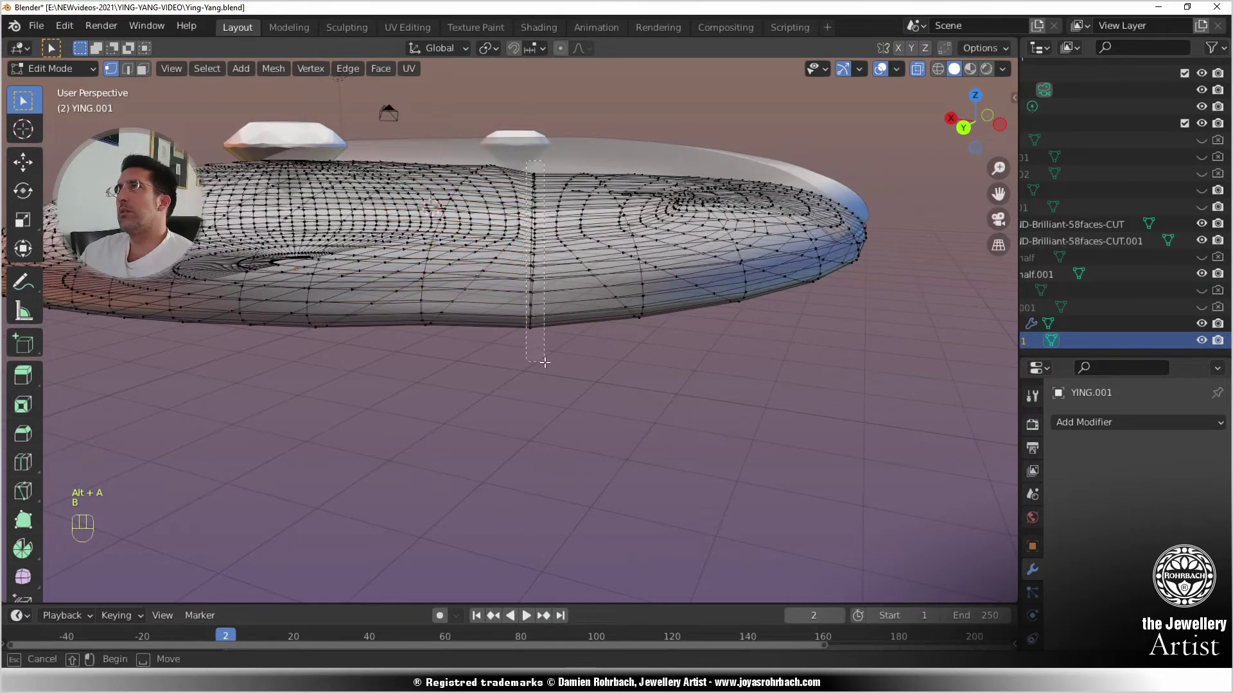
{"action": "left_click_drag", "start_coordinate": [544, 363], "coordinate": [545, 364]}
{"action": "key", "text": "g"}
{"action": "key", "text": "z"}
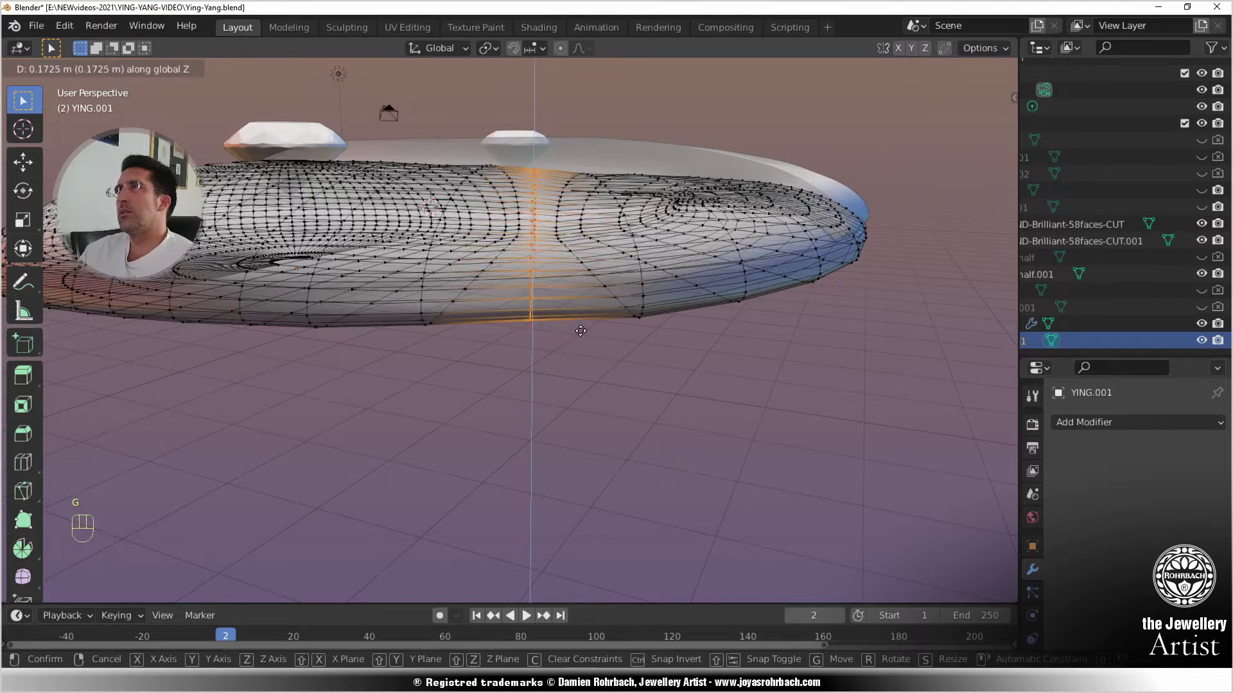
{"action": "left_click", "coordinate": [581, 330]}
- Raise one more vertex ring towards the tail about 0.04 m along Z and finish editing the mesh
{"action": "middle_click_drag", "start_coordinate": [581, 331], "coordinate": [592, 299]}
{"action": "key", "text": "alt+a"}
{"action": "key", "text": "b"}
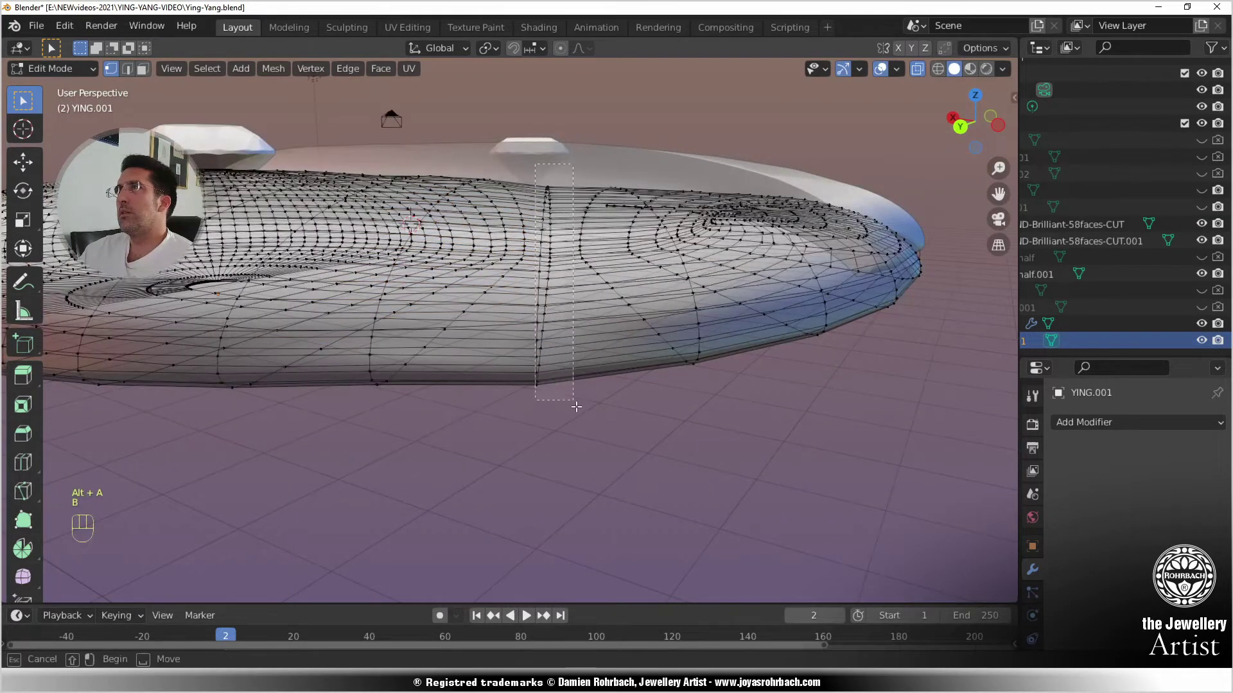
{"action": "left_click_drag", "start_coordinate": [567, 411], "coordinate": [566, 411]}
{"action": "key", "text": "g"}
{"action": "key", "text": "z"}
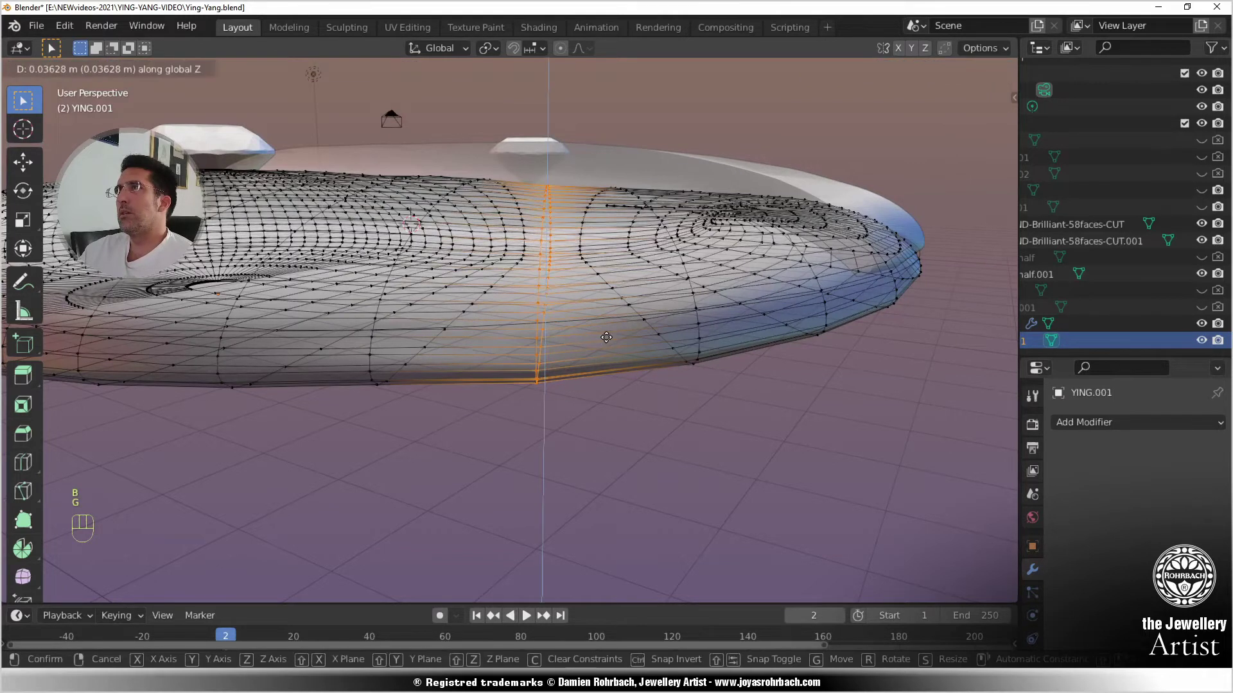
{"action": "left_click", "coordinate": [610, 336]}
{"action": "key", "text": "Tab"}
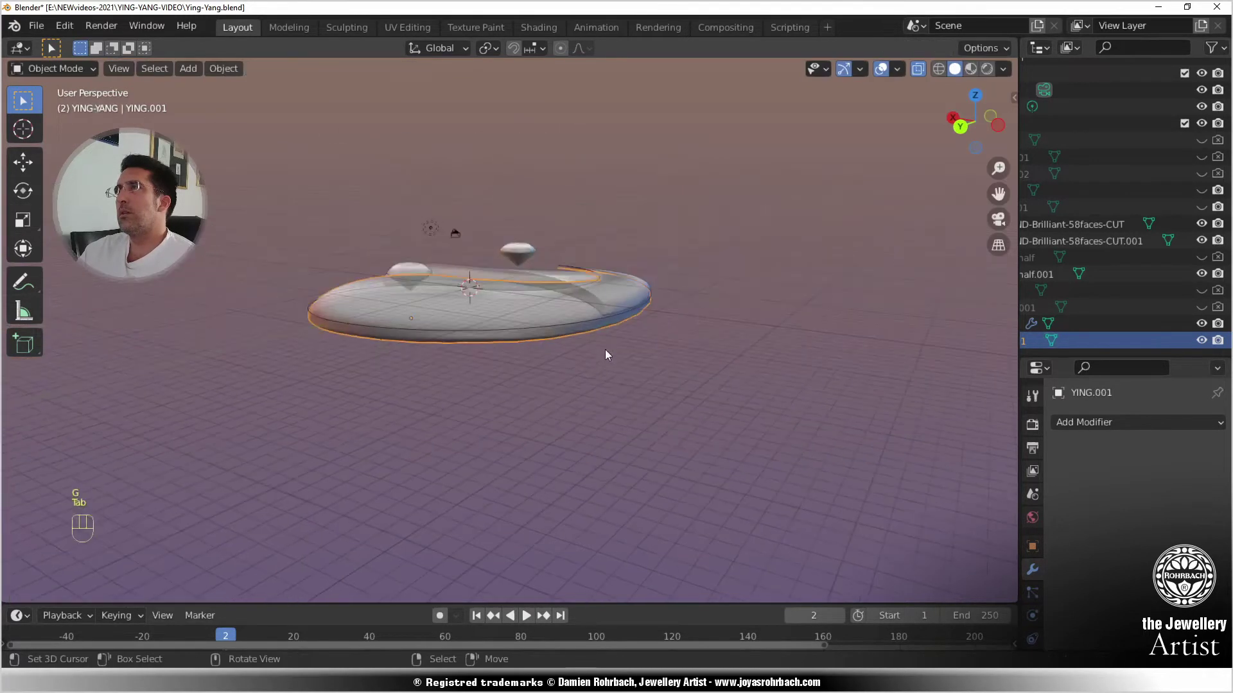
- Turn off X-ray, hide YING.001 to examine YING's hollow, save the file, and unhide YING.001
{"action": "middle_click_drag", "start_coordinate": [605, 349], "coordinate": [489, 301]}
{"action": "key", "text": "alt+z"}
{"action": "key", "text": "h"}
{"action": "key", "text": "ctrl+s"}
{"action": "left_click", "coordinate": [1201, 341]}
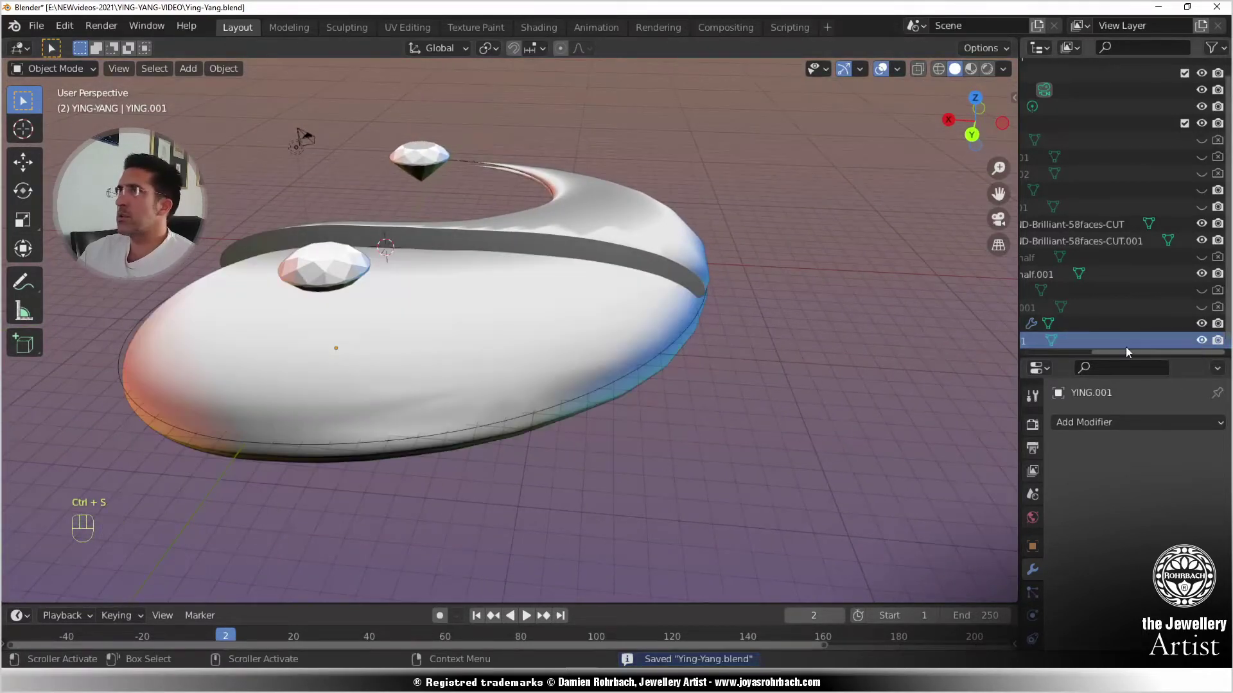
{"action": "middle_click_drag", "start_coordinate": [616, 385], "coordinate": [481, 372]}
{"action": "key", "text": "Tab"}
{"action": "key", "text": "KP_7"}
{"action": "key", "text": "Tab"}
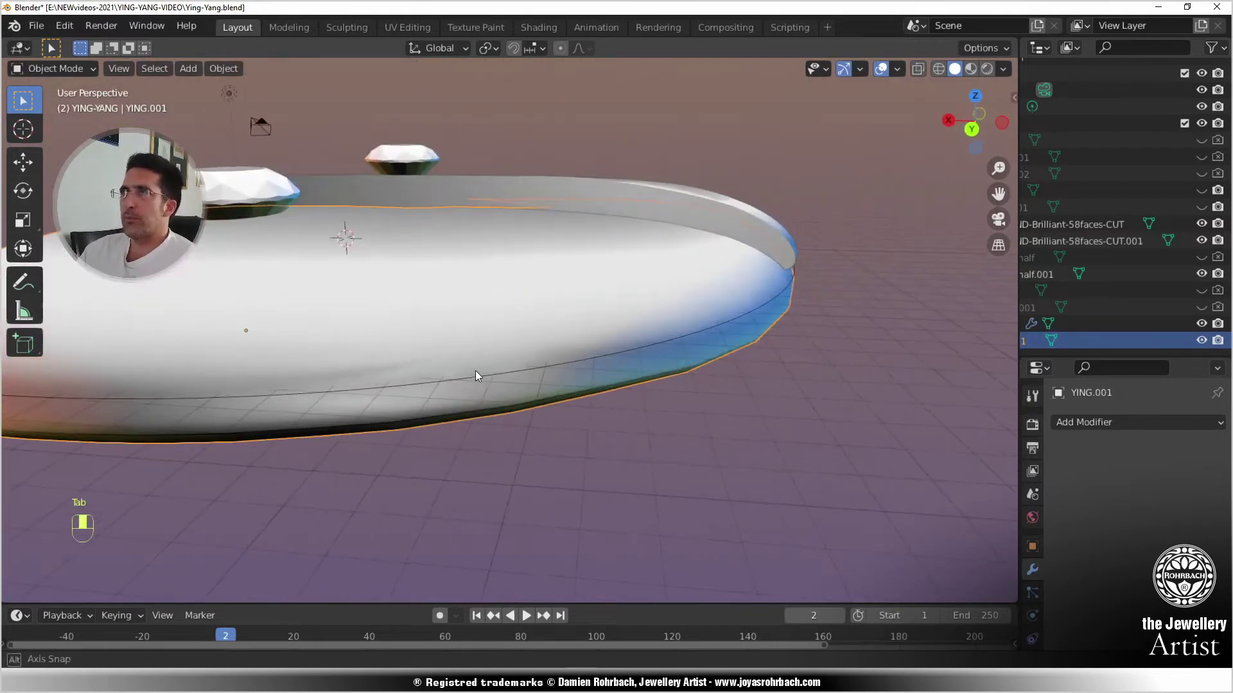
{"action": "key", "text": "g"}
{"action": "right_click", "coordinate": [394, 328]}
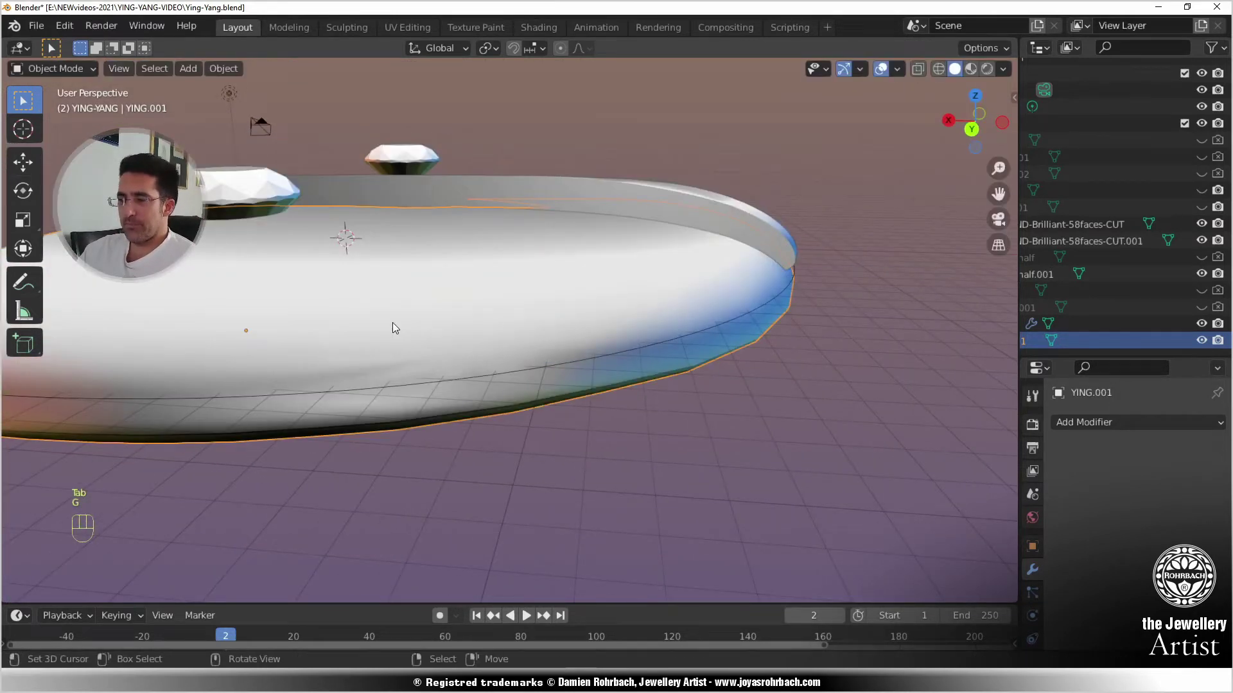
- Temporarily hide YING.001 to examine YING's cut edge and inner hollow from a low angle
{"action": "key", "text": "h"}
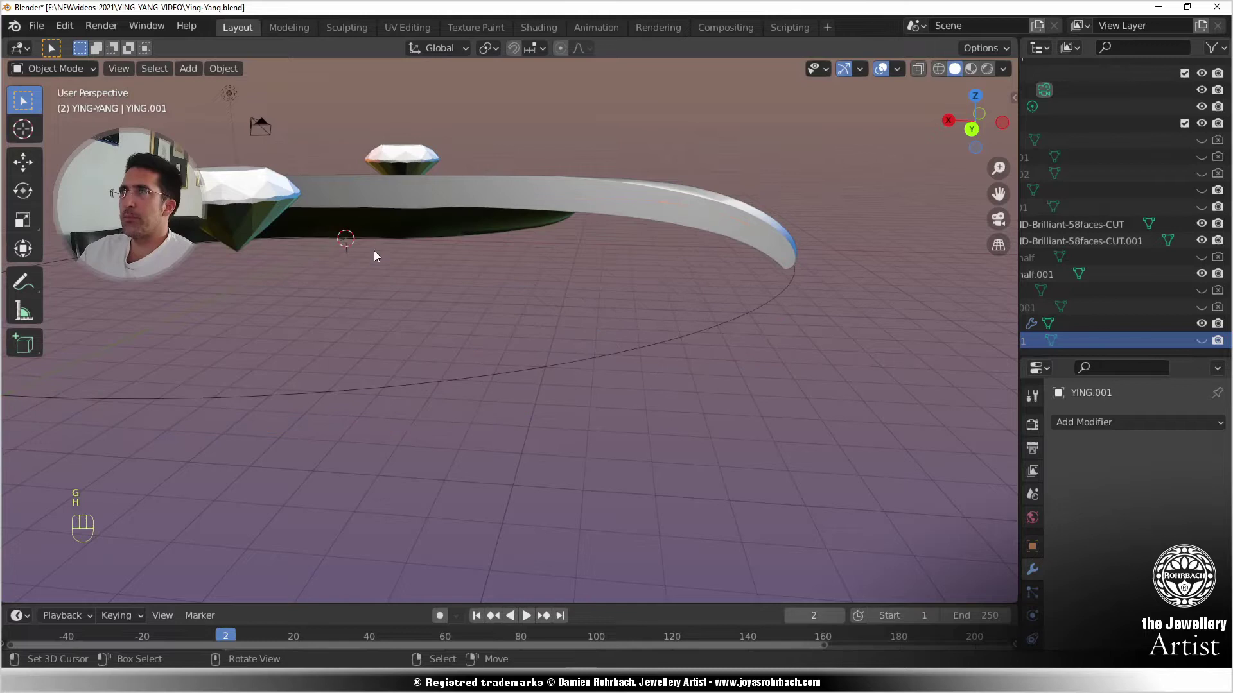
{"action": "left_click", "coordinate": [414, 209]}
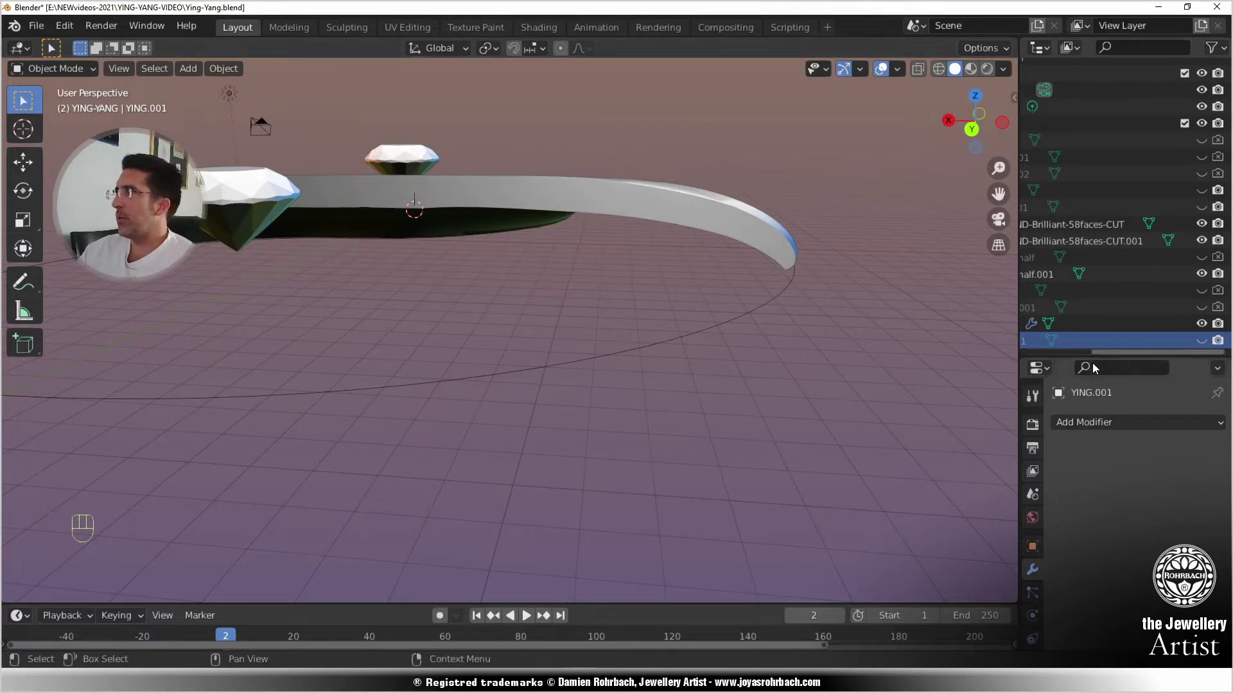
{"action": "left_click", "coordinate": [1202, 341]}
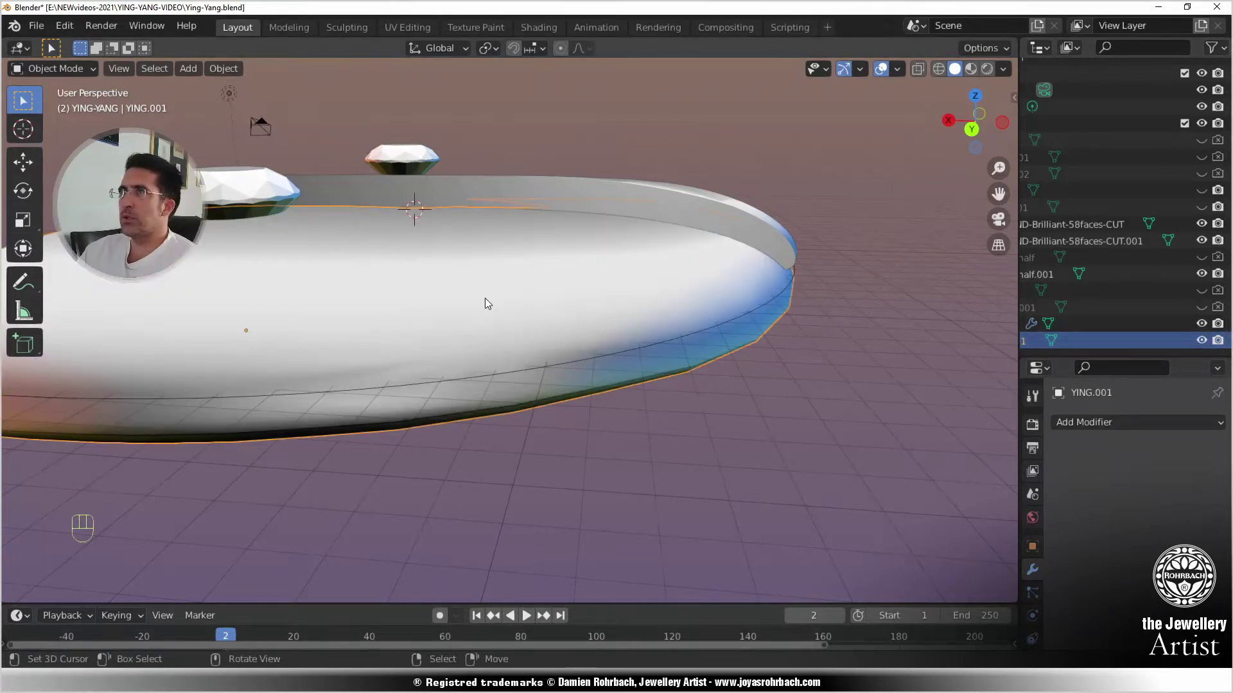
- Edit YING.001 with X-ray on and select all vertices from the body's middle through the rounded head
{"action": "key", "text": "Tab"}
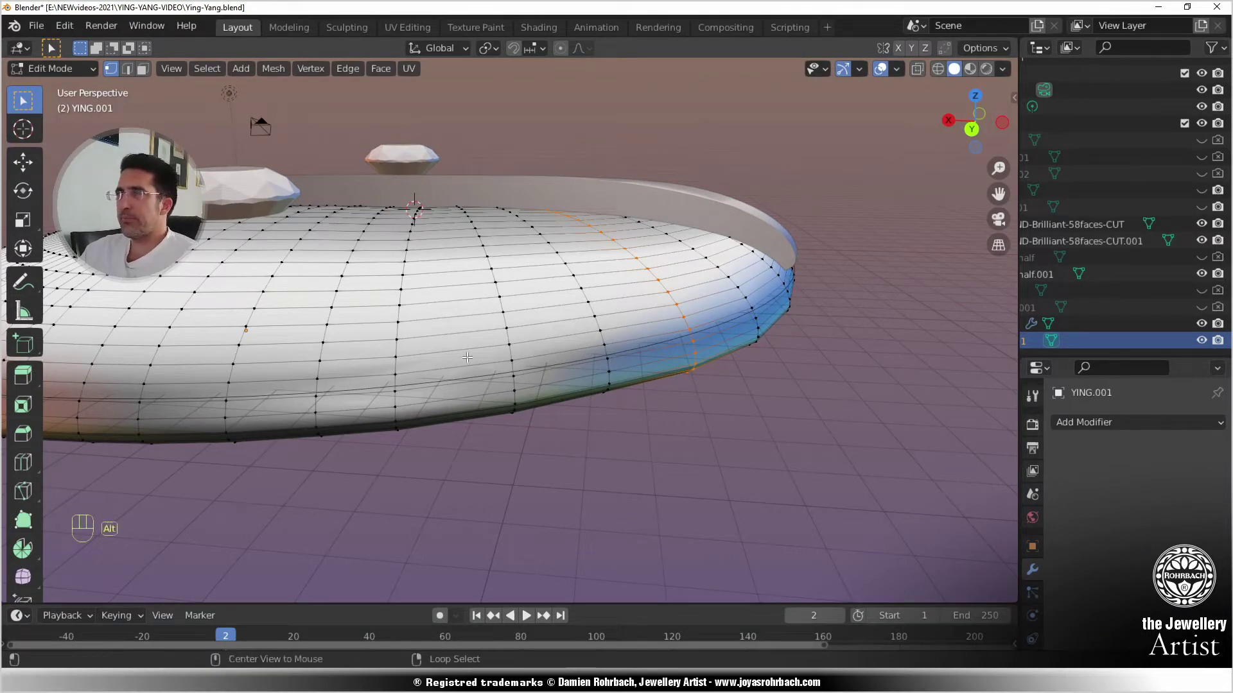
{"action": "key", "text": "alt+a"}
{"action": "key", "text": "alt+z"}
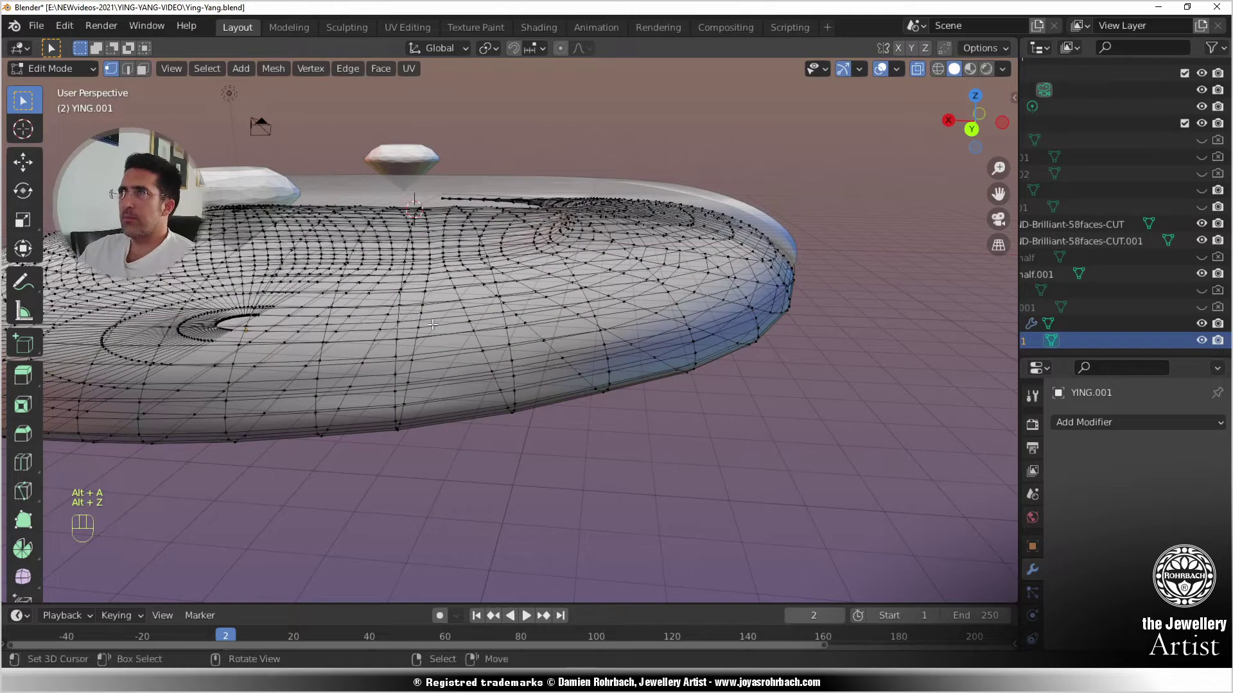
{"action": "key", "text": "c"}
{"action": "mouse_move", "coordinate": [420, 249]}
{"action": "left_mouse_down"}
{"action": "mouse_move", "coordinate": [414, 208]}
{"action": "mouse_move", "coordinate": [408, 428]}
{"action": "left_mouse_up"}
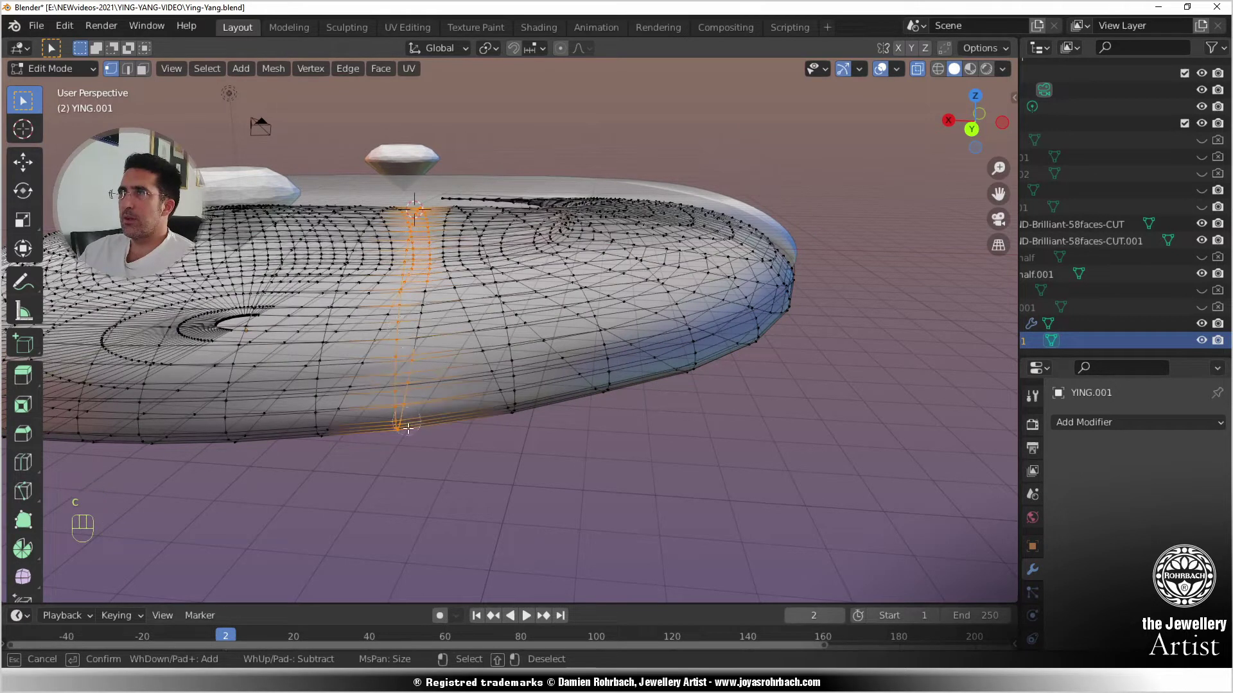
{"action": "scroll", "coordinate": [411, 340], "scroll_direction": "down", "scroll_amount": 3}
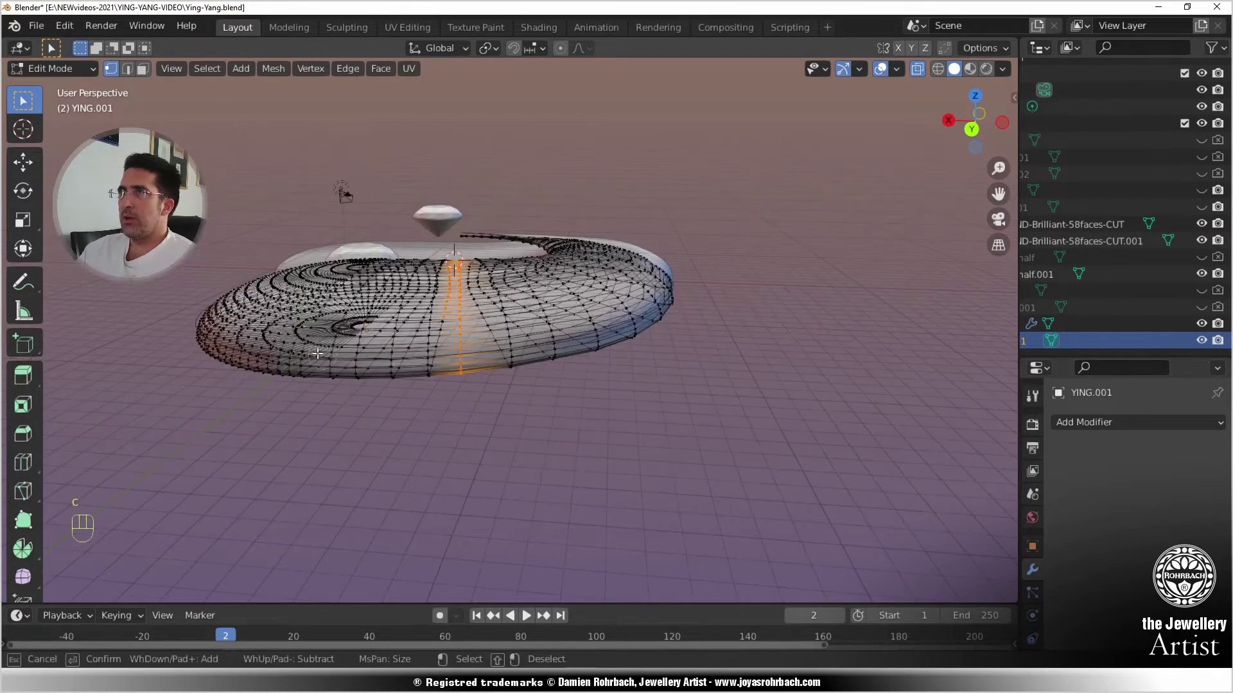
{"action": "scroll", "coordinate": [313, 383], "scroll_direction": "down", "scroll_amount": 5}
{"action": "mouse_move", "coordinate": [289, 347]}
{"action": "left_mouse_down"}
{"action": "mouse_move", "coordinate": [269, 314]}
{"action": "mouse_move", "coordinate": [302, 270]}
{"action": "mouse_move", "coordinate": [330, 289]}
{"action": "left_mouse_up"}
{"action": "key", "text": "Escape"}
- Turn off X-ray, raise the selected head section of YING.001 about 0.02 m along Z, and finish editing the mesh
{"action": "scroll", "coordinate": [468, 327], "scroll_direction": "up", "scroll_amount": 7}
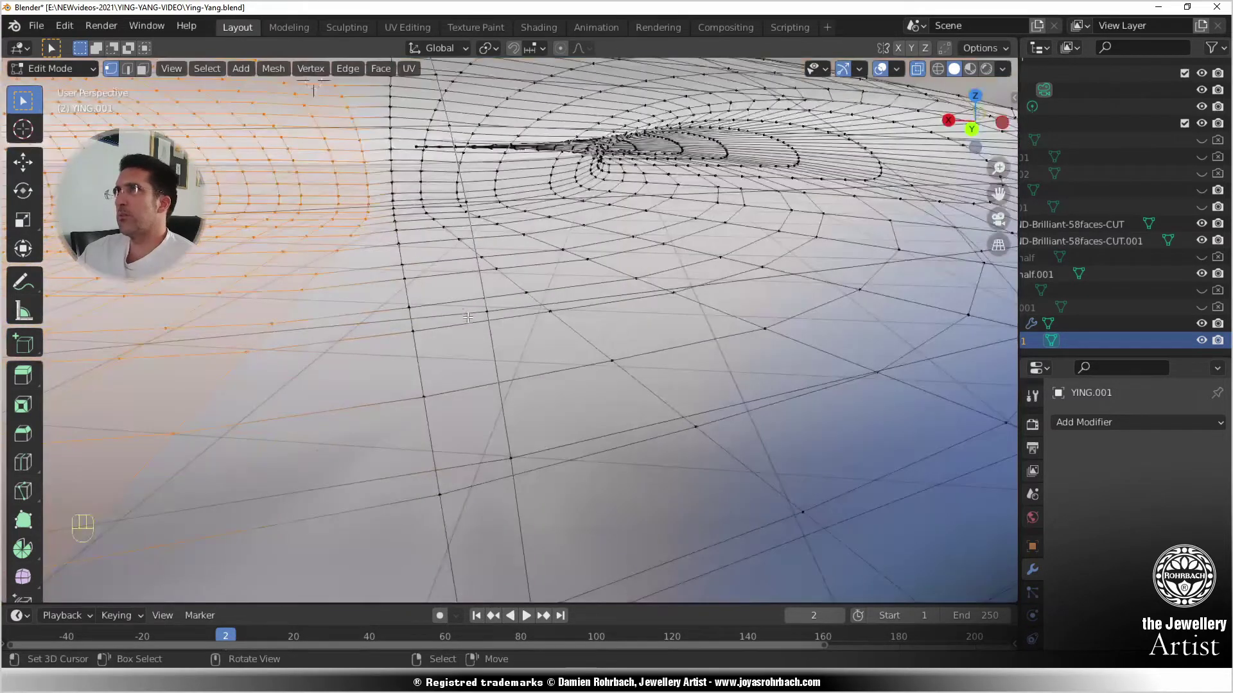
{"action": "scroll", "coordinate": [468, 328], "scroll_direction": "down", "scroll_amount": 3}
{"action": "key", "text": "alt+z"}
{"action": "middle_click_drag", "start_coordinate": [468, 328], "coordinate": [457, 322]}
{"action": "key", "text": "g"}
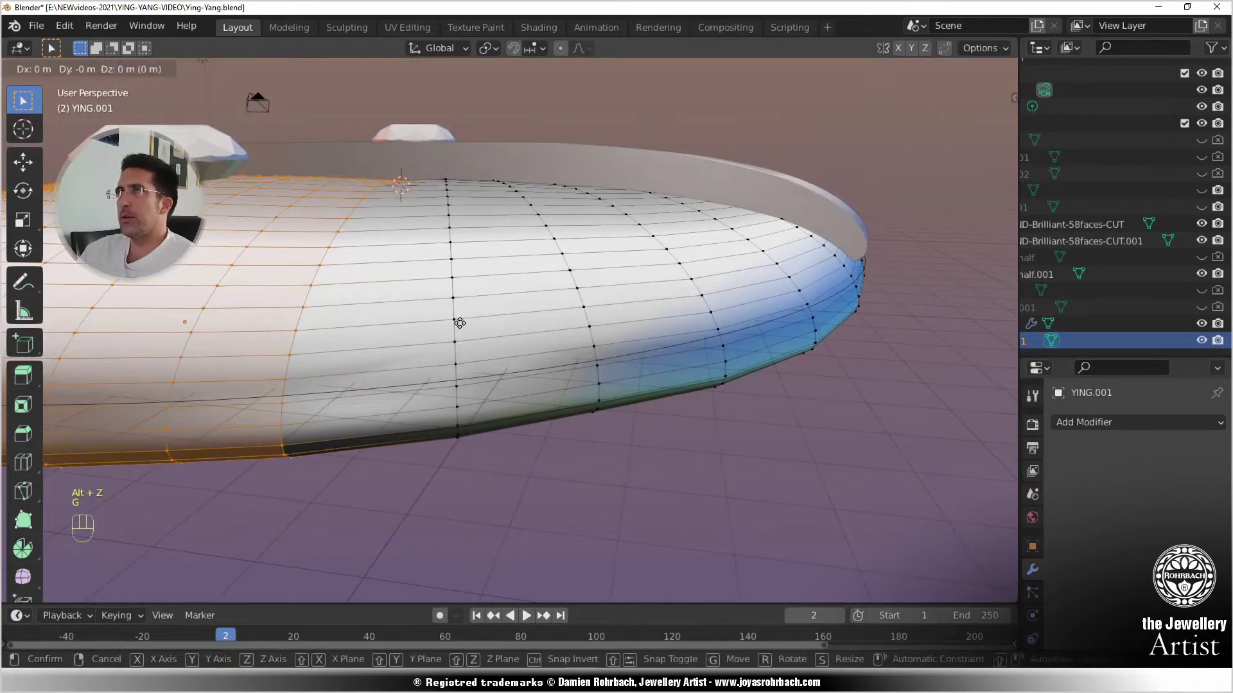
{"action": "key", "text": "z"}
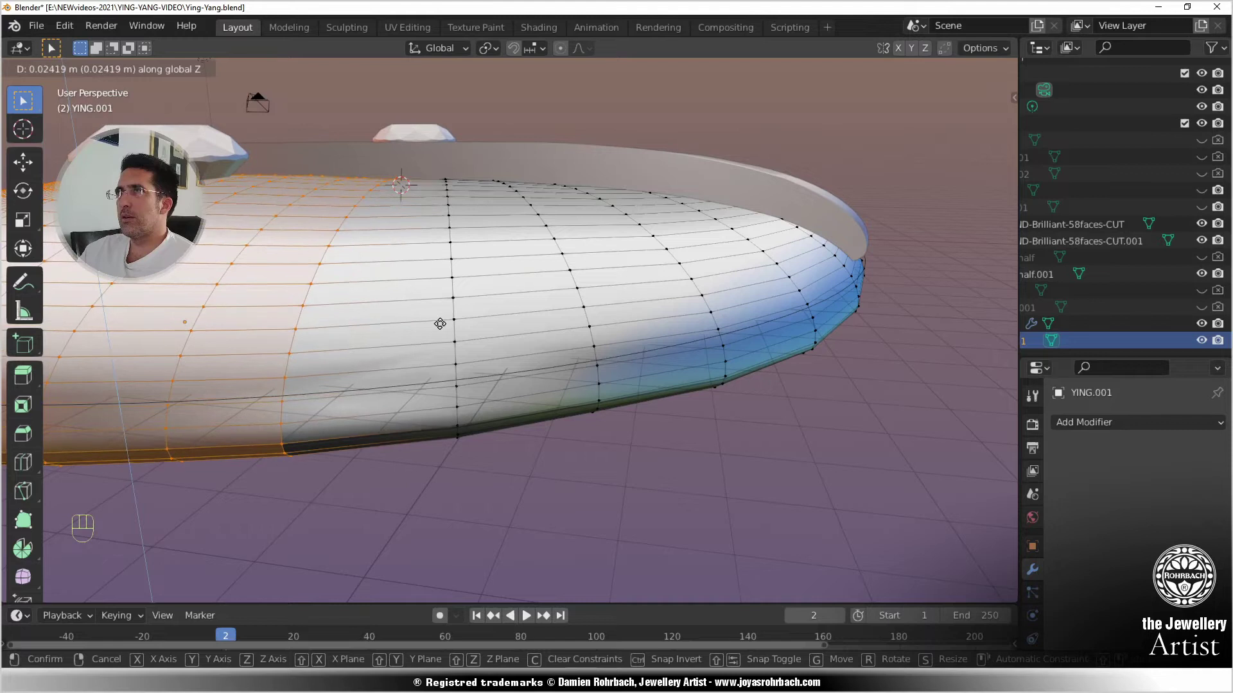
{"action": "left_click", "coordinate": [443, 323]}
{"action": "key", "text": "Tab"}
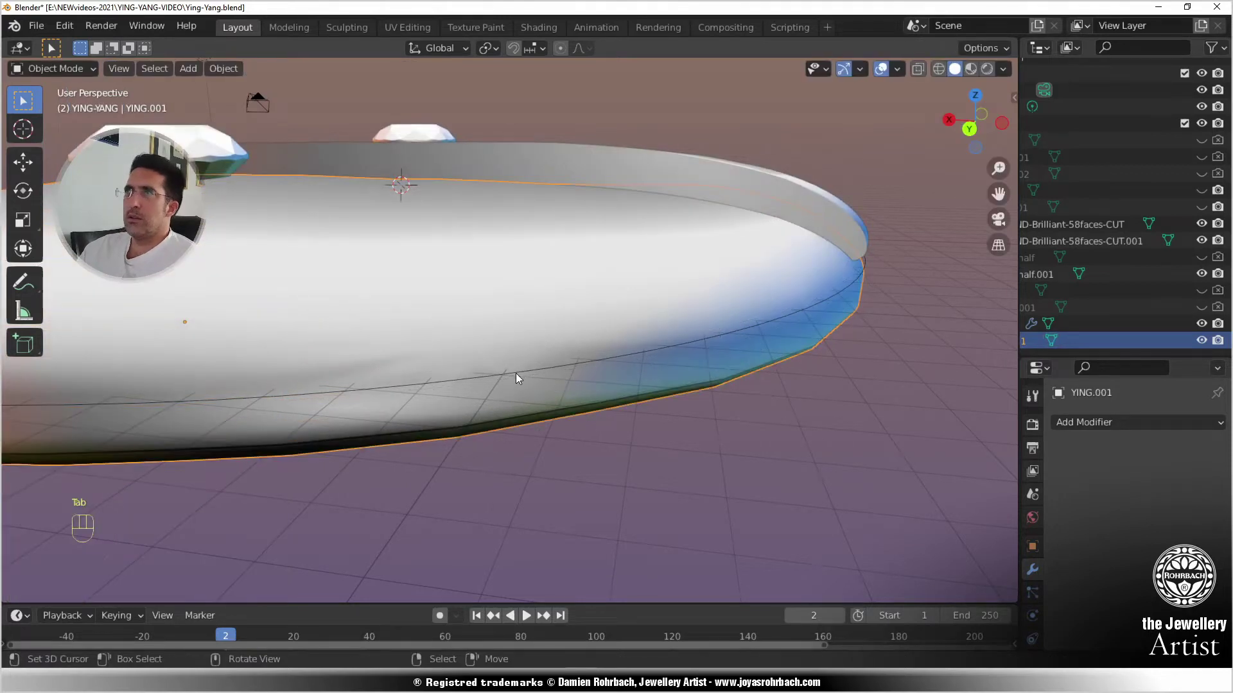
- Raise the same head vertices of YING.001 about 0.01 m further along Z and return to Object Mode
{"action": "key", "text": "Tab"}
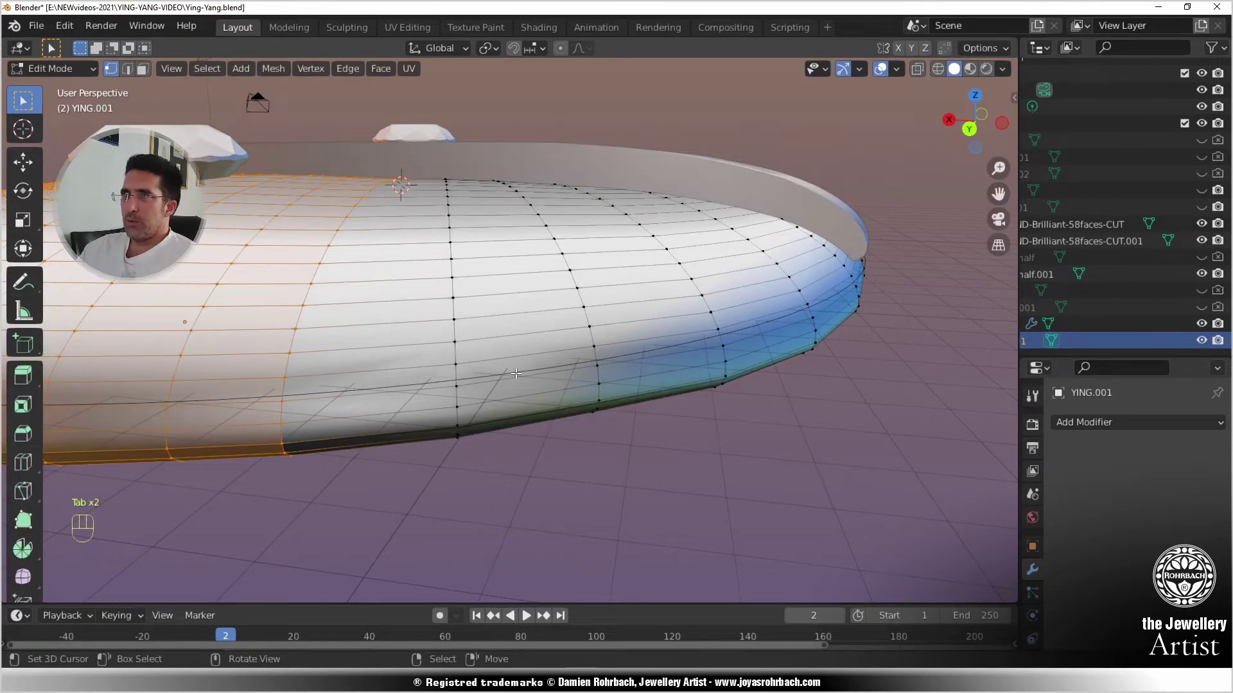
{"action": "key", "text": "g"}
{"action": "key", "text": "z"}
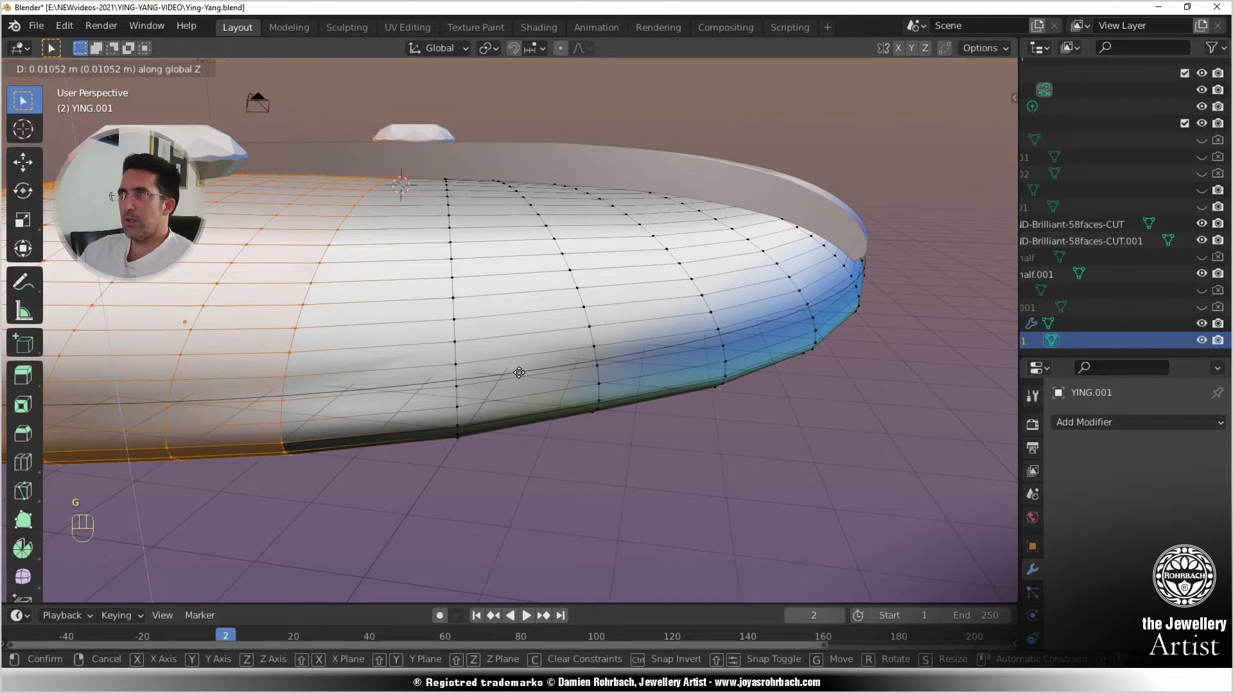
{"action": "left_click", "coordinate": [518, 373]}
{"action": "key", "text": "Tab"}
- Hide YING.001 and remove the second Boolean modifier, the cube cut, from YING
{"action": "scroll", "coordinate": [519, 372], "scroll_direction": "down", "scroll_amount": 6}
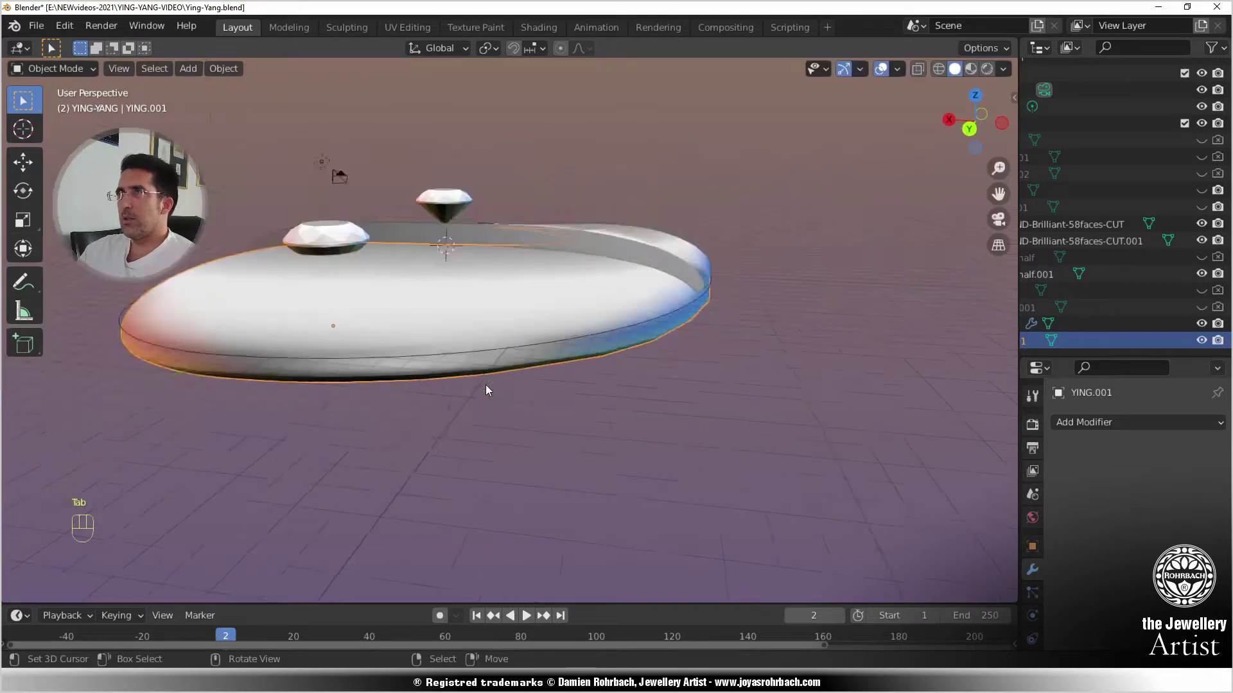
{"action": "mouse_move", "coordinate": [486, 384]}
{"action": "middle_mouse_down"}
{"action": "mouse_move", "coordinate": [549, 368]}
{"action": "mouse_move", "coordinate": [492, 402]}
{"action": "middle_mouse_up"}
{"action": "left_click", "coordinate": [1202, 341]}
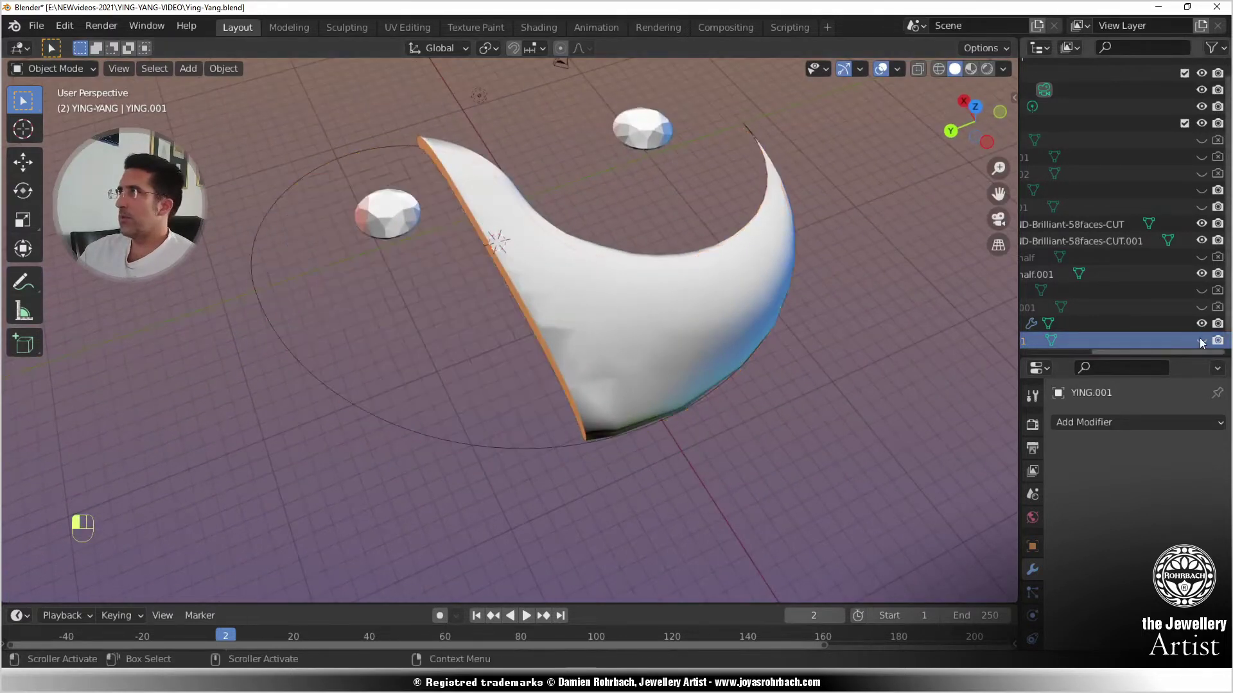
{"action": "left_click", "coordinate": [1155, 324]}
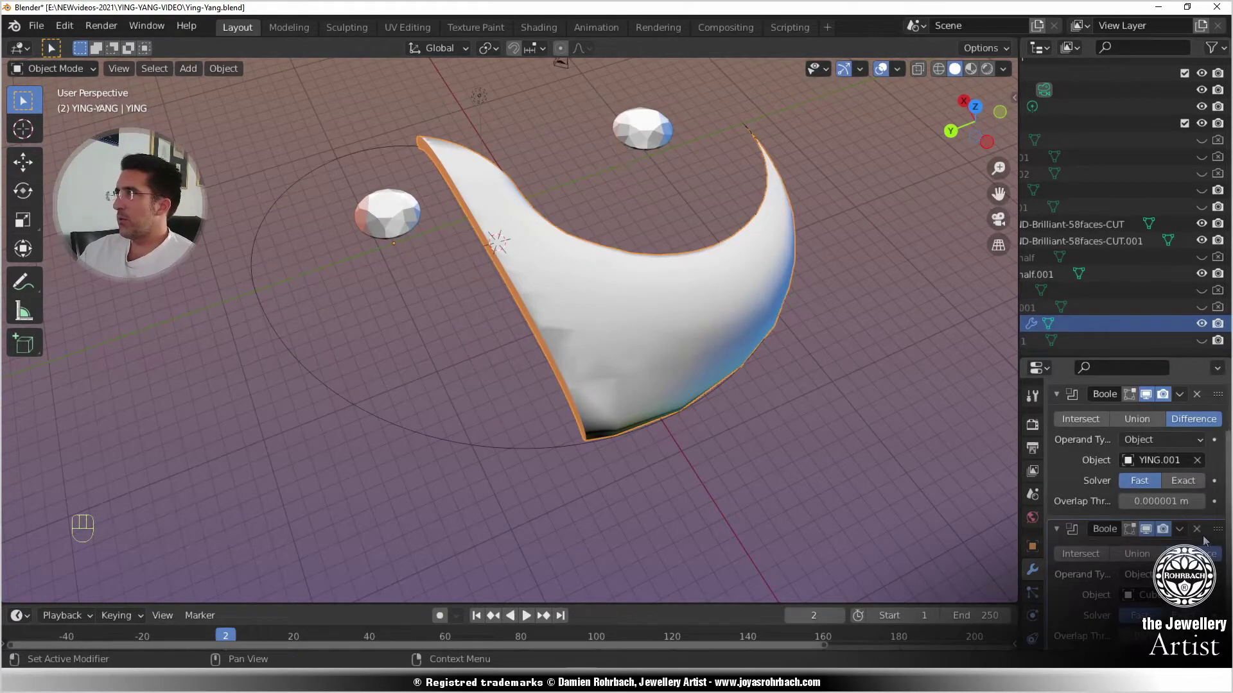
{"action": "left_click", "coordinate": [1199, 530]}
{"action": "scroll", "coordinate": [642, 498], "scroll_direction": "down", "scroll_amount": 4}
{"action": "middle_click_drag", "start_coordinate": [642, 499], "coordinate": [379, 466]}
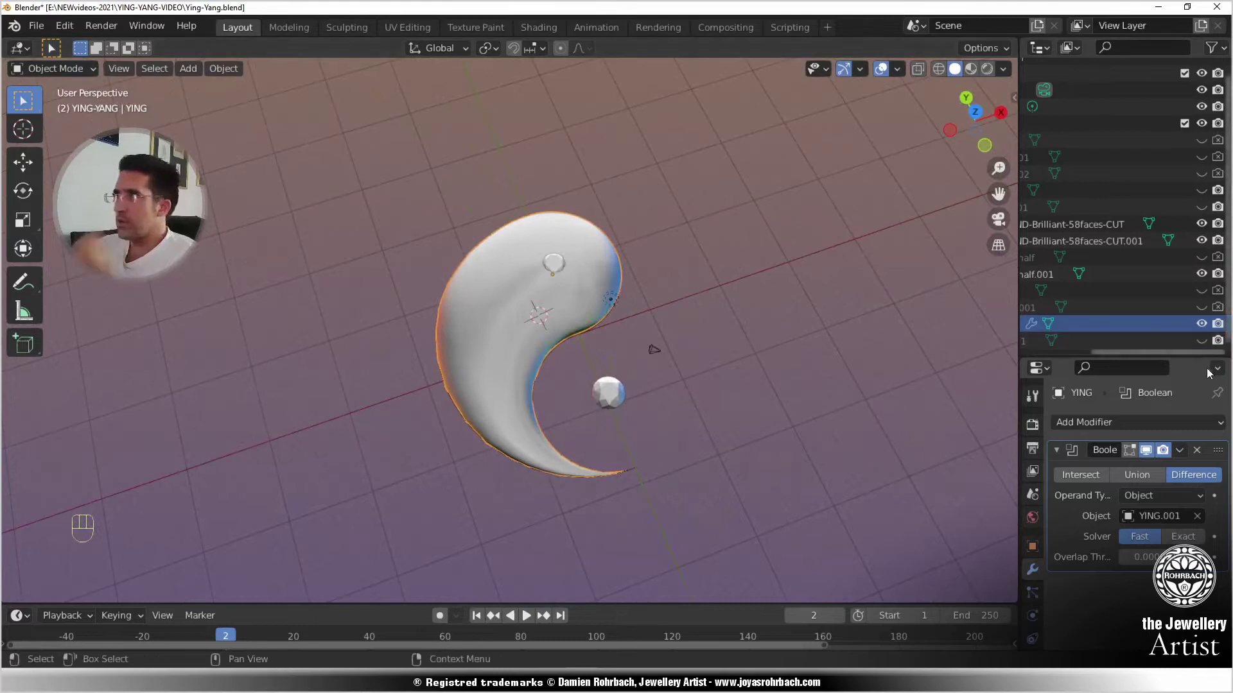
- Enlarge the scene object list so all object names can be read, and save the file
{"action": "left_click_drag", "start_coordinate": [1207, 360], "coordinate": [1090, 521]}
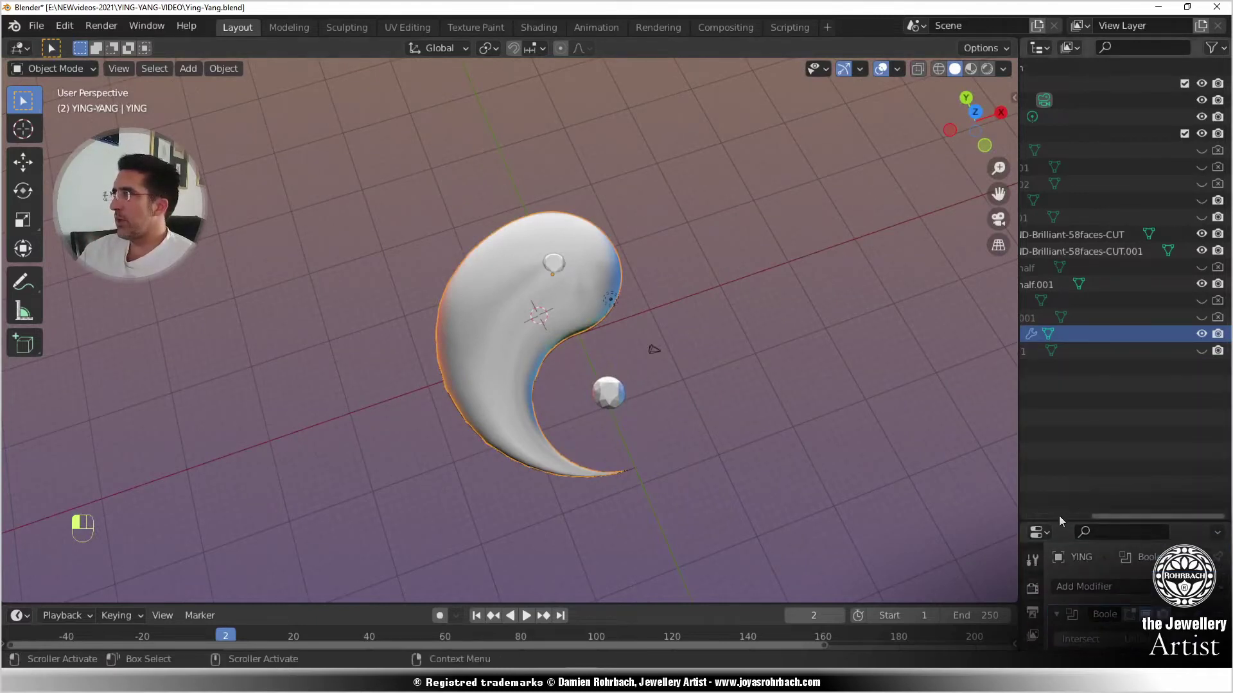
{"action": "key", "text": "ctrl+s"}
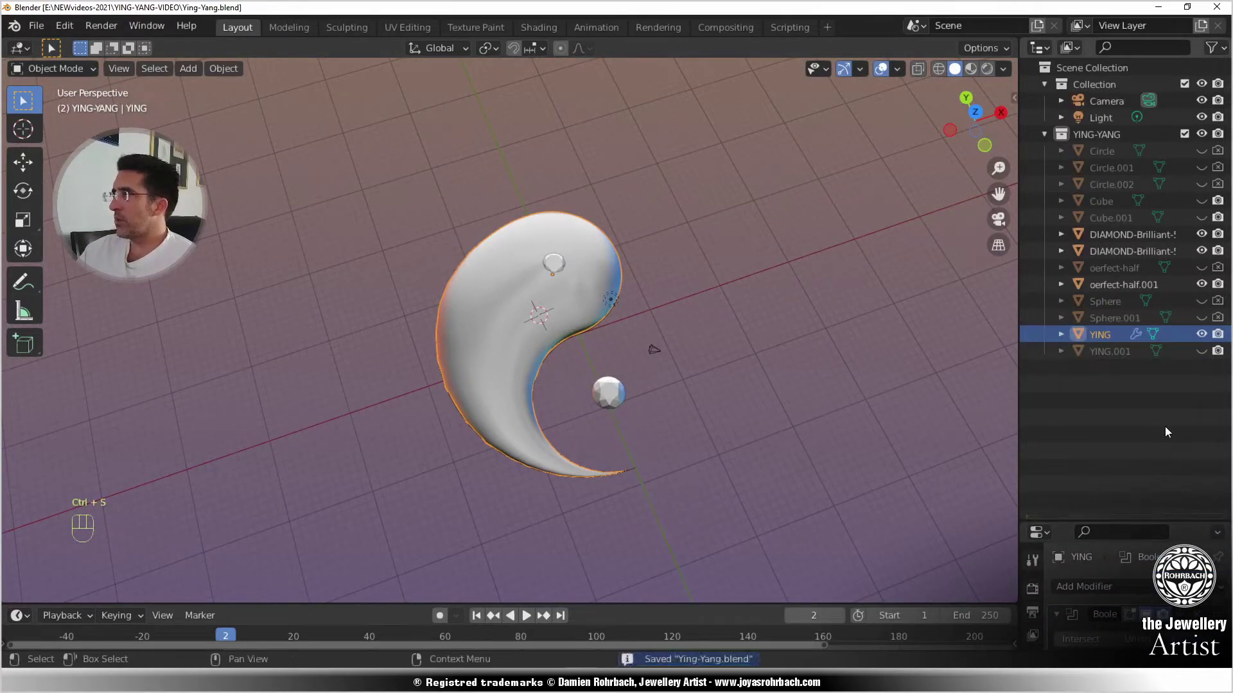
{"action": "left_click", "coordinate": [1218, 351]}
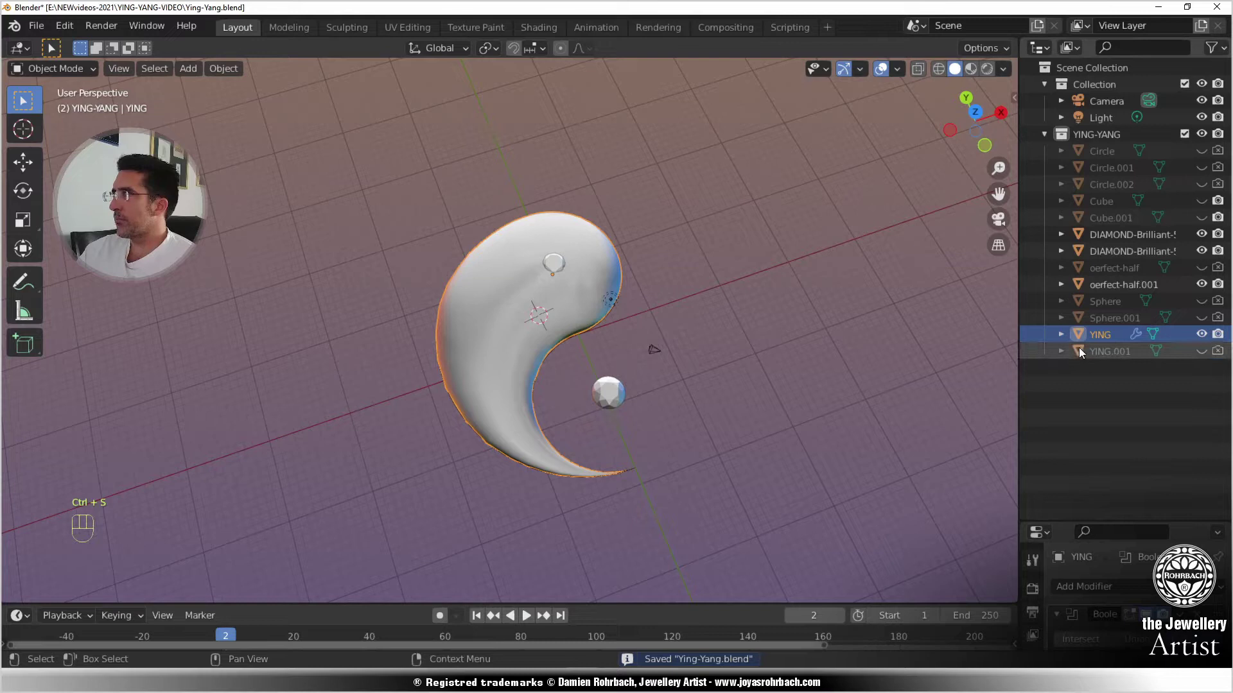
- Duplicate YING in place and convert the copy to a plain mesh
{"action": "key", "text": "shift+d"}
{"action": "right_click", "coordinate": [852, 345]}
{"action": "key", "text": "alt"}
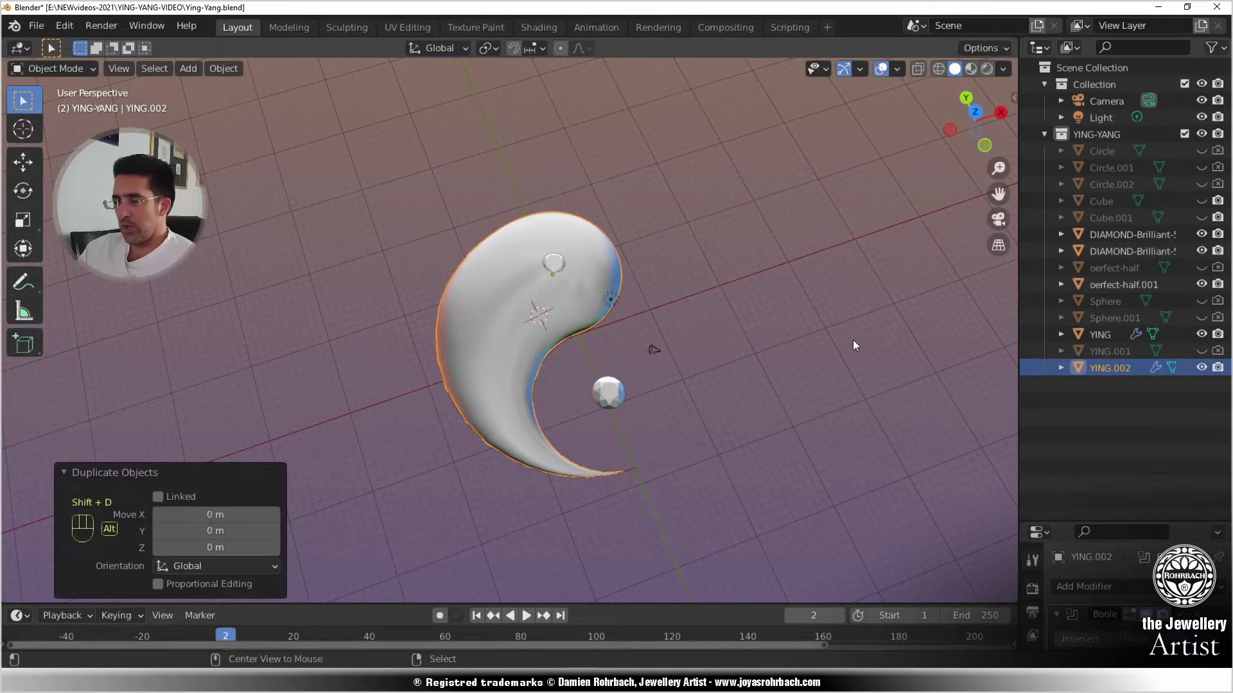
{"action": "key", "text": "alt+c"}
{"action": "left_click", "coordinate": [853, 340]}
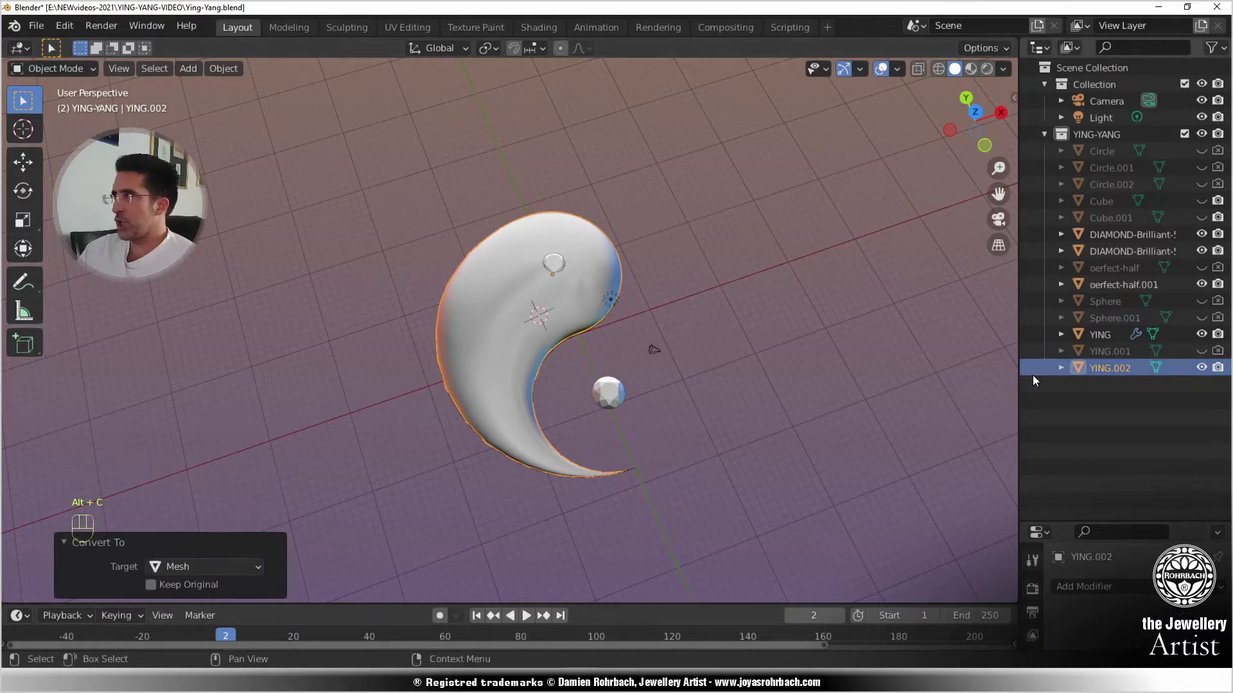
- Rename the converted copy to YANG and save the file
{"action": "key", "text": "F2"}
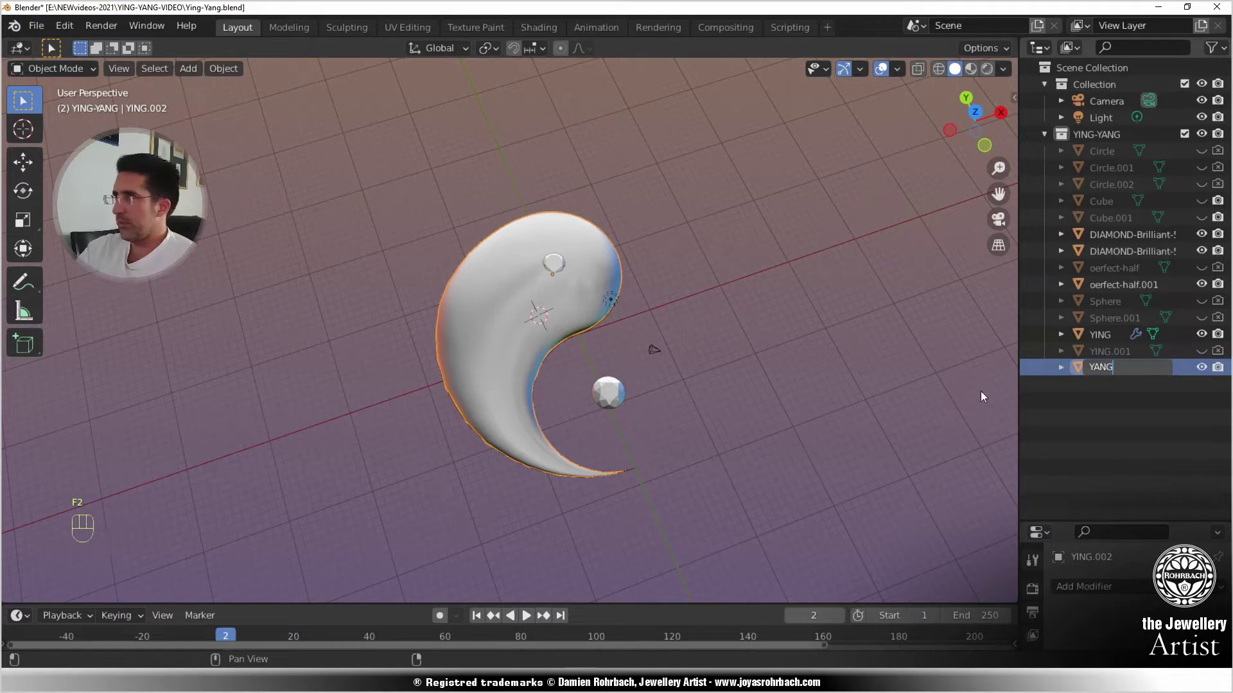
{"action": "key", "text": "Return"}
{"action": "key", "text": "ctrl+s"}
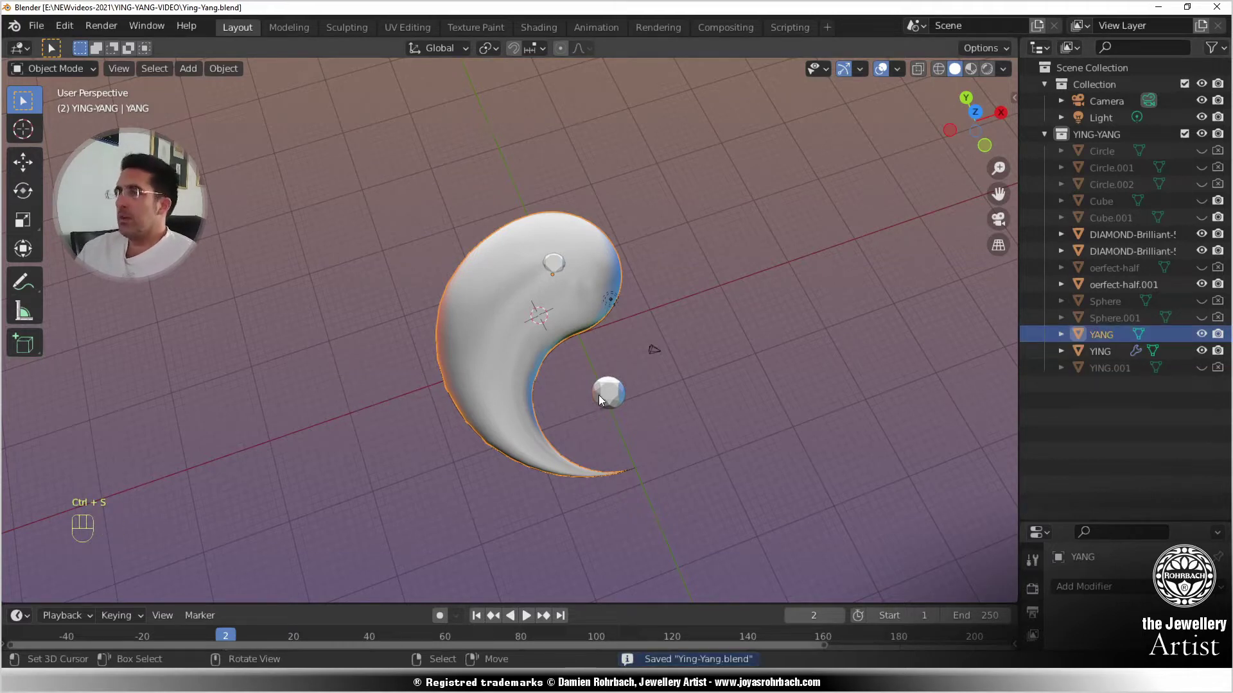
- Set the 3D cursor location to 0 m on X, Y and Z
{"action": "key", "text": "n"}
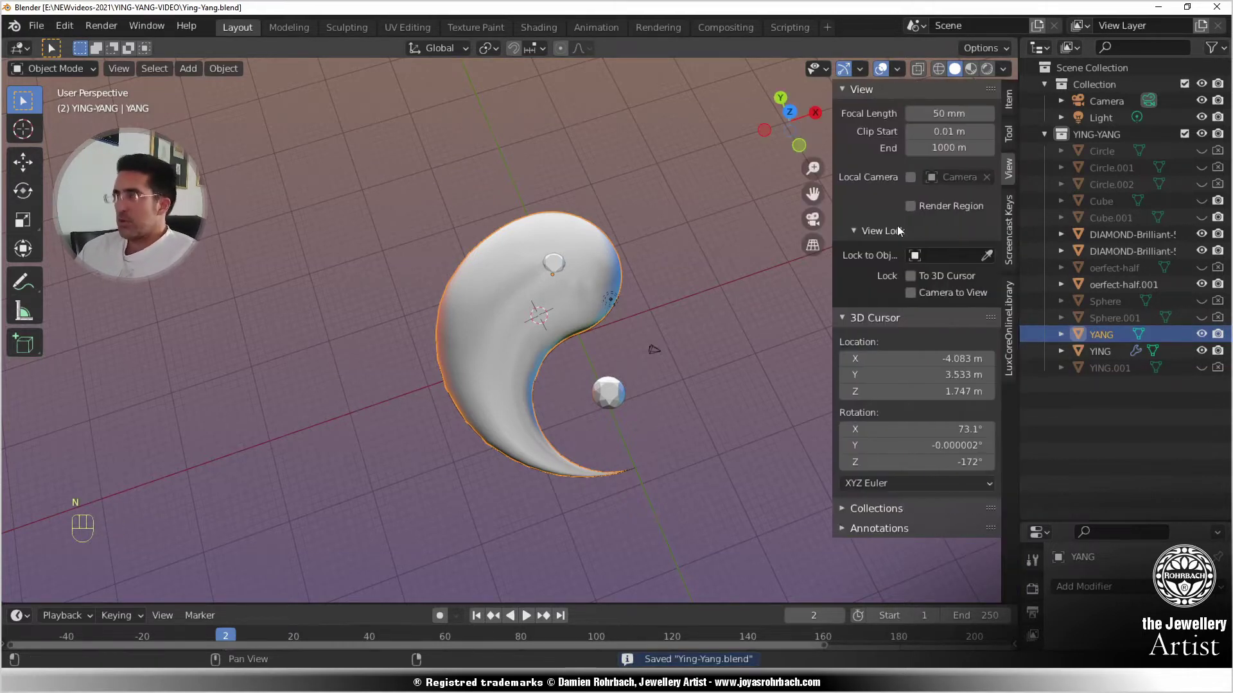
{"action": "left_click", "coordinate": [936, 359]}
{"action": "type", "text": "0"}
{"action": "key", "text": "Return"}
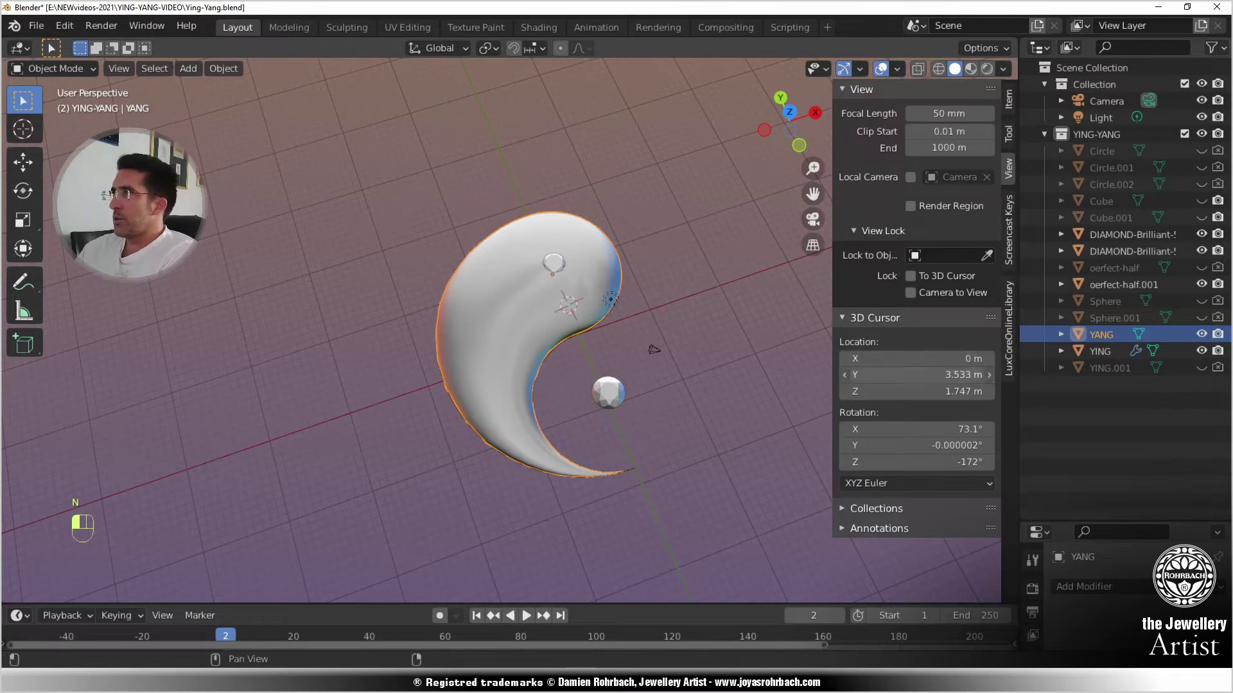
{"action": "left_click", "coordinate": [931, 376]}
{"action": "type", "text": "0"}
{"action": "key", "text": "Return"}
{"action": "left_click", "coordinate": [928, 391]}
{"action": "type", "text": "0"}
{"action": "key", "text": "Return"}
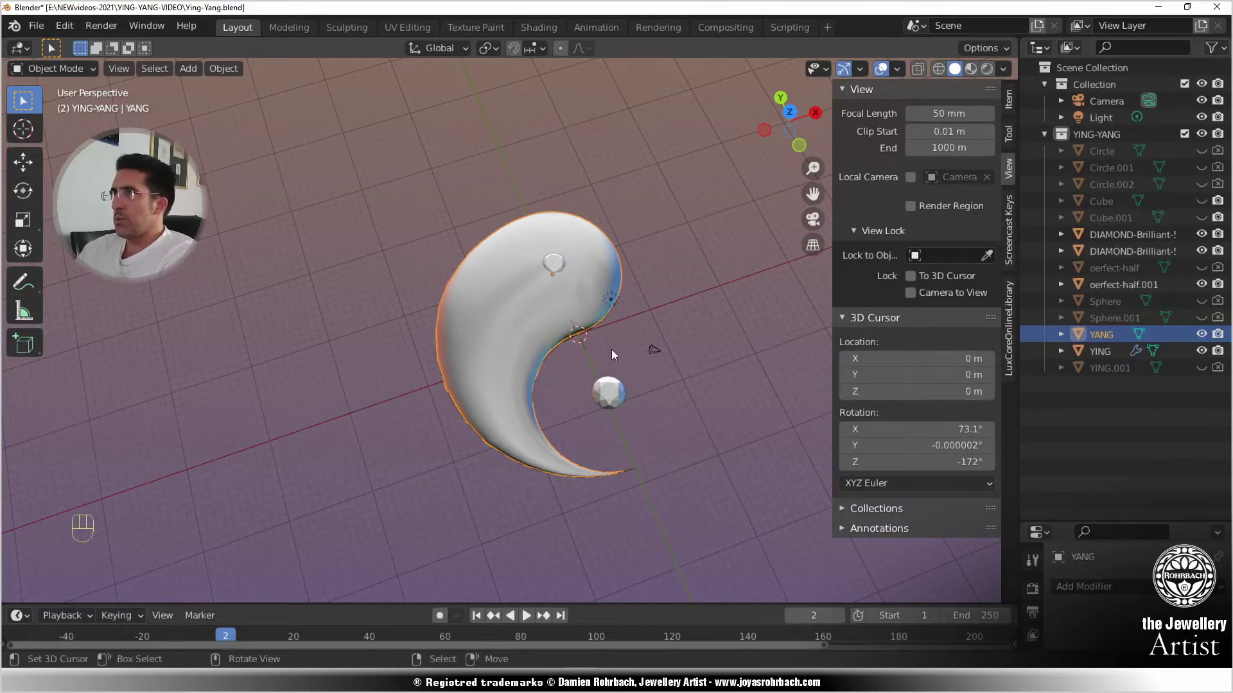
- Set the origin of YANG to the 3D cursor
{"action": "left_click", "coordinate": [232, 68]}
{"action": "mouse_move", "coordinate": [241, 105]}
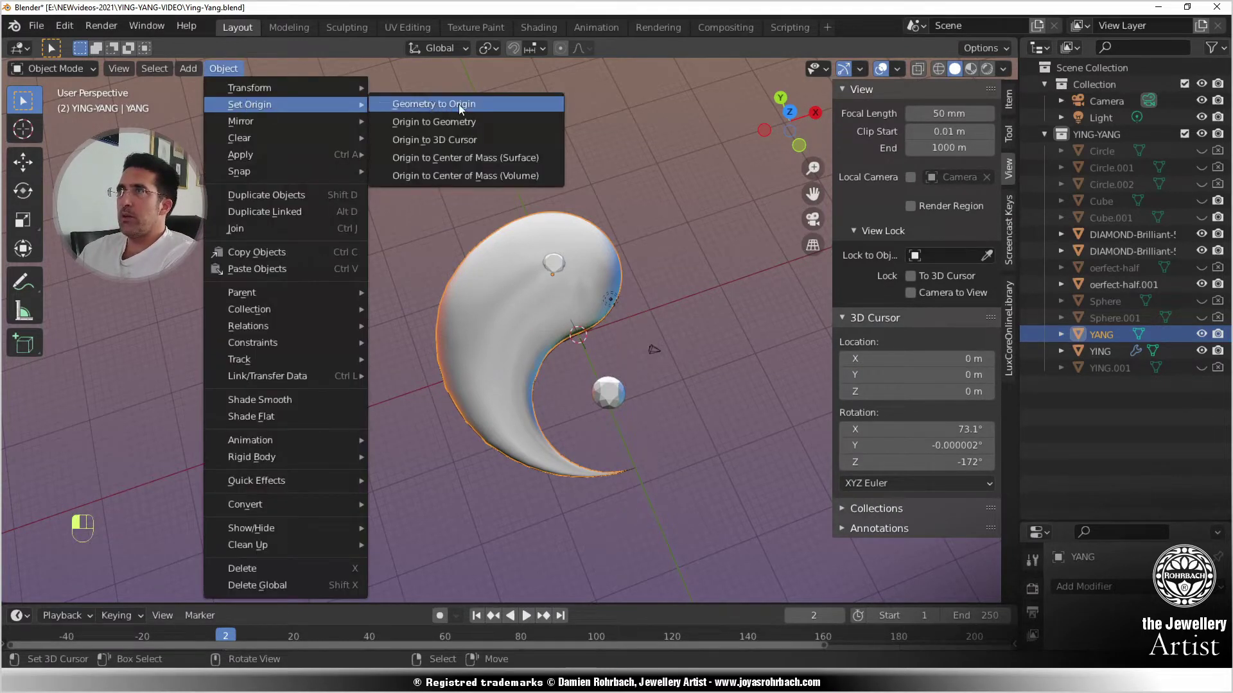
{"action": "left_click", "coordinate": [456, 140]}
- Rotate YANG 180° around Z in the top view, deselect everything, and save the file
{"action": "key", "text": "KP_7"}
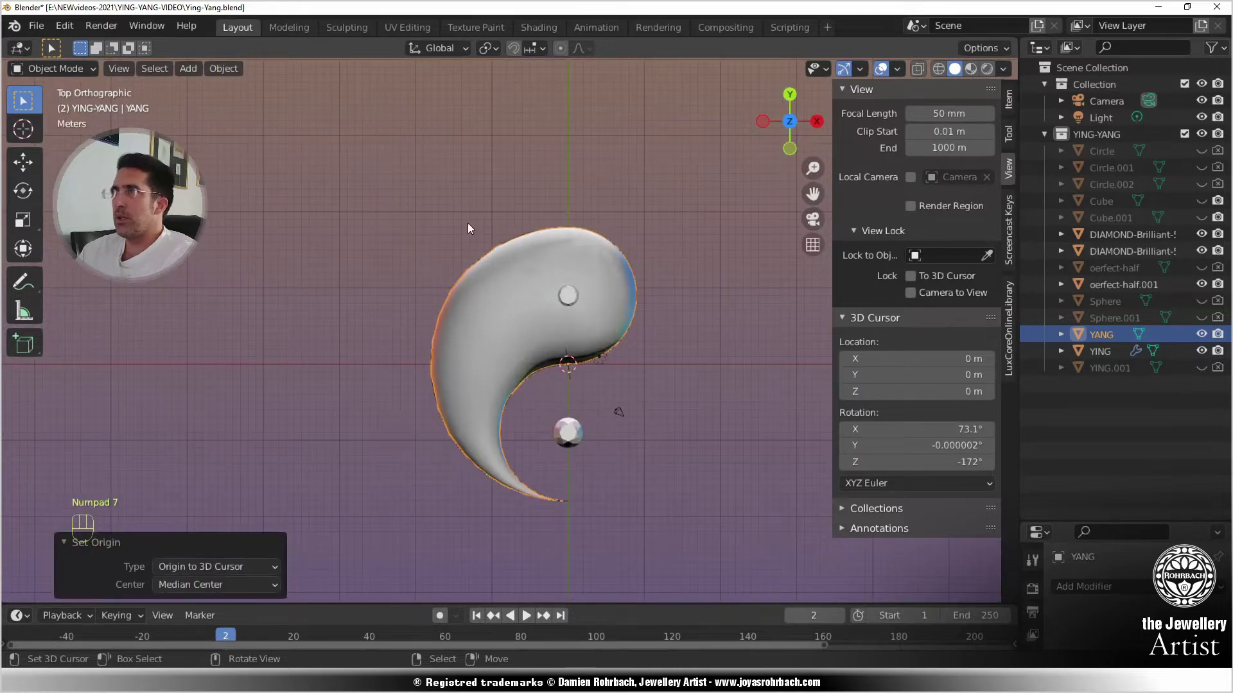
{"action": "key", "text": "r"}
{"action": "left_click", "coordinate": [567, 401]}
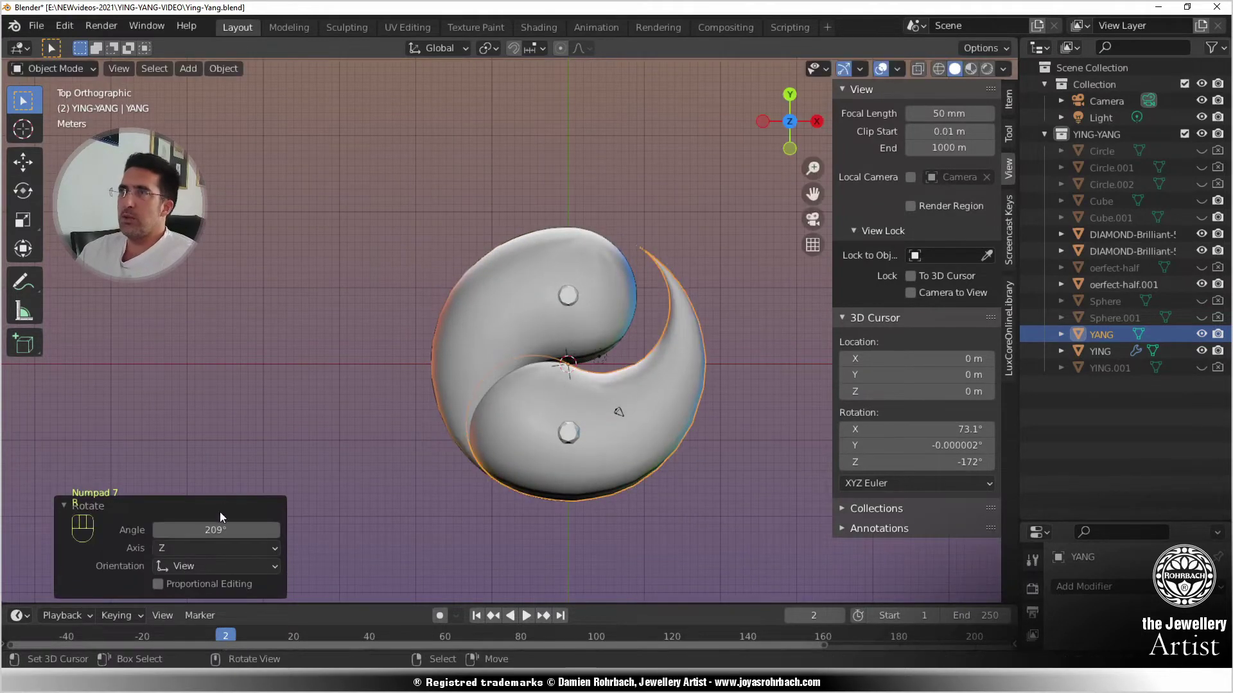
{"action": "double_click", "coordinate": [217, 529]}
{"action": "type", "text": "180"}
{"action": "key", "text": "Return"}
{"action": "key", "text": "alt+a"}
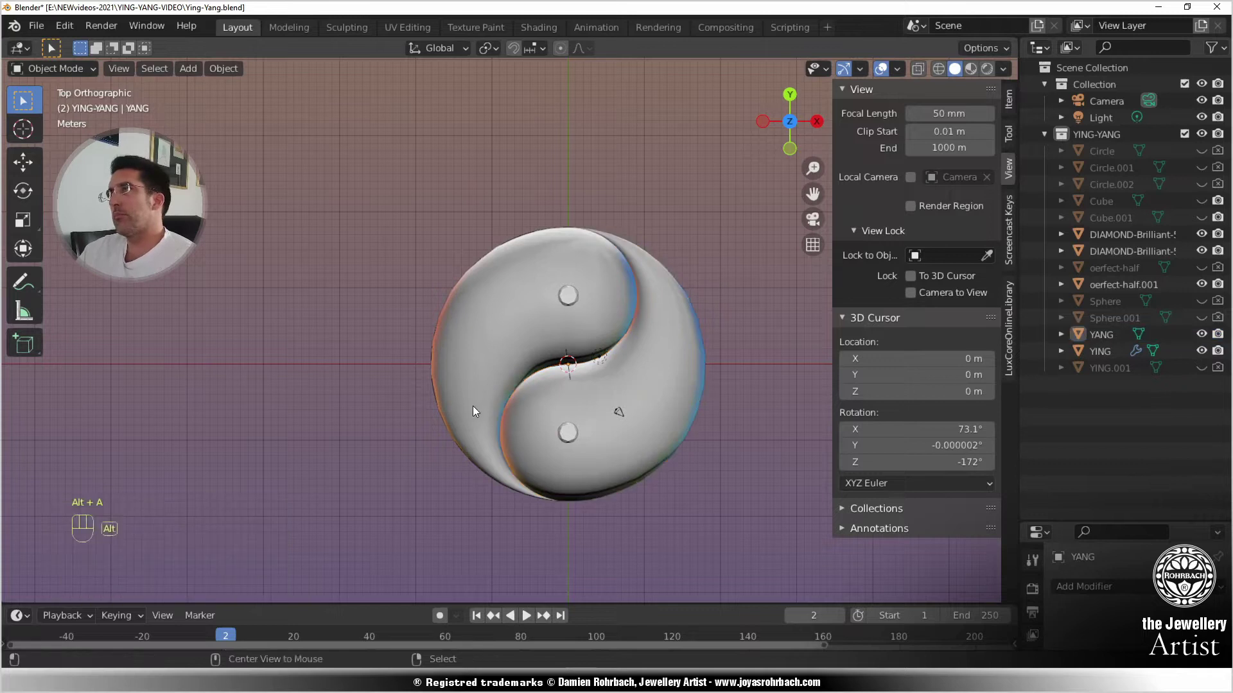
{"action": "middle_click_drag", "start_coordinate": [473, 406], "coordinate": [578, 404]}
{"action": "key", "text": "ctrl+s"}
- Place the 3D cursor on the pendant's outer lower edge in the right orthographic view, at about Y 17.85 m, Z 0.33 m
{"action": "middle_click_drag", "start_coordinate": [569, 459], "coordinate": [406, 322]}
{"action": "key", "text": "KP_3"}
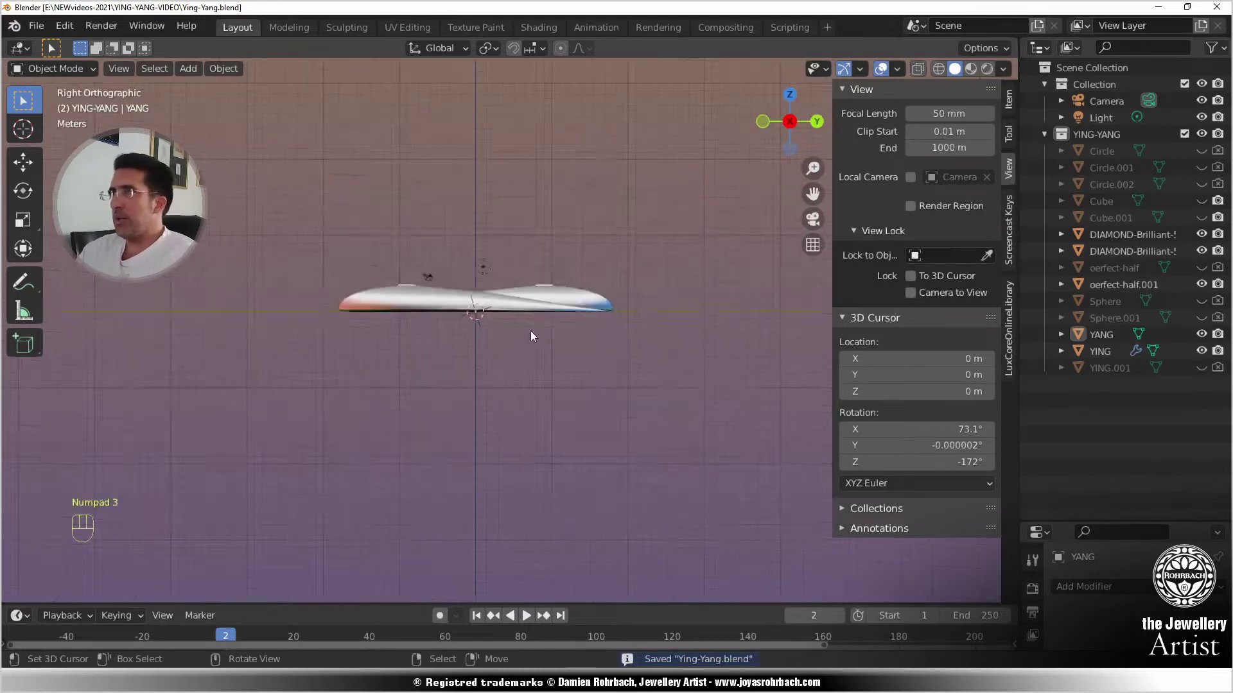
{"action": "scroll", "coordinate": [539, 332], "scroll_direction": "up", "scroll_amount": 7}
{"action": "scroll", "coordinate": [595, 370], "scroll_direction": "down", "scroll_amount": 3}
{"action": "middle_click_drag", "start_coordinate": [661, 298], "coordinate": [440, 366], "text": "shift"}
{"action": "scroll", "coordinate": [444, 365], "scroll_direction": "up", "scroll_amount": 4}
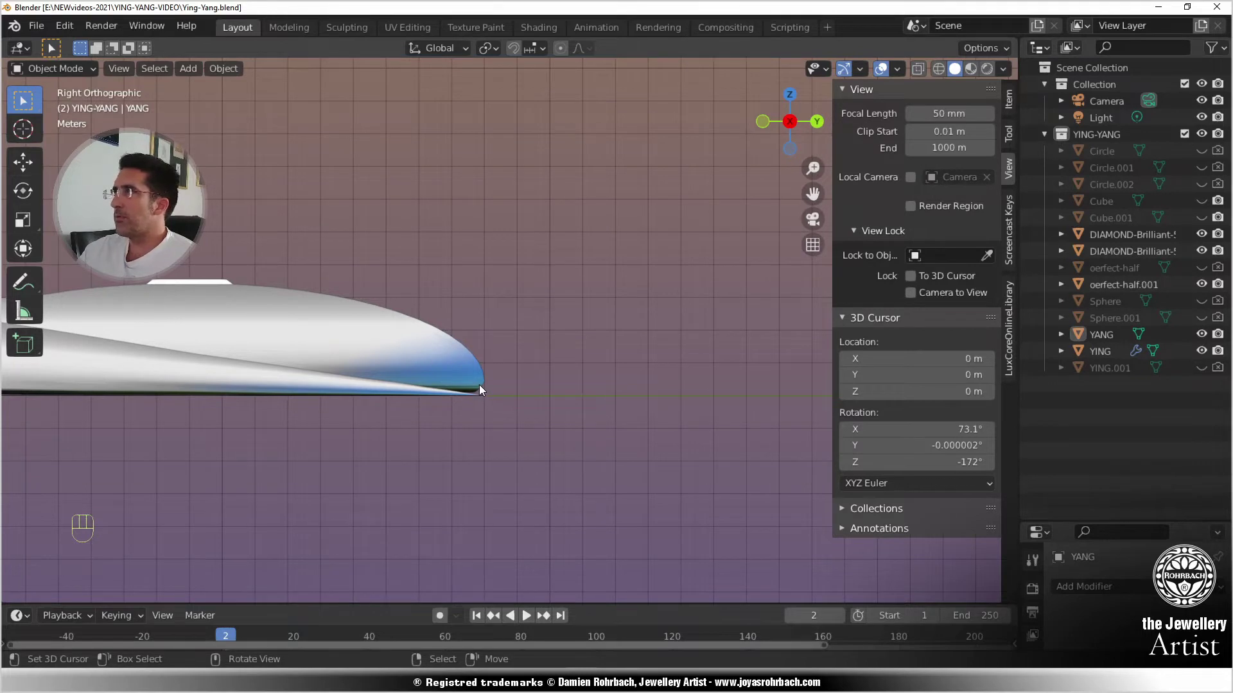
{"action": "left_click", "coordinate": [479, 384]}
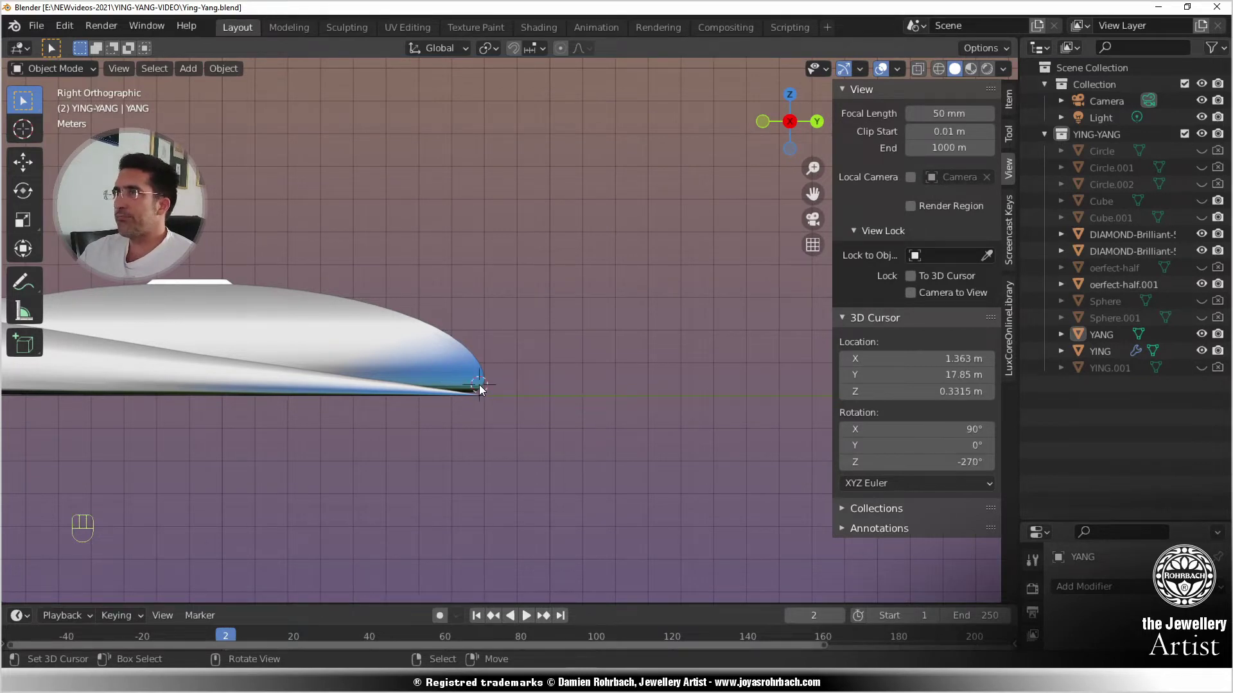
- Add a mesh plane at the 3D cursor aligned to the view and scale it down to about 0.39
{"action": "left_click", "coordinate": [189, 69]}
{"action": "mouse_move", "coordinate": [203, 87]}
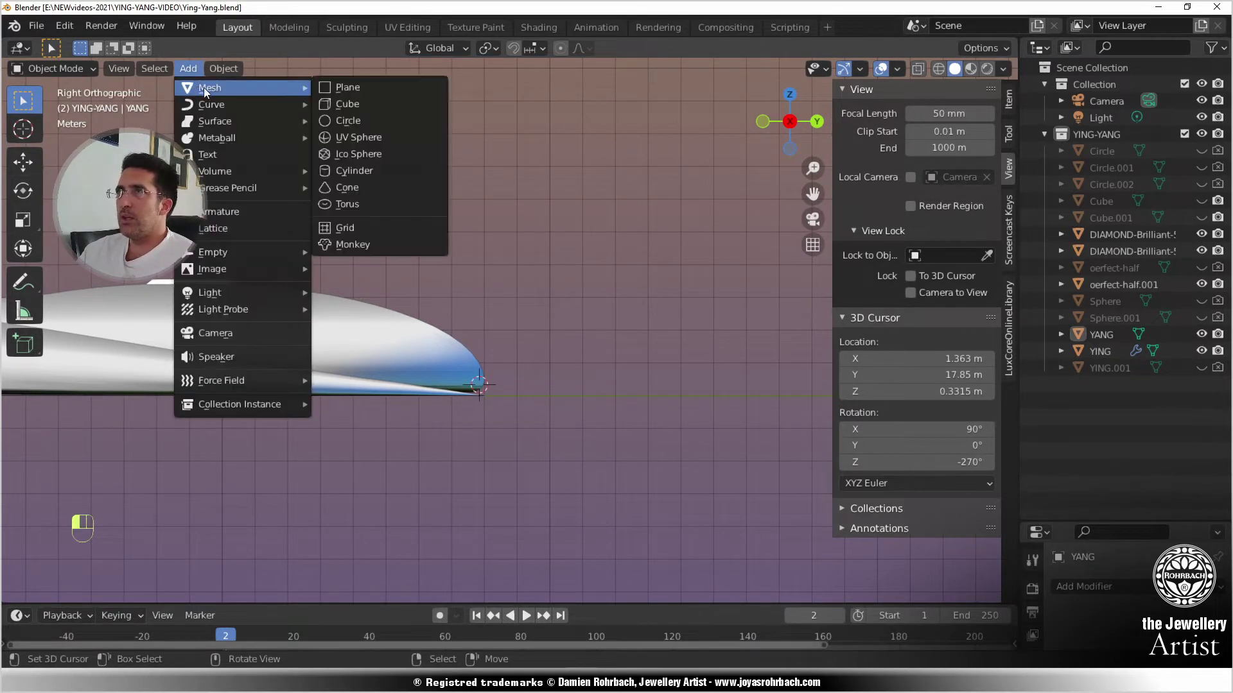
{"action": "left_click", "coordinate": [364, 90]}
{"action": "left_click", "coordinate": [214, 481]}
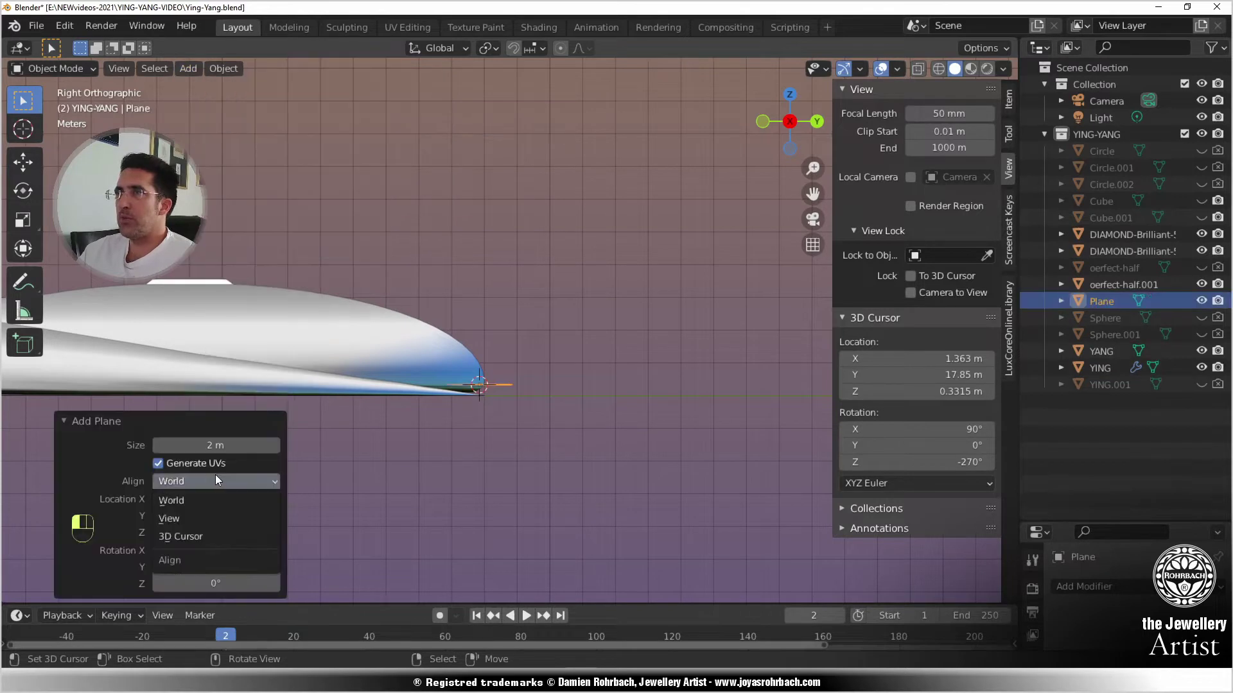
{"action": "left_click", "coordinate": [197, 518]}
{"action": "key", "text": "s"}
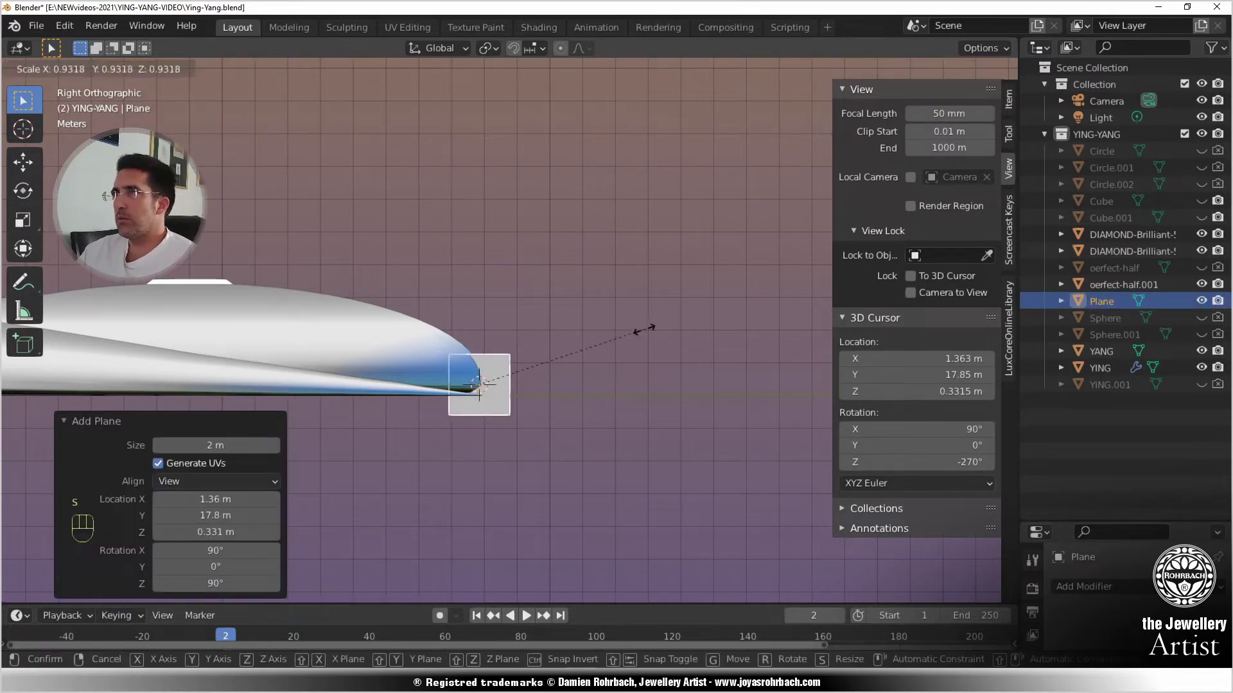
{"action": "left_click", "coordinate": [541, 367]}
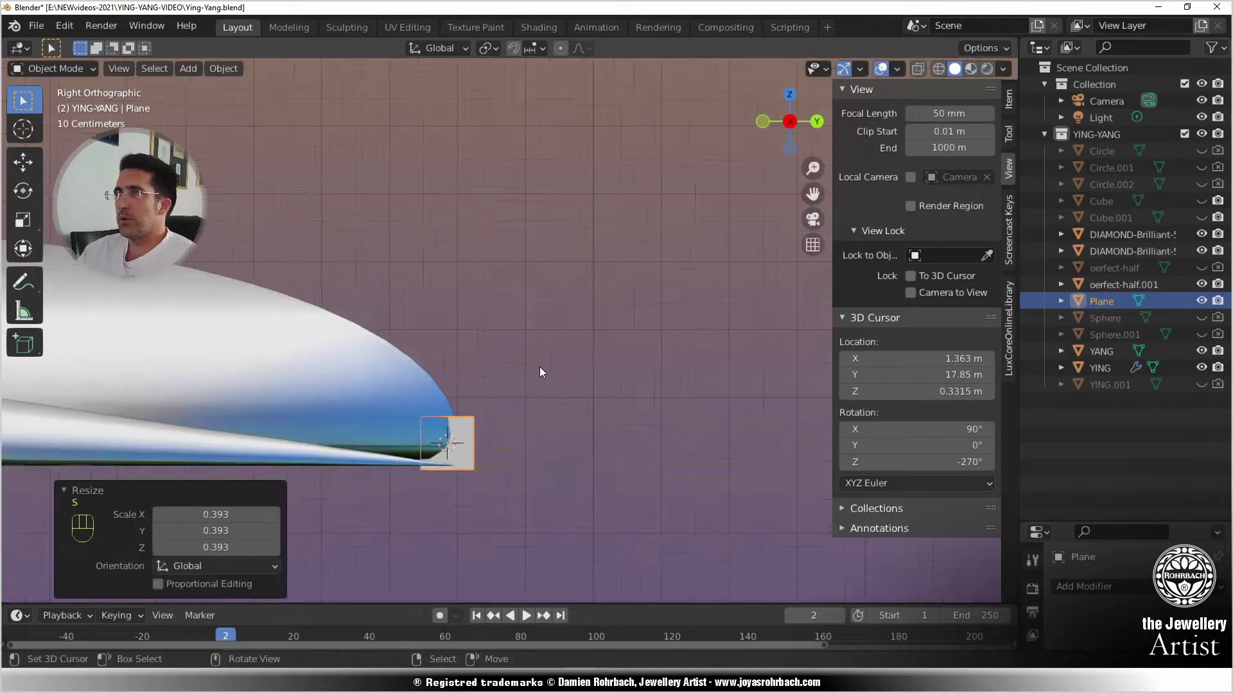
- Enter Edit Mode on the plane with X-ray on and delete its two lower vertices
{"action": "scroll", "coordinate": [518, 424], "scroll_direction": "up", "scroll_amount": 3}
{"action": "key", "text": "Tab"}
{"action": "key", "text": "alt+z"}
{"action": "scroll", "coordinate": [430, 447], "scroll_direction": "up", "scroll_amount": 3}
{"action": "left_click", "coordinate": [429, 446]}
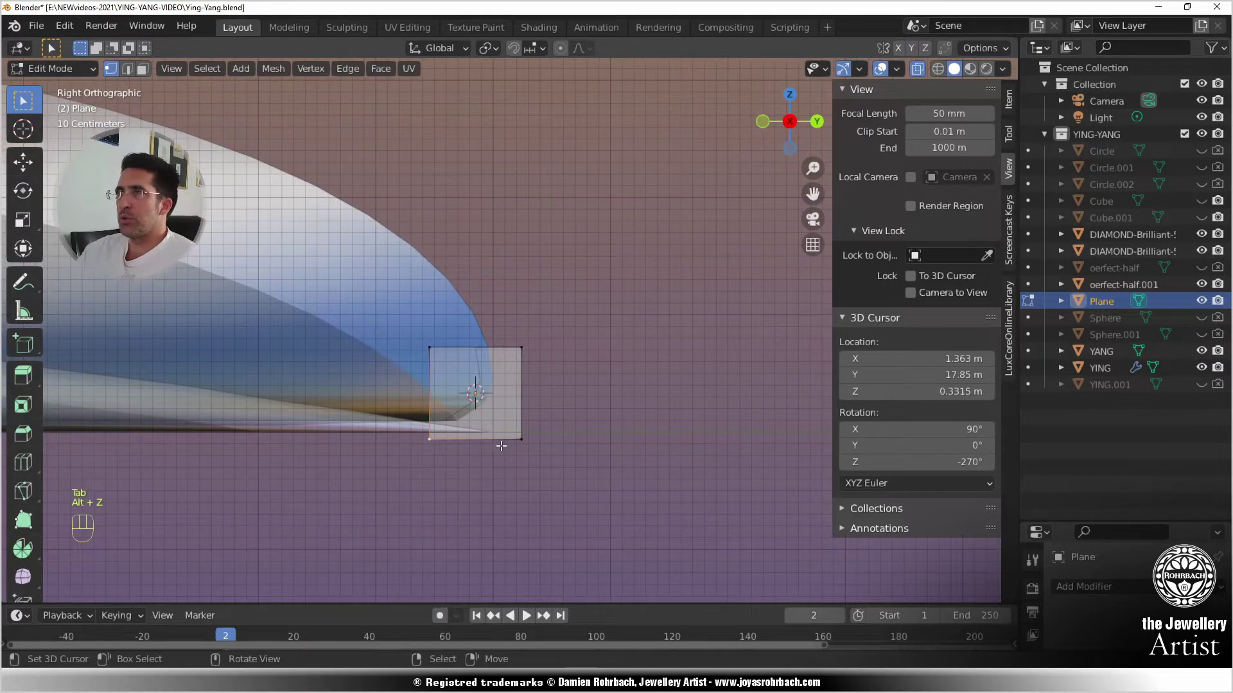
{"action": "key", "text": "Delete"}
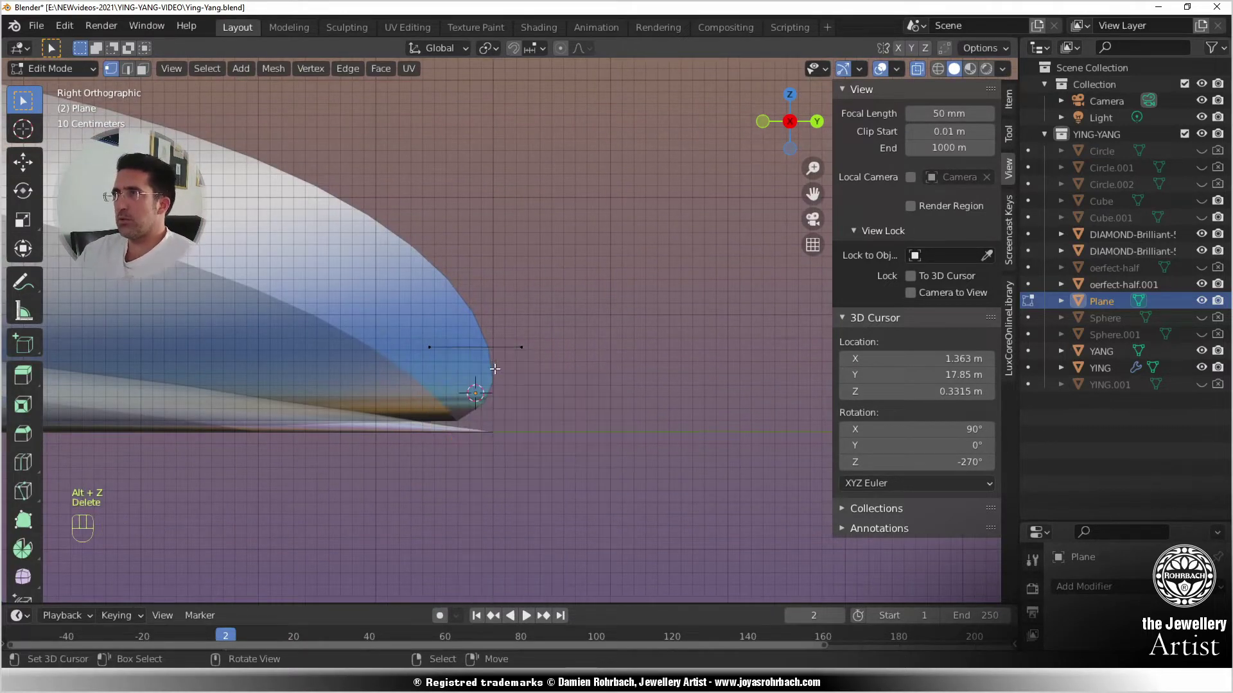
- Move the plane's outer remaining vertex by about -0.50 m in Y and 0.26 m in Z, close to the pendant's curved surface
{"action": "left_click", "coordinate": [586, 395]}
{"action": "key", "text": "g"}
{"action": "left_click", "coordinate": [534, 313]}
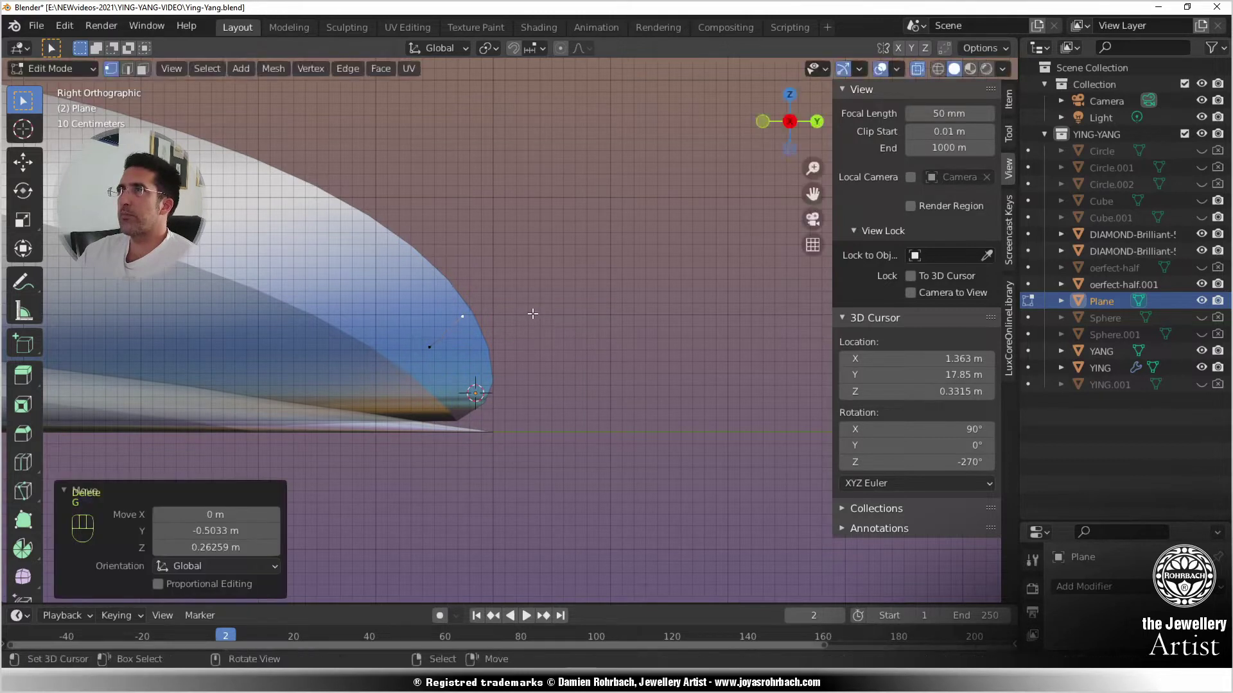
- Extrude the vertex repeatedly to trace a rounded upper lobe outside the pendant's edge, curving down to a notch just below the Y axis line
{"action": "key", "text": "e"}
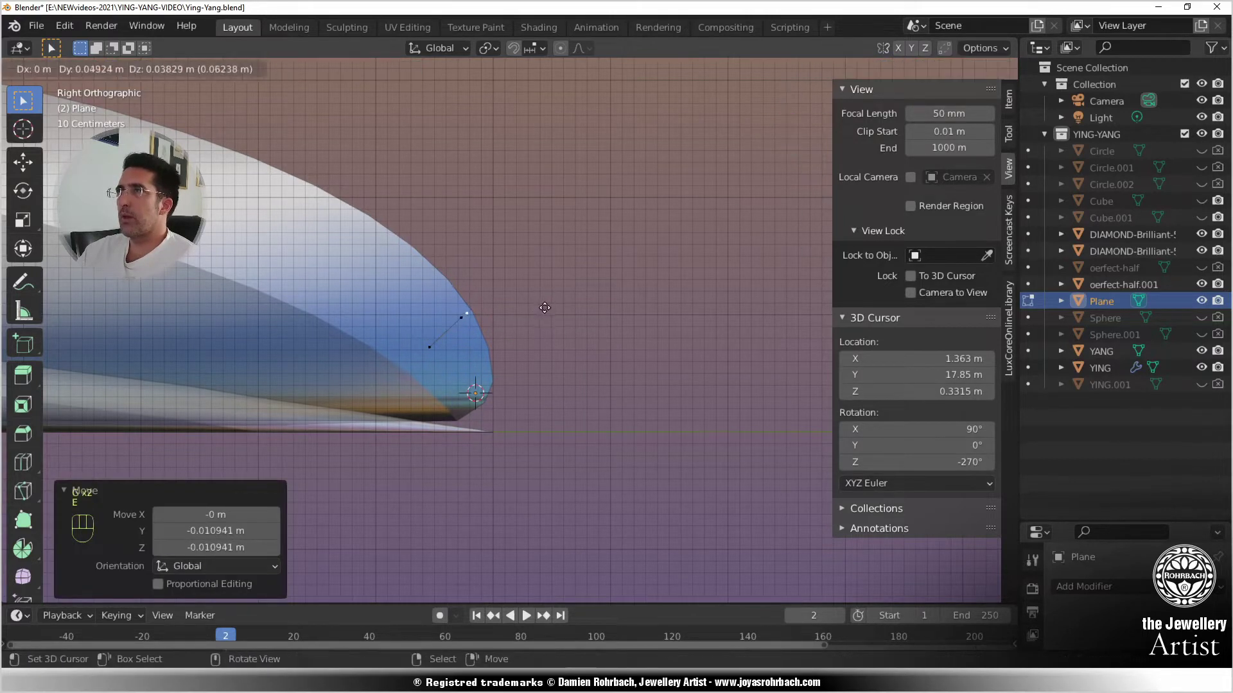
{"action": "left_click", "coordinate": [558, 299]}
{"action": "key", "text": "e"}
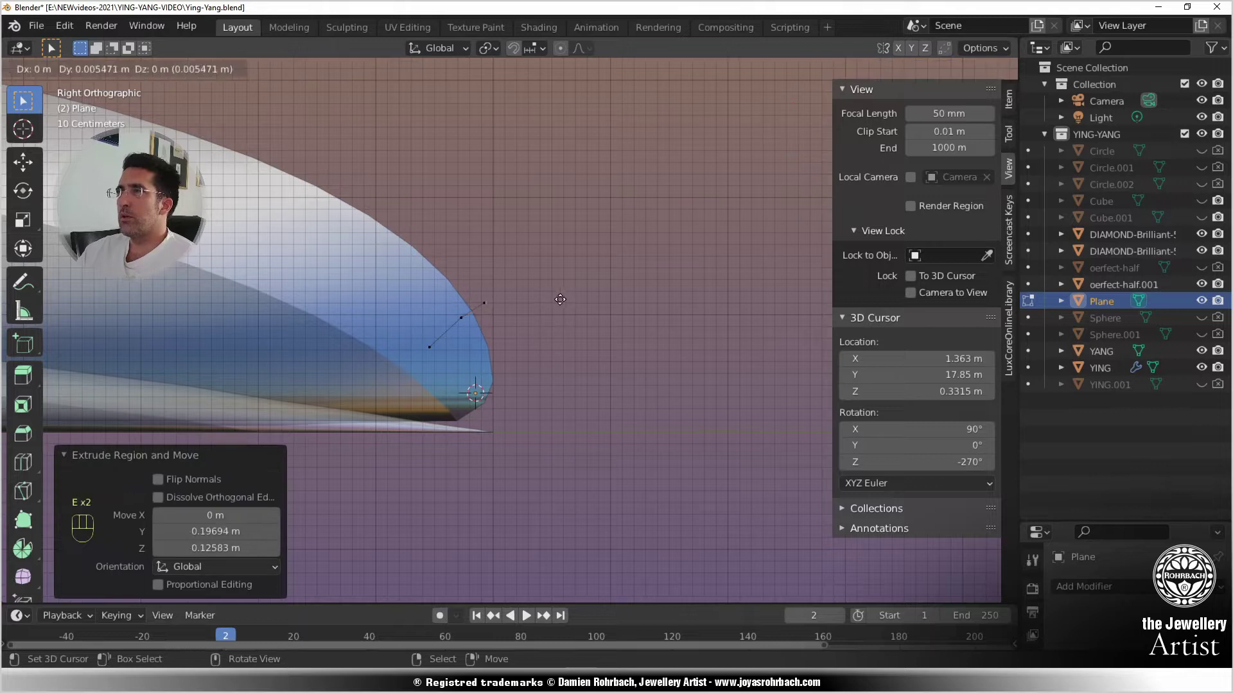
{"action": "left_click", "coordinate": [589, 296]}
{"action": "key", "text": "e"}
{"action": "left_click", "coordinate": [620, 299]}
{"action": "key", "text": "e"}
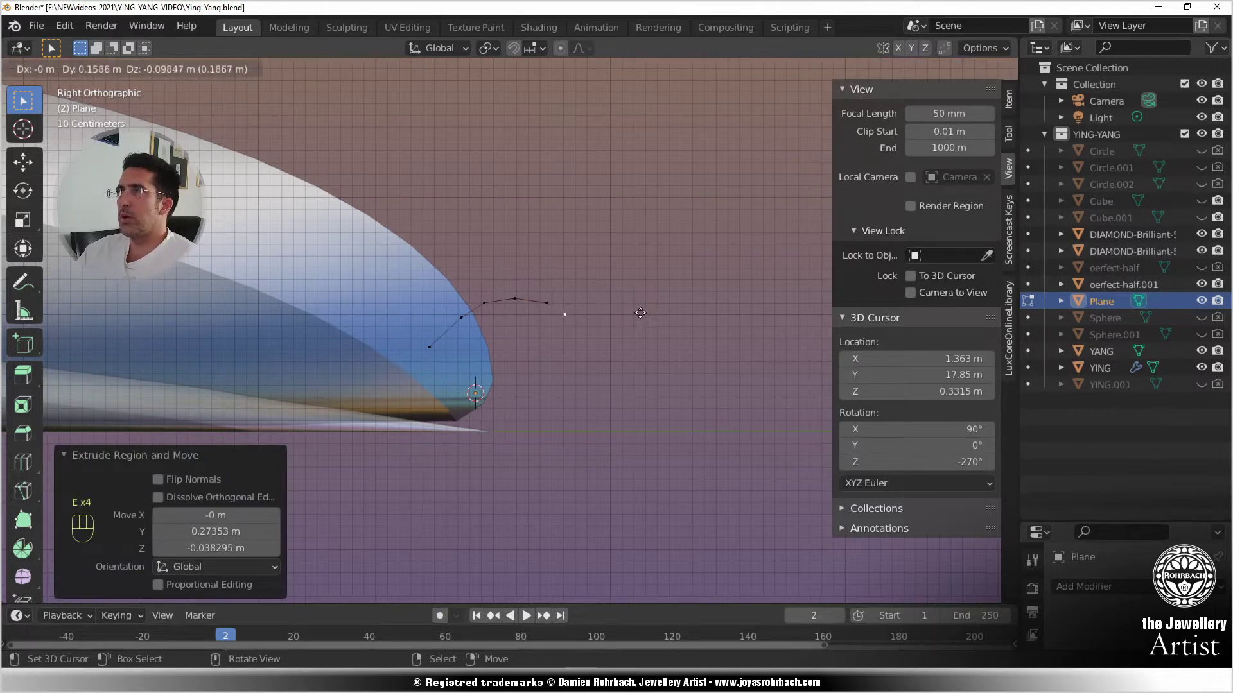
{"action": "left_click", "coordinate": [644, 315]}
{"action": "key", "text": "e"}
{"action": "left_click", "coordinate": [667, 343]}
{"action": "key", "text": "e"}
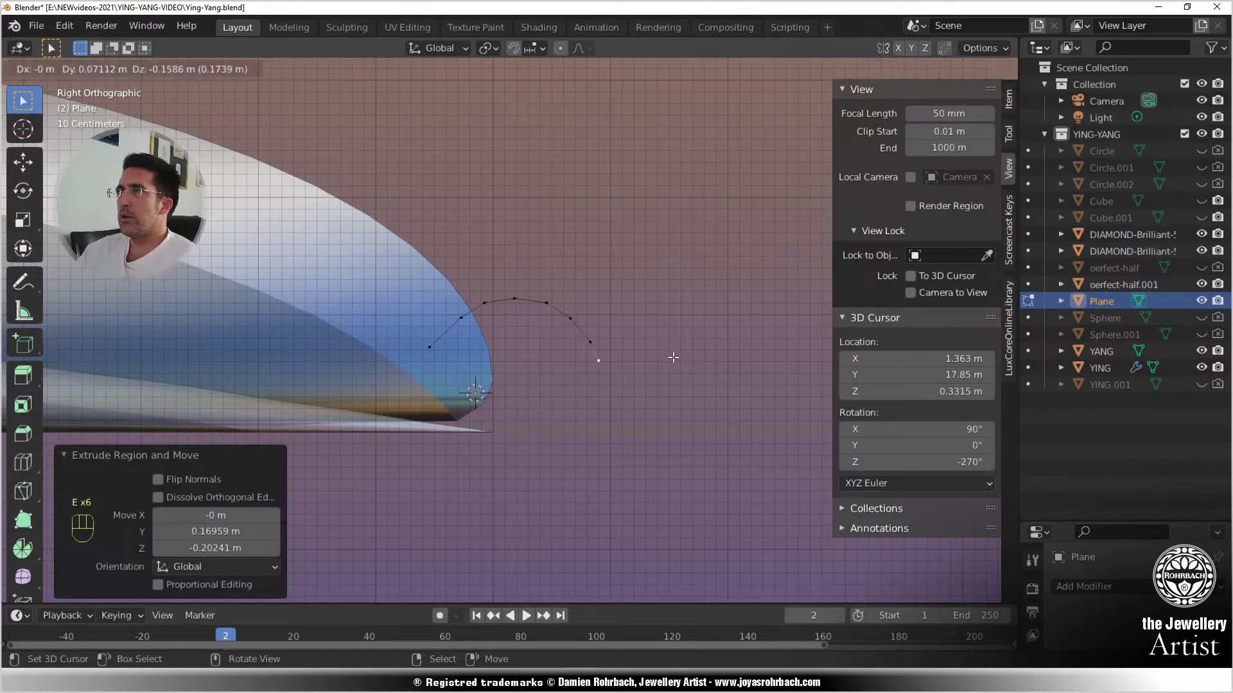
{"action": "left_click", "coordinate": [673, 361]}
{"action": "key", "text": "e"}
{"action": "left_click", "coordinate": [679, 393]}
{"action": "key", "text": "e"}
{"action": "left_click", "coordinate": [675, 415]}
{"action": "key", "text": "e"}
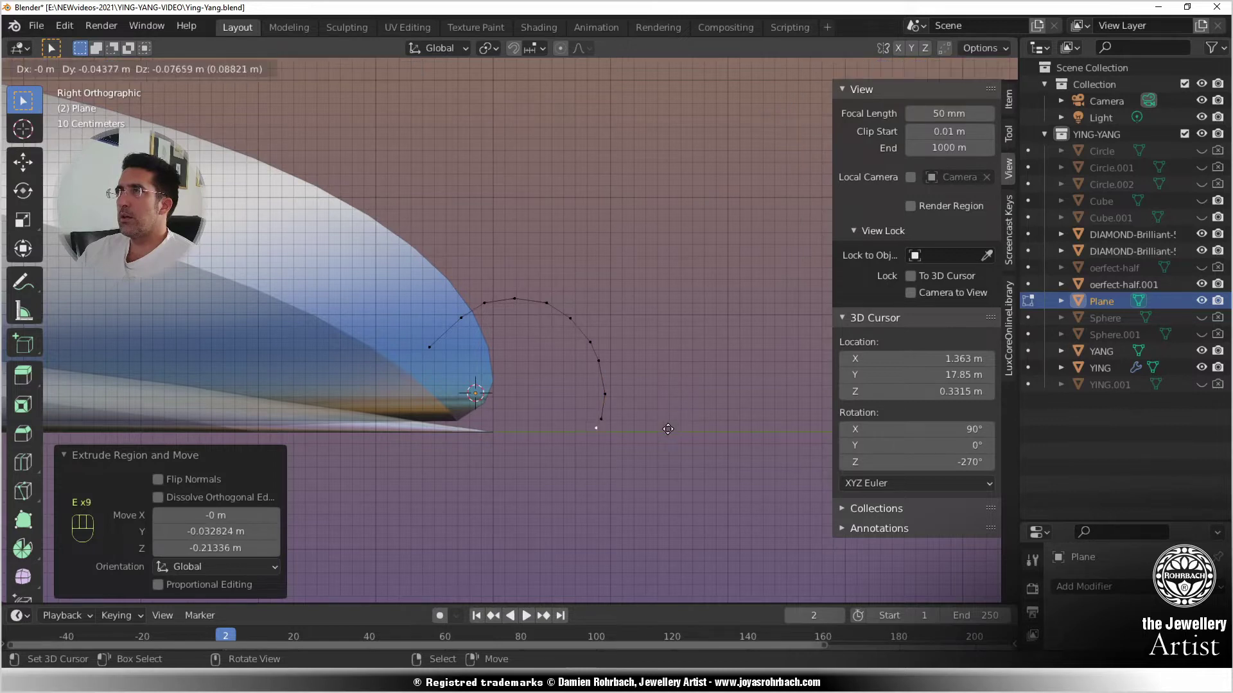
{"action": "left_click", "coordinate": [660, 438]}
{"action": "middle_click_drag", "start_coordinate": [635, 411], "coordinate": [574, 329], "text": "shift"}
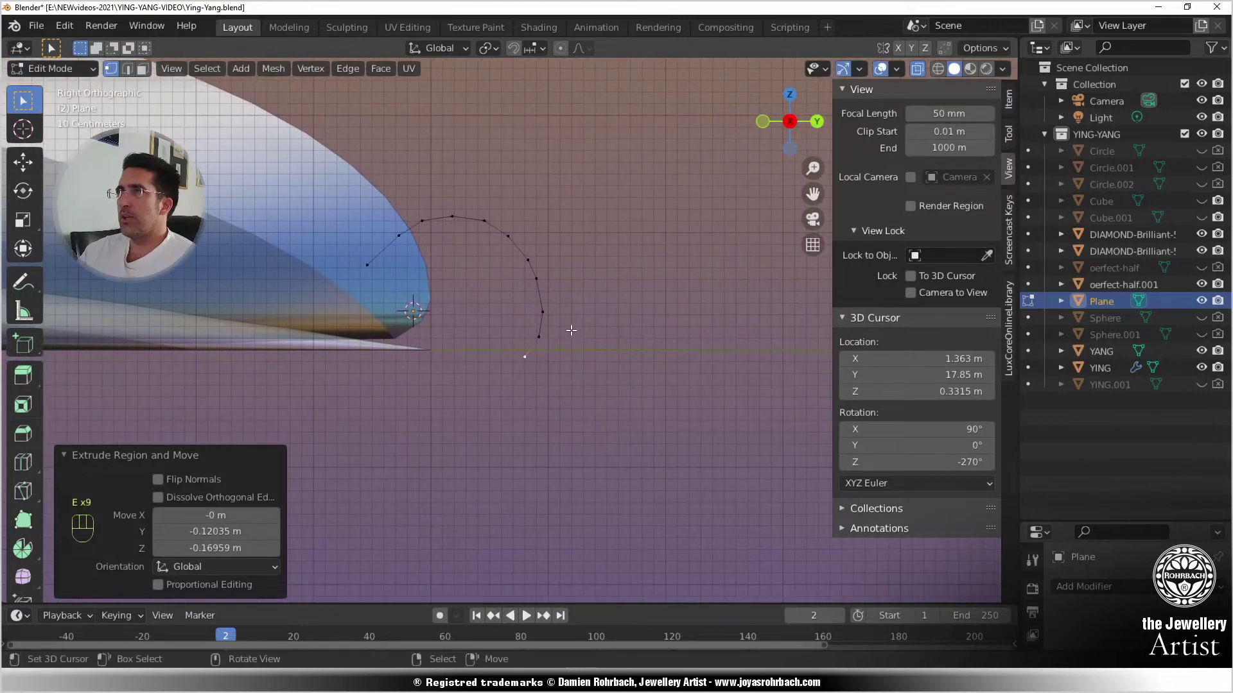
{"action": "key", "text": "e"}
{"action": "left_click", "coordinate": [562, 337]}
- Continue extruding vertices from the notch to trace the outer side and bottom of a wider rounded lower lobe
{"action": "key", "text": "e"}
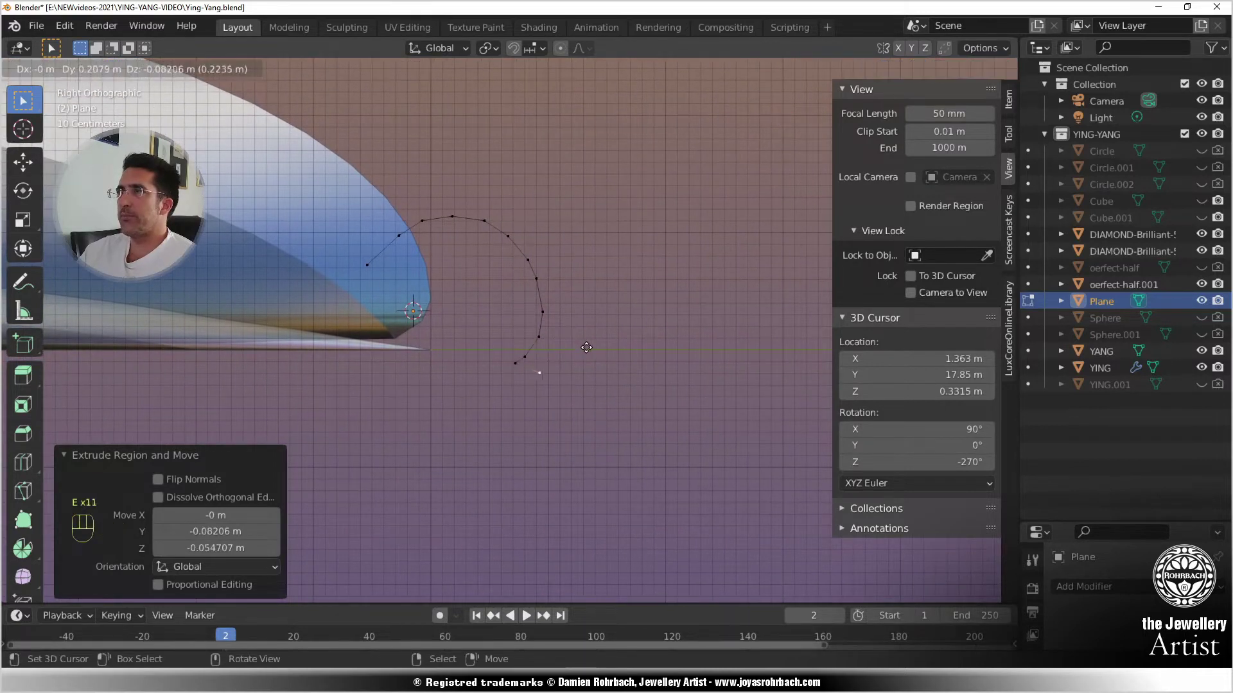
{"action": "left_click", "coordinate": [591, 348]}
{"action": "key", "text": "e"}
{"action": "left_click", "coordinate": [619, 367]}
{"action": "key", "text": "e"}
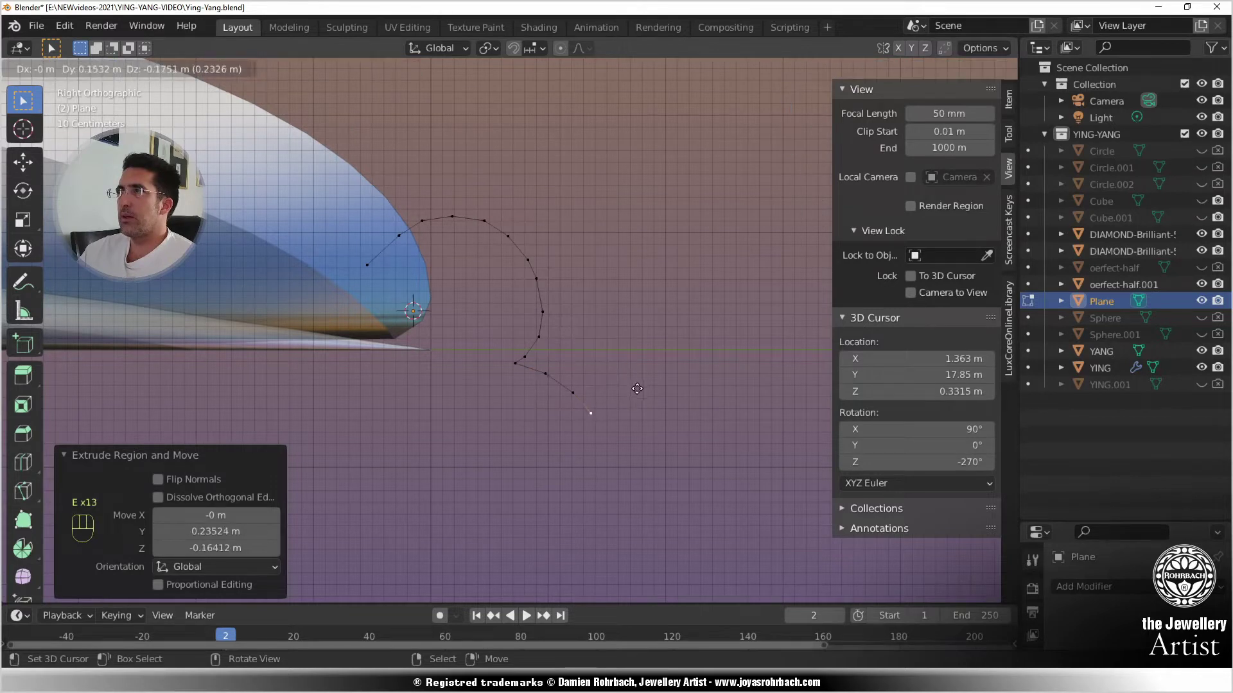
{"action": "left_click", "coordinate": [638, 388]}
{"action": "key", "text": "e"}
{"action": "left_click", "coordinate": [653, 417]}
{"action": "key", "text": "e"}
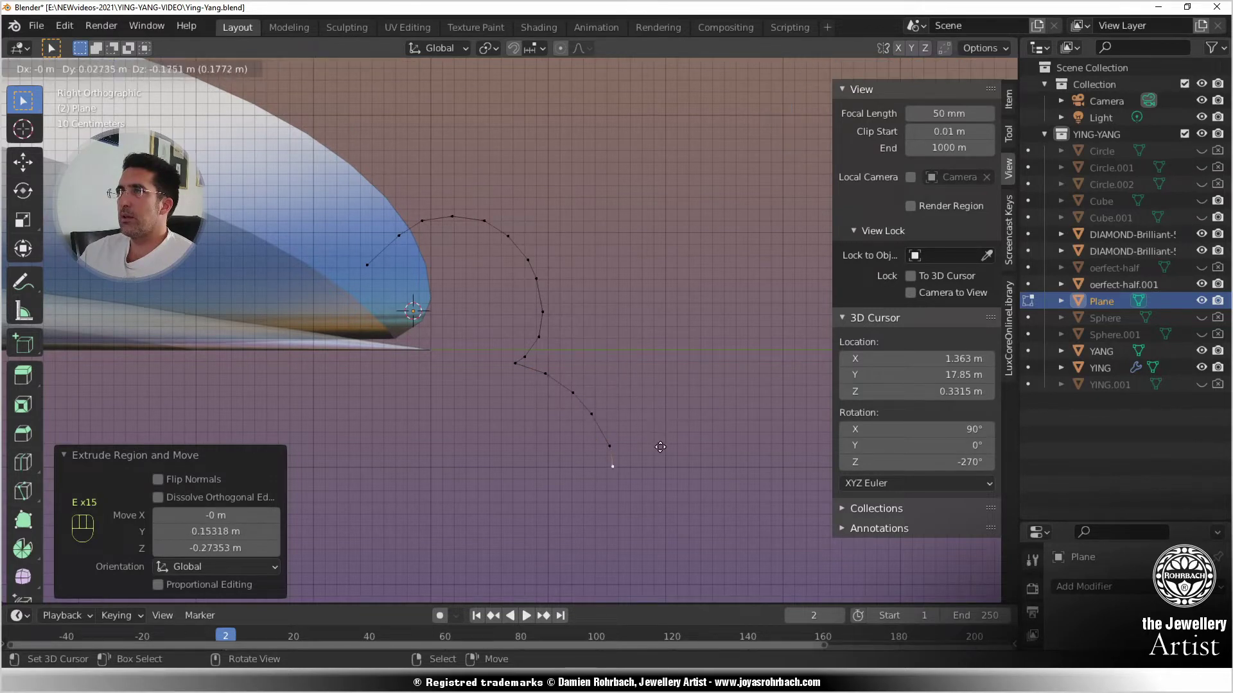
{"action": "left_click", "coordinate": [661, 447]}
{"action": "key", "text": "e"}
{"action": "left_click", "coordinate": [665, 478]}
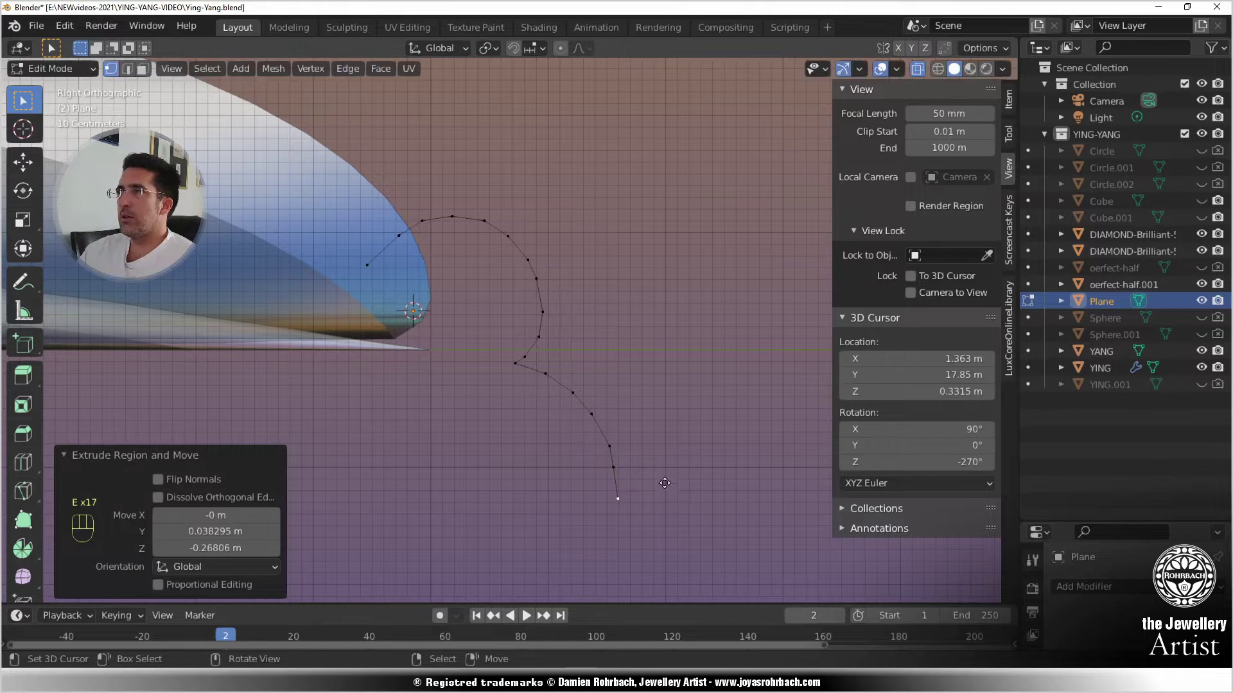
{"action": "key", "text": "e"}
{"action": "left_click", "coordinate": [663, 497]}
{"action": "key", "text": "e"}
{"action": "left_click", "coordinate": [650, 516]}
{"action": "key", "text": "e"}
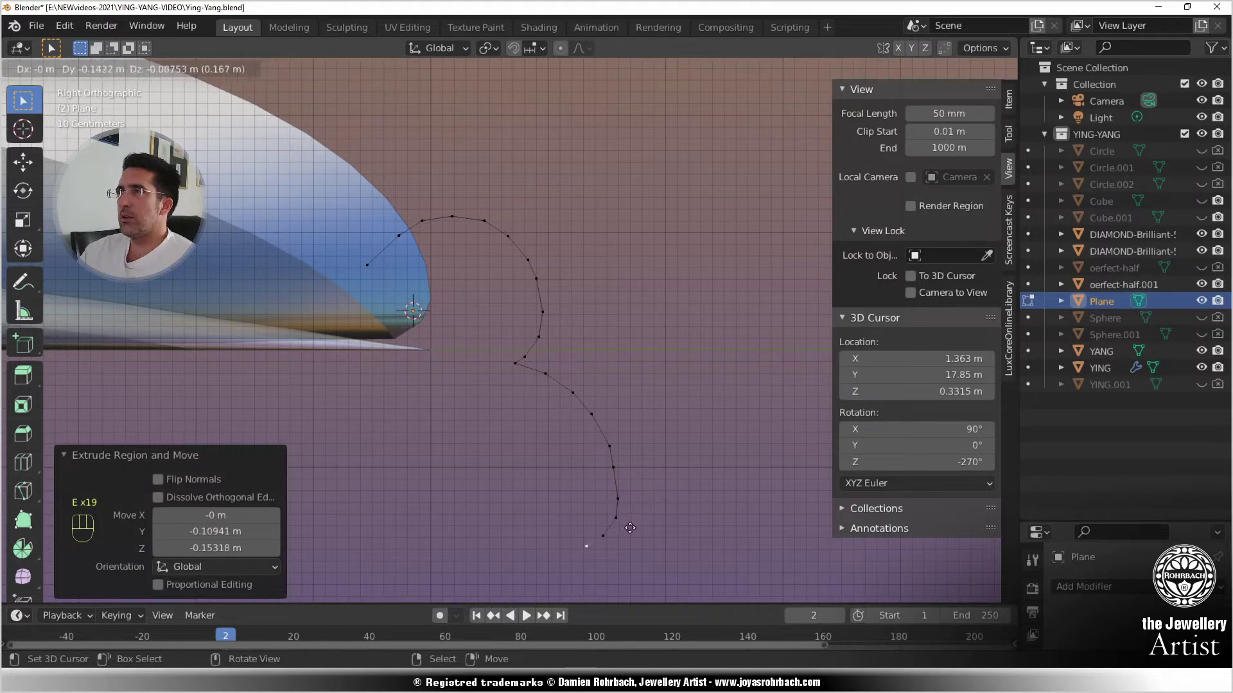
{"action": "left_click", "coordinate": [635, 525]}
{"action": "key", "text": "e"}
{"action": "left_click", "coordinate": [610, 534]}
{"action": "key", "text": "e"}
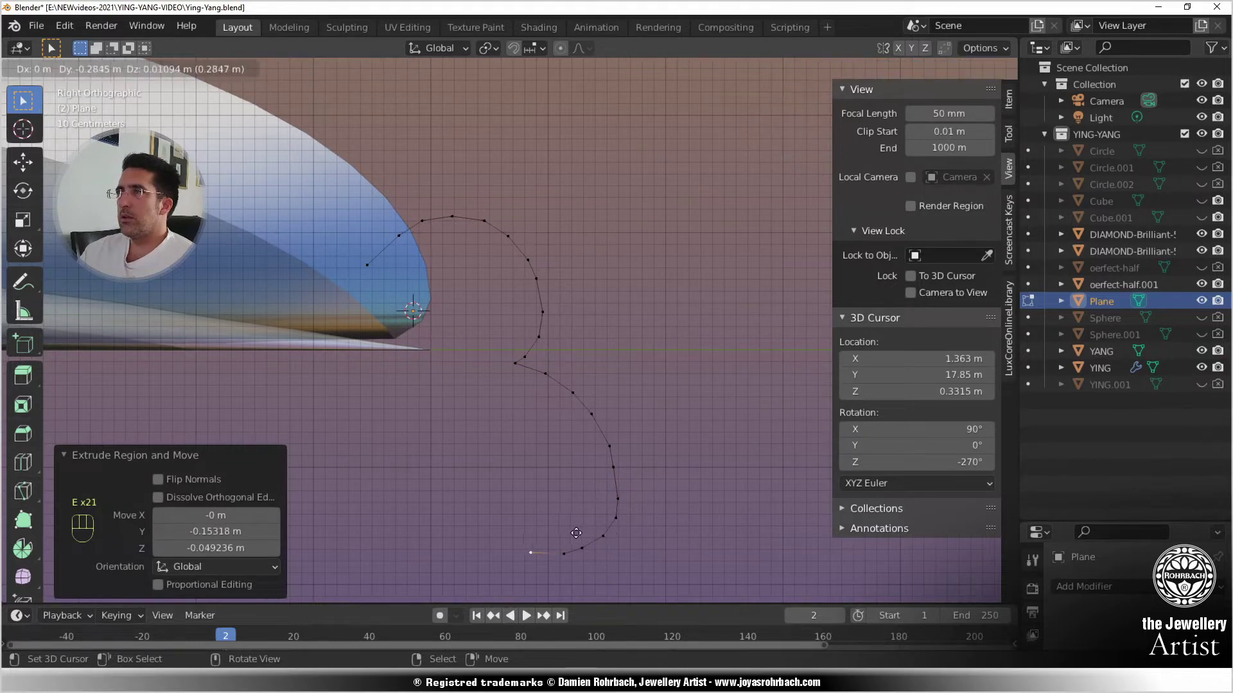
{"action": "left_click", "coordinate": [567, 536]}
{"action": "key", "text": "e"}
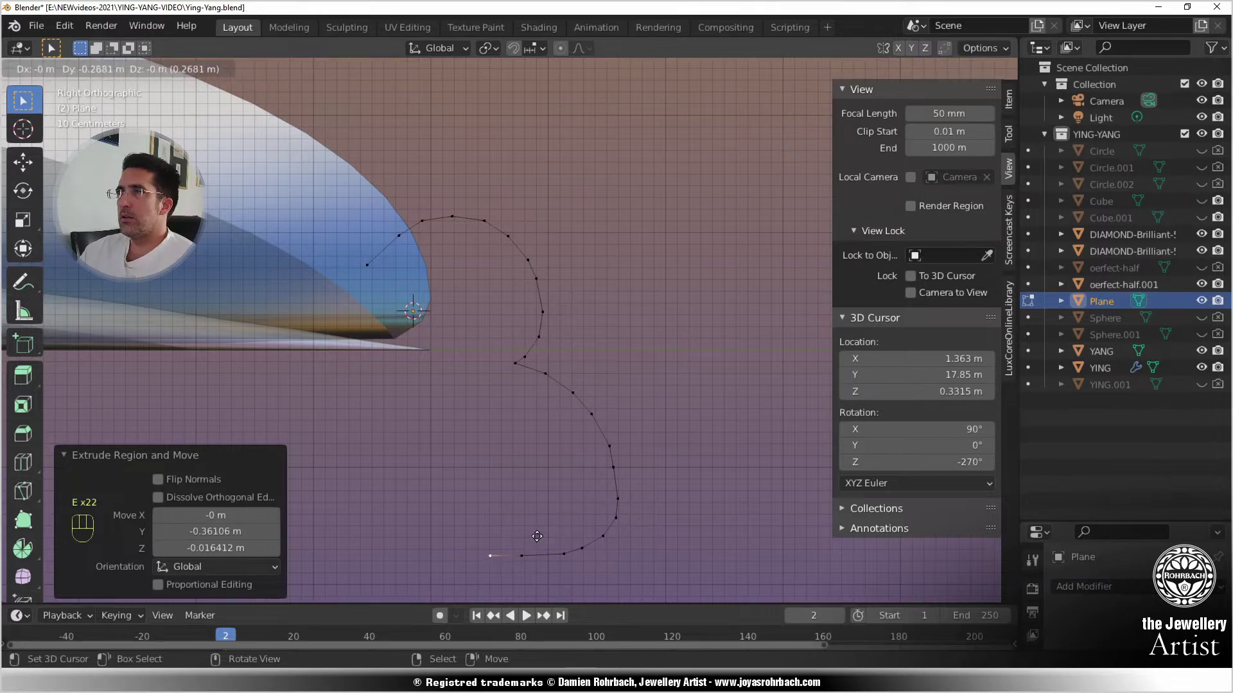
{"action": "left_click", "coordinate": [532, 535]}
{"action": "key", "text": "e"}
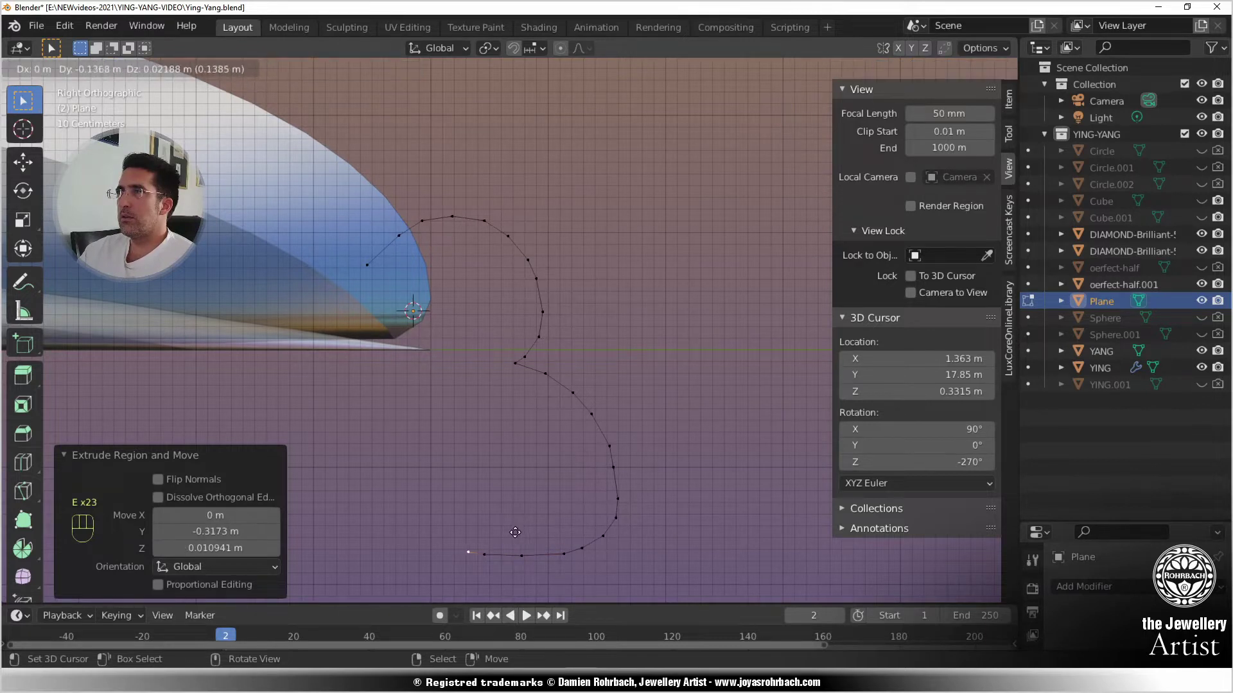
{"action": "left_click", "coordinate": [514, 532]}
- Extrude vertices up the inner side of the profile, through the pendant's edge, until they nearly meet the starting vertex
{"action": "key", "text": "e"}
{"action": "left_click", "coordinate": [493, 527]}
{"action": "key", "text": "e"}
{"action": "left_click", "coordinate": [469, 514]}
{"action": "key", "text": "e"}
{"action": "left_click", "coordinate": [442, 478]}
{"action": "key", "text": "e"}
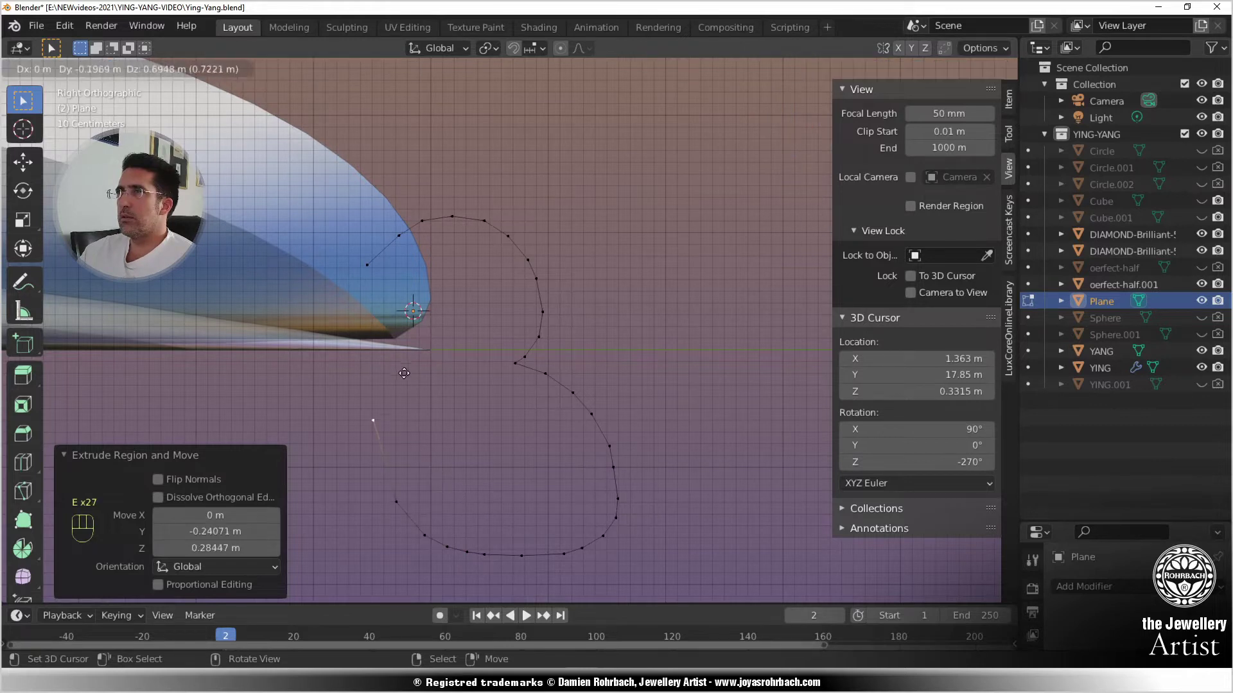
{"action": "left_click", "coordinate": [400, 396]}
{"action": "key", "text": "e"}
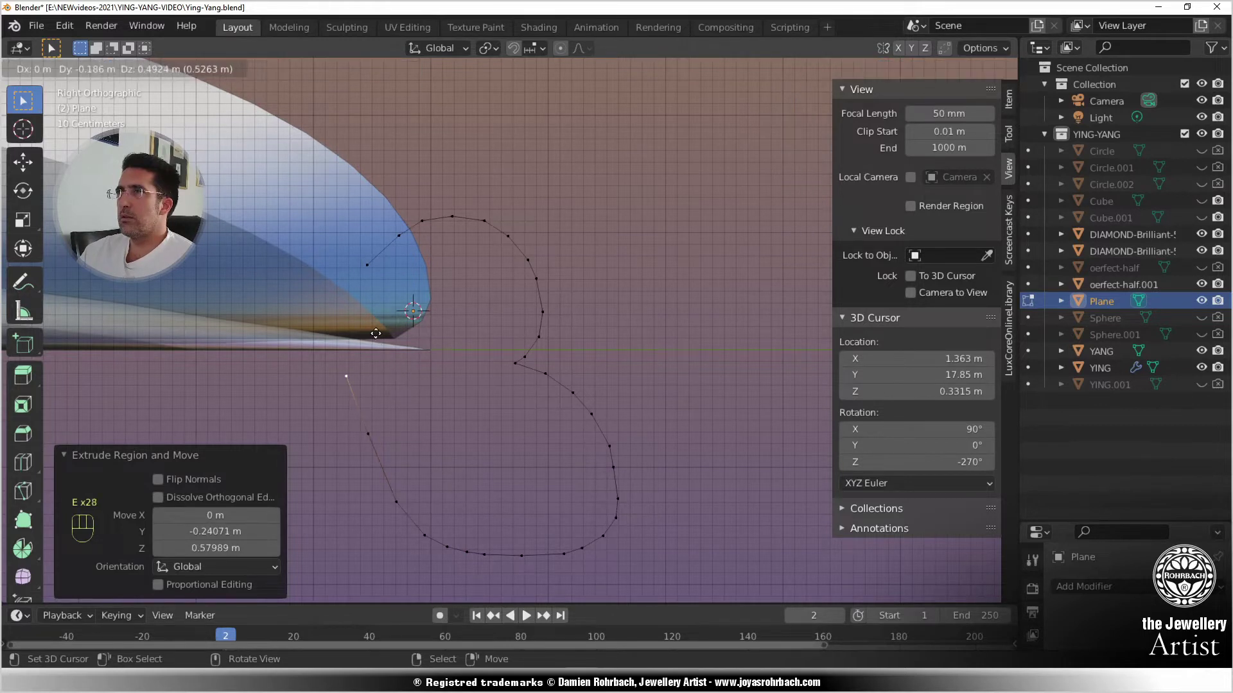
{"action": "left_click", "coordinate": [375, 334]}
{"action": "key", "text": "e"}
{"action": "left_click", "coordinate": [370, 302]}
{"action": "key", "text": "e"}
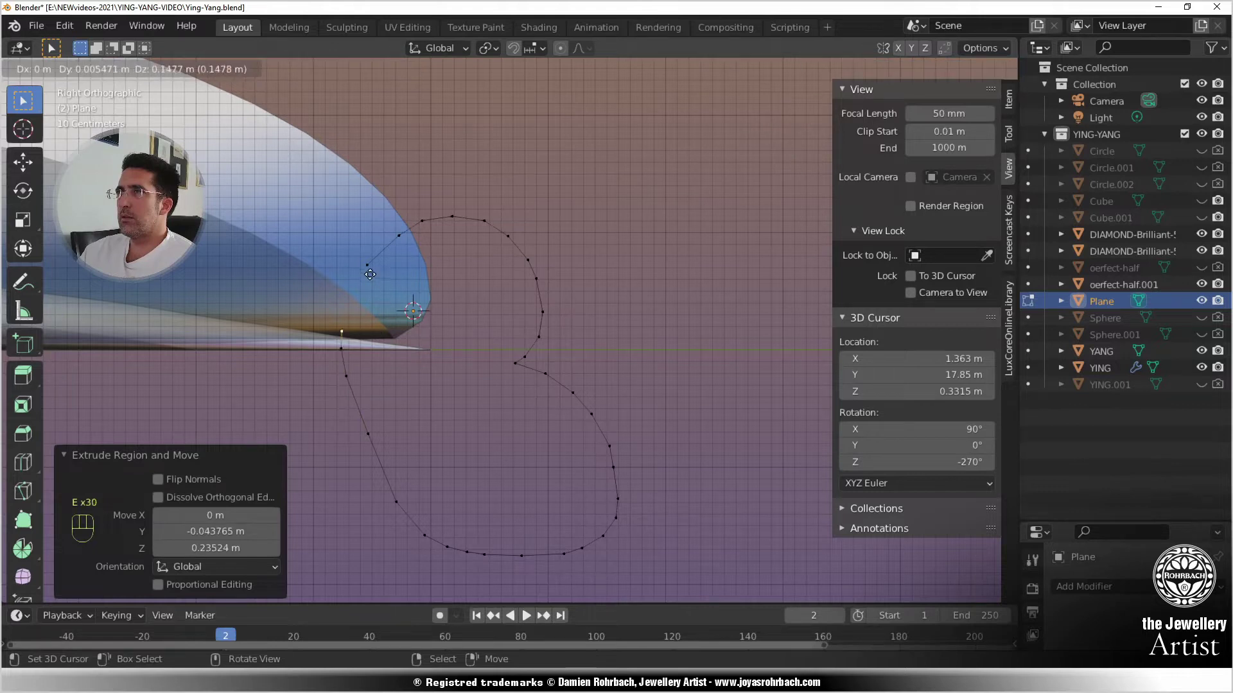
{"action": "left_click", "coordinate": [369, 276]}
{"action": "key", "text": "e"}
{"action": "left_click", "coordinate": [377, 234]}
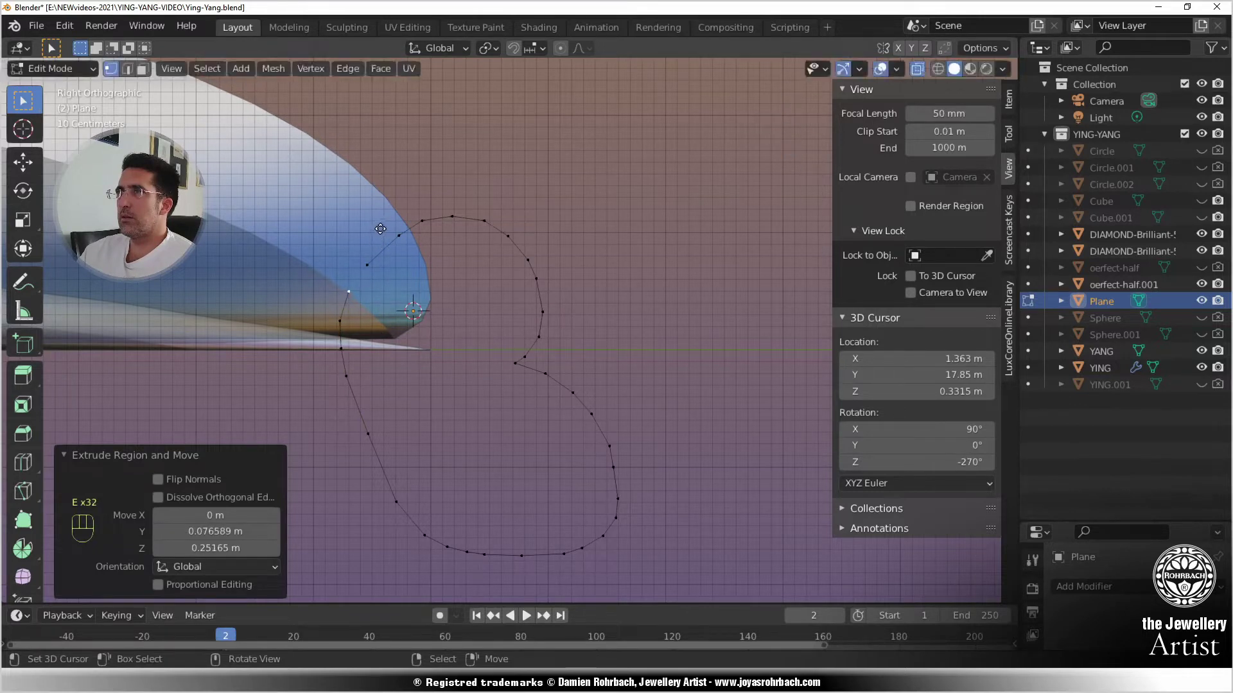
{"action": "key", "text": "e"}
{"action": "left_click", "coordinate": [389, 215]}
- Close the profile with an edge between its two end vertices, select the whole outline, and save the file
{"action": "right_click", "coordinate": [379, 265], "text": "shift"}
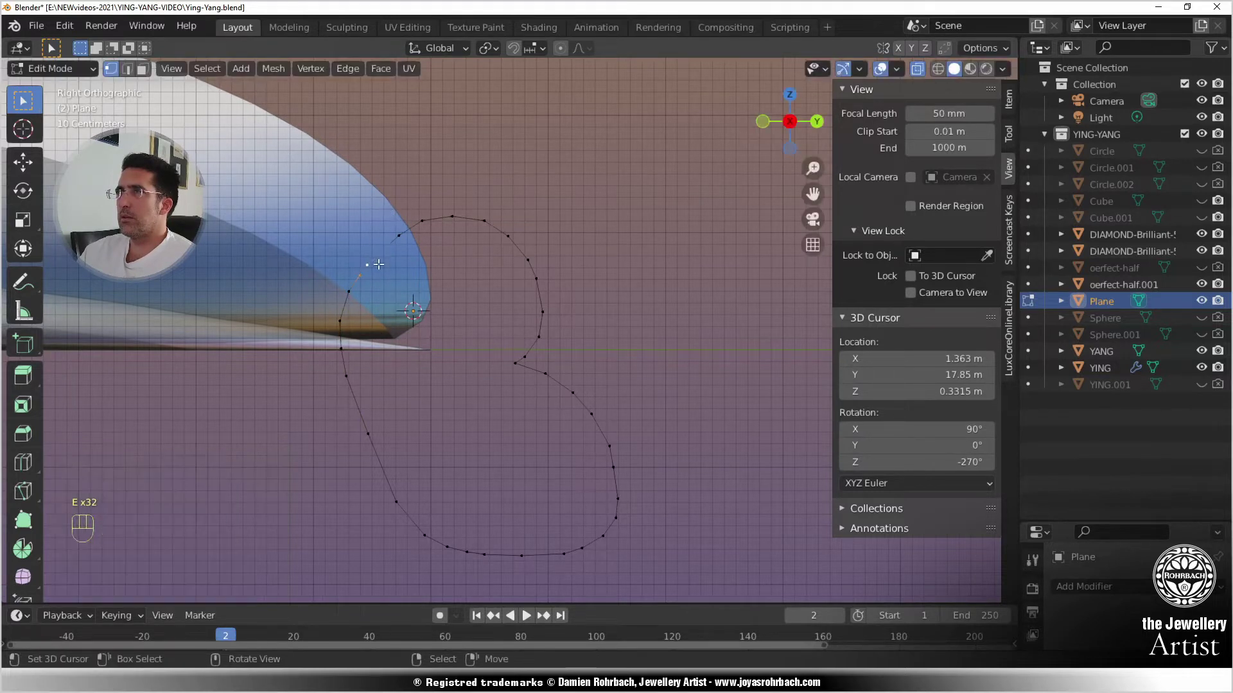
{"action": "key", "text": "a"}
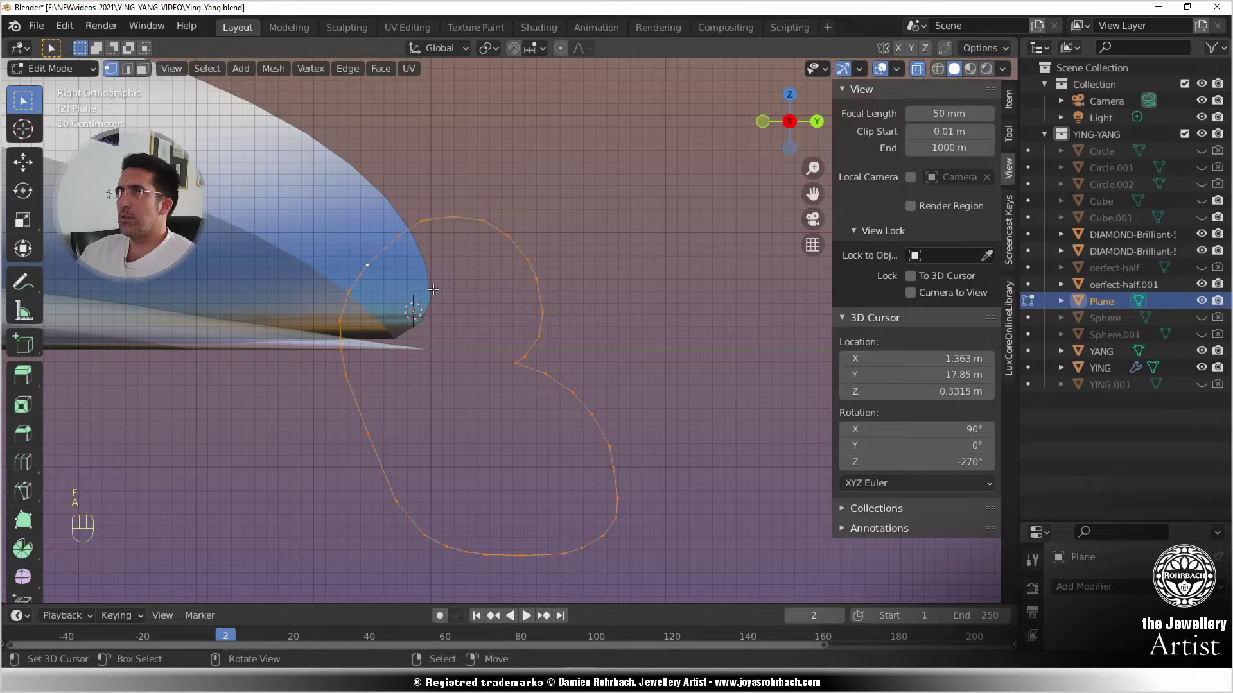
{"action": "key", "text": "ctrl+s"}
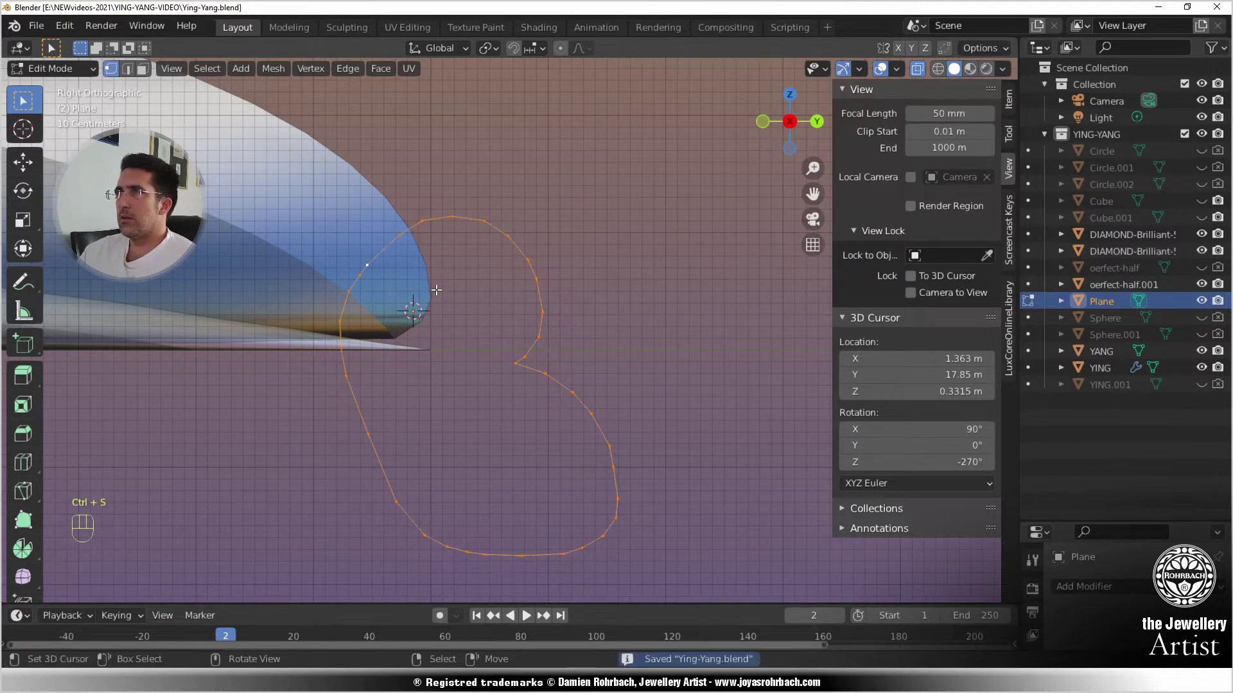
- Nudge the vertices around the upper inner part of the profile to smooth the curve where the outline was joined
{"action": "scroll", "coordinate": [385, 275], "scroll_direction": "up", "scroll_amount": 1}
{"action": "left_click", "coordinate": [354, 253]}
{"action": "key", "text": "g"}
{"action": "left_click", "coordinate": [355, 246]}
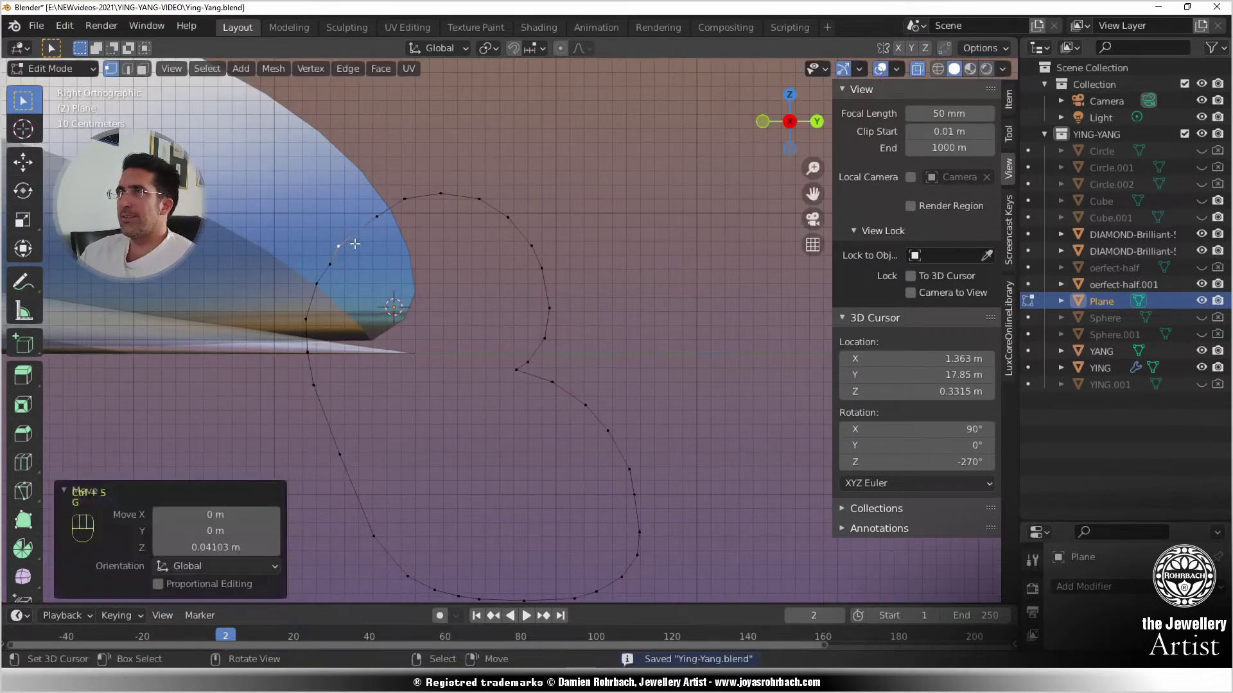
{"action": "right_click", "coordinate": [343, 265]}
{"action": "key", "text": "g"}
{"action": "left_click", "coordinate": [339, 265]}
{"action": "right_click", "coordinate": [382, 212]}
{"action": "key", "text": "g"}
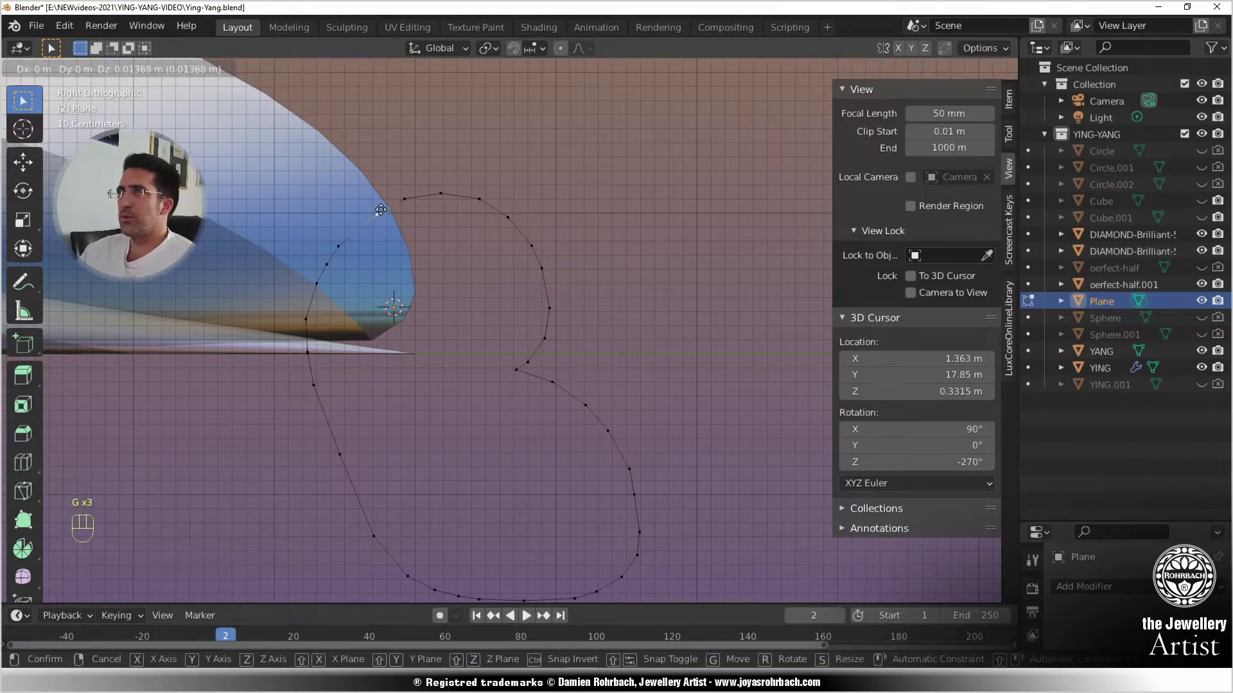
{"action": "left_click", "coordinate": [381, 207]}
{"action": "right_click", "coordinate": [362, 232]}
{"action": "key", "text": "g"}
{"action": "left_click", "coordinate": [366, 227]}
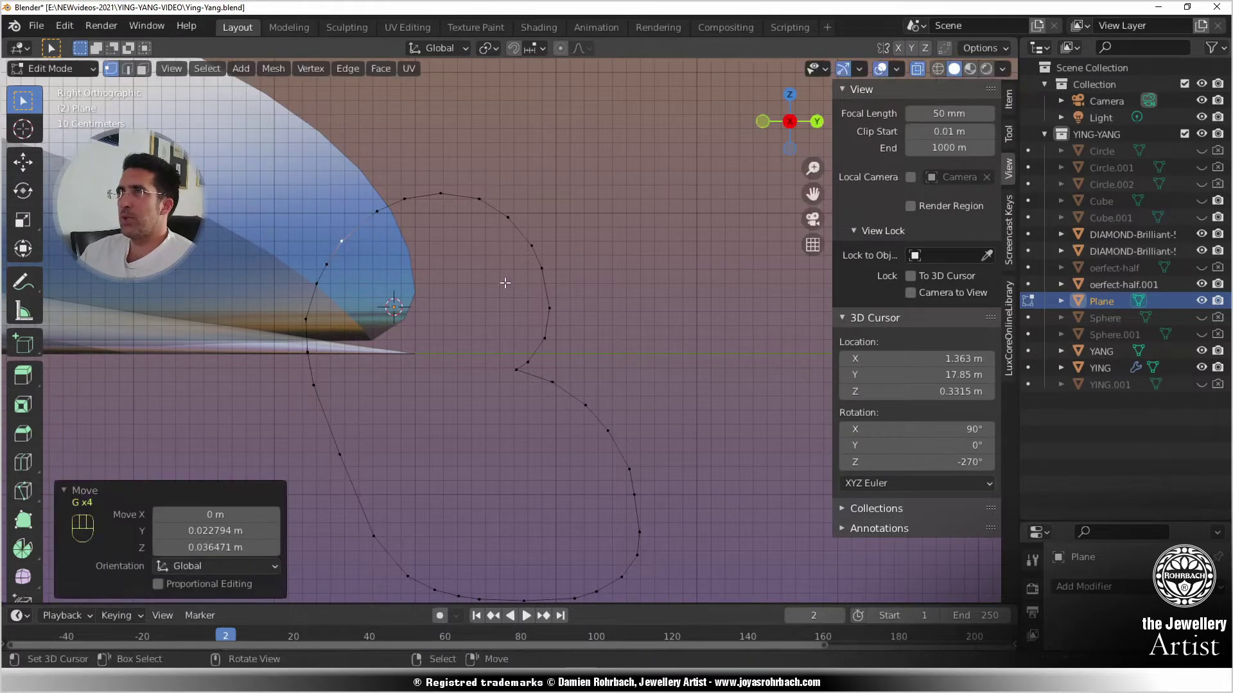
- Select the whole outline, set the plane object's X location to 0 m in Object Mode, and save the file
{"action": "scroll", "coordinate": [551, 294], "scroll_direction": "down", "scroll_amount": 4}
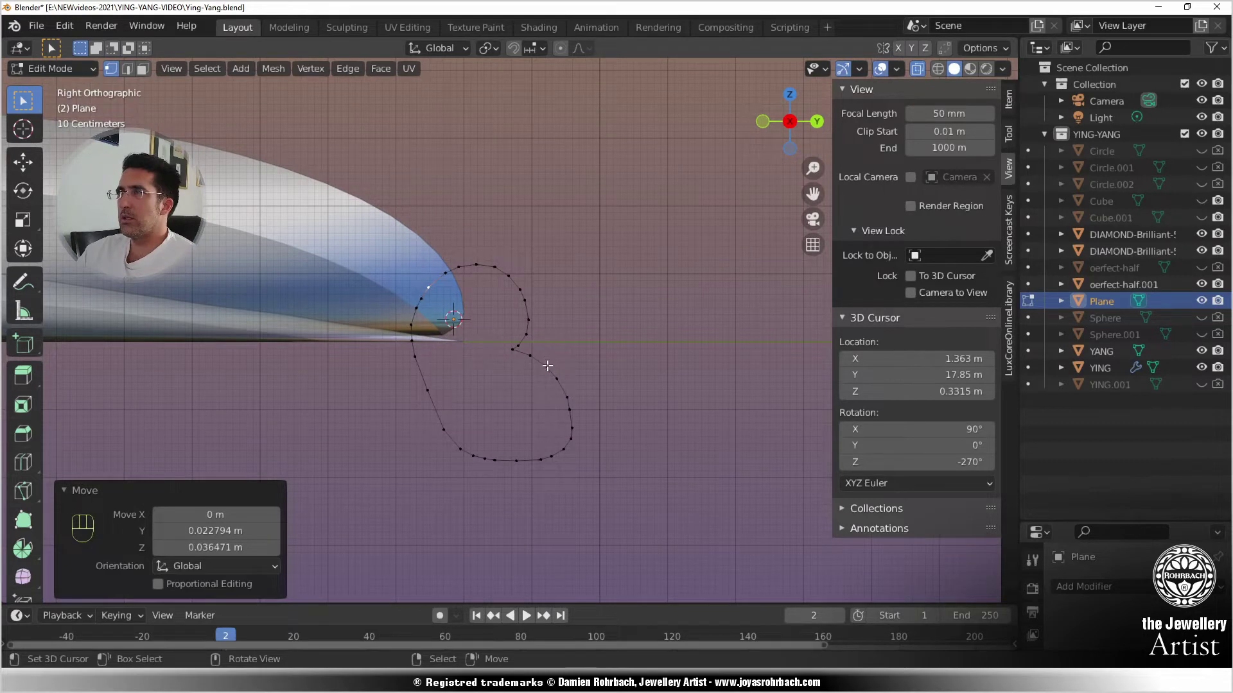
{"action": "key", "text": "a"}
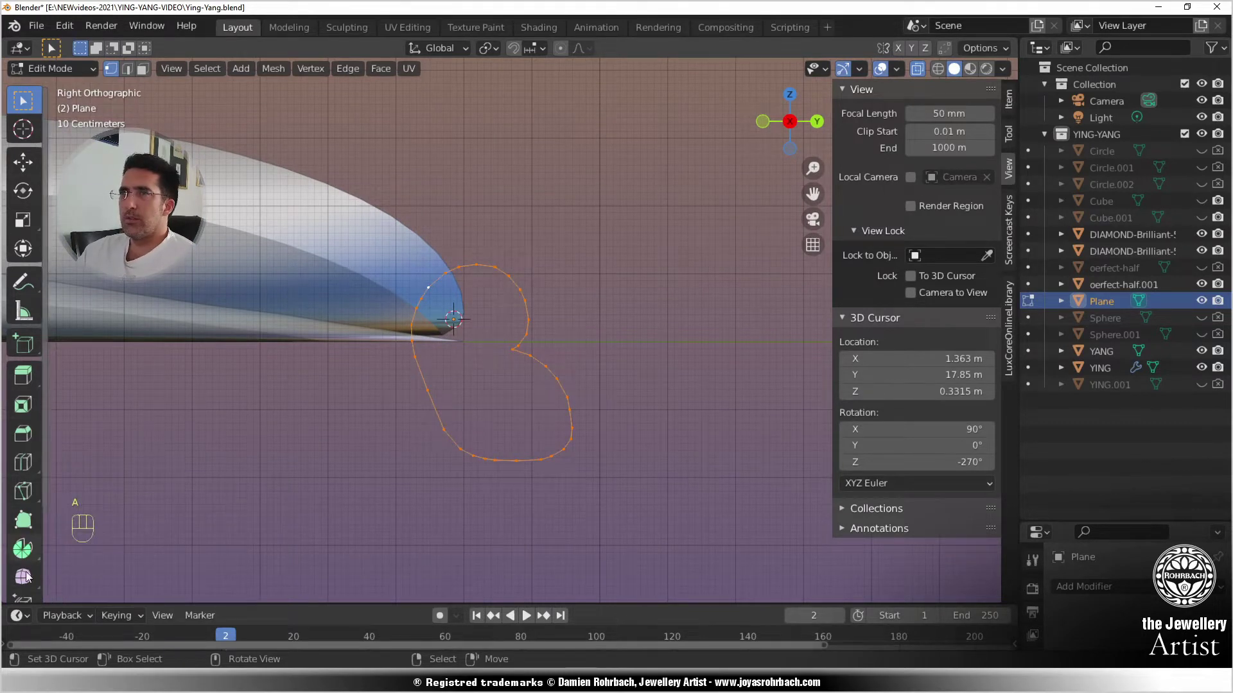
{"action": "middle_click_drag", "start_coordinate": [507, 327], "coordinate": [502, 360]}
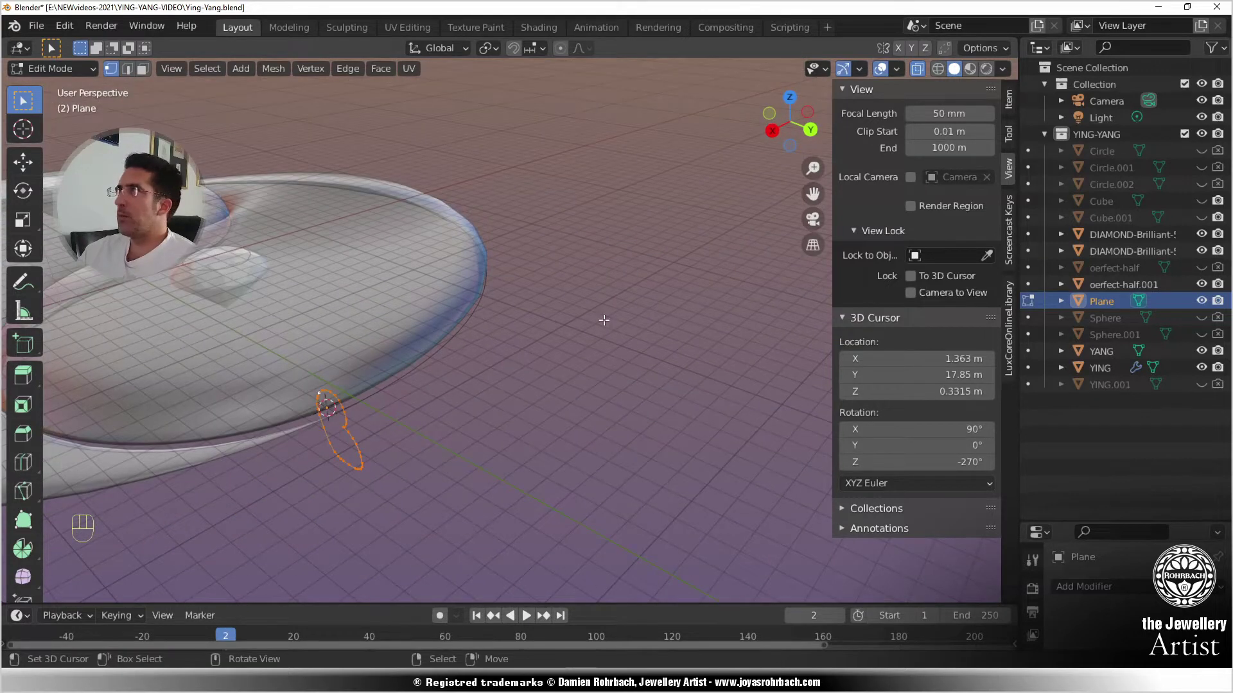
{"action": "key", "text": "Tab"}
{"action": "left_click", "coordinate": [1009, 103]}
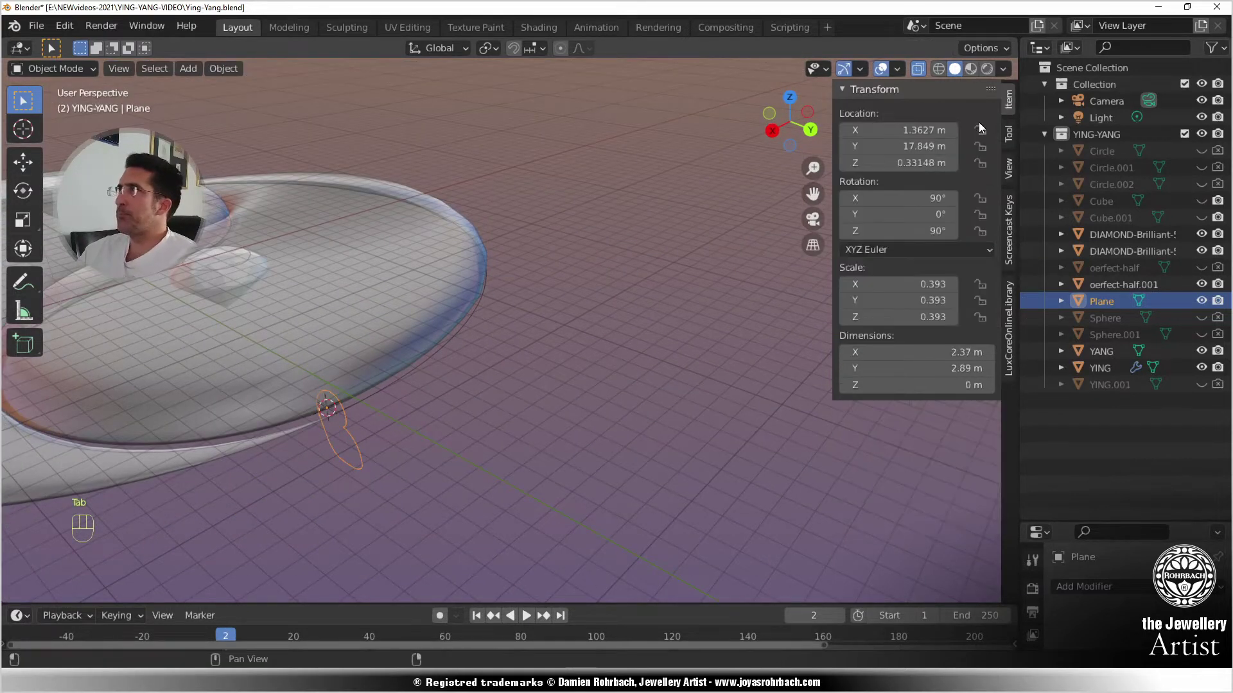
{"action": "scroll", "coordinate": [546, 302], "scroll_direction": "down", "scroll_amount": 6}
{"action": "middle_click_drag", "start_coordinate": [584, 291], "coordinate": [586, 325]}
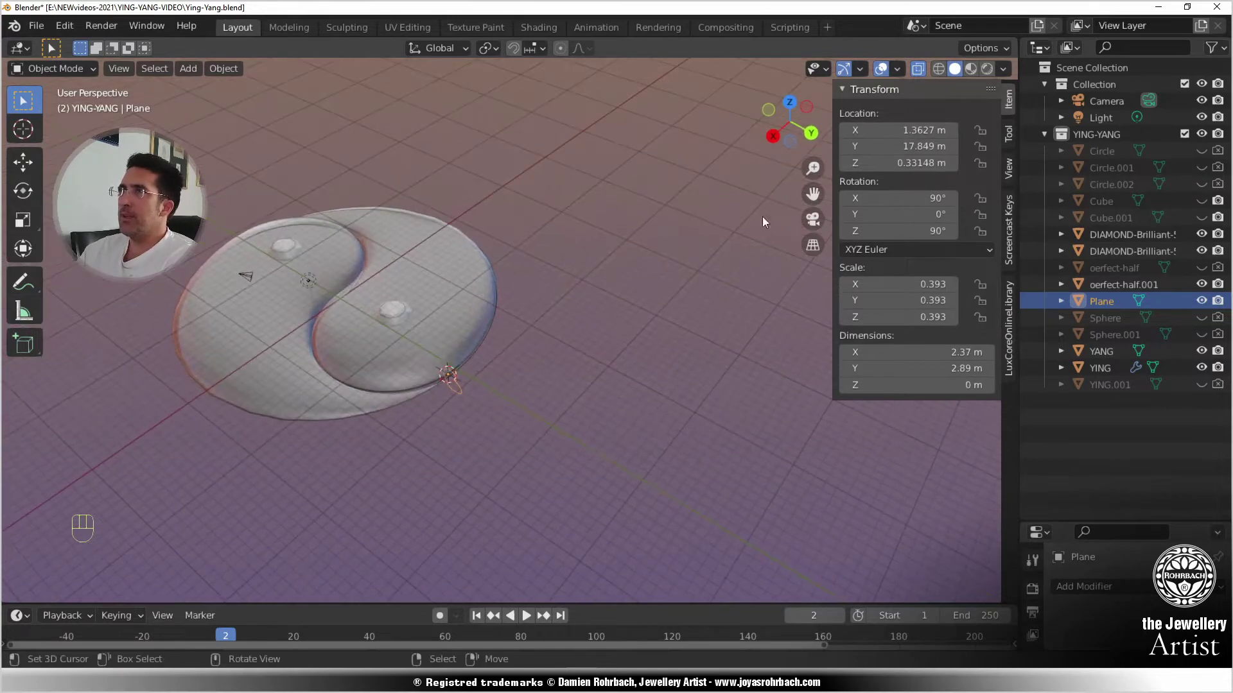
{"action": "left_click", "coordinate": [899, 131]}
{"action": "type", "text": "0"}
{"action": "key", "text": "Return"}
{"action": "middle_click_drag", "start_coordinate": [646, 353], "coordinate": [475, 290]}
{"action": "key", "text": "KP_7"}
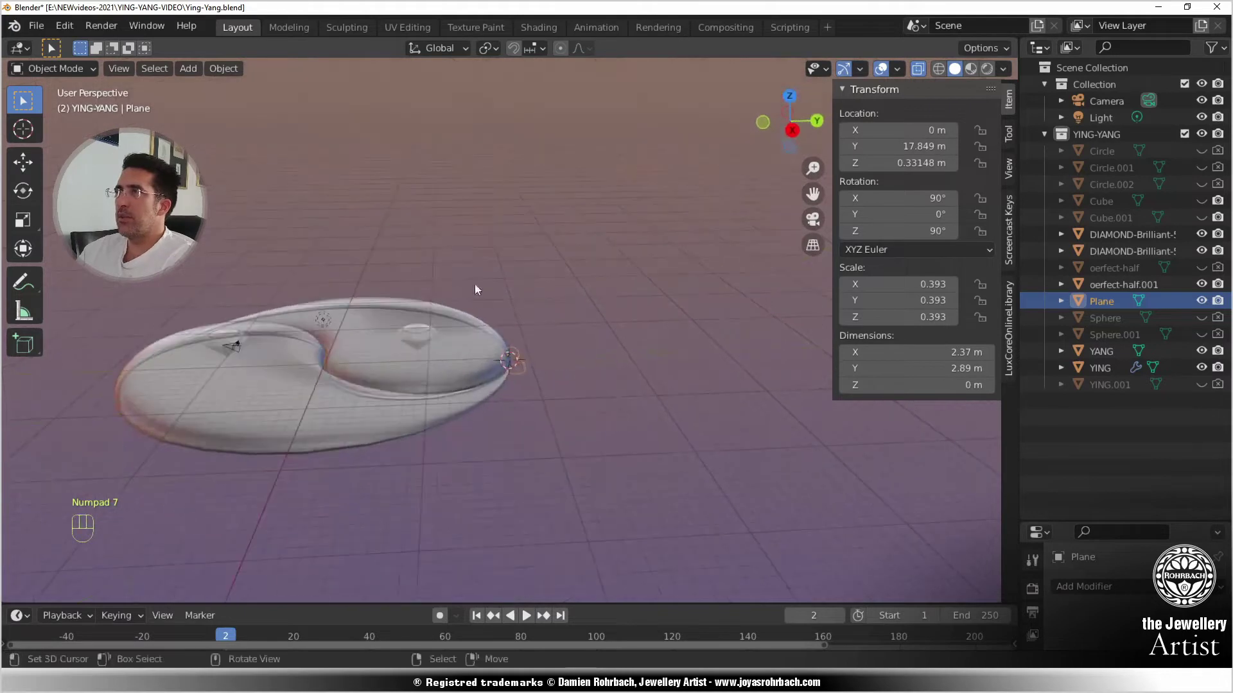
{"action": "scroll", "coordinate": [533, 364], "scroll_direction": "up", "scroll_amount": 3}
{"action": "key", "text": "ctrl+s"}
- Spin the two-lobed border profile around the Z axis with an angle of 360° and 120 steps
{"action": "key", "text": "Tab"}
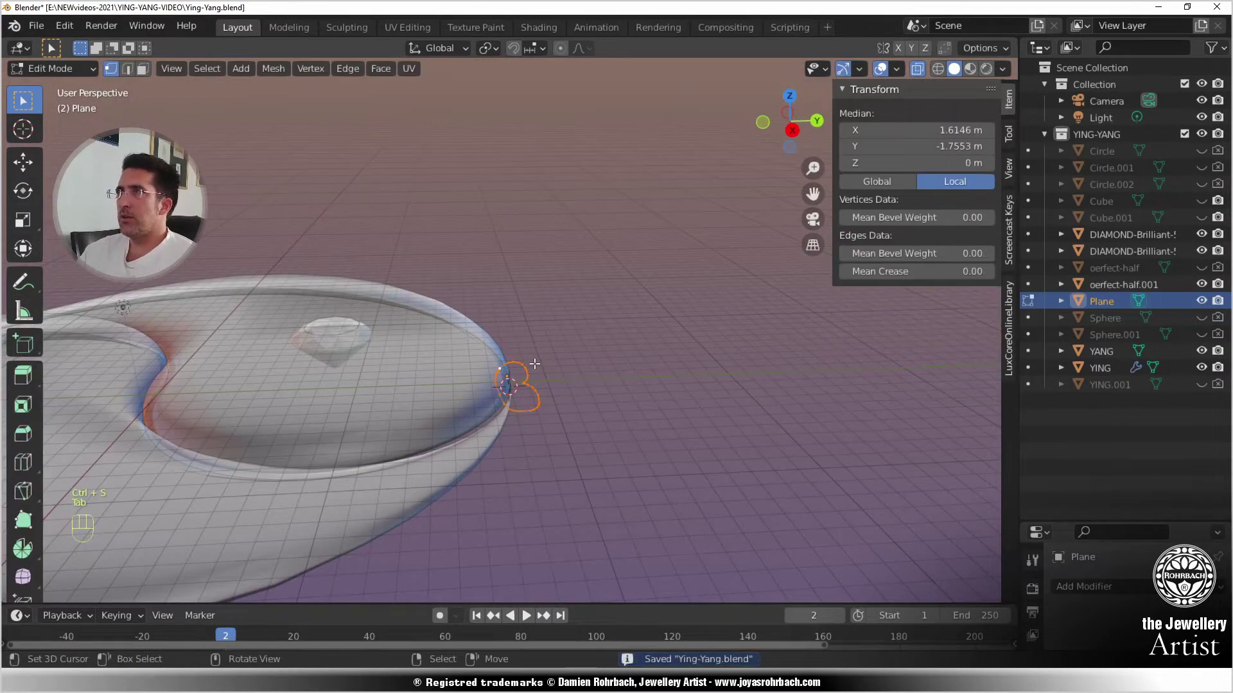
{"action": "left_click", "coordinate": [23, 548]}
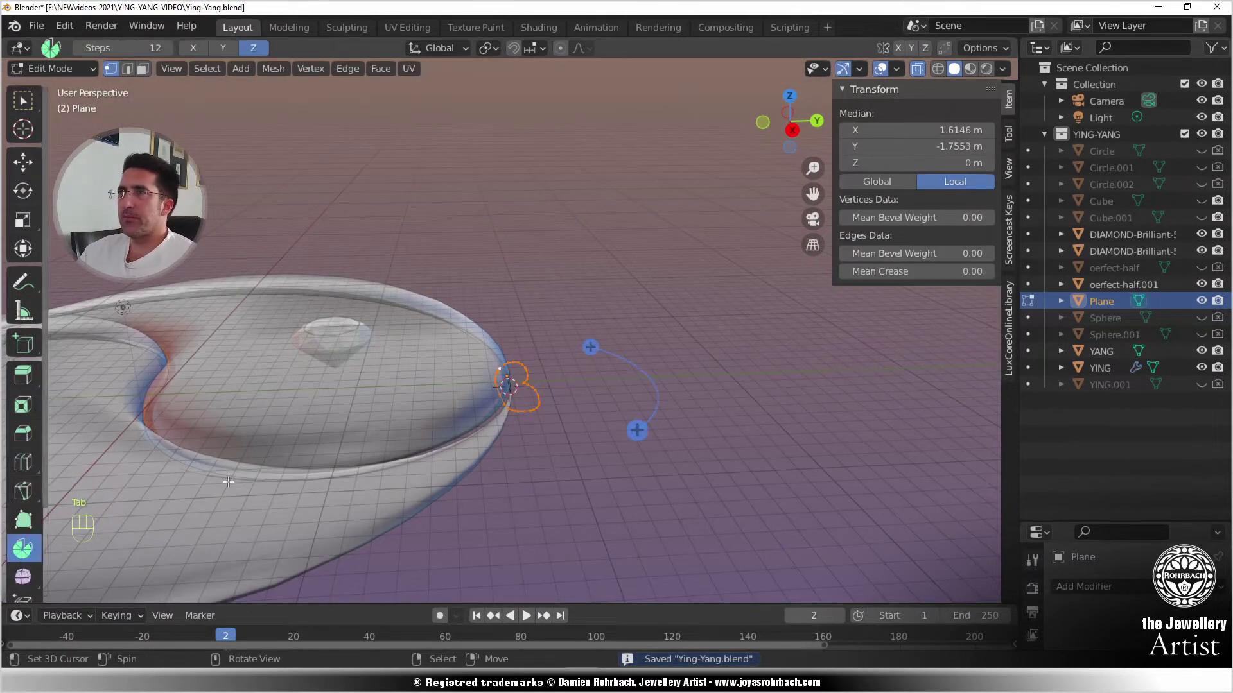
{"action": "scroll", "coordinate": [411, 436], "scroll_direction": "down", "scroll_amount": 3}
{"action": "left_click_drag", "start_coordinate": [637, 408], "coordinate": [453, 432]}
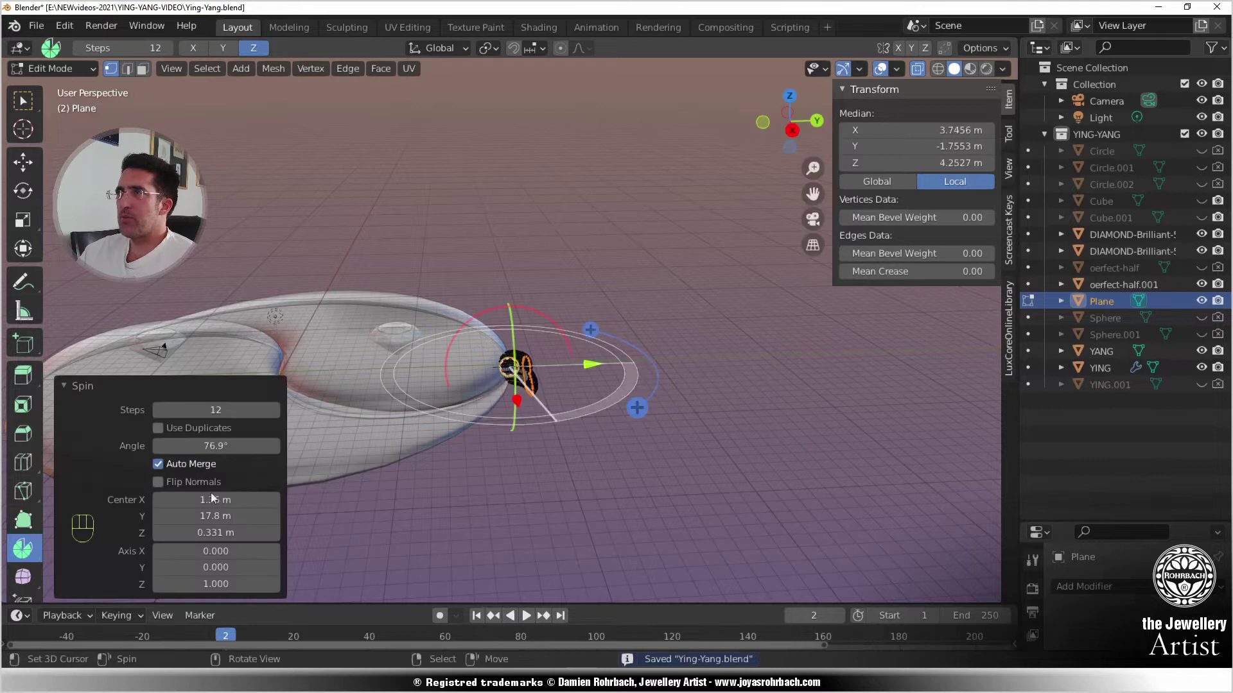
{"action": "left_click", "coordinate": [201, 443]}
{"action": "type", "text": "360"}
{"action": "left_click", "coordinate": [219, 411]}
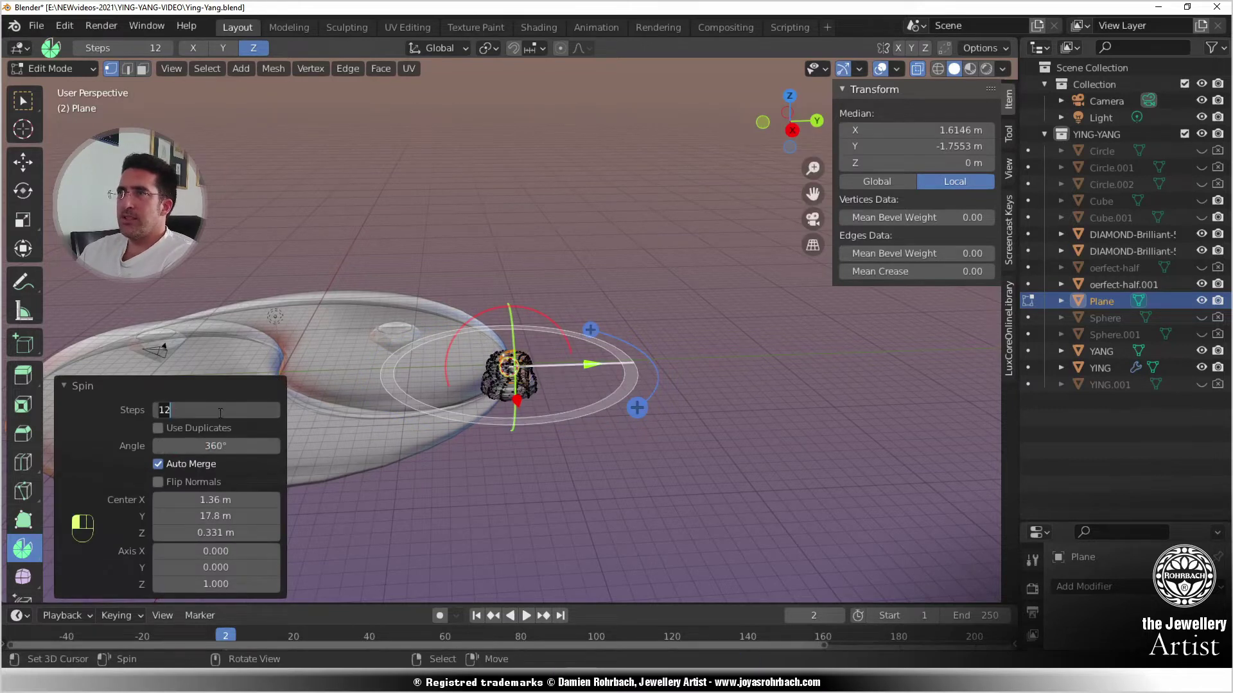
{"action": "type", "text": "120"}
{"action": "key", "text": "Return"}
- Set the spin's center to 0 m in X, Y and Z so the border sweeps around the pendant
{"action": "left_click", "coordinate": [215, 500]}
{"action": "type", "text": "0"}
{"action": "key", "text": "Tab"}
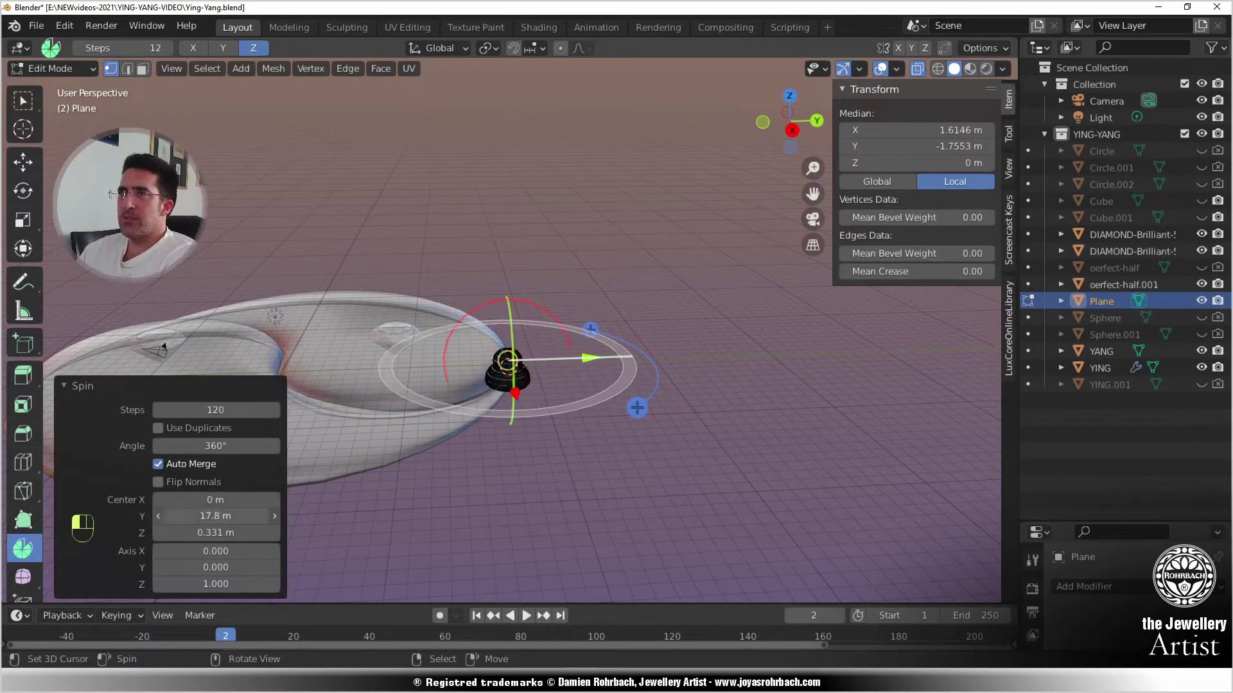
{"action": "type", "text": "0"}
{"action": "key", "text": "Tab"}
{"action": "type", "text": "0"}
{"action": "key", "text": "Return"}
{"action": "scroll", "coordinate": [454, 451], "scroll_direction": "down", "scroll_amount": 4}
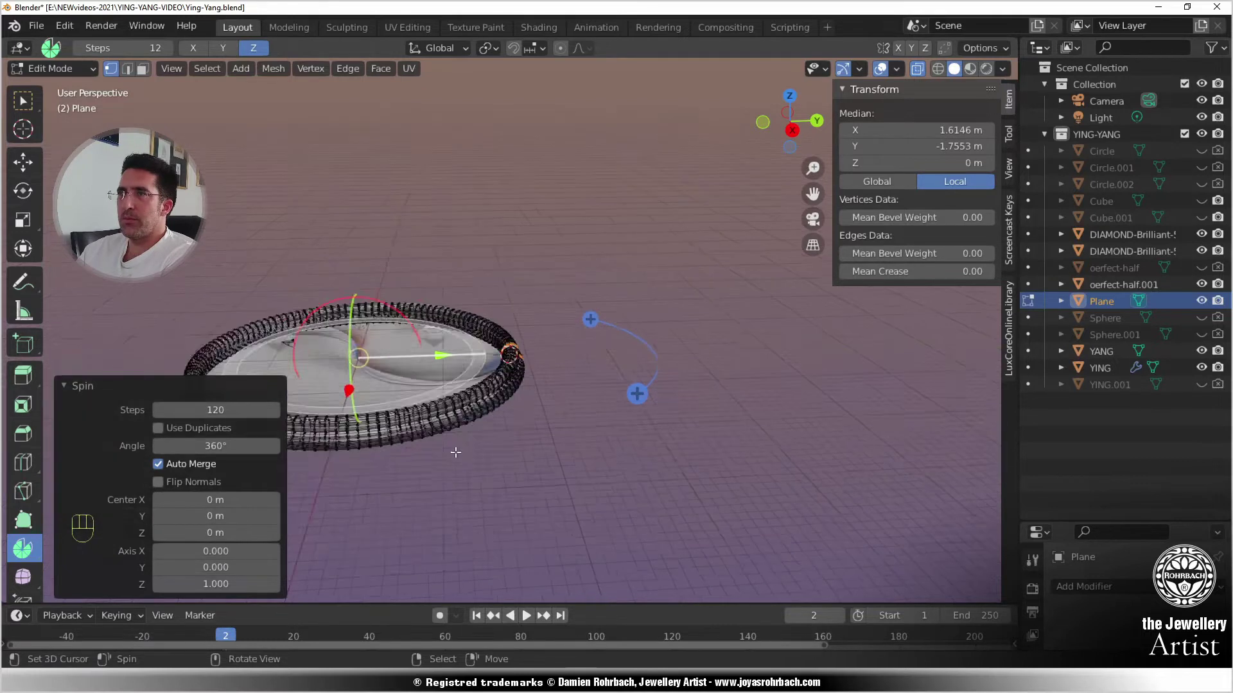
- Inspect the spun border in Object Mode with X-ray off, and undo the spin
{"action": "middle_click_drag", "start_coordinate": [454, 451], "coordinate": [509, 427]}
{"action": "scroll", "coordinate": [511, 427], "scroll_direction": "up", "scroll_amount": 4}
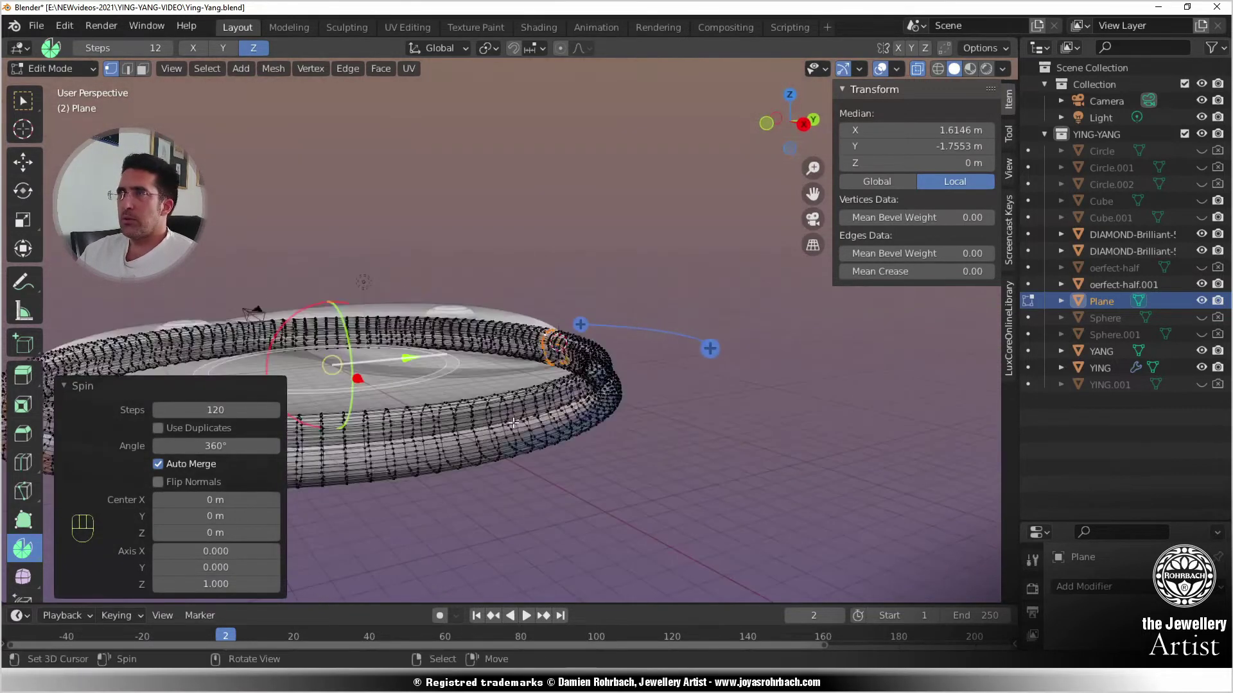
{"action": "key", "text": "Tab"}
{"action": "key", "text": "alt+z"}
{"action": "middle_click_drag", "start_coordinate": [468, 361], "coordinate": [605, 453]}
{"action": "key", "text": "ctrl+z"}
{"action": "key", "text": "ctrl+z"}
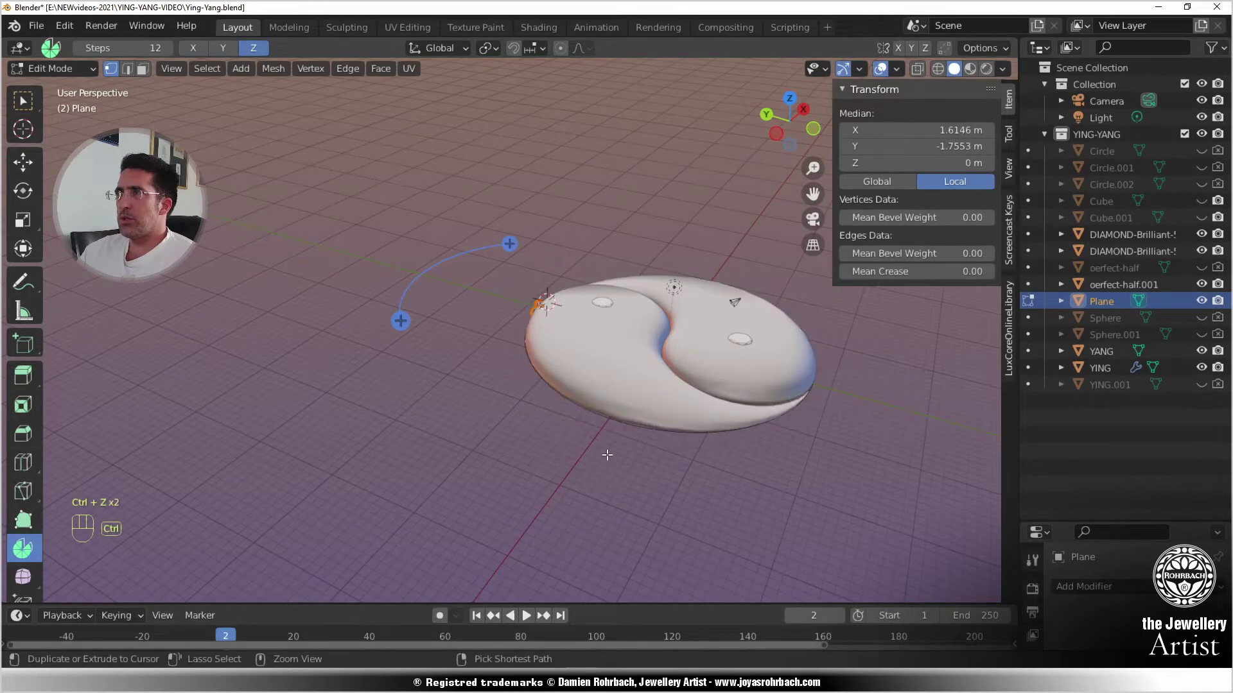
- Set the border profile's dimensions to 2 m in X and 2 m in Y, working in Object Mode from the right view with X-ray on
{"action": "key", "text": "KP_3"}
{"action": "scroll", "coordinate": [597, 436], "scroll_direction": "up", "scroll_amount": 5}
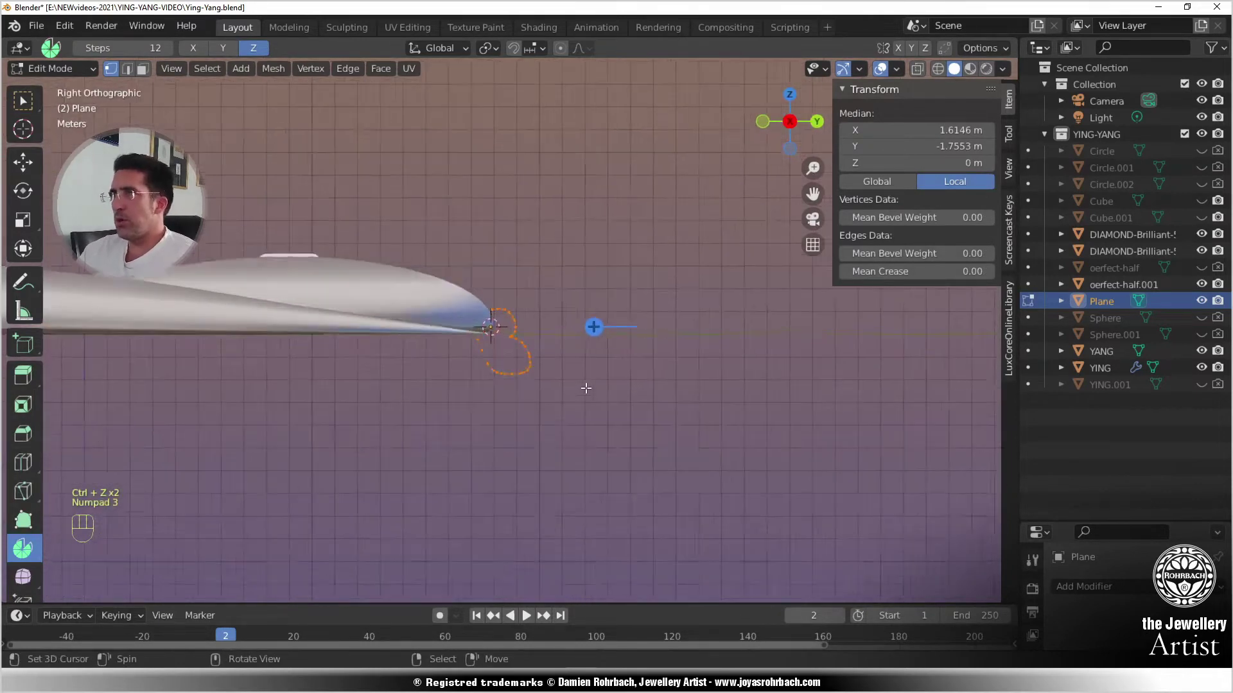
{"action": "key", "text": "alt+z"}
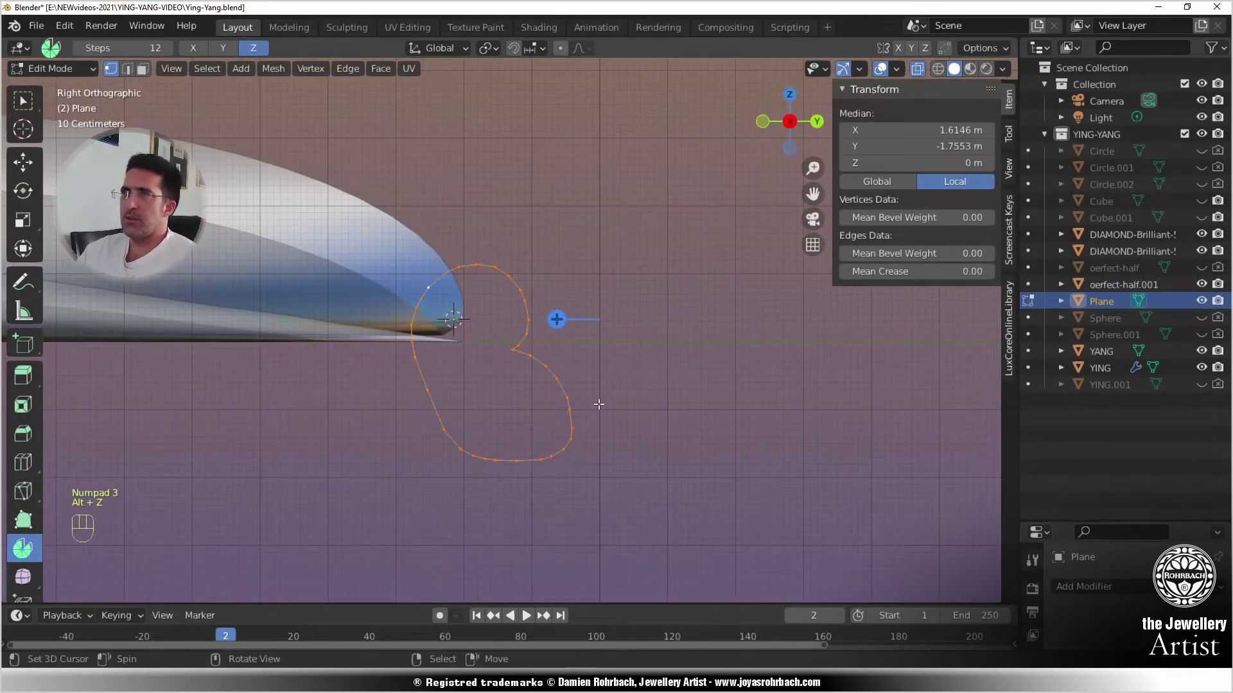
{"action": "key", "text": "w"}
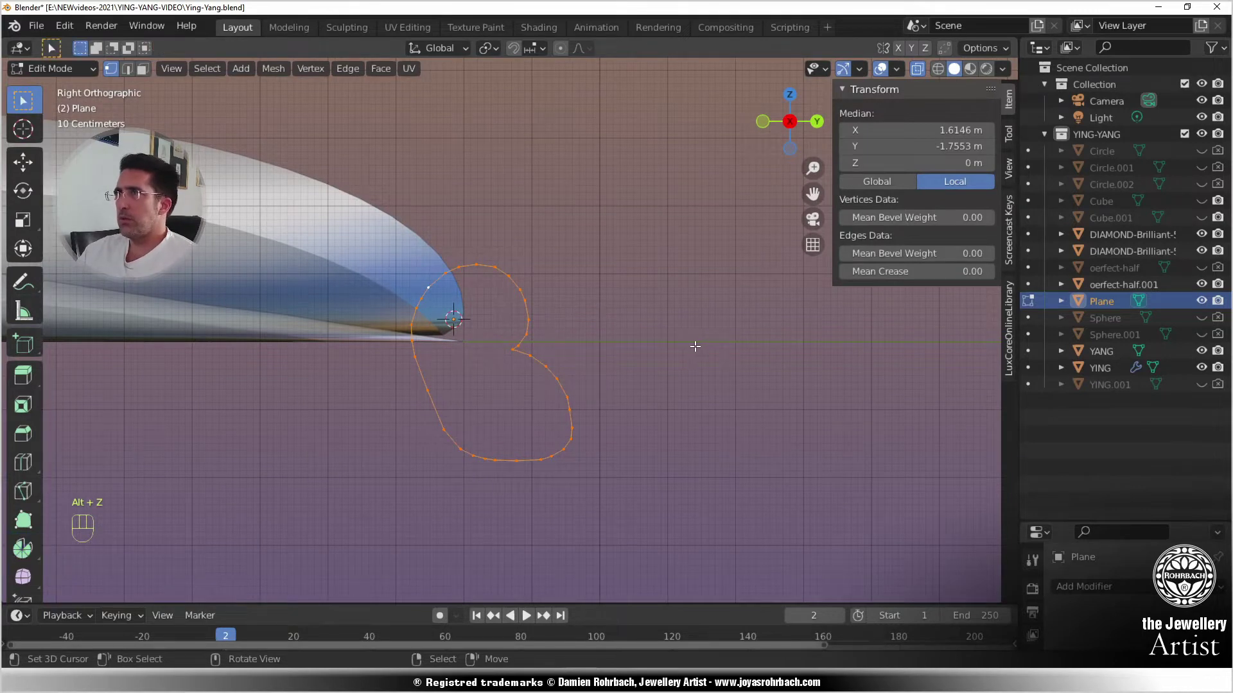
{"action": "key", "text": "Tab"}
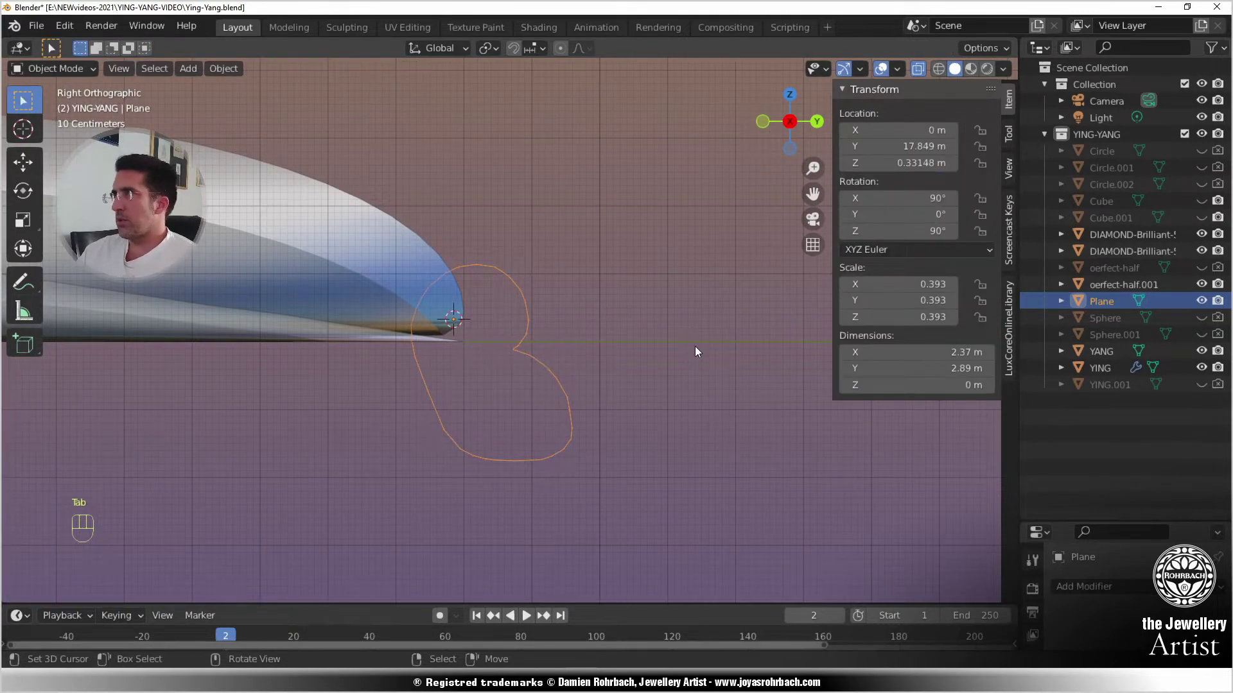
{"action": "left_click", "coordinate": [936, 352]}
{"action": "type", "text": "2"}
{"action": "key", "text": "Return"}
{"action": "left_click", "coordinate": [921, 368]}
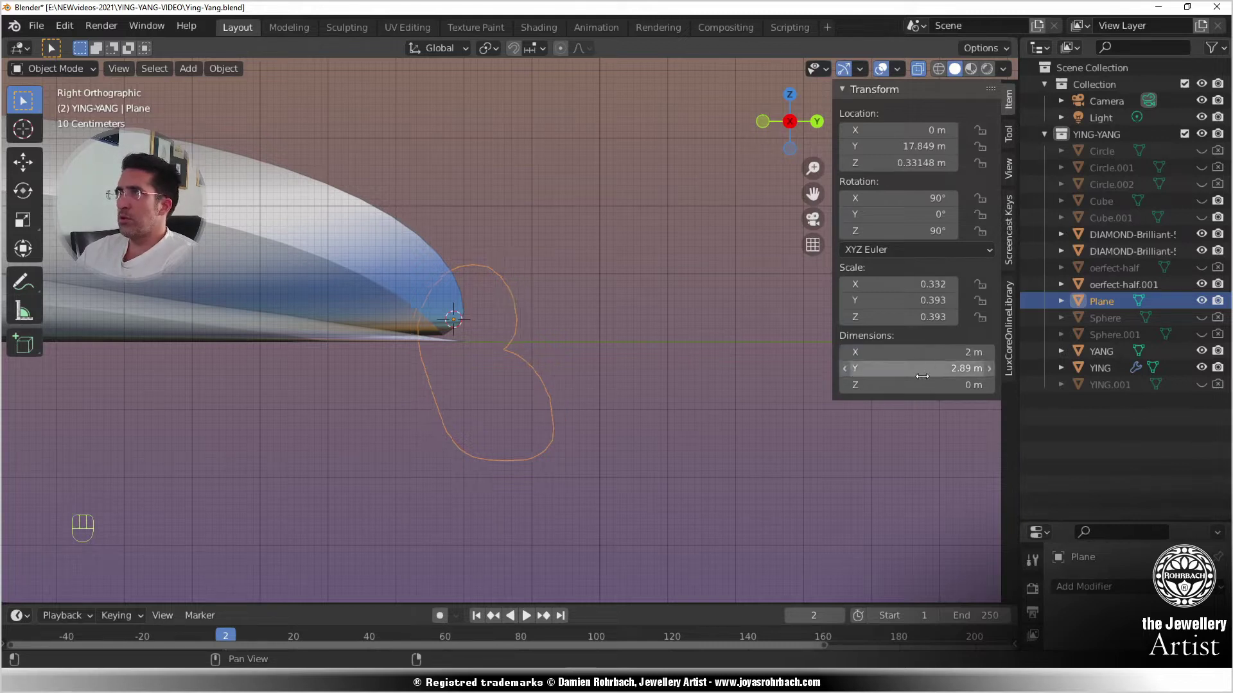
{"action": "type", "text": "2"}
{"action": "key", "text": "Return"}
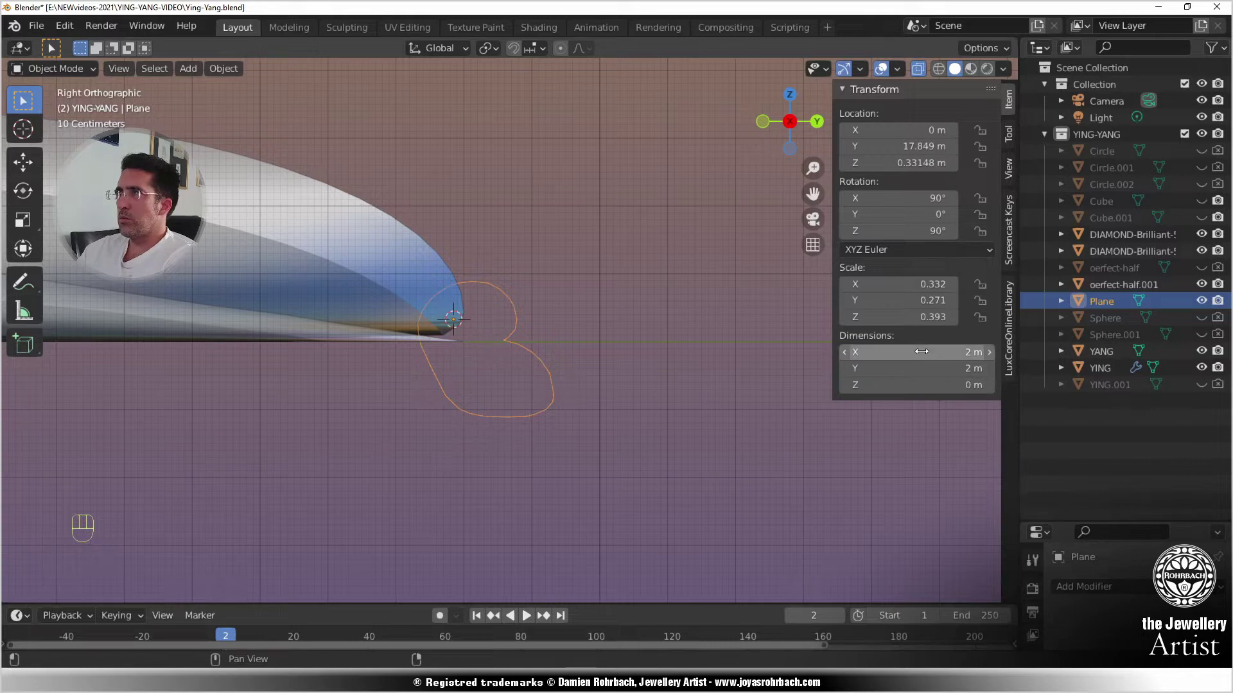
- Try an X dimension of 1.5 m for the profile, and also a size of 2 m in X by 1.5 m in Y
{"action": "left_click", "coordinate": [922, 352]}
{"action": "type", "text": "1.5"}
{"action": "key", "text": "Return"}
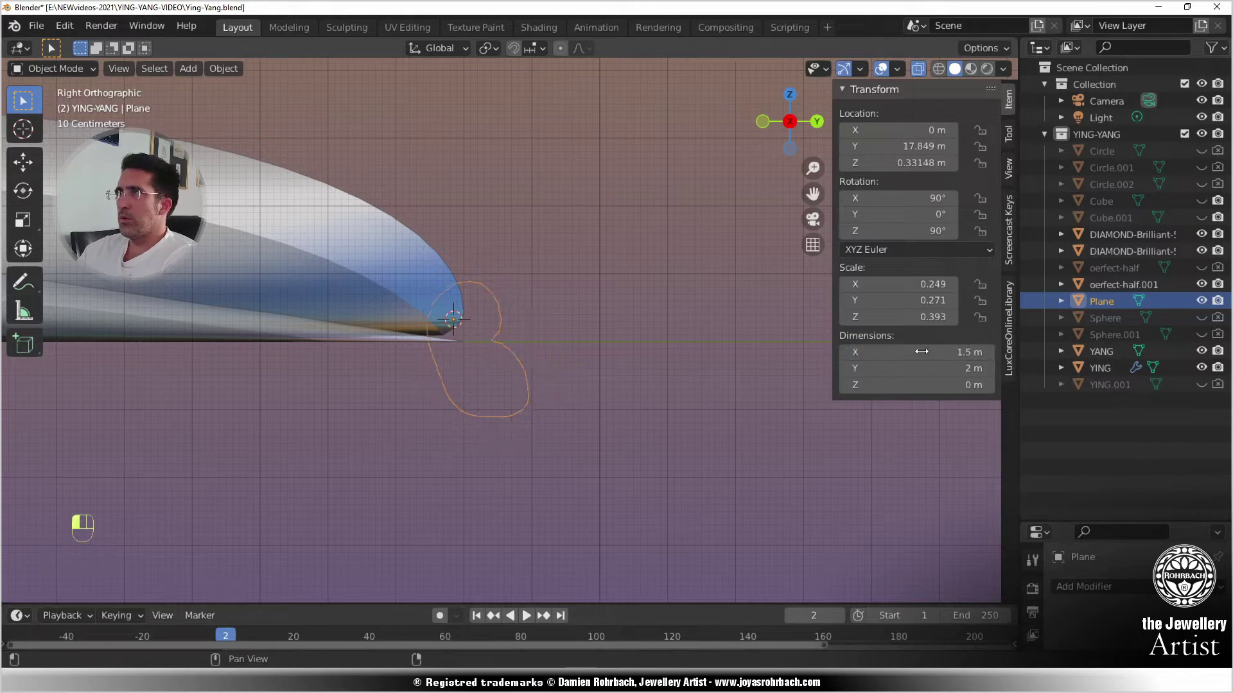
{"action": "left_click", "coordinate": [922, 352]}
{"action": "type", "text": "2"}
{"action": "key", "text": "Return"}
{"action": "left_click", "coordinate": [919, 368]}
{"action": "type", "text": "1.5"}
{"action": "key", "text": "Return"}
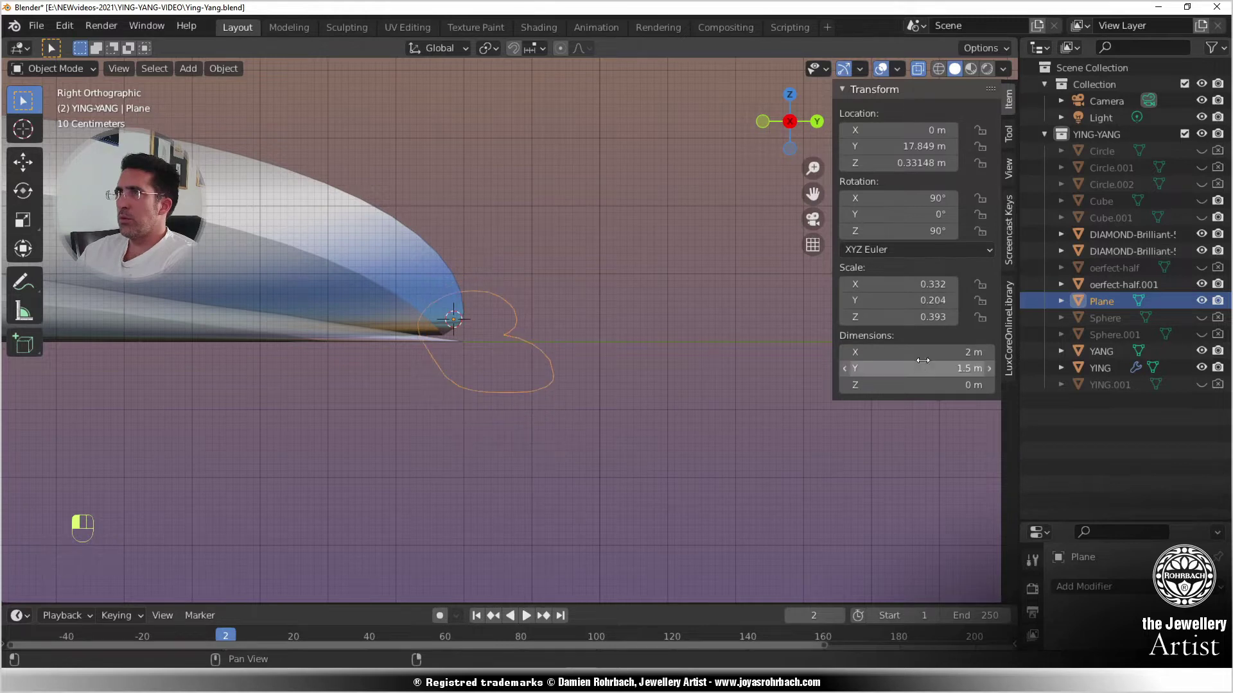
- Set the border profile's dimensions to 1.7 m in X and 1.7 m in Y
{"action": "left_click", "coordinate": [924, 355]}
{"action": "type", "text": "1.7"}
{"action": "key", "text": "Return"}
{"action": "left_click", "coordinate": [916, 369]}
{"action": "type", "text": "1"}
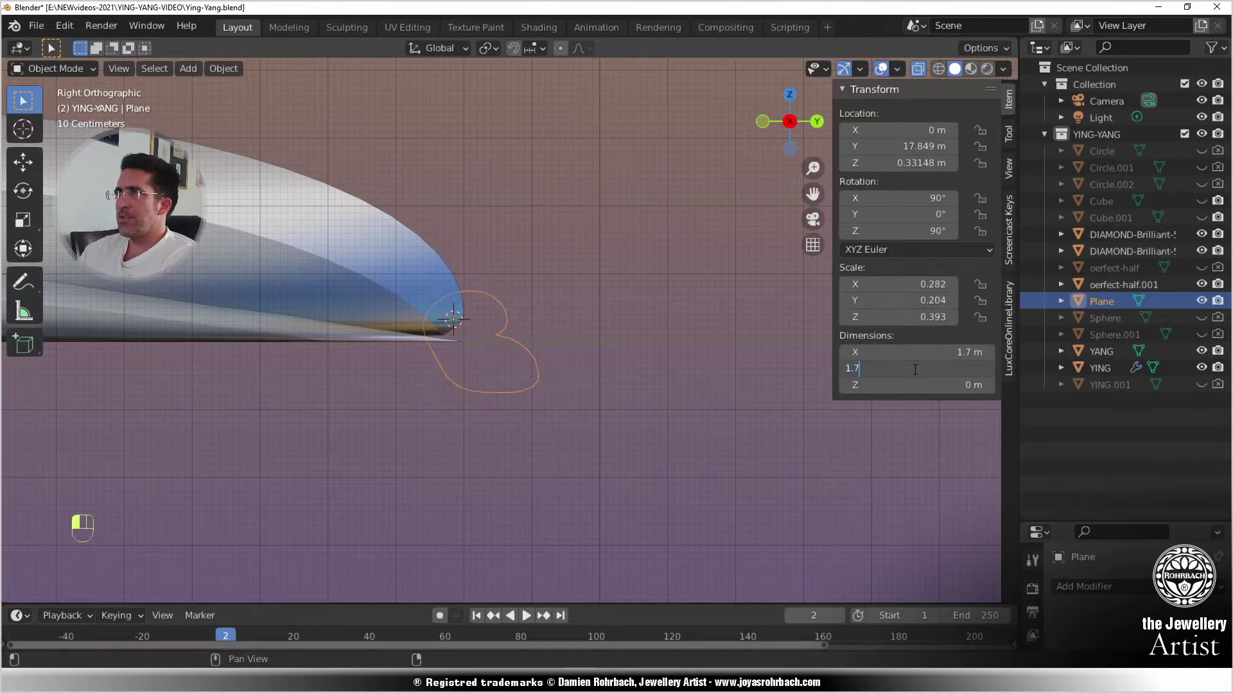
{"action": "key", "text": "Return"}
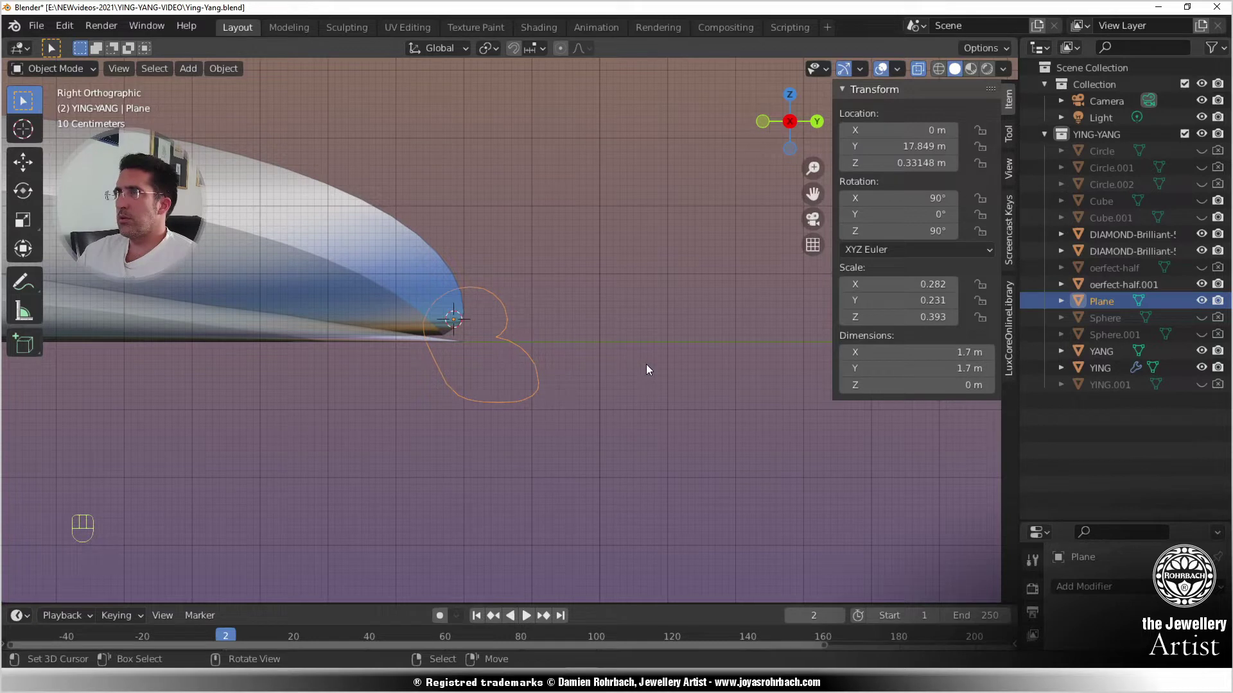
- Nudge the profile against the pendant's outer edge, to about 17.82 m in Y and 0.27 m in Z
{"action": "key", "text": "g"}
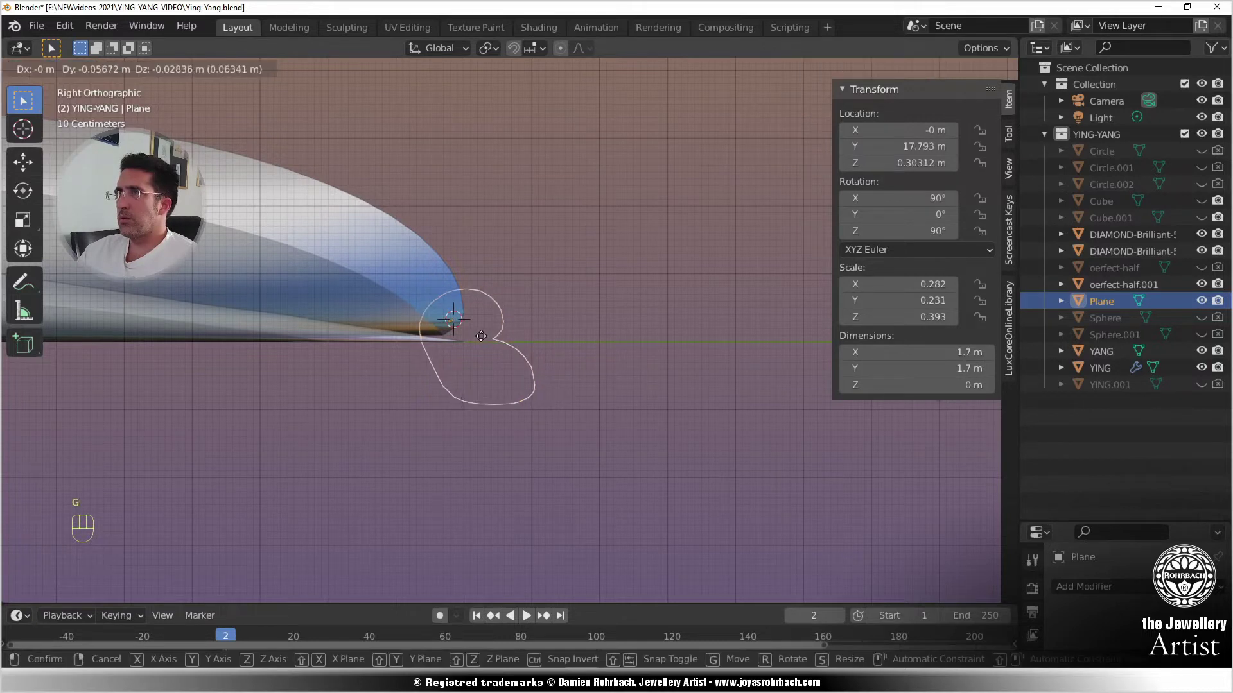
{"action": "left_click", "coordinate": [481, 336]}
{"action": "key", "text": "g"}
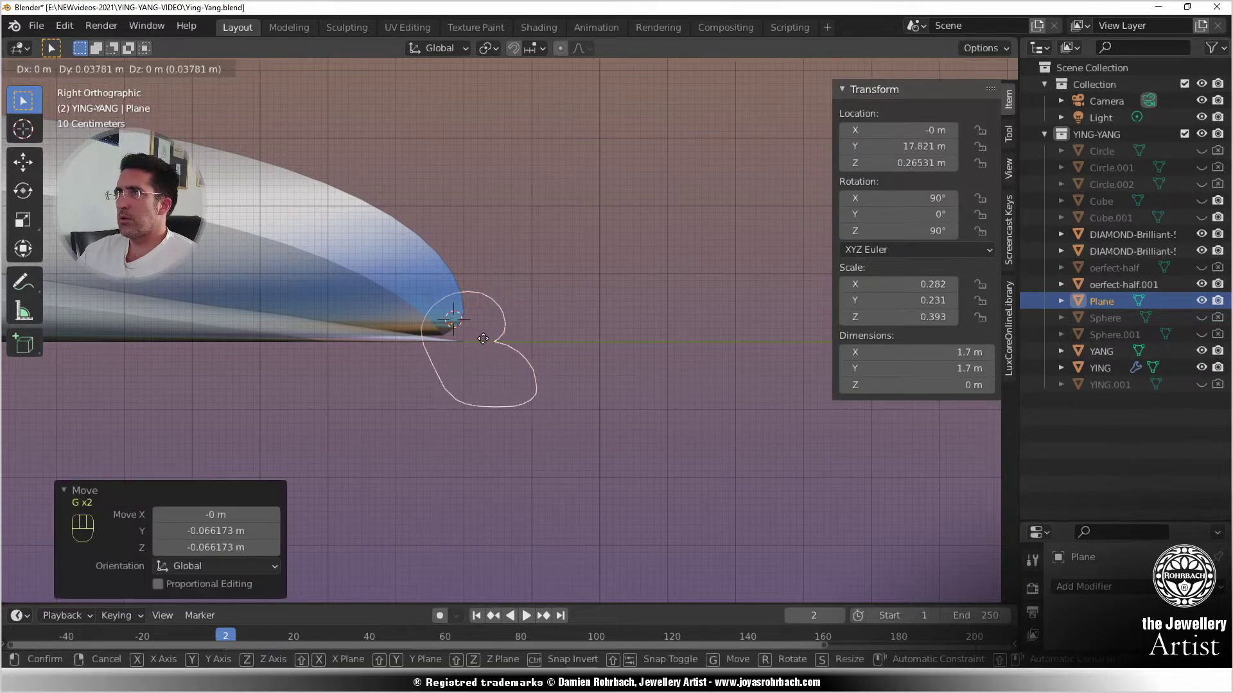
{"action": "left_click", "coordinate": [483, 338]}
- Start a 120-step spin of the profile in Edit Mode and set its center to 0 m in X, Y and Z
{"action": "key", "text": "Tab"}
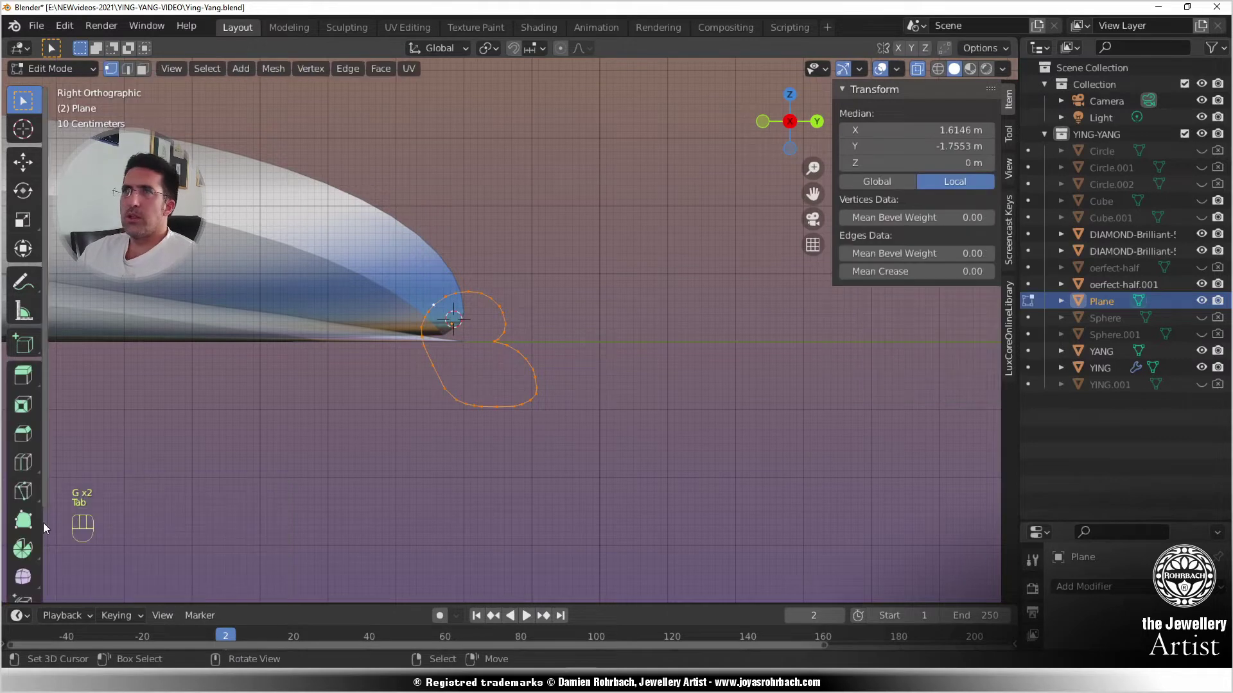
{"action": "left_click", "coordinate": [26, 546]}
{"action": "left_click", "coordinate": [555, 319]}
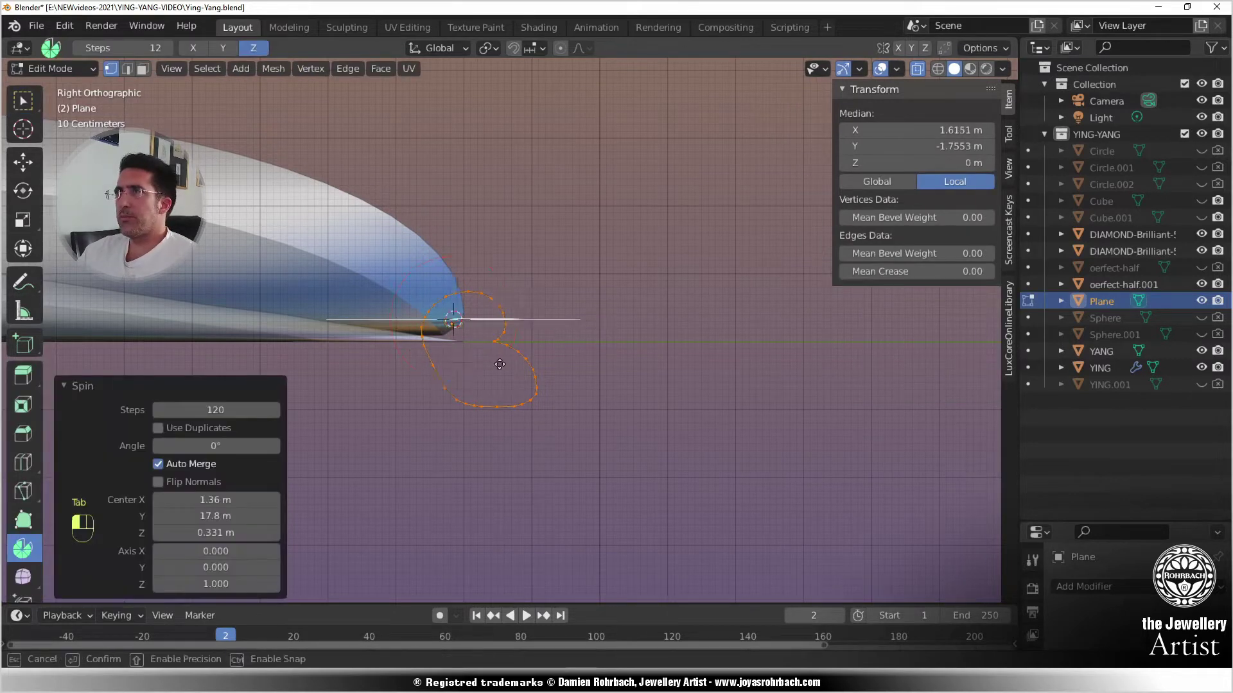
{"action": "middle_click_drag", "start_coordinate": [556, 321], "coordinate": [601, 371]}
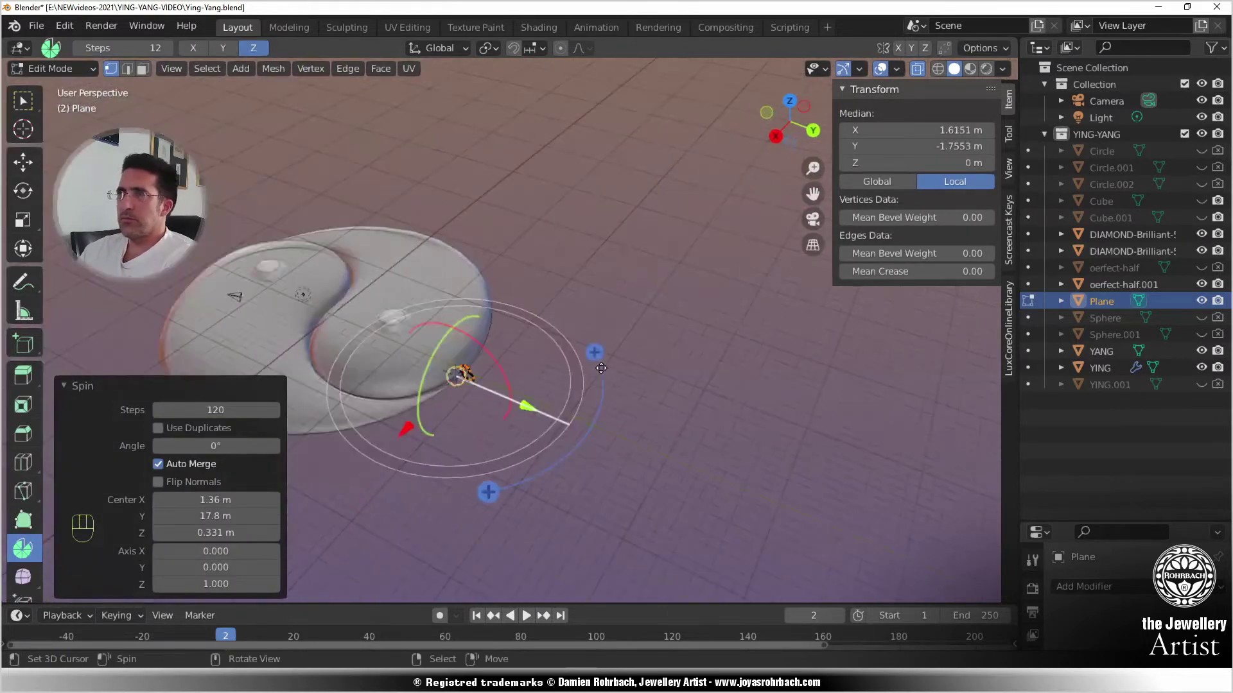
{"action": "left_click", "coordinate": [216, 500]}
{"action": "type", "text": "0"}
{"action": "double_click", "coordinate": [215, 516]}
{"action": "type", "text": "0"}
{"action": "double_click", "coordinate": [213, 533]}
{"action": "type", "text": "0"}
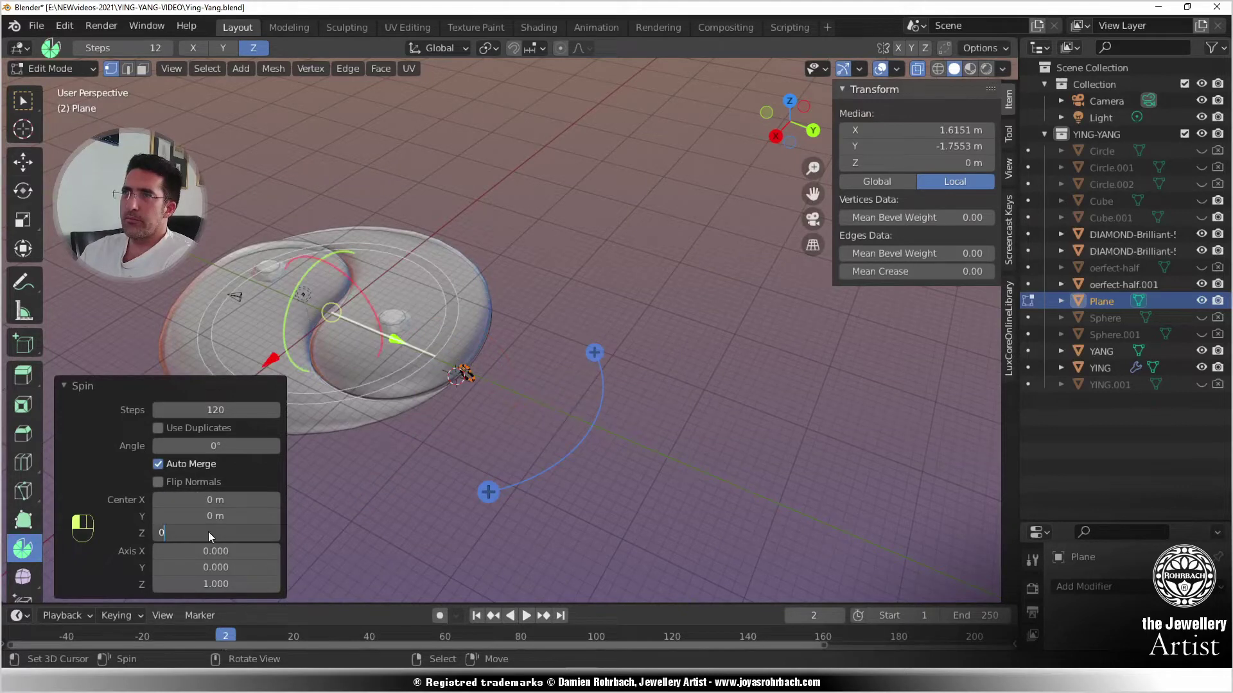
{"action": "key", "text": "Return"}
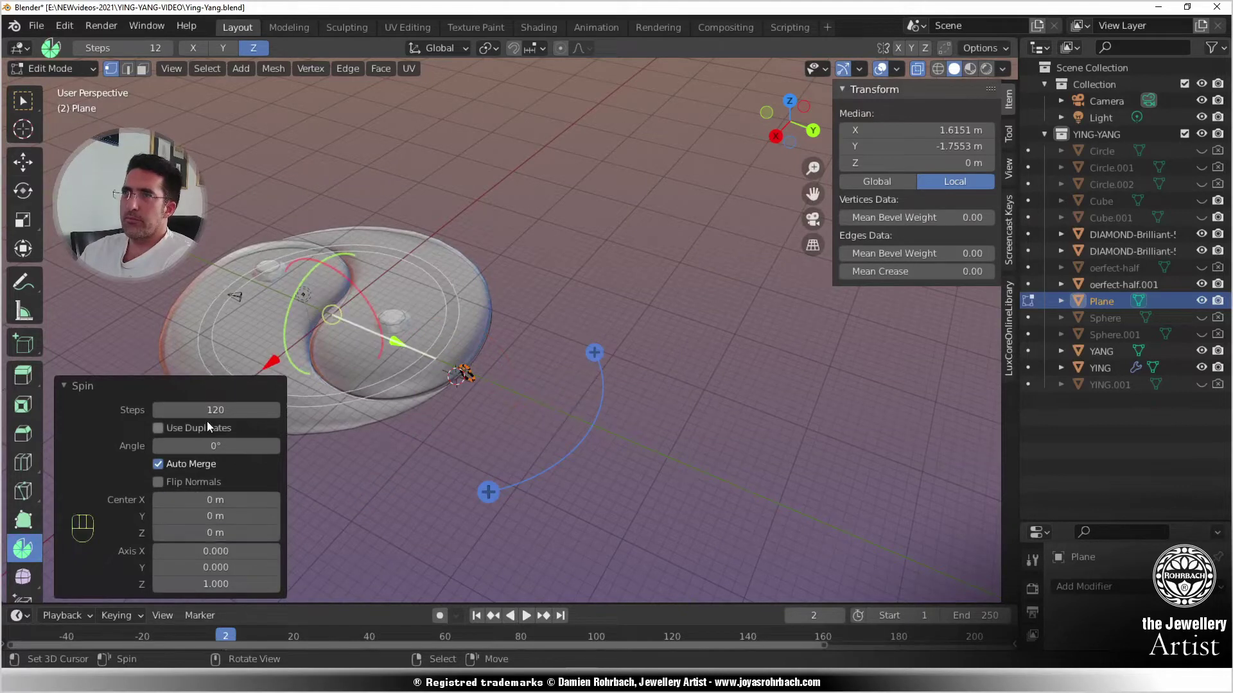
- Set the spin angle to 360° to form the full border ring, and save the file from Object Mode with X-ray off
{"action": "left_click", "coordinate": [210, 534]}
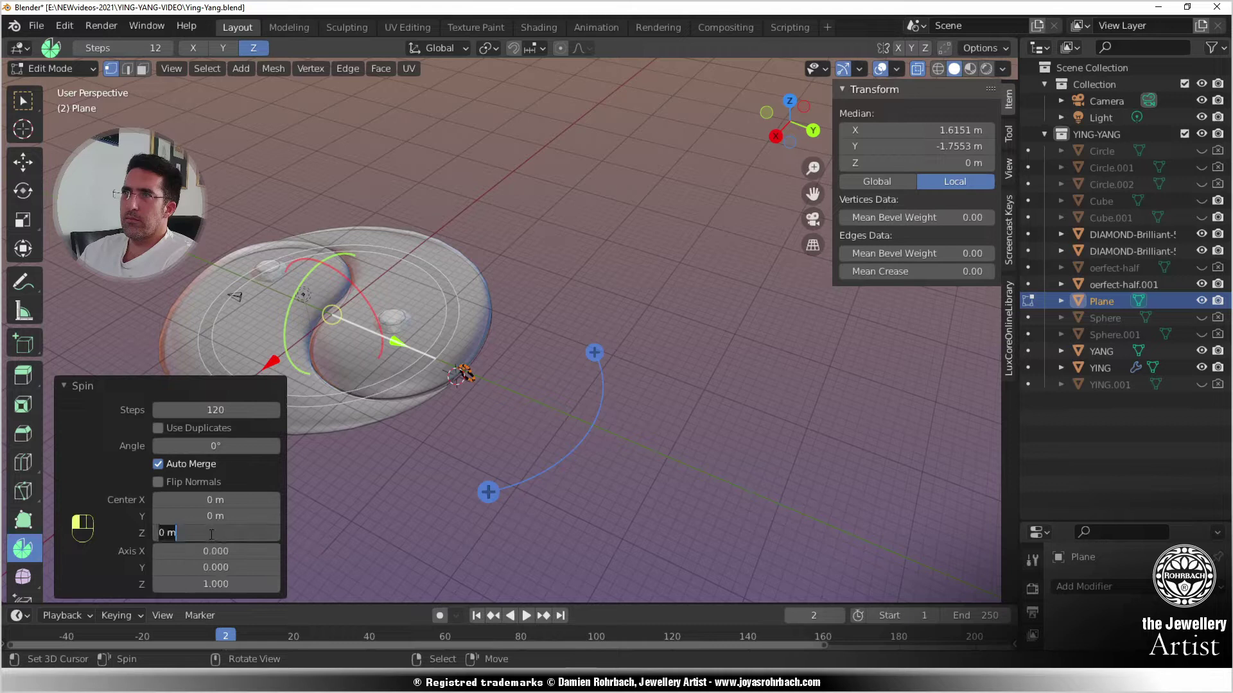
{"action": "double_click", "coordinate": [200, 446]}
{"action": "type", "text": "36"}
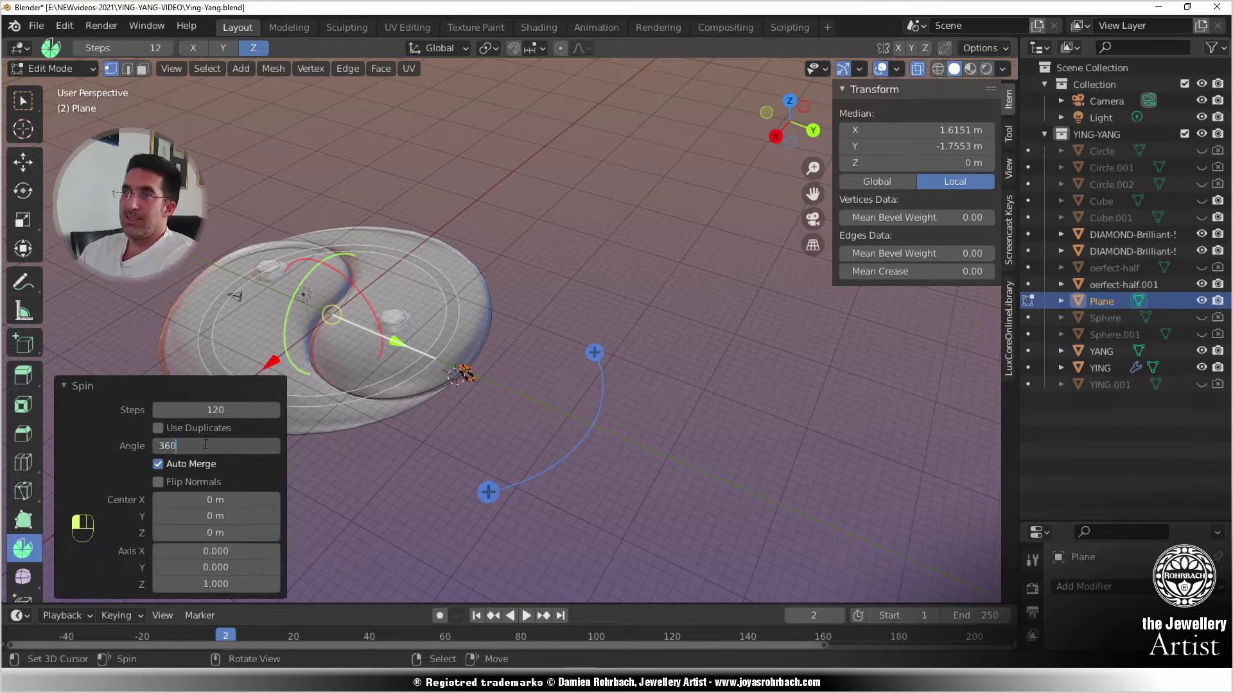
{"action": "type", "text": "0"}
{"action": "key", "text": "Return"}
{"action": "key", "text": "Tab"}
{"action": "key", "text": "alt+z"}
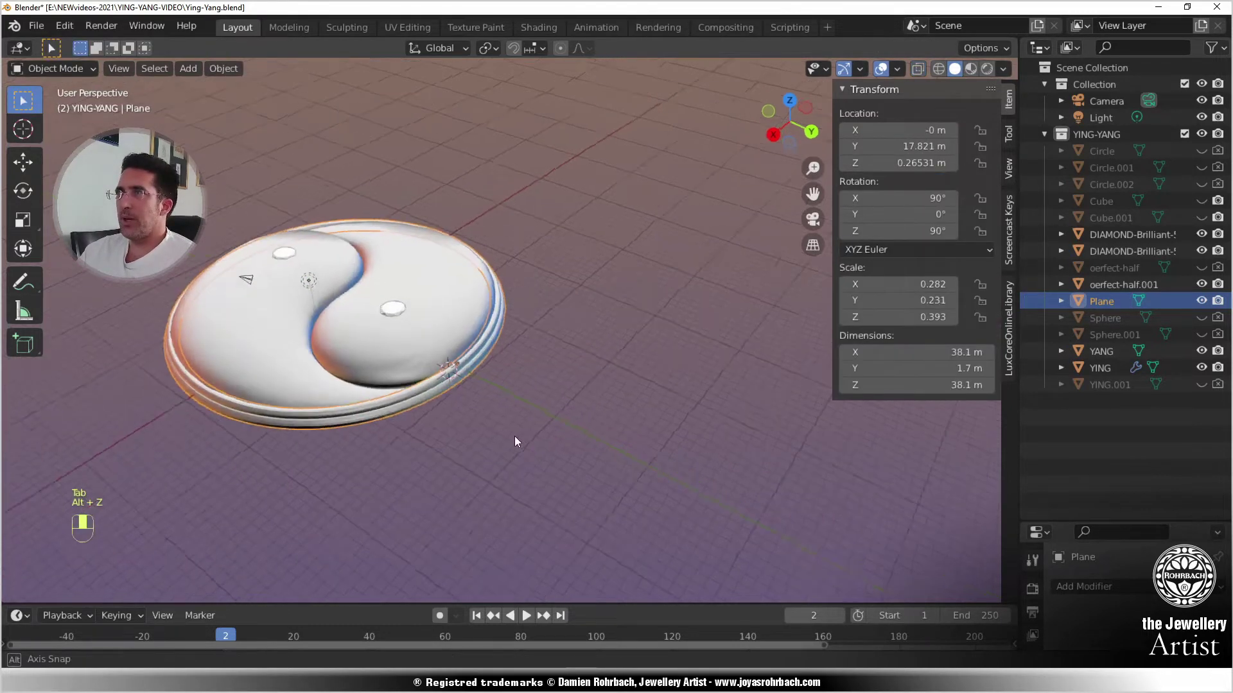
{"action": "middle_click_drag", "start_coordinate": [514, 439], "coordinate": [569, 385]}
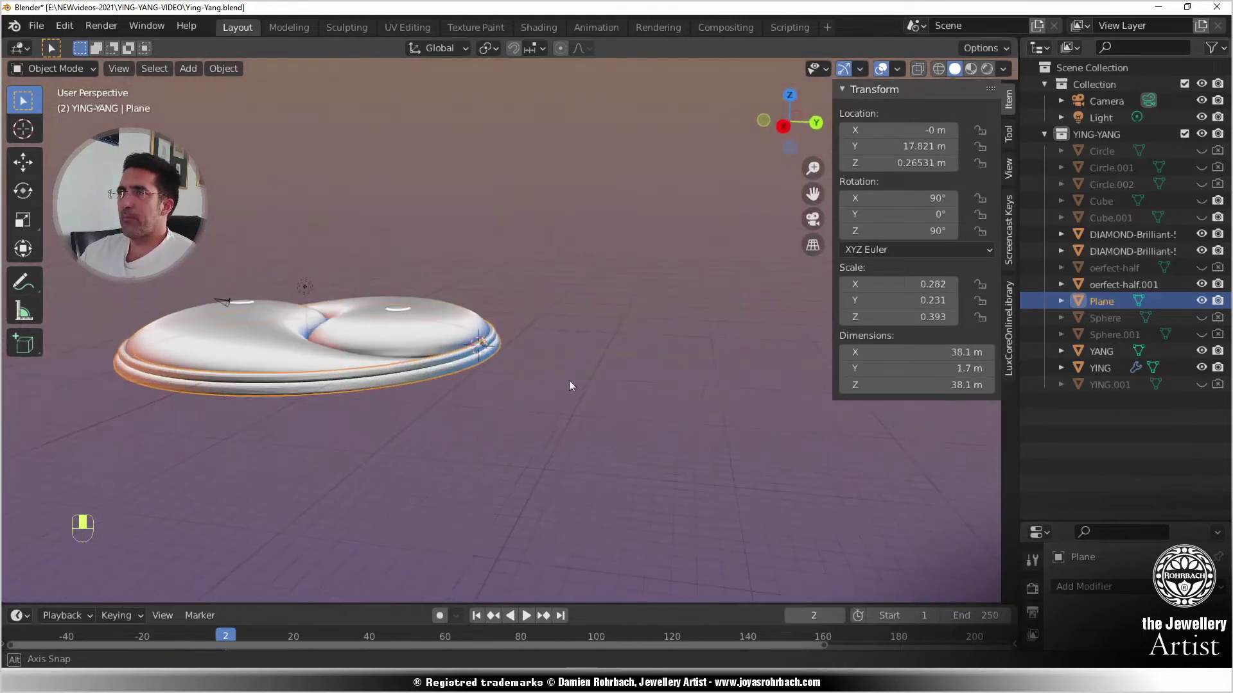
{"action": "key", "text": "ctrl+s"}
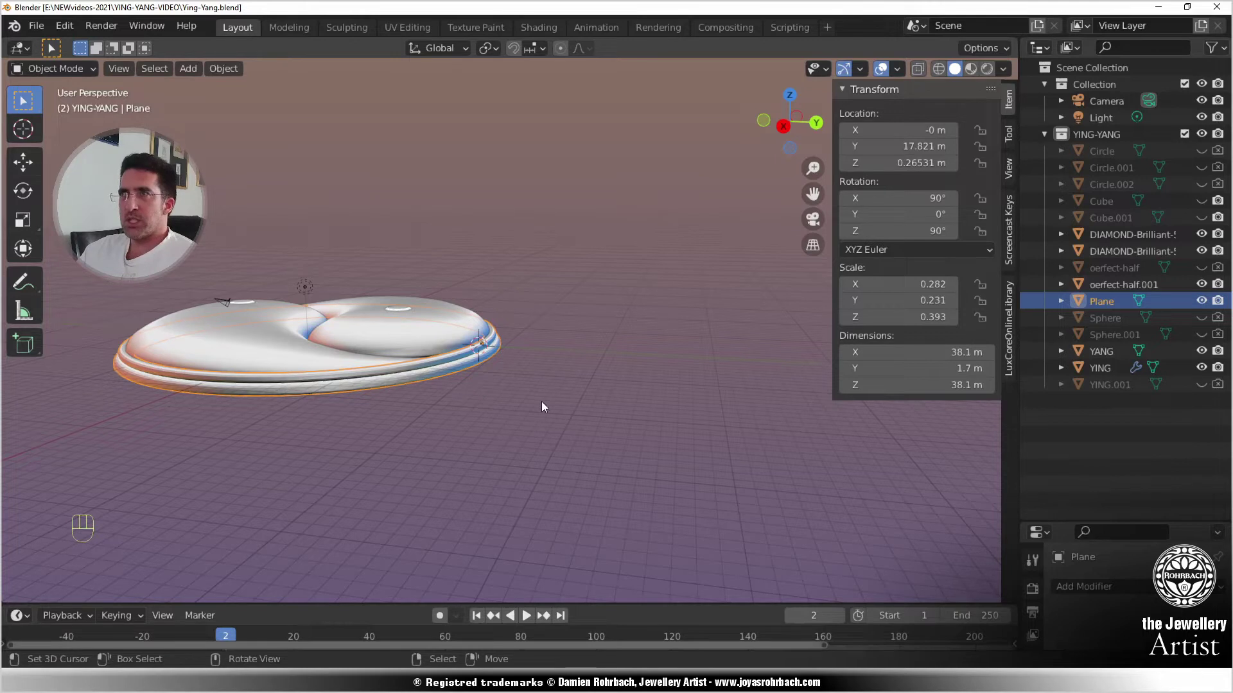
- Place the 3D cursor below the middle of the pendant in the front view
{"action": "middle_click_drag", "start_coordinate": [542, 407], "coordinate": [515, 390]}
{"action": "scroll", "coordinate": [515, 394], "scroll_direction": "up", "scroll_amount": 2}
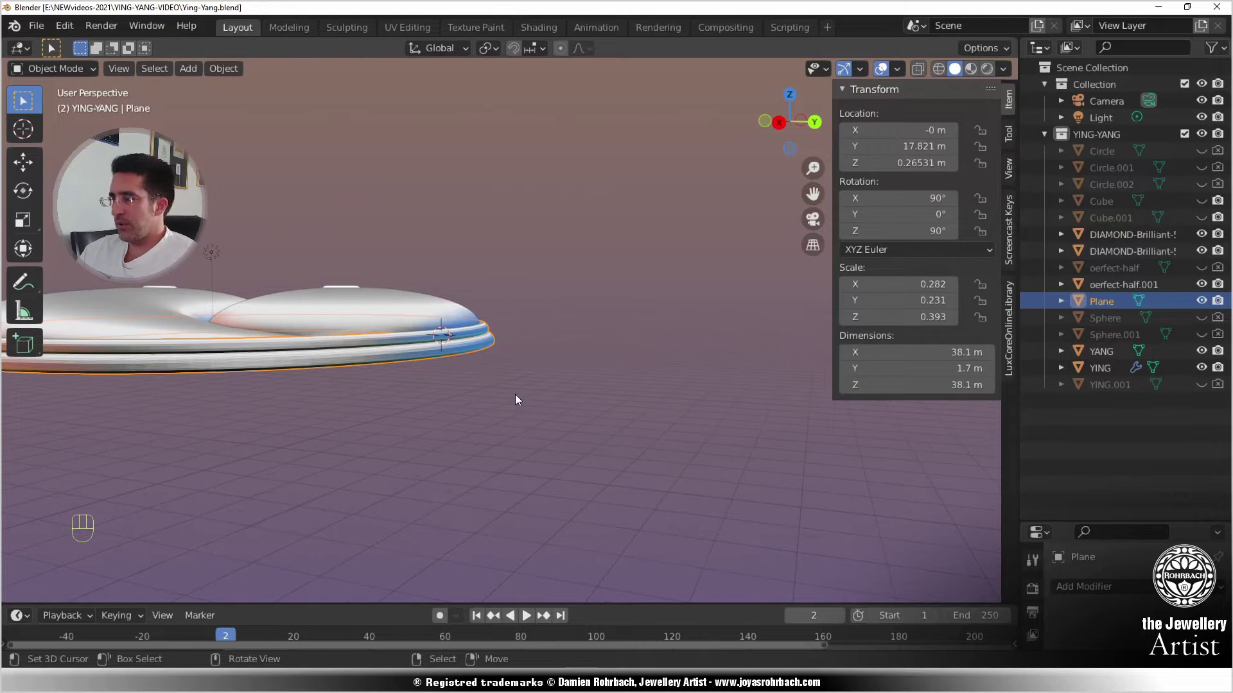
{"action": "key", "text": "KP_1"}
{"action": "middle_click_drag", "start_coordinate": [606, 428], "coordinate": [392, 380], "text": "shift"}
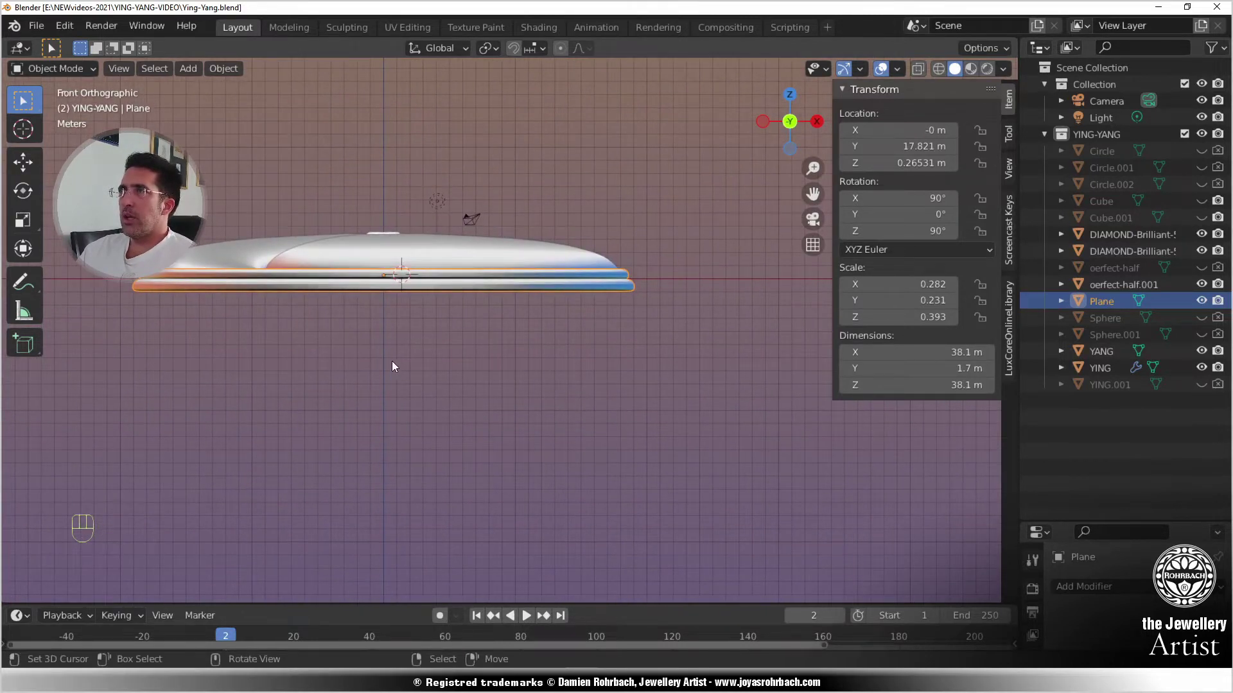
{"action": "left_click", "coordinate": [383, 348]}
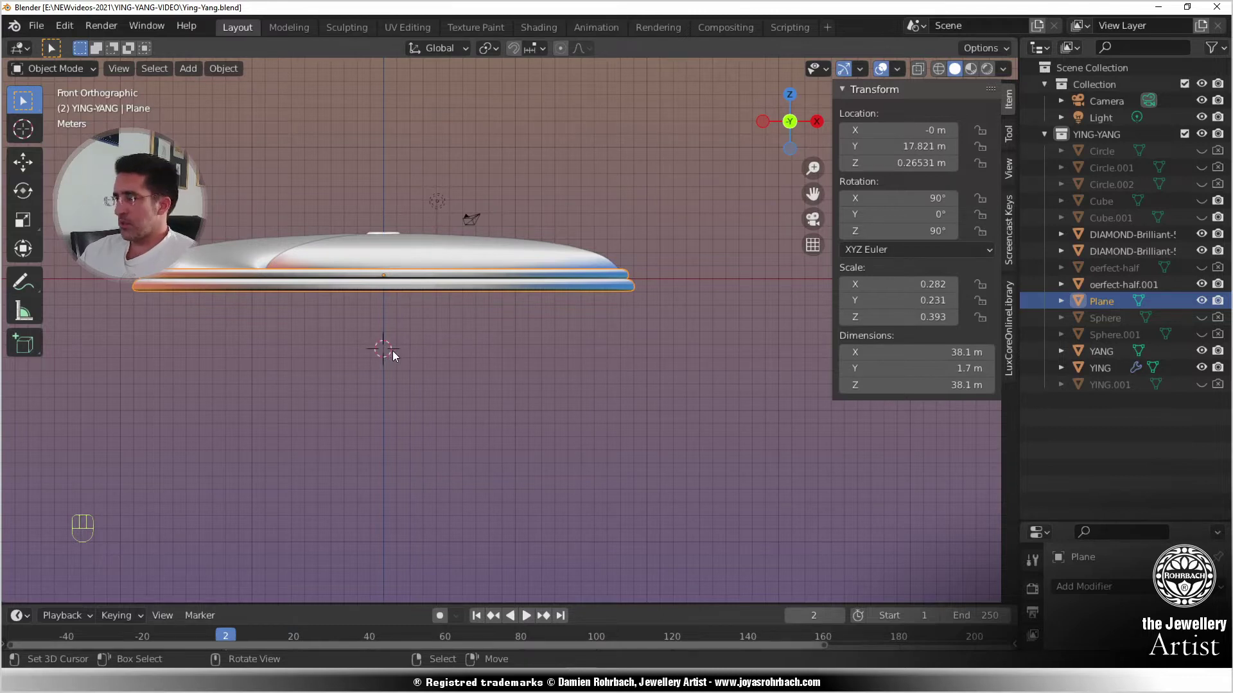
{"action": "key", "text": "KP_1"}
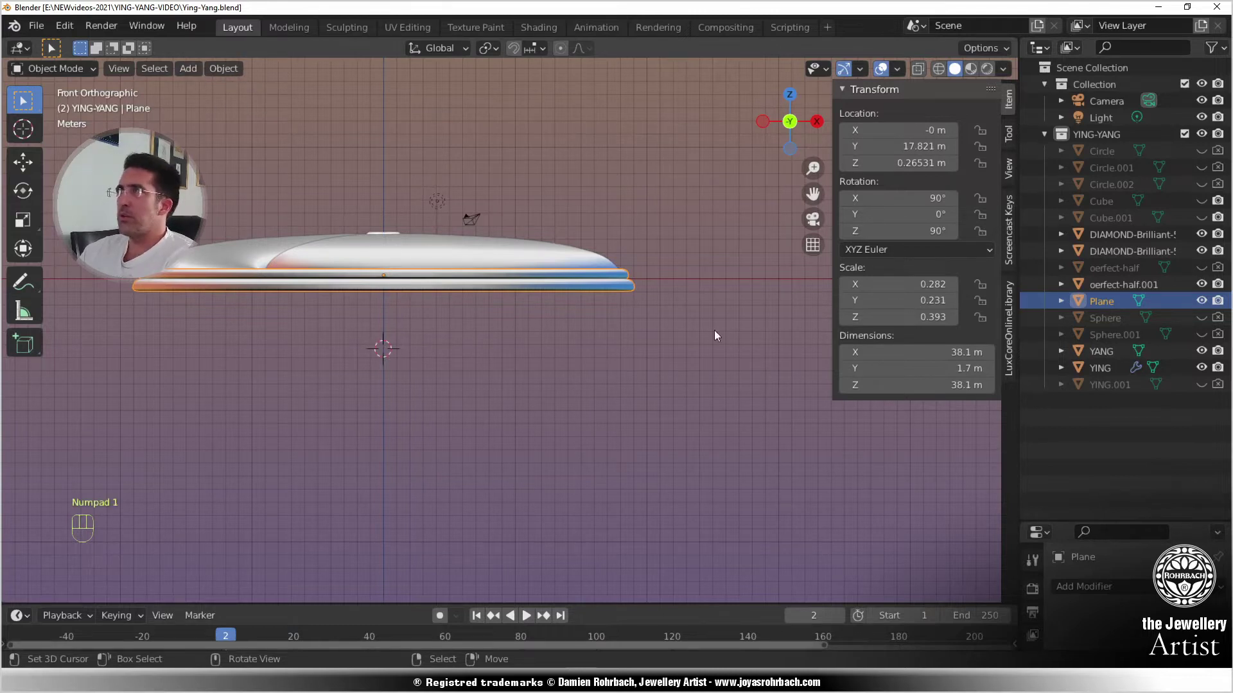
- Add a new collection to the scene
{"action": "right_click", "coordinate": [1110, 454]}
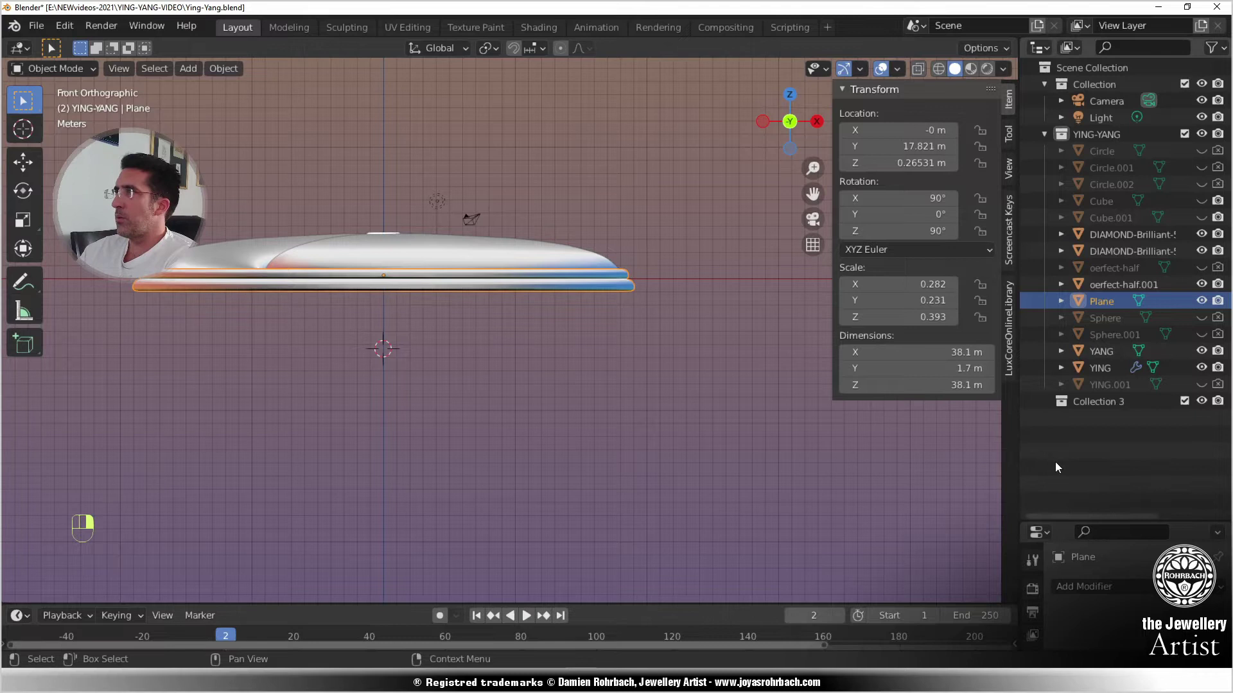
- Rename the new collection SIDE-DECORATIONS and save the file
{"action": "double_click", "coordinate": [1091, 402]}
{"action": "type", "text": "SIDE-"}
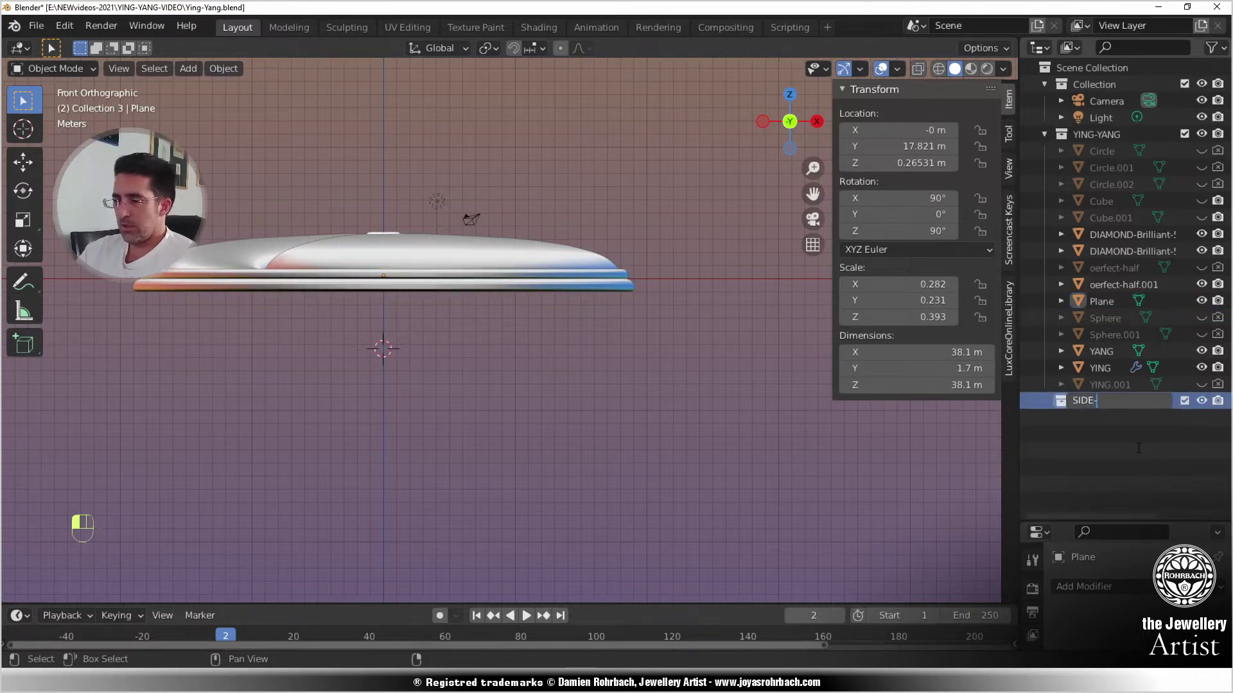
{"action": "type", "text": "DECORATIO"}
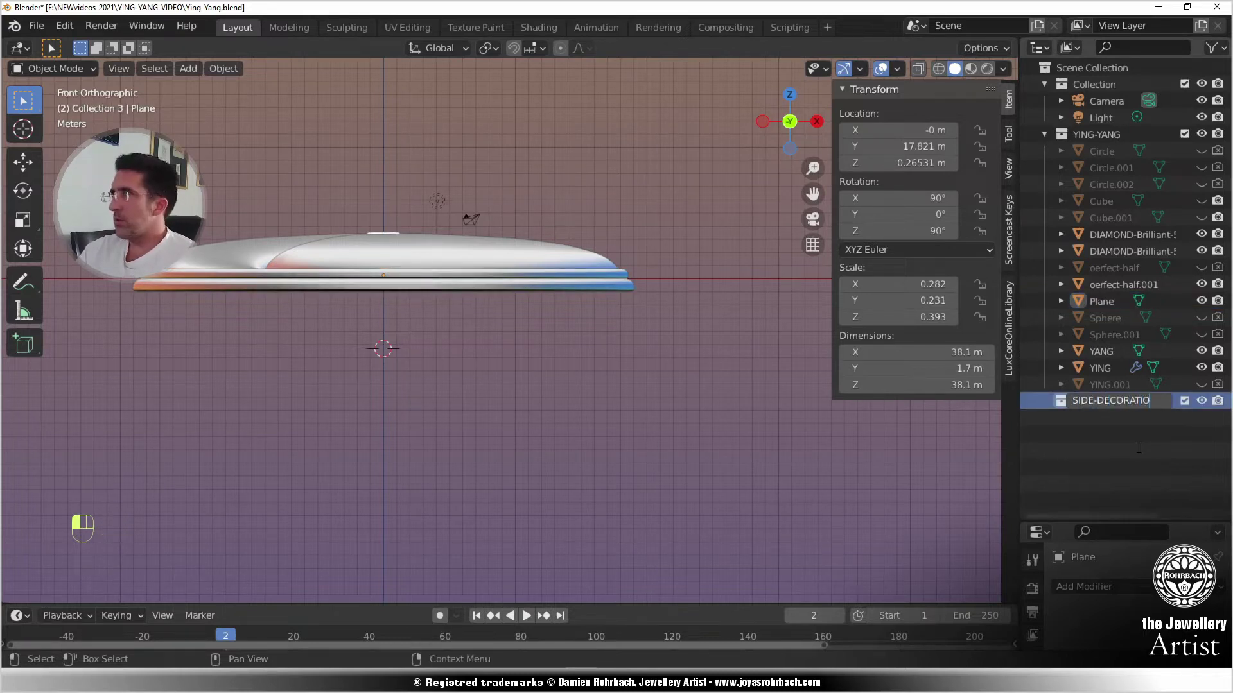
{"action": "type", "text": "NS"}
{"action": "key", "text": "Return"}
{"action": "key", "text": "ctrl+s"}
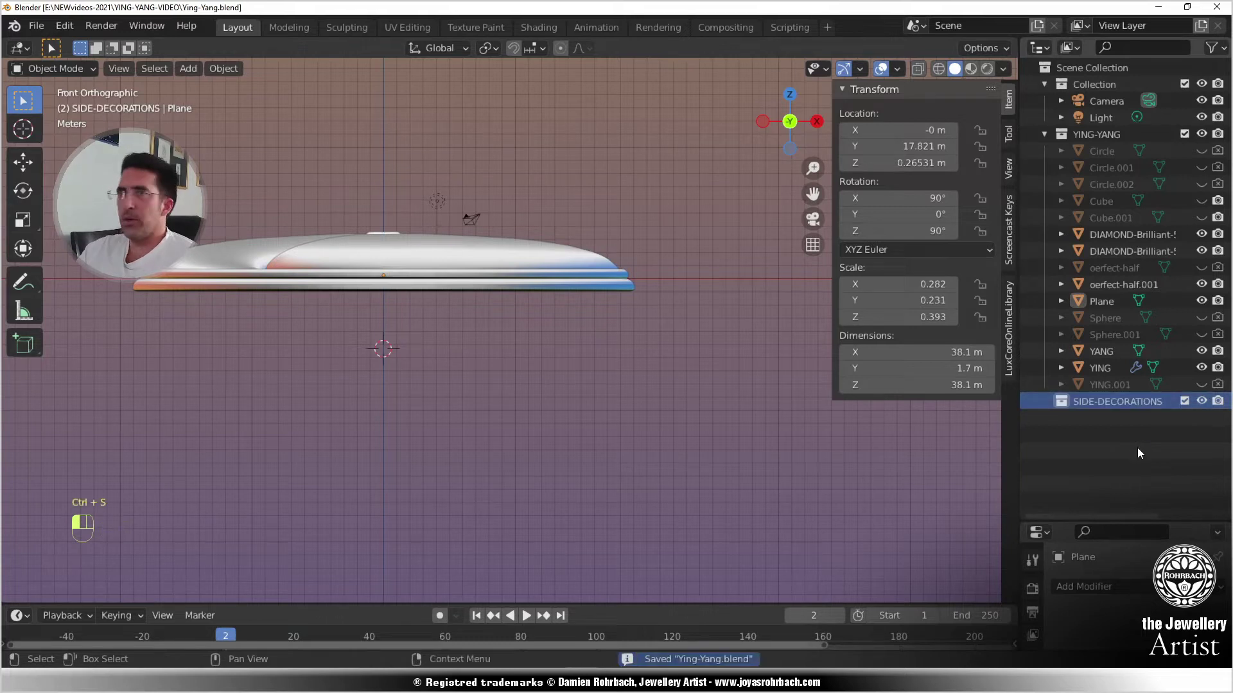
- Add a 120-vertex mesh circle with an 18 m radius at the 3D cursor, aligned to the view
{"action": "left_click", "coordinate": [188, 69]}
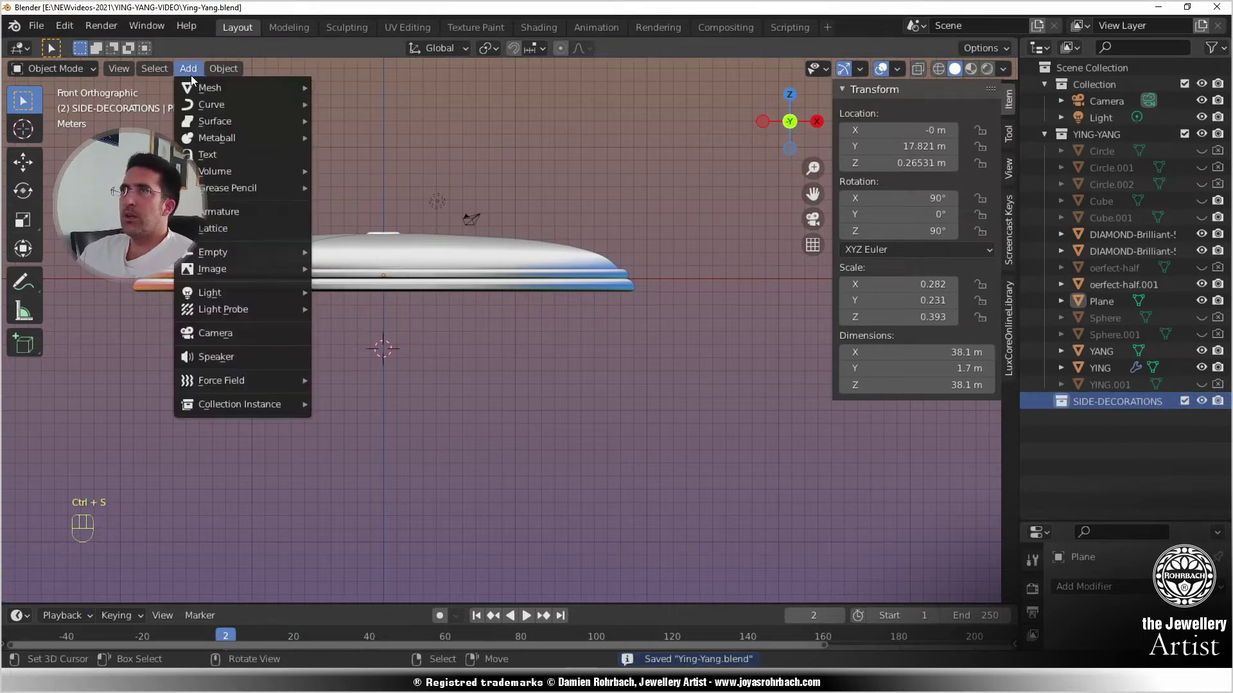
{"action": "mouse_move", "coordinate": [198, 92]}
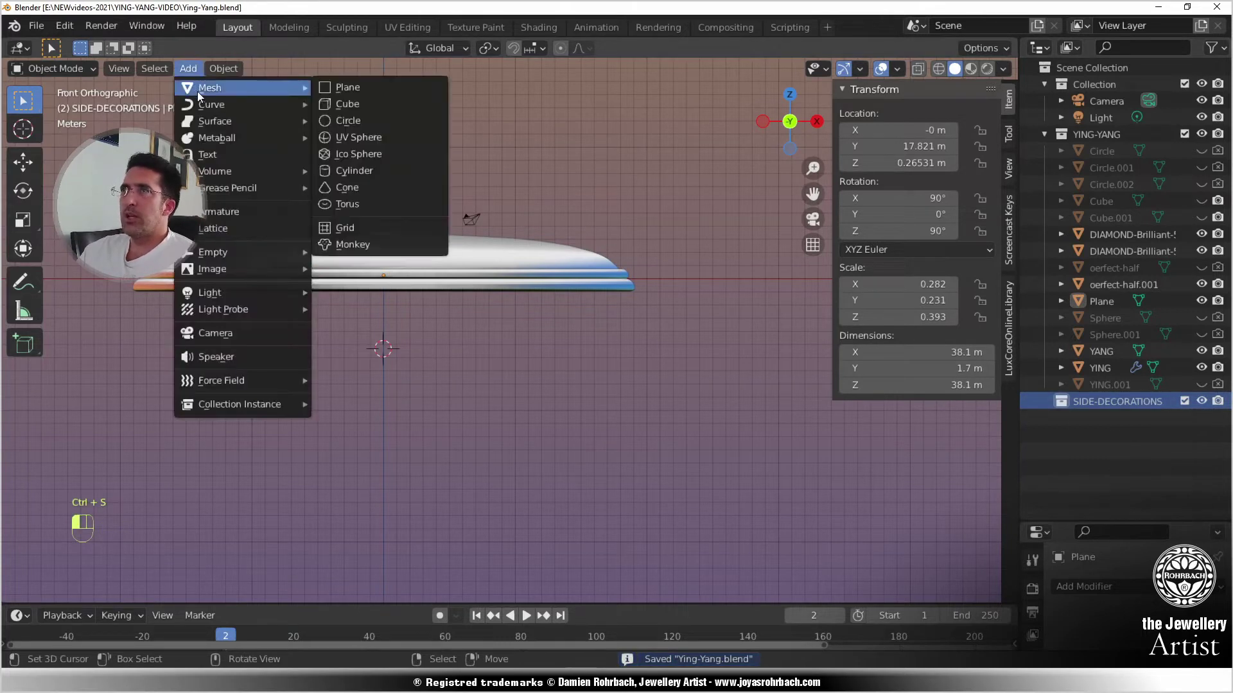
{"action": "left_click", "coordinate": [346, 120]}
{"action": "left_click", "coordinate": [226, 480]}
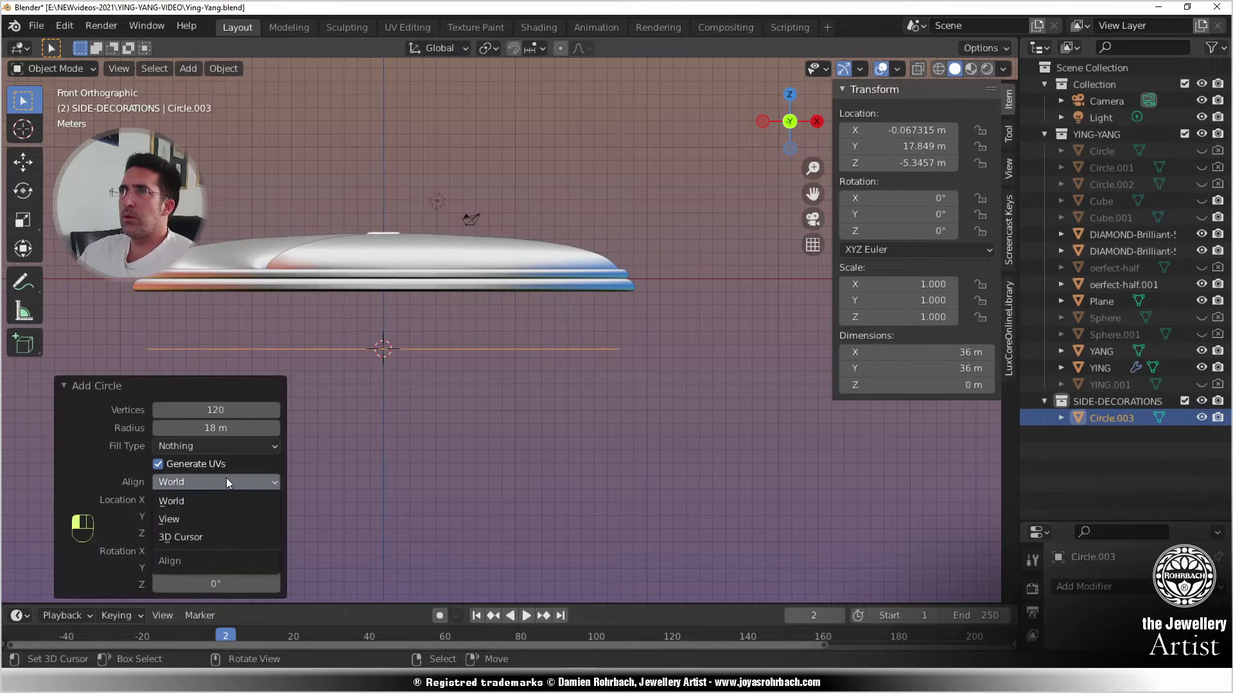
{"action": "left_click", "coordinate": [197, 507]}
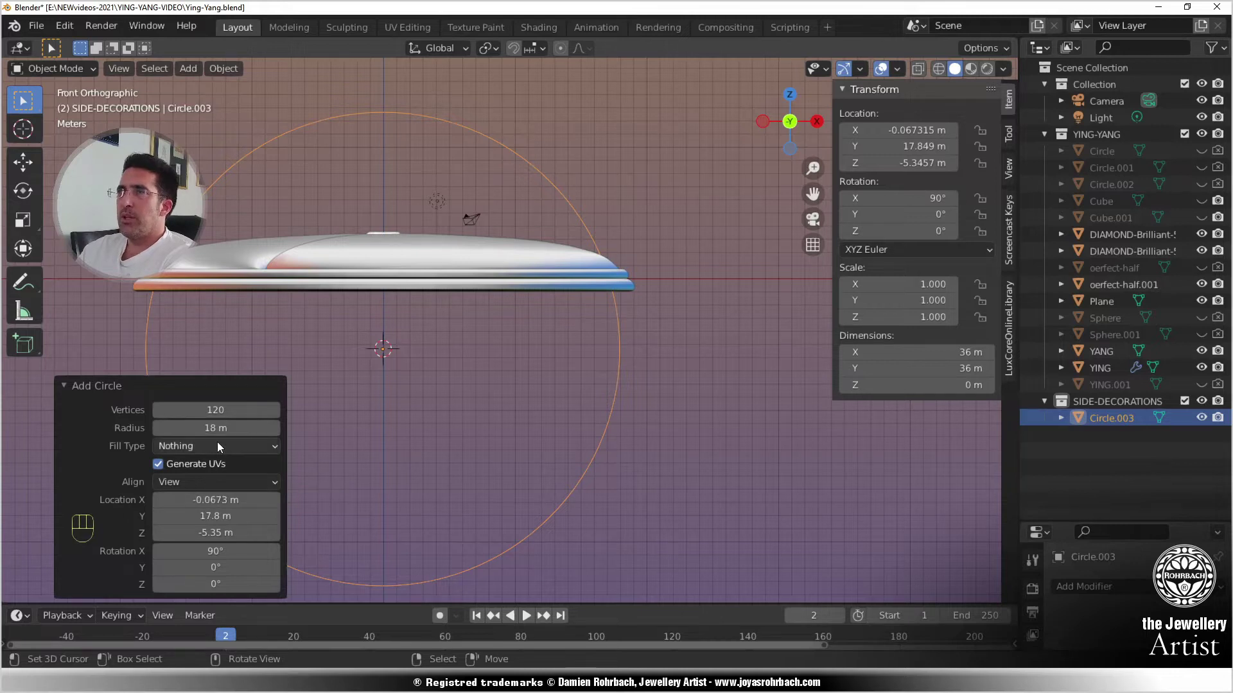
- Set the circle's X and Y dimensions to 6 m
{"action": "left_click", "coordinate": [948, 352]}
{"action": "type", "text": "6"}
{"action": "key", "text": "Tab"}
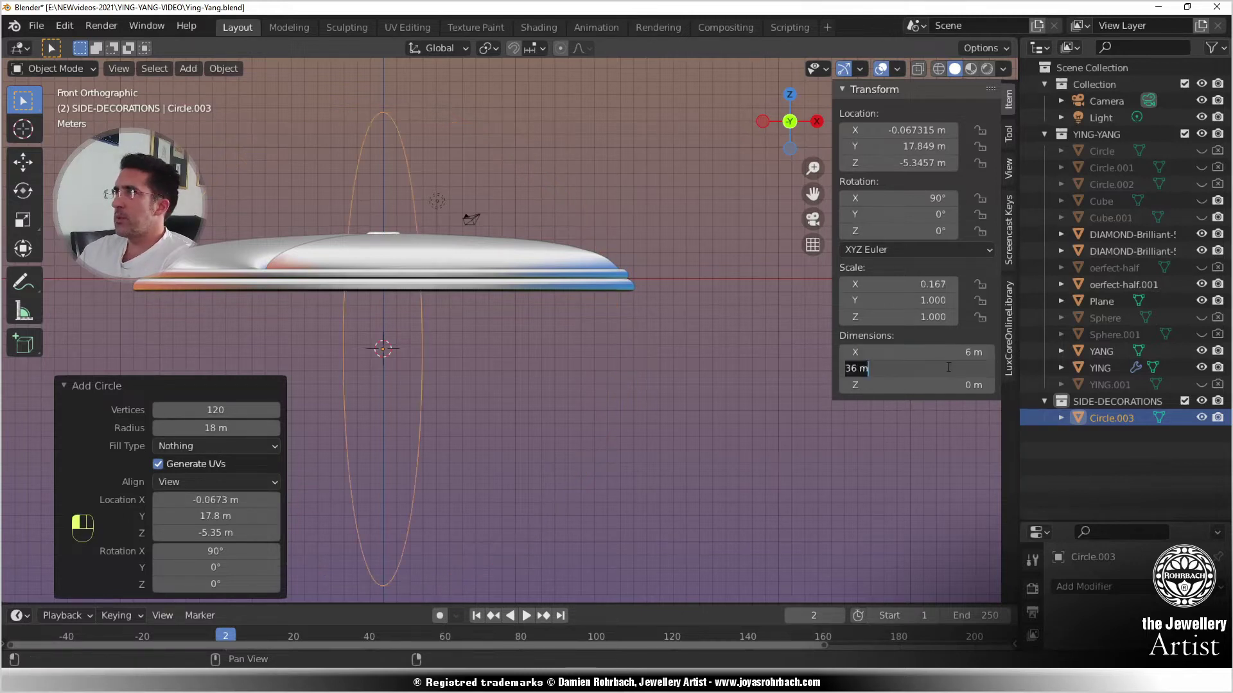
{"action": "type", "text": "6"}
{"action": "key", "text": "Return"}
{"action": "scroll", "coordinate": [364, 348], "scroll_direction": "up", "scroll_amount": 3}
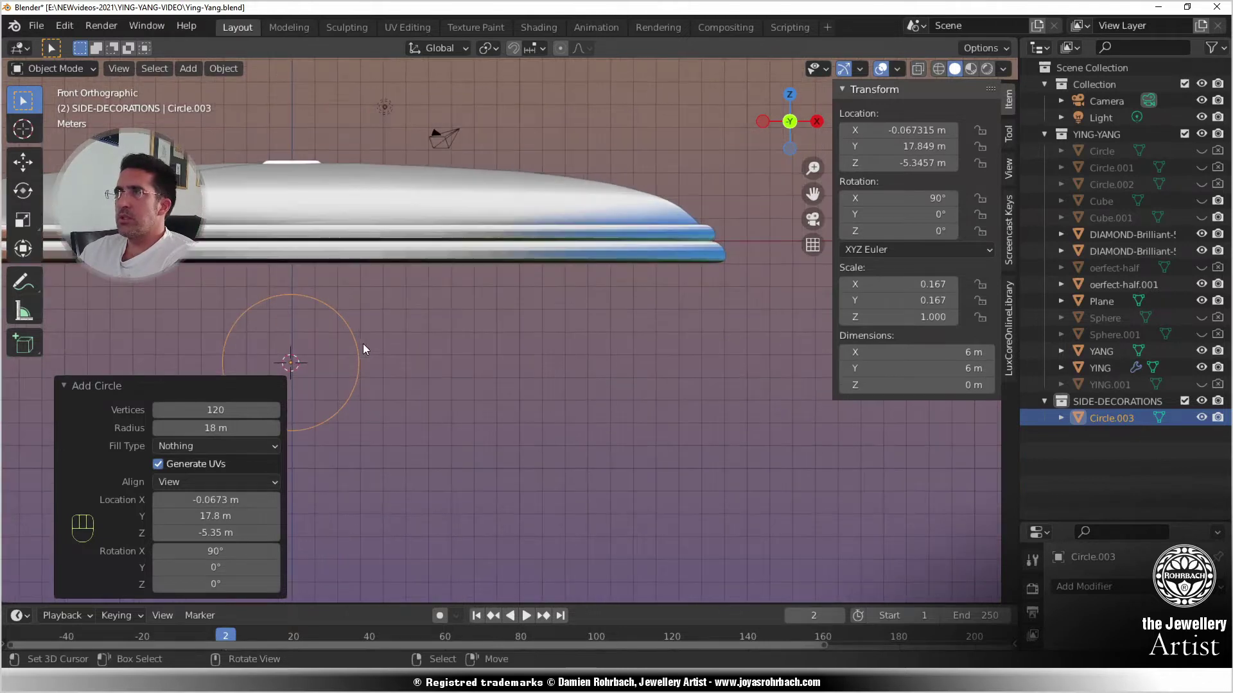
- Set the circle's X and Y dimensions to 7 m
{"action": "left_click", "coordinate": [907, 352]}
{"action": "type", "text": "7"}
{"action": "key", "text": "Tab"}
{"action": "type", "text": "7"}
{"action": "key", "text": "Return"}
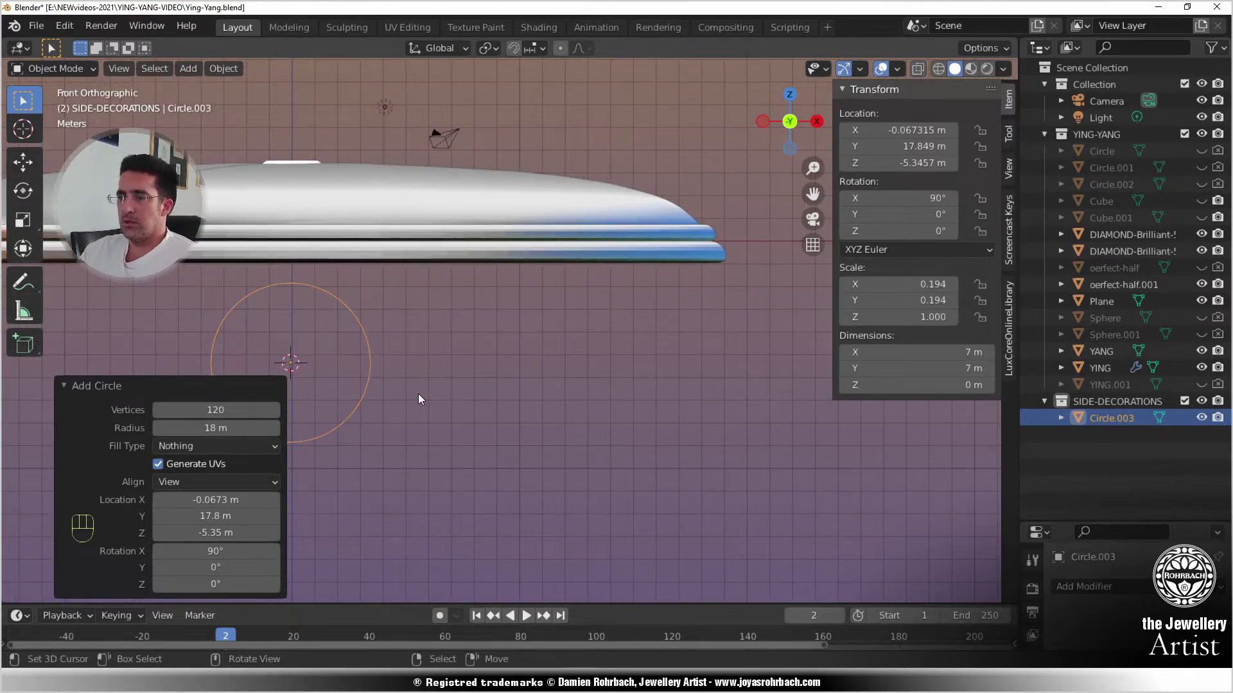
- Move the circle up along Z by about 0.99 m to meet the pendant's underside, and save the file
{"action": "key", "text": "g"}
{"action": "key", "text": "z"}
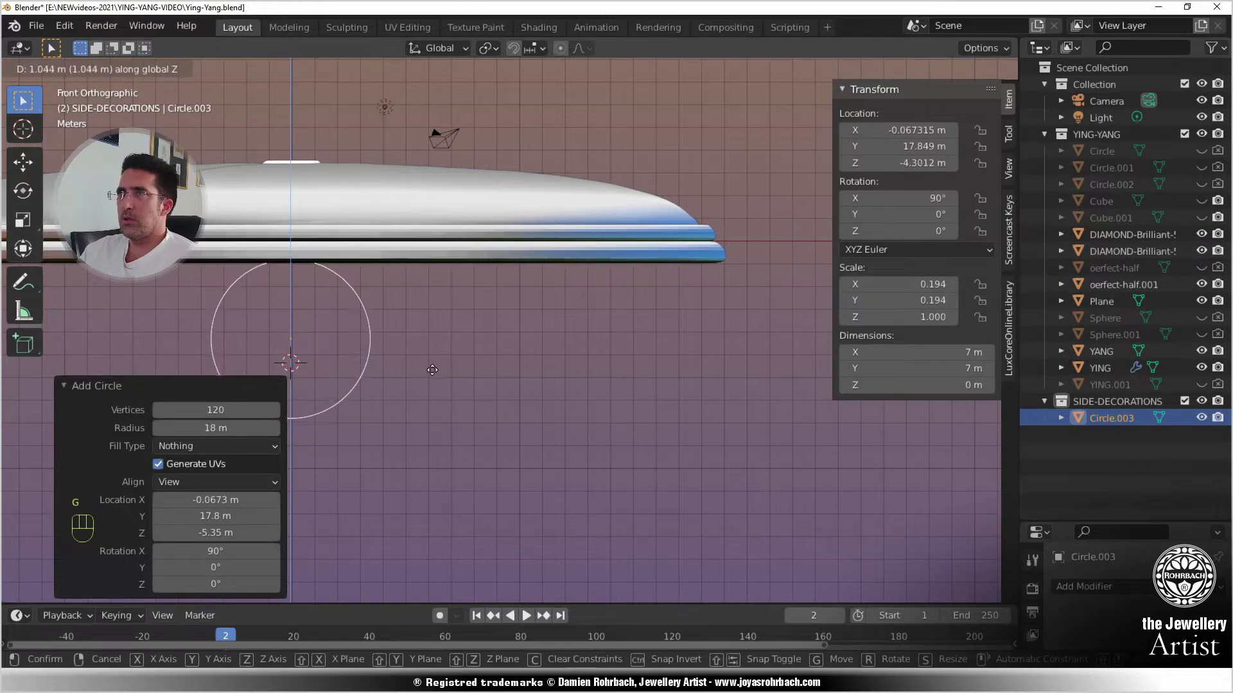
{"action": "left_click", "coordinate": [437, 372]}
{"action": "scroll", "coordinate": [537, 403], "scroll_direction": "down", "scroll_amount": 2}
{"action": "scroll", "coordinate": [537, 403], "scroll_direction": "down", "scroll_amount": 2}
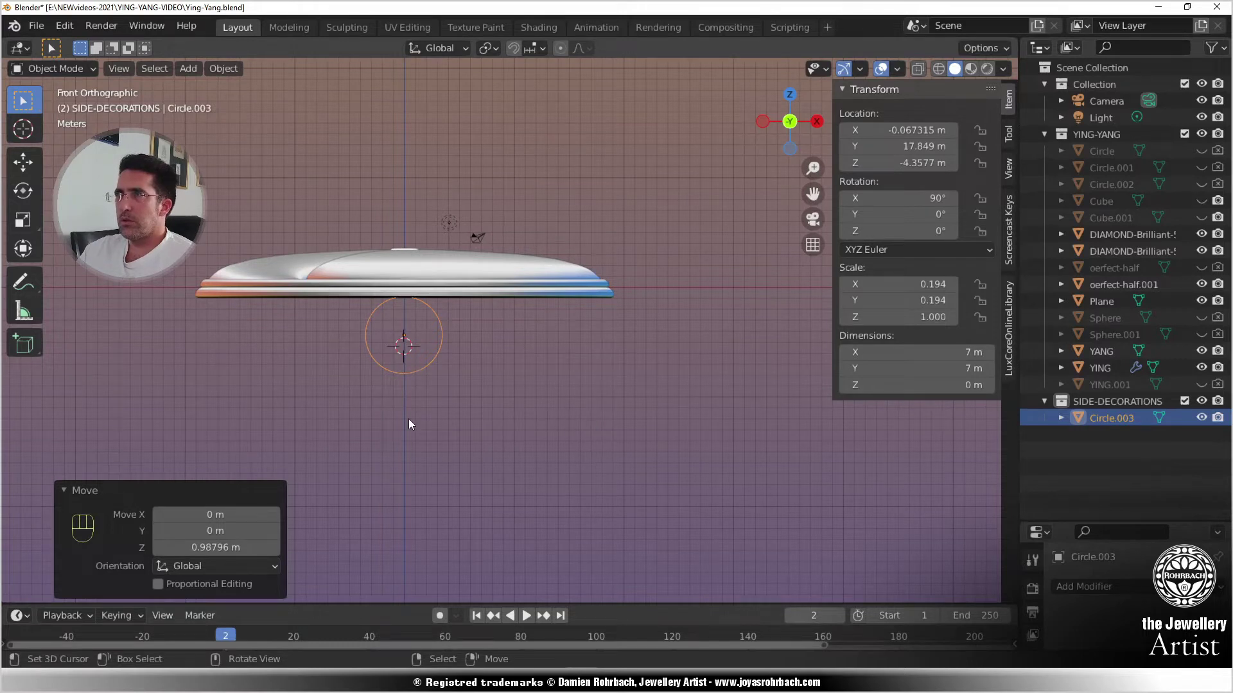
{"action": "scroll", "coordinate": [408, 419], "scroll_direction": "up", "scroll_amount": 2}
{"action": "key", "text": "ctrl+s"}
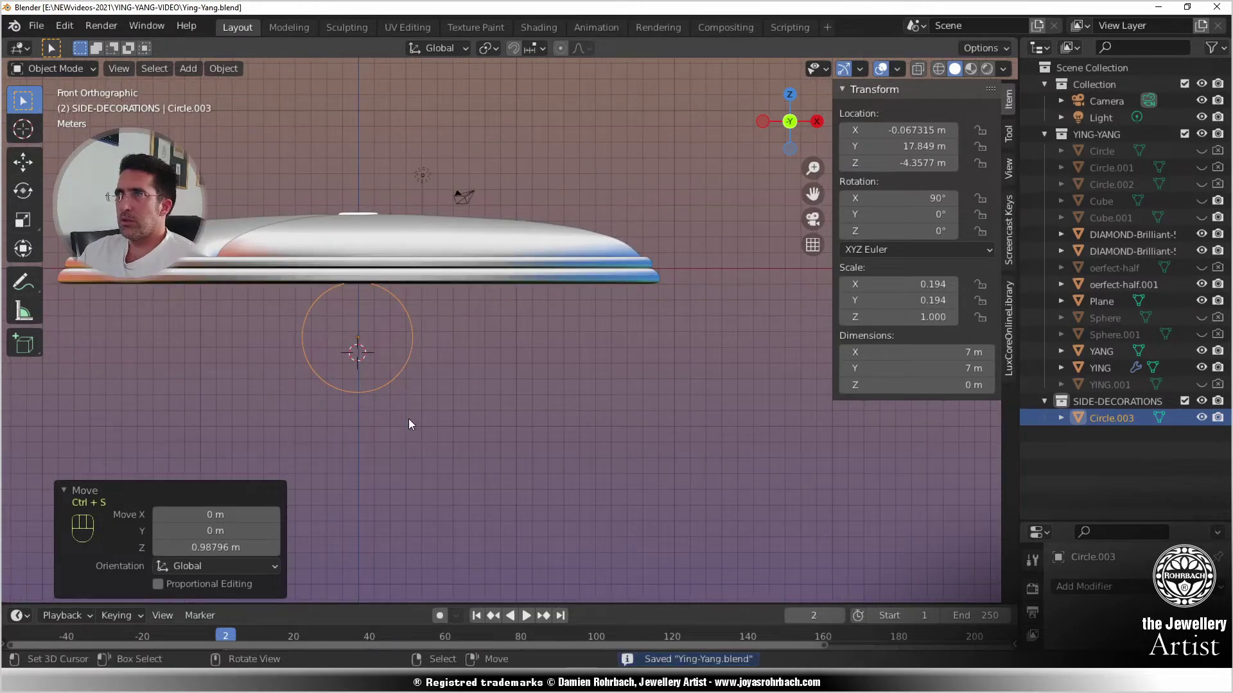
- Extrude the circle's outline inward in Edit Mode at a scale of about 0.9 to form a flat ring
{"action": "key", "text": "Tab"}
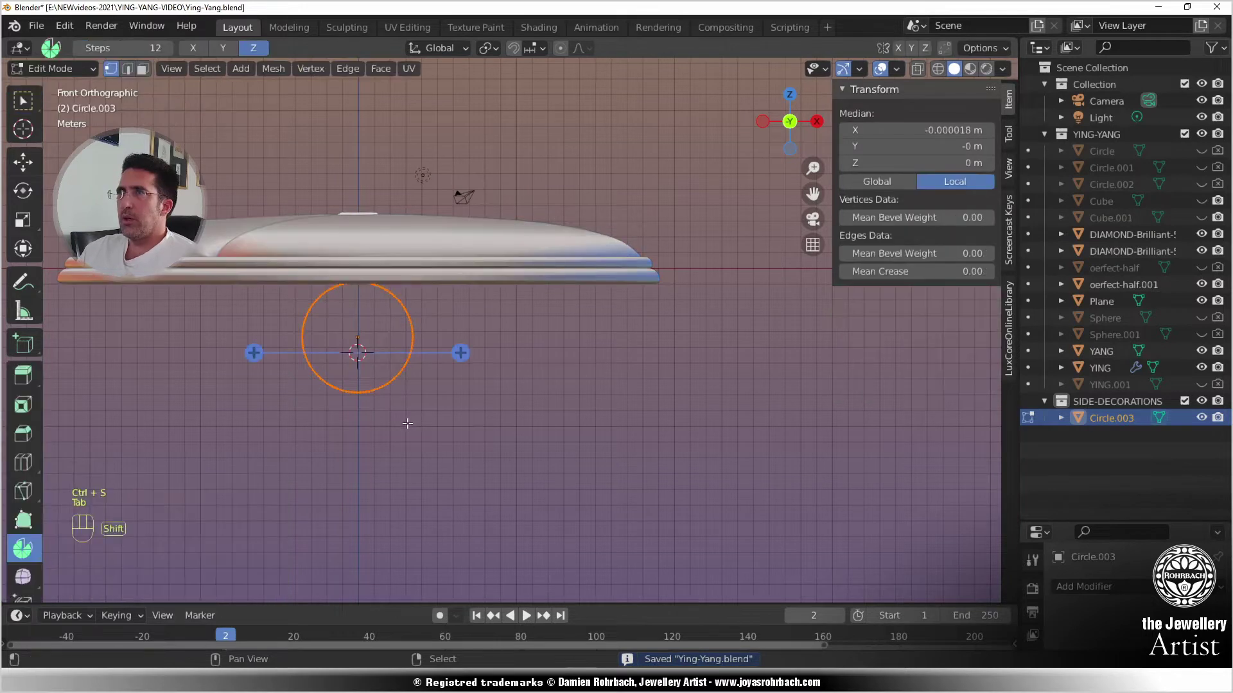
{"action": "left_click", "coordinate": [23, 101]}
{"action": "scroll", "coordinate": [368, 355], "scroll_direction": "up", "scroll_amount": 5}
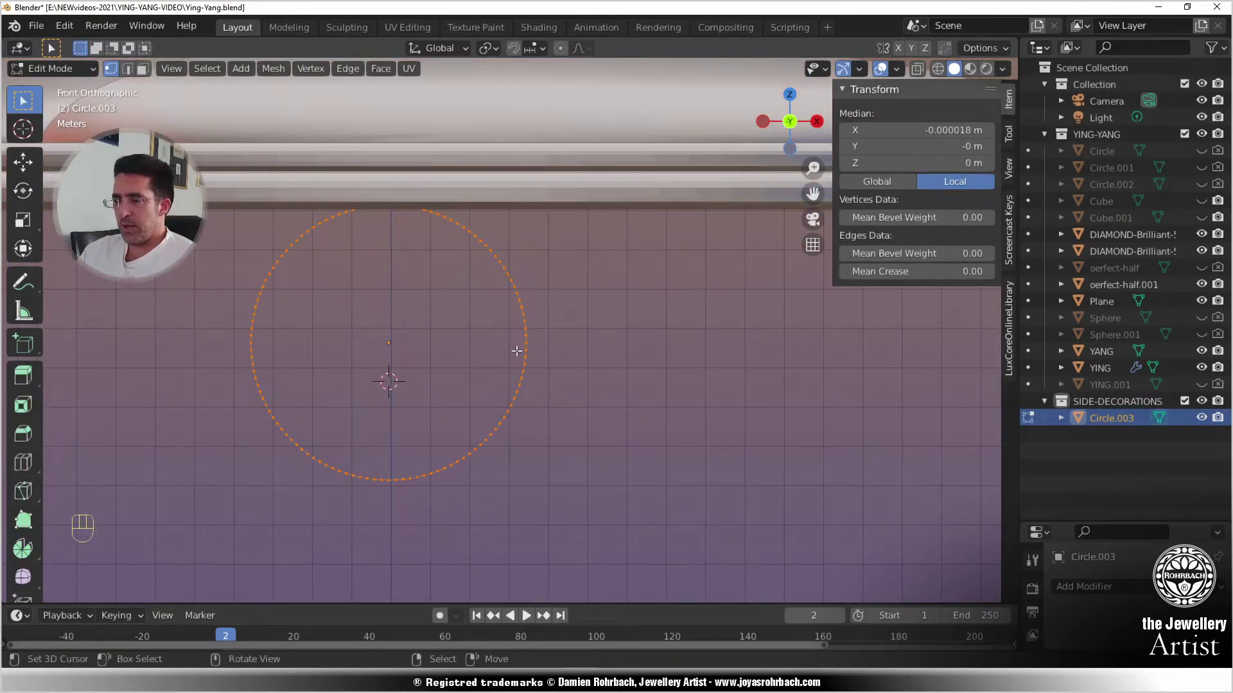
{"action": "key", "text": "n"}
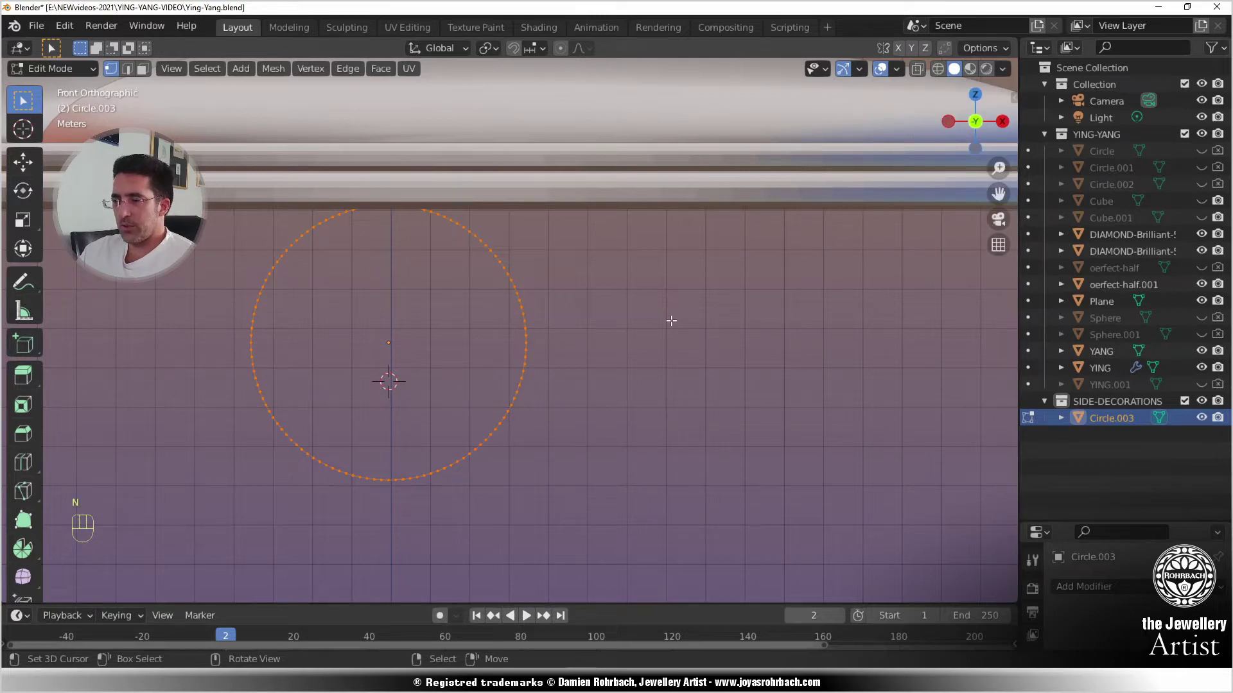
{"action": "key", "text": "e"}
{"action": "key", "text": "s"}
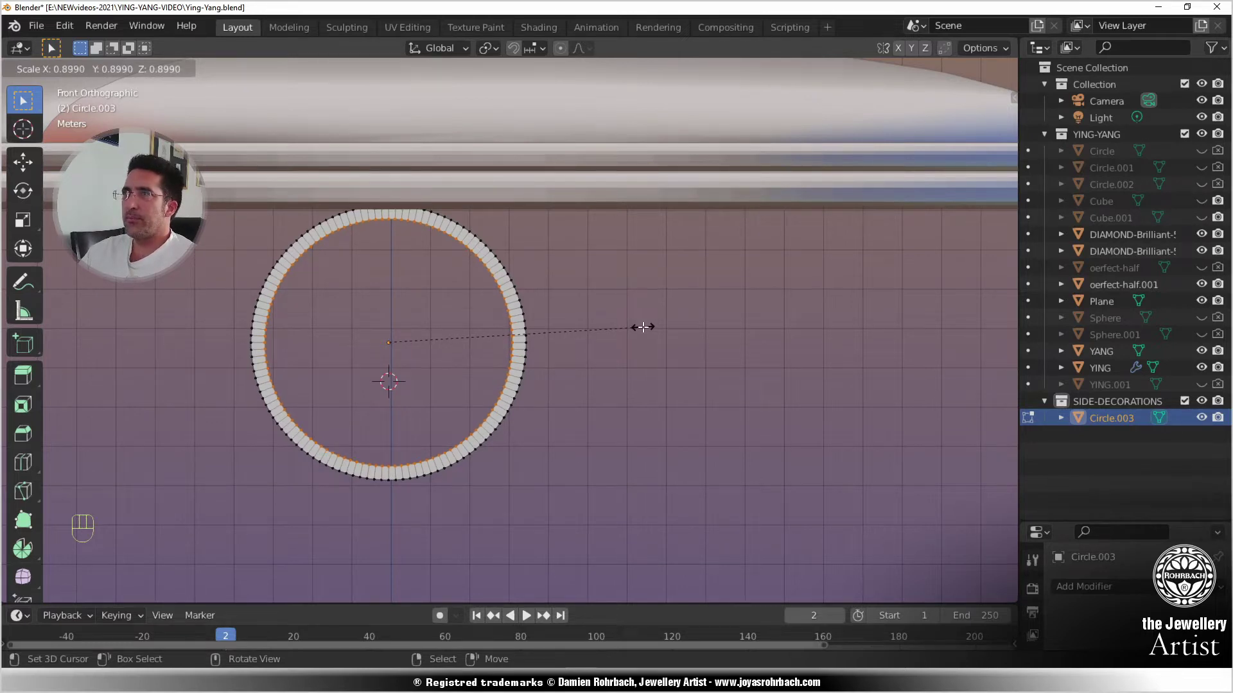
{"action": "left_click", "coordinate": [643, 326]}
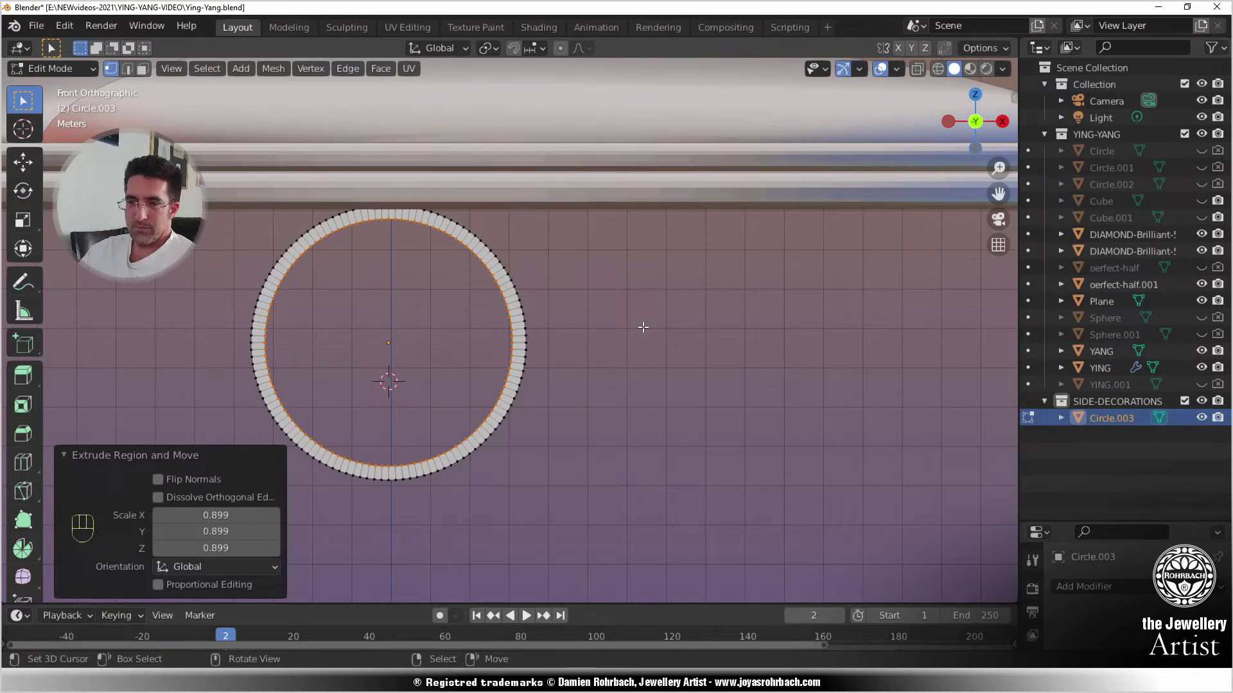
- Duplicate the whole ring in place and scale the copy to about 0.83 as a concentric inner ring
{"action": "key", "text": "a"}
{"action": "key", "text": "shift+d"}
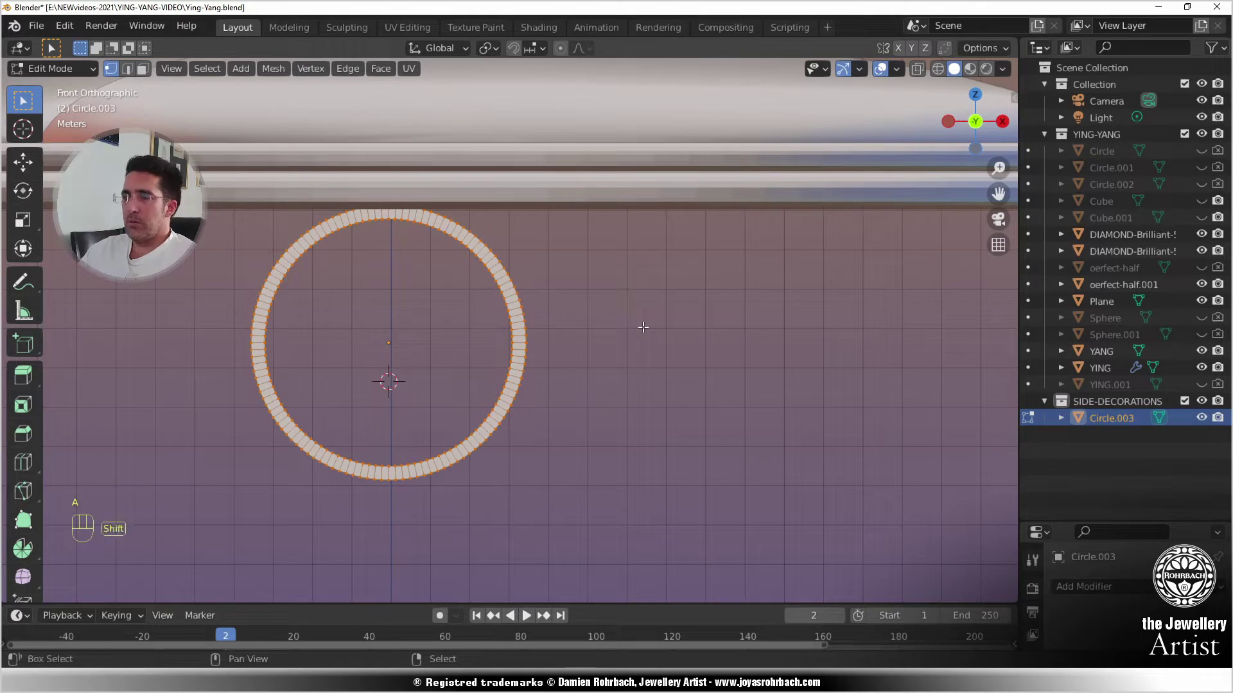
{"action": "right_click", "coordinate": [643, 327]}
{"action": "key", "text": "s"}
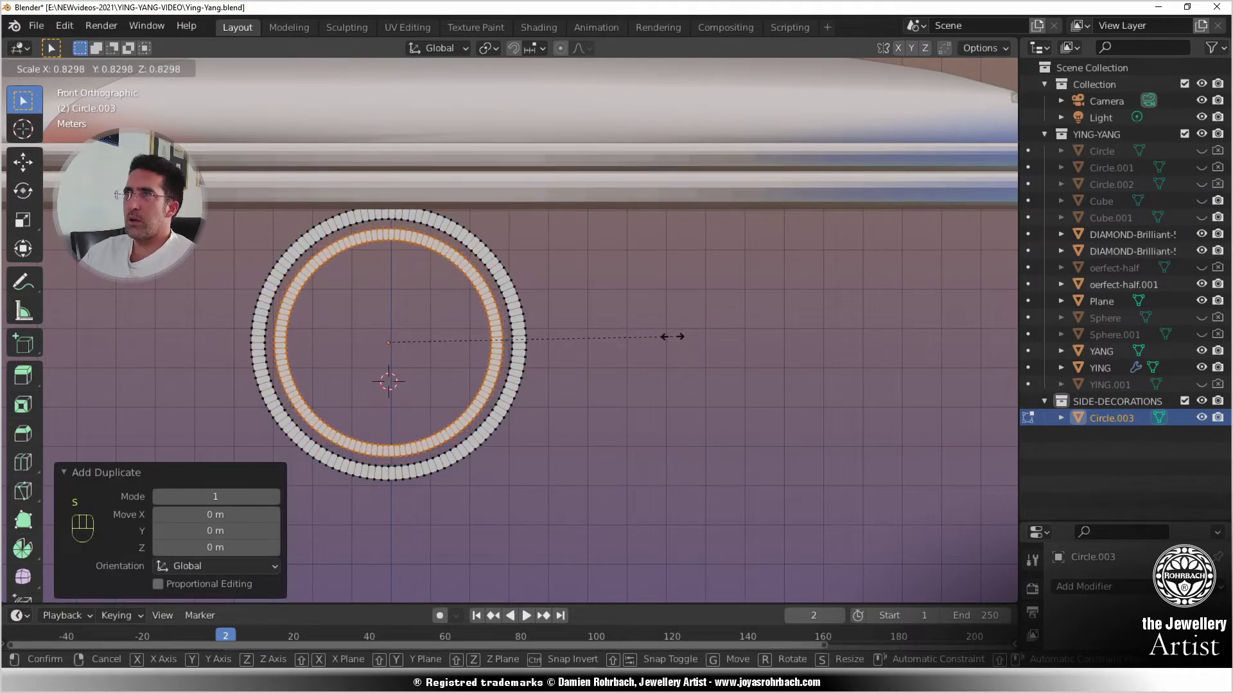
{"action": "left_click", "coordinate": [672, 337]}
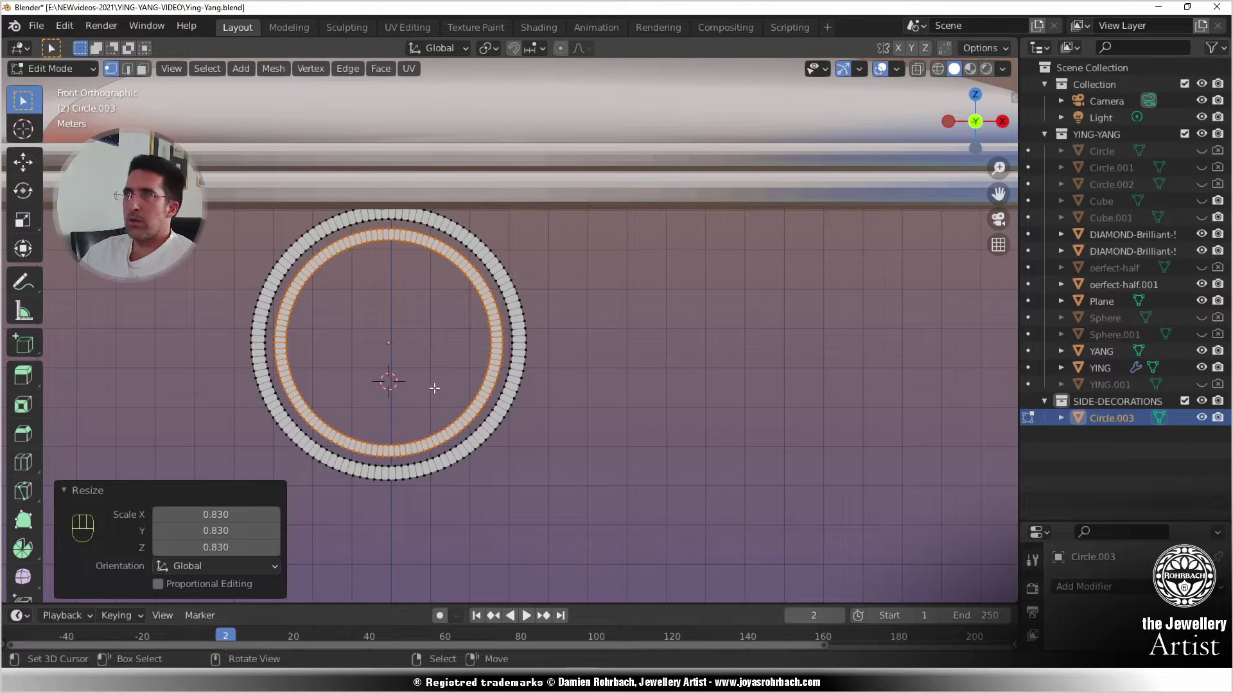
{"action": "scroll", "coordinate": [434, 388], "scroll_direction": "up", "scroll_amount": 3}
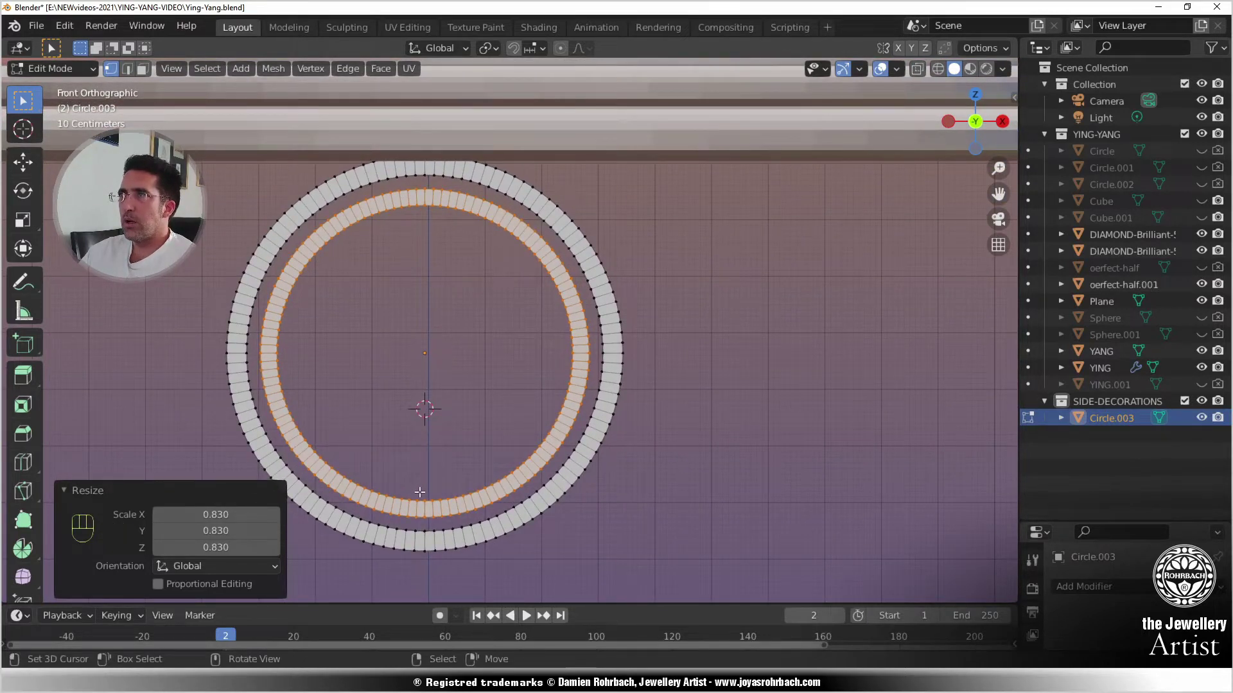
- Set the double ring's X location to 0 m in Object Mode and return to Edit Mode
{"action": "key", "text": "Tab"}
{"action": "scroll", "coordinate": [435, 470], "scroll_direction": "down", "scroll_amount": 3}
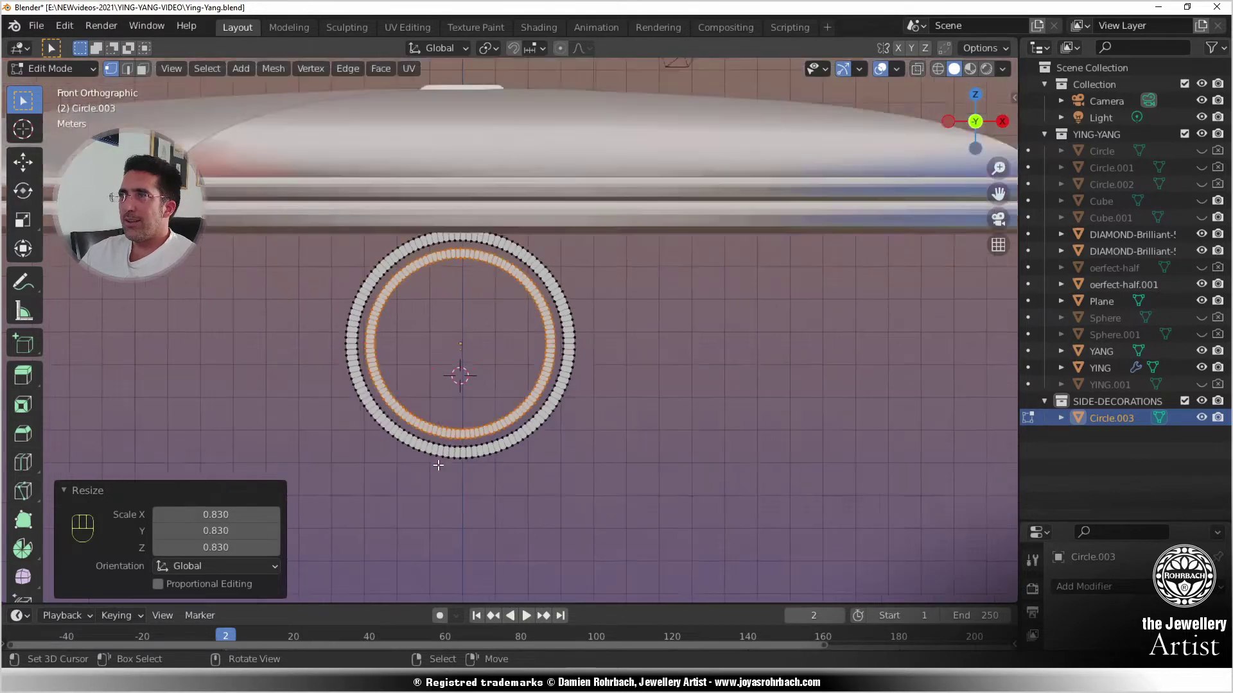
{"action": "key", "text": "n"}
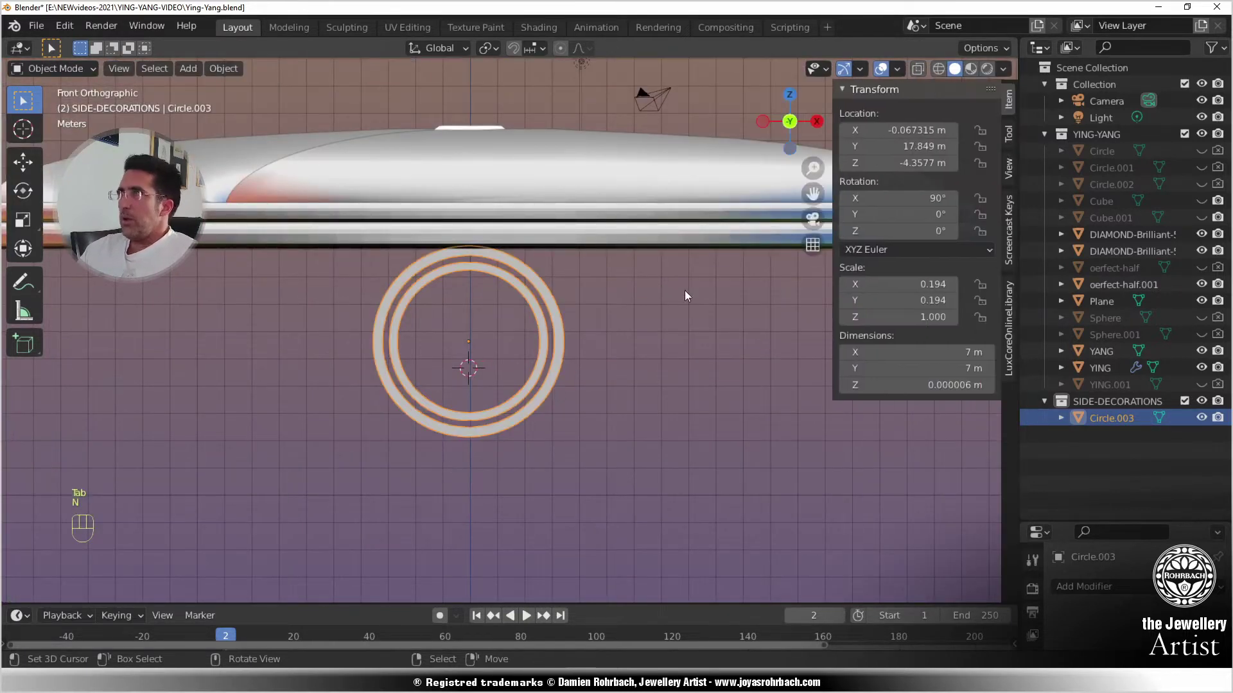
{"action": "left_click", "coordinate": [903, 130]}
{"action": "type", "text": "0"}
{"action": "key", "text": "Return"}
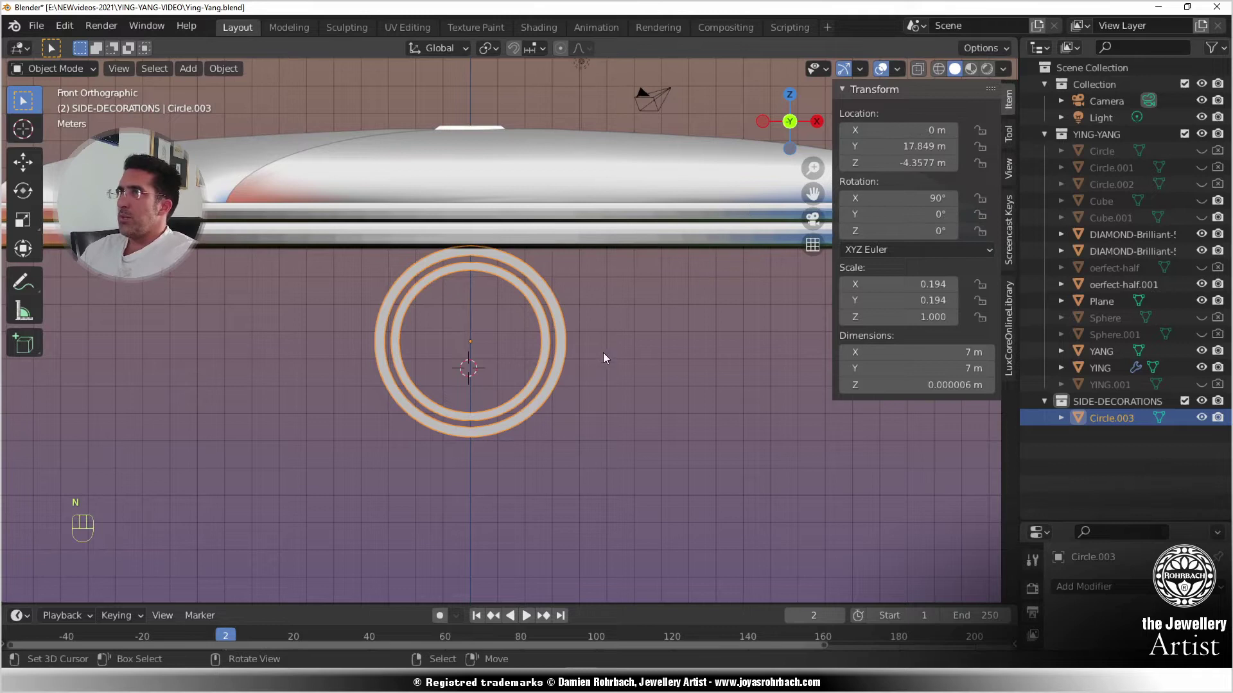
{"action": "scroll", "coordinate": [622, 376], "scroll_direction": "up", "scroll_amount": 3}
{"action": "key", "text": "Tab"}
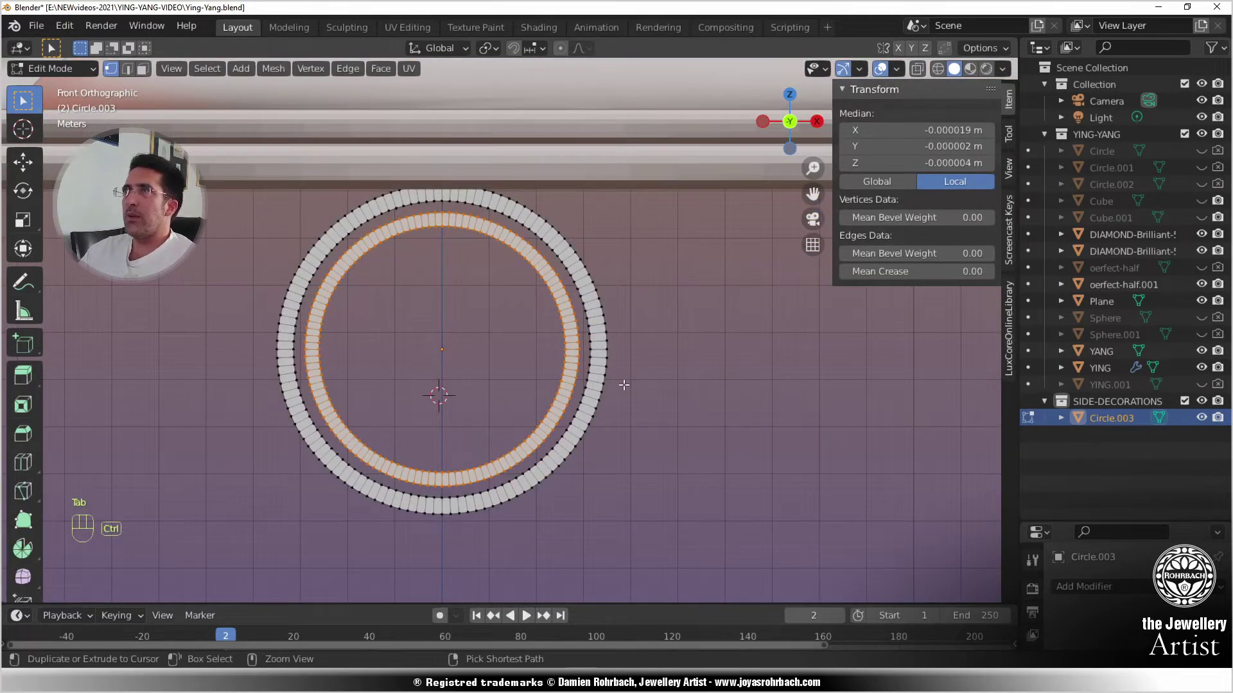
- Delete the middle top and bottom vertices on the inner ring's inside edge and select corners of the resulting gaps
{"action": "key", "text": "alt+a"}
{"action": "scroll", "coordinate": [552, 270], "scroll_direction": "up", "scroll_amount": 3}
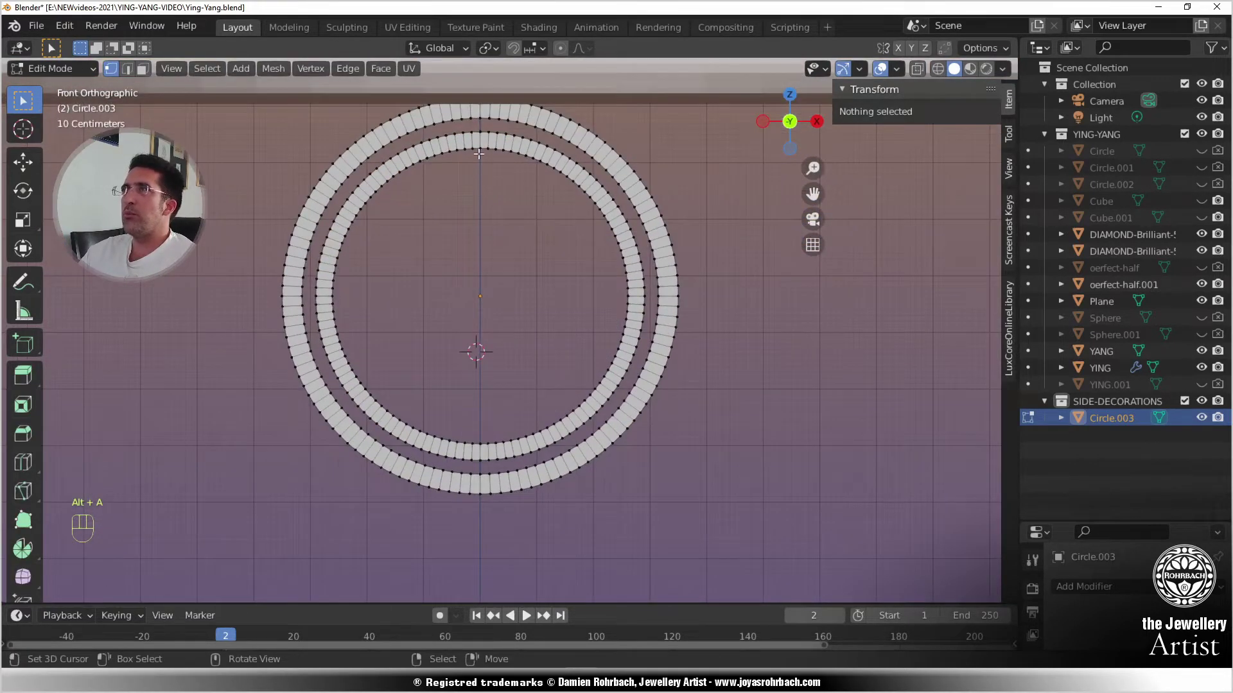
{"action": "right_click", "coordinate": [480, 153]}
{"action": "right_click", "coordinate": [480, 444], "text": "shift"}
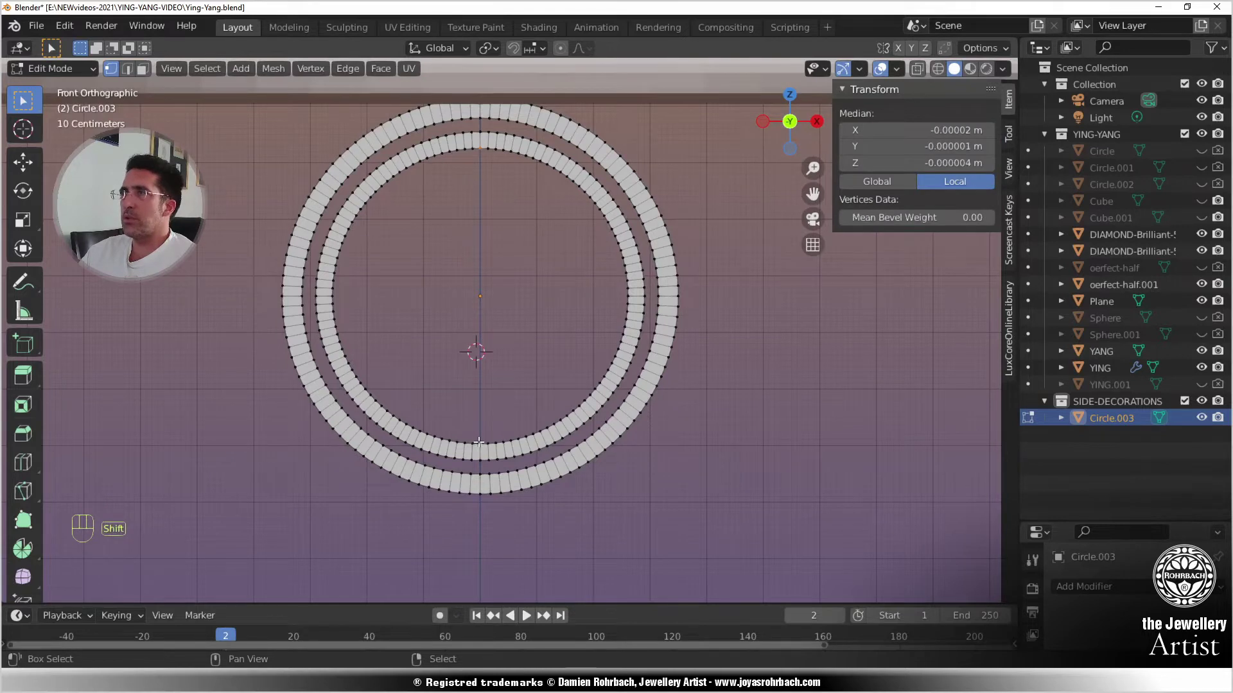
{"action": "key", "text": "x"}
{"action": "left_click", "coordinate": [535, 333]}
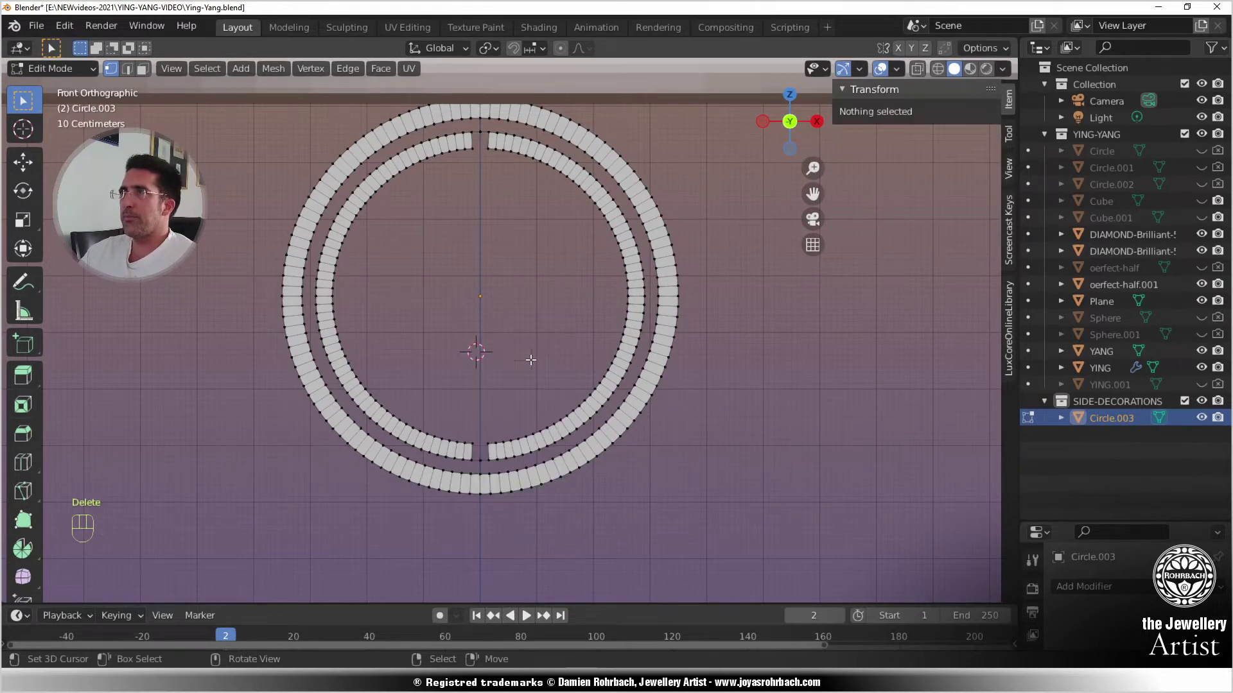
{"action": "right_click", "coordinate": [468, 441]}
{"action": "right_click", "coordinate": [486, 144], "text": "shift"}
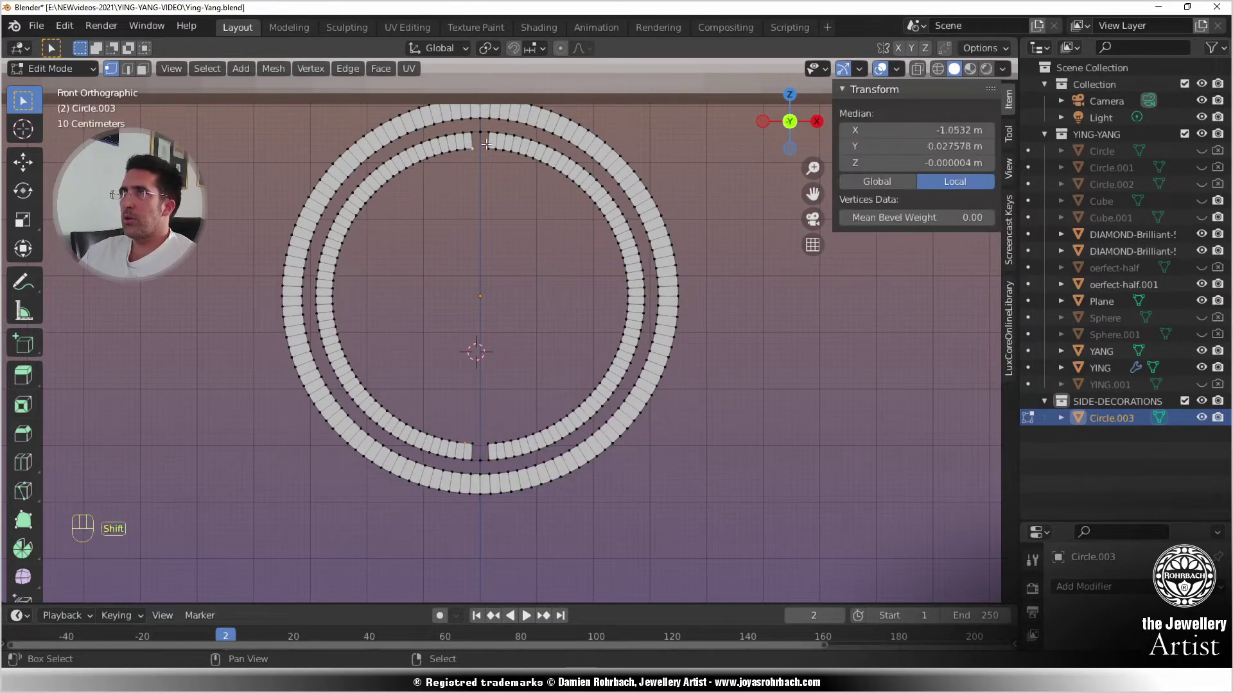
{"action": "right_click", "coordinate": [487, 145], "text": "shift"}
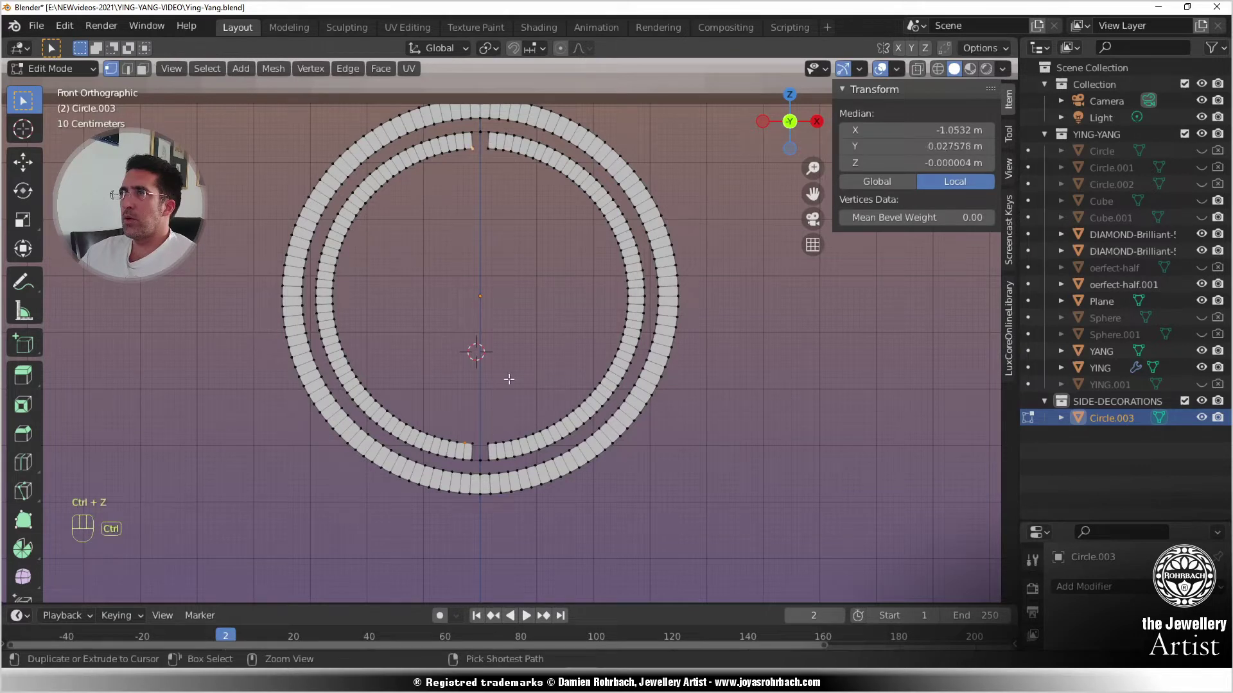
- Undo the deletion of the inner ring's top and bottom vertices
{"action": "key", "text": "ctrl+z"}
{"action": "key", "text": "ctrl+z"}
{"action": "key", "text": "ctrl+z"}
{"action": "key", "text": "ctrl+z"}
{"action": "key", "text": "ctrl+z"}
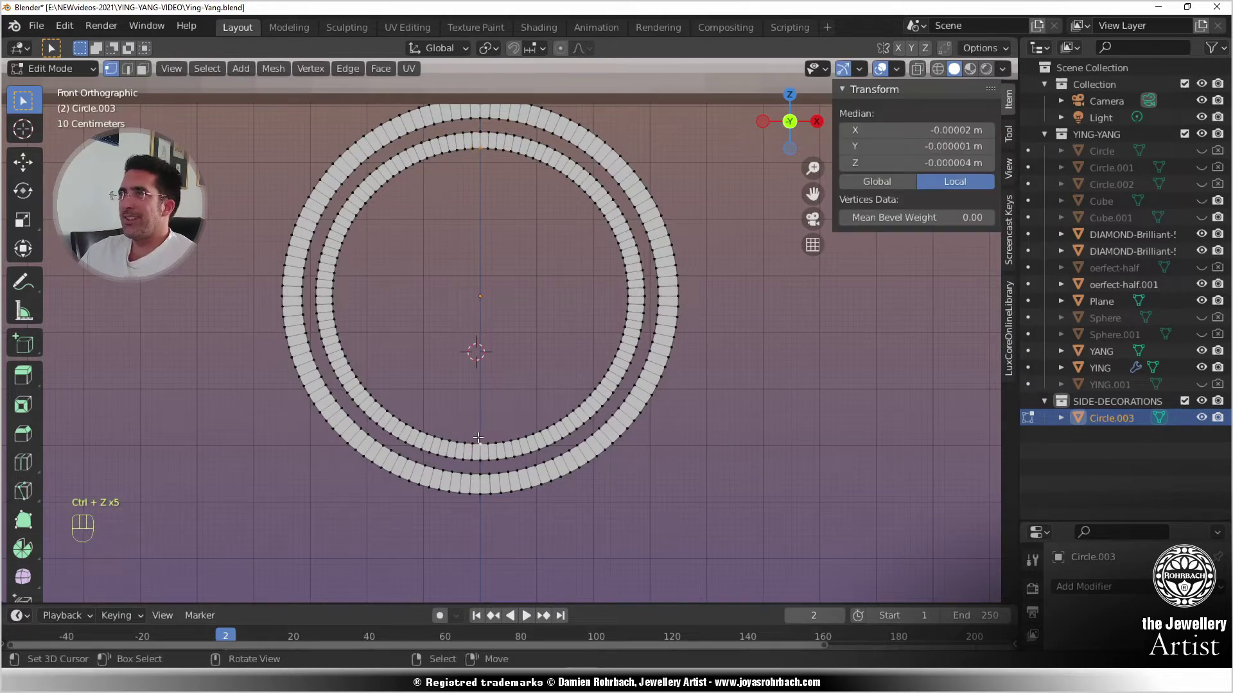
- Fill a vertical bar face between the top and bottom vertices of the inner ring's inside edge, and save the file
{"action": "right_click", "coordinate": [476, 442]}
{"action": "right_click", "coordinate": [483, 443], "text": "shift"}
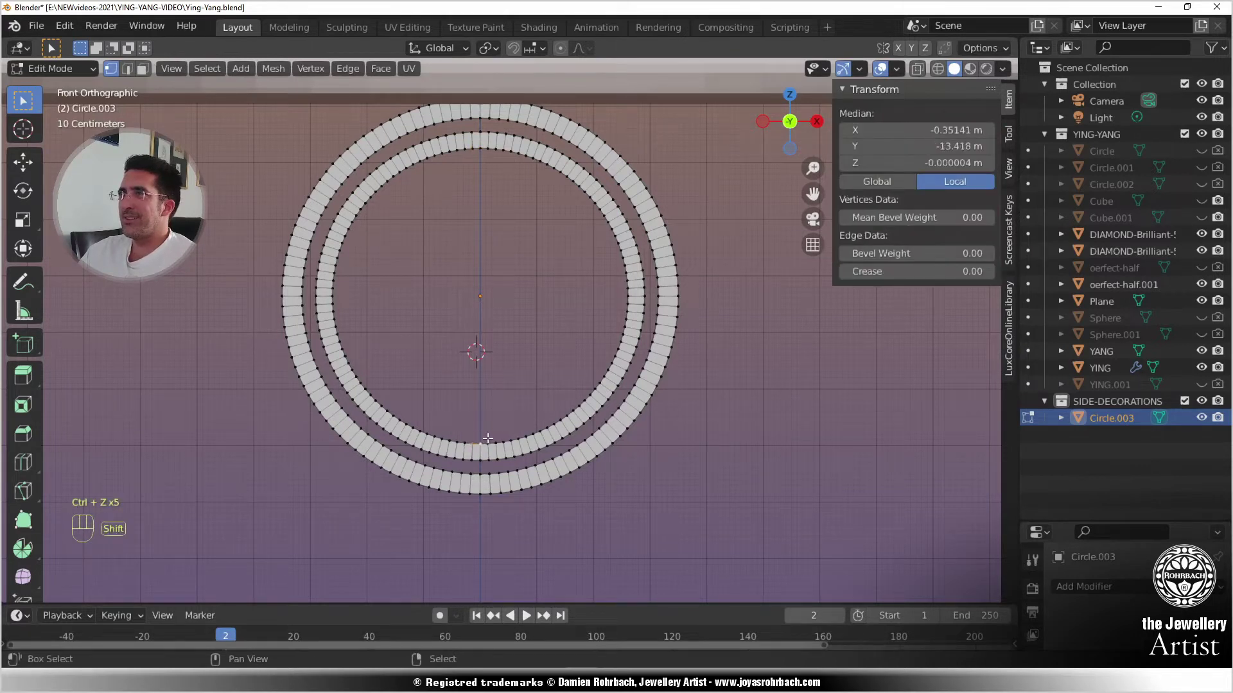
{"action": "right_click", "coordinate": [488, 148], "text": "shift"}
{"action": "right_click", "coordinate": [474, 149], "text": "shift"}
{"action": "key", "text": "f"}
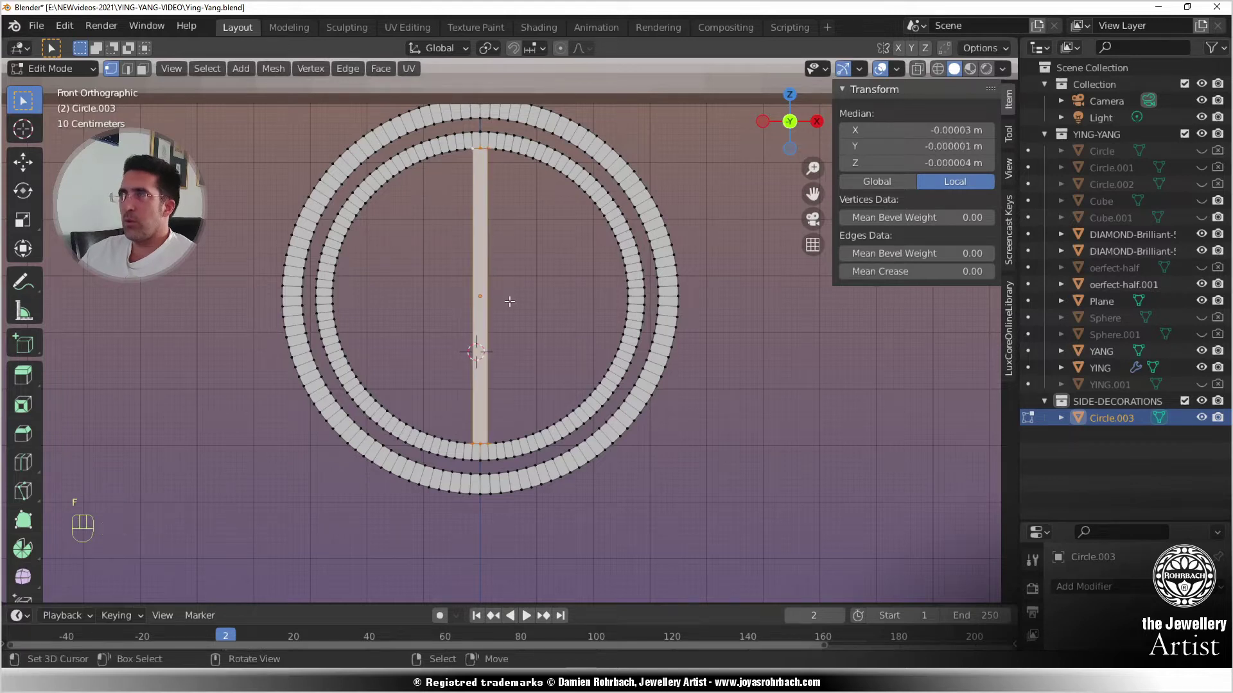
{"action": "key", "text": "alt+a"}
{"action": "key", "text": "ctrl+s"}
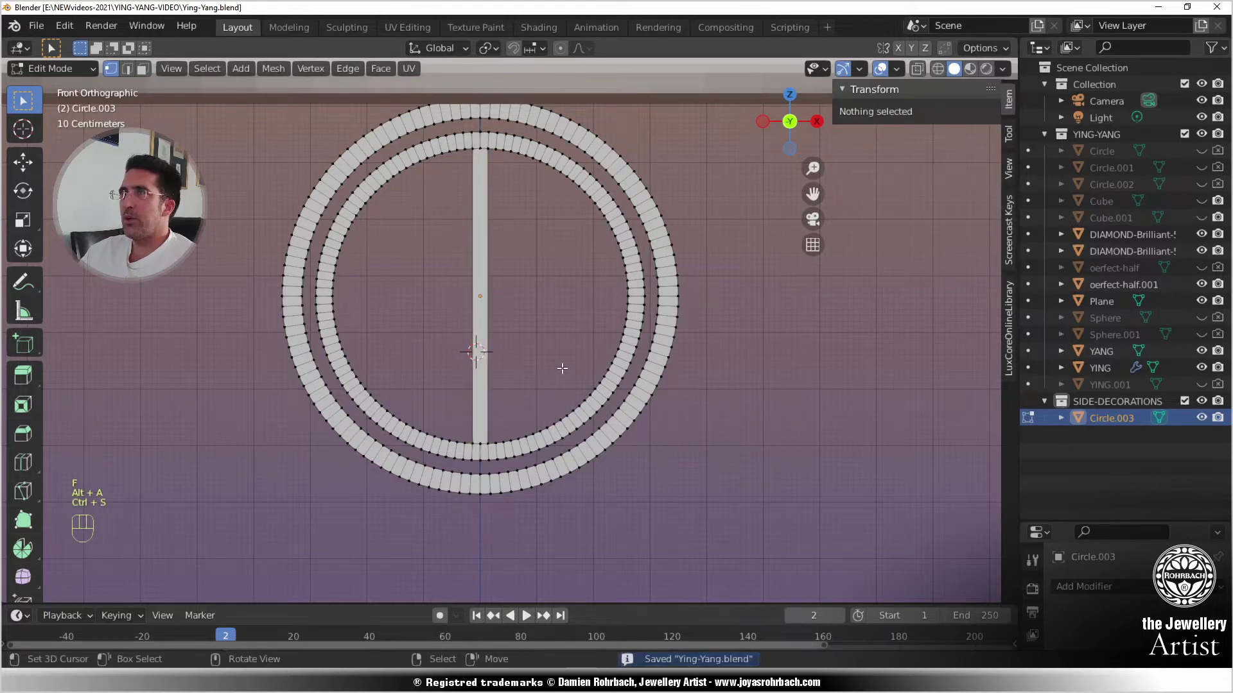
- Set the double ring's Z location to 0 m in Object Mode
{"action": "scroll", "coordinate": [664, 334], "scroll_direction": "up", "scroll_amount": 1}
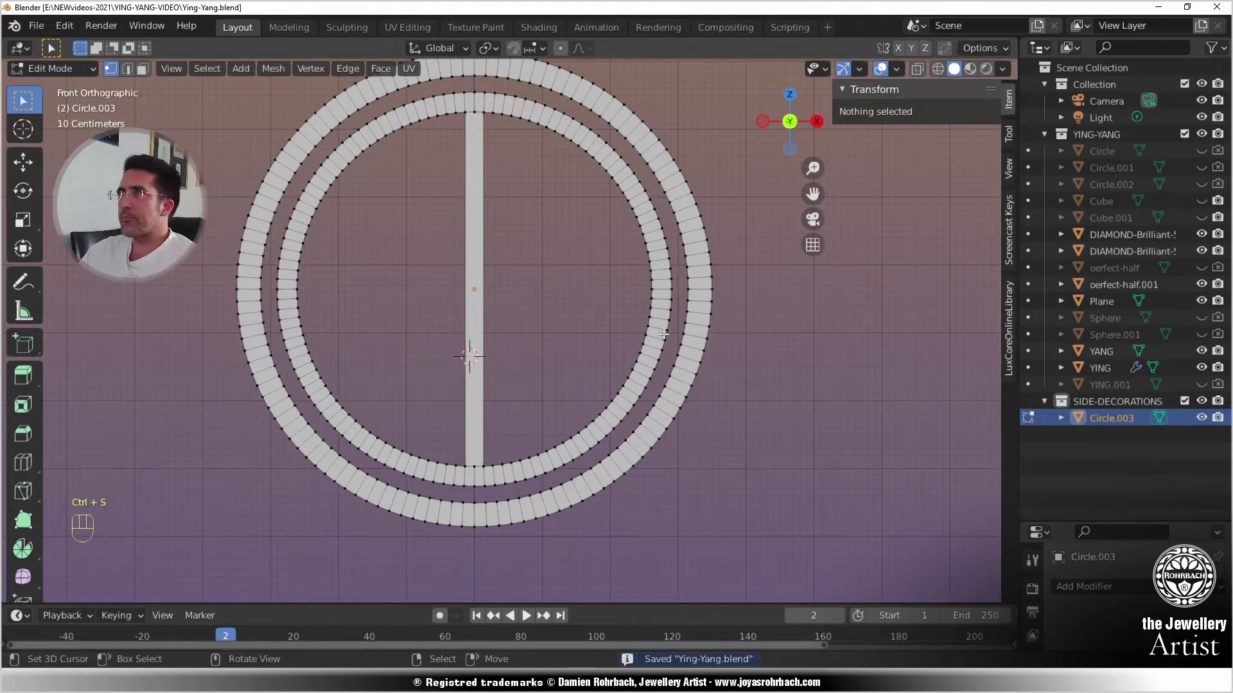
{"action": "scroll", "coordinate": [561, 321], "scroll_direction": "down", "scroll_amount": 8}
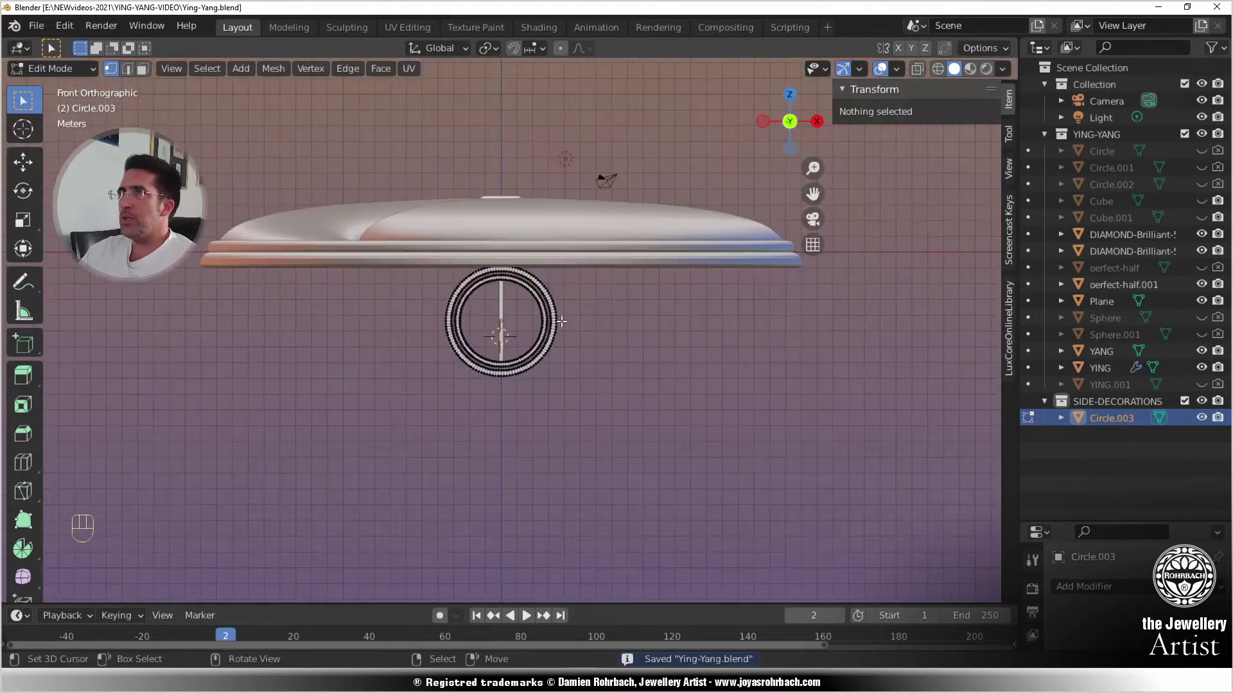
{"action": "key", "text": "Tab"}
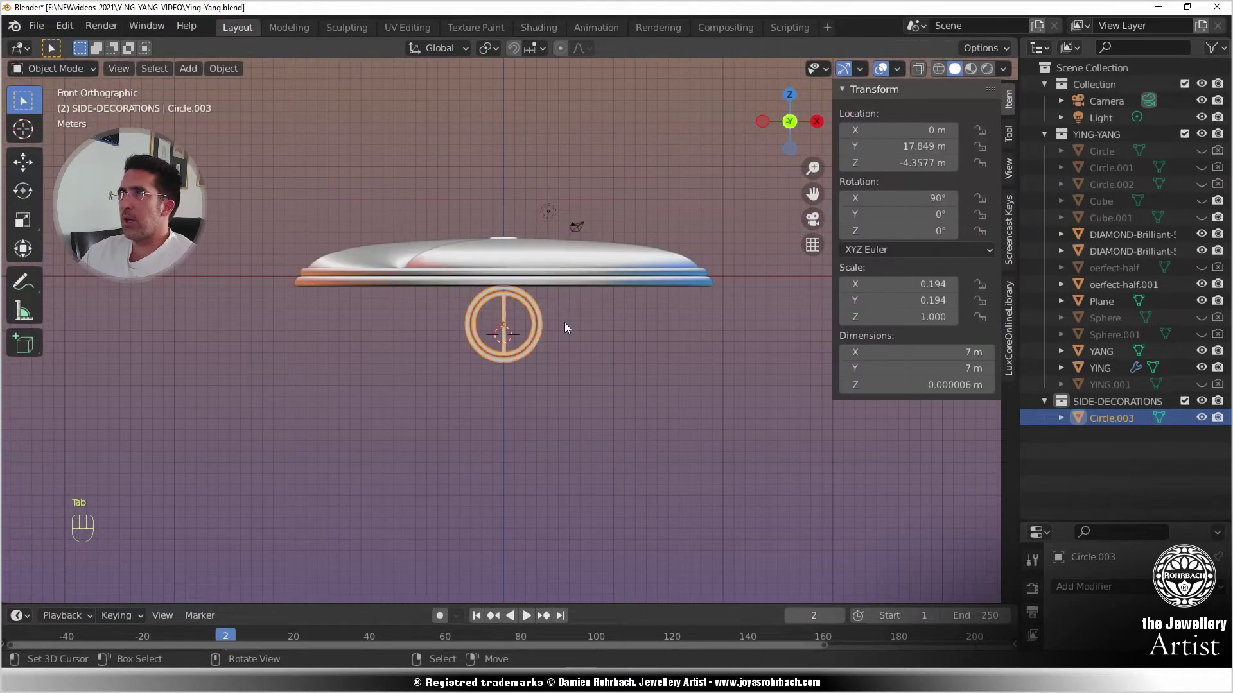
{"action": "double_click", "coordinate": [884, 163]}
{"action": "type", "text": "0"}
{"action": "key", "text": "Return"}
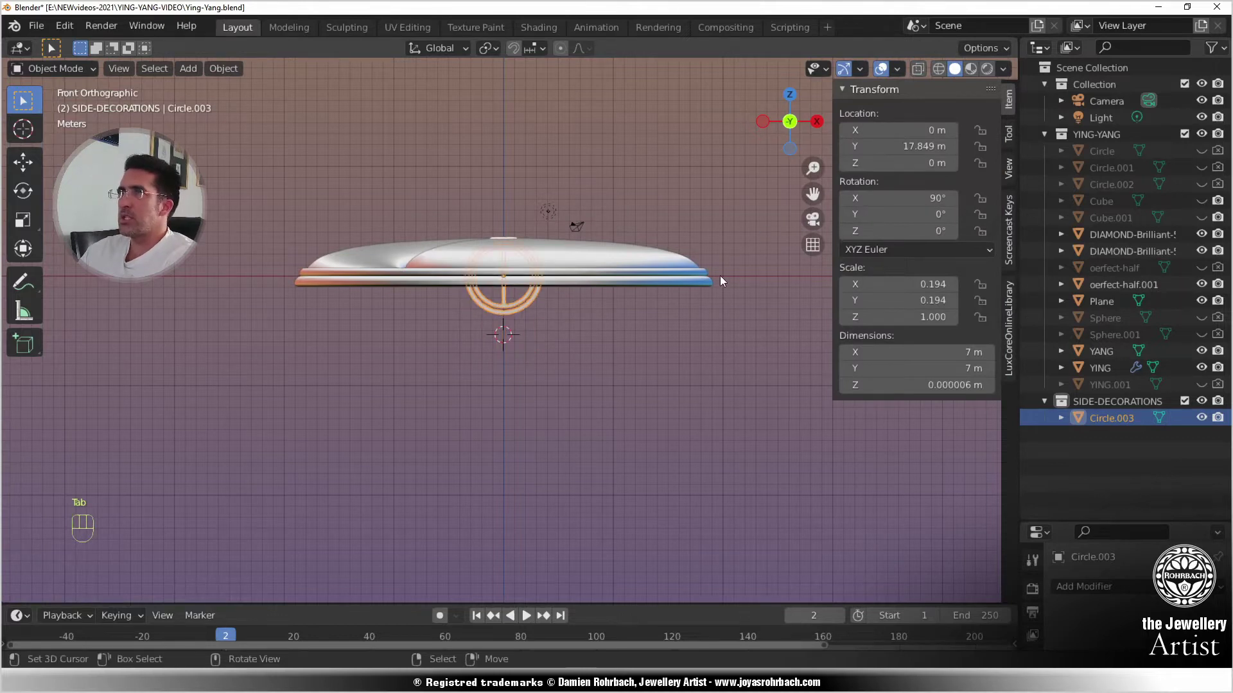
- Isolate the double ring in local view, save the file and return to Edit Mode
{"action": "key", "text": "KP_Divide"}
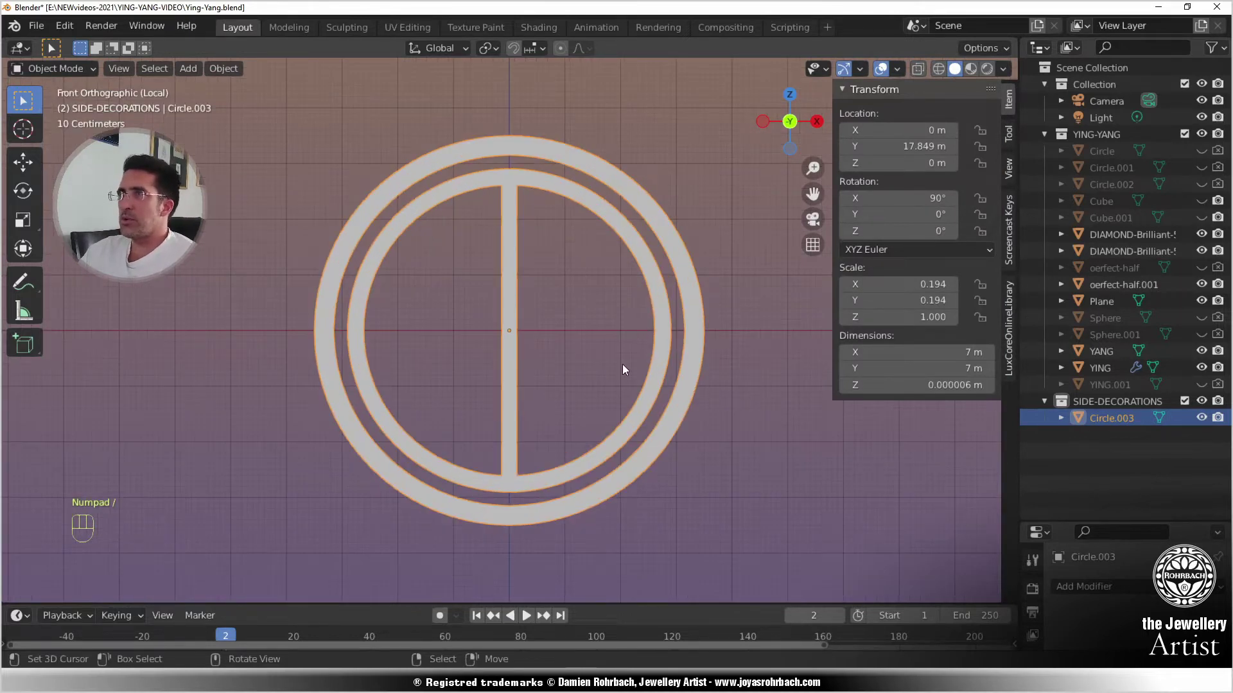
{"action": "key", "text": "ctrl+s"}
{"action": "scroll", "coordinate": [622, 364], "scroll_direction": "up", "scroll_amount": 1}
{"action": "key", "text": "Tab"}
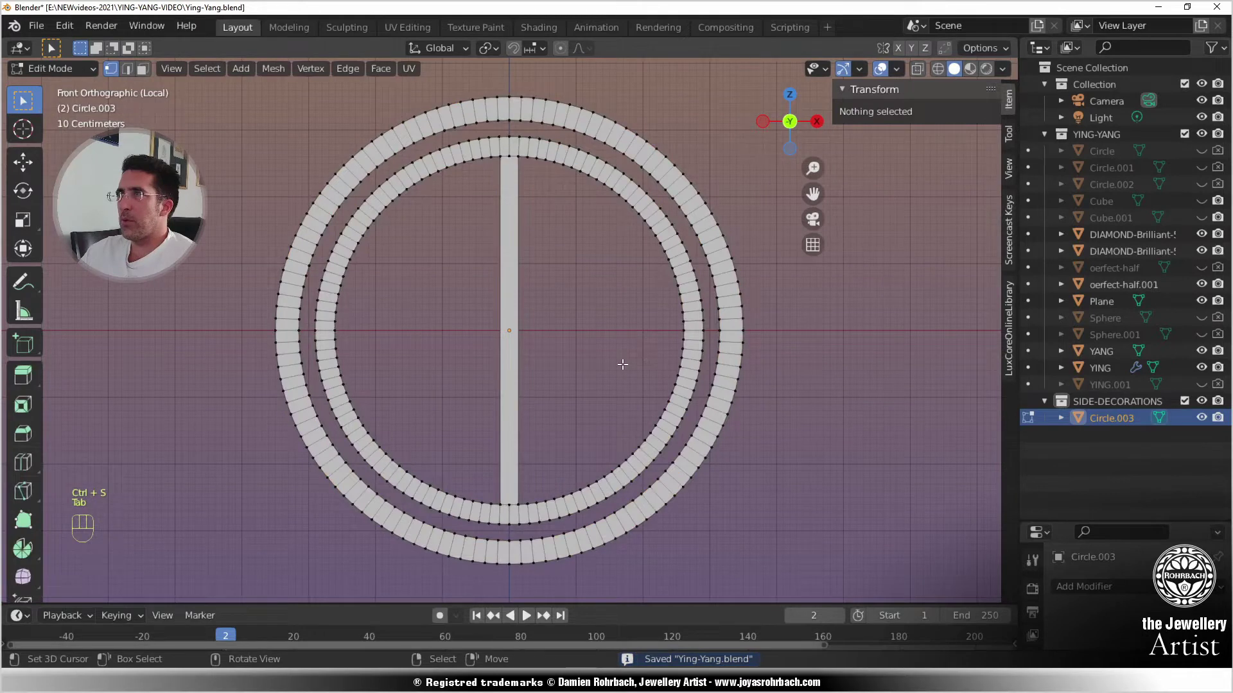
- Extrude the inner ring's inside edge just above the X axis about 2.01 m toward the central bar, and again about 0.28 m
{"action": "scroll", "coordinate": [576, 387], "scroll_direction": "up", "scroll_amount": 3}
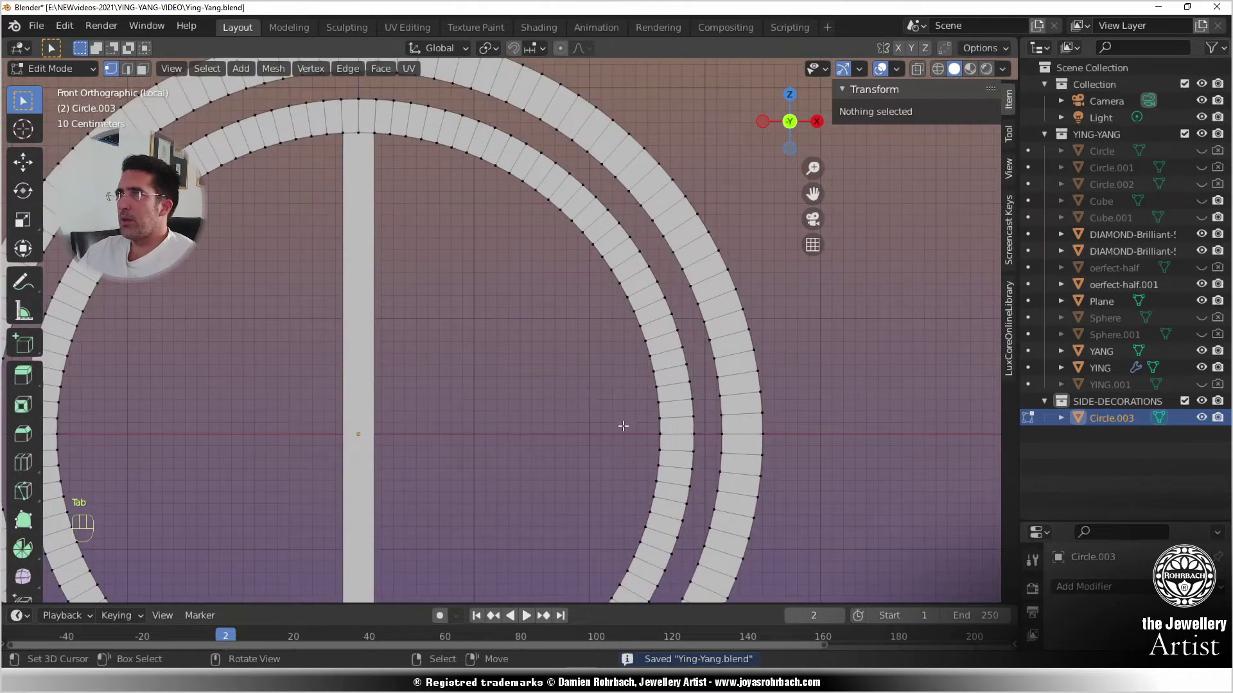
{"action": "left_click", "coordinate": [662, 416]}
{"action": "left_click", "coordinate": [659, 402], "text": "shift"}
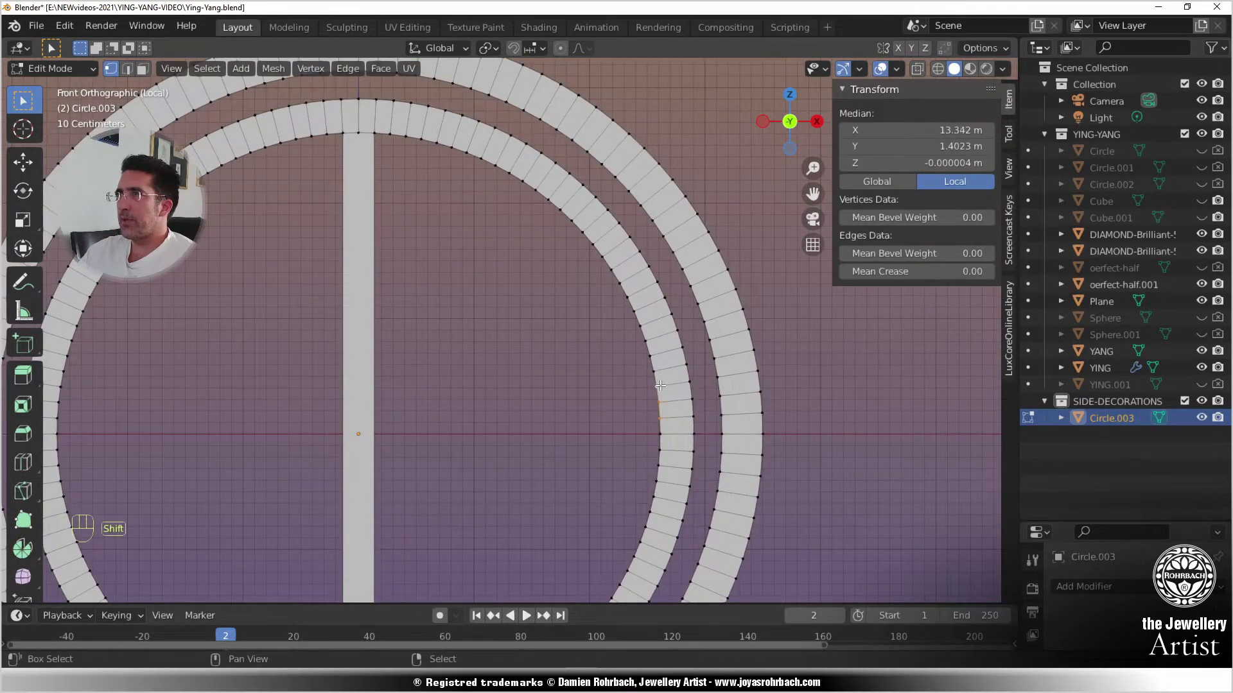
{"action": "key", "text": "e"}
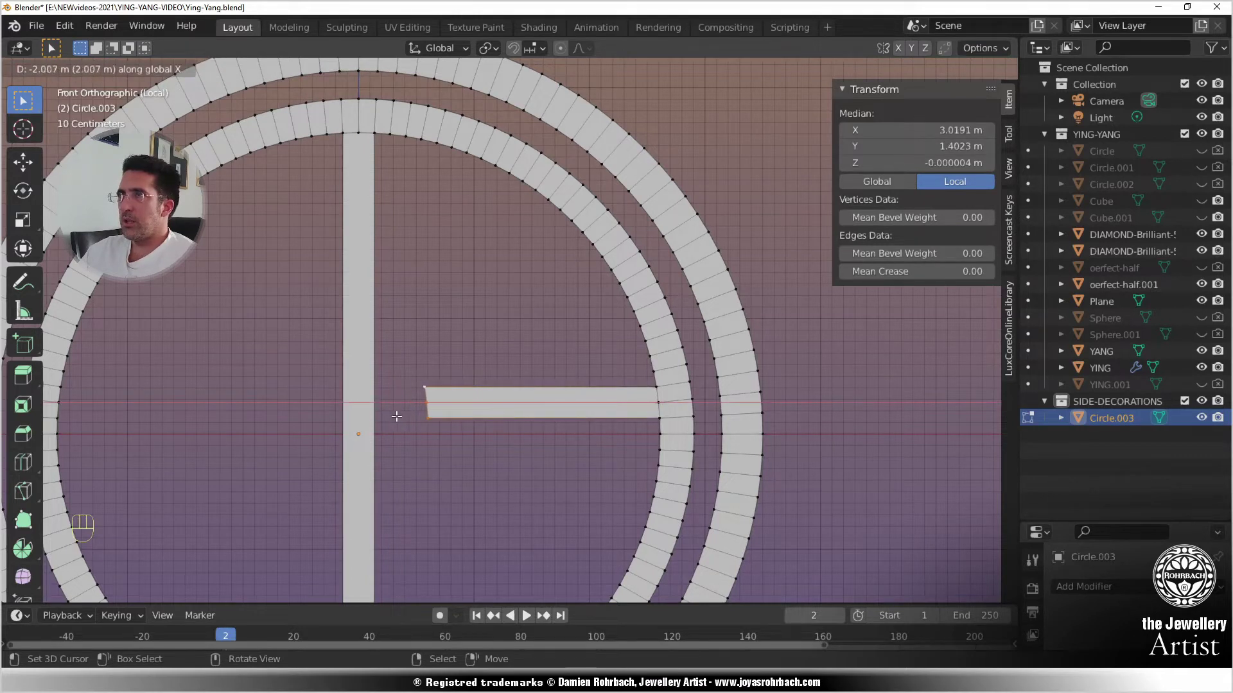
{"action": "left_click", "coordinate": [395, 418]}
{"action": "key", "text": "e"}
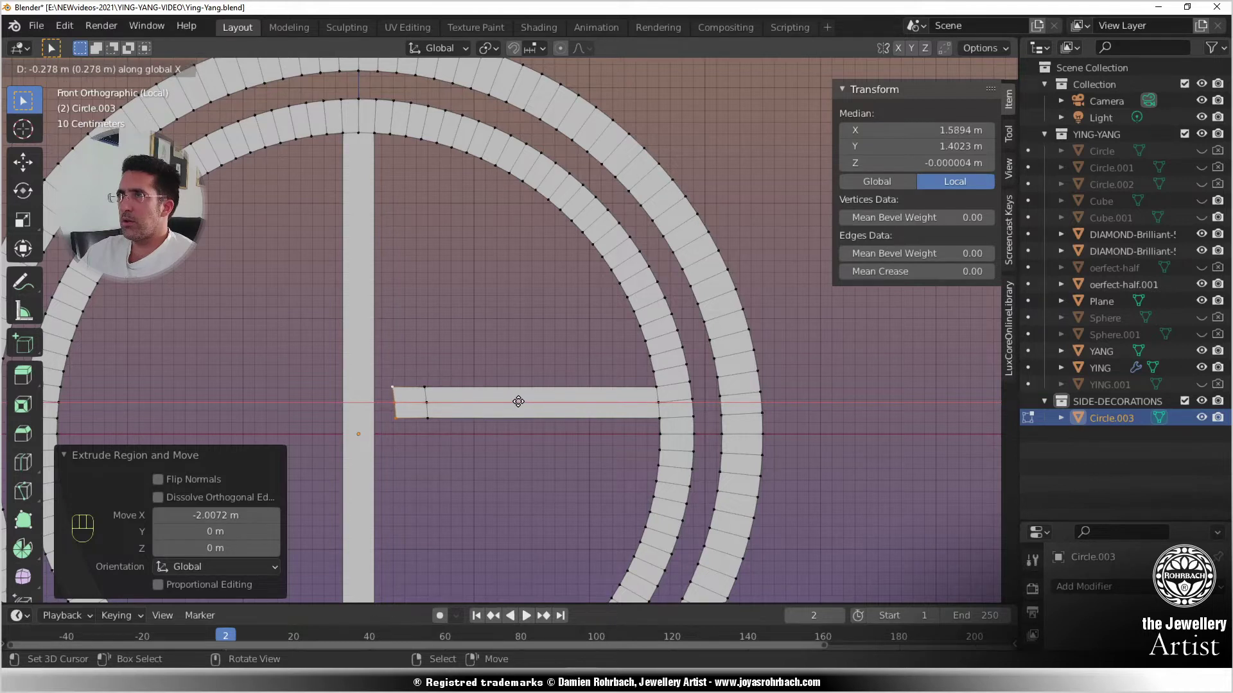
{"action": "left_click", "coordinate": [519, 402]}
- Extrude the top edge of the horizontal bar's short end segment about 1.92 m upward along Z
{"action": "scroll", "coordinate": [488, 409], "scroll_direction": "up", "scroll_amount": 3}
{"action": "left_click", "coordinate": [329, 419]}
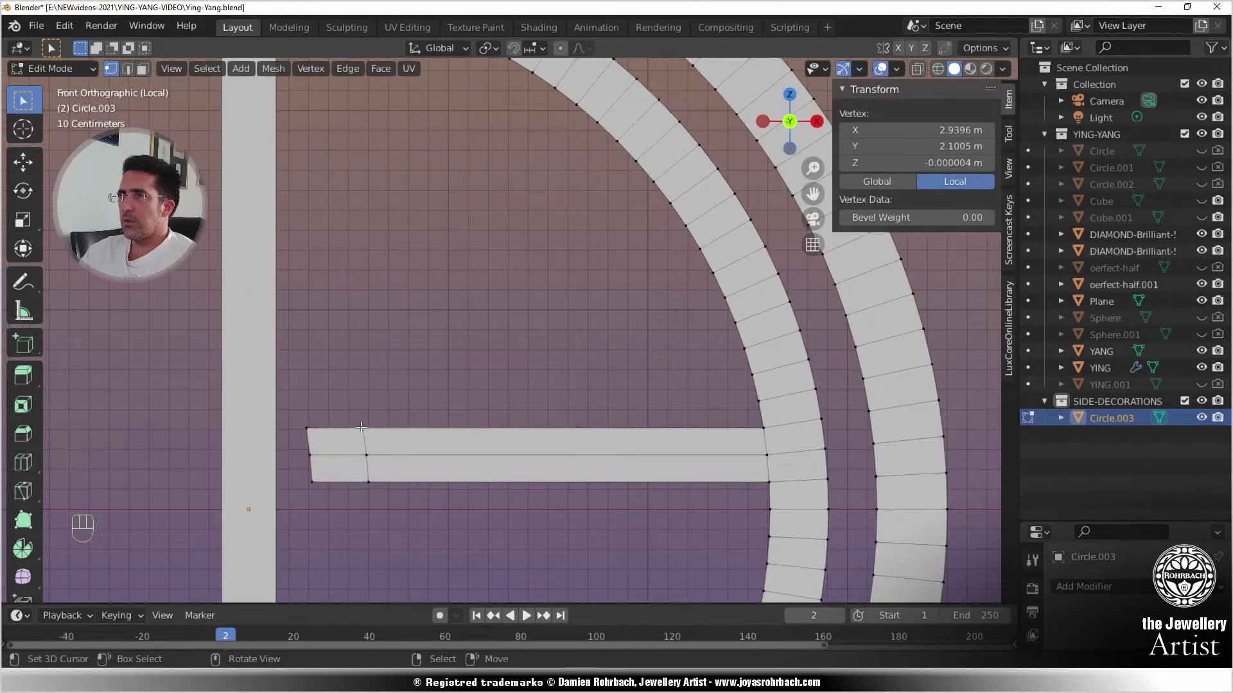
{"action": "scroll", "coordinate": [537, 370], "scroll_direction": "down", "scroll_amount": 3}
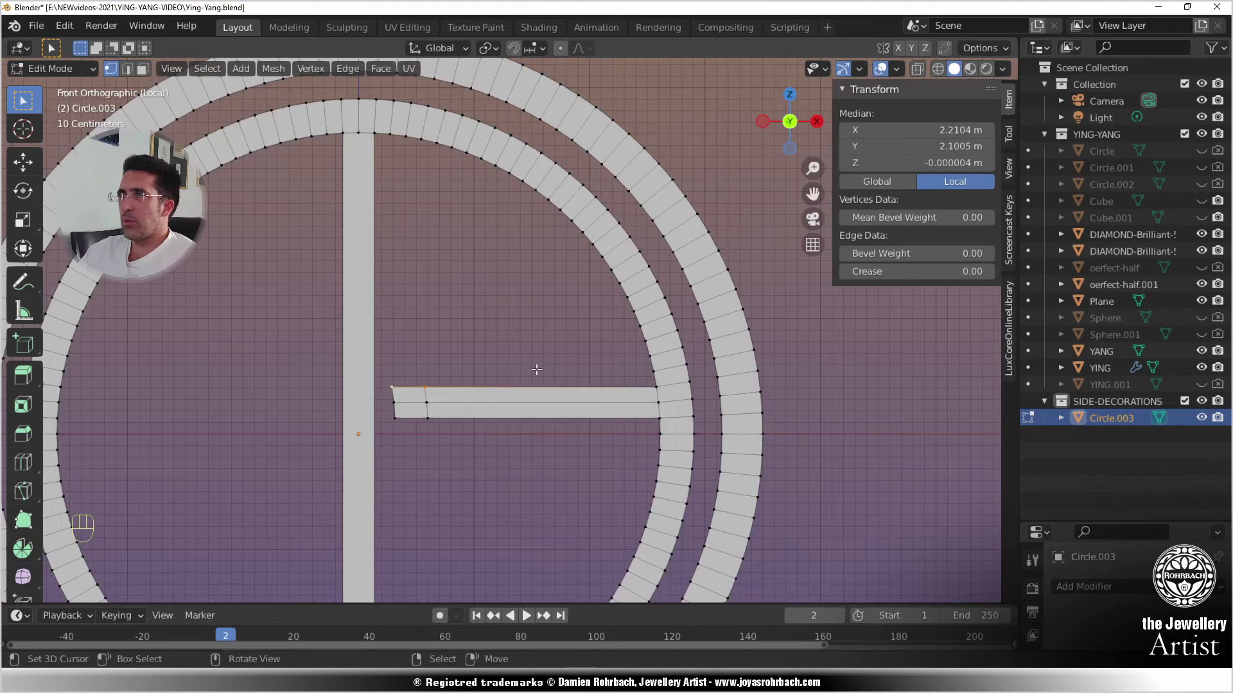
{"action": "key", "text": "e"}
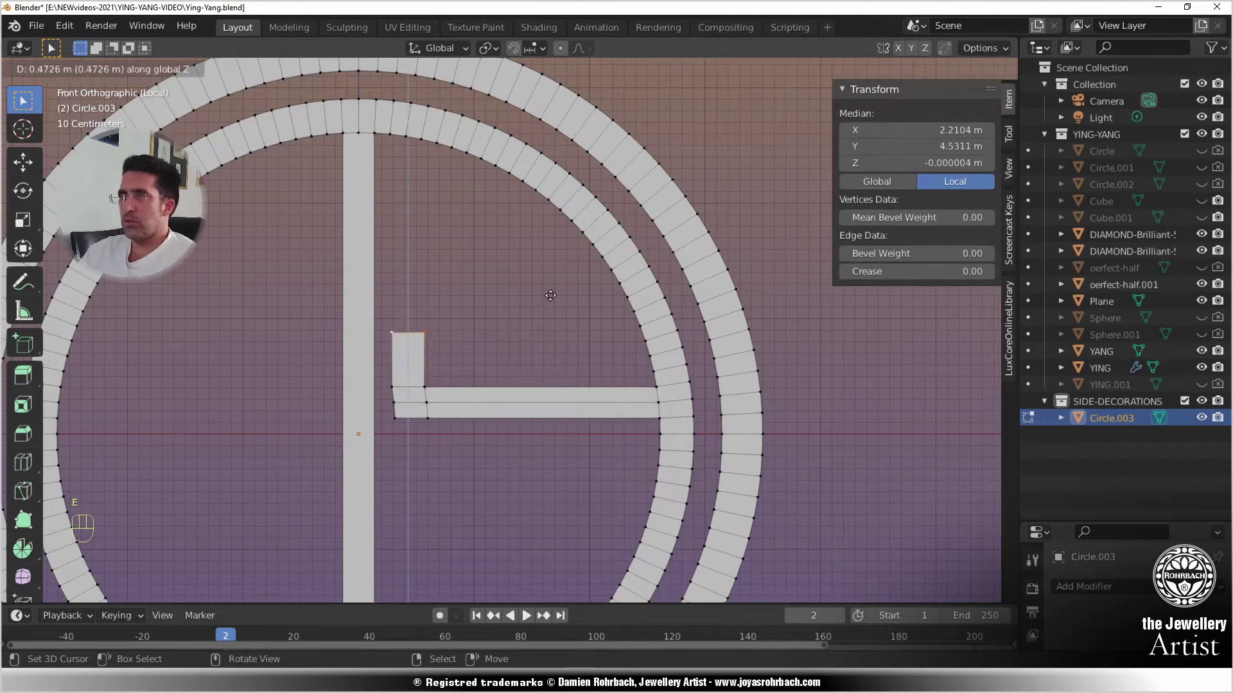
{"action": "left_click", "coordinate": [556, 147]}
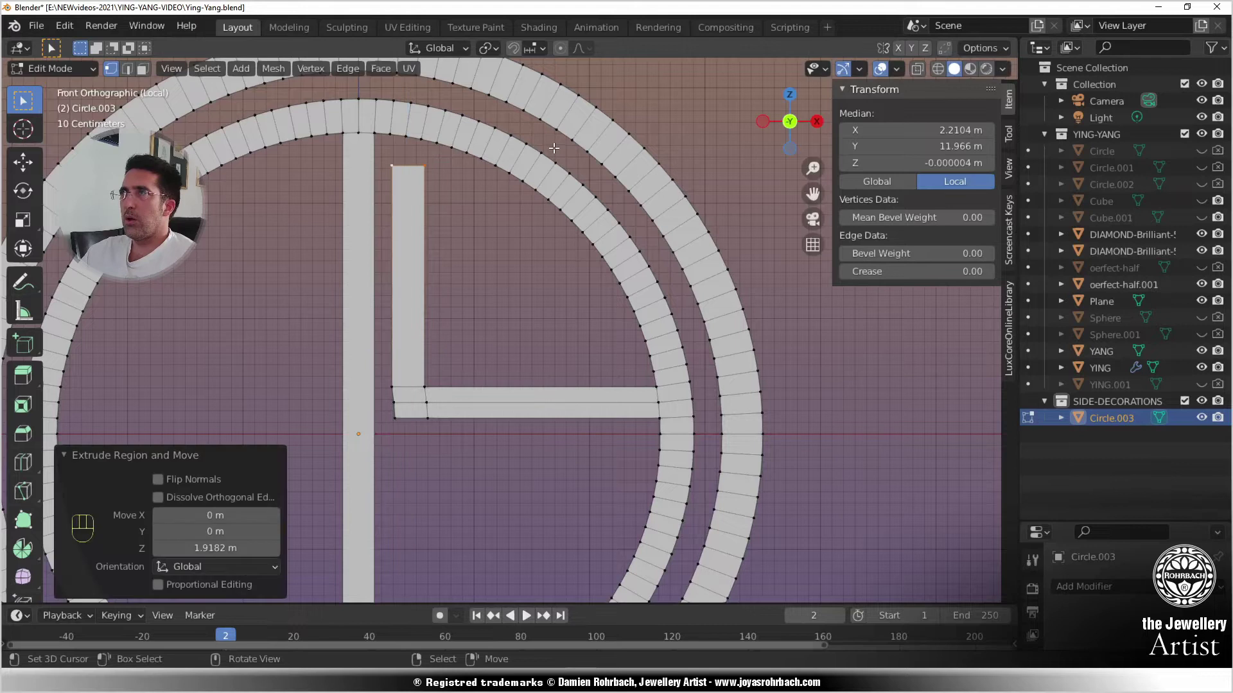
- Duplicate the inner ring's upper-right inside arc, offset the copy about -0.228 m in X and -0.167 m in Z, and delete its lower end vertex
{"action": "left_click", "coordinate": [647, 356]}
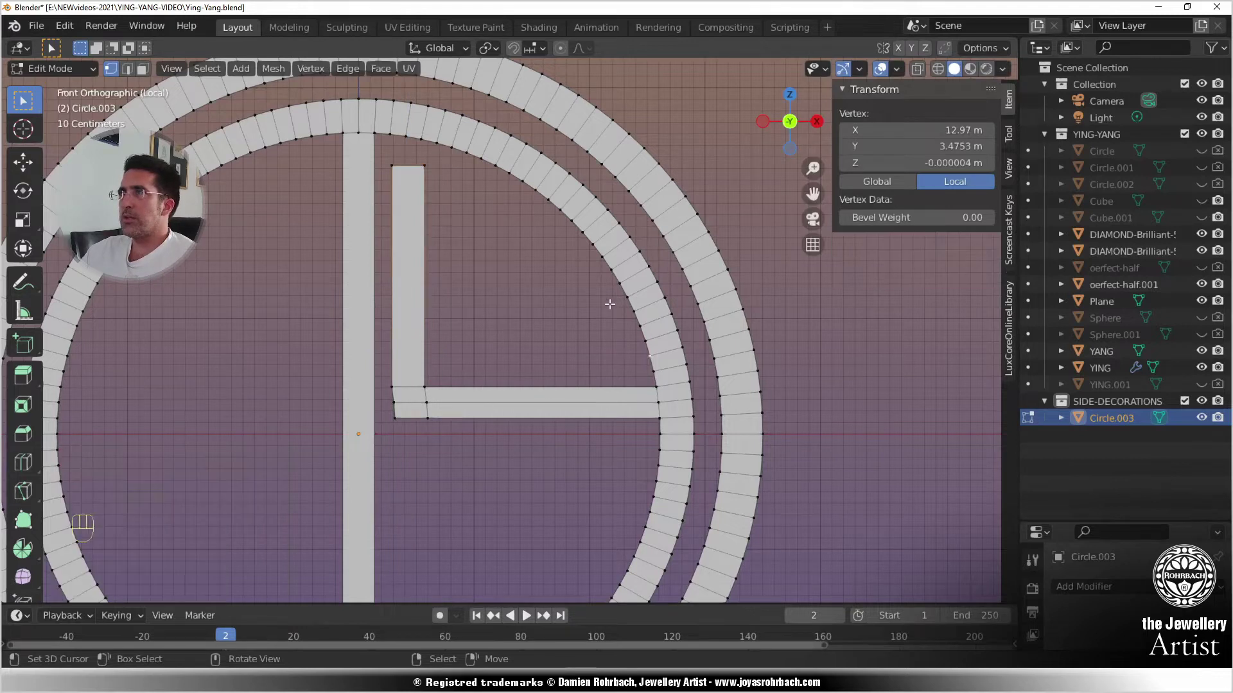
{"action": "left_click", "coordinate": [464, 155], "text": "ctrl"}
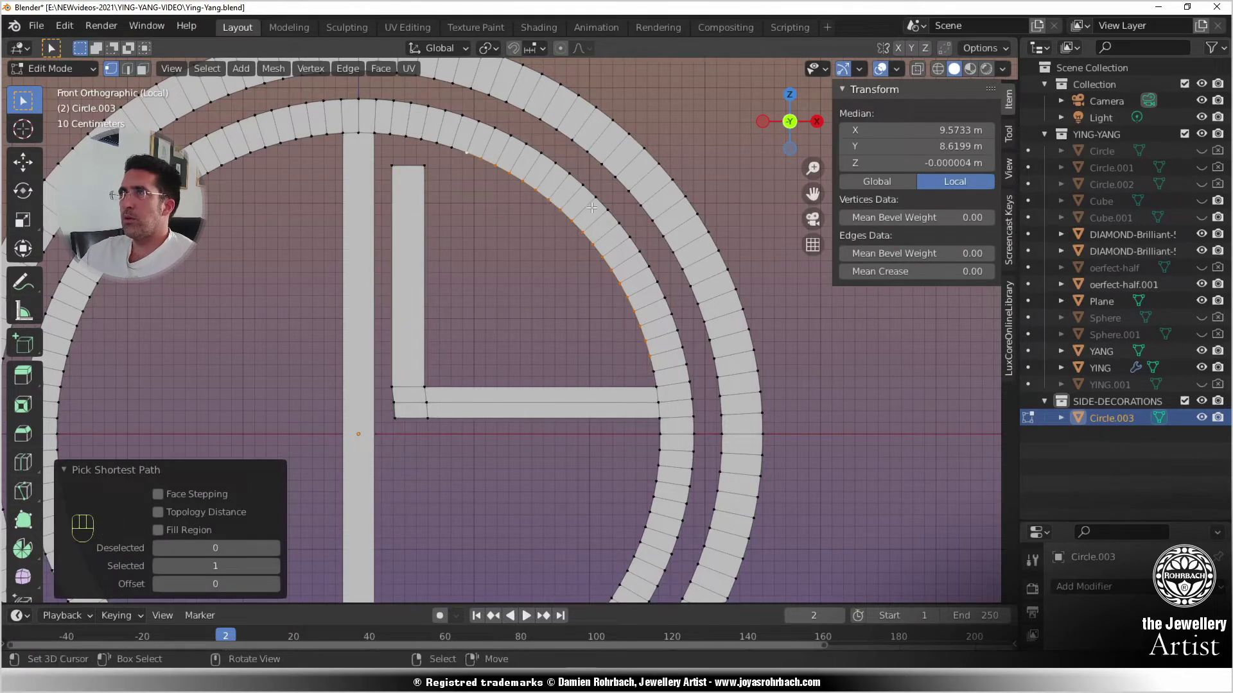
{"action": "key", "text": "shift+d"}
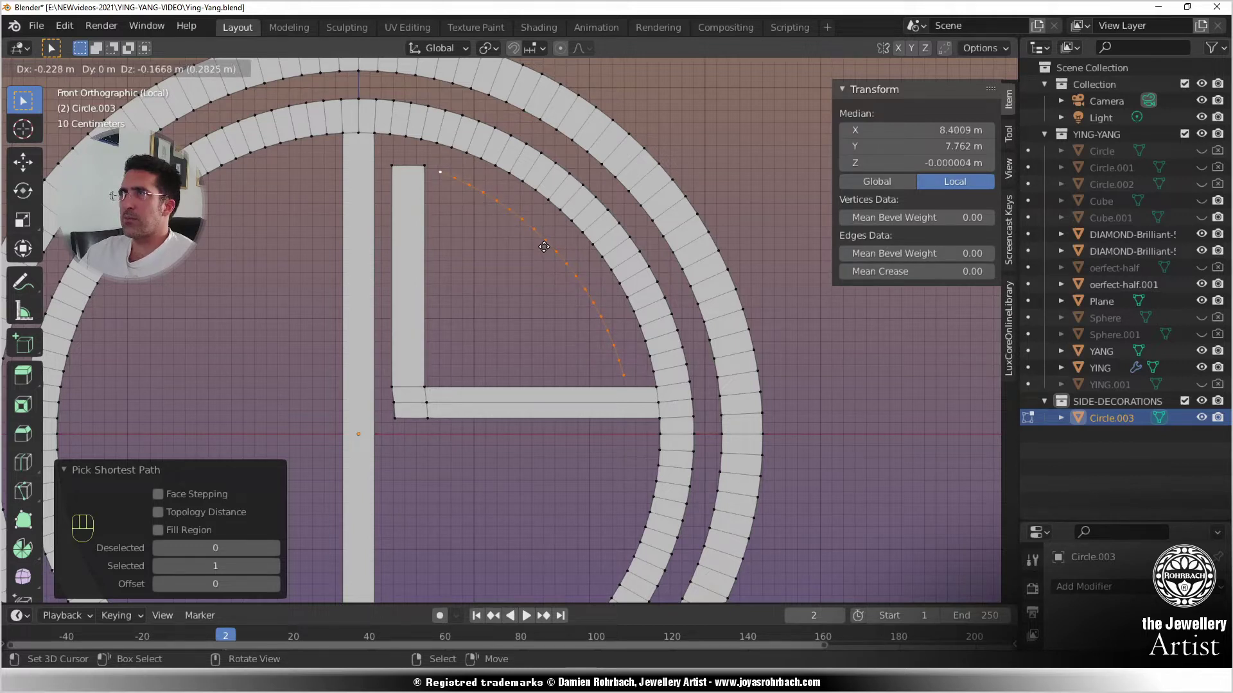
{"action": "left_click", "coordinate": [544, 247]}
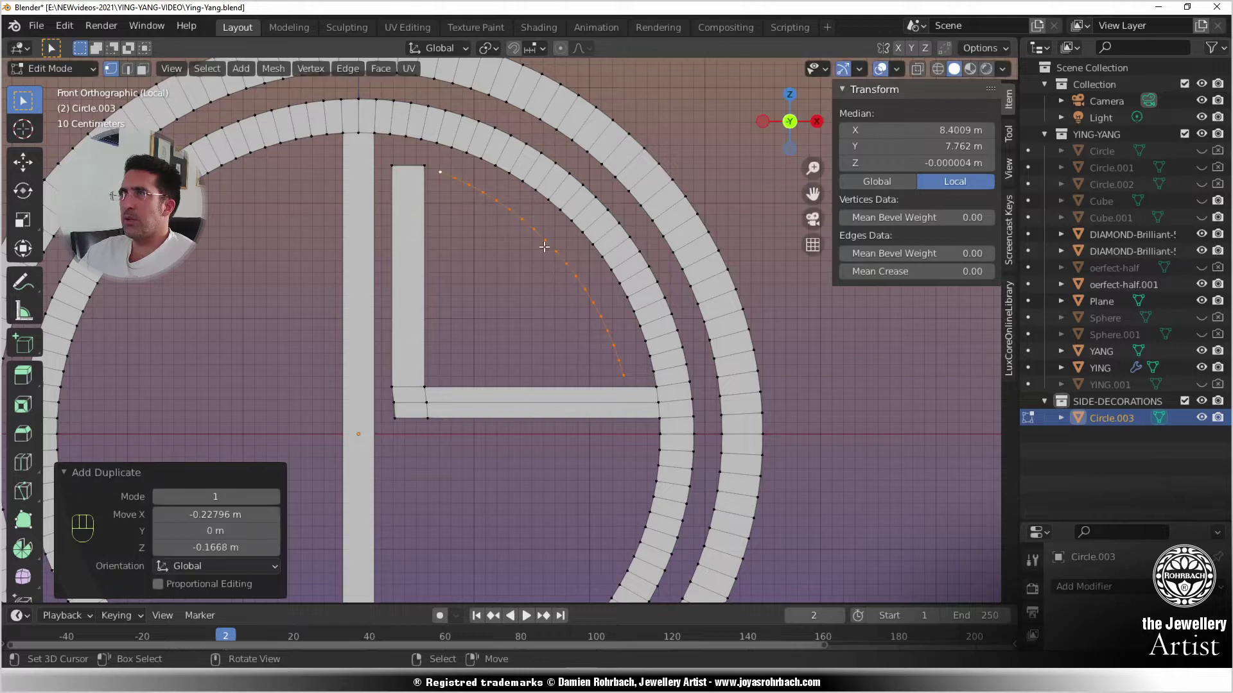
{"action": "key", "text": "x"}
{"action": "left_click", "coordinate": [631, 313]}
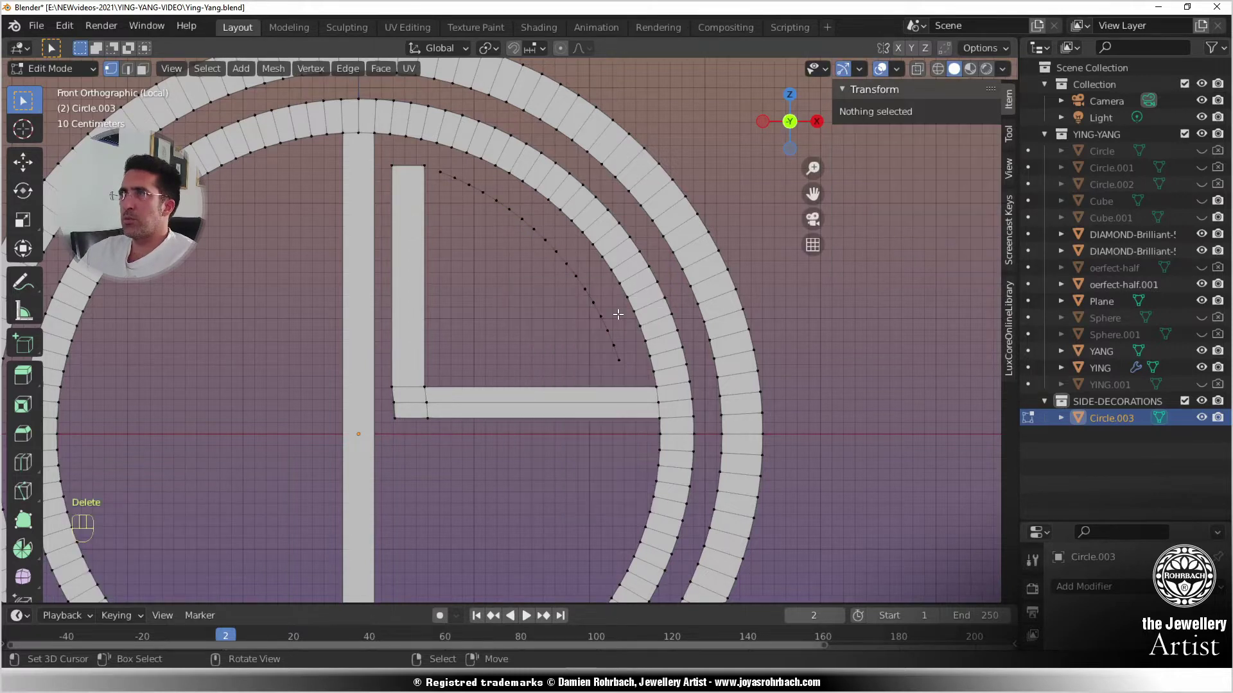
- Lower the top-right corner vertex of the new vertical bar by about 0.022 m along Z
{"action": "left_click", "coordinate": [424, 162]}
{"action": "scroll", "coordinate": [420, 163], "scroll_direction": "up", "scroll_amount": 5}
{"action": "key", "text": "g"}
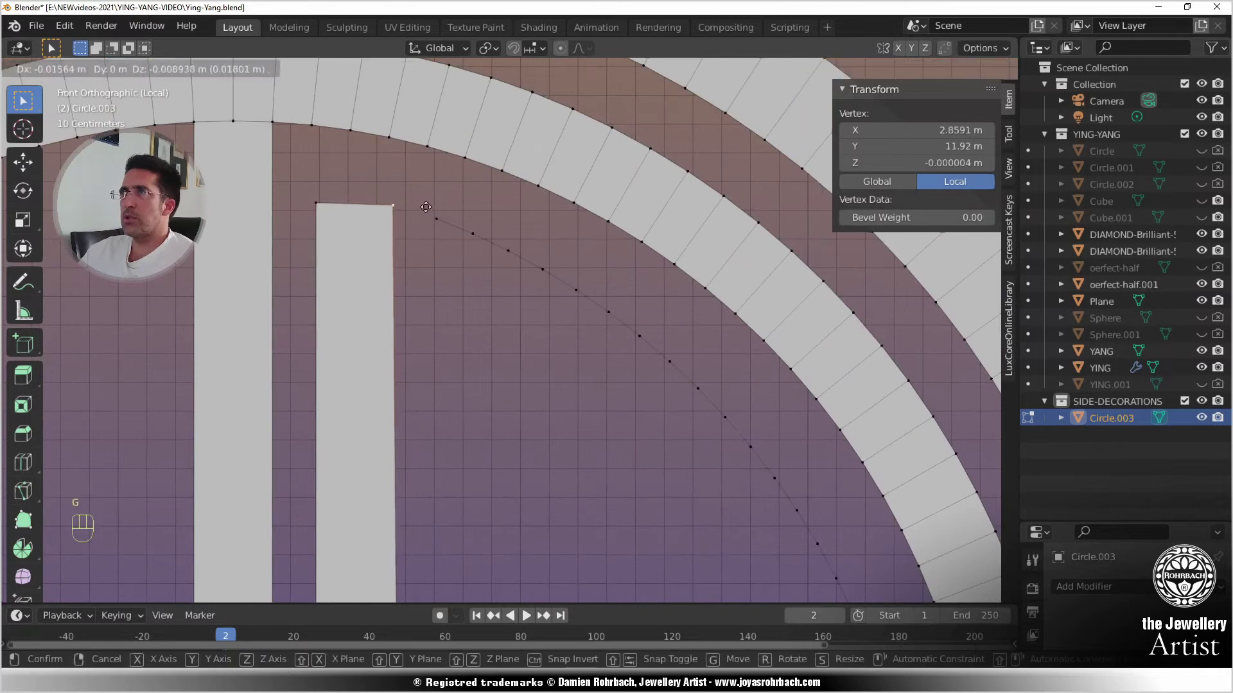
{"action": "left_click", "coordinate": [418, 210]}
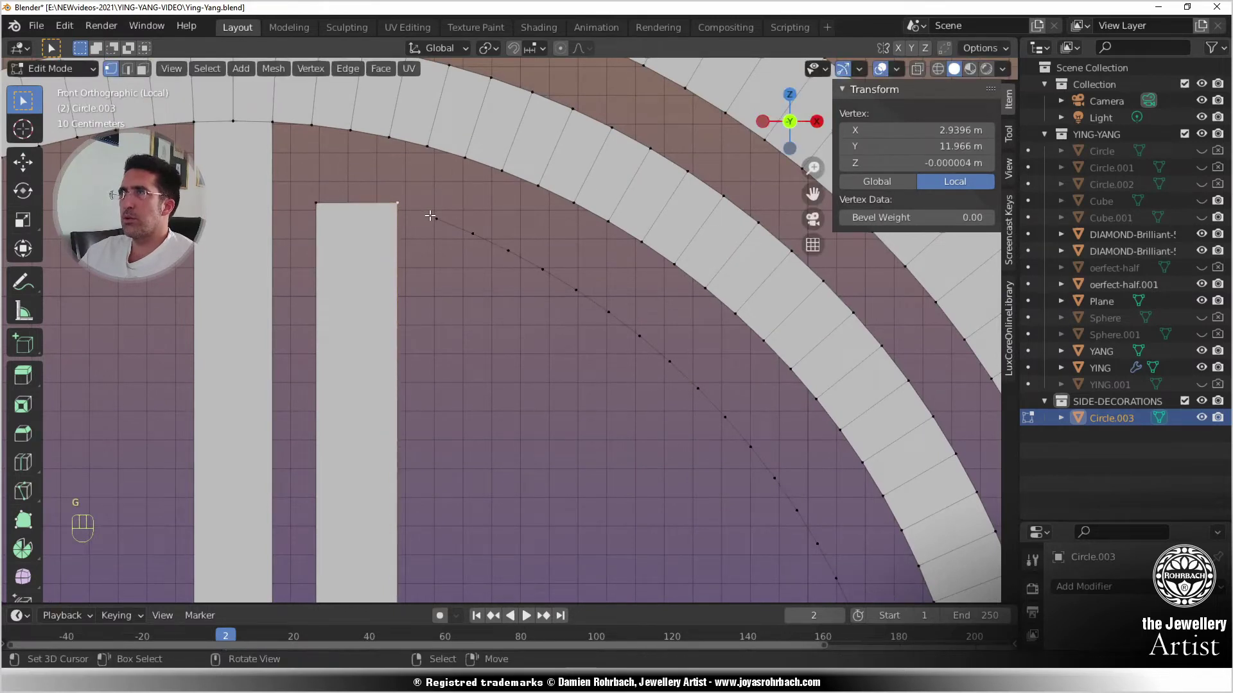
{"action": "key", "text": "g"}
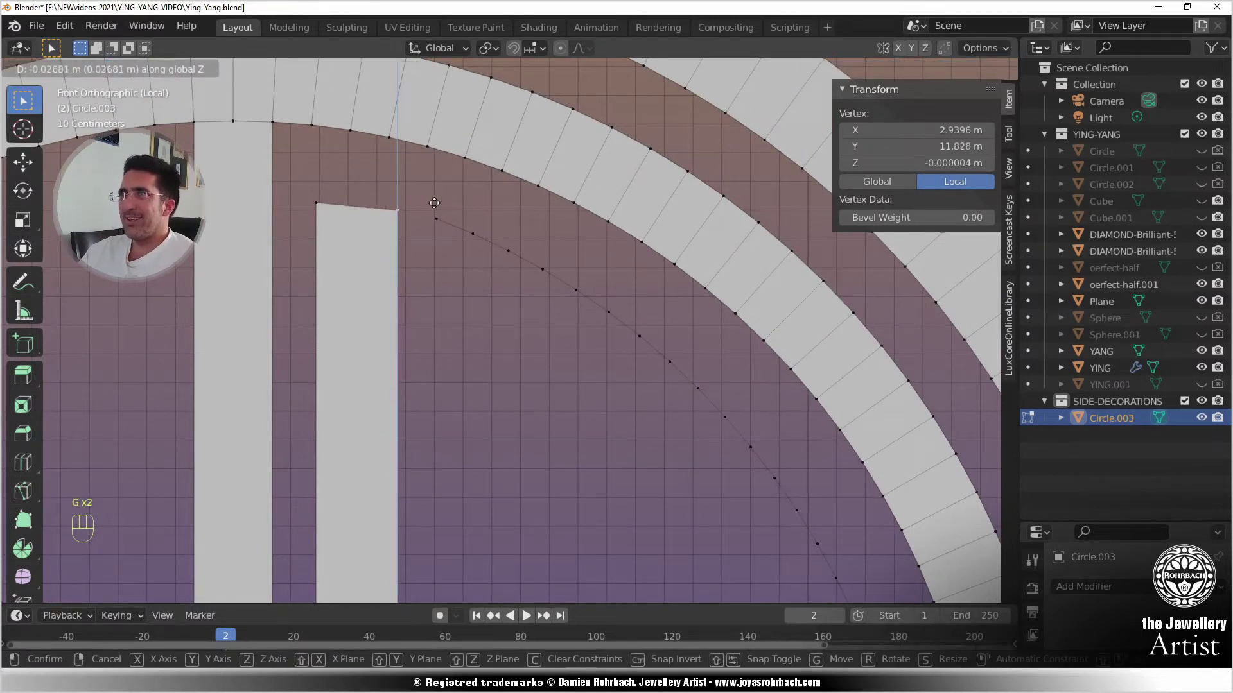
{"action": "left_click", "coordinate": [434, 202]}
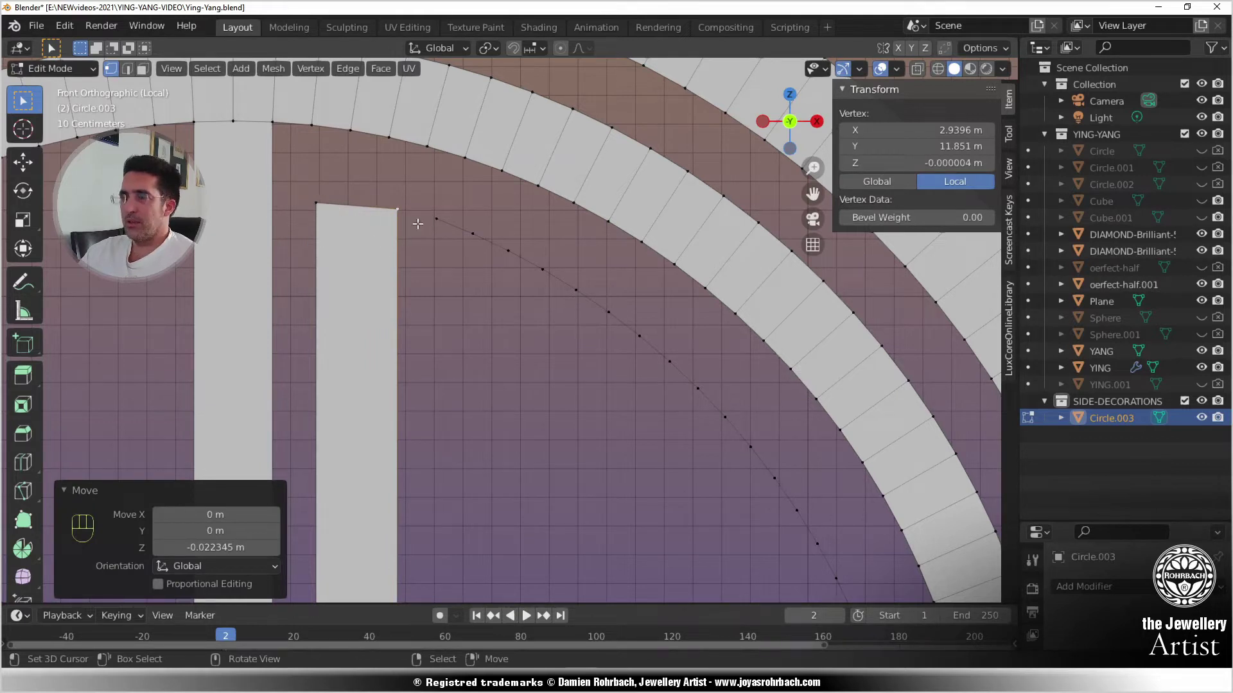
- Move the new vertical bar's top edge down about 0.217 m along Z and extrude it back up about 0.221 m
{"action": "right_click", "coordinate": [317, 204], "text": "shift"}
{"action": "key", "text": "g"}
{"action": "key", "text": "z"}
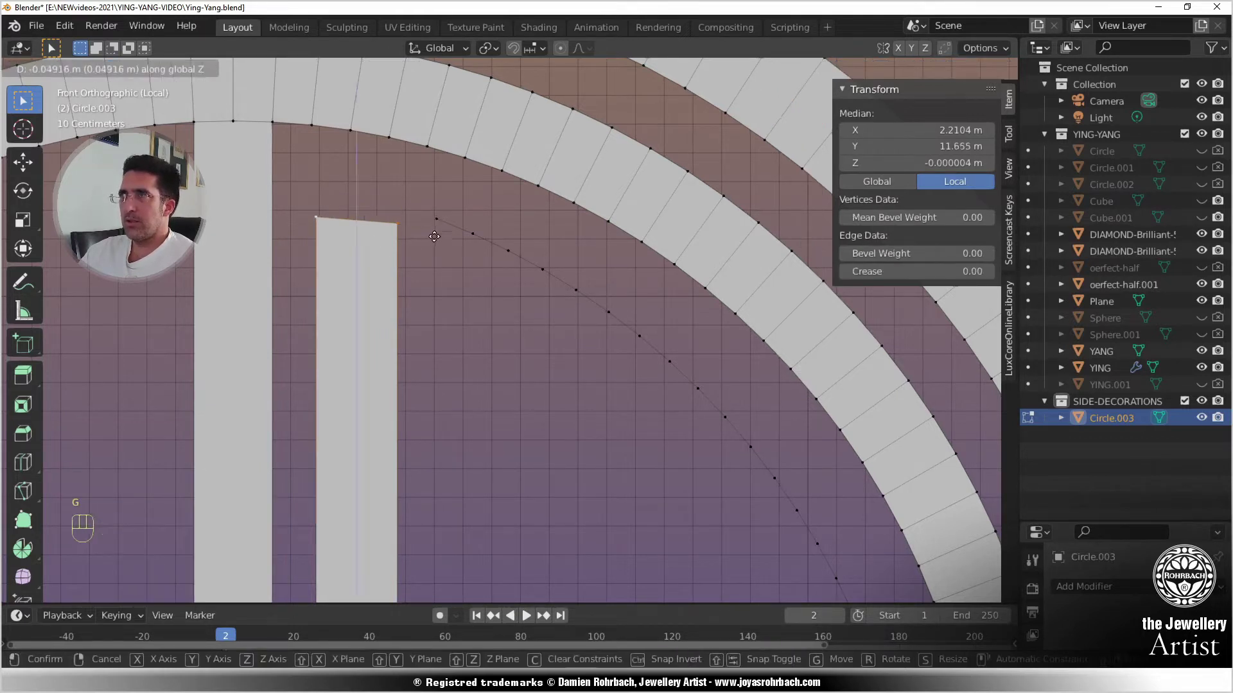
{"action": "left_click", "coordinate": [438, 283]}
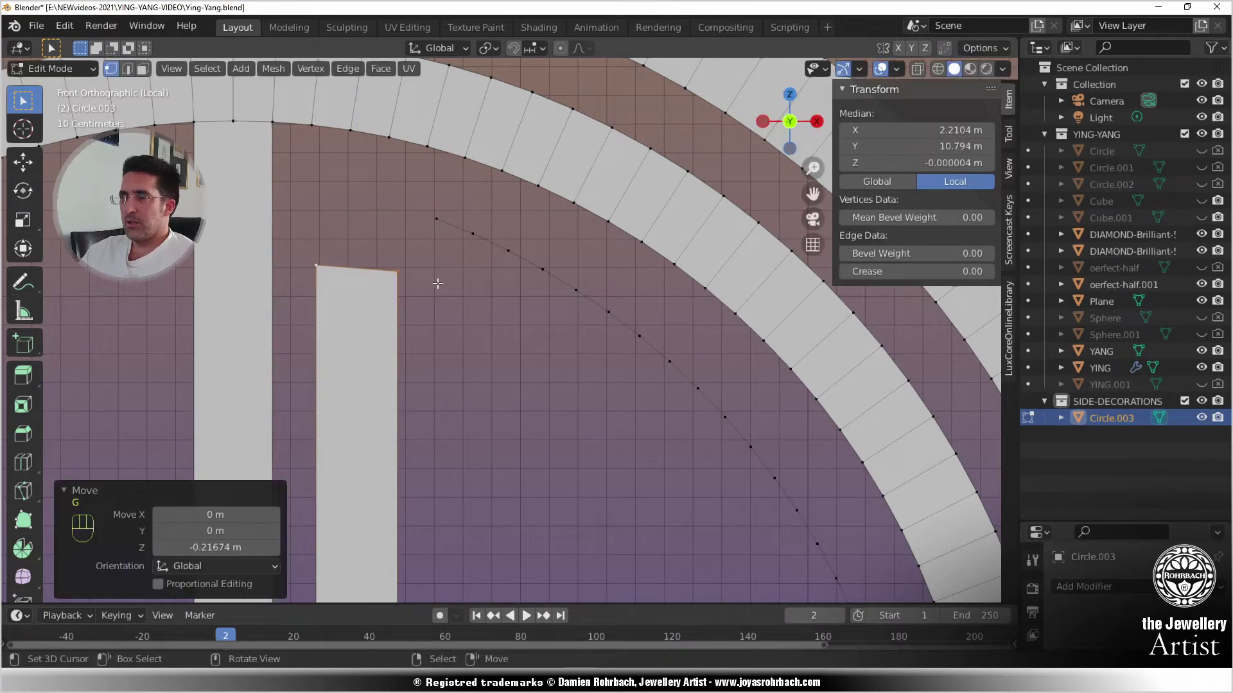
{"action": "key", "text": "e"}
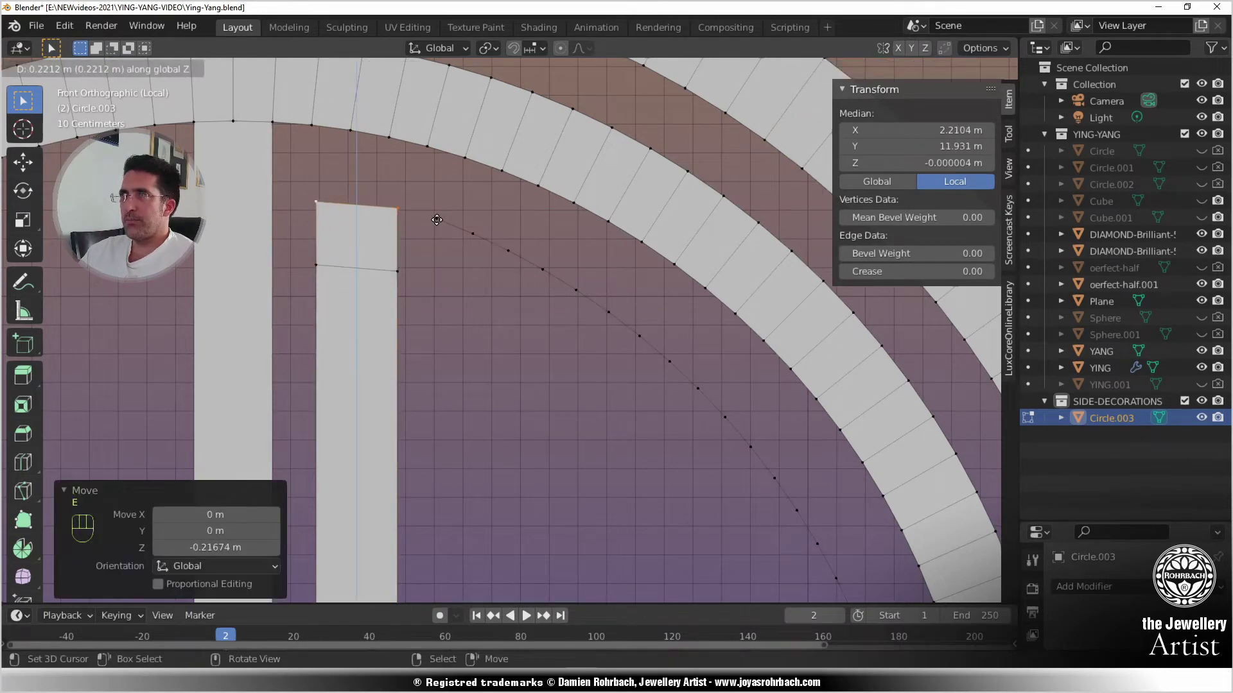
{"action": "left_click", "coordinate": [436, 219]}
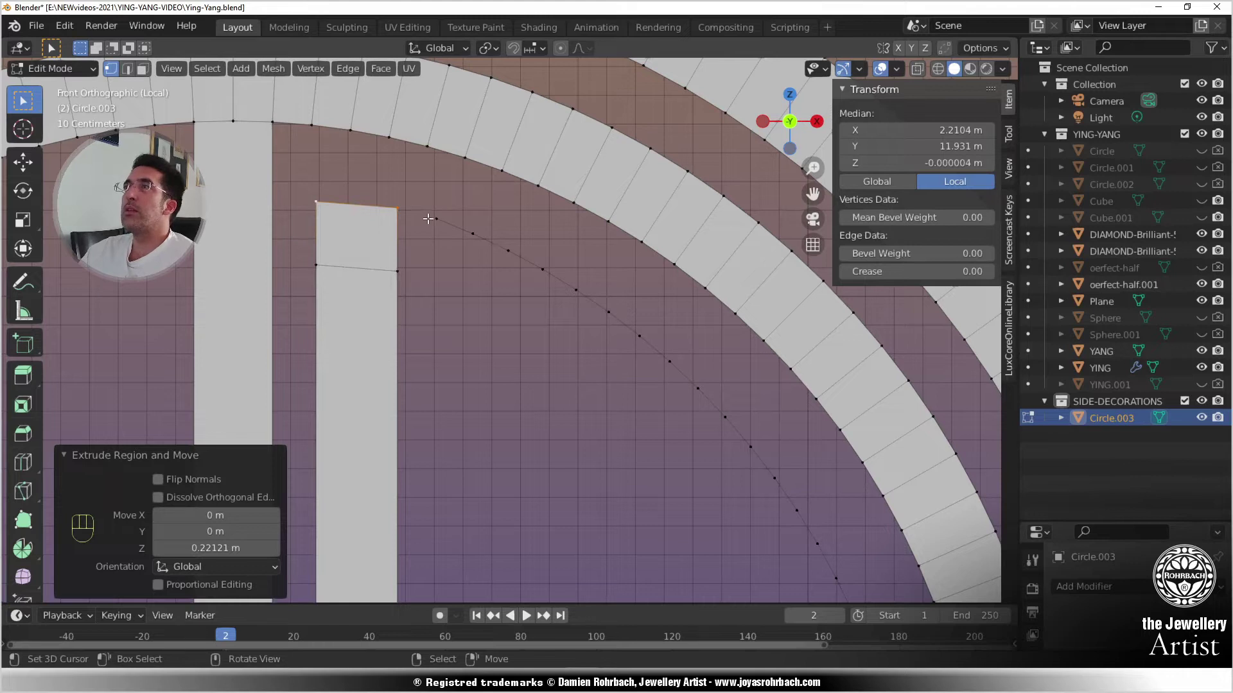
- Connect the bar's top-right corner to the copied arc's upper end vertex with an edge, and save the file
{"action": "left_click", "coordinate": [436, 219], "text": "shift"}
{"action": "right_click", "coordinate": [401, 218]}
{"action": "right_click", "coordinate": [439, 219], "text": "shift"}
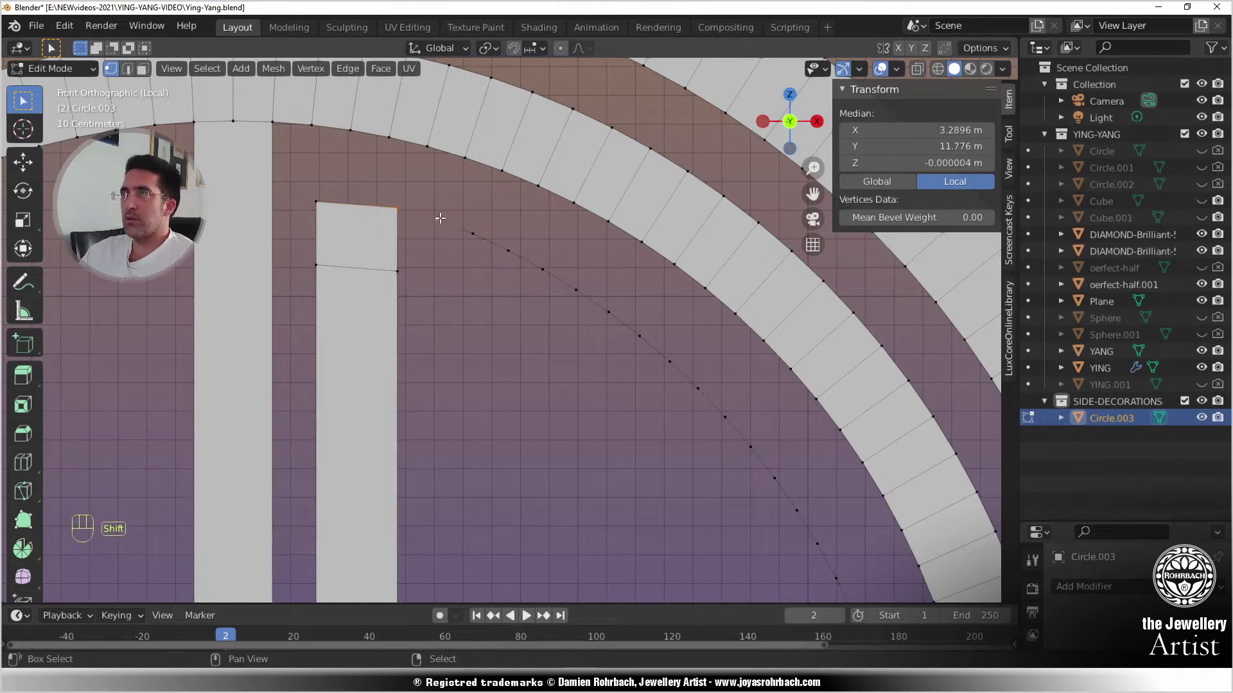
{"action": "key", "text": "g"}
{"action": "right_click", "coordinate": [458, 254]}
{"action": "key", "text": "f"}
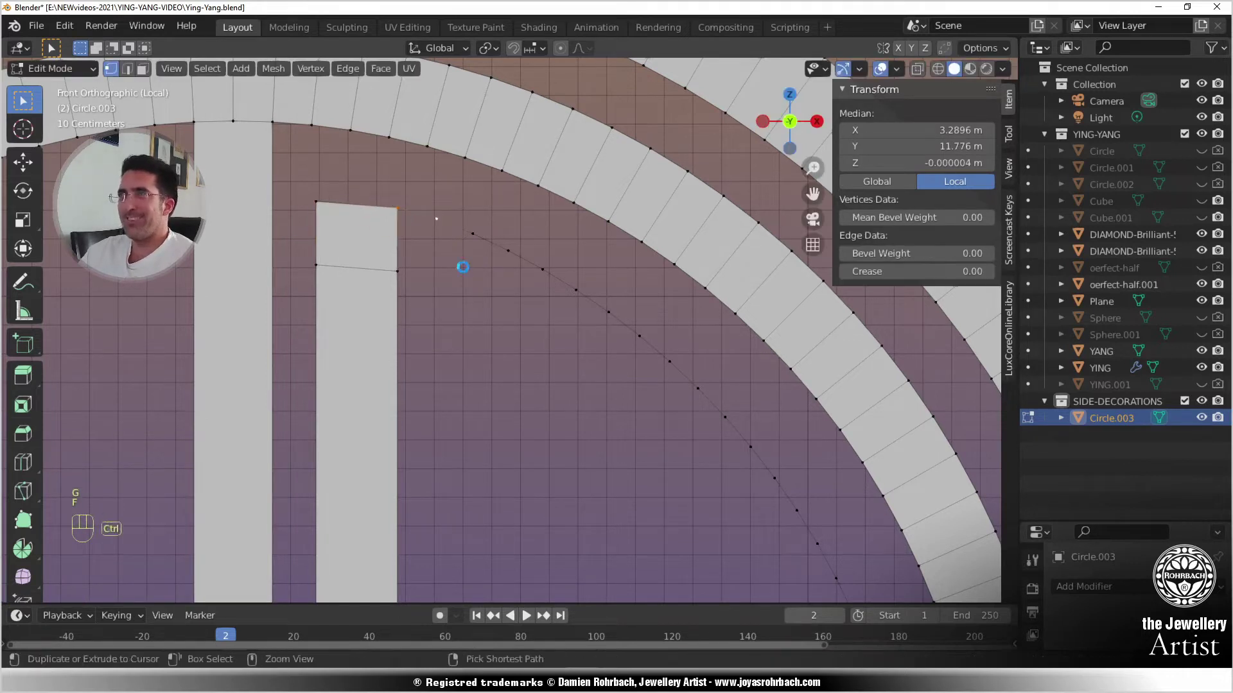
{"action": "key", "text": "ctrl+s"}
- Duplicate the copied arc without its upper end vertex, scale the duplicate to 0.931, and move it about -0.166 m in X and -0.147 m in Z
{"action": "scroll", "coordinate": [449, 248], "scroll_direction": "down", "scroll_amount": 3}
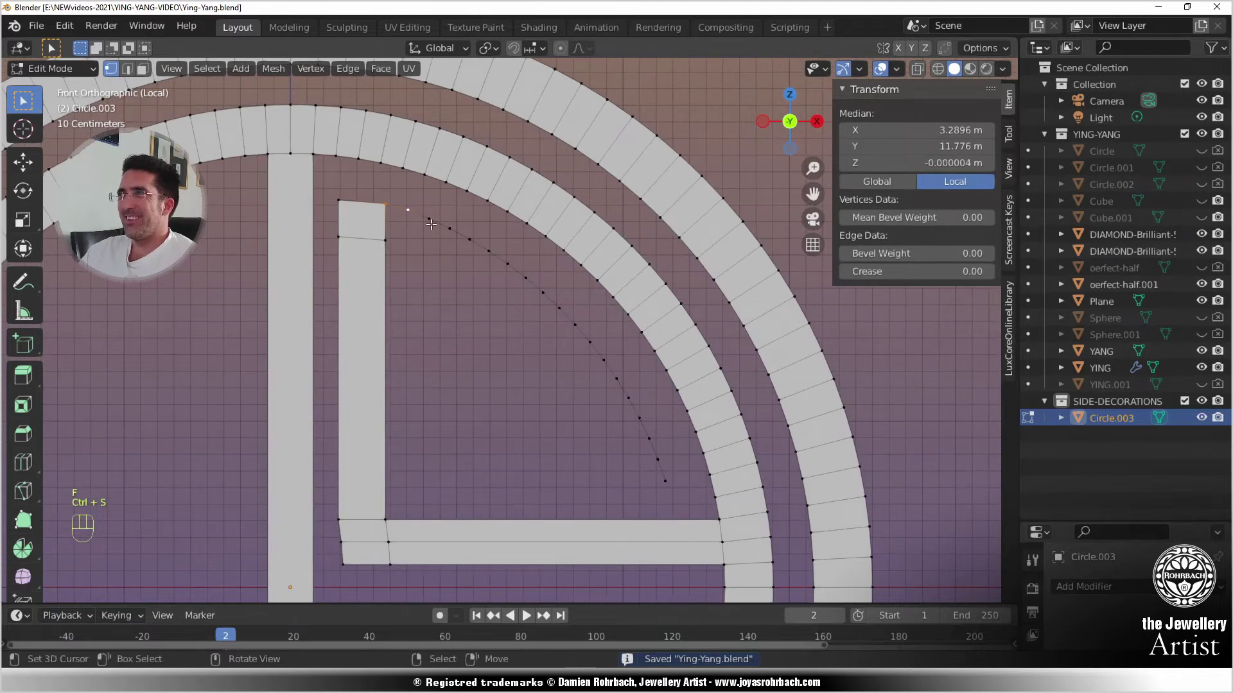
{"action": "right_click", "coordinate": [664, 480], "text": "ctrl"}
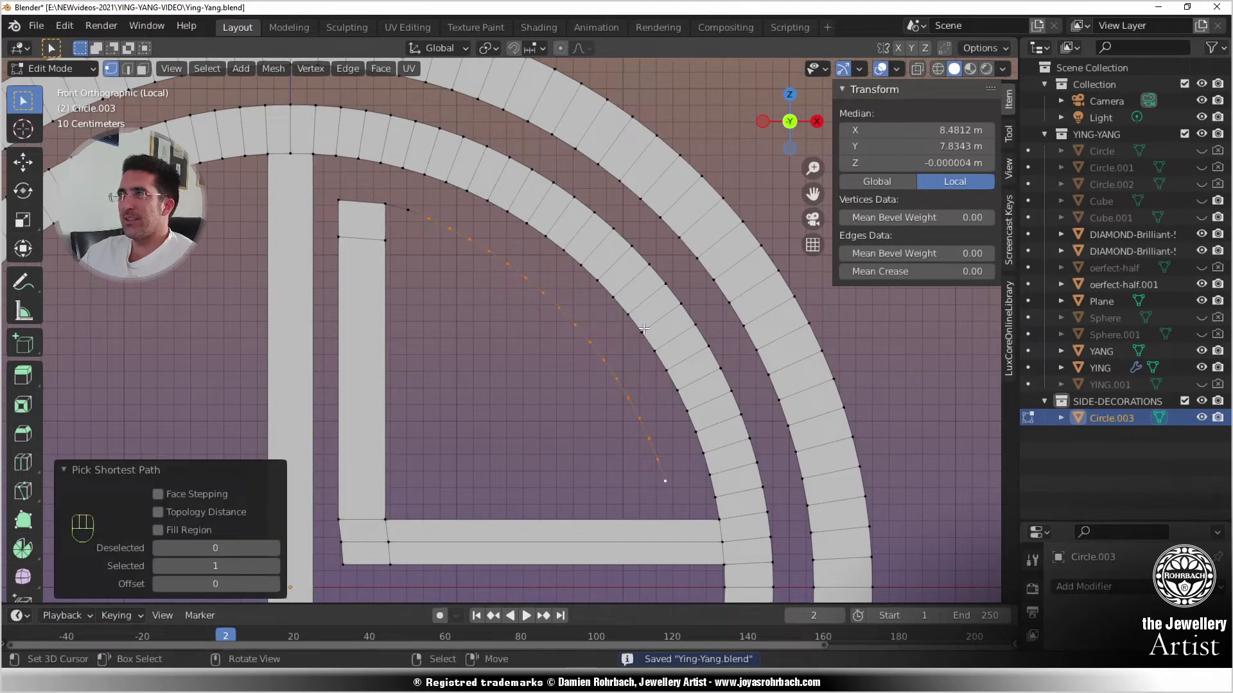
{"action": "key", "text": "shift+d"}
{"action": "right_click", "coordinate": [679, 281]}
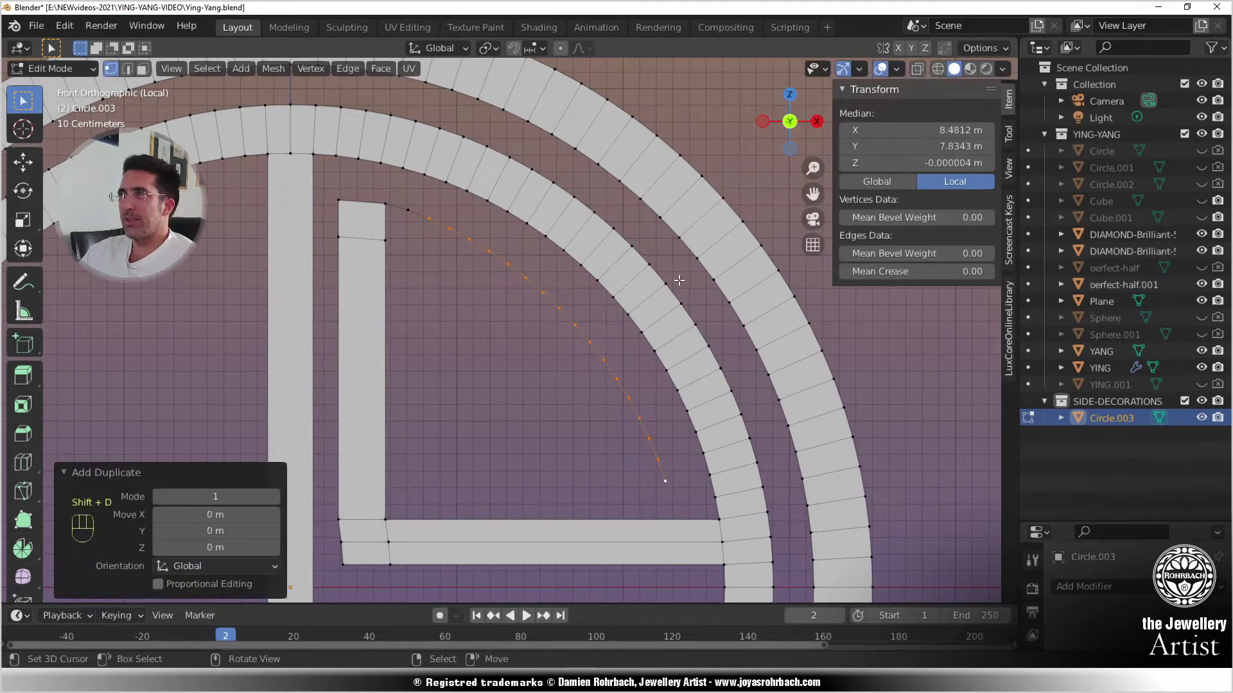
{"action": "key", "text": "s"}
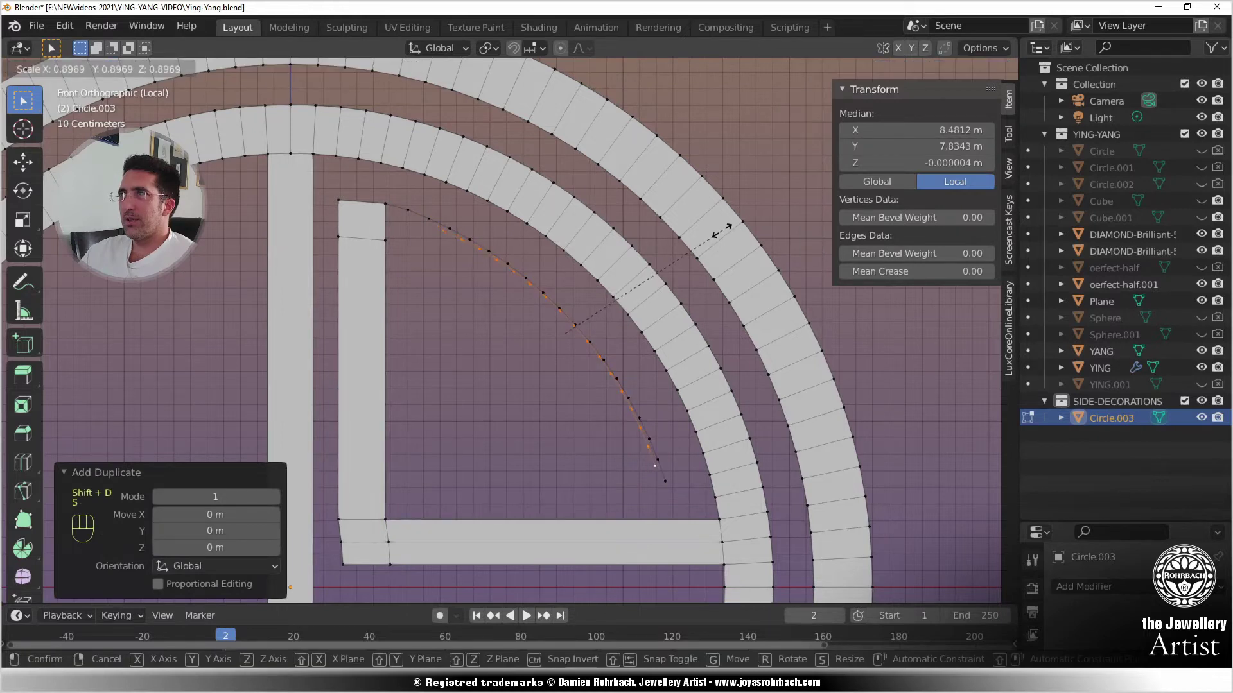
{"action": "left_click", "coordinate": [730, 230]}
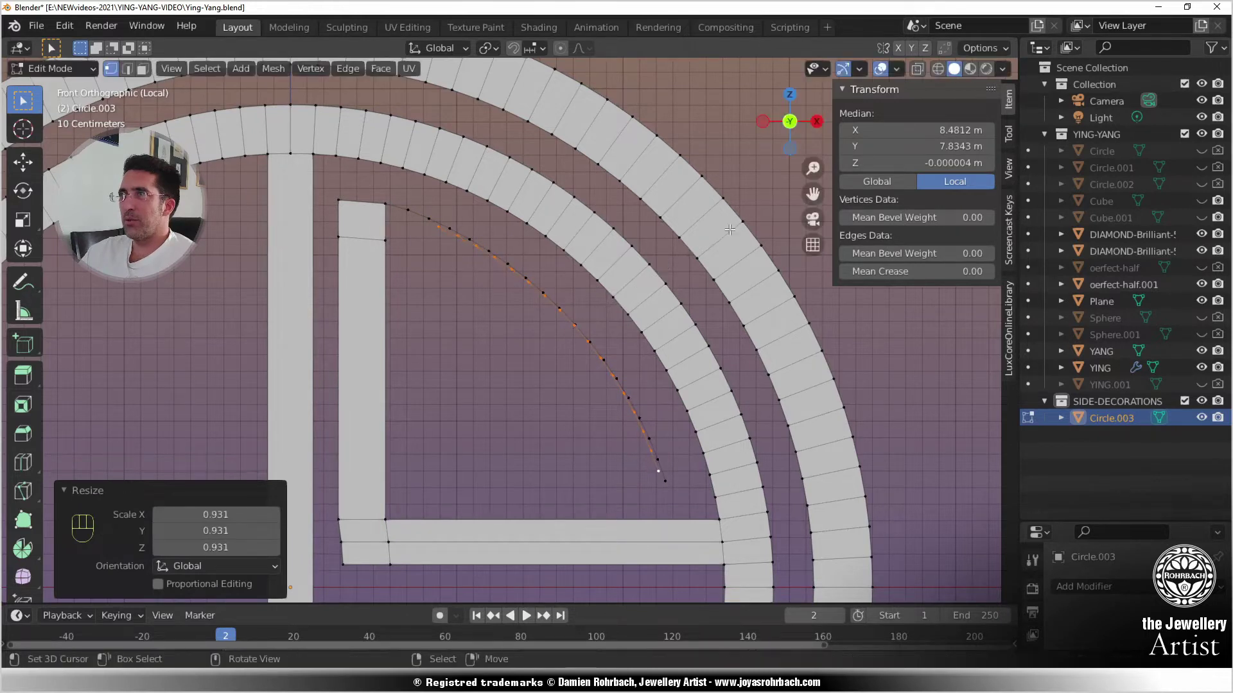
{"action": "key", "text": "g"}
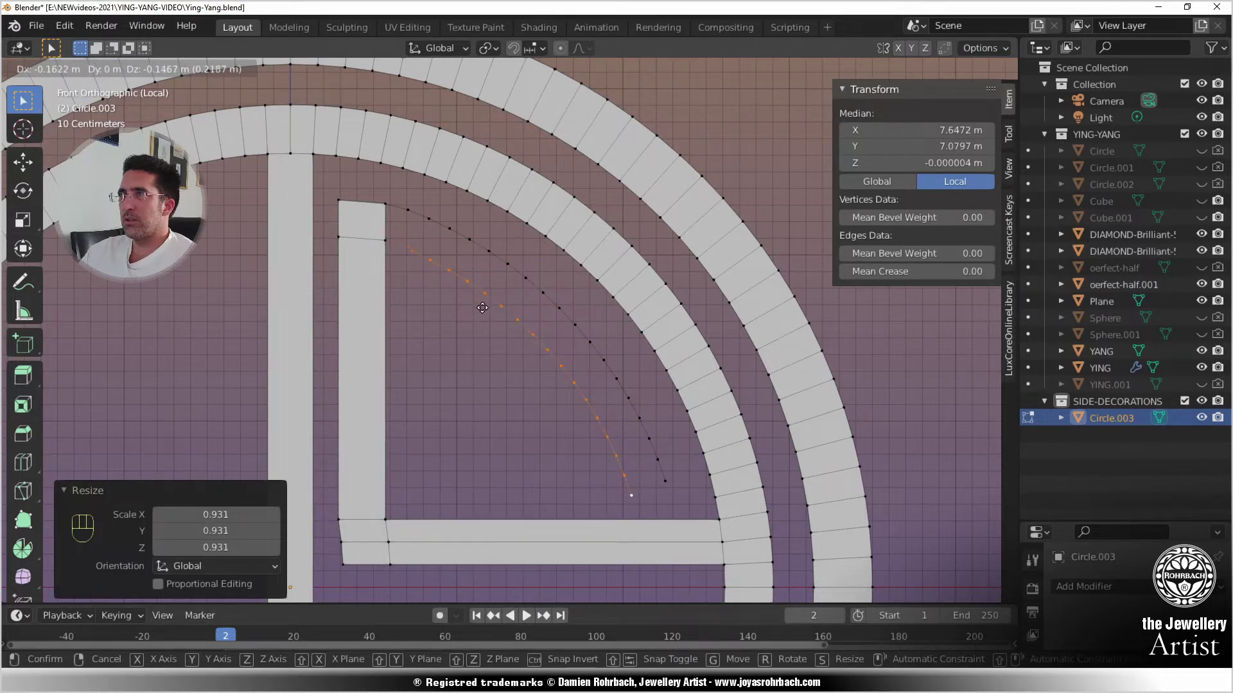
{"action": "left_click", "coordinate": [483, 307]}
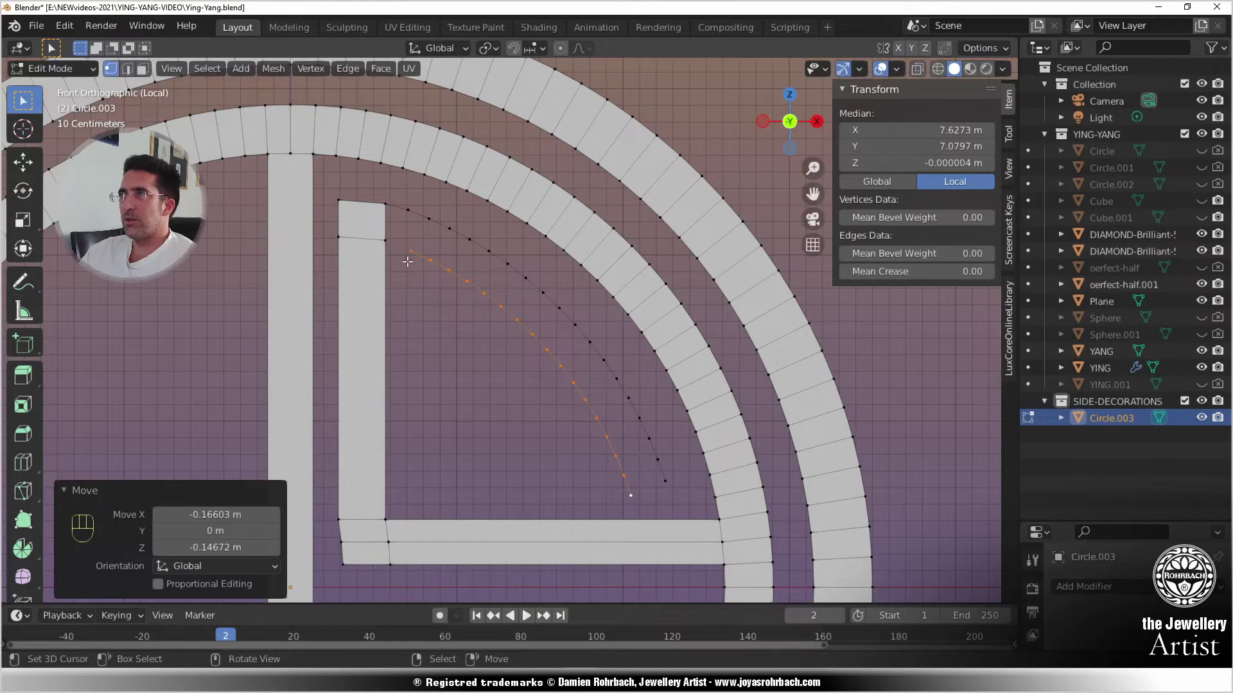
- Connect the vertical bar's right vertex below its corner to the inner arc's upper end, then move that end about -0.019 m in X and 0.016 m in Z
{"action": "right_click", "coordinate": [394, 243]}
{"action": "right_click", "coordinate": [412, 250], "text": "shift"}
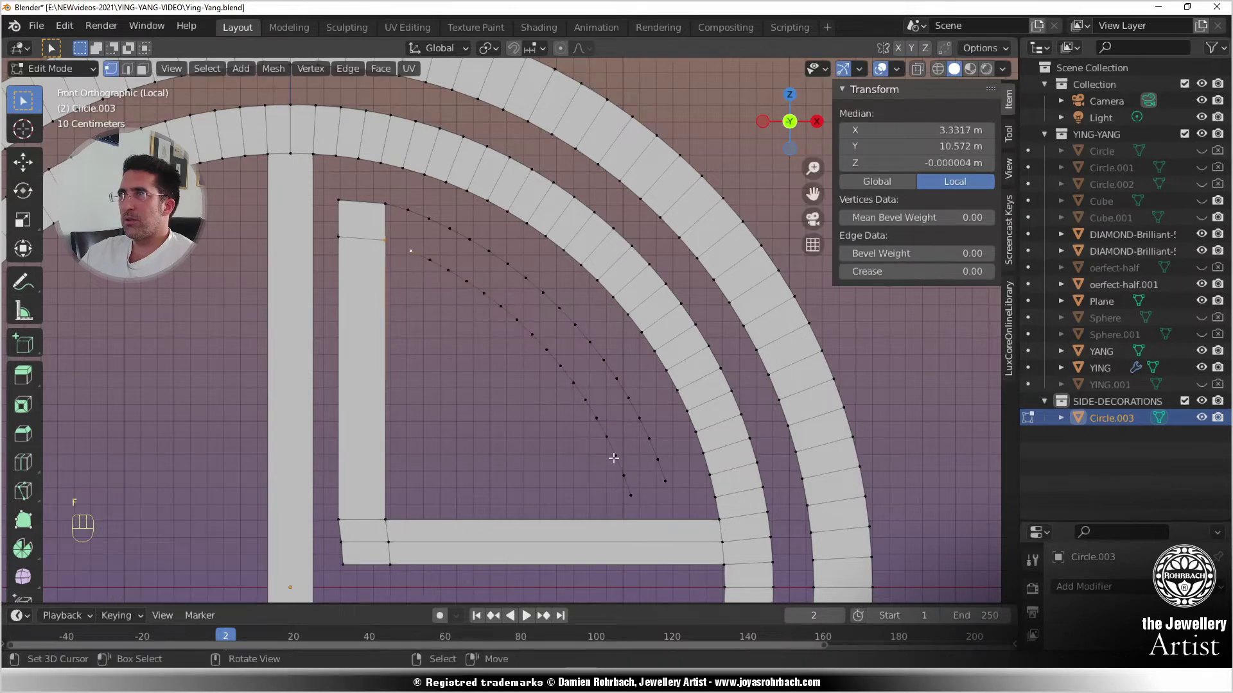
{"action": "scroll", "coordinate": [428, 259], "scroll_direction": "up", "scroll_amount": 5}
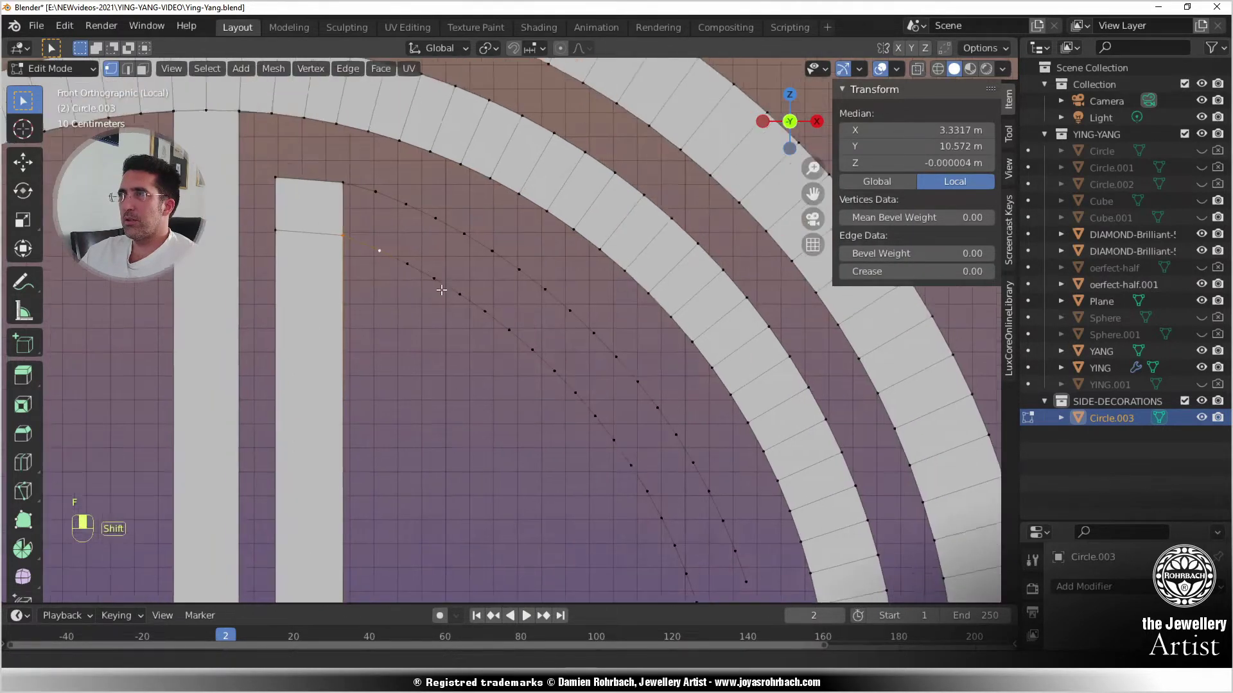
{"action": "key", "text": "g"}
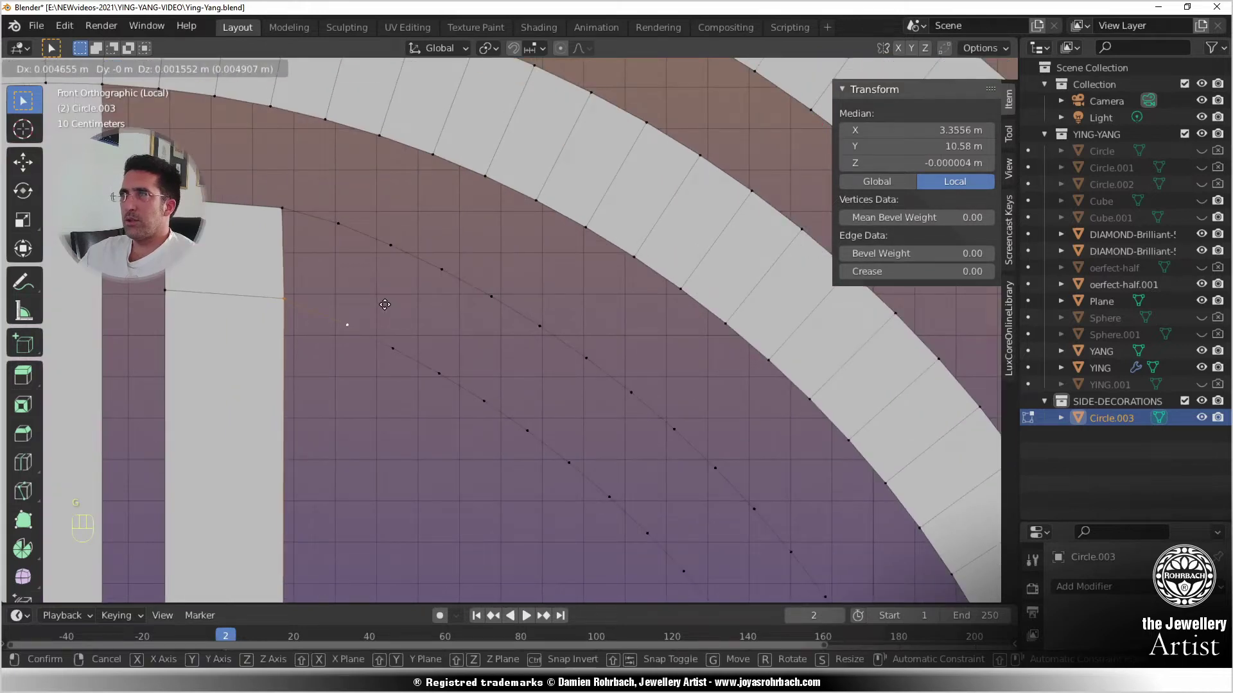
{"action": "key", "text": "g"}
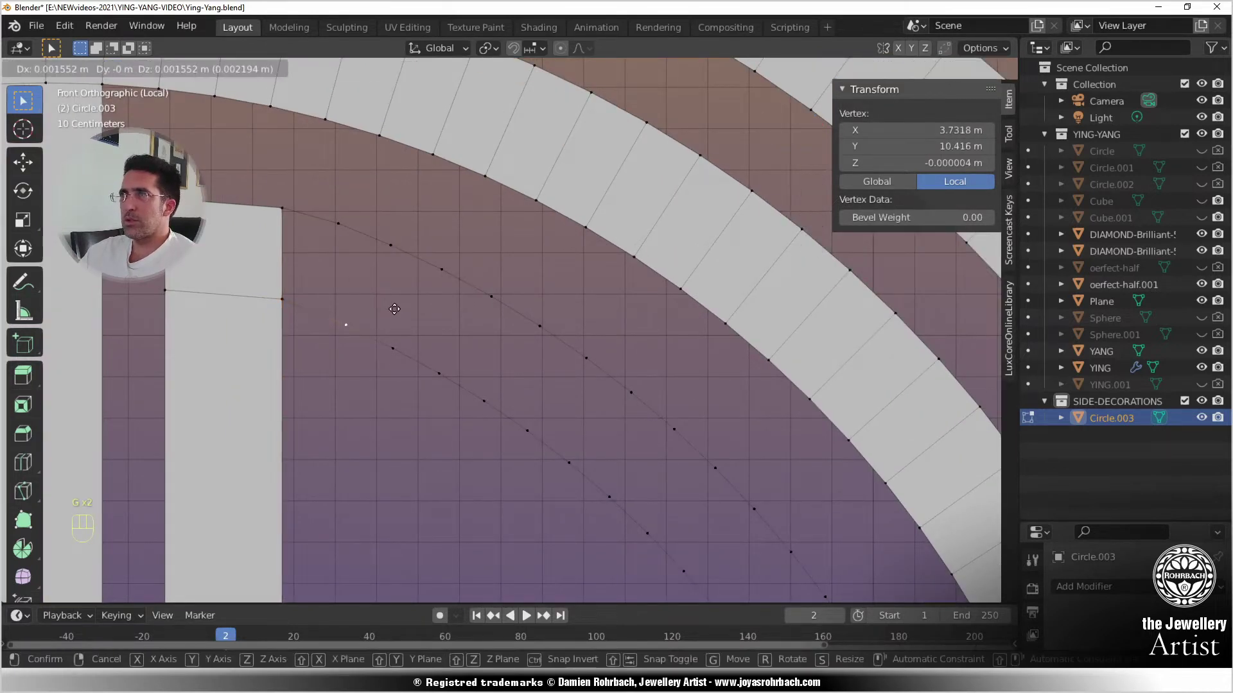
{"action": "left_click", "coordinate": [386, 303]}
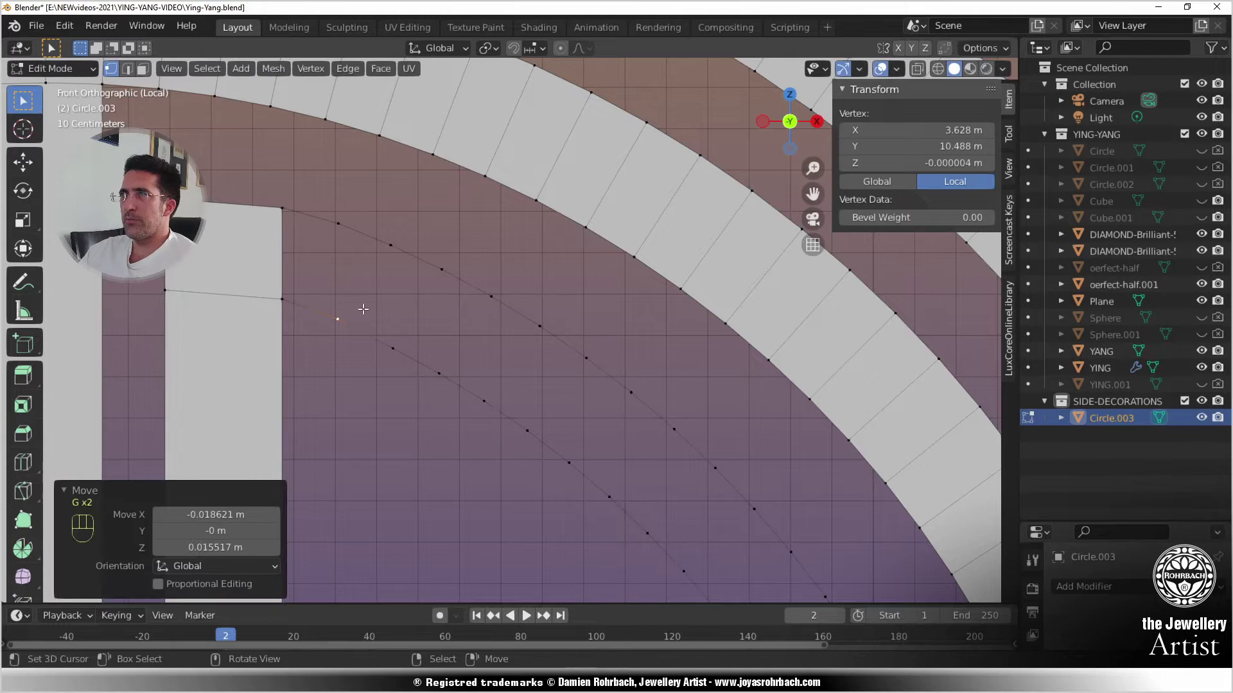
- Lower the bar's connected right-side vertex and the inner arc's upper end vertex slightly, one after the other, along Z
{"action": "left_click", "coordinate": [283, 298]}
{"action": "key", "text": "g"}
{"action": "key", "text": "z"}
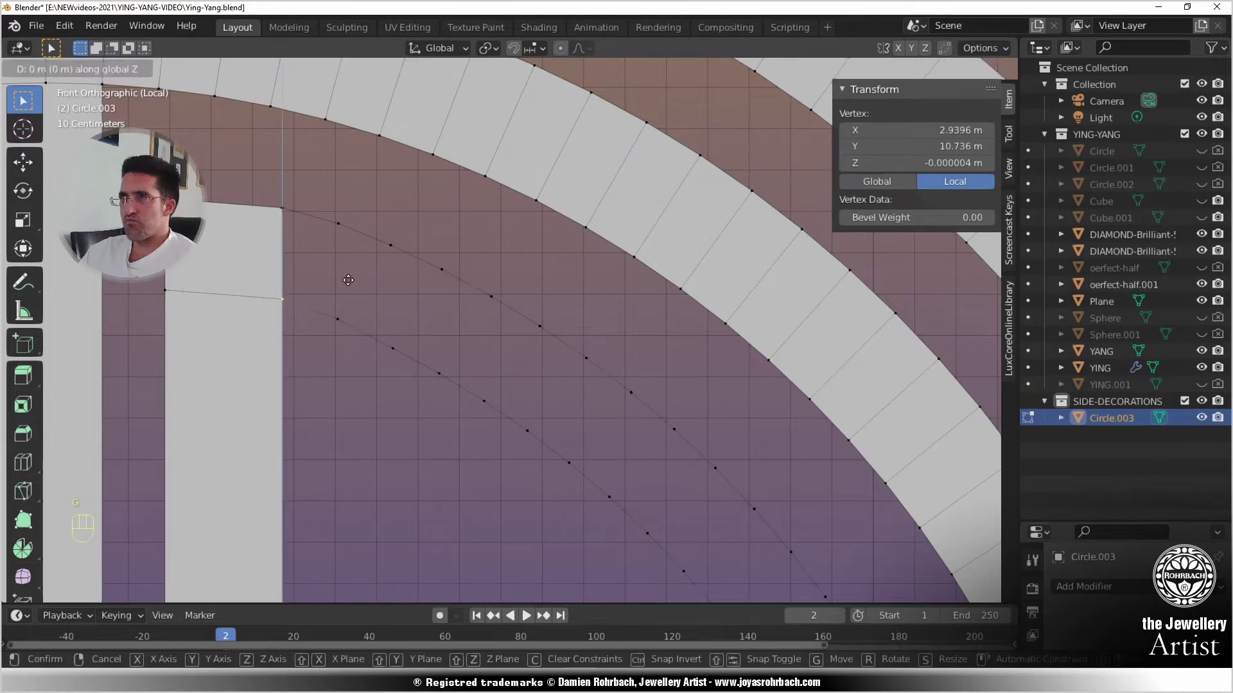
{"action": "left_click", "coordinate": [345, 287]}
{"action": "right_click", "coordinate": [331, 309]}
{"action": "key", "text": "g"}
{"action": "key", "text": "z"}
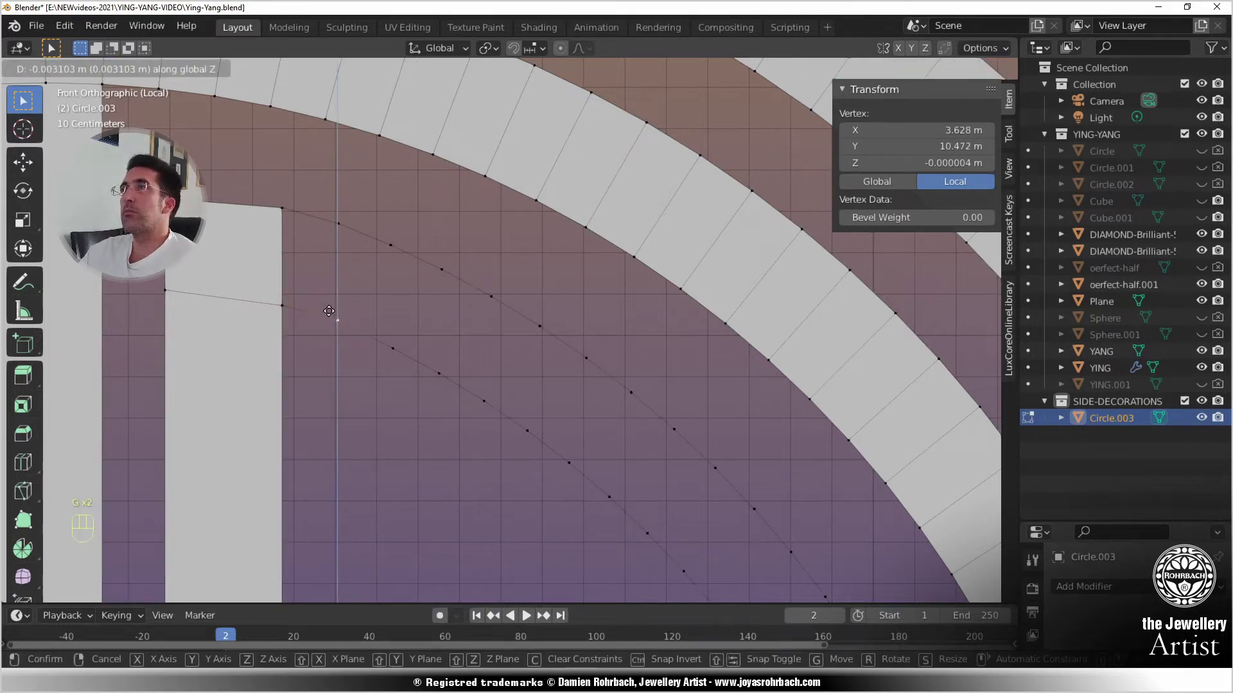
{"action": "left_click", "coordinate": [329, 313]}
{"action": "scroll", "coordinate": [450, 323], "scroll_direction": "down", "scroll_amount": 5}
{"action": "key", "text": "alt+a"}
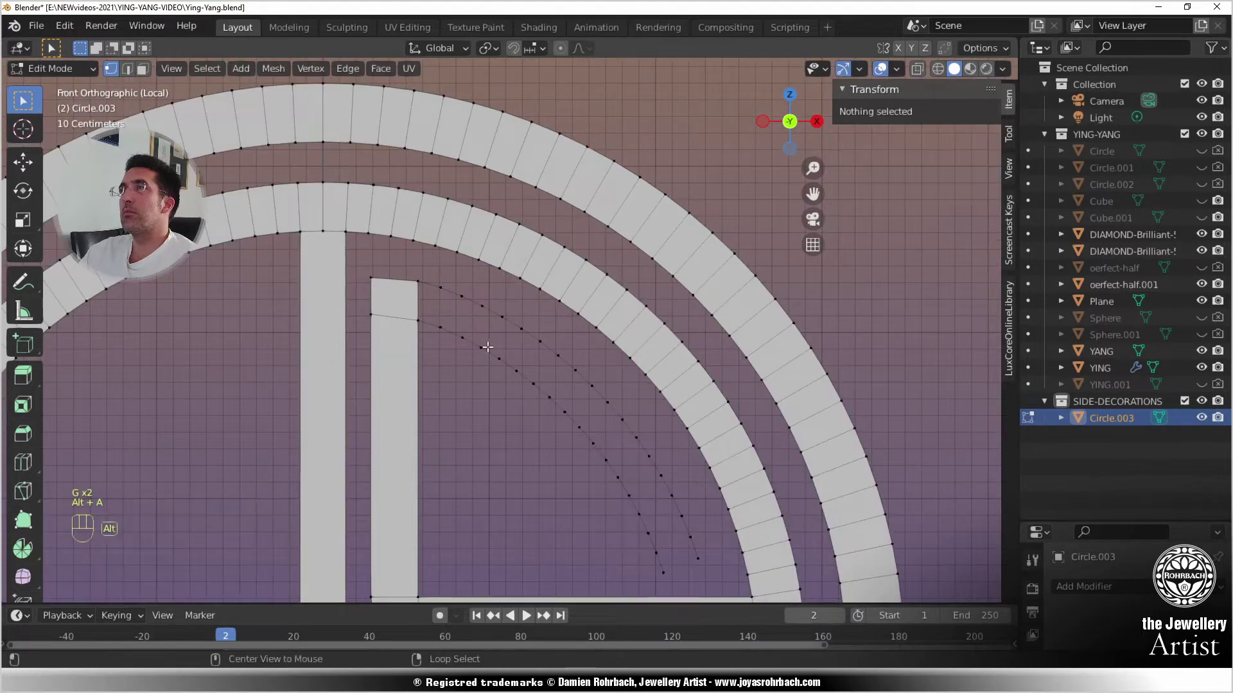
{"action": "scroll", "coordinate": [535, 361], "scroll_direction": "up", "scroll_amount": 3}
{"action": "scroll", "coordinate": [534, 361], "scroll_direction": "down", "scroll_amount": 5}
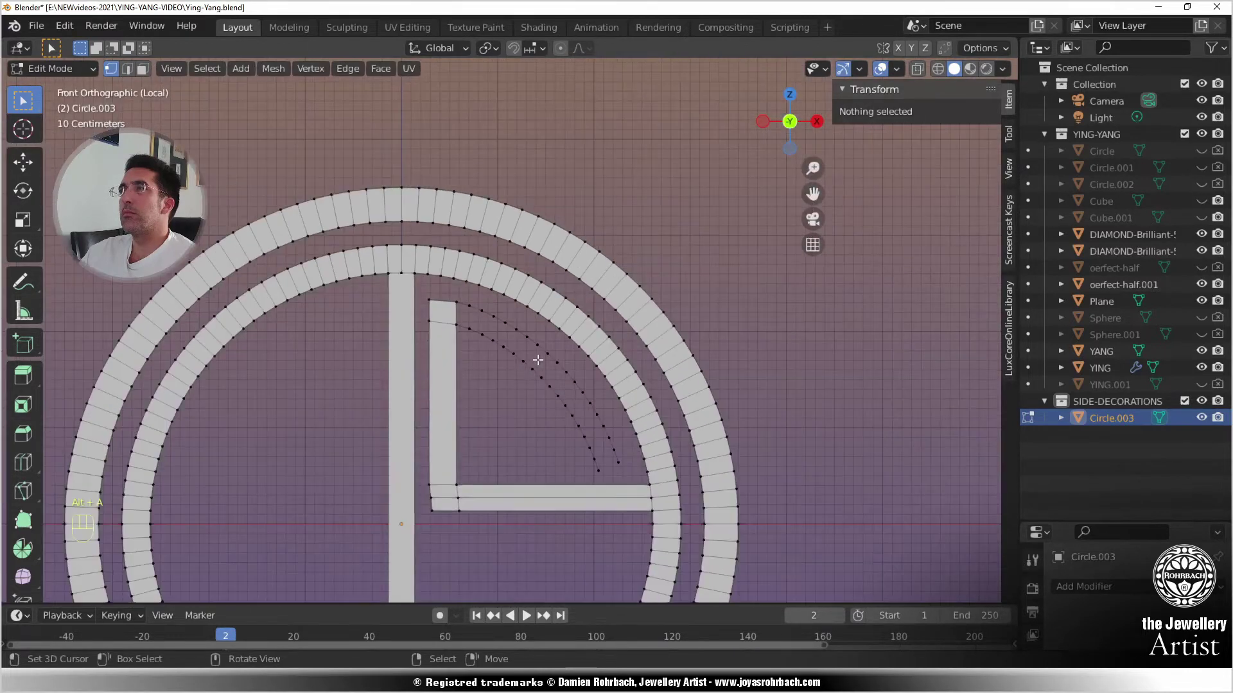
- Lower the bar's connecting vertex and the inner arc's end vertex together about 0.004 m along Z, and save the file
{"action": "scroll", "coordinate": [523, 369], "scroll_direction": "up", "scroll_amount": 6}
{"action": "left_click", "coordinate": [329, 313]}
{"action": "left_click", "coordinate": [366, 325], "text": "shift"}
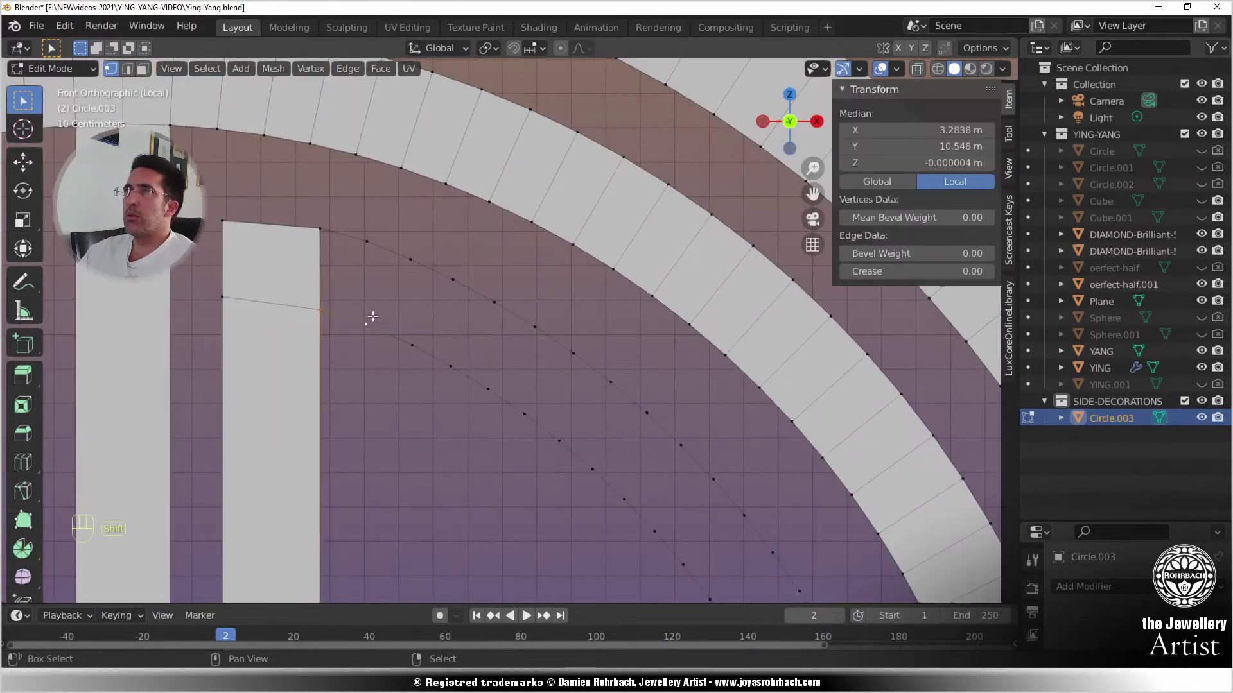
{"action": "key", "text": "g"}
{"action": "key", "text": "z"}
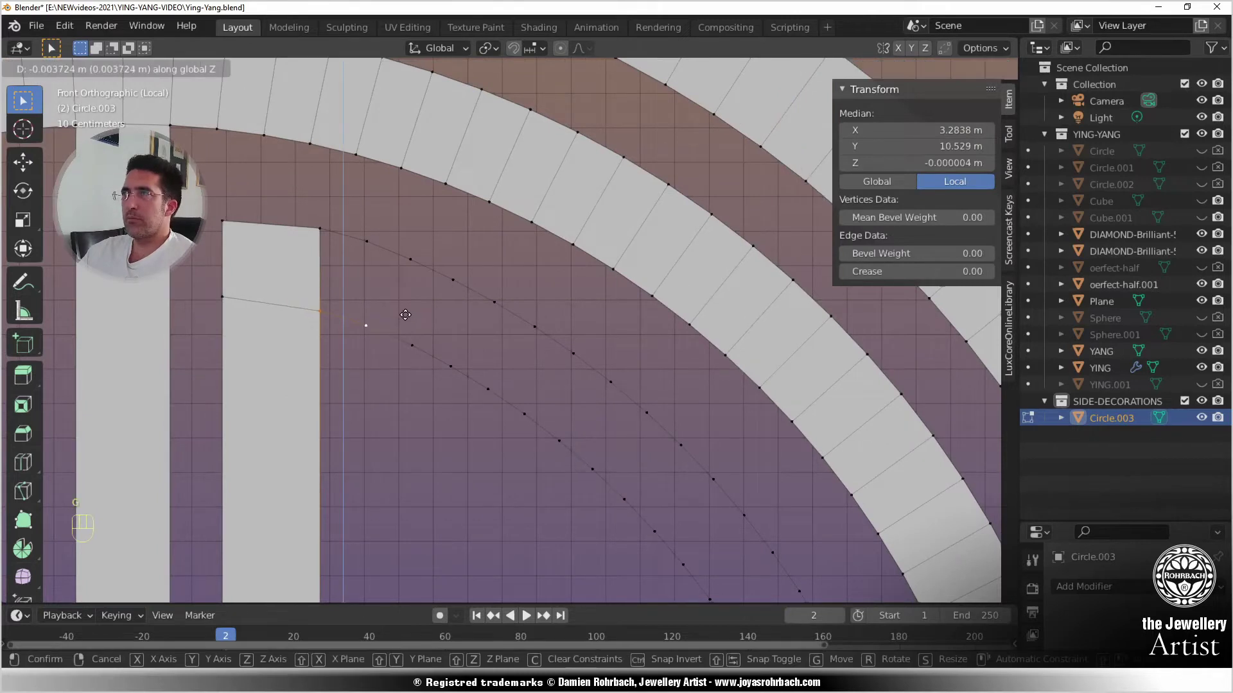
{"action": "left_click", "coordinate": [406, 314]}
{"action": "scroll", "coordinate": [405, 315], "scroll_direction": "down", "scroll_amount": 5}
{"action": "key", "text": "alt+a"}
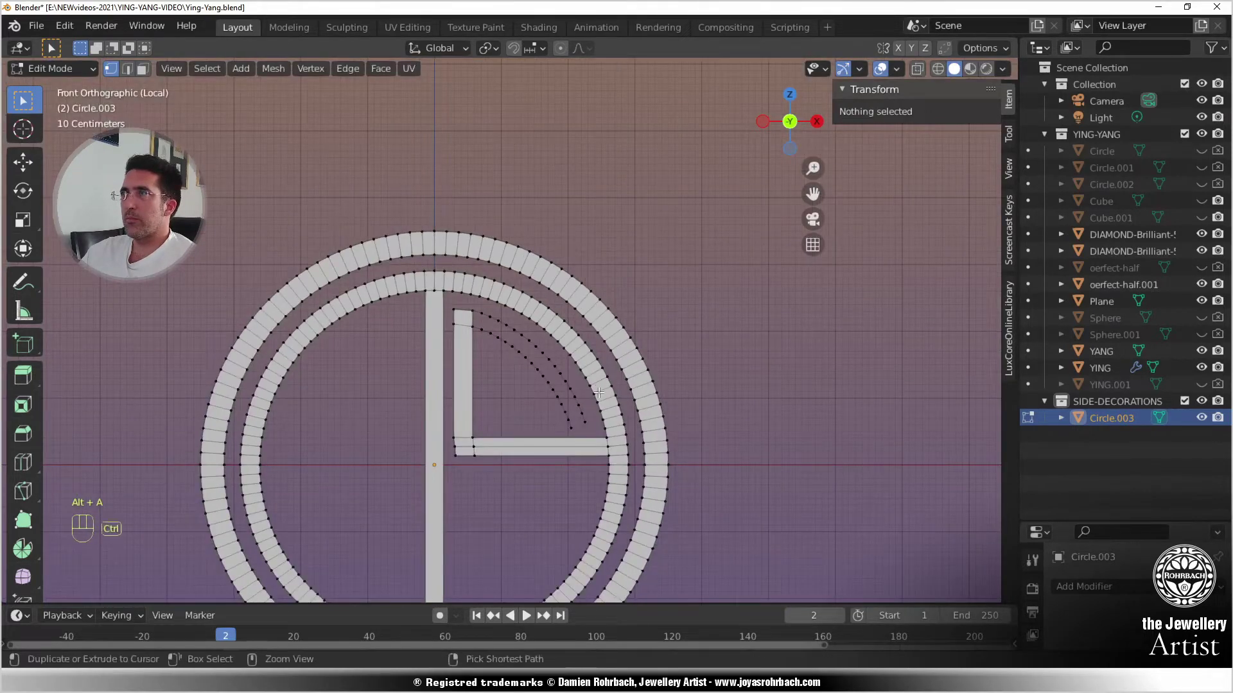
{"action": "key", "text": "ctrl+s"}
- Extrude the inner arc's two lowest edges about -0.92 m along X, then extrude them further by roughly one bar width
{"action": "scroll", "coordinate": [598, 392], "scroll_direction": "up", "scroll_amount": 7}
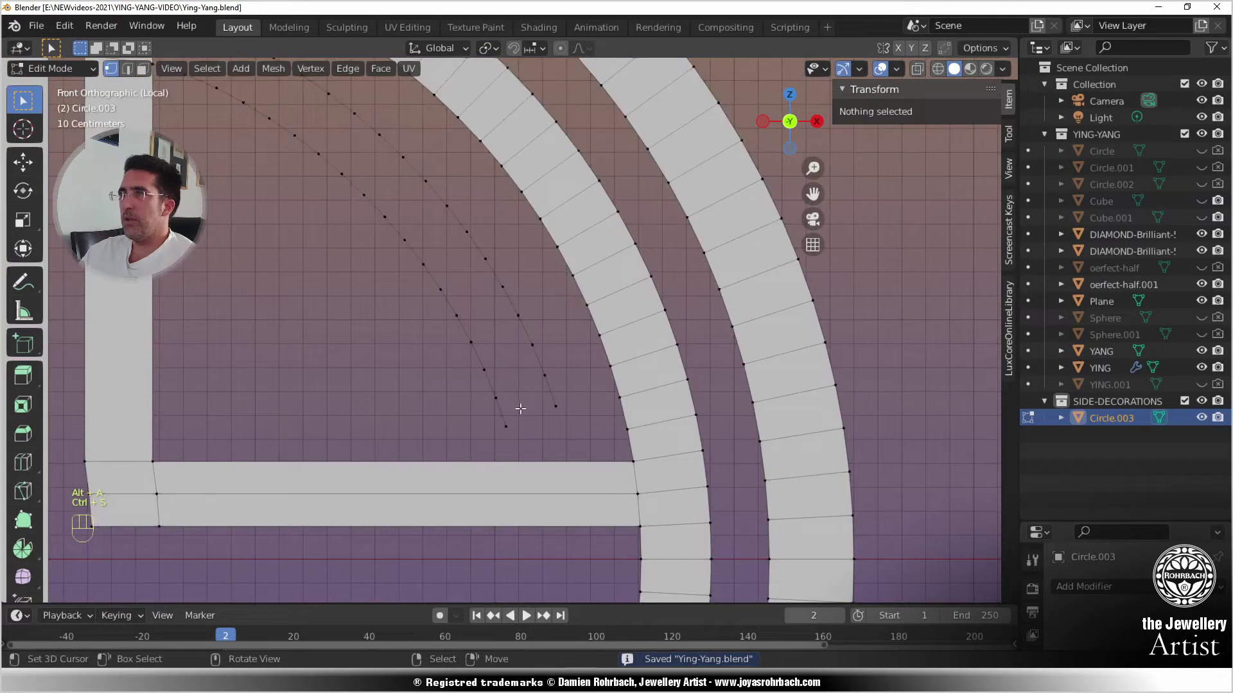
{"action": "left_click", "coordinate": [485, 370]}
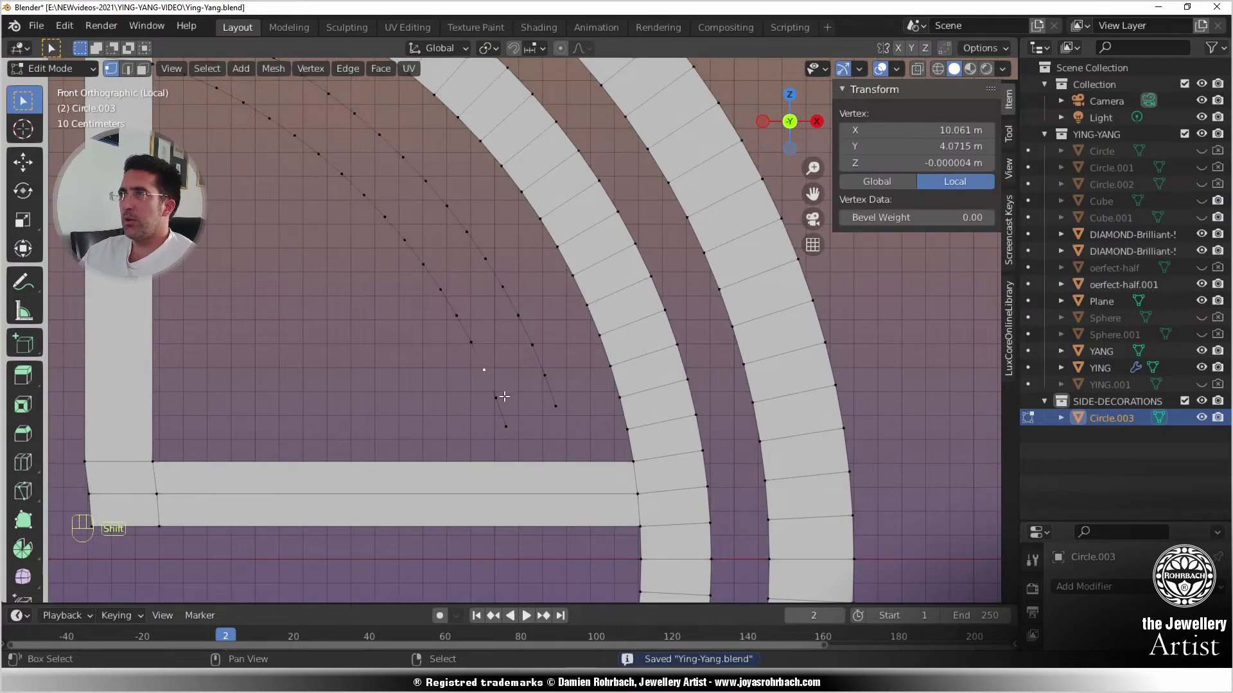
{"action": "left_click", "coordinate": [497, 398], "text": "shift"}
{"action": "key", "text": "e"}
{"action": "key", "text": "x"}
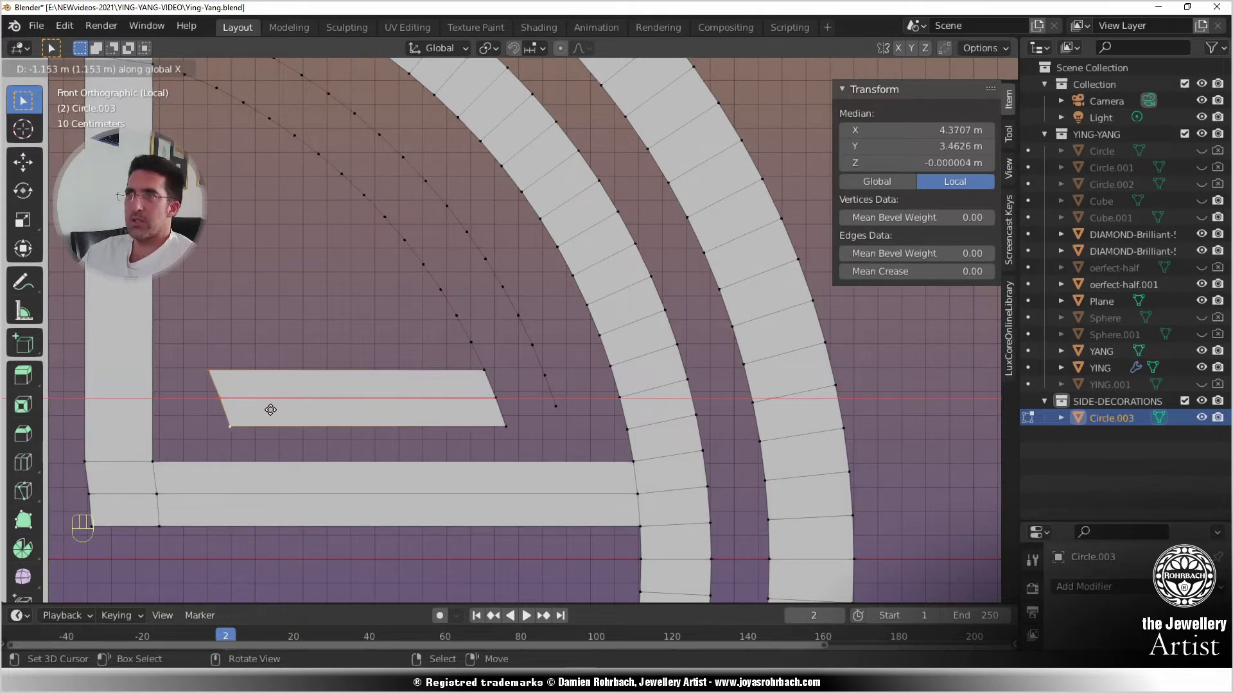
{"action": "left_click", "coordinate": [330, 416]}
{"action": "key", "text": "e"}
{"action": "key", "text": "x"}
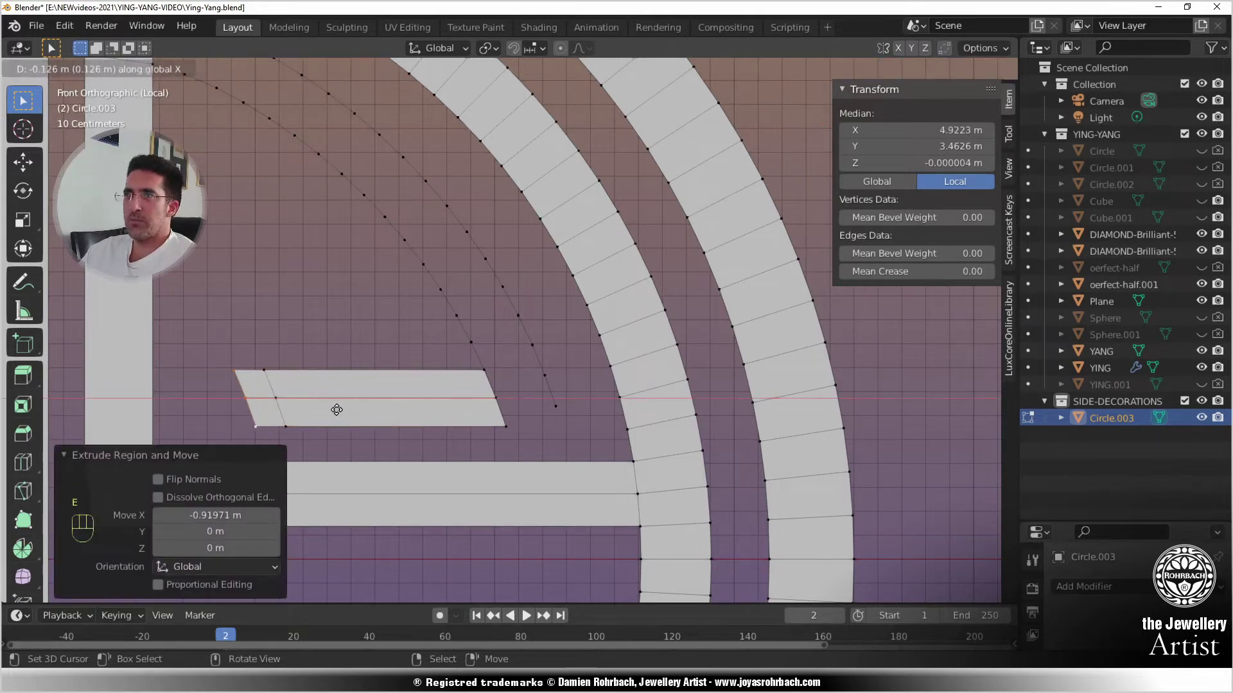
{"action": "left_click", "coordinate": [273, 430]}
- Square off the new horizontal bar's slanted left end by moving its middle and lower vertices along X under the upper vertex
{"action": "left_click", "coordinate": [217, 400]}
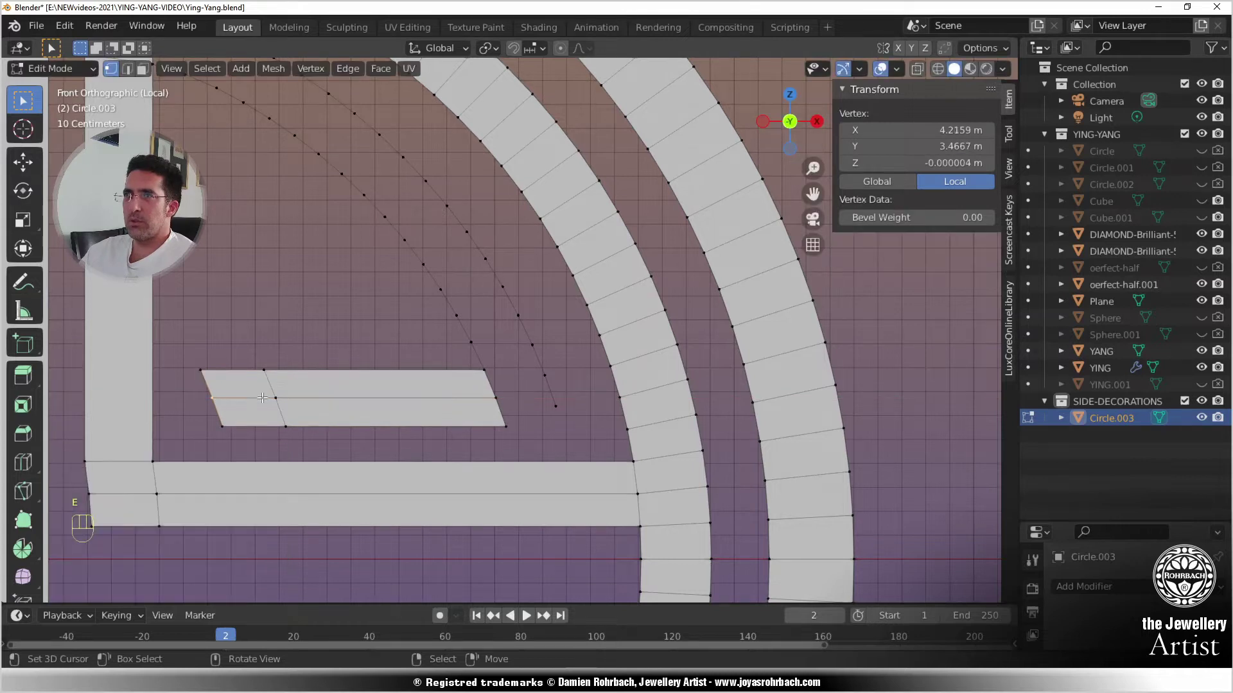
{"action": "key", "text": "g"}
{"action": "key", "text": "z"}
{"action": "left_click", "coordinate": [249, 397]}
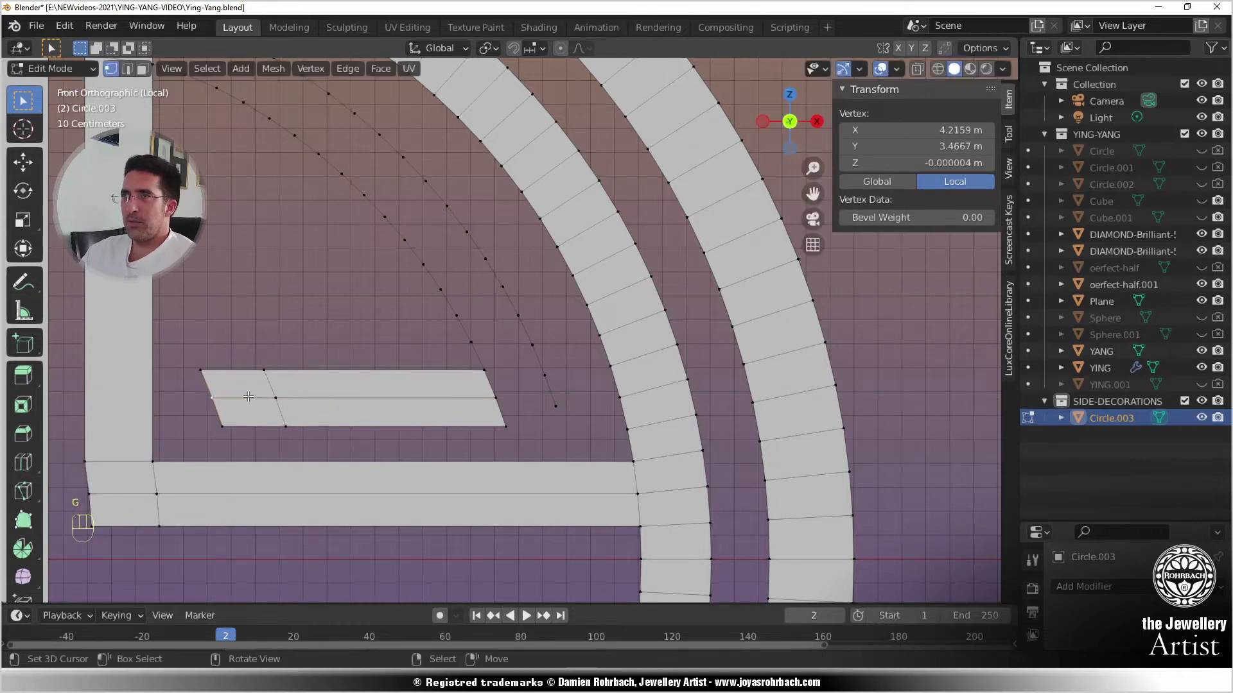
{"action": "key", "text": "g"}
{"action": "key", "text": "x"}
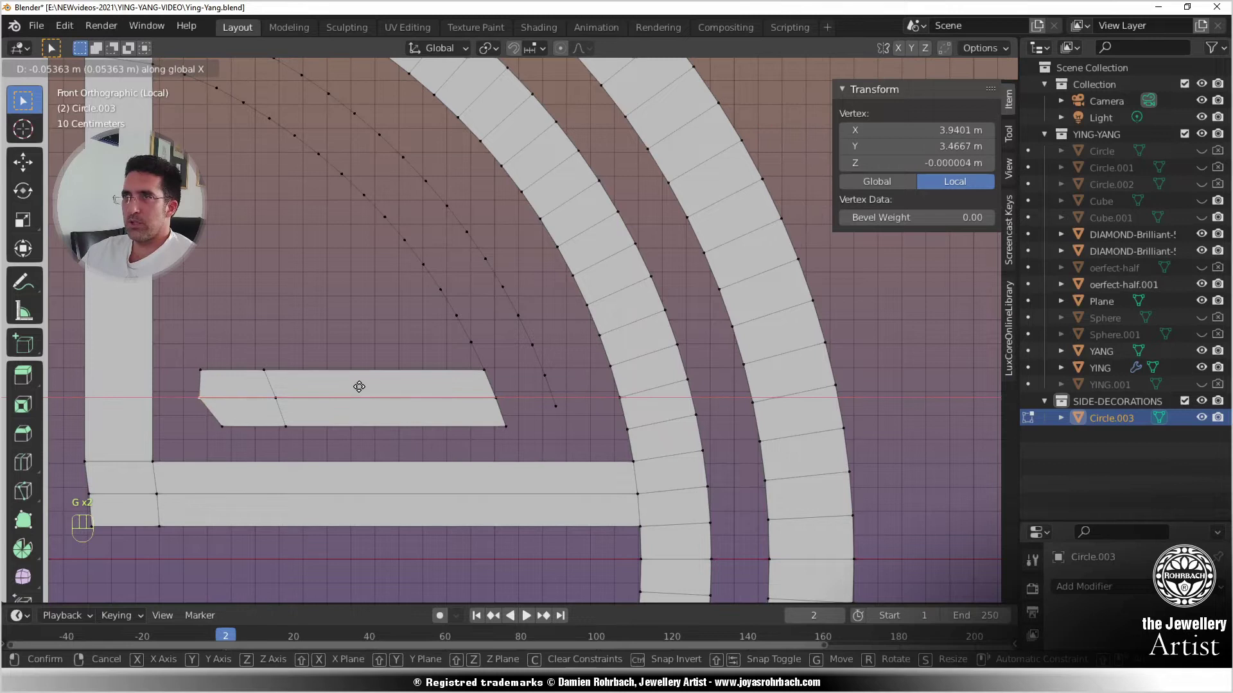
{"action": "left_click", "coordinate": [360, 386]}
{"action": "left_click", "coordinate": [223, 425]}
{"action": "key", "text": "g"}
{"action": "key", "text": "x"}
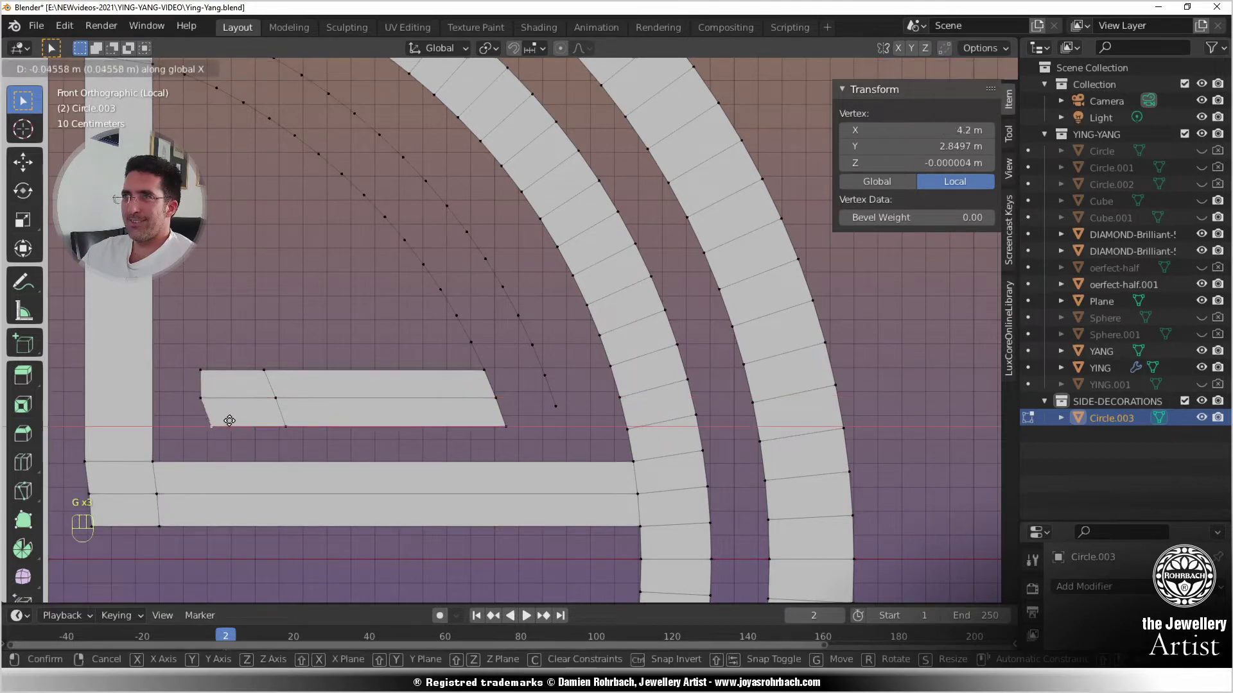
{"action": "left_click", "coordinate": [220, 422]}
- Extrude the top edge of the new bar's left corner section straight up to form a short vertical bar
{"action": "left_click", "coordinate": [203, 368]}
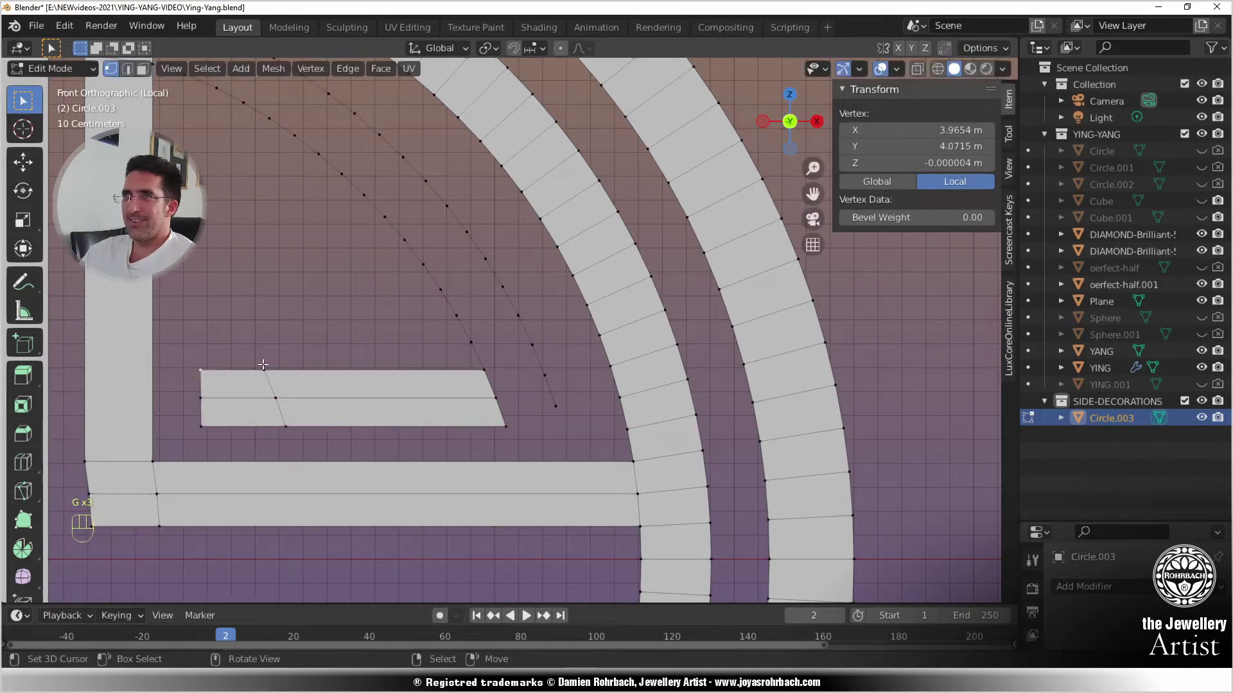
{"action": "left_click", "coordinate": [266, 364], "text": "shift"}
{"action": "key", "text": "e"}
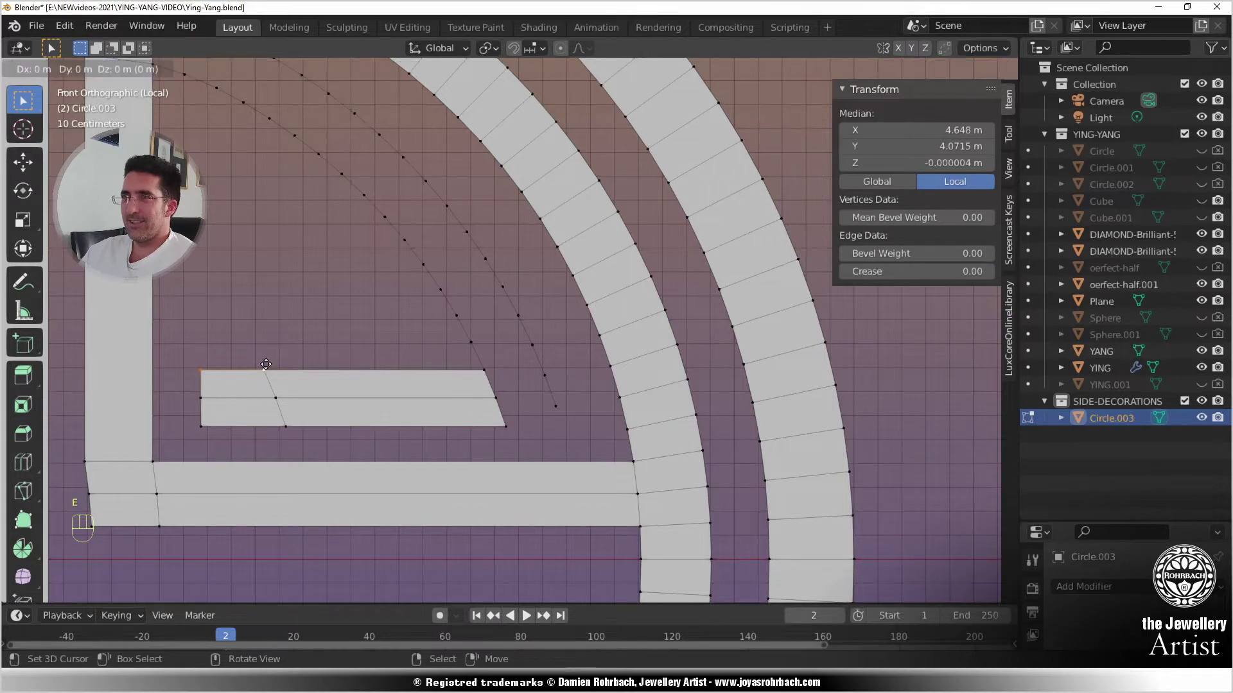
{"action": "left_click", "coordinate": [313, 226]}
{"action": "left_click", "coordinate": [273, 367]}
{"action": "scroll", "coordinate": [276, 366], "scroll_direction": "down", "scroll_amount": 4}
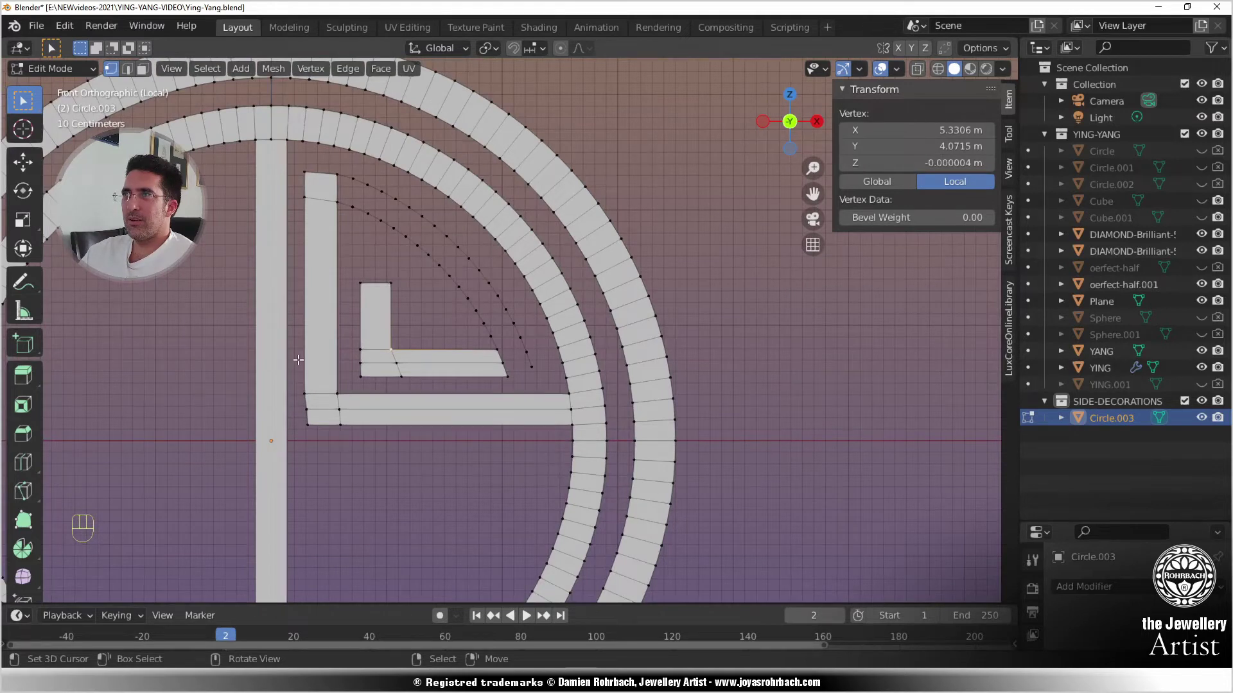
- Move the short vertical bar and its corner section about 0.019 m along X
{"action": "scroll", "coordinate": [363, 339], "scroll_direction": "up", "scroll_amount": 3}
{"action": "key", "text": "alt+a"}
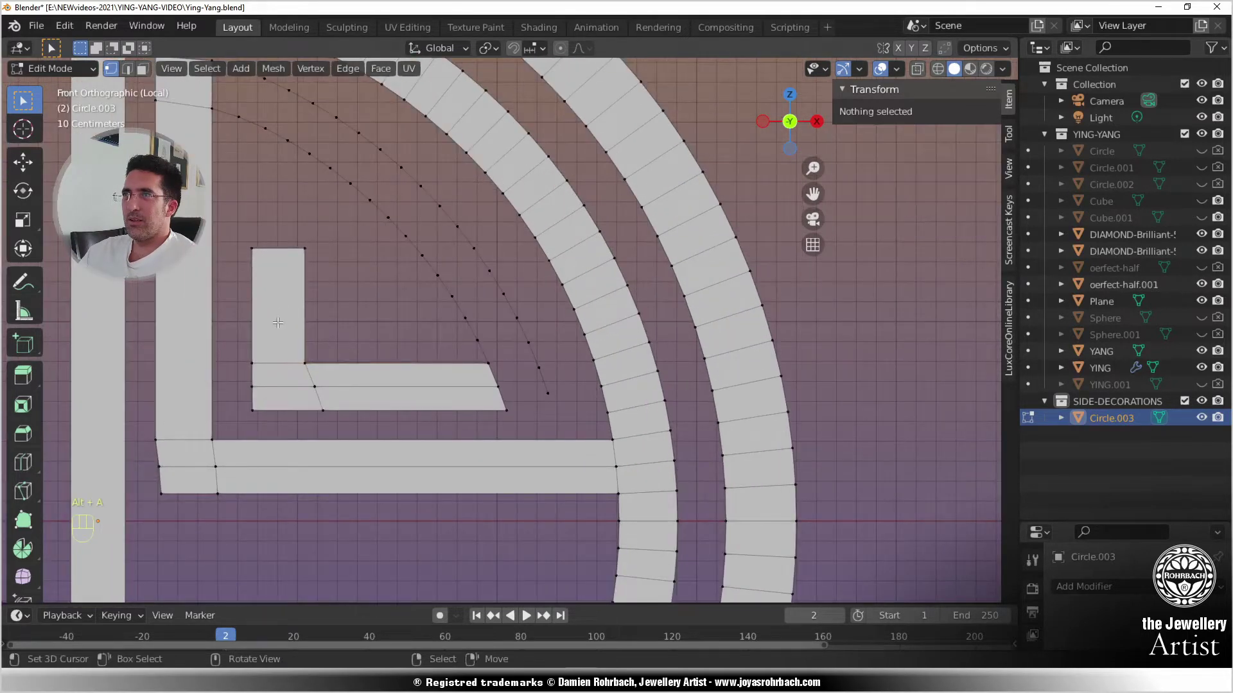
{"action": "key", "text": "b"}
{"action": "left_click_drag", "start_coordinate": [247, 237], "coordinate": [347, 417]}
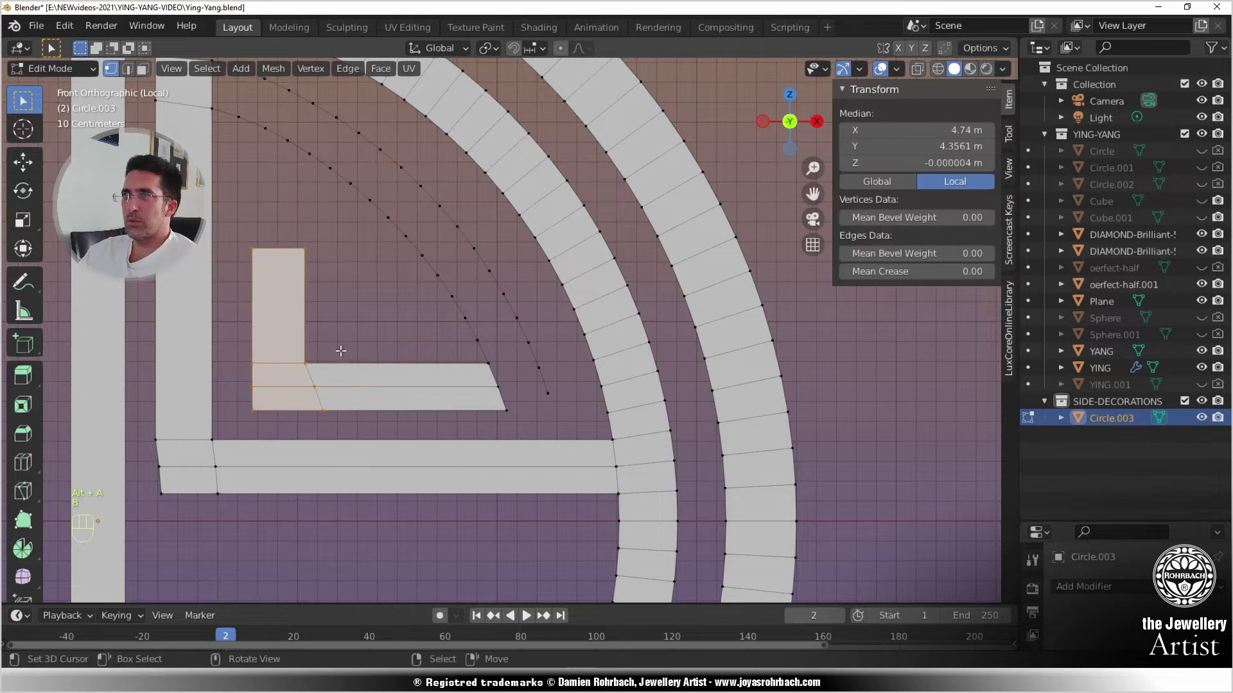
{"action": "key", "text": "g"}
{"action": "key", "text": "x"}
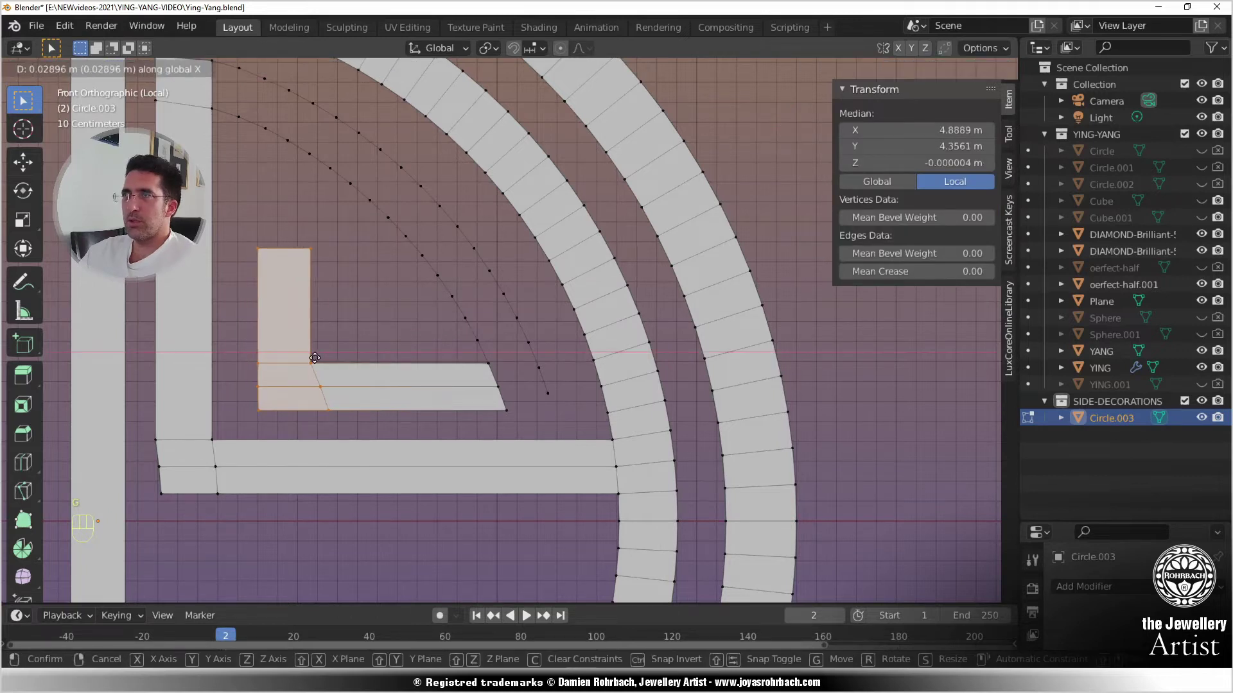
{"action": "left_click", "coordinate": [313, 359]}
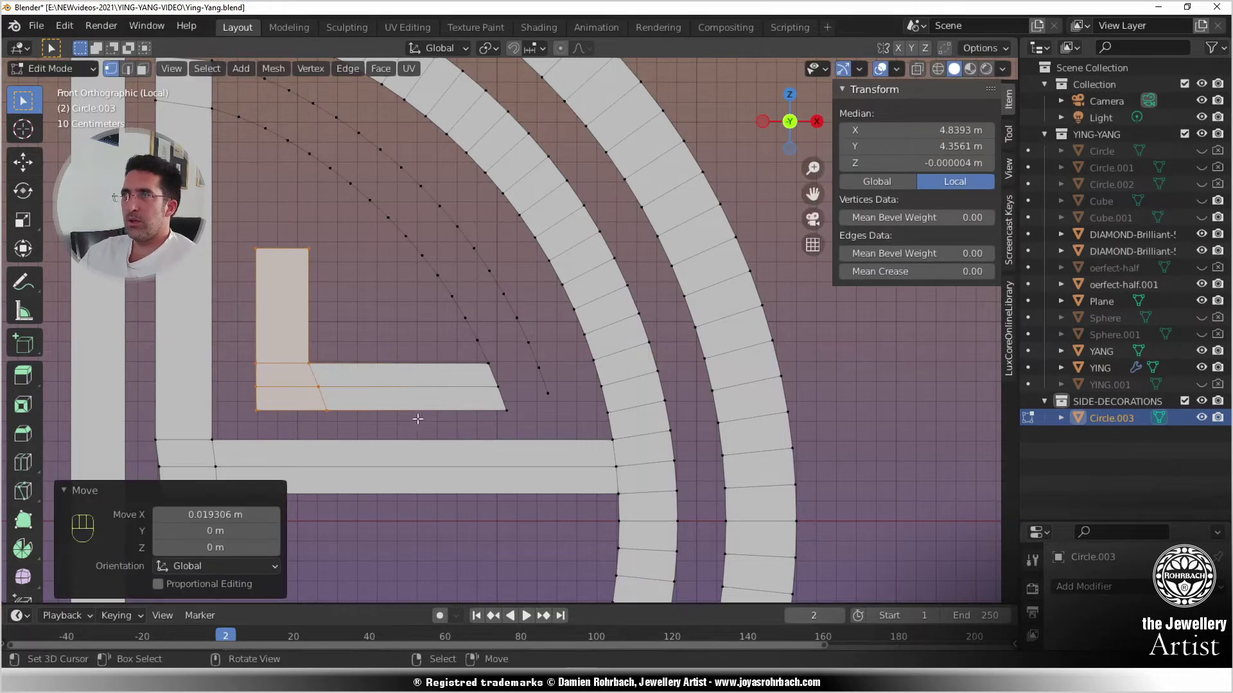
- Move the L-shaped corner section together with the horizontal bar's upper and lower right corner vertices about 0.048 m along Z
{"action": "right_click", "coordinate": [506, 411], "text": "shift"}
{"action": "key", "text": "g"}
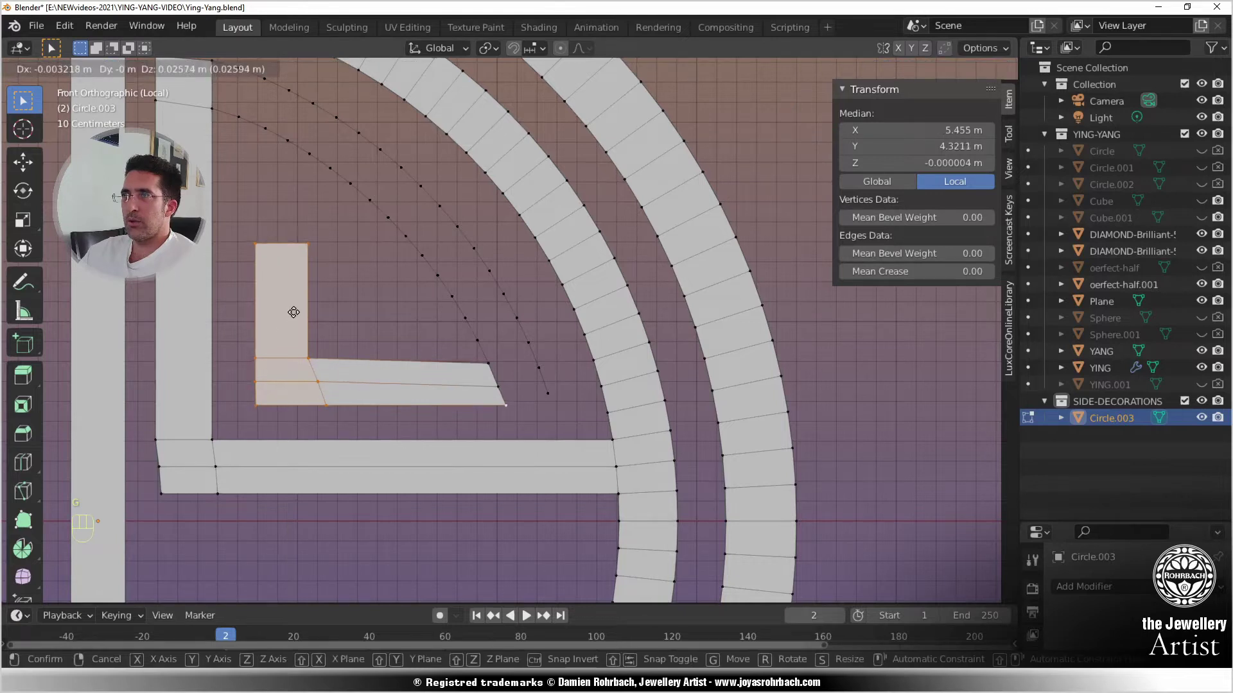
{"action": "right_click", "coordinate": [295, 309]}
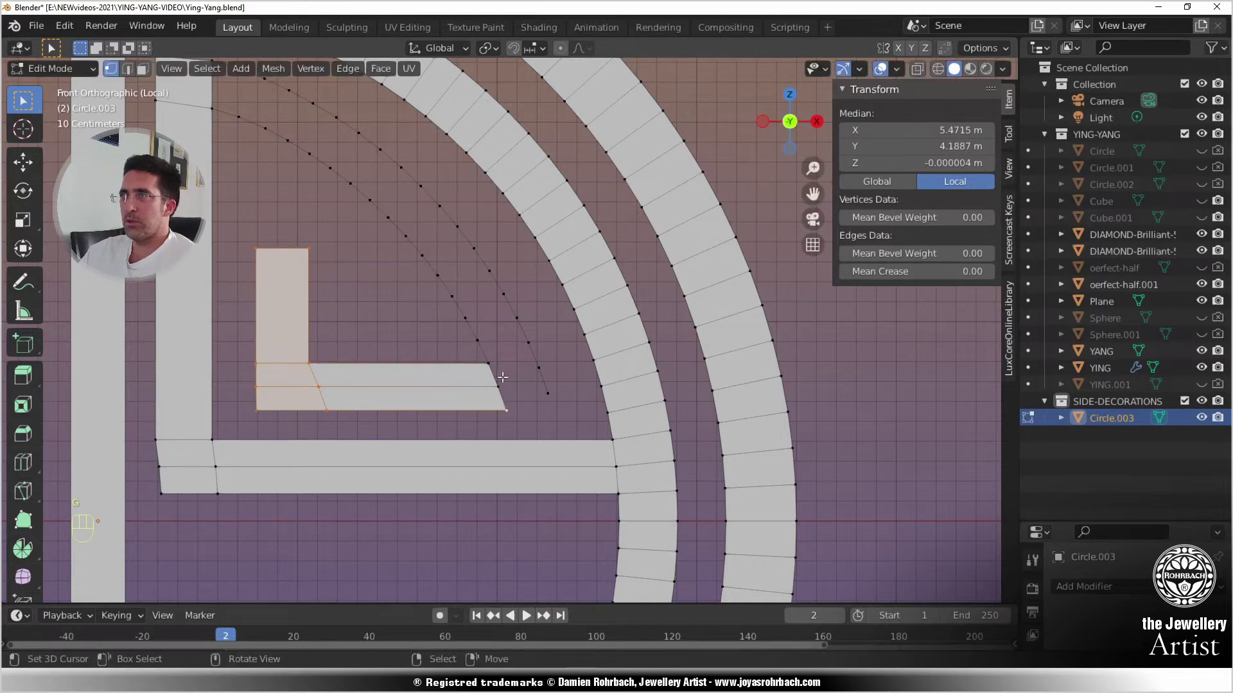
{"action": "key", "text": "g"}
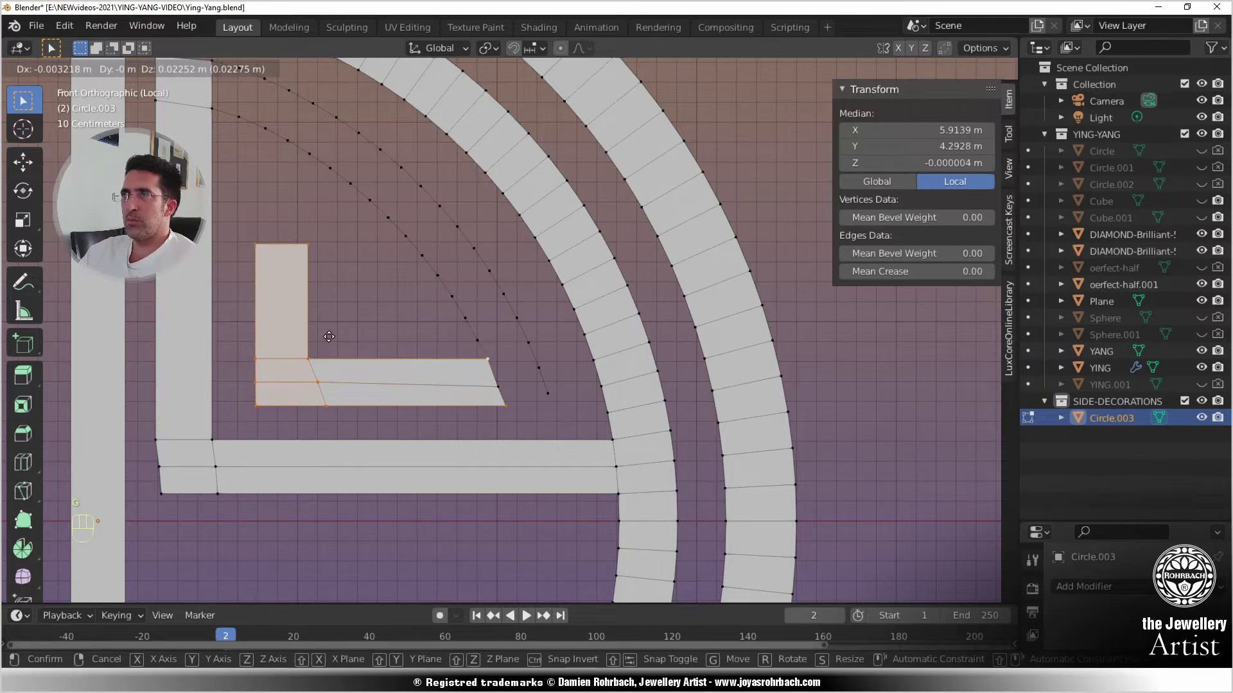
{"action": "left_click", "coordinate": [330, 332]}
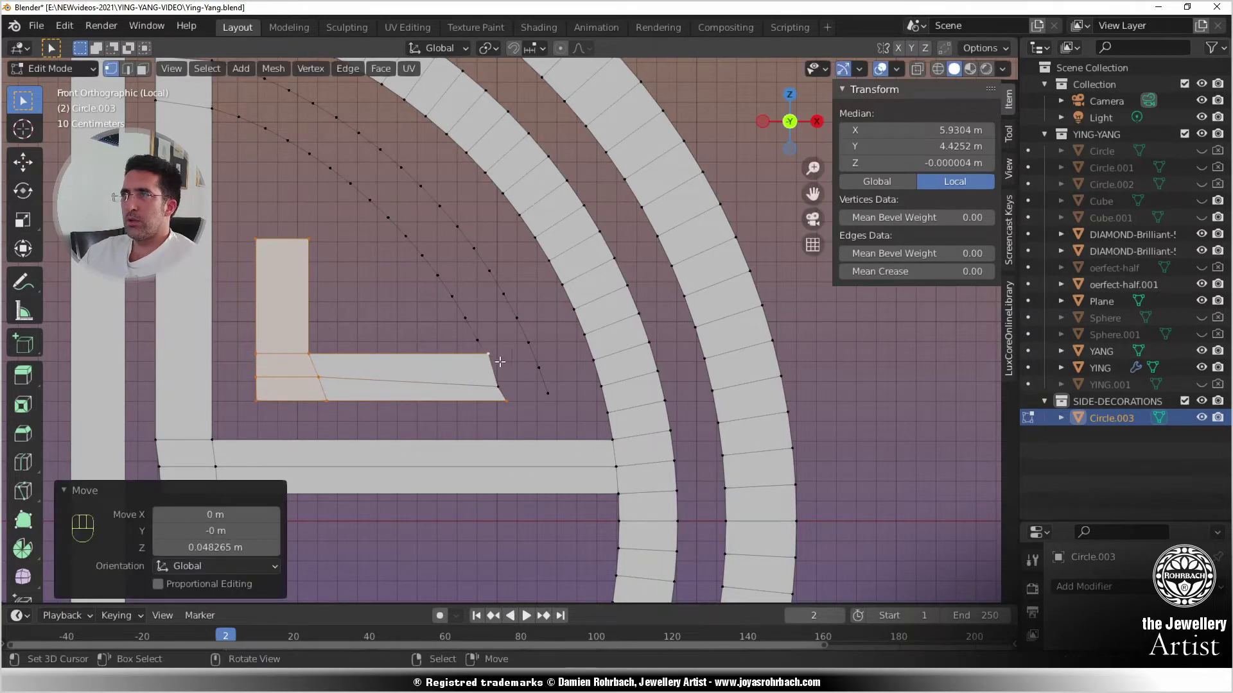
- Nudge the horizontal bar's upper right corner about -0.019 m in X and -0.003 m in Z, and its lower right corner about -0.026 m along X
{"action": "left_click", "coordinate": [541, 335]}
{"action": "key", "text": "g"}
{"action": "left_click", "coordinate": [541, 335]}
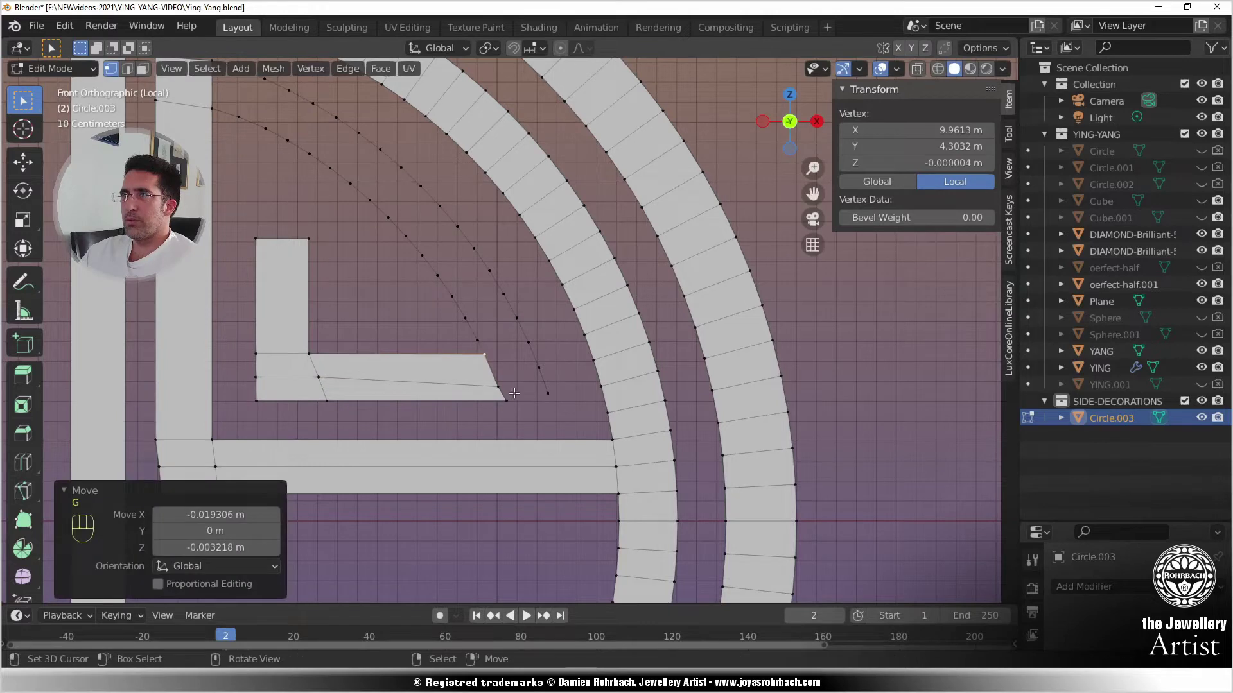
{"action": "left_click", "coordinate": [512, 395]}
{"action": "key", "text": "g"}
{"action": "key", "text": "x"}
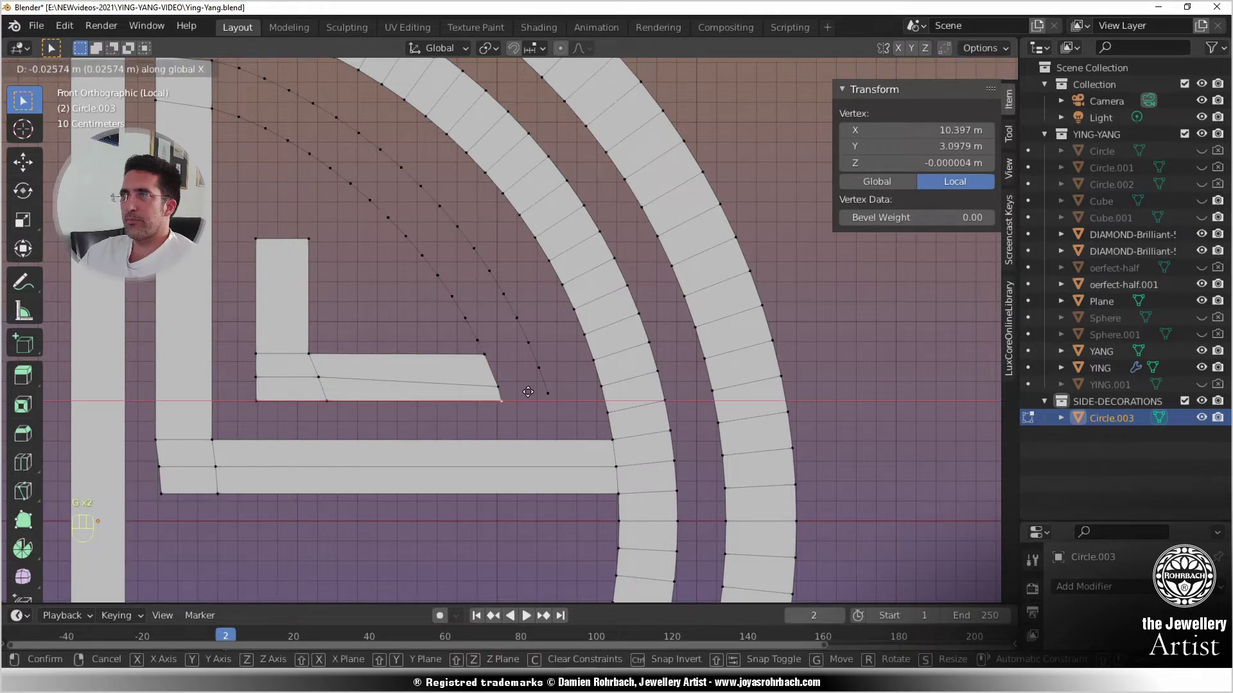
{"action": "left_click", "coordinate": [528, 392]}
- Move the outer arc line's lowest vertex about 0.019 m in X and -0.042 m in Z, and connect it to the bar's lower right corner
{"action": "key", "text": "g"}
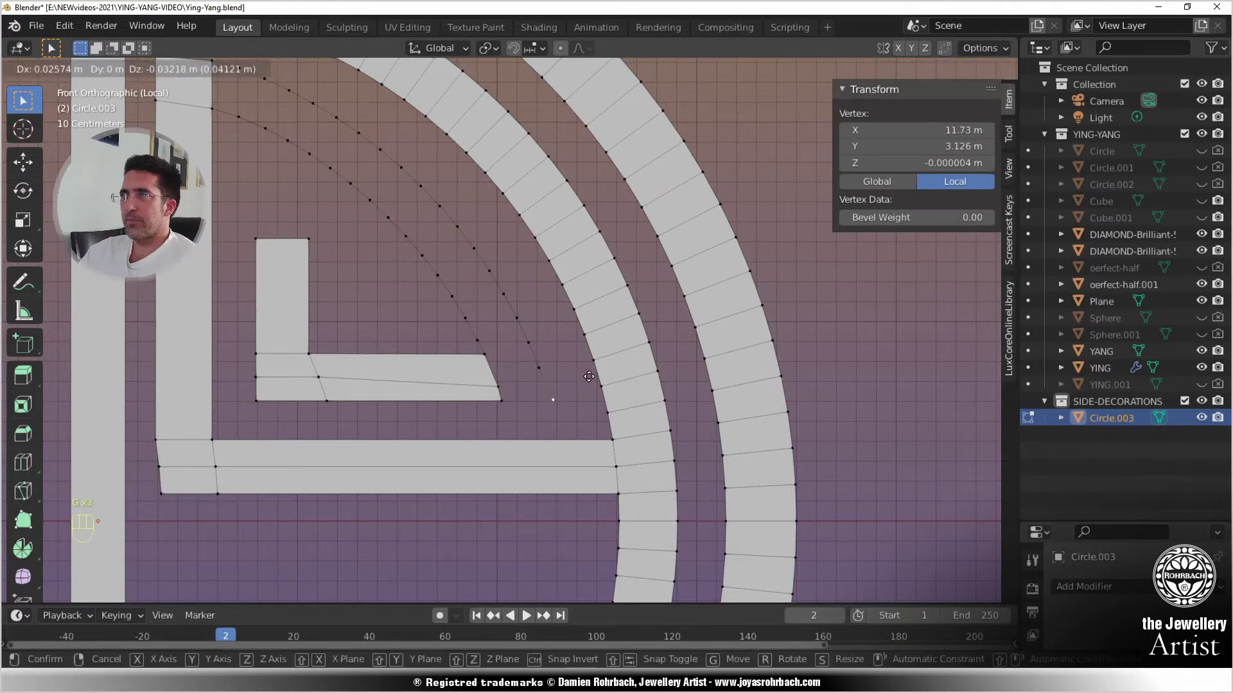
{"action": "left_click", "coordinate": [587, 378]}
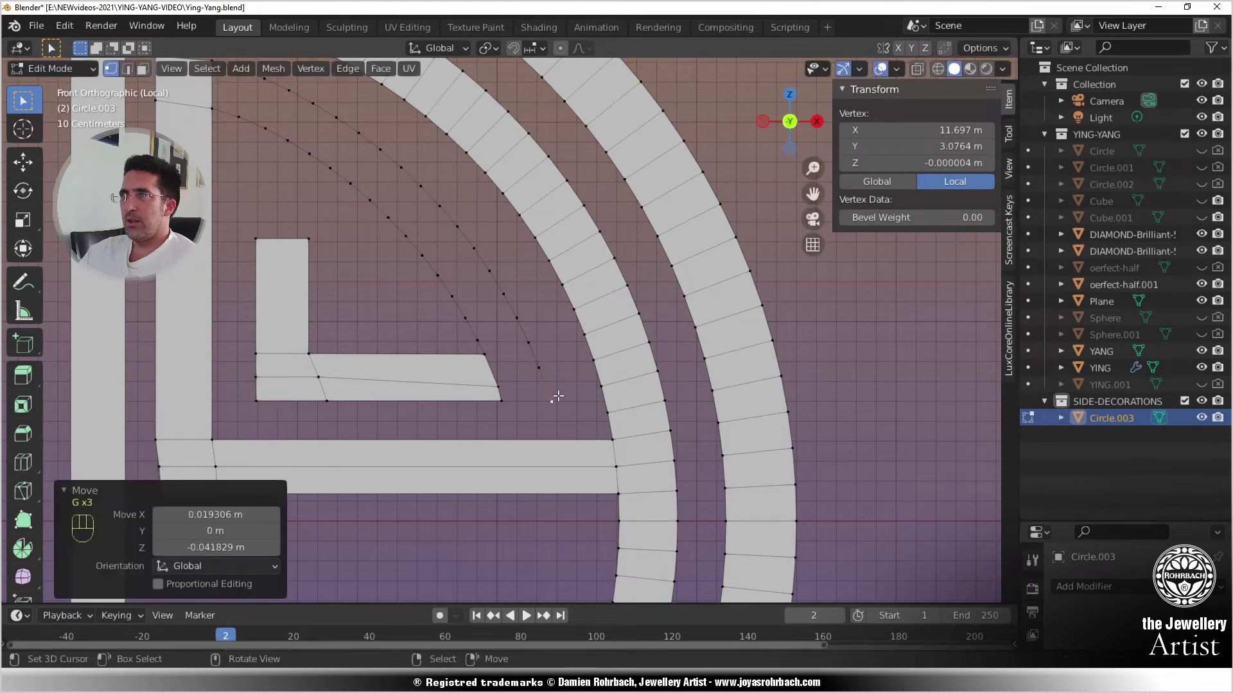
{"action": "left_click", "coordinate": [501, 401]}
{"action": "left_click", "coordinate": [552, 401], "text": "shift"}
{"action": "key", "text": "f"}
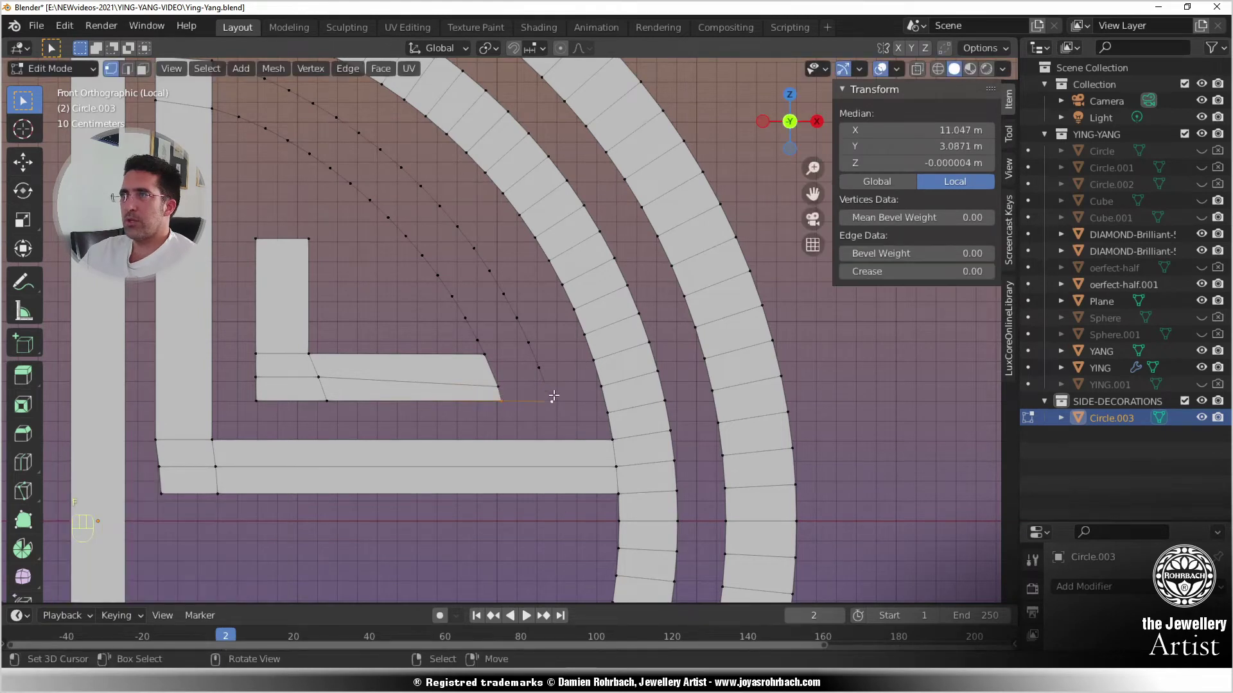
{"action": "left_click", "coordinate": [553, 400]}
{"action": "middle_click_drag", "start_coordinate": [483, 293], "coordinate": [487, 346], "text": "shift"}
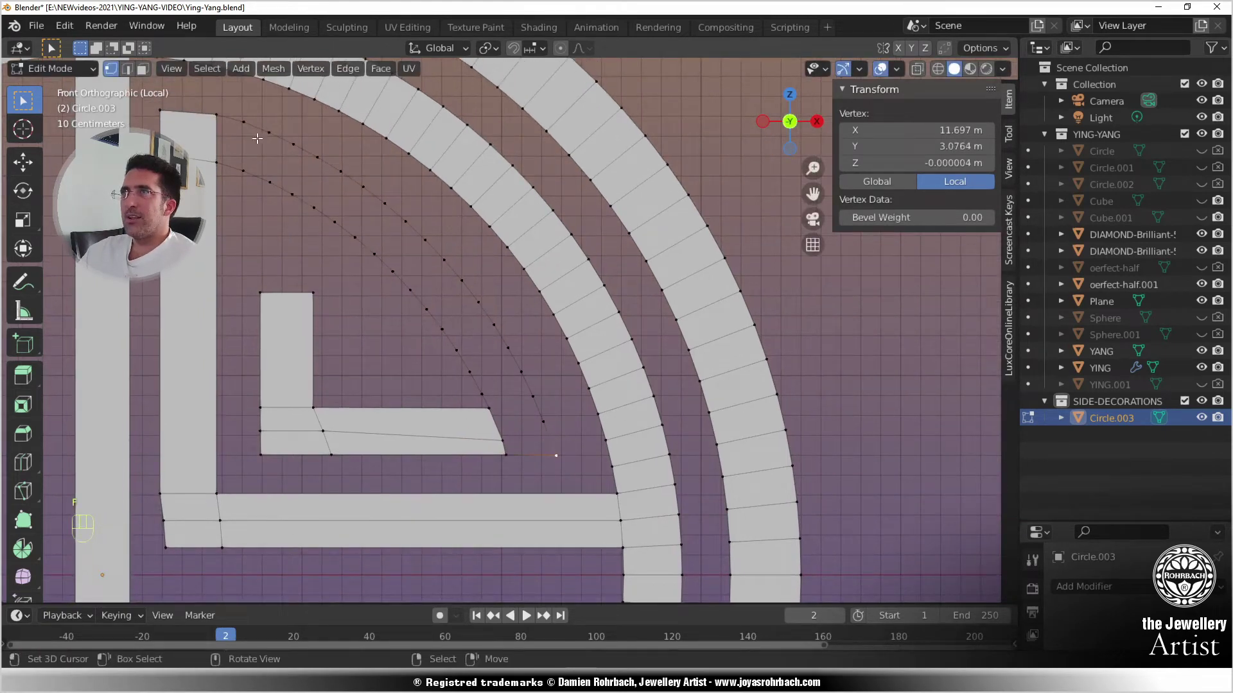
{"action": "left_click", "coordinate": [243, 122], "text": "ctrl"}
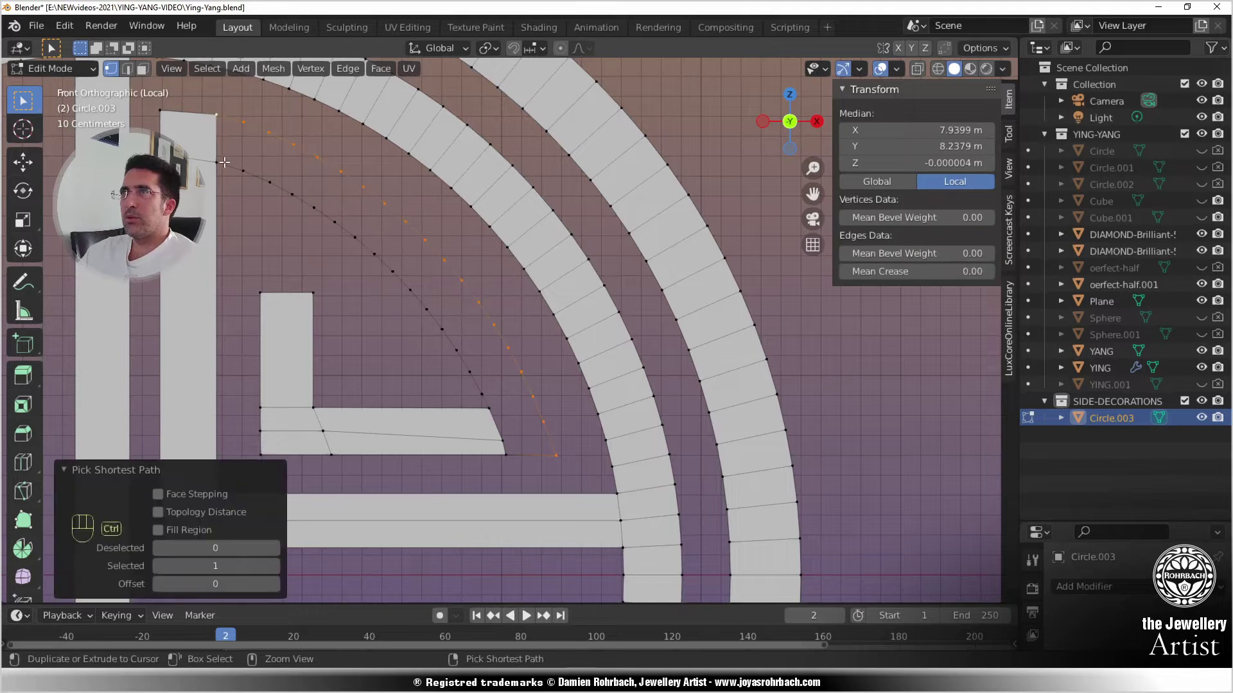
{"action": "left_click", "coordinate": [506, 455], "text": "ctrl"}
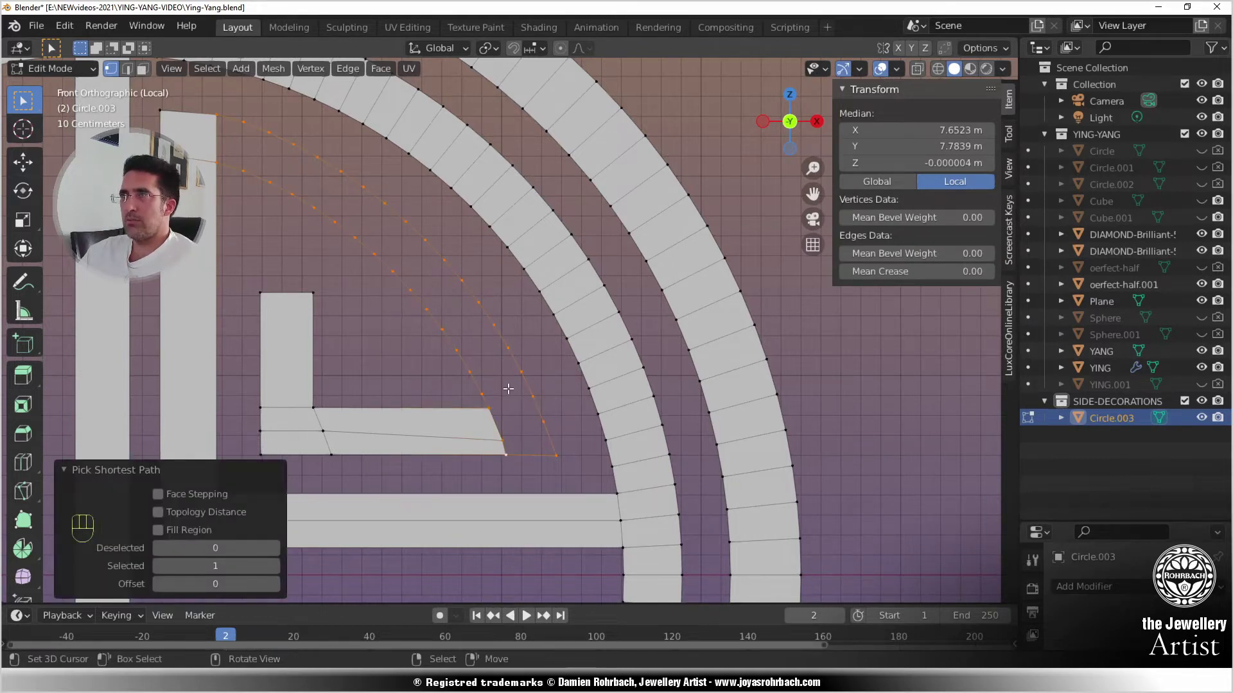
- Fill the three lowest quads between the inner and outer arc lines, starting at the horizontal bar's right end
{"action": "left_click", "coordinate": [504, 440]}
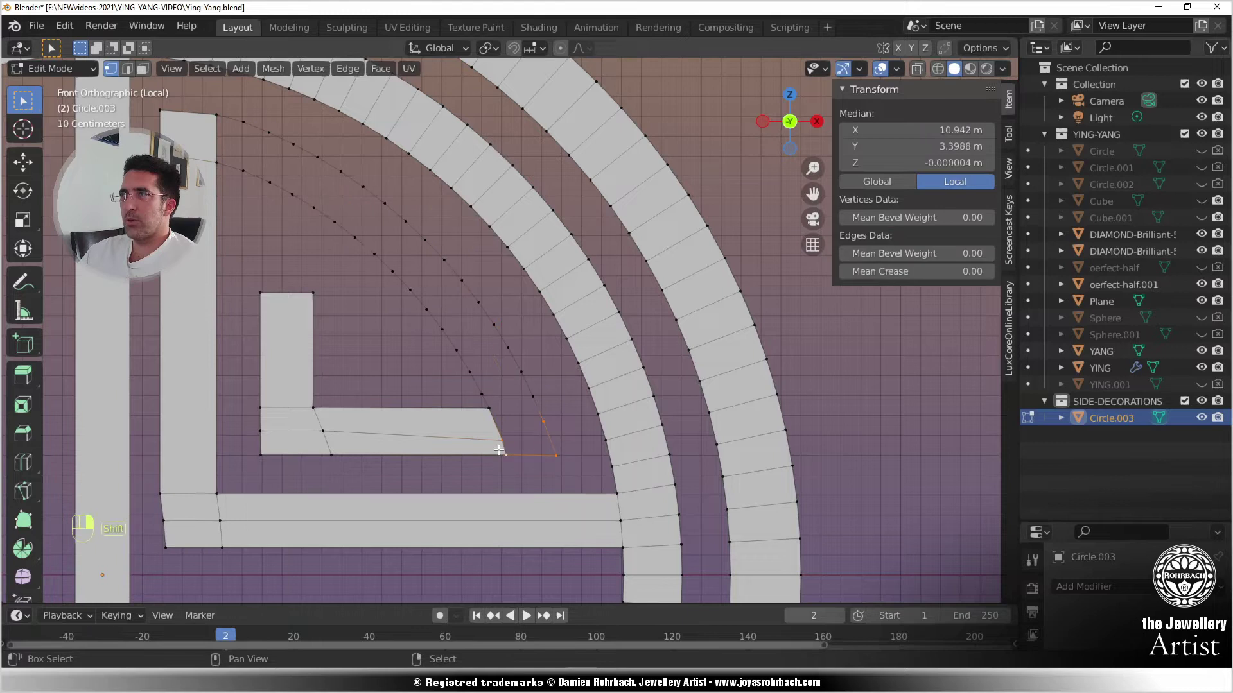
{"action": "key", "text": "f"}
{"action": "left_click", "coordinate": [504, 440]}
{"action": "left_click", "coordinate": [490, 408], "text": "shift"}
{"action": "left_click", "coordinate": [532, 397], "text": "shift"}
{"action": "left_click", "coordinate": [543, 421], "text": "shift"}
{"action": "key", "text": "f"}
{"action": "left_click", "coordinate": [489, 407]}
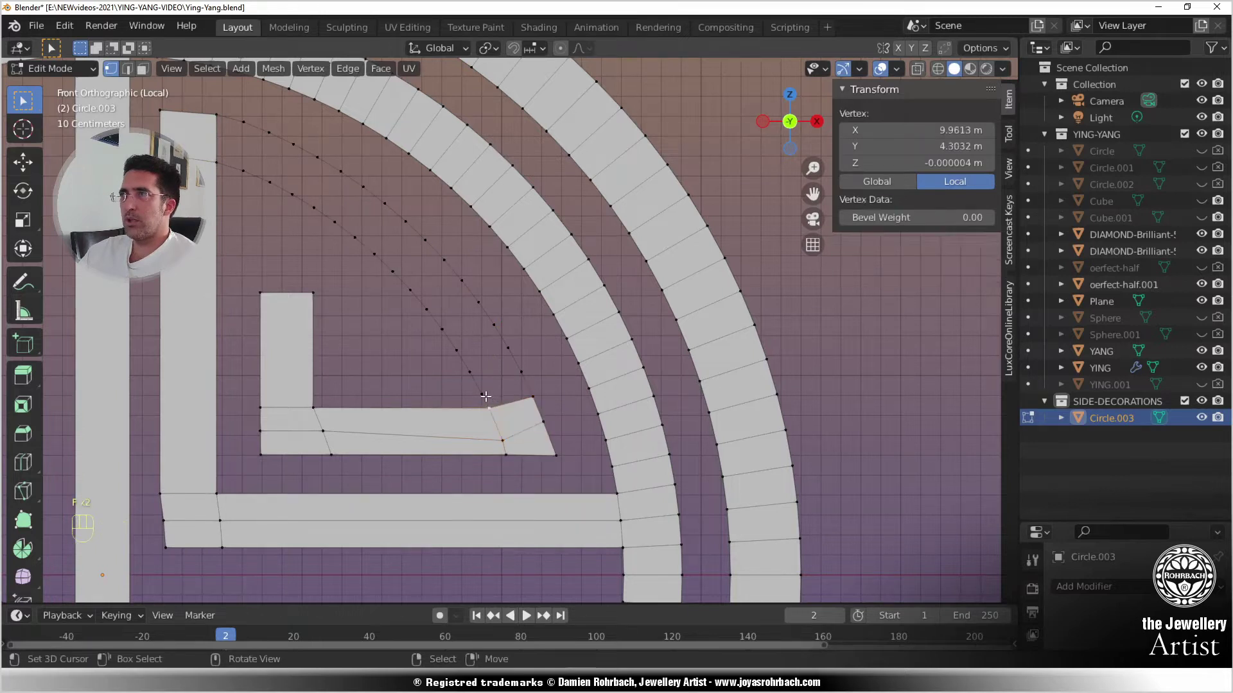
{"action": "left_click", "coordinate": [483, 394], "text": "shift"}
{"action": "left_click", "coordinate": [522, 374], "text": "shift"}
{"action": "left_click", "coordinate": [532, 397], "text": "shift"}
{"action": "key", "text": "f"}
- Continue filling the band between the arc lines with the fourth, fifth and sixth quads from the bottom
{"action": "left_click", "coordinate": [482, 394]}
{"action": "left_click", "coordinate": [470, 372], "text": "shift"}
{"action": "left_click", "coordinate": [508, 349], "text": "shift"}
{"action": "left_click", "coordinate": [520, 371], "text": "shift"}
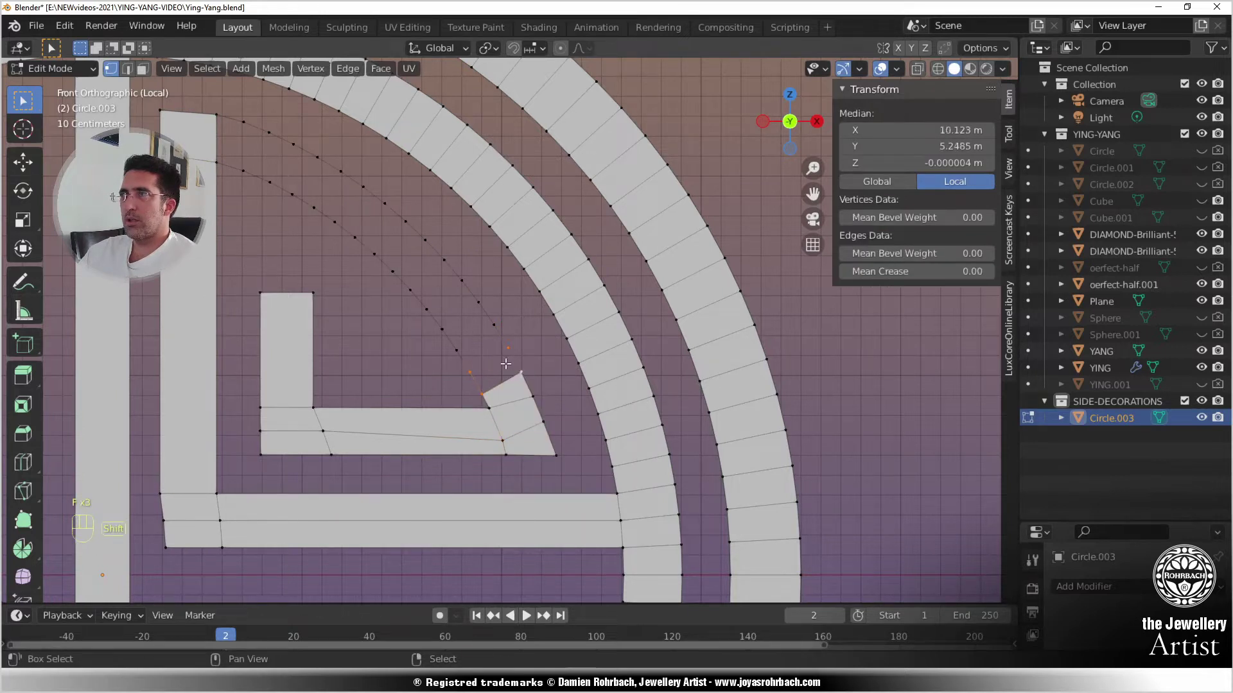
{"action": "key", "text": "f"}
{"action": "left_click", "coordinate": [469, 371]}
{"action": "right_click", "coordinate": [455, 352], "text": "shift"}
{"action": "right_click", "coordinate": [493, 326], "text": "shift"}
{"action": "right_click", "coordinate": [507, 348], "text": "shift"}
{"action": "key", "text": "f"}
{"action": "right_click", "coordinate": [457, 351]}
{"action": "right_click", "coordinate": [442, 330], "text": "shift"}
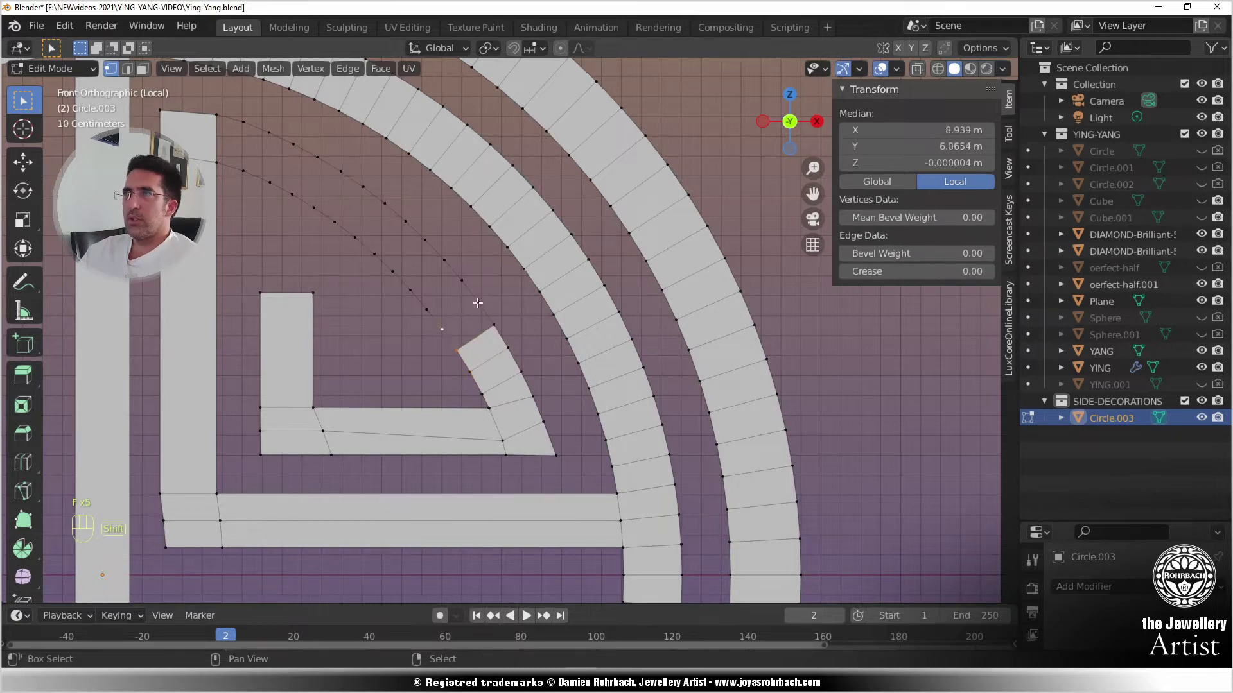
{"action": "right_click", "coordinate": [479, 302], "text": "shift"}
{"action": "right_click", "coordinate": [493, 324], "text": "shift"}
{"action": "key", "text": "f"}
- Extend the lower arc band upwards with four more quads between the inner and outer arc lines
{"action": "right_click", "coordinate": [443, 330]}
{"action": "right_click", "coordinate": [427, 311], "text": "shift"}
{"action": "right_click", "coordinate": [462, 282], "text": "shift"}
{"action": "right_click", "coordinate": [478, 303], "text": "shift"}
{"action": "key", "text": "f"}
{"action": "right_click", "coordinate": [427, 310]}
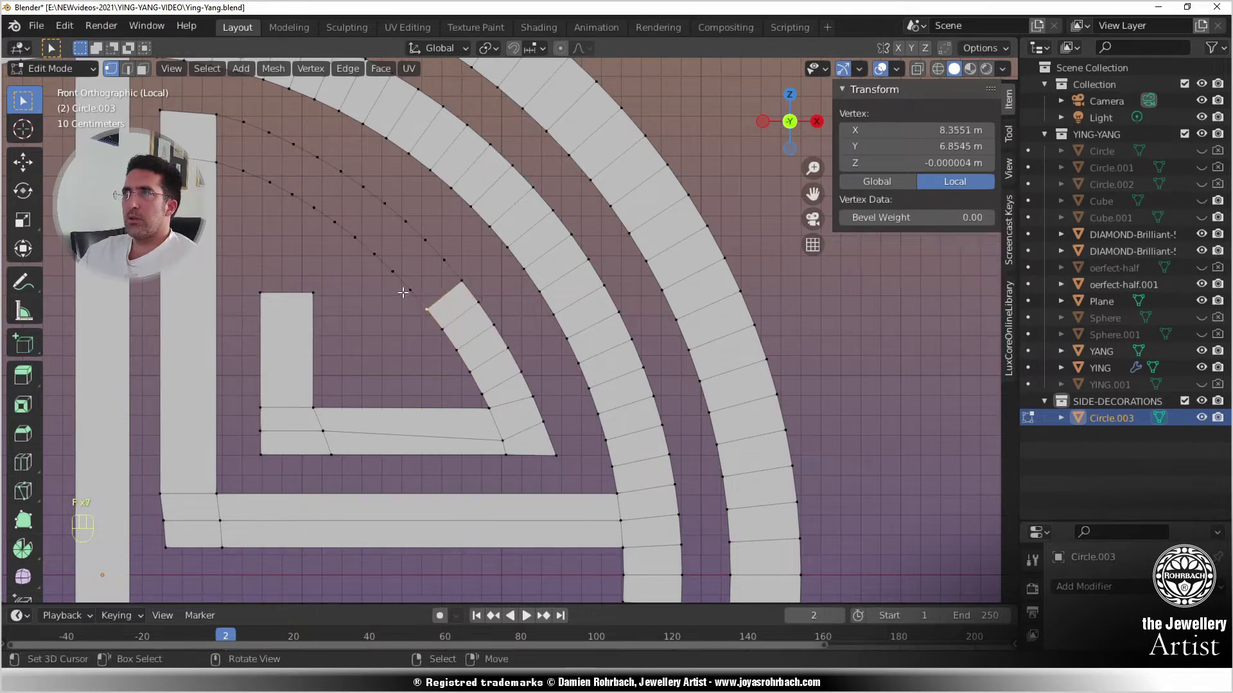
{"action": "right_click", "coordinate": [410, 291], "text": "shift"}
{"action": "right_click", "coordinate": [461, 281], "text": "shift"}
{"action": "key", "text": "f"}
{"action": "right_click", "coordinate": [392, 271]}
{"action": "right_click", "coordinate": [425, 241], "text": "shift"}
{"action": "right_click", "coordinate": [442, 260], "text": "shift"}
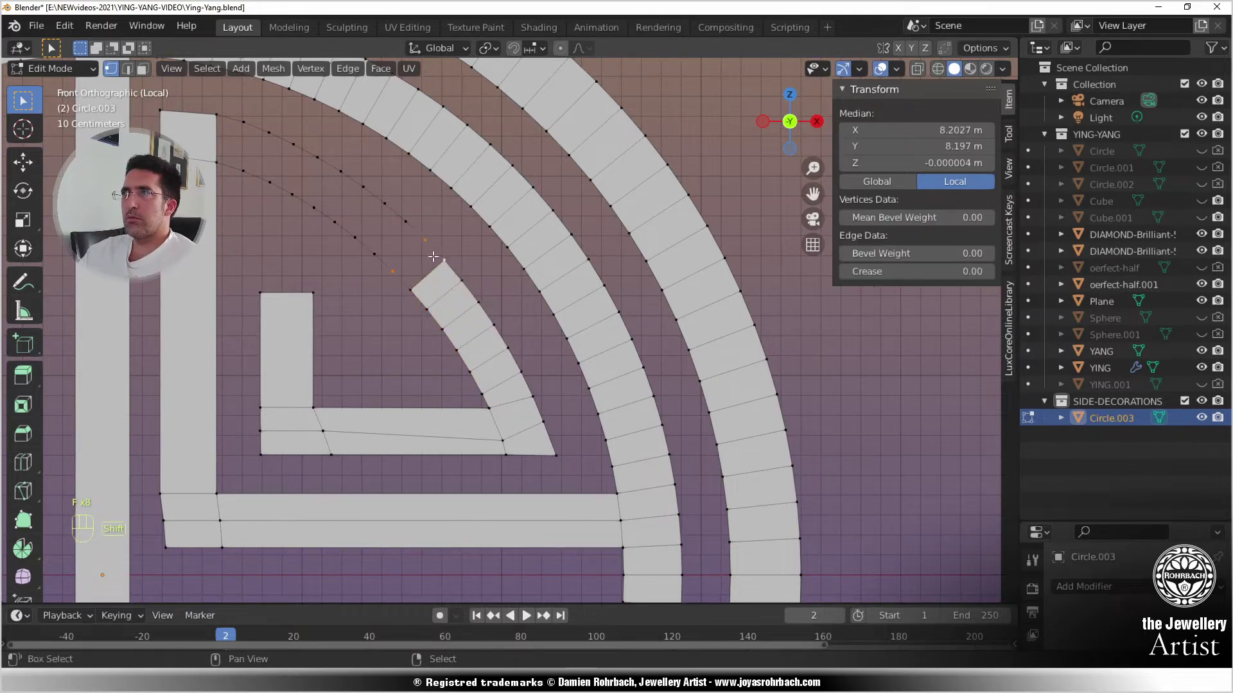
{"action": "right_click", "coordinate": [410, 290], "text": "shift"}
{"action": "key", "text": "f"}
{"action": "right_click", "coordinate": [392, 271]}
{"action": "right_click", "coordinate": [375, 255], "text": "shift"}
{"action": "right_click", "coordinate": [404, 225], "text": "shift"}
{"action": "right_click", "coordinate": [424, 239], "text": "shift"}
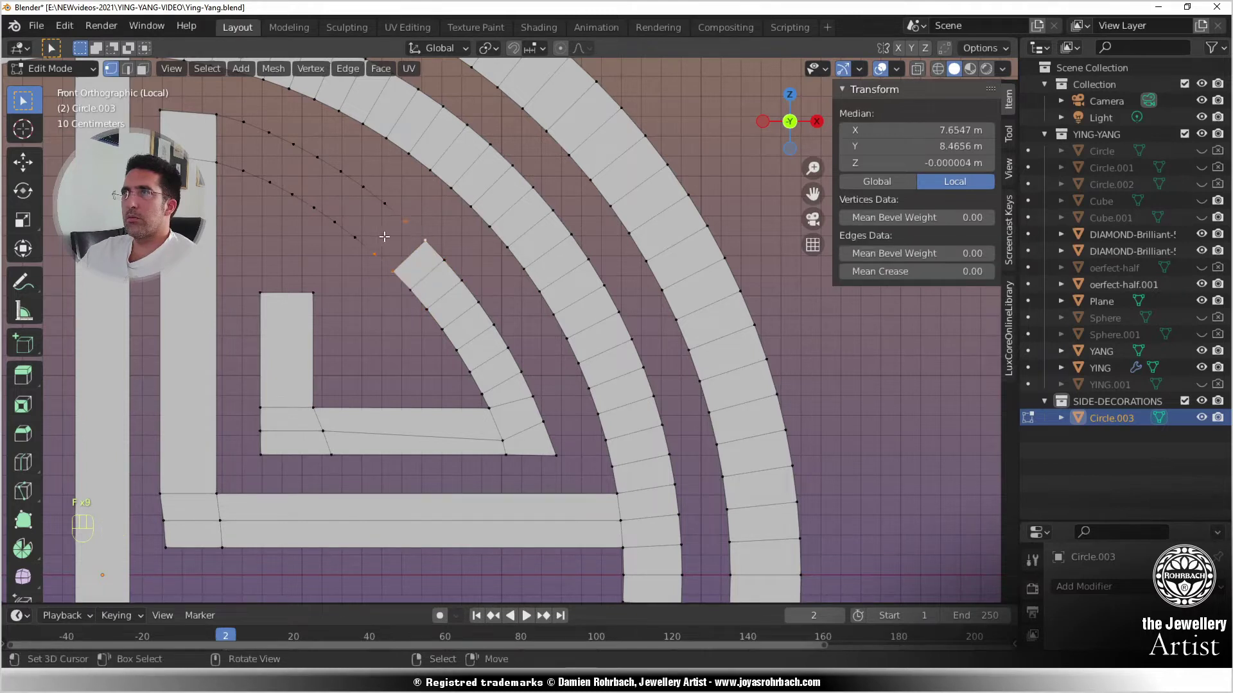
{"action": "key", "text": "f"}
- Fill the first two quads at the arc's upper end, starting from the tall vertical bar's right side
{"action": "right_click", "coordinate": [243, 170]}
{"action": "right_click", "coordinate": [217, 163], "text": "shift"}
{"action": "right_click", "coordinate": [217, 115], "text": "shift"}
{"action": "right_click", "coordinate": [242, 120], "text": "shift"}
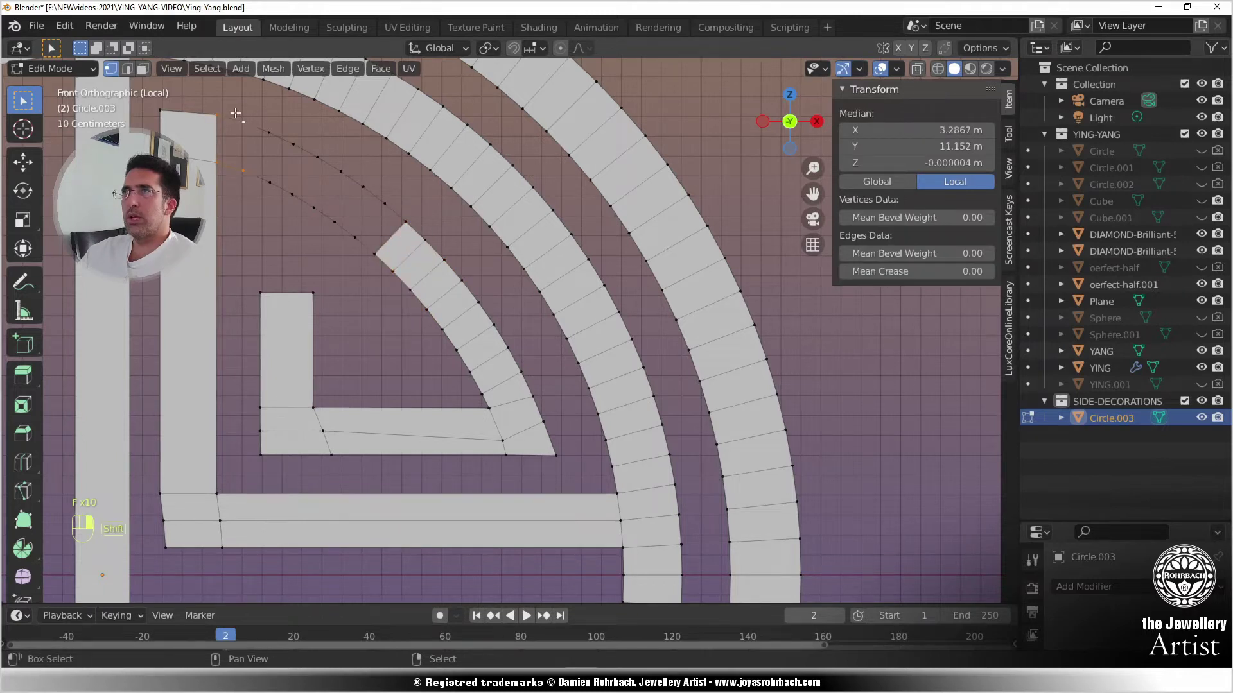
{"action": "key", "text": "f"}
{"action": "right_click", "coordinate": [247, 169]}
{"action": "right_click", "coordinate": [245, 123], "text": "shift"}
{"action": "right_click", "coordinate": [268, 134], "text": "shift"}
{"action": "right_click", "coordinate": [269, 181], "text": "shift"}
{"action": "key", "text": "f"}
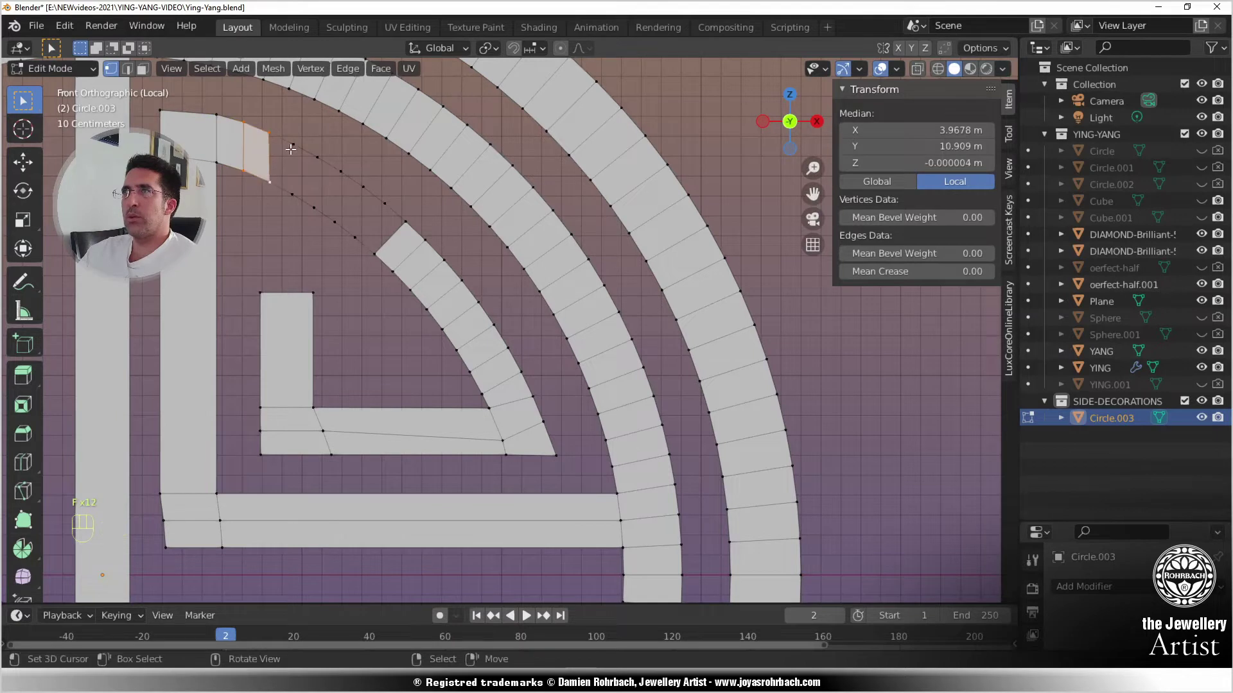
- Undo the mistaken triangle fill and fill the third quad of the upper arc band using all four vertices
{"action": "right_click", "coordinate": [292, 148]}
{"action": "right_click", "coordinate": [293, 192], "text": "shift"}
{"action": "right_click", "coordinate": [271, 181], "text": "shift"}
{"action": "key", "text": "f"}
{"action": "right_click", "coordinate": [314, 156]}
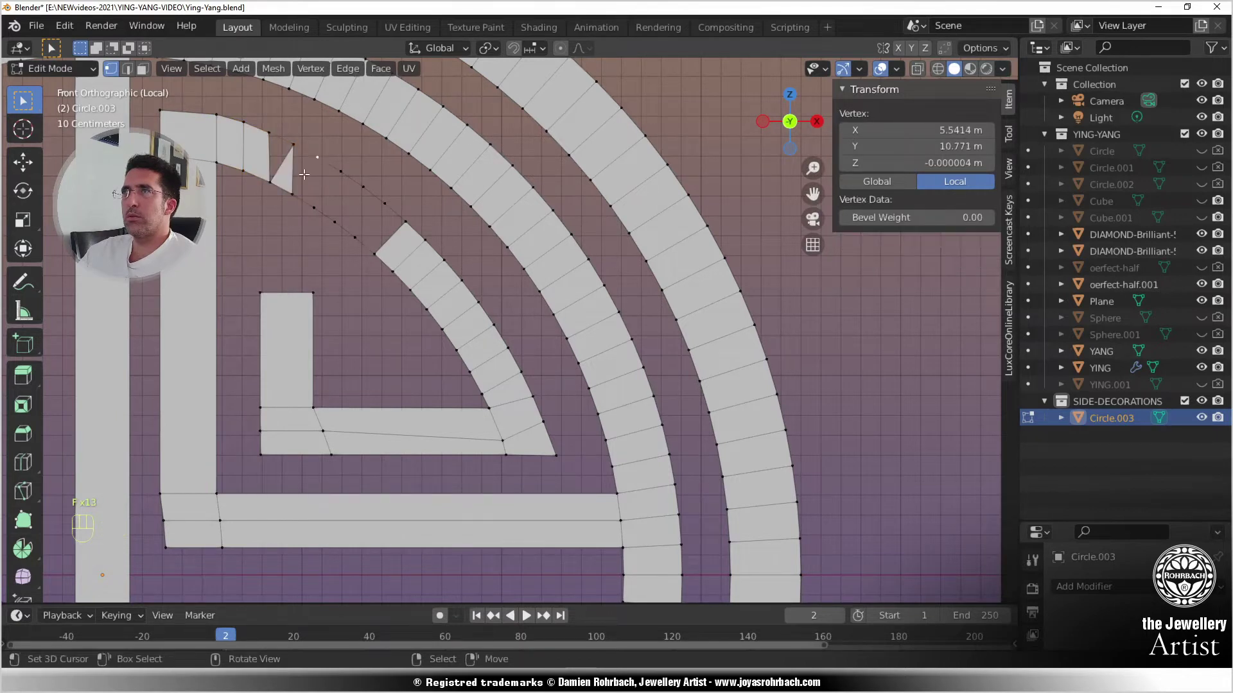
{"action": "key", "text": "ctrl+z"}
{"action": "key", "text": "ctrl+z"}
{"action": "right_click", "coordinate": [271, 136], "text": "shift"}
{"action": "key", "text": "f"}
{"action": "key", "text": "d"}
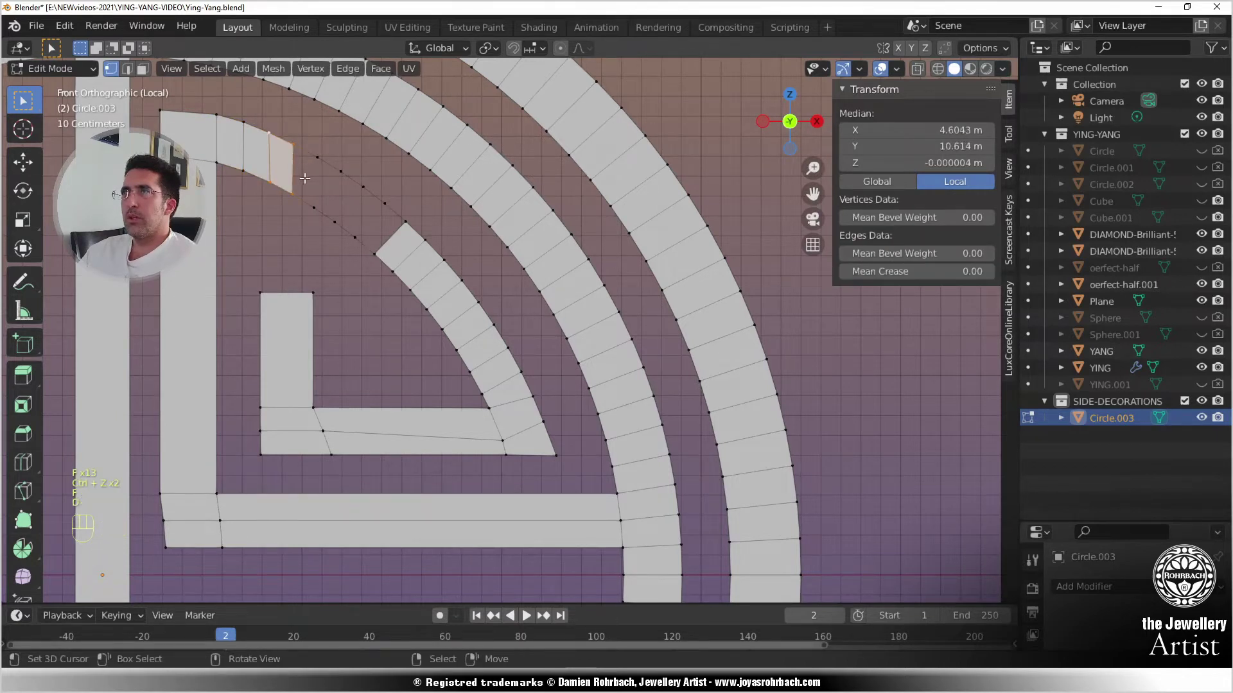
- Fill the fourth, fifth and sixth quads of the upper arc band towards the lower band
{"action": "right_click", "coordinate": [298, 185]}
{"action": "right_click", "coordinate": [296, 153], "text": "shift"}
{"action": "right_click", "coordinate": [316, 160], "text": "shift"}
{"action": "right_click", "coordinate": [314, 202], "text": "shift"}
{"action": "key", "text": "f"}
{"action": "right_click", "coordinate": [315, 205]}
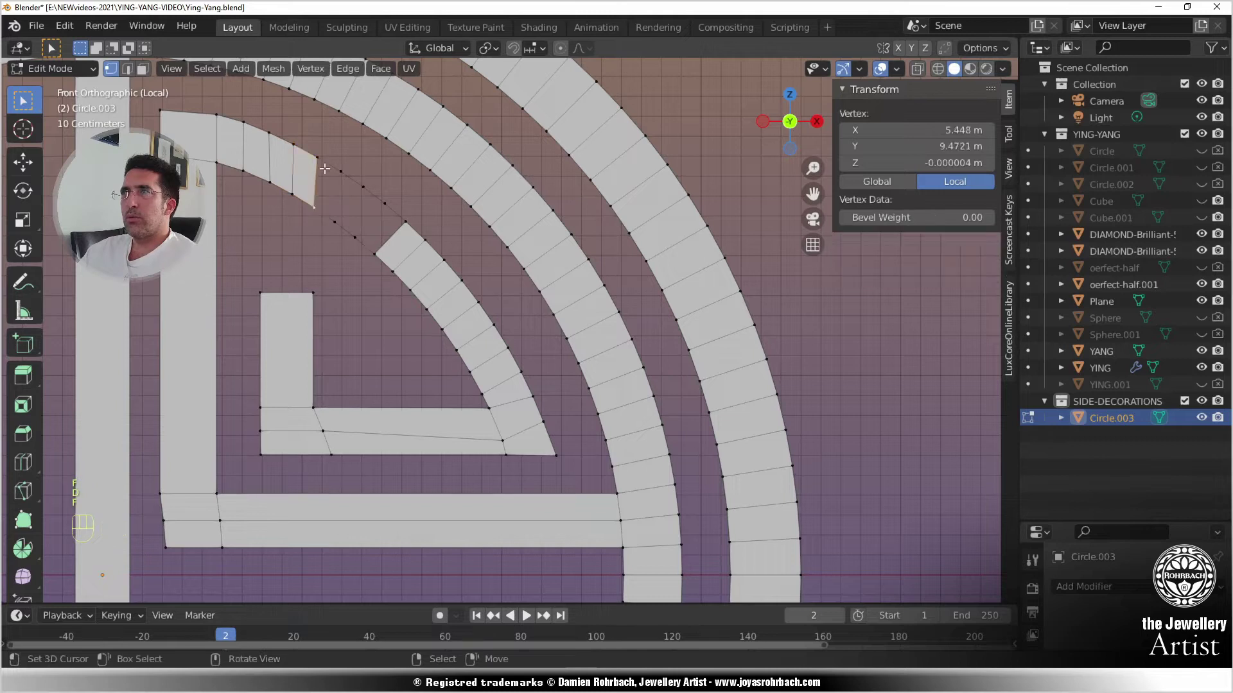
{"action": "right_click", "coordinate": [317, 162], "text": "shift"}
{"action": "right_click", "coordinate": [339, 174], "text": "shift"}
{"action": "right_click", "coordinate": [335, 223], "text": "shift"}
{"action": "key", "text": "f"}
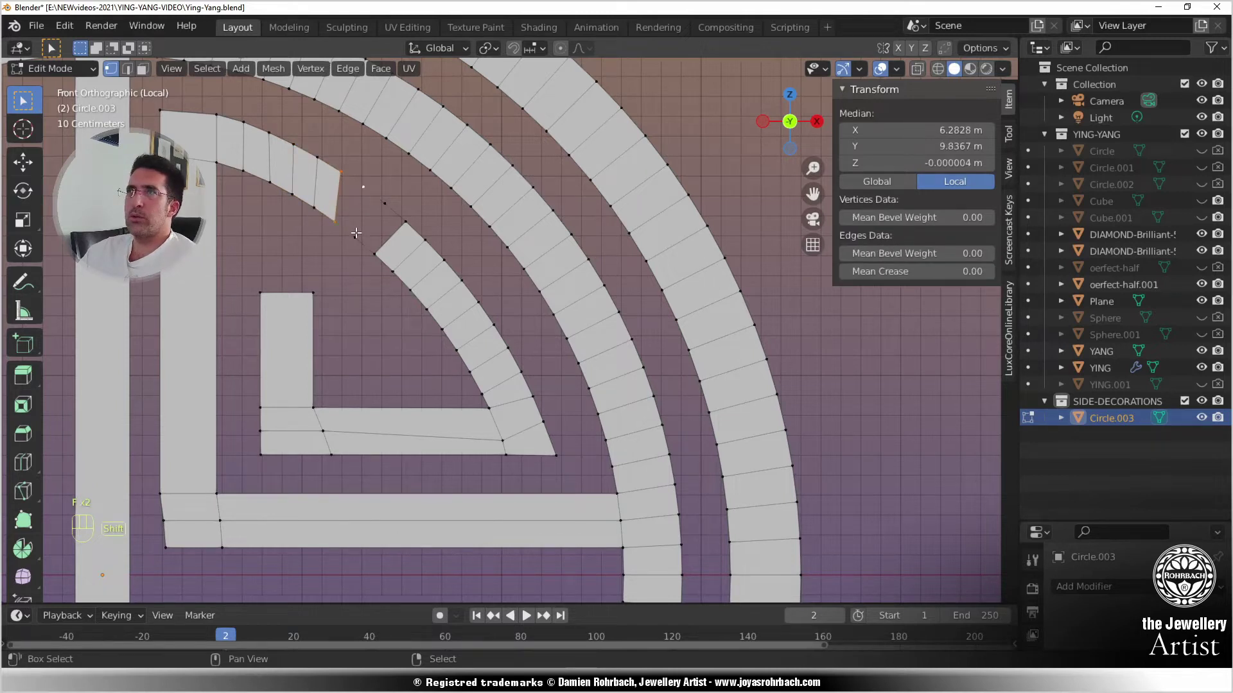
{"action": "key", "text": "f"}
- Try to close the remaining gap between the arc bands with one slanted quad and a triangle
{"action": "right_click", "coordinate": [364, 186]}
{"action": "right_click", "coordinate": [384, 203], "text": "shift"}
{"action": "right_click", "coordinate": [376, 253], "text": "shift"}
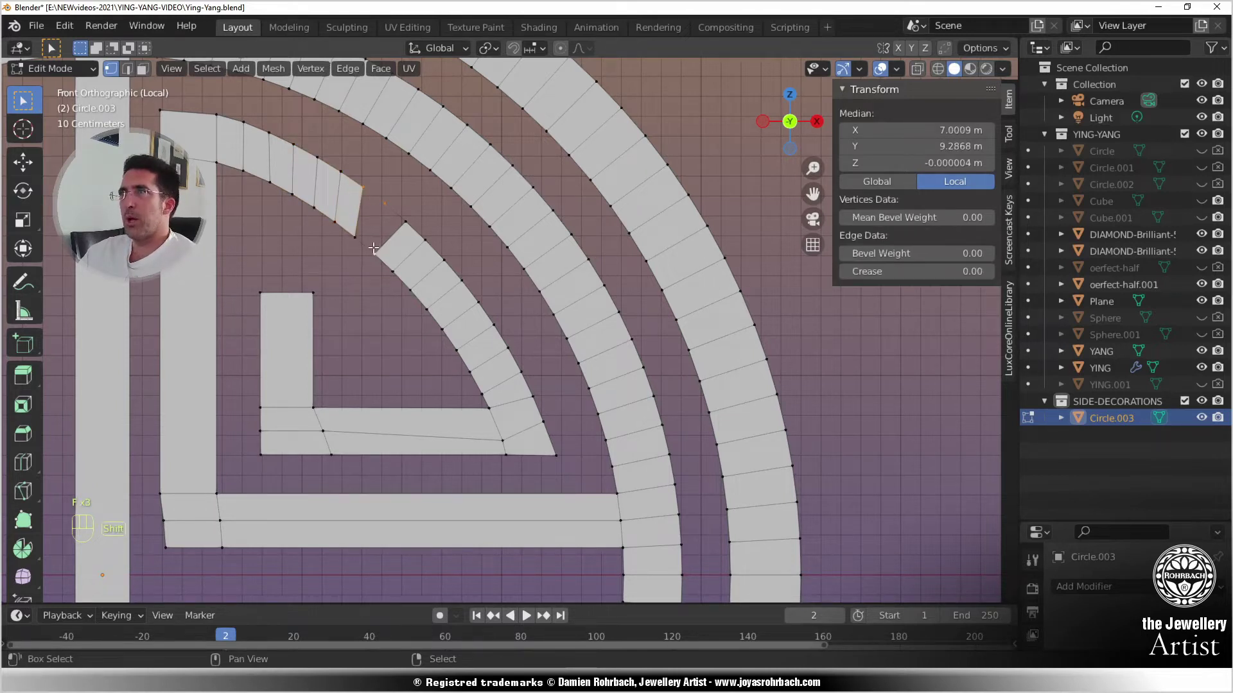
{"action": "right_click", "coordinate": [358, 235], "text": "shift"}
{"action": "key", "text": "f"}
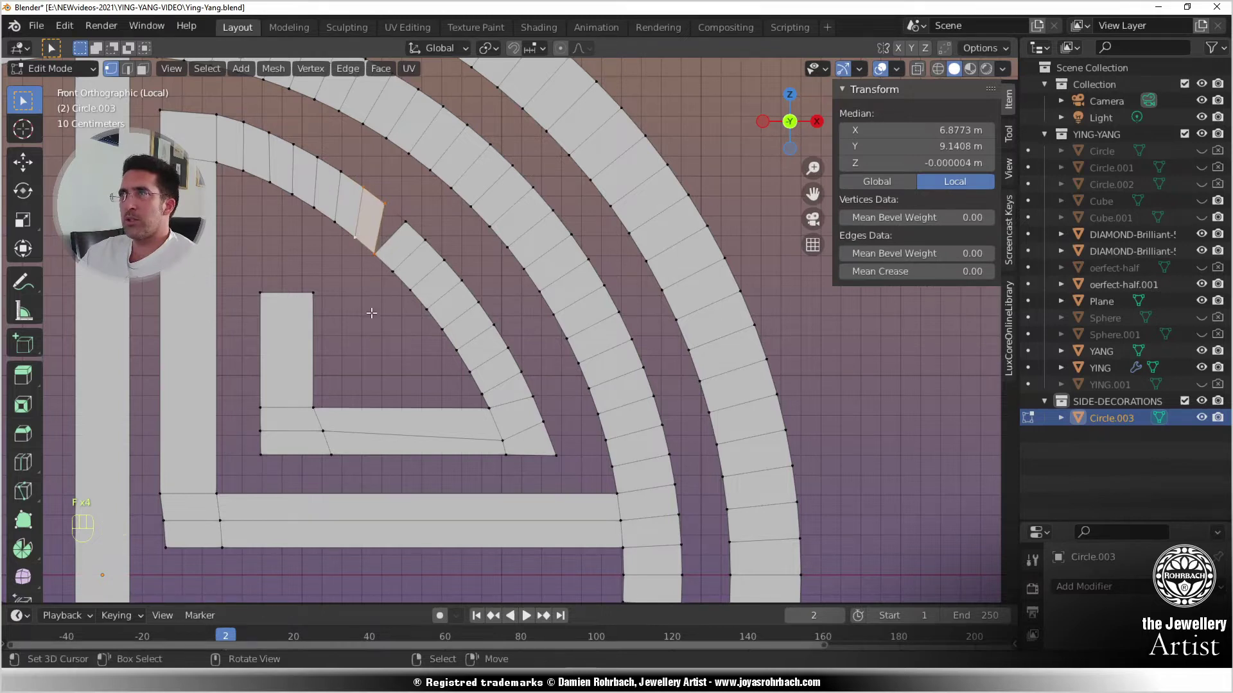
{"action": "right_click", "coordinate": [375, 257]}
{"action": "right_click", "coordinate": [385, 204], "text": "shift"}
{"action": "right_click", "coordinate": [406, 223], "text": "shift"}
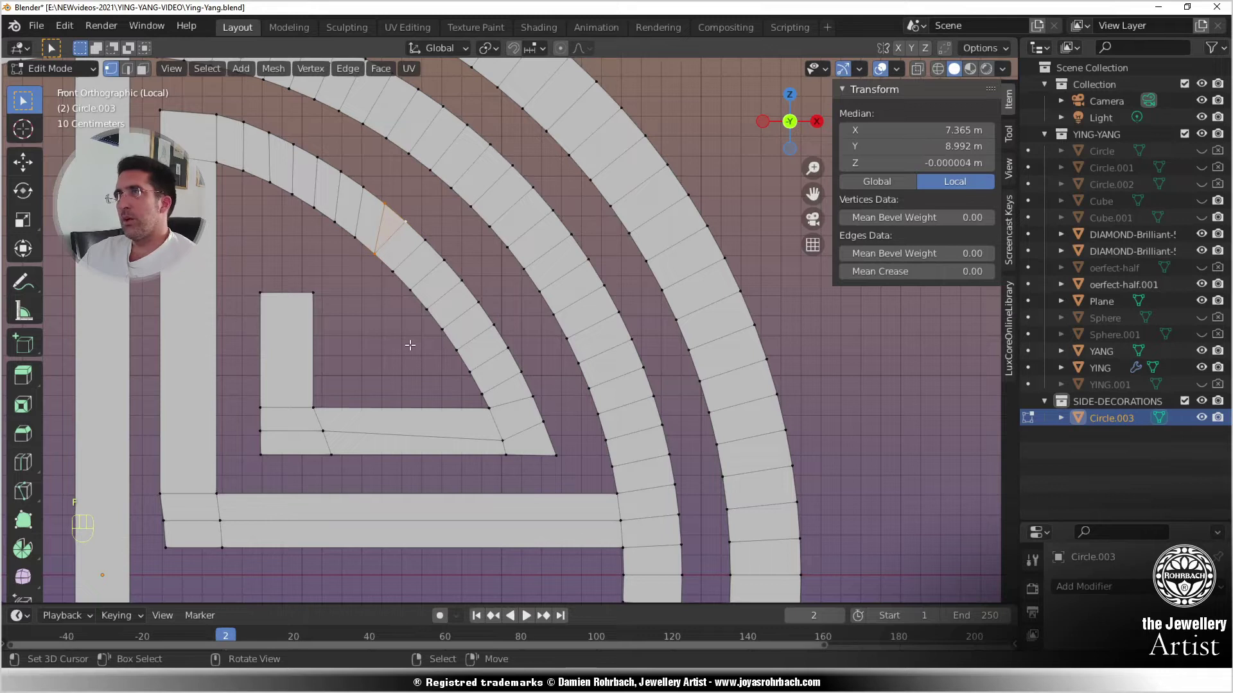
- Undo the slanted quad and triangle that close the gap between the arc bands
{"action": "scroll", "coordinate": [406, 332], "scroll_direction": "up", "scroll_amount": 4}
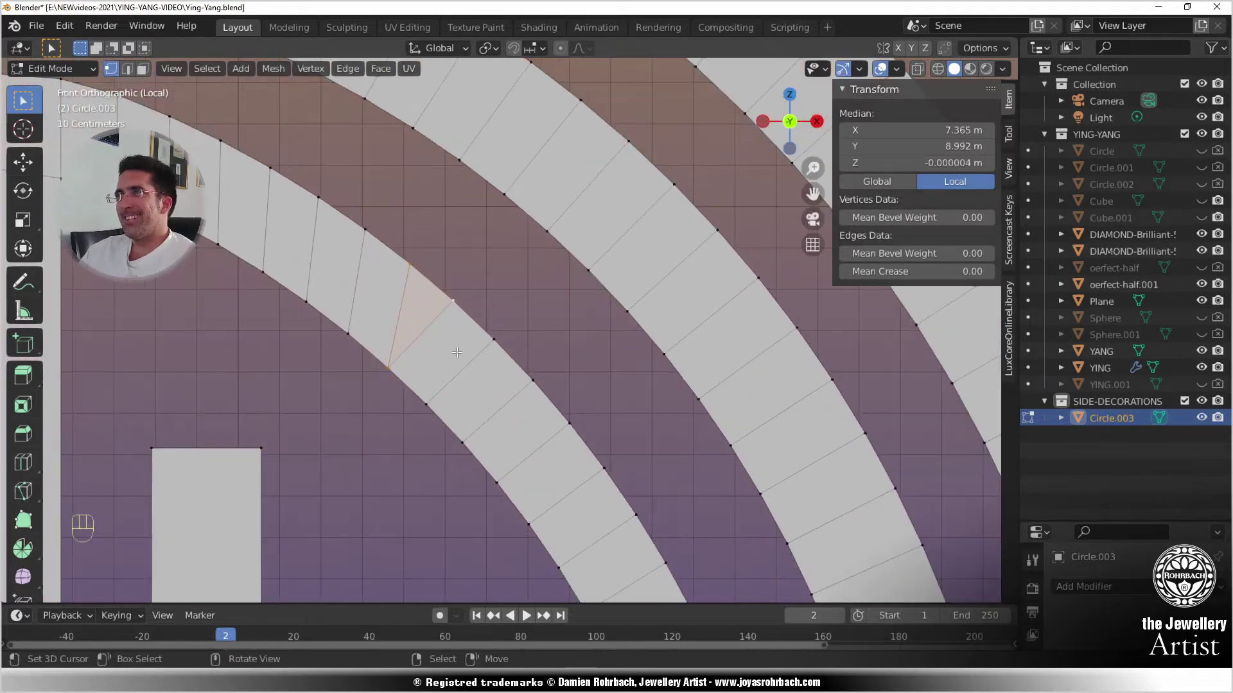
{"action": "key", "text": "ctrl+z"}
{"action": "key", "text": "ctrl+z"}
{"action": "key", "text": "ctrl+z"}
{"action": "key", "text": "ctrl+z"}
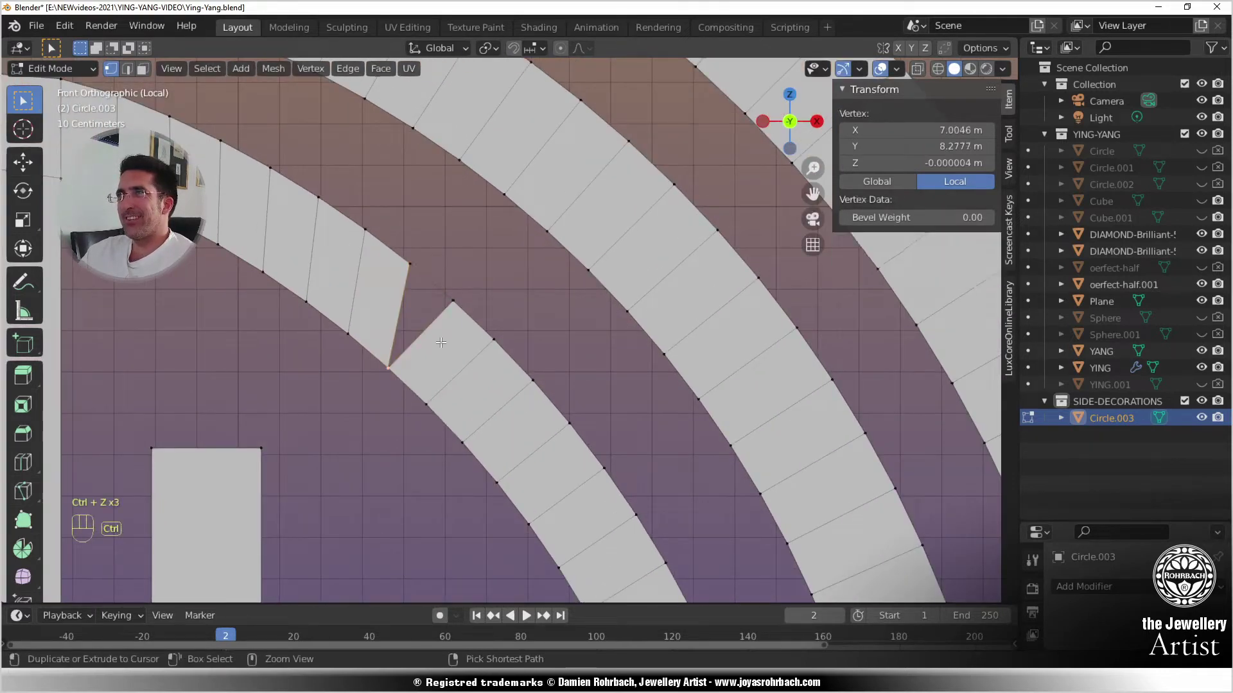
{"action": "key", "text": "ctrl+z"}
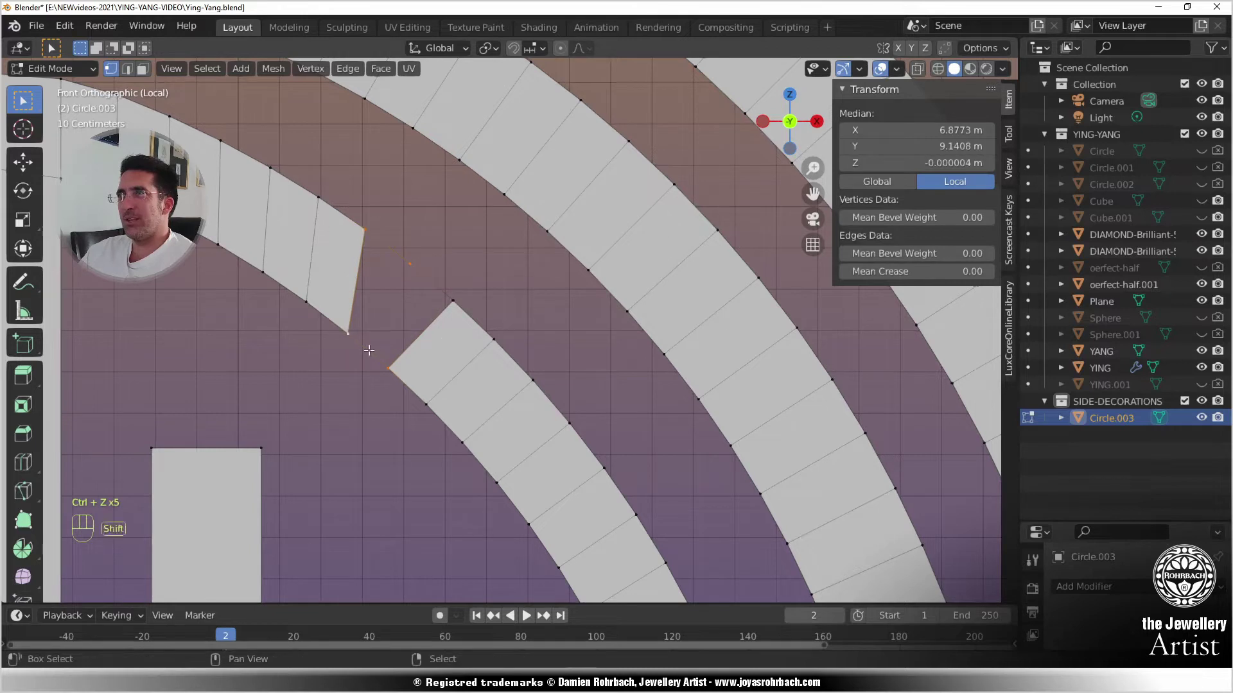
- Subdivide the inner arc edge spanning the gap and move its upper end vertex about -0.025 m in X and 0.023 m in Z
{"action": "right_click", "coordinate": [342, 337]}
{"action": "right_click", "coordinate": [389, 366], "text": "shift"}
{"action": "key", "text": "w"}
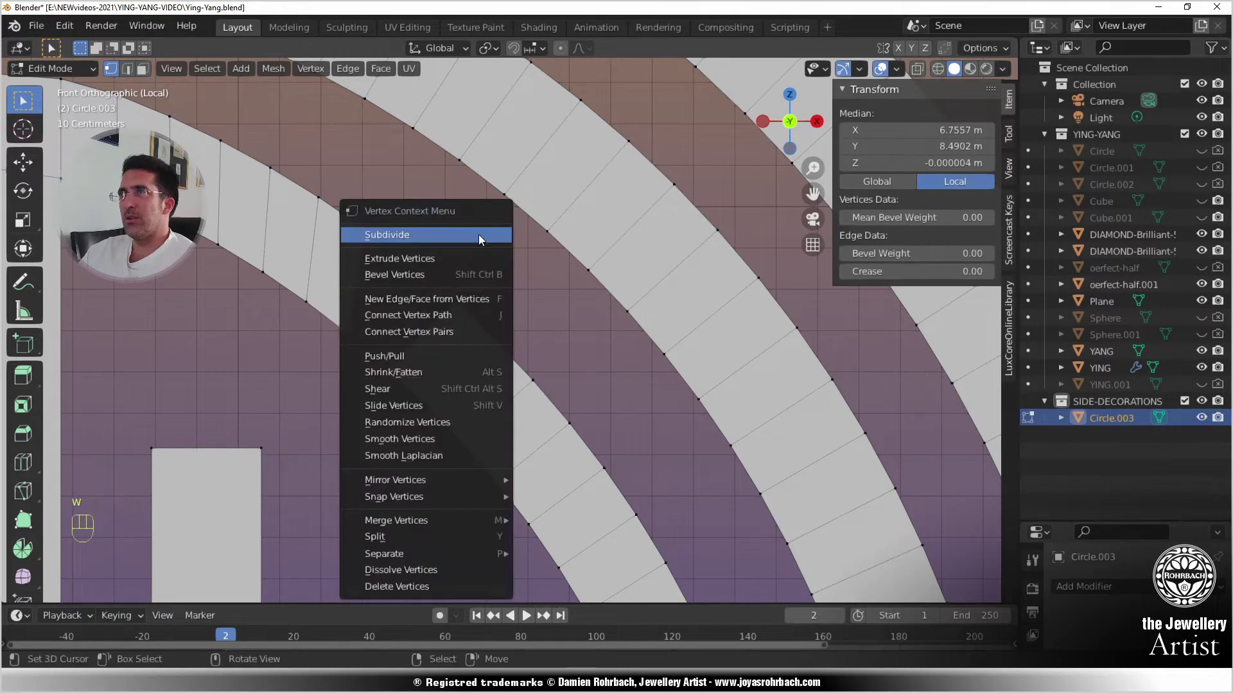
{"action": "left_click", "coordinate": [479, 234]}
{"action": "right_click", "coordinate": [370, 315]}
{"action": "key", "text": "g"}
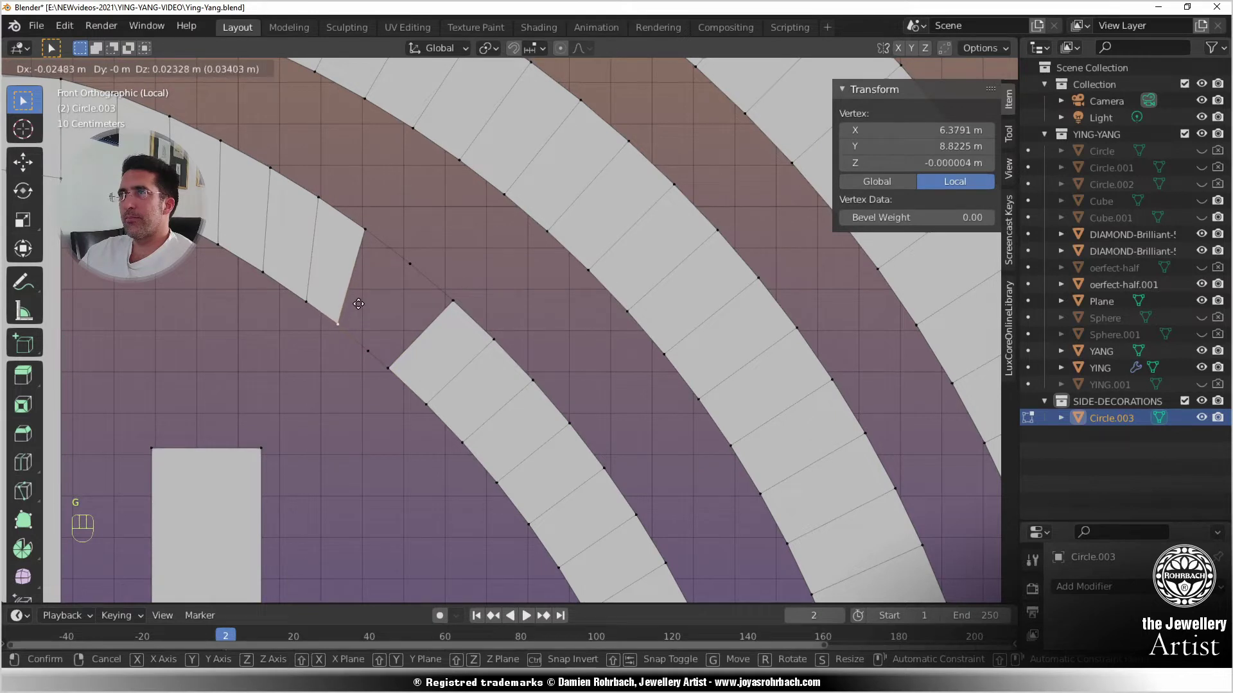
{"action": "left_click", "coordinate": [359, 304]}
- Fill the next quad of the upper arc band using the vertex added by the subdivision
{"action": "right_click", "coordinate": [360, 237], "text": "shift"}
{"action": "right_click", "coordinate": [407, 265], "text": "shift"}
{"action": "right_click", "coordinate": [351, 323], "text": "shift"}
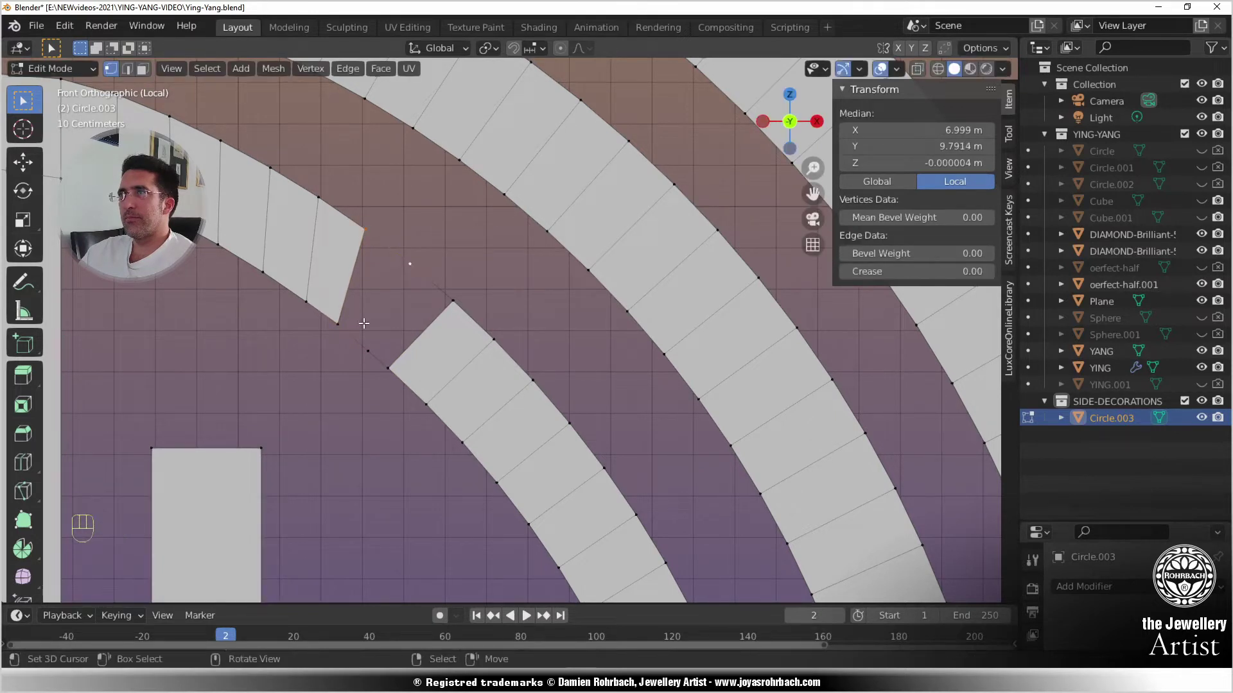
{"action": "right_click", "coordinate": [371, 346]}
{"action": "right_click", "coordinate": [343, 325], "text": "shift"}
{"action": "right_click", "coordinate": [365, 227], "text": "shift"}
{"action": "right_click", "coordinate": [413, 263], "text": "shift"}
{"action": "key", "text": "f"}
- Fill the last two quads that close the gap between the upper and lower arc bands and clear the selection
{"action": "right_click", "coordinate": [415, 265]}
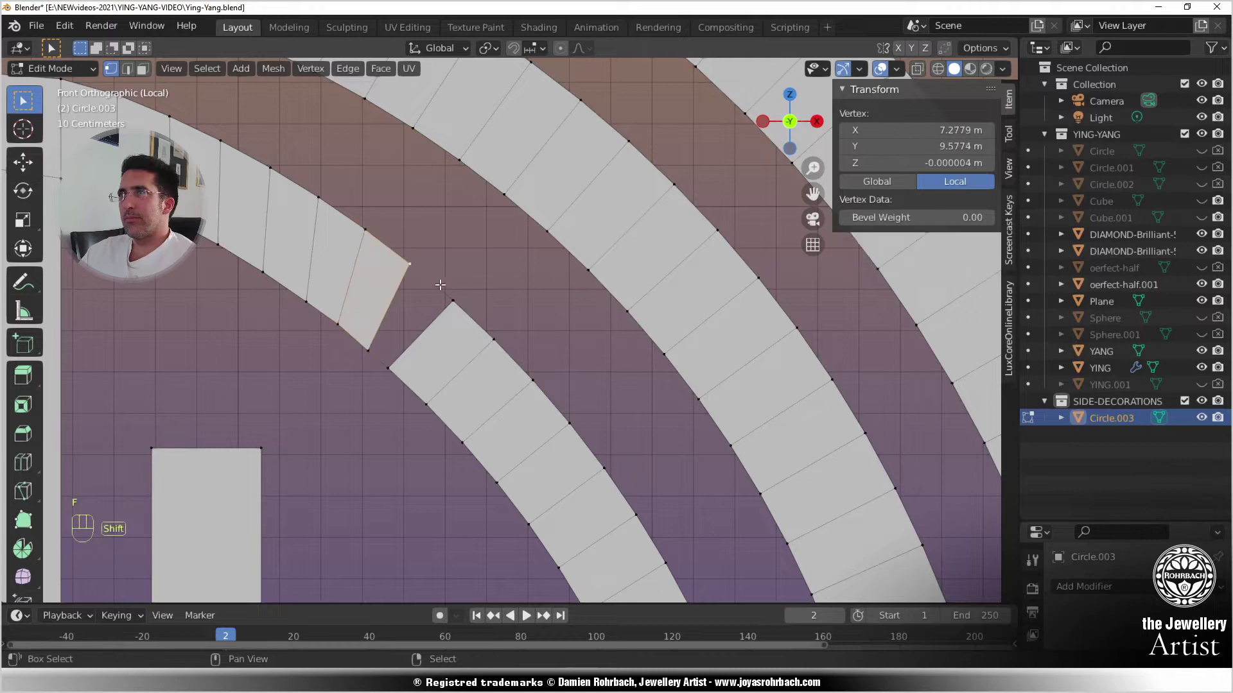
{"action": "key", "text": "f"}
{"action": "scroll", "coordinate": [465, 363], "scroll_direction": "down", "scroll_amount": 5}
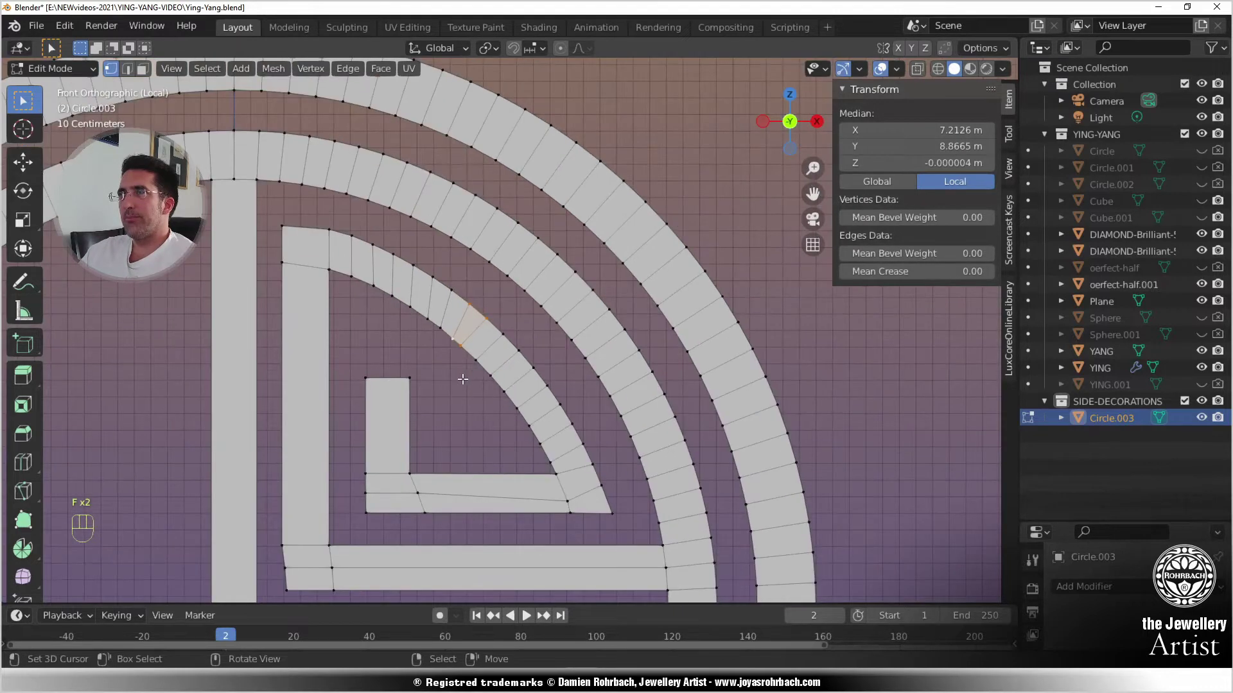
{"action": "key", "text": "alt+a"}
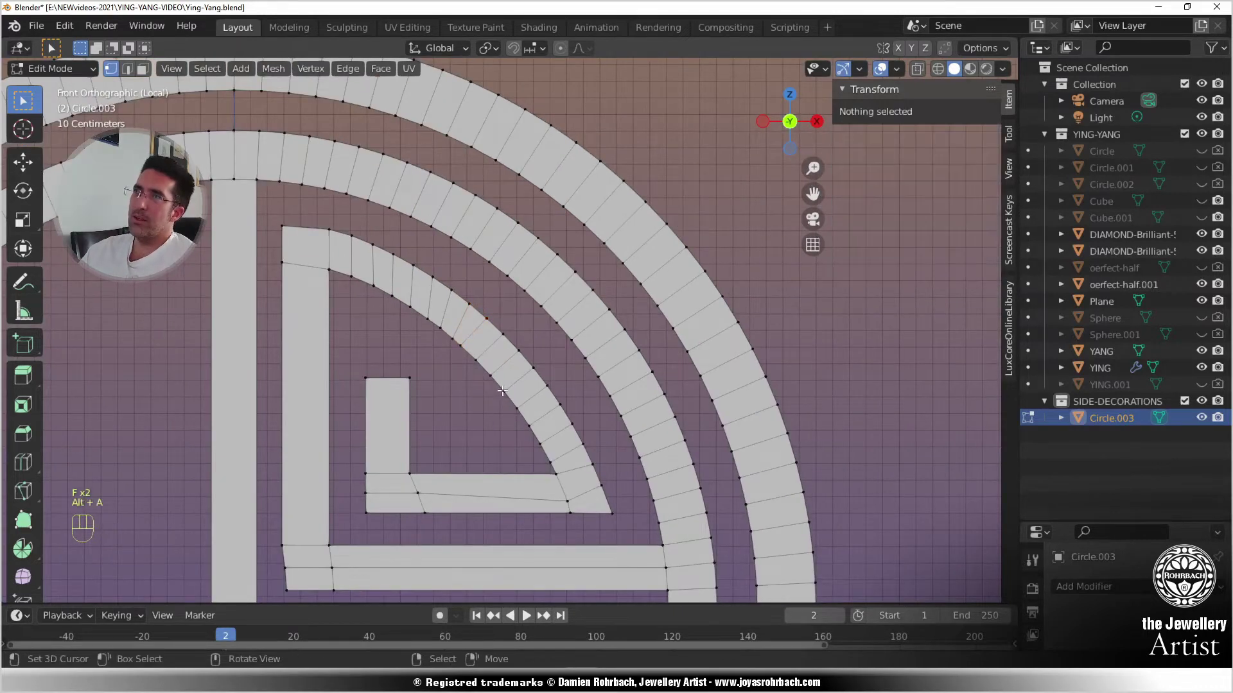
- Move the inner arc band's second outer vertex about -0.008 m in X and -0.009 m in Z, and the third about 0.005 m and -0.005 m
{"action": "scroll", "coordinate": [502, 391], "scroll_direction": "up", "scroll_amount": 5}
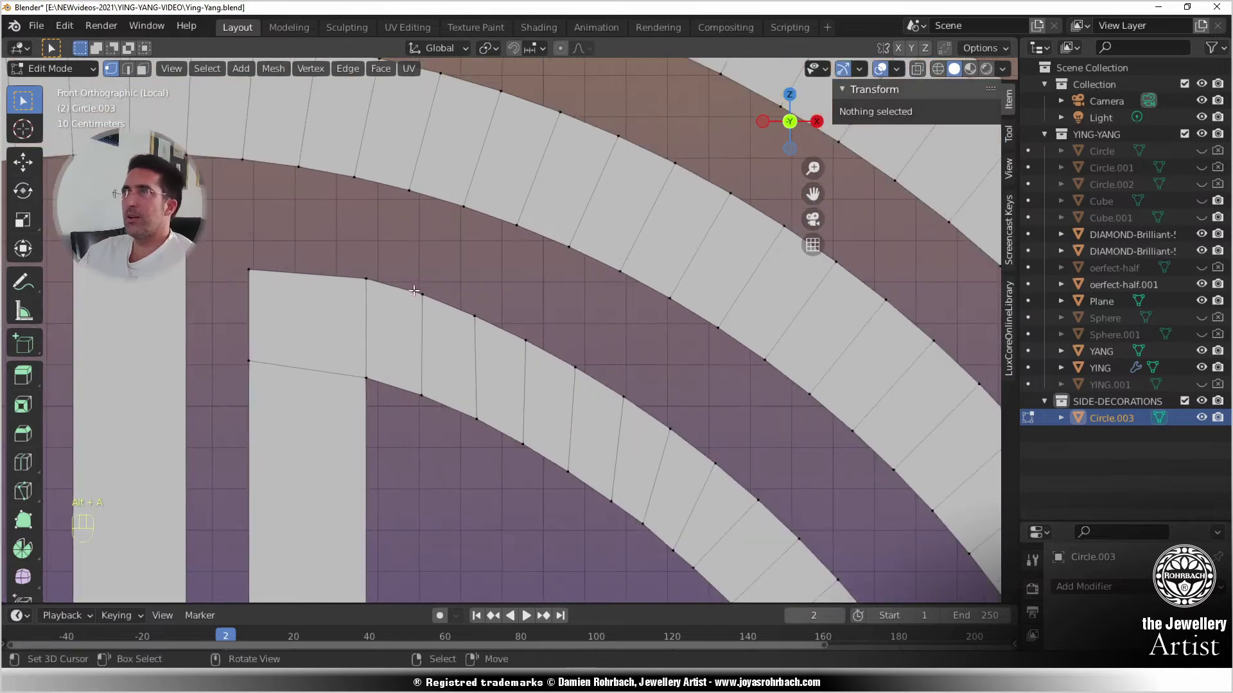
{"action": "right_click", "coordinate": [385, 278]}
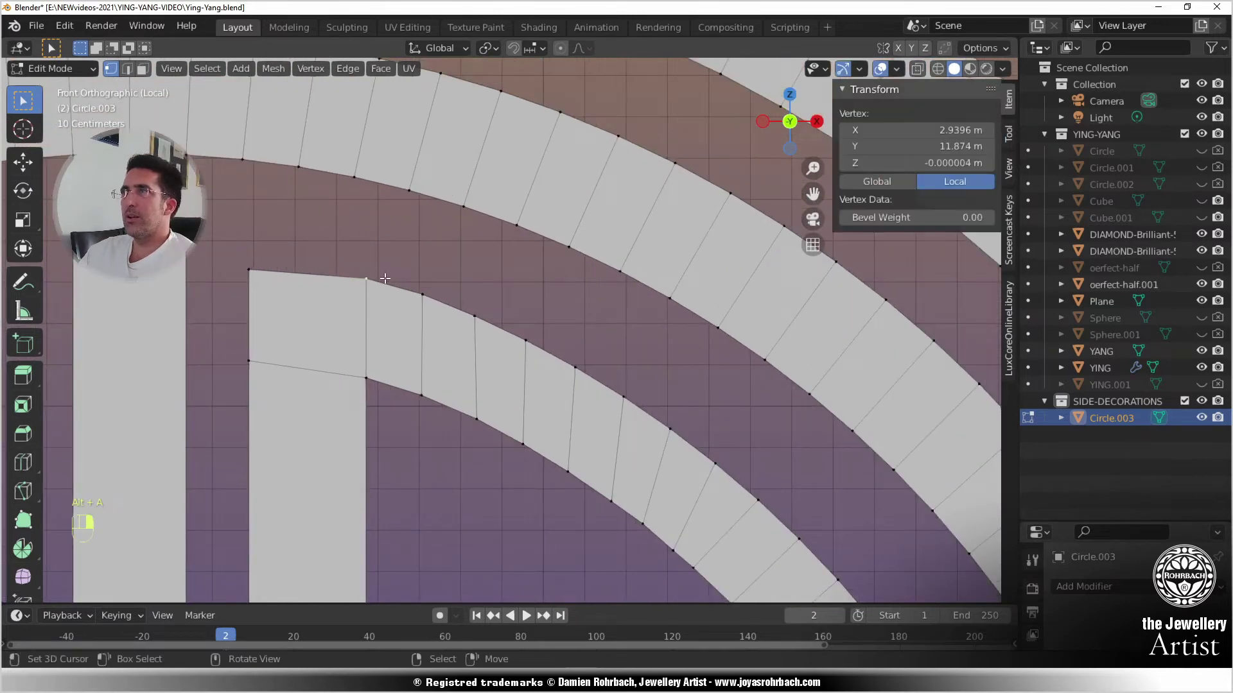
{"action": "key", "text": "g"}
{"action": "left_click", "coordinate": [410, 262]}
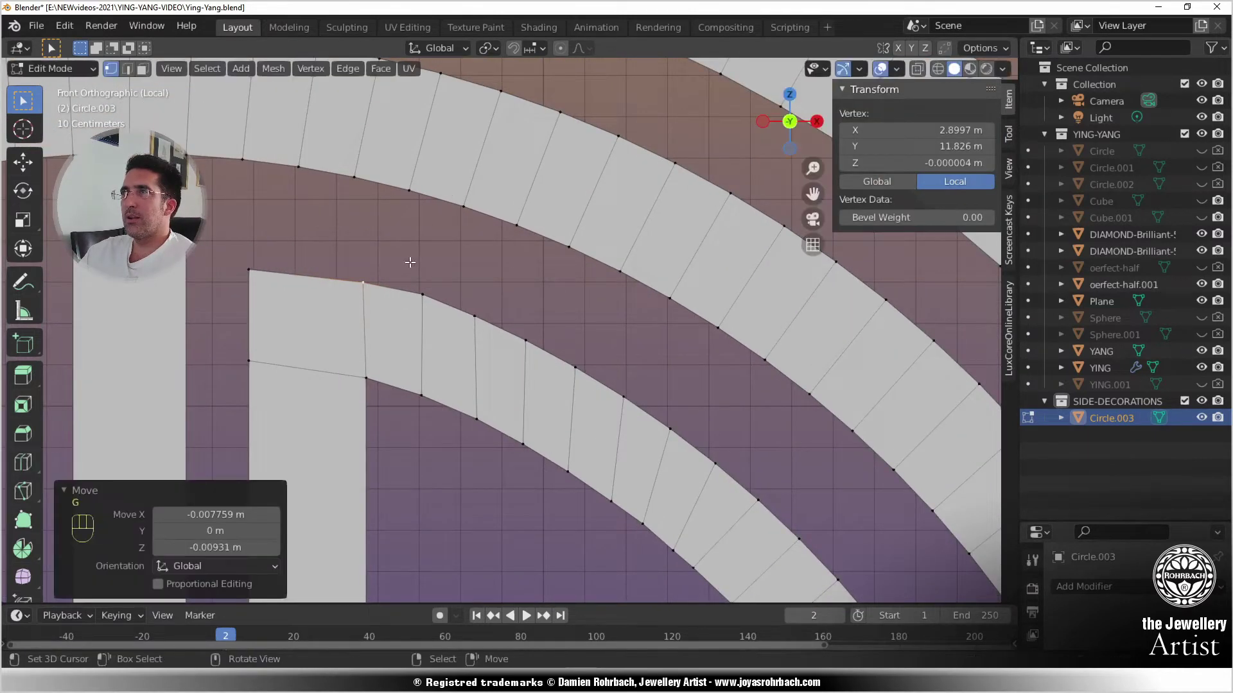
{"action": "key", "text": "g"}
{"action": "key", "text": "g"}
{"action": "left_click", "coordinate": [431, 285]}
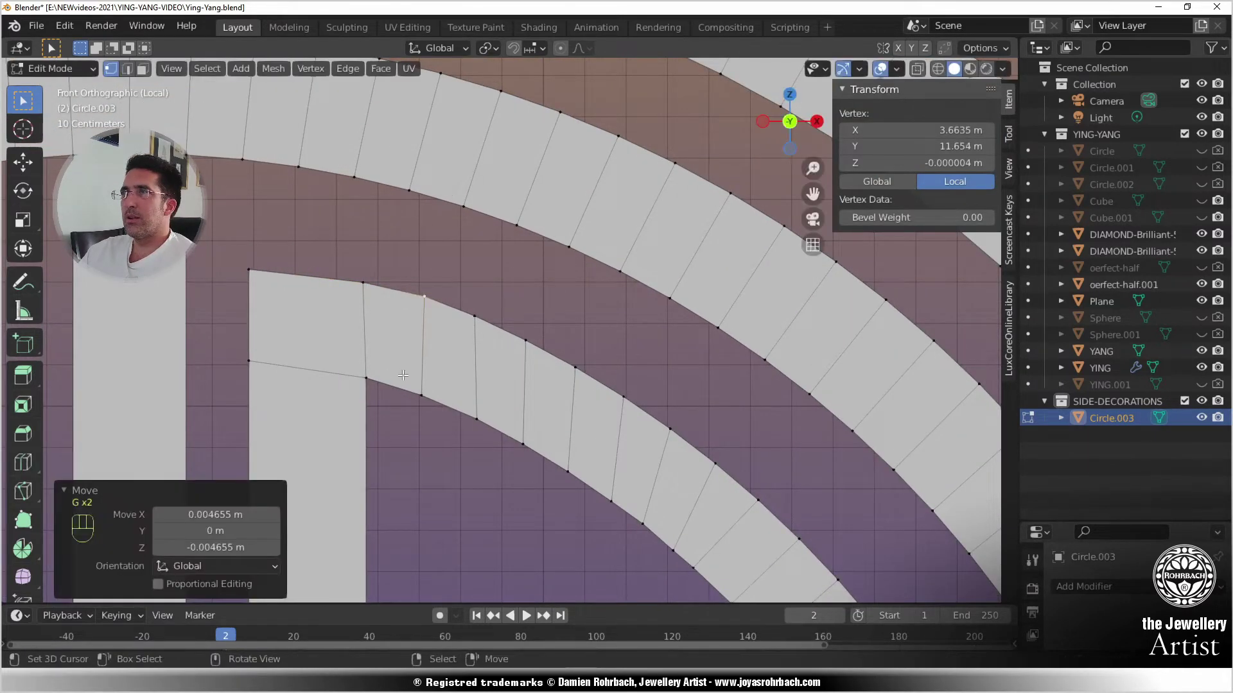
- Lower the inner corner vertex of the arc band along Z and move its neighbour about 0.012 m in X and -0.009 m in Z
{"action": "right_click", "coordinate": [375, 375]}
{"action": "key", "text": "g"}
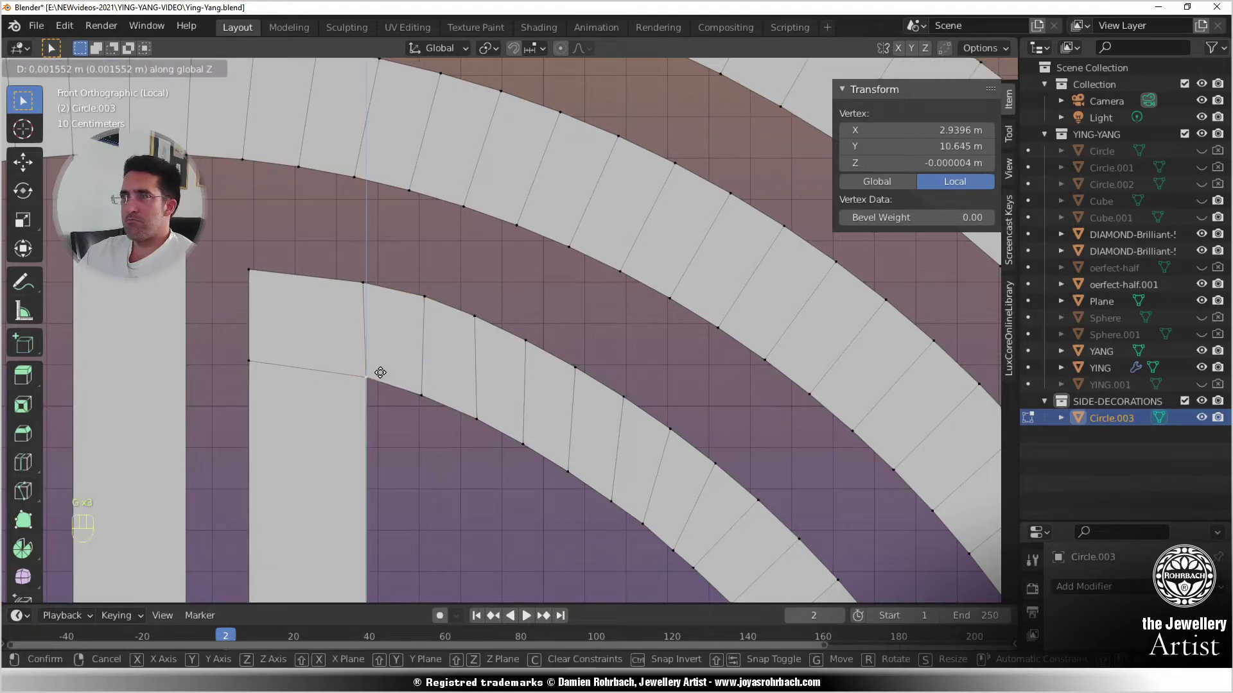
{"action": "left_click", "coordinate": [384, 379]}
{"action": "right_click", "coordinate": [425, 388]}
{"action": "key", "text": "g"}
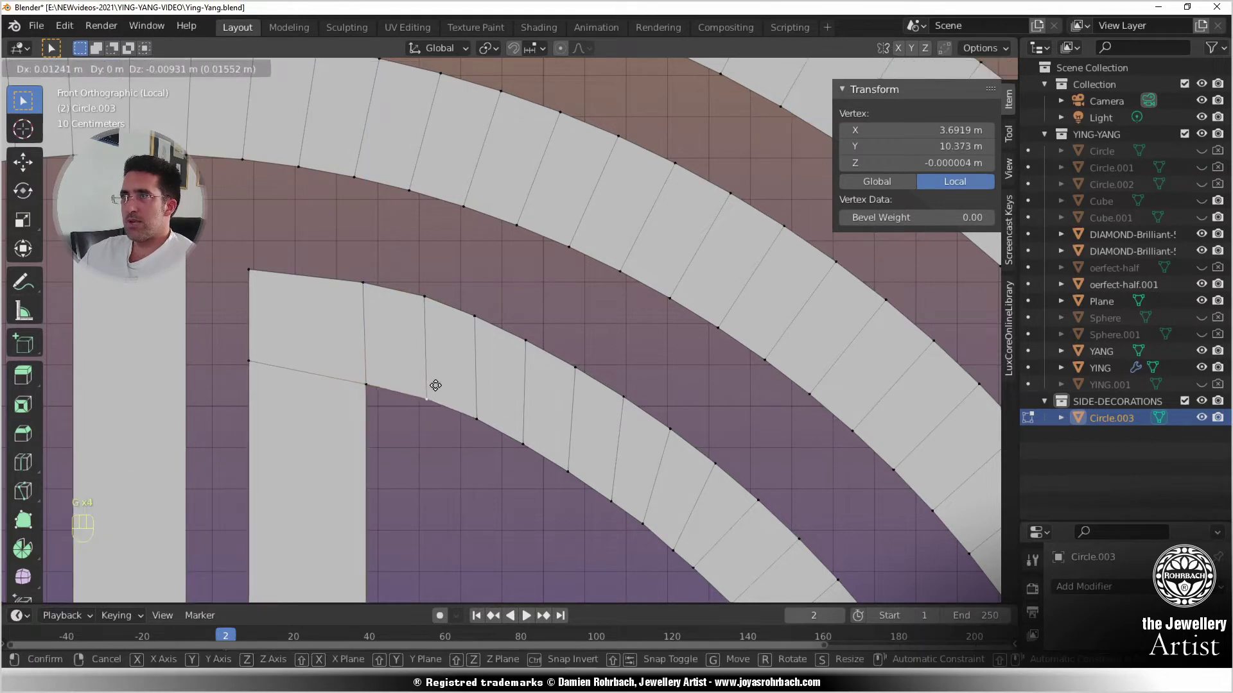
{"action": "left_click", "coordinate": [436, 385]}
- Nudge the arc band's fourth outer vertex outward and move the fifth about 0.012 m in X and 0.002 m in Z
{"action": "right_click", "coordinate": [488, 303]}
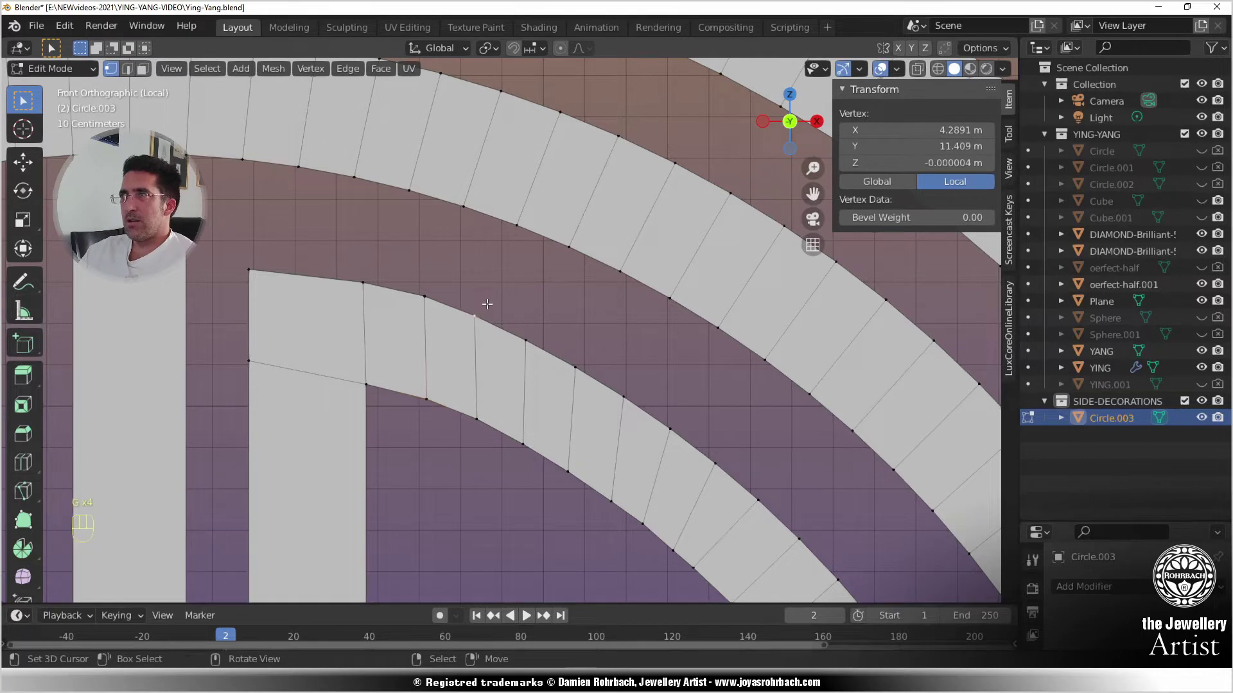
{"action": "key", "text": "g"}
{"action": "left_click", "coordinate": [492, 304]}
{"action": "right_click", "coordinate": [531, 337]}
{"action": "key", "text": "g"}
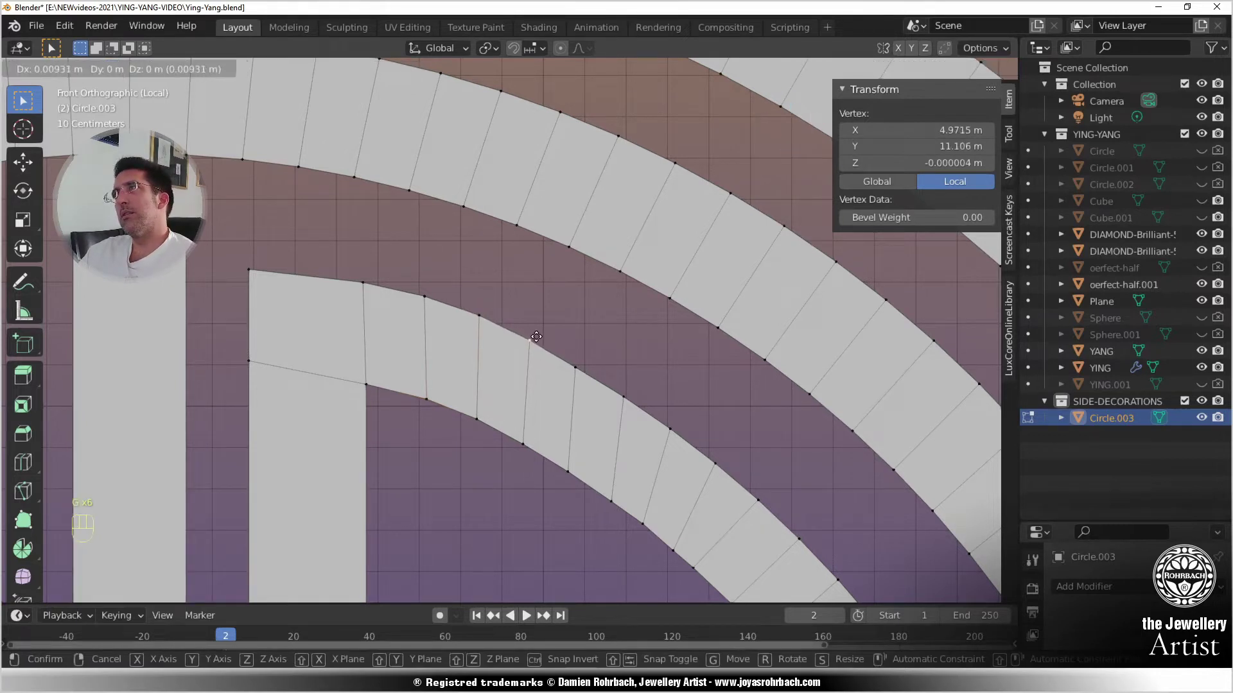
{"action": "left_click", "coordinate": [533, 337]}
- Select the arc band's outer edge path from the sixth vertex to the lower tip and scale it to 0.964 along X
{"action": "scroll", "coordinate": [443, 299], "scroll_direction": "down", "scroll_amount": 3}
{"action": "middle_click_drag", "start_coordinate": [443, 299], "coordinate": [415, 273], "text": "shift"}
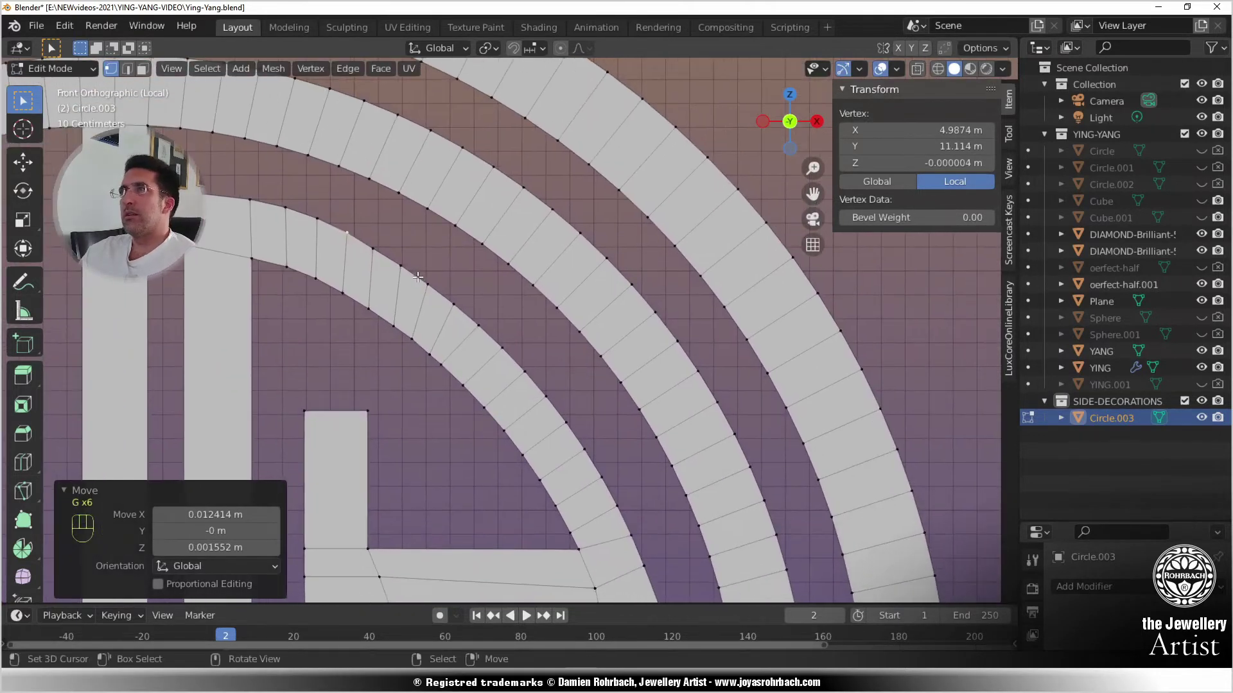
{"action": "scroll", "coordinate": [394, 263], "scroll_direction": "up", "scroll_amount": 1}
{"action": "scroll", "coordinate": [386, 251], "scroll_direction": "down", "scroll_amount": 1}
{"action": "right_click", "coordinate": [379, 247]}
{"action": "scroll", "coordinate": [465, 323], "scroll_direction": "down", "scroll_amount": 1}
{"action": "middle_click_drag", "start_coordinate": [538, 394], "coordinate": [459, 337], "text": "shift"}
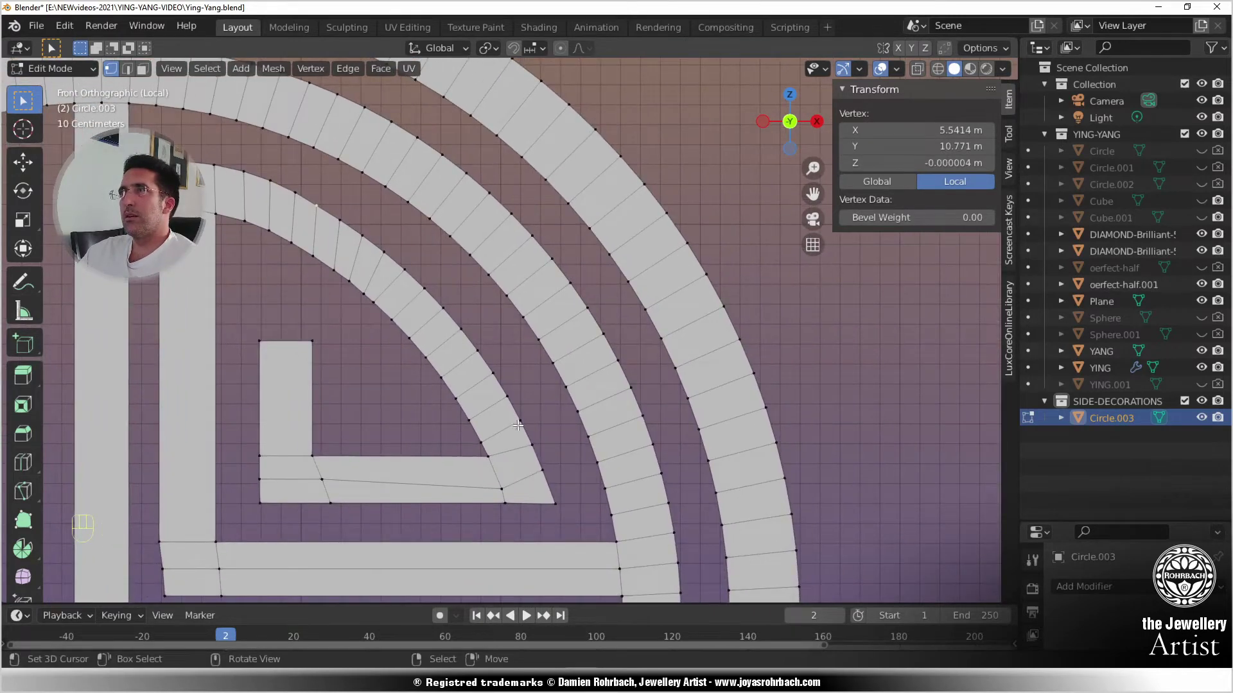
{"action": "left_click", "coordinate": [543, 474], "text": "ctrl"}
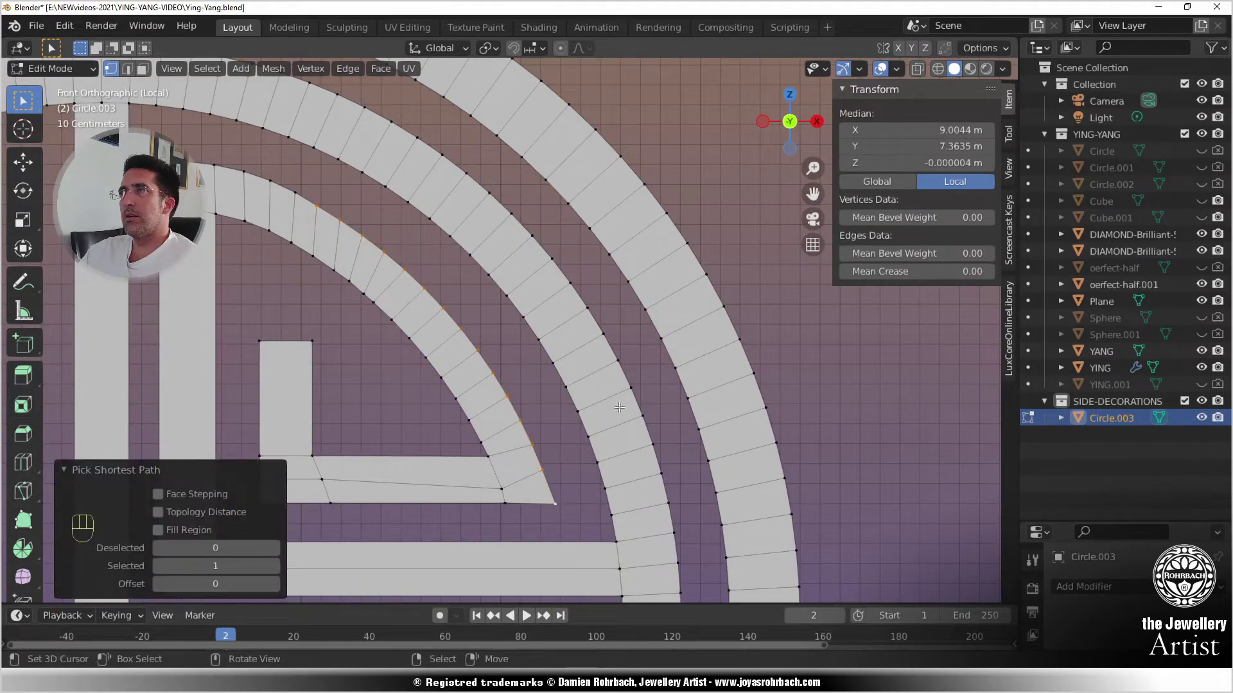
{"action": "key", "text": "s"}
{"action": "key", "text": "x"}
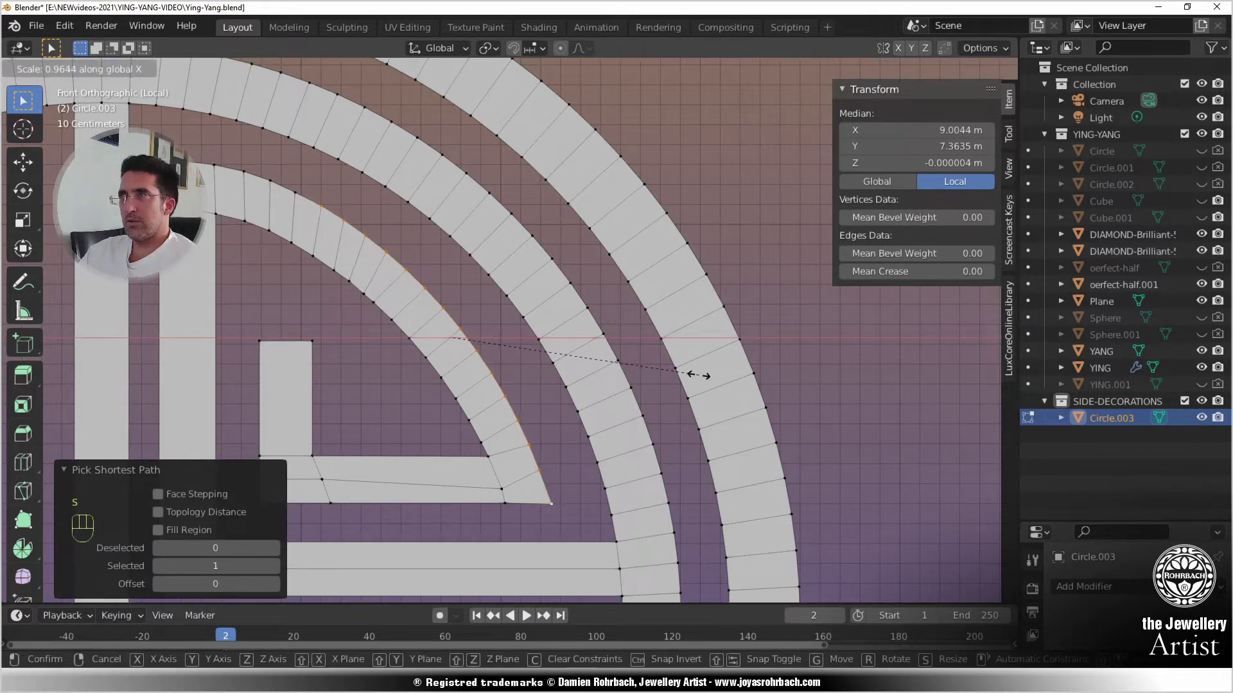
{"action": "left_click", "coordinate": [698, 375]}
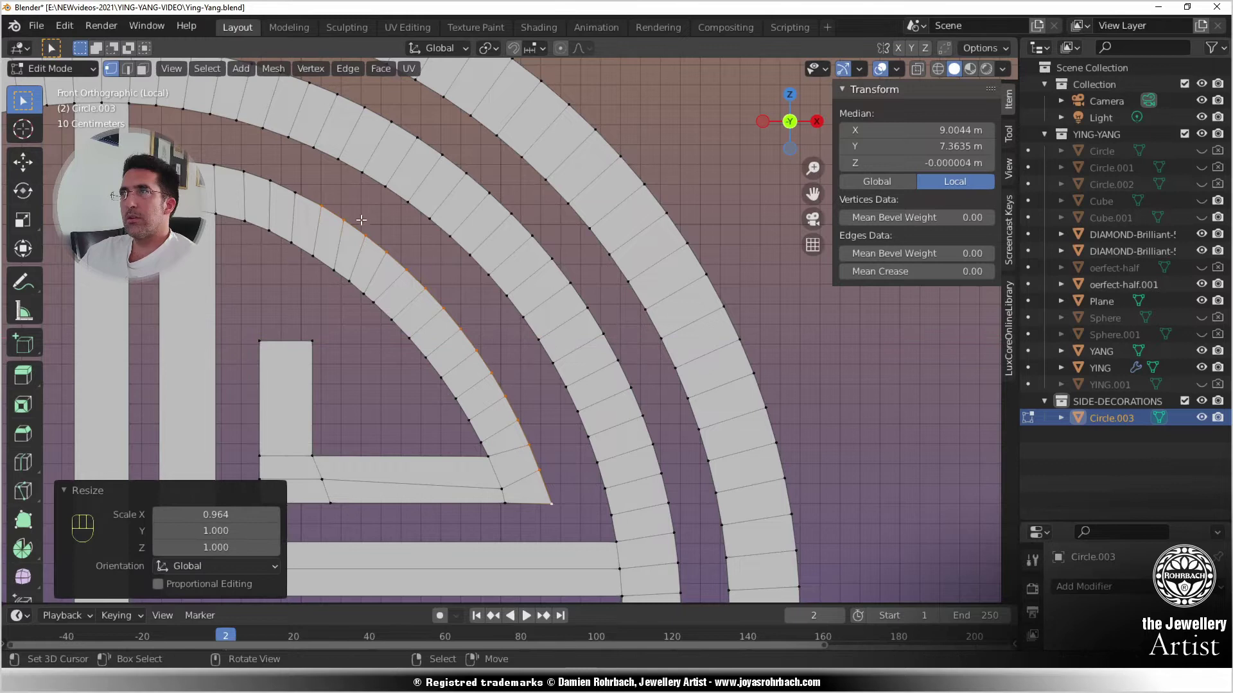
- Select the outer edge path from the fifth vertex to the upper corner and move it about -0.009 m in Z
{"action": "left_click", "coordinate": [305, 187]}
{"action": "scroll", "coordinate": [379, 337], "scroll_direction": "up", "scroll_amount": 3}
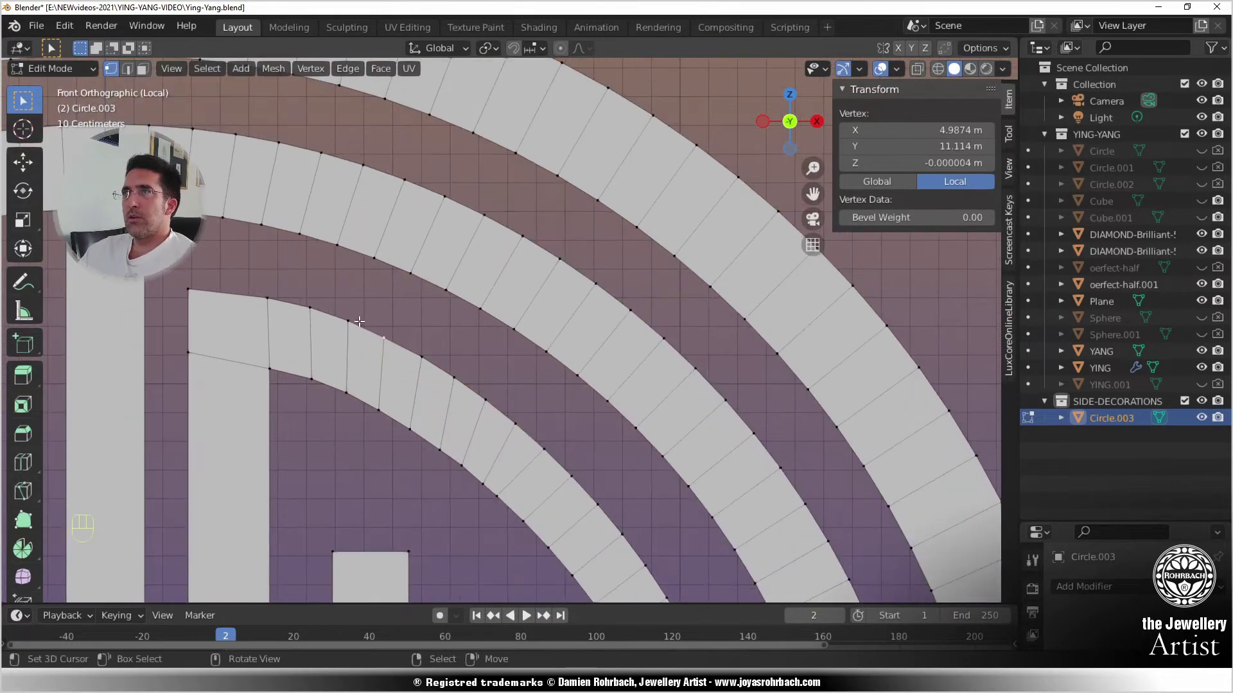
{"action": "left_click", "coordinate": [250, 281], "text": "ctrl"}
{"action": "key", "text": "g"}
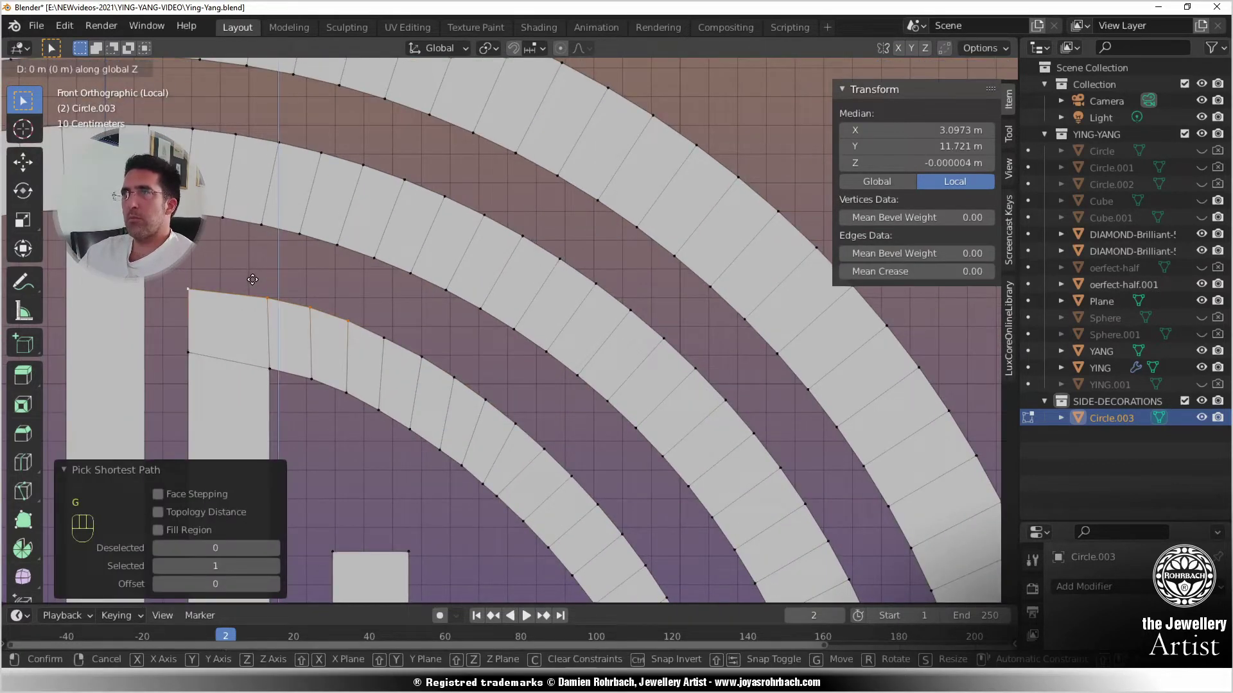
{"action": "key", "text": "z"}
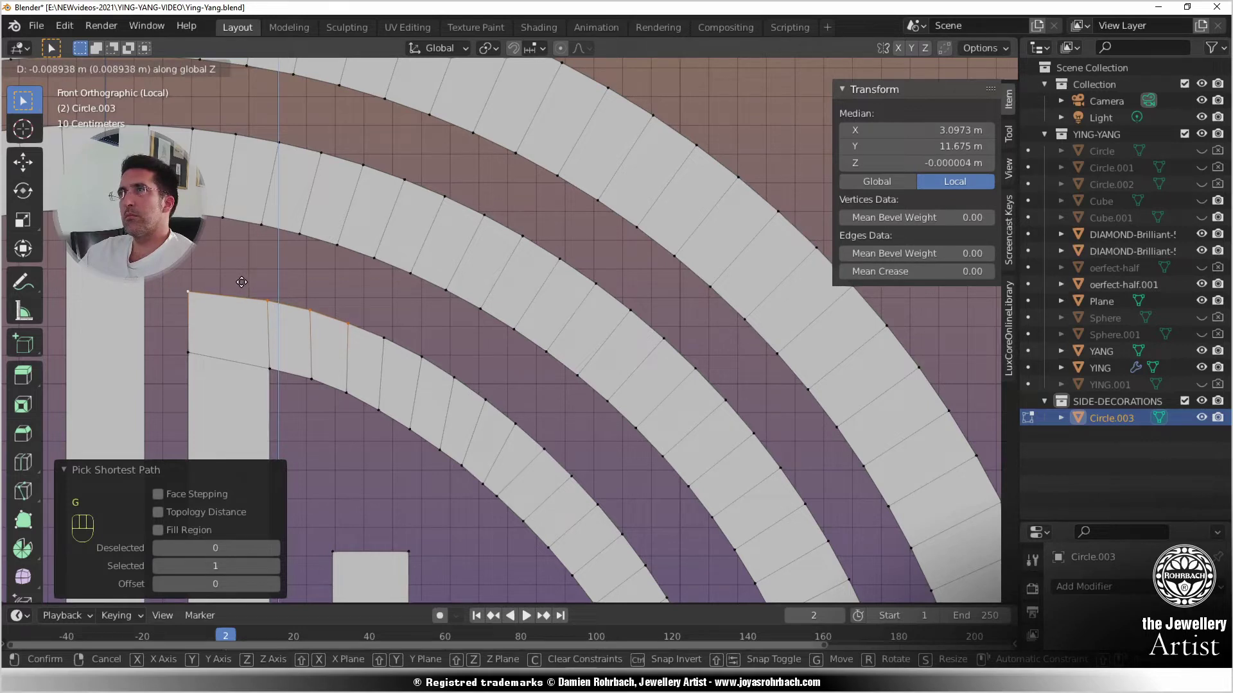
{"action": "left_click", "coordinate": [240, 281]}
- Move the arc band's second outer vertex about -0.042 m in X
{"action": "right_click", "coordinate": [268, 299]}
{"action": "key", "text": "g"}
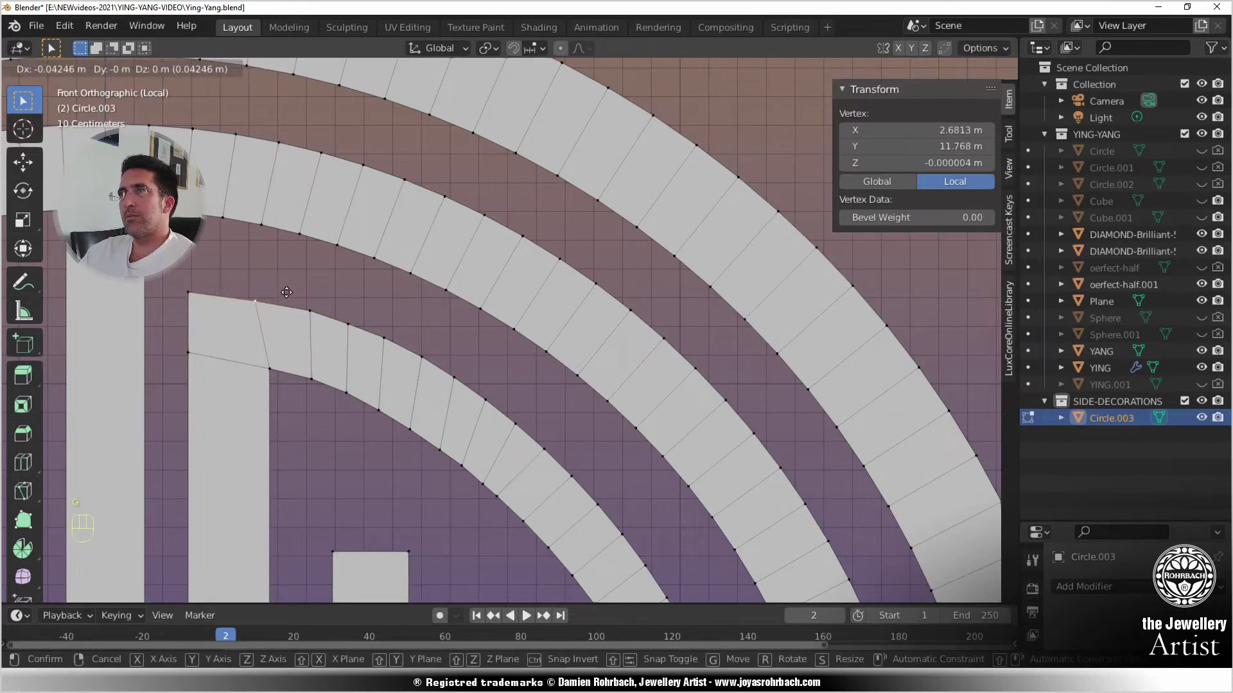
{"action": "left_click", "coordinate": [286, 292]}
{"action": "scroll", "coordinate": [386, 334], "scroll_direction": "down", "scroll_amount": 4}
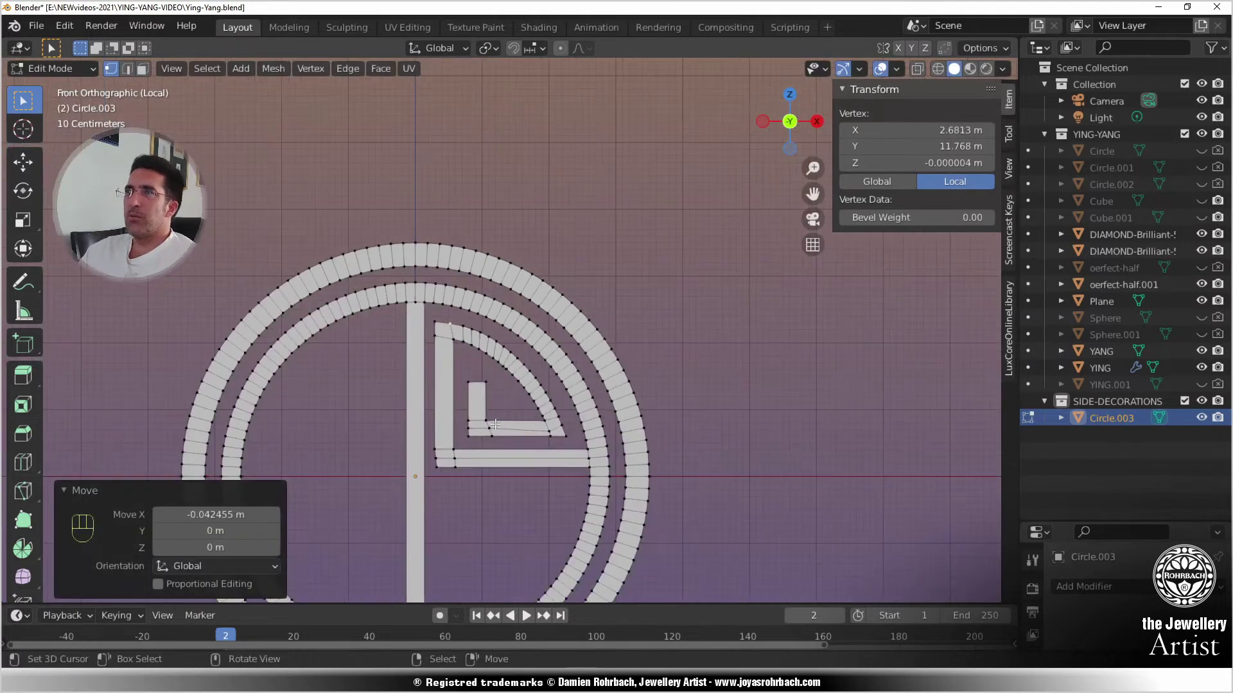
- Fine-tune the same outer vertex beside the corner with two small moves, the last about -0.023 m in X and 0.004 m in Z
{"action": "scroll", "coordinate": [453, 372], "scroll_direction": "up", "scroll_amount": 5}
{"action": "scroll", "coordinate": [451, 401], "scroll_direction": "up", "scroll_amount": 3}
{"action": "key", "text": "g"}
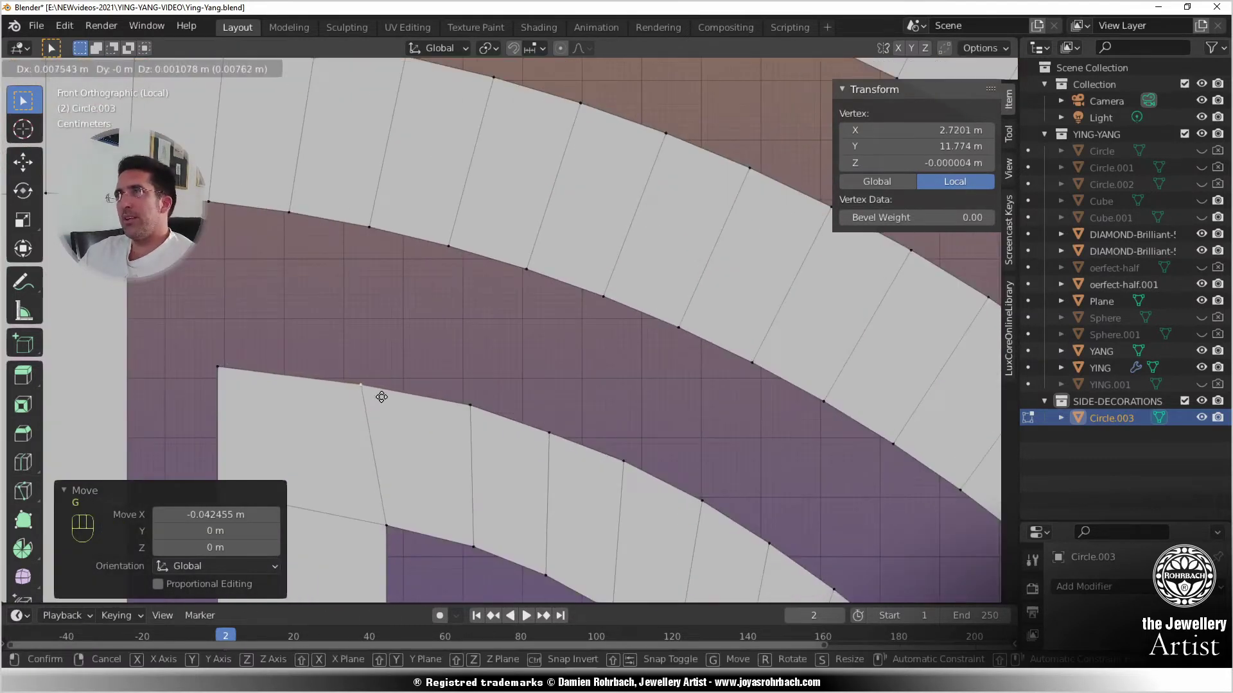
{"action": "left_click", "coordinate": [380, 394]}
{"action": "right_click", "coordinate": [228, 364], "text": "shift"}
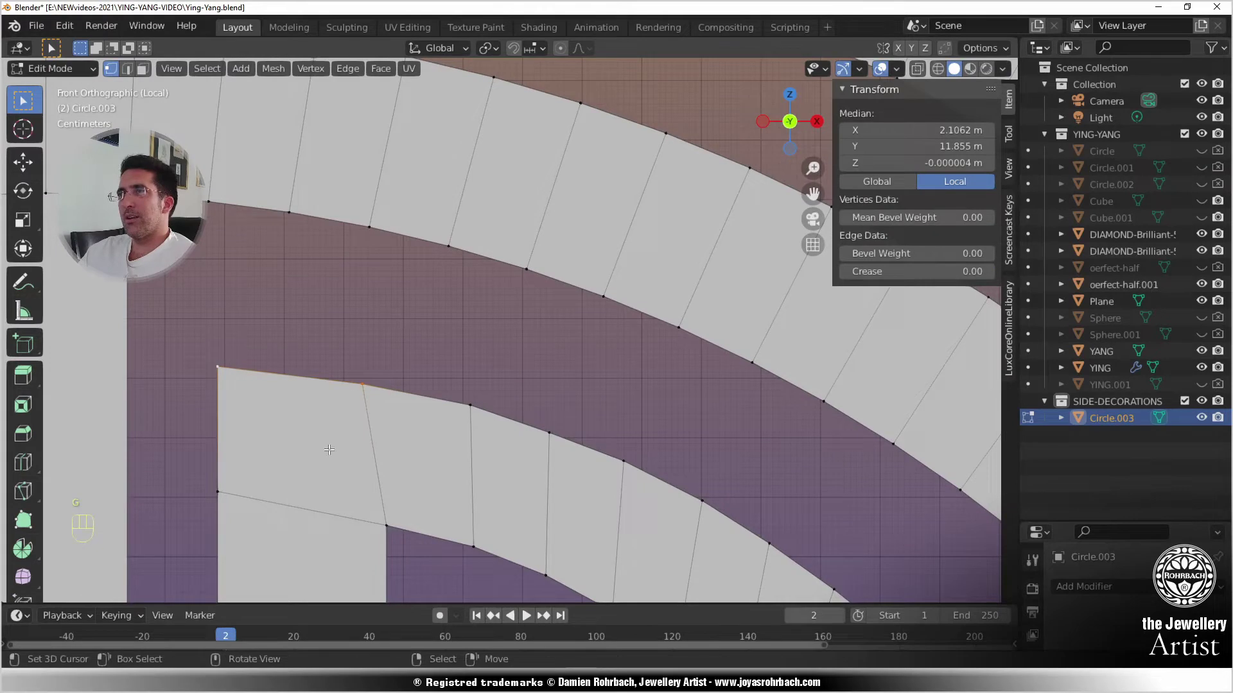
{"action": "right_click", "coordinate": [374, 390]}
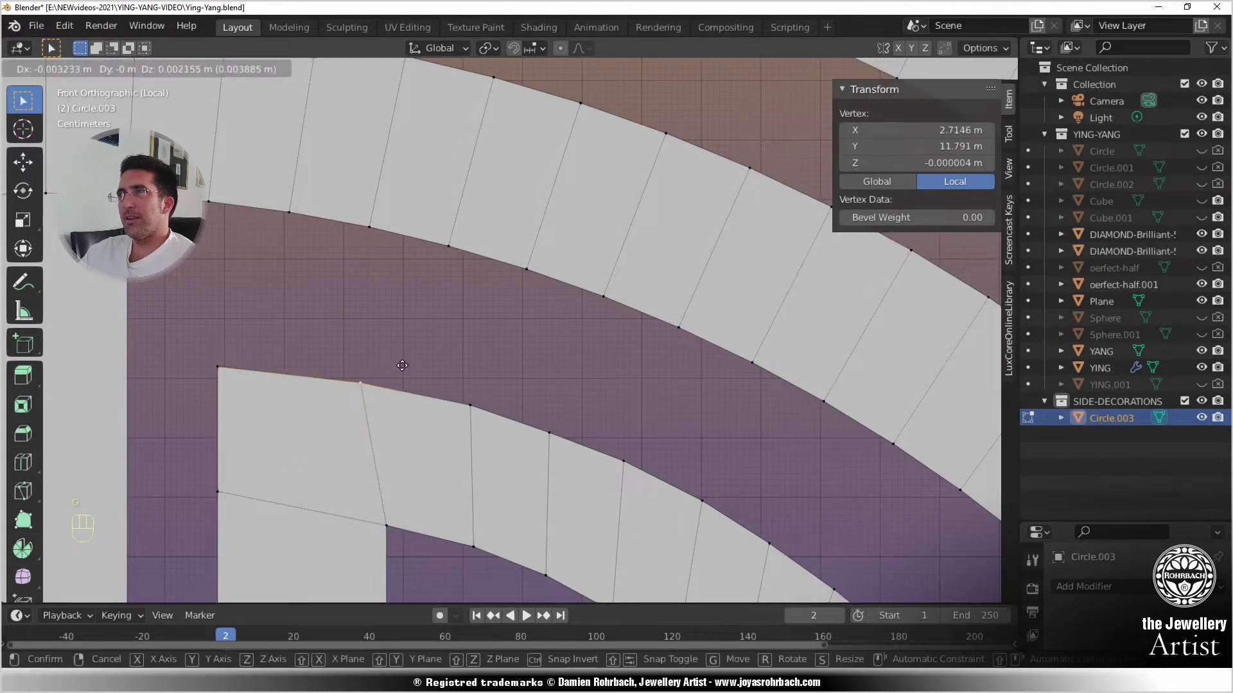
{"action": "key", "text": "g"}
{"action": "left_click", "coordinate": [393, 360]}
- Align the horizontal bar's two outer end vertices with the vertical bar by moving them about -0.013 m and -0.018 m in X, and save the file
{"action": "scroll", "coordinate": [449, 366], "scroll_direction": "down", "scroll_amount": 4}
{"action": "scroll", "coordinate": [472, 369], "scroll_direction": "down", "scroll_amount": 4}
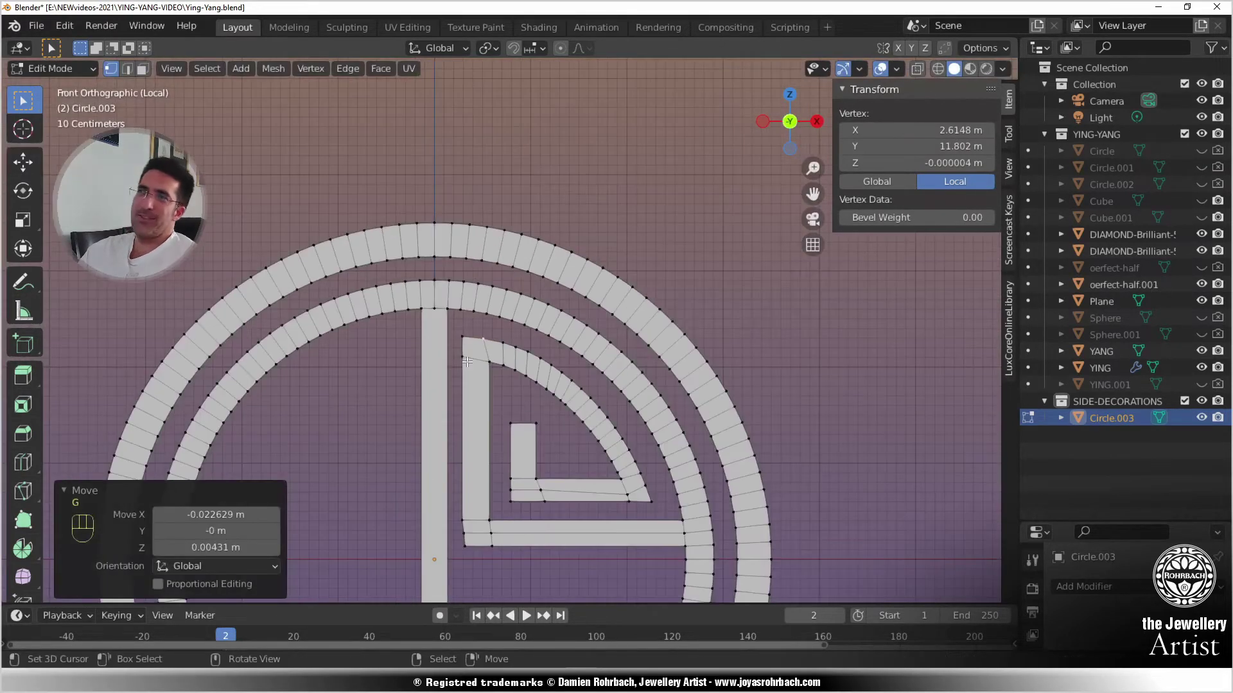
{"action": "scroll", "coordinate": [496, 411], "scroll_direction": "down", "scroll_amount": 2}
{"action": "scroll", "coordinate": [381, 375], "scroll_direction": "up", "scroll_amount": 7}
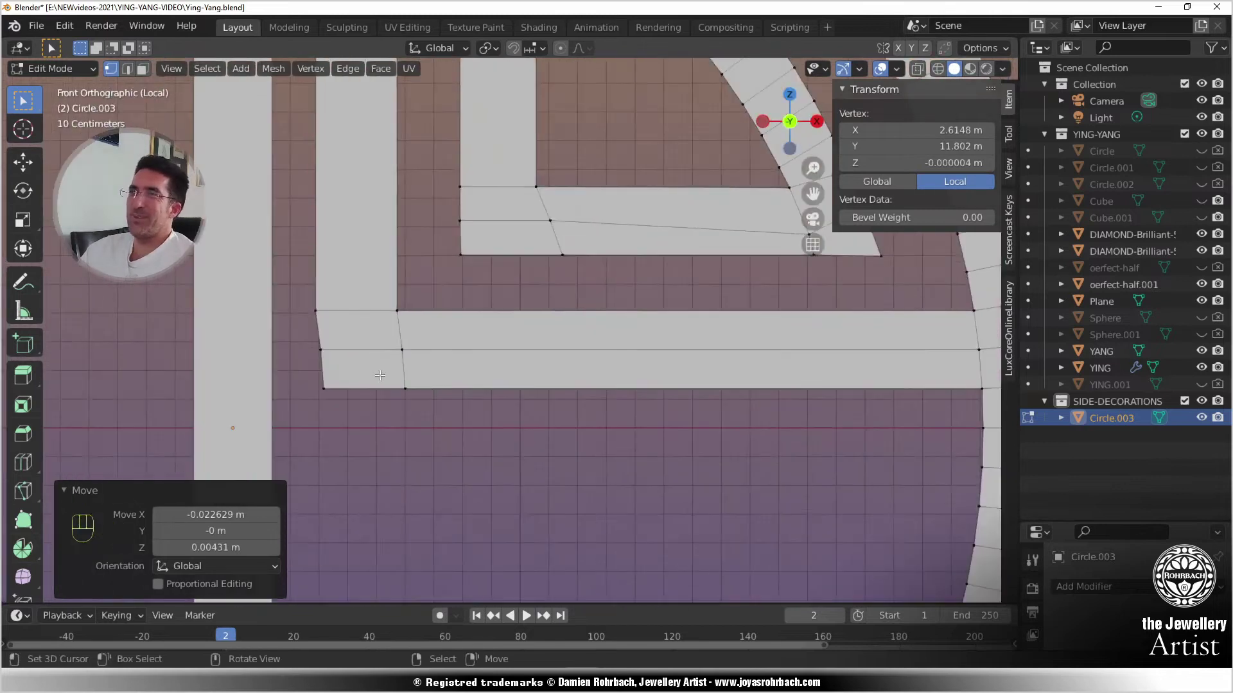
{"action": "right_click", "coordinate": [339, 348]}
{"action": "key", "text": "g"}
{"action": "key", "text": "x"}
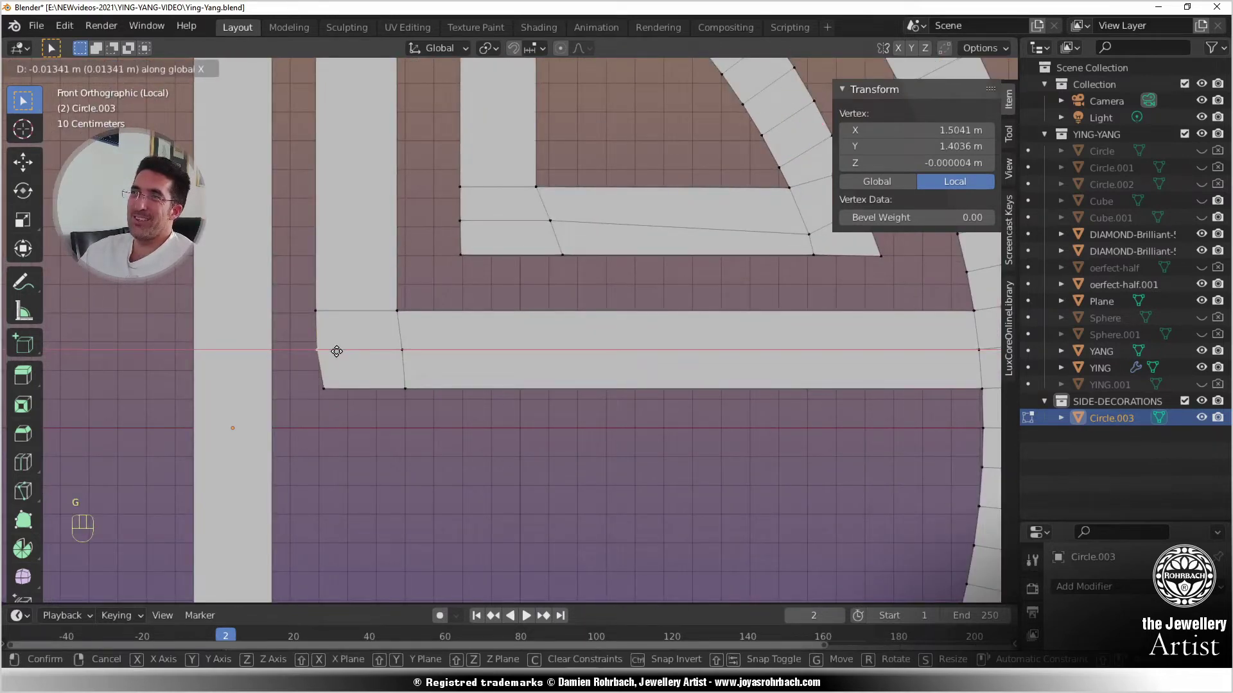
{"action": "left_click", "coordinate": [337, 351]}
{"action": "right_click", "coordinate": [326, 384]}
{"action": "key", "text": "g"}
{"action": "key", "text": "x"}
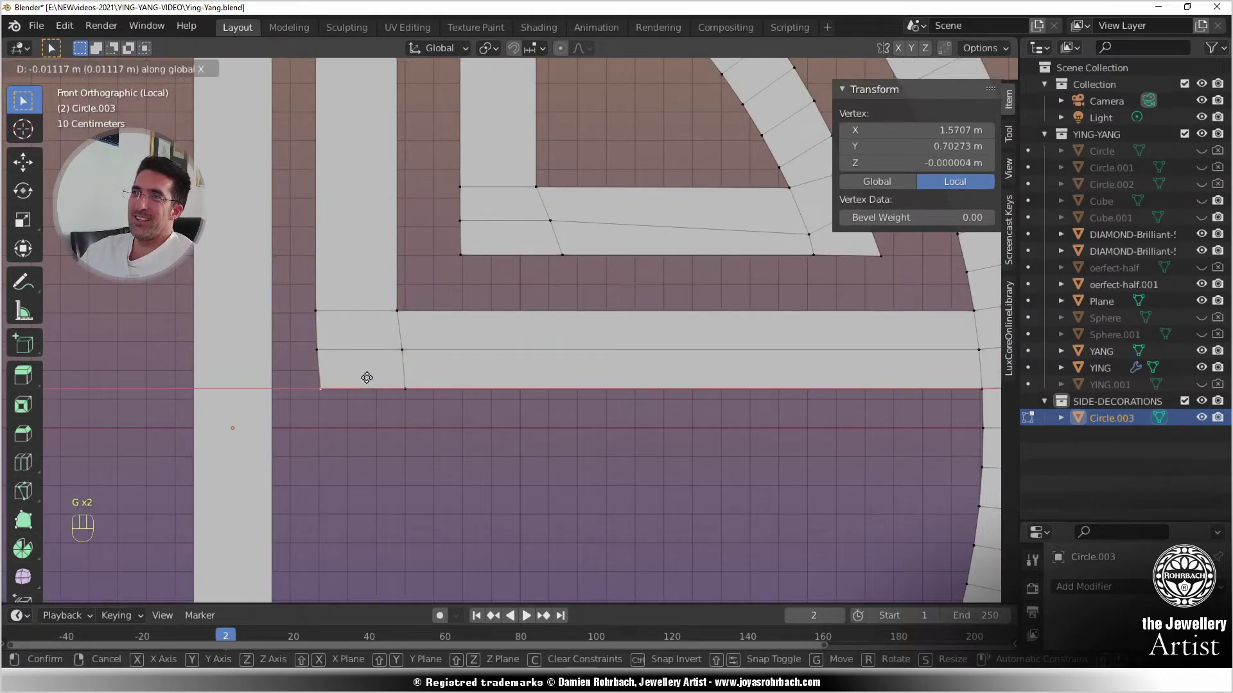
{"action": "left_click", "coordinate": [365, 379]}
{"action": "scroll", "coordinate": [432, 404], "scroll_direction": "down", "scroll_amount": 5}
{"action": "key", "text": "ctrl+s"}
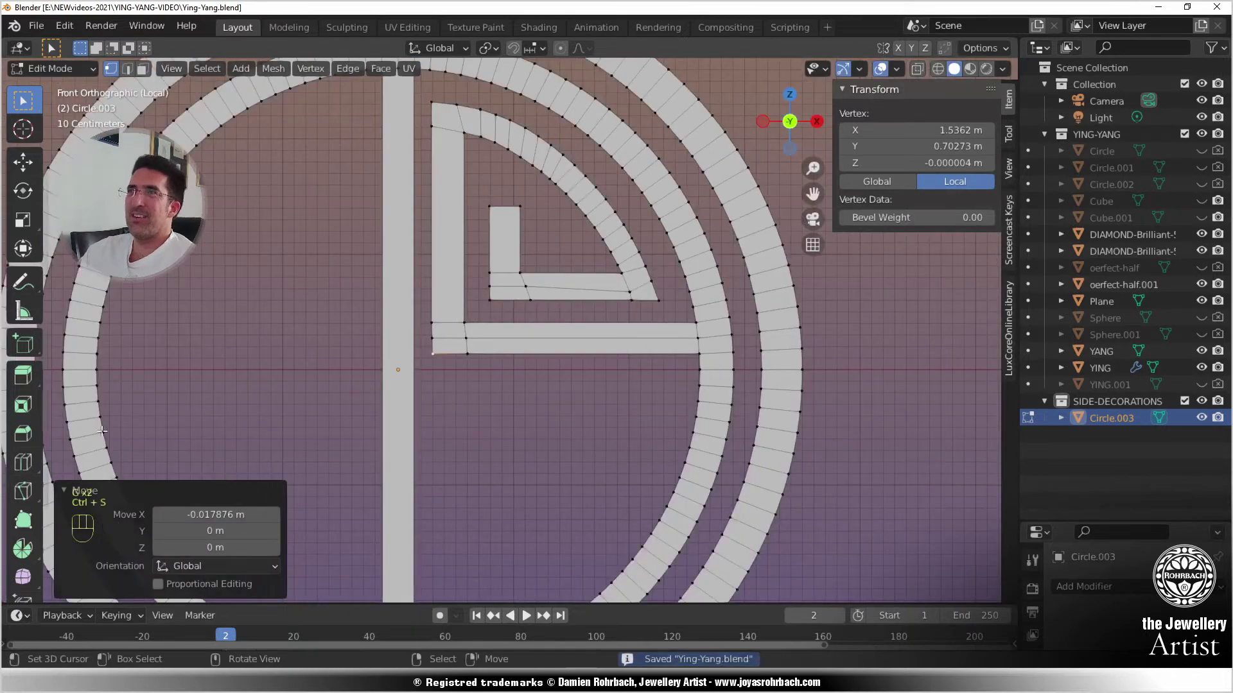
- Add loop cuts dividing the long part of the horizontal bar into eight equal segments, and cut the vertical bar across its middle
{"action": "left_click", "coordinate": [36, 460]}
{"action": "left_click", "coordinate": [588, 345]}
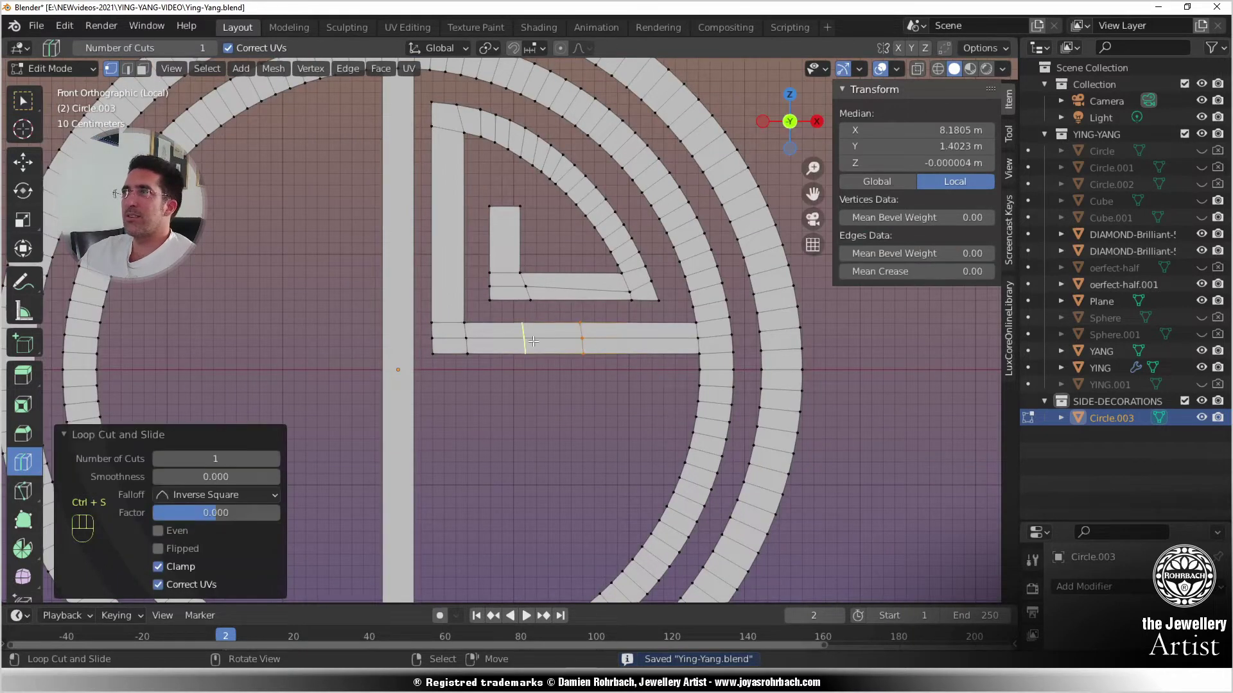
{"action": "left_click", "coordinate": [608, 330]}
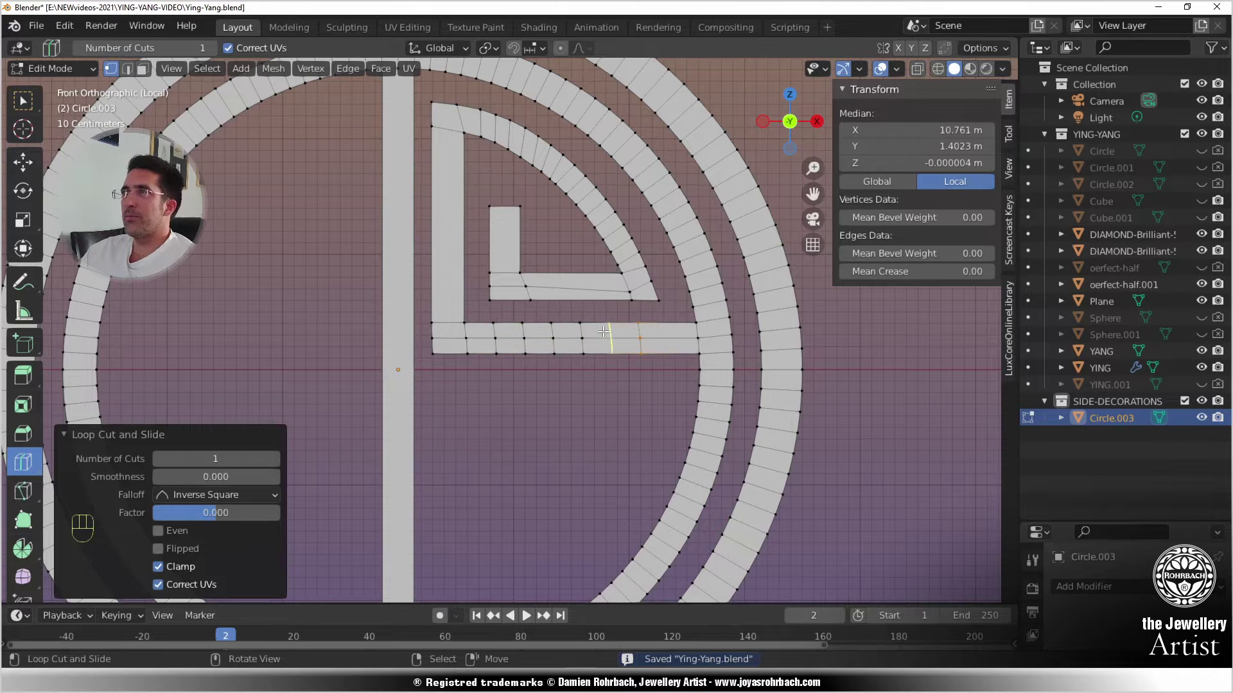
{"action": "left_click", "coordinate": [603, 331]}
{"action": "left_click", "coordinate": [660, 332]}
{"action": "left_click", "coordinate": [458, 202]}
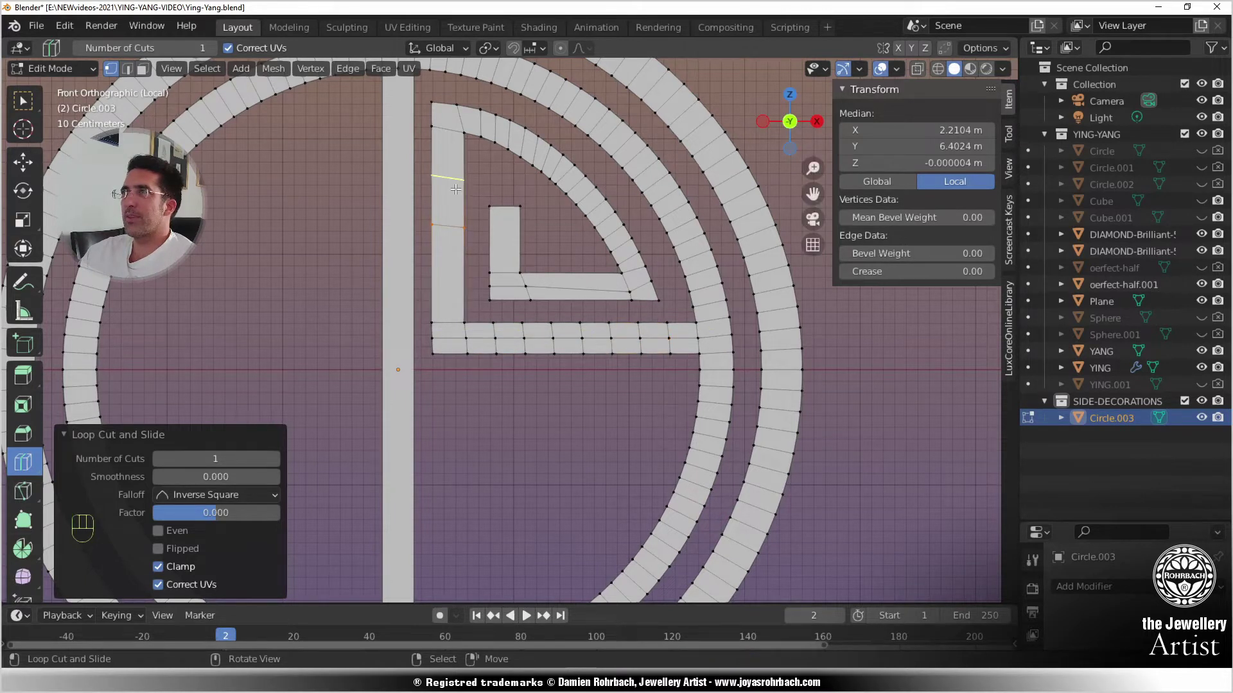
- Add successive single centred loop cuts along the quarter frame's vertical arm to divide it into short segments, leaving nothing selected
{"action": "left_click", "coordinate": [459, 188]}
{"action": "left_click", "coordinate": [454, 159]}
{"action": "left_click", "coordinate": [454, 198]}
{"action": "left_click", "coordinate": [456, 272]}
{"action": "left_click", "coordinate": [456, 262]}
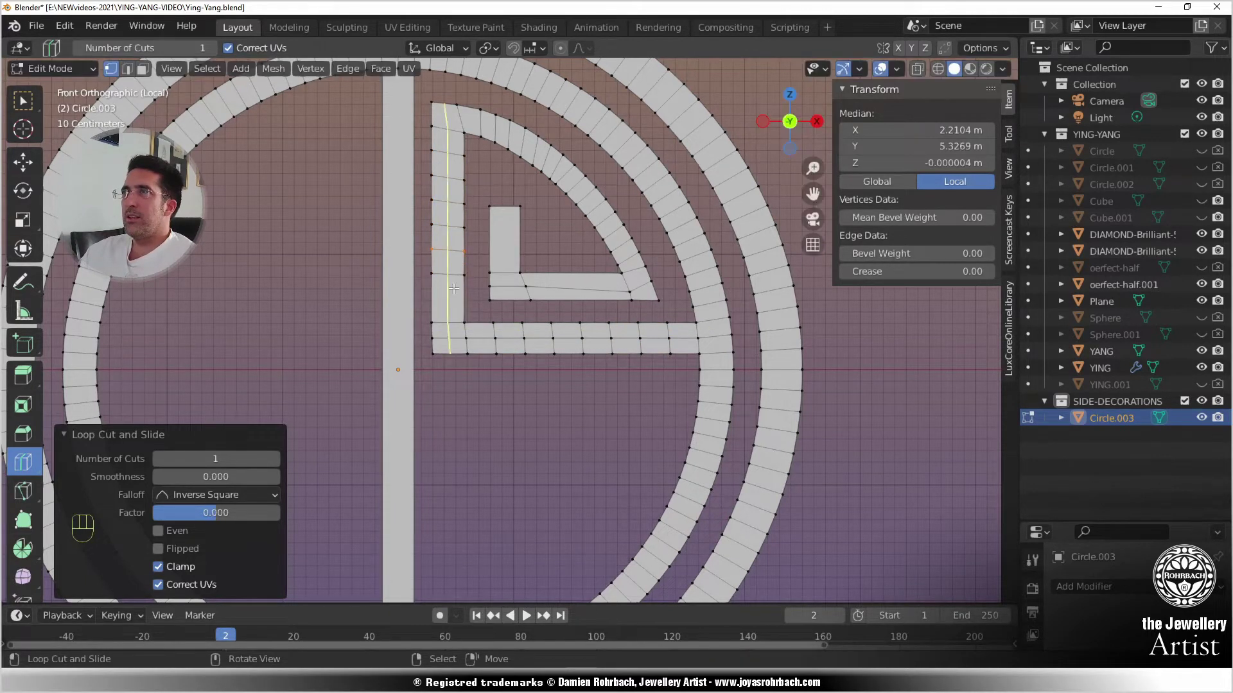
{"action": "left_click", "coordinate": [451, 299]}
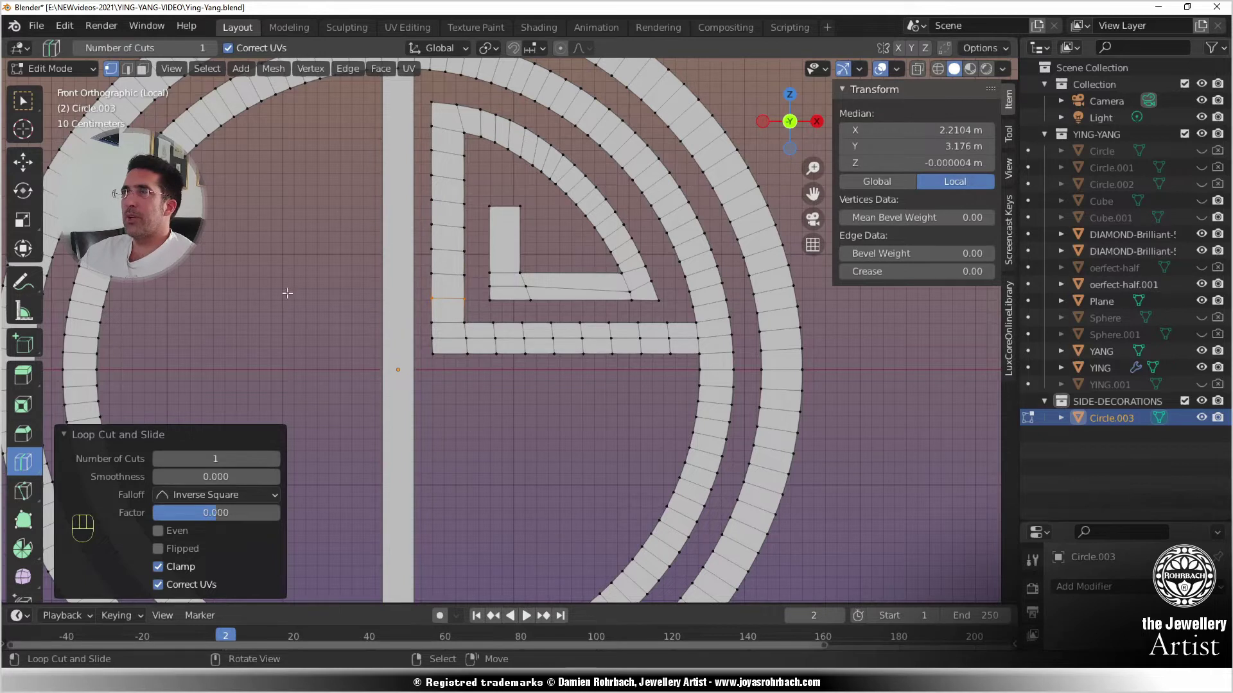
{"action": "left_click", "coordinate": [22, 100]}
{"action": "scroll", "coordinate": [472, 355], "scroll_direction": "down", "scroll_amount": 3}
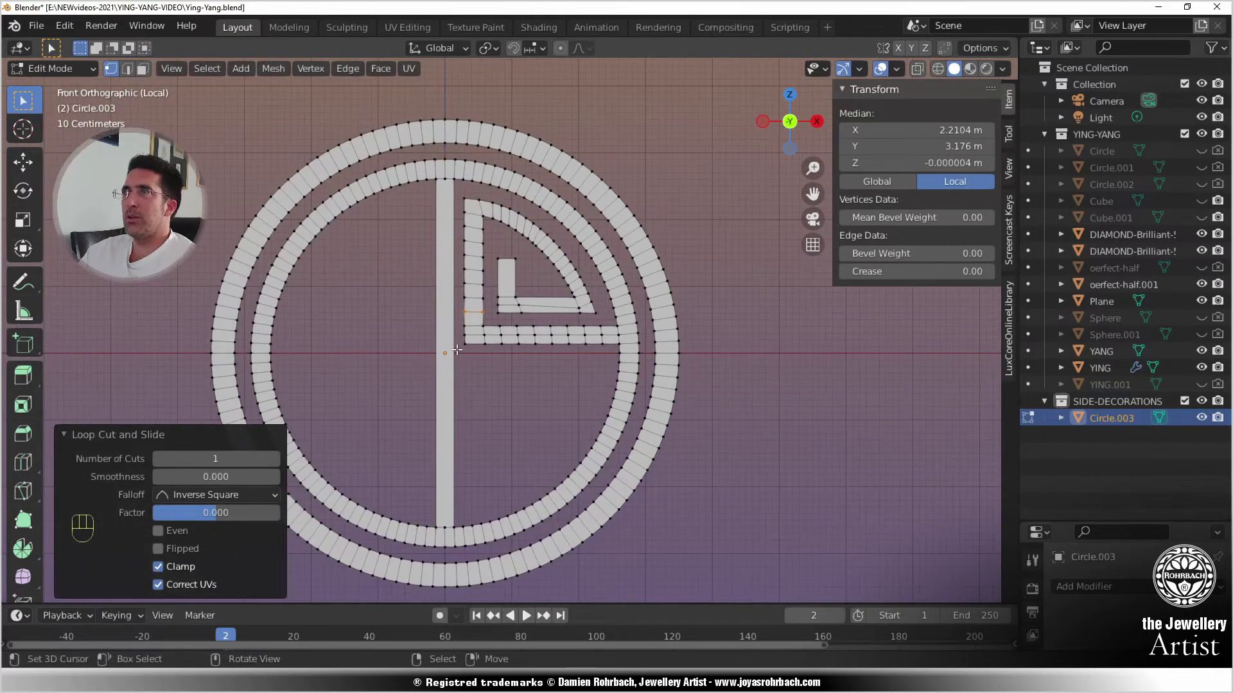
{"action": "key", "text": "alt+a"}
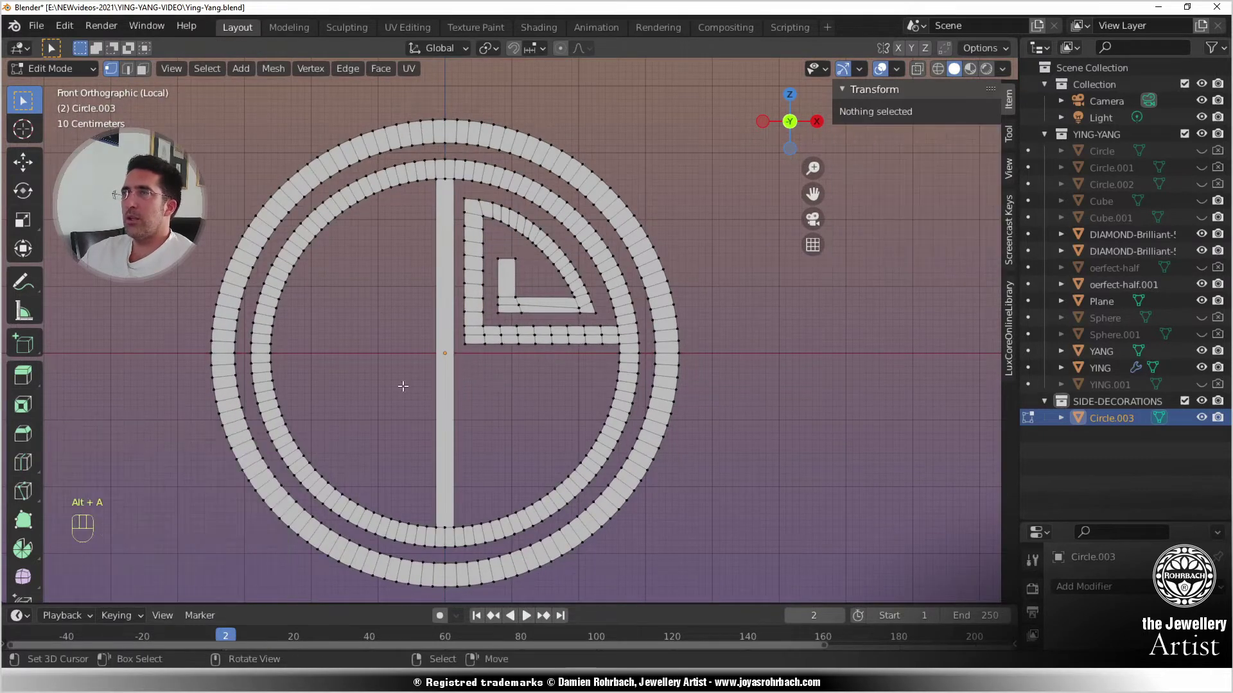
- Delete the two long edges of the undivided vertical bar that crosses the inner ring
{"action": "left_click", "coordinate": [23, 462]}
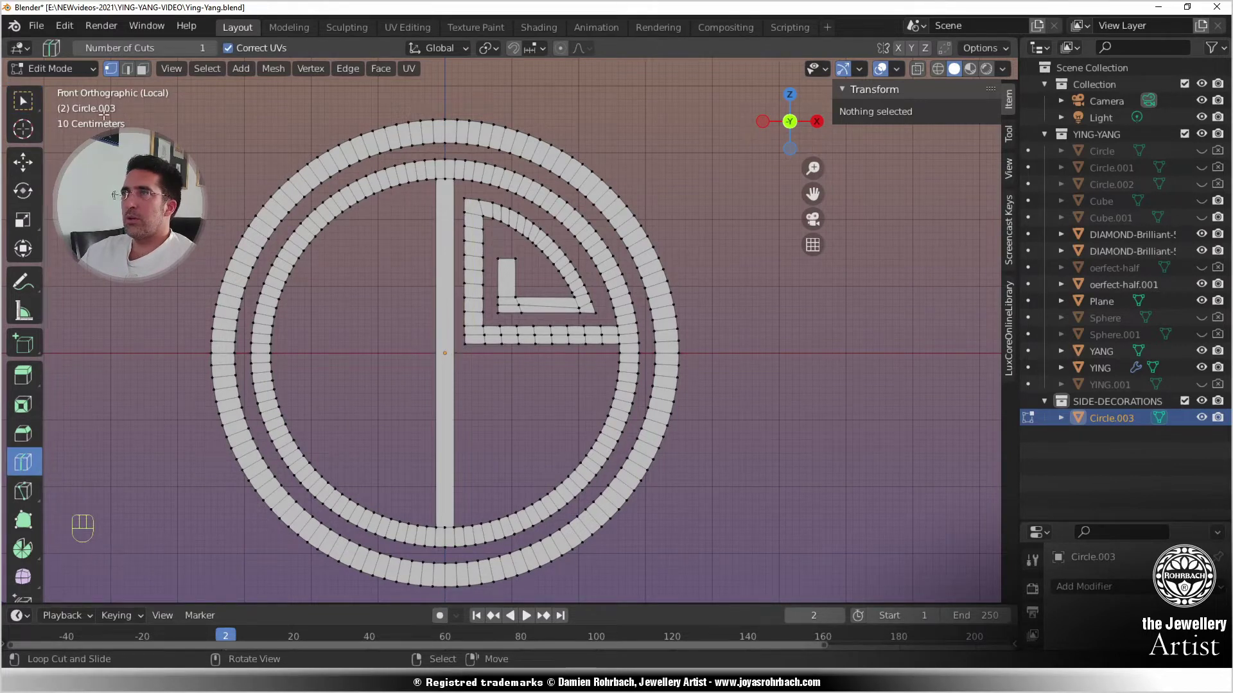
{"action": "left_click", "coordinate": [23, 100]}
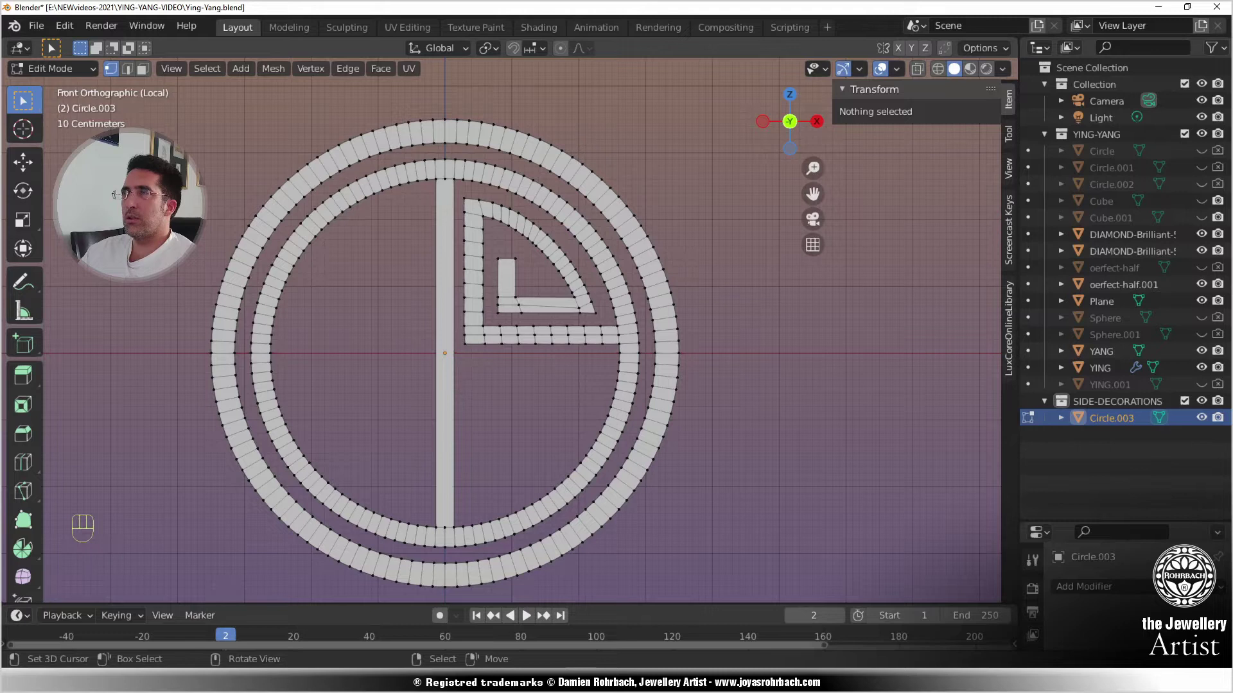
{"action": "left_click", "coordinate": [448, 312]}
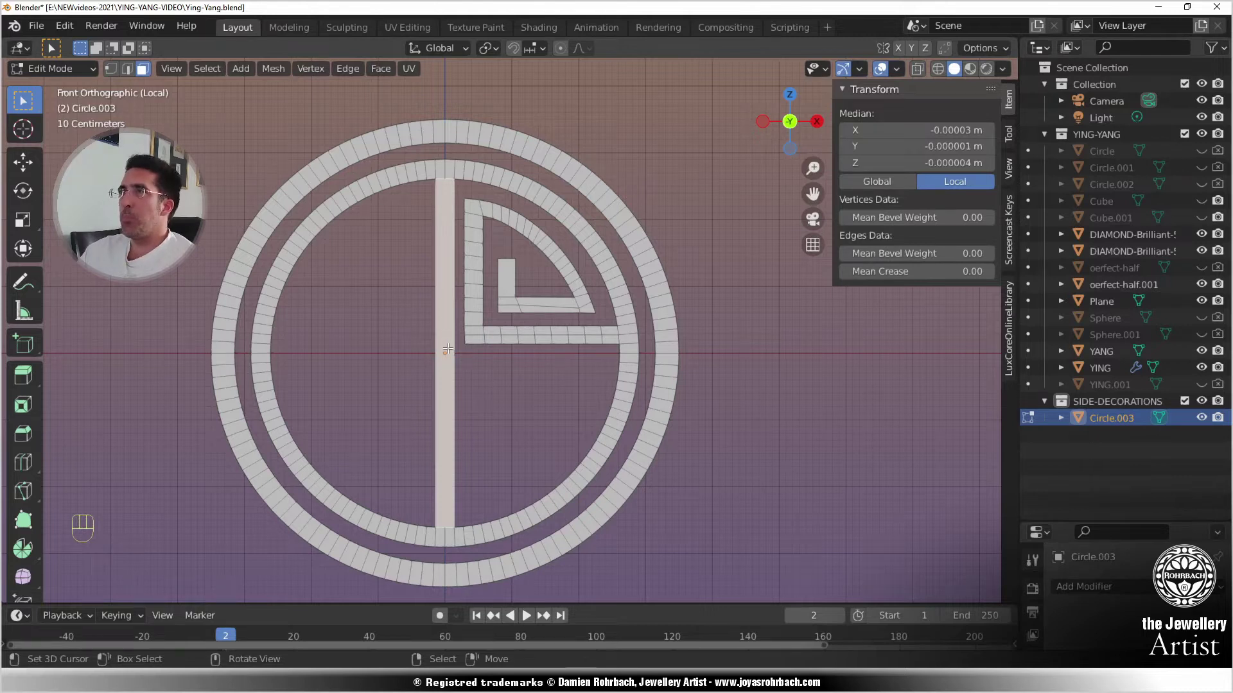
{"action": "scroll", "coordinate": [448, 348], "scroll_direction": "up", "scroll_amount": 1}
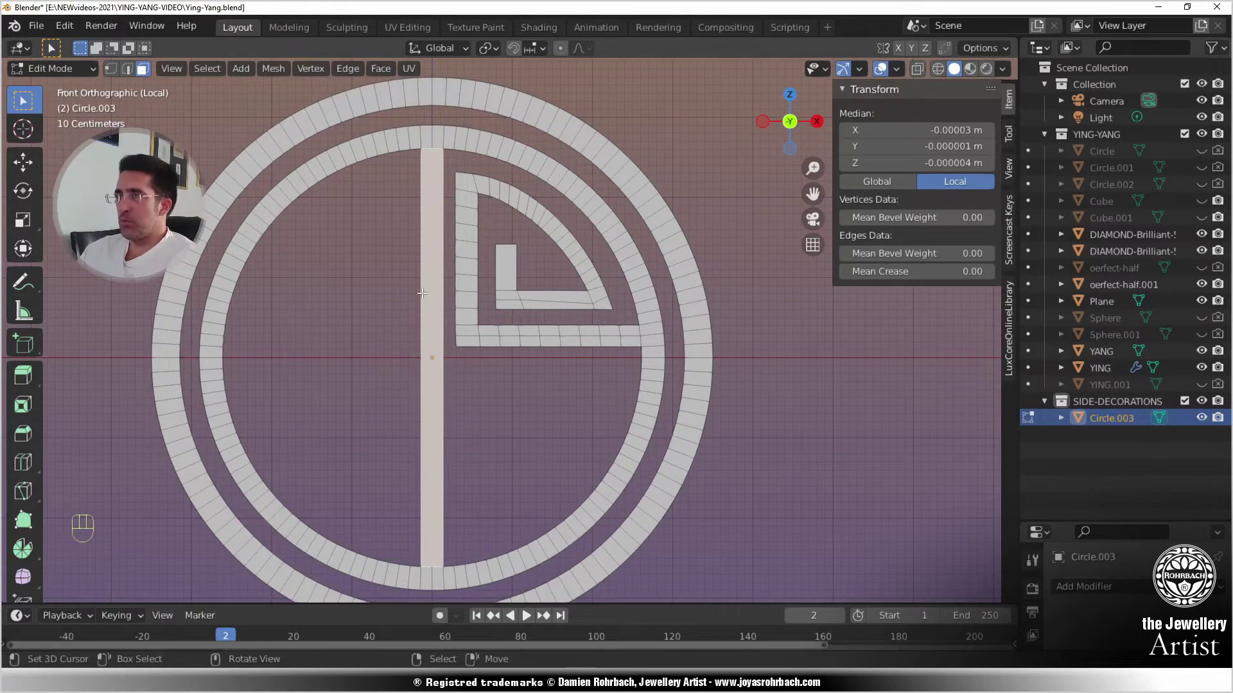
{"action": "left_click", "coordinate": [127, 69]}
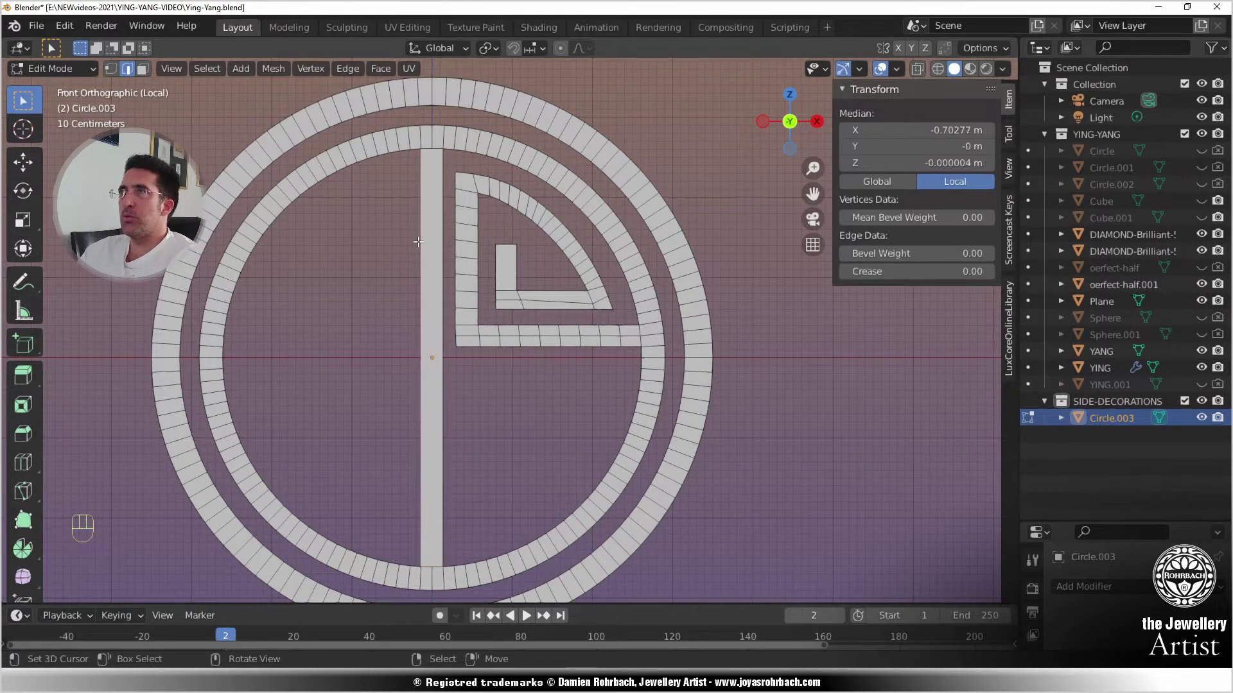
{"action": "key", "text": "x"}
{"action": "left_click", "coordinate": [414, 275]}
{"action": "right_click", "coordinate": [433, 267]}
{"action": "key", "text": "Delete"}
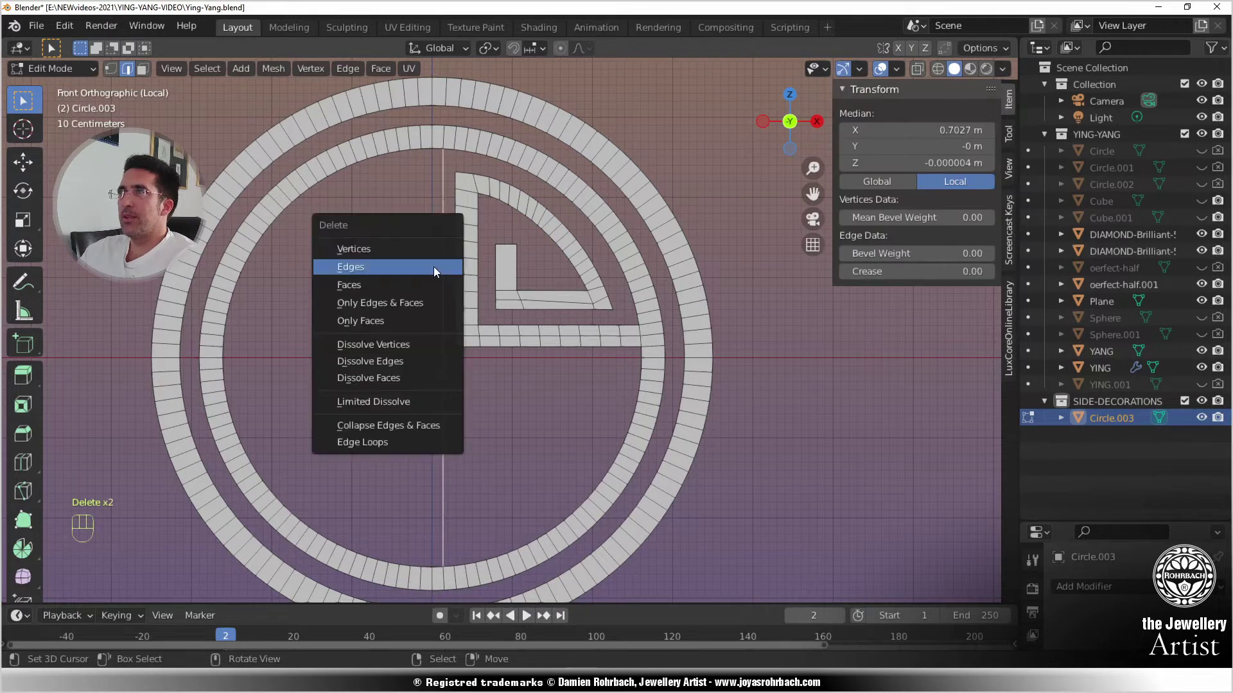
{"action": "left_click", "coordinate": [433, 267]}
- In vertex mode, select the vertices where the deleted bar met the top of the inner ring, and save the file
{"action": "left_click", "coordinate": [110, 70]}
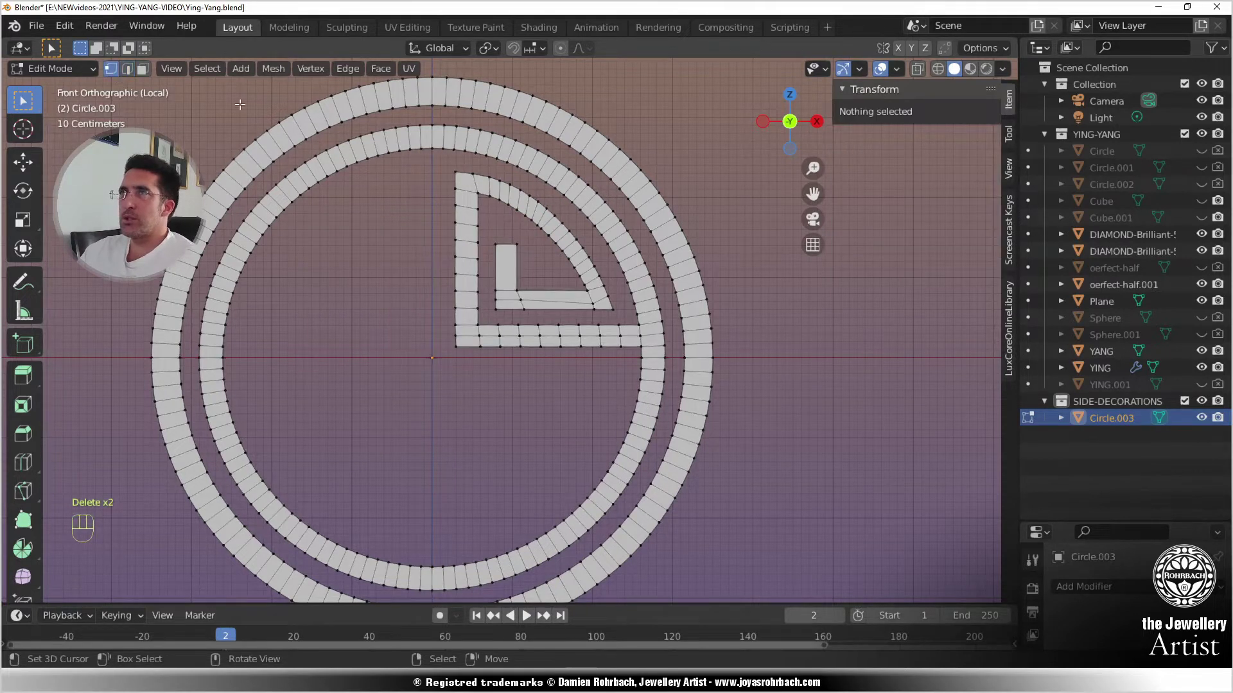
{"action": "left_click", "coordinate": [421, 148]}
{"action": "left_click", "coordinate": [443, 149], "text": "shift"}
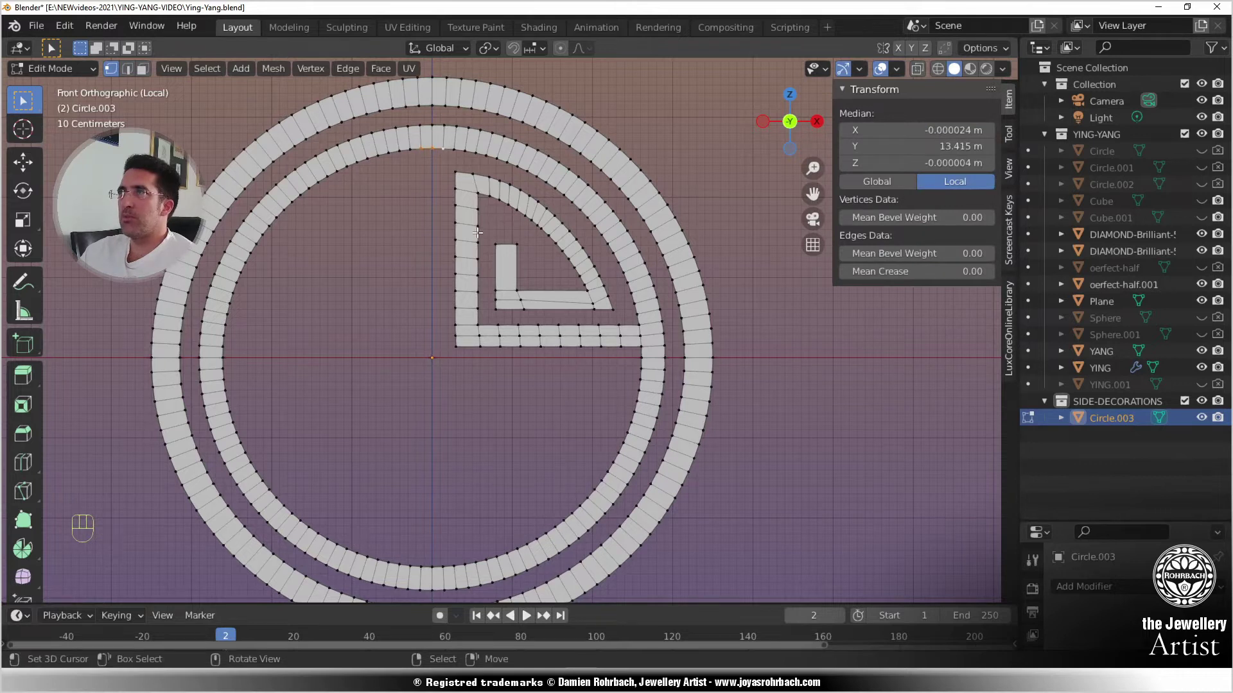
{"action": "key", "text": "ctrl+s"}
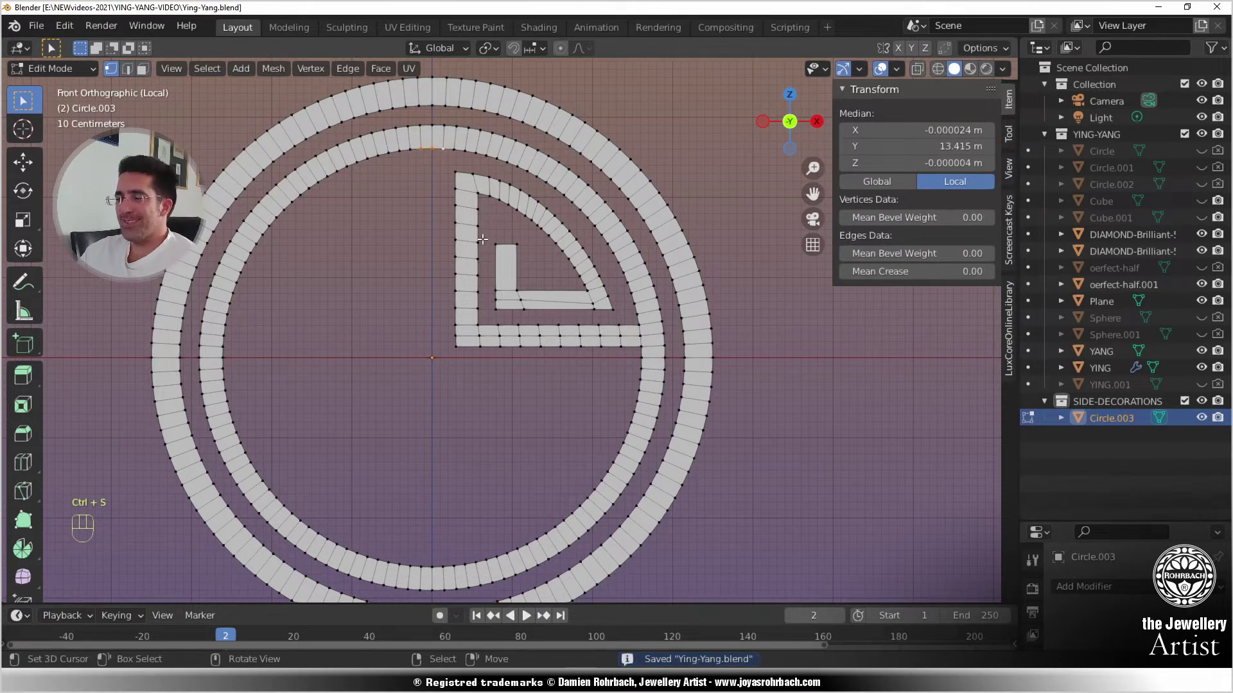
- Try to extrude the inner ring's top edge downward along Z, and undo the extrusion
{"action": "key", "text": "e"}
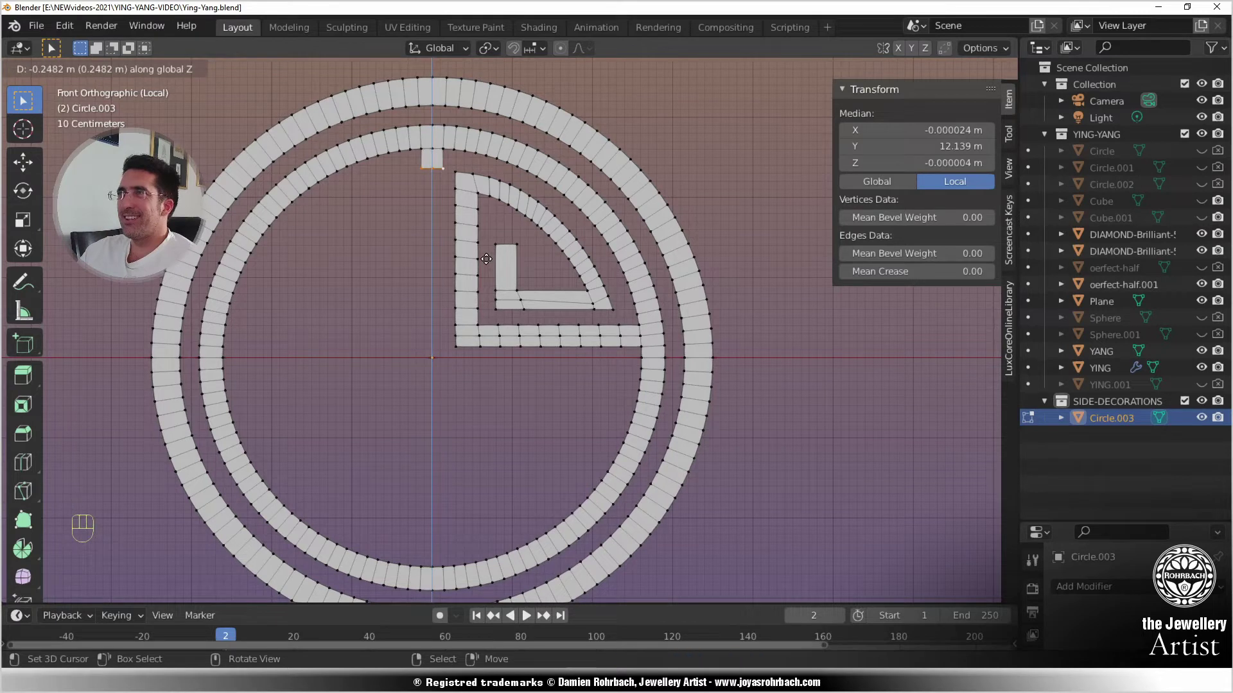
{"action": "left_click", "coordinate": [486, 259]}
{"action": "key", "text": "ctrl+z"}
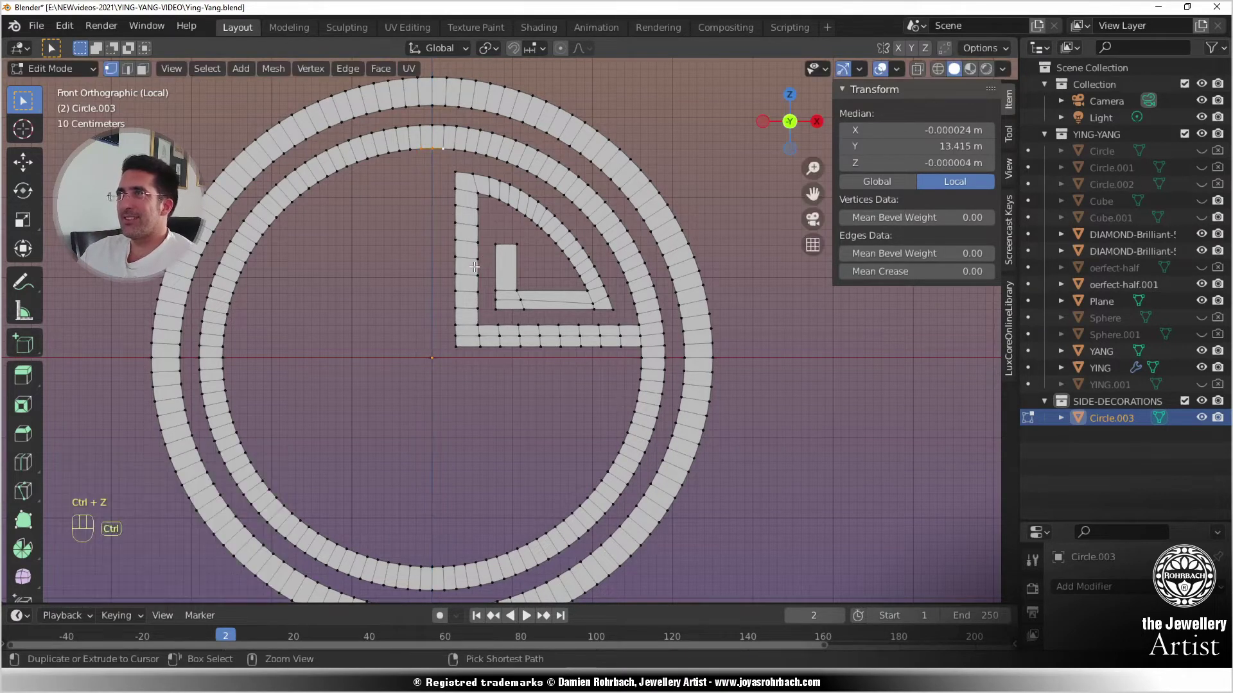
- Select the three bottom and three top inner-ring vertices where the deleted vertical bar was attached
{"action": "right_click", "coordinate": [434, 554], "text": "shift"}
{"action": "right_click", "coordinate": [421, 560]}
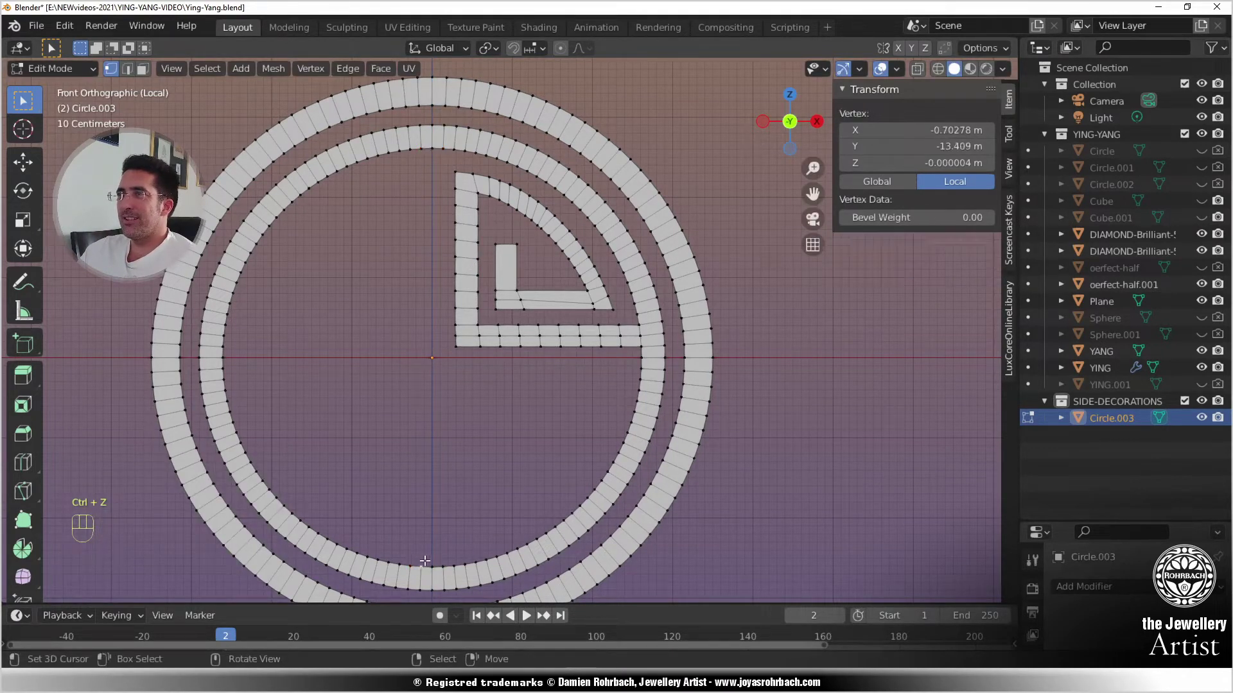
{"action": "right_click", "coordinate": [432, 560], "text": "shift"}
{"action": "right_click", "coordinate": [441, 560], "text": "shift"}
{"action": "right_click", "coordinate": [432, 148], "text": "shift"}
{"action": "right_click", "coordinate": [422, 148], "text": "shift"}
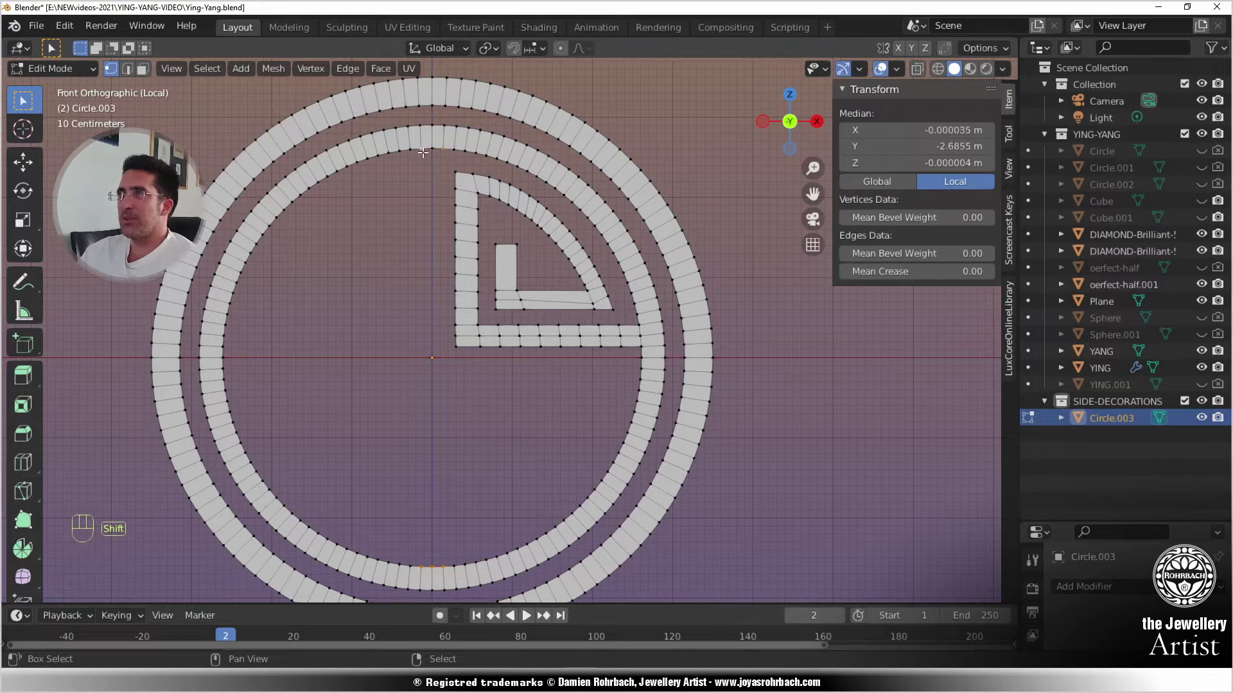
{"action": "right_click", "coordinate": [442, 148], "text": "shift"}
- Try to extrude the selected top and bottom edges and scale them uniformly inward, and undo the result
{"action": "key", "text": "e"}
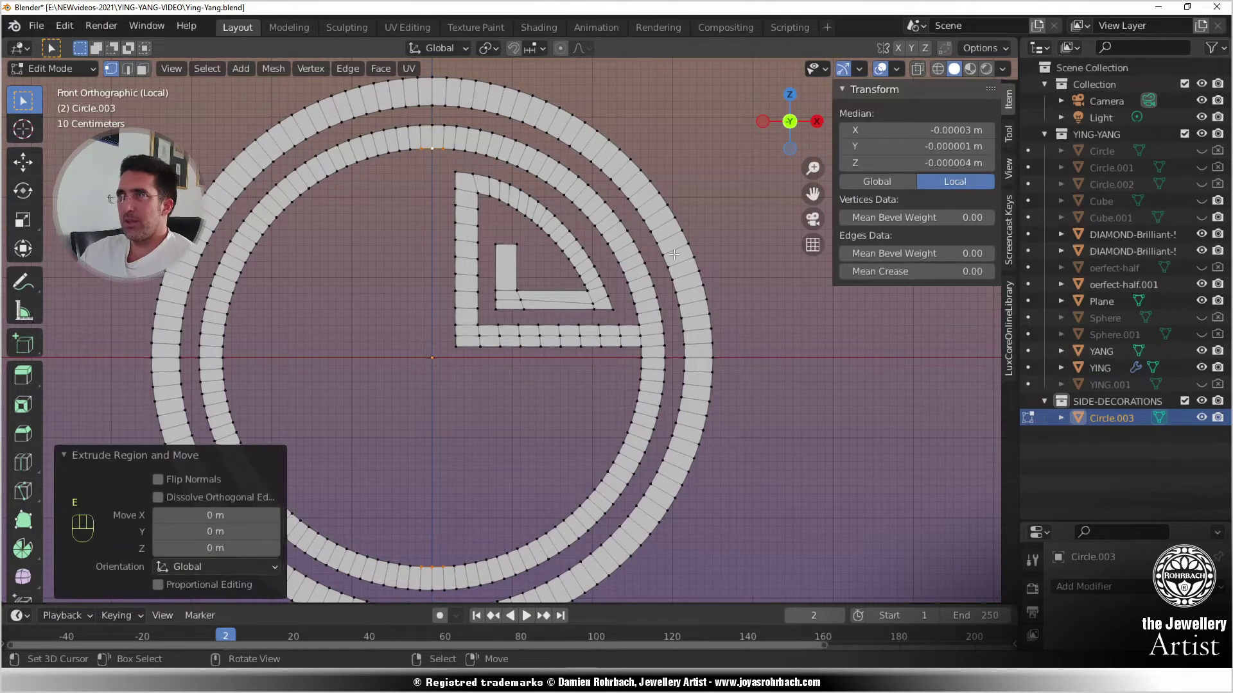
{"action": "key", "text": "s"}
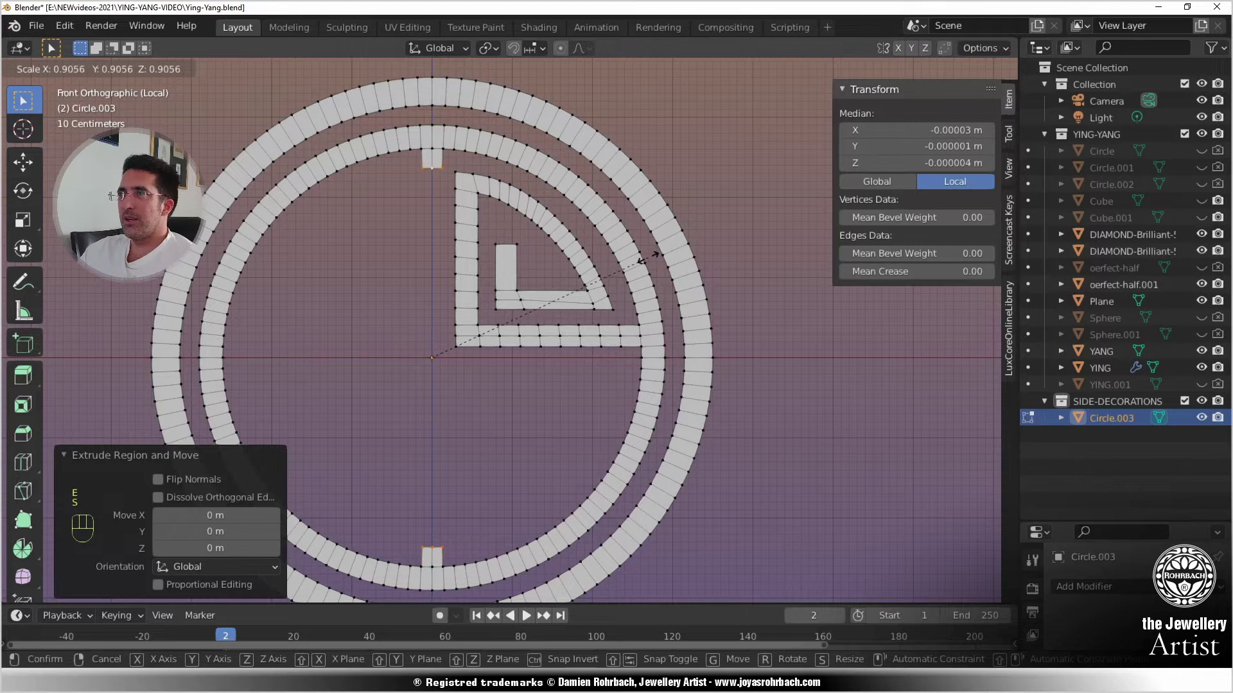
{"action": "left_click", "coordinate": [648, 258]}
{"action": "key", "text": "e"}
{"action": "key", "text": "s"}
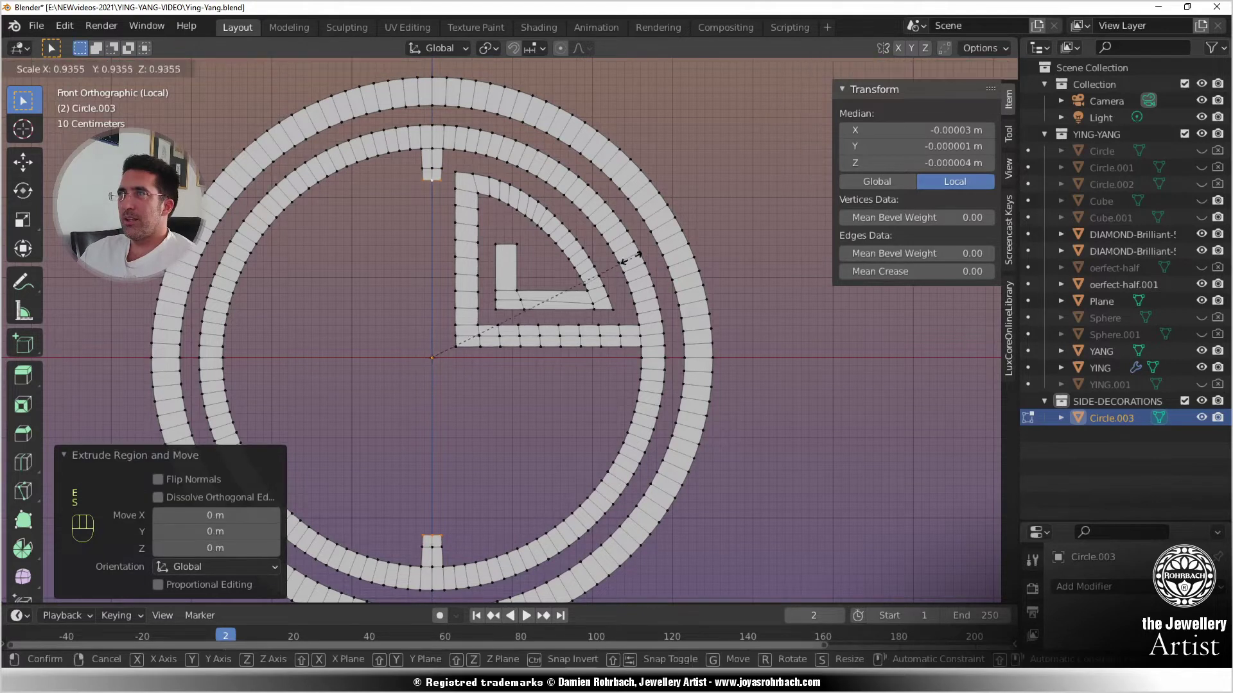
{"action": "right_click", "coordinate": [621, 260]}
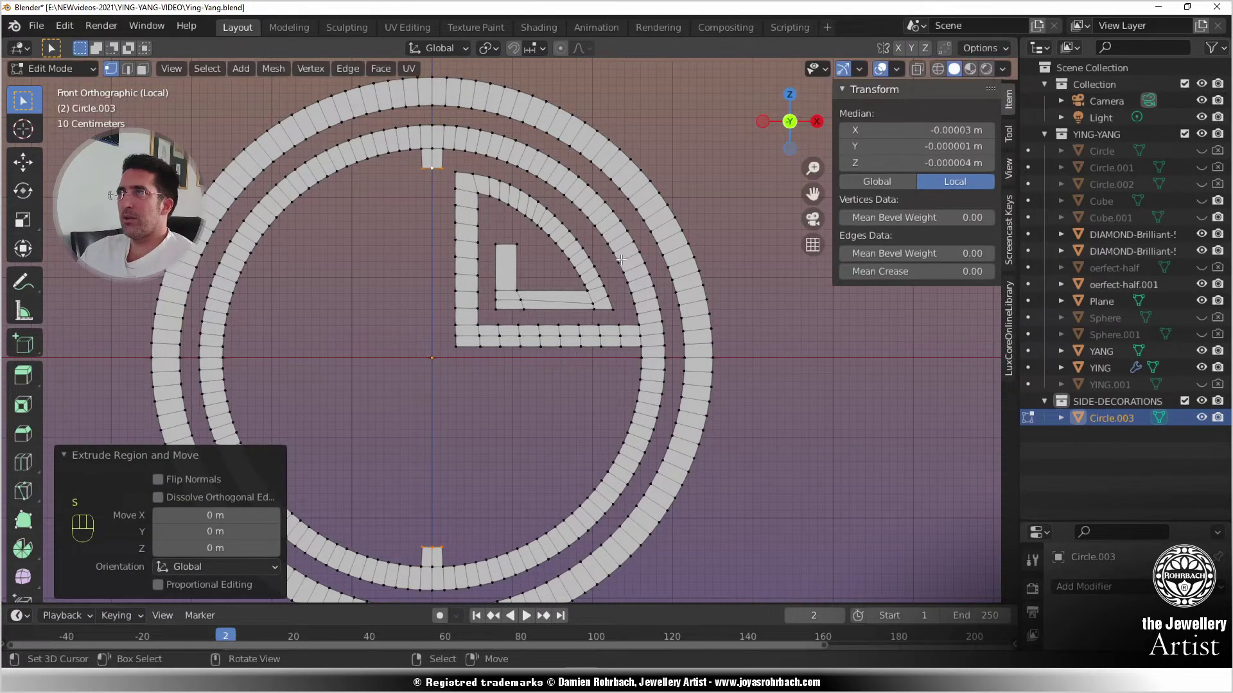
{"action": "key", "text": "ctrl+z"}
{"action": "key", "text": "ctrl+z"}
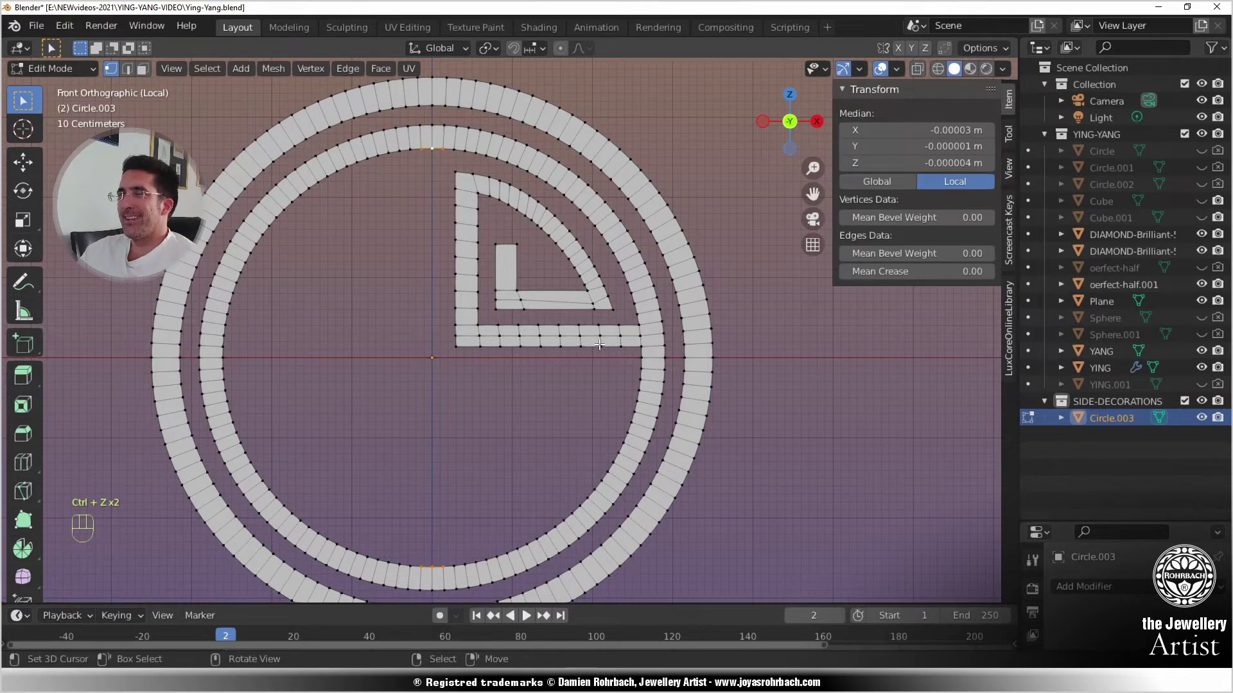
- Extrude the selected top and bottom edges in place and scale them toward each other by 0.867 along Z
{"action": "key", "text": "e"}
{"action": "right_click", "coordinate": [599, 345]}
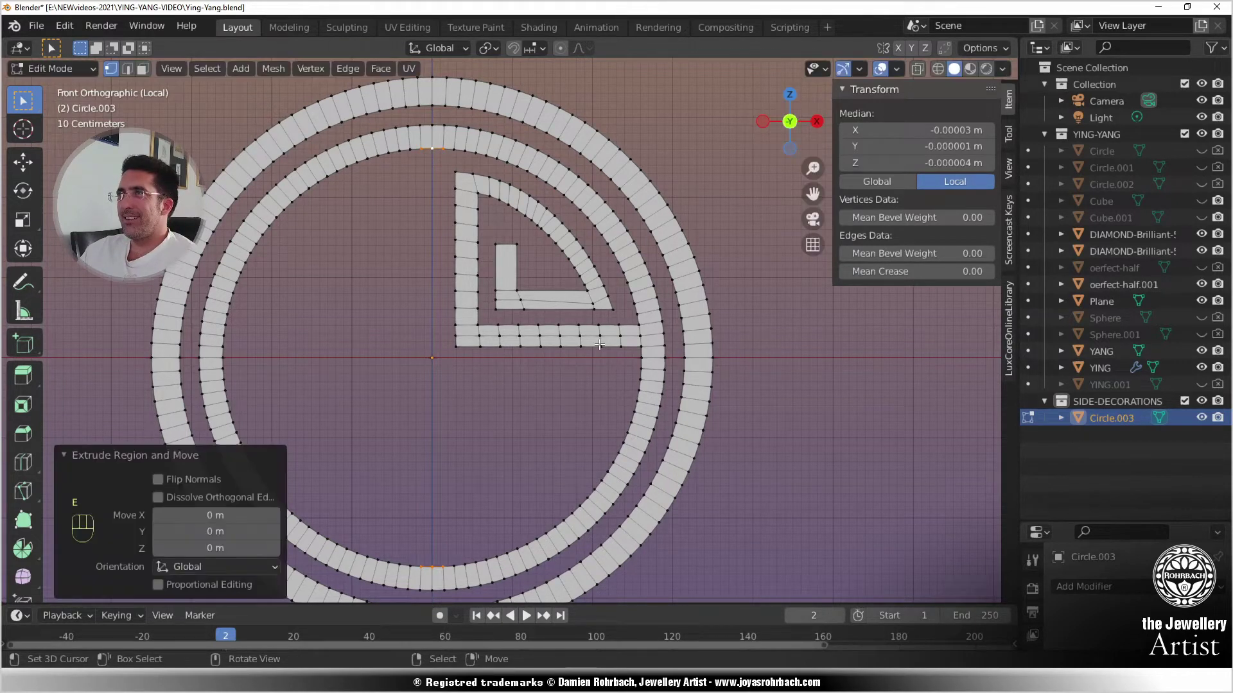
{"action": "key", "text": "s"}
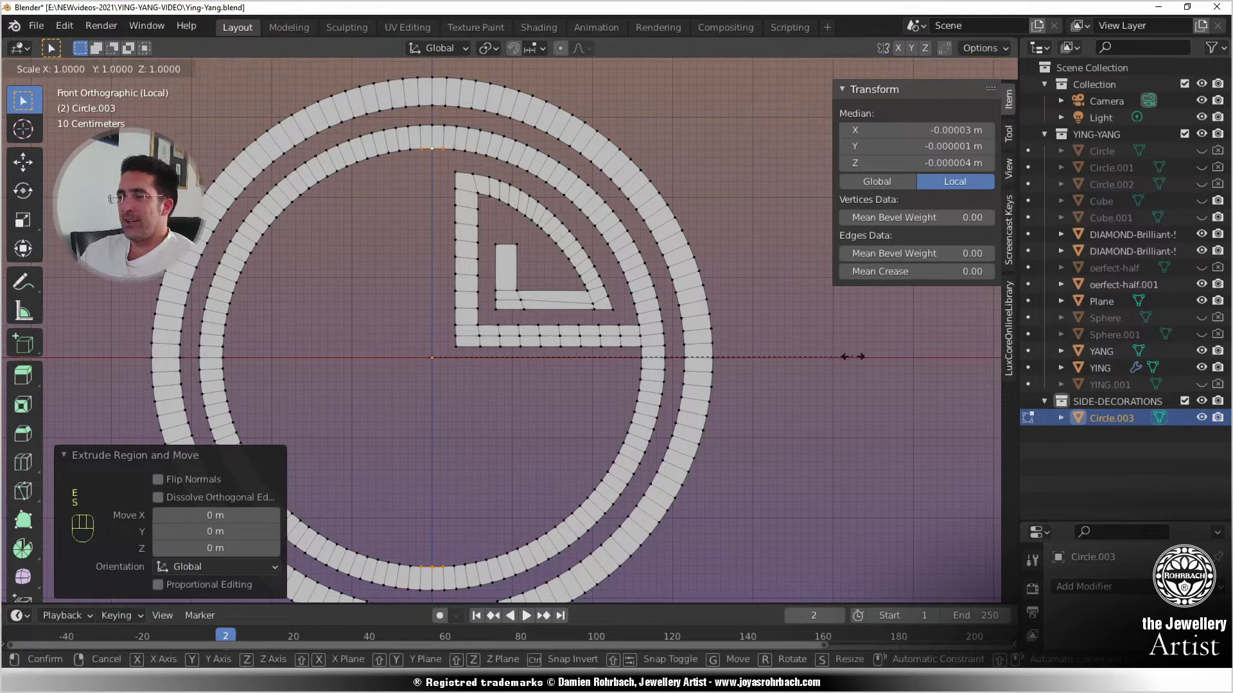
{"action": "key", "text": "y"}
{"action": "right_click", "coordinate": [741, 370]}
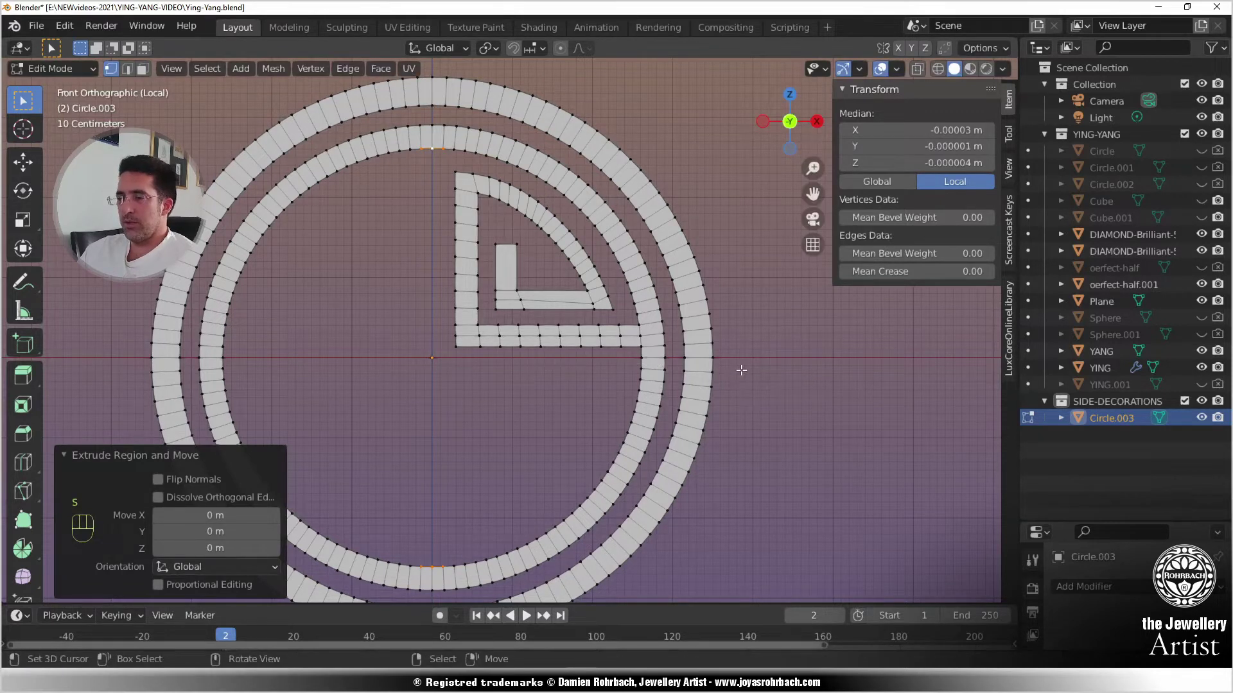
{"action": "key", "text": "s"}
{"action": "key", "text": "z"}
{"action": "left_click", "coordinate": [699, 377]}
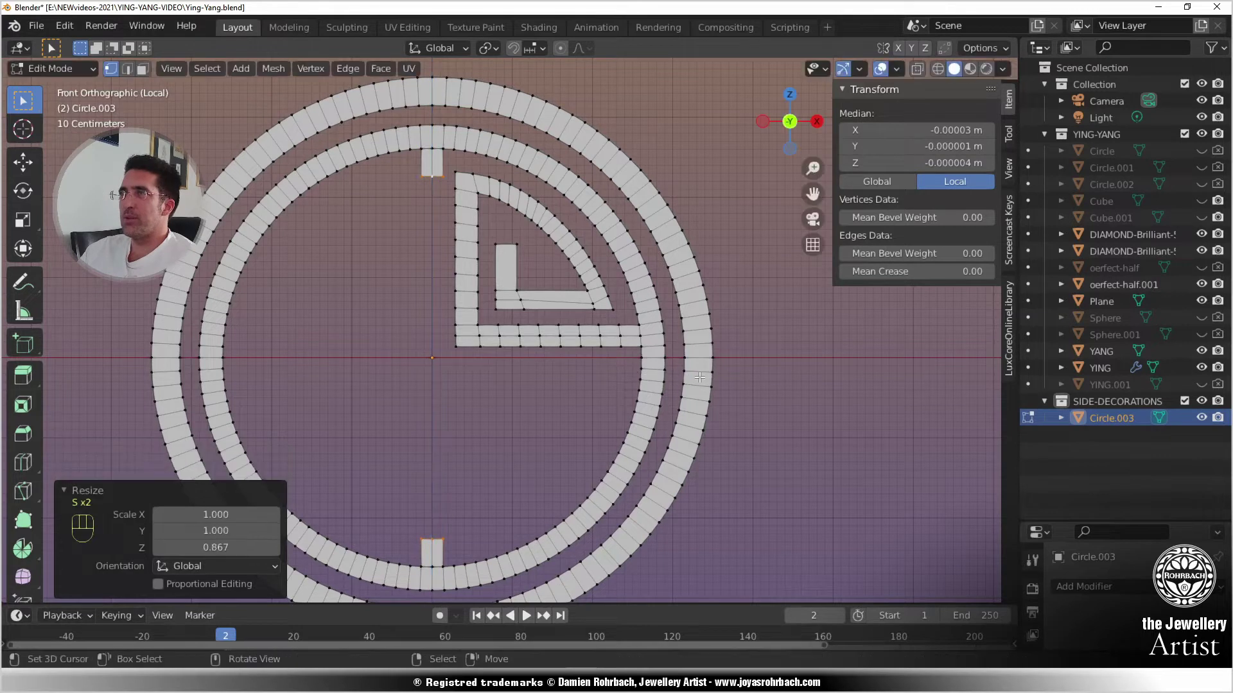
- Extrude both bar ends inward twice more, scaling the new edges along Z by 0.815 and about 0.755
{"action": "key", "text": "e"}
{"action": "right_click", "coordinate": [699, 377]}
{"action": "key", "text": "s"}
{"action": "key", "text": "z"}
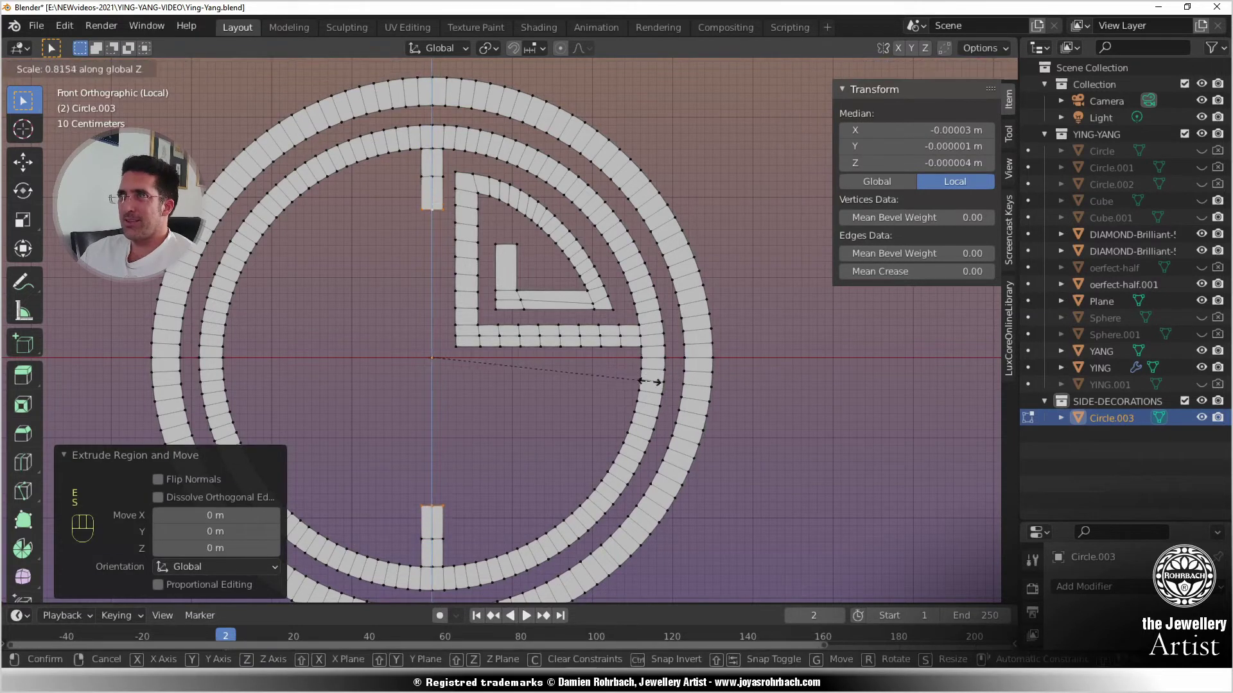
{"action": "left_click", "coordinate": [649, 381]}
{"action": "key", "text": "e"}
{"action": "key", "text": "s"}
{"action": "key", "text": "z"}
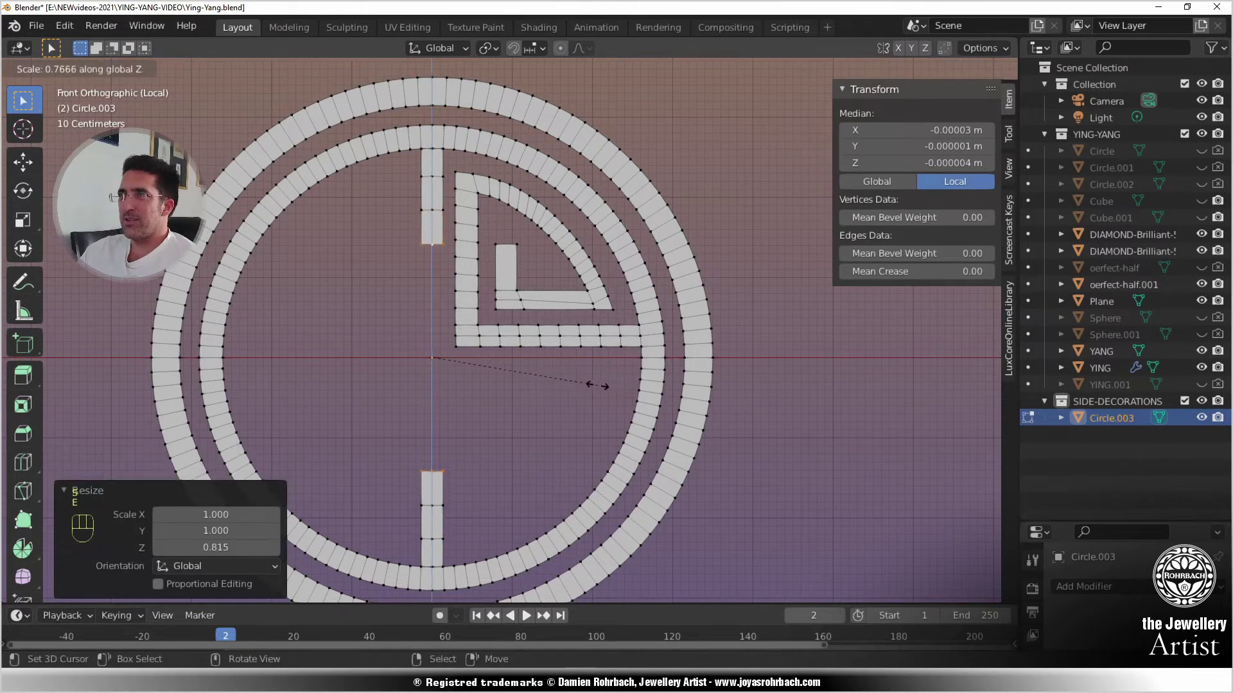
{"action": "left_click", "coordinate": [594, 385]}
- Extrude both bar ends three more times toward the centre, scaling along Z by 0.709, 0.558 and 0.311
{"action": "key", "text": "e"}
{"action": "key", "text": "s"}
{"action": "key", "text": "z"}
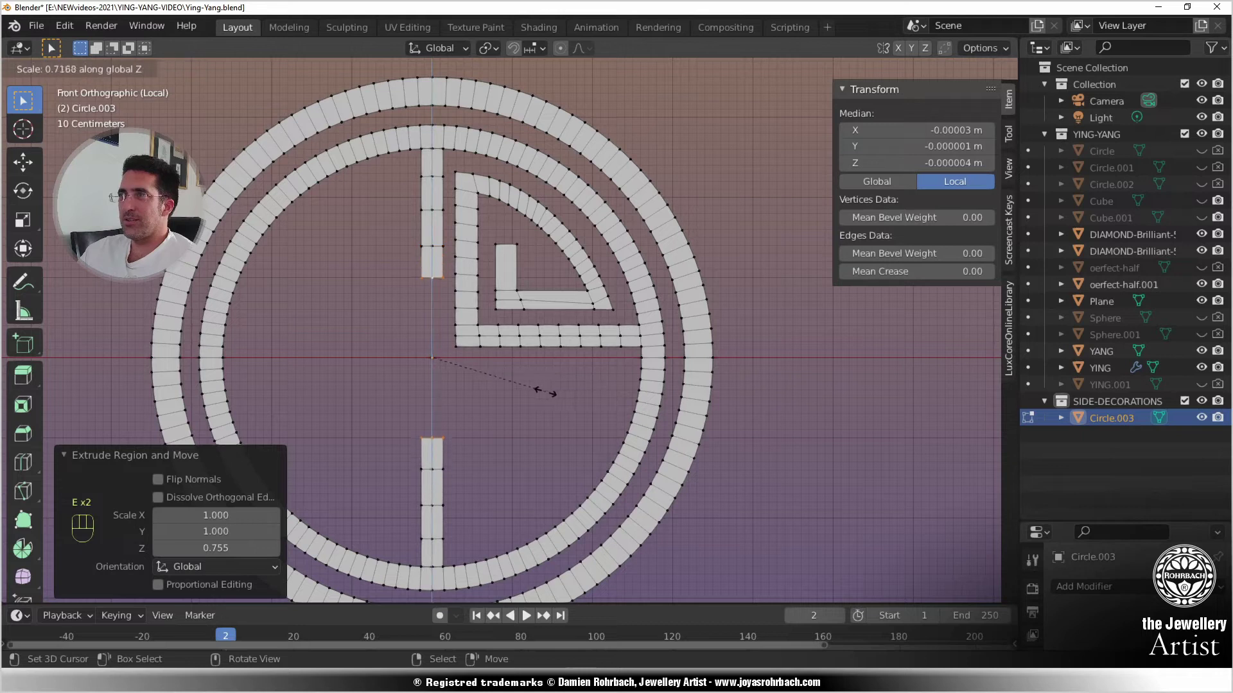
{"action": "left_click", "coordinate": [544, 393]}
{"action": "key", "text": "e"}
{"action": "key", "text": "s"}
{"action": "key", "text": "z"}
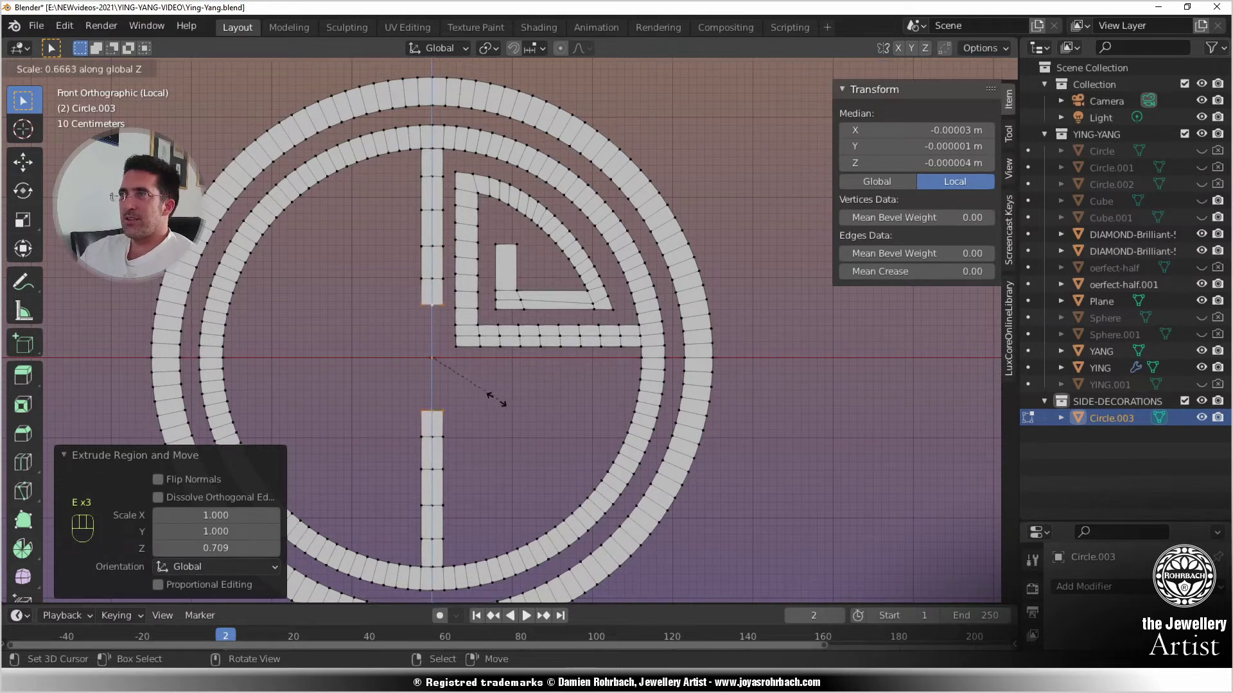
{"action": "left_click", "coordinate": [477, 406]}
{"action": "key", "text": "e"}
{"action": "key", "text": "s"}
{"action": "key", "text": "z"}
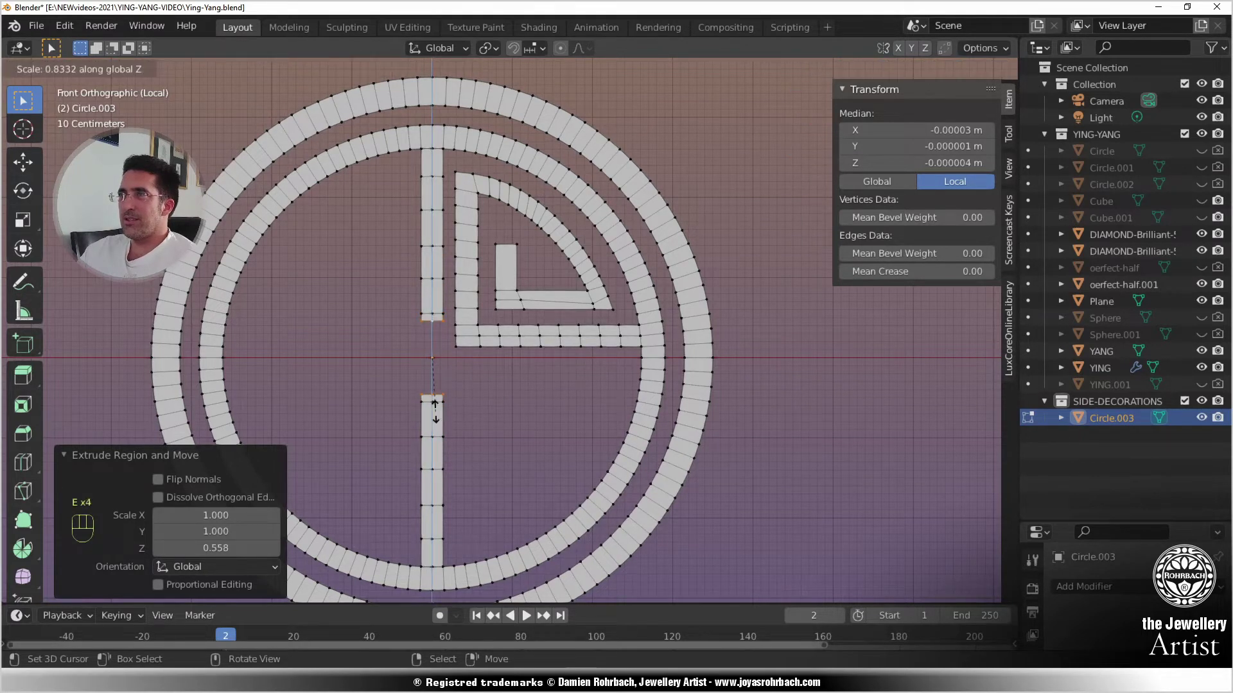
{"action": "left_click", "coordinate": [434, 378]}
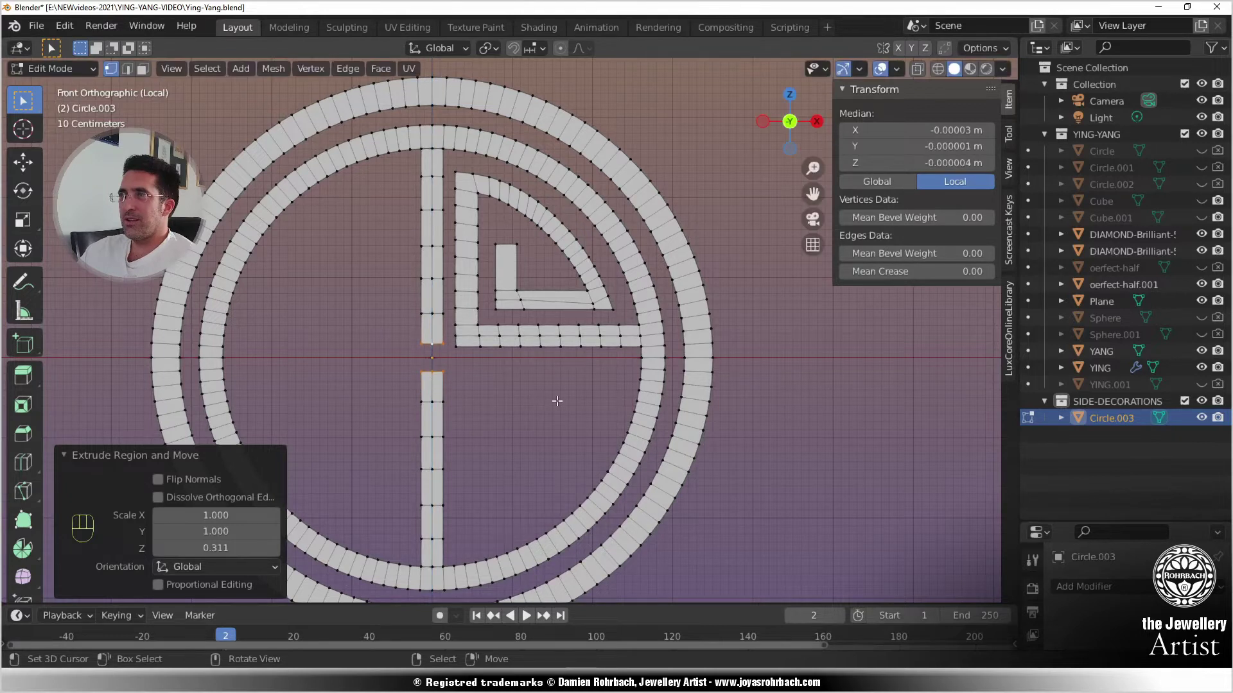
- Fill the remaining gap at the centre of the vertical bar with faces and save the file
{"action": "key", "text": "f"}
{"action": "key", "text": "alt+a"}
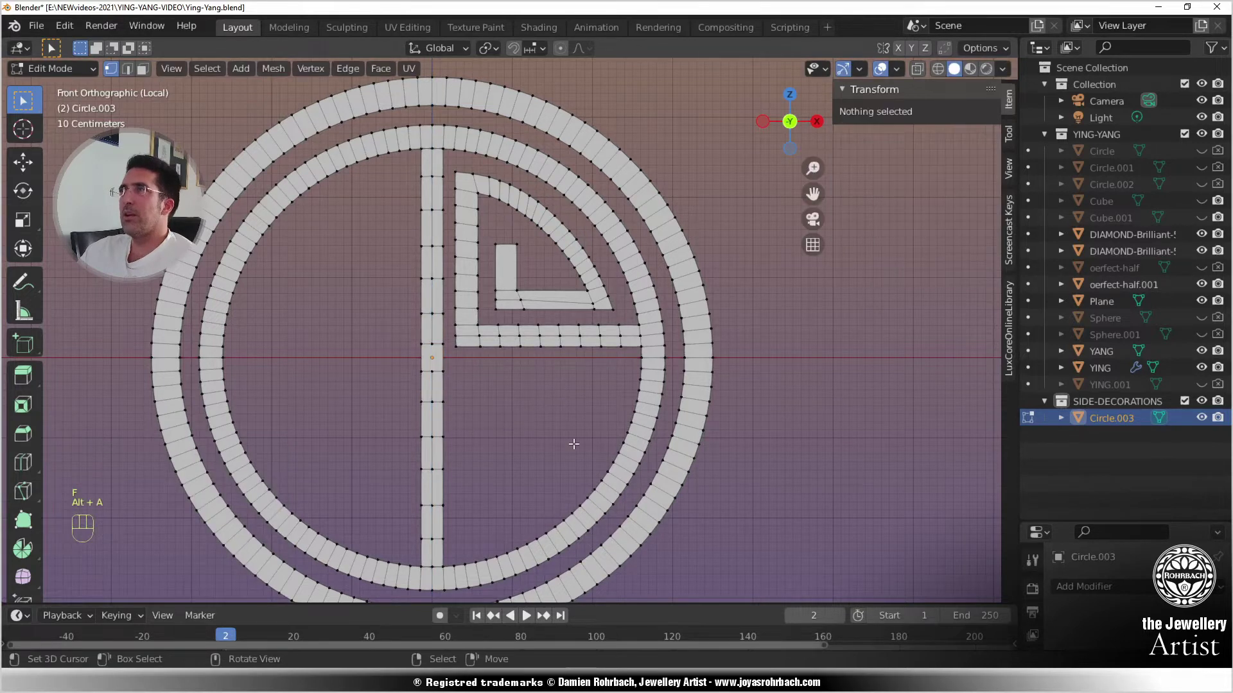
{"action": "key", "text": "ctrl+s"}
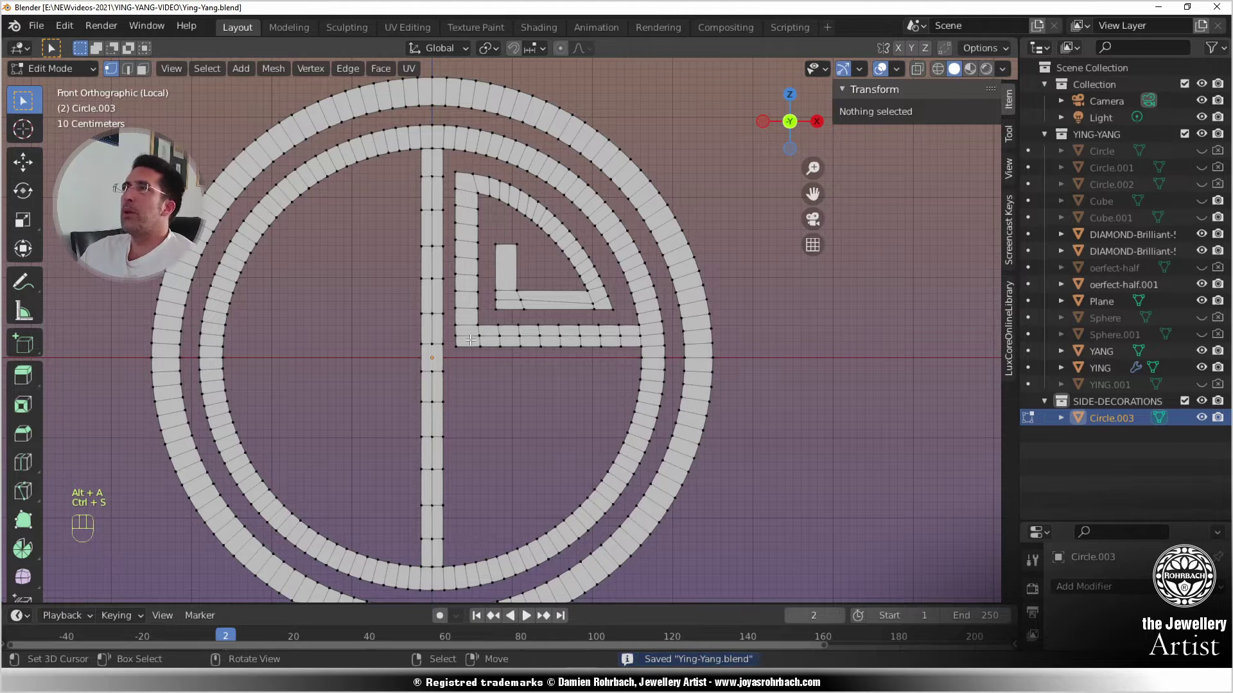
{"action": "scroll", "coordinate": [475, 329], "scroll_direction": "up", "scroll_amount": 4}
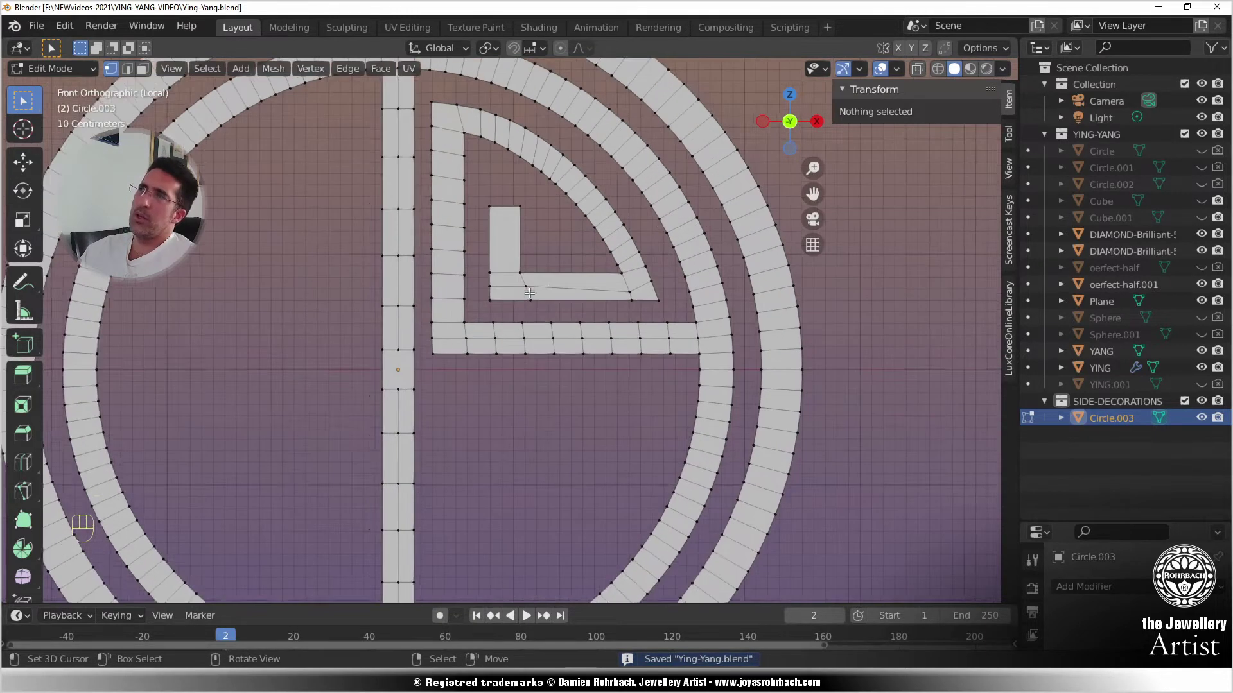
- Scale the quarter frame's inner arc edge path by 0.960 and move it -0.034751 m in X and -0.023167 m in Z
{"action": "left_click", "coordinate": [424, 217]}
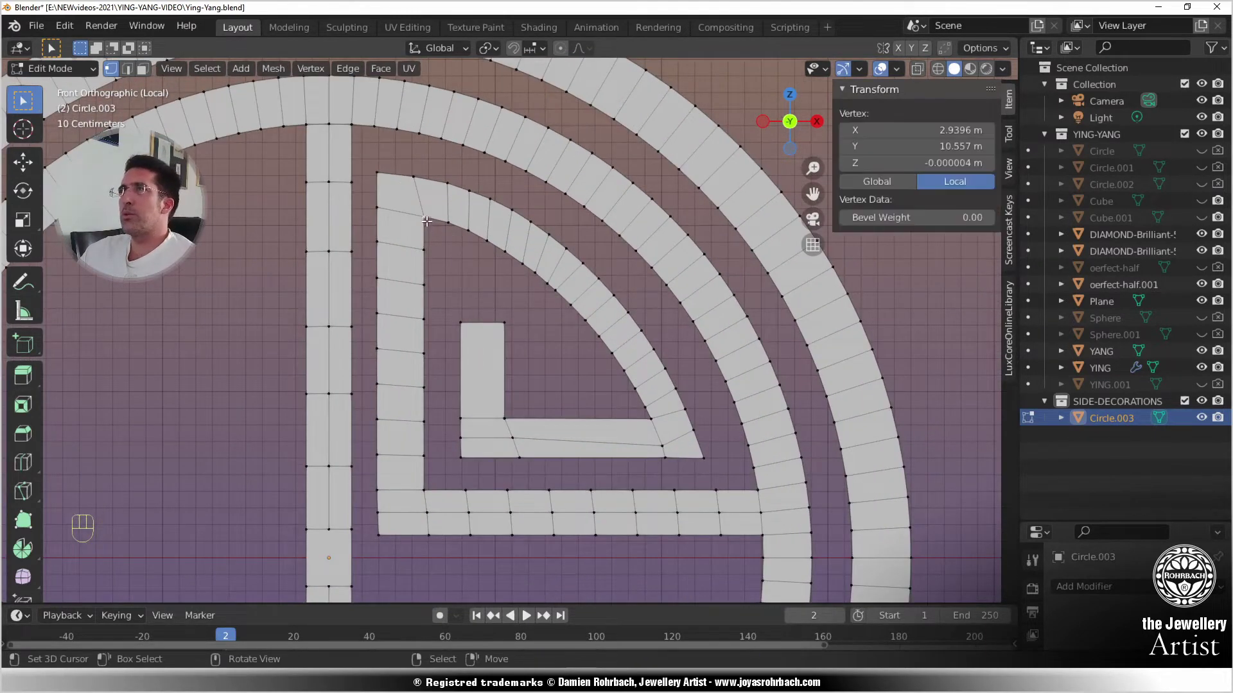
{"action": "left_click", "coordinate": [644, 407], "text": "ctrl"}
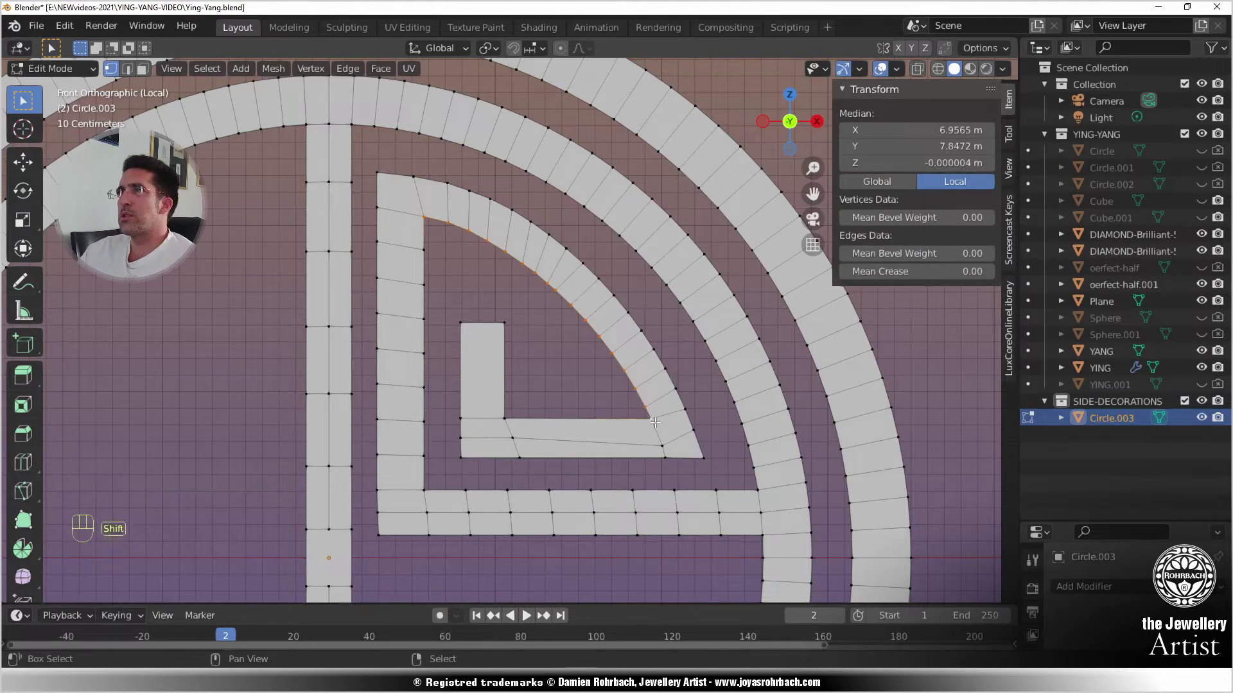
{"action": "key", "text": "s"}
{"action": "left_click", "coordinate": [732, 328]}
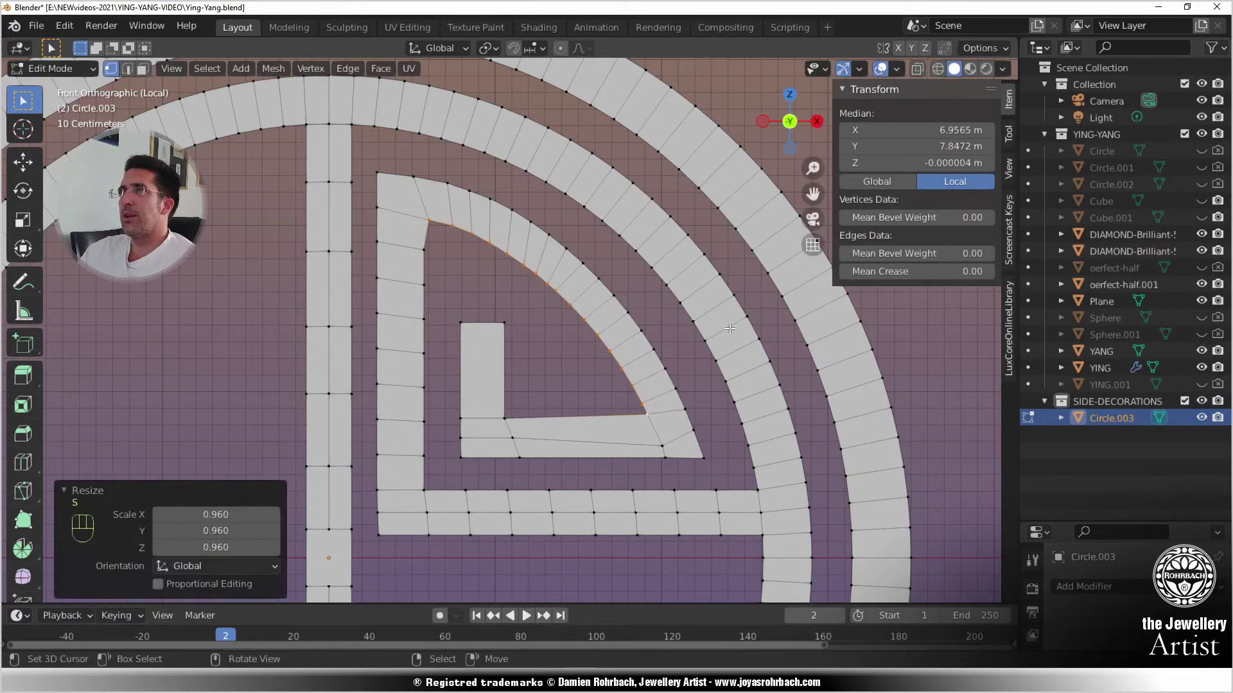
{"action": "key", "text": "g"}
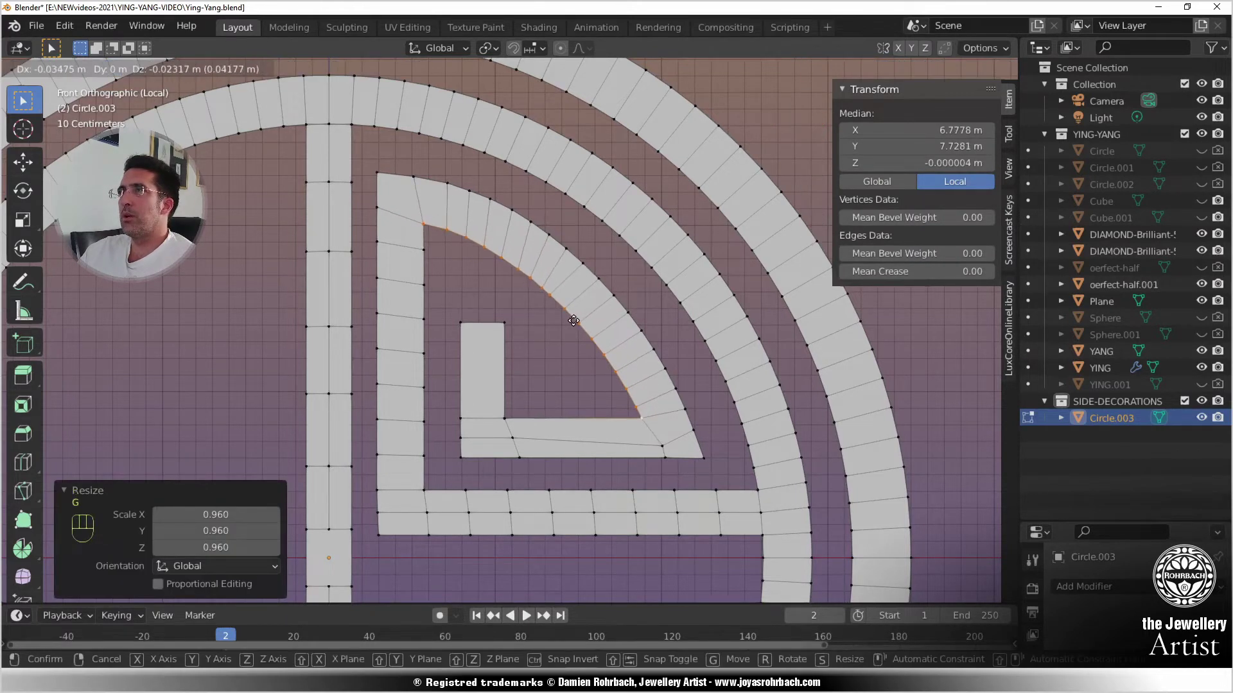
{"action": "left_click", "coordinate": [573, 320]}
{"action": "scroll", "coordinate": [573, 321], "scroll_direction": "up", "scroll_amount": 4}
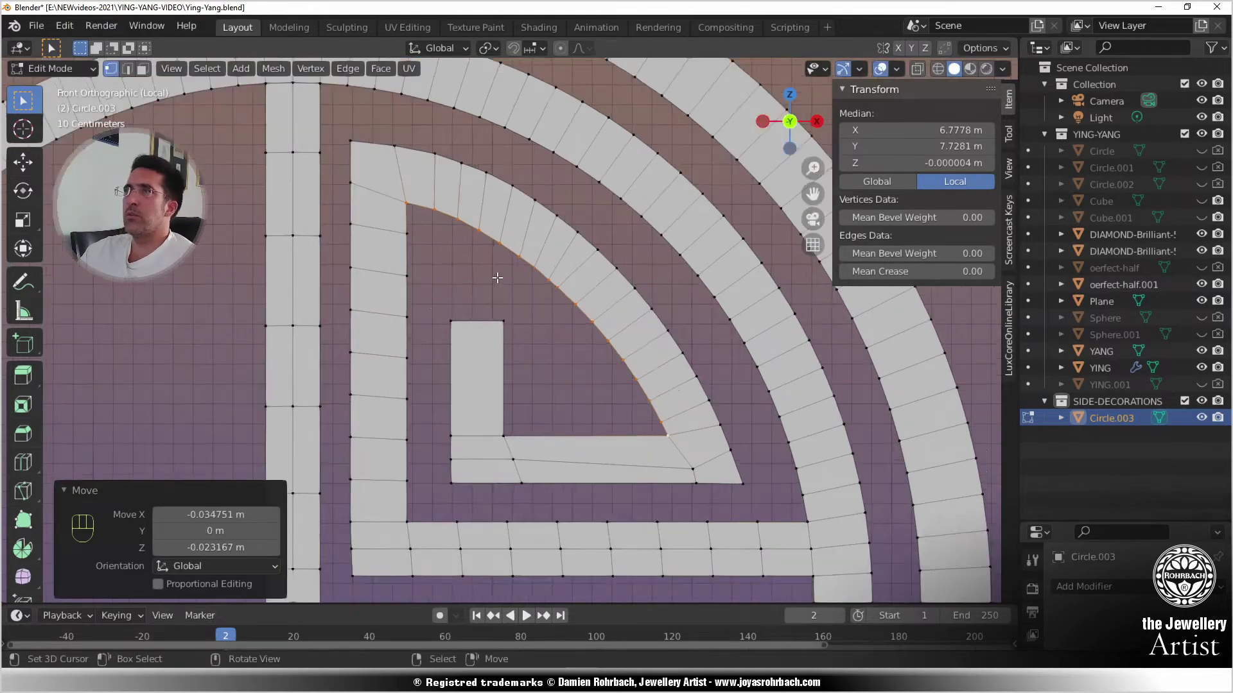
- Lower the inner corner vertex of the quarter frame slightly along Z and move the adjacent arc vertex -0.011172 m in X
{"action": "left_click", "coordinate": [438, 345]}
{"action": "key", "text": "g"}
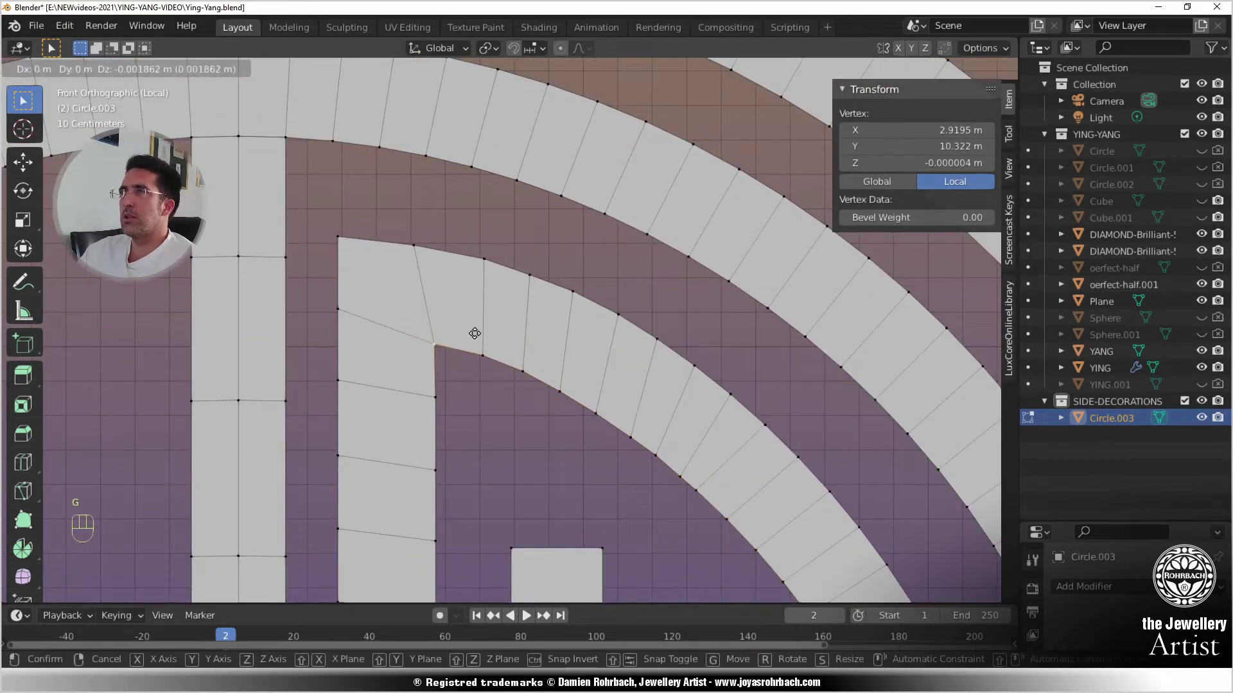
{"action": "right_click", "coordinate": [475, 335]}
{"action": "key", "text": "g"}
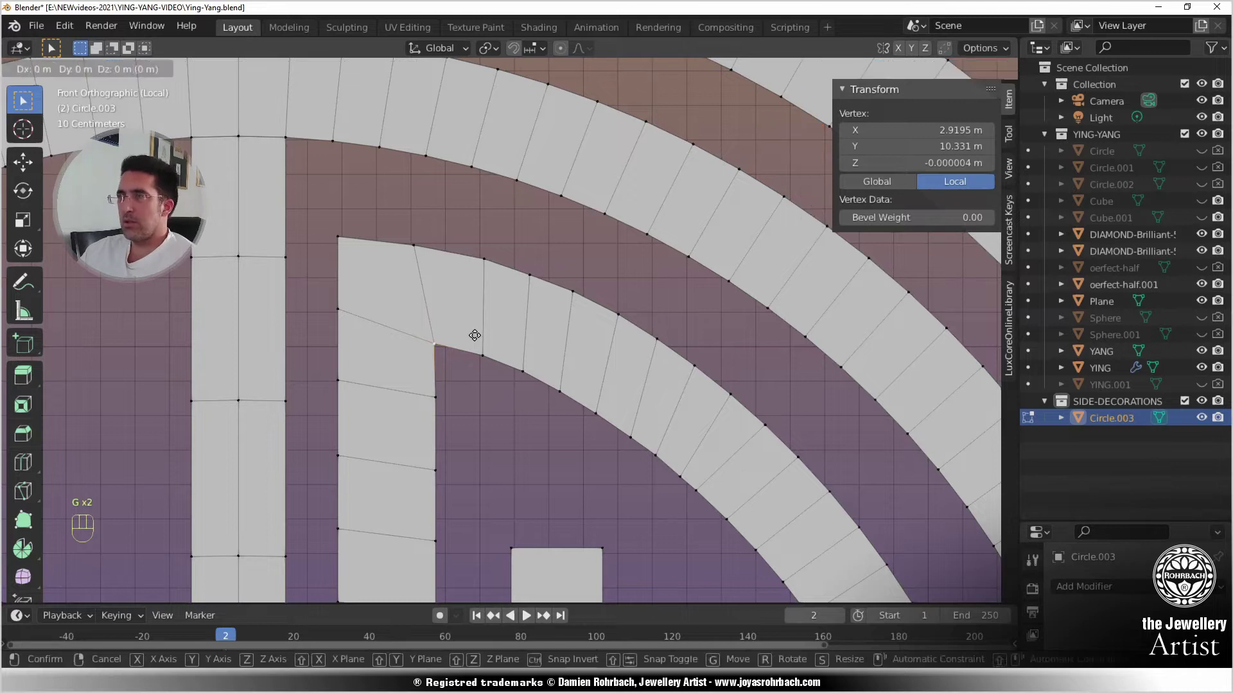
{"action": "key", "text": "z"}
{"action": "right_click", "coordinate": [474, 336]}
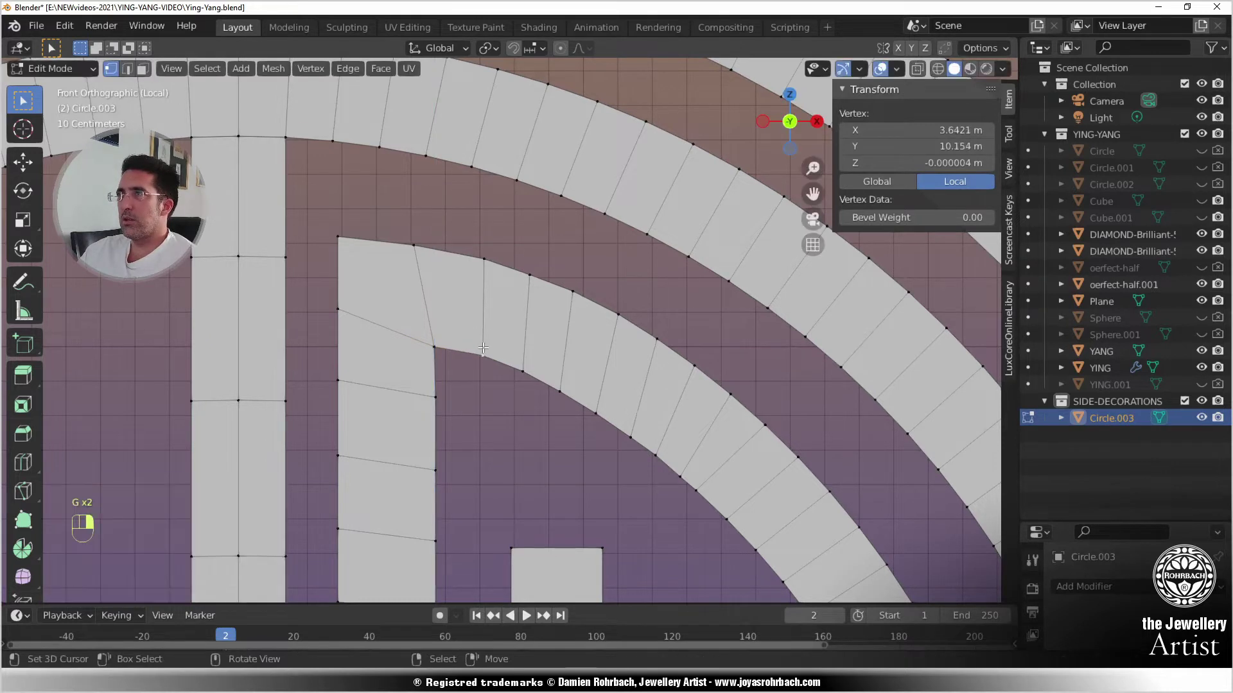
{"action": "key", "text": "g"}
{"action": "left_click", "coordinate": [521, 343]}
{"action": "scroll", "coordinate": [521, 343], "scroll_direction": "down", "scroll_amount": 4}
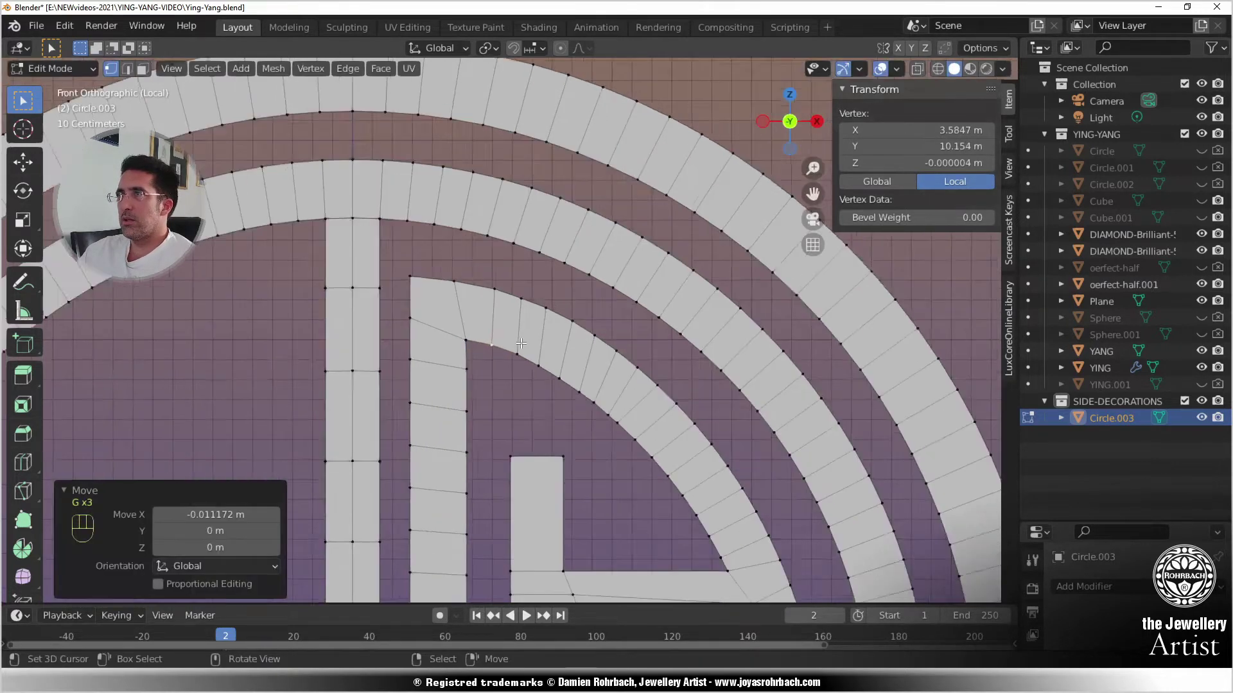
- Nudge that arc vertex -0.005172 m in X and -0.002586 m in Z, and shift the next inner arc vertex -0.009052 m in X
{"action": "scroll", "coordinate": [522, 347], "scroll_direction": "up", "scroll_amount": 3}
{"action": "scroll", "coordinate": [522, 346], "scroll_direction": "down", "scroll_amount": 4}
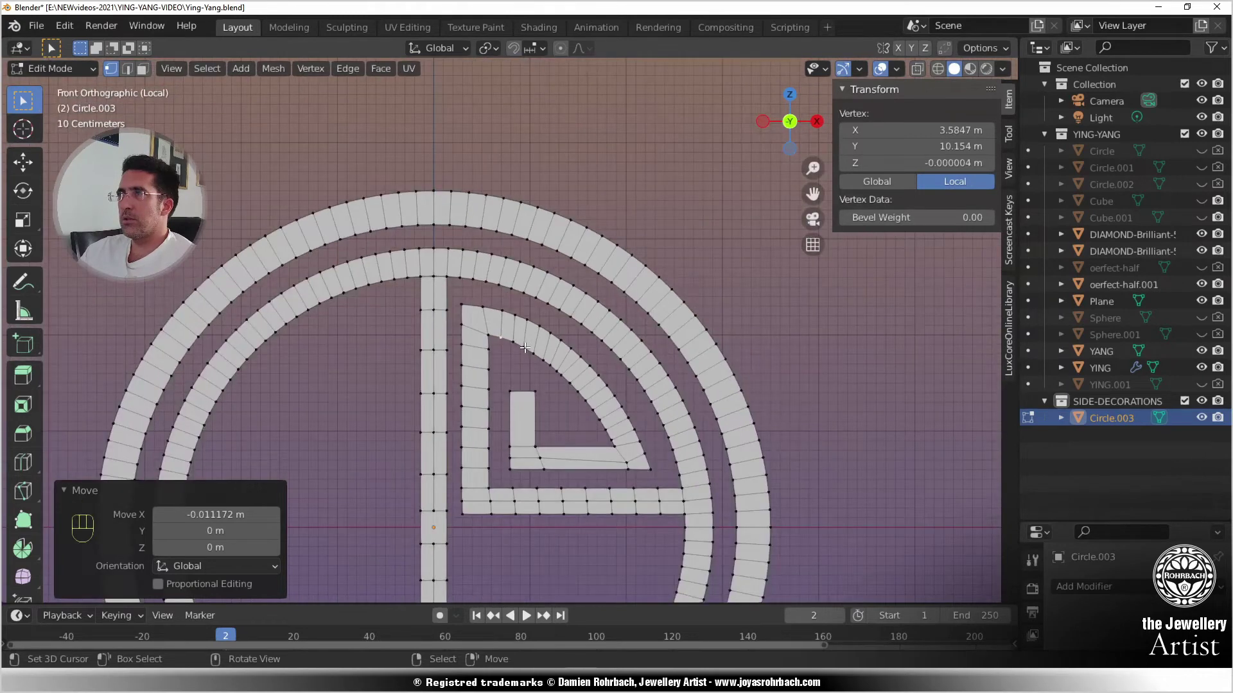
{"action": "scroll", "coordinate": [522, 347], "scroll_direction": "up", "scroll_amount": 5}
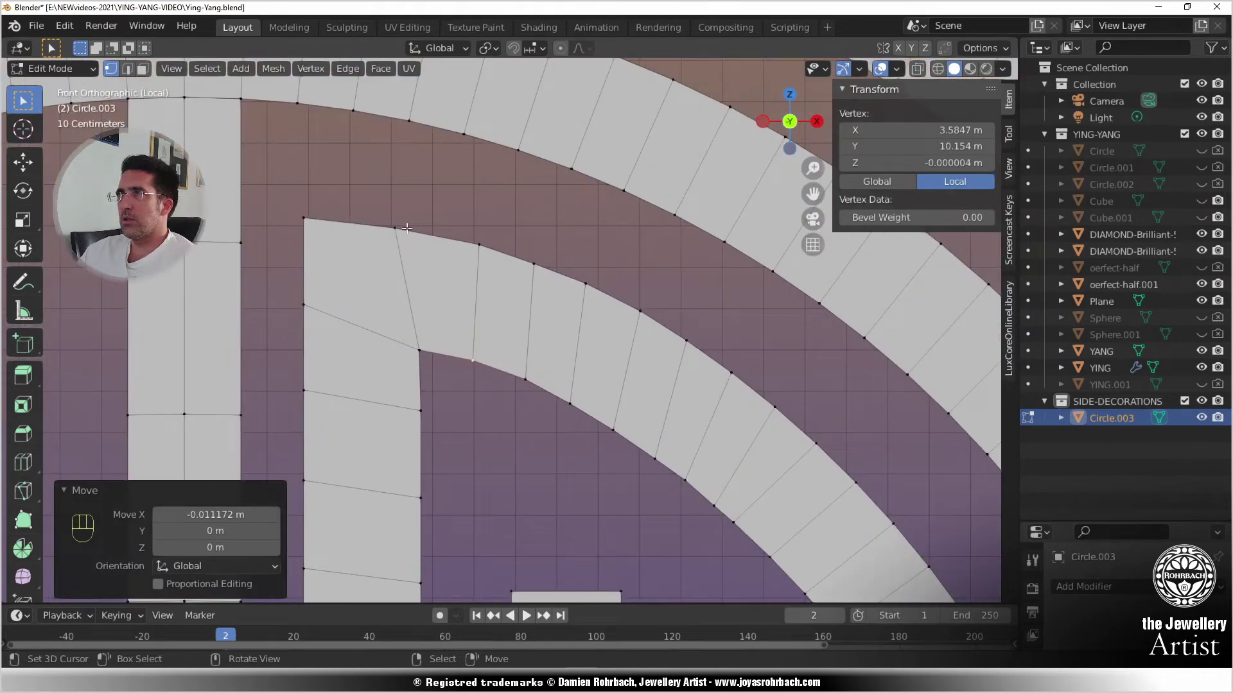
{"action": "scroll", "coordinate": [407, 228], "scroll_direction": "down", "scroll_amount": 4}
{"action": "scroll", "coordinate": [551, 368], "scroll_direction": "up", "scroll_amount": 3}
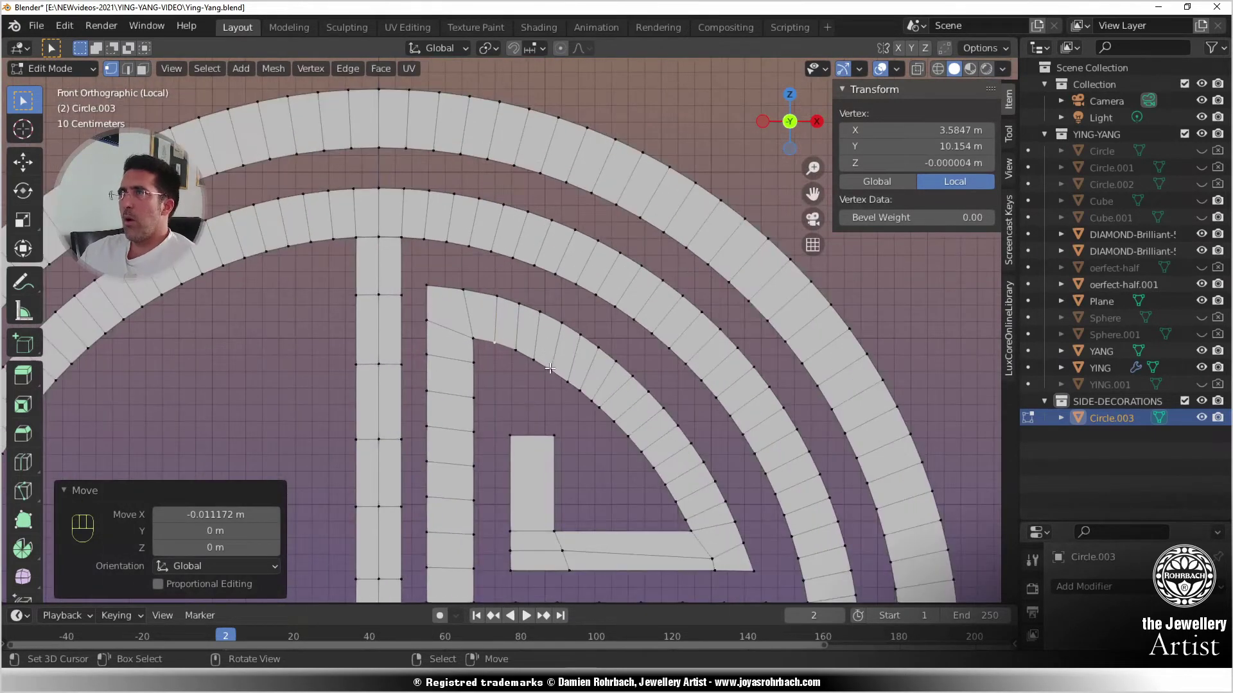
{"action": "scroll", "coordinate": [551, 368], "scroll_direction": "up", "scroll_amount": 2}
{"action": "scroll", "coordinate": [476, 268], "scroll_direction": "up", "scroll_amount": 3}
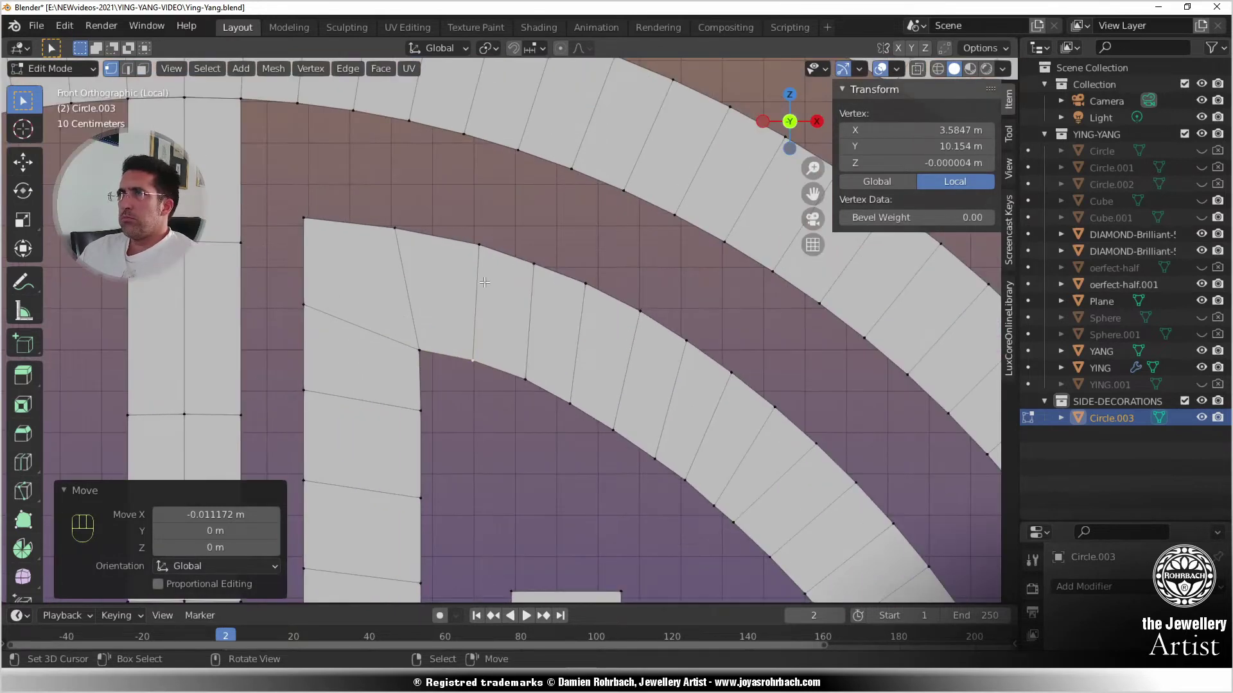
{"action": "scroll", "coordinate": [504, 331], "scroll_direction": "up", "scroll_amount": 1}
{"action": "key", "text": "g"}
{"action": "right_click", "coordinate": [486, 350]}
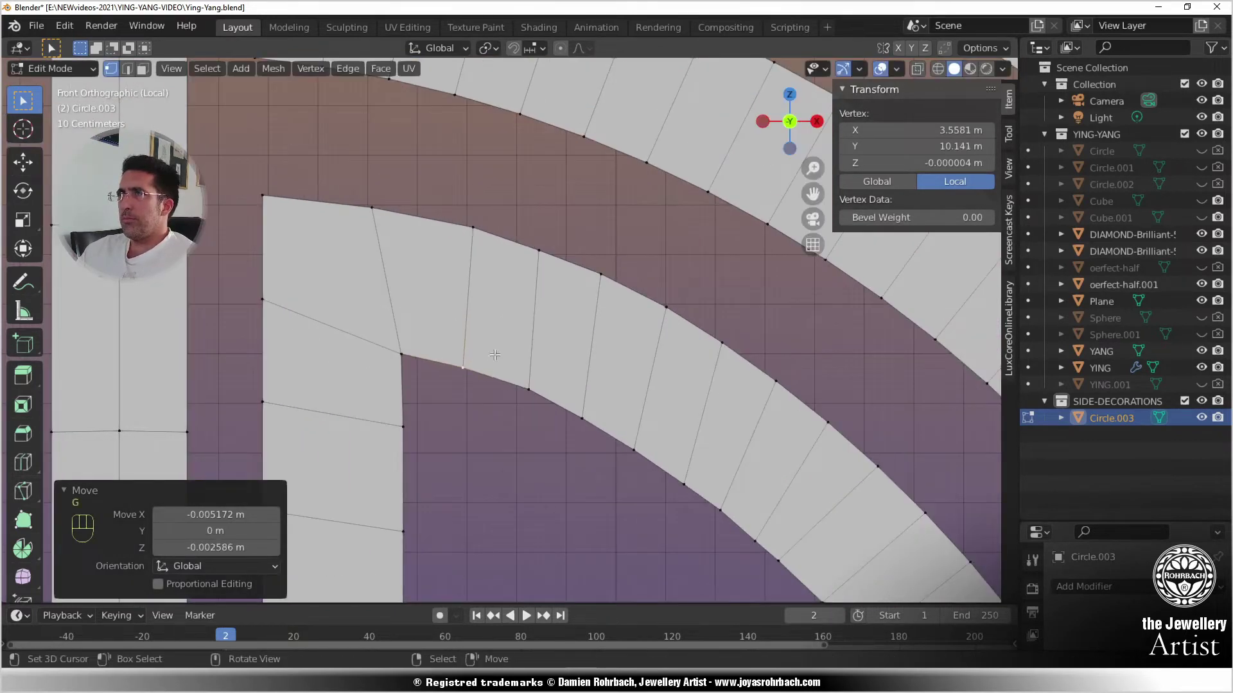
{"action": "left_click", "coordinate": [528, 387]}
{"action": "key", "text": "g"}
{"action": "left_click", "coordinate": [524, 383]}
{"action": "scroll", "coordinate": [533, 379], "scroll_direction": "down", "scroll_amount": 6}
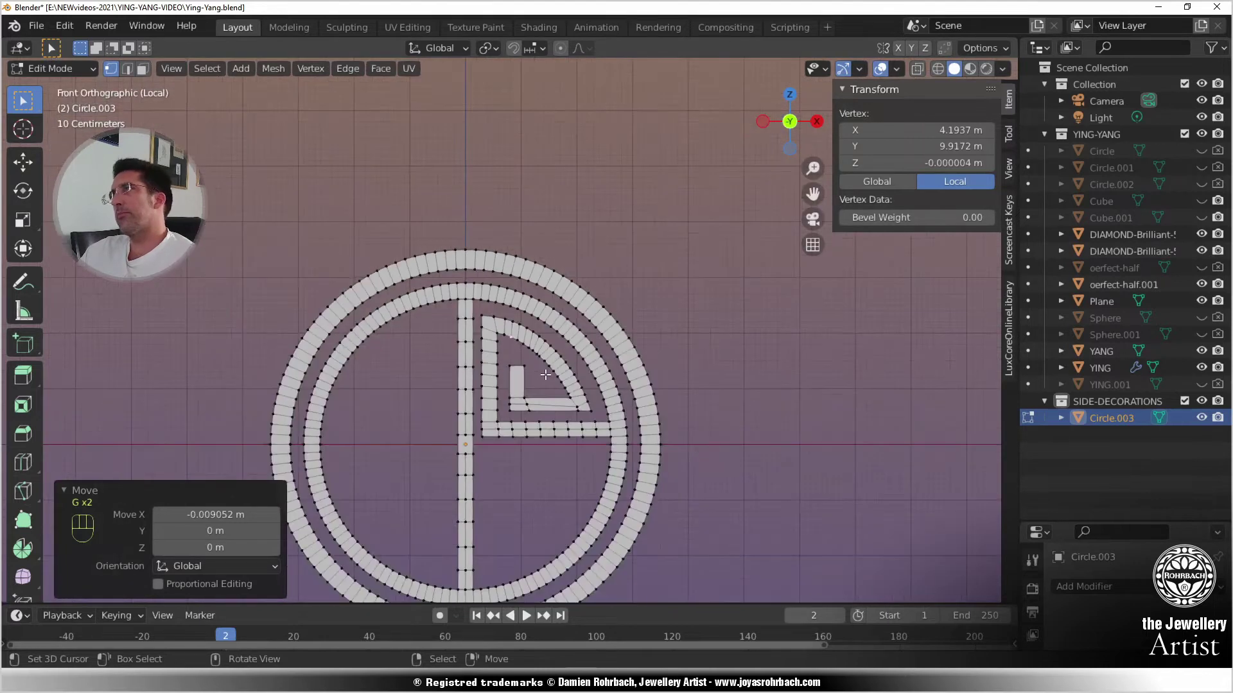
- Move the whole vertical bar of the quarter frame 0.056046 m along X, away from the central bar
{"action": "scroll", "coordinate": [514, 334], "scroll_direction": "up", "scroll_amount": 2}
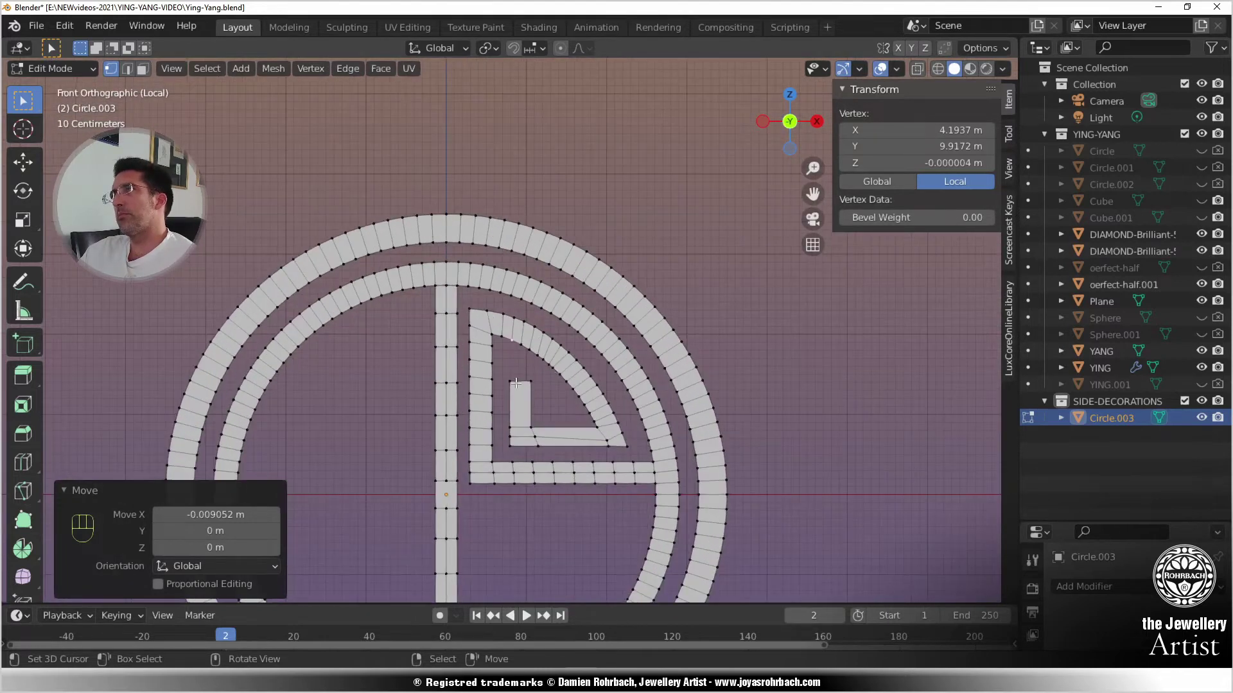
{"action": "key", "text": "alt+a"}
{"action": "key", "text": "b"}
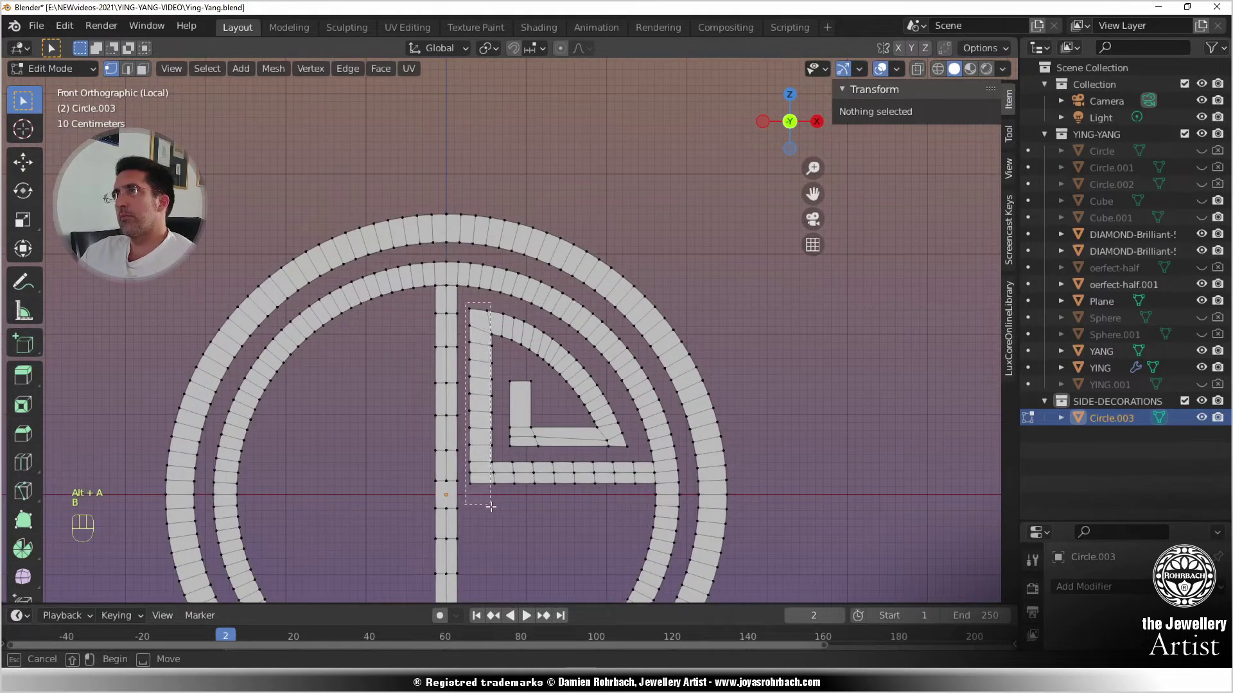
{"action": "left_click_drag", "start_coordinate": [490, 506], "coordinate": [497, 505]}
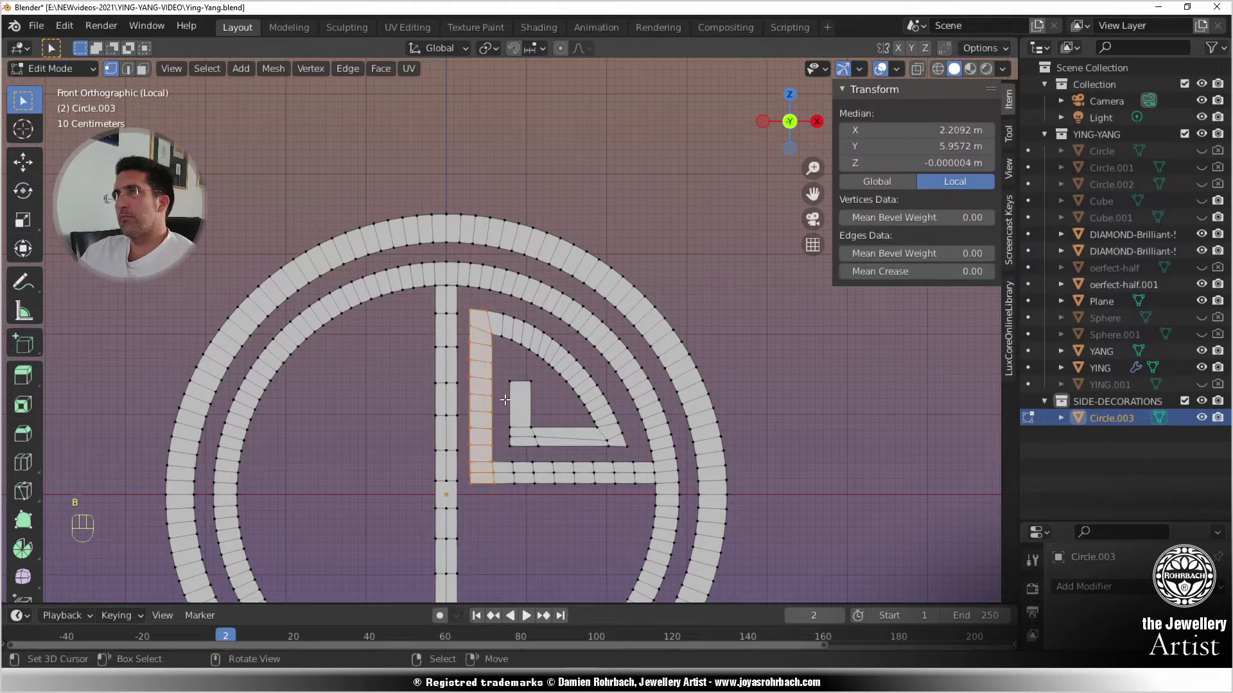
{"action": "key", "text": "g"}
{"action": "key", "text": "x"}
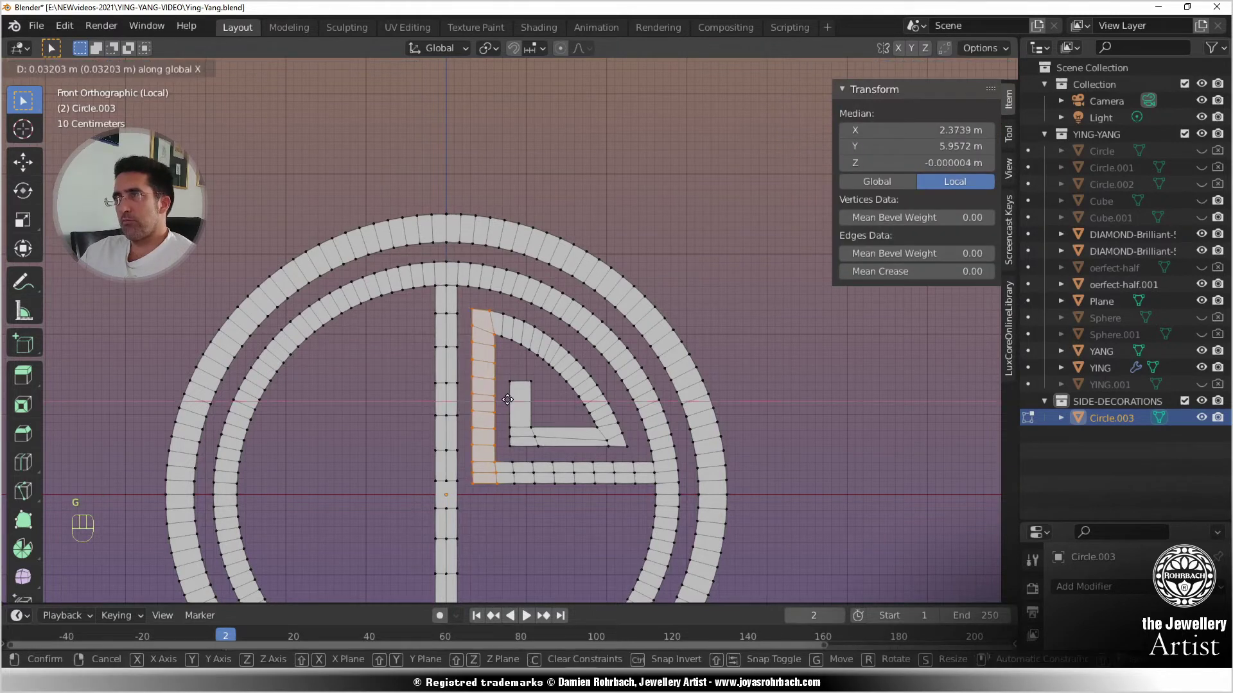
{"action": "left_click", "coordinate": [533, 412]}
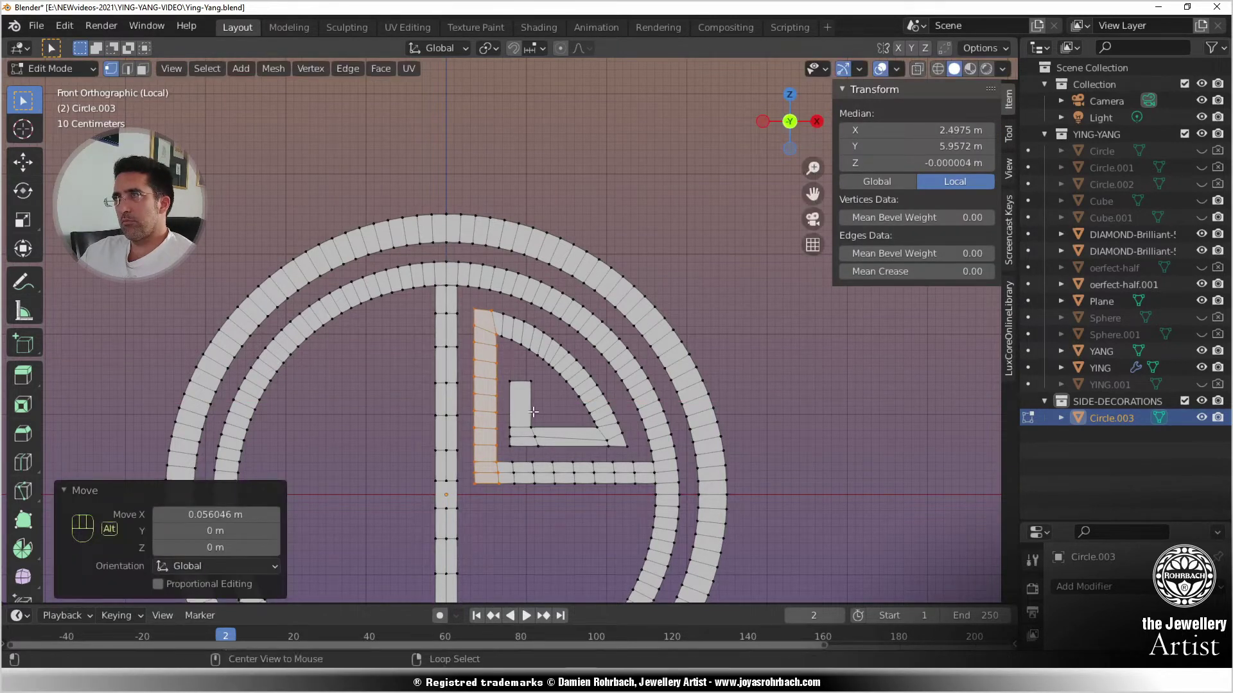
{"action": "key", "text": "alt+a"}
- Inspect the decoration in Object Mode, and select the quarter frame's mesh with its horizontal bar in Edit Mode
{"action": "key", "text": "Tab"}
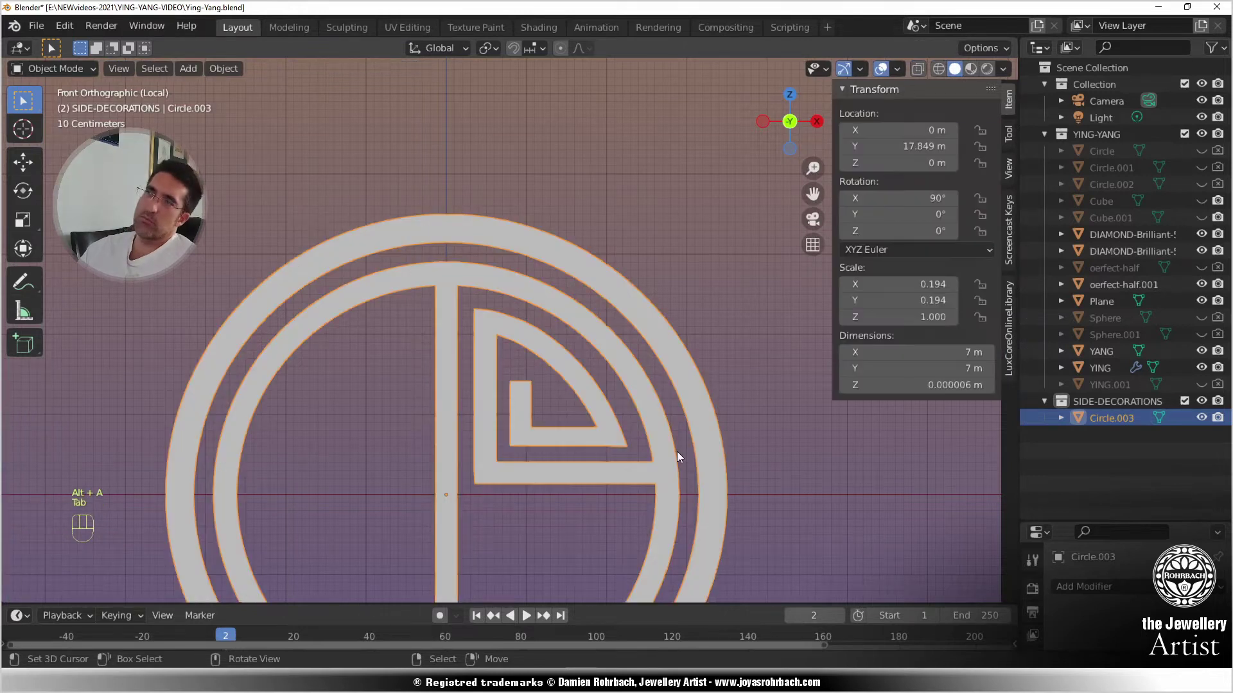
{"action": "scroll", "coordinate": [677, 452], "scroll_direction": "down", "scroll_amount": 5}
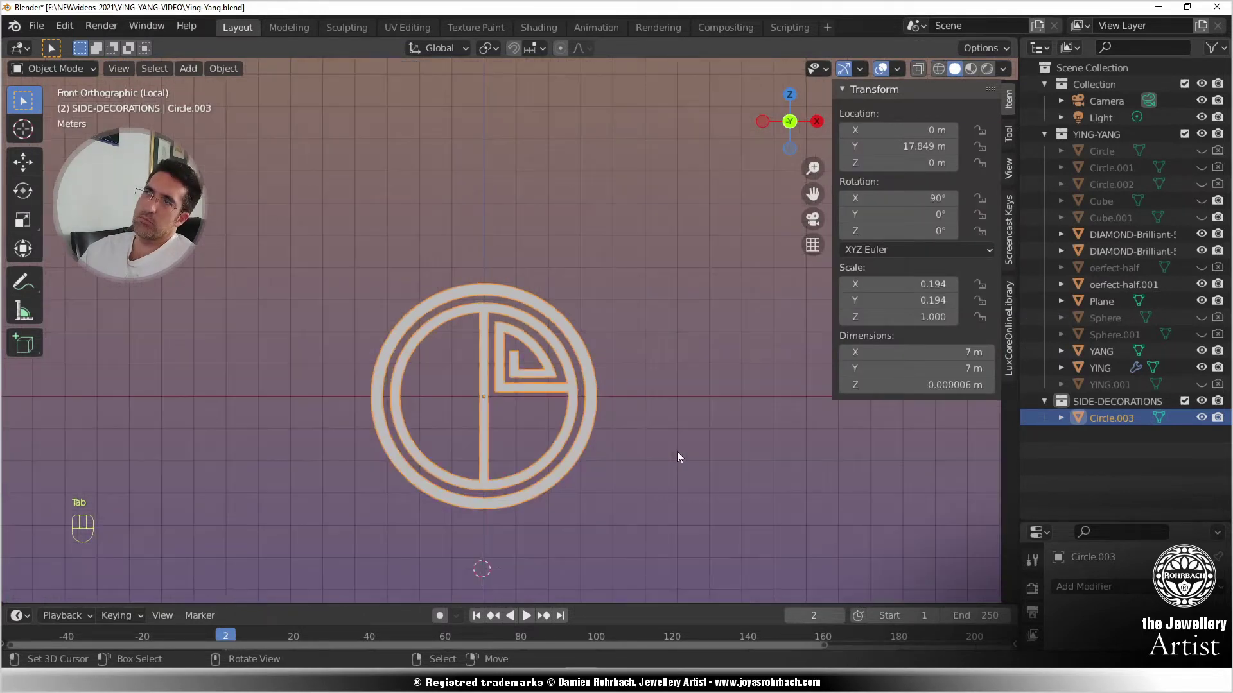
{"action": "scroll", "coordinate": [676, 452], "scroll_direction": "up", "scroll_amount": 5}
{"action": "key", "text": "Tab"}
{"action": "key", "text": "alt+a"}
{"action": "key", "text": "c"}
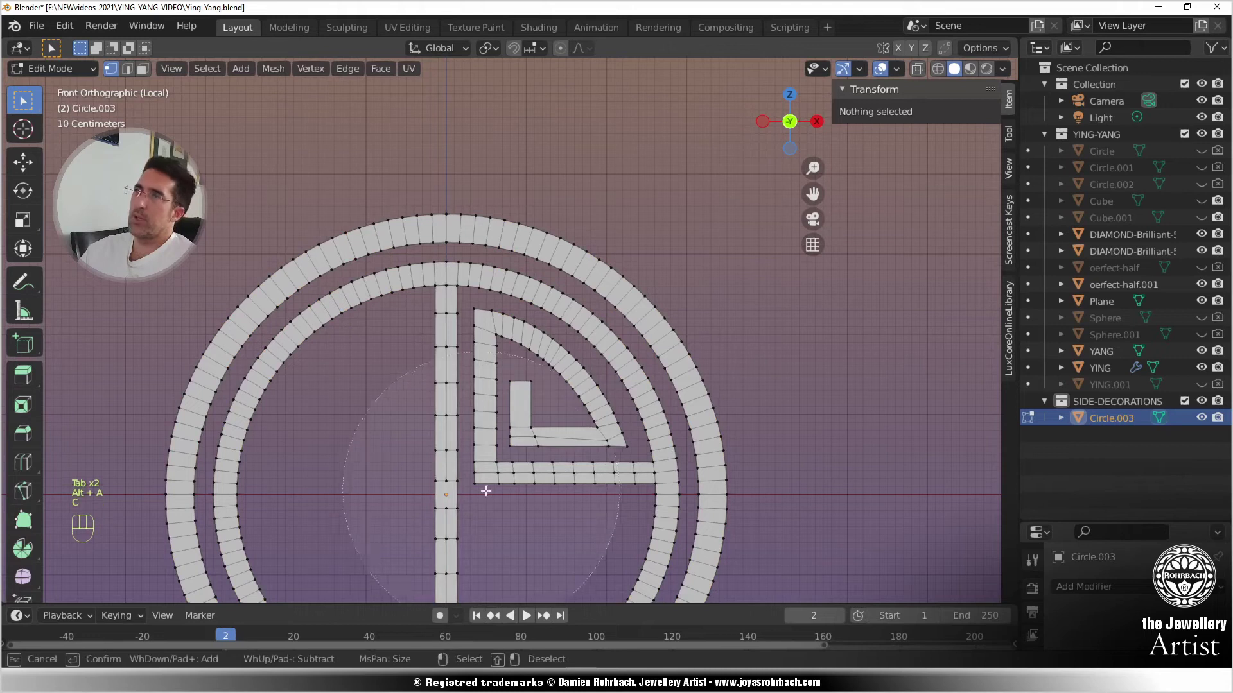
{"action": "mouse_move", "coordinate": [509, 493]}
{"action": "left_mouse_down"}
{"action": "mouse_move", "coordinate": [494, 334]}
{"action": "mouse_move", "coordinate": [553, 356]}
{"action": "mouse_move", "coordinate": [609, 420]}
{"action": "mouse_move", "coordinate": [607, 479]}
{"action": "mouse_move", "coordinate": [546, 456]}
{"action": "mouse_move", "coordinate": [585, 470]}
{"action": "left_mouse_up"}
{"action": "right_click", "coordinate": [599, 466]}
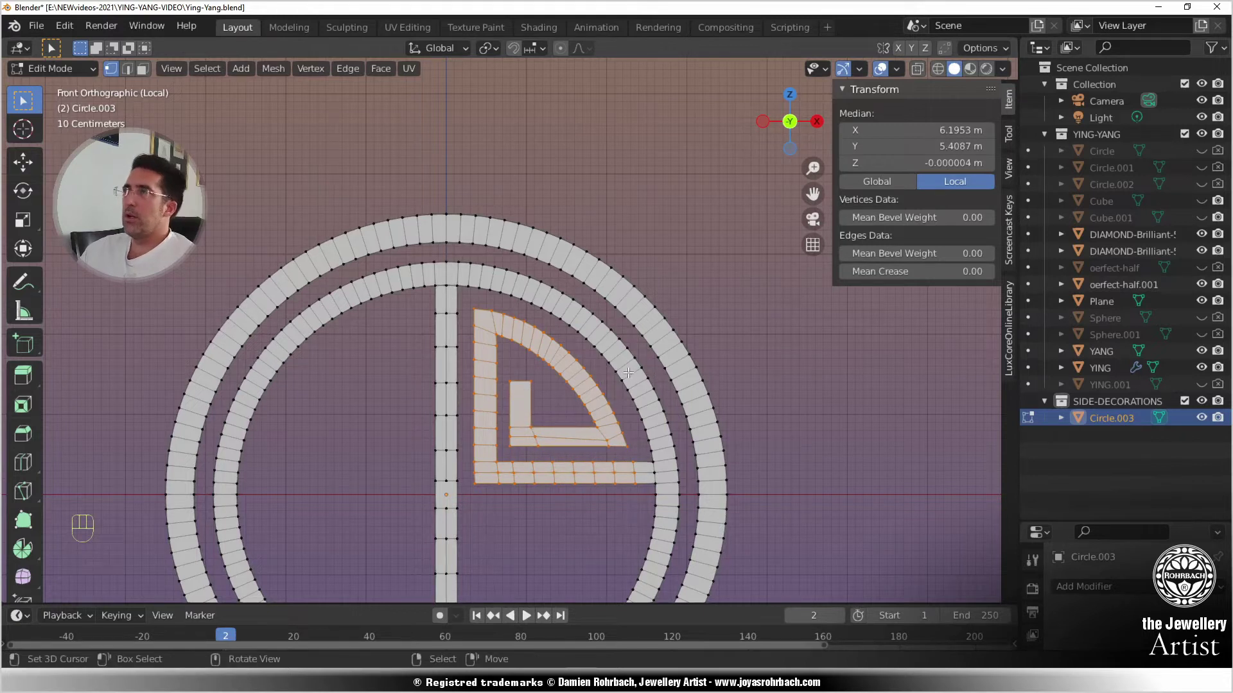
- Duplicate the selected quarter frame in place, separate the copy as its own object and select it in Object Mode
{"action": "scroll", "coordinate": [629, 373], "scroll_direction": "down", "scroll_amount": 1}
{"action": "key", "text": "shift+d"}
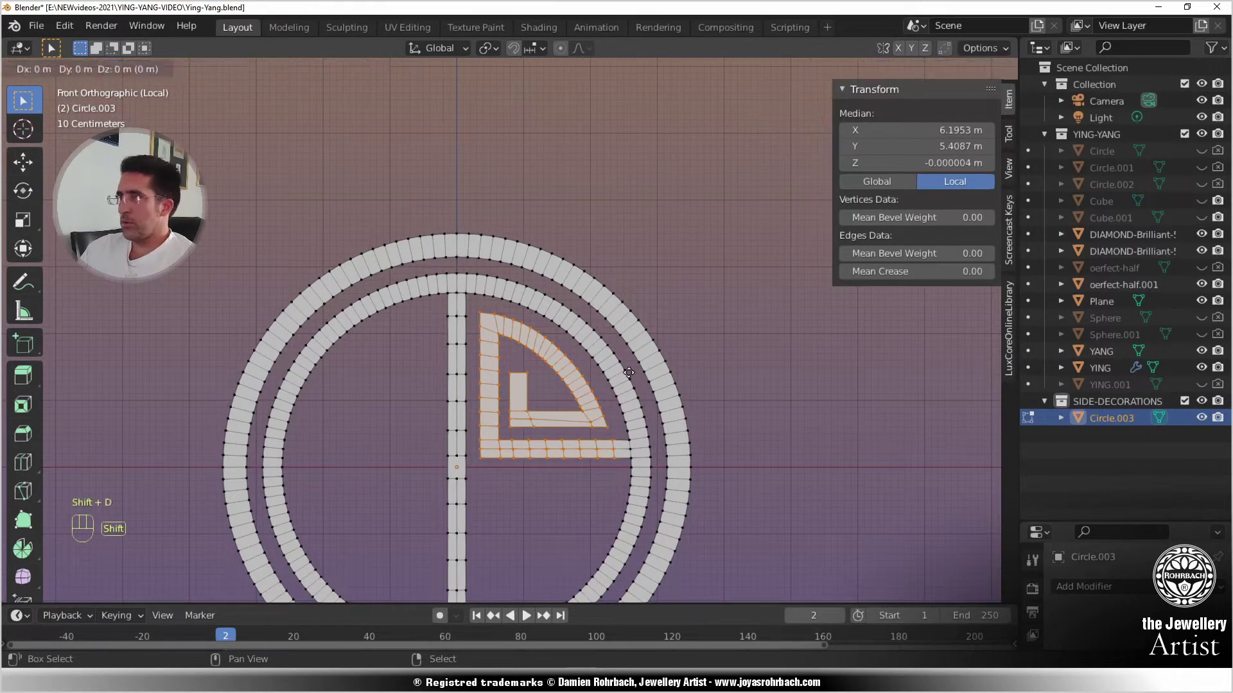
{"action": "right_click", "coordinate": [628, 373]}
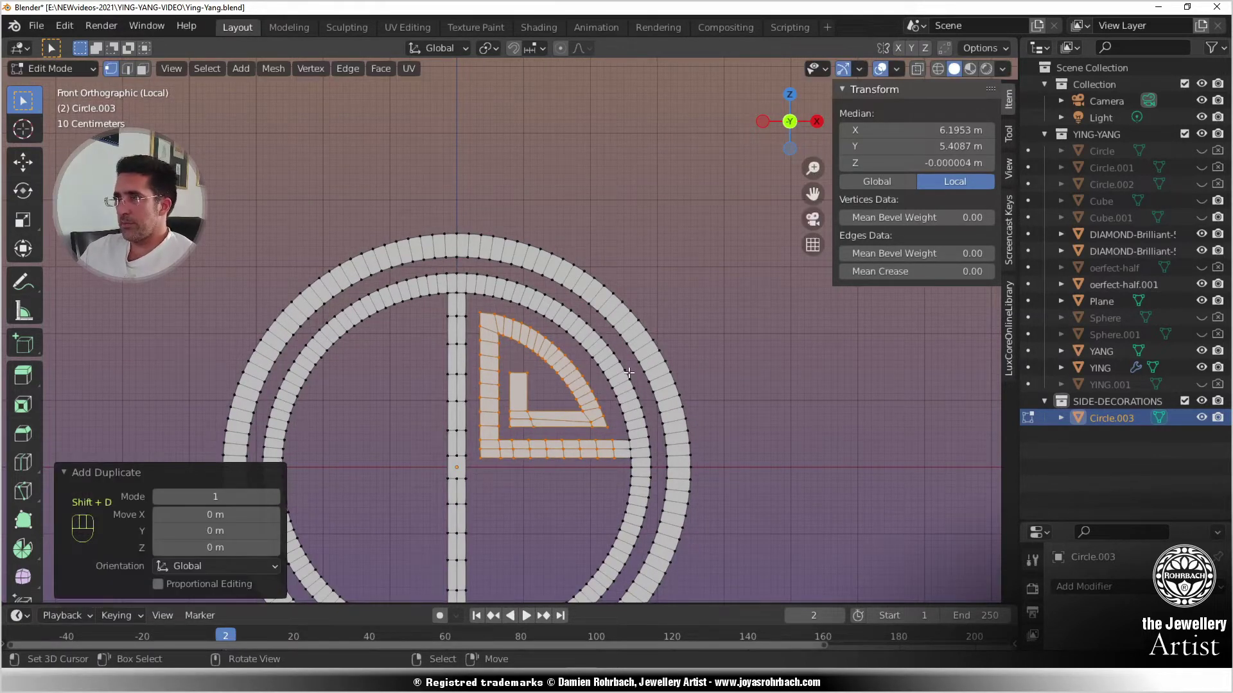
{"action": "key", "text": "p"}
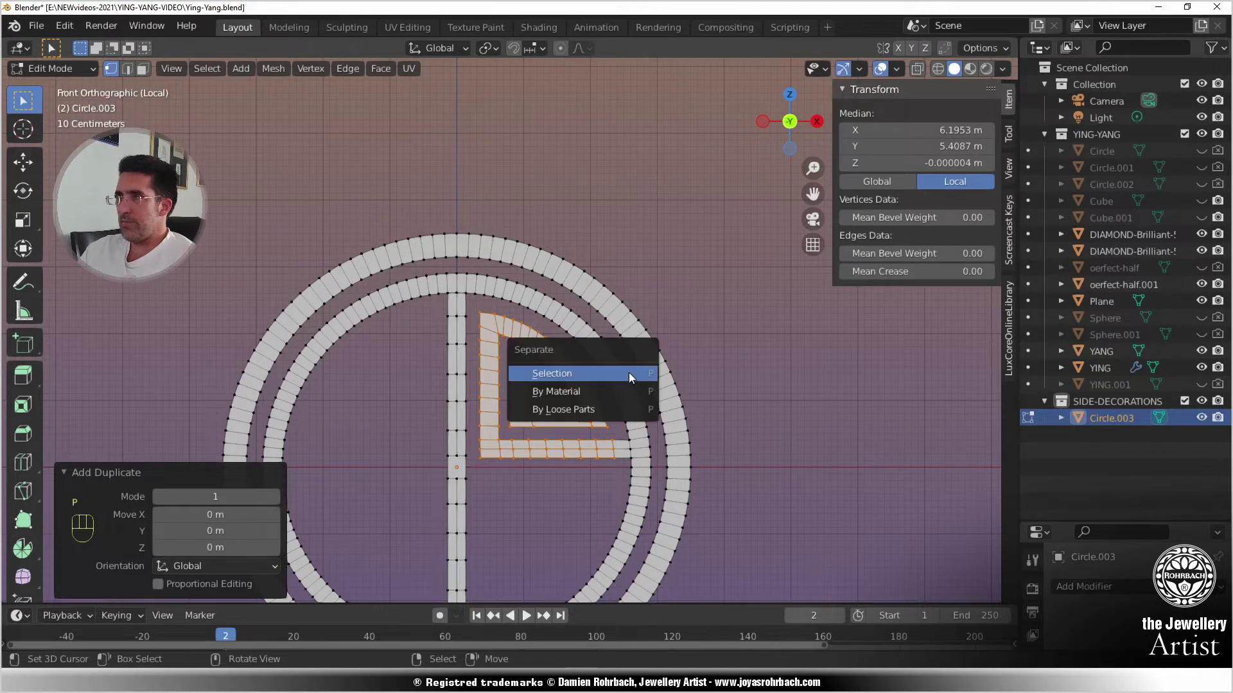
{"action": "left_click", "coordinate": [629, 373]}
{"action": "key", "text": "Tab"}
{"action": "left_click", "coordinate": [580, 393]}
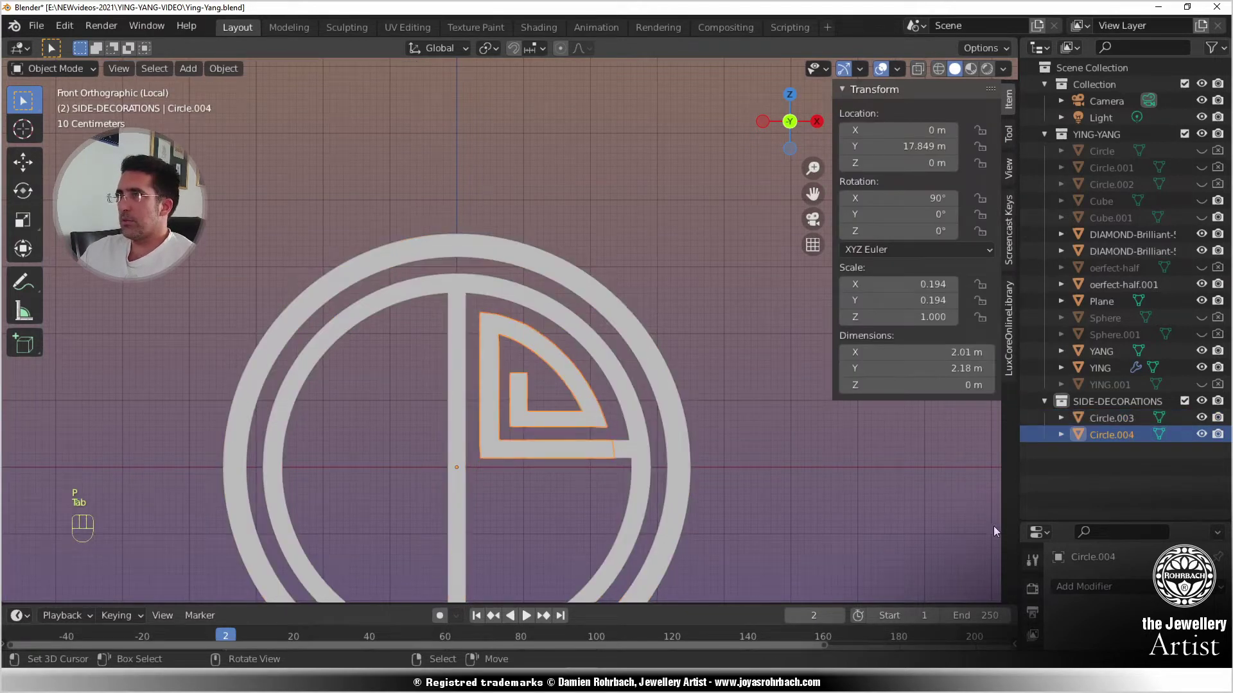
- Add a Mirror modifier on the X and Y axes to the separated quarter frame and convert it to a mesh
{"action": "scroll", "coordinate": [925, 499], "scroll_direction": "down", "scroll_amount": 3}
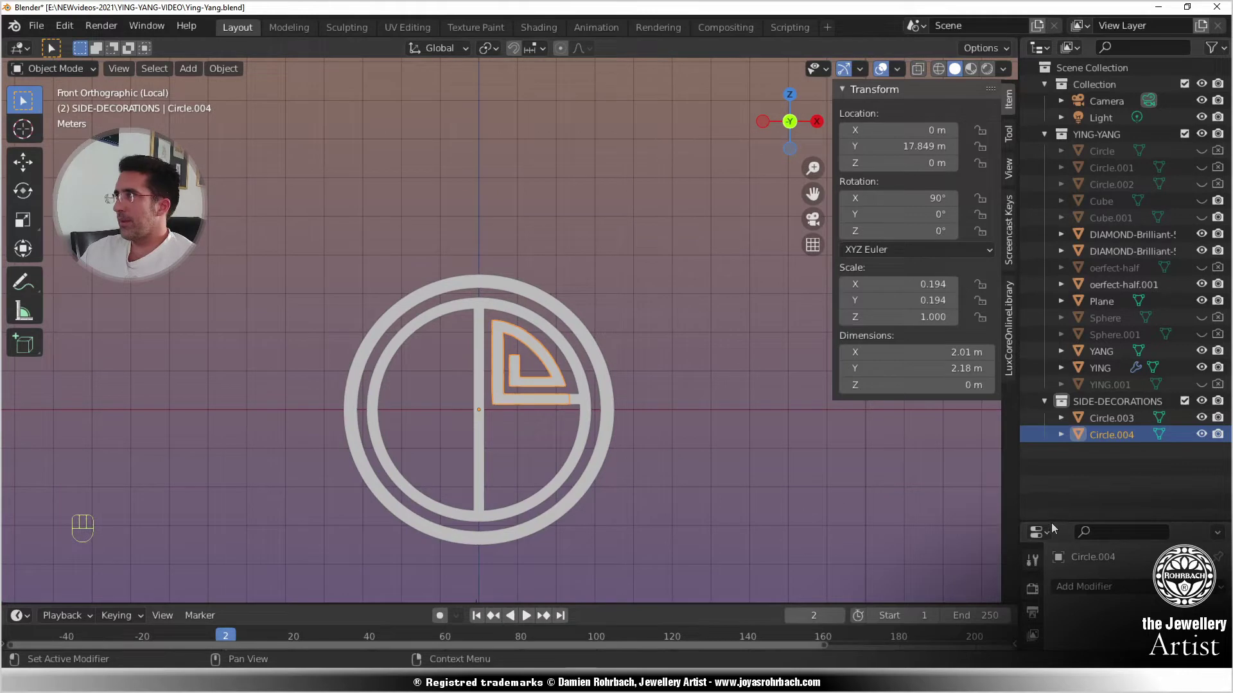
{"action": "left_click_drag", "start_coordinate": [1050, 522], "coordinate": [1068, 215]}
{"action": "left_click", "coordinate": [1091, 287]}
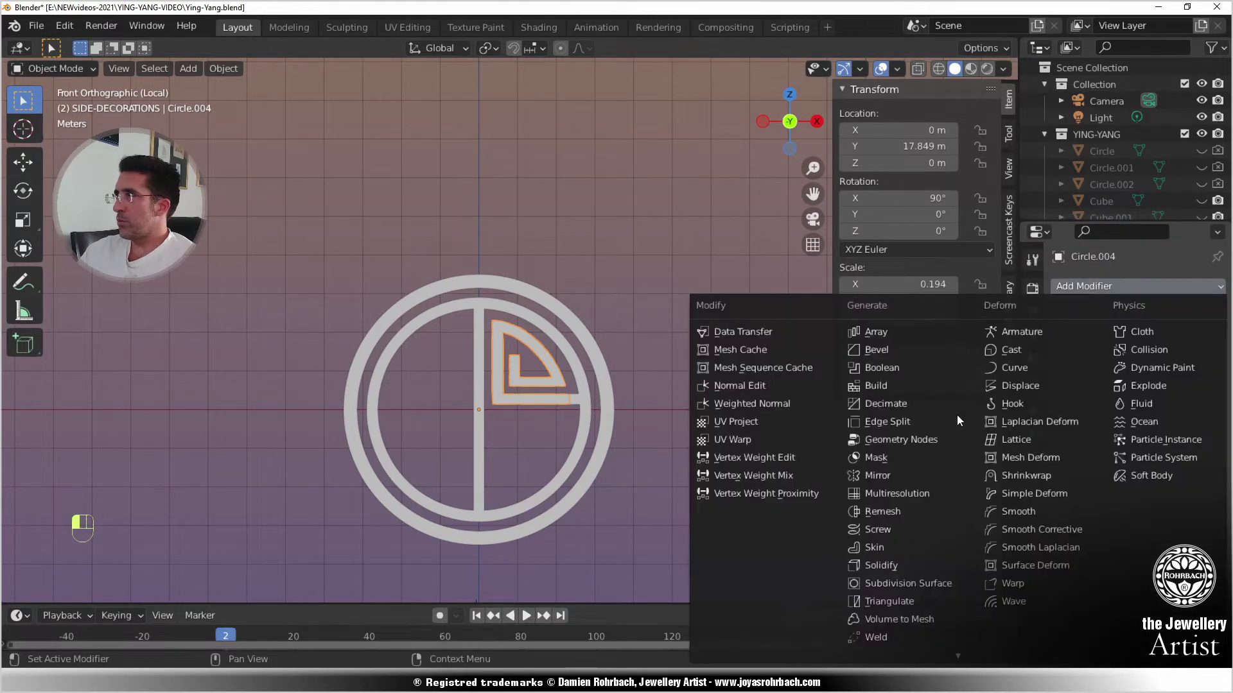
{"action": "left_click", "coordinate": [906, 472]}
{"action": "left_click", "coordinate": [1160, 338]}
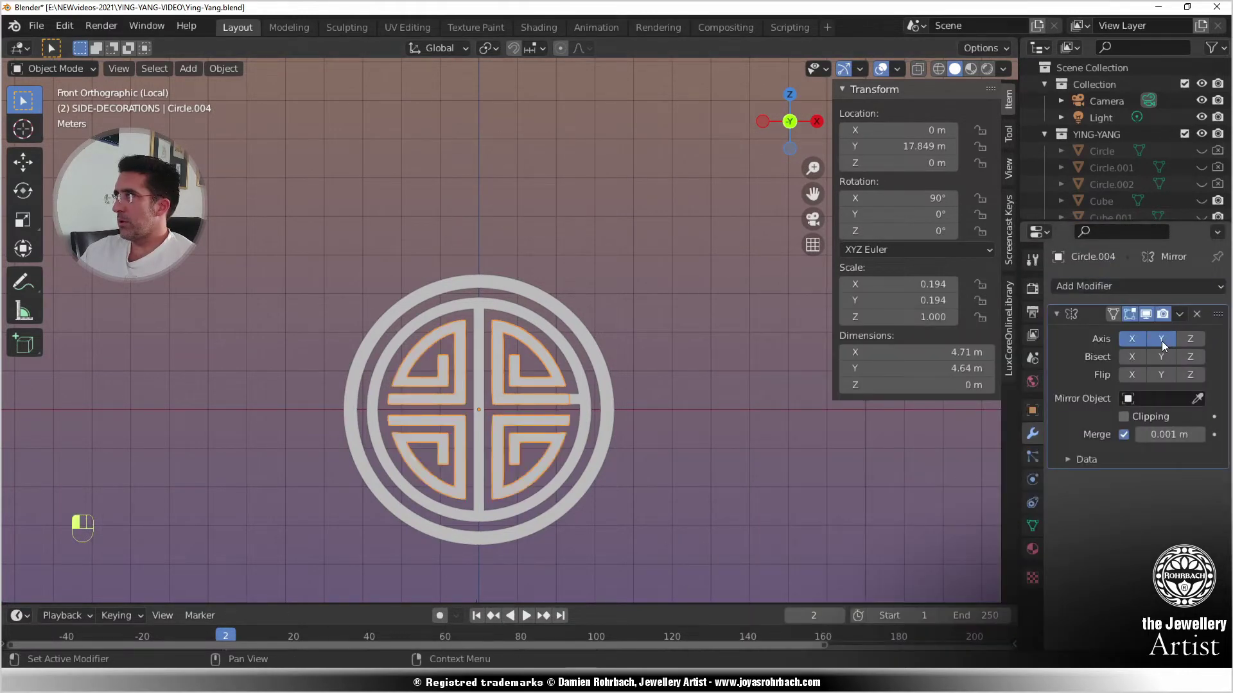
{"action": "key", "text": "alt+c"}
{"action": "left_click", "coordinate": [815, 435]}
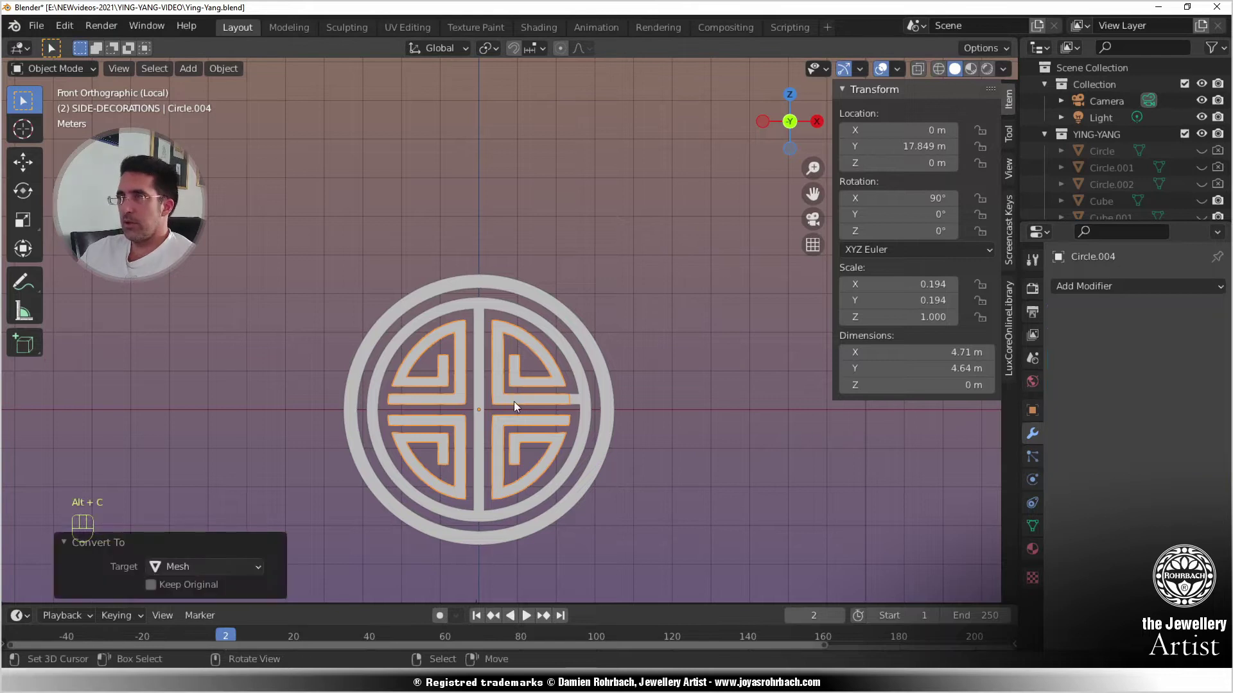
{"action": "scroll", "coordinate": [514, 402], "scroll_direction": "up", "scroll_amount": 3}
{"action": "key", "text": "Tab"}
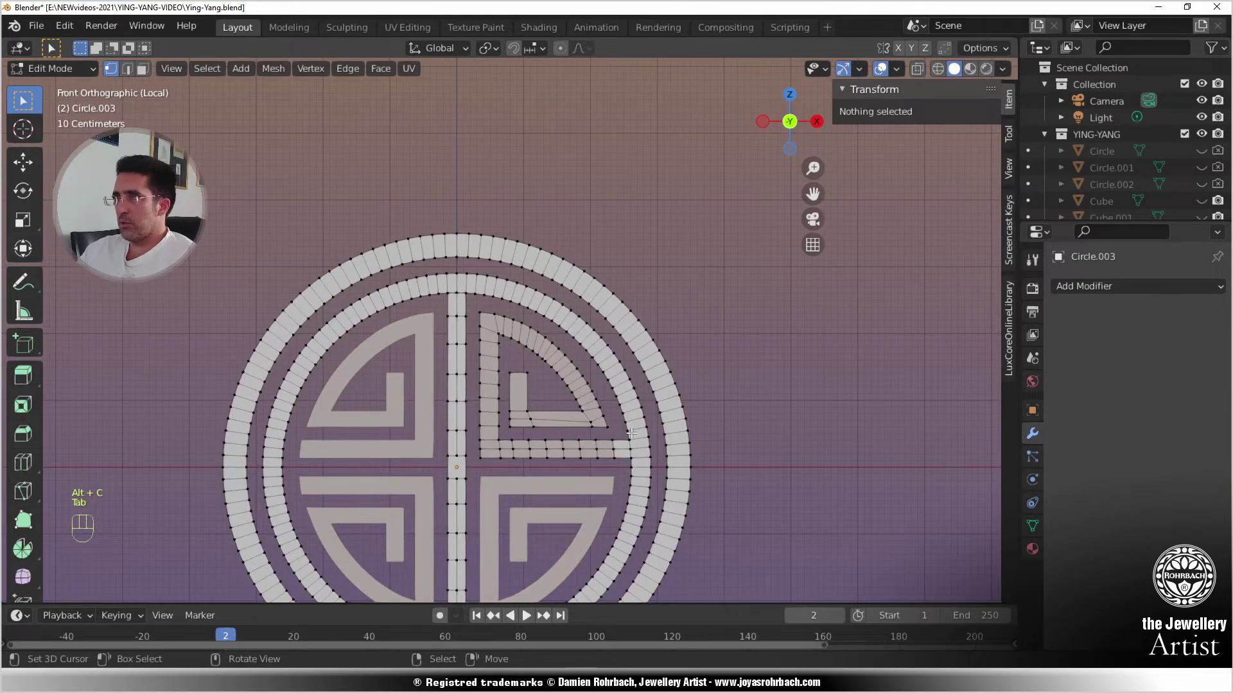
{"action": "scroll", "coordinate": [546, 457], "scroll_direction": "up", "scroll_amount": 1}
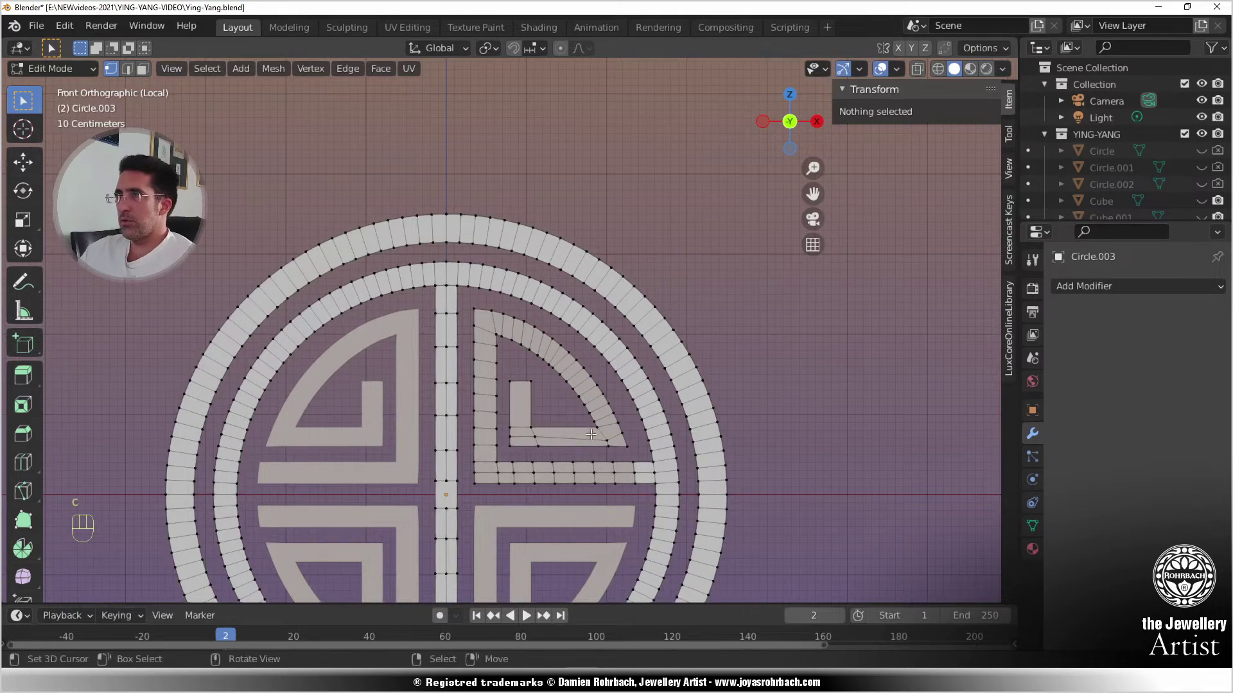
{"action": "key", "text": "c"}
{"action": "key", "text": "Tab"}
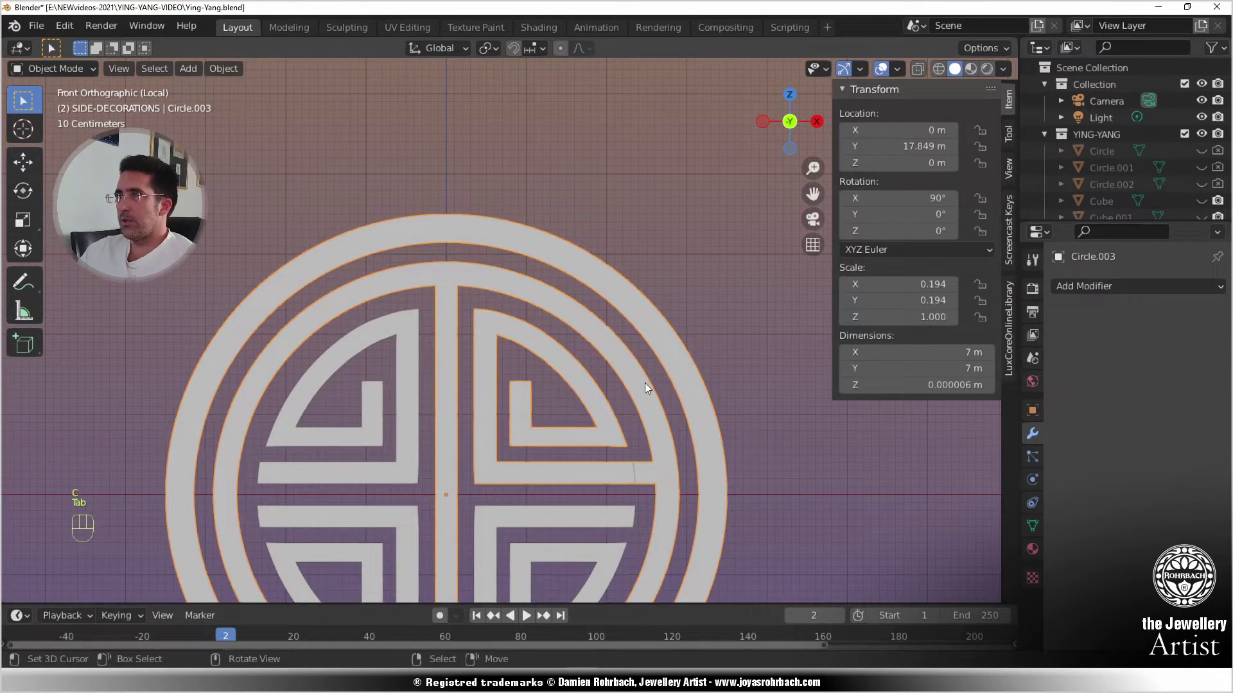
- Select the original quarter frame mesh inside the ringed decoration in Edit Mode and delete it, keeping the mirrored copy
{"action": "key", "text": "Tab"}
{"action": "key", "text": "c"}
{"action": "mouse_move", "coordinate": [497, 474]}
{"action": "left_mouse_down"}
{"action": "mouse_move", "coordinate": [485, 331]}
{"action": "mouse_move", "coordinate": [533, 357]}
{"action": "mouse_move", "coordinate": [635, 474]}
{"action": "mouse_move", "coordinate": [533, 472]}
{"action": "mouse_move", "coordinate": [591, 483]}
{"action": "left_mouse_up"}
{"action": "key", "text": "Escape"}
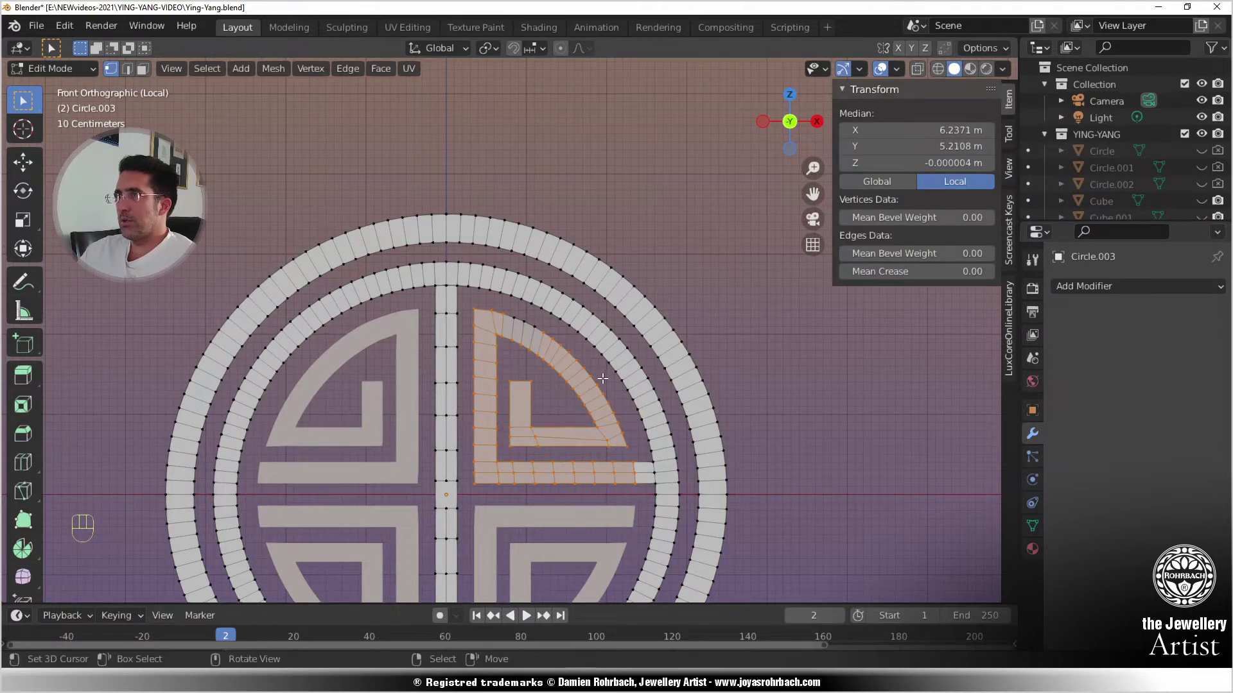
{"action": "key", "text": "c"}
{"action": "left_click_drag", "start_coordinate": [517, 350], "coordinate": [511, 341]}
{"action": "key", "text": "Escape"}
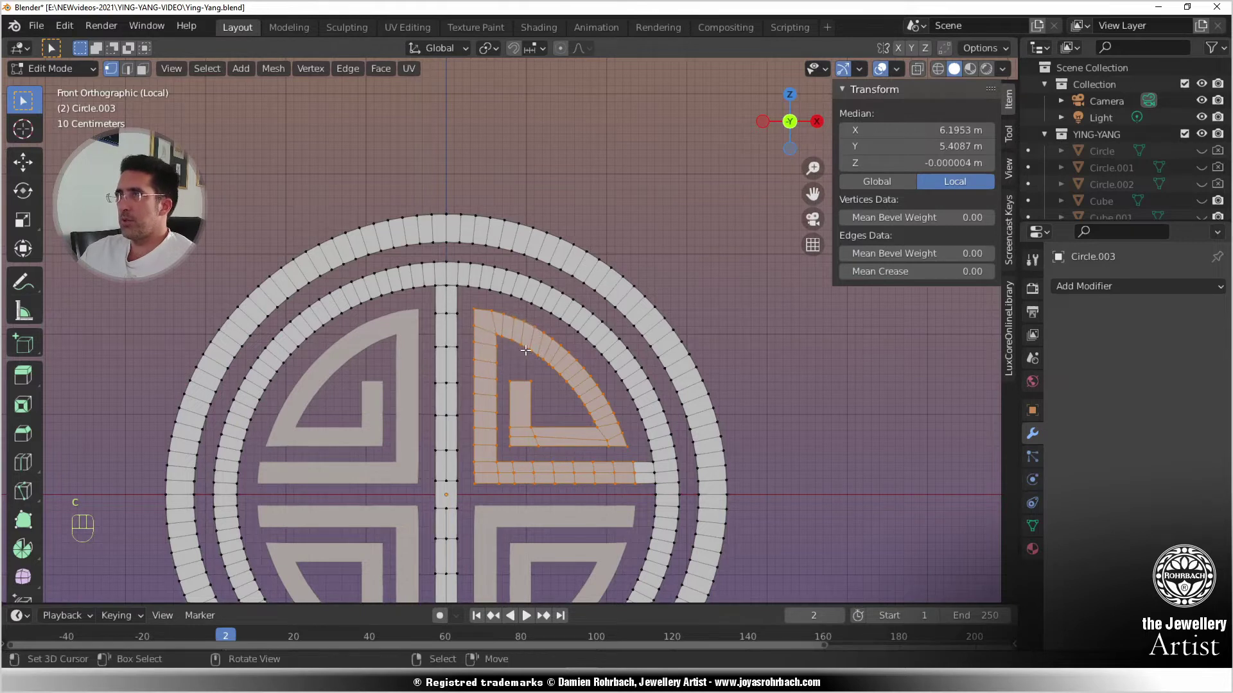
{"action": "key", "text": "Delete"}
{"action": "left_click", "coordinate": [525, 351]}
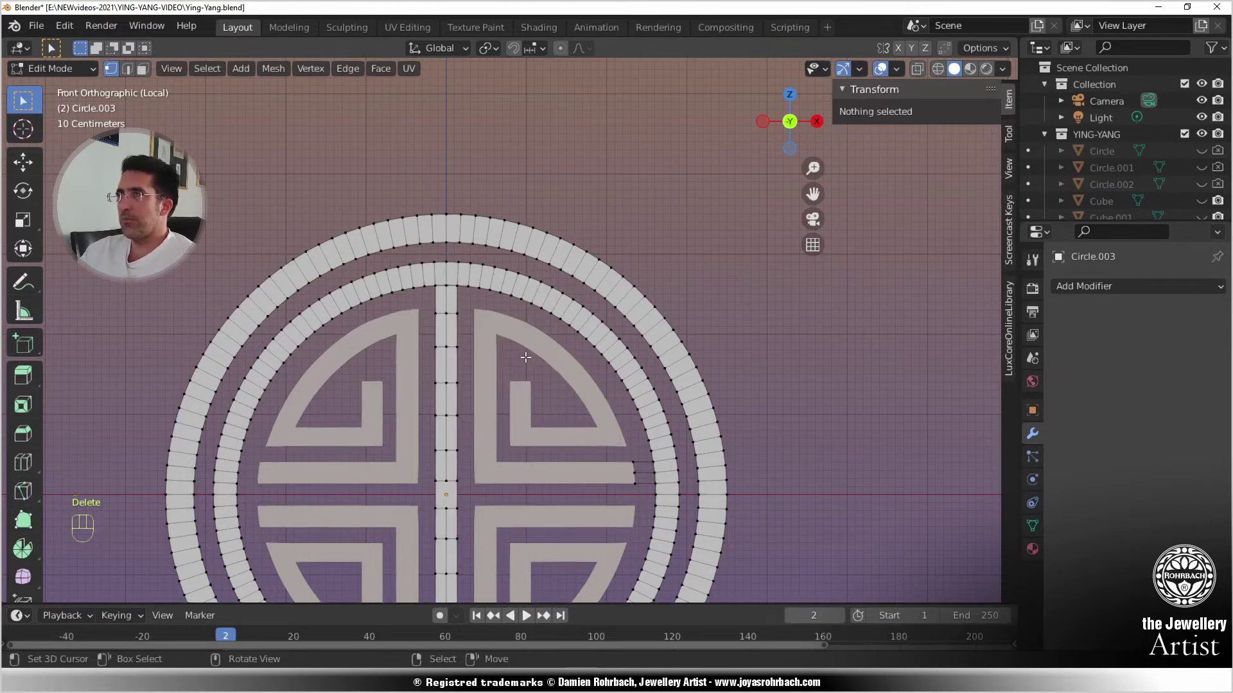
- Delete the leftover vertices at the outer end of the removed quarter frame's horizontal bar
{"action": "key", "text": "c"}
{"action": "left_click", "coordinate": [615, 475]}
{"action": "key", "text": "Escape"}
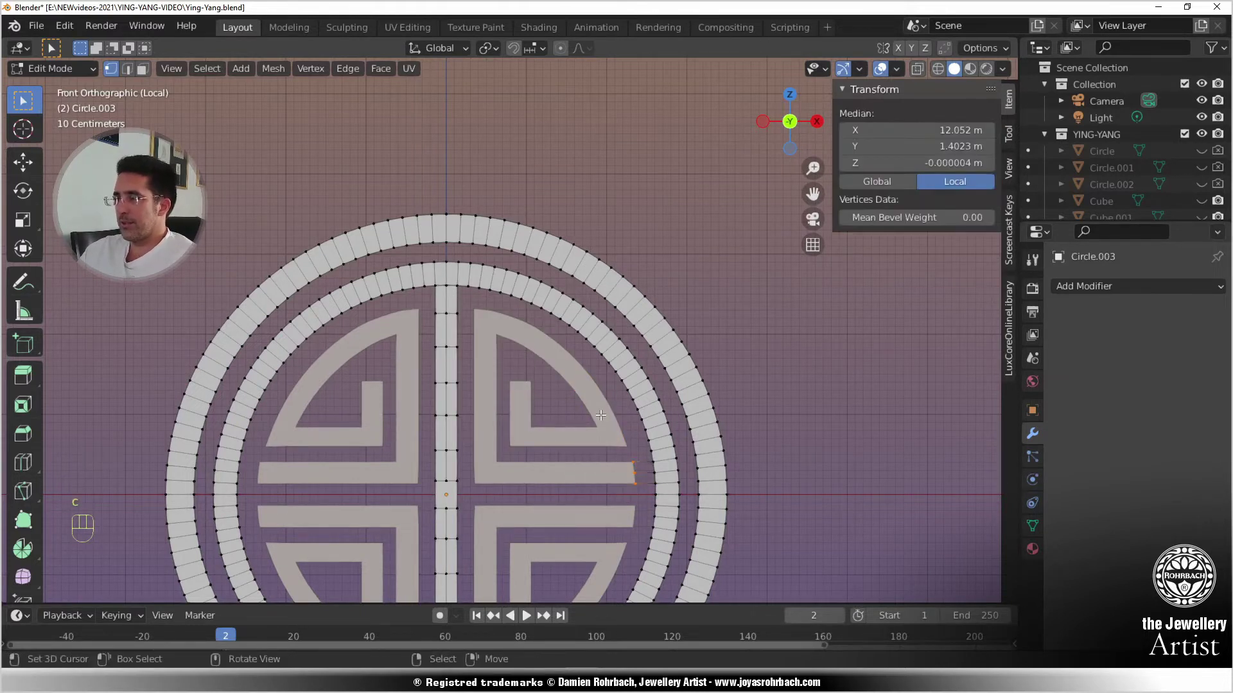
{"action": "key", "text": "Delete"}
{"action": "left_click", "coordinate": [581, 411]}
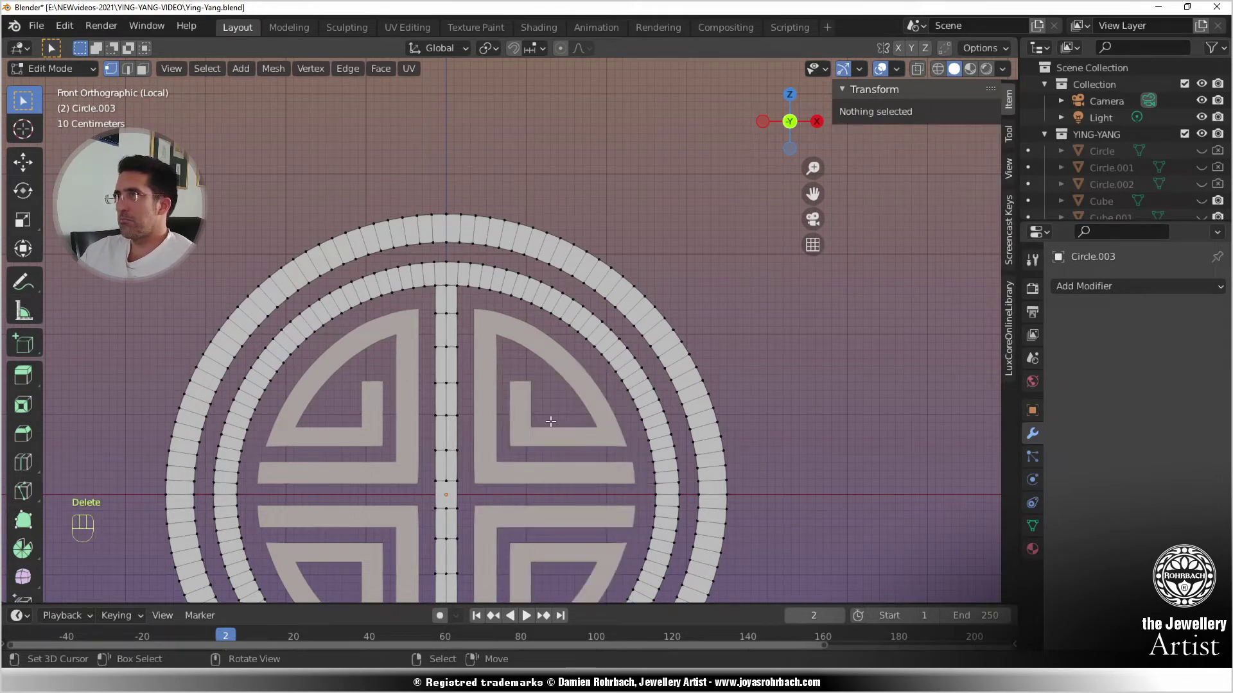
- In Object Mode, convert the mirrored quarter frames to a mesh and join them with the rings and central bar
{"action": "key", "text": "Tab"}
{"action": "right_click", "coordinate": [568, 387]}
{"action": "key", "text": "alt+c"}
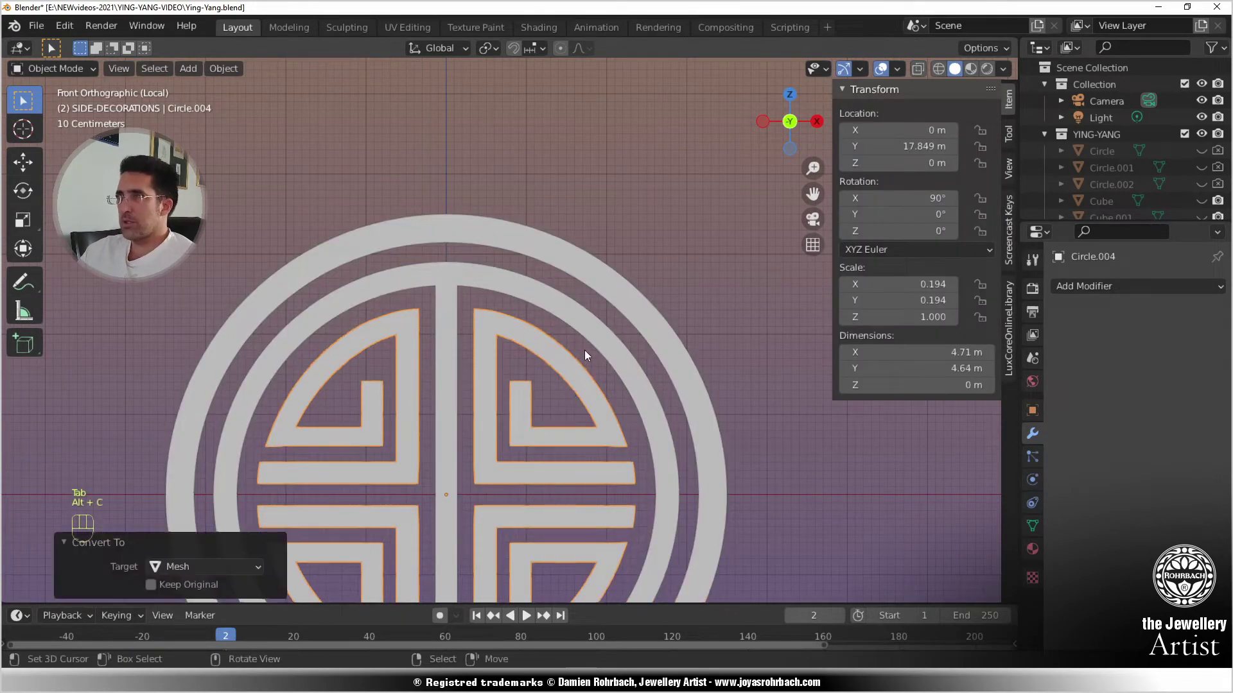
{"action": "right_click", "coordinate": [603, 334], "text": "shift"}
{"action": "key", "text": "ctrl+j"}
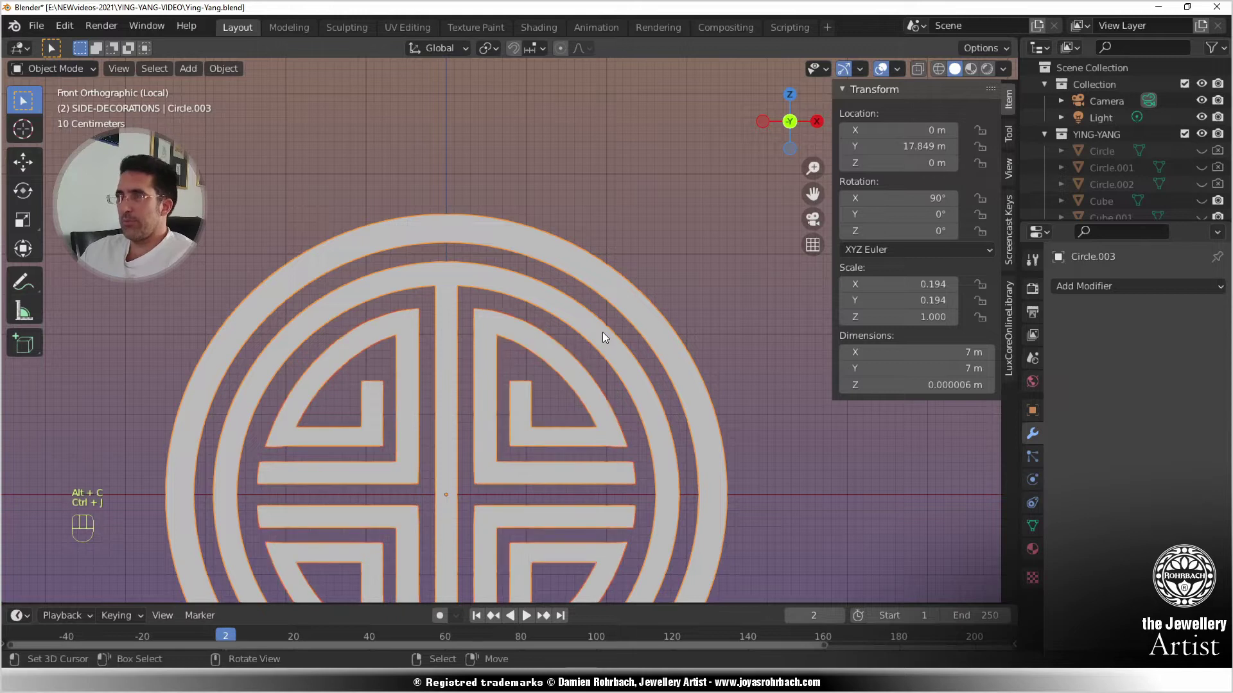
- In Edit Mode, fill the gap between the upper-right horizontal bar's end and the inner ring with a face
{"action": "key", "text": "Tab"}
{"action": "scroll", "coordinate": [588, 367], "scroll_direction": "up", "scroll_amount": 4}
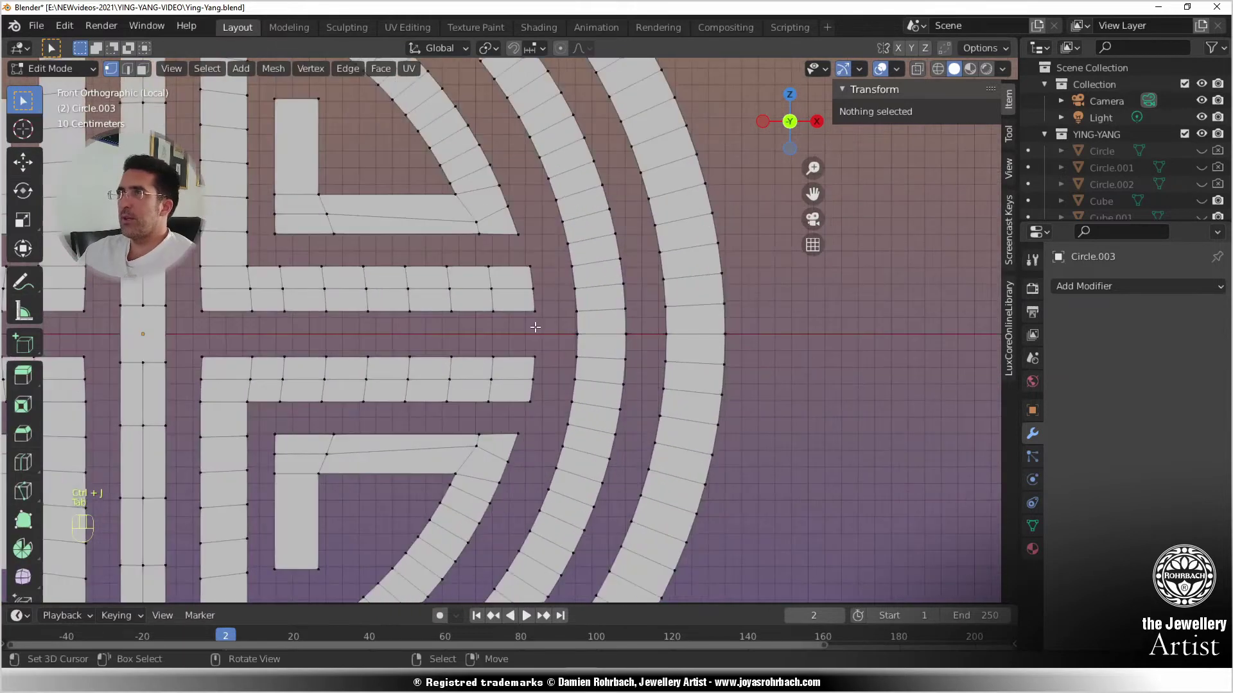
{"action": "key", "text": "alt+a"}
{"action": "scroll", "coordinate": [547, 310], "scroll_direction": "up", "scroll_amount": 3}
{"action": "key", "text": "c"}
{"action": "mouse_move", "coordinate": [554, 287]}
{"action": "left_mouse_down"}
{"action": "mouse_move", "coordinate": [551, 255]}
{"action": "mouse_move", "coordinate": [597, 238]}
{"action": "mouse_move", "coordinate": [608, 281]}
{"action": "left_mouse_up"}
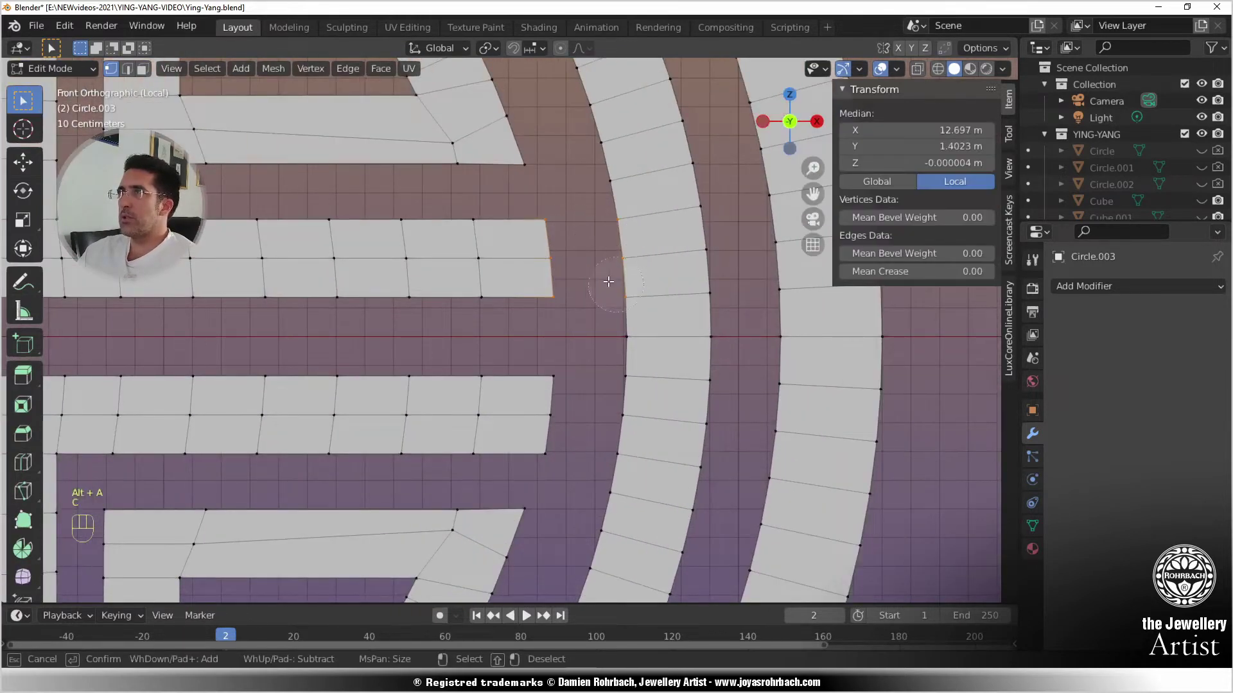
{"action": "right_click", "coordinate": [608, 281]}
{"action": "key", "text": "f"}
- Fill the gap between the lower-right horizontal bar's end and the inner ring with a face
{"action": "key", "text": "alt+a"}
{"action": "key", "text": "c"}
{"action": "left_click_drag", "start_coordinate": [552, 443], "coordinate": [591, 390]}
{"action": "right_click", "coordinate": [591, 391]}
{"action": "key", "text": "f"}
{"action": "scroll", "coordinate": [562, 415], "scroll_direction": "down", "scroll_amount": 3}
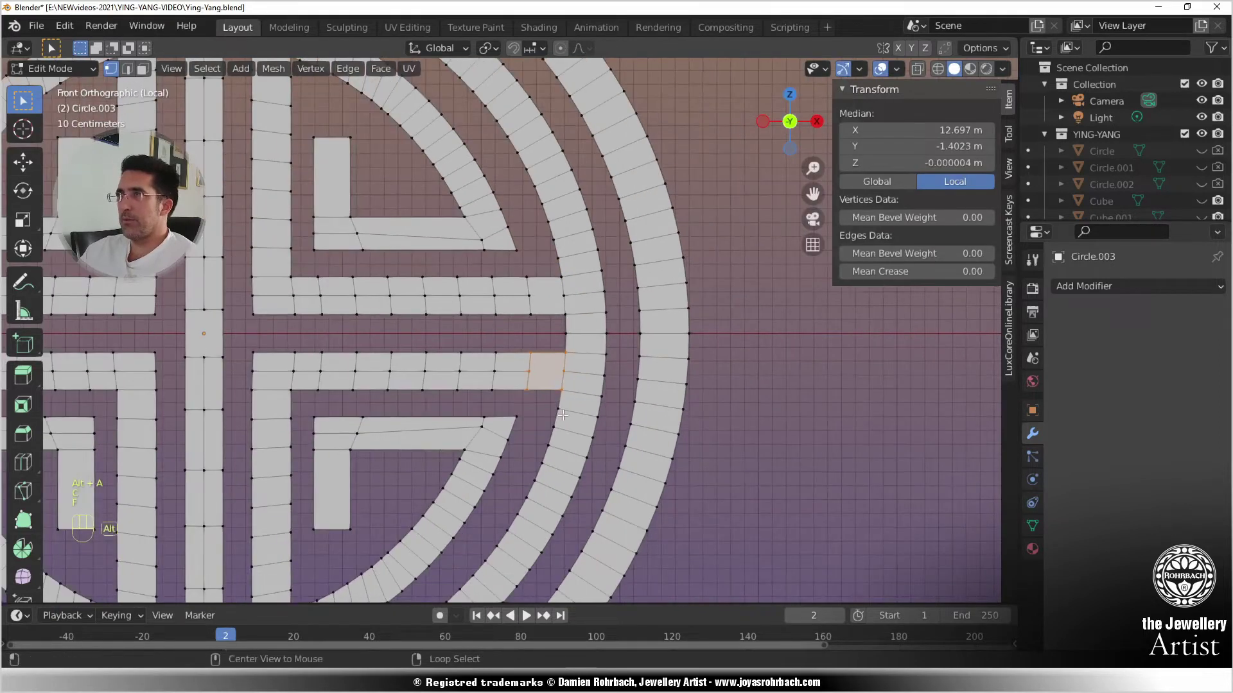
- Try to fill the gap between the upper-left horizontal bar's end and the inner ring with a single face
{"action": "key", "text": "alt+a"}
{"action": "scroll", "coordinate": [562, 416], "scroll_direction": "down", "scroll_amount": 4}
{"action": "scroll", "coordinate": [593, 296], "scroll_direction": "up", "scroll_amount": 3}
{"action": "key", "text": "c"}
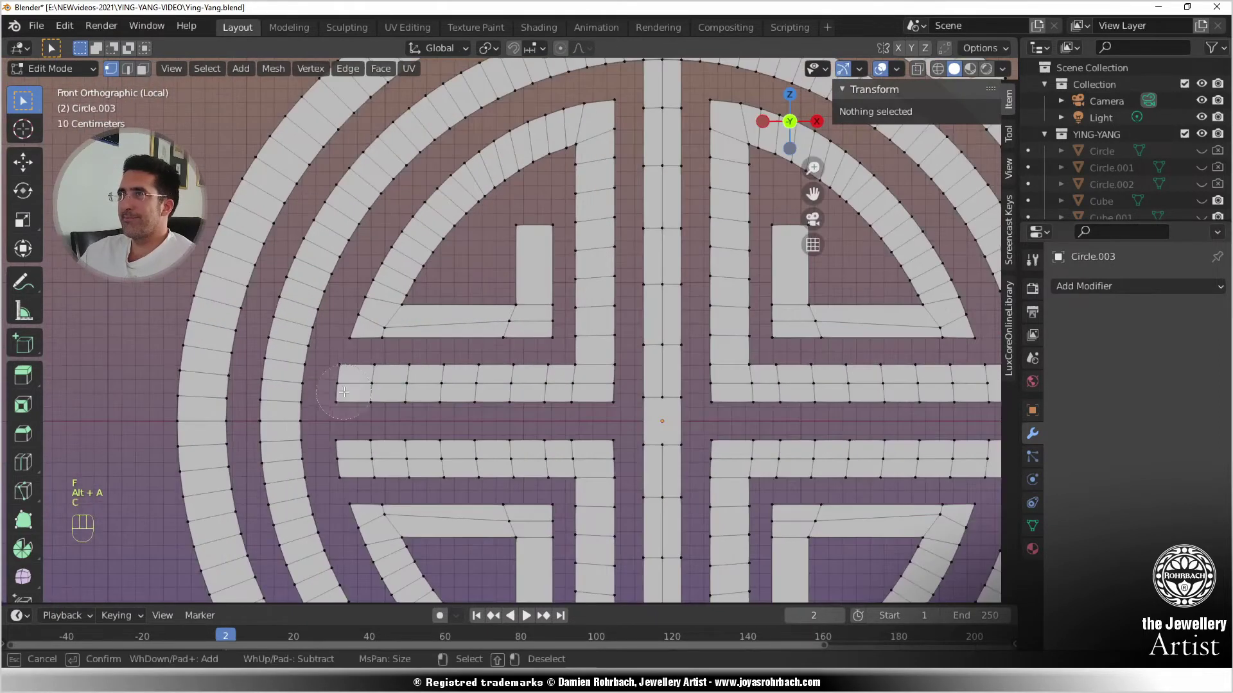
{"action": "left_click_drag", "start_coordinate": [344, 392], "coordinate": [339, 395]}
{"action": "right_click", "coordinate": [339, 397]}
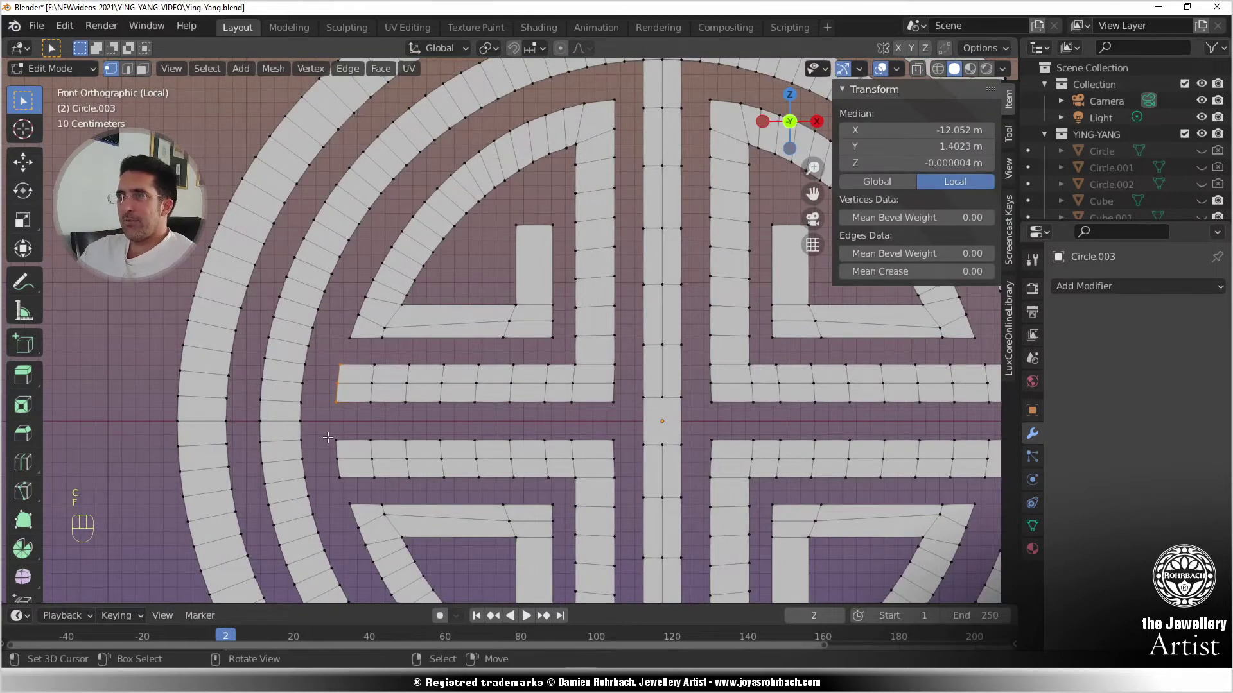
{"action": "key", "text": "c"}
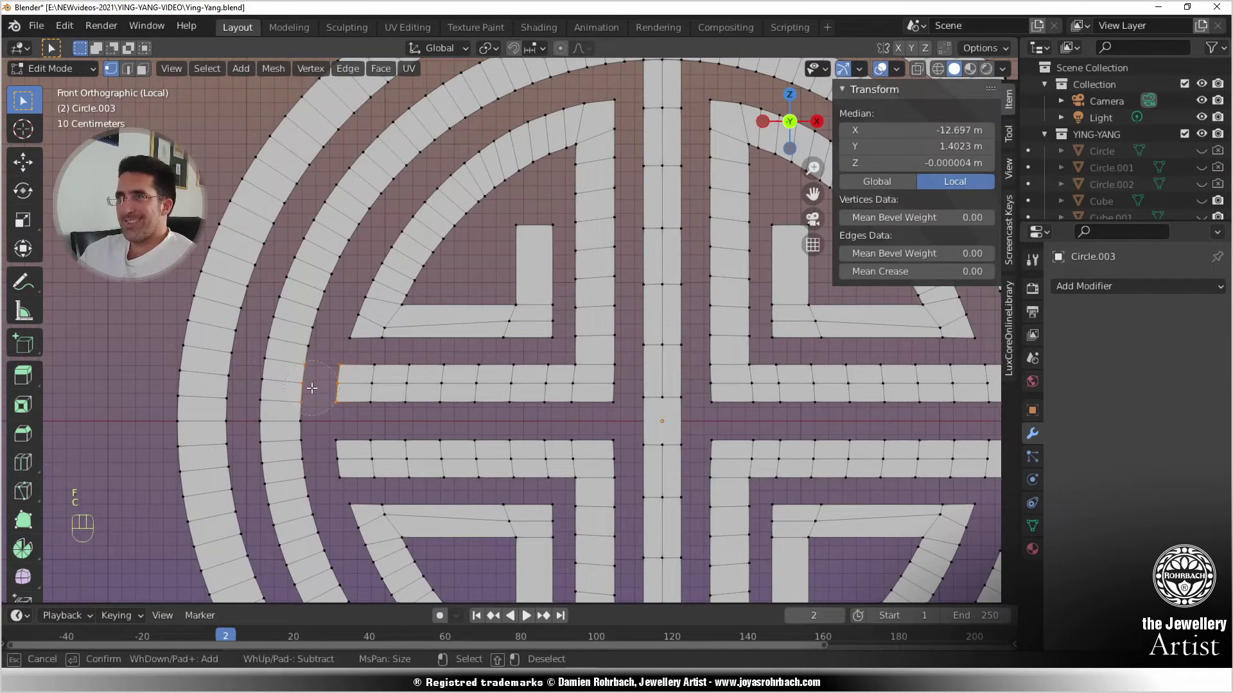
{"action": "right_click", "coordinate": [313, 391]}
{"action": "scroll", "coordinate": [449, 420], "scroll_direction": "down", "scroll_amount": 3}
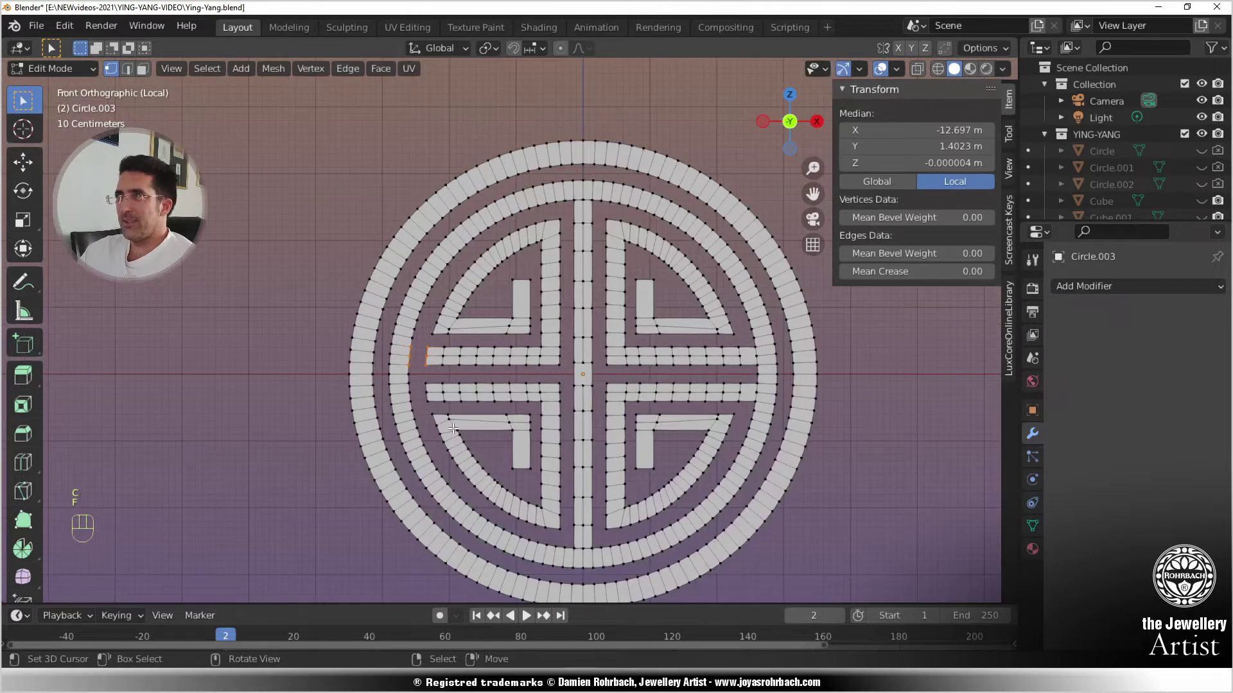
- Retry the upper-left bar's fill from reselected facing edges, and undo the recent attempts on that side
{"action": "key", "text": "alt+a"}
{"action": "scroll", "coordinate": [463, 326], "scroll_direction": "up", "scroll_amount": 3}
{"action": "scroll", "coordinate": [463, 326], "scroll_direction": "up", "scroll_amount": 3}
{"action": "key", "text": "c"}
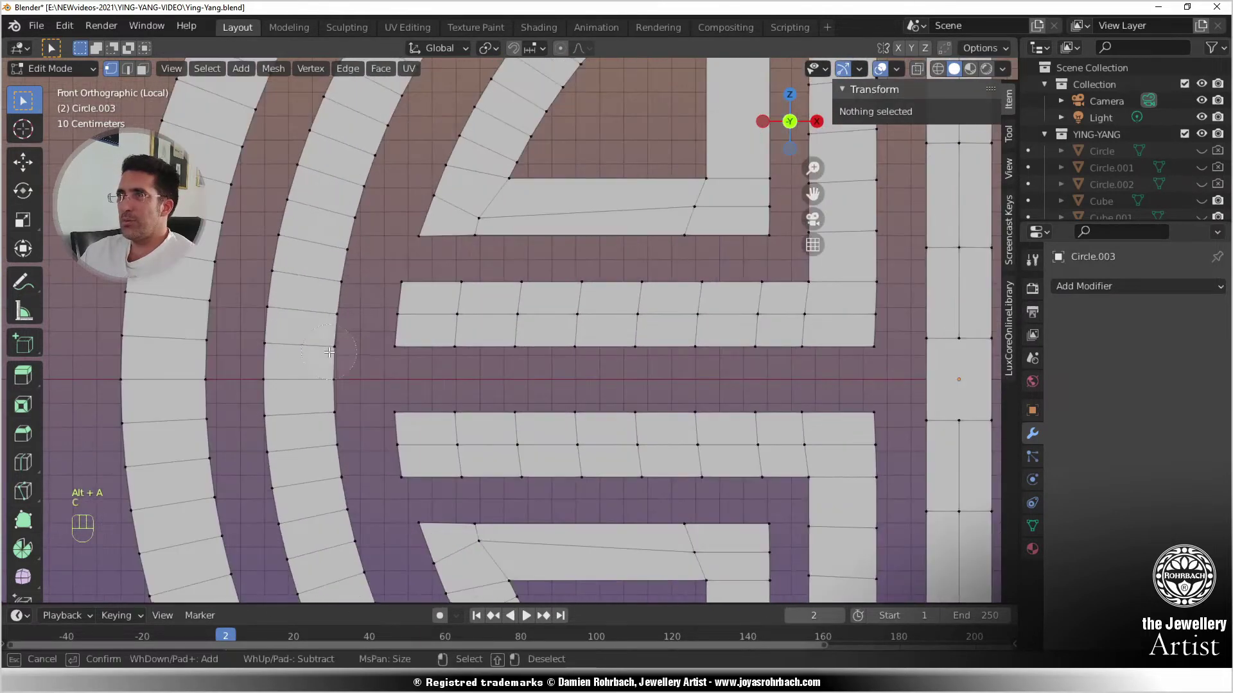
{"action": "mouse_move", "coordinate": [354, 355]}
{"action": "left_mouse_down"}
{"action": "mouse_move", "coordinate": [358, 303]}
{"action": "mouse_move", "coordinate": [388, 336]}
{"action": "left_mouse_up"}
{"action": "right_click", "coordinate": [391, 339]}
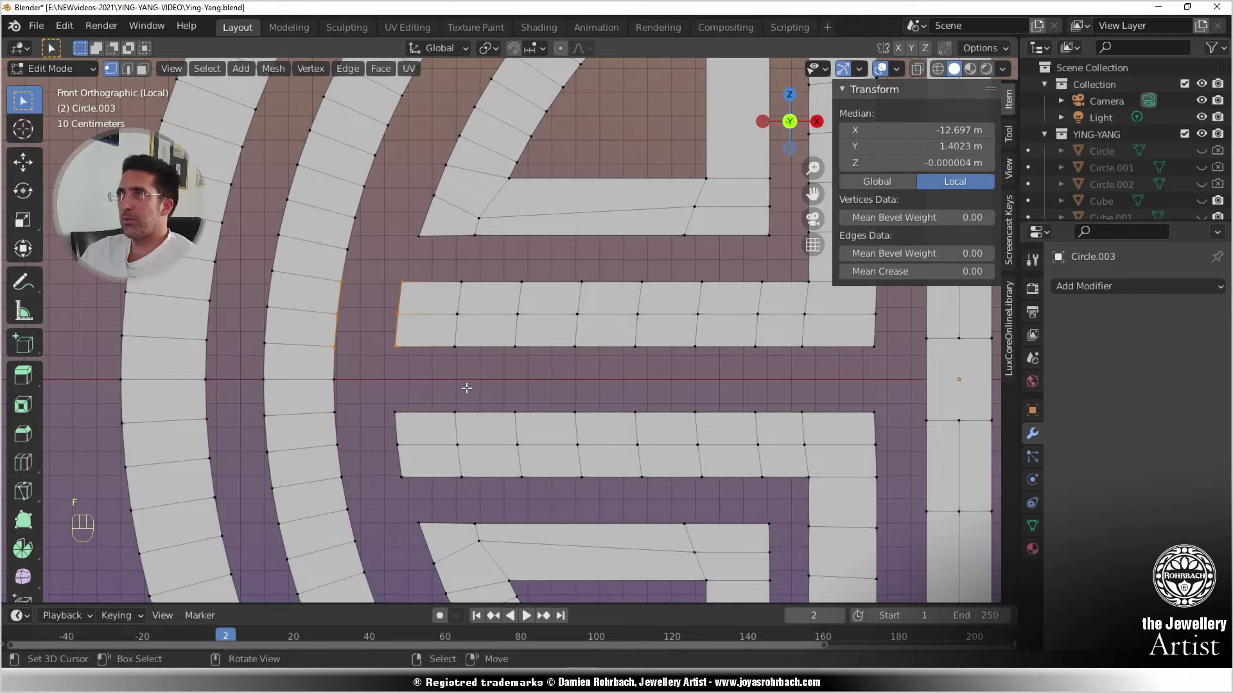
{"action": "key", "text": "ctrl+z"}
{"action": "key", "text": "ctrl+z"}
{"action": "key", "text": "ctrl+z"}
{"action": "key", "text": "ctrl+z"}
{"action": "key", "text": "ctrl+z"}
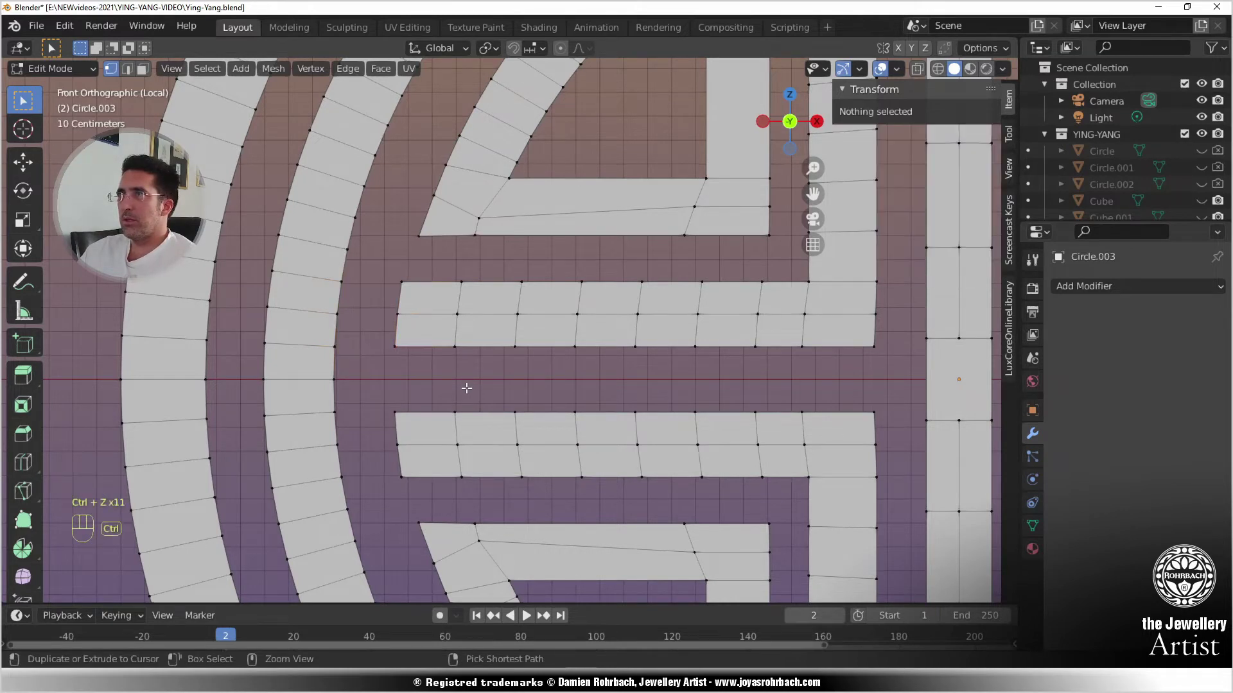
- Bridge the upper-left horizontal bar to the inner ring with two faces built from their facing vertices
{"action": "right_click", "coordinate": [345, 283]}
{"action": "right_click", "coordinate": [400, 283], "text": "shift"}
{"action": "right_click", "coordinate": [397, 313], "text": "shift"}
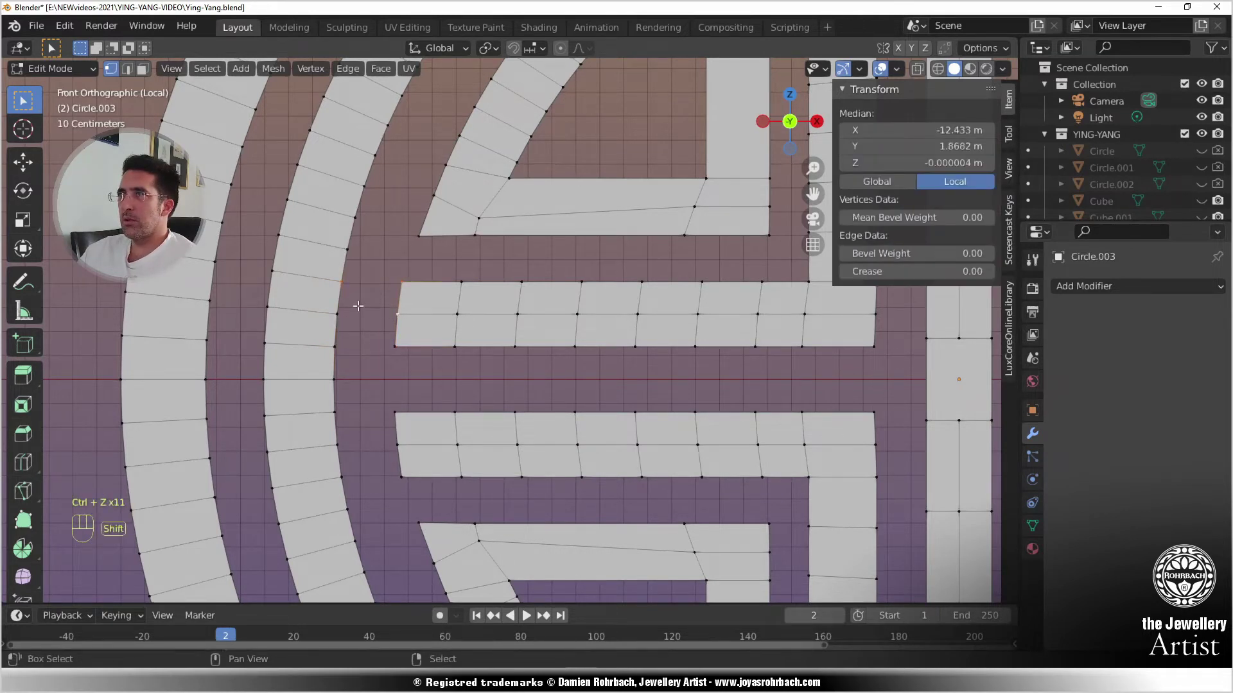
{"action": "right_click", "coordinate": [339, 314], "text": "shift"}
{"action": "key", "text": "f"}
{"action": "right_click", "coordinate": [337, 314]}
{"action": "right_click", "coordinate": [334, 347], "text": "shift"}
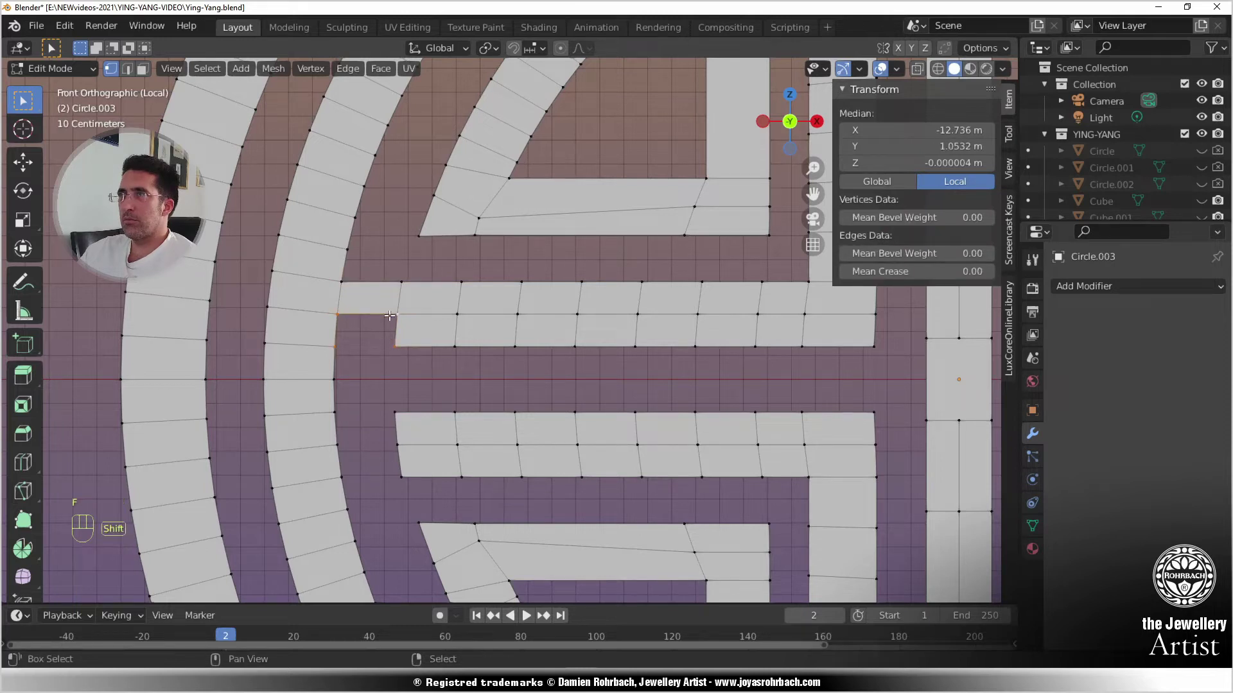
{"action": "key", "text": "f"}
- Bridge the lower-left horizontal bar to the inner ring with two faces, and return to Object Mode
{"action": "right_click", "coordinate": [335, 412]}
{"action": "right_click", "coordinate": [337, 444], "text": "shift"}
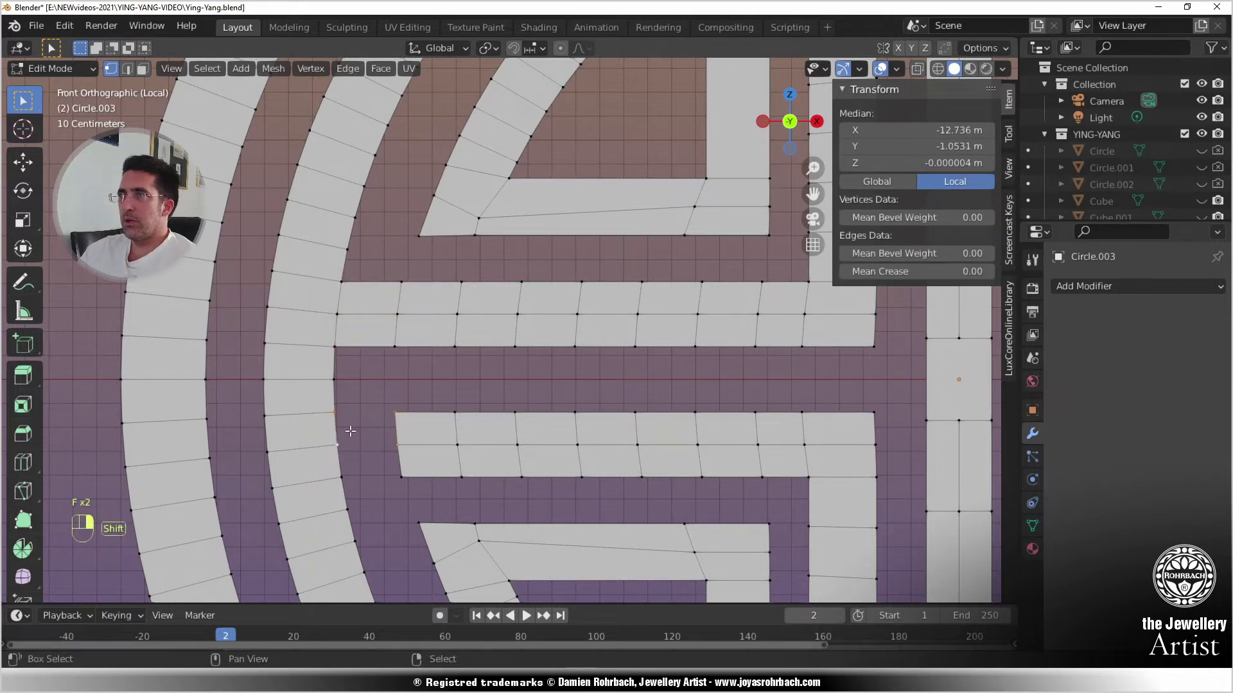
{"action": "key", "text": "f"}
{"action": "right_click", "coordinate": [399, 441], "text": "shift"}
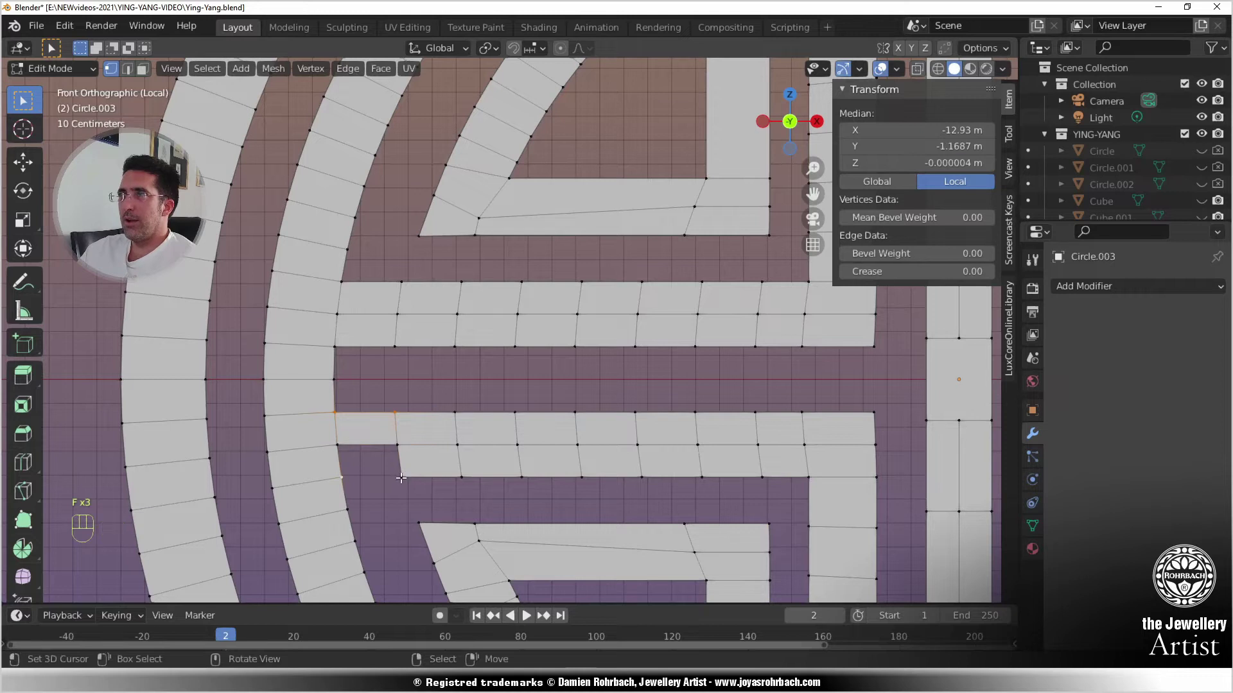
{"action": "right_click", "coordinate": [402, 476]}
{"action": "right_click", "coordinate": [397, 445], "text": "shift"}
{"action": "key", "text": "f"}
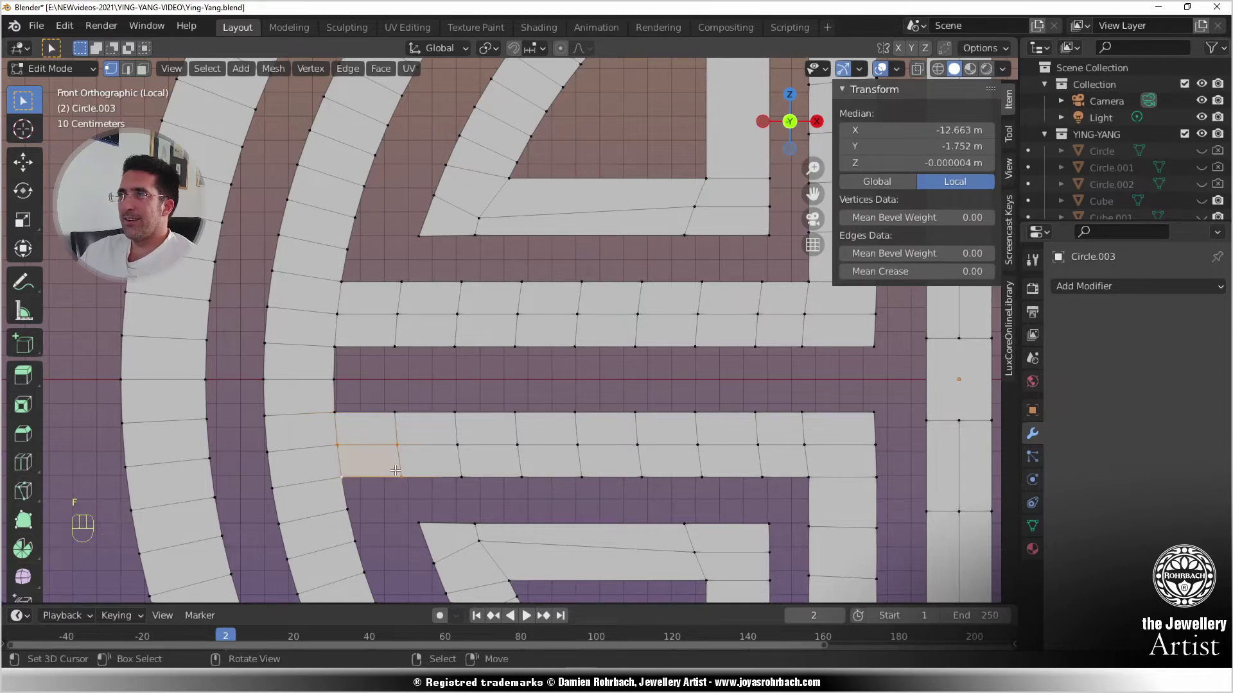
{"action": "scroll", "coordinate": [396, 470], "scroll_direction": "down", "scroll_amount": 8}
{"action": "key", "text": "Tab"}
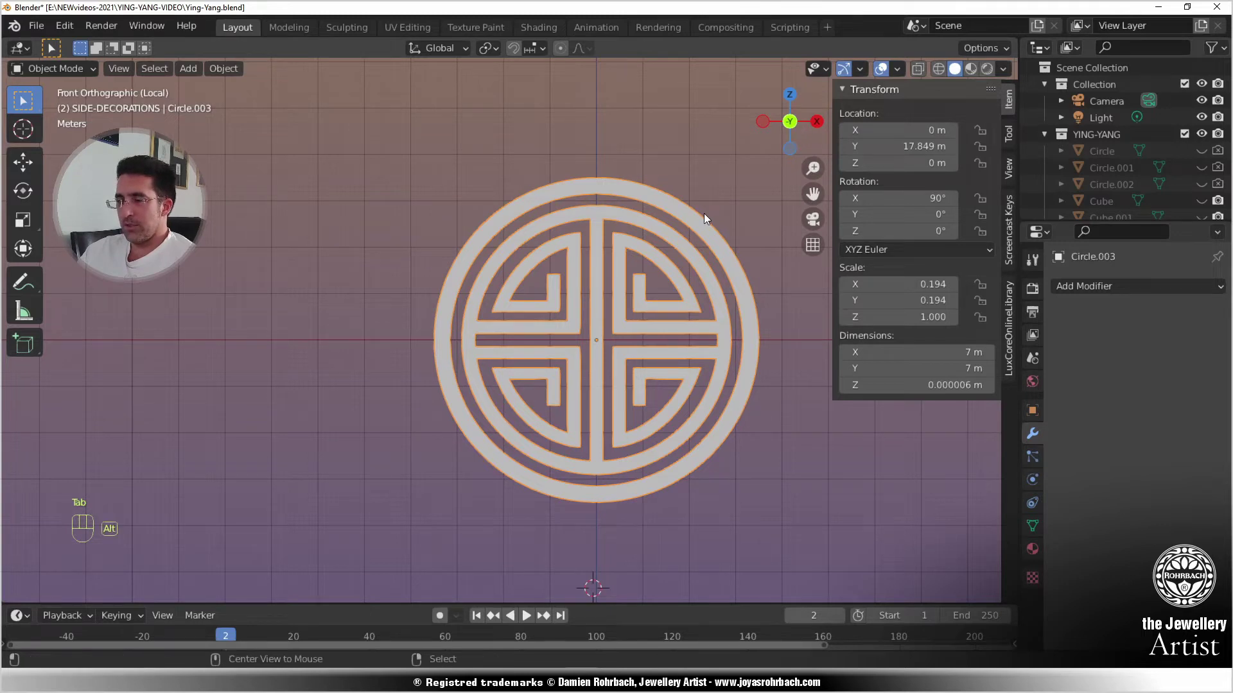
- Unhide all objects, enlarge the Outliner and leave Local View to show the whole scene in perspective
{"action": "key", "text": "alt+h"}
{"action": "left_click_drag", "start_coordinate": [1053, 234], "coordinate": [1053, 309]}
{"action": "scroll", "coordinate": [433, 442], "scroll_direction": "down", "scroll_amount": 15}
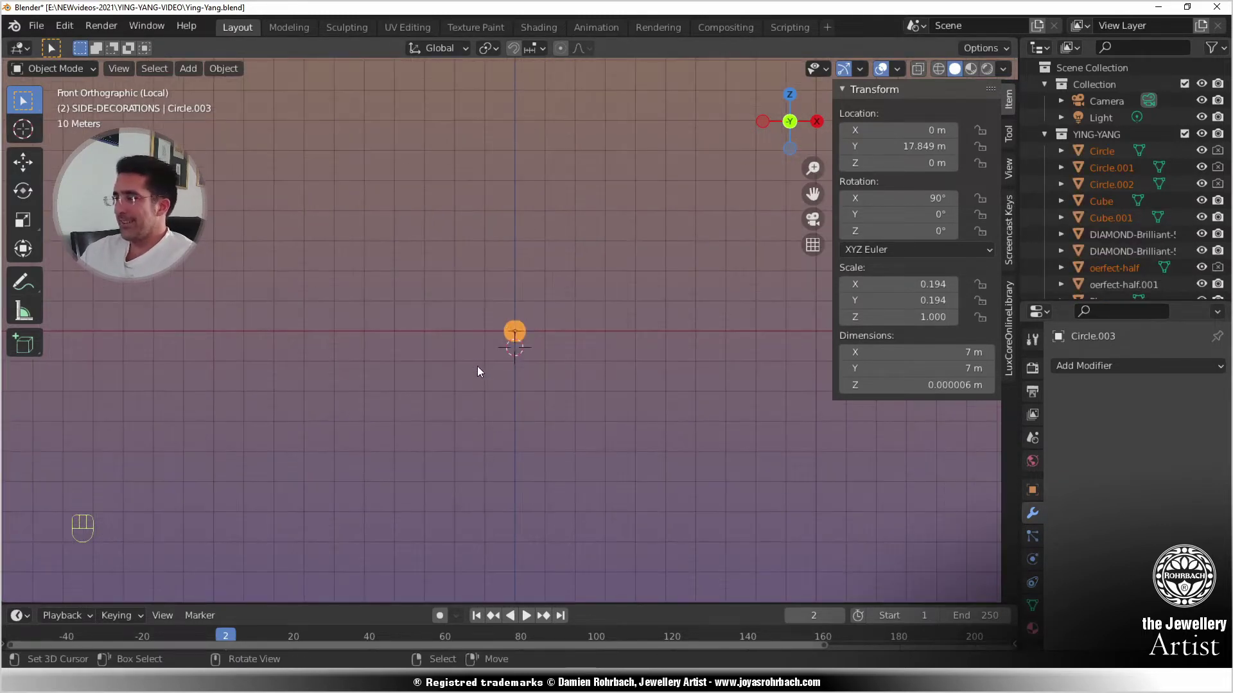
{"action": "key", "text": "KP_Divide"}
{"action": "middle_click_drag", "start_coordinate": [480, 350], "coordinate": [552, 286]}
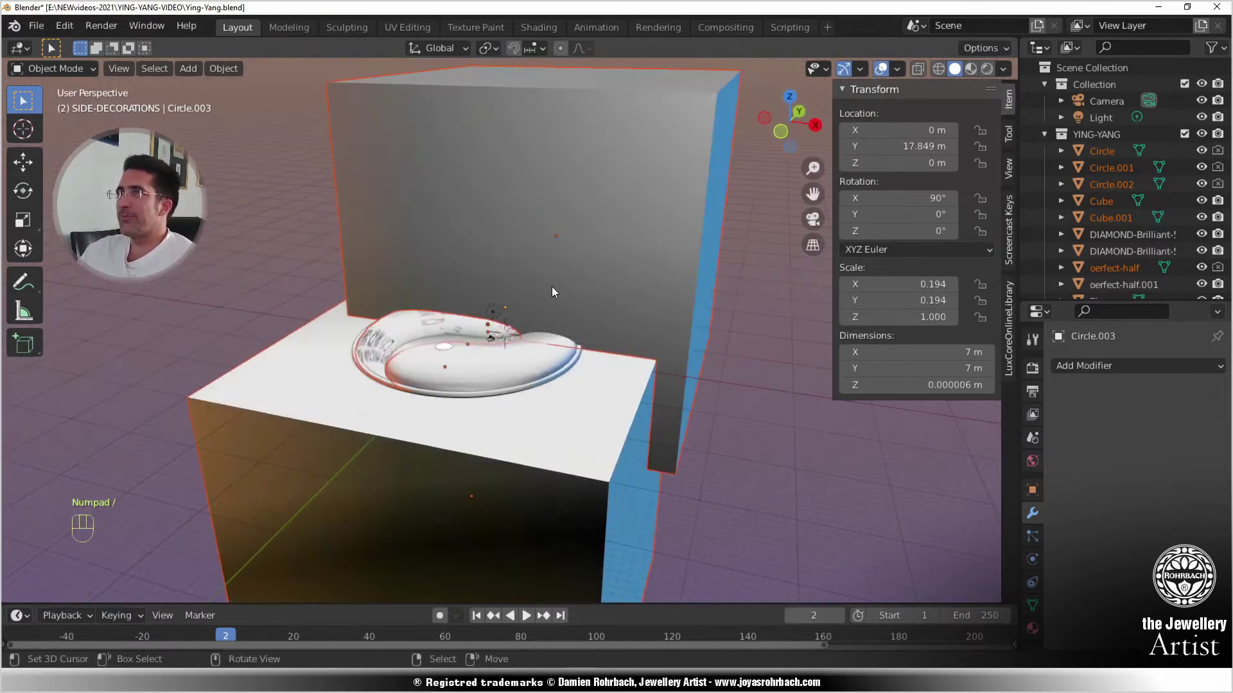
- Hide the large backdrop box Cube.001 and the base box Cube from the viewport
{"action": "left_click", "coordinate": [553, 286]}
{"action": "key", "text": "h"}
{"action": "left_click", "coordinate": [534, 434]}
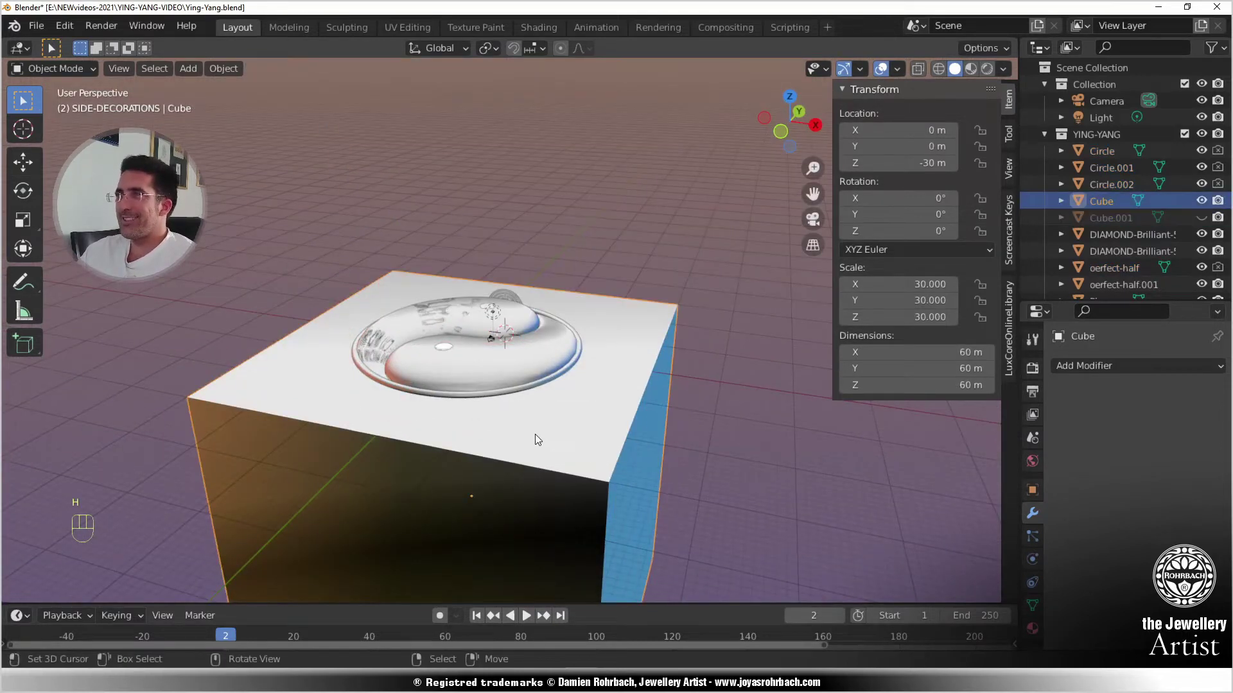
{"action": "key", "text": "h"}
- Hide Sphere, Sphere.001, oerfect-half and oerfect-half.001 in the viewport, keeping the Plane object shown
{"action": "scroll", "coordinate": [1126, 237], "scroll_direction": "down", "scroll_amount": 3}
{"action": "scroll", "coordinate": [1127, 250], "scroll_direction": "down", "scroll_amount": 3}
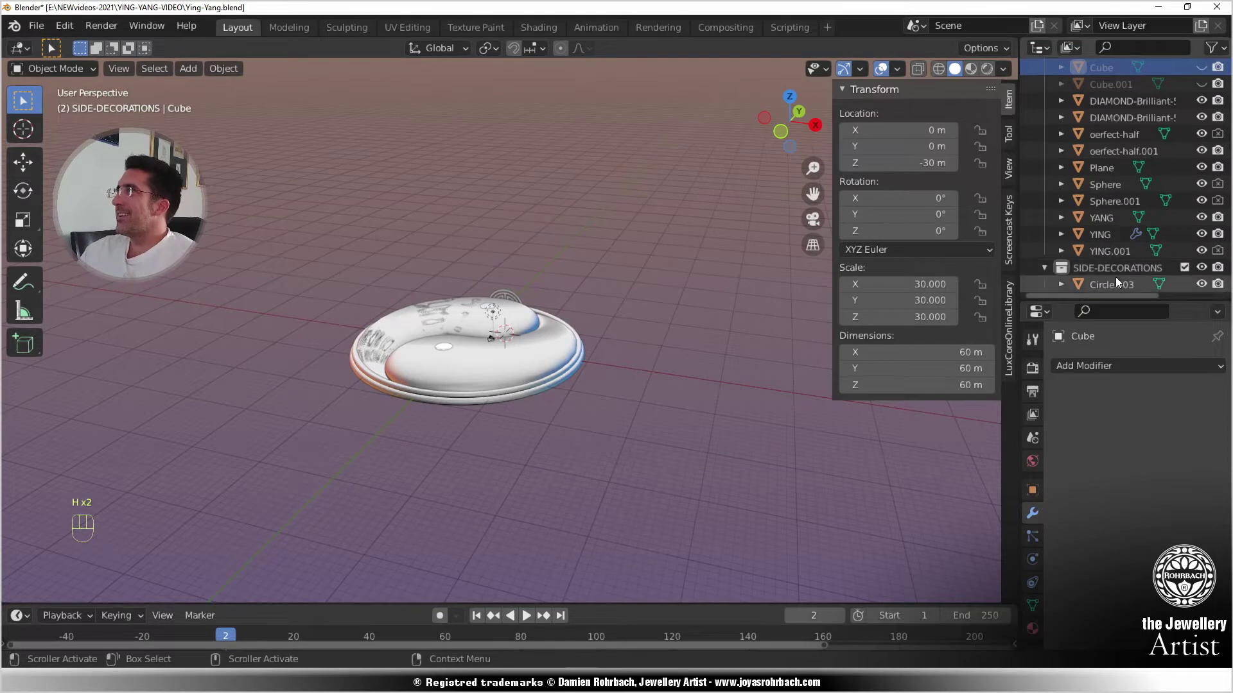
{"action": "left_click", "coordinate": [1201, 201]}
{"action": "left_click", "coordinate": [1201, 185]}
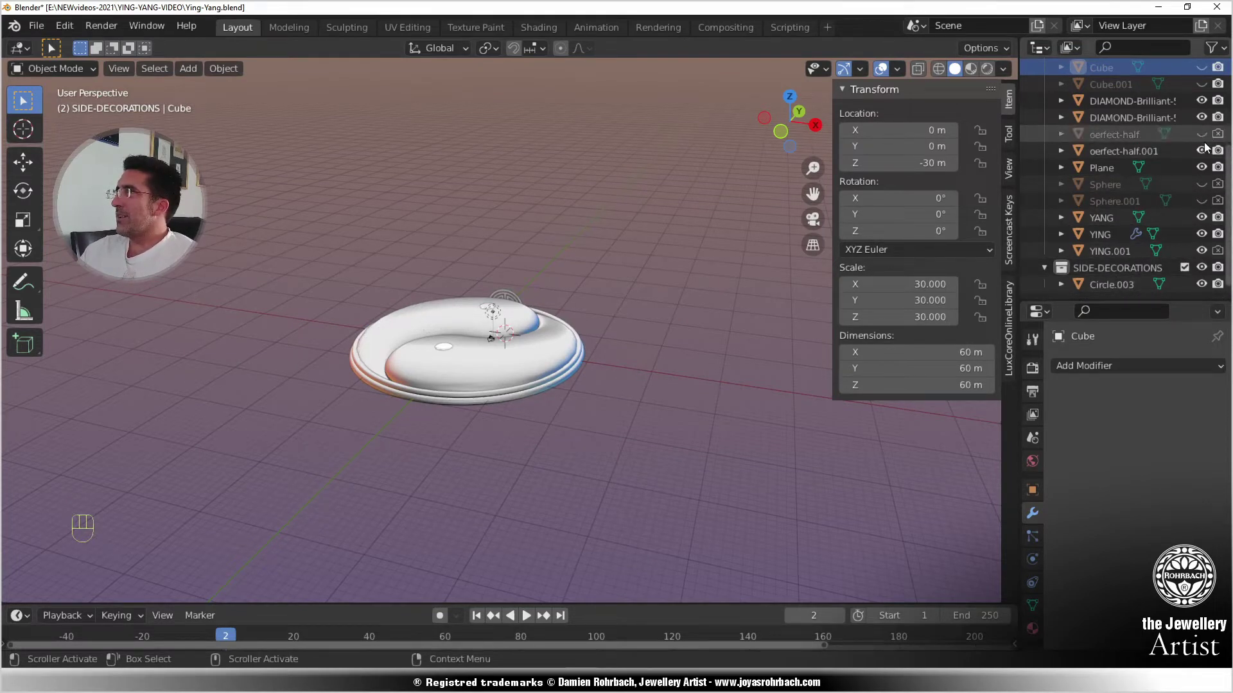
{"action": "left_click", "coordinate": [1201, 151]}
{"action": "left_click", "coordinate": [1201, 168]}
{"action": "left_click", "coordinate": [1201, 167]}
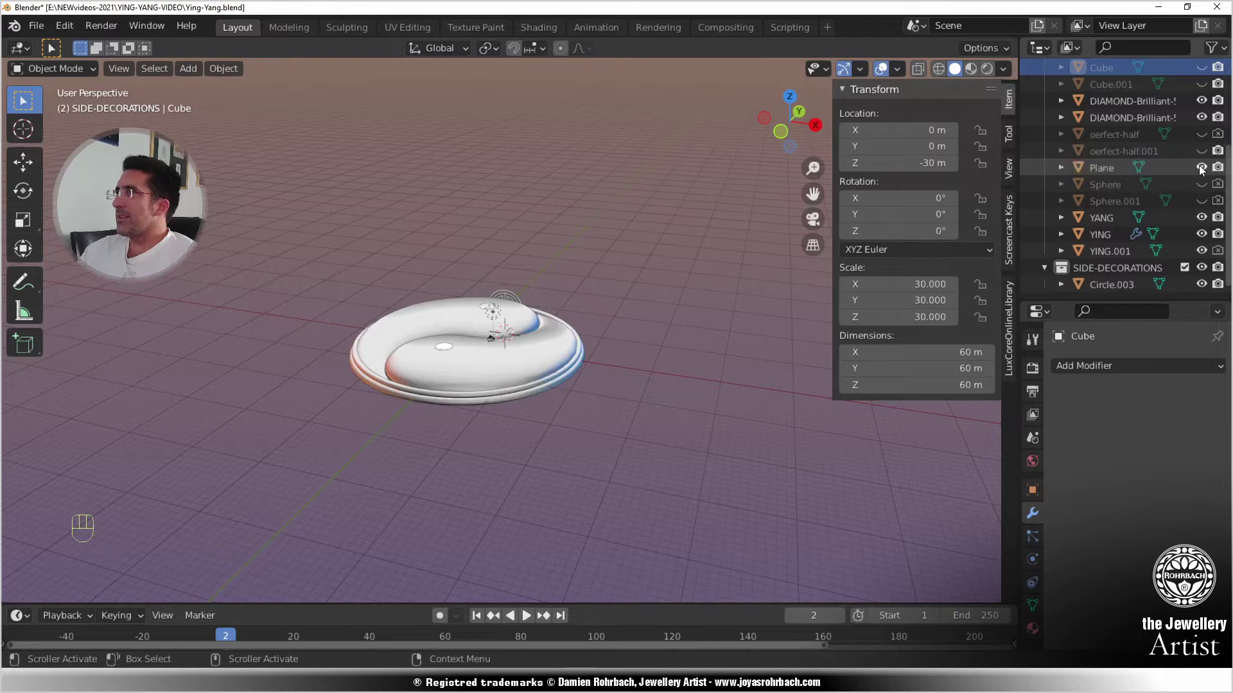
- Rename the Plane object to BORDER-1 and save the file
{"action": "double_click", "coordinate": [1114, 168]}
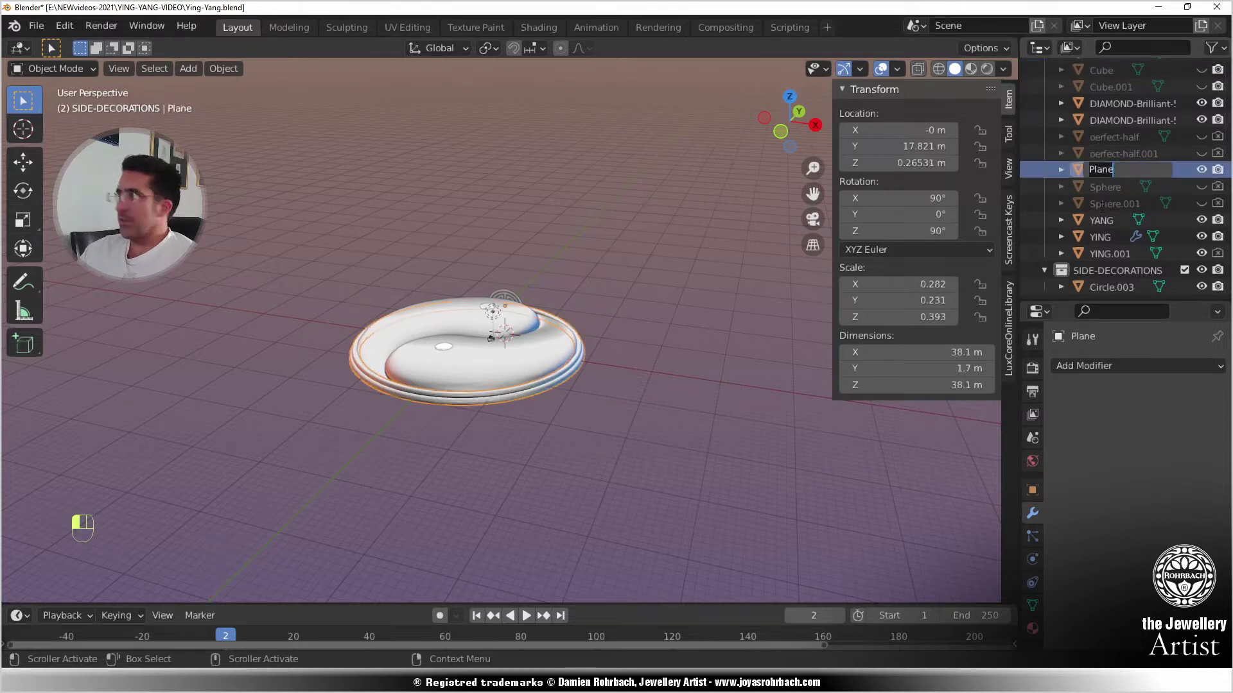
{"action": "key", "text": "shift"}
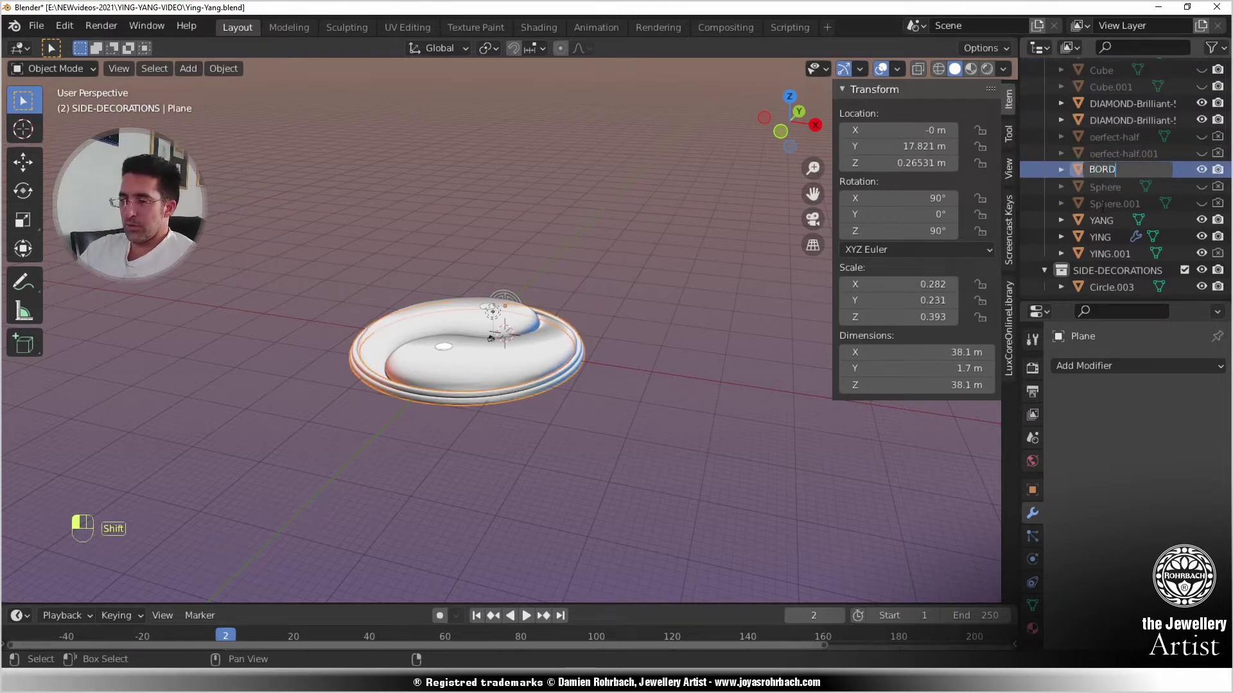
{"action": "type", "text": "BORDER-1"}
{"action": "key", "text": "Return"}
{"action": "key", "text": "ctrl+s"}
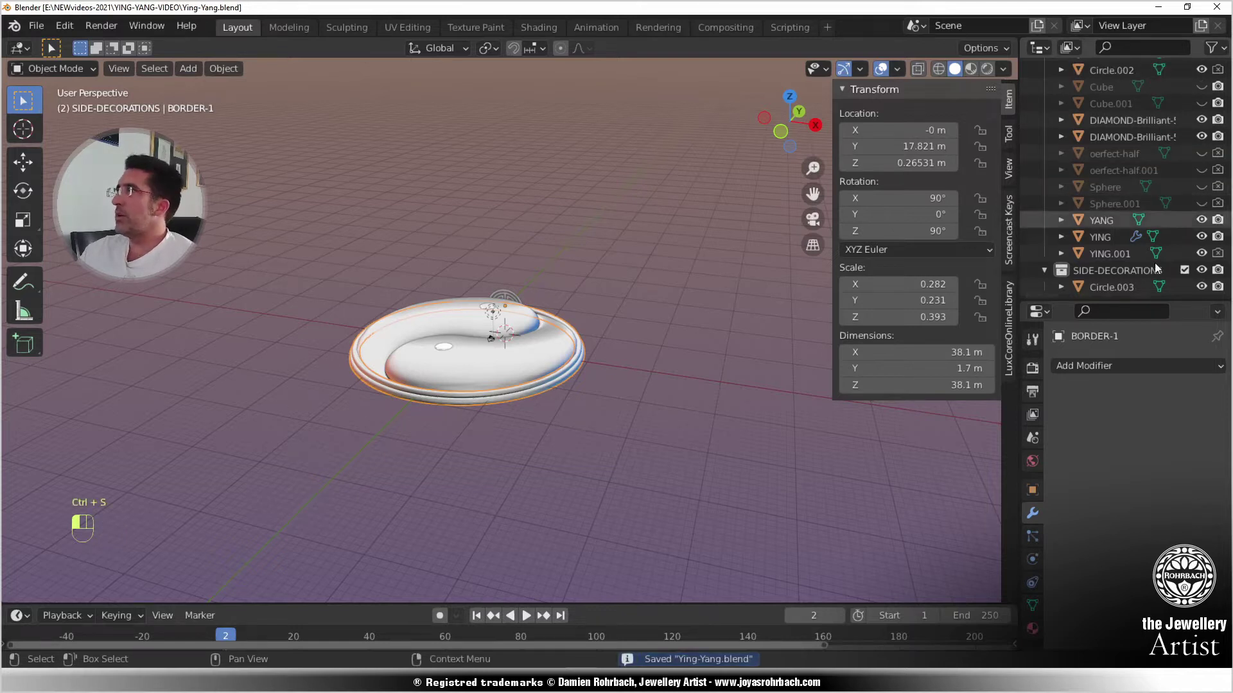
- Hide the helper circles Circle, Circle.001 and Circle.002 from the viewport
{"action": "scroll", "coordinate": [1165, 126], "scroll_direction": "up", "scroll_amount": 3}
{"action": "left_click", "coordinate": [1121, 106]}
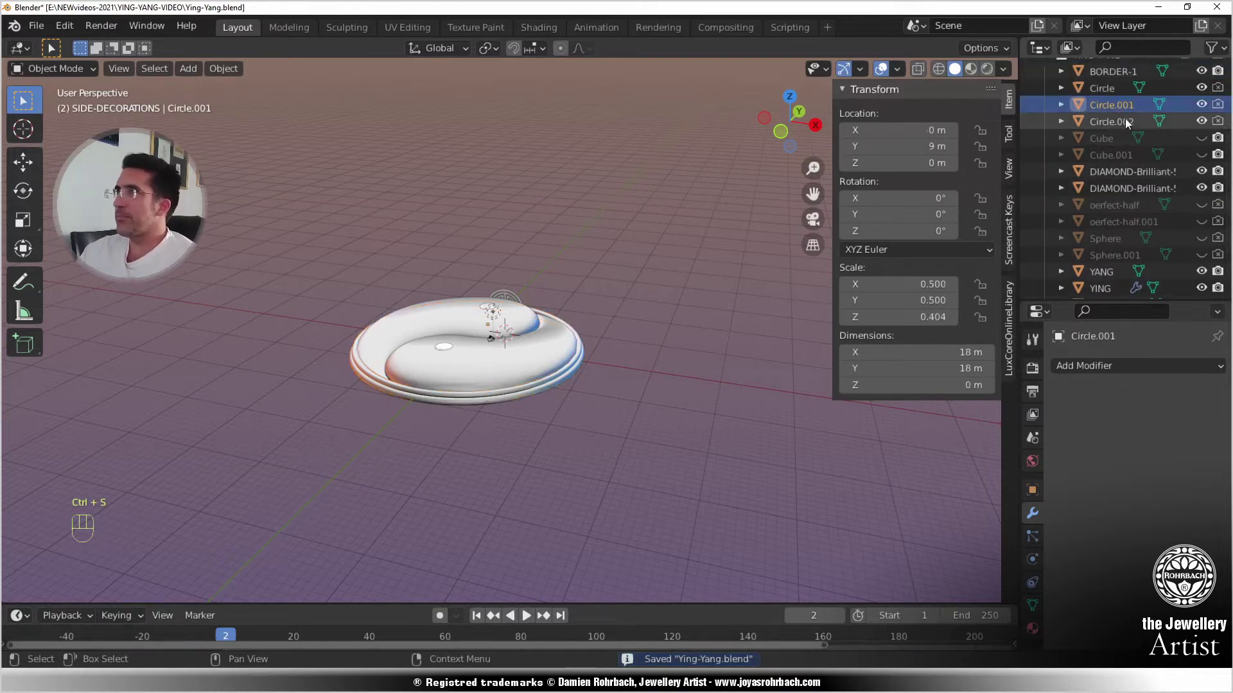
{"action": "scroll", "coordinate": [641, 357], "scroll_direction": "up", "scroll_amount": 3}
{"action": "middle_click_drag", "start_coordinate": [641, 357], "coordinate": [616, 192]}
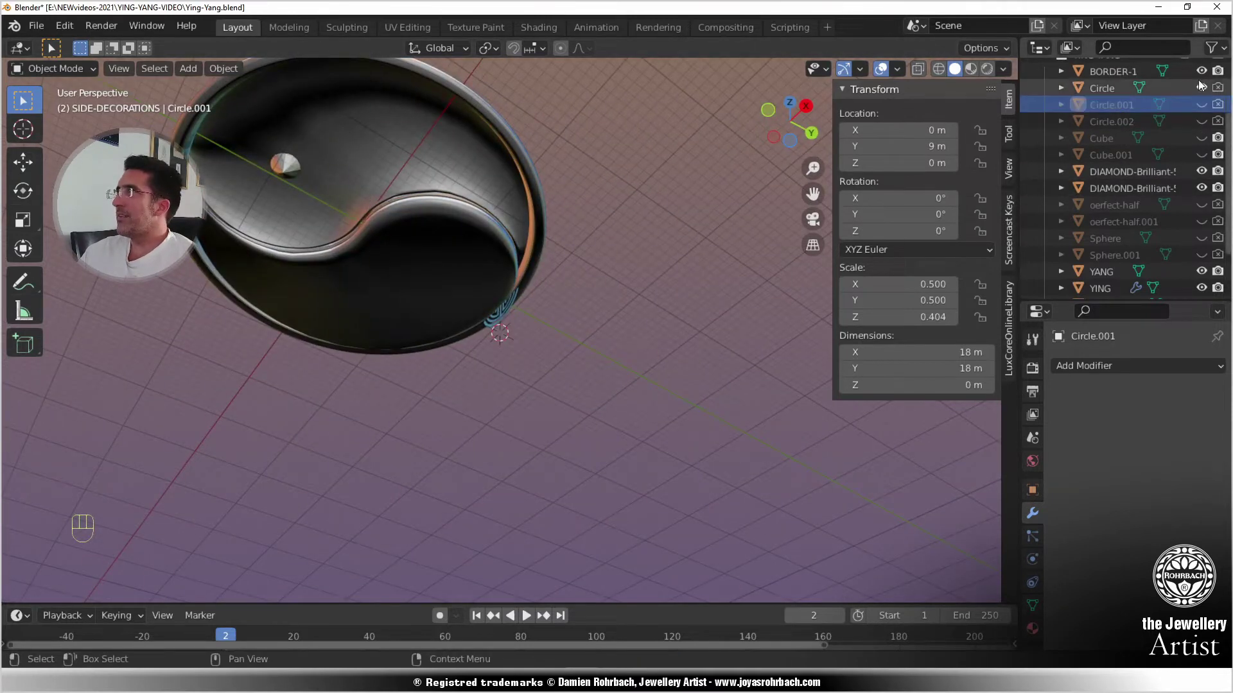
{"action": "left_click_drag", "start_coordinate": [1201, 88], "coordinate": [1213, 122]}
{"action": "scroll", "coordinate": [1195, 217], "scroll_direction": "down", "scroll_amount": 3}
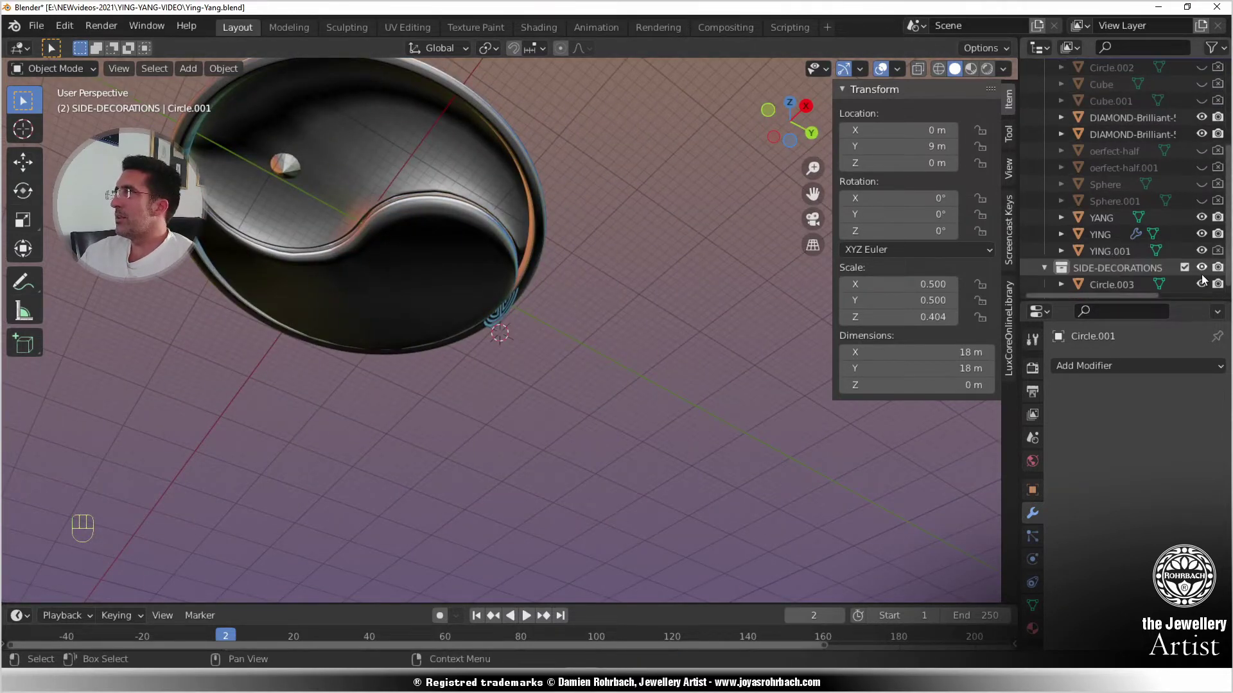
- Hide the YING.001 cutter object from the viewport and save the file
{"action": "left_click", "coordinate": [1202, 251]}
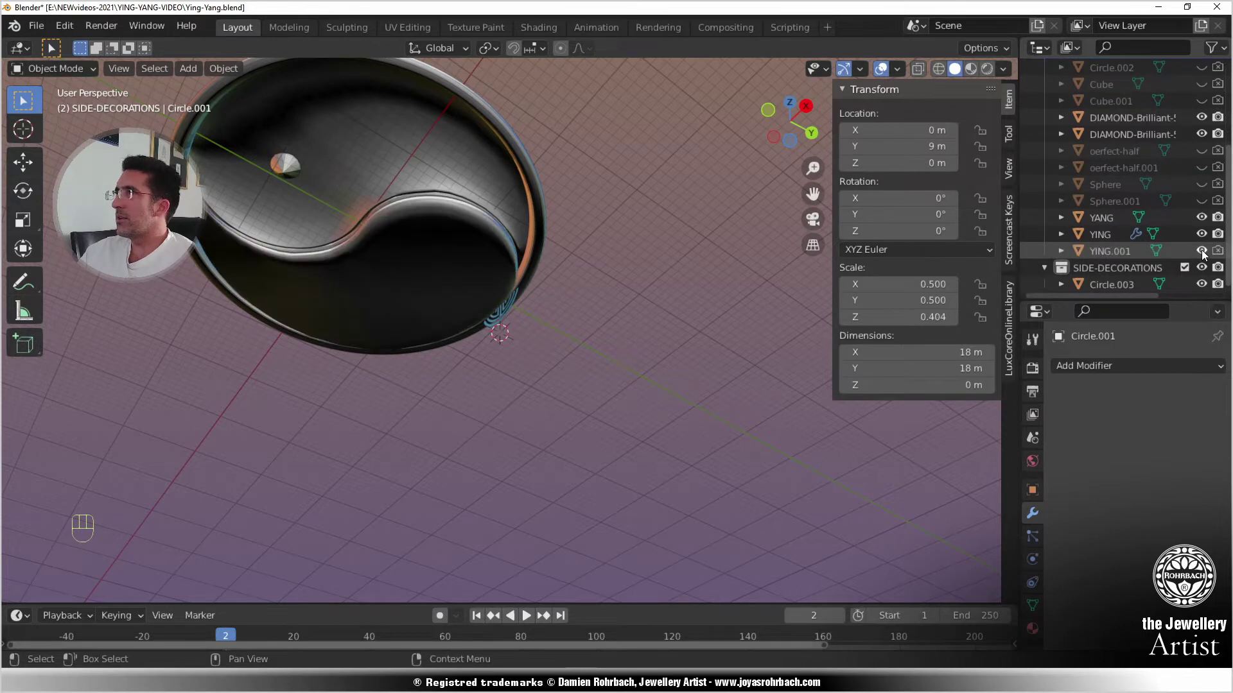
{"action": "left_click", "coordinate": [1202, 252]}
{"action": "key", "text": "ctrl+s"}
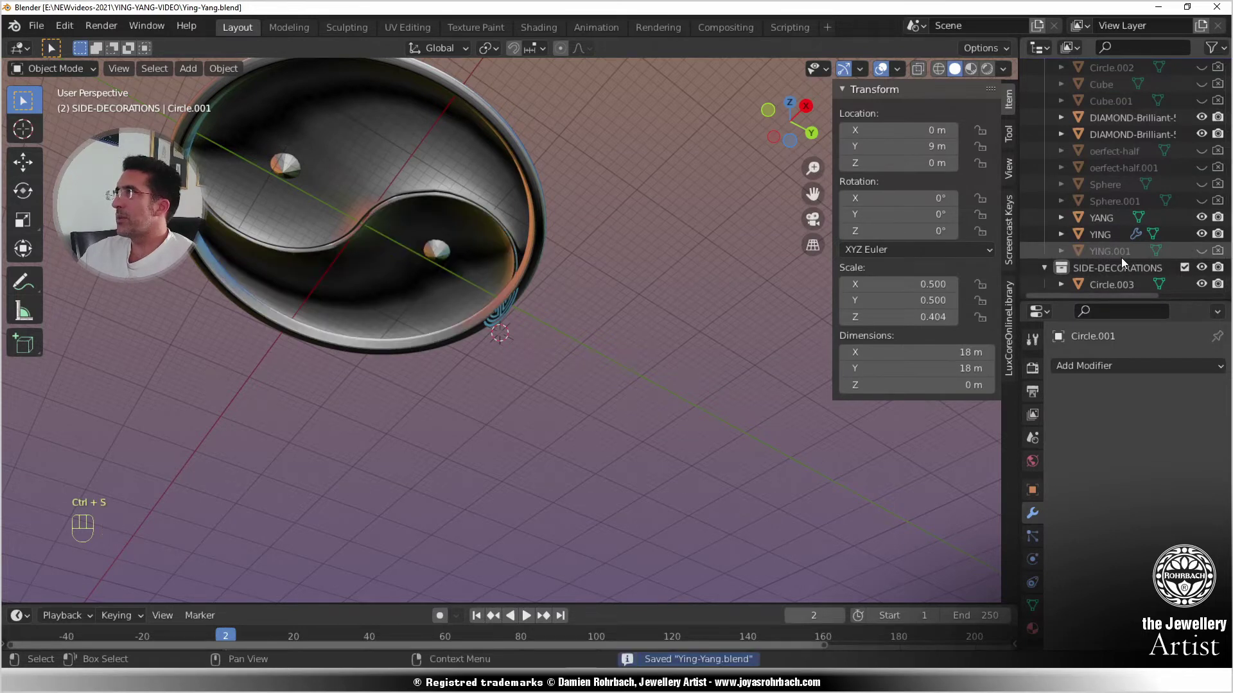
{"action": "middle_click_drag", "start_coordinate": [688, 371], "coordinate": [583, 449]}
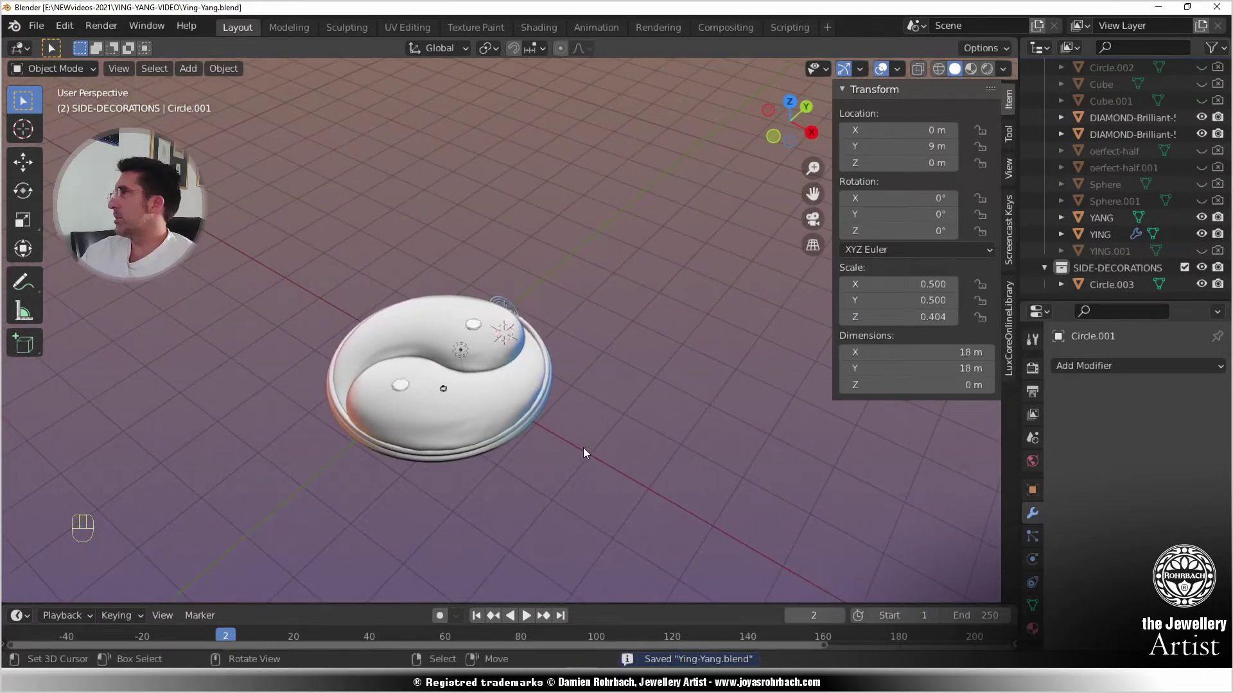
- Duplicate the YING object in place and hide the copy YING.002 from the viewport
{"action": "left_click", "coordinate": [1100, 235]}
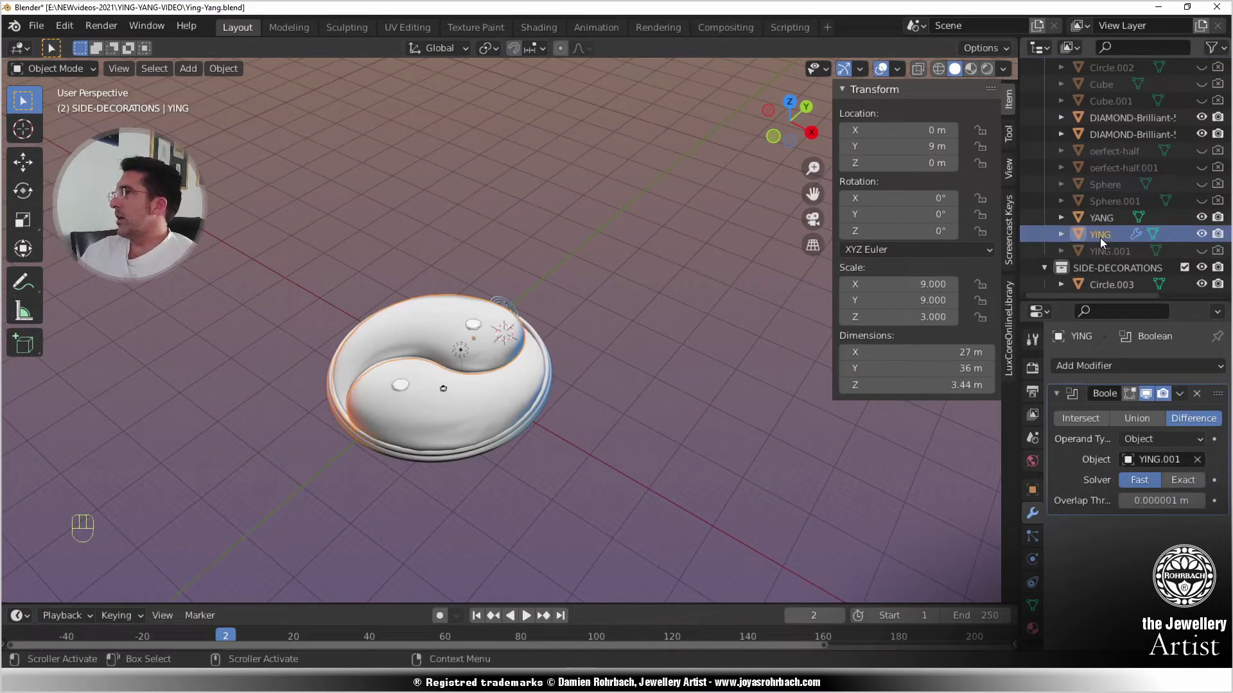
{"action": "key", "text": "shift+d"}
{"action": "right_click", "coordinate": [673, 295]}
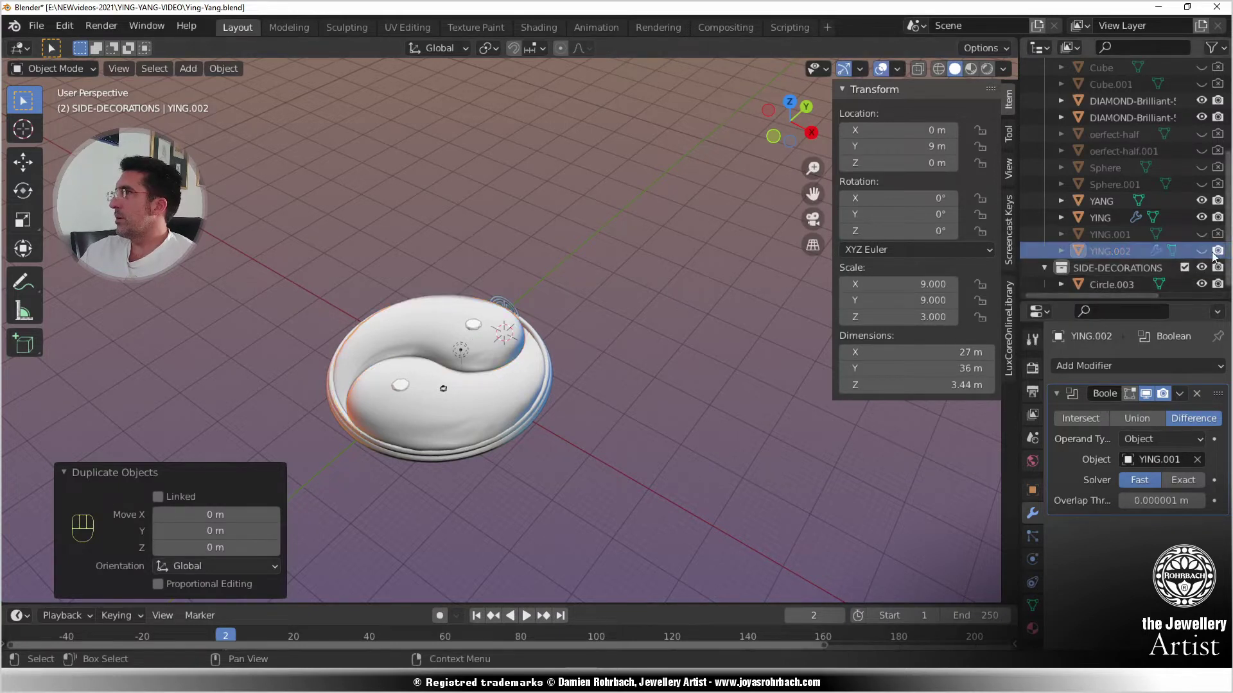
- Convert the original YING object to a mesh so its Boolean is baked in, and save the file
{"action": "left_click", "coordinate": [1097, 218]}
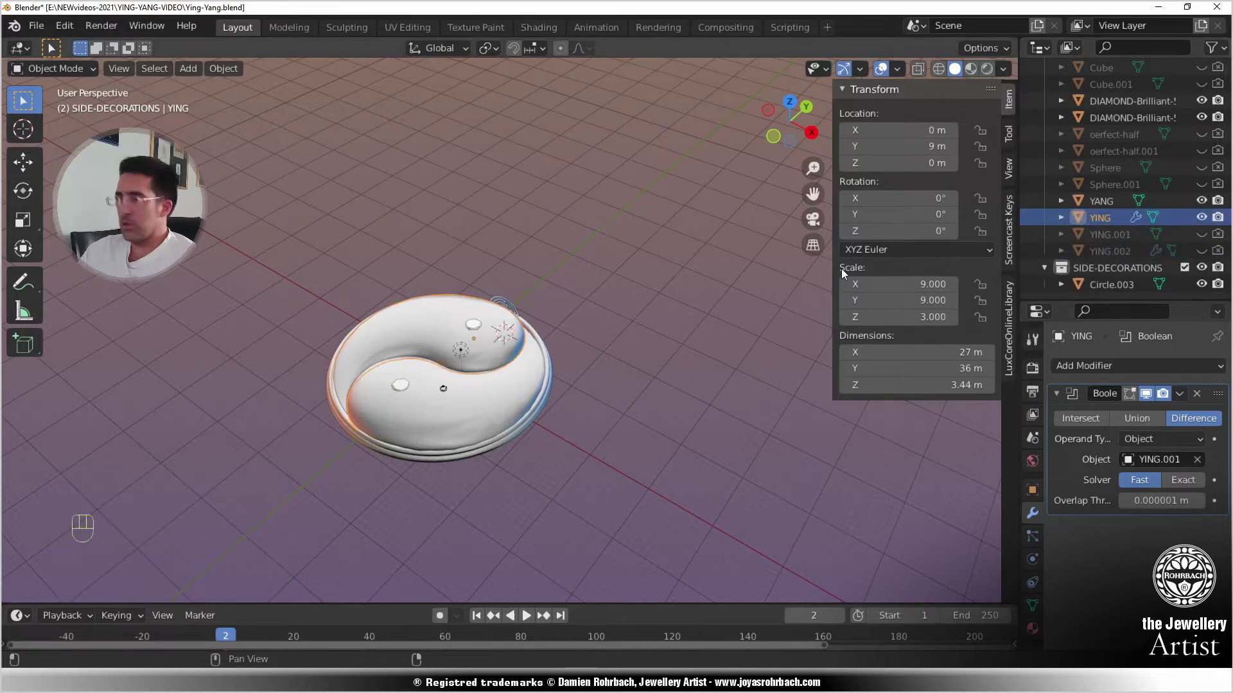
{"action": "key", "text": "alt+c"}
{"action": "key", "text": "ctrl+s"}
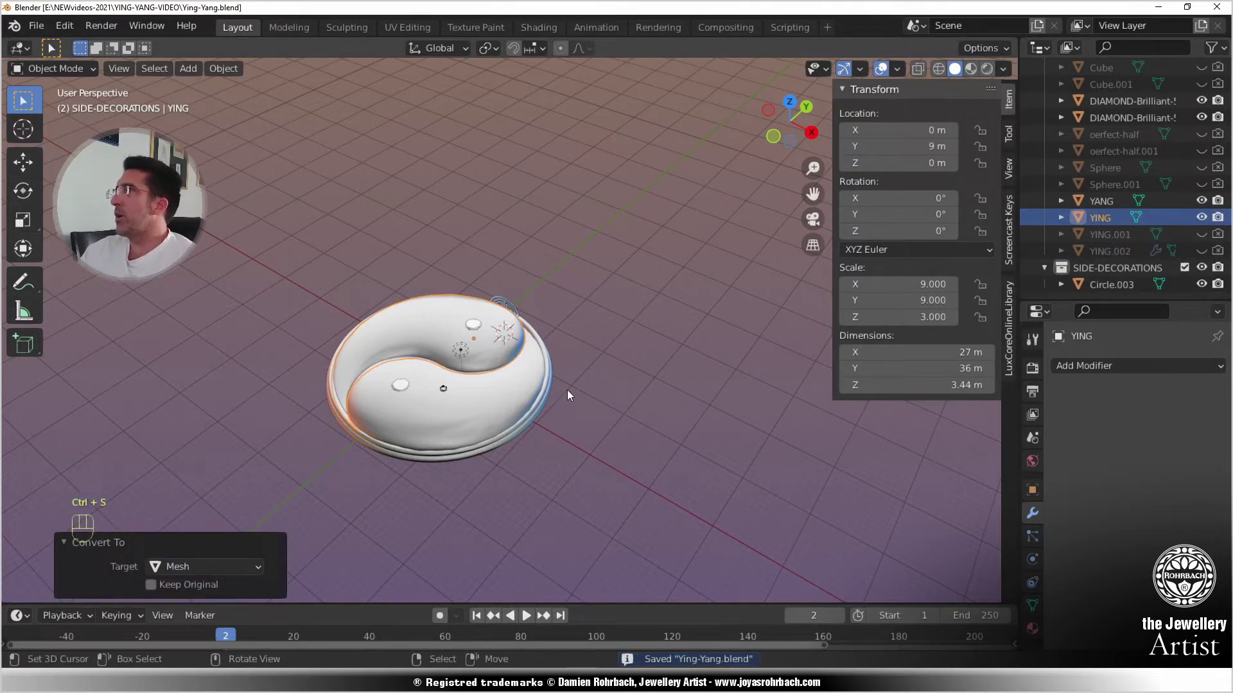
- Turn on the face orientation overlay to check the normals of the whole piece
{"action": "scroll", "coordinate": [571, 410], "scroll_direction": "up", "scroll_amount": 3}
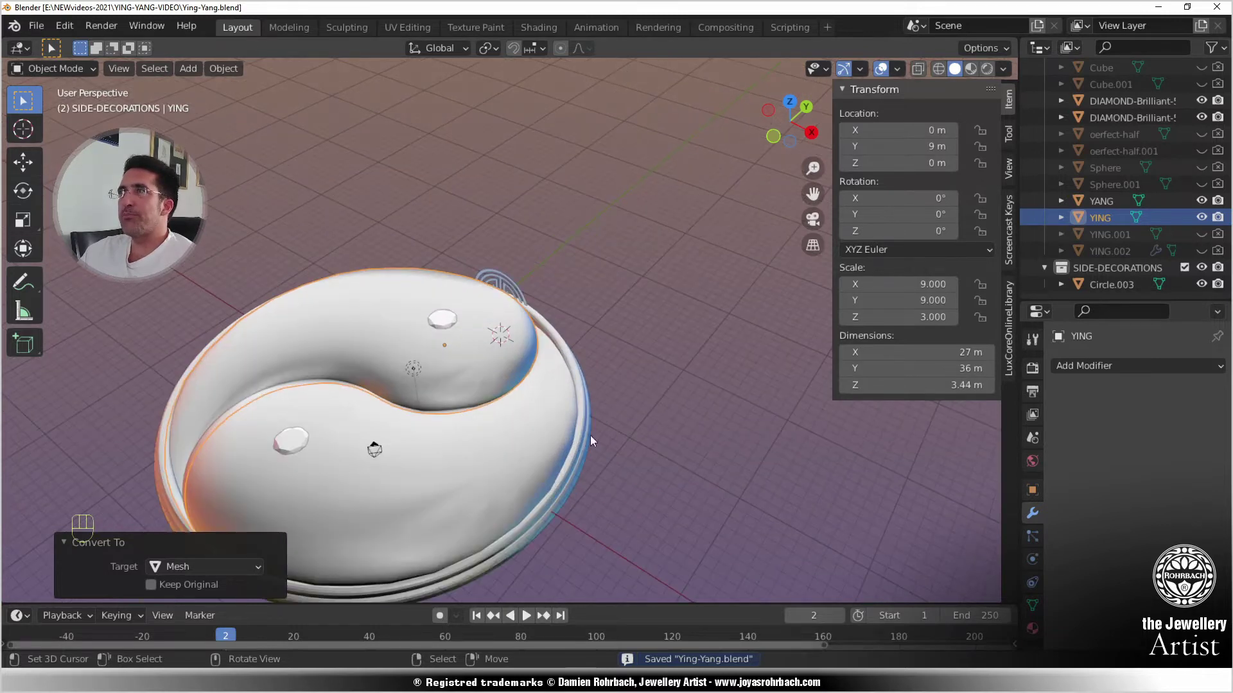
{"action": "middle_click_drag", "start_coordinate": [591, 436], "coordinate": [873, 196]}
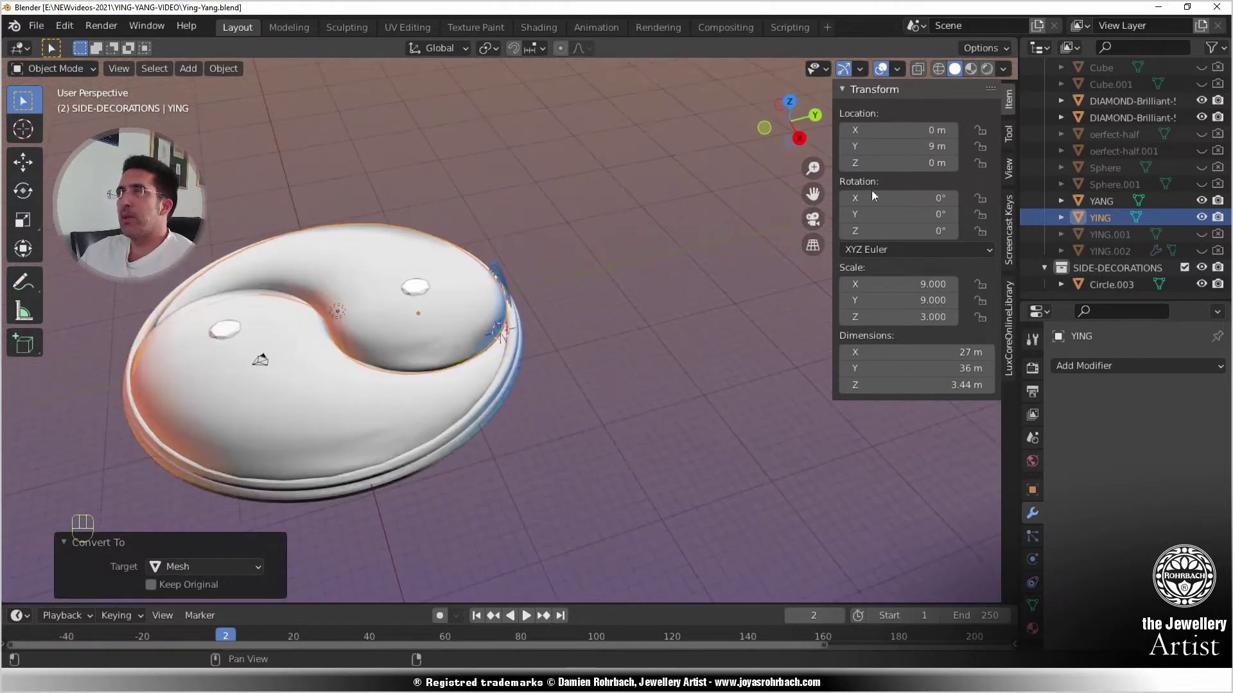
{"action": "left_click", "coordinate": [897, 69]}
{"action": "left_click", "coordinate": [793, 364]}
{"action": "key", "text": "n"}
{"action": "middle_click_drag", "start_coordinate": [660, 457], "coordinate": [537, 207]}
- Set the Z rotation of the circular side decoration Circle.003 to 180°
{"action": "left_click", "coordinate": [537, 206]}
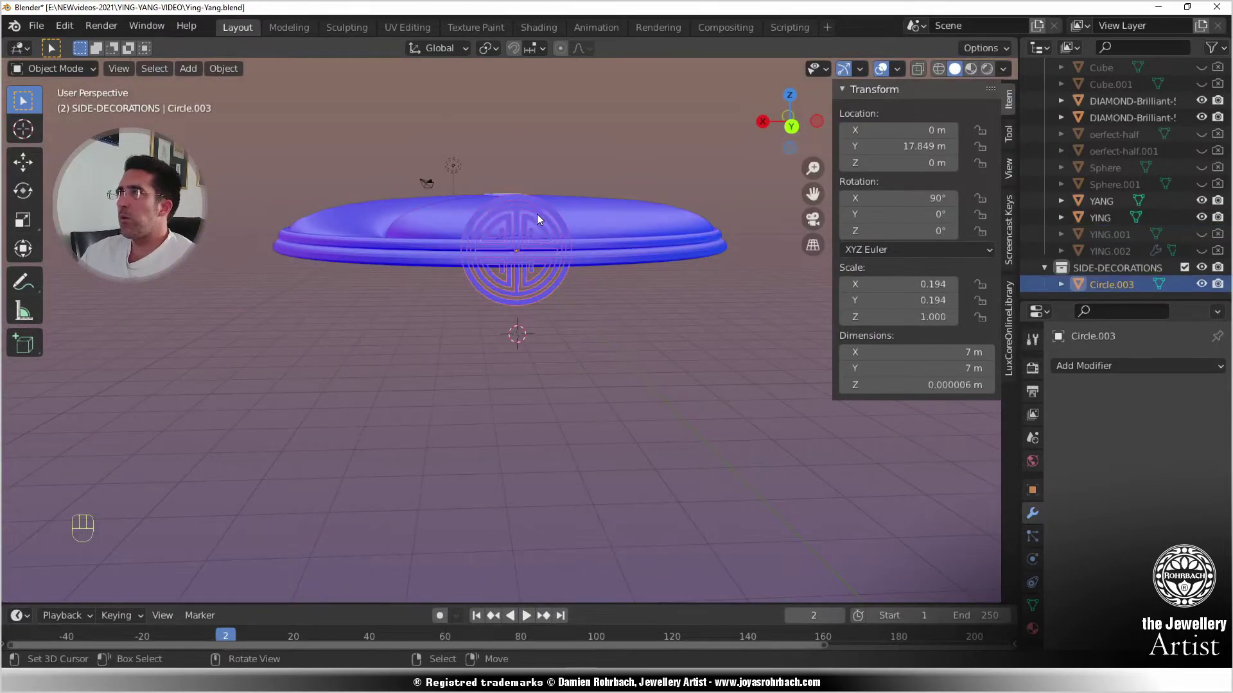
{"action": "key", "text": "ctrl+s"}
{"action": "key", "text": "KP_1"}
{"action": "key", "text": "KP_3"}
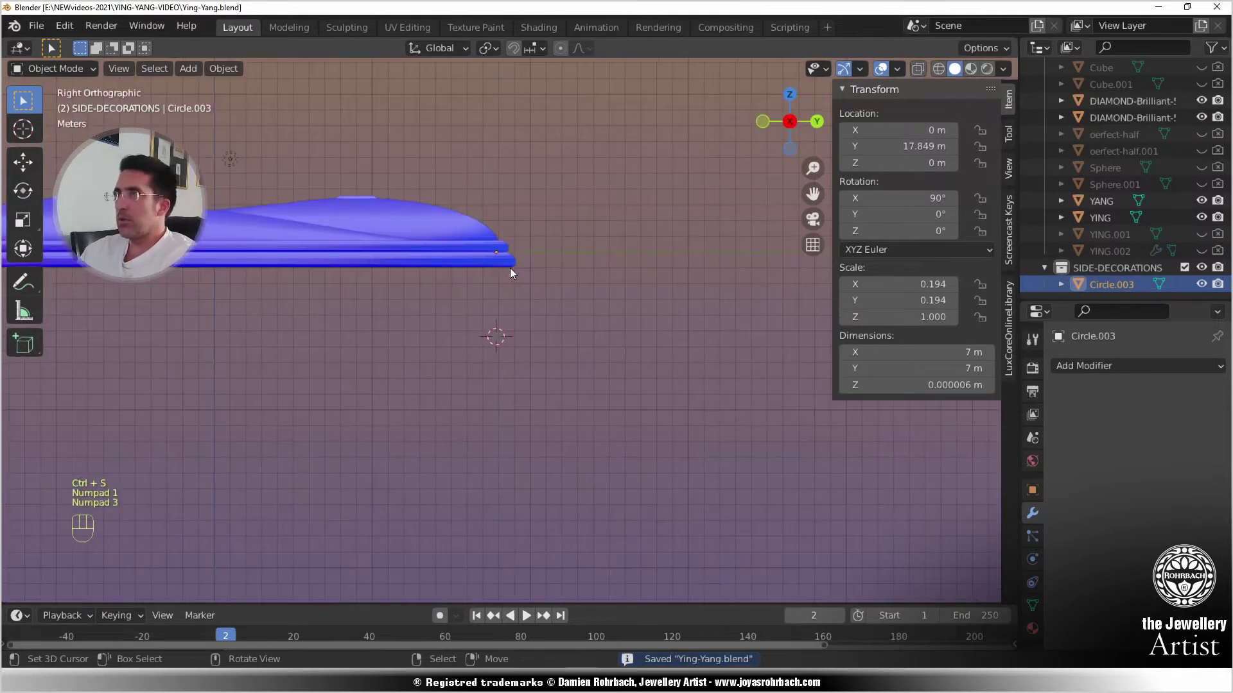
{"action": "key", "text": "ctrl+KP_1"}
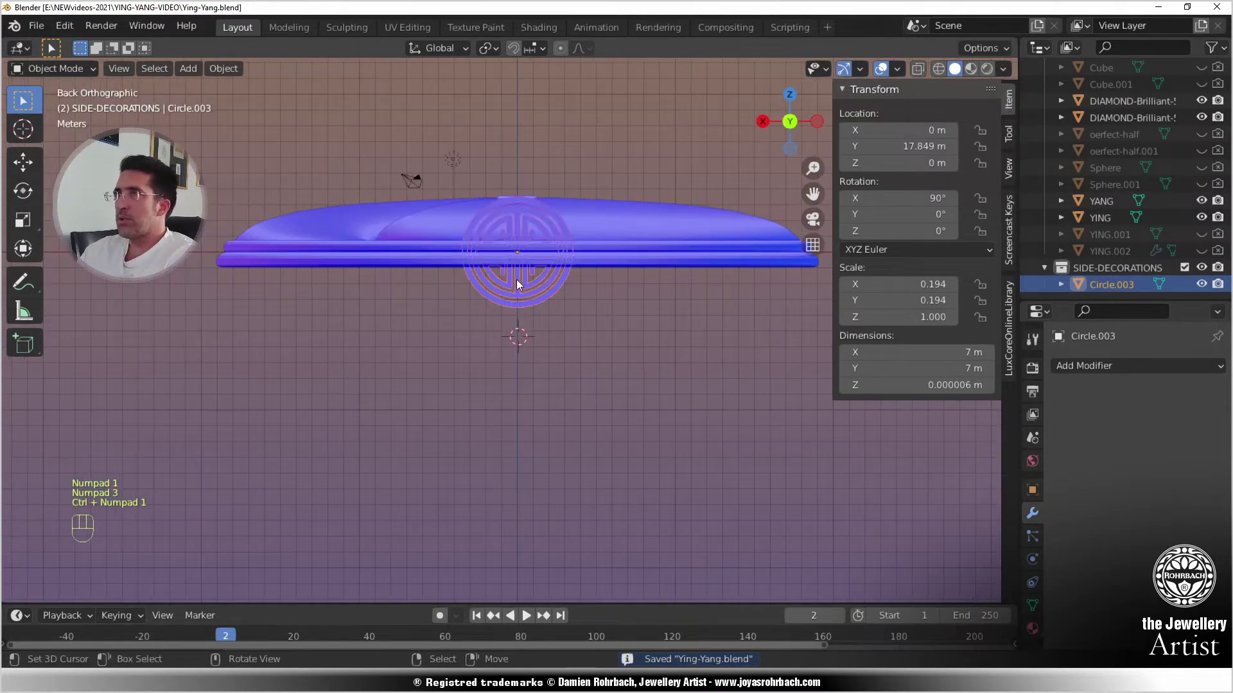
{"action": "scroll", "coordinate": [519, 283], "scroll_direction": "down", "scroll_amount": 4}
{"action": "scroll", "coordinate": [549, 311], "scroll_direction": "up", "scroll_amount": 4}
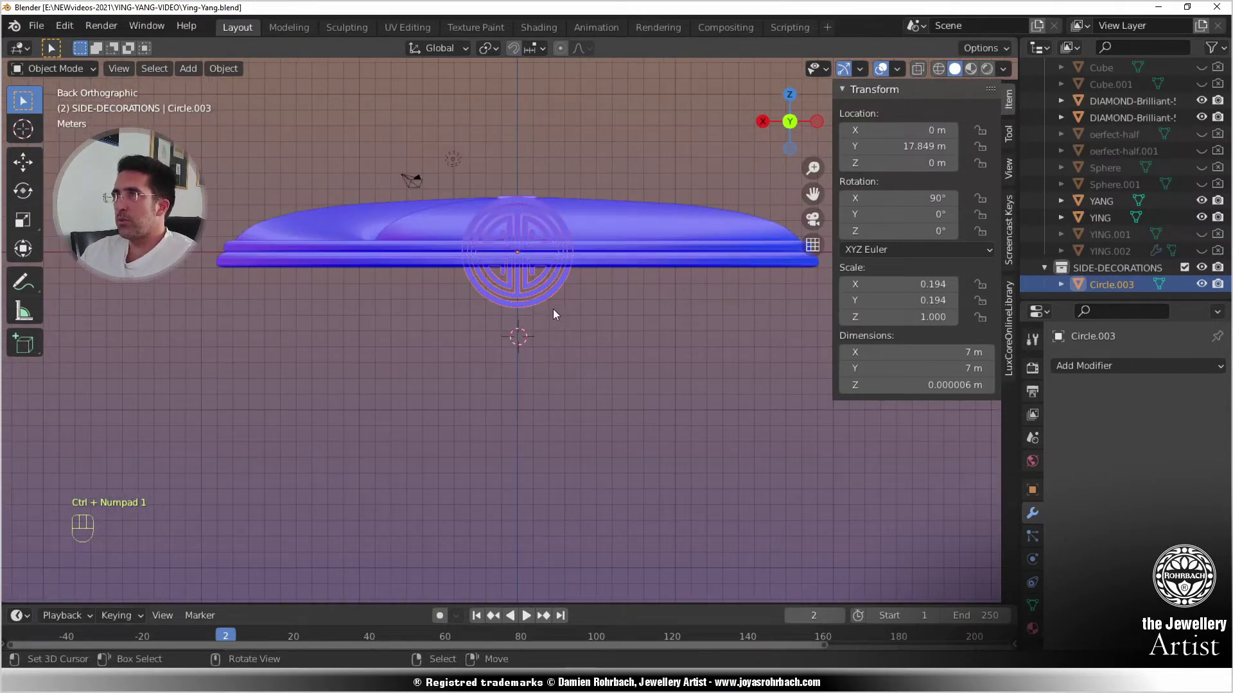
{"action": "key", "text": "ctrl+KP_1"}
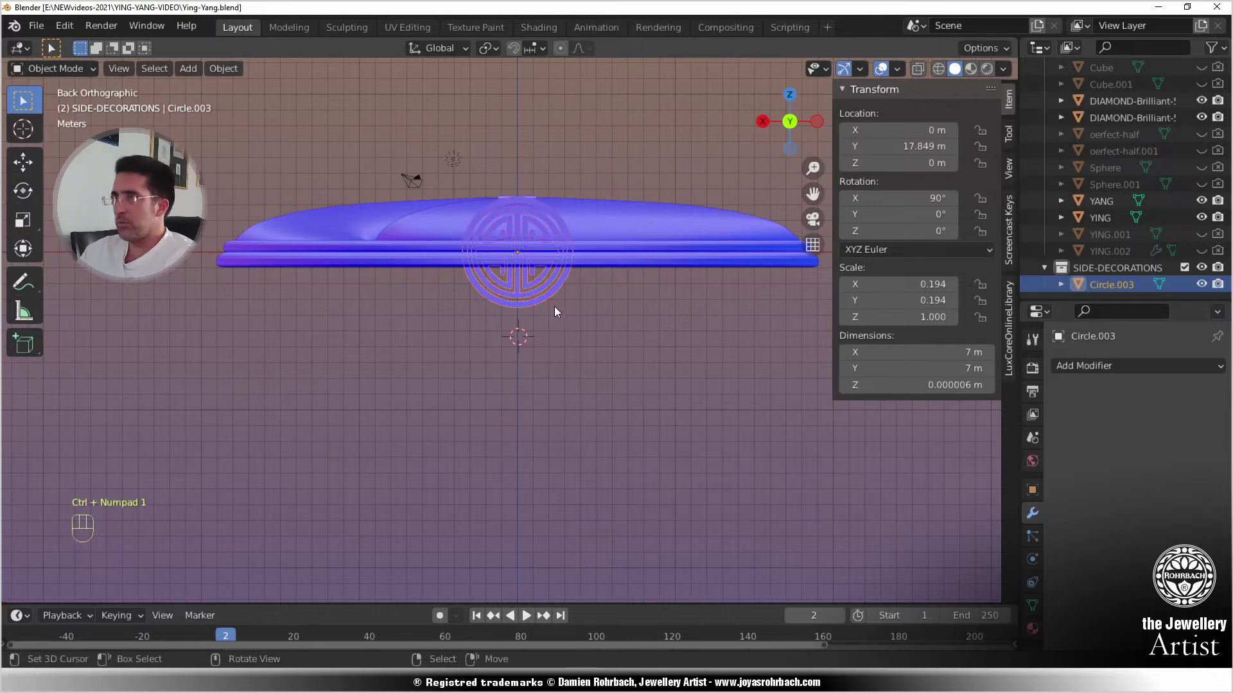
{"action": "right_click", "coordinate": [565, 338]}
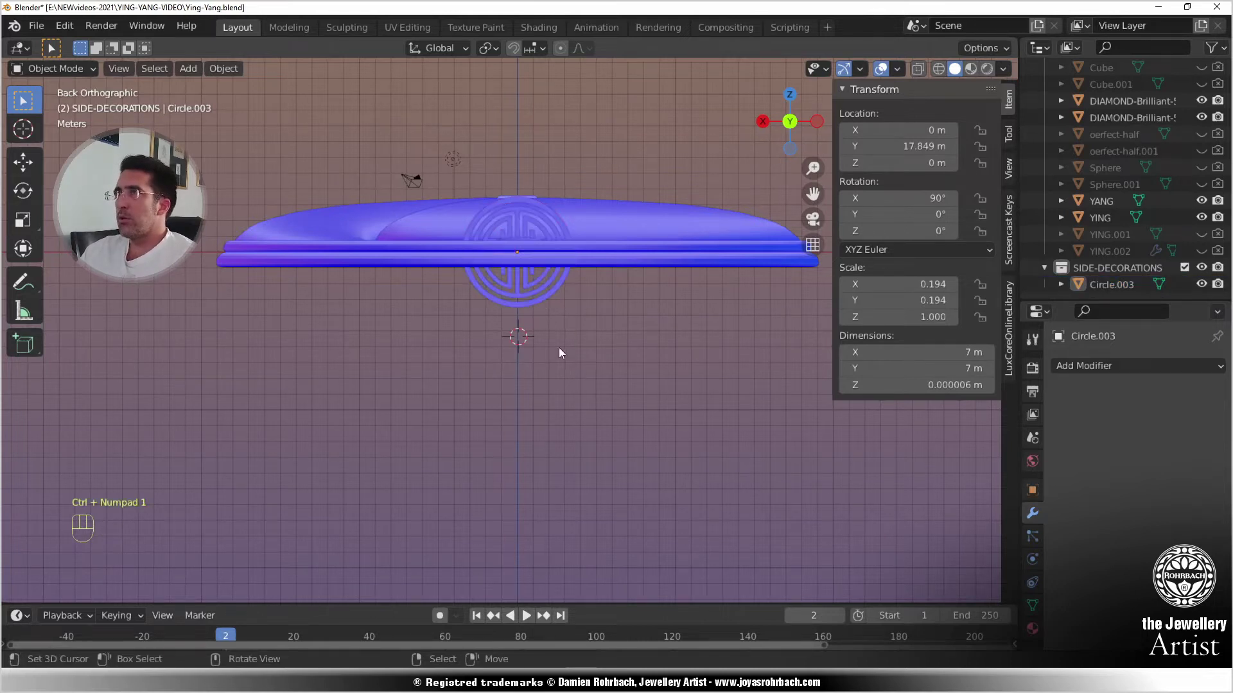
{"action": "right_click", "coordinate": [548, 287]}
{"action": "type", "text": "rz180"}
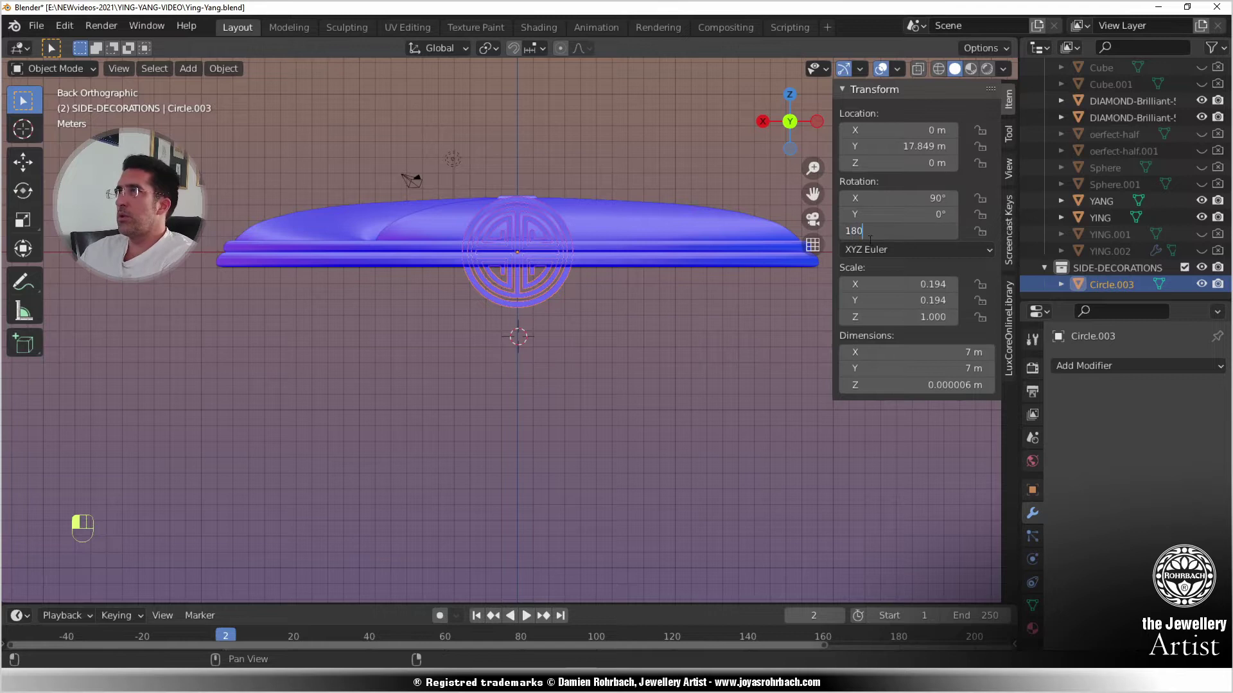
{"action": "key", "text": "Return"}
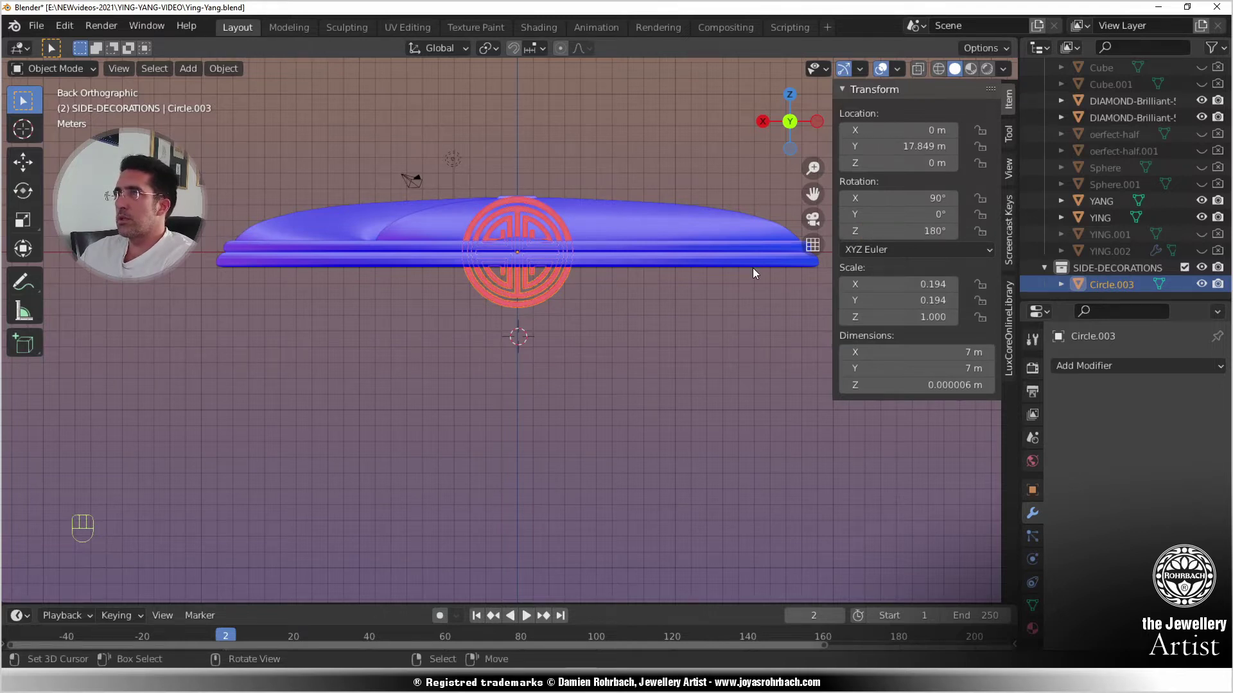
- Move the circular decoration about 4.35 m down along Z to just below the border, and save the file
{"action": "key", "text": "KP_1"}
{"action": "key", "text": "g"}
{"action": "key", "text": "z"}
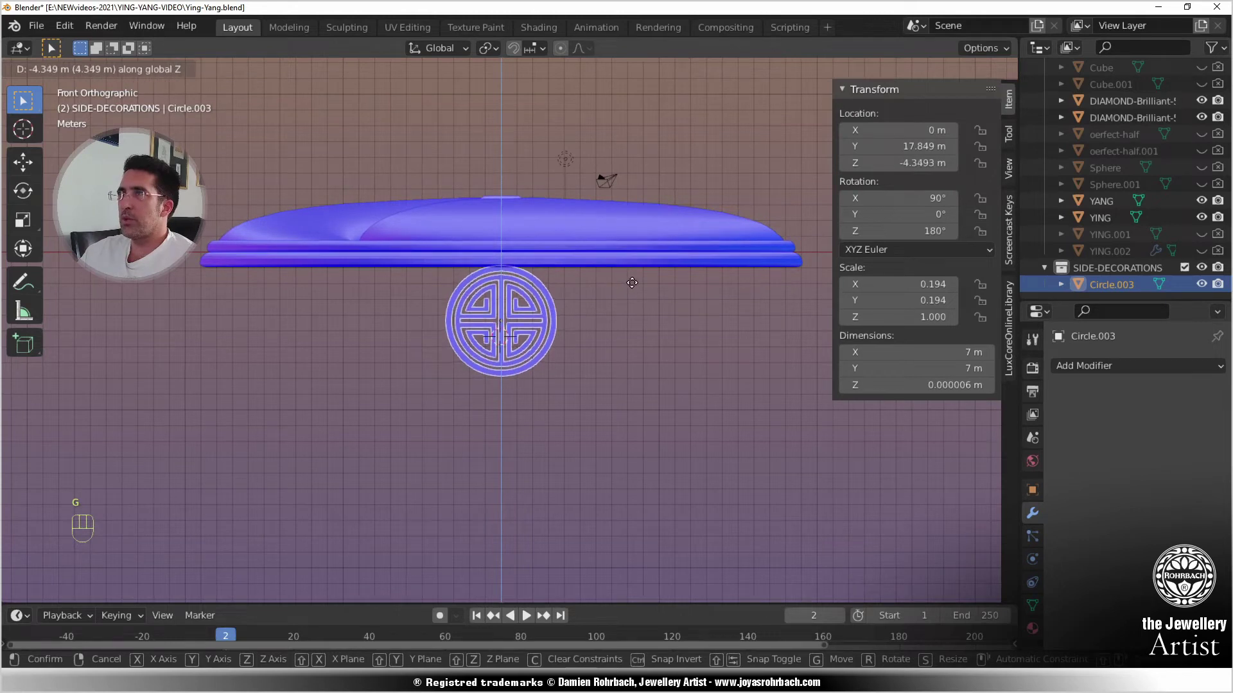
{"action": "left_click", "coordinate": [620, 324]}
{"action": "key", "text": "alt+a"}
{"action": "scroll", "coordinate": [645, 356], "scroll_direction": "down", "scroll_amount": 3}
{"action": "middle_click_drag", "start_coordinate": [649, 359], "coordinate": [509, 327]}
{"action": "key", "text": "ctrl+s"}
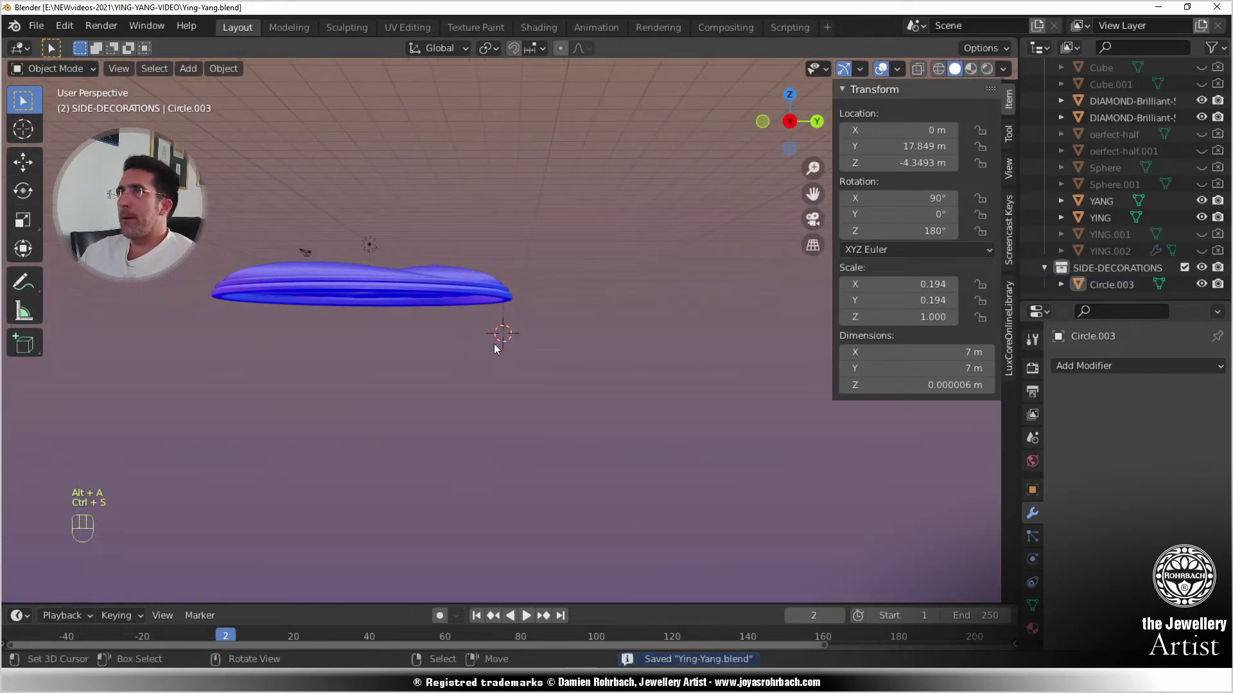
- Rename the Circle.003 decoration to side-deco and save the file
{"action": "key", "text": "KP_3"}
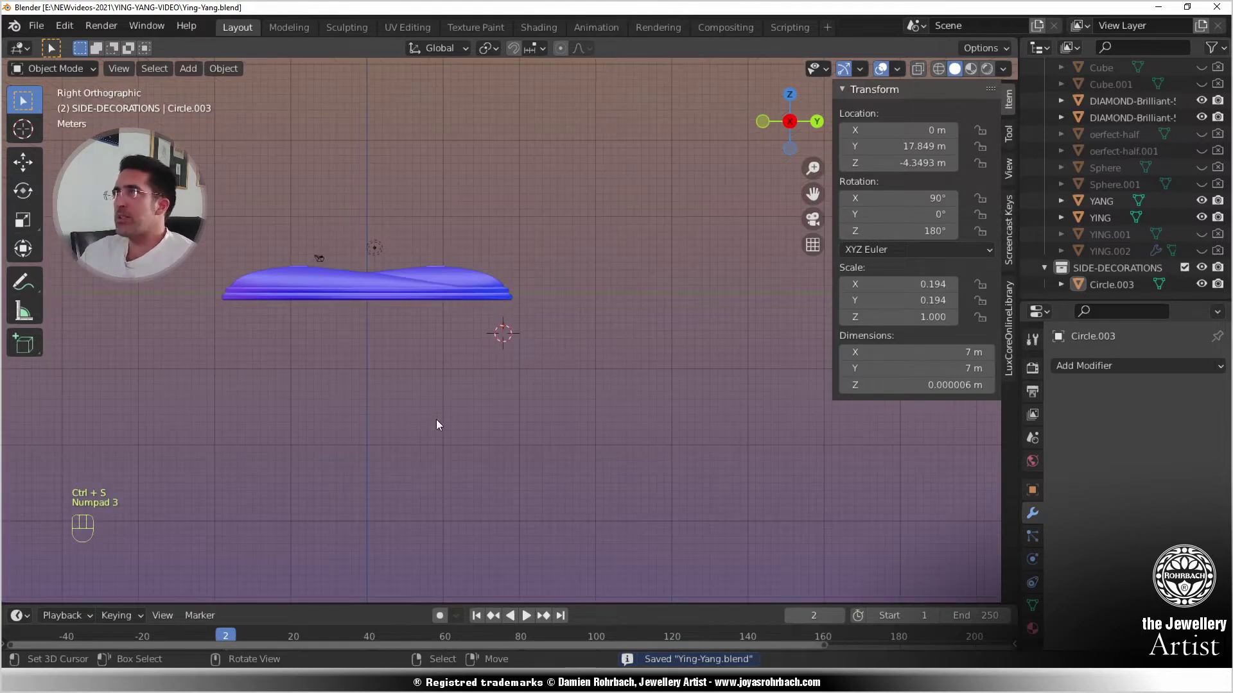
{"action": "middle_click_drag", "start_coordinate": [396, 380], "coordinate": [511, 399], "text": "shift"}
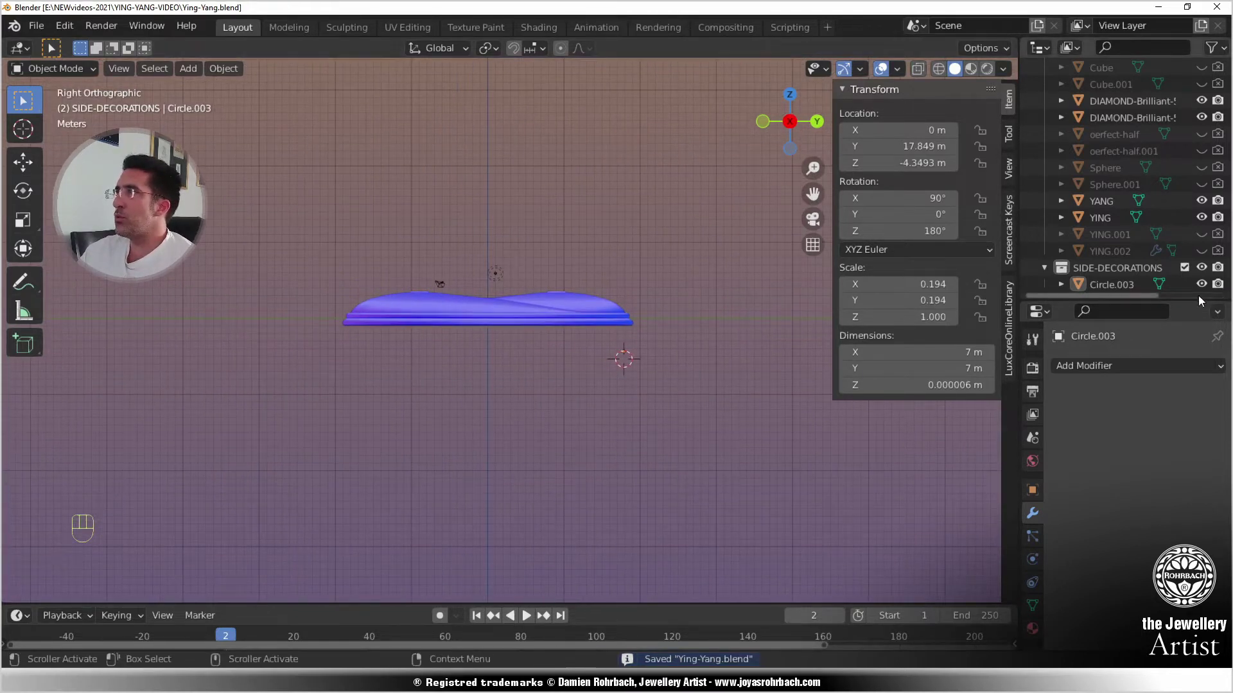
{"action": "double_click", "coordinate": [1117, 284]}
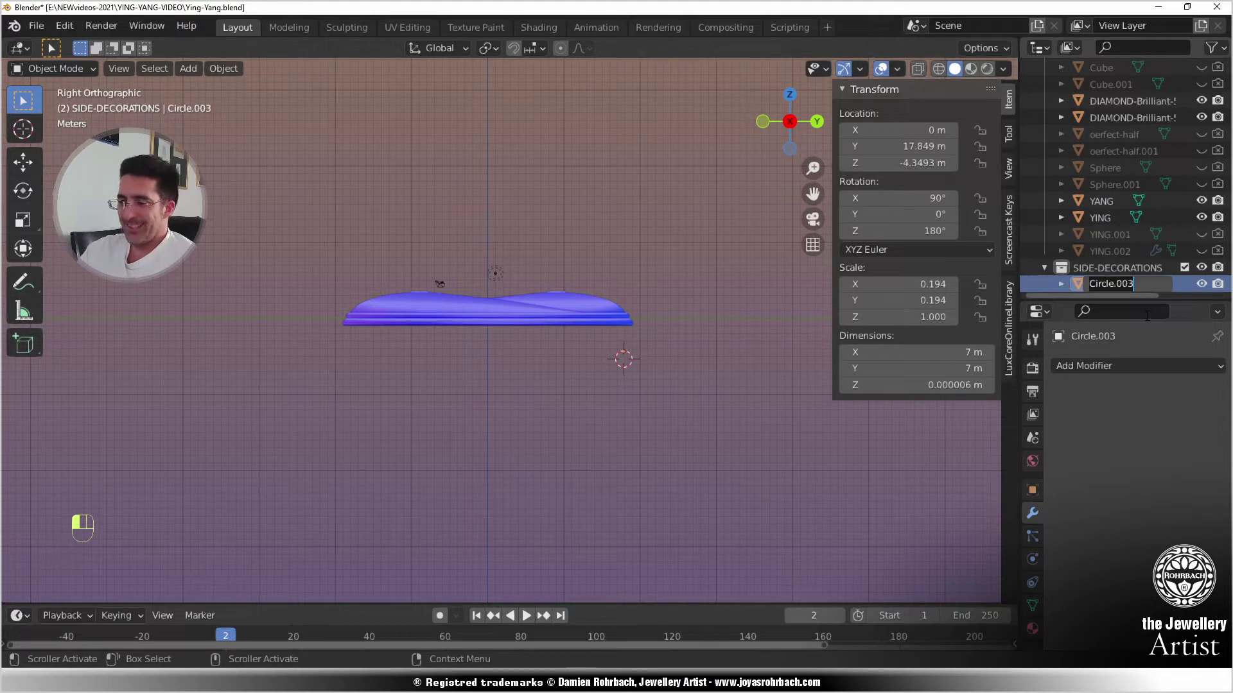
{"action": "key", "text": "Return"}
{"action": "key", "text": "ctrl+s"}
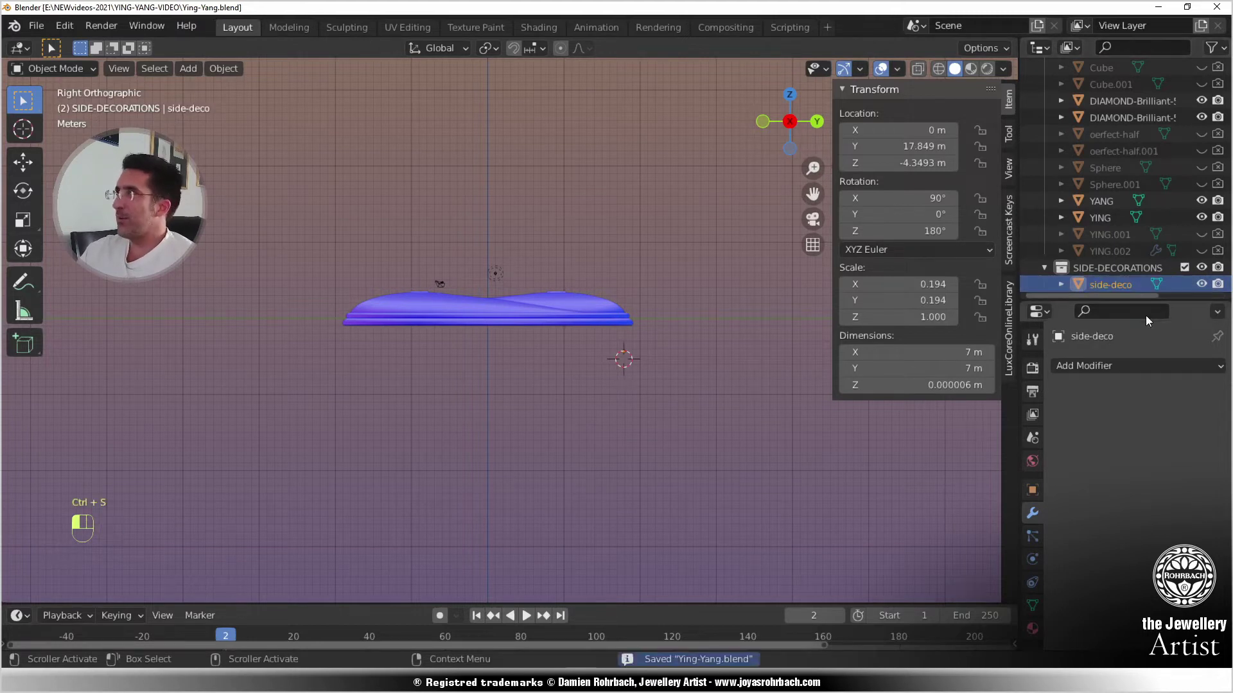
- Move the side-deco object about 1.6 m along the X axis
{"action": "middle_click_drag", "start_coordinate": [494, 418], "coordinate": [469, 432]}
{"action": "key", "text": "KP_3"}
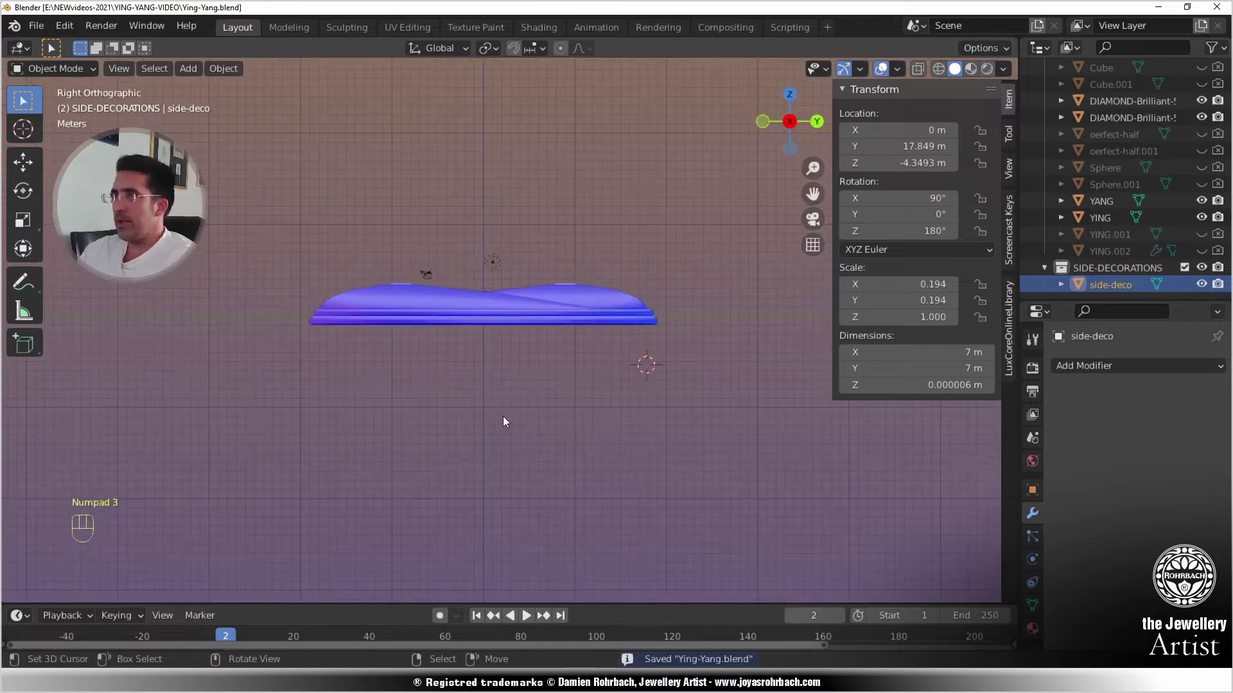
{"action": "key", "text": "g"}
{"action": "key", "text": "x"}
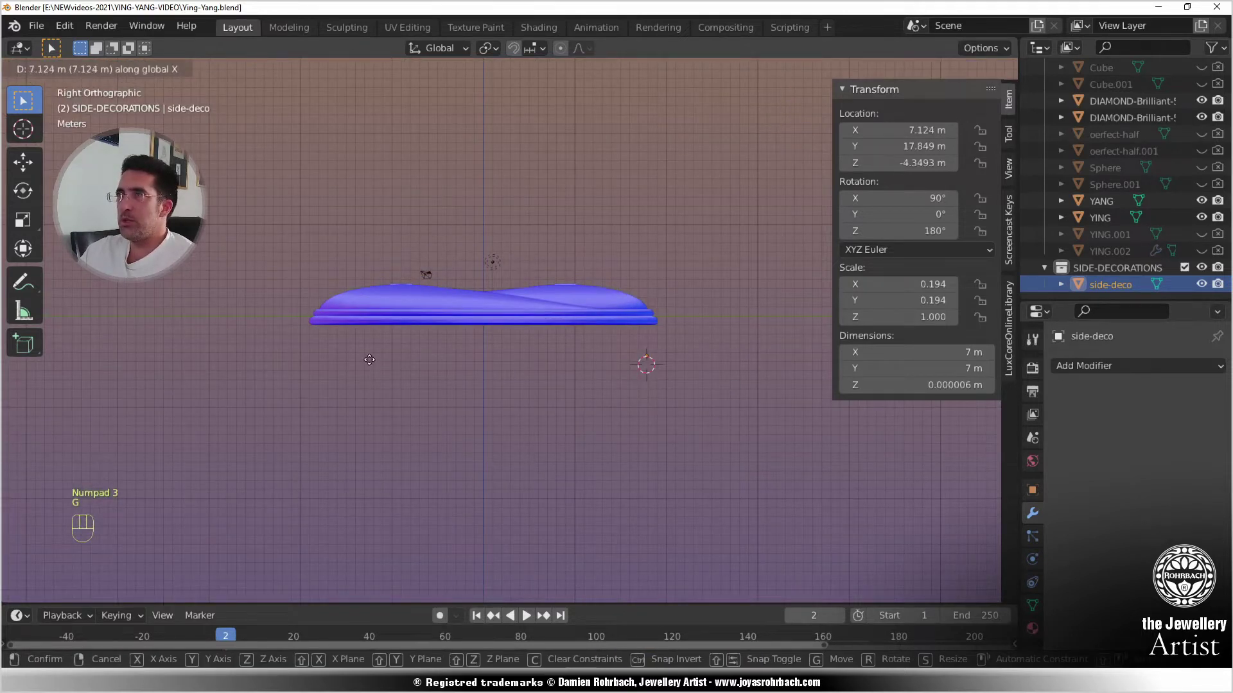
{"action": "left_click", "coordinate": [360, 356]}
{"action": "middle_click_drag", "start_coordinate": [360, 356], "coordinate": [443, 365]}
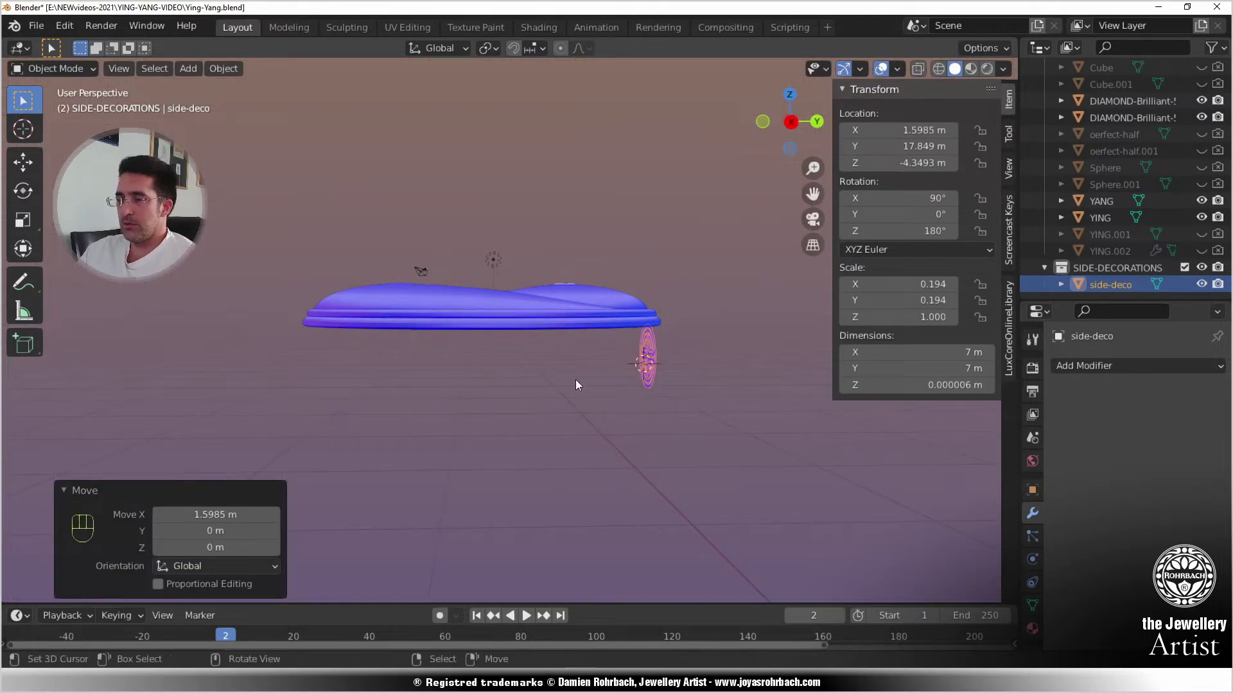
- Move side-deco about -36.5 m along Y to the opposite side of the piece and set its X location to 0 m
{"action": "key", "text": "g"}
{"action": "key", "text": "y"}
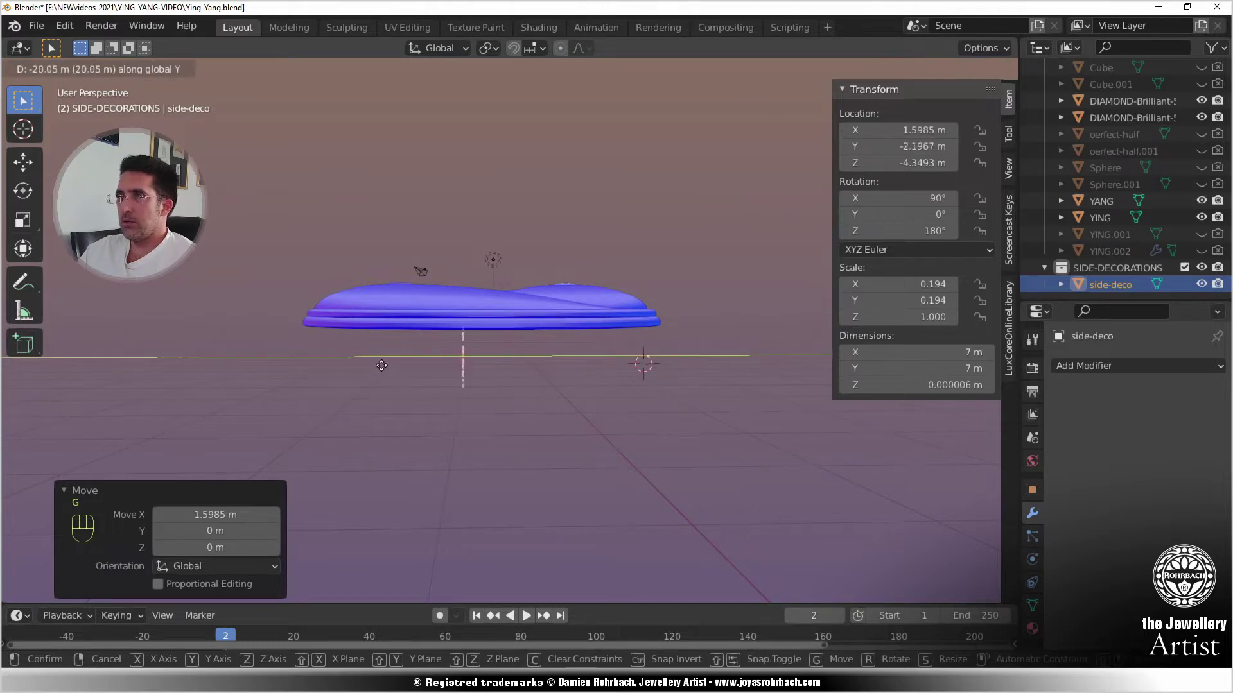
{"action": "left_click", "coordinate": [257, 350]}
{"action": "middle_click_drag", "start_coordinate": [279, 351], "coordinate": [417, 347]}
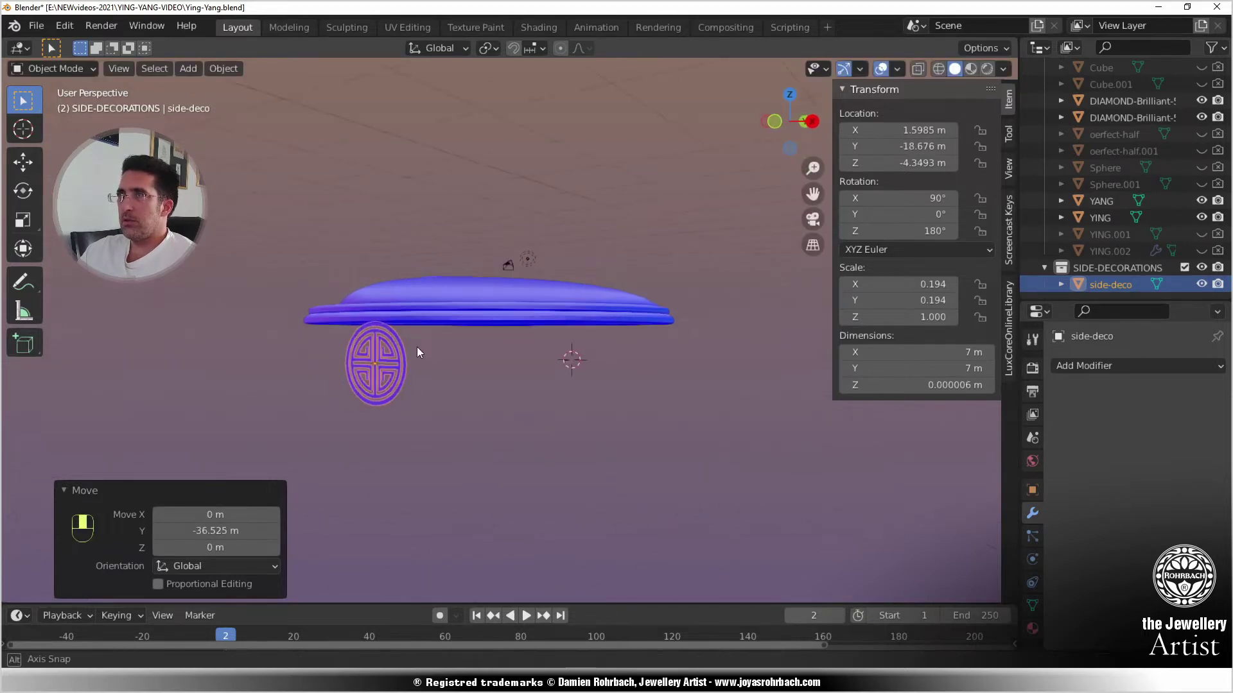
{"action": "left_click", "coordinate": [868, 127]}
{"action": "type", "text": "0"}
{"action": "key", "text": "Return"}
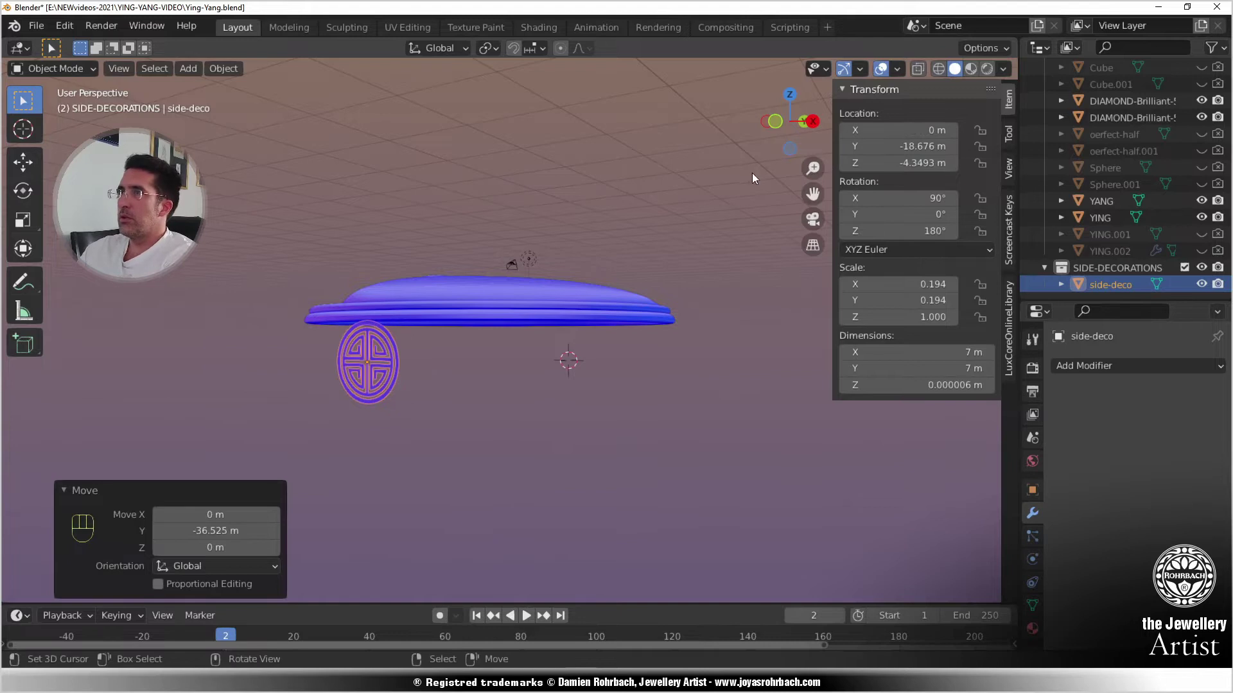
- Move side-deco about another -8 m along Y, clear of the piece, and save the file
{"action": "middle_click_drag", "start_coordinate": [603, 276], "coordinate": [557, 331]}
{"action": "key", "text": "KP_1"}
{"action": "scroll", "coordinate": [611, 306], "scroll_direction": "up", "scroll_amount": 6}
{"action": "scroll", "coordinate": [513, 315], "scroll_direction": "down", "scroll_amount": 6}
{"action": "key", "text": "KP_3"}
{"action": "key", "text": "g"}
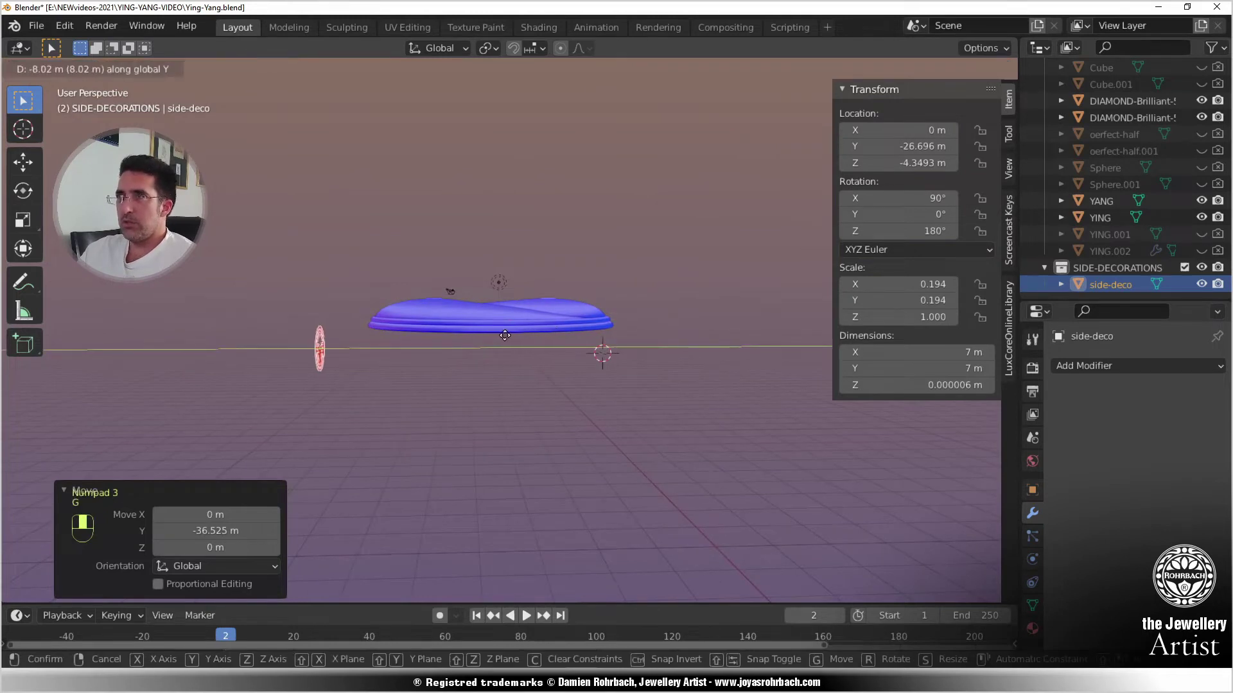
{"action": "left_click", "coordinate": [505, 335]}
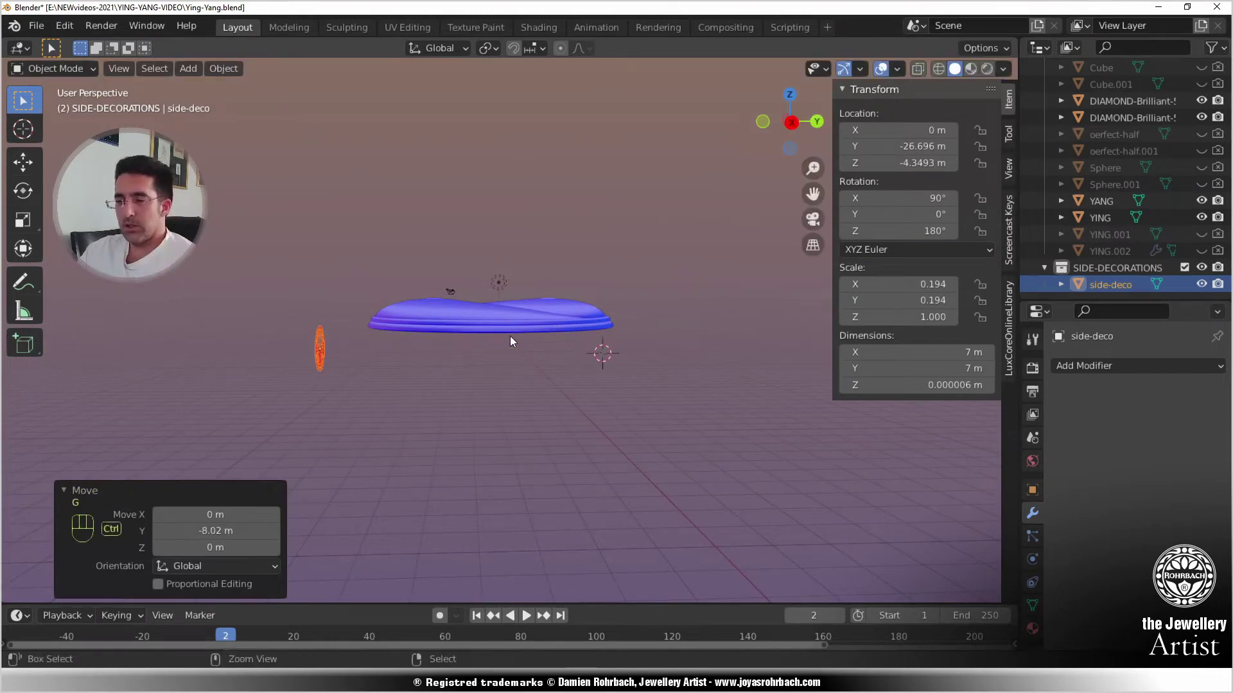
{"action": "key", "text": "ctrl+s"}
- Assign the existing WHITE-GOLD material to the BORDER-1 object
{"action": "key", "text": "KP_3"}
{"action": "scroll", "coordinate": [441, 384], "scroll_direction": "up", "scroll_amount": 3}
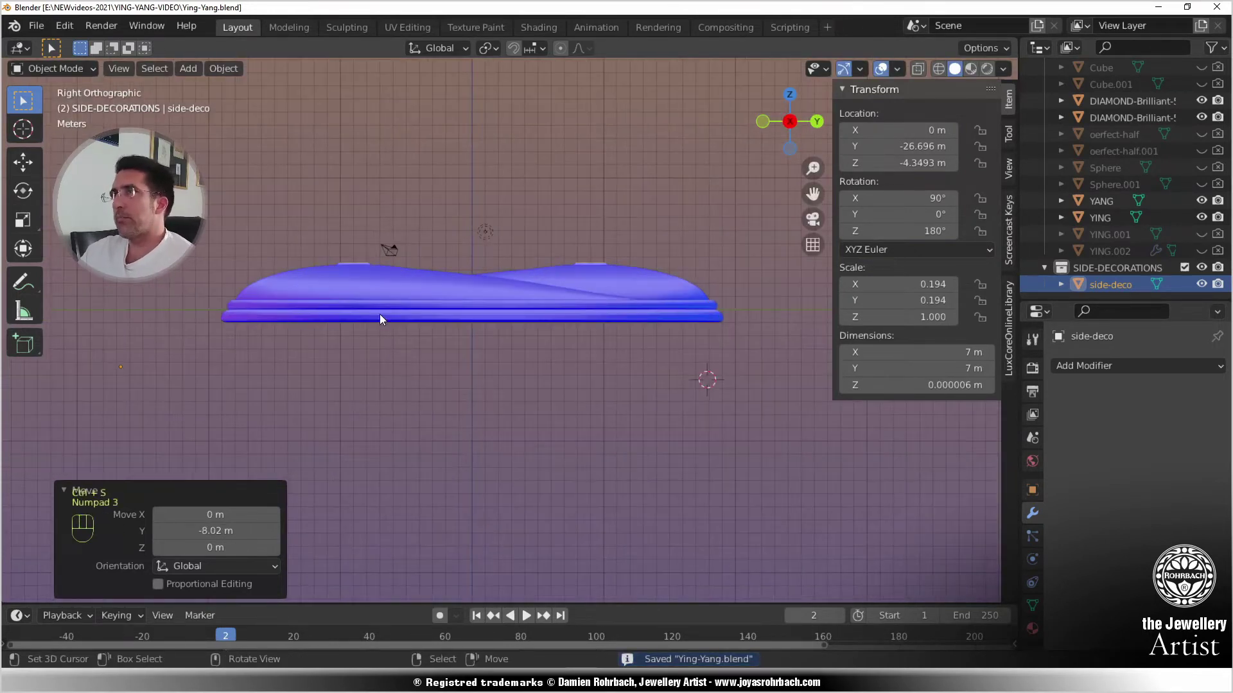
{"action": "left_click", "coordinate": [414, 318]}
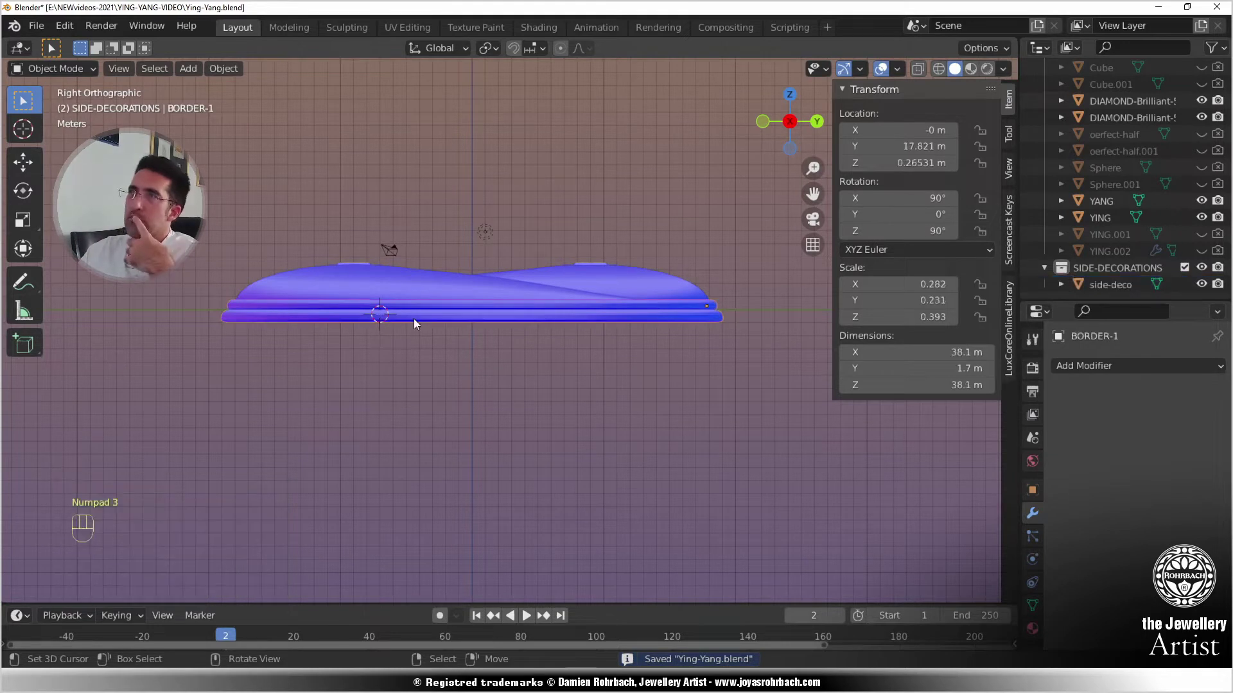
{"action": "left_click", "coordinate": [224, 69]}
{"action": "left_click", "coordinate": [252, 416]}
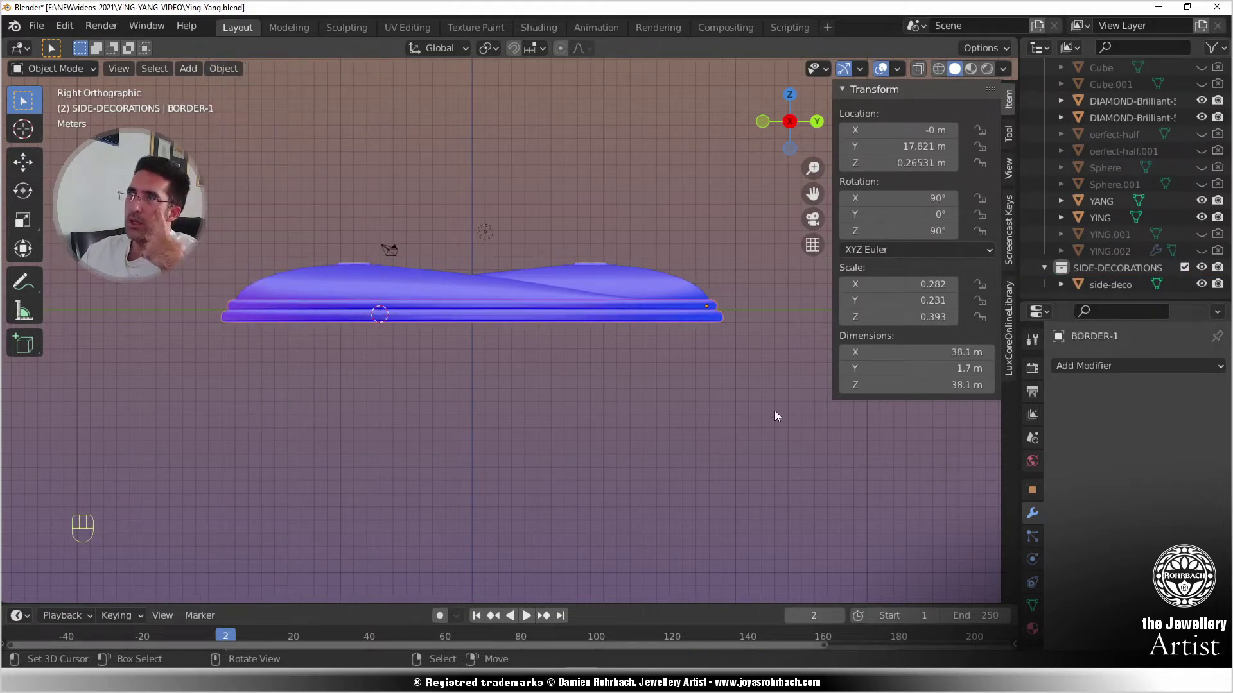
{"action": "left_click", "coordinate": [1104, 365]}
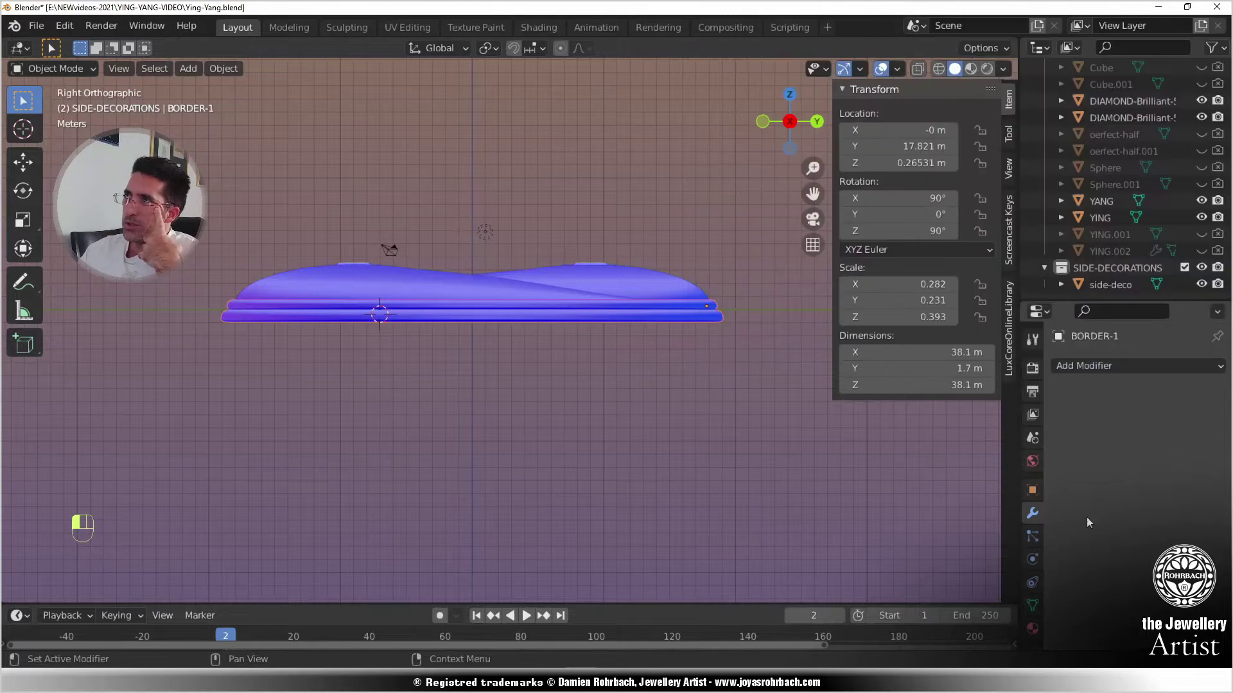
{"action": "left_click", "coordinate": [1031, 631]}
{"action": "left_click", "coordinate": [1062, 420]}
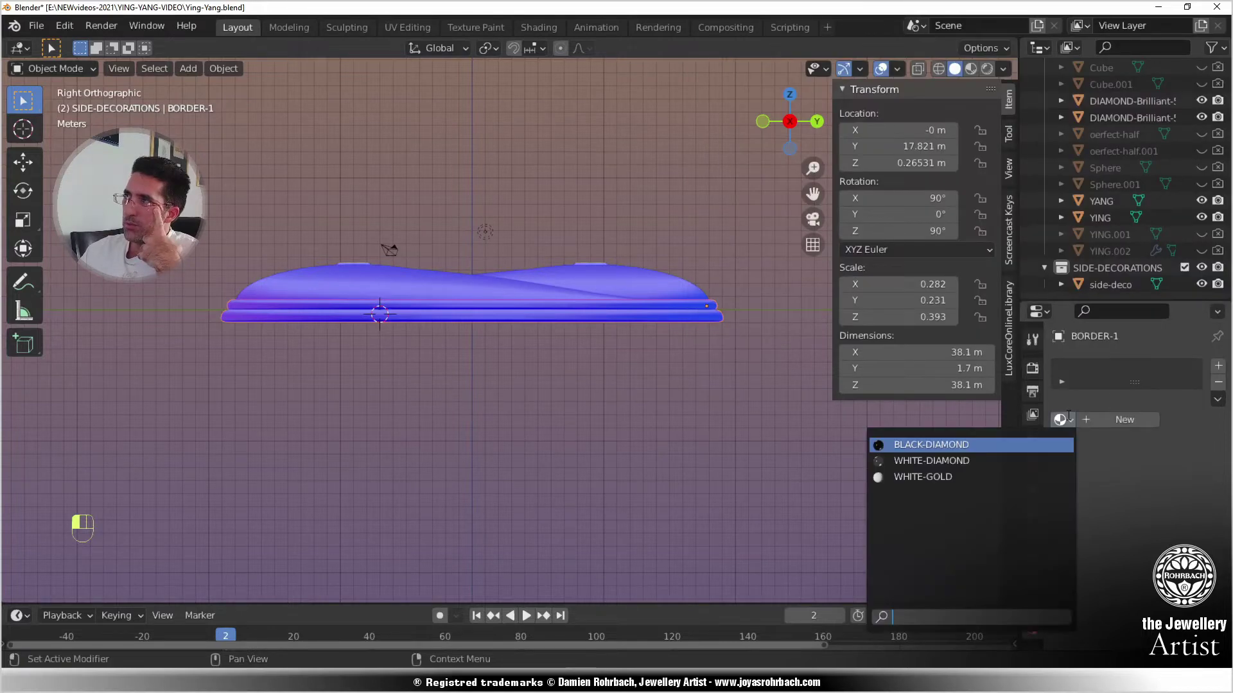
{"action": "left_click", "coordinate": [1013, 478]}
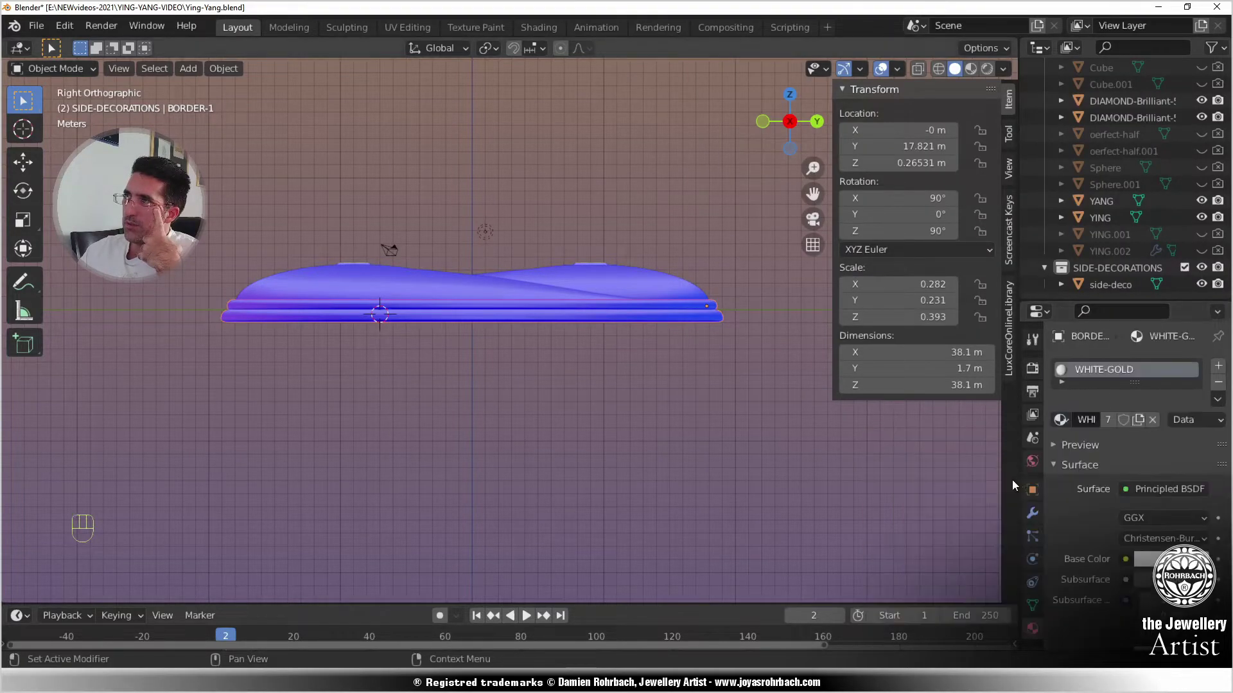
- Make a separate copy of BORDER-1's material, rename it YELLOW-GOLD and save the file
{"action": "left_click", "coordinate": [1136, 420]}
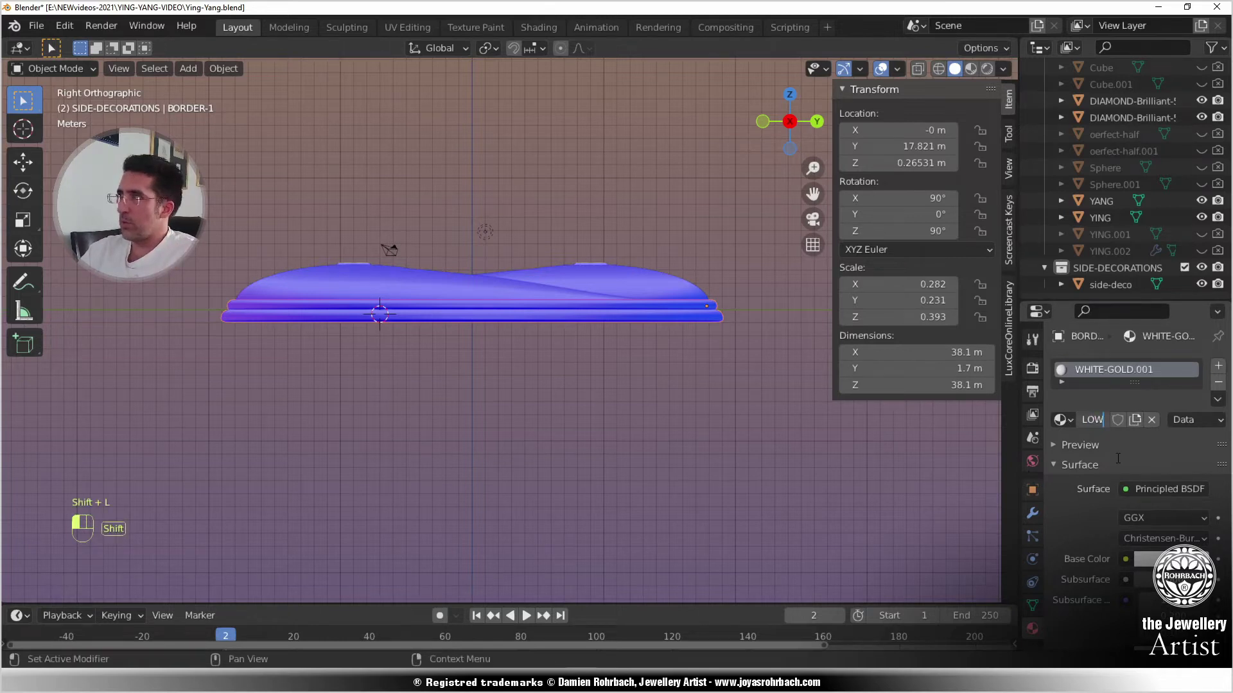
{"action": "type", "text": "OLD"}
{"action": "key", "text": "Return"}
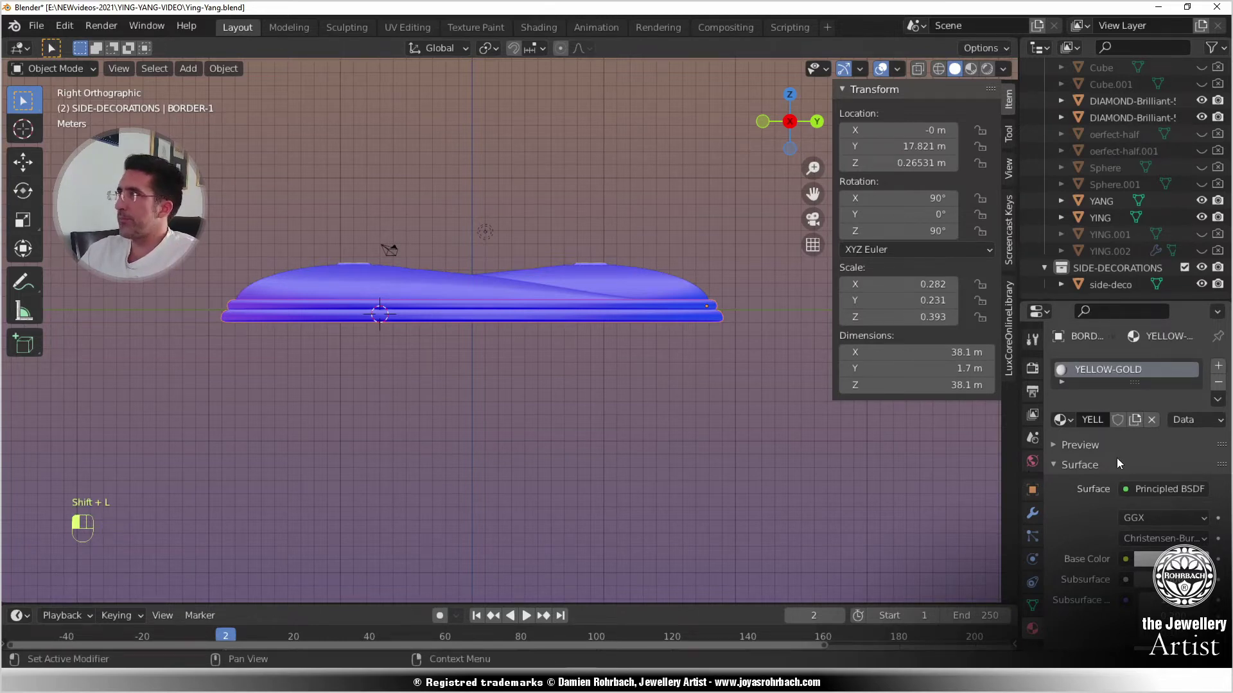
{"action": "key", "text": "ctrl+s"}
- Assign the YELLOW-GOLD material to the YANG half and save the file
{"action": "middle_click_drag", "start_coordinate": [517, 411], "coordinate": [566, 404]}
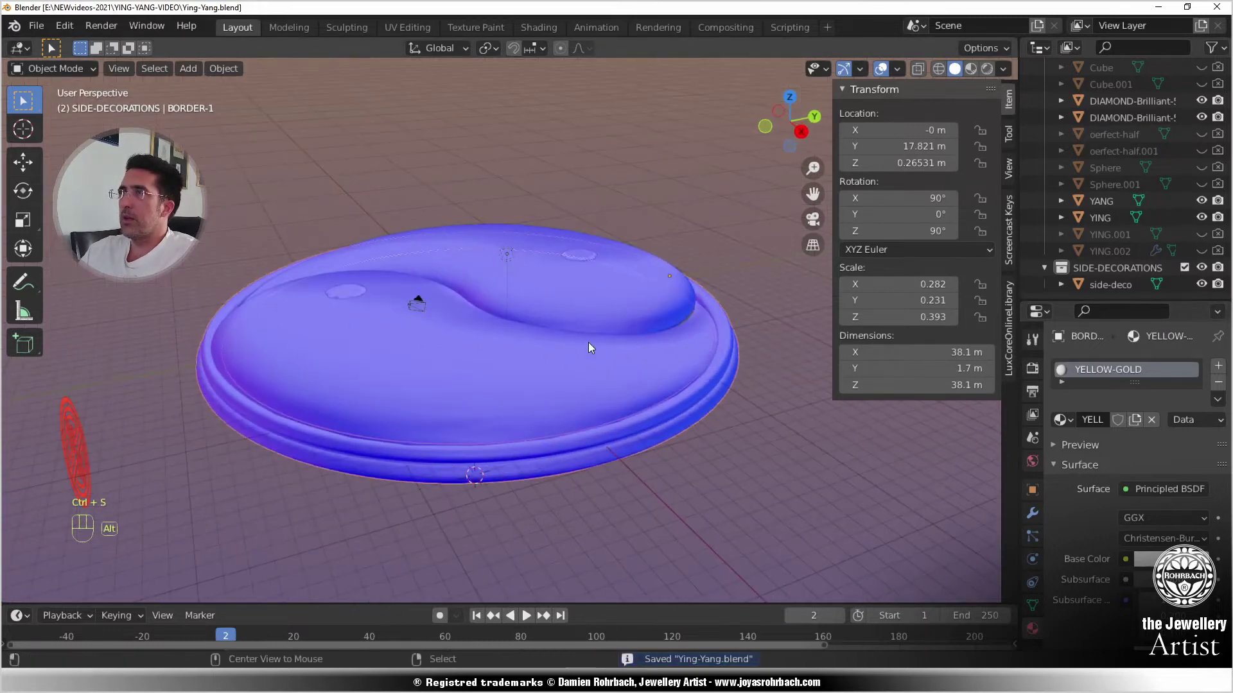
{"action": "key", "text": "alt+a"}
{"action": "left_click", "coordinate": [654, 310]}
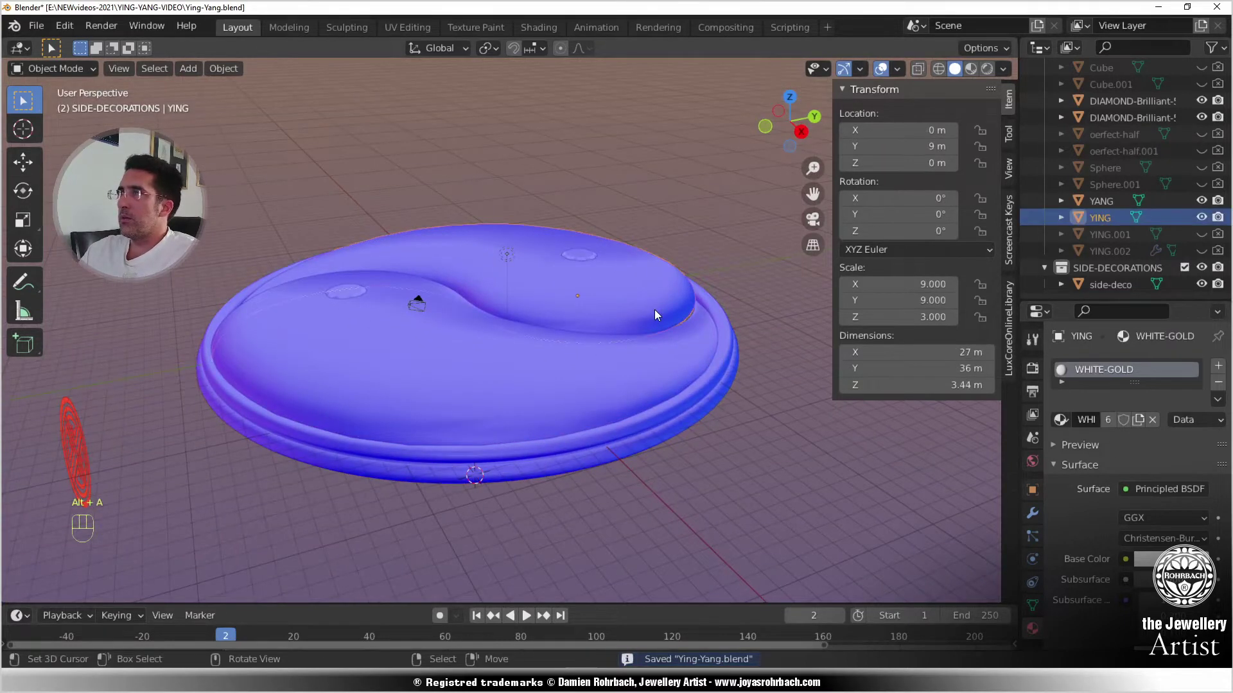
{"action": "left_click", "coordinate": [1061, 419]}
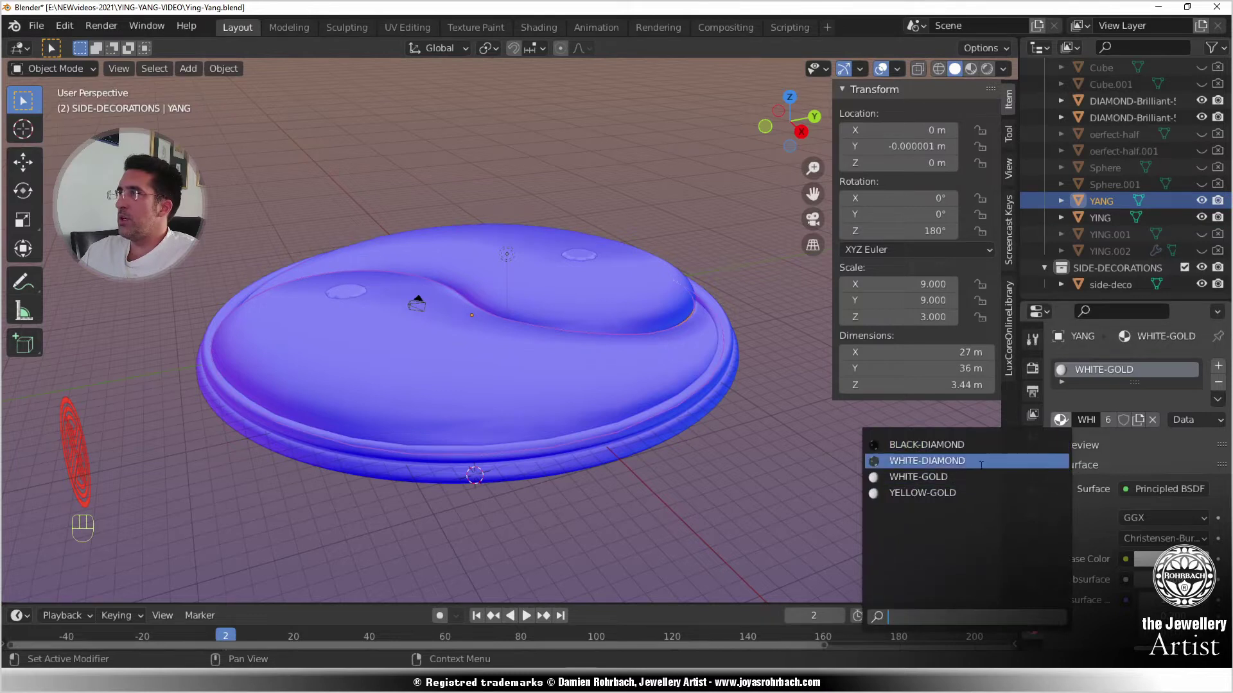
{"action": "left_click", "coordinate": [937, 495]}
{"action": "scroll", "coordinate": [636, 366], "scroll_direction": "down", "scroll_amount": 3}
{"action": "key", "text": "ctrl+s"}
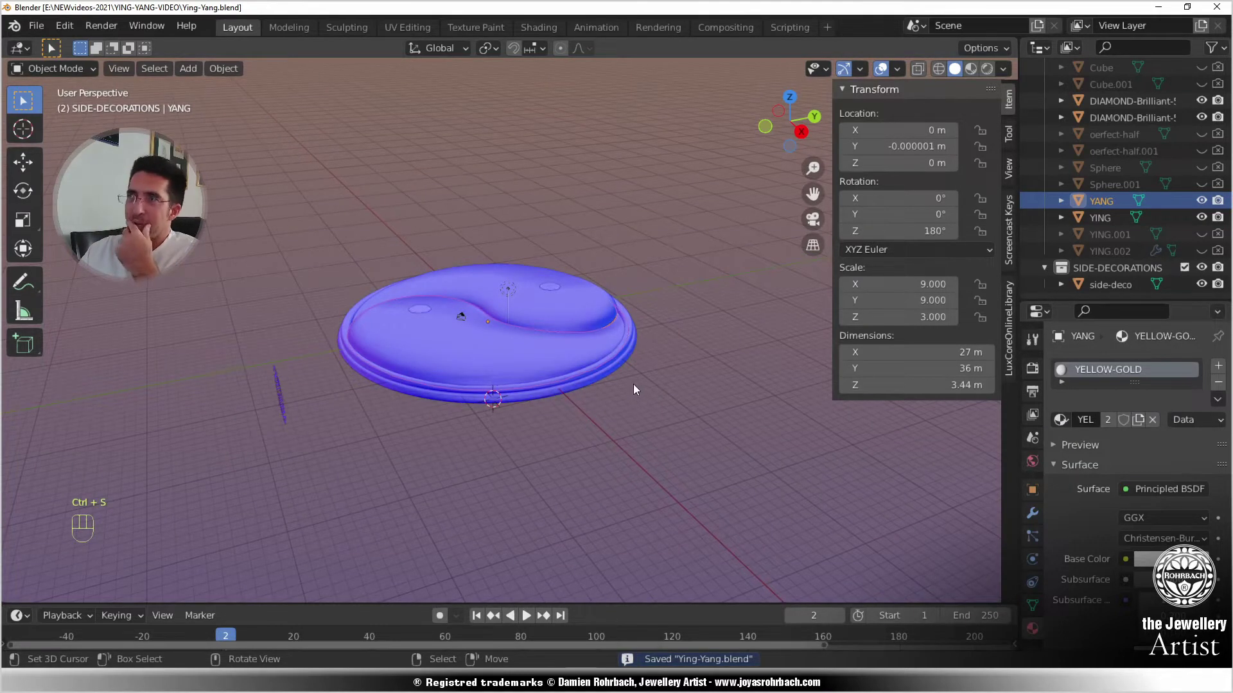
- Place the 3D cursor at the -Y end of the lower border in side view and add a 2 m plane there
{"action": "middle_click_drag", "start_coordinate": [633, 384], "coordinate": [598, 356]}
{"action": "key", "text": "KP_3"}
{"action": "scroll", "coordinate": [587, 349], "scroll_direction": "up", "scroll_amount": 3}
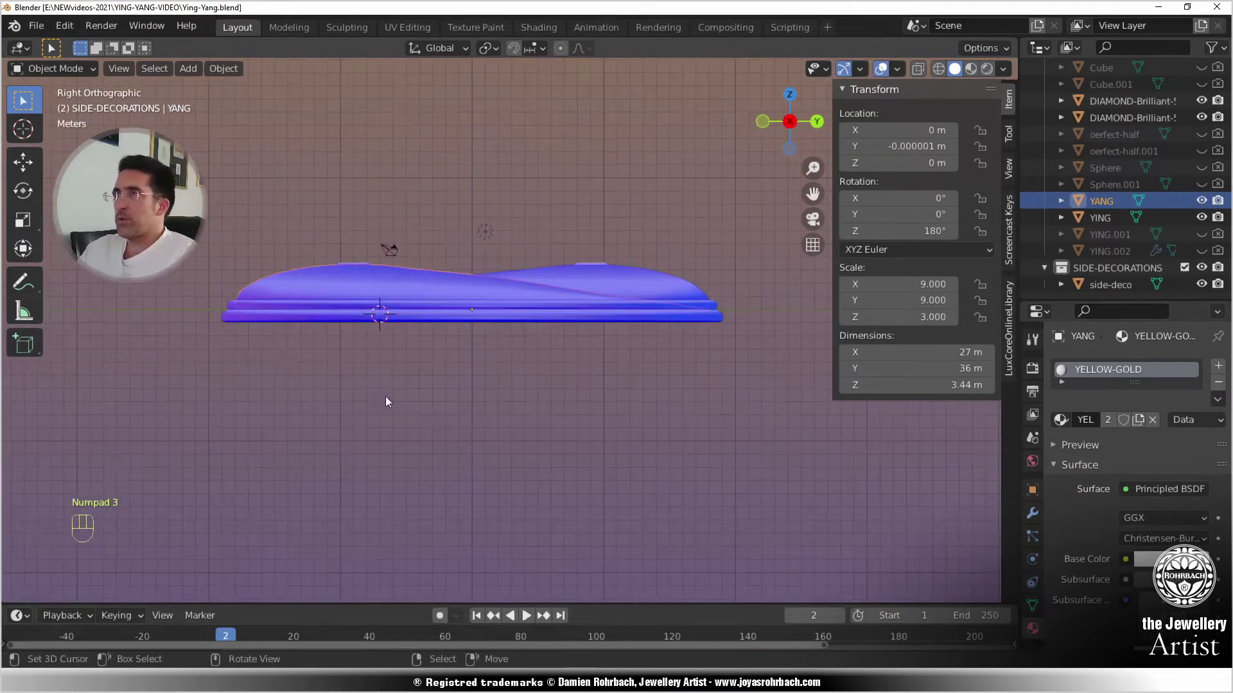
{"action": "left_click", "coordinate": [236, 317]}
{"action": "left_click", "coordinate": [190, 71]}
{"action": "mouse_move", "coordinate": [212, 102]}
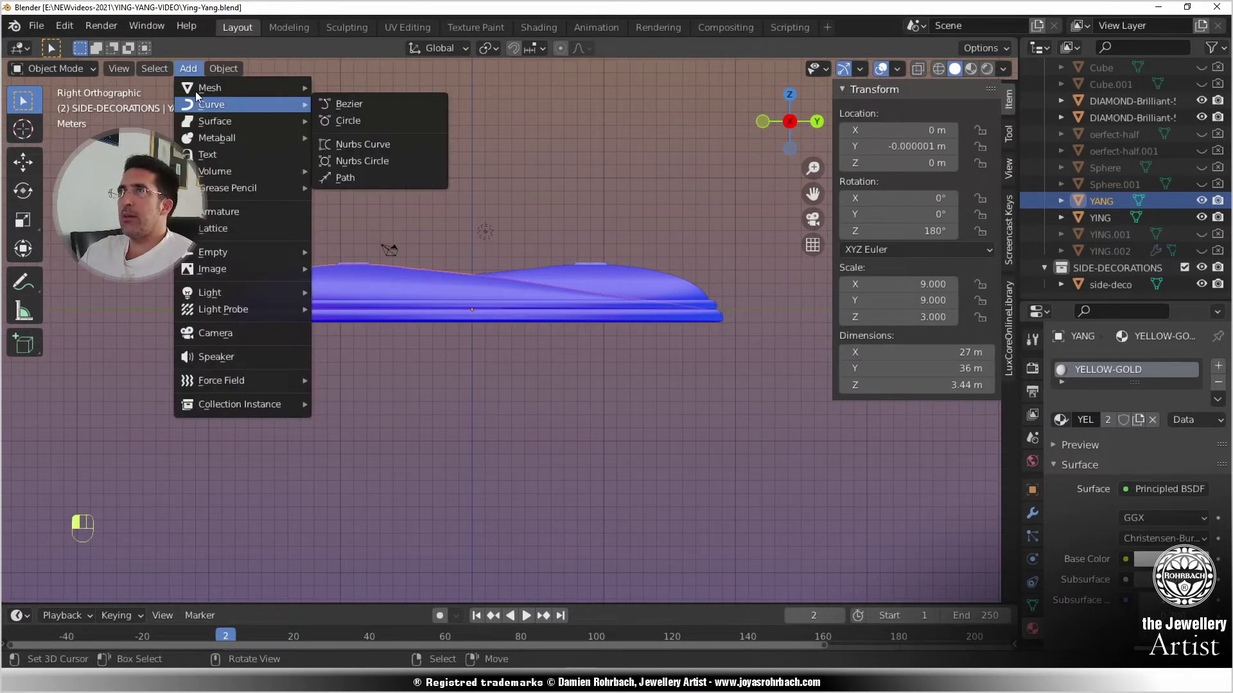
{"action": "left_click", "coordinate": [340, 88]}
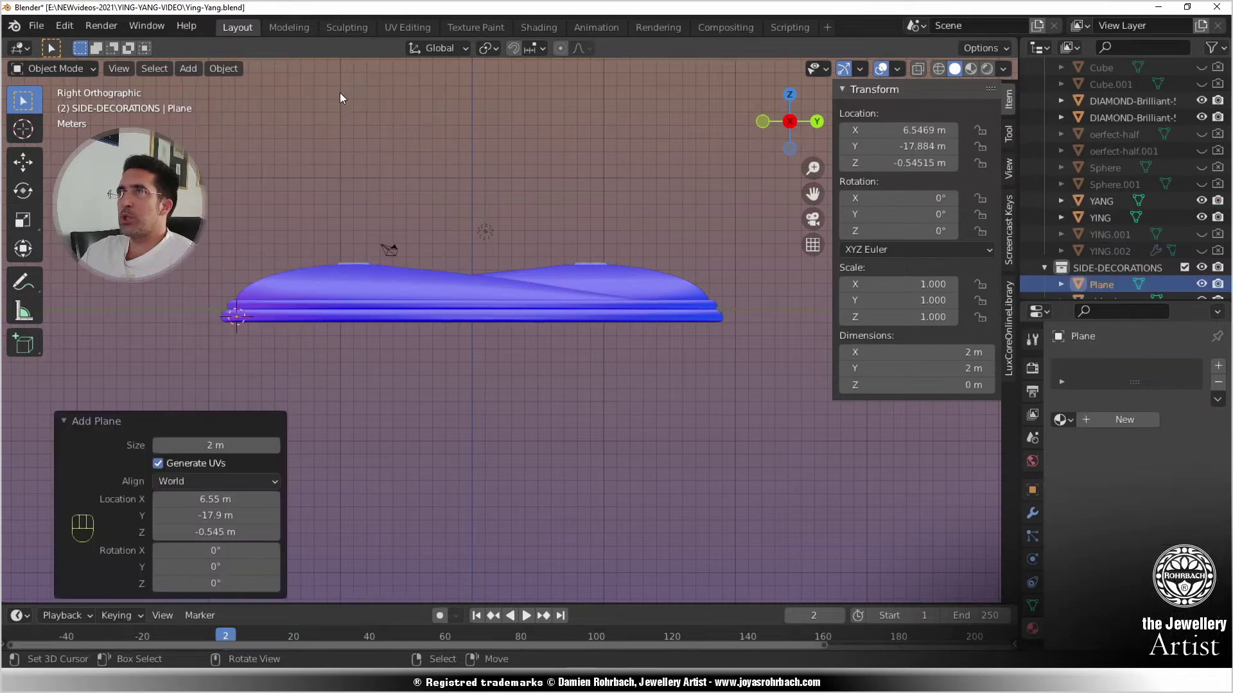
- Set the new plane's X rotation to 90° so it stands upright
{"action": "mouse_move", "coordinate": [321, 312]}
{"action": "middle_mouse_down"}
{"action": "mouse_move", "coordinate": [420, 314]}
{"action": "mouse_move", "coordinate": [314, 307]}
{"action": "middle_mouse_up"}
{"action": "left_click", "coordinate": [904, 199]}
{"action": "type", "text": "90"}
{"action": "key", "text": "Return"}
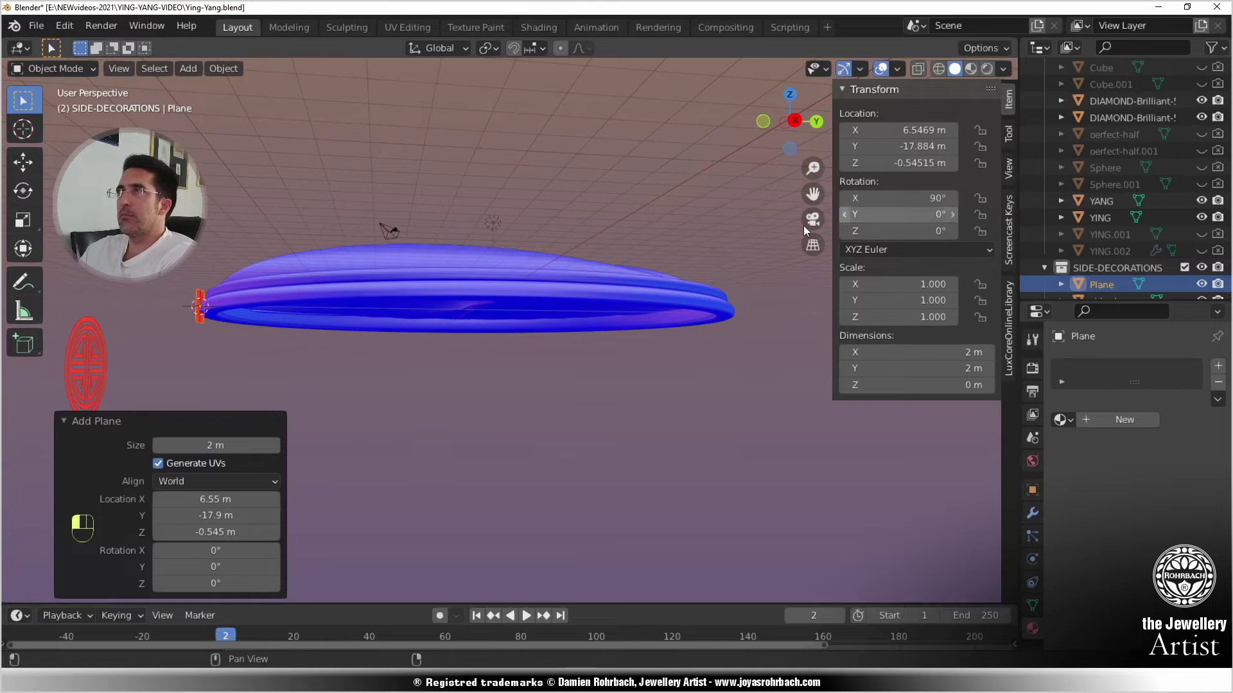
- Delete the two vertices on one side of the plane, leaving a single vertical edge
{"action": "key", "text": "KP_3"}
{"action": "scroll", "coordinate": [360, 347], "scroll_direction": "up", "scroll_amount": 2}
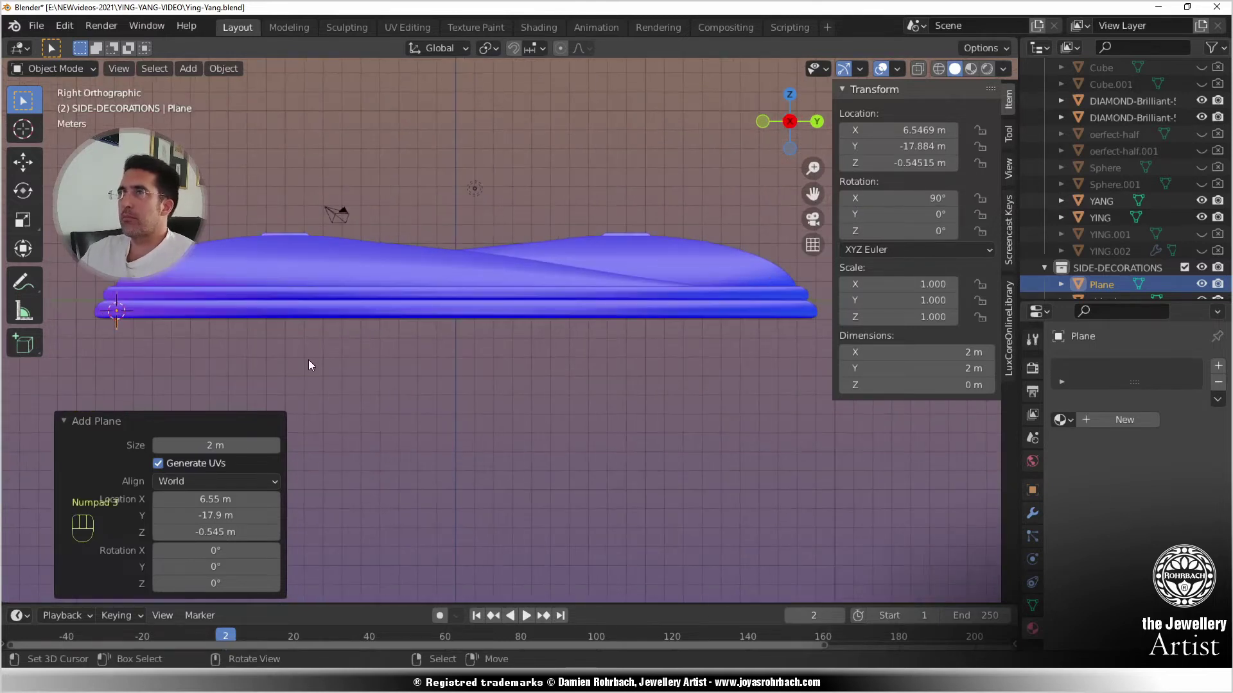
{"action": "middle_click_drag", "start_coordinate": [308, 360], "coordinate": [522, 345], "text": "shift"}
{"action": "key", "text": "Tab"}
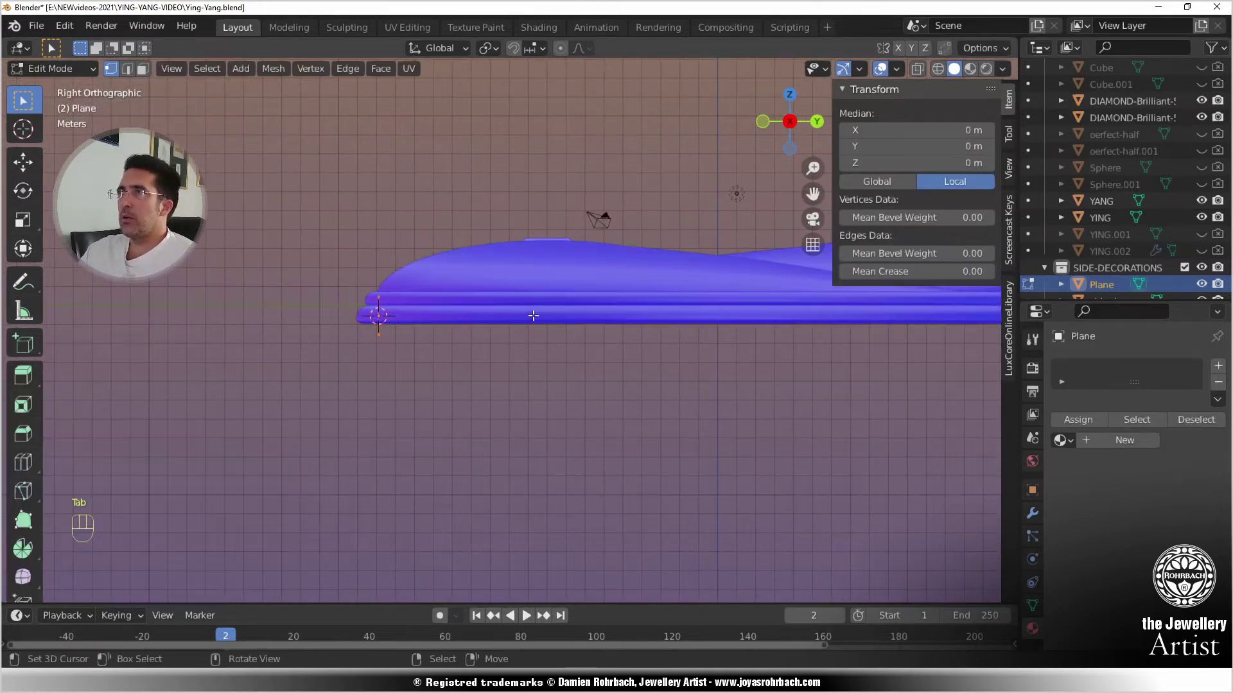
{"action": "middle_click_drag", "start_coordinate": [560, 301], "coordinate": [599, 391]}
{"action": "key", "text": "alt+a"}
{"action": "right_click", "coordinate": [533, 342]}
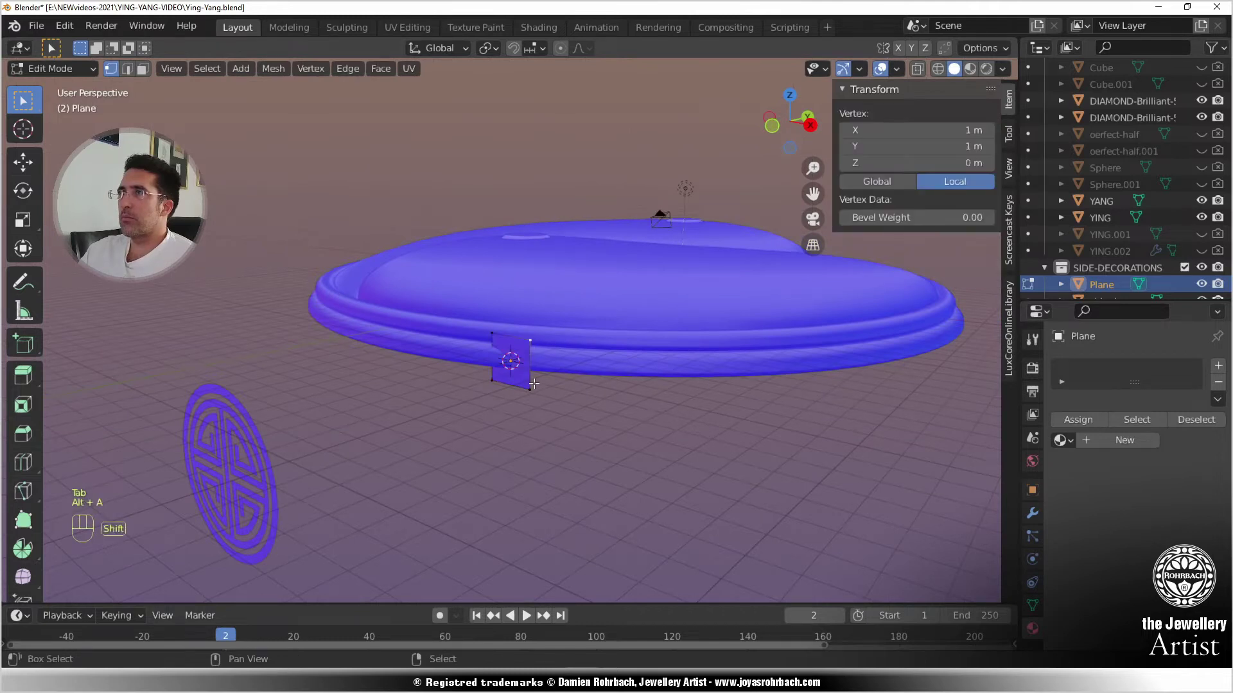
{"action": "right_click", "coordinate": [532, 387], "text": "shift"}
{"action": "key", "text": "Delete"}
{"action": "left_click", "coordinate": [584, 353]}
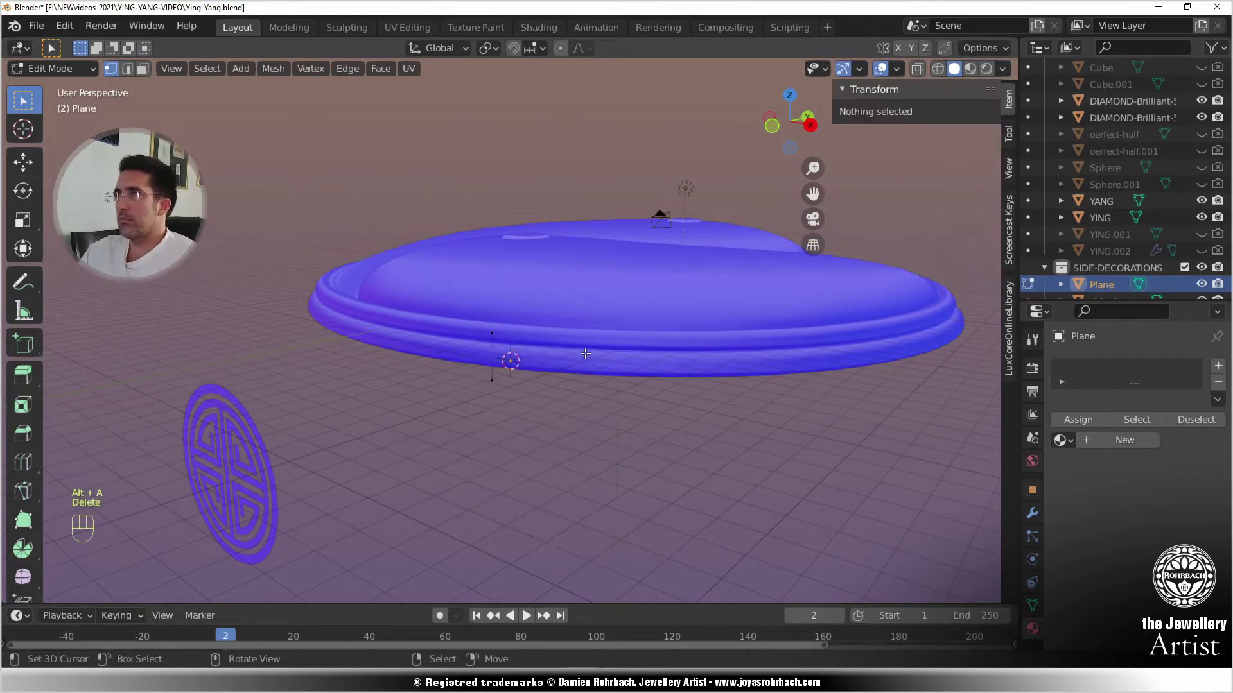
{"action": "key", "text": "Tab"}
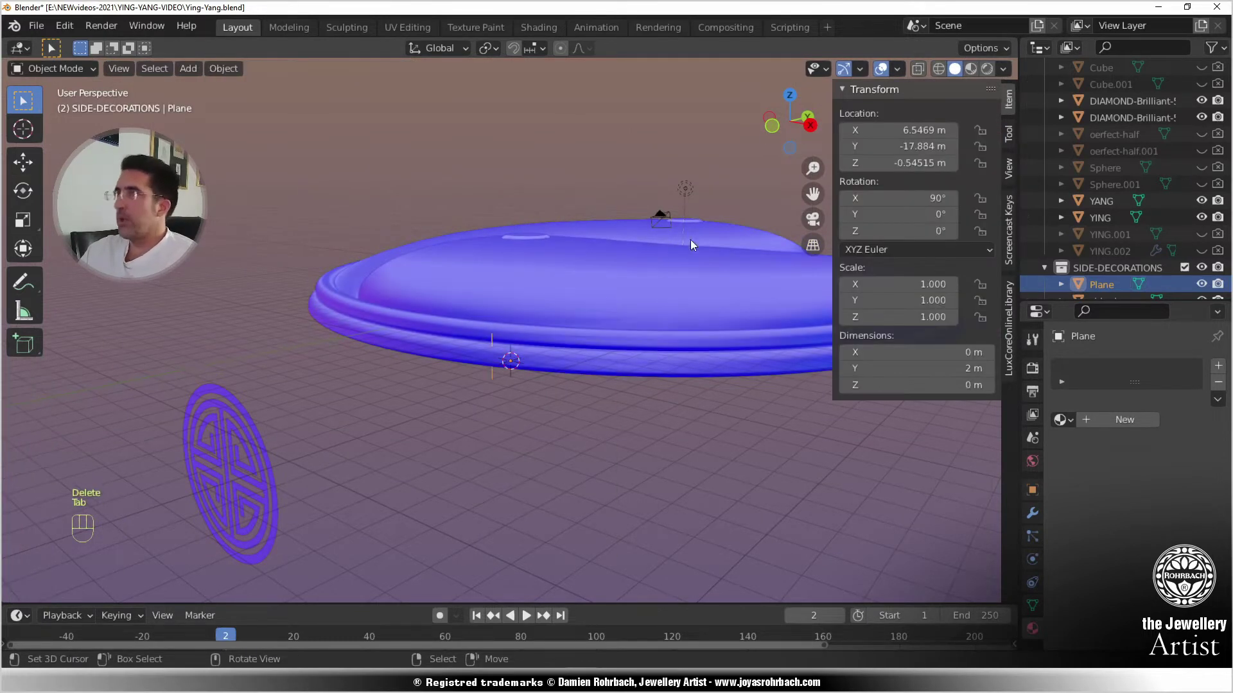
- Set the edge object's X location to 0 m and move it about -0.28 m in Y and -1.1 m in Z, below the border
{"action": "left_click", "coordinate": [897, 130]}
{"action": "type", "text": "0"}
{"action": "key", "text": "Return"}
{"action": "key", "text": "KP_3"}
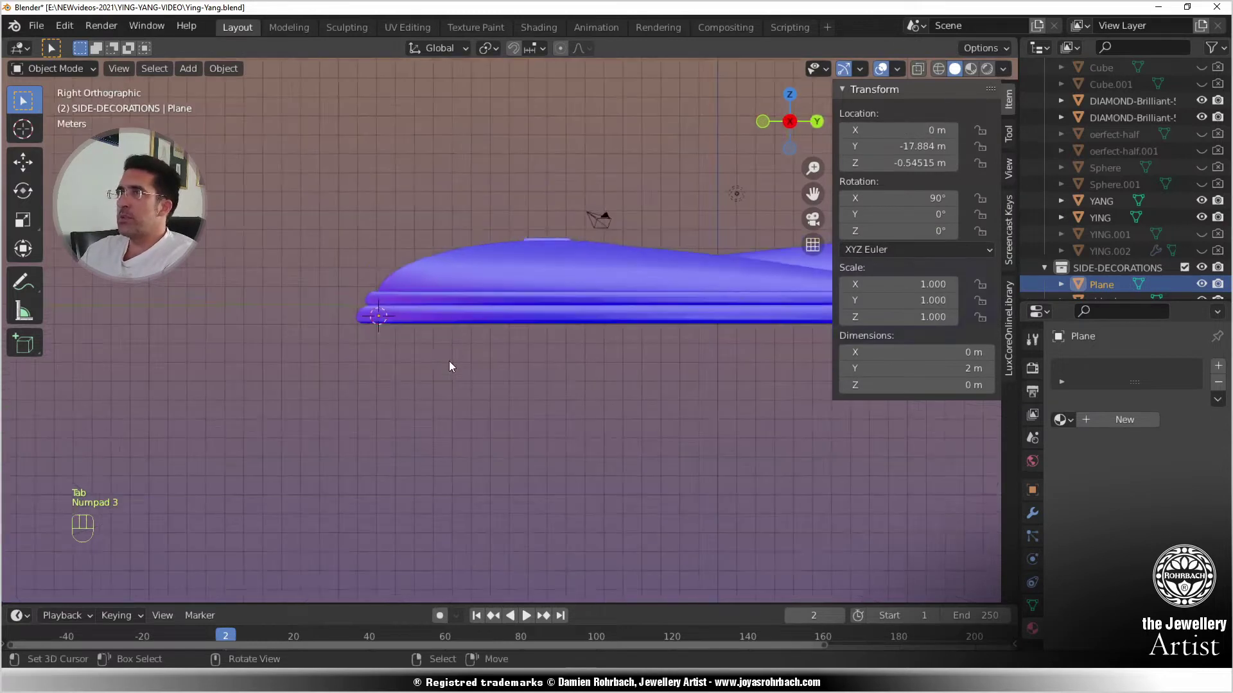
{"action": "scroll", "coordinate": [336, 298], "scroll_direction": "up", "scroll_amount": 2}
{"action": "key", "text": "g"}
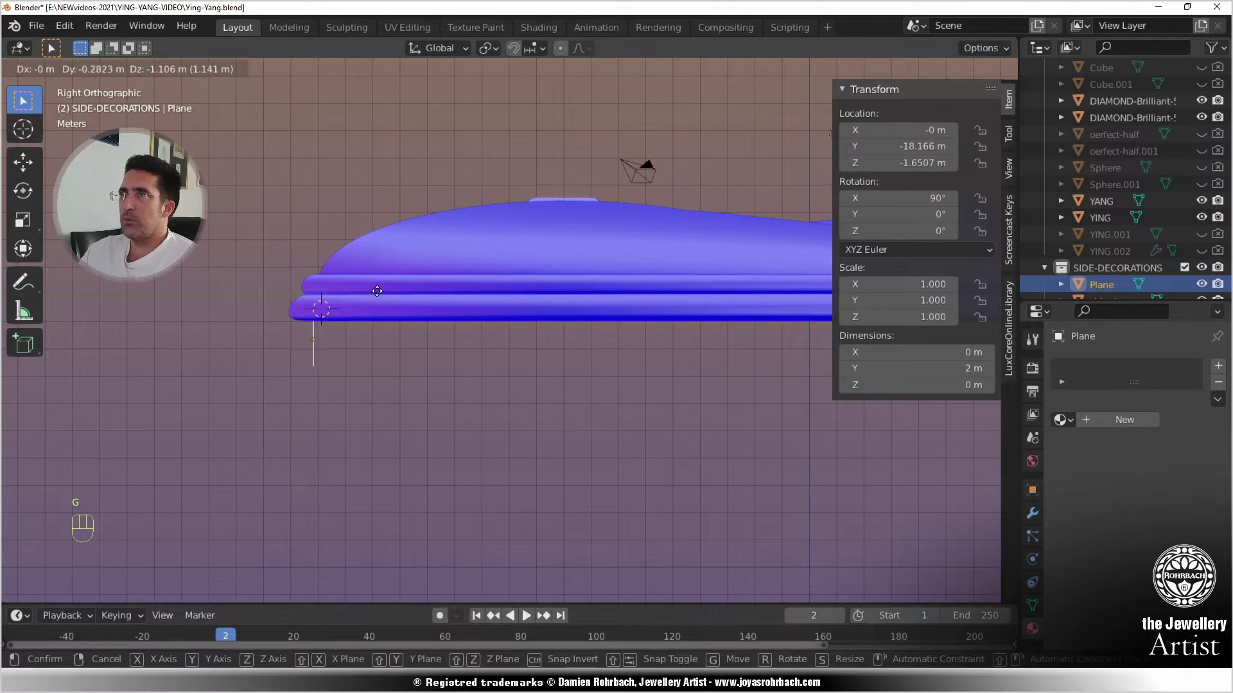
{"action": "left_click", "coordinate": [368, 293]}
- Raise the edge's lower vertex about 0.96 m along Z, close under the border
{"action": "middle_click_drag", "start_coordinate": [368, 292], "coordinate": [395, 306]}
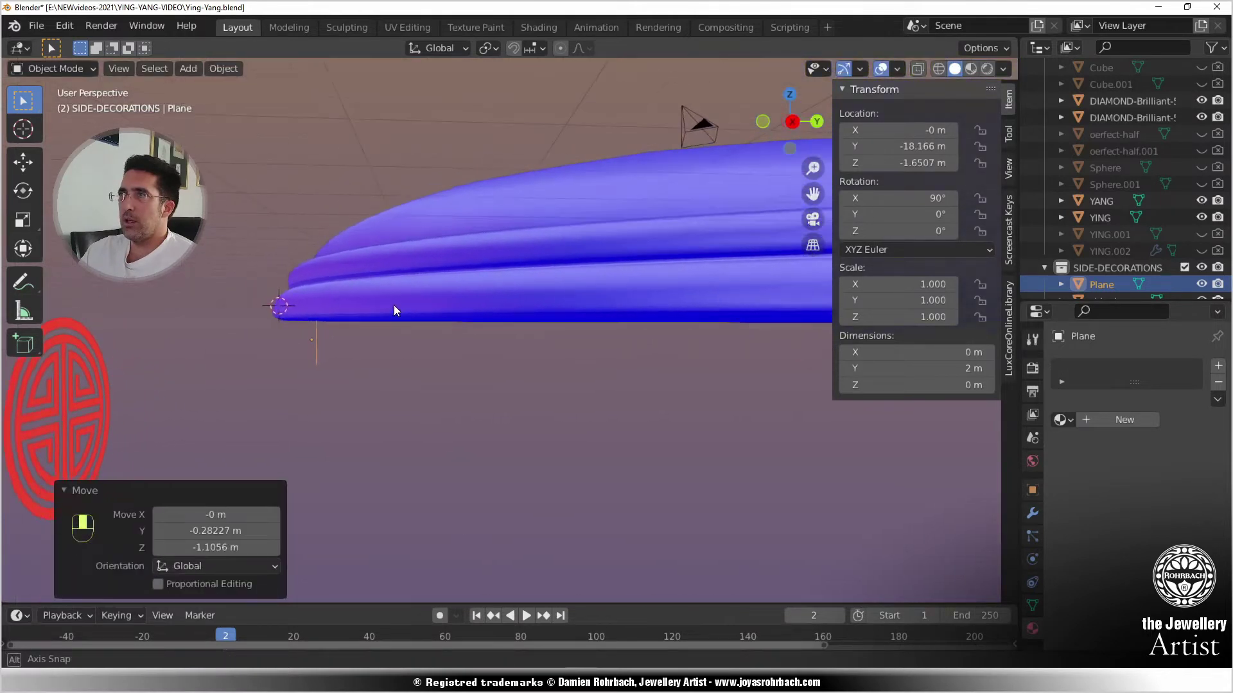
{"action": "key", "text": "Tab"}
{"action": "key", "text": "KP_3"}
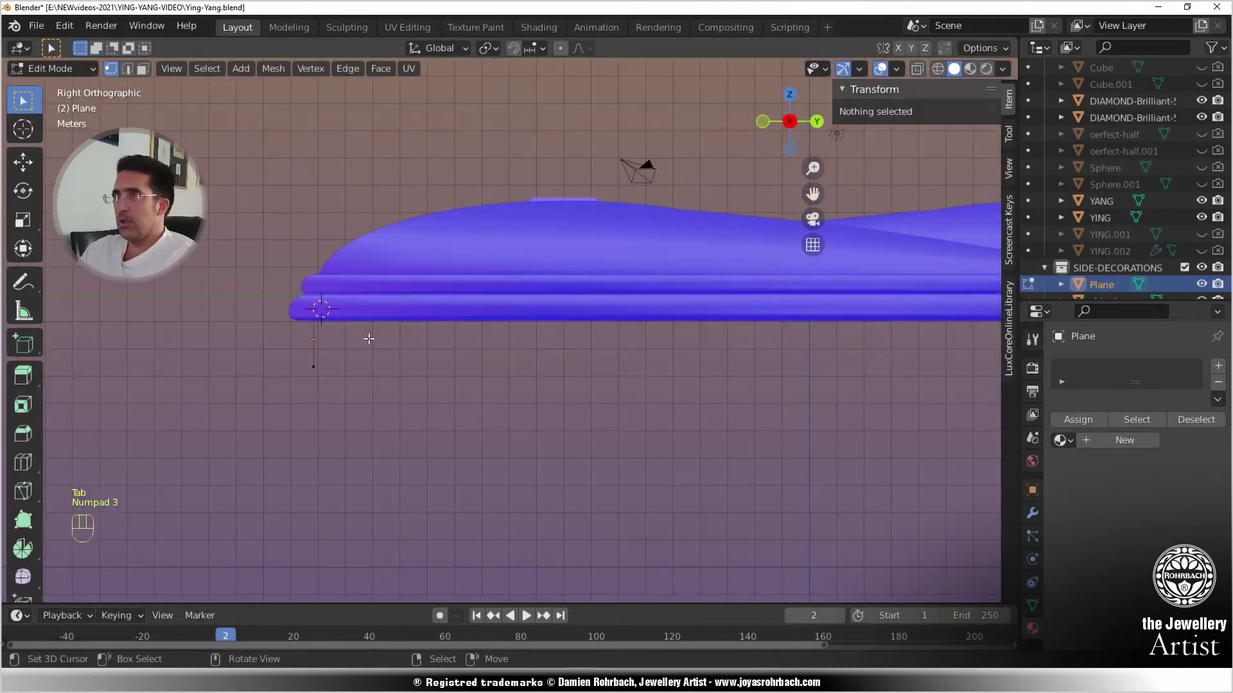
{"action": "left_click", "coordinate": [321, 360]}
{"action": "key", "text": "g"}
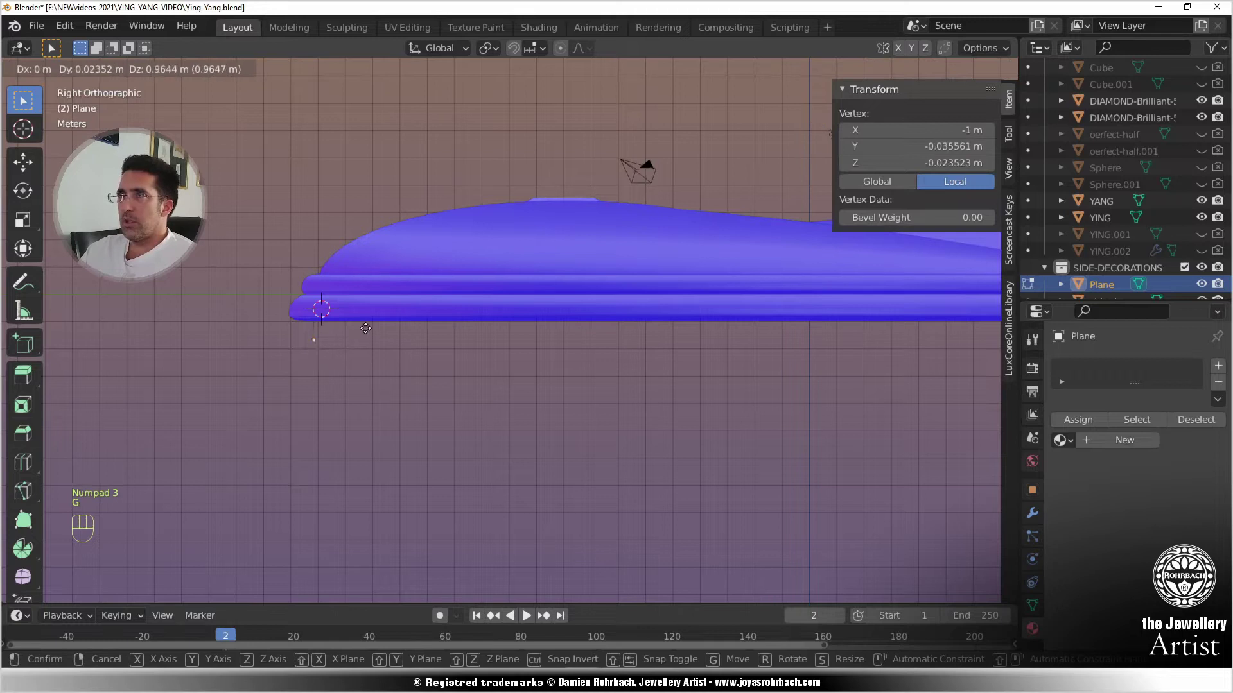
{"action": "left_click", "coordinate": [366, 328]}
- Extrude the vertex four times downward, curving inward under the piece, to form the side profile
{"action": "key", "text": "e"}
{"action": "left_click", "coordinate": [368, 361]}
{"action": "scroll", "coordinate": [367, 362], "scroll_direction": "down", "scroll_amount": 2}
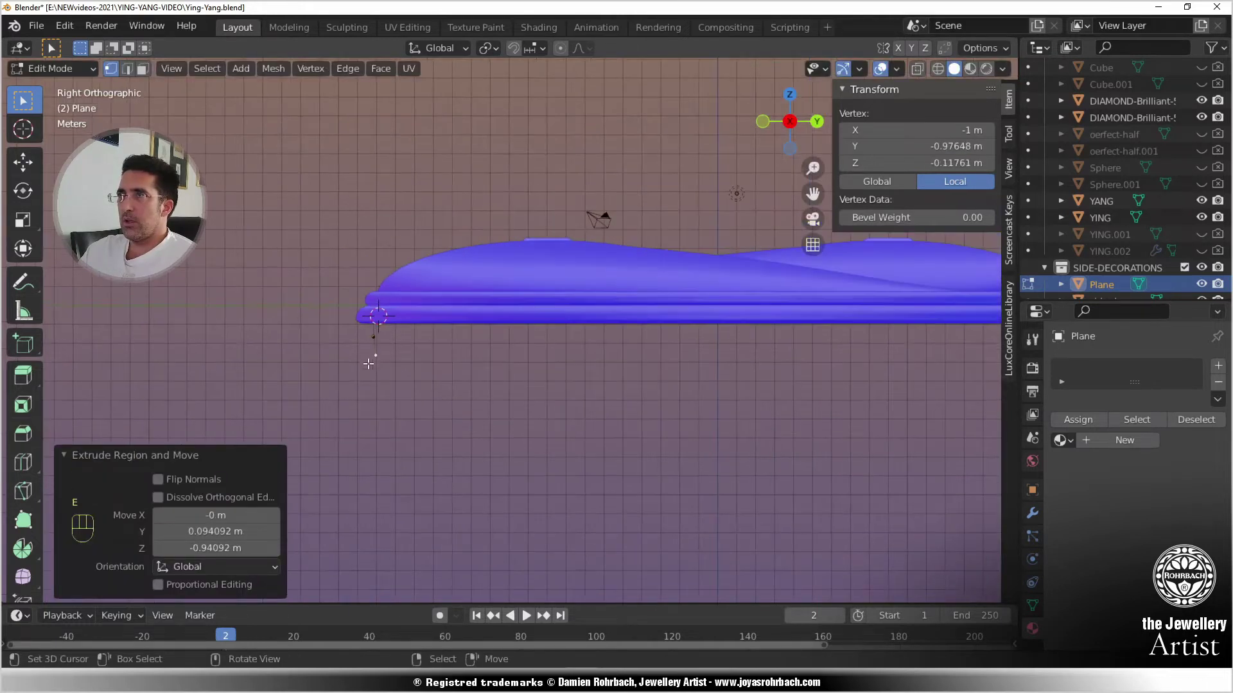
{"action": "key", "text": "e"}
{"action": "left_click", "coordinate": [410, 377]}
{"action": "key", "text": "e"}
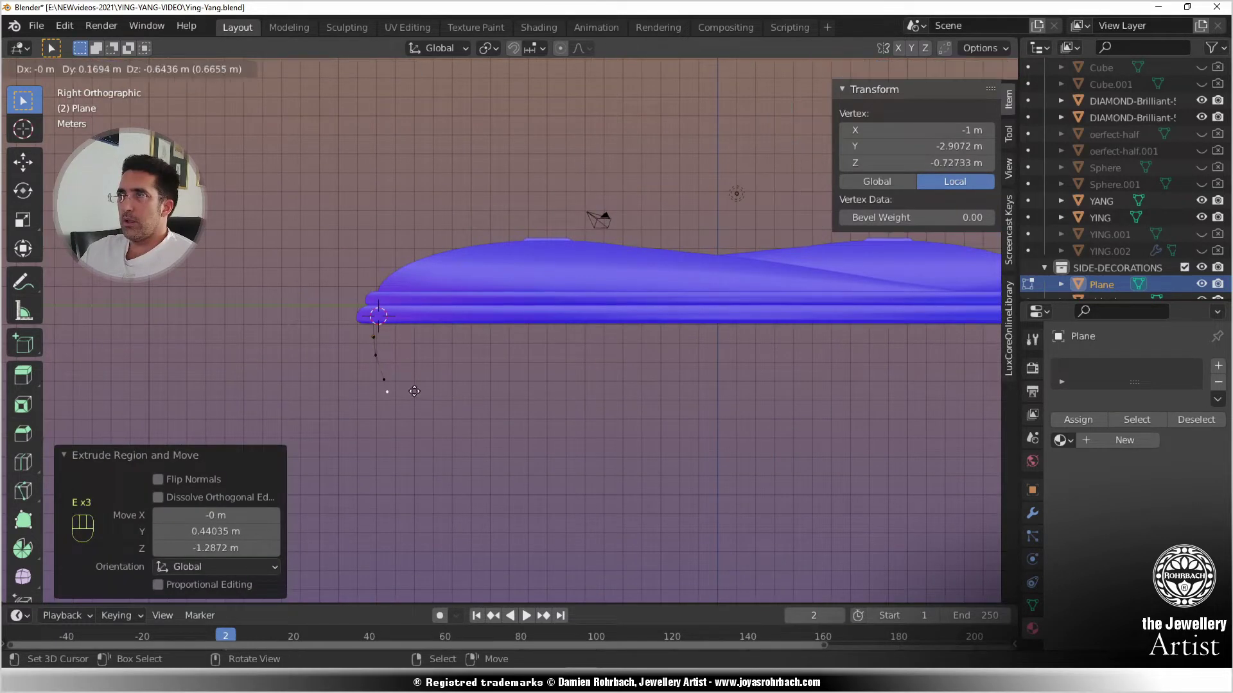
{"action": "left_click", "coordinate": [427, 402]}
{"action": "key", "text": "e"}
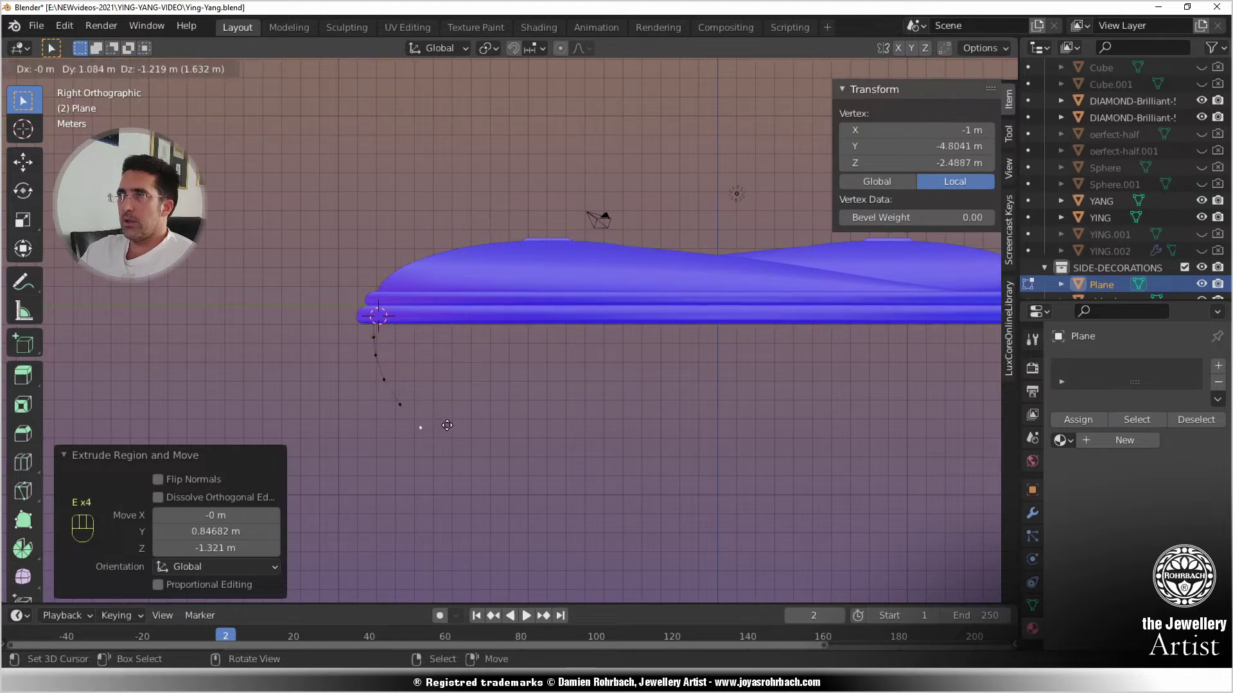
{"action": "left_click", "coordinate": [447, 425]}
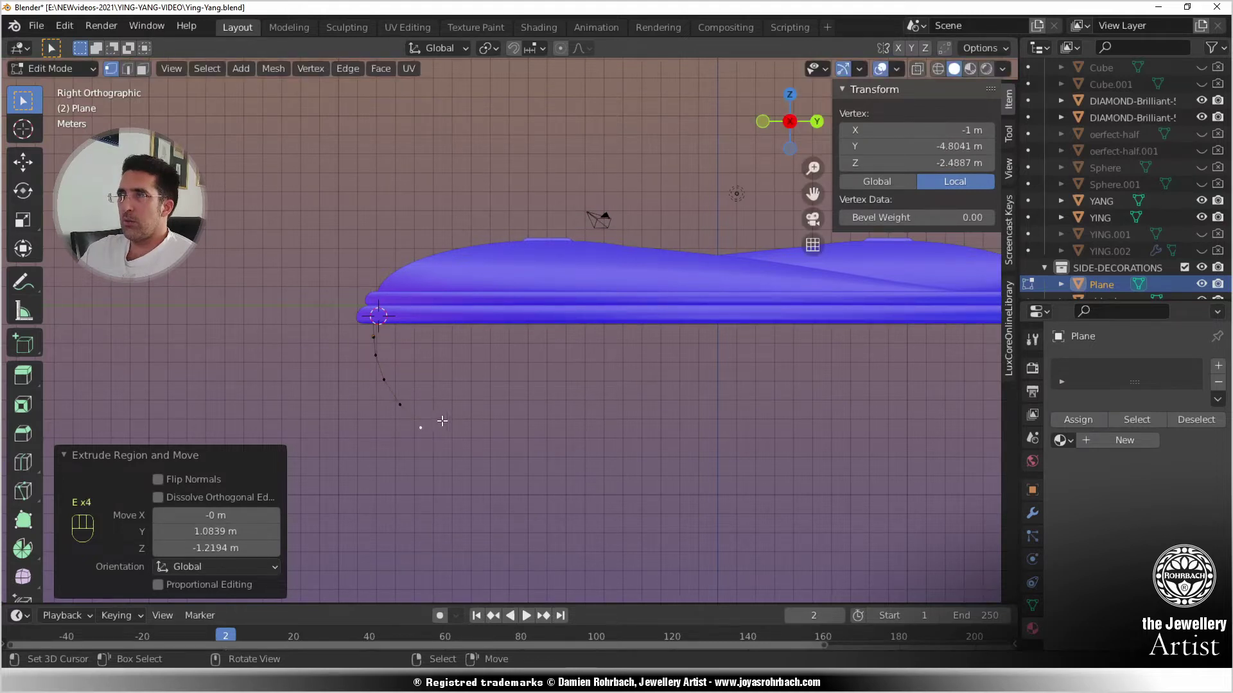
- Reposition the three lowest profile vertices slightly down and outward to make the curve steeper
{"action": "key", "text": "g"}
{"action": "left_click", "coordinate": [439, 427]}
{"action": "right_click", "coordinate": [426, 396]}
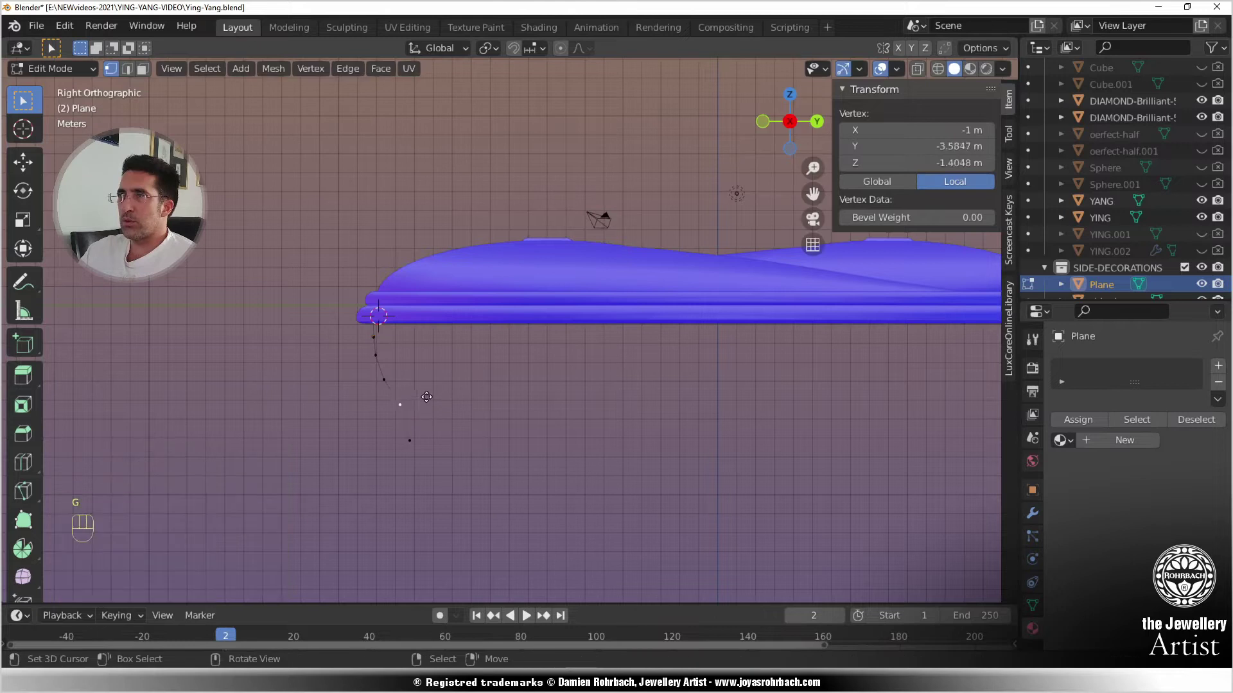
{"action": "key", "text": "g"}
{"action": "left_click", "coordinate": [421, 407]}
{"action": "right_click", "coordinate": [399, 375]}
{"action": "key", "text": "g"}
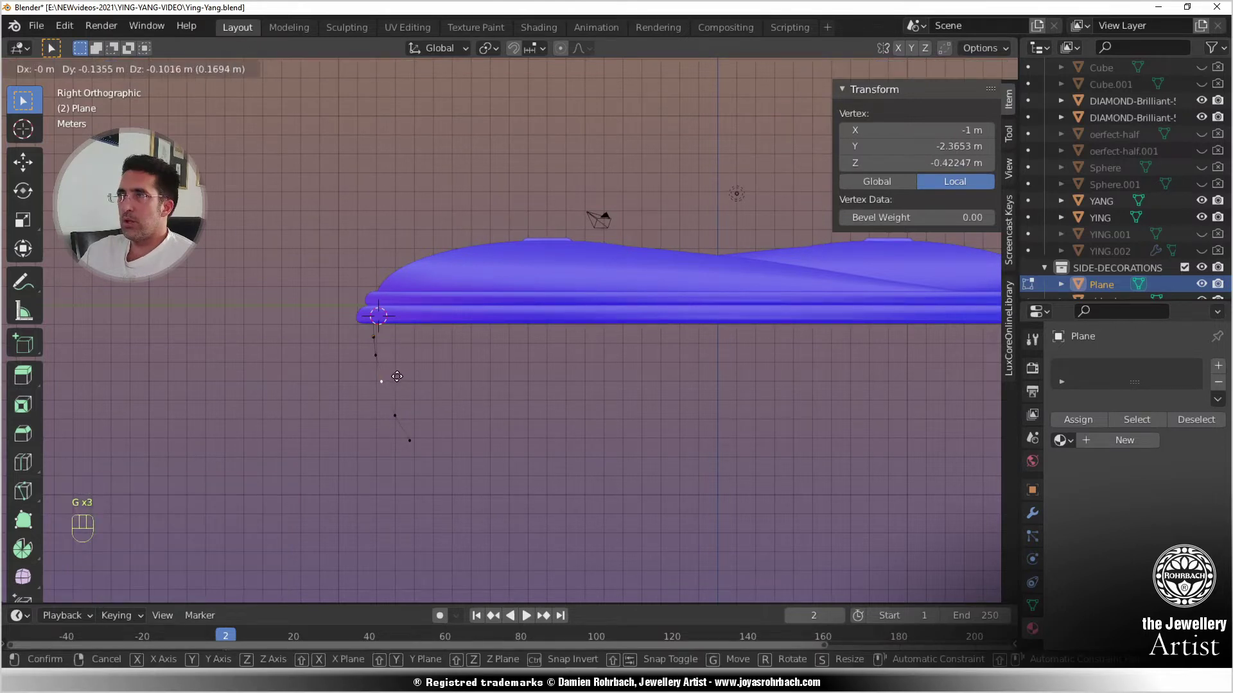
{"action": "left_click", "coordinate": [397, 377]}
- Fine-tune the two lowest vertices to smooth the profile curve, and check it from the front against the side decoration
{"action": "right_click", "coordinate": [415, 432]}
{"action": "key", "text": "g"}
{"action": "left_click", "coordinate": [413, 430]}
{"action": "right_click", "coordinate": [402, 410]}
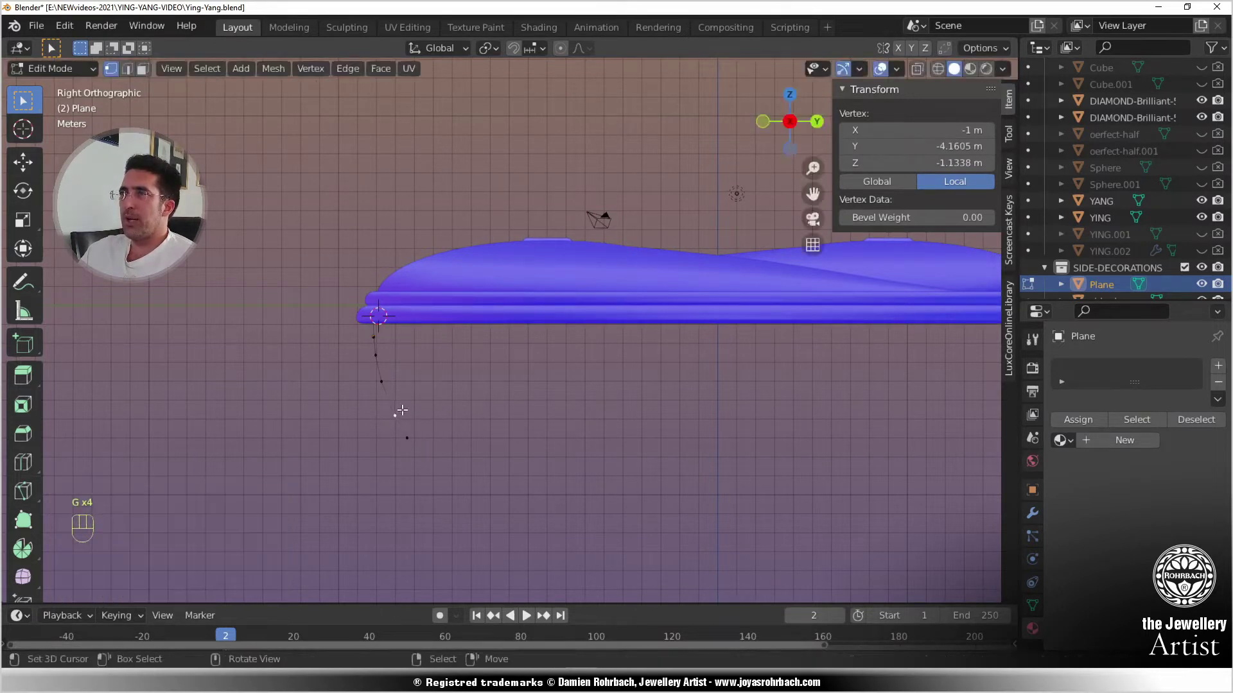
{"action": "key", "text": "g"}
{"action": "left_click", "coordinate": [400, 406]}
{"action": "right_click", "coordinate": [414, 433]}
{"action": "key", "text": "g"}
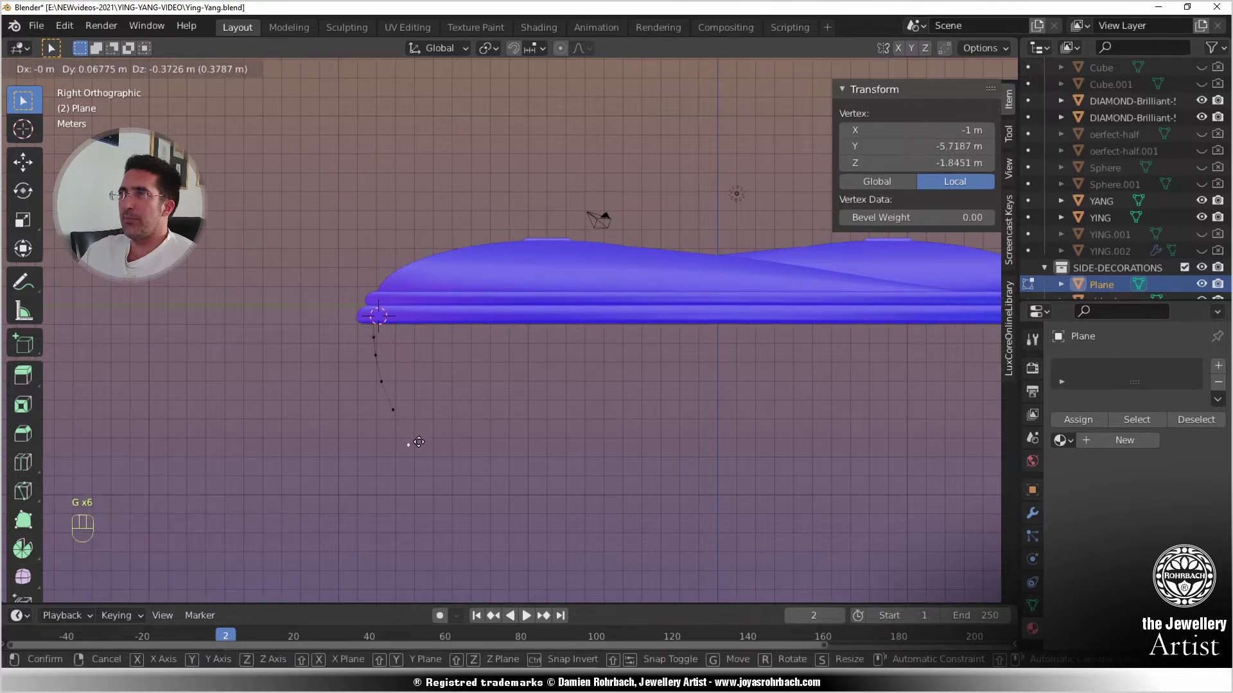
{"action": "left_click", "coordinate": [418, 442]}
{"action": "middle_click_drag", "start_coordinate": [435, 401], "coordinate": [468, 360]}
{"action": "key", "text": "KP_1"}
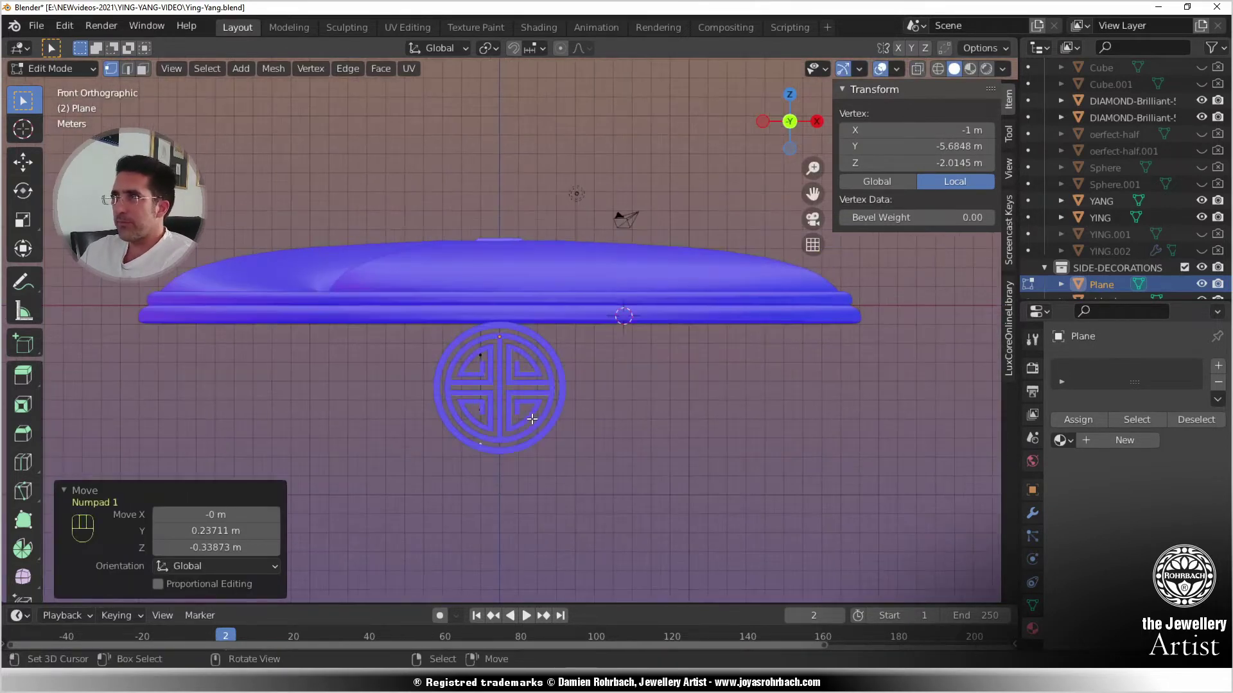
- Extrude the side profile's lowest vertex once more downward and inward, viewed from the side
{"action": "key", "text": "KP_3"}
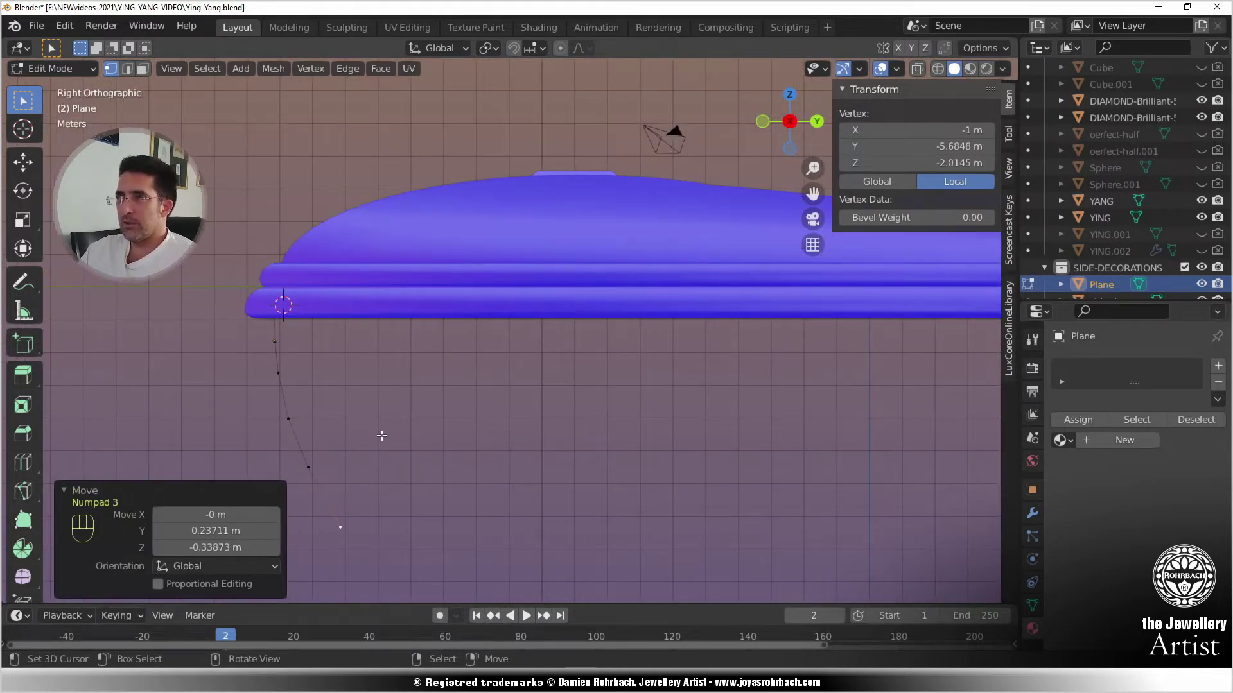
{"action": "key", "text": "e"}
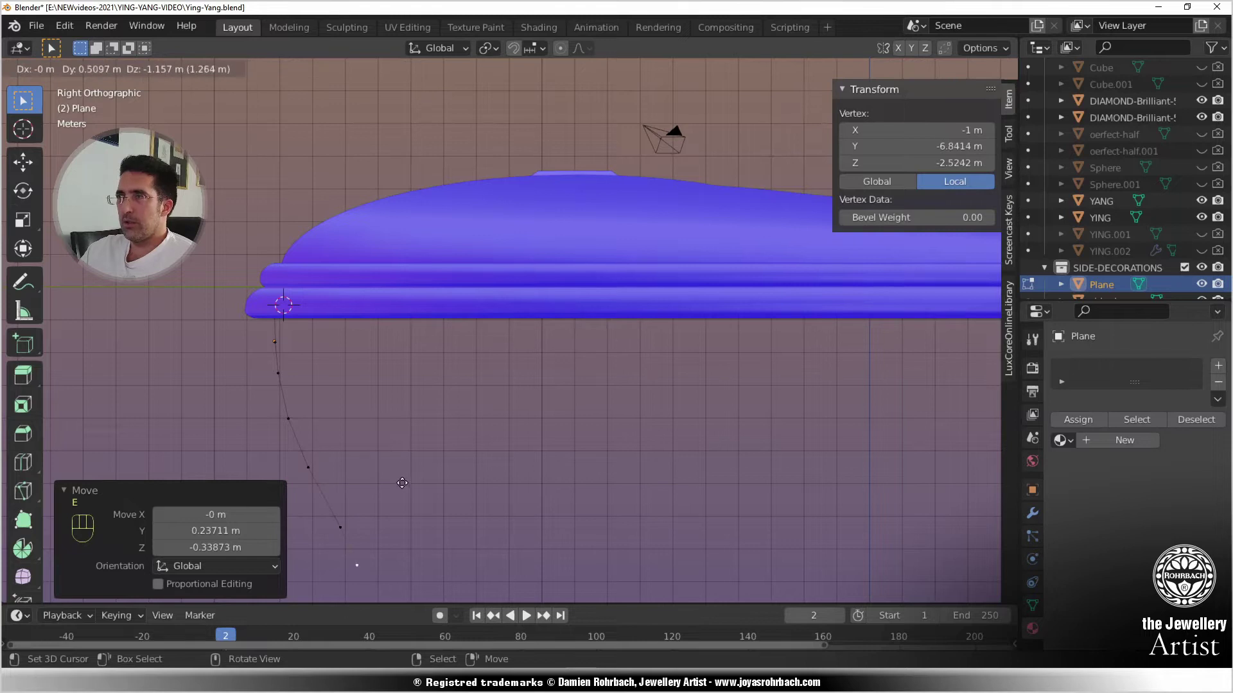
{"action": "left_click", "coordinate": [404, 493]}
- Nudge the three profile vertices above the lowest one slightly outward to even out the curve
{"action": "right_click", "coordinate": [364, 521]}
{"action": "key", "text": "g"}
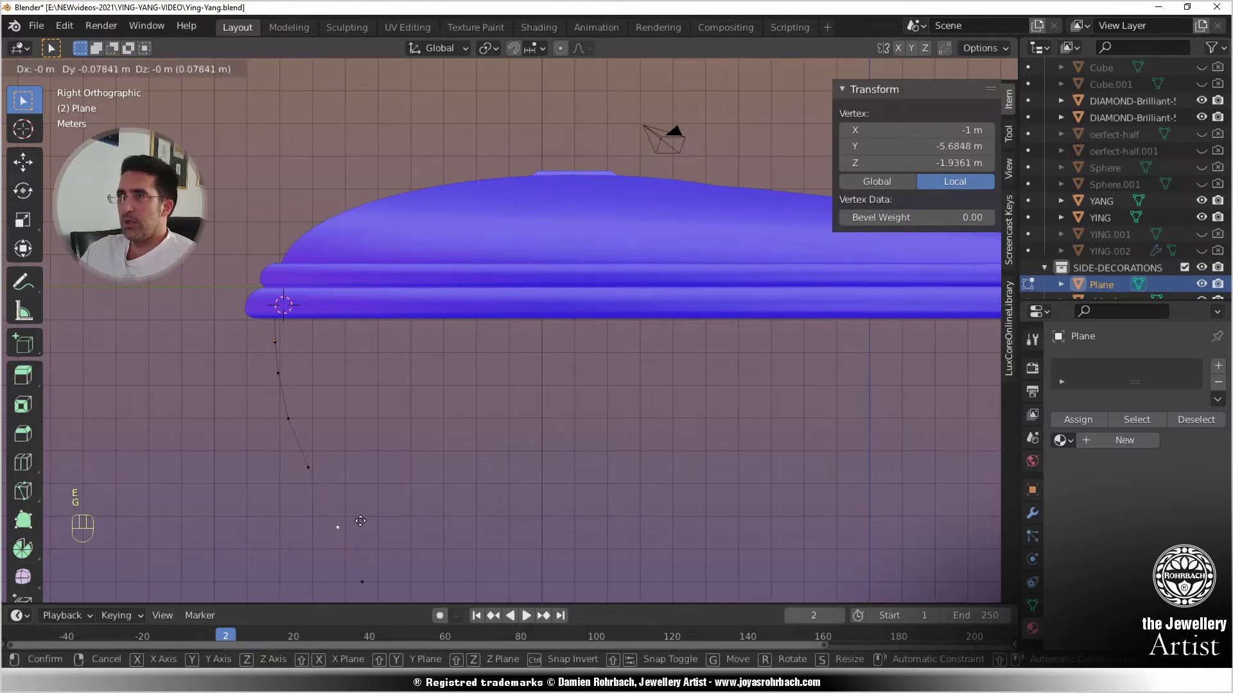
{"action": "left_click", "coordinate": [360, 521]}
{"action": "right_click", "coordinate": [331, 461]}
{"action": "key", "text": "g"}
{"action": "left_click", "coordinate": [330, 463]}
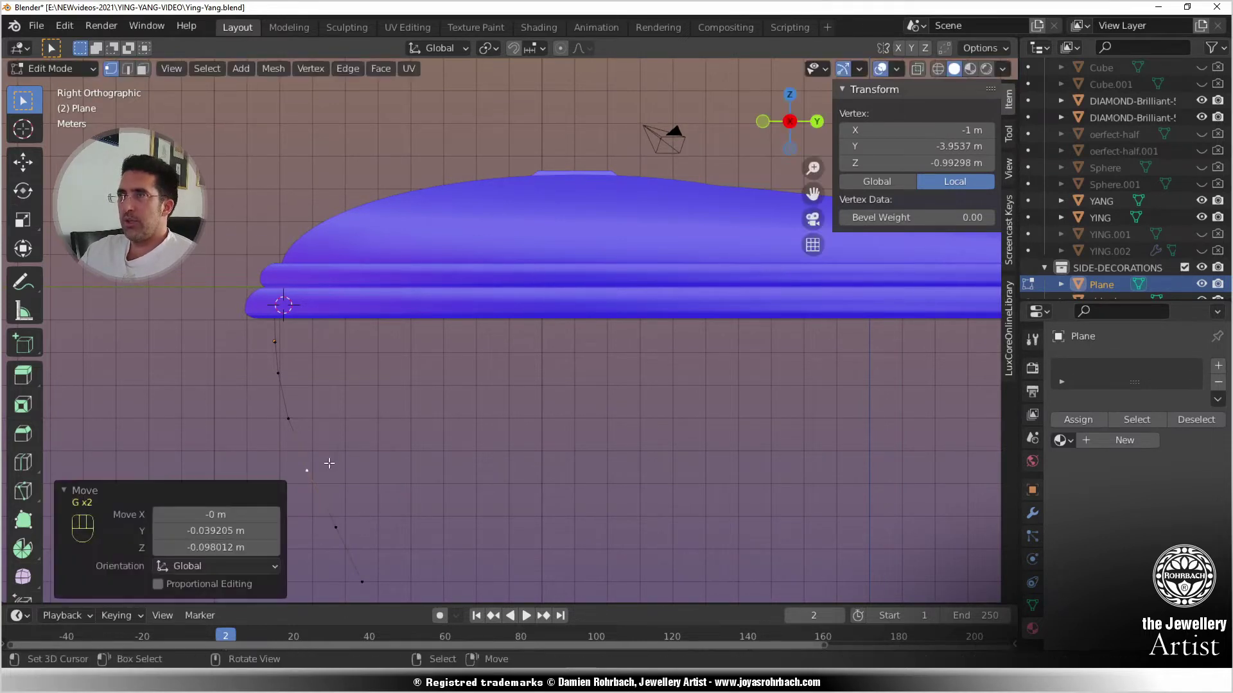
{"action": "right_click", "coordinate": [306, 422]}
{"action": "key", "text": "g"}
{"action": "left_click", "coordinate": [306, 422]}
{"action": "right_click", "coordinate": [340, 526]}
{"action": "key", "text": "g"}
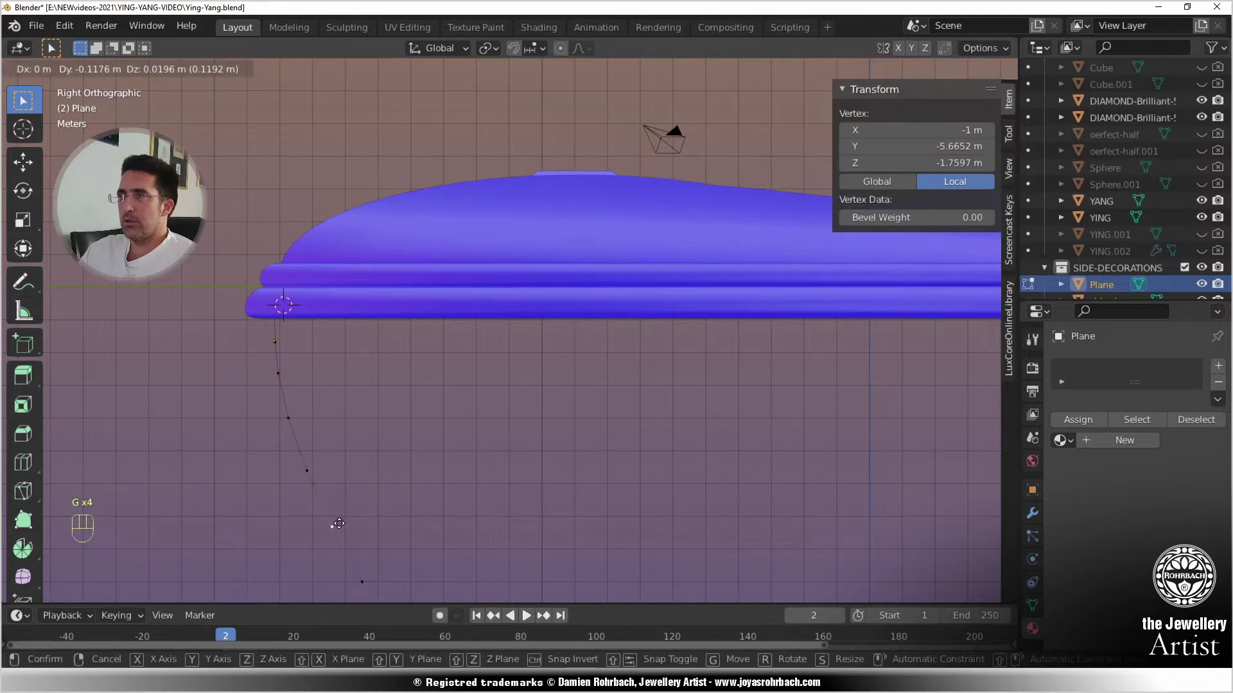
{"action": "left_click", "coordinate": [337, 524]}
- Leave mesh editing and set the side profile's origin to its geometry
{"action": "scroll", "coordinate": [382, 452], "scroll_direction": "down", "scroll_amount": 4}
{"action": "key", "text": "Tab"}
{"action": "middle_click_drag", "start_coordinate": [418, 443], "coordinate": [552, 385]}
{"action": "left_click", "coordinate": [223, 68]}
{"action": "mouse_move", "coordinate": [257, 105]}
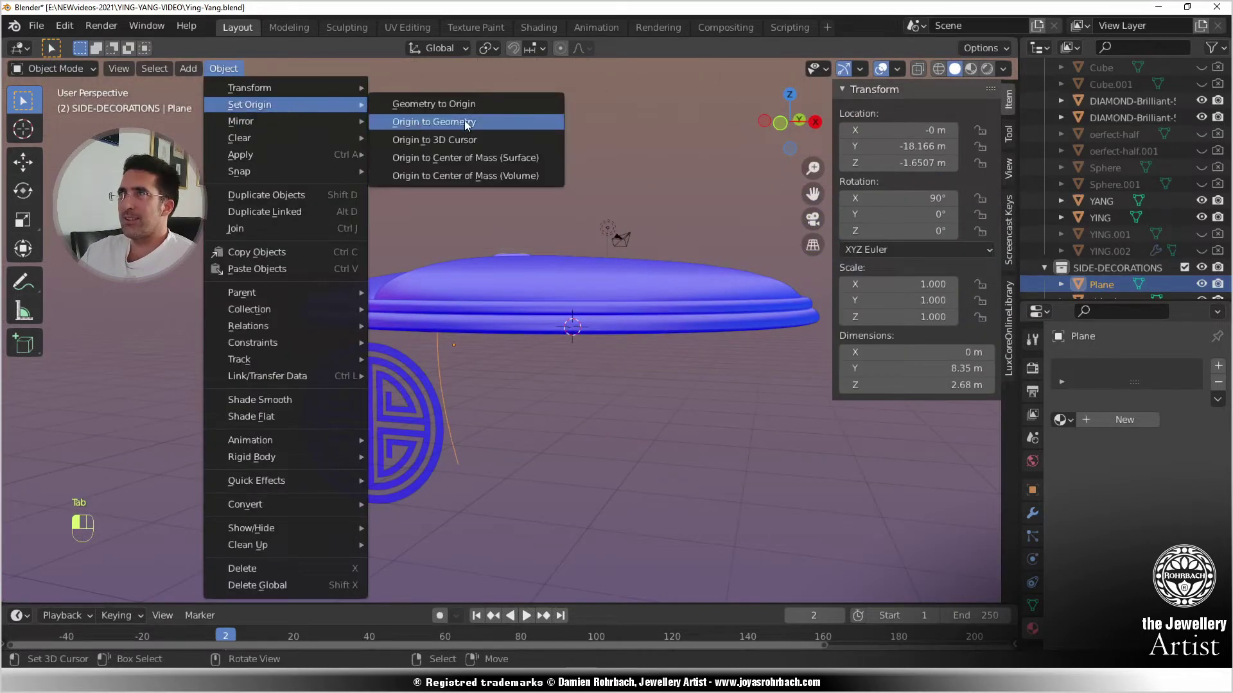
{"action": "left_click", "coordinate": [464, 121]}
- Centre the side profile at X location 0 m, check it from the front and save the file
{"action": "left_click", "coordinate": [871, 133]}
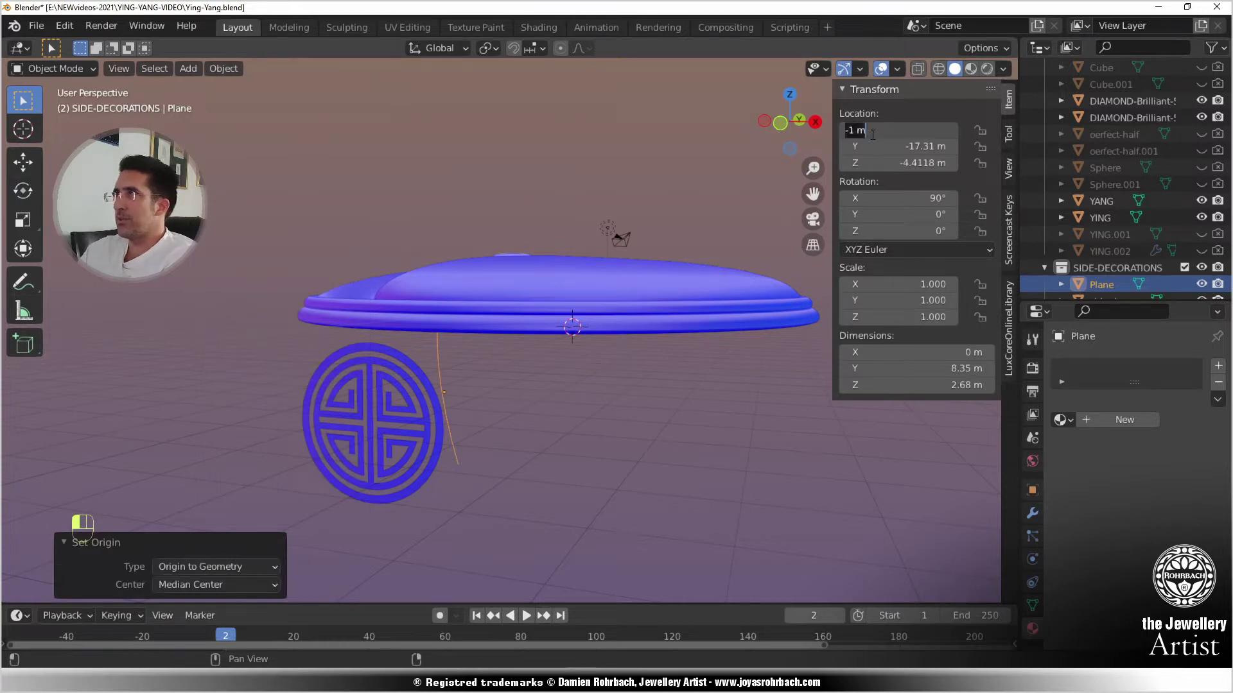
{"action": "type", "text": "0"}
{"action": "key", "text": "Return"}
{"action": "key", "text": "KP_1"}
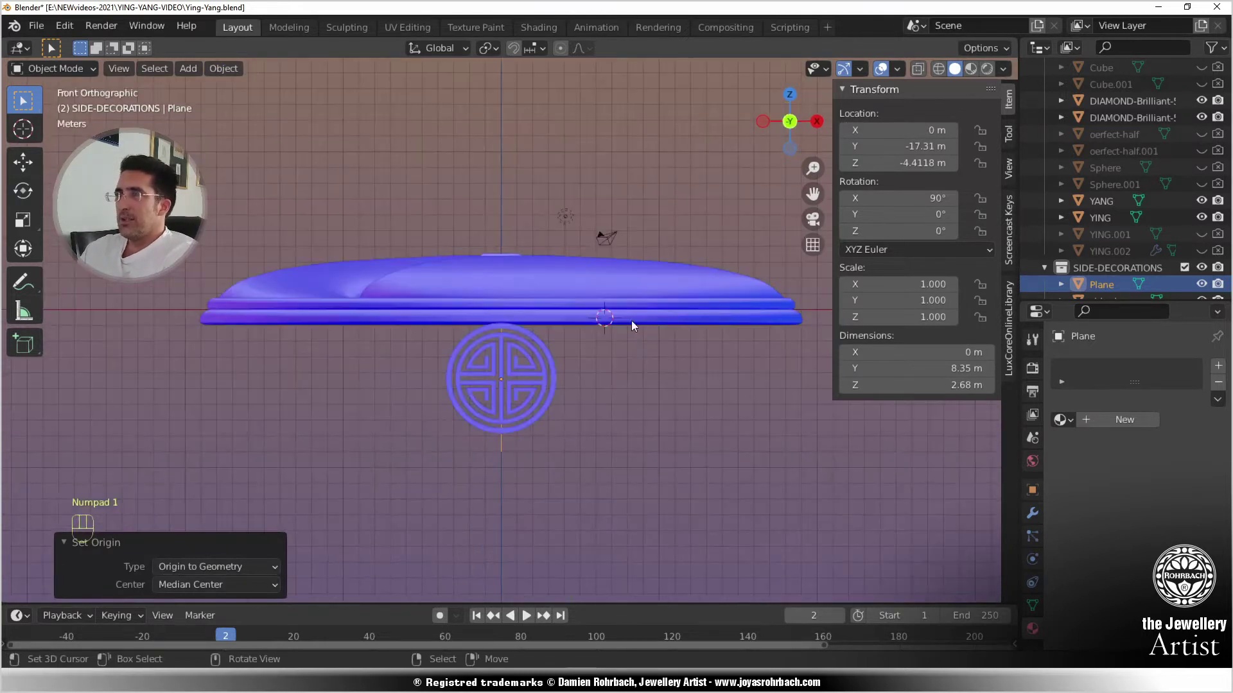
{"action": "key", "text": "ctrl+s"}
- Spin all the profile's vertices around the Z axis with 120 steps through an angle of 360°
{"action": "key", "text": "Tab"}
{"action": "middle_click_drag", "start_coordinate": [630, 322], "coordinate": [565, 345]}
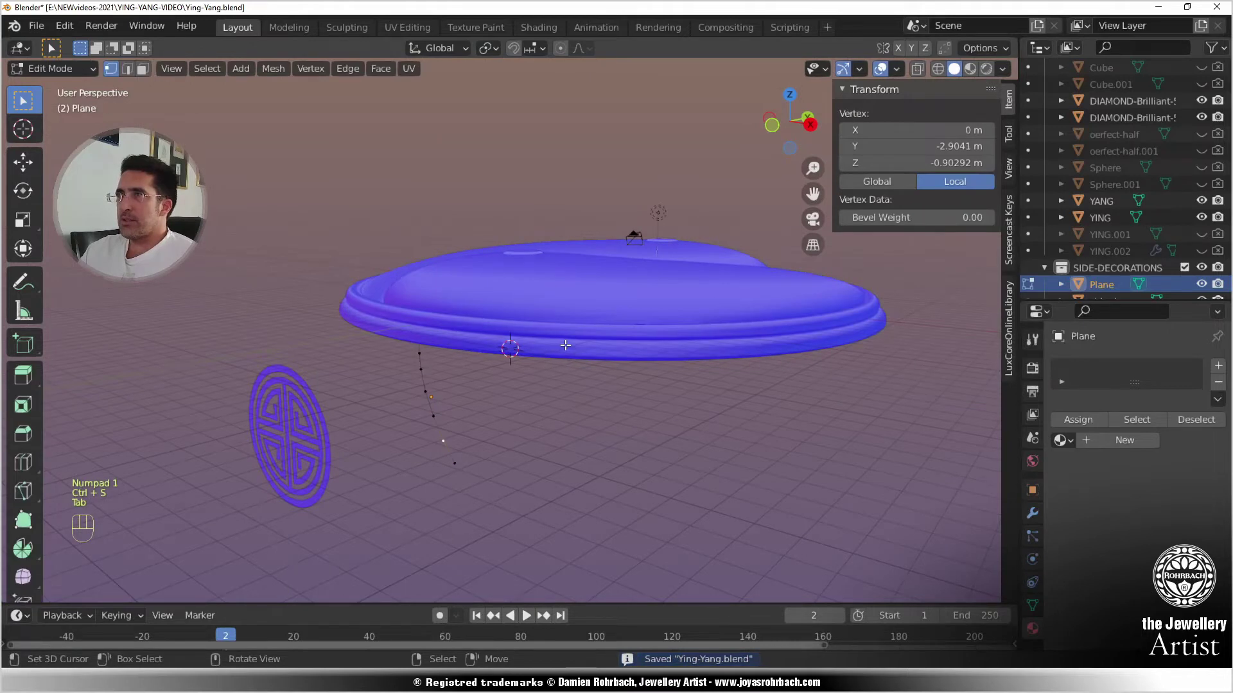
{"action": "key", "text": "a"}
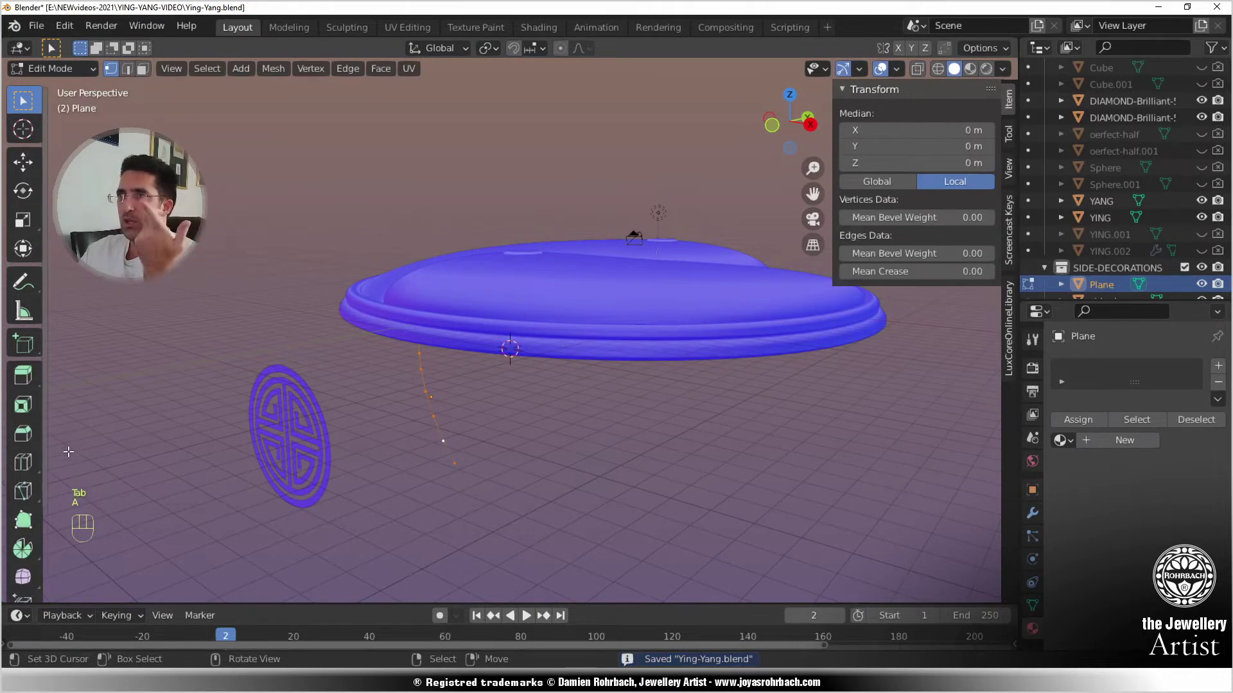
{"action": "left_click", "coordinate": [35, 547]}
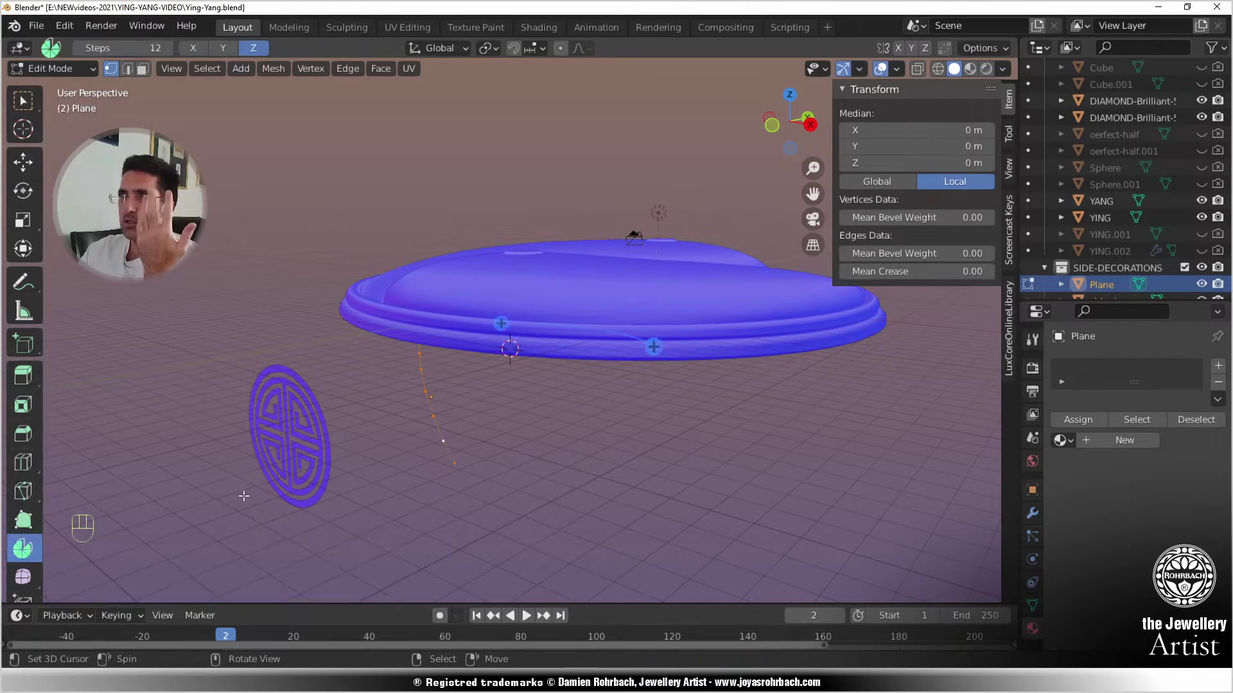
{"action": "left_click_drag", "start_coordinate": [501, 322], "coordinate": [505, 326]}
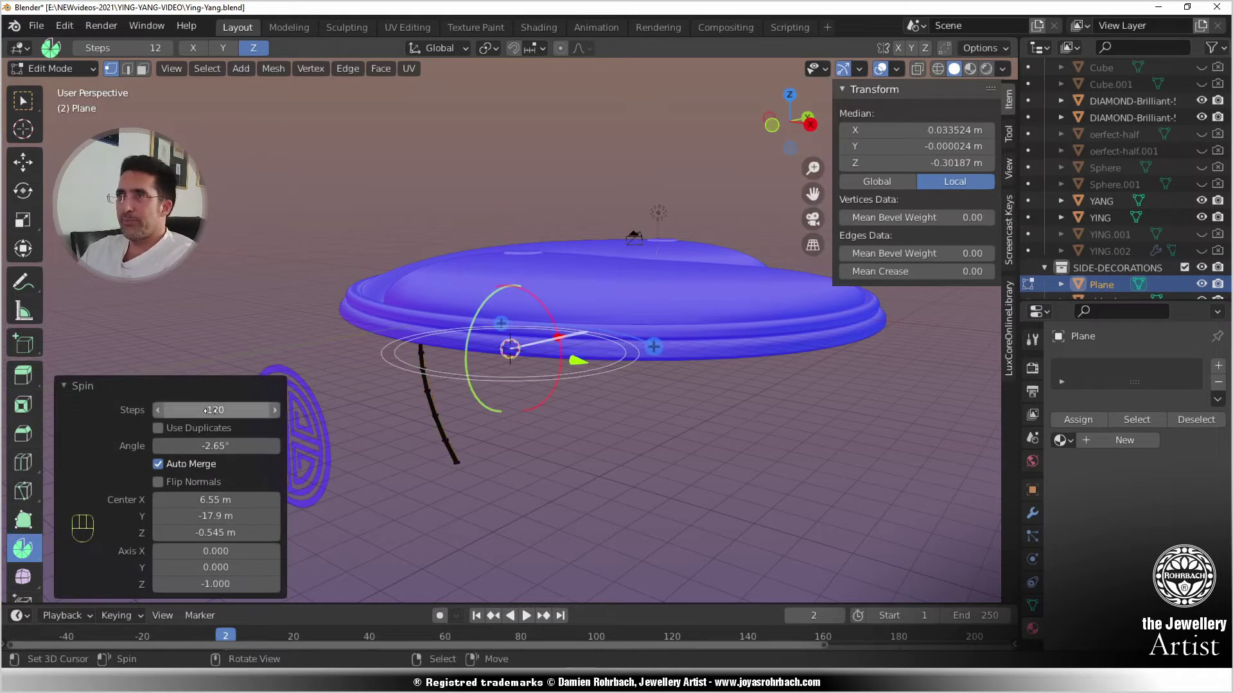
{"action": "left_click", "coordinate": [204, 446]}
{"action": "type", "text": "360"}
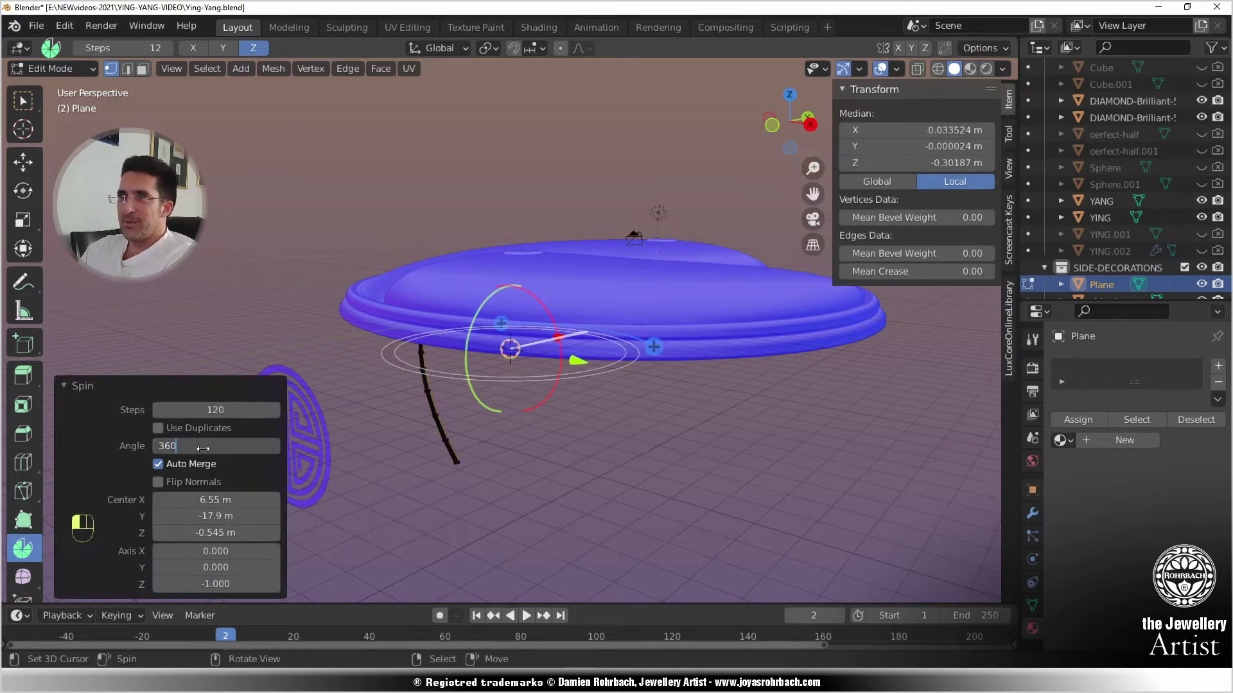
{"action": "key", "text": "Return"}
- Set the spin centre to X 0 m, Y 0 m and Z 1 m so the profile sweeps around the whole piece
{"action": "double_click", "coordinate": [204, 500]}
{"action": "type", "text": "0"}
{"action": "key", "text": "Return"}
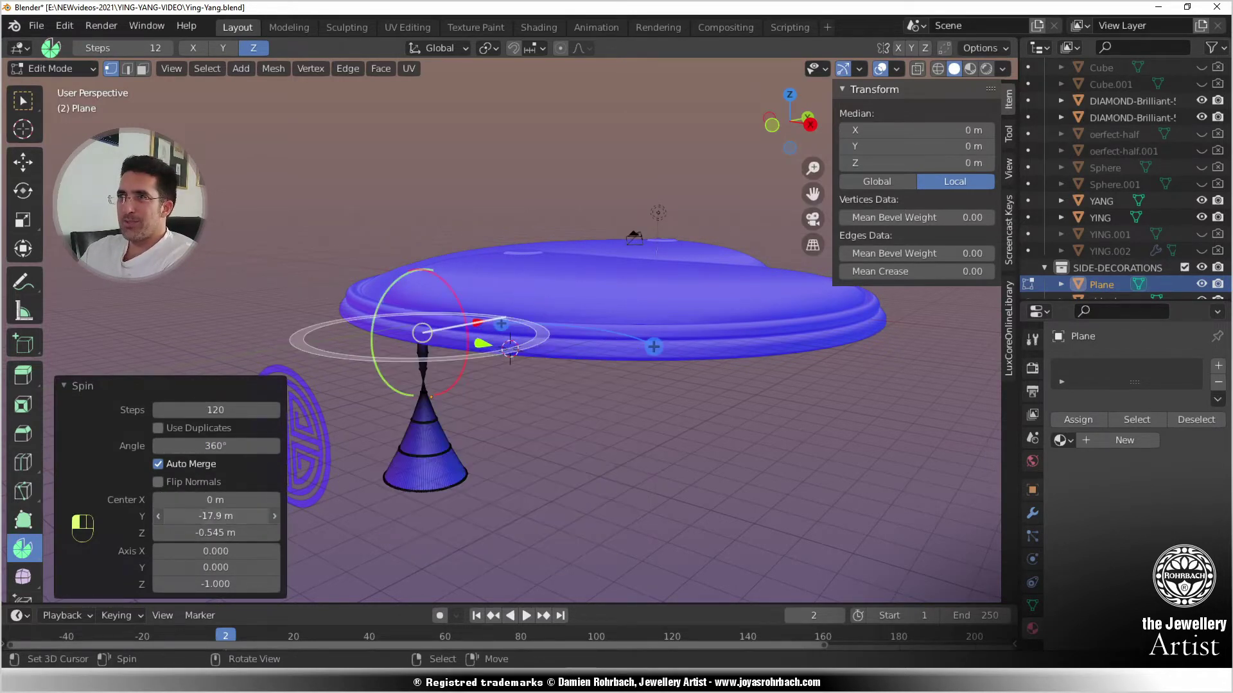
{"action": "double_click", "coordinate": [215, 516]}
{"action": "type", "text": "0"}
{"action": "key", "text": "Return"}
{"action": "double_click", "coordinate": [215, 532]}
{"action": "type", "text": "1"}
{"action": "key", "text": "Return"}
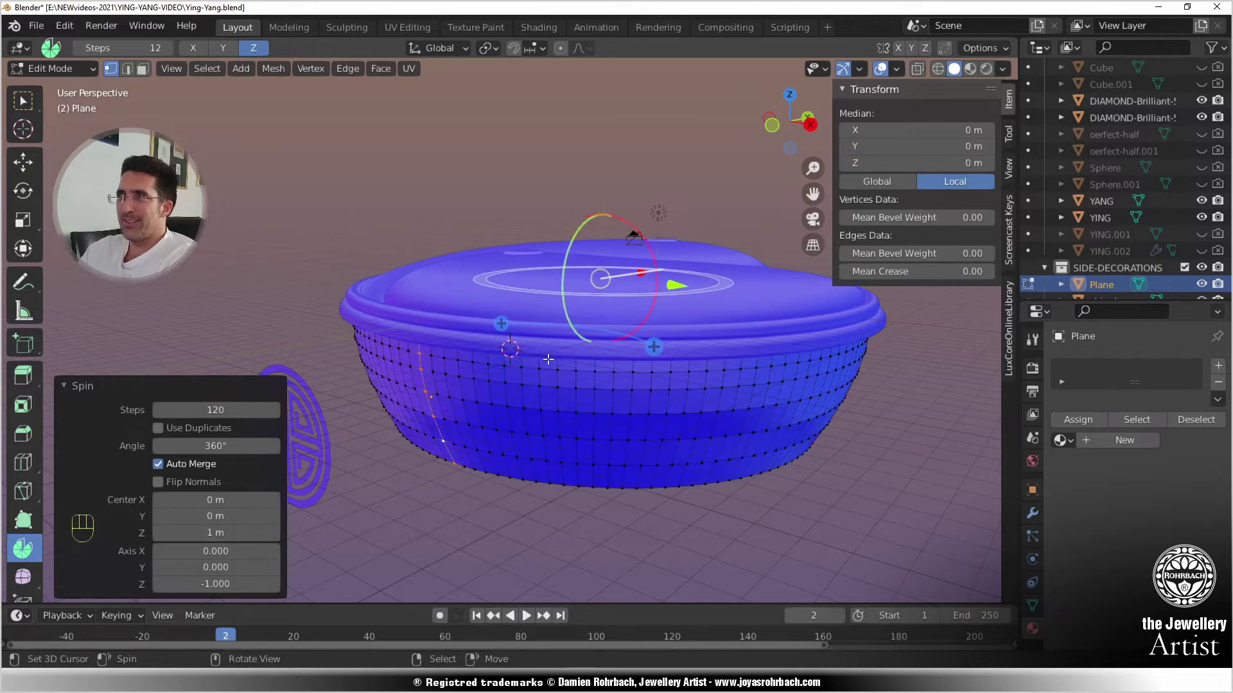
- Compare the spun side wall with the circular side decoration from the front, select the decoration and save the file
{"action": "scroll", "coordinate": [548, 359], "scroll_direction": "down", "scroll_amount": 3}
{"action": "key", "text": "Tab"}
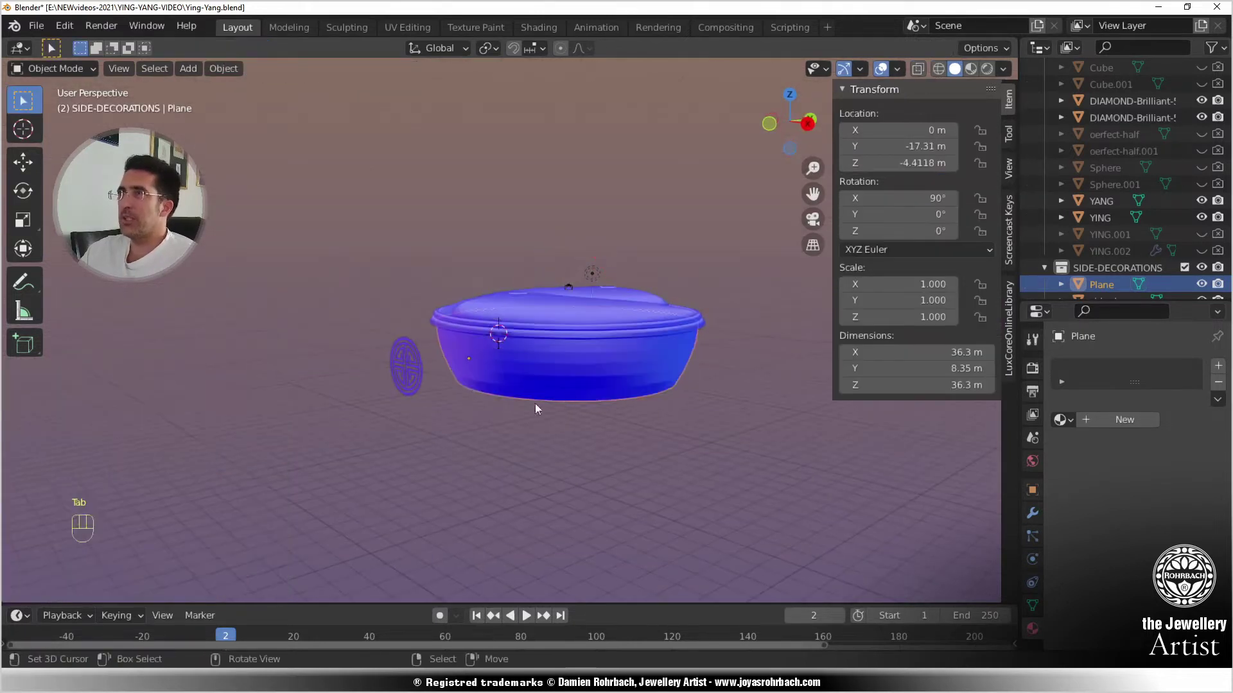
{"action": "middle_click_drag", "start_coordinate": [537, 409], "coordinate": [512, 403]}
{"action": "scroll", "coordinate": [519, 438], "scroll_direction": "up", "scroll_amount": 4}
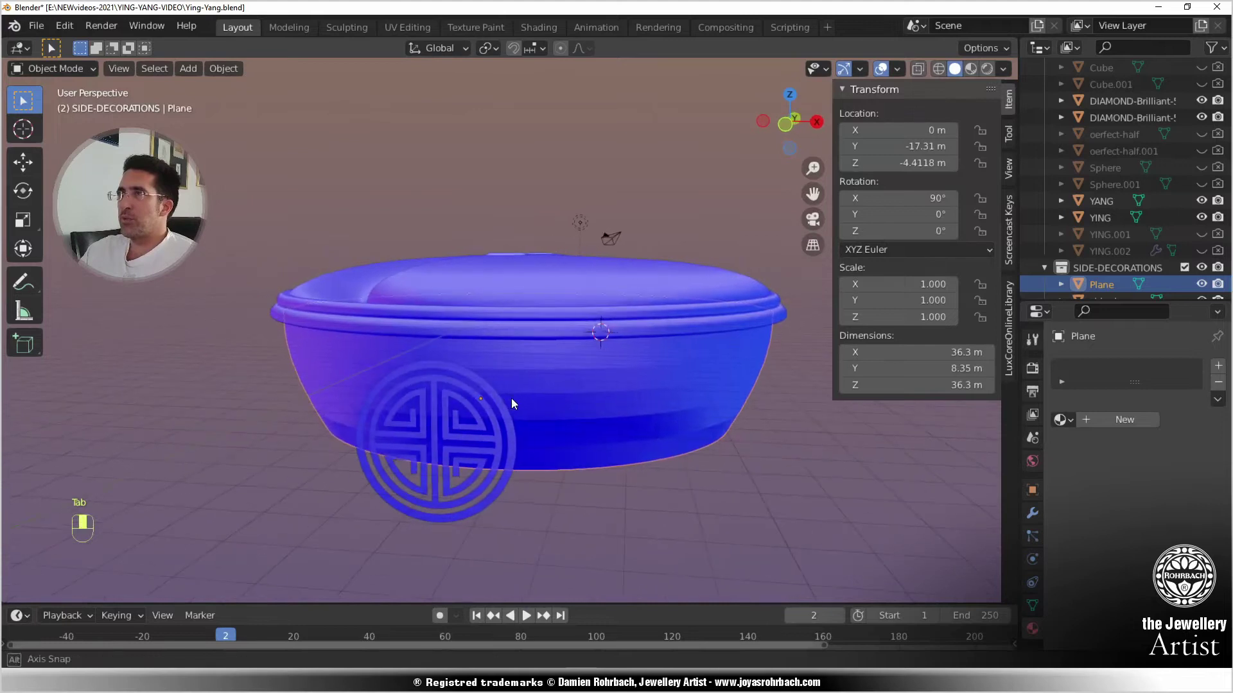
{"action": "key", "text": "KP_1"}
{"action": "scroll", "coordinate": [491, 399], "scroll_direction": "up", "scroll_amount": 3}
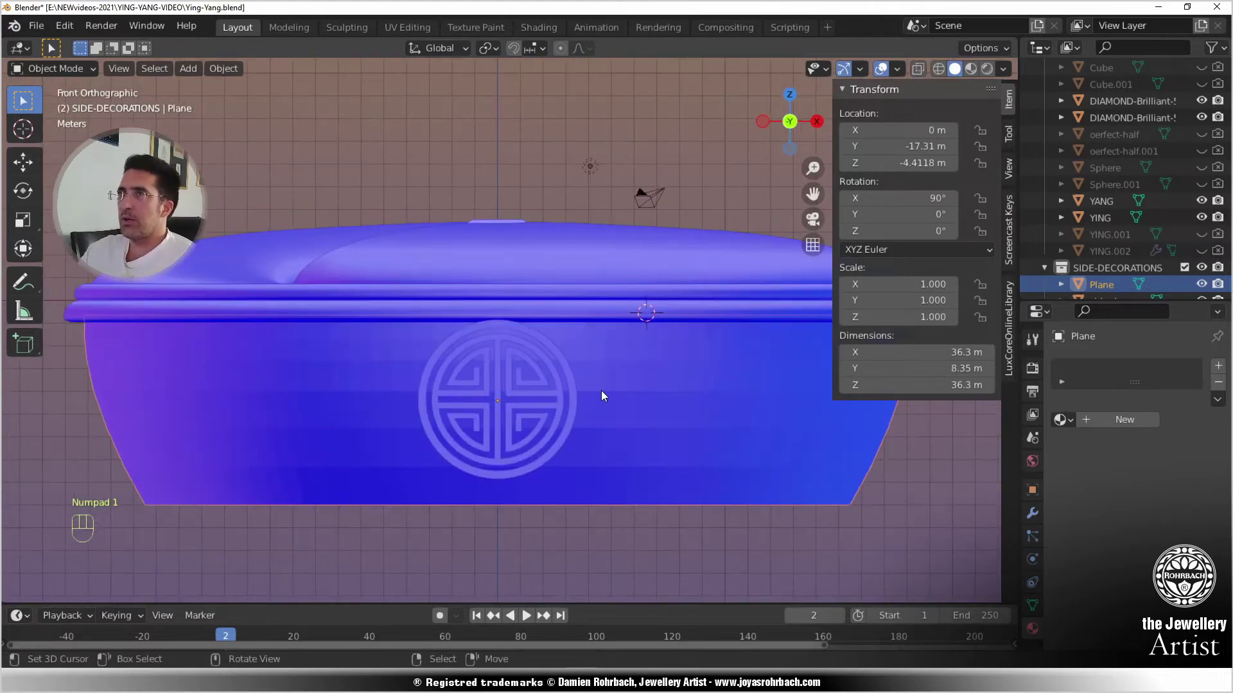
{"action": "left_click", "coordinate": [573, 384]}
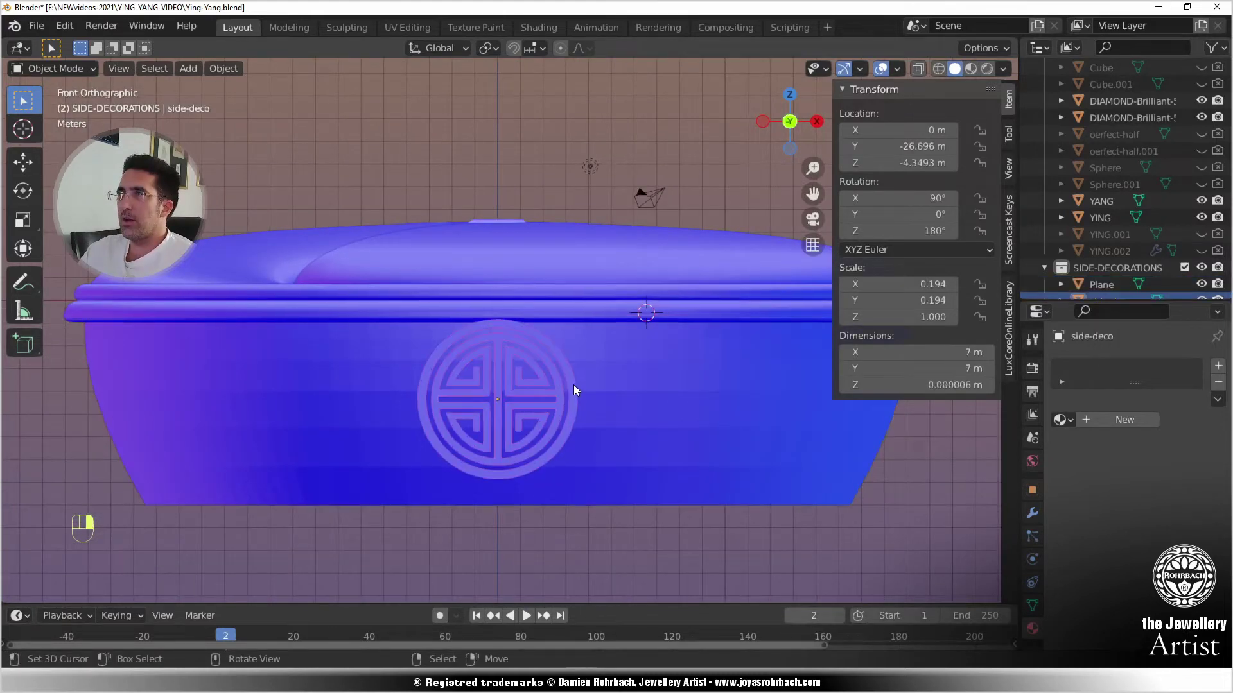
{"action": "key", "text": "ctrl+s"}
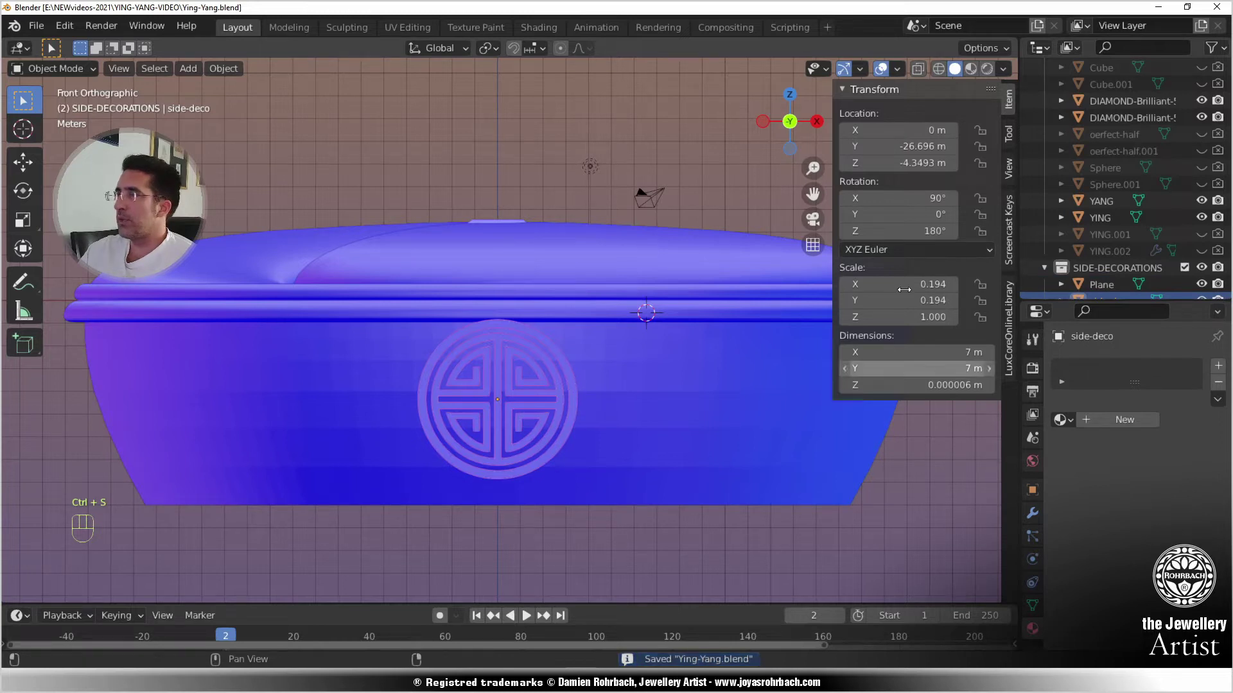
- Turn off the Face Orientation overlay in the viewport and view the model at an angle
{"action": "left_click", "coordinate": [898, 69]}
{"action": "left_click", "coordinate": [806, 364]}
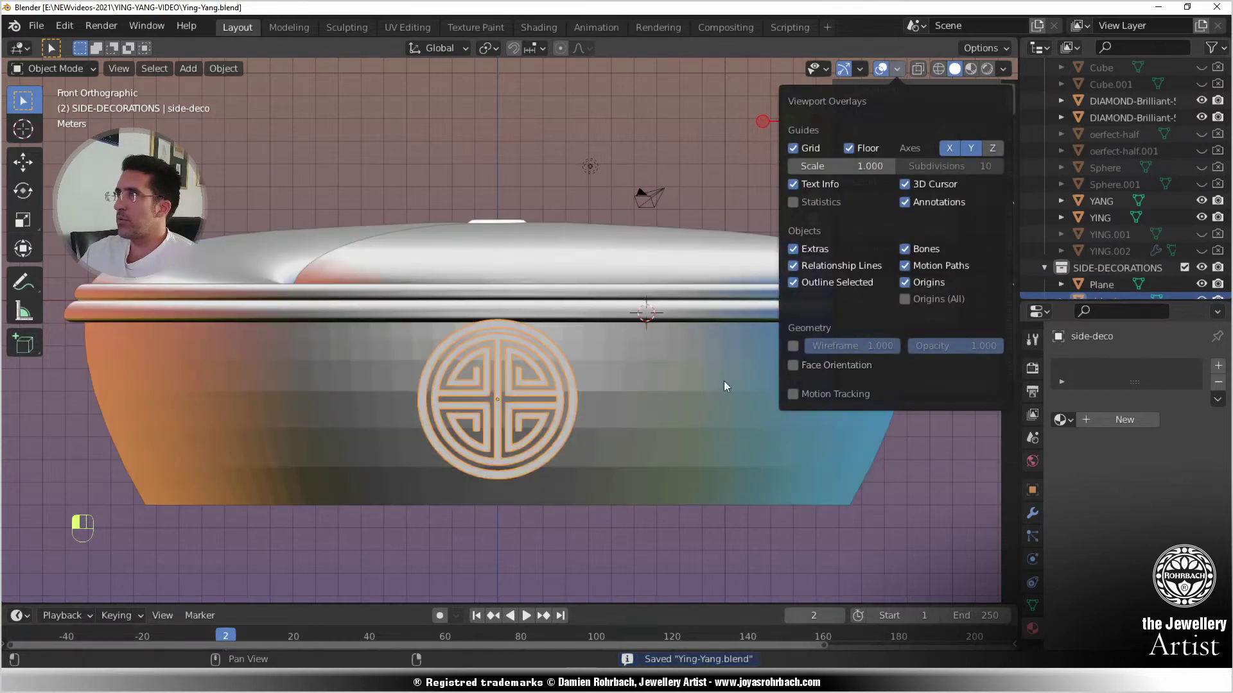
{"action": "mouse_move", "coordinate": [723, 380]}
{"action": "middle_mouse_down"}
{"action": "mouse_move", "coordinate": [671, 360]}
{"action": "mouse_move", "coordinate": [613, 375]}
{"action": "mouse_move", "coordinate": [622, 434]}
{"action": "mouse_move", "coordinate": [641, 461]}
{"action": "mouse_move", "coordinate": [617, 399]}
{"action": "mouse_move", "coordinate": [624, 382]}
{"action": "middle_mouse_up"}
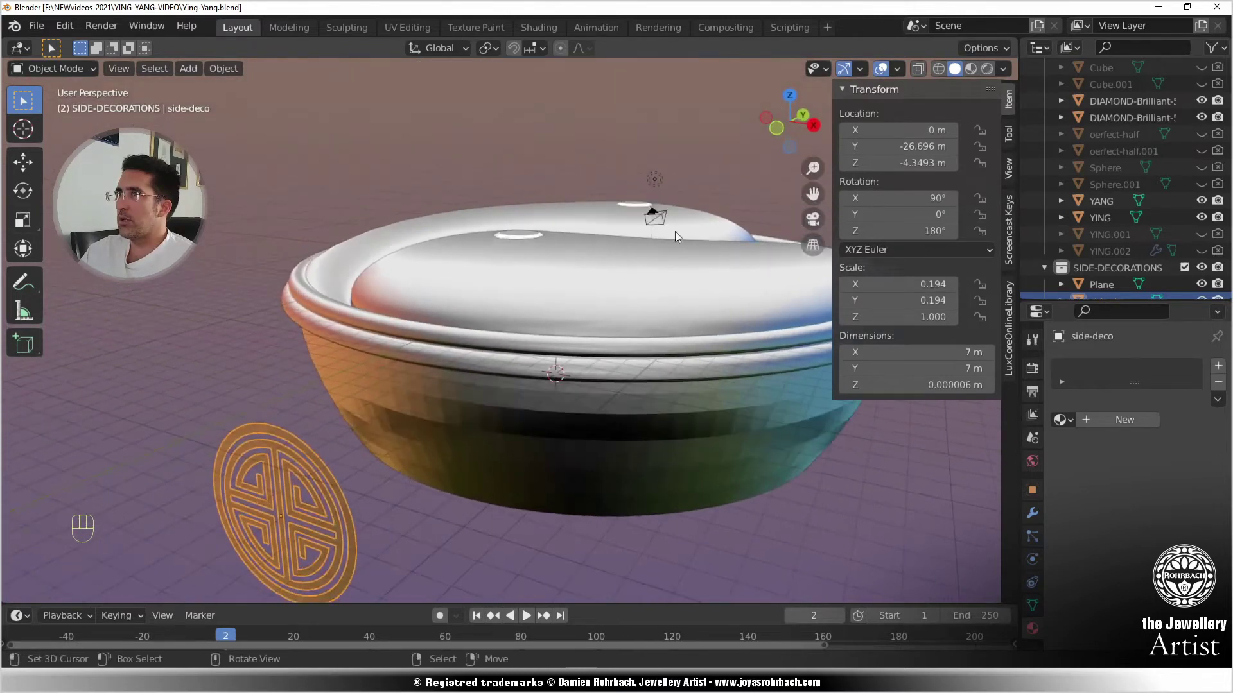
{"action": "left_click", "coordinate": [971, 69]}
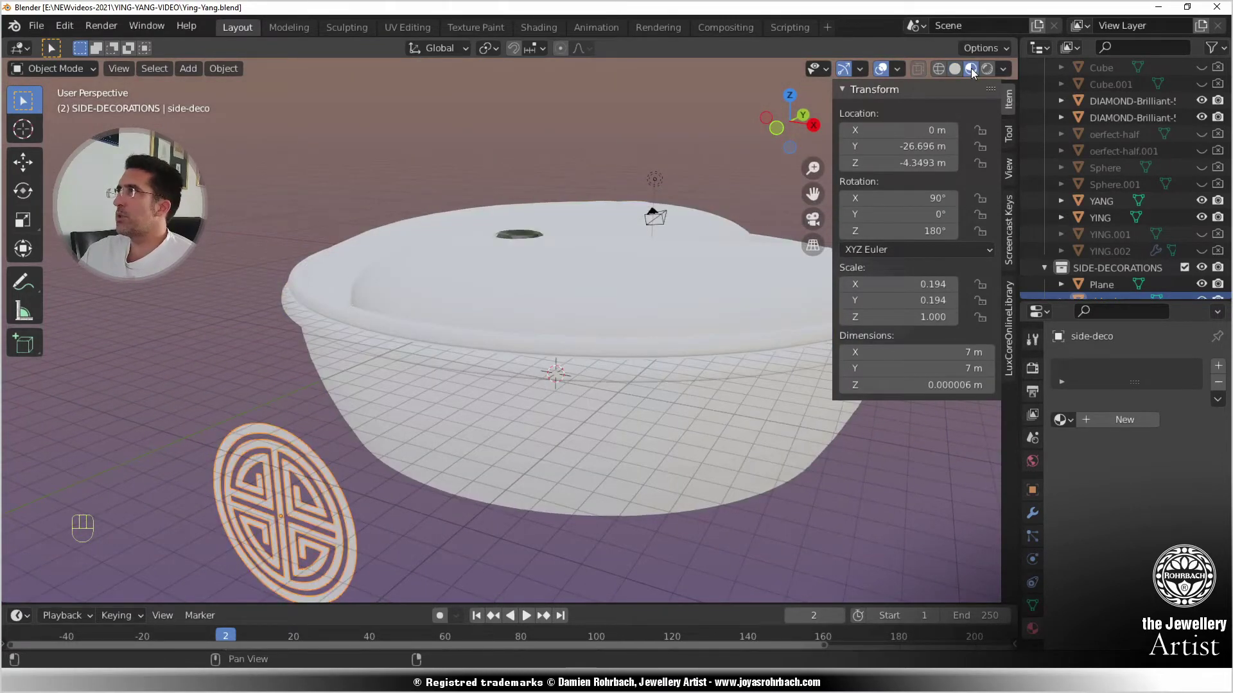
{"action": "left_click", "coordinate": [957, 69]}
{"action": "left_click", "coordinate": [1002, 69]}
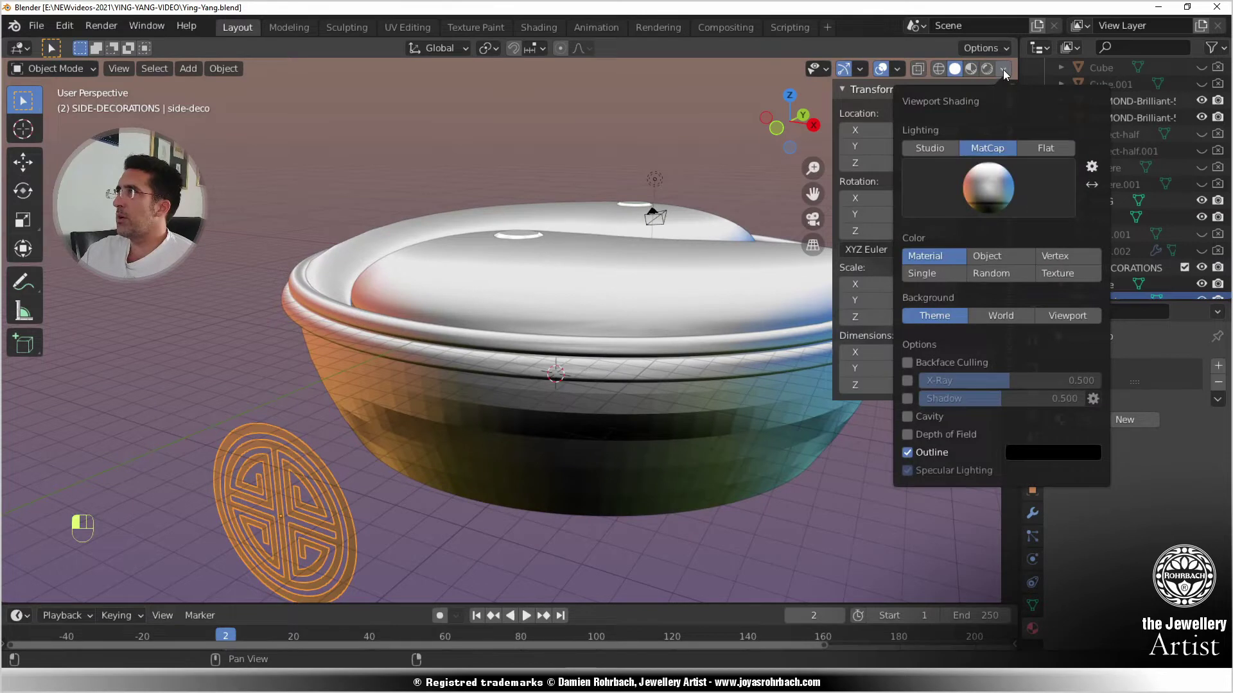
- Shade the side wall smooth, then select the circular side decoration and save the file
{"action": "scroll", "coordinate": [621, 345], "scroll_direction": "down", "scroll_amount": 3}
{"action": "left_click", "coordinate": [446, 393]}
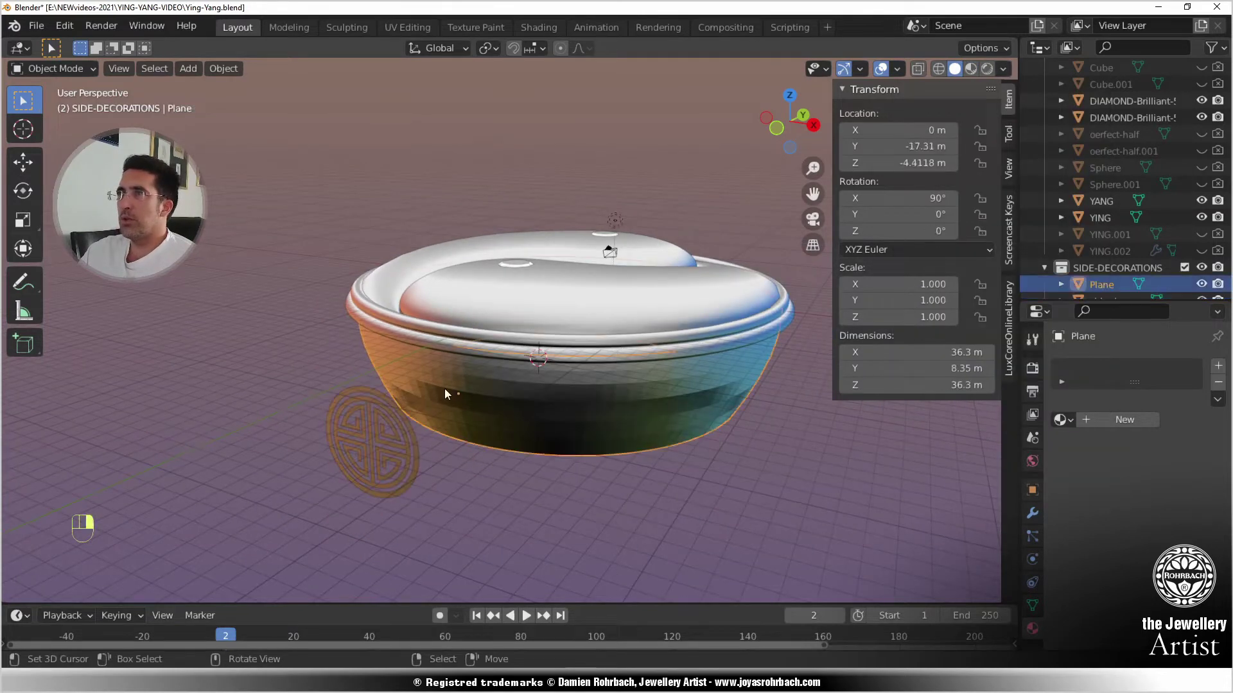
{"action": "left_click", "coordinate": [223, 68]}
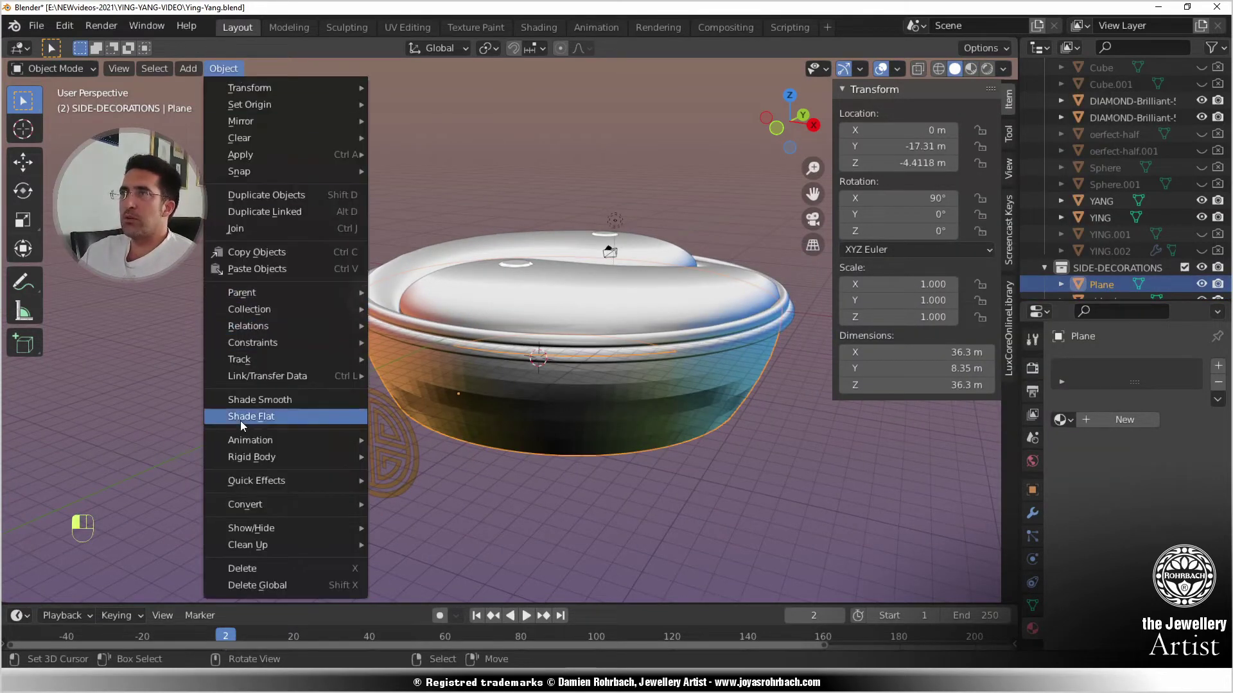
{"action": "left_click", "coordinate": [248, 399]}
{"action": "left_click", "coordinate": [385, 474]}
{"action": "key", "text": "ctrl+s"}
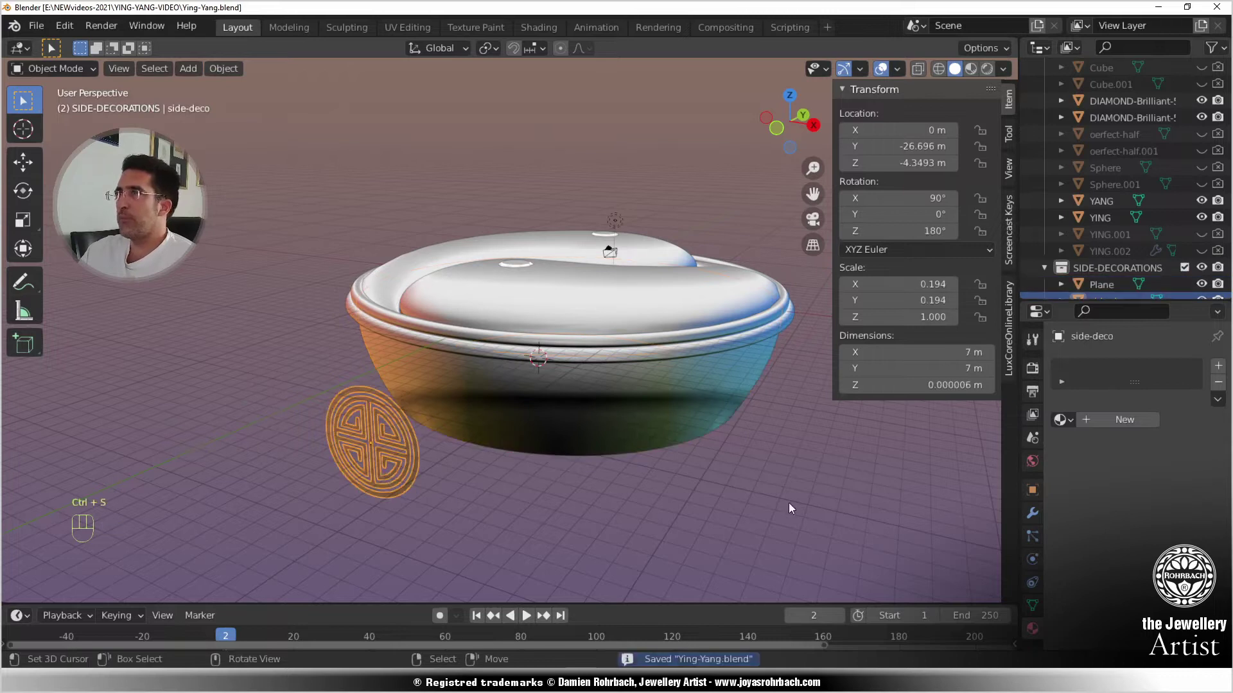
- Add a Shrinkwrap modifier to the circular side decoration with the side wall Plane as its target
{"action": "left_click", "coordinate": [1033, 513]}
{"action": "left_click", "coordinate": [1096, 367]}
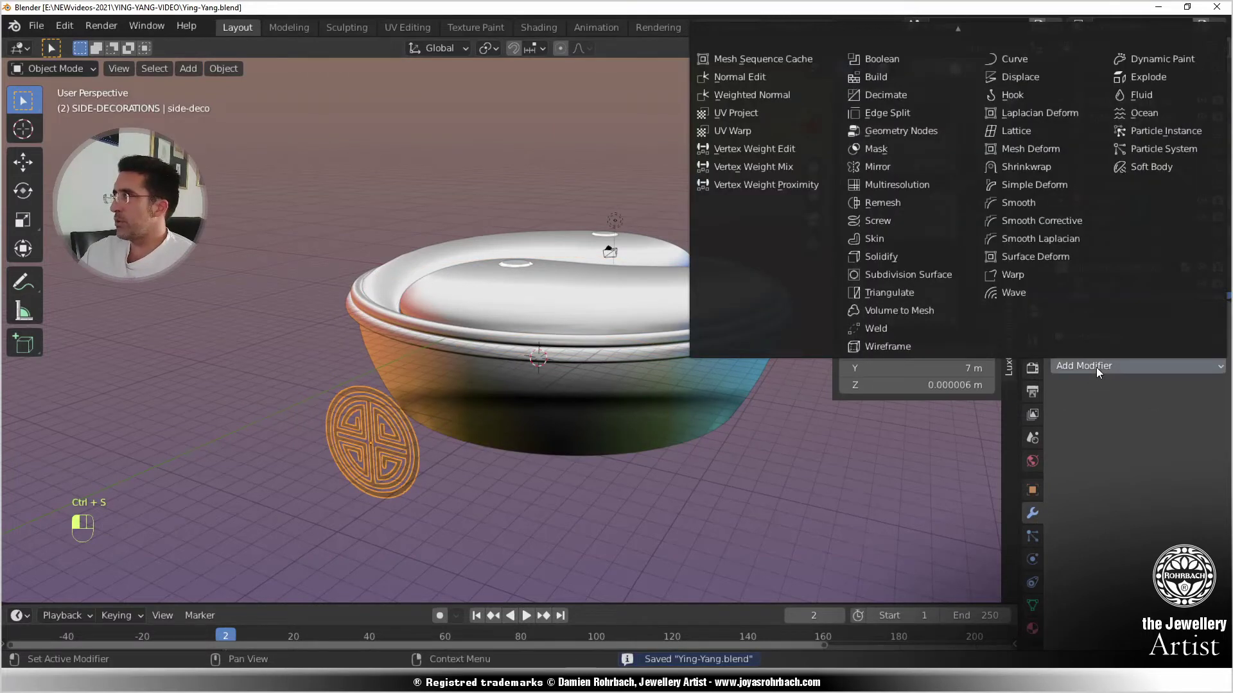
{"action": "left_click", "coordinate": [1016, 170]}
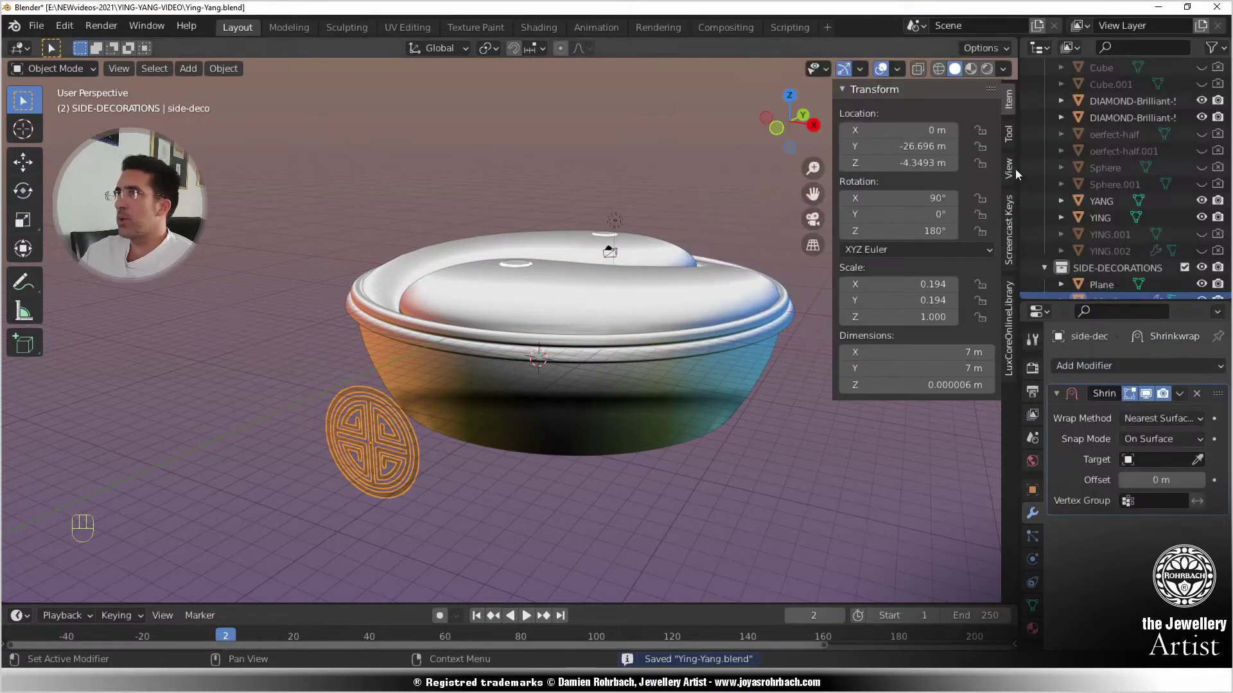
{"action": "left_click", "coordinate": [1197, 460]}
{"action": "left_click", "coordinate": [666, 418]}
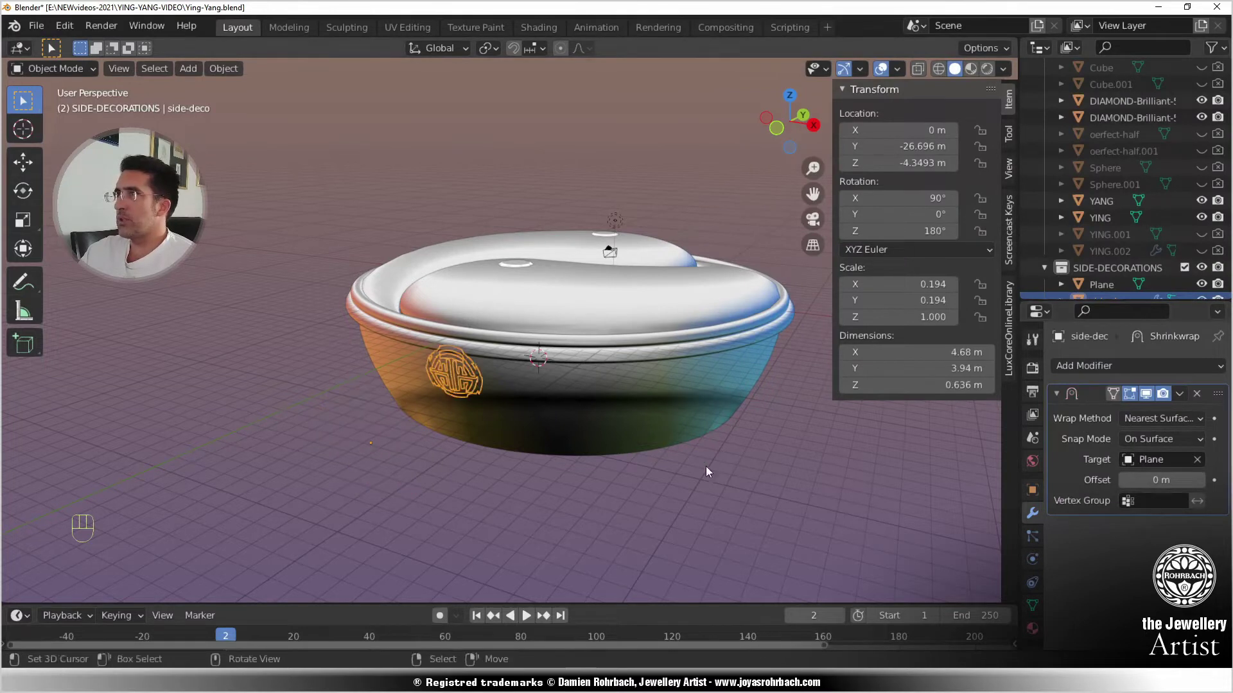
- Set the Shrinkwrap to Project along the Z axis only, in both negative and positive directions, and inspect the decoration on the side wall
{"action": "left_click", "coordinate": [1158, 418]}
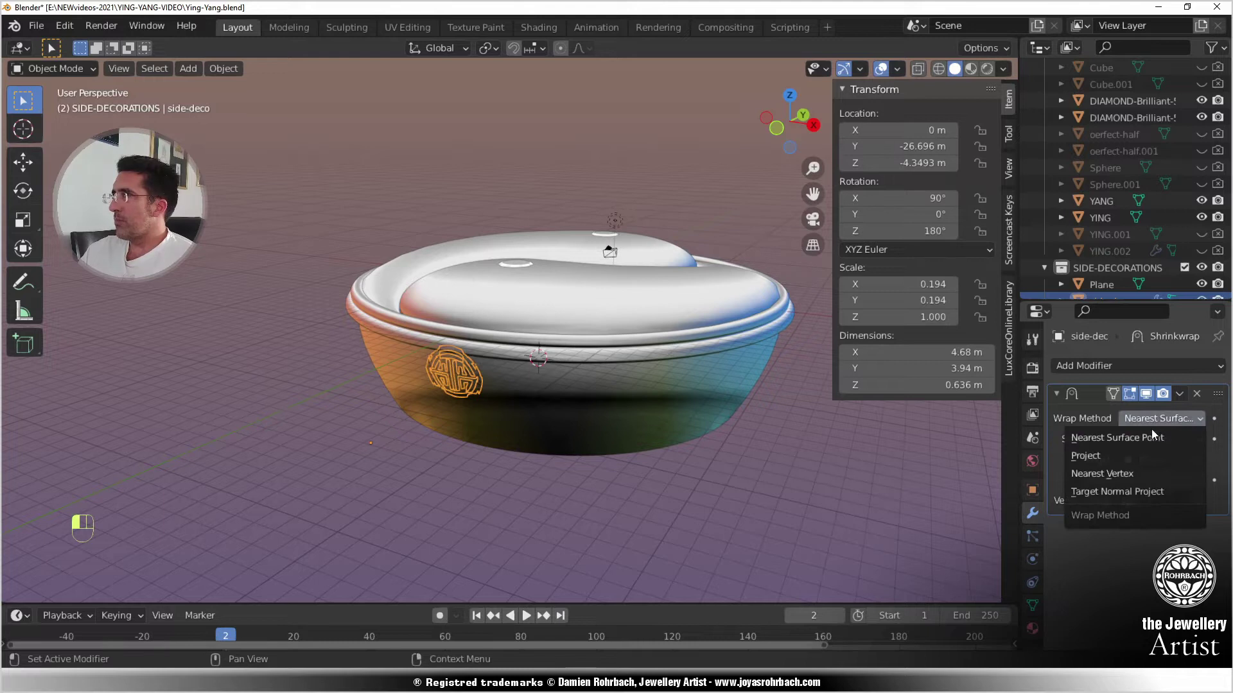
{"action": "left_click", "coordinate": [1112, 456]}
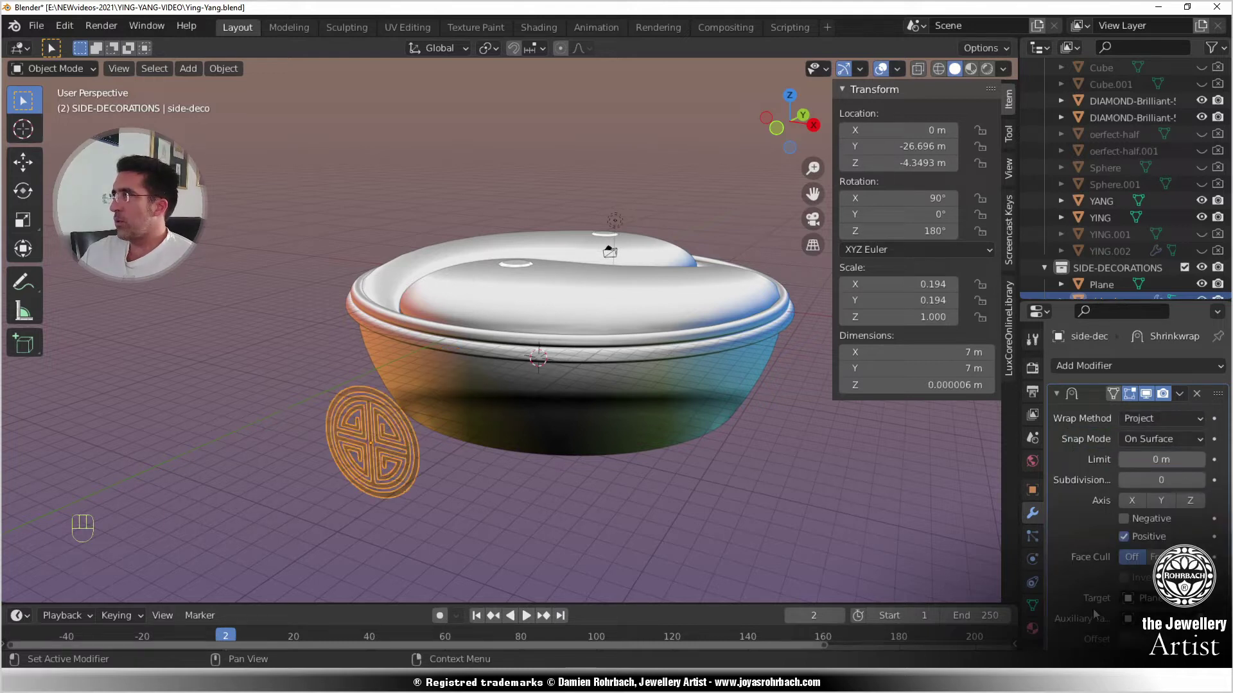
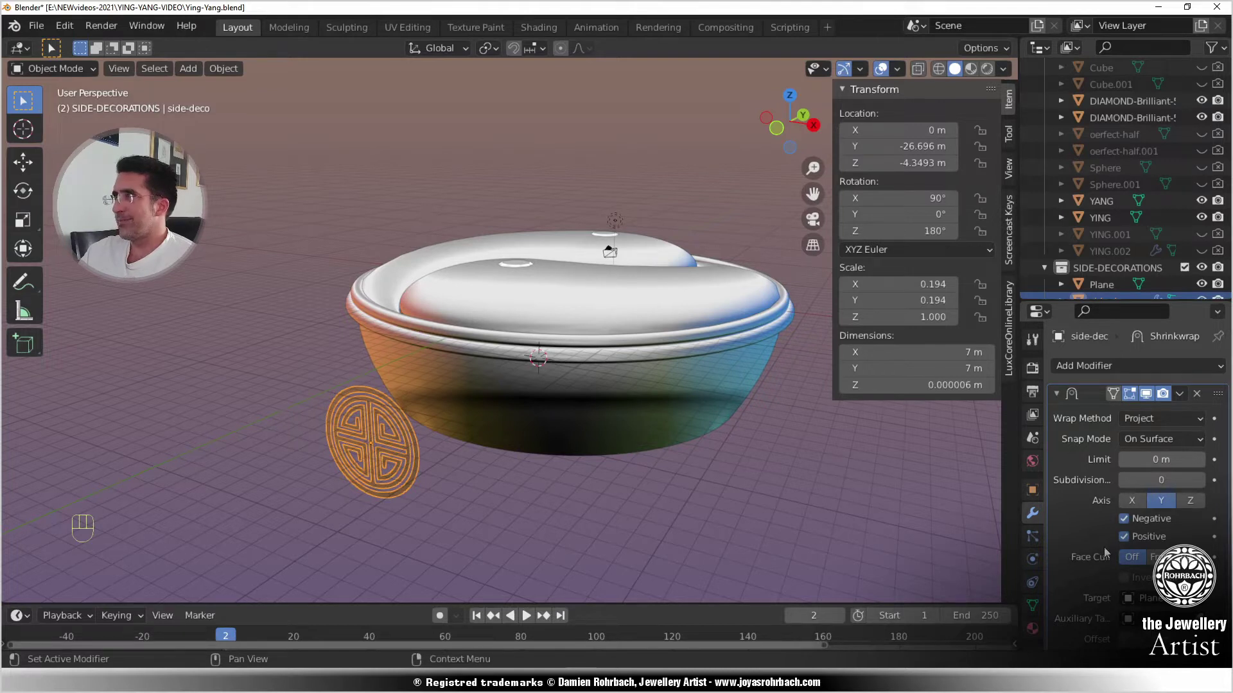
{"action": "left_click", "coordinate": [1192, 501]}
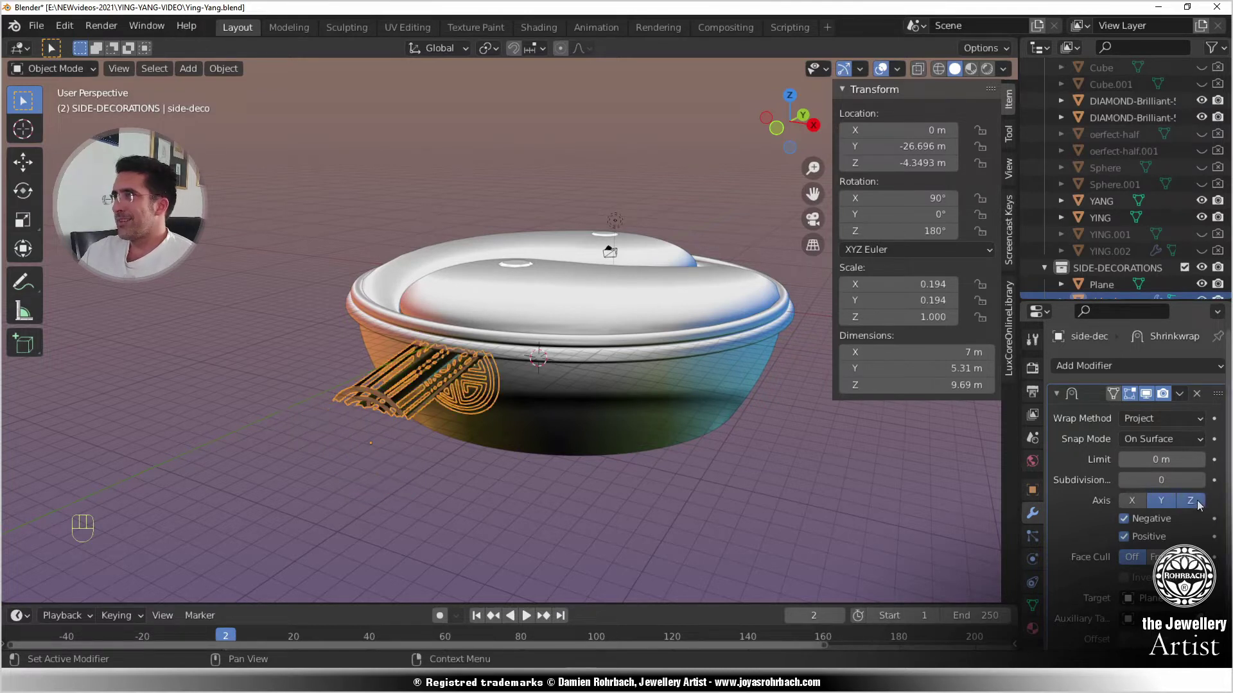
{"action": "left_click", "coordinate": [1162, 501]}
{"action": "middle_click_drag", "start_coordinate": [837, 507], "coordinate": [610, 425]}
{"action": "scroll", "coordinate": [617, 411], "scroll_direction": "up", "scroll_amount": 2}
{"action": "left_click", "coordinate": [624, 396]}
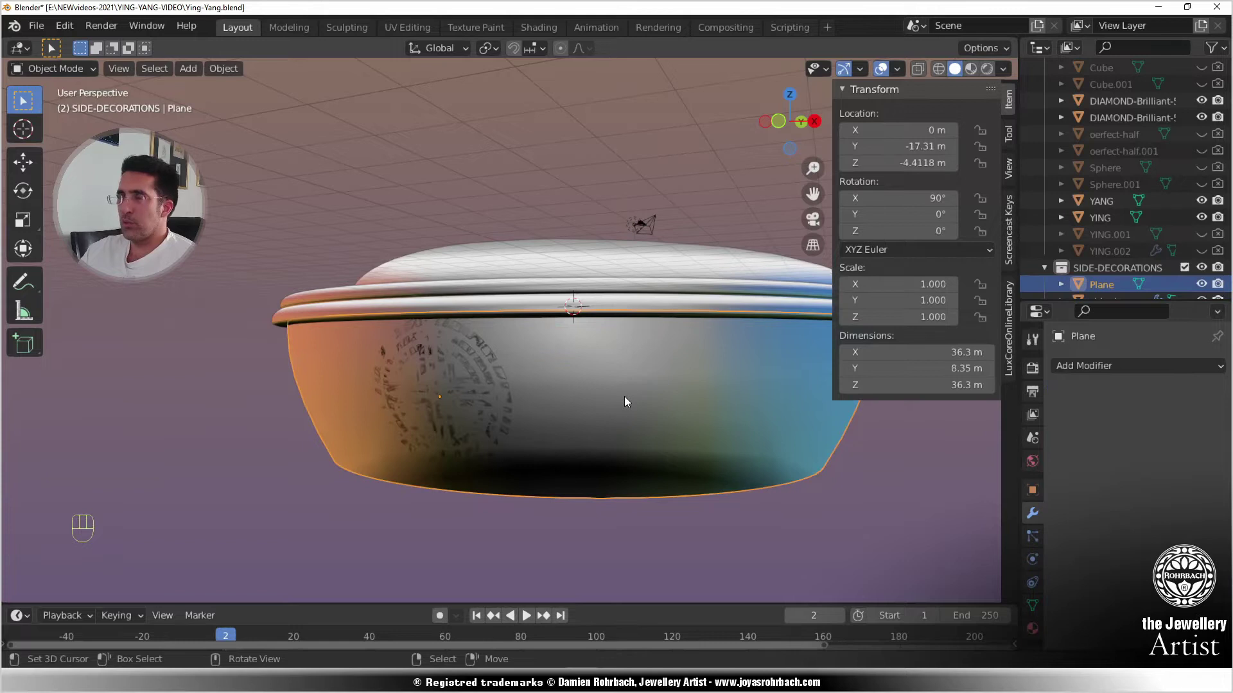
- Raise the side wall Plane along Z to about -3.88 m so it meets the border
{"action": "key", "text": "g"}
{"action": "key", "text": "z"}
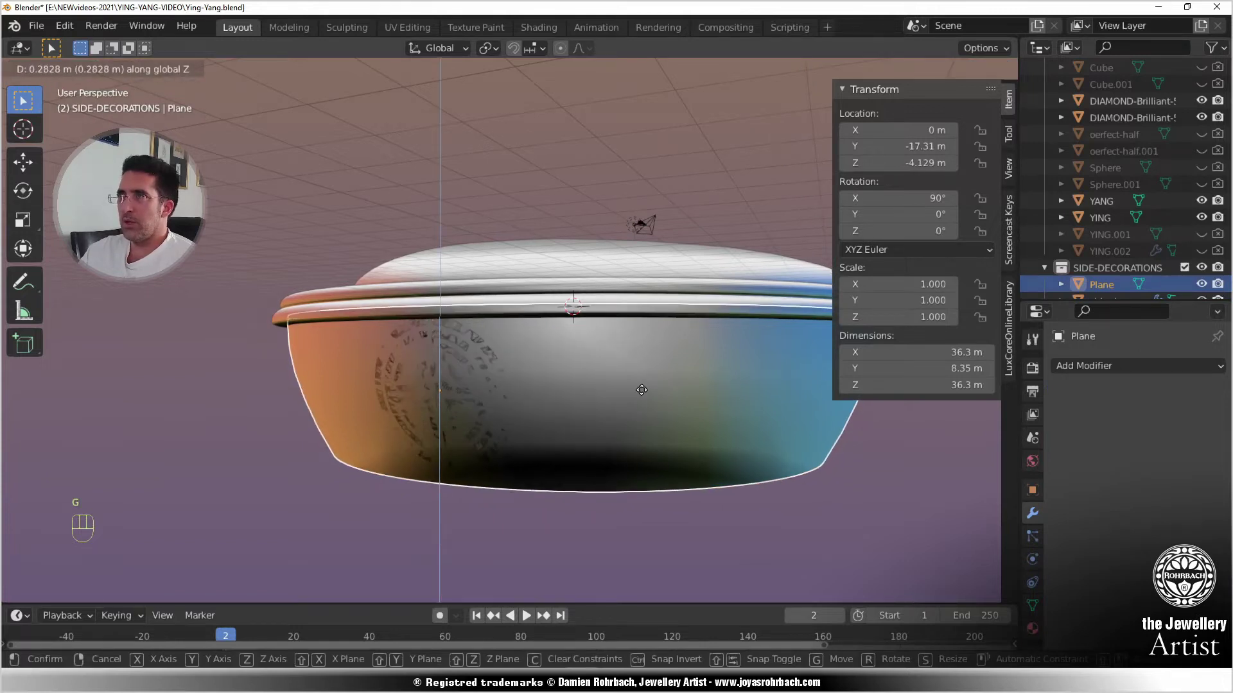
{"action": "left_click", "coordinate": [616, 410]}
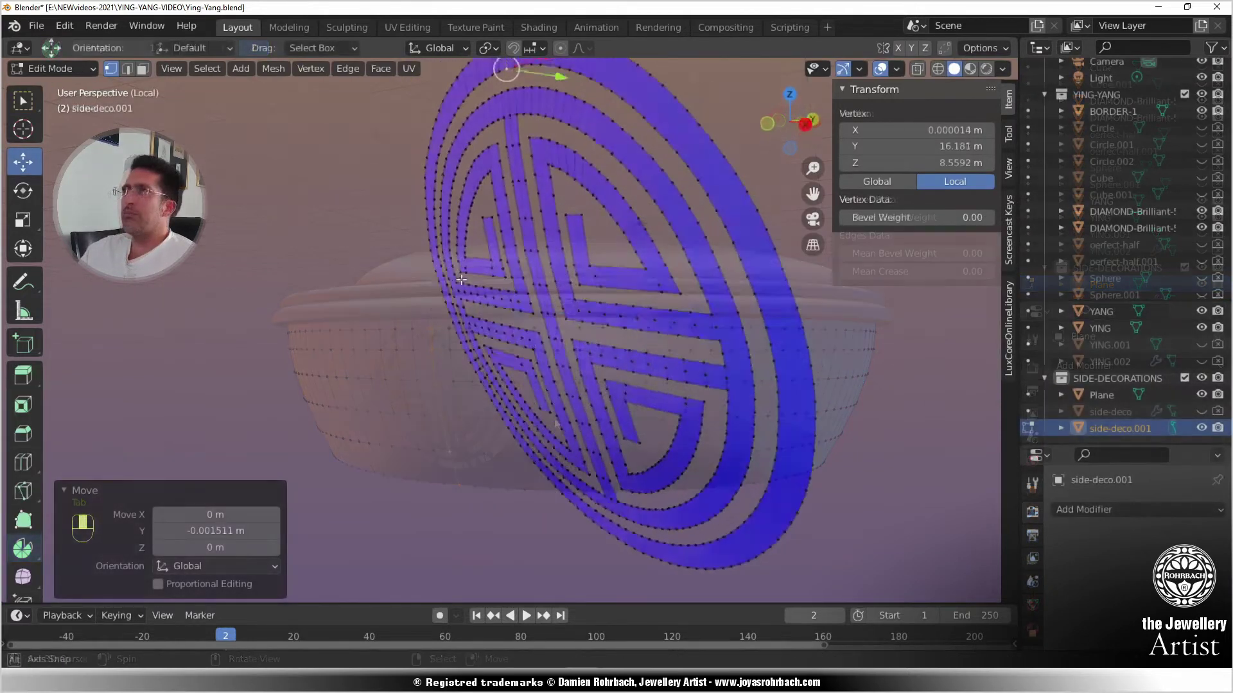
- Select the entire circular side decoration mesh and extrude it 0.85 m along its normal
{"action": "middle_click_drag", "start_coordinate": [461, 280], "coordinate": [541, 394]}
{"action": "key", "text": "Tab"}
{"action": "key", "text": "Tab"}
{"action": "key", "text": "a"}
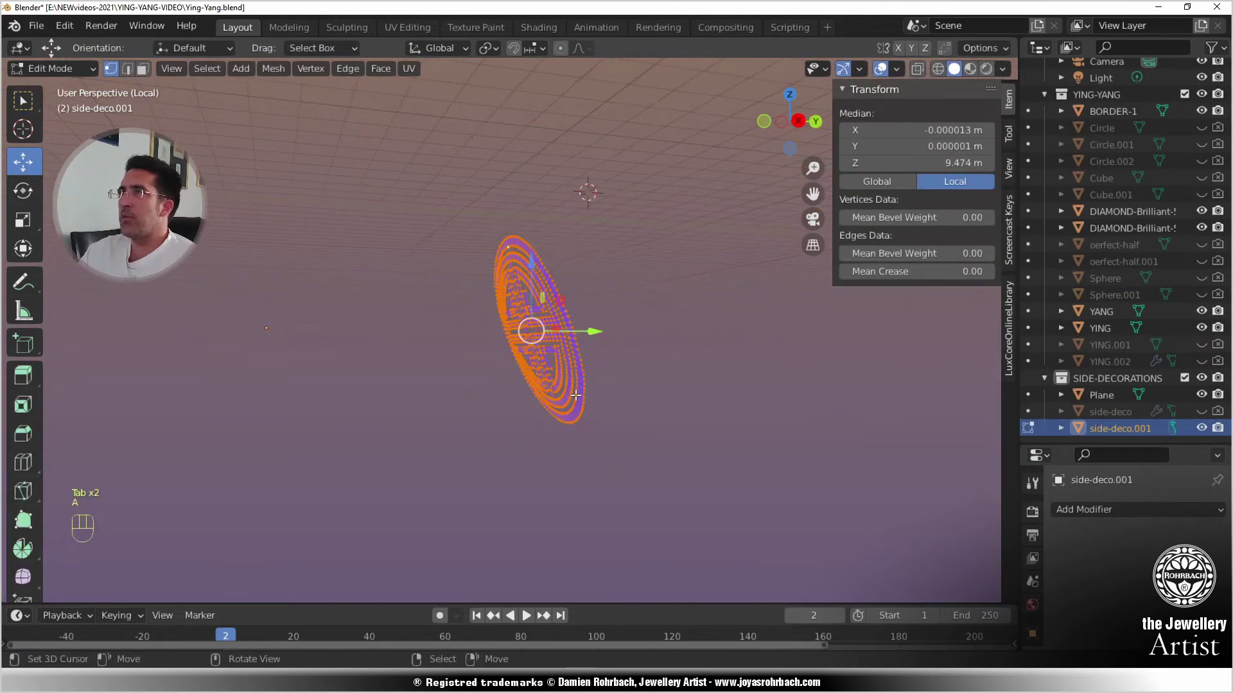
{"action": "key", "text": "KP_3"}
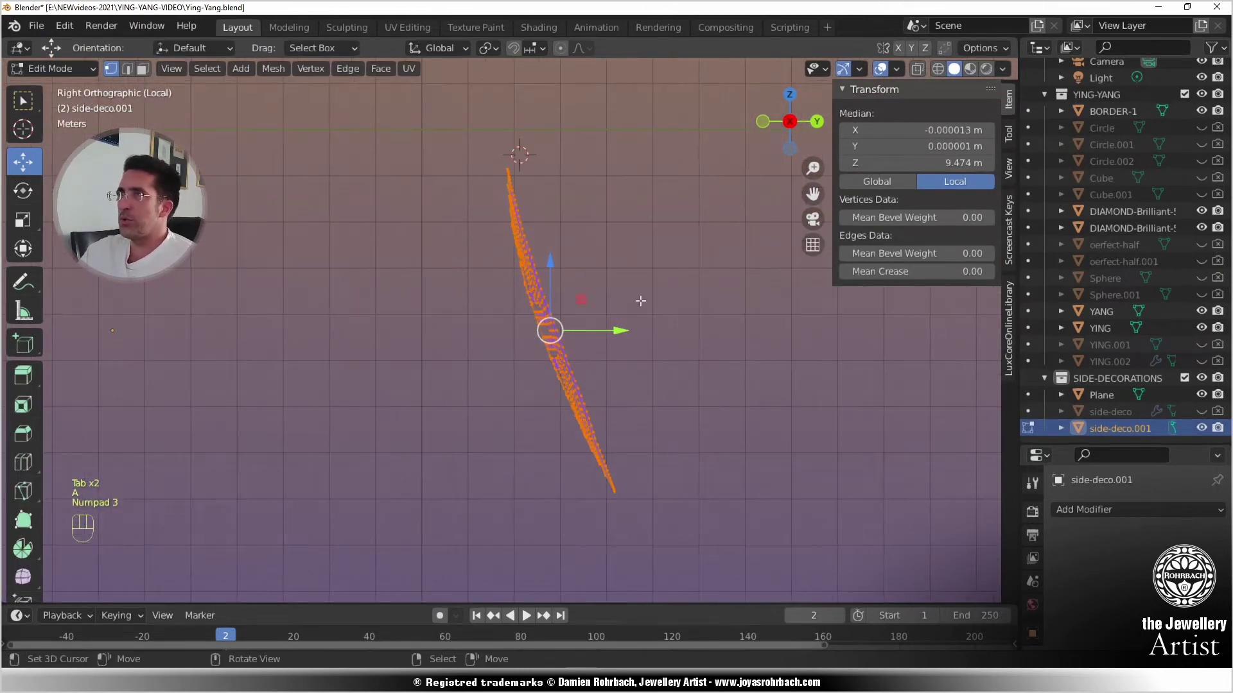
{"action": "key", "text": "e"}
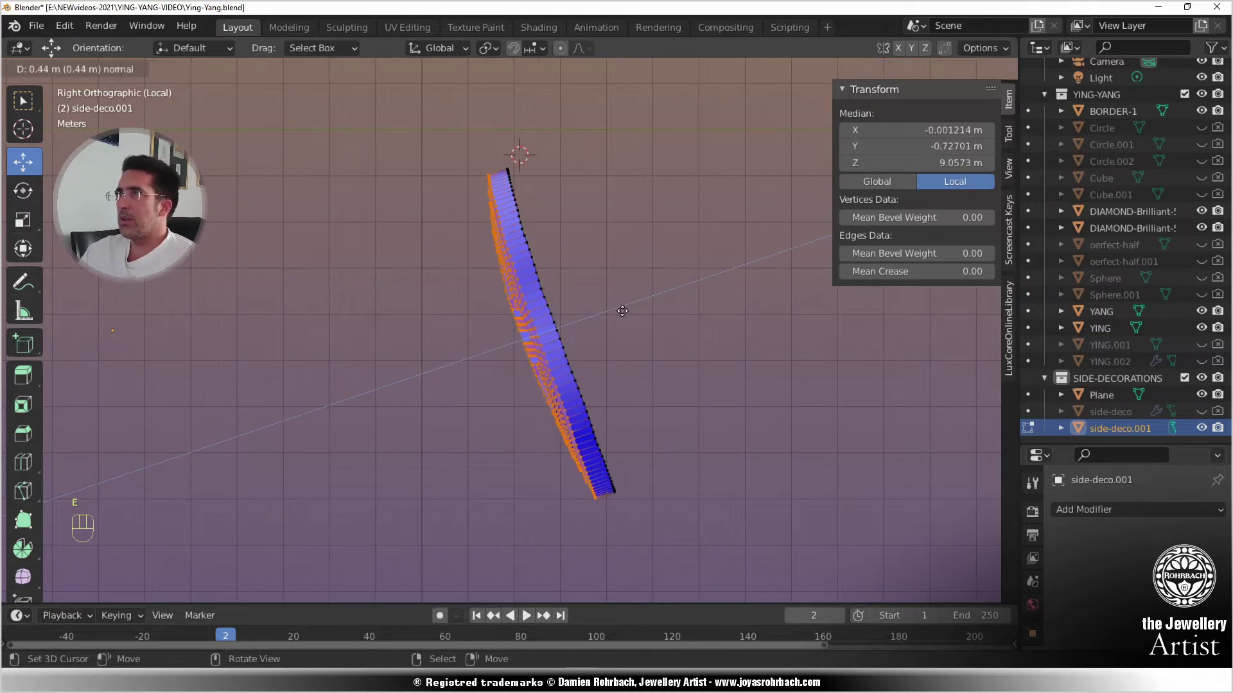
{"action": "left_click", "coordinate": [622, 310]}
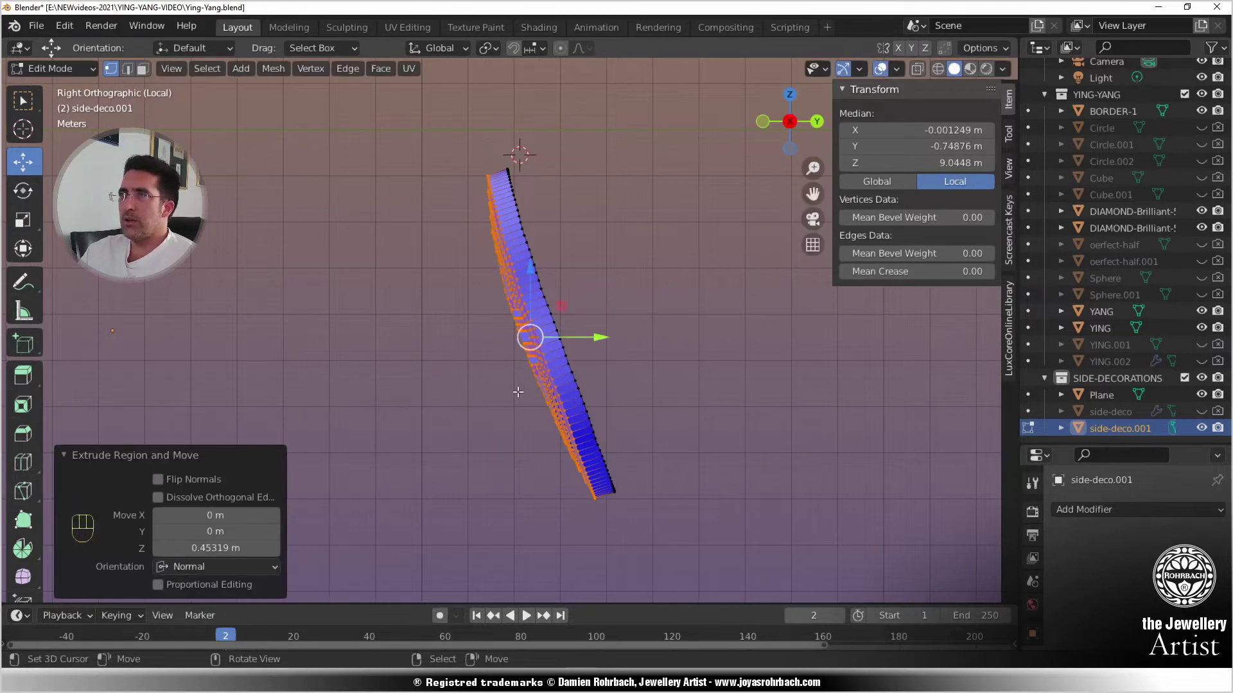
{"action": "left_click", "coordinate": [238, 549]}
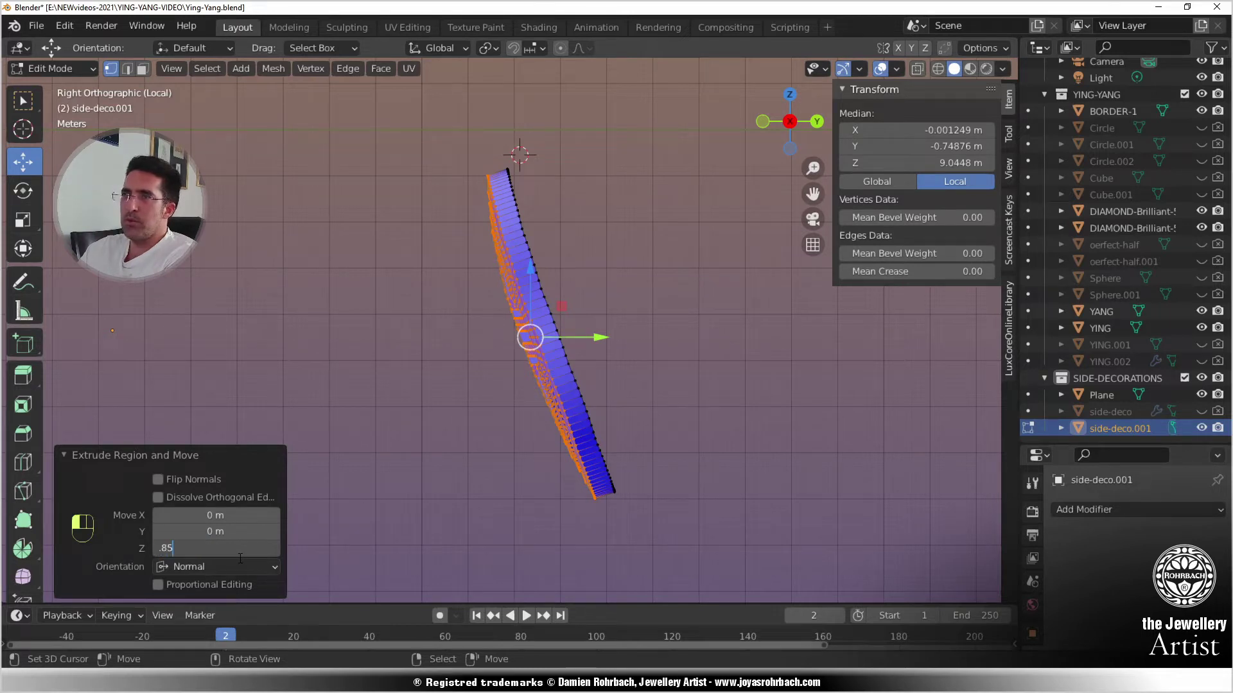
{"action": "key", "text": "Return"}
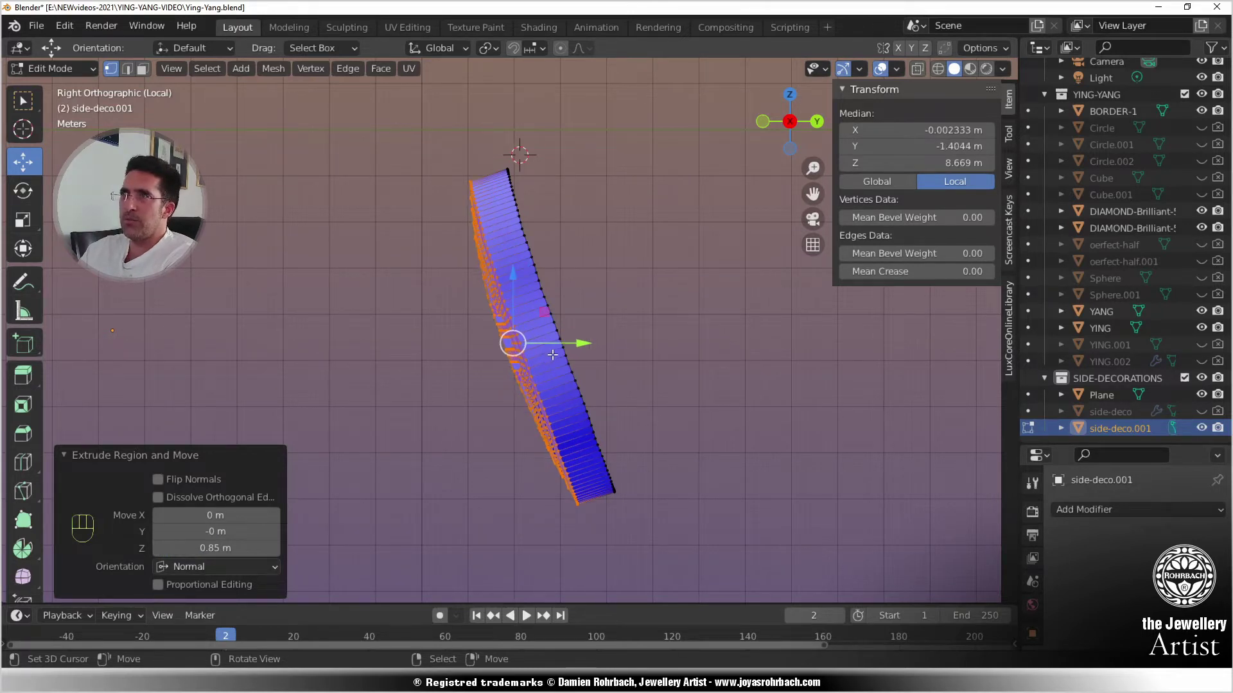
- Leave mesh editing and local view, then hide the side wall Plane
{"action": "key", "text": "Tab"}
{"action": "mouse_move", "coordinate": [546, 369]}
{"action": "middle_mouse_down"}
{"action": "mouse_move", "coordinate": [529, 350]}
{"action": "mouse_move", "coordinate": [644, 359]}
{"action": "mouse_move", "coordinate": [572, 334]}
{"action": "mouse_move", "coordinate": [531, 346]}
{"action": "mouse_move", "coordinate": [539, 350]}
{"action": "middle_mouse_up"}
{"action": "key", "text": "KP_Divide"}
{"action": "left_click", "coordinate": [471, 352]}
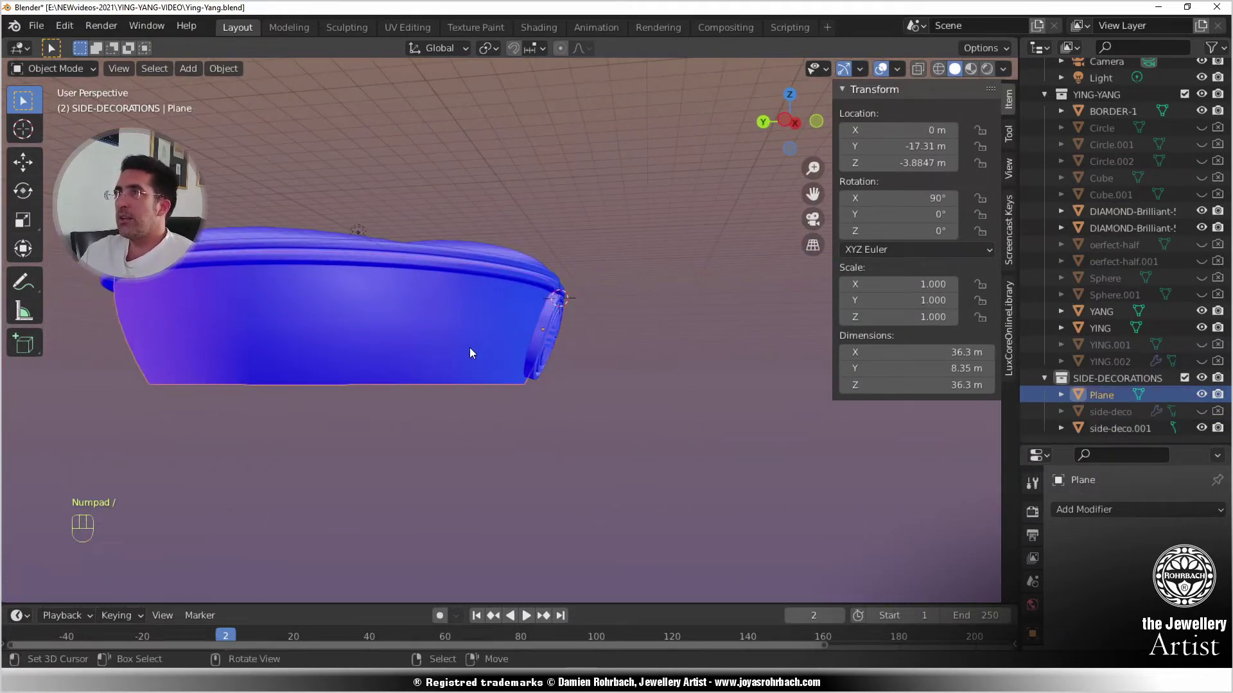
{"action": "key", "text": "h"}
- Move the extruded side decoration about 0.06 m along Y and 0.25 m up, against the underside of the border
{"action": "left_click", "coordinate": [546, 350]}
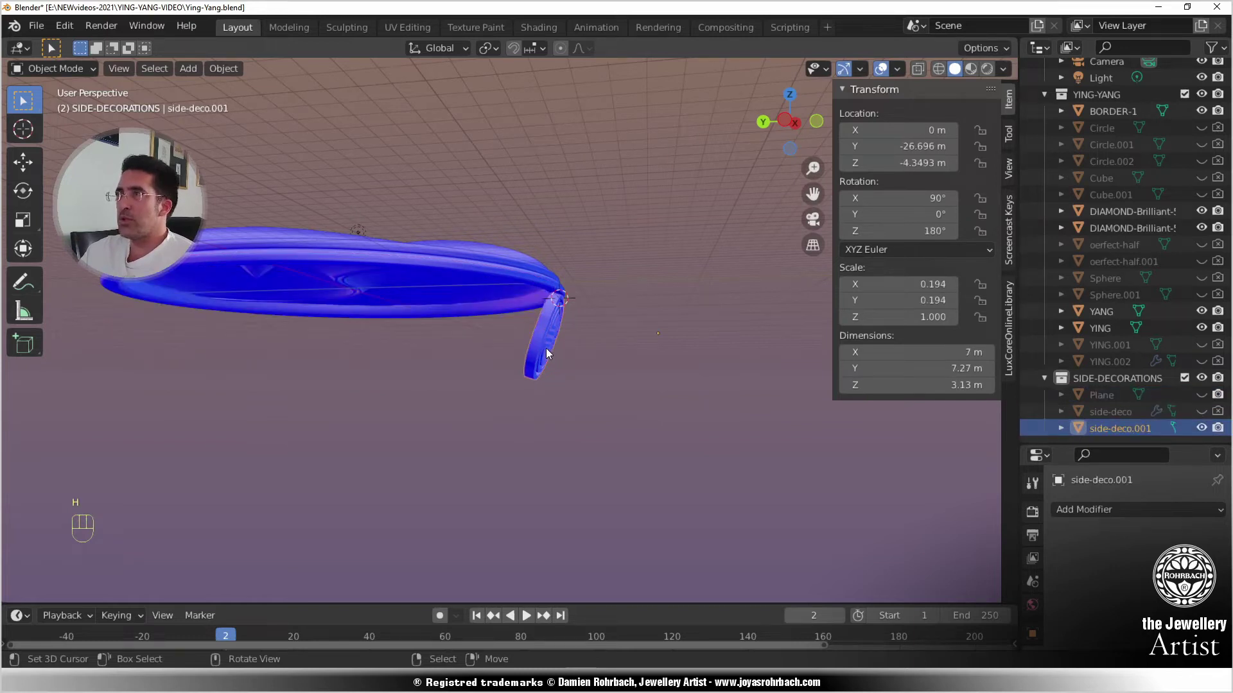
{"action": "key", "text": "KP_1"}
{"action": "key", "text": "KP_3"}
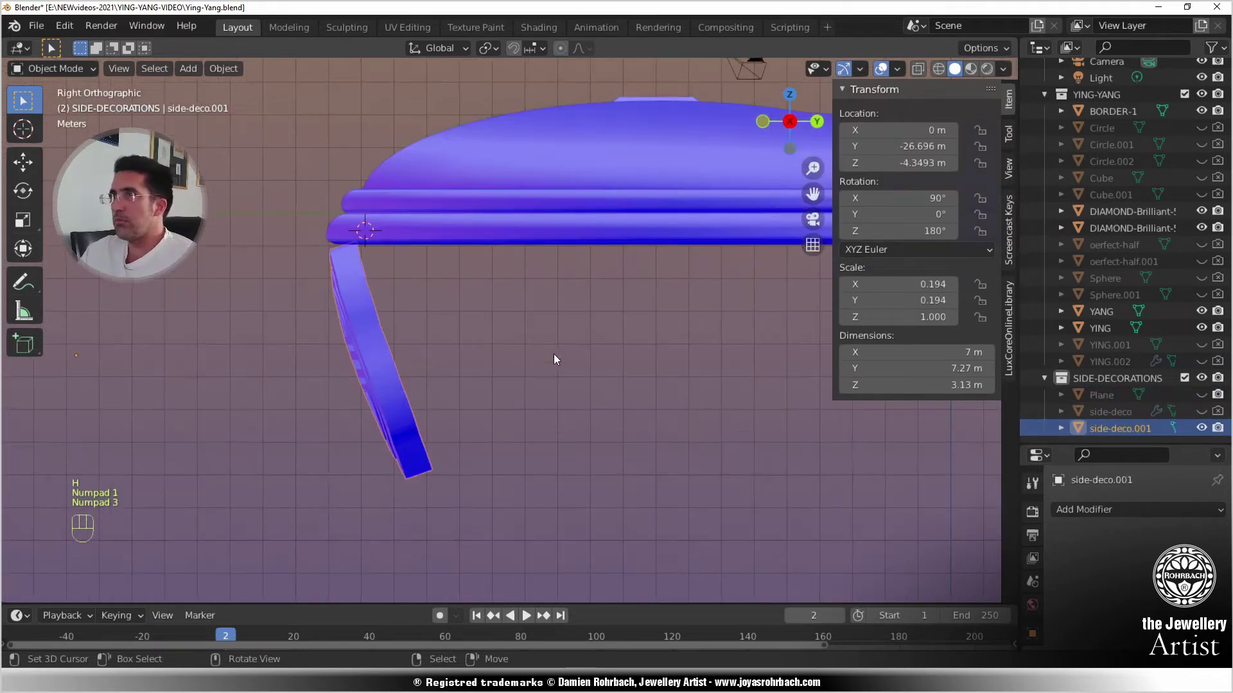
{"action": "key", "text": "g"}
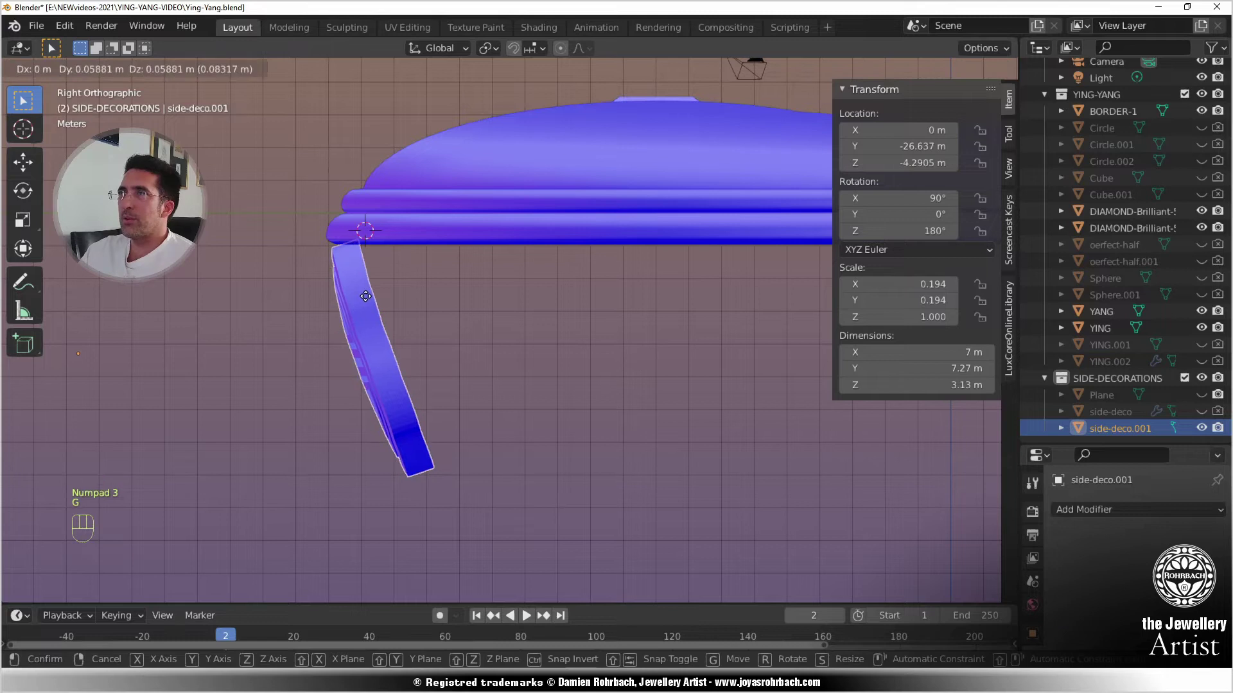
{"action": "left_click", "coordinate": [365, 290]}
{"action": "middle_click_drag", "start_coordinate": [427, 358], "coordinate": [578, 368]}
{"action": "scroll", "coordinate": [559, 369], "scroll_direction": "up", "scroll_amount": 5}
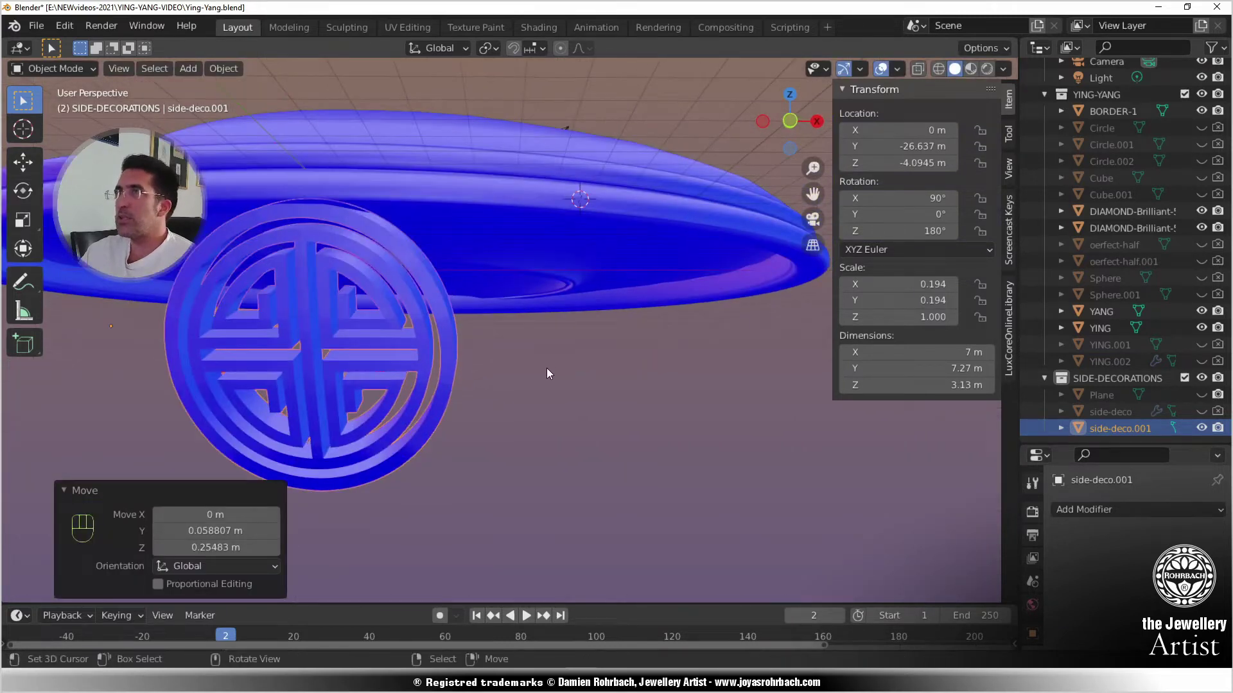
- Lower the side decoration about 0.095 m along Z in the front view
{"action": "key", "text": "KP_1"}
{"action": "scroll", "coordinate": [376, 312], "scroll_direction": "up", "scroll_amount": 2}
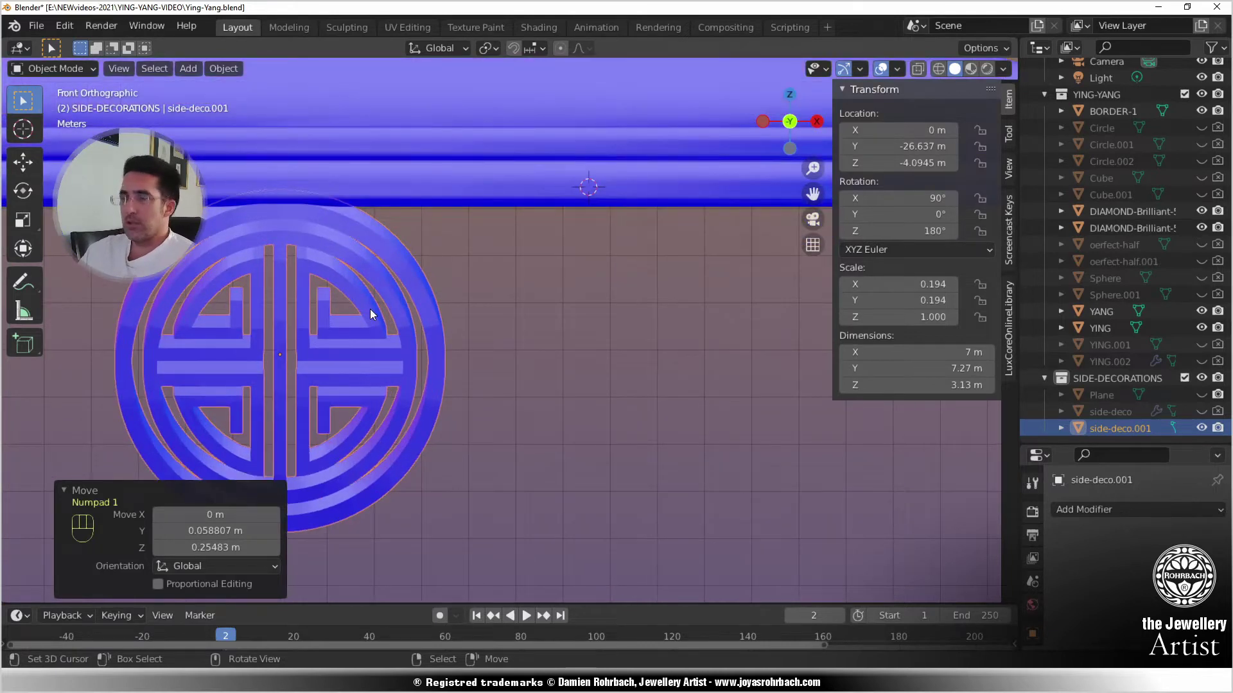
{"action": "key", "text": "g"}
{"action": "key", "text": "z"}
{"action": "left_click", "coordinate": [368, 319]}
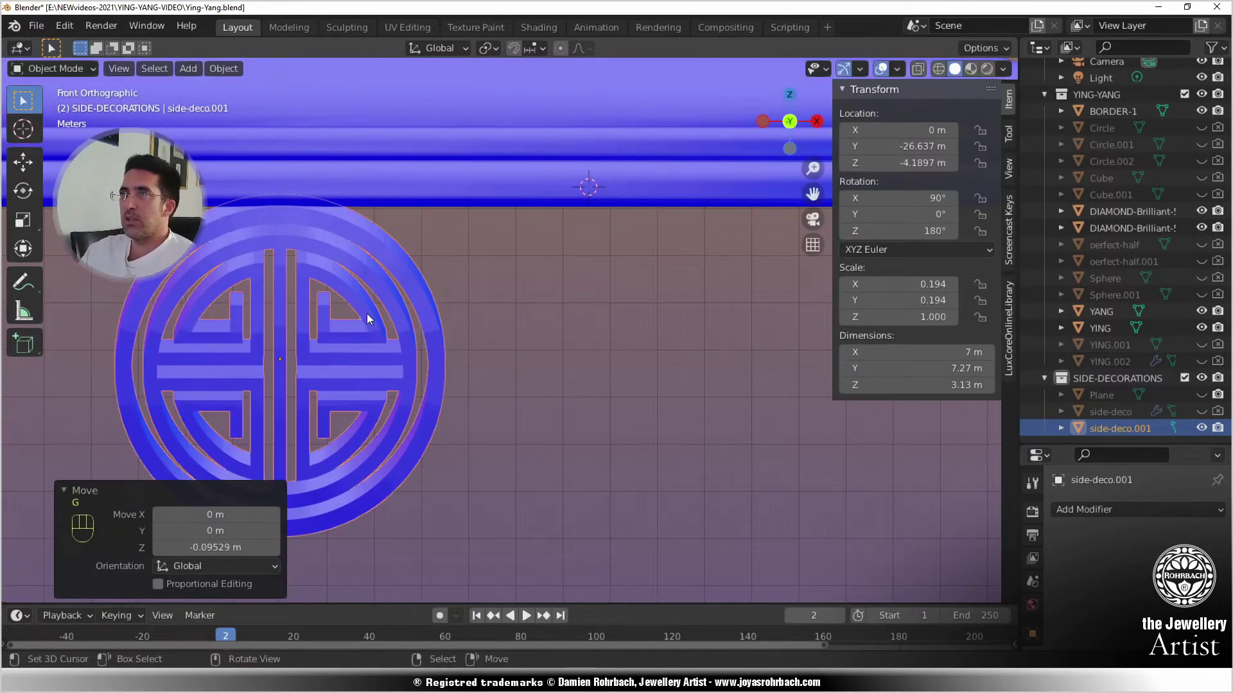
- Apply all transforms to the side decoration and save the file
{"action": "scroll", "coordinate": [368, 319], "scroll_direction": "down", "scroll_amount": 6}
{"action": "left_click", "coordinate": [224, 68]}
{"action": "mouse_move", "coordinate": [250, 113]}
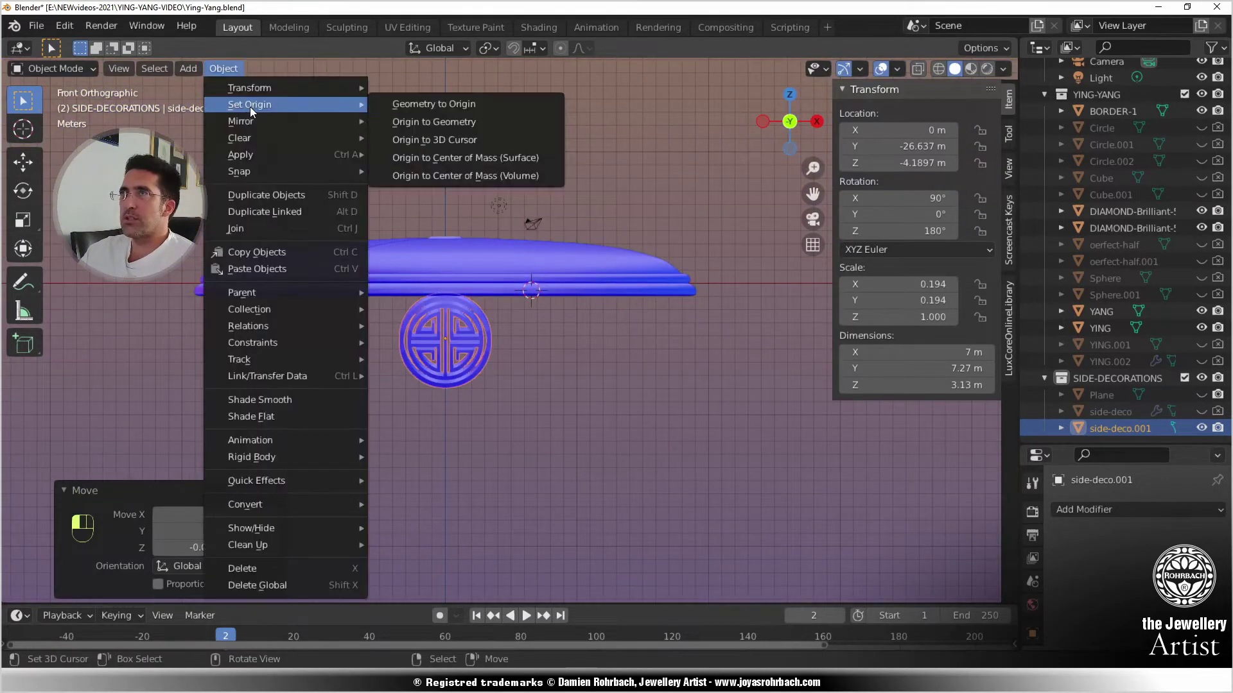
{"action": "key", "text": "ctrl+a"}
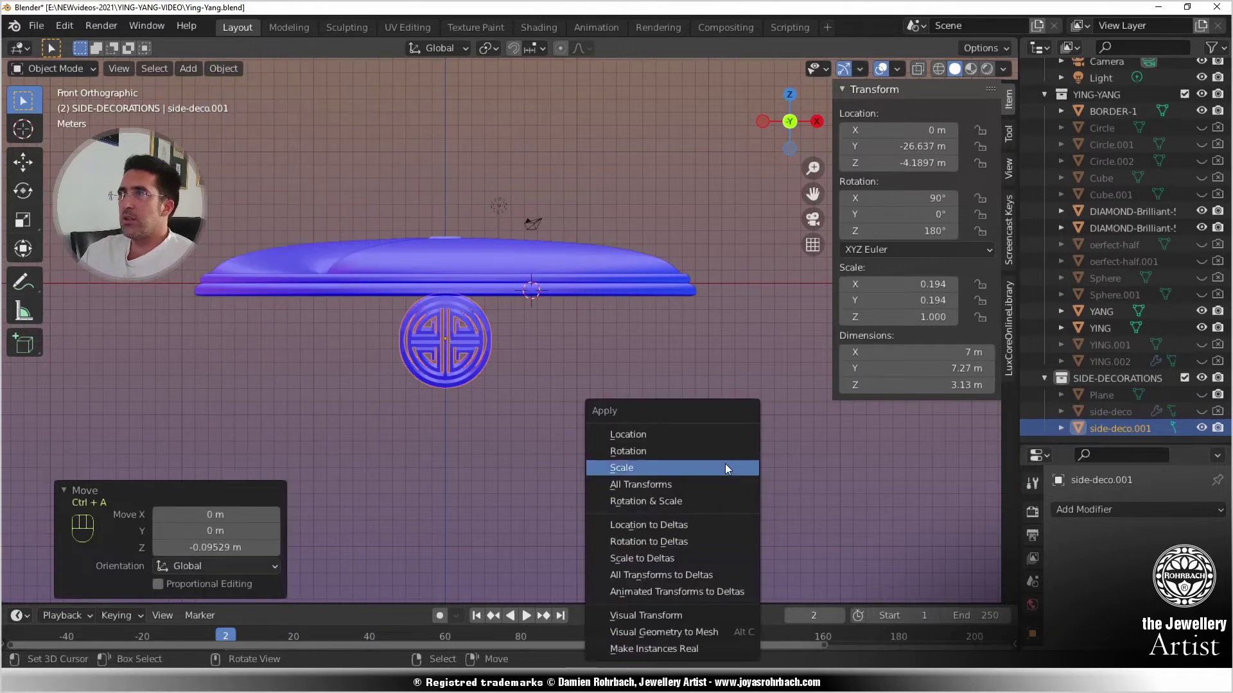
{"action": "left_click", "coordinate": [692, 479]}
{"action": "middle_click_drag", "start_coordinate": [691, 478], "coordinate": [583, 452]}
{"action": "key", "text": "ctrl+s"}
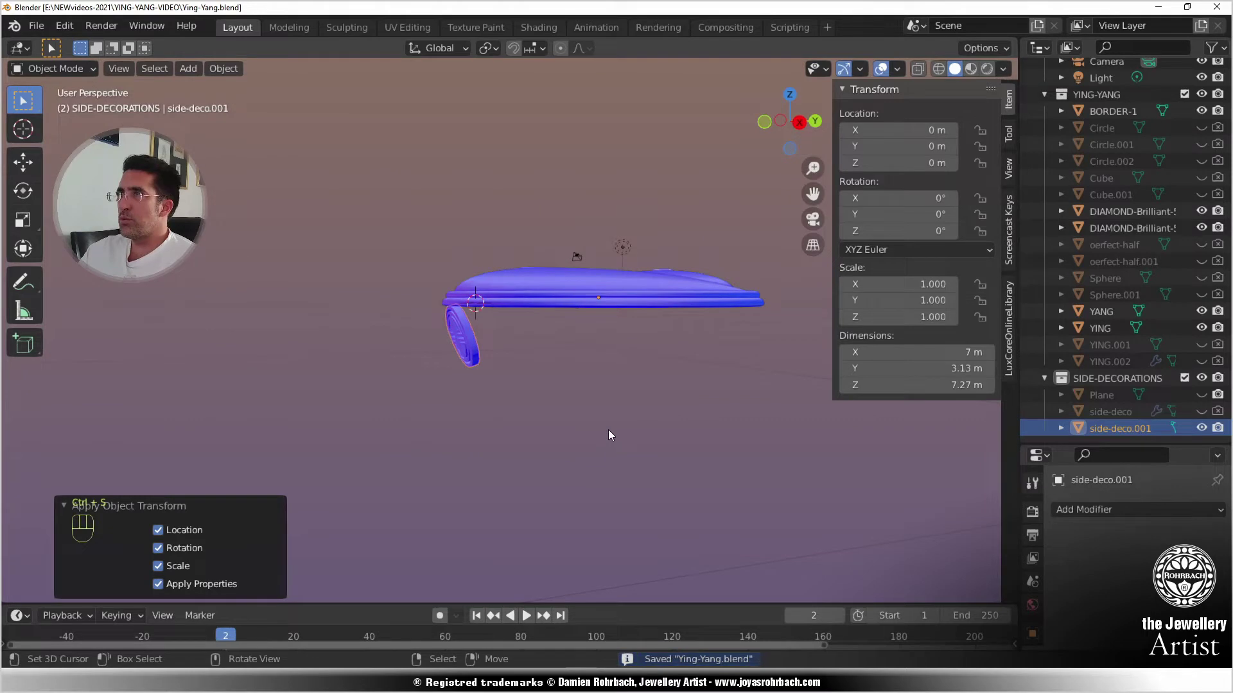
- Duplicate the side decoration in place and set the copy's Z rotation to 45°
{"action": "middle_click_drag", "start_coordinate": [561, 395], "coordinate": [648, 424]}
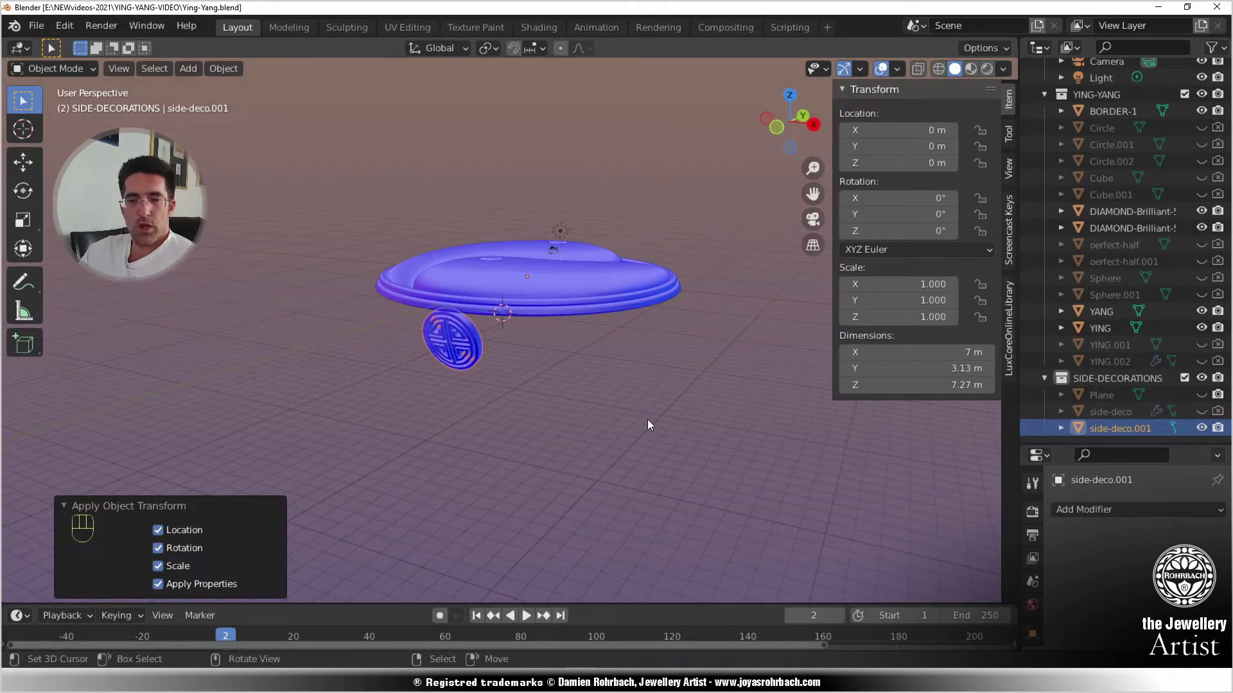
{"action": "key", "text": "shift+d"}
{"action": "right_click", "coordinate": [647, 425]}
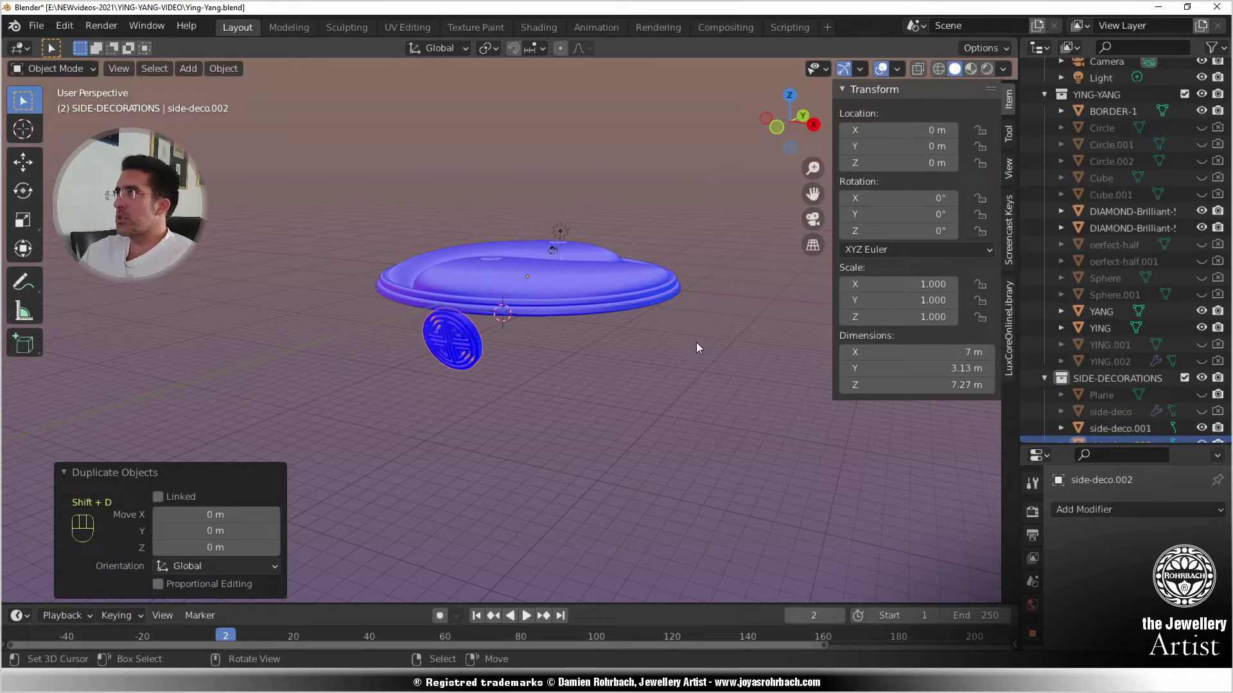
{"action": "left_click", "coordinate": [898, 232]}
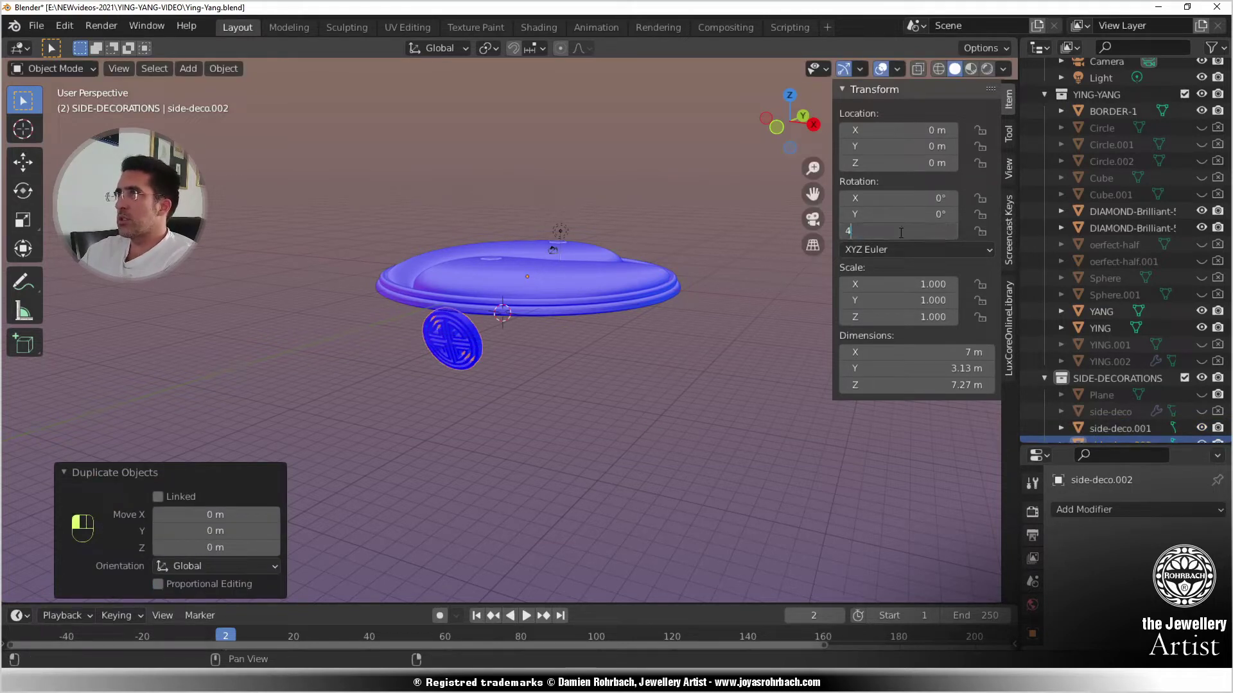
{"action": "type", "text": "45"}
{"action": "key", "text": "Return"}
- Duplicate the rotated decoration in place and set the new copy's Z rotation to 90°
{"action": "key", "text": "shift+d"}
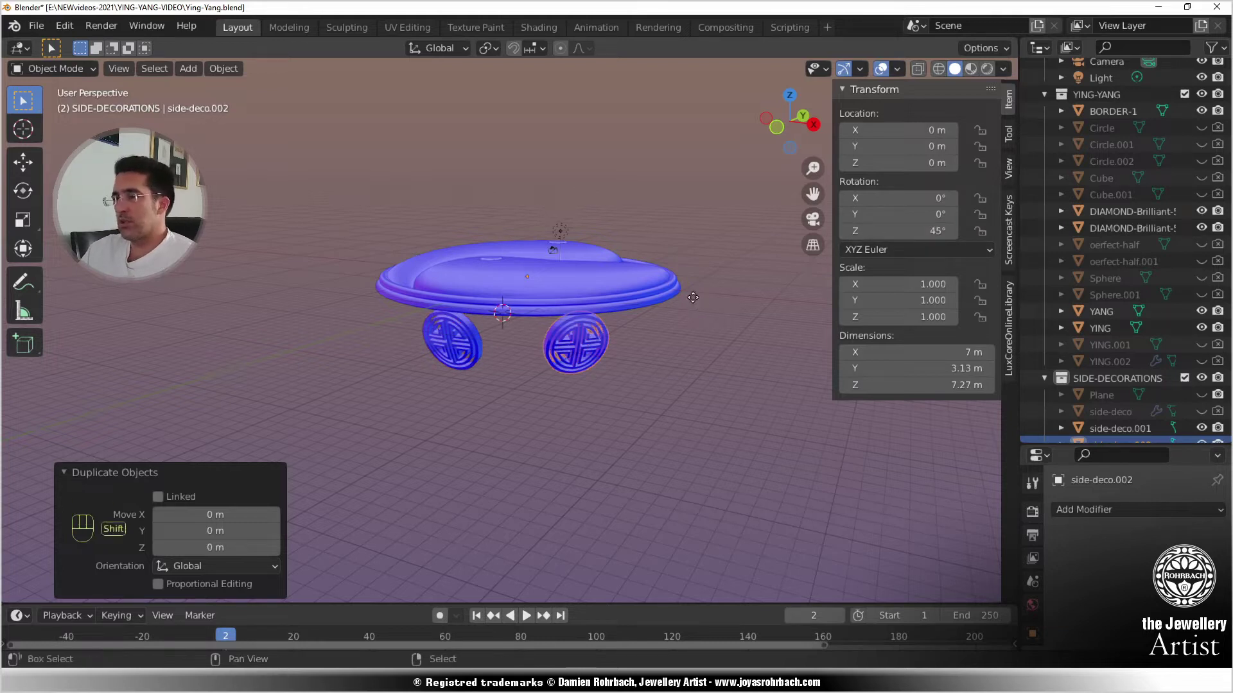
{"action": "right_click", "coordinate": [693, 300]}
{"action": "left_click", "coordinate": [899, 231]}
{"action": "type", "text": "90"}
{"action": "key", "text": "Return"}
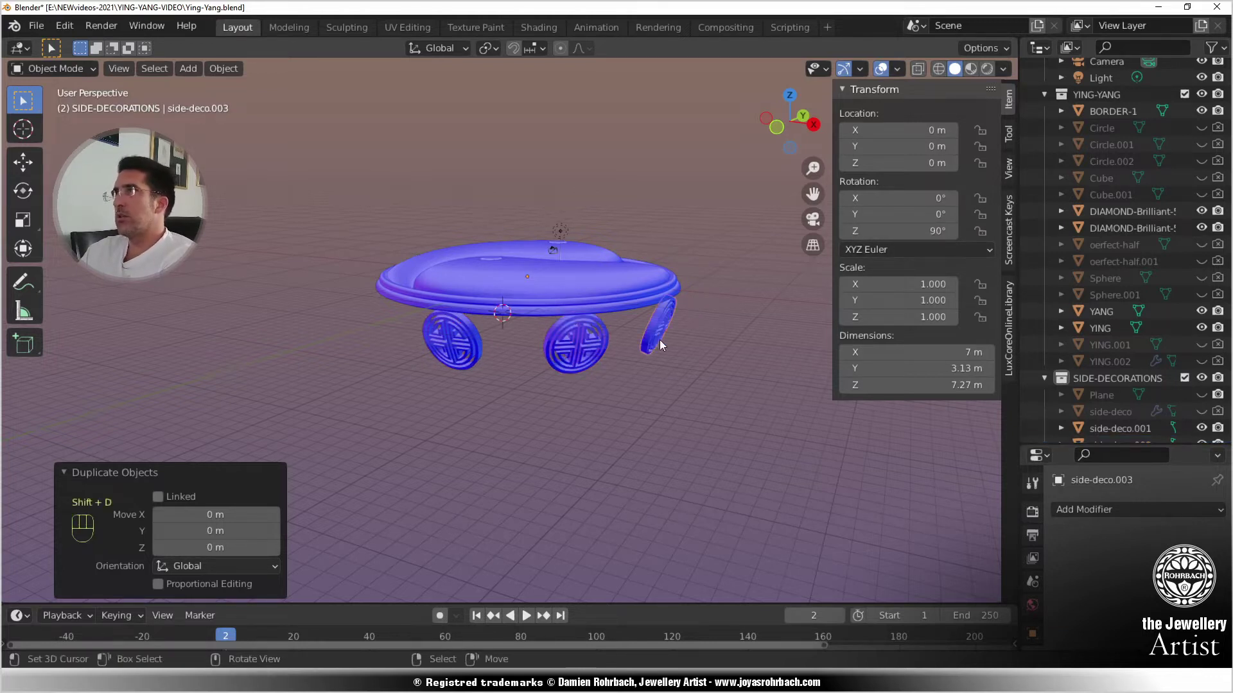
- Duplicate the latest decoration in place, set the new copy's Z rotation to 135°, and inspect the spacing
{"action": "middle_click_drag", "start_coordinate": [566, 424], "coordinate": [537, 424]}
{"action": "key", "text": "shift+d"}
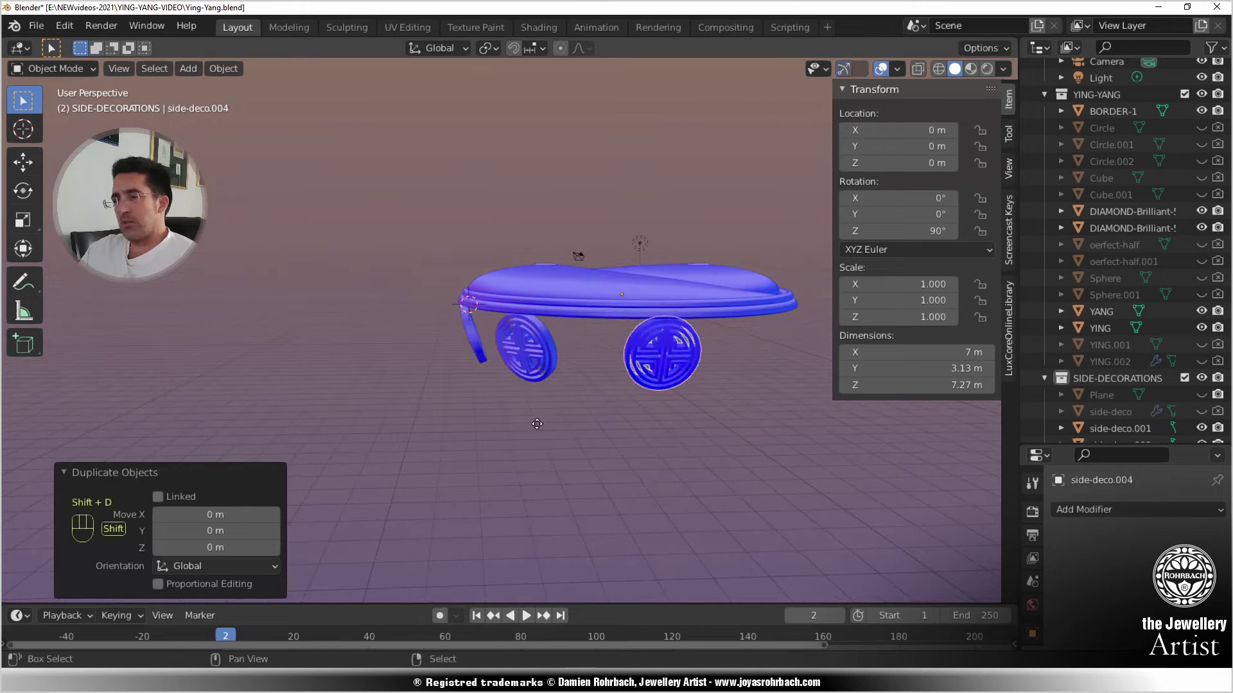
{"action": "right_click", "coordinate": [537, 424]}
{"action": "left_click", "coordinate": [899, 231]}
{"action": "type", "text": "135"}
{"action": "key", "text": "Return"}
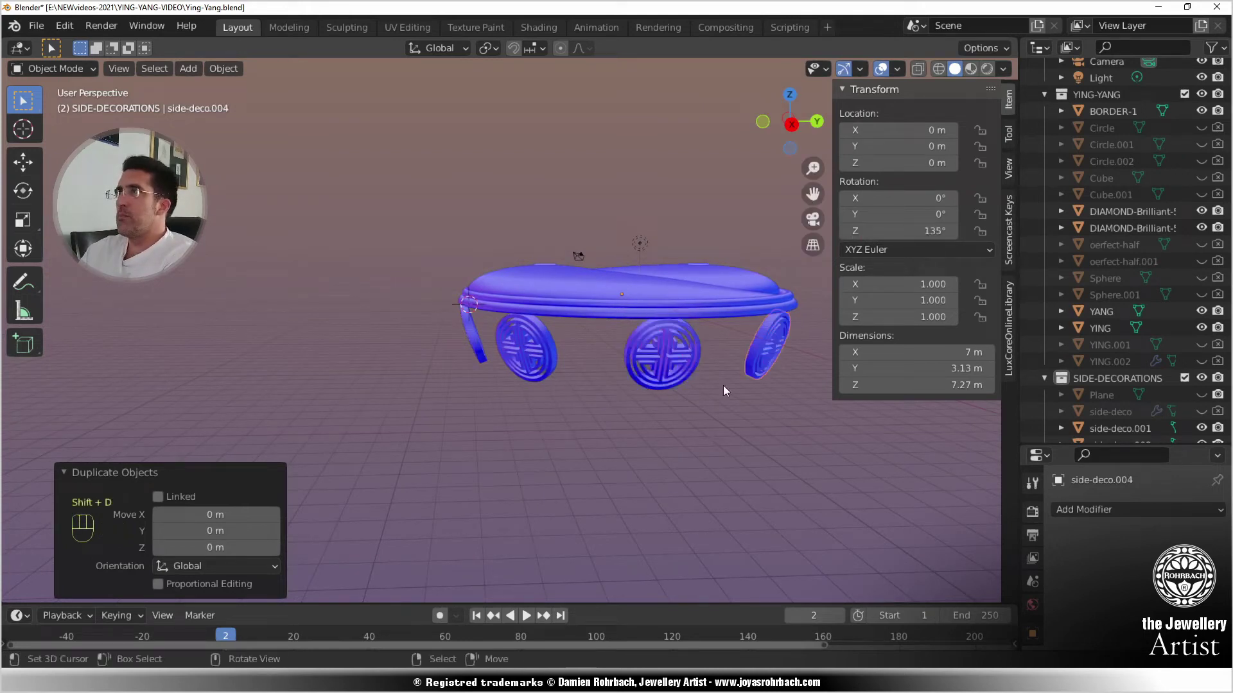
{"action": "middle_click_drag", "start_coordinate": [723, 385], "coordinate": [768, 401]}
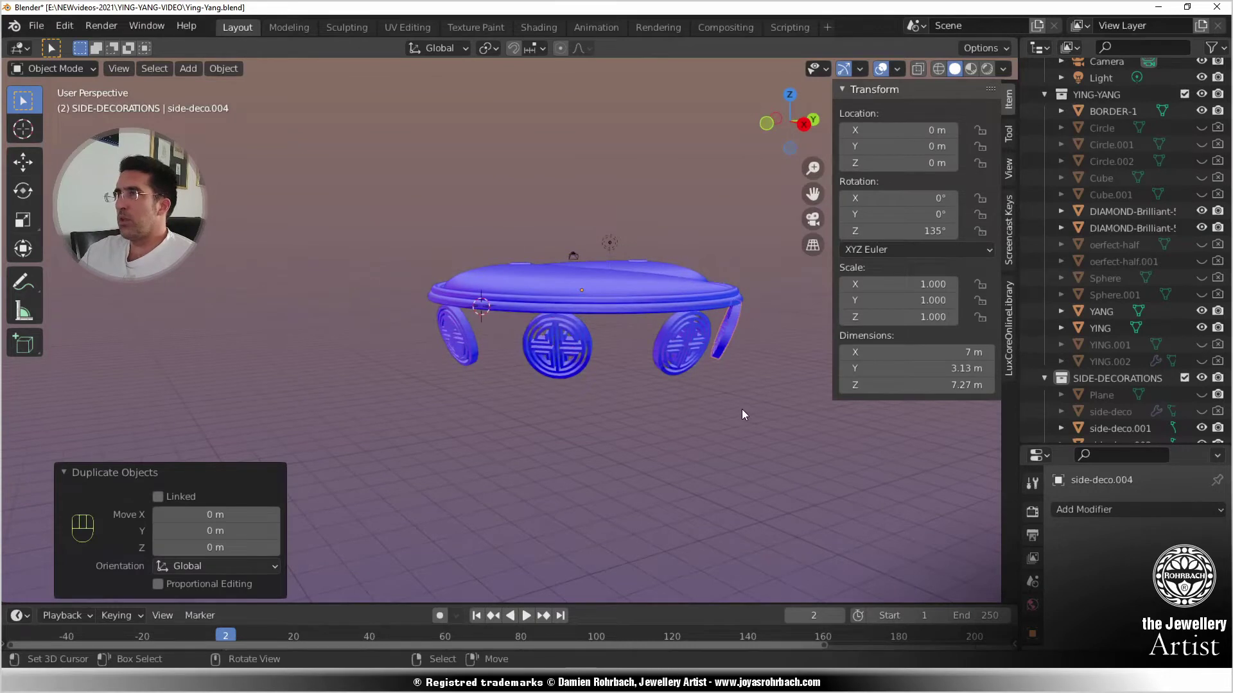
{"action": "key", "text": "Delete"}
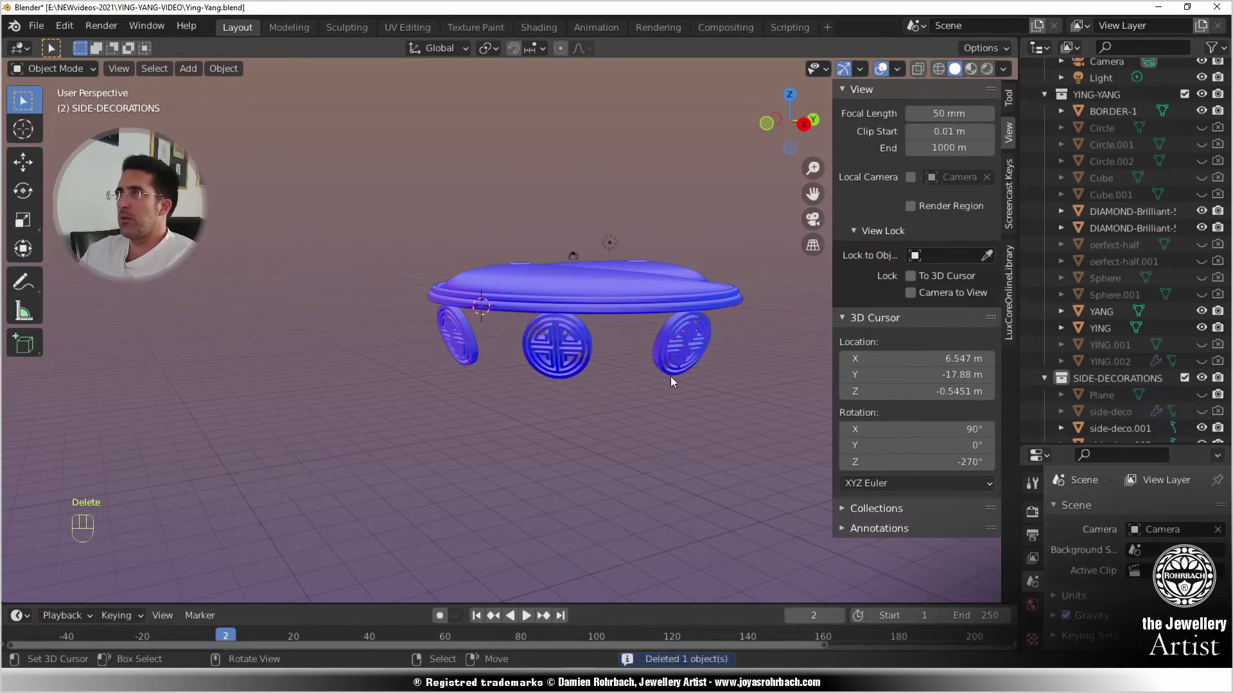
{"action": "key", "text": "ctrl+z"}
{"action": "key", "text": "ctrl+z"}
{"action": "key", "text": "ctrl+z"}
{"action": "key", "text": "ctrl+z"}
{"action": "key", "text": "ctrl+z"}
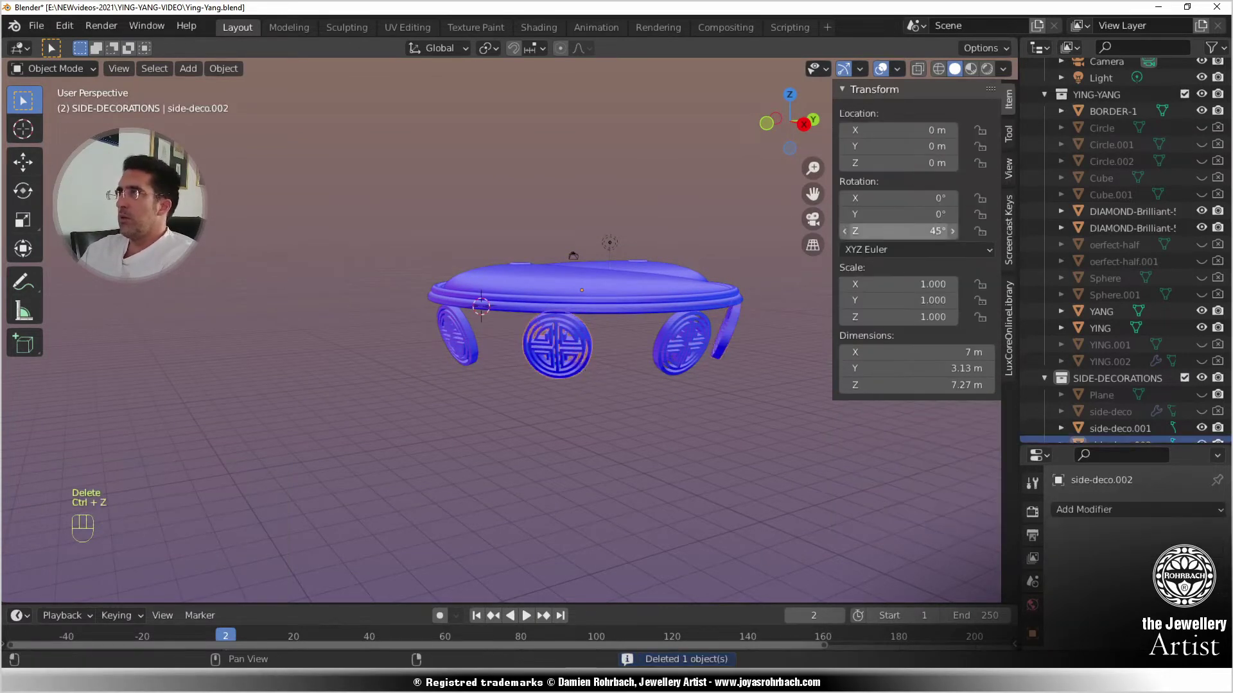
- Set the Z rotations of the second, third and fourth side decorations to 30°, 60° and 90°
{"action": "key", "text": "ctrl+z"}
{"action": "key", "text": "ctrl+z"}
{"action": "key", "text": "ctrl+z"}
{"action": "key", "text": "ctrl+z"}
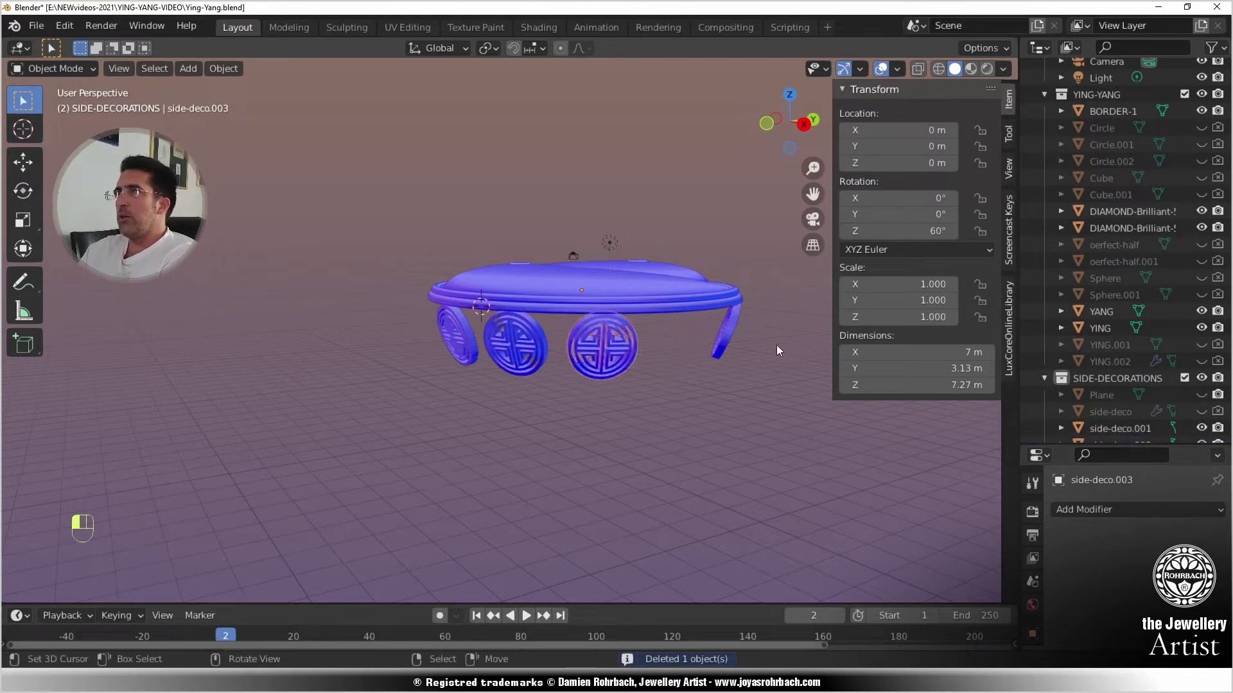
{"action": "left_click", "coordinate": [912, 231]}
{"action": "type", "text": "90"}
{"action": "key", "text": "Return"}
- Select all four side decorations and duplicate them in place
{"action": "middle_click_drag", "start_coordinate": [750, 397], "coordinate": [585, 395]}
{"action": "right_click", "coordinate": [452, 334]}
{"action": "right_click", "coordinate": [531, 343], "text": "shift"}
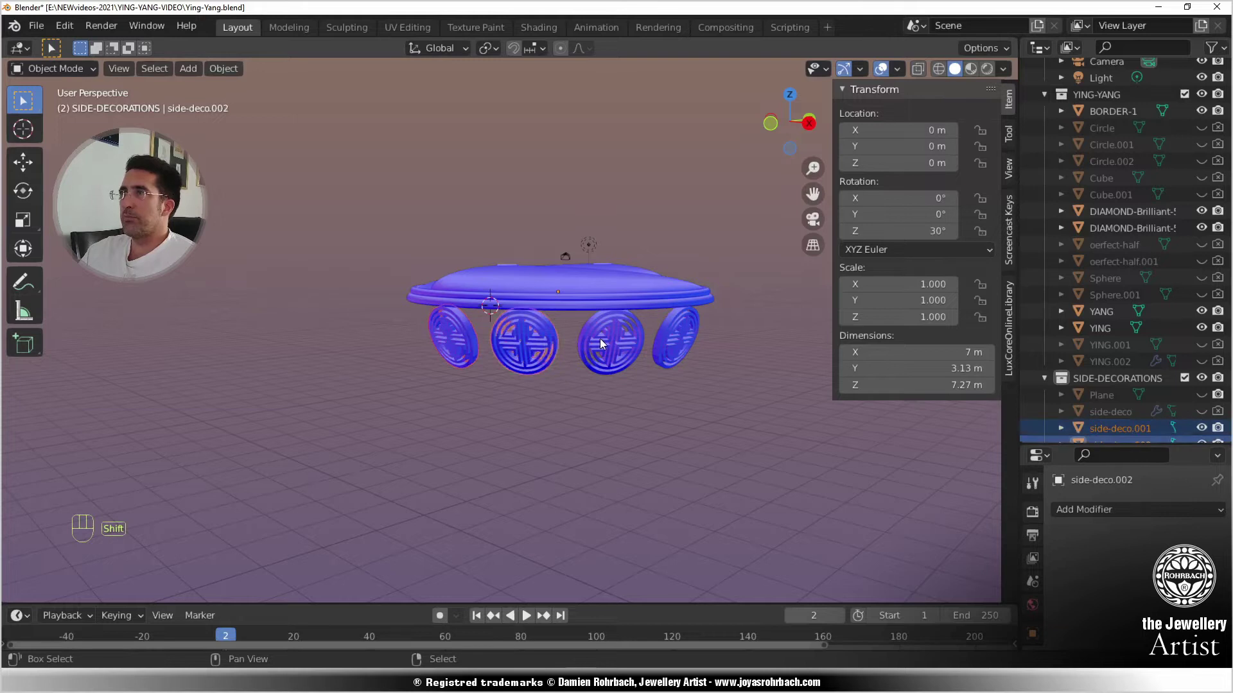
{"action": "right_click", "coordinate": [607, 342], "text": "shift"}
{"action": "right_click", "coordinate": [675, 349], "text": "shift"}
{"action": "middle_click_drag", "start_coordinate": [711, 380], "coordinate": [592, 326]}
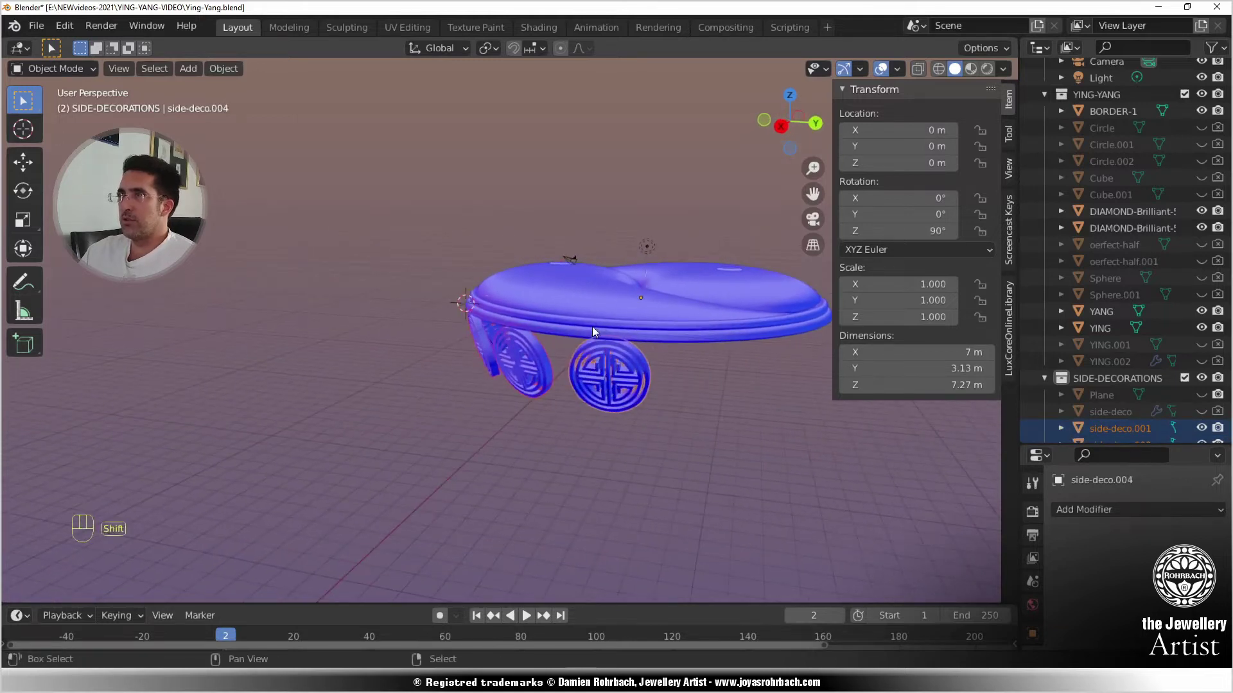
{"action": "key", "text": "shift+d"}
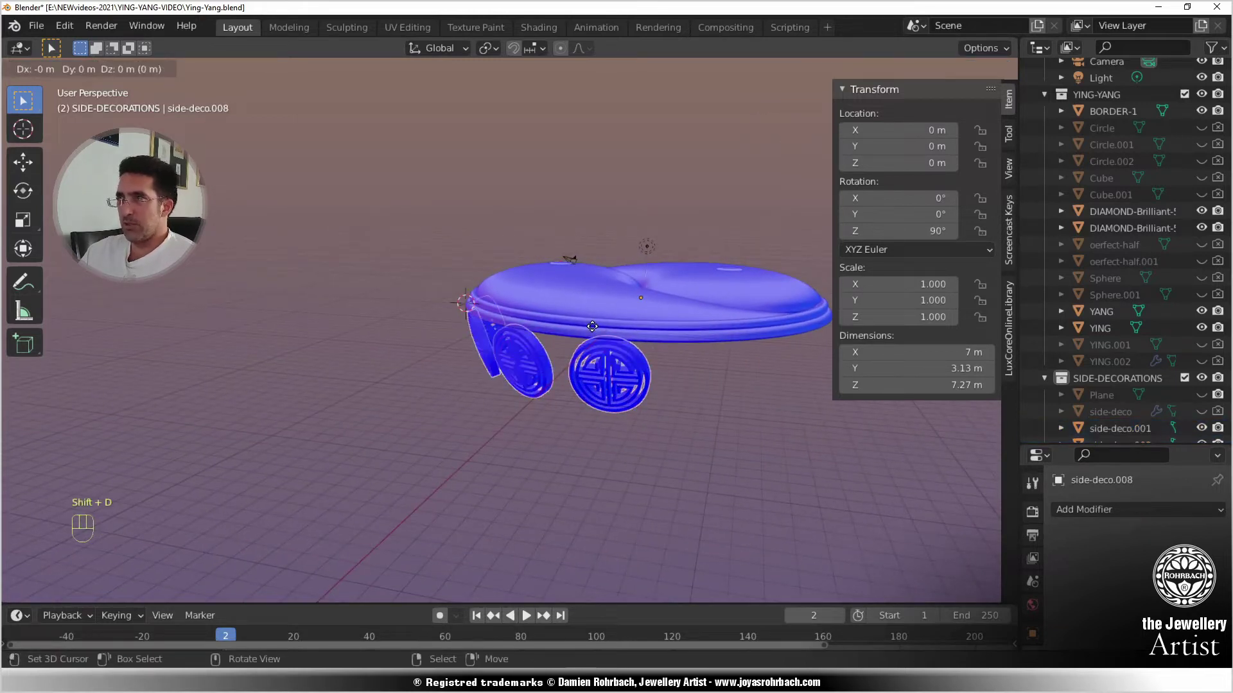
{"action": "right_click", "coordinate": [592, 326]}
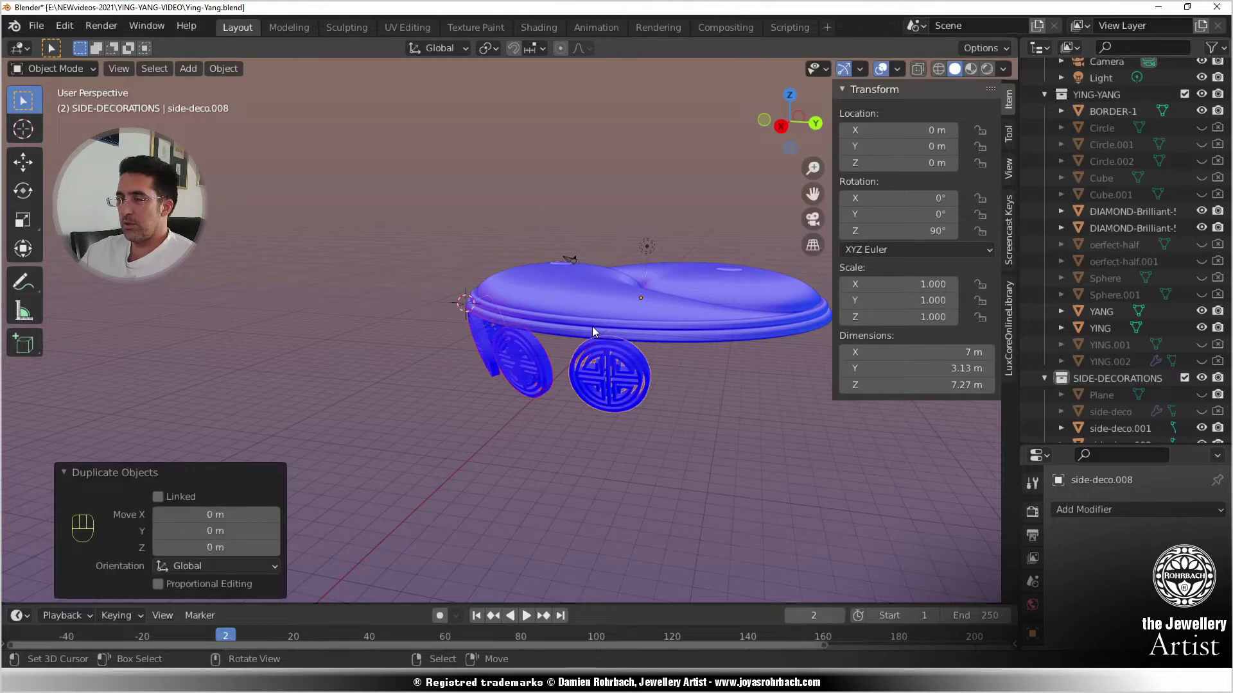
- Rotate the four copied decorations about 118° around the Z axis and set side-deco.008's Z rotation to 210°
{"action": "key", "text": "r"}
{"action": "key", "text": "z"}
{"action": "left_click", "coordinate": [712, 339]}
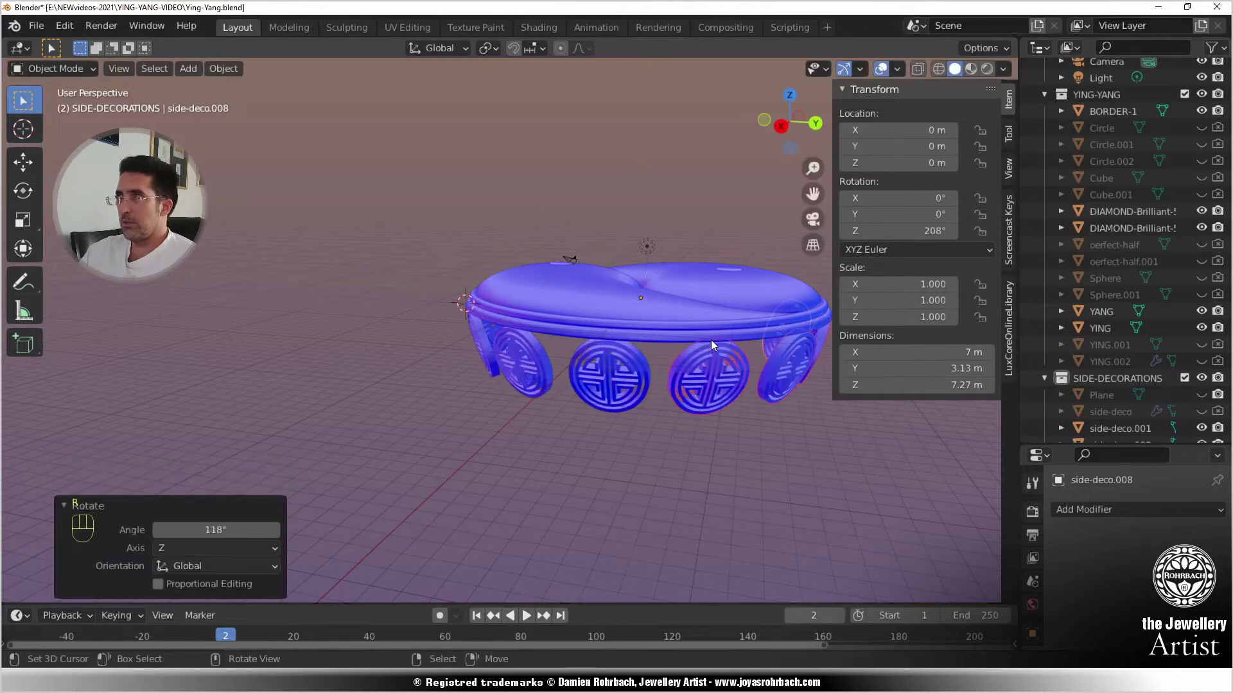
{"action": "left_click", "coordinate": [897, 233]}
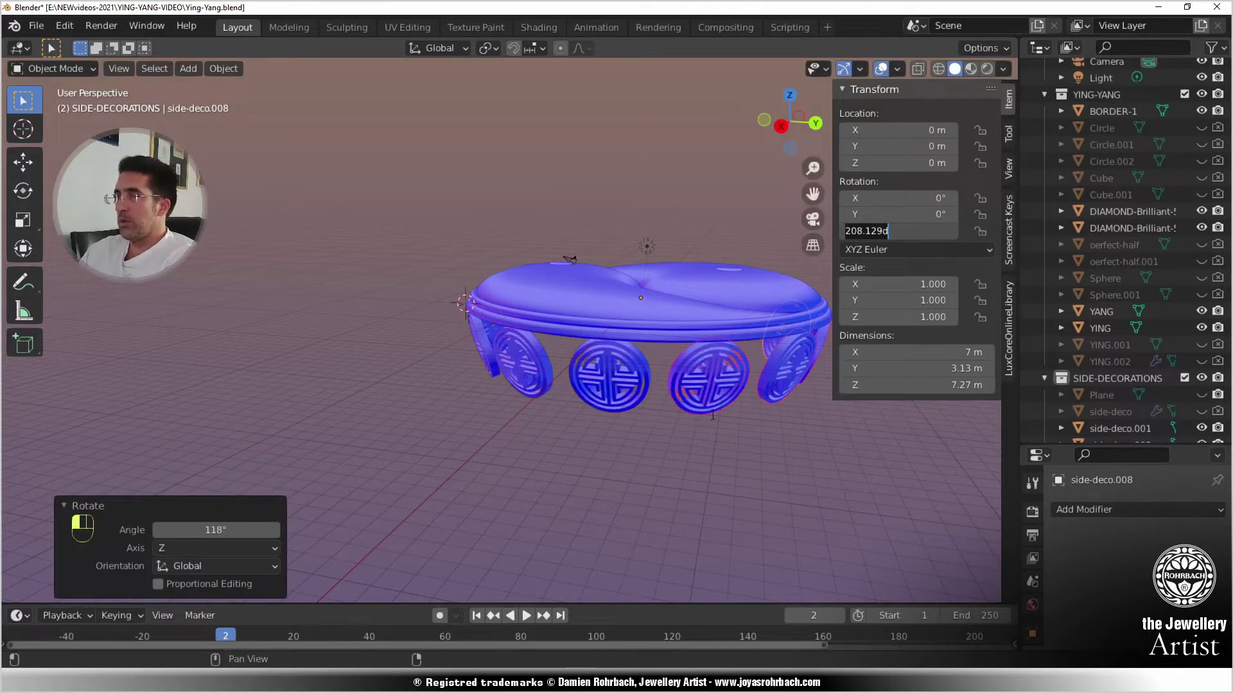
- Select the three most recently placed neighbouring side decorations and duplicate them in place
{"action": "middle_click_drag", "start_coordinate": [712, 416], "coordinate": [487, 433]}
{"action": "left_click", "coordinate": [535, 390]}
{"action": "left_click", "coordinate": [446, 391], "text": "shift"}
{"action": "left_click", "coordinate": [422, 390], "text": "shift"}
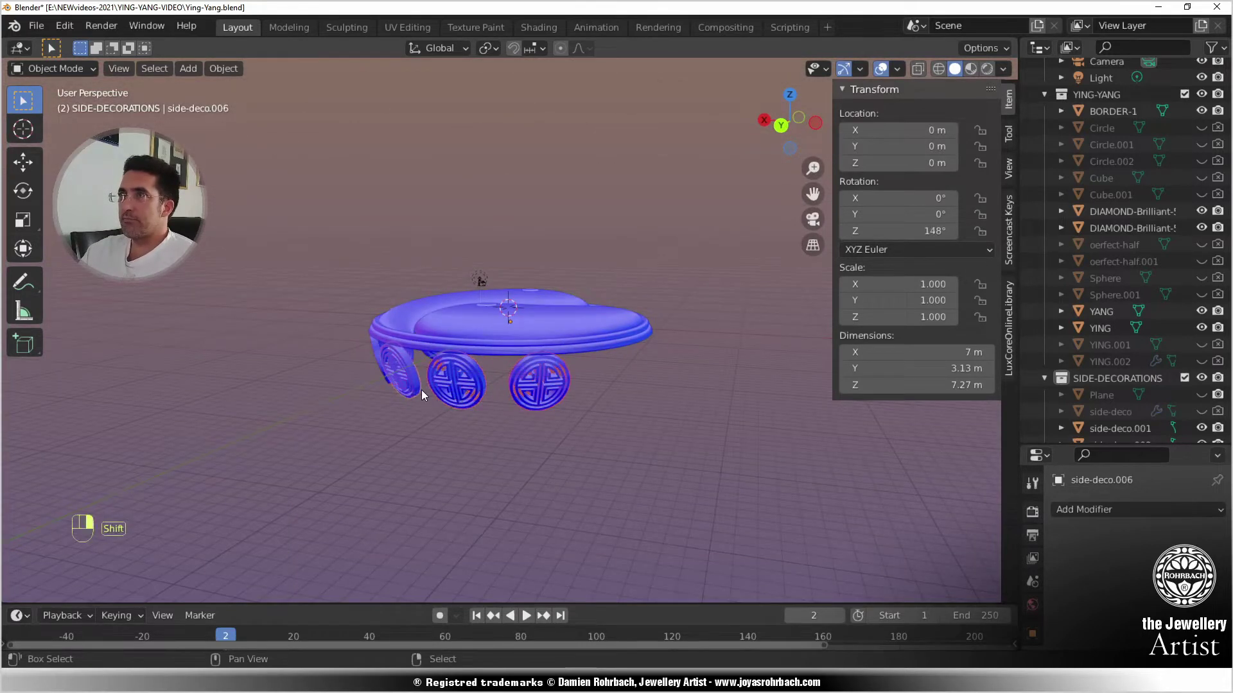
{"action": "middle_click_drag", "start_coordinate": [421, 391], "coordinate": [438, 437]}
{"action": "key", "text": "shift+d"}
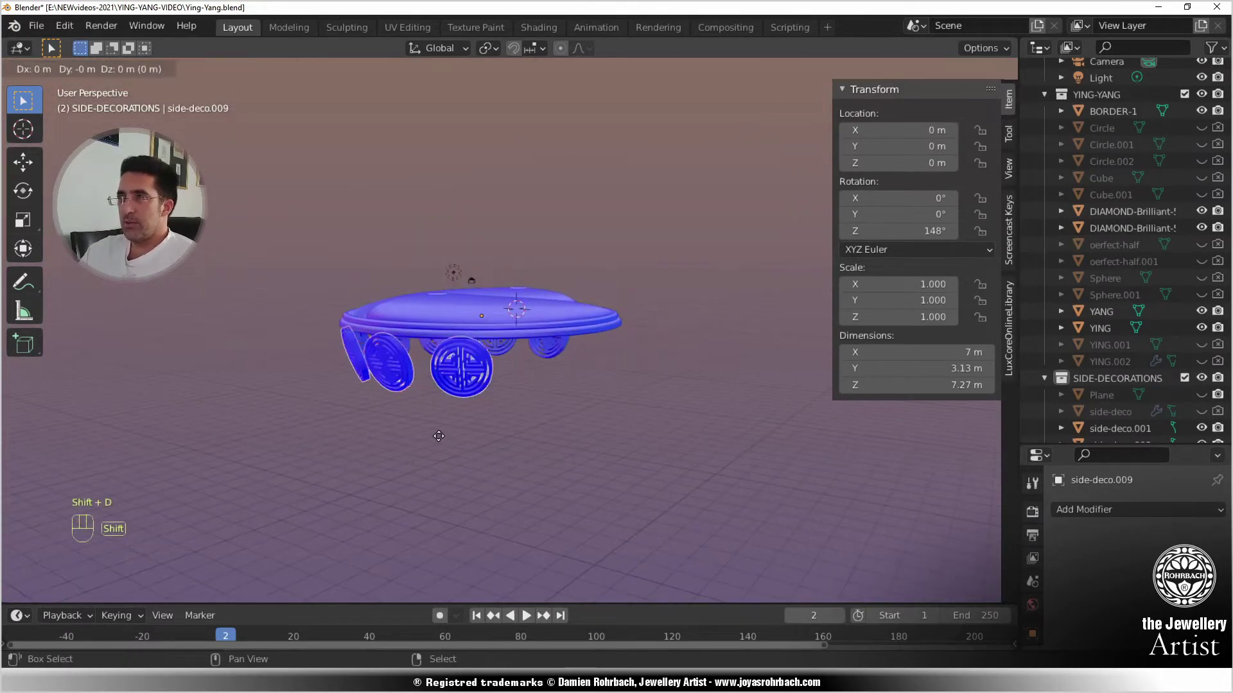
{"action": "right_click", "coordinate": [556, 425]}
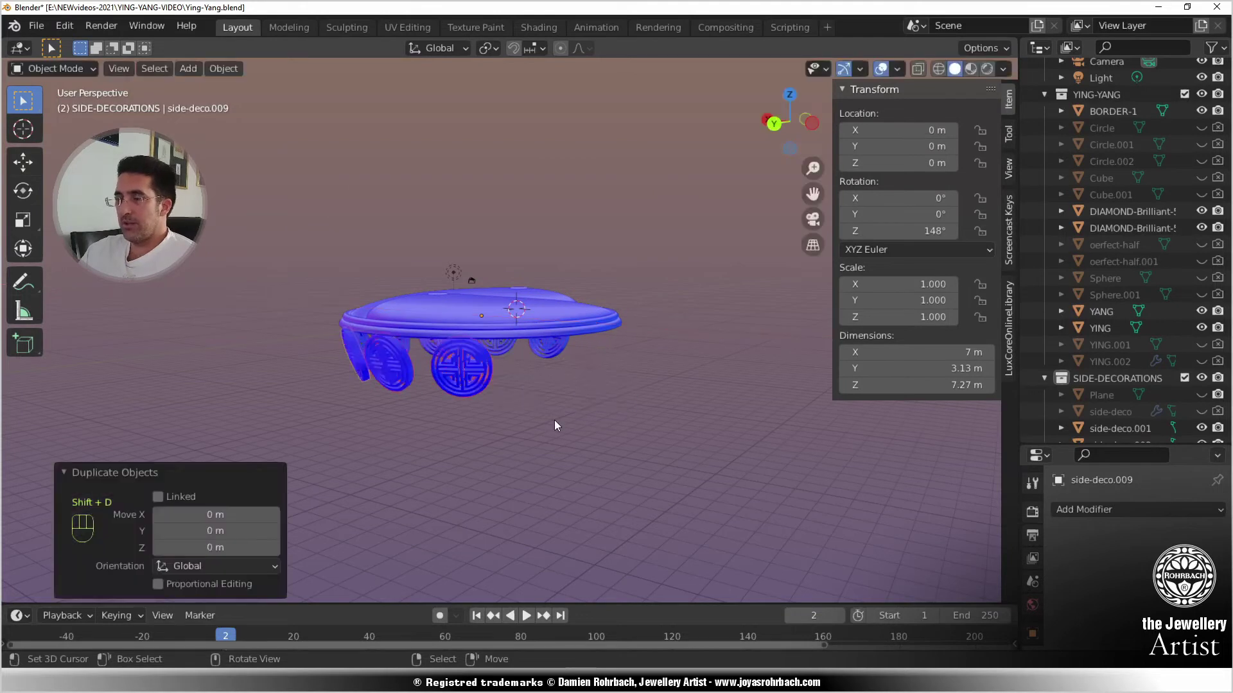
- Rotate the three duplicated decorations around the global Z axis by 120°
{"action": "right_click", "coordinate": [553, 420], "text": "shift"}
{"action": "key", "text": "r"}
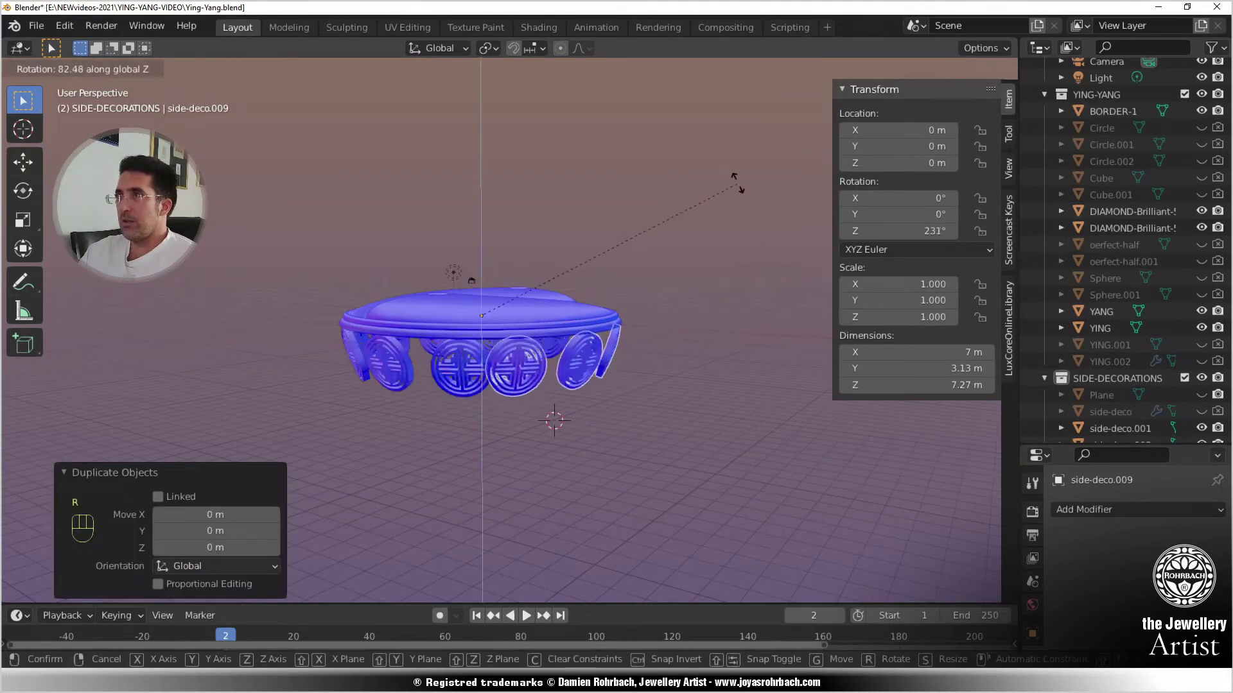
{"action": "left_click", "coordinate": [693, 140]}
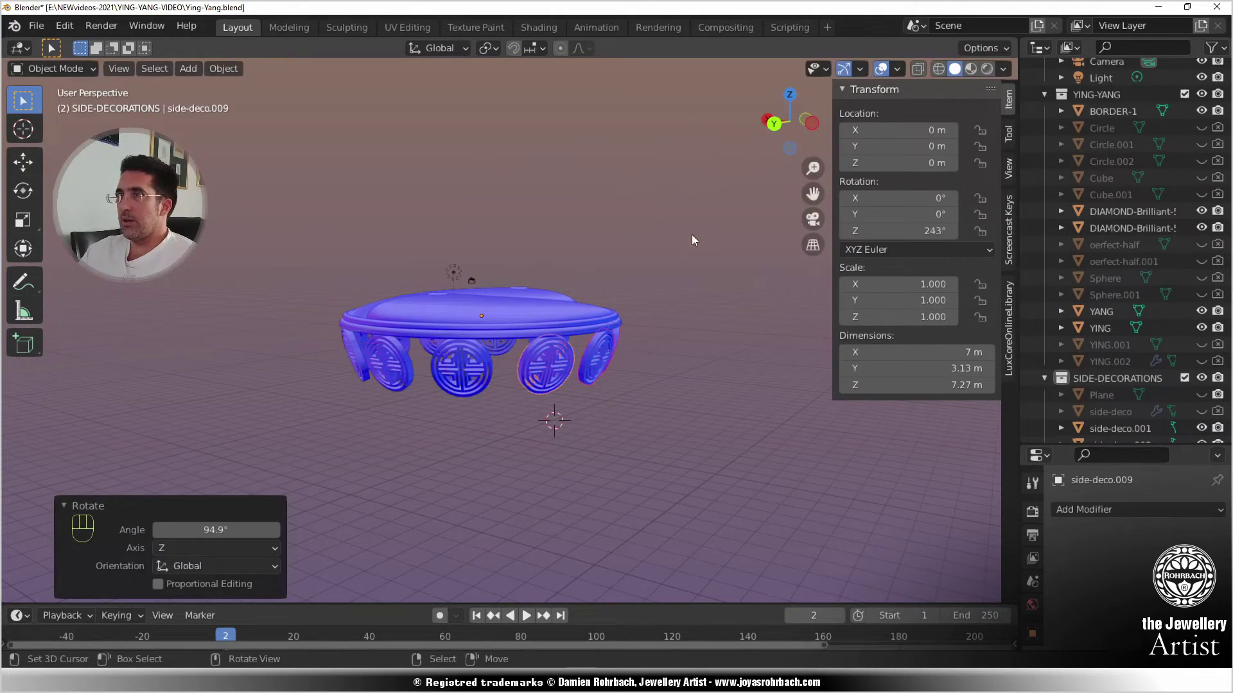
{"action": "left_click", "coordinate": [228, 531]}
{"action": "type", "text": "90"}
{"action": "key", "text": "Return"}
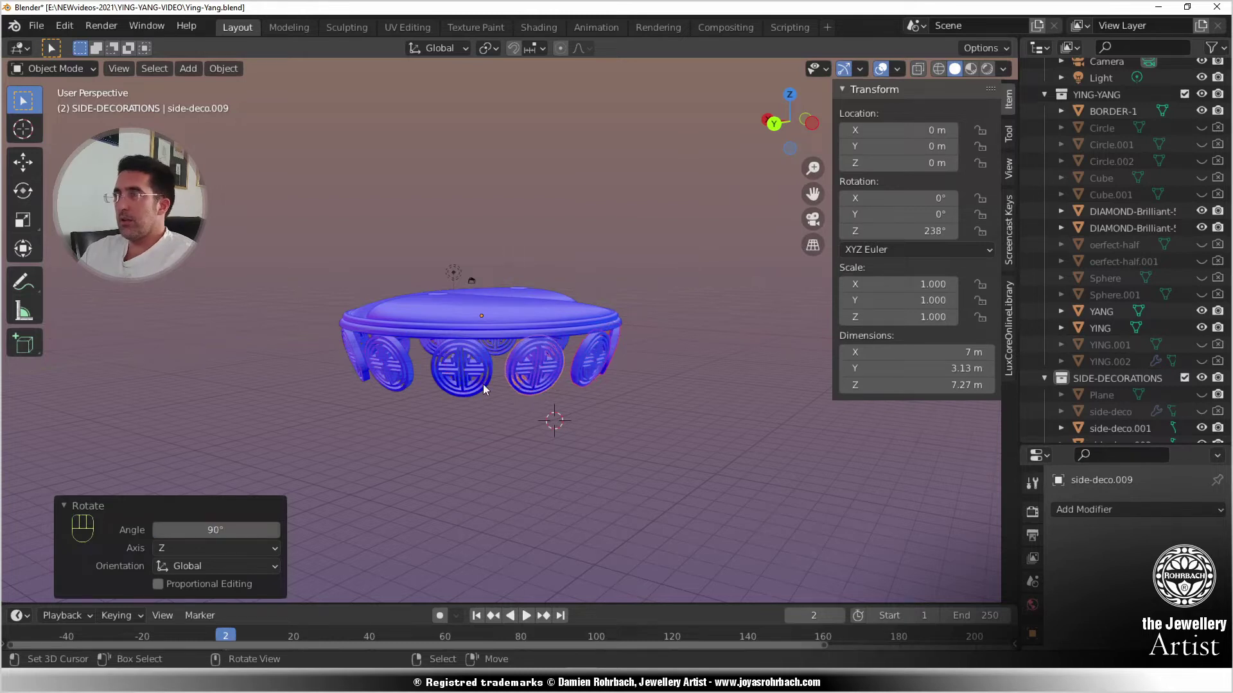
{"action": "middle_click_drag", "start_coordinate": [597, 407], "coordinate": [244, 453]}
{"action": "left_click", "coordinate": [192, 530]}
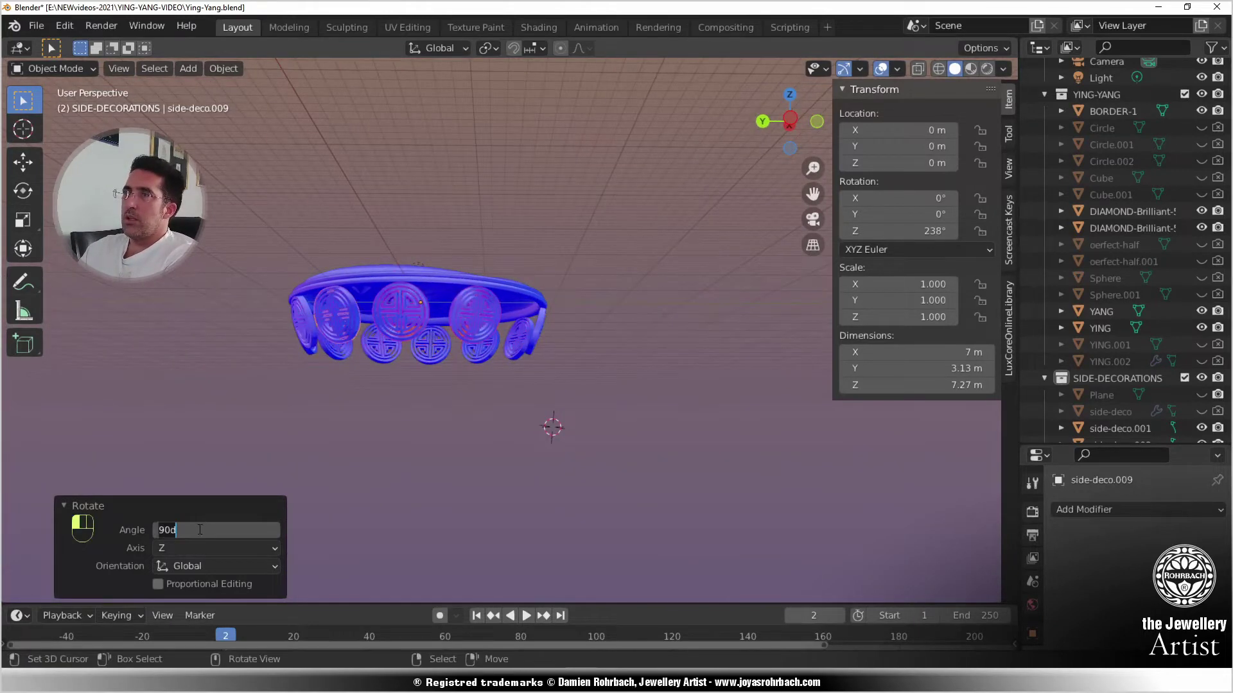
{"action": "type", "text": "120"}
{"action": "key", "text": "Return"}
- Set the Z rotation of side-deco.007 to 180°
{"action": "middle_click_drag", "start_coordinate": [322, 411], "coordinate": [628, 269]}
{"action": "left_click", "coordinate": [636, 272]}
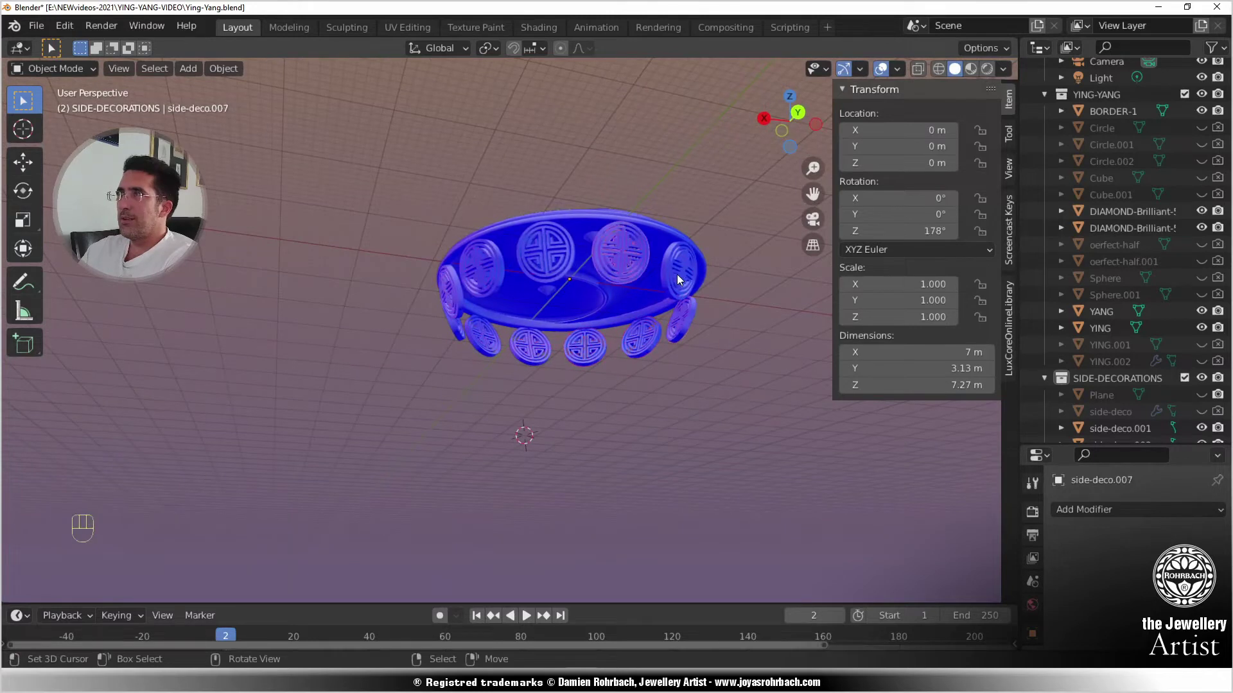
{"action": "left_click", "coordinate": [928, 231]}
{"action": "type", "text": "180"}
{"action": "key", "text": "Return"}
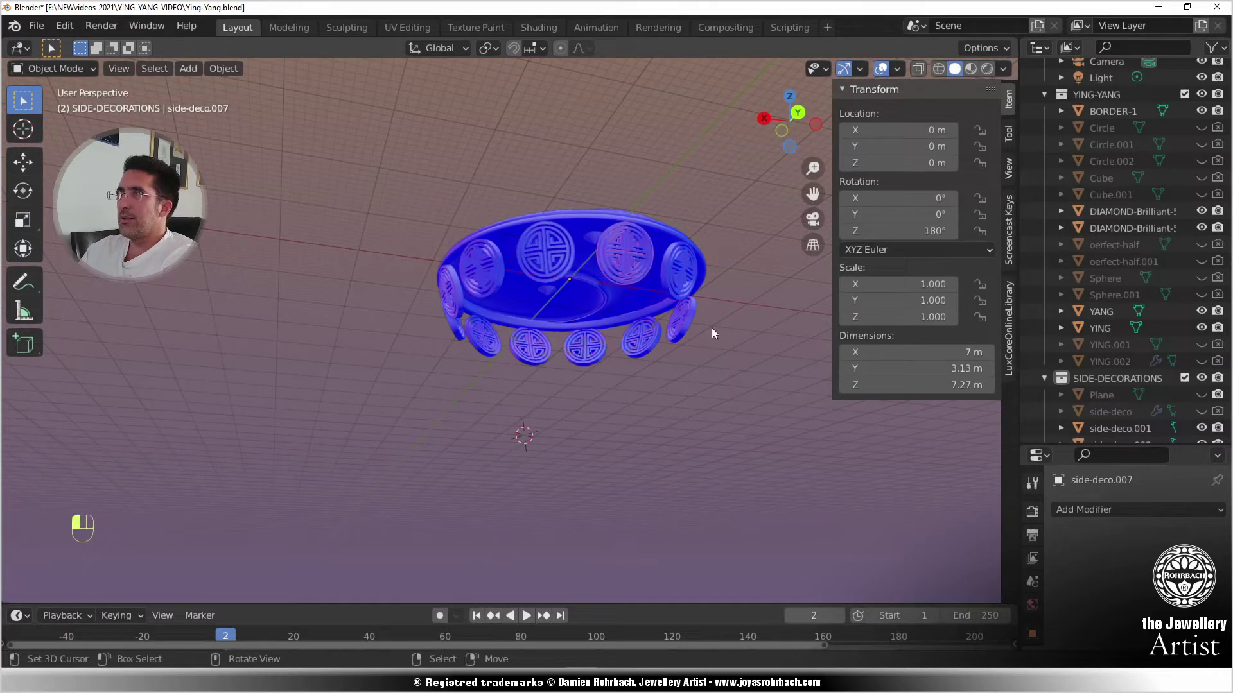
- Set the Z rotation of the adjacent decoration, side-deco.006, to 150°
{"action": "left_click", "coordinate": [552, 264]}
{"action": "middle_click_drag", "start_coordinate": [702, 280], "coordinate": [700, 302]}
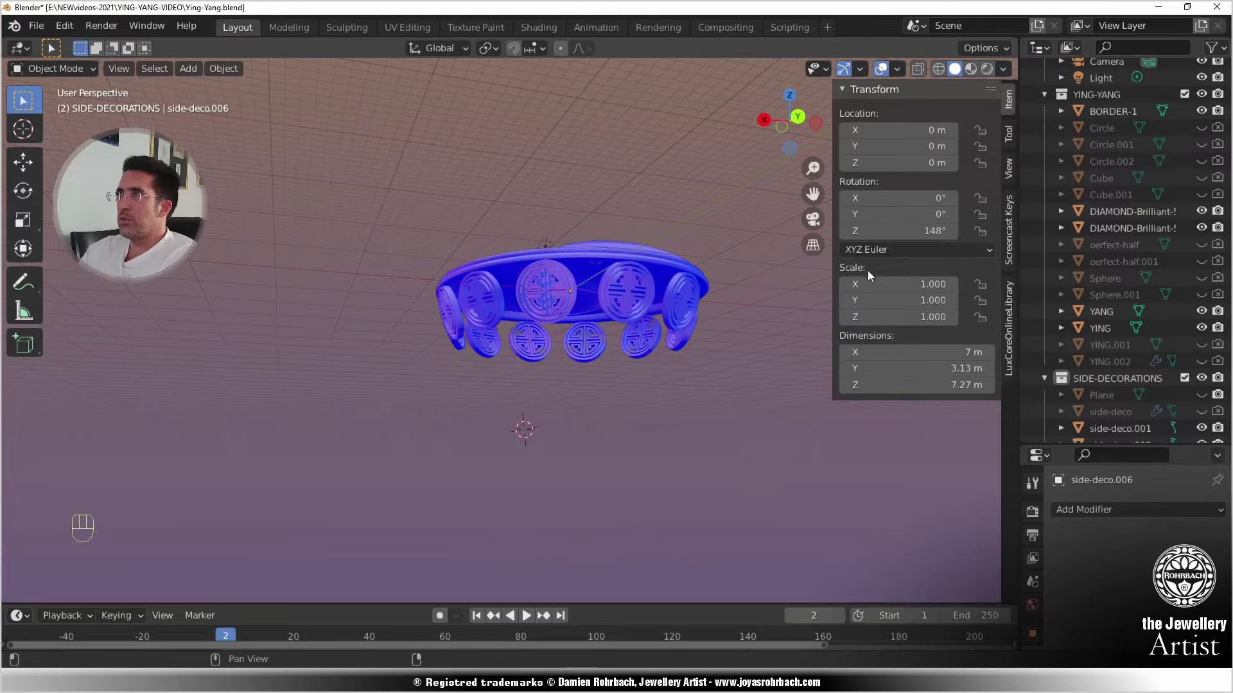
{"action": "left_click", "coordinate": [915, 231]}
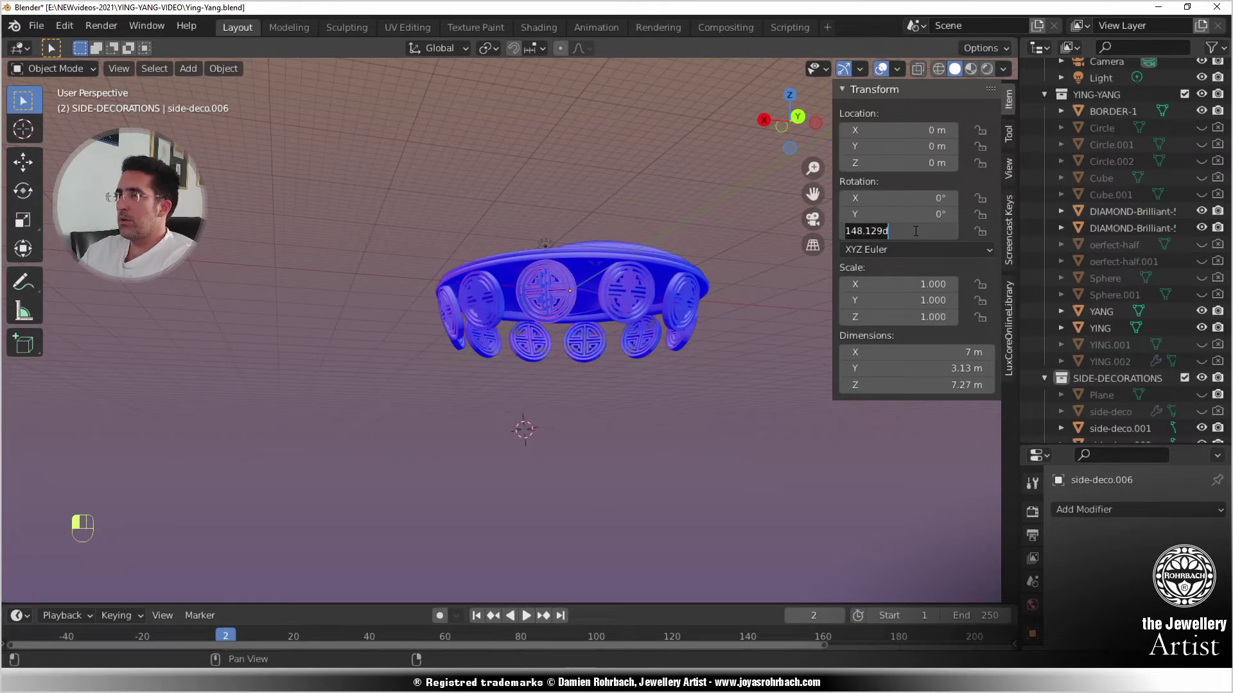
{"action": "type", "text": "150"}
{"action": "key", "text": "Return"}
- Set the Z rotation of side-deco.005 to 120°
{"action": "left_click", "coordinate": [646, 286]}
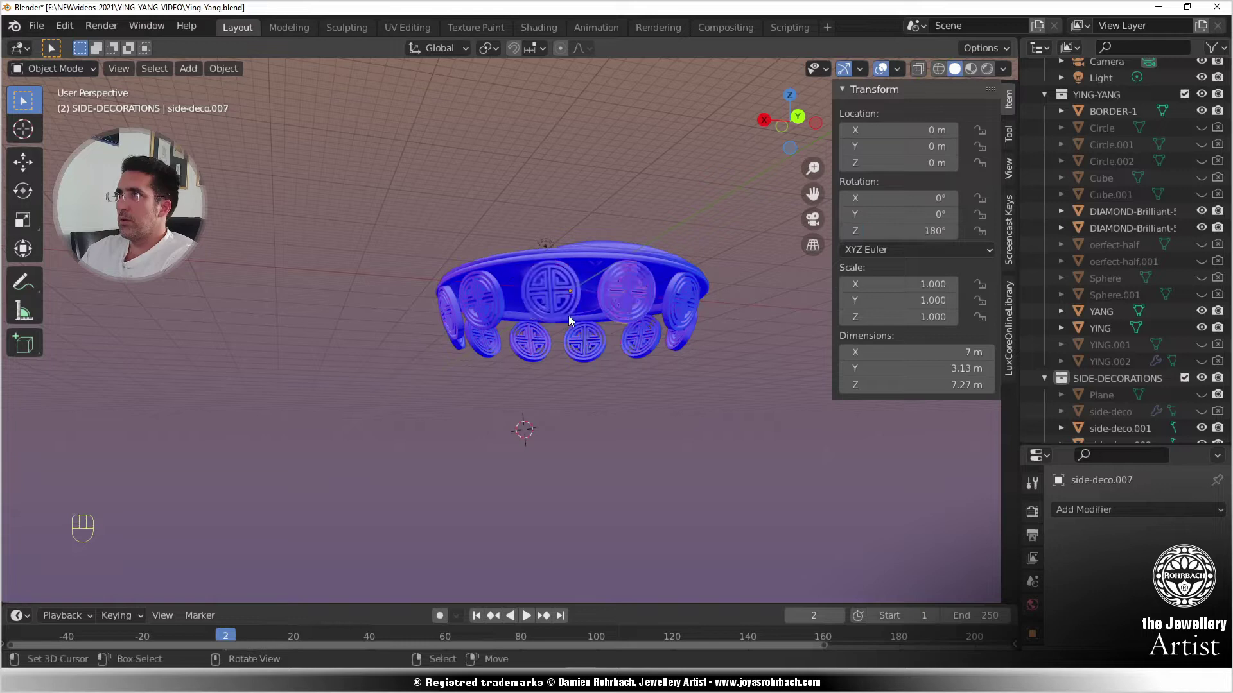
{"action": "left_click", "coordinate": [506, 302]}
{"action": "left_click", "coordinate": [891, 231]}
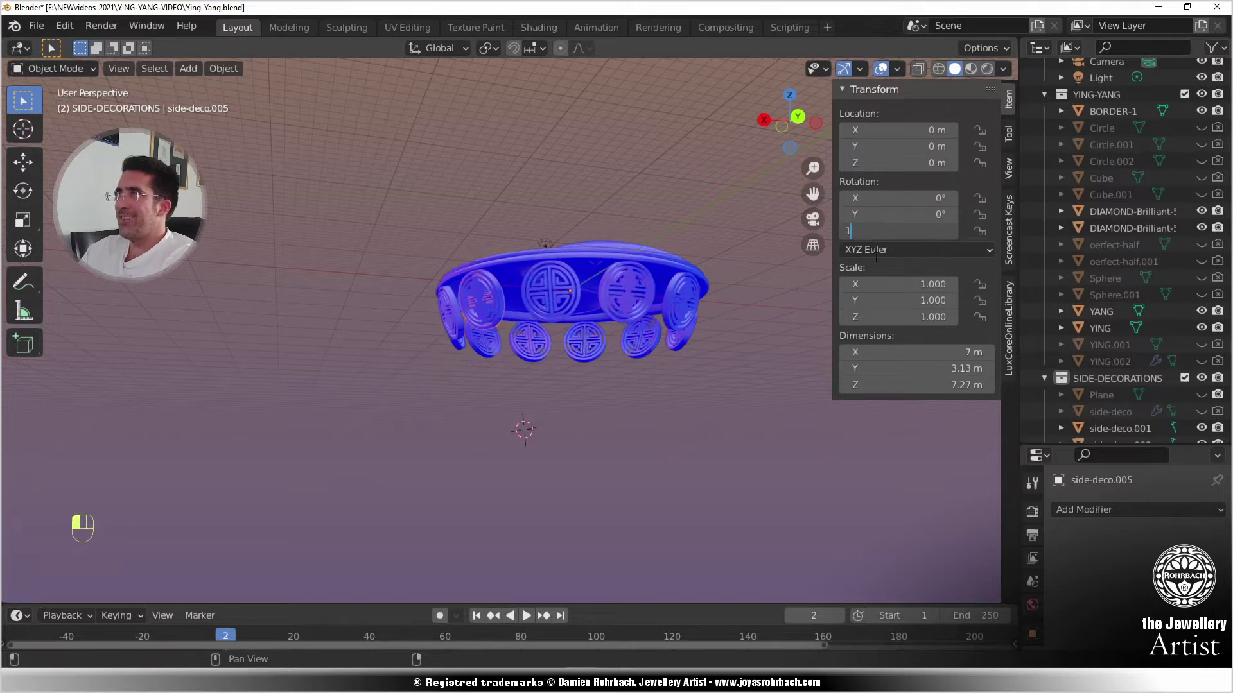
{"action": "type", "text": "120"}
{"action": "key", "text": "Return"}
- Adjust the Z rotation of a decoration on the opposite side and set side-deco.010's Z rotation to 300°
{"action": "middle_click_drag", "start_coordinate": [551, 390], "coordinate": [346, 391]}
{"action": "left_click", "coordinate": [591, 324]}
{"action": "left_click_drag", "start_coordinate": [912, 232], "coordinate": [963, 231]}
{"action": "left_click", "coordinate": [510, 365]}
{"action": "left_click", "coordinate": [911, 231]}
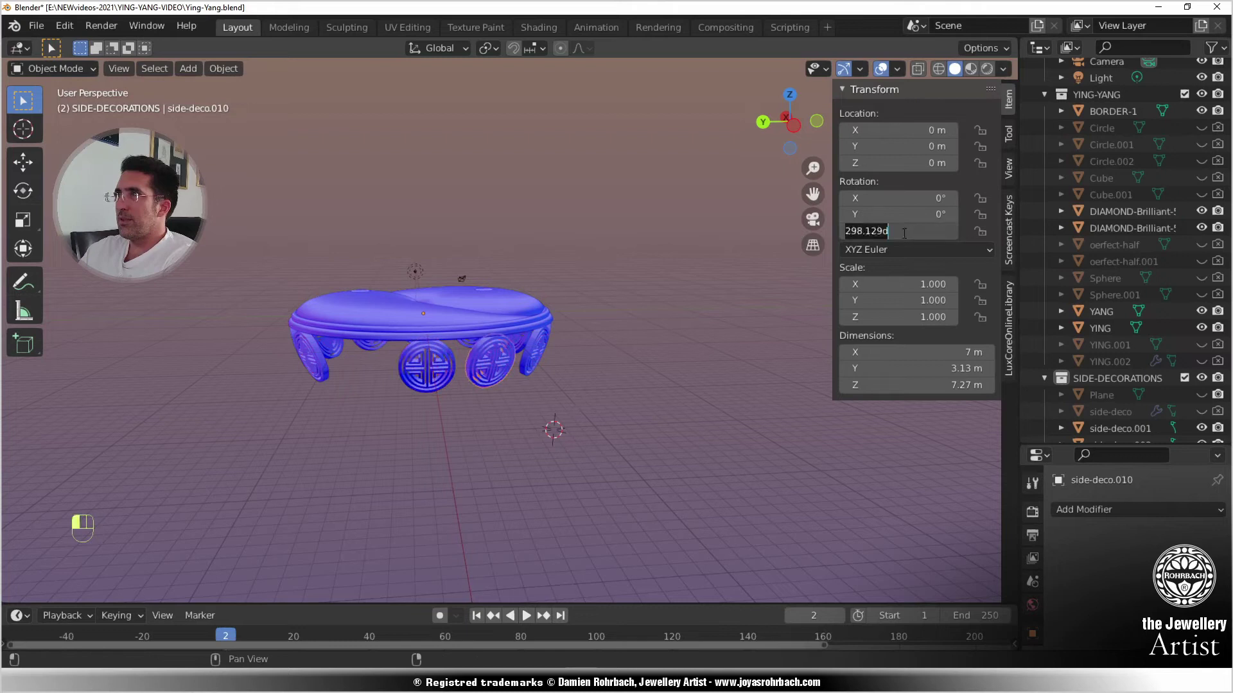
{"action": "type", "text": "300"}
{"action": "key", "text": "Return"}
- Set the following decoration's Z rotation to 330° and check the ring's spacing in the front and right views
{"action": "middle_click_drag", "start_coordinate": [721, 376], "coordinate": [537, 357]}
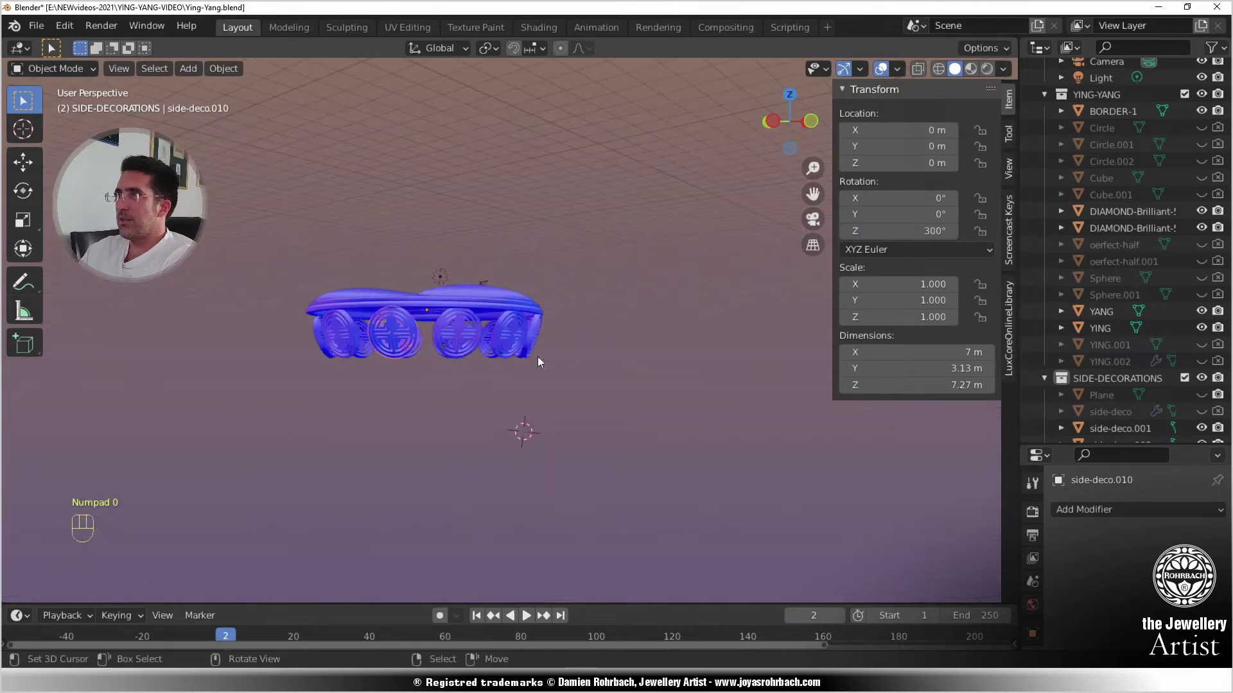
{"action": "left_click", "coordinate": [926, 231]}
{"action": "type", "text": "330"}
{"action": "key", "text": "Return"}
{"action": "middle_click_drag", "start_coordinate": [608, 417], "coordinate": [666, 452]}
{"action": "left_click", "coordinate": [502, 325]}
{"action": "key", "text": "KP_1"}
{"action": "scroll", "coordinate": [665, 452], "scroll_direction": "up", "scroll_amount": 4}
{"action": "key", "text": "KP_3"}
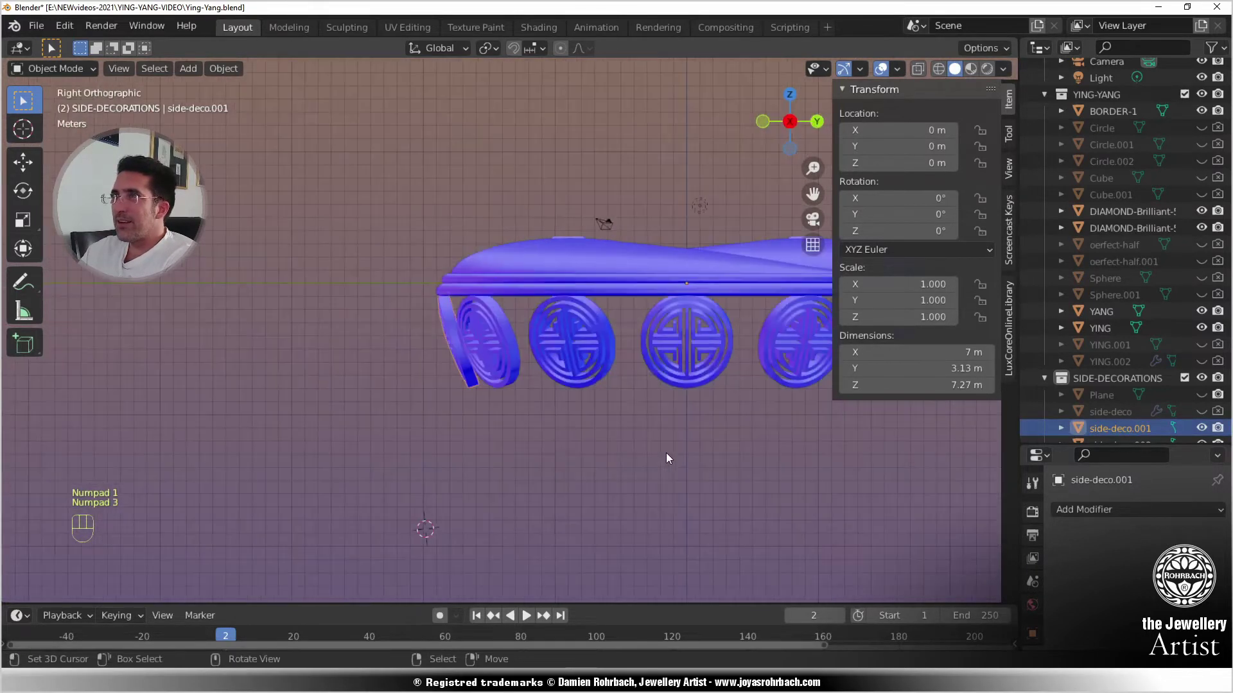
- Duplicate the 210° decoration in place and set the copy's Z rotation to 240° to fill the gap in the ring
{"action": "scroll", "coordinate": [475, 401], "scroll_direction": "down", "scroll_amount": 4}
{"action": "middle_click_drag", "start_coordinate": [475, 401], "coordinate": [610, 423]}
{"action": "left_click", "coordinate": [536, 391]}
{"action": "key", "text": "shift+d"}
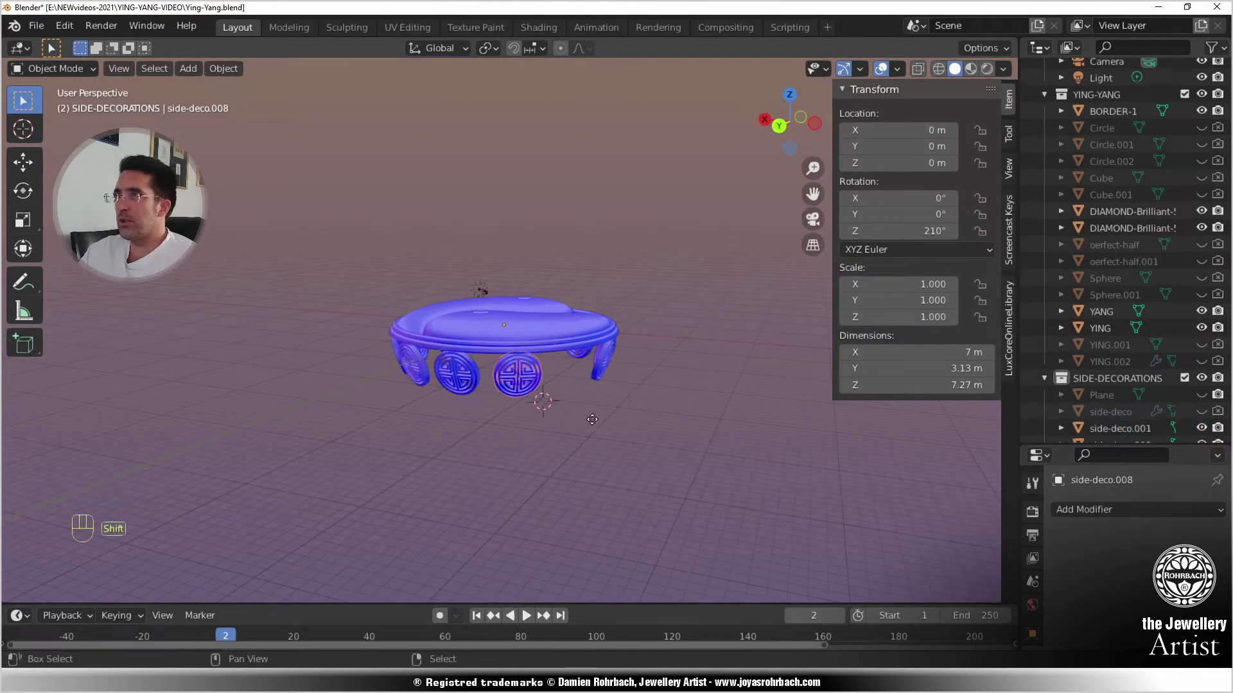
{"action": "right_click", "coordinate": [796, 348]}
{"action": "double_click", "coordinate": [885, 228]}
{"action": "type", "text": "240"}
{"action": "key", "text": "Return"}
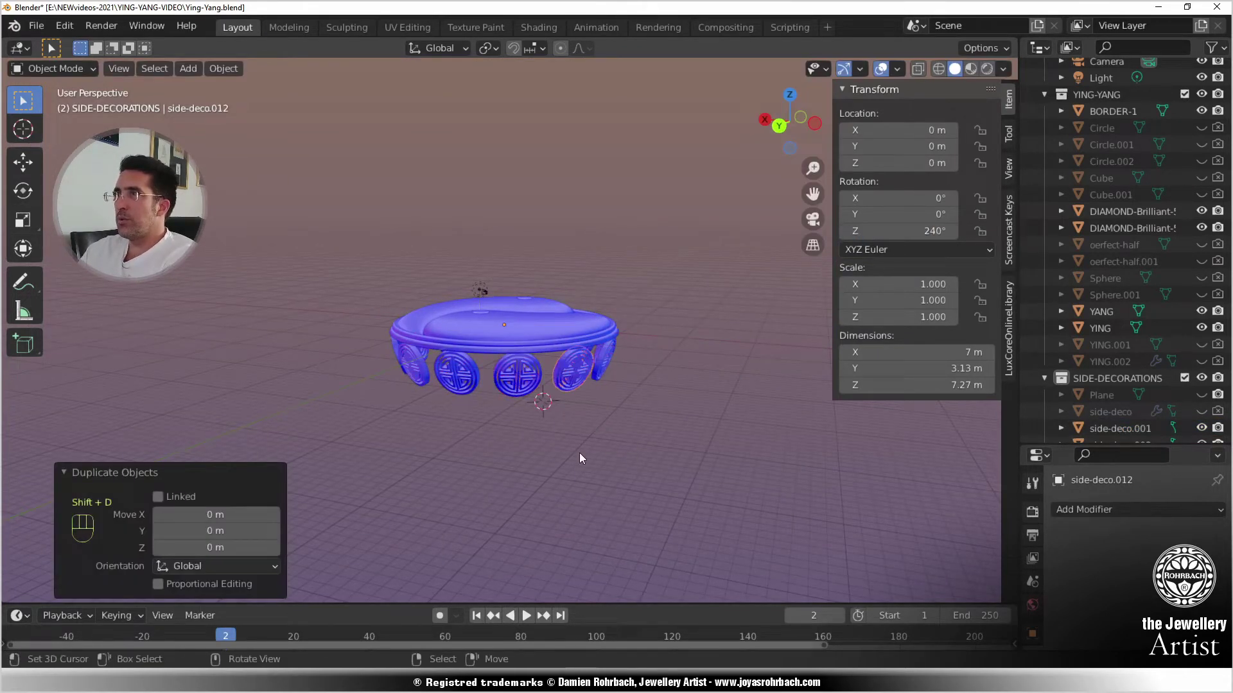
- Deselect everything, inspect the ring of side decorations, and save the file
{"action": "scroll", "coordinate": [579, 453], "scroll_direction": "down", "scroll_amount": 1}
{"action": "middle_click_drag", "start_coordinate": [656, 416], "coordinate": [682, 371]}
{"action": "key", "text": "alt+a"}
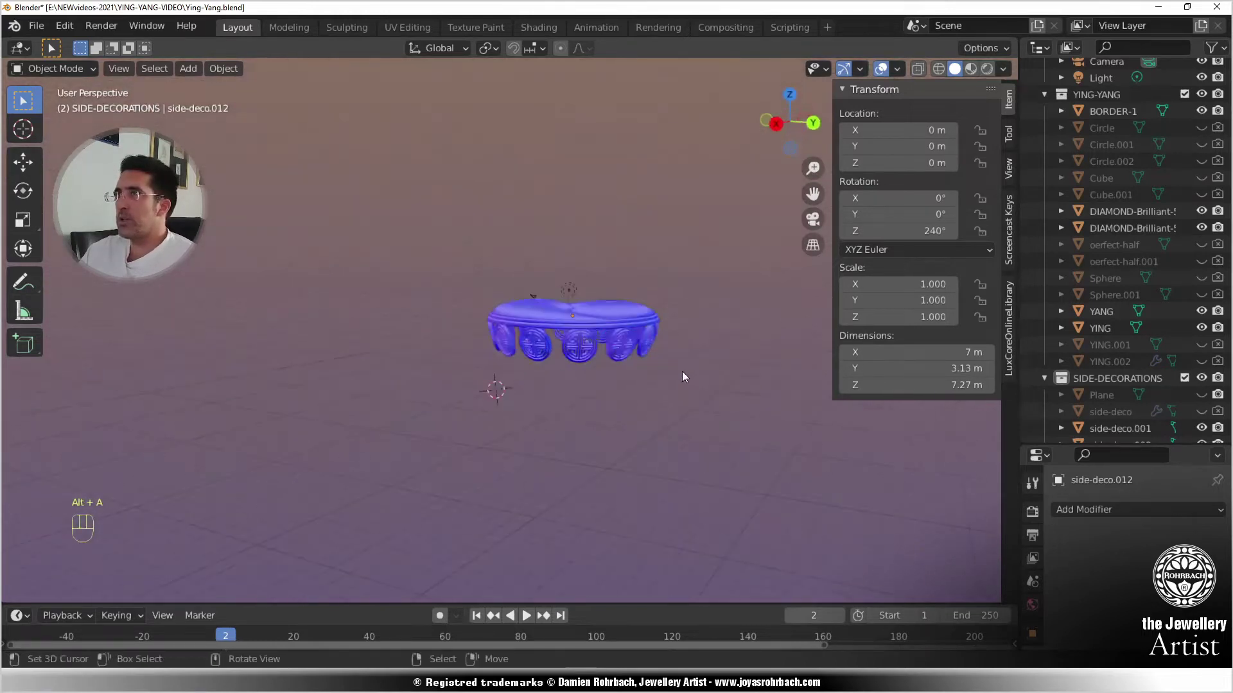
{"action": "scroll", "coordinate": [681, 371], "scroll_direction": "up", "scroll_amount": 5}
{"action": "key", "text": "ctrl+s"}
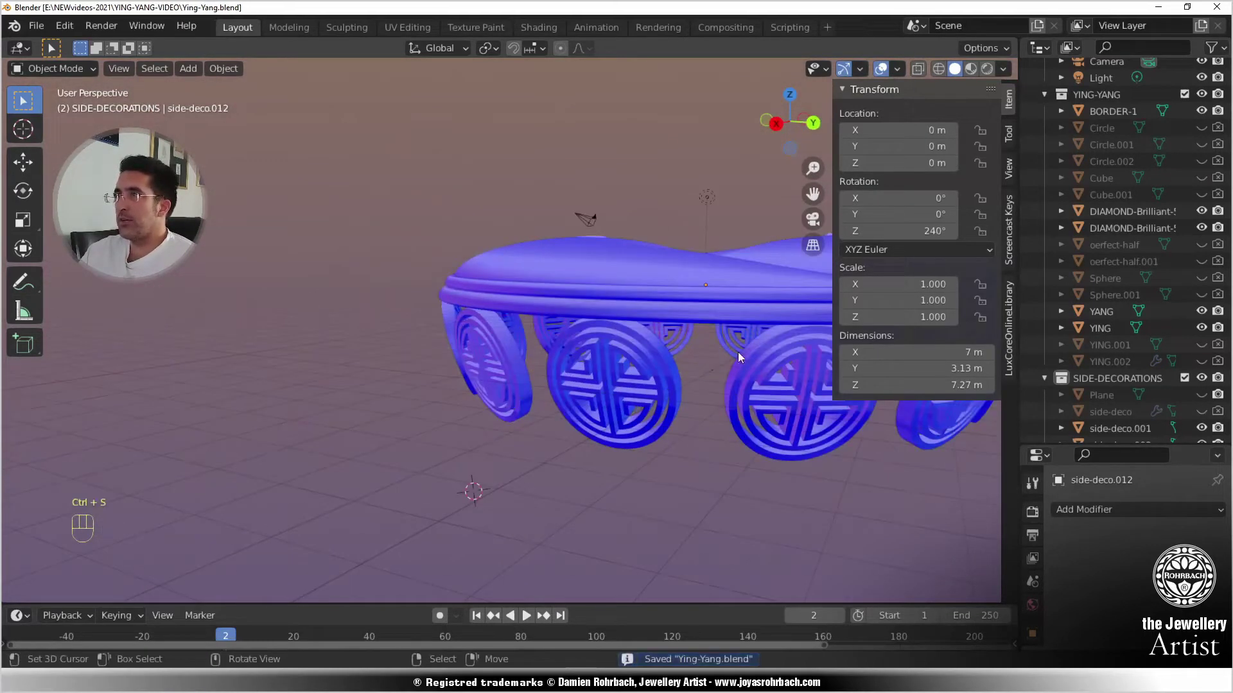
- Rotate all side decorations together about 15° around the global Z axis in the front view, deselect them, and save the file
{"action": "scroll", "coordinate": [634, 446], "scroll_direction": "down", "scroll_amount": 5}
{"action": "middle_click_drag", "start_coordinate": [634, 446], "coordinate": [670, 406]}
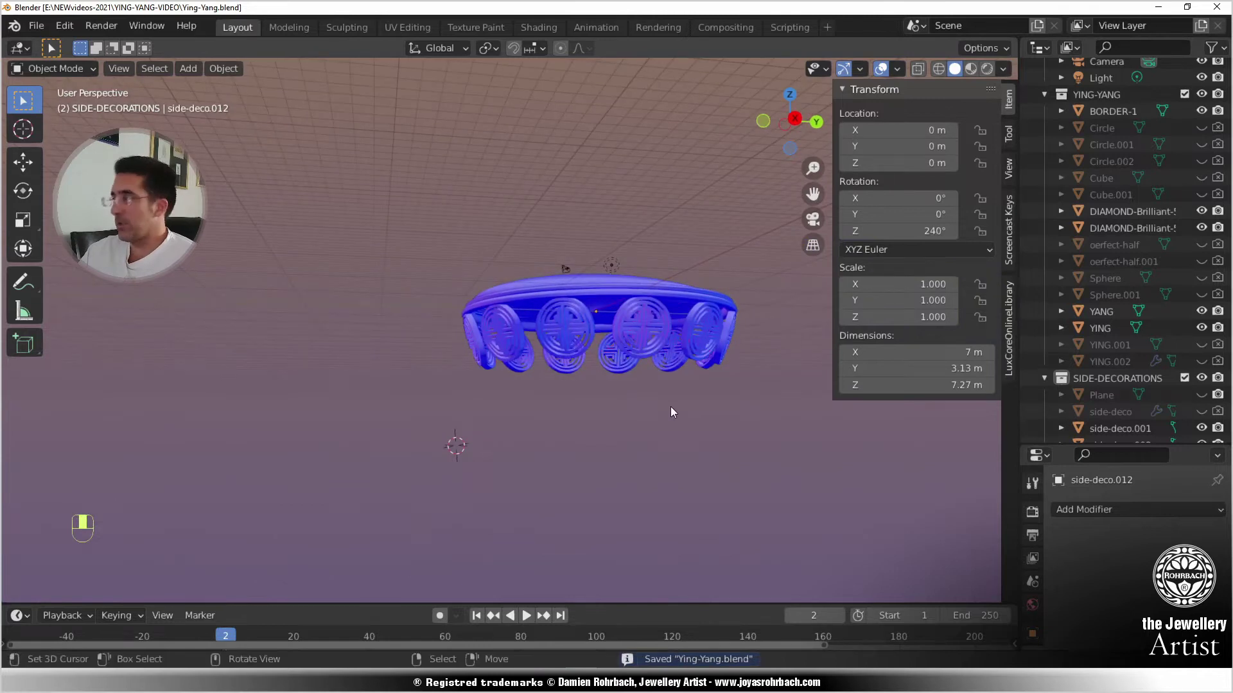
{"action": "key", "text": "KP_1"}
{"action": "scroll", "coordinate": [637, 441], "scroll_direction": "up", "scroll_amount": 3}
{"action": "key", "text": "alt+a"}
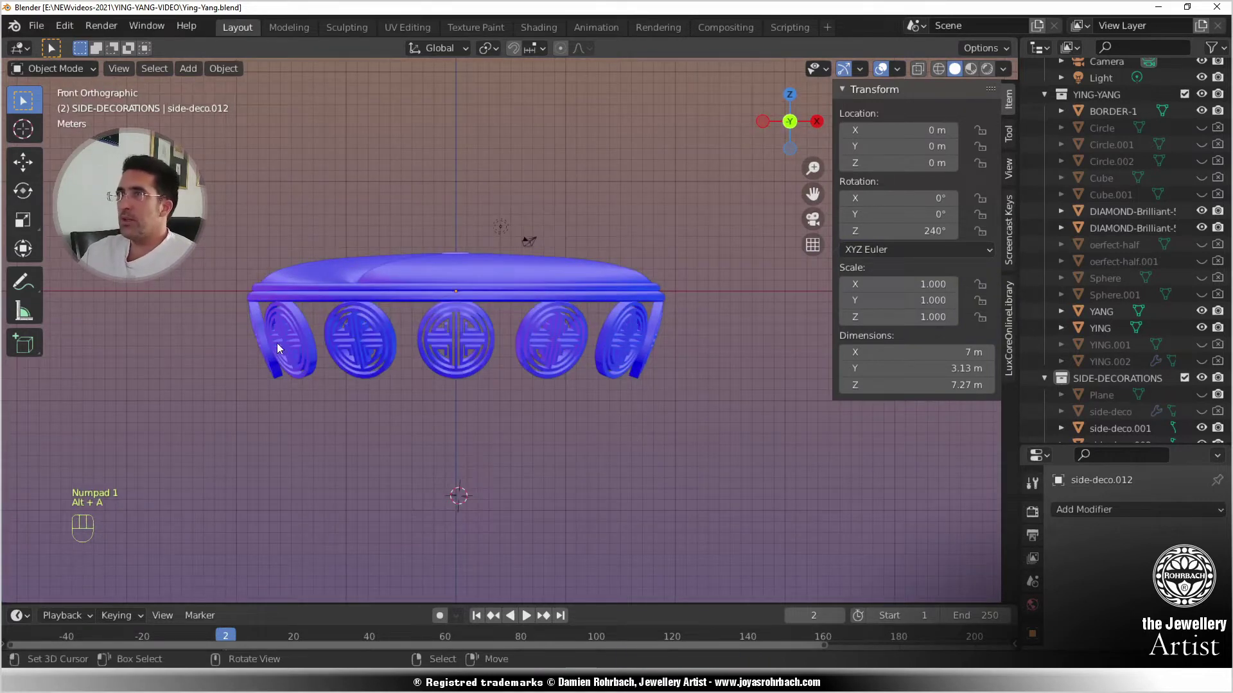
{"action": "key", "text": "b"}
{"action": "left_click_drag", "start_coordinate": [206, 337], "coordinate": [736, 444]}
{"action": "key", "text": "r"}
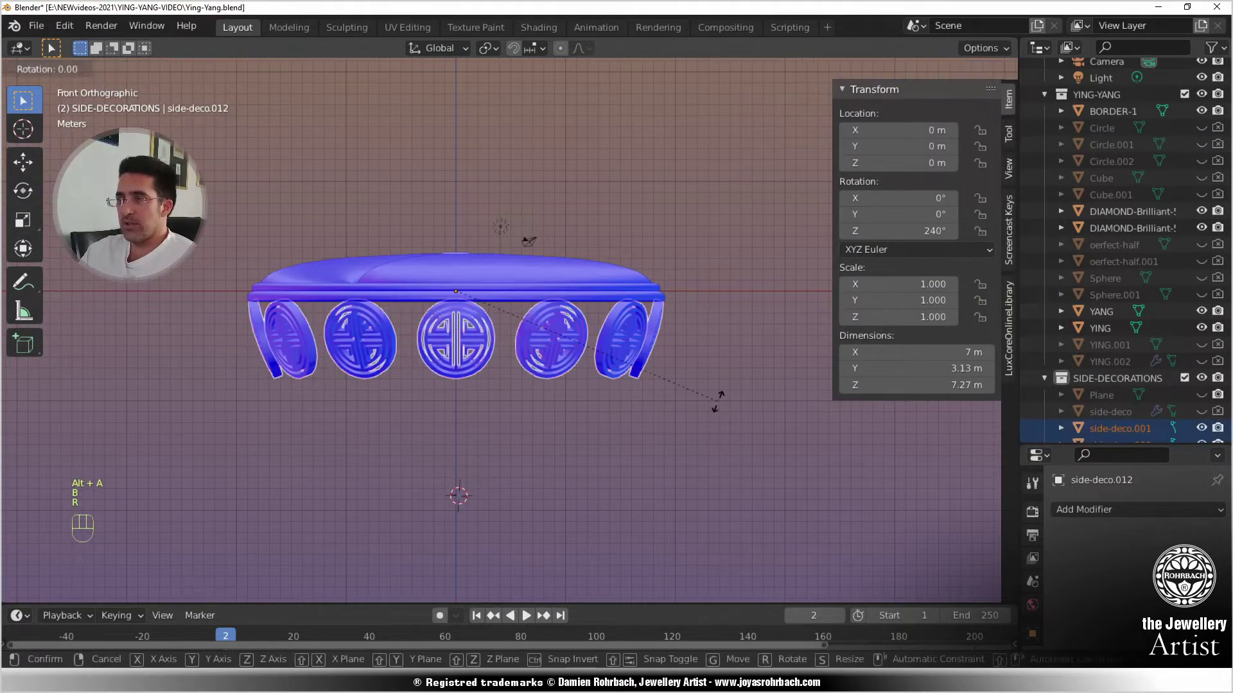
{"action": "key", "text": "z"}
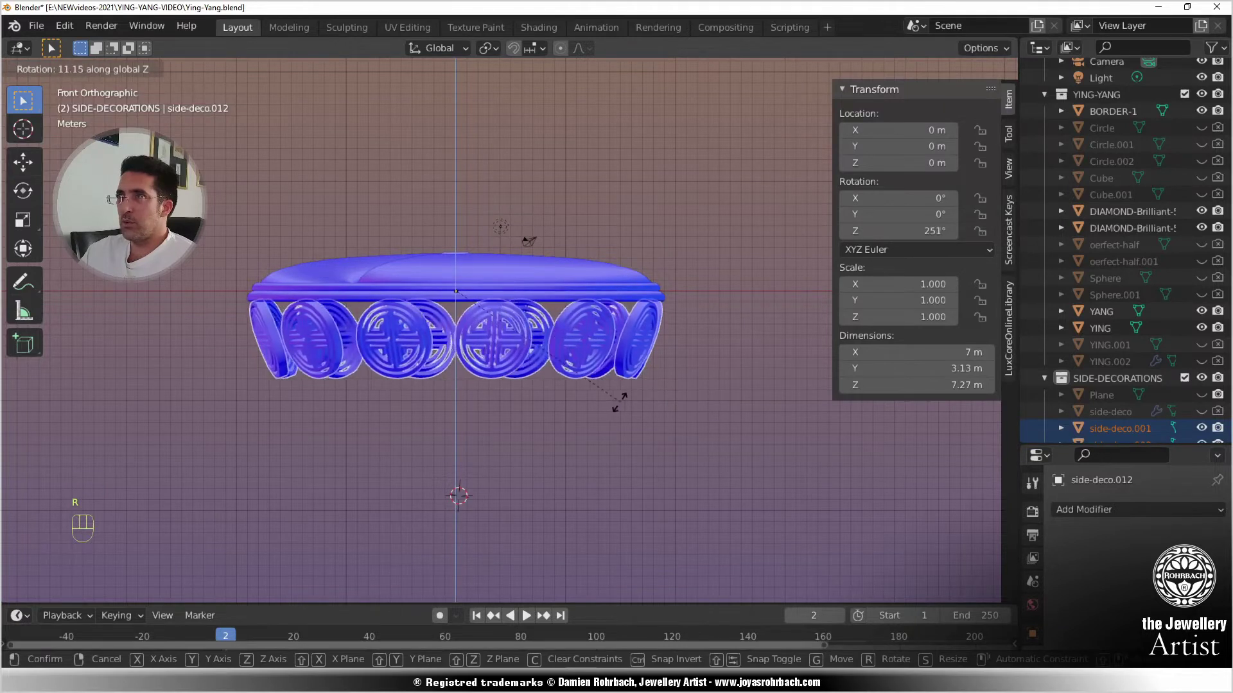
{"action": "left_click", "coordinate": [599, 404]}
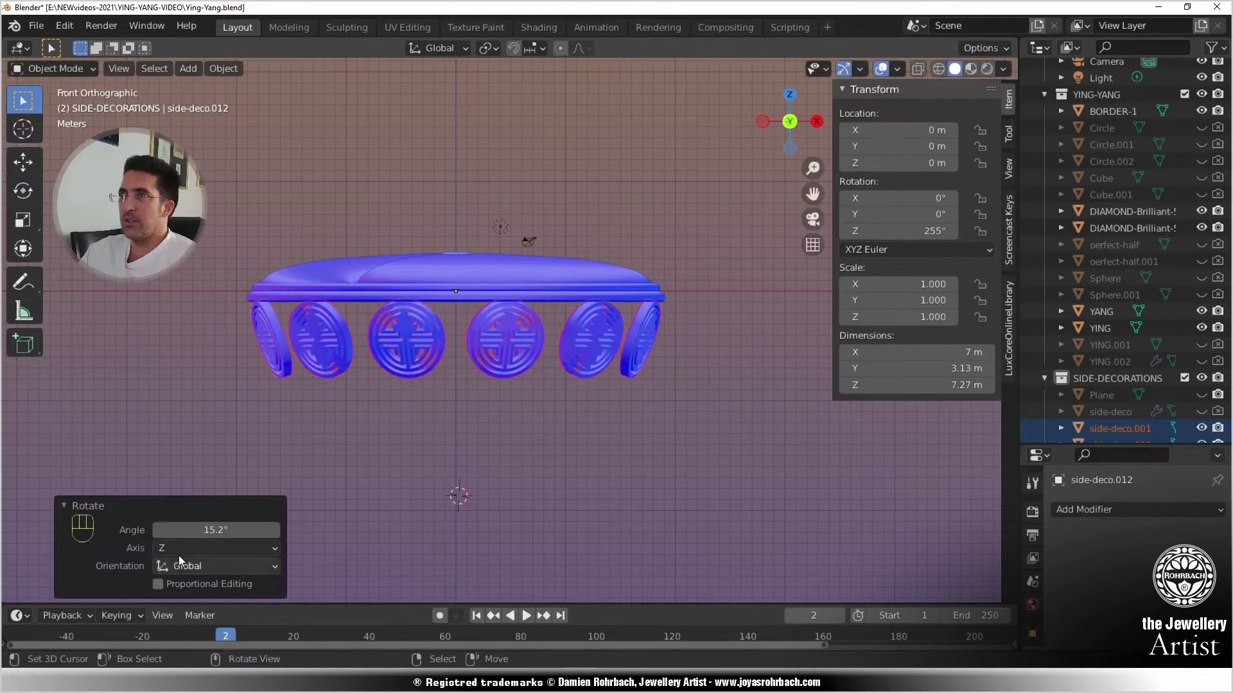
{"action": "left_click_drag", "start_coordinate": [253, 530], "coordinate": [244, 531]}
{"action": "key", "text": "alt+a"}
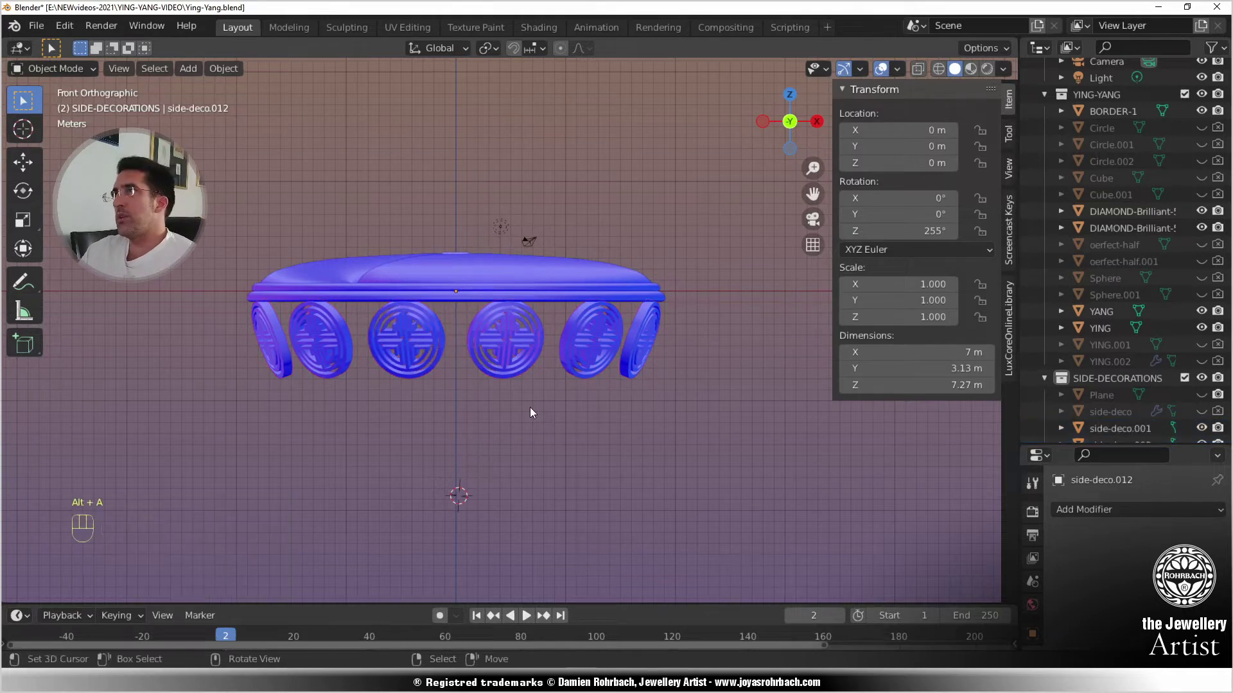
{"action": "key", "text": "ctrl+s"}
- Duplicate BORDER-1 and flip the copy by rotating it 180° in the front view
{"action": "scroll", "coordinate": [461, 325], "scroll_direction": "up", "scroll_amount": 3}
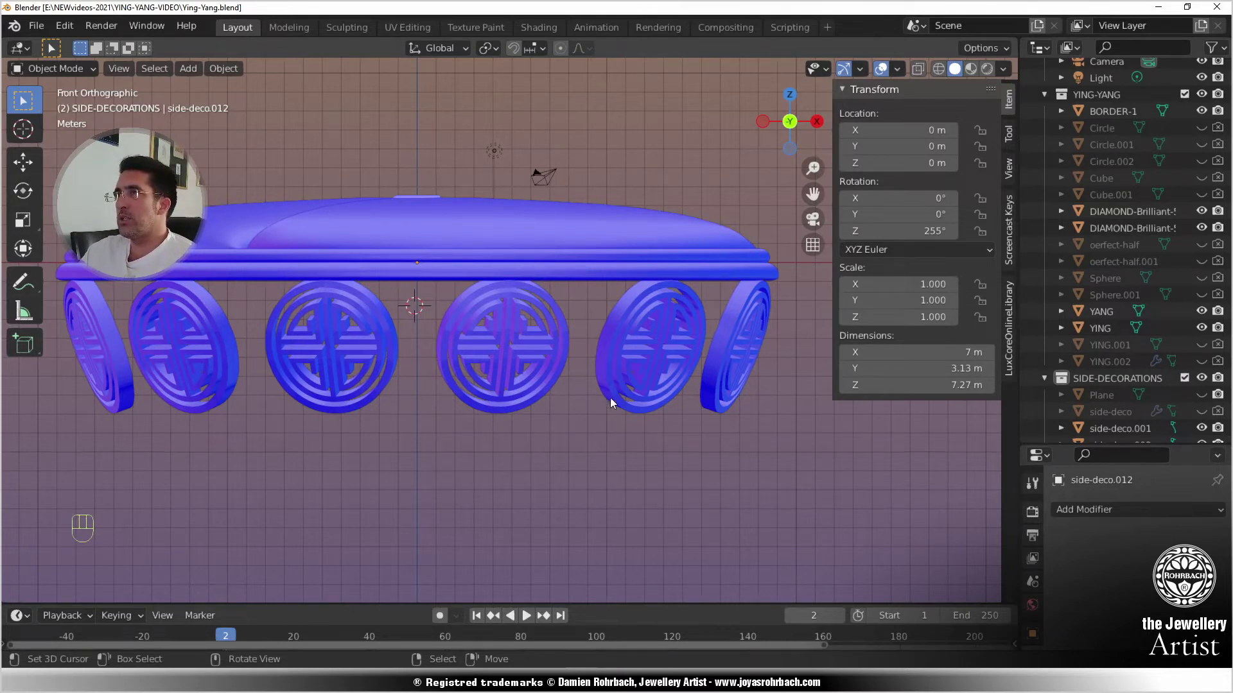
{"action": "left_click", "coordinate": [634, 263]}
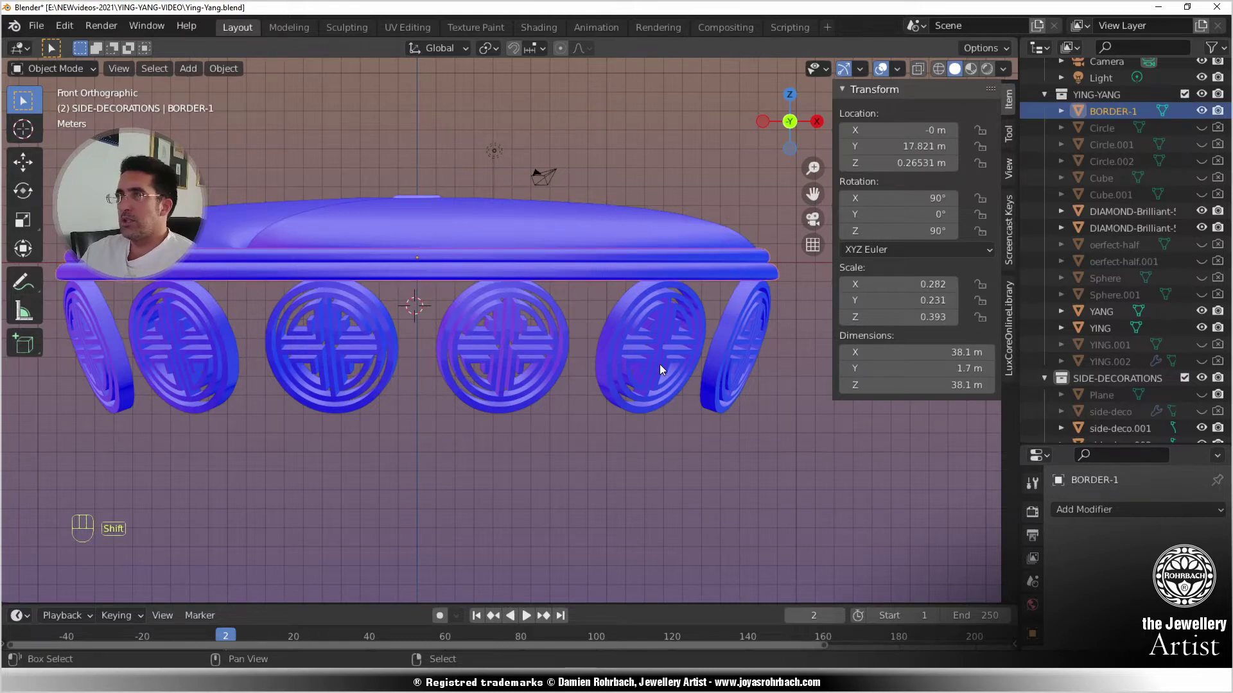
{"action": "key", "text": "shift+d"}
{"action": "key", "text": "r"}
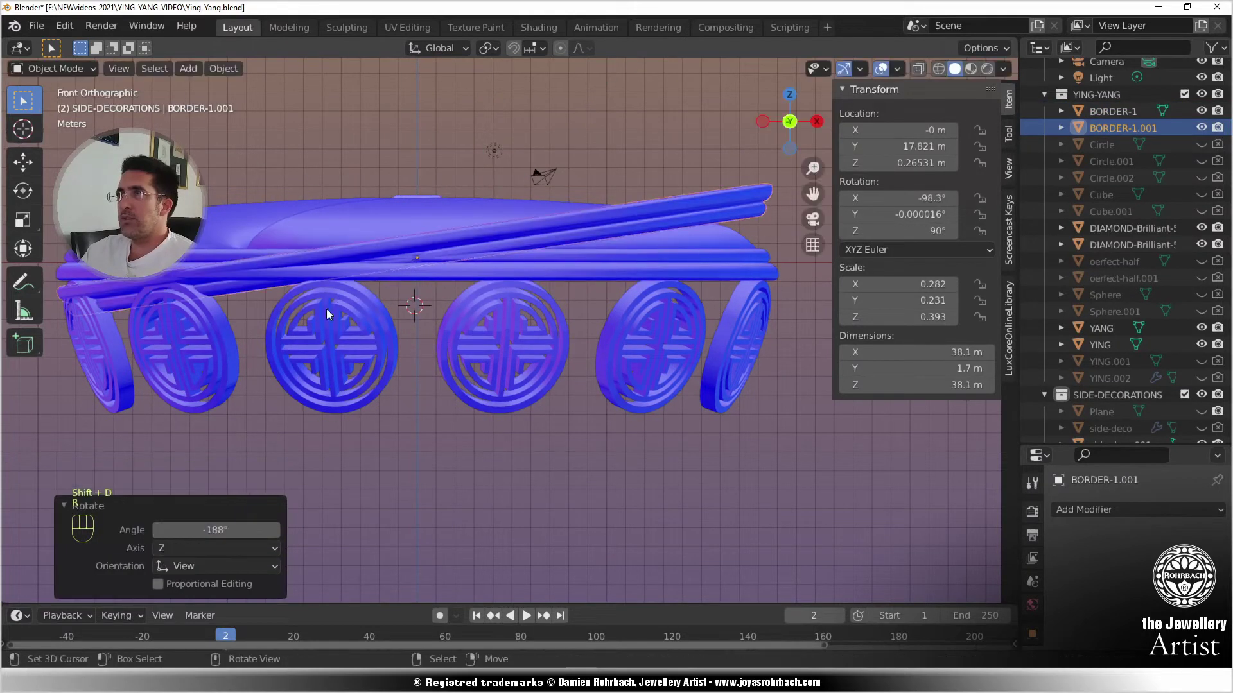
{"action": "left_click", "coordinate": [226, 530]}
{"action": "type", "text": "180"}
{"action": "key", "text": "Return"}
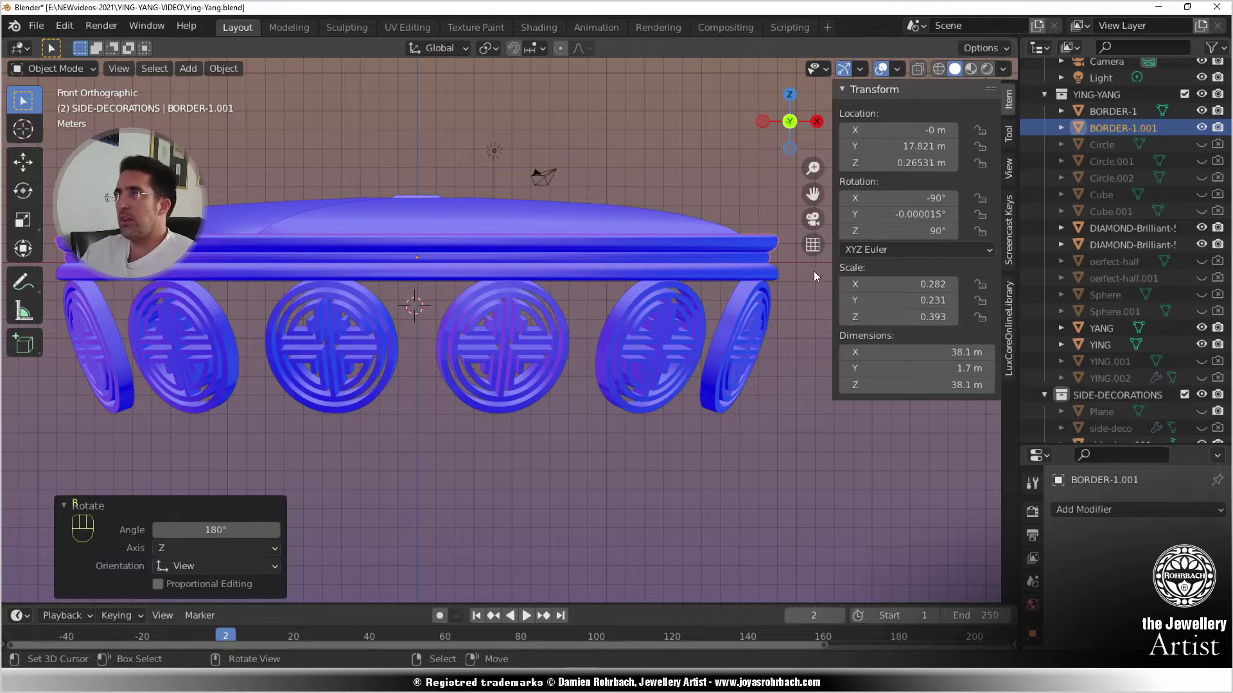
- Scale the flipped border copy uniformly to about 0.931
{"action": "key", "text": "s"}
{"action": "left_click", "coordinate": [785, 273]}
{"action": "key", "text": "g"}
{"action": "key", "text": "x"}
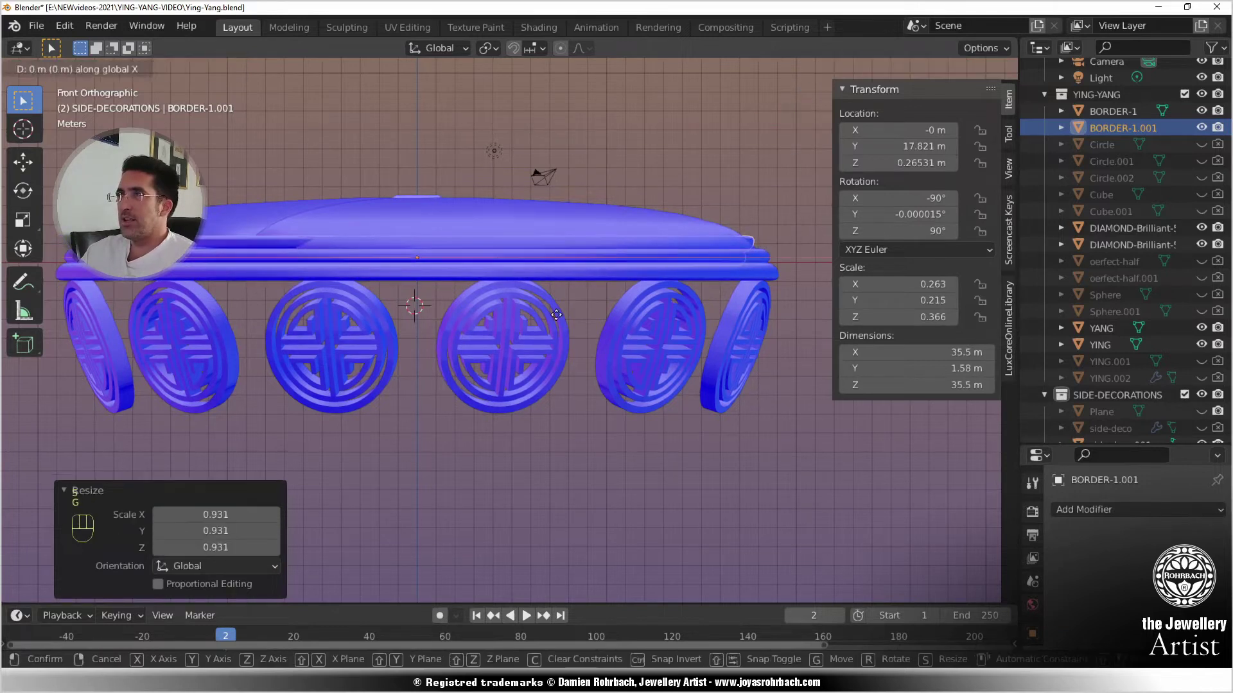
{"action": "right_click", "coordinate": [558, 348]}
- Lower the flipped border copy about 9.21 m along the Z axis, beneath the side decorations
{"action": "key", "text": "g"}
{"action": "key", "text": "z"}
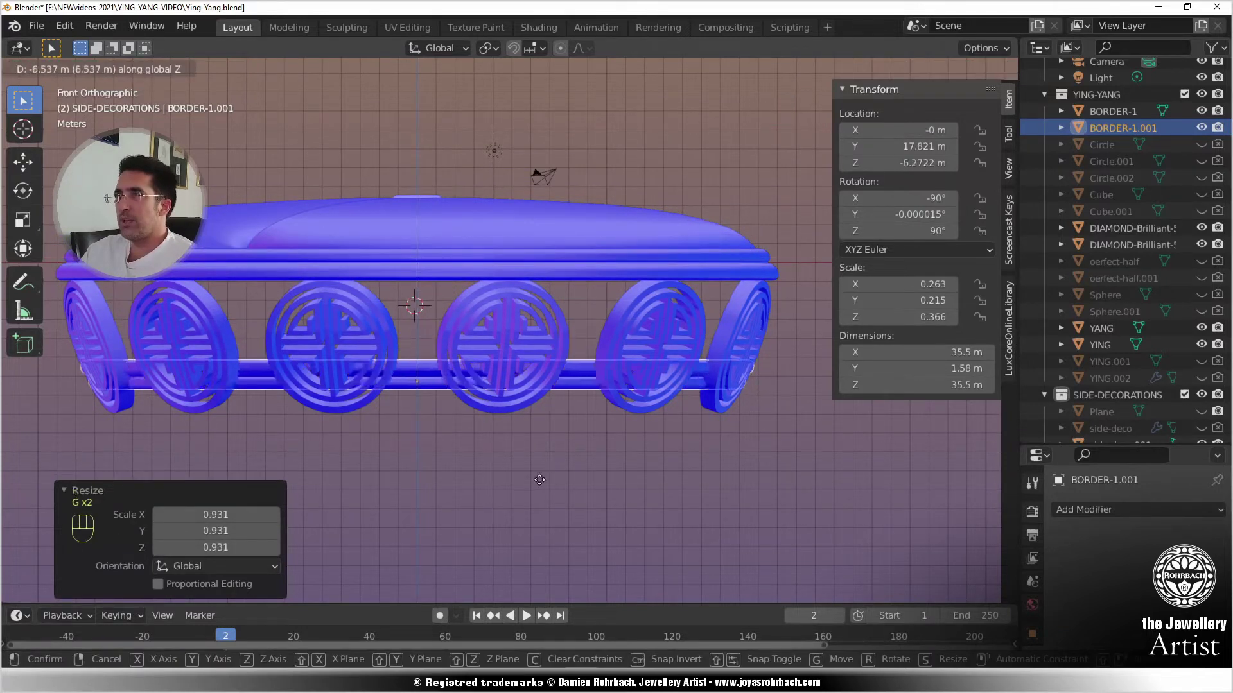
{"action": "left_click", "coordinate": [789, 415]}
- Scale the flipped border uniformly to about 0.912 and raise it about 0.37 m along the Z axis
{"action": "key", "text": "s"}
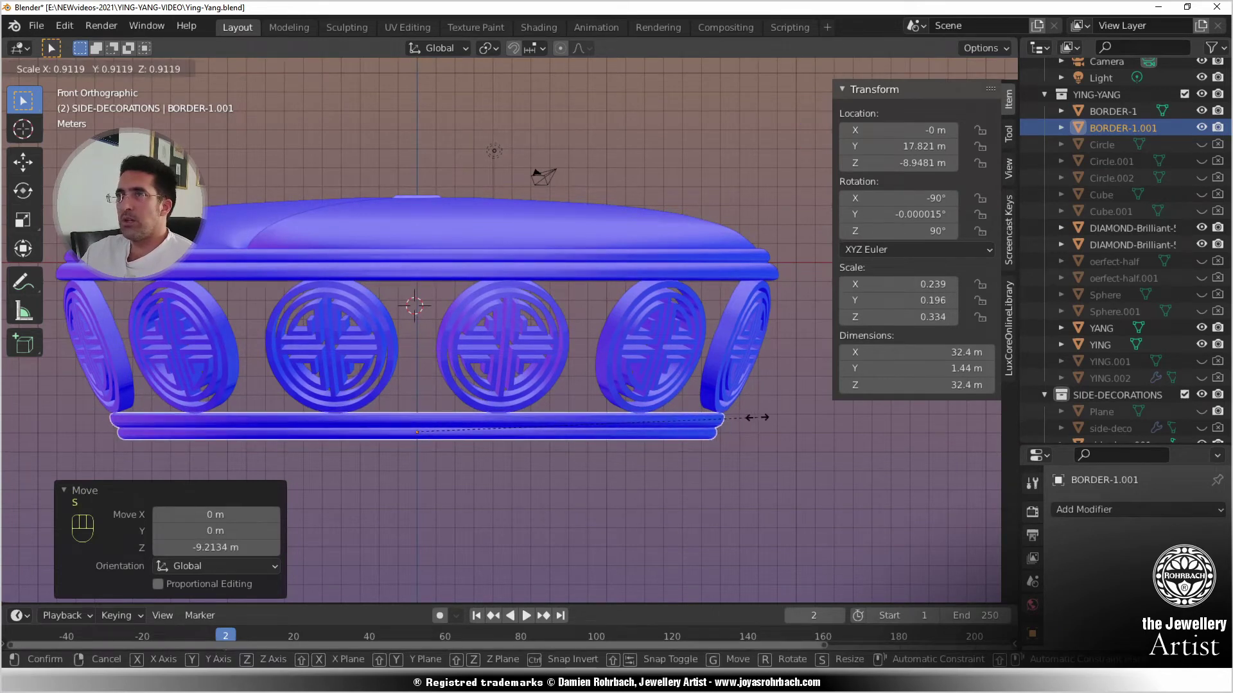
{"action": "left_click", "coordinate": [757, 417]}
{"action": "key", "text": "g"}
{"action": "key", "text": "z"}
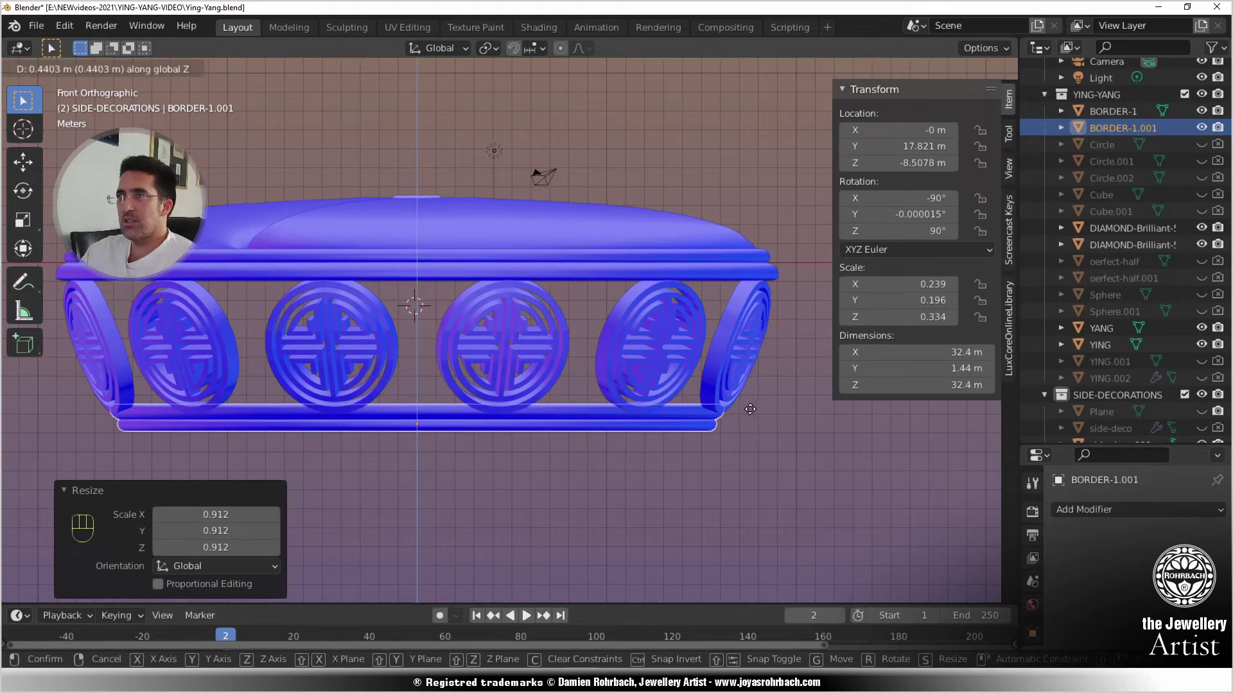
{"action": "left_click", "coordinate": [742, 417]}
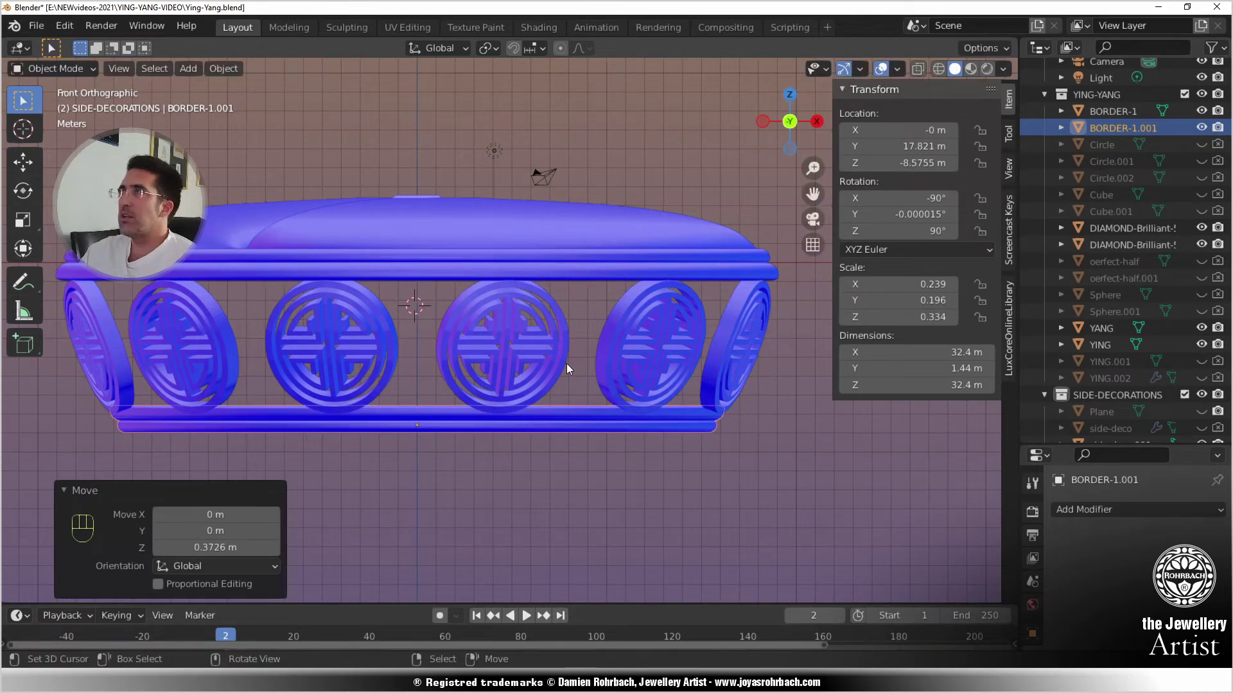
- Set the flipped border's X and Y location to 0
{"action": "middle_click_drag", "start_coordinate": [567, 363], "coordinate": [514, 301]}
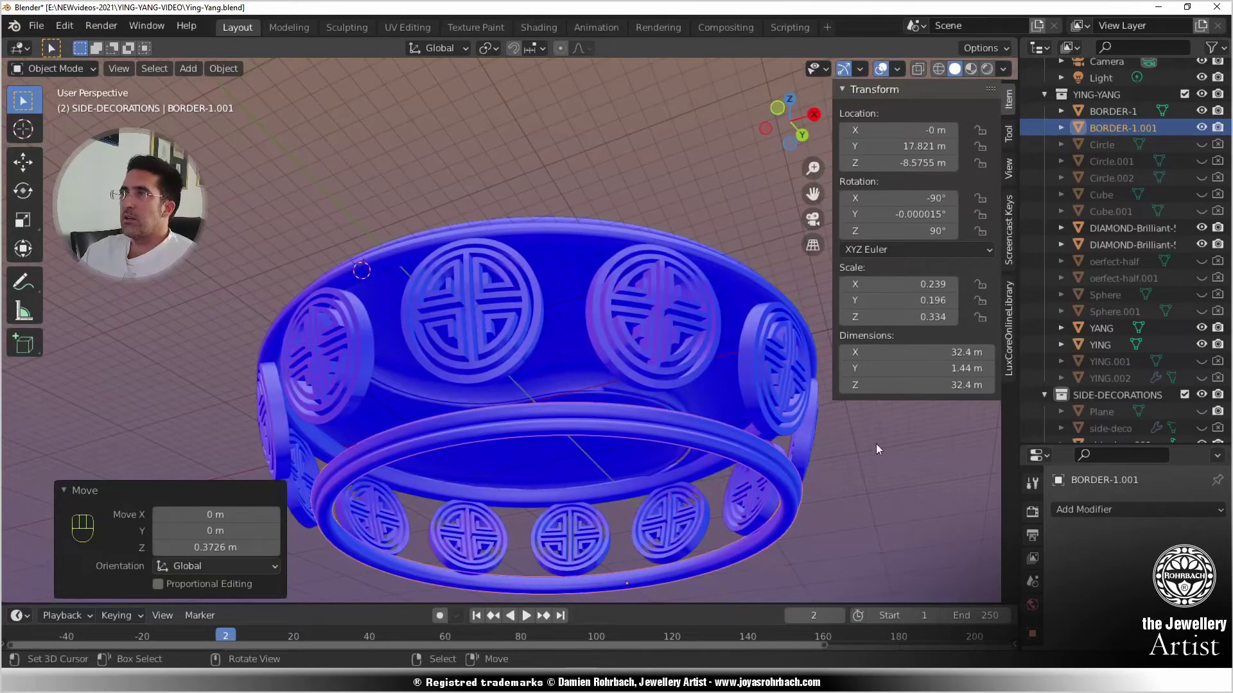
{"action": "left_click", "coordinate": [899, 146]}
{"action": "type", "text": "0"}
{"action": "key", "text": "Return"}
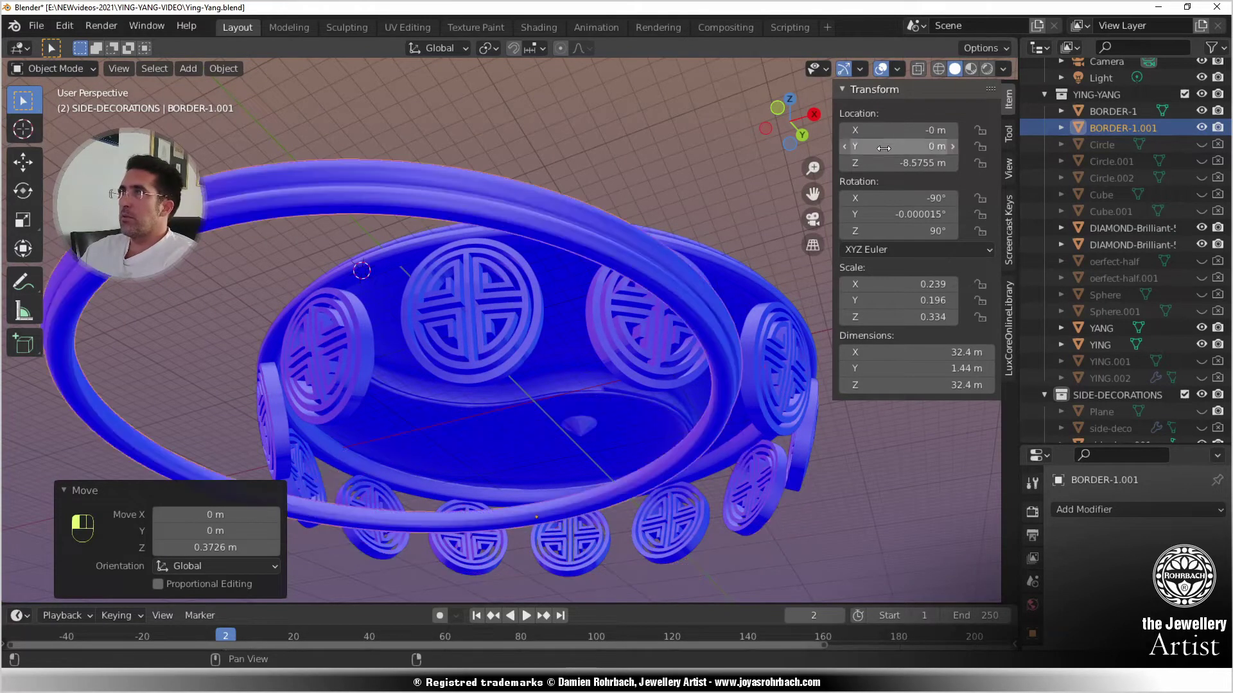
{"action": "key", "text": "BackSpace"}
- Set the flipped border's origin to its geometry and center the object at X 0 and Y 0
{"action": "left_click", "coordinate": [223, 68]}
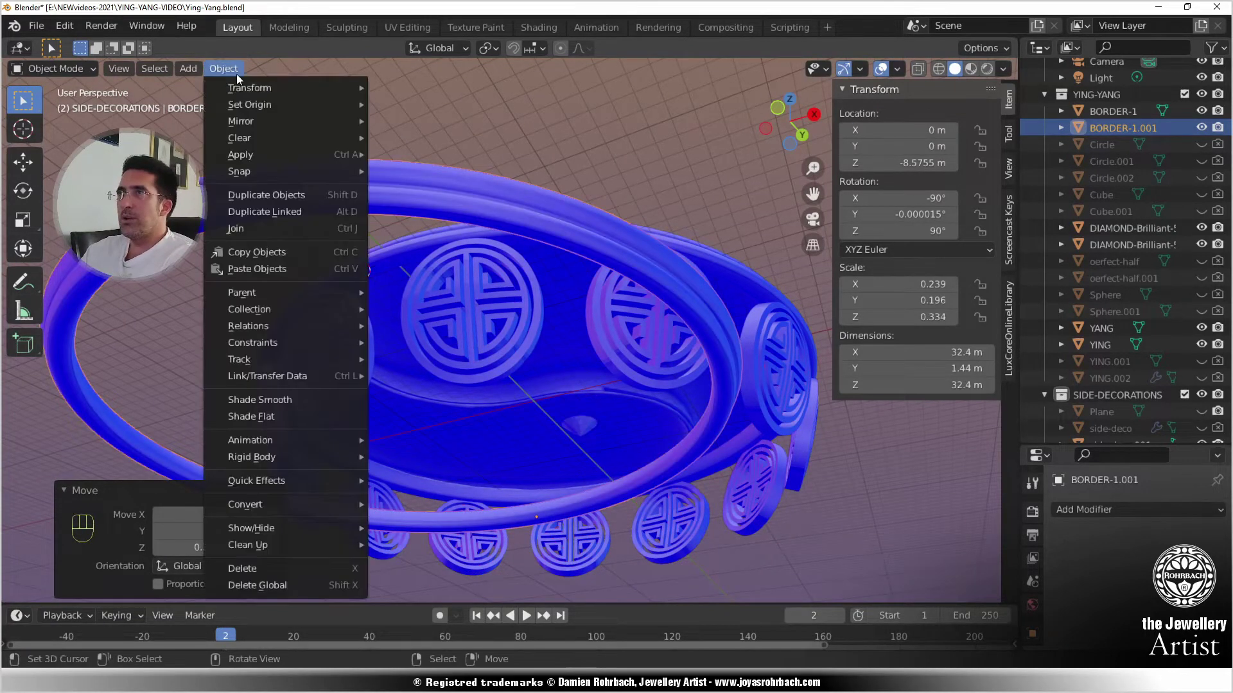
{"action": "mouse_move", "coordinate": [257, 104]}
{"action": "left_click", "coordinate": [453, 121]}
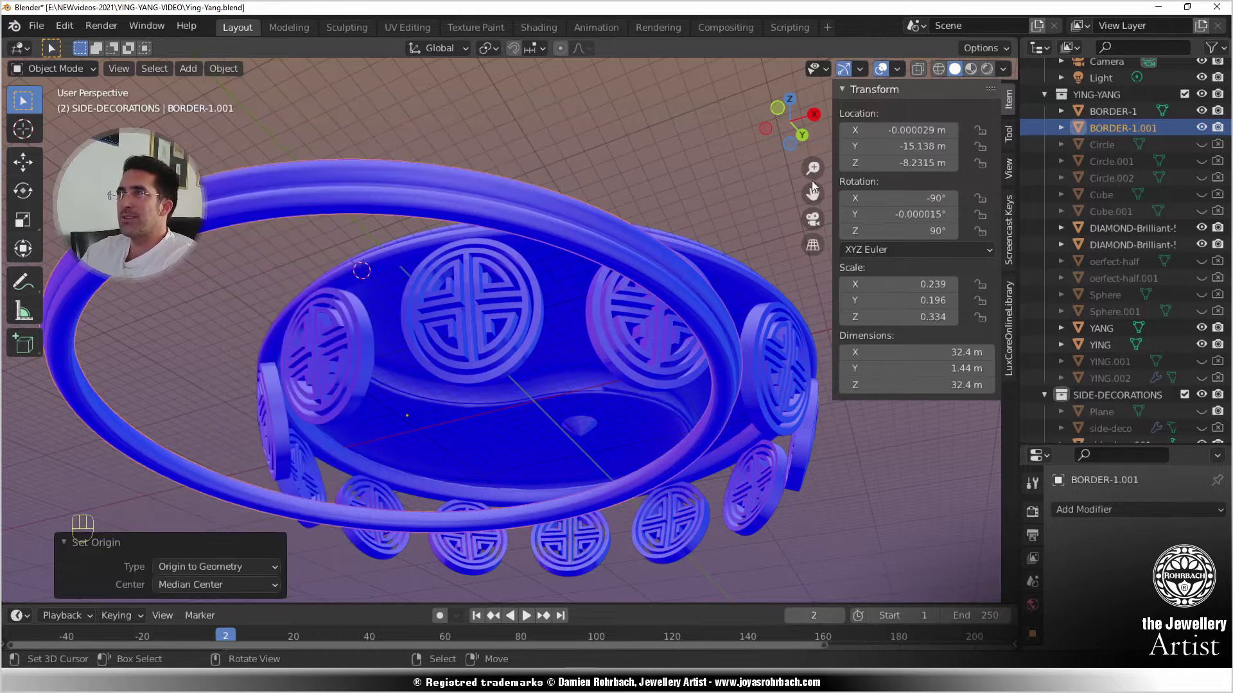
{"action": "left_click", "coordinate": [899, 129]}
{"action": "type", "text": "0"}
{"action": "key", "text": "Return"}
{"action": "left_click", "coordinate": [899, 147]}
{"action": "type", "text": "0"}
{"action": "key", "text": "Return"}
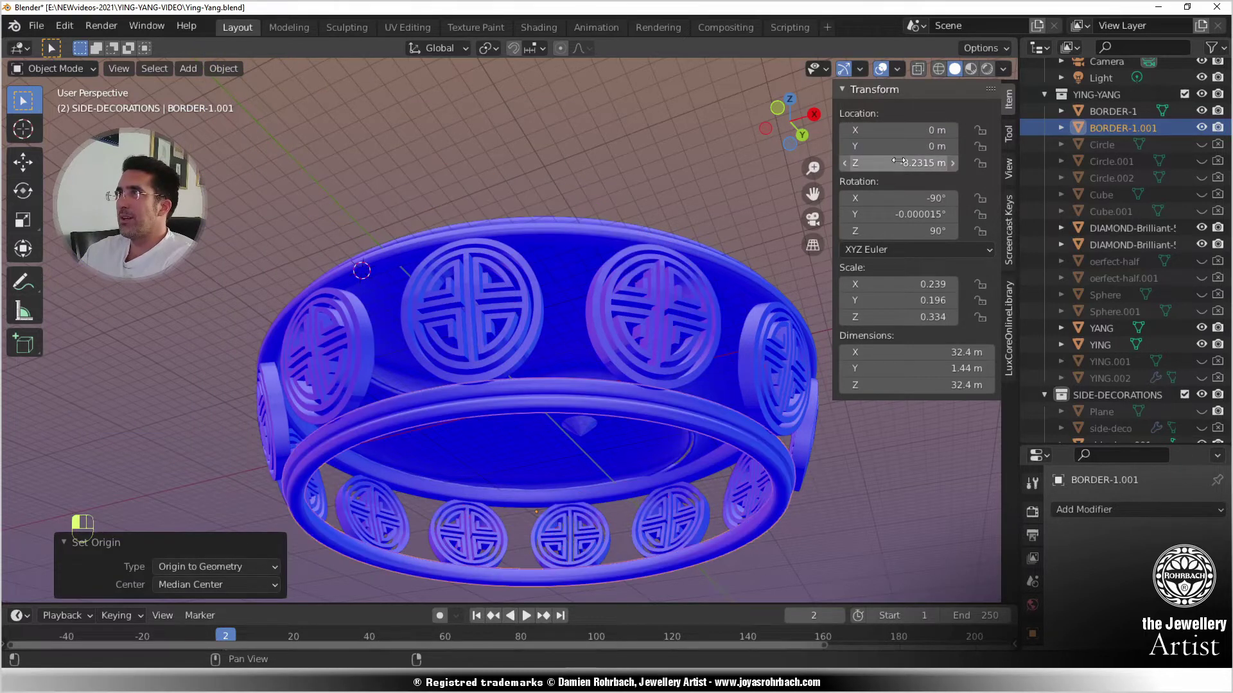
- Turn off the Face Orientation overlay in the viewport
{"action": "middle_click_drag", "start_coordinate": [613, 261], "coordinate": [617, 302]}
{"action": "scroll", "coordinate": [547, 358], "scroll_direction": "up", "scroll_amount": 2}
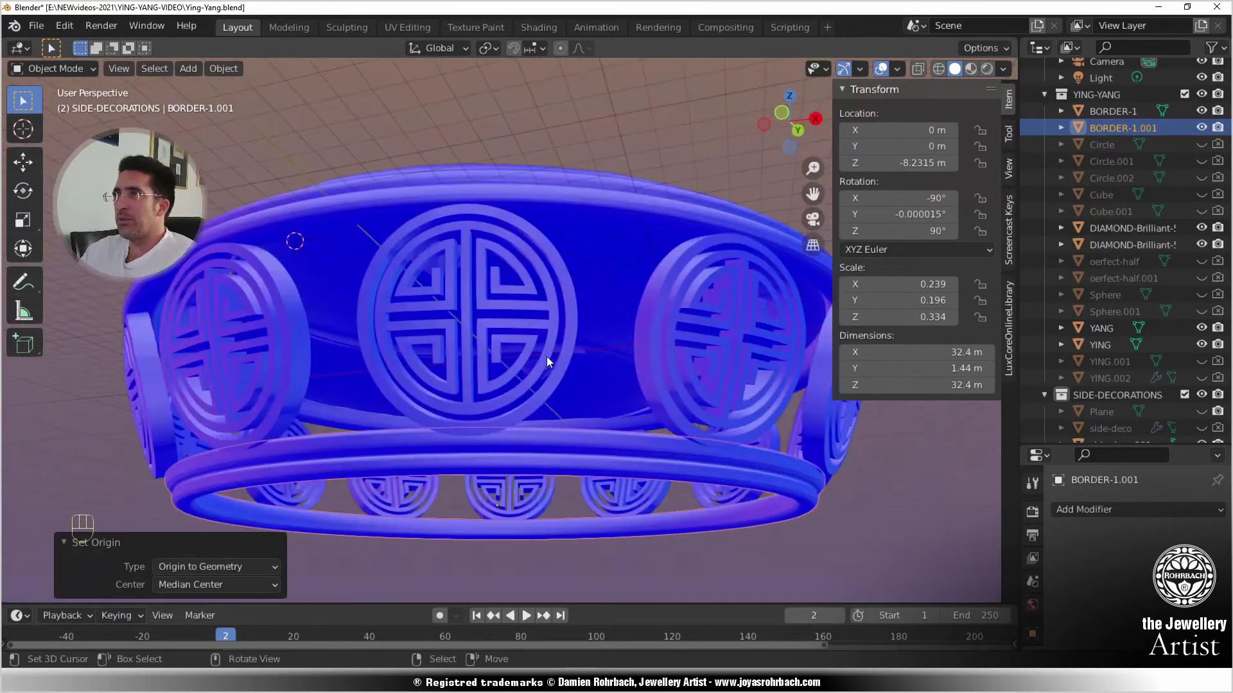
{"action": "left_click", "coordinate": [897, 70]}
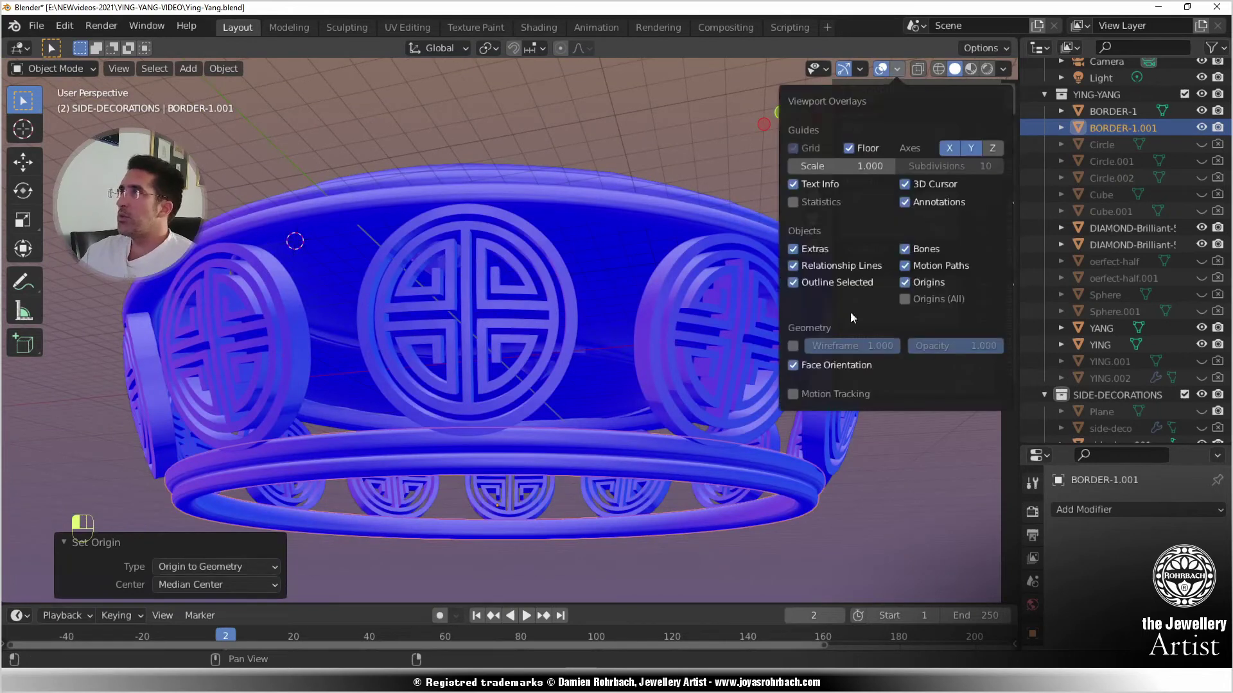
{"action": "left_click", "coordinate": [794, 365]}
- Scale the lower border uniformly to about 1.026 and lower it about 0.12 m along the Z axis
{"action": "middle_click_drag", "start_coordinate": [696, 411], "coordinate": [633, 406]}
{"action": "key", "text": "s"}
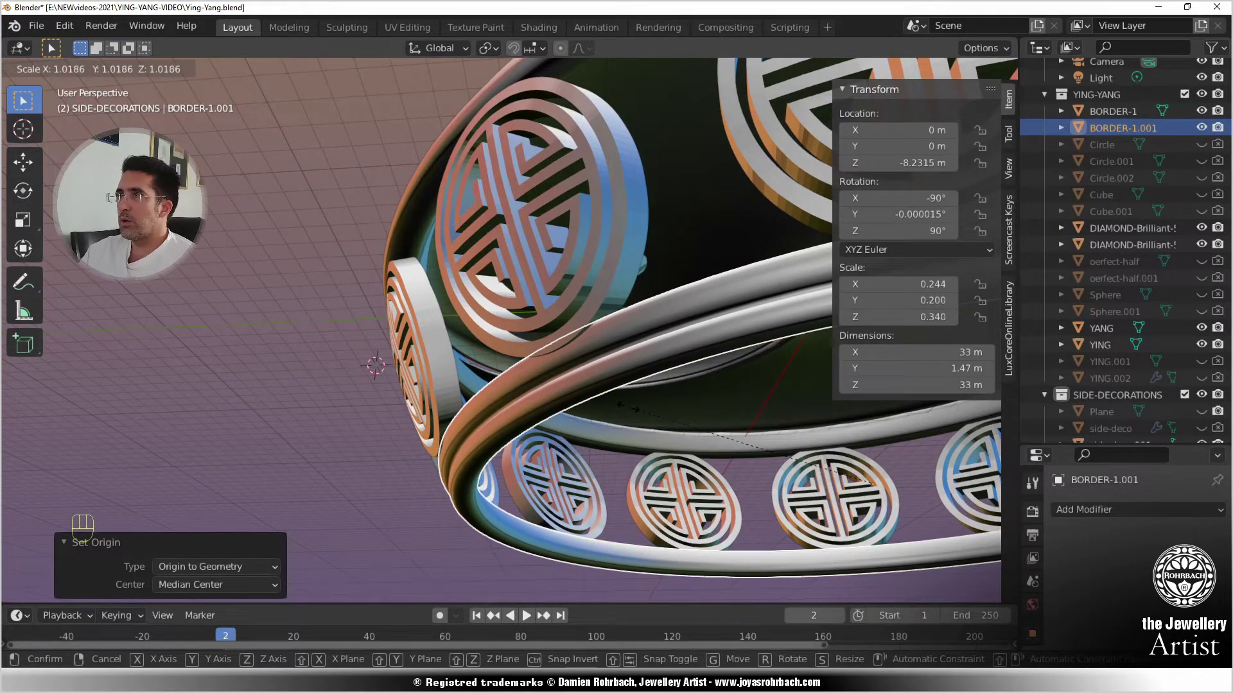
{"action": "left_click", "coordinate": [623, 407]}
{"action": "key", "text": "g"}
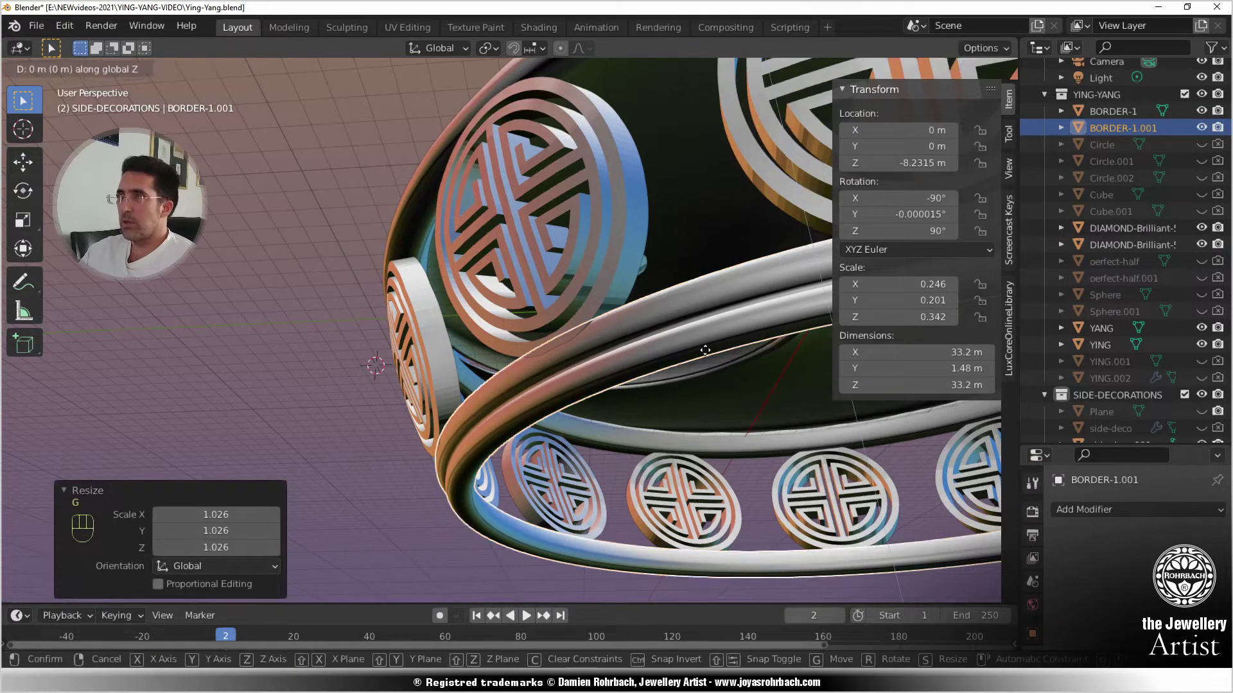
{"action": "key", "text": "z"}
{"action": "left_click", "coordinate": [687, 366]}
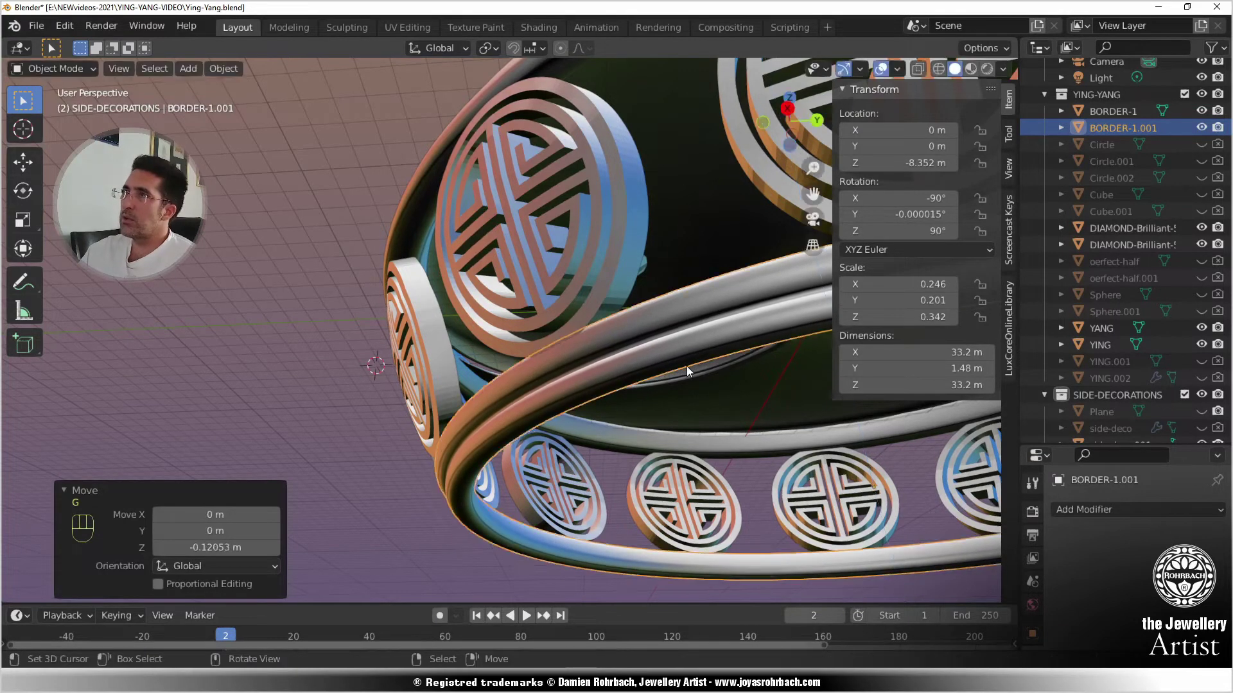
- Fine-tune the lower border's uniform scale to fit against the bottoms of the side decorations
{"action": "mouse_move", "coordinate": [687, 366]}
{"action": "middle_mouse_down"}
{"action": "mouse_move", "coordinate": [545, 349]}
{"action": "mouse_move", "coordinate": [704, 353]}
{"action": "middle_mouse_up"}
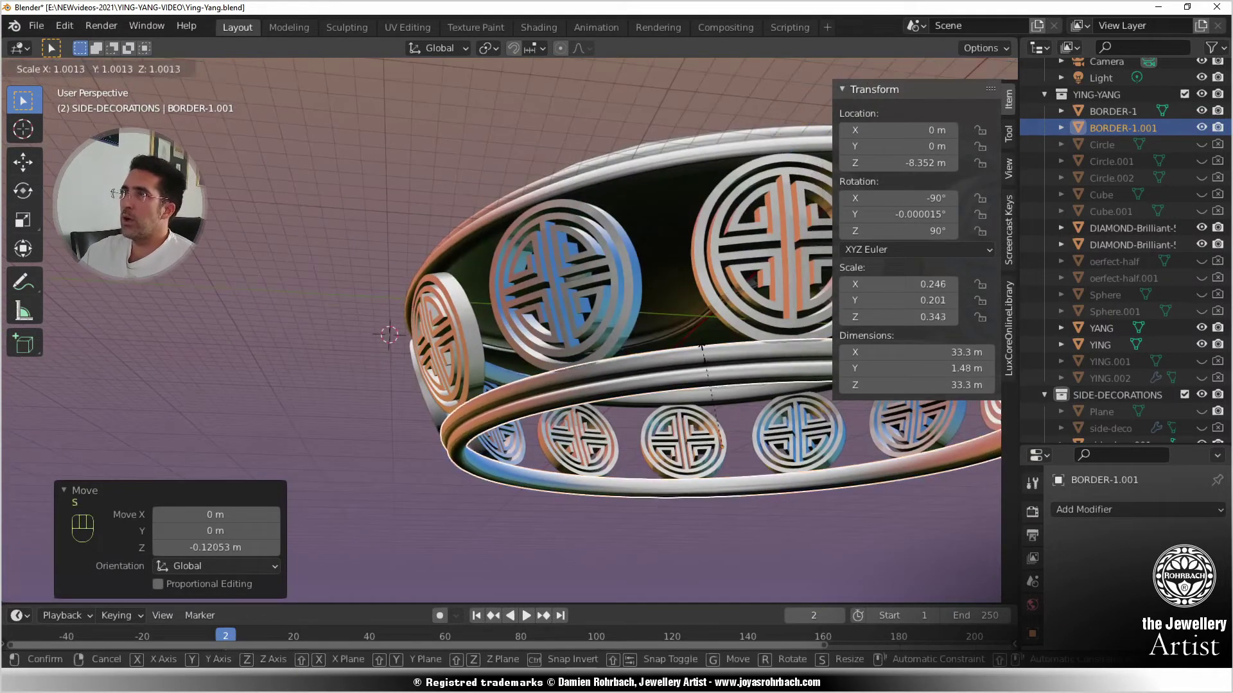
{"action": "key", "text": "s"}
{"action": "scroll", "coordinate": [633, 384], "scroll_direction": "up", "scroll_amount": 3}
{"action": "middle_click_drag", "start_coordinate": [595, 358], "coordinate": [492, 243], "text": "shift"}
{"action": "key", "text": "s"}
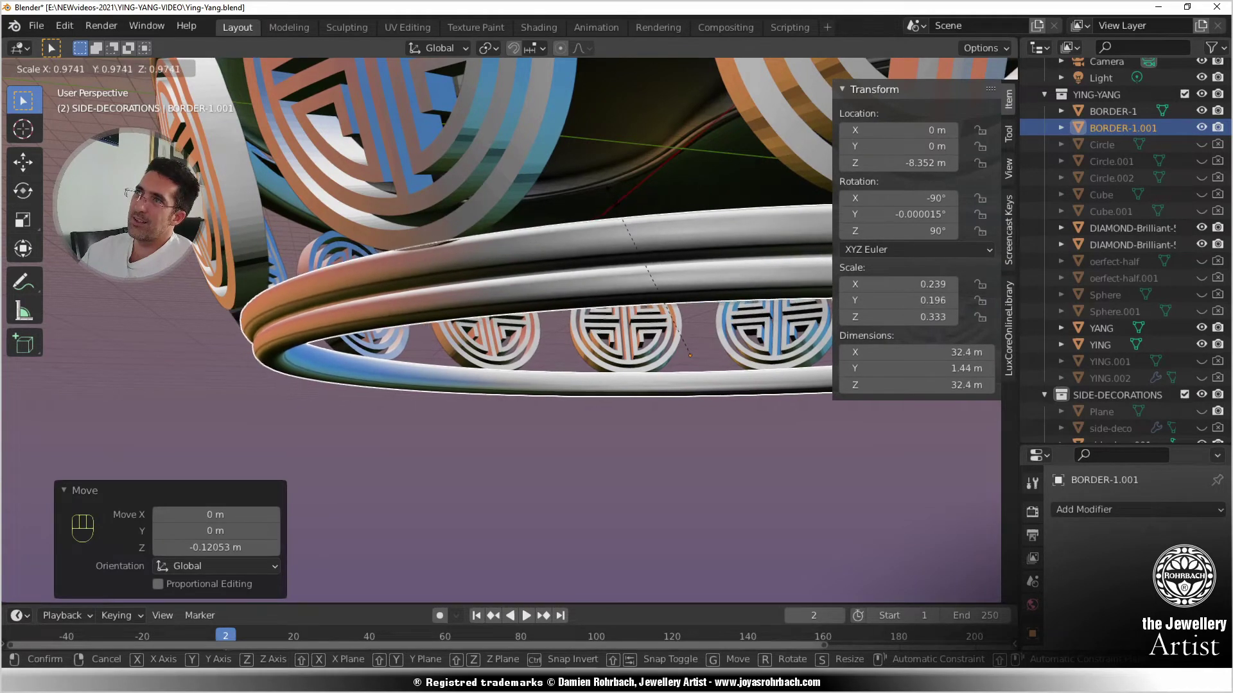
{"action": "left_click", "coordinate": [608, 195]}
- Deselect everything, hide the transform sidebar, check the lower border in the front view, and save the file
{"action": "key", "text": "alt+a"}
{"action": "key", "text": "n"}
{"action": "middle_click_drag", "start_coordinate": [535, 367], "coordinate": [537, 338]}
{"action": "scroll", "coordinate": [537, 340], "scroll_direction": "up", "scroll_amount": 7}
{"action": "key", "text": "KP_1"}
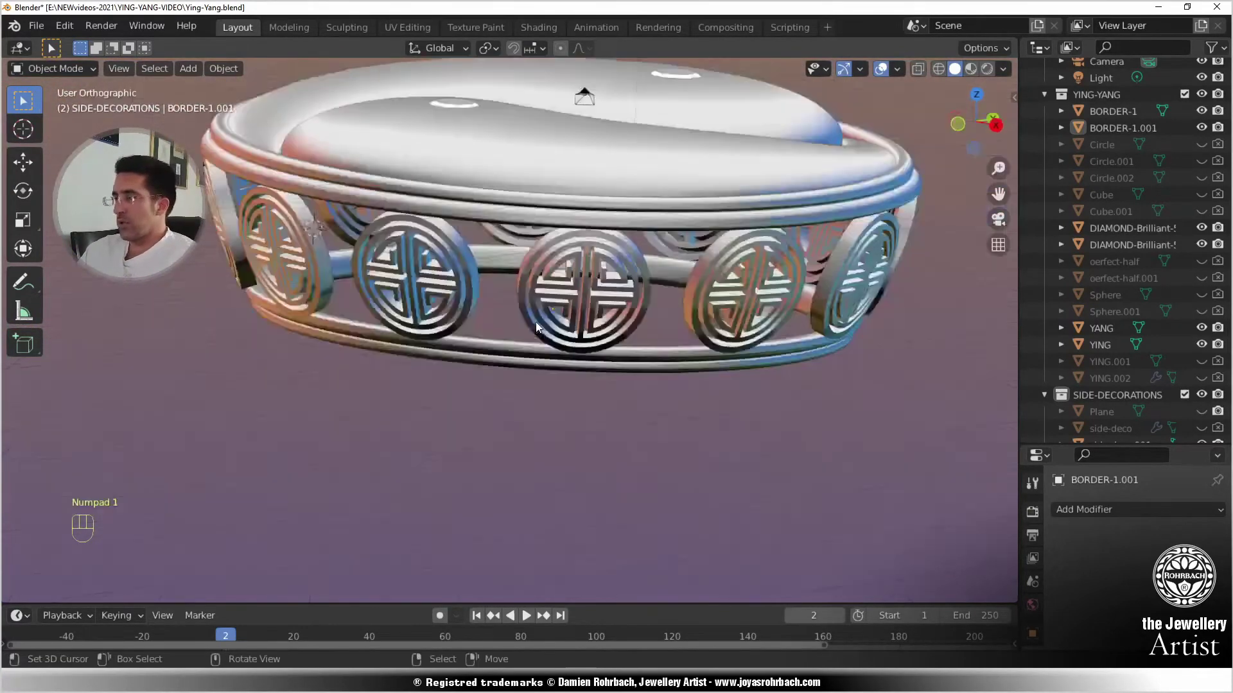
{"action": "middle_click_drag", "start_coordinate": [345, 141], "coordinate": [474, 348], "text": "shift"}
{"action": "key", "text": "ctrl+s"}
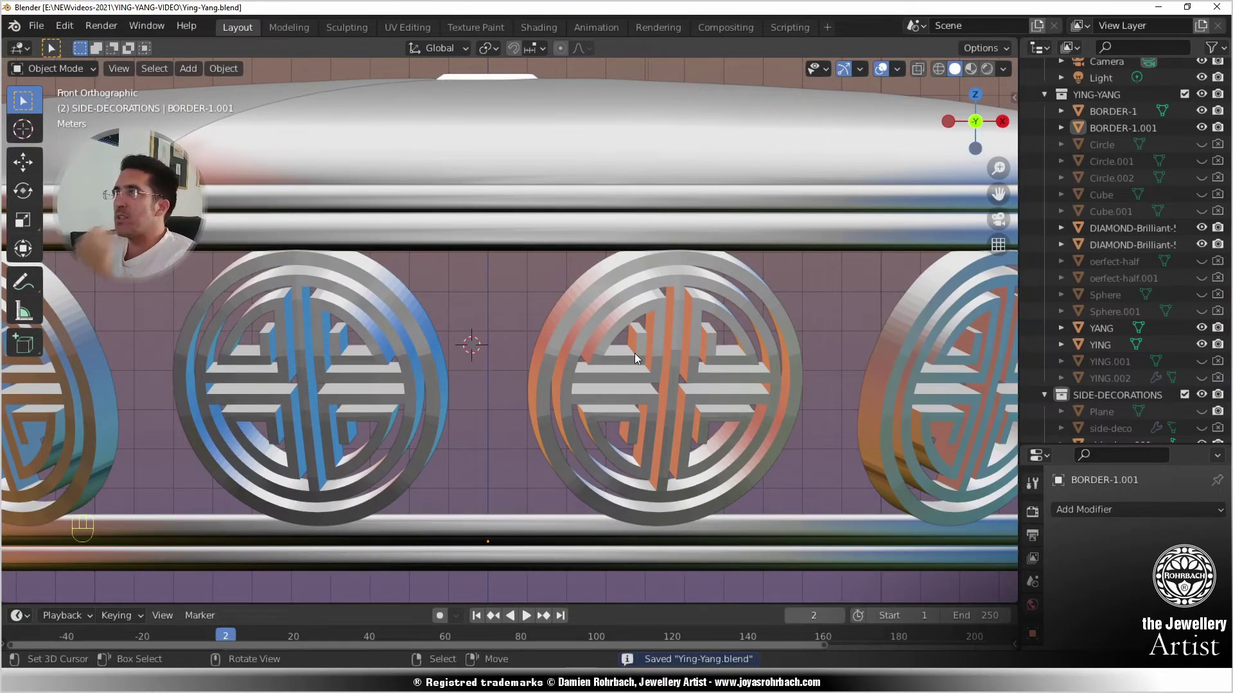
- Box-select all the side decorations, make one of them the active object, and join them into a single mesh
{"action": "scroll", "coordinate": [623, 357], "scroll_direction": "down", "scroll_amount": 6}
{"action": "key", "text": "b"}
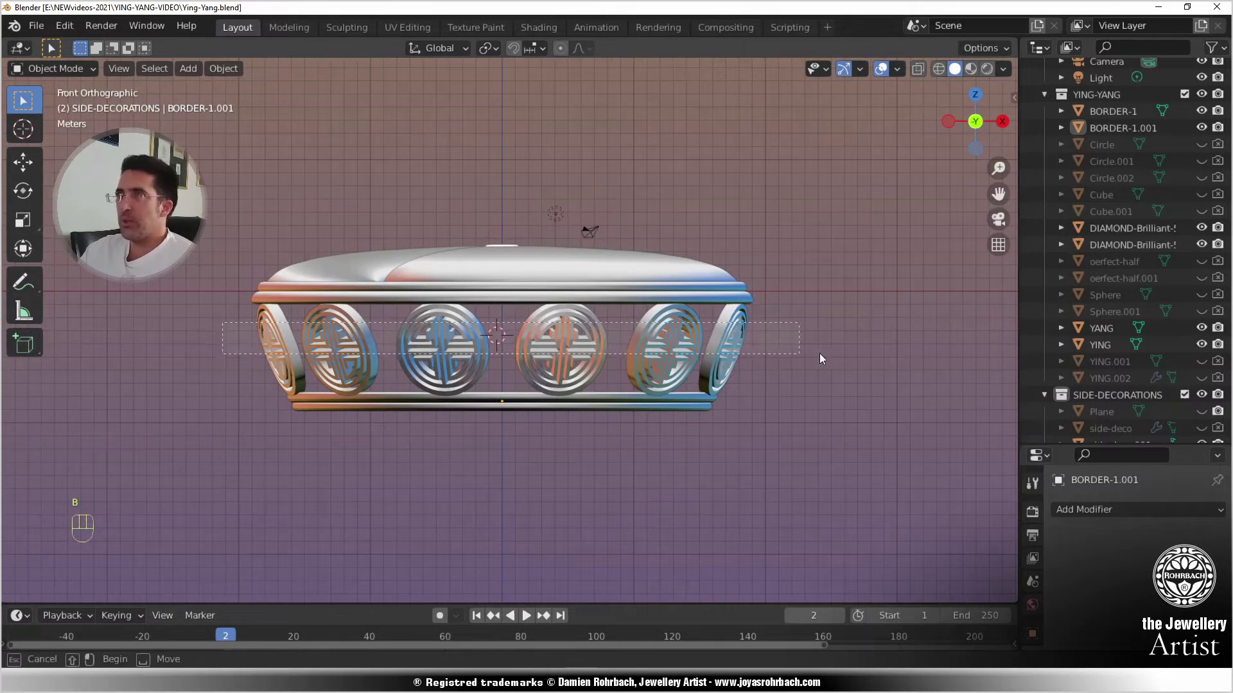
{"action": "left_click_drag", "start_coordinate": [820, 354], "coordinate": [828, 354]}
{"action": "key", "text": "ctrl+j"}
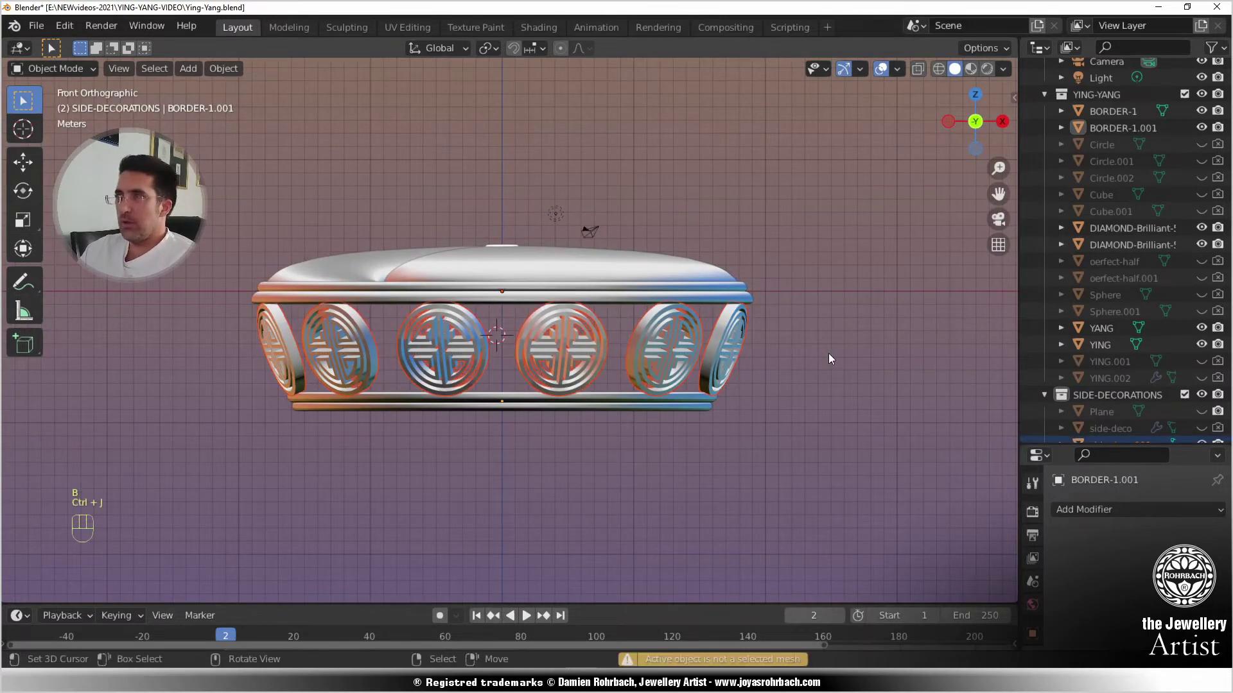
{"action": "left_click", "coordinate": [594, 329], "text": "shift"}
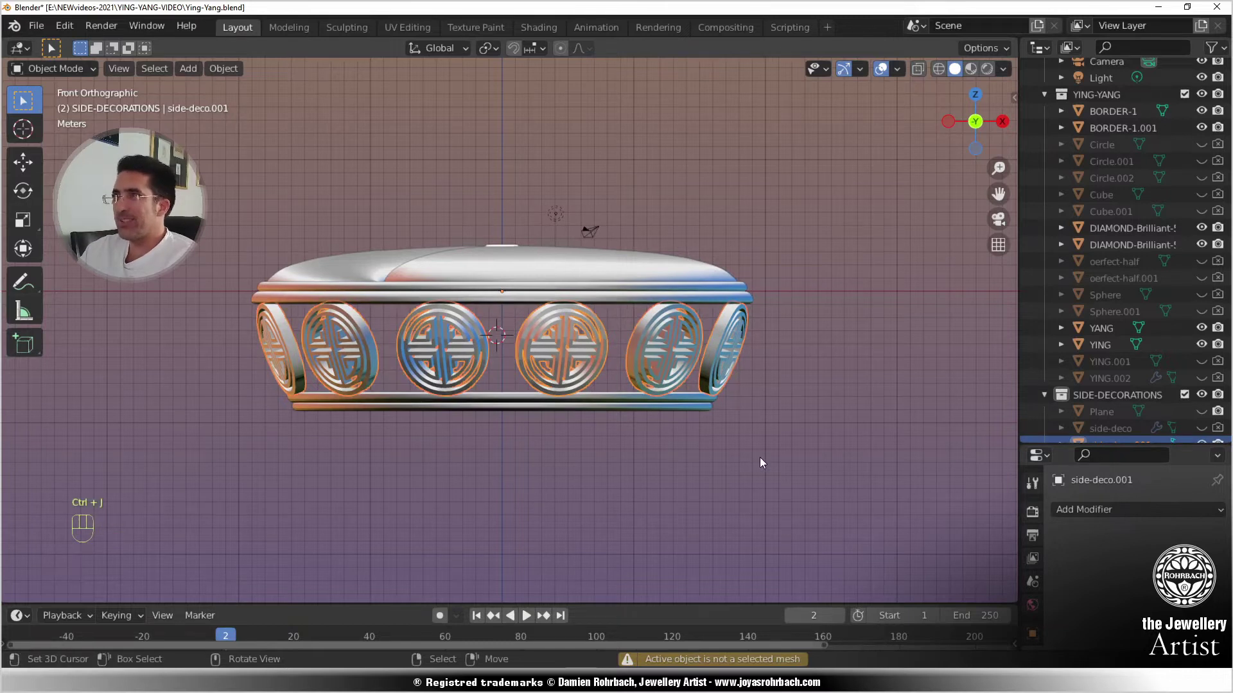
- Shade the joined side decorations smooth and enable Auto Smooth for their normals
{"action": "left_click", "coordinate": [224, 68]}
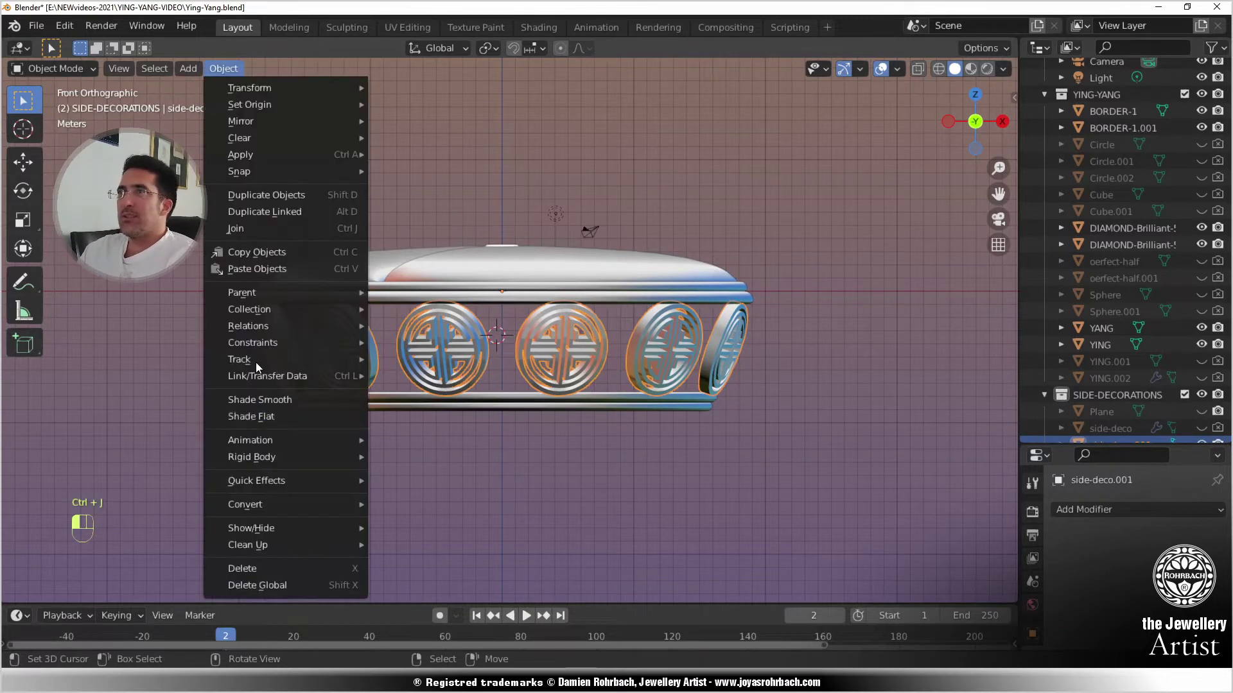
{"action": "left_click", "coordinate": [254, 399]}
{"action": "scroll", "coordinate": [790, 440], "scroll_direction": "down", "scroll_amount": 4}
{"action": "scroll", "coordinate": [790, 441], "scroll_direction": "up", "scroll_amount": 10}
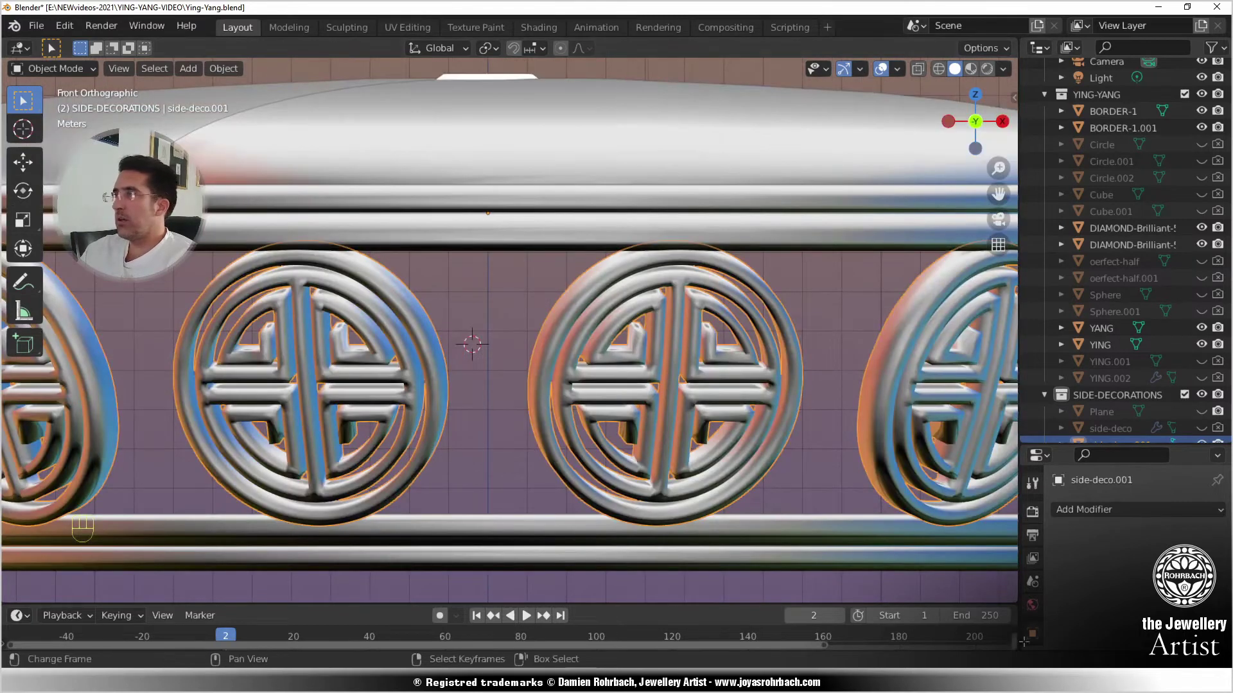
{"action": "scroll", "coordinate": [1032, 545], "scroll_direction": "down", "scroll_amount": 5}
{"action": "left_click", "coordinate": [1032, 577]}
{"action": "scroll", "coordinate": [1095, 578], "scroll_direction": "down", "scroll_amount": 5}
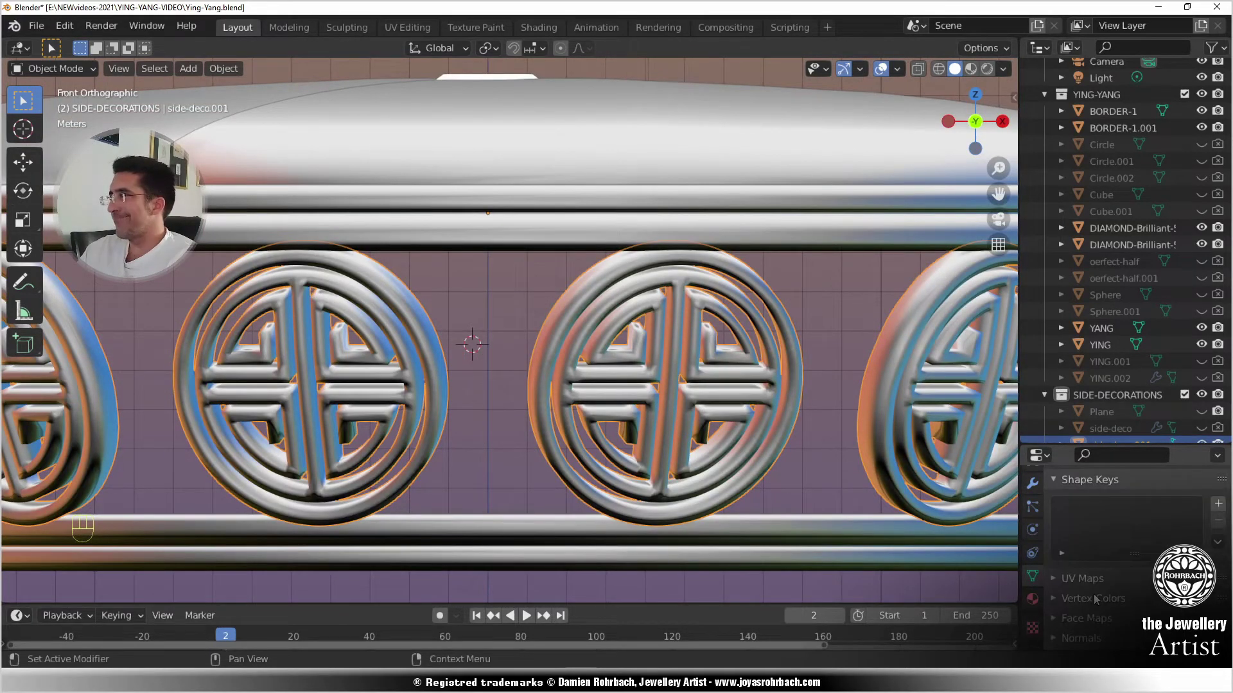
{"action": "left_click", "coordinate": [1079, 563]}
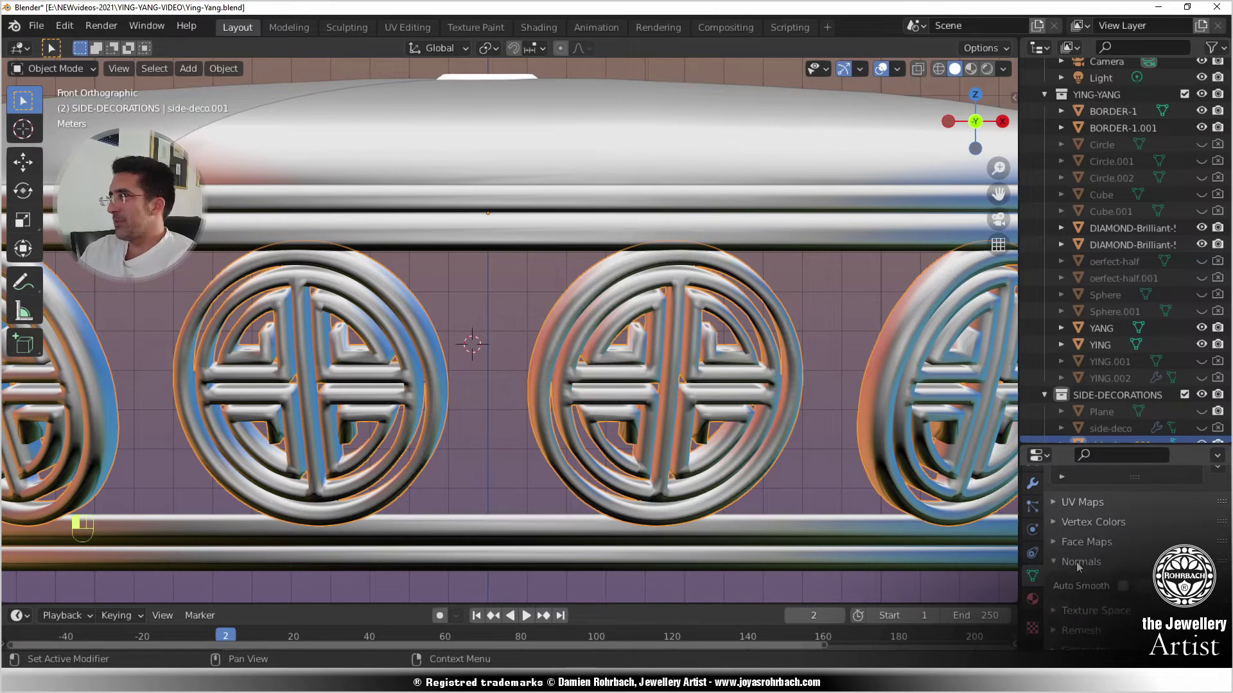
{"action": "left_click", "coordinate": [1123, 587]}
- Assign the existing YELLOW-GOLD material to the joined side decorations
{"action": "left_click", "coordinate": [1033, 600]}
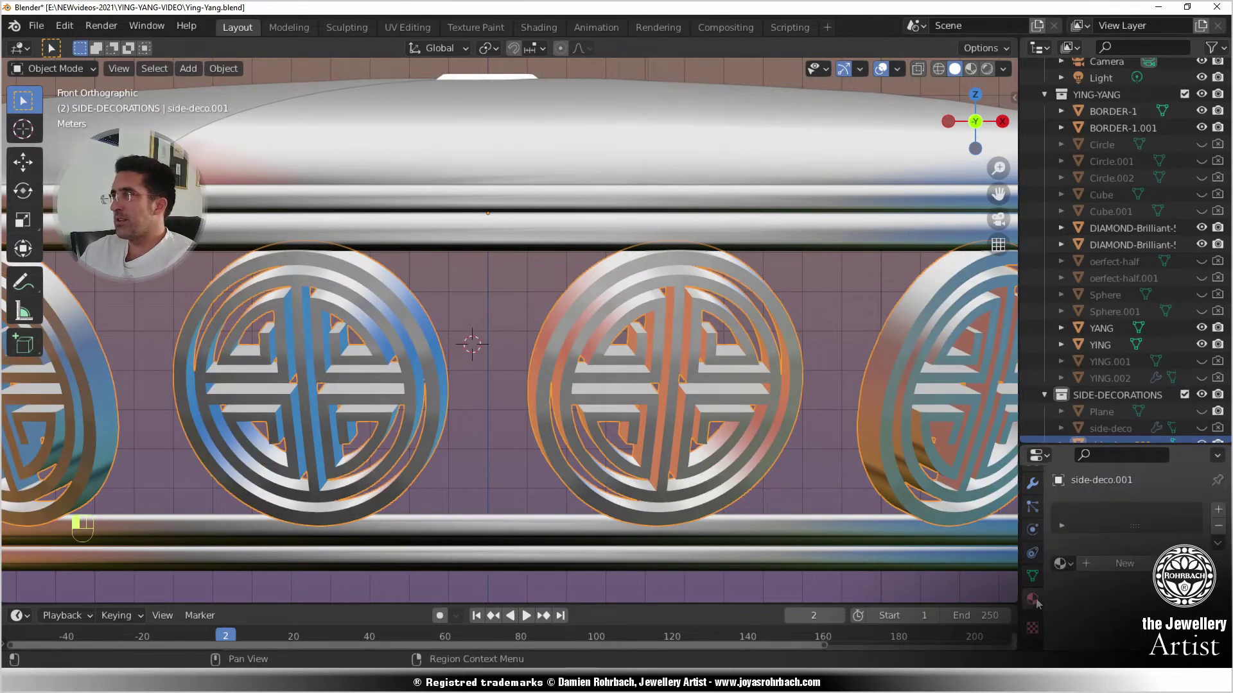
{"action": "left_click", "coordinate": [1060, 563]}
{"action": "left_click", "coordinate": [924, 441]}
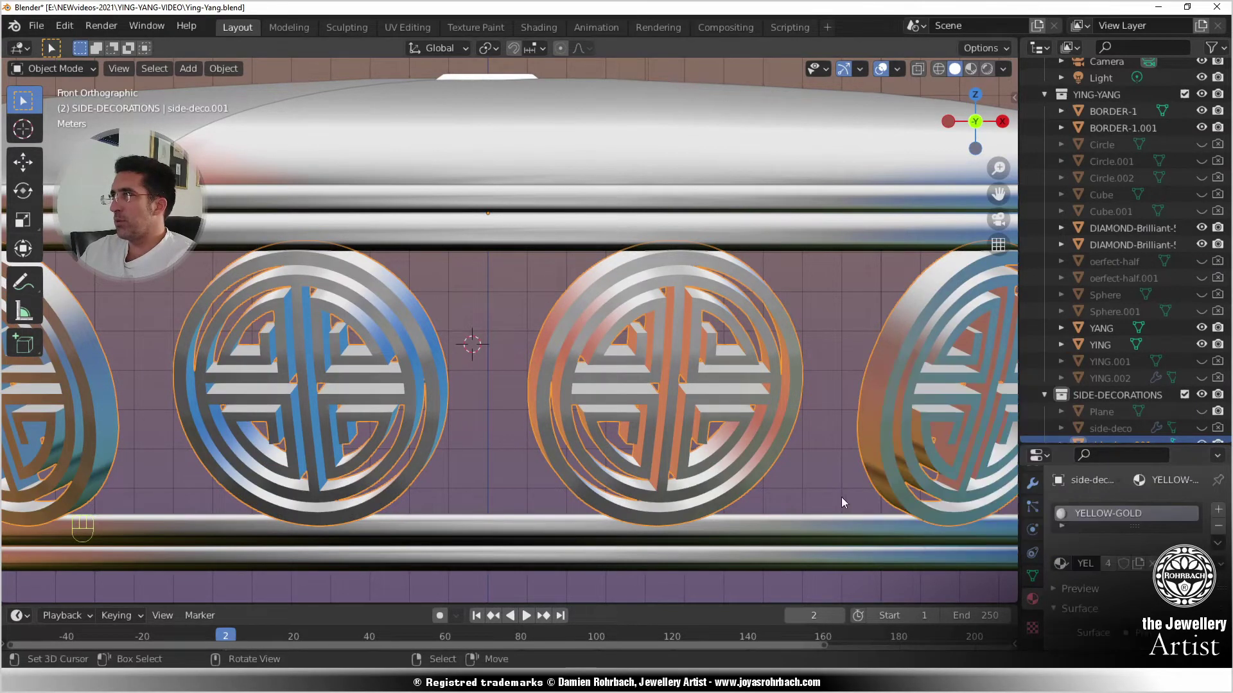
- Select the lower border, set the YELLOW-GOLD material's viewport display color to a light gold, and save the file
{"action": "left_click", "coordinate": [833, 518]}
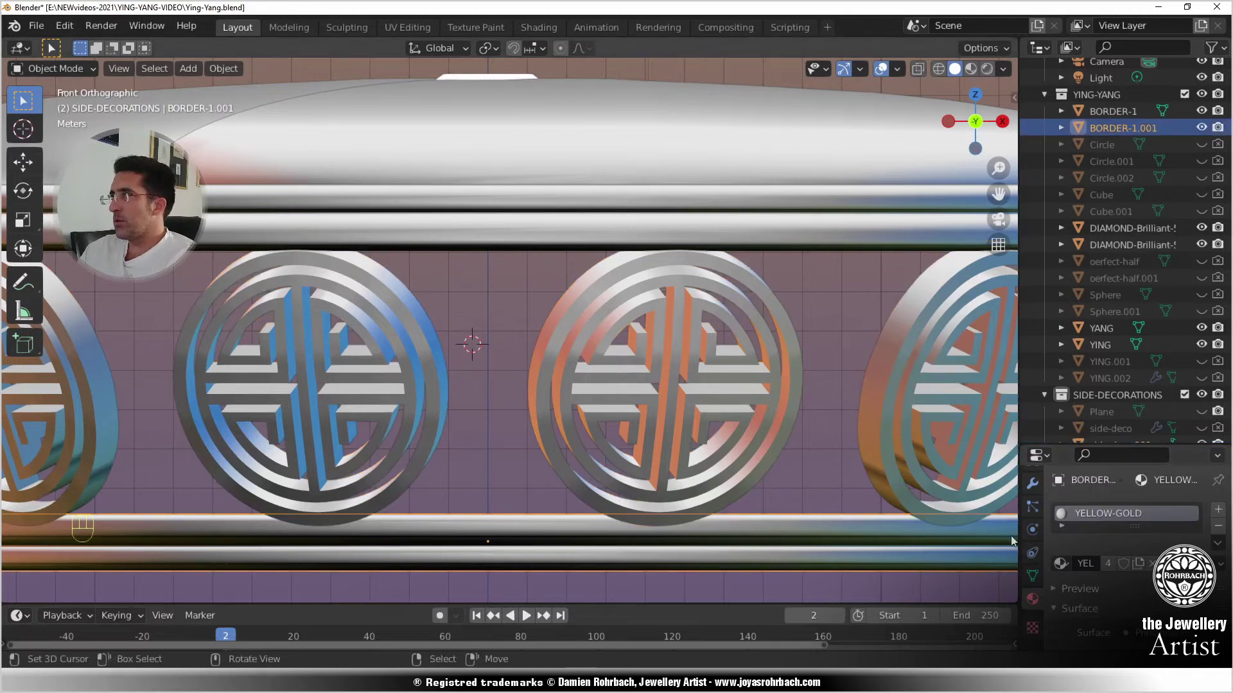
{"action": "scroll", "coordinate": [1130, 587], "scroll_direction": "down", "scroll_amount": 15}
{"action": "scroll", "coordinate": [1138, 597], "scroll_direction": "down", "scroll_amount": 3}
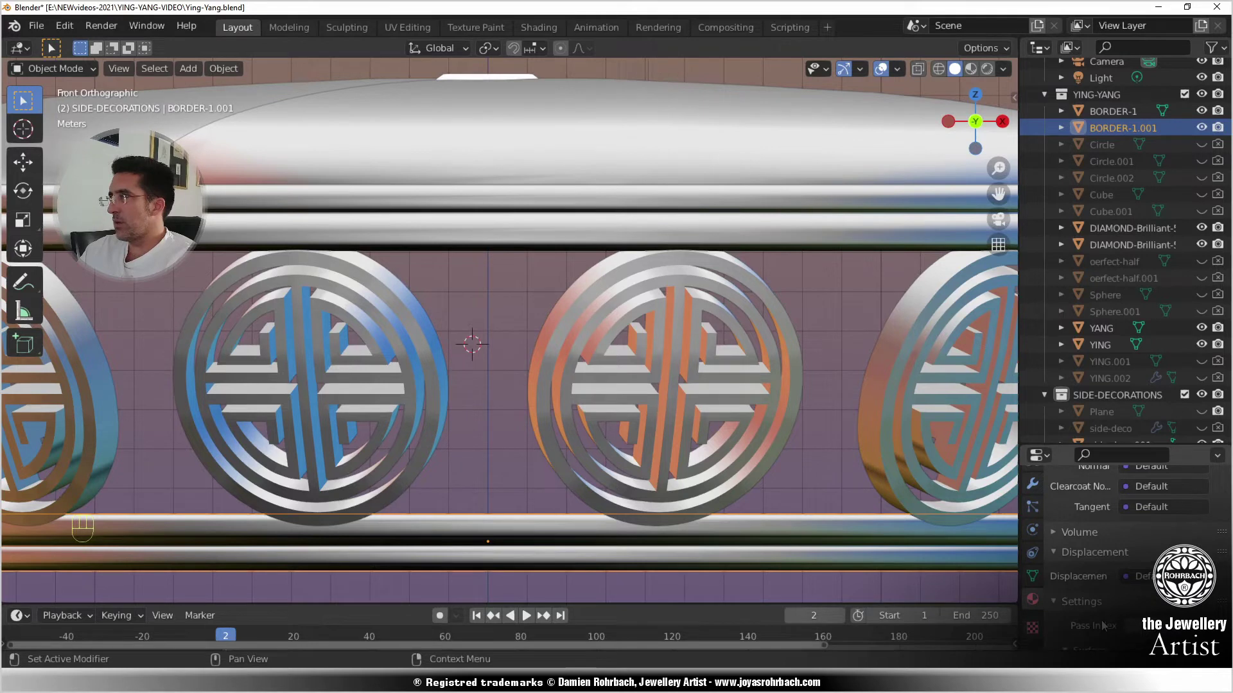
{"action": "scroll", "coordinate": [1130, 578], "scroll_direction": "down", "scroll_amount": 4}
{"action": "left_click", "coordinate": [1154, 492]}
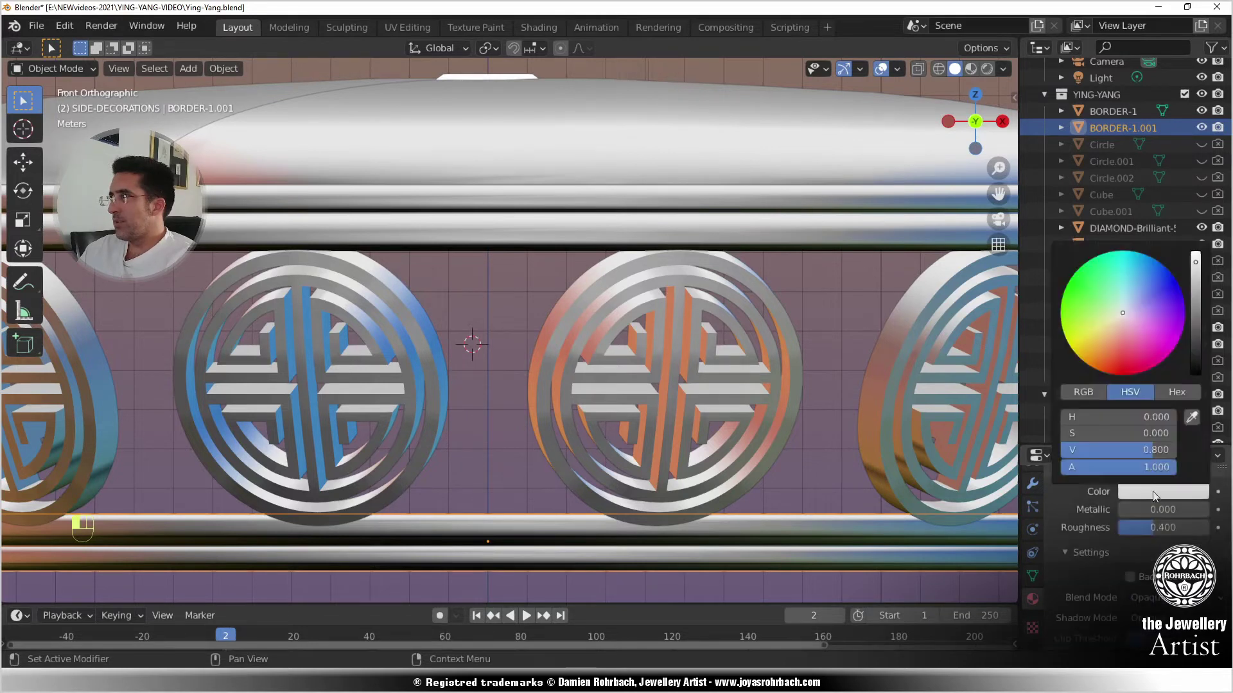
{"action": "left_click", "coordinate": [1100, 333]}
{"action": "scroll", "coordinate": [655, 459], "scroll_direction": "down", "scroll_amount": 5}
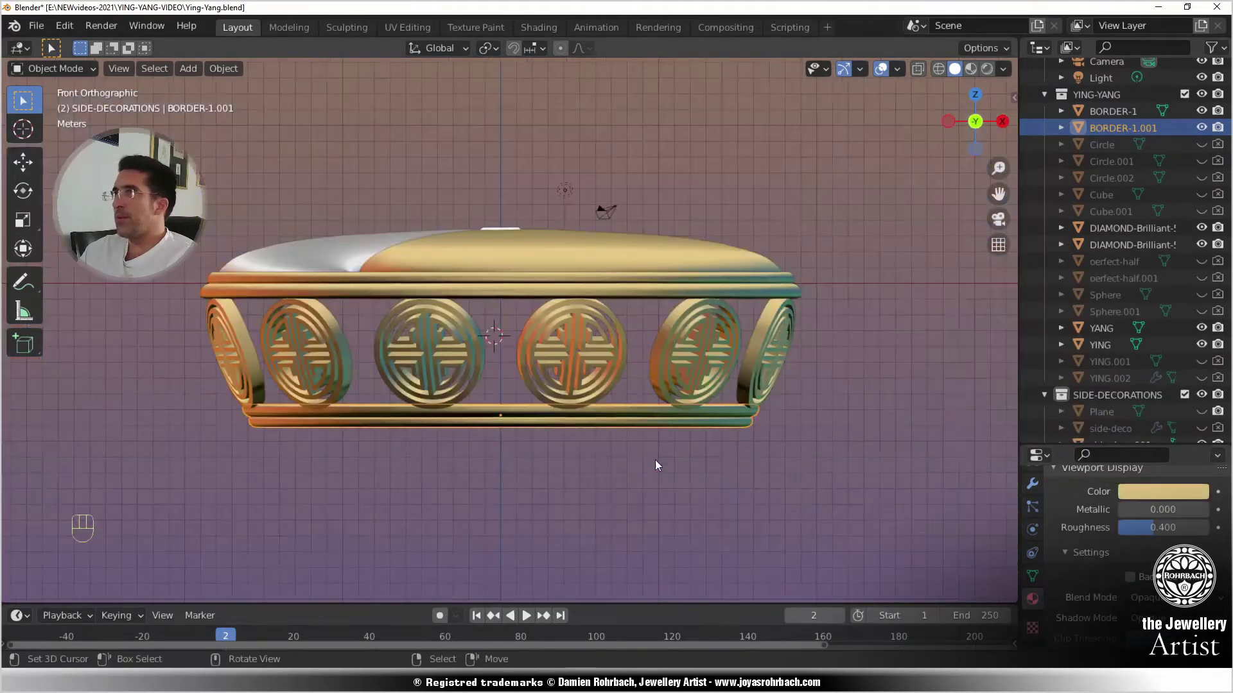
{"action": "middle_click_drag", "start_coordinate": [646, 271], "coordinate": [641, 307]}
{"action": "key", "text": "ctrl+s"}
- Add a 2 m mesh plane aligned to the view at the 3D cursor, between the two front side decorations
{"action": "scroll", "coordinate": [631, 391], "scroll_direction": "up", "scroll_amount": 5}
{"action": "key", "text": "KP_1"}
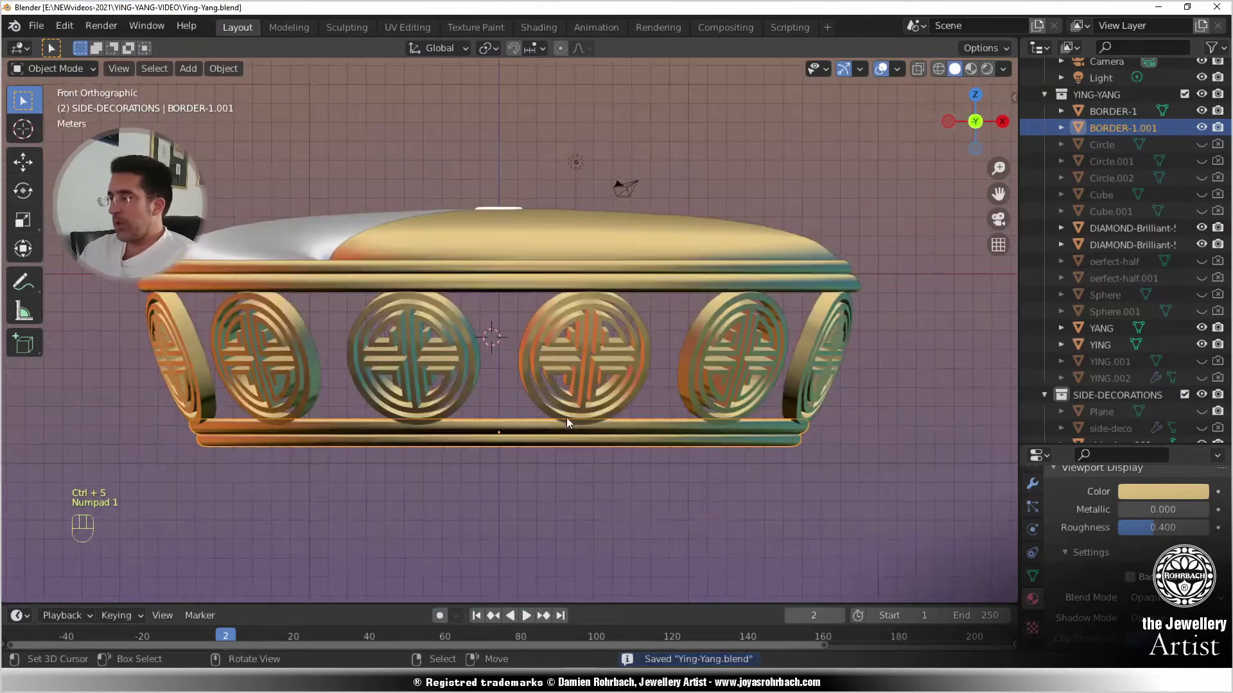
{"action": "scroll", "coordinate": [490, 329], "scroll_direction": "up", "scroll_amount": 5}
{"action": "key", "text": "shift+a"}
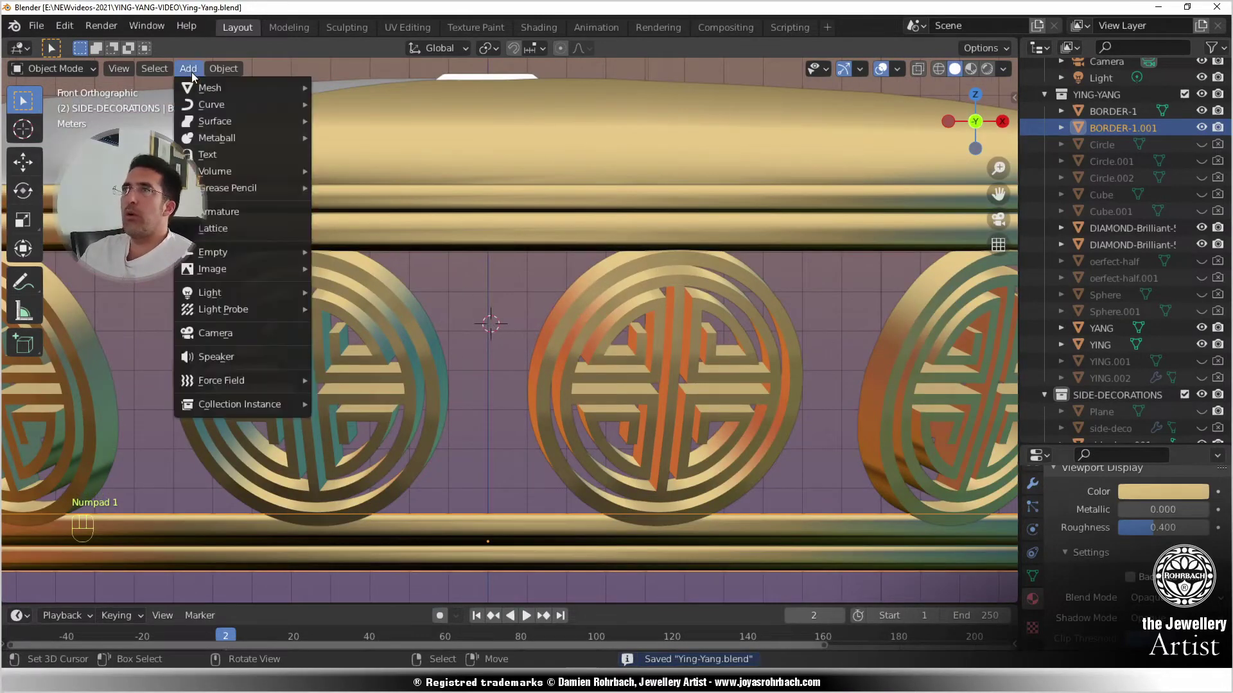
{"action": "mouse_move", "coordinate": [257, 86]}
{"action": "left_click", "coordinate": [383, 92]}
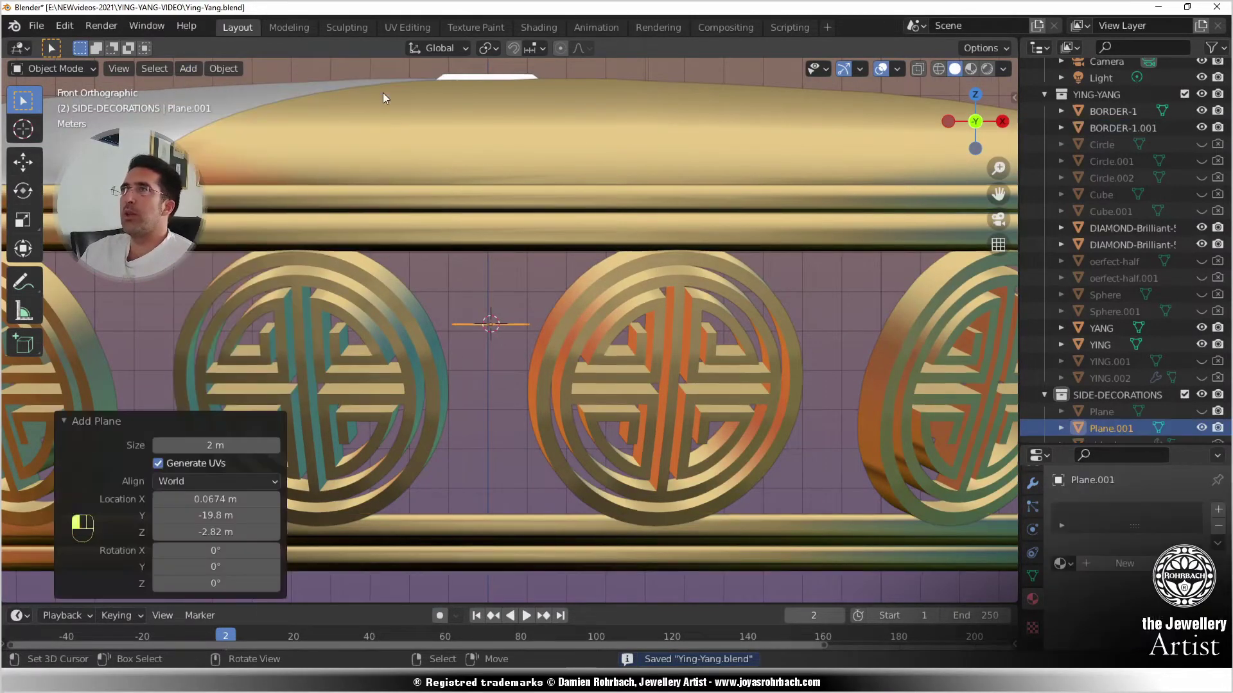
{"action": "left_click", "coordinate": [197, 483]}
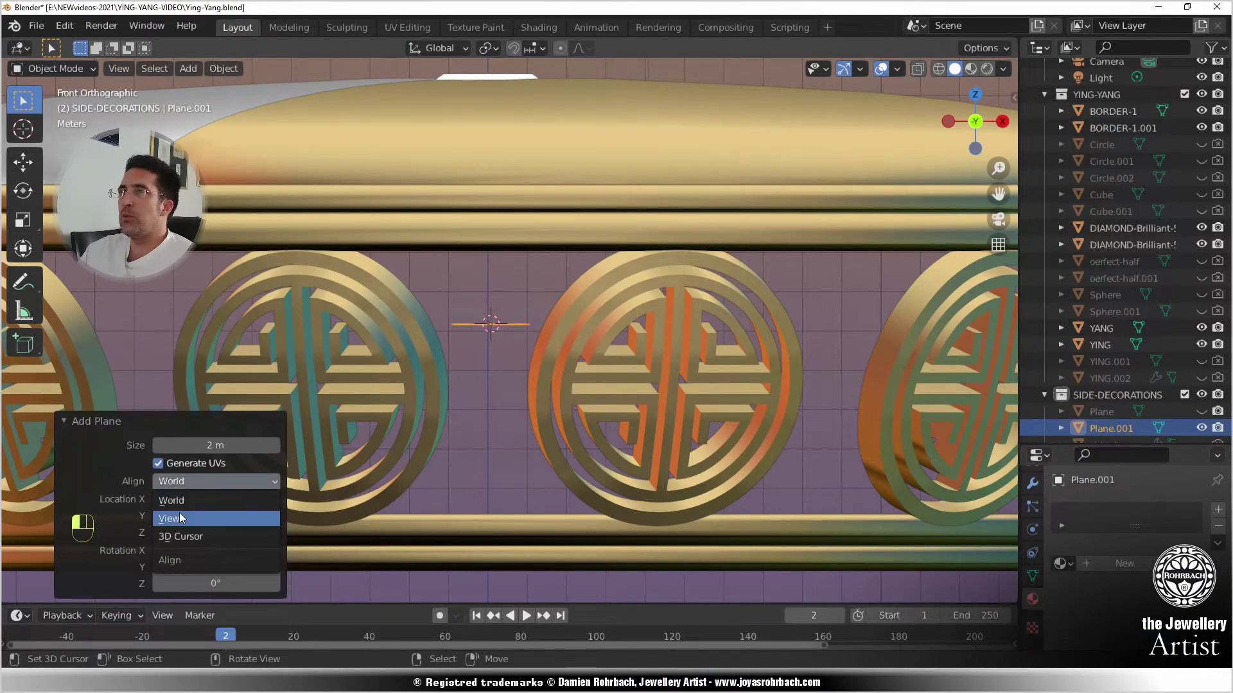
{"action": "left_click", "coordinate": [172, 518]}
- Add a Mirror modifier to the new plane
{"action": "left_click", "coordinate": [1032, 507]}
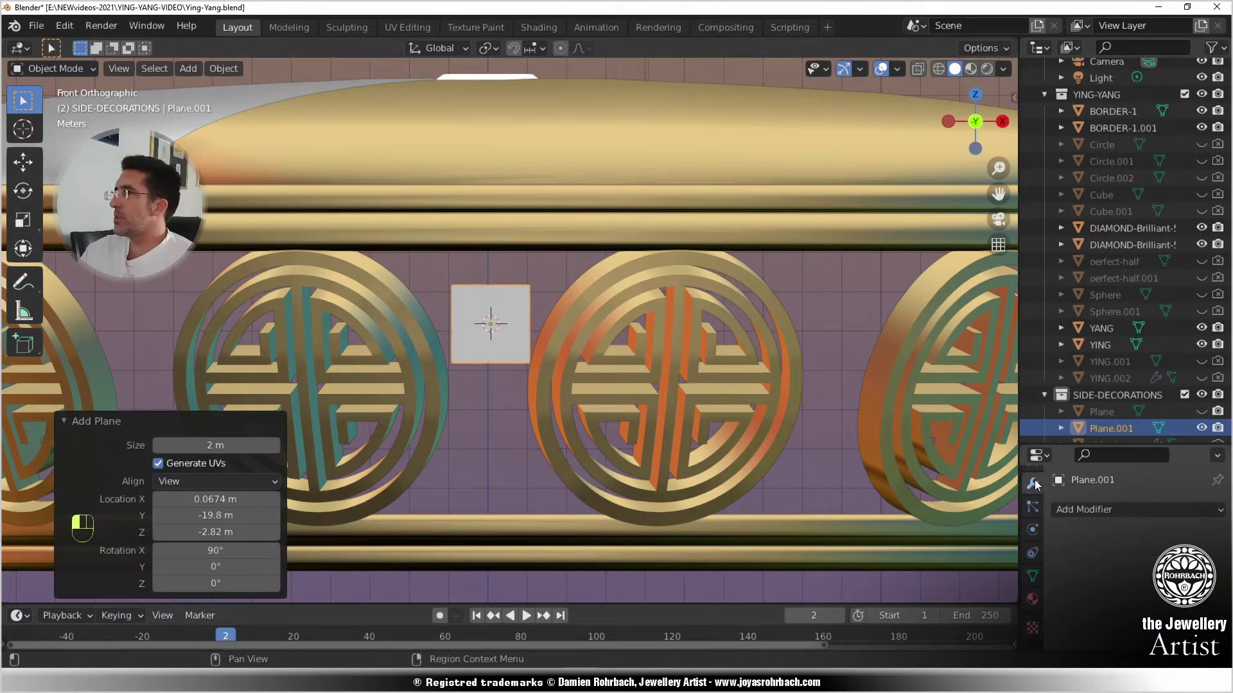
{"action": "left_click", "coordinate": [1112, 510]}
{"action": "left_click", "coordinate": [878, 310]}
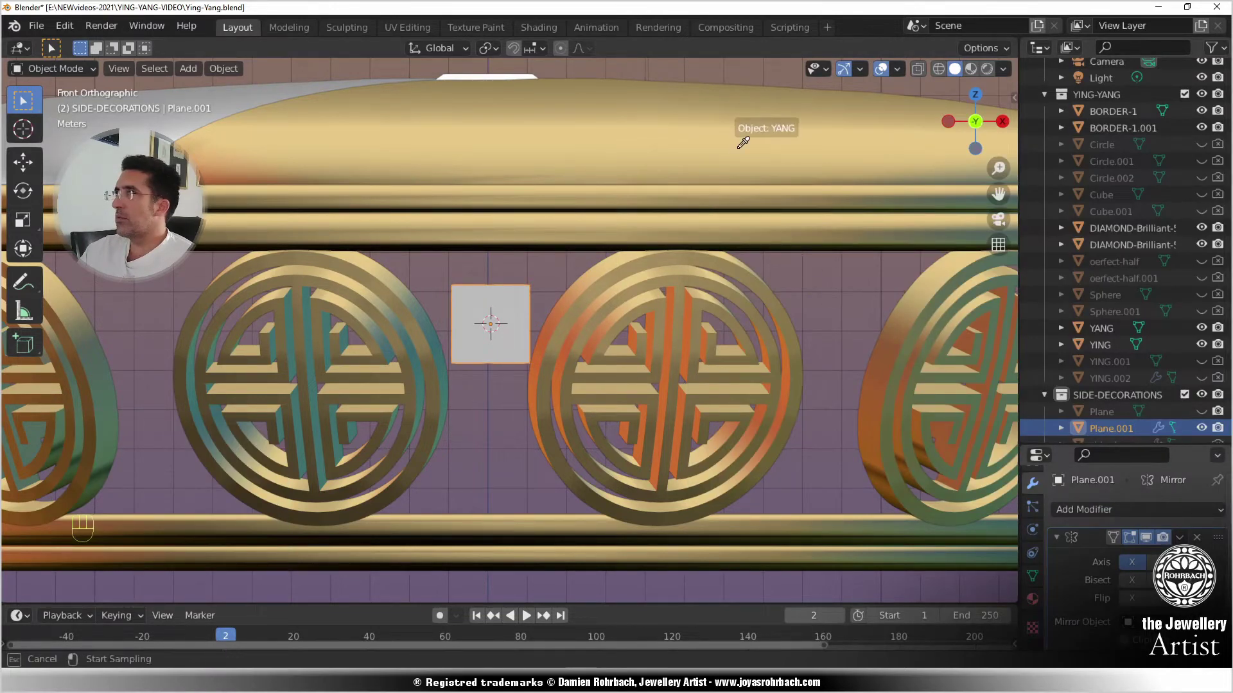
- Select the joined side decorations and set their origin to geometry
{"action": "scroll", "coordinate": [610, 434], "scroll_direction": "down", "scroll_amount": 3}
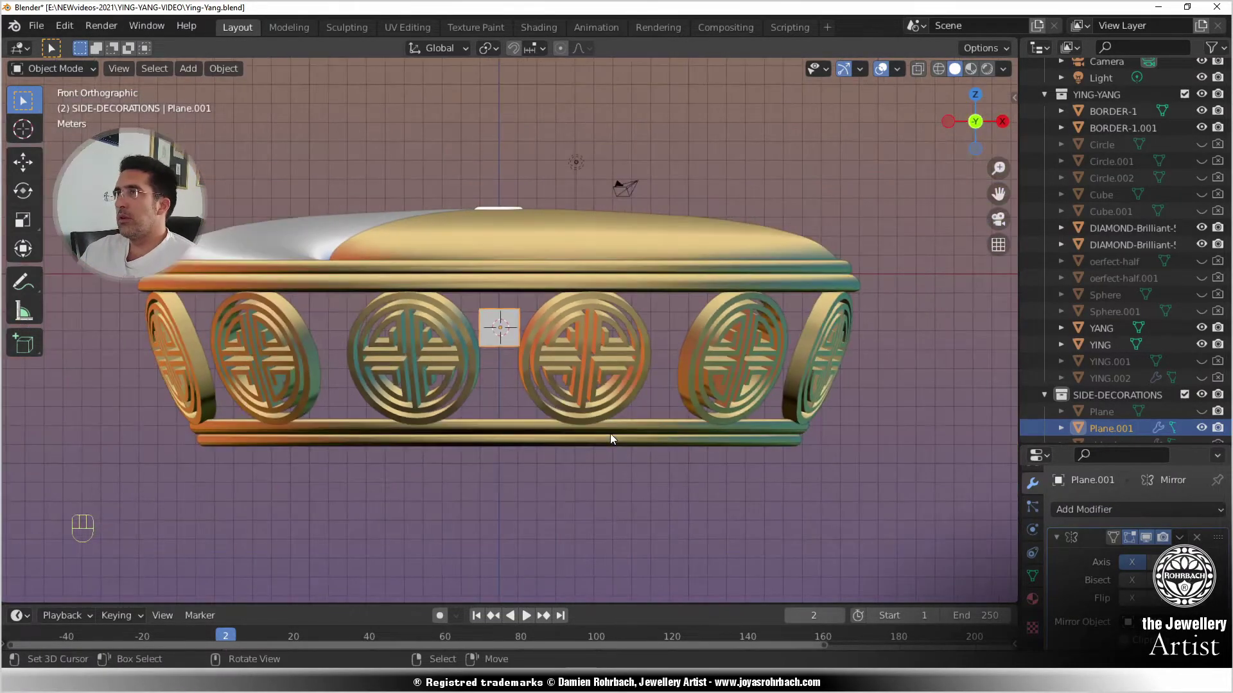
{"action": "scroll", "coordinate": [578, 417], "scroll_direction": "up", "scroll_amount": 3}
{"action": "left_click", "coordinate": [545, 402]}
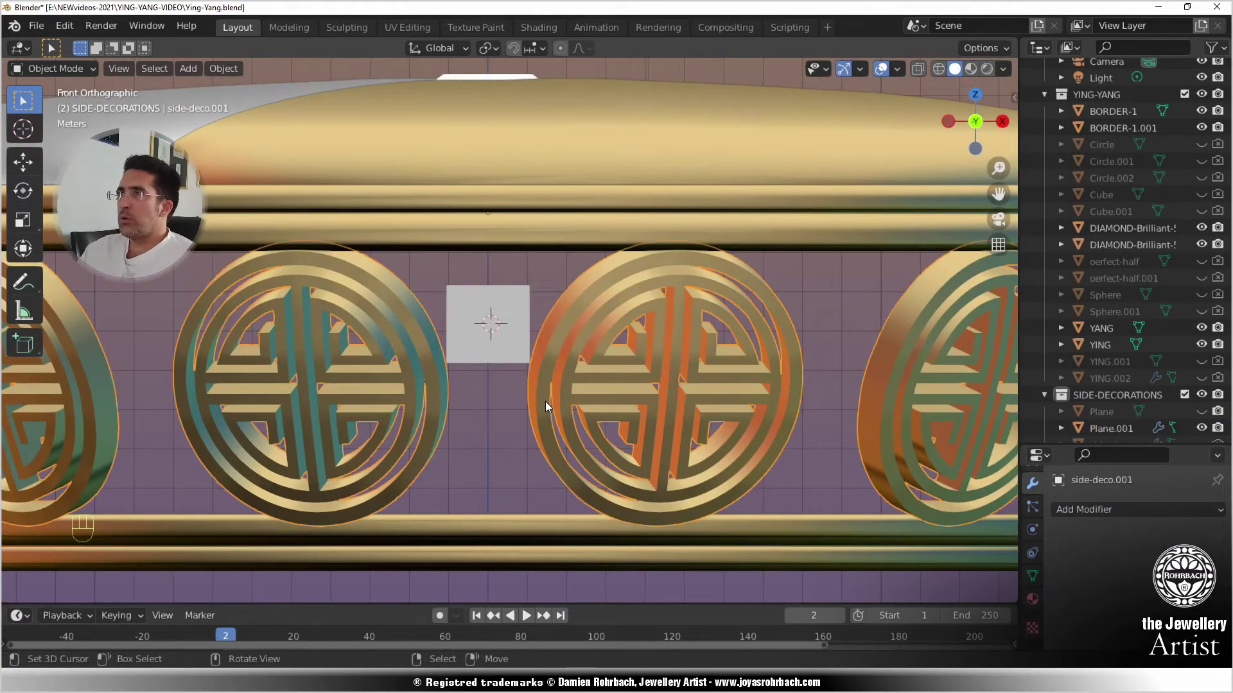
{"action": "left_click", "coordinate": [223, 68]}
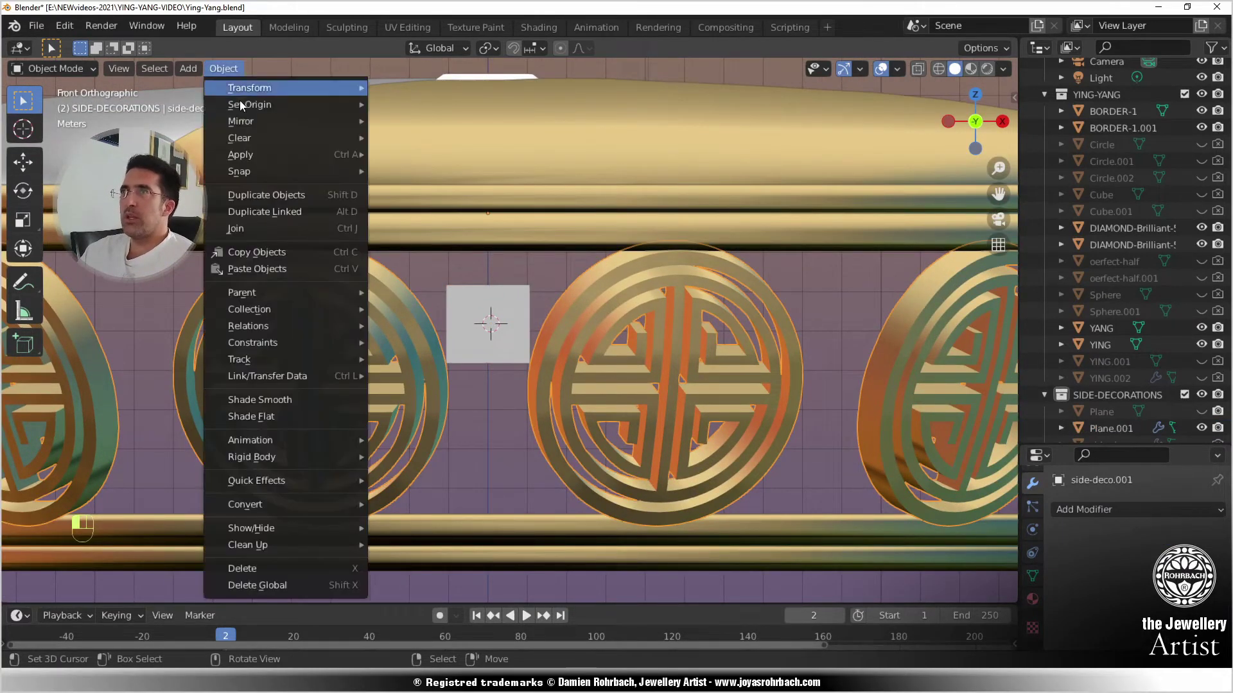
{"action": "mouse_move", "coordinate": [276, 103]}
{"action": "left_click", "coordinate": [423, 122]}
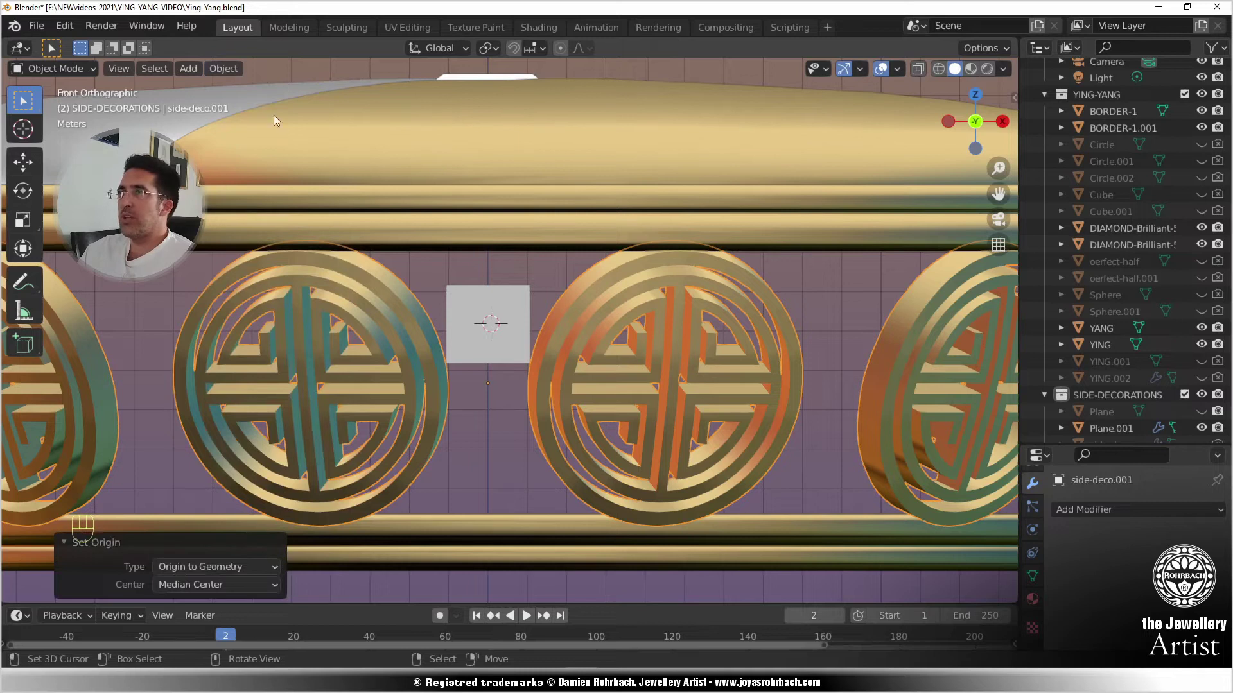
{"action": "left_click", "coordinate": [219, 68]}
{"action": "mouse_move", "coordinate": [188, 68]}
{"action": "mouse_move", "coordinate": [212, 87]}
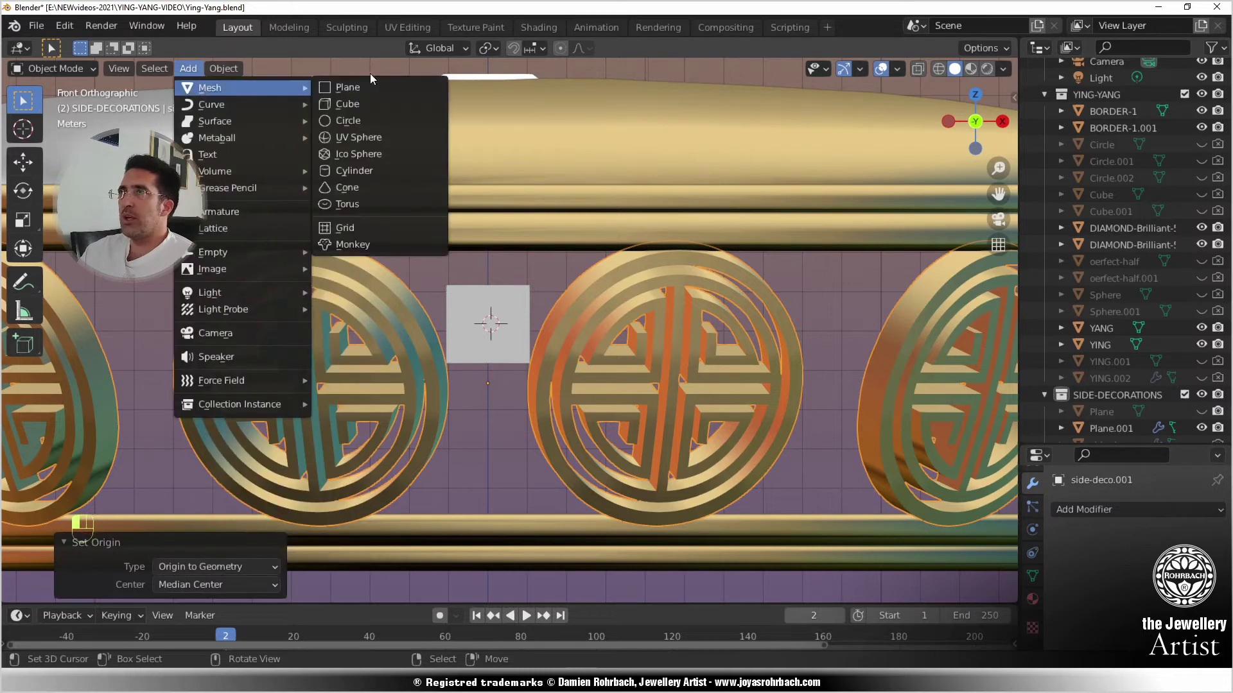
{"action": "left_click", "coordinate": [364, 110]}
{"action": "key", "text": "s"}
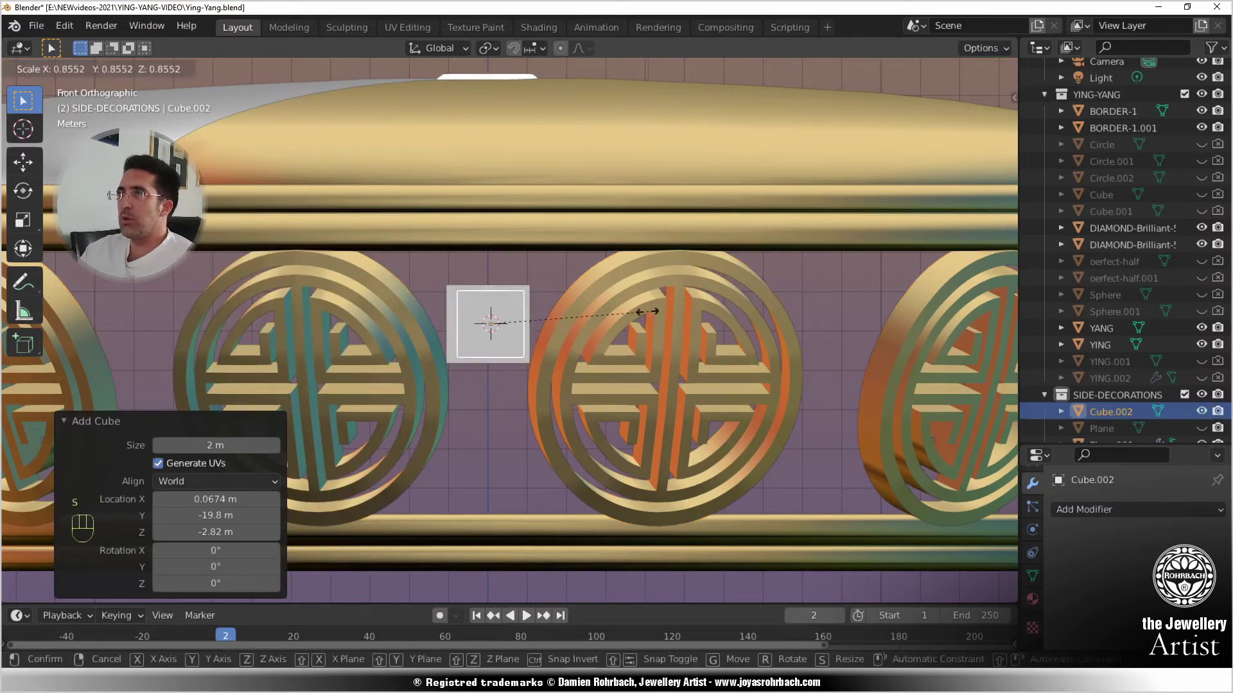
{"action": "left_click", "coordinate": [628, 314]}
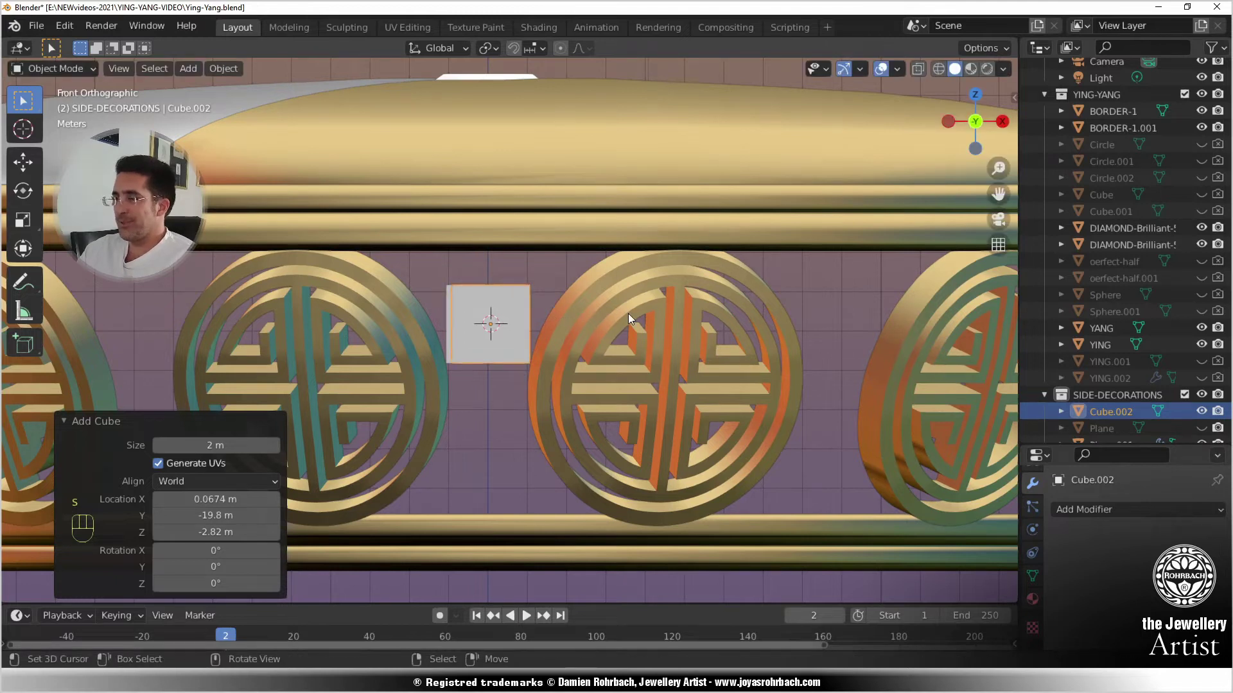
{"action": "key", "text": "Delete"}
- Snap the 3D cursor to the origin of the joined side decorations
{"action": "left_click", "coordinate": [353, 271]}
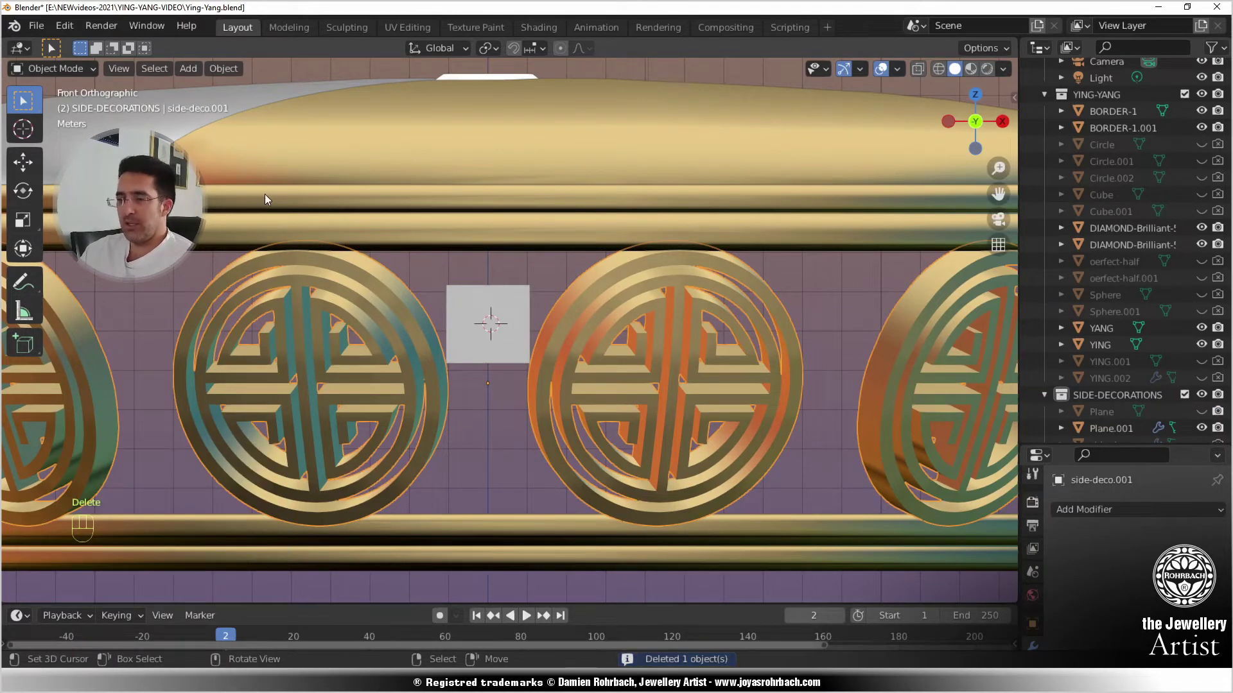
{"action": "key", "text": "shift+s"}
{"action": "left_click", "coordinate": [257, 292]}
- Add a mesh cube at the 3D cursor and scale it down to about one third of its size
{"action": "key", "text": "shift+a"}
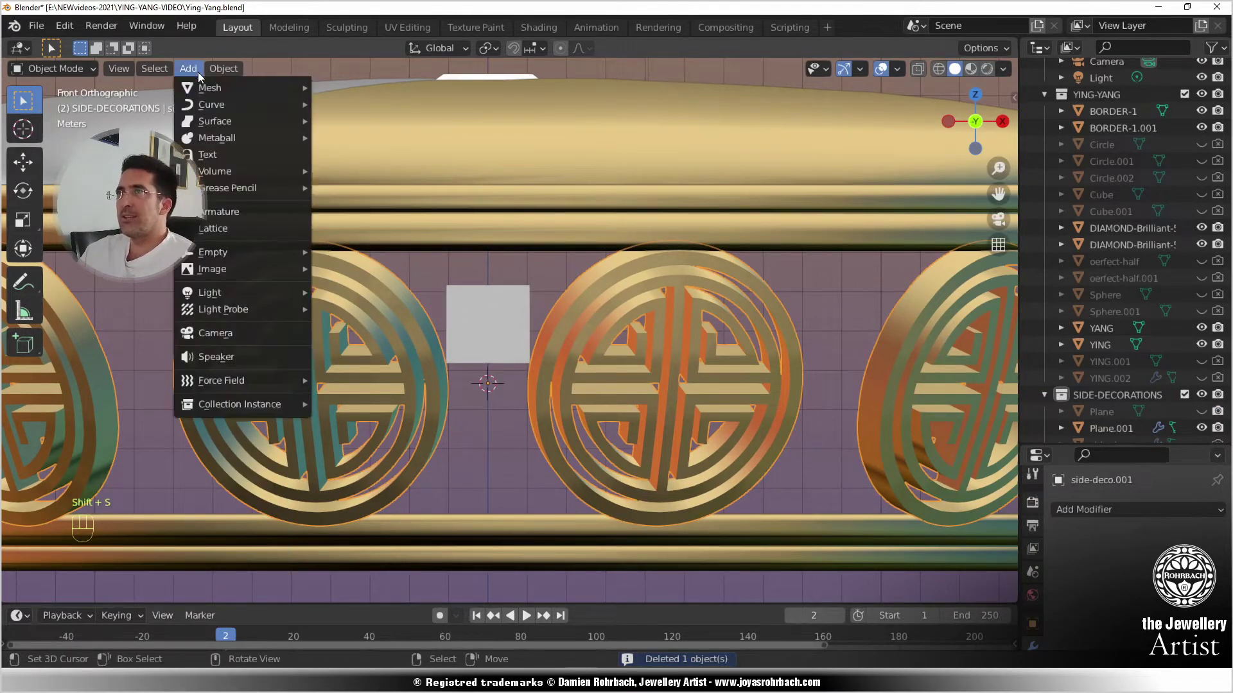
{"action": "mouse_move", "coordinate": [218, 89]}
{"action": "left_click", "coordinate": [366, 106]}
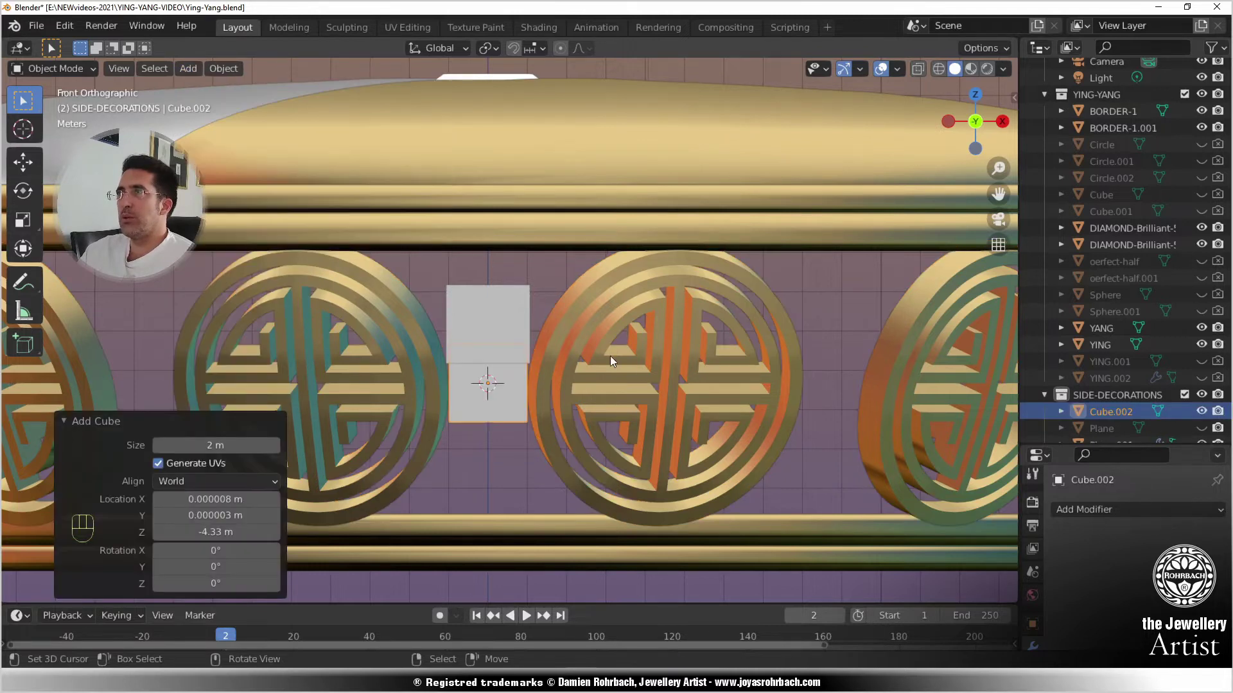
{"action": "key", "text": "s"}
{"action": "left_click", "coordinate": [527, 362]}
- Move the mirrored plane about 1.36 m in X and 0.69 m in Z, away from the centre line
{"action": "left_click", "coordinate": [509, 350]}
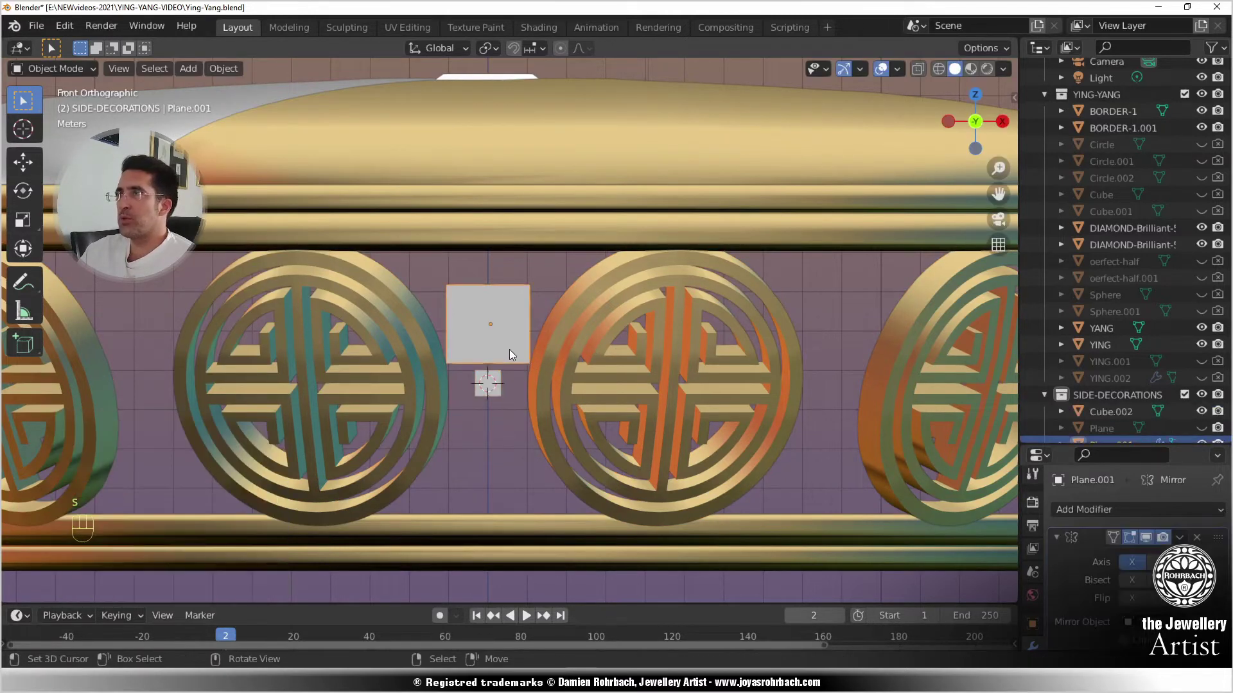
{"action": "key", "text": "g"}
{"action": "left_click", "coordinate": [543, 311]}
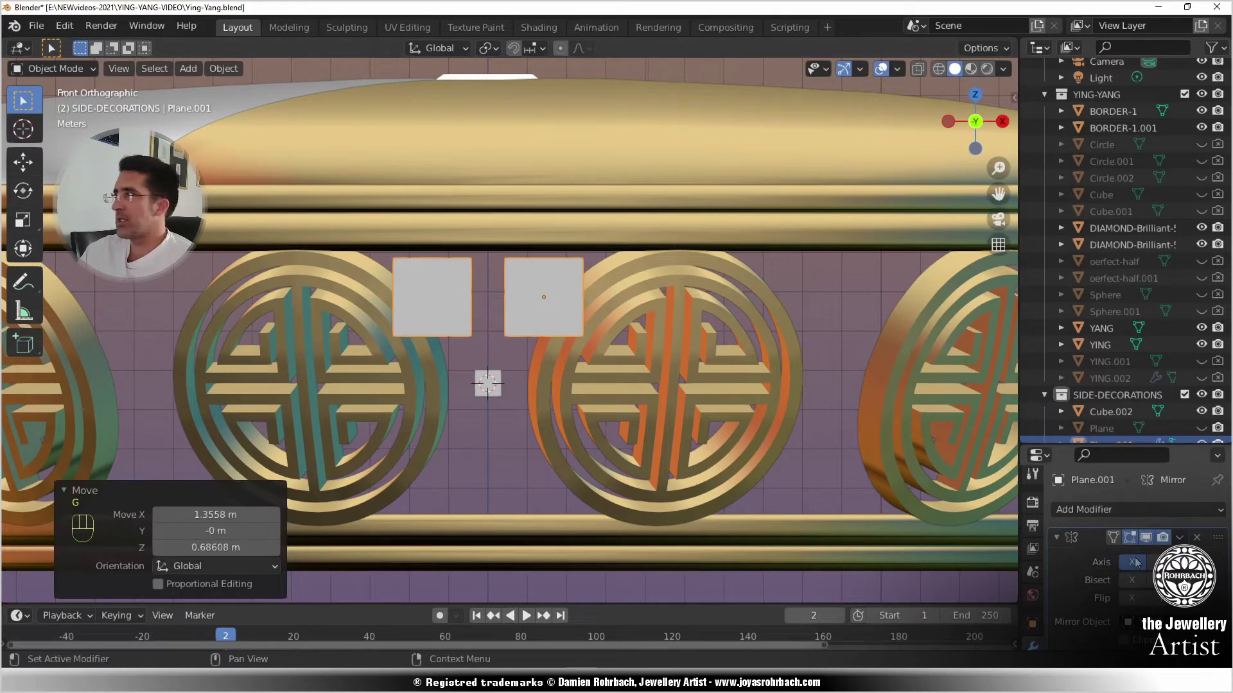
- Mirror the plane on the Z axis as well, replace the mirror object with the small central cube, and save the file
{"action": "left_click", "coordinate": [1187, 563]}
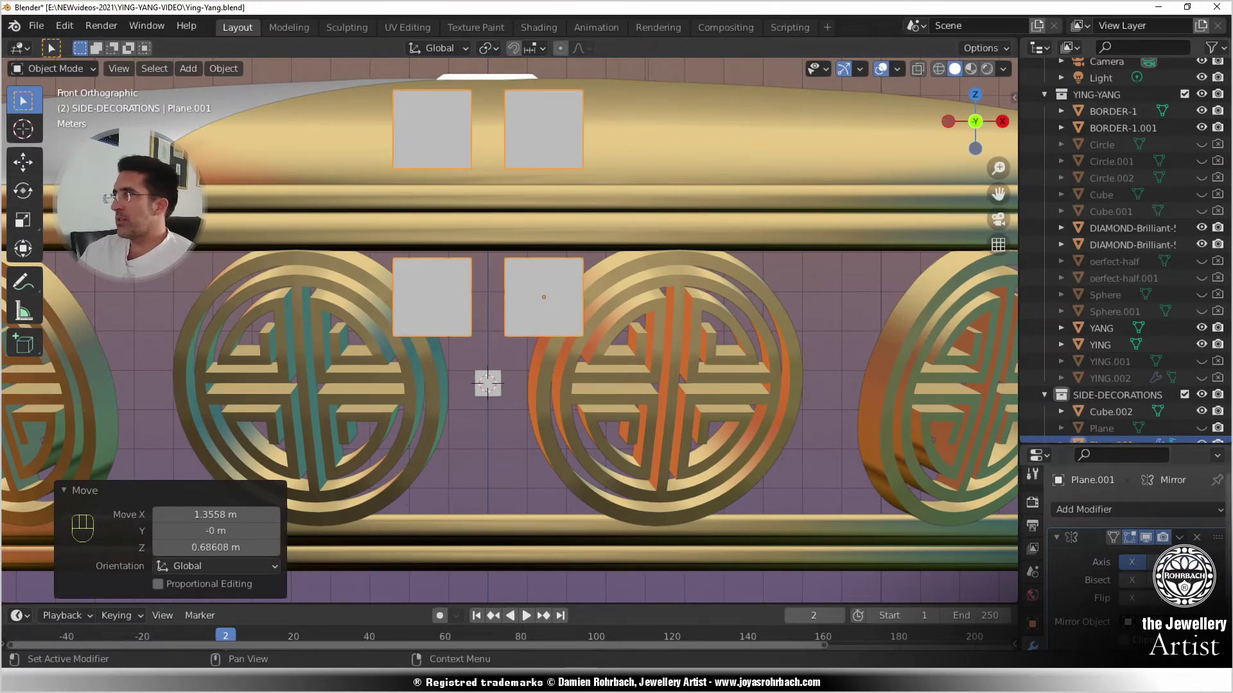
{"action": "left_click", "coordinate": [1195, 622]}
{"action": "left_click", "coordinate": [1213, 622]}
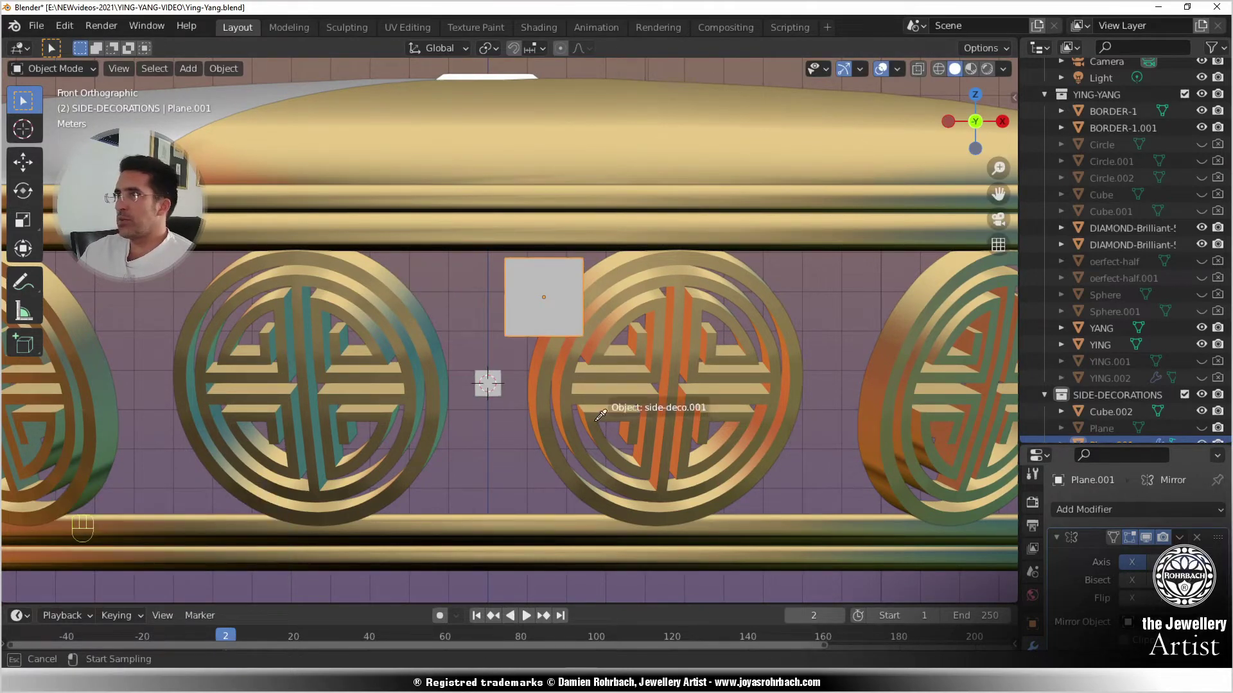
{"action": "left_click", "coordinate": [488, 384]}
{"action": "scroll", "coordinate": [545, 299], "scroll_direction": "up", "scroll_amount": 3}
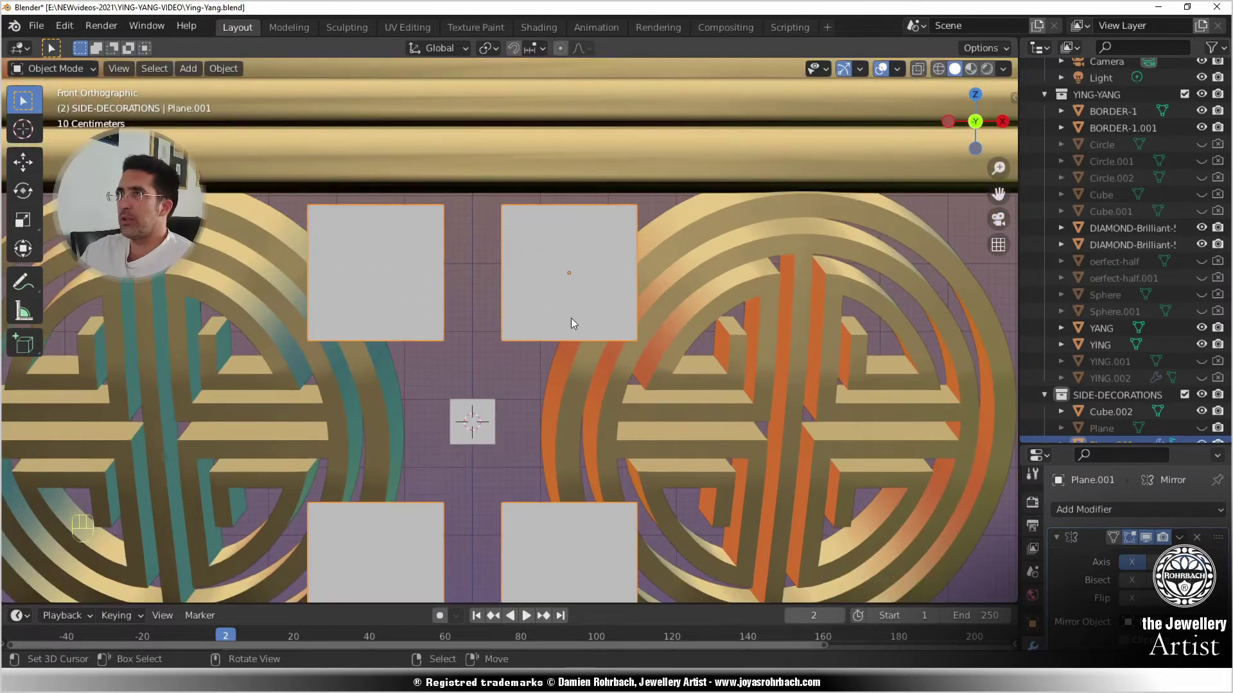
{"action": "key", "text": "ctrl+s"}
- Enter Edit Mode on the plane, enable Clipping in its Mirror modifier, and scale its geometry by 0.26
{"action": "scroll", "coordinate": [572, 318], "scroll_direction": "down", "scroll_amount": 2}
{"action": "key", "text": "Tab"}
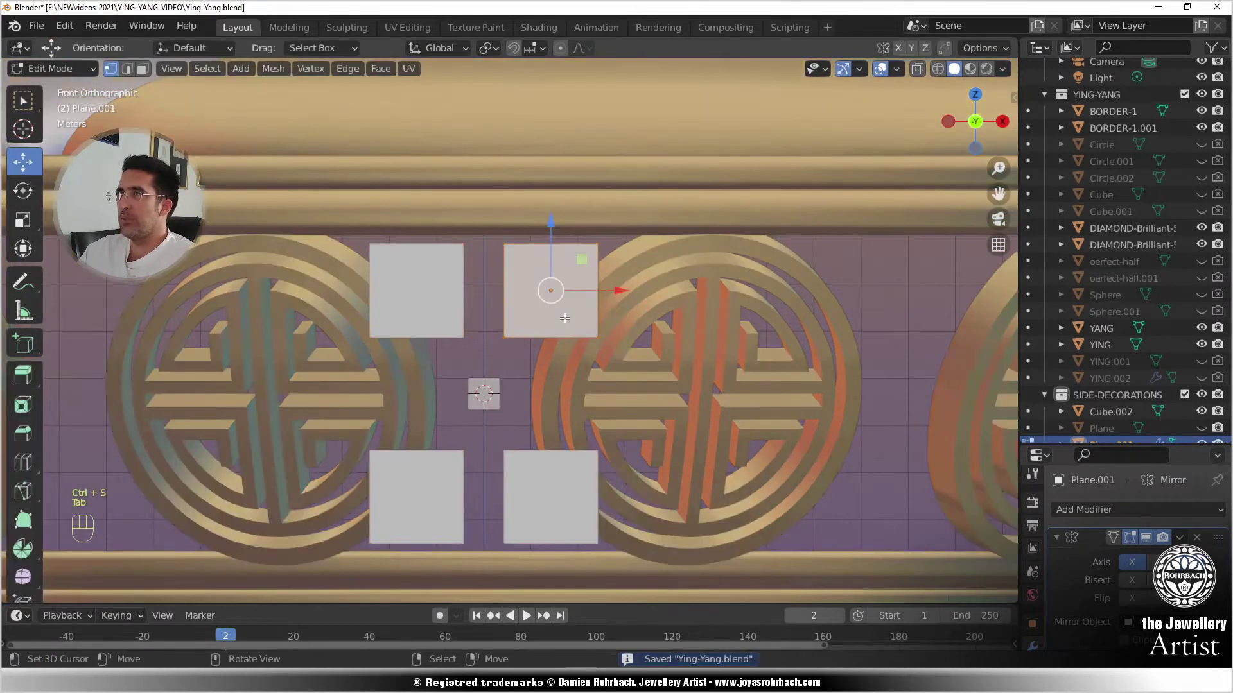
{"action": "scroll", "coordinate": [563, 318], "scroll_direction": "up", "scroll_amount": 3}
{"action": "scroll", "coordinate": [517, 335], "scroll_direction": "up", "scroll_amount": 1}
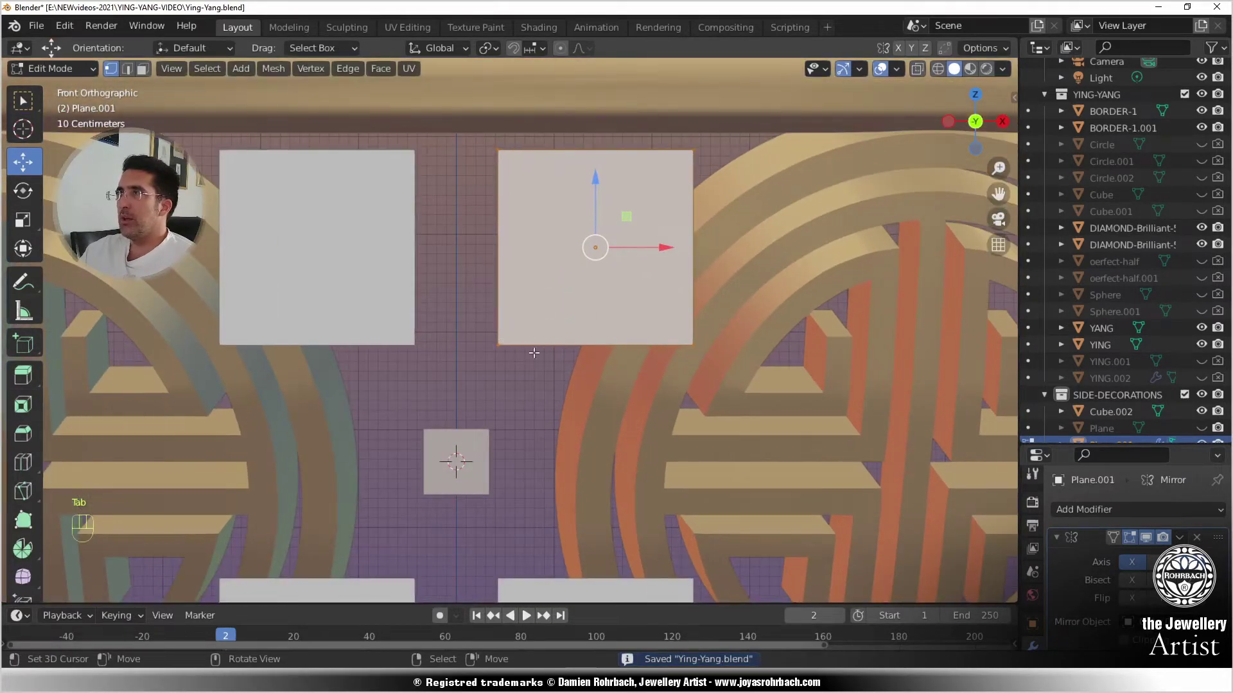
{"action": "scroll", "coordinate": [1120, 568], "scroll_direction": "down", "scroll_amount": 2}
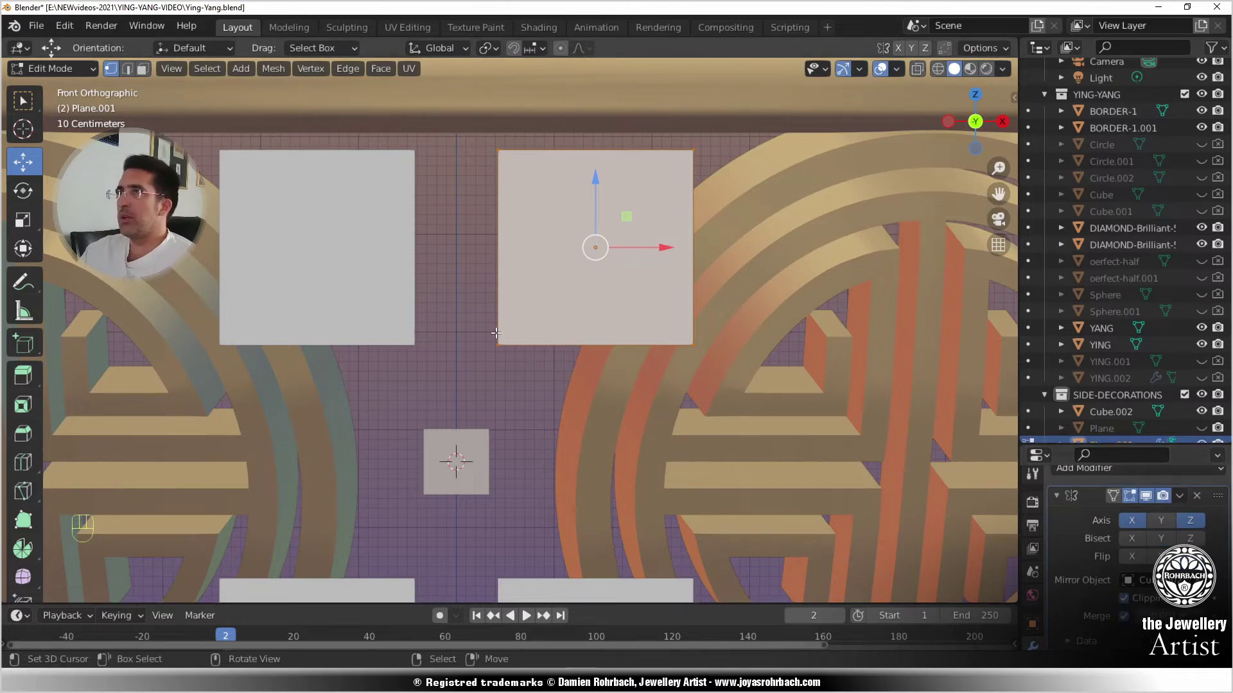
{"action": "key", "text": "s"}
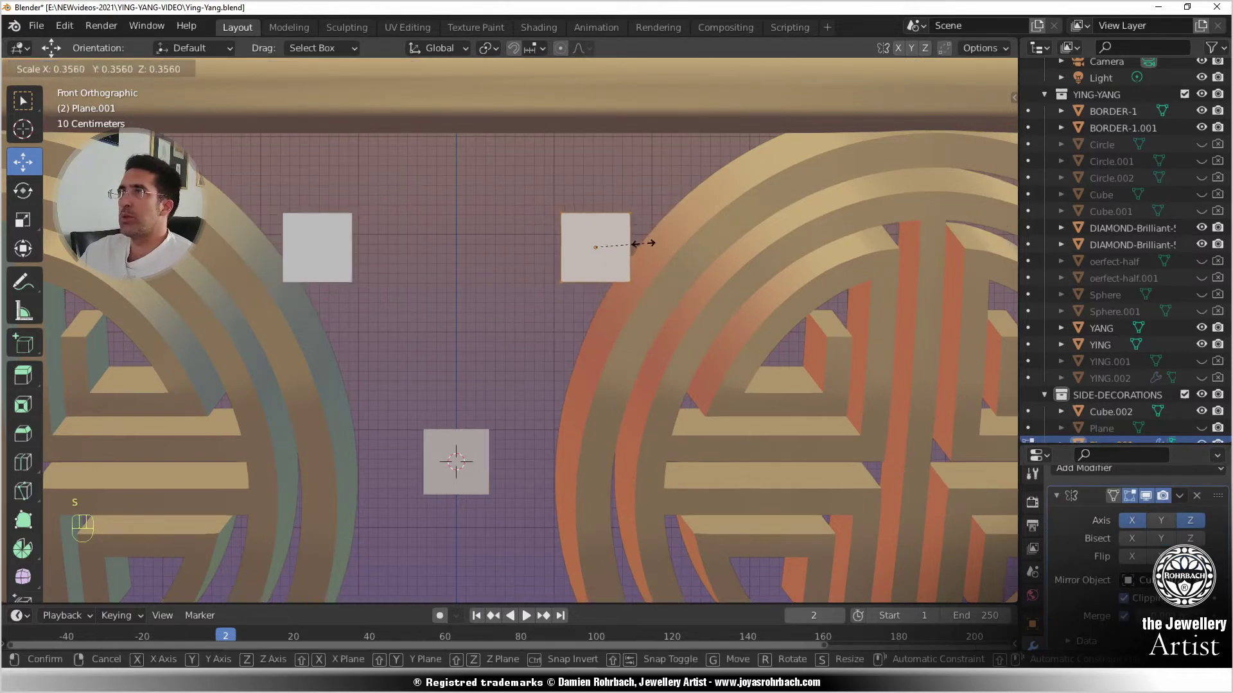
{"action": "left_click", "coordinate": [630, 246]}
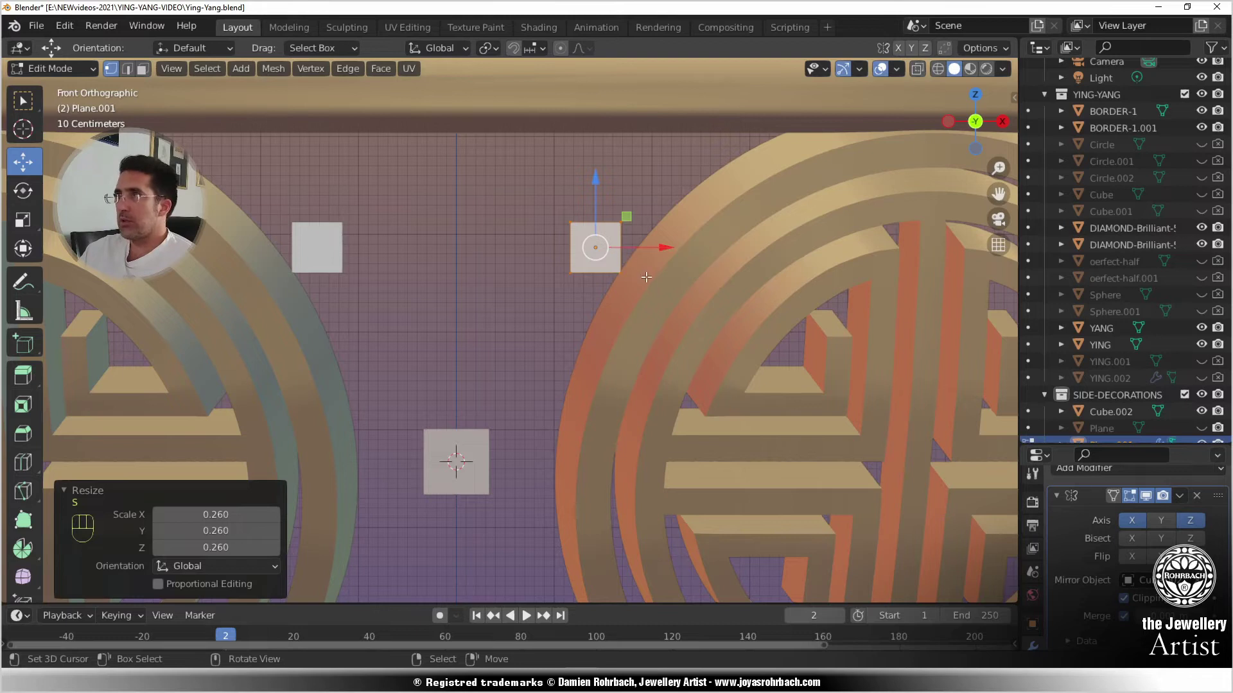
- Check the plane's dimensions in Object Mode and return to editing its mesh
{"action": "key", "text": "n"}
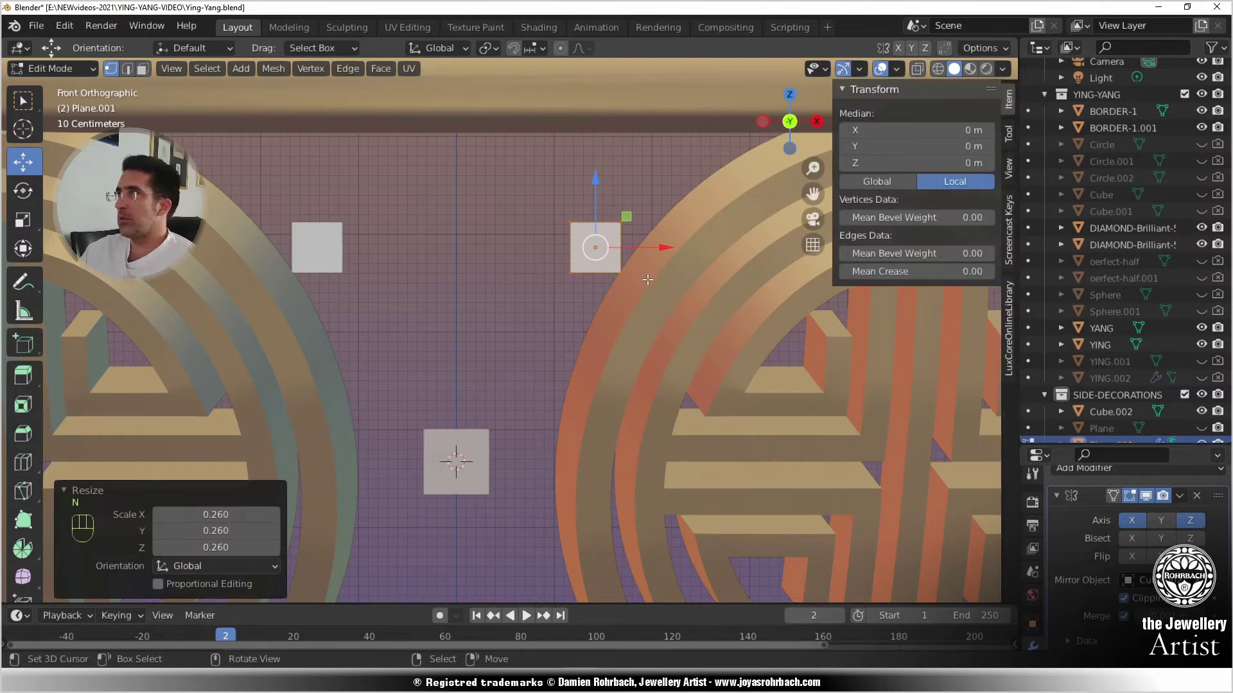
{"action": "key", "text": "Tab"}
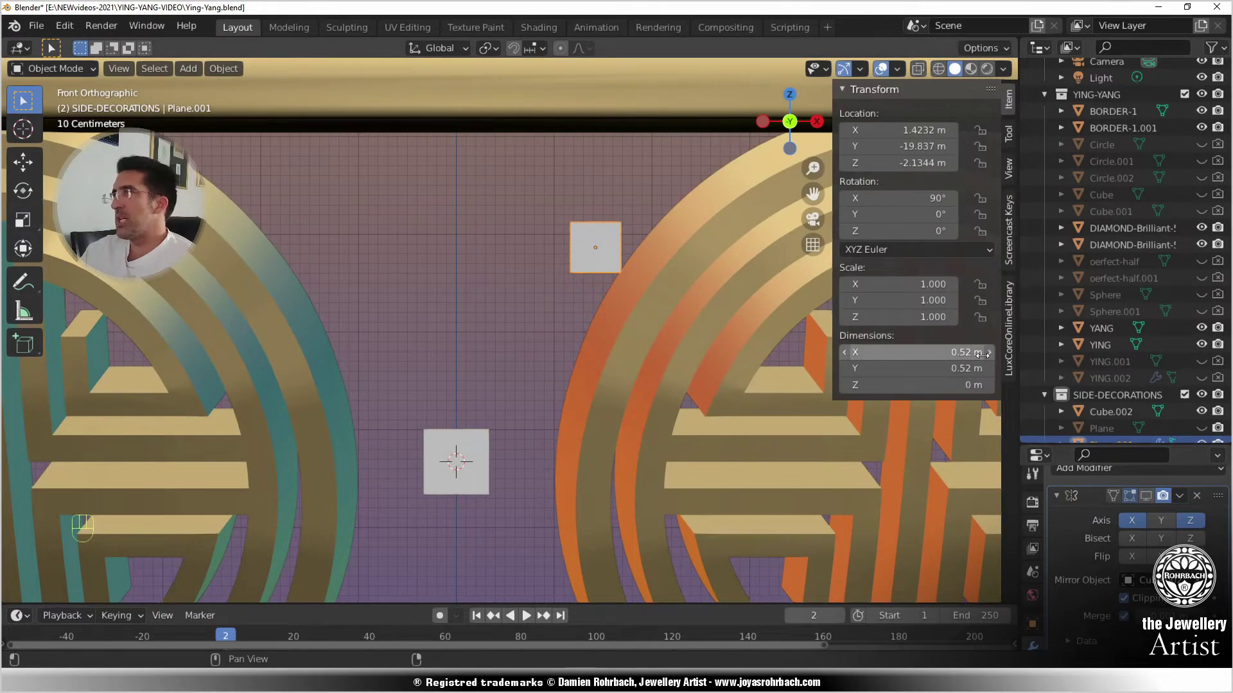
{"action": "key", "text": "Tab"}
- Scale the plane's geometry up by 1.803 and move it about -1.02 m in X and 0.32 m in Z against the mirror centre line
{"action": "key", "text": "s"}
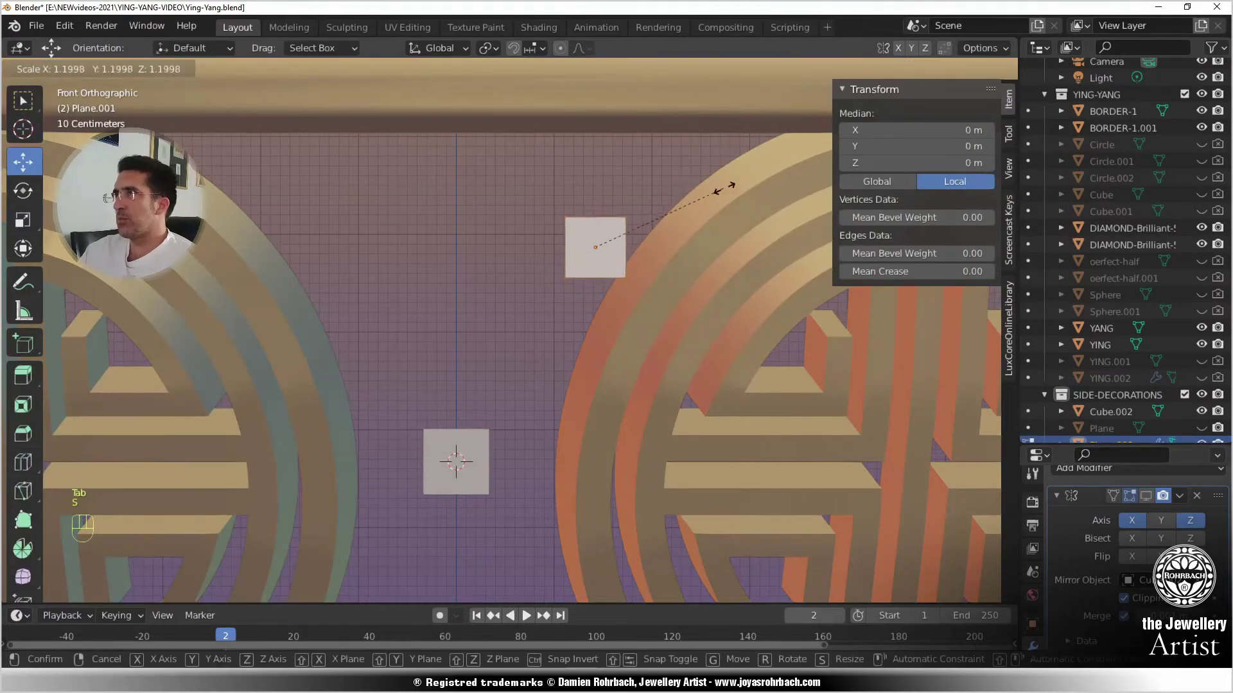
{"action": "left_click", "coordinate": [795, 172]}
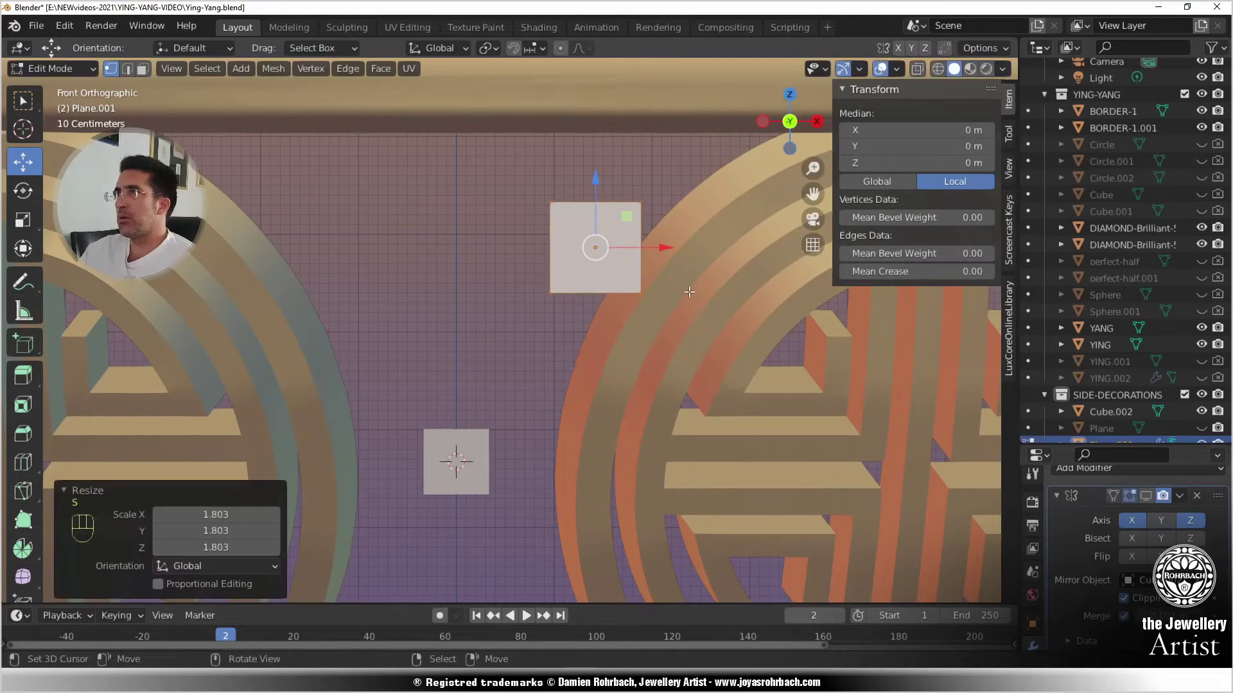
{"action": "key", "text": "ctrl+s"}
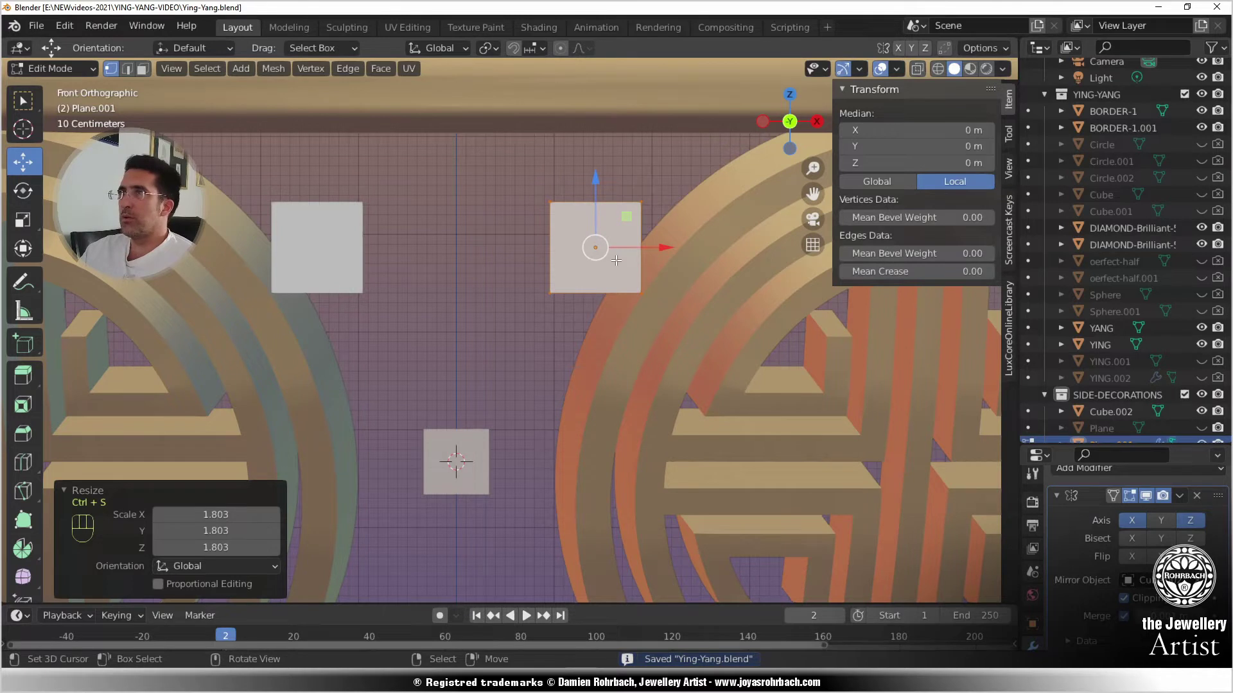
{"action": "key", "text": "g"}
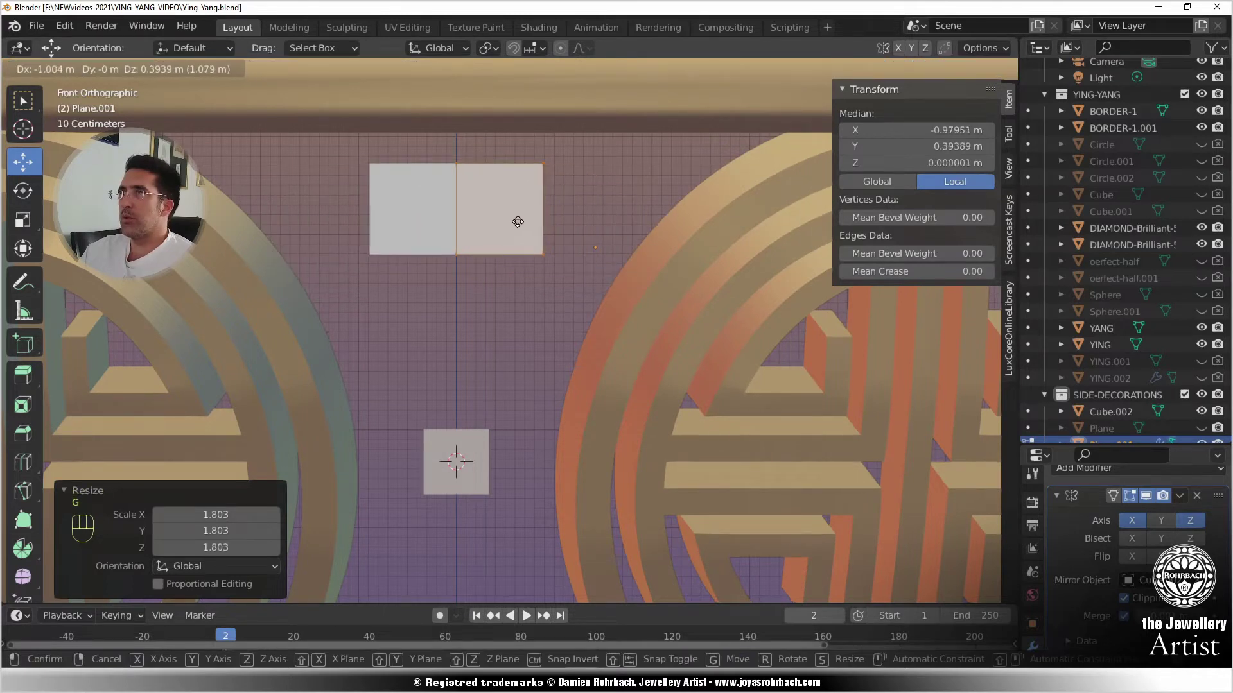
{"action": "left_click", "coordinate": [517, 229]}
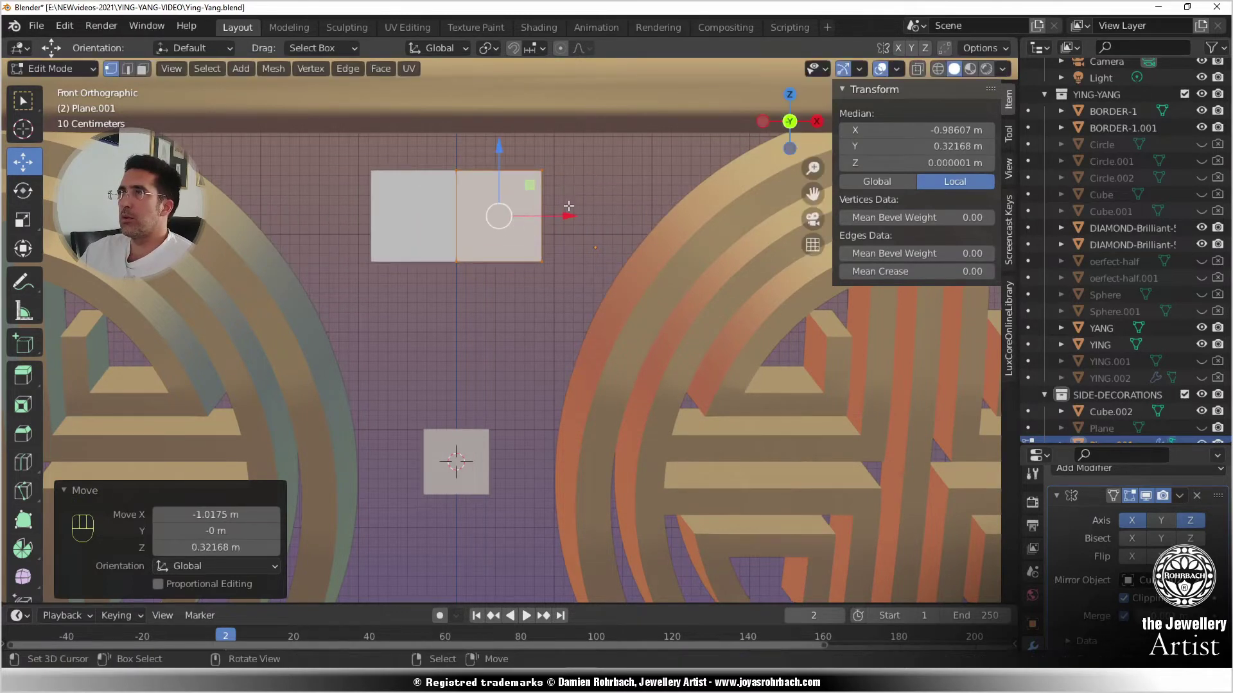
- Extrude the plane's outer vertical edge twice along X, by about 0.37 m and about 0.32 m
{"action": "left_click", "coordinate": [546, 251]}
{"action": "left_click", "coordinate": [541, 262], "text": "shift"}
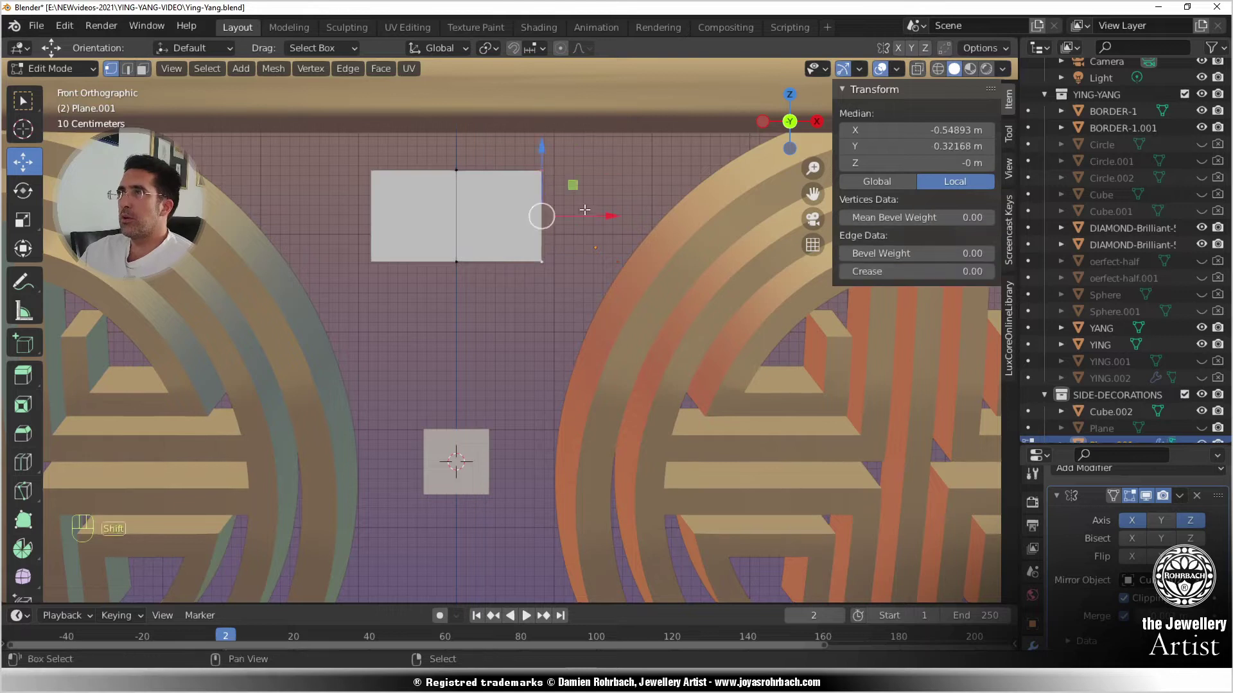
{"action": "key", "text": "e"}
{"action": "left_click", "coordinate": [626, 199]}
{"action": "key", "text": "e"}
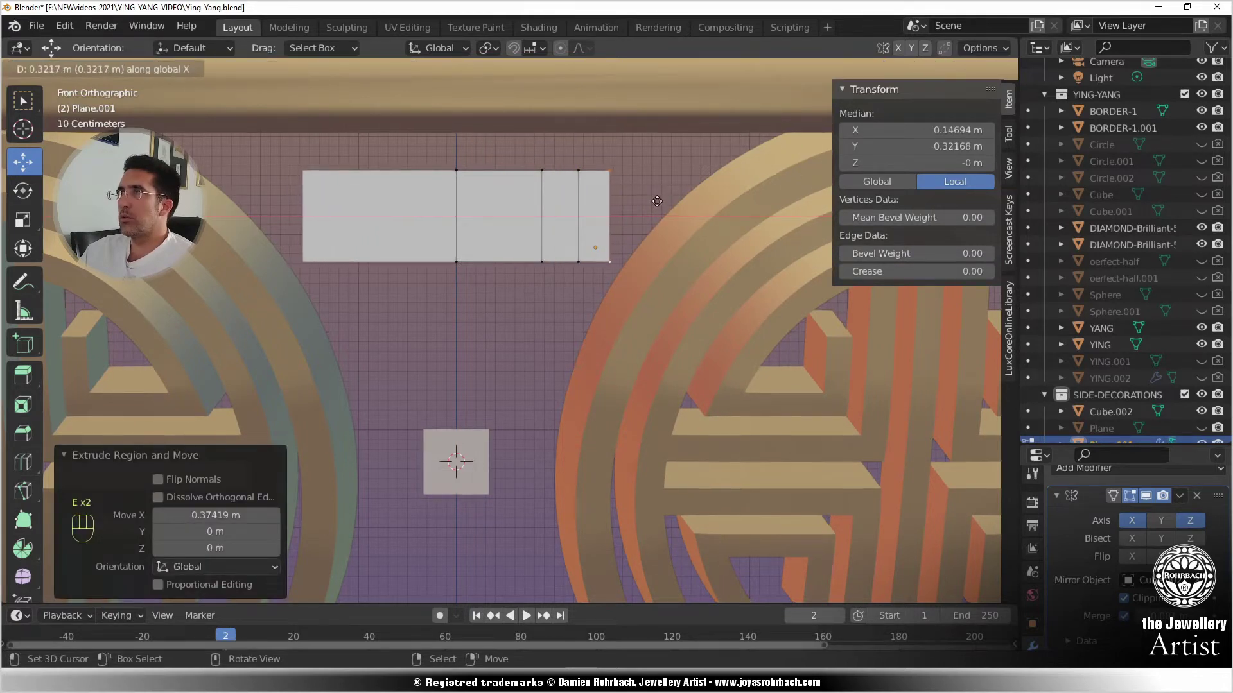
{"action": "left_click", "coordinate": [654, 200]}
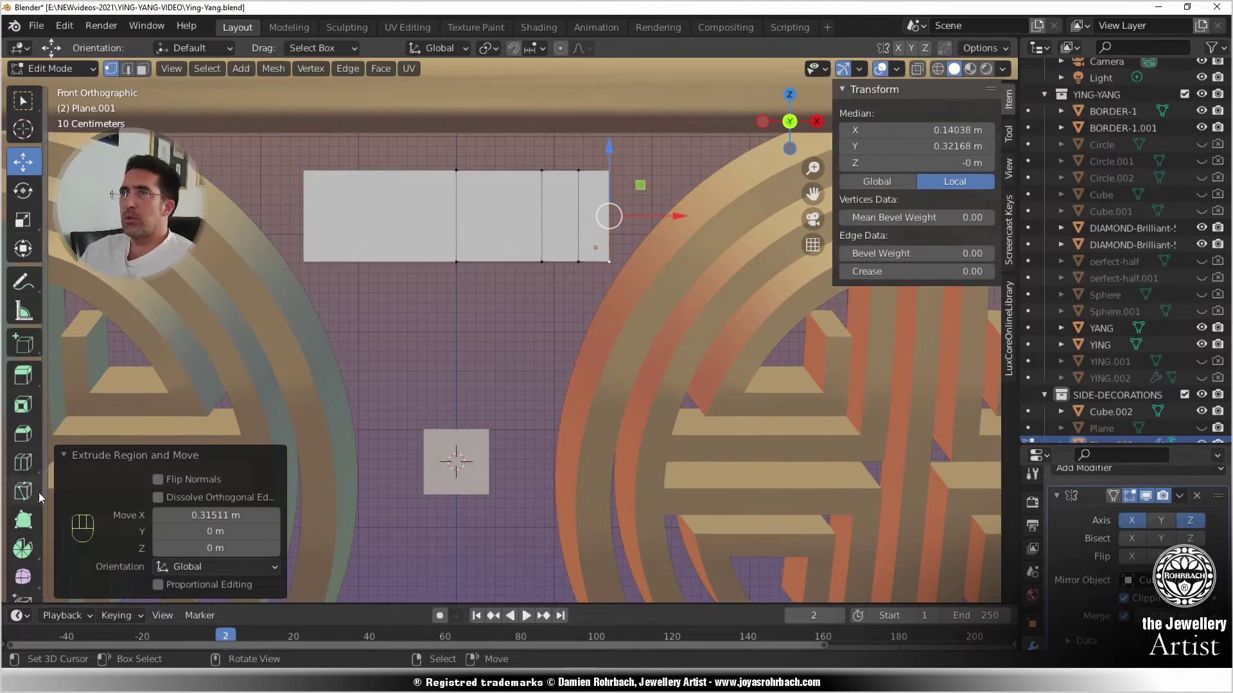
- Add a centred vertical loop cut across the plane section next to the mirror centre line
{"action": "left_click", "coordinate": [23, 462]}
{"action": "left_click", "coordinate": [498, 173]}
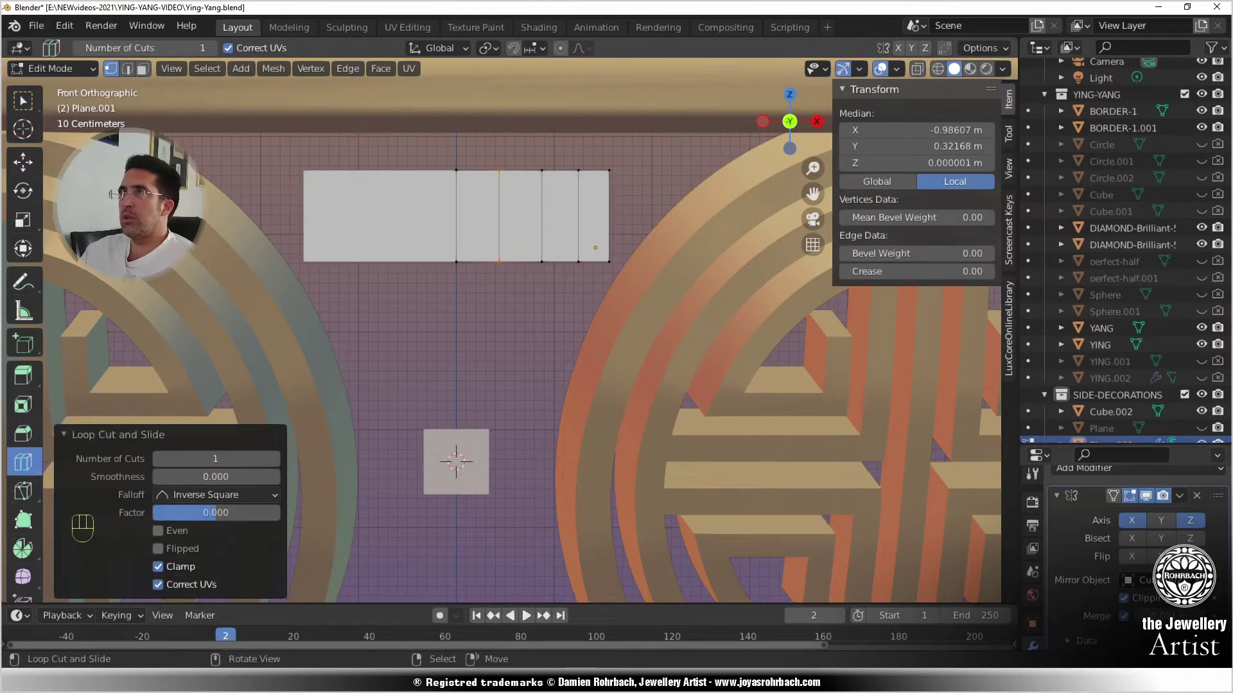
{"action": "key", "text": "w"}
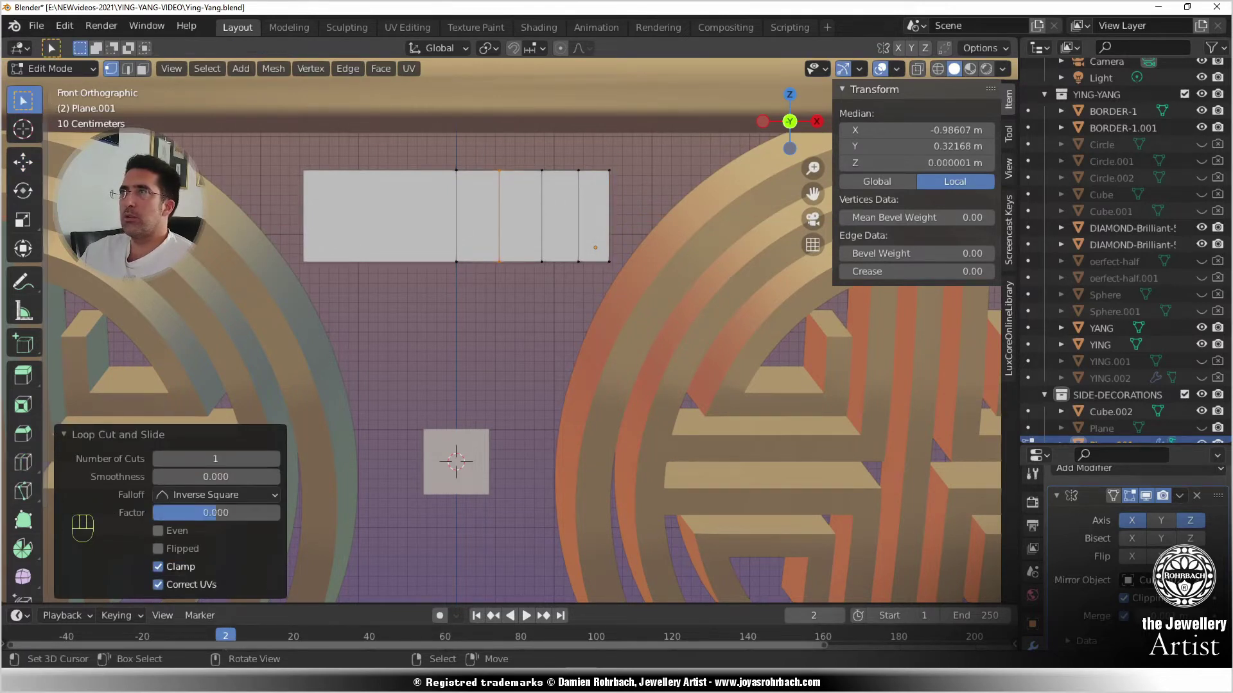
- Move the three outer vertices of the plane's lower edge about -0.27 m along X
{"action": "left_click", "coordinate": [545, 260]}
{"action": "left_click", "coordinate": [573, 258], "text": "ctrl"}
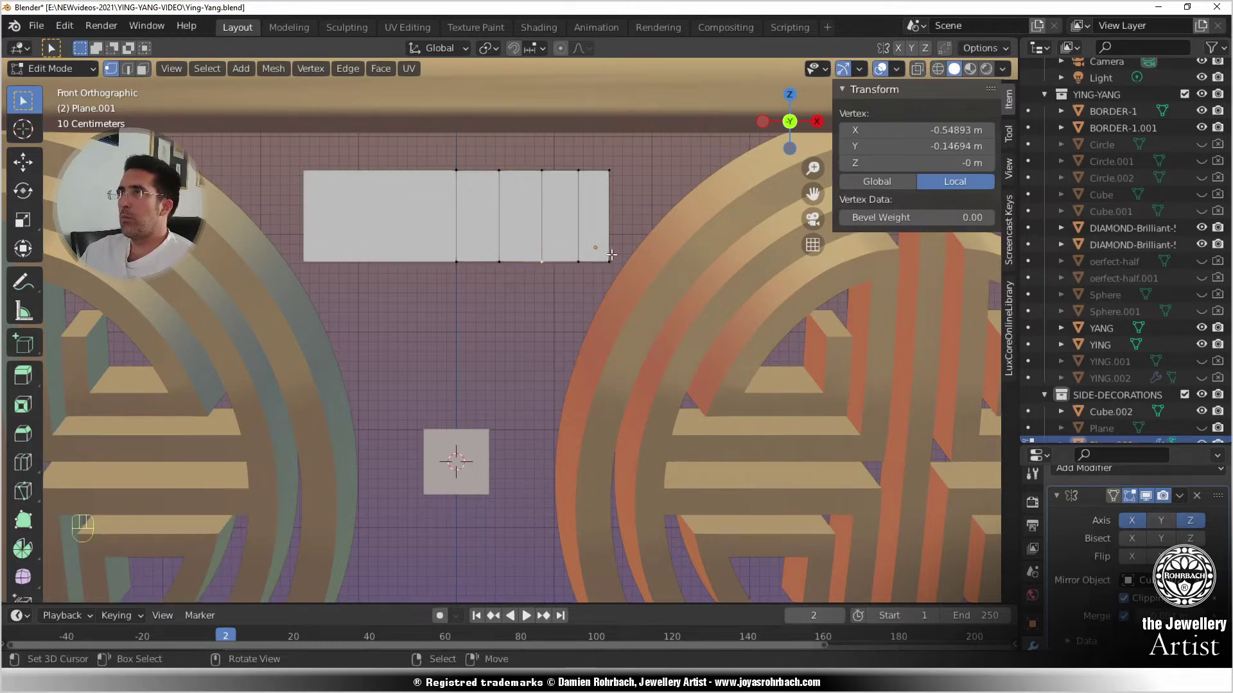
{"action": "key", "text": "g"}
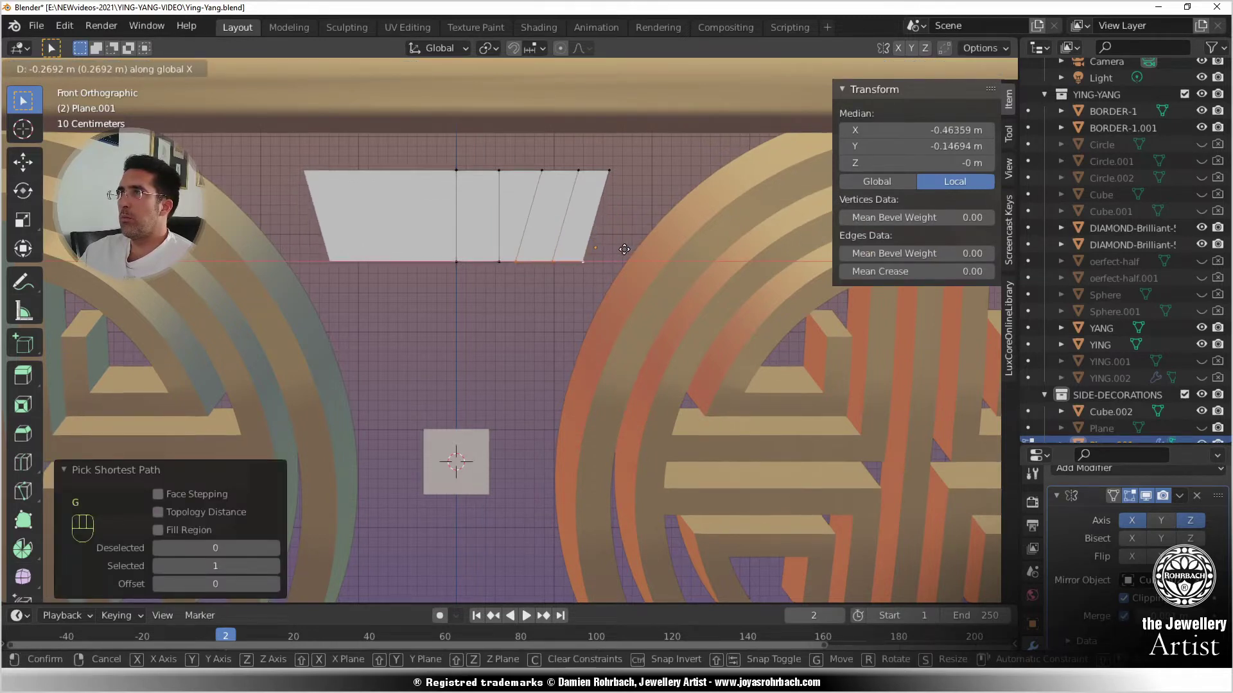
{"action": "left_click", "coordinate": [624, 249]}
- Move the upper outer corner vertex about 0.53 m in X and the third lower-edge vertex from the centre line about 0.12 m in X
{"action": "left_click", "coordinate": [618, 172]}
{"action": "key", "text": "g"}
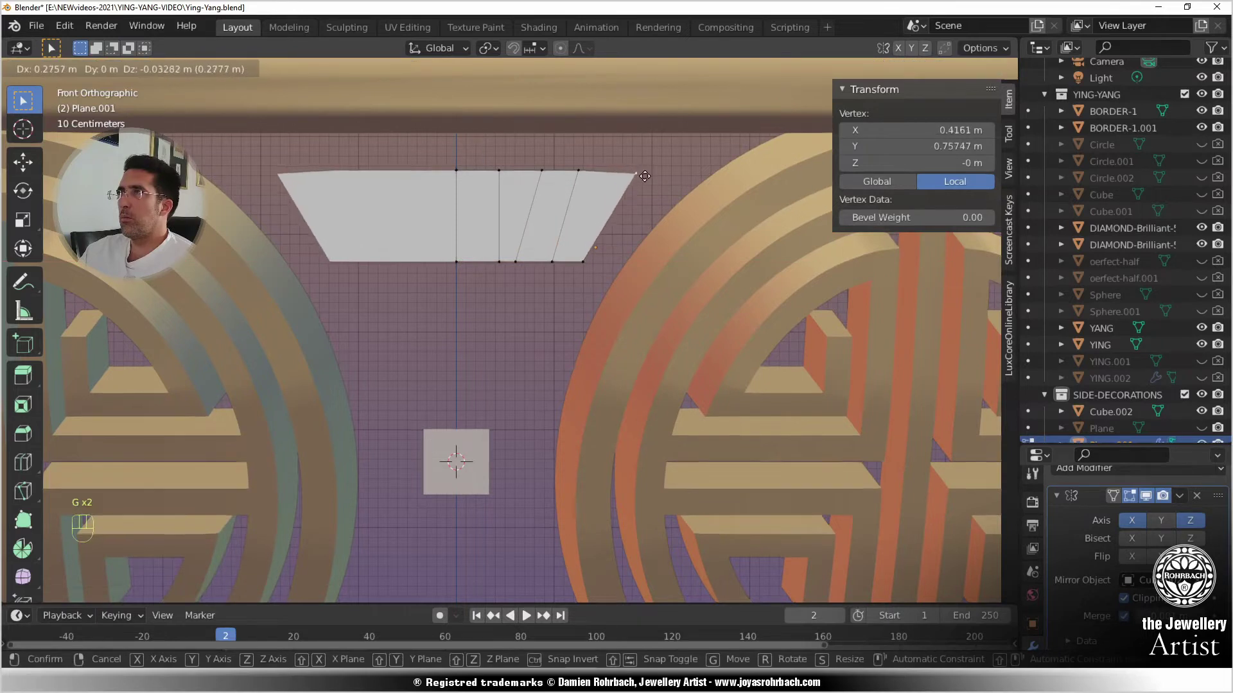
{"action": "key", "text": "x"}
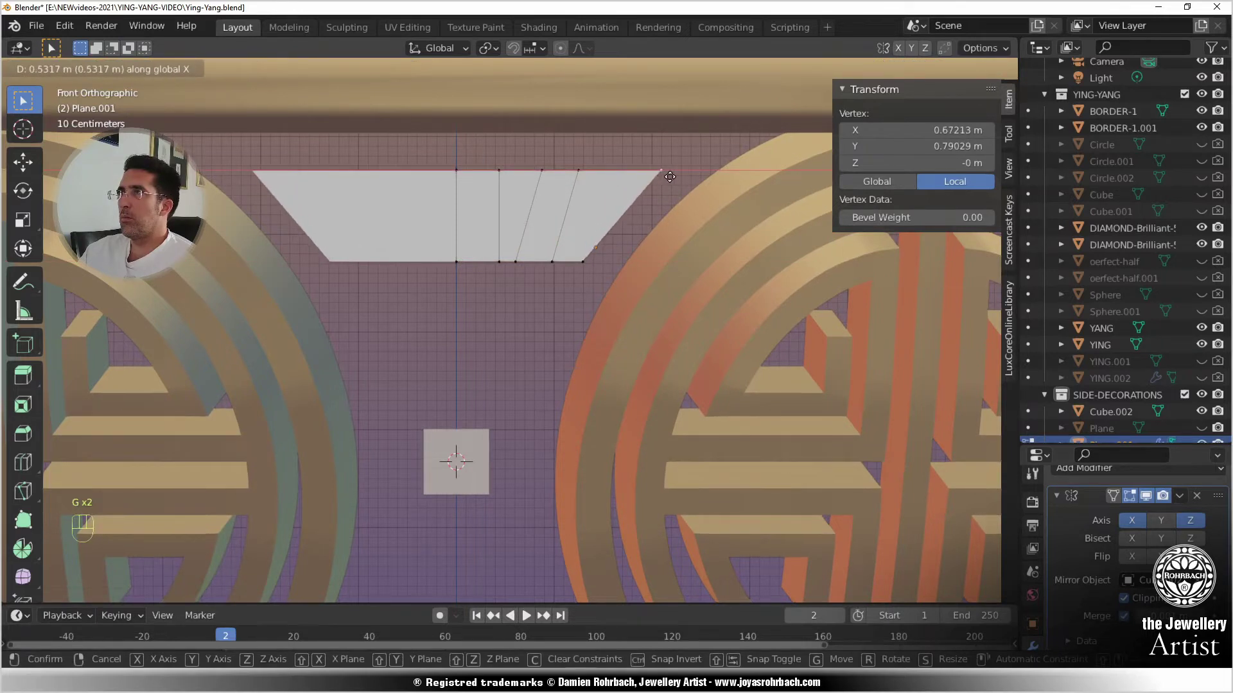
{"action": "left_click", "coordinate": [670, 177]}
{"action": "left_click", "coordinate": [515, 261]}
{"action": "key", "text": "g"}
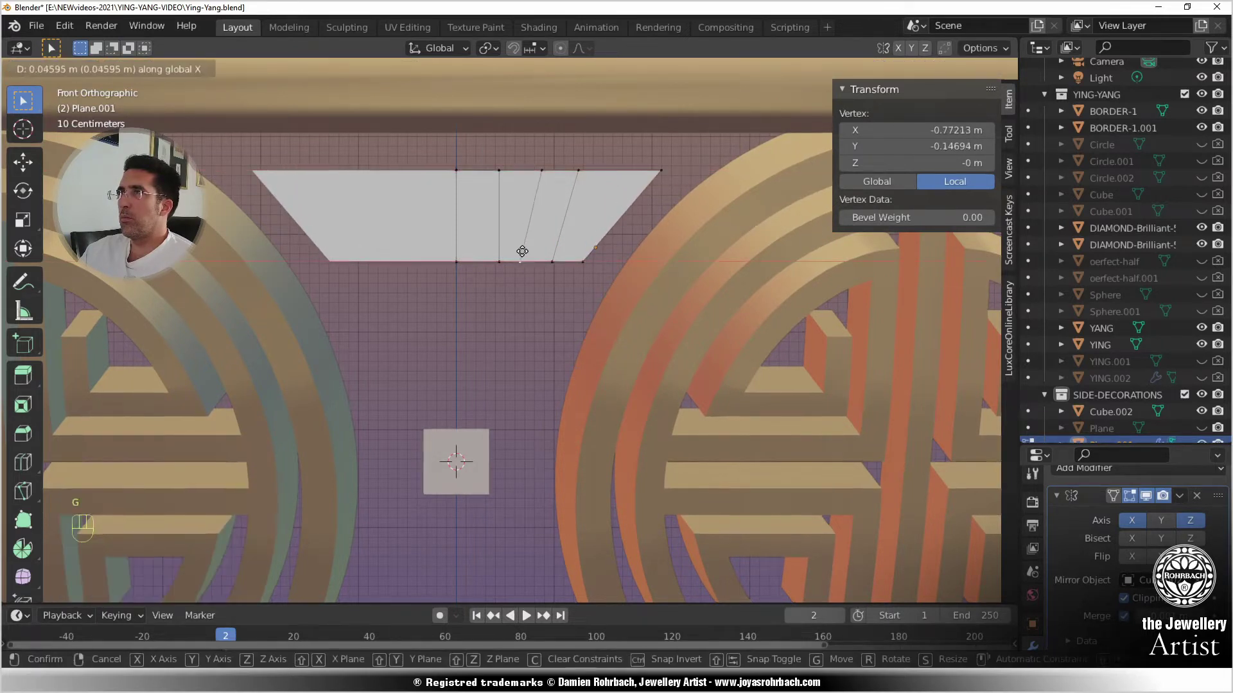
{"action": "left_click", "coordinate": [523, 253]}
- Add a horizontal loop cut at the plane's mid-height and move its outer vertex about -0.07 m along X
{"action": "left_click", "coordinate": [24, 461]}
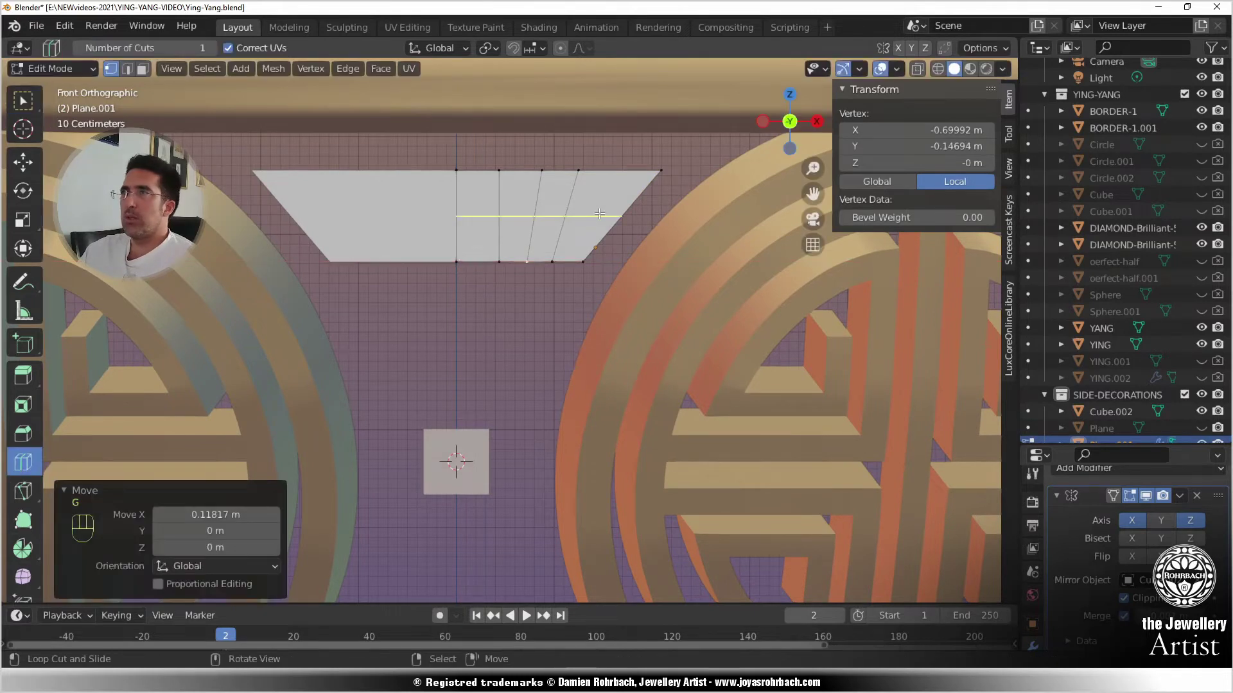
{"action": "left_click", "coordinate": [569, 228]}
{"action": "key", "text": "w"}
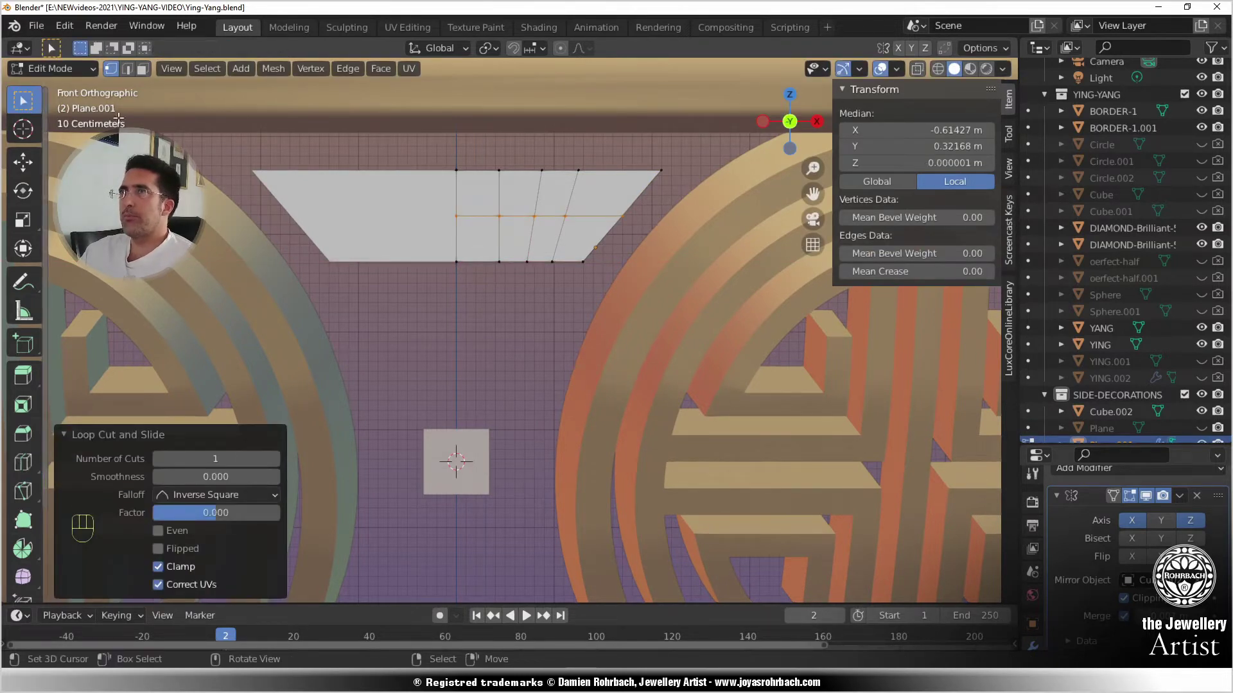
{"action": "left_click", "coordinate": [622, 216]}
{"action": "key", "text": "g"}
{"action": "key", "text": "x"}
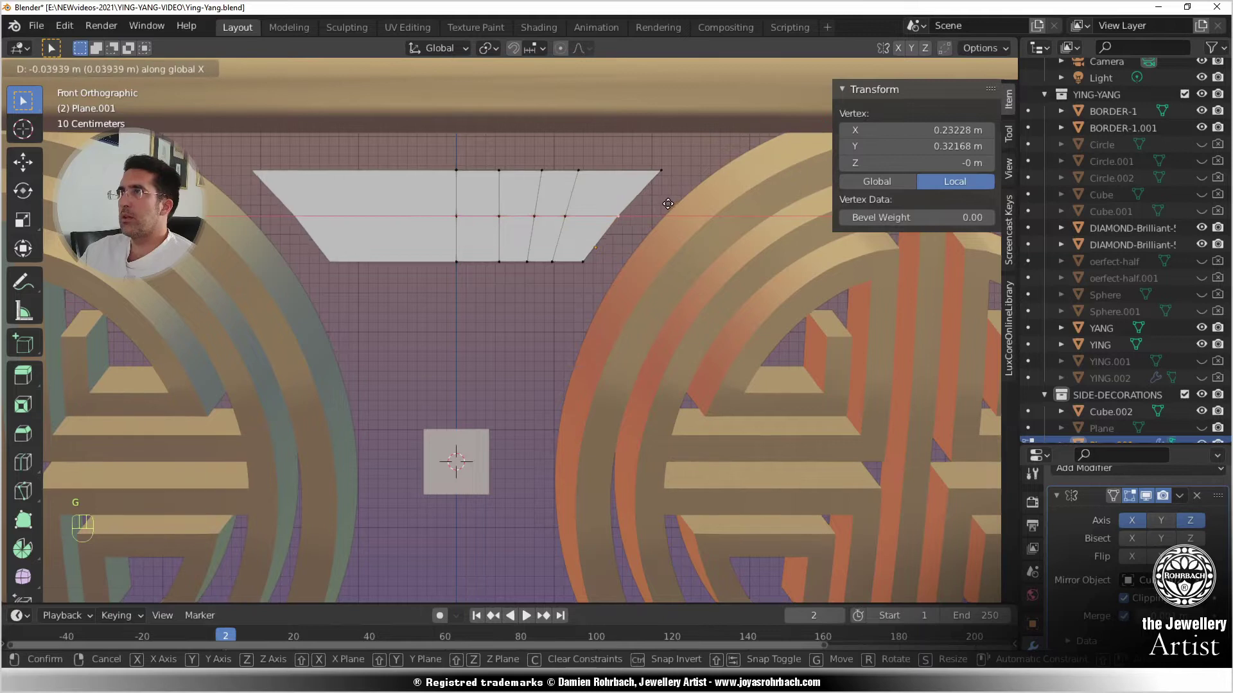
{"action": "left_click", "coordinate": [664, 203]}
- Add two more horizontal loop cuts, one centred in the upper row and one in the lower row
{"action": "left_click", "coordinate": [24, 461]}
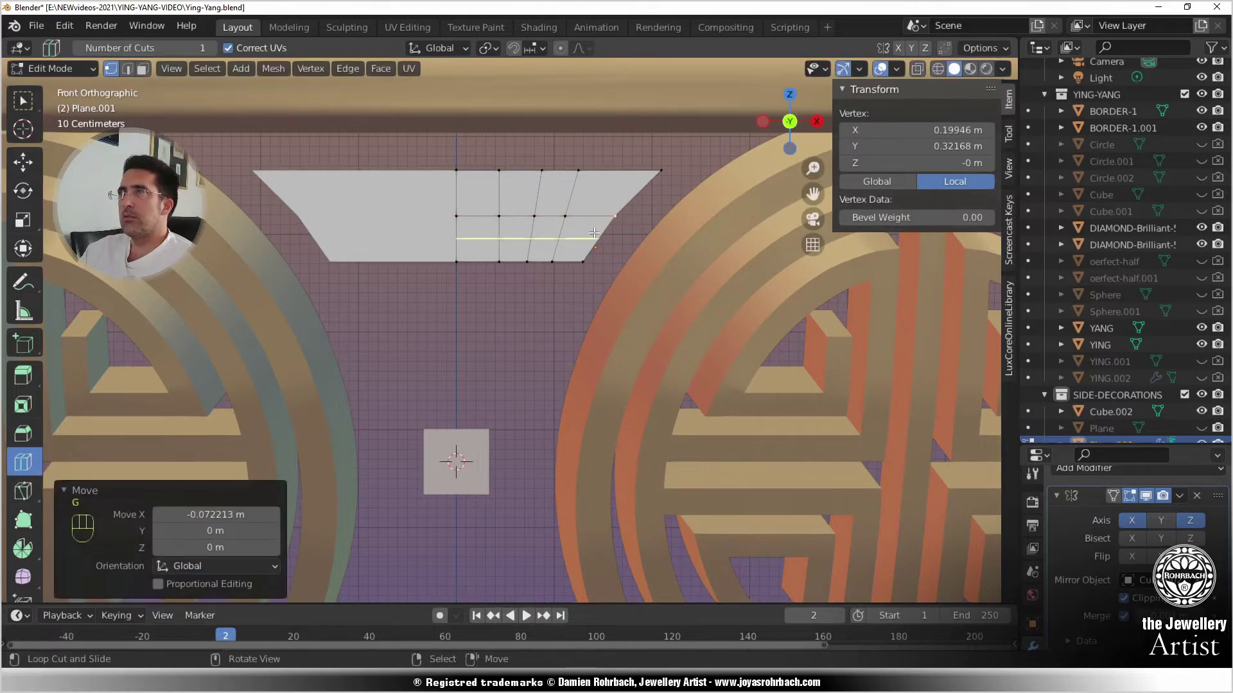
{"action": "left_click", "coordinate": [572, 193]}
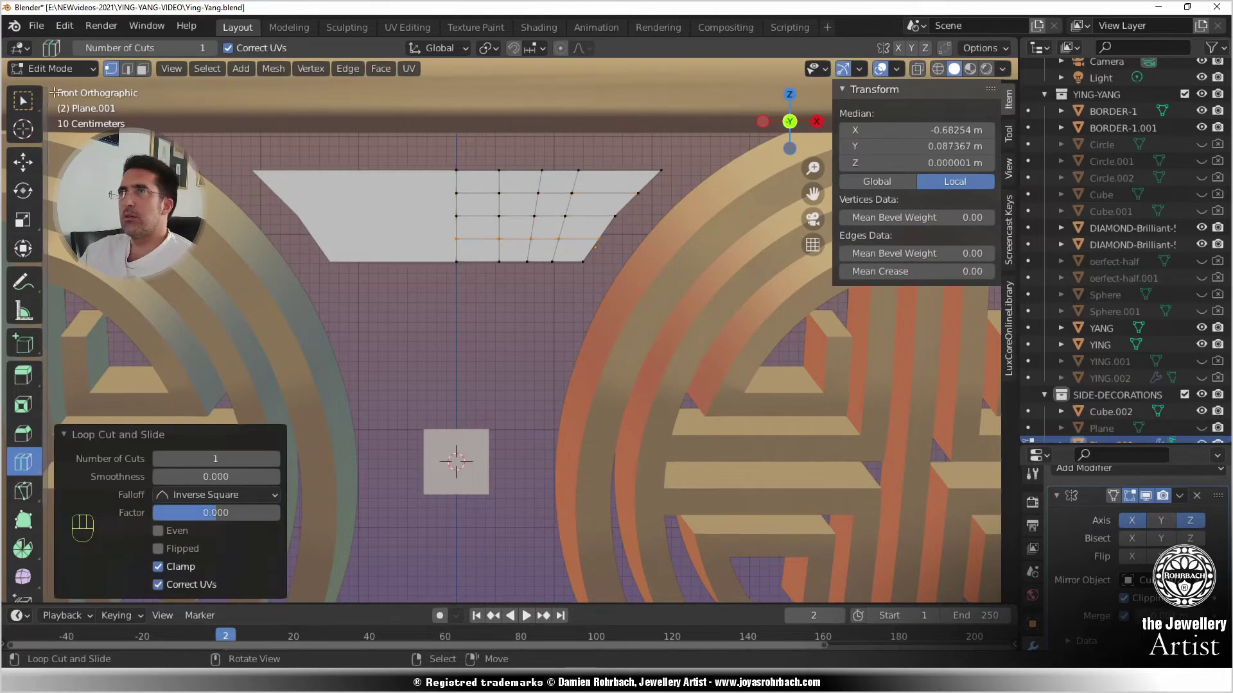
{"action": "left_click", "coordinate": [24, 100]}
- Shift the outer vertex of the lowest horizontal cut slightly inward along X to follow the ring's curve
{"action": "middle_click_drag", "start_coordinate": [613, 236], "coordinate": [452, 344], "text": "shift"}
{"action": "scroll", "coordinate": [453, 345], "scroll_direction": "up", "scroll_amount": 5}
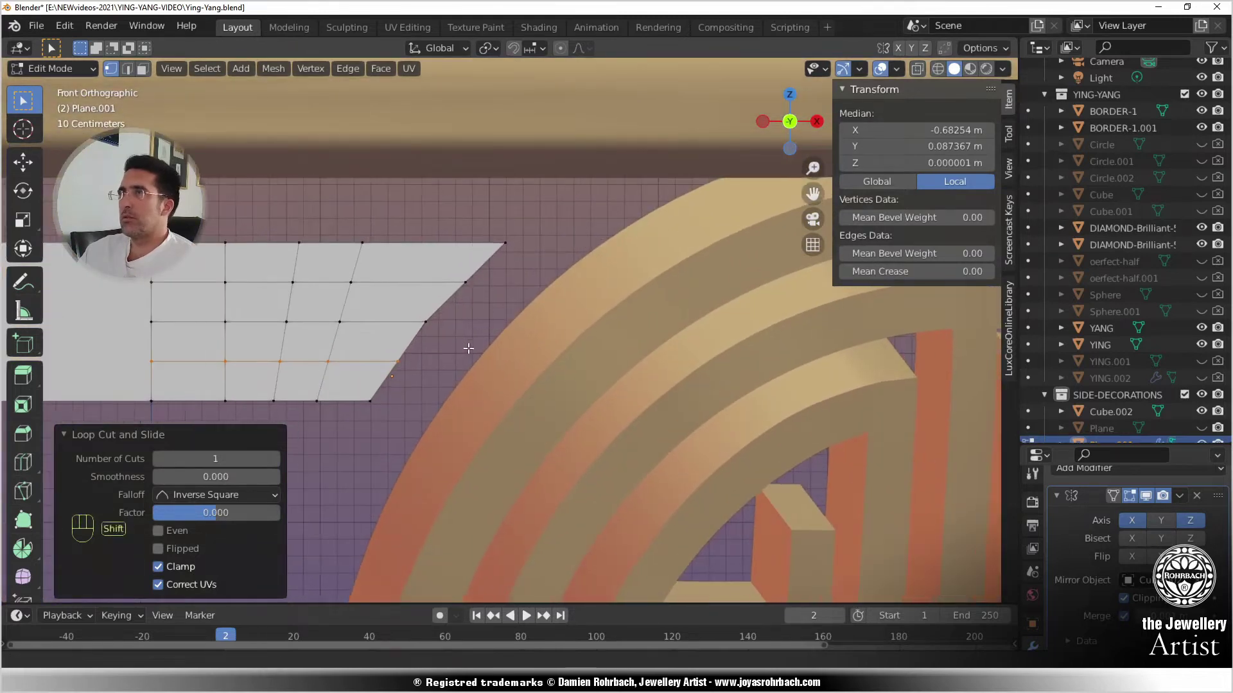
{"action": "left_click", "coordinate": [475, 439]}
{"action": "right_click", "coordinate": [526, 392]}
{"action": "key", "text": "g"}
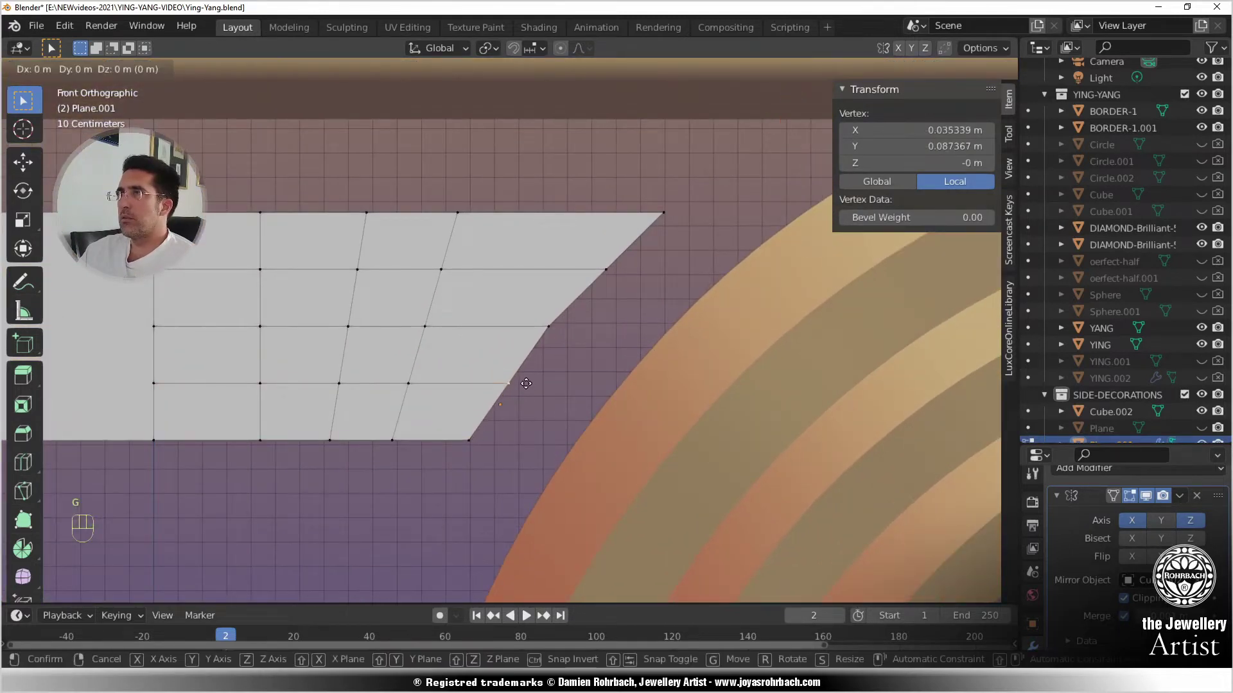
{"action": "key", "text": "x"}
{"action": "left_click", "coordinate": [523, 384]}
- Move the middle cut's outer vertex slightly outward and the upper outer corner about 0.042 m along X
{"action": "right_click", "coordinate": [571, 319]}
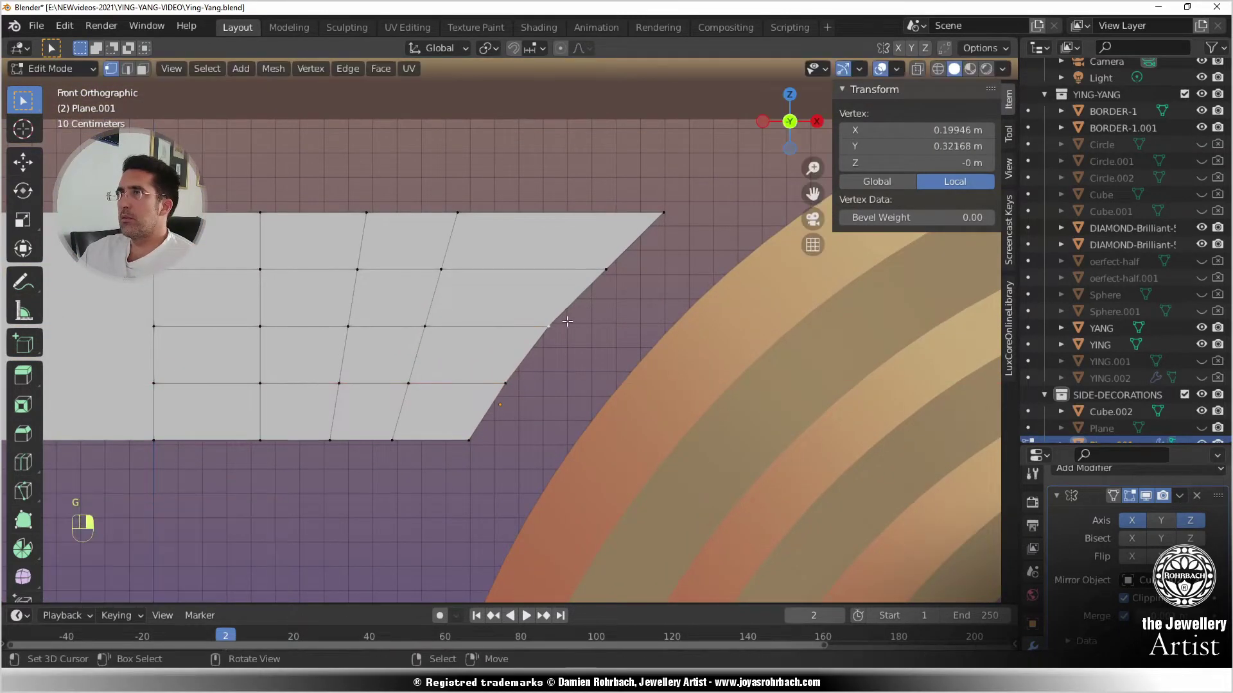
{"action": "key", "text": "g"}
{"action": "left_click", "coordinate": [588, 312]}
{"action": "right_click", "coordinate": [667, 214]}
{"action": "key", "text": "g"}
{"action": "key", "text": "x"}
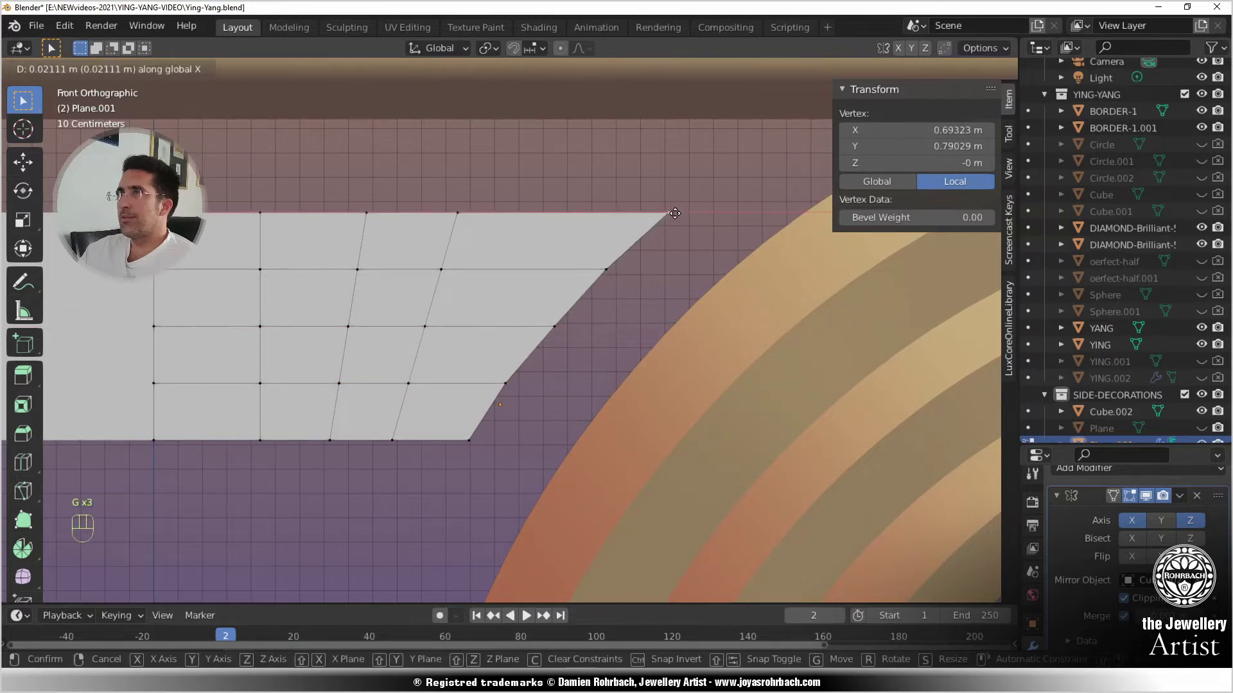
{"action": "left_click", "coordinate": [679, 213]}
- Save the file
{"action": "scroll", "coordinate": [606, 310], "scroll_direction": "down", "scroll_amount": 4}
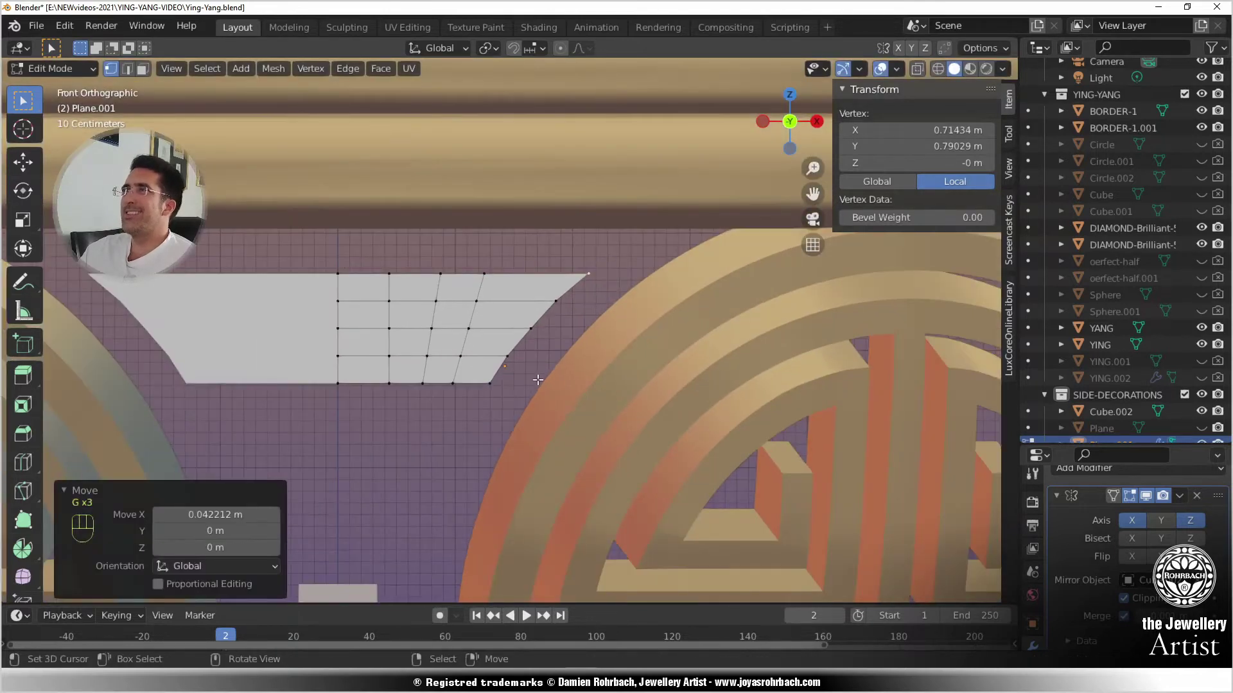
{"action": "scroll", "coordinate": [544, 374], "scroll_direction": "down", "scroll_amount": 3}
{"action": "key", "text": "ctrl+s"}
{"action": "scroll", "coordinate": [497, 423], "scroll_direction": "down", "scroll_amount": 3}
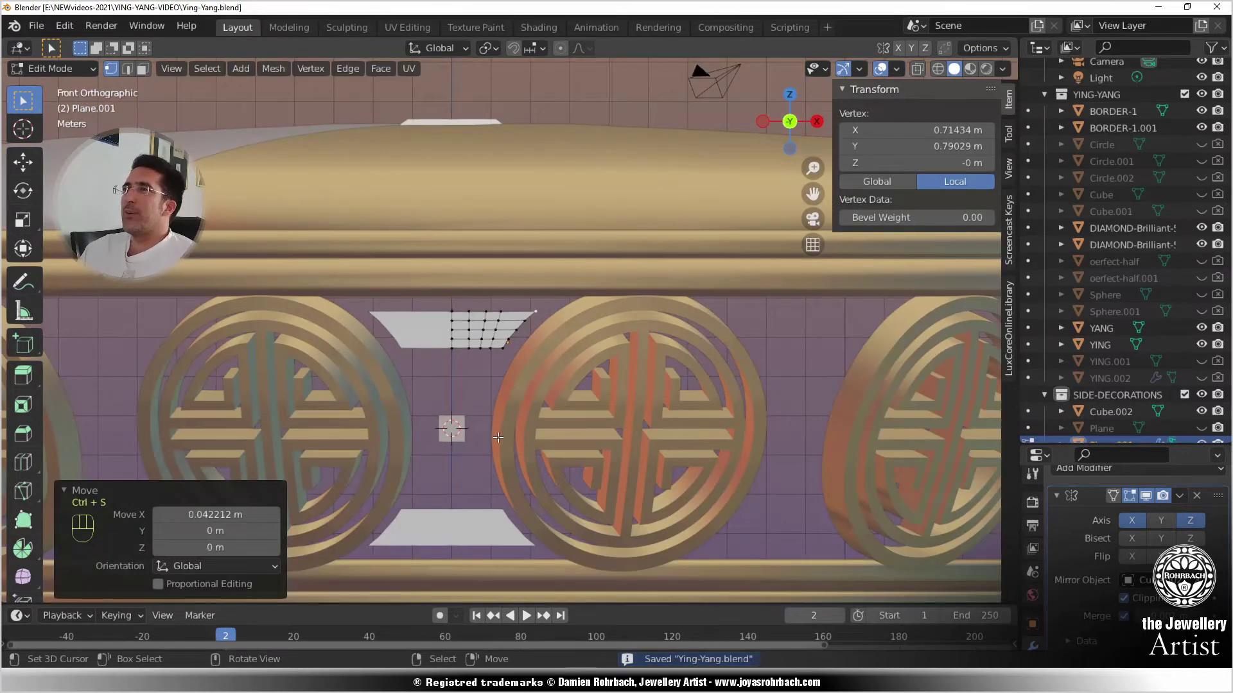
{"action": "scroll", "coordinate": [498, 433], "scroll_direction": "up", "scroll_amount": 3}
{"action": "middle_click_drag", "start_coordinate": [498, 439], "coordinate": [595, 301], "text": "shift"}
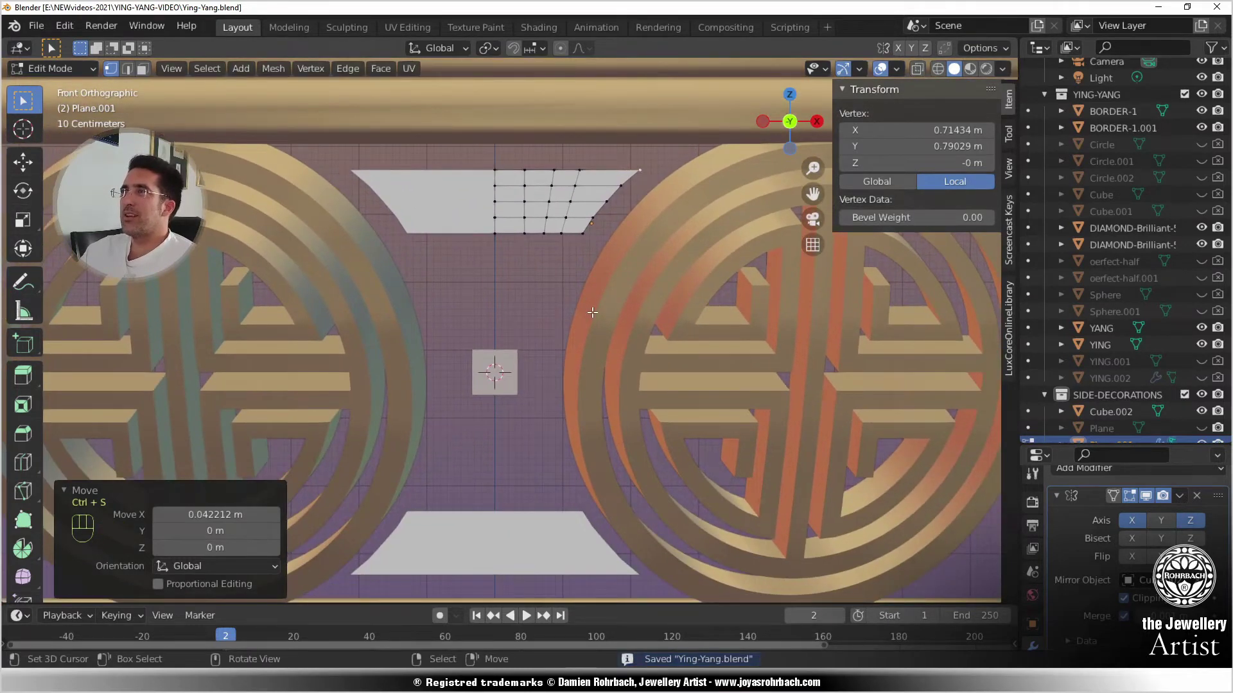
{"action": "left_click", "coordinate": [544, 234]}
{"action": "scroll", "coordinate": [600, 221], "scroll_direction": "up", "scroll_amount": 2}
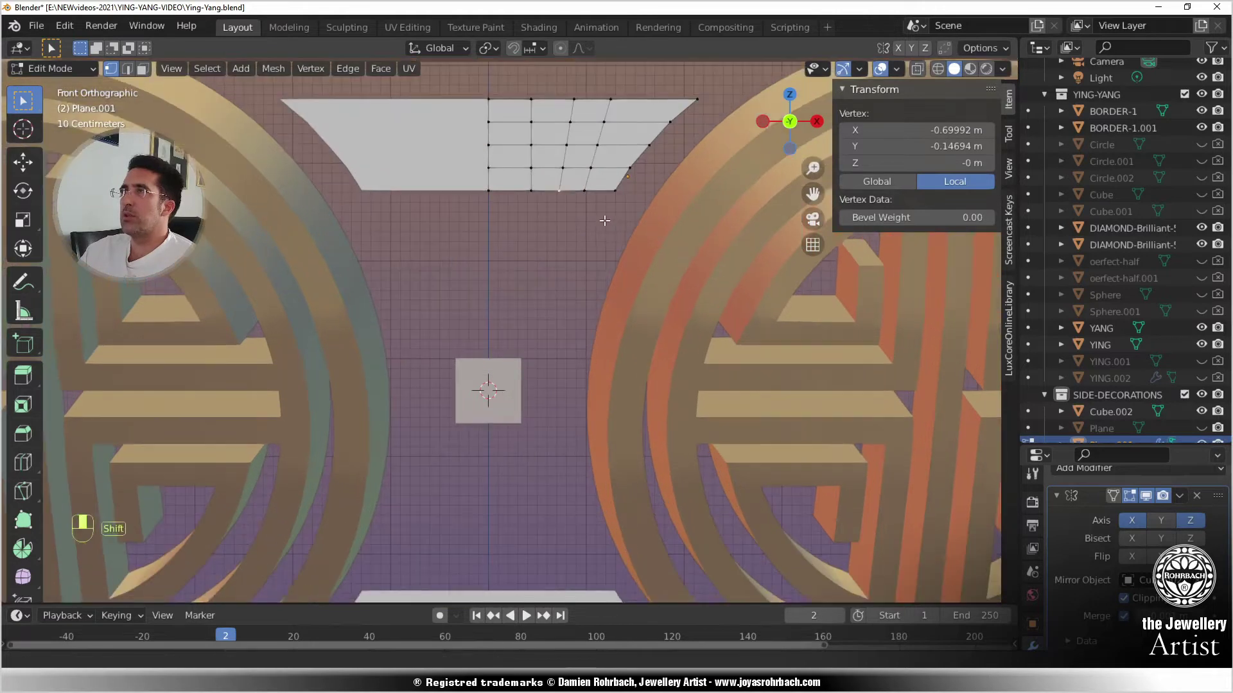
{"action": "middle_click_drag", "start_coordinate": [601, 221], "coordinate": [547, 332], "text": "shift"}
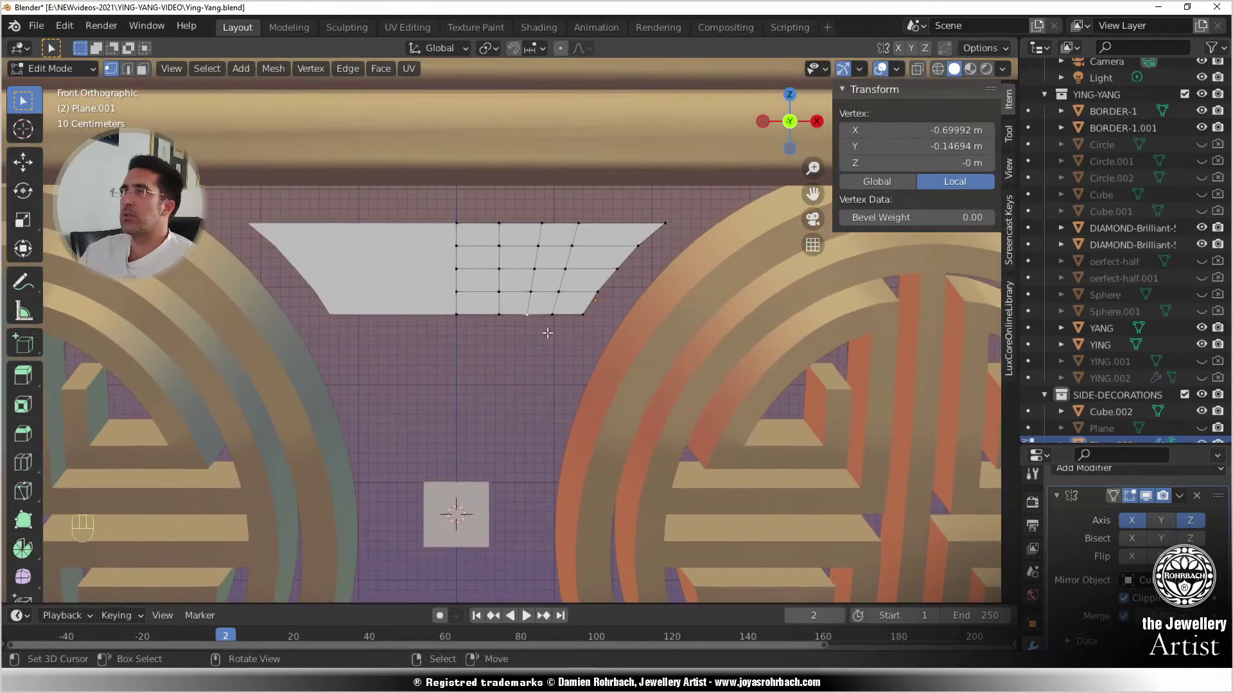
{"action": "left_click", "coordinate": [469, 315], "text": "ctrl"}
- Select the whole plane mesh, scale it by 0.889 along Z, and move it up about 0.09 m in Z
{"action": "key", "text": "a"}
{"action": "key", "text": "g"}
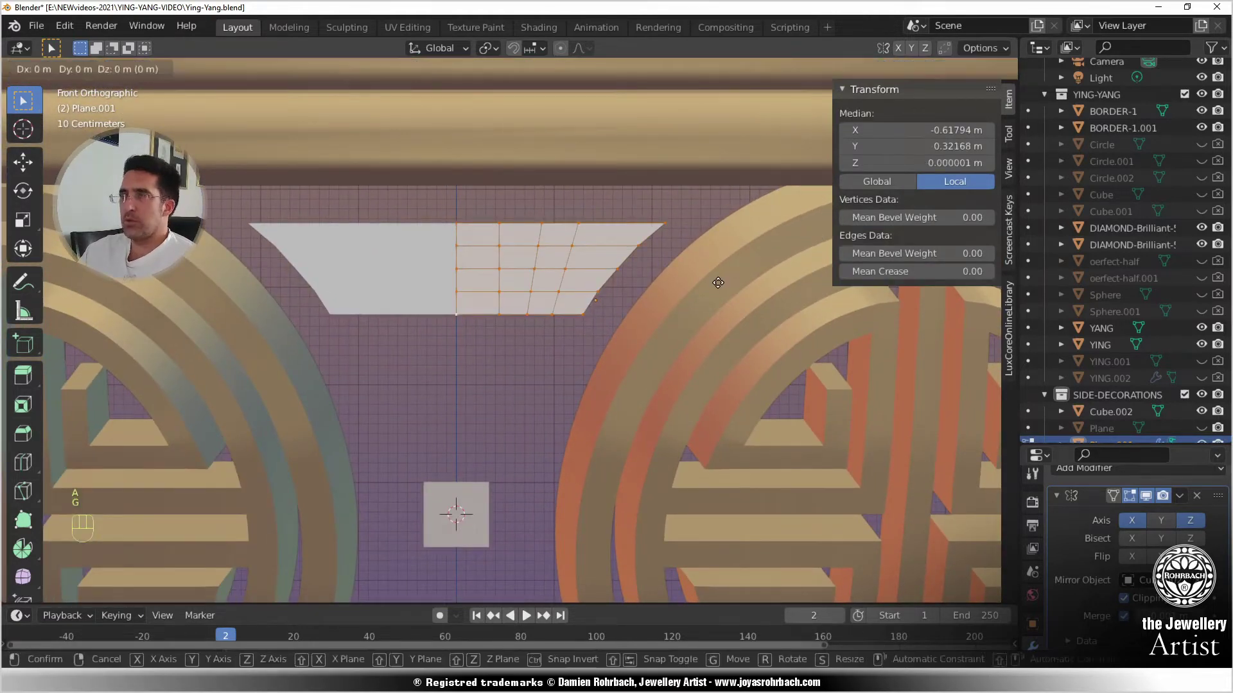
{"action": "right_click", "coordinate": [689, 290]}
{"action": "scroll", "coordinate": [689, 289], "scroll_direction": "down", "scroll_amount": 5}
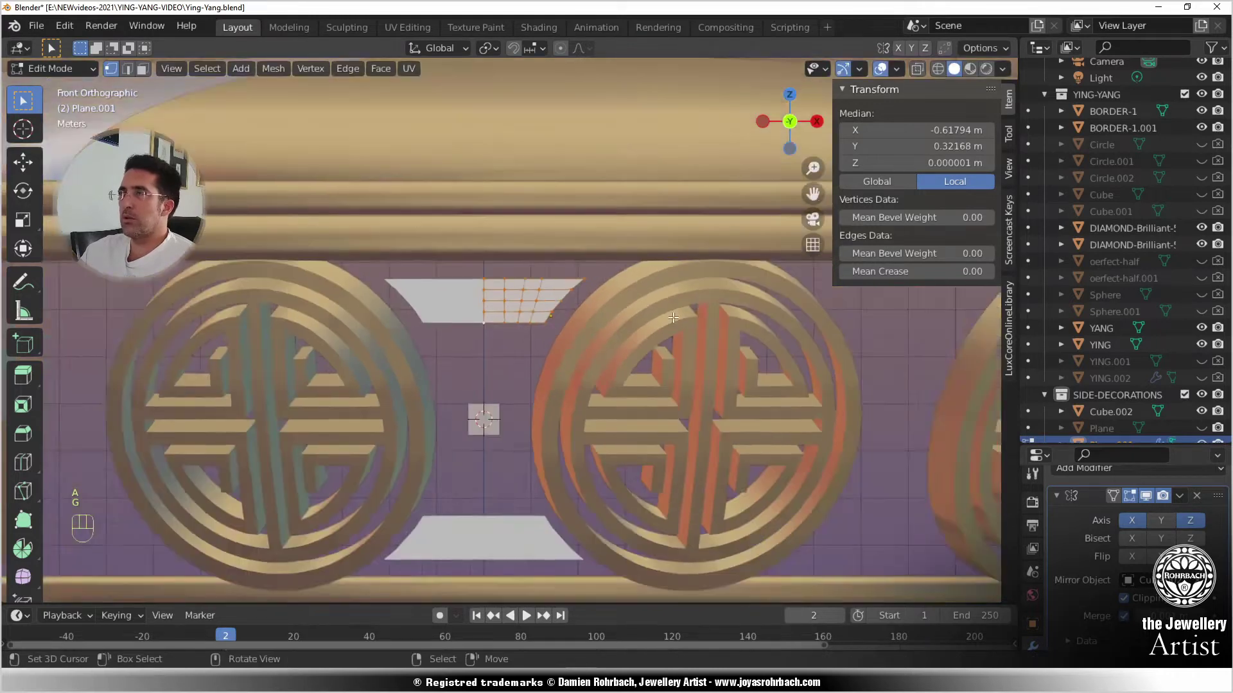
{"action": "scroll", "coordinate": [670, 296], "scroll_direction": "up", "scroll_amount": 4}
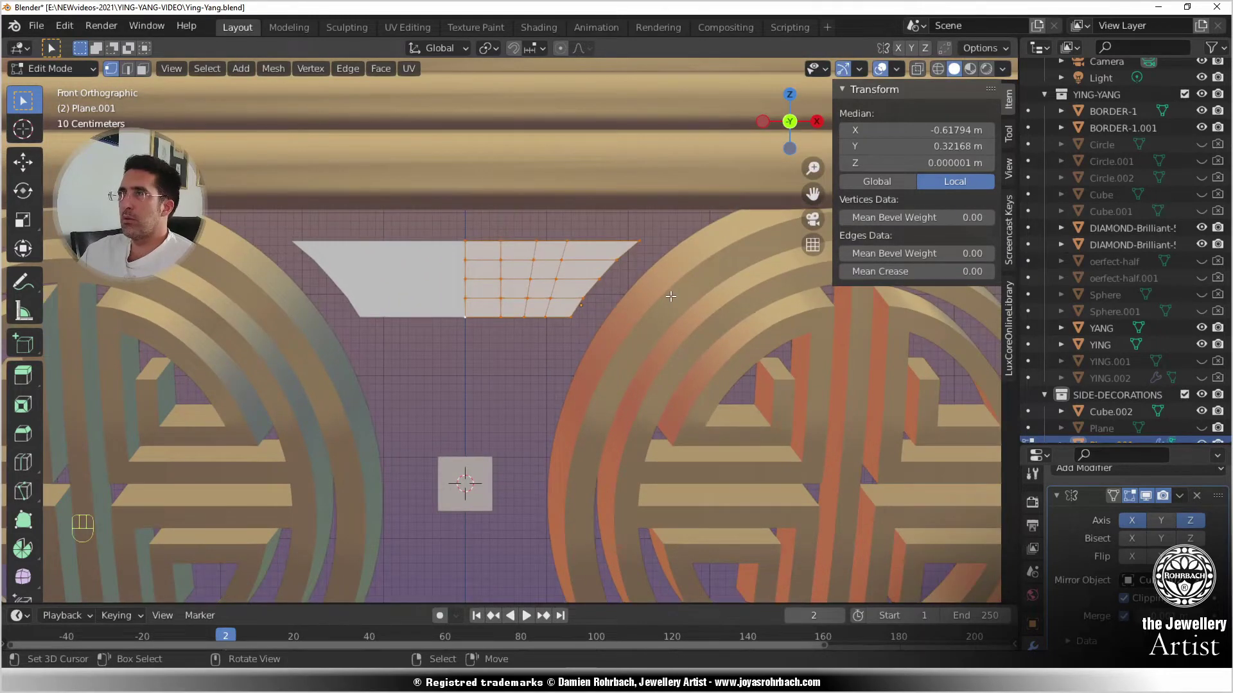
{"action": "key", "text": "g"}
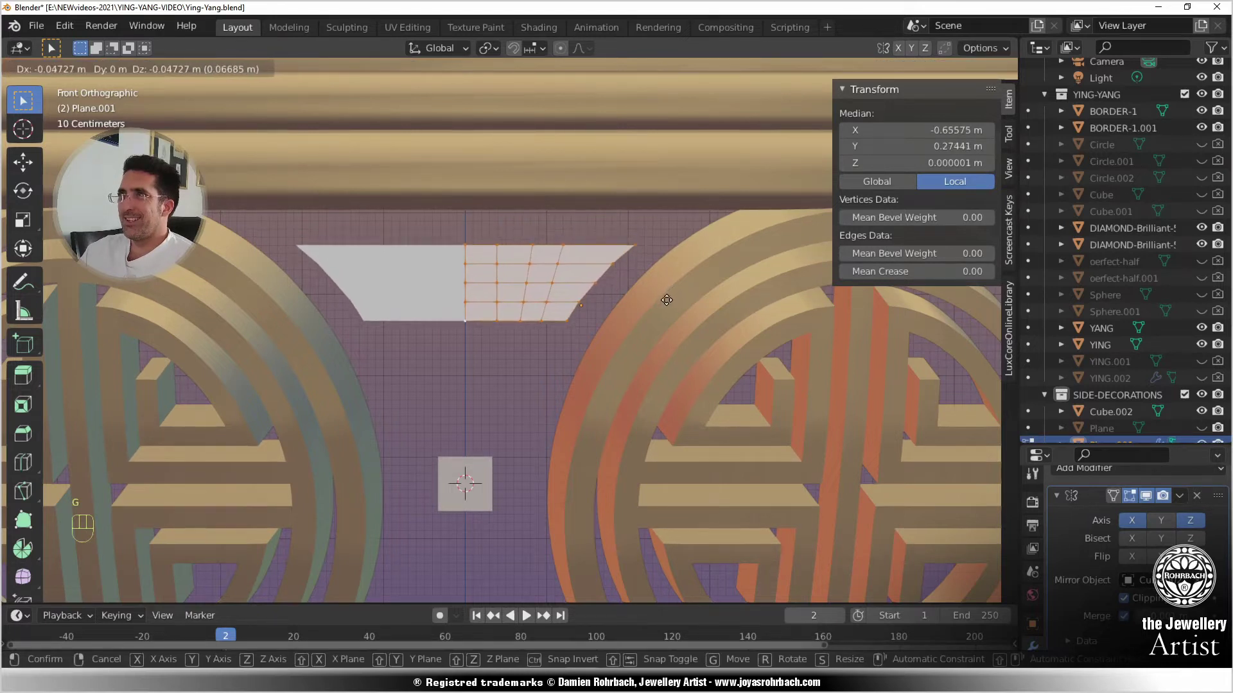
{"action": "right_click", "coordinate": [710, 293]}
{"action": "key", "text": "s"}
{"action": "key", "text": "z"}
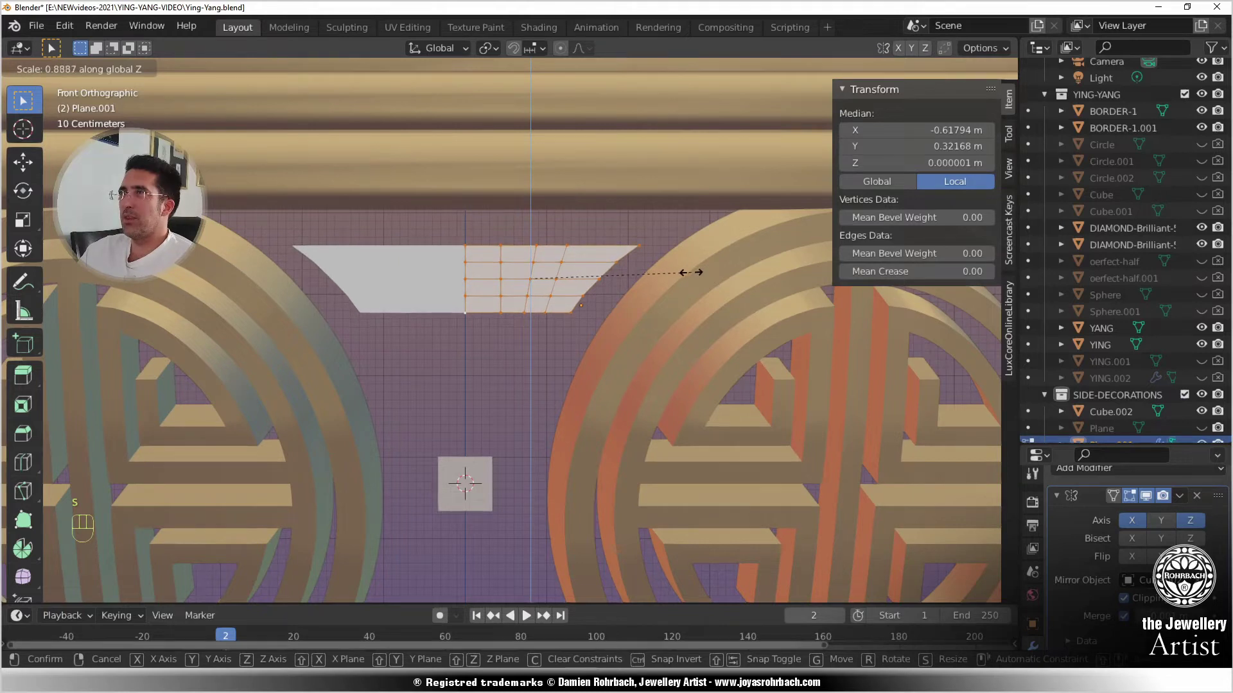
{"action": "left_click", "coordinate": [690, 273]}
{"action": "key", "text": "g"}
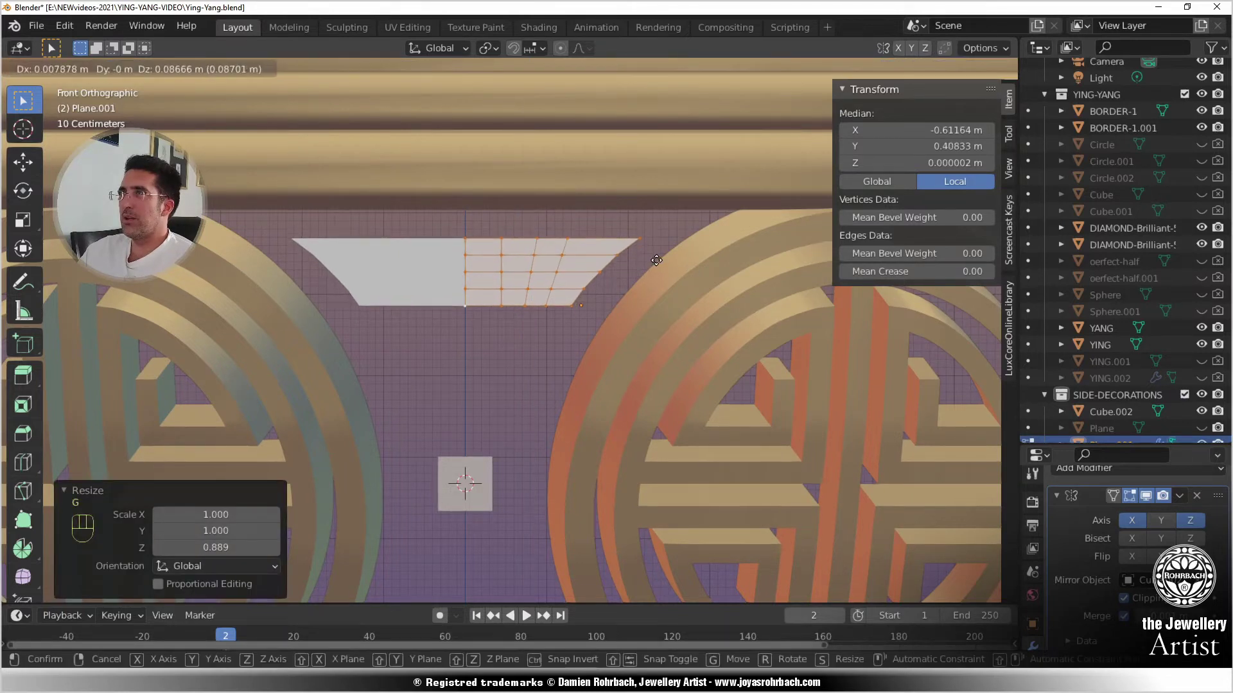
- Move the selected part of the upper mesh up about 0.09 m and select the outer vertices of its lower edge
{"action": "left_click", "coordinate": [658, 260]}
{"action": "right_click", "coordinate": [533, 305]}
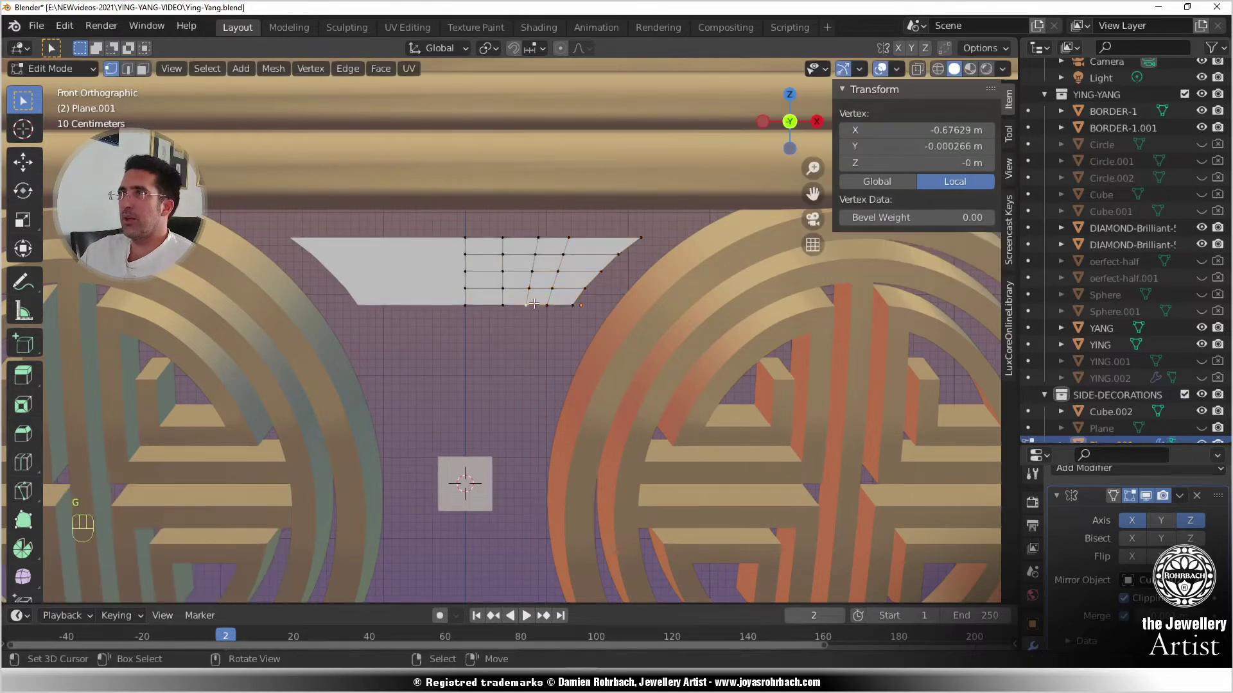
{"action": "right_click", "coordinate": [568, 309], "text": "ctrl"}
{"action": "key", "text": "e"}
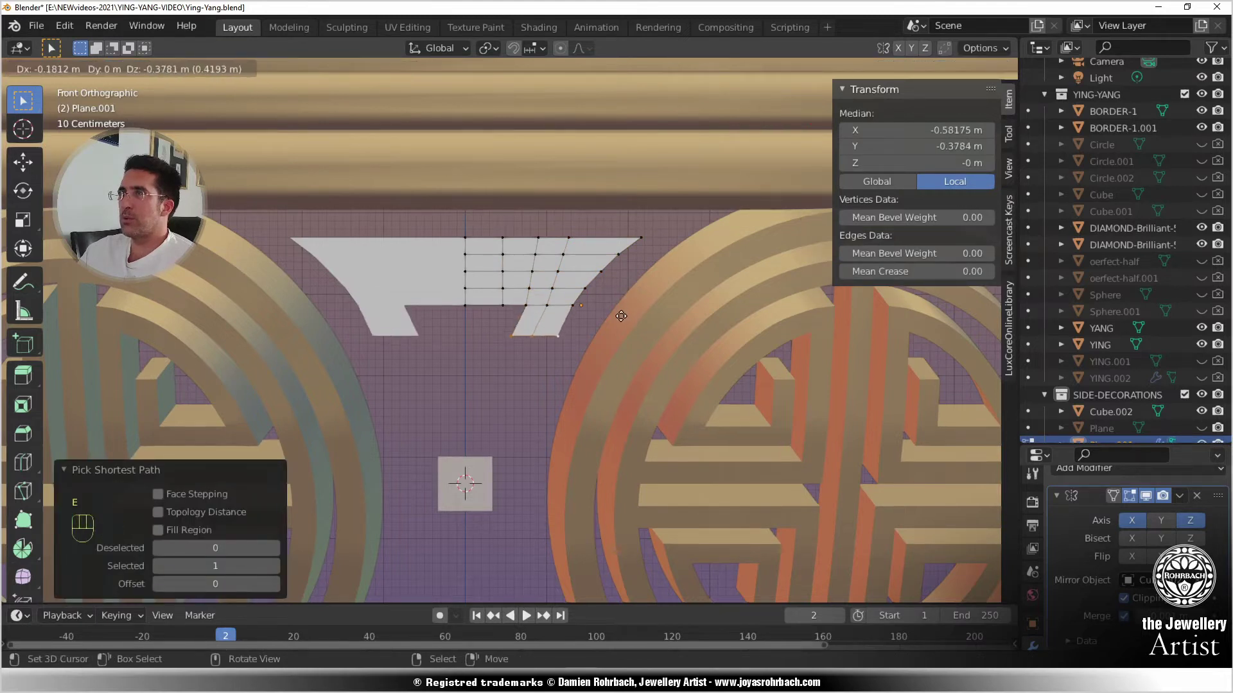
{"action": "left_click", "coordinate": [621, 316]}
{"action": "key", "text": "e"}
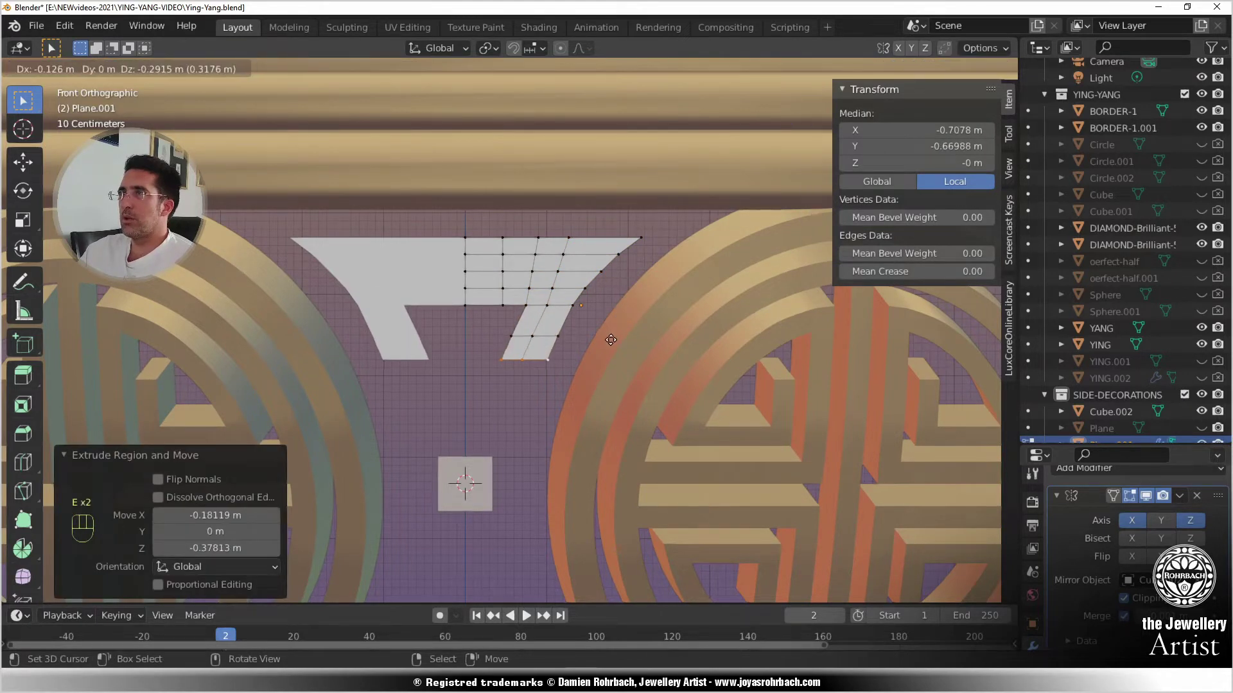
{"action": "key", "text": "Escape"}
{"action": "key", "text": "ctrl+z"}
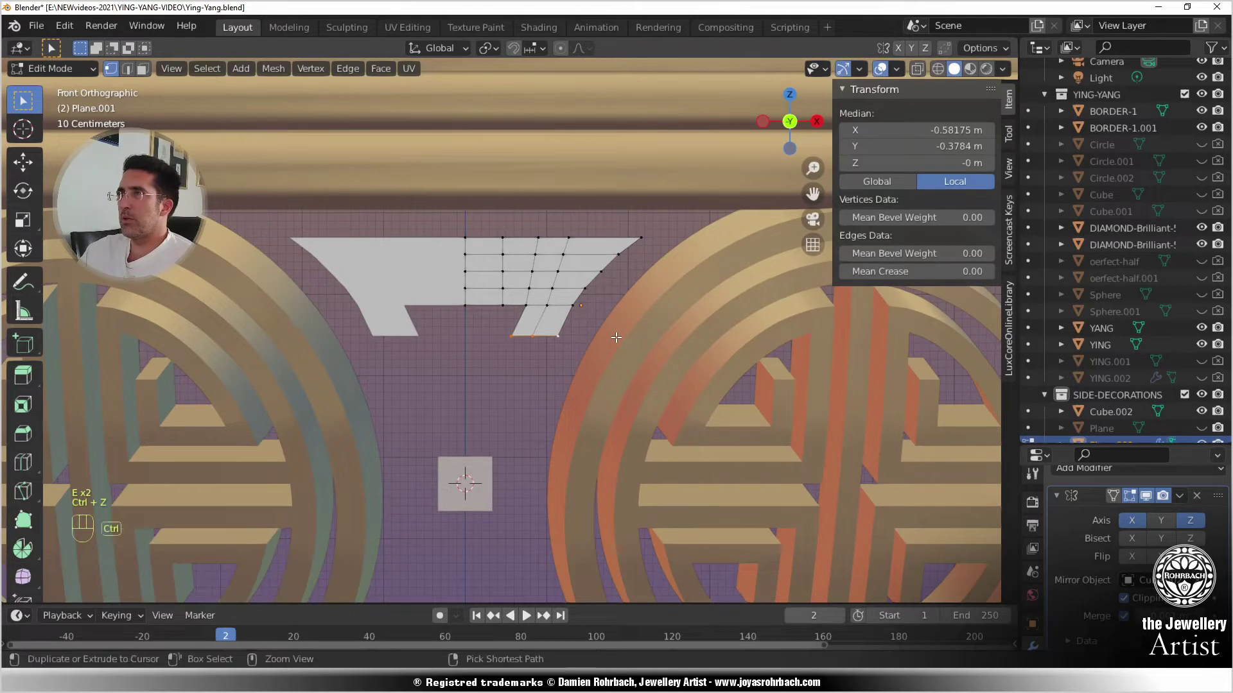
{"action": "key", "text": "ctrl+z"}
- Extrude the selected lower edge downward in seven short segments, curving it inward along the right ring to form a leg reaching the central square
{"action": "key", "text": "e"}
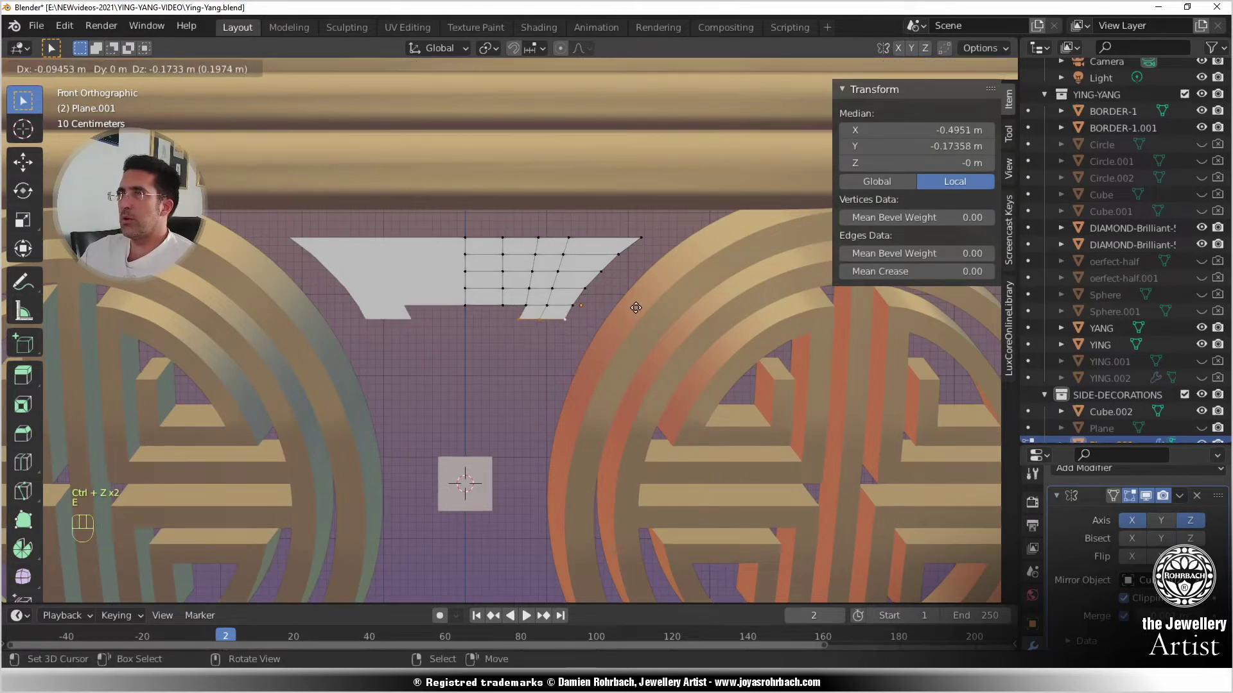
{"action": "left_click", "coordinate": [634, 308]}
{"action": "key", "text": "e"}
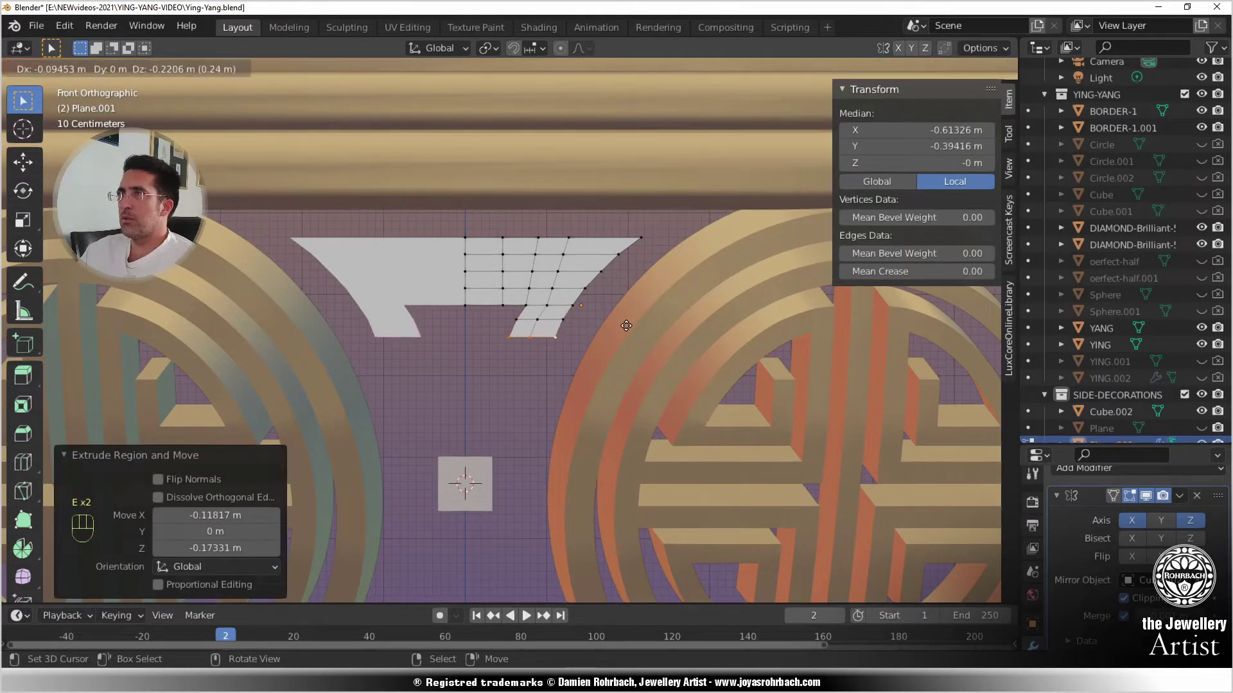
{"action": "left_click", "coordinate": [622, 334]}
{"action": "key", "text": "e"}
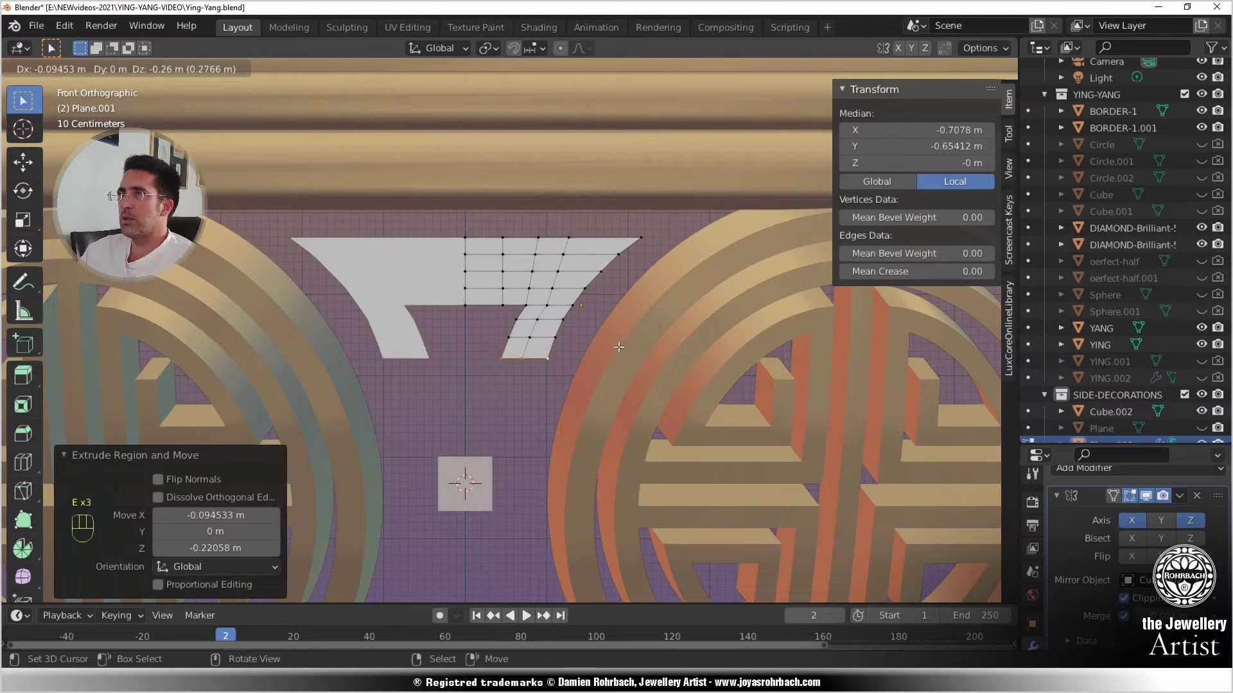
{"action": "left_click", "coordinate": [618, 350]}
{"action": "key", "text": "e"}
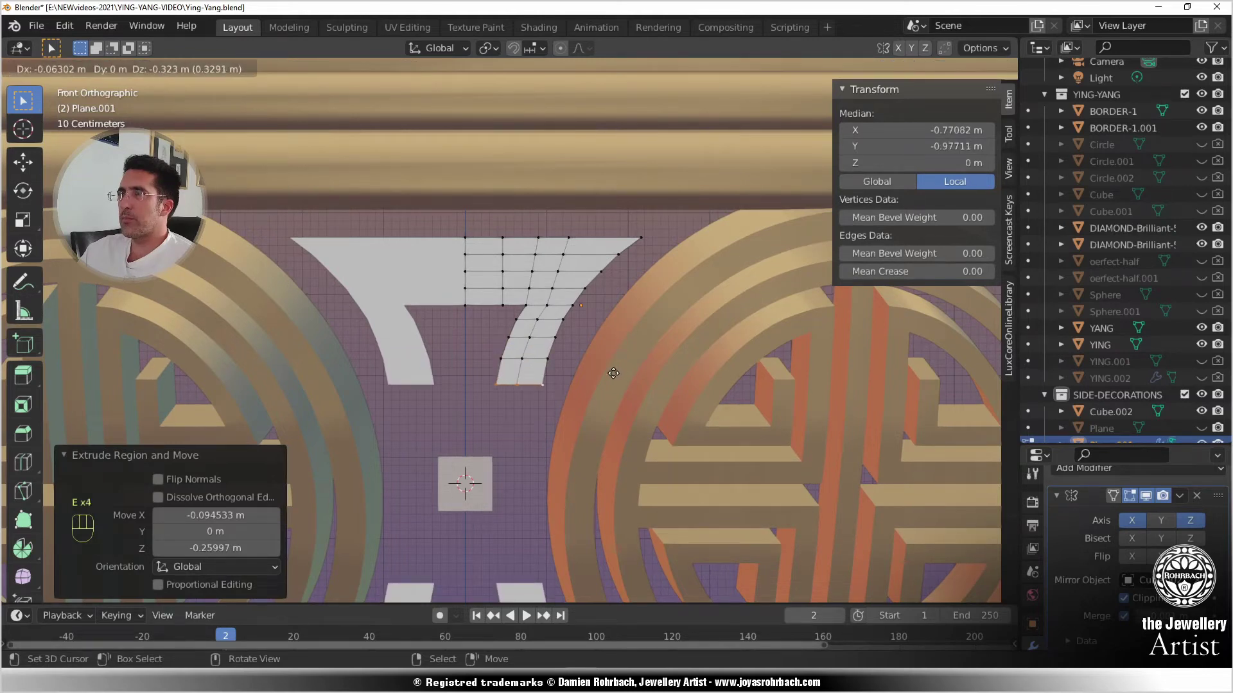
{"action": "left_click", "coordinate": [613, 373]}
{"action": "key", "text": "e"}
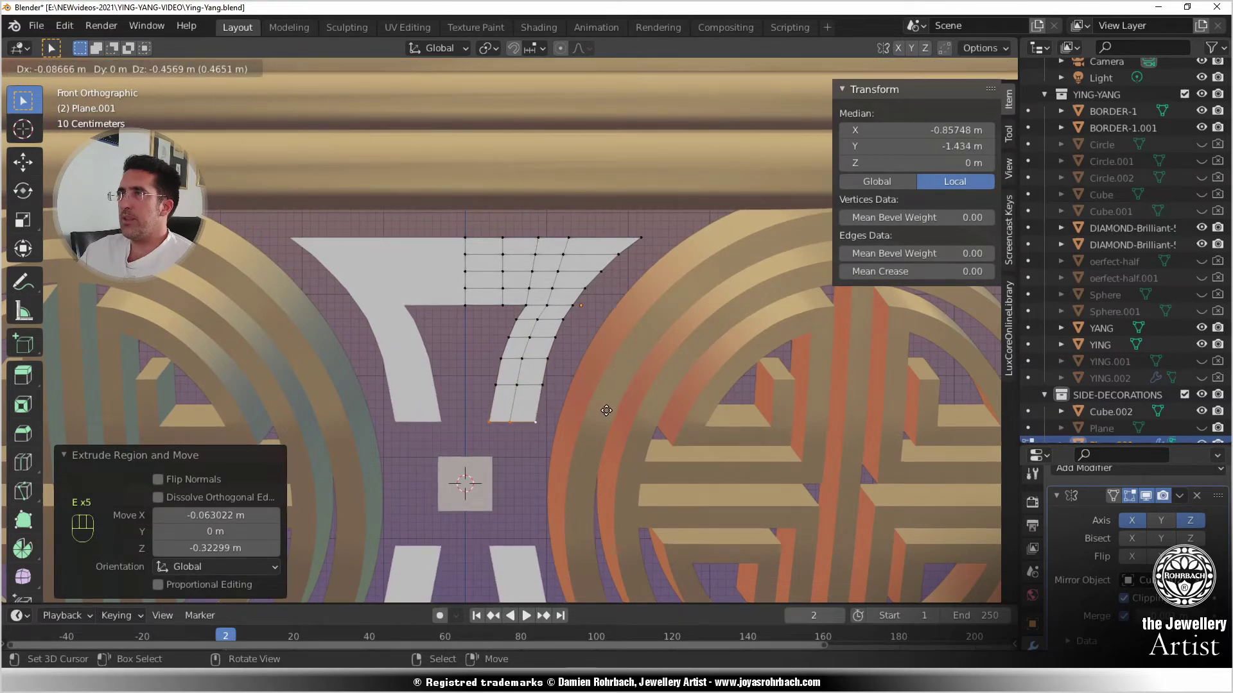
{"action": "left_click", "coordinate": [611, 394]}
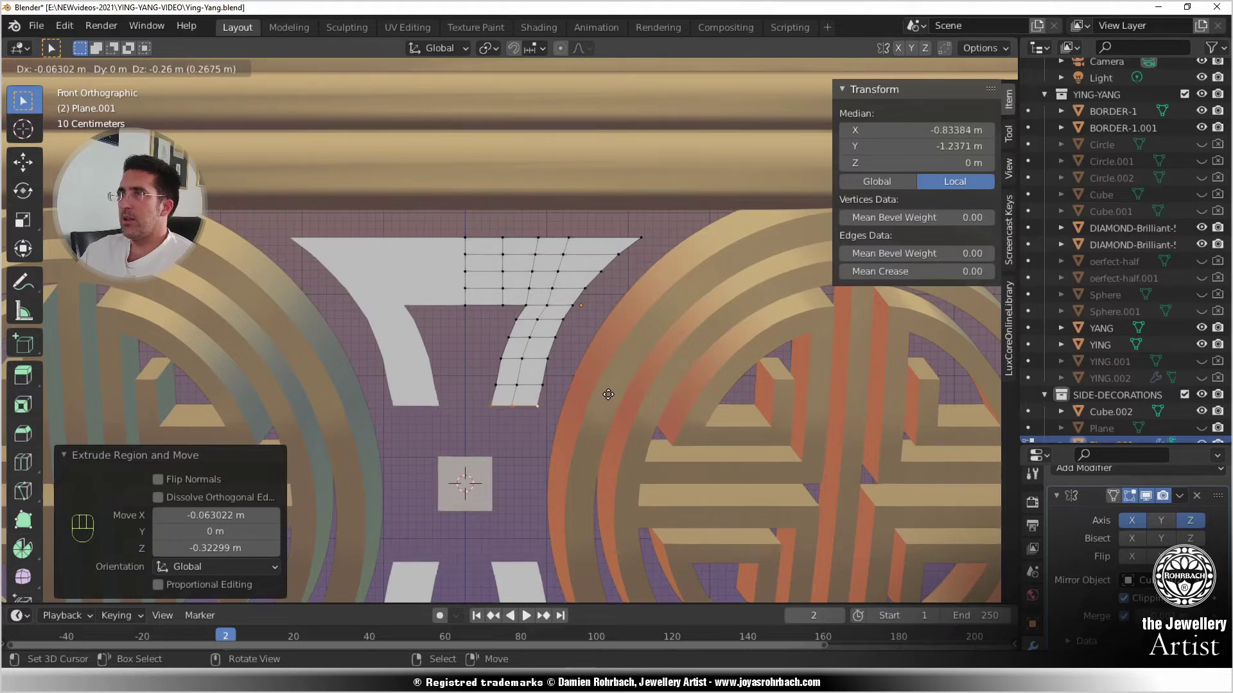
{"action": "key", "text": "e"}
{"action": "left_click", "coordinate": [604, 422]}
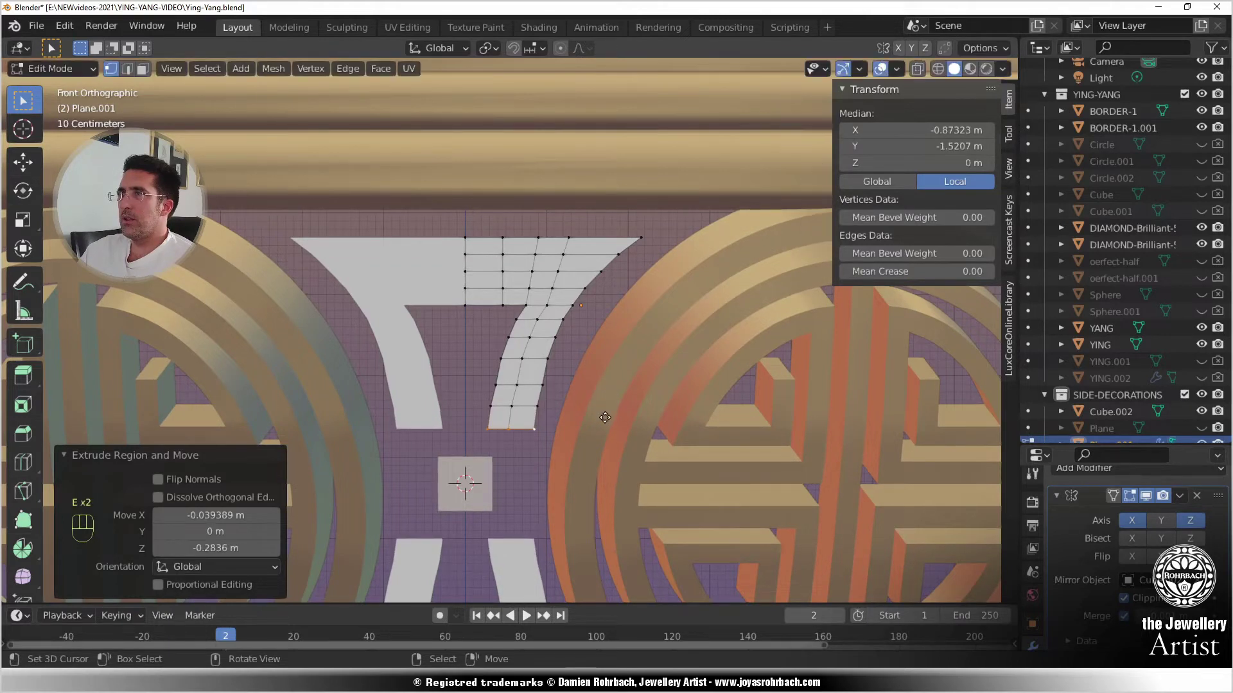
{"action": "key", "text": "e"}
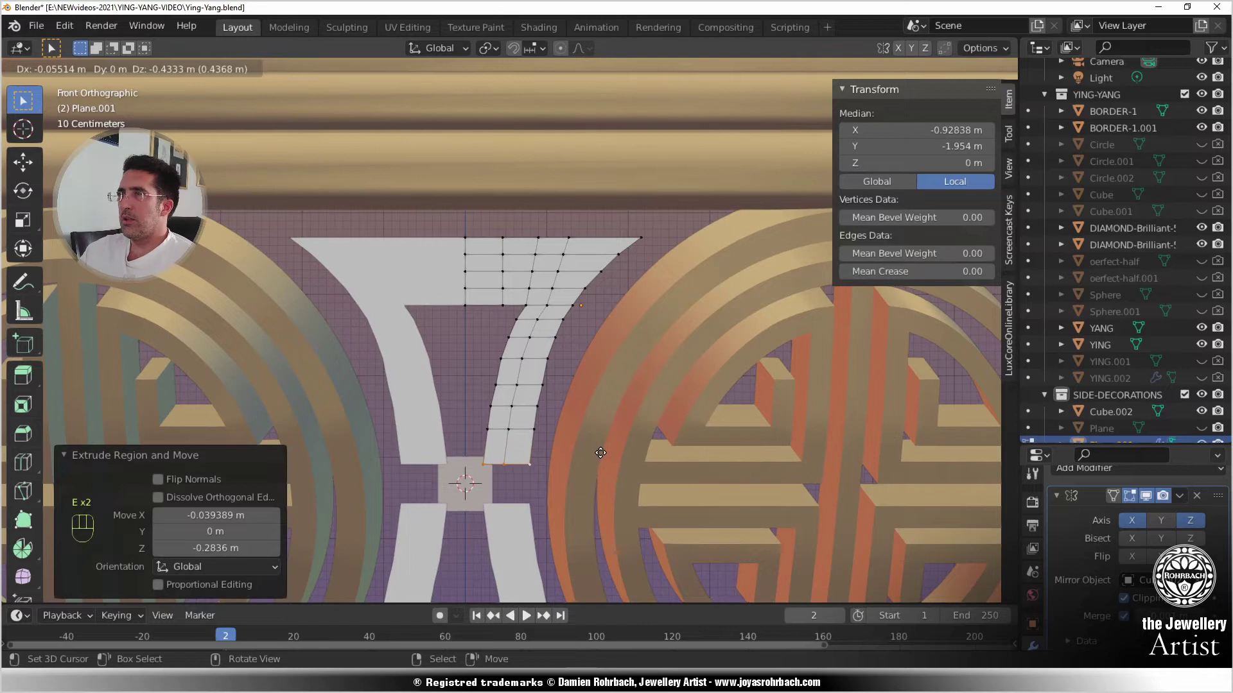
{"action": "left_click", "coordinate": [601, 452]}
{"action": "scroll", "coordinate": [600, 452], "scroll_direction": "up", "scroll_amount": 3}
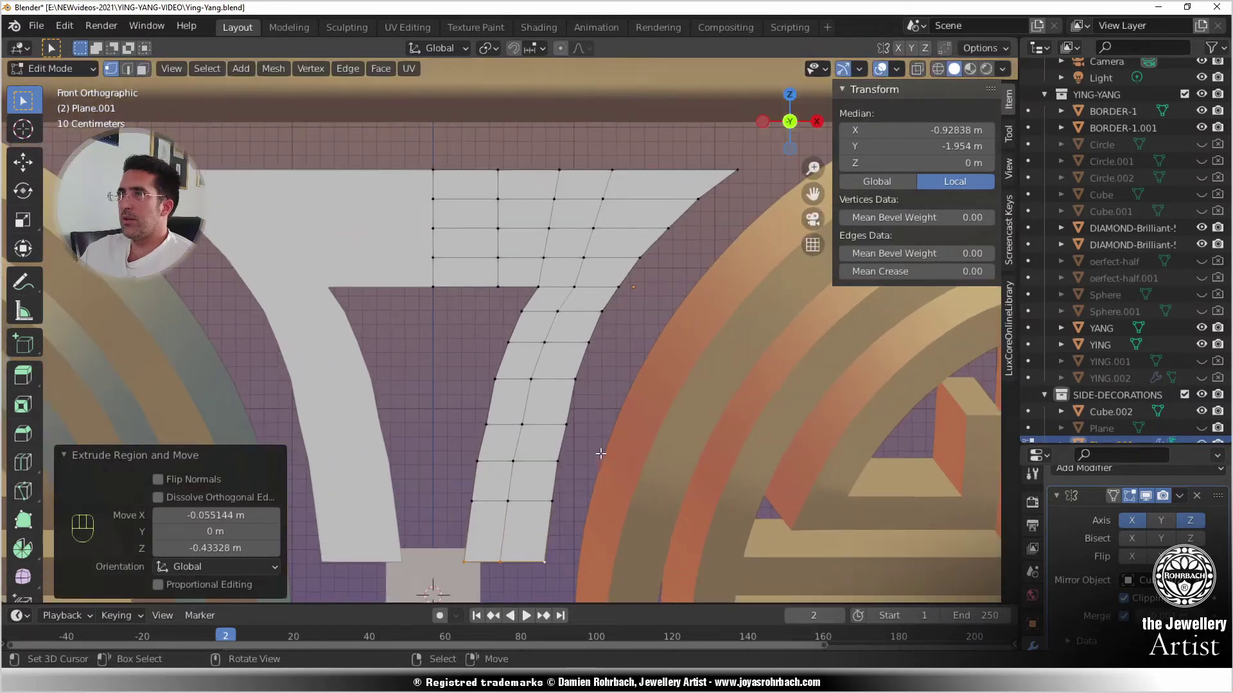
{"action": "key", "text": "alt+a"}
- Extrude the top edge segment next to the mirror axis upward about 0.49 m to reach the upper border
{"action": "middle_click_drag", "start_coordinate": [590, 485], "coordinate": [622, 325], "text": "shift"}
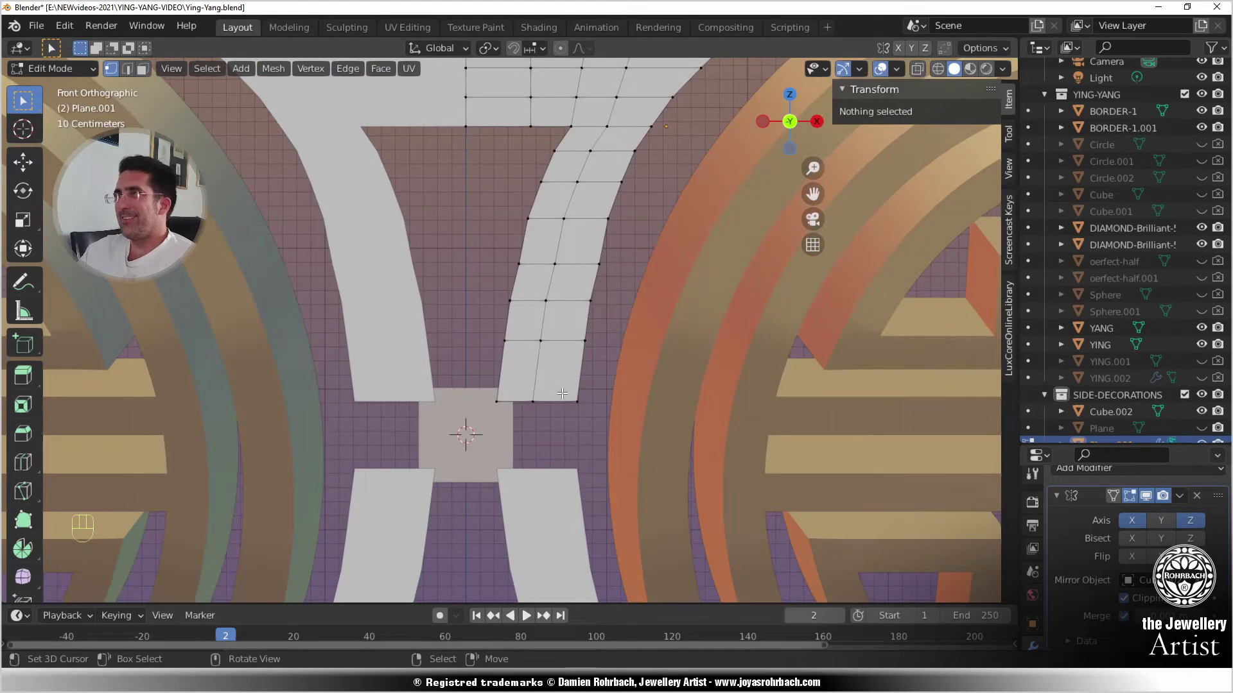
{"action": "scroll", "coordinate": [562, 392], "scroll_direction": "down", "scroll_amount": 5}
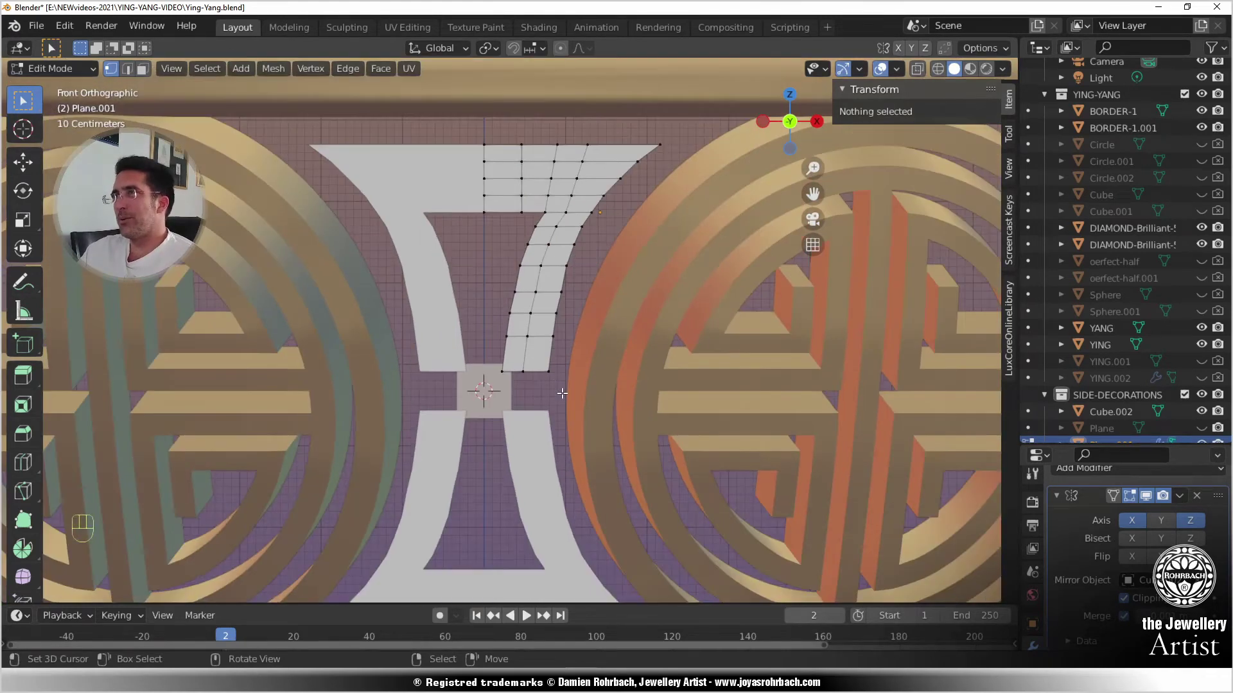
{"action": "scroll", "coordinate": [562, 393], "scroll_direction": "up", "scroll_amount": 1}
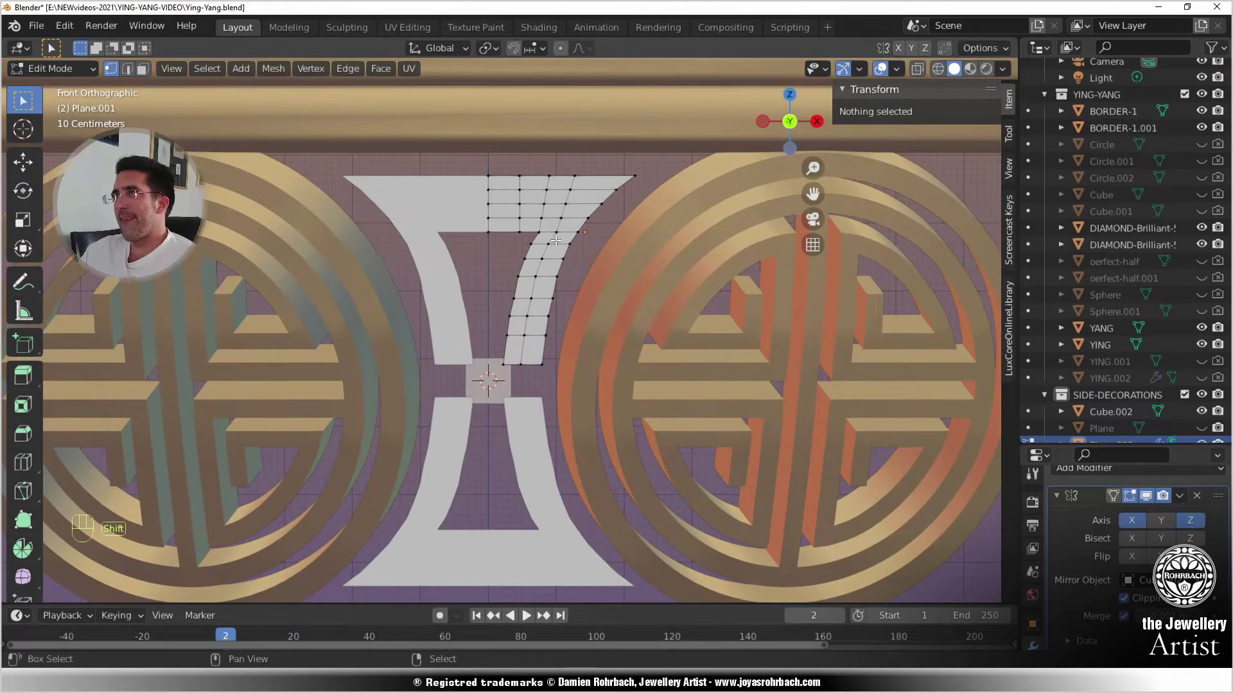
{"action": "middle_click_drag", "start_coordinate": [514, 178], "coordinate": [549, 373], "text": "shift"}
{"action": "scroll", "coordinate": [550, 372], "scroll_direction": "up", "scroll_amount": 3}
{"action": "left_click", "coordinate": [535, 400]}
{"action": "left_click", "coordinate": [588, 400], "text": "shift"}
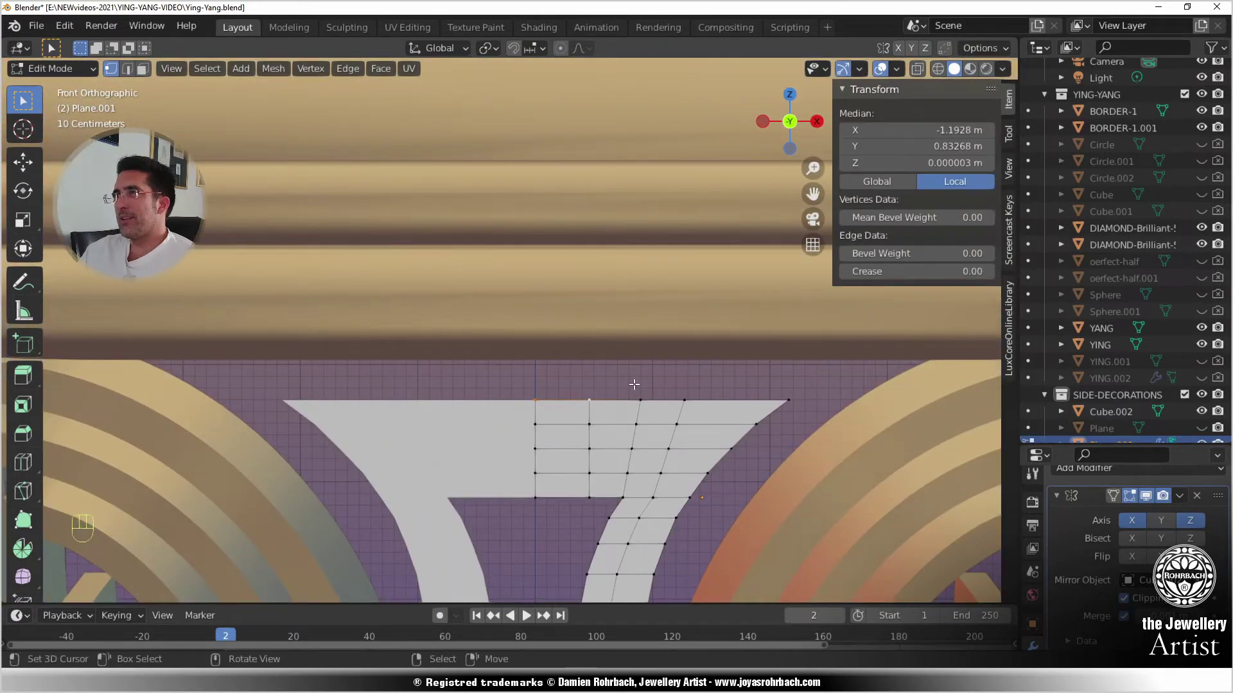
{"action": "key", "text": "e"}
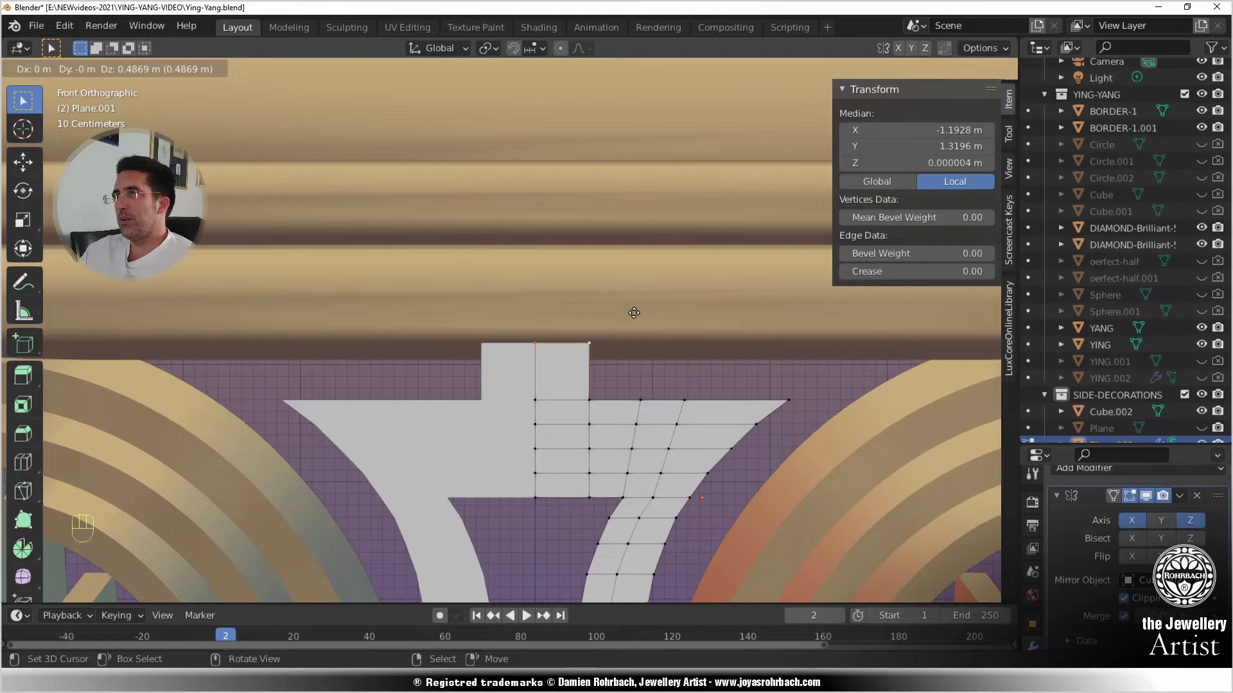
{"action": "left_click", "coordinate": [634, 313]}
- Narrow the top tab by moving its outer edge about 0.18 m inward along X
{"action": "left_click", "coordinate": [602, 395], "text": "shift"}
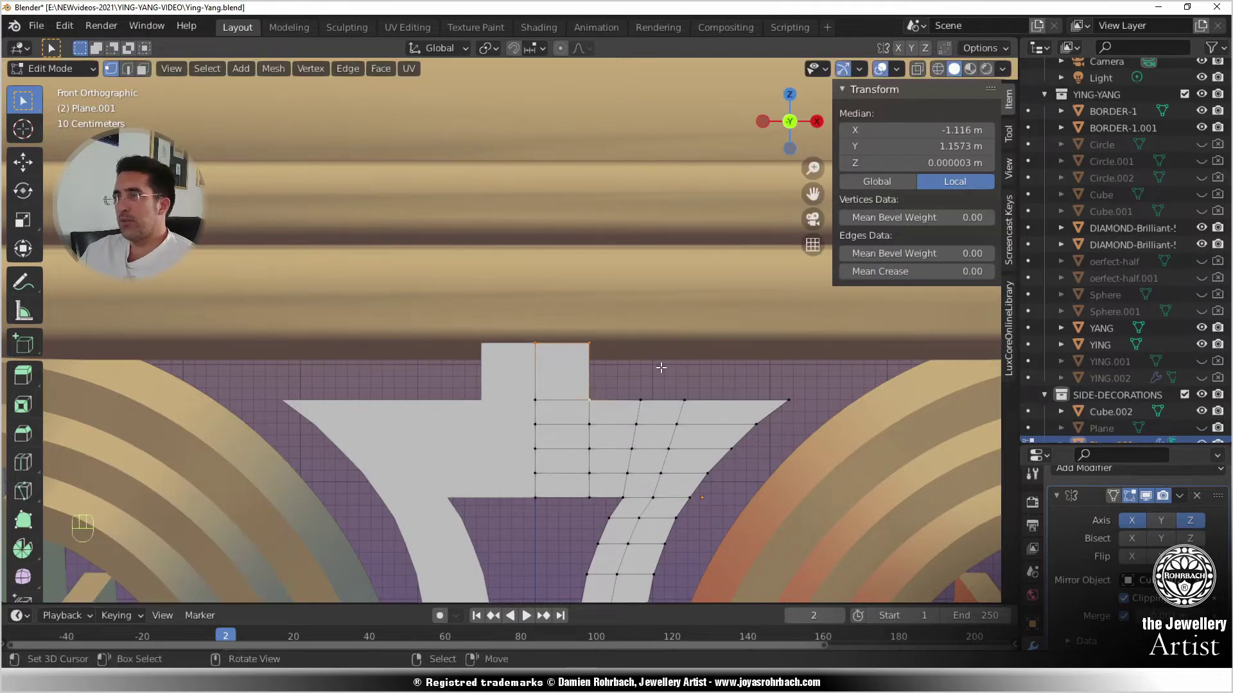
{"action": "right_click", "coordinate": [591, 346]}
{"action": "right_click", "coordinate": [593, 395], "text": "shift"}
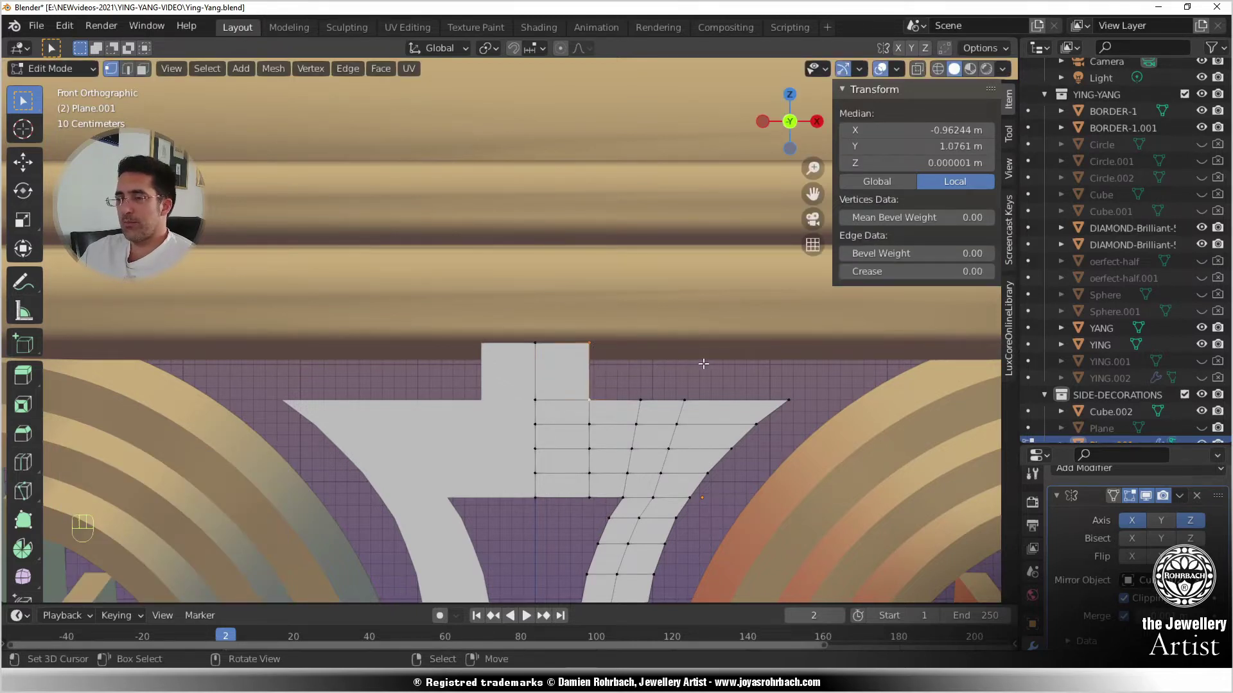
{"action": "key", "text": "g"}
{"action": "key", "text": "x"}
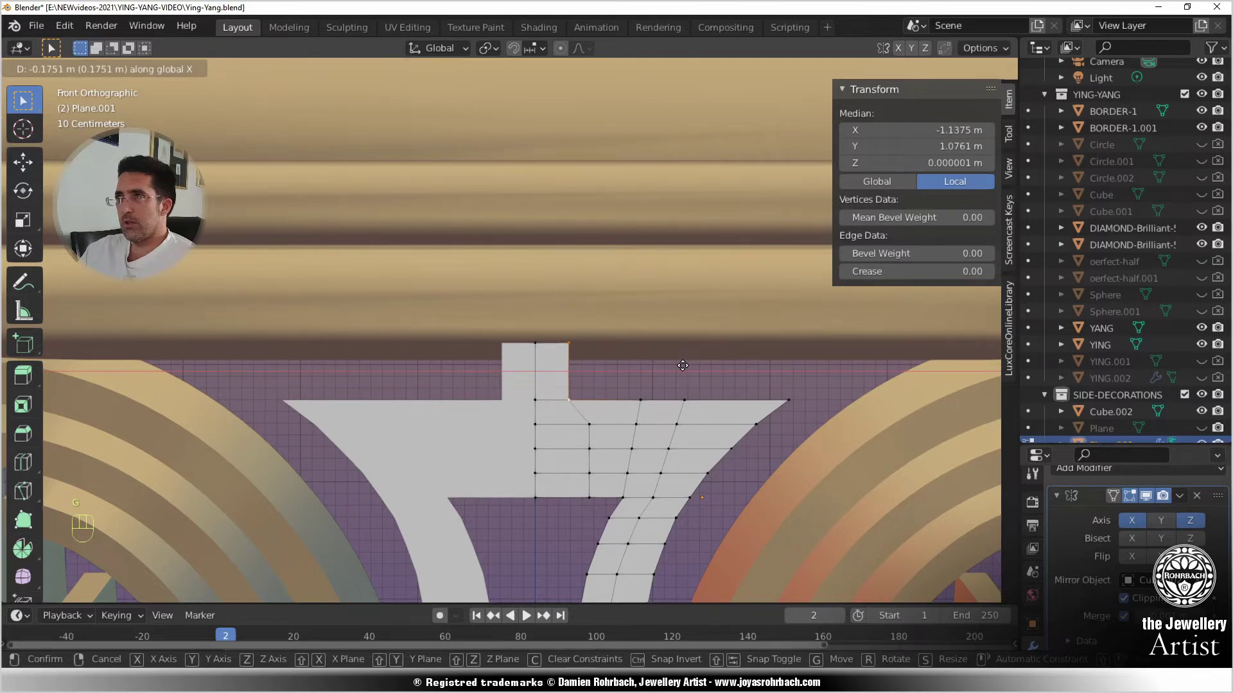
{"action": "left_click", "coordinate": [682, 366]}
{"action": "scroll", "coordinate": [675, 369], "scroll_direction": "down", "scroll_amount": 4}
{"action": "key", "text": "alt+a"}
- Extrude the inner edge of the leg's lowest segment along X by about 0.32 m to the mirror axis, forming a crossbar
{"action": "middle_click_drag", "start_coordinate": [600, 520], "coordinate": [607, 377], "text": "shift"}
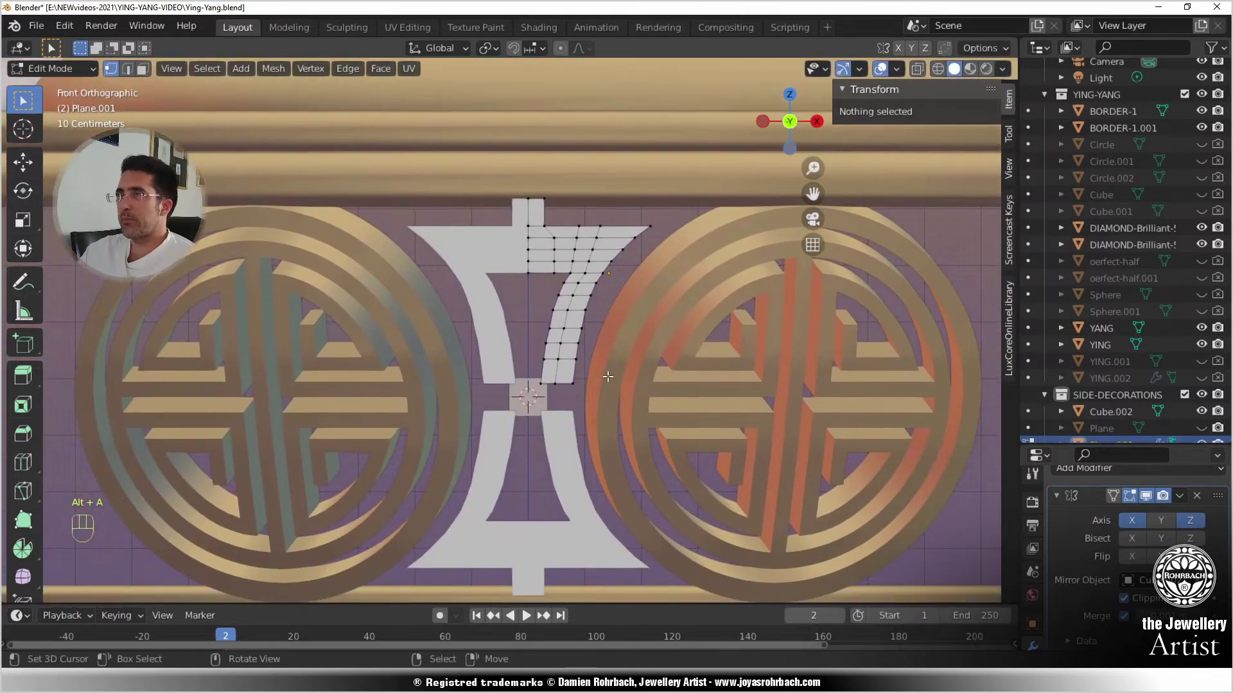
{"action": "scroll", "coordinate": [608, 377], "scroll_direction": "up", "scroll_amount": 3}
{"action": "right_click", "coordinate": [572, 380]}
{"action": "right_click", "coordinate": [567, 421], "text": "shift"}
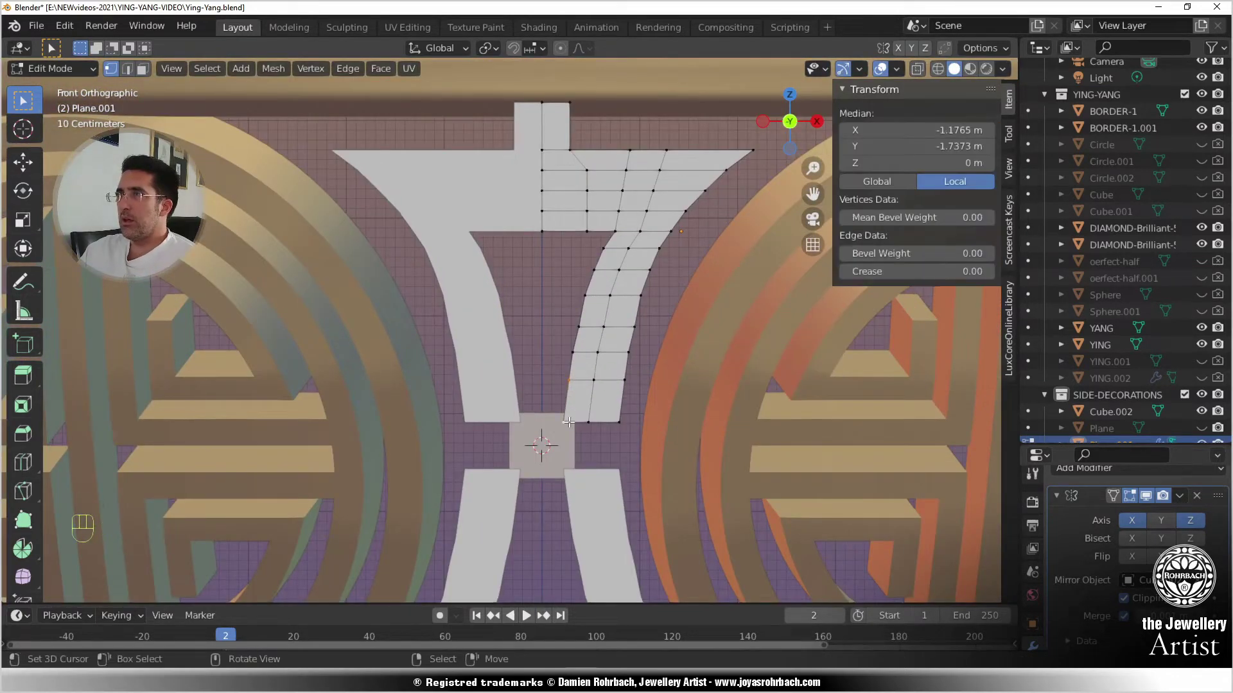
{"action": "key", "text": "e"}
{"action": "key", "text": "x"}
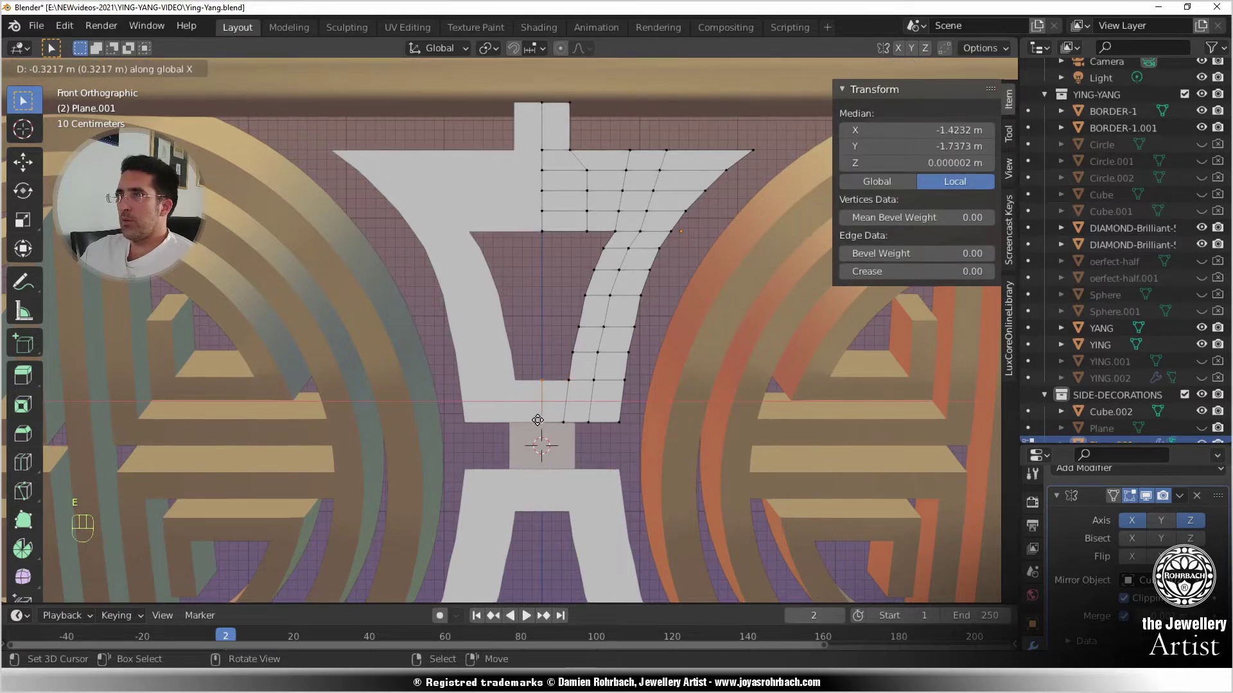
{"action": "left_click", "coordinate": [538, 420]}
- Move the row of vertices along the top of the crossbar and leg up about 0.03 m to thicken the bar
{"action": "scroll", "coordinate": [604, 391], "scroll_direction": "up", "scroll_amount": 4}
{"action": "right_click", "coordinate": [572, 425]}
{"action": "right_click", "coordinate": [617, 431], "text": "shift"}
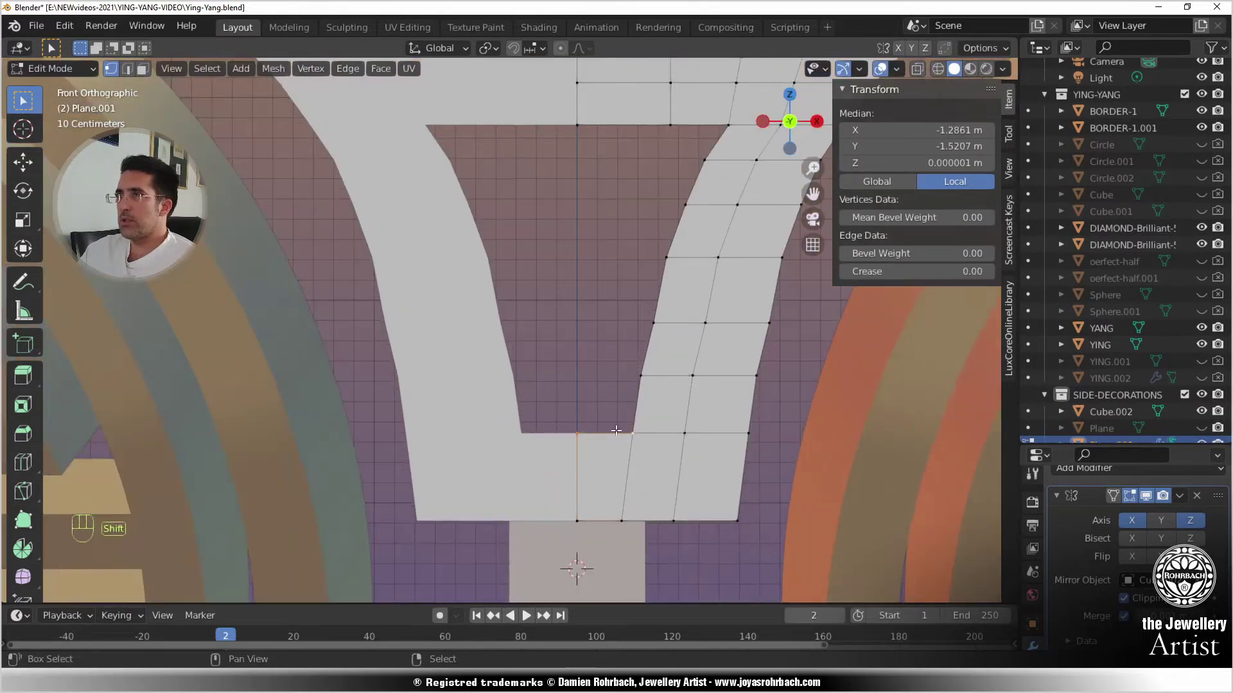
{"action": "right_click", "coordinate": [677, 430]}
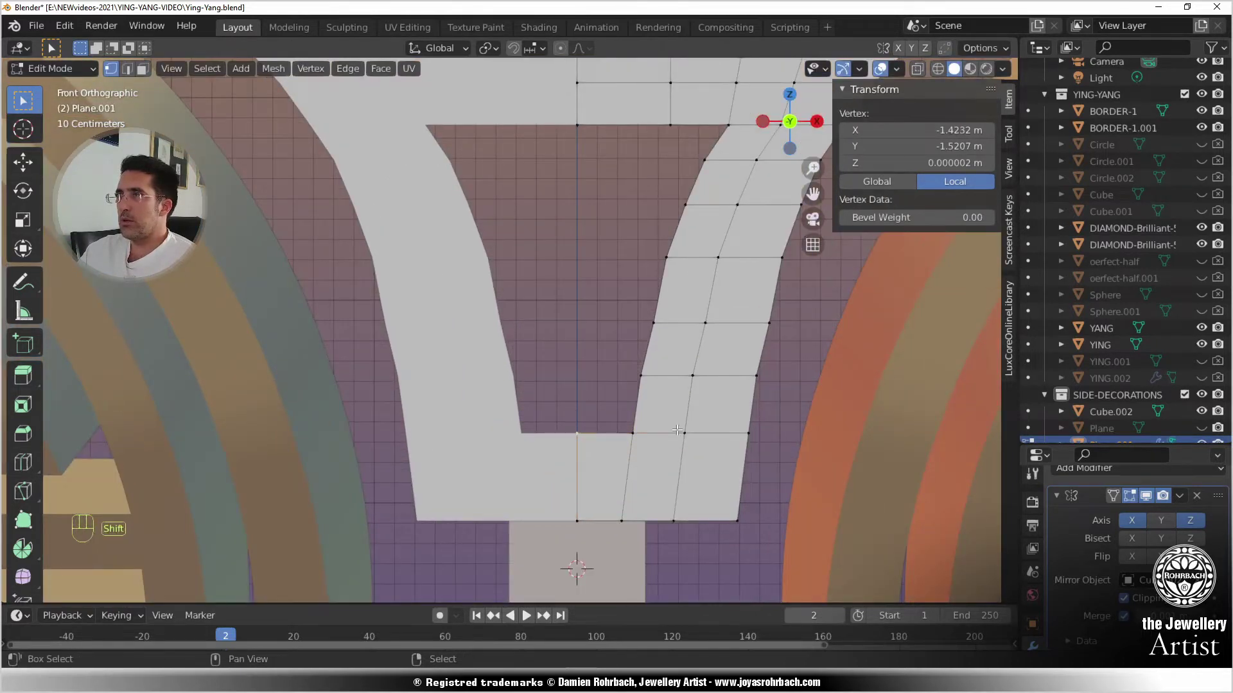
{"action": "right_click", "coordinate": [638, 435], "text": "shift"}
{"action": "right_click", "coordinate": [728, 424], "text": "shift"}
{"action": "key", "text": "g"}
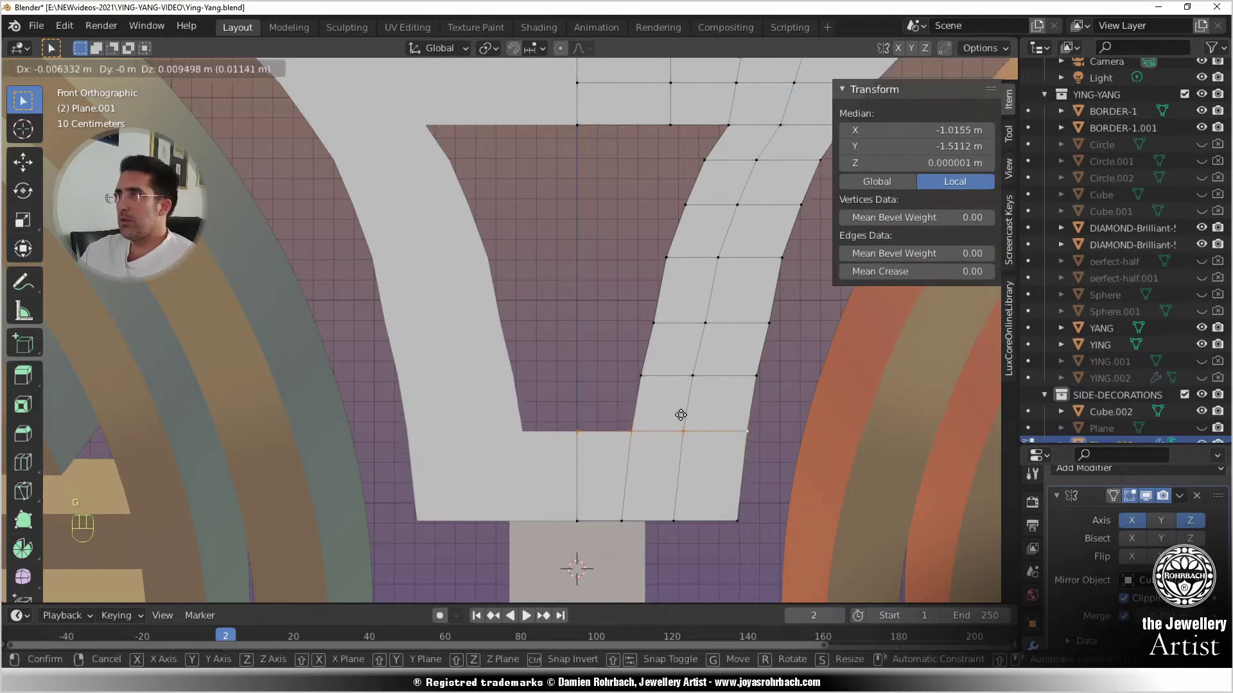
{"action": "left_click", "coordinate": [680, 411]}
{"action": "scroll", "coordinate": [681, 411], "scroll_direction": "down", "scroll_amount": 3}
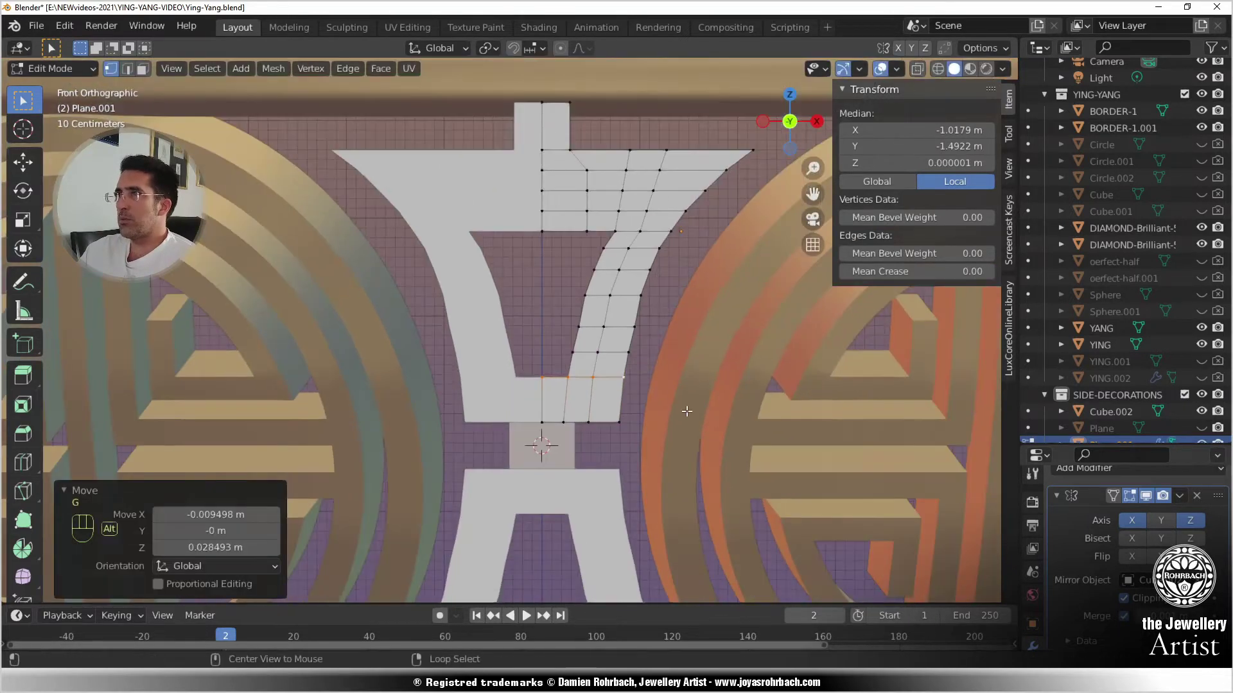
{"action": "key", "text": "alt+a"}
- Extrude the crossbar's bottom edge segment beside the mirror axis down about 0.26 m to join the mirrored lower half
{"action": "scroll", "coordinate": [645, 448], "scroll_direction": "up", "scroll_amount": 2}
{"action": "right_click", "coordinate": [586, 462]}
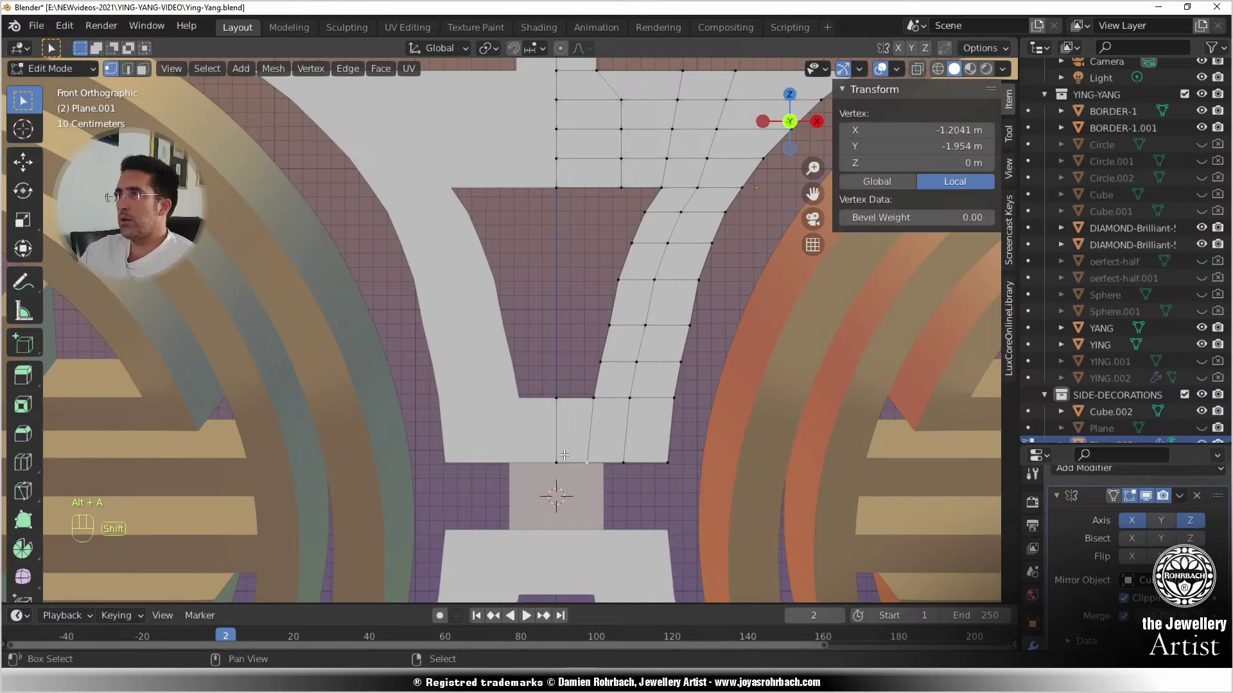
{"action": "right_click", "coordinate": [557, 462], "text": "shift"}
{"action": "key", "text": "e"}
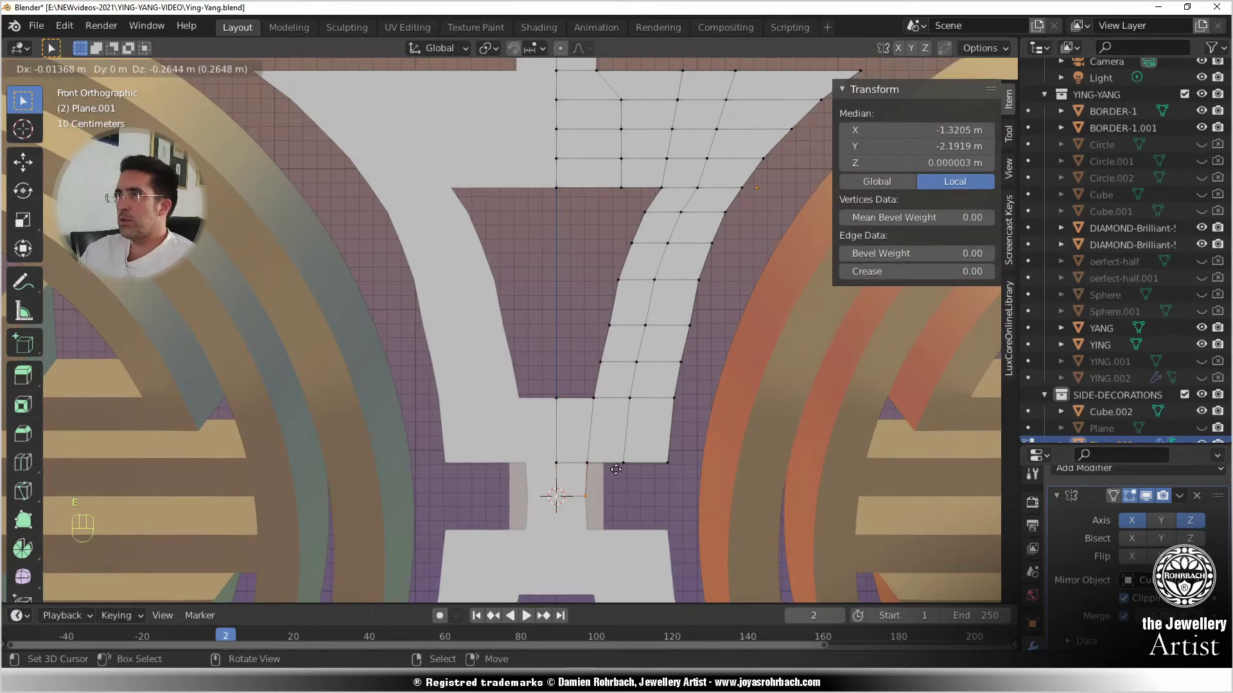
{"action": "left_click", "coordinate": [616, 470]}
{"action": "scroll", "coordinate": [626, 501], "scroll_direction": "up", "scroll_amount": 3}
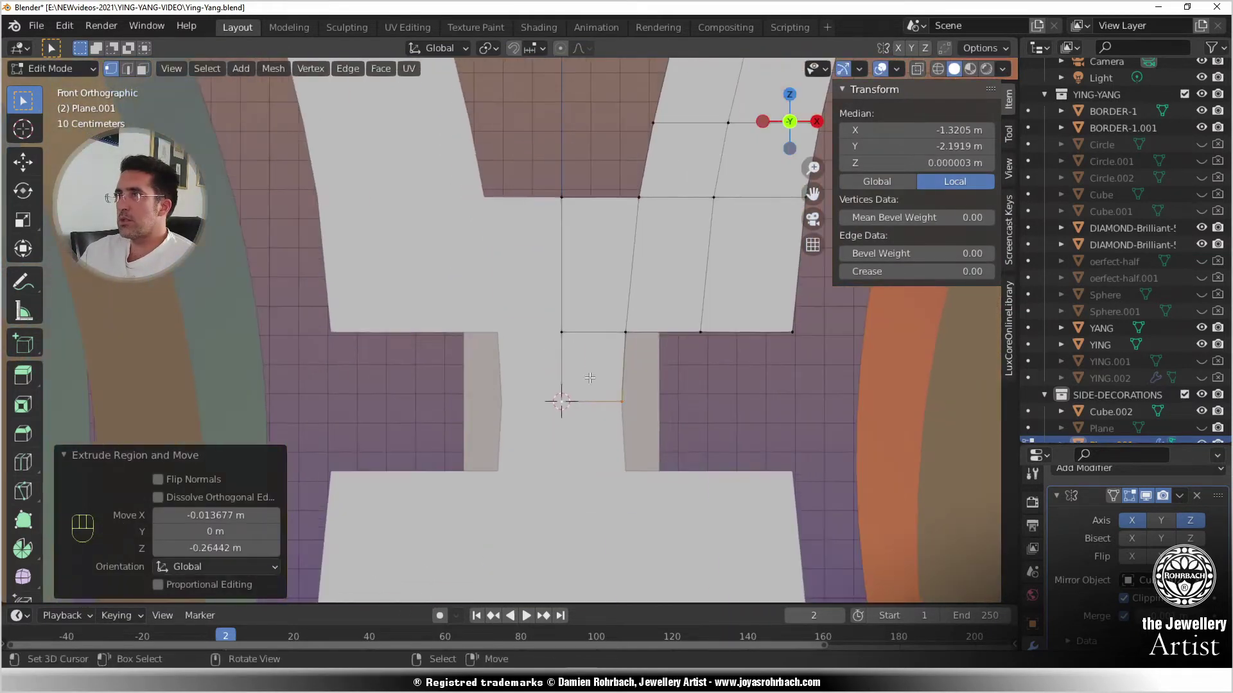
- Straighten the side of the central connector by moving its lower outer vertex outward about 0.009 m
{"action": "left_click", "coordinate": [626, 400]}
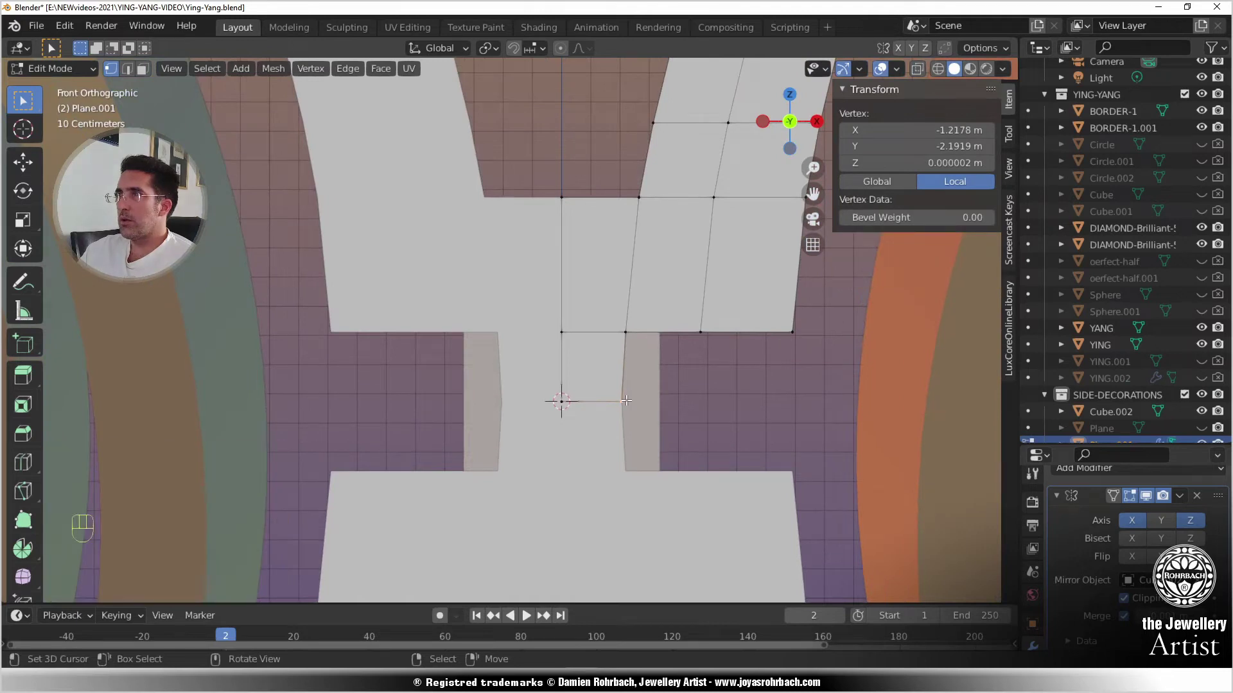
{"action": "key", "text": "g"}
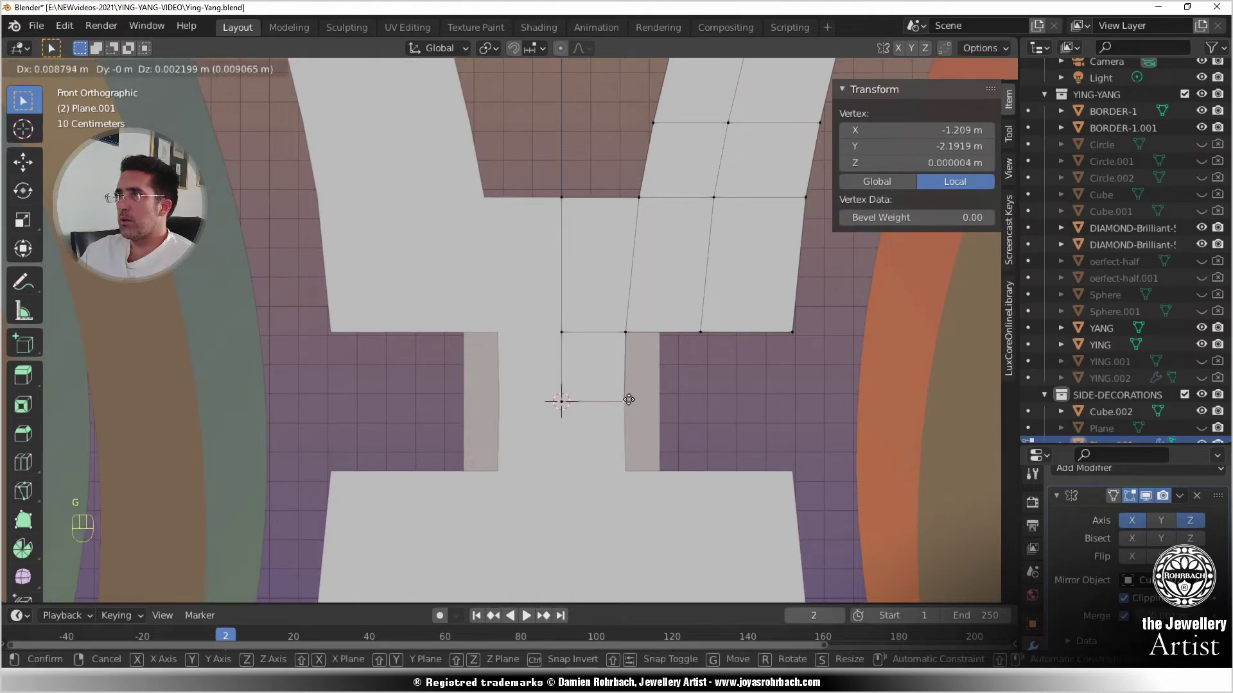
{"action": "left_click", "coordinate": [628, 400]}
{"action": "scroll", "coordinate": [628, 400], "scroll_direction": "down", "scroll_amount": 6}
{"action": "key", "text": "alt+a"}
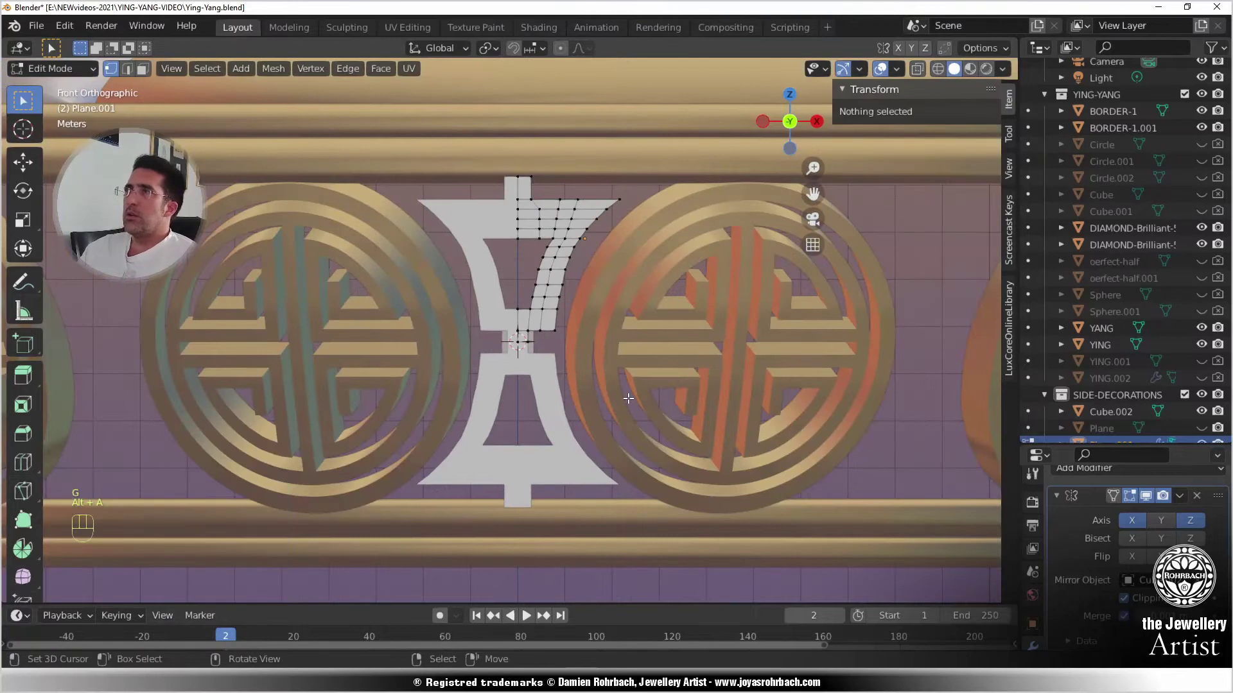
- Move the middle vertex of the leg's inner edge about 0.013 m toward the mirror axis along X
{"action": "scroll", "coordinate": [653, 336], "scroll_direction": "up", "scroll_amount": 6}
{"action": "left_click", "coordinate": [488, 374]}
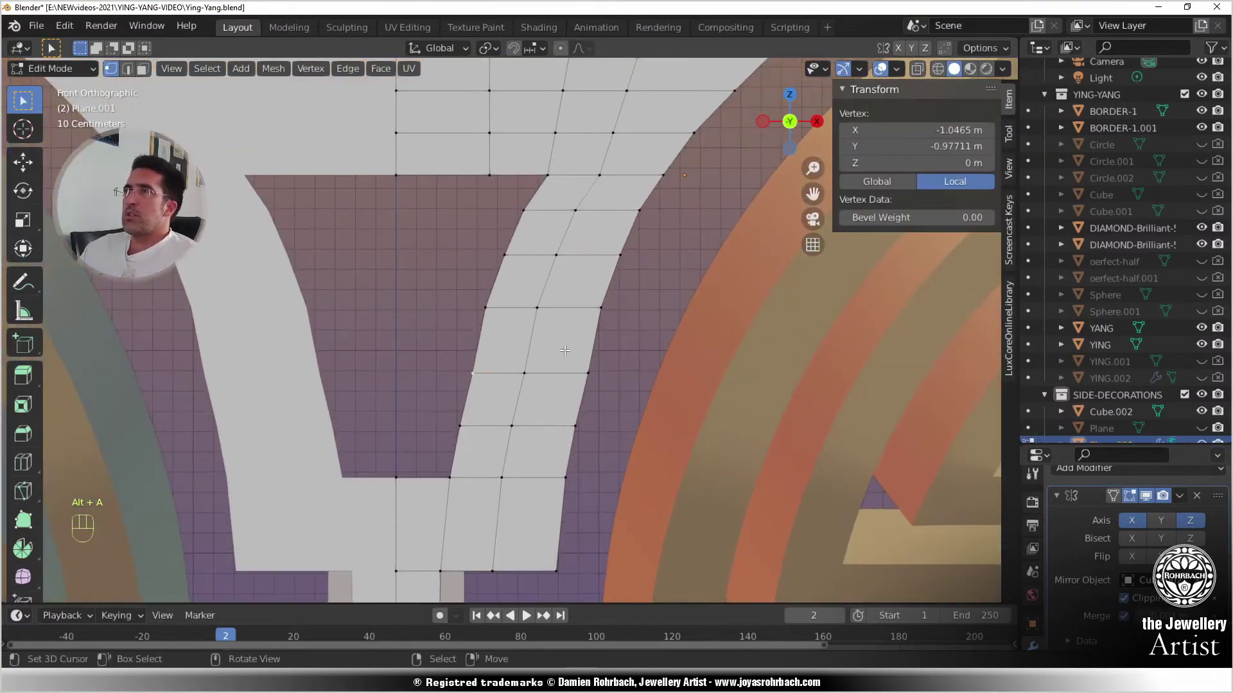
{"action": "key", "text": "g"}
{"action": "left_click", "coordinate": [559, 346]}
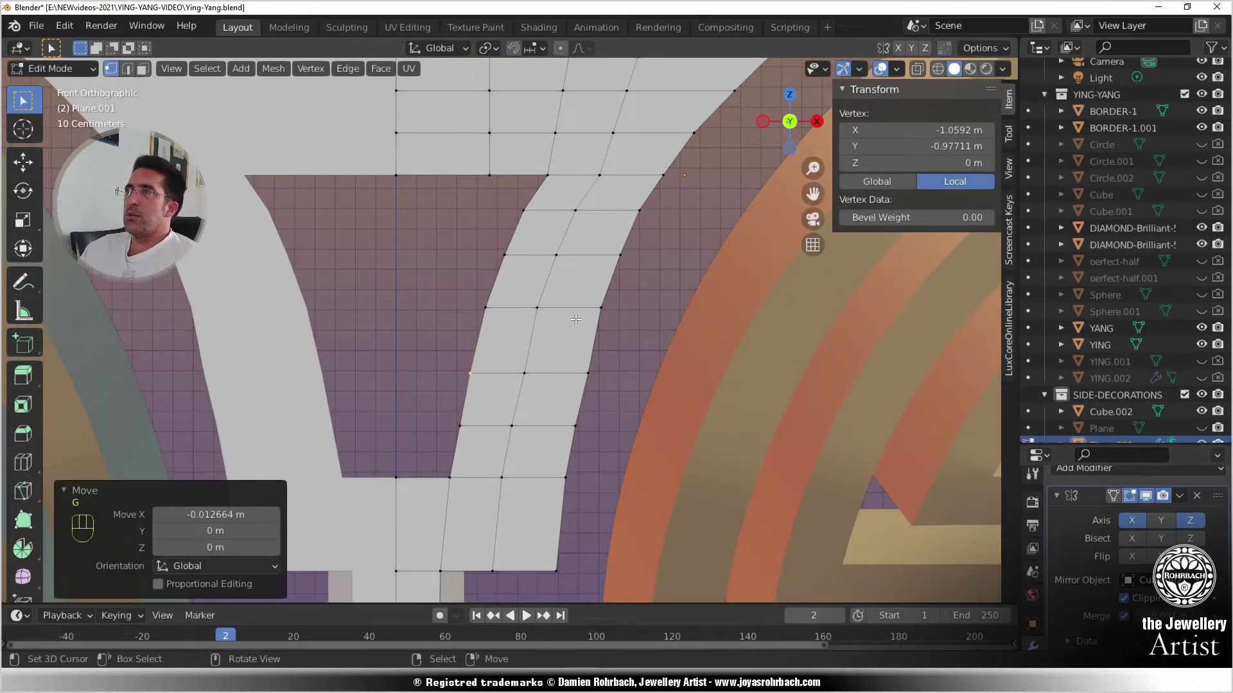
- Move the inner-edge vertex just below the flared top about 0.019 m outward along X and save the file
{"action": "left_click", "coordinate": [520, 215]}
{"action": "key", "text": "g"}
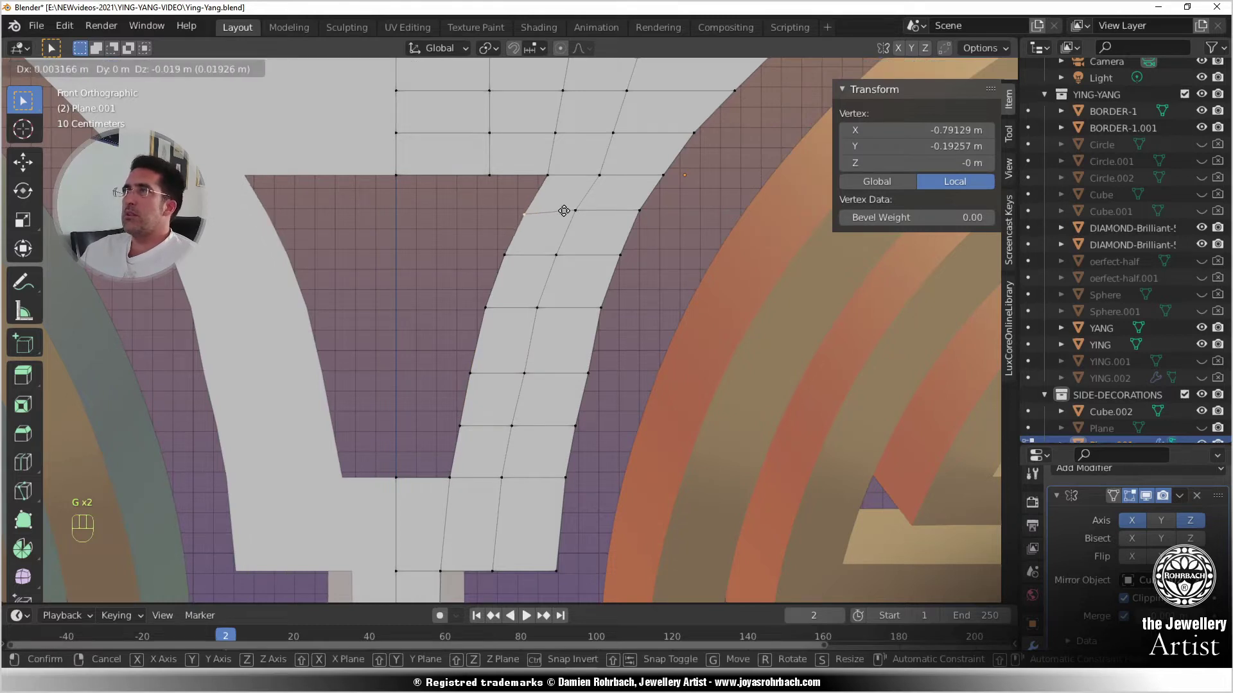
{"action": "key", "text": "x"}
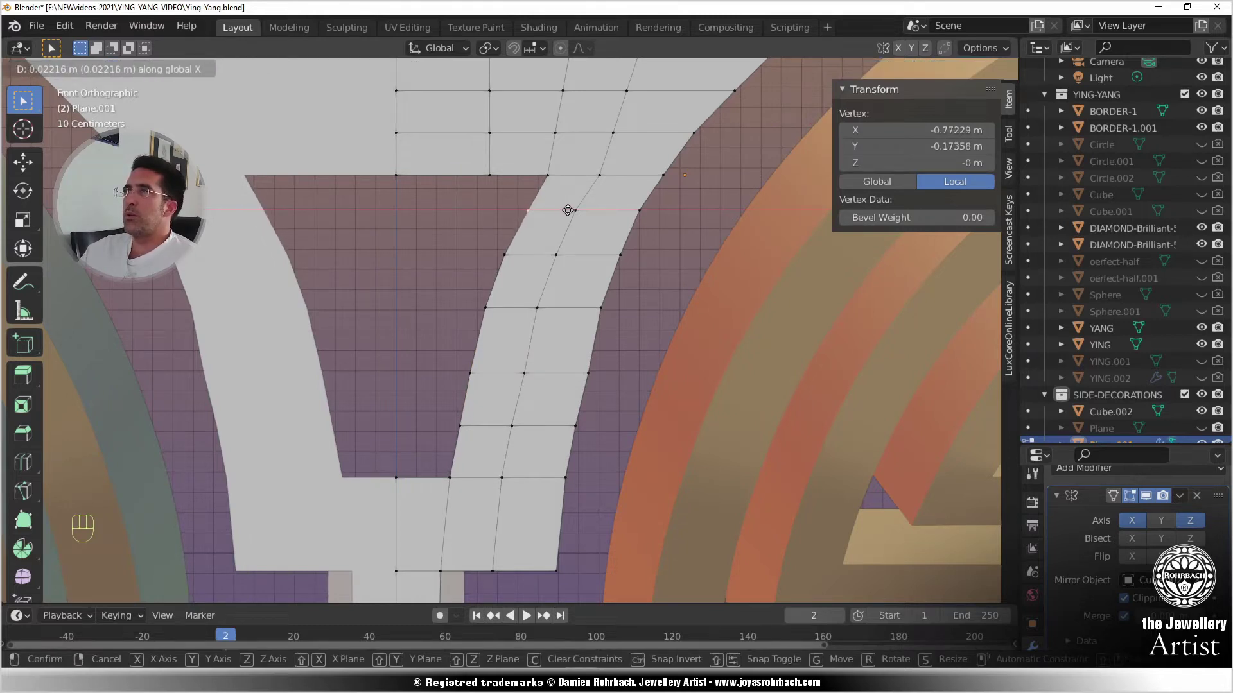
{"action": "left_click", "coordinate": [564, 209]}
{"action": "scroll", "coordinate": [609, 325], "scroll_direction": "down", "scroll_amount": 4}
{"action": "scroll", "coordinate": [609, 326], "scroll_direction": "up", "scroll_amount": 3}
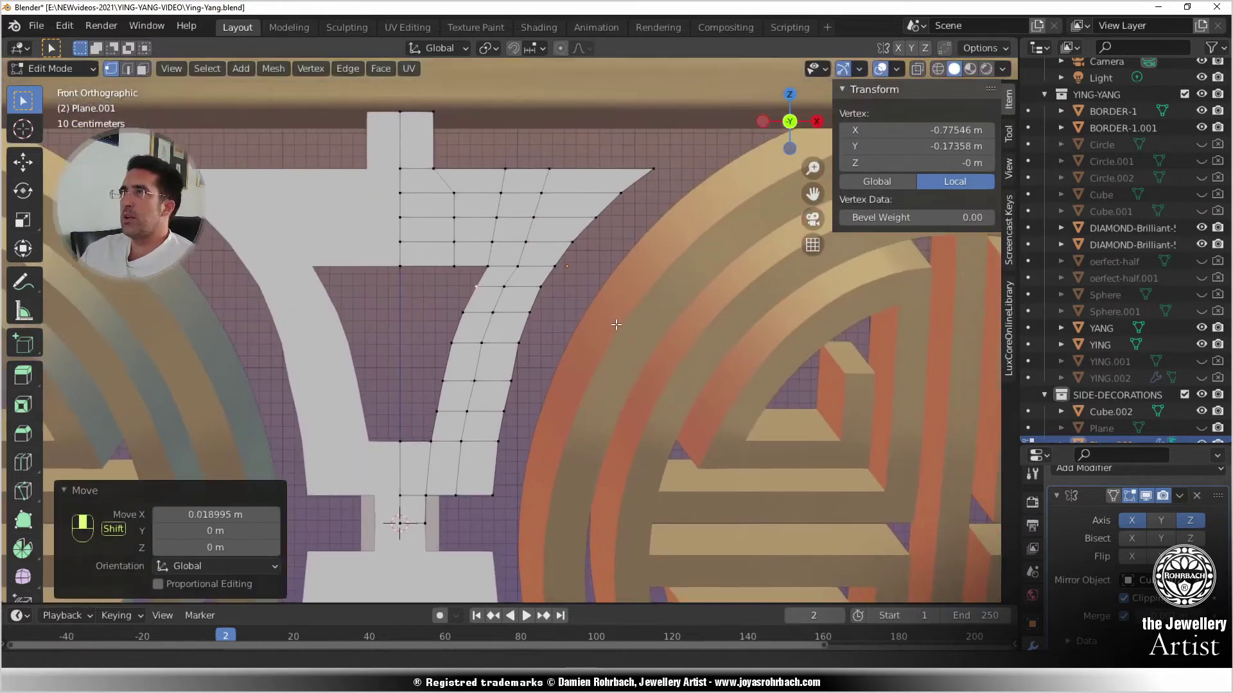
{"action": "key", "text": "ctrl+s"}
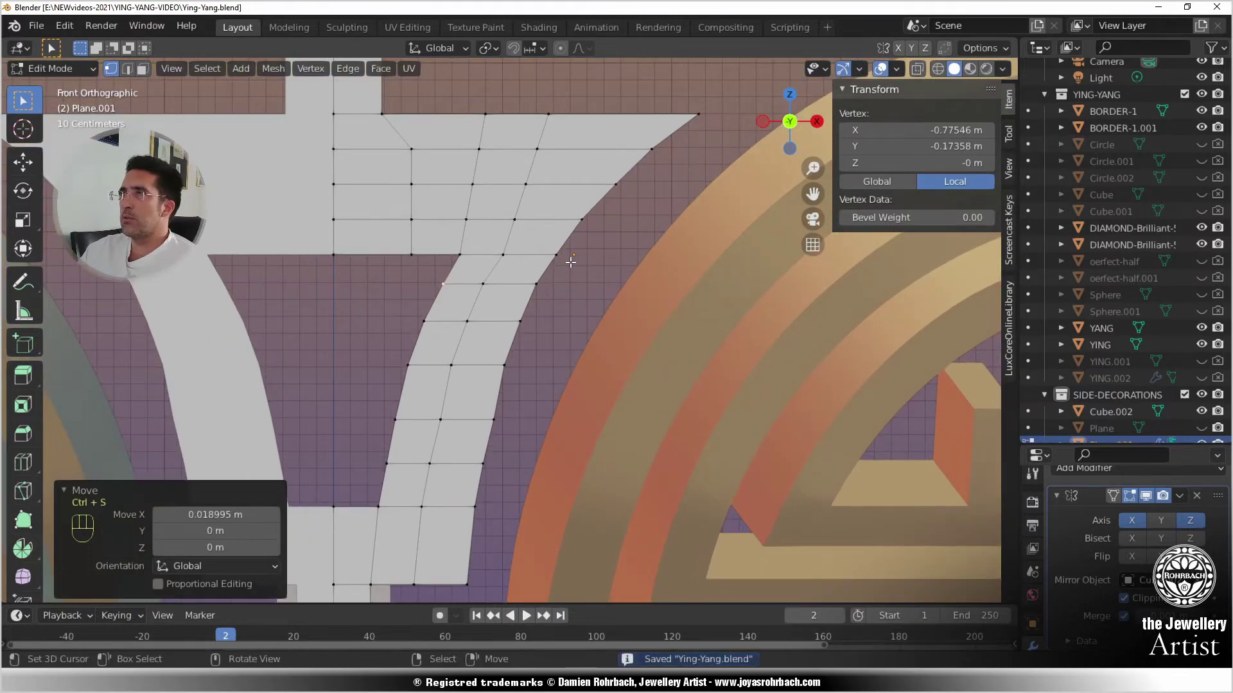
- Smooth the leg's upper outer edge by shifting its vertices outward along X, about 0.019 m just below the flared top and 0.008 m below that
{"action": "right_click", "coordinate": [570, 262]}
{"action": "key", "text": "g"}
{"action": "key", "text": "x"}
{"action": "left_click", "coordinate": [570, 262]}
{"action": "right_click", "coordinate": [545, 284]}
{"action": "key", "text": "g"}
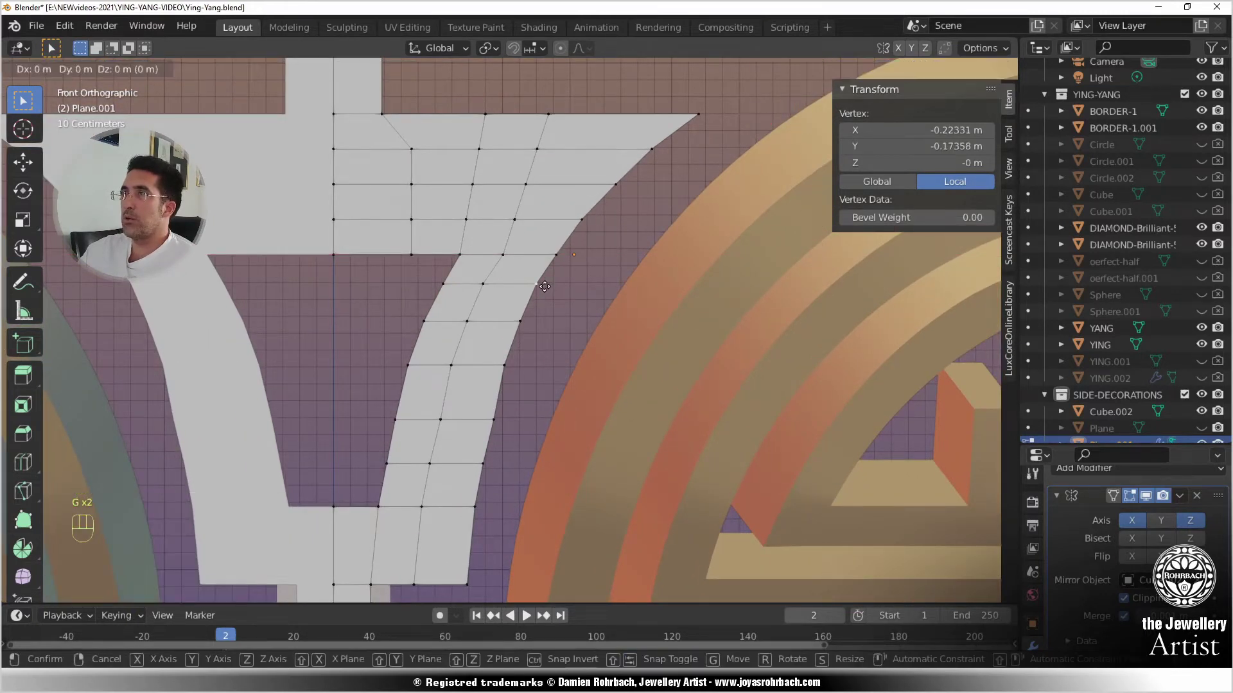
{"action": "key", "text": "x"}
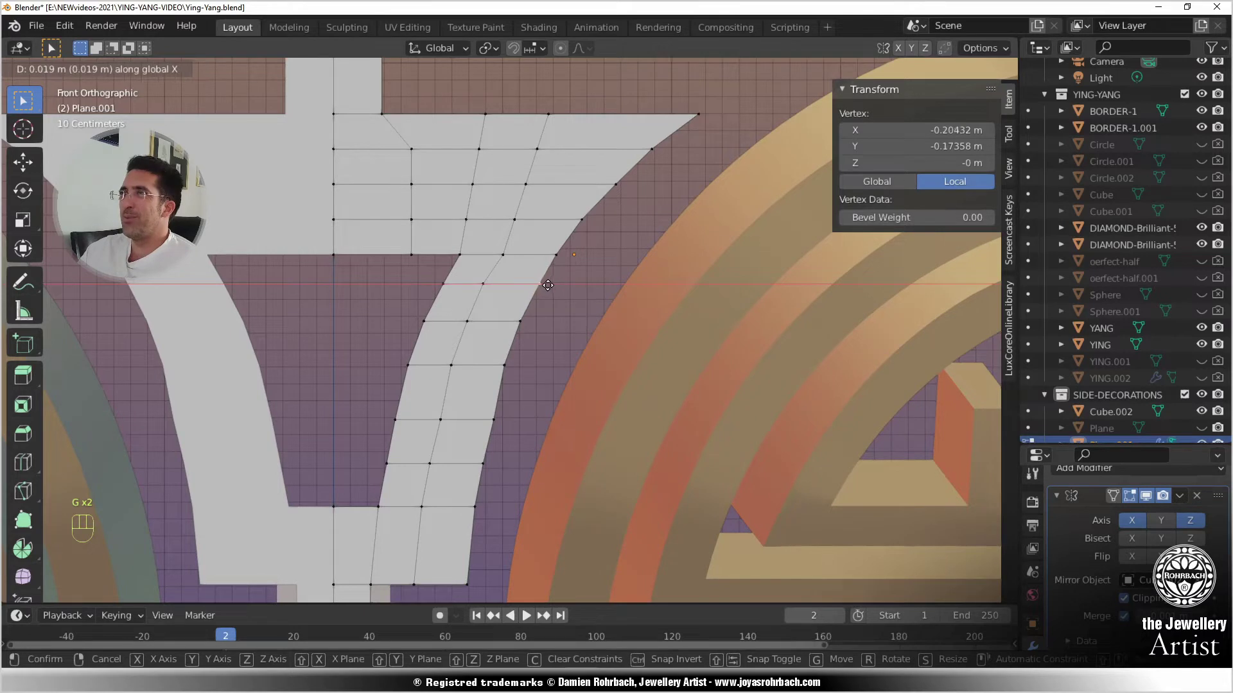
{"action": "left_click", "coordinate": [547, 285]}
{"action": "right_click", "coordinate": [525, 326]}
{"action": "key", "text": "g"}
{"action": "key", "text": "x"}
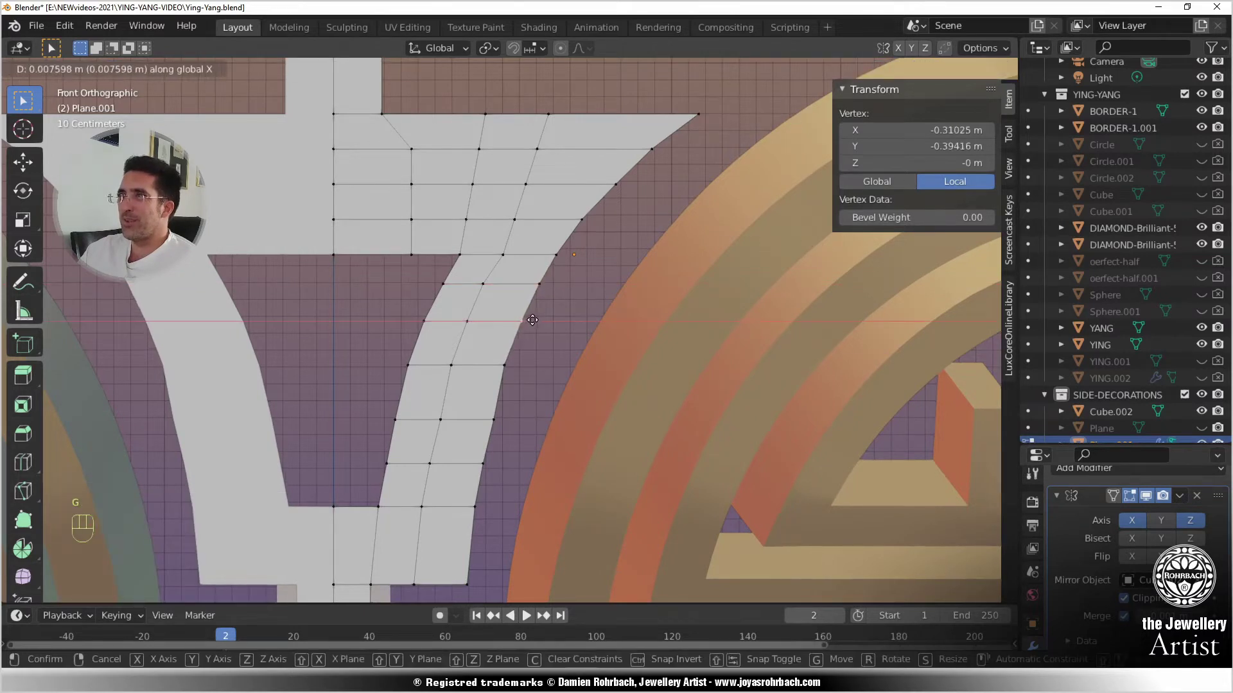
{"action": "left_click", "coordinate": [532, 320]}
- Move two outer-edge vertices on the lower part of the leg inward along X, about 0.034 m and 0.046 m
{"action": "right_click", "coordinate": [510, 406]}
{"action": "key", "text": "g"}
{"action": "key", "text": "x"}
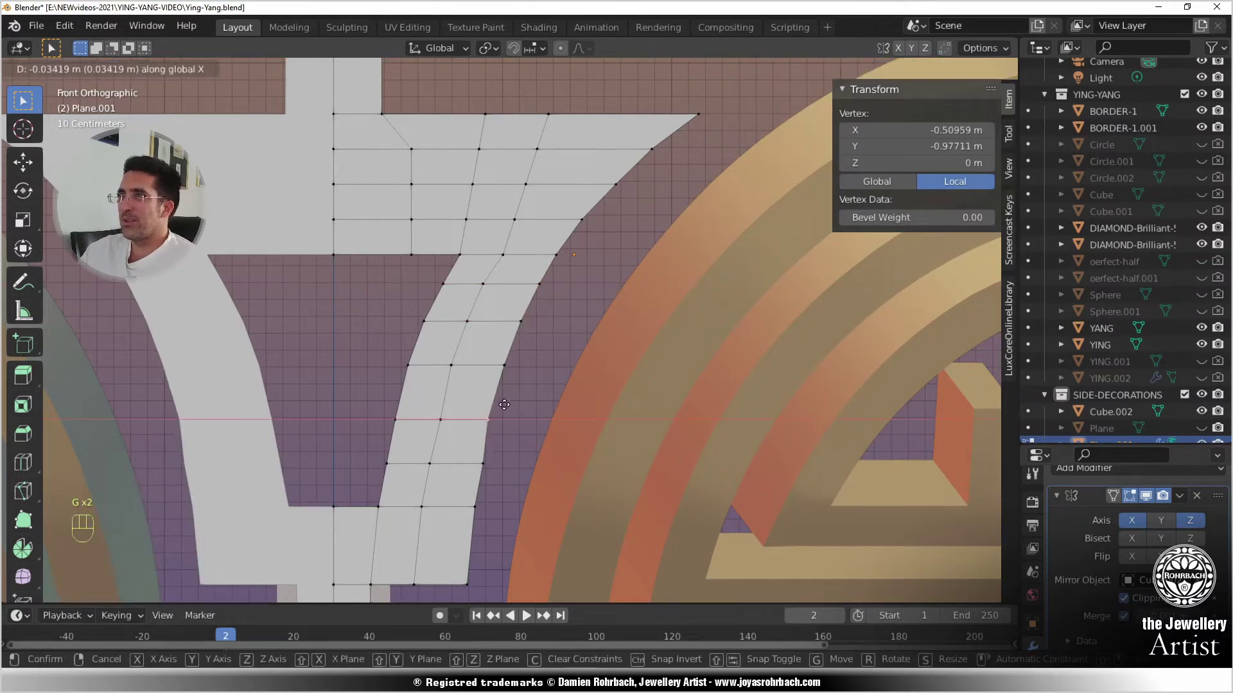
{"action": "left_click", "coordinate": [504, 406]}
{"action": "right_click", "coordinate": [495, 449]}
{"action": "key", "text": "g"}
{"action": "key", "text": "x"}
{"action": "left_click", "coordinate": [488, 449]}
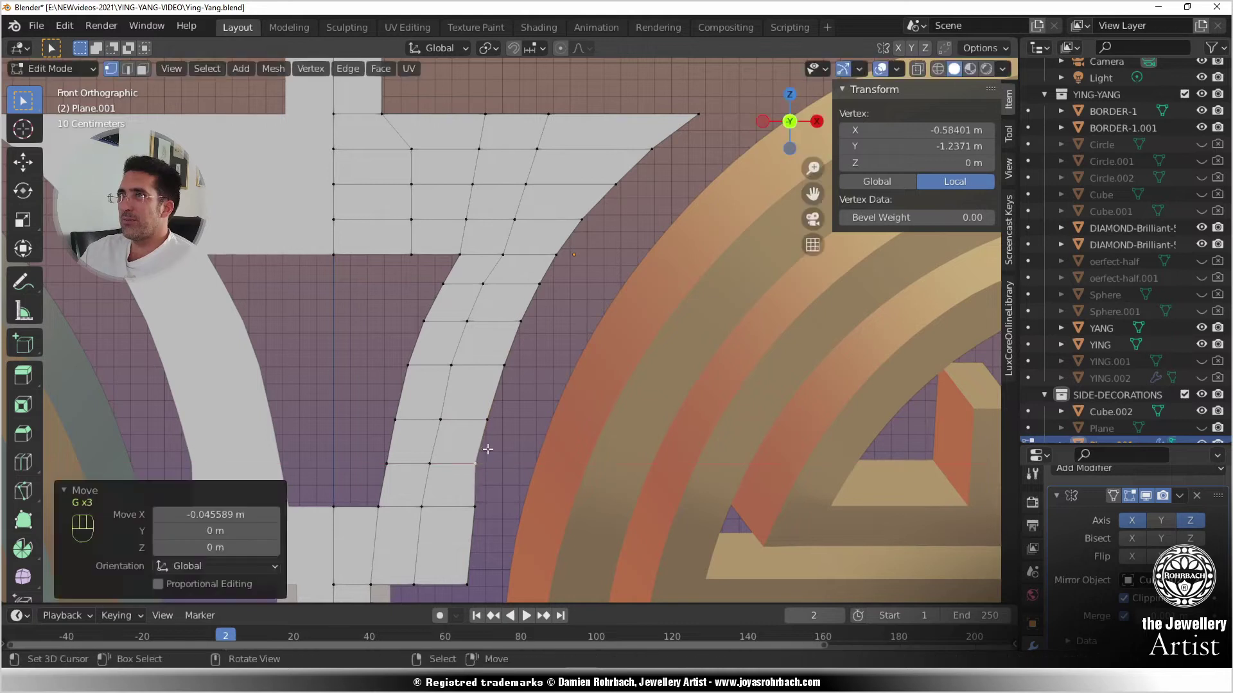
- Shift the leg's two lowest outer vertices inward along X, and bring the upper one back out about 0.019 m
{"action": "right_click", "coordinate": [482, 502]}
{"action": "right_click", "coordinate": [475, 580], "text": "shift"}
{"action": "key", "text": "g"}
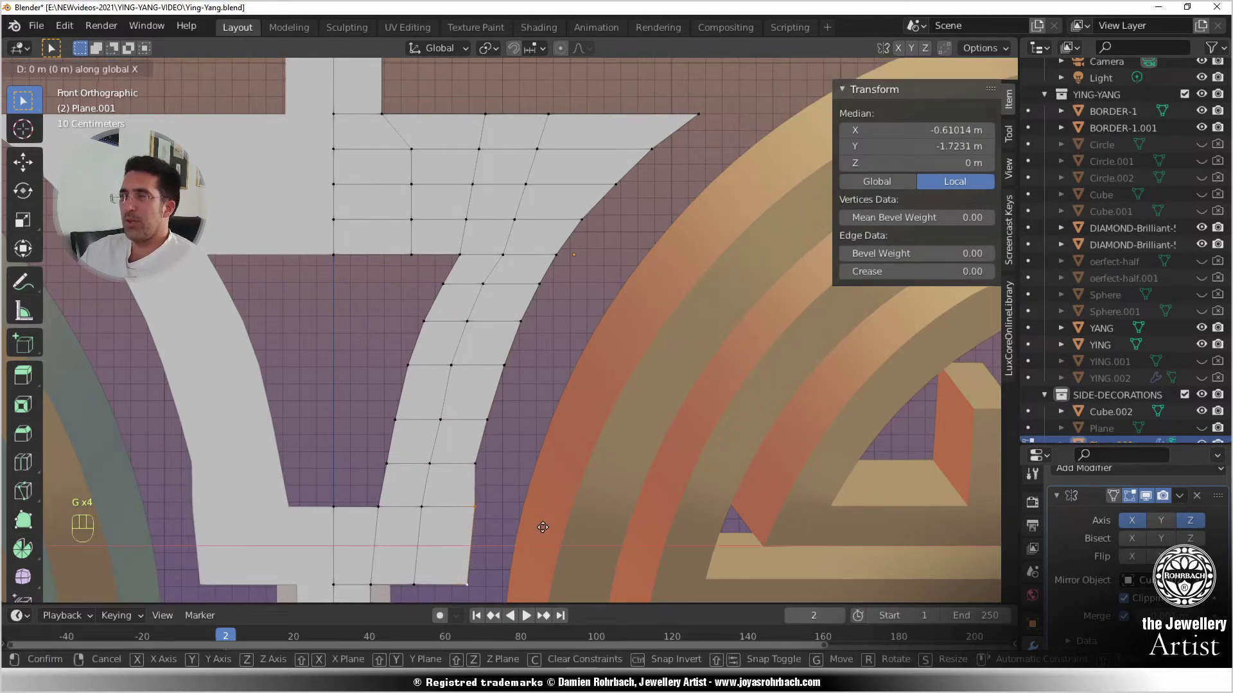
{"action": "key", "text": "x"}
{"action": "left_click", "coordinate": [532, 528]}
{"action": "right_click", "coordinate": [486, 503]}
{"action": "key", "text": "g"}
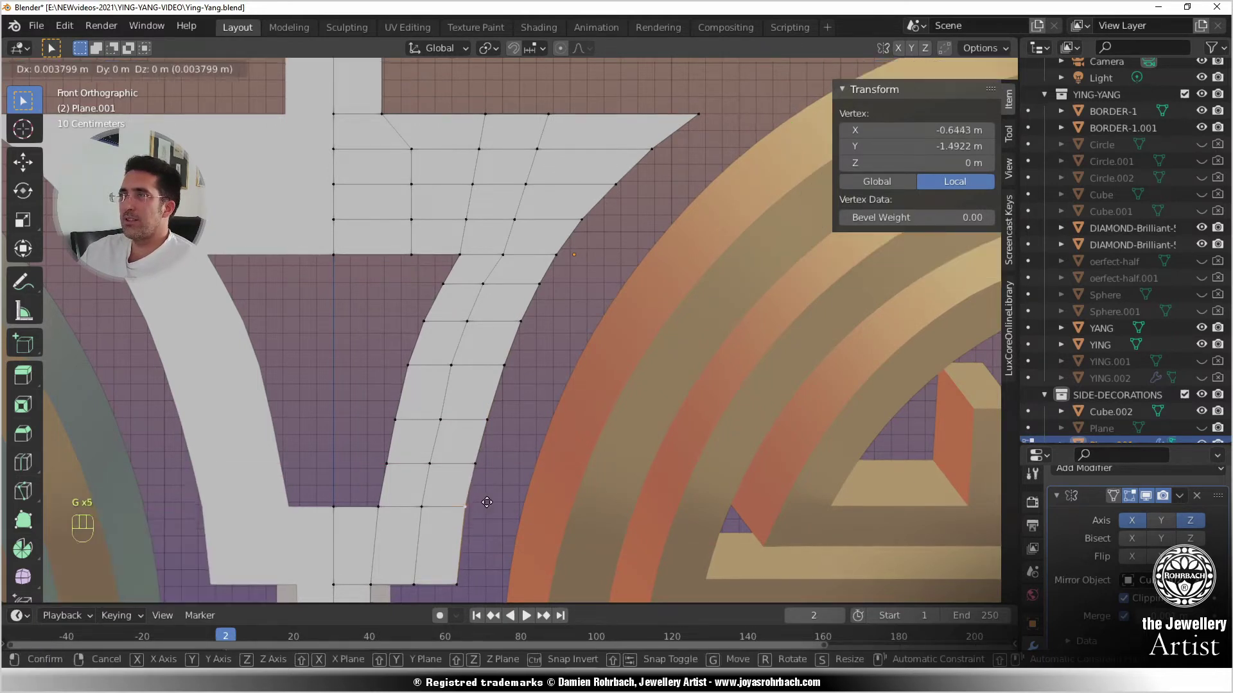
{"action": "key", "text": "x"}
{"action": "left_click", "coordinate": [489, 502]}
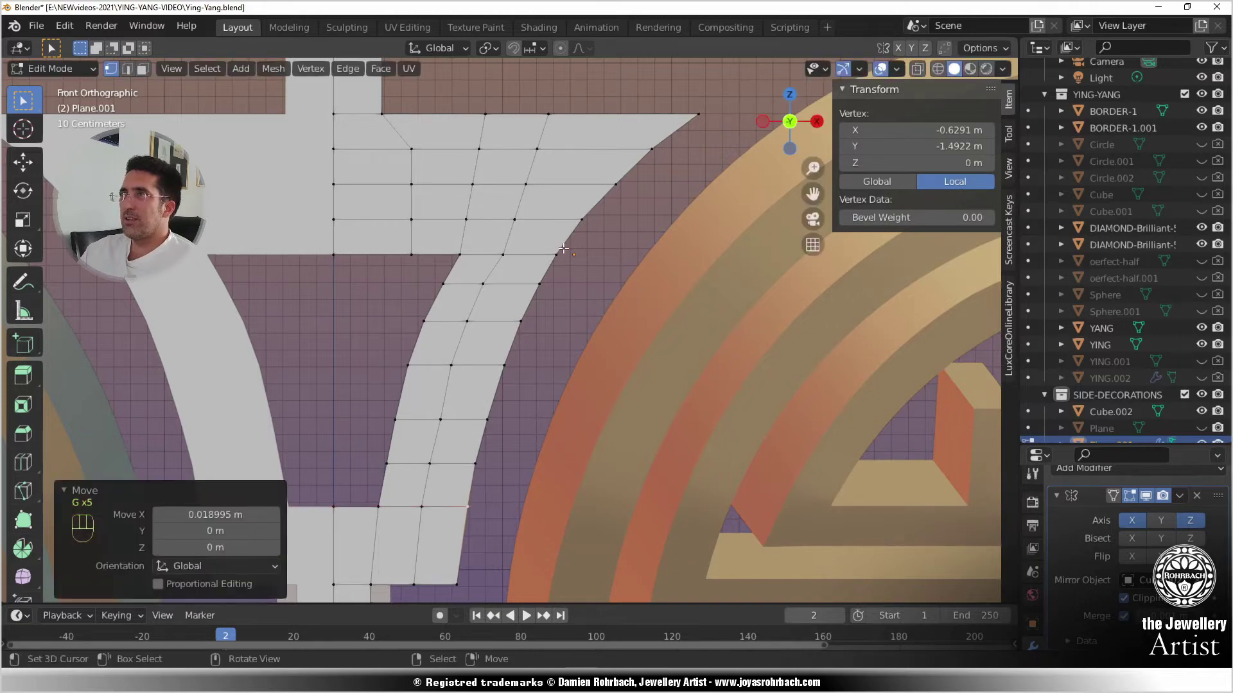
- Move the flared top's outer-edge vertices about 0.011 m outward along X and the vertex at its base about 0.004 m inward
{"action": "right_click", "coordinate": [660, 160], "text": "ctrl"}
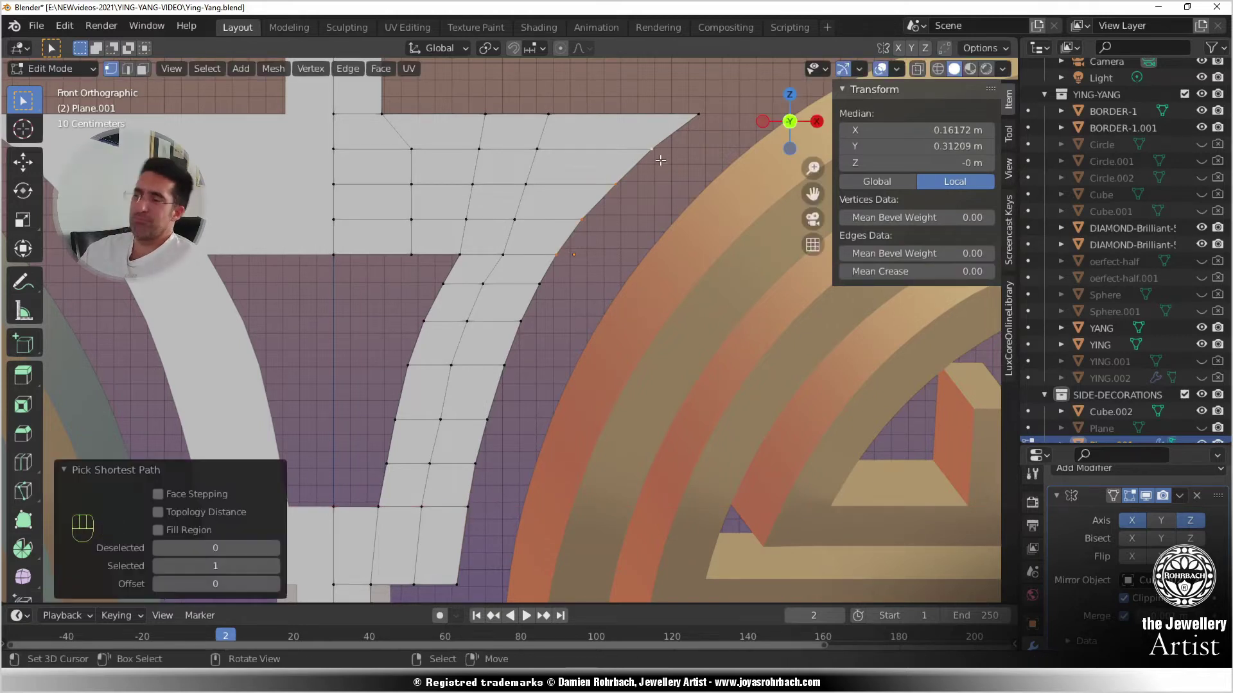
{"action": "key", "text": "g"}
{"action": "key", "text": "x"}
{"action": "left_click", "coordinate": [611, 216]}
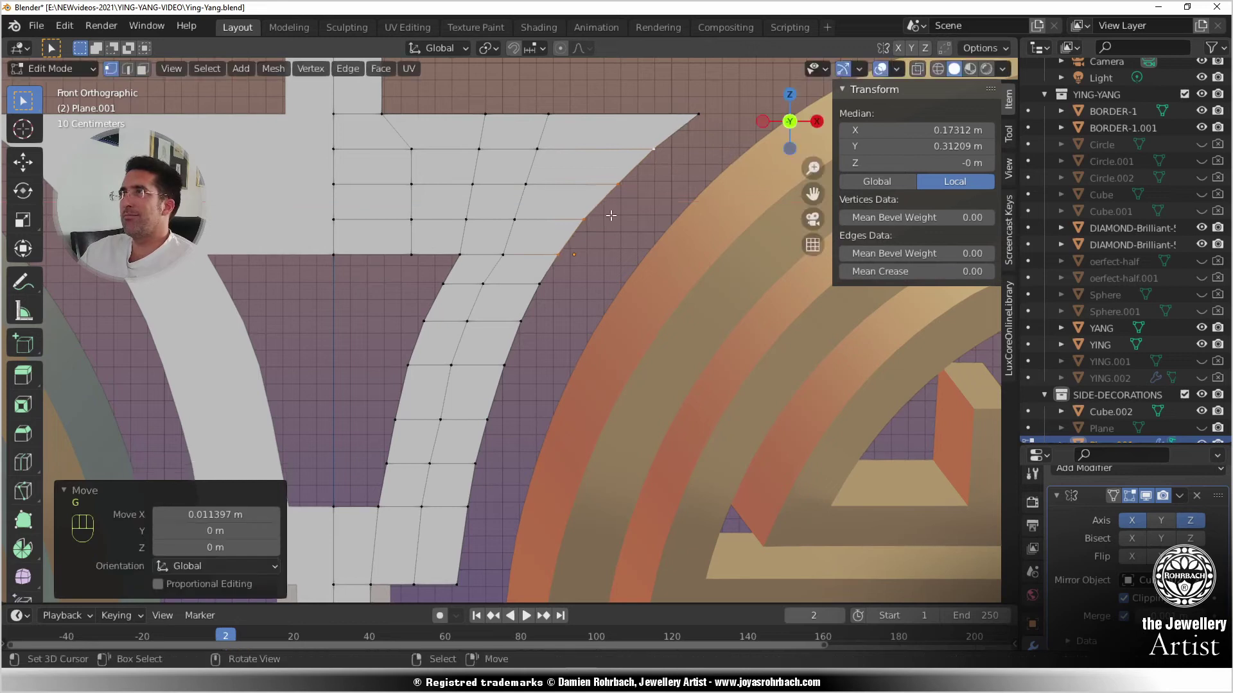
{"action": "left_click", "coordinate": [571, 254]}
{"action": "key", "text": "g"}
{"action": "key", "text": "x"}
{"action": "left_click", "coordinate": [622, 239]}
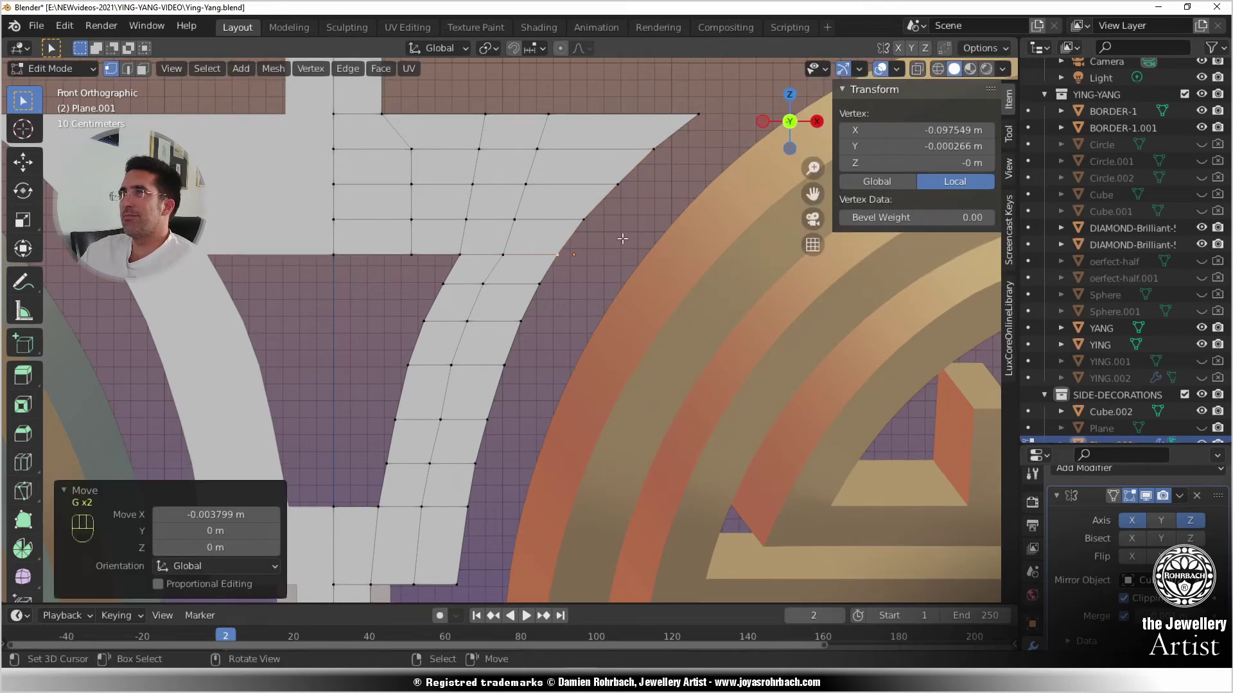
- Move the outer vertex just below the flare's tip outward along X and return to Object Mode
{"action": "left_click", "coordinate": [664, 155]}
{"action": "key", "text": "g"}
{"action": "key", "text": "x"}
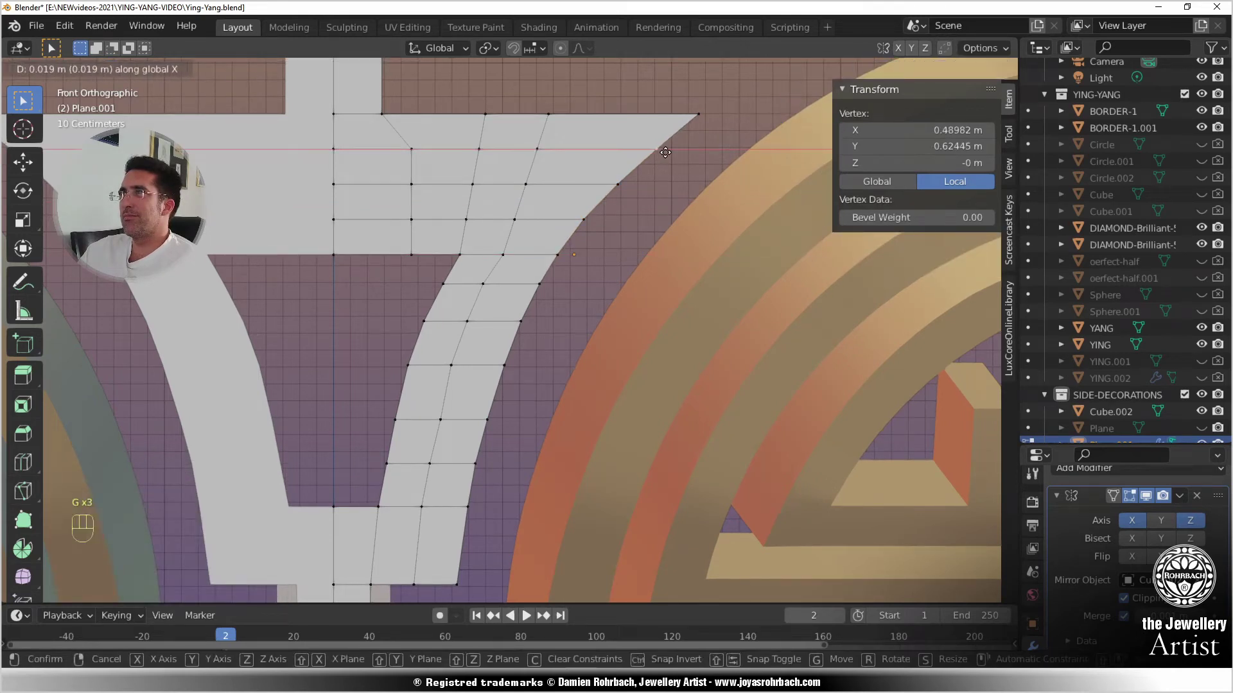
{"action": "left_click", "coordinate": [662, 152]}
{"action": "scroll", "coordinate": [583, 400], "scroll_direction": "down", "scroll_amount": 5}
{"action": "key", "text": "Tab"}
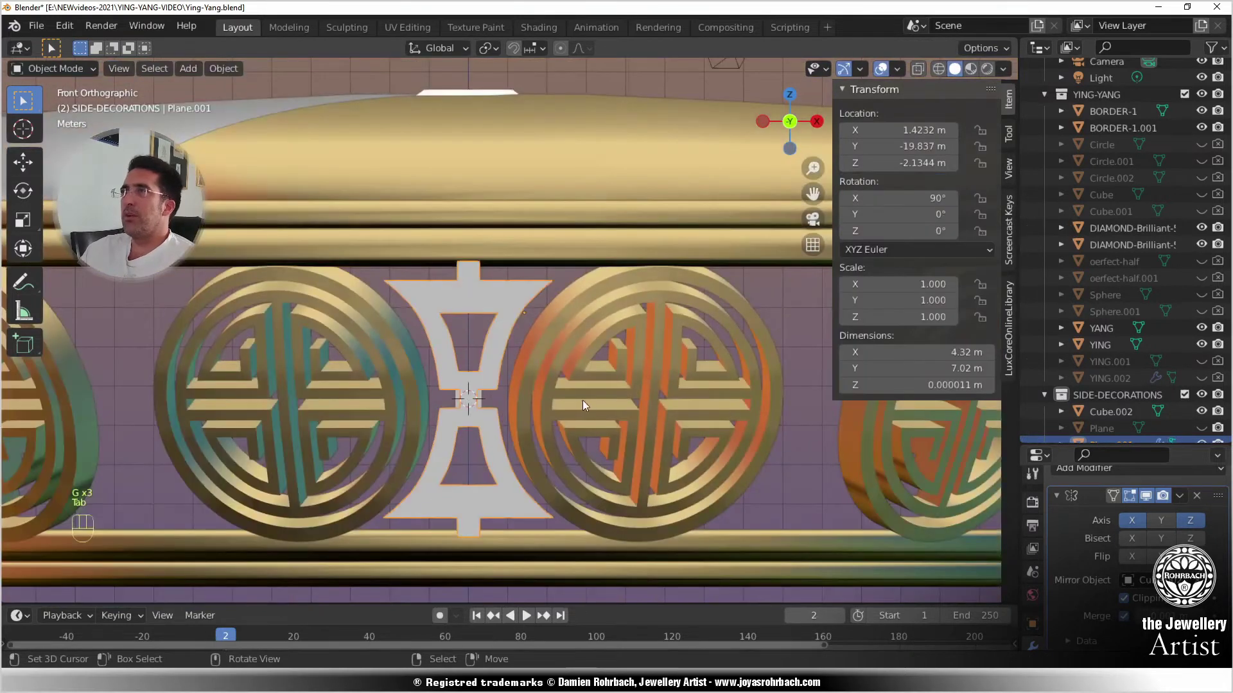
- Duplicate the mirrored side decoration Plane.001 in place
{"action": "scroll", "coordinate": [578, 401], "scroll_direction": "up", "scroll_amount": 5}
{"action": "left_click", "coordinate": [478, 411]}
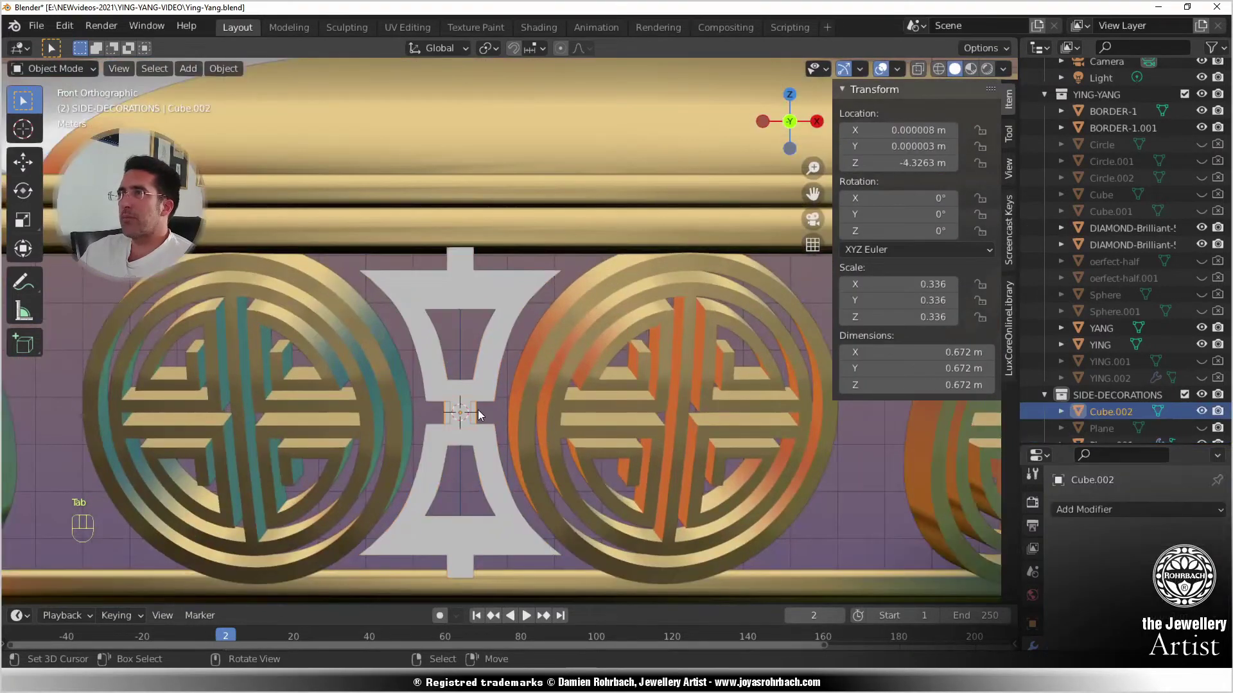
{"action": "left_click", "coordinate": [485, 395]}
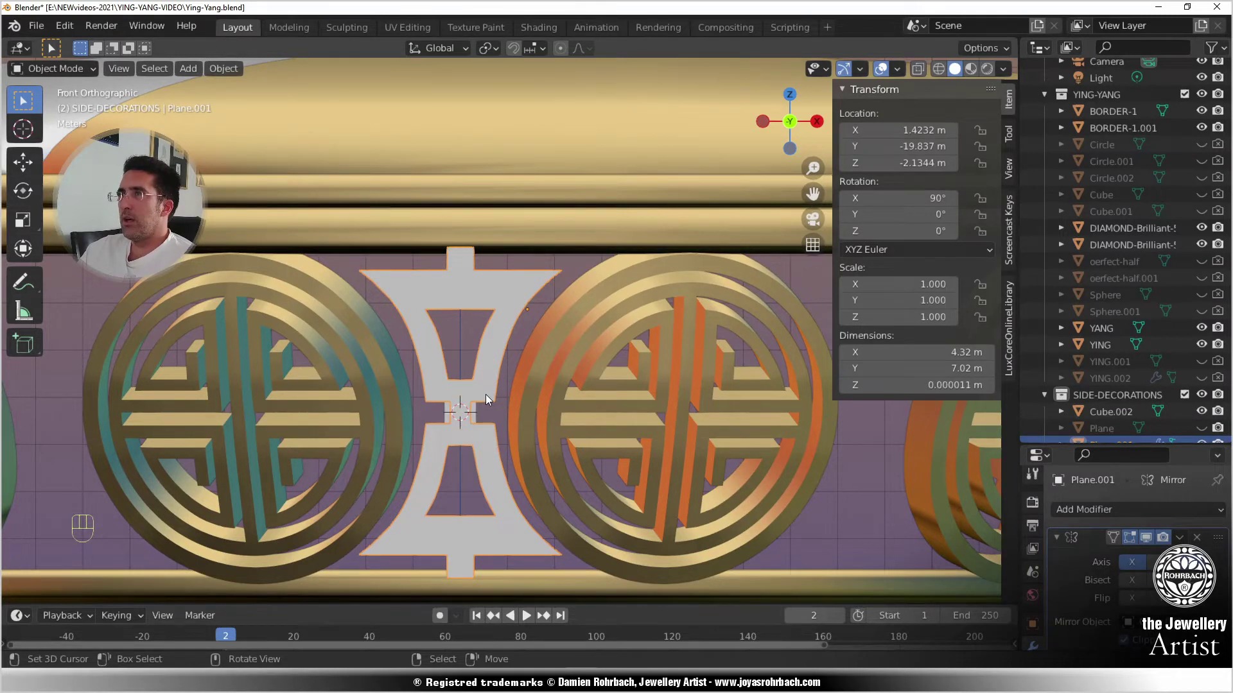
{"action": "key", "text": "shift+d"}
- Hide the original Plane.001 and the mirror helper Cube.002 in the viewport and in renders, and save the file
{"action": "left_click_drag", "start_coordinate": [1097, 452], "coordinate": [1099, 608]}
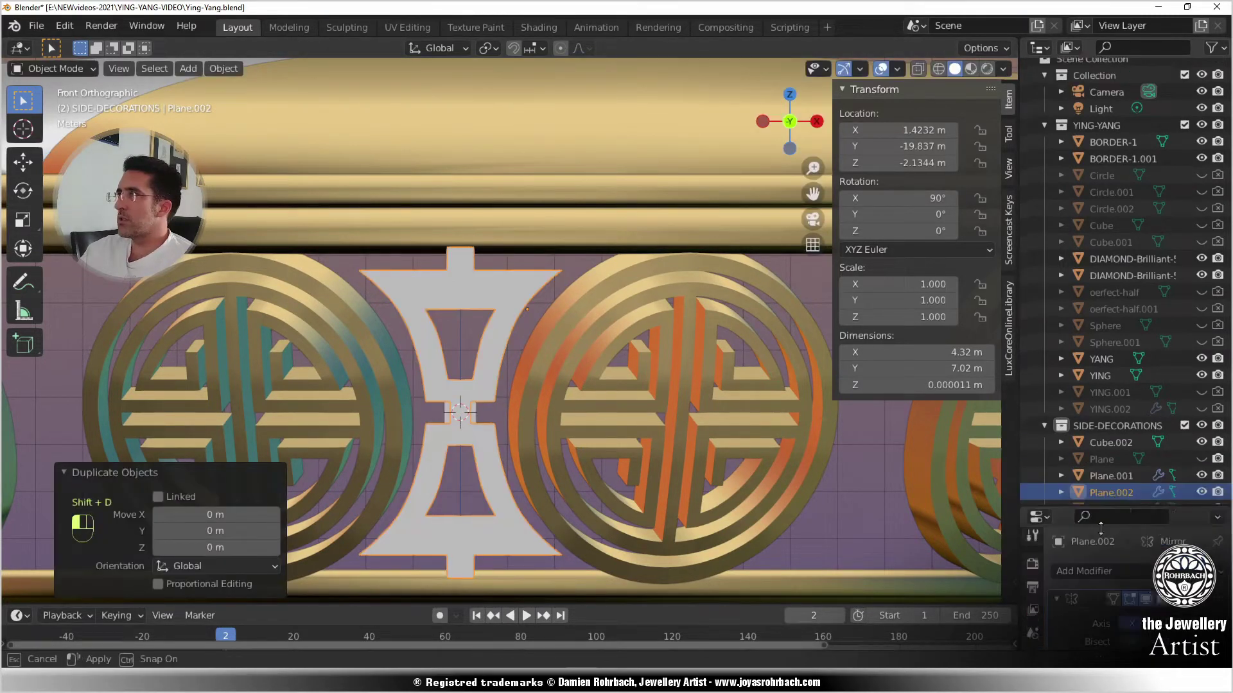
{"action": "left_click", "coordinate": [1122, 491]}
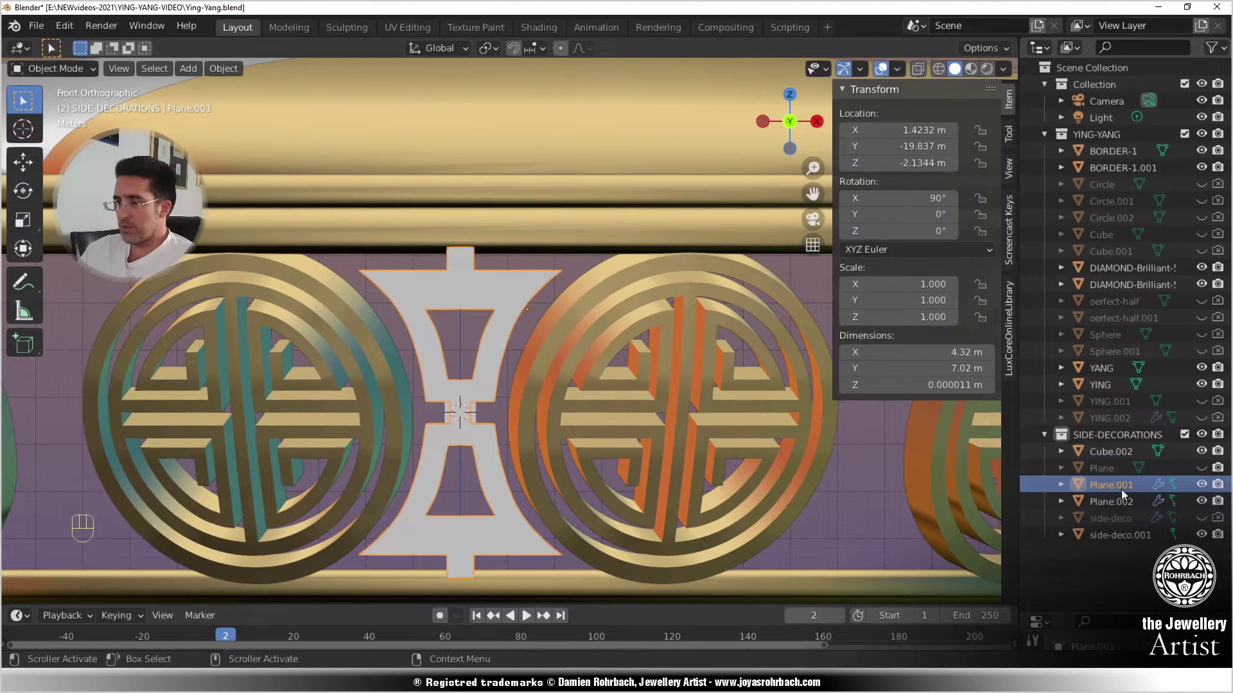
{"action": "key", "text": "h"}
{"action": "left_click", "coordinate": [1121, 453]}
{"action": "key", "text": "h"}
{"action": "left_click", "coordinate": [1216, 452]}
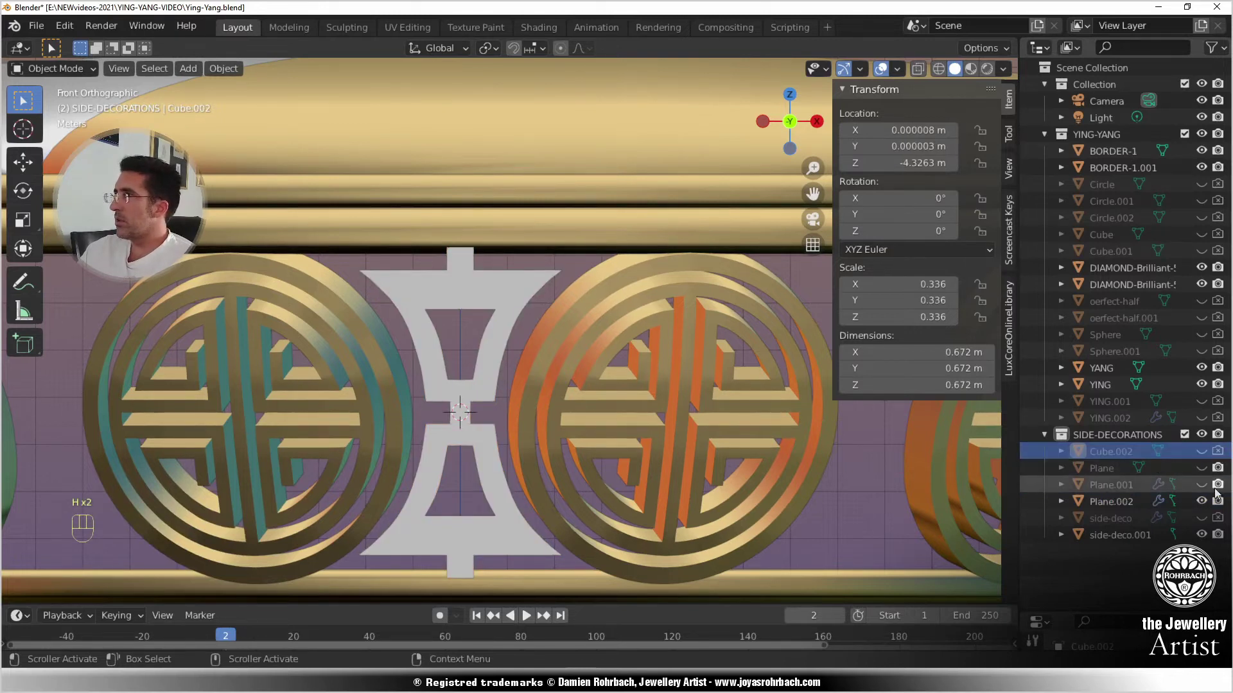
{"action": "key", "text": "ctrl+s"}
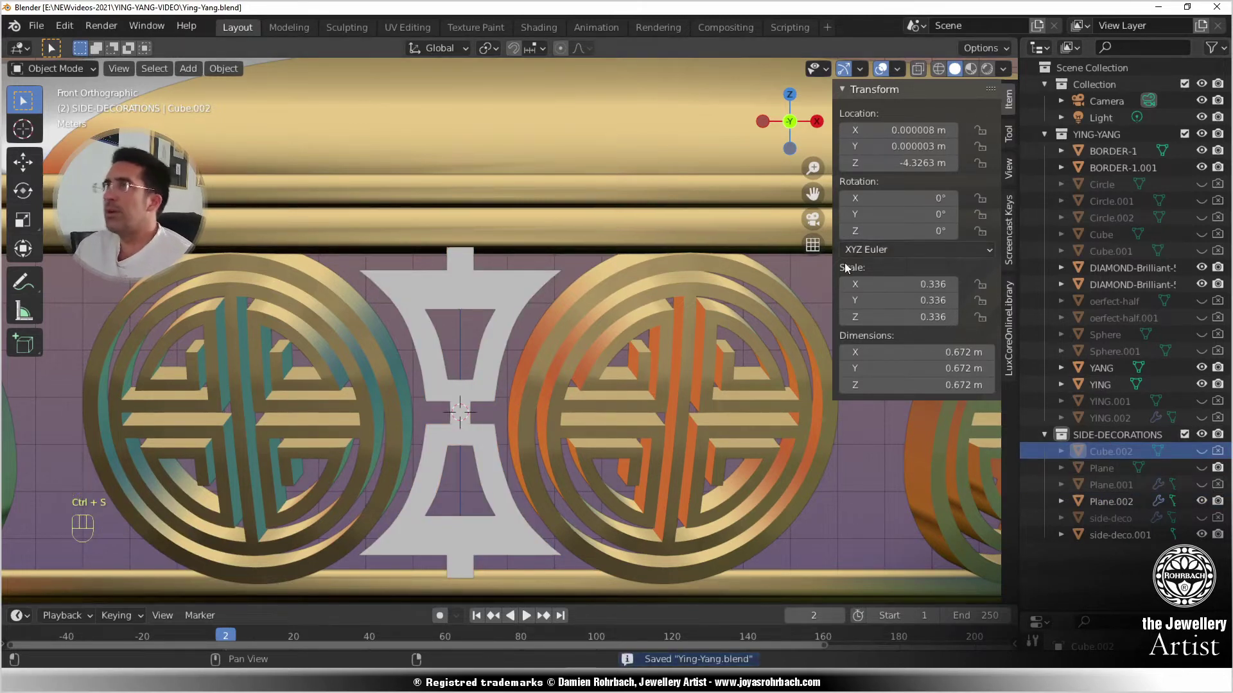
- Assign the existing YELLOW-GOLD material to the duplicated decoration Plane.002
{"action": "left_click", "coordinate": [526, 303]}
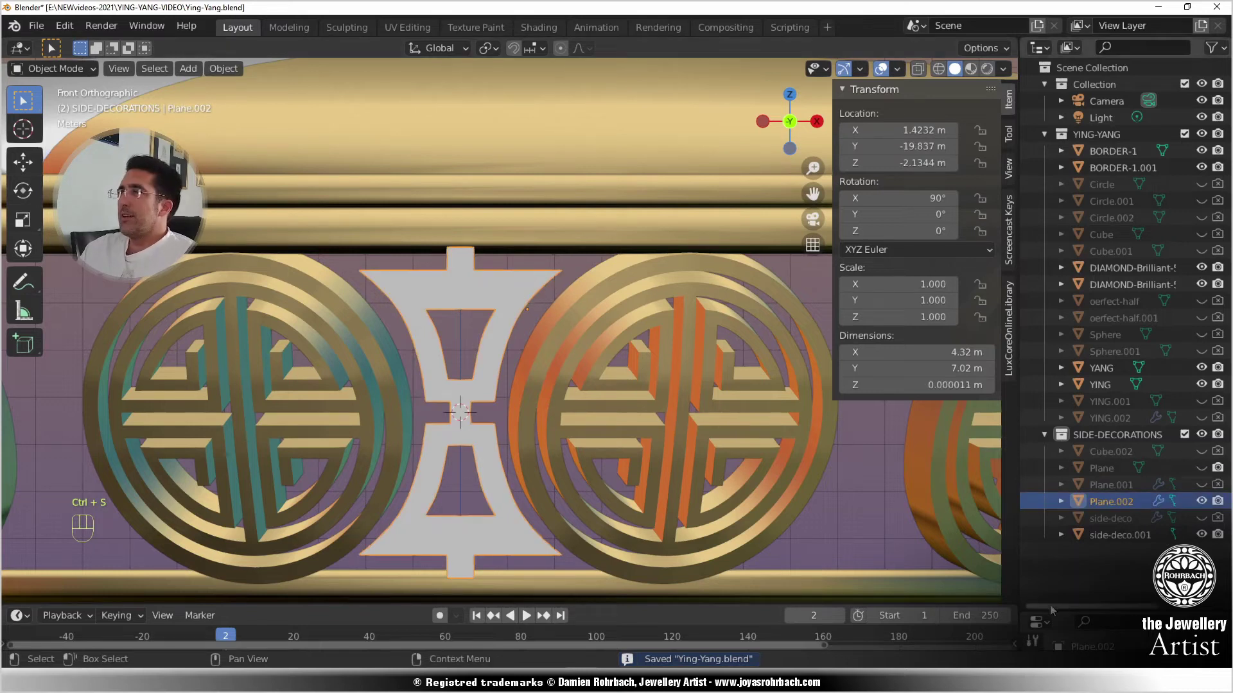
{"action": "left_click_drag", "start_coordinate": [1075, 610], "coordinate": [1066, 310]}
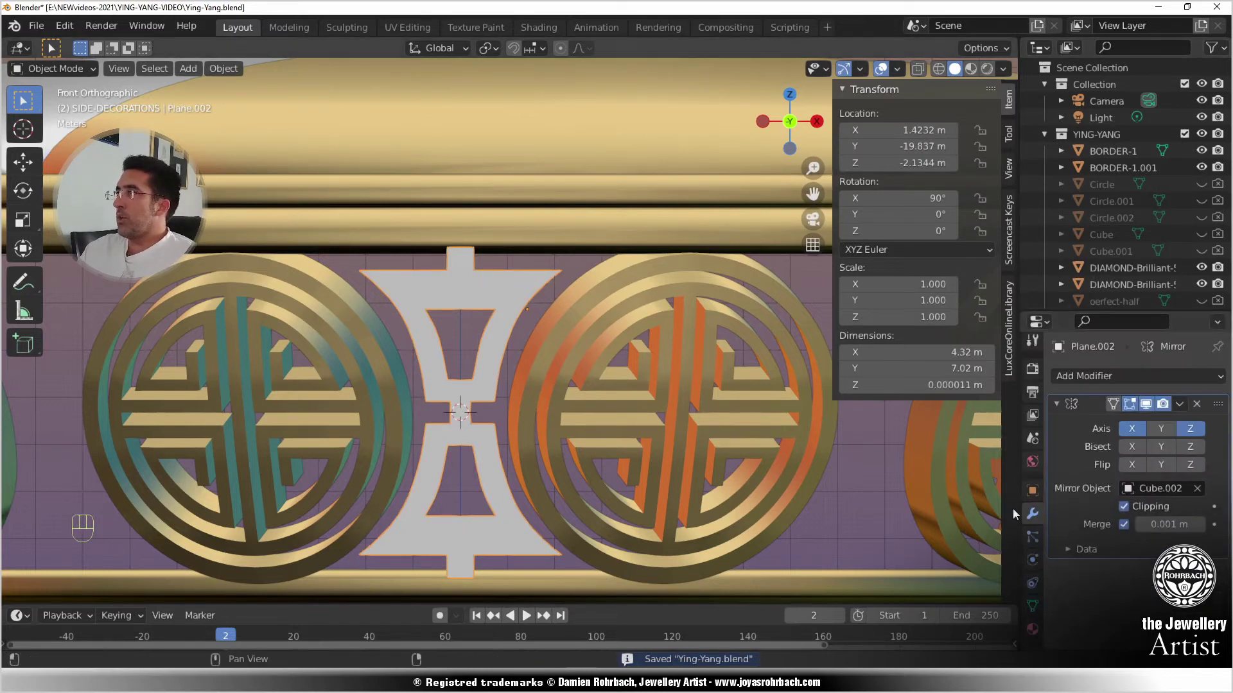
{"action": "left_click", "coordinate": [1033, 631]}
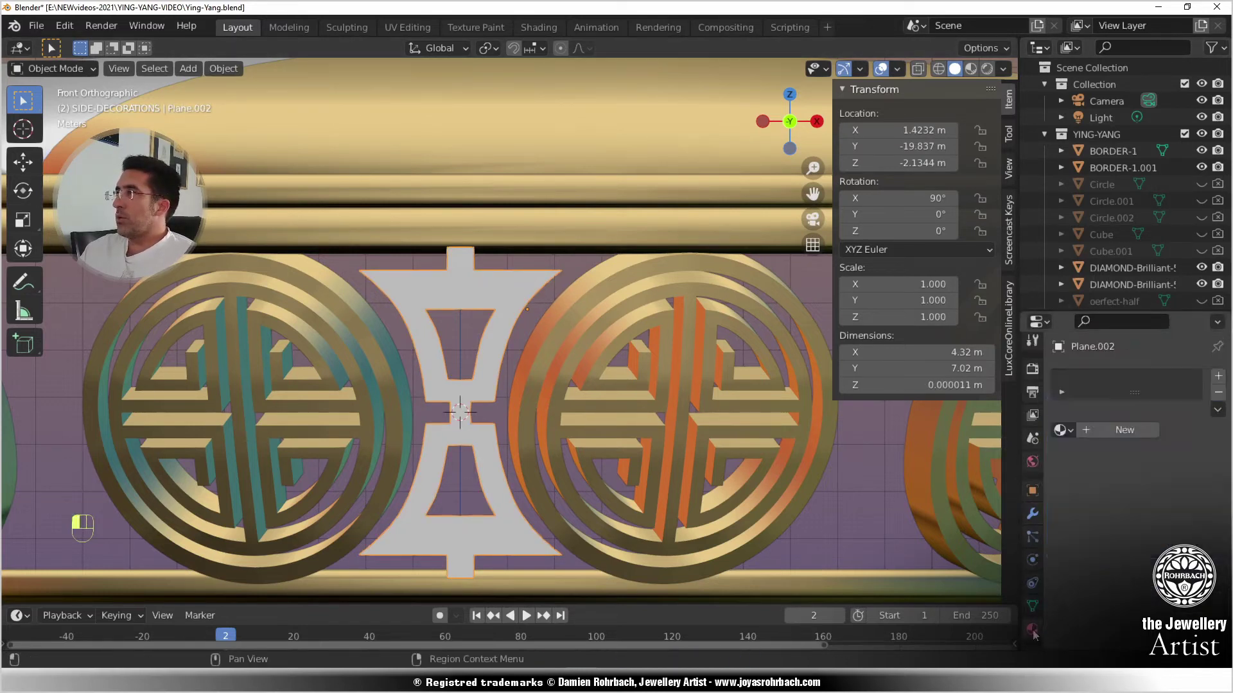
{"action": "left_click", "coordinate": [1063, 430]}
{"action": "left_click", "coordinate": [966, 503]}
- Examine from several angles how the flat gold decoration sits against the ring emblems and the curved borders
{"action": "scroll", "coordinate": [590, 438], "scroll_direction": "down", "scroll_amount": 5}
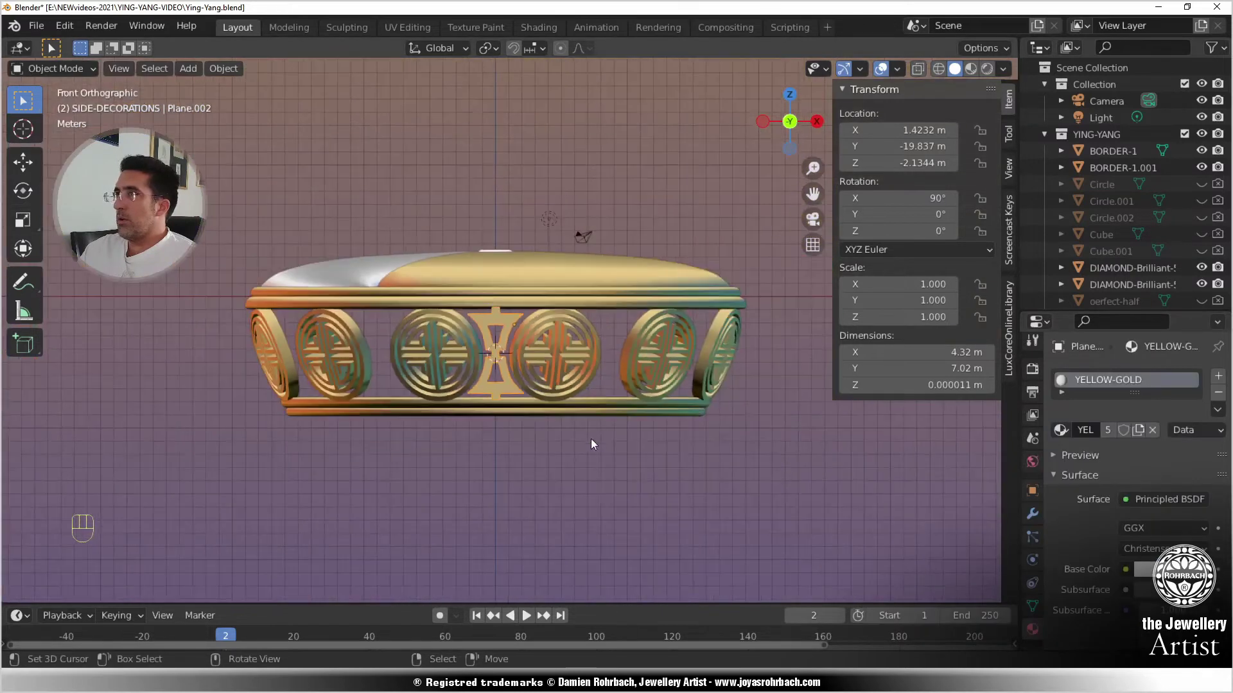
{"action": "middle_click_drag", "start_coordinate": [591, 438], "coordinate": [495, 297]}
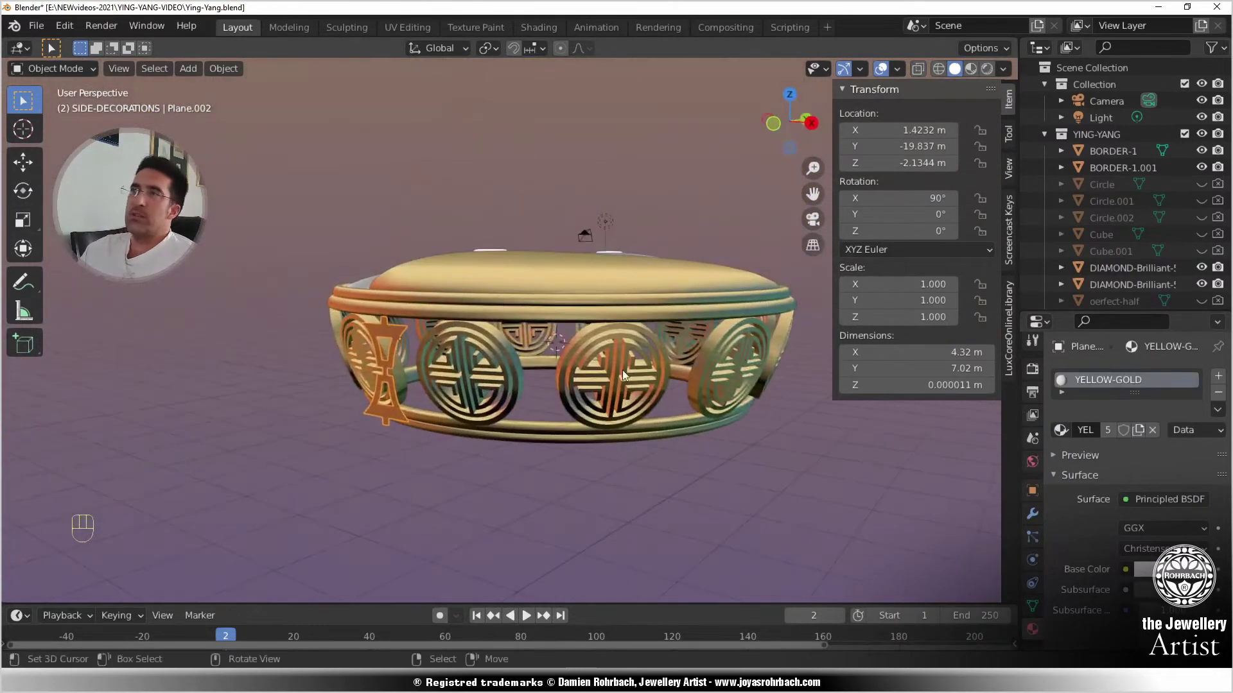
{"action": "middle_click_drag", "start_coordinate": [623, 370], "coordinate": [600, 473]}
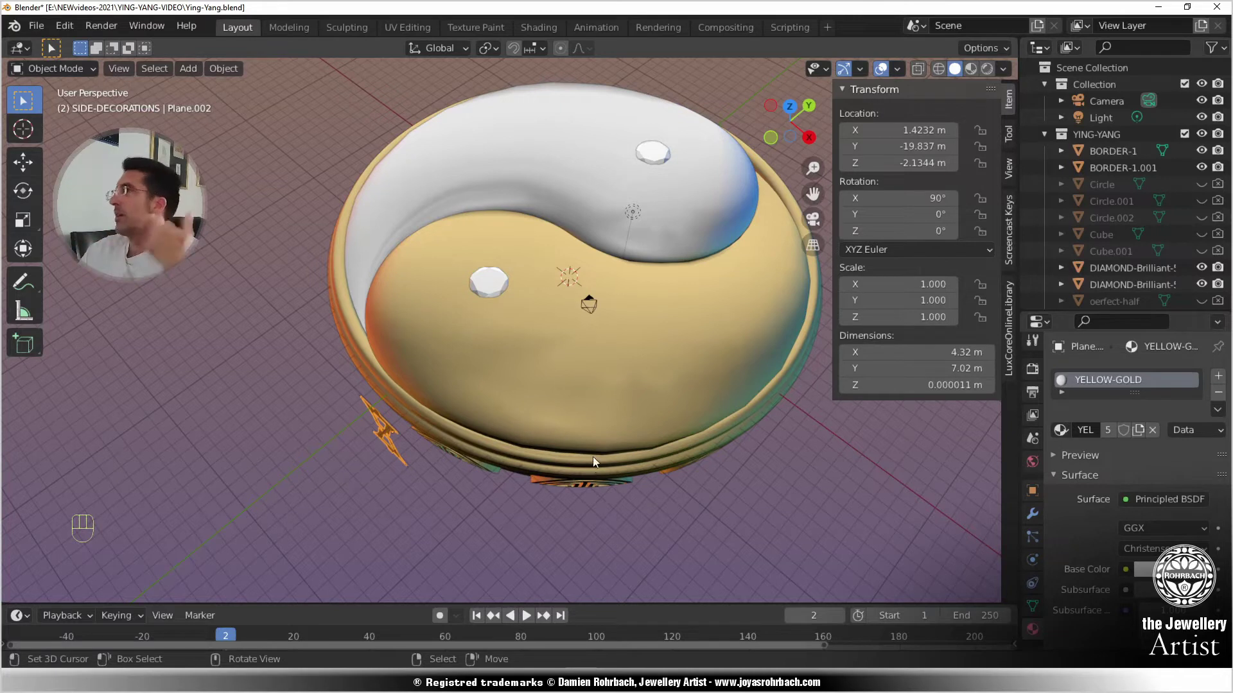
{"action": "middle_click_drag", "start_coordinate": [623, 490], "coordinate": [637, 428]}
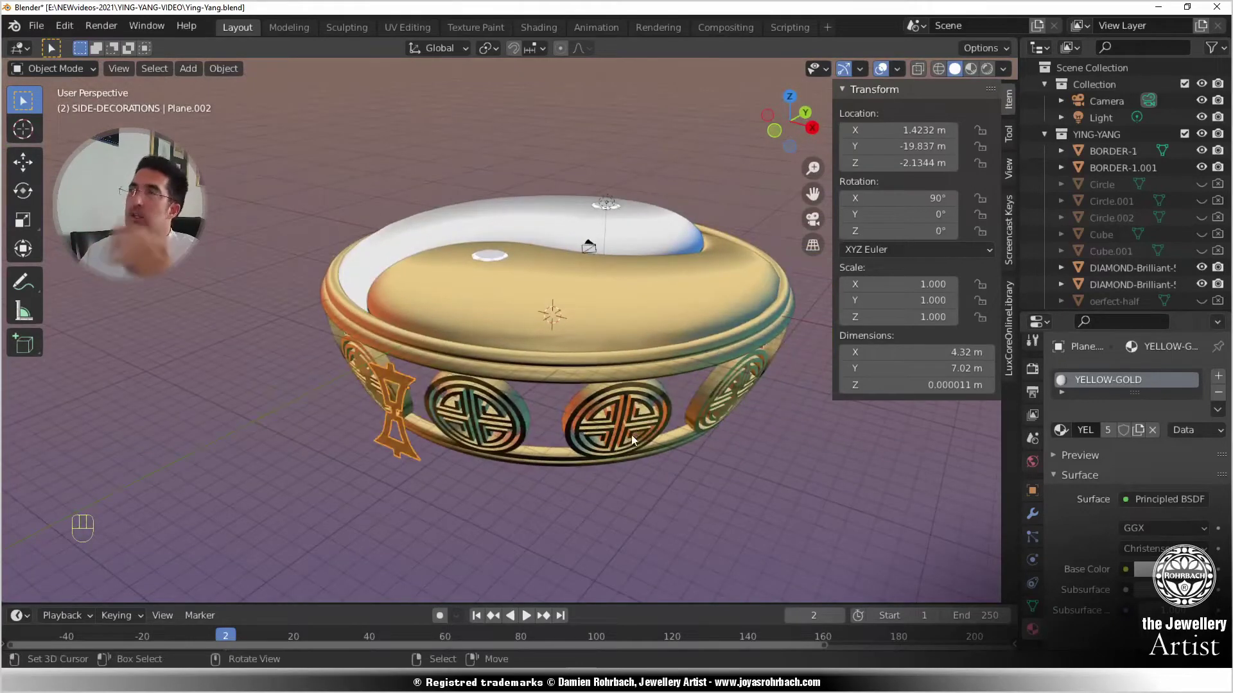
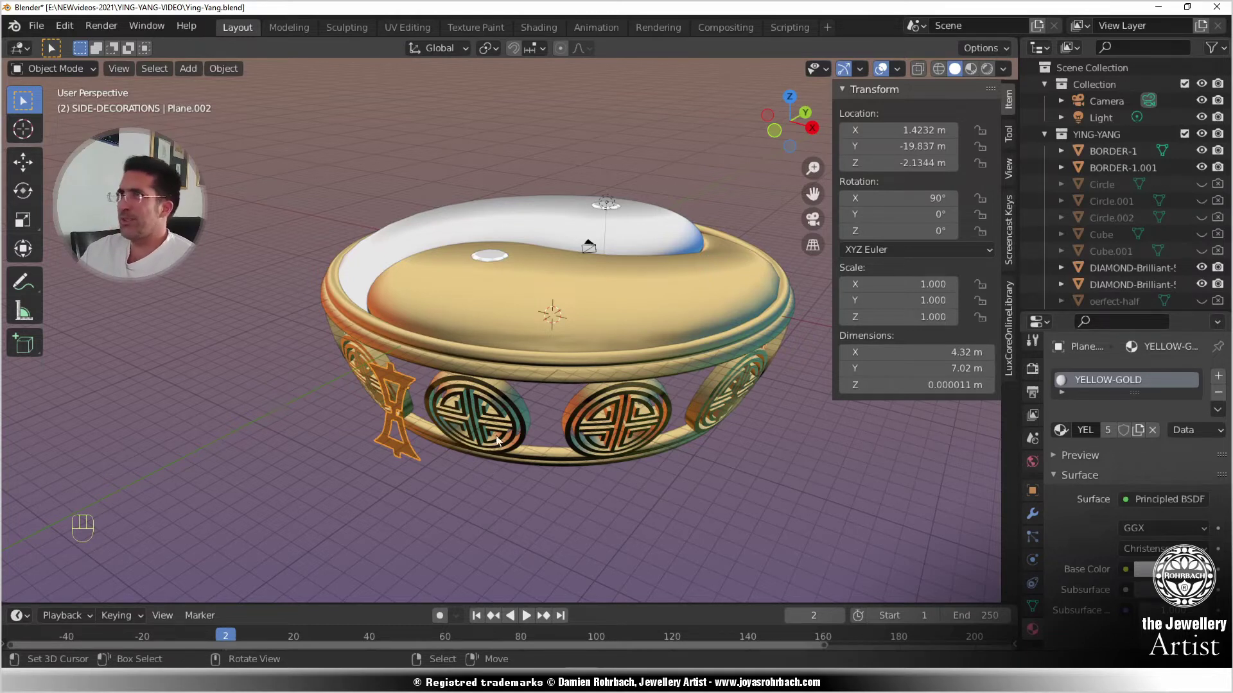
{"action": "middle_click_drag", "start_coordinate": [599, 468], "coordinate": [584, 399]}
{"action": "scroll", "coordinate": [584, 399], "scroll_direction": "up", "scroll_amount": 2}
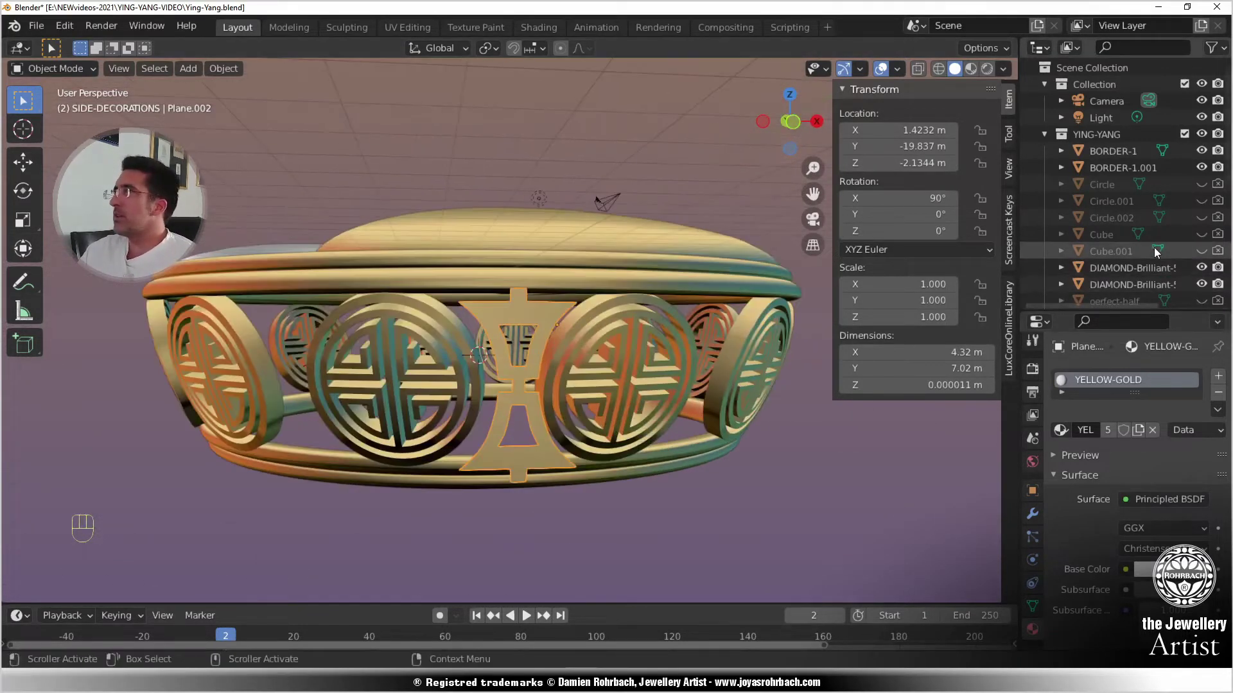
{"action": "scroll", "coordinate": [1153, 250], "scroll_direction": "down", "scroll_amount": 3}
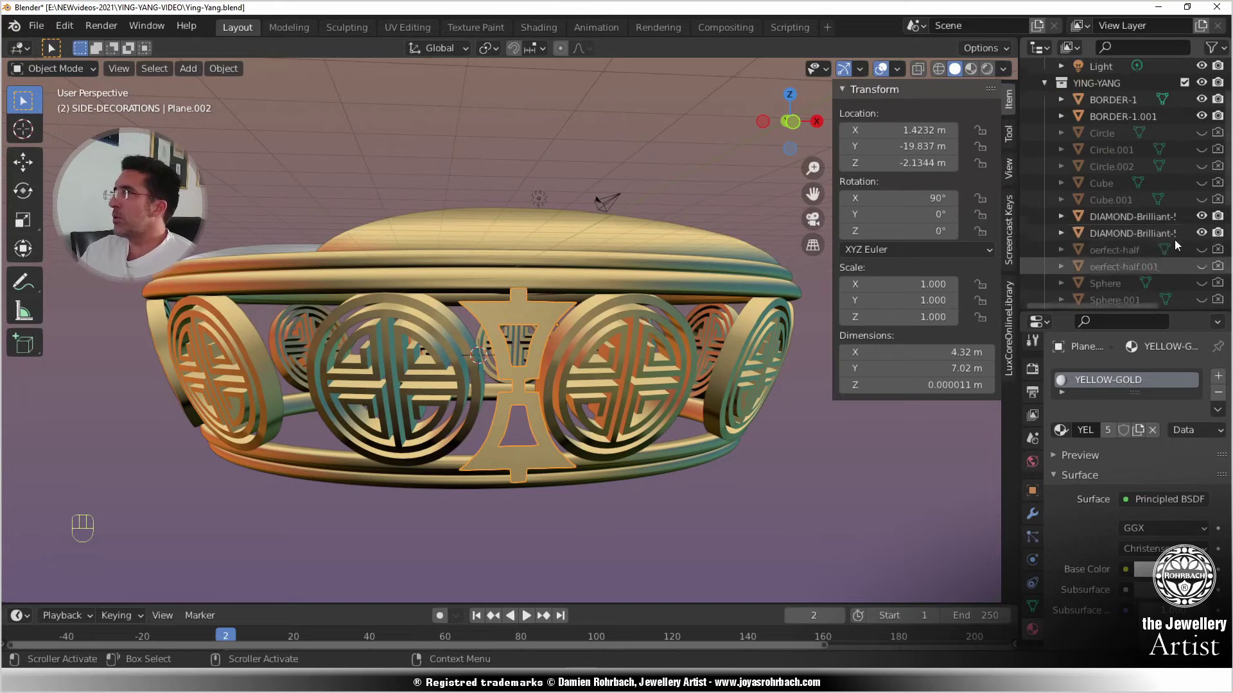
- Collapse the YING-YANG collection in the object list and show the curved surface Plane in the viewport
{"action": "left_click", "coordinate": [1201, 150]}
{"action": "left_click", "coordinate": [1199, 151]}
{"action": "scroll", "coordinate": [1185, 260], "scroll_direction": "down", "scroll_amount": 6}
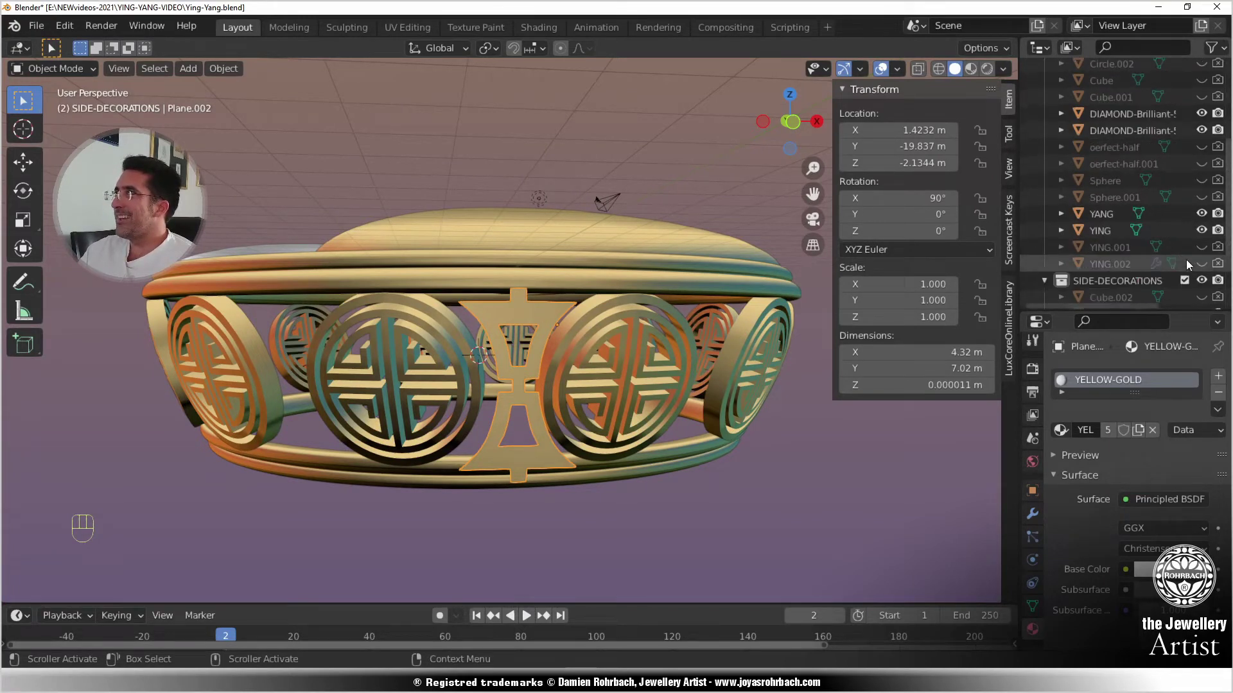
{"action": "scroll", "coordinate": [1174, 271], "scroll_direction": "down", "scroll_amount": 2}
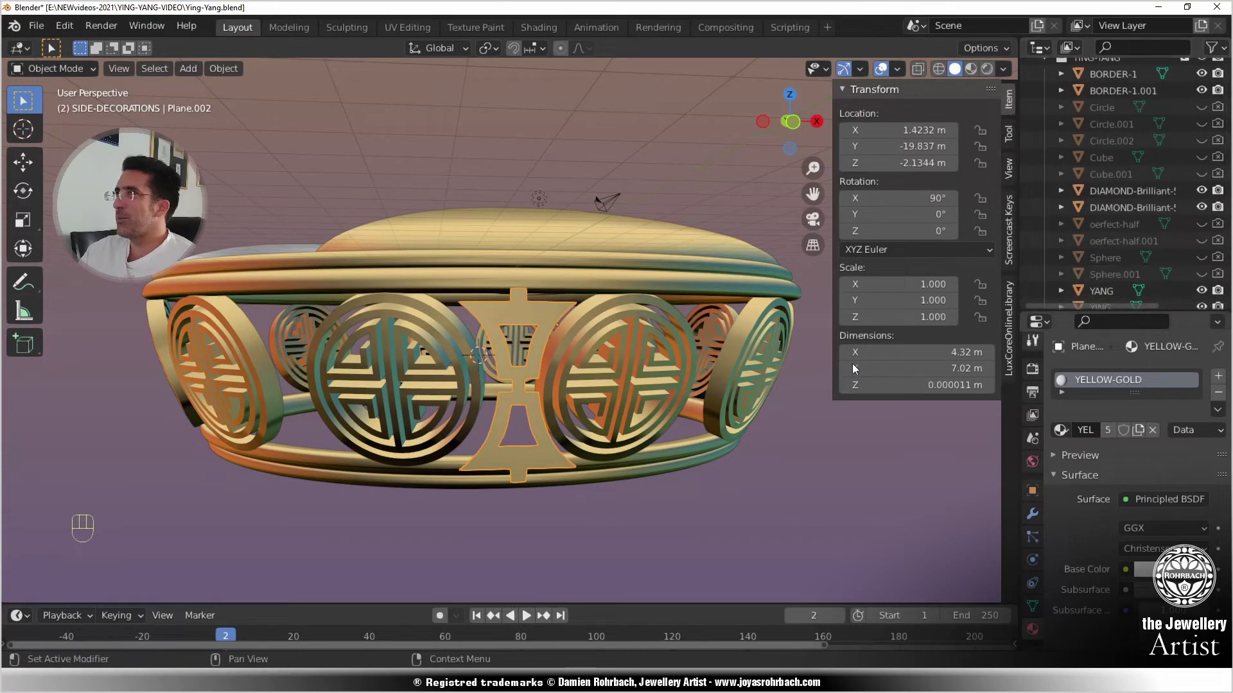
{"action": "scroll", "coordinate": [1092, 241], "scroll_direction": "up", "scroll_amount": 1}
{"action": "scroll", "coordinate": [1153, 255], "scroll_direction": "up", "scroll_amount": 7}
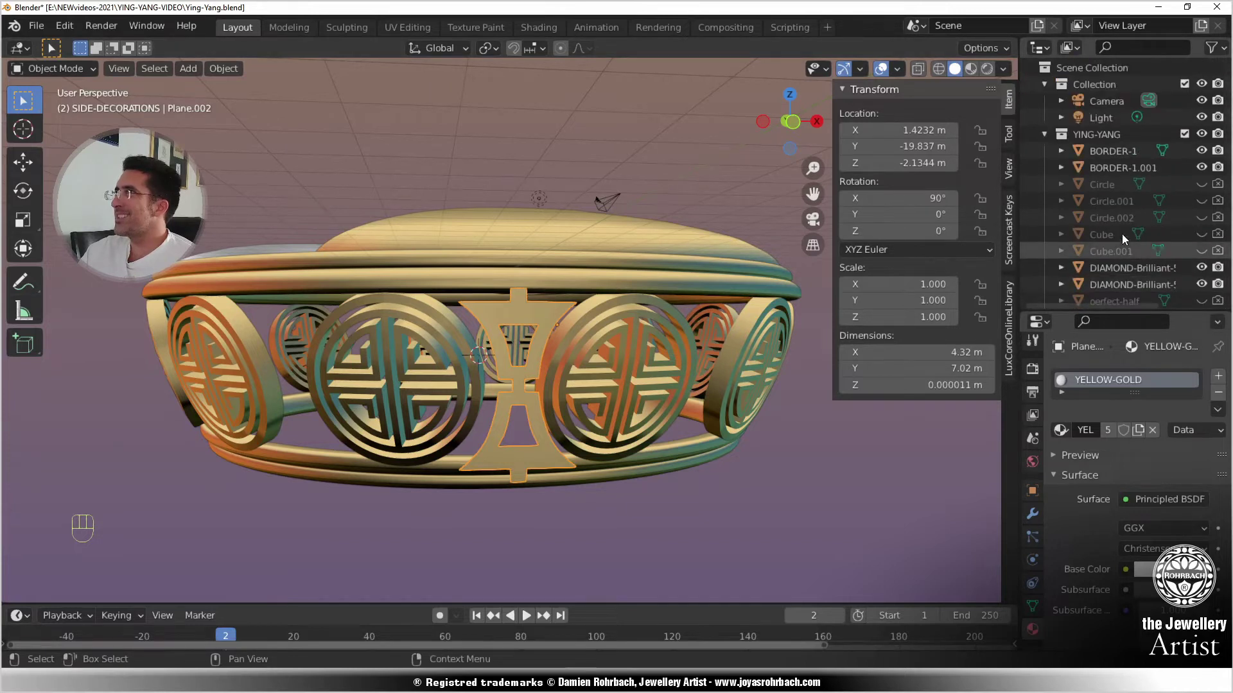
{"action": "left_click", "coordinate": [1044, 134]}
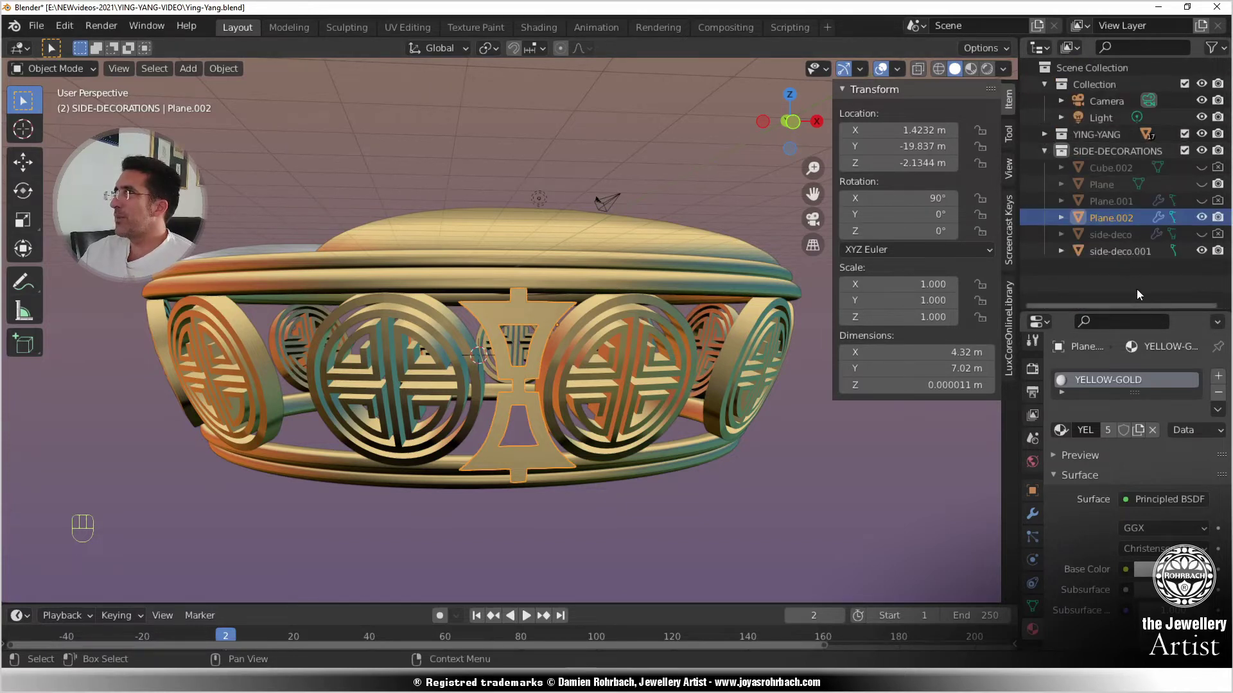
{"action": "left_click", "coordinate": [1201, 185]}
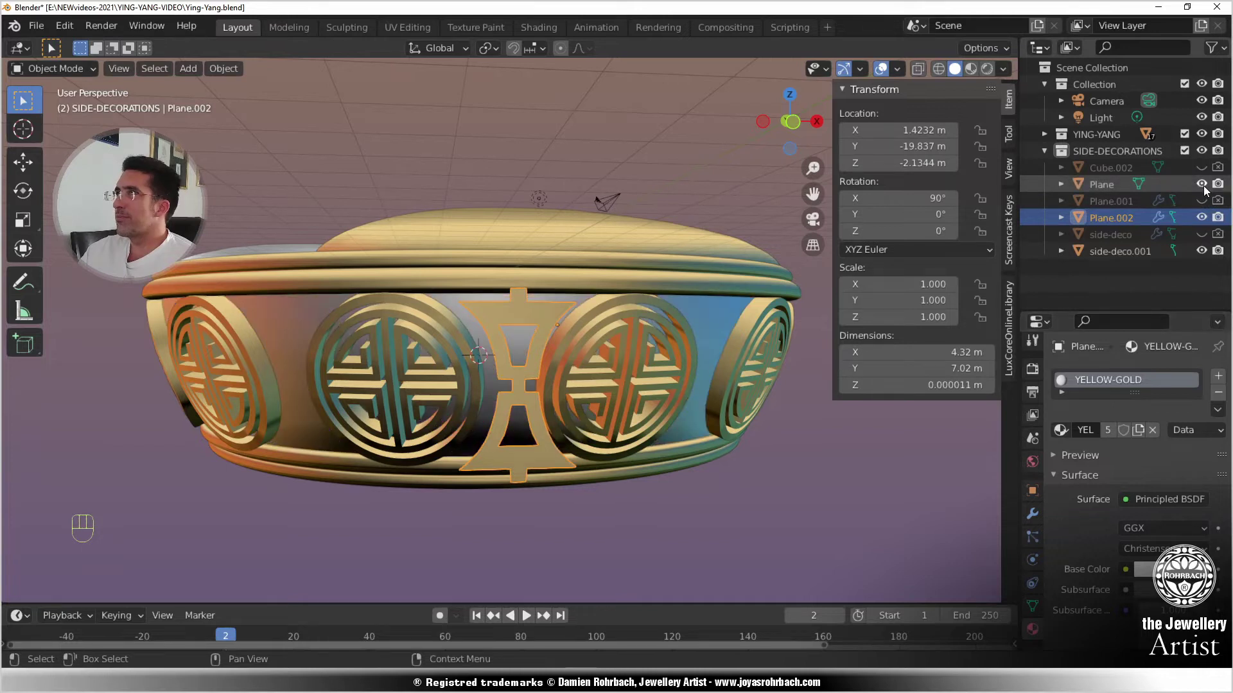
- Rename the curved surface Plane to curved-side-for-shrink and save the file
{"action": "double_click", "coordinate": [1112, 184]}
{"action": "type", "text": "curved-side"}
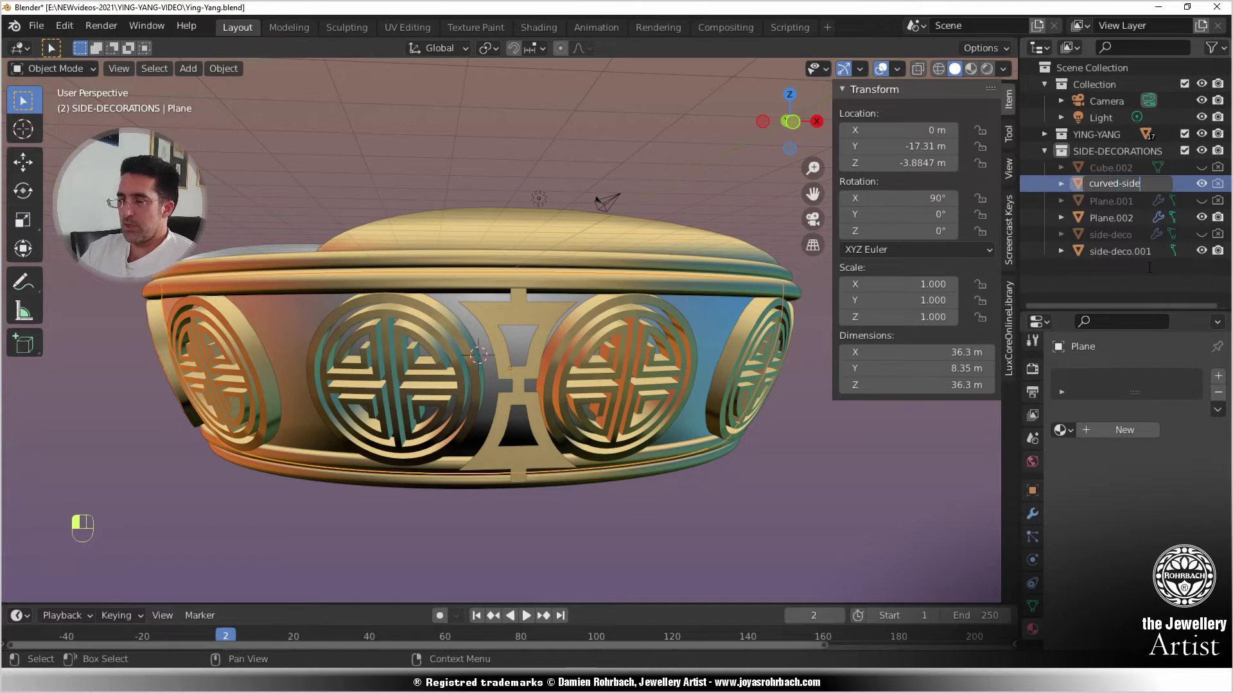
{"action": "type", "text": "-for-shrink"}
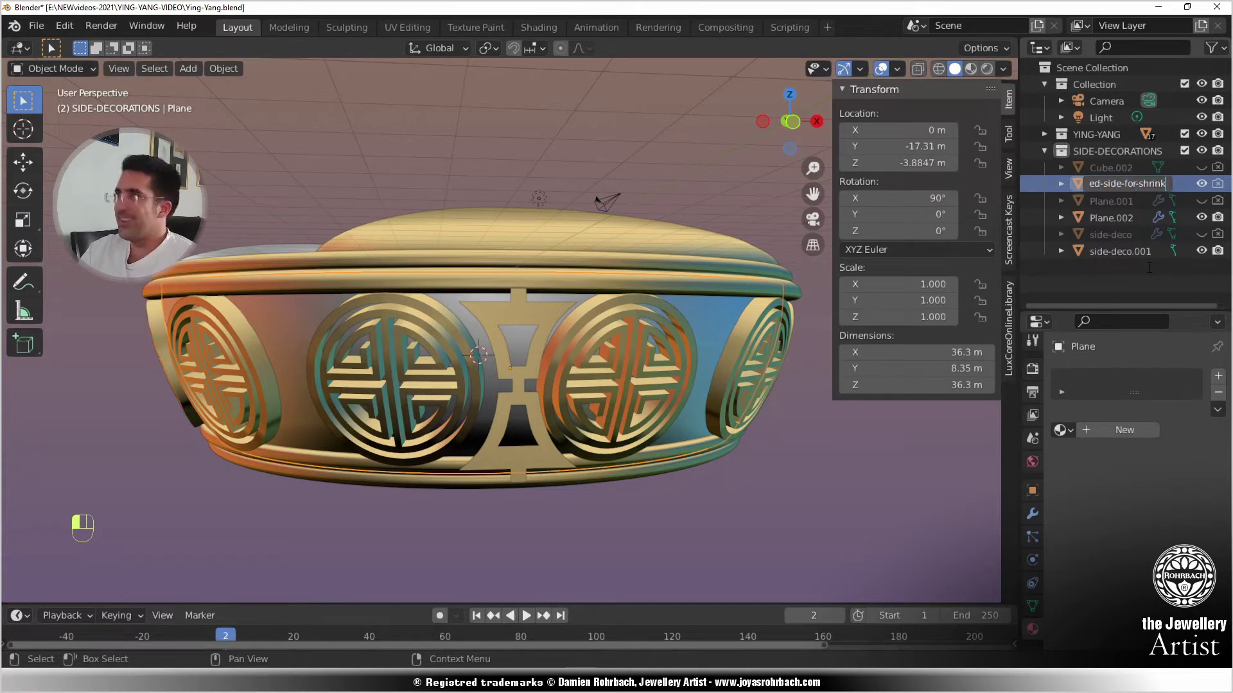
{"action": "key", "text": "Return"}
{"action": "key", "text": "ctrl+s"}
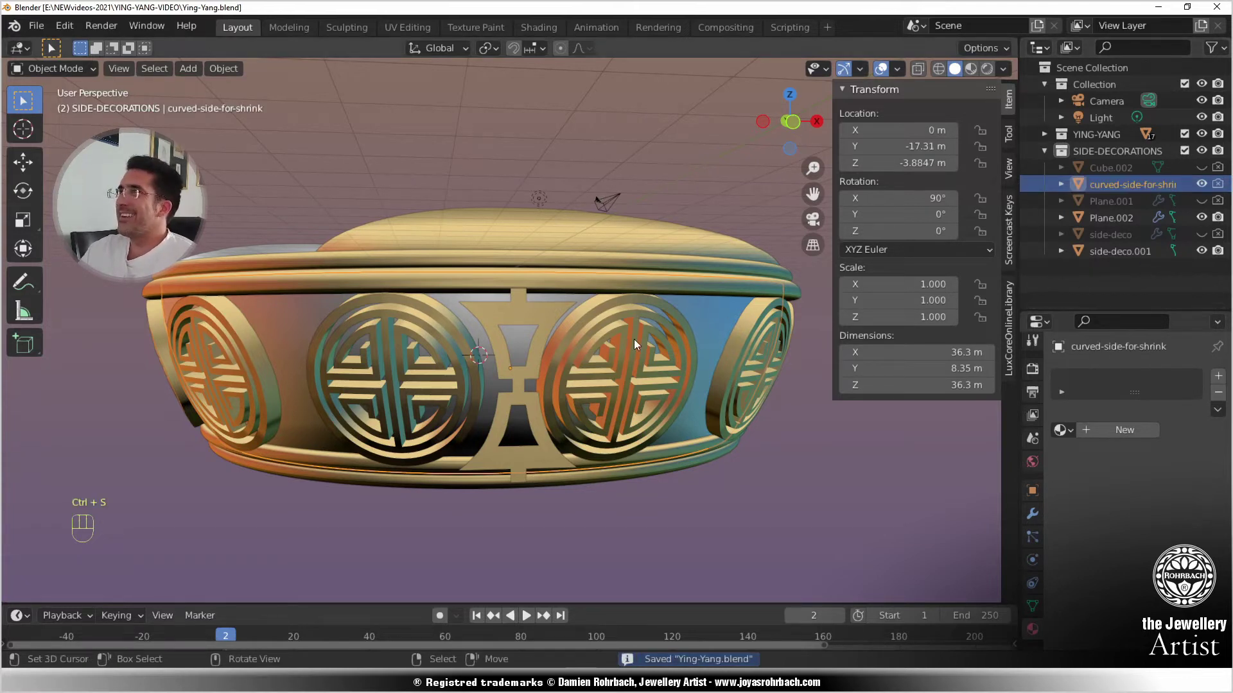
- Convert the mirrored decoration Plane.002 to a mesh so its Mirror modifier is made permanent
{"action": "left_click", "coordinate": [559, 316]}
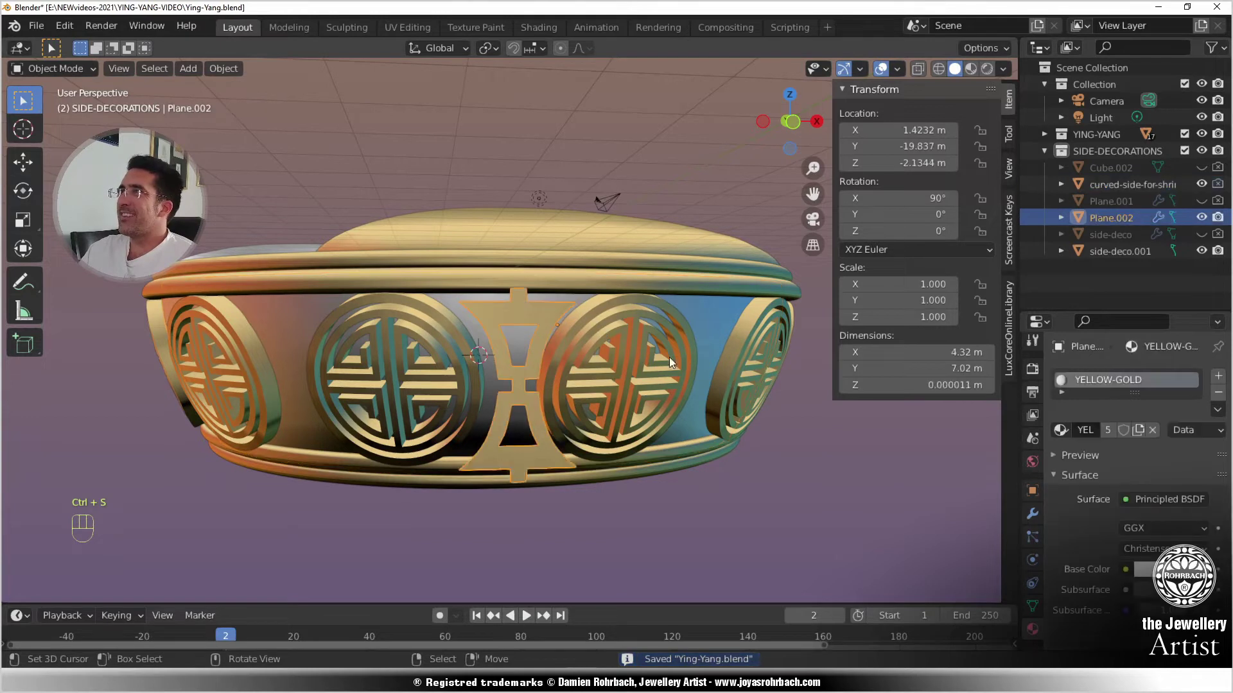
{"action": "left_click", "coordinate": [1032, 515]}
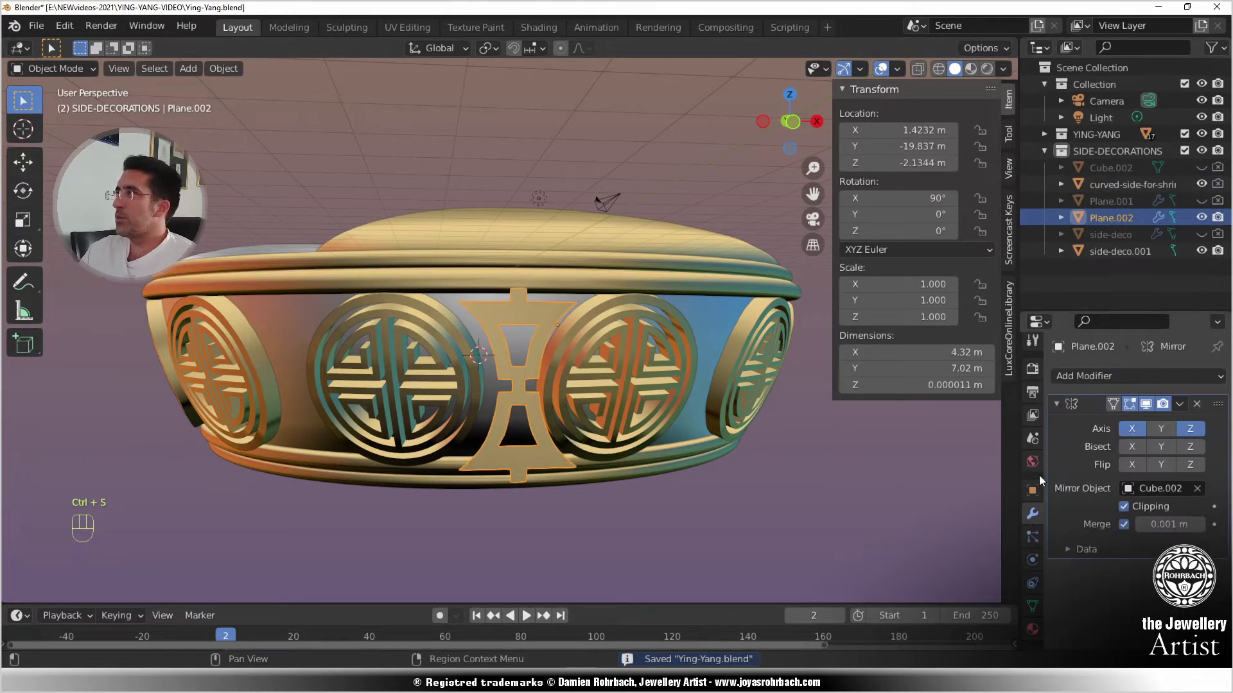
{"action": "key", "text": "alt+c"}
{"action": "left_click", "coordinate": [752, 444]}
- Add a Shrinkwrap modifier to Plane.002 with curved-side-for-shrink as its target
{"action": "left_click", "coordinate": [1086, 377]}
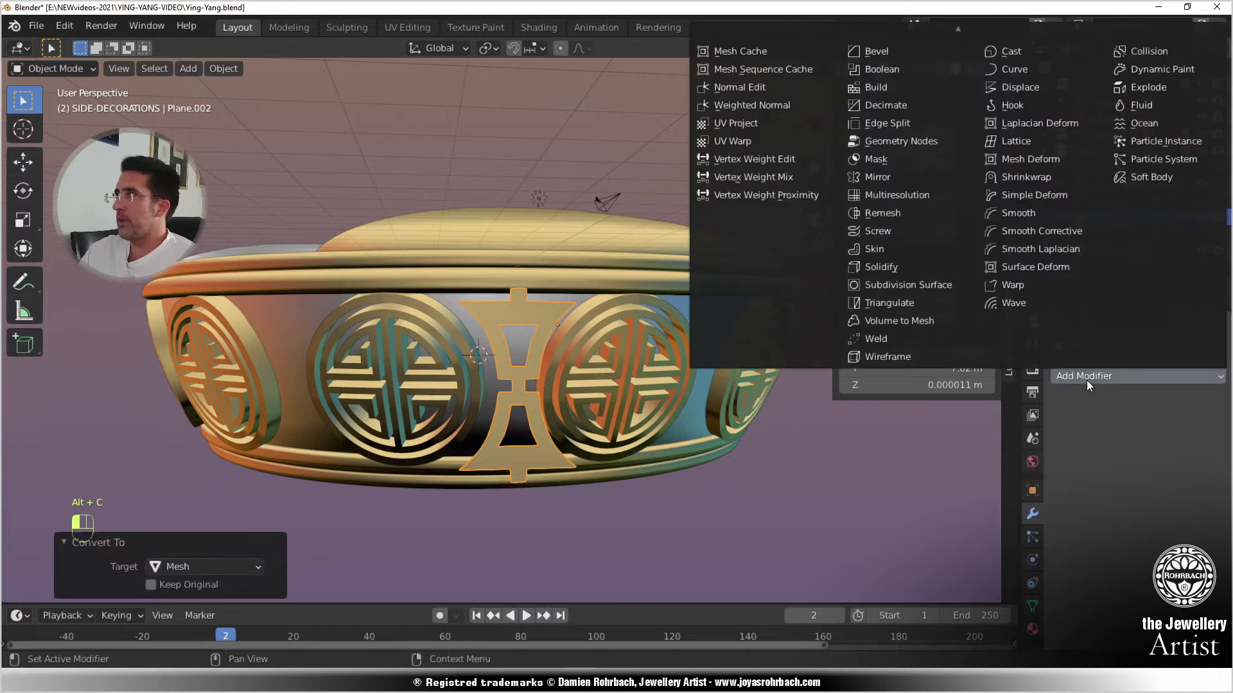
{"action": "left_click", "coordinate": [1025, 176]}
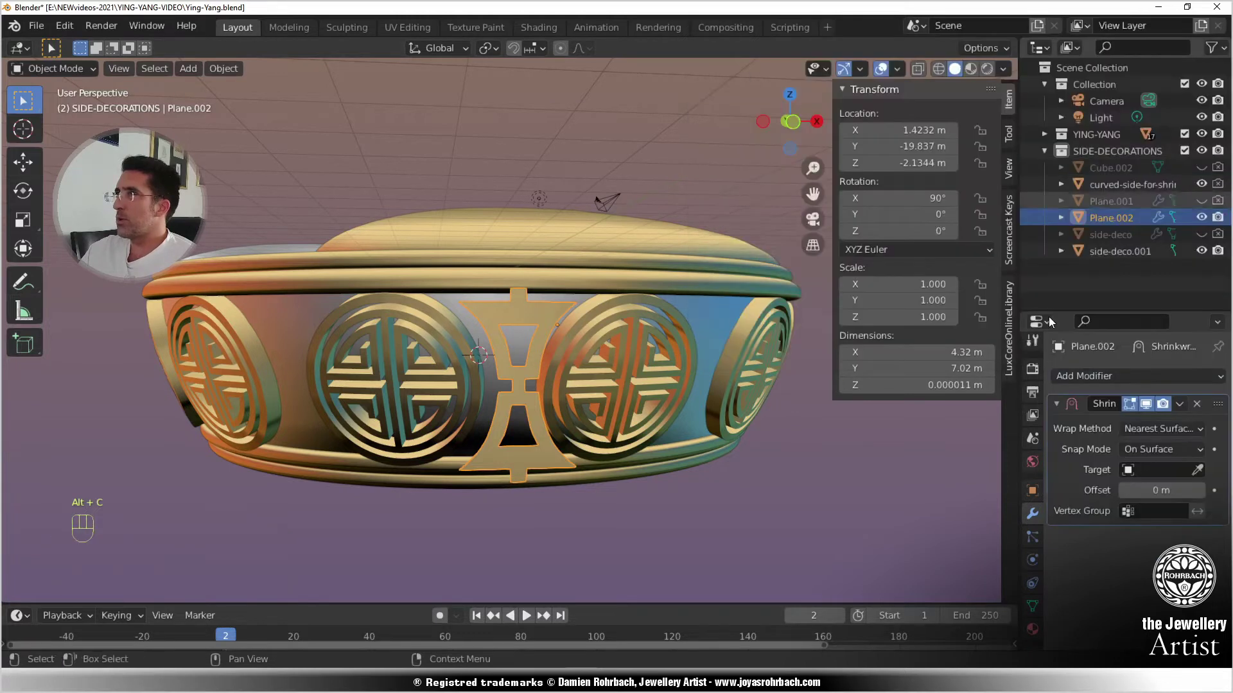
{"action": "left_click", "coordinate": [1197, 470]}
{"action": "left_click", "coordinate": [730, 323]}
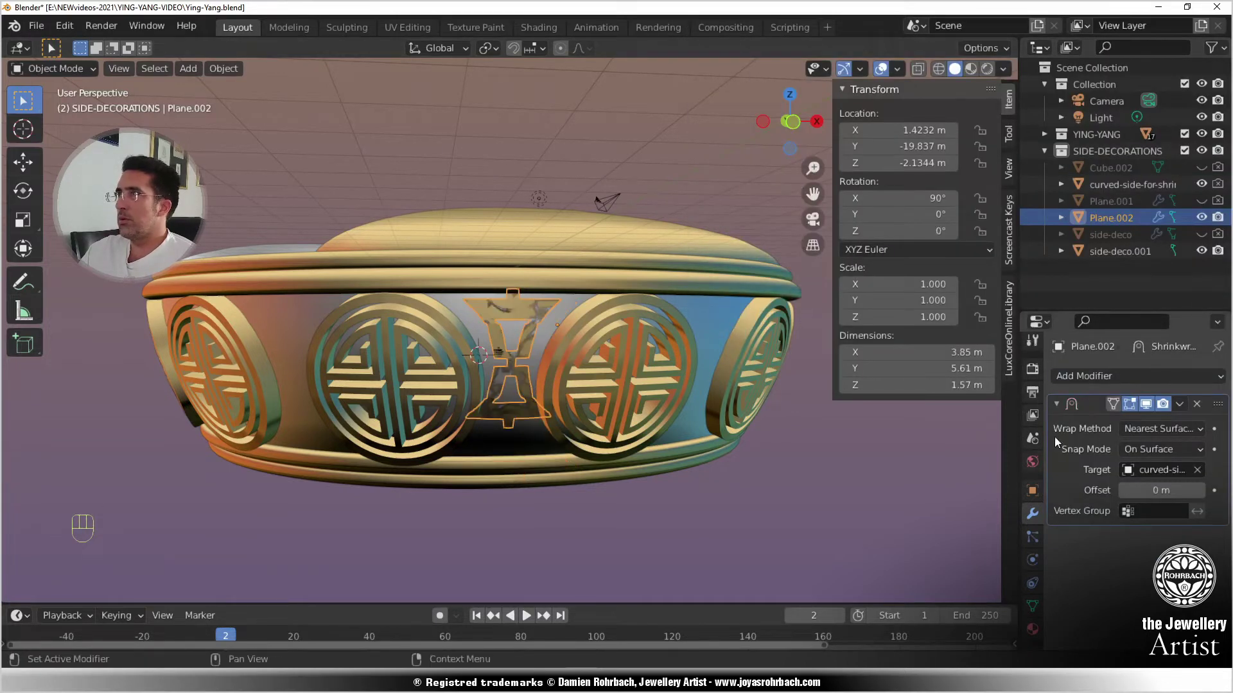
- Set the Shrinkwrap to Project along Z in the negative and positive directions, and convert Plane.002 to a mesh
{"action": "left_click", "coordinate": [1141, 426]}
{"action": "left_click", "coordinate": [1130, 465]}
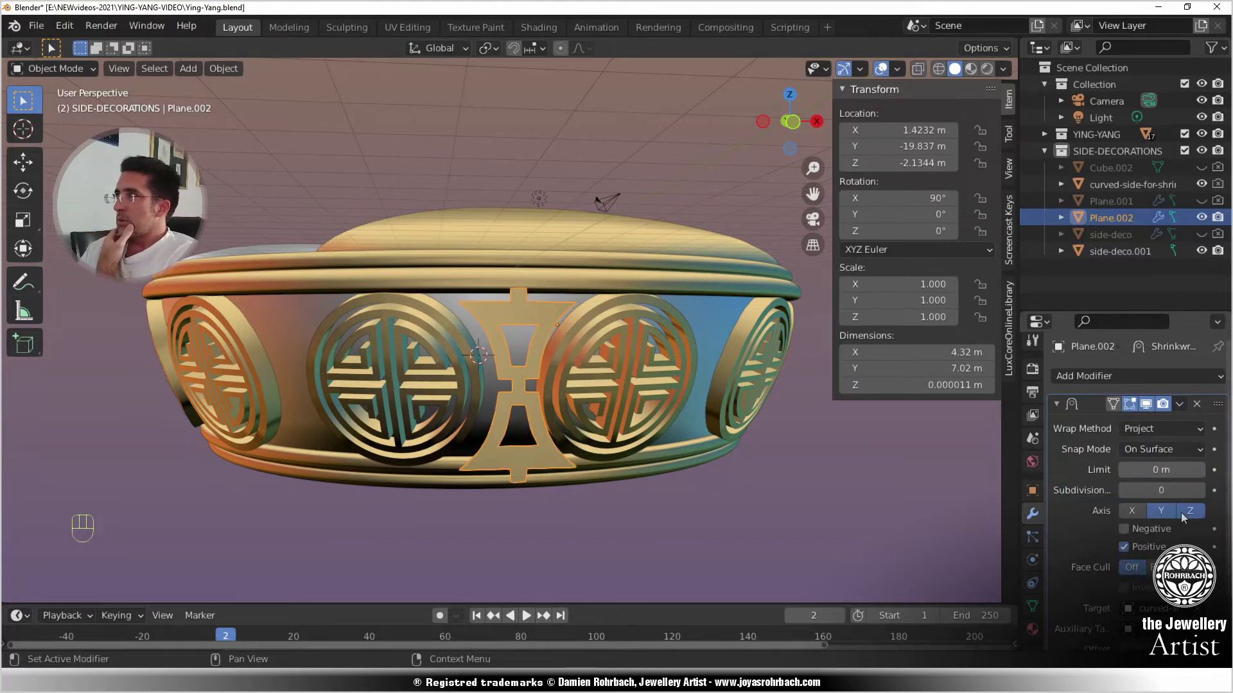
{"action": "middle_click_drag", "start_coordinate": [636, 411], "coordinate": [668, 472]}
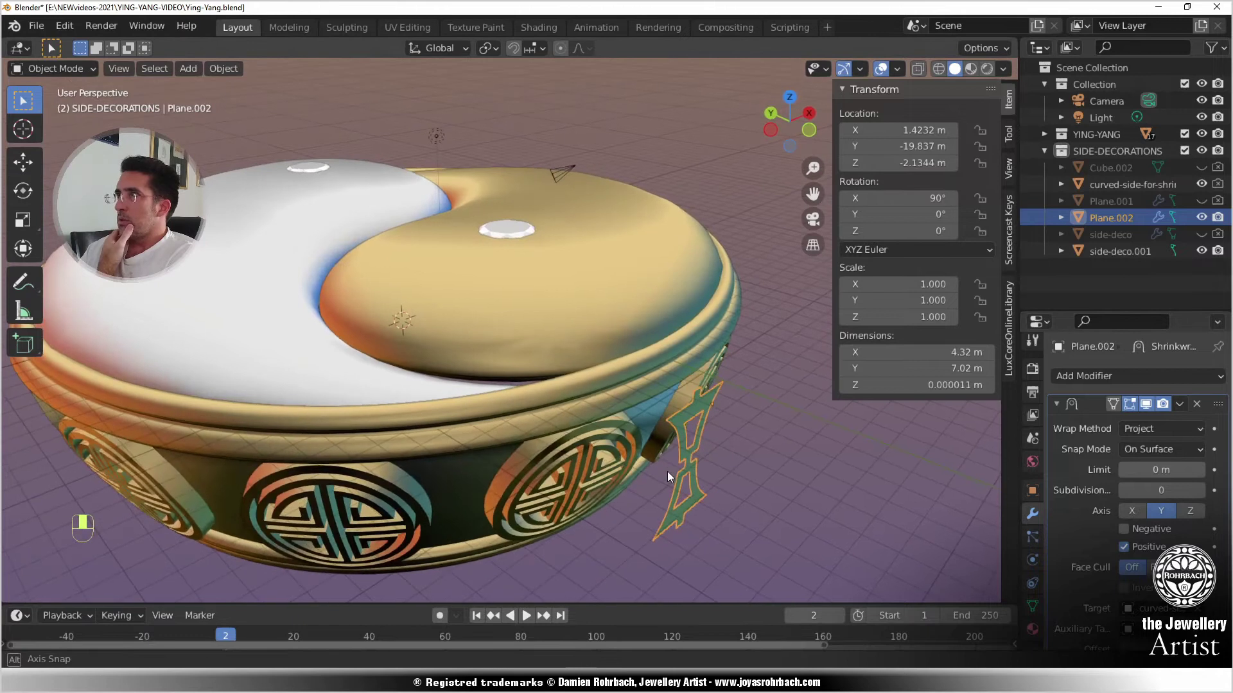
{"action": "left_click", "coordinate": [1123, 530]}
{"action": "left_click", "coordinate": [1188, 511]}
{"action": "middle_click_drag", "start_coordinate": [713, 450], "coordinate": [646, 415]}
{"action": "scroll", "coordinate": [556, 415], "scroll_direction": "up", "scroll_amount": 4}
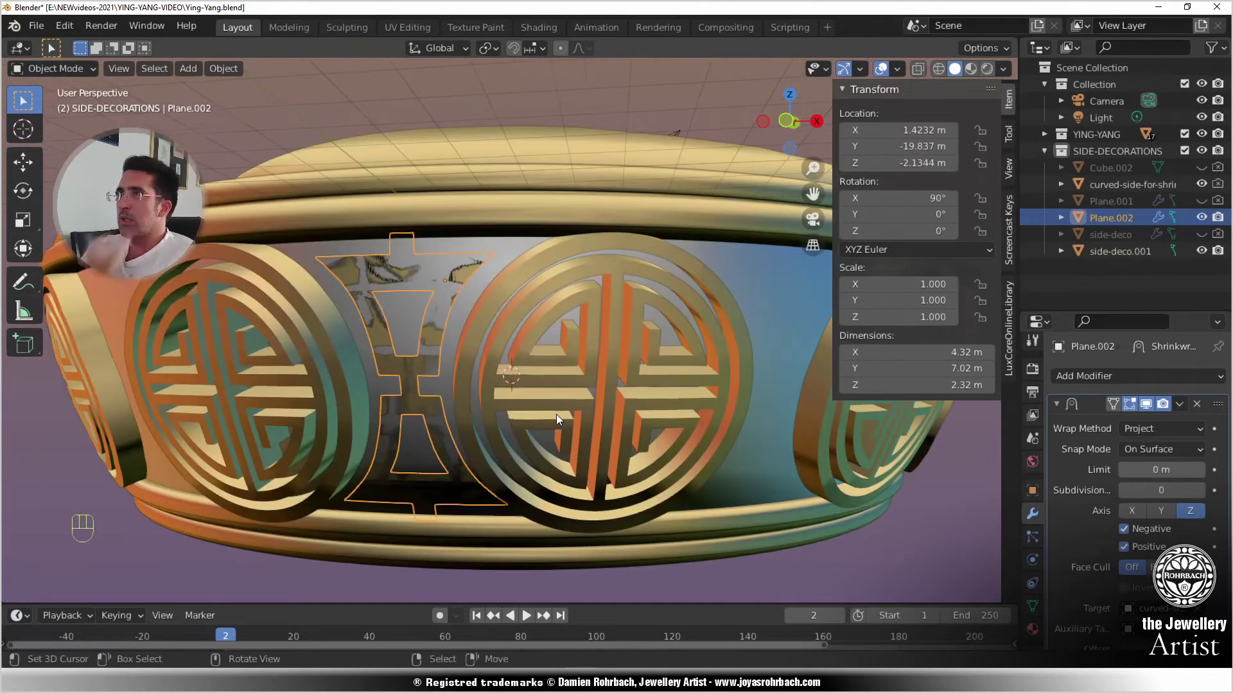
{"action": "key", "text": "alt+c"}
{"action": "left_click", "coordinate": [556, 414]}
- Extrude the entire curved mesh of Plane.002 outward along its normals by 0.85 m
{"action": "key", "text": "Tab"}
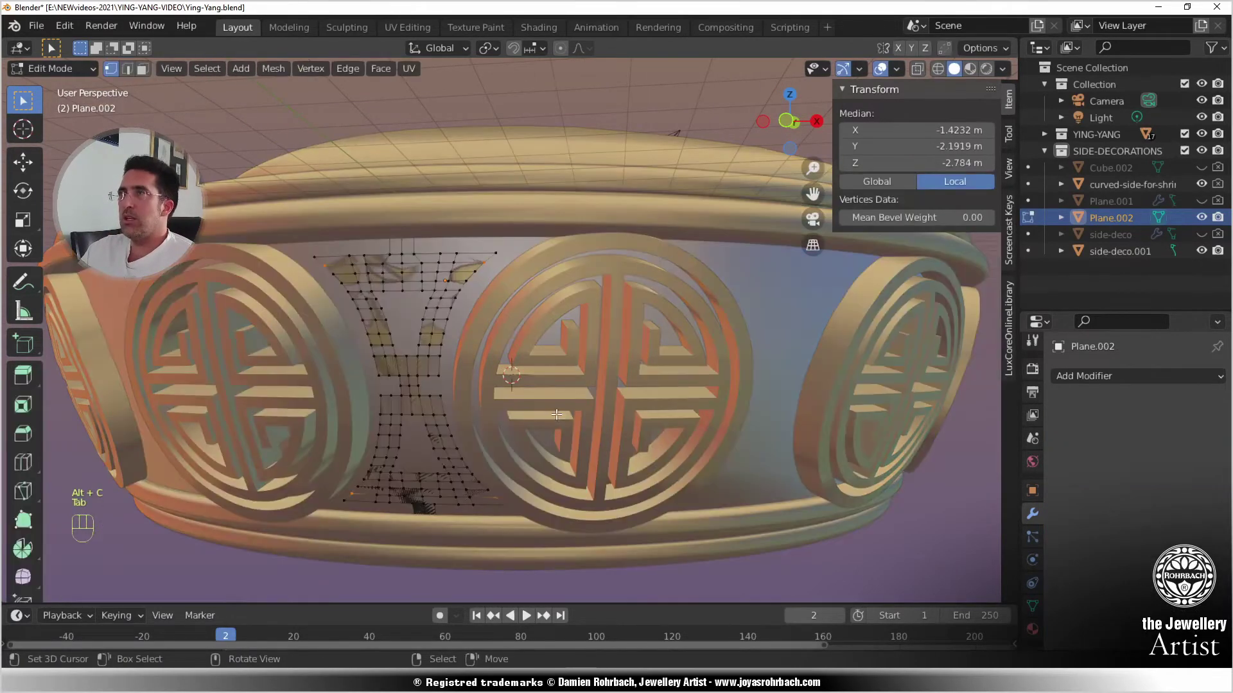
{"action": "key", "text": "a"}
{"action": "key", "text": "KP_3"}
{"action": "scroll", "coordinate": [533, 424], "scroll_direction": "down", "scroll_amount": 2}
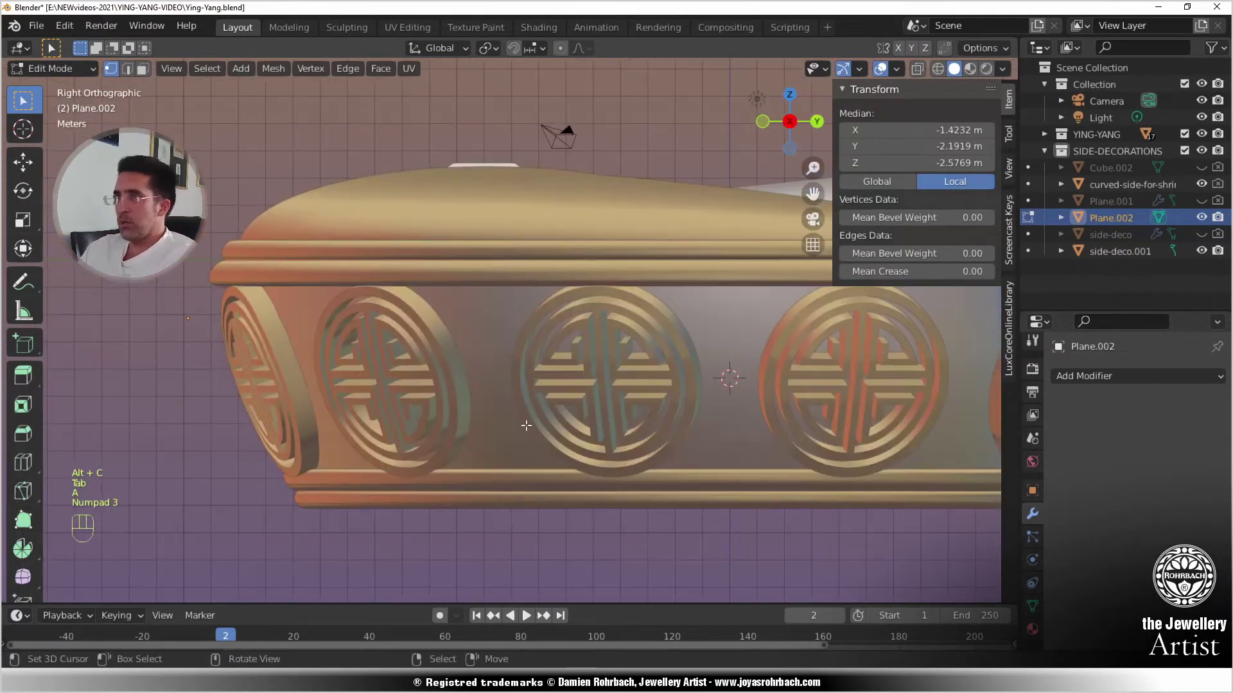
{"action": "middle_click_drag", "start_coordinate": [354, 405], "coordinate": [520, 411], "text": "shift"}
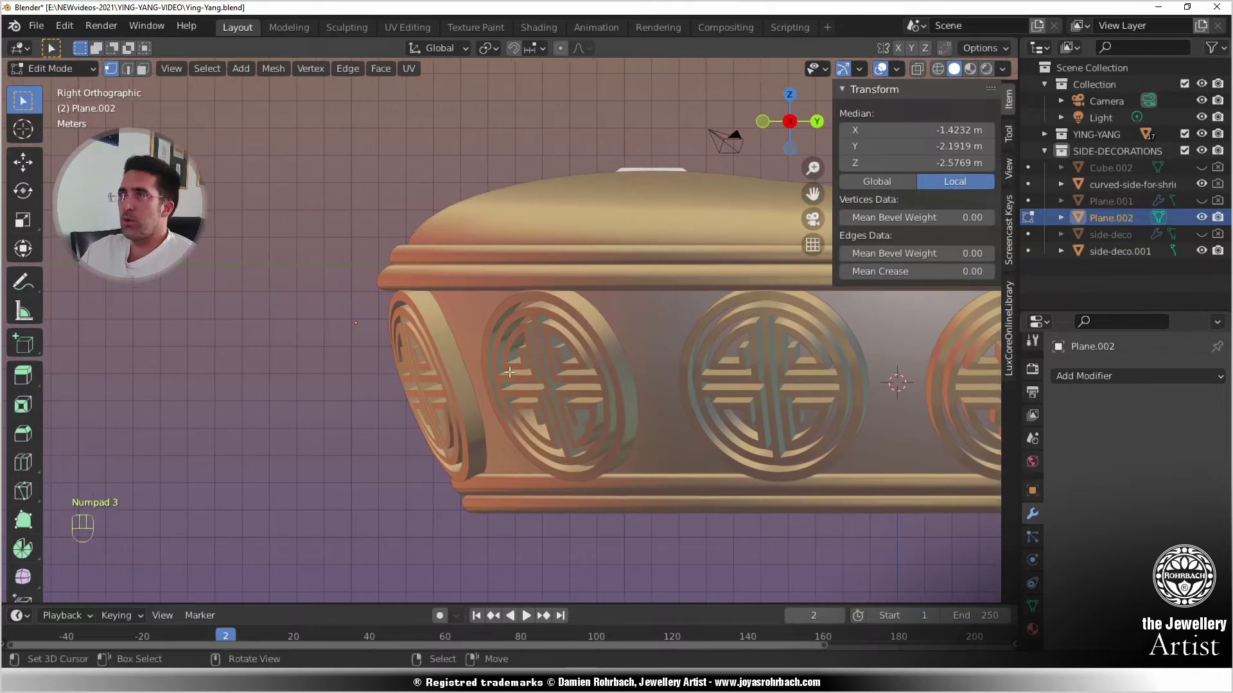
{"action": "key", "text": "e"}
{"action": "left_click", "coordinate": [475, 390]}
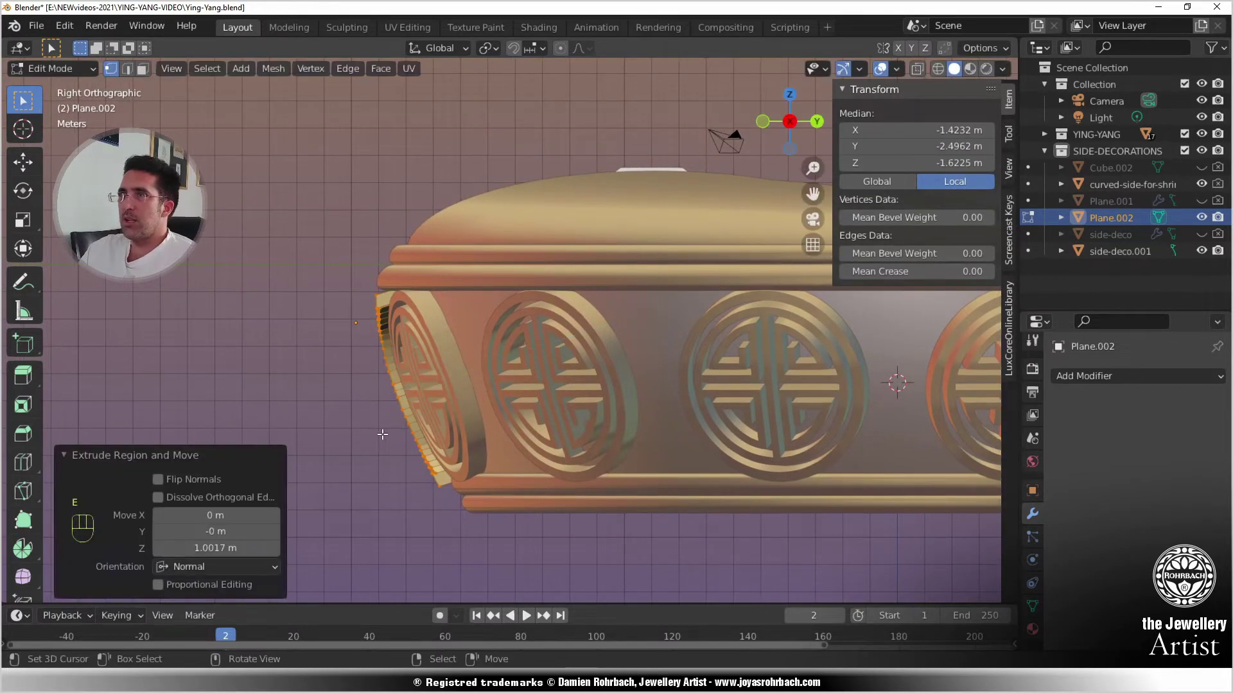
{"action": "left_click", "coordinate": [222, 548]}
{"action": "type", "text": "0.85"}
{"action": "key", "text": "Return"}
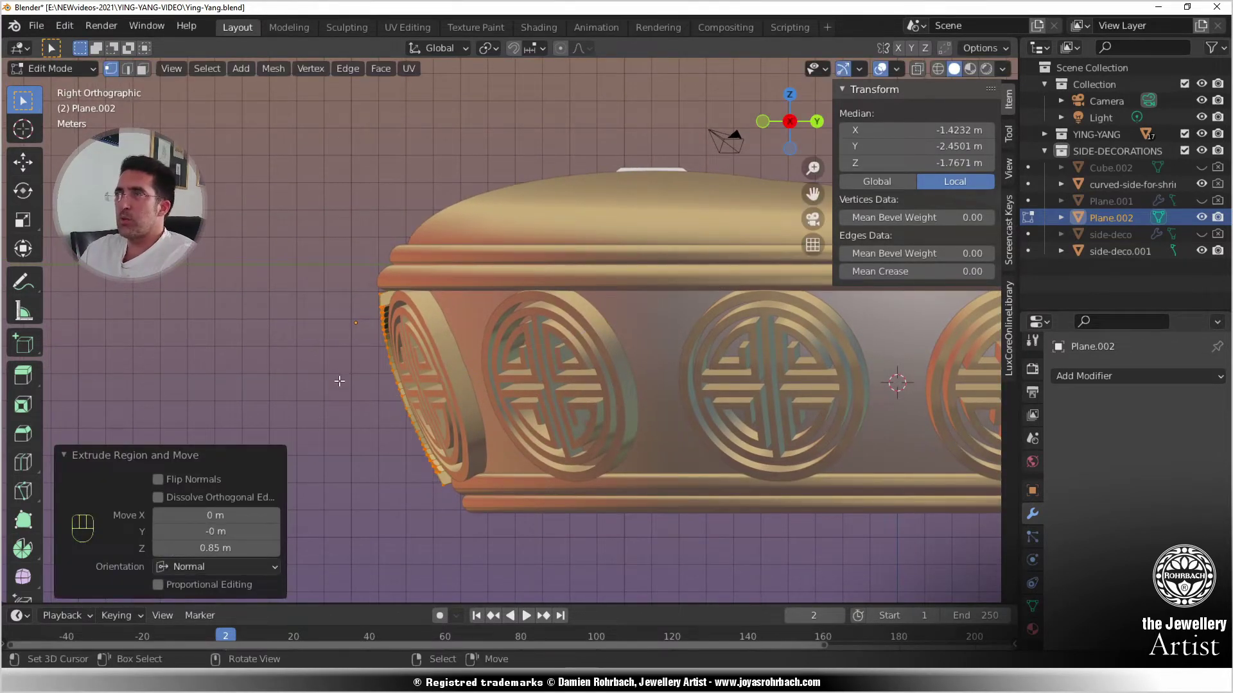
{"action": "key", "text": "Tab"}
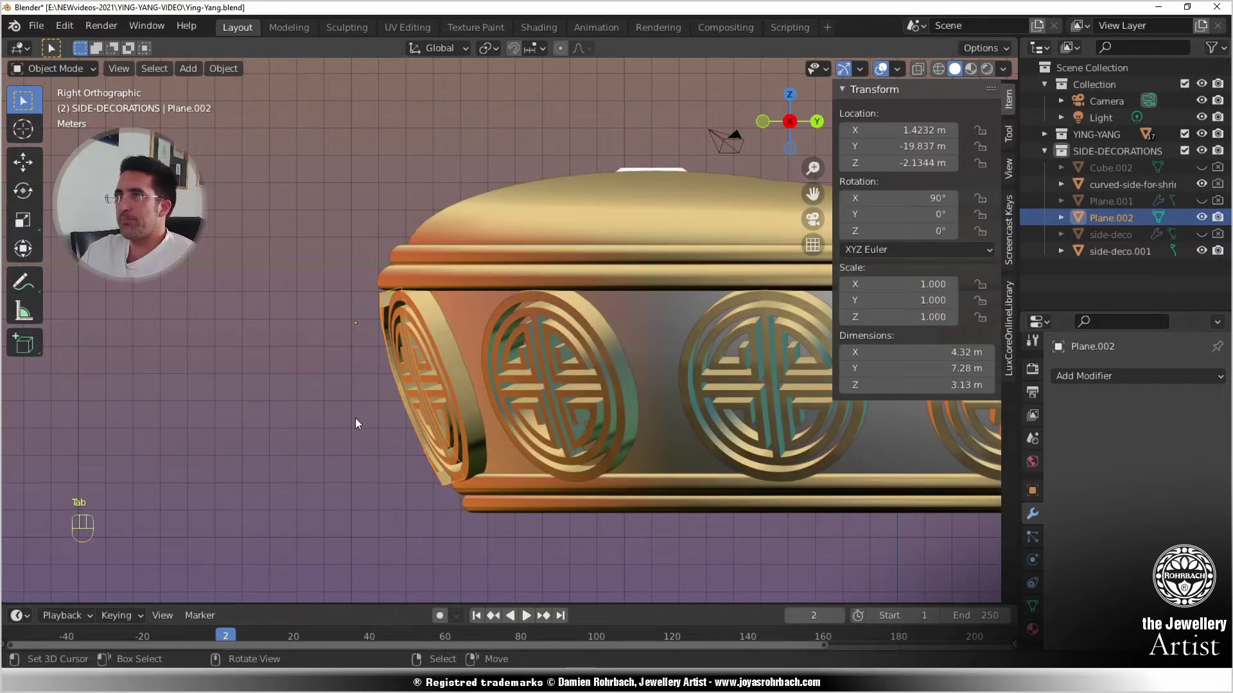
- Shade the thickened decoration Plane.002 smooth and enable Auto Smooth for its normals
{"action": "scroll", "coordinate": [355, 418], "scroll_direction": "up", "scroll_amount": 2}
{"action": "middle_click_drag", "start_coordinate": [355, 418], "coordinate": [609, 361]}
{"action": "left_click", "coordinate": [223, 68]}
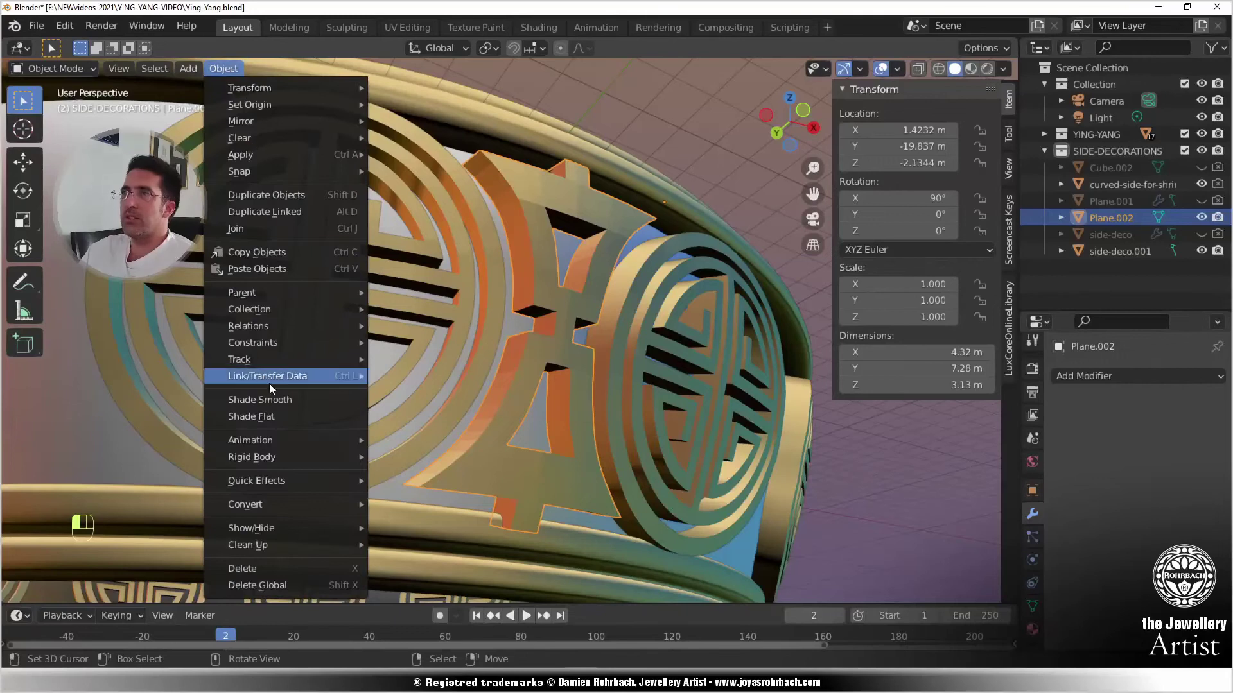
{"action": "left_click", "coordinate": [264, 401]}
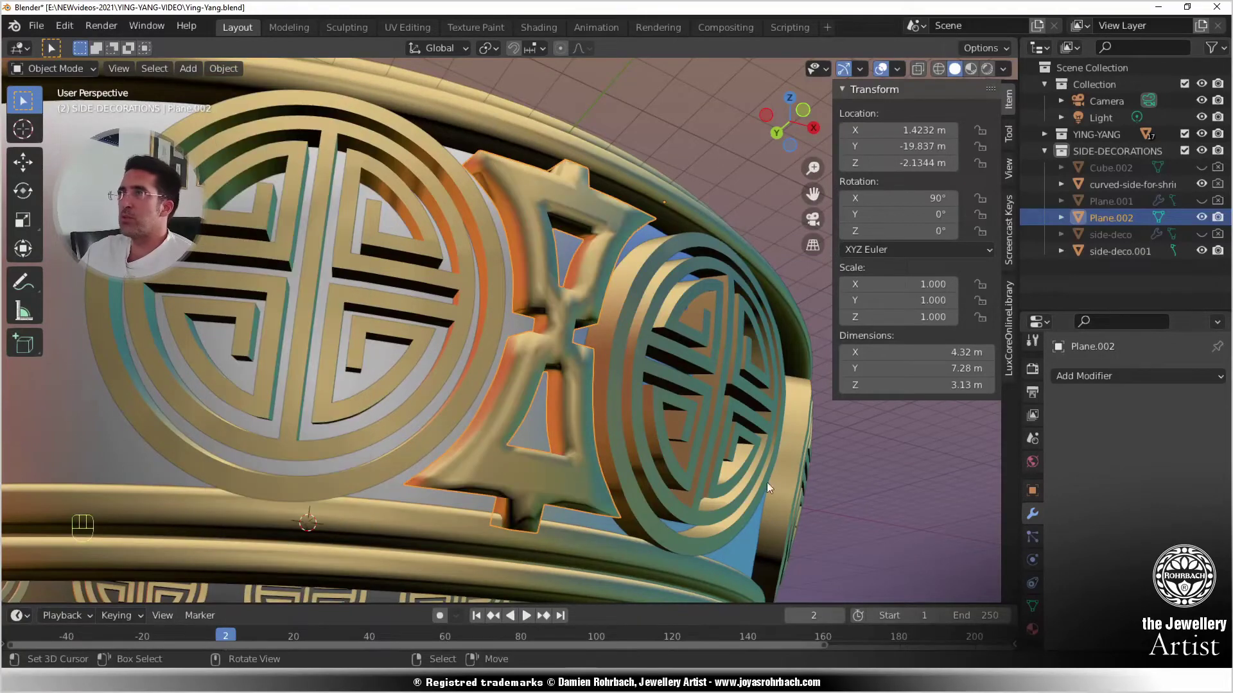
{"action": "left_click", "coordinate": [1033, 606]}
{"action": "scroll", "coordinate": [1134, 572], "scroll_direction": "down", "scroll_amount": 2}
{"action": "left_click", "coordinate": [1123, 556]}
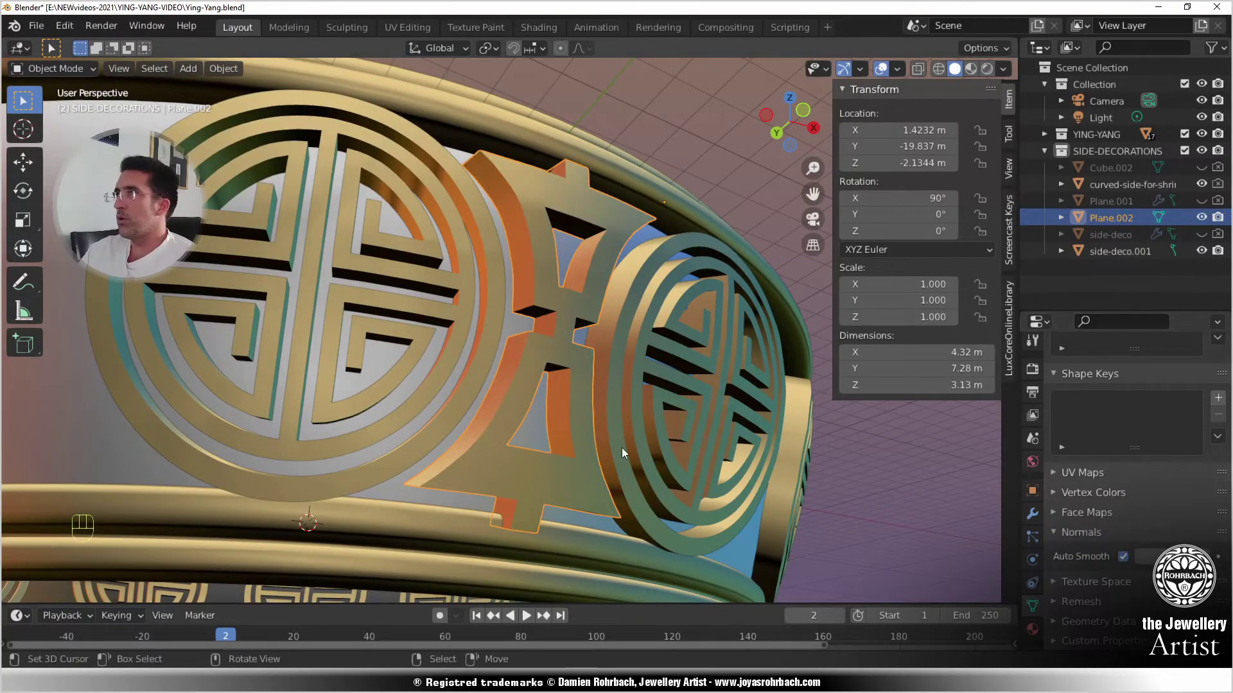
- Turn on X-ray in the right orthographic view and hide the curved-side-for-shrink surface
{"action": "scroll", "coordinate": [623, 446], "scroll_direction": "down", "scroll_amount": 5}
{"action": "mouse_move", "coordinate": [641, 389]}
{"action": "middle_mouse_down"}
{"action": "mouse_move", "coordinate": [502, 410]}
{"action": "mouse_move", "coordinate": [520, 454]}
{"action": "middle_mouse_up"}
{"action": "scroll", "coordinate": [520, 454], "scroll_direction": "up", "scroll_amount": 2}
{"action": "key", "text": "KP_3"}
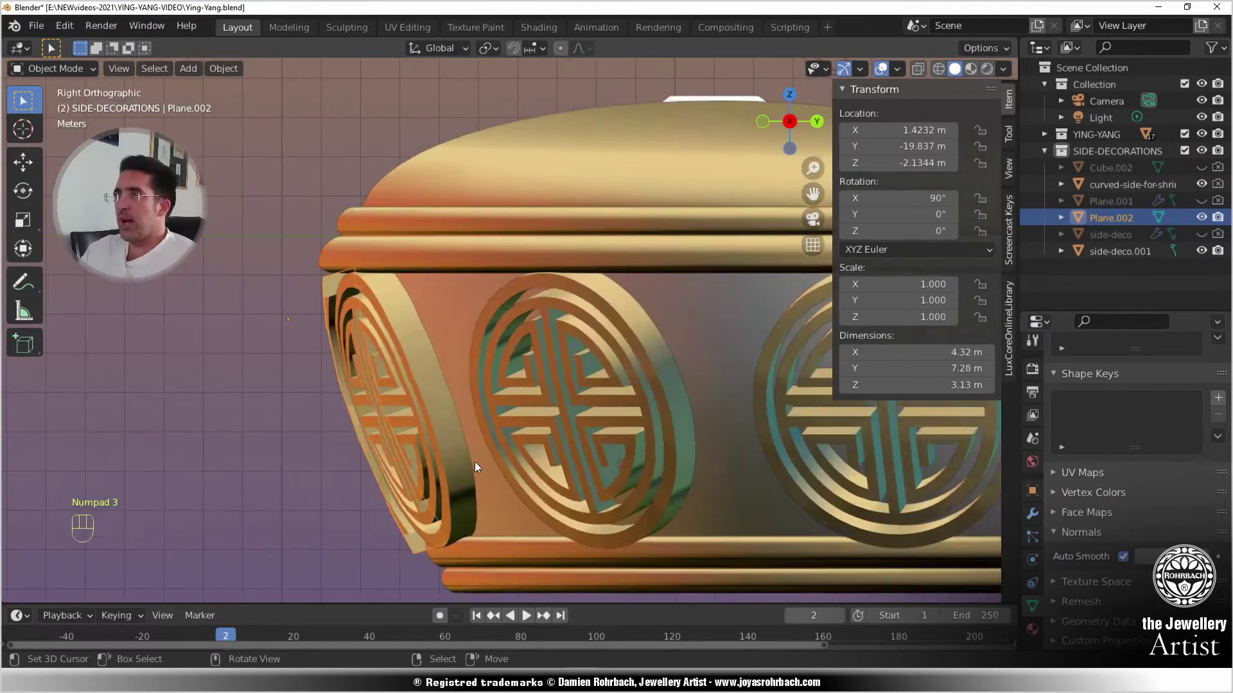
{"action": "key", "text": "alt+z"}
{"action": "left_click", "coordinate": [463, 317]}
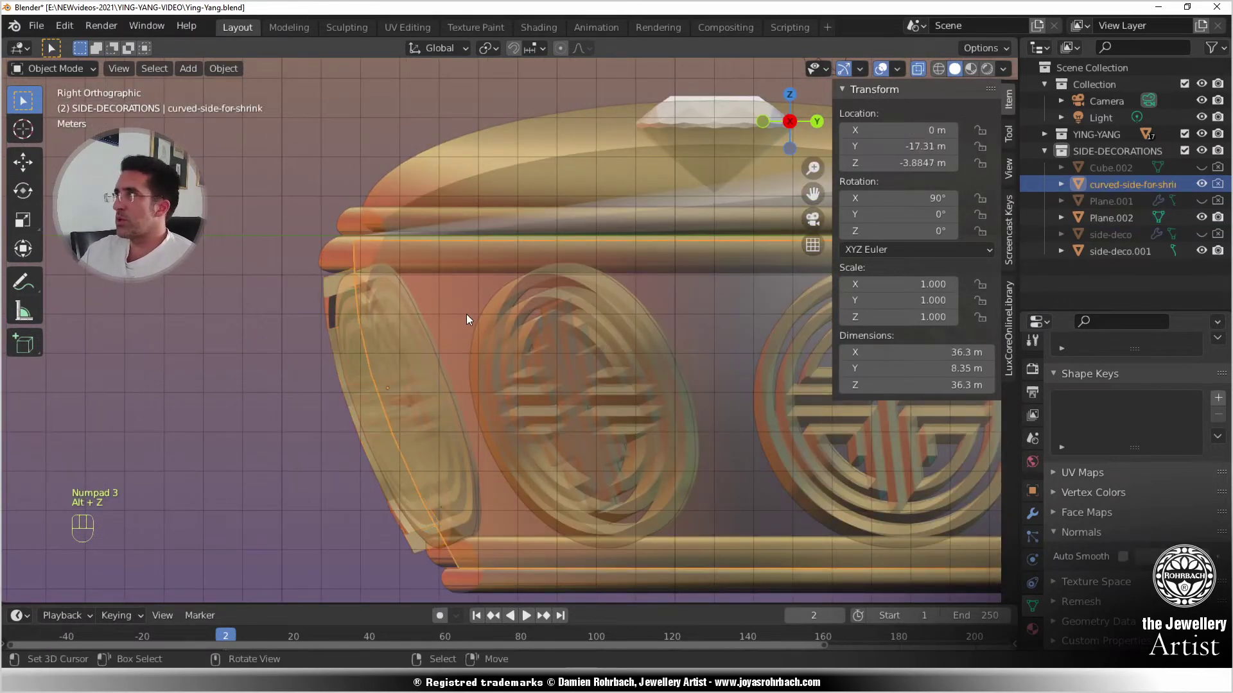
{"action": "key", "text": "h"}
- Move Plane.002 inward between the borders by about 0.46 m in Y and 0.14 m in Z, and turn X-ray off
{"action": "left_click", "coordinate": [323, 291]}
{"action": "mouse_move", "coordinate": [324, 292]}
{"action": "middle_mouse_down", "text": "shift"}
{"action": "mouse_move", "coordinate": [380, 310]}
{"action": "mouse_move", "coordinate": [348, 294]}
{"action": "middle_mouse_up", "text": "shift"}
{"action": "key", "text": "g"}
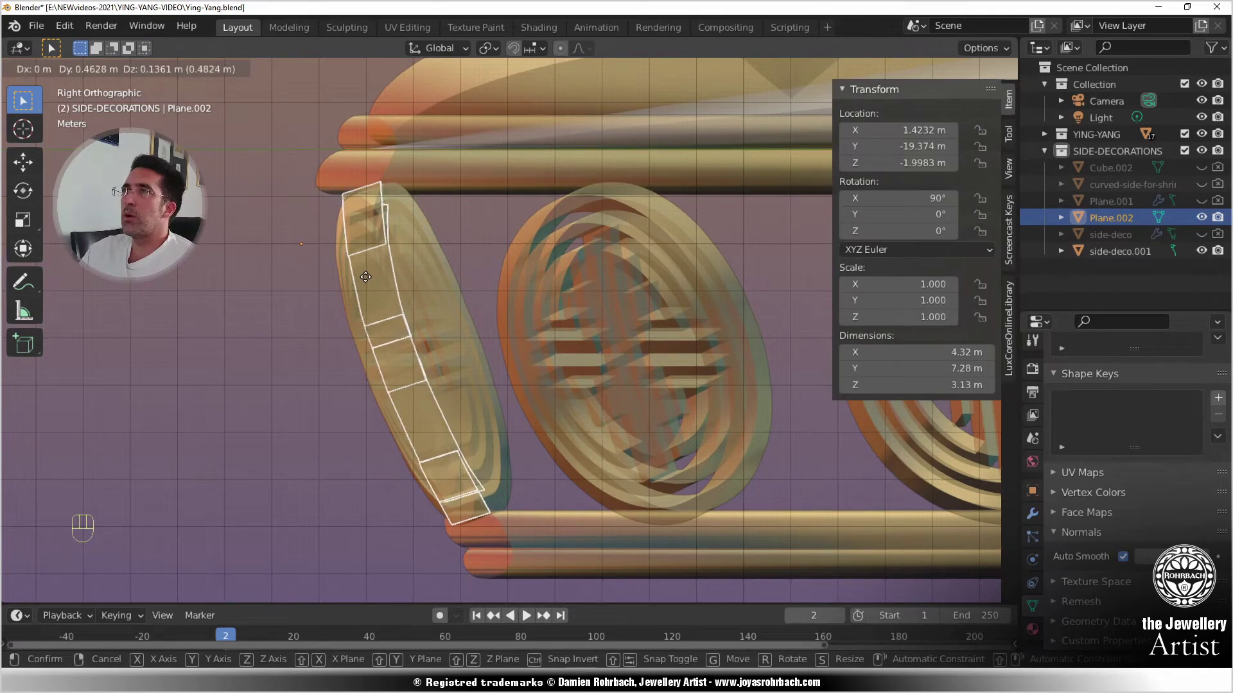
{"action": "left_click", "coordinate": [365, 277]}
{"action": "middle_click_drag", "start_coordinate": [371, 282], "coordinate": [294, 437]}
{"action": "key", "text": "alt+z"}
- Apply the location, rotation and scale of Plane.002 and save the file
{"action": "key", "text": "ctrl+a"}
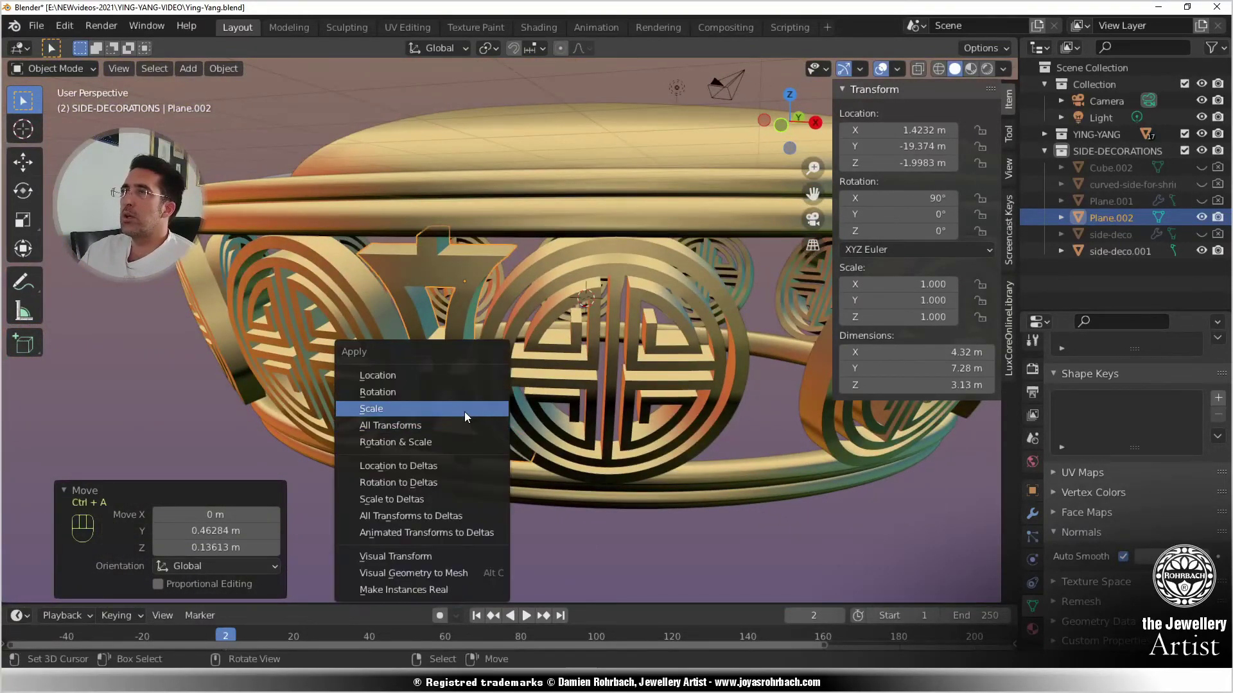
{"action": "left_click", "coordinate": [464, 410]}
{"action": "scroll", "coordinate": [465, 412], "scroll_direction": "down", "scroll_amount": 3}
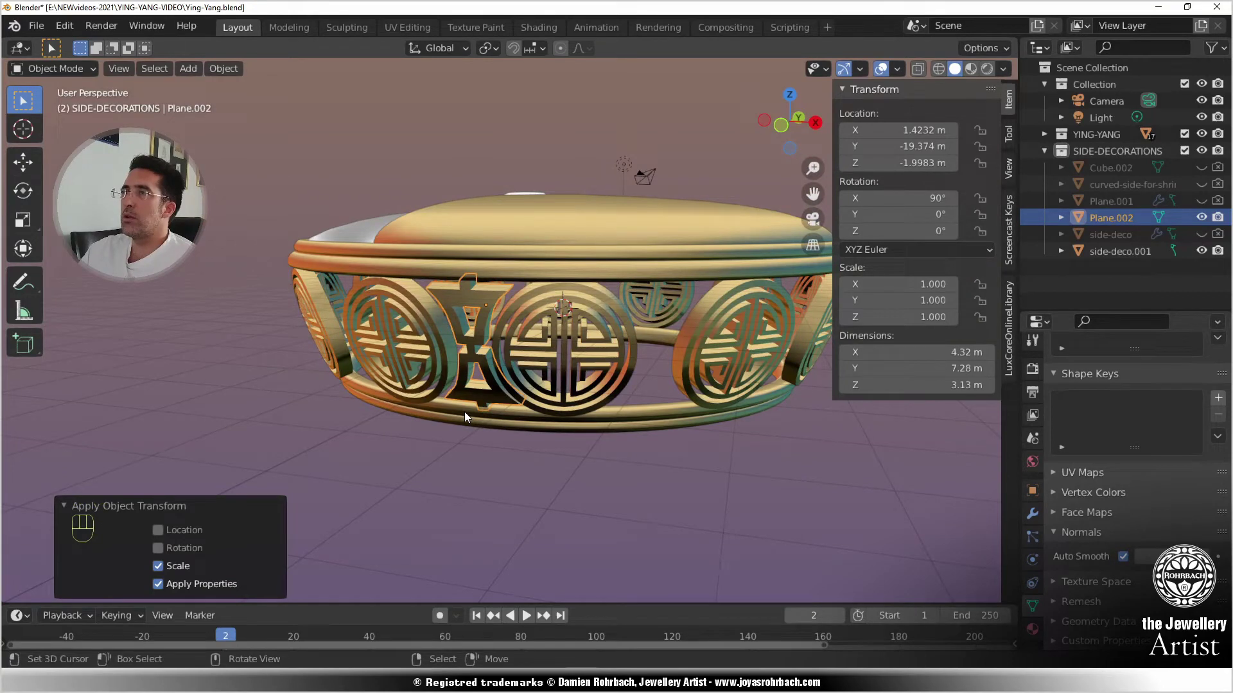
{"action": "key", "text": "ctrl+a"}
{"action": "left_click", "coordinate": [444, 430]}
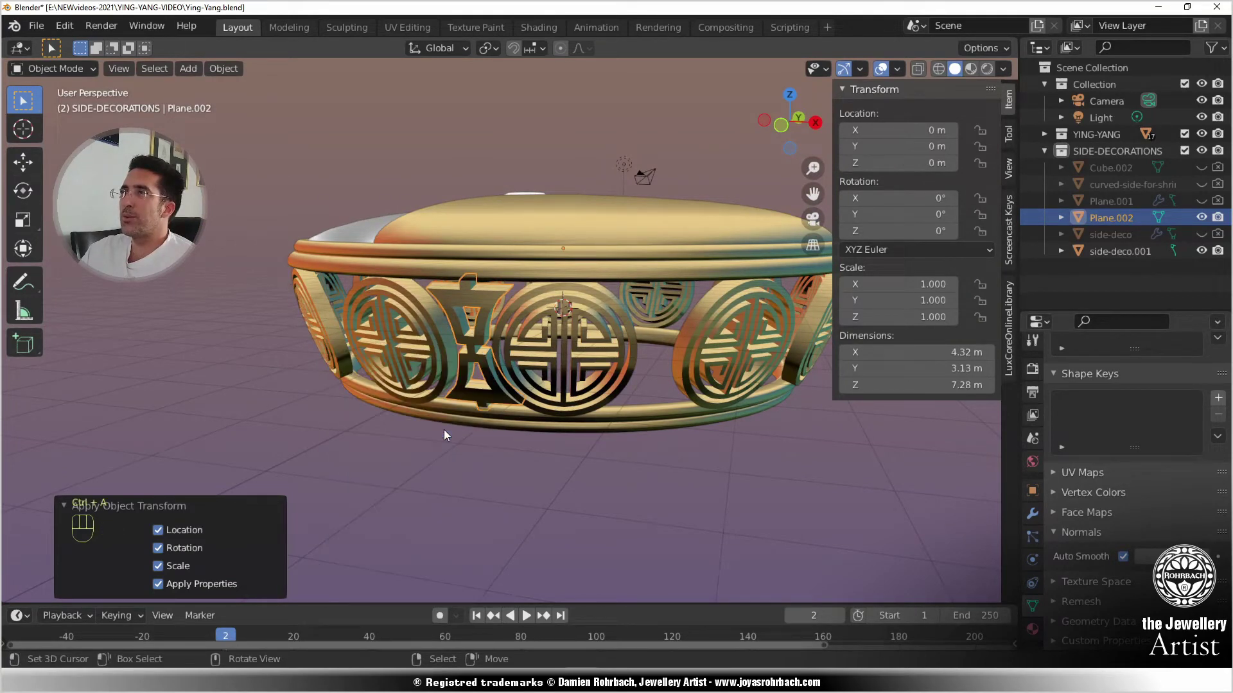
{"action": "key", "text": "ctrl+s"}
- Duplicate the side decoration in place and set the copy's Z rotation to 30°
{"action": "key", "text": "shift+d"}
{"action": "right_click", "coordinate": [444, 429]}
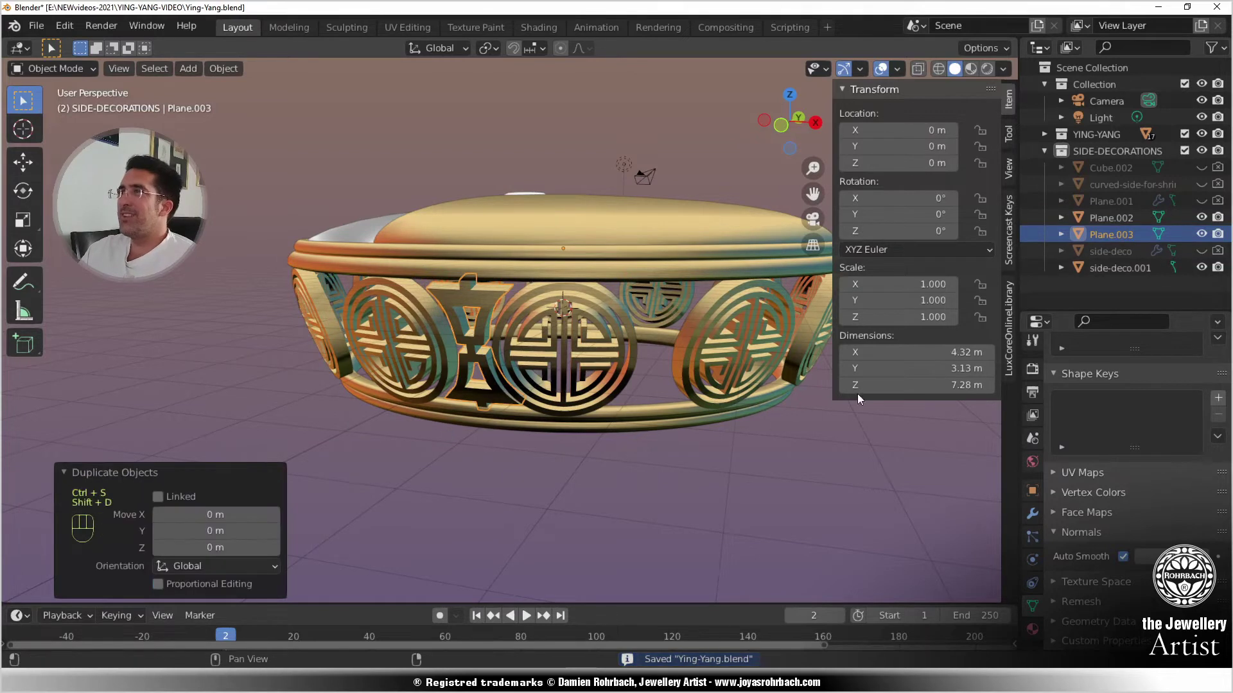
{"action": "double_click", "coordinate": [937, 230]}
{"action": "type", "text": "30"}
{"action": "key", "text": "Return"}
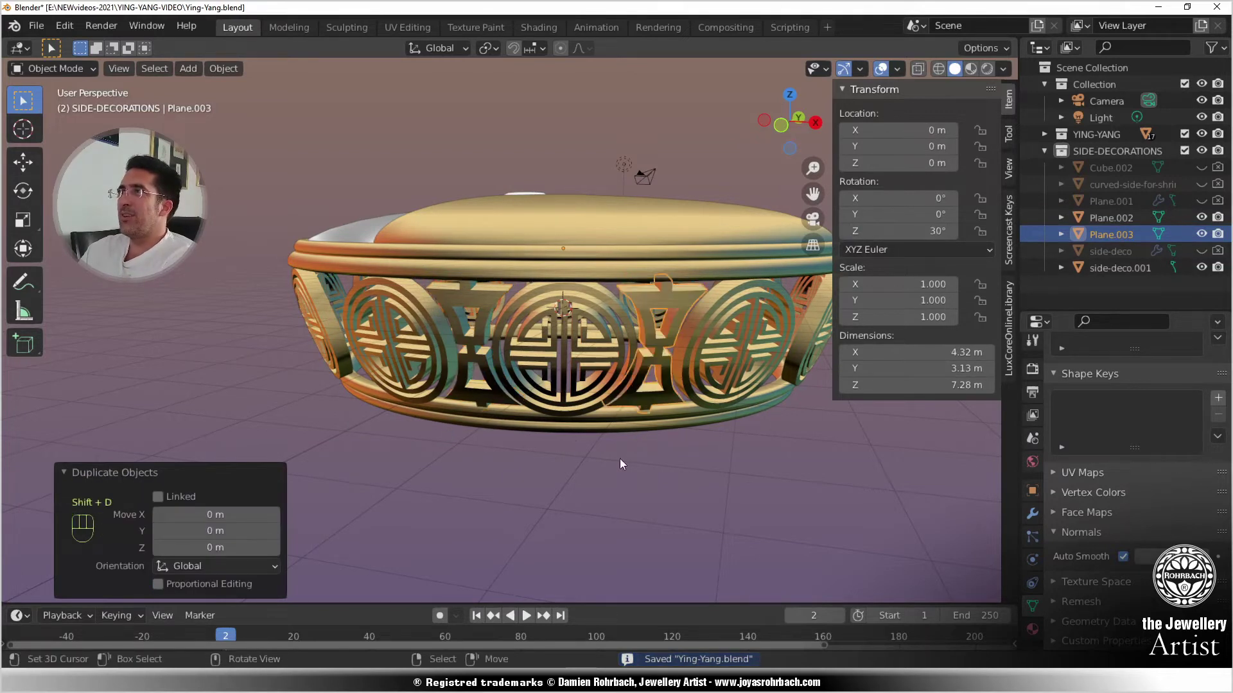
- Add the original decoration to the selection and duplicate the two decorations in place
{"action": "left_click", "coordinate": [484, 303], "text": "shift"}
{"action": "key", "text": "shift+d"}
{"action": "right_click", "coordinate": [645, 335]}
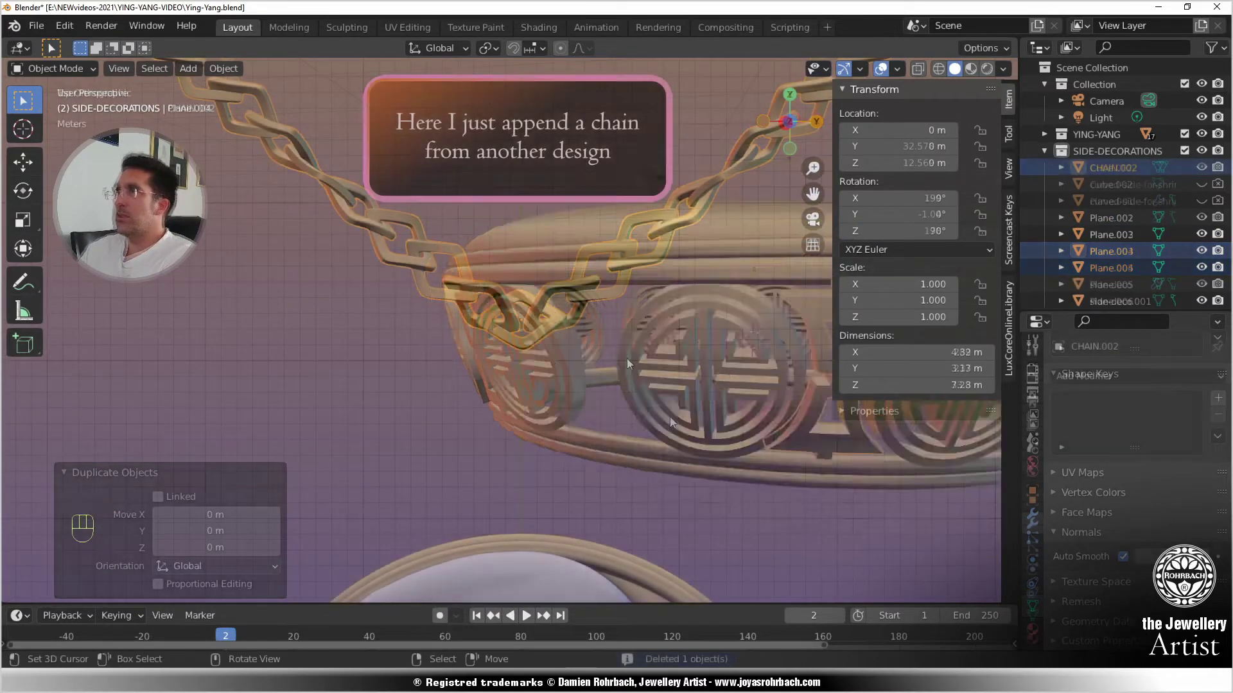
{"action": "key", "text": "g"}
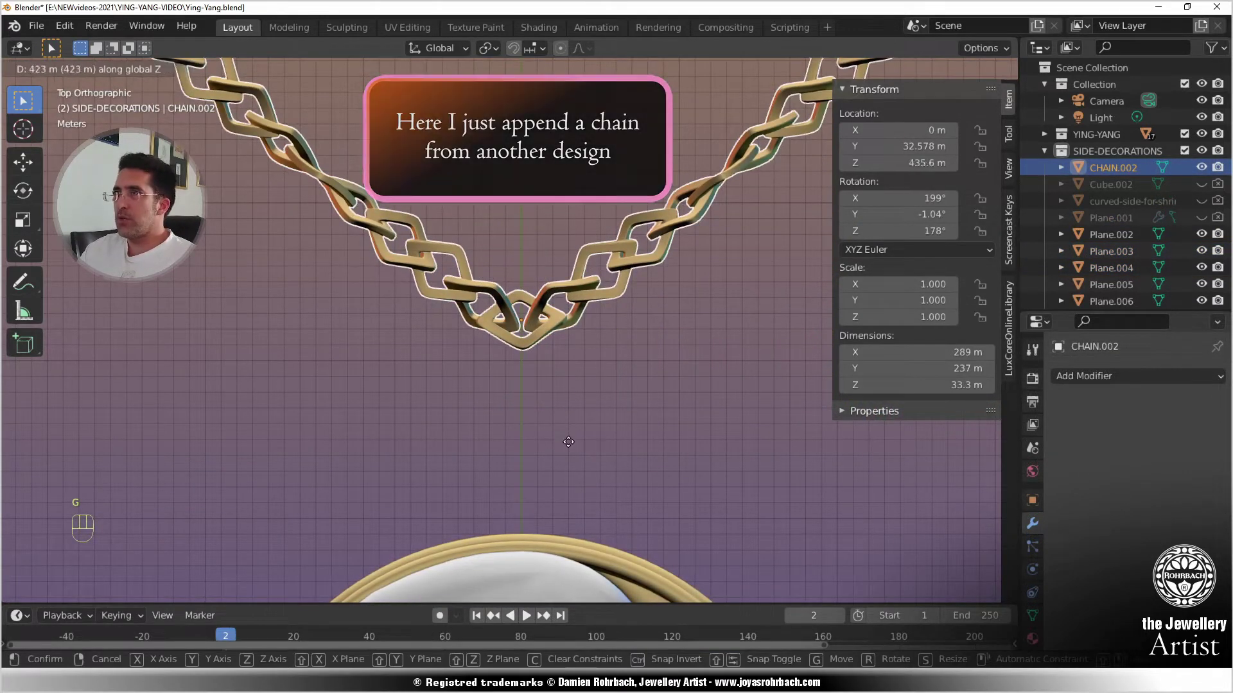
{"action": "key", "text": "z"}
{"action": "left_click", "coordinate": [577, 470]}
- Move the chain about 10 m in the negative Y direction, towards the Ying-Yang piece
{"action": "key", "text": "g"}
{"action": "key", "text": "y"}
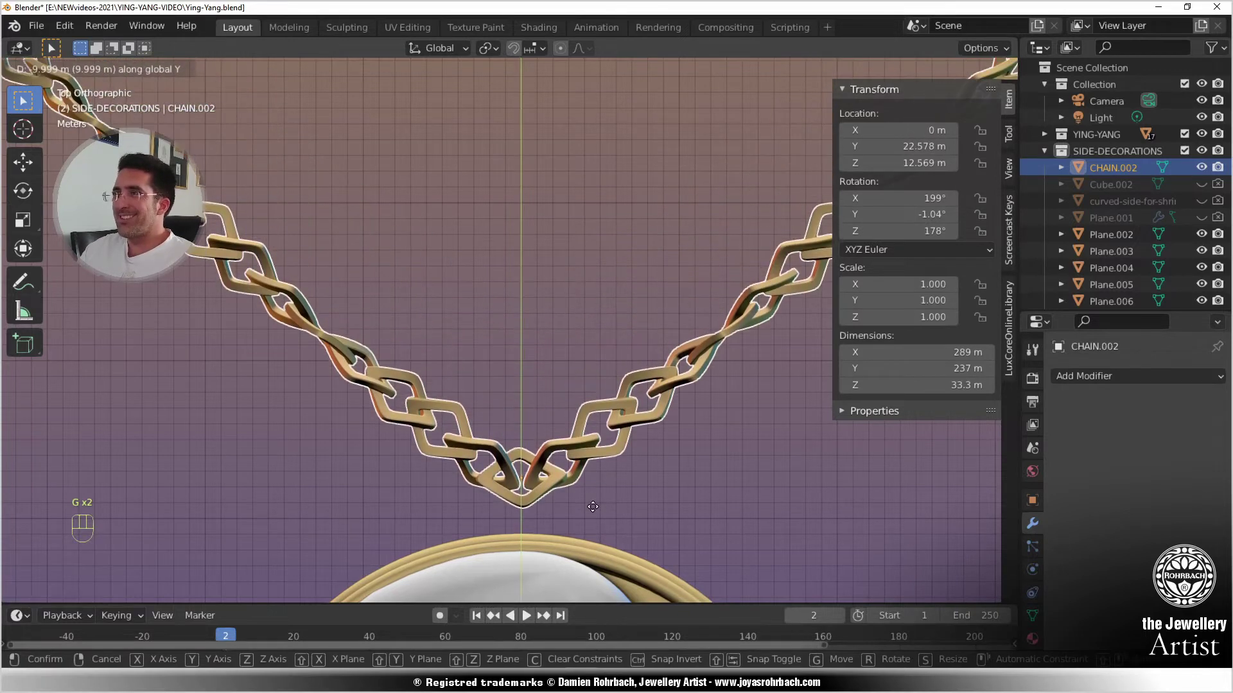
{"action": "left_click", "coordinate": [606, 488]}
- From the side view, move the chain about 1 m in Y and -13.5 m in Z, and save the file
{"action": "scroll", "coordinate": [623, 499], "scroll_direction": "down", "scroll_amount": 5}
{"action": "middle_click_drag", "start_coordinate": [623, 498], "coordinate": [441, 334]}
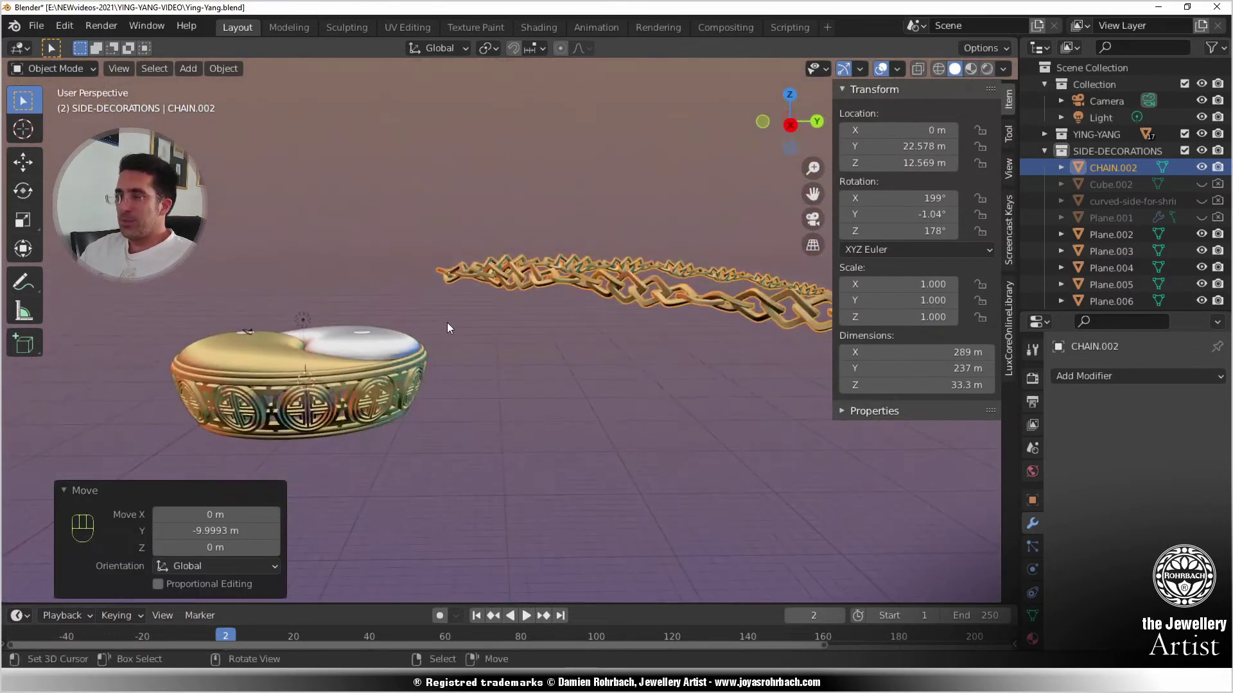
{"action": "key", "text": "KP_3"}
{"action": "scroll", "coordinate": [458, 342], "scroll_direction": "up", "scroll_amount": 4}
{"action": "key", "text": "g"}
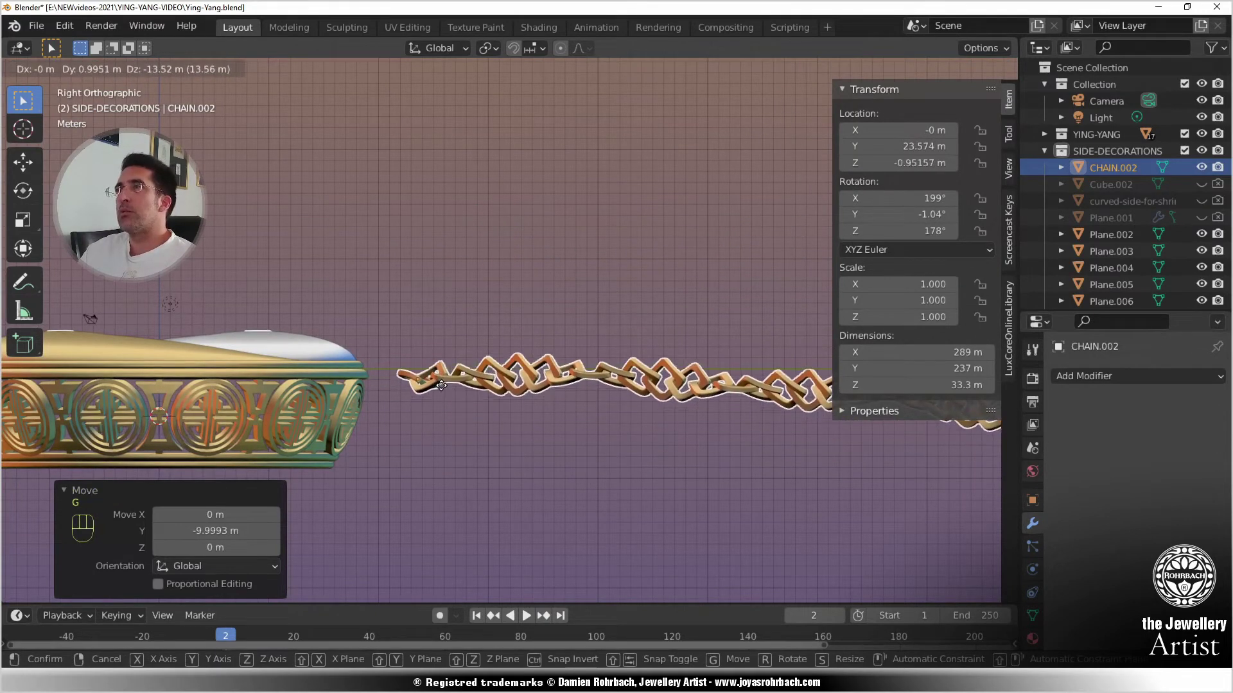
{"action": "left_click", "coordinate": [441, 387]}
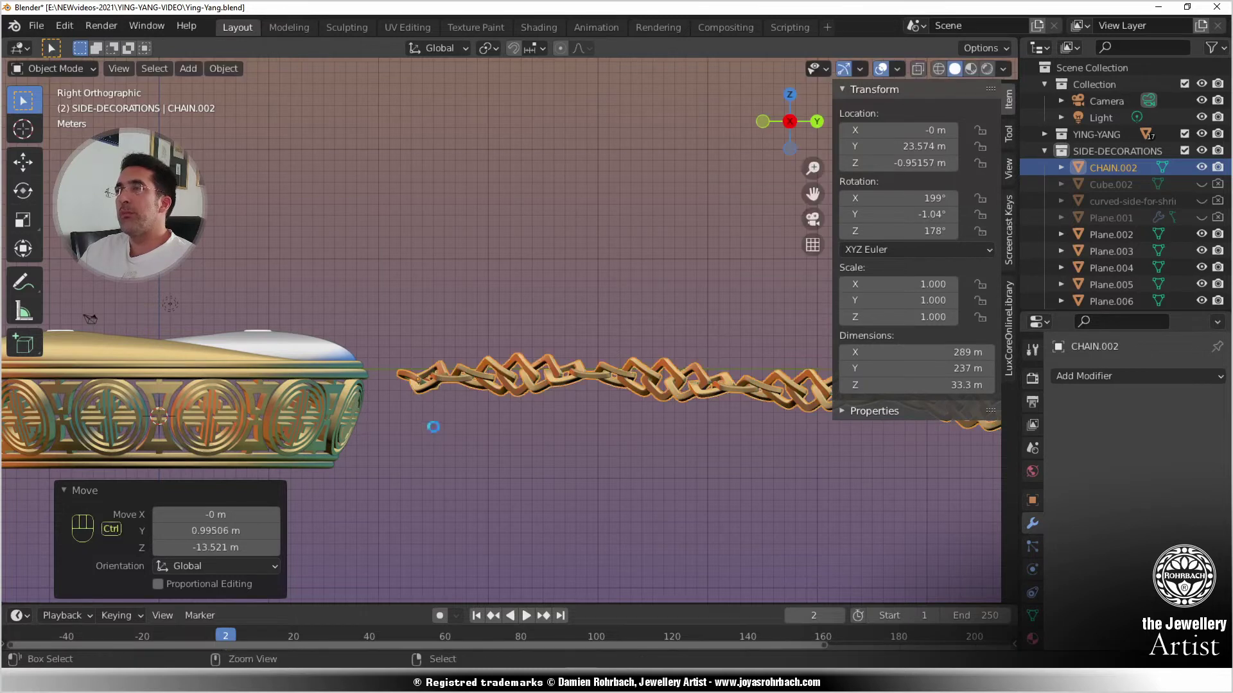
{"action": "key", "text": "ctrl+s"}
- Add a 2 m mesh plane at the border's upper edge and move it about 0.76 m in X and 0.90 m in Y
{"action": "scroll", "coordinate": [398, 391], "scroll_direction": "down", "scroll_amount": 2}
{"action": "middle_click_drag", "start_coordinate": [398, 390], "coordinate": [595, 548]}
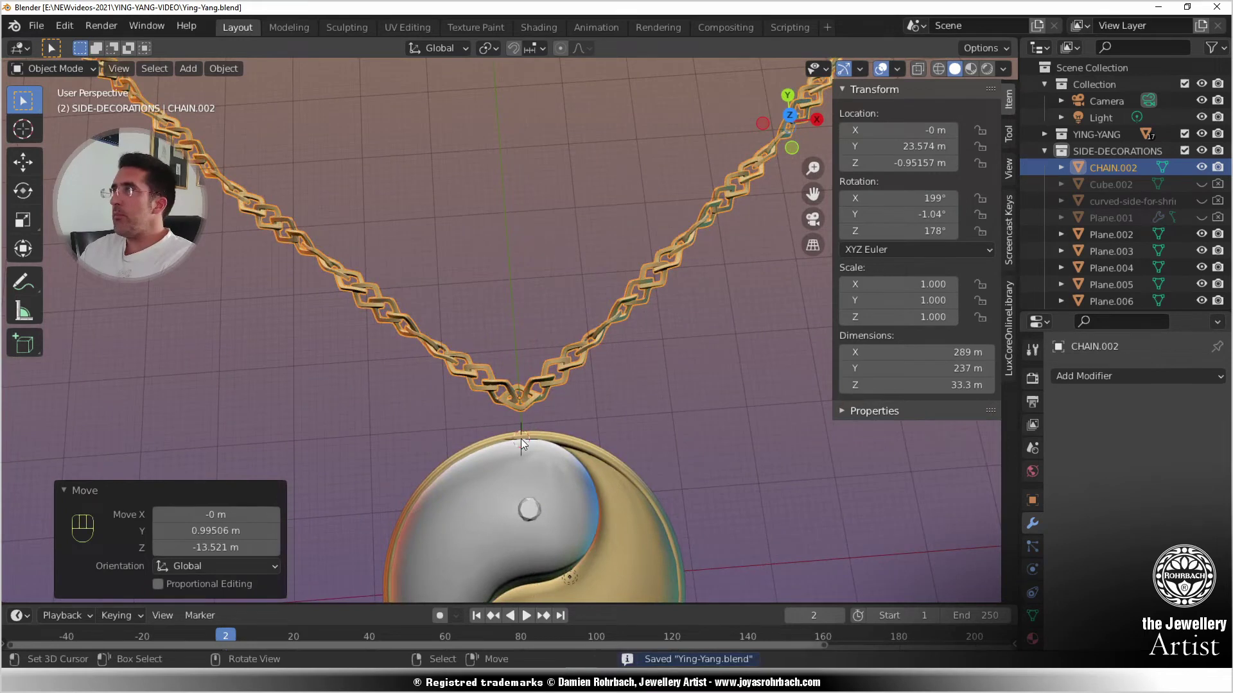
{"action": "key", "text": "KP_7"}
{"action": "scroll", "coordinate": [521, 438], "scroll_direction": "up", "scroll_amount": 2}
{"action": "middle_click_drag", "start_coordinate": [550, 465], "coordinate": [484, 371], "text": "shift"}
{"action": "scroll", "coordinate": [449, 410], "scroll_direction": "up", "scroll_amount": 4}
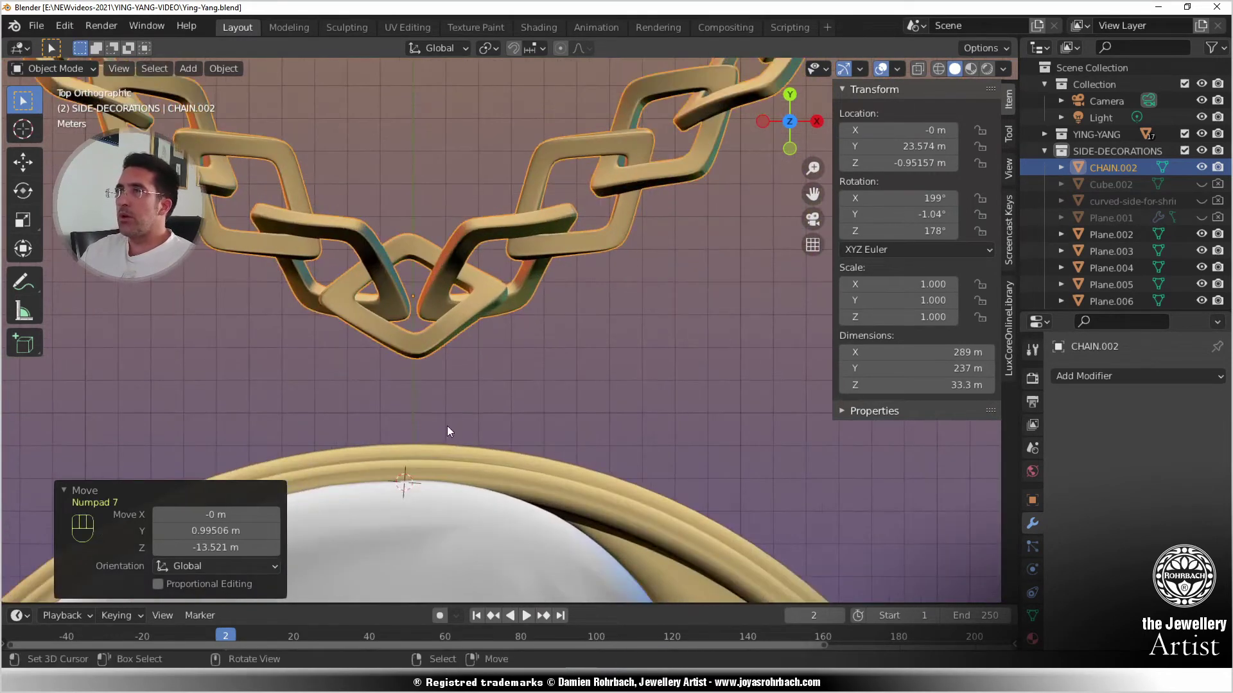
{"action": "left_click", "coordinate": [188, 68]}
{"action": "mouse_move", "coordinate": [211, 95]}
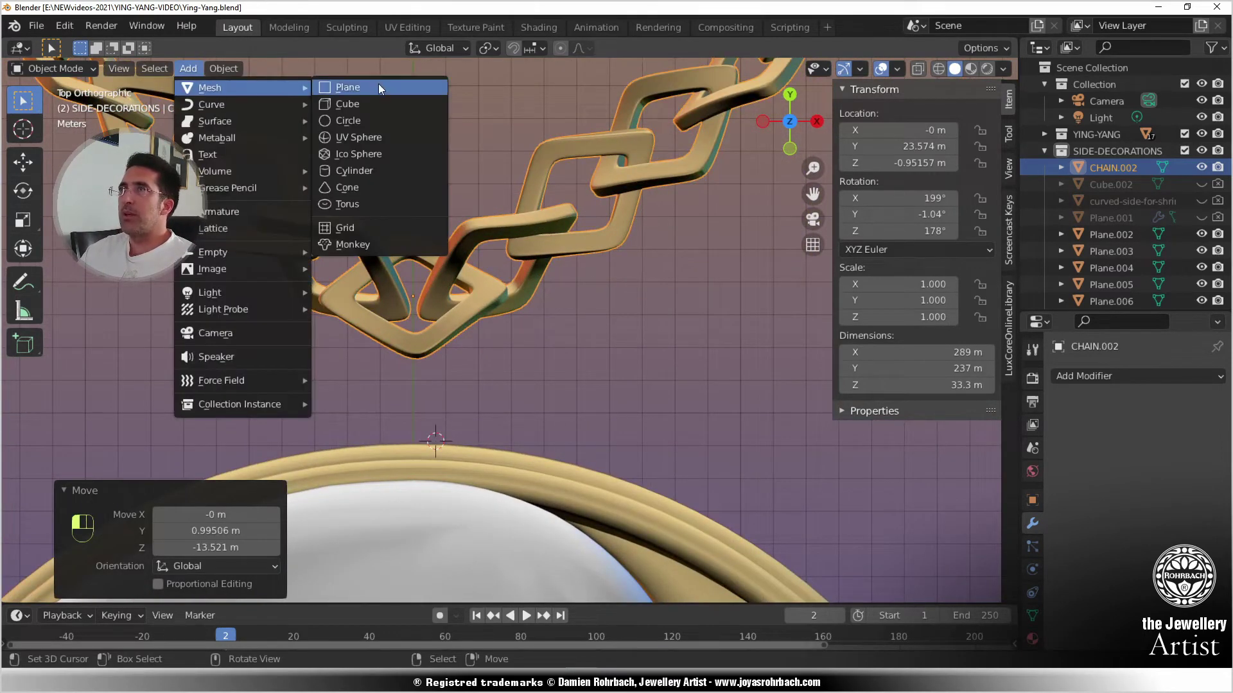
{"action": "left_click", "coordinate": [378, 85]}
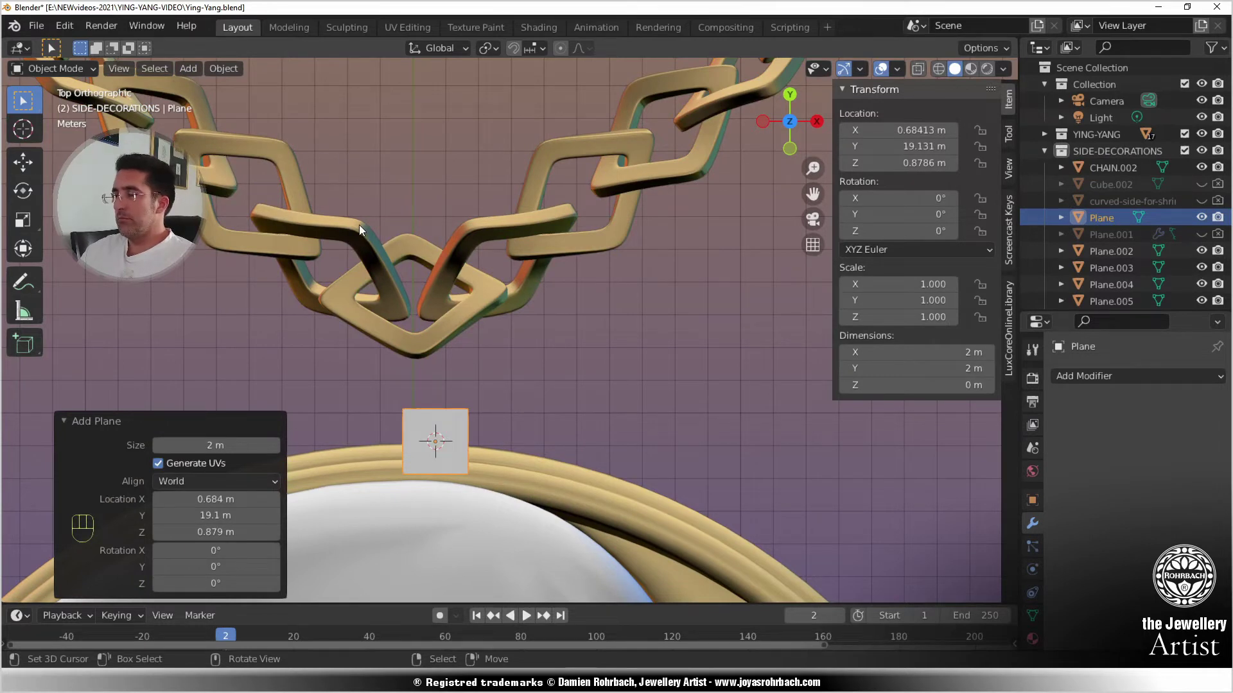
{"action": "key", "text": "g"}
{"action": "left_click", "coordinate": [463, 423]}
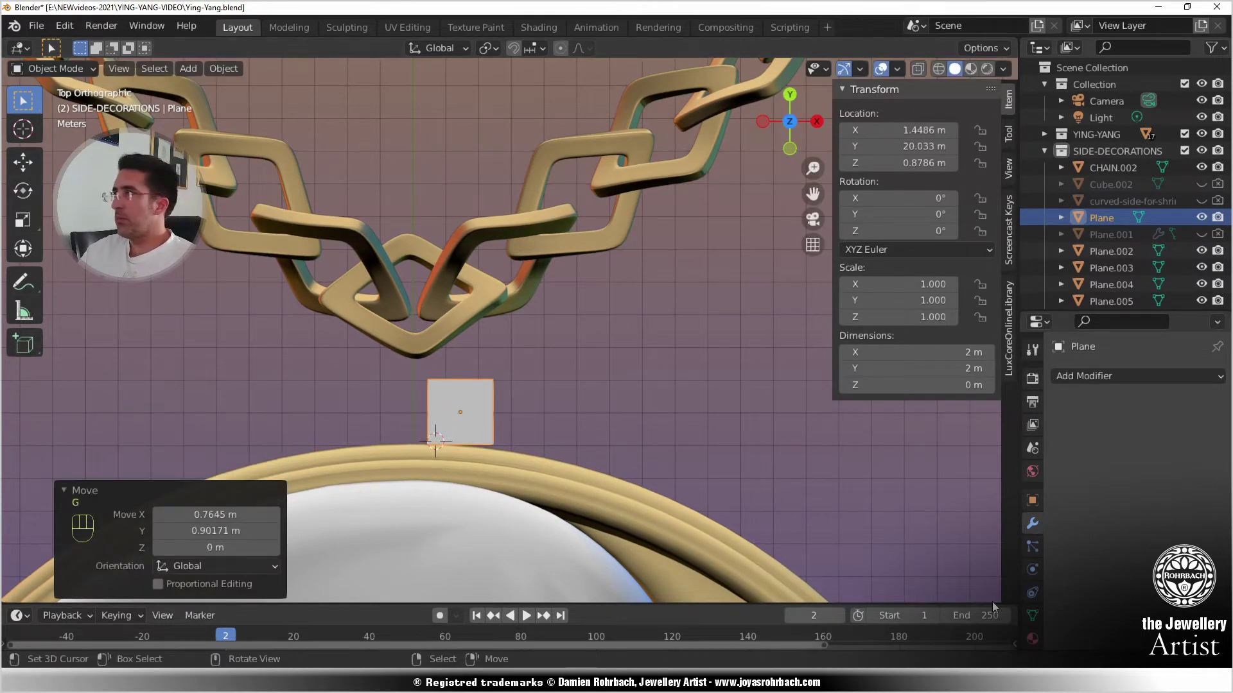
- Assign the existing YELLOW-GOLD material to the plane
{"action": "left_click", "coordinate": [1032, 639]}
{"action": "left_click", "coordinate": [1063, 430]}
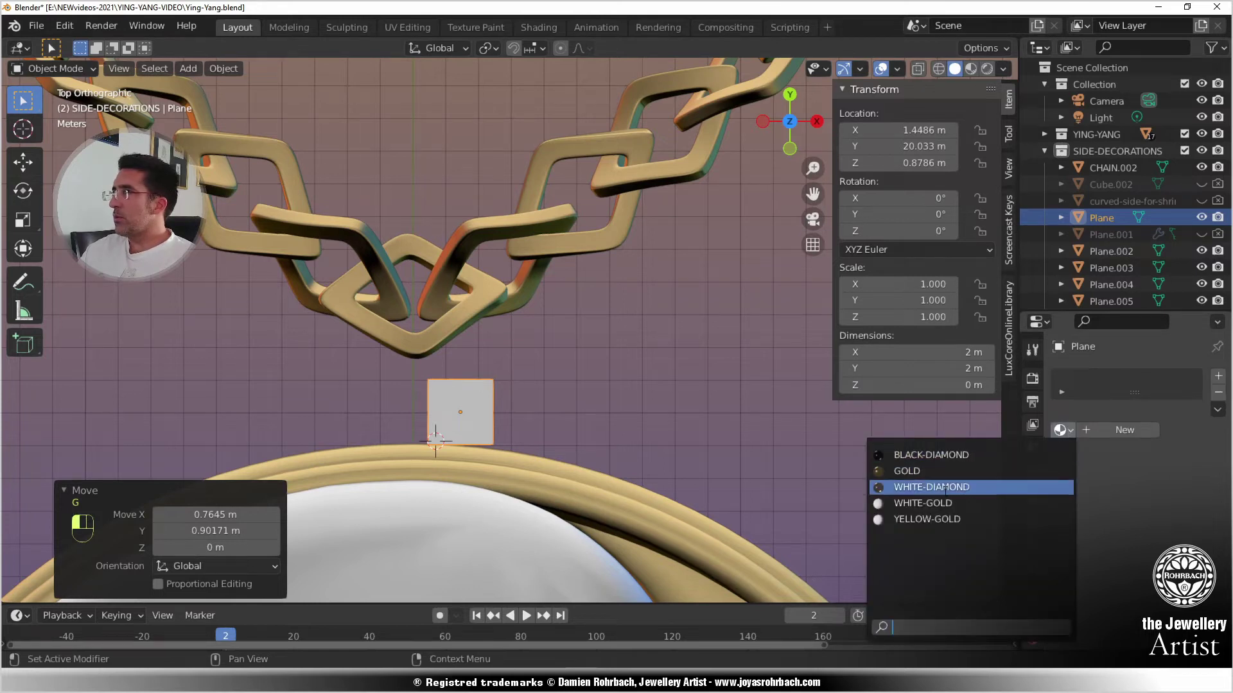
{"action": "left_click", "coordinate": [929, 519]}
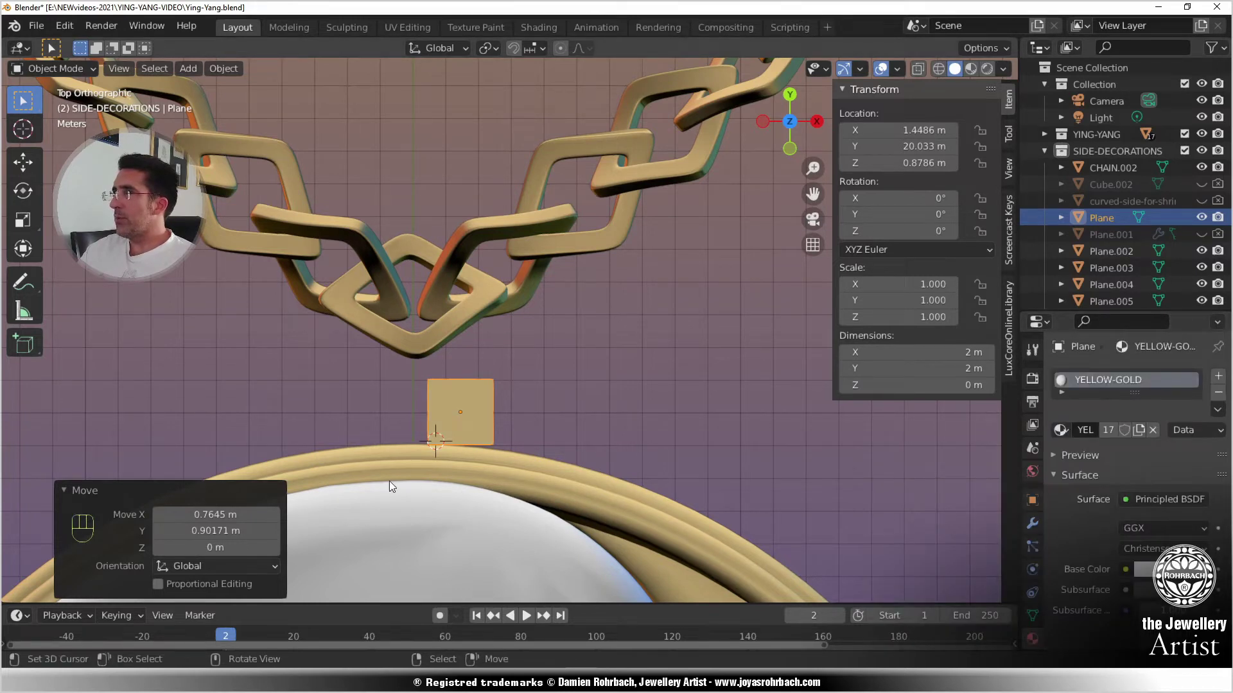
- Set the plane's X and Y dimensions to 1 m and place it beside the chain's lowest tip
{"action": "key", "text": "g"}
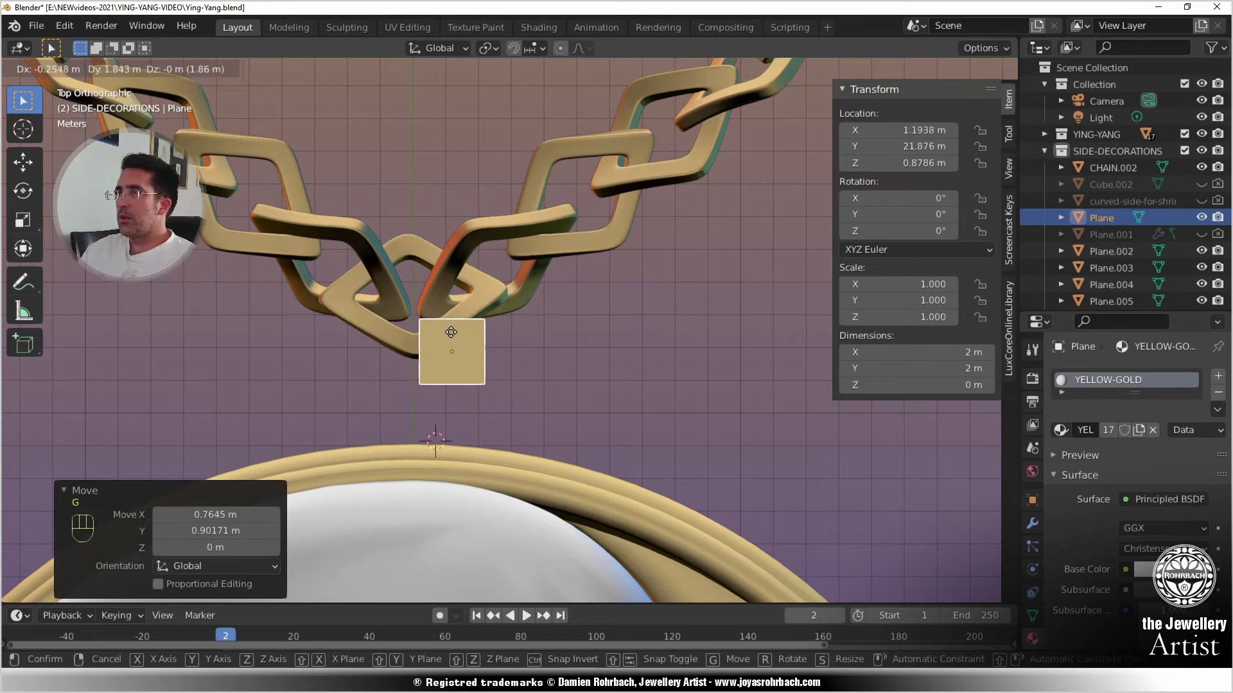
{"action": "left_click", "coordinate": [452, 332]}
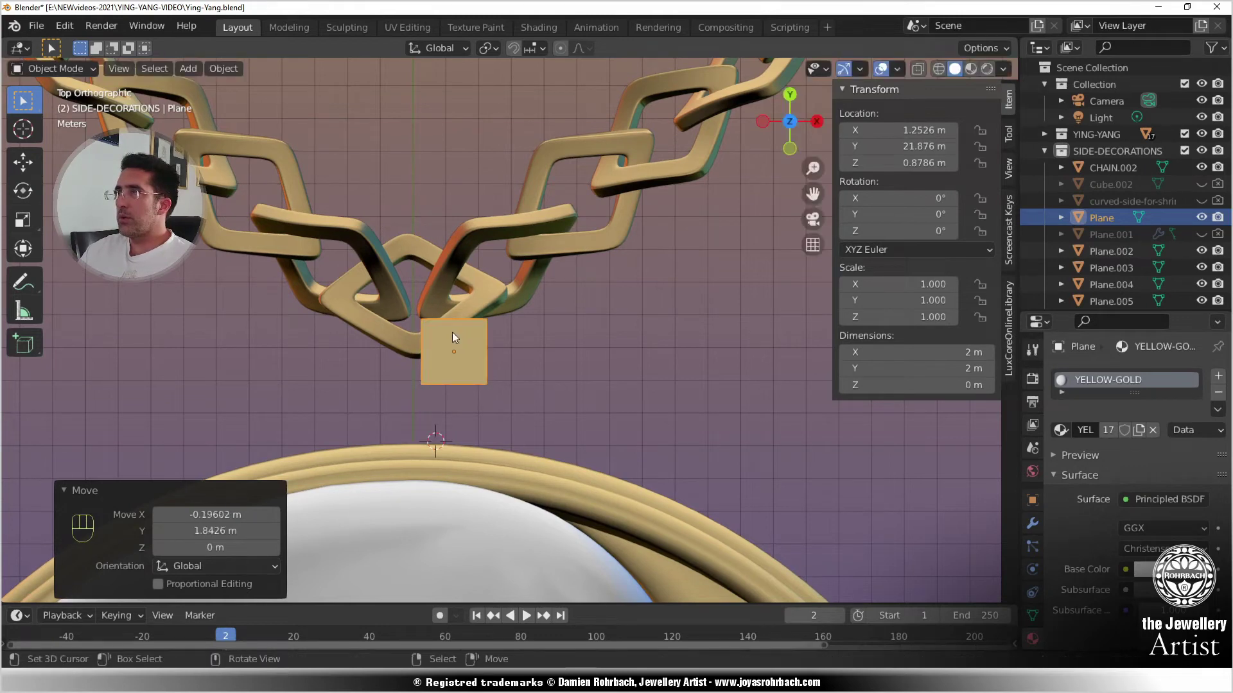
{"action": "left_click", "coordinate": [886, 353]}
{"action": "type", "text": "1"}
{"action": "key", "text": "Tab"}
{"action": "type", "text": "1"}
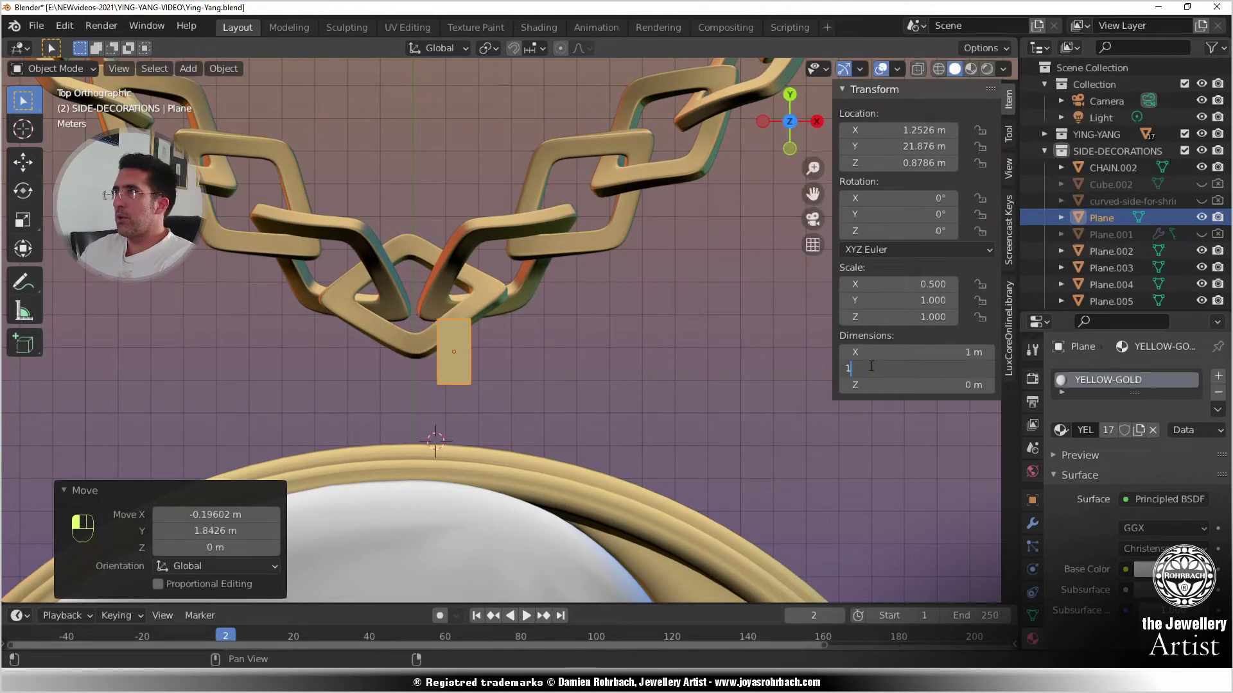
{"action": "key", "text": "Return"}
{"action": "key", "text": "g"}
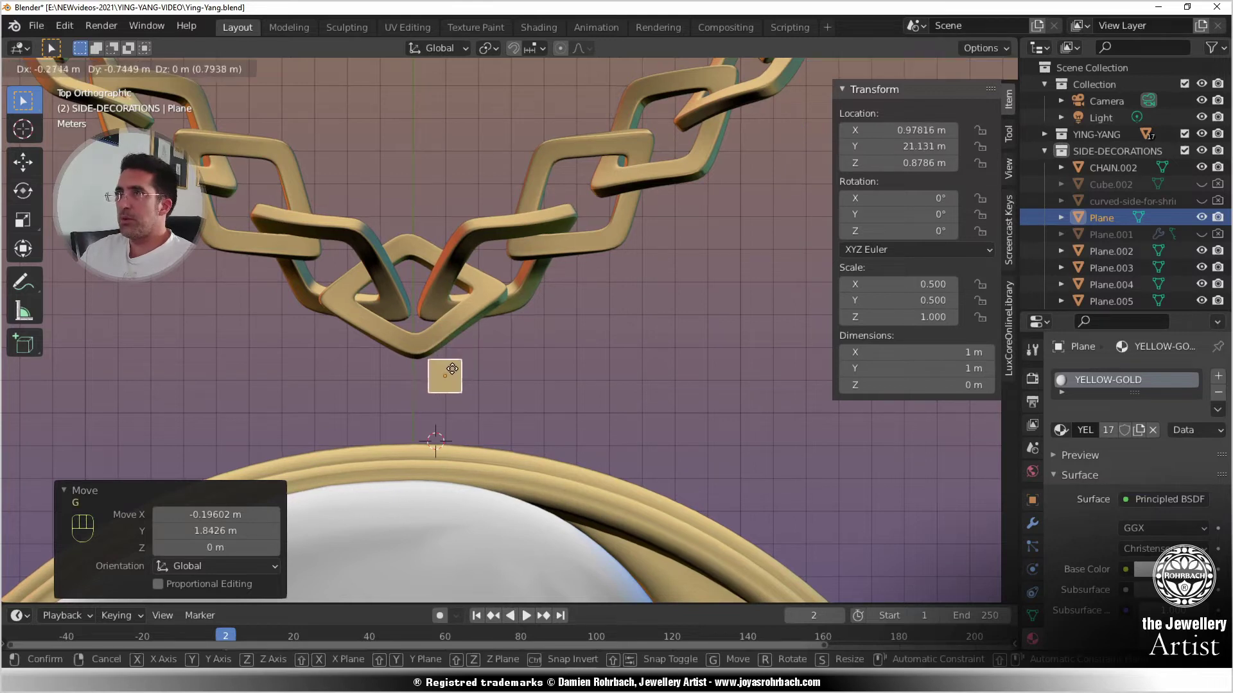
{"action": "left_click", "coordinate": [444, 359]}
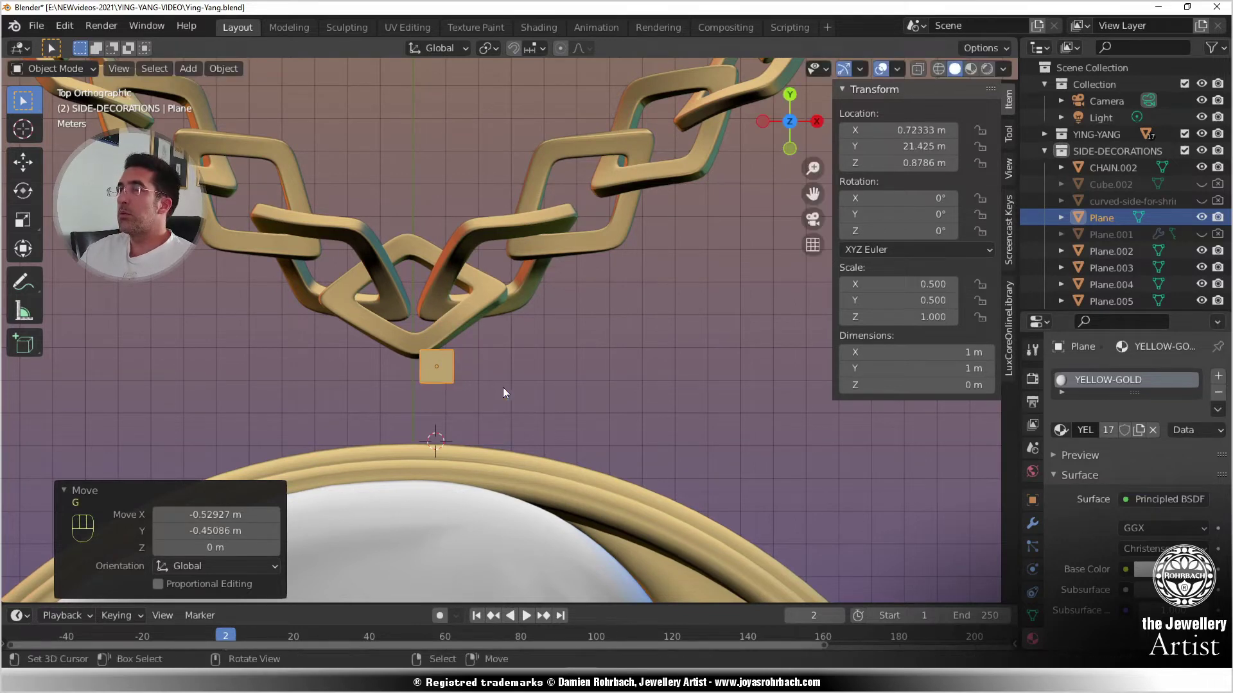
- Add a Mirror modifier to the plane on the X axis with BORDER-1 as the mirror object
{"action": "left_click", "coordinate": [1032, 523]}
{"action": "left_click", "coordinate": [1116, 376]}
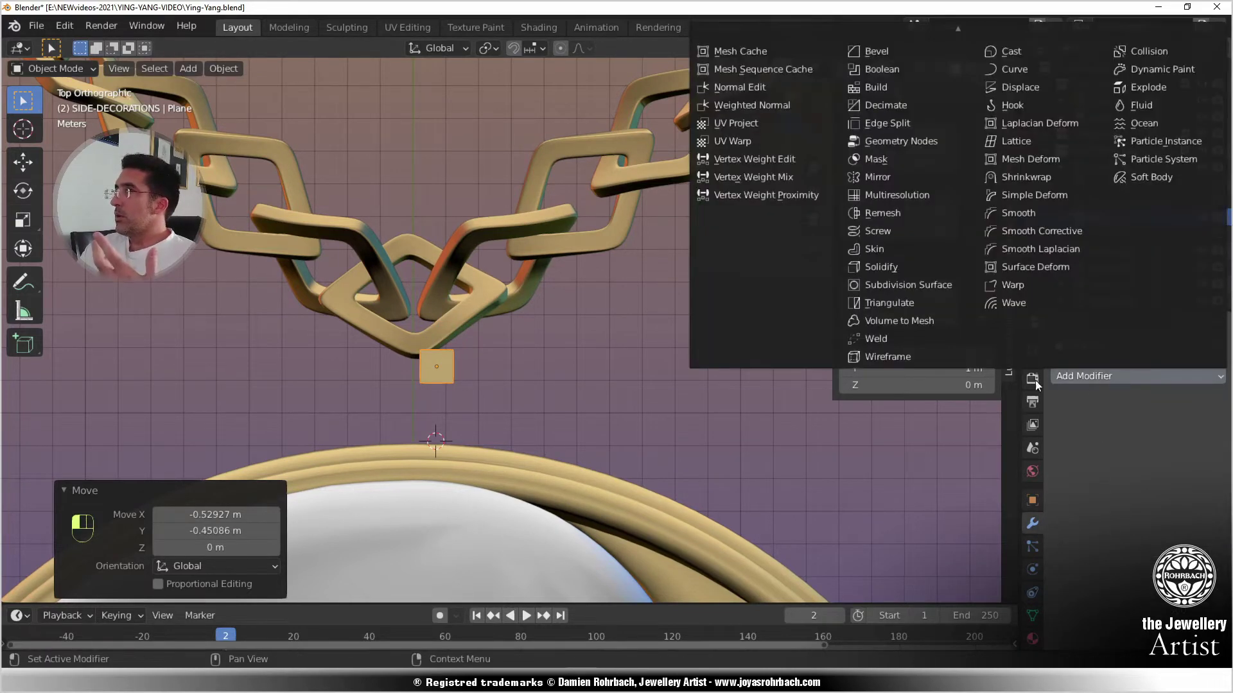
{"action": "left_click", "coordinate": [895, 179]}
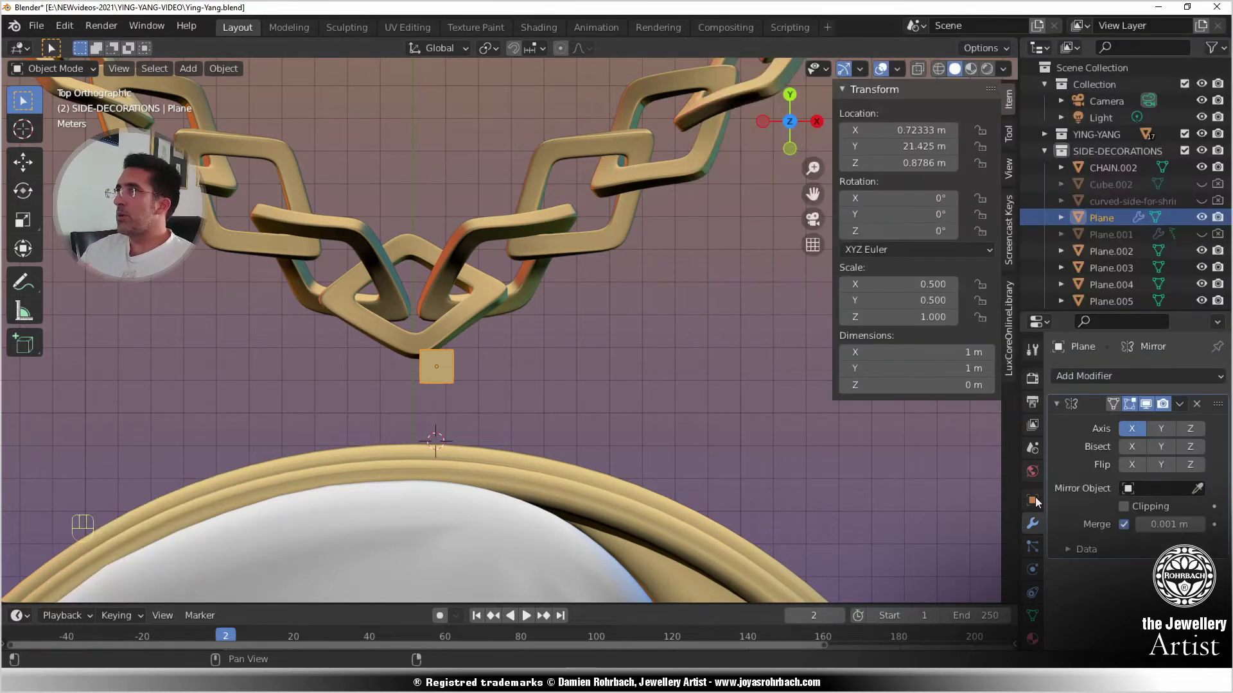
{"action": "left_click", "coordinate": [1197, 489]}
{"action": "left_click", "coordinate": [544, 453]}
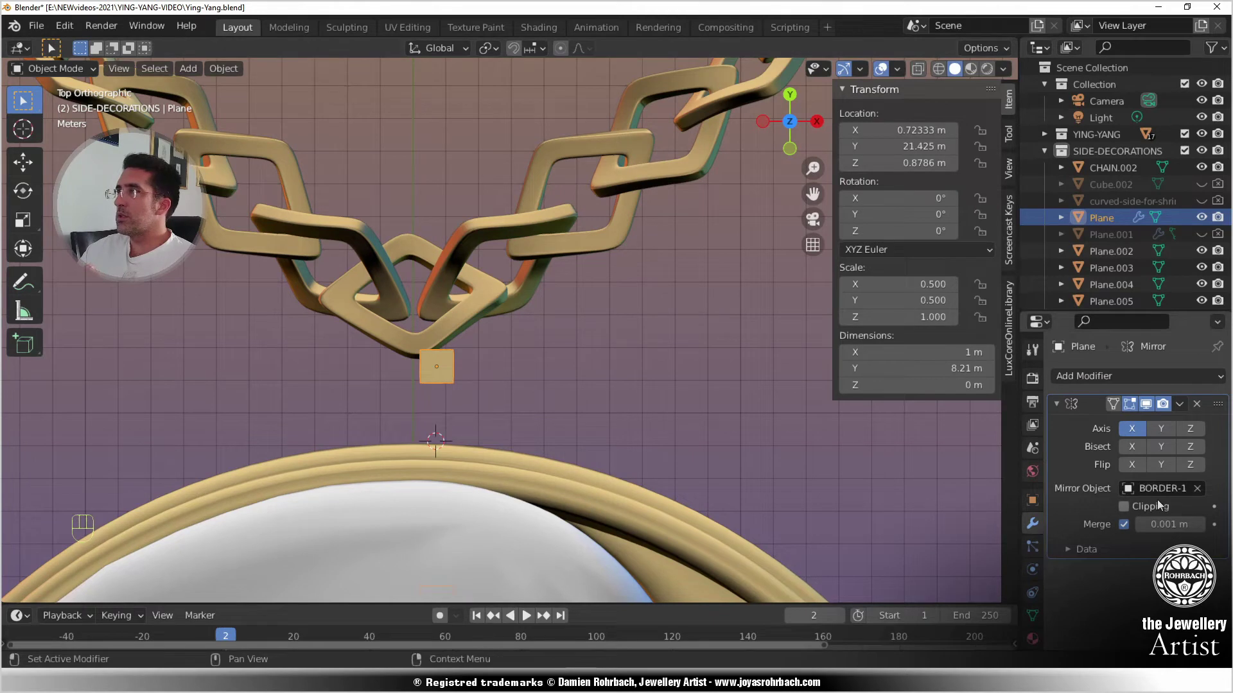
- Apply the location, rotation and scale of BORDER-1, reselect the plane and save the file
{"action": "left_click", "coordinate": [687, 509]}
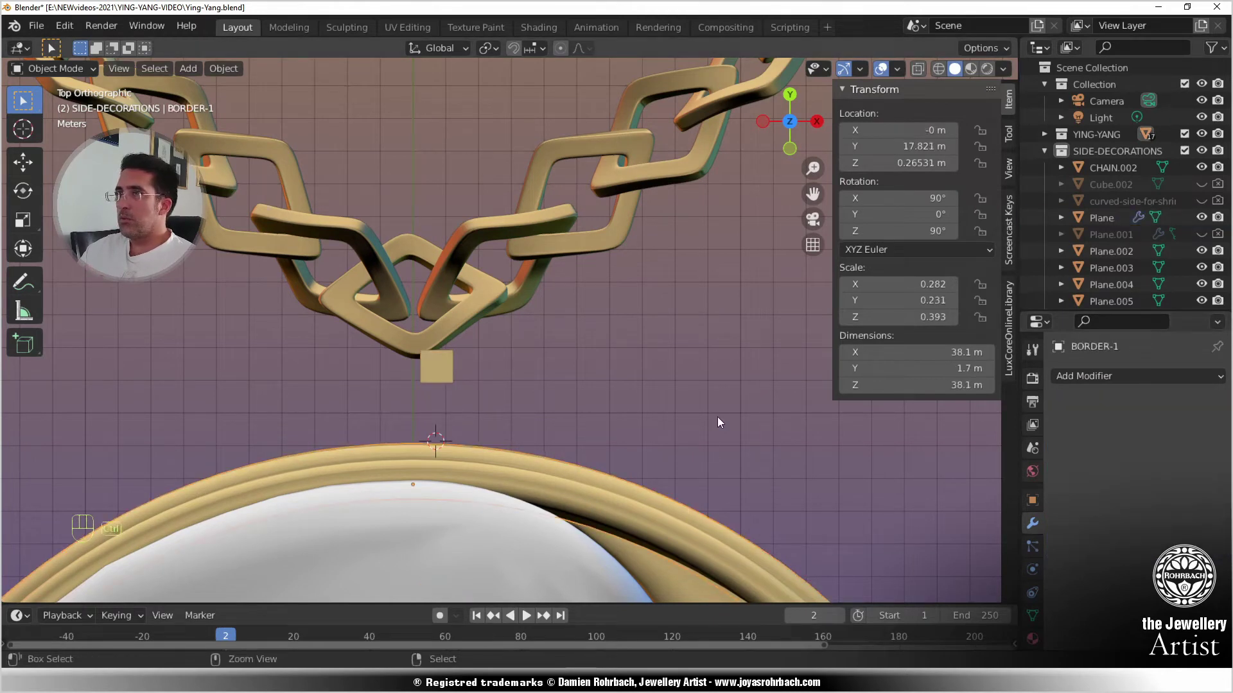
{"action": "key", "text": "ctrl+a"}
{"action": "left_click", "coordinate": [718, 422]}
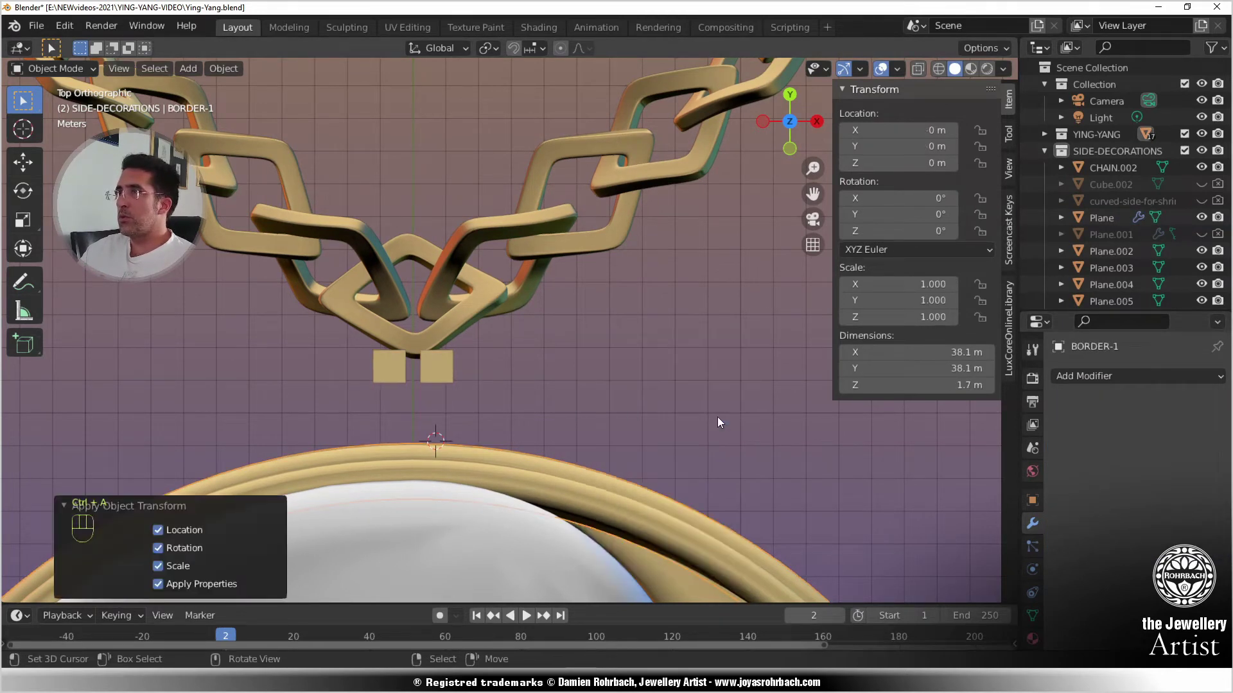
{"action": "left_click", "coordinate": [442, 375]}
{"action": "key", "text": "ctrl+s"}
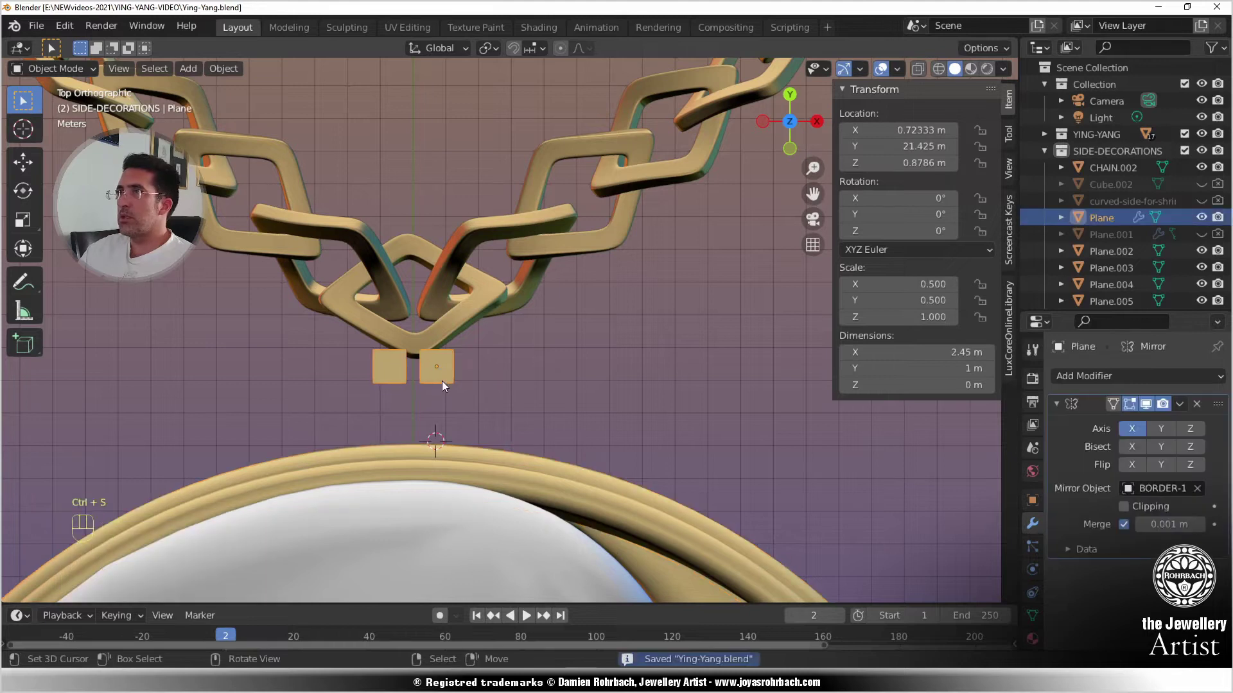
- Enable Clipping on the Mirror modifier and move the plane's mesh to the centre line so both halves join
{"action": "scroll", "coordinate": [442, 383], "scroll_direction": "up", "scroll_amount": 1}
{"action": "left_click", "coordinate": [1124, 507]}
{"action": "key", "text": "Tab"}
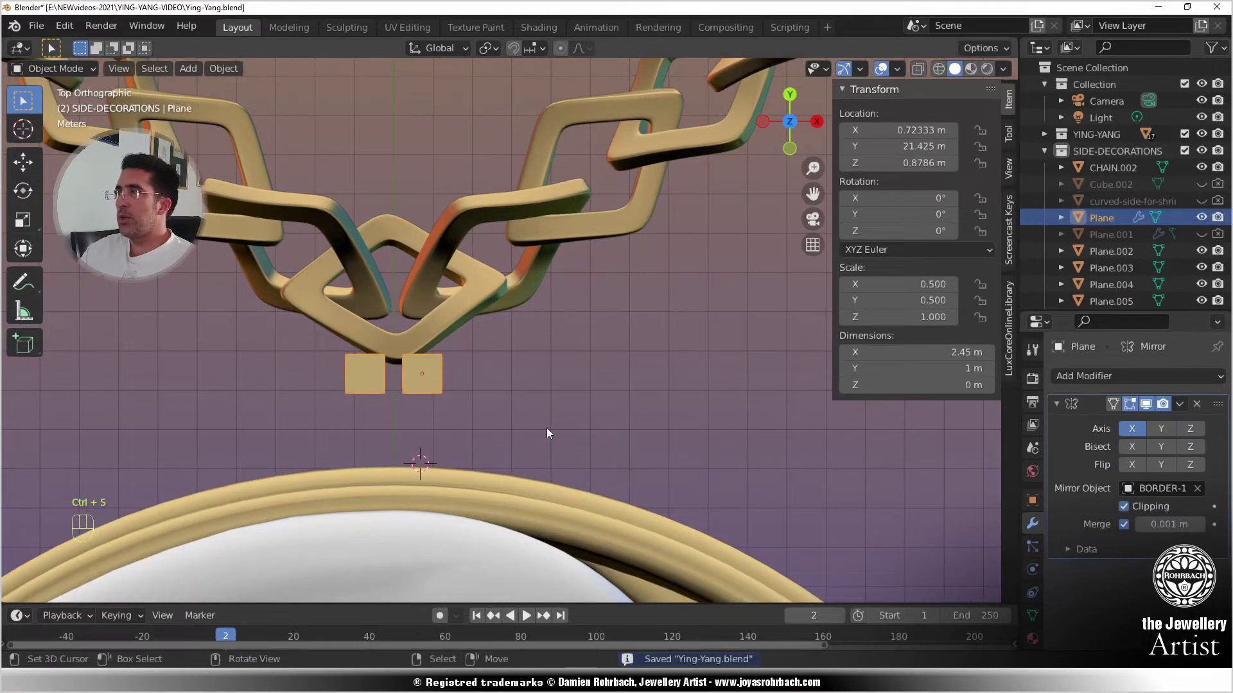
{"action": "scroll", "coordinate": [545, 428], "scroll_direction": "up", "scroll_amount": 3}
{"action": "scroll", "coordinate": [443, 318], "scroll_direction": "up", "scroll_amount": 1}
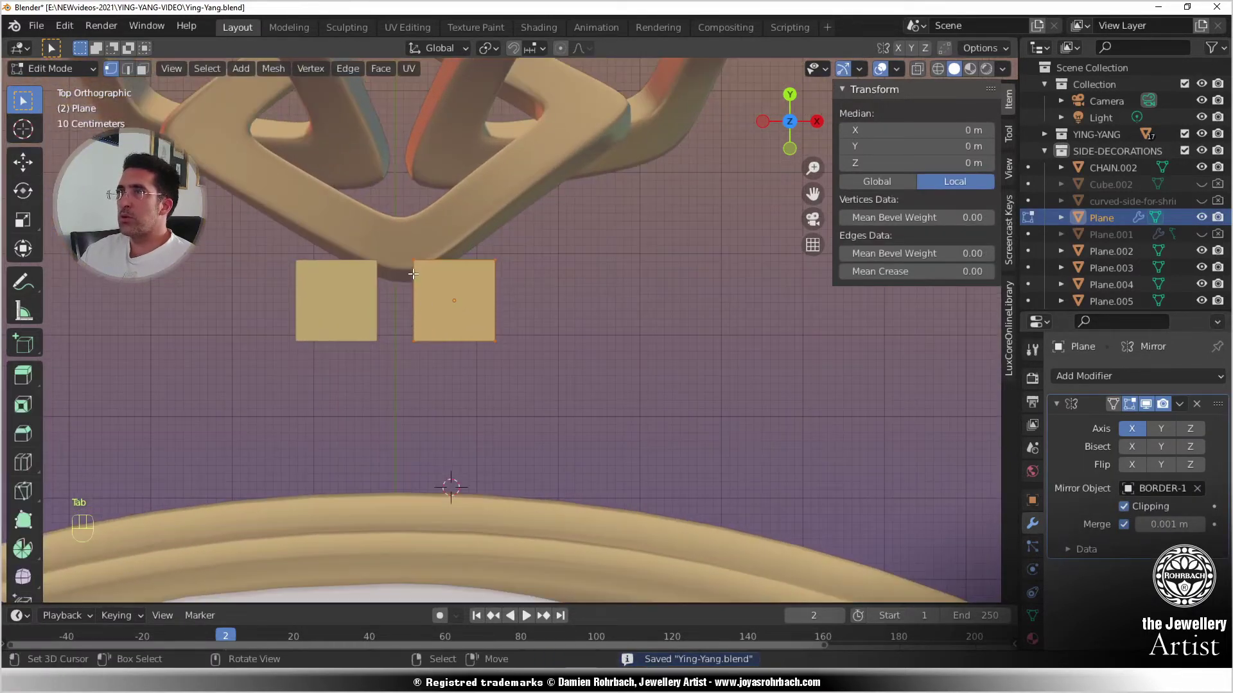
{"action": "key", "text": "g"}
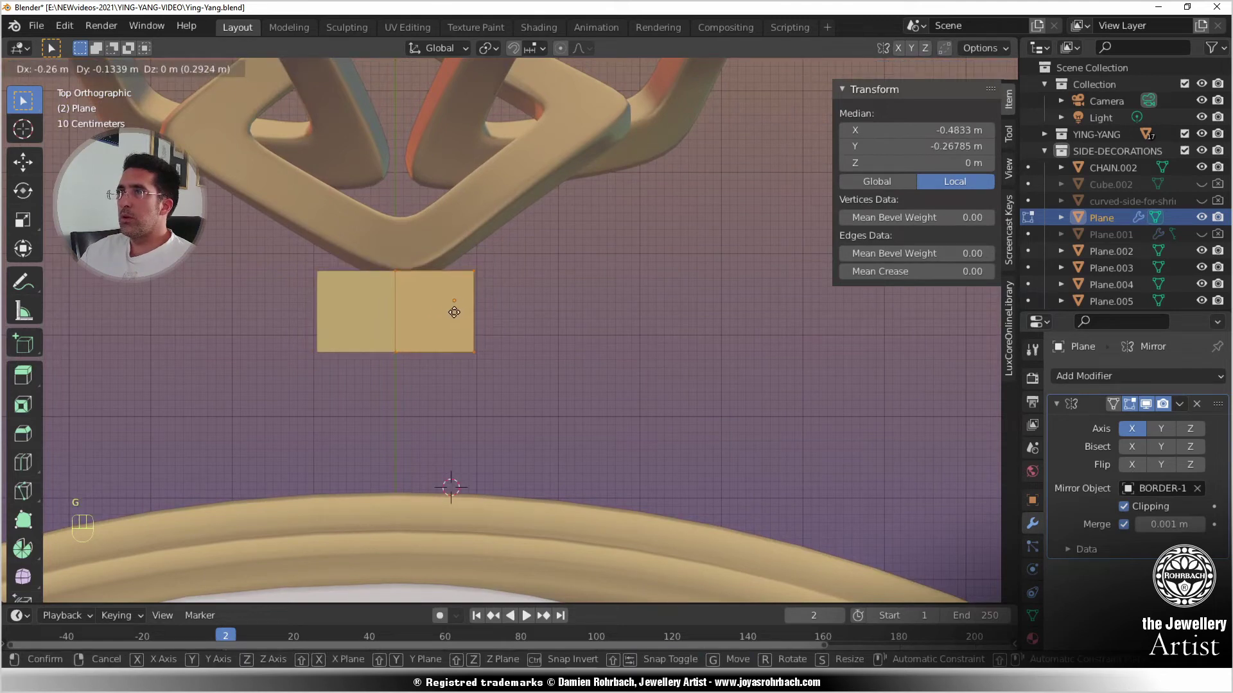
{"action": "left_click", "coordinate": [456, 308]}
- Extrude the plane's outer edge twice along X, by about 0.84 m and 0.85 m
{"action": "right_click", "coordinate": [479, 275]}
{"action": "right_click", "coordinate": [478, 350], "text": "shift"}
{"action": "key", "text": "e"}
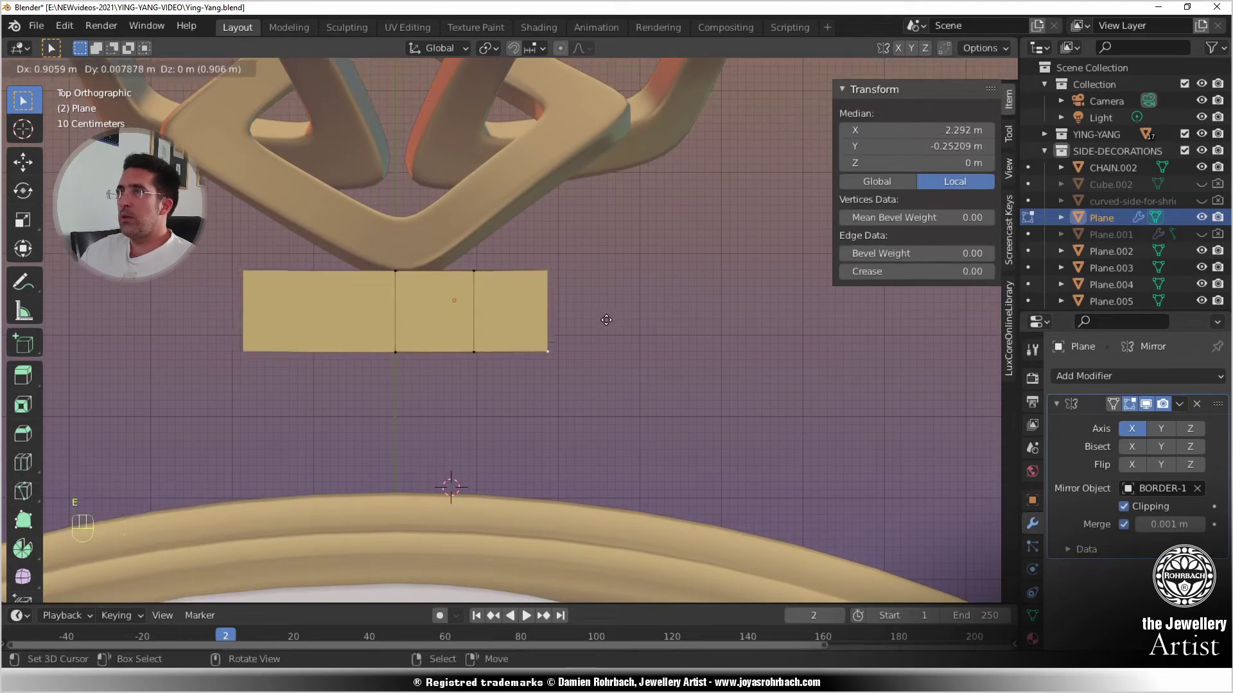
{"action": "key", "text": "x"}
{"action": "left_click", "coordinate": [601, 323]}
{"action": "key", "text": "e"}
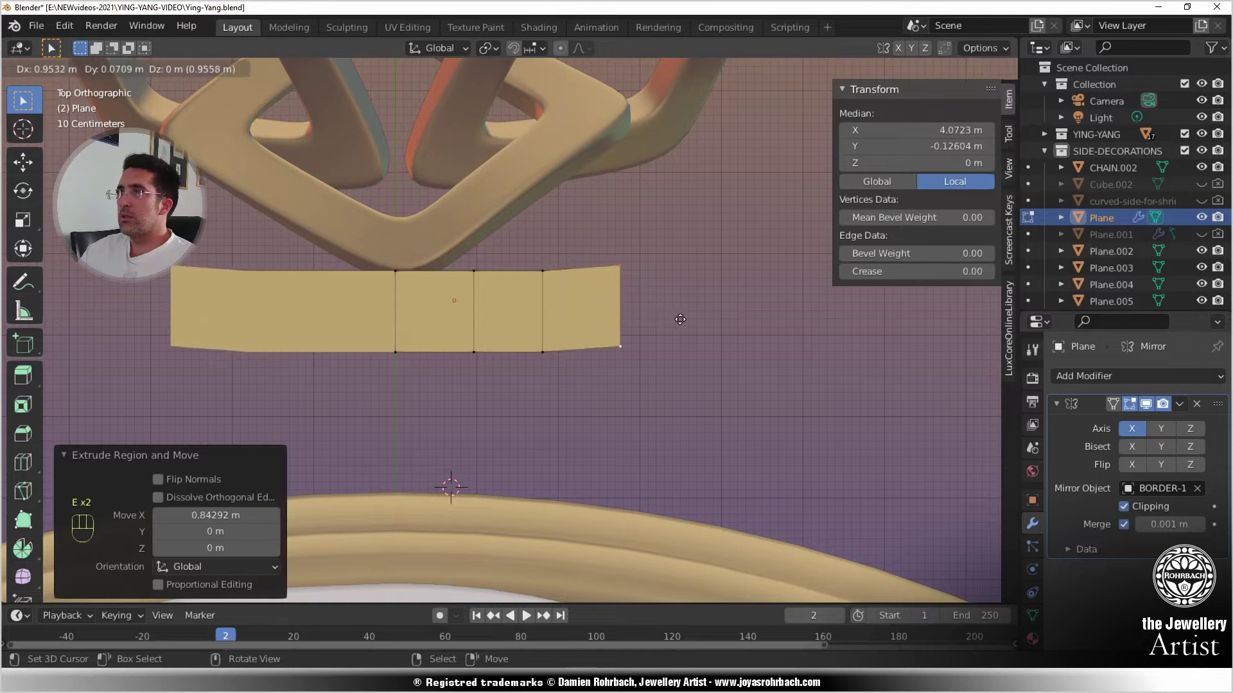
{"action": "key", "text": "x"}
{"action": "left_click", "coordinate": [663, 322]}
- Try a third extrusion of about 0.87 m along X from the outer edge and delete the added segment
{"action": "key", "text": "e"}
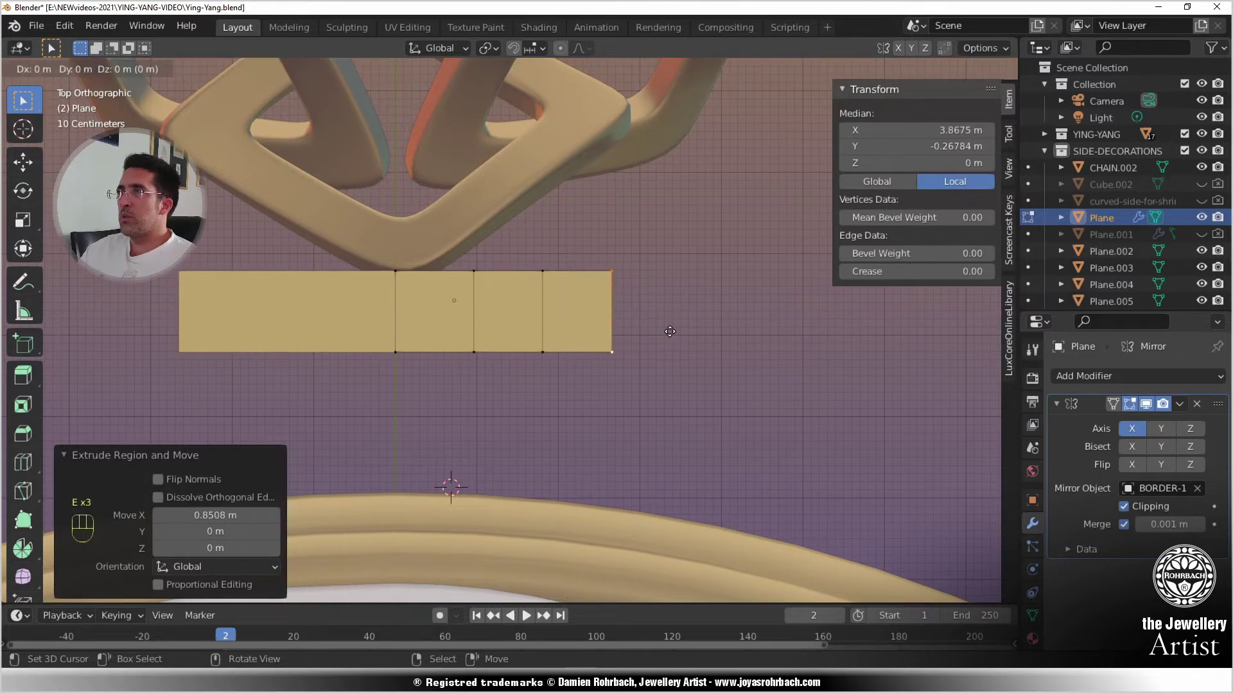
{"action": "key", "text": "x"}
{"action": "right_click", "coordinate": [741, 333]}
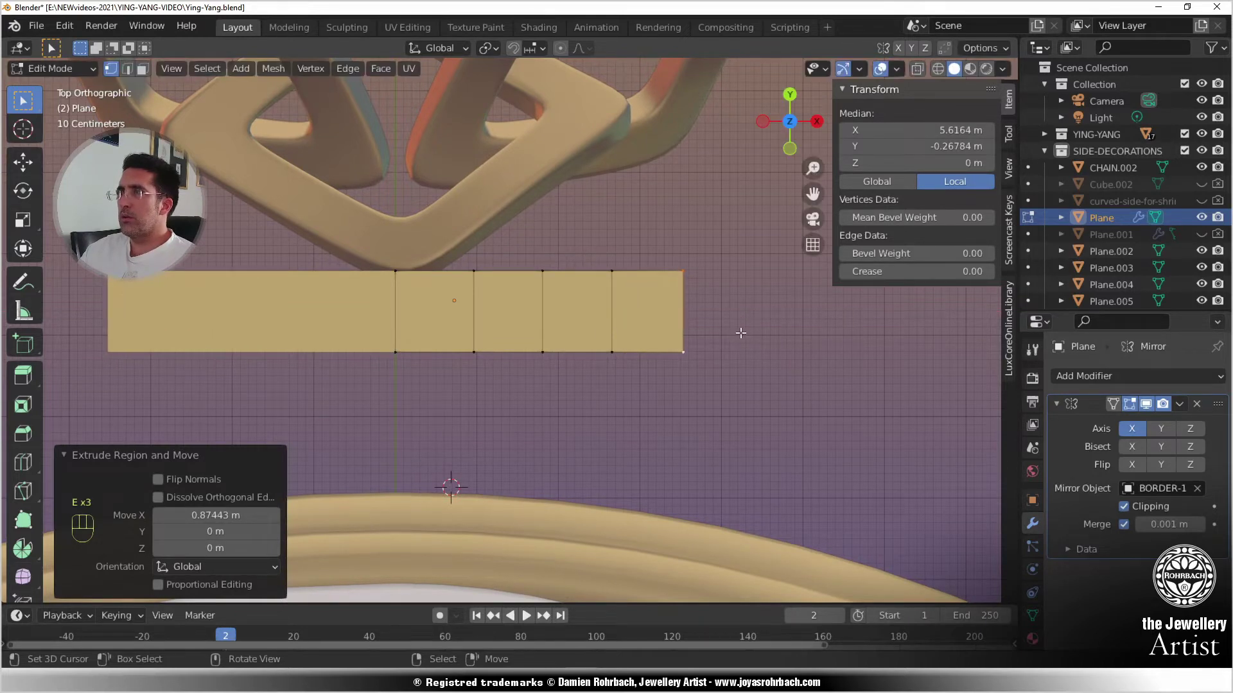
{"action": "key", "text": "x"}
{"action": "left_click", "coordinate": [741, 331]}
{"action": "left_click", "coordinate": [613, 346], "text": "shift"}
- Move the strip's outer edge about 0.16 m outward along X
{"action": "right_click", "coordinate": [614, 347], "text": "shift"}
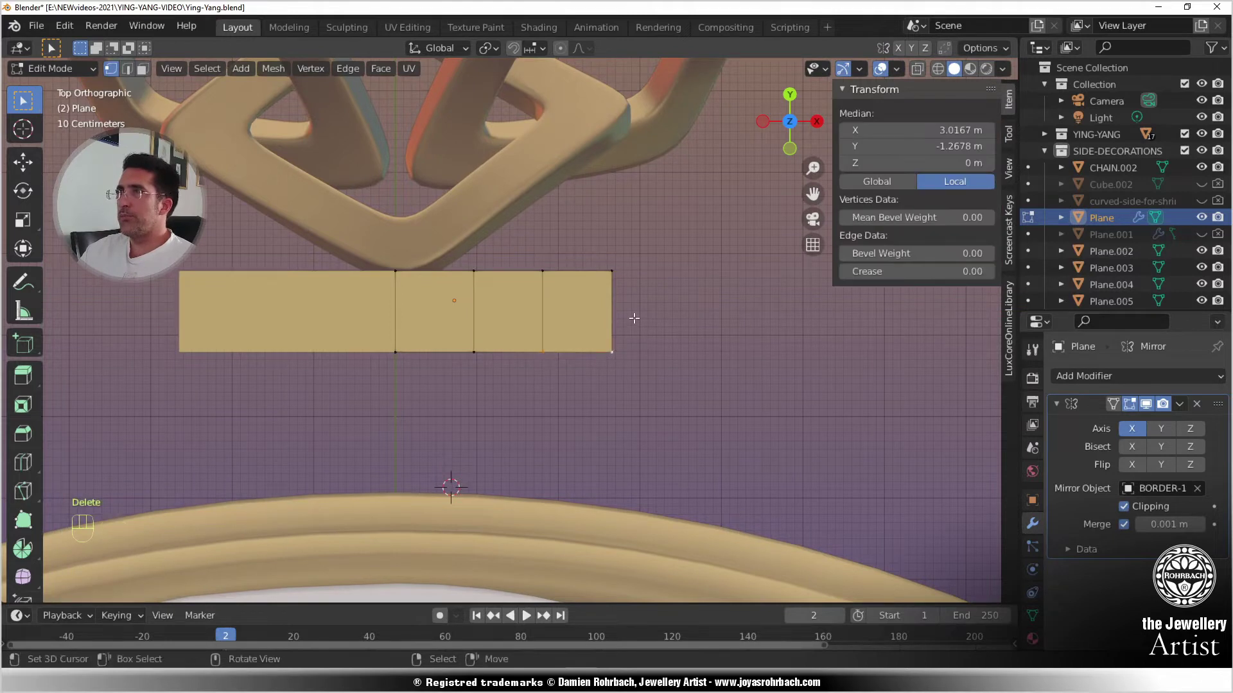
{"action": "right_click", "coordinate": [612, 275], "text": "shift"}
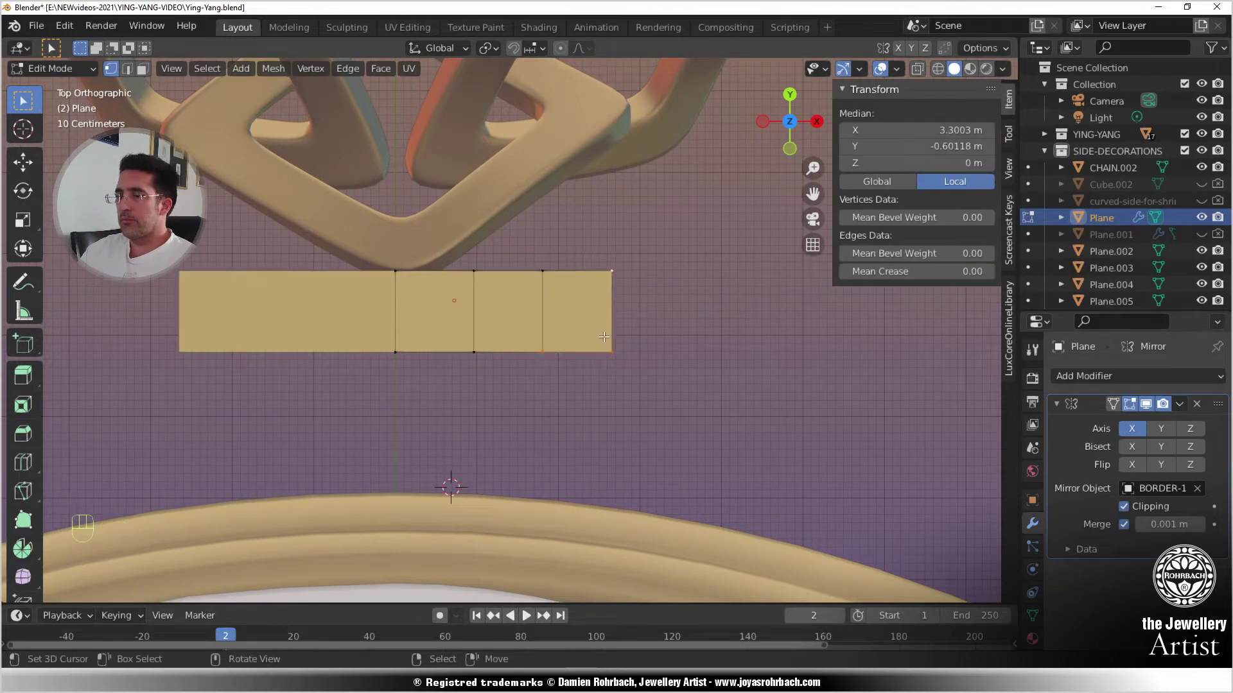
{"action": "right_click", "coordinate": [544, 278], "text": "shift"}
{"action": "key", "text": "g"}
{"action": "right_click", "coordinate": [592, 279]}
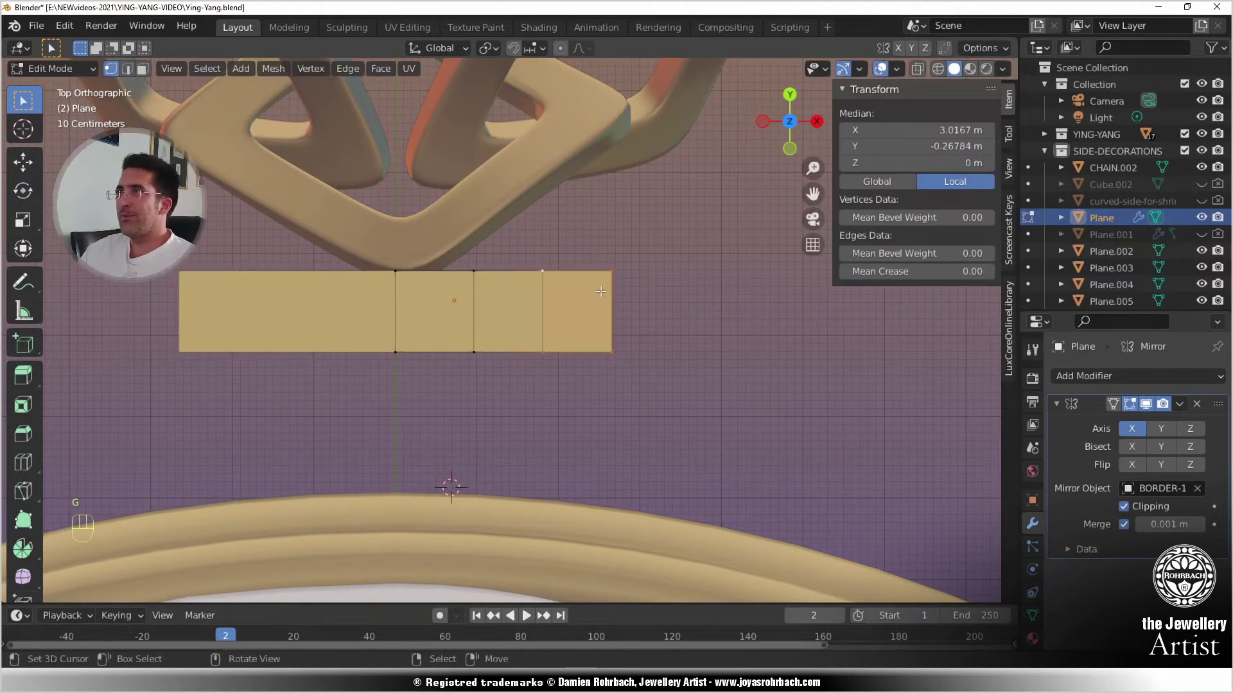
{"action": "key", "text": "g"}
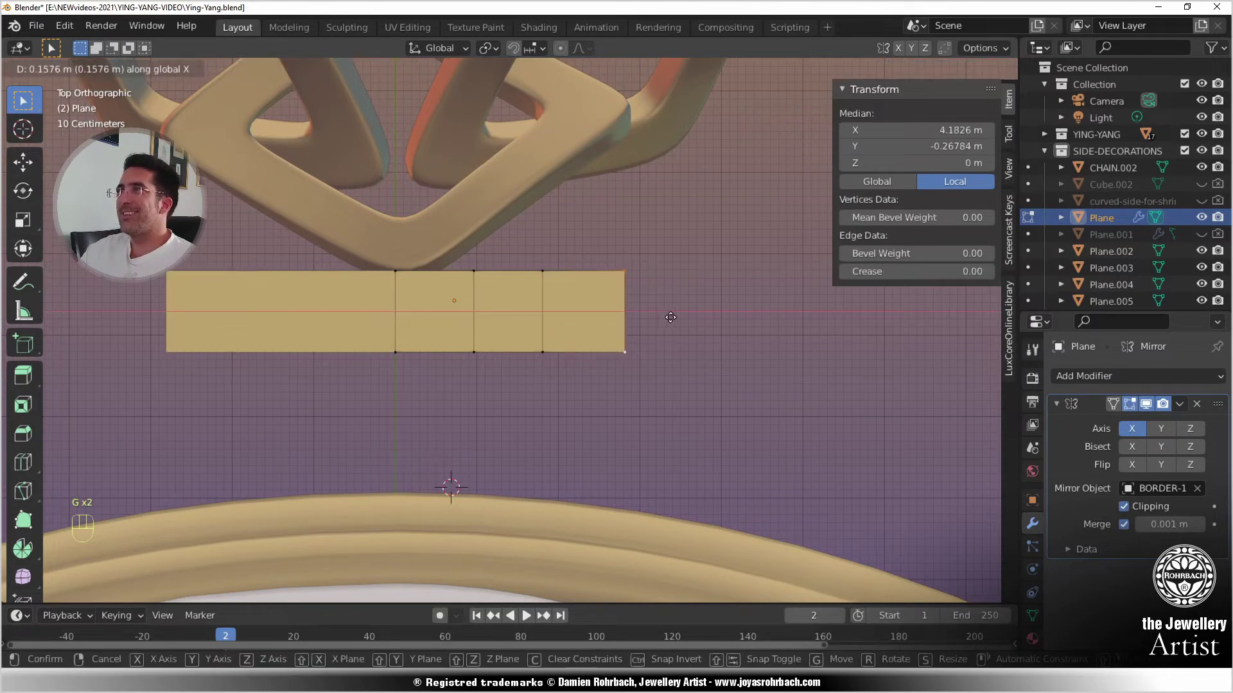
{"action": "left_click", "coordinate": [670, 317]}
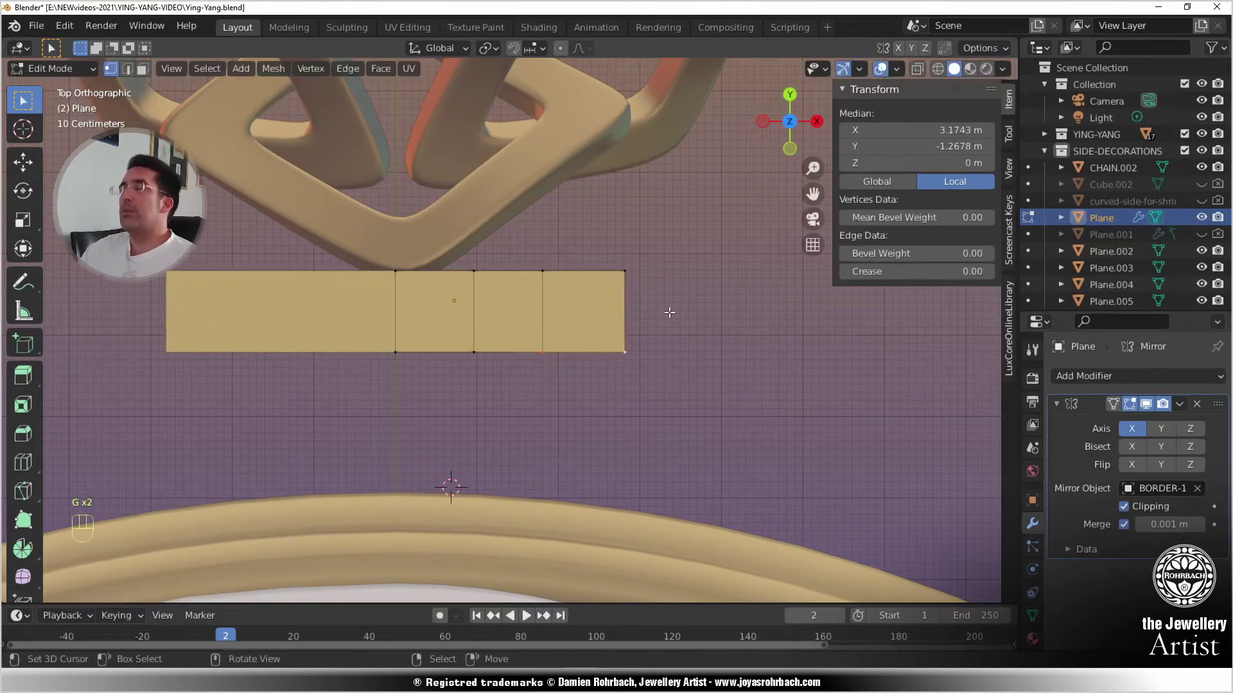
{"action": "key", "text": "g"}
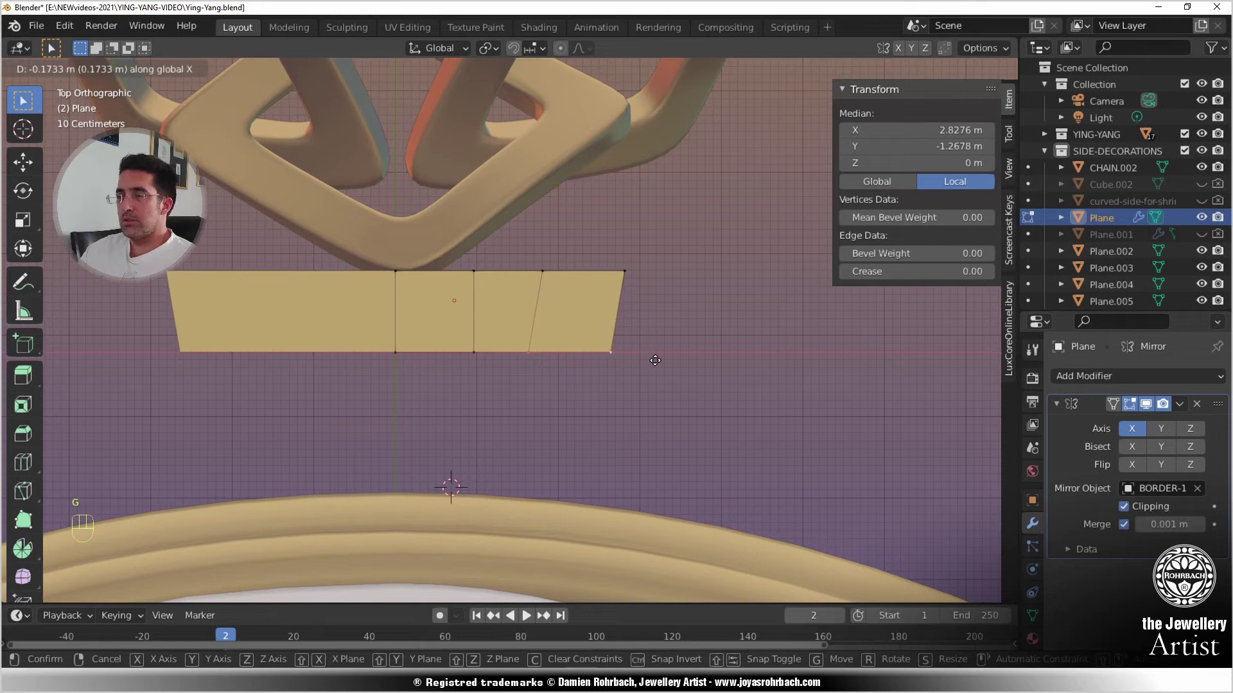
{"action": "key", "text": "z"}
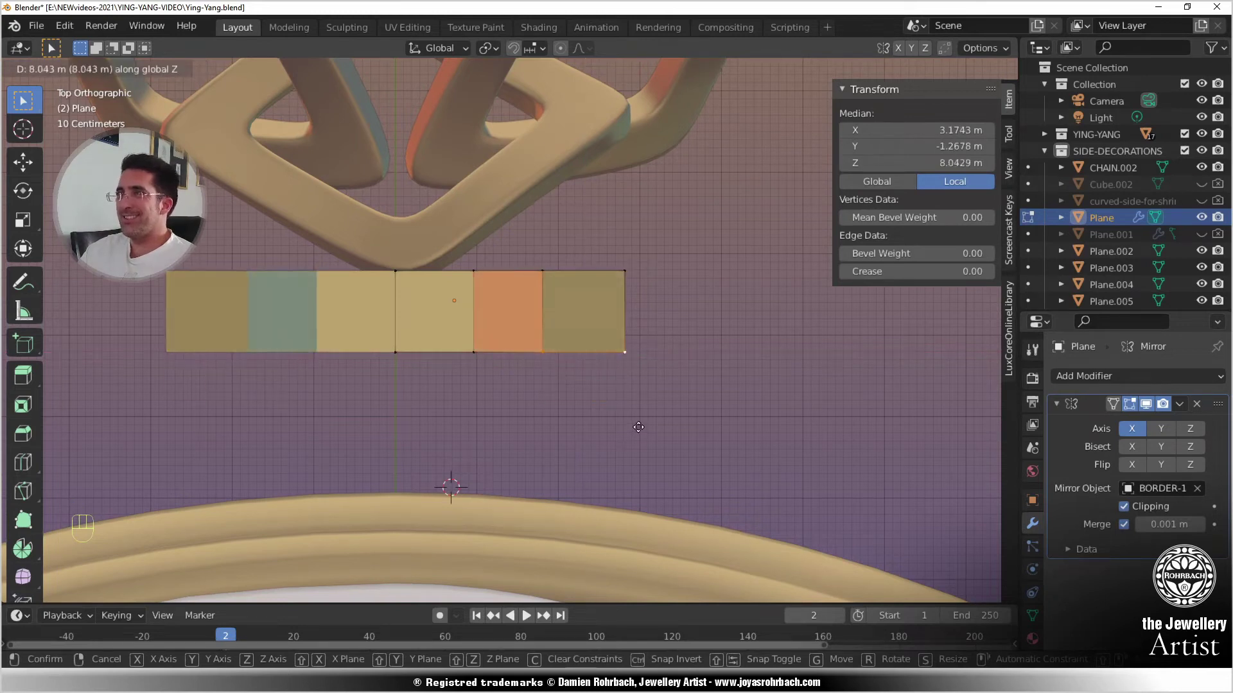
{"action": "key", "text": "Escape"}
{"action": "key", "text": "e"}
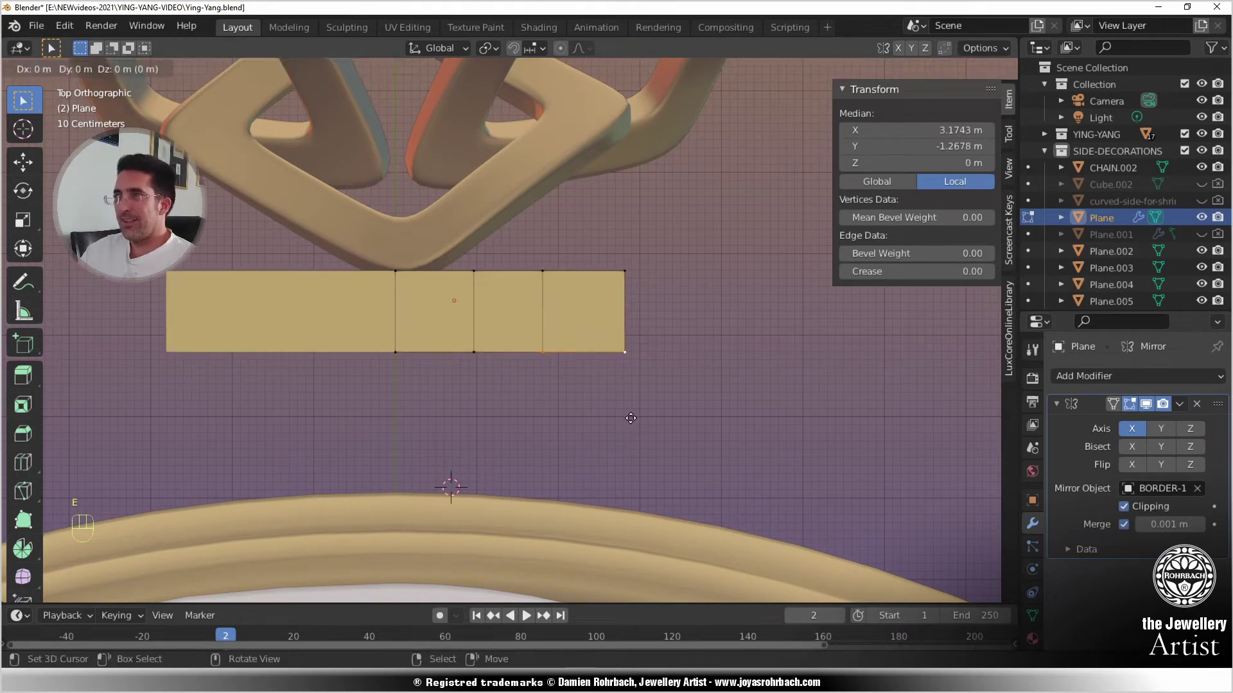
{"action": "right_click", "coordinate": [530, 420]}
- Extrude the outer segment's border-facing edge along Y in two segments until the new leg reaches the border
{"action": "scroll", "coordinate": [553, 417], "scroll_direction": "down", "scroll_amount": 3}
{"action": "middle_click_drag", "start_coordinate": [635, 414], "coordinate": [512, 311]}
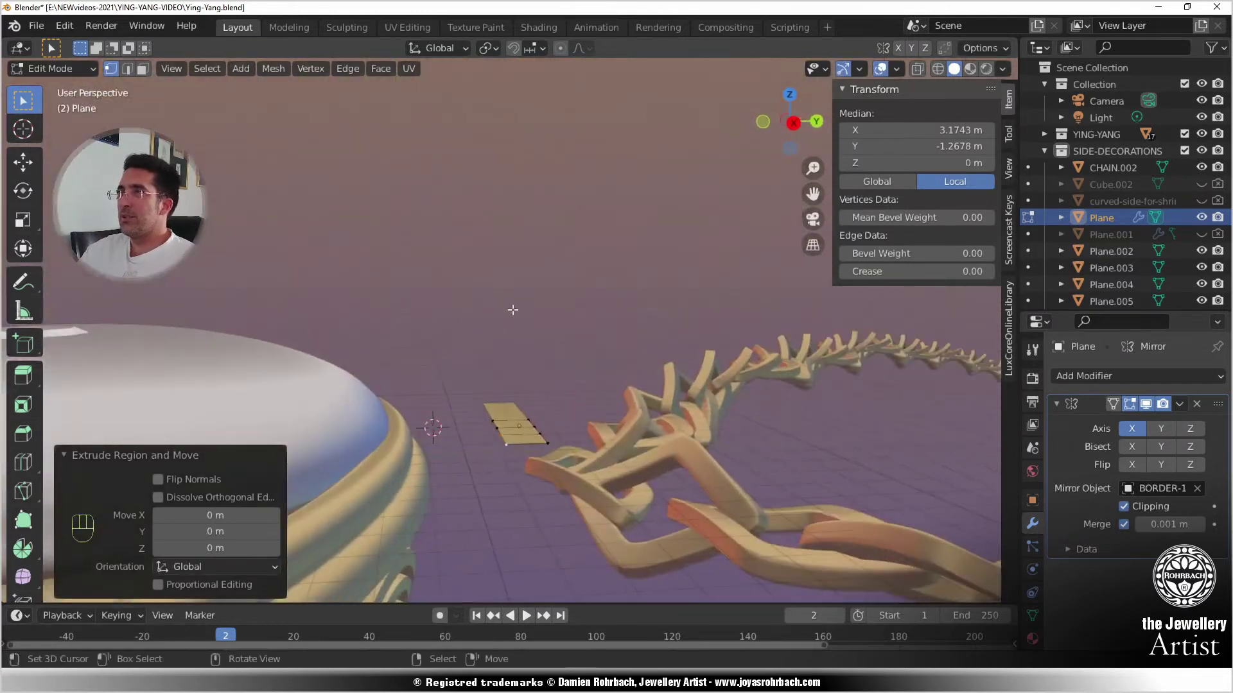
{"action": "key", "text": "KP_7"}
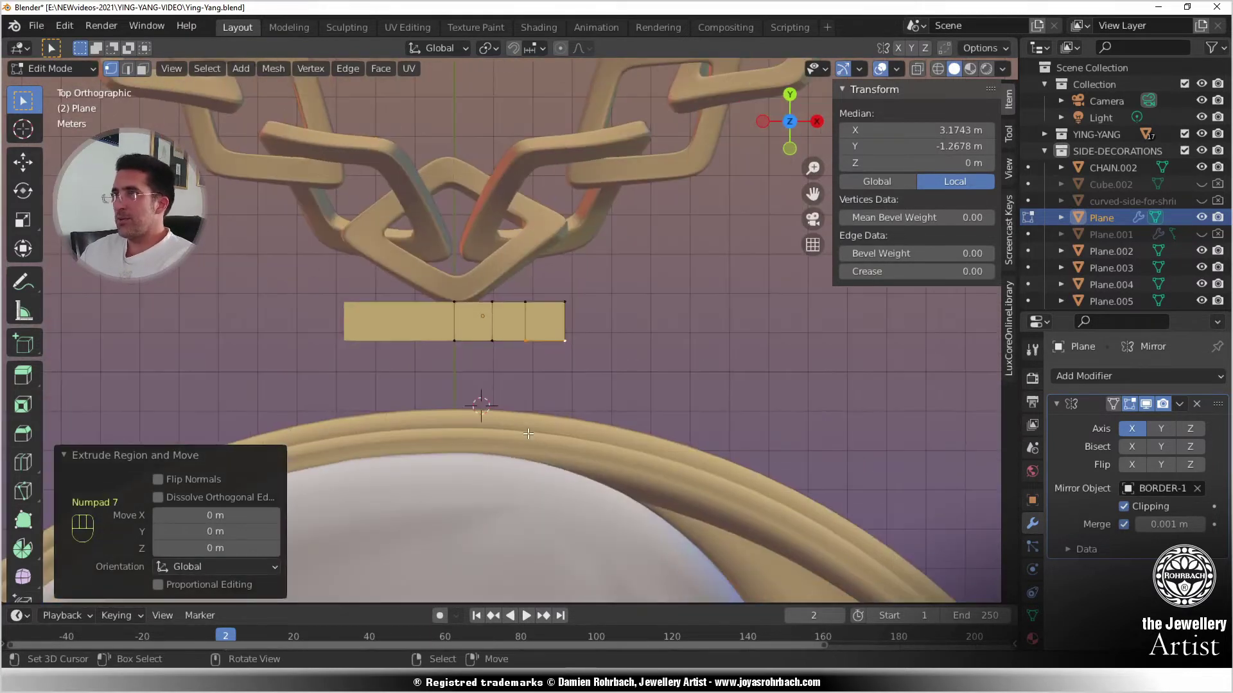
{"action": "key", "text": "e"}
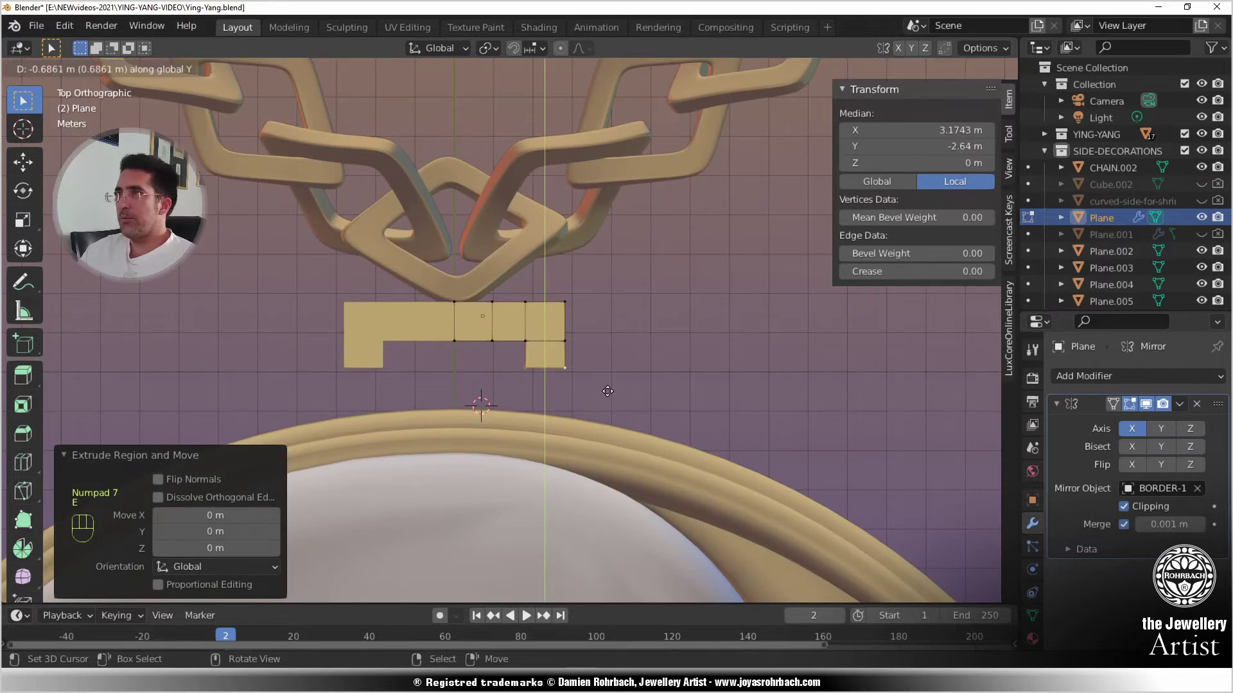
{"action": "left_click", "coordinate": [607, 446]}
- Lower the whole connector mesh about 1.61 m along Z and extrude it about 0.75 m upward to give it thickness
{"action": "middle_click_drag", "start_coordinate": [561, 553], "coordinate": [368, 344]}
{"action": "key", "text": "a"}
{"action": "key", "text": "g"}
{"action": "key", "text": "z"}
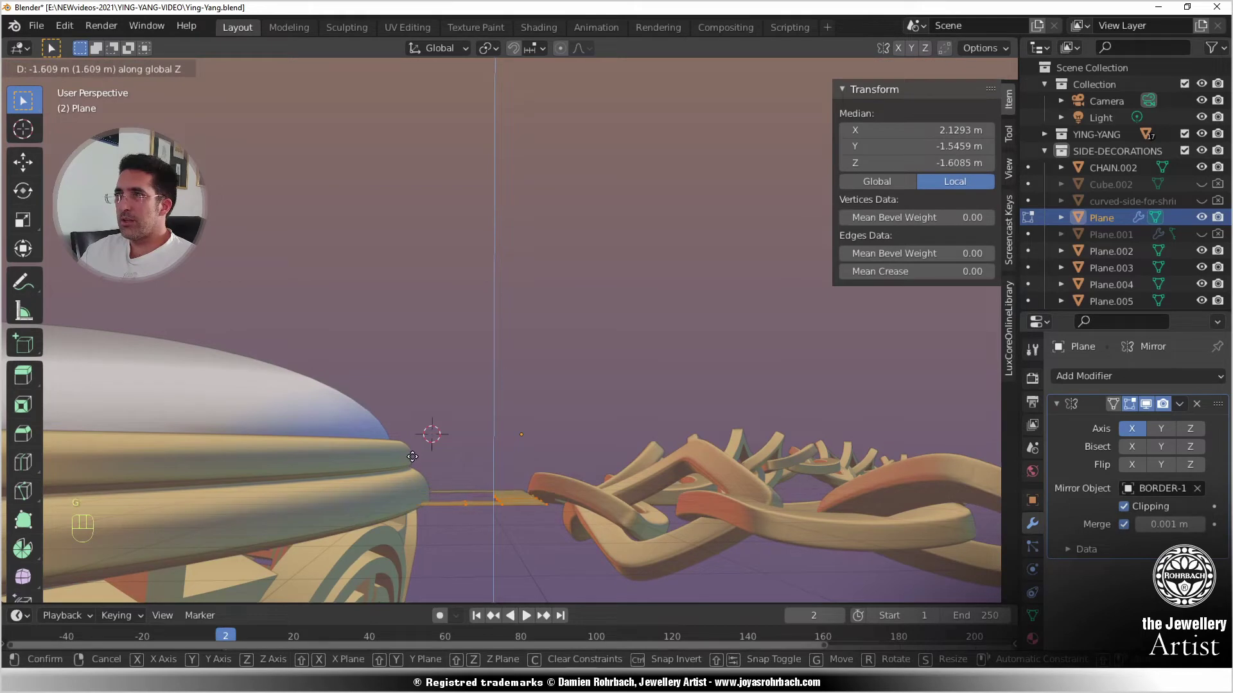
{"action": "left_click", "coordinate": [412, 457]}
{"action": "middle_click_drag", "start_coordinate": [426, 432], "coordinate": [468, 379]}
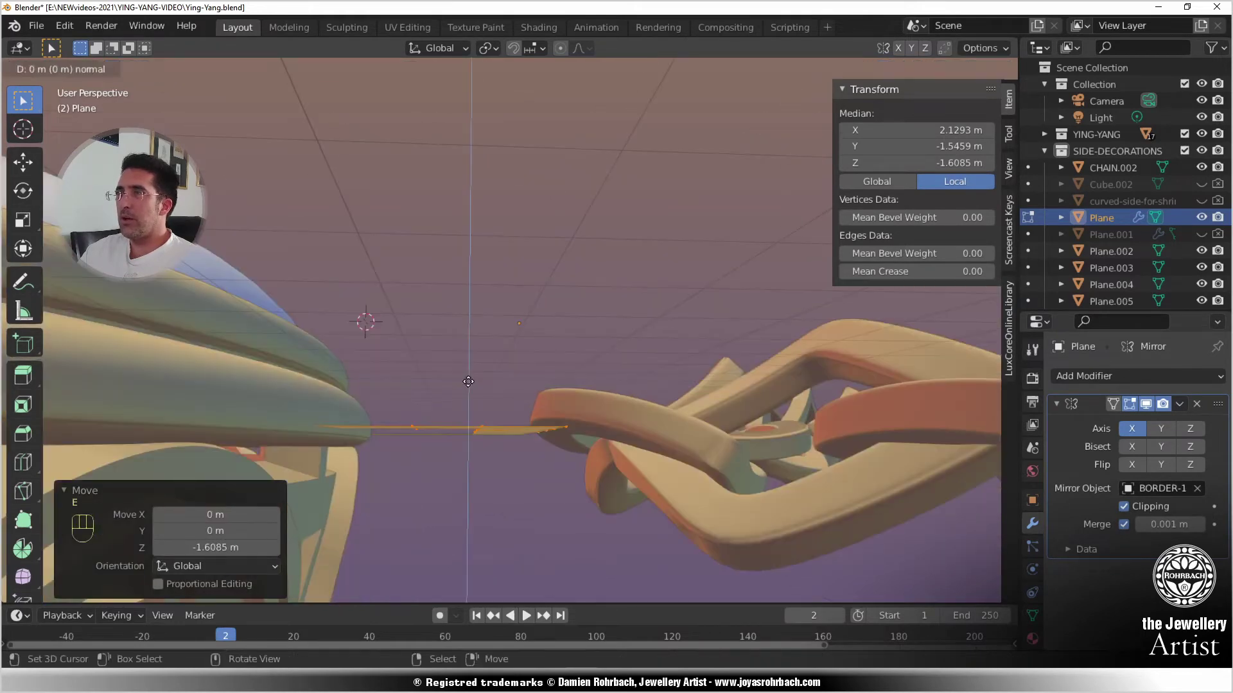
{"action": "left_click", "coordinate": [505, 325]}
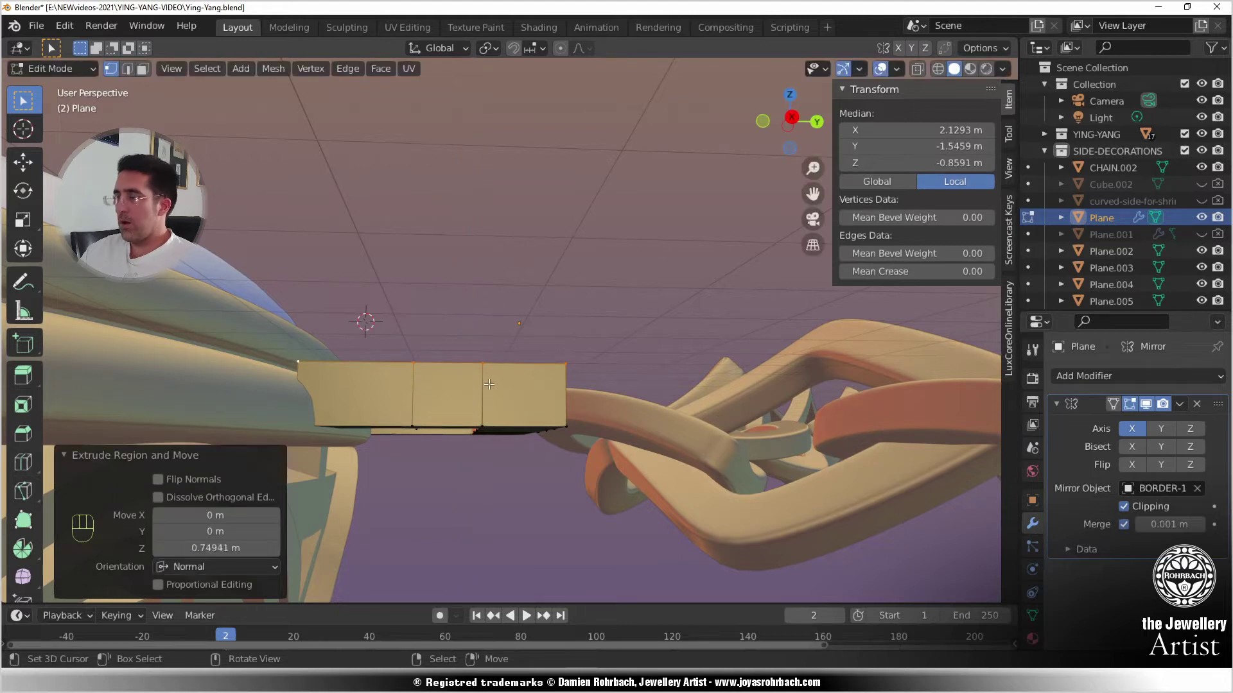
- Move the upper edge of the leg's end about 0.25 m along Y, deeper into the border
{"action": "key", "text": "KP_7"}
{"action": "left_click", "coordinate": [576, 507]}
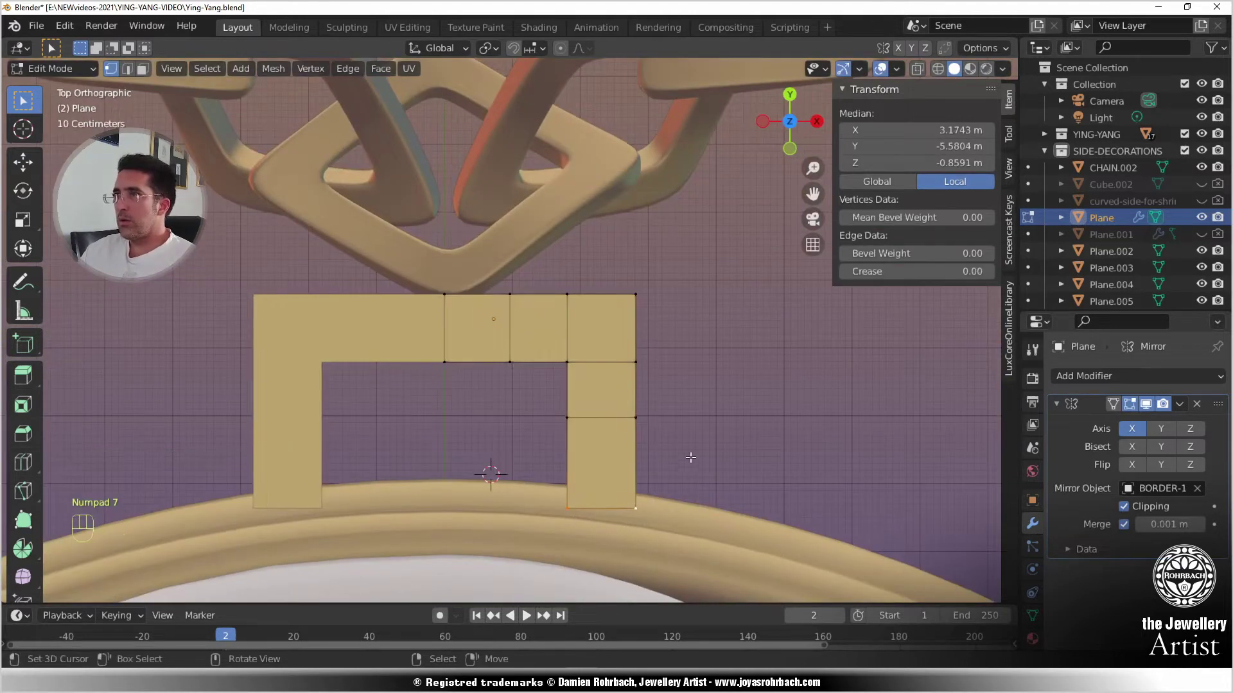
{"action": "key", "text": "g"}
{"action": "key", "text": "y"}
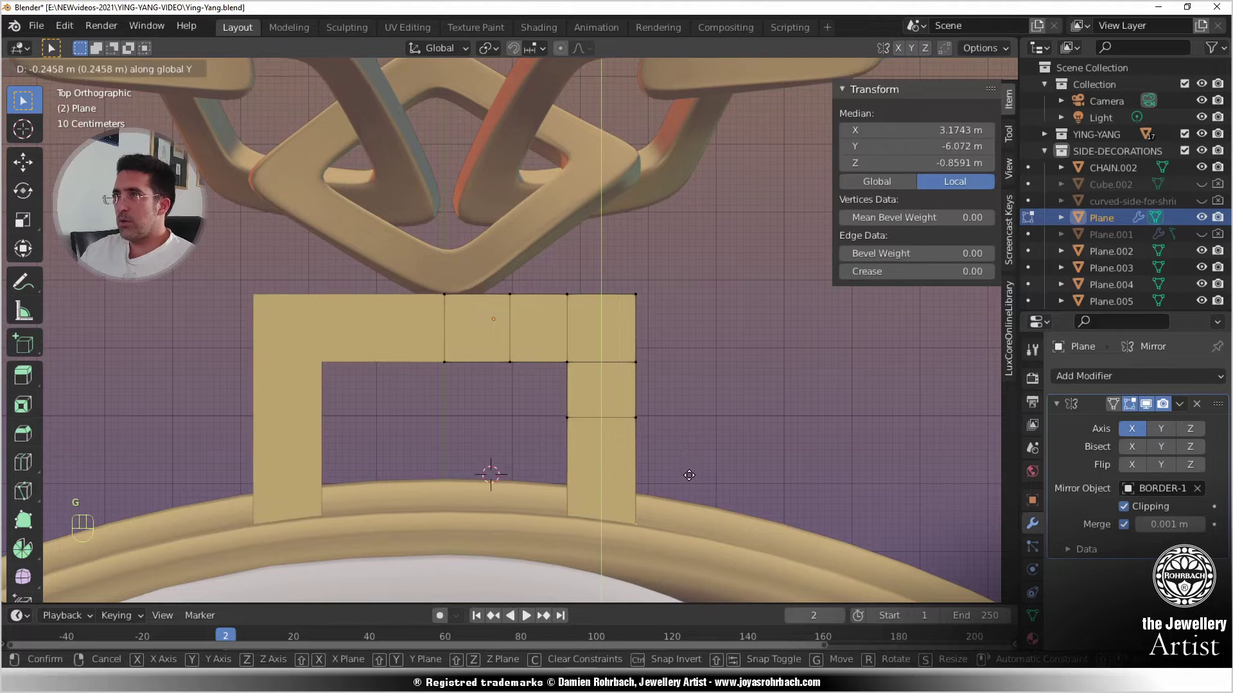
{"action": "left_click", "coordinate": [689, 479]}
- Lower the entire connector mesh by about 0.12 m along Z to line it up with the border, and save the file
{"action": "middle_click_drag", "start_coordinate": [688, 479], "coordinate": [443, 361]}
{"action": "key", "text": "a"}
{"action": "key", "text": "KP_3"}
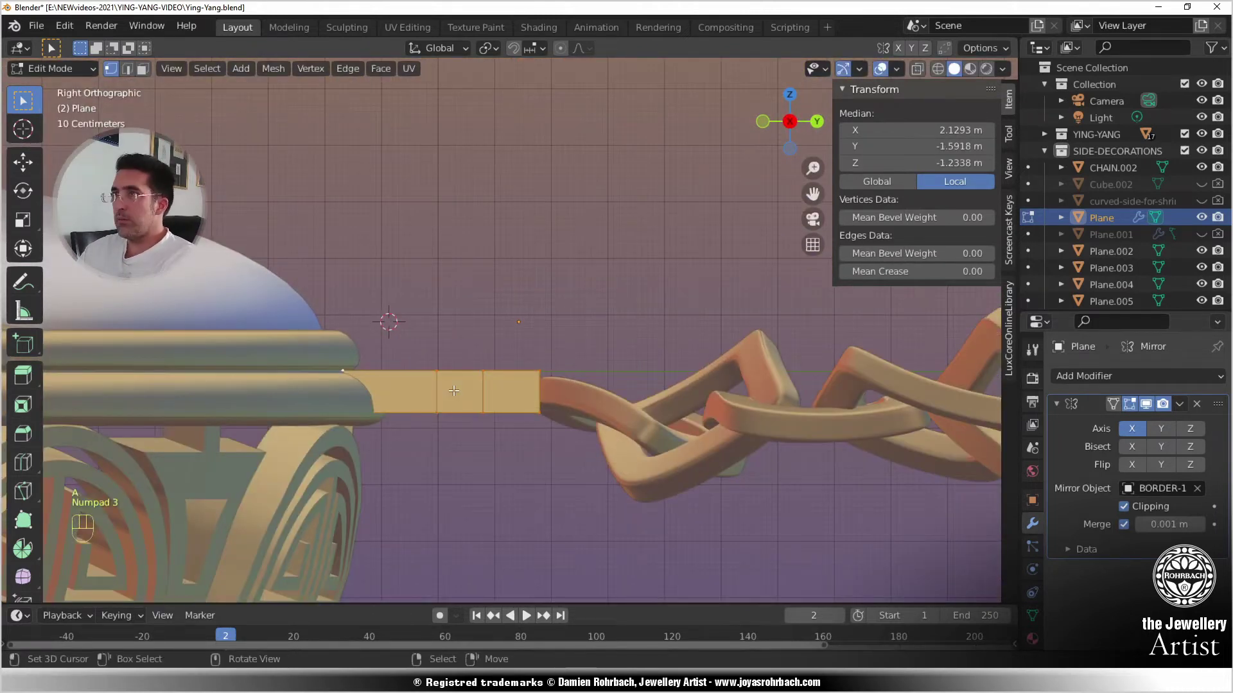
{"action": "scroll", "coordinate": [449, 392], "scroll_direction": "up", "scroll_amount": 2}
{"action": "key", "text": "g"}
{"action": "key", "text": "z"}
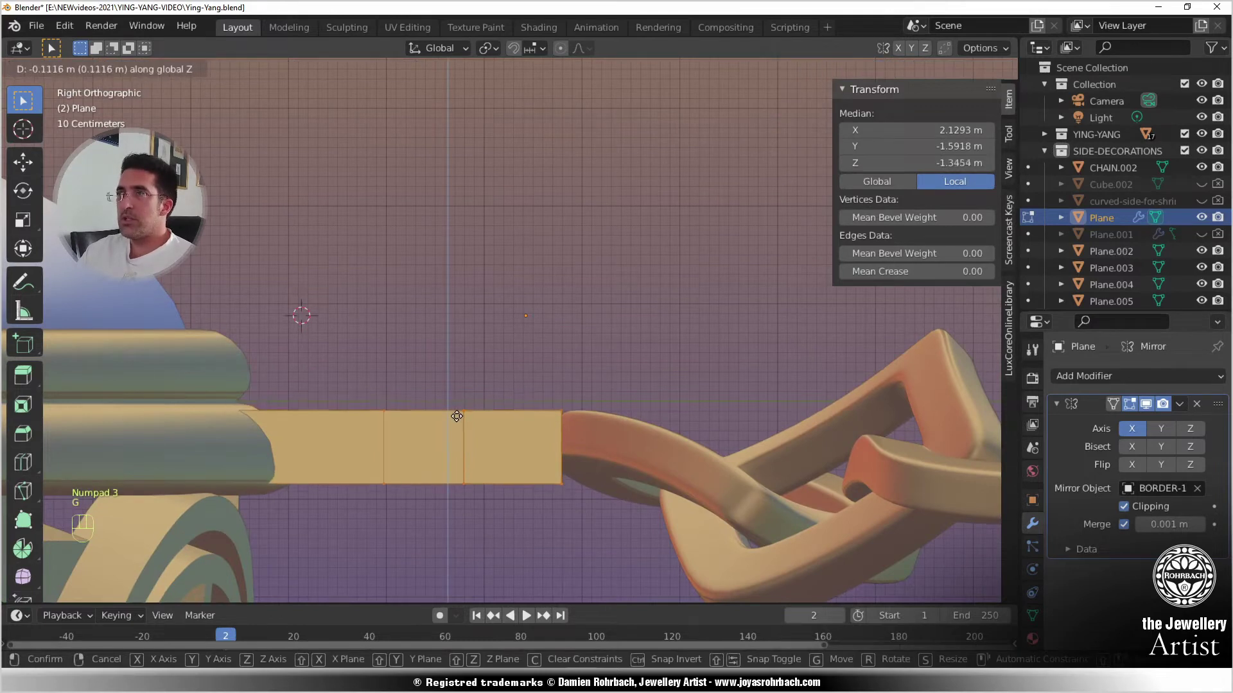
{"action": "left_click", "coordinate": [460, 421]}
{"action": "middle_click_drag", "start_coordinate": [460, 421], "coordinate": [490, 450]}
{"action": "key", "text": "ctrl+s"}
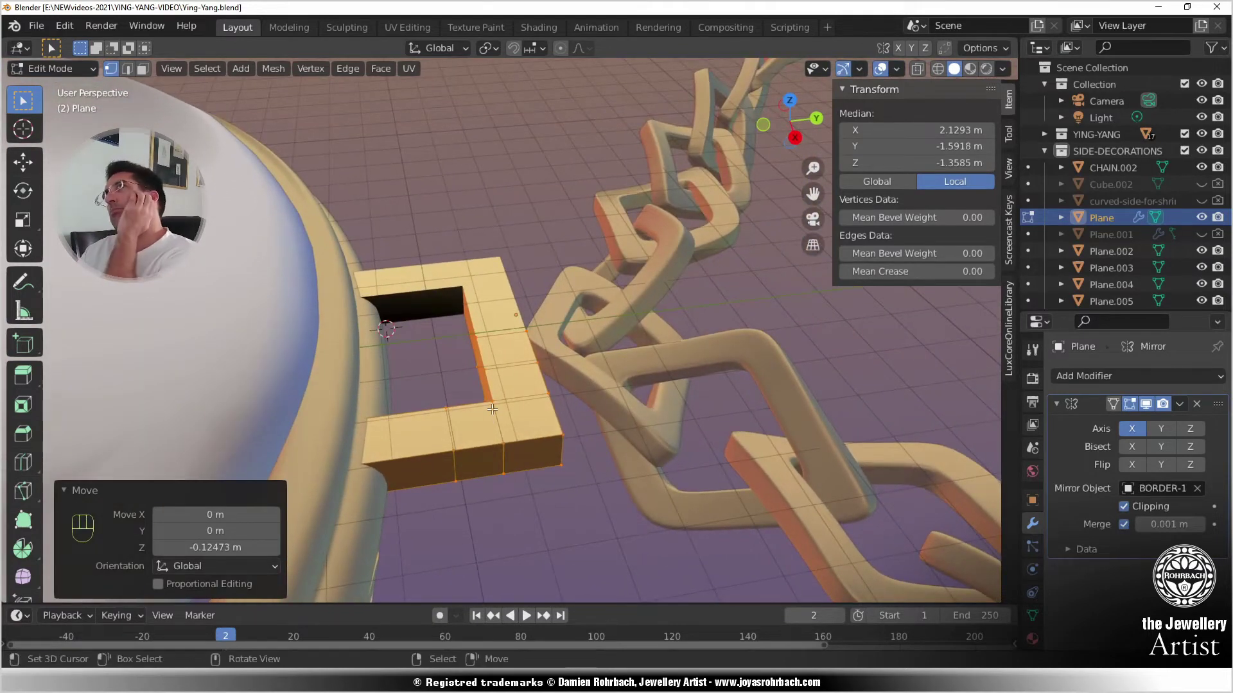
- Duplicate the connector in place and scale the copy's mesh uniformly to 0.57
{"action": "key", "text": "Tab"}
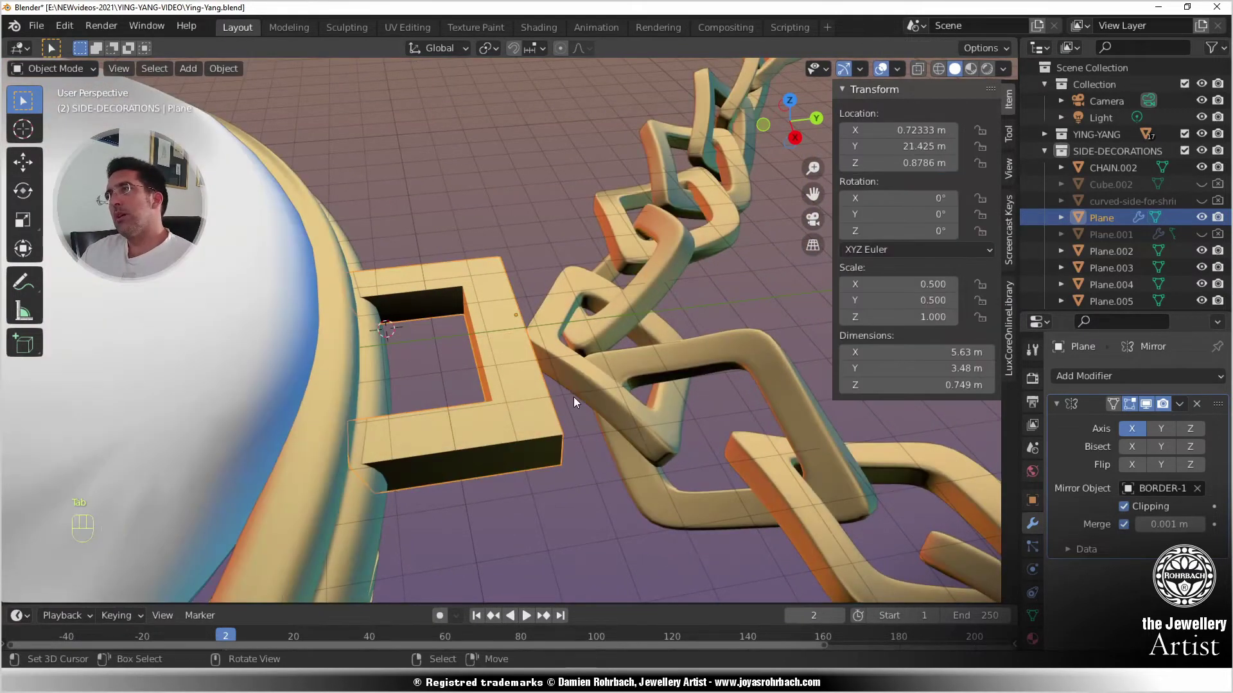
{"action": "key", "text": "shift+d"}
{"action": "right_click", "coordinate": [572, 397]}
{"action": "key", "text": "Tab"}
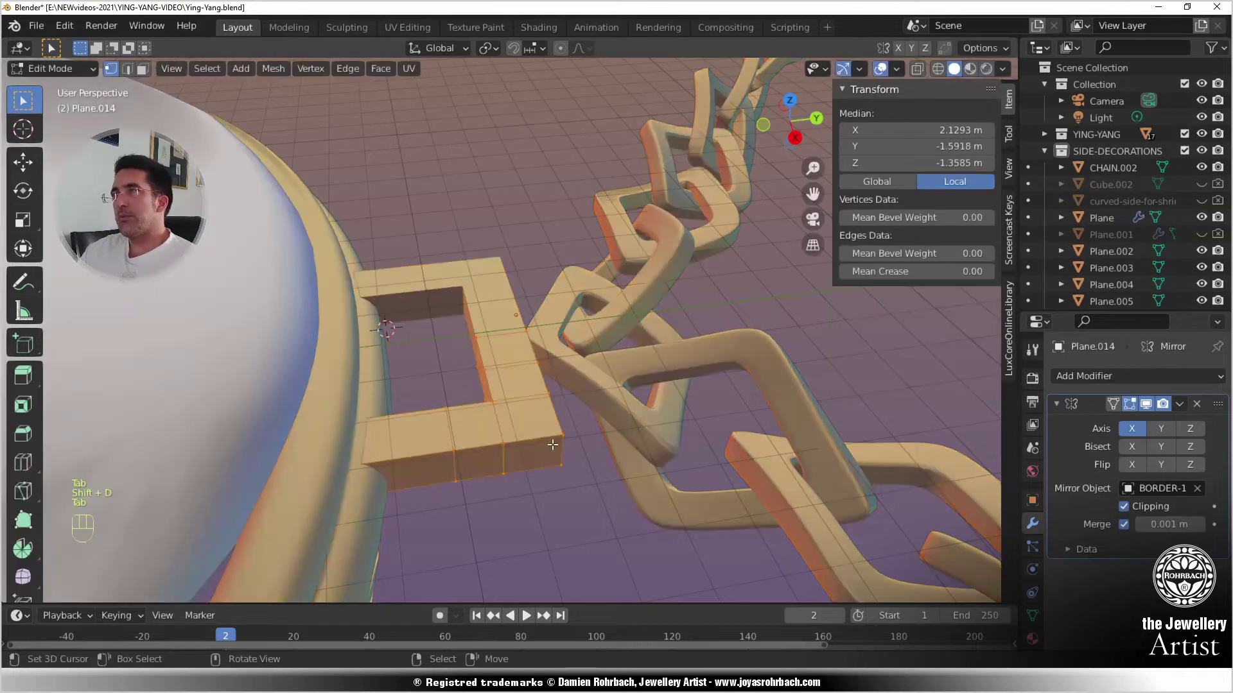
{"action": "key", "text": "s"}
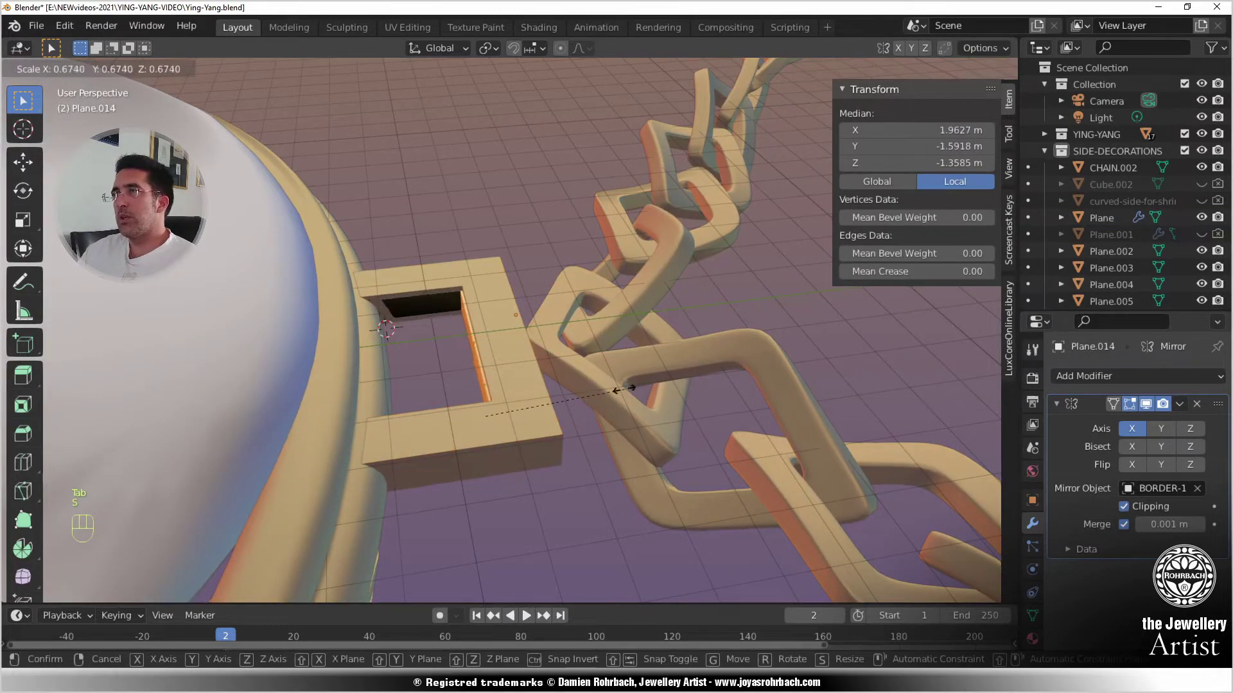
{"action": "left_click", "coordinate": [602, 393]}
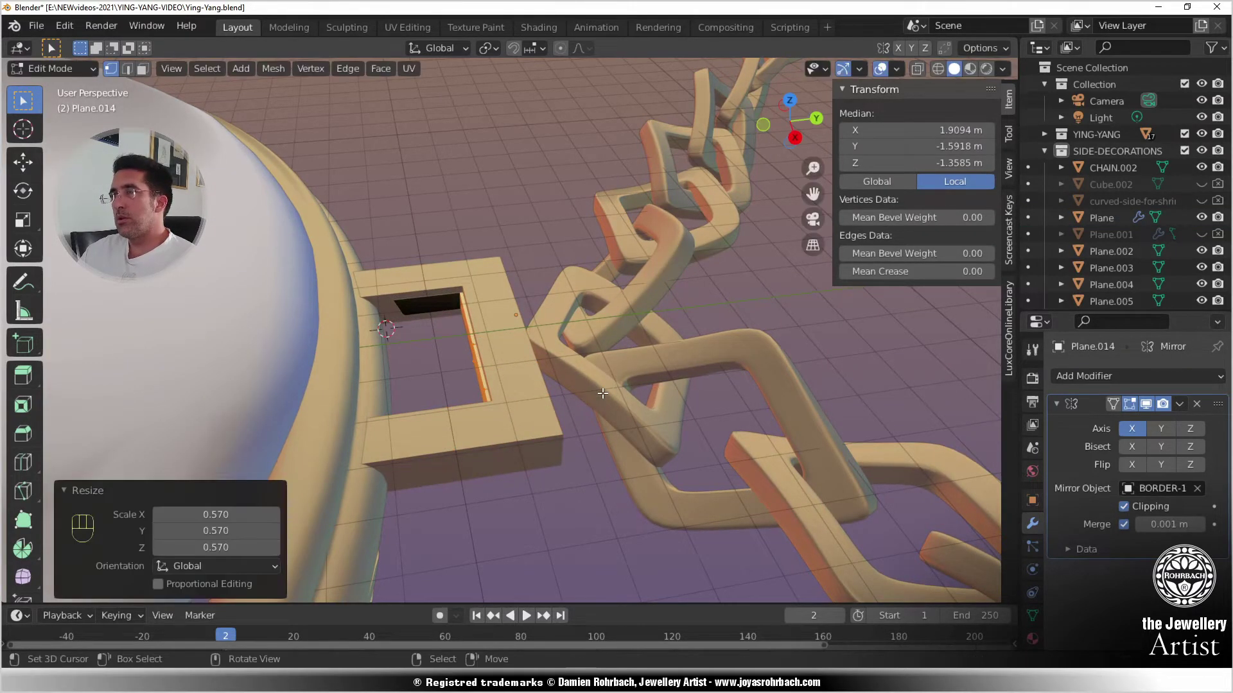
- Move the scaled copy about 0.28 m along Y and raise it about 0.53 m in total so it sits on top of the connector
{"action": "key", "text": "KP_7"}
{"action": "key", "text": "KP_3"}
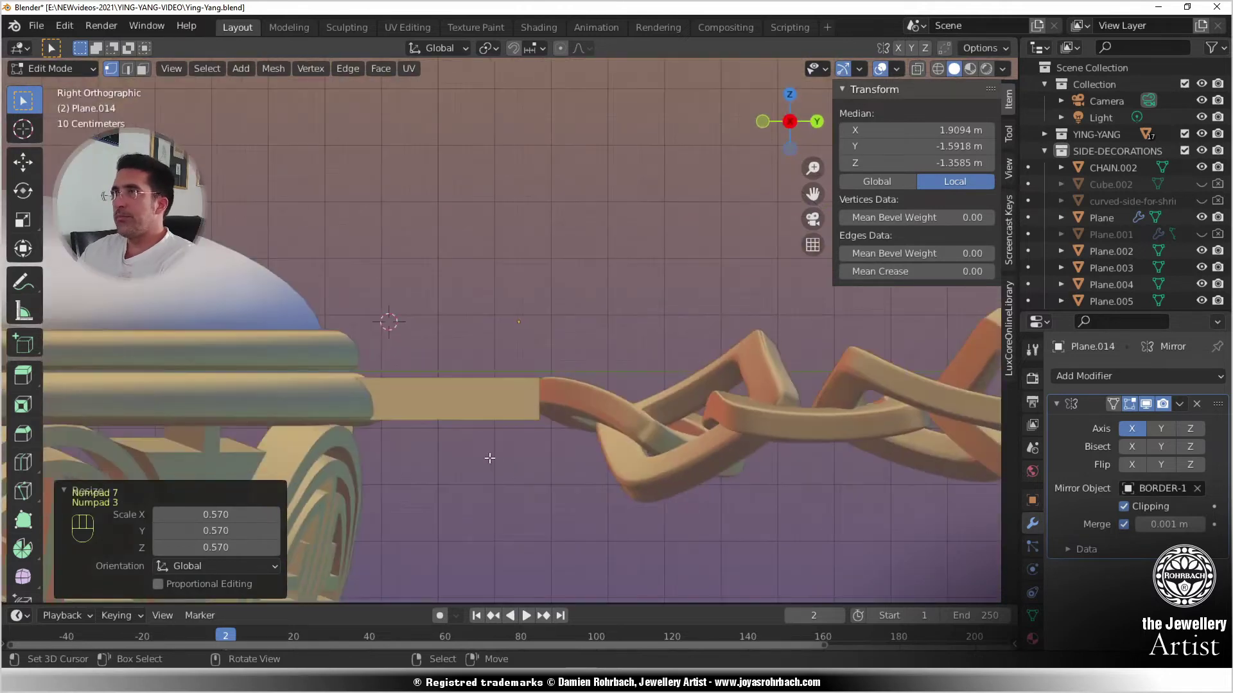
{"action": "key", "text": "g"}
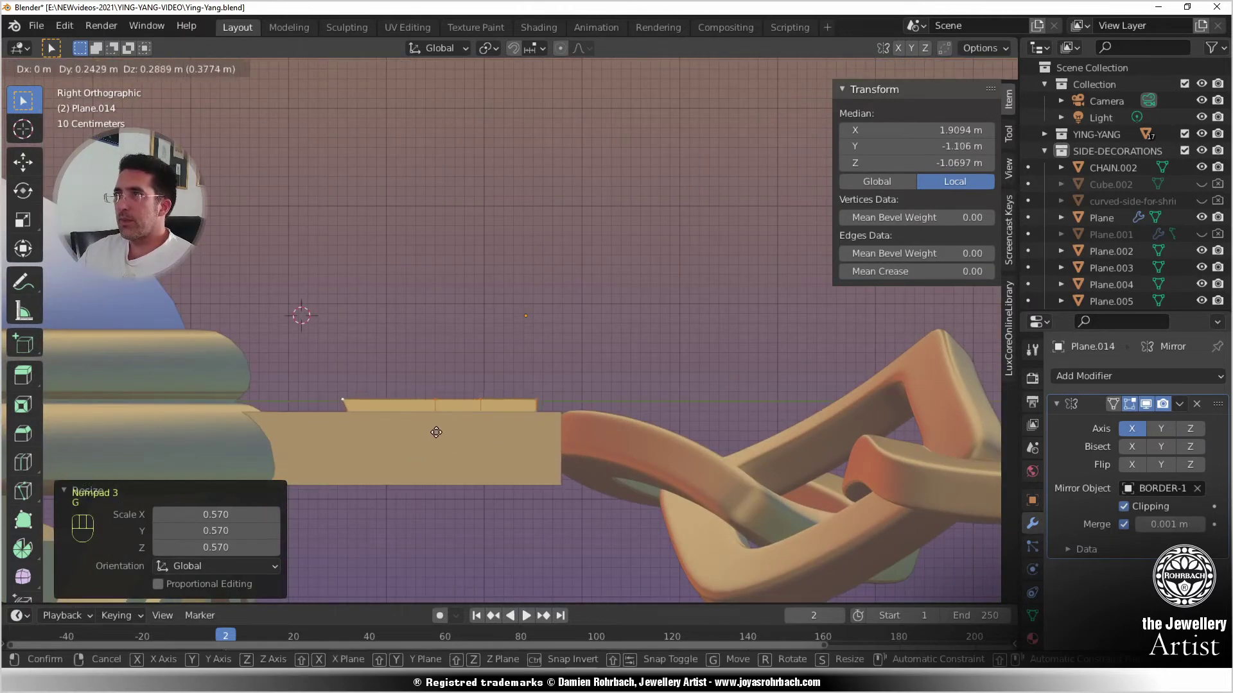
{"action": "left_click", "coordinate": [444, 421]}
{"action": "middle_click_drag", "start_coordinate": [444, 421], "coordinate": [528, 405]}
{"action": "key", "text": "KP_7"}
{"action": "key", "text": "g"}
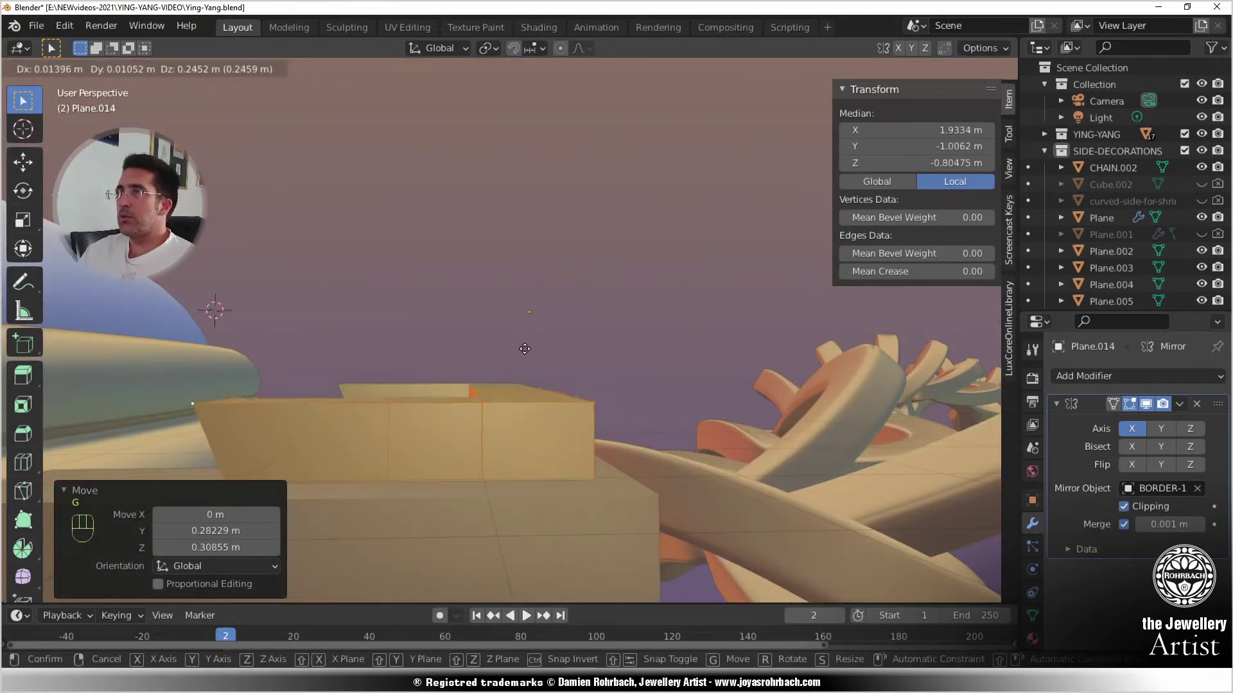
{"action": "left_click", "coordinate": [519, 356]}
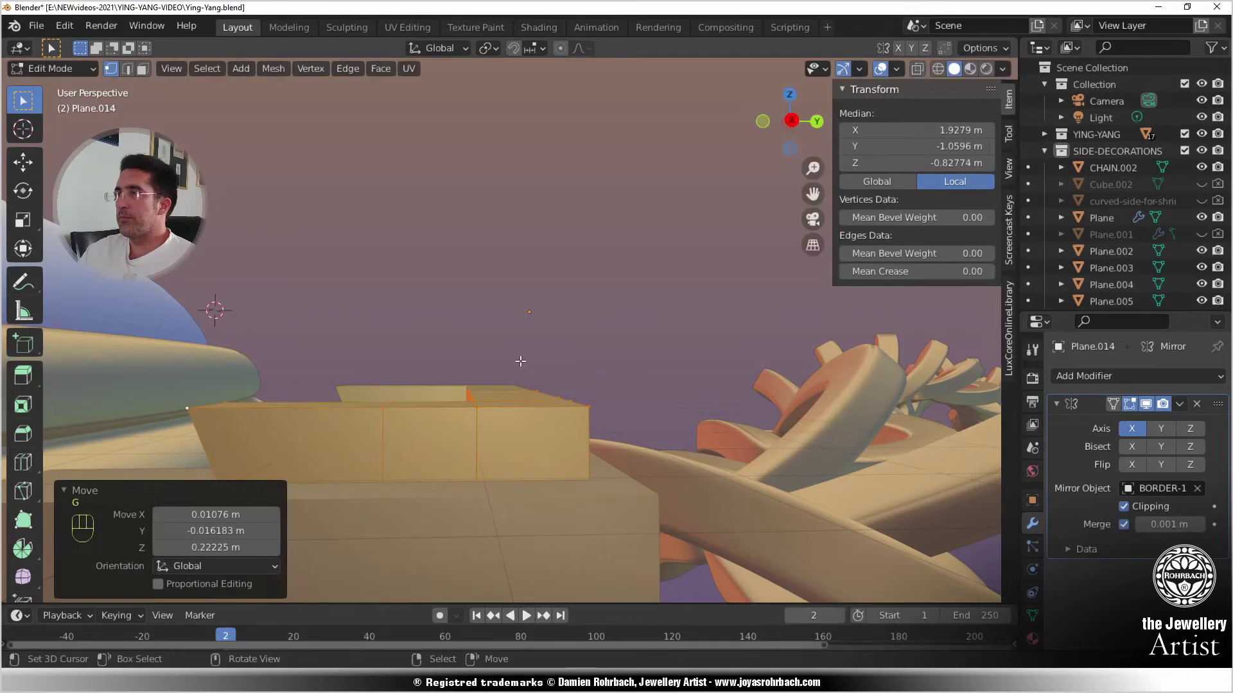
- Select the copy's leg and corner vertices through the mesh and move them about 0.21 m outward along X
{"action": "key", "text": "KP_7"}
{"action": "middle_click_drag", "start_coordinate": [546, 410], "coordinate": [491, 334], "text": "shift"}
{"action": "key", "text": "alt+a"}
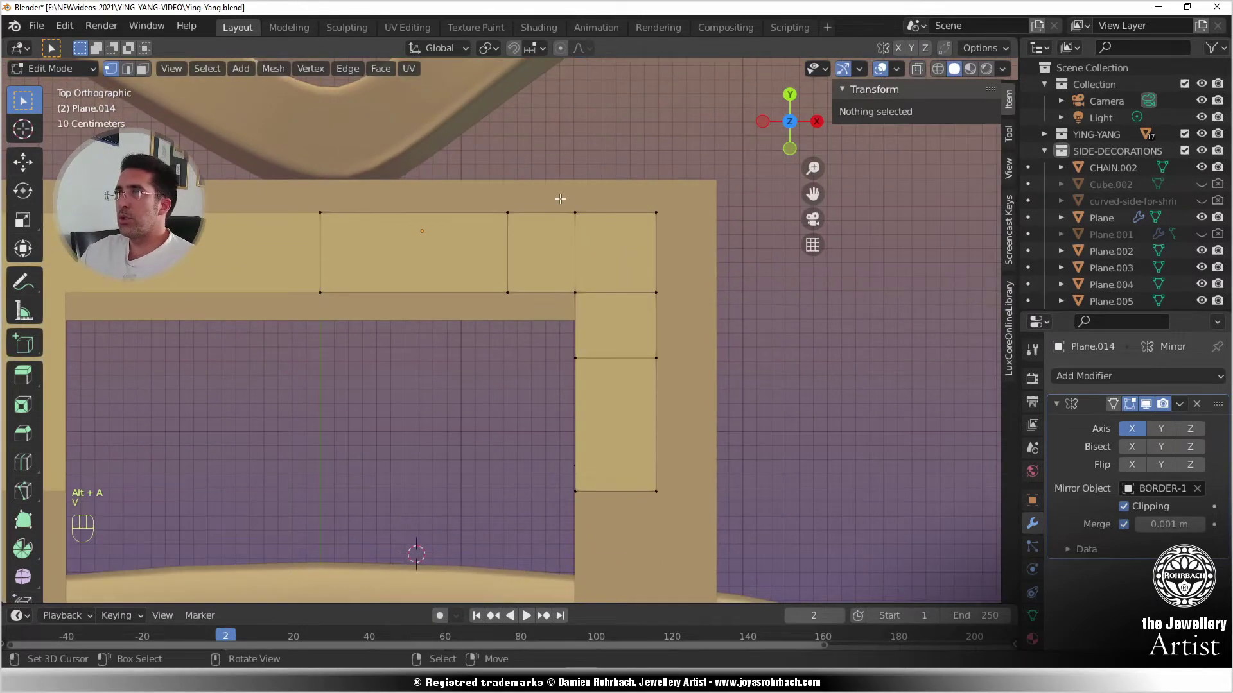
{"action": "key", "text": "b"}
{"action": "left_click_drag", "start_coordinate": [706, 551], "coordinate": [703, 542]}
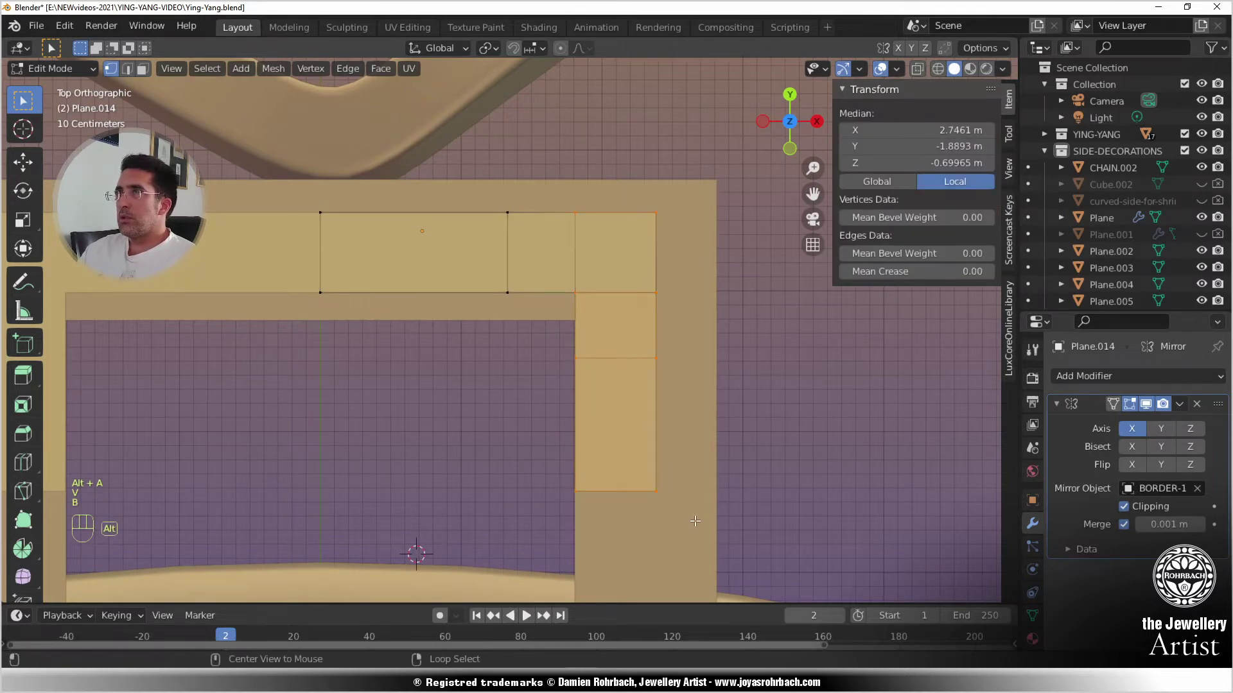
{"action": "key", "text": "alt+z"}
{"action": "key", "text": "alt+a"}
{"action": "key", "text": "b"}
{"action": "left_click_drag", "start_coordinate": [565, 205], "coordinate": [701, 492]}
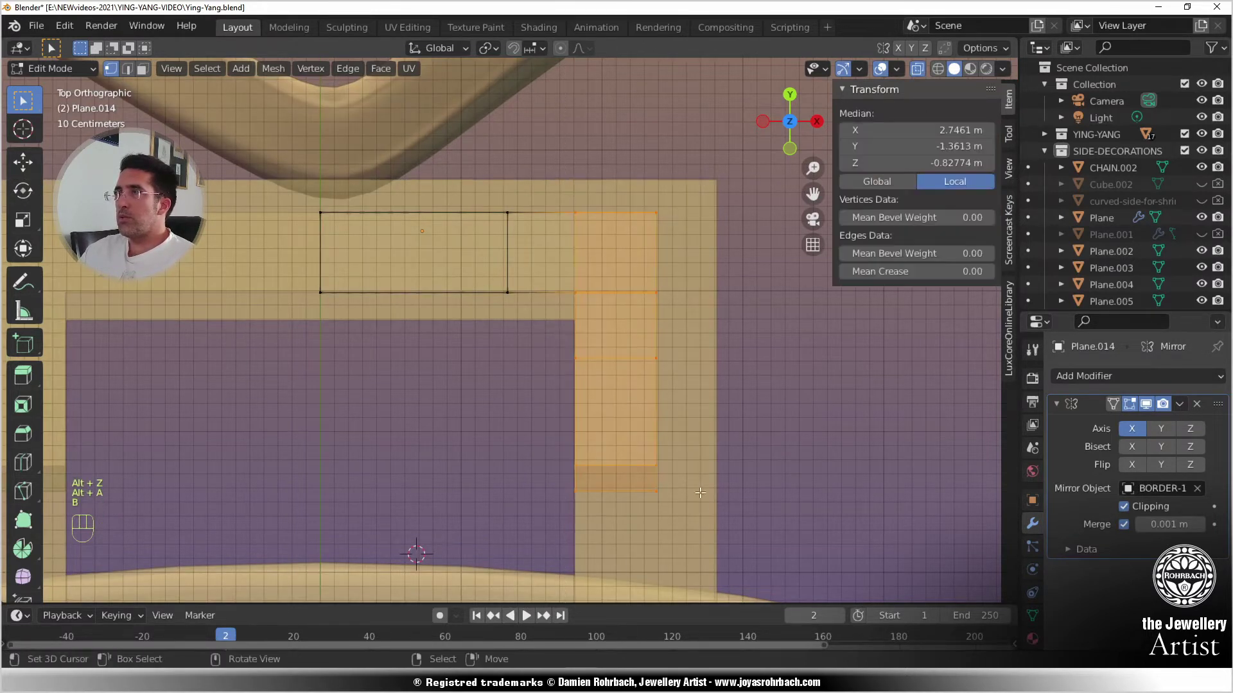
{"action": "key", "text": "g"}
{"action": "key", "text": "x"}
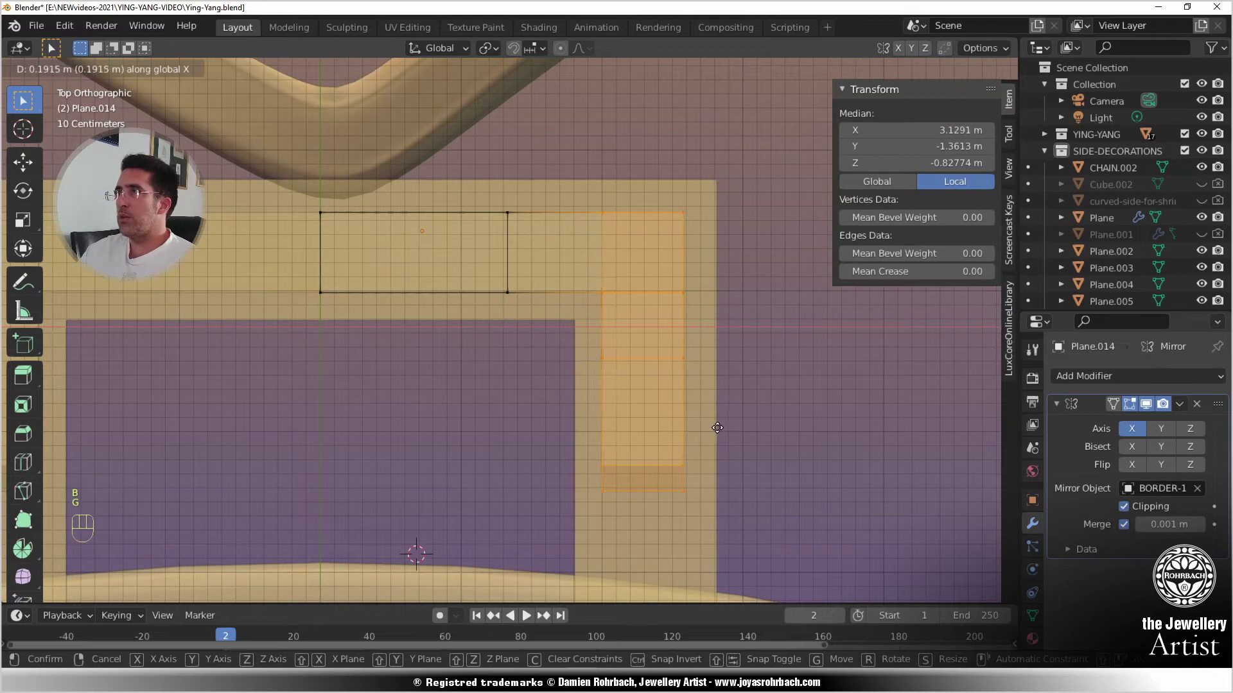
{"action": "left_click", "coordinate": [720, 428]}
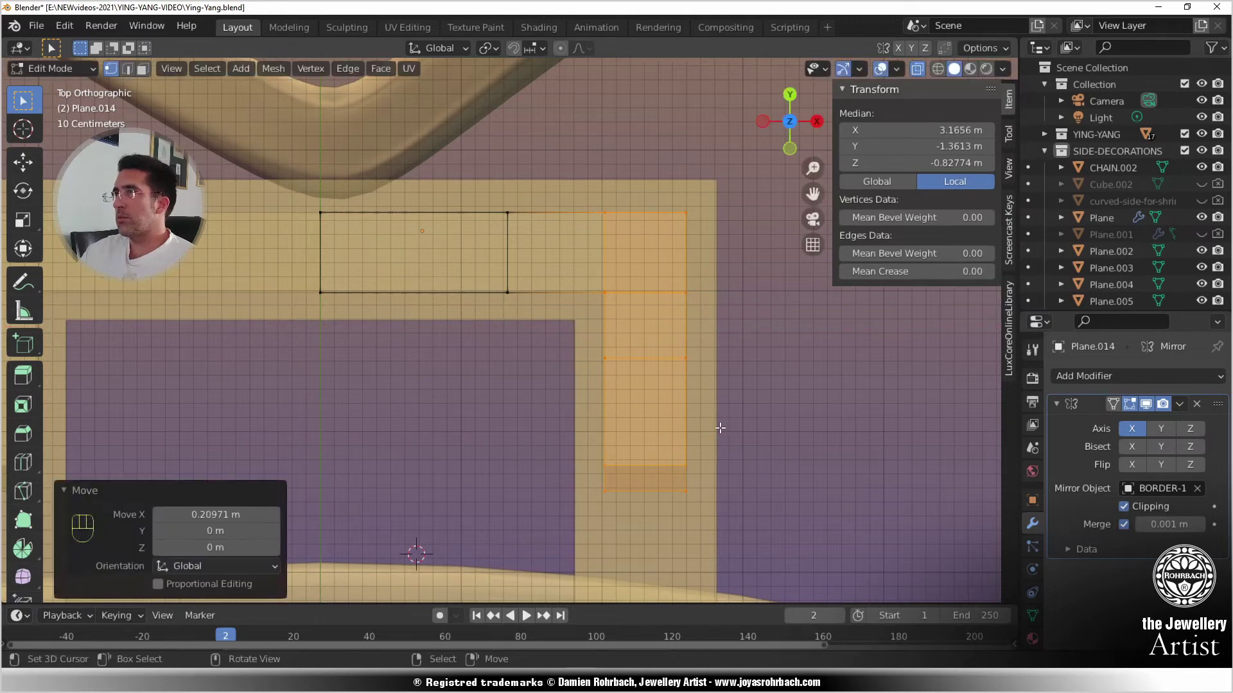
- Move the end vertices of the copy's leg about 1.28 m along negative Y into the border and finish editing the mesh
{"action": "key", "text": "alt+a"}
{"action": "key", "text": "b"}
{"action": "left_click_drag", "start_coordinate": [581, 449], "coordinate": [676, 512]}
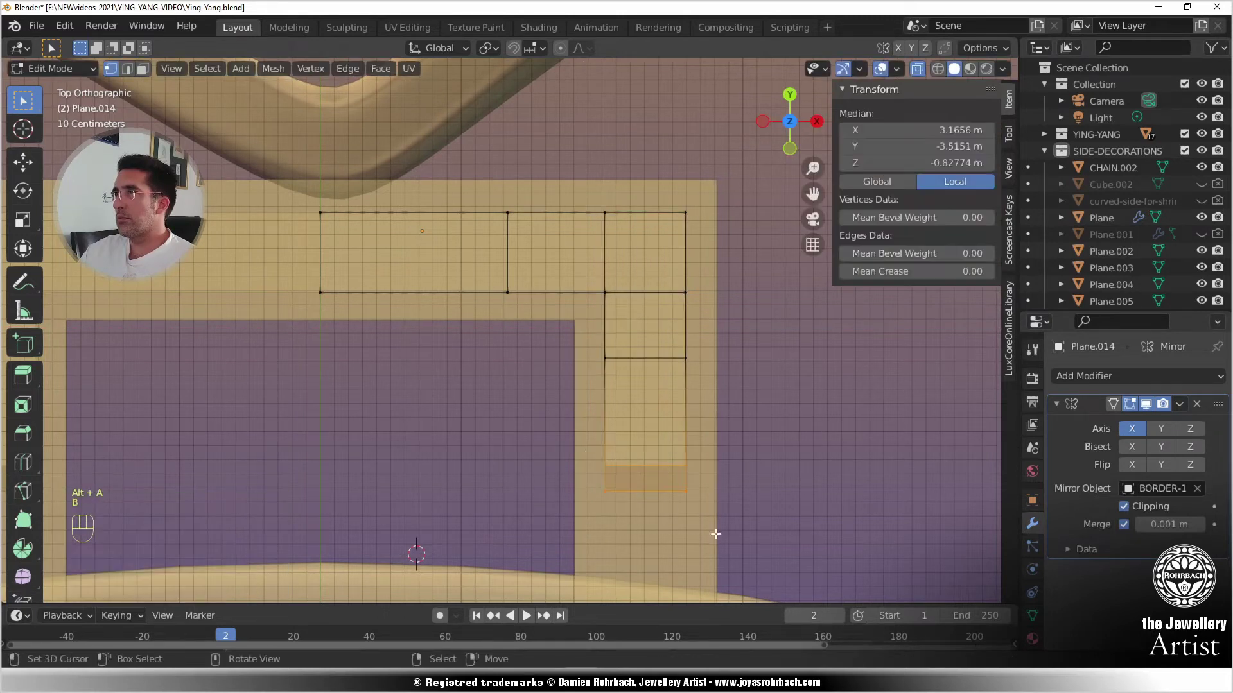
{"action": "middle_click_drag", "start_coordinate": [676, 512], "coordinate": [549, 294], "text": "shift"}
{"action": "key", "text": "g"}
{"action": "key", "text": "y"}
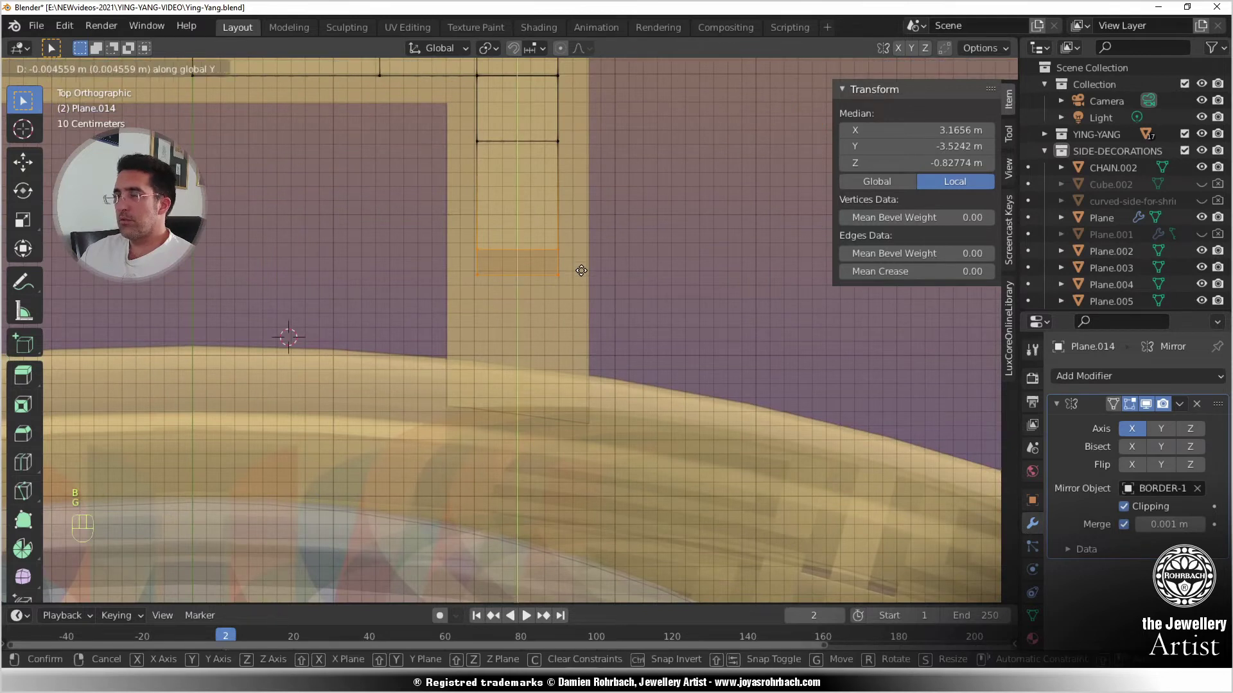
{"action": "left_click", "coordinate": [610, 445]}
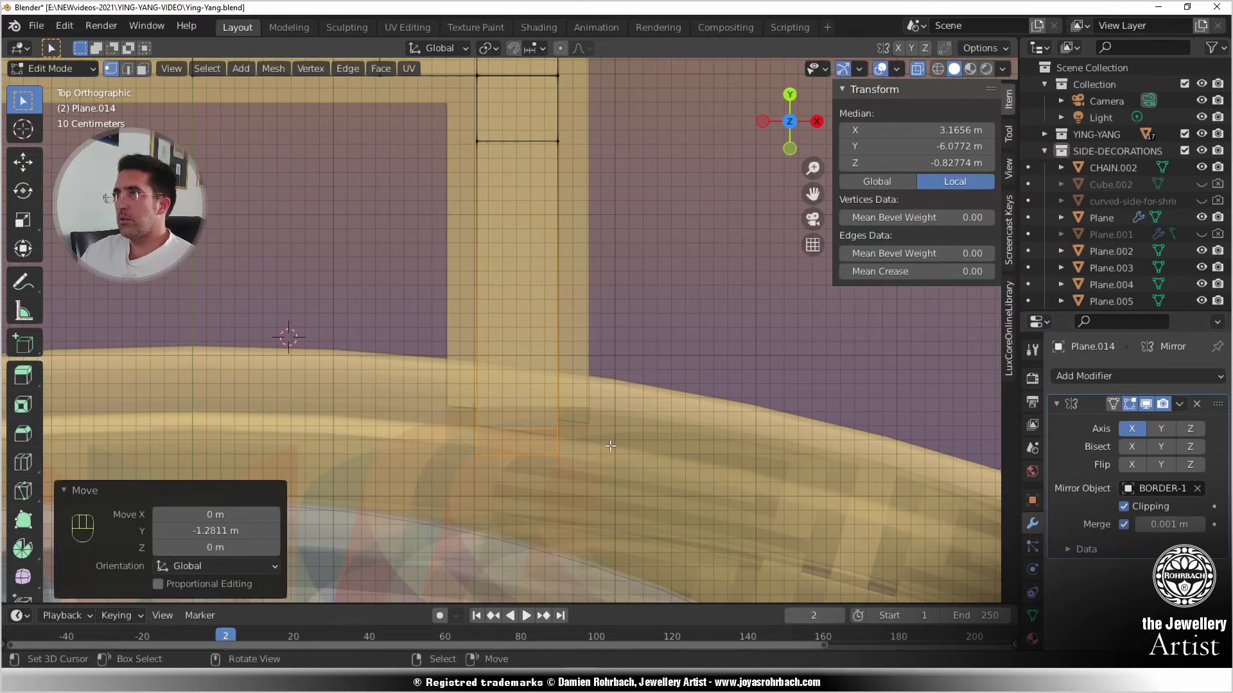
{"action": "key", "text": "alt+z"}
{"action": "middle_click_drag", "start_coordinate": [610, 445], "coordinate": [450, 486]}
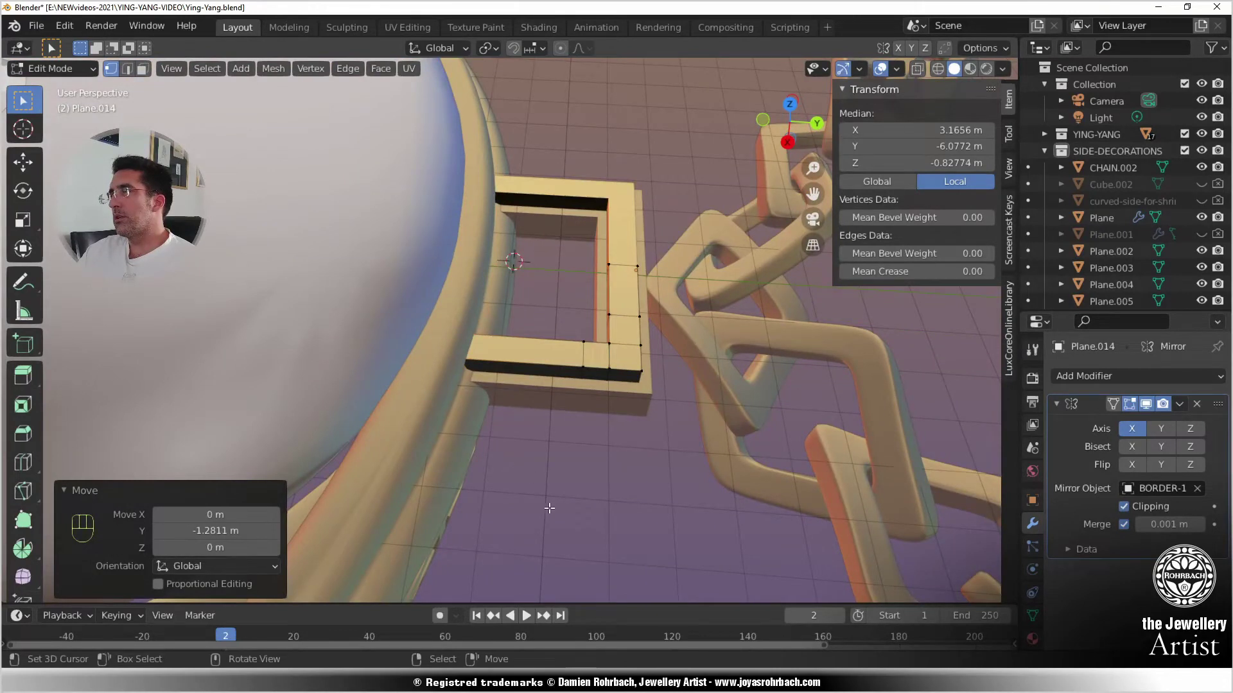
{"action": "middle_click_drag", "start_coordinate": [549, 508], "coordinate": [572, 441]}
{"action": "key", "text": "Tab"}
- Select the lower, larger connector frame, save the file and add a Bevel modifier to the frame
{"action": "scroll", "coordinate": [595, 460], "scroll_direction": "up", "scroll_amount": 2}
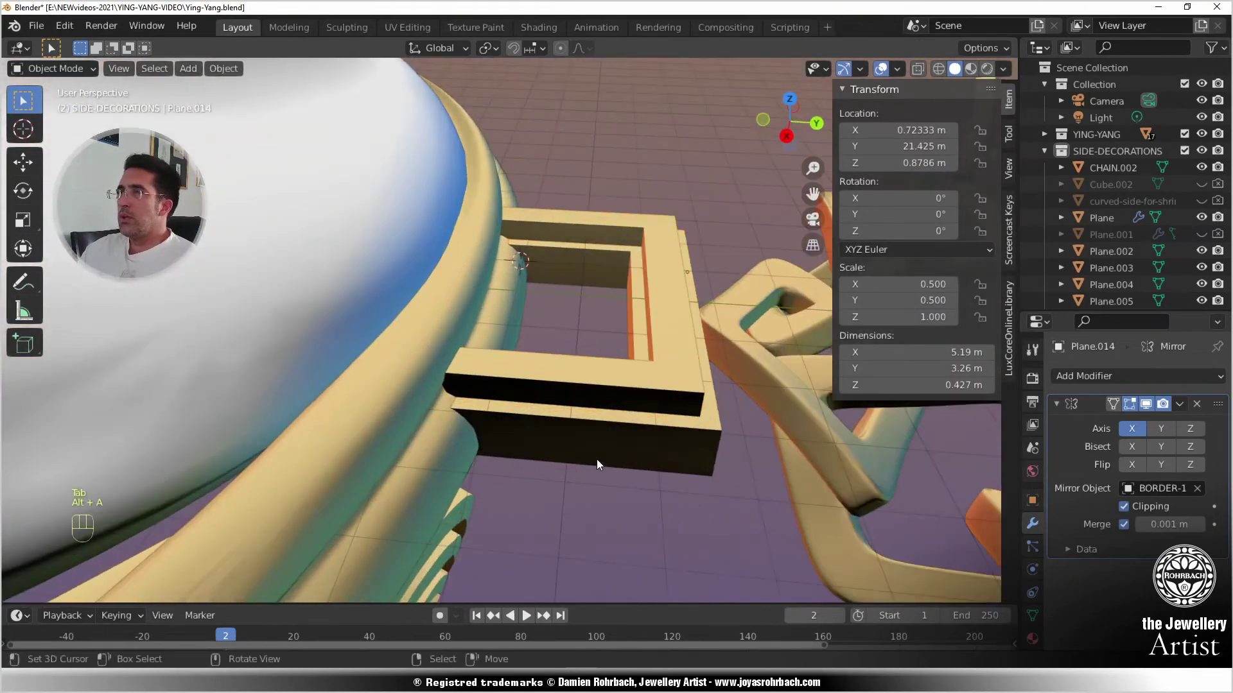
{"action": "left_click", "coordinate": [596, 460]}
{"action": "key", "text": "ctrl+s"}
{"action": "left_click", "coordinate": [1085, 377]}
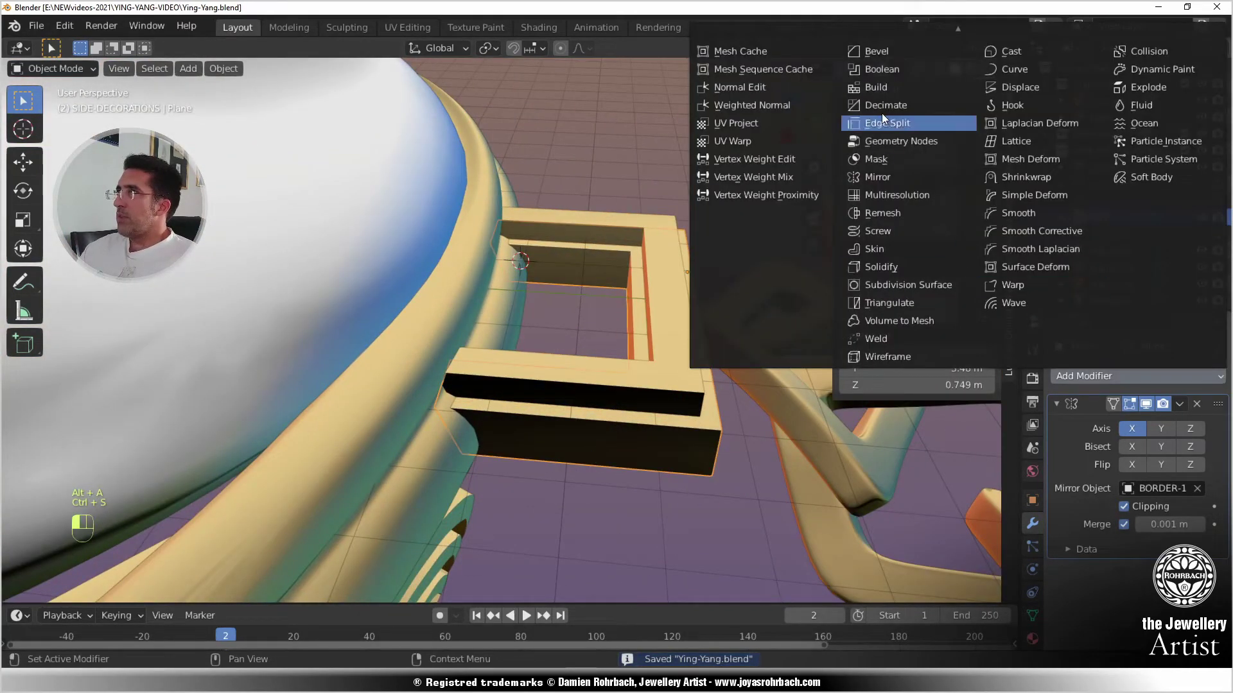
{"action": "left_click", "coordinate": [897, 54]}
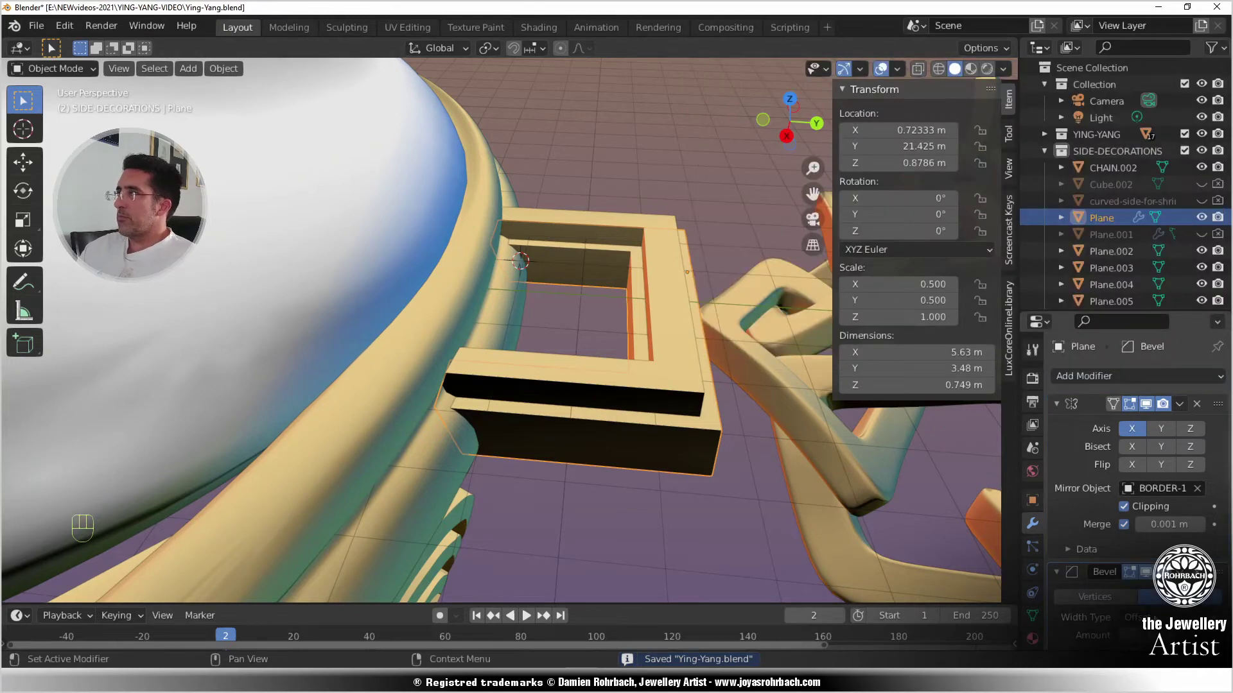
{"action": "scroll", "coordinate": [1130, 488], "scroll_direction": "down", "scroll_amount": 5}
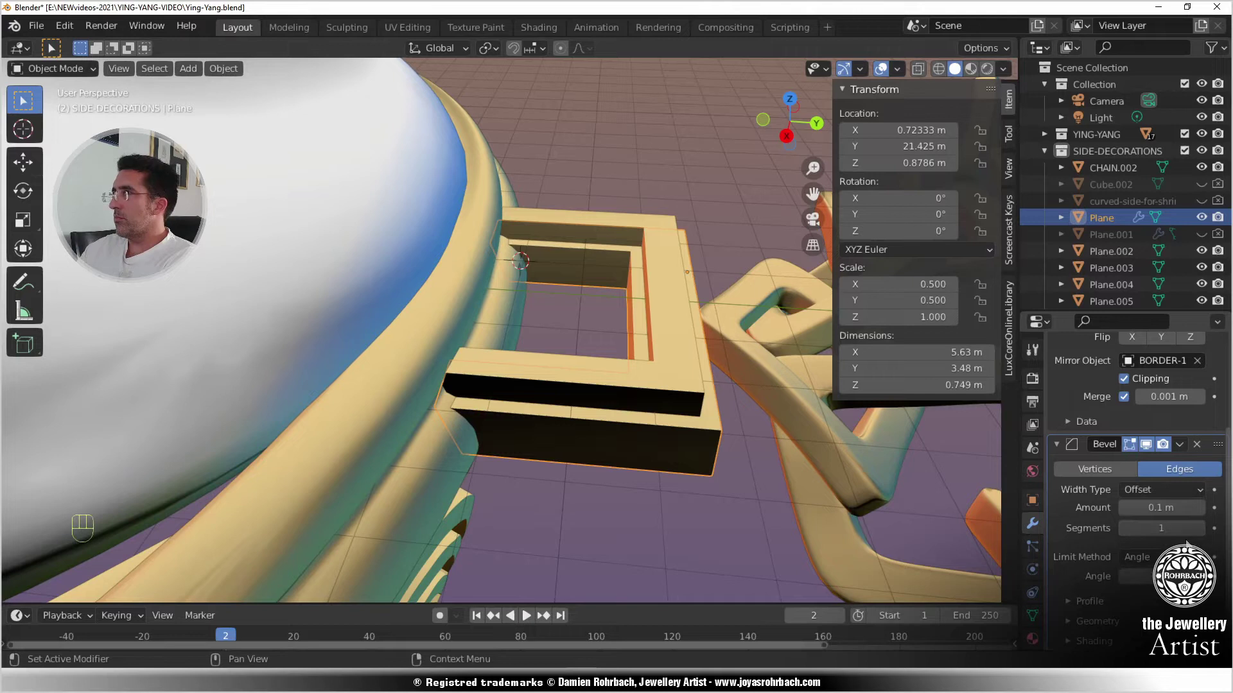
- Set the lower frame's bevel width type to Absolute and turn off its overlap clamping
{"action": "left_click", "coordinate": [1165, 488]}
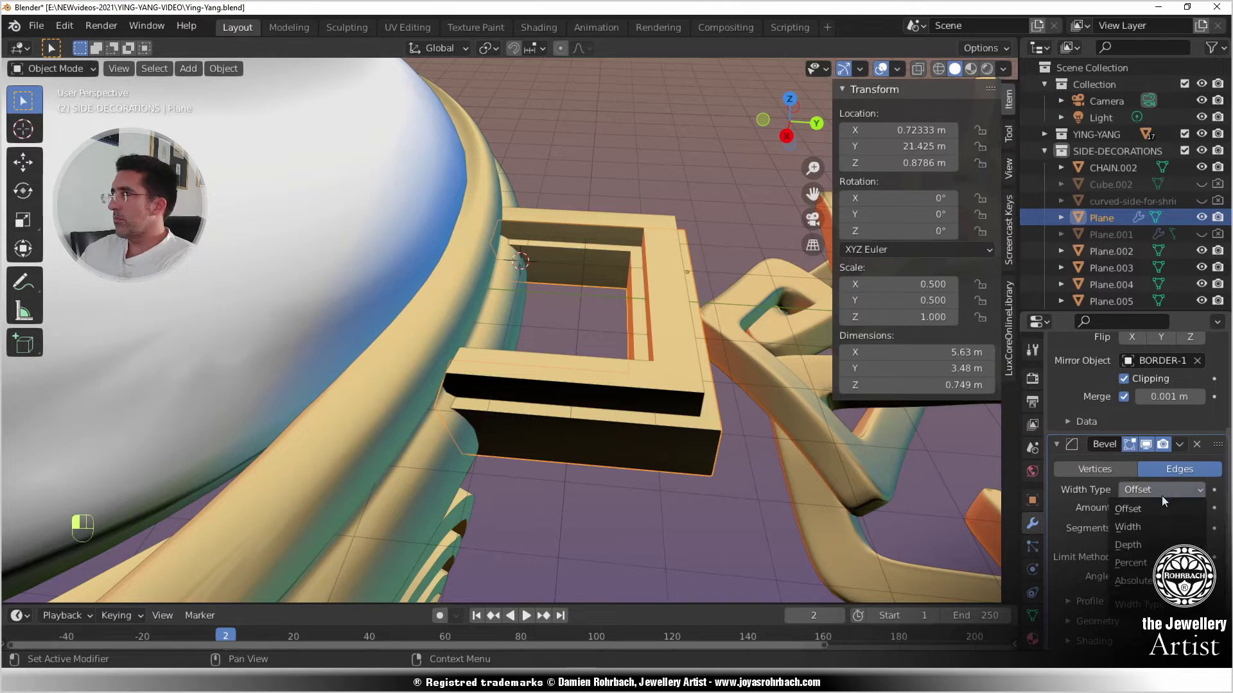
{"action": "left_click", "coordinate": [1136, 565]}
{"action": "left_click", "coordinate": [1163, 489]}
{"action": "left_click", "coordinate": [1125, 584]}
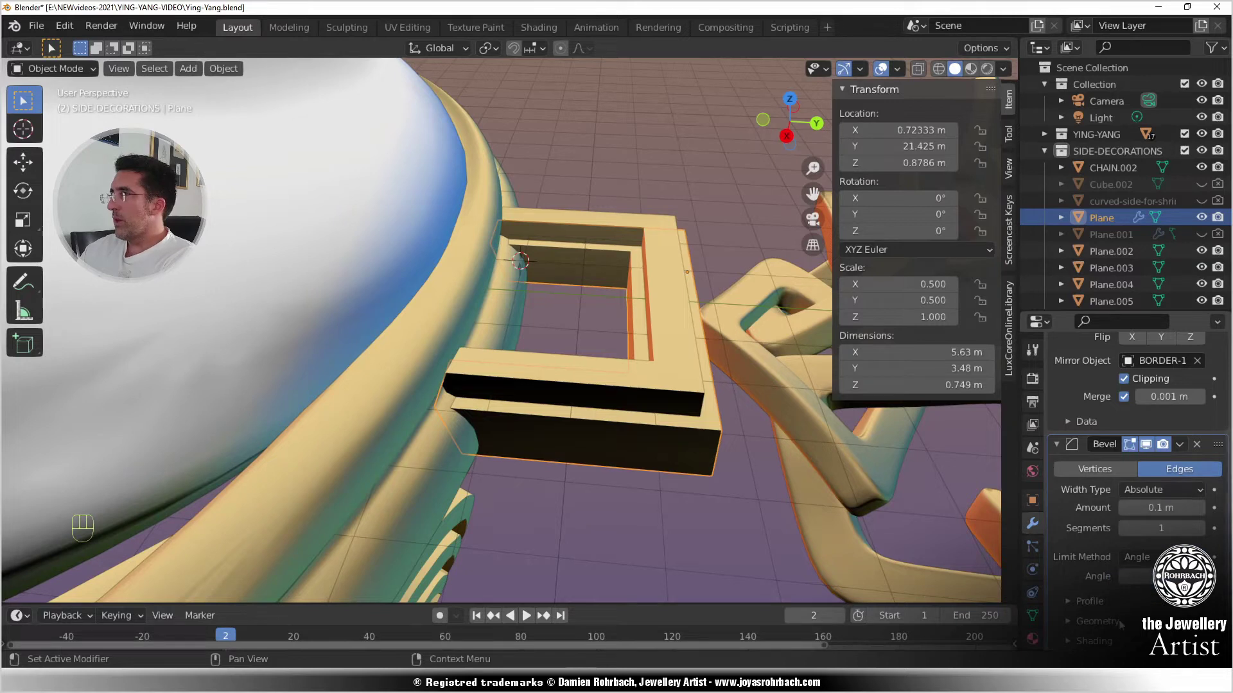
{"action": "scroll", "coordinate": [1114, 576], "scroll_direction": "down", "scroll_amount": 4}
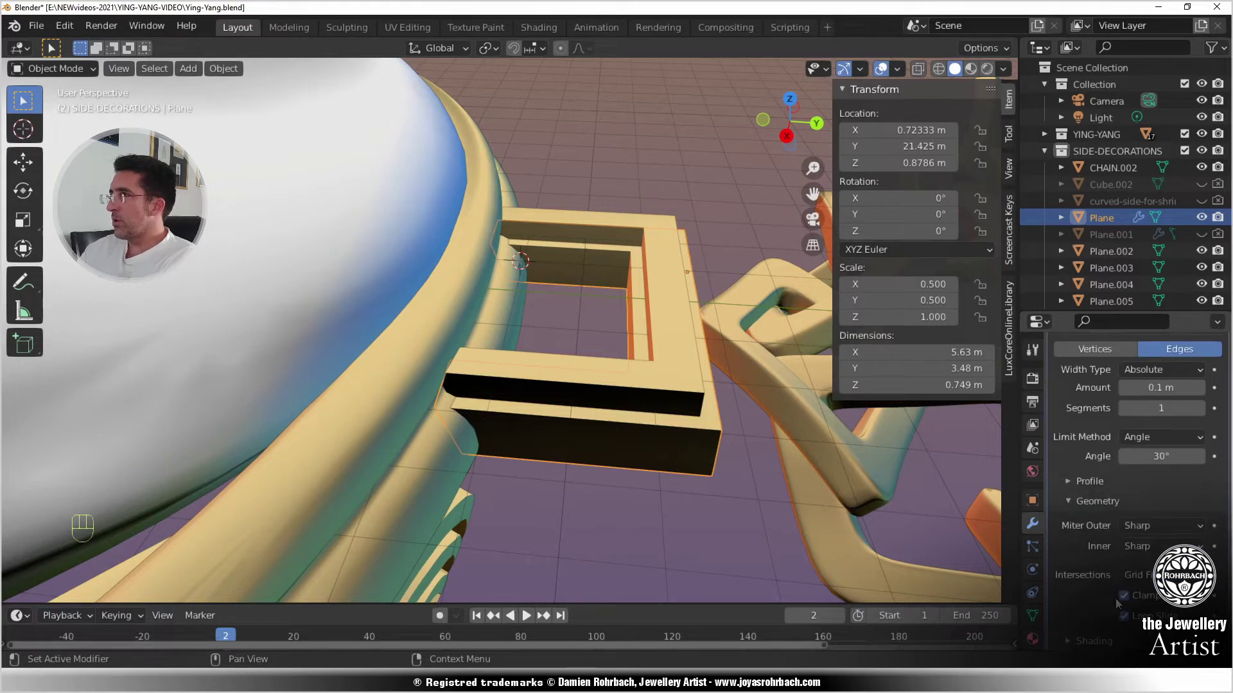
{"action": "left_click", "coordinate": [1124, 596]}
- Set the lower frame's bevel amount to 0.05 m
{"action": "middle_click_drag", "start_coordinate": [678, 484], "coordinate": [570, 428]}
{"action": "left_click", "coordinate": [1177, 387]}
{"action": "type", "text": ".05"}
{"action": "key", "text": "Return"}
- Merge all of the lower frame's vertices by distance, leave mesh editing and save the file
{"action": "scroll", "coordinate": [709, 486], "scroll_direction": "up", "scroll_amount": 1}
{"action": "key", "text": "Tab"}
{"action": "scroll", "coordinate": [599, 394], "scroll_direction": "up", "scroll_amount": 3}
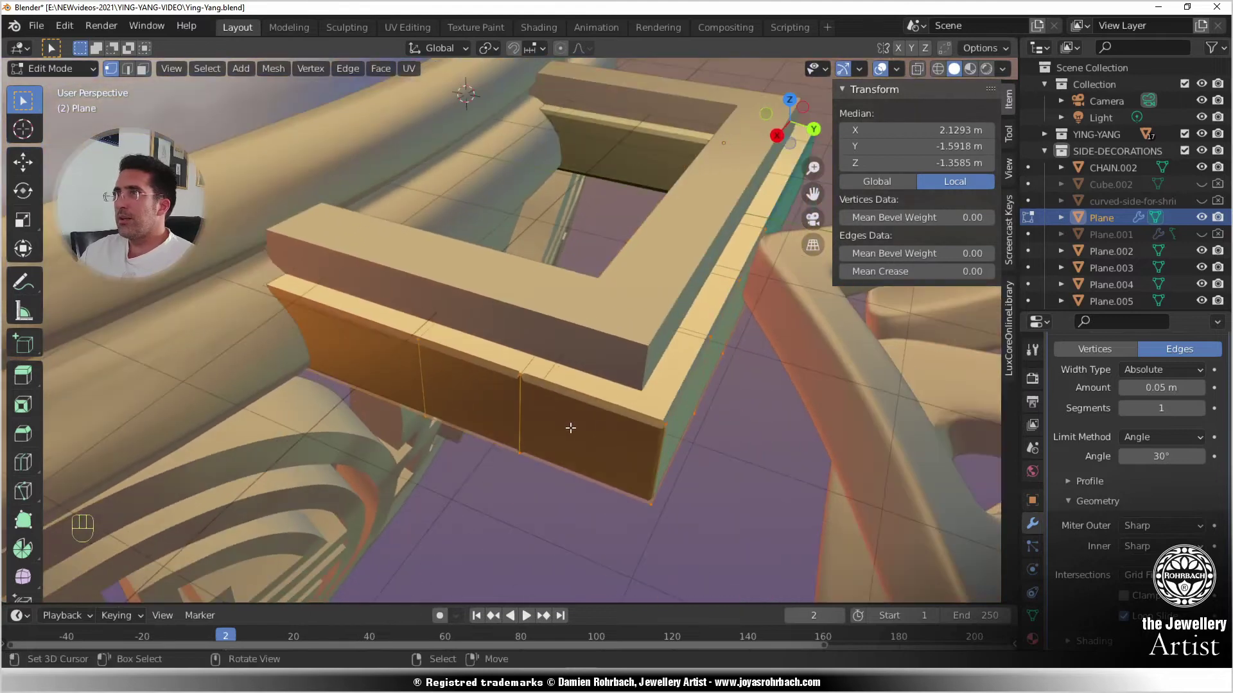
{"action": "left_click", "coordinate": [269, 68]}
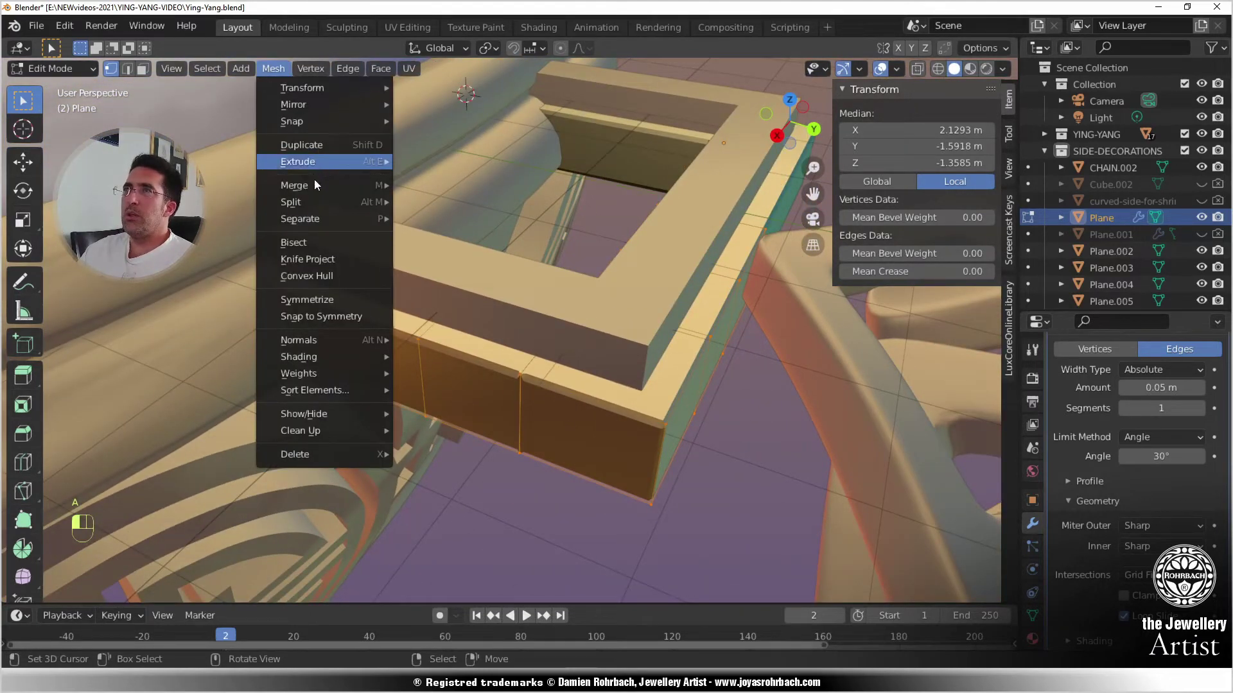
{"action": "mouse_move", "coordinate": [360, 185]}
{"action": "left_click", "coordinate": [450, 280]}
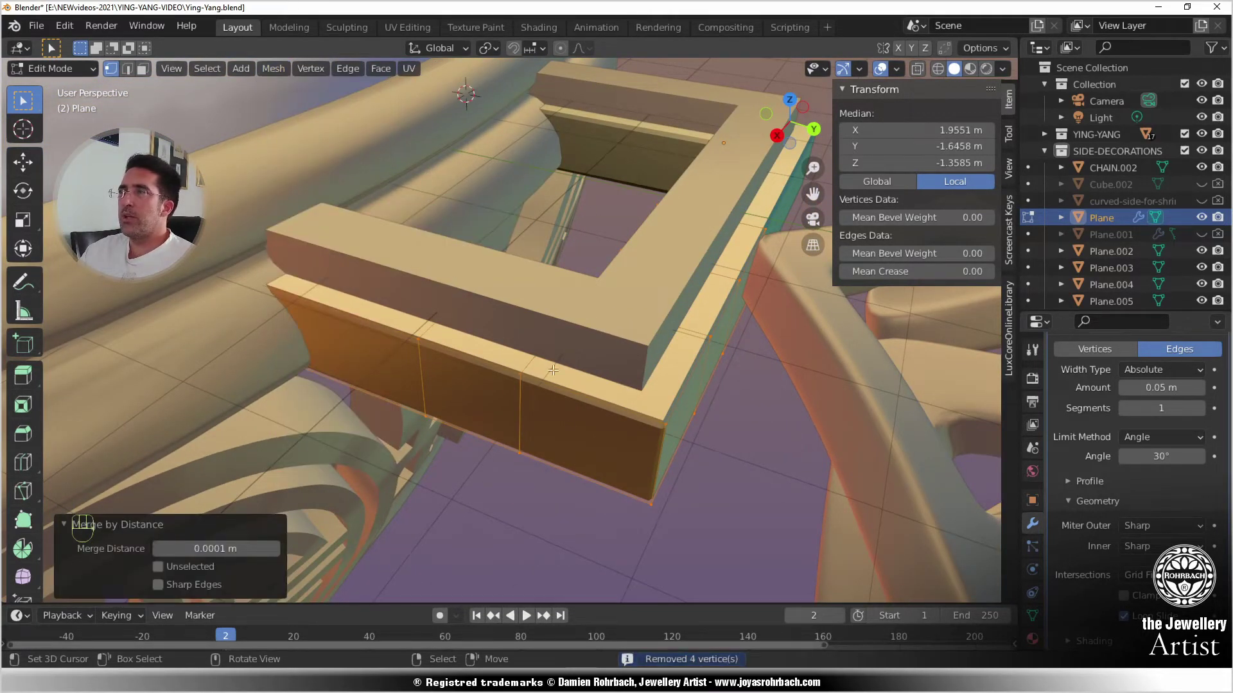
{"action": "key", "text": "Tab"}
{"action": "scroll", "coordinate": [598, 401], "scroll_direction": "down", "scroll_amount": 2}
{"action": "key", "text": "ctrl+s"}
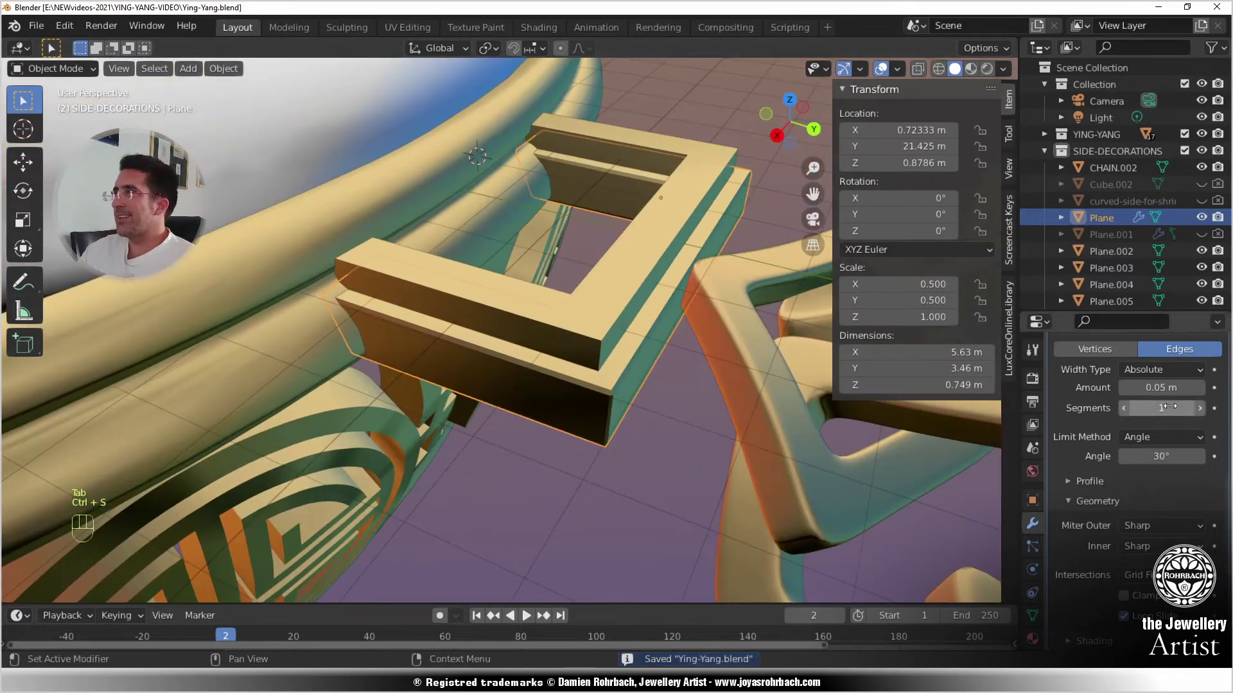
- Set the lower frame's bevel amount to 0.1 m with 2 segments
{"action": "left_click", "coordinate": [1157, 388]}
{"action": "type", "text": "0.1"}
{"action": "key", "text": "Return"}
{"action": "middle_click_drag", "start_coordinate": [733, 475], "coordinate": [797, 461]}
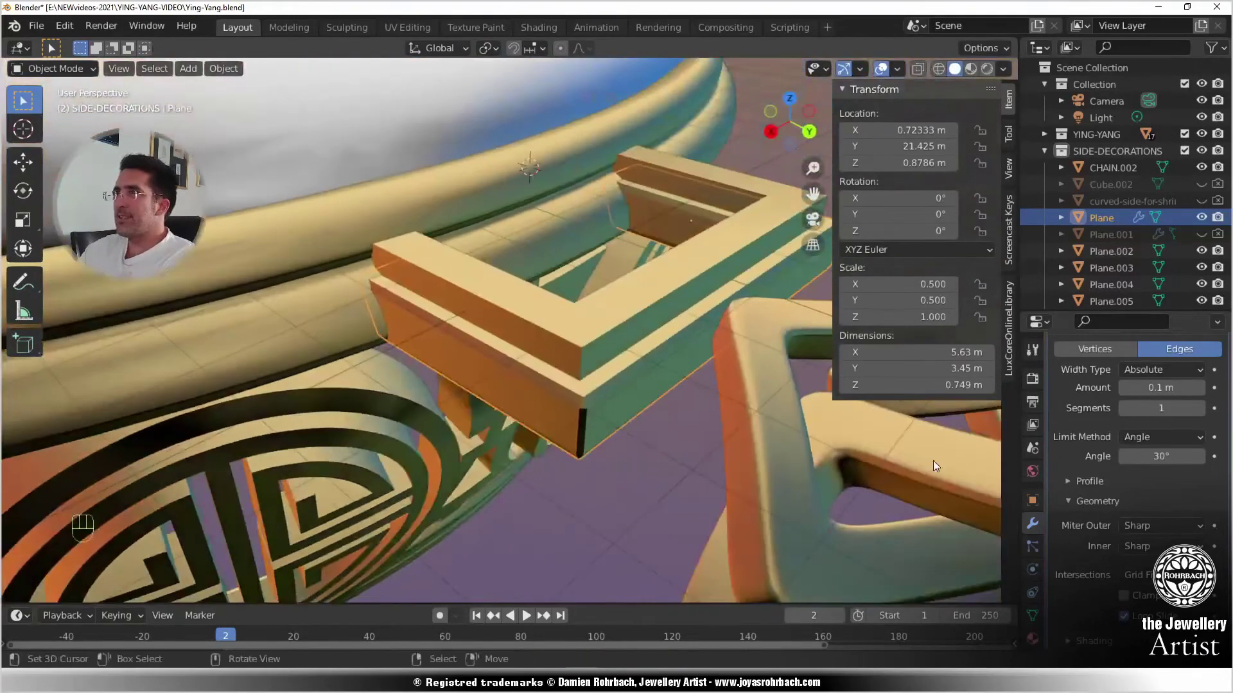
{"action": "left_click", "coordinate": [1199, 407]}
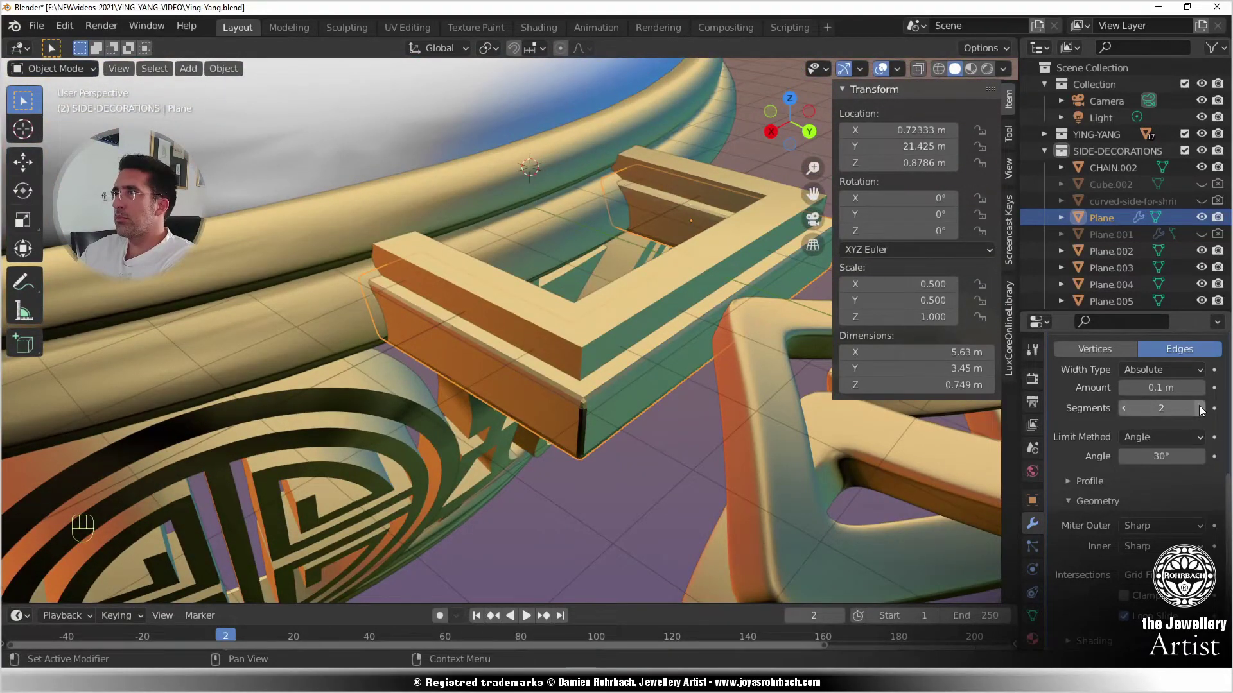
{"action": "middle_click_drag", "start_coordinate": [675, 443], "coordinate": [695, 465]}
- Shade the lower frame smooth and enable Auto Smooth on its normals
{"action": "left_click", "coordinate": [223, 68]}
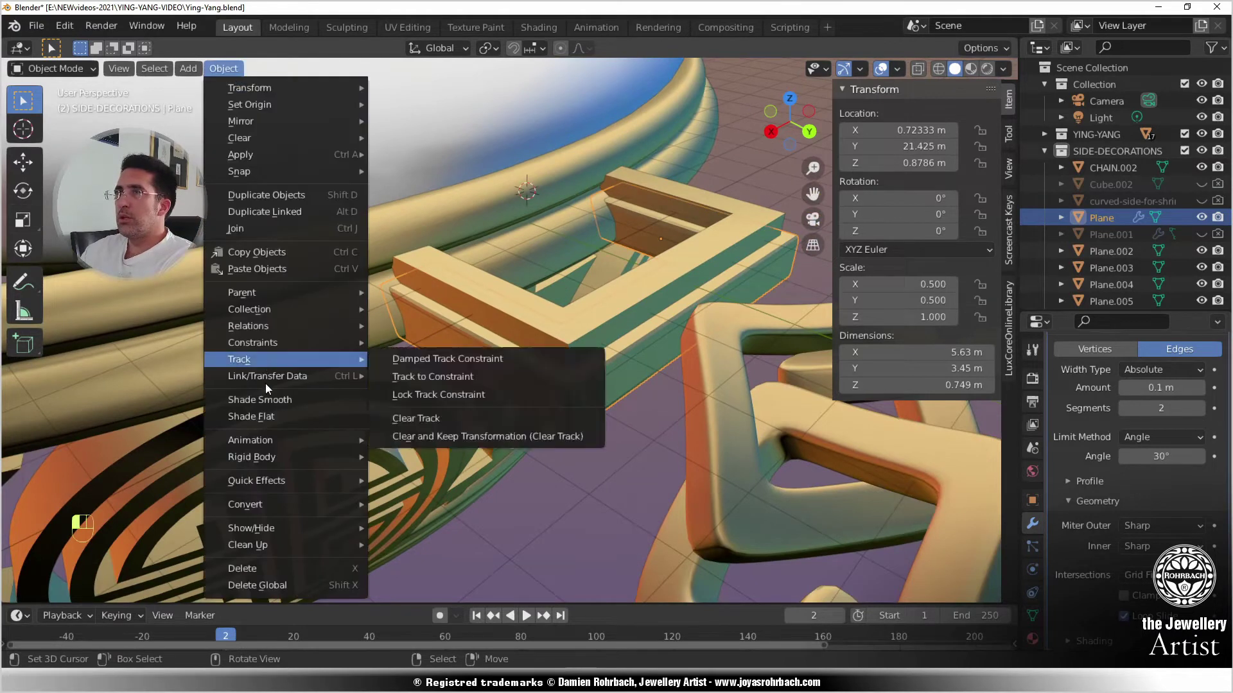
{"action": "left_click", "coordinate": [256, 401]}
{"action": "left_click", "coordinate": [1032, 615]}
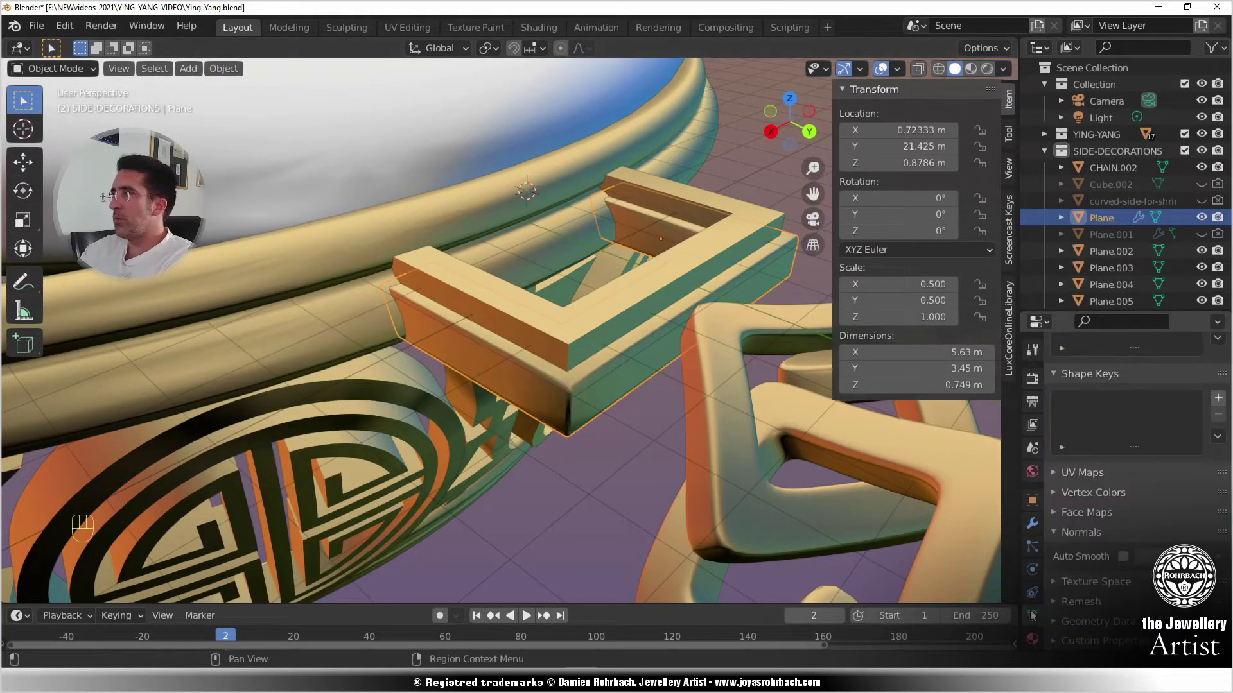
{"action": "left_click", "coordinate": [1123, 556]}
{"action": "middle_click_drag", "start_coordinate": [545, 415], "coordinate": [555, 356]}
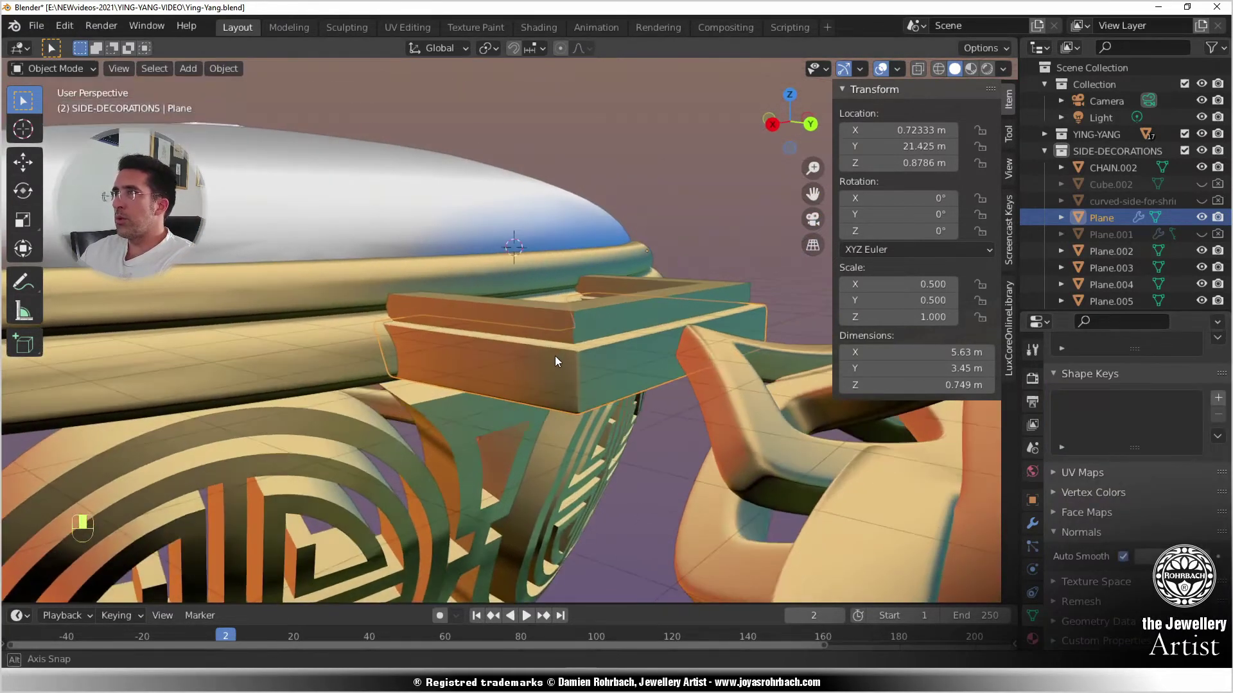
- Select the upper, smaller connector frame, add a Bevel modifier and turn off its overlap clamping
{"action": "left_click", "coordinate": [568, 325]}
{"action": "left_click", "coordinate": [569, 366]}
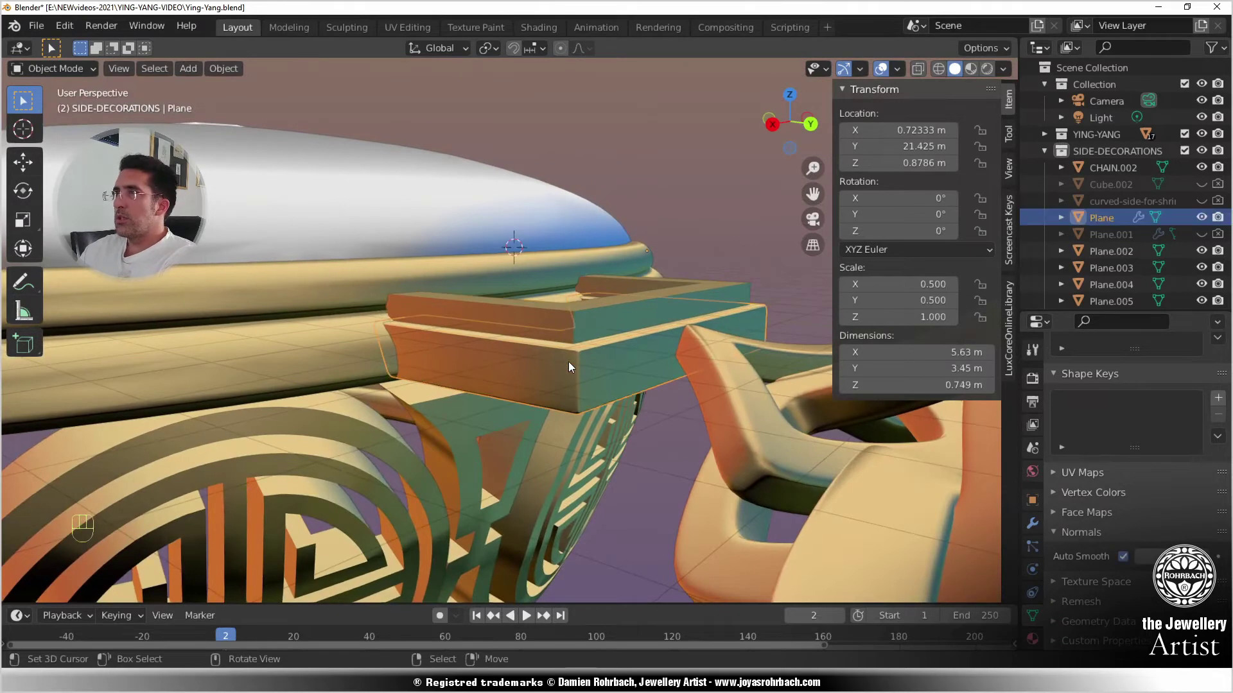
{"action": "left_click", "coordinate": [626, 323]}
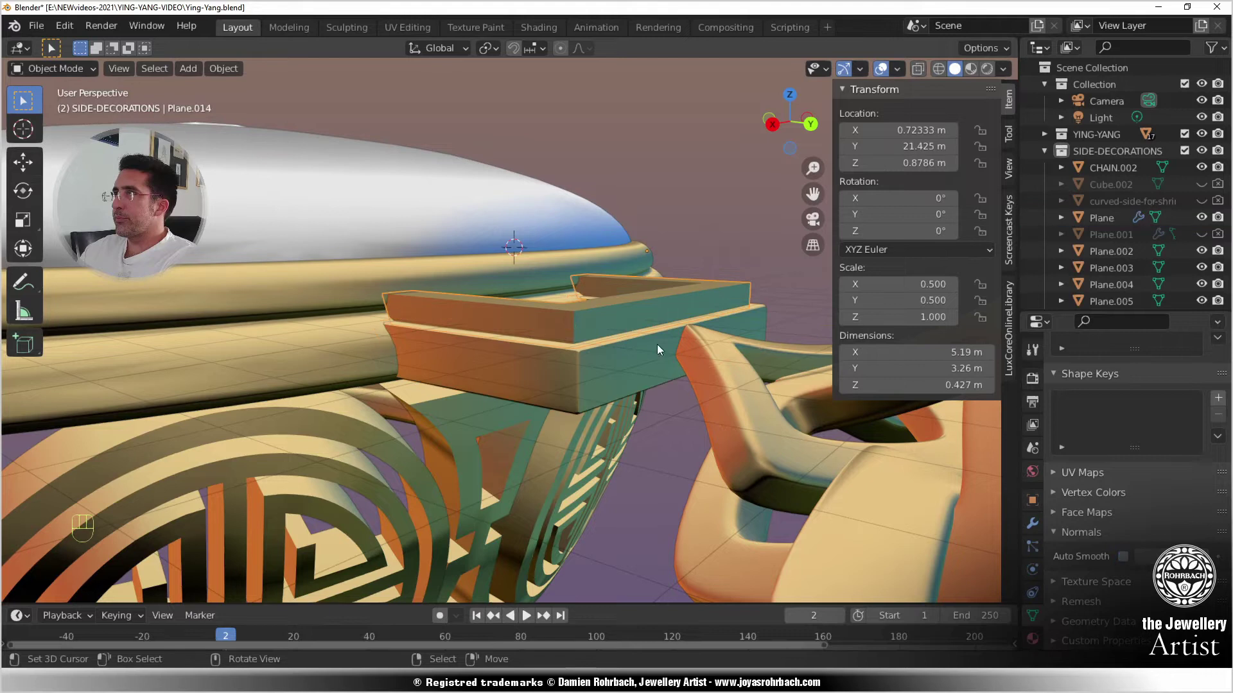
{"action": "left_click", "coordinate": [1033, 523]}
{"action": "left_click", "coordinate": [1094, 375]}
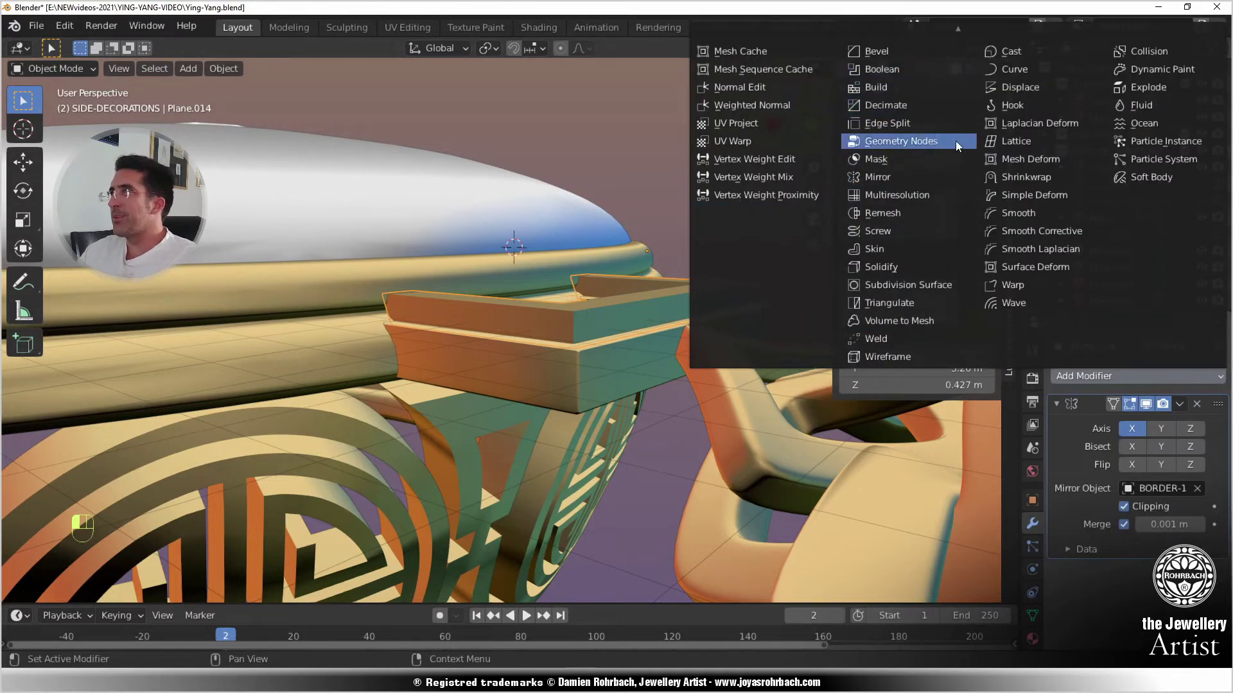
{"action": "left_click", "coordinate": [900, 55]}
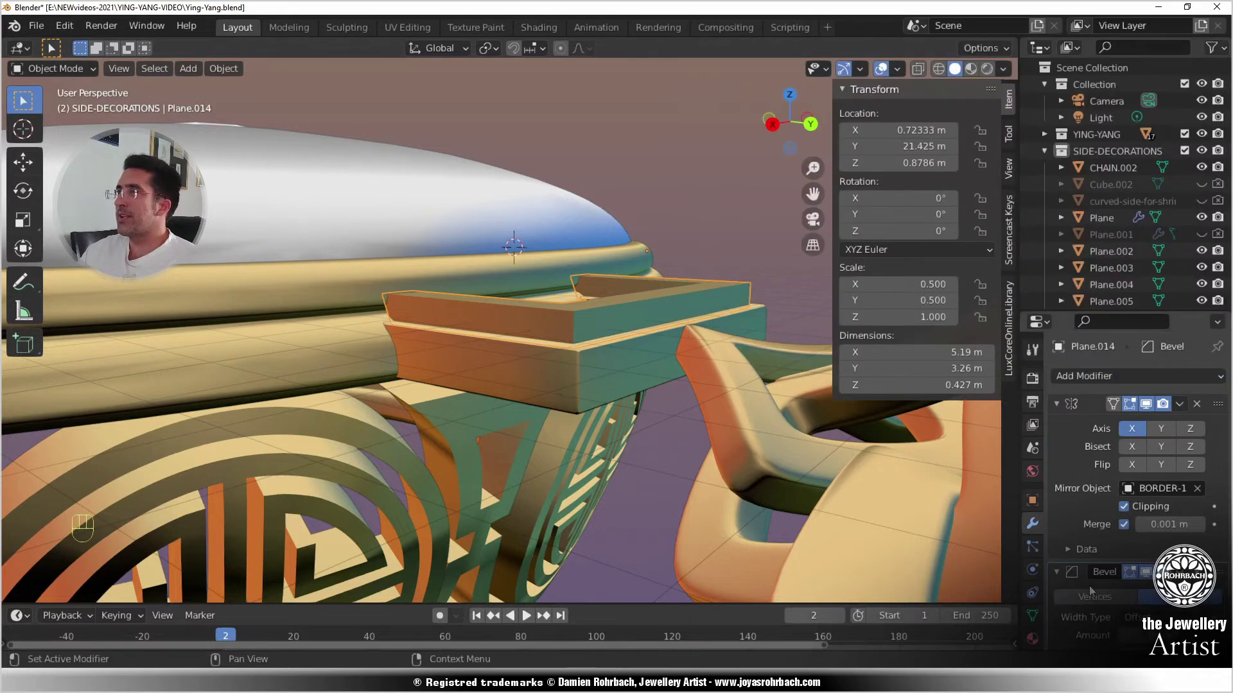
{"action": "scroll", "coordinate": [1129, 580], "scroll_direction": "down", "scroll_amount": 5}
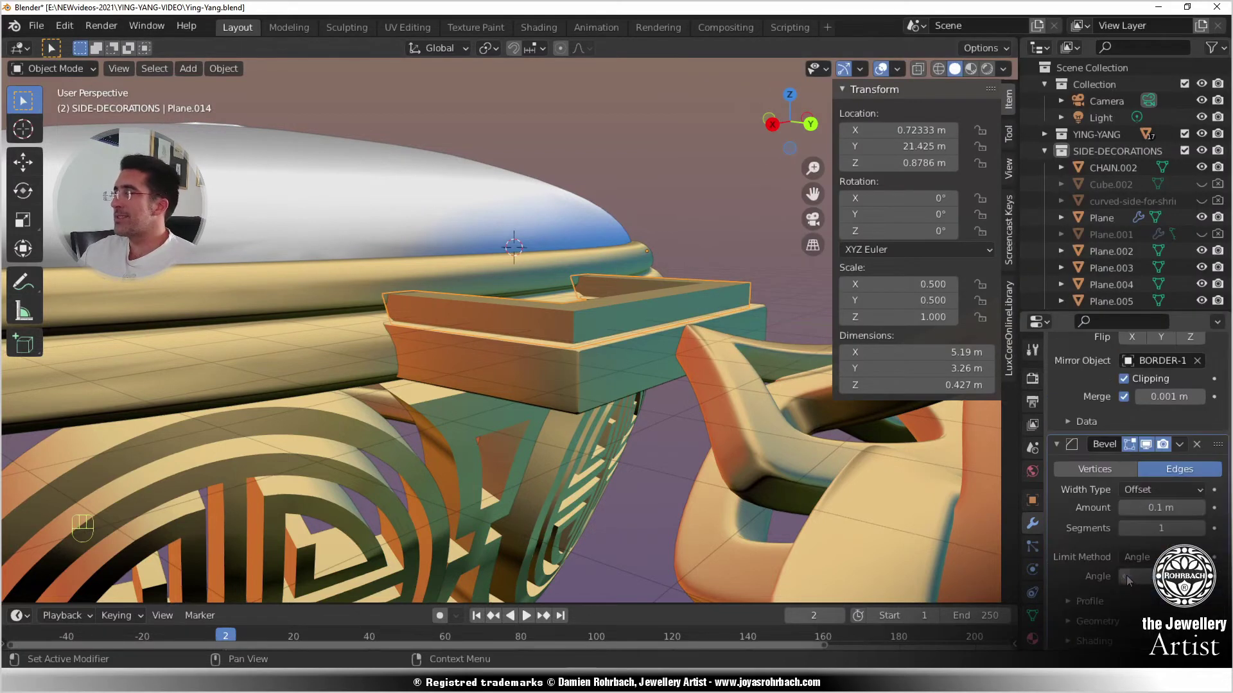
{"action": "left_click", "coordinate": [1099, 623]}
{"action": "scroll", "coordinate": [1135, 579], "scroll_direction": "down", "scroll_amount": 4}
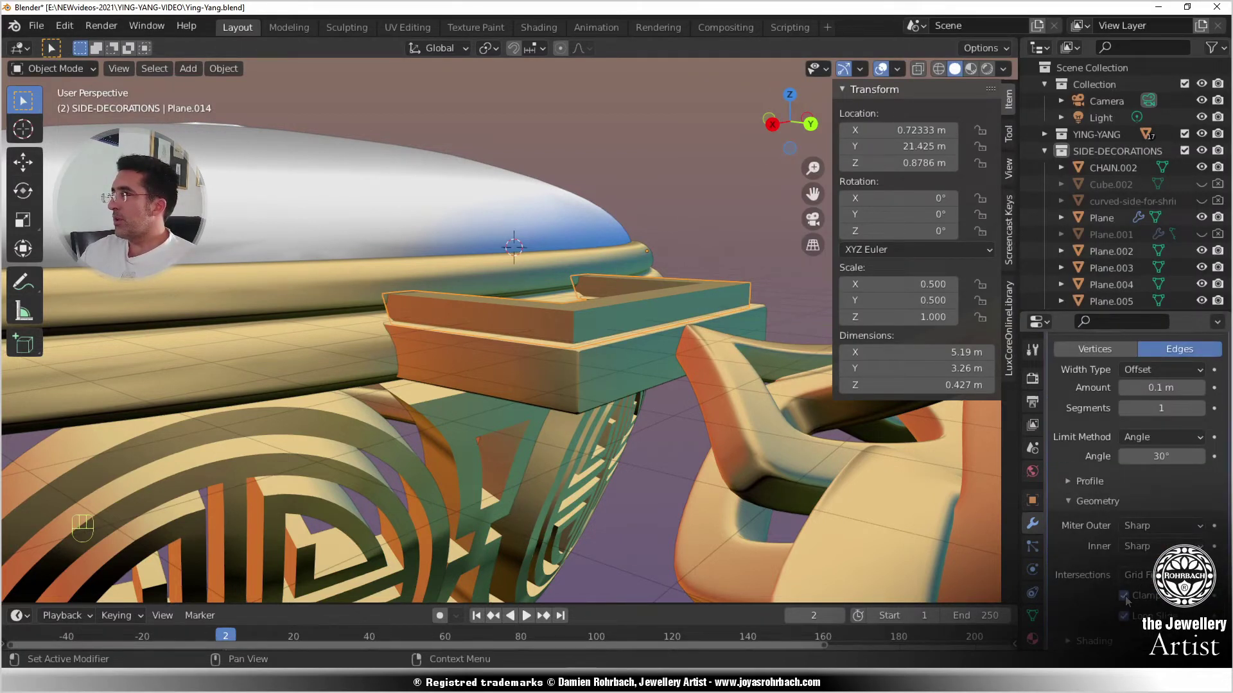
{"action": "left_click", "coordinate": [1124, 595]}
- Merge all of the upper frame's vertices by distance and set its bevel to 2 segments
{"action": "key", "text": "Tab"}
{"action": "key", "text": "a"}
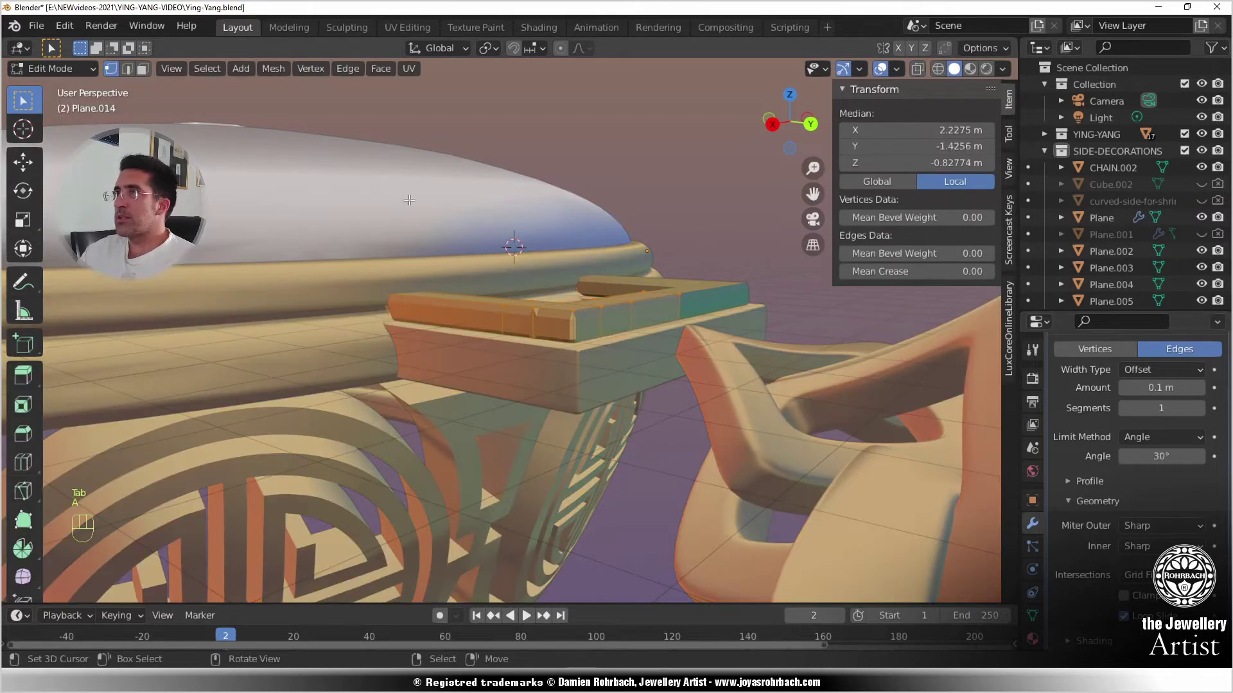
{"action": "left_click", "coordinate": [273, 68]}
{"action": "mouse_move", "coordinate": [326, 188]}
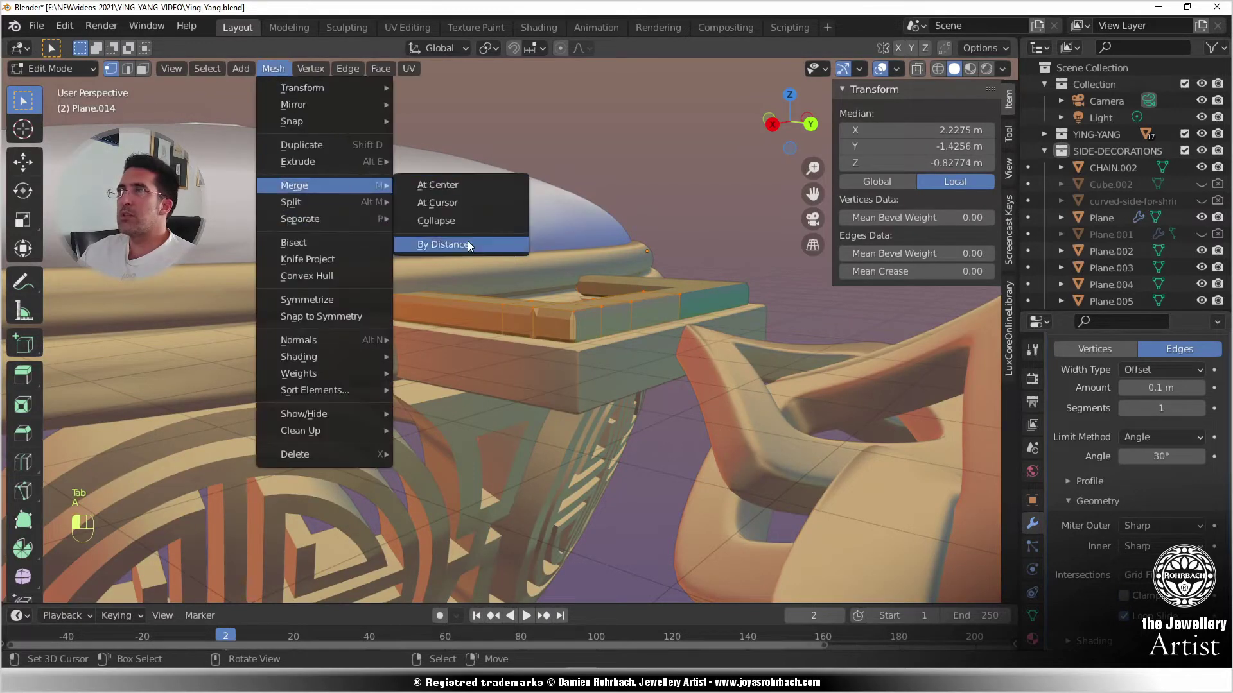
{"action": "left_click", "coordinate": [466, 242]}
{"action": "key", "text": "Tab"}
{"action": "middle_click_drag", "start_coordinate": [554, 308], "coordinate": [870, 473]}
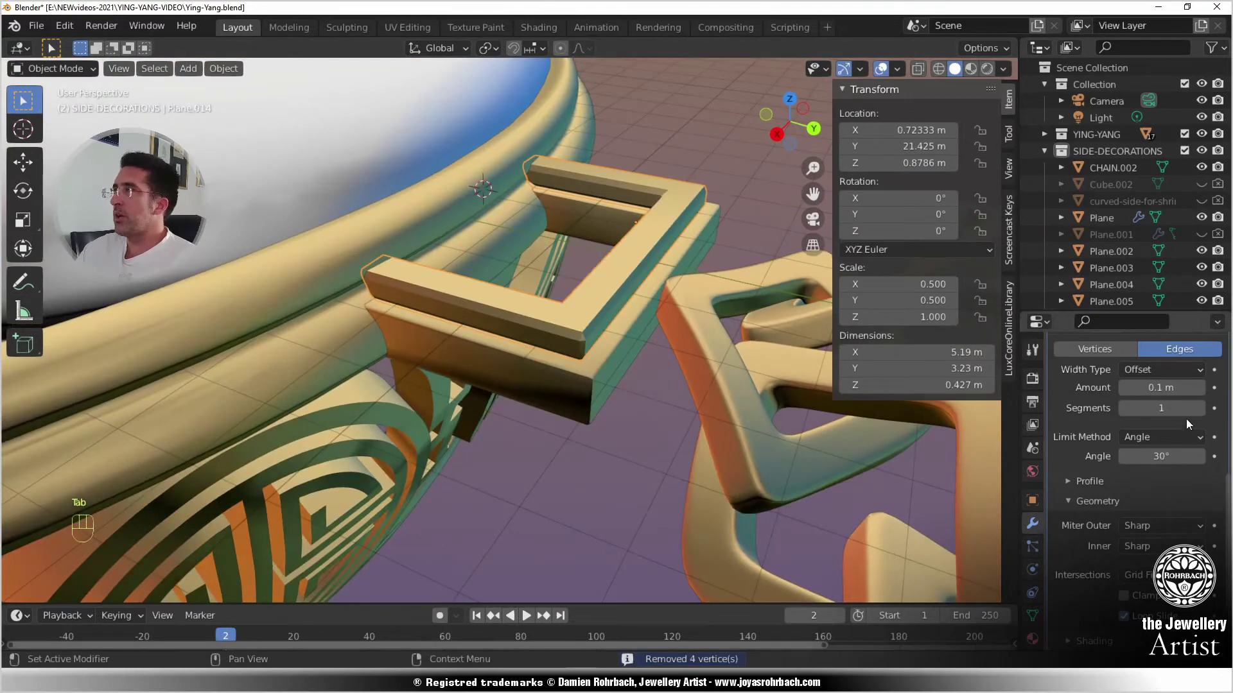
{"action": "left_click", "coordinate": [1199, 409]}
- Shade the upper frame smooth and enable Auto Smooth on its normals
{"action": "middle_click_drag", "start_coordinate": [734, 439], "coordinate": [291, 107]}
{"action": "left_click", "coordinate": [235, 68]}
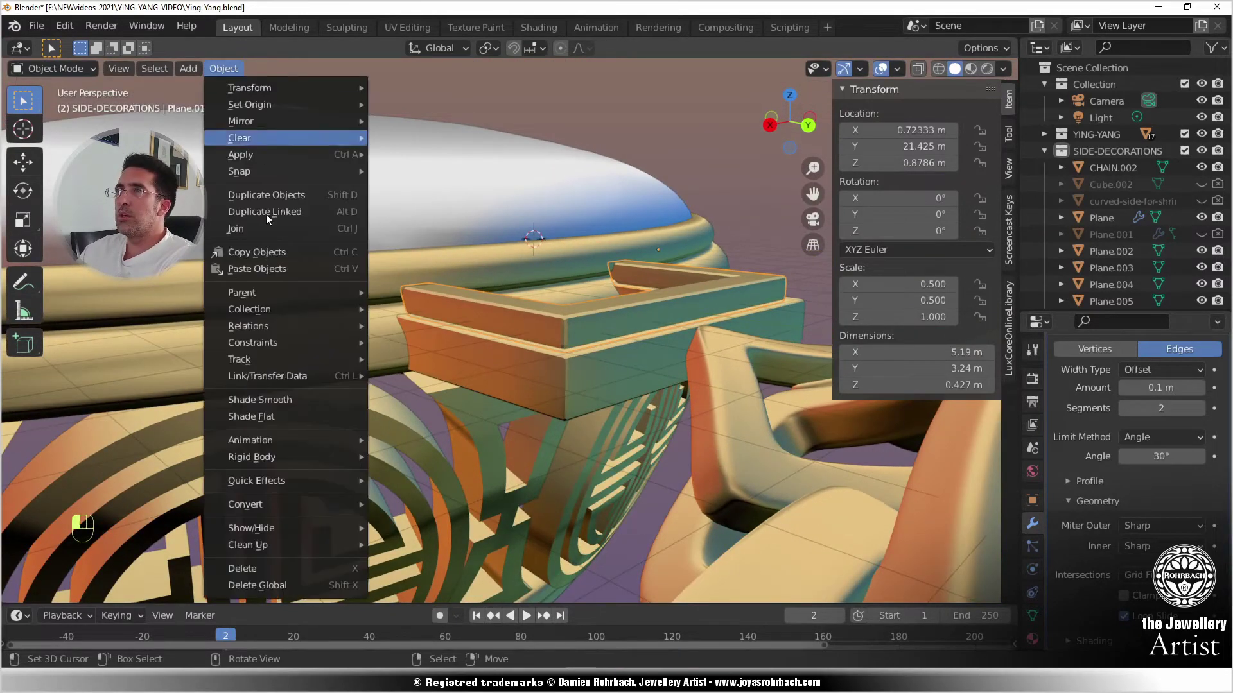
{"action": "left_click", "coordinate": [256, 397]}
{"action": "left_click", "coordinate": [1035, 616]}
{"action": "left_click", "coordinate": [1123, 556]}
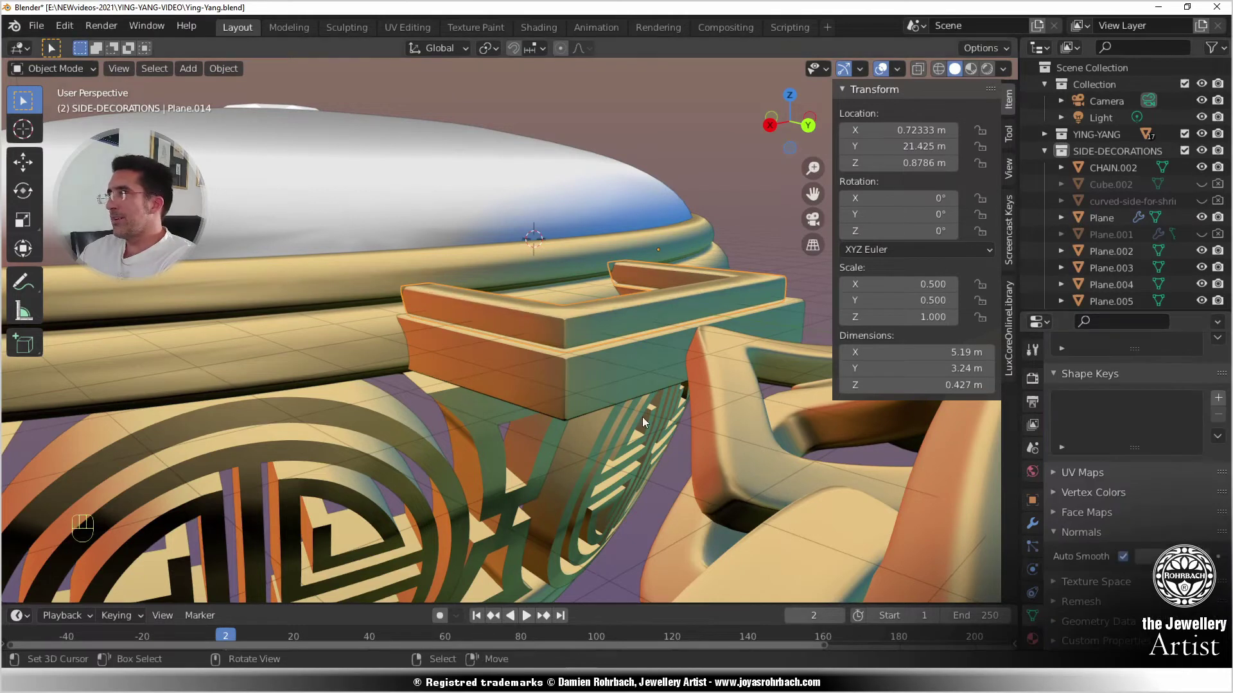
- Apply the scale of the upper connector frame and of the lower one
{"action": "middle_click_drag", "start_coordinate": [642, 417], "coordinate": [607, 334]}
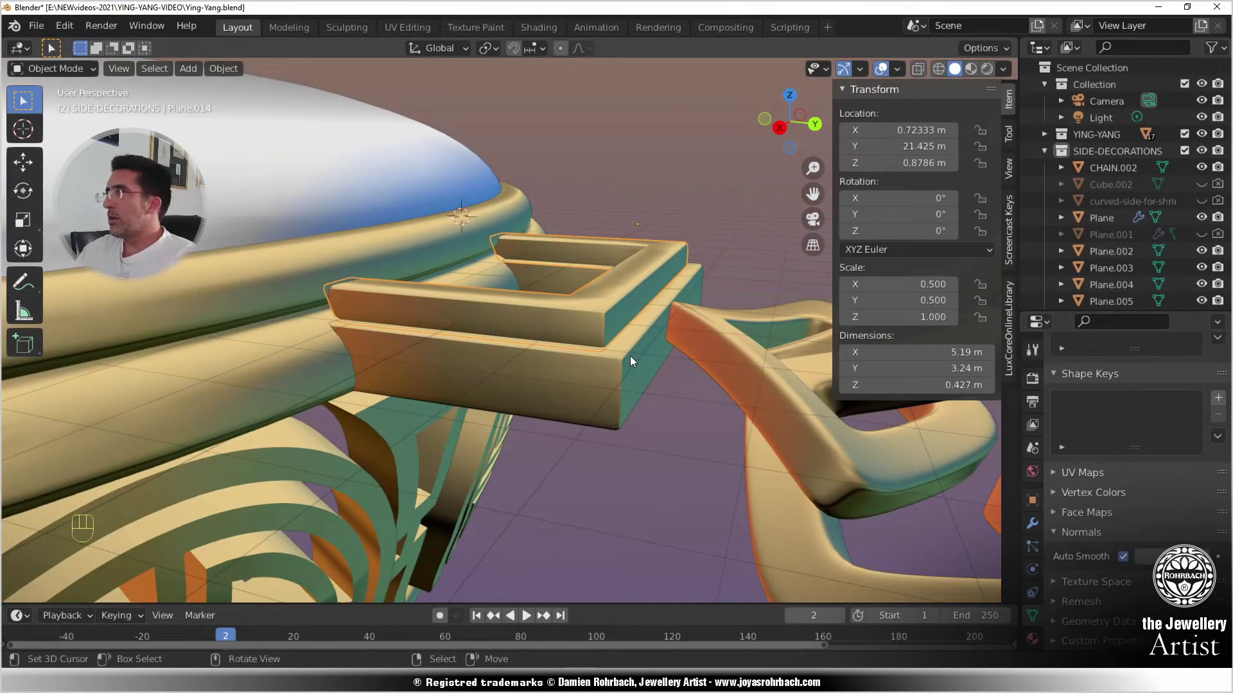
{"action": "key", "text": "ctrl+a"}
{"action": "left_click", "coordinate": [622, 343]}
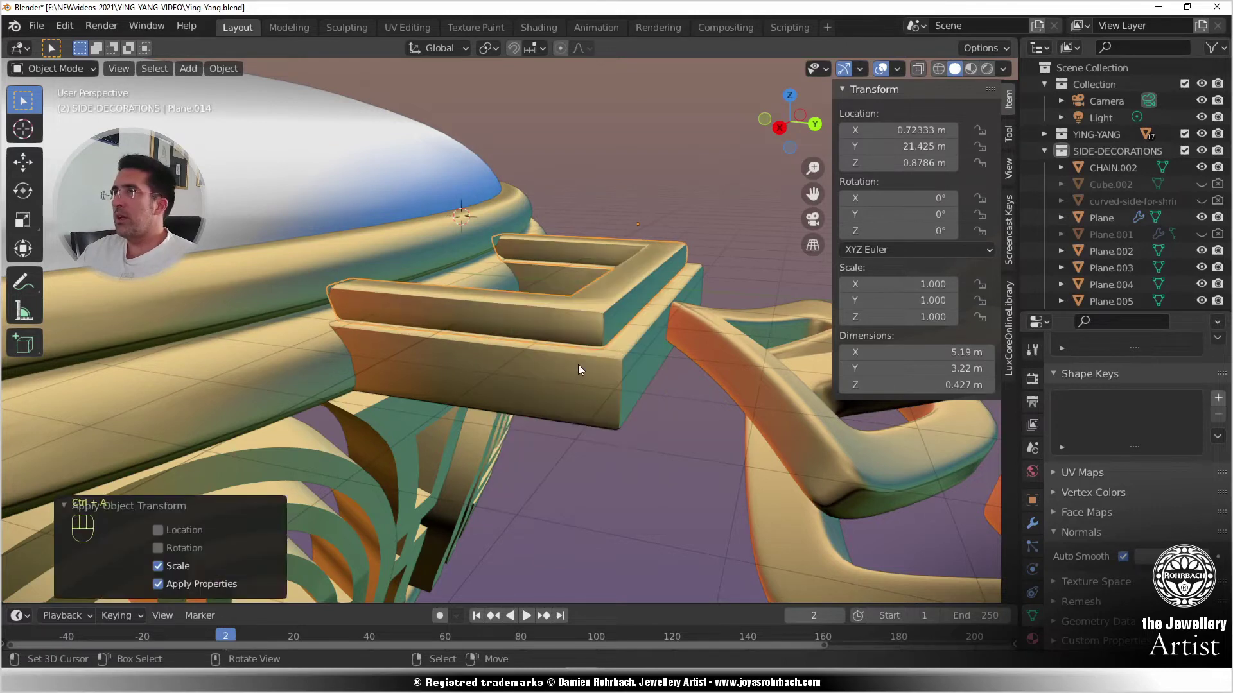
{"action": "left_click", "coordinate": [577, 366]}
{"action": "key", "text": "ctrl+a"}
{"action": "left_click", "coordinate": [576, 366]}
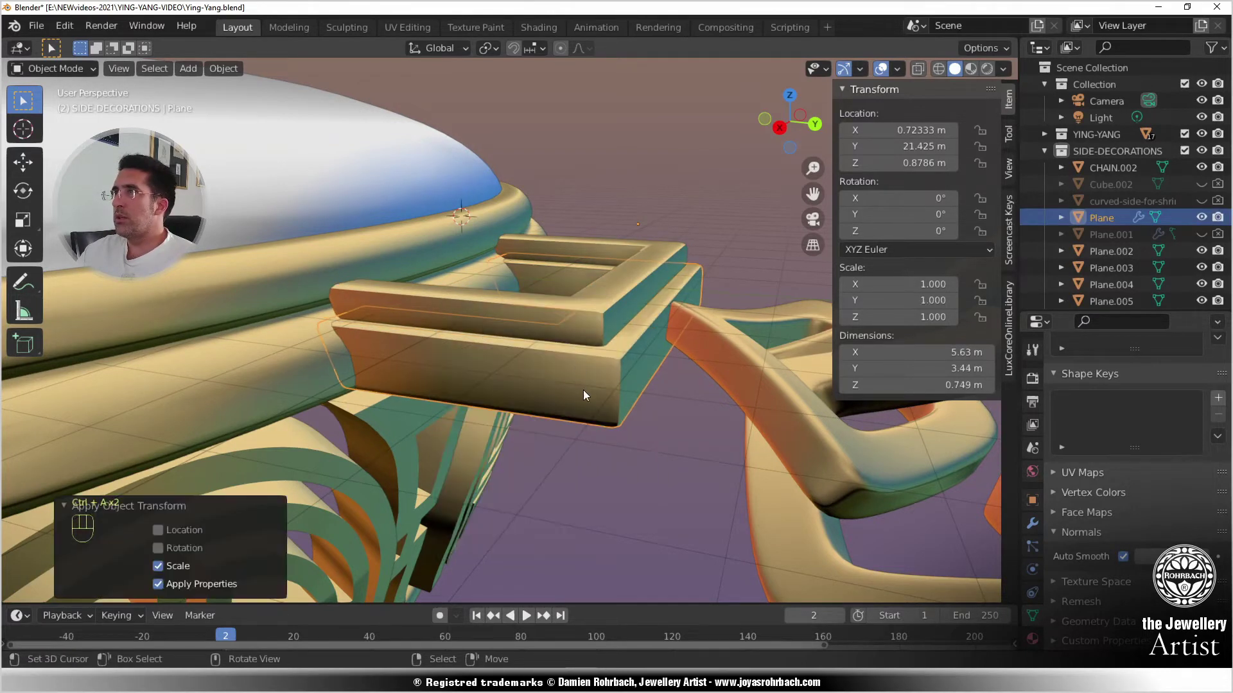
- Set the bevel of both connector frames to 1 segment and the lower frame's amount to 0.1 m after trying 0.2 m
{"action": "left_click", "coordinate": [1036, 522]}
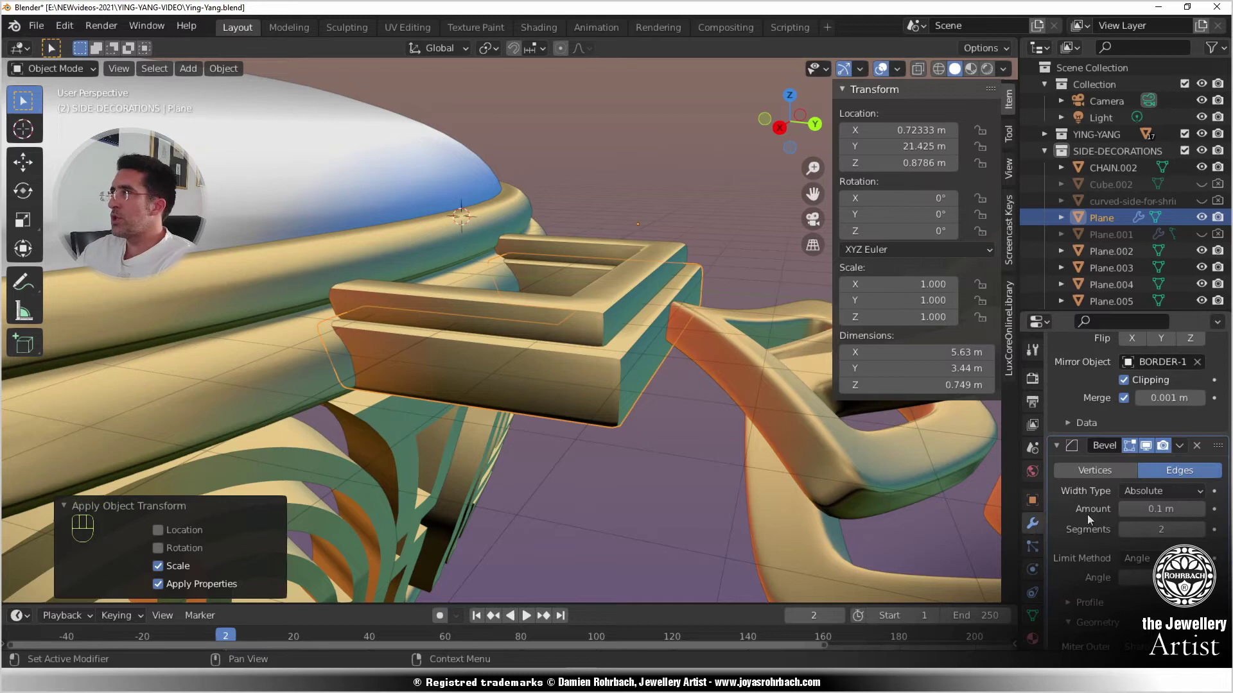
{"action": "left_click_drag", "start_coordinate": [1169, 509], "coordinate": [1169, 509]}
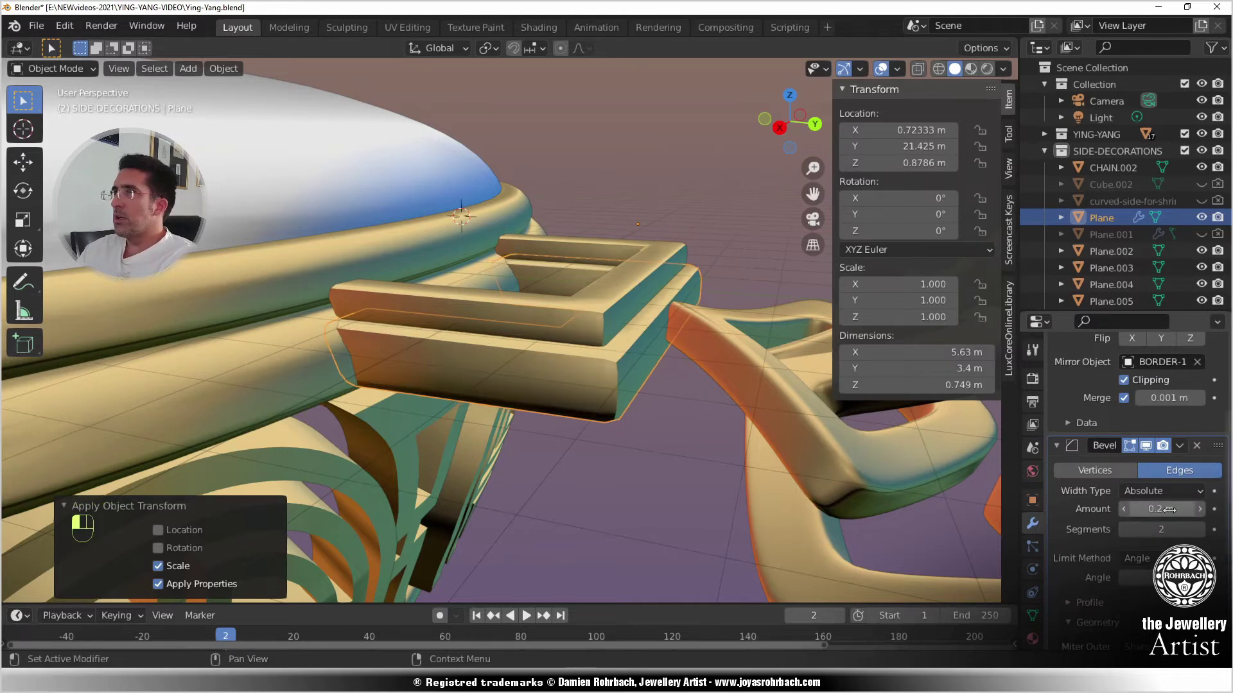
{"action": "left_click", "coordinate": [1125, 530]}
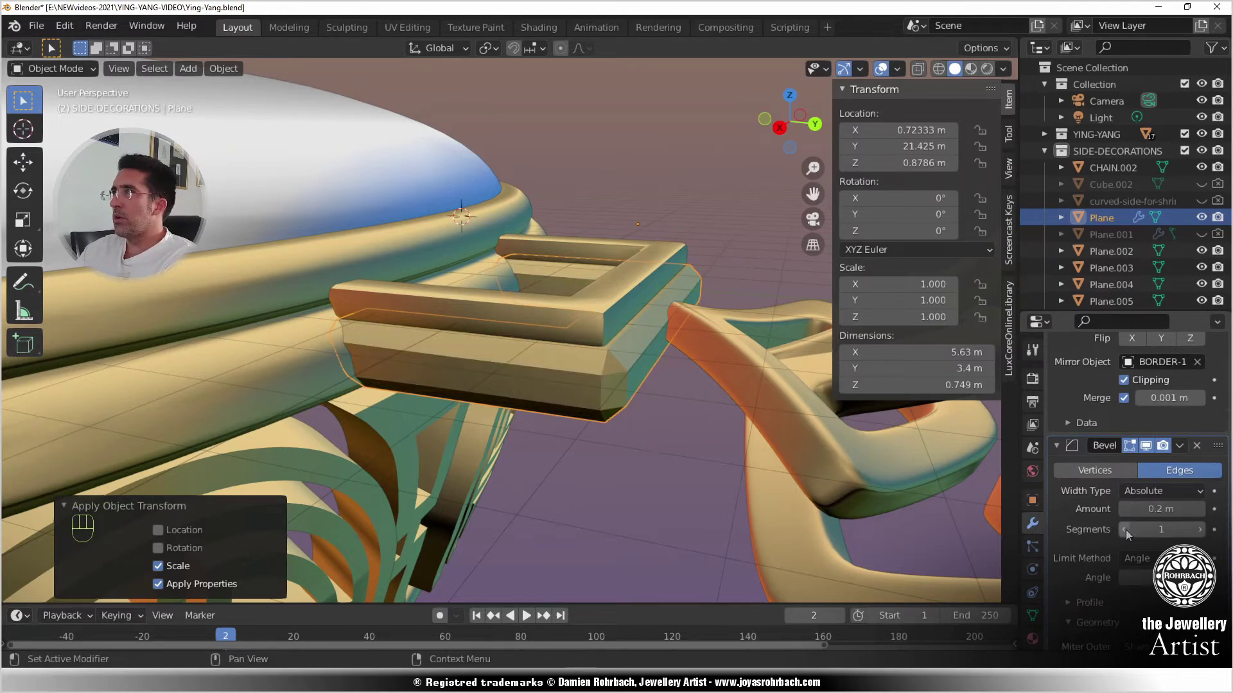
{"action": "left_click", "coordinate": [1171, 509]}
{"action": "type", "text": ".1"}
{"action": "key", "text": "Return"}
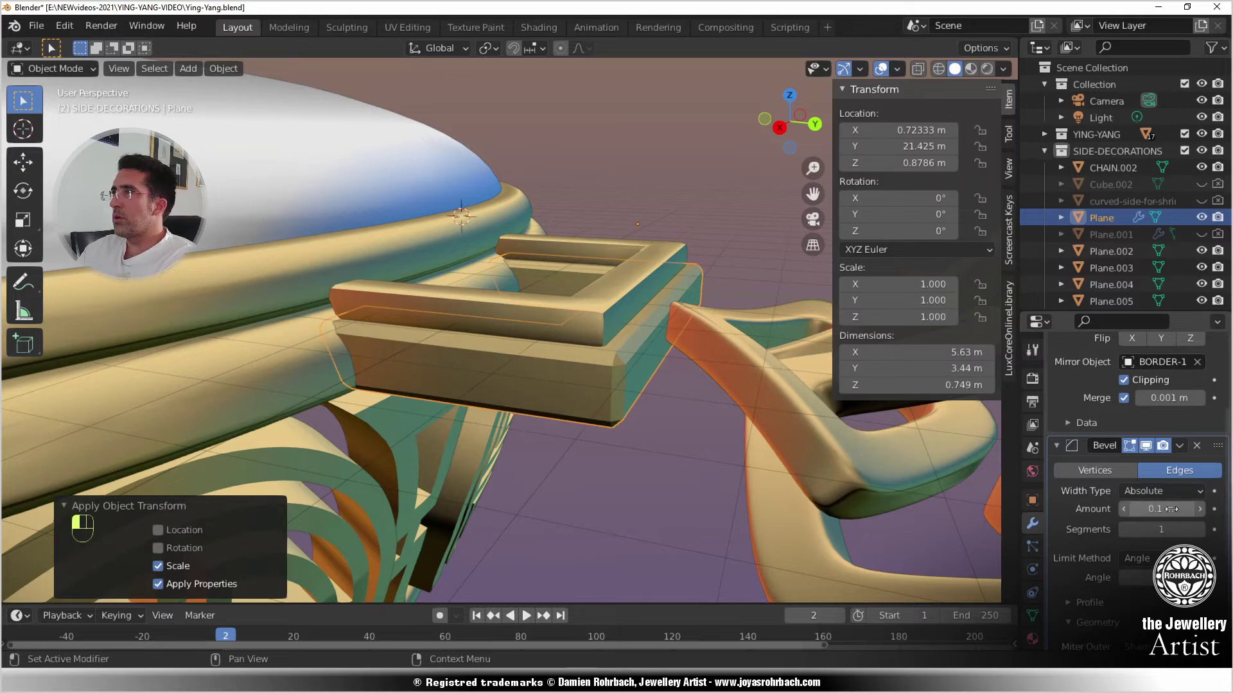
{"action": "left_click", "coordinate": [642, 288]}
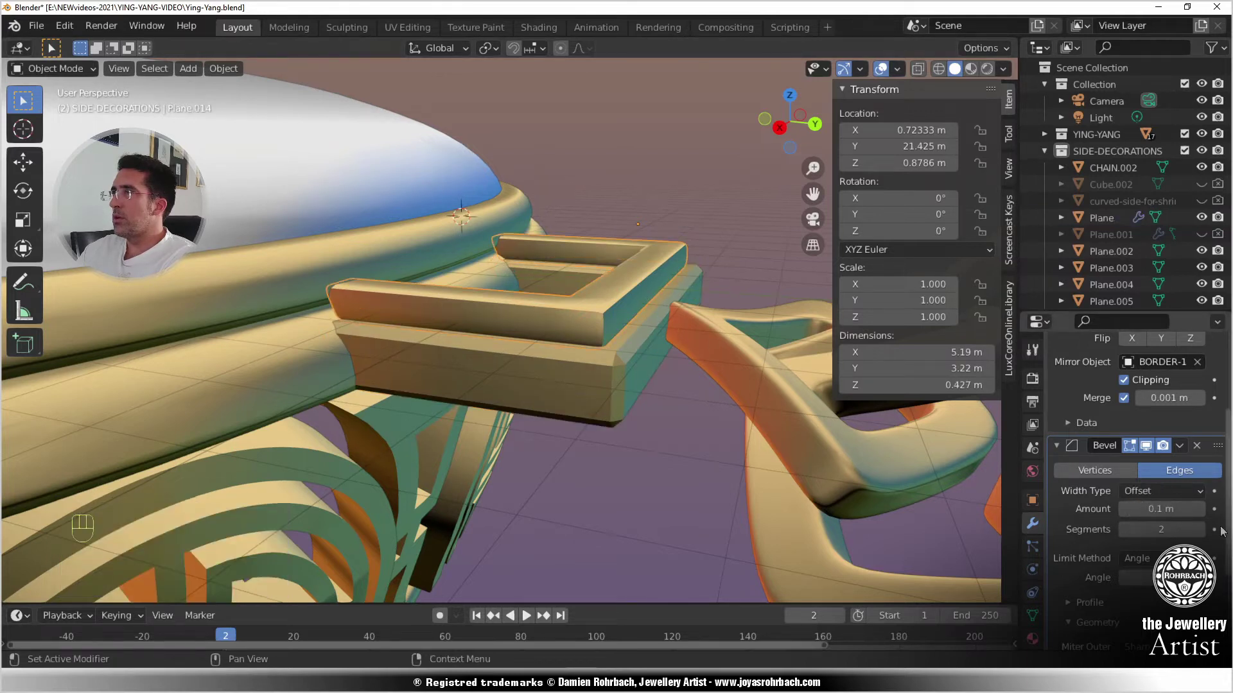
{"action": "left_click", "coordinate": [1123, 529]}
- Lower the upper frame about 0.084 m along Z onto the lower frame and clear the selection
{"action": "middle_click_drag", "start_coordinate": [822, 502], "coordinate": [506, 459]}
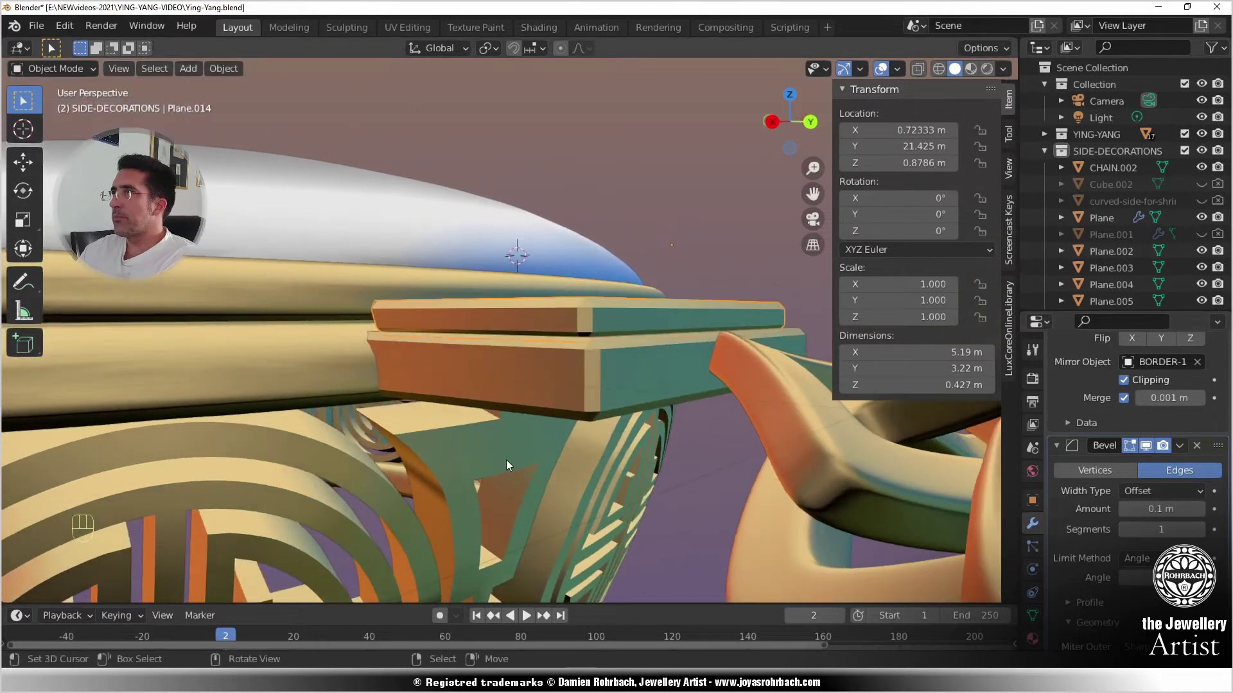
{"action": "key", "text": "g"}
{"action": "key", "text": "z"}
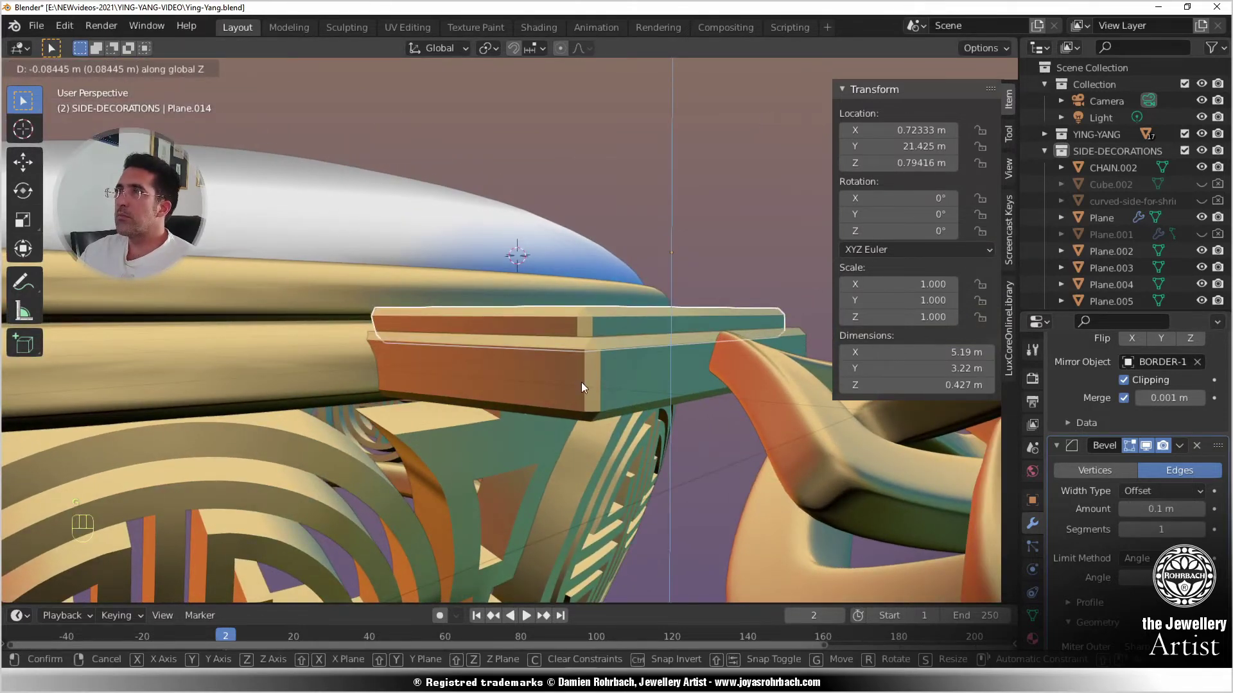
{"action": "left_click", "coordinate": [581, 384]}
{"action": "mouse_move", "coordinate": [580, 384]}
{"action": "middle_mouse_down"}
{"action": "mouse_move", "coordinate": [403, 376]}
{"action": "mouse_move", "coordinate": [530, 491]}
{"action": "mouse_move", "coordinate": [587, 498]}
{"action": "mouse_move", "coordinate": [487, 445]}
{"action": "mouse_move", "coordinate": [554, 517]}
{"action": "mouse_move", "coordinate": [643, 484]}
{"action": "mouse_move", "coordinate": [324, 353]}
{"action": "mouse_move", "coordinate": [295, 281]}
{"action": "mouse_move", "coordinate": [460, 374]}
{"action": "mouse_move", "coordinate": [560, 387]}
{"action": "middle_mouse_up"}
{"action": "key", "text": "alt+a"}
- Move the upper connector frame's border-side end vertices about 0.149 m along negative Y into the border, and save the file
{"action": "scroll", "coordinate": [560, 387], "scroll_direction": "up", "scroll_amount": 4}
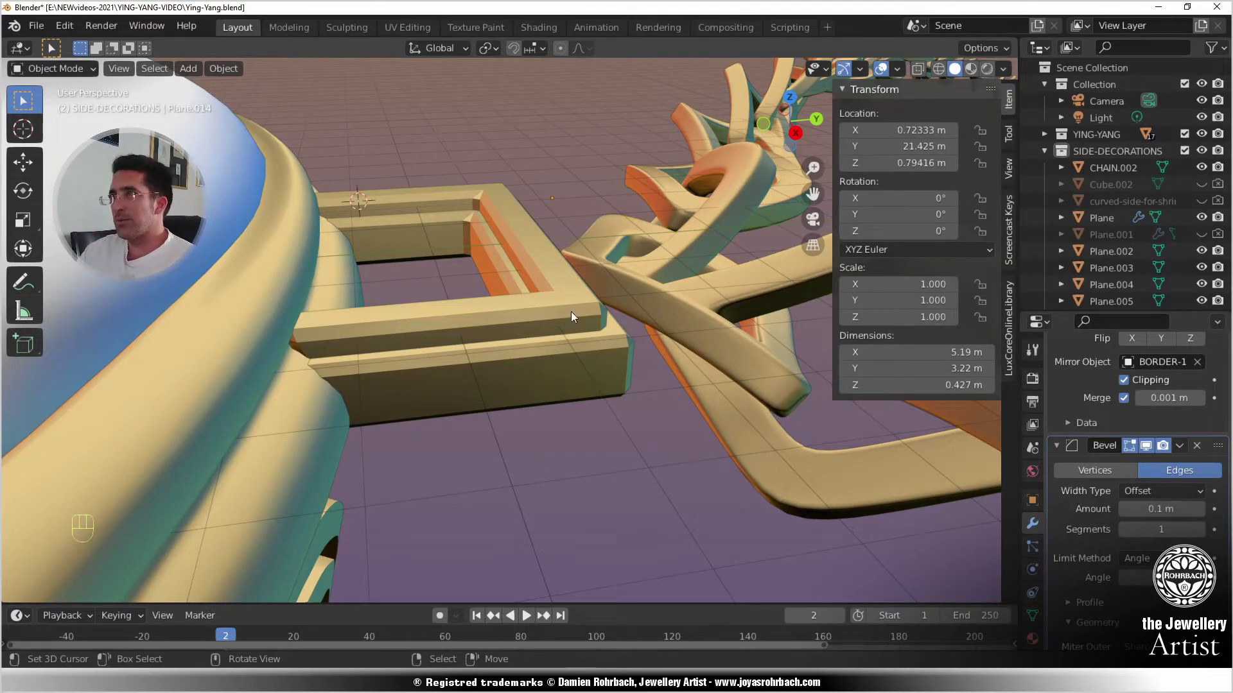
{"action": "key", "text": "Tab"}
{"action": "key", "text": "alt+z"}
{"action": "middle_click_drag", "start_coordinate": [448, 402], "coordinate": [409, 398]}
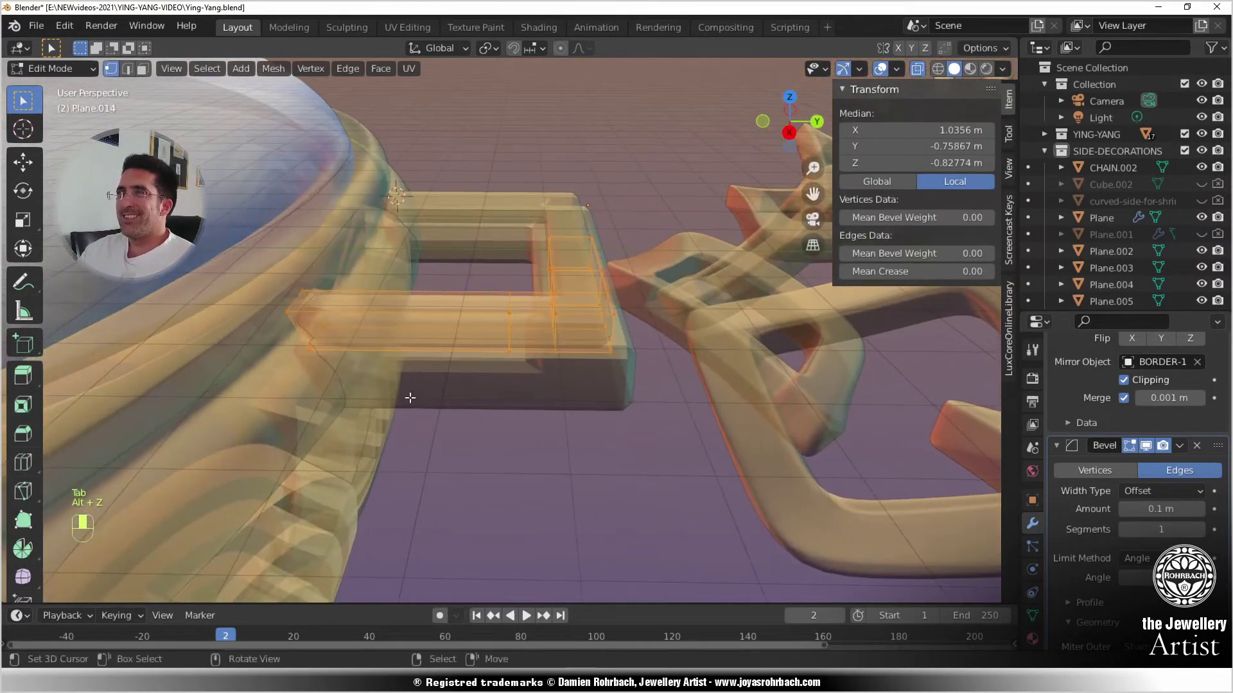
{"action": "key", "text": "alt+a"}
{"action": "key", "text": "c"}
{"action": "left_click", "coordinate": [324, 292]}
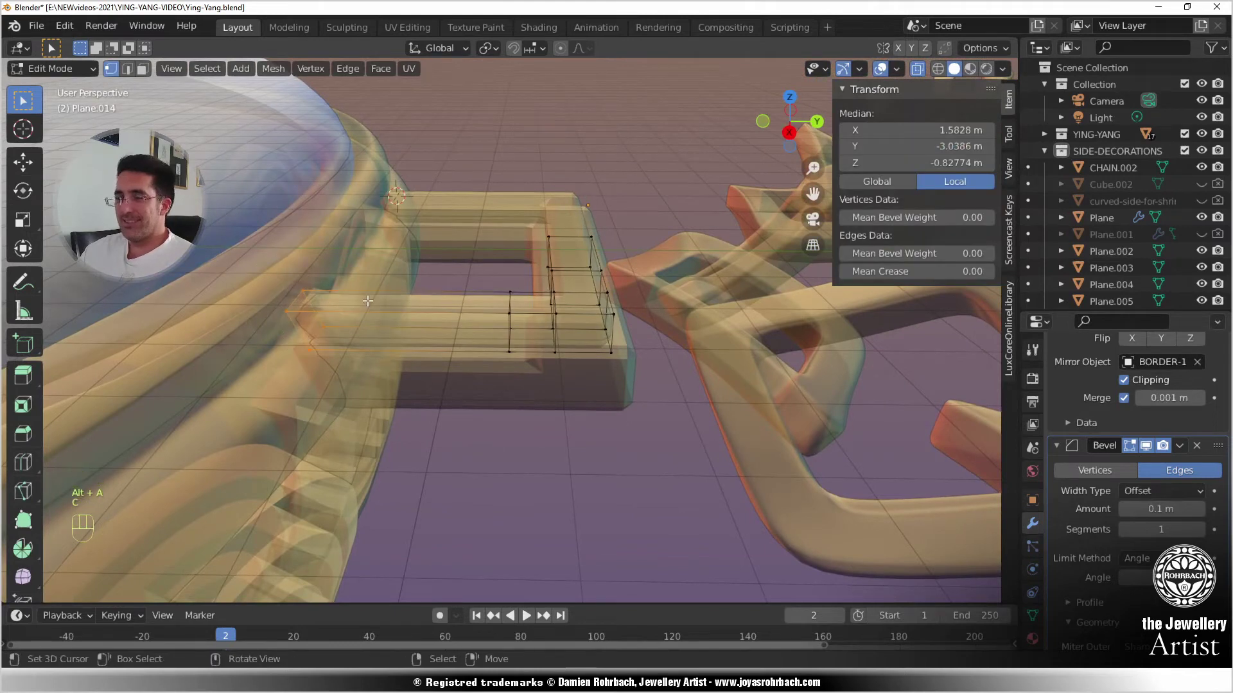
{"action": "key", "text": "alt+z"}
{"action": "key", "text": "g"}
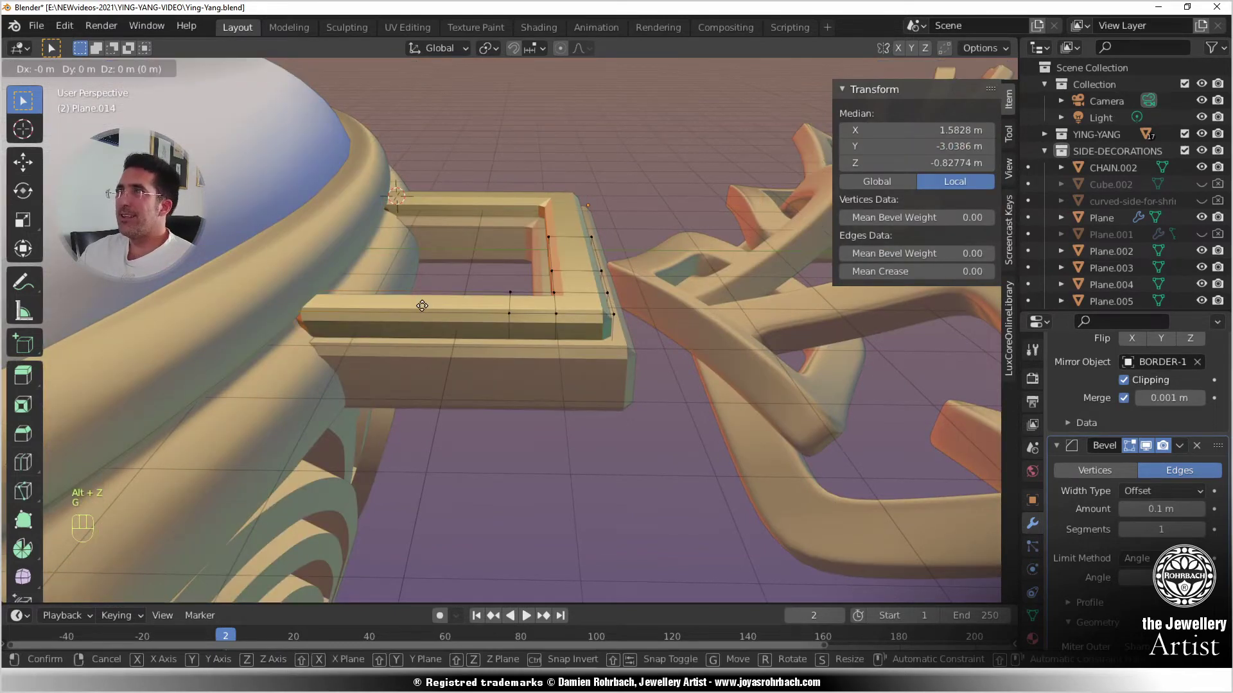
{"action": "key", "text": "y"}
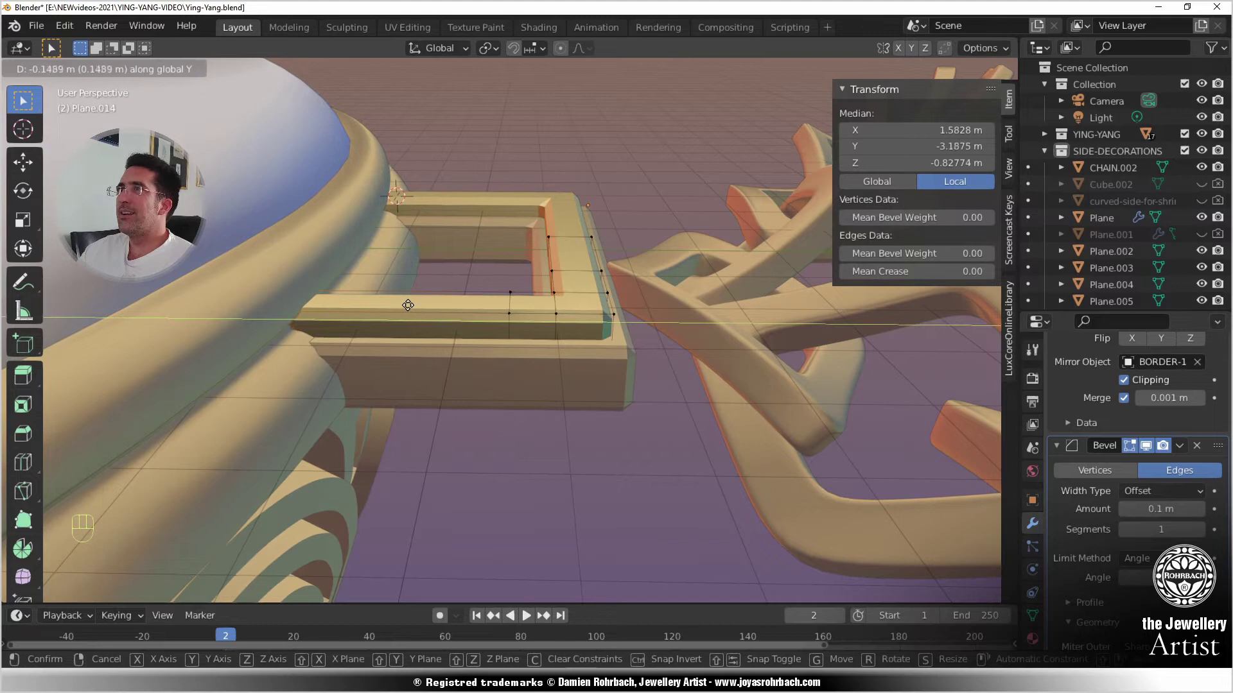
{"action": "left_click", "coordinate": [407, 305]}
{"action": "scroll", "coordinate": [511, 399], "scroll_direction": "down", "scroll_amount": 4}
{"action": "mouse_move", "coordinate": [517, 367]}
{"action": "middle_mouse_down"}
{"action": "mouse_move", "coordinate": [527, 451]}
{"action": "mouse_move", "coordinate": [502, 375]}
{"action": "middle_mouse_up"}
{"action": "key", "text": "Tab"}
{"action": "key", "text": "ctrl+s"}
{"action": "middle_click_drag", "start_coordinate": [598, 461], "coordinate": [493, 457]}
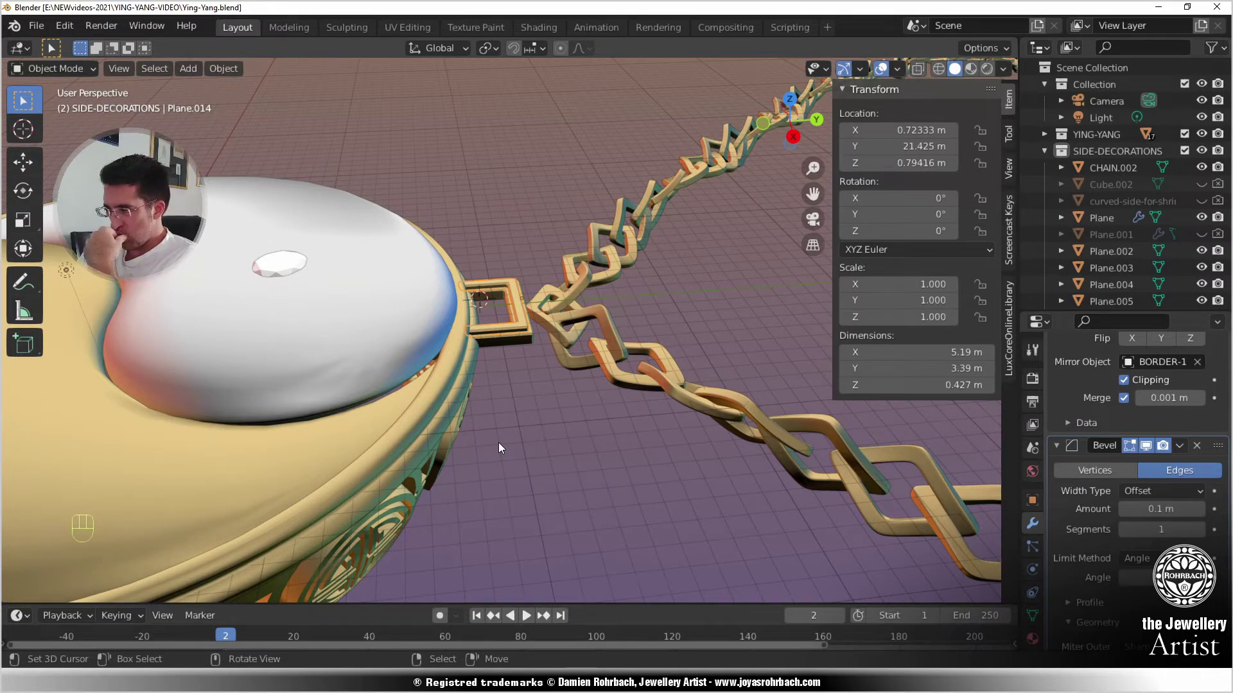
- Set the origins of the lower and upper connector frames to their geometry and save the file
{"action": "key", "text": "KP_3"}
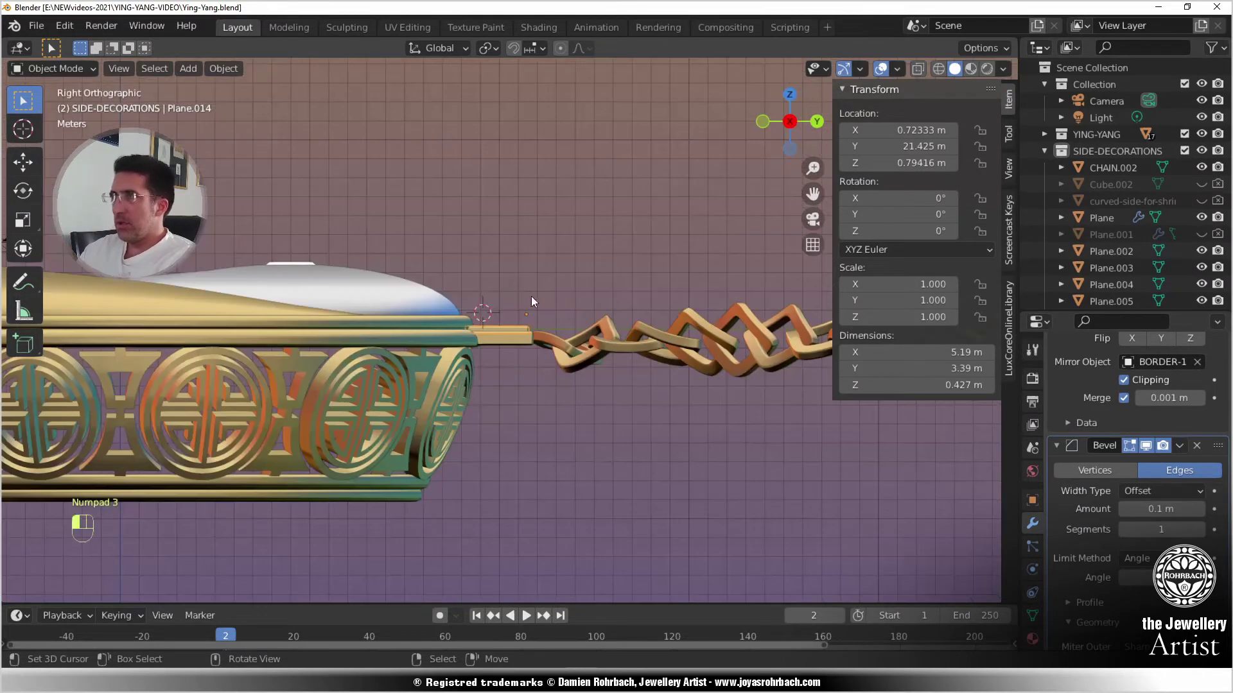
{"action": "left_click", "coordinate": [188, 68]}
{"action": "mouse_move", "coordinate": [200, 92]}
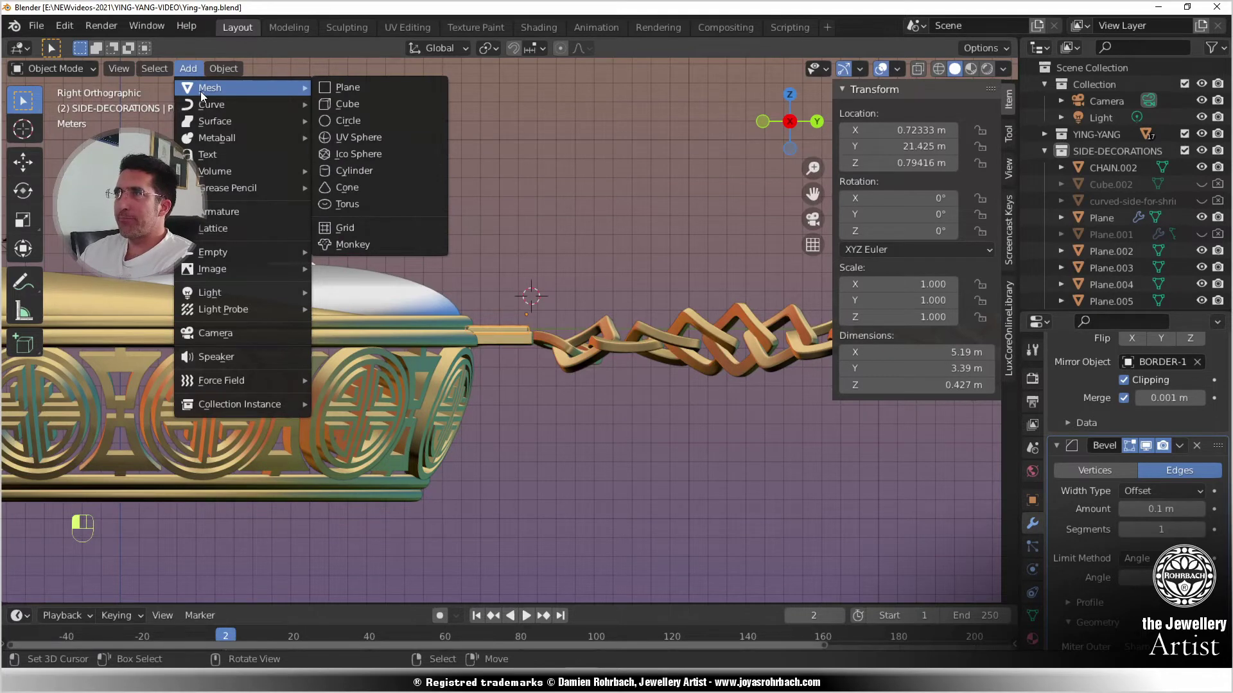
{"action": "left_click", "coordinate": [515, 350]}
{"action": "scroll", "coordinate": [515, 278], "scroll_direction": "up", "scroll_amount": 2}
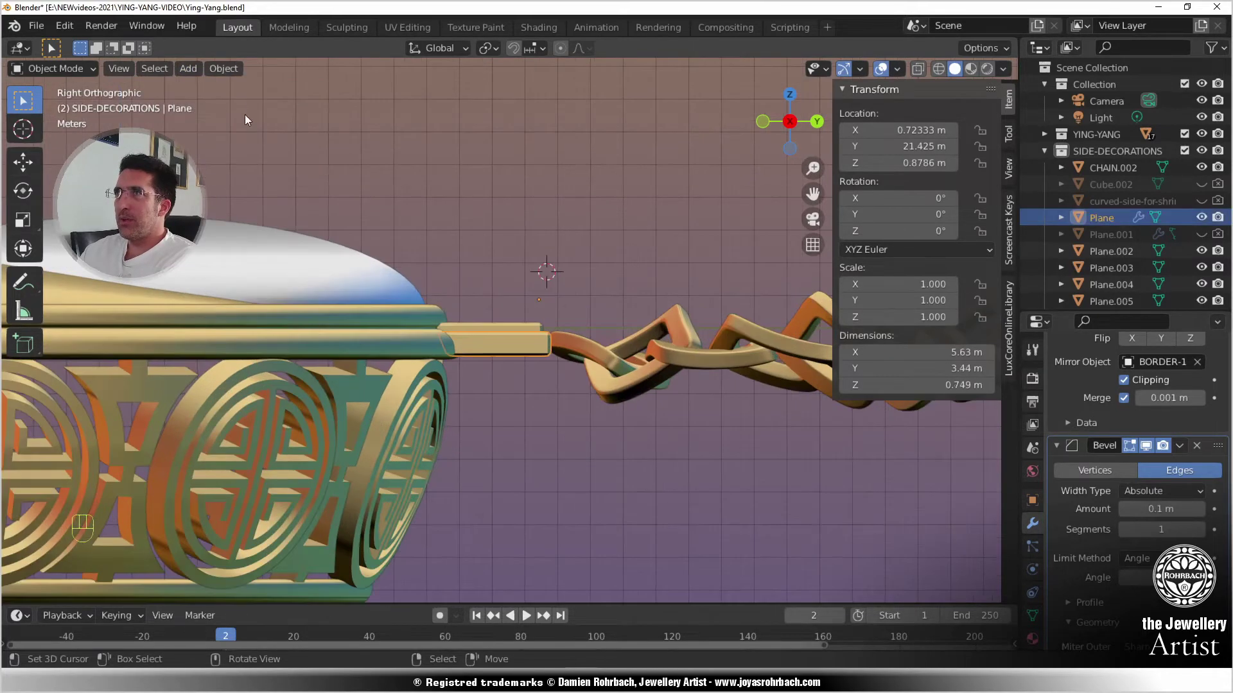
{"action": "left_click", "coordinate": [223, 68]}
{"action": "mouse_move", "coordinate": [289, 104]}
{"action": "left_click", "coordinate": [427, 121]}
{"action": "left_click", "coordinate": [483, 330]}
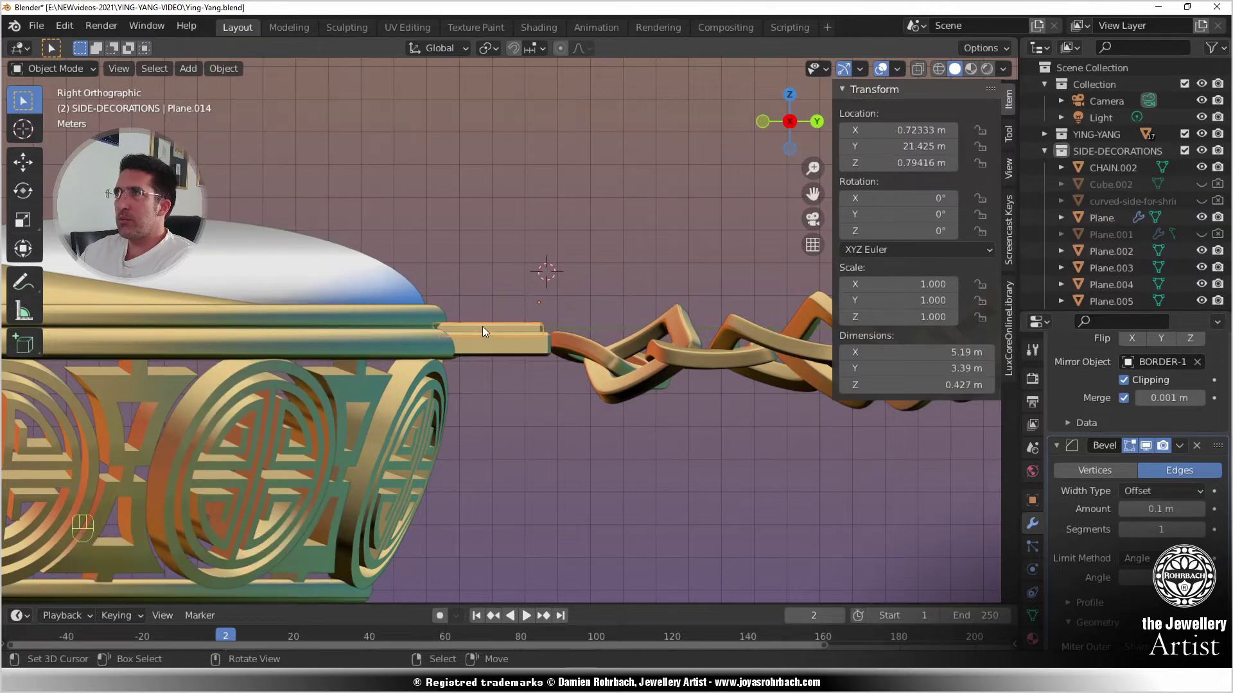
{"action": "left_click", "coordinate": [223, 68]}
{"action": "left_click", "coordinate": [457, 121]}
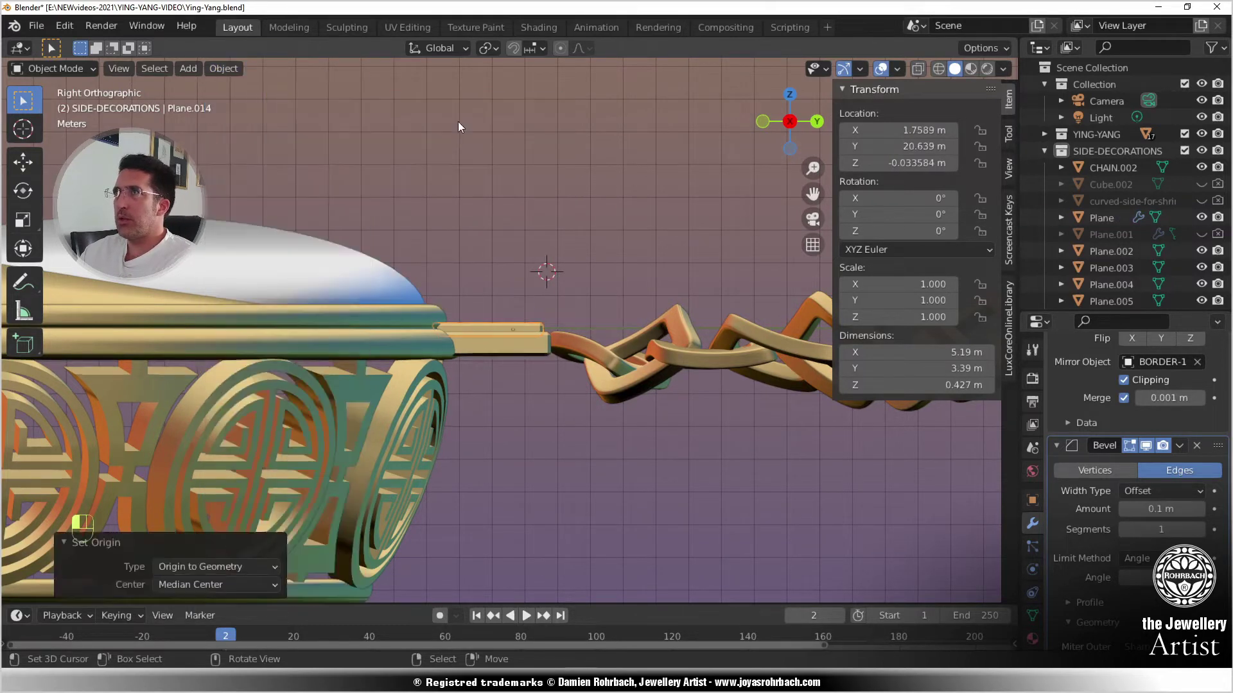
{"action": "key", "text": "ctrl+s"}
- Convert both connector frames to plain meshes and join them into one object
{"action": "left_click", "coordinate": [508, 355]}
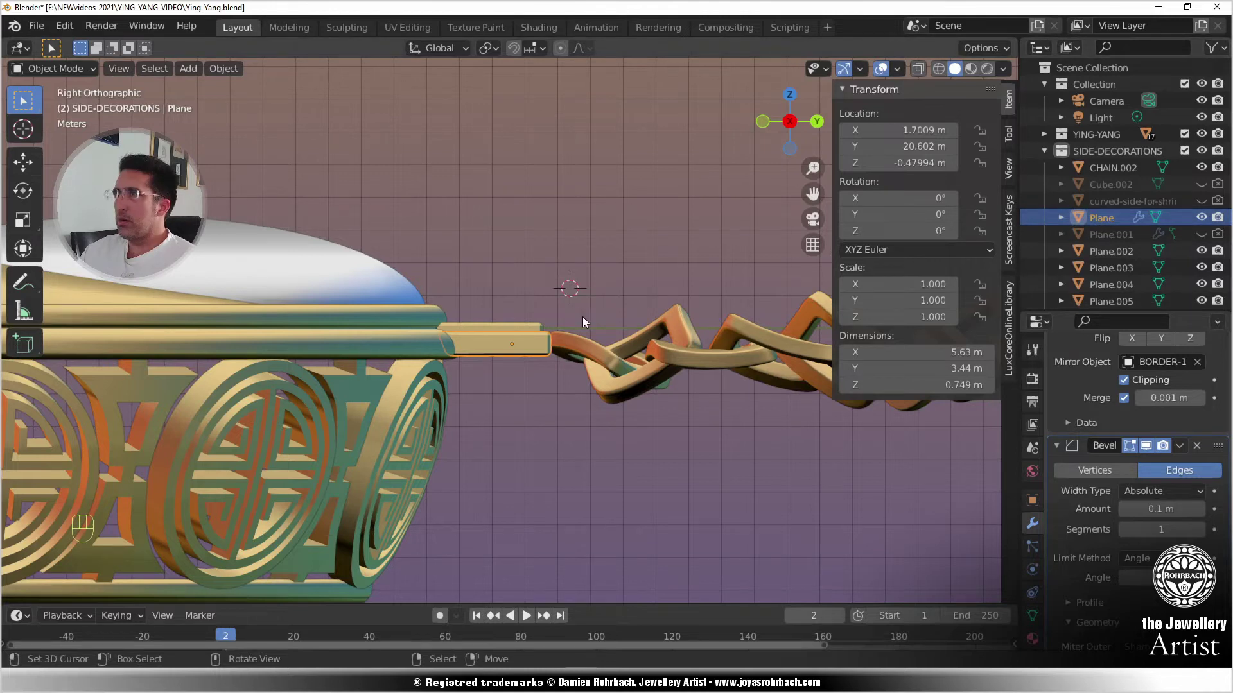
{"action": "key", "text": "alt+c"}
{"action": "left_click", "coordinate": [526, 326]}
{"action": "key", "text": "alt+c"}
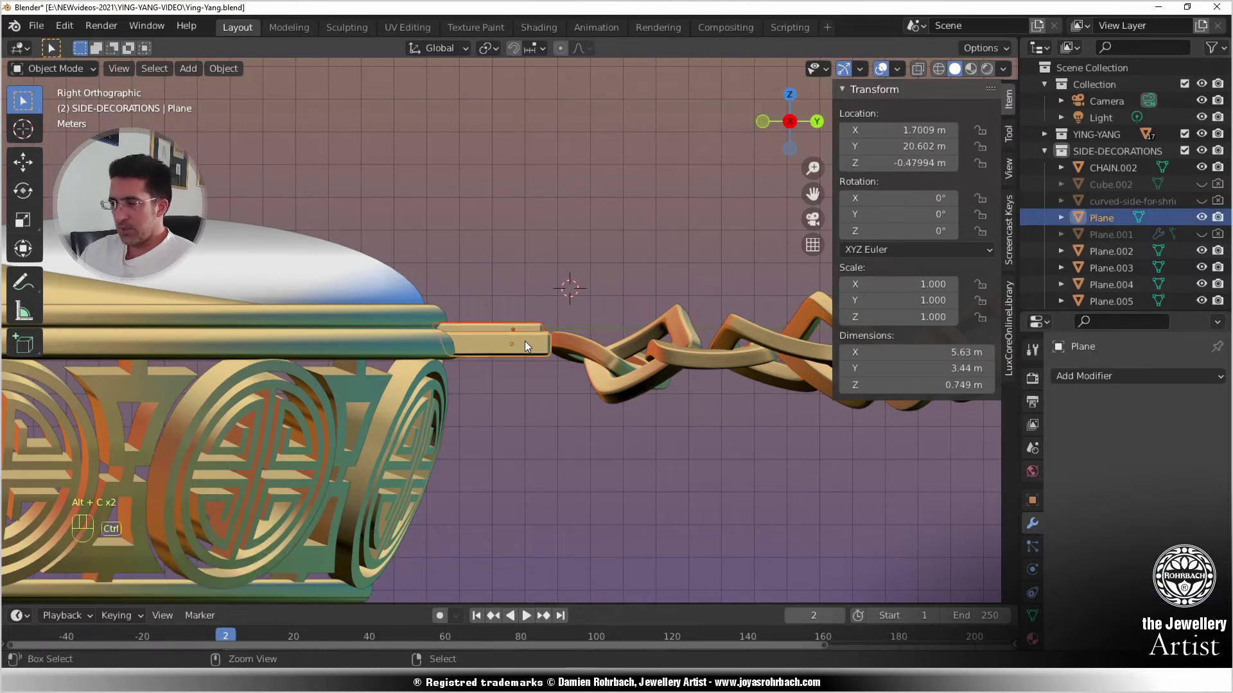
{"action": "left_click", "coordinate": [1094, 219], "text": "ctrl"}
{"action": "key", "text": "ctrl+j"}
- Rename the joined connector object as HG and save the file
{"action": "double_click", "coordinate": [1093, 218]}
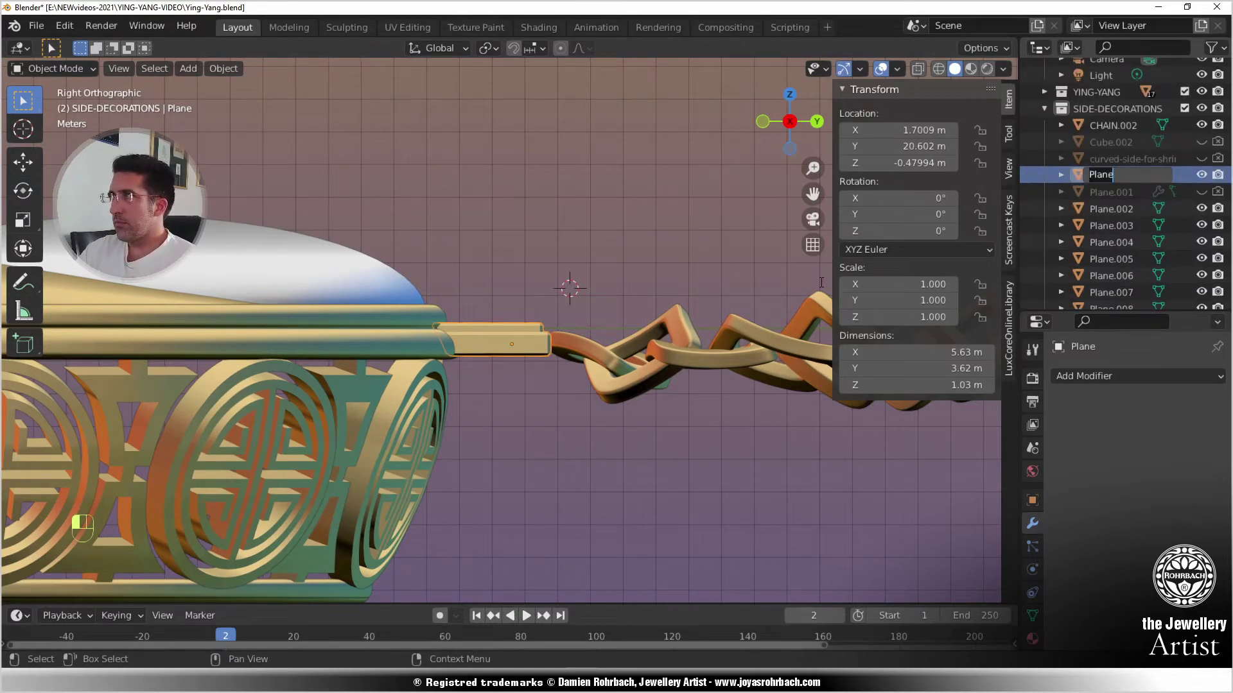
{"action": "type", "text": "h"}
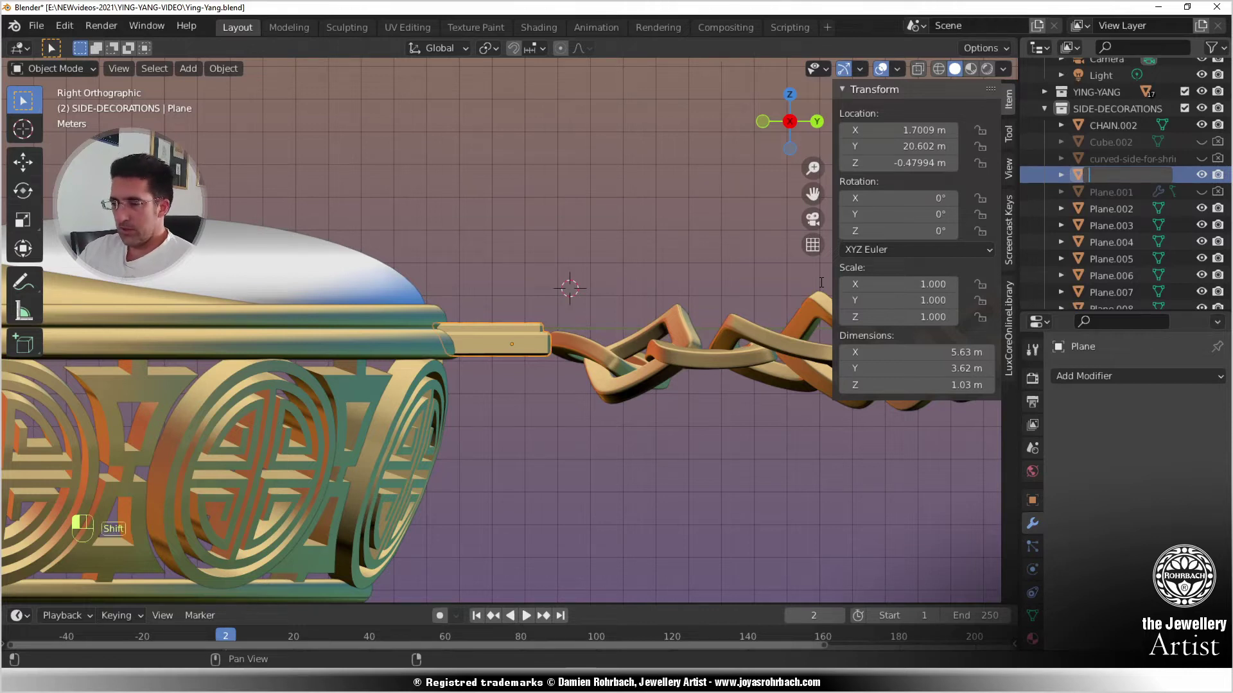
{"action": "type", "text": "HG"}
{"action": "key", "text": "Return"}
{"action": "key", "text": "ctrl+s"}
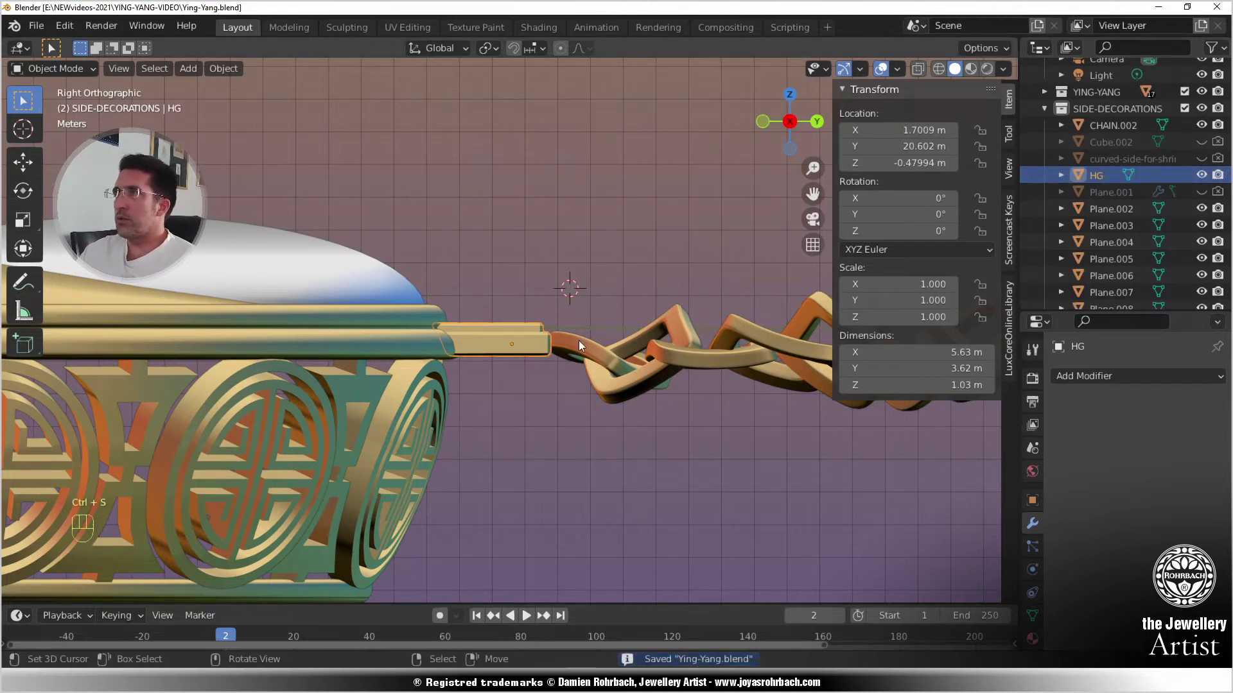
- Add a 2 m plane at the 3D cursor near the connector's chain end, aligned to the view
{"action": "left_click", "coordinate": [188, 68]}
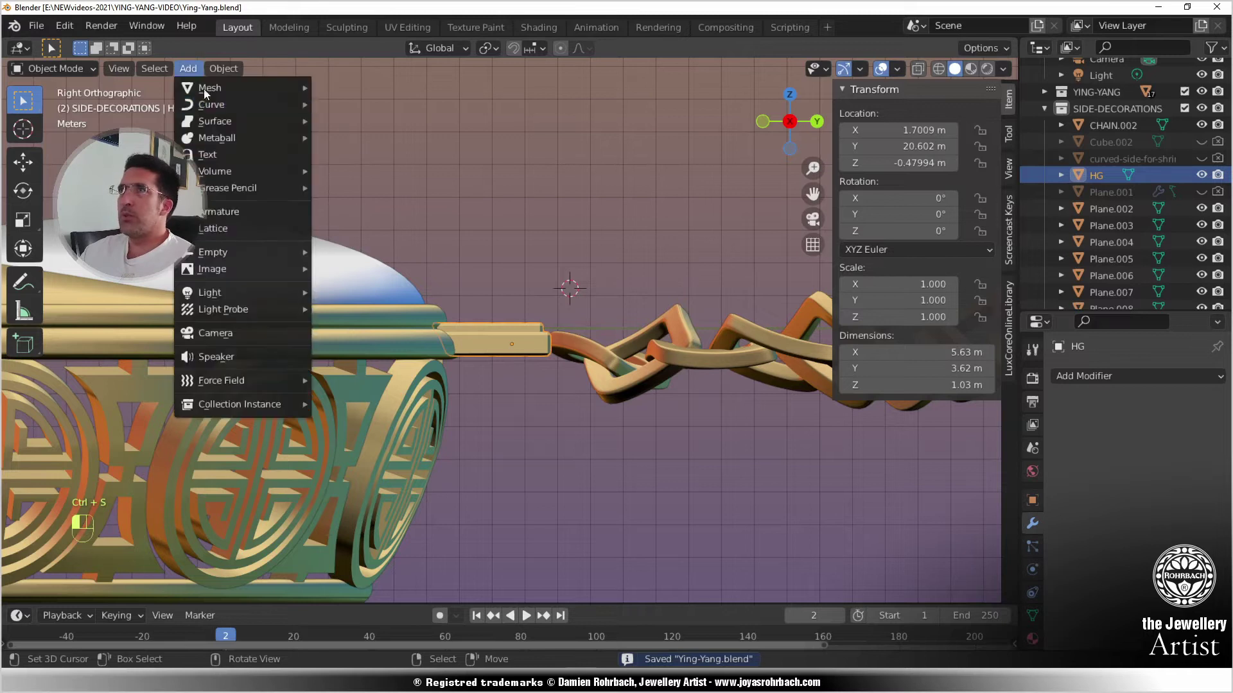
{"action": "mouse_move", "coordinate": [226, 86]}
{"action": "left_click", "coordinate": [333, 87]}
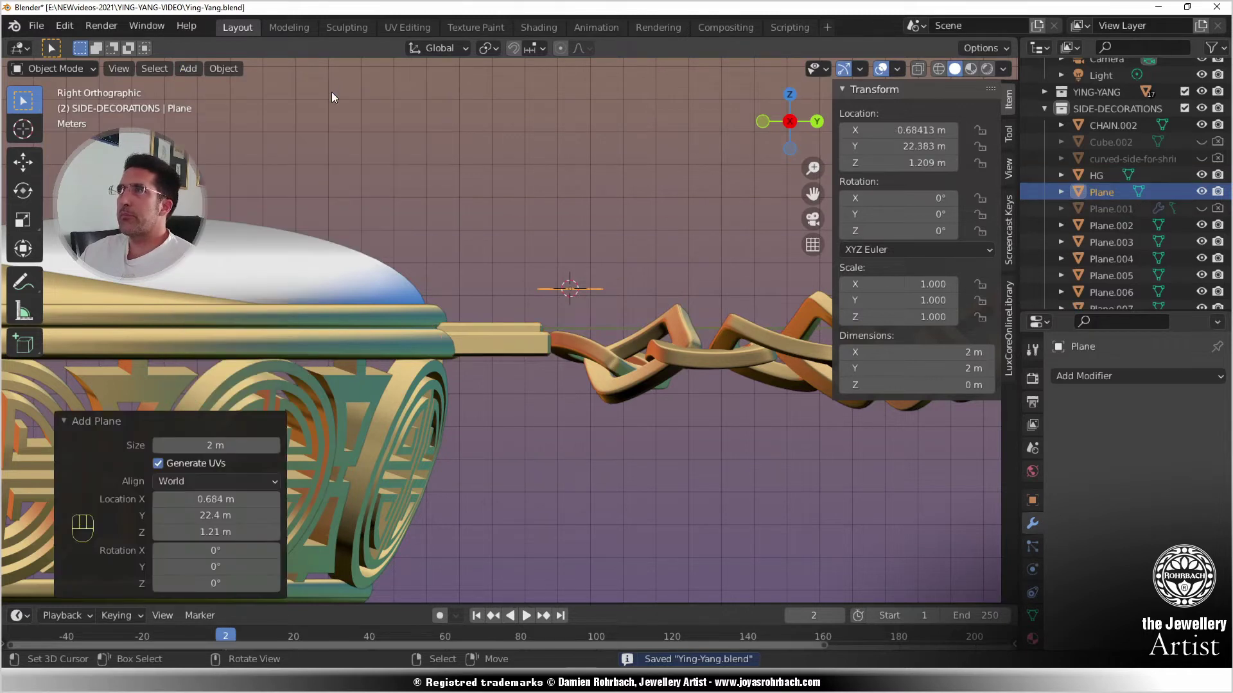
{"action": "left_click", "coordinate": [232, 481]}
{"action": "left_click", "coordinate": [276, 518]}
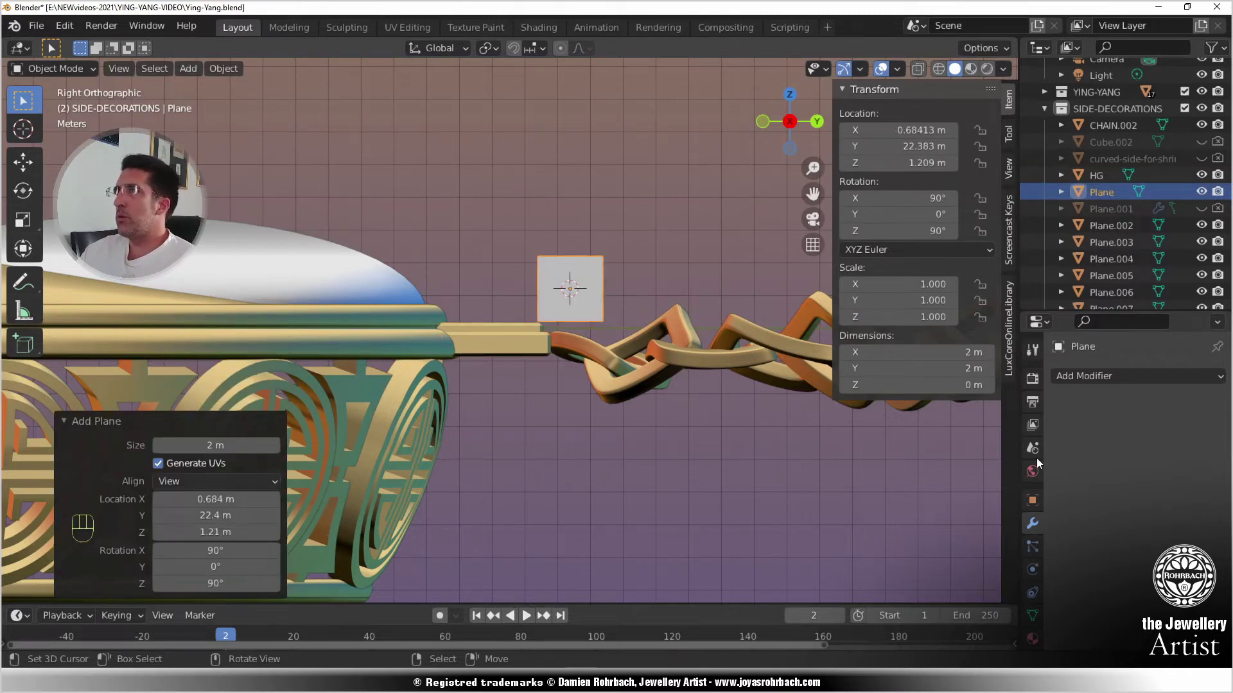
- Add a Mirror modifier to the new plane with the HG connector as its mirror object
{"action": "left_click", "coordinate": [1116, 378]}
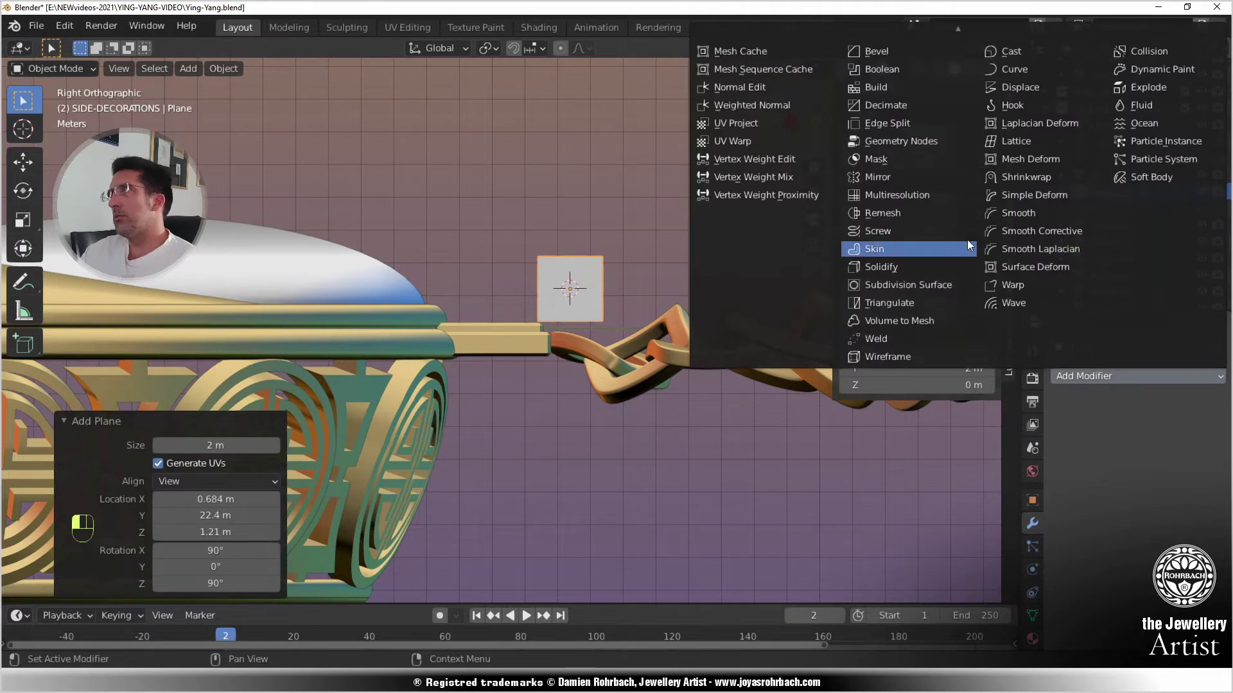
{"action": "left_click", "coordinate": [917, 176]}
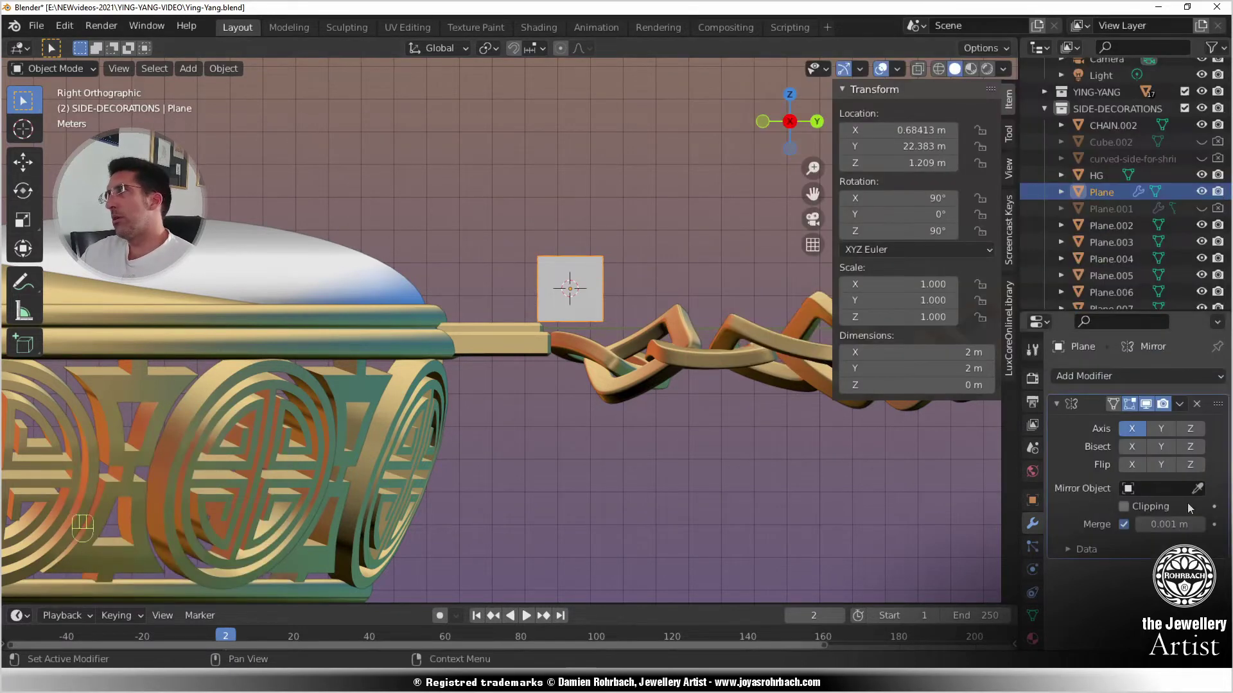
{"action": "left_click", "coordinate": [1198, 488]}
{"action": "left_click", "coordinate": [521, 340]}
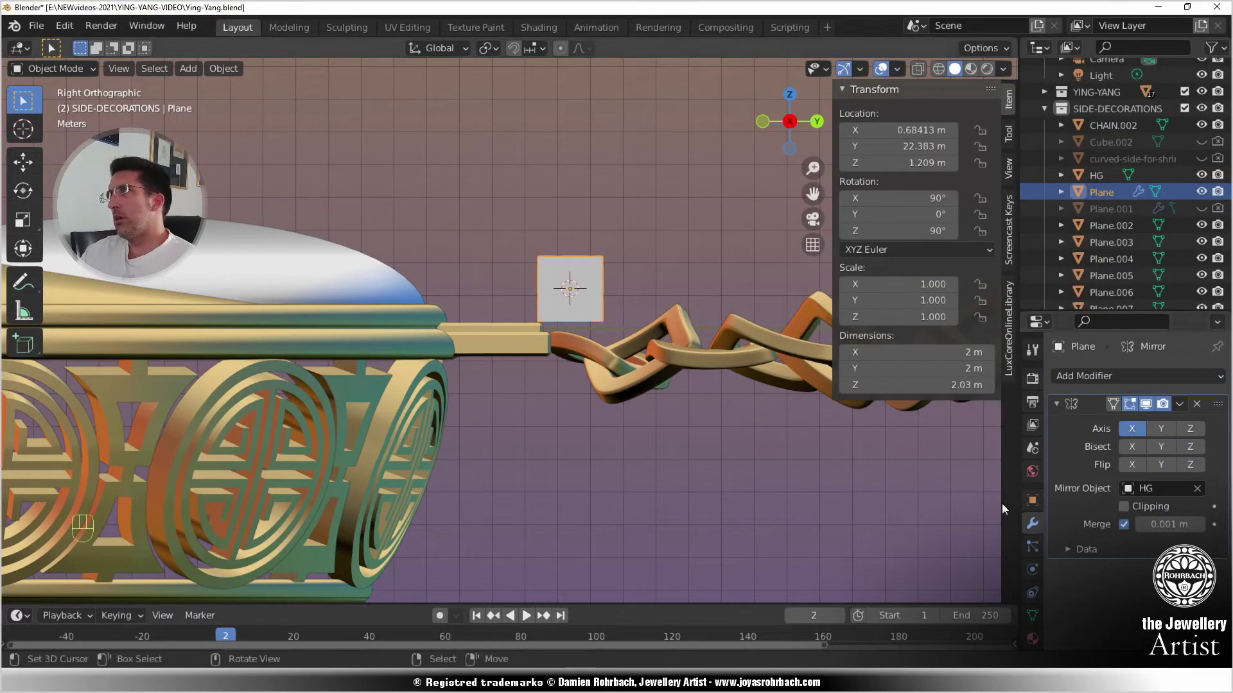
- Replace the chain's material with WHITE-GOLD
{"action": "left_click", "coordinate": [1032, 638]}
{"action": "left_click", "coordinate": [1063, 430]}
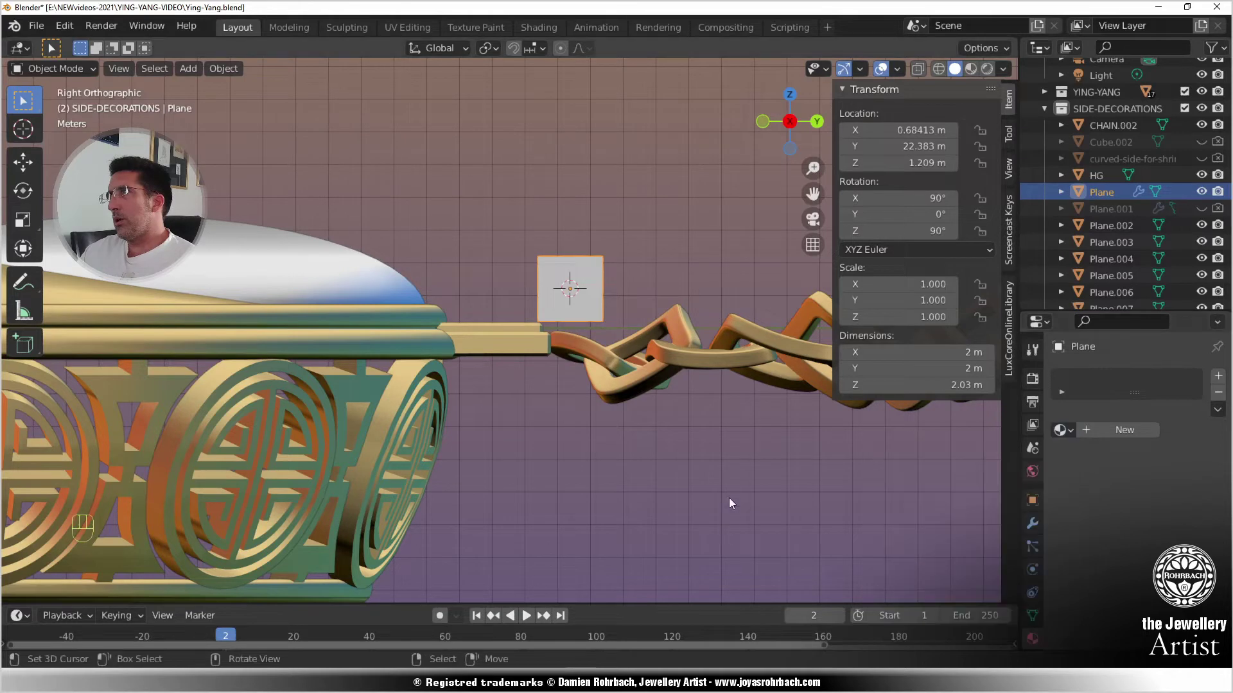
{"action": "left_click", "coordinate": [731, 368]}
{"action": "left_click", "coordinate": [1061, 429]}
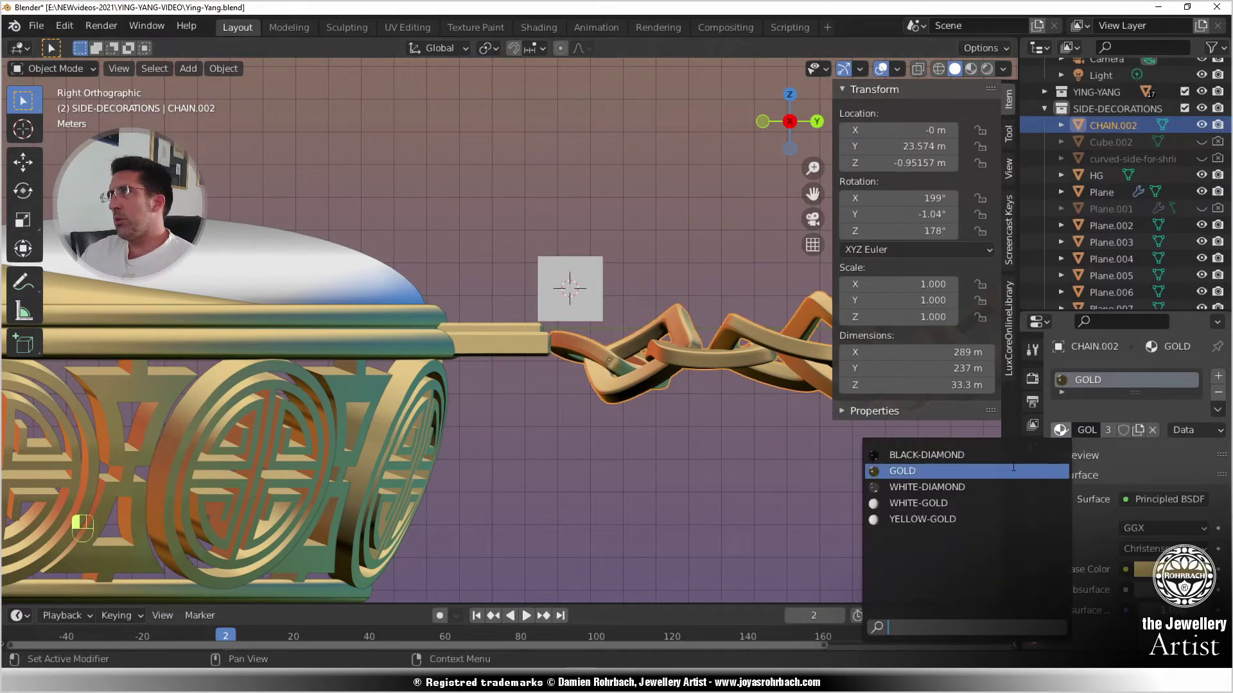
{"action": "left_click", "coordinate": [943, 504]}
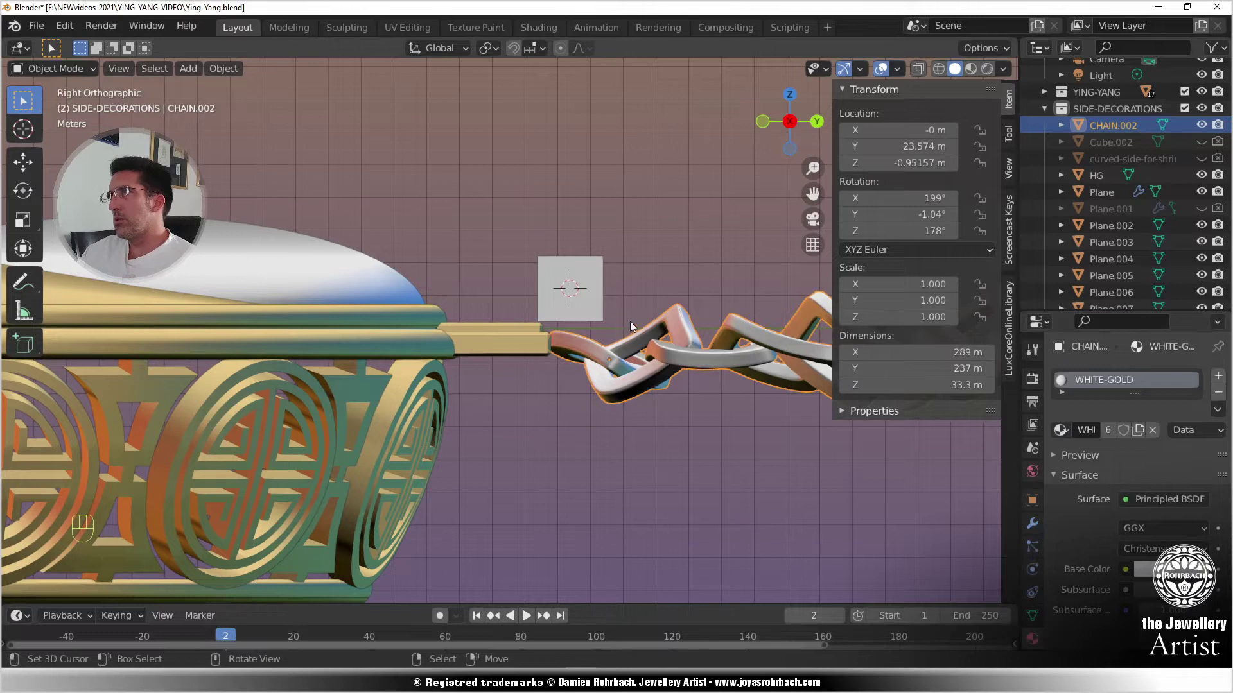
- Assign the WHITE-GOLD material to the new plane above the connector's end
{"action": "left_click", "coordinate": [568, 281]}
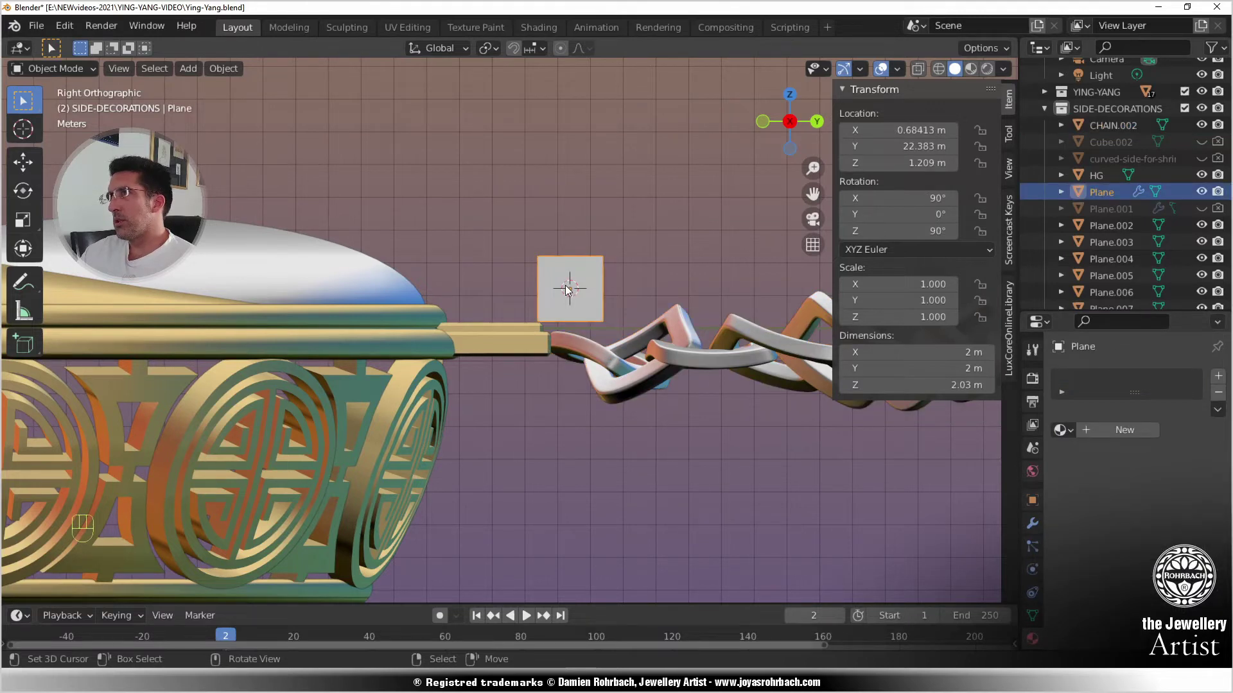
{"action": "scroll", "coordinate": [564, 298], "scroll_direction": "down", "scroll_amount": 5}
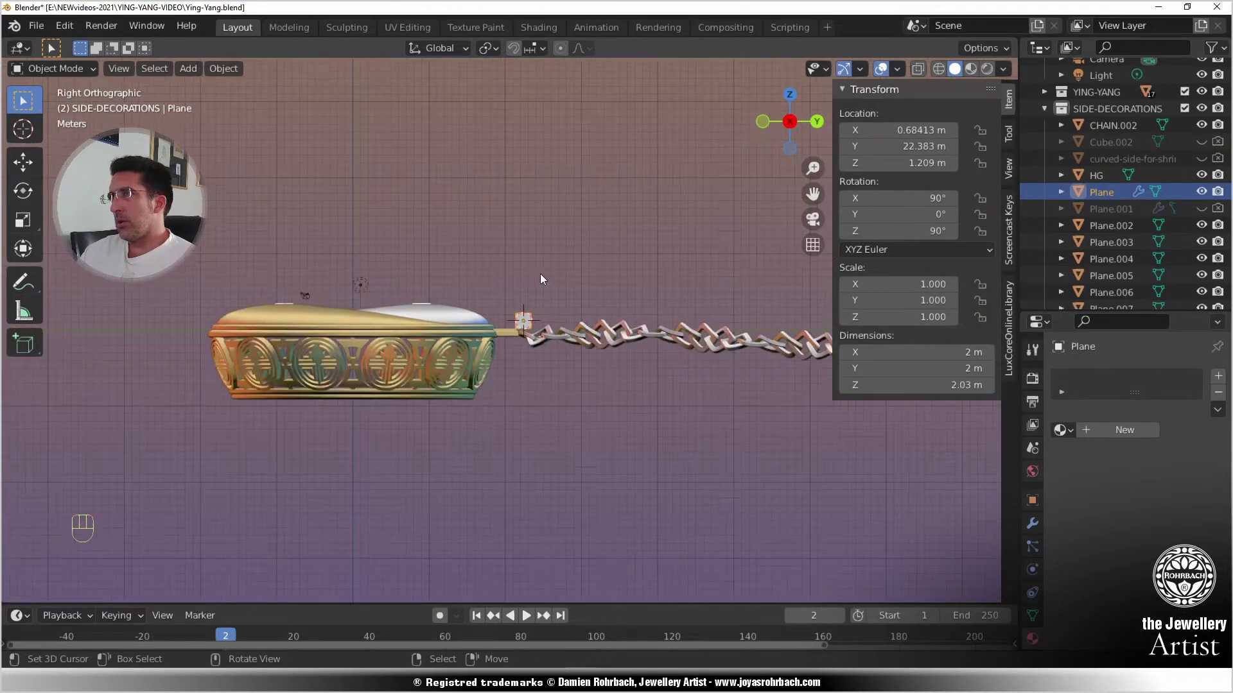
{"action": "middle_click_drag", "start_coordinate": [541, 273], "coordinate": [560, 367]}
{"action": "scroll", "coordinate": [565, 376], "scroll_direction": "up", "scroll_amount": 6}
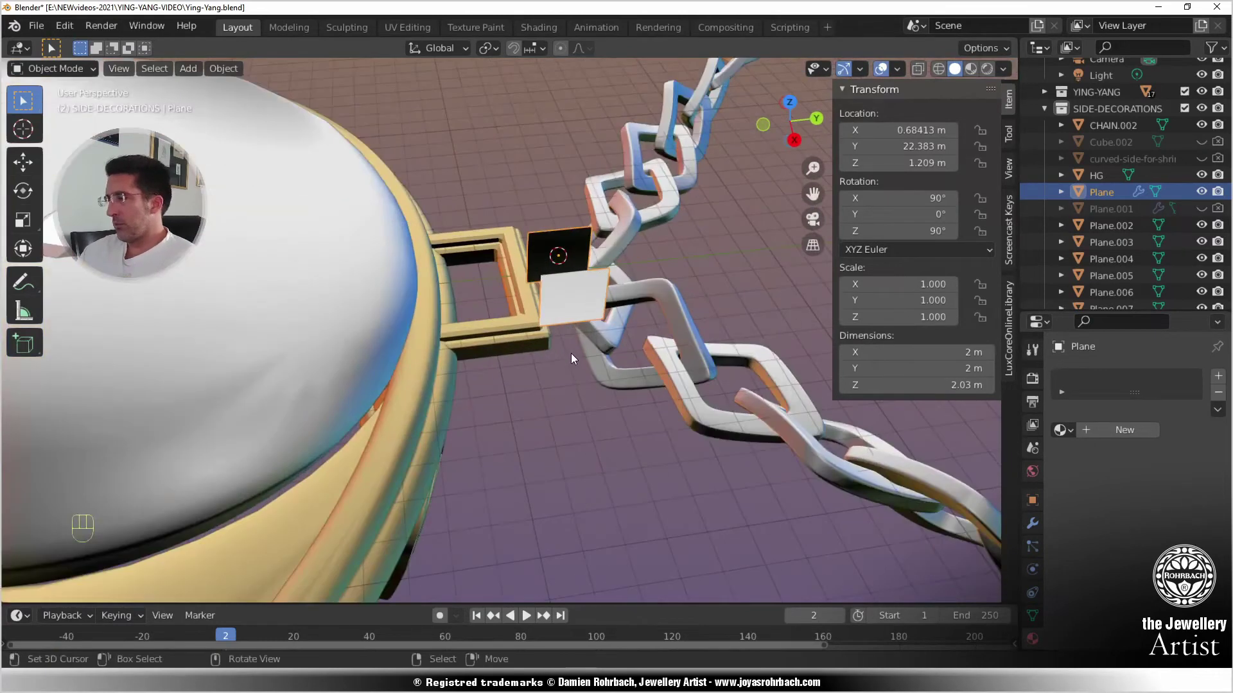
{"action": "key", "text": "KP_3"}
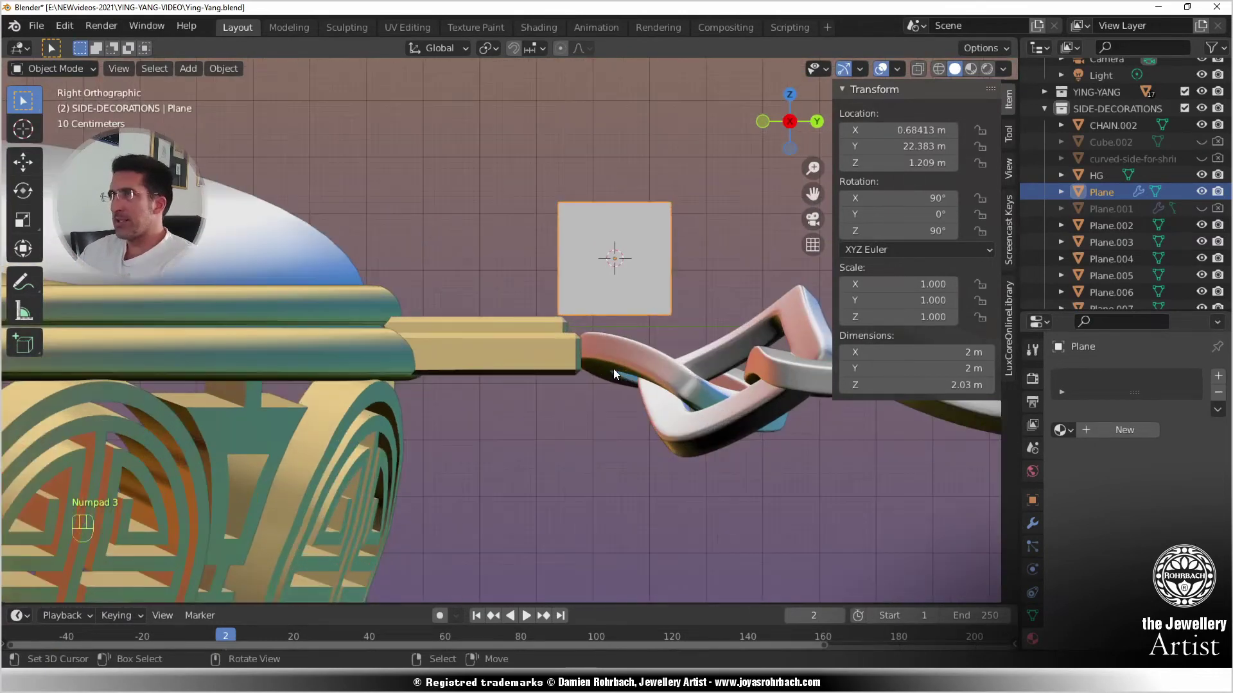
{"action": "left_click", "coordinate": [1061, 430]}
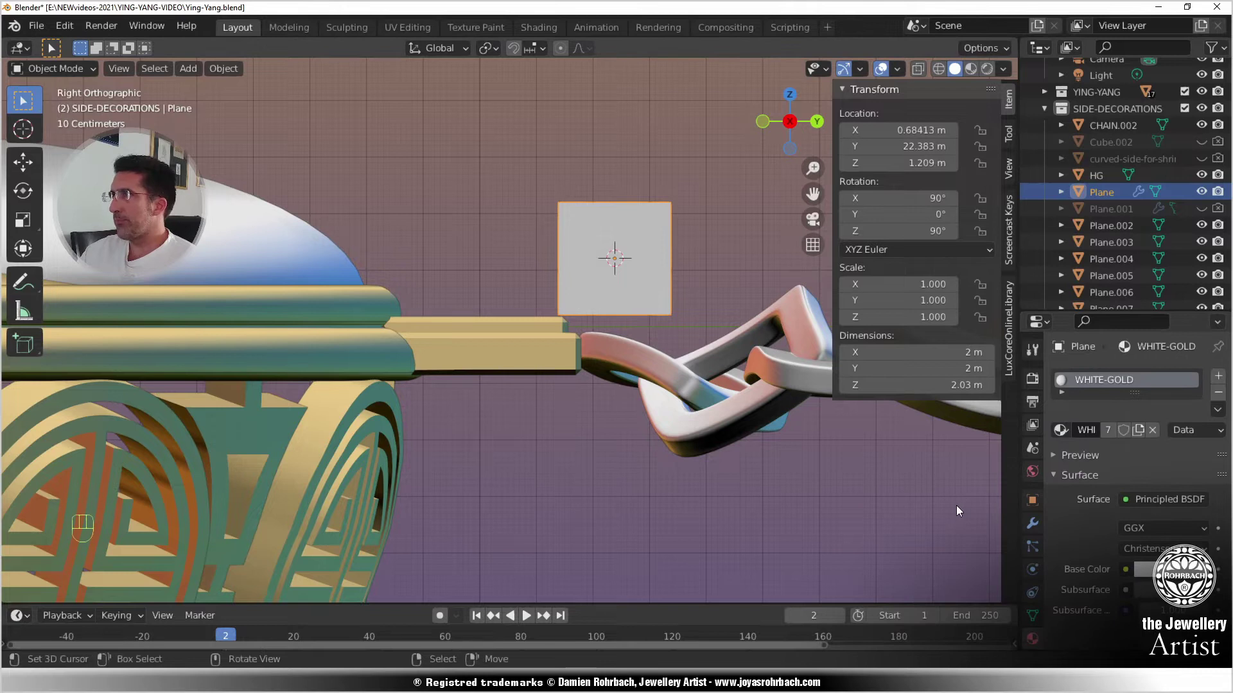
- Switch the plane's mirror axis from X to Z only, after trying Y
{"action": "left_click", "coordinate": [1032, 525]}
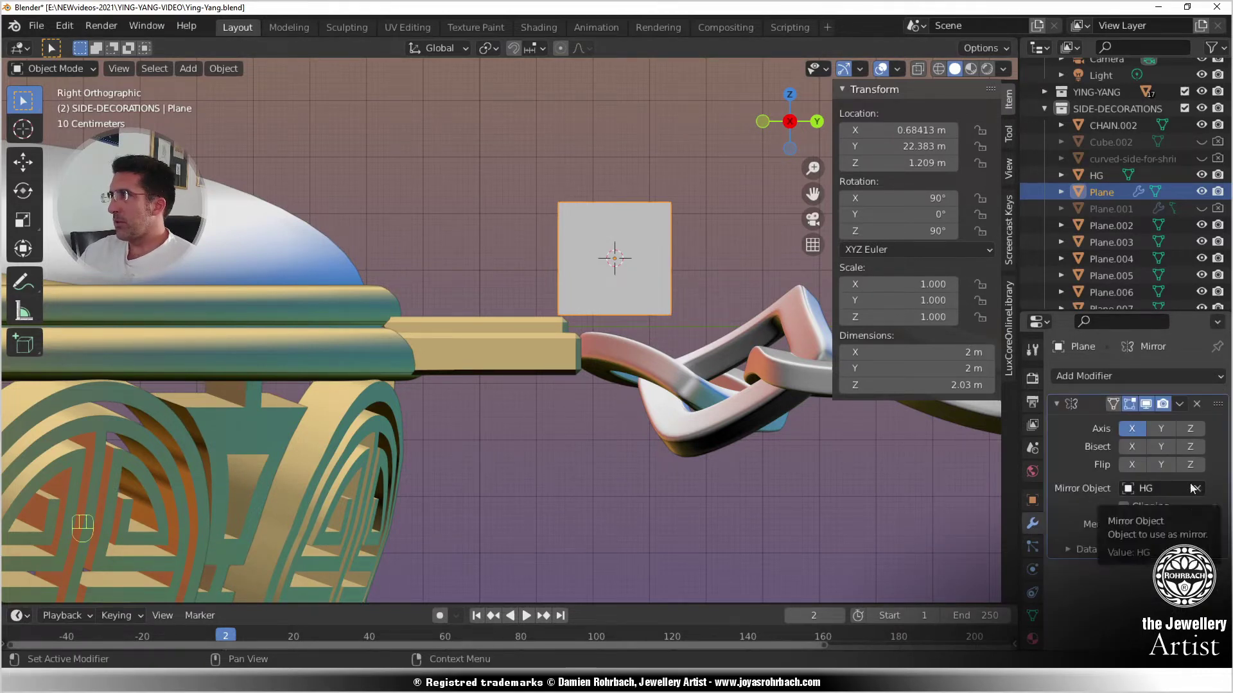
{"action": "left_click", "coordinate": [1135, 430]}
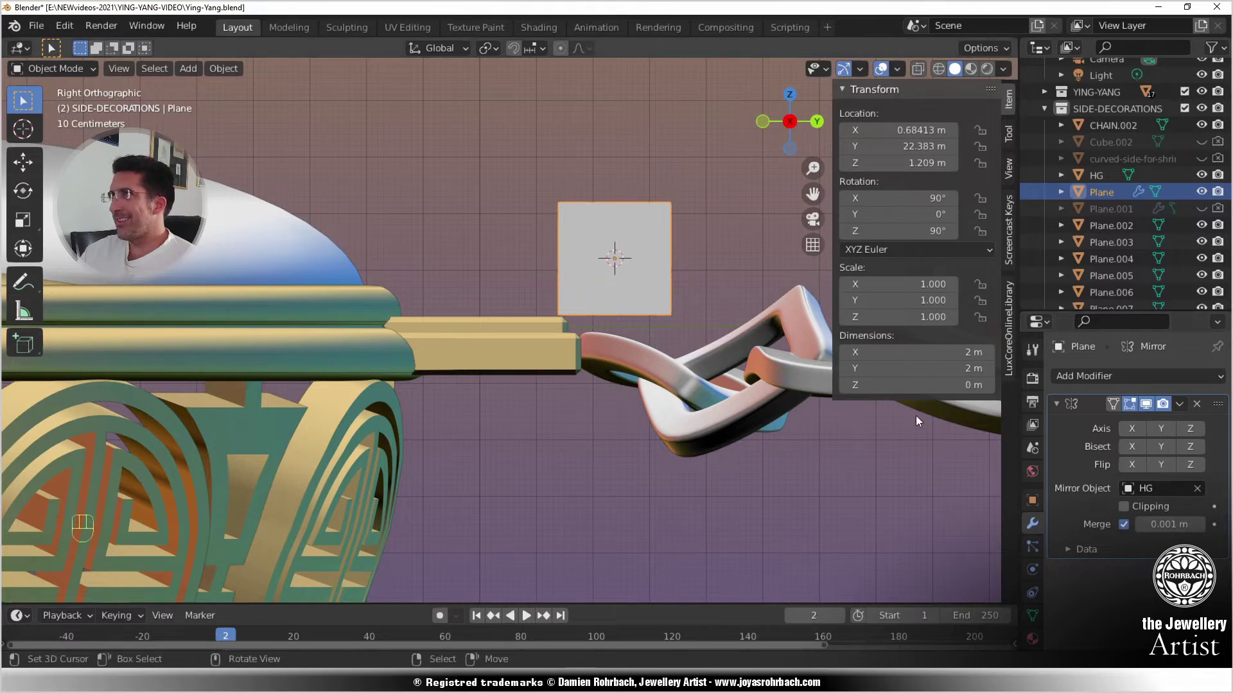
{"action": "left_click", "coordinate": [1164, 428]}
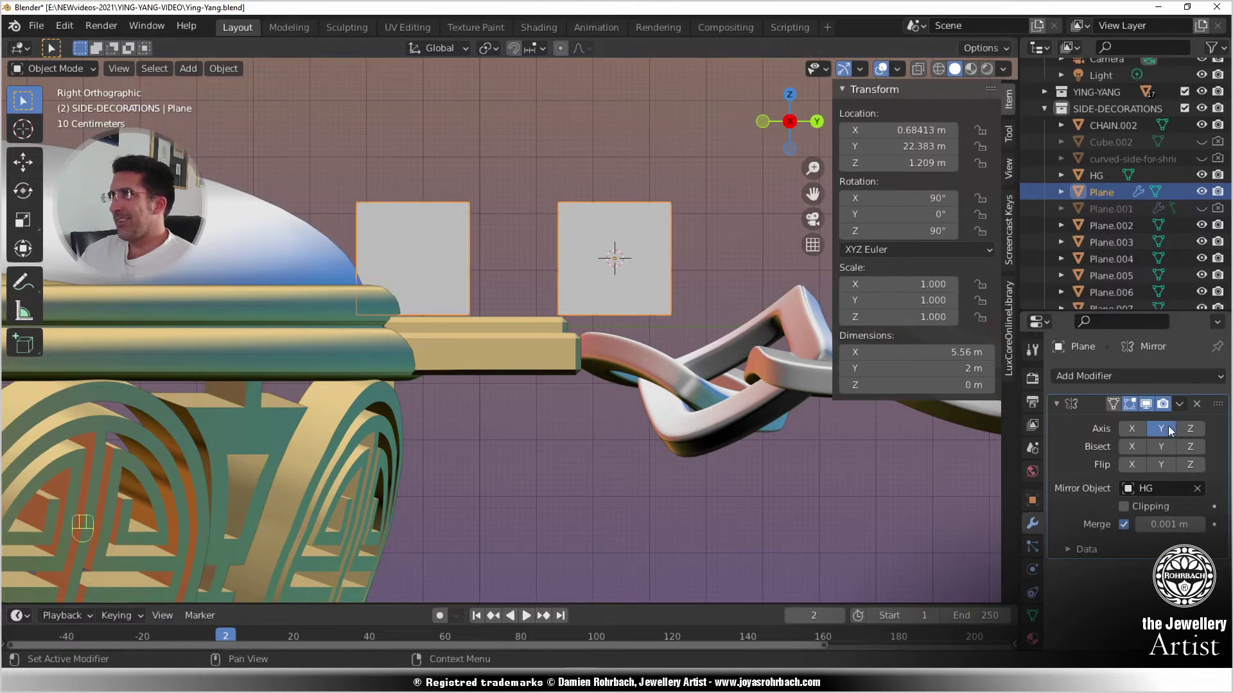
{"action": "left_click", "coordinate": [1169, 426]}
{"action": "left_click", "coordinate": [1184, 426]}
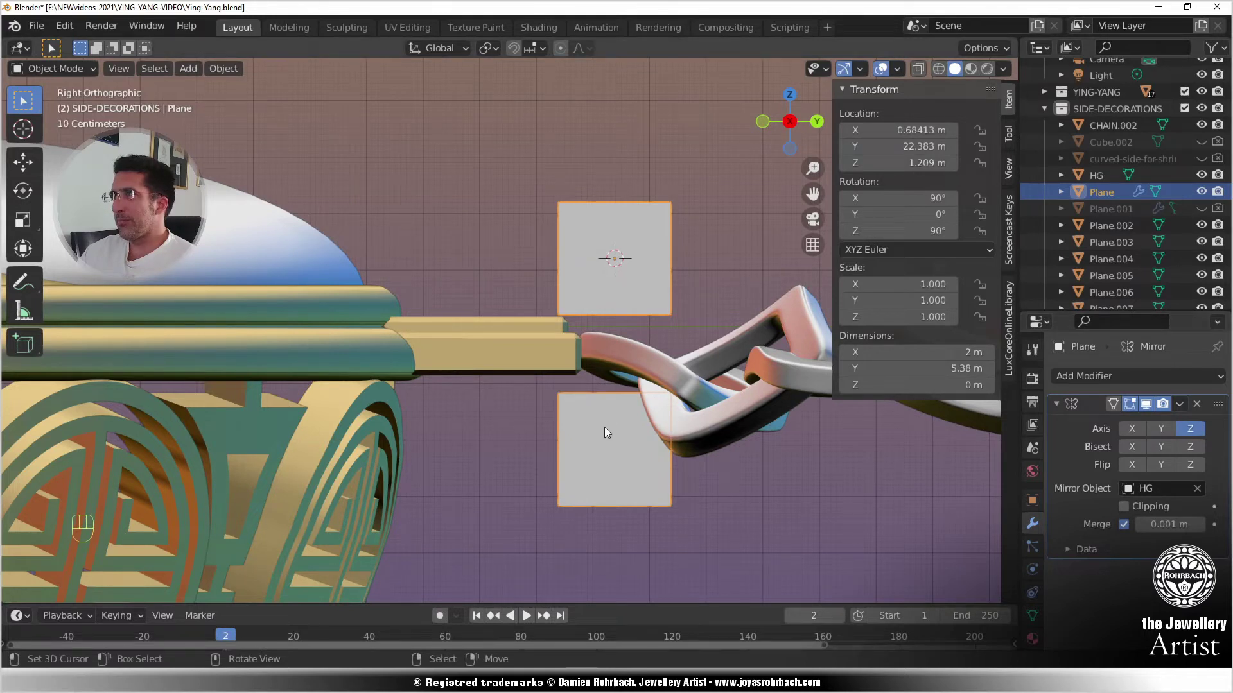
- Set the mirrored plane's X location to 0 m
{"action": "left_click", "coordinate": [912, 130]}
{"action": "type", "text": "0"}
{"action": "key", "text": "Return"}
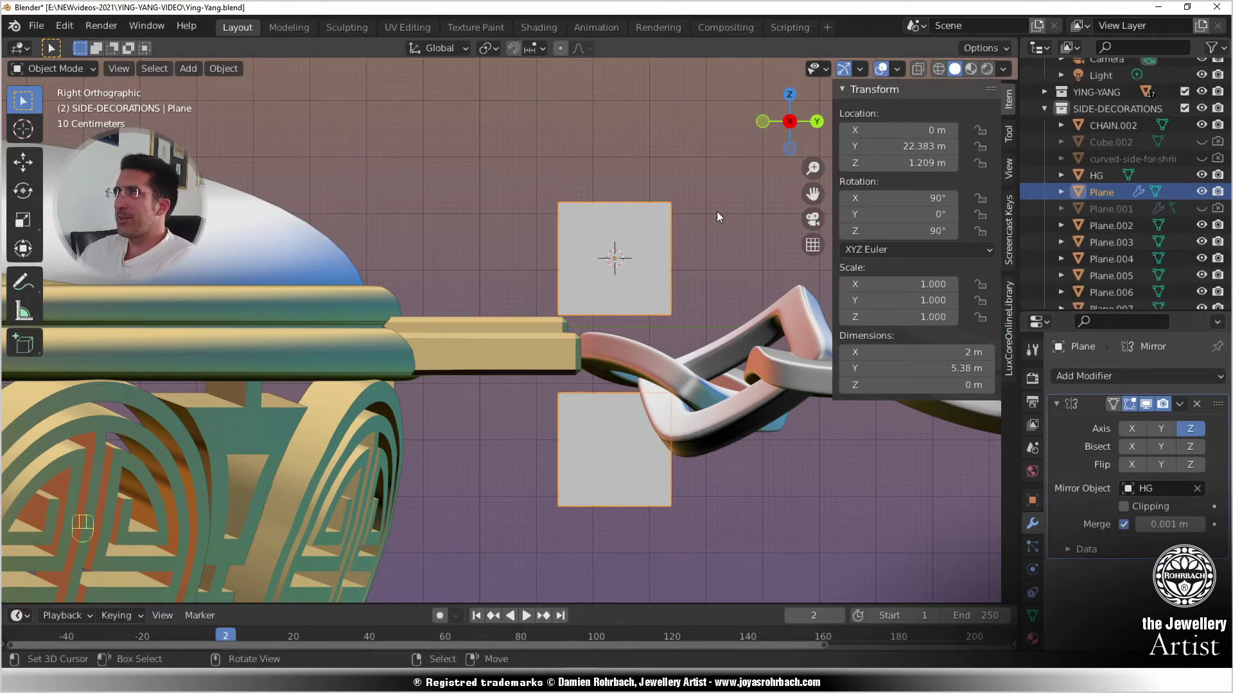
- Move the plane's two lower vertices about 0.34 m along Y and 0.68 m up in Z to slant and shorten it
{"action": "scroll", "coordinate": [536, 282], "scroll_direction": "down", "scroll_amount": 3}
{"action": "middle_click_drag", "start_coordinate": [534, 282], "coordinate": [542, 306]}
{"action": "key", "text": "KP_1"}
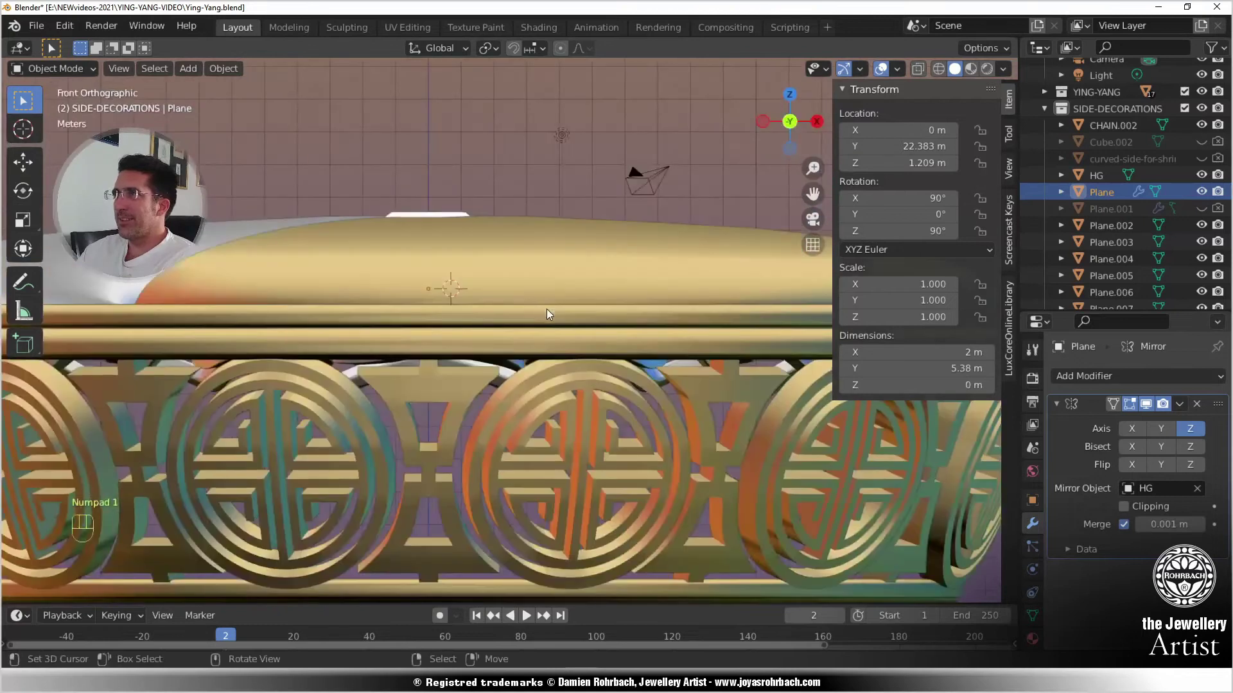
{"action": "key", "text": "KP_3"}
{"action": "scroll", "coordinate": [601, 357], "scroll_direction": "up", "scroll_amount": 3}
{"action": "key", "text": "Tab"}
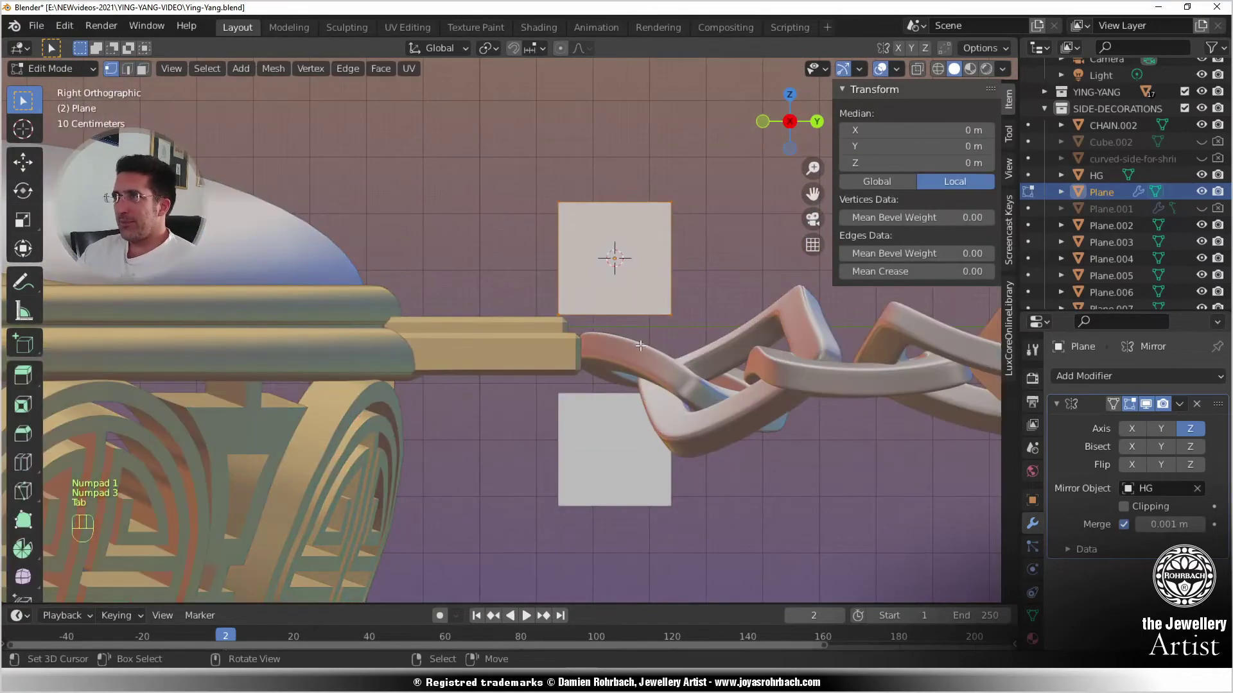
{"action": "left_click", "coordinate": [575, 312]}
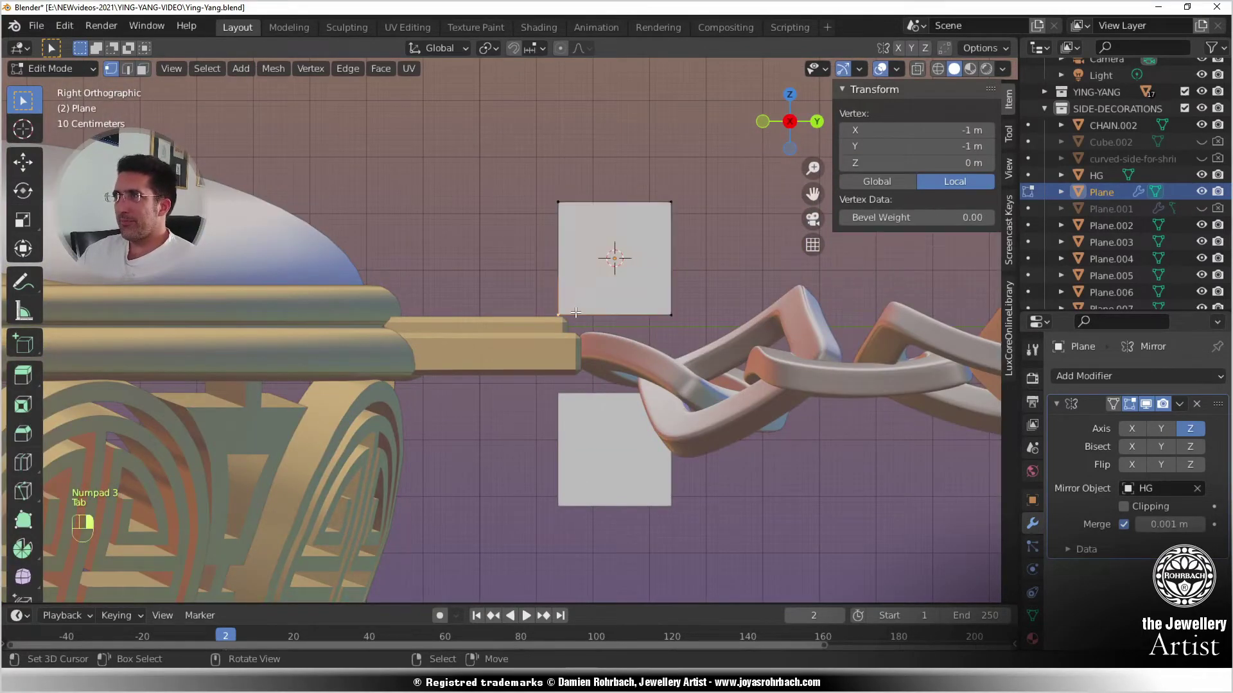
{"action": "left_click", "coordinate": [671, 311], "text": "shift"}
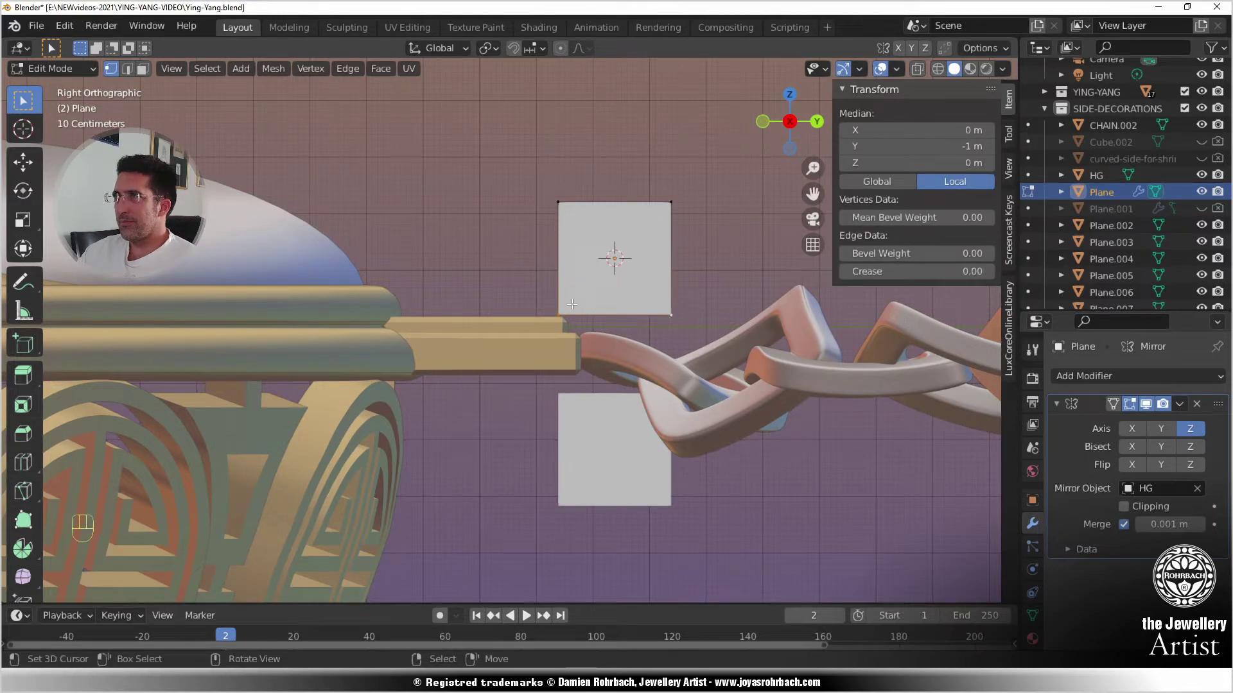
{"action": "key", "text": "g"}
{"action": "left_click", "coordinate": [611, 256]}
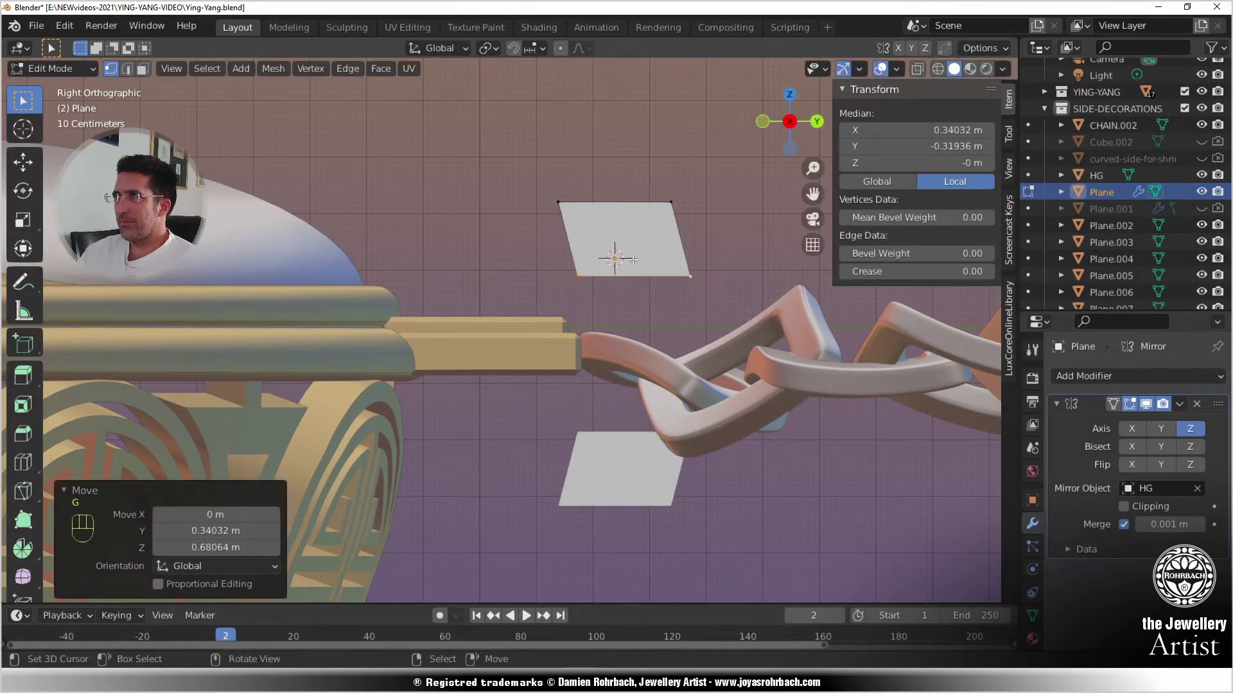
- Extrude the plane's edge nearest the pendant twice, rotating the new edges about -34° and -24° to start a downward curve
{"action": "left_click", "coordinate": [561, 202]}
{"action": "left_click", "coordinate": [577, 276], "text": "shift"}
{"action": "key", "text": "e"}
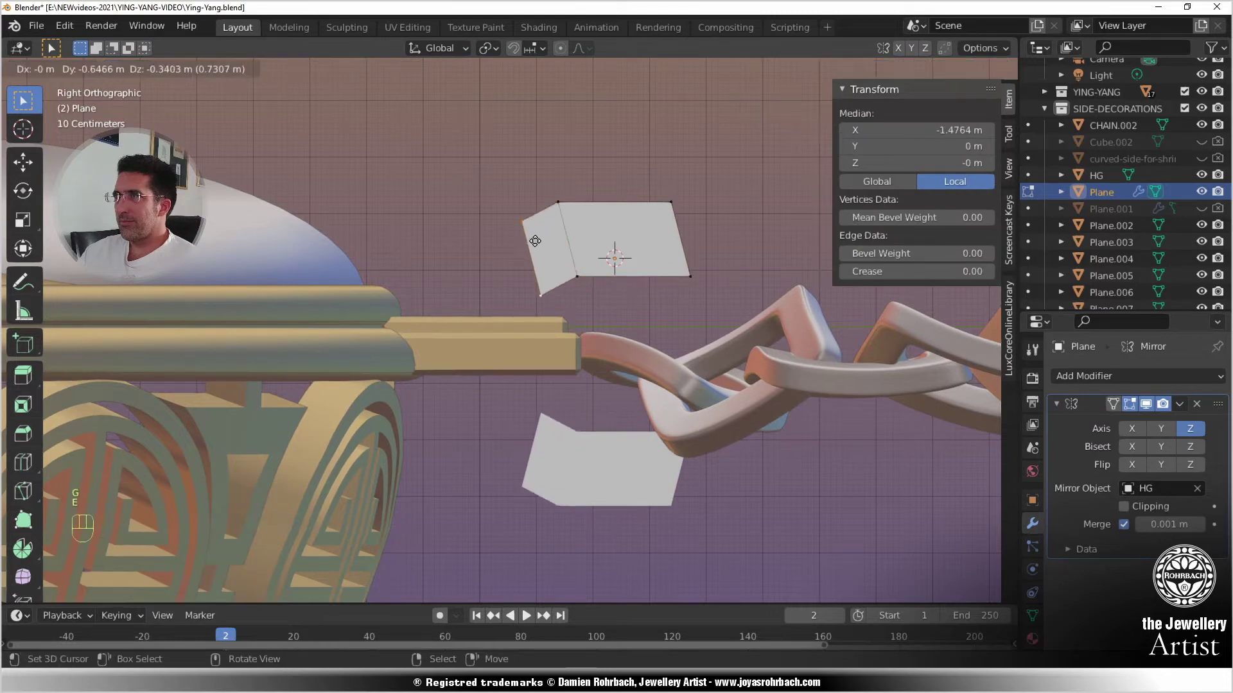
{"action": "left_click", "coordinate": [536, 241]}
{"action": "key", "text": "r"}
{"action": "left_click", "coordinate": [514, 200]}
{"action": "key", "text": "e"}
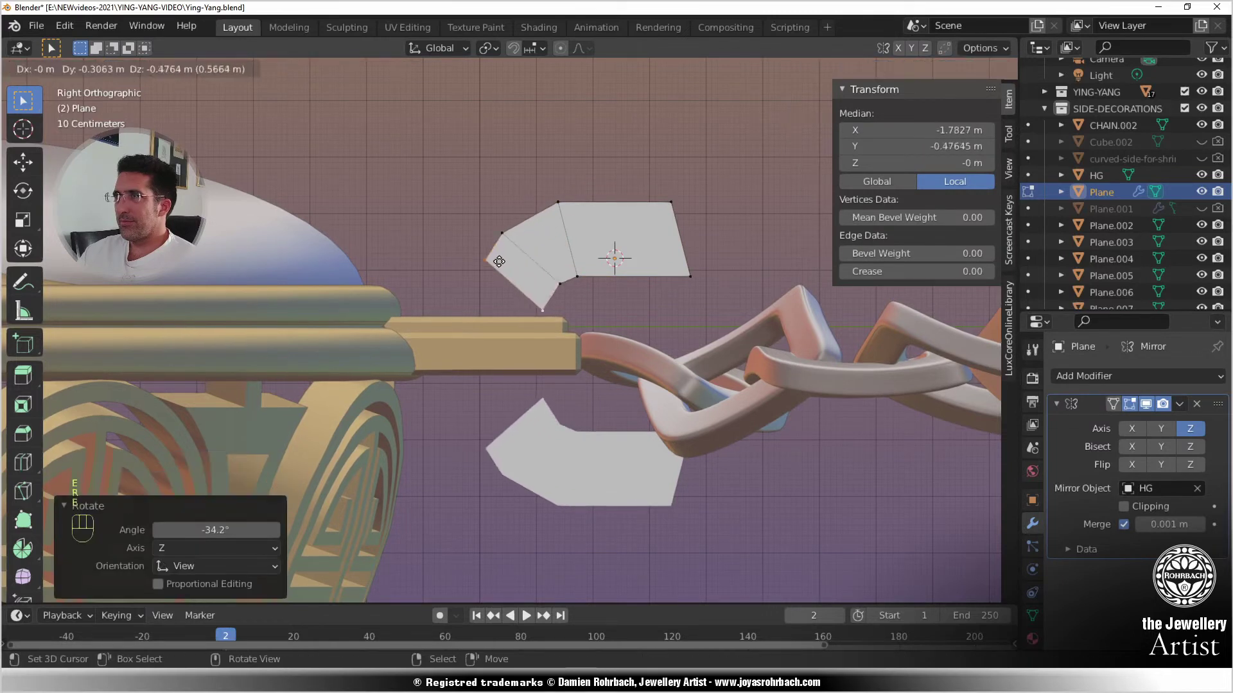
{"action": "left_click", "coordinate": [500, 266]}
{"action": "key", "text": "r"}
{"action": "left_click", "coordinate": [490, 281]}
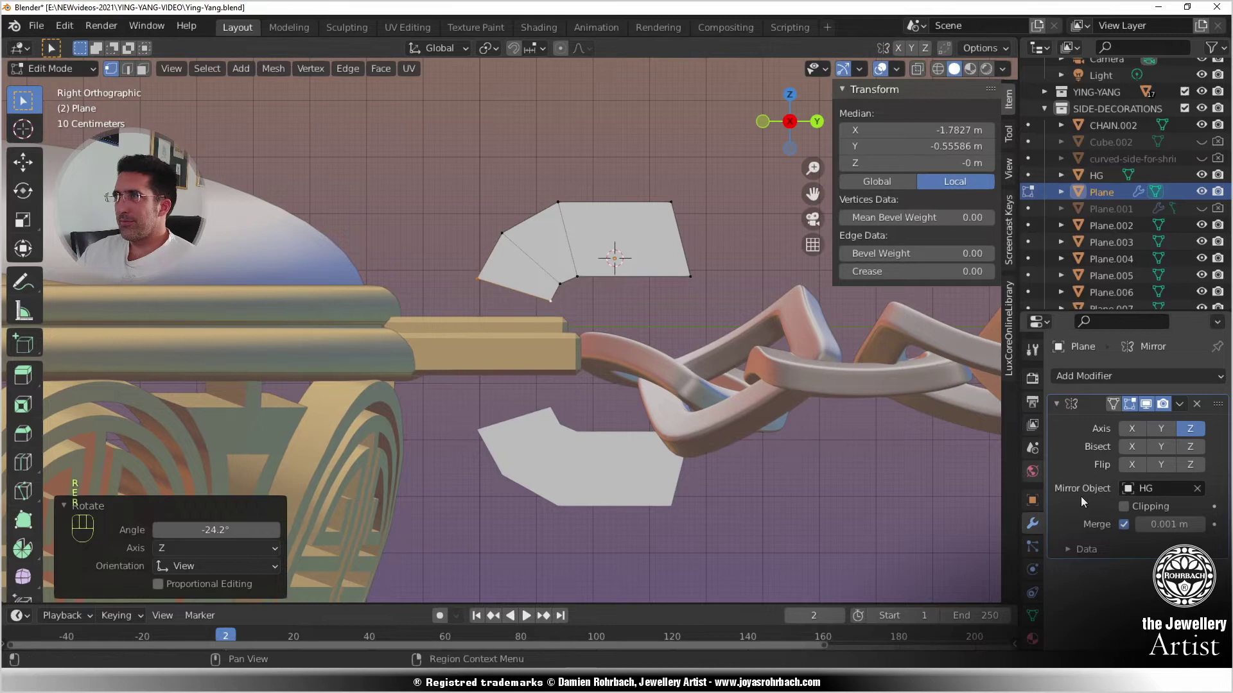
- Enable Clipping on the Mirror modifier and move the whole curved mesh down and closer to the gold connector
{"action": "left_click", "coordinate": [1124, 506]}
{"action": "key", "text": "a"}
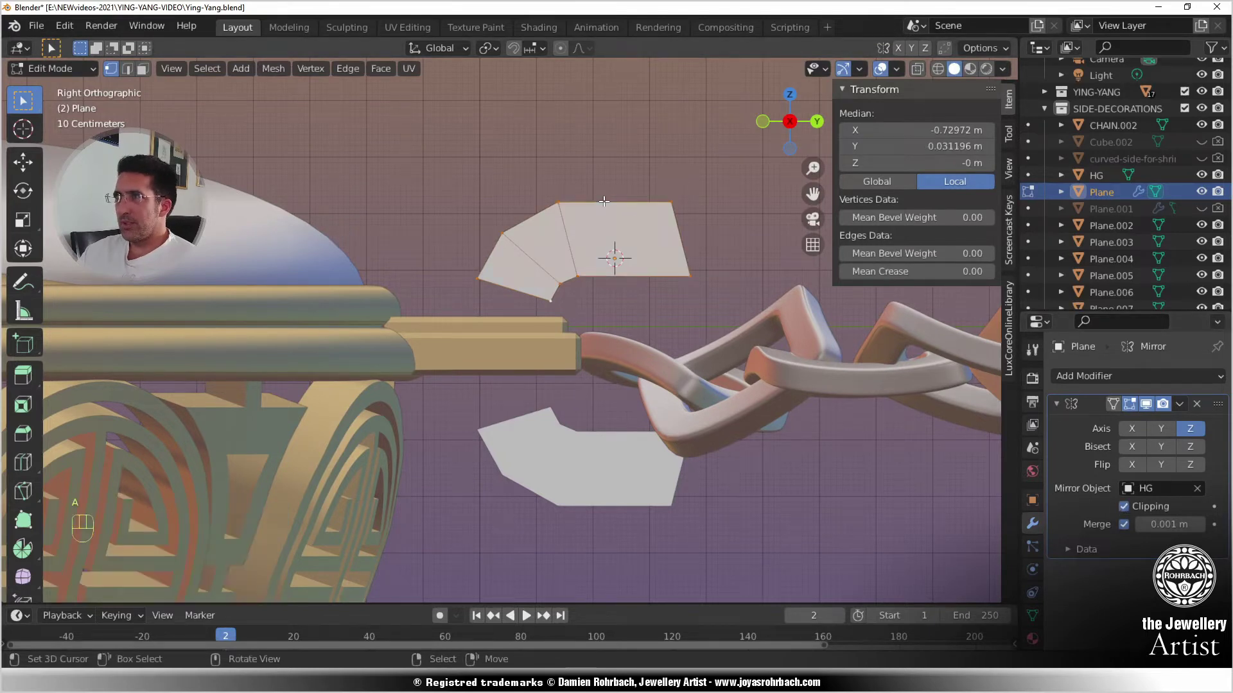
{"action": "key", "text": "g"}
{"action": "left_click", "coordinate": [611, 256]}
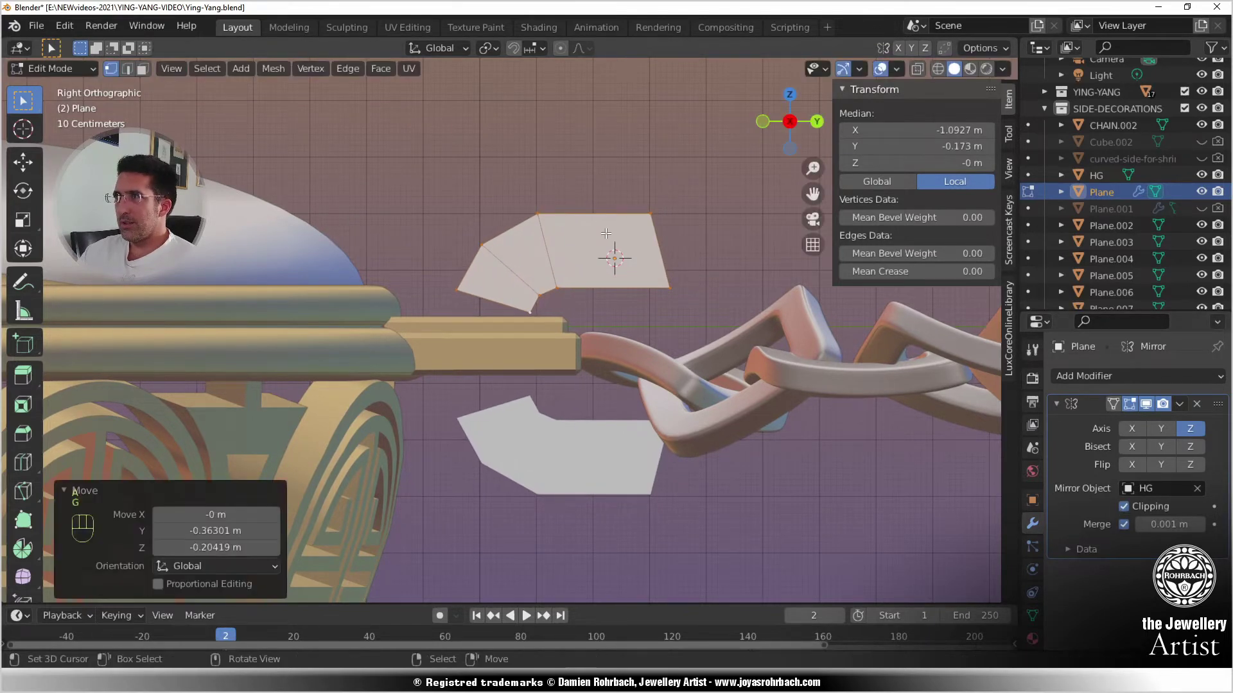
{"action": "middle_click_drag", "start_coordinate": [611, 256], "coordinate": [620, 223]}
{"action": "key", "text": "n"}
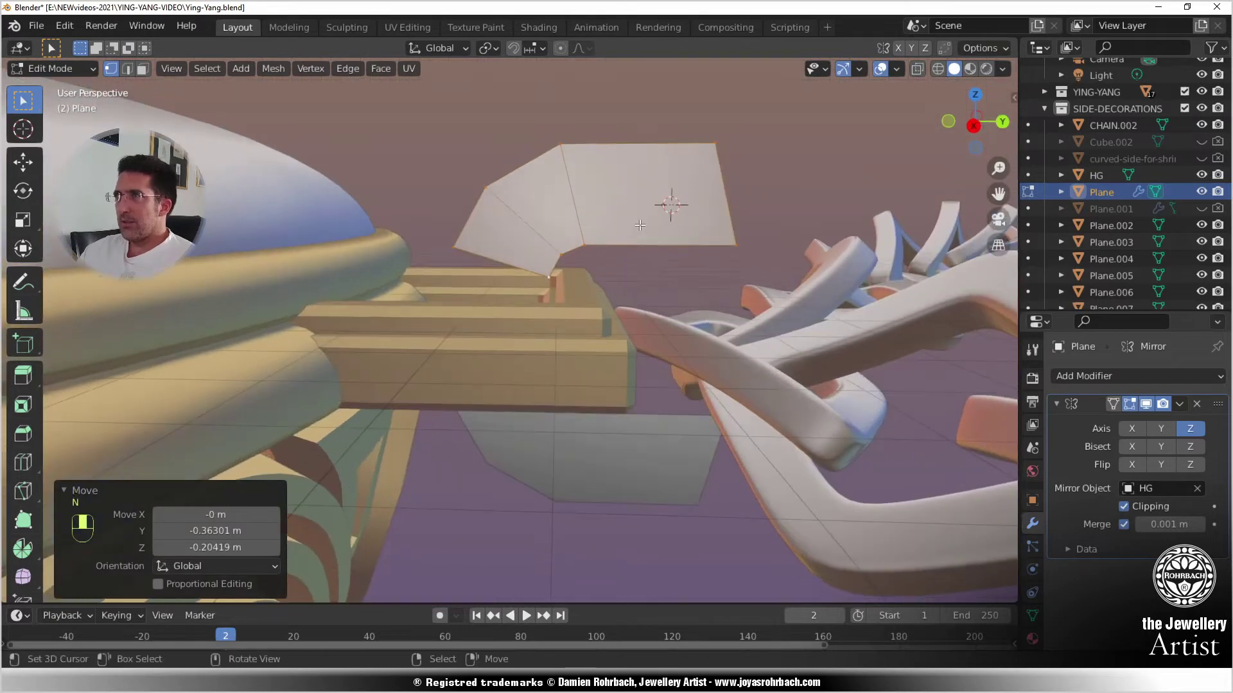
{"action": "key", "text": "KP_3"}
{"action": "scroll", "coordinate": [597, 221], "scroll_direction": "up", "scroll_amount": 1}
{"action": "key", "text": "g"}
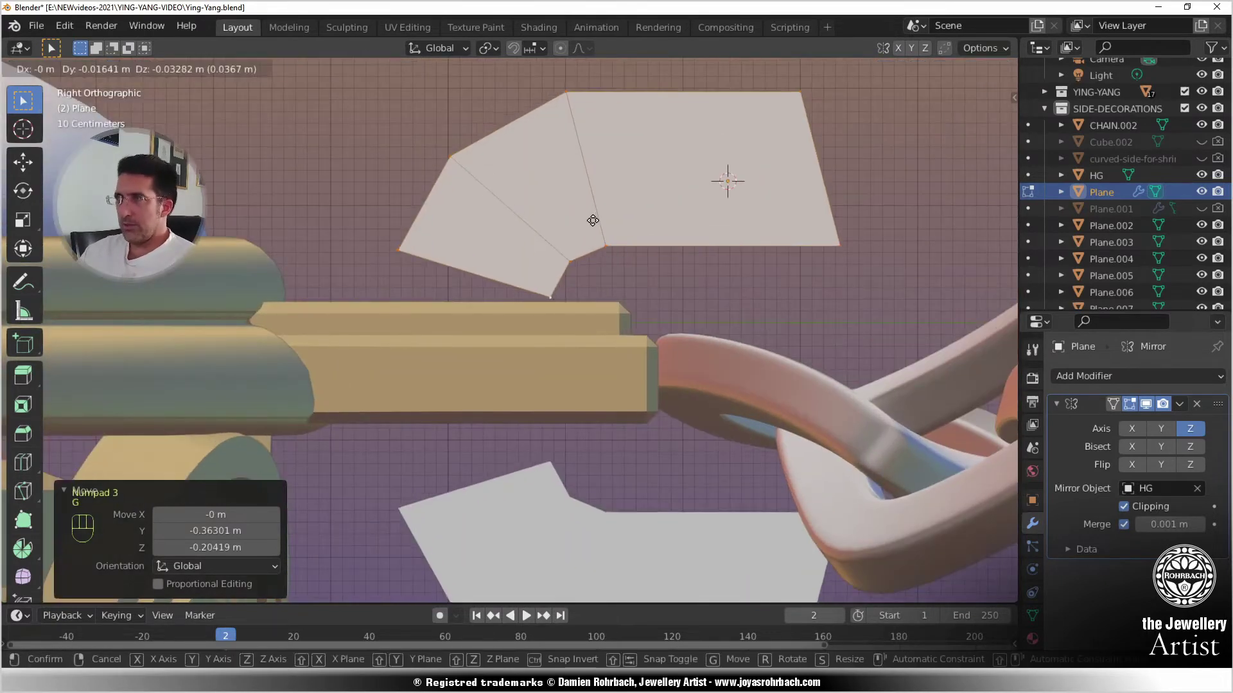
{"action": "left_click", "coordinate": [563, 269]}
- Extrude the curve's lower end edge down into the connector by about 0.48 m and rotate it about -14°
{"action": "key", "text": "alt+z"}
{"action": "left_click", "coordinate": [544, 300]}
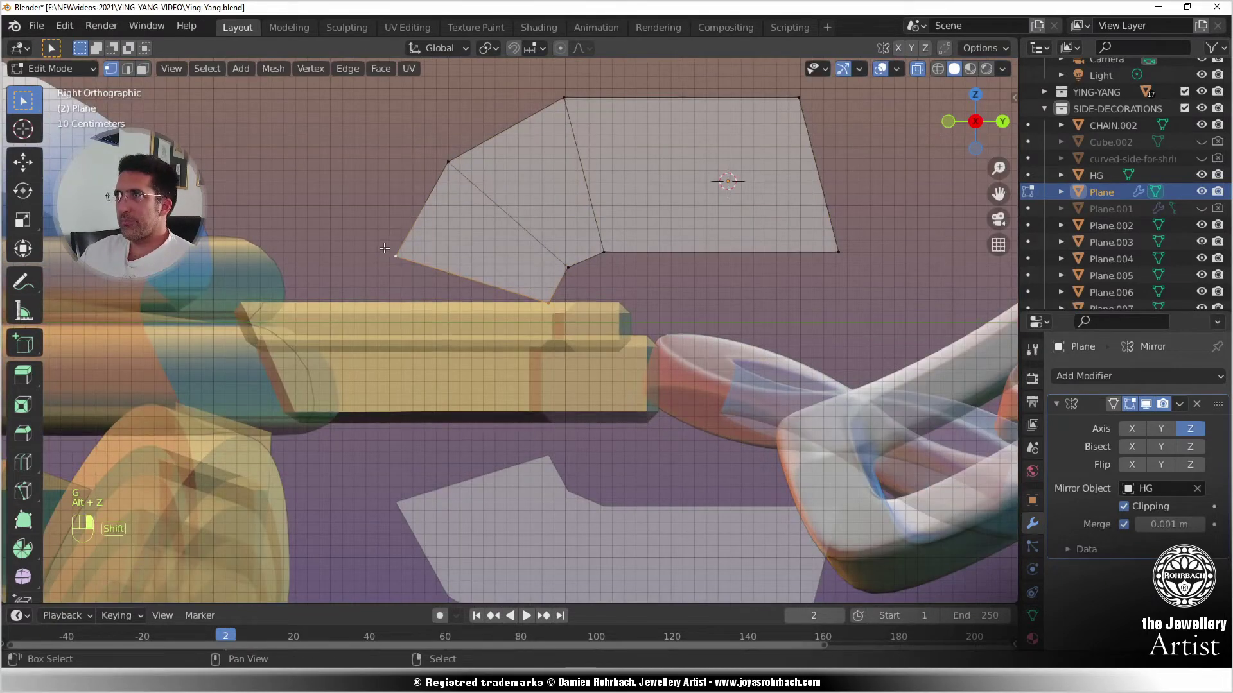
{"action": "key", "text": "e"}
{"action": "left_click", "coordinate": [471, 314]}
{"action": "key", "text": "t"}
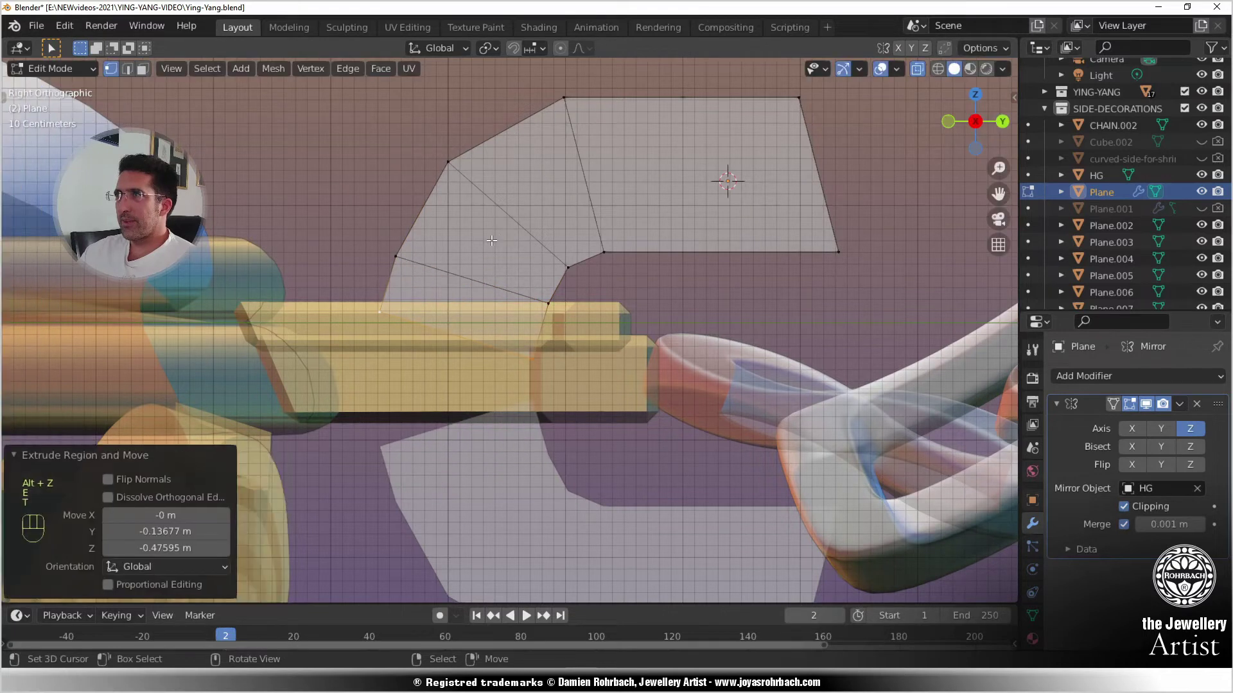
{"action": "key", "text": "r"}
{"action": "left_click", "coordinate": [470, 235]}
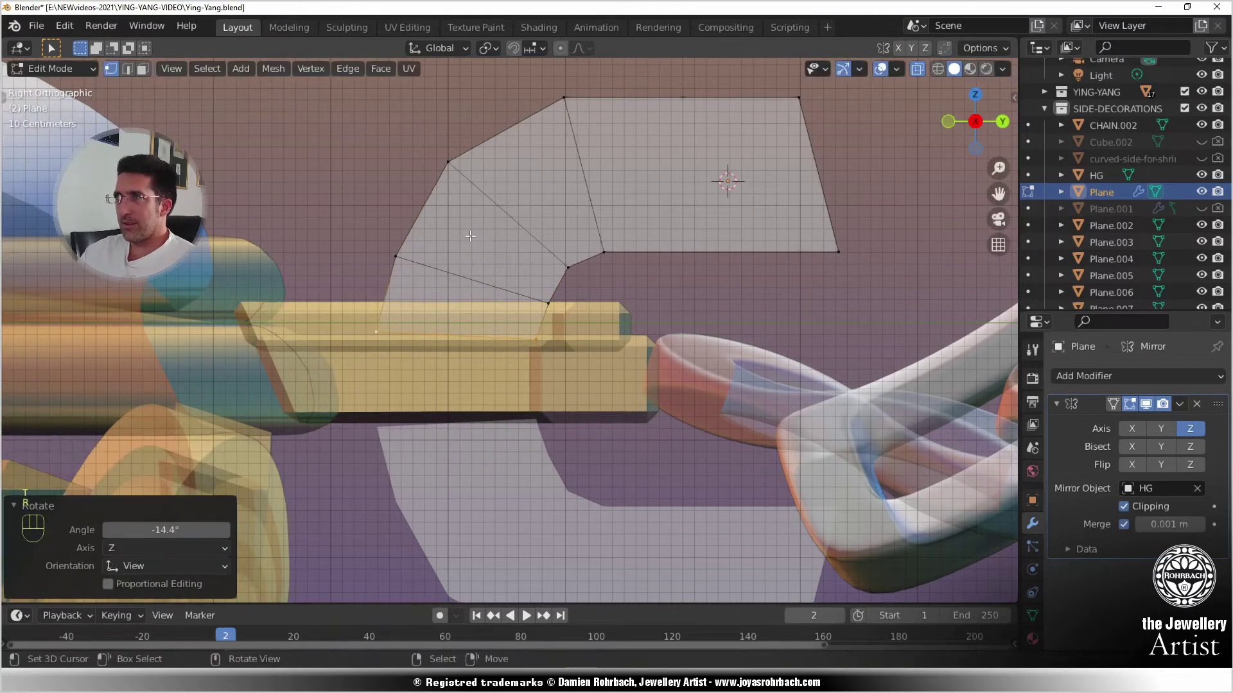
- Nudge the lower end edge into line and extrude it about 0.42 m down to meet the mirrored half inside the connector
{"action": "key", "text": "e"}
{"action": "left_click", "coordinate": [463, 256]}
{"action": "key", "text": "e"}
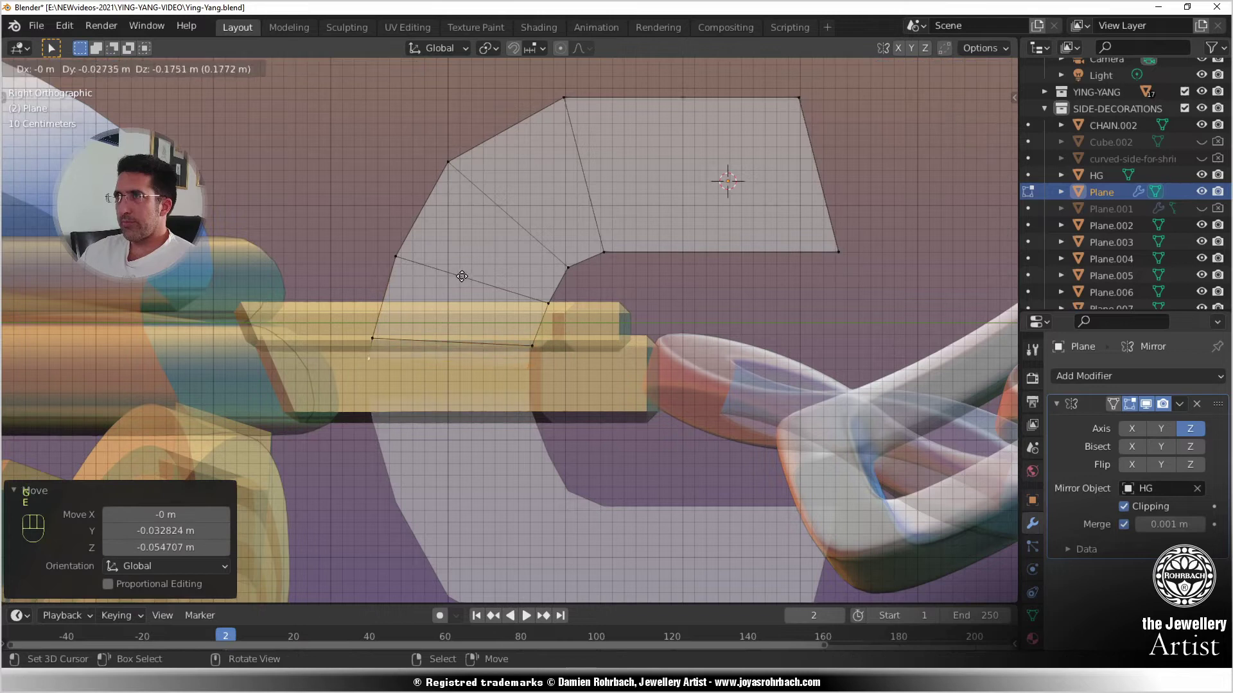
{"action": "left_click", "coordinate": [462, 304]}
{"action": "middle_click_drag", "start_coordinate": [463, 304], "coordinate": [504, 338]}
{"action": "key", "text": "alt+z"}
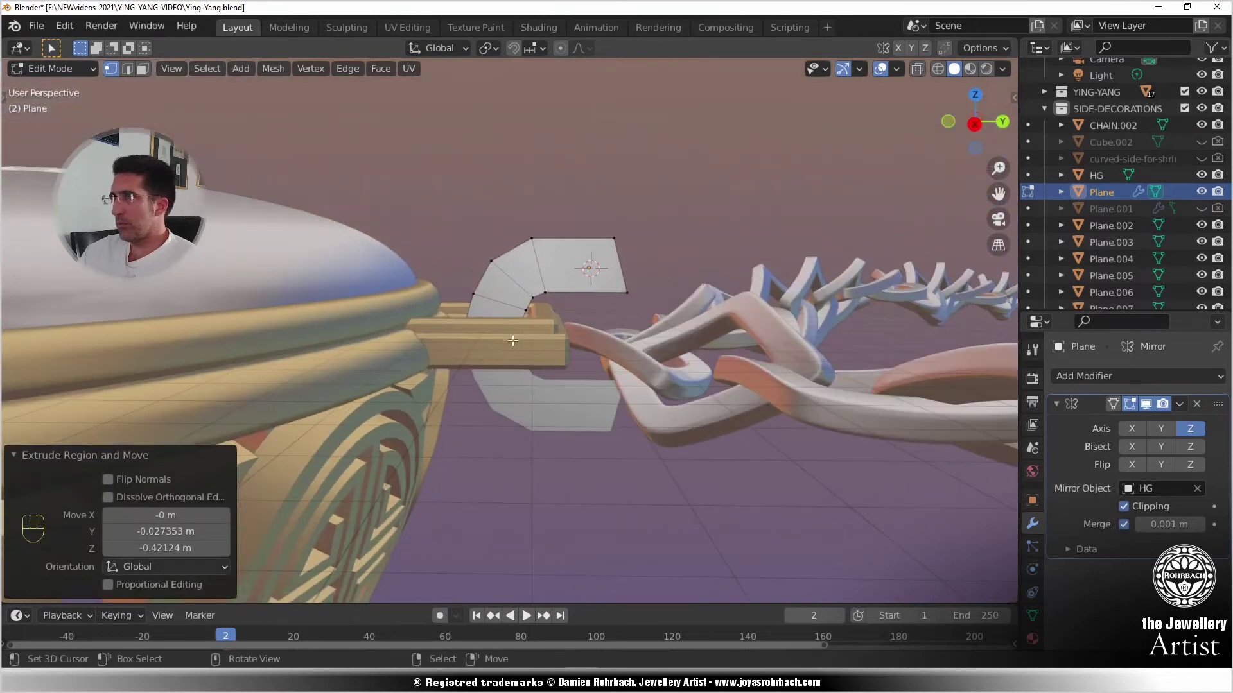
- Move the lower corner vertex at the link's chain-side end inward along Y
{"action": "key", "text": "KP_3"}
{"action": "scroll", "coordinate": [586, 368], "scroll_direction": "up", "scroll_amount": 1}
{"action": "middle_click_drag", "start_coordinate": [652, 224], "coordinate": [463, 222], "text": "shift"}
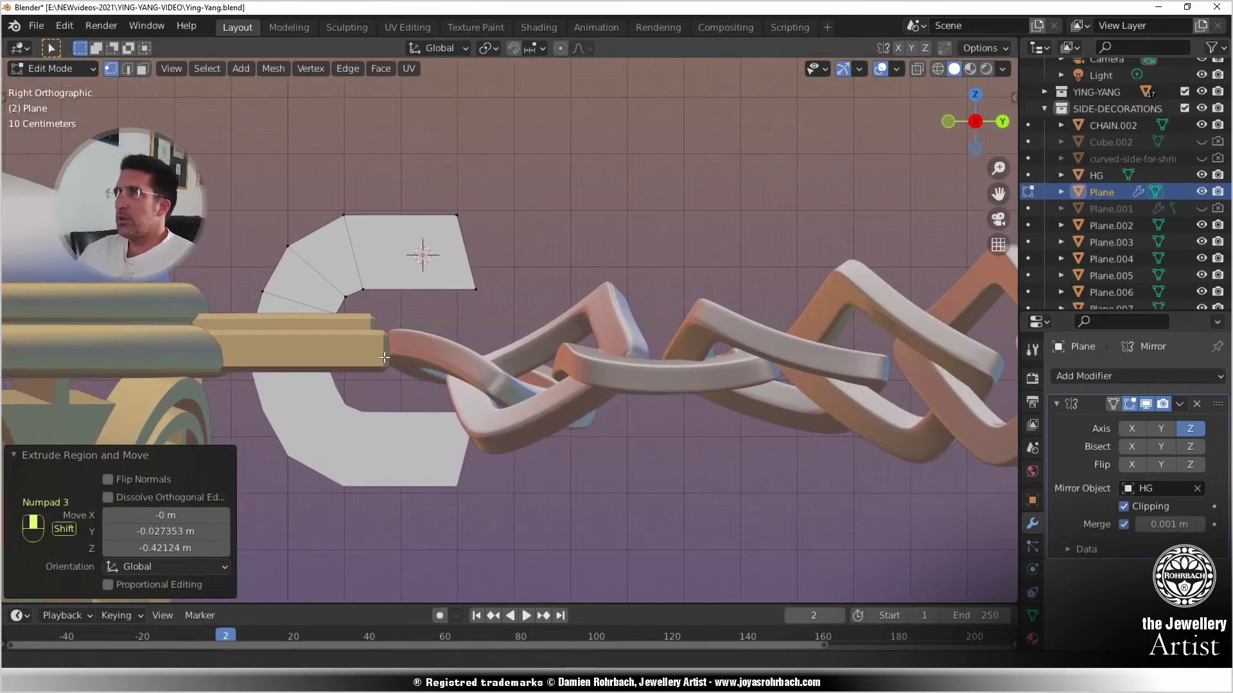
{"action": "left_click", "coordinate": [459, 217]}
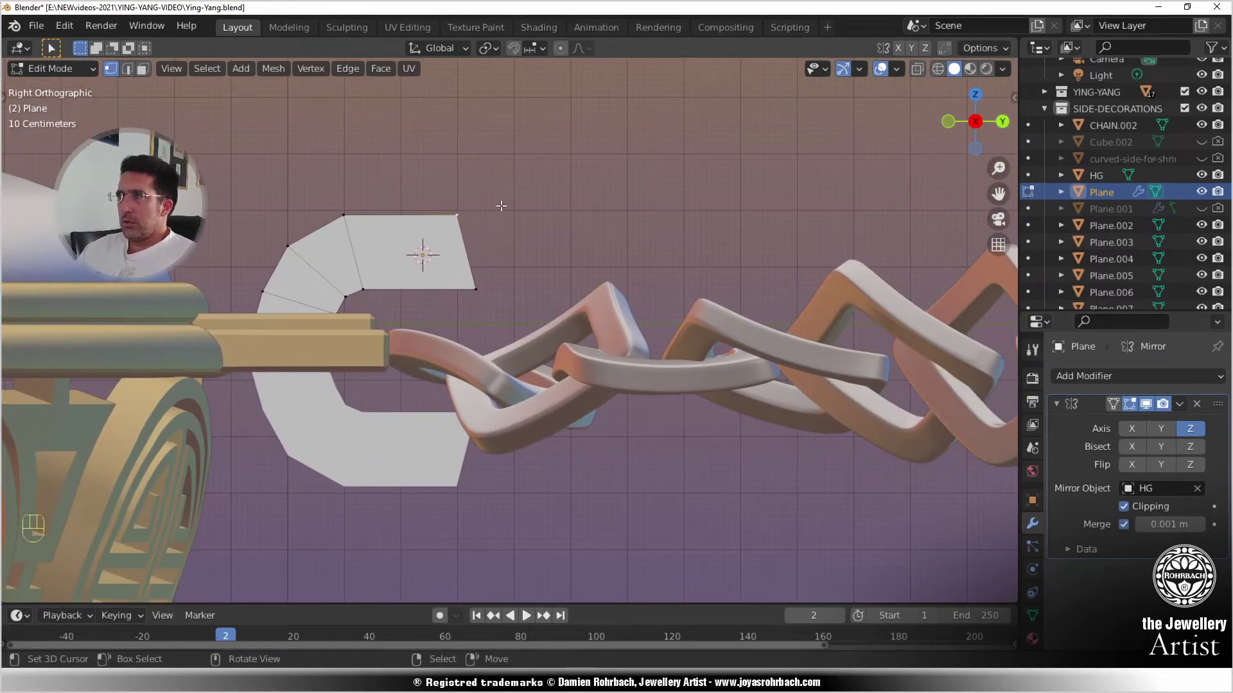
{"action": "left_click", "coordinate": [484, 277]}
{"action": "key", "text": "g"}
{"action": "key", "text": "y"}
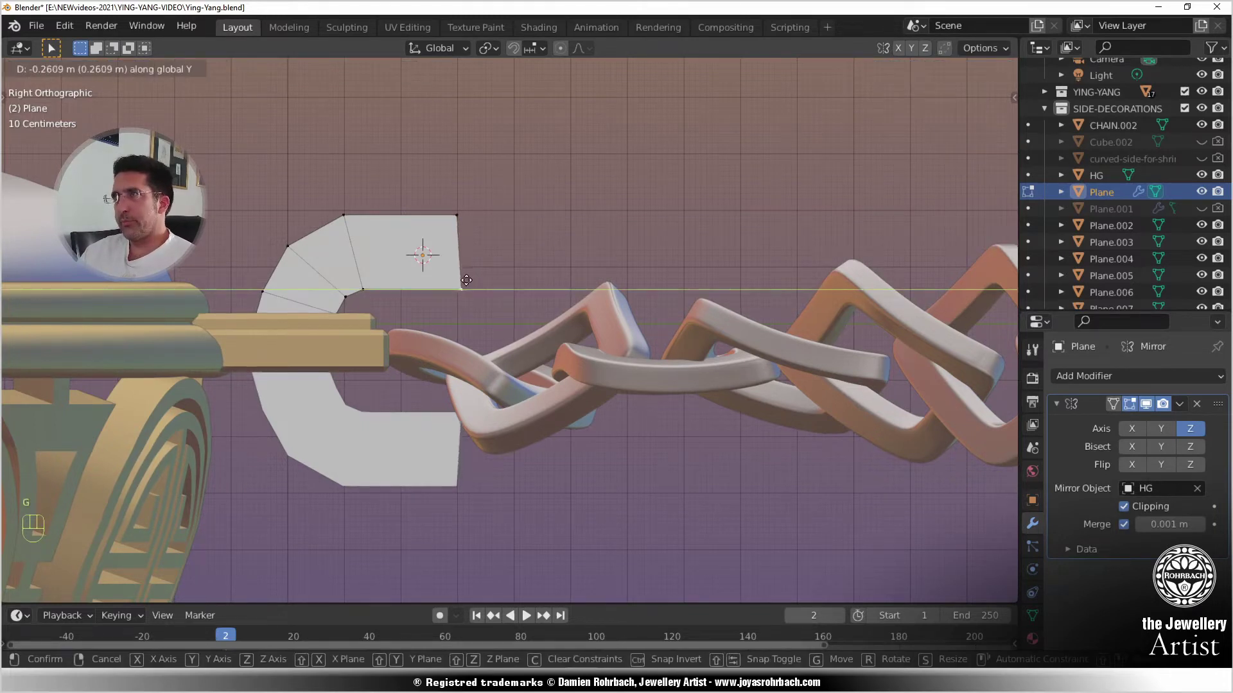
{"action": "left_click", "coordinate": [455, 282]}
- Extrude the link's chain-side end edge along Y twice, by about 1.67 m and 0.67 m
{"action": "right_click", "coordinate": [472, 227], "text": "shift"}
{"action": "key", "text": "e"}
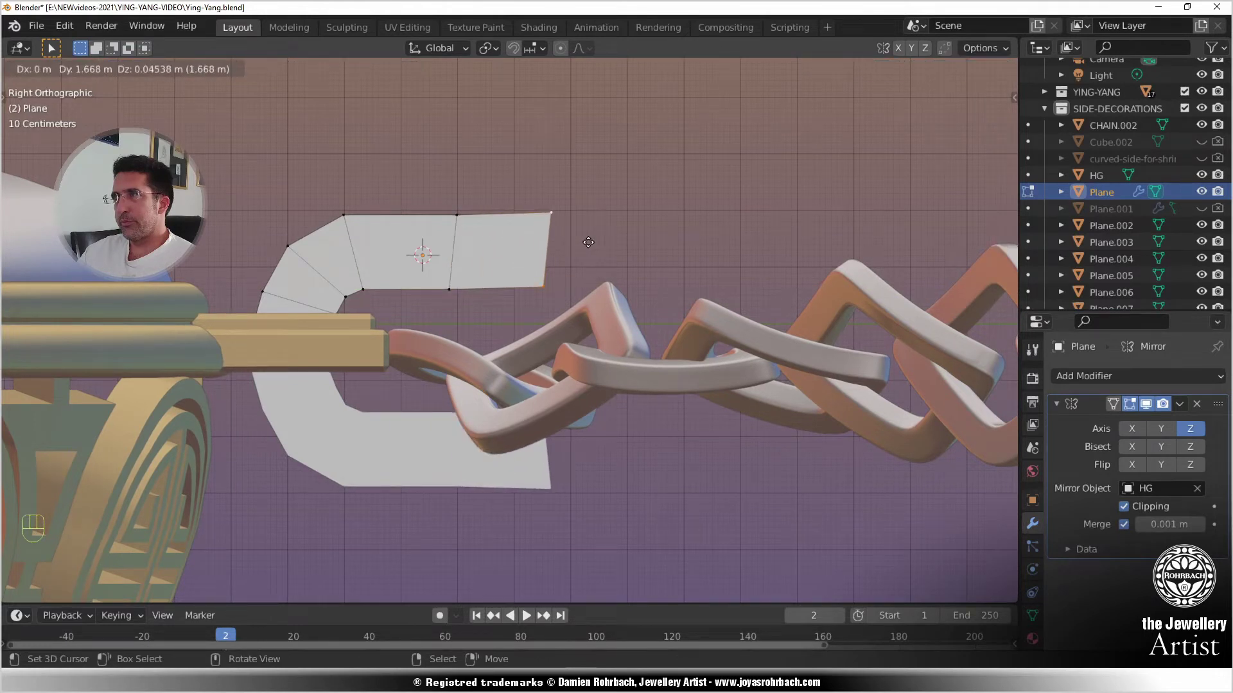
{"action": "key", "text": "y"}
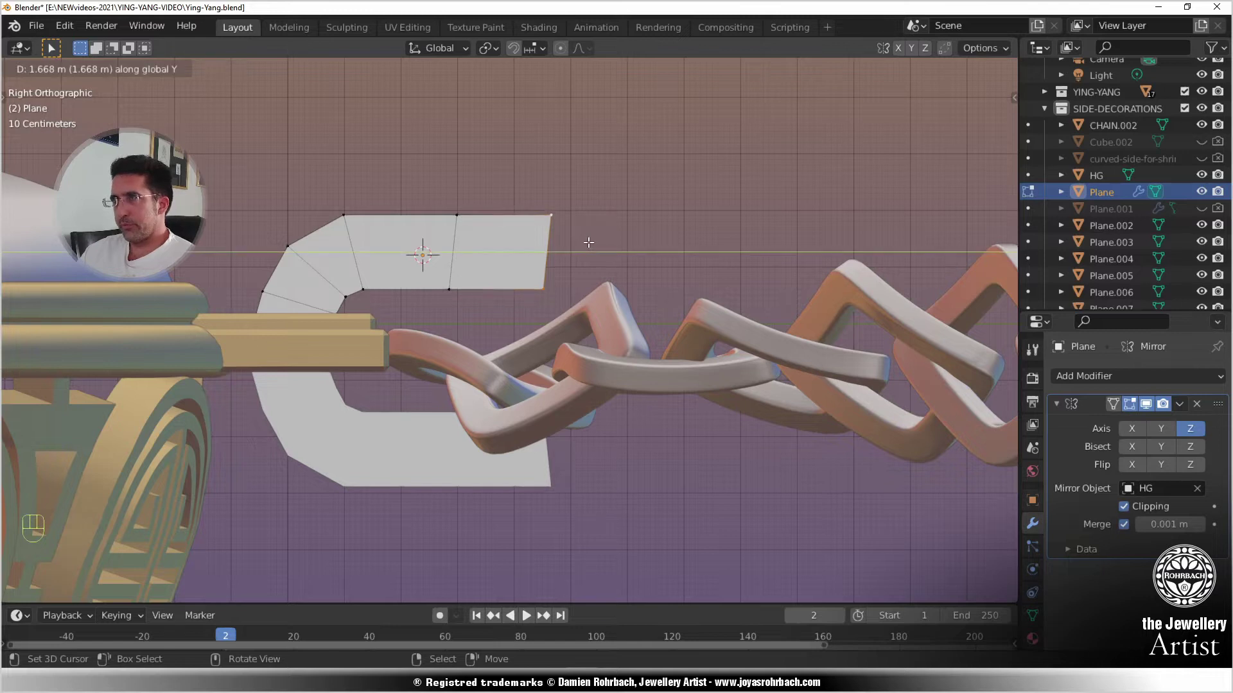
{"action": "left_click", "coordinate": [589, 242]}
{"action": "key", "text": "e"}
{"action": "key", "text": "y"}
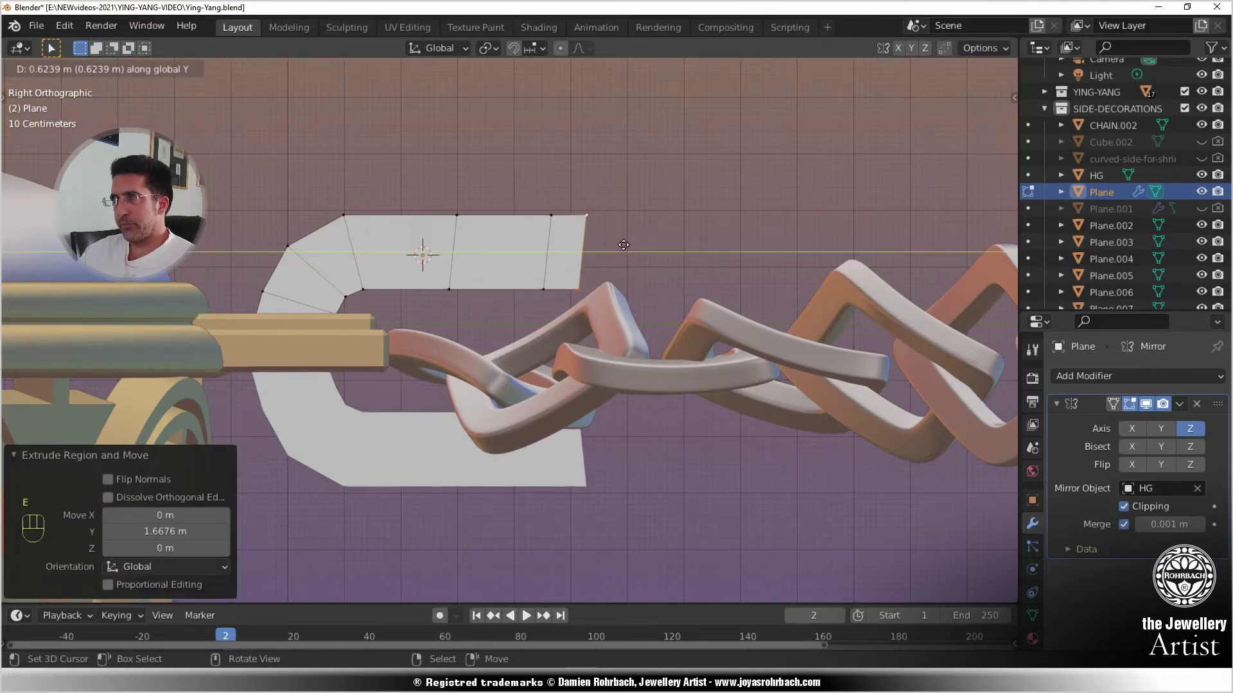
{"action": "left_click", "coordinate": [619, 250]}
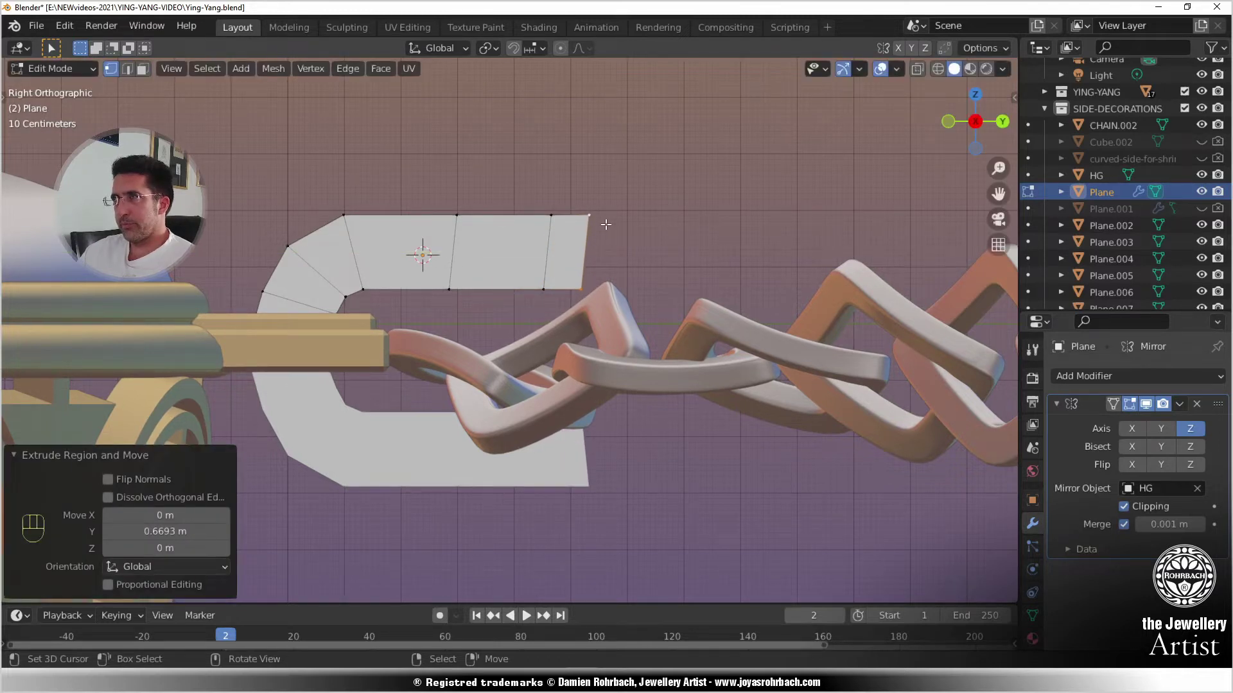
- Rotate the new end edge and shift it about 0.17 m down to begin the chain-side curve
{"action": "key", "text": "r"}
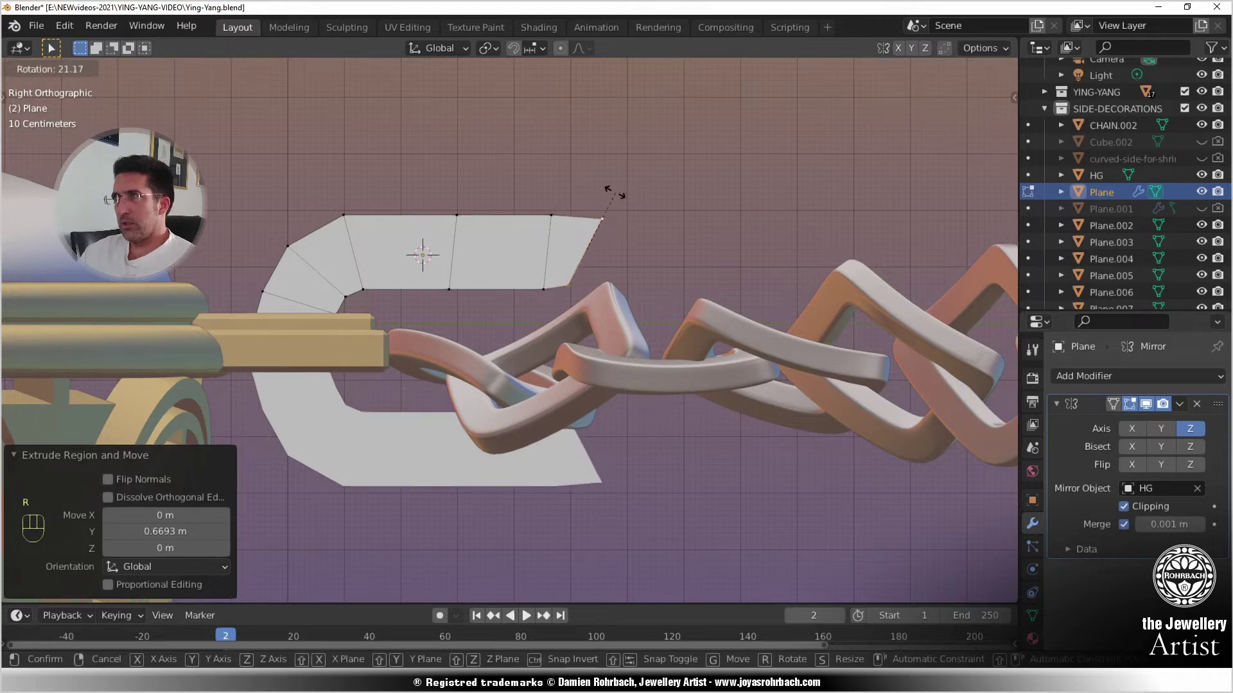
{"action": "left_click", "coordinate": [618, 204]}
{"action": "key", "text": "g"}
{"action": "left_click", "coordinate": [608, 241]}
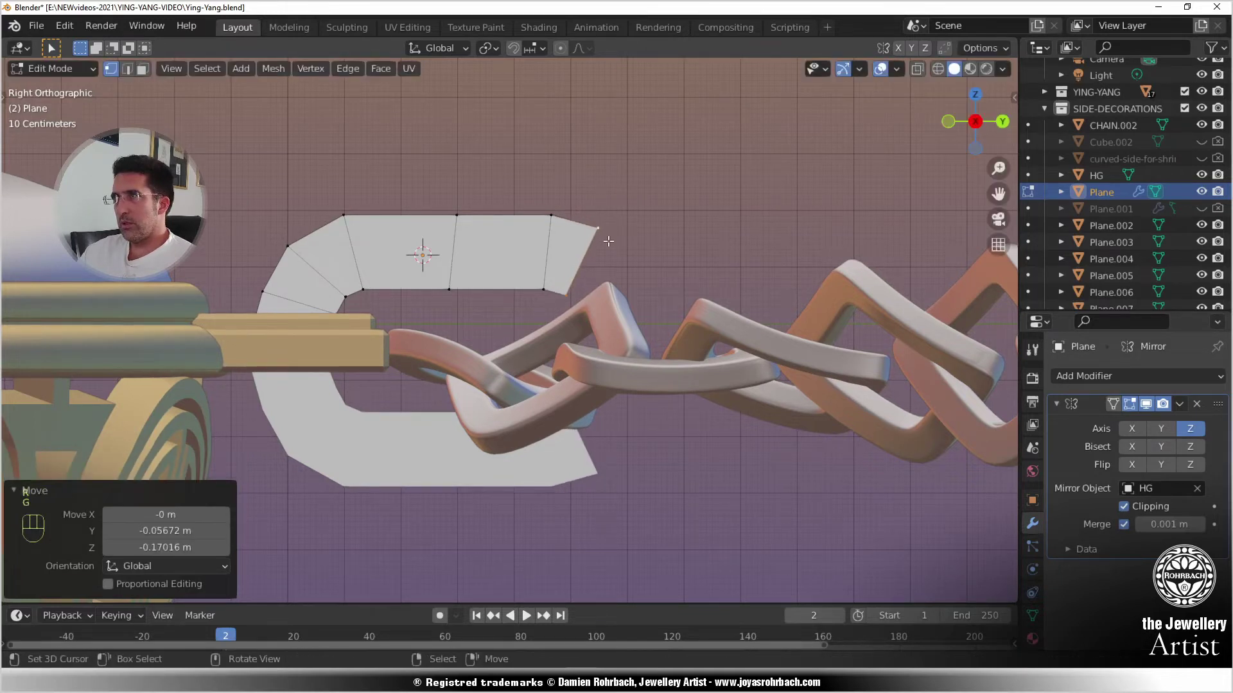
- Extrude the end edge diagonally by about 0.43 m in Y and -0.43 m in Z, rotating and moving it to follow the curve
{"action": "key", "text": "e"}
{"action": "left_click", "coordinate": [622, 227]}
{"action": "key", "text": "alt+z"}
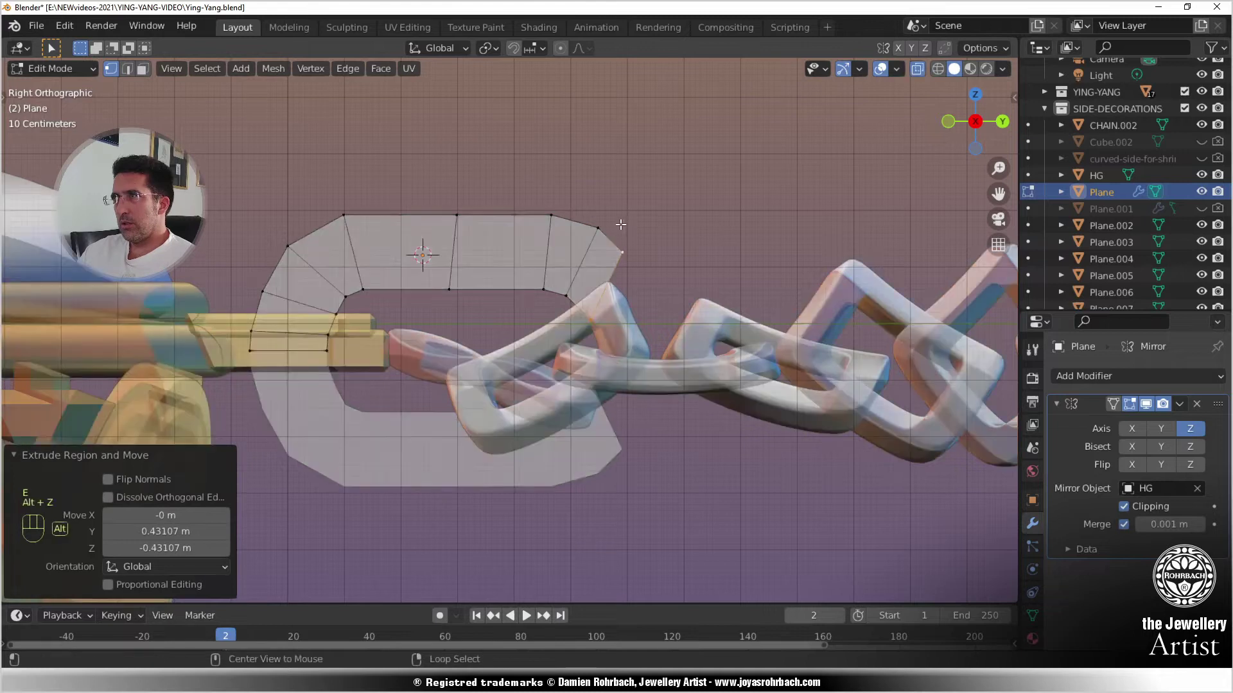
{"action": "key", "text": "r"}
{"action": "left_click", "coordinate": [654, 220]}
{"action": "key", "text": "g"}
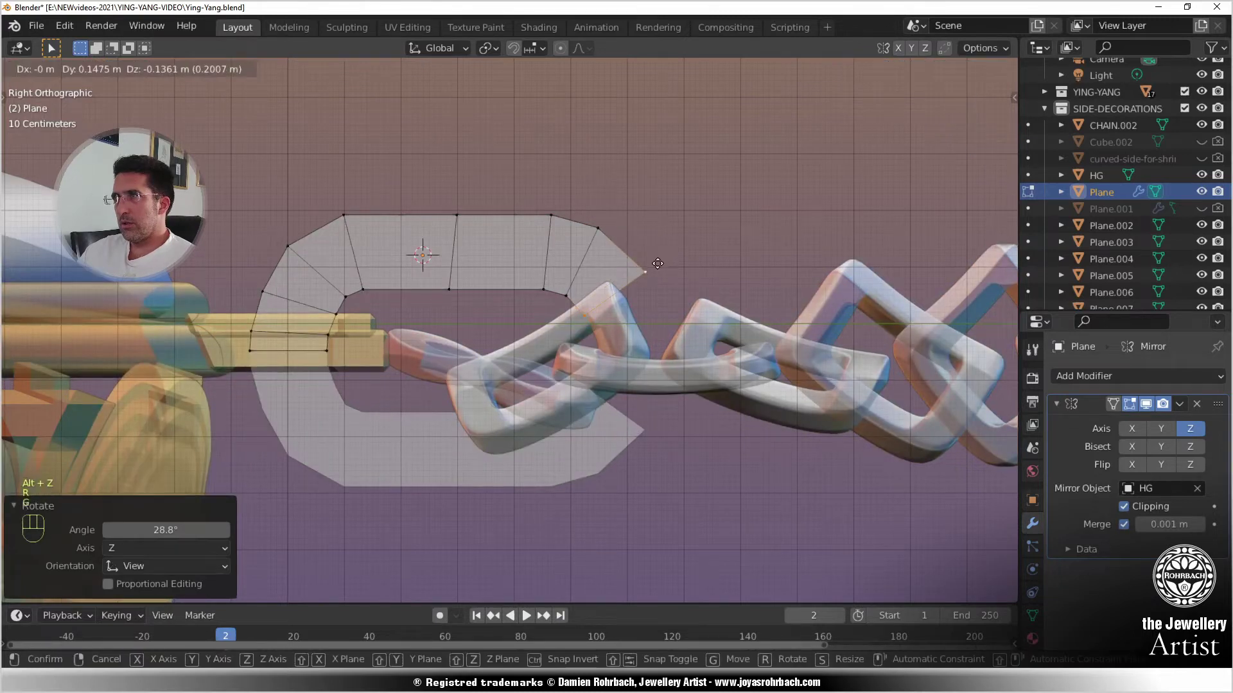
{"action": "left_click", "coordinate": [658, 263]}
{"action": "key", "text": "r"}
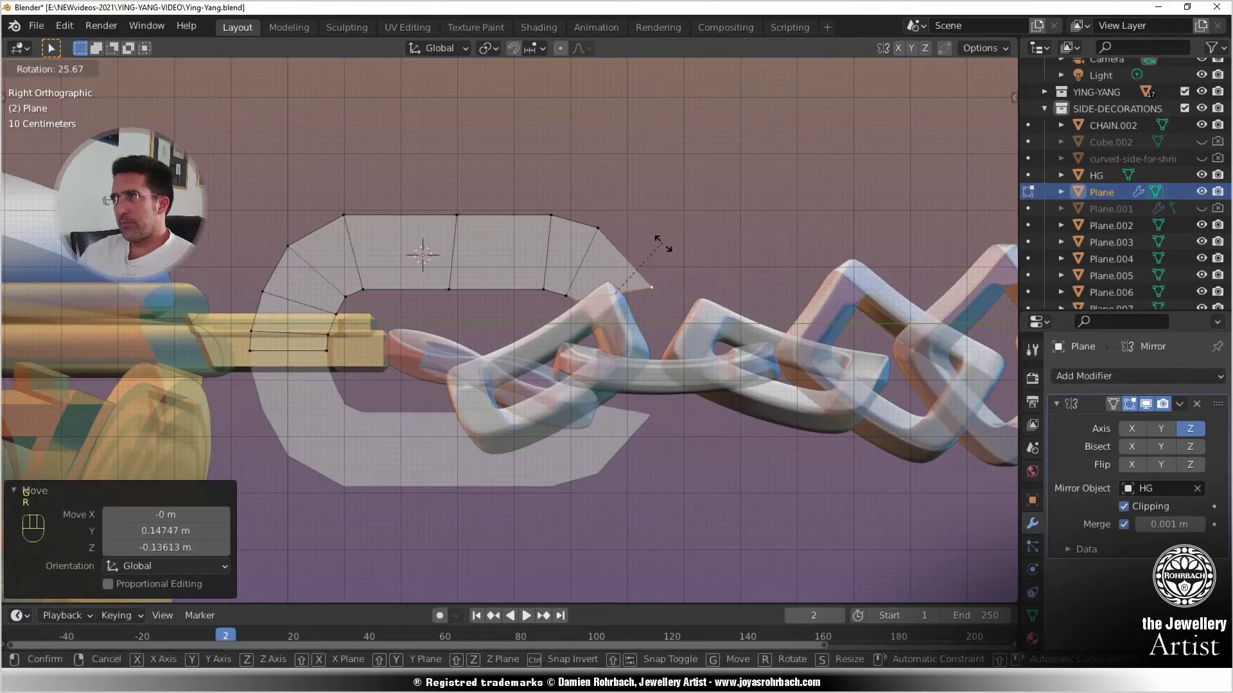
{"action": "left_click", "coordinate": [659, 240]}
{"action": "key", "text": "g"}
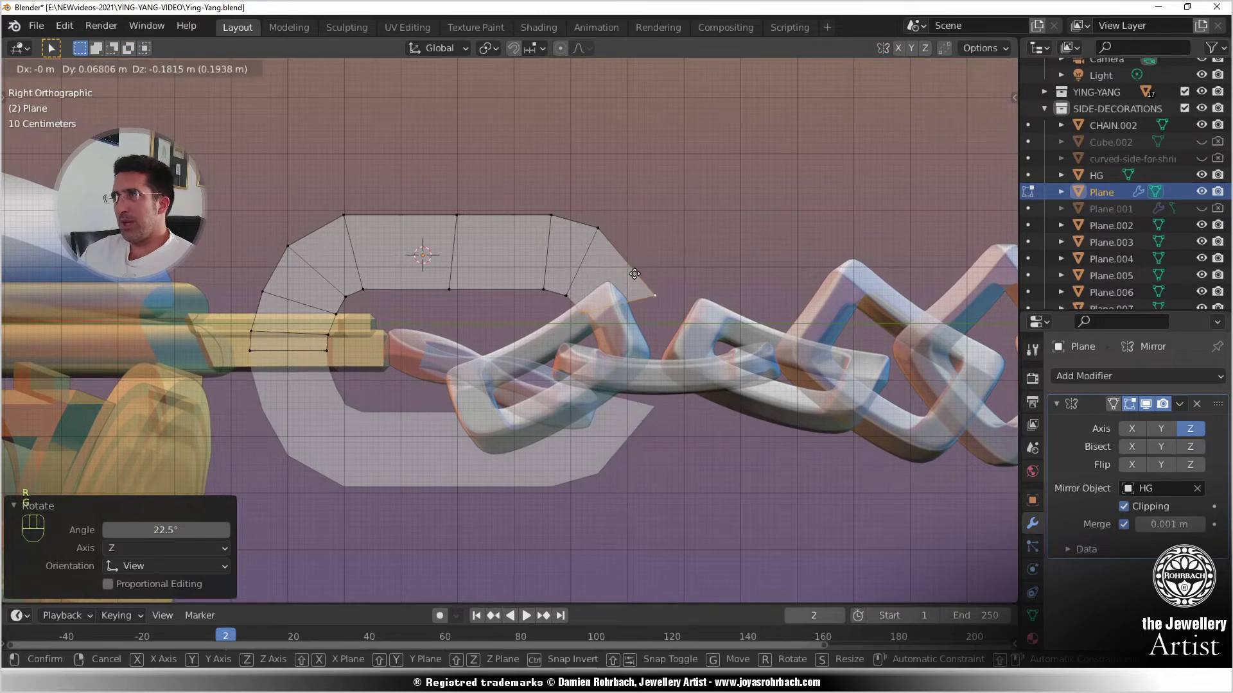
{"action": "left_click", "coordinate": [634, 274]}
- Extrude the chain-side end edge about 0.4 m down, rotate it about 6° and nudge it into line with the curve
{"action": "key", "text": "e"}
{"action": "left_click", "coordinate": [638, 289]}
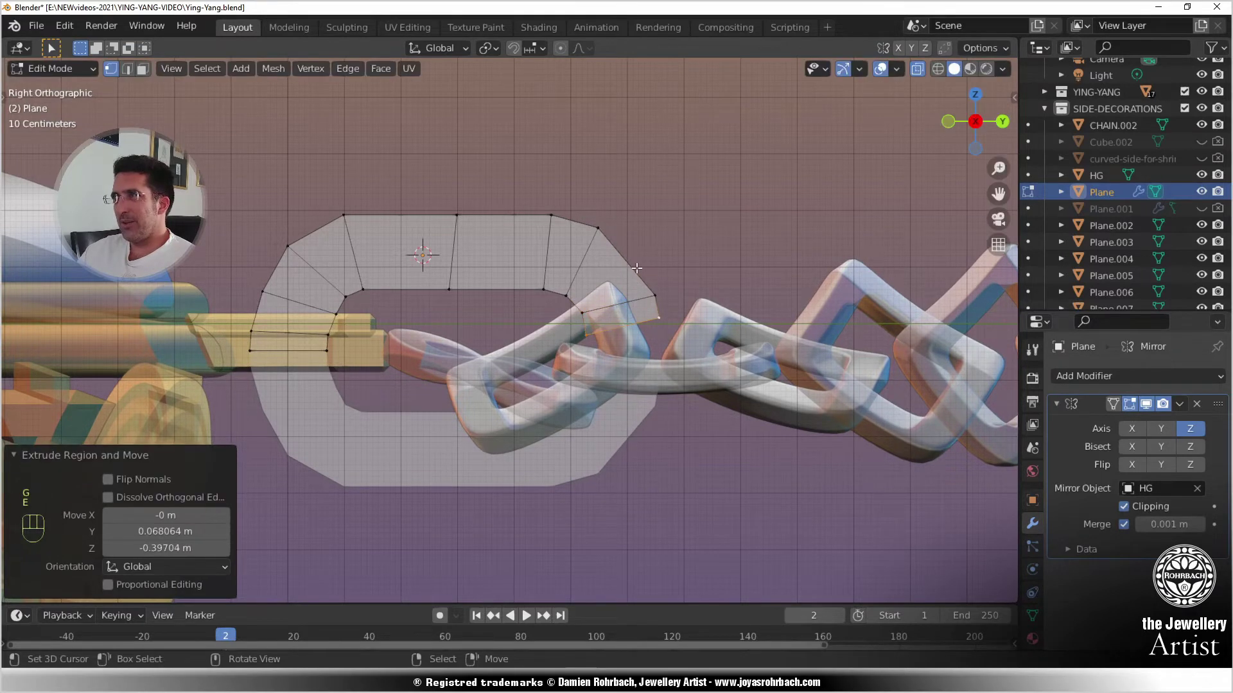
{"action": "key", "text": "r"}
{"action": "left_click", "coordinate": [642, 255]}
{"action": "key", "text": "g"}
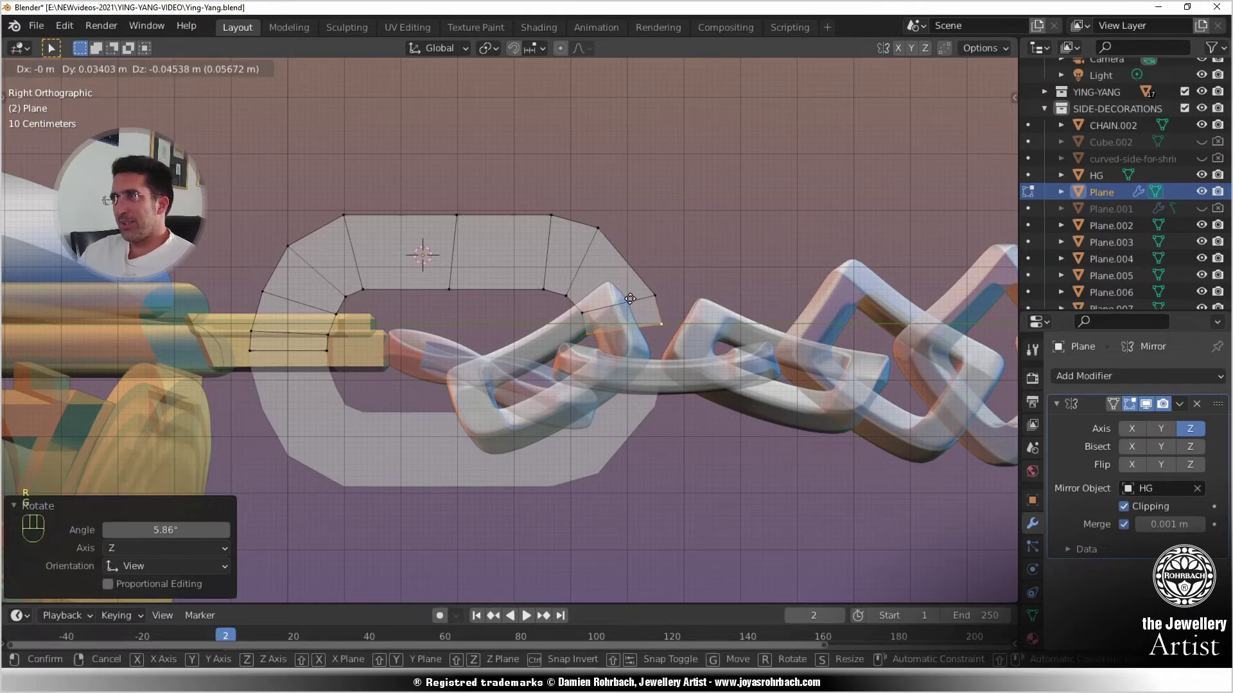
{"action": "left_click", "coordinate": [630, 298]}
- Extrude the end edge about 0.54 m down to the mirror centre, closing the link around the first chain ring
{"action": "key", "text": "e"}
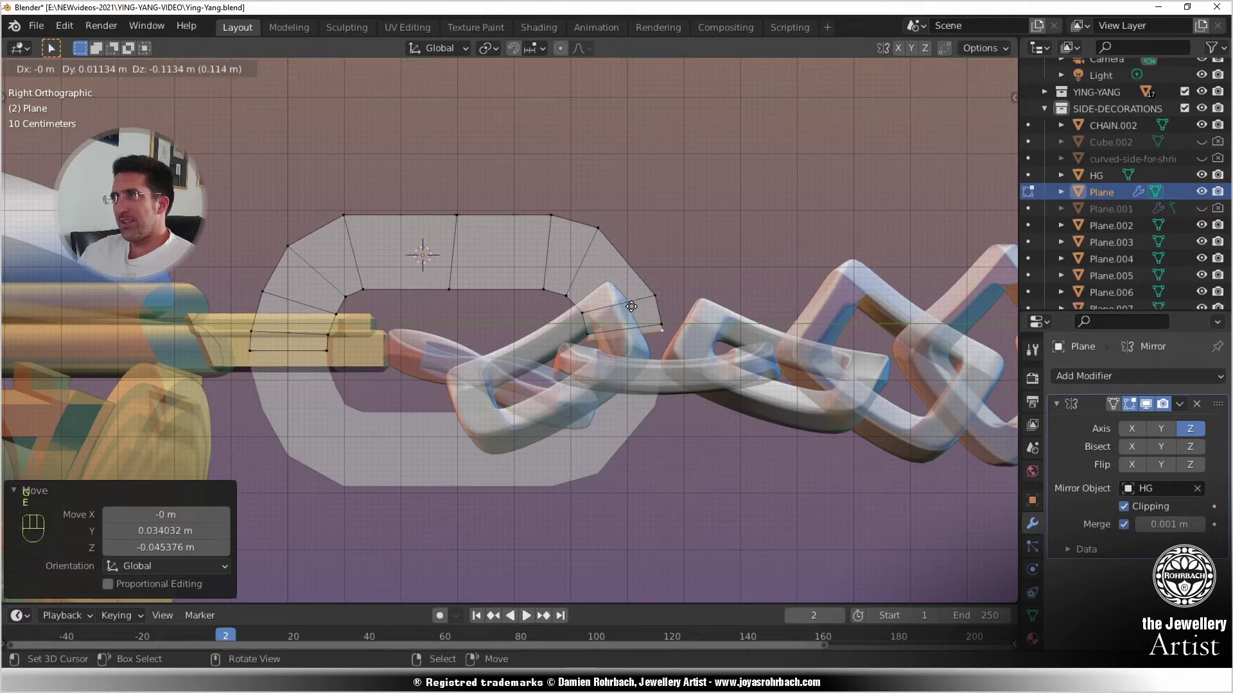
{"action": "left_click", "coordinate": [632, 330]}
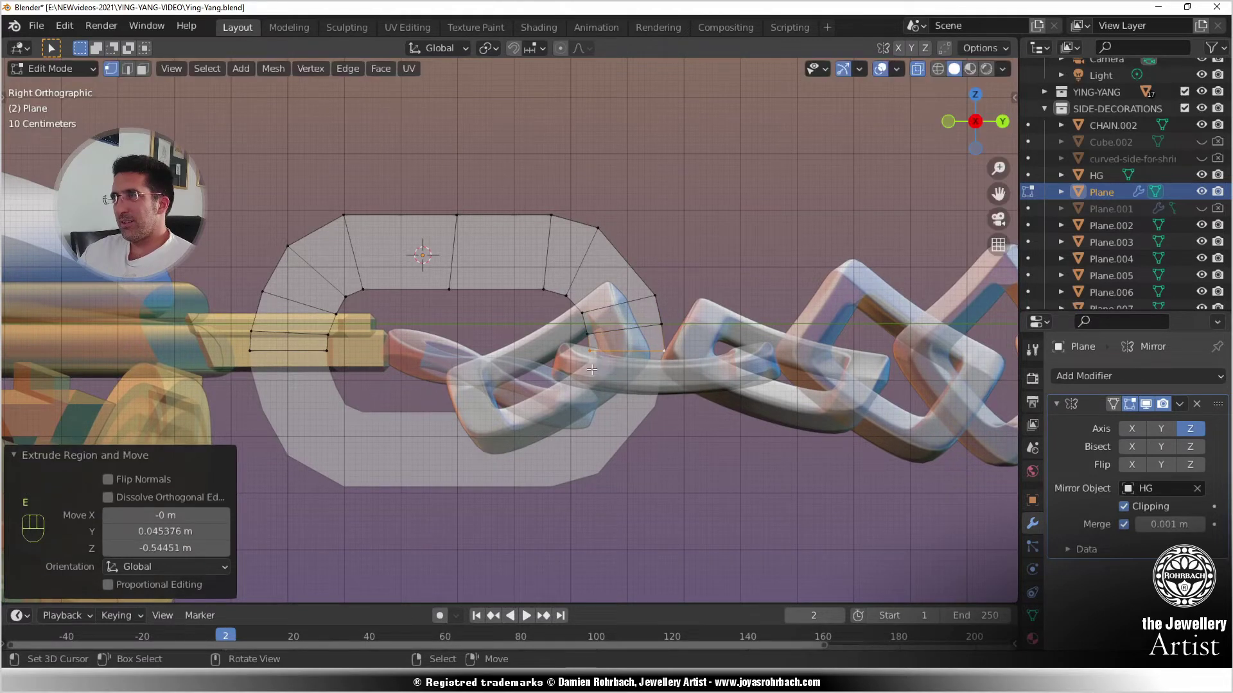
{"action": "key", "text": "alt+z"}
{"action": "middle_click_drag", "start_coordinate": [591, 369], "coordinate": [553, 445]}
{"action": "key", "text": "KP_3"}
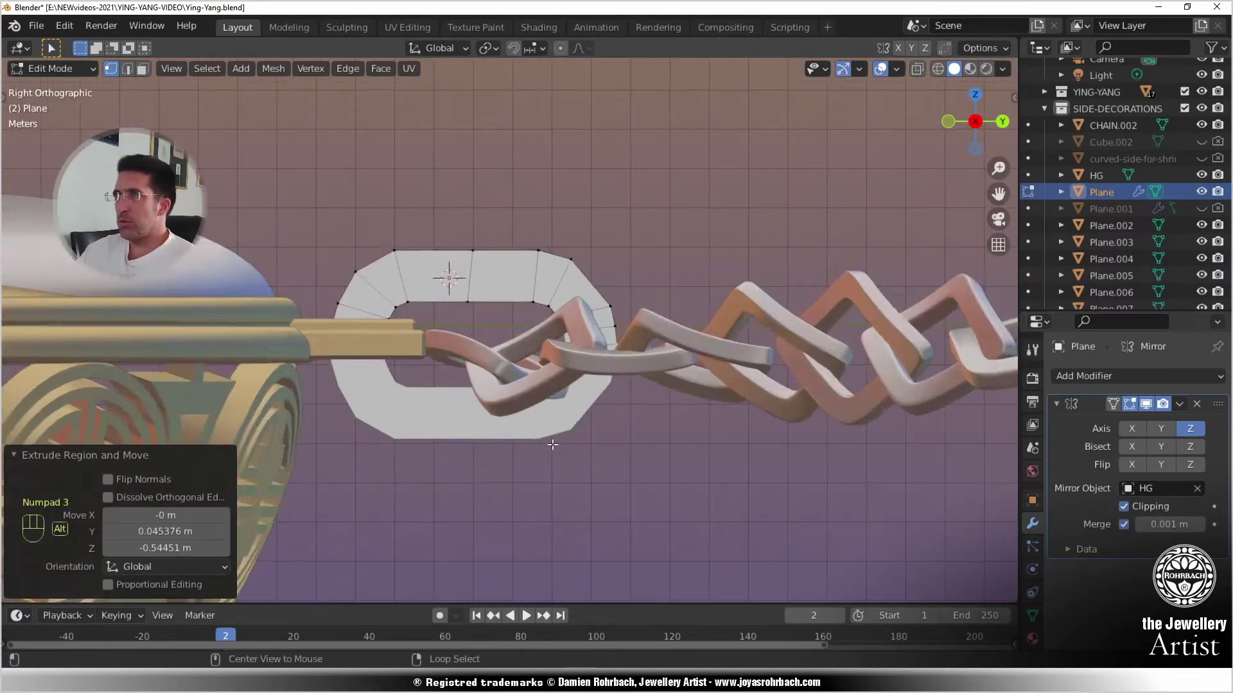
- Turn on X-ray and shift the link's chain-side end edge about 0.1 m along Y
{"action": "key", "text": "alt+z"}
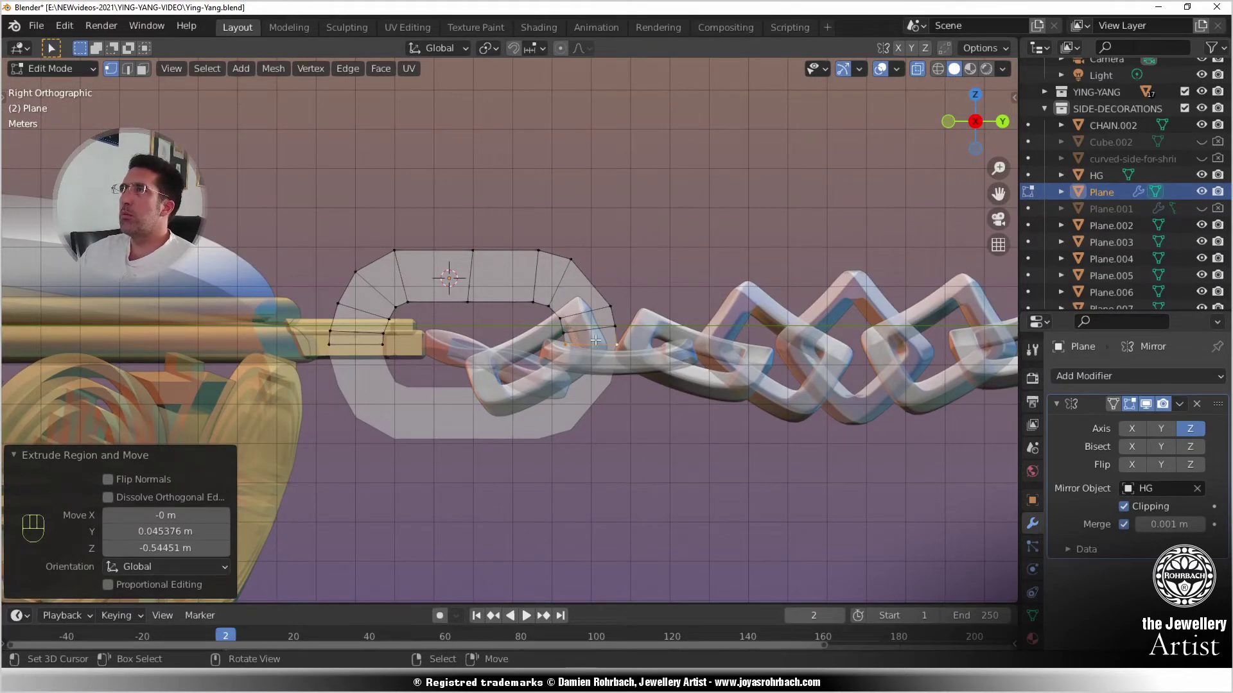
{"action": "key", "text": "g"}
{"action": "key", "text": "y"}
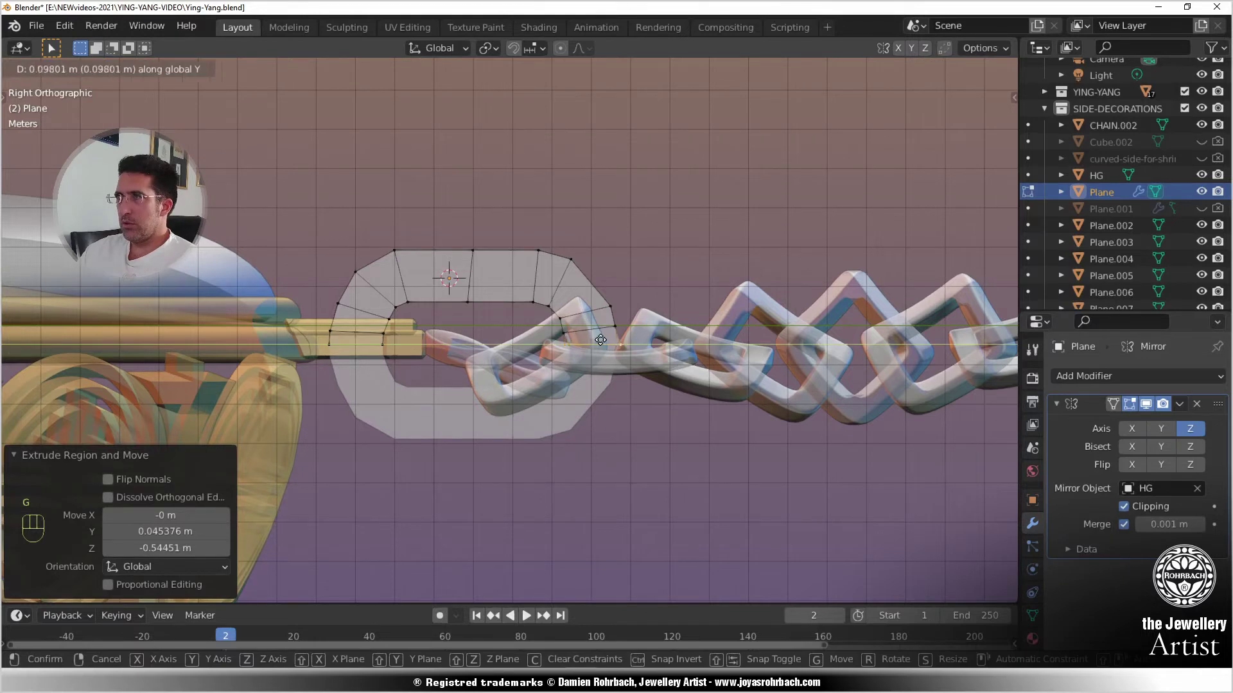
{"action": "left_click", "coordinate": [600, 341]}
- Scale the upper chain-side half of the link by about 1.25 and move it about 0.42 m in Y and 0.31 m in Z
{"action": "key", "text": "alt+a"}
{"action": "key", "text": "b"}
{"action": "left_click_drag", "start_coordinate": [444, 231], "coordinate": [649, 332]}
{"action": "key", "text": "s"}
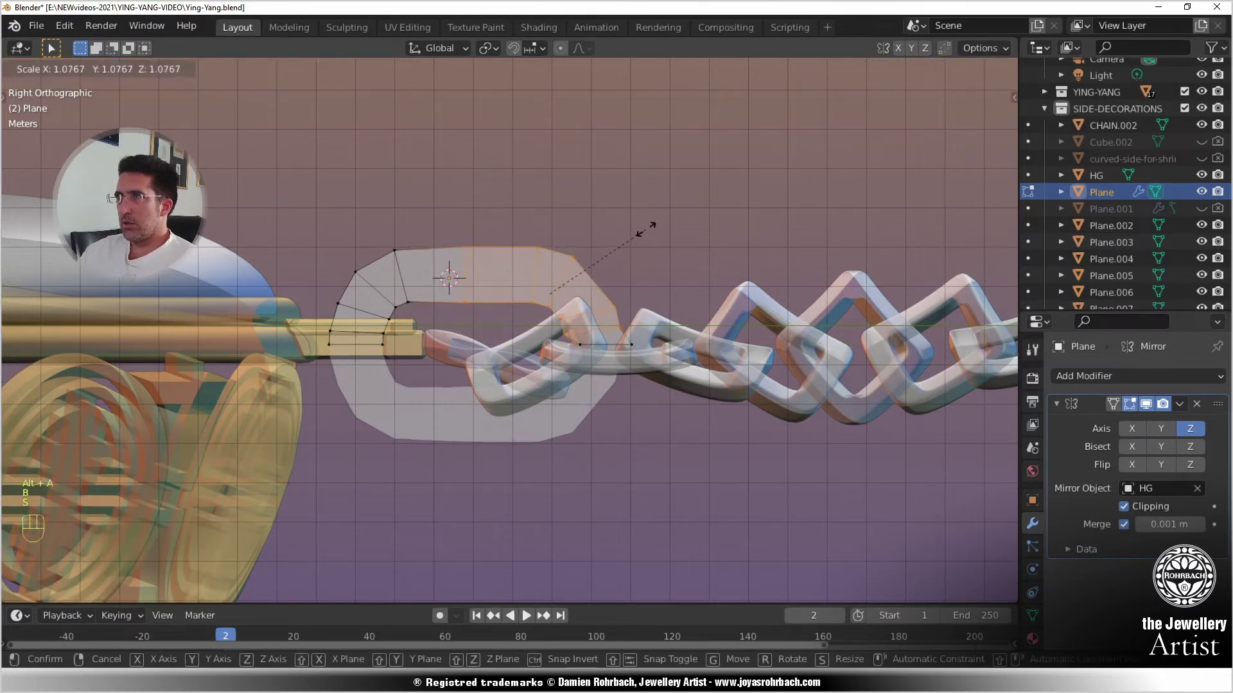
{"action": "left_click", "coordinate": [668, 226]}
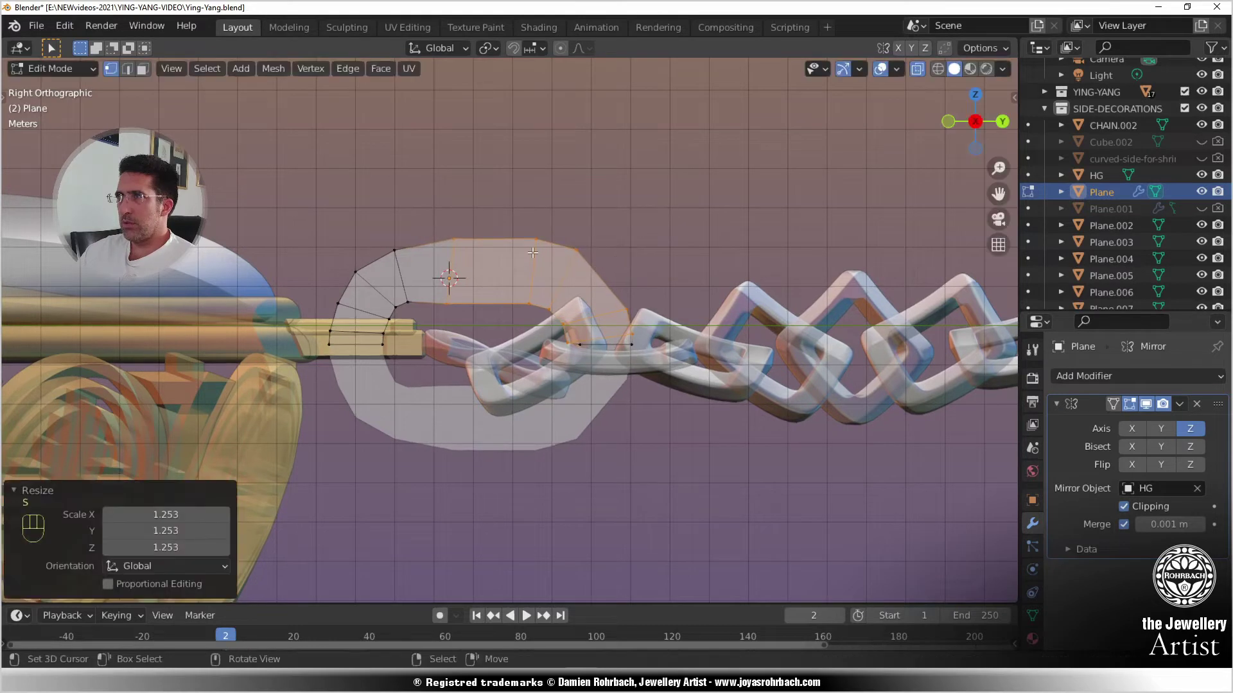
{"action": "key", "text": "g"}
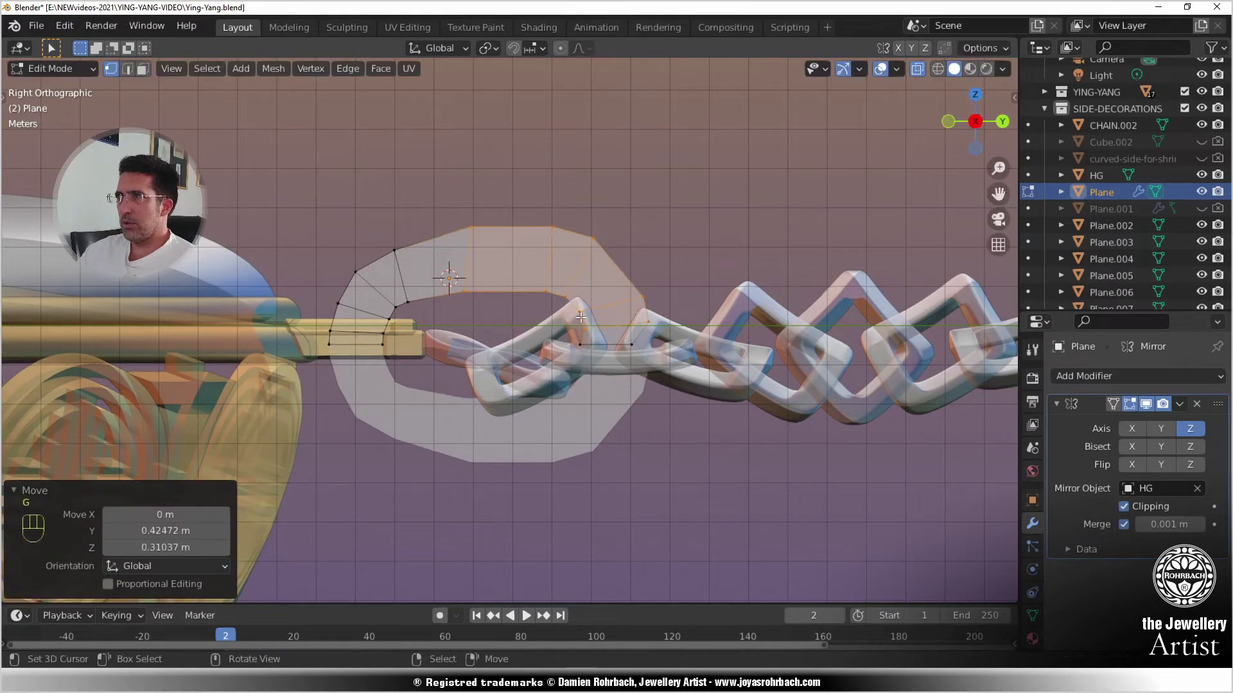
- Move the outer vertex of the chain-side end edge about 0.56 m along Y and adjust that edge's width
{"action": "key", "text": "g"}
{"action": "left_click", "coordinate": [692, 336]}
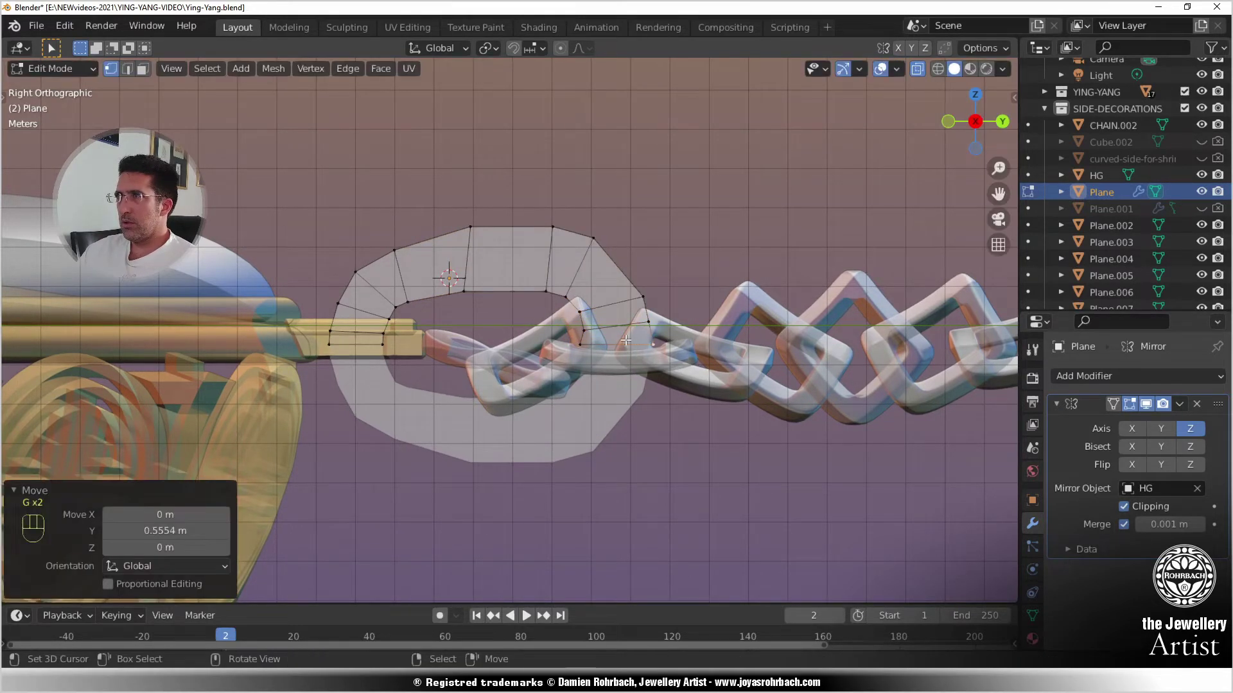
{"action": "key", "text": "g"}
{"action": "left_click", "coordinate": [602, 340]}
{"action": "key", "text": "g"}
{"action": "left_click", "coordinate": [655, 334]}
{"action": "key", "text": "g"}
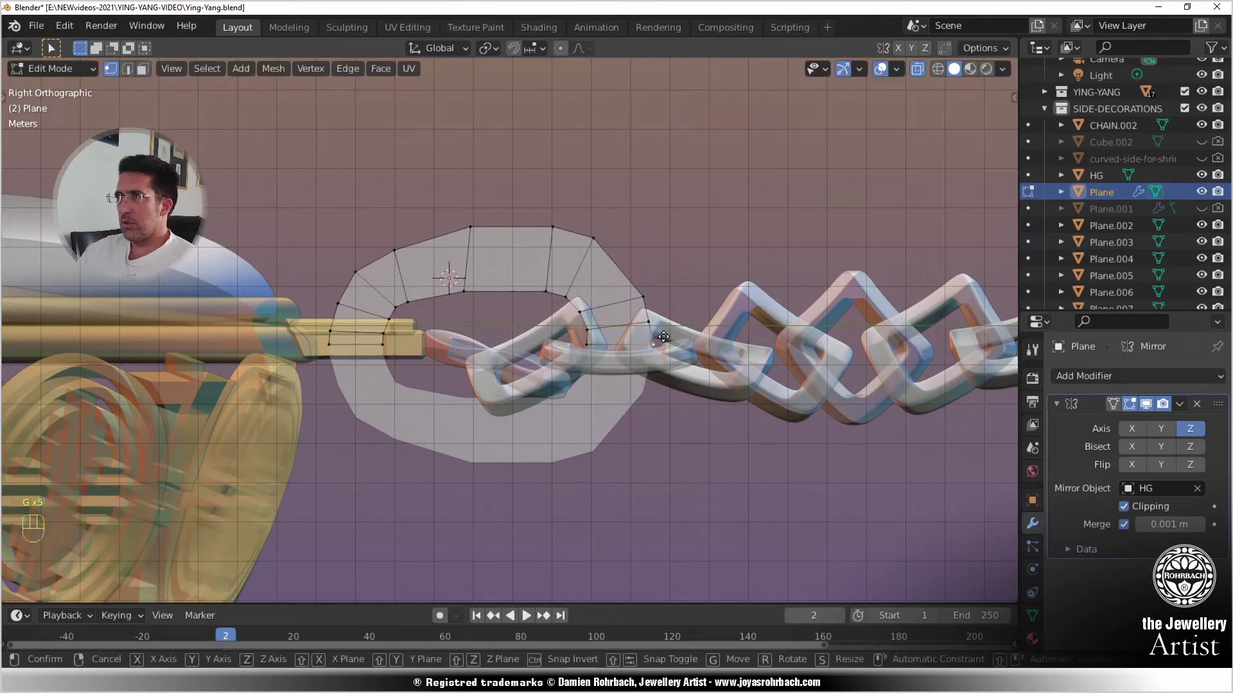
{"action": "left_click", "coordinate": [668, 337]}
- Reposition the outer vertices above the chain-side end, and move the upper inner vertex about -0.28 m in Y and 0.07 m in Z
{"action": "key", "text": "g"}
{"action": "left_click", "coordinate": [659, 280]}
{"action": "key", "text": "g"}
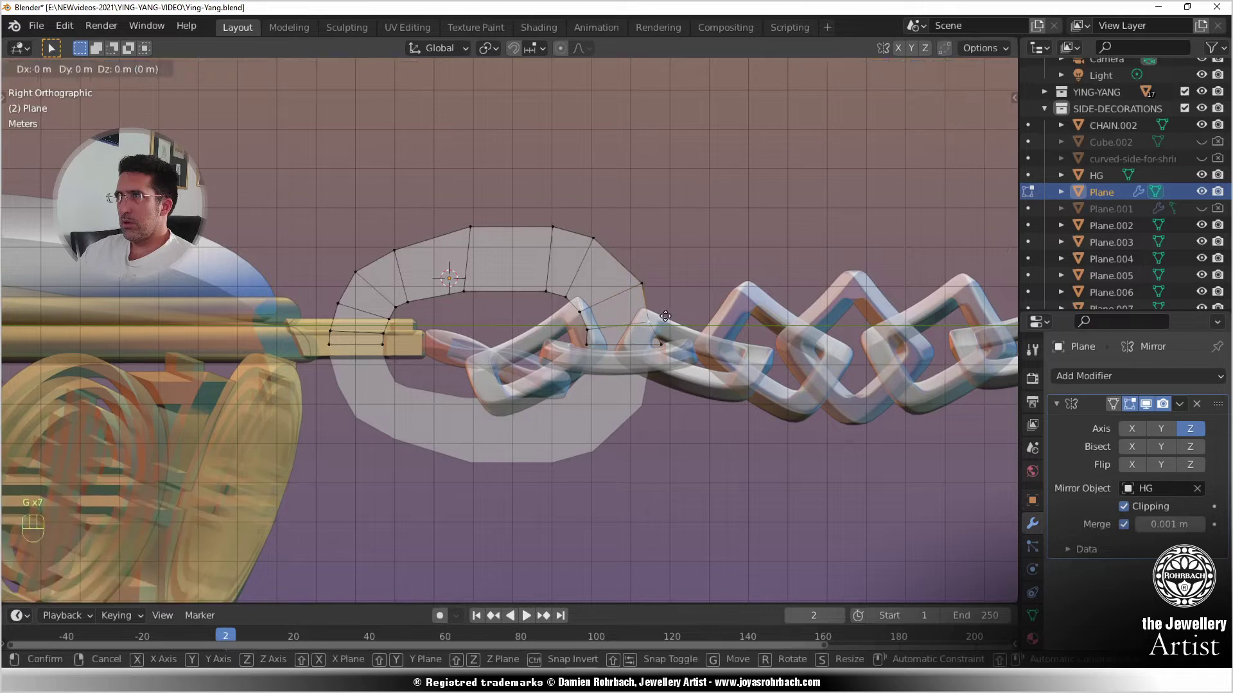
{"action": "left_click", "coordinate": [672, 316]}
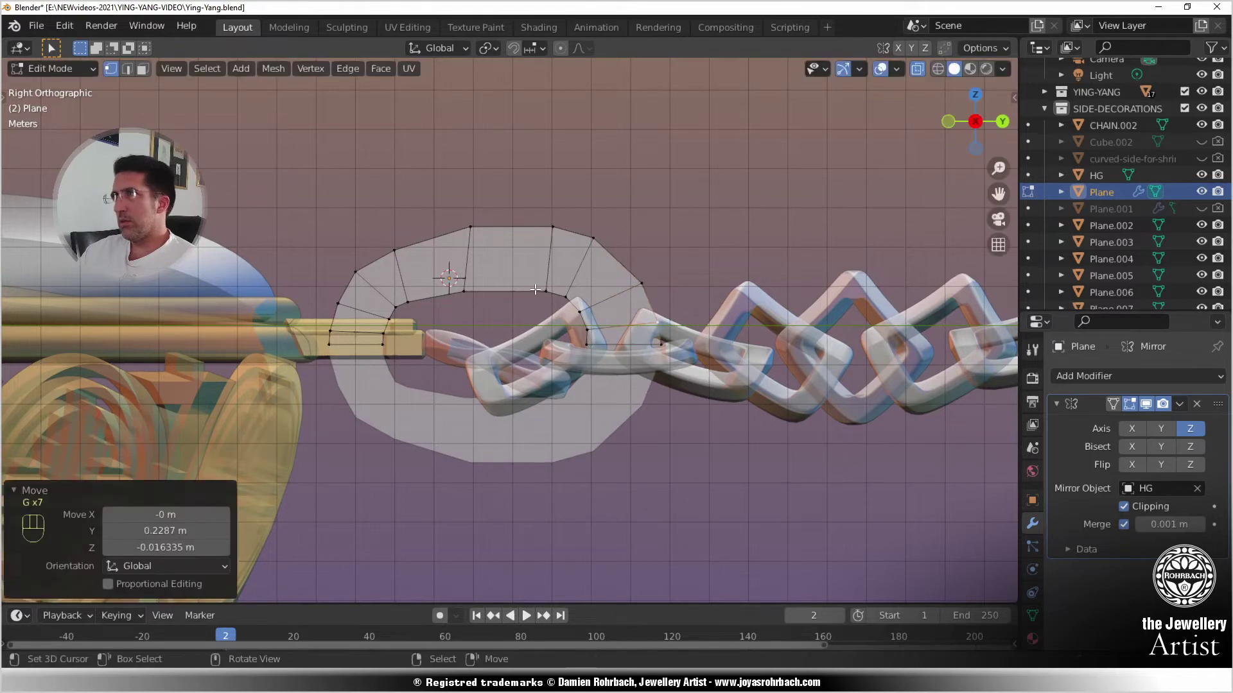
{"action": "key", "text": "g"}
{"action": "left_click", "coordinate": [526, 287]}
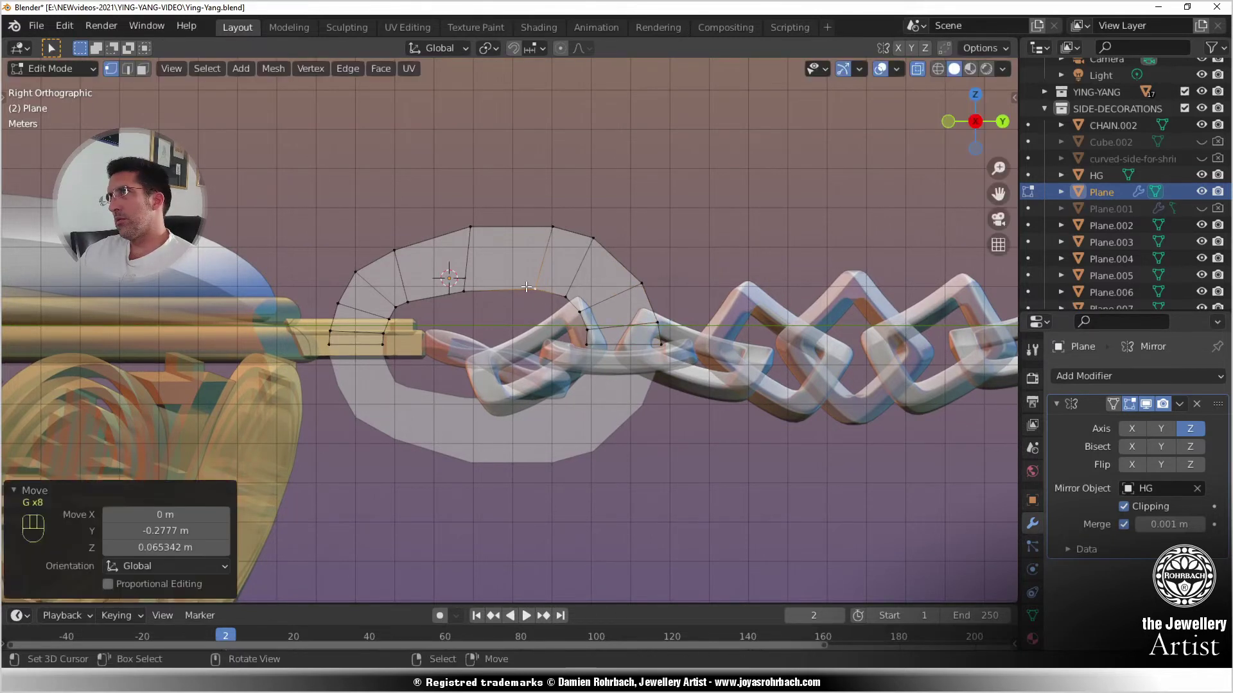
- Round the chain-side outer corner by lowering its upper vertex outward and shifting the next vertex about 0.05 m along Y
{"action": "left_click", "coordinate": [592, 237]}
{"action": "key", "text": "g"}
{"action": "left_click", "coordinate": [610, 243]}
{"action": "left_click", "coordinate": [642, 283]}
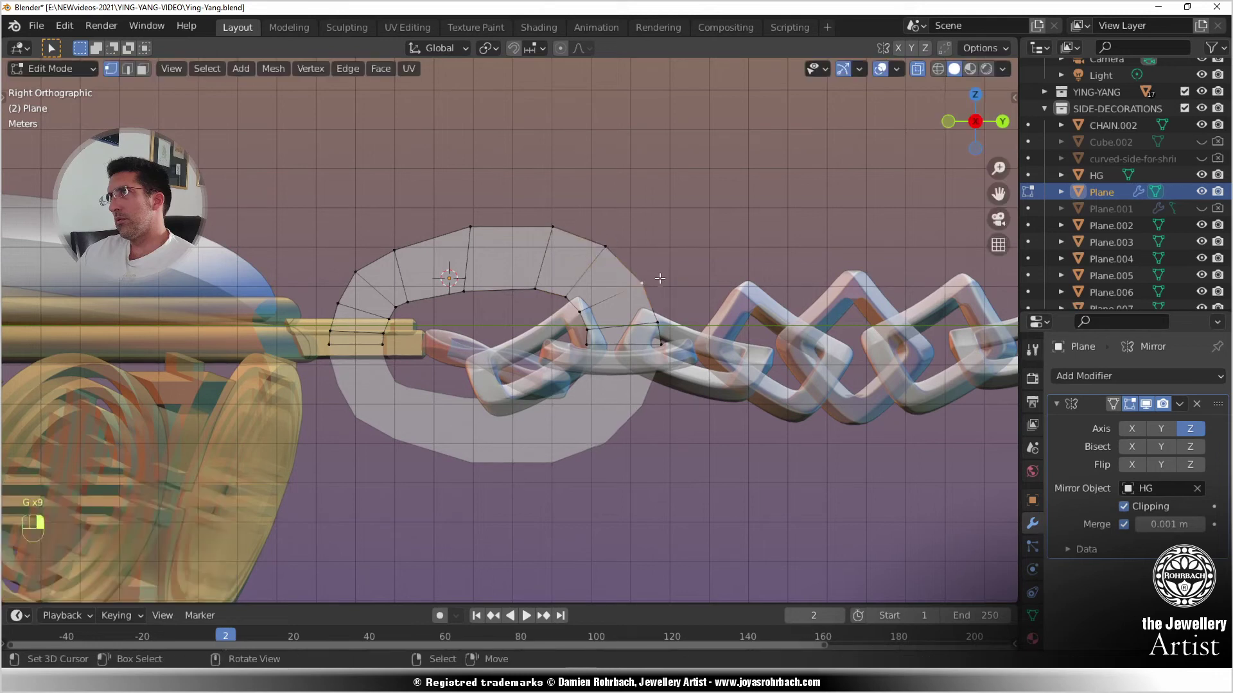
{"action": "key", "text": "g"}
{"action": "left_click", "coordinate": [634, 313]}
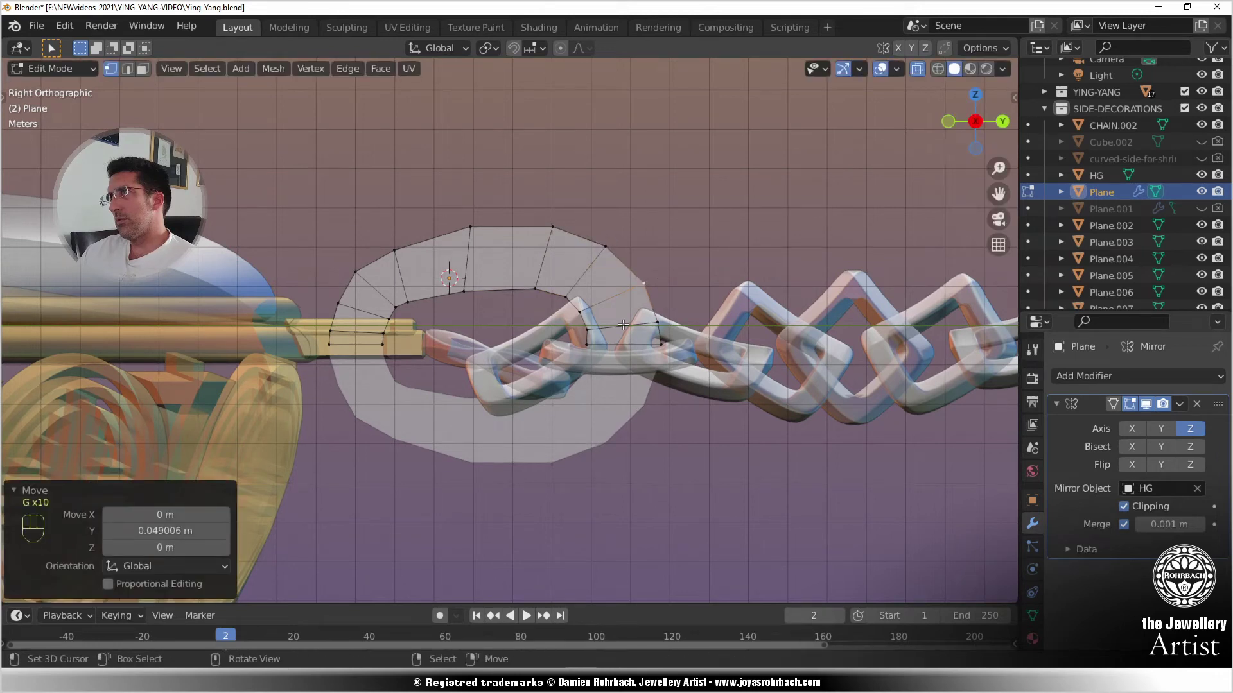
- Lower the link's upper middle outline vertex about 0.16 m and check the whole shape in Object Mode
{"action": "middle_click_drag", "start_coordinate": [623, 325], "coordinate": [495, 275]}
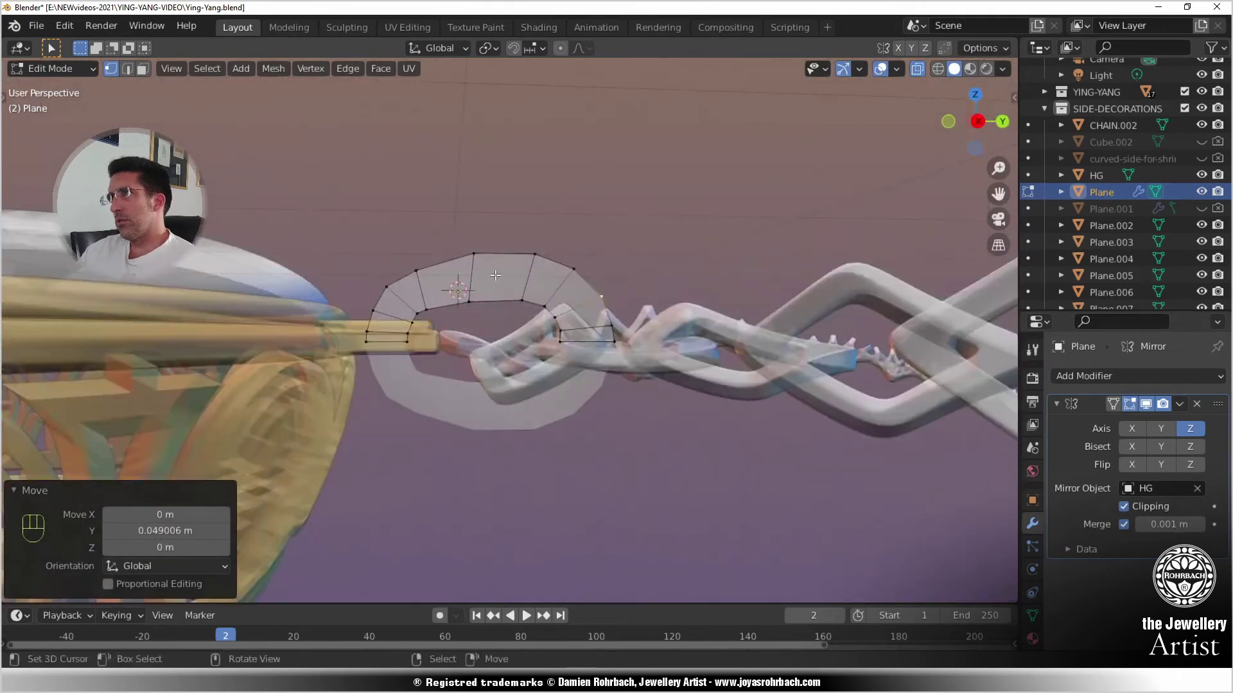
{"action": "key", "text": "KP_3"}
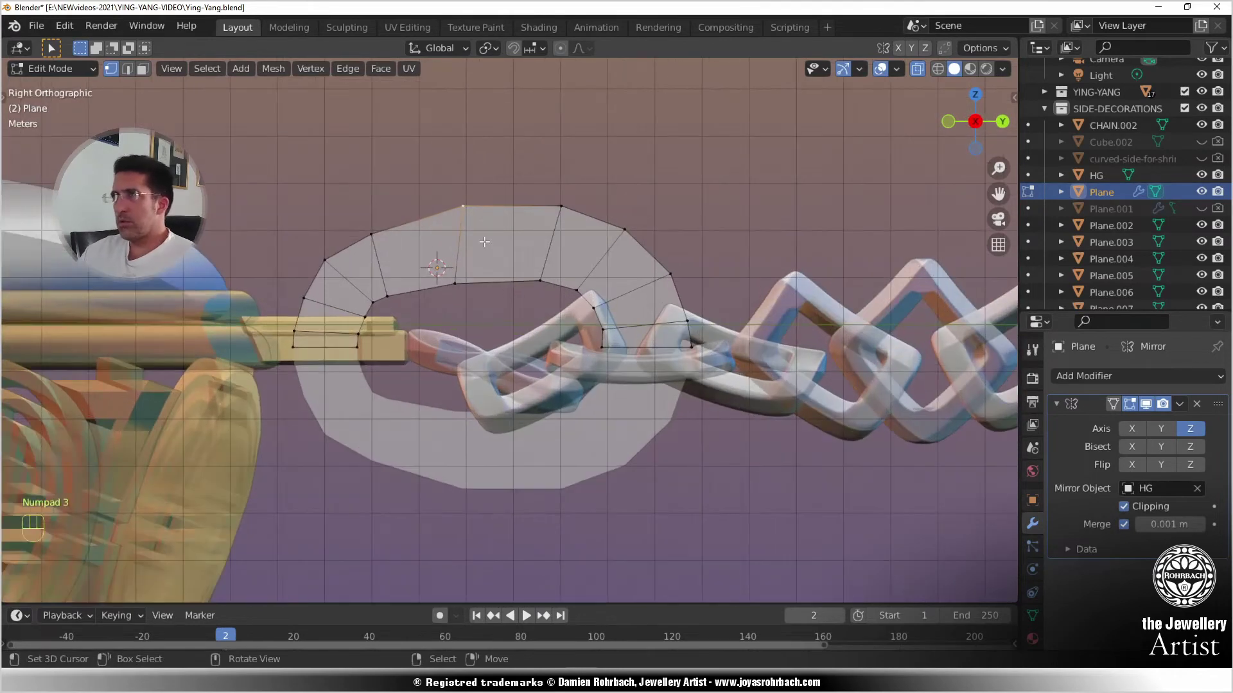
{"action": "key", "text": "g"}
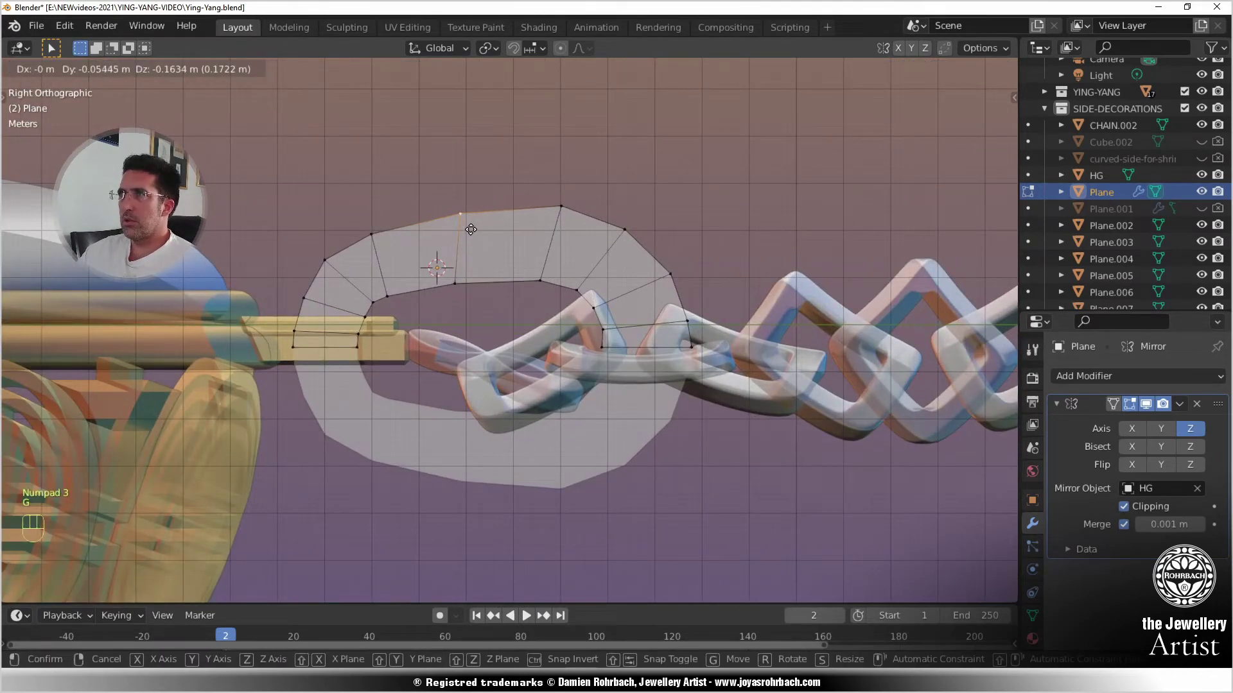
{"action": "left_click", "coordinate": [471, 230]}
{"action": "scroll", "coordinate": [509, 371], "scroll_direction": "down", "scroll_amount": 4}
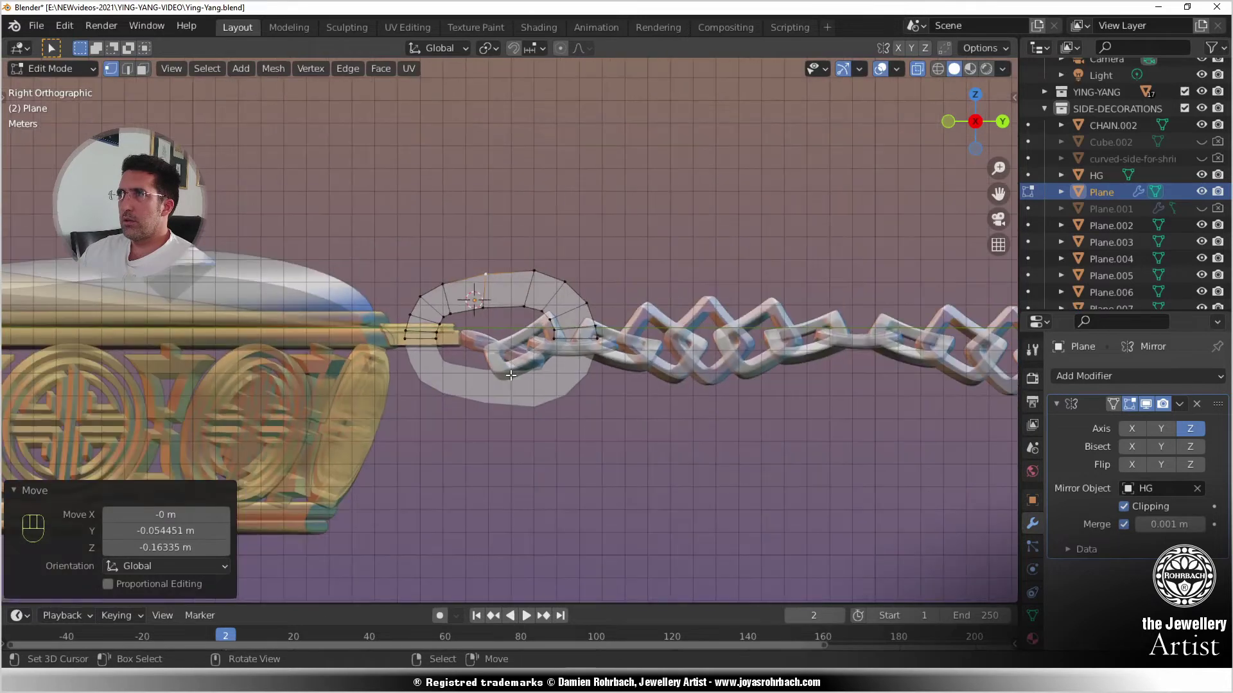
{"action": "key", "text": "Tab"}
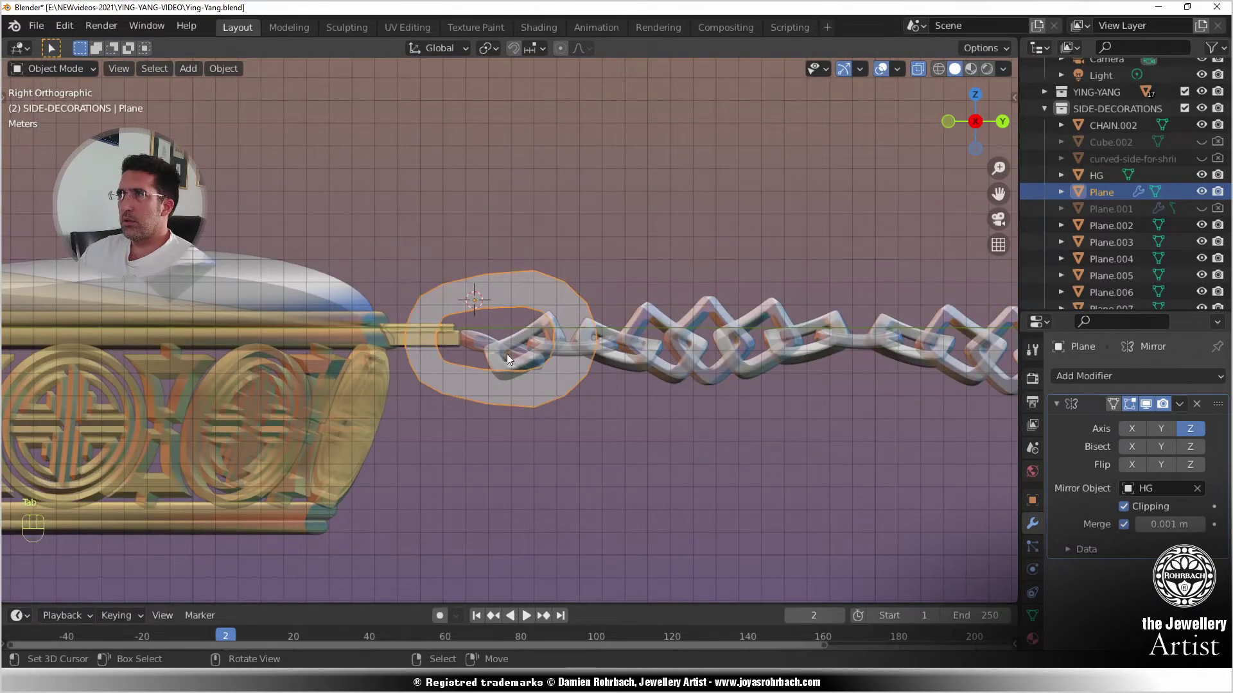
{"action": "scroll", "coordinate": [507, 326], "scroll_direction": "up", "scroll_amount": 3}
{"action": "key", "text": "Tab"}
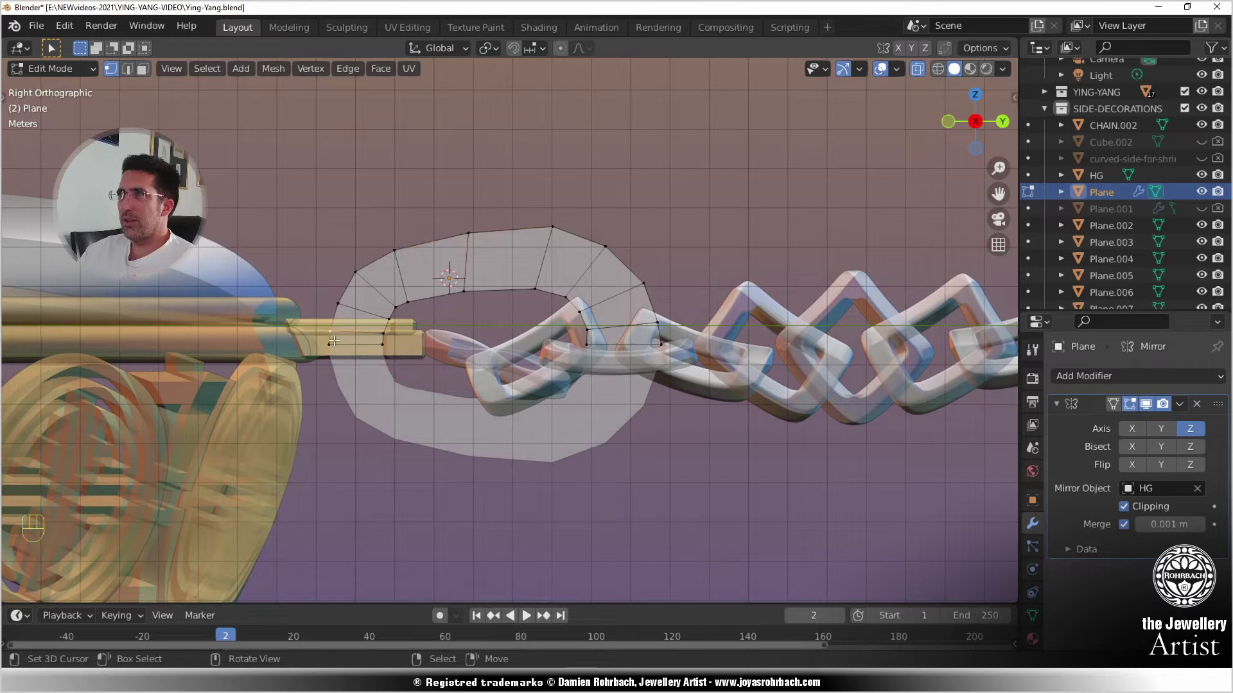
- Select the link's outer outline, scale it to about 0.81 and move it about 0.52 m down to thin the ring
{"action": "left_click", "coordinate": [477, 224], "text": "ctrl"}
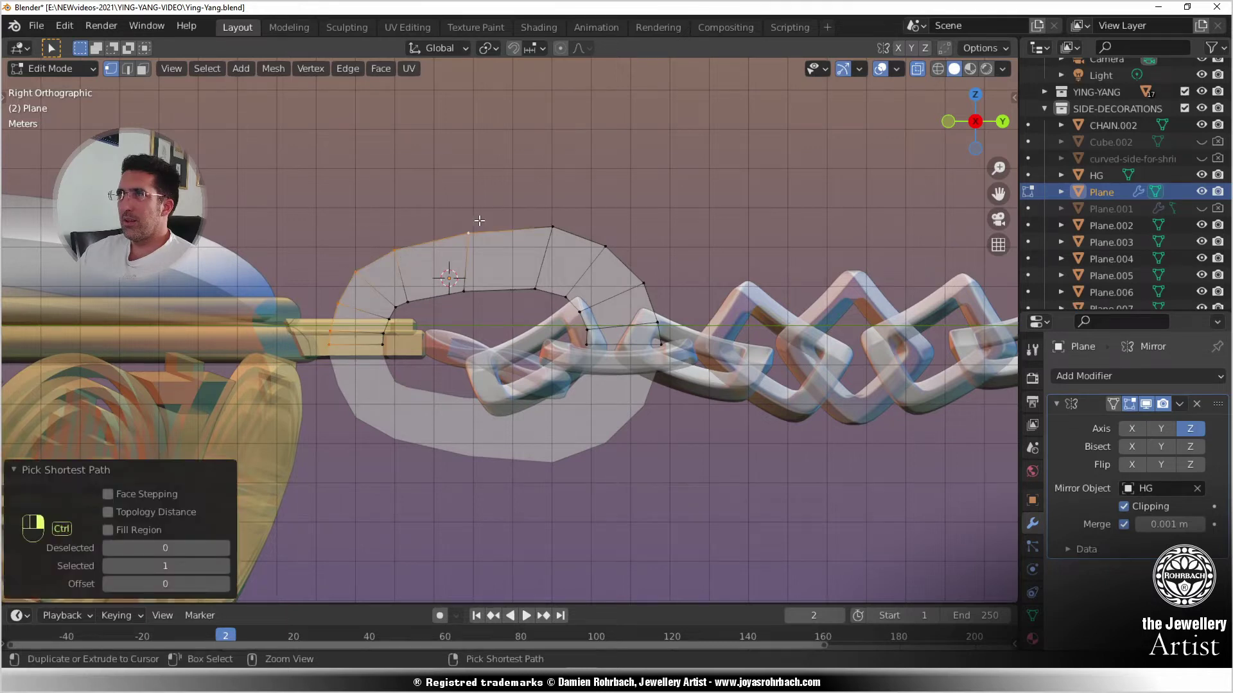
{"action": "key", "text": "s"}
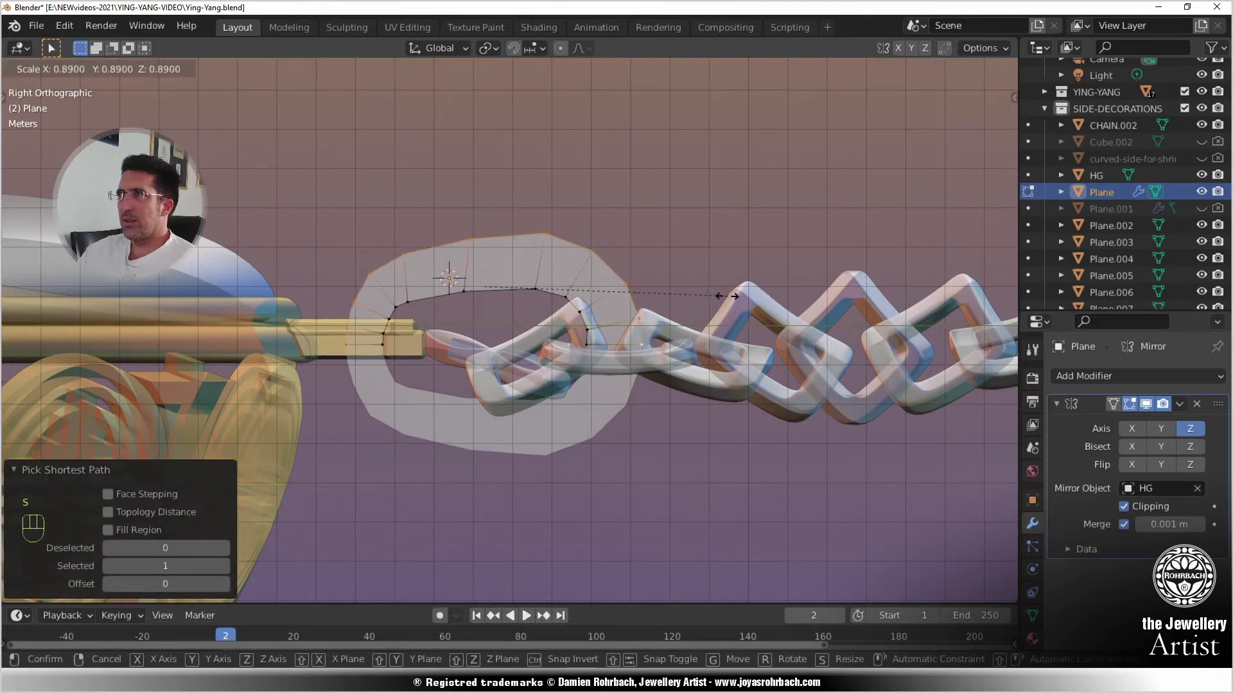
{"action": "left_click", "coordinate": [705, 301]}
{"action": "key", "text": "g"}
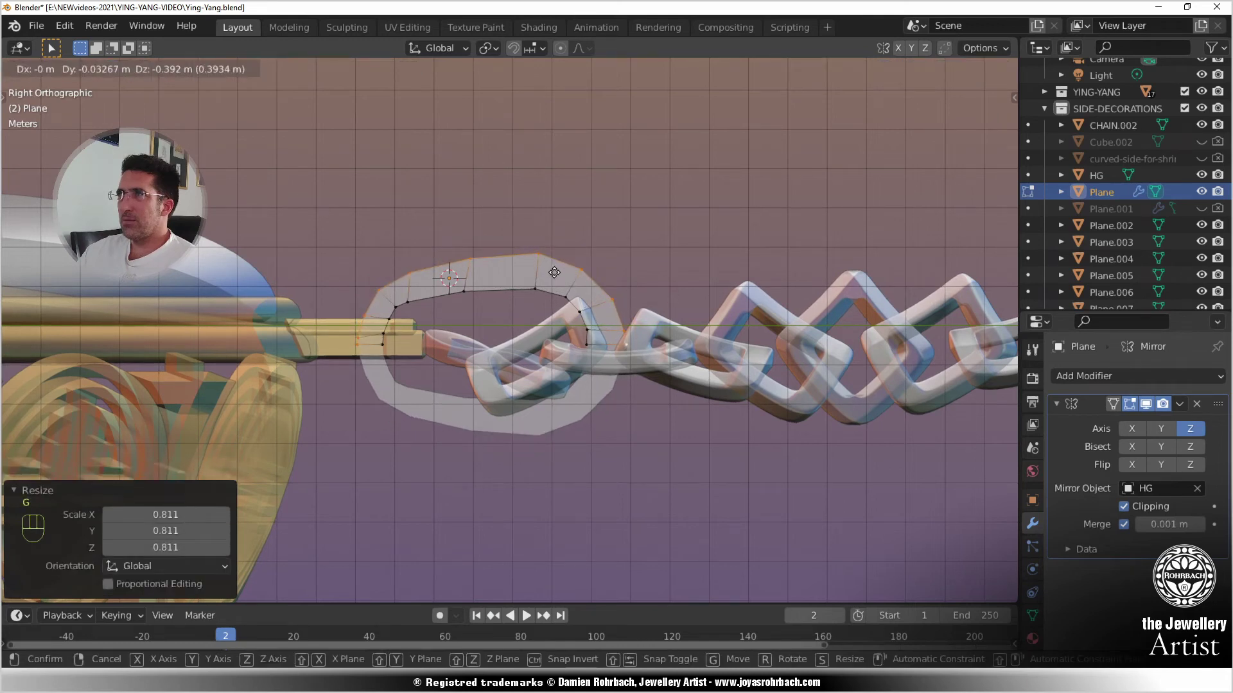
{"action": "left_click", "coordinate": [556, 277]}
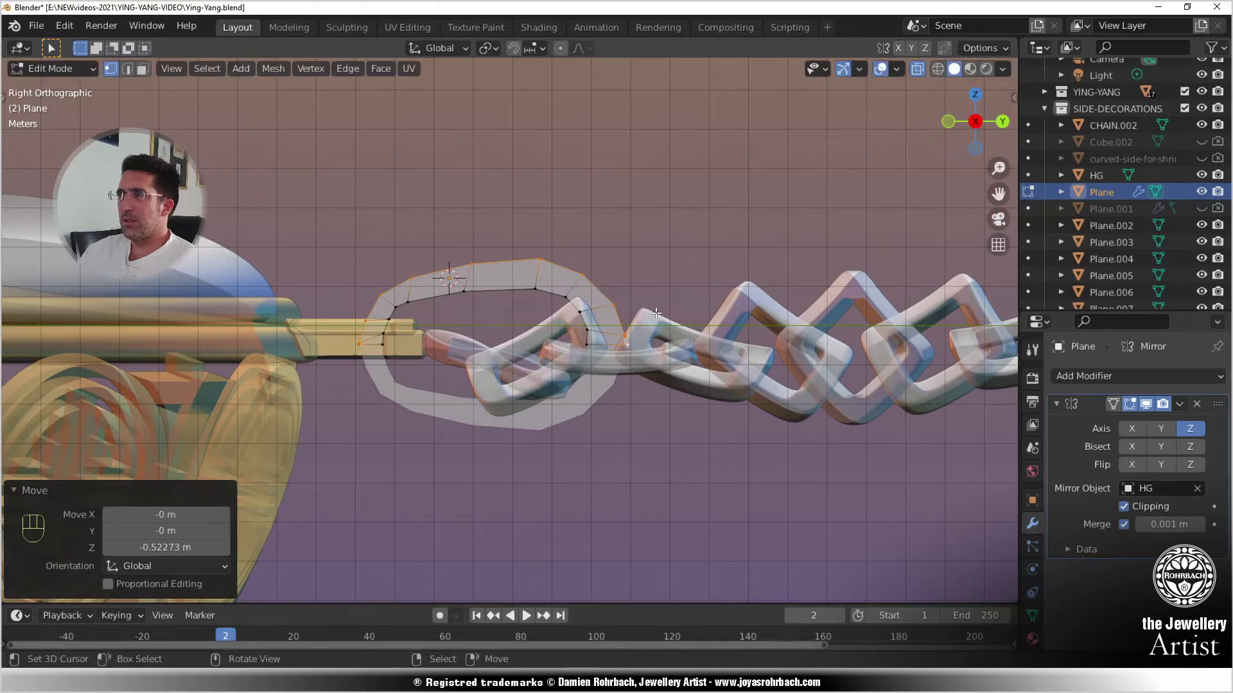
- Scale the whole link to about 0.95 and move it about -0.18 m in Y and 0.13 m in Z
{"action": "key", "text": "a"}
{"action": "key", "text": "s"}
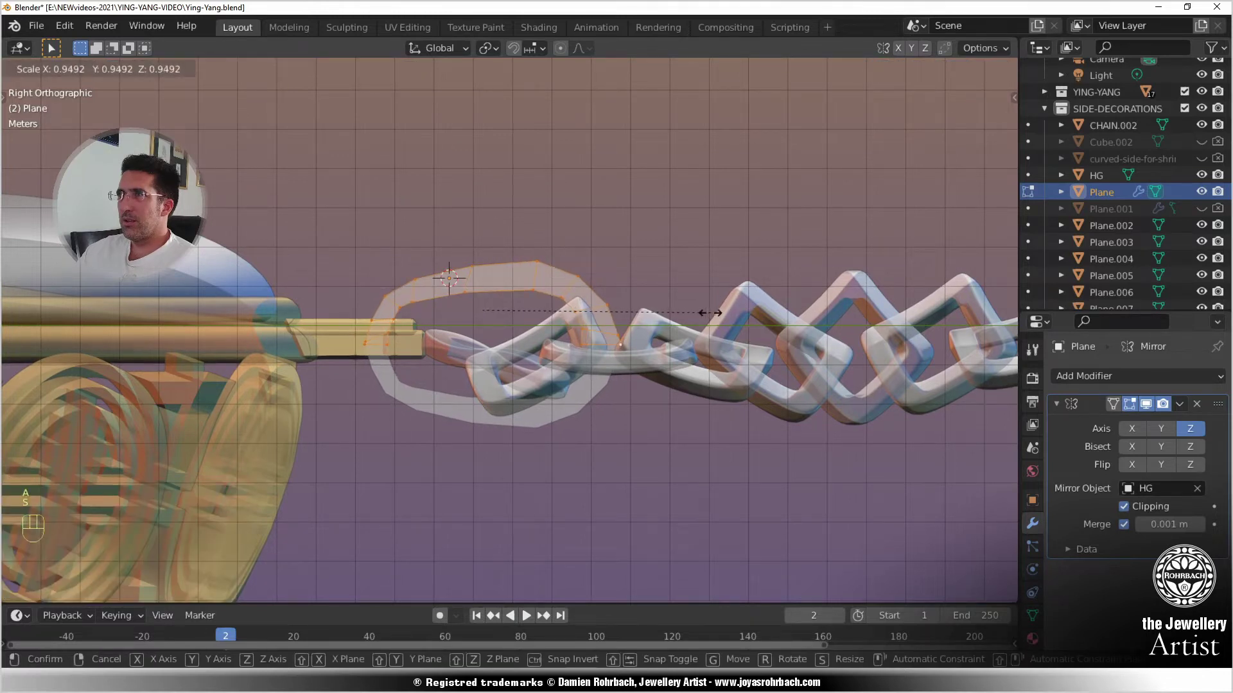
{"action": "left_click", "coordinate": [709, 313]}
{"action": "key", "text": "g"}
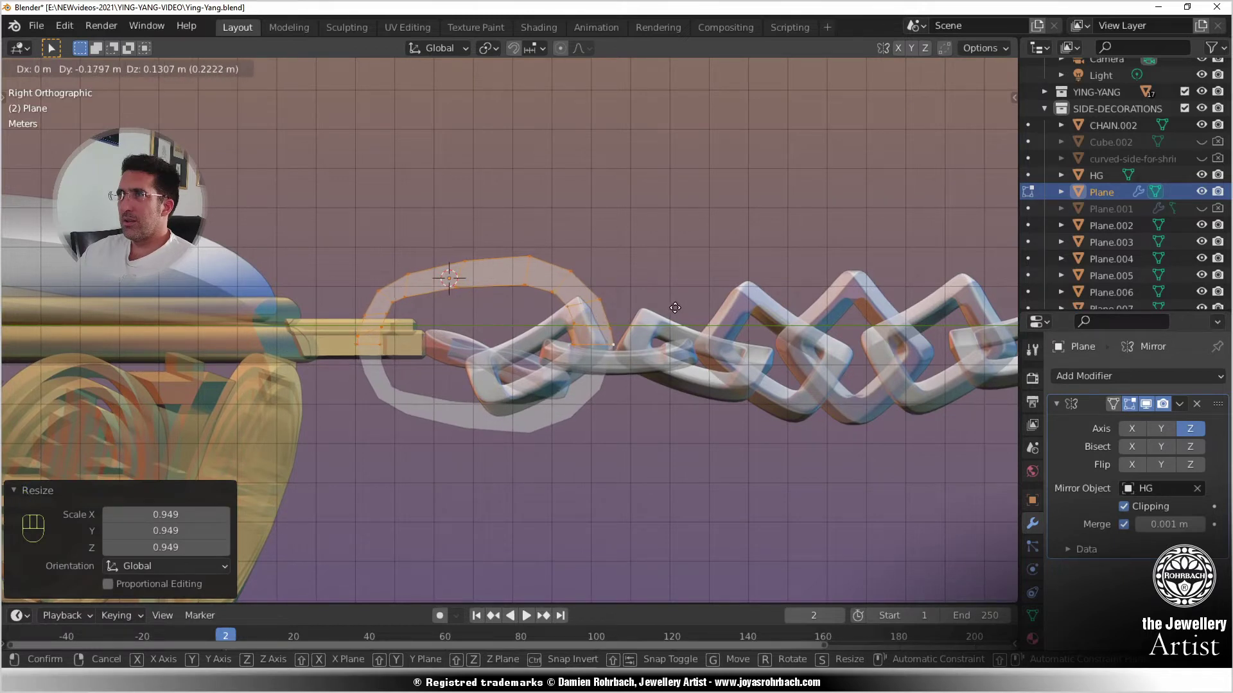
{"action": "left_click", "coordinate": [673, 308]}
- Lower the inner vertex just above the connector-side end about 0.18 m and raise its outer neighbour to match
{"action": "key", "text": "a"}
{"action": "scroll", "coordinate": [345, 321], "scroll_direction": "up", "scroll_amount": 5}
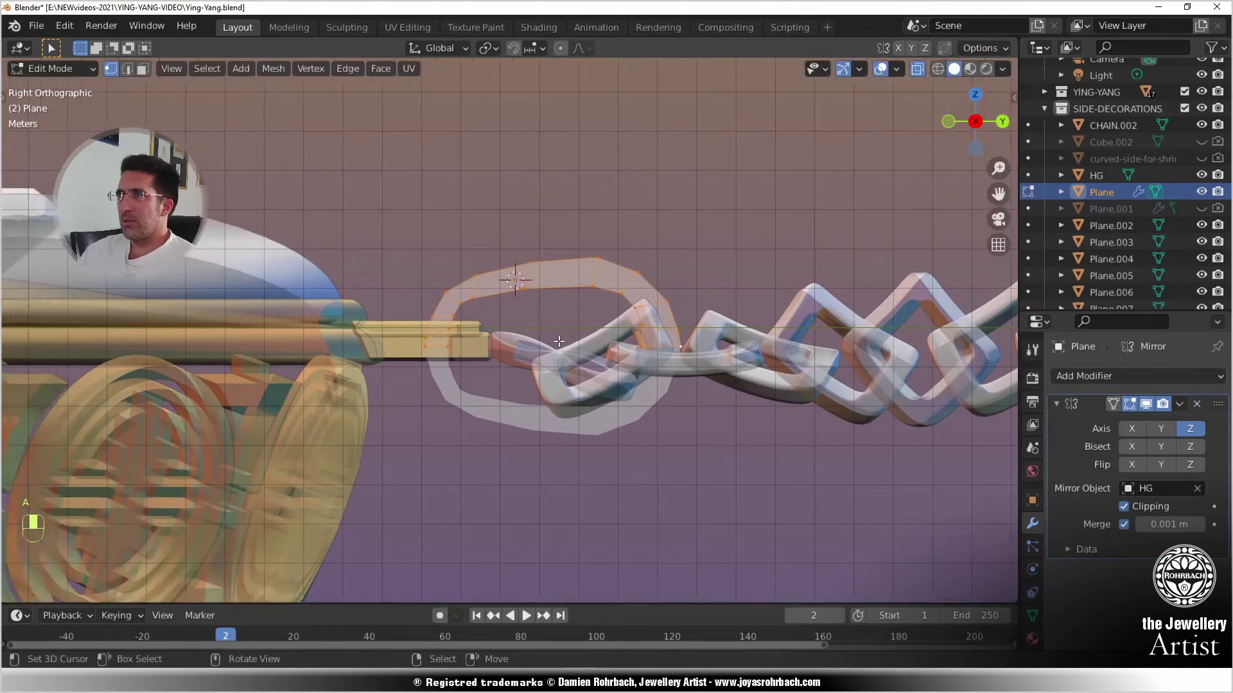
{"action": "key", "text": "g"}
{"action": "left_click", "coordinate": [344, 342]}
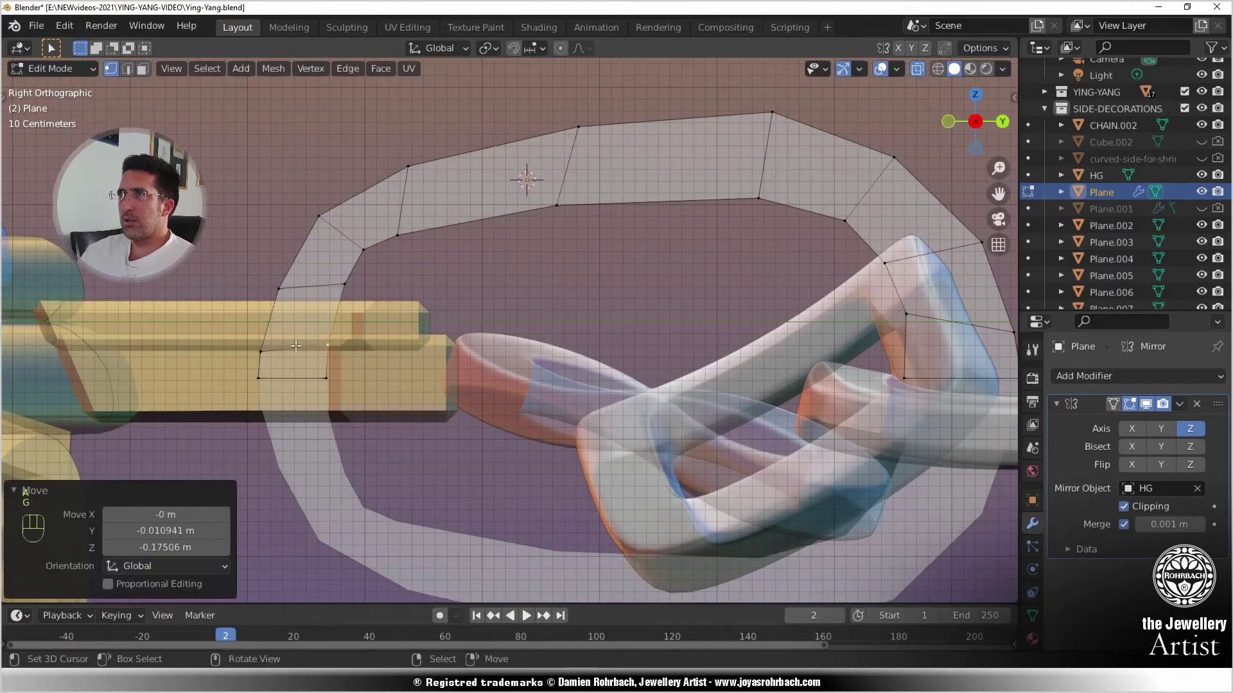
{"action": "right_click", "coordinate": [277, 338]}
{"action": "key", "text": "g"}
{"action": "left_click", "coordinate": [284, 323]}
- Raise the next connector-side outer vertex about 0.03 m and lower its inner counterpart about 0.14 m
{"action": "right_click", "coordinate": [287, 287]}
{"action": "key", "text": "g"}
{"action": "left_click", "coordinate": [288, 284]}
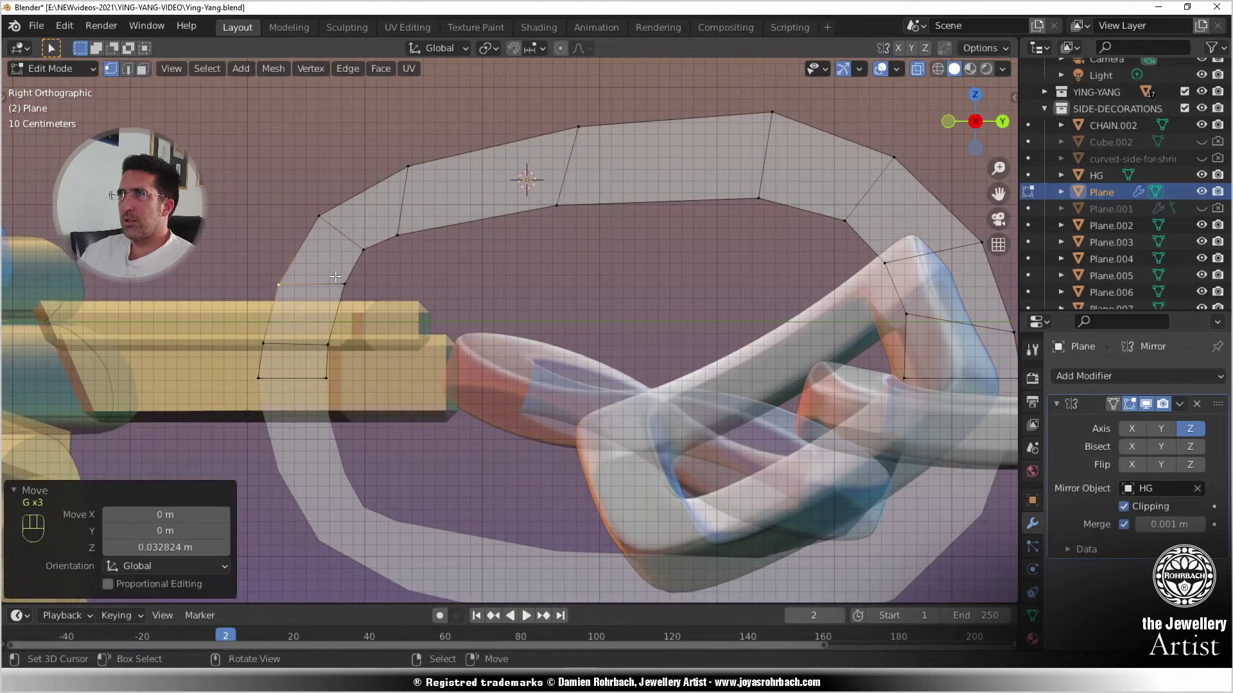
{"action": "right_click", "coordinate": [335, 278]}
{"action": "key", "text": "g"}
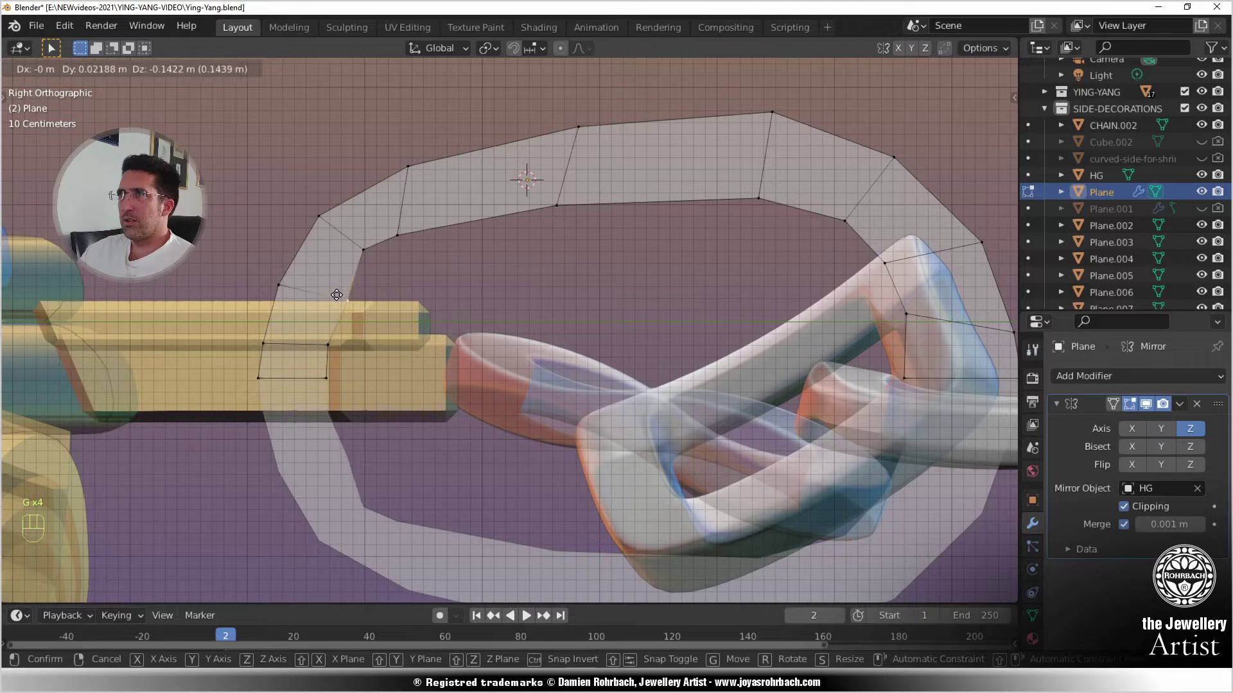
{"action": "left_click", "coordinate": [341, 296]}
- Move the two inner vertices of the connector-side upper curve inward, about 0.15 m and 0.09 m down
{"action": "right_click", "coordinate": [365, 251]}
{"action": "key", "text": "g"}
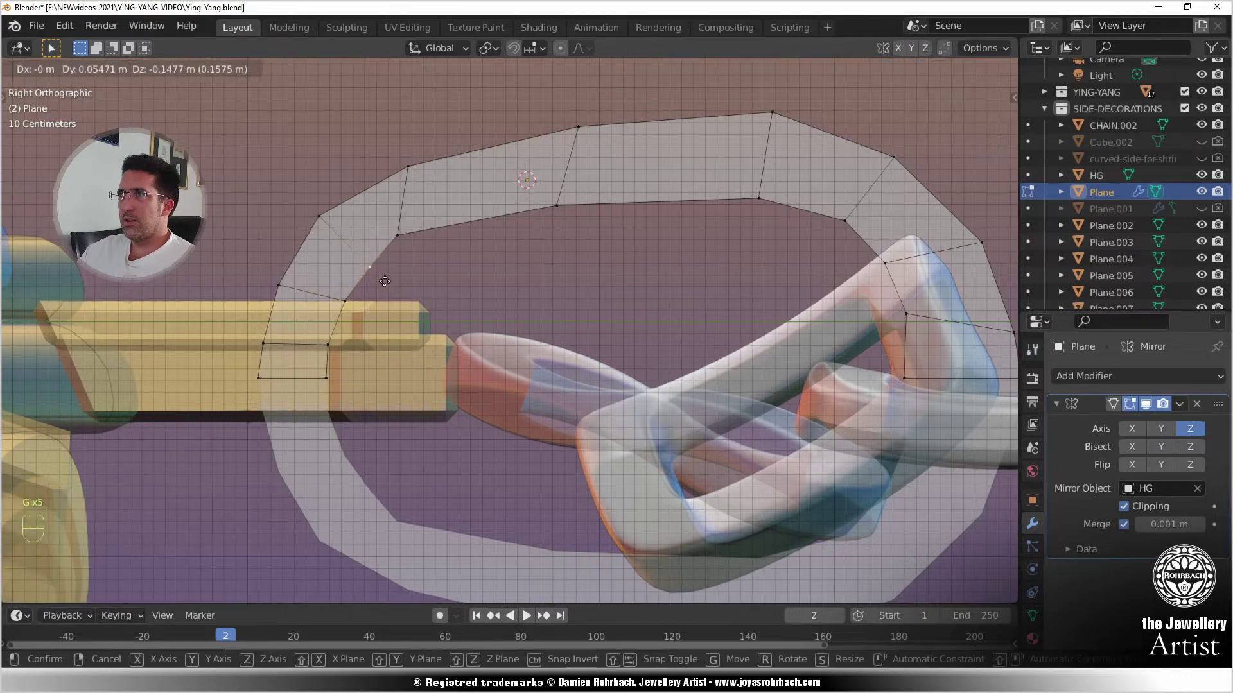
{"action": "left_click", "coordinate": [384, 281]}
{"action": "right_click", "coordinate": [414, 238]}
{"action": "key", "text": "g"}
{"action": "left_click", "coordinate": [427, 249]}
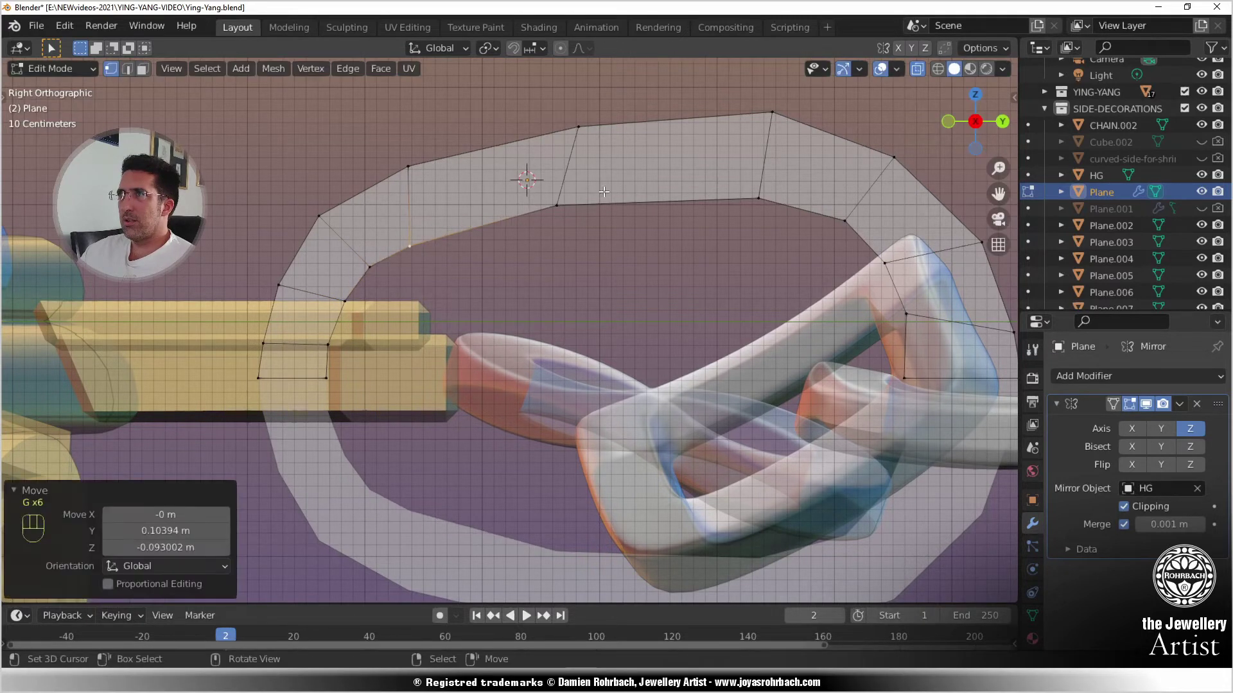
- Pull the two inner vertices along the link's upper span slightly inward to thicken the band
{"action": "right_click", "coordinate": [592, 198]}
{"action": "key", "text": "g"}
{"action": "key", "text": "g"}
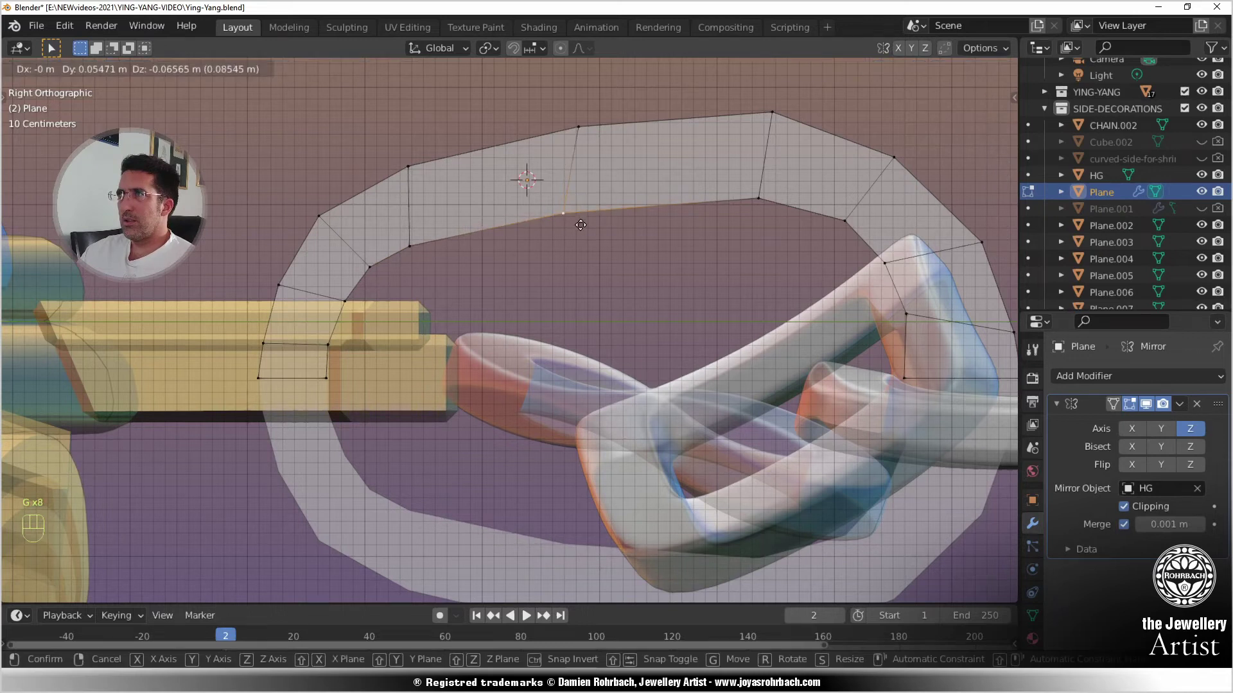
{"action": "left_click", "coordinate": [580, 216]}
{"action": "right_click", "coordinate": [752, 209]}
{"action": "key", "text": "g"}
{"action": "left_click", "coordinate": [749, 213]}
- Shift the three inner vertices of the chain-side curve inward, moving the lowest about 0.14 m down
{"action": "middle_click_drag", "start_coordinate": [783, 215], "coordinate": [606, 194], "text": "shift"}
{"action": "right_click", "coordinate": [684, 203]}
{"action": "key", "text": "g"}
{"action": "left_click", "coordinate": [677, 213]}
{"action": "right_click", "coordinate": [709, 238]}
{"action": "key", "text": "g"}
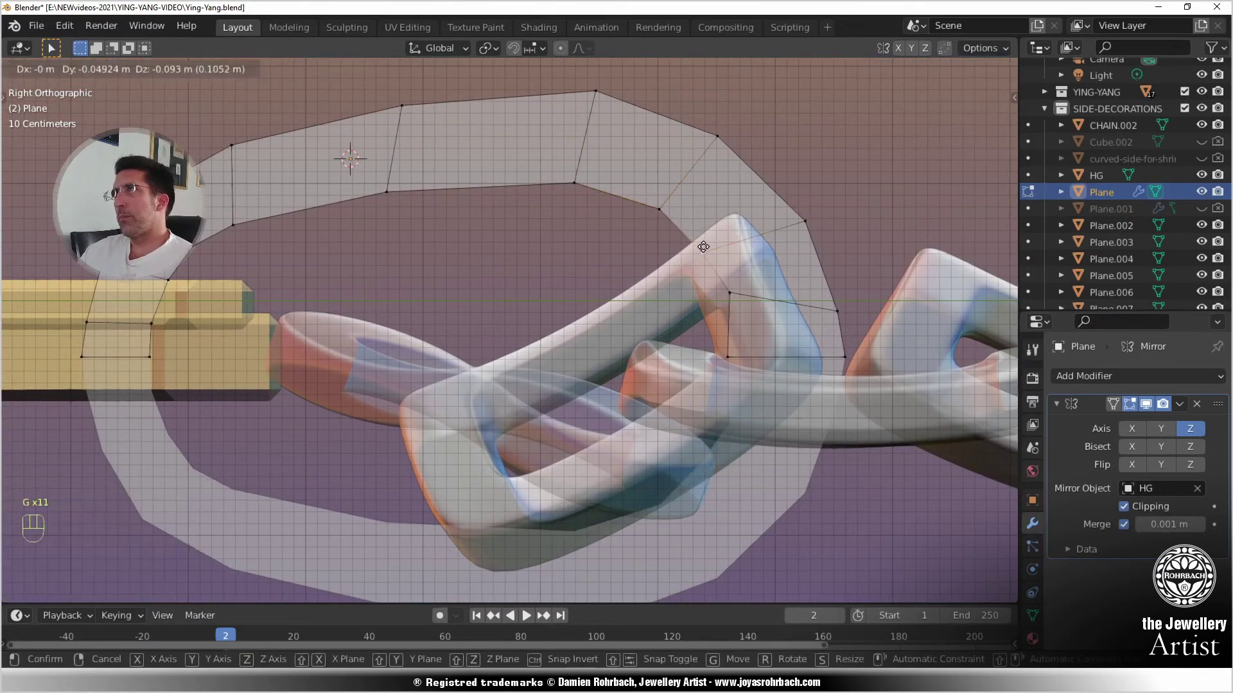
{"action": "left_click", "coordinate": [703, 249]}
{"action": "right_click", "coordinate": [740, 286]}
{"action": "key", "text": "g"}
{"action": "left_click", "coordinate": [738, 301]}
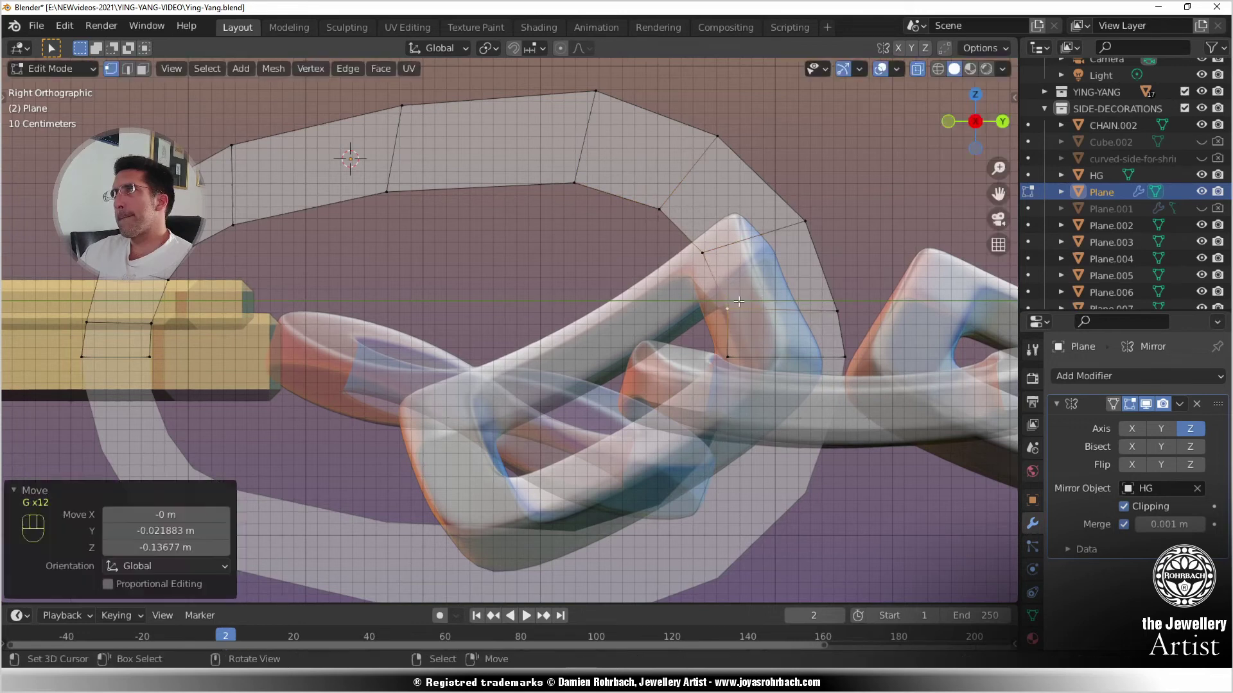
- Nudge the two upper inner vertices before the chain-side curve to smooth the inner outline
{"action": "right_click", "coordinate": [580, 189]}
{"action": "key", "text": "g"}
{"action": "left_click", "coordinate": [576, 191]}
{"action": "right_click", "coordinate": [658, 209]}
{"action": "key", "text": "g"}
{"action": "left_click", "coordinate": [659, 214]}
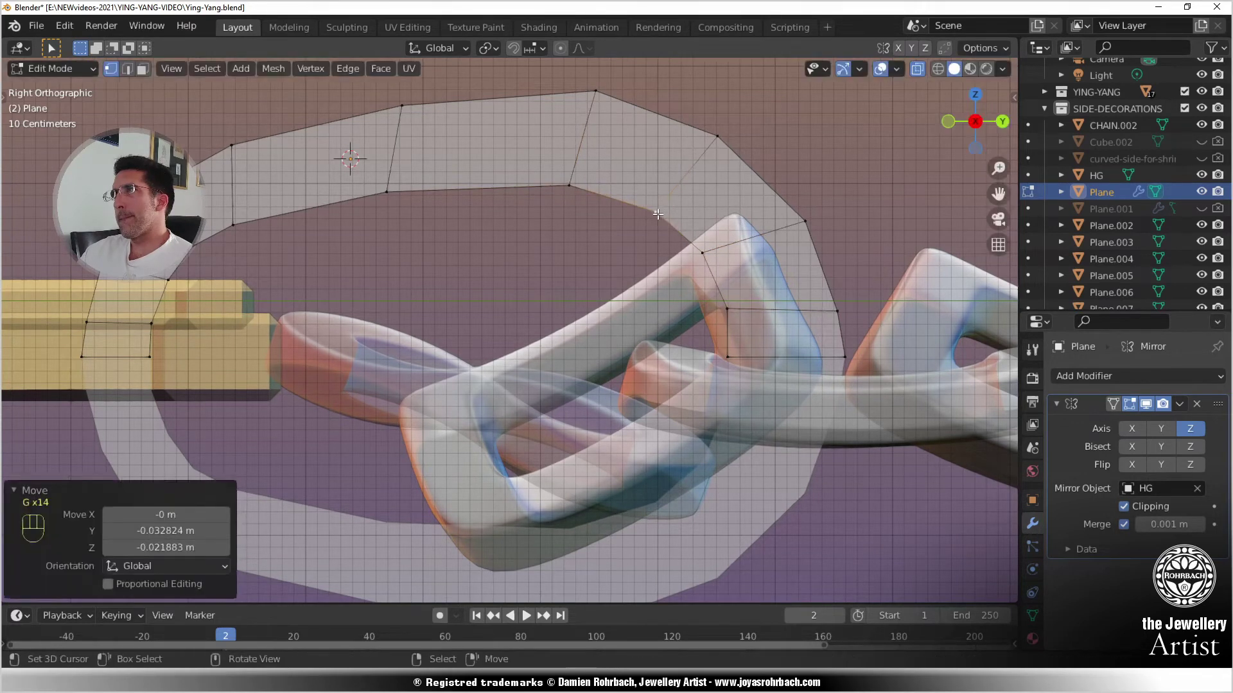
- Assign the YELLOW-GOLD material to the link and convert the mirrored object to a plain mesh
{"action": "scroll", "coordinate": [658, 214], "scroll_direction": "down", "scroll_amount": 5}
{"action": "middle_click_drag", "start_coordinate": [658, 214], "coordinate": [409, 294]}
{"action": "key", "text": "Tab"}
{"action": "key", "text": "alt+z"}
{"action": "left_click", "coordinate": [1032, 638]}
{"action": "left_click", "coordinate": [1066, 434]}
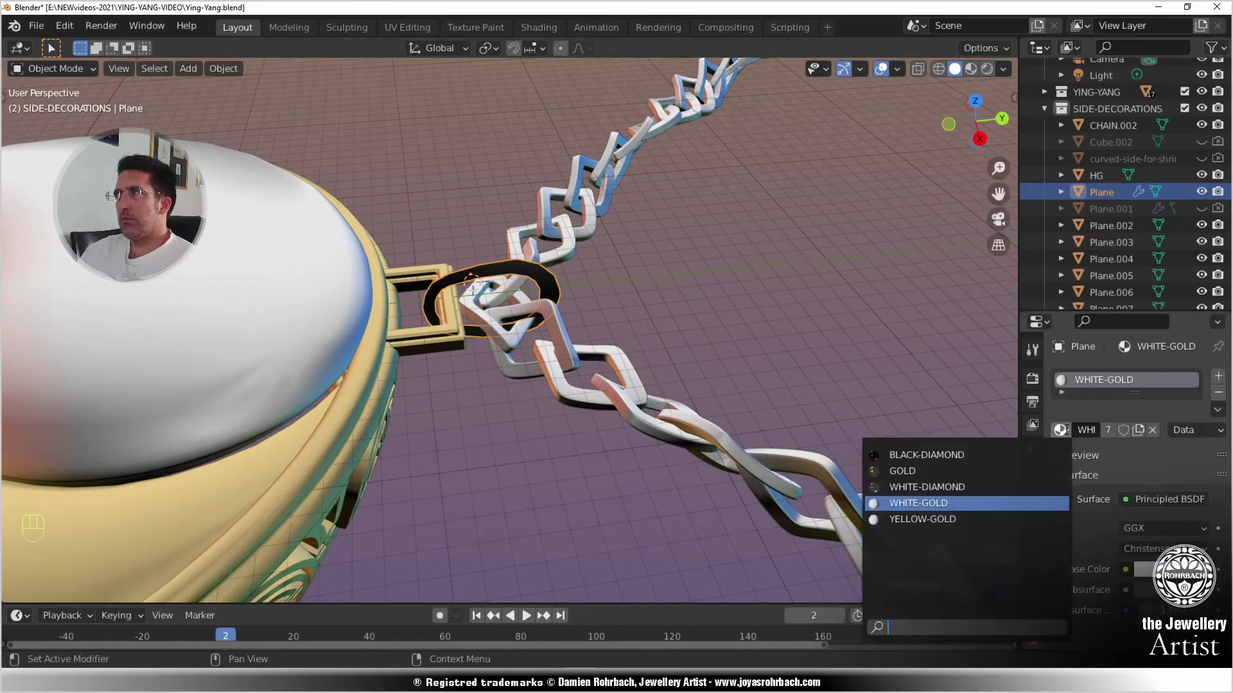
{"action": "left_click", "coordinate": [937, 518]}
{"action": "middle_click_drag", "start_coordinate": [609, 457], "coordinate": [646, 474]}
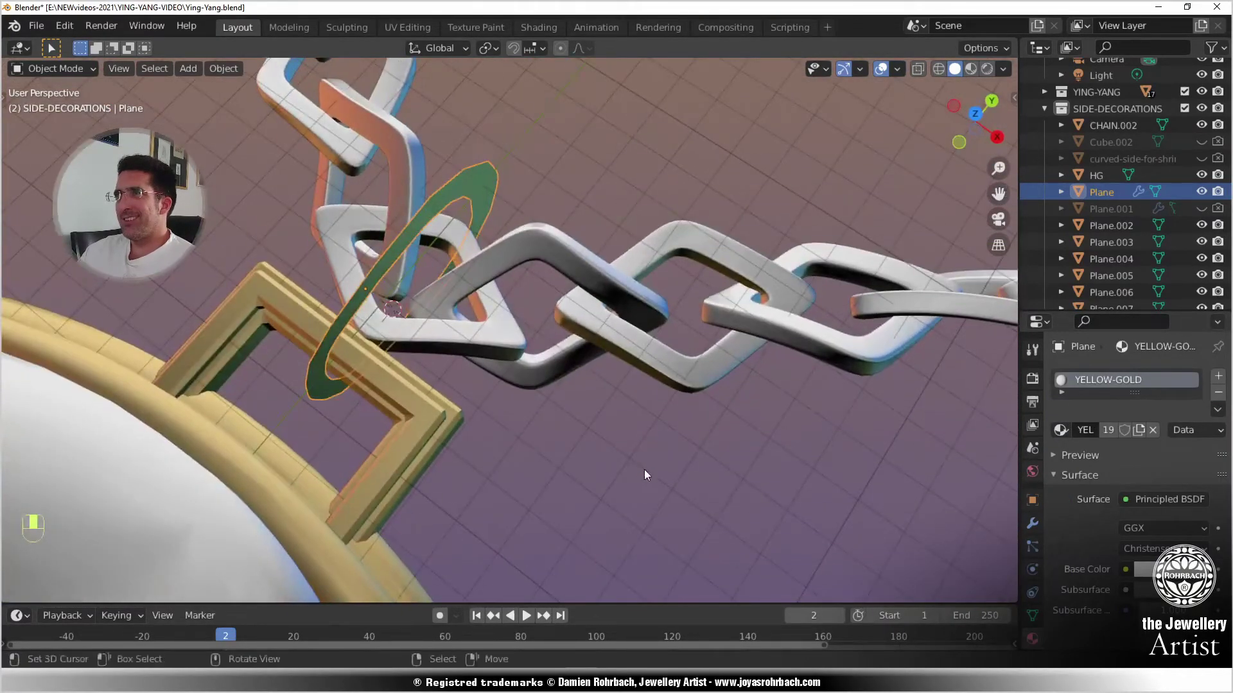
{"action": "key", "text": "alt+c"}
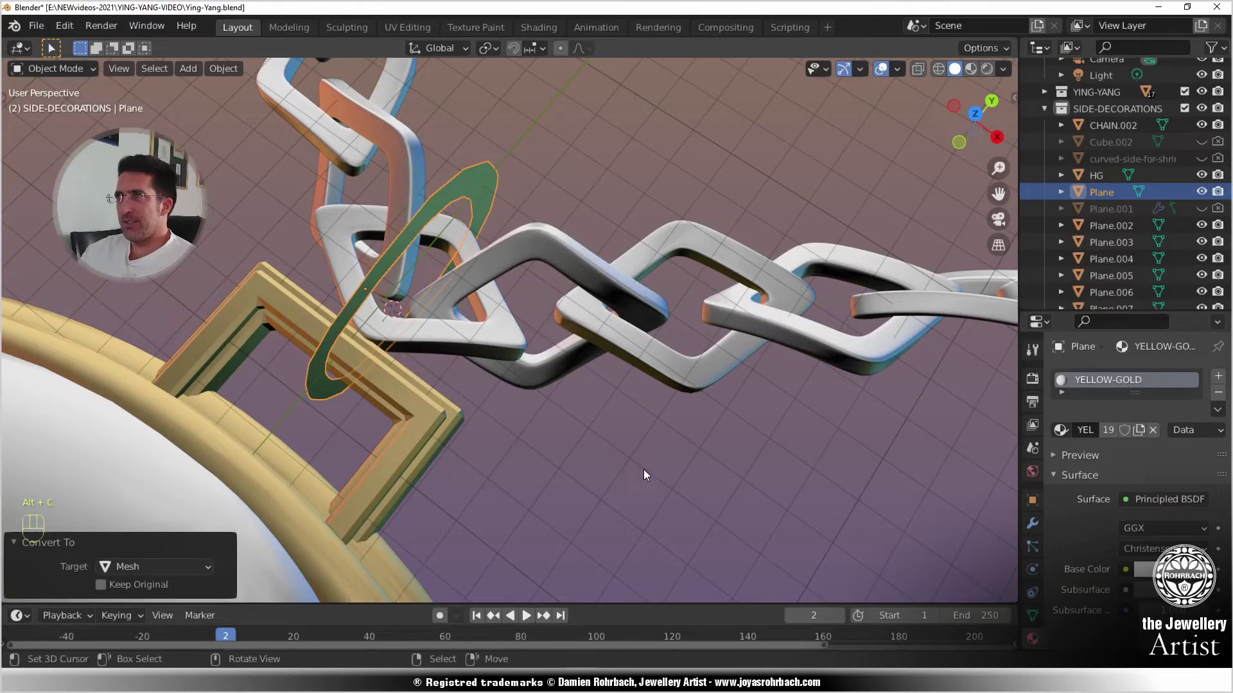
- Shift the flat link profile about 1 m along X and extrude it about 2.72 m sideways across the connector
{"action": "key", "text": "Tab"}
{"action": "key", "text": "KP_7"}
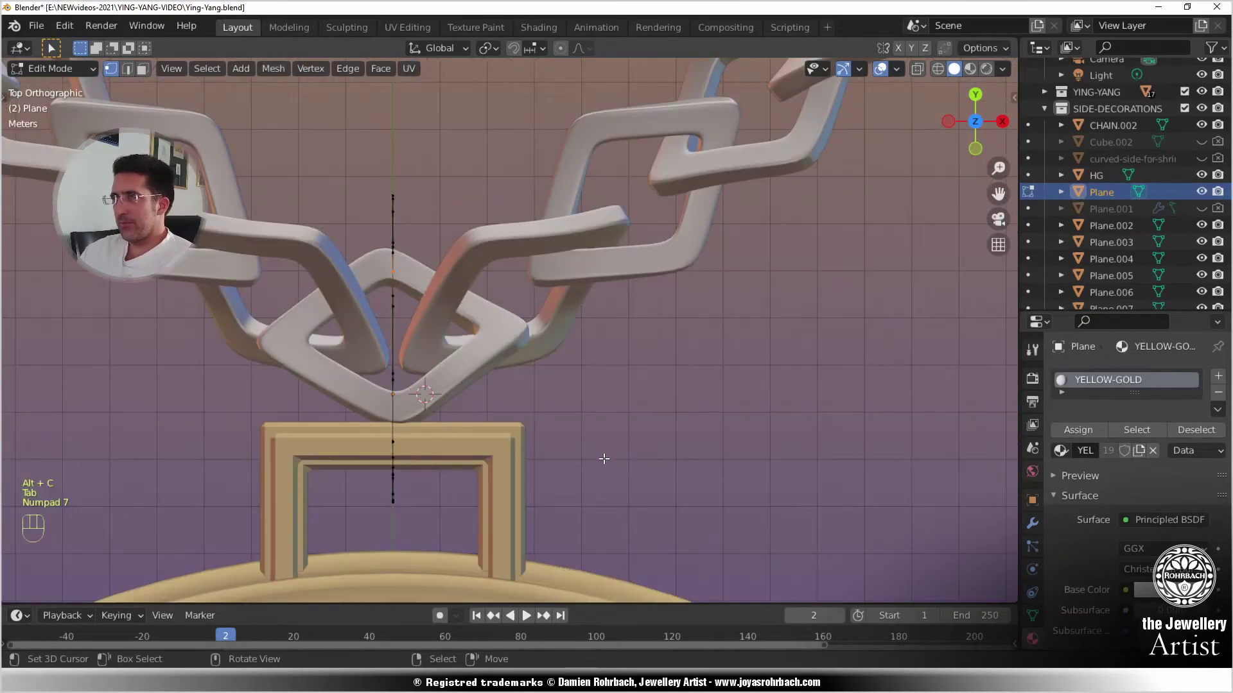
{"action": "key", "text": "g"}
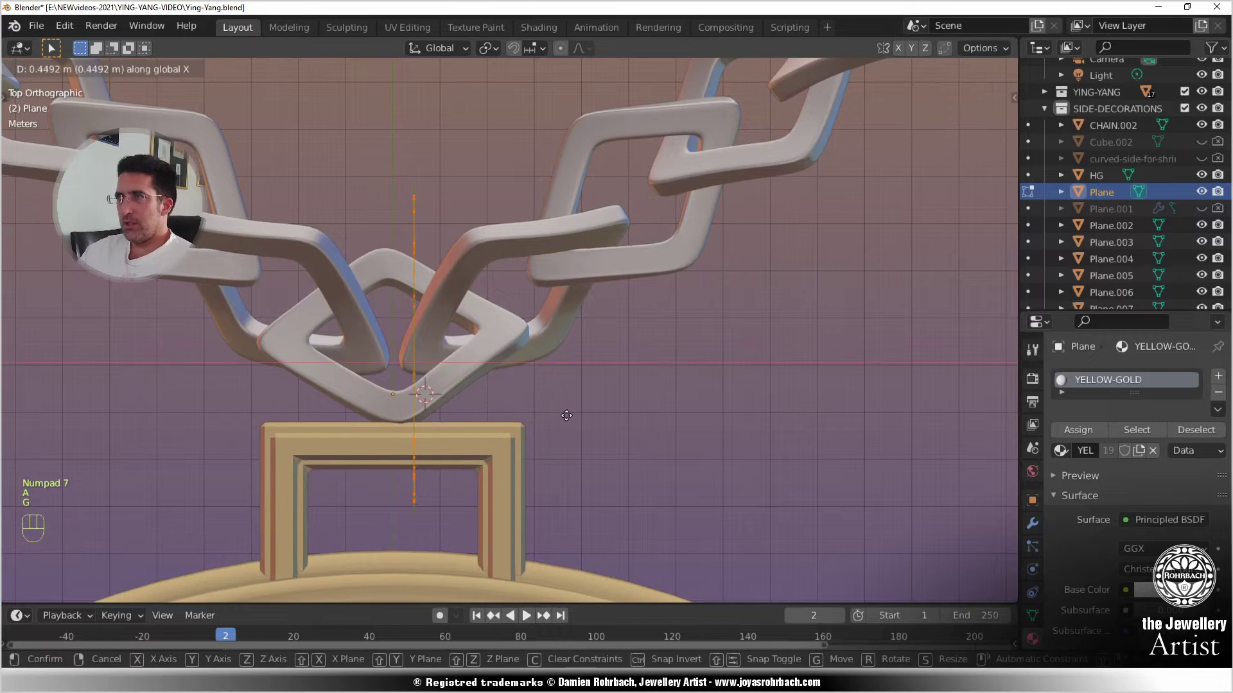
{"action": "left_click", "coordinate": [582, 424]}
{"action": "key", "text": "e"}
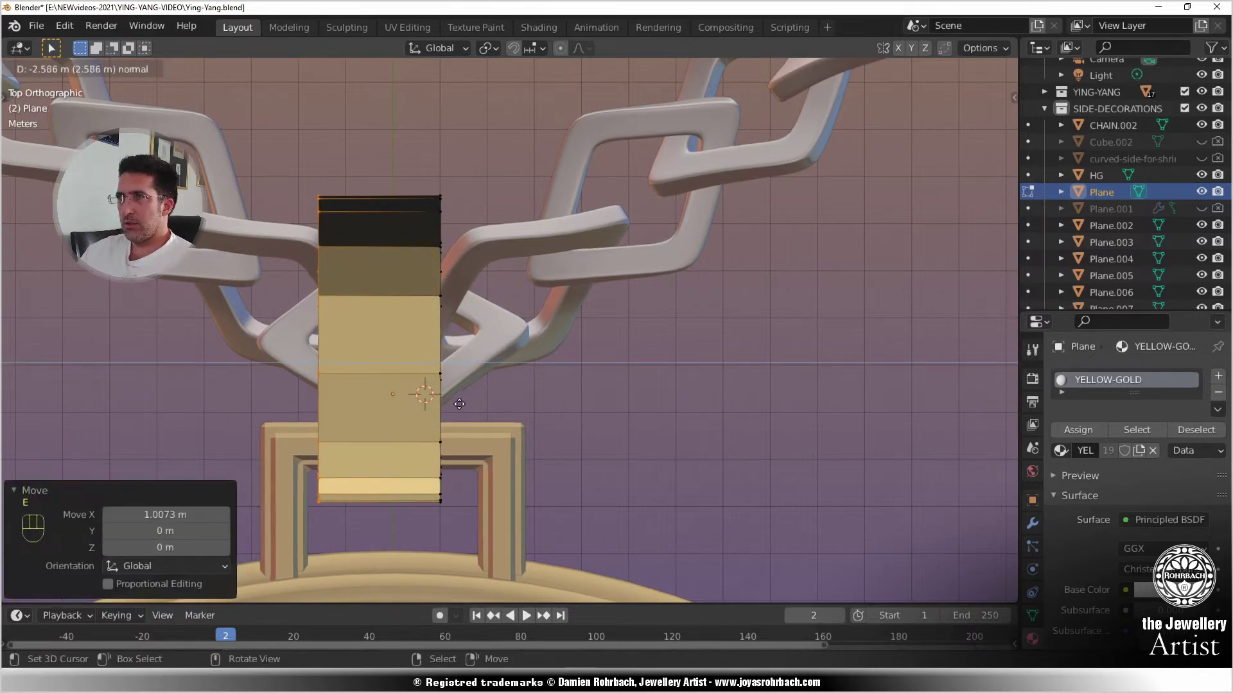
{"action": "left_click", "coordinate": [453, 403]}
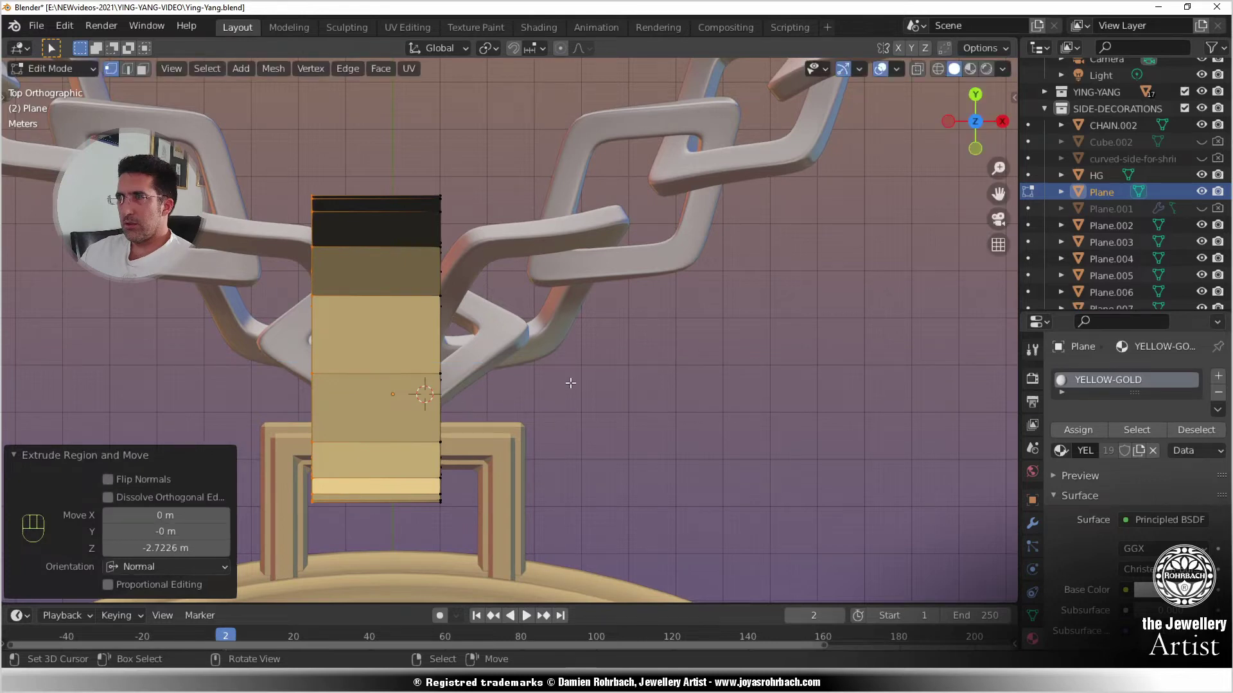
- Widen the whole extruded link along X by a factor of about 1.25
{"action": "key", "text": "a"}
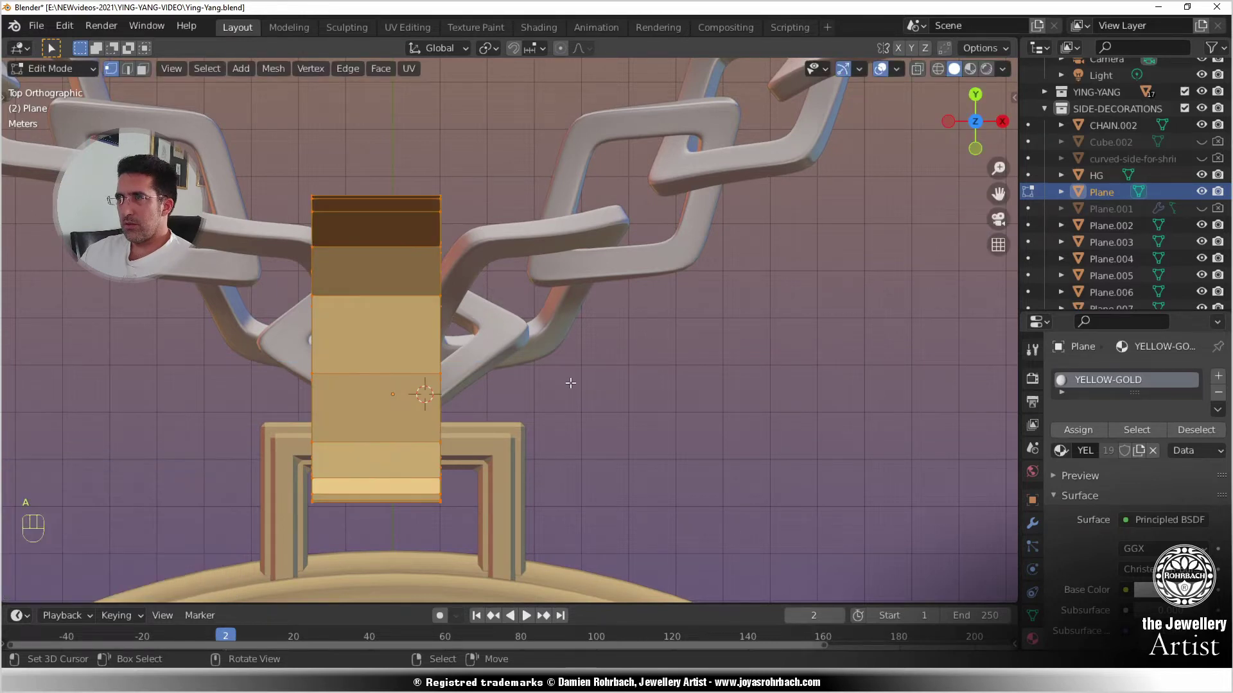
{"action": "key", "text": "s"}
{"action": "key", "text": "x"}
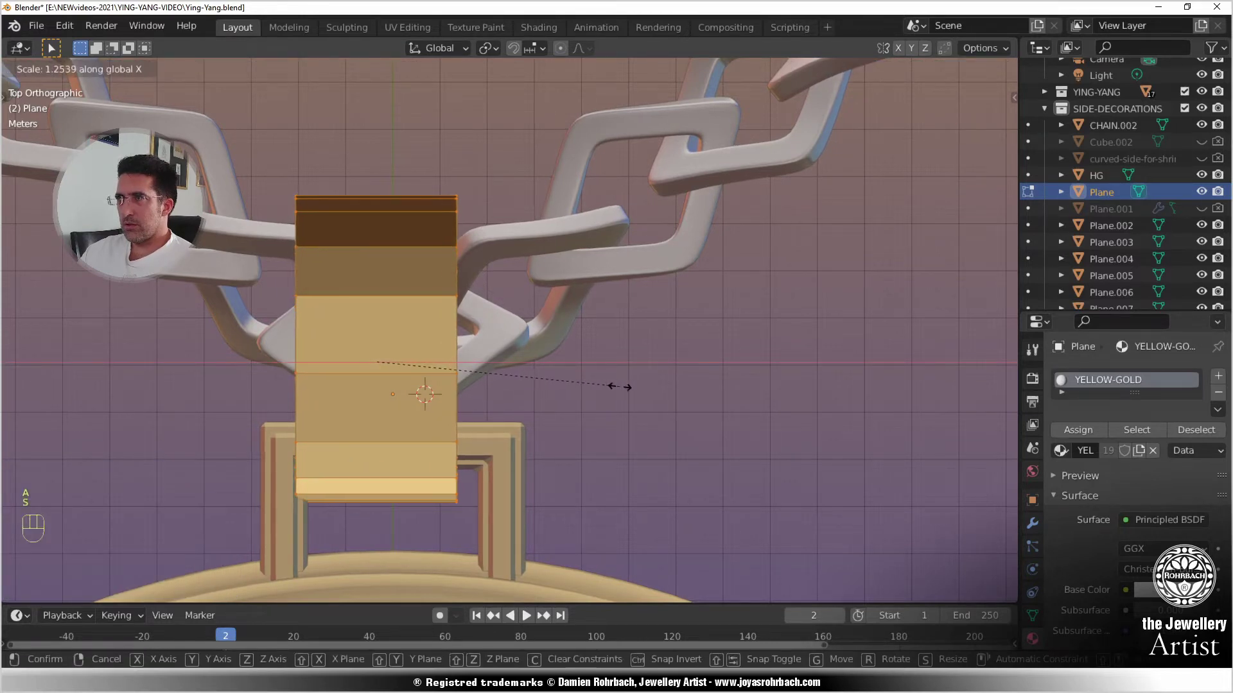
{"action": "left_click", "coordinate": [619, 386]}
- Set the link's origin to its geometry, centre it at X location 0 m, and save the file
{"action": "key", "text": "Tab"}
{"action": "left_click", "coordinate": [221, 68]}
{"action": "mouse_move", "coordinate": [261, 102]}
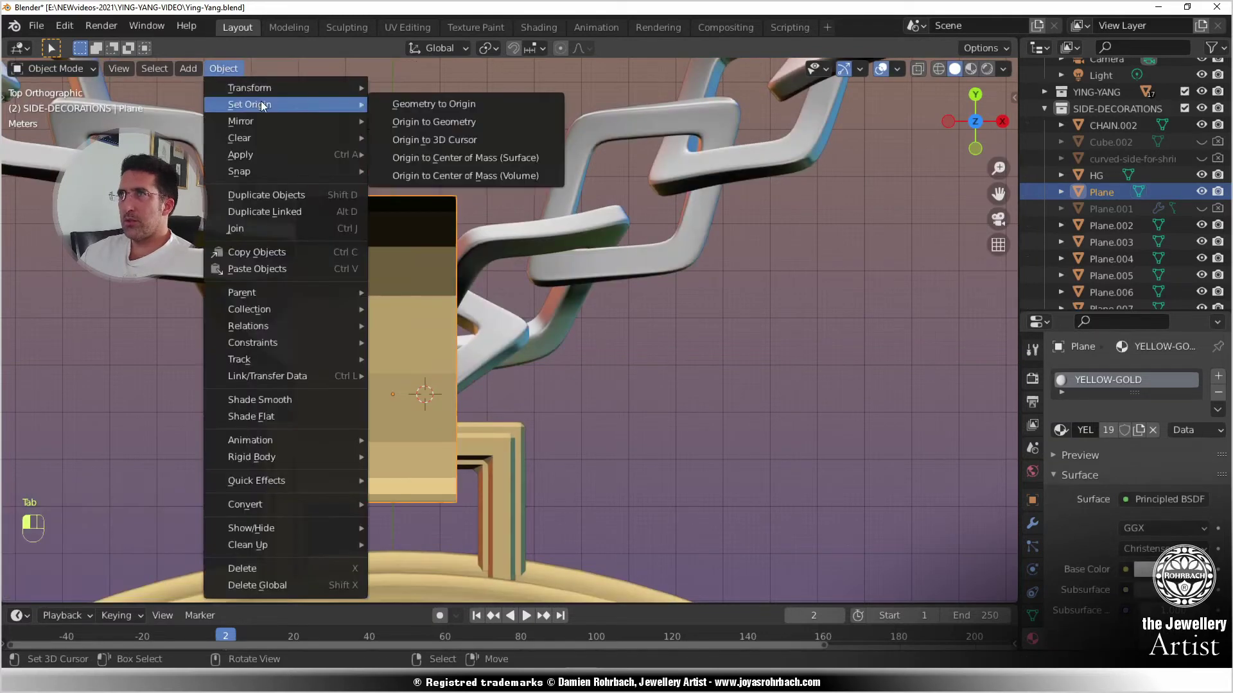
{"action": "left_click", "coordinate": [441, 121]}
{"action": "key", "text": "n"}
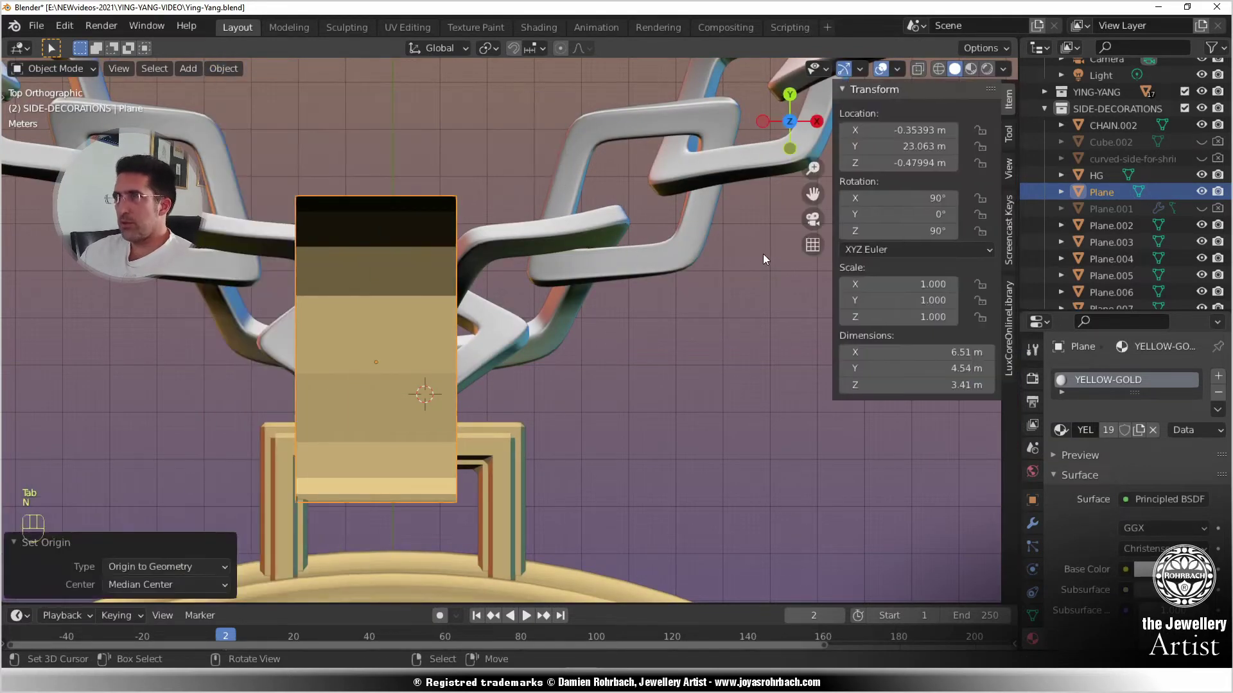
{"action": "left_click", "coordinate": [912, 130]}
{"action": "type", "text": "0"}
{"action": "key", "text": "Return"}
{"action": "middle_click_drag", "start_coordinate": [630, 391], "coordinate": [593, 157]}
{"action": "scroll", "coordinate": [480, 408], "scroll_direction": "up", "scroll_amount": 3}
{"action": "key", "text": "ctrl+s"}
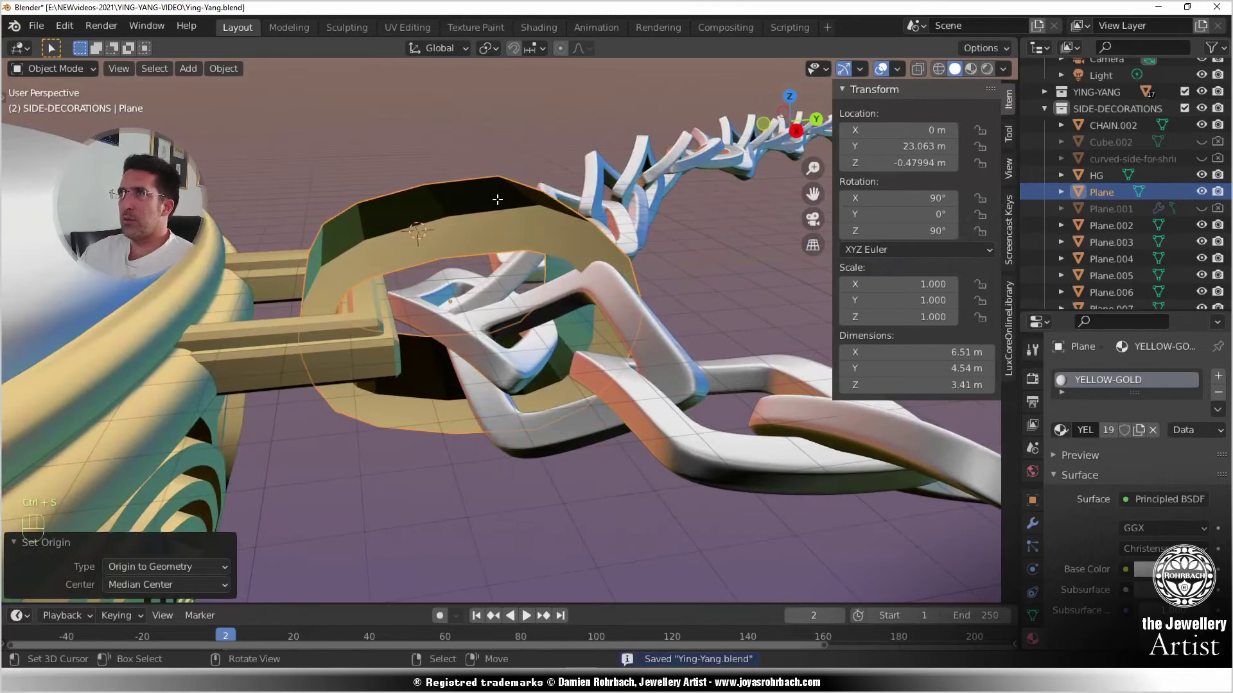
- Recalculate the normals of all the link's faces to point outside
{"action": "key", "text": "Tab"}
{"action": "key", "text": "a"}
{"action": "left_click", "coordinate": [276, 73]}
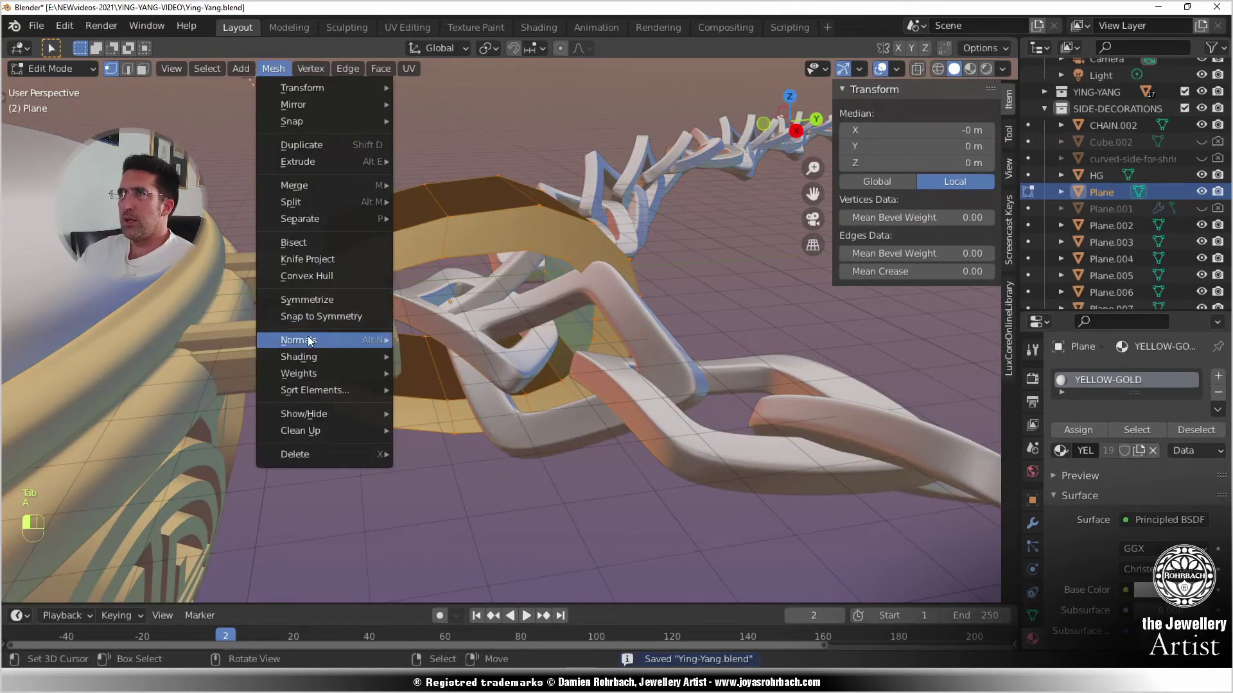
{"action": "mouse_move", "coordinate": [311, 341]}
{"action": "left_click", "coordinate": [447, 351]}
{"action": "middle_click_drag", "start_coordinate": [443, 372], "coordinate": [657, 464]}
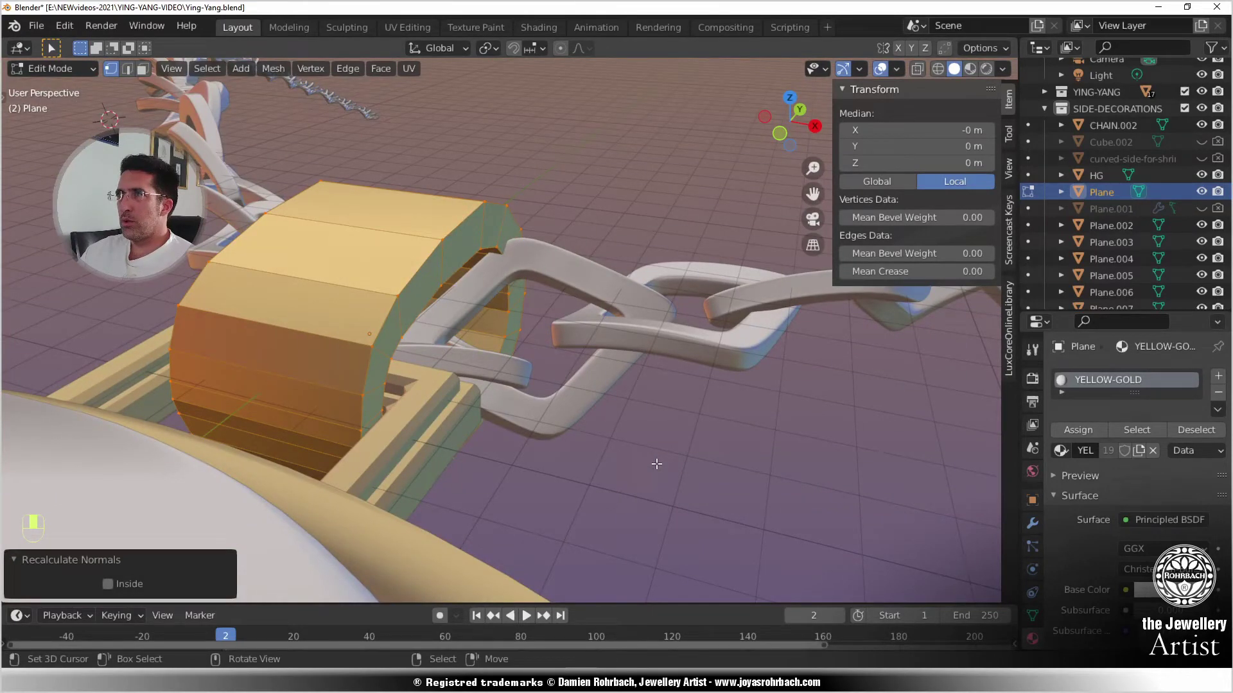
{"action": "key", "text": "Tab"}
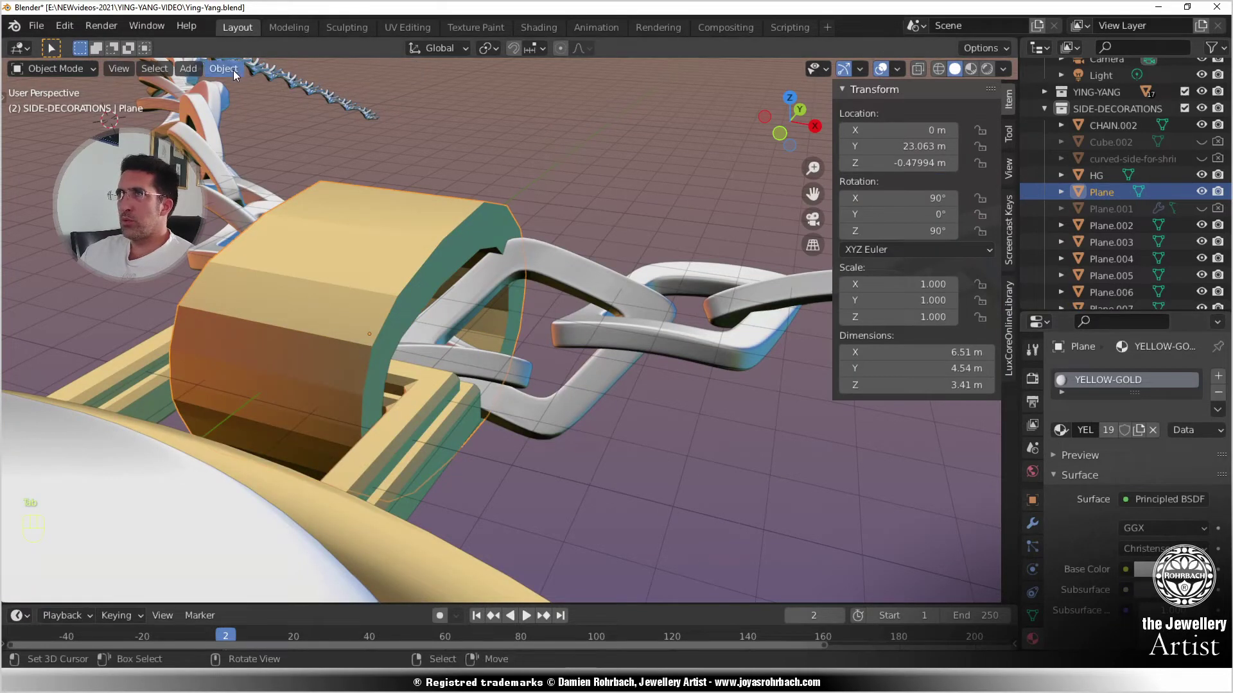
- Save the file and add a Subdivision Surface modifier to the link, set to Simple with 2 viewport levels
{"action": "left_click", "coordinate": [1030, 524]}
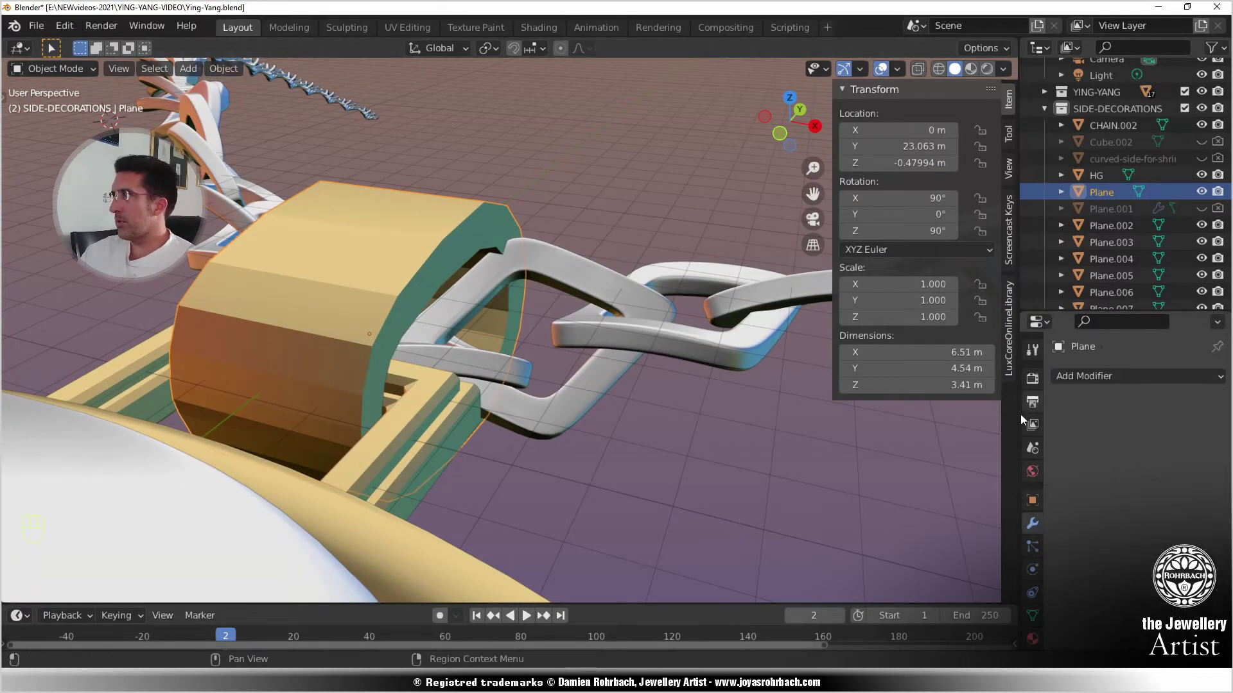
{"action": "key", "text": "ctrl+s"}
{"action": "left_click", "coordinate": [1089, 378]}
{"action": "left_click", "coordinate": [938, 287]}
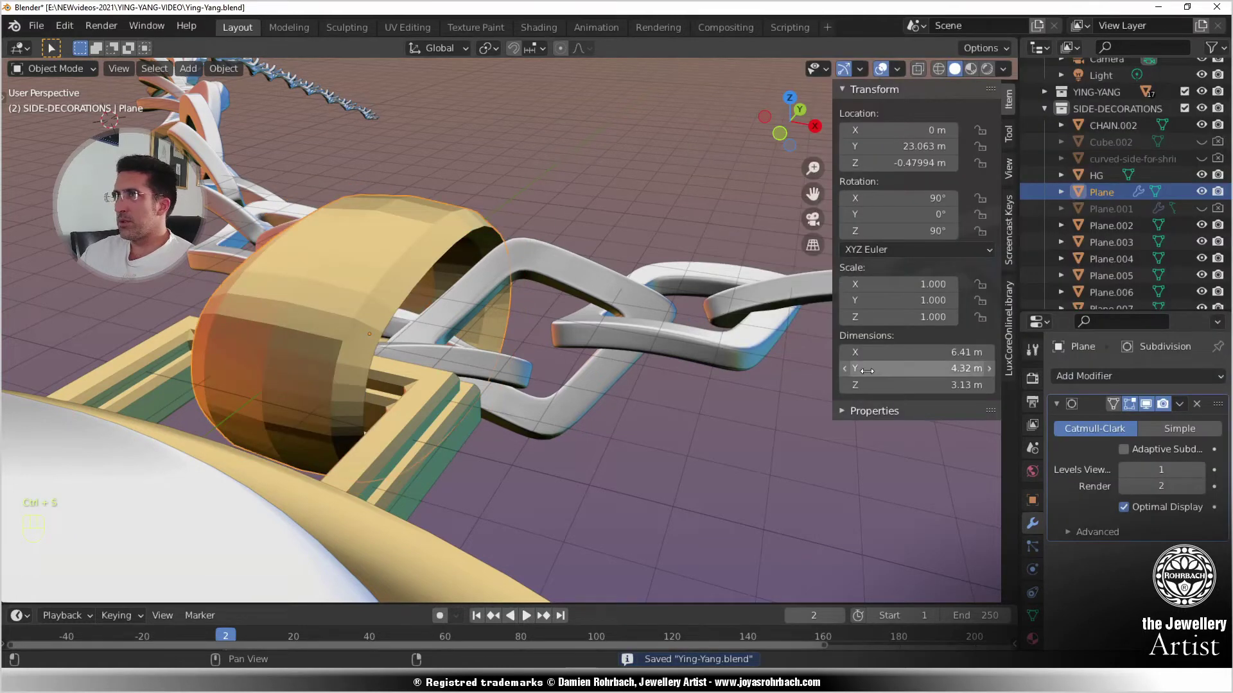
{"action": "middle_click_drag", "start_coordinate": [610, 385], "coordinate": [436, 375]}
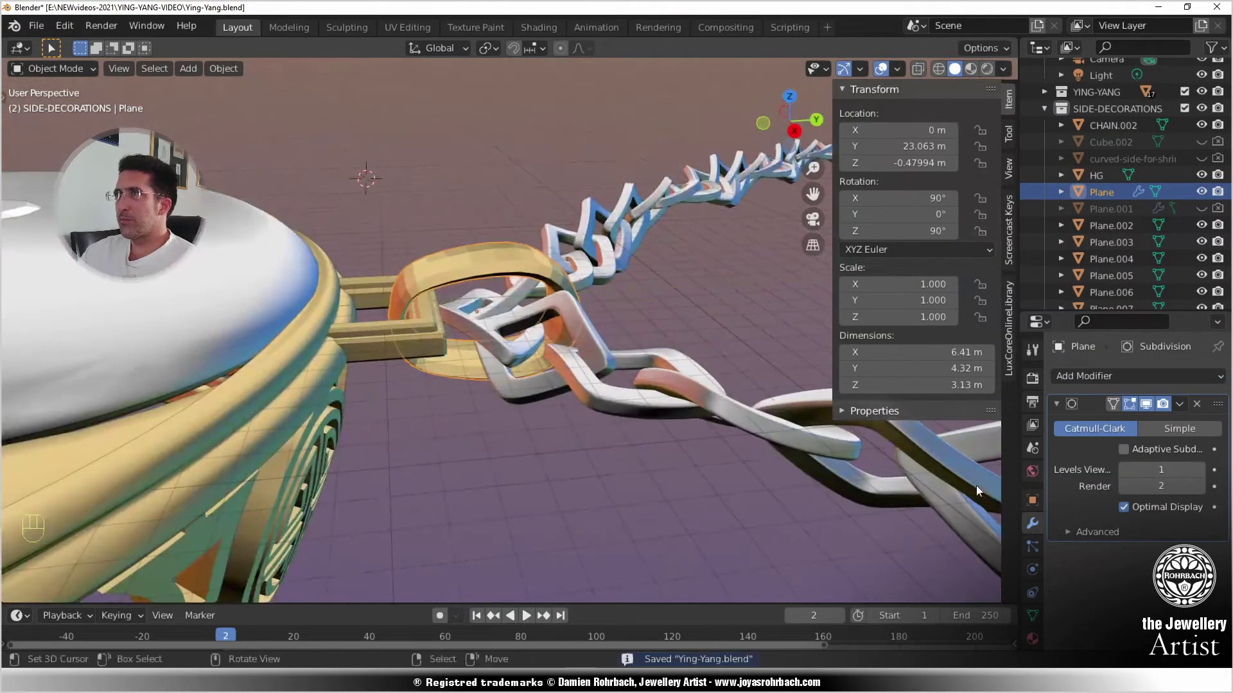
{"action": "left_click", "coordinate": [1174, 432]}
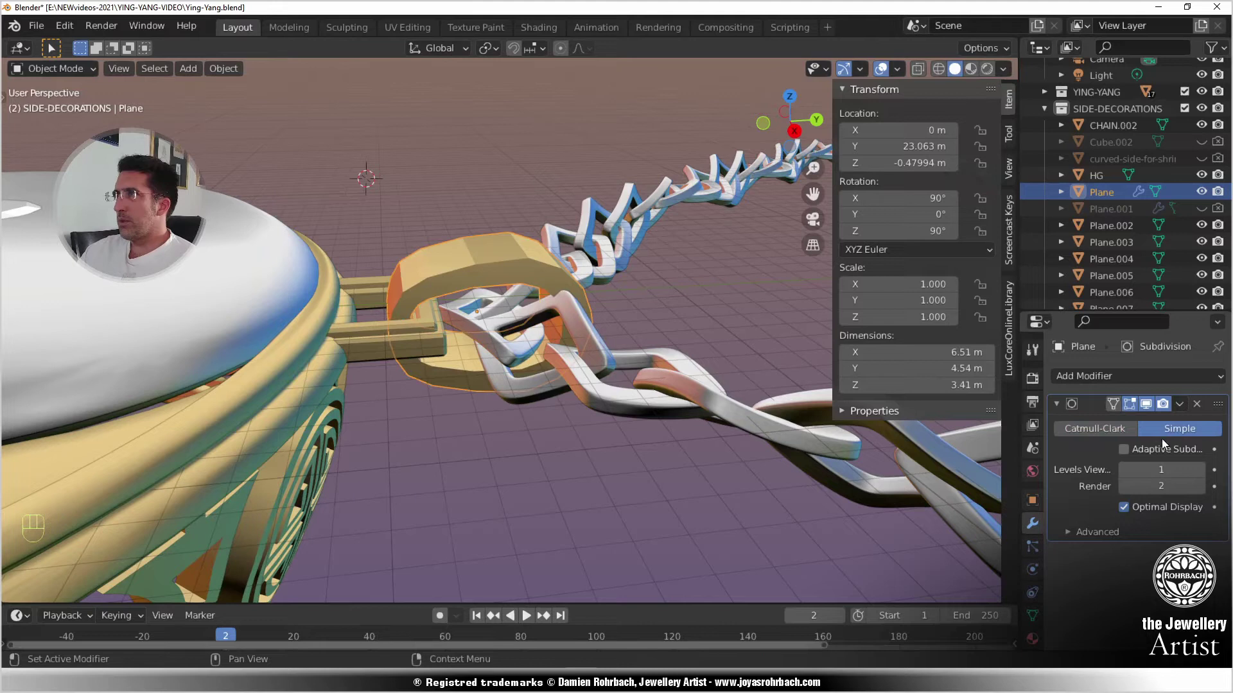
{"action": "left_click", "coordinate": [1201, 472]}
- Add a Smooth modifier to the link with 5 repeats
{"action": "left_click", "coordinate": [1135, 376]}
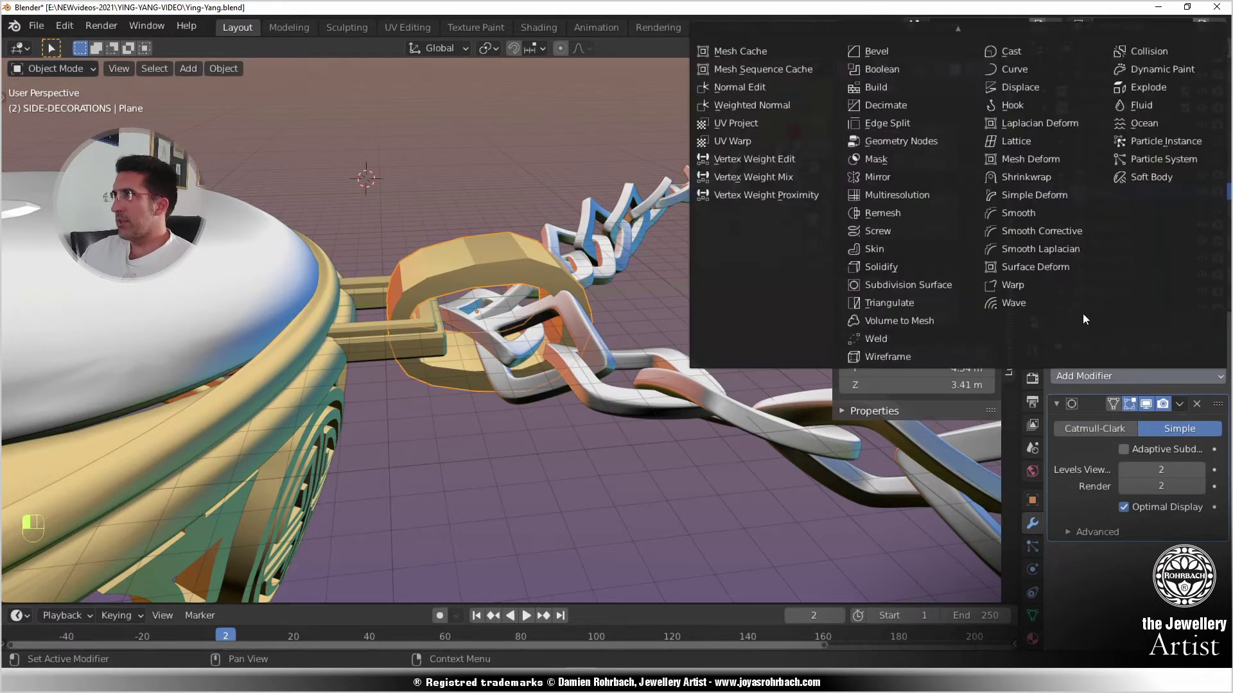
{"action": "left_click", "coordinate": [1026, 211]}
{"action": "middle_click_drag", "start_coordinate": [649, 321], "coordinate": [674, 381]}
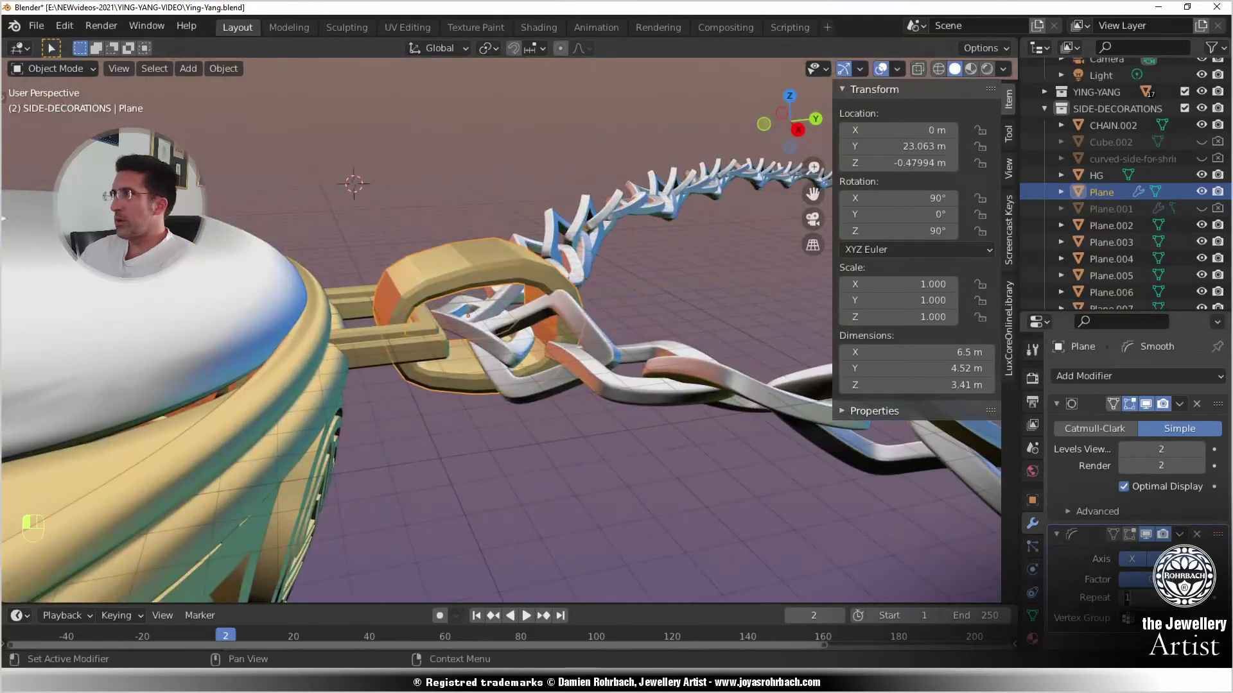
{"action": "type", "text": "5"}
{"action": "key", "text": "Return"}
{"action": "middle_click_drag", "start_coordinate": [566, 361], "coordinate": [616, 442]}
- Apply smooth shading to the yellow-gold link
{"action": "left_click", "coordinate": [224, 68]}
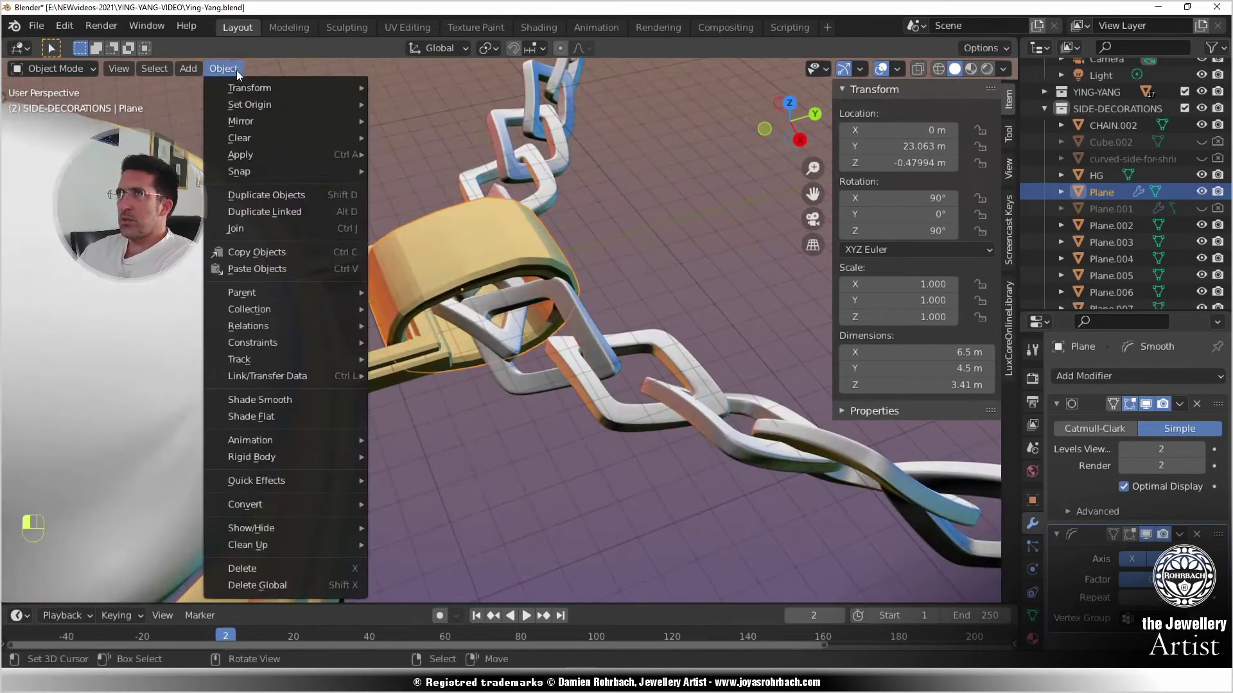
{"action": "left_click", "coordinate": [253, 398]}
{"action": "middle_click_drag", "start_coordinate": [412, 427], "coordinate": [672, 429]}
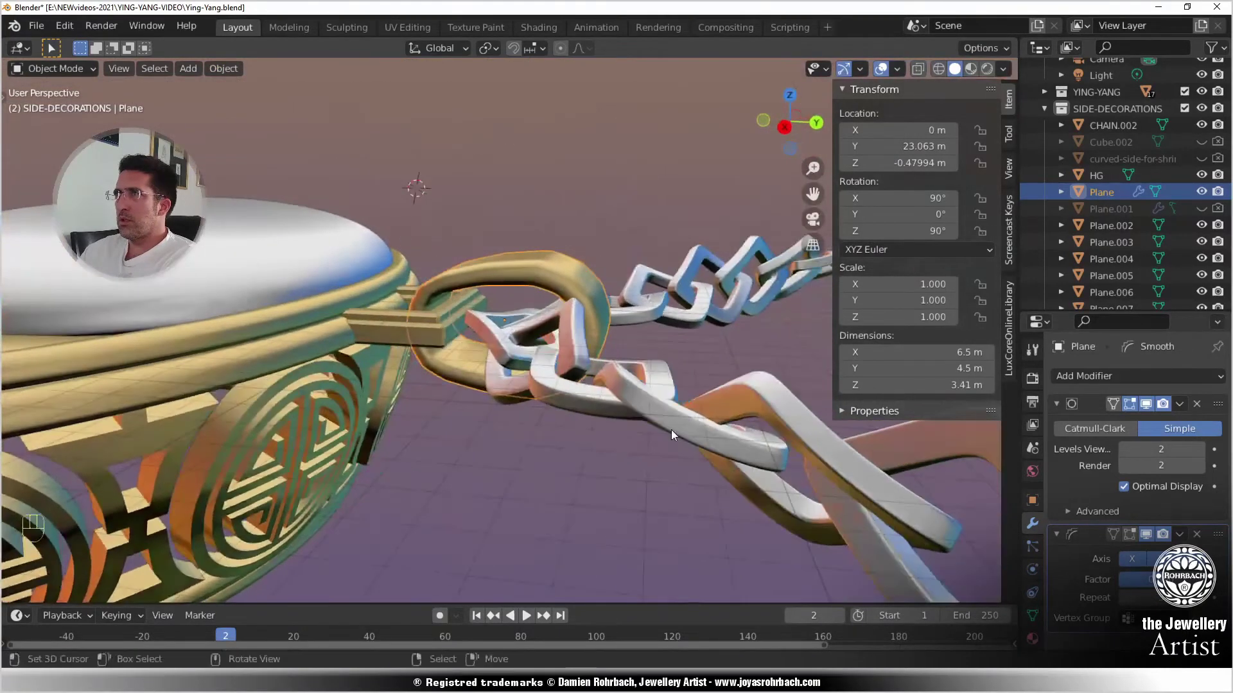
- Raise the link's viewport subdivision to 3 levels and switch the subdivision type to Catmull-Clark
{"action": "left_click", "coordinate": [1200, 449]}
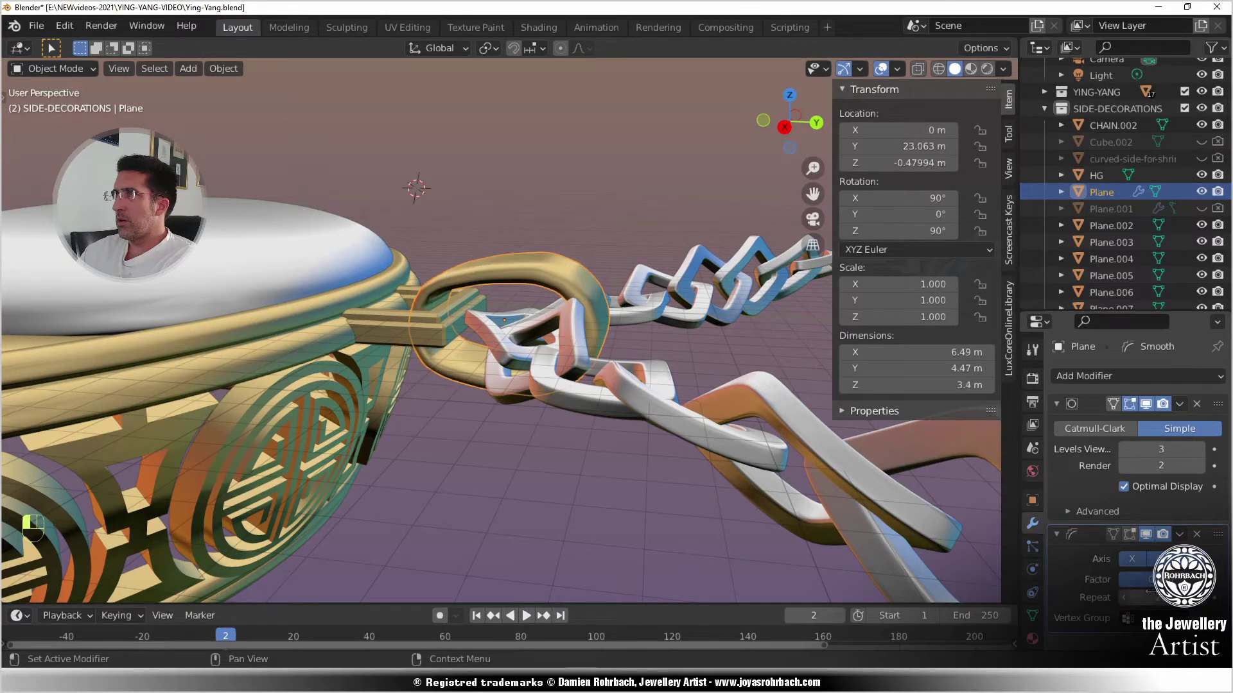
{"action": "mouse_move", "coordinate": [511, 402]}
{"action": "middle_mouse_down"}
{"action": "mouse_move", "coordinate": [601, 504]}
{"action": "mouse_move", "coordinate": [532, 380]}
{"action": "mouse_move", "coordinate": [481, 333]}
{"action": "mouse_move", "coordinate": [521, 366]}
{"action": "mouse_move", "coordinate": [592, 334]}
{"action": "mouse_move", "coordinate": [499, 383]}
{"action": "mouse_move", "coordinate": [515, 406]}
{"action": "mouse_move", "coordinate": [654, 472]}
{"action": "mouse_move", "coordinate": [734, 411]}
{"action": "mouse_move", "coordinate": [518, 384]}
{"action": "middle_mouse_up"}
{"action": "key", "text": "KP_3"}
{"action": "scroll", "coordinate": [519, 391], "scroll_direction": "up", "scroll_amount": 6}
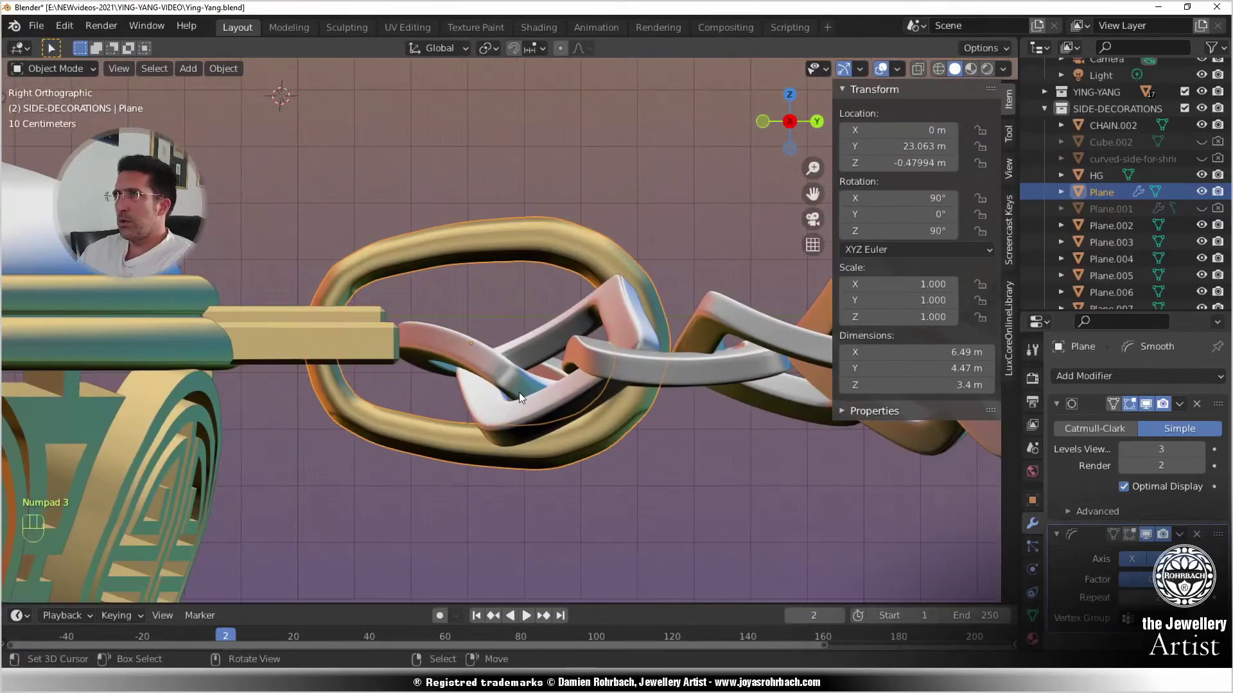
{"action": "left_click", "coordinate": [1103, 430]}
{"action": "scroll", "coordinate": [665, 395], "scroll_direction": "down", "scroll_amount": 2}
{"action": "middle_click_drag", "start_coordinate": [665, 394], "coordinate": [448, 321]}
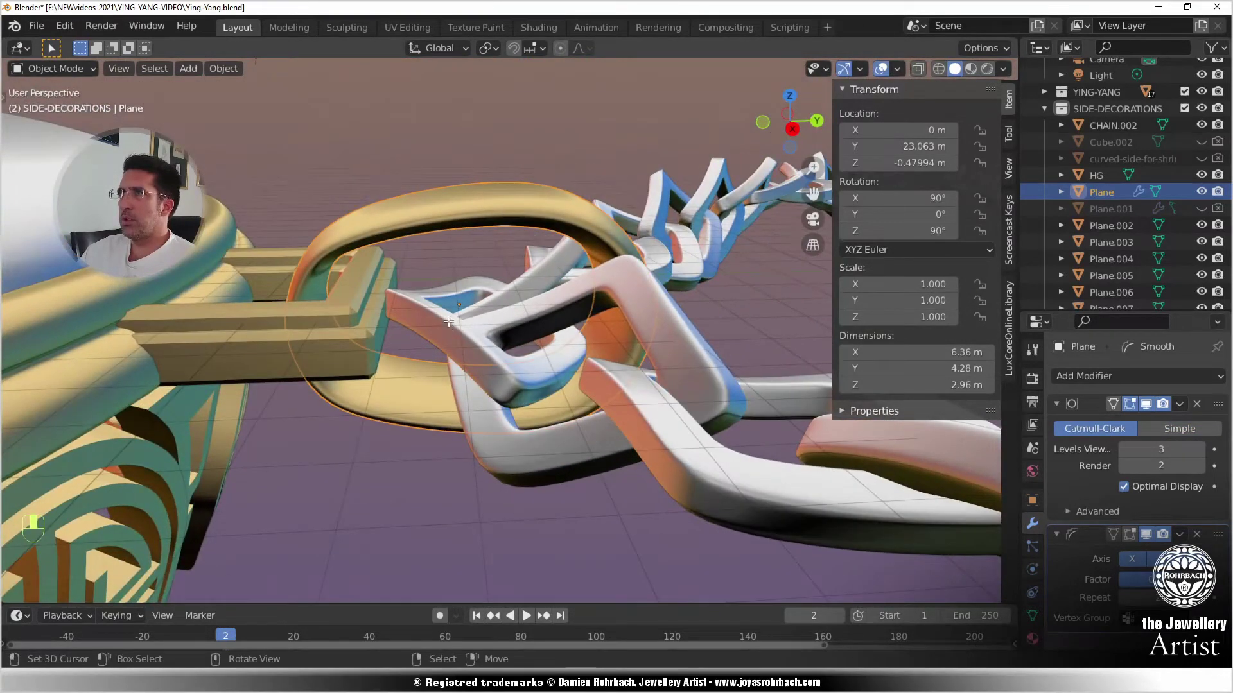
- Select all the vertices of the link's outer contour and scale them up by about 1.06 to thicken the band
{"action": "key", "text": "Tab"}
{"action": "key", "text": "KP_3"}
{"action": "key", "text": "alt+z"}
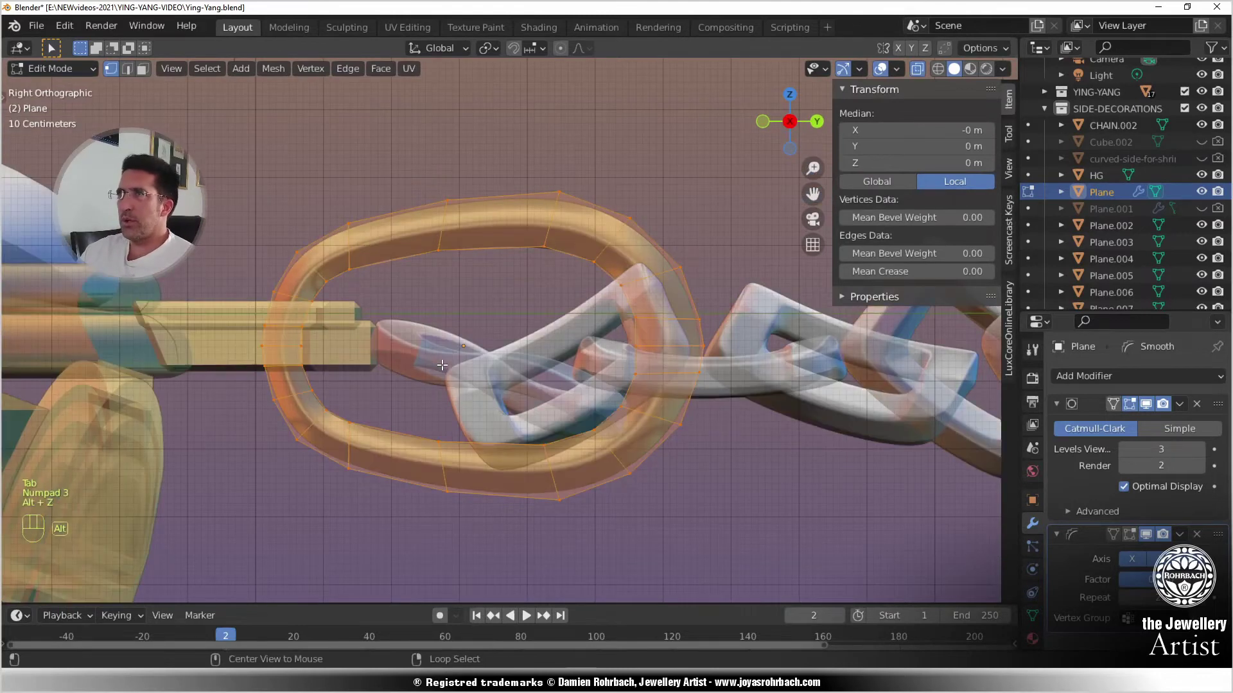
{"action": "key", "text": "alt+a"}
{"action": "key", "text": "c"}
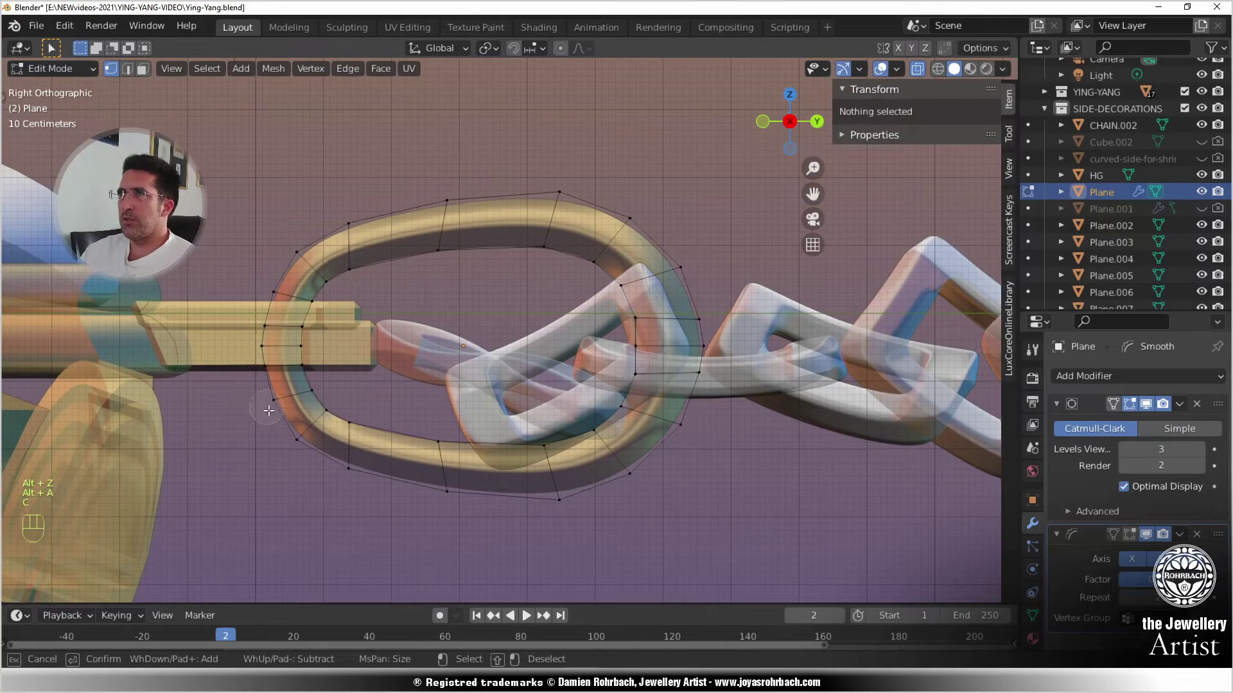
{"action": "left_click_drag", "start_coordinate": [269, 410], "coordinate": [253, 327]}
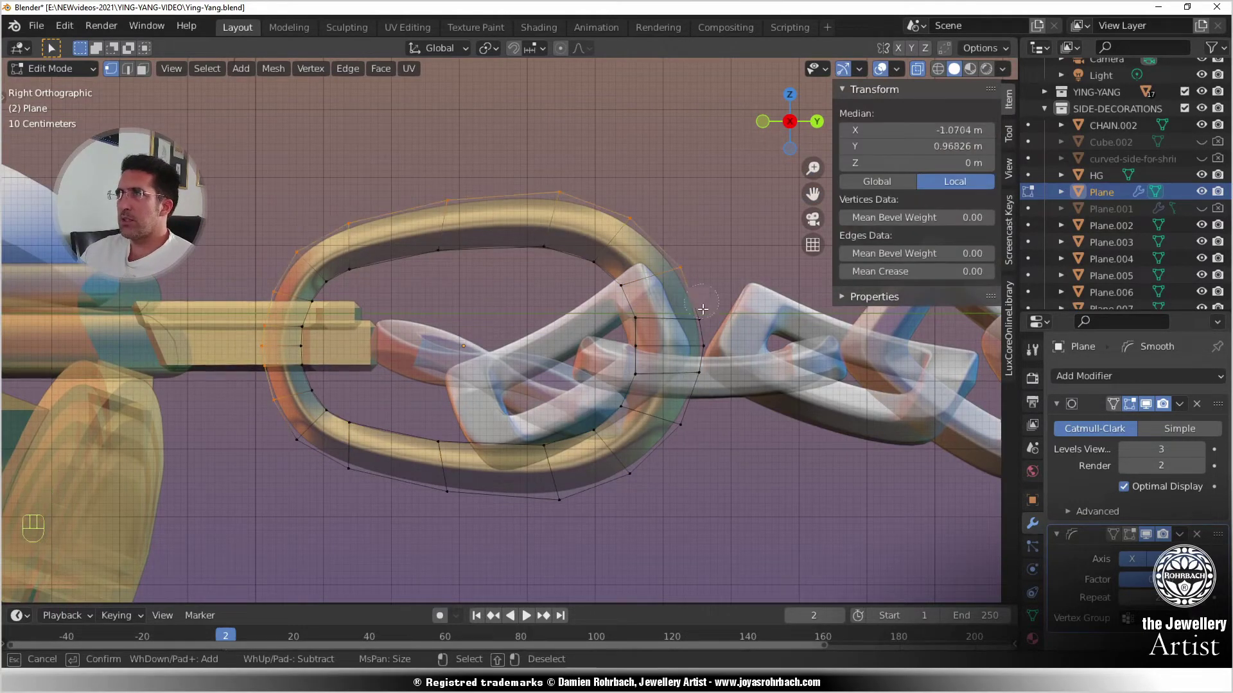
{"action": "right_click", "coordinate": [287, 445]}
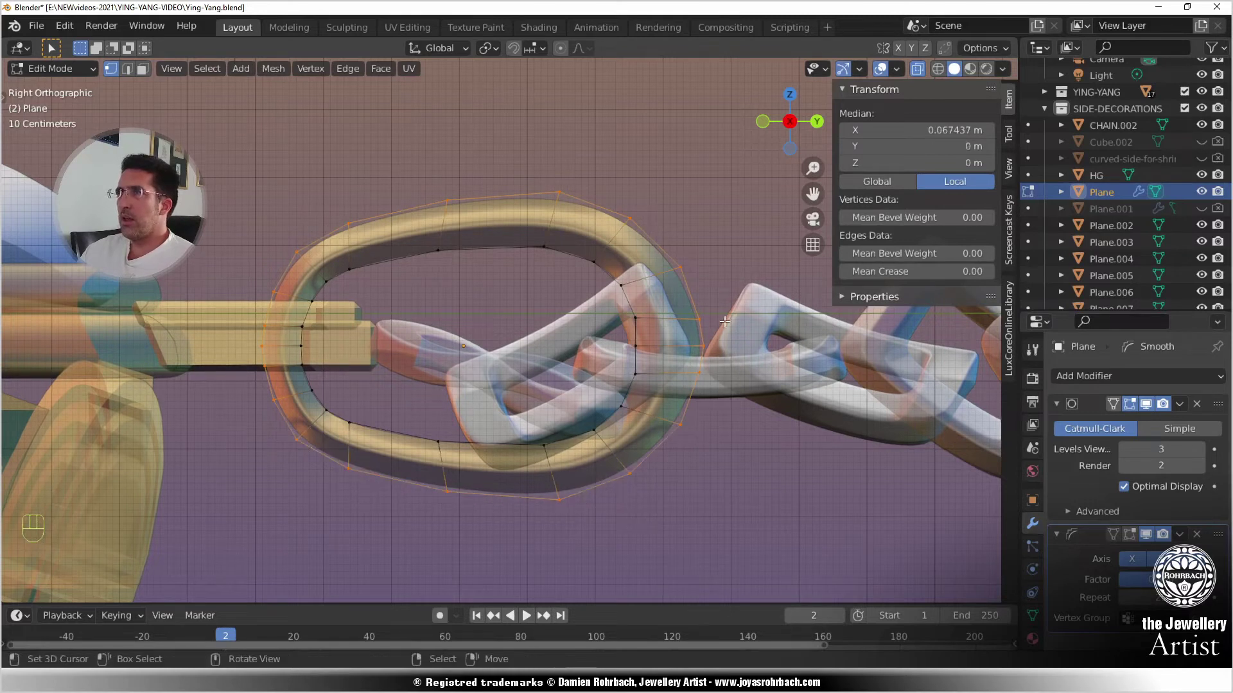
{"action": "key", "text": "s"}
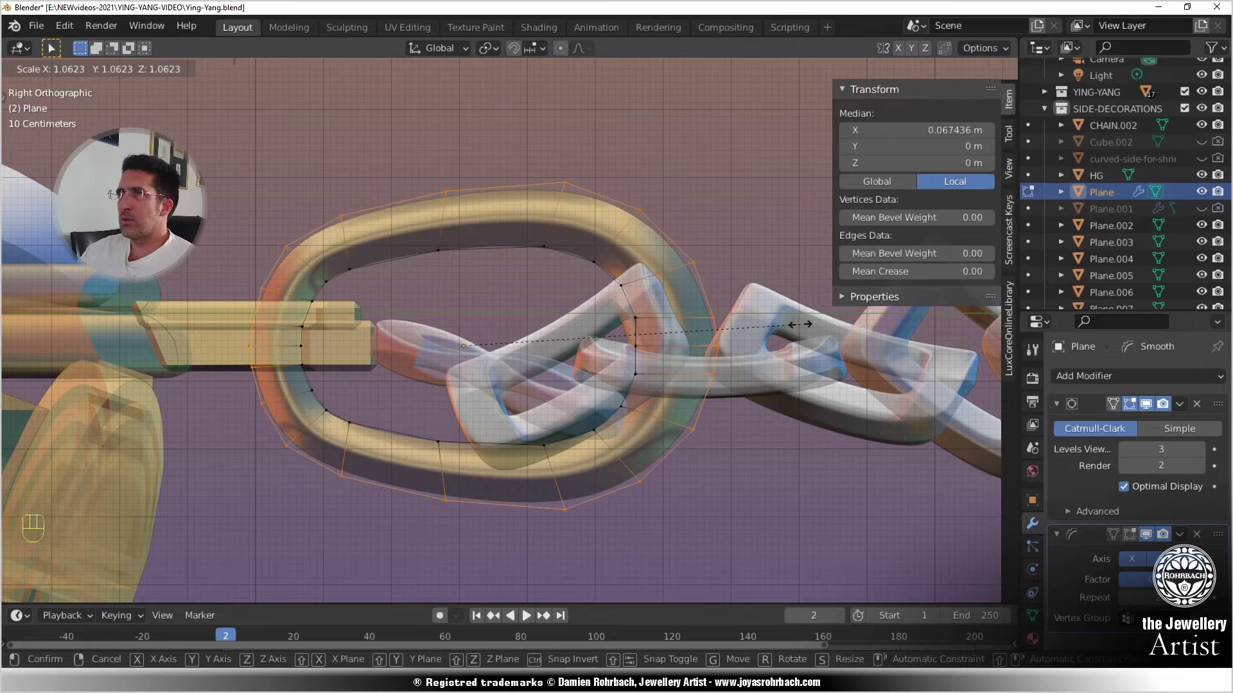
{"action": "left_click", "coordinate": [799, 327]}
- Scale the entire link to about 0.893 and move it about 0.25 m along Y toward the connector
{"action": "key", "text": "a"}
{"action": "key", "text": "s"}
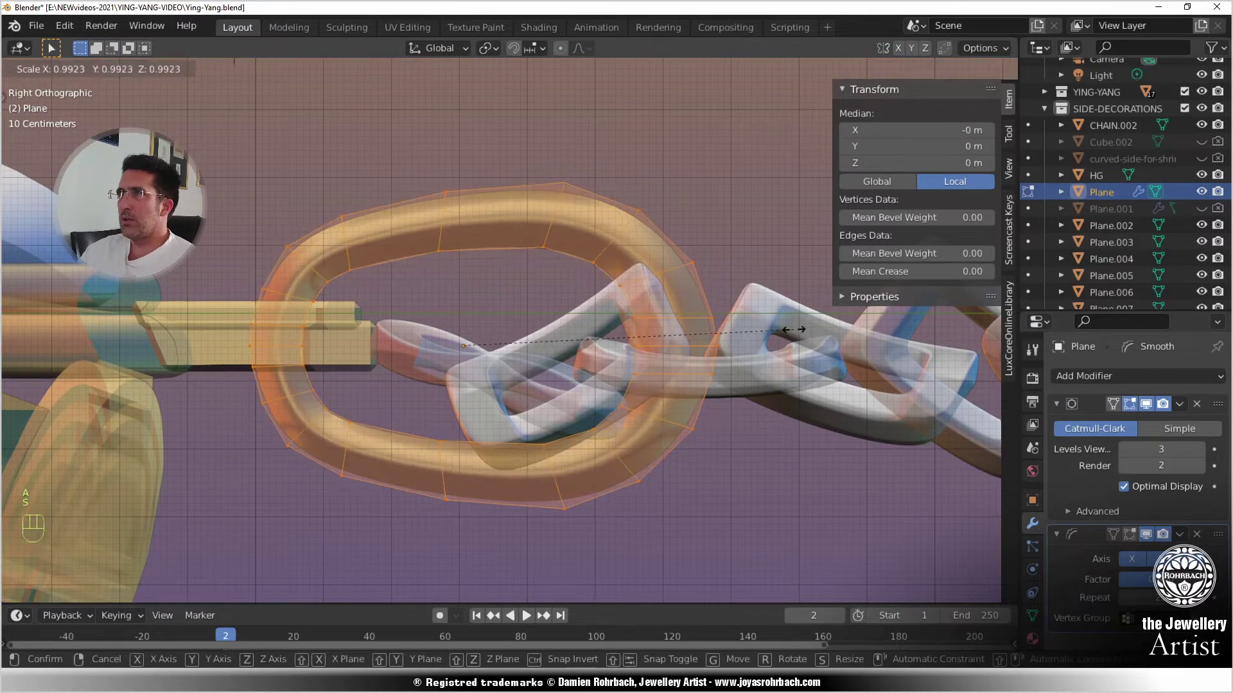
{"action": "left_click", "coordinate": [760, 335]}
{"action": "key", "text": "g"}
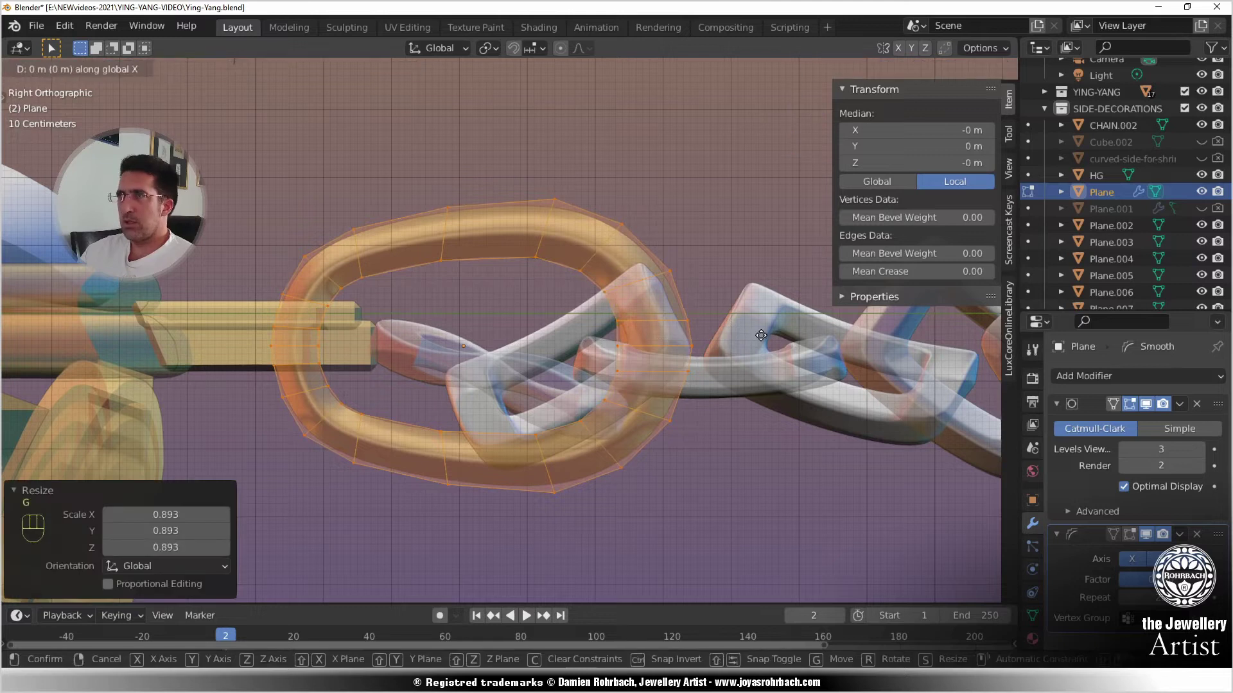
{"action": "right_click", "coordinate": [731, 342]}
{"action": "key", "text": "g"}
{"action": "key", "text": "y"}
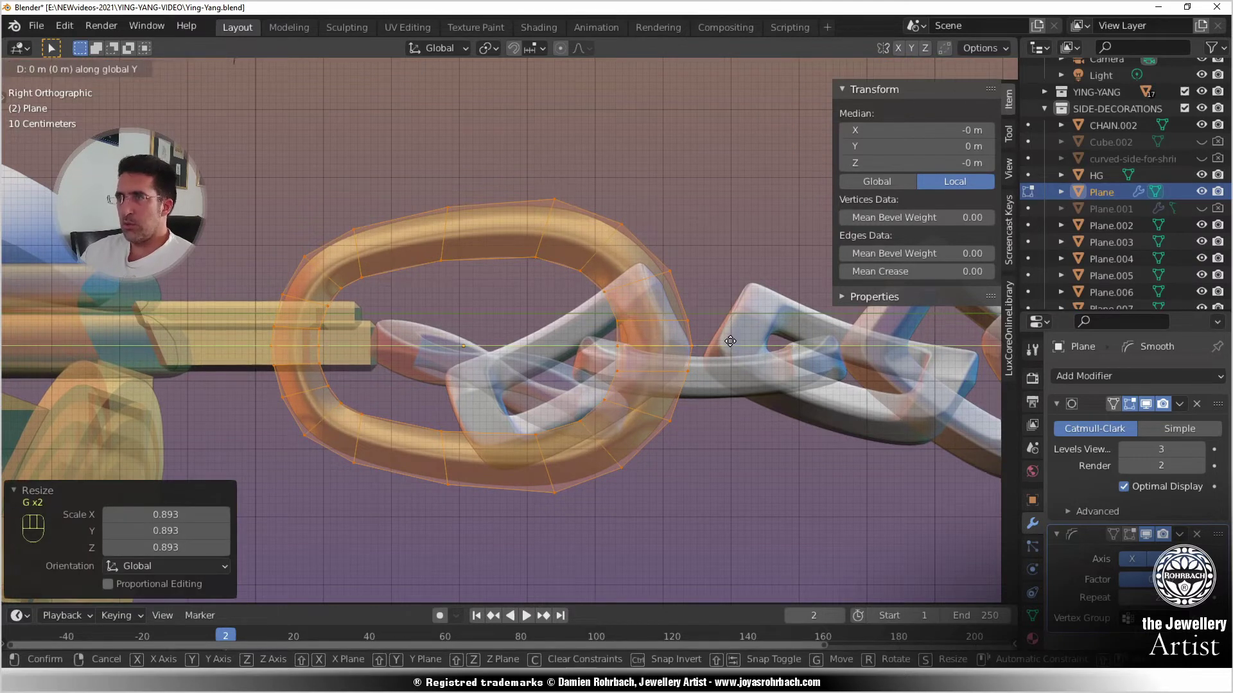
{"action": "left_click", "coordinate": [713, 342]}
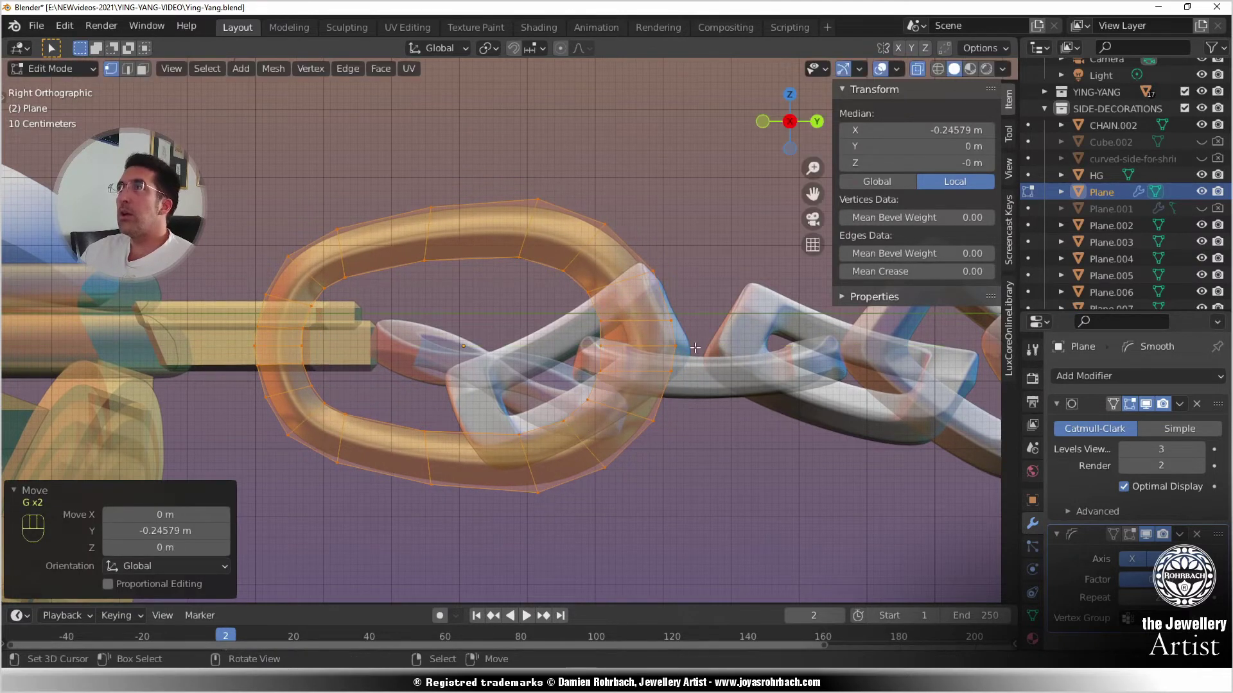
- Leave mesh editing of the link, turn off see-through display and save the file
{"action": "middle_click_drag", "start_coordinate": [609, 340], "coordinate": [668, 422]}
{"action": "key", "text": "Tab"}
{"action": "key", "text": "alt+z"}
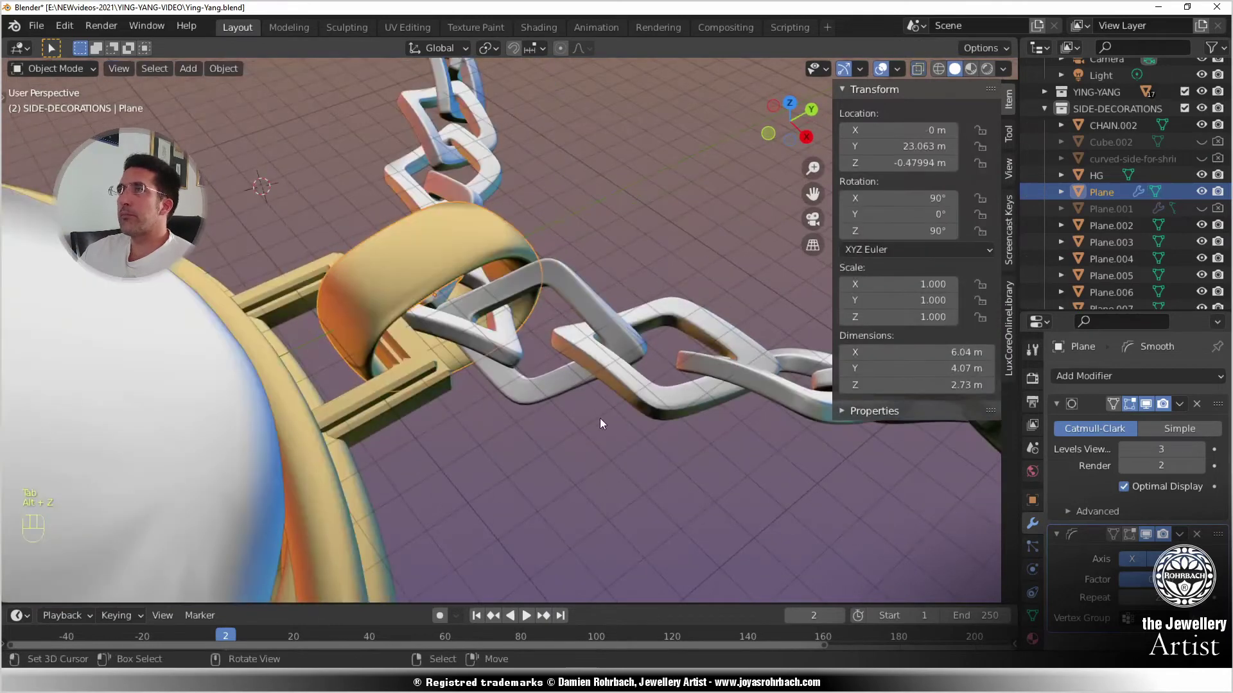
{"action": "scroll", "coordinate": [600, 418], "scroll_direction": "down", "scroll_amount": 4}
{"action": "middle_click_drag", "start_coordinate": [549, 363], "coordinate": [694, 454]}
{"action": "scroll", "coordinate": [526, 350], "scroll_direction": "up", "scroll_amount": 3}
{"action": "key", "text": "ctrl+s"}
{"action": "scroll", "coordinate": [693, 453], "scroll_direction": "down", "scroll_amount": 5}
{"action": "scroll", "coordinate": [630, 448], "scroll_direction": "up", "scroll_amount": 7}
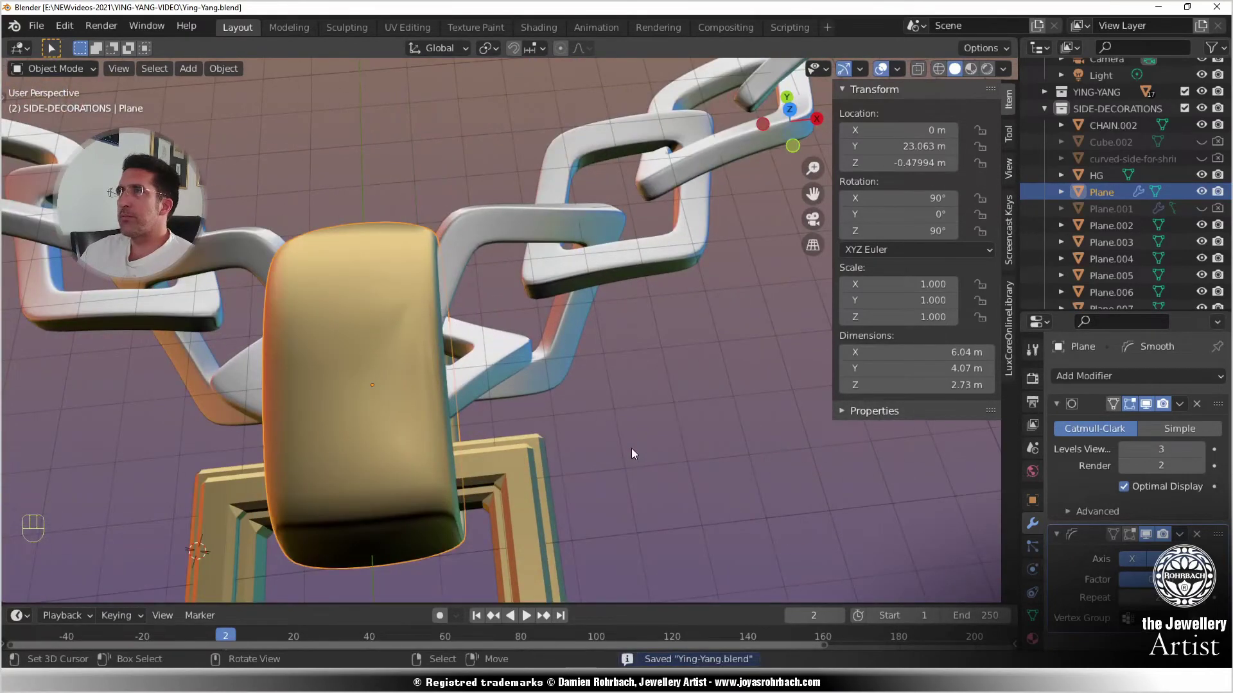
- Duplicate the yellow-gold link in place and narrow the copy to about 0.479 along X
{"action": "key", "text": "shift+d"}
{"action": "right_click", "coordinate": [630, 448]}
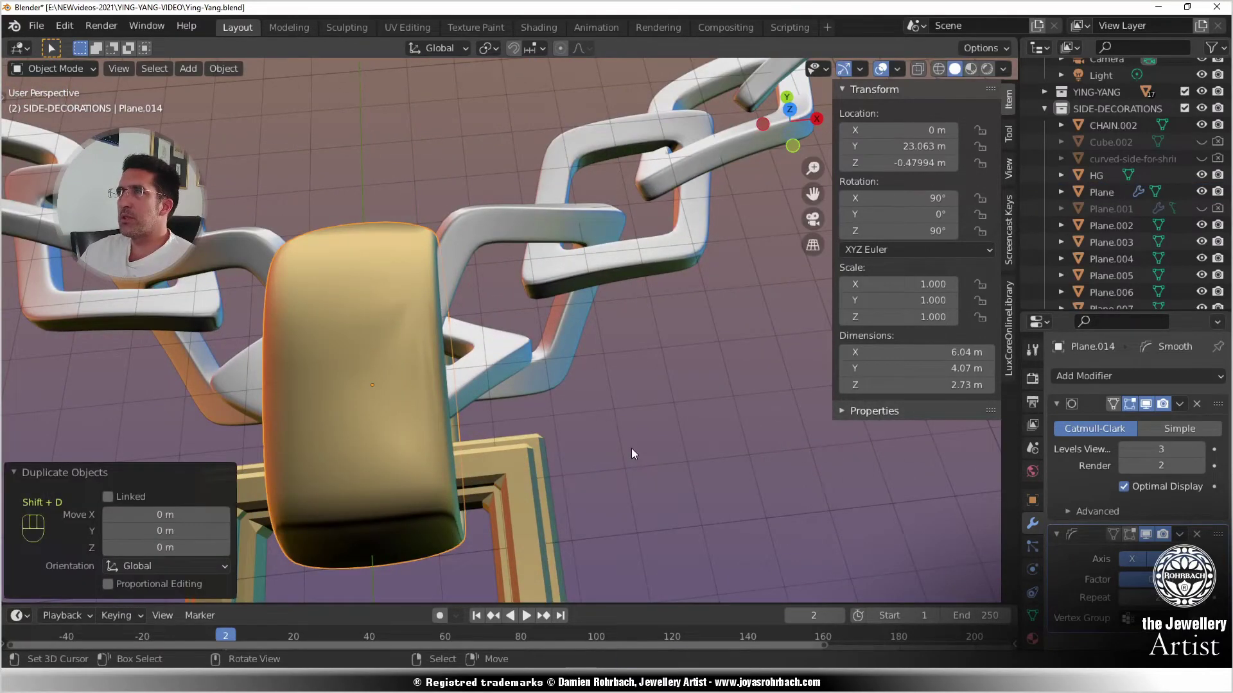
{"action": "key", "text": "s"}
{"action": "key", "text": "x"}
{"action": "left_click", "coordinate": [489, 452]}
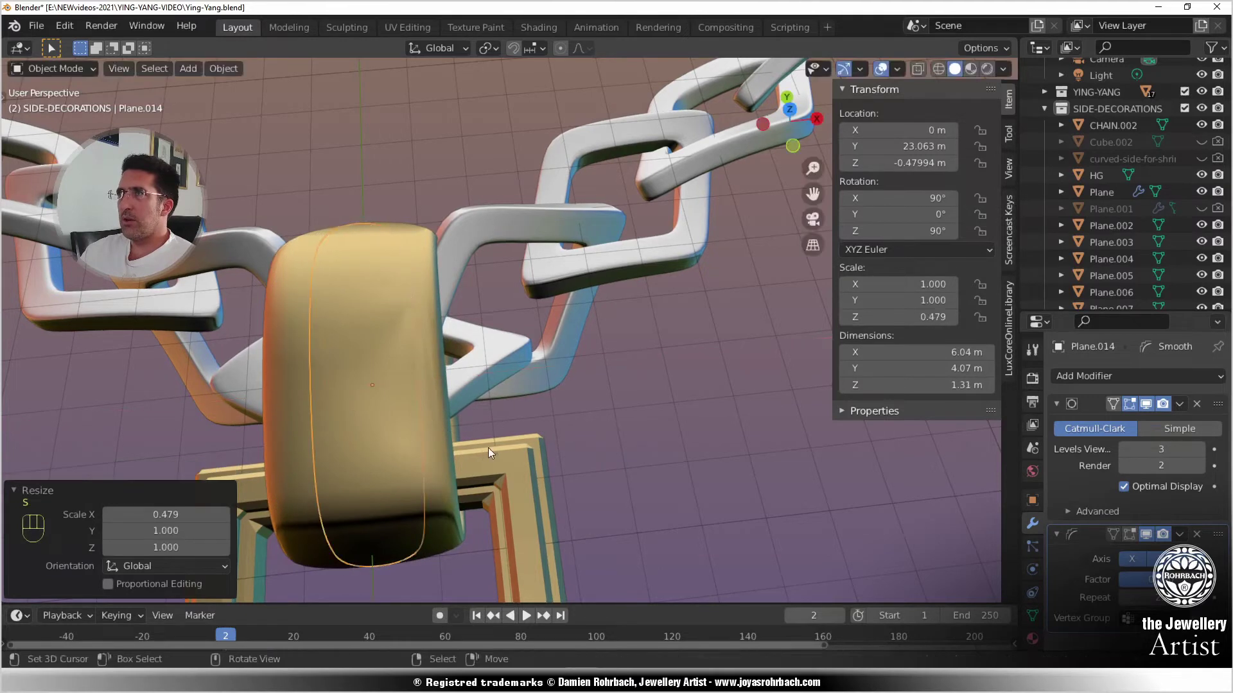
- Scale the narrow copy up uniformly by about 1.092 and widen it by about 1.202 along X
{"action": "key", "text": "s"}
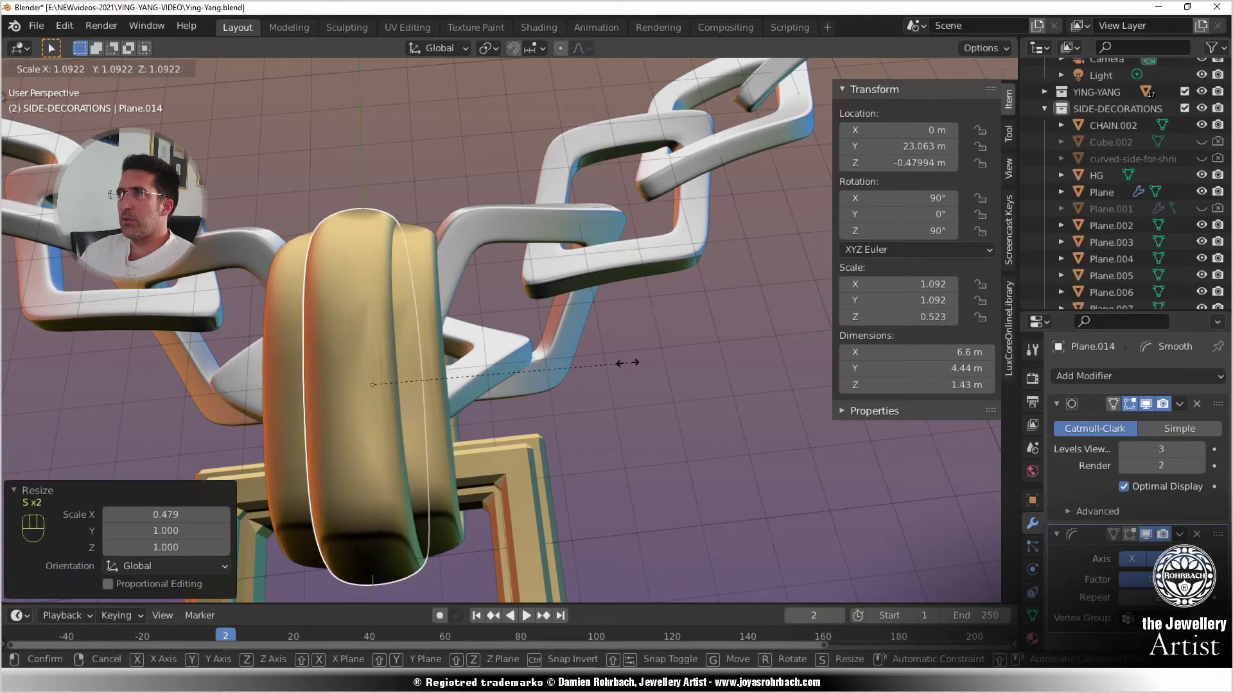
{"action": "left_click", "coordinate": [626, 363]}
{"action": "key", "text": "KP_7"}
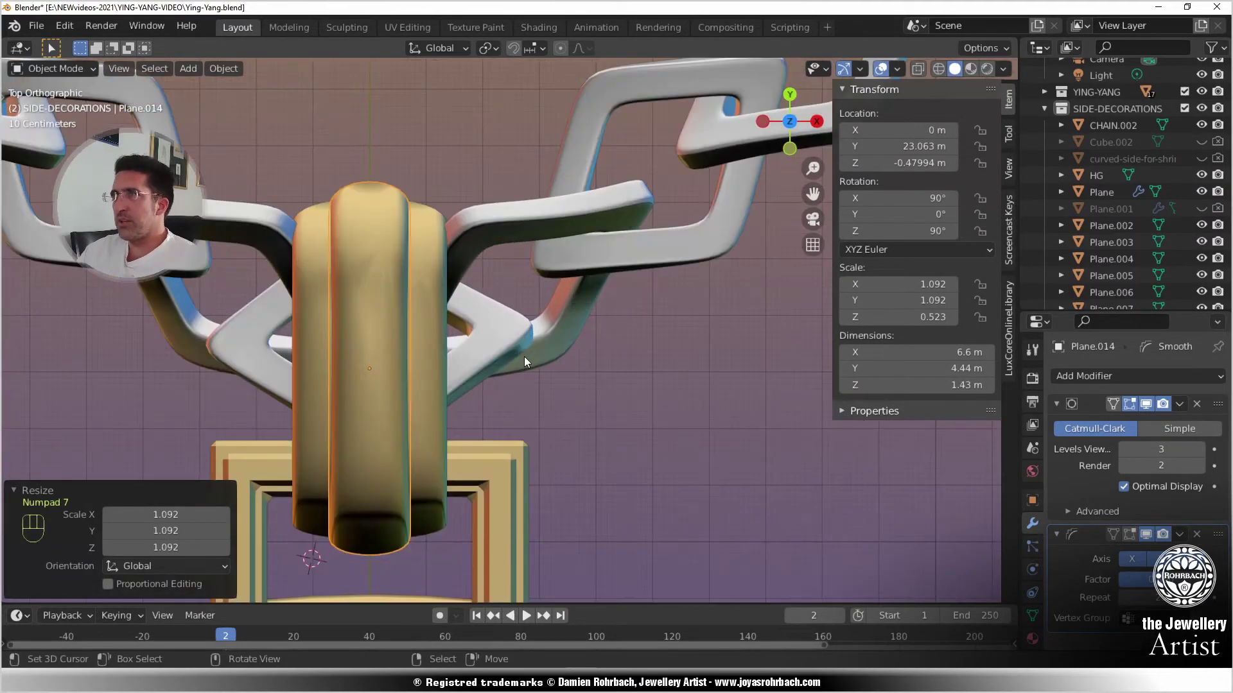
{"action": "key", "text": "s"}
{"action": "key", "text": "x"}
{"action": "left_click", "coordinate": [556, 357]}
{"action": "scroll", "coordinate": [556, 357], "scroll_direction": "down", "scroll_amount": 5}
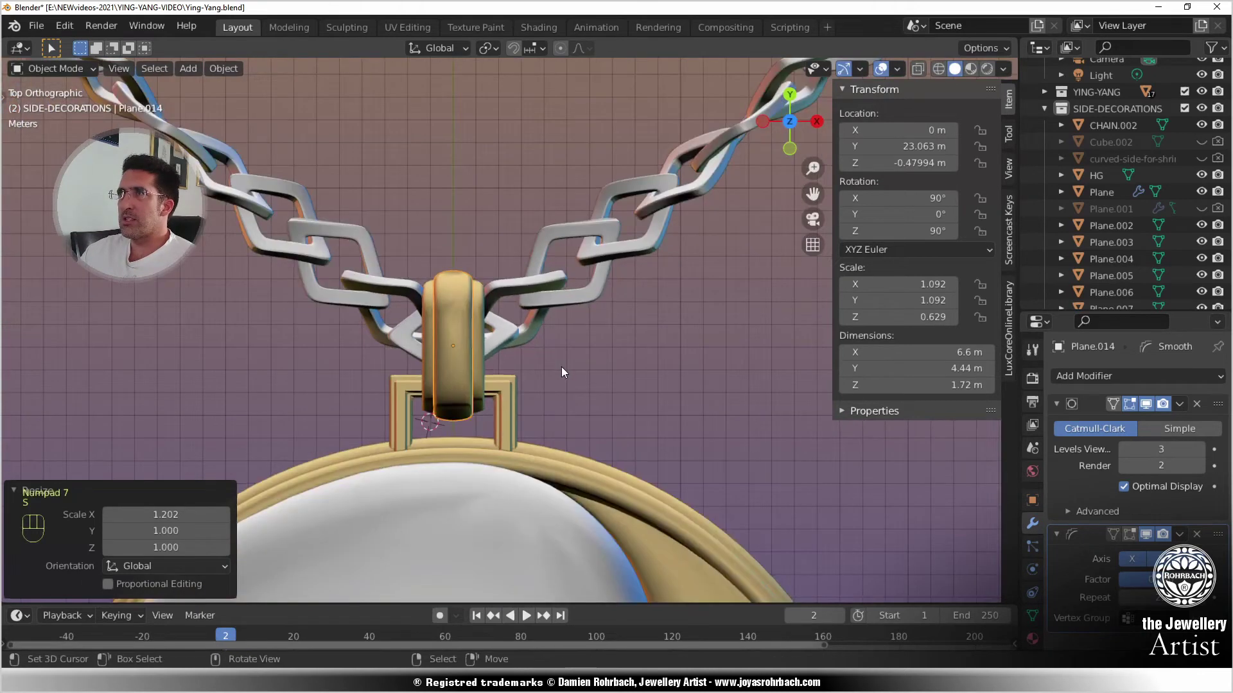
- Select both yellow-gold link bands and scale them together by about 1.117
{"action": "middle_click_drag", "start_coordinate": [564, 373], "coordinate": [366, 308]}
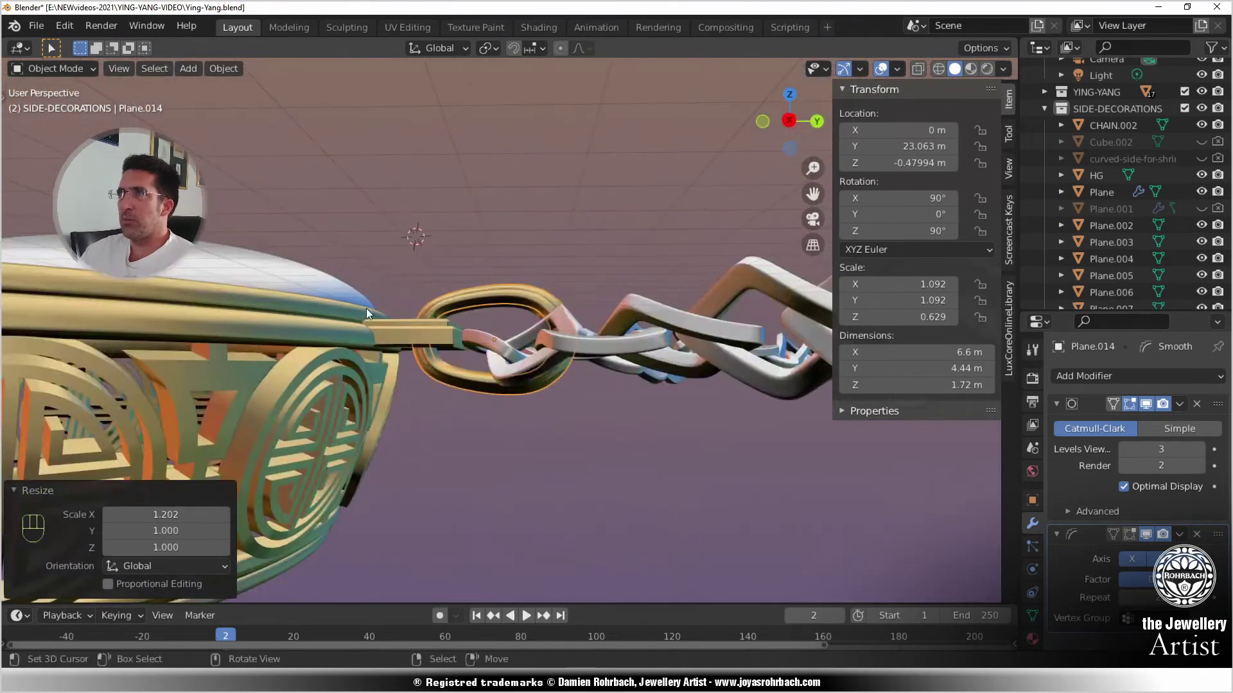
{"action": "left_click", "coordinate": [414, 330]}
{"action": "middle_click_drag", "start_coordinate": [425, 410], "coordinate": [479, 264]}
{"action": "left_click", "coordinate": [492, 326]}
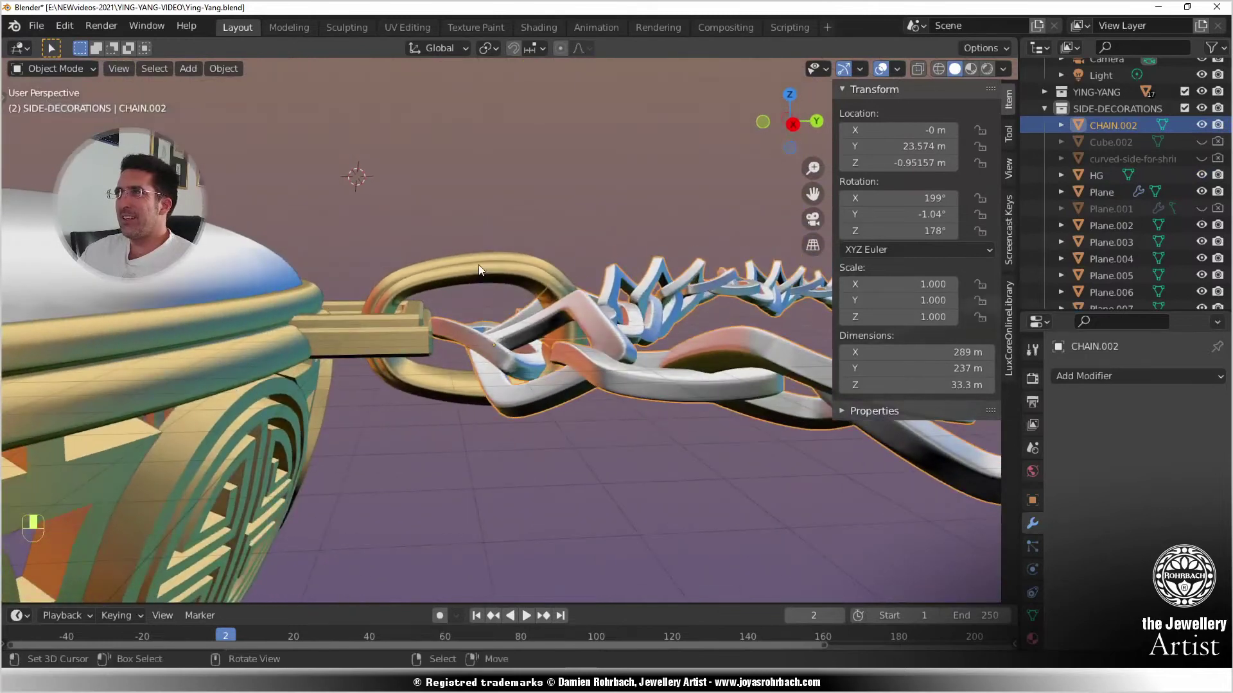
{"action": "key", "text": "KP_3"}
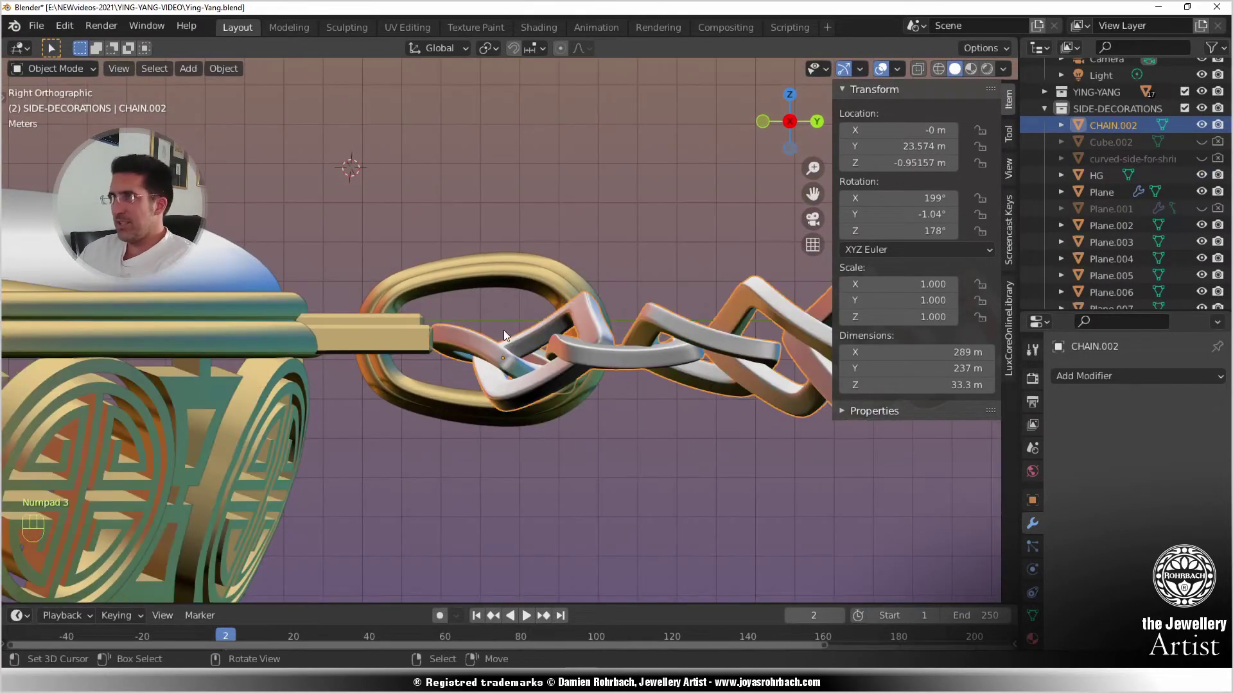
{"action": "scroll", "coordinate": [545, 291], "scroll_direction": "up", "scroll_amount": 1}
{"action": "left_click", "coordinate": [541, 302]}
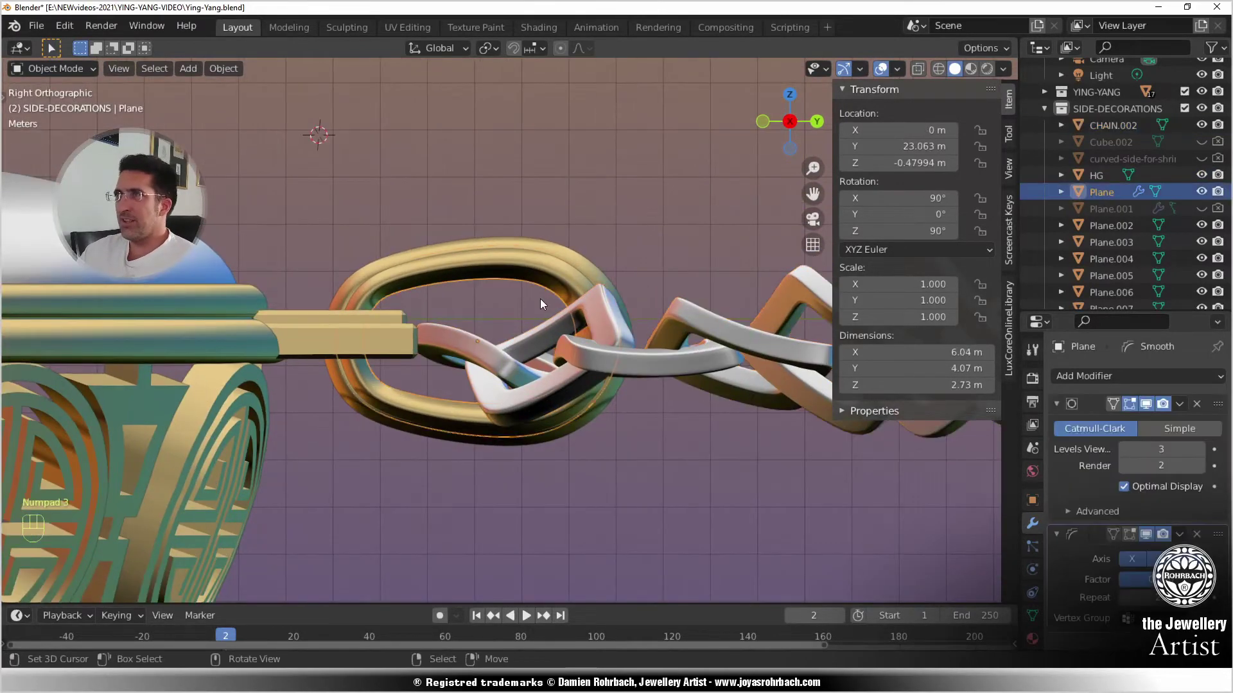
{"action": "right_click", "coordinate": [552, 260], "text": "shift"}
{"action": "key", "text": "s"}
{"action": "left_click", "coordinate": [687, 252]}
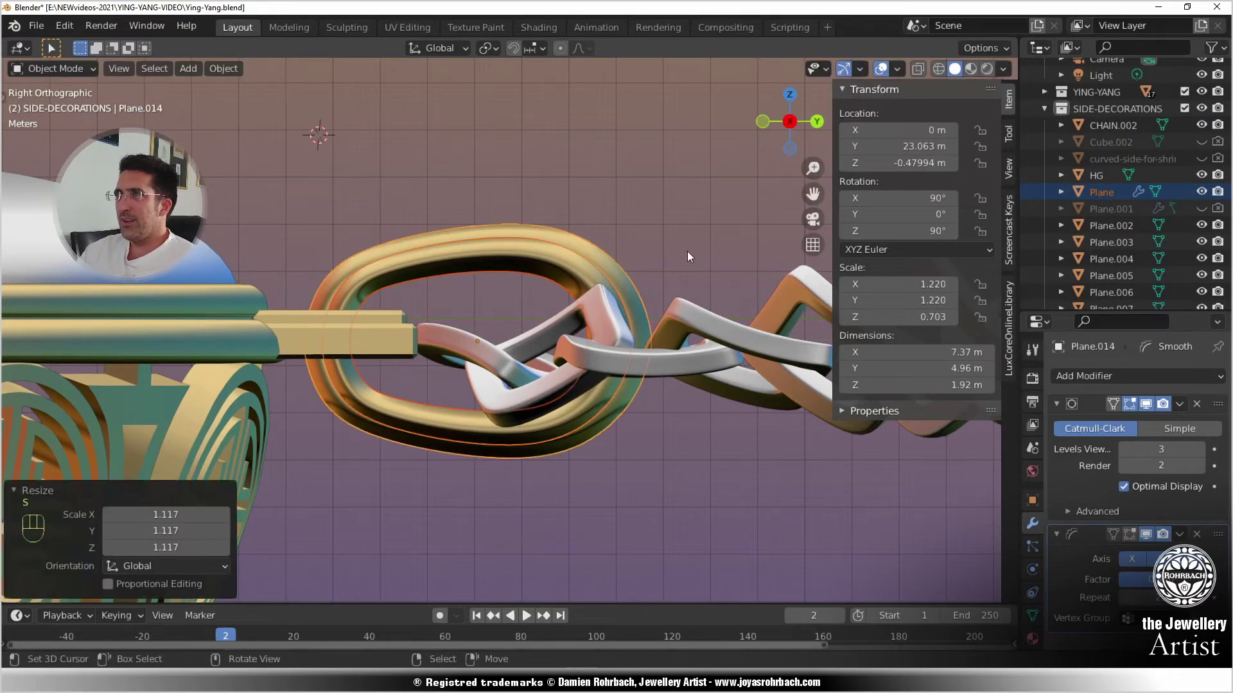
- With see-through display on, move both link bands about 0.327 m along Y toward the chain
{"action": "key", "text": "alt+z"}
{"action": "key", "text": "g"}
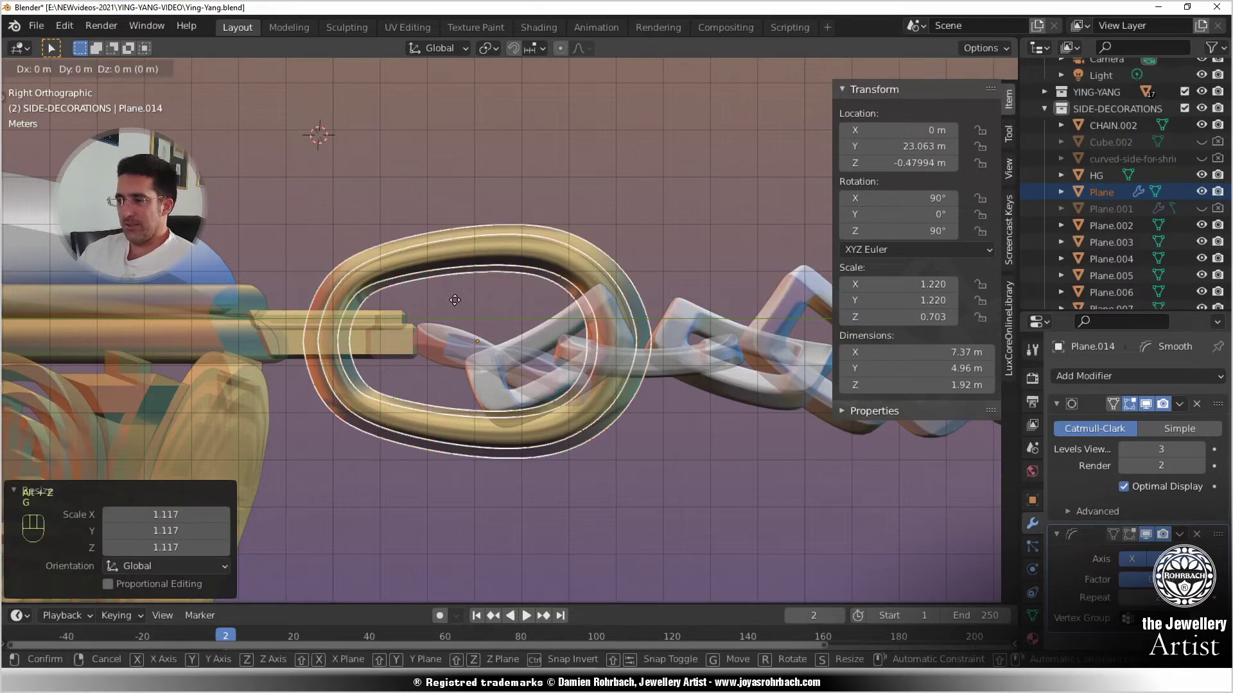
{"action": "left_click", "coordinate": [643, 323]}
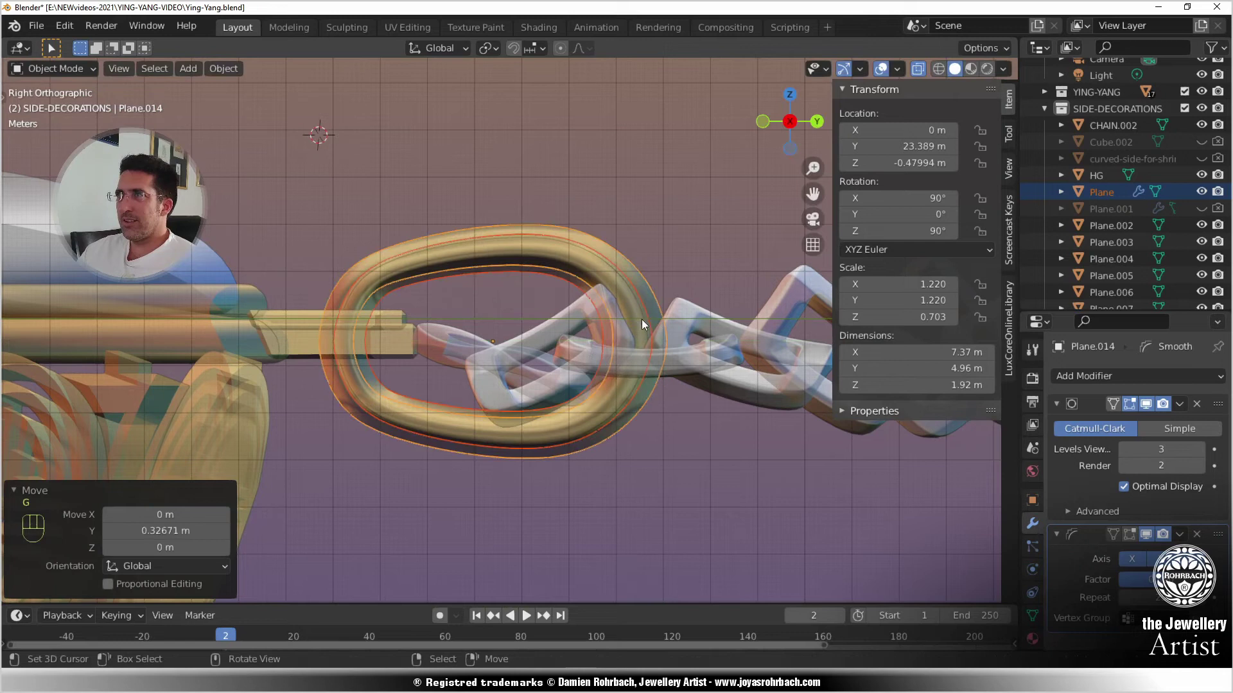
- Restore solid display and move the chain about 0.236 m along Y
{"action": "right_click", "coordinate": [682, 329]}
{"action": "key", "text": "alt+z"}
{"action": "middle_click_drag", "start_coordinate": [592, 333], "coordinate": [600, 358]}
{"action": "key", "text": "g"}
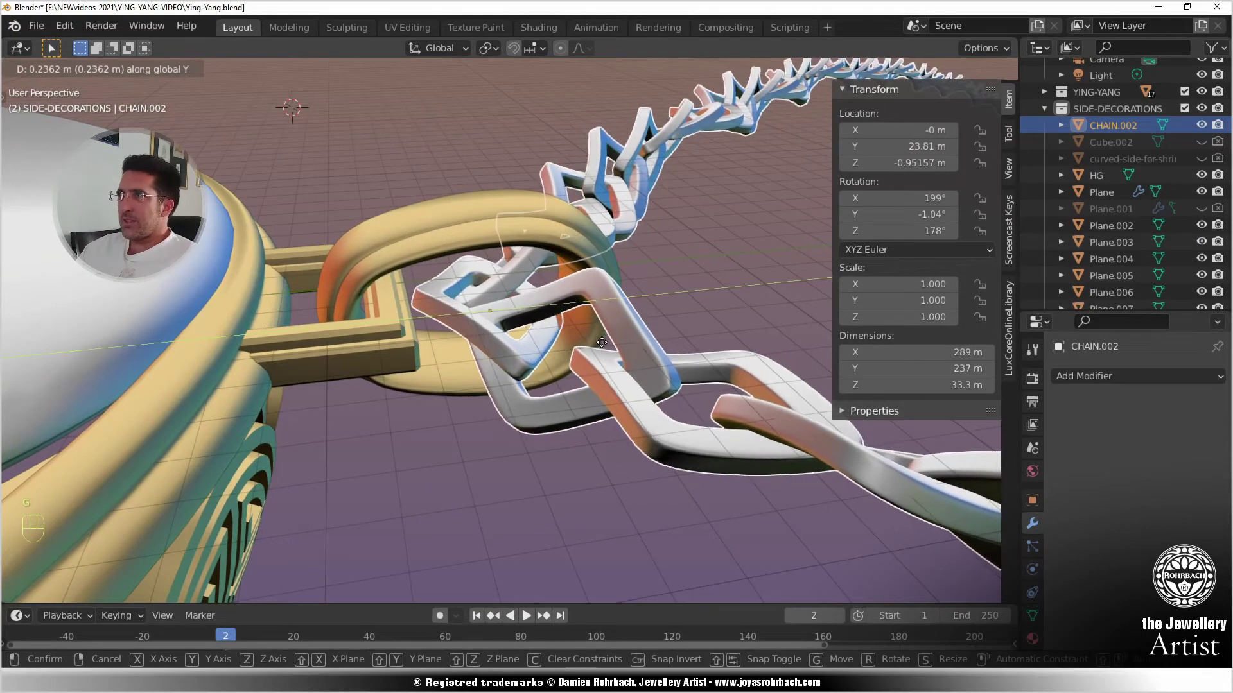
{"action": "left_click", "coordinate": [601, 342]}
- Raise the chain about 0.52 m along Z so it sits within the gold link
{"action": "key", "text": "KP_3"}
{"action": "scroll", "coordinate": [563, 348], "scroll_direction": "up", "scroll_amount": 3}
{"action": "key", "text": "g"}
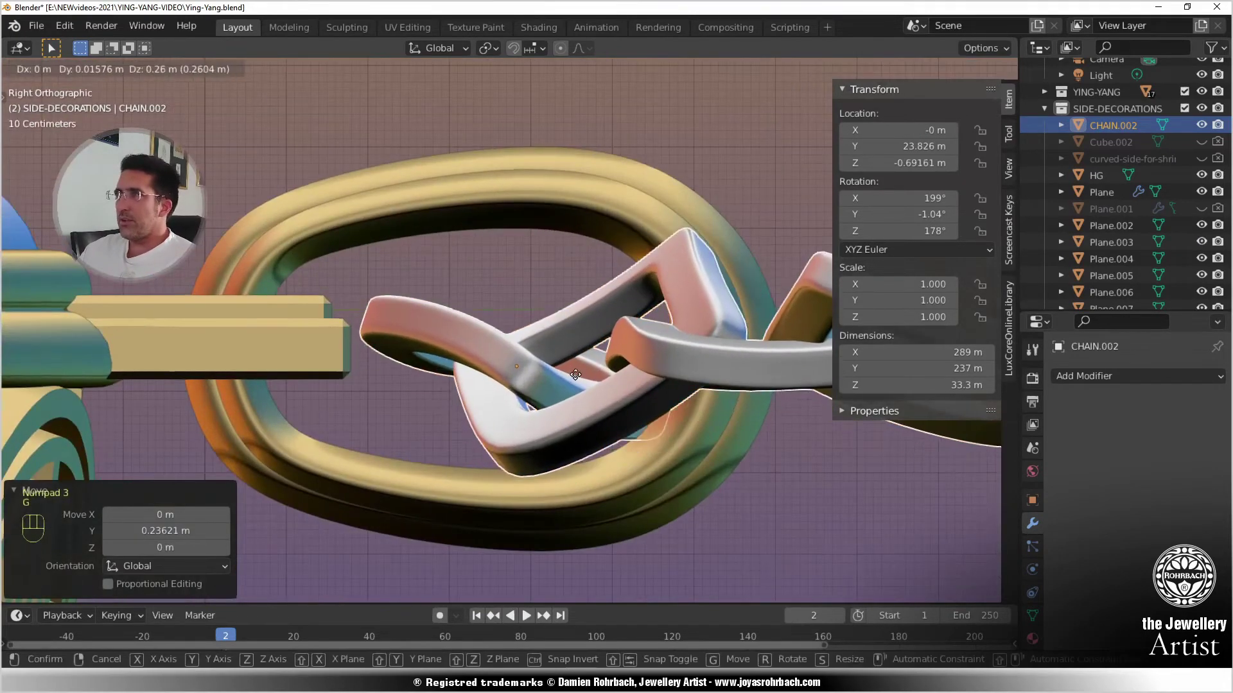
{"action": "key", "text": "z"}
{"action": "left_click", "coordinate": [574, 354]}
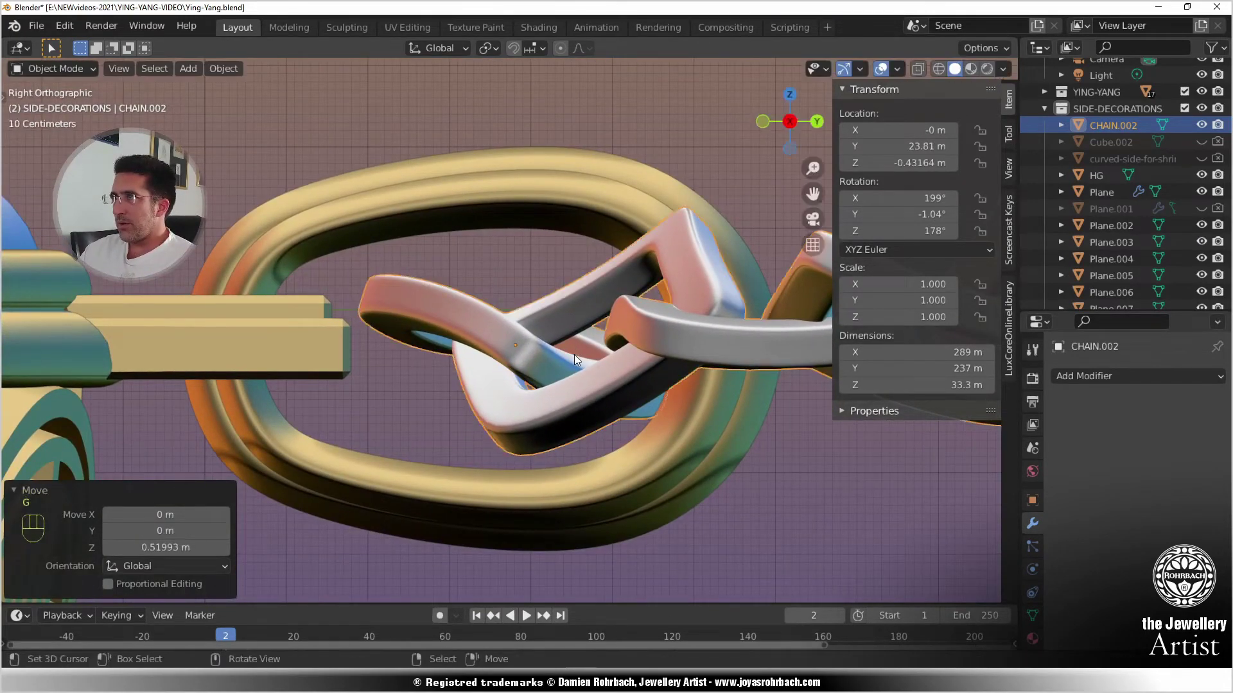
- Check how the chain passes through the gold link, hide the transform sidebar and save the file
{"action": "middle_click_drag", "start_coordinate": [574, 354], "coordinate": [602, 295]}
{"action": "left_click", "coordinate": [549, 279]}
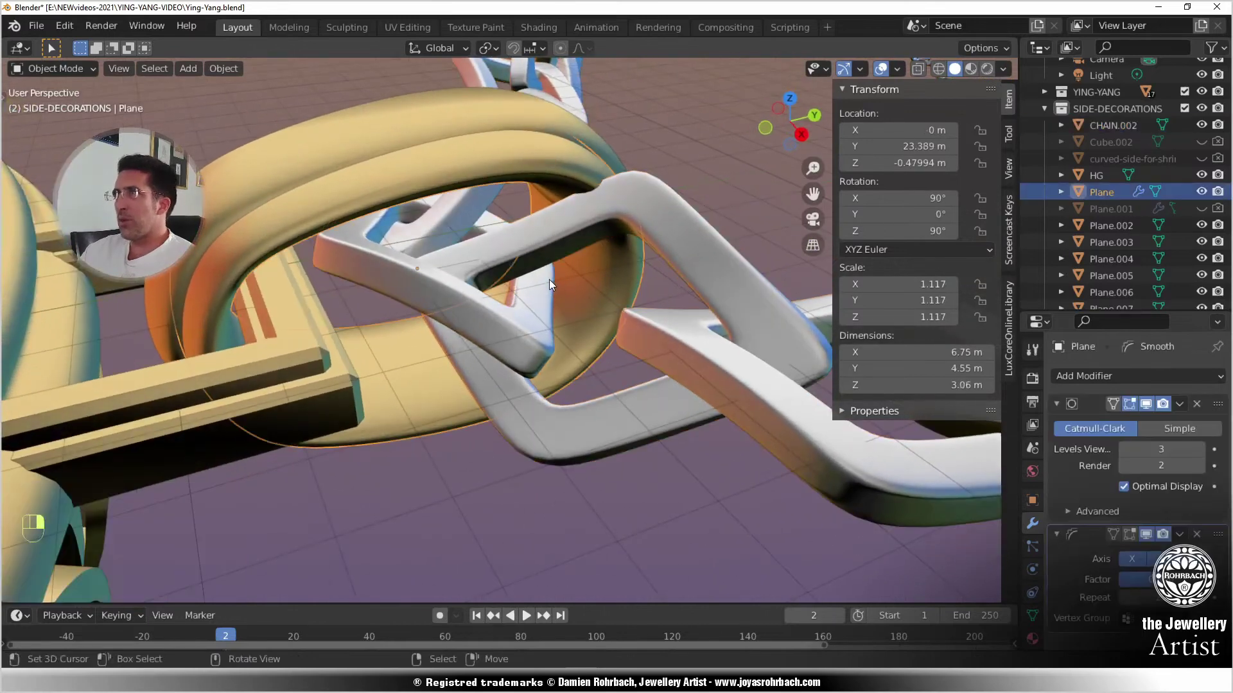
{"action": "left_click", "coordinate": [522, 362]}
{"action": "middle_click_drag", "start_coordinate": [479, 257], "coordinate": [556, 414]}
{"action": "key", "text": "n"}
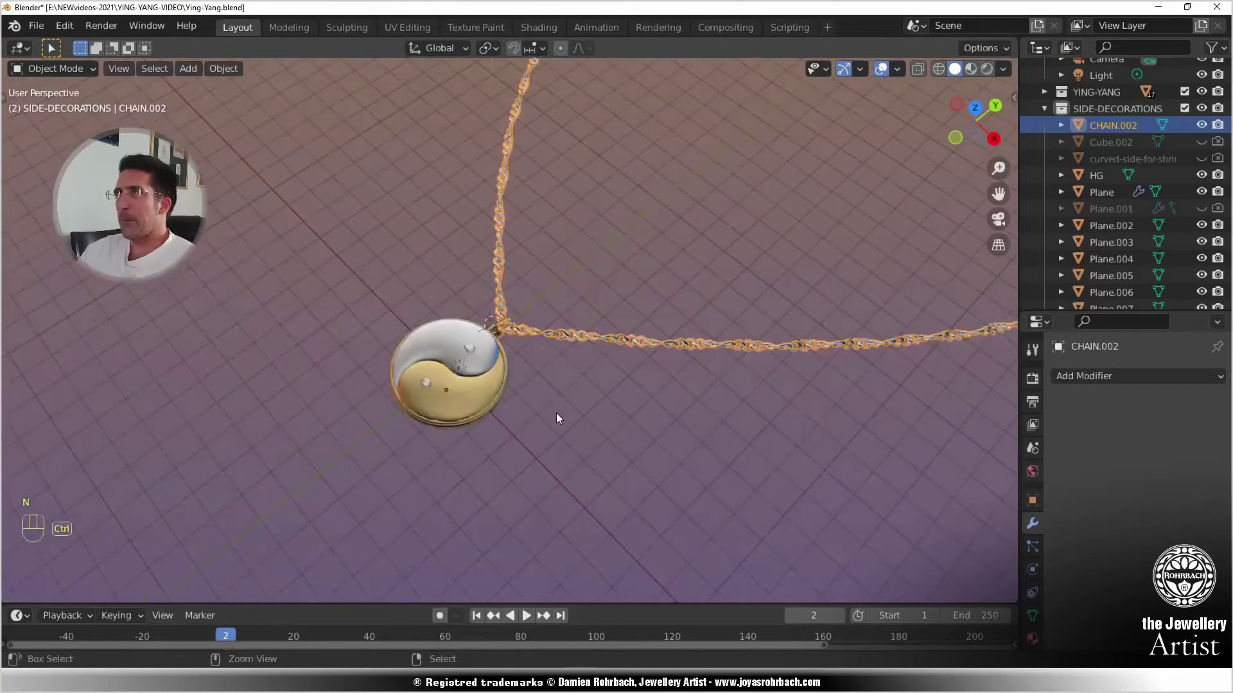
{"action": "key", "text": "ctrl+s"}
- Deselect everything and examine the pendant and its chain connection from above
{"action": "key", "text": "KP_7"}
{"action": "scroll", "coordinate": [495, 425], "scroll_direction": "up", "scroll_amount": 8}
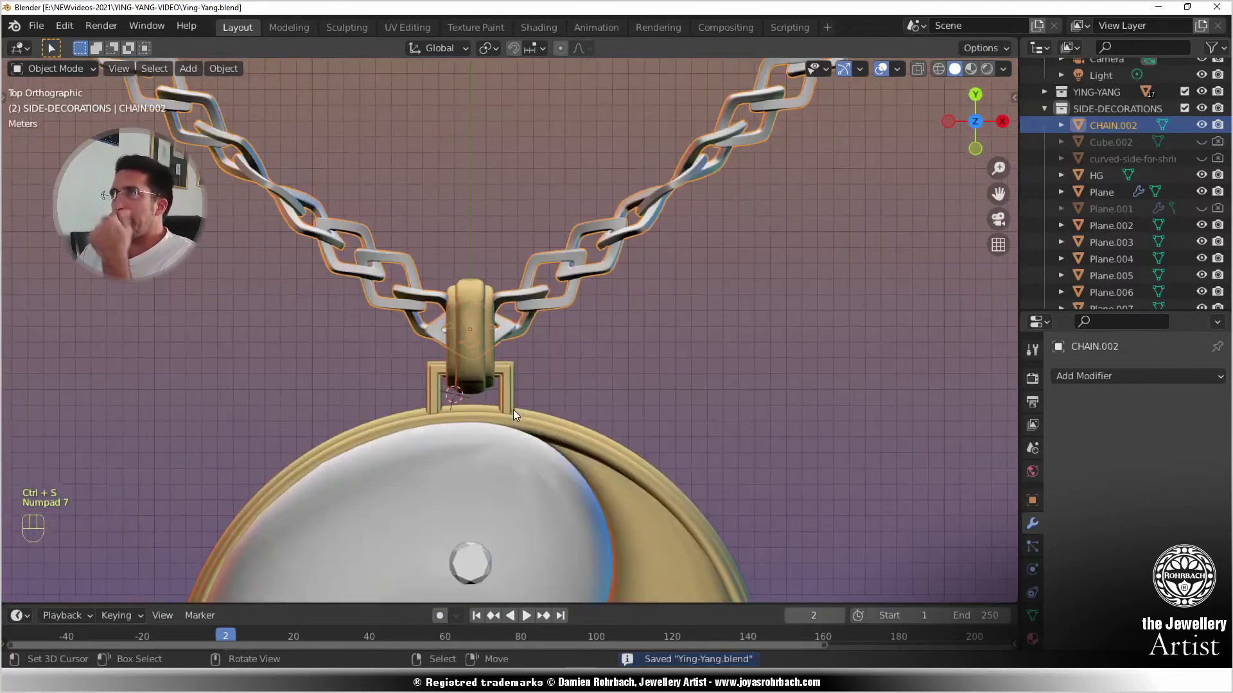
{"action": "key", "text": "alt+a"}
{"action": "scroll", "coordinate": [520, 411], "scroll_direction": "down", "scroll_amount": 5}
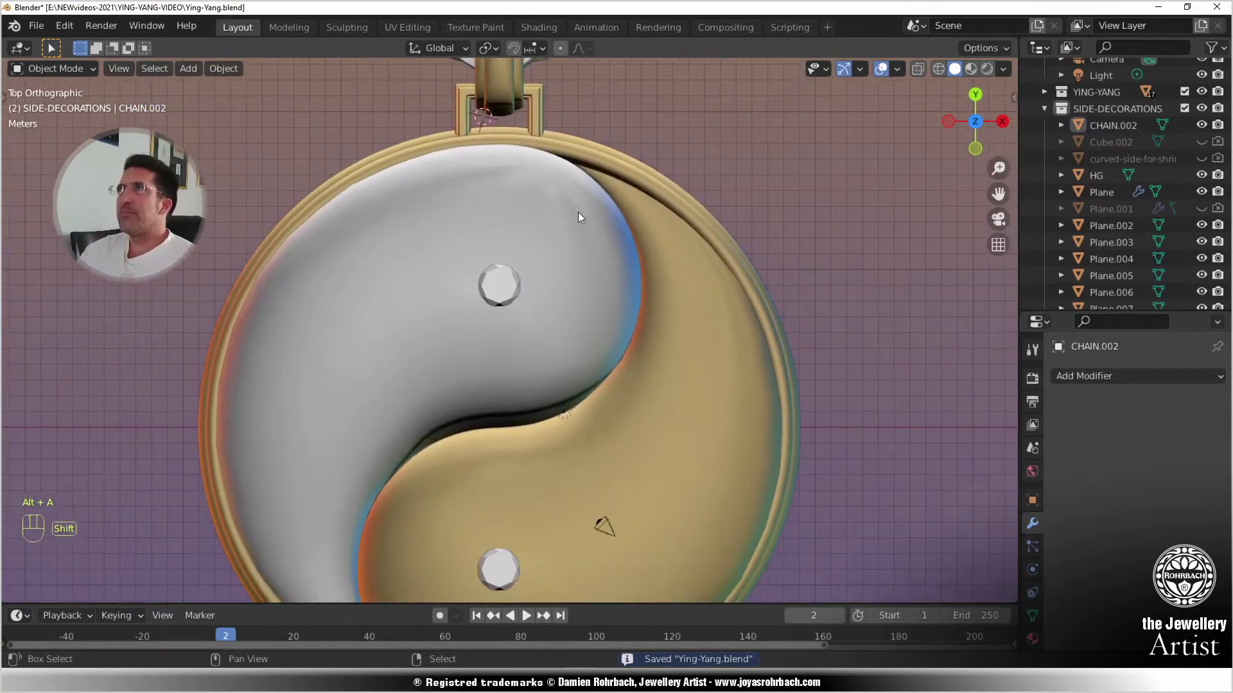
- Collapse the SIDE-DECORATIONS collection in the outliner, select a diamond on the pendant, and save the file
{"action": "scroll", "coordinate": [649, 355], "scroll_direction": "up", "scroll_amount": 4}
{"action": "middle_click_drag", "start_coordinate": [619, 485], "coordinate": [972, 405]}
{"action": "scroll", "coordinate": [726, 283], "scroll_direction": "down", "scroll_amount": 4}
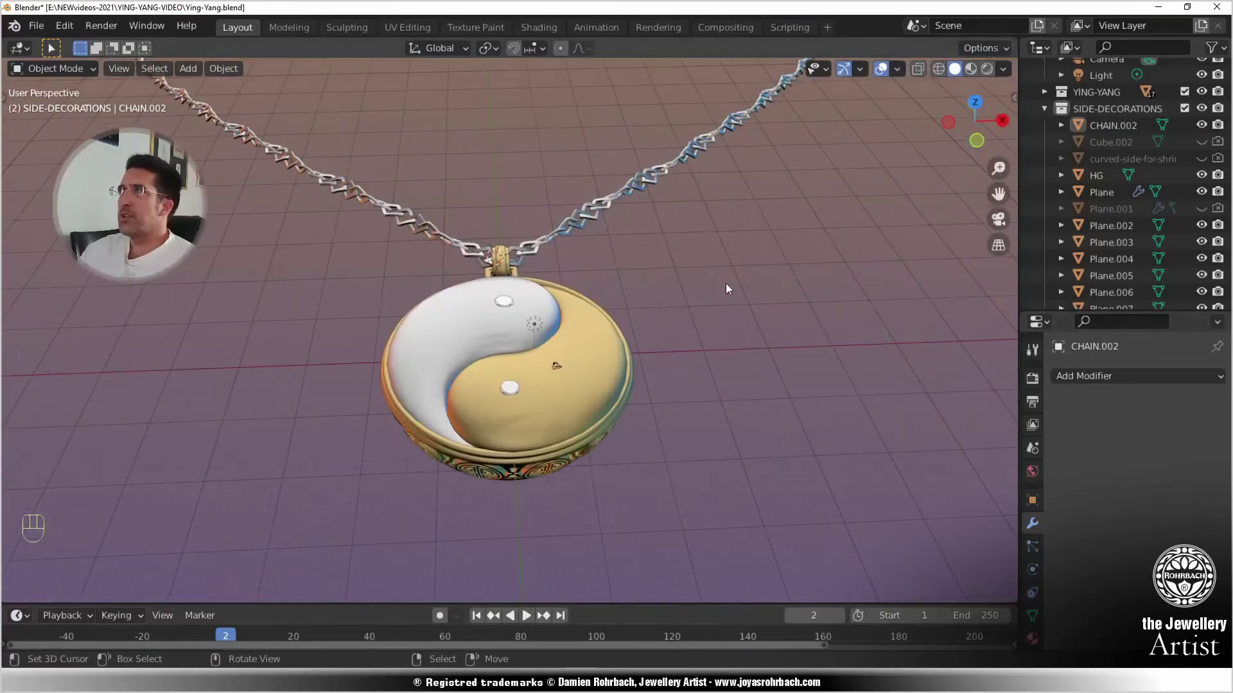
{"action": "left_click", "coordinate": [1043, 108]}
{"action": "scroll", "coordinate": [544, 329], "scroll_direction": "down", "scroll_amount": 3}
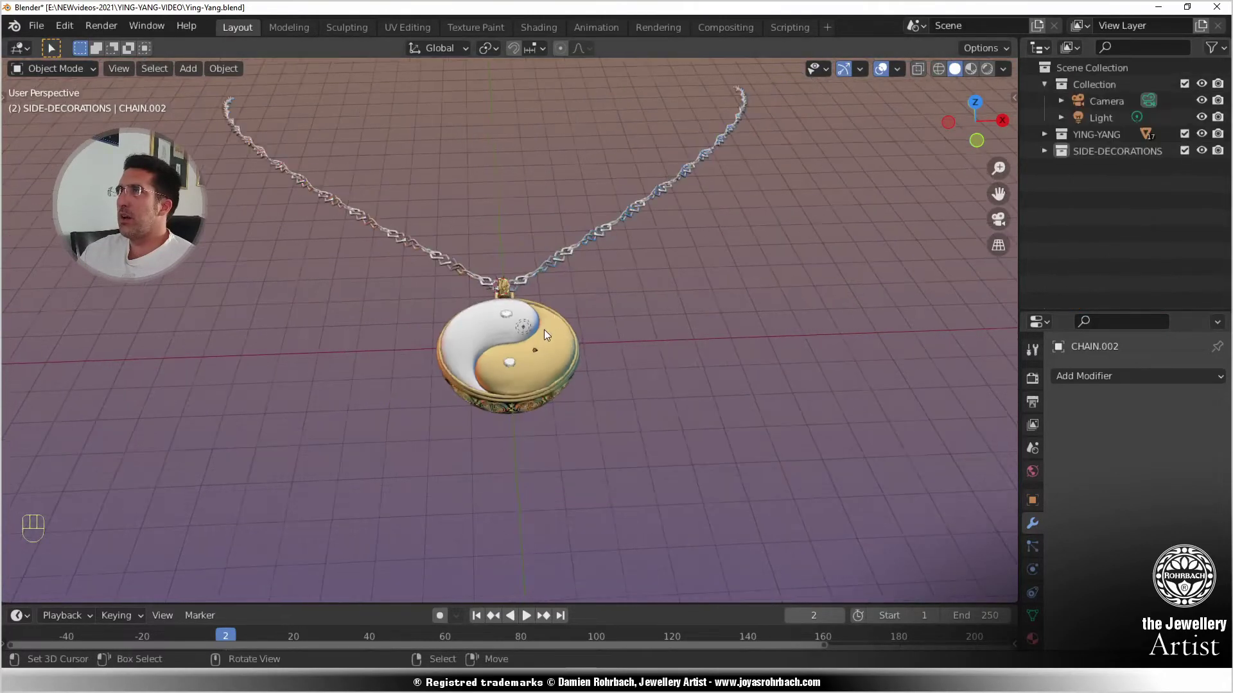
{"action": "scroll", "coordinate": [552, 317], "scroll_direction": "up", "scroll_amount": 6}
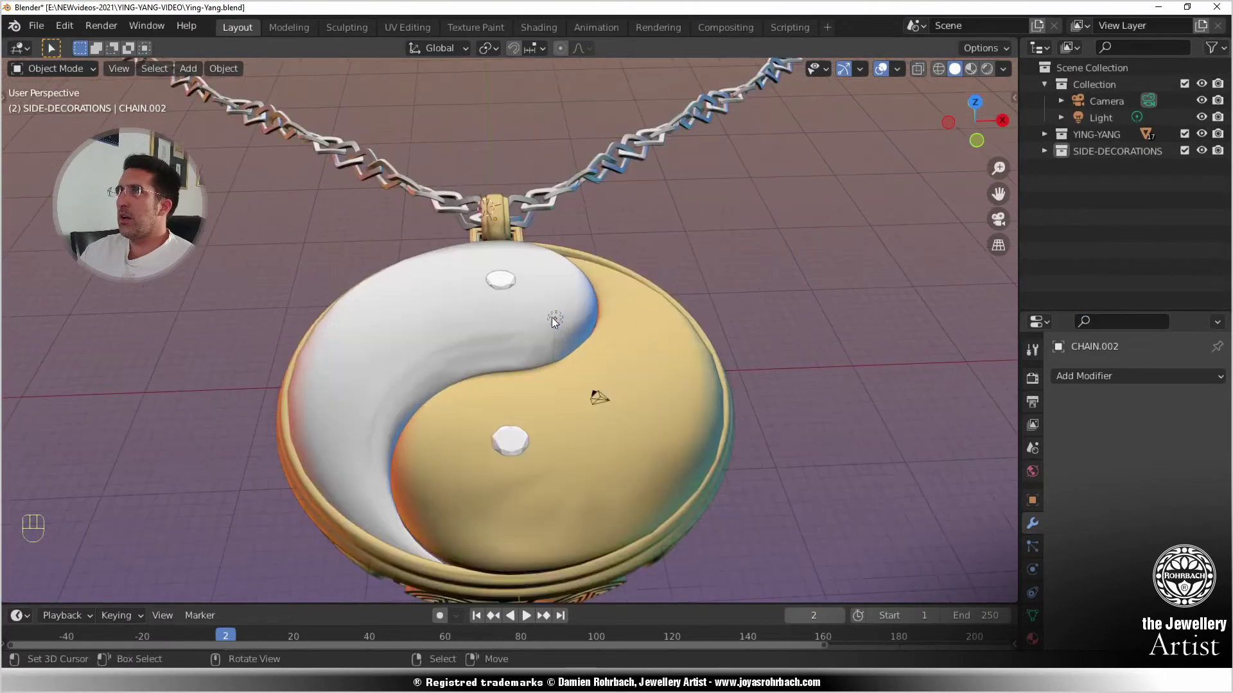
{"action": "left_click", "coordinate": [511, 280]}
{"action": "key", "text": "ctrl+s"}
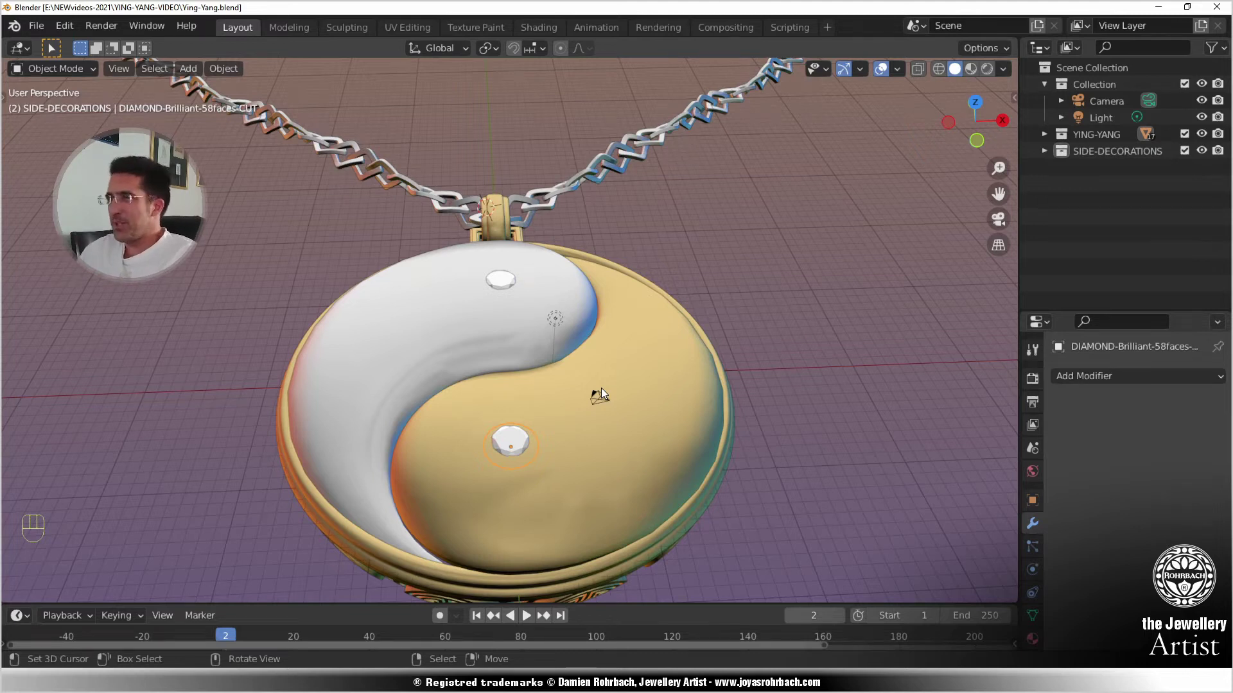
- Select both diamonds on the yin-yang and raise them 0.843 m along the Z axis
{"action": "key", "text": "KP_7"}
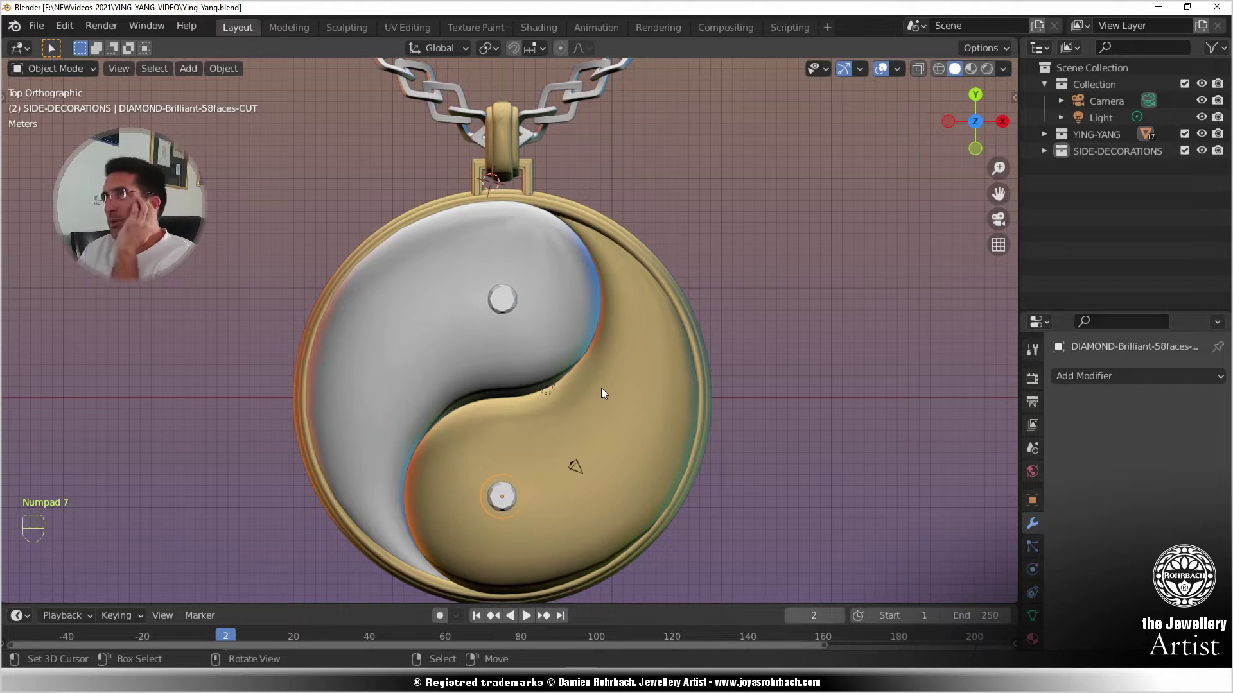
{"action": "left_click", "coordinate": [503, 307]}
{"action": "left_click", "coordinate": [503, 505]}
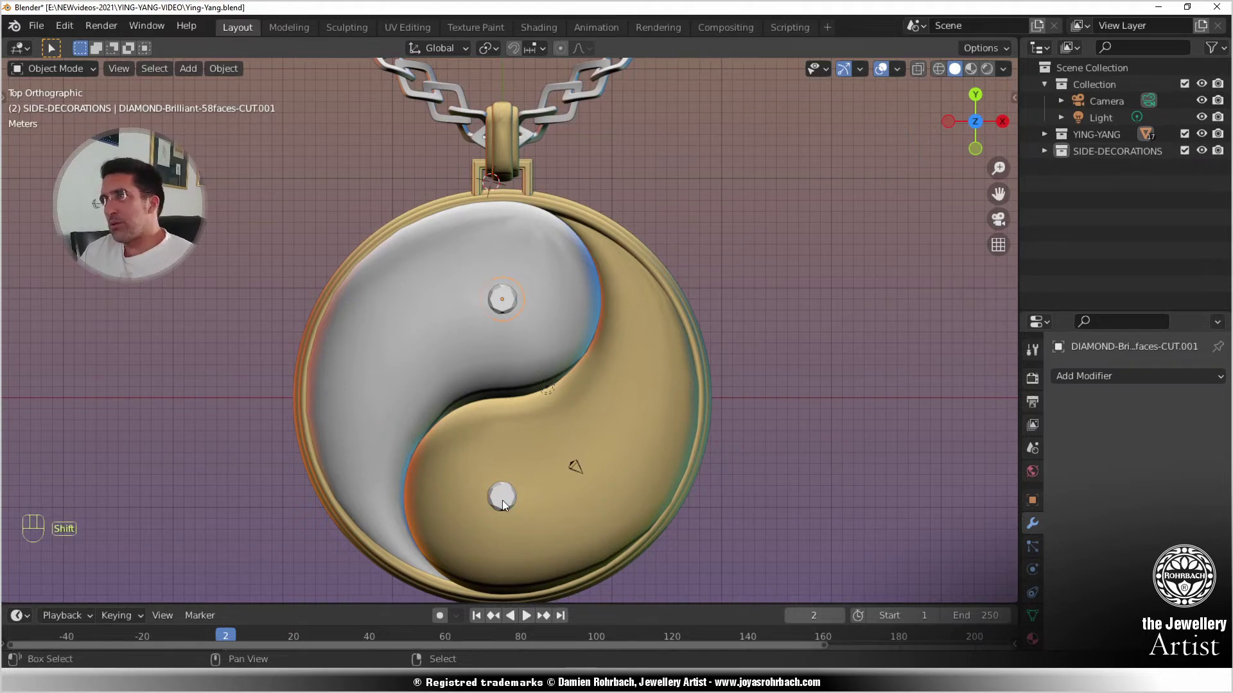
{"action": "middle_click_drag", "start_coordinate": [504, 504], "coordinate": [576, 352]}
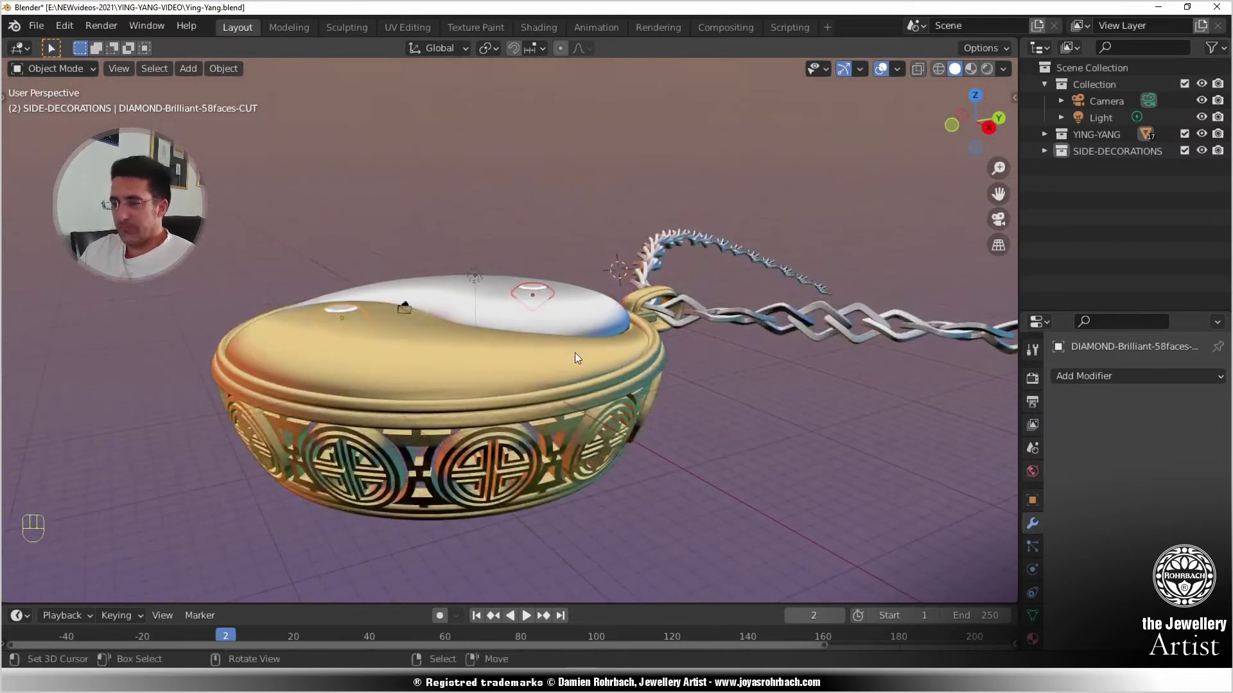
{"action": "key", "text": "g"}
{"action": "key", "text": "z"}
{"action": "left_click", "coordinate": [613, 342]}
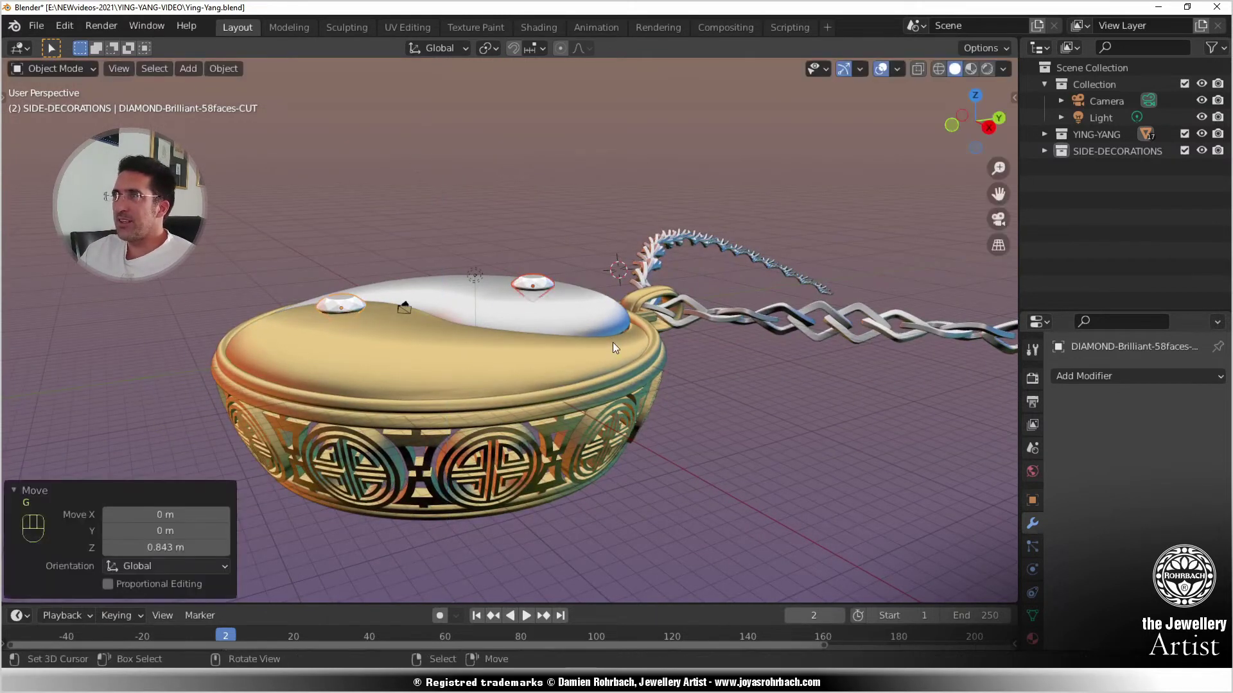
- Snap the 3D cursor to the diamond on the white half of the pendant and save the file
{"action": "key", "text": "KP_7"}
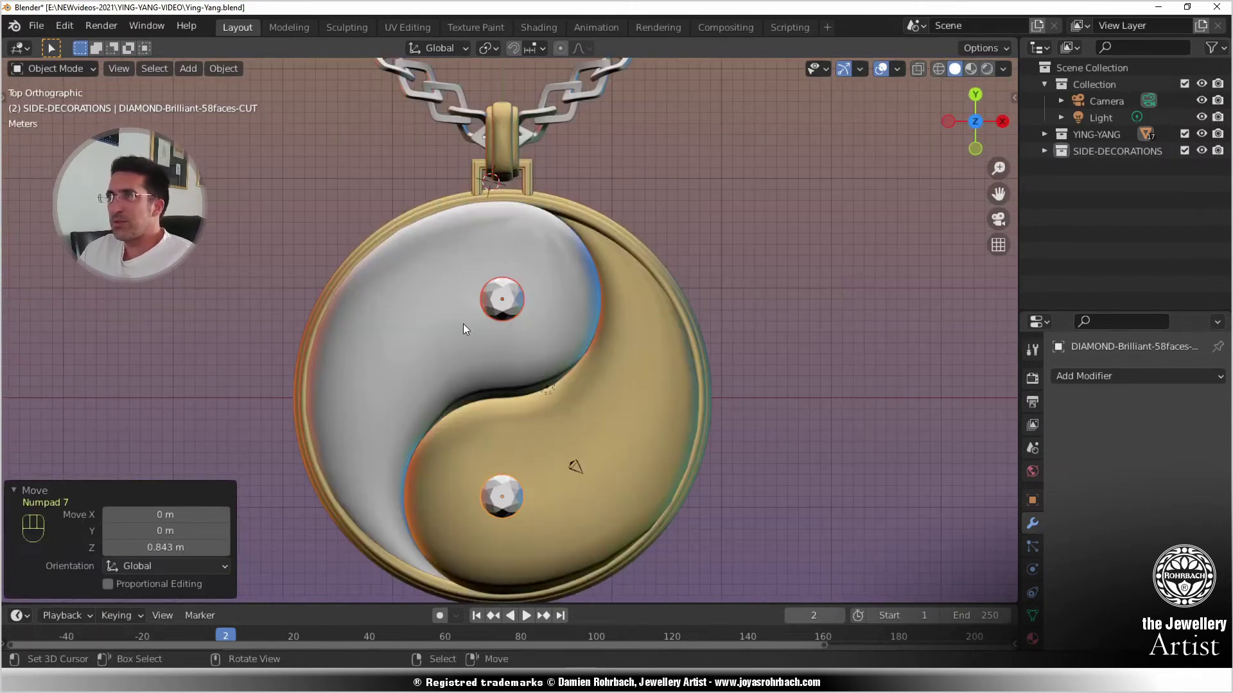
{"action": "left_click", "coordinate": [506, 288]}
{"action": "key", "text": "shift+s"}
{"action": "left_click", "coordinate": [512, 385]}
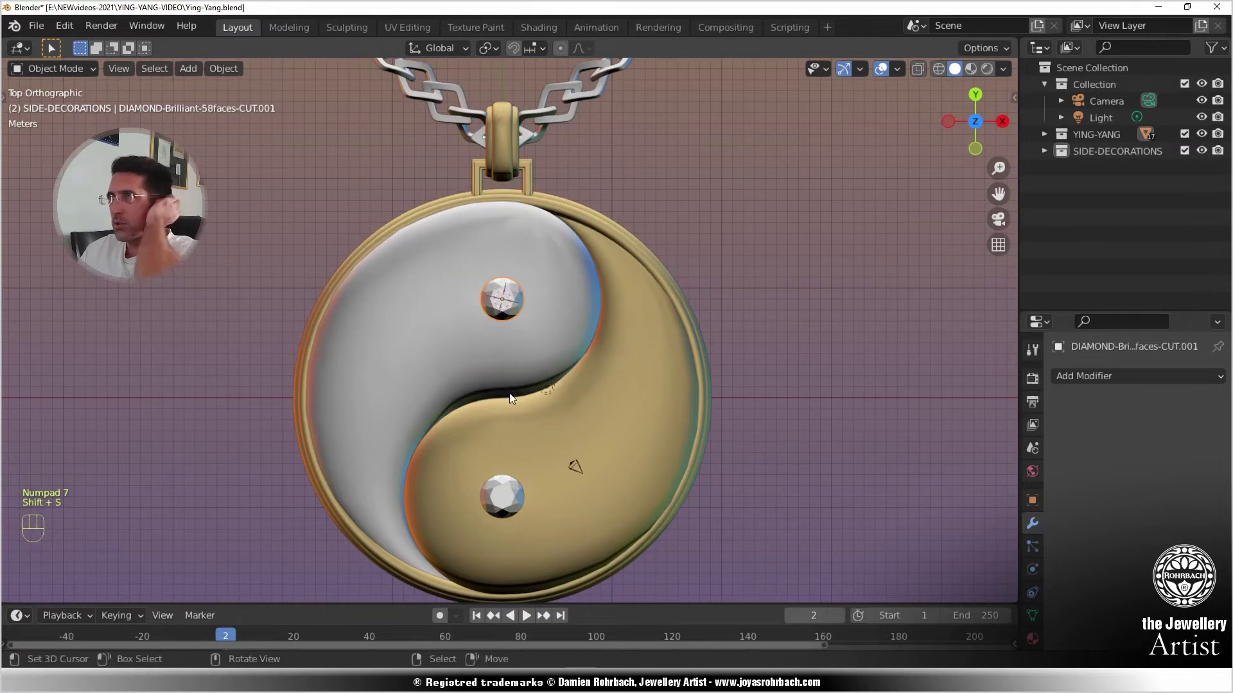
{"action": "scroll", "coordinate": [519, 339], "scroll_direction": "up", "scroll_amount": 6}
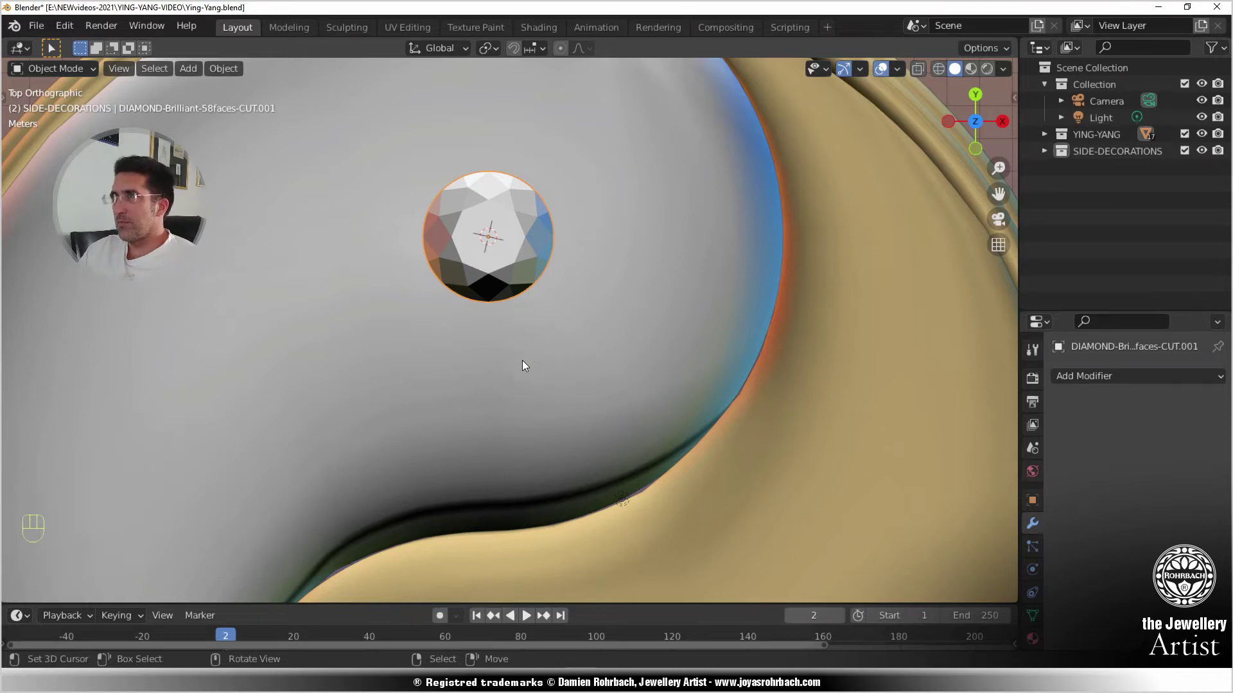
{"action": "key", "text": "ctrl+s"}
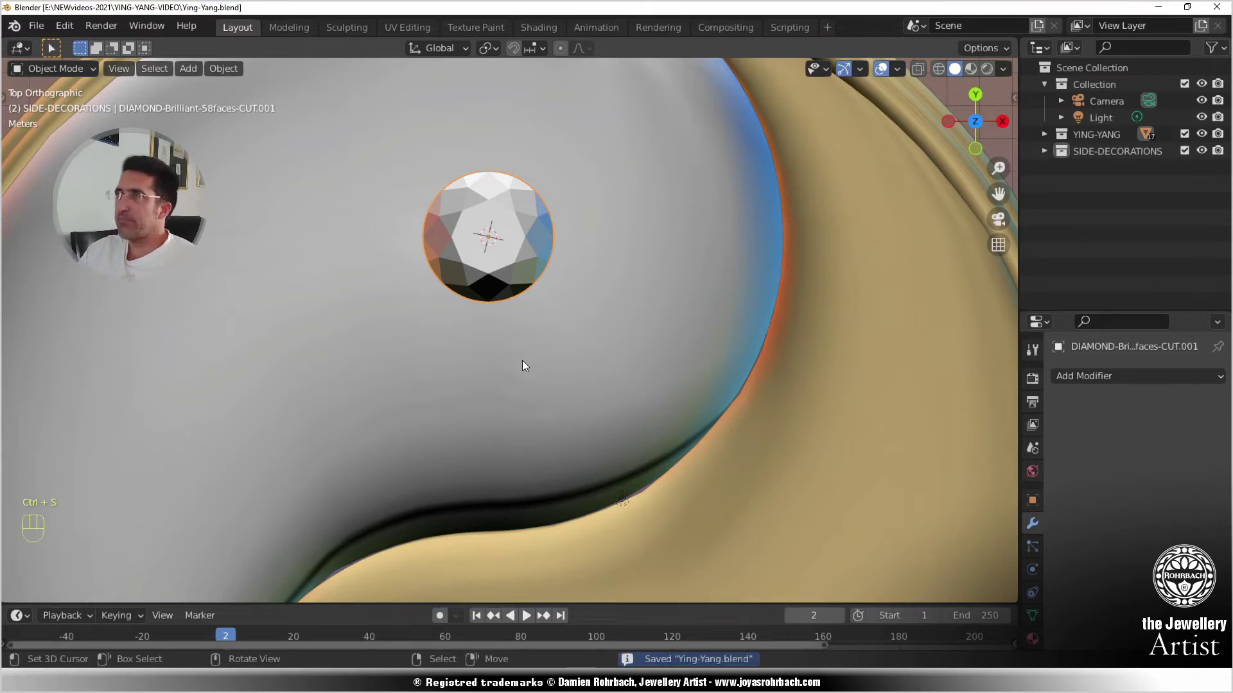
- Add a 120-vertex mesh circle of 18 m radius at the 3D cursor and scale it to 0.175
{"action": "middle_click_drag", "start_coordinate": [534, 368], "coordinate": [357, 182]}
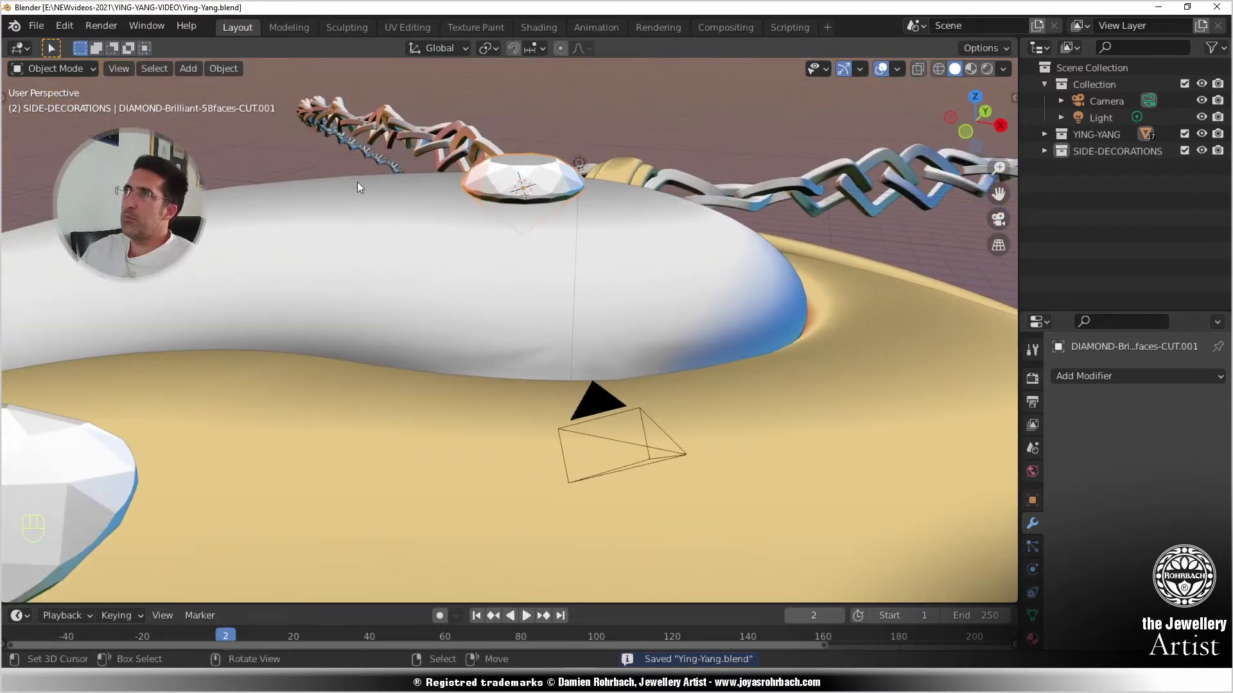
{"action": "left_click", "coordinate": [182, 68]}
{"action": "mouse_move", "coordinate": [201, 89]}
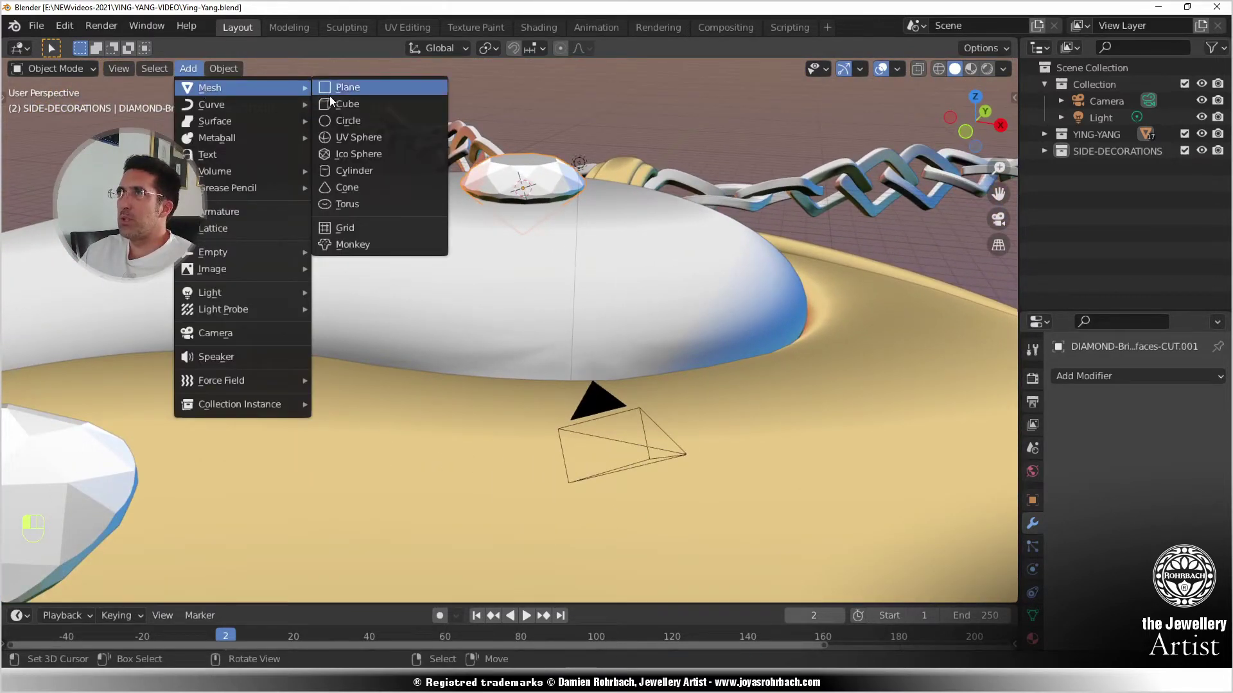
{"action": "left_click", "coordinate": [346, 122]}
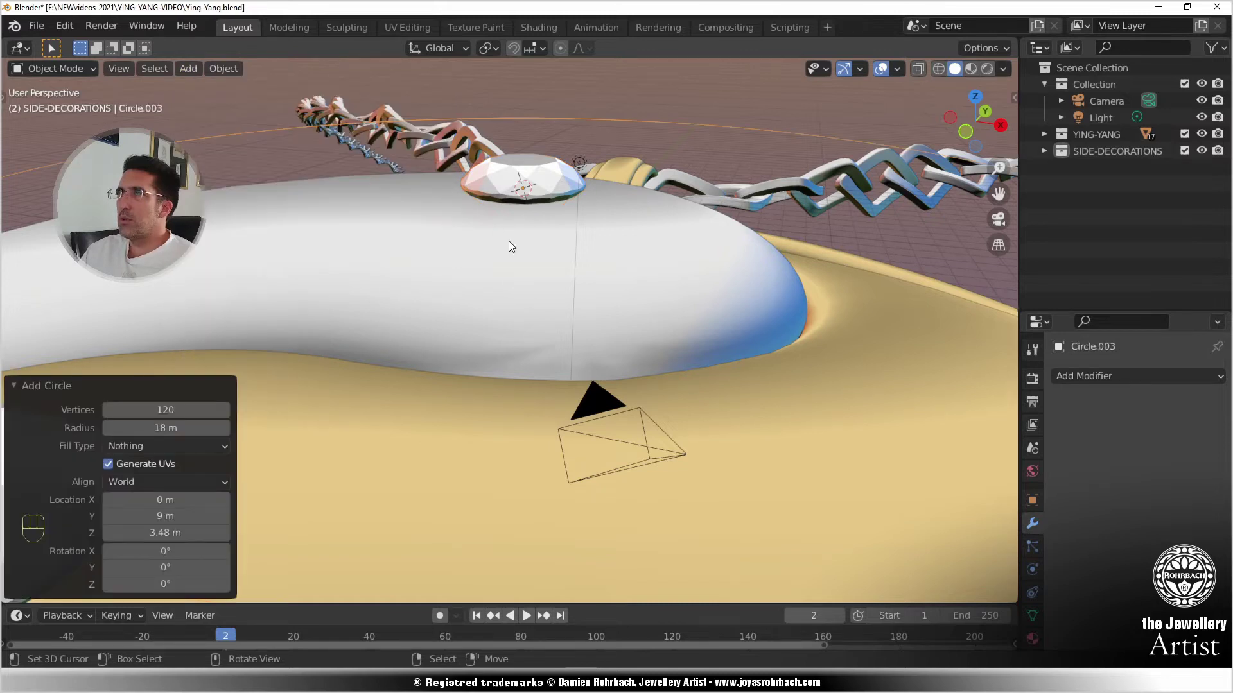
{"action": "scroll", "coordinate": [508, 241], "scroll_direction": "down", "scroll_amount": 6}
{"action": "key", "text": "s"}
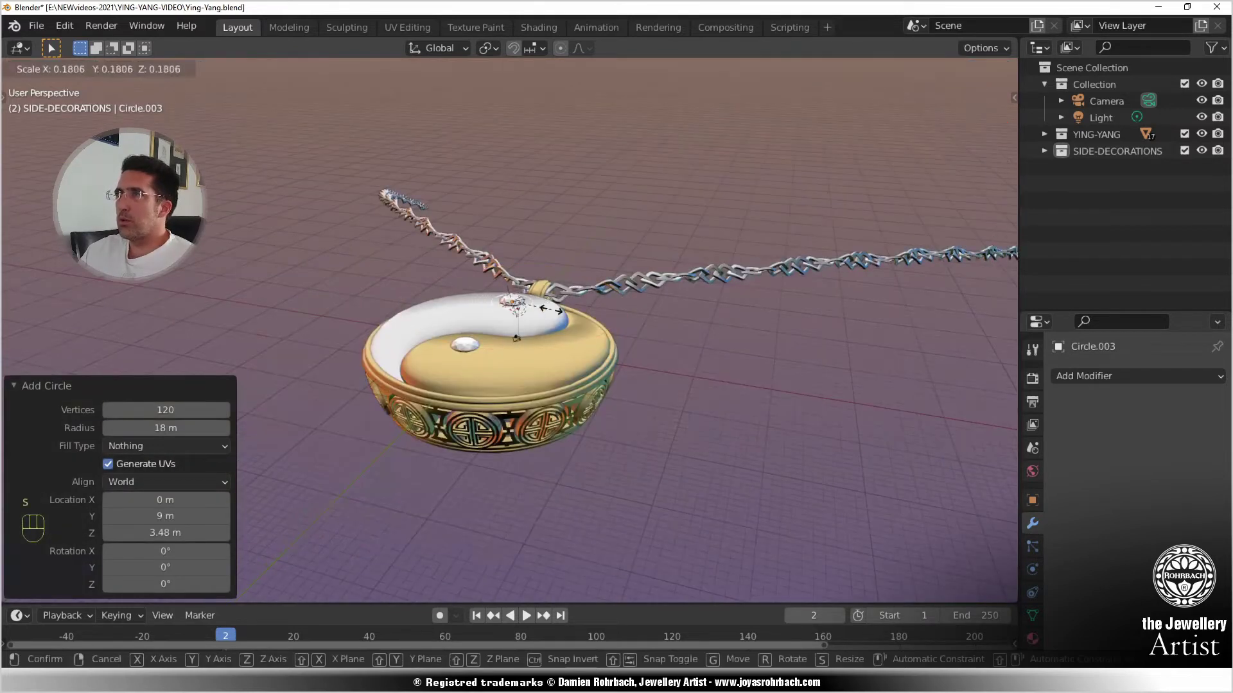
{"action": "left_click", "coordinate": [550, 309]}
{"action": "key", "text": "KP_Decimal"}
{"action": "scroll", "coordinate": [560, 349], "scroll_direction": "down", "scroll_amount": 3}
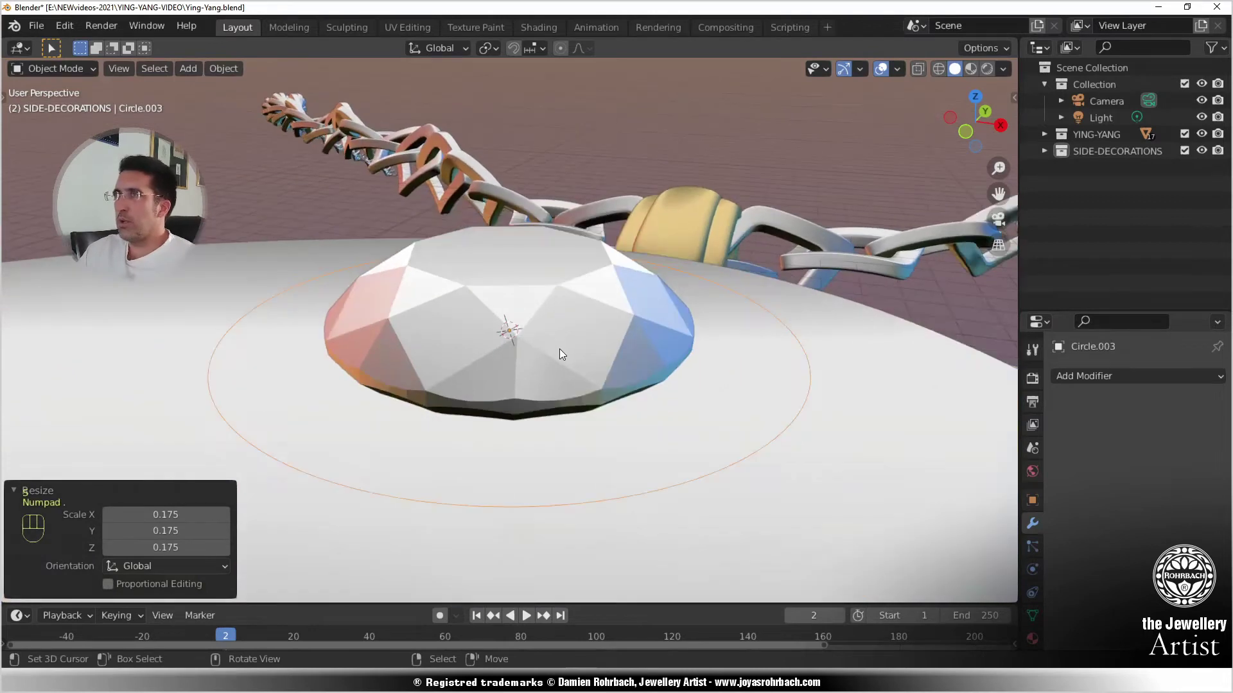
- Scale the circle by about 0.63 so it matches the diamond's girdle width
{"action": "key", "text": "alt+z"}
{"action": "key", "text": "alt+z"}
{"action": "middle_click_drag", "start_coordinate": [560, 348], "coordinate": [576, 330]}
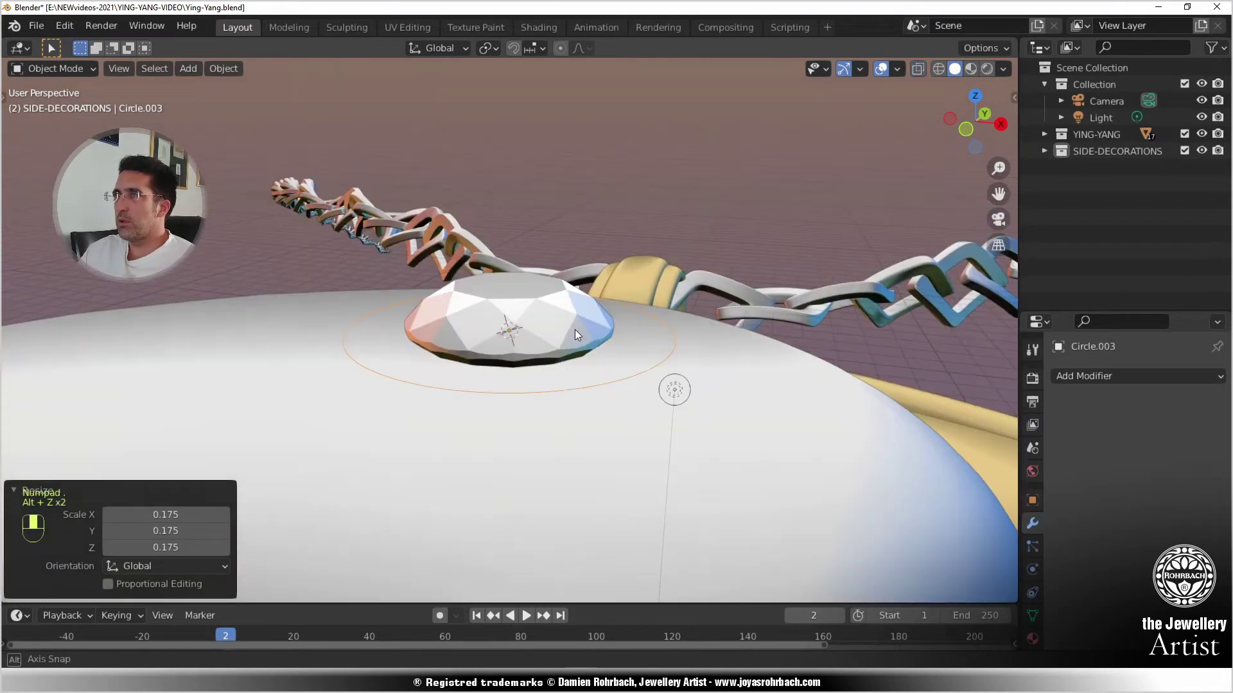
{"action": "key", "text": "s"}
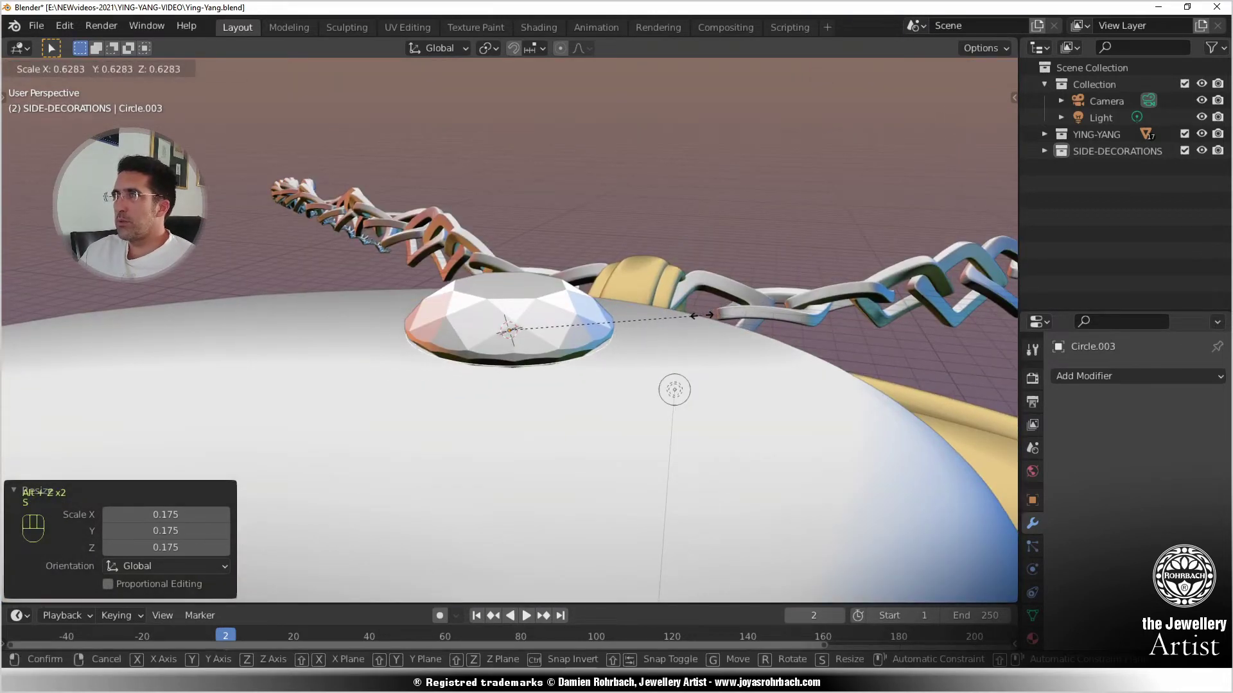
{"action": "left_click", "coordinate": [674, 390]}
- In Edit Mode, lower the circle's vertices 0.3126 m along Z and scale them to 0.797 to follow the diamond's pavilion
{"action": "key", "text": "Tab"}
{"action": "scroll", "coordinate": [646, 341], "scroll_direction": "up", "scroll_amount": 3}
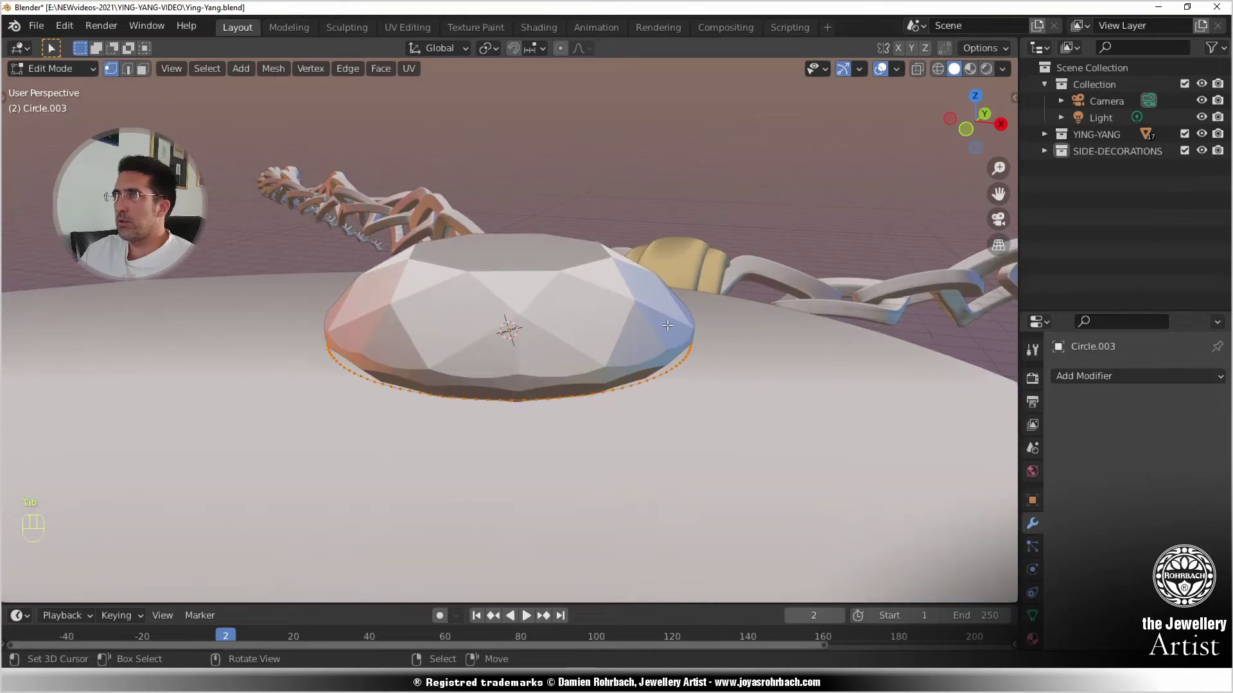
{"action": "middle_click_drag", "start_coordinate": [668, 326], "coordinate": [672, 323]}
{"action": "key", "text": "KP_1"}
{"action": "scroll", "coordinate": [674, 324], "scroll_direction": "up", "scroll_amount": 3}
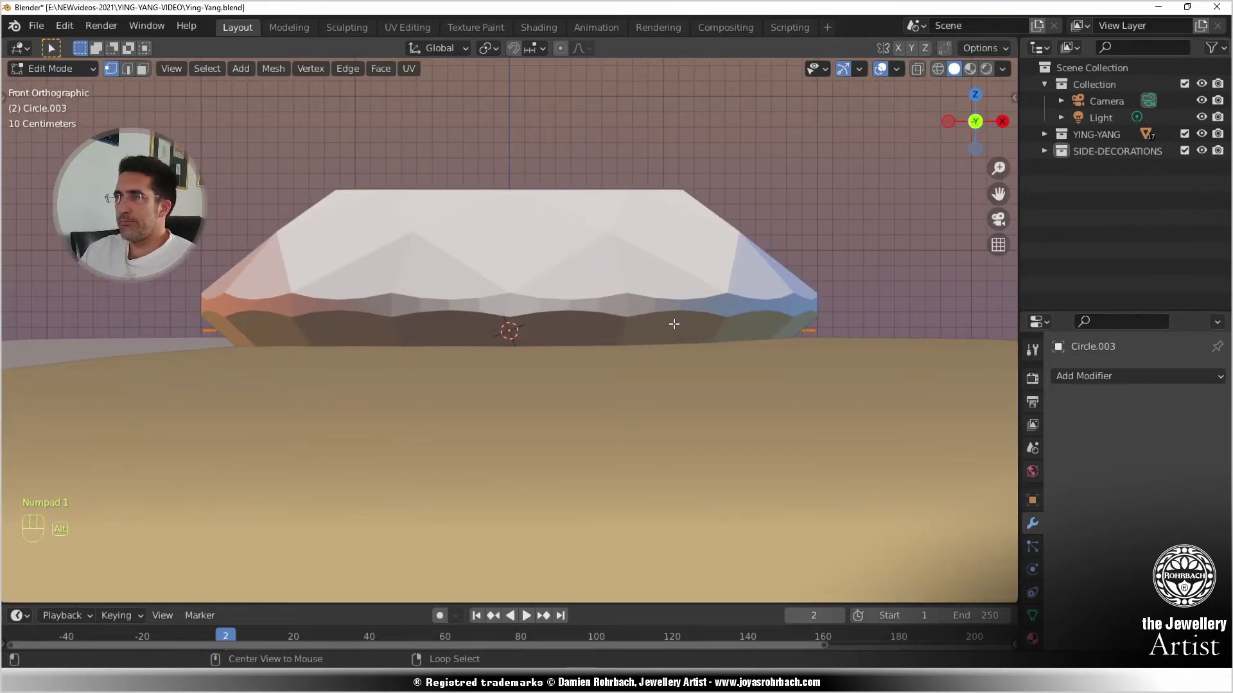
{"action": "key", "text": "alt+z"}
{"action": "key", "text": "g"}
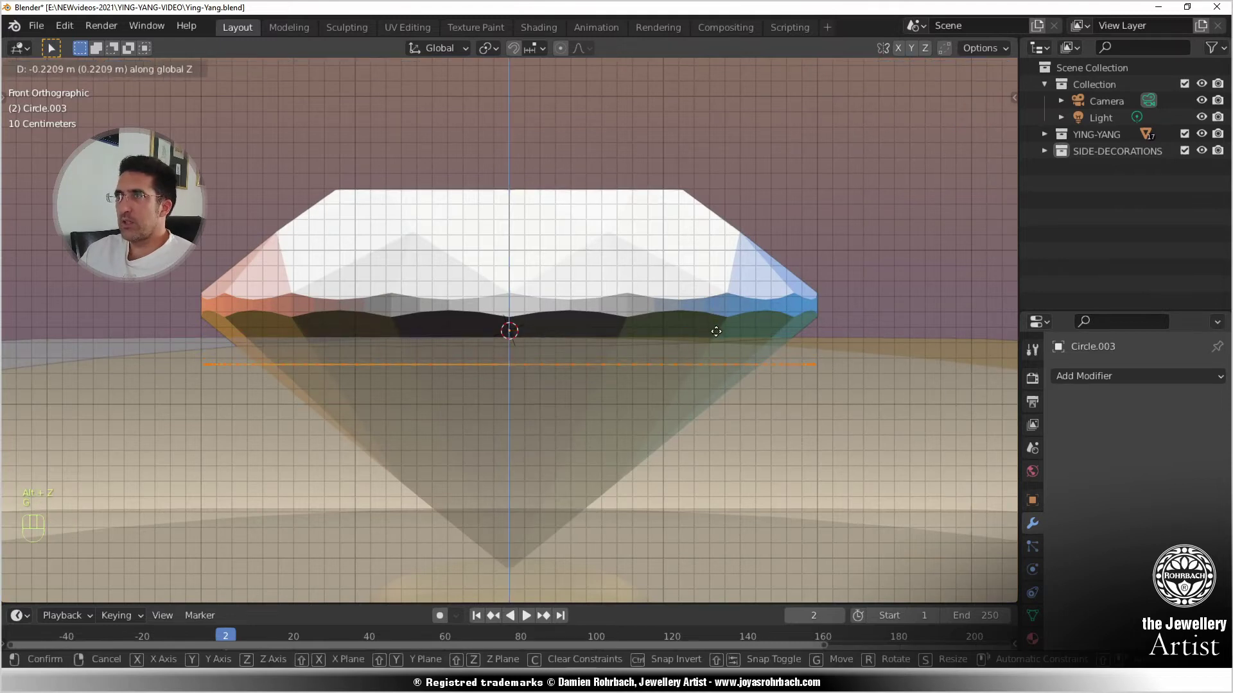
{"action": "left_click", "coordinate": [717, 345]}
{"action": "key", "text": "s"}
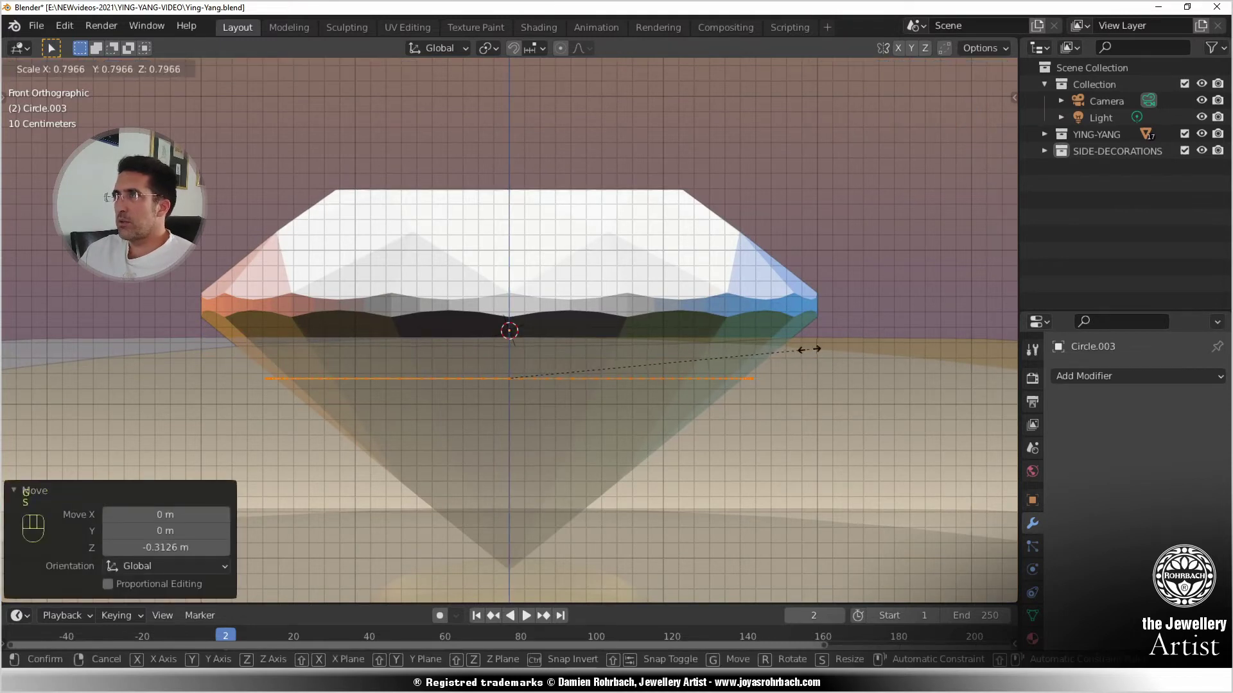
{"action": "left_click", "coordinate": [809, 348]}
- Extrude the circle 0.4168 m up along Z and scale the new edge loop by 1.278 to reach the girdle
{"action": "key", "text": "e"}
{"action": "key", "text": "z"}
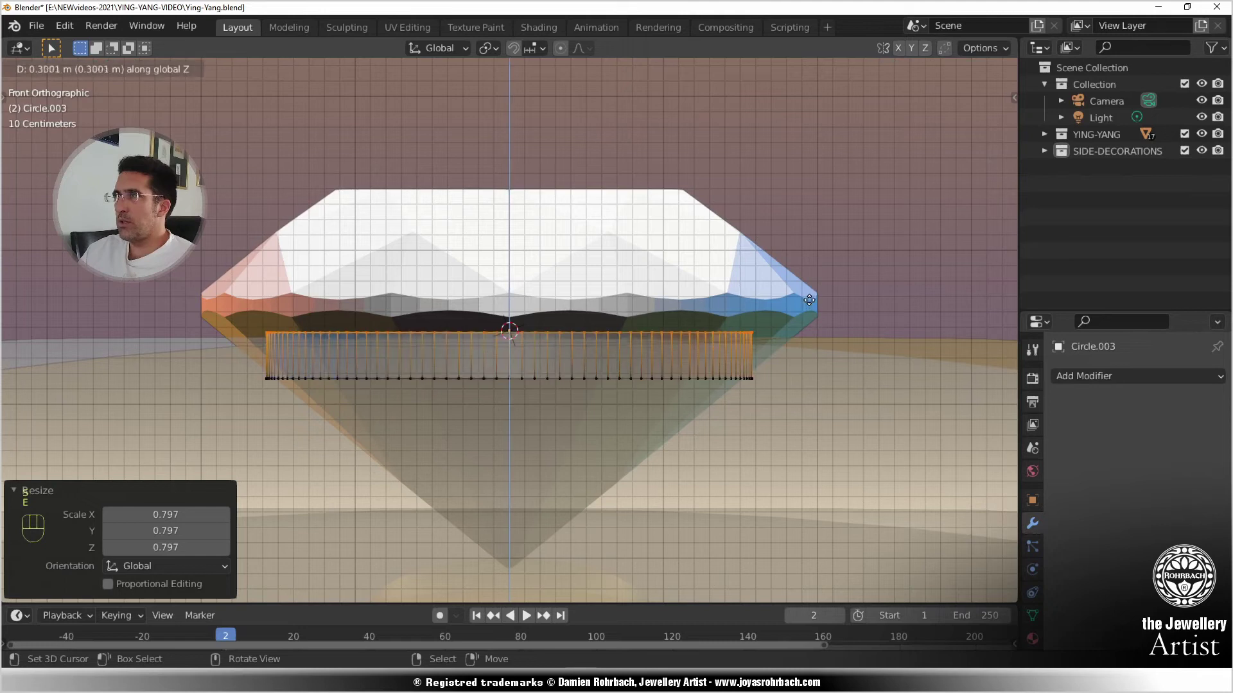
{"action": "left_click", "coordinate": [807, 285]}
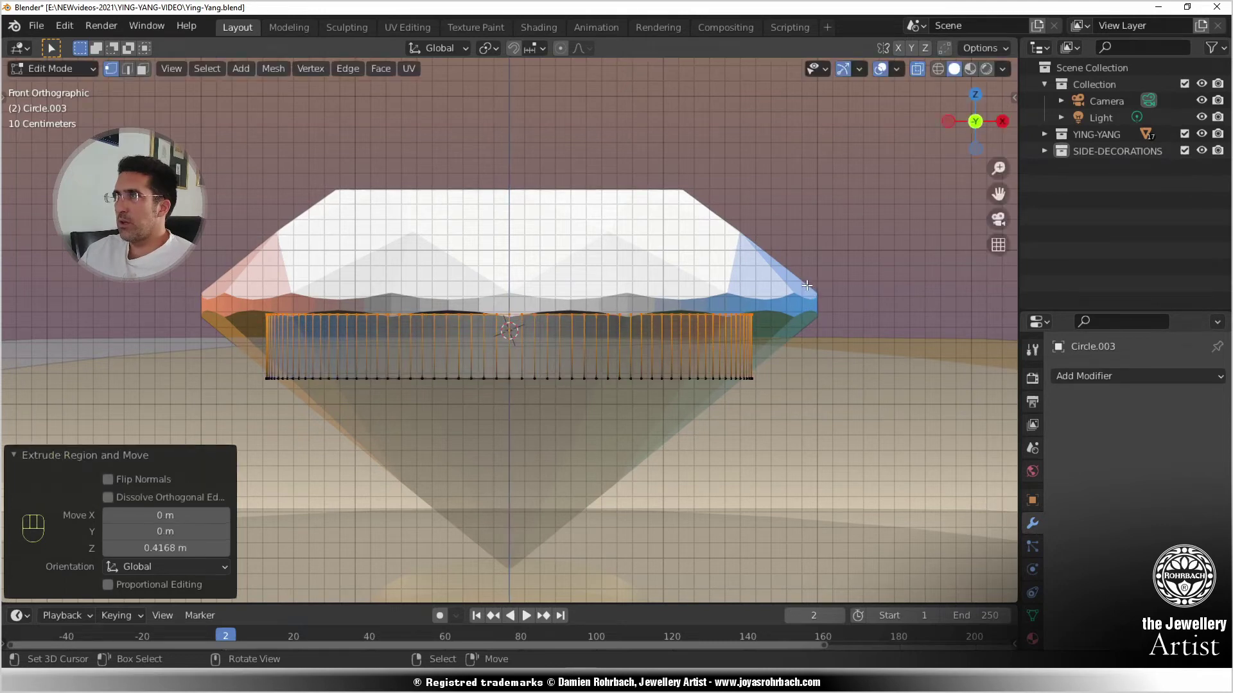
{"action": "key", "text": "s"}
{"action": "left_click", "coordinate": [891, 299]}
- Extrude the upper edge loop 0.171 m up, then another 0.292 m, and flare the last loop slightly outward
{"action": "key", "text": "e"}
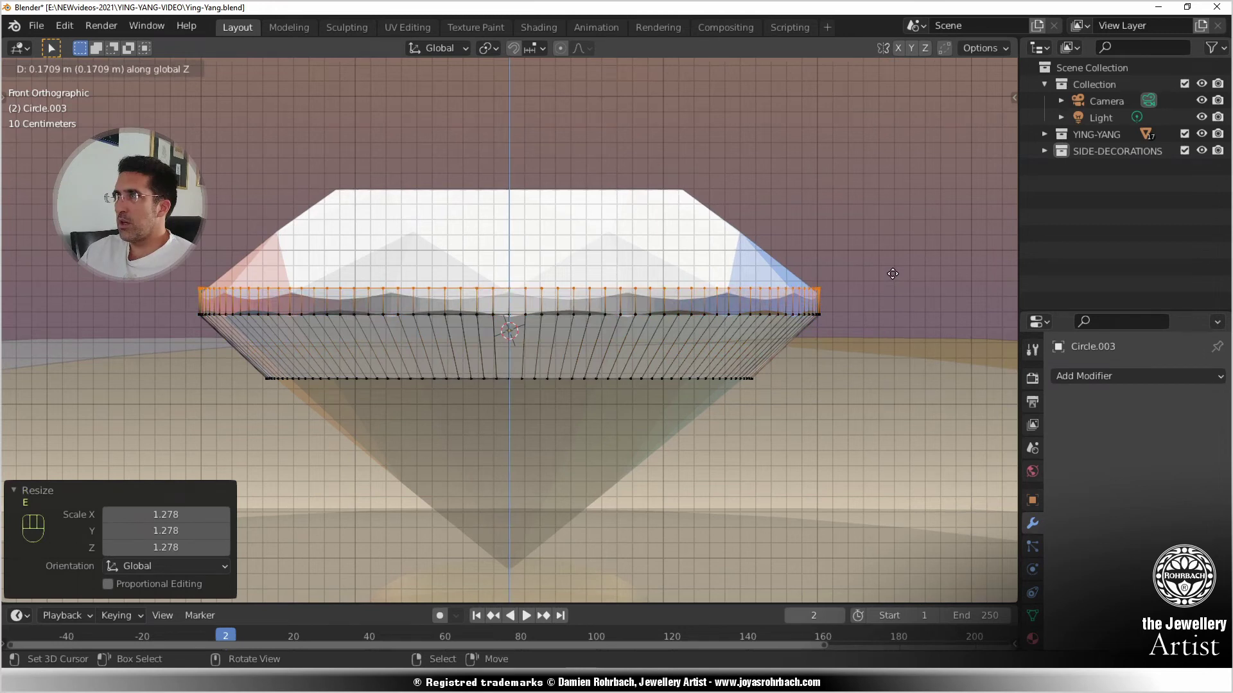
{"action": "left_click", "coordinate": [892, 273]}
{"action": "key", "text": "e"}
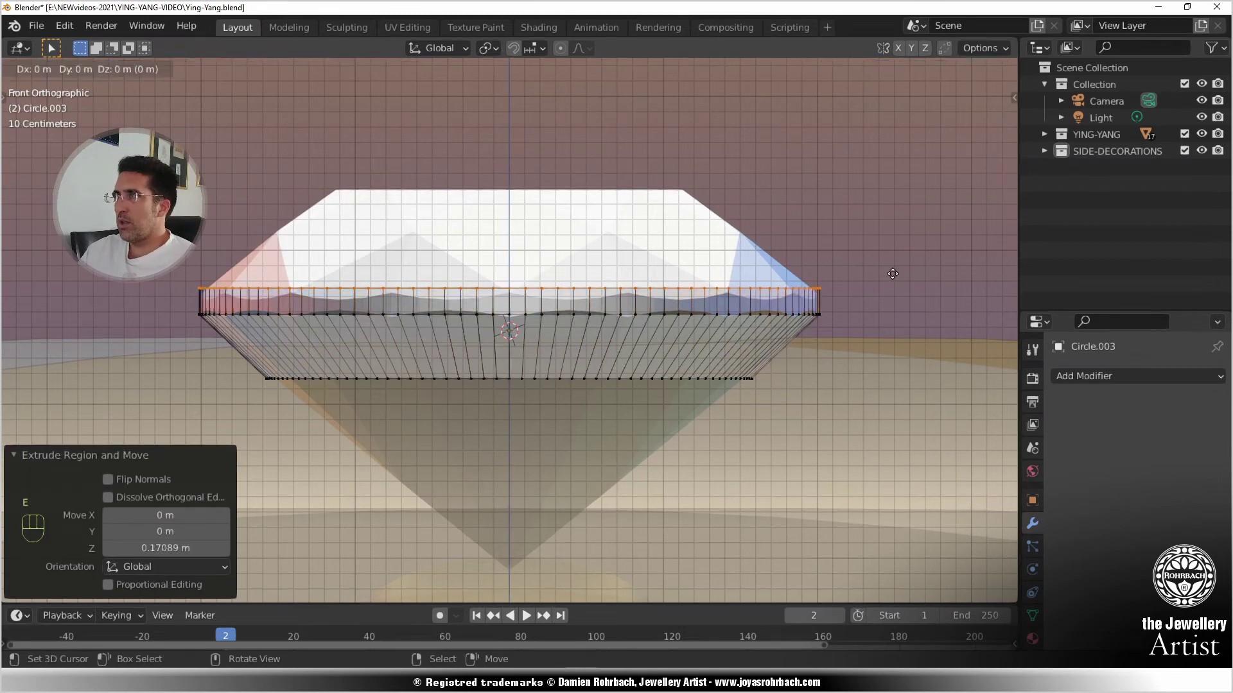
{"action": "left_click", "coordinate": [898, 230]}
{"action": "key", "text": "s"}
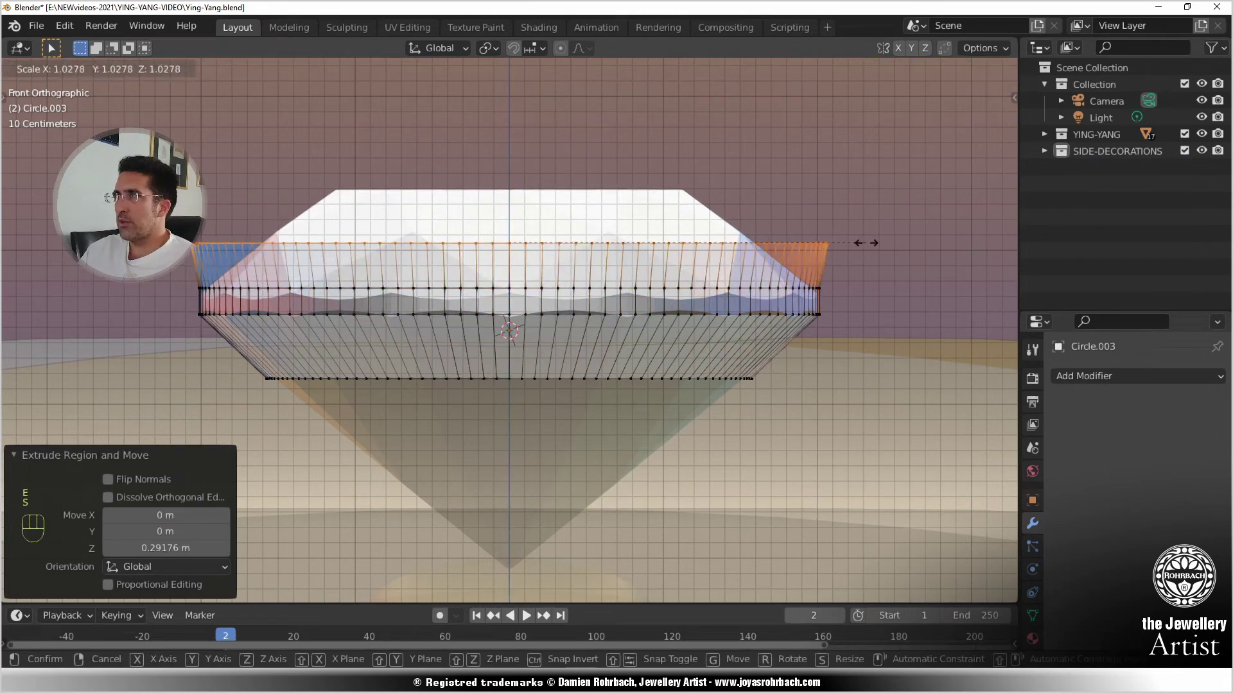
{"action": "left_click", "coordinate": [867, 243]}
- Extrude the top edge loop in place and scale it by 1.130 to form a flat outward rim
{"action": "key", "text": "e"}
{"action": "key", "text": "s"}
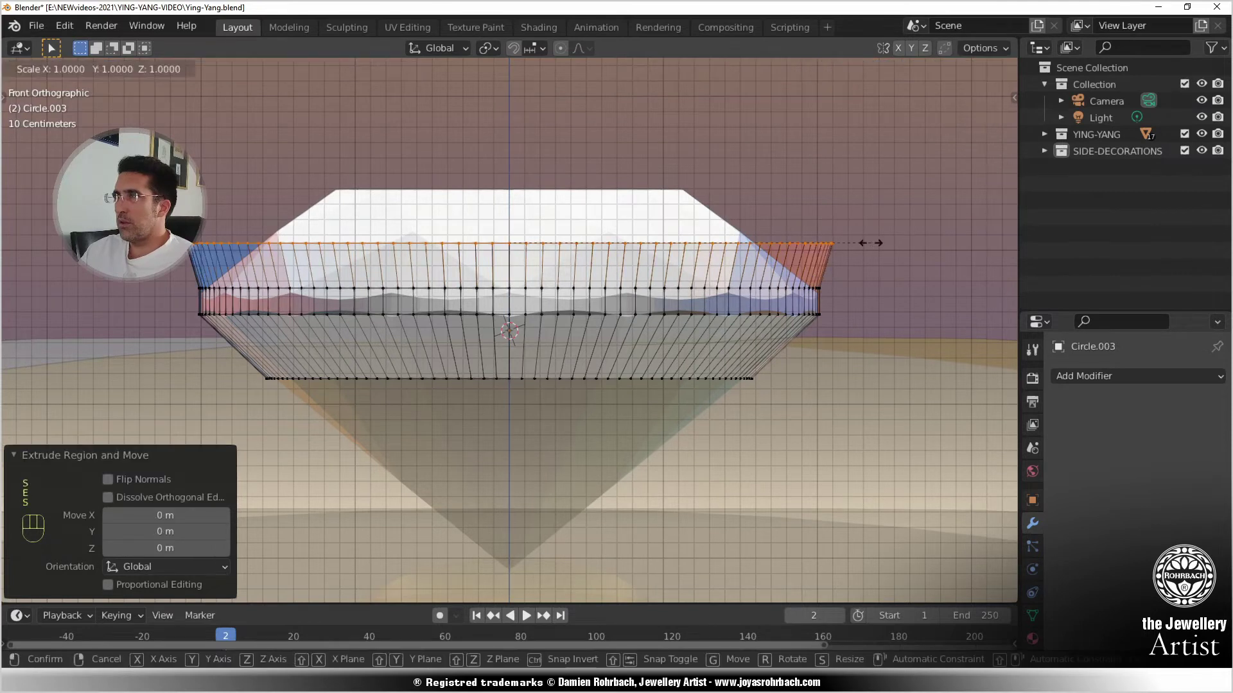
{"action": "left_click", "coordinate": [918, 248]}
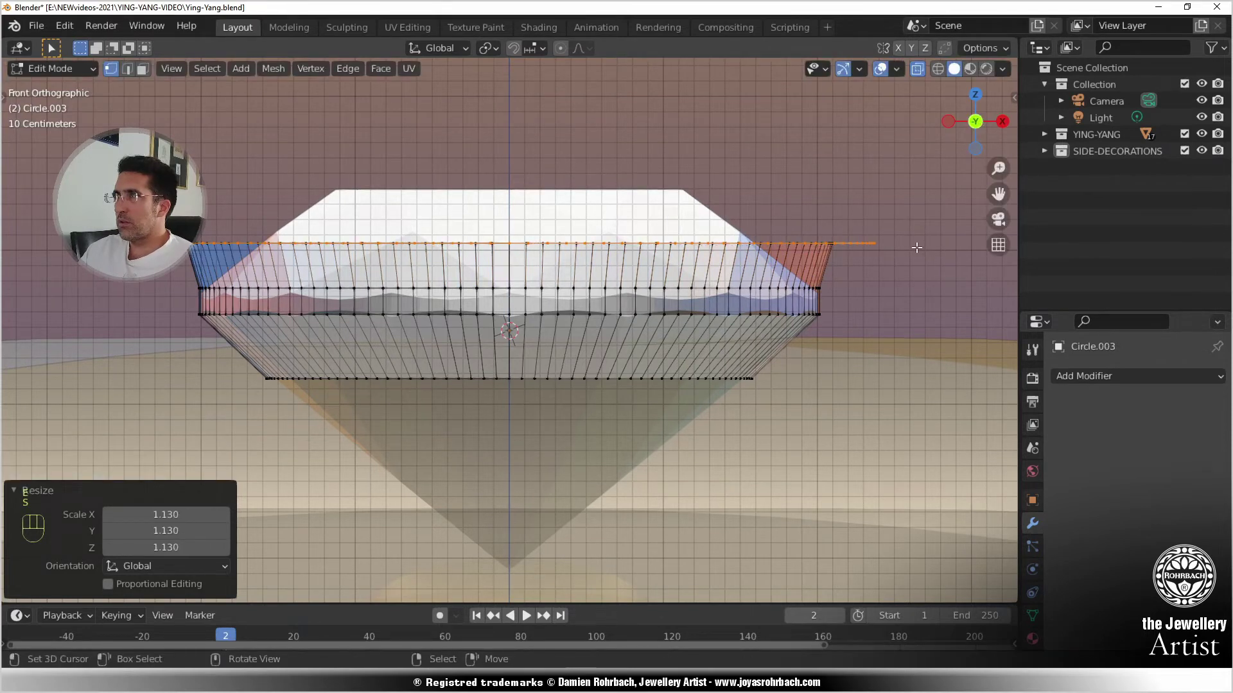
- Extrude the rim's outer loop 0.438 m down, scale it by 1.174, and raise it 0.113 m along Z
{"action": "key", "text": "e"}
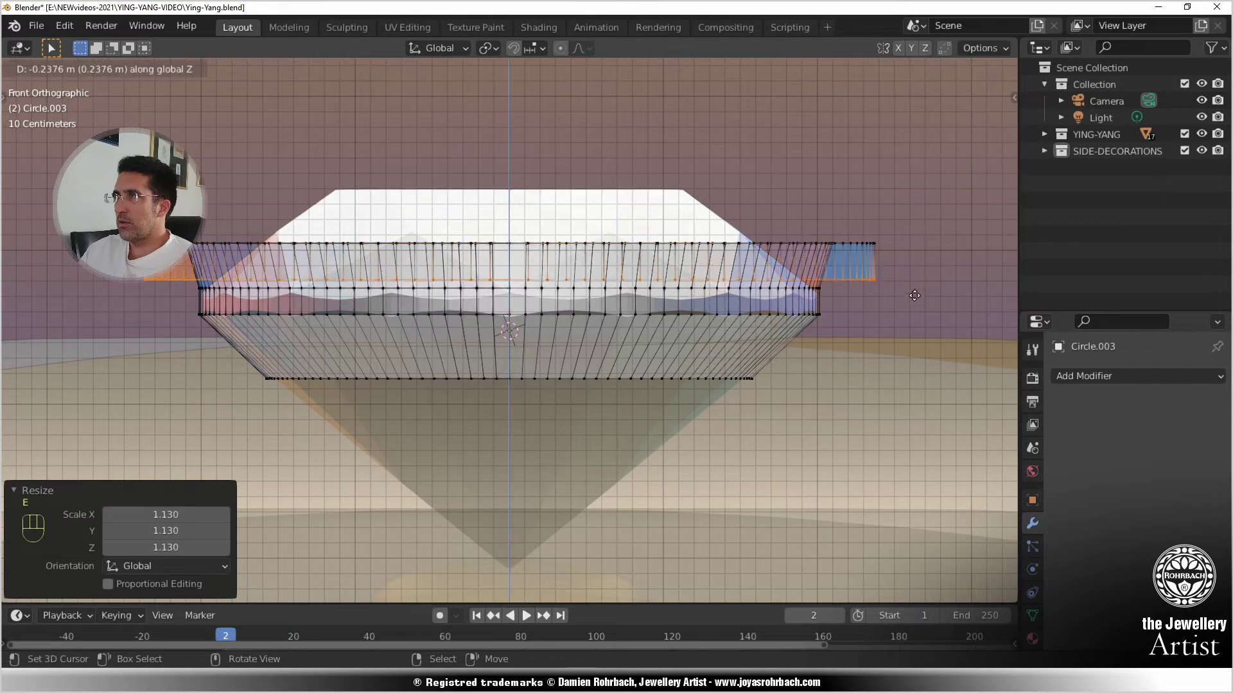
{"action": "left_click", "coordinate": [899, 314]}
{"action": "key", "text": "s"}
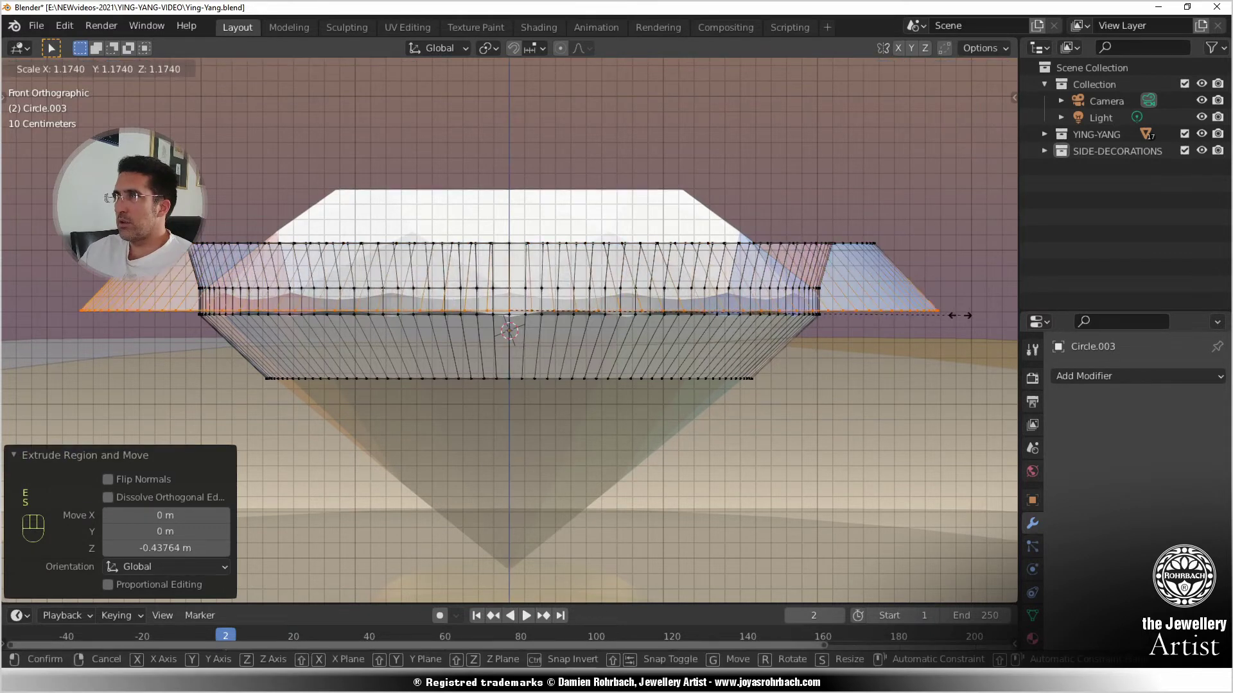
{"action": "left_click", "coordinate": [960, 315]}
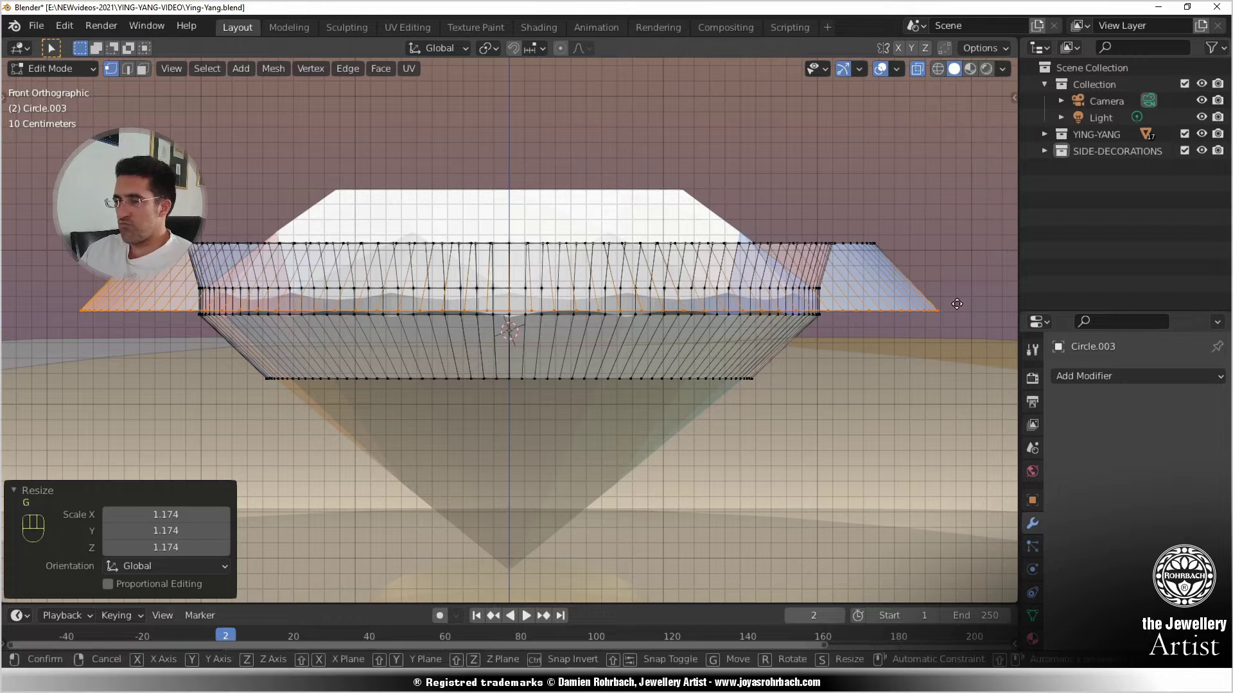
{"action": "key", "text": "g"}
{"action": "key", "text": "z"}
{"action": "left_click", "coordinate": [948, 287]}
- Extrude the rim's outer edge loop 0.204 m down along Z and scale it inward by 0.941
{"action": "key", "text": "e"}
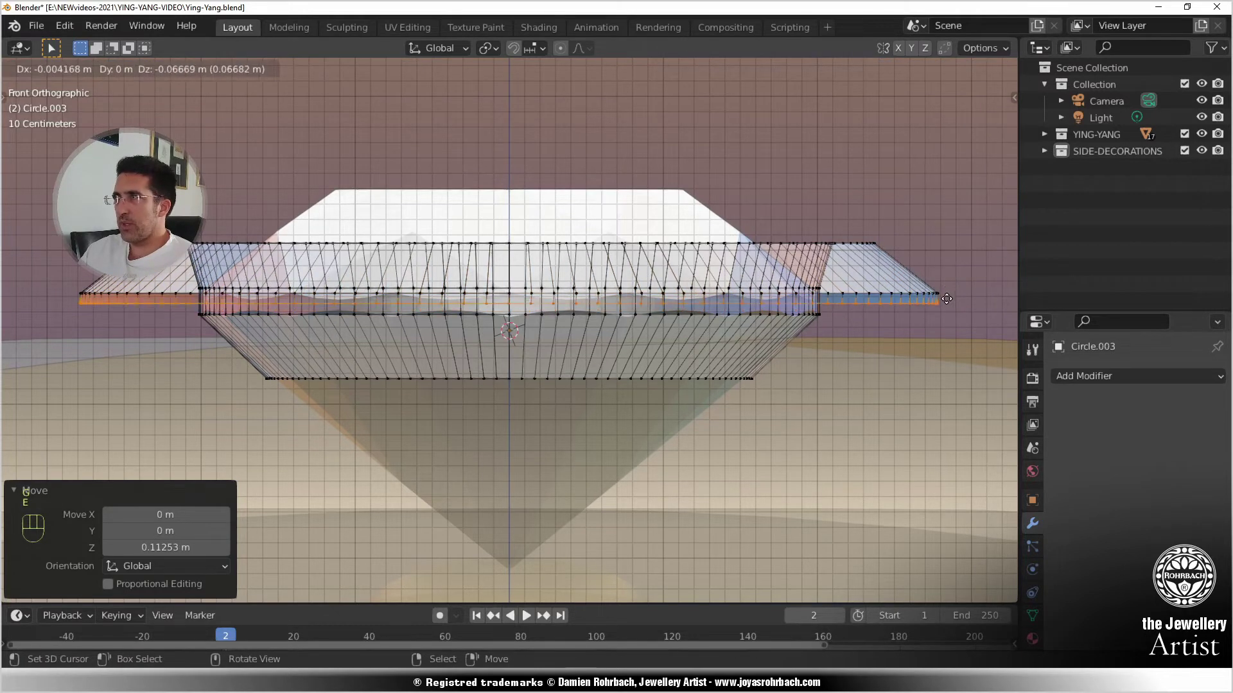
{"action": "key", "text": "z"}
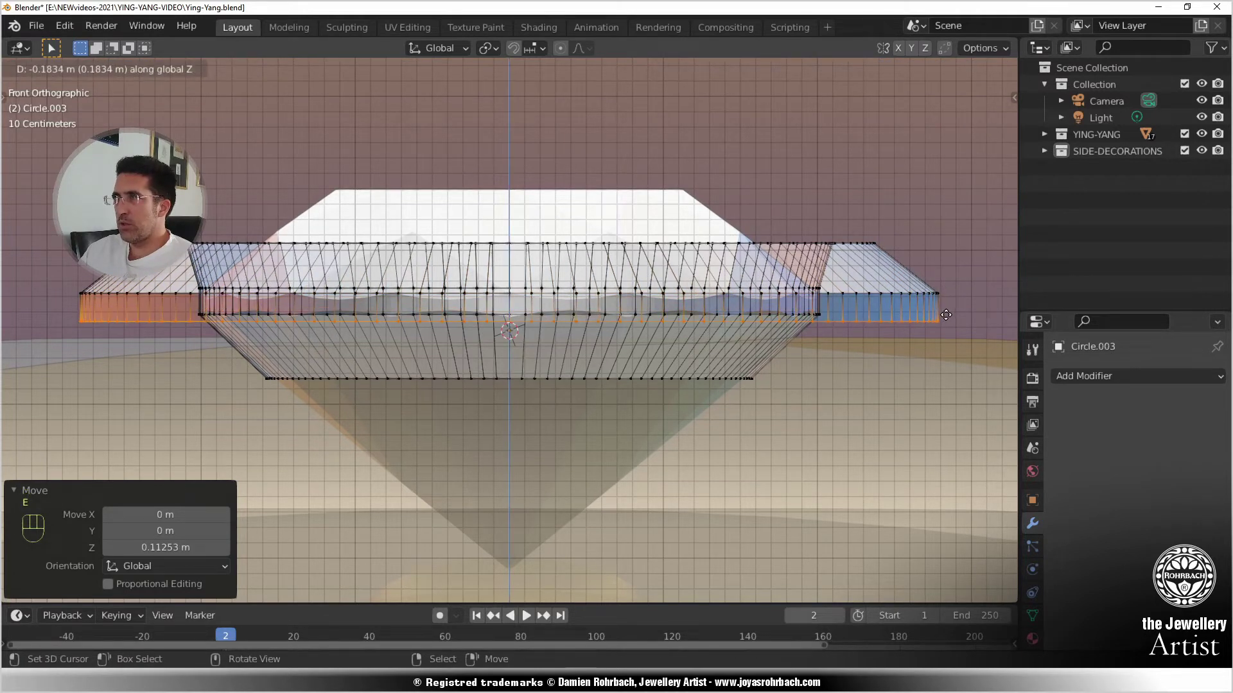
{"action": "left_click", "coordinate": [946, 316]}
{"action": "key", "text": "s"}
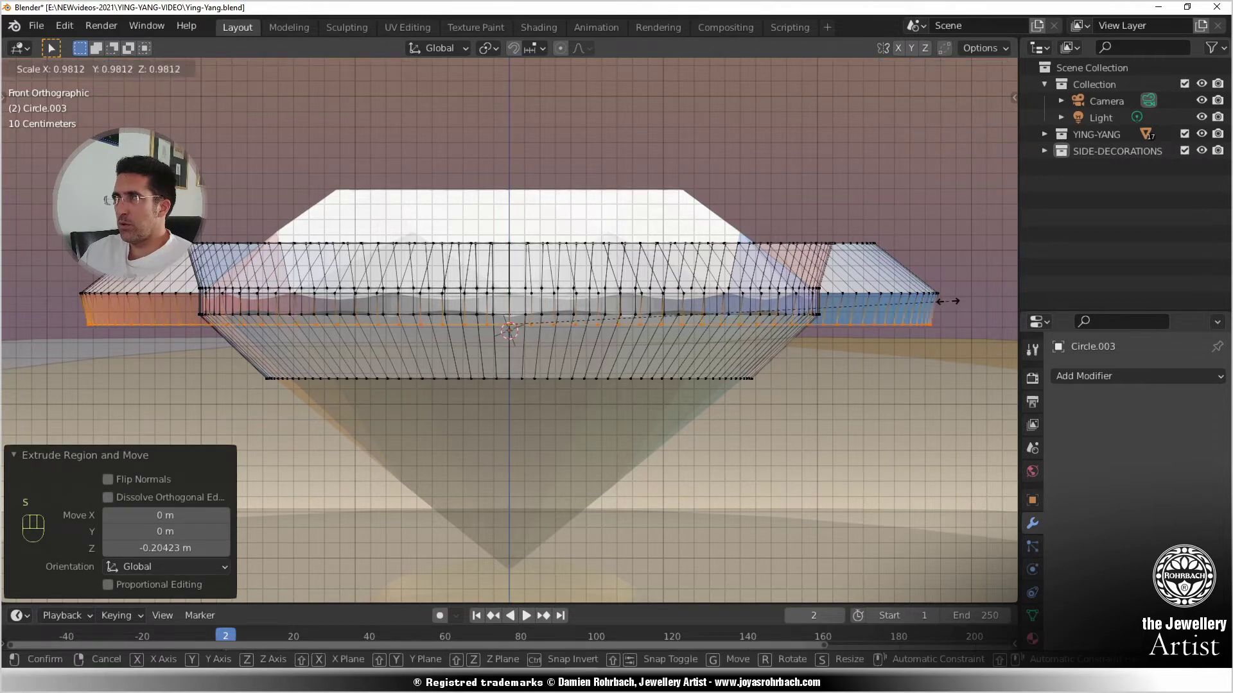
{"action": "left_click", "coordinate": [931, 305]}
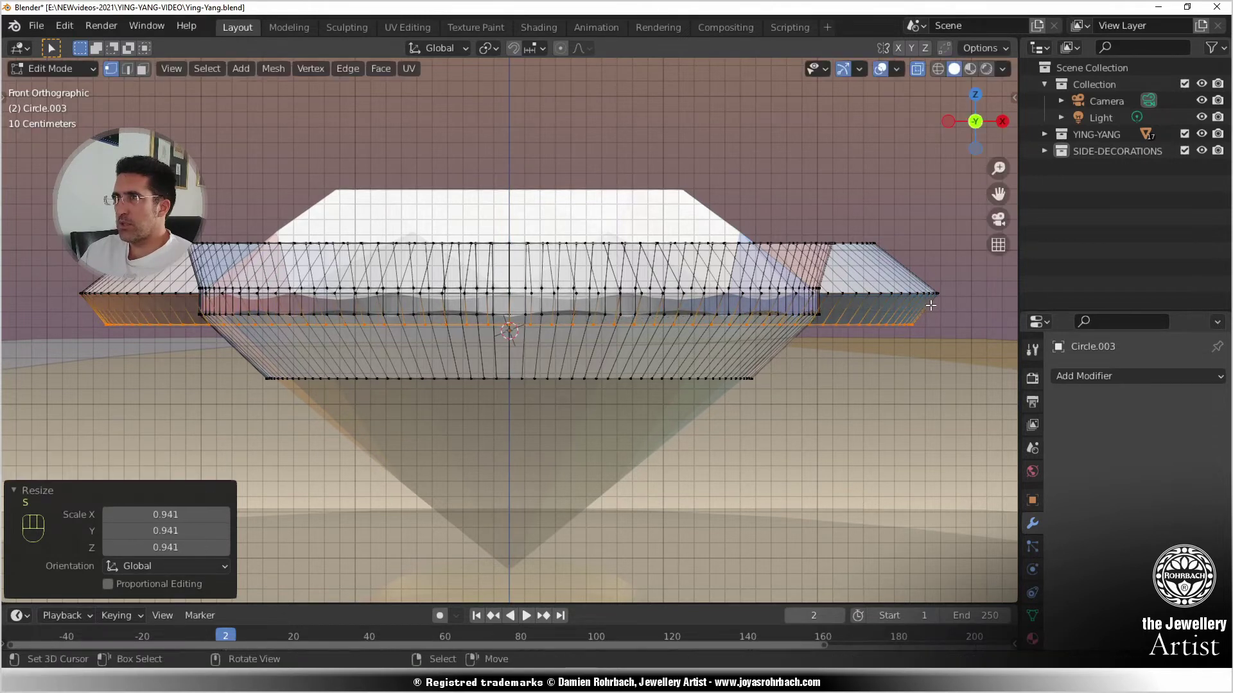
- Extrude the lower outer loop 0.133 m down along Z and flare it outward by scaling 1.113
{"action": "key", "text": "e"}
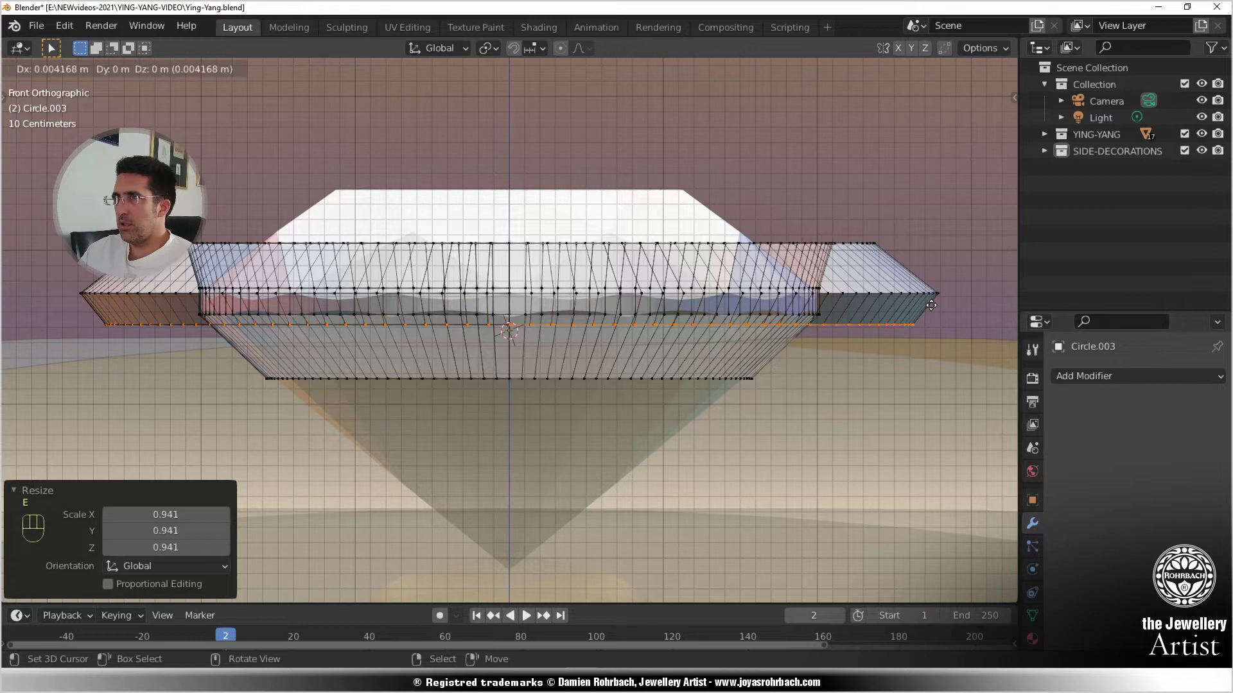
{"action": "key", "text": "z"}
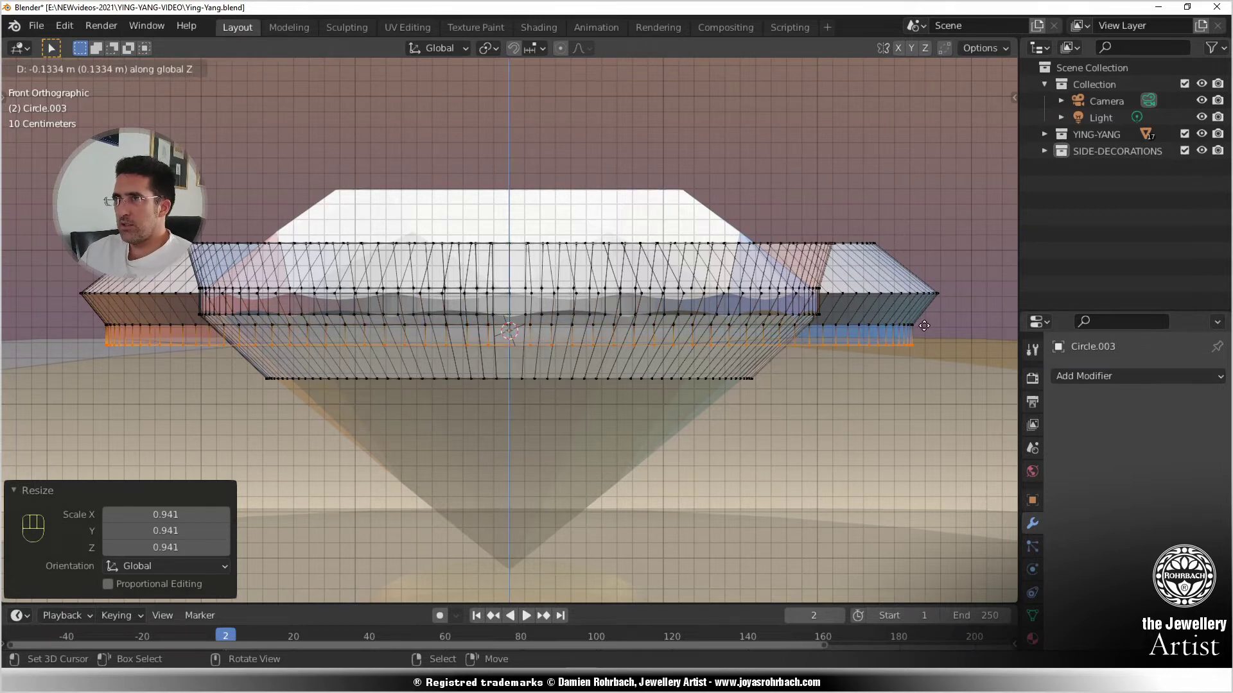
{"action": "left_click", "coordinate": [923, 326]}
{"action": "scroll", "coordinate": [835, 321], "scroll_direction": "down", "scroll_amount": 3}
{"action": "key", "text": "s"}
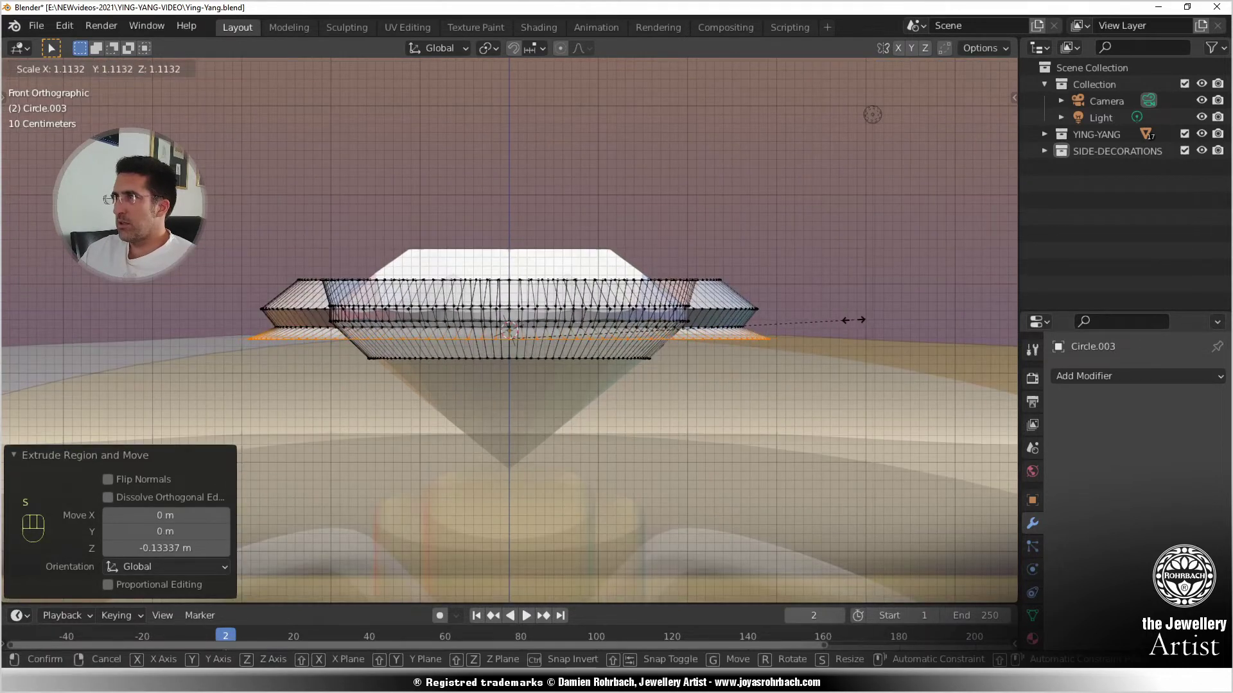
{"action": "left_click", "coordinate": [854, 320]}
- Extrude the flared loop 0.699 m straight down along Z to form the setting's outer wall
{"action": "key", "text": "e"}
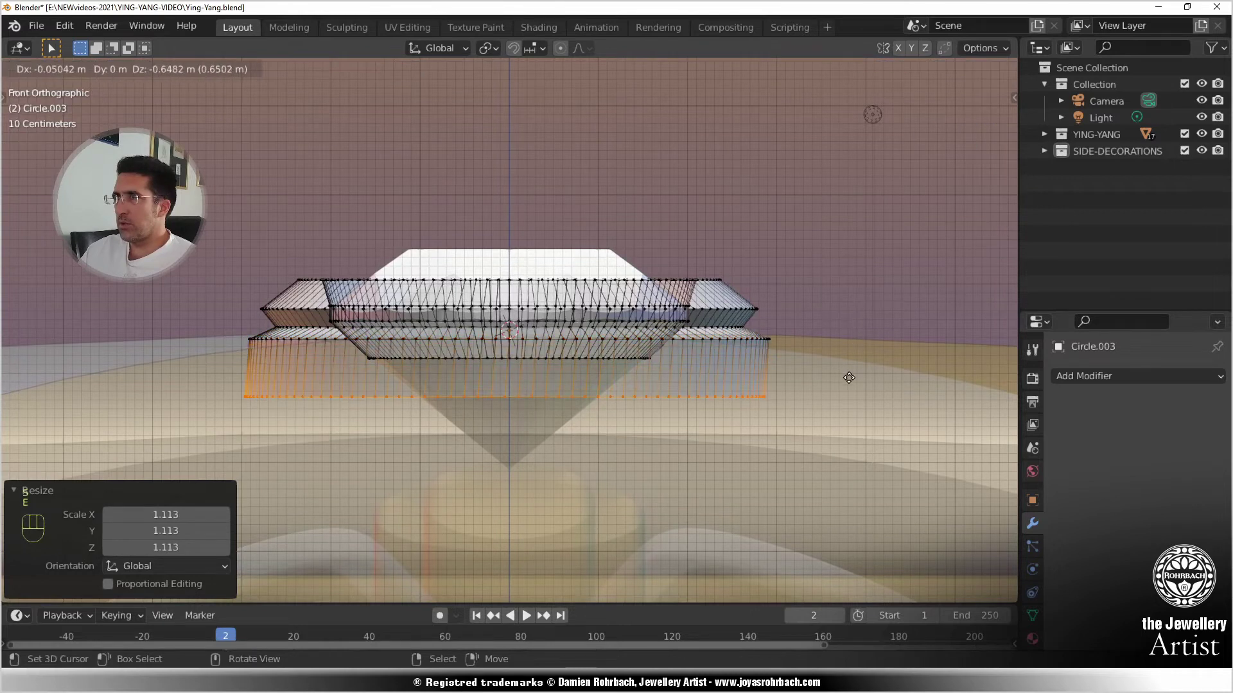
{"action": "key", "text": "z"}
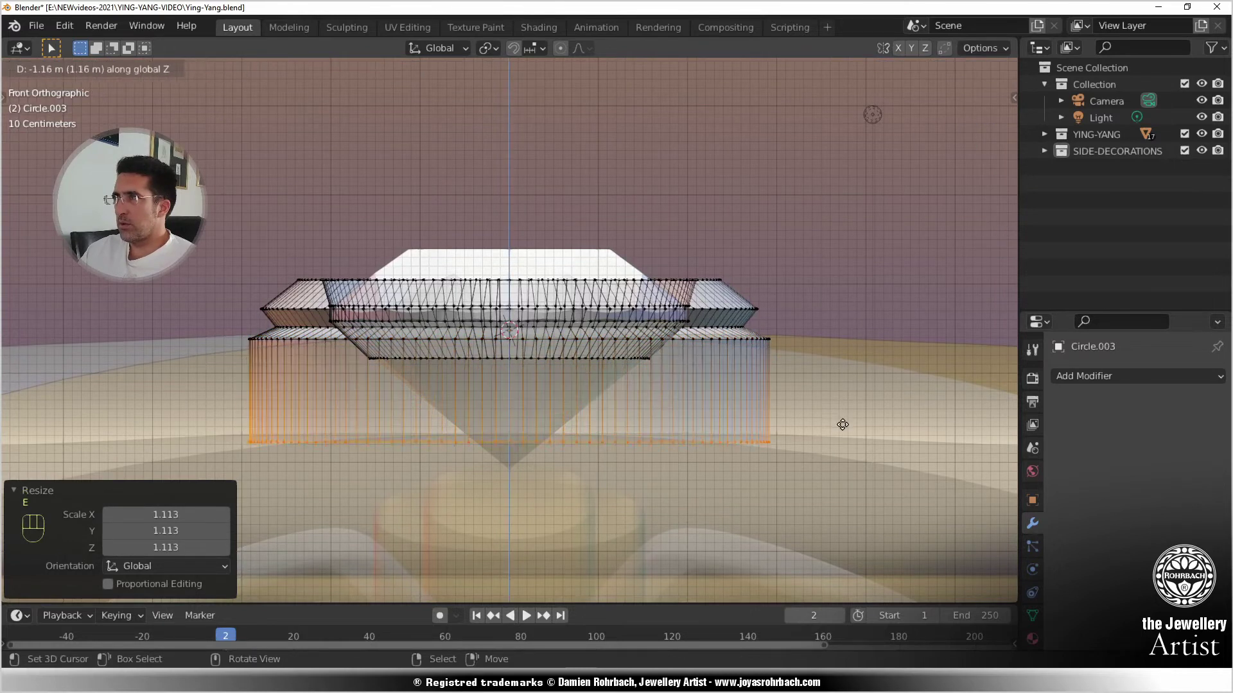
{"action": "left_click", "coordinate": [844, 382]}
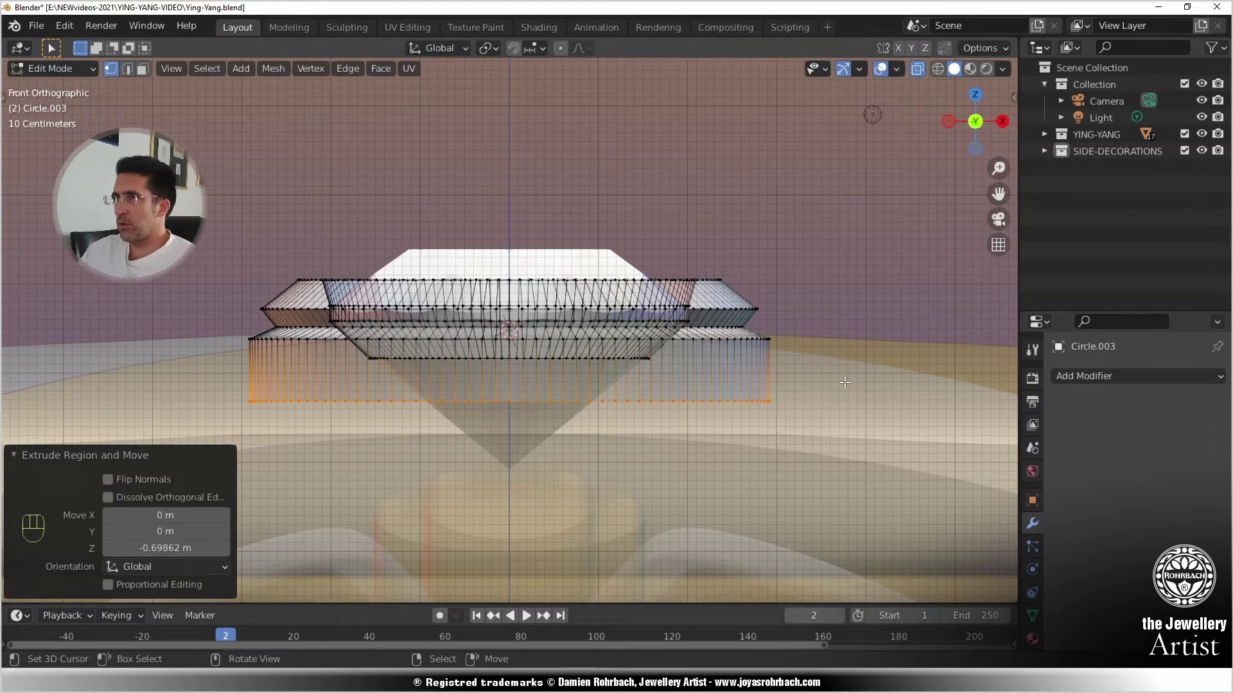
- Extrude the wall's bottom loop in place and scale it inward by 0.538, correcting with a further scale of 1.065
{"action": "key", "text": "e"}
{"action": "key", "text": "s"}
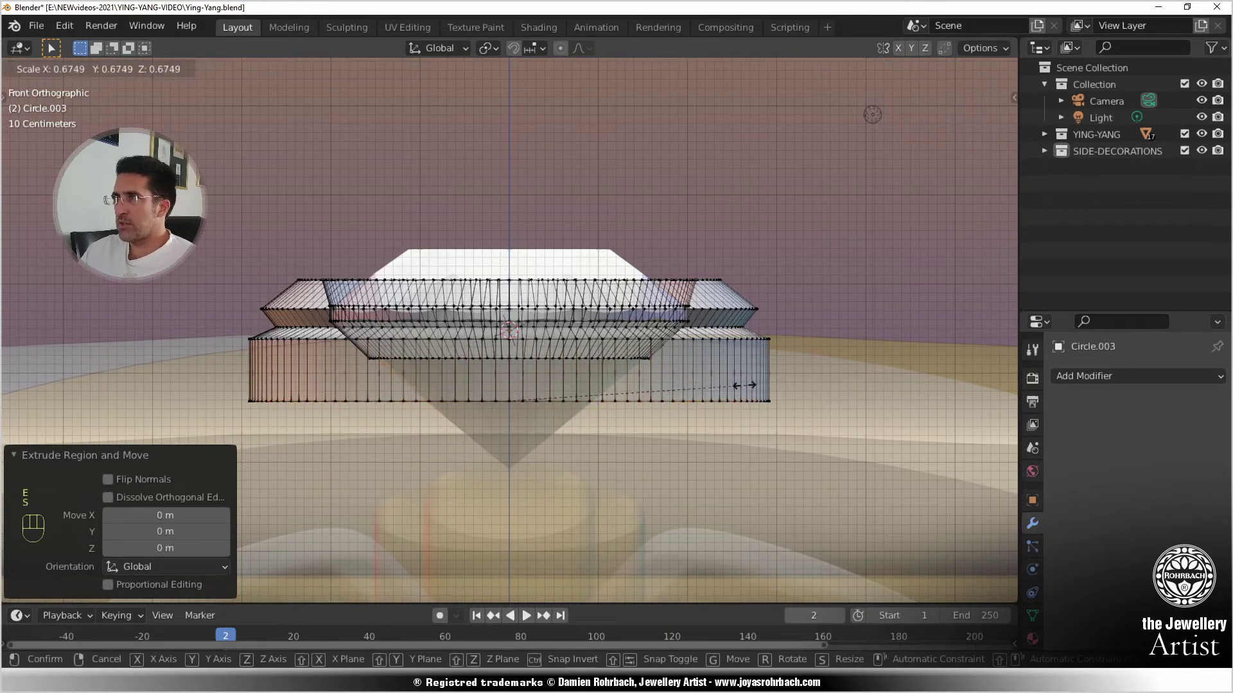
{"action": "left_click", "coordinate": [697, 388]}
{"action": "key", "text": "s"}
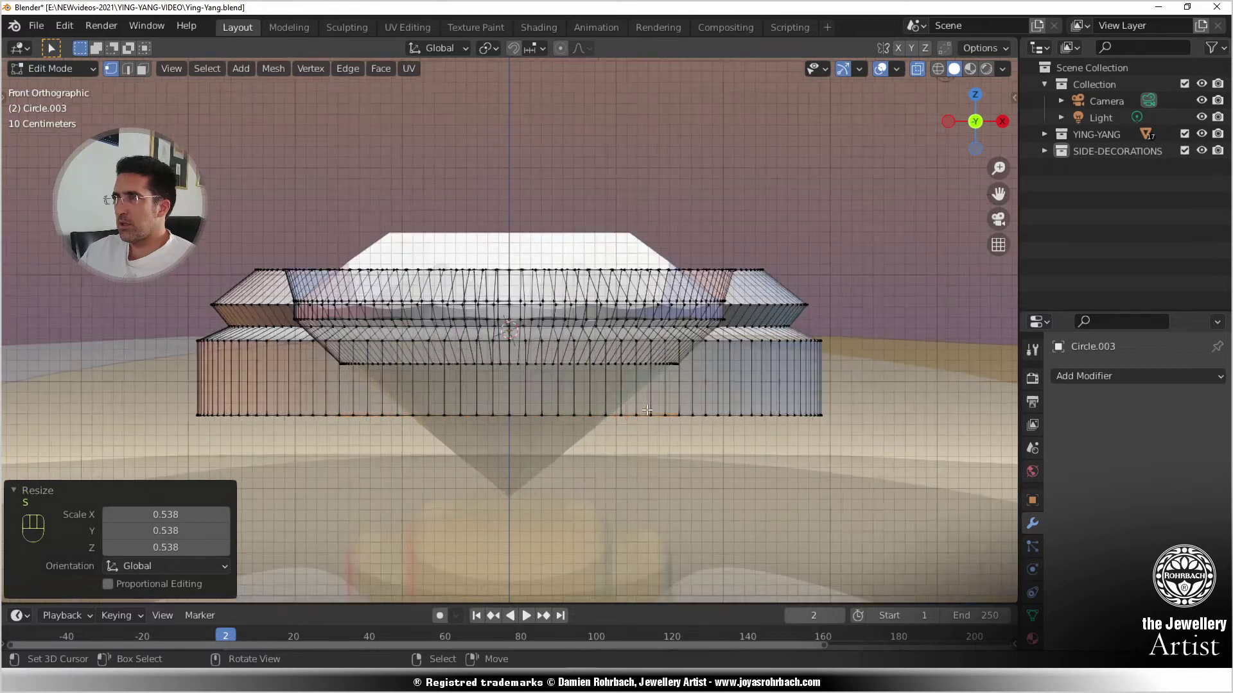
{"action": "left_click", "coordinate": [752, 399]}
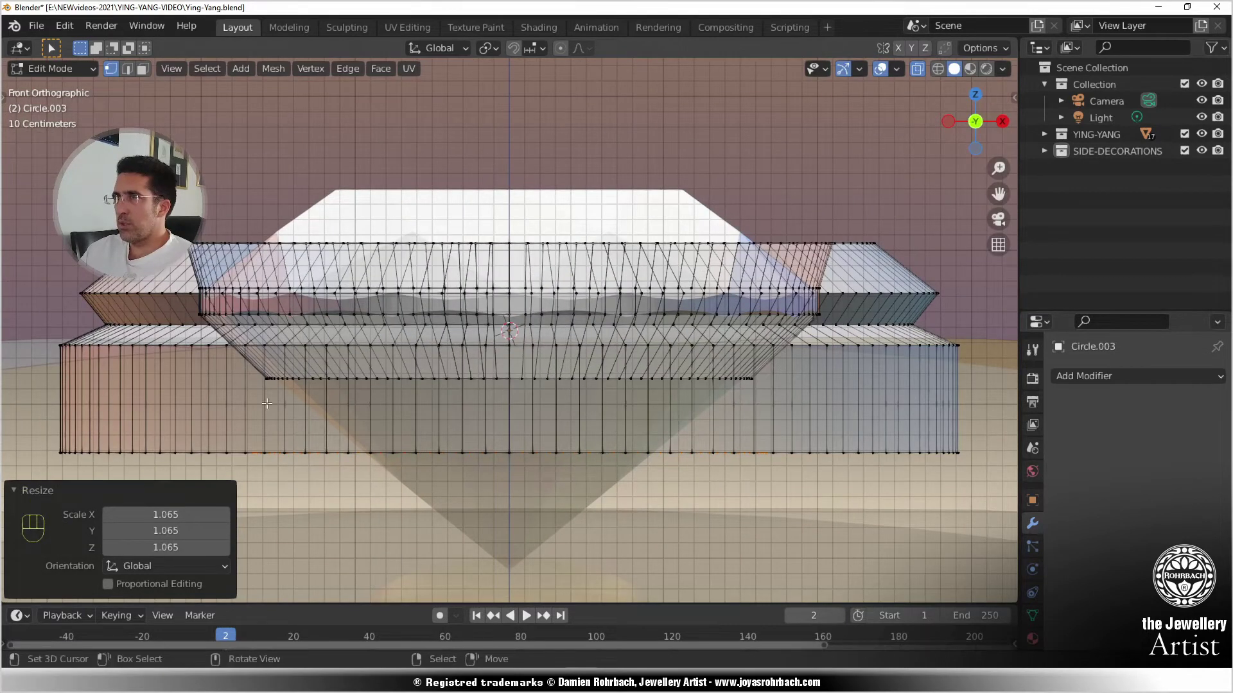
- Bridge the setting's two lower inner edge loops, and return to Object Mode with X-ray display off
{"action": "key", "text": "b"}
{"action": "left_click_drag", "start_coordinate": [244, 368], "coordinate": [762, 412]}
{"action": "middle_click_drag", "start_coordinate": [712, 395], "coordinate": [462, 246]}
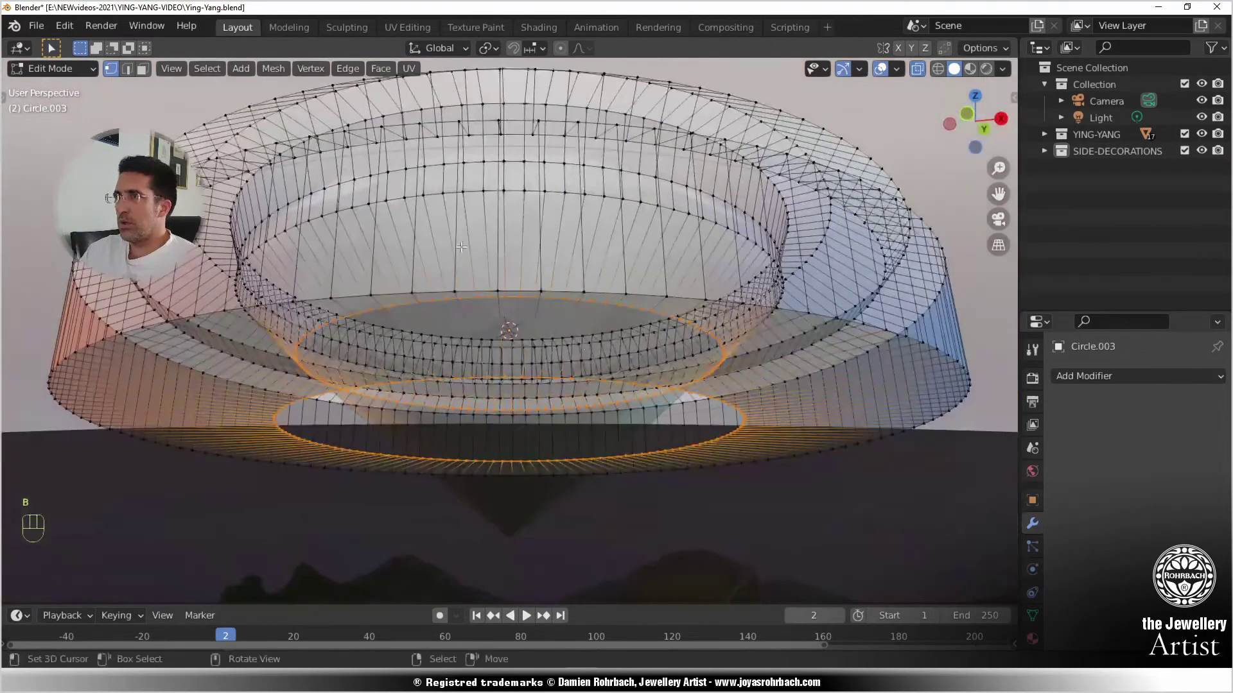
{"action": "left_click", "coordinate": [350, 71]}
{"action": "left_click", "coordinate": [375, 120]}
{"action": "scroll", "coordinate": [418, 338], "scroll_direction": "down", "scroll_amount": 2}
{"action": "middle_click_drag", "start_coordinate": [418, 339], "coordinate": [455, 414]}
{"action": "scroll", "coordinate": [455, 414], "scroll_direction": "down", "scroll_amount": 3}
{"action": "key", "text": "Tab"}
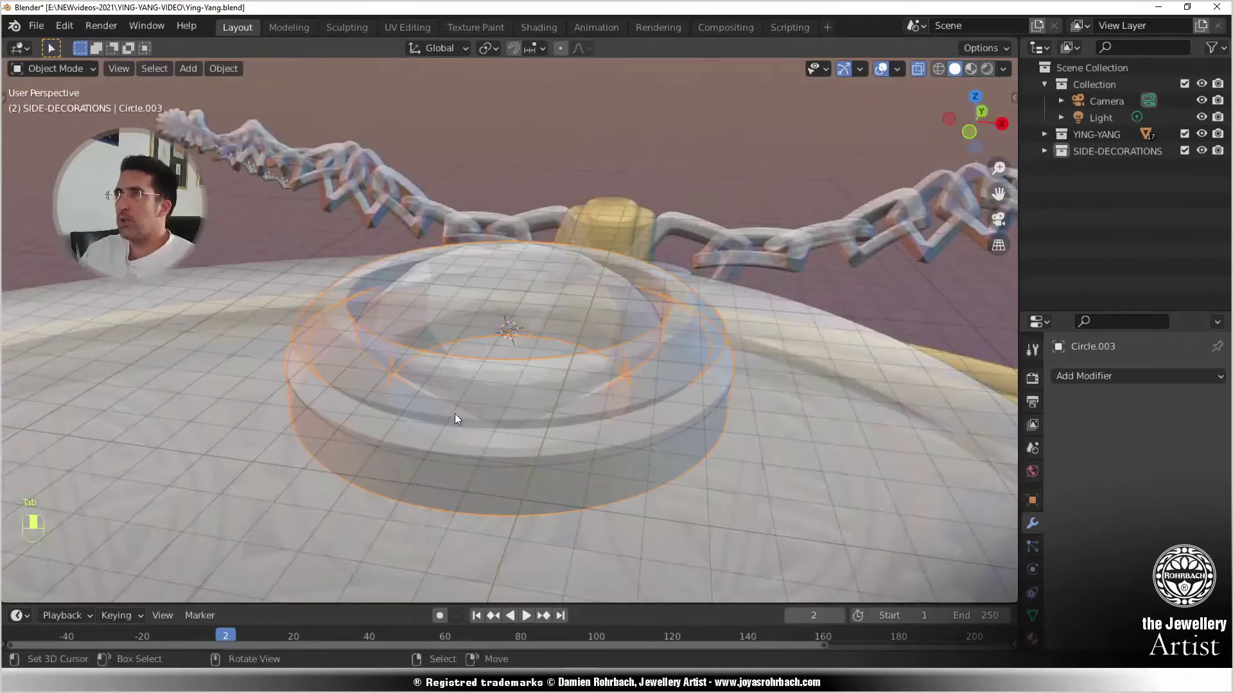
{"action": "key", "text": "alt+z"}
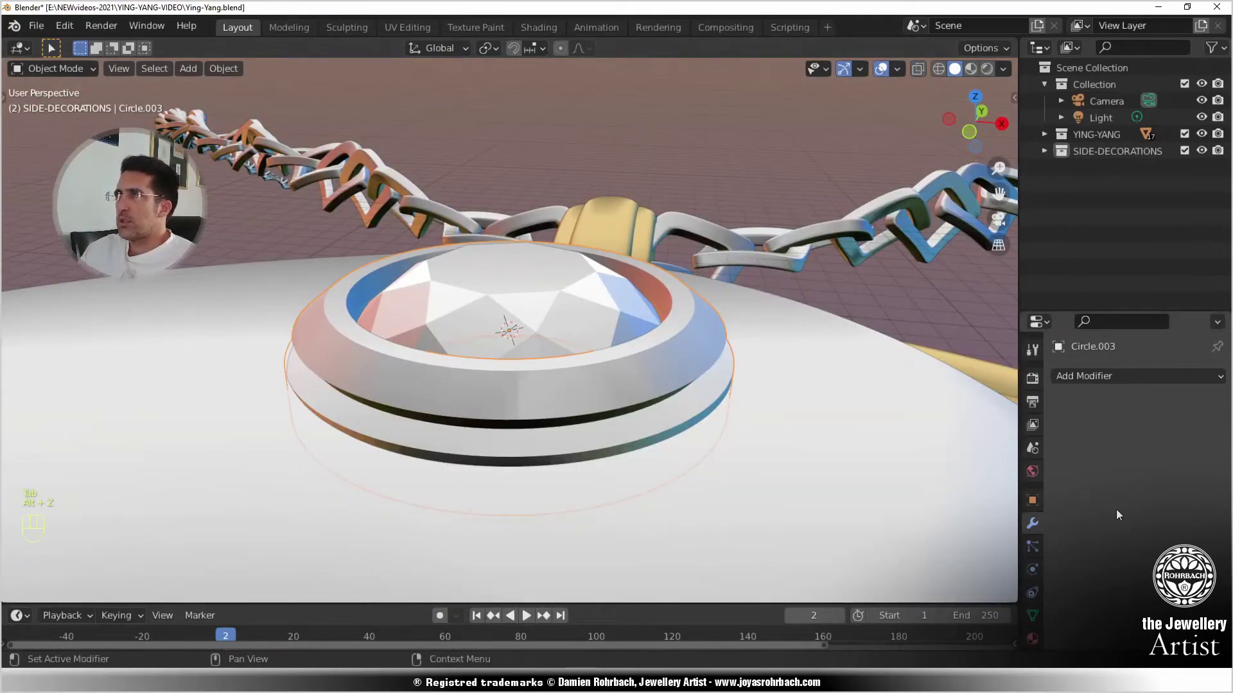
- Assign the existing WHITE-DIAMOND material to the setting
{"action": "left_click", "coordinate": [1031, 638]}
{"action": "left_click", "coordinate": [1060, 429]}
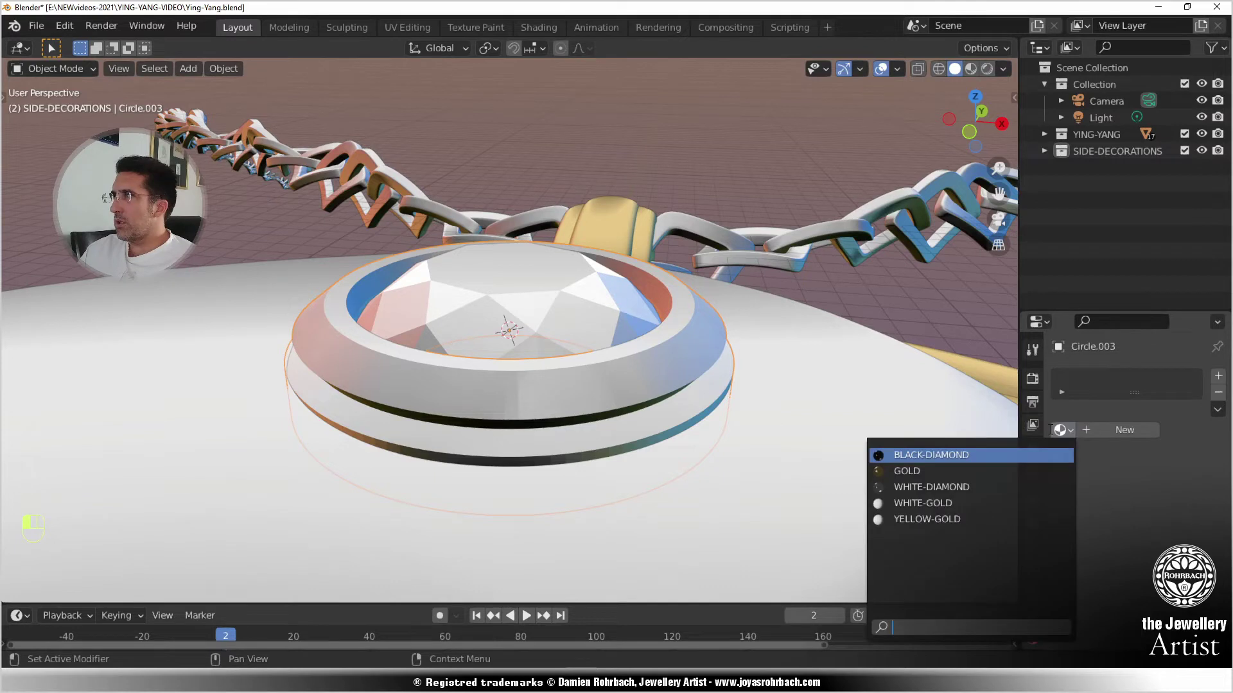
{"action": "left_click", "coordinate": [950, 488]}
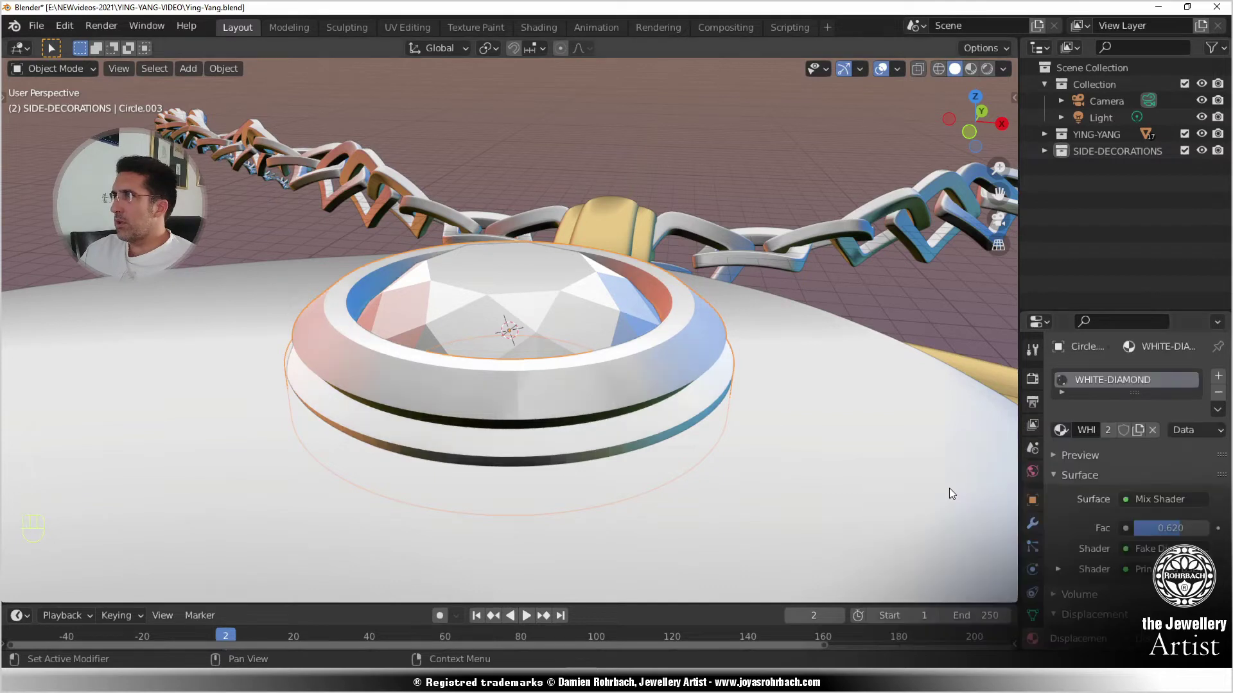
- Raise the setting and its diamond together 0.361 m along Z
{"action": "left_click", "coordinate": [556, 322]}
{"action": "key", "text": "g"}
{"action": "key", "text": "z"}
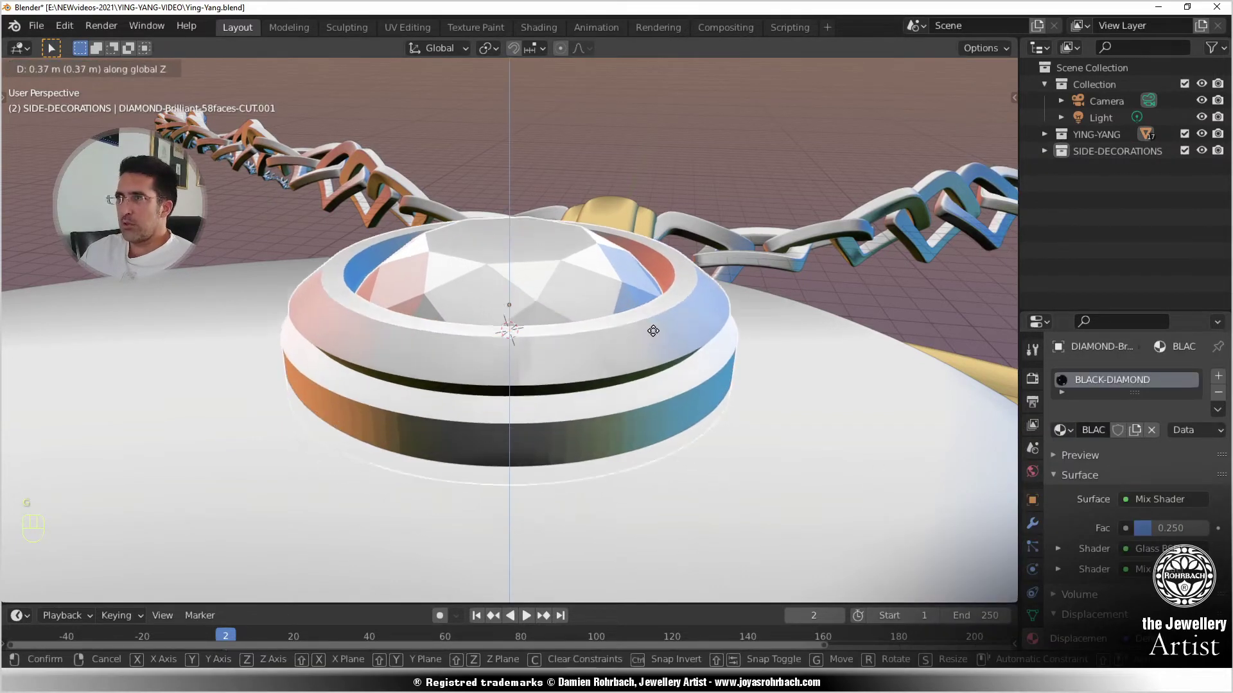
{"action": "left_click", "coordinate": [661, 333]}
- Duplicate the setting in top view and move the copy -14.984 m along Y toward the diamond on the gold half
{"action": "scroll", "coordinate": [661, 340], "scroll_direction": "down", "scroll_amount": 8}
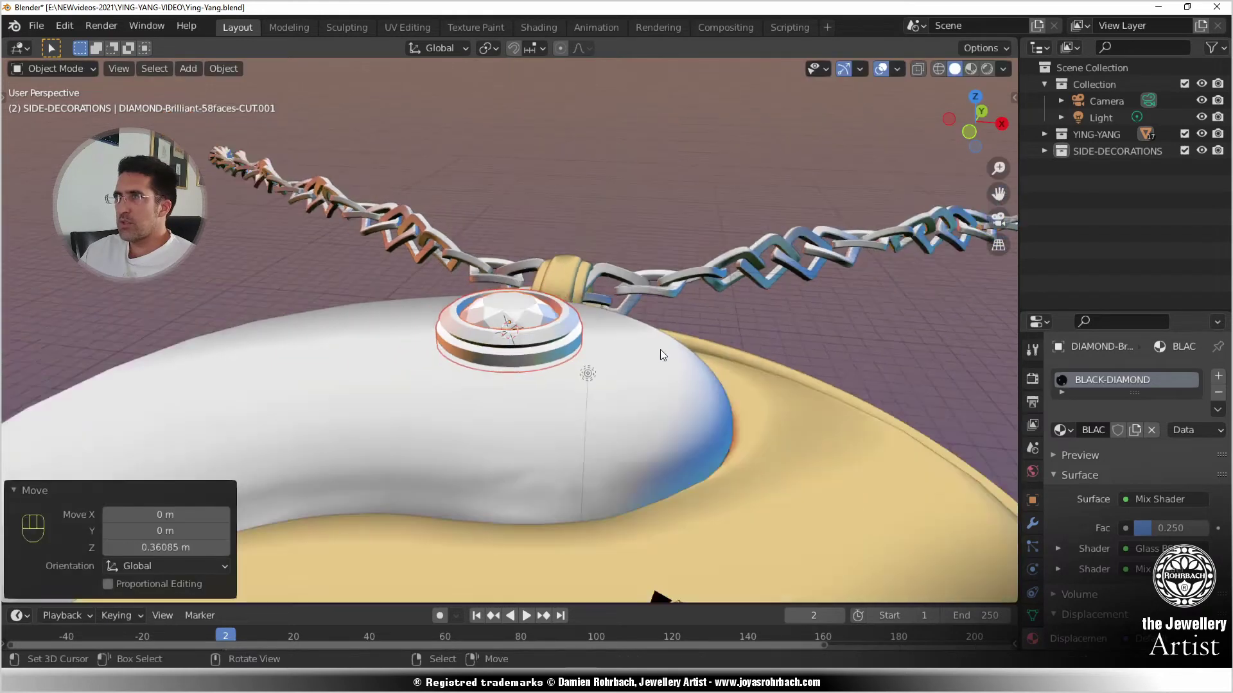
{"action": "middle_click_drag", "start_coordinate": [555, 334], "coordinate": [581, 253]}
{"action": "key", "text": "KP_7"}
{"action": "right_click", "coordinate": [546, 330], "text": "shift"}
{"action": "key", "text": "shift+d"}
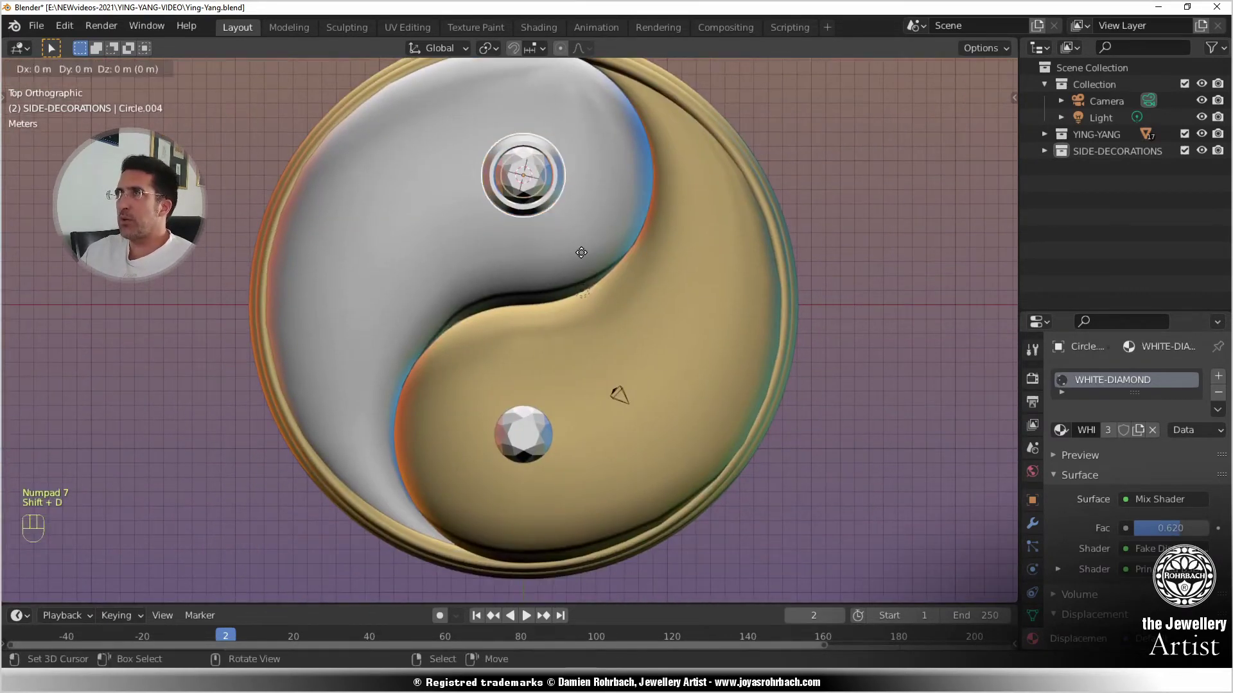
{"action": "key", "text": "z"}
{"action": "key", "text": "y"}
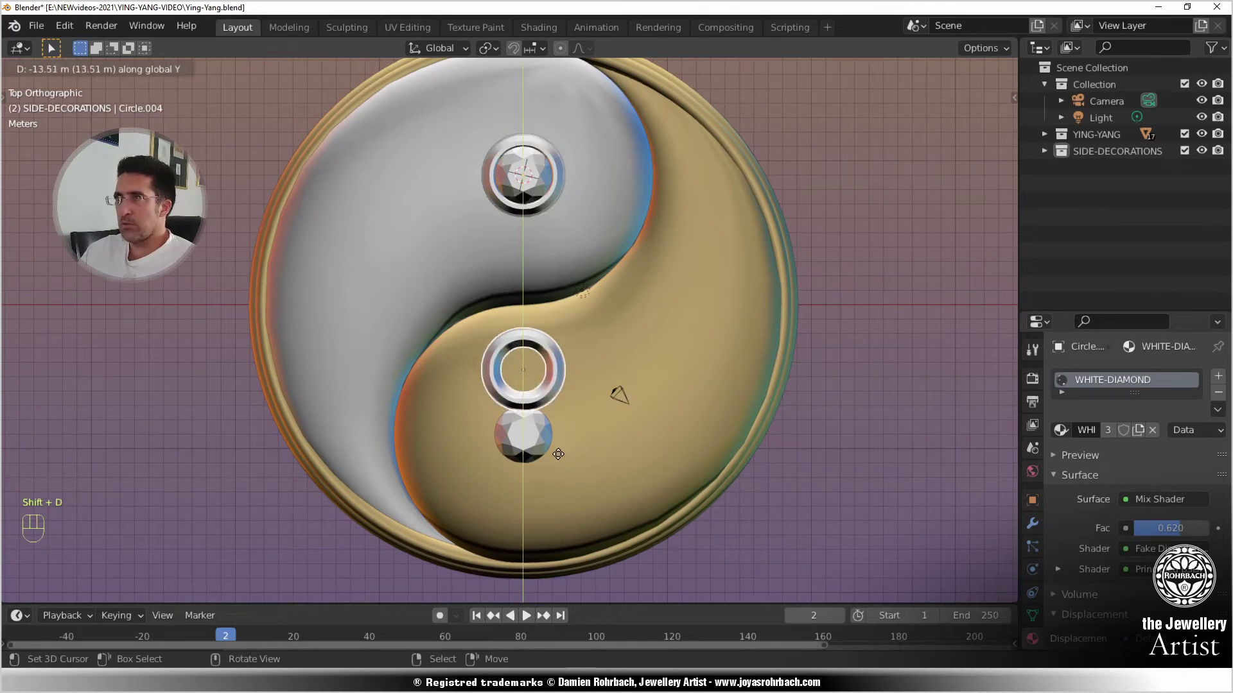
{"action": "left_click", "coordinate": [559, 472]}
- Assign the YELLOW-GOLD material to the duplicated setting and save the file
{"action": "left_click", "coordinate": [1061, 430]}
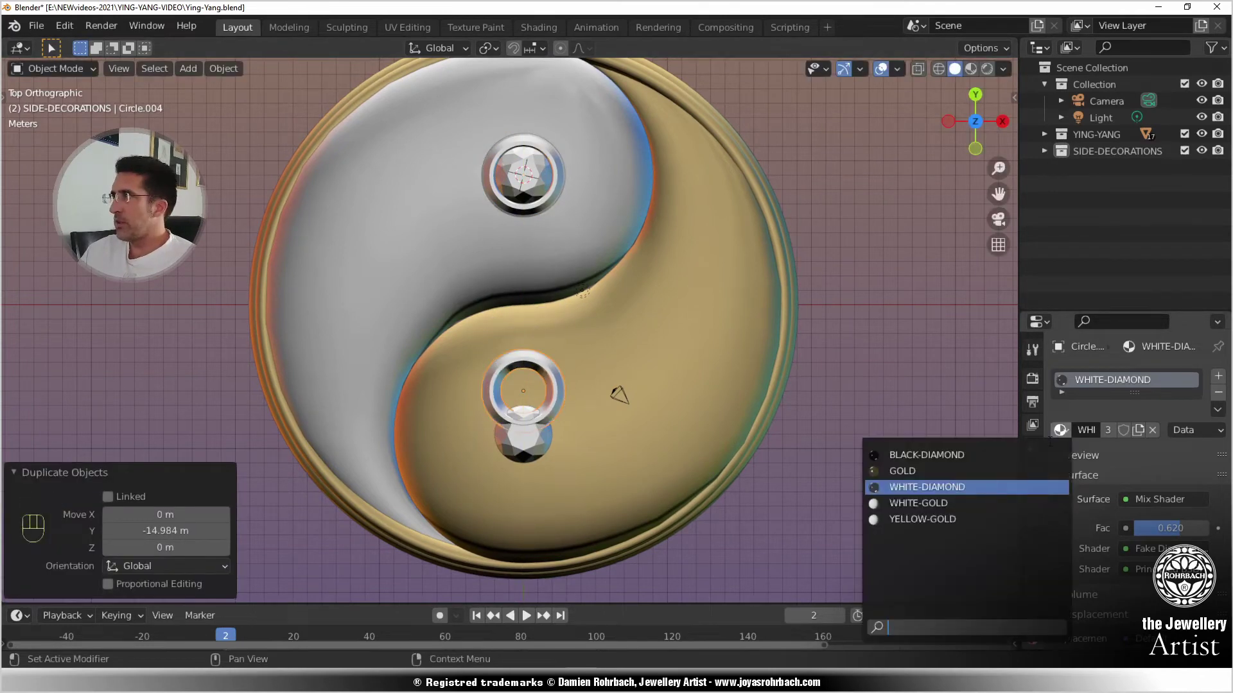
{"action": "left_click", "coordinate": [945, 517]}
{"action": "scroll", "coordinate": [595, 438], "scroll_direction": "up", "scroll_amount": 2}
{"action": "key", "text": "ctrl+s"}
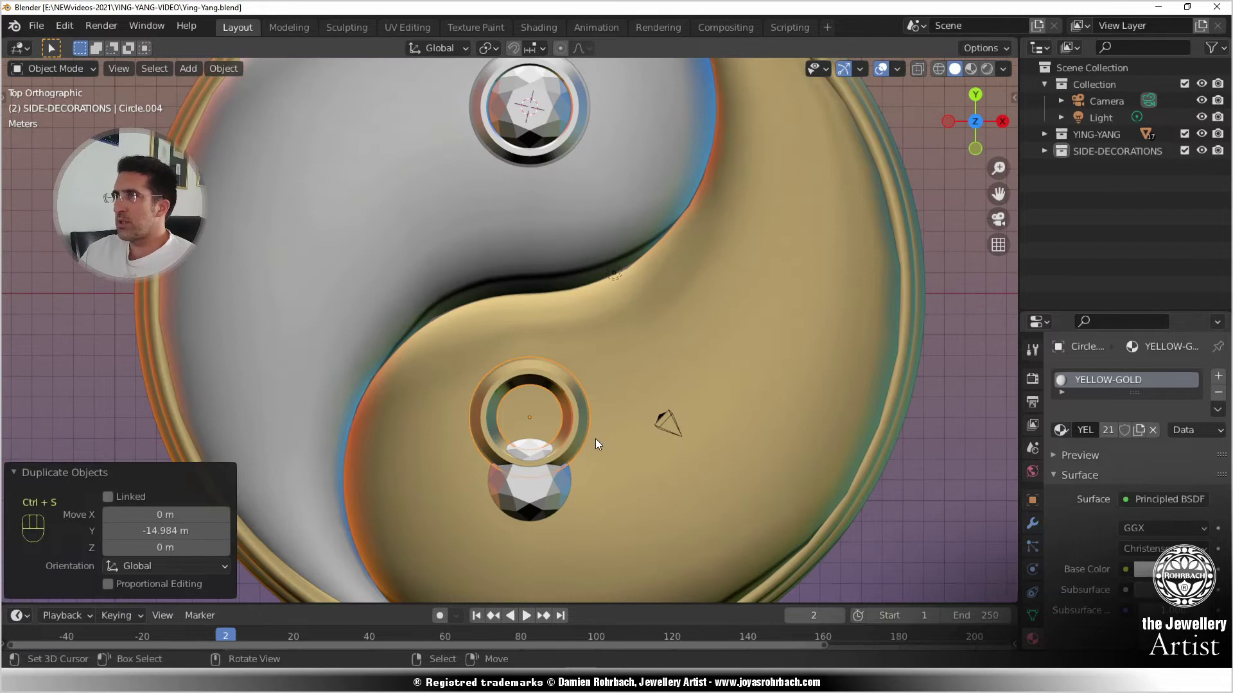
- Match the duplicated setting to the diamond on the gold half by setting its Y location to -9 m, and save the file
{"action": "scroll", "coordinate": [595, 443], "scroll_direction": "down", "scroll_amount": 2}
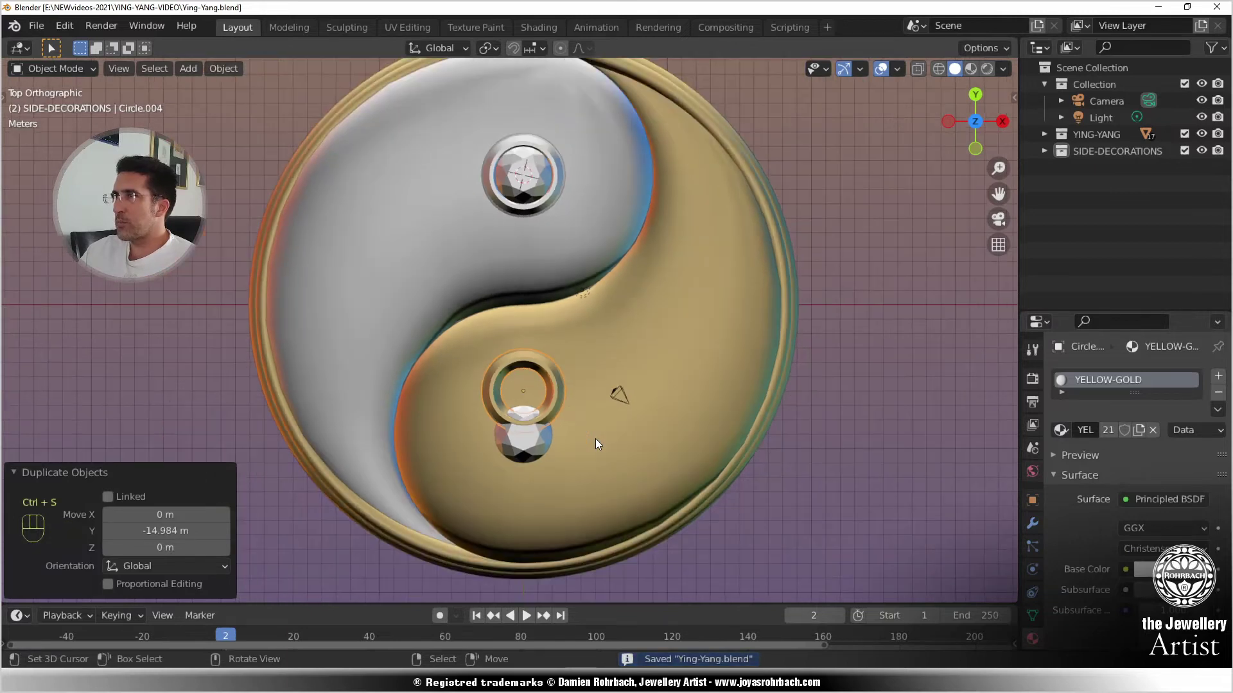
{"action": "scroll", "coordinate": [595, 443], "scroll_direction": "up", "scroll_amount": 1}
{"action": "left_click", "coordinate": [549, 474]}
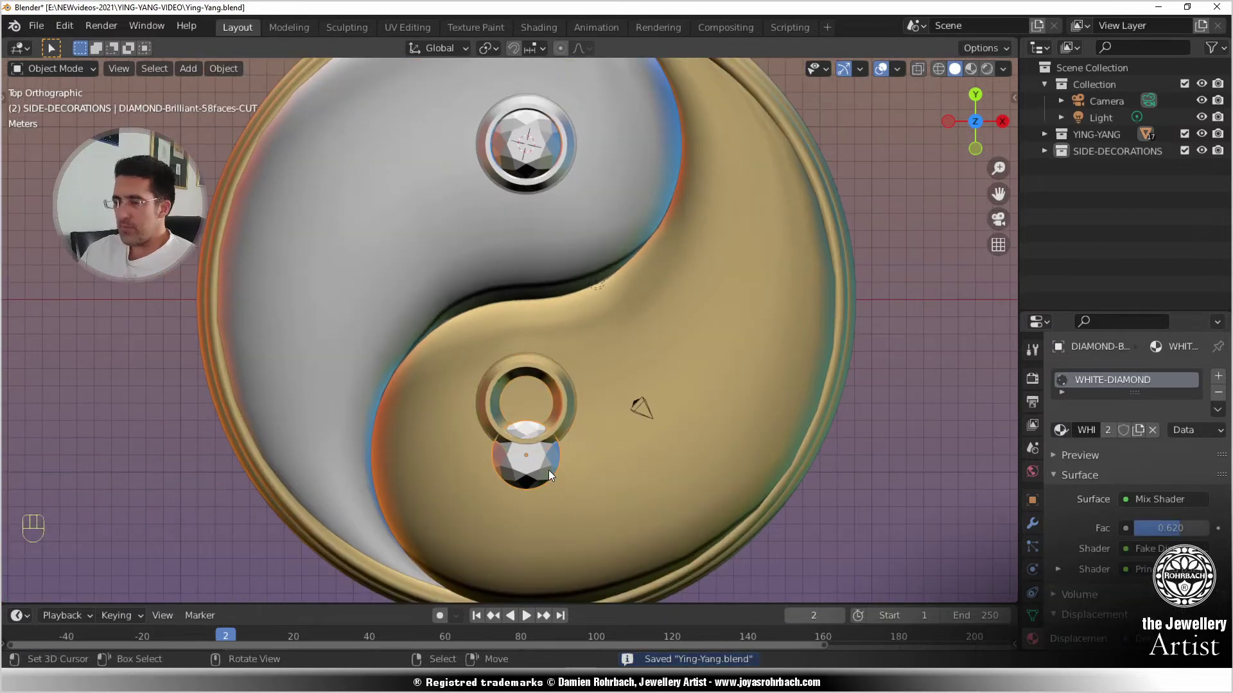
{"action": "key", "text": "n"}
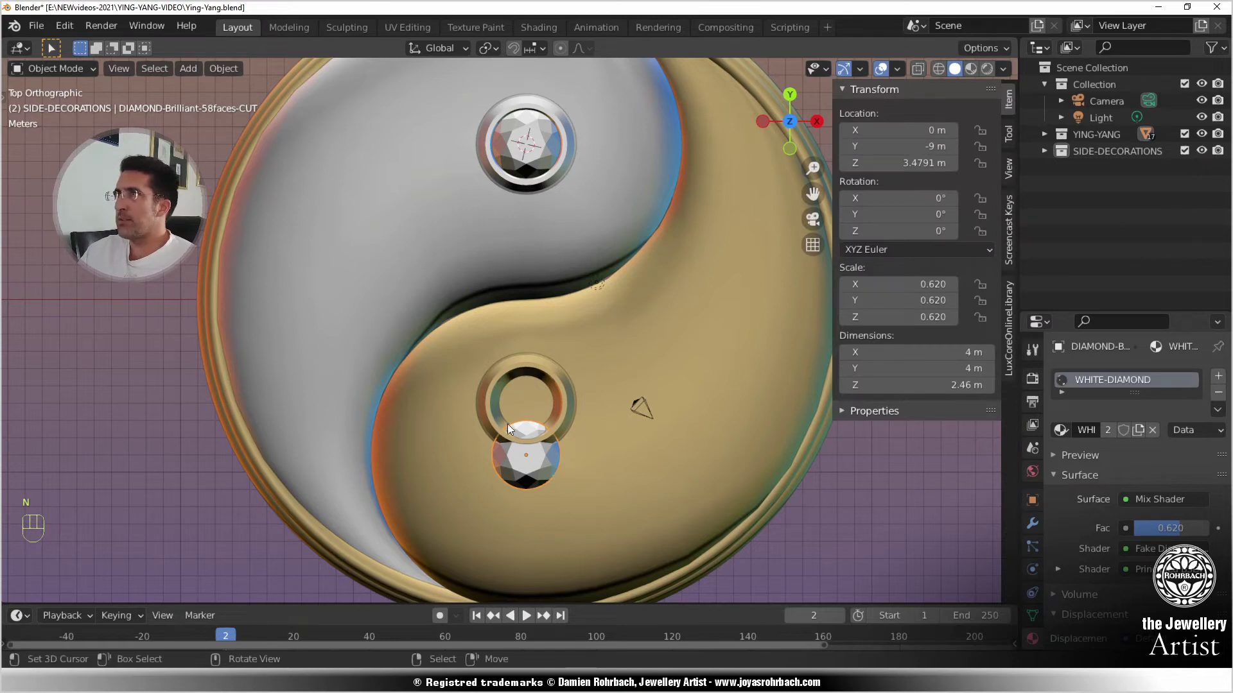
{"action": "left_click", "coordinate": [529, 375]}
{"action": "left_click", "coordinate": [897, 146]}
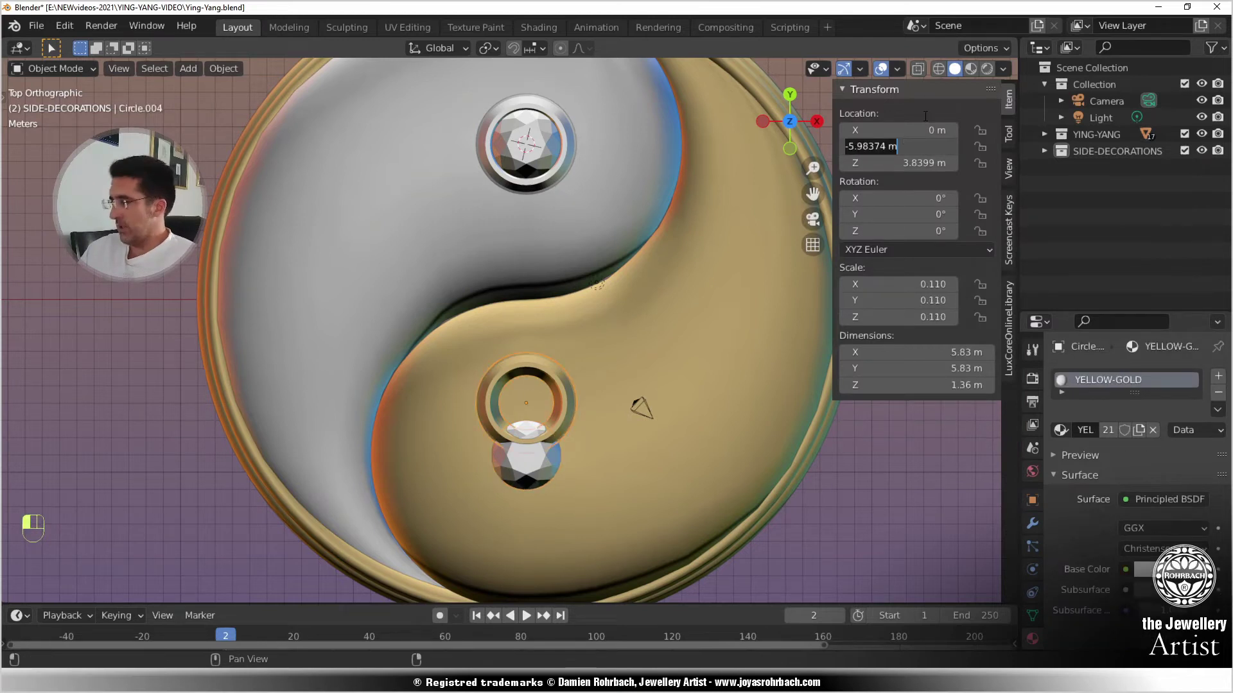
{"action": "type", "text": "-9"}
{"action": "key", "text": "Return"}
{"action": "middle_click_drag", "start_coordinate": [707, 321], "coordinate": [583, 429]}
{"action": "key", "text": "ctrl+s"}
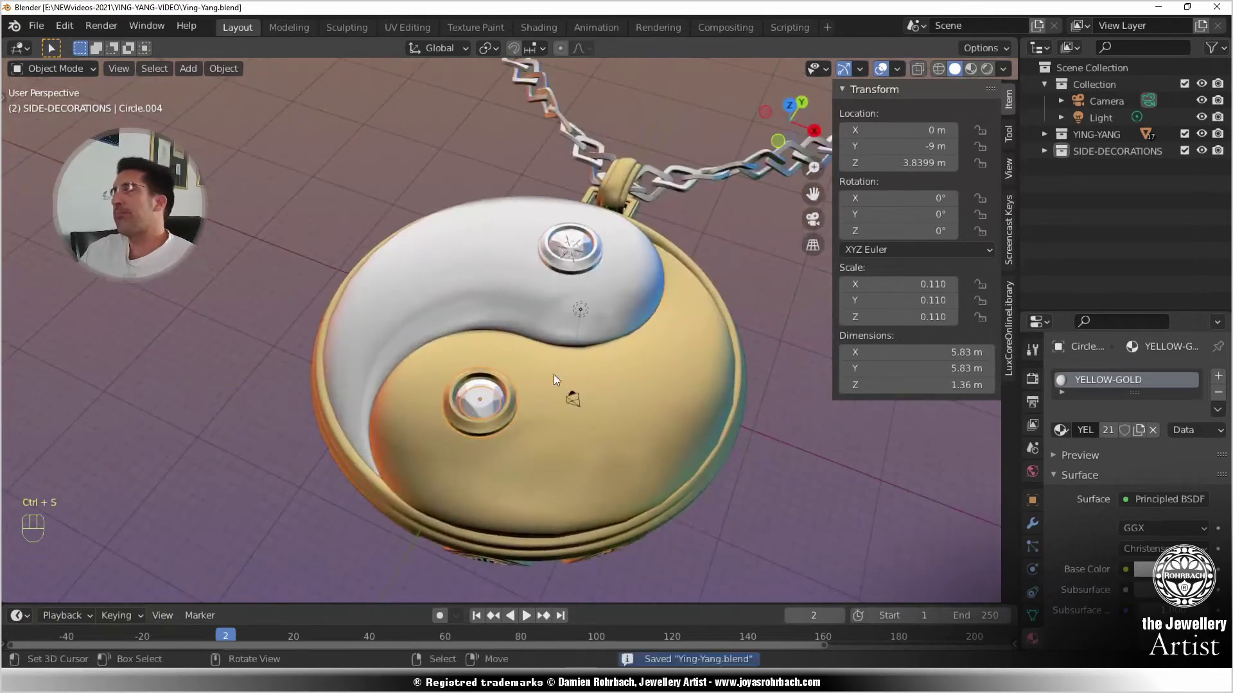
- Select the parts of the bail above the pendant and join them into a single object
{"action": "middle_click_drag", "start_coordinate": [554, 375], "coordinate": [514, 292]}
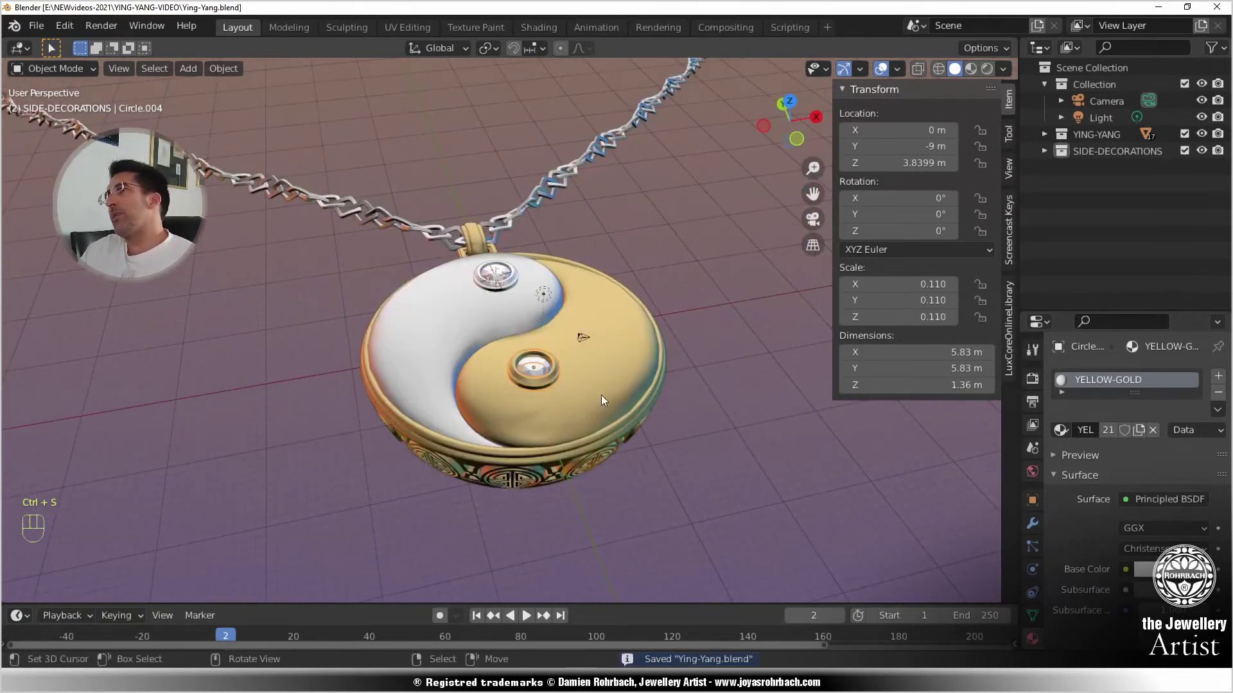
{"action": "middle_click_drag", "start_coordinate": [654, 547], "coordinate": [579, 243]}
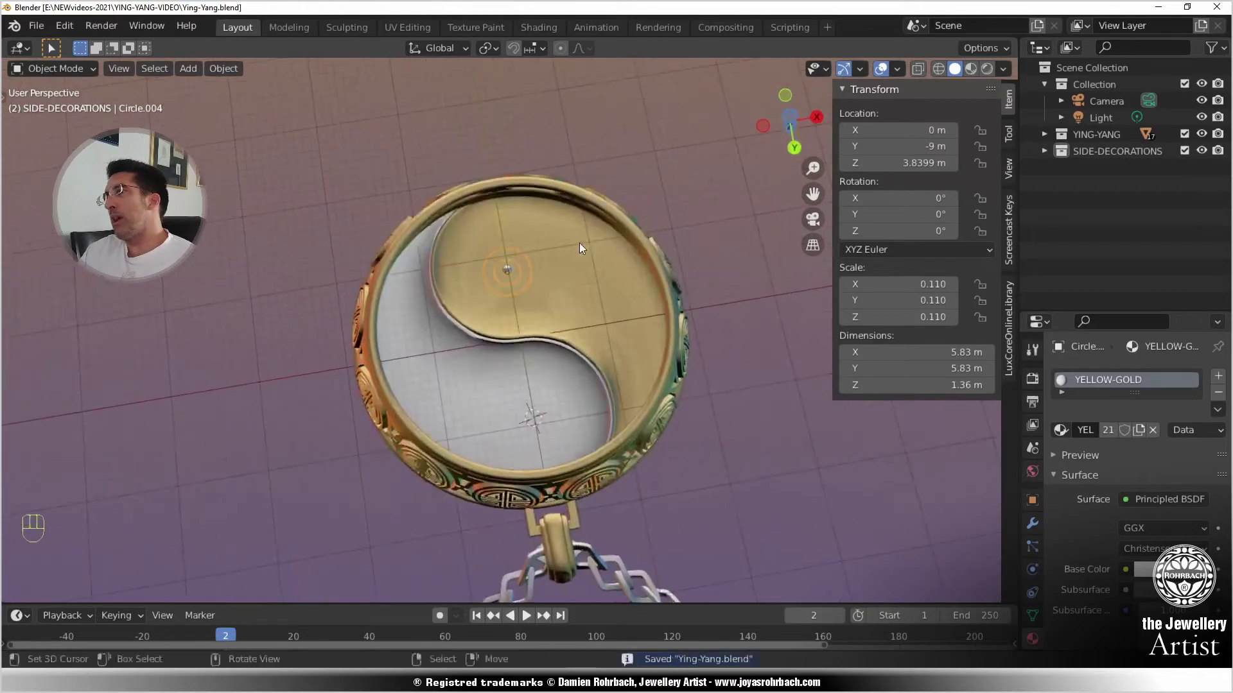
{"action": "middle_click_drag", "start_coordinate": [531, 350], "coordinate": [579, 407]}
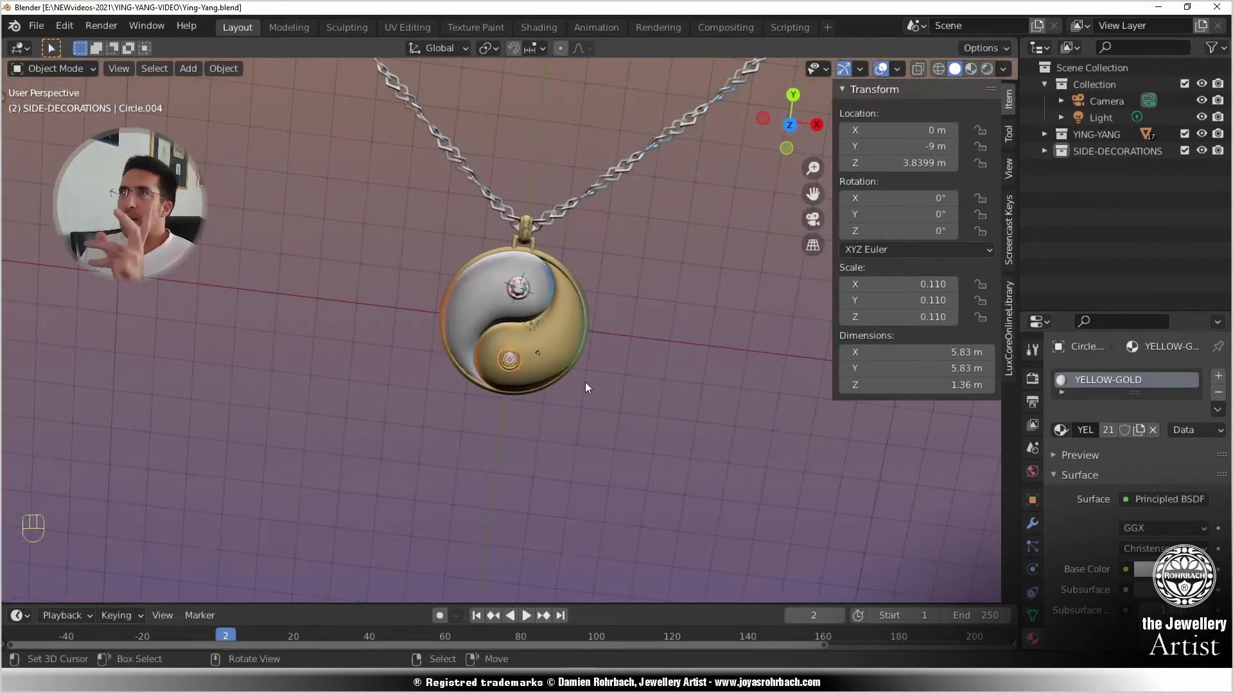
{"action": "scroll", "coordinate": [585, 387], "scroll_direction": "up", "scroll_amount": 4}
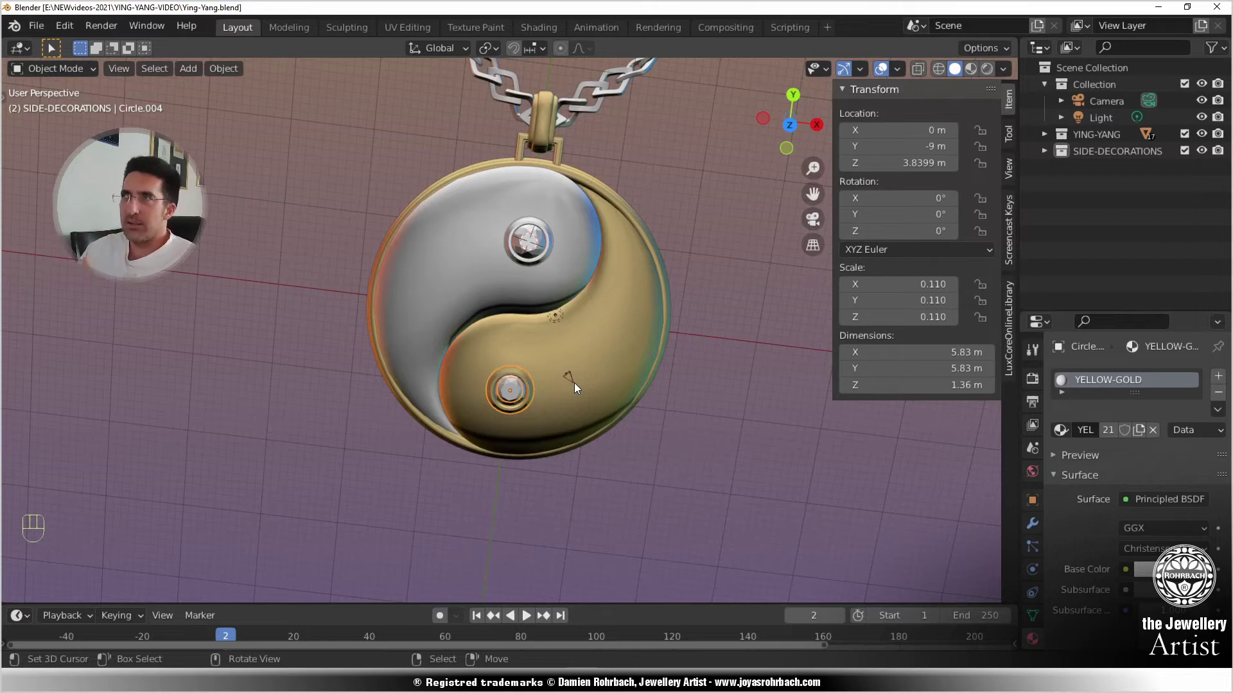
{"action": "left_click", "coordinate": [553, 102]}
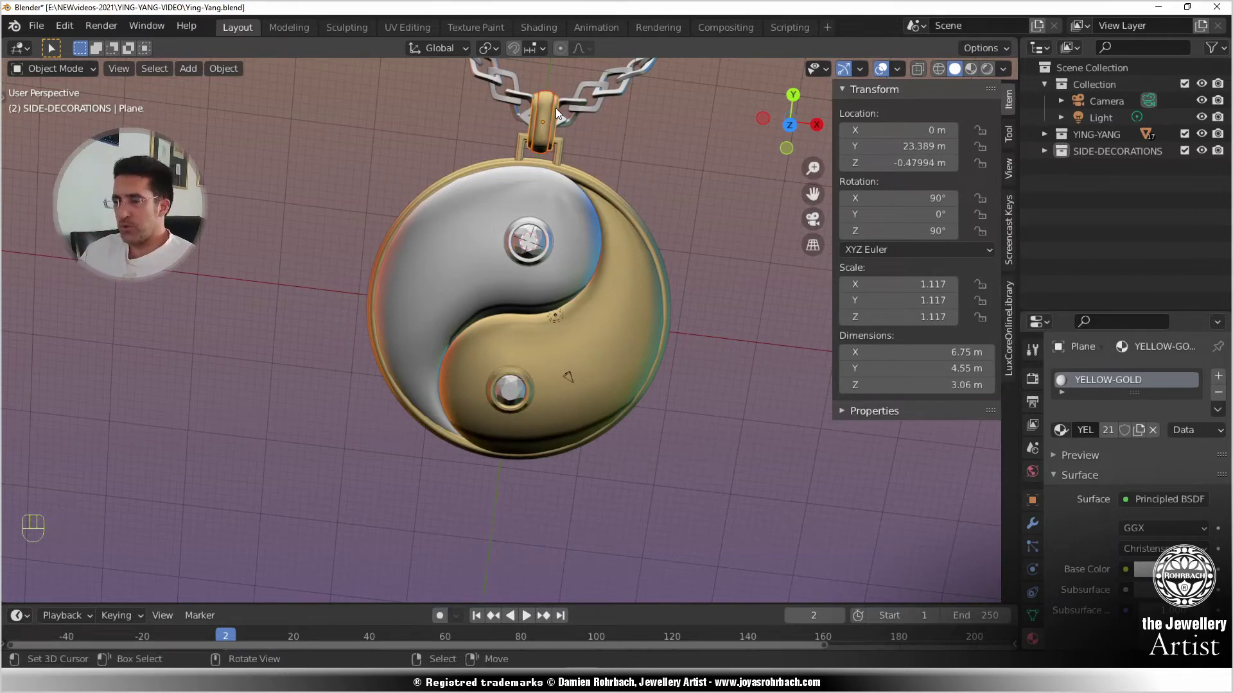
{"action": "key", "text": "ctrl+j"}
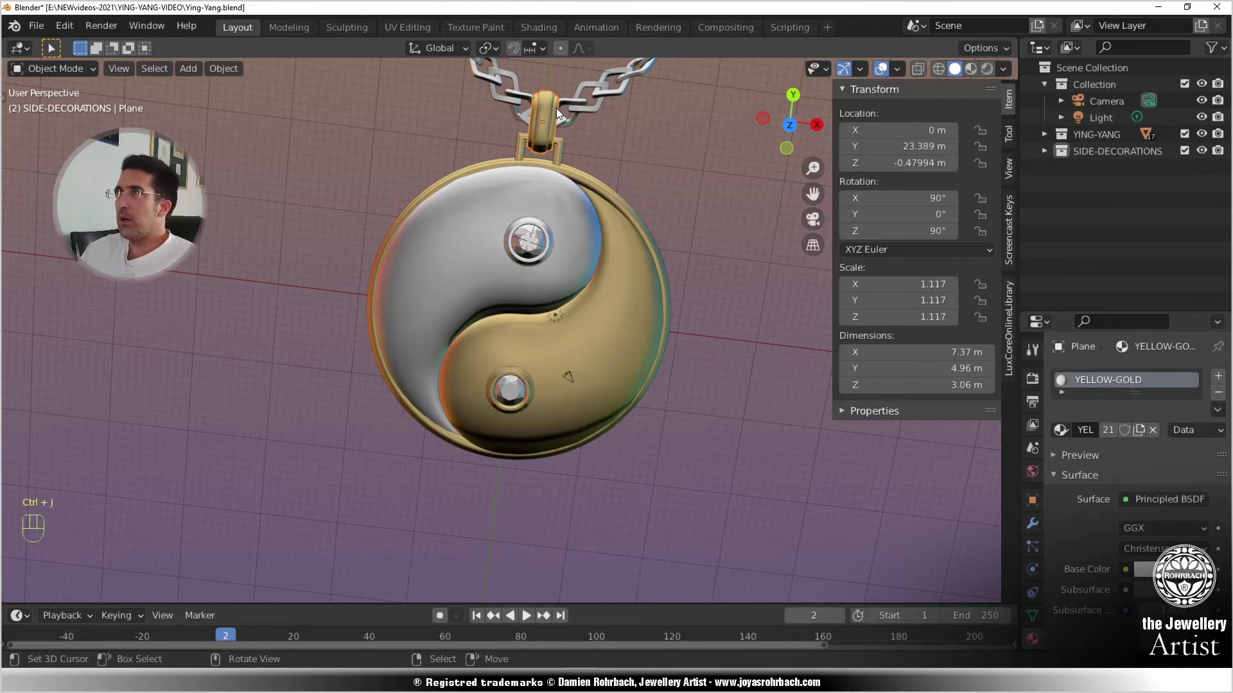
- Convert the joined bail above the pendant to a mesh
{"action": "left_click", "coordinate": [1033, 523]}
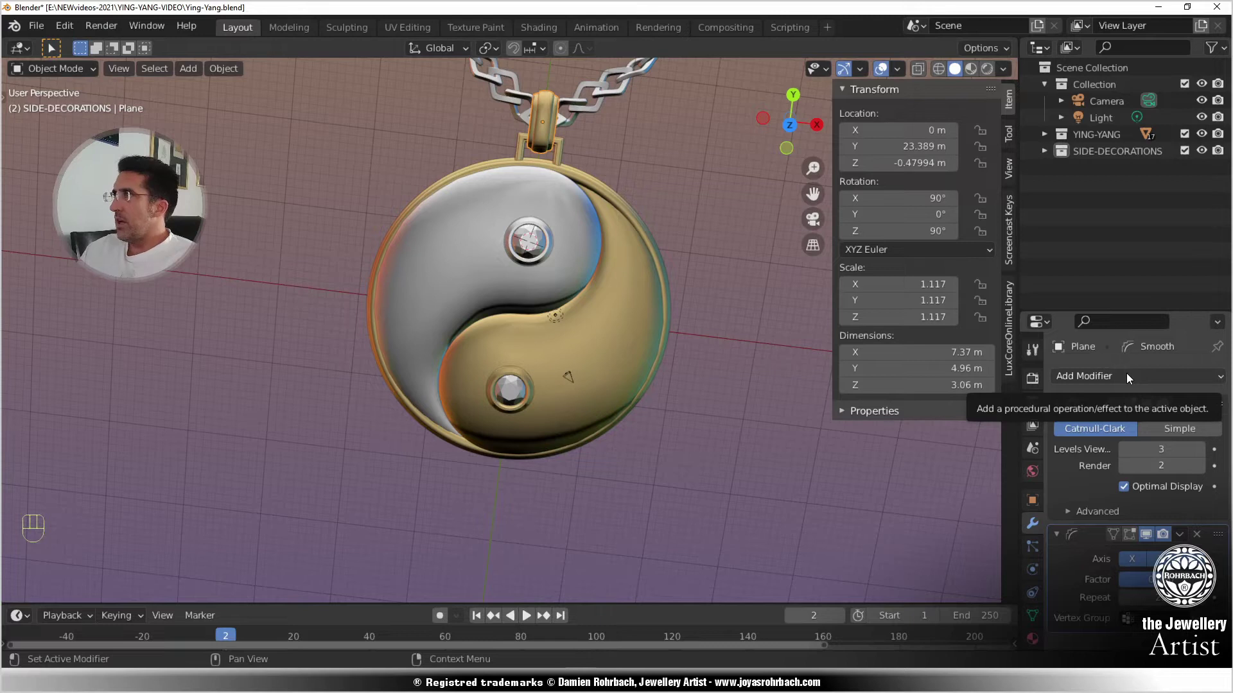
{"action": "key", "text": "alt+c"}
{"action": "left_click", "coordinate": [760, 368]}
- Add a Simple Deform modifier in Taper mode to the bail and set its factor to 1
{"action": "left_click", "coordinate": [1158, 376]}
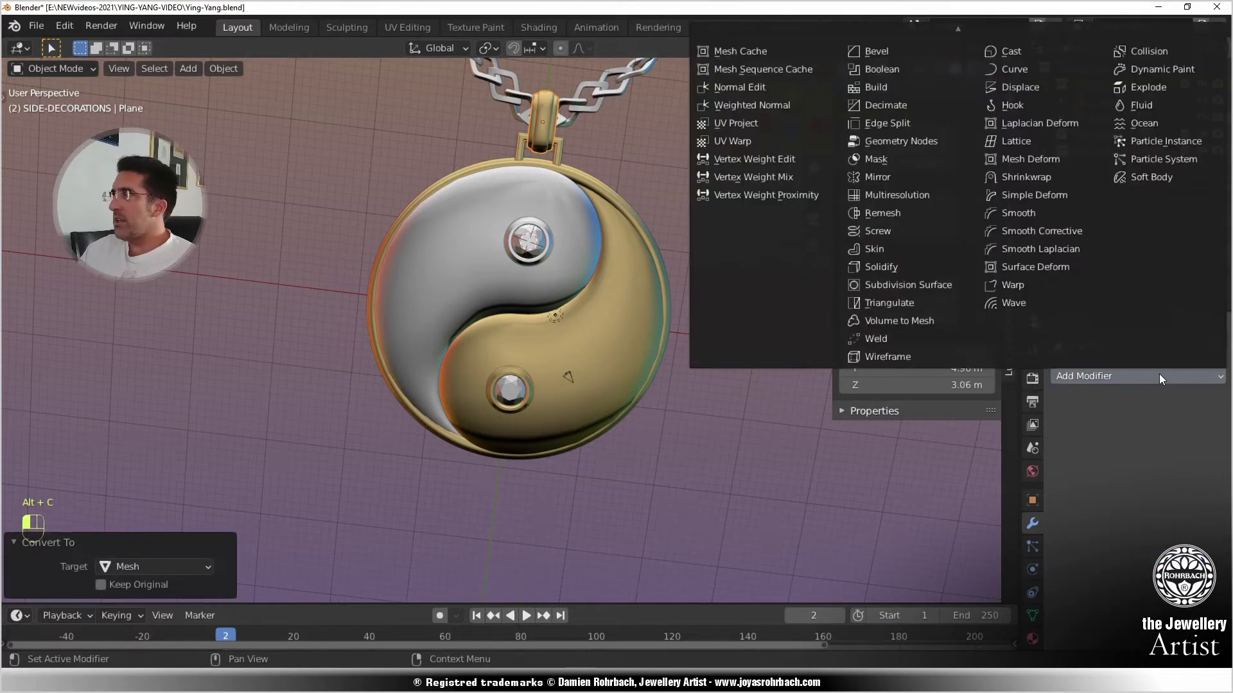
{"action": "left_click", "coordinate": [1033, 196]}
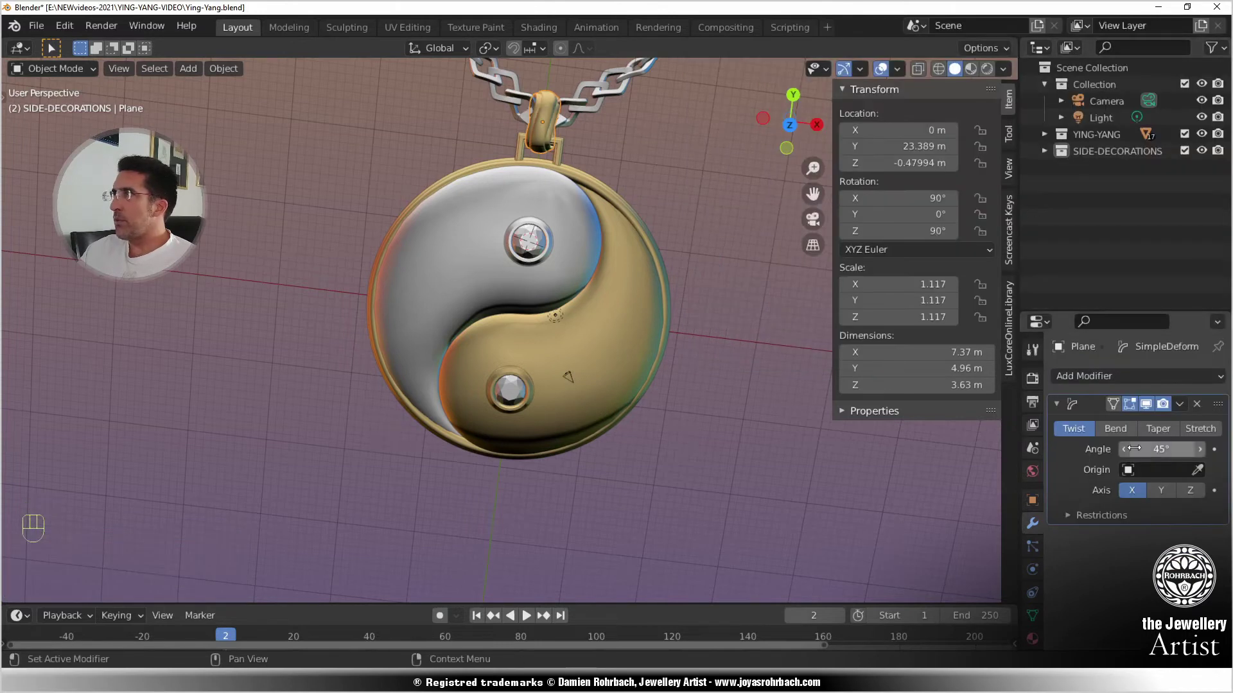
{"action": "left_click", "coordinate": [1150, 429]}
{"action": "key", "text": "KP_1"}
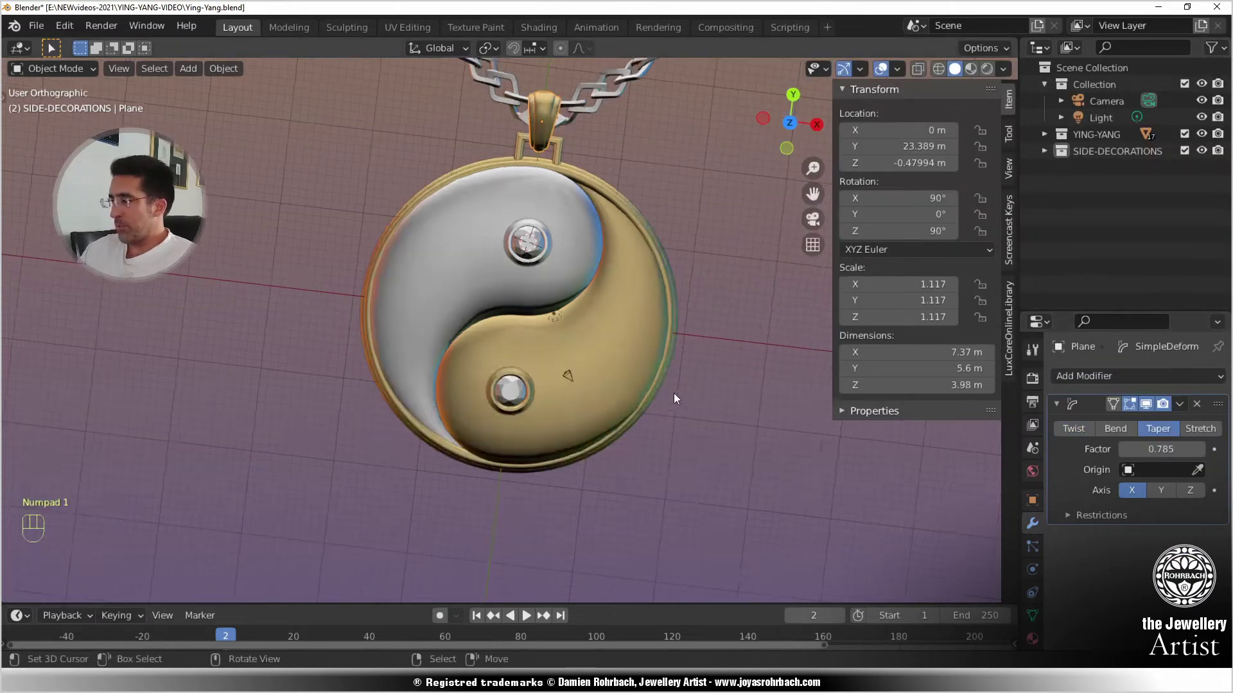
{"action": "key", "text": "KP_Decimal"}
{"action": "key", "text": "KP_7"}
{"action": "key", "text": "KP_Decimal"}
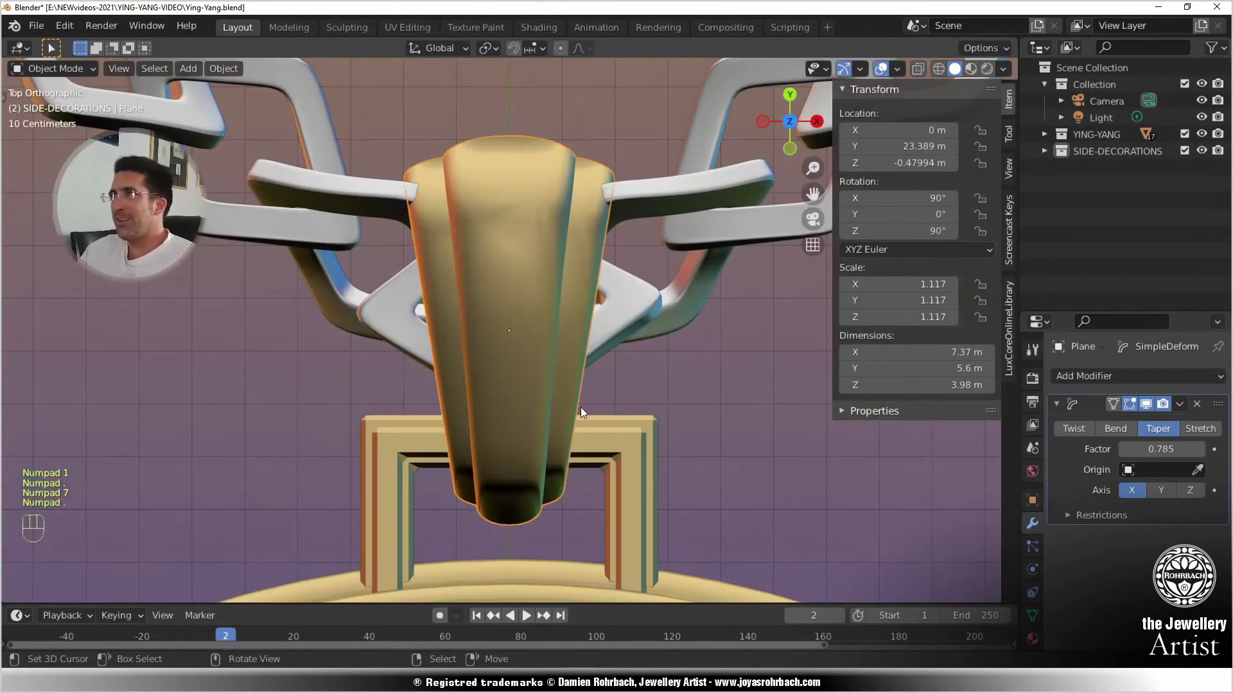
{"action": "left_click_drag", "start_coordinate": [1160, 450], "coordinate": [1167, 449]}
- Scale the bail up by about 1.163 and move it about 0.45 m along Y
{"action": "key", "text": "s"}
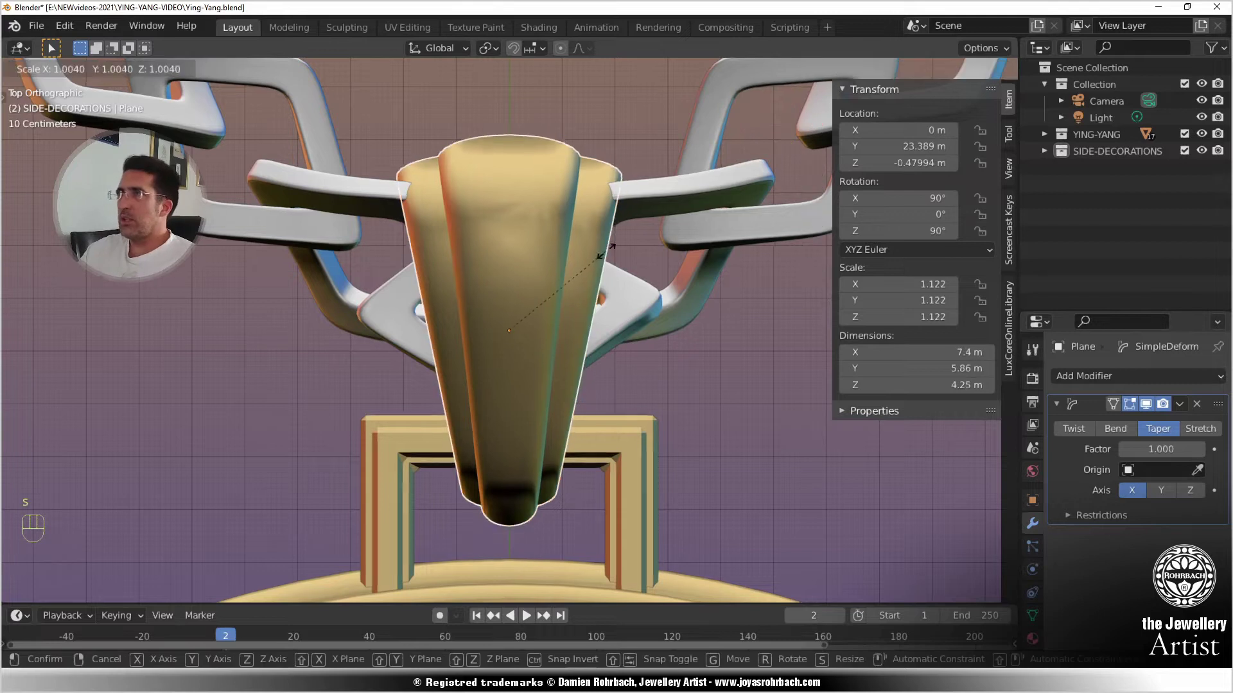
{"action": "left_click", "coordinate": [630, 252]}
{"action": "middle_click_drag", "start_coordinate": [630, 251], "coordinate": [374, 326]}
{"action": "key", "text": "g"}
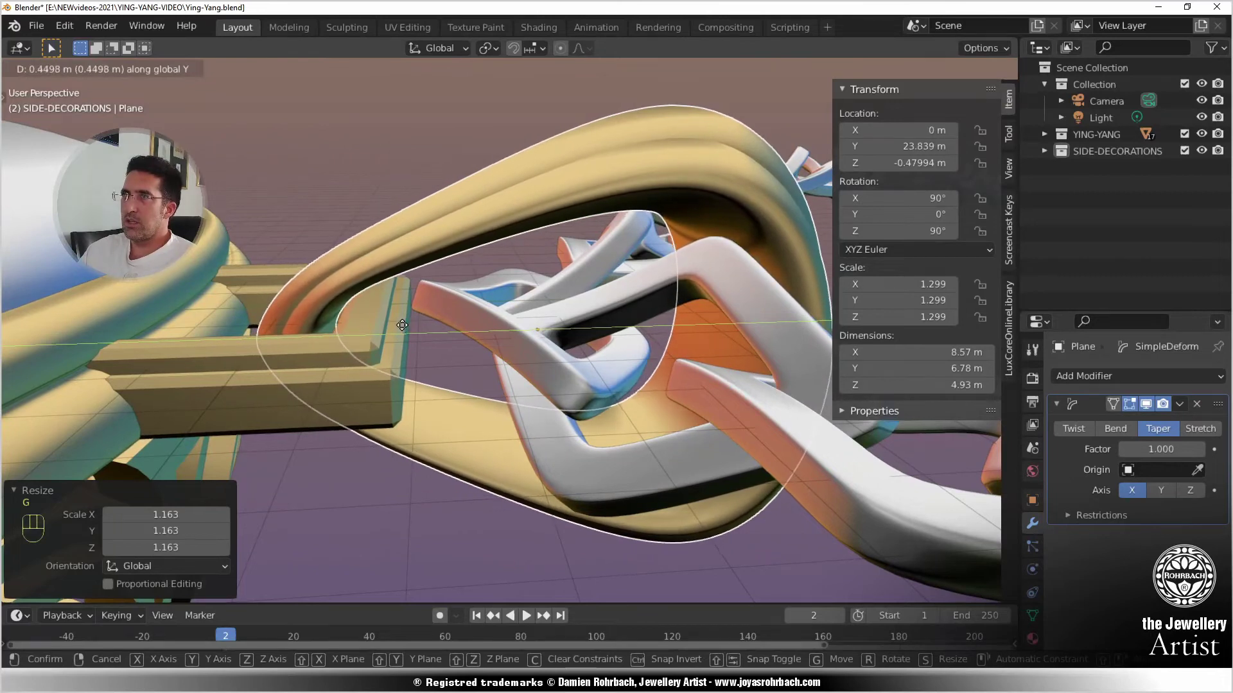
{"action": "left_click", "coordinate": [399, 347]}
{"action": "middle_click_drag", "start_coordinate": [399, 348], "coordinate": [473, 368]}
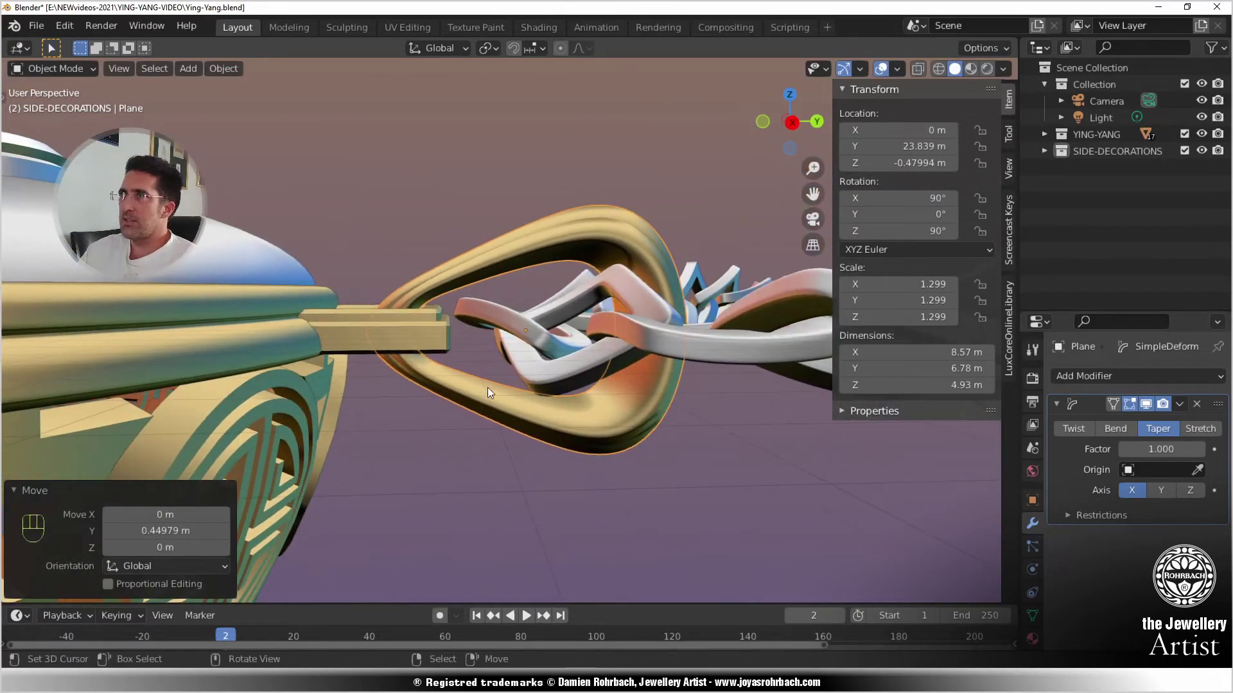
- Restrict the bail's taper by locking its Y axis, after trying the Z lock
{"action": "left_click", "coordinate": [1118, 513]}
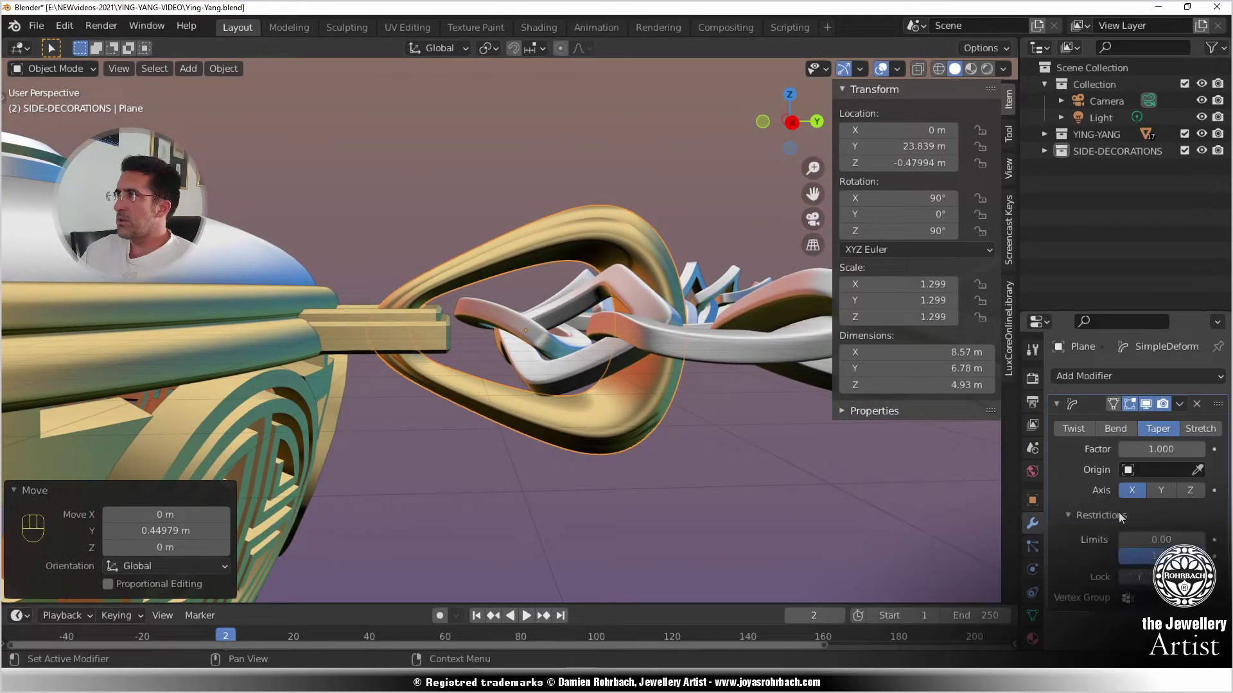
{"action": "left_click", "coordinate": [1143, 576]}
{"action": "left_click", "coordinate": [1142, 577]}
{"action": "left_click", "coordinate": [1181, 576]}
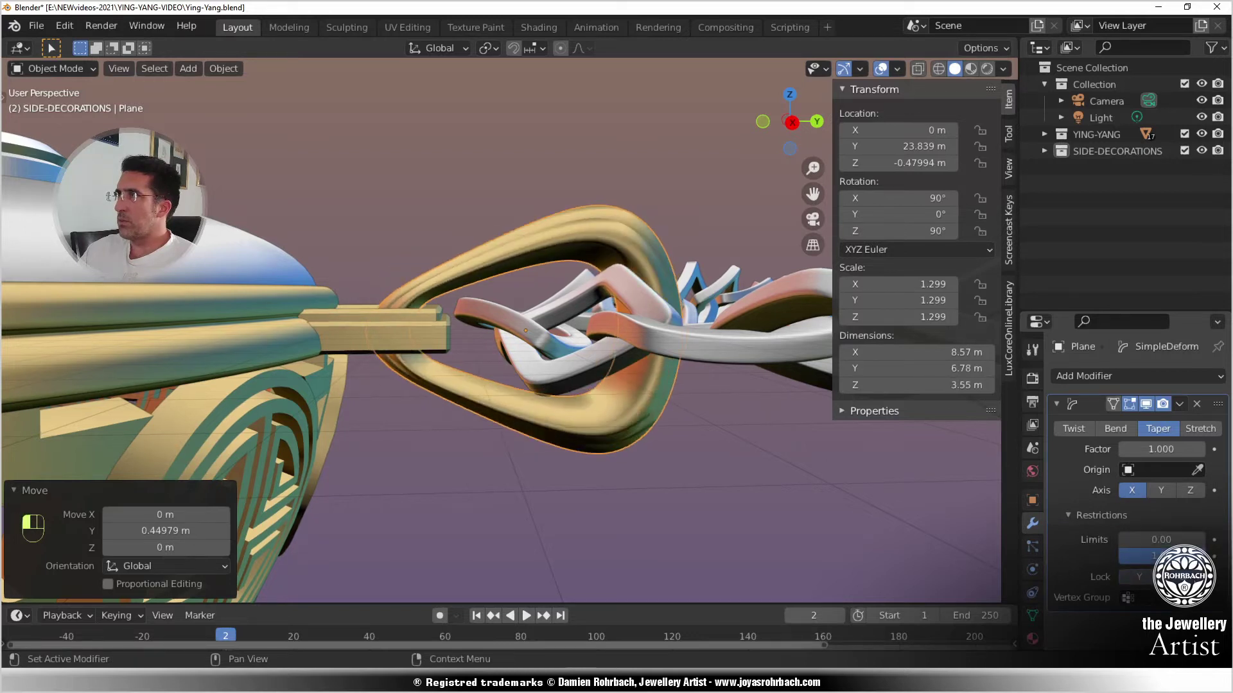
{"action": "left_click", "coordinate": [1180, 576]}
{"action": "left_click", "coordinate": [1142, 576]}
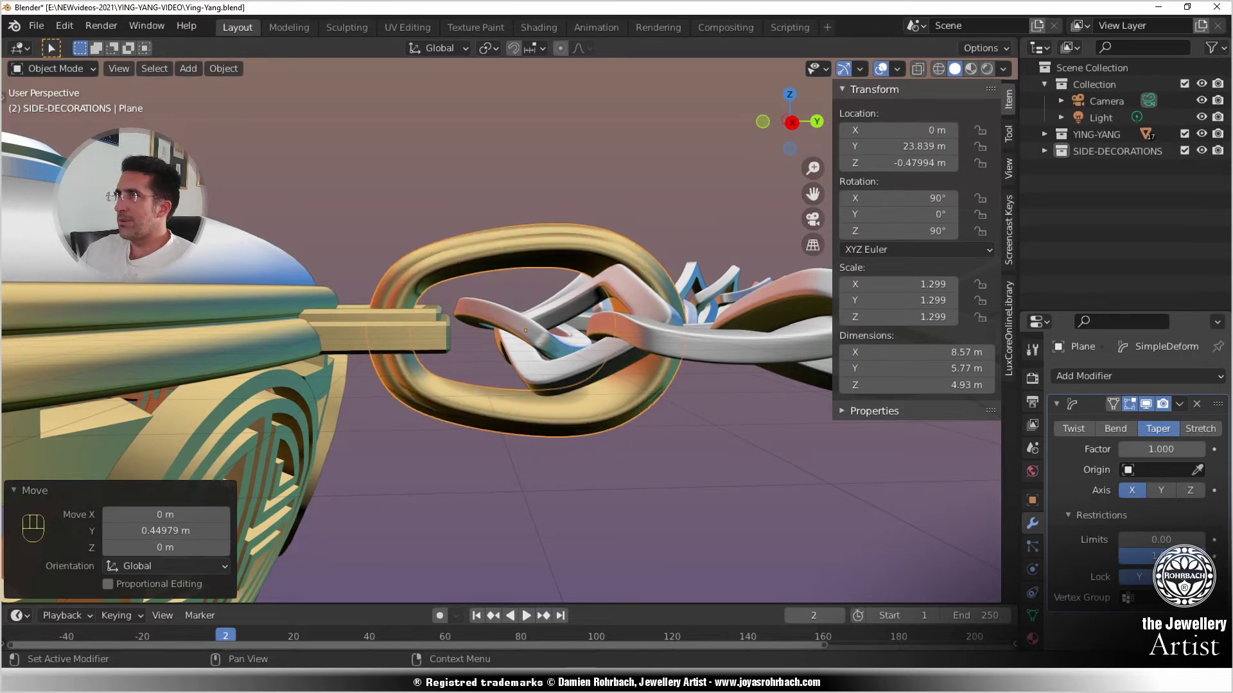
{"action": "middle_click_drag", "start_coordinate": [626, 404], "coordinate": [602, 390]}
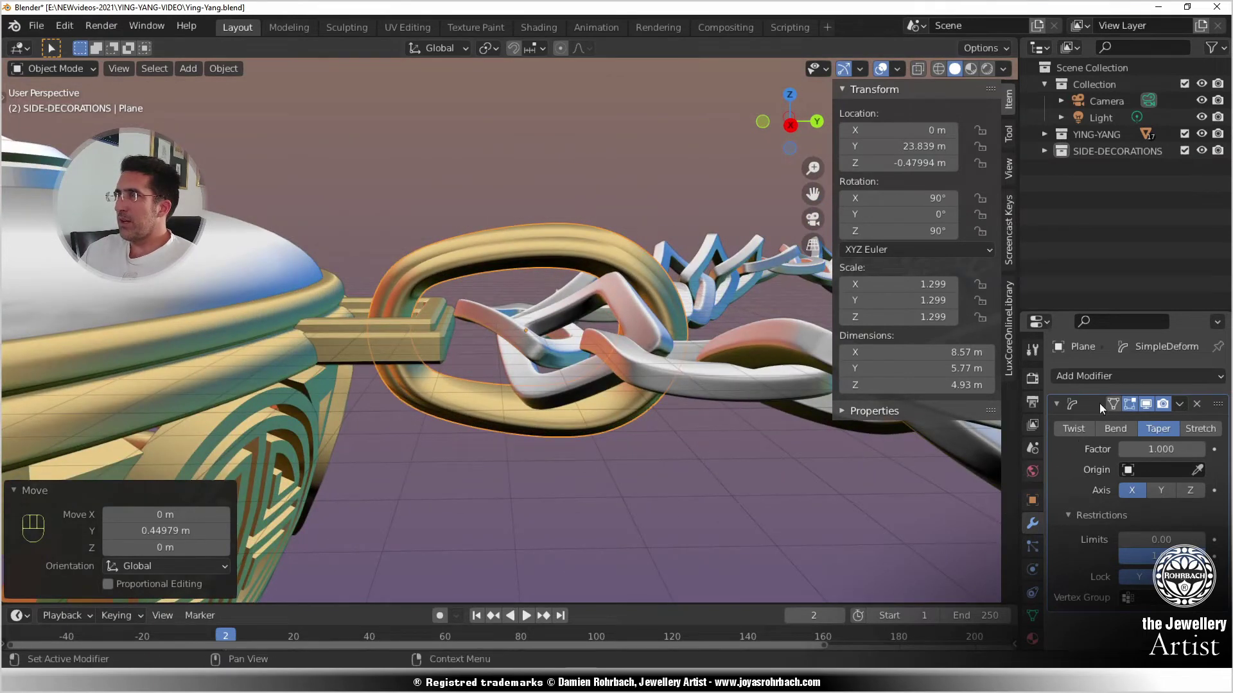
- Add a second Simple Deform modifier to the bail, set it to Taper, and check the shape in top view
{"action": "left_click", "coordinate": [1106, 379]}
{"action": "left_click", "coordinate": [1035, 196]}
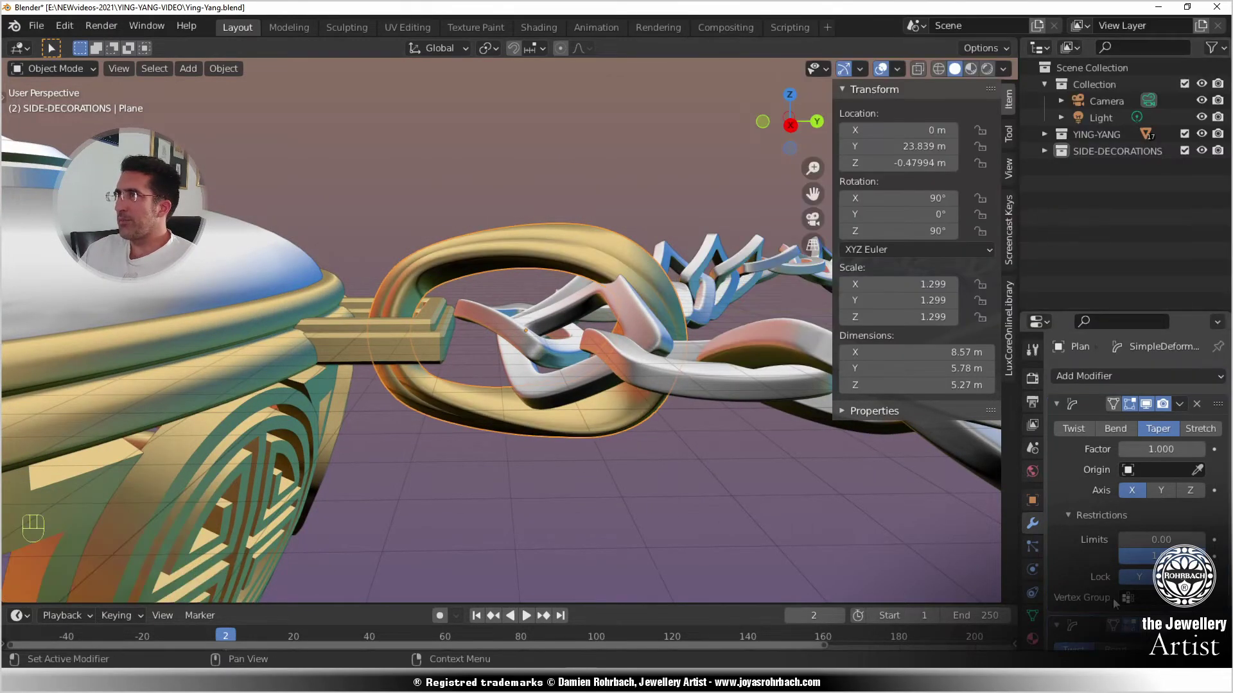
{"action": "left_click", "coordinate": [1153, 554]}
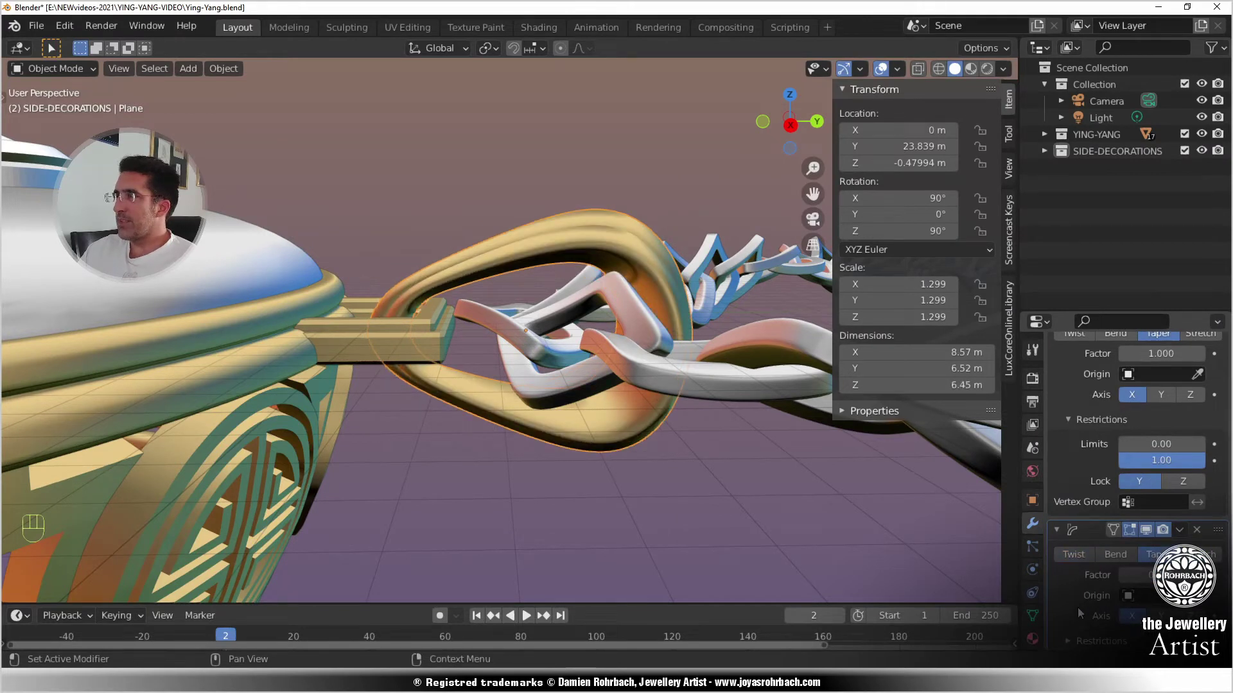
{"action": "middle_click_drag", "start_coordinate": [630, 375], "coordinate": [700, 468]}
{"action": "key", "text": "KP_7"}
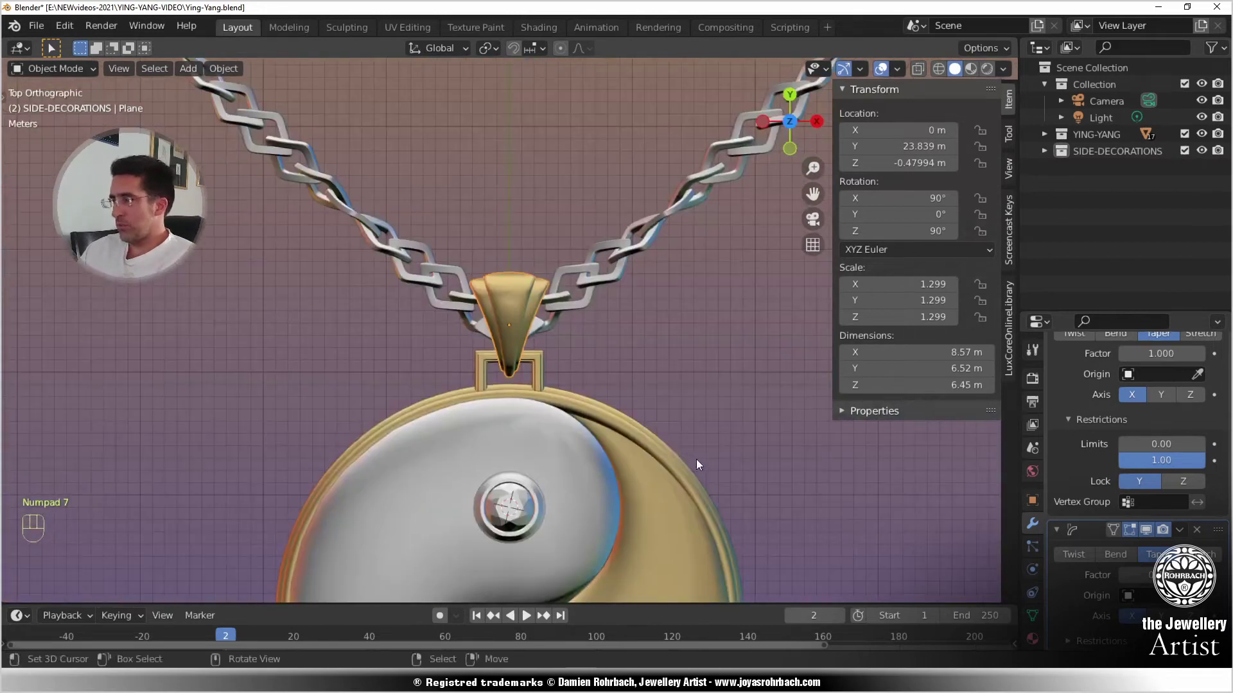
{"action": "scroll", "coordinate": [613, 421], "scroll_direction": "down", "scroll_amount": 5}
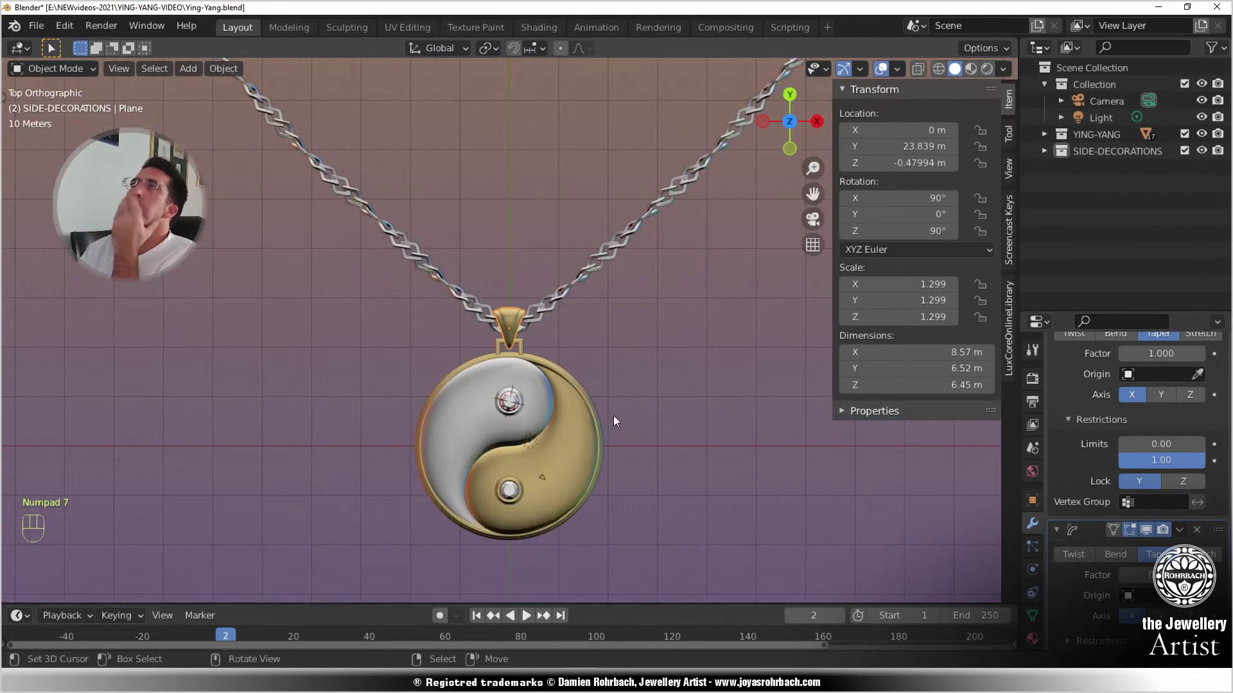
{"action": "scroll", "coordinate": [533, 410], "scroll_direction": "up", "scroll_amount": 10}
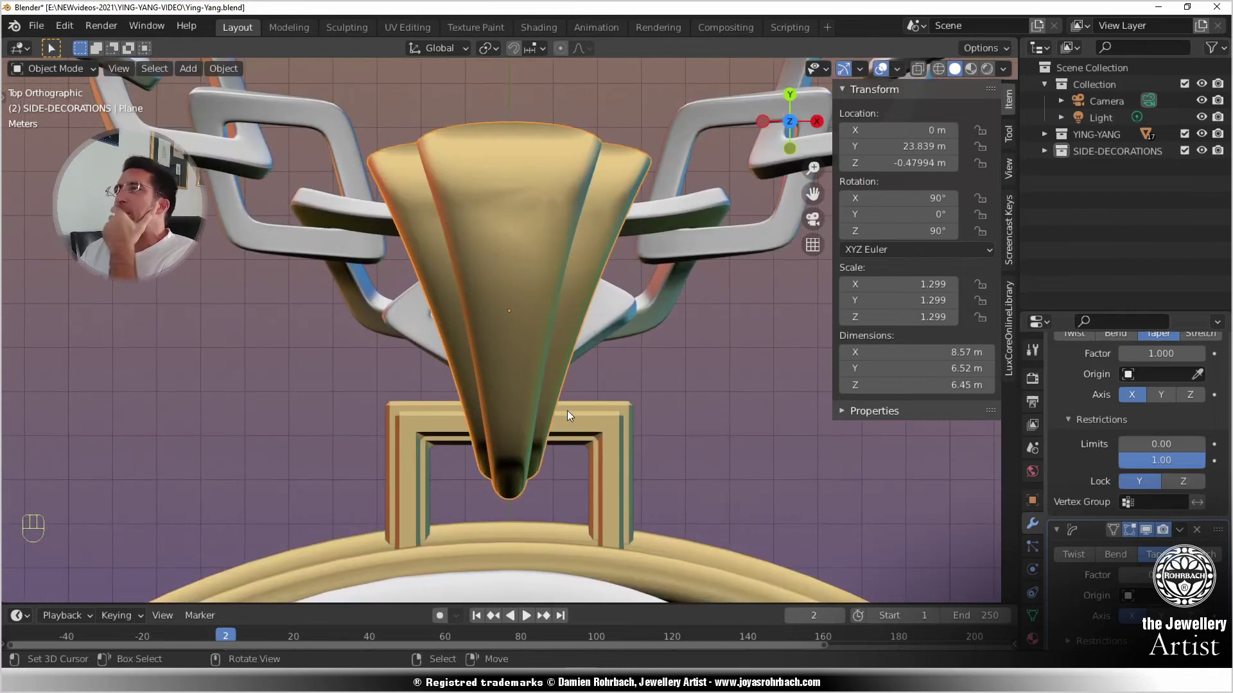
- Select the crossbar and upper leg vertices of the rectangular hanger loop below the bail, editing it in X-ray view
{"action": "left_click", "coordinate": [567, 414]}
{"action": "key", "text": "Tab"}
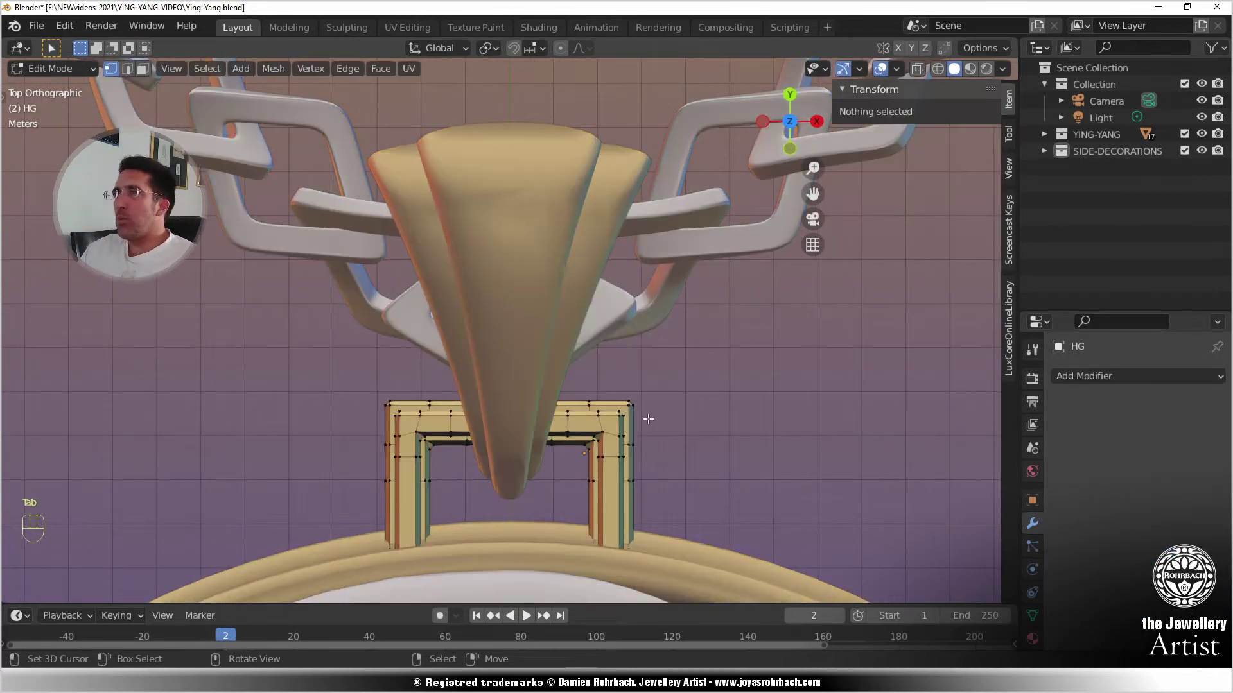
{"action": "key", "text": "alt+z"}
{"action": "key", "text": "b"}
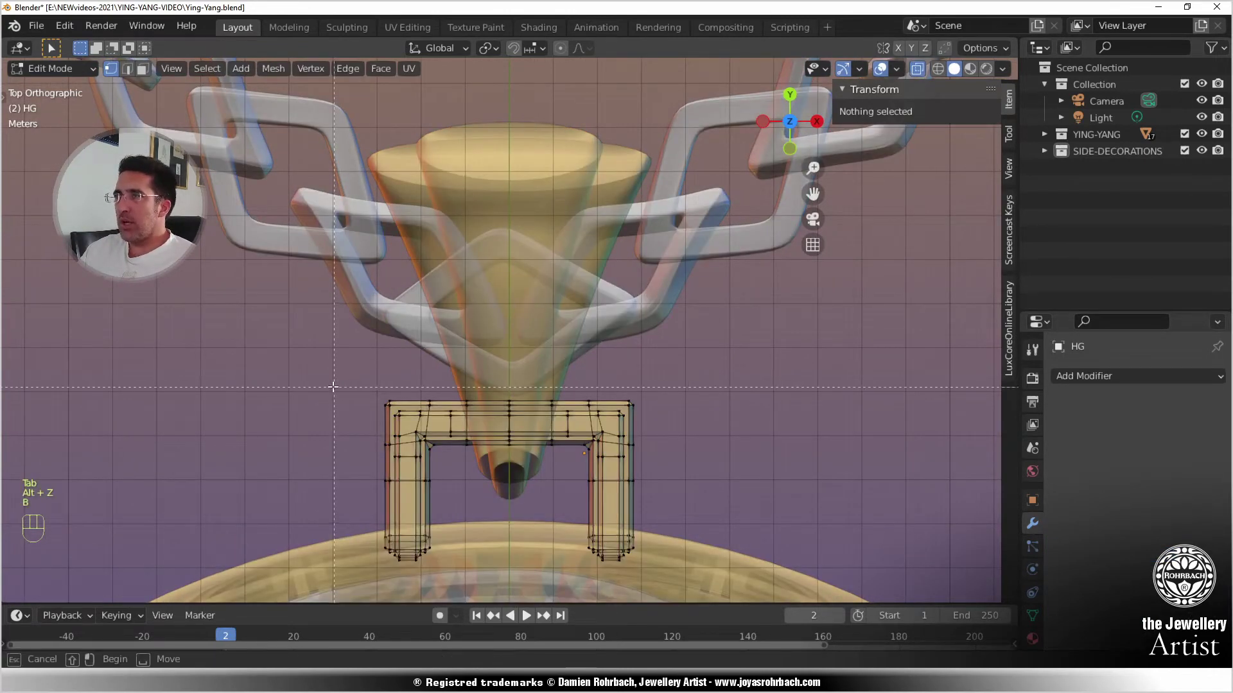
{"action": "left_click_drag", "start_coordinate": [332, 385], "coordinate": [719, 488]}
{"action": "key", "text": "s"}
{"action": "key", "text": "x"}
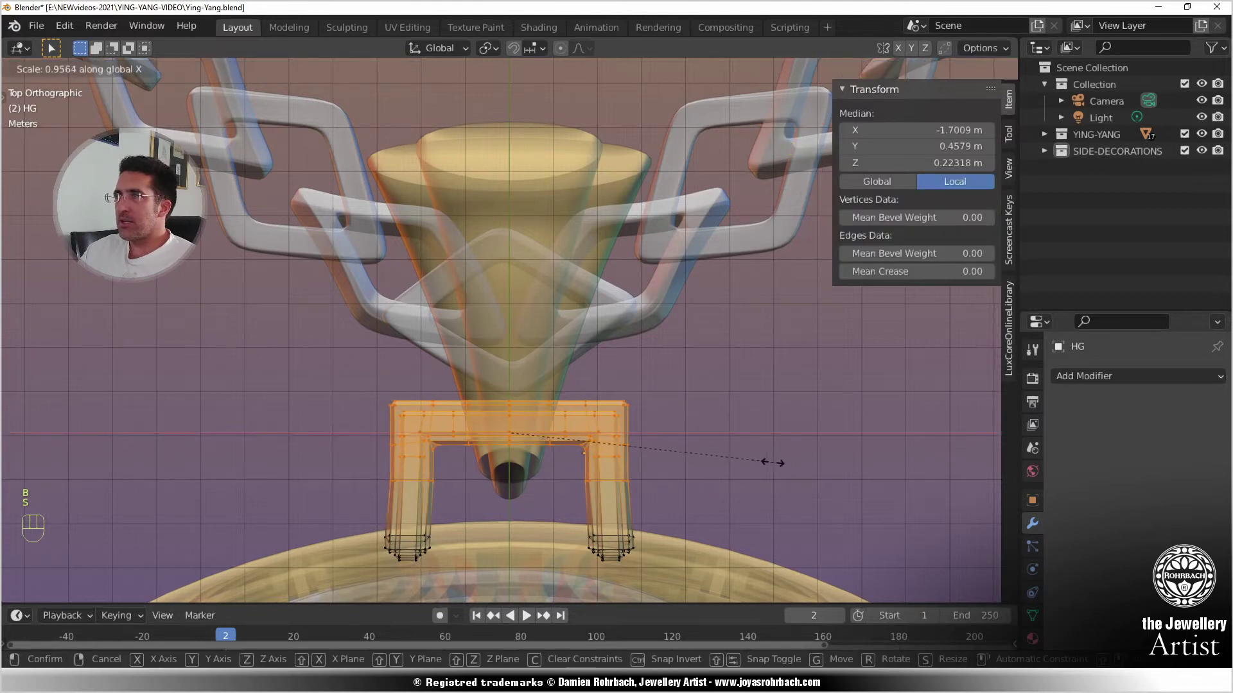
{"action": "right_click", "coordinate": [716, 462]}
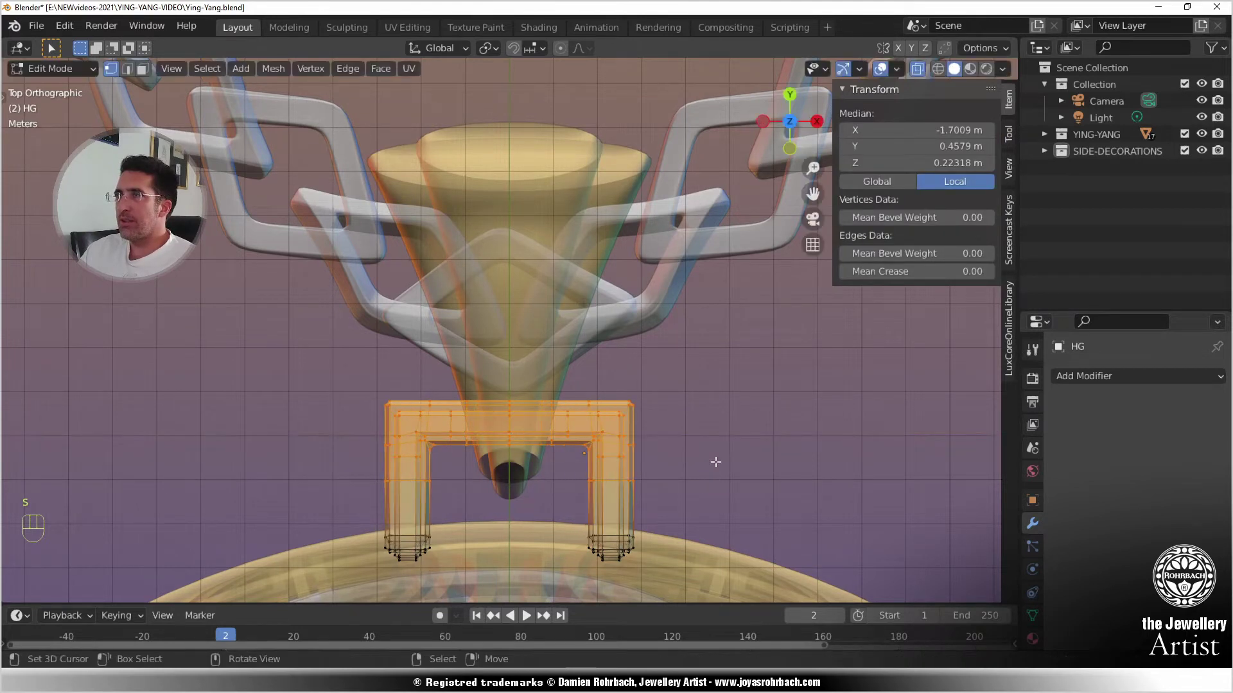
{"action": "key", "text": "Tab"}
{"action": "key", "text": "Tab"}
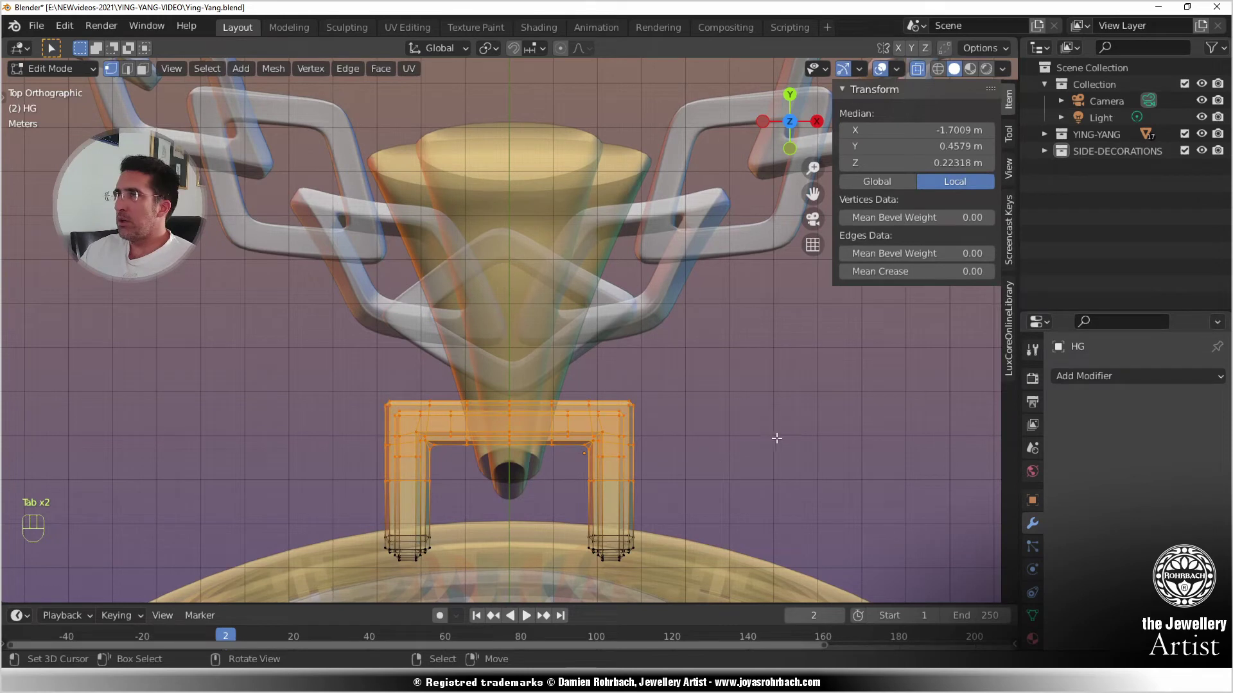
{"action": "key", "text": "s"}
{"action": "key", "text": "x"}
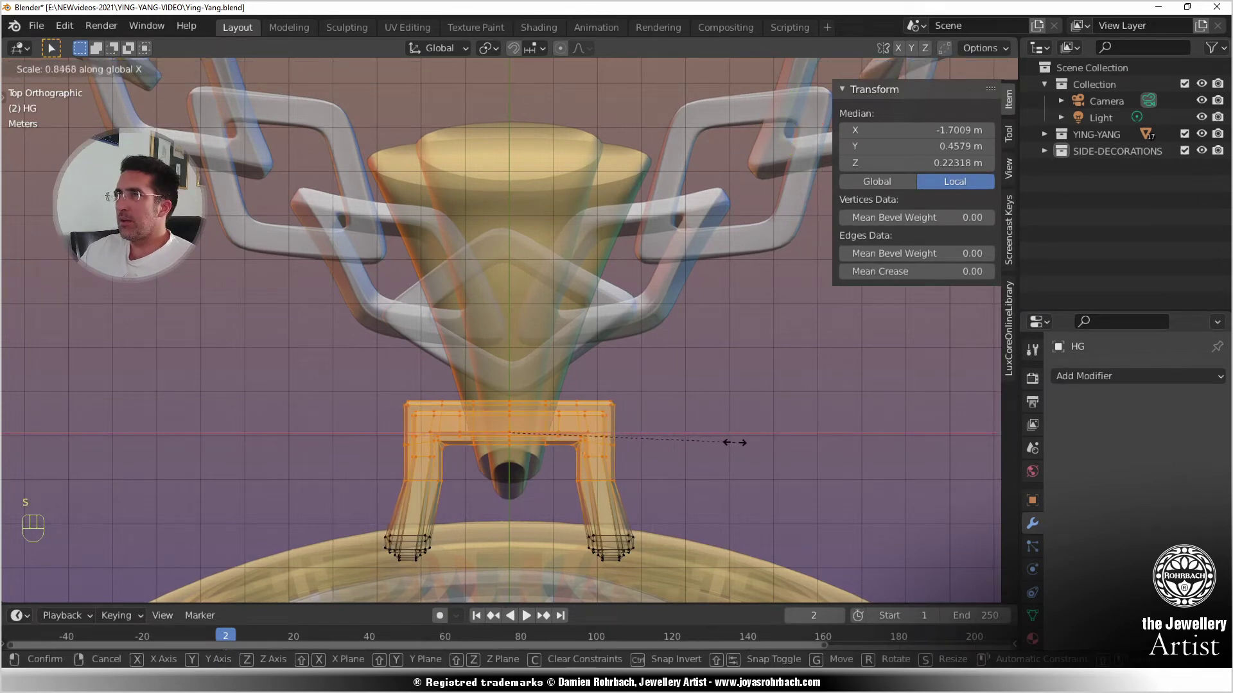
{"action": "right_click", "coordinate": [731, 443]}
{"action": "key", "text": "Tab"}
{"action": "key", "text": "alt+z"}
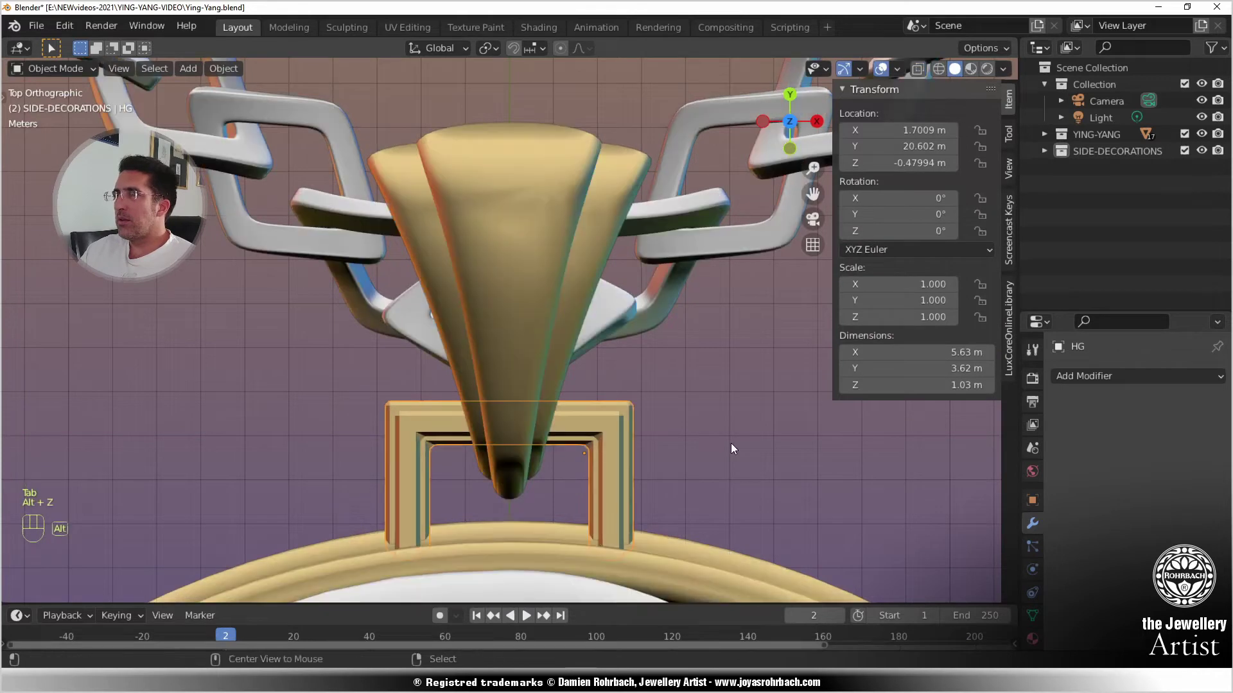
- Add a Simple Deform modifier in Taper mode to the hanger loop and try the Y and Z axes
{"action": "left_click", "coordinate": [1097, 377]}
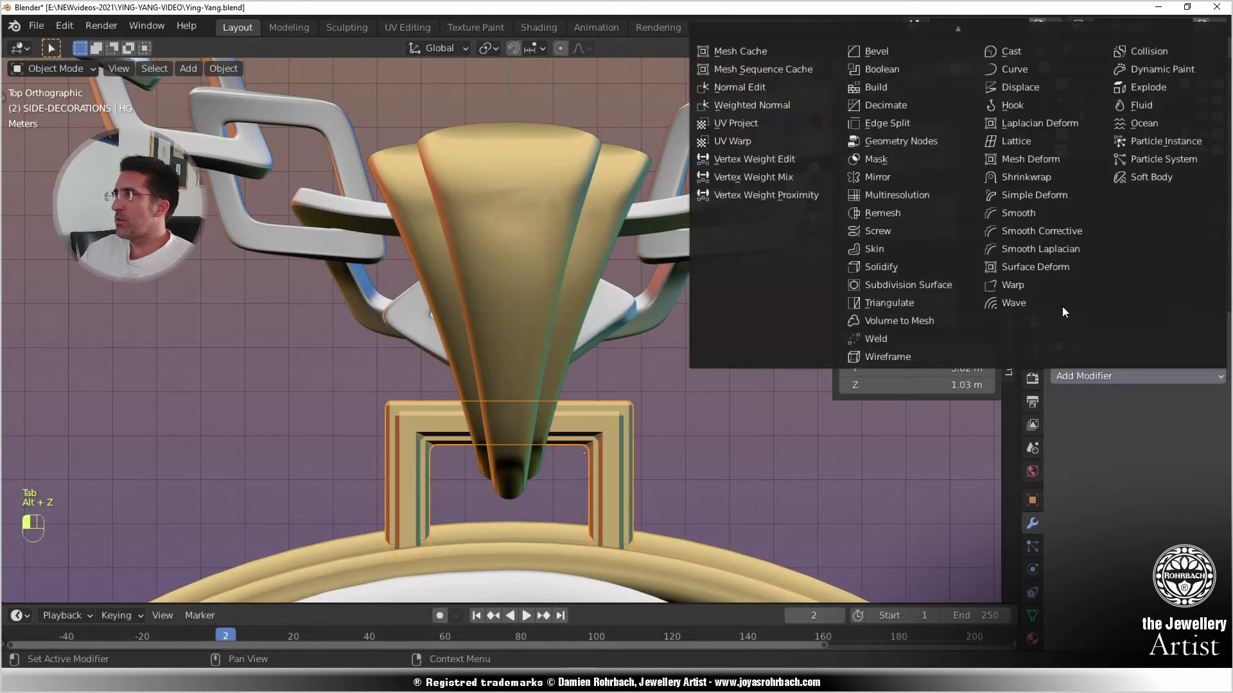
{"action": "left_click", "coordinate": [1052, 191]}
{"action": "left_click", "coordinate": [1149, 429]}
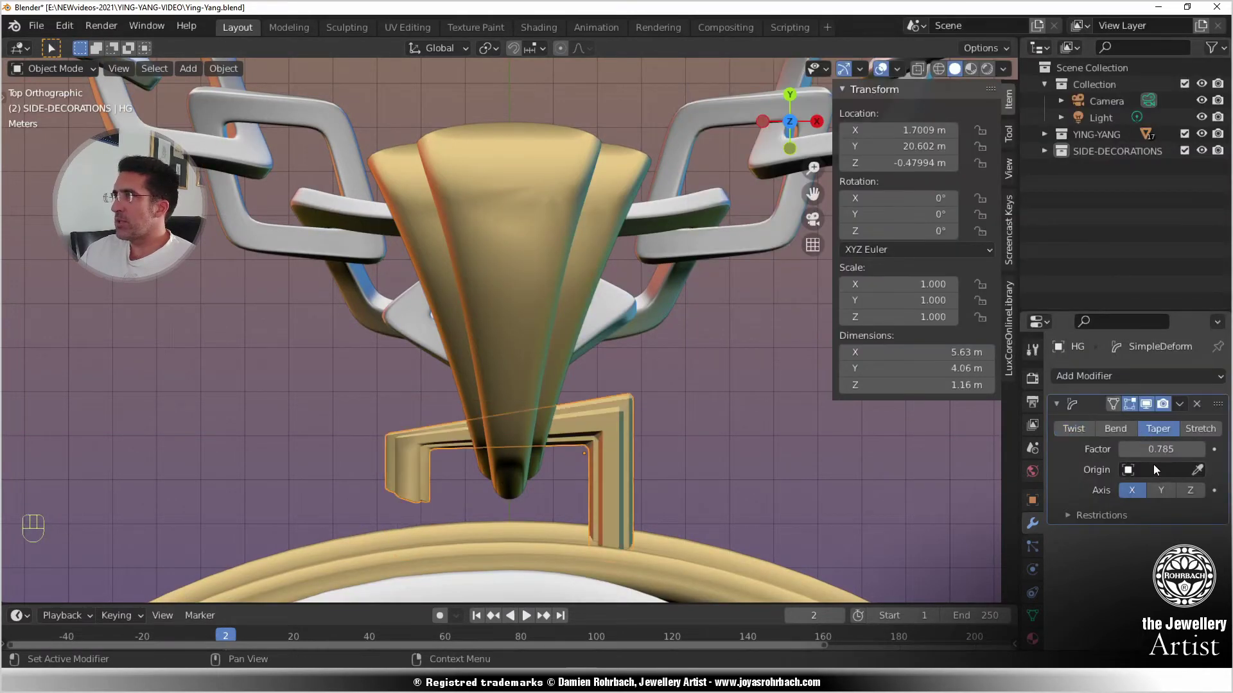
{"action": "left_click", "coordinate": [1160, 490]}
{"action": "left_click", "coordinate": [1190, 490]}
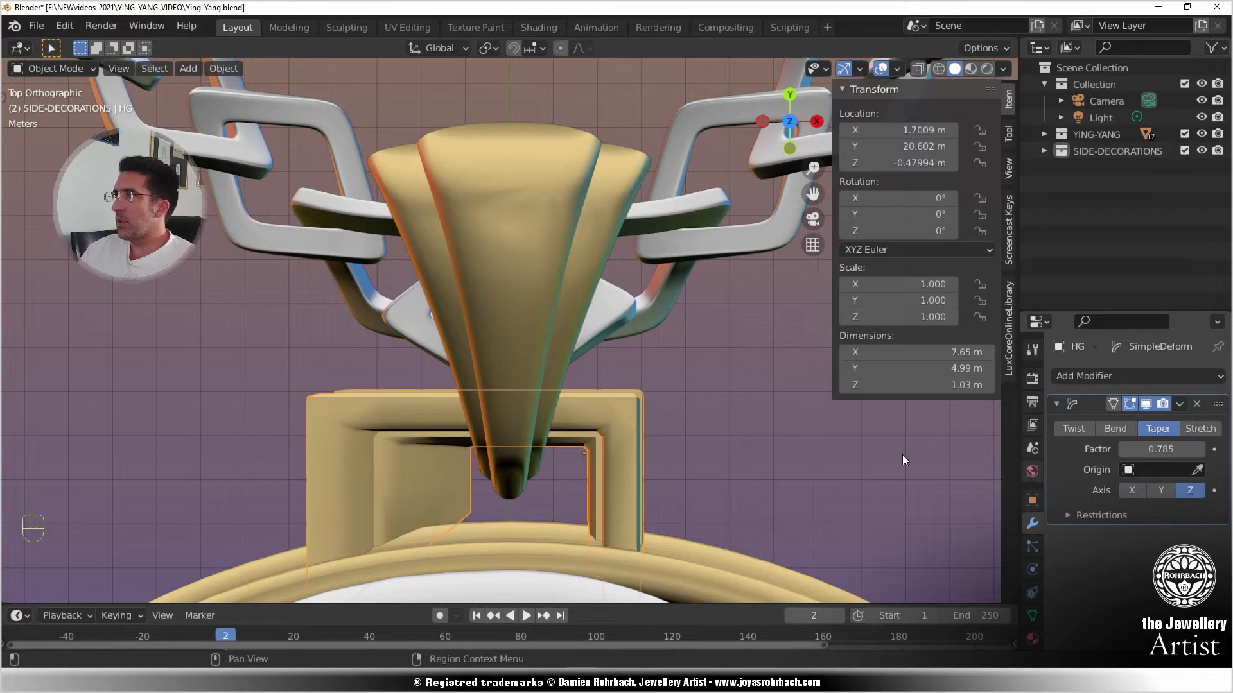
- Apply all transforms to the hanger loop and set its origin to its geometry
{"action": "key", "text": "ctrl+a"}
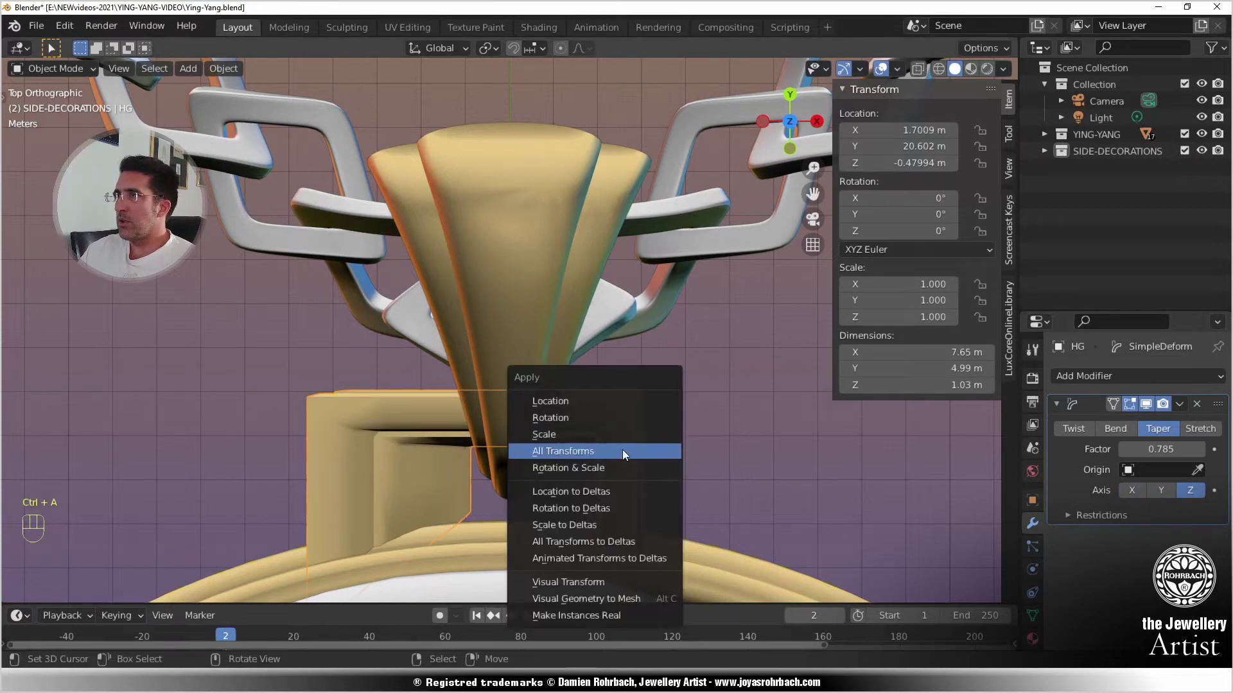
{"action": "left_click", "coordinate": [623, 449]}
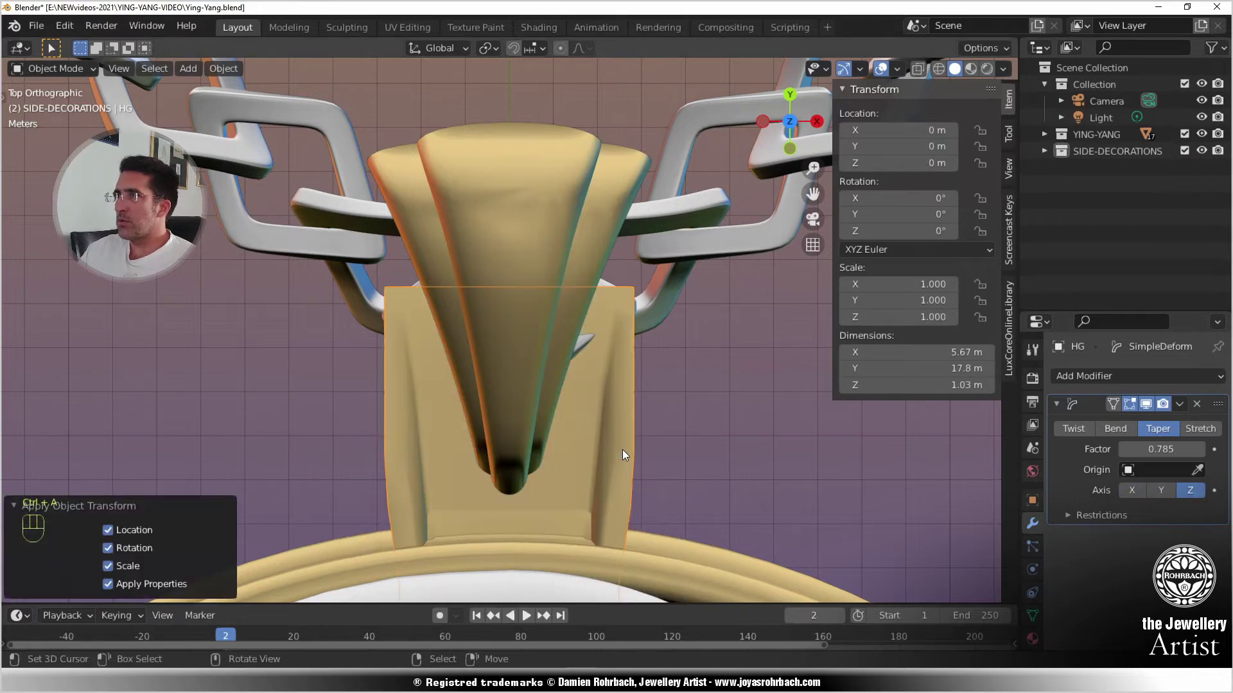
{"action": "left_click", "coordinate": [223, 68]}
{"action": "mouse_move", "coordinate": [276, 97]}
{"action": "left_click", "coordinate": [421, 119]}
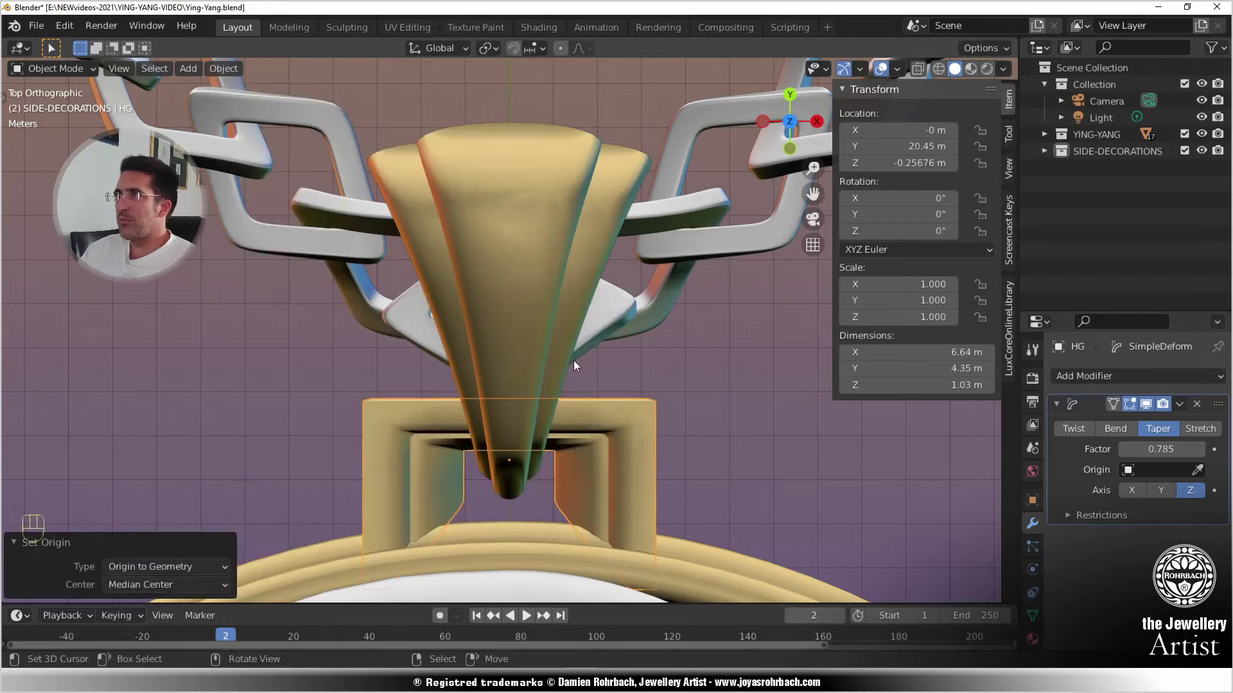
- Set the hanger loop's taper to the Y axis with a factor of -0.5
{"action": "left_click", "coordinate": [1133, 490]}
{"action": "left_click", "coordinate": [1151, 491]}
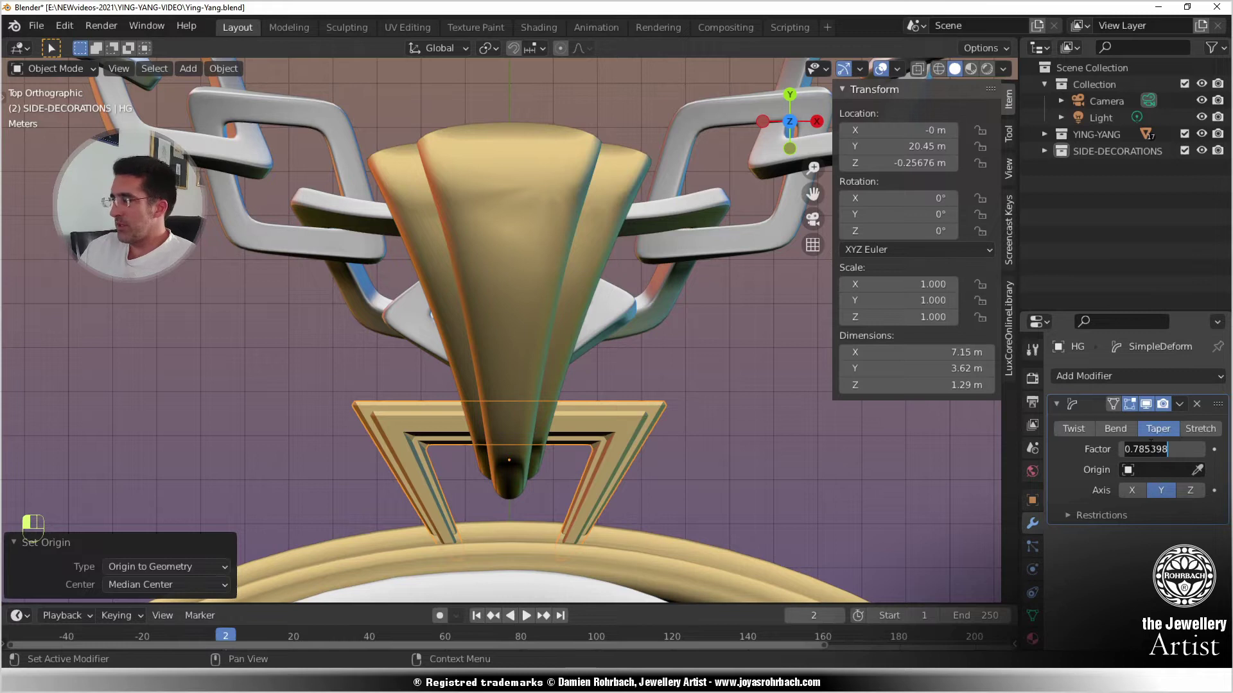
{"action": "type", "text": "-0.5"}
{"action": "key", "text": "Return"}
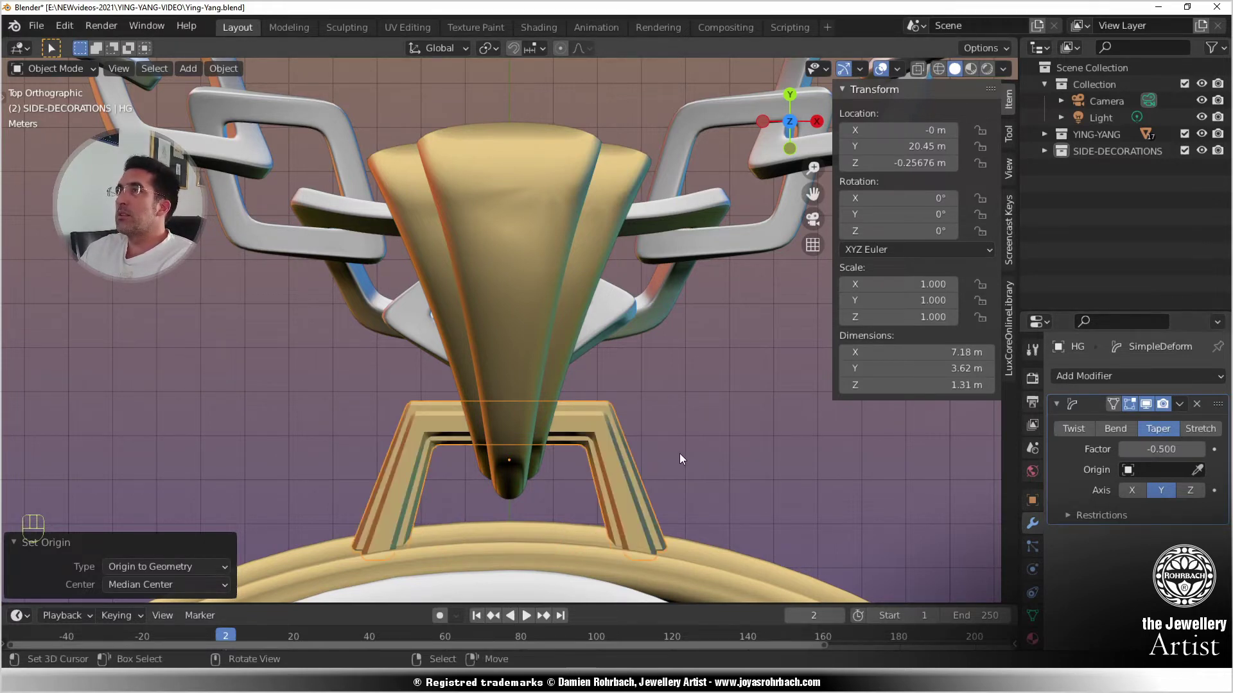
{"action": "scroll", "coordinate": [679, 454], "scroll_direction": "down", "scroll_amount": 8}
{"action": "scroll", "coordinate": [668, 463], "scroll_direction": "up", "scroll_amount": 5}
{"action": "scroll", "coordinate": [664, 461], "scroll_direction": "up", "scroll_amount": 3}
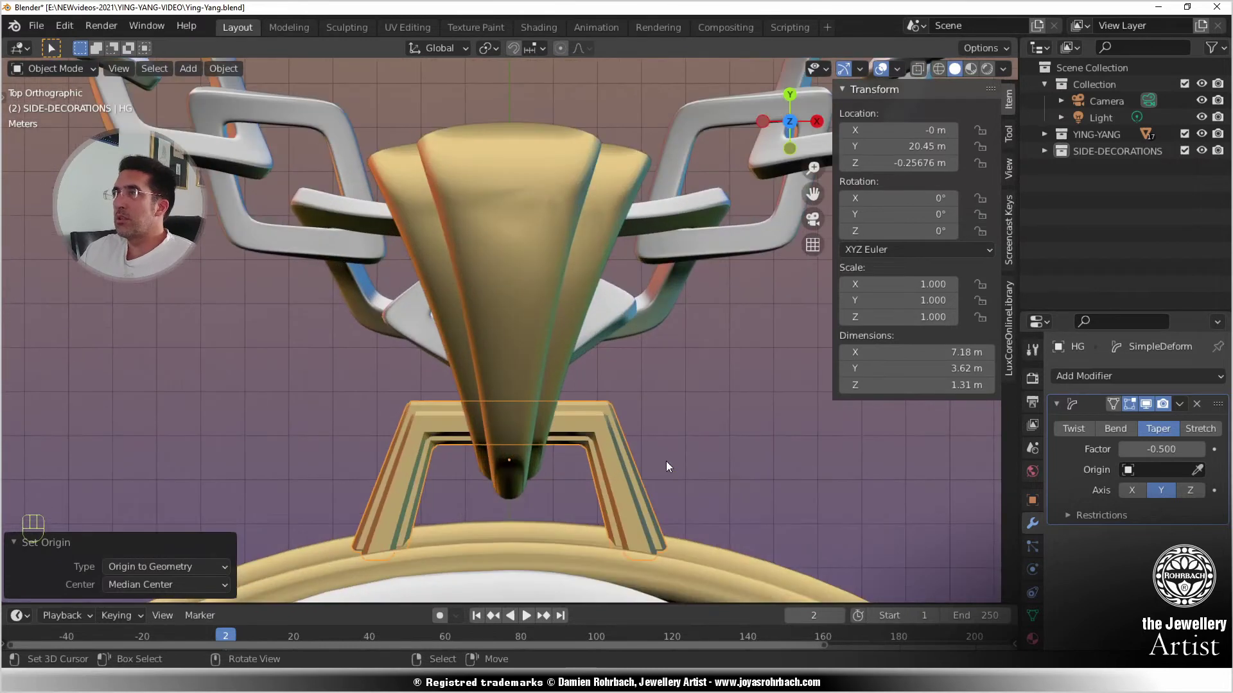
{"action": "key", "text": "s"}
{"action": "key", "text": "x"}
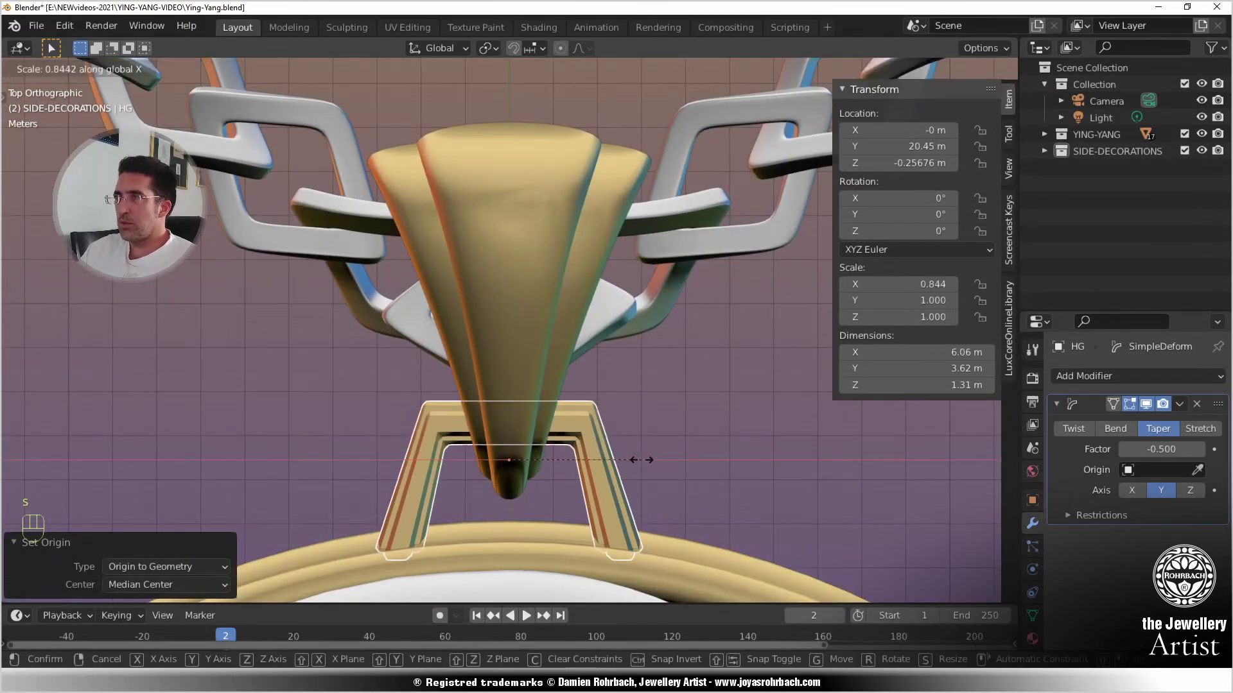
{"action": "left_click", "coordinate": [641, 459]}
- Deselect the hanger loop's mesh vertices, and narrow the whole loop along X to a scale of about 0.462
{"action": "key", "text": "Tab"}
{"action": "key", "text": "alt+z"}
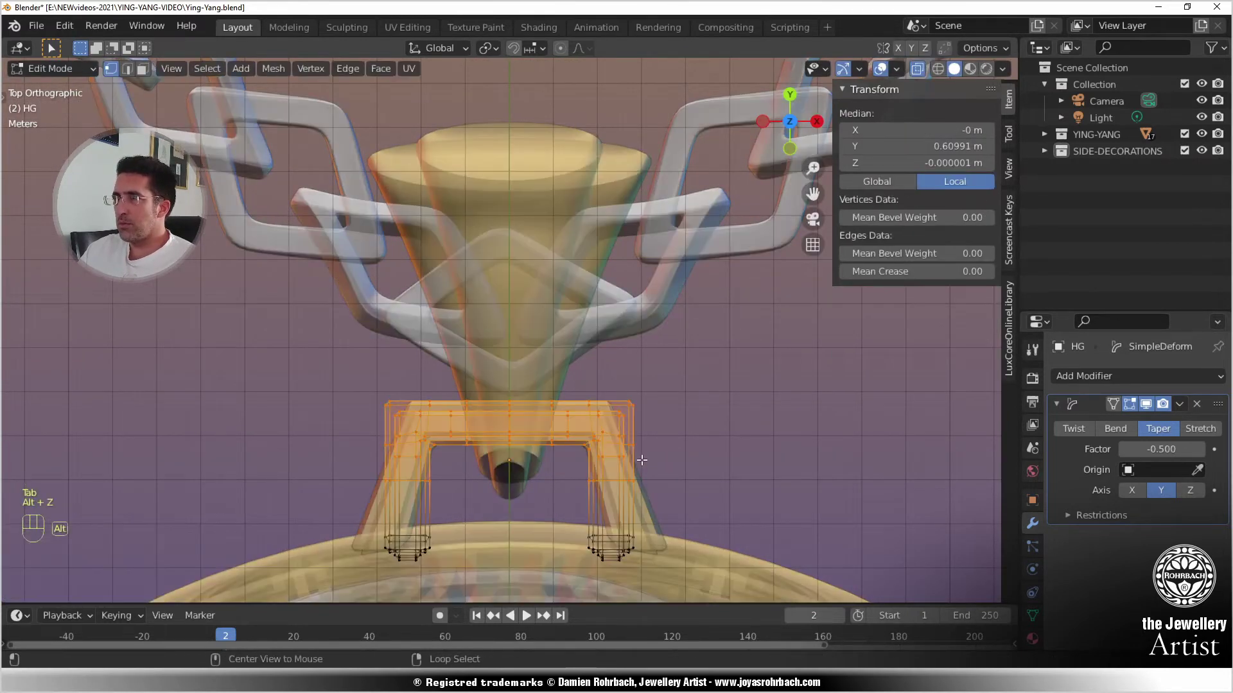
{"action": "key", "text": "alt+a"}
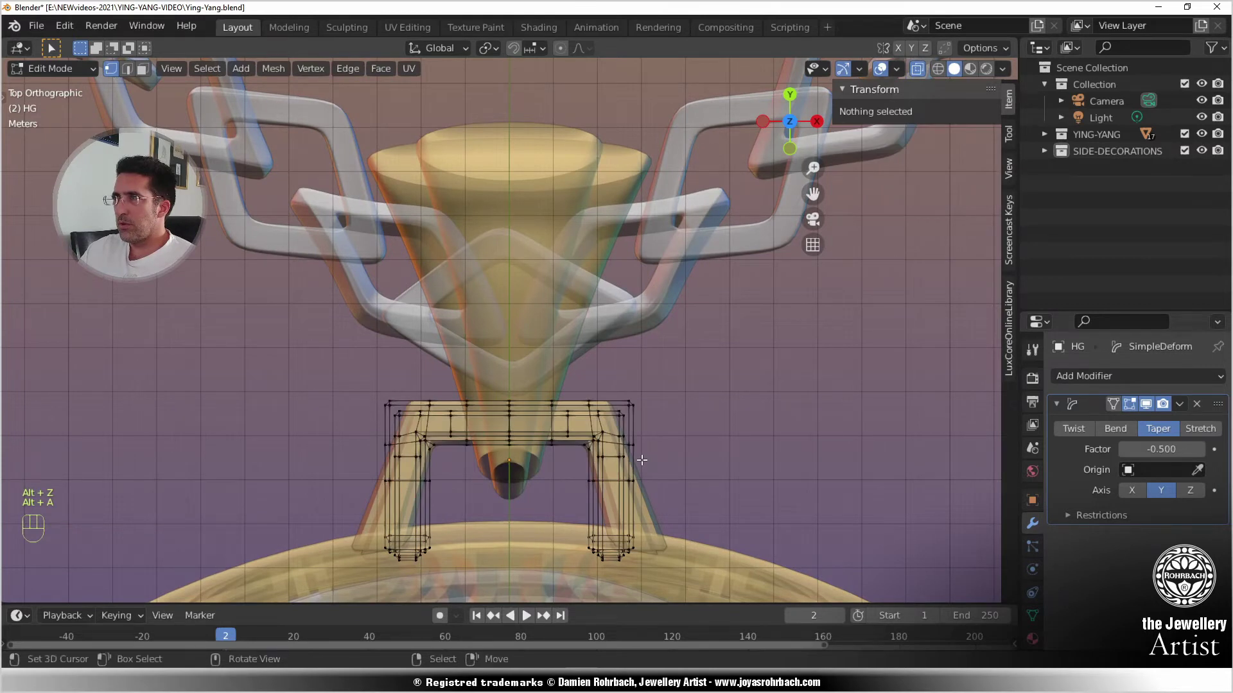
{"action": "key", "text": "Tab"}
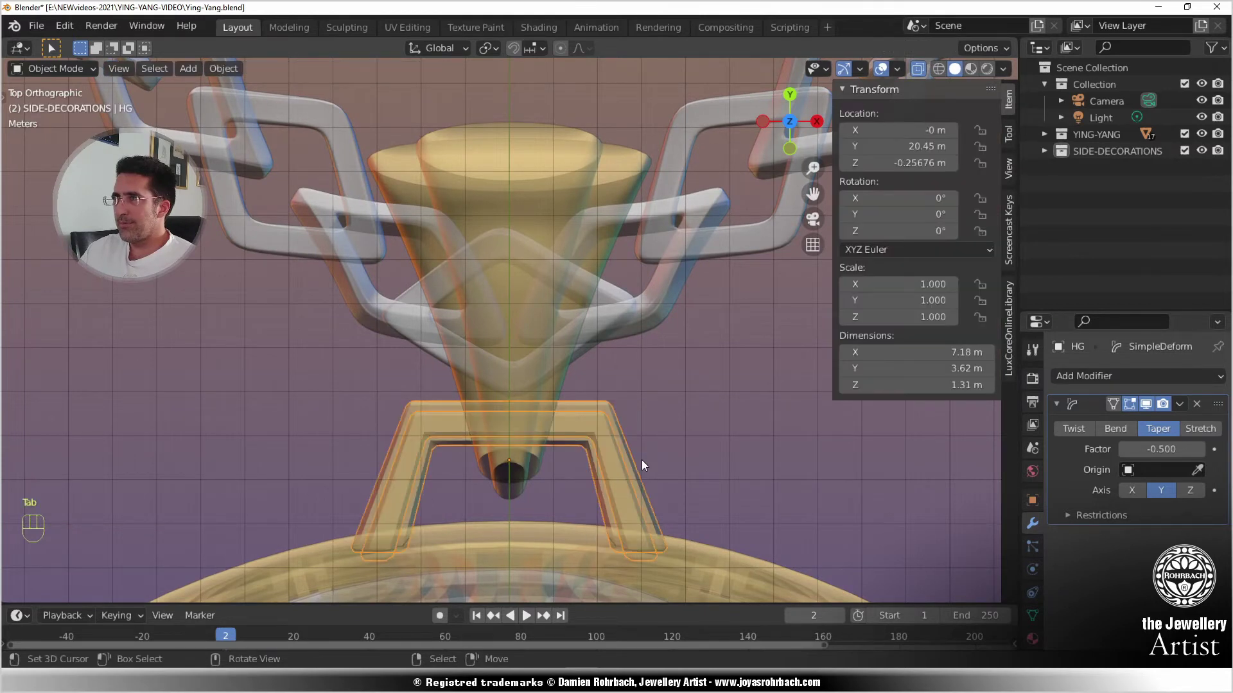
{"action": "key", "text": "alt+z"}
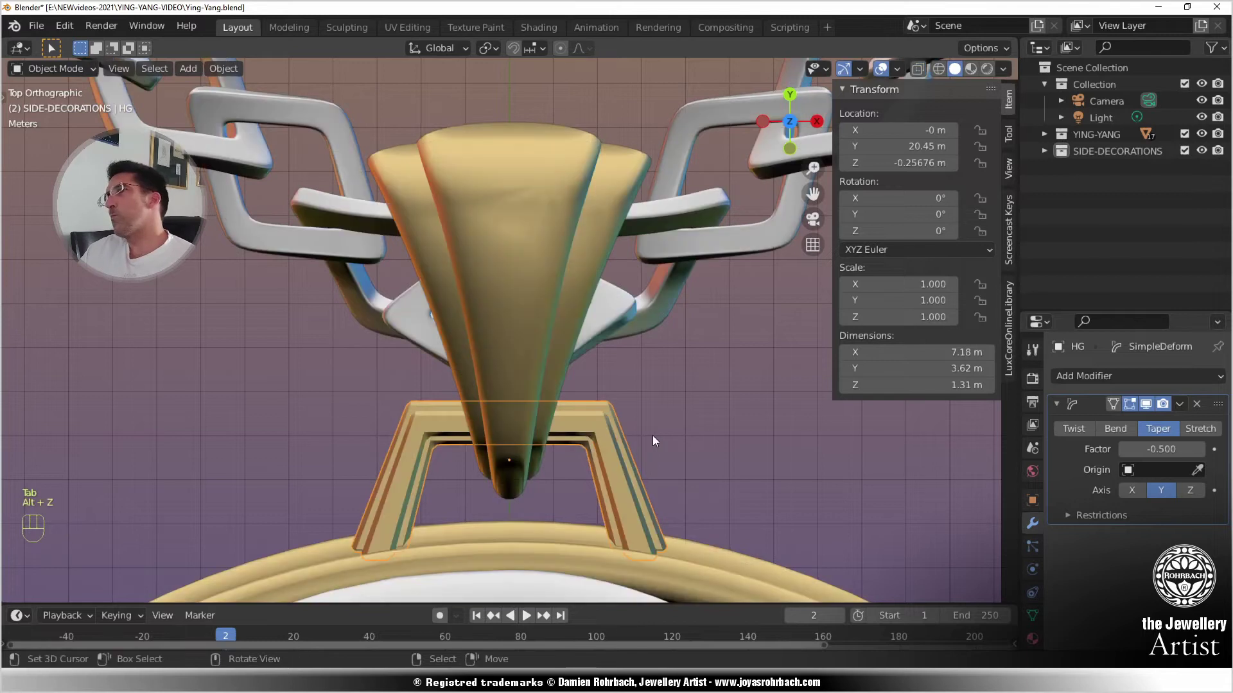
{"action": "key", "text": "s"}
{"action": "key", "text": "x"}
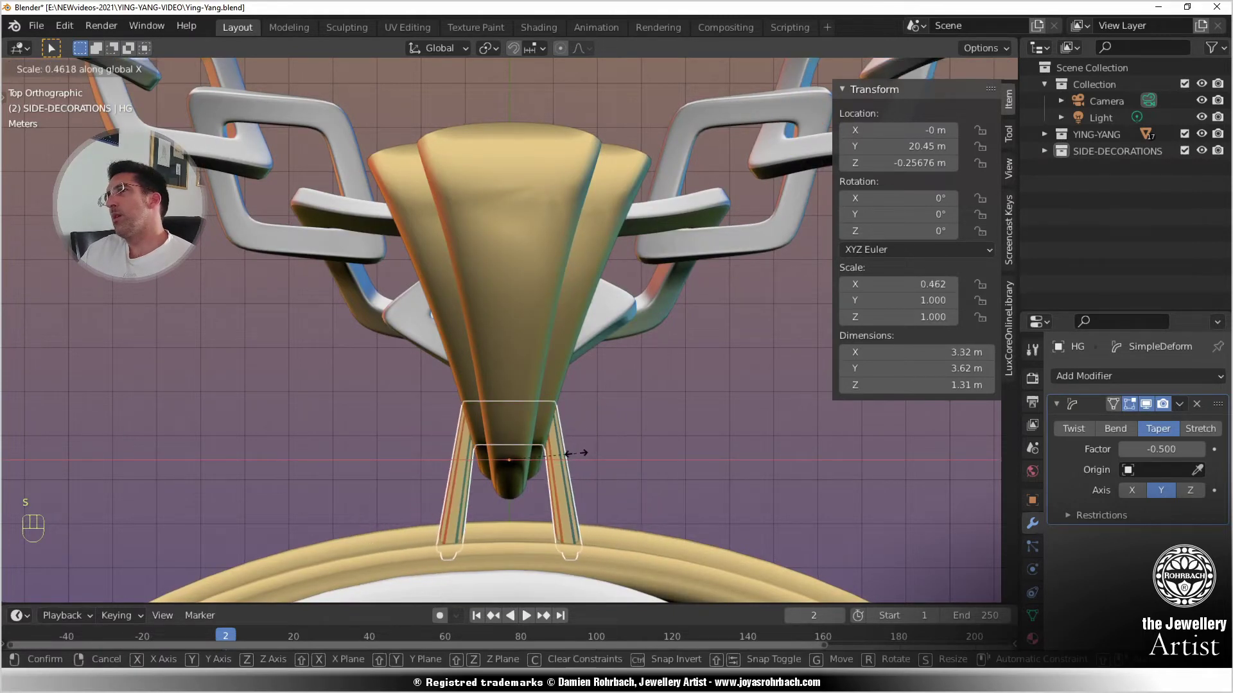
{"action": "left_click", "coordinate": [569, 454]}
- Select the outer-side vertices of the hanger loop's right leg, editing the loop in X-ray view
{"action": "key", "text": "Tab"}
{"action": "key", "text": "alt+z"}
{"action": "scroll", "coordinate": [518, 340], "scroll_direction": "up", "scroll_amount": 5}
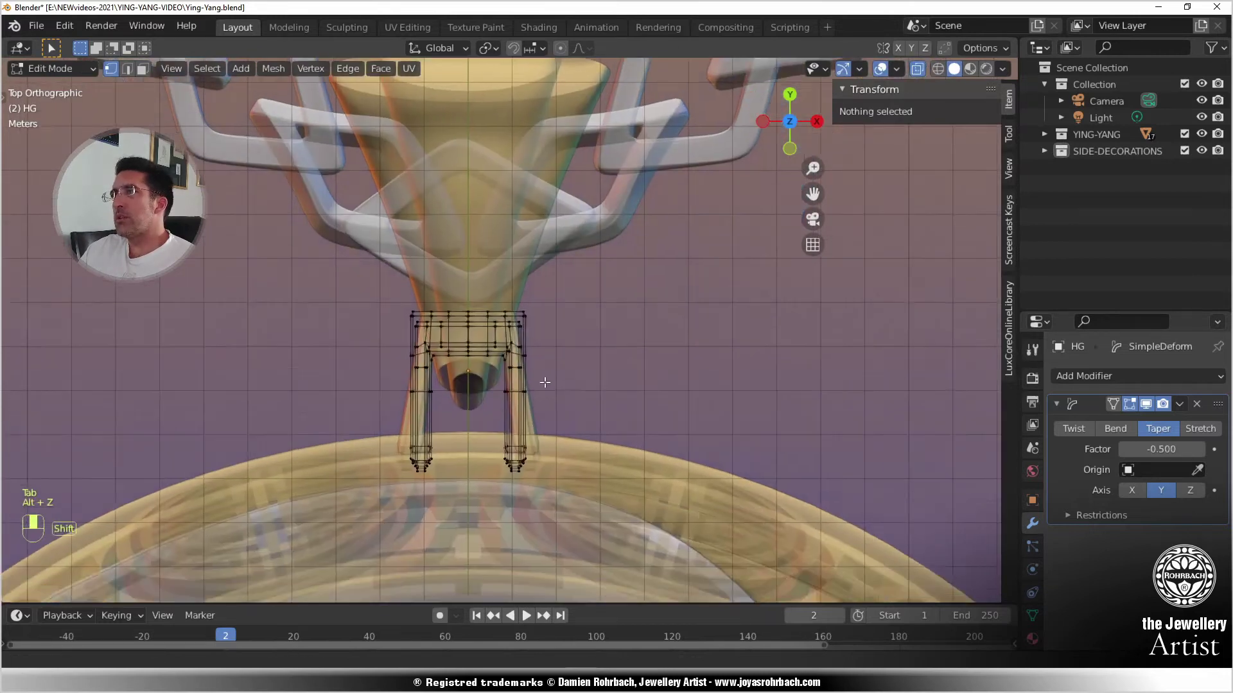
{"action": "key", "text": "b"}
{"action": "left_click_drag", "start_coordinate": [475, 215], "coordinate": [521, 537]}
{"action": "key", "text": "g"}
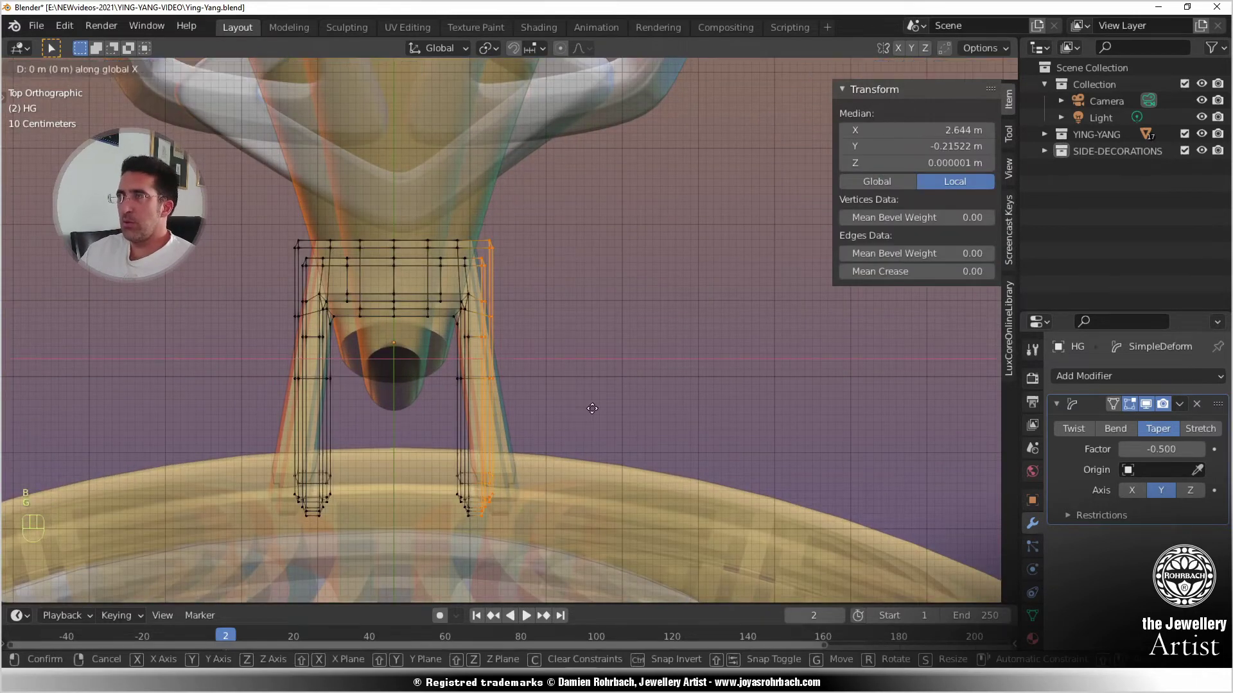
{"action": "key", "text": "x"}
{"action": "left_click", "coordinate": [549, 403]}
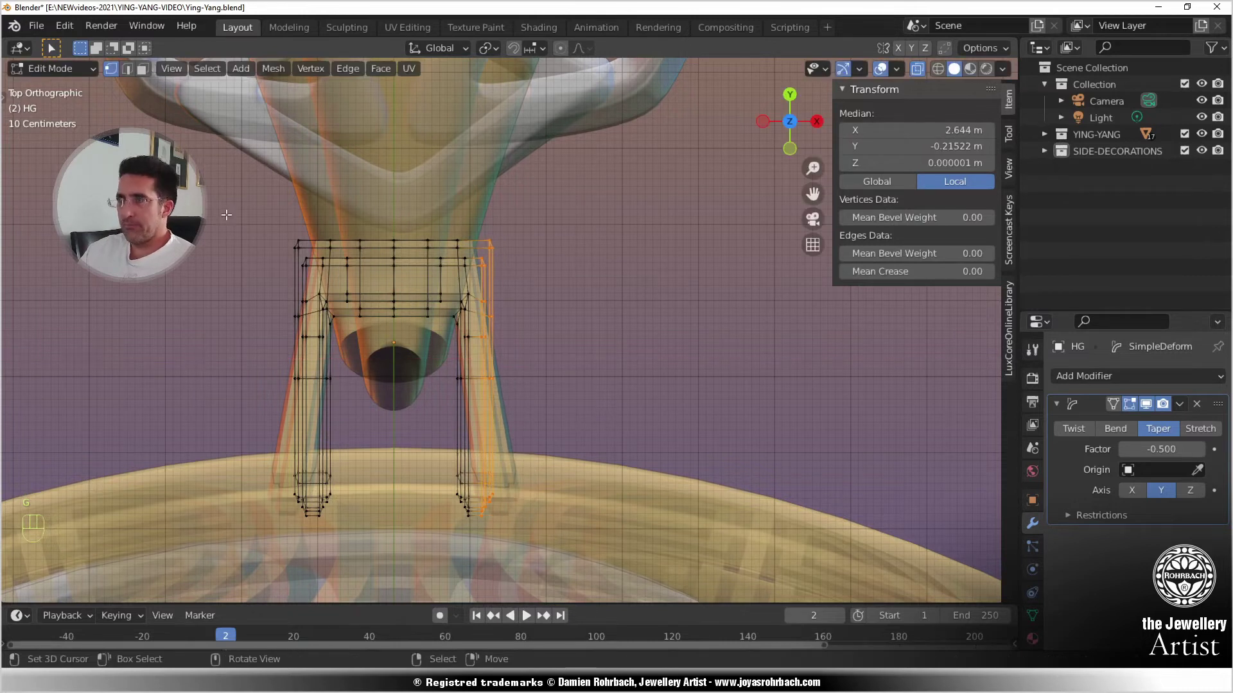
- Add the left leg's outer-side vertices to the selection and scale both sides outward along X by about 1.3 to thicken the legs
{"action": "key", "text": "b"}
{"action": "left_click_drag", "start_coordinate": [222, 204], "coordinate": [310, 559]}
{"action": "key", "text": "s"}
{"action": "key", "text": "x"}
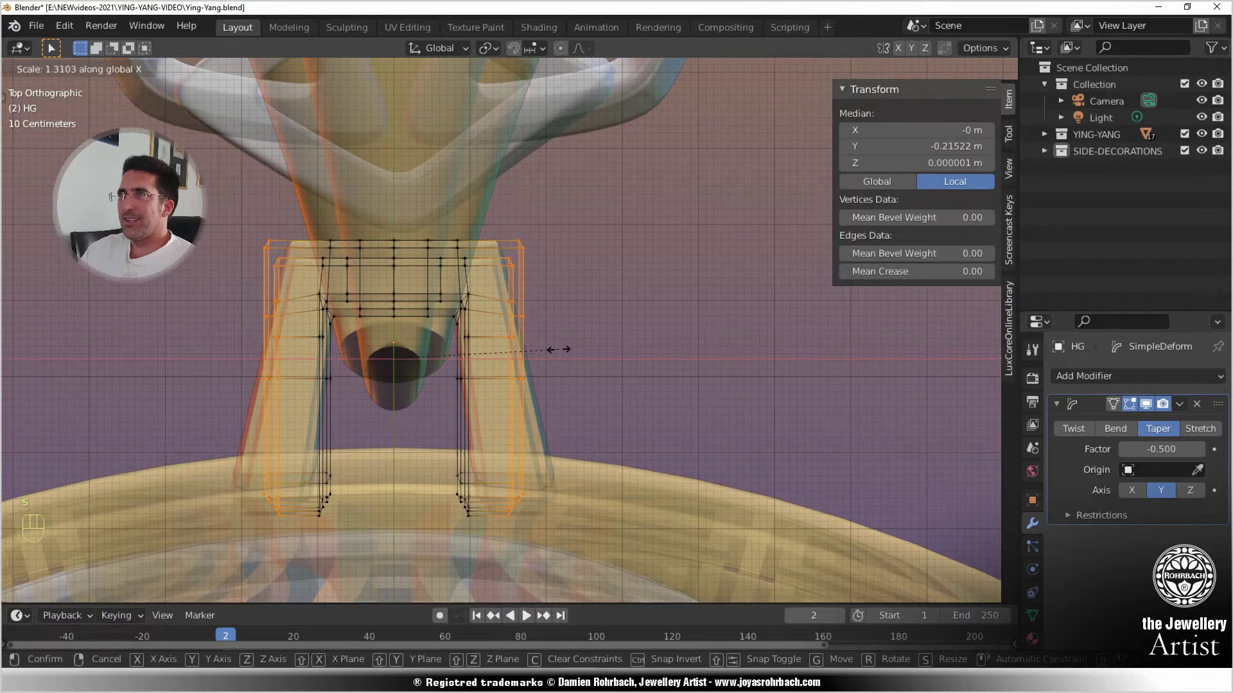
{"action": "left_click", "coordinate": [559, 350]}
{"action": "key", "text": "Tab"}
{"action": "key", "text": "alt+z"}
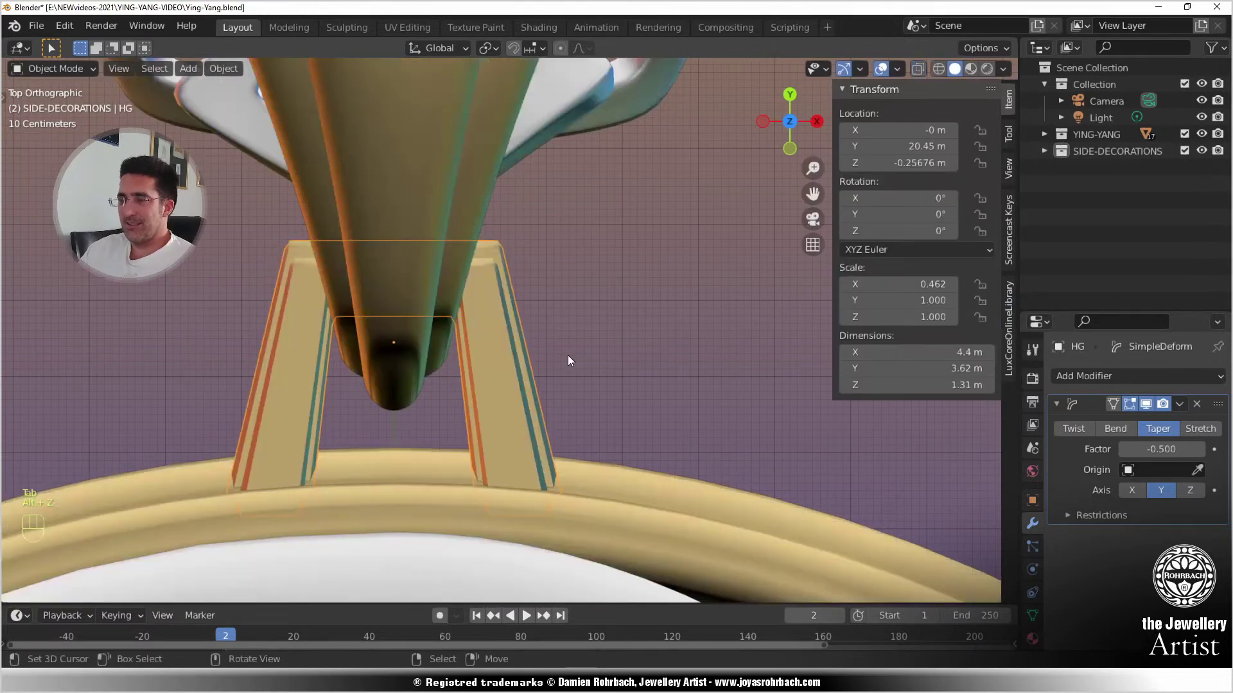
- Widen the whole hanger loop along X by a factor of 1.133 and deselect it
{"action": "key", "text": "s"}
{"action": "key", "text": "x"}
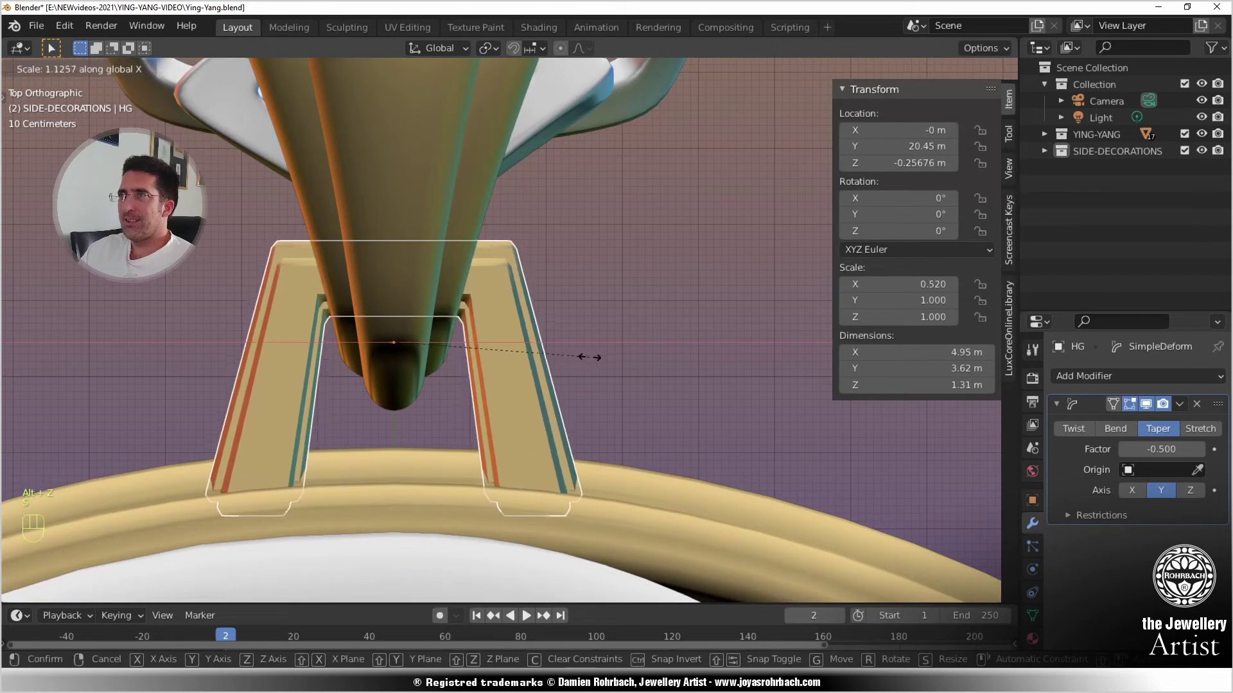
{"action": "left_click", "coordinate": [585, 359]}
{"action": "scroll", "coordinate": [583, 374], "scroll_direction": "down", "scroll_amount": 5}
{"action": "middle_click_drag", "start_coordinate": [583, 374], "coordinate": [519, 475]}
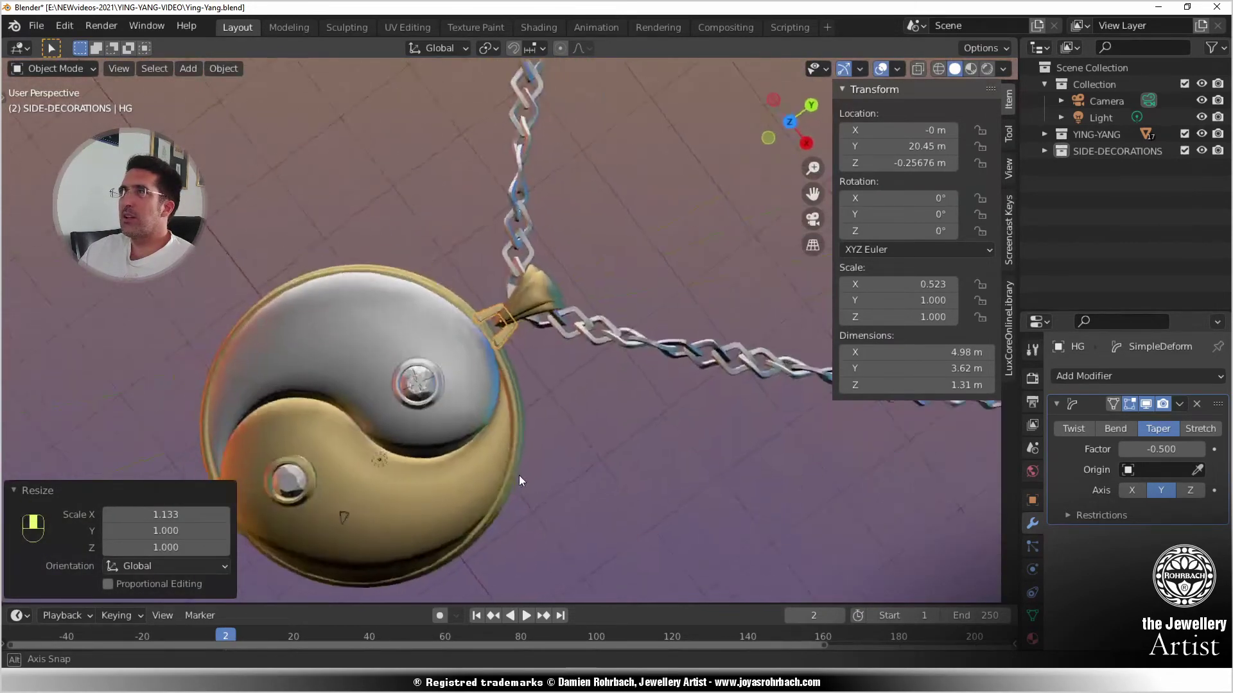
{"action": "scroll", "coordinate": [525, 477], "scroll_direction": "down", "scroll_amount": 4}
{"action": "key", "text": "KP_7"}
{"action": "scroll", "coordinate": [546, 437], "scroll_direction": "up", "scroll_amount": 6}
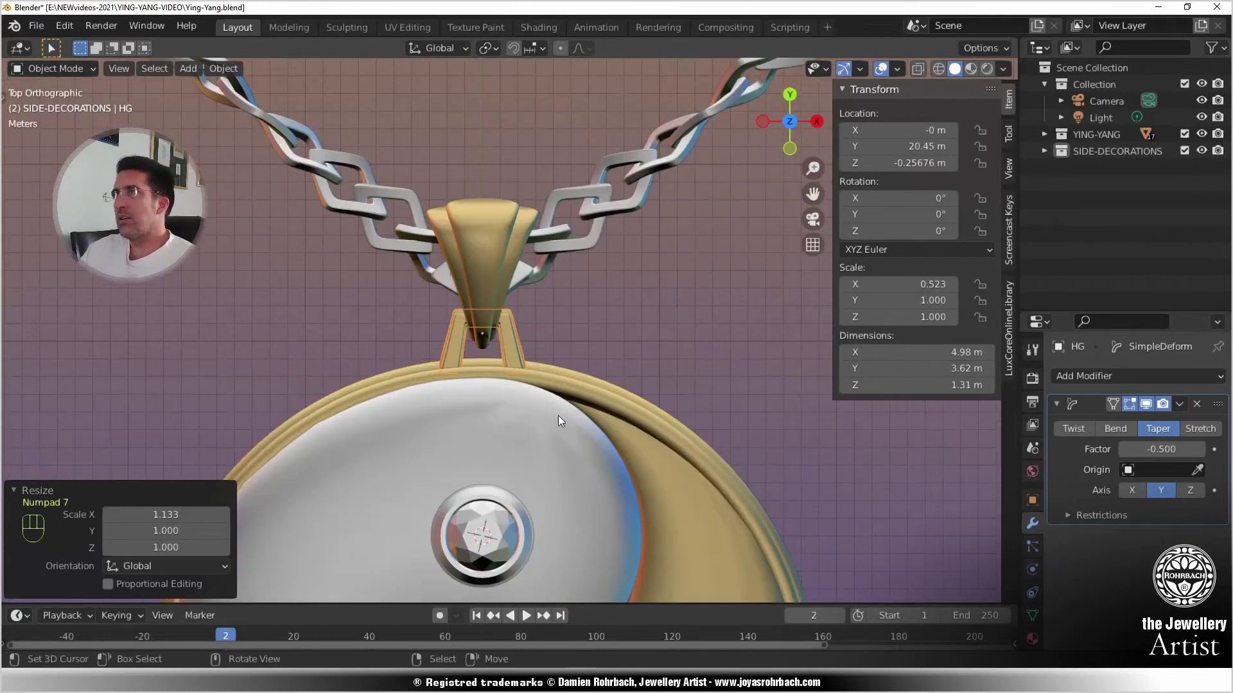
{"action": "scroll", "coordinate": [559, 421], "scroll_direction": "up", "scroll_amount": 4}
{"action": "key", "text": "alt+a"}
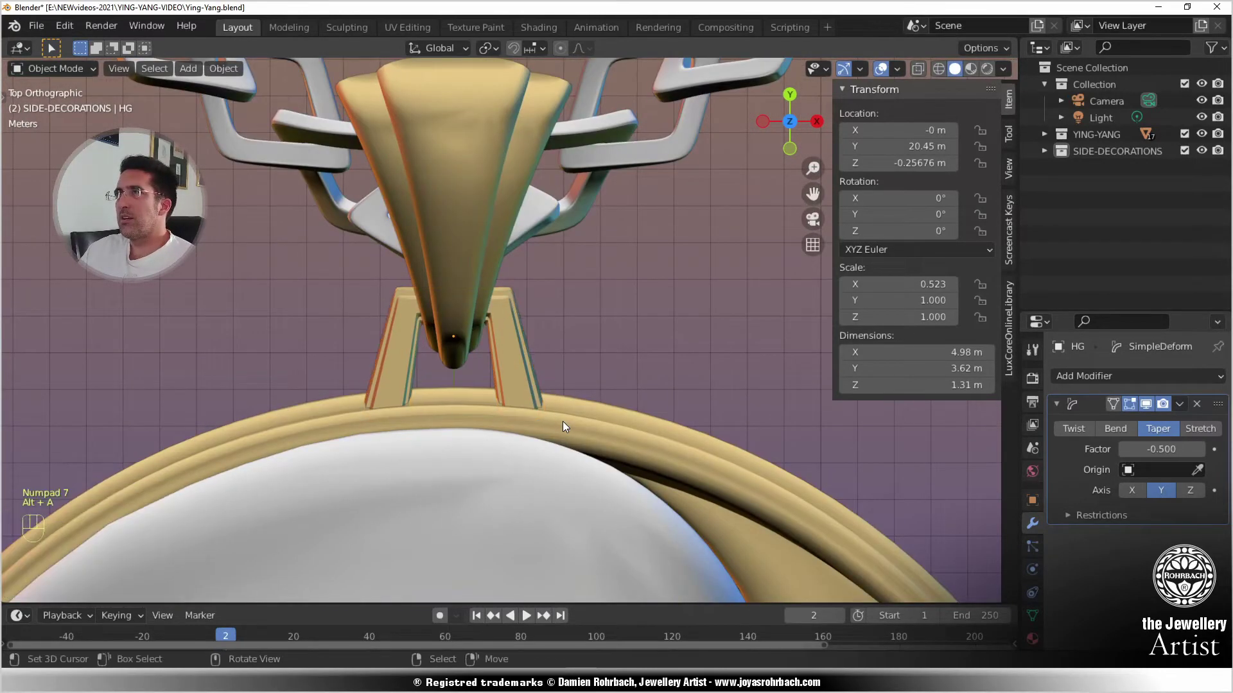
- Select only the outermost vertices of both hanger loop legs and scale them outward along X by 1.094
{"action": "scroll", "coordinate": [561, 423], "scroll_direction": "up", "scroll_amount": 3}
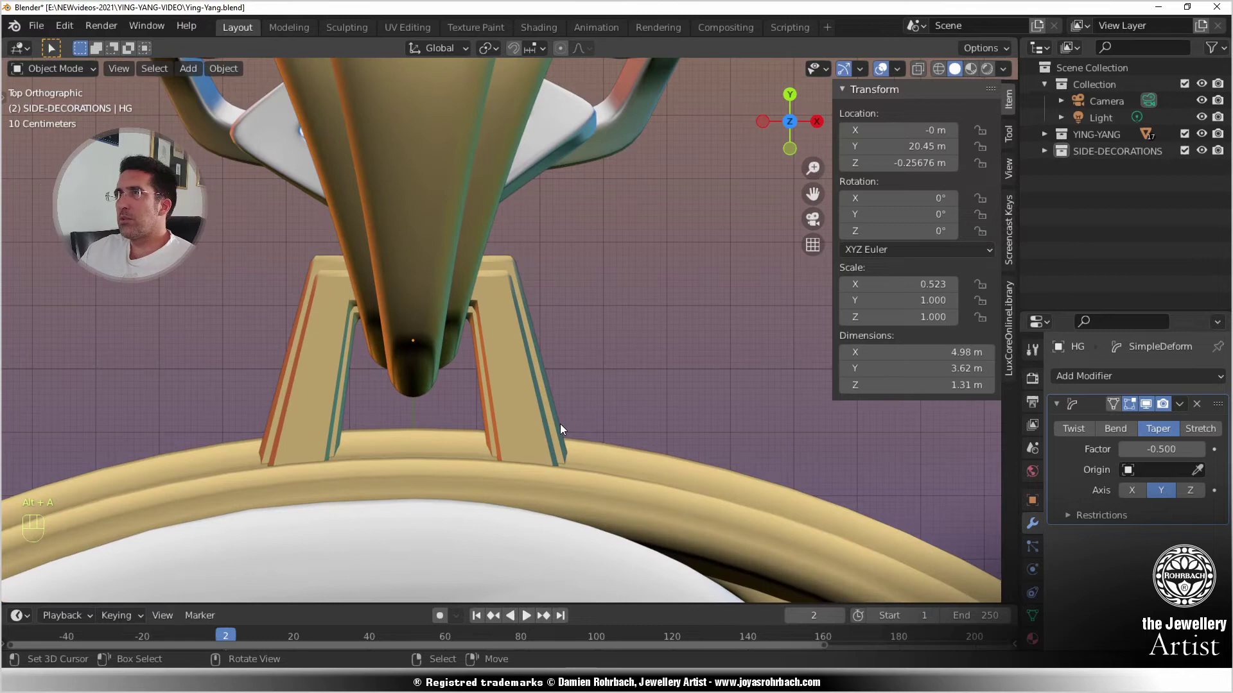
{"action": "key", "text": "Tab"}
{"action": "key", "text": "alt+z"}
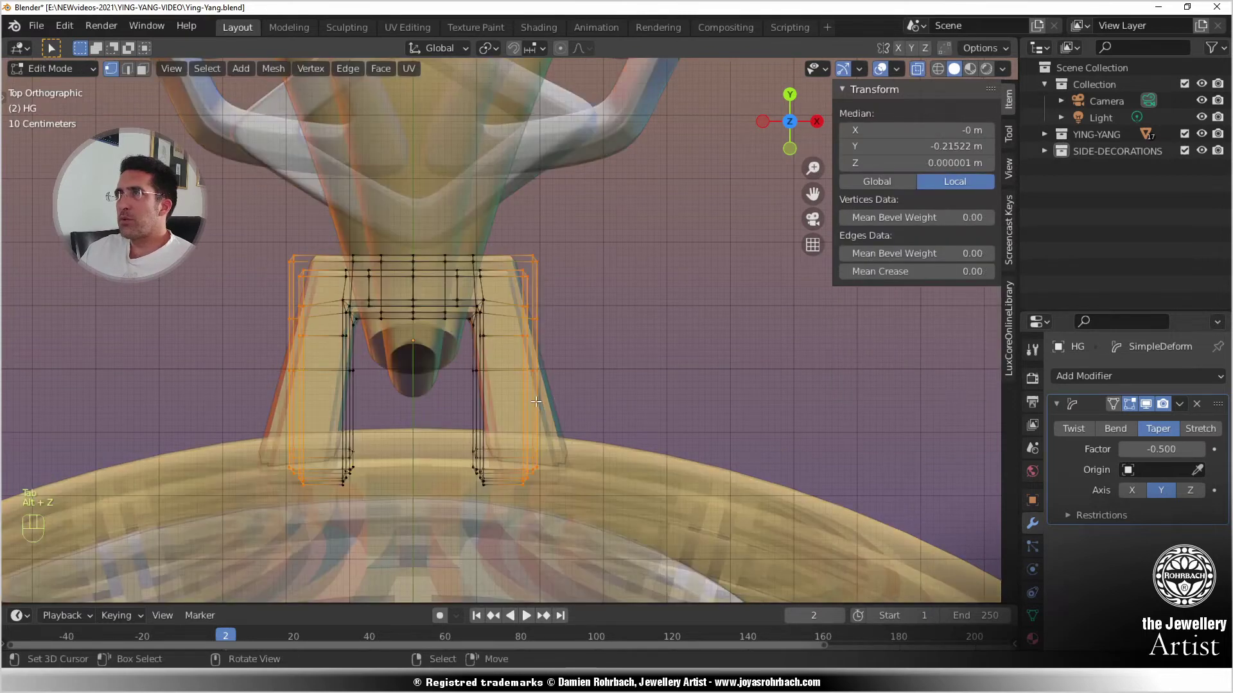
{"action": "key", "text": "alt+a"}
{"action": "key", "text": "b"}
{"action": "left_click_drag", "start_coordinate": [530, 223], "coordinate": [583, 461]}
{"action": "key", "text": "b"}
{"action": "left_click_drag", "start_coordinate": [244, 219], "coordinate": [295, 538]}
{"action": "key", "text": "s"}
{"action": "key", "text": "x"}
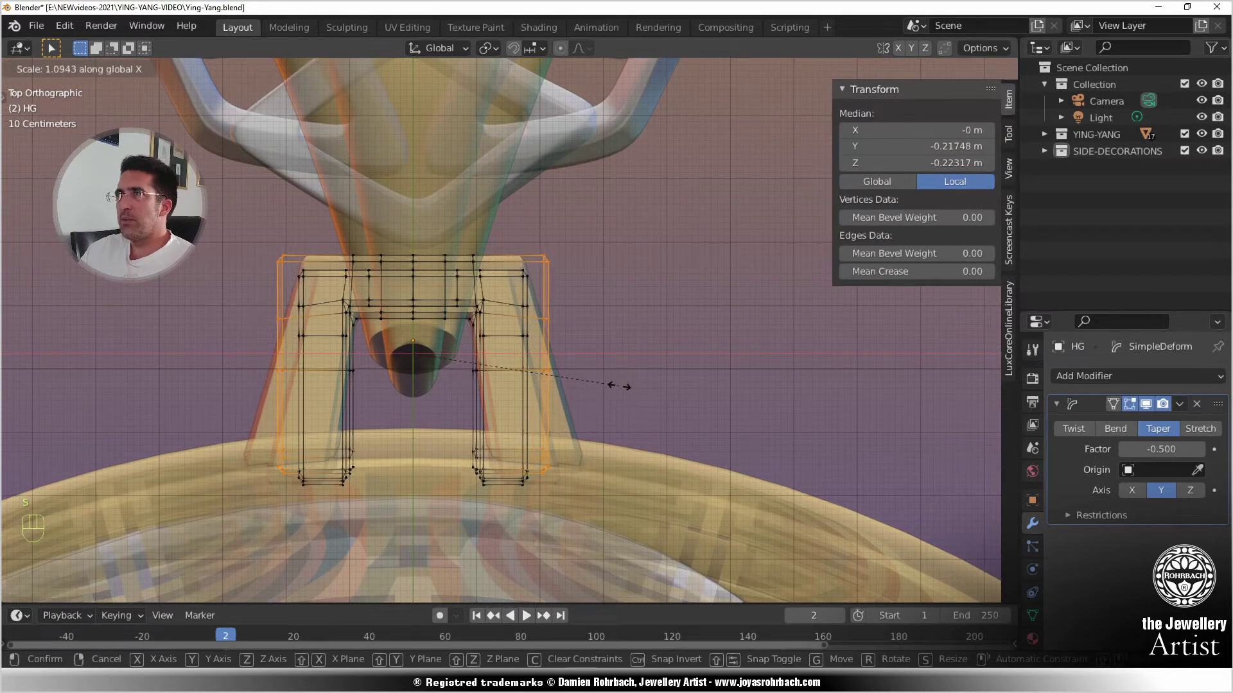
{"action": "left_click", "coordinate": [618, 387]}
- Scale the outermost leg vertices further outward along X by 1.042
{"action": "key", "text": "s"}
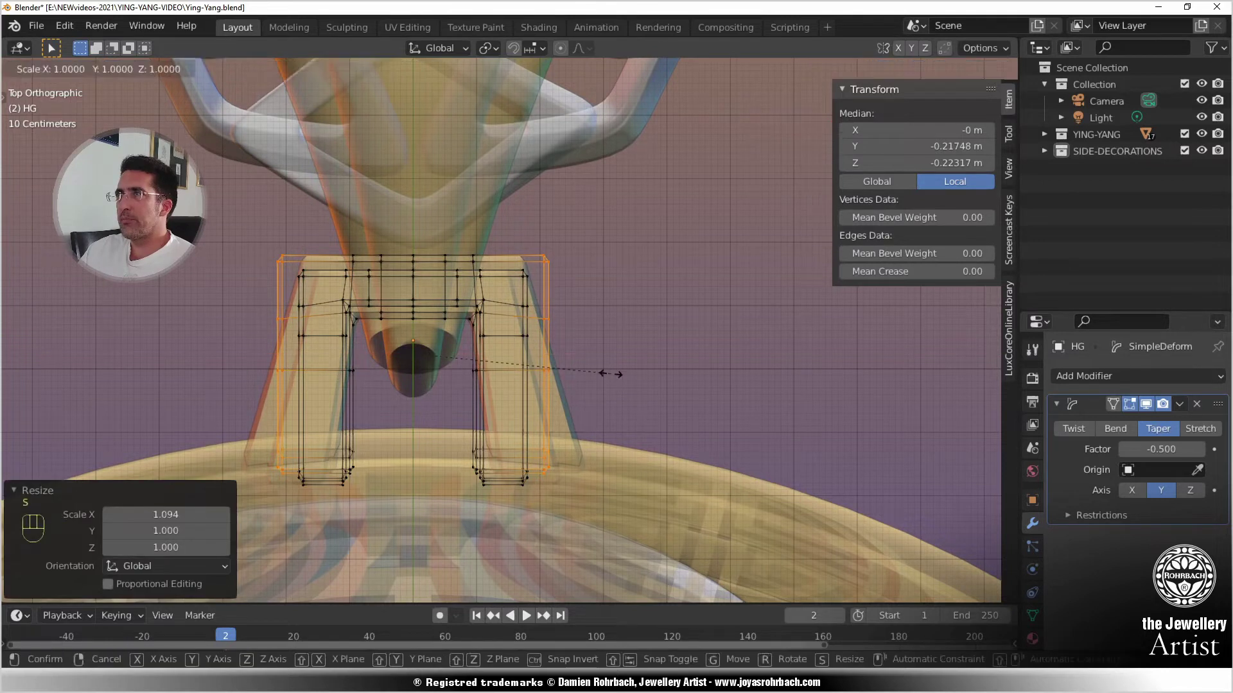
{"action": "key", "text": "x"}
{"action": "left_click", "coordinate": [619, 374]}
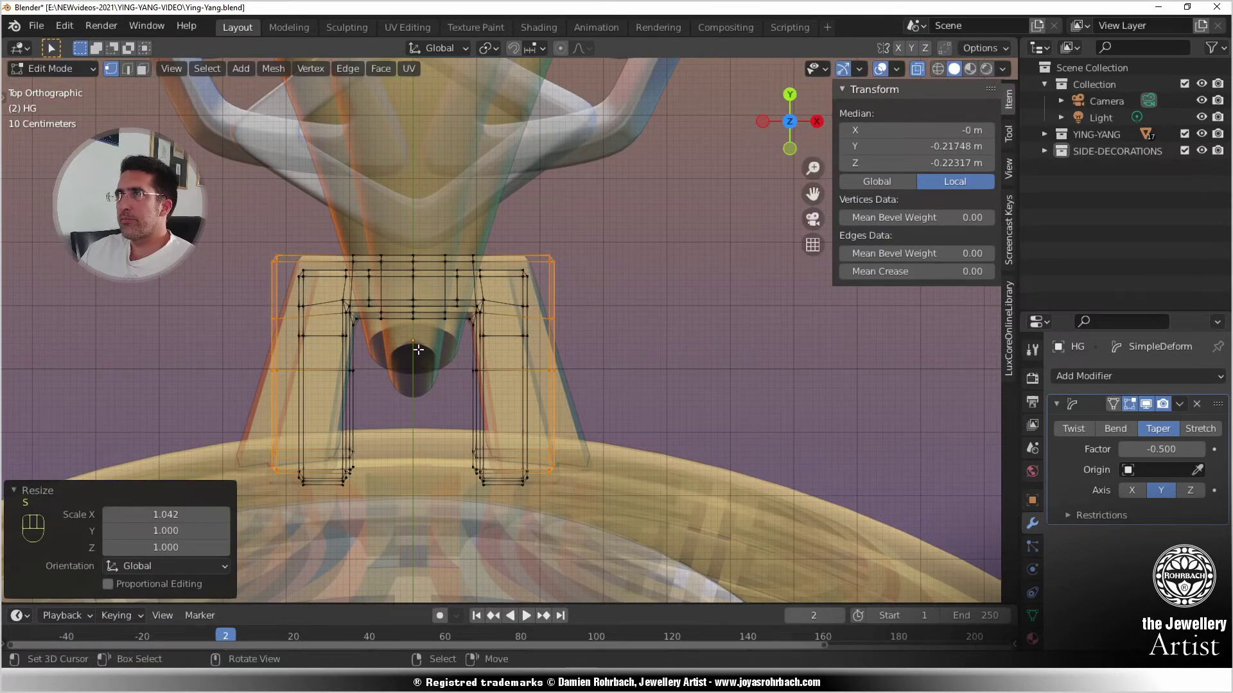
- Add the front face's outer-edge vertices on both legs to the selection, scale all along X by about 1.037, and deselect them
{"action": "key", "text": "b"}
{"action": "left_click_drag", "start_coordinate": [292, 248], "coordinate": [357, 491]}
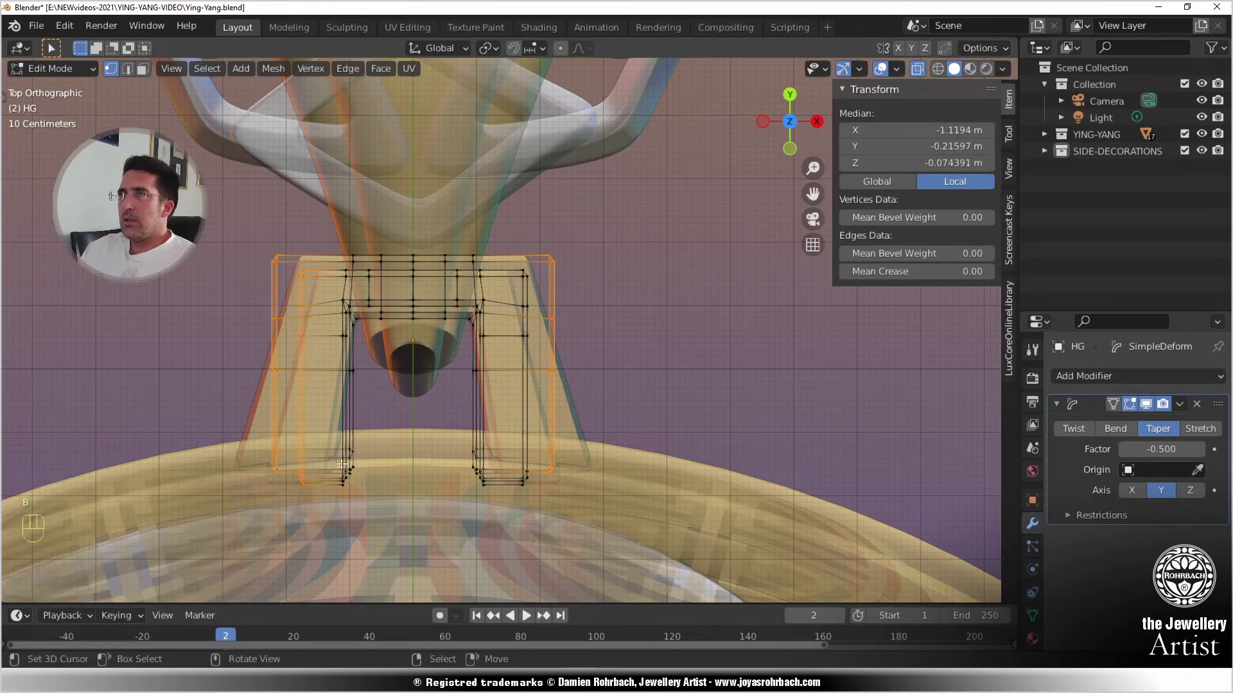
{"action": "key", "text": "b"}
{"action": "left_click_drag", "start_coordinate": [536, 523], "coordinate": [536, 523]}
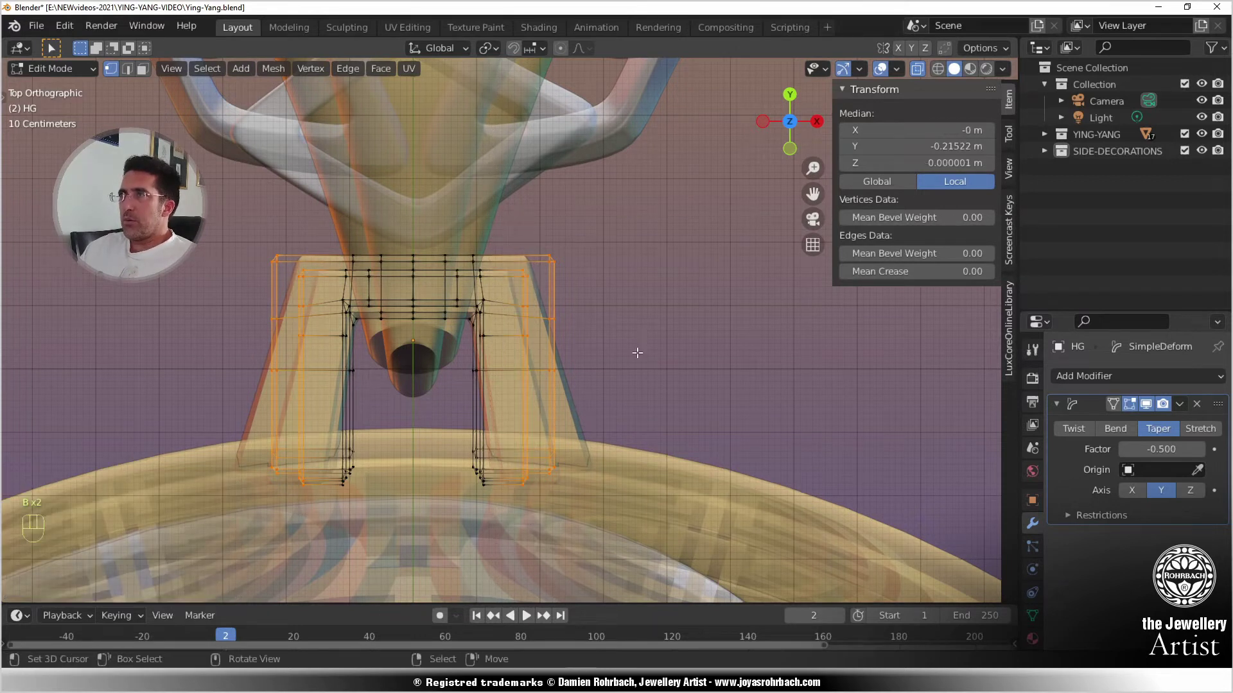
{"action": "key", "text": "s"}
{"action": "key", "text": "x"}
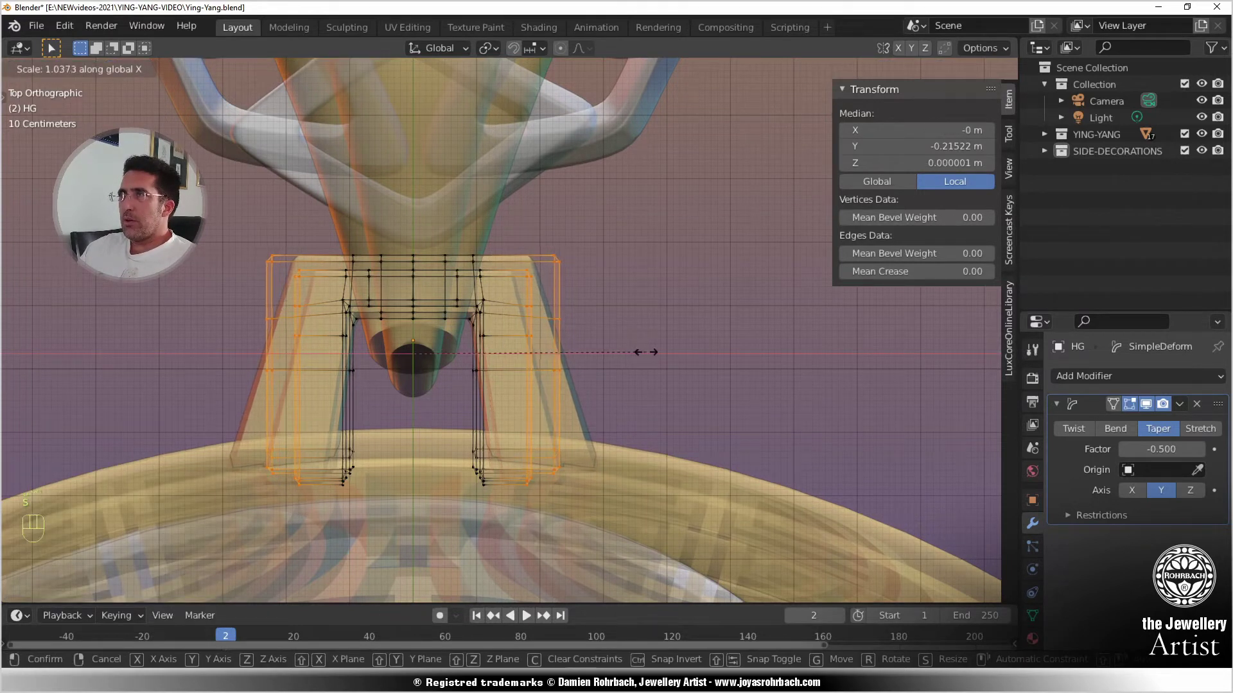
{"action": "left_click", "coordinate": [643, 352]}
{"action": "key", "text": "alt+a"}
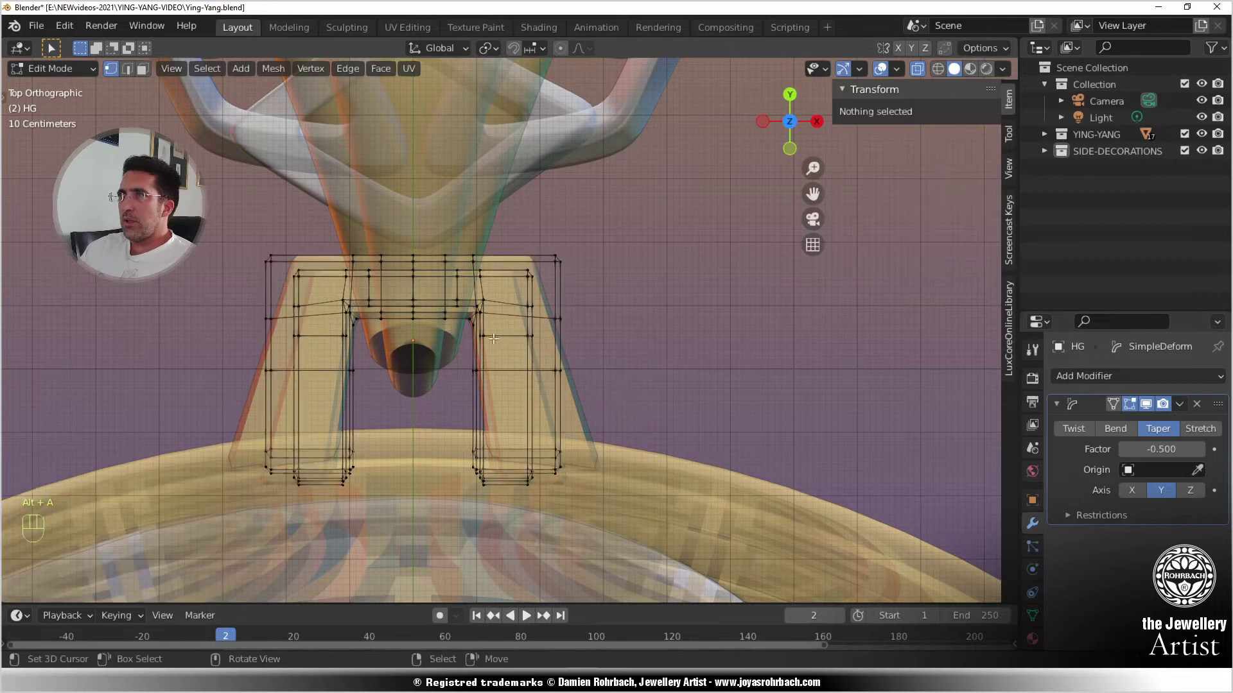
- Select the front face's inner-edge vertices along both legs and the crossbar of the hanger loop with circle select
{"action": "scroll", "coordinate": [493, 338], "scroll_direction": "up", "scroll_amount": 3}
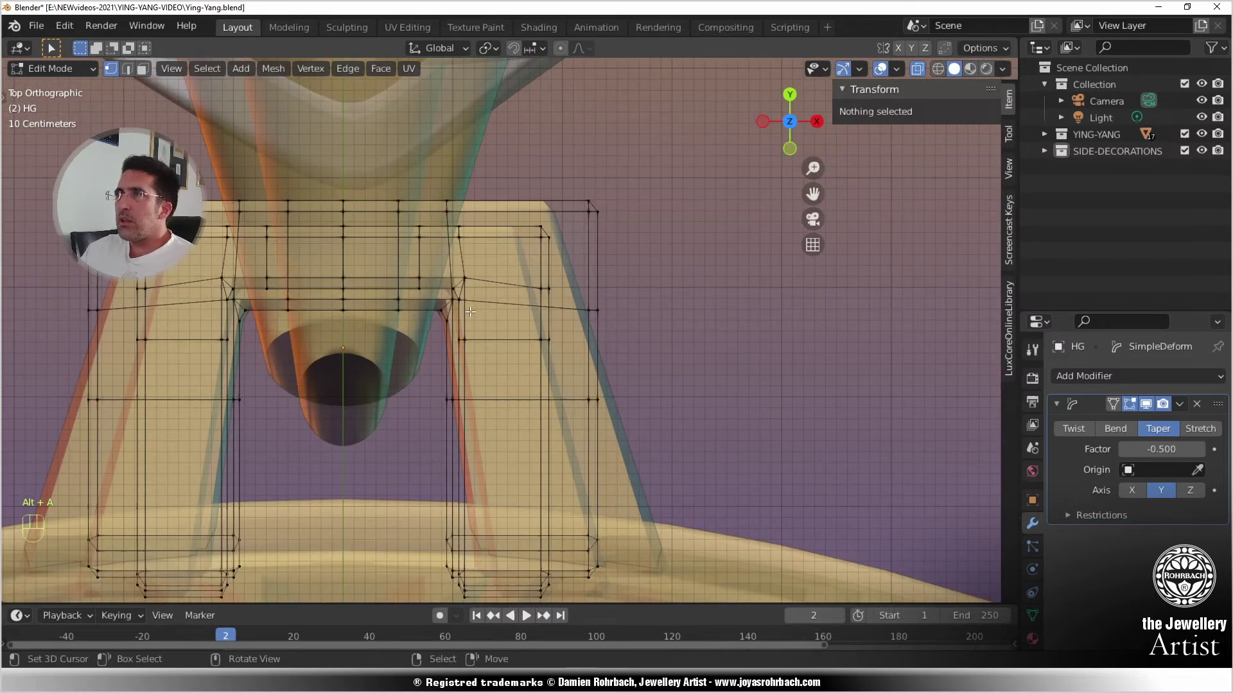
{"action": "key", "text": "alt+z"}
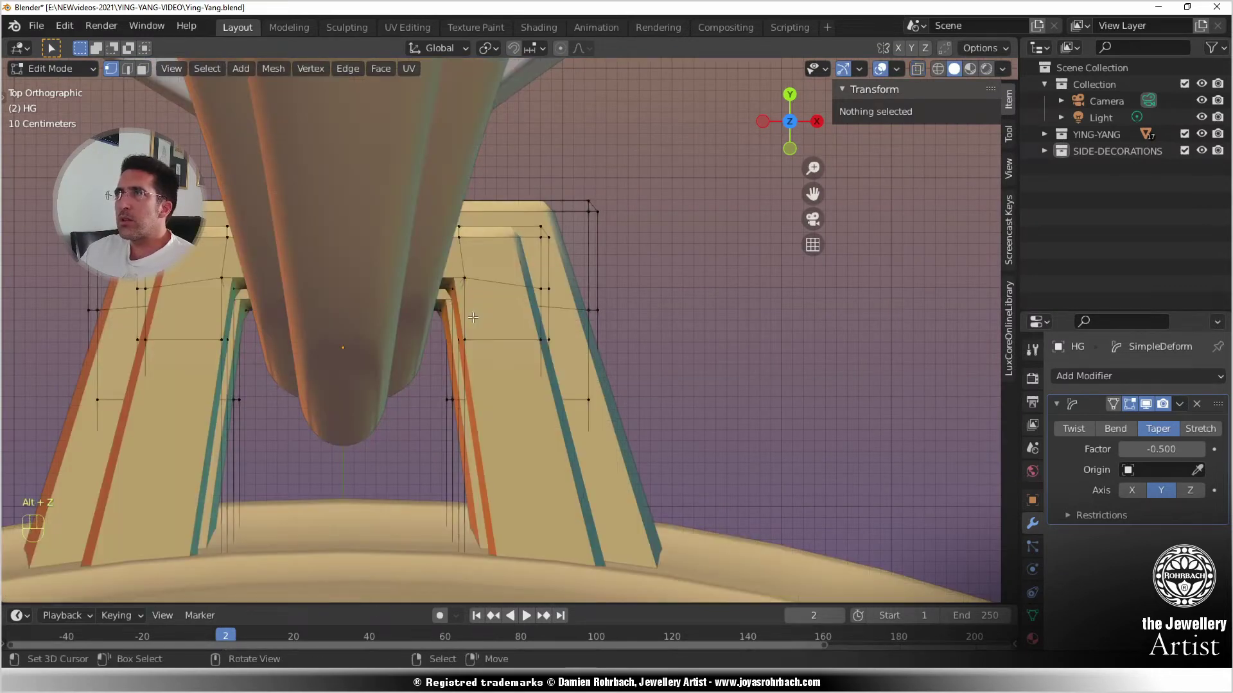
{"action": "key", "text": "alt+z"}
{"action": "key", "text": "b"}
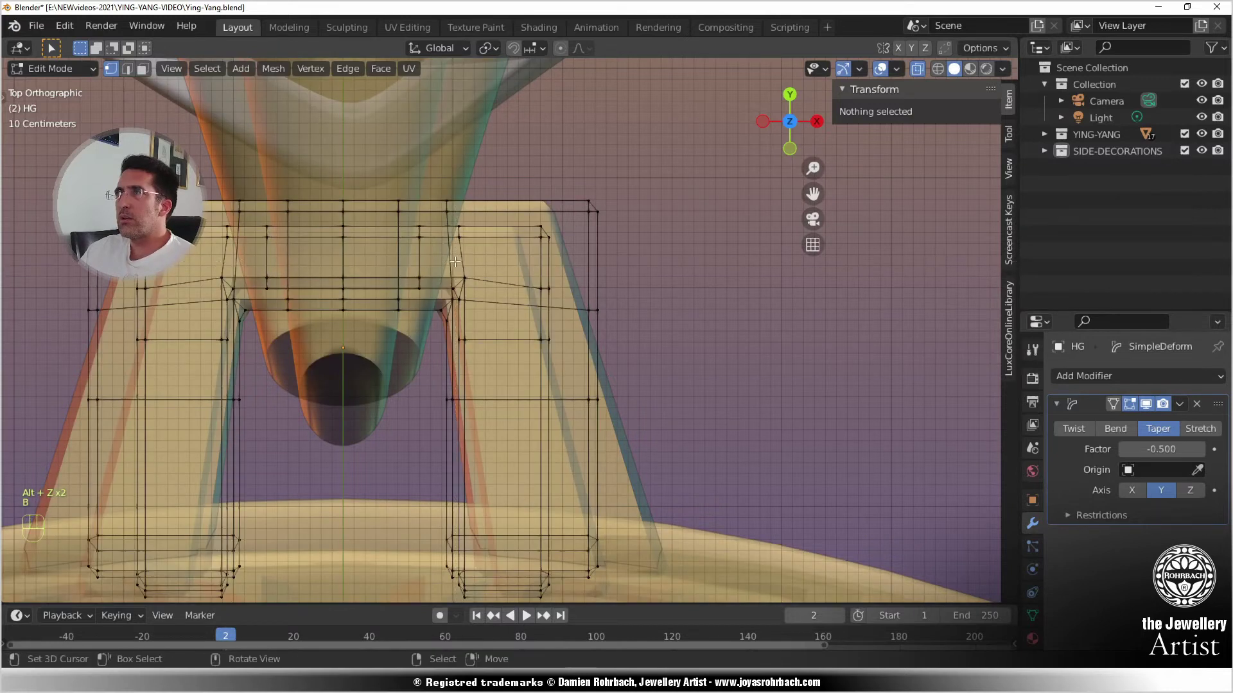
{"action": "key", "text": "c"}
{"action": "left_click", "coordinate": [471, 289]}
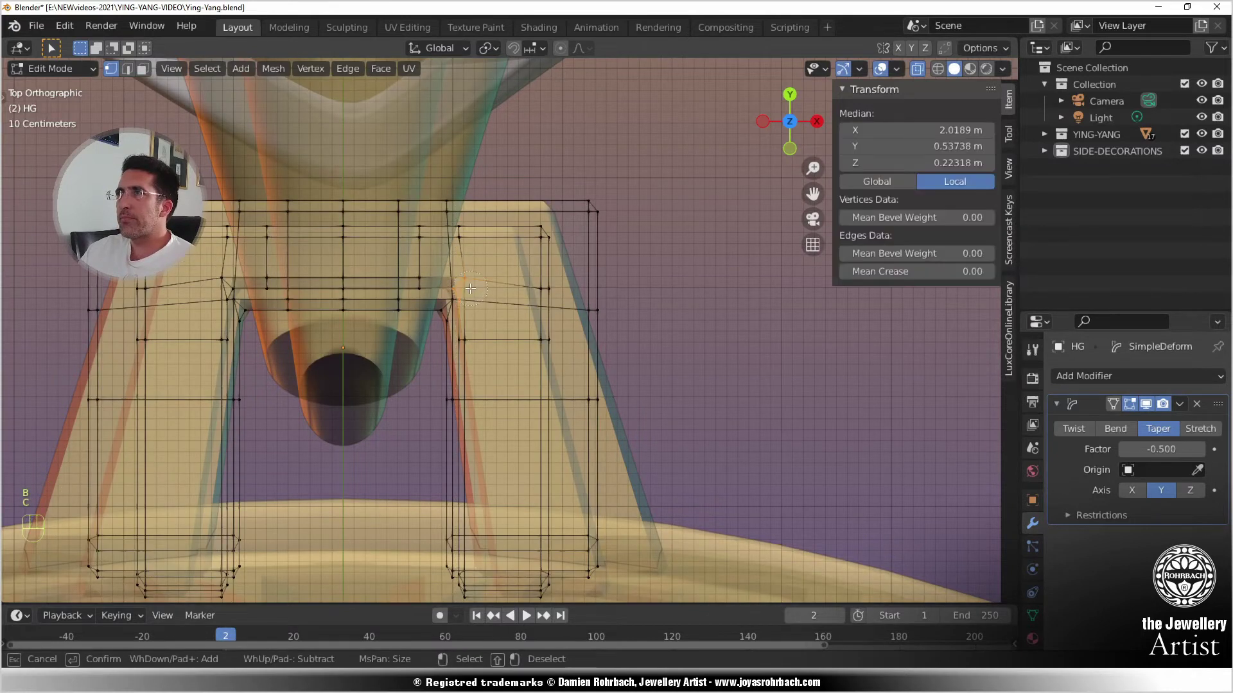
{"action": "left_click", "coordinate": [476, 347]}
{"action": "left_click_drag", "start_coordinate": [482, 505], "coordinate": [474, 591]}
{"action": "left_click_drag", "start_coordinate": [201, 593], "coordinate": [216, 581]}
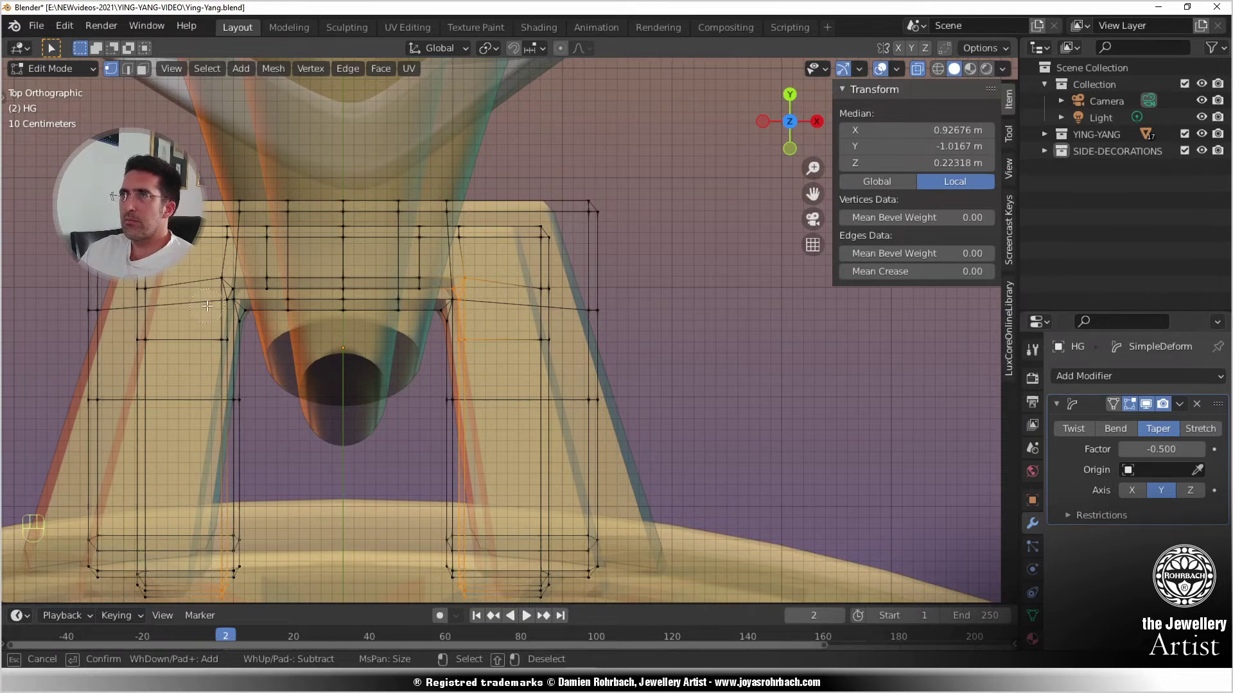
{"action": "mouse_move", "coordinate": [206, 306]}
{"action": "left_mouse_down"}
{"action": "mouse_move", "coordinate": [225, 278]}
{"action": "mouse_move", "coordinate": [440, 278]}
{"action": "left_mouse_up"}
{"action": "right_click", "coordinate": [632, 340]}
{"action": "scroll", "coordinate": [636, 343], "scroll_direction": "down", "scroll_amount": 2}
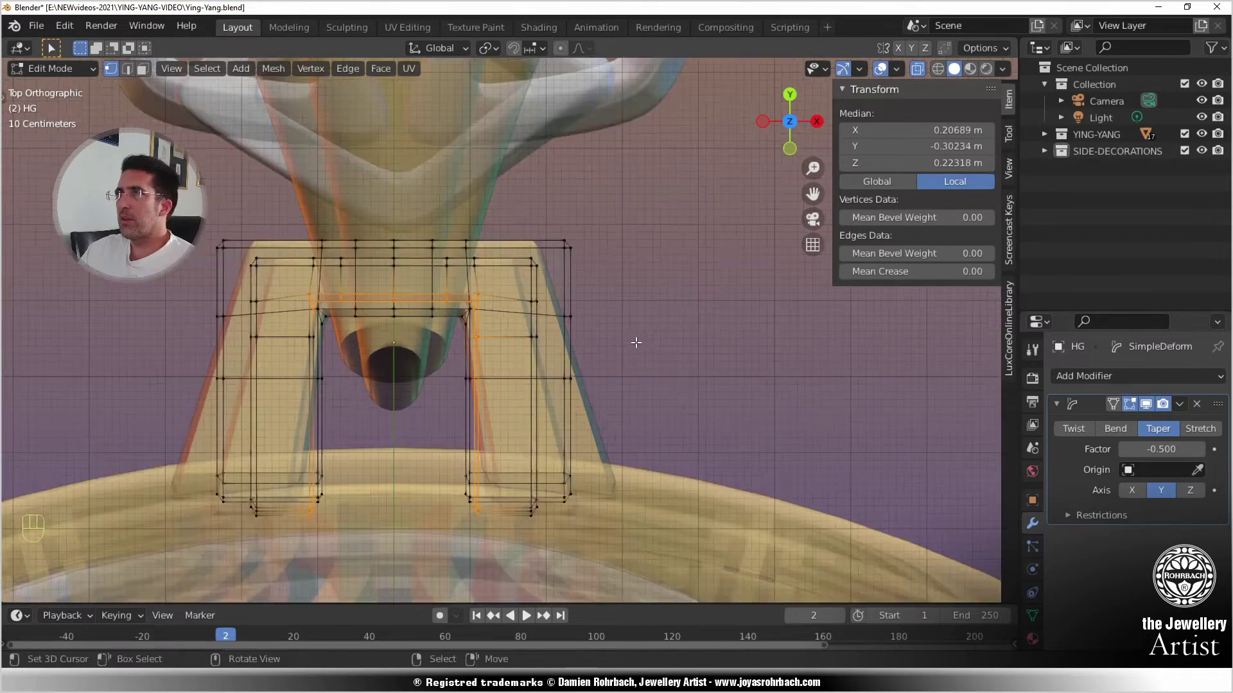
{"action": "key", "text": "alt+z"}
{"action": "key", "text": "s"}
{"action": "key", "text": "x"}
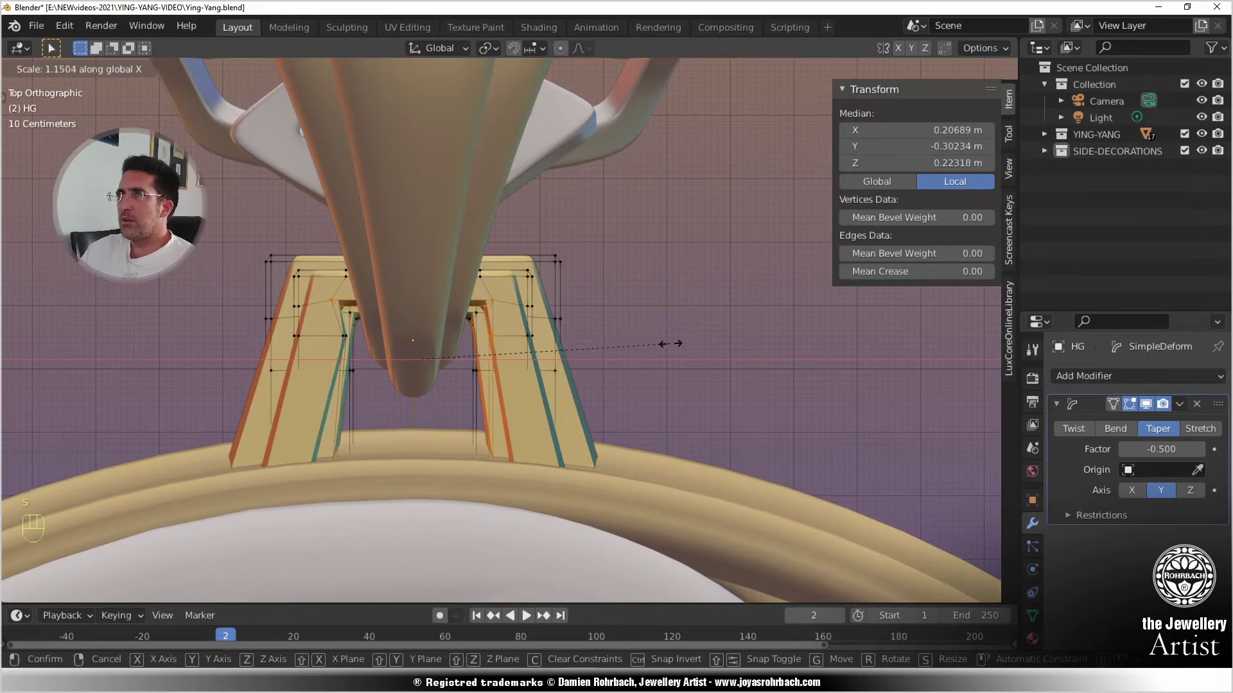
{"action": "left_click", "coordinate": [666, 342]}
- Add the missed inner-edge vertex on the left leg to the selection and scale the front face's inner edge along X by 1.117
{"action": "scroll", "coordinate": [402, 364], "scroll_direction": "up", "scroll_amount": 2}
{"action": "scroll", "coordinate": [403, 365], "scroll_direction": "up", "scroll_amount": 1}
{"action": "key", "text": "alt+z"}
{"action": "key", "text": "c"}
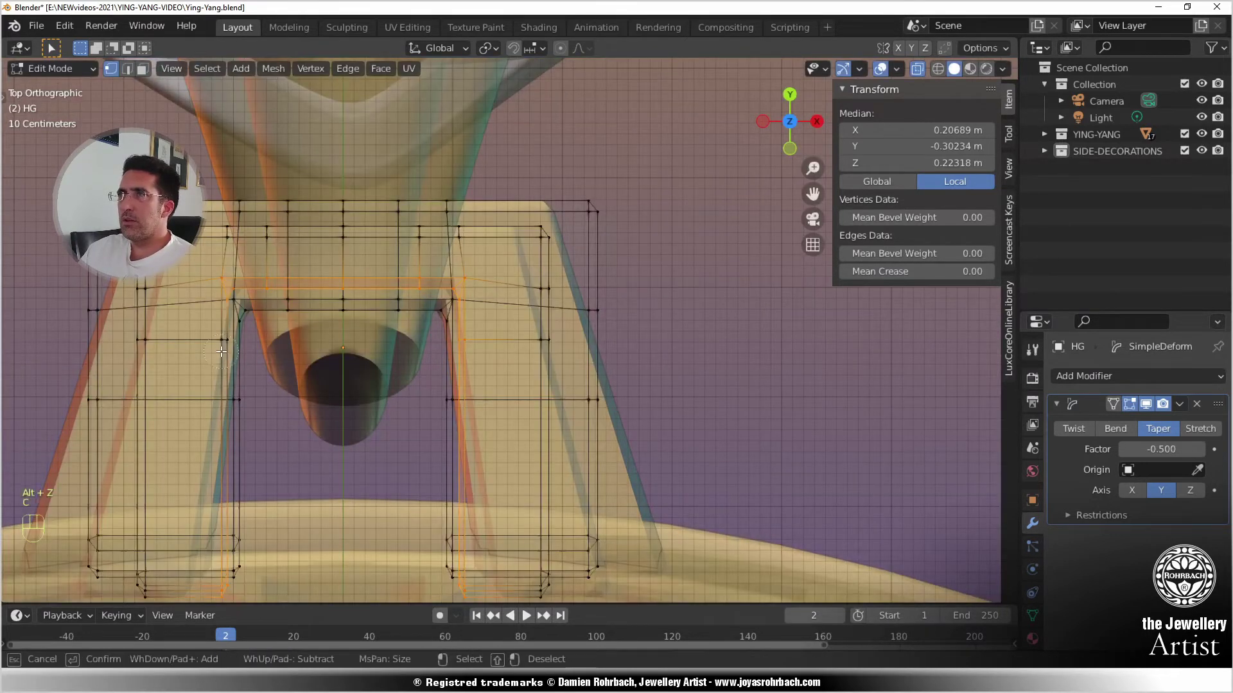
{"action": "left_click", "coordinate": [222, 351]}
{"action": "right_click", "coordinate": [507, 395]}
{"action": "scroll", "coordinate": [546, 399], "scroll_direction": "down", "scroll_amount": 3}
{"action": "key", "text": "s"}
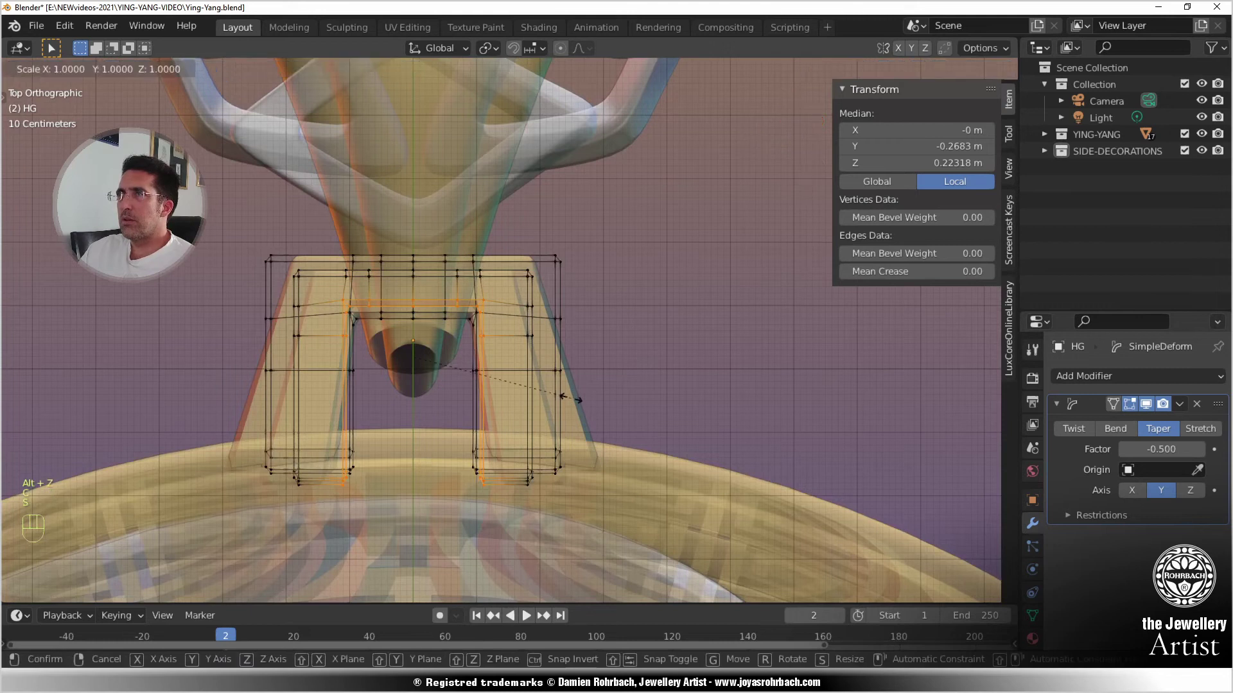
{"action": "right_click", "coordinate": [571, 399]}
{"action": "key", "text": "alt+z"}
{"action": "key", "text": "s"}
{"action": "key", "text": "x"}
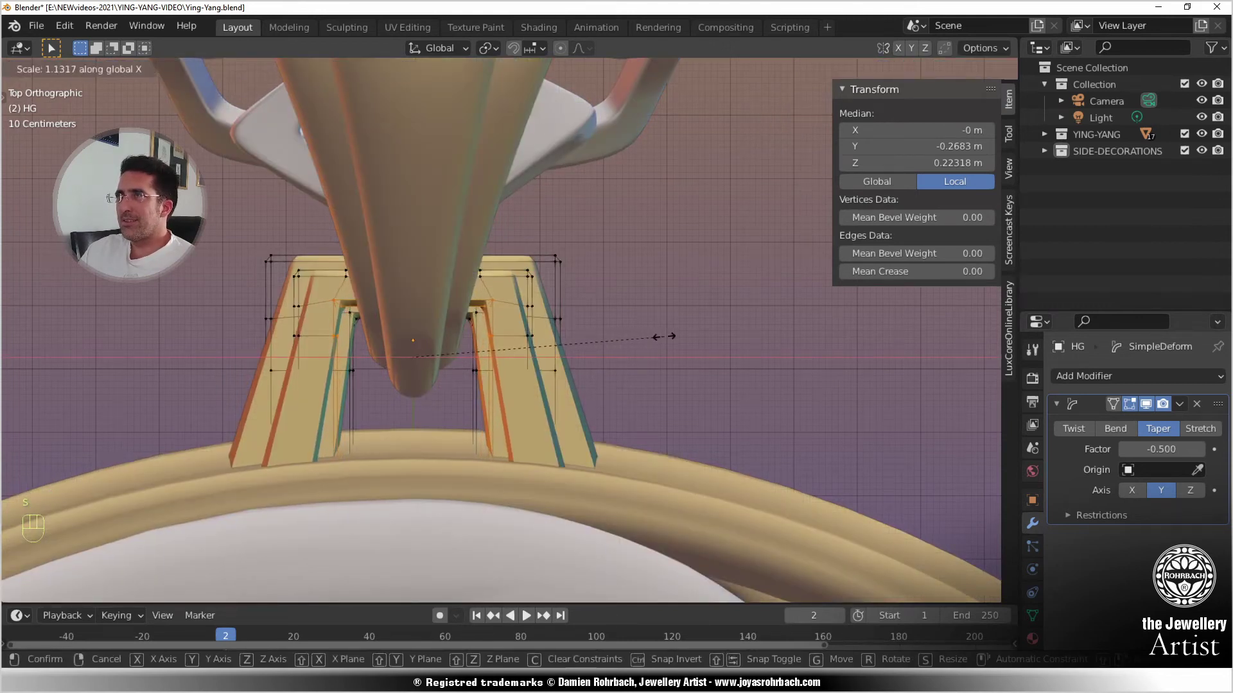
{"action": "left_click", "coordinate": [660, 337]}
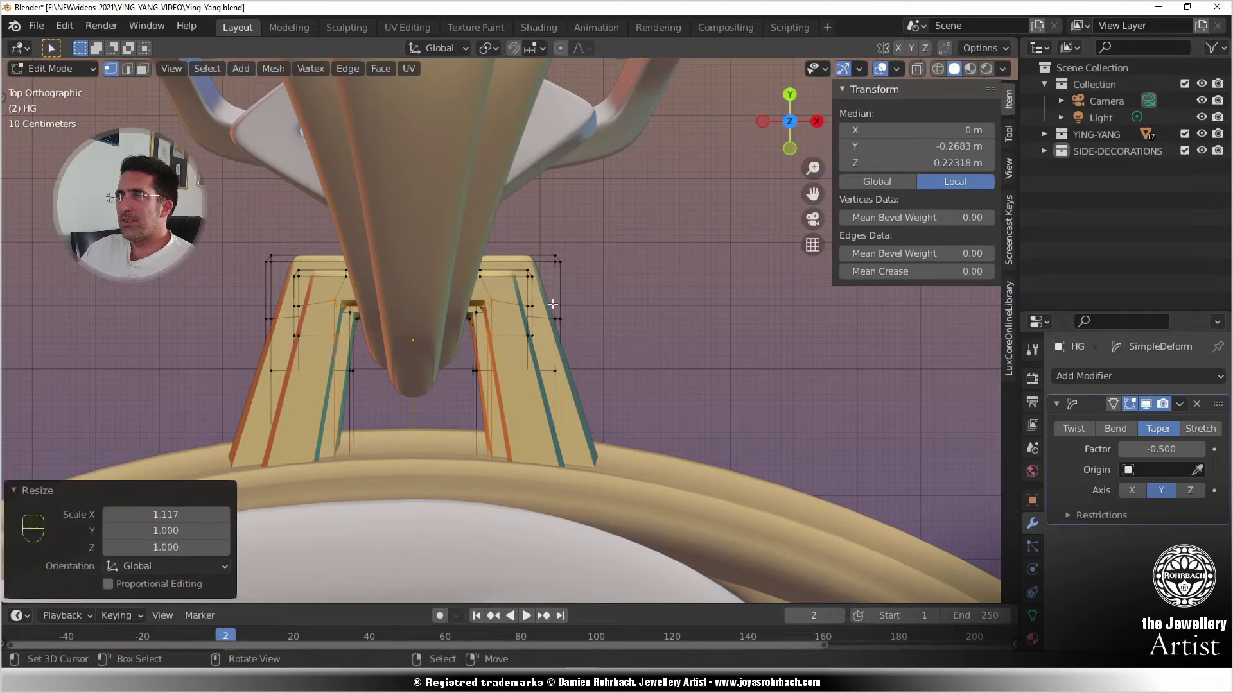
- Select all geometry linked to the hanger loop's front panel, scale it along X by about 1.046, and leave mesh editing
{"action": "key", "text": "l"}
{"action": "key", "text": "s"}
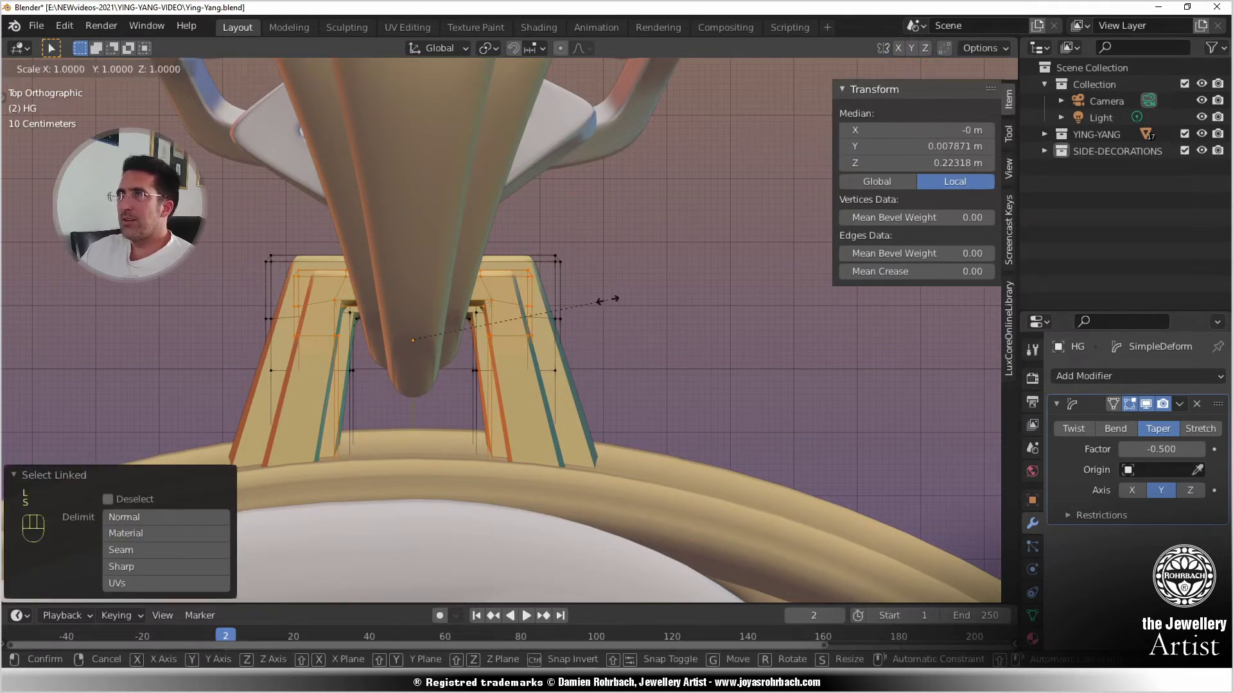
{"action": "key", "text": "x"}
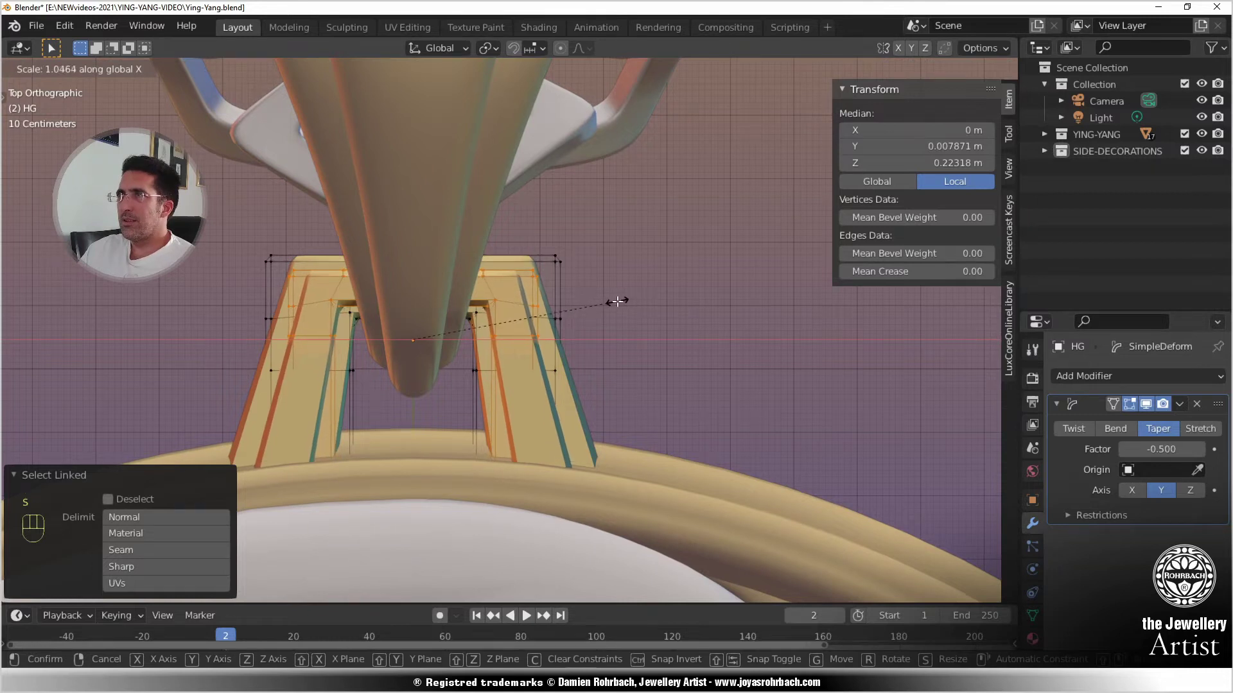
{"action": "left_click", "coordinate": [617, 302]}
{"action": "scroll", "coordinate": [619, 305], "scroll_direction": "down", "scroll_amount": 9}
{"action": "key", "text": "Tab"}
- Deselect everything and save the file with the whole pendant and chain in view
{"action": "middle_click_drag", "start_coordinate": [656, 403], "coordinate": [488, 422]}
{"action": "key", "text": "alt+a"}
{"action": "scroll", "coordinate": [518, 395], "scroll_direction": "down", "scroll_amount": 6}
{"action": "scroll", "coordinate": [603, 454], "scroll_direction": "up", "scroll_amount": 5}
{"action": "key", "text": "ctrl+s"}
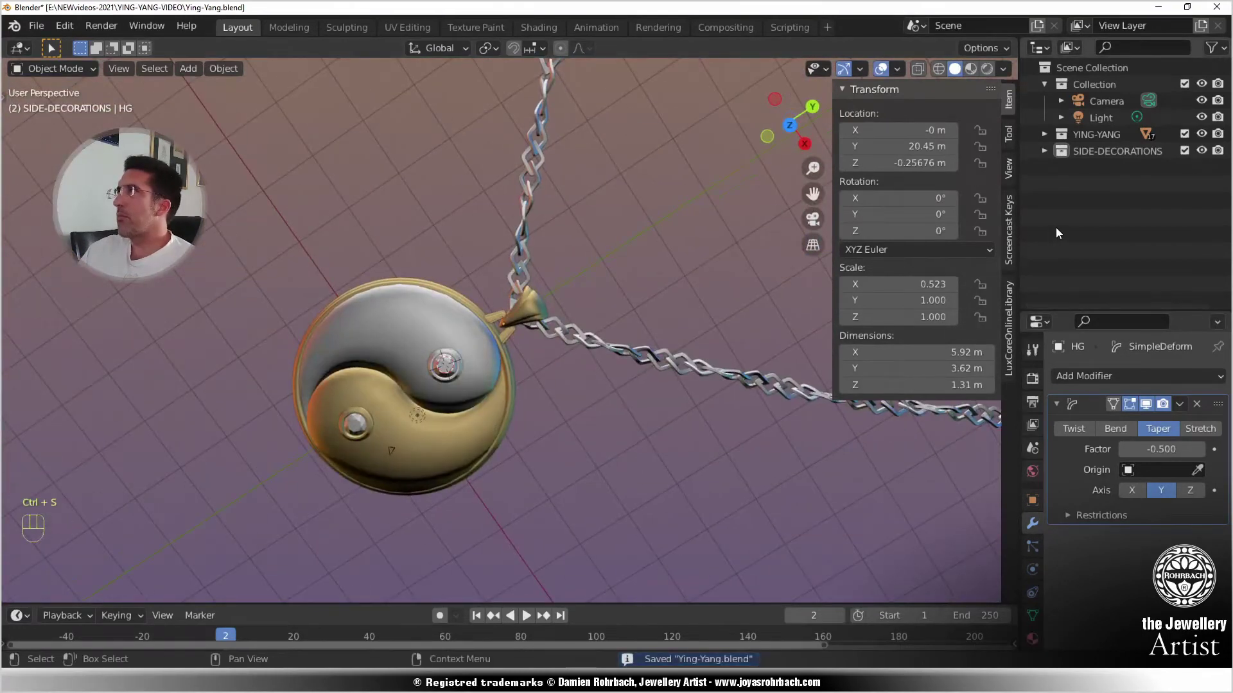
- Select the diamond on the silver half and darken its material's viewport display color to value 0.053
{"action": "scroll", "coordinate": [404, 398], "scroll_direction": "up", "scroll_amount": 3}
{"action": "left_click", "coordinate": [397, 409]}
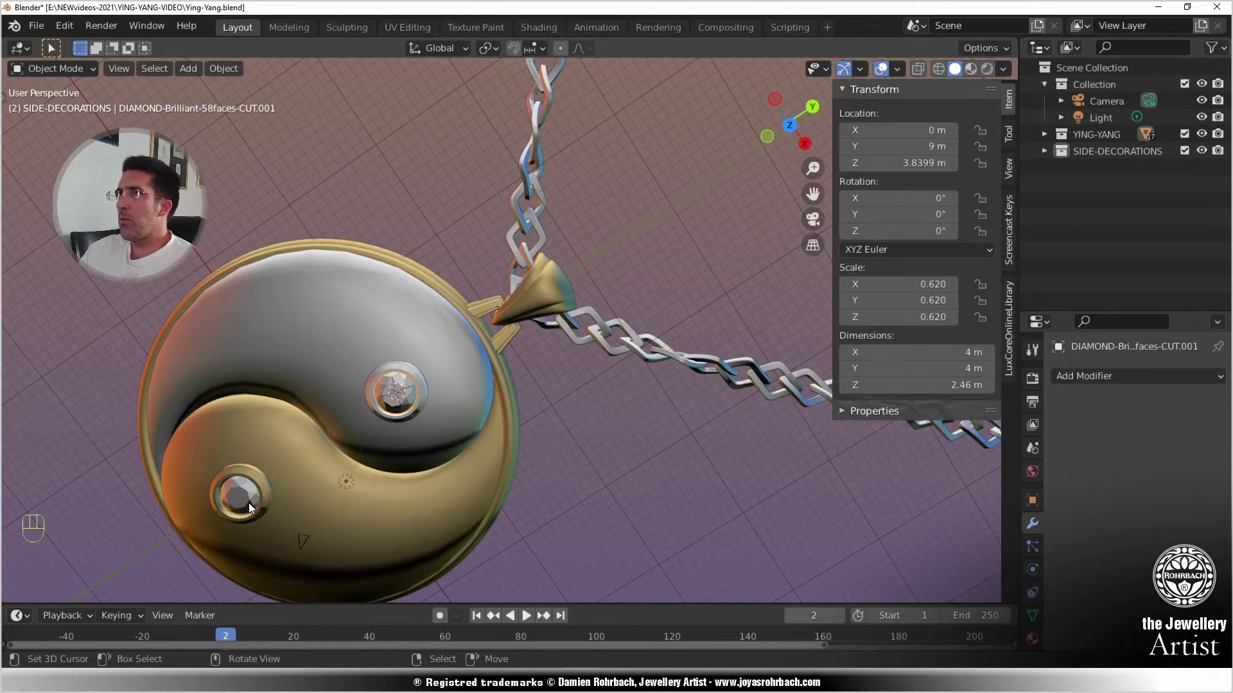
{"action": "middle_click_drag", "start_coordinate": [248, 503], "coordinate": [605, 366]}
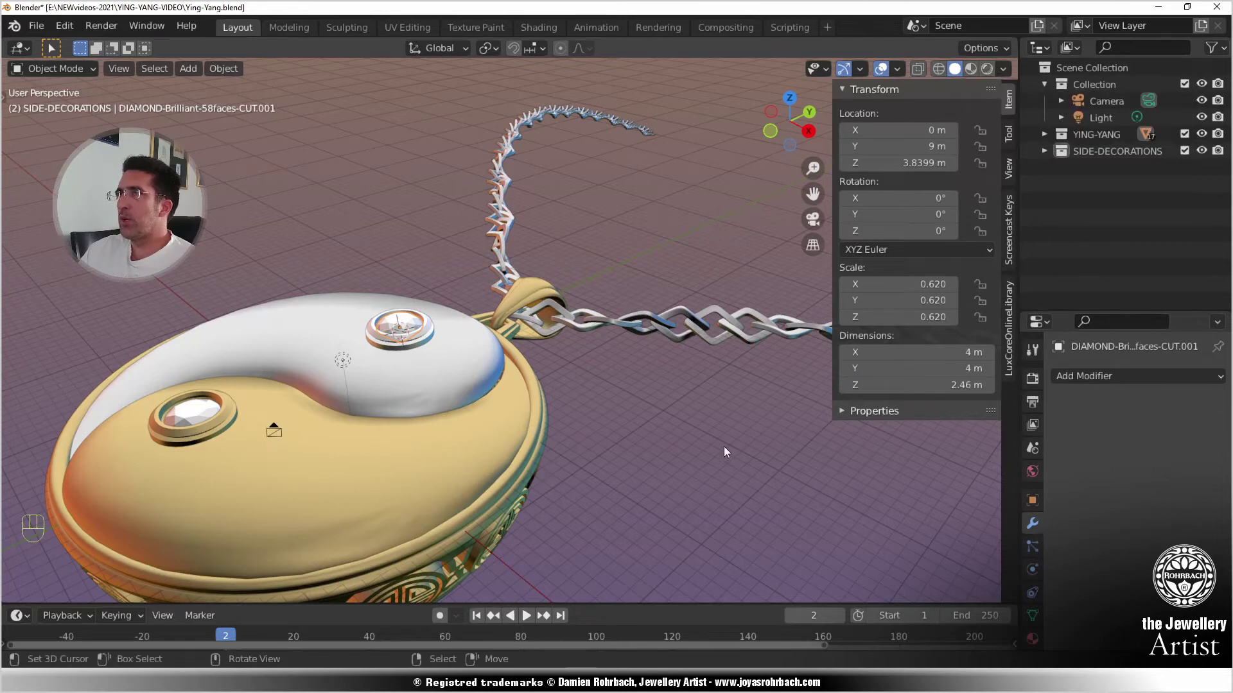
{"action": "scroll", "coordinate": [1039, 628], "scroll_direction": "down", "scroll_amount": 1}
{"action": "left_click", "coordinate": [1032, 599]}
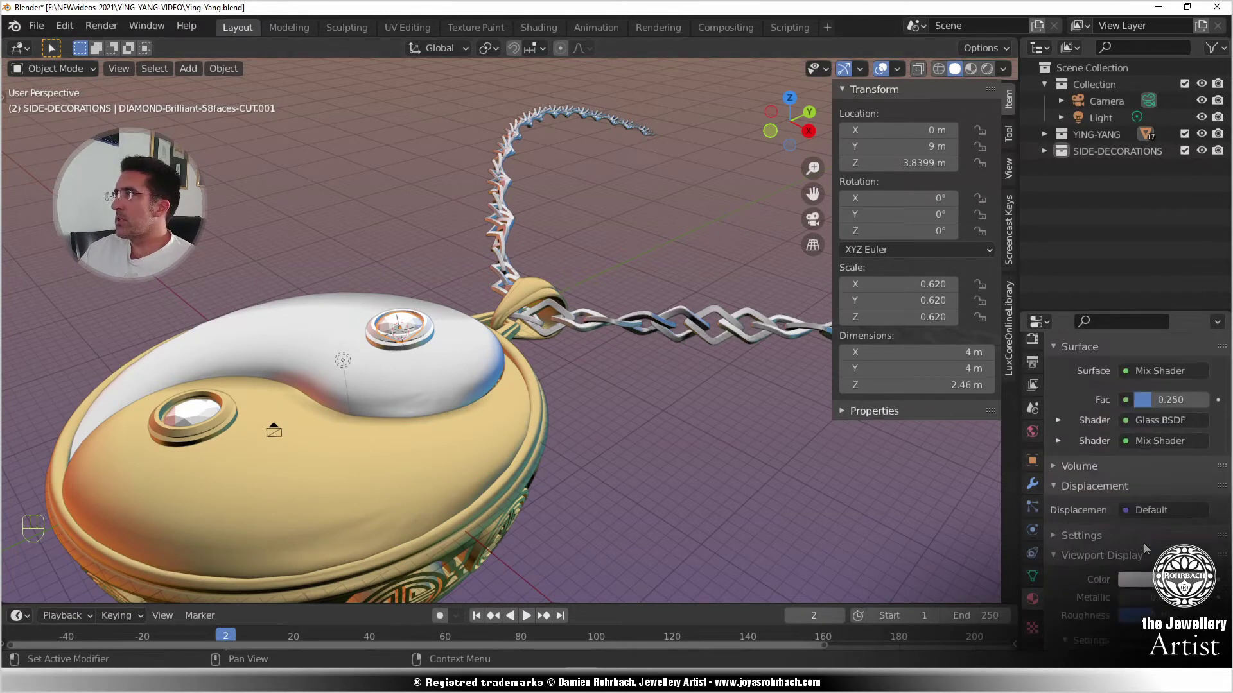
{"action": "scroll", "coordinate": [1117, 611], "scroll_direction": "down", "scroll_amount": 8}
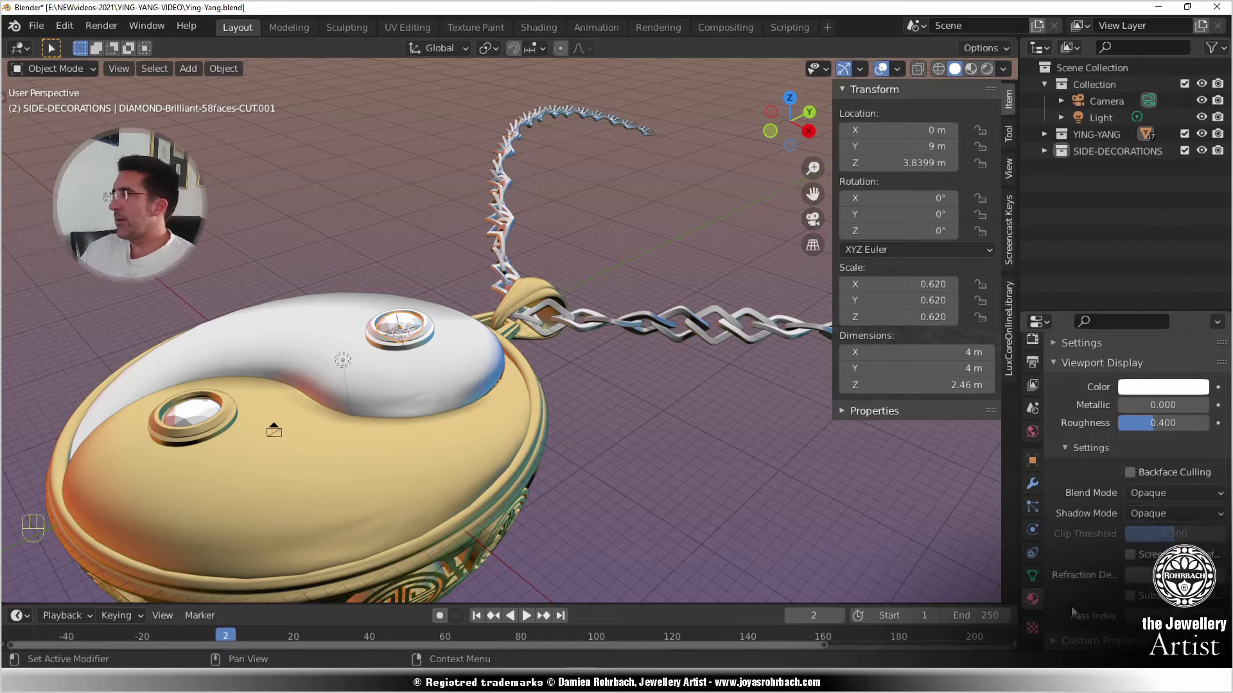
{"action": "left_click", "coordinate": [1131, 390]}
{"action": "left_click", "coordinate": [1196, 239]}
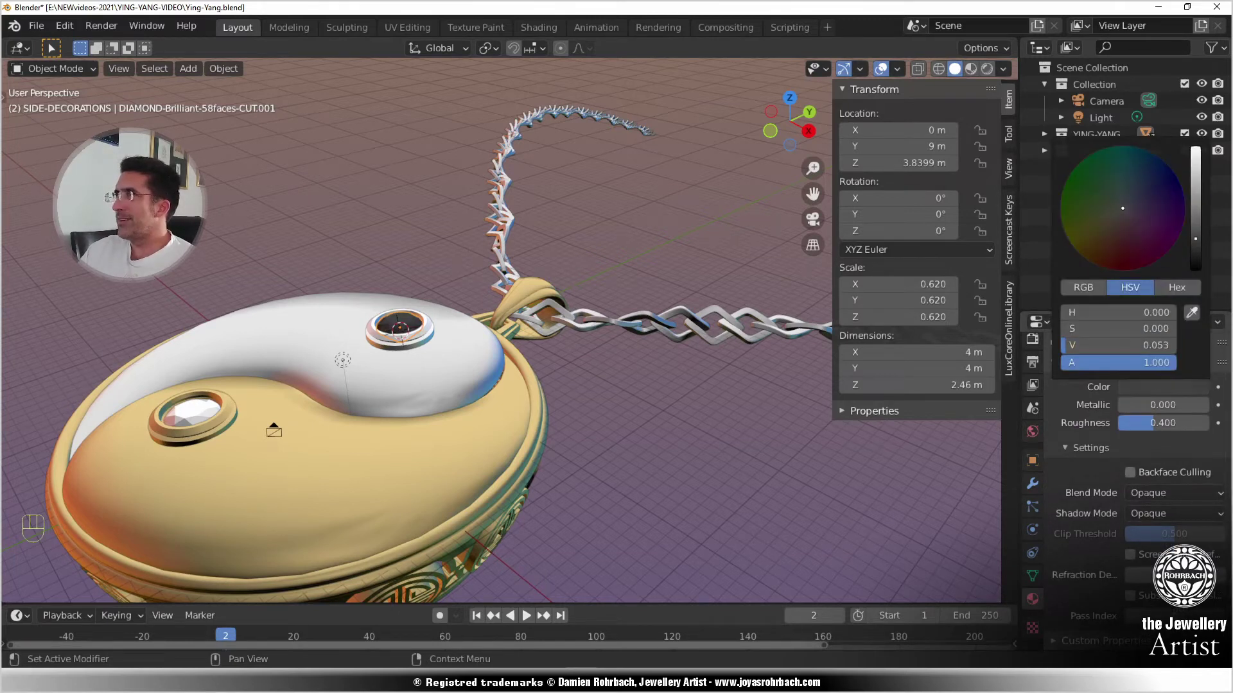
- Frame the complete pendant in the top view and save the file
{"action": "middle_click_drag", "start_coordinate": [423, 441], "coordinate": [499, 499]}
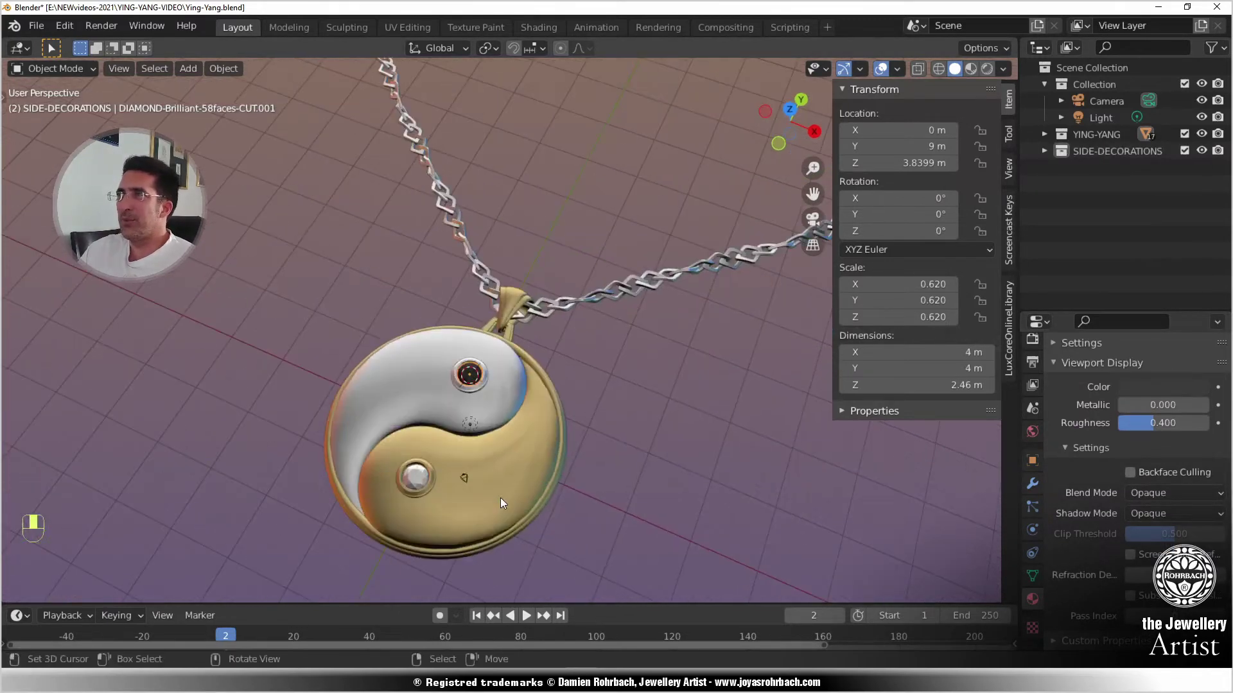
{"action": "key", "text": "KP_7"}
{"action": "scroll", "coordinate": [496, 483], "scroll_direction": "up", "scroll_amount": 5}
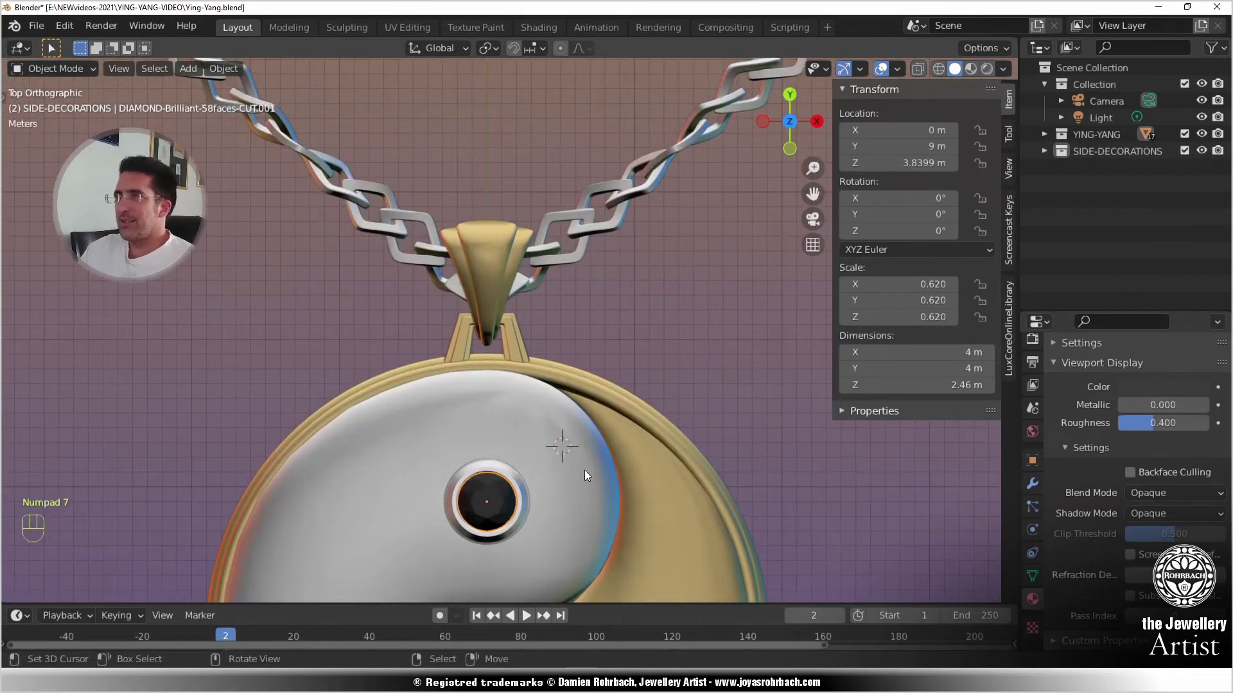
{"action": "scroll", "coordinate": [584, 470], "scroll_direction": "down", "scroll_amount": 4}
{"action": "middle_click_drag", "start_coordinate": [585, 470], "coordinate": [545, 310], "text": "shift"}
{"action": "key", "text": "ctrl+s"}
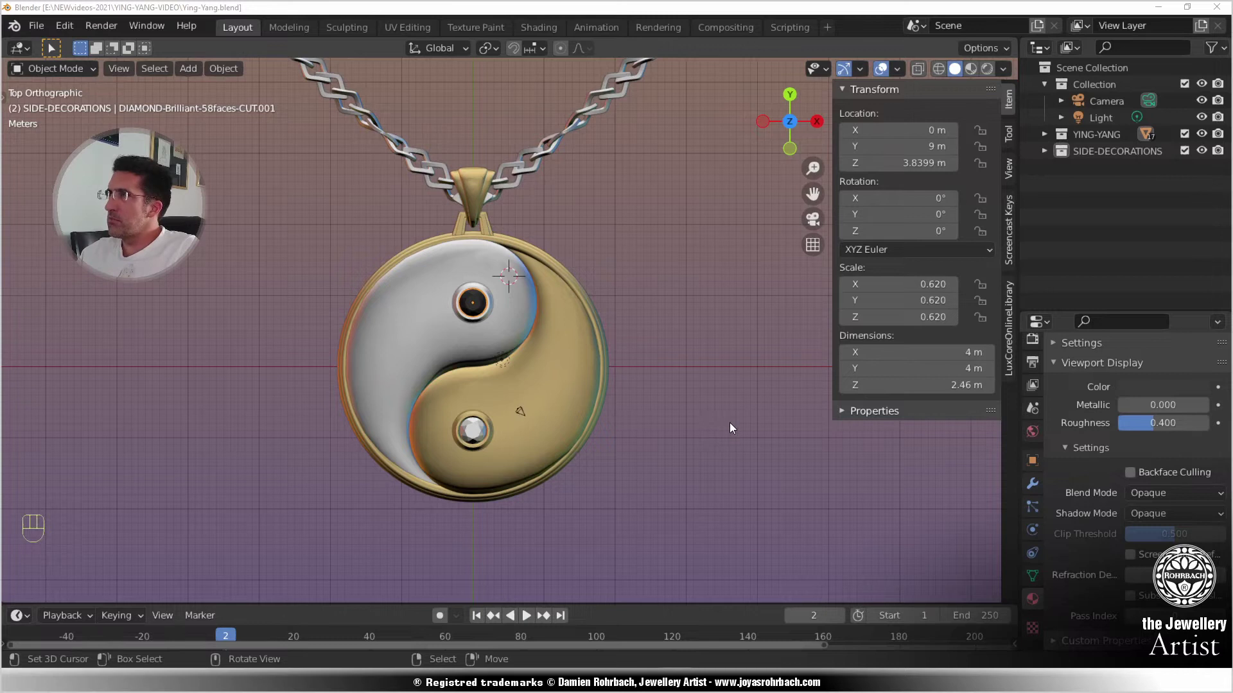
- Set the World background color to an environment texture using the image myHDR.jpg
{"action": "left_click", "coordinate": [1033, 429]}
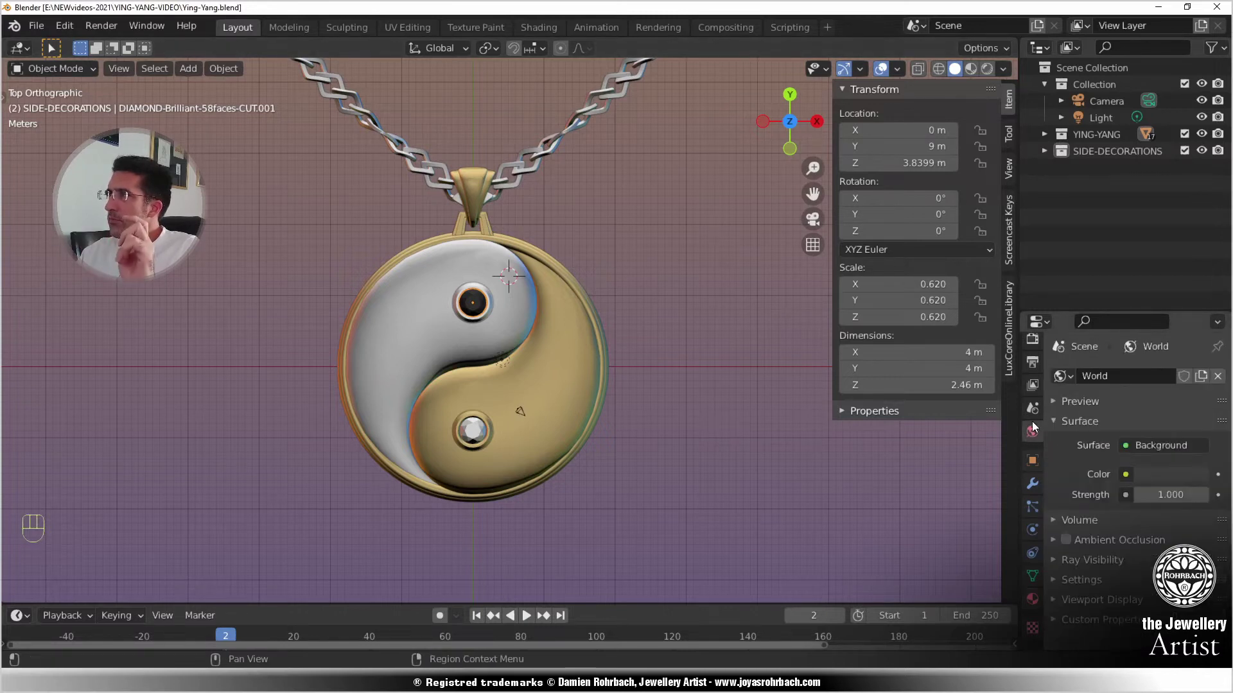
{"action": "left_click", "coordinate": [1125, 474]}
{"action": "left_click", "coordinate": [820, 295]}
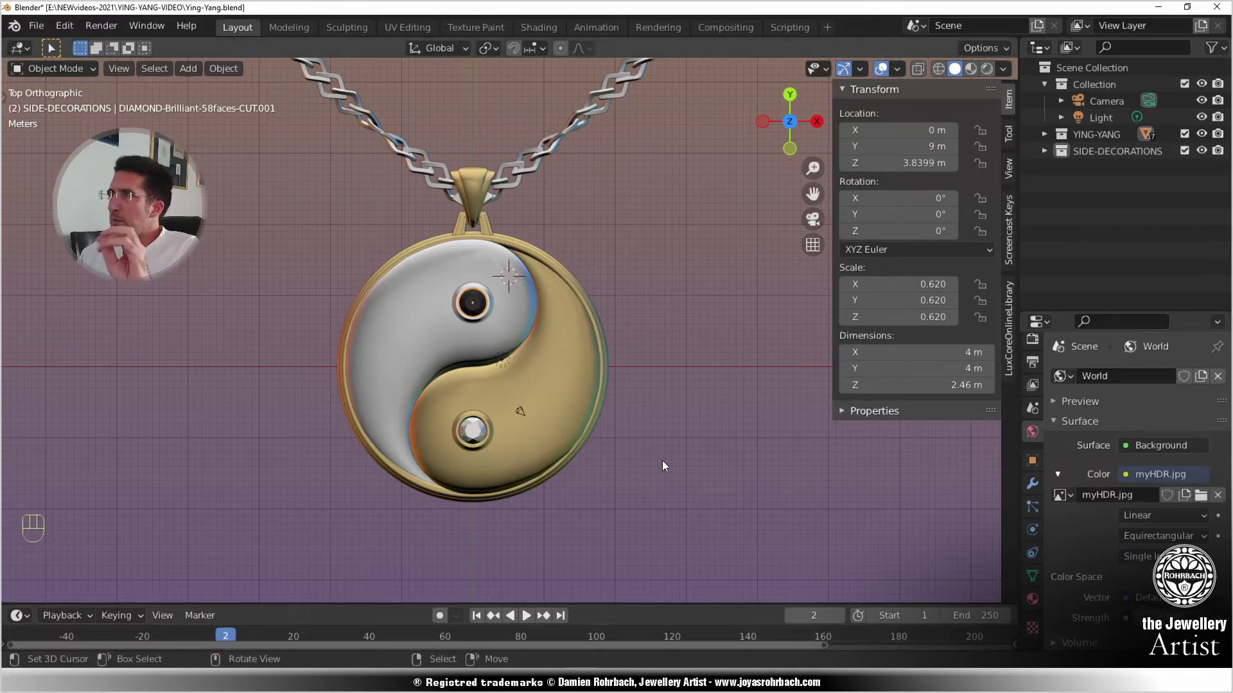
- In the Shading workspace, delete the scene light and inspect the pendant rendered with only the HDR environment
{"action": "left_click", "coordinate": [533, 26]}
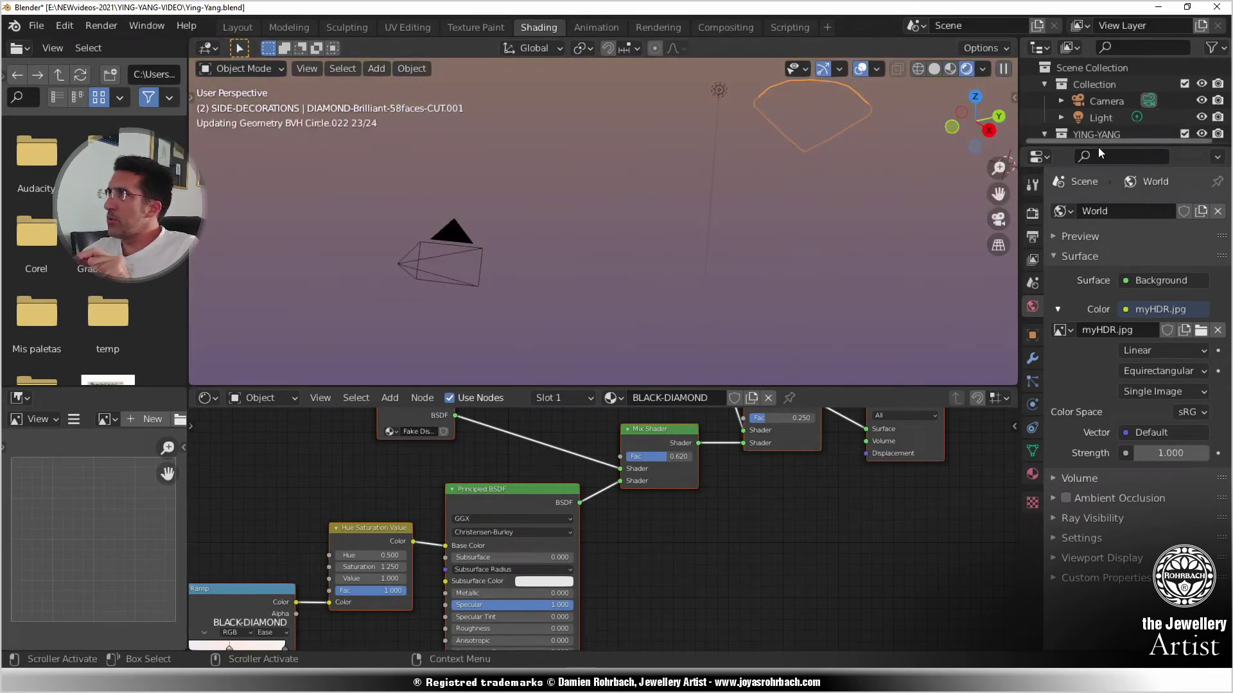
{"action": "left_click", "coordinate": [1101, 119]}
{"action": "key", "text": "Delete"}
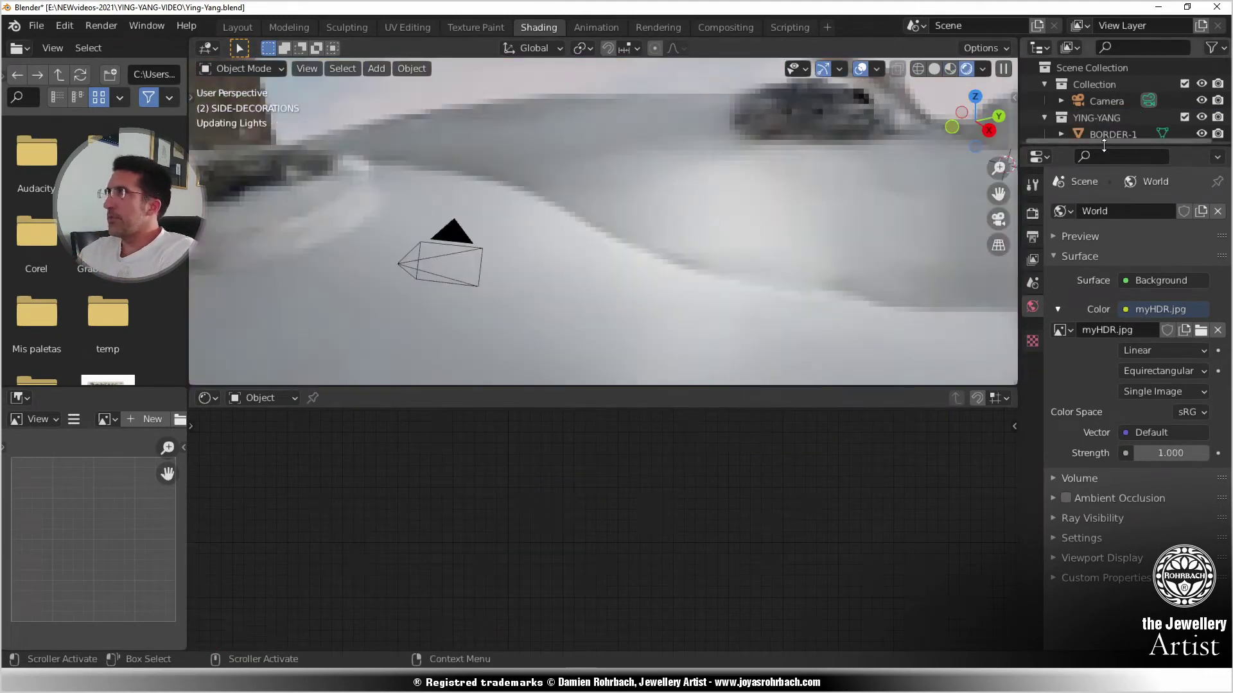
{"action": "left_click_drag", "start_coordinate": [1100, 146], "coordinate": [1095, 308]}
{"action": "scroll", "coordinate": [672, 318], "scroll_direction": "down", "scroll_amount": 4}
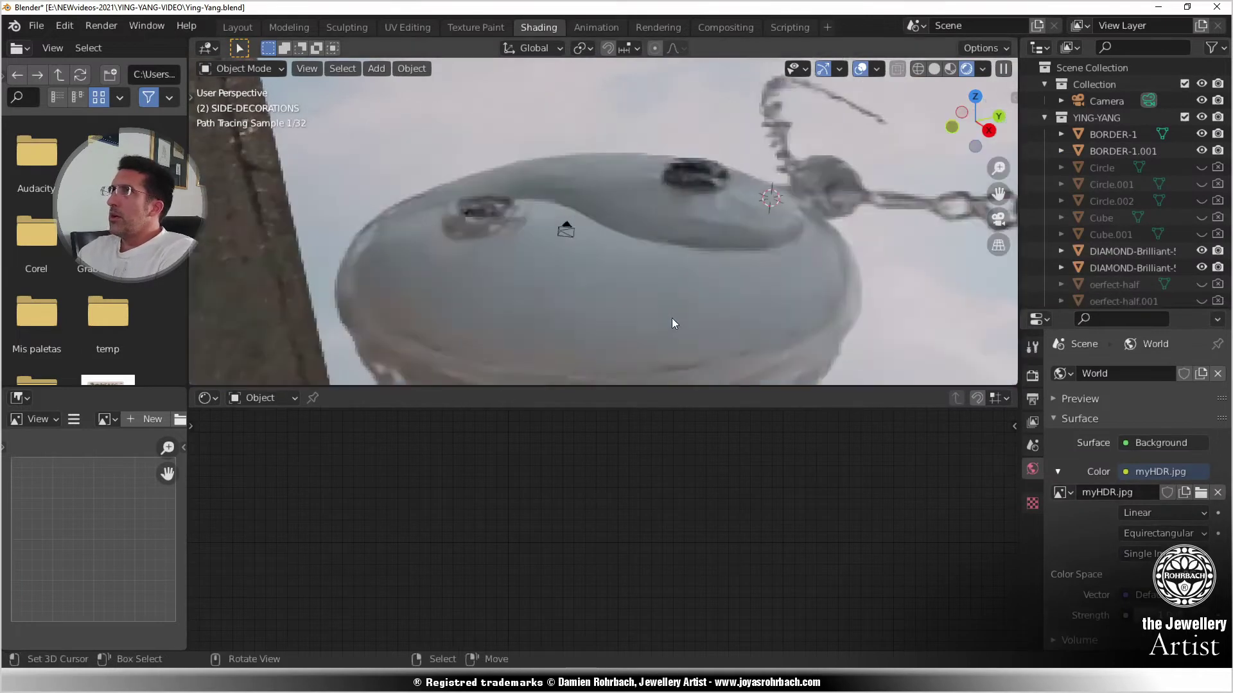
{"action": "middle_click_drag", "start_coordinate": [672, 318], "coordinate": [715, 294]}
{"action": "scroll", "coordinate": [714, 294], "scroll_direction": "up", "scroll_amount": 3}
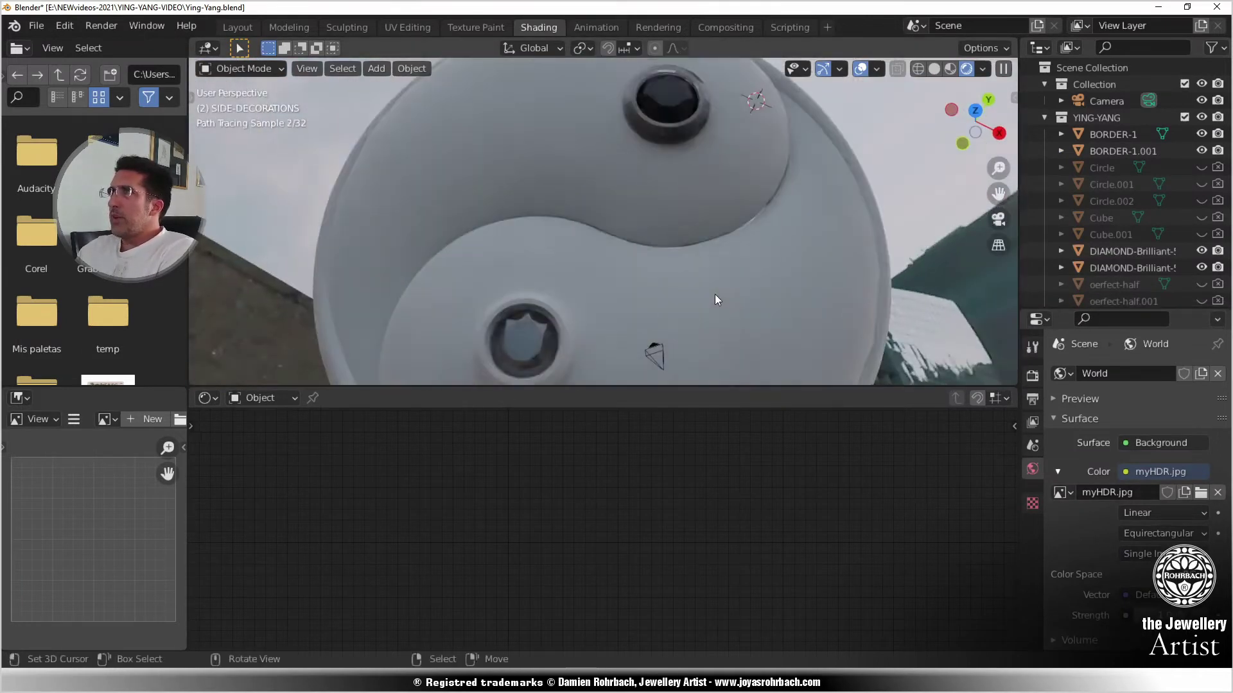
{"action": "scroll", "coordinate": [709, 276], "scroll_direction": "down", "scroll_amount": 4}
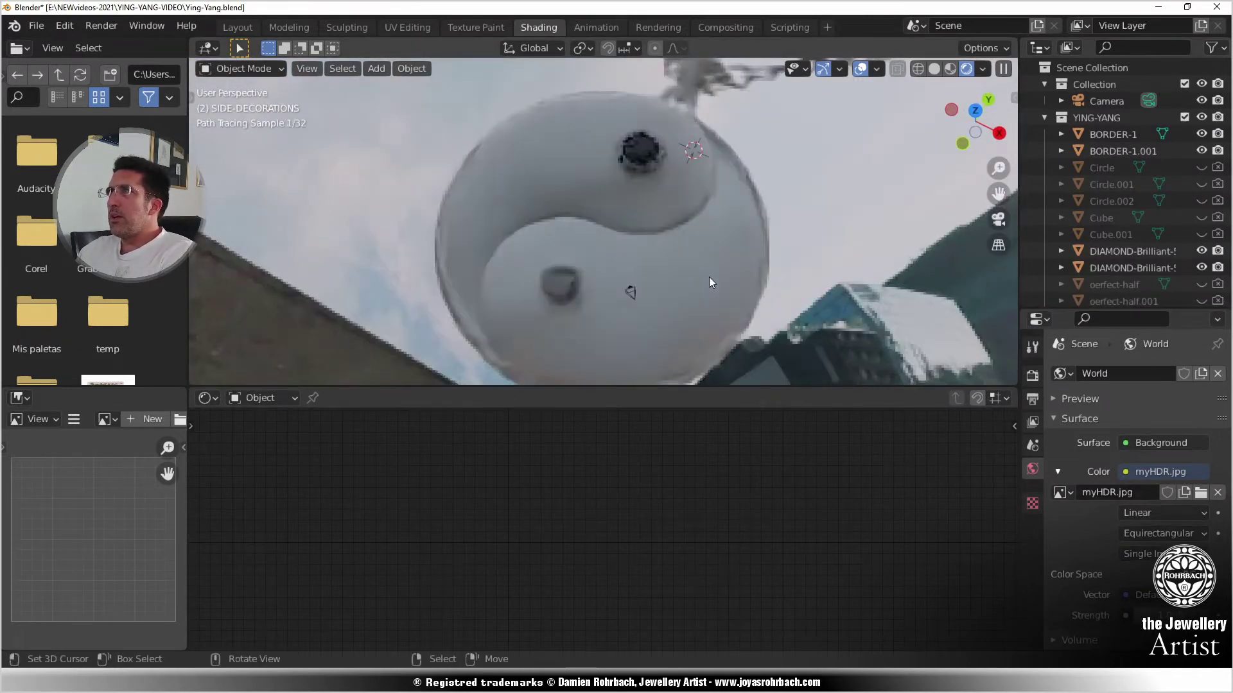
{"action": "middle_click_drag", "start_coordinate": [685, 299], "coordinate": [731, 261]}
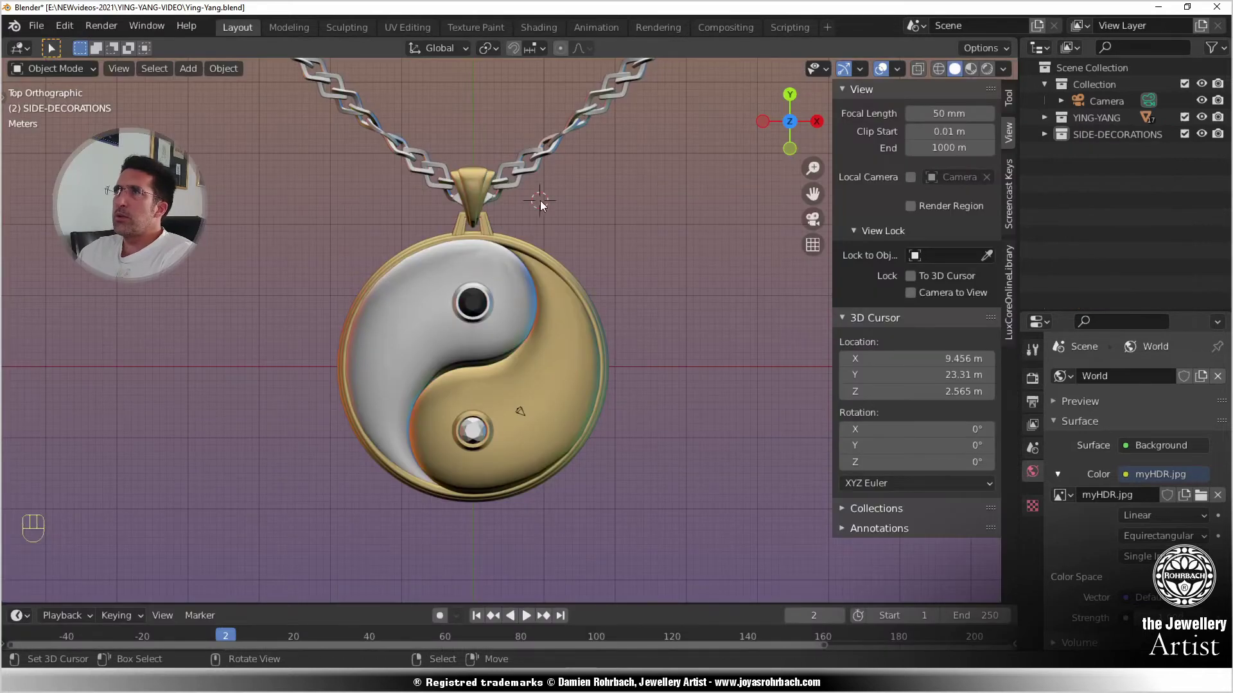
- Back in the Layout workspace, create a new collection named CLOTH and save the file
{"action": "right_click", "coordinate": [1088, 272]}
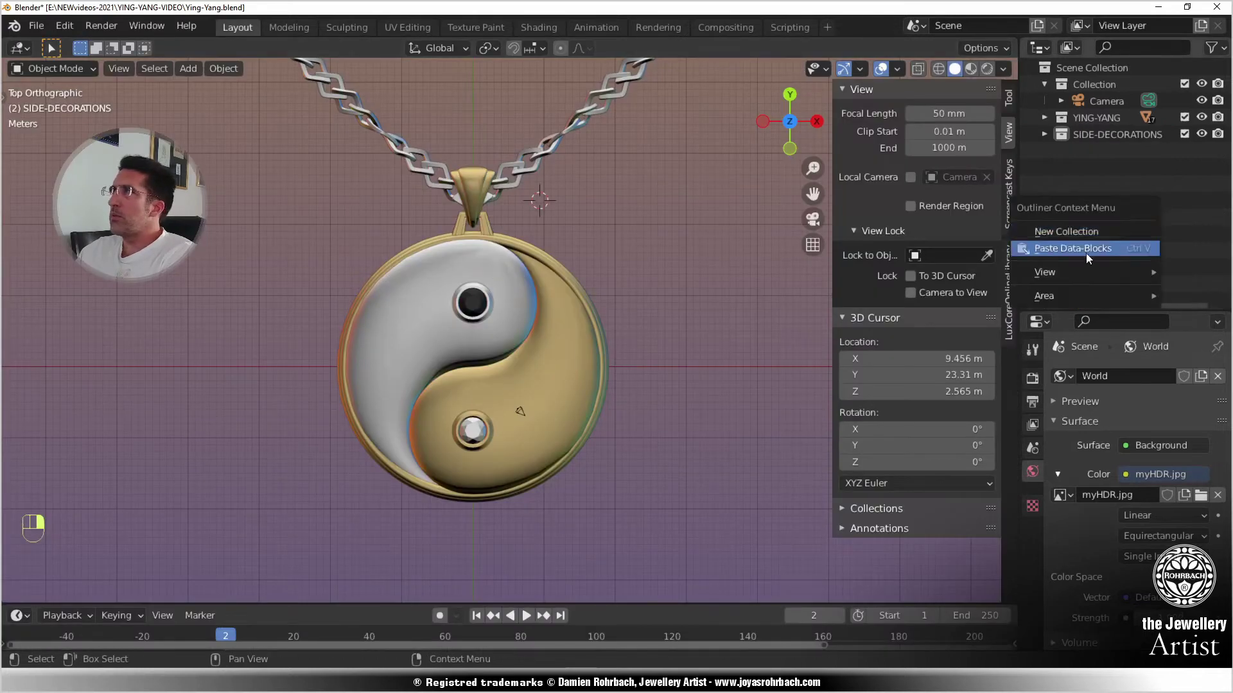
{"action": "left_click", "coordinate": [1071, 235]}
{"action": "double_click", "coordinate": [1098, 154]}
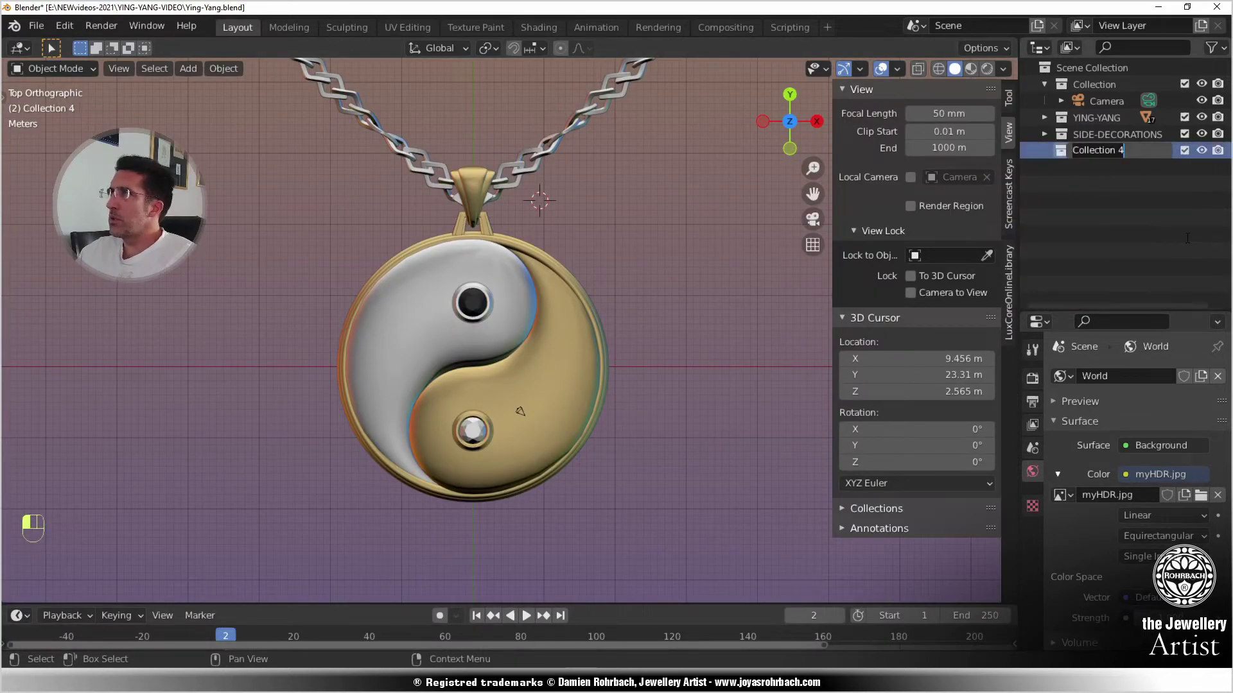
{"action": "type", "text": "CLOTH"}
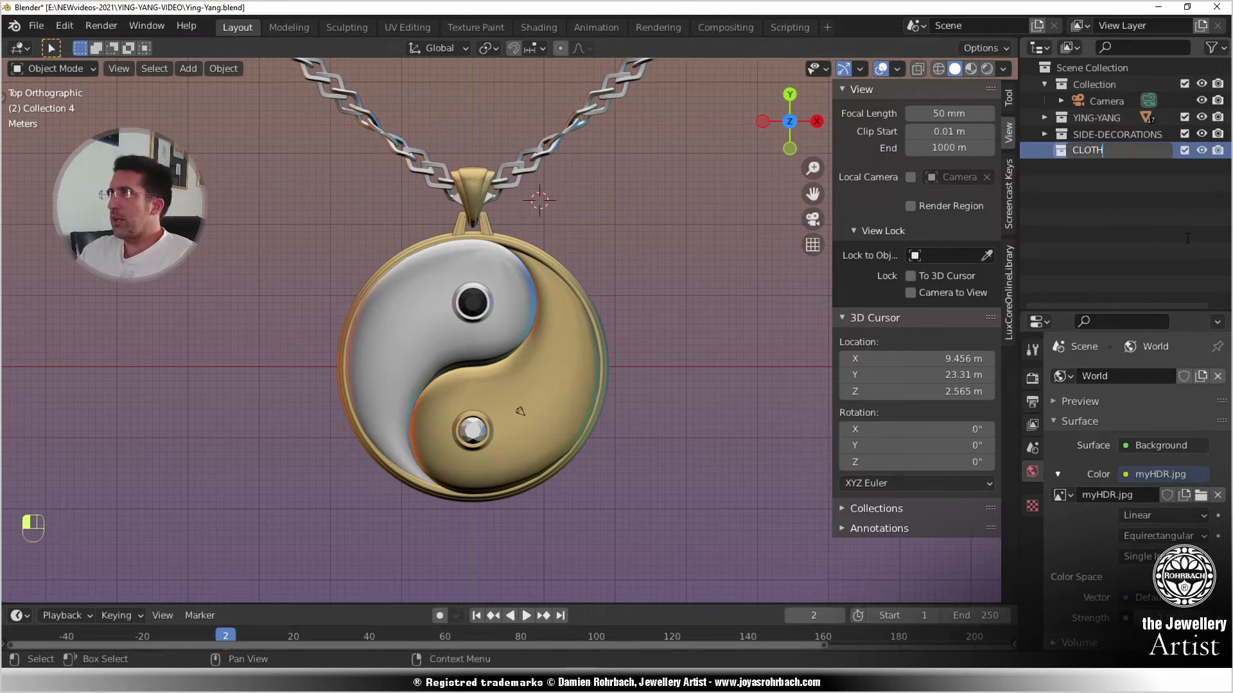
{"action": "key", "text": "Return"}
{"action": "key", "text": "ctrl+s"}
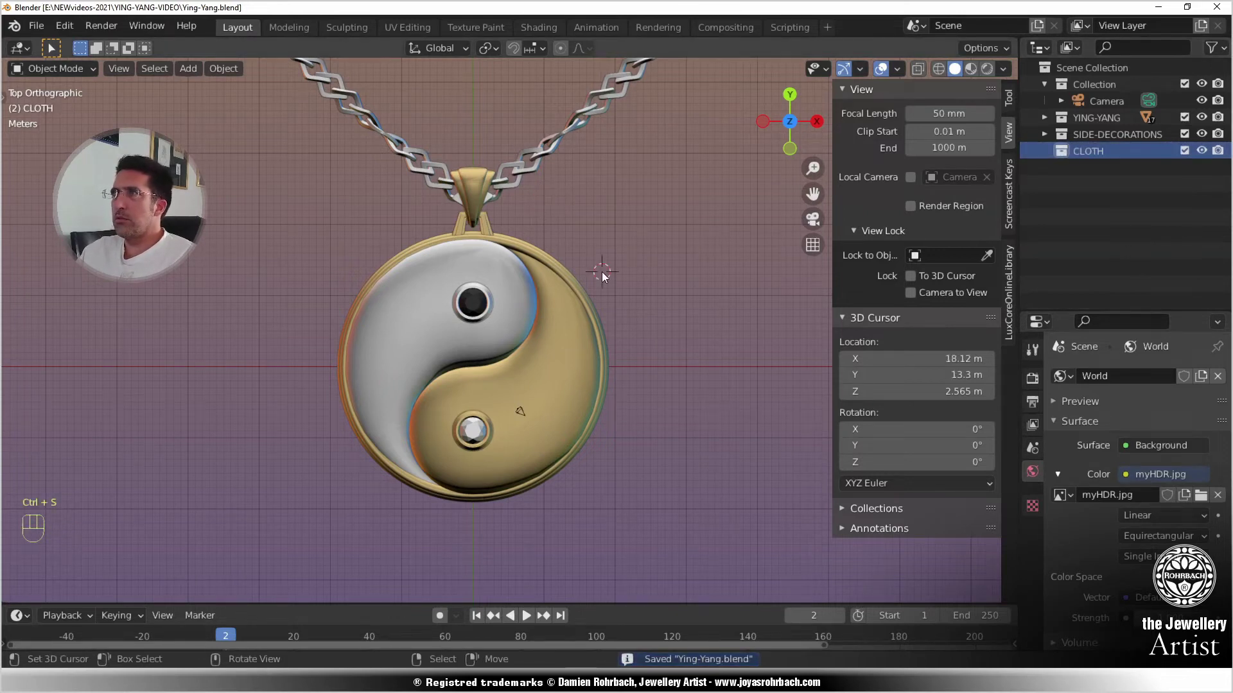
- In the right side view, add a Bezier curve just above the pendant and align it to the view
{"action": "key", "text": "KP_3"}
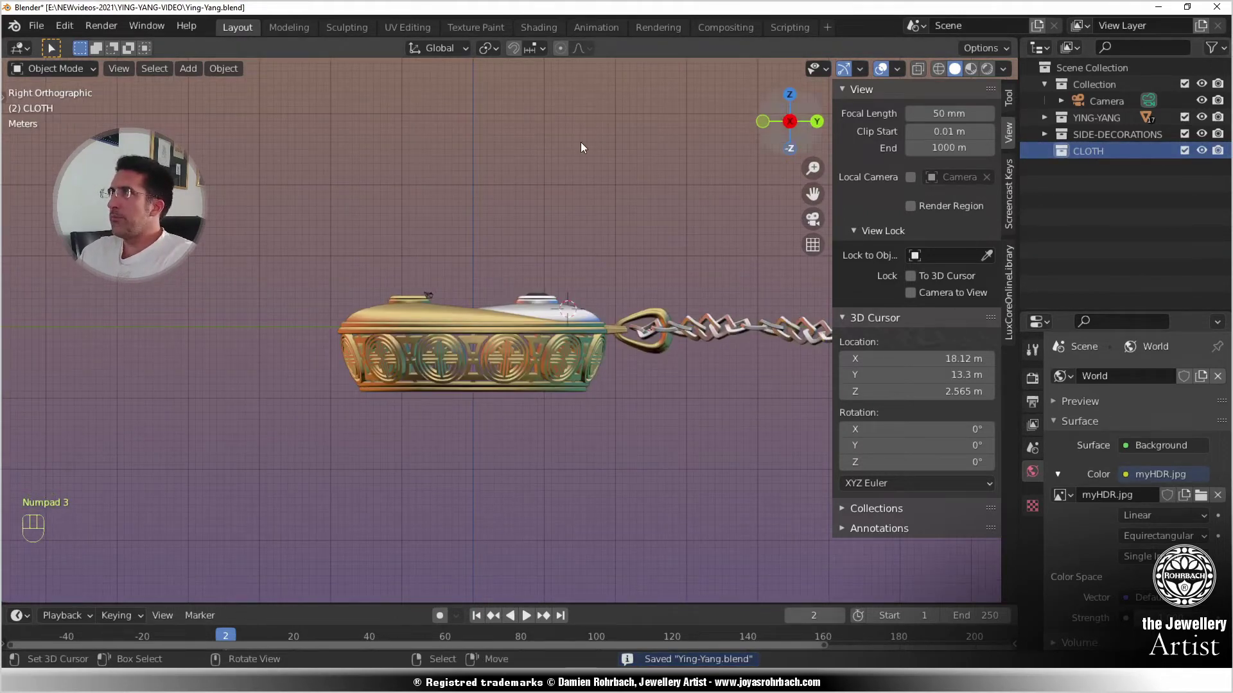
{"action": "left_click", "coordinate": [187, 68]}
{"action": "mouse_move", "coordinate": [194, 103]}
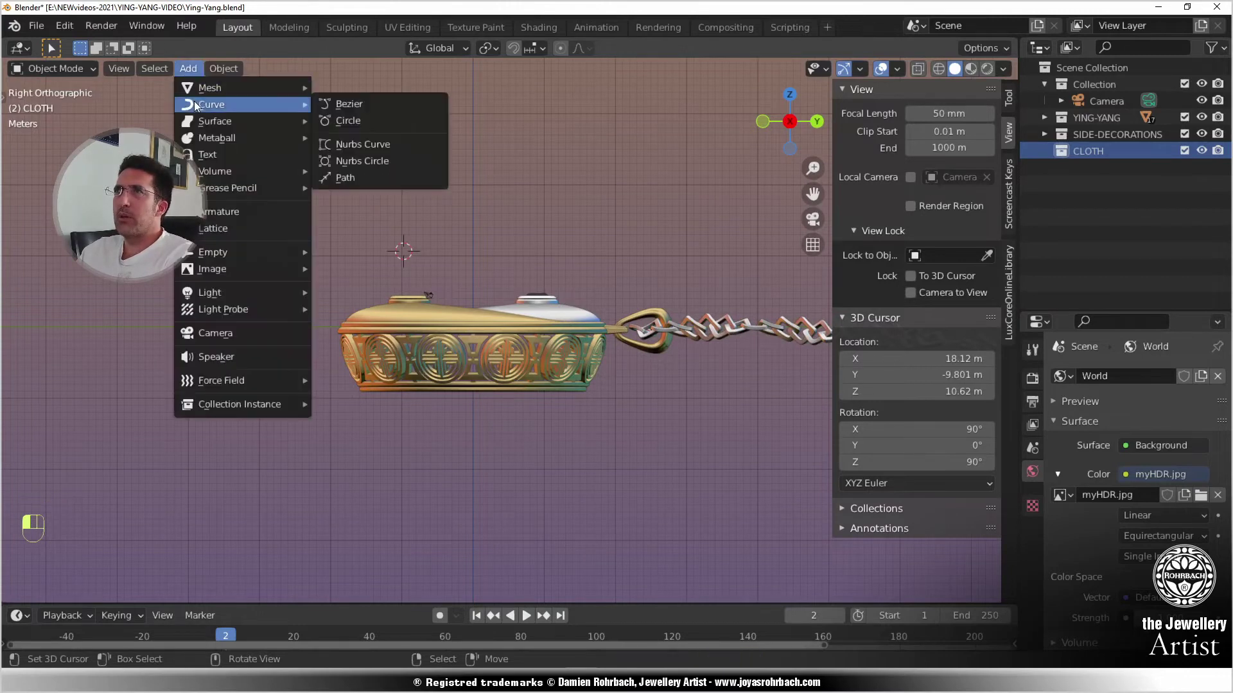
{"action": "left_click", "coordinate": [349, 104]}
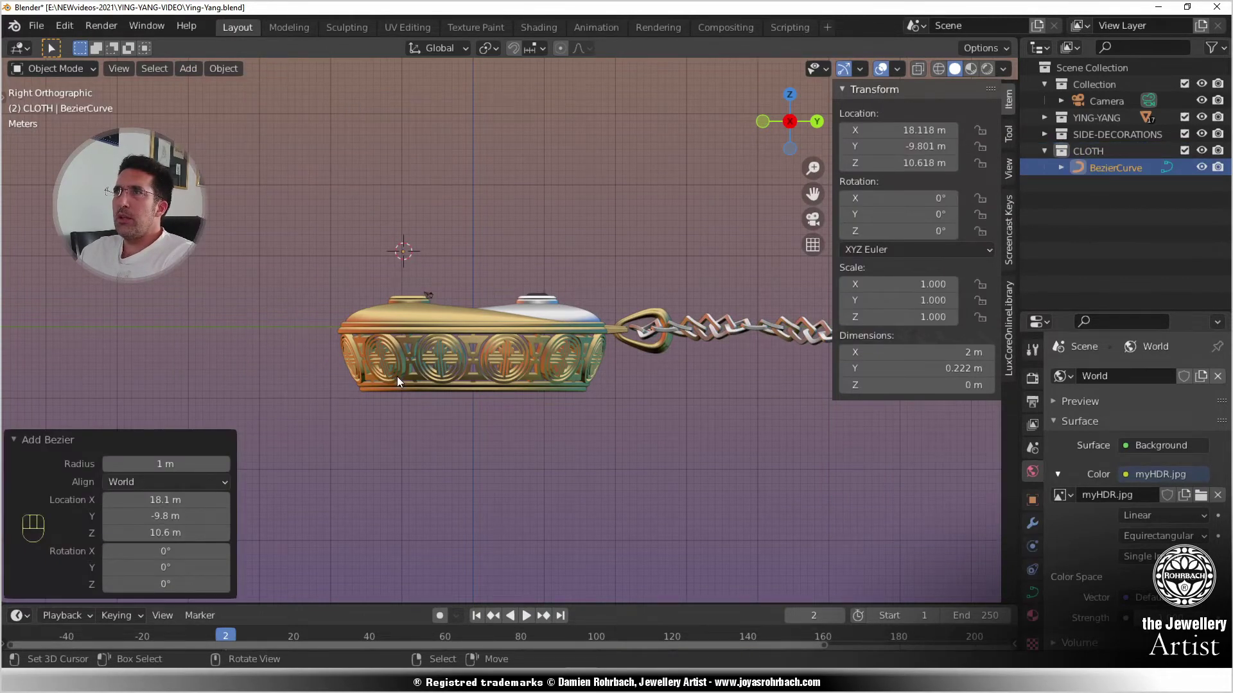
{"action": "scroll", "coordinate": [404, 371], "scroll_direction": "down", "scroll_amount": 4}
{"action": "scroll", "coordinate": [409, 371], "scroll_direction": "up", "scroll_amount": 2}
{"action": "left_click", "coordinate": [166, 483]}
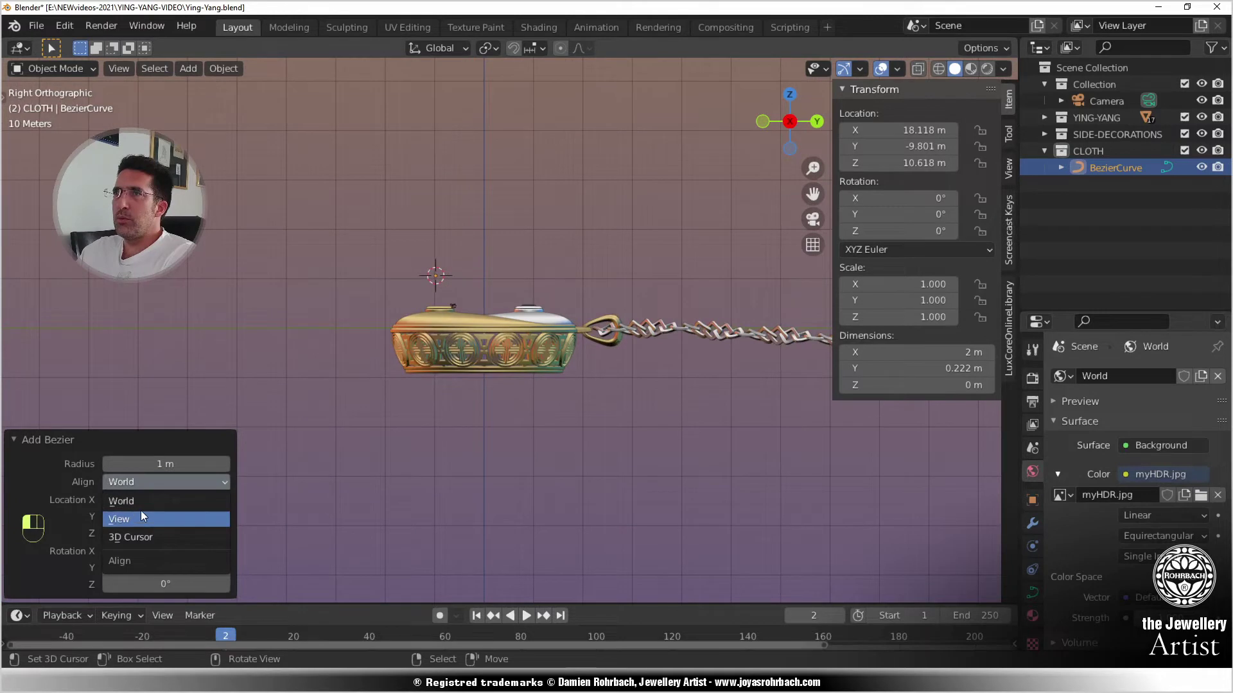
{"action": "left_click", "coordinate": [141, 513]}
- Scale the Bezier curve by 18.308 and again by 2.51, moving it down along Z and toward negative Y beside the pendant's base
{"action": "key", "text": "s"}
{"action": "left_click", "coordinate": [350, 266]}
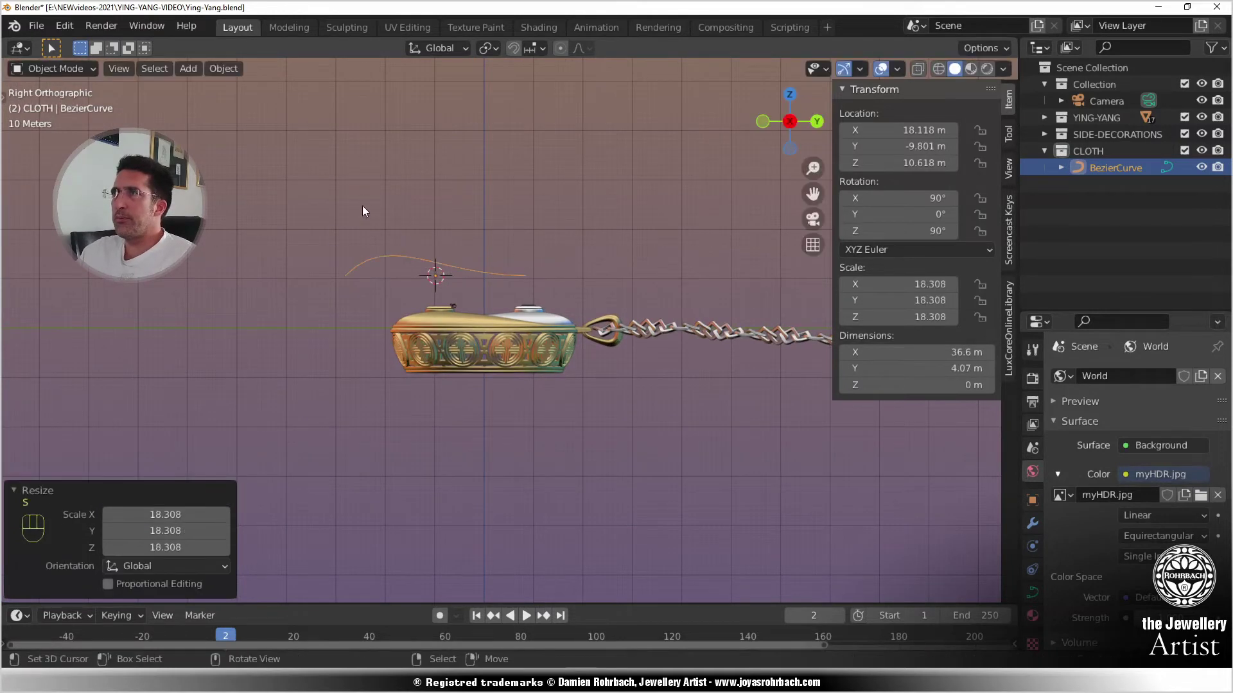
{"action": "key", "text": "g"}
{"action": "left_click", "coordinate": [144, 329]}
{"action": "key", "text": "s"}
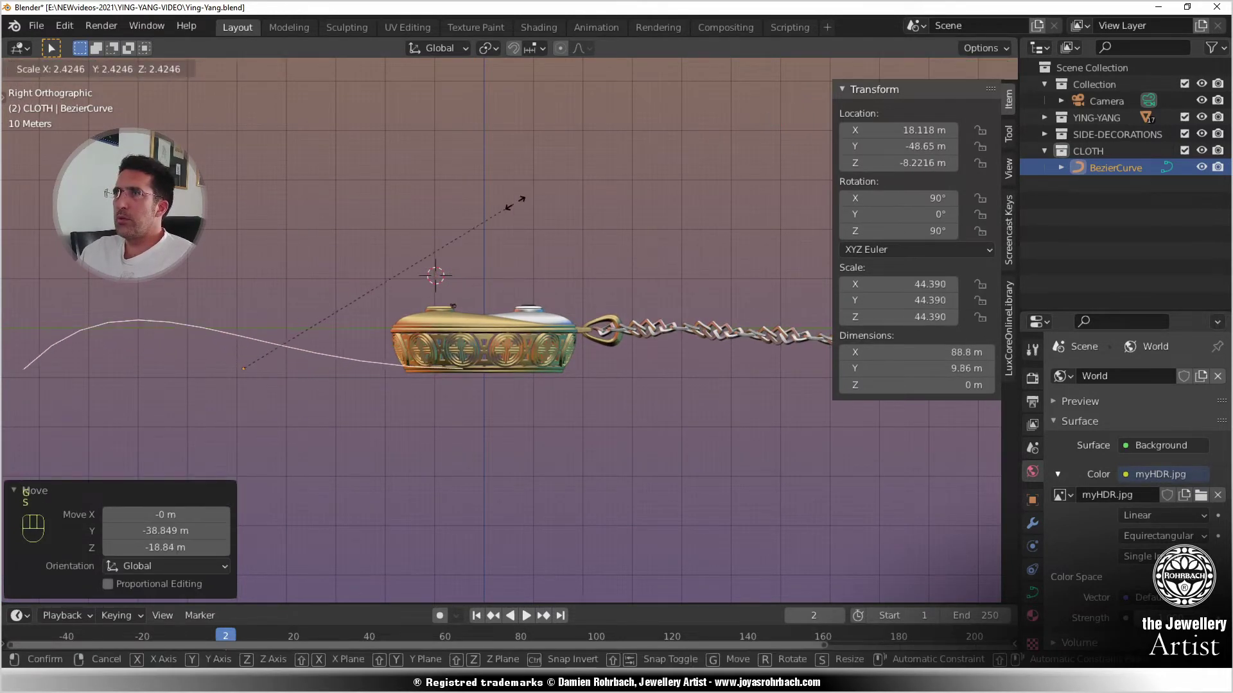
{"action": "left_click", "coordinate": [254, 312]}
{"action": "key", "text": "g"}
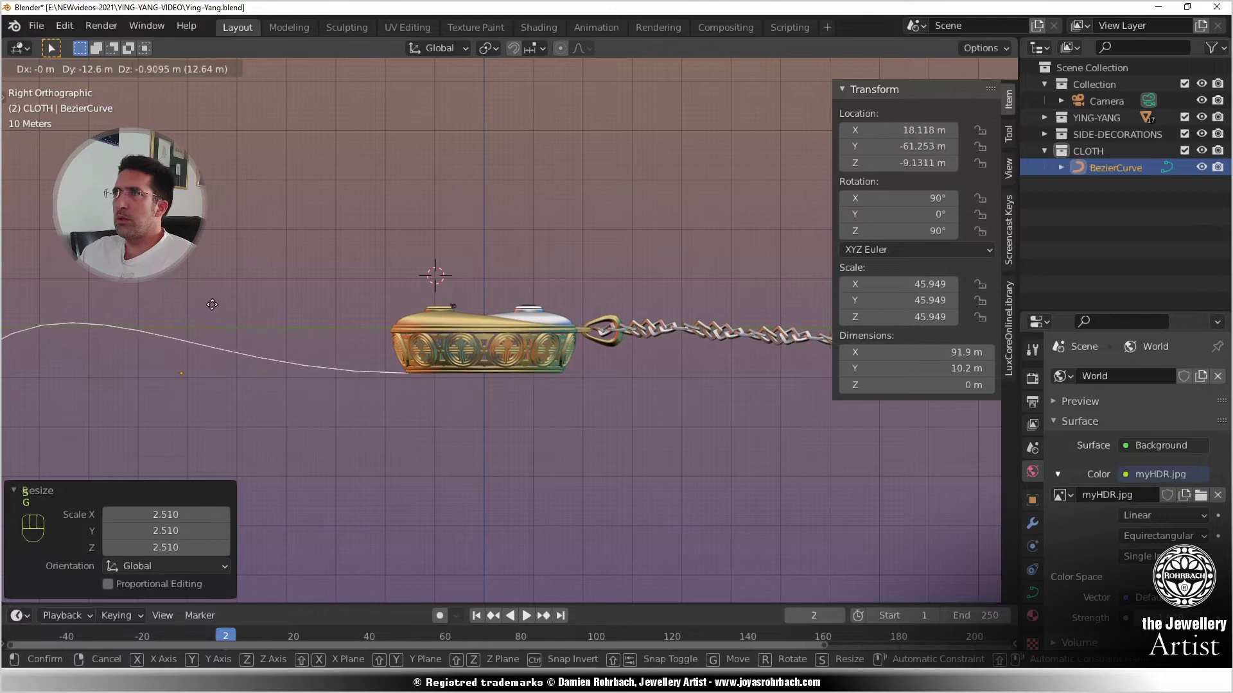
{"action": "left_click", "coordinate": [212, 306]}
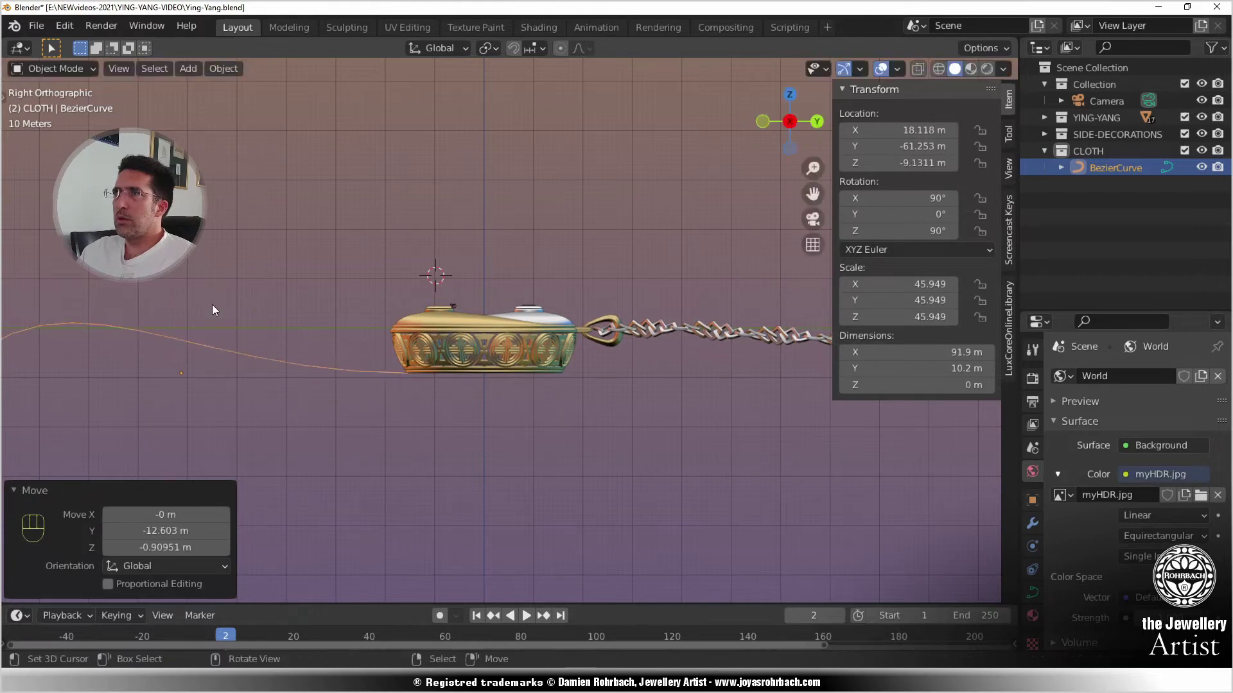
- Scale the Bezier curve by 0.544 and move it about 31 m along Y so its end lies under the pendant
{"action": "key", "text": "s"}
{"action": "left_click", "coordinate": [217, 301]}
{"action": "key", "text": "g"}
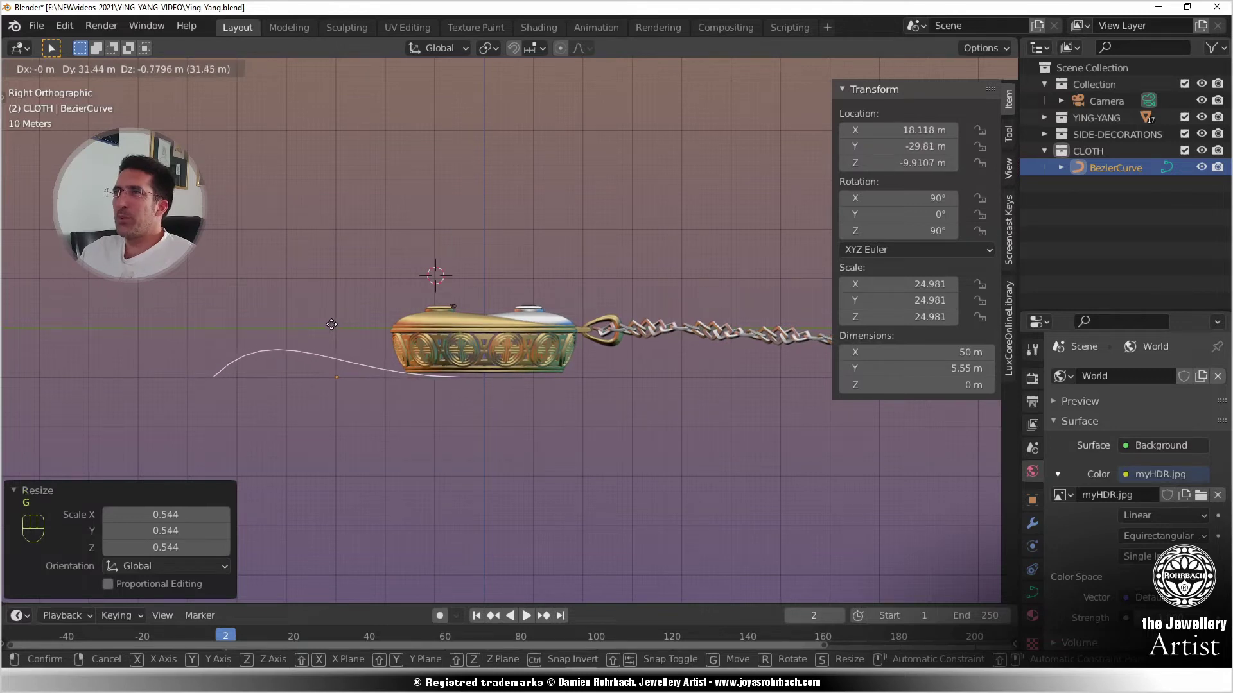
{"action": "left_click", "coordinate": [334, 326]}
- Edit the curve and extend its end under the pendant with a new control point at about Y 28.5 m, Z -6.98 m
{"action": "key", "text": "Tab"}
{"action": "left_click", "coordinate": [466, 370]}
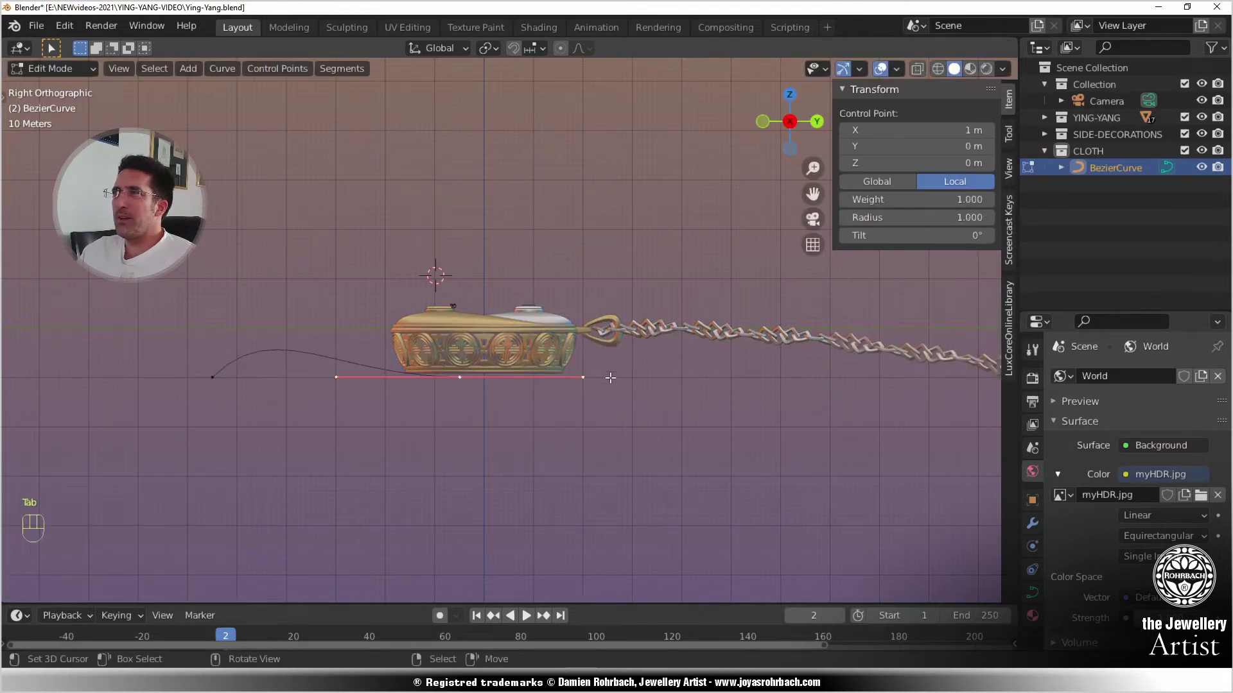
{"action": "right_click", "coordinate": [604, 365], "text": "ctrl"}
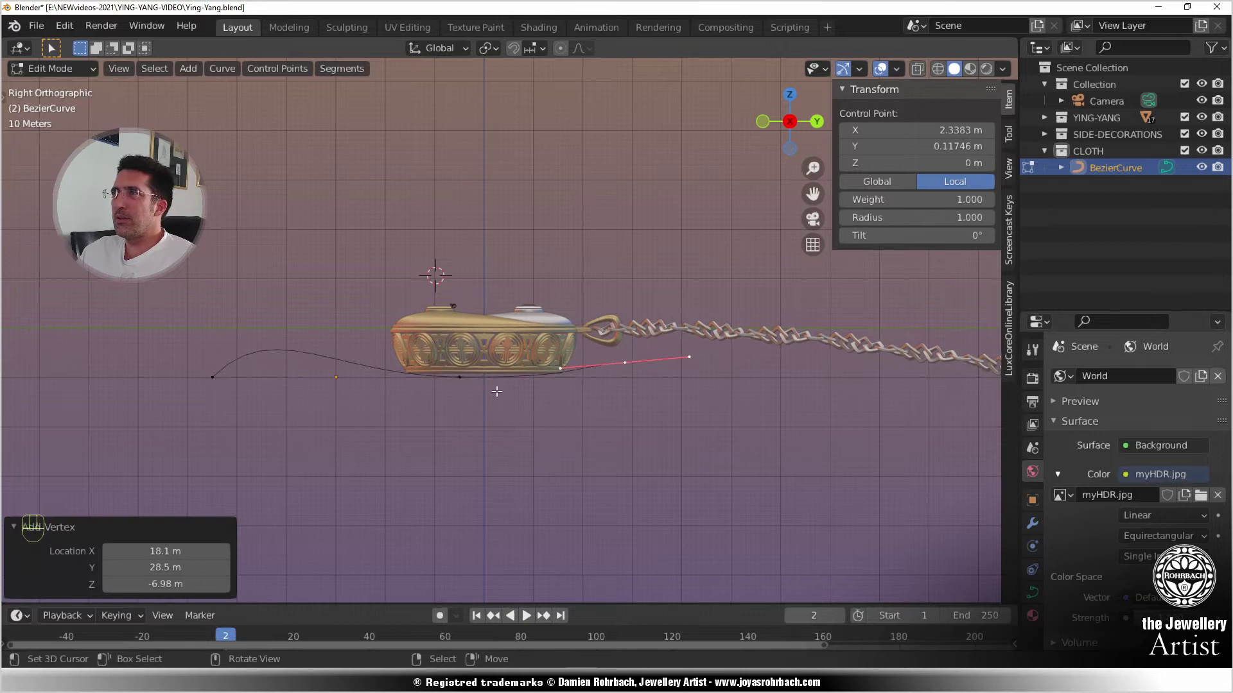
- Move the curve's middle control point by -5.587 m along Y and about 0.52 m along Z, just below the pendant's base
{"action": "left_click", "coordinate": [466, 382]}
{"action": "key", "text": "g"}
{"action": "left_click", "coordinate": [436, 378]}
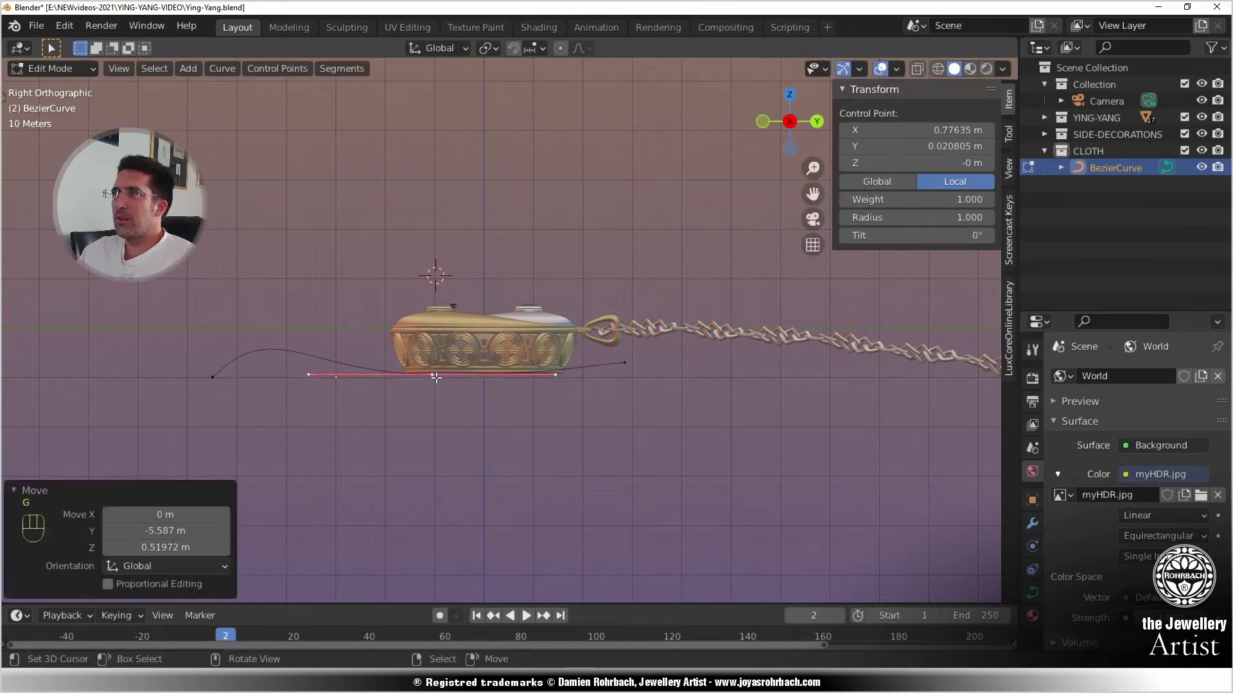
- Move the curve's end control point by about -2.3 m along Y and -1.9 m along Z, beneath the pendant's hanger
{"action": "left_click", "coordinate": [624, 365]}
{"action": "key", "text": "g"}
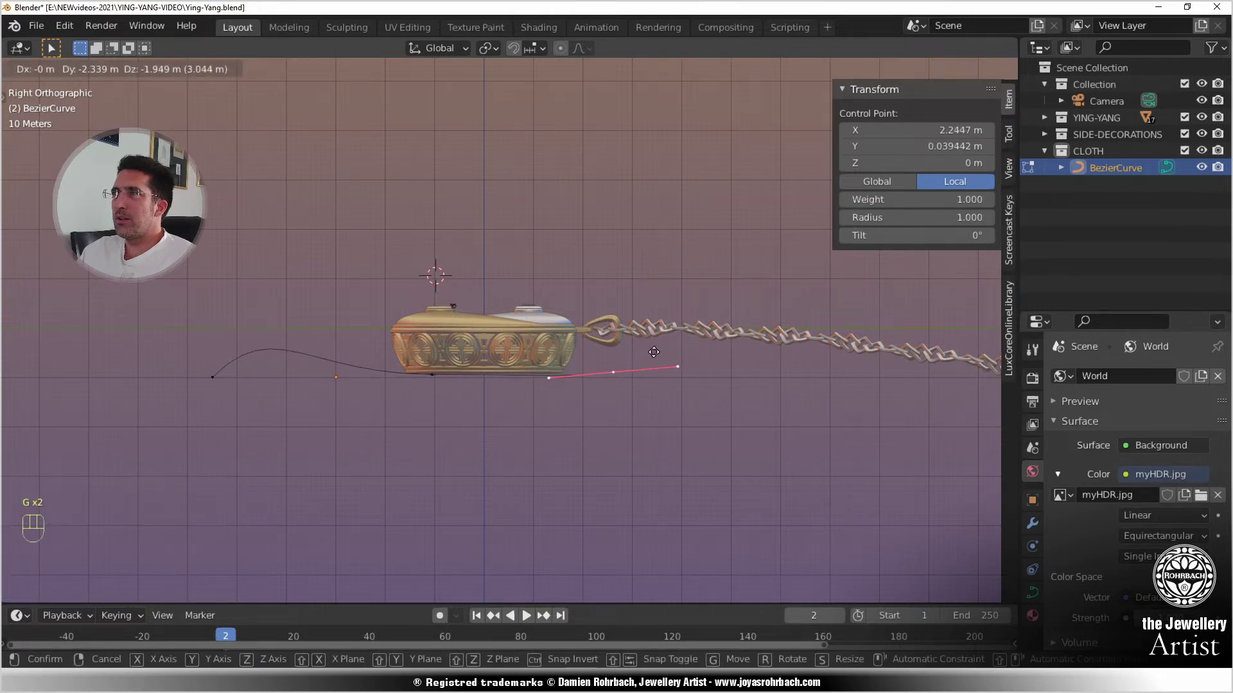
{"action": "left_click", "coordinate": [648, 356]}
- Extend the curve in wavy folds beneath the chain with new control points, ending at about Y 116 m, Z -1.39 m
{"action": "right_click", "coordinate": [667, 350], "text": "ctrl"}
{"action": "right_click", "coordinate": [728, 379], "text": "ctrl"}
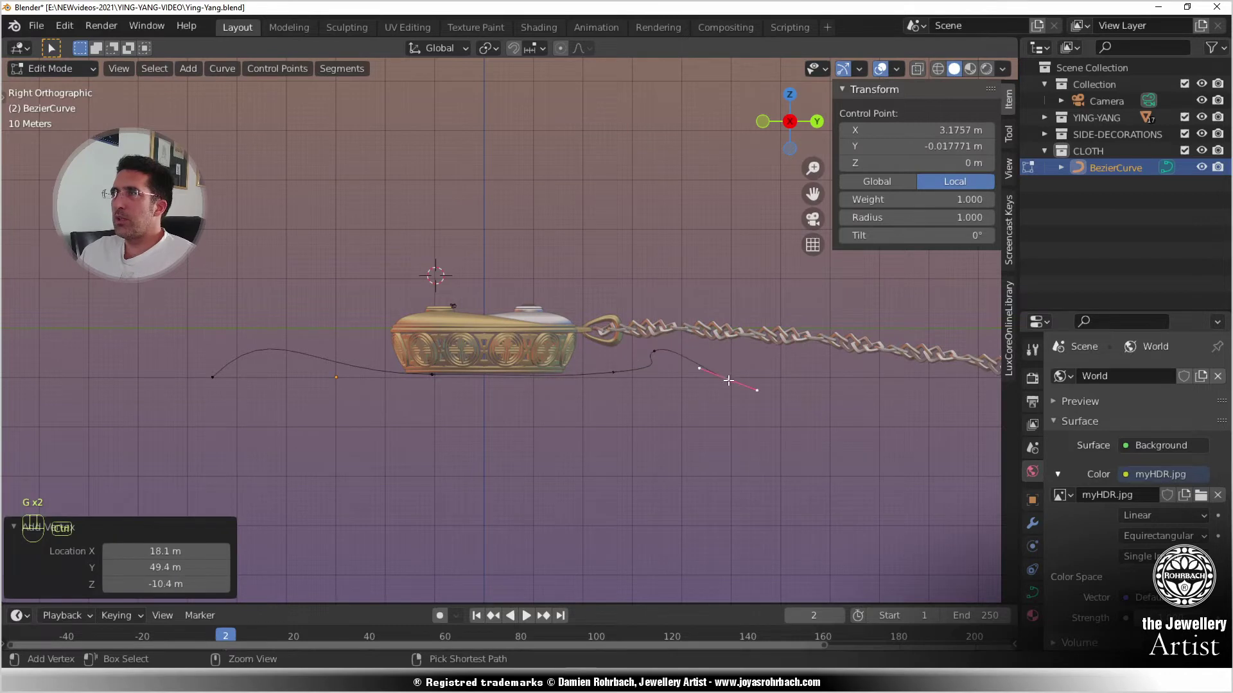
{"action": "right_click", "coordinate": [751, 363], "text": "ctrl"}
{"action": "left_click", "coordinate": [832, 398], "text": "ctrl"}
{"action": "middle_click_drag", "start_coordinate": [834, 398], "coordinate": [562, 401], "text": "shift"}
{"action": "left_click", "coordinate": [678, 386], "text": "ctrl"}
{"action": "left_click", "coordinate": [783, 338], "text": "ctrl"}
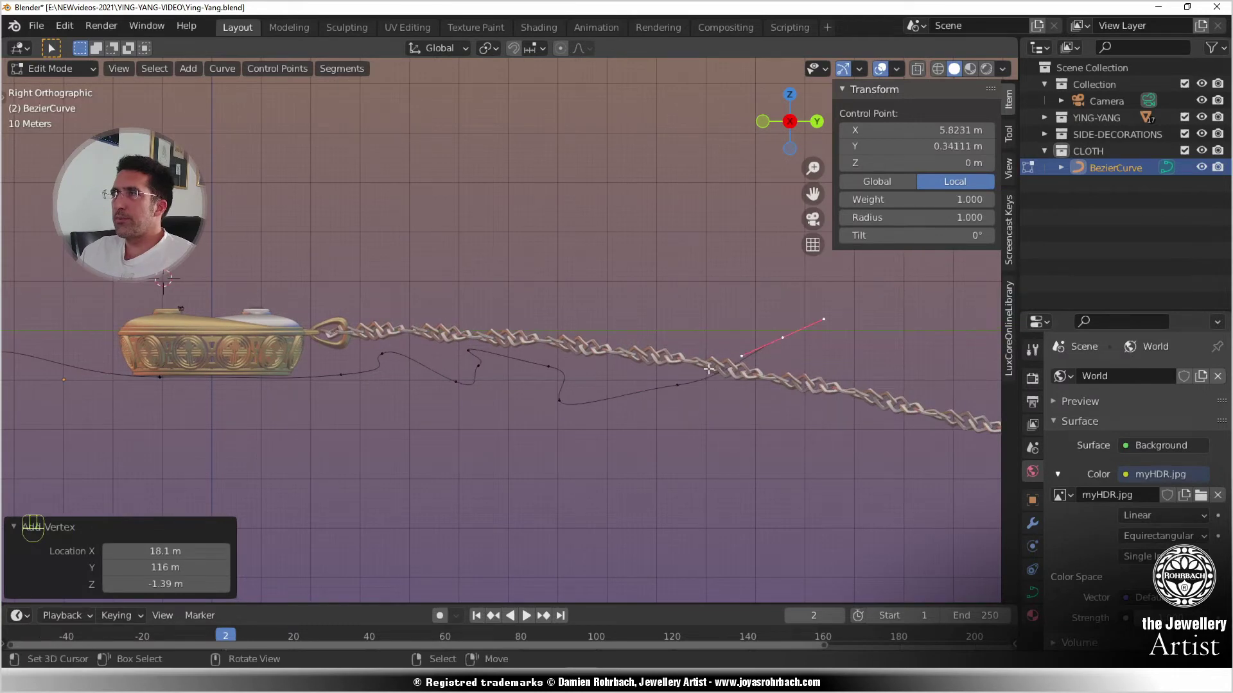
- Move the inner handle of the curve's last control point by -30.534 m along Y and 1.1694 m along Z
{"action": "left_click", "coordinate": [720, 359]}
{"action": "key", "text": "g"}
{"action": "left_click", "coordinate": [570, 341]}
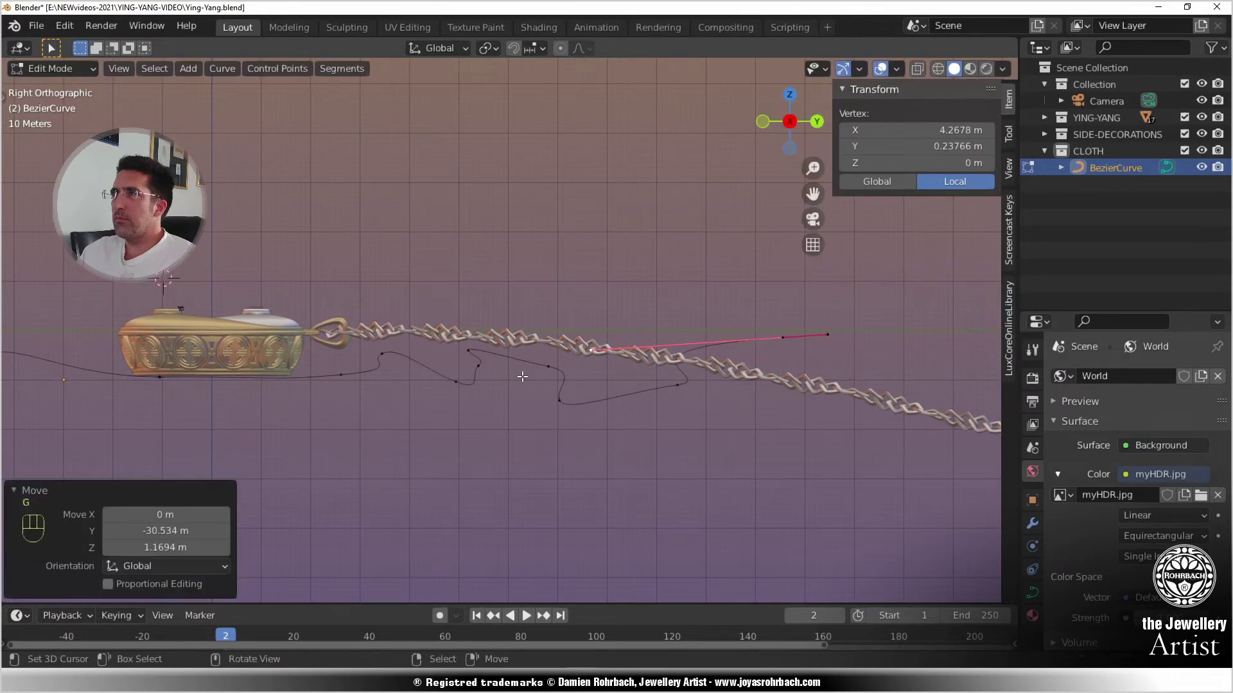
- Delete the extra control point between the upper and lower bends of the curve's first fold
{"action": "left_click", "coordinate": [491, 373]}
{"action": "key", "text": "g"}
{"action": "left_click", "coordinate": [452, 354]}
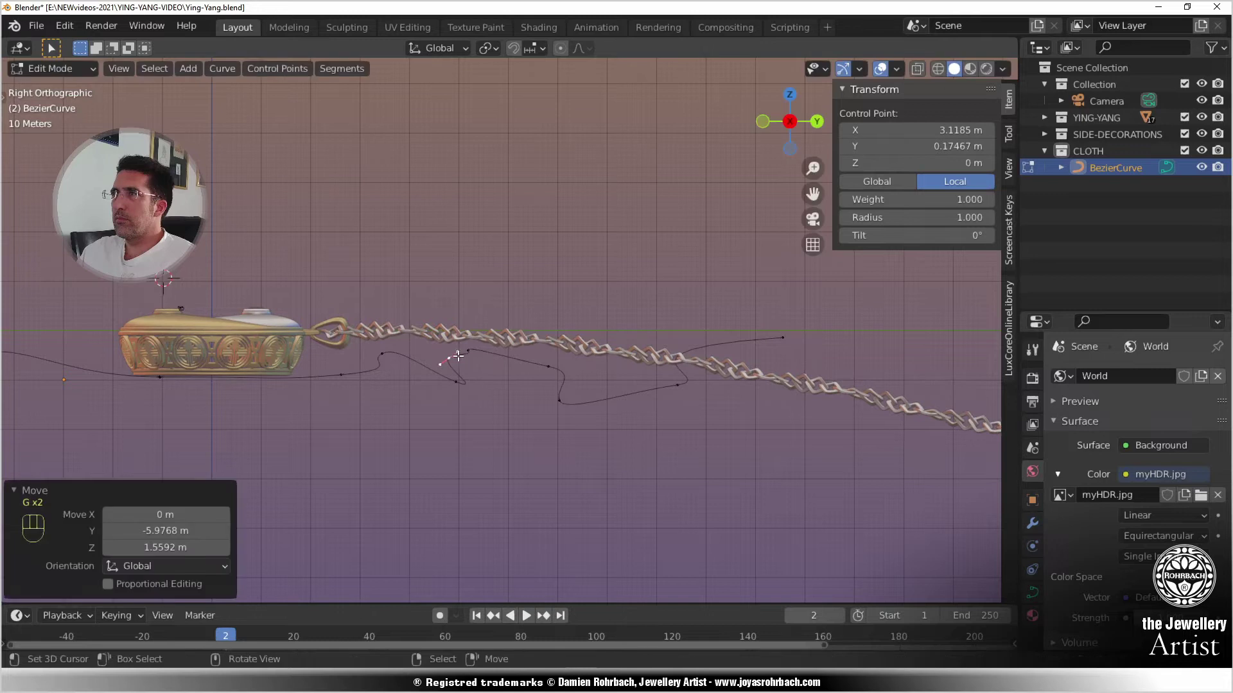
{"action": "key", "text": "x"}
{"action": "left_click", "coordinate": [447, 300]}
- Reshape the curve's first fold by adjusting its upper bend and moving the lower control point and its handle
{"action": "left_click", "coordinate": [472, 352]}
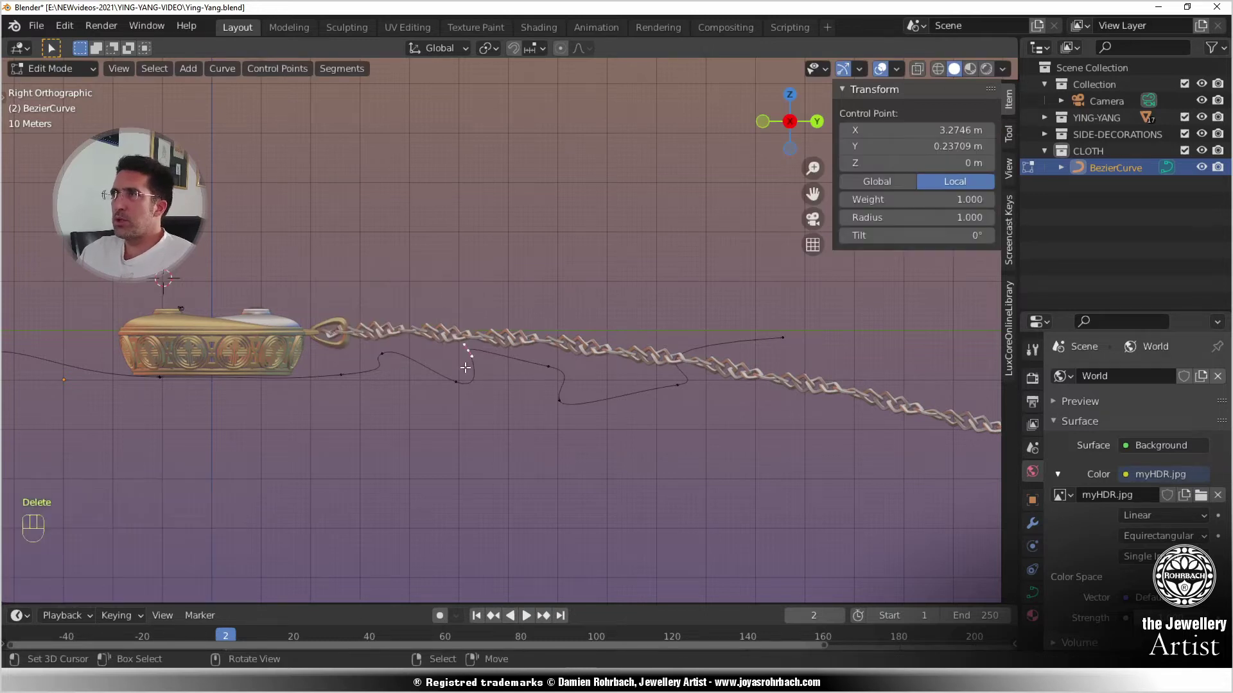
{"action": "key", "text": "g"}
{"action": "left_click", "coordinate": [462, 384]}
{"action": "key", "text": "g"}
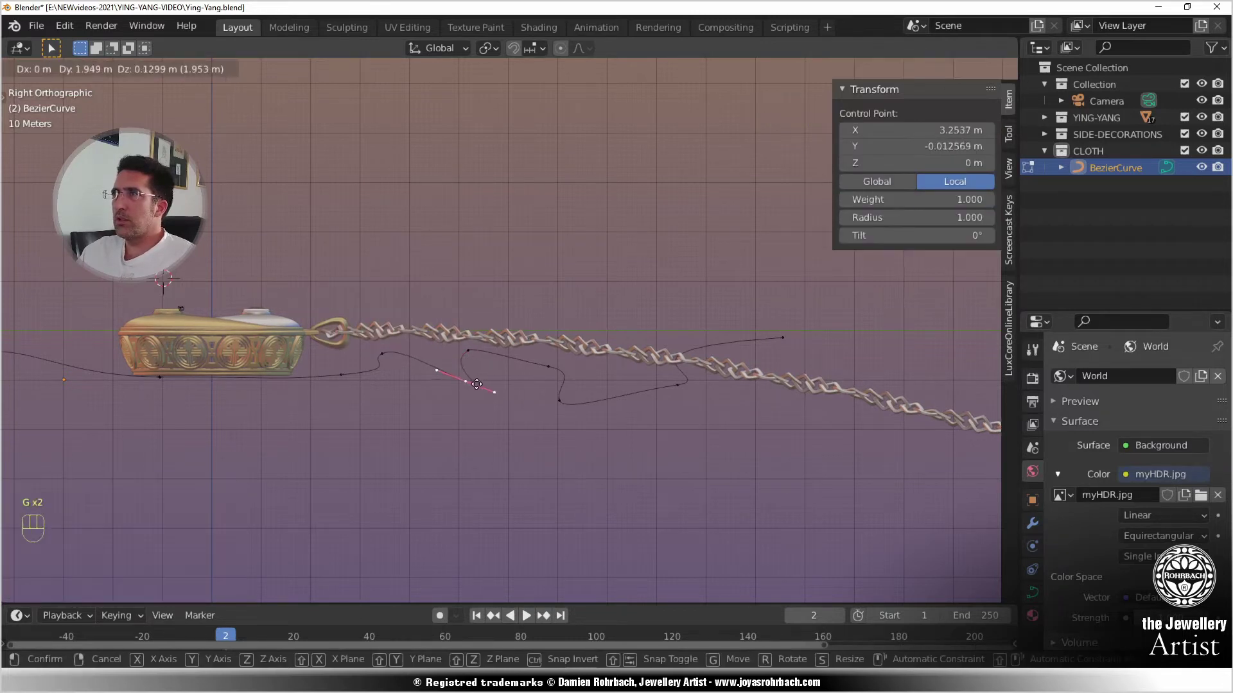
{"action": "left_click", "coordinate": [472, 381]}
{"action": "key", "text": "g"}
{"action": "left_click", "coordinate": [439, 381]}
- Reshape the second fold by raising its lower control point and repositioning the upper control point above it
{"action": "left_click", "coordinate": [560, 401]}
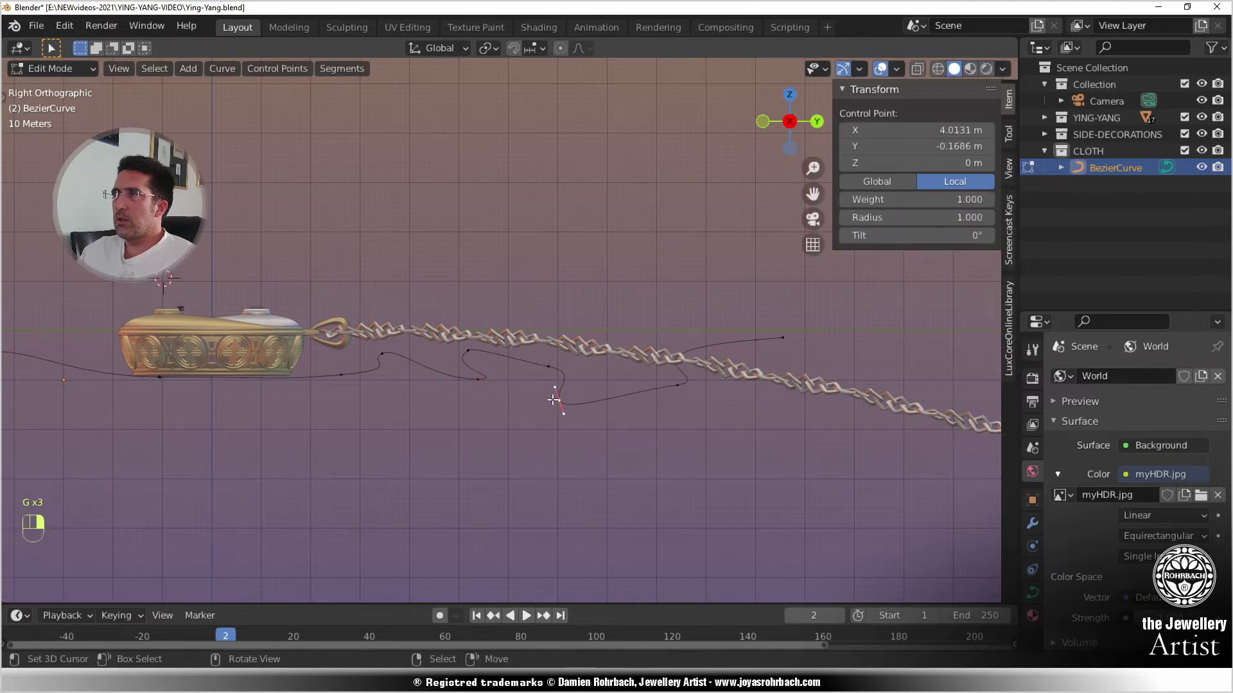
{"action": "key", "text": "g"}
{"action": "left_click", "coordinate": [550, 370]}
{"action": "left_click", "coordinate": [549, 370]}
{"action": "key", "text": "g"}
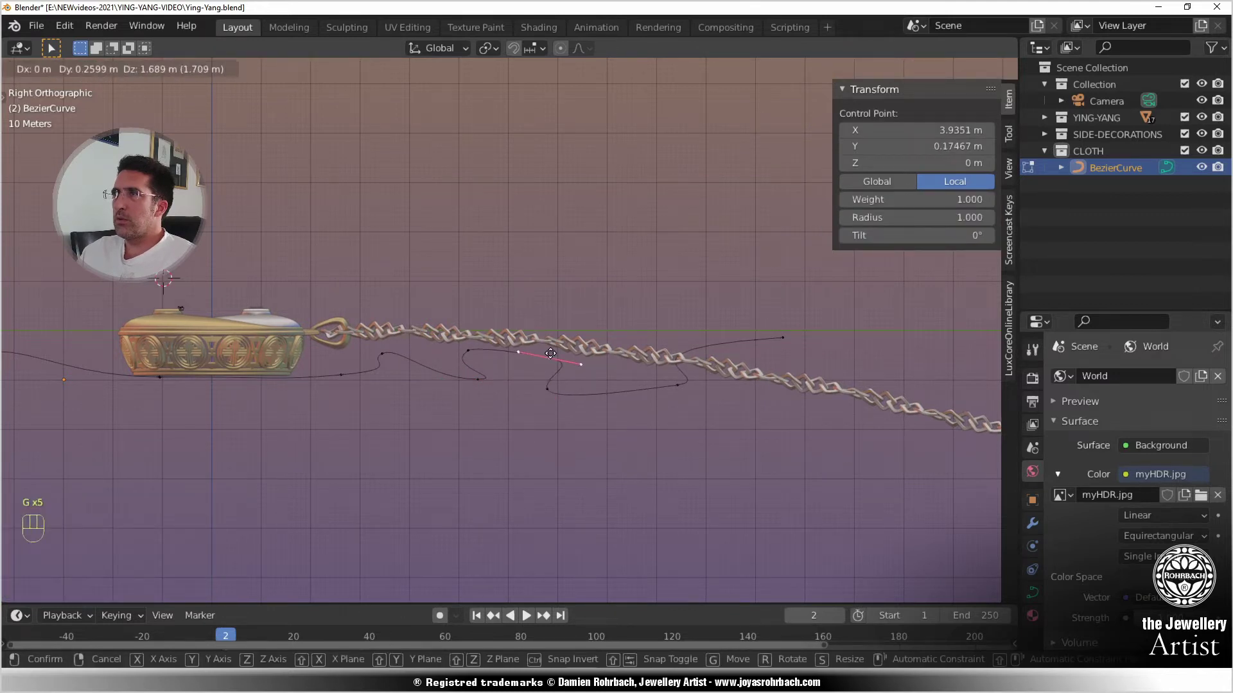
{"action": "left_click", "coordinate": [538, 362]}
{"action": "key", "text": "g"}
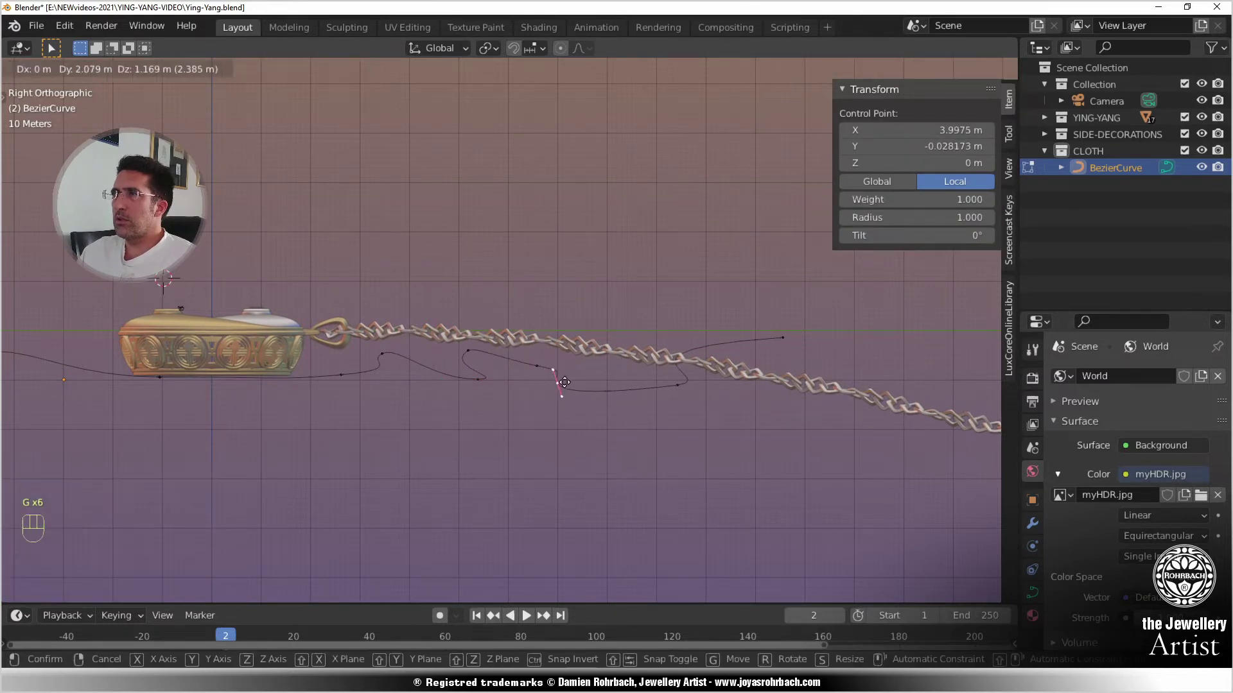
{"action": "left_click", "coordinate": [545, 366]}
{"action": "key", "text": "g"}
{"action": "left_click", "coordinate": [554, 361]}
- Stretch the outer handle of the second fold's upper control point along positive Y to overhang the fold
{"action": "left_click", "coordinate": [582, 370]}
{"action": "key", "text": "g"}
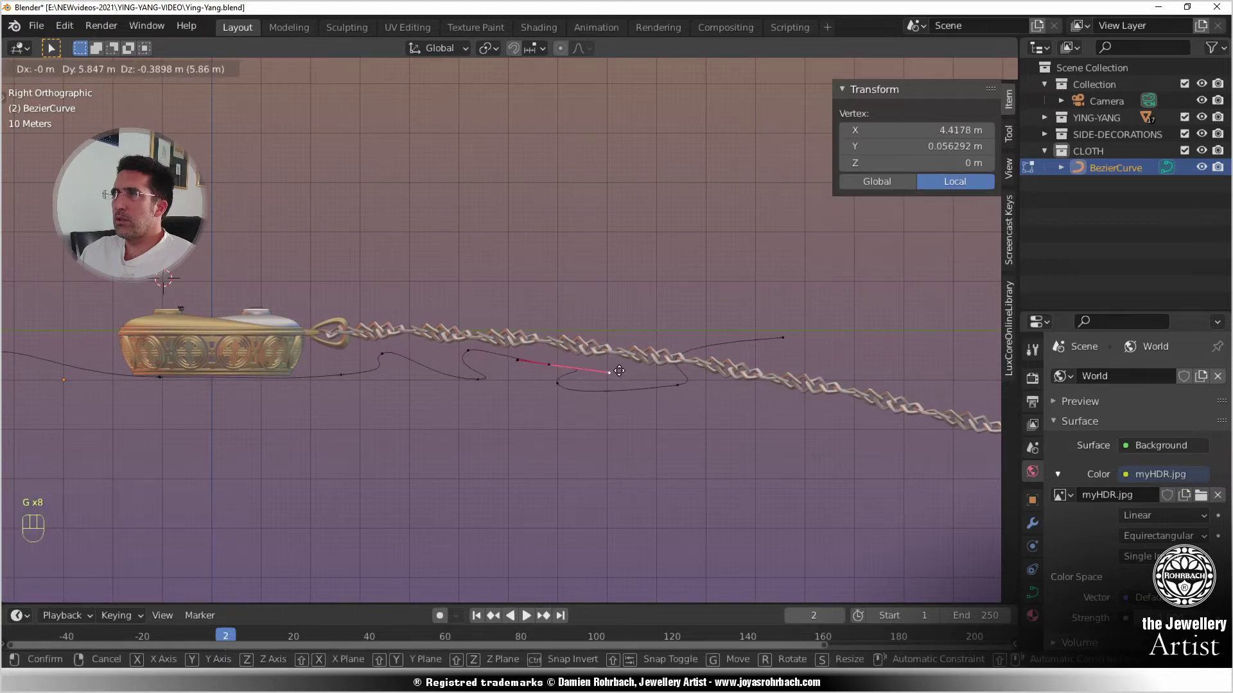
{"action": "left_click", "coordinate": [639, 357]}
- Refine the first fold by shifting its lower control point toward positive Y and adjusting the upper control point and its handle
{"action": "left_click", "coordinate": [481, 391]}
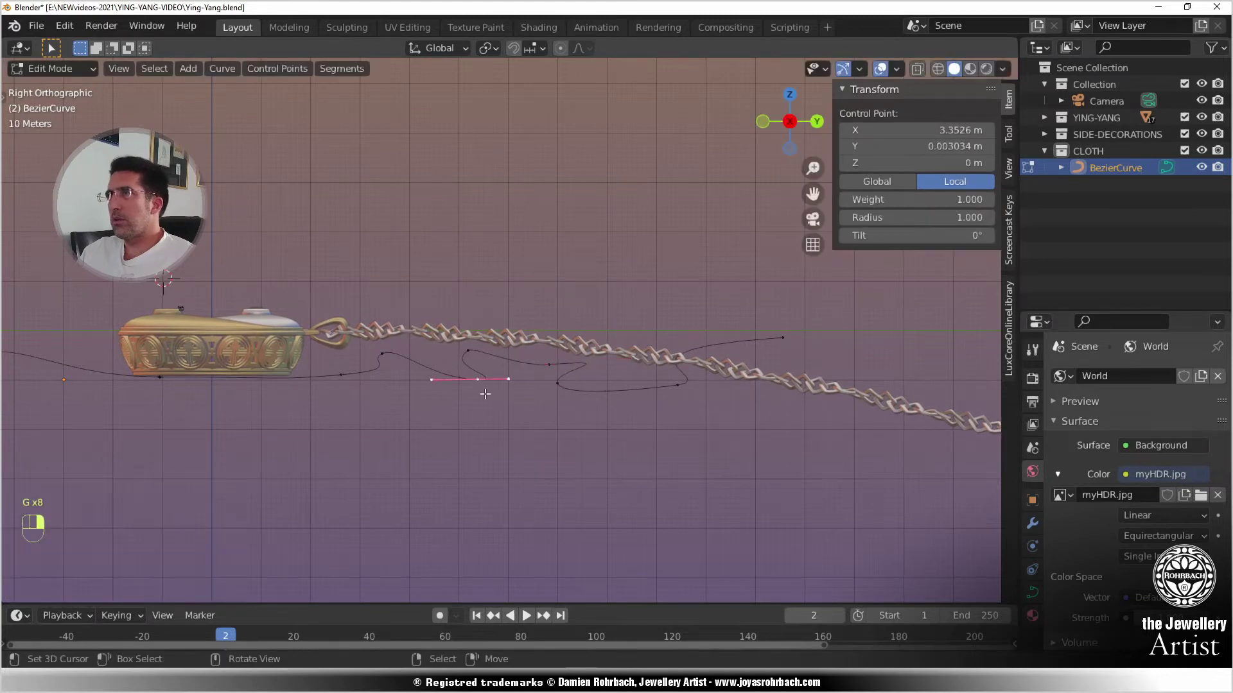
{"action": "key", "text": "g"}
{"action": "left_click", "coordinate": [492, 383]}
{"action": "left_click", "coordinate": [486, 348]}
{"action": "key", "text": "g"}
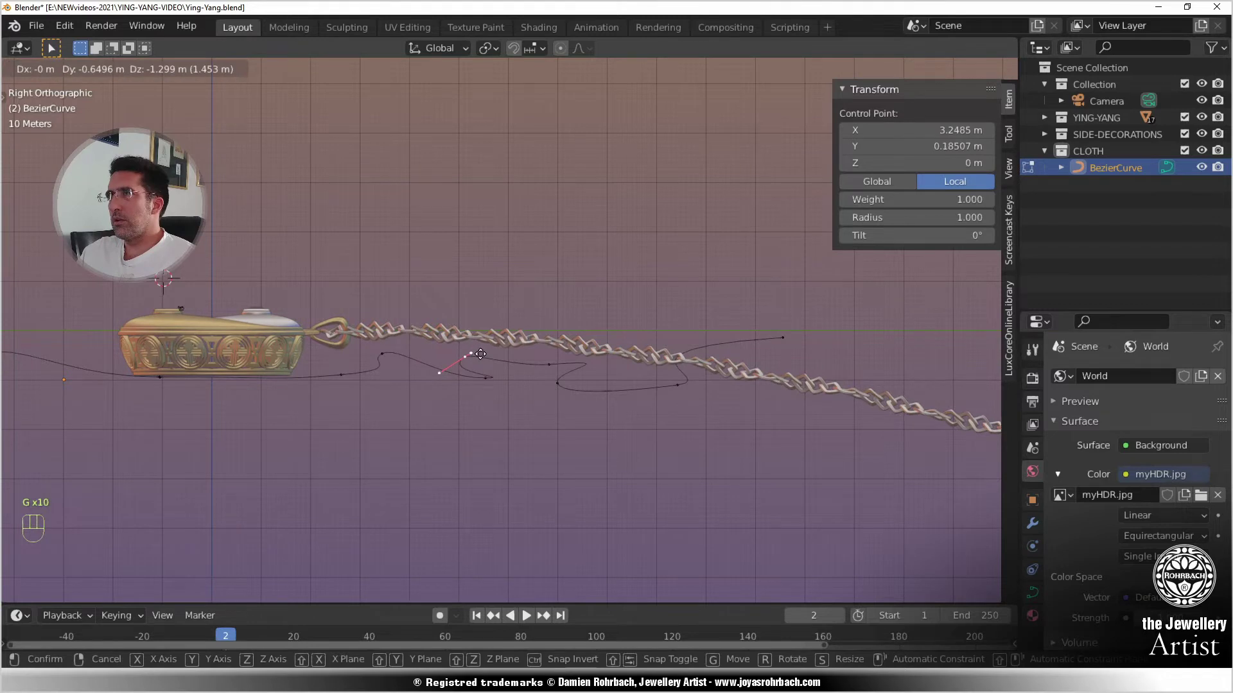
{"action": "left_click", "coordinate": [452, 369]}
{"action": "left_click", "coordinate": [451, 370]}
{"action": "key", "text": "g"}
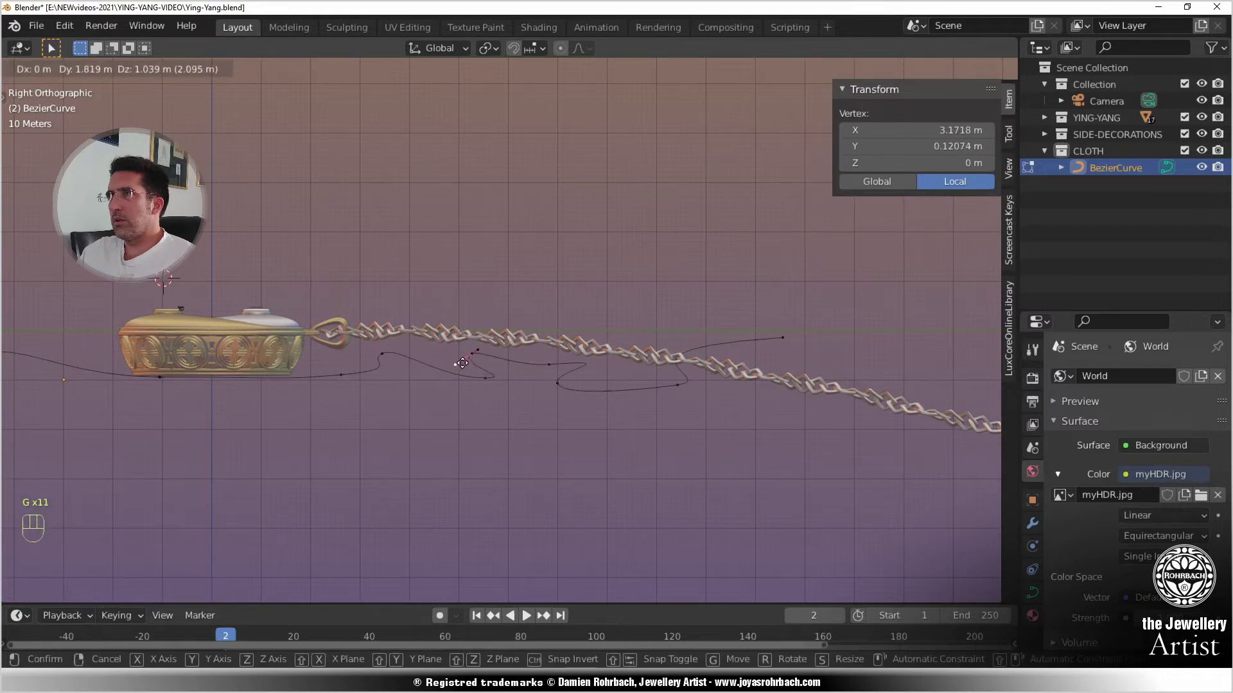
{"action": "left_click", "coordinate": [463, 363]}
- Move the control point at the base of the last rise by about 1.2 m along Y and 0.5 m along Z, and finish editing the curve
{"action": "left_click", "coordinate": [677, 384]}
{"action": "key", "text": "g"}
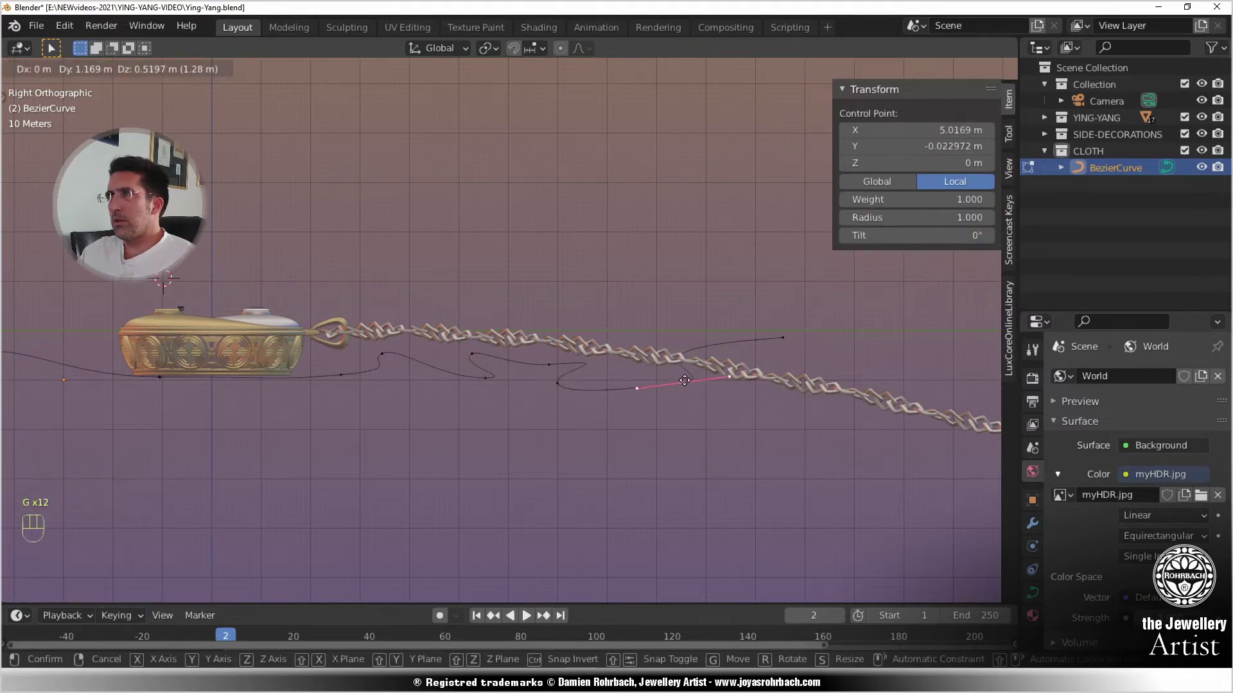
{"action": "left_click", "coordinate": [688, 380]}
{"action": "scroll", "coordinate": [545, 428], "scroll_direction": "down", "scroll_amount": 3}
{"action": "key", "text": "Tab"}
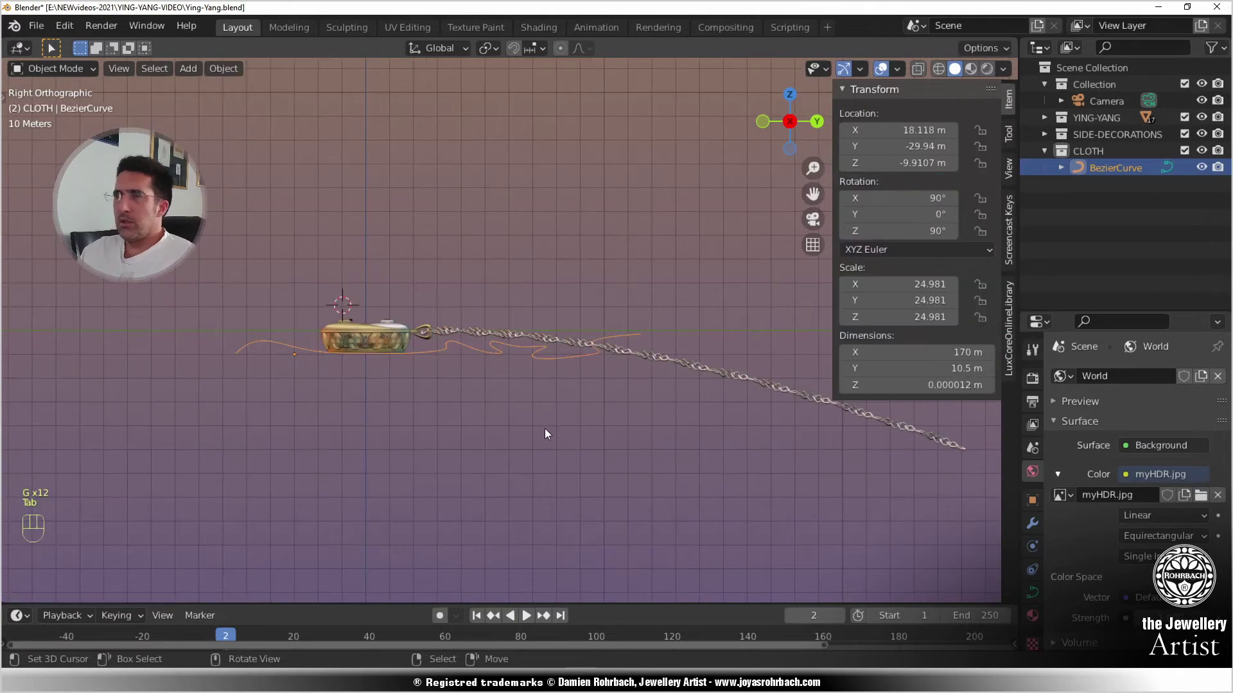
- Convert the curve to a mesh and move all its vertices by -153.64 m along X
{"action": "key", "text": "alt+c"}
{"action": "left_click", "coordinate": [545, 428]}
{"action": "key", "text": "Tab"}
{"action": "key", "text": "a"}
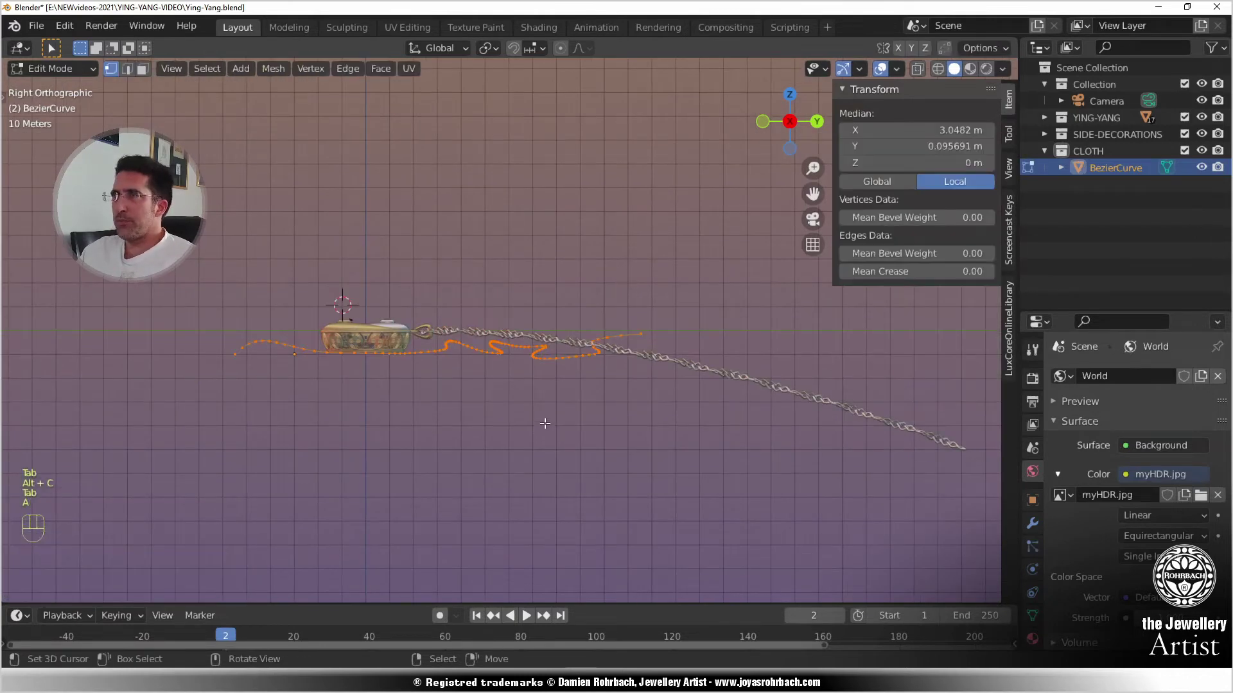
{"action": "key", "text": "KP_7"}
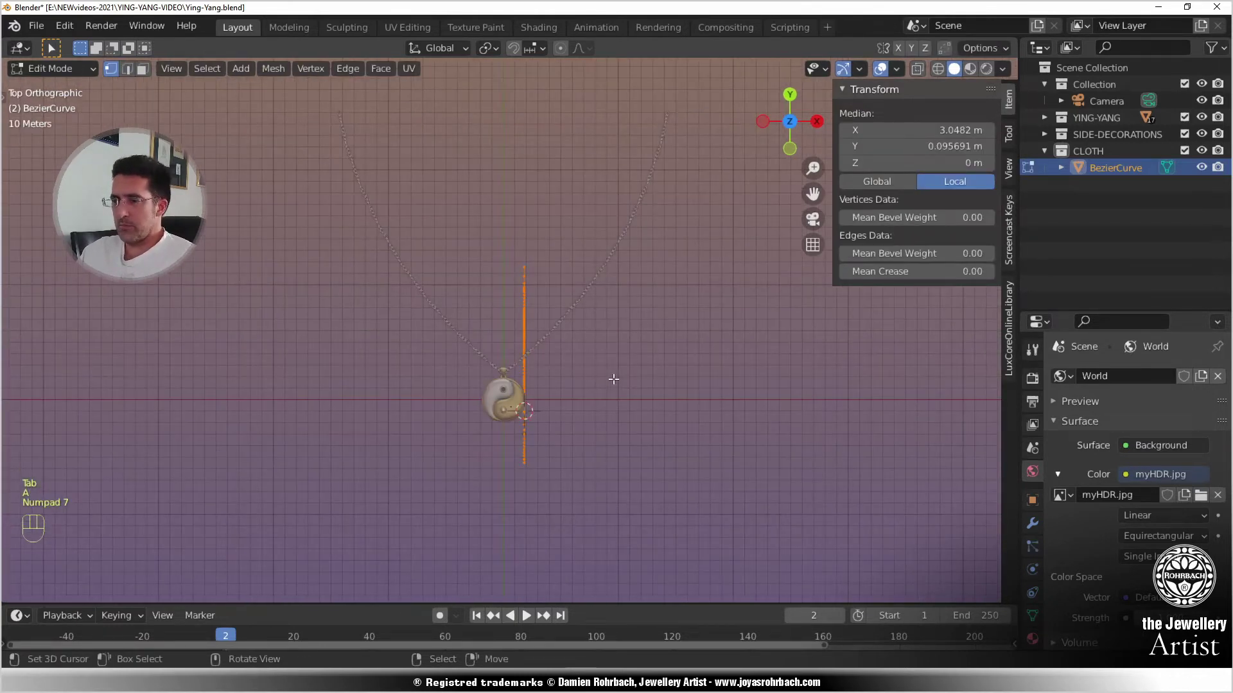
{"action": "key", "text": "g"}
{"action": "left_click", "coordinate": [437, 383]}
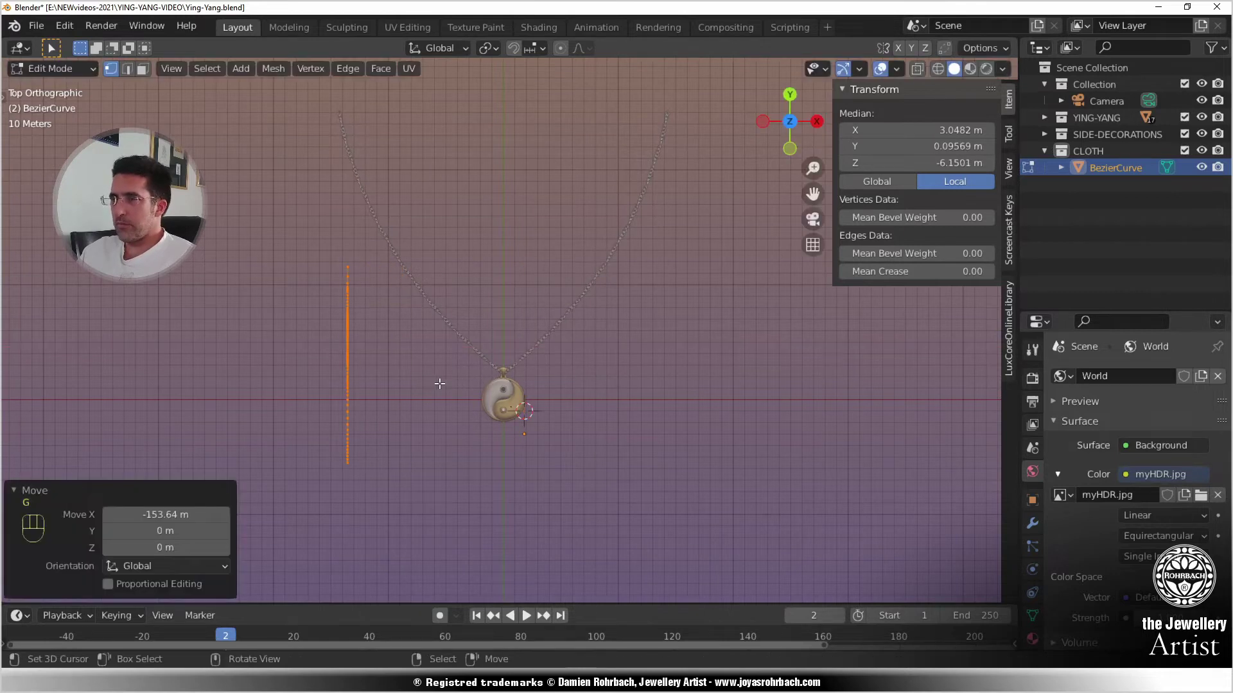
- Extrude the profile about 263 m along X to form the cloth surface beneath the pendant and chain
{"action": "key", "text": "e"}
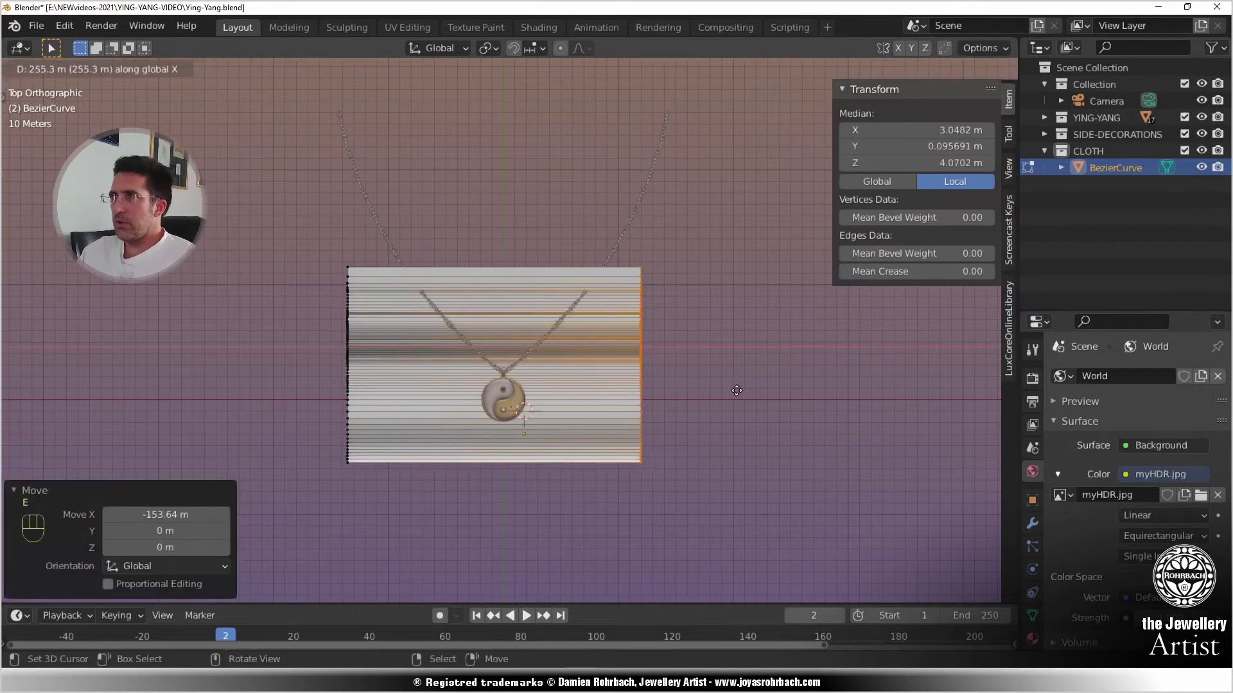
{"action": "left_click", "coordinate": [741, 390]}
{"action": "middle_click_drag", "start_coordinate": [704, 397], "coordinate": [639, 258]}
{"action": "key", "text": "Tab"}
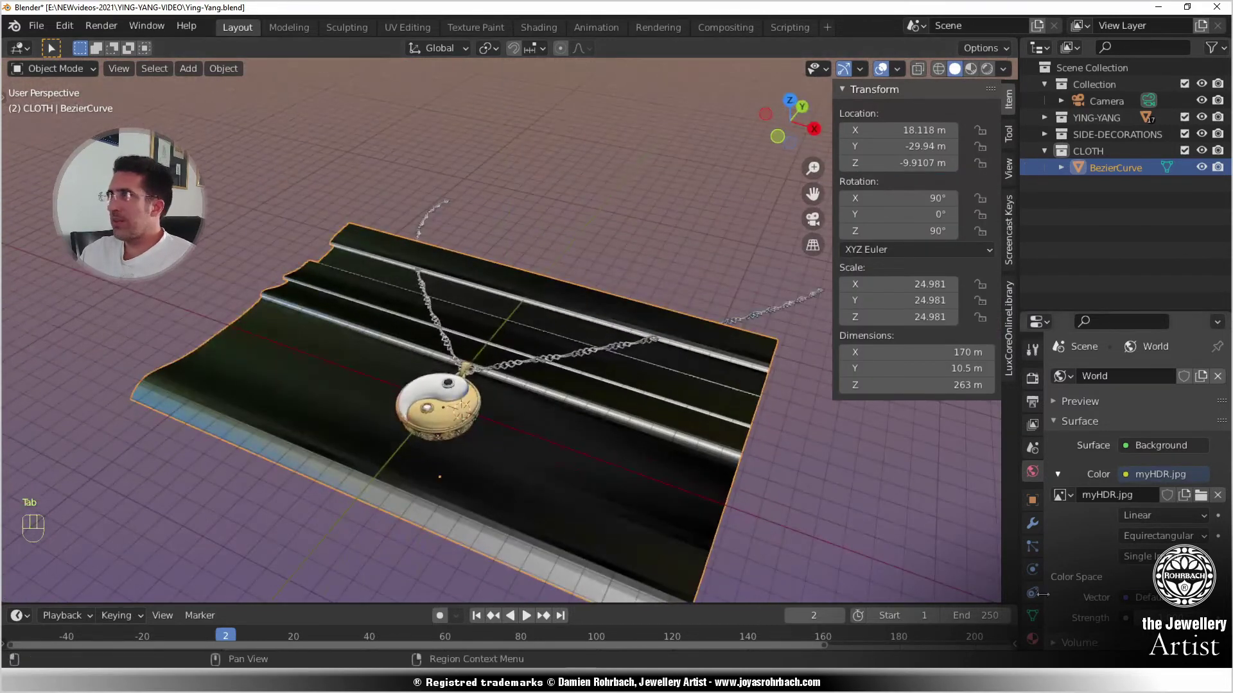
- Create a new material for the cloth and name it RED
{"action": "left_click", "coordinate": [1032, 640]}
{"action": "left_click", "coordinate": [1099, 423]}
{"action": "left_click", "coordinate": [1094, 426]}
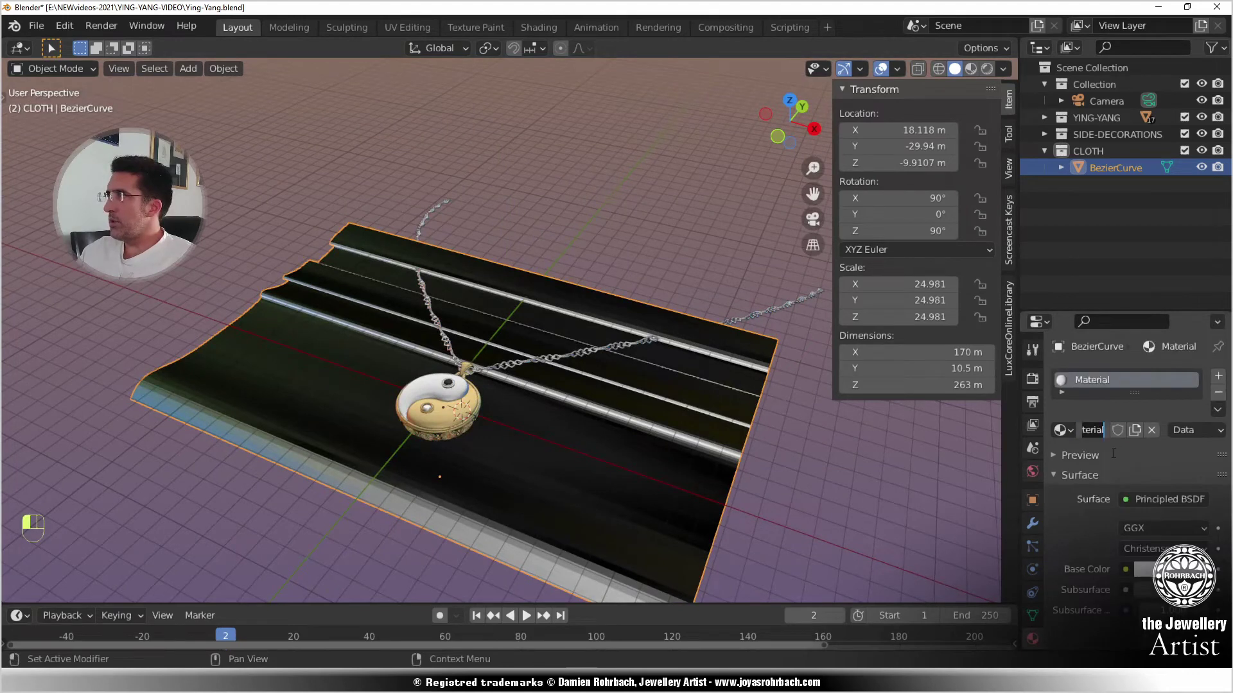
{"action": "key", "text": "shift"}
{"action": "type", "text": "RED"}
{"action": "key", "text": "Return"}
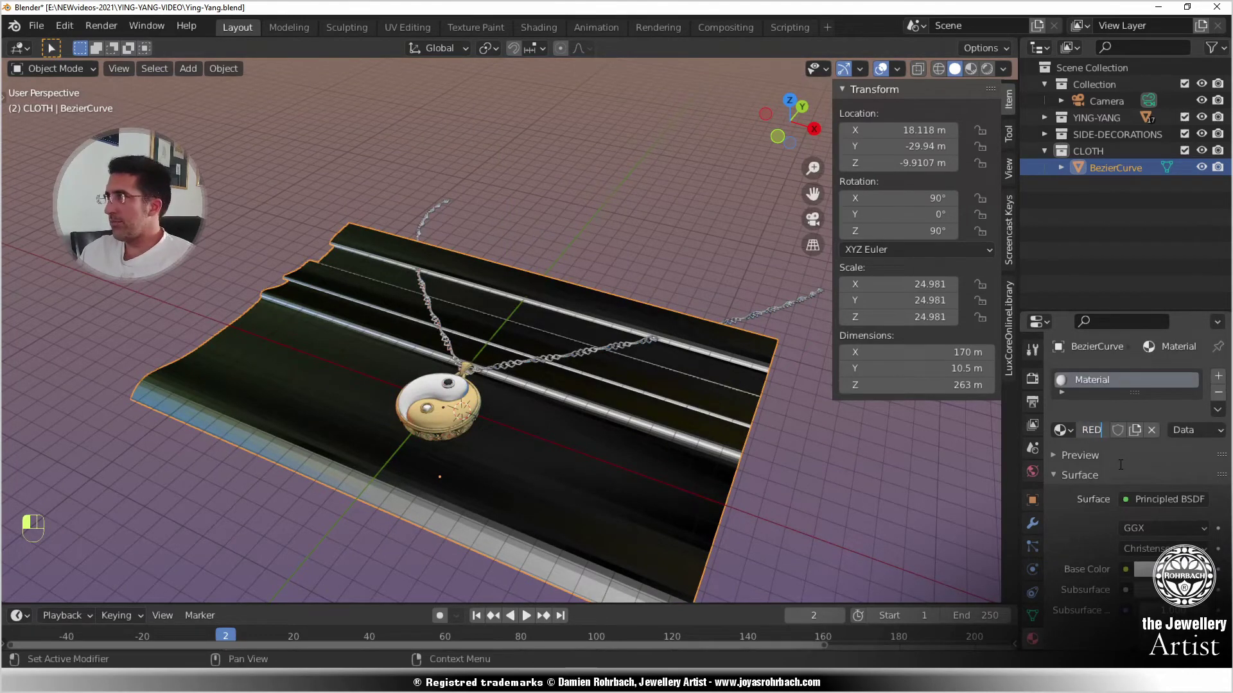
- Set the cloth material's viewport display color to red and save the file
{"action": "scroll", "coordinate": [1142, 498], "scroll_direction": "down", "scroll_amount": 13}
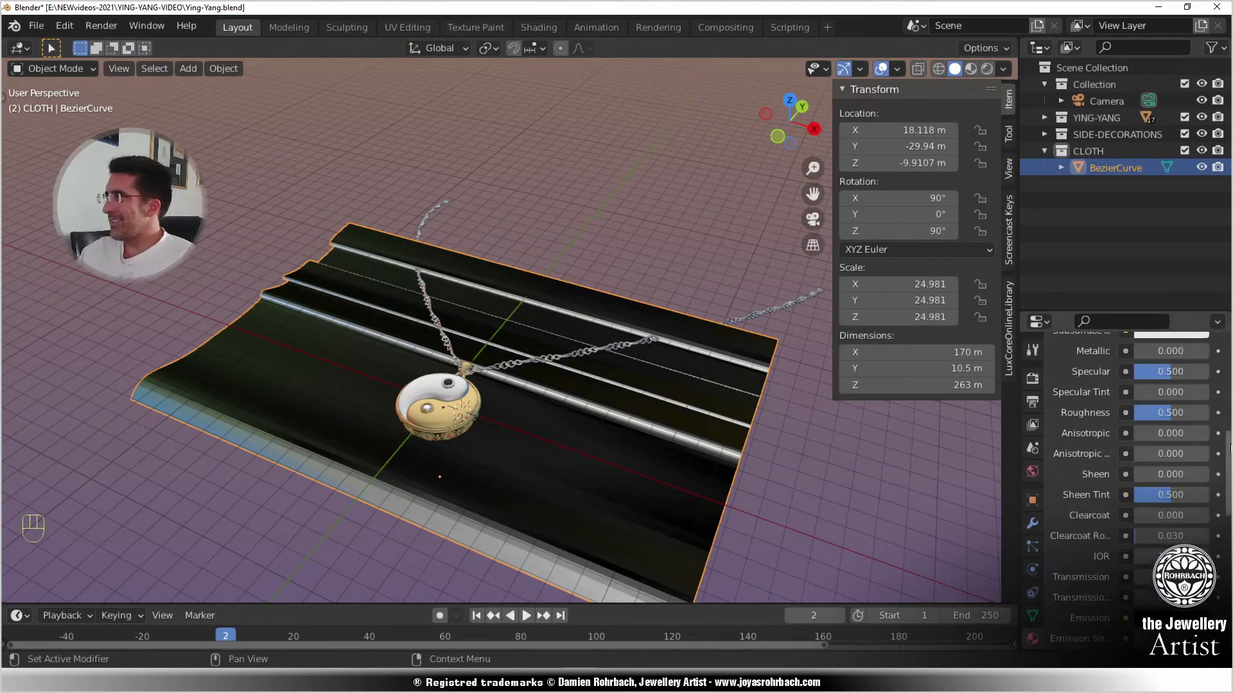
{"action": "left_click_drag", "start_coordinate": [1228, 476], "coordinate": [1228, 605]}
{"action": "left_click", "coordinate": [1169, 388]}
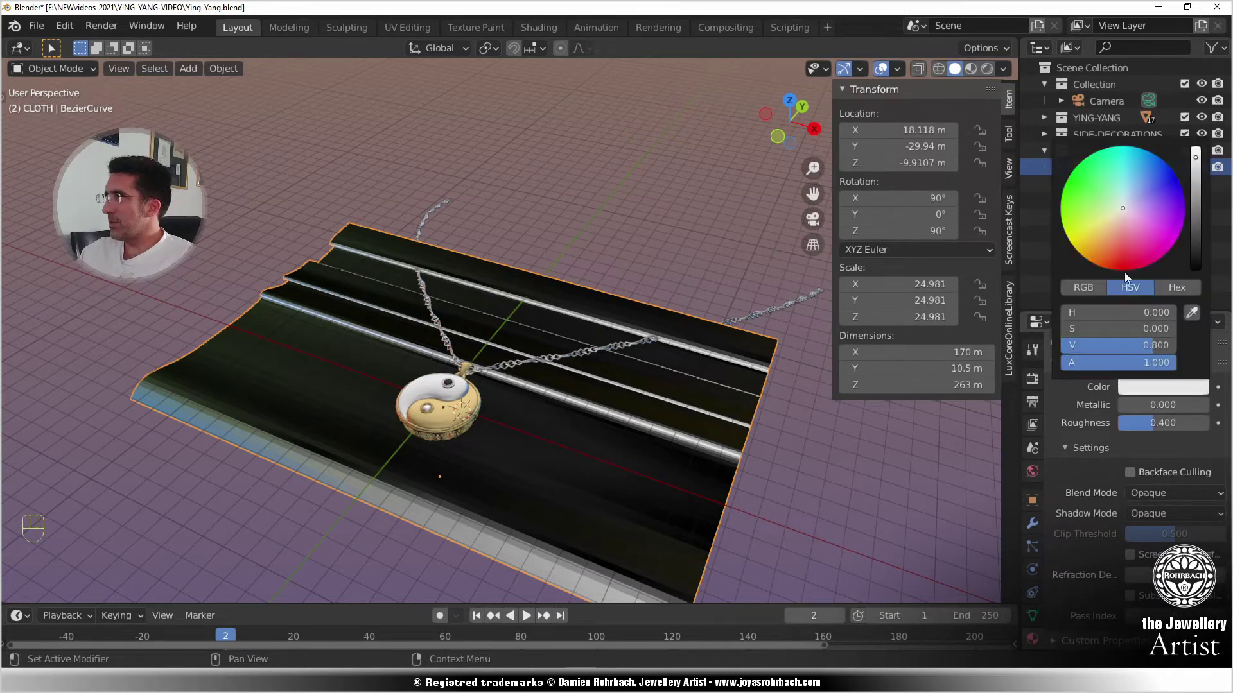
{"action": "left_click", "coordinate": [1127, 259]}
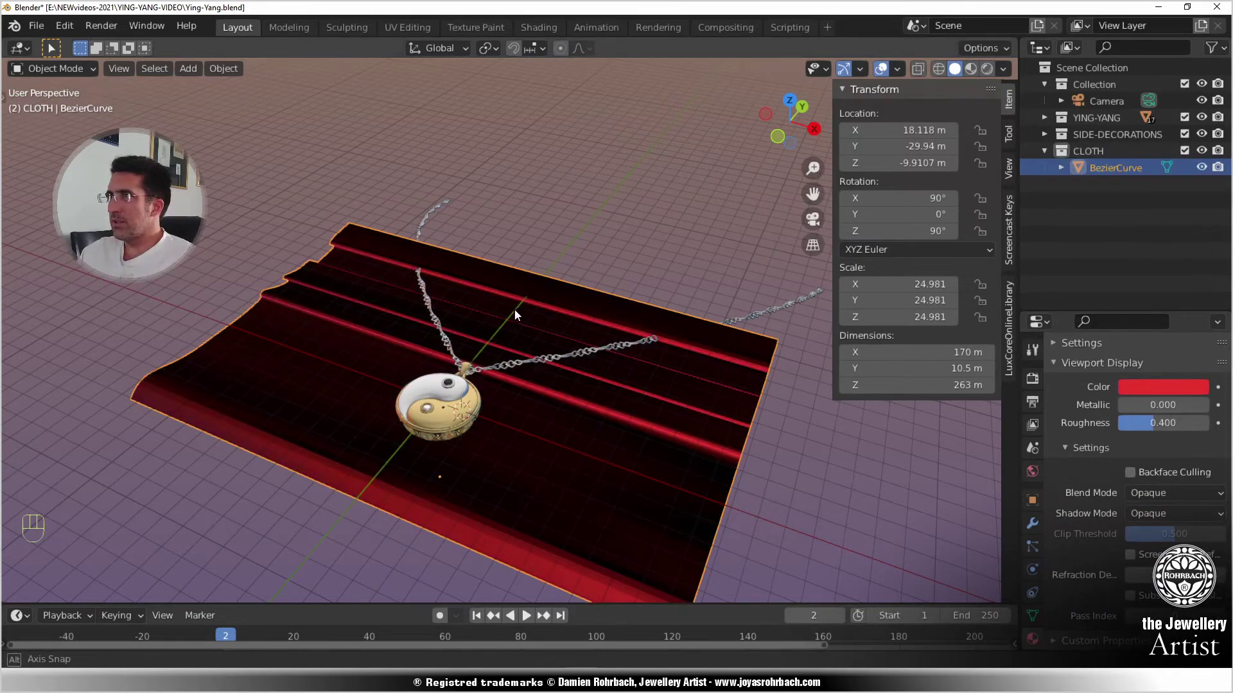
{"action": "middle_click_drag", "start_coordinate": [514, 309], "coordinate": [665, 347]}
{"action": "key", "text": "ctrl+s"}
- Frame the pendant on the cloth at an angle and align the camera to that view
{"action": "scroll", "coordinate": [552, 298], "scroll_direction": "up", "scroll_amount": 6}
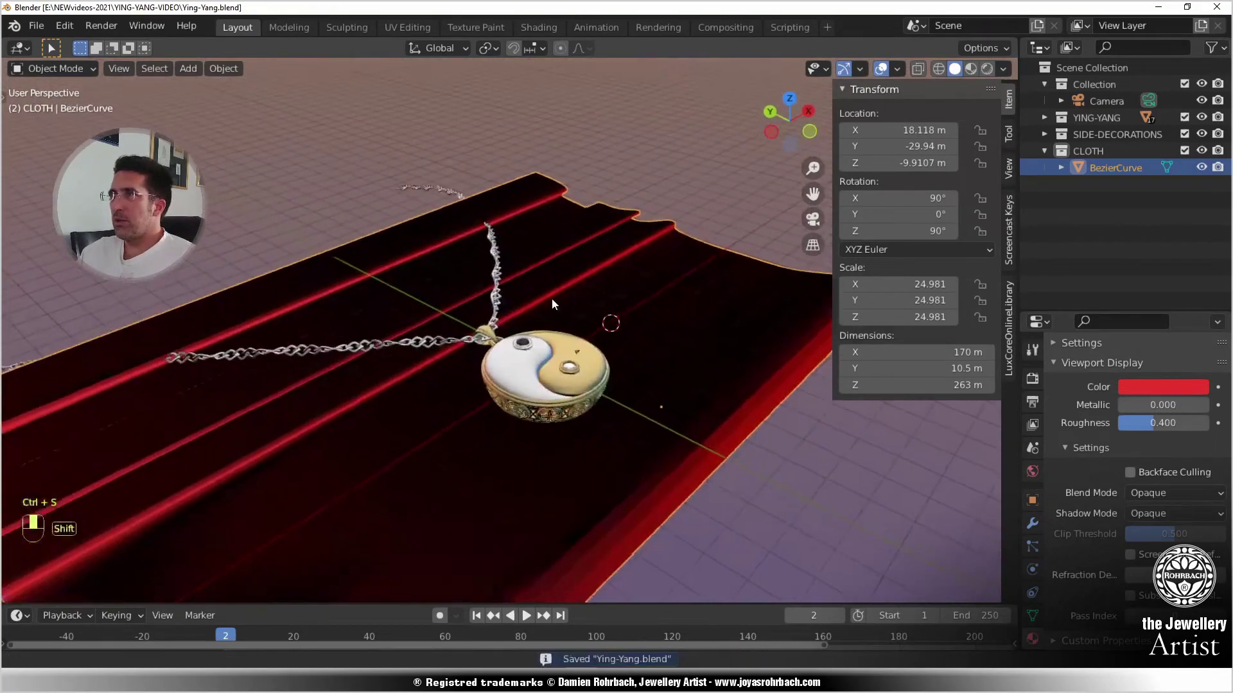
{"action": "scroll", "coordinate": [537, 280], "scroll_direction": "down", "scroll_amount": 3}
{"action": "middle_click_drag", "start_coordinate": [537, 281], "coordinate": [534, 299]}
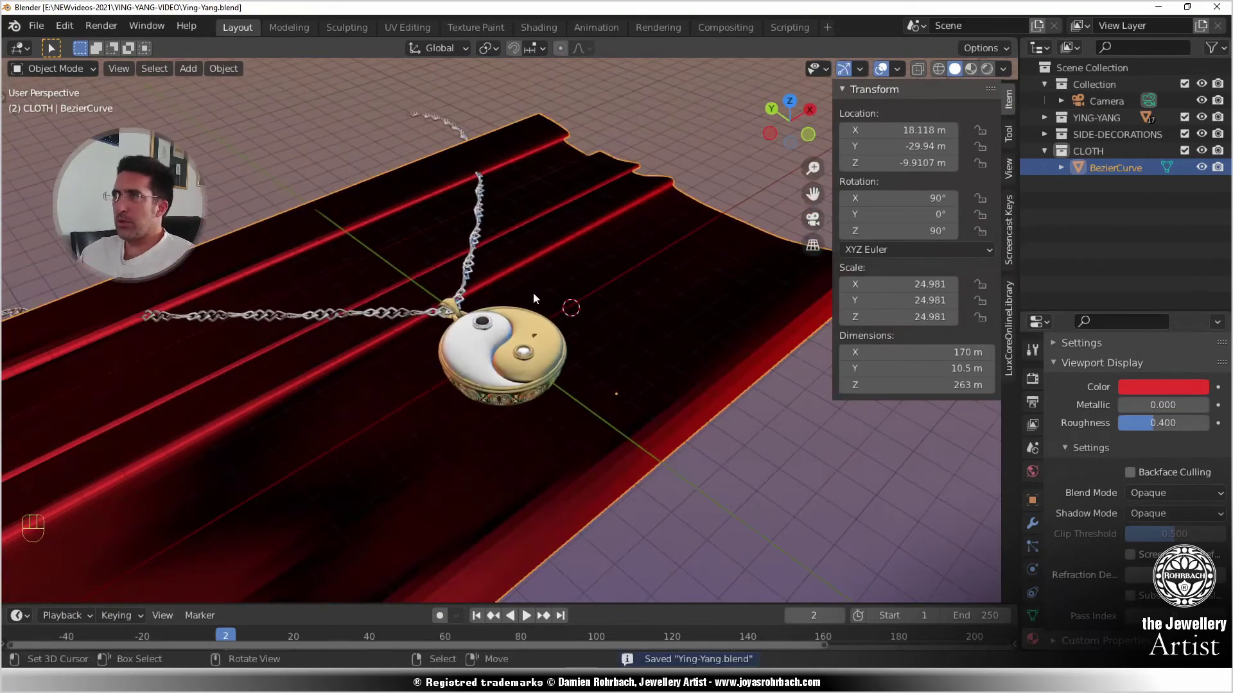
{"action": "key", "text": "ctrl+alt+KP_0"}
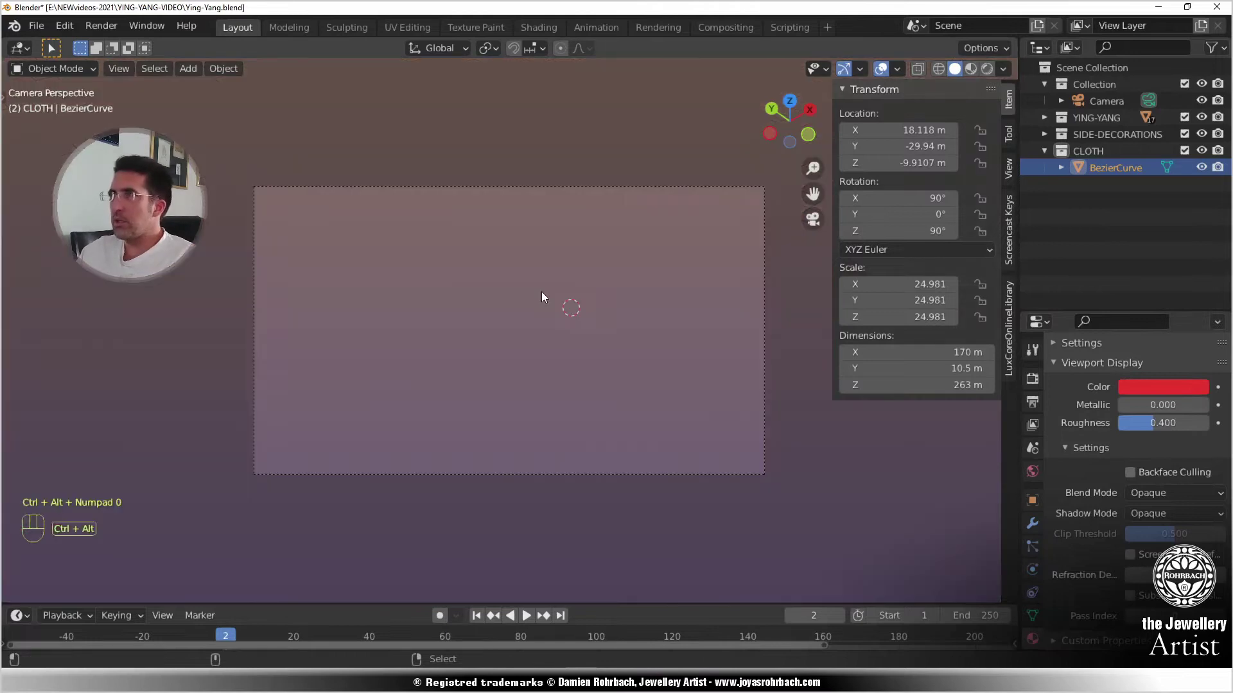
- Set the camera's clip end to 12000 m
{"action": "left_click", "coordinate": [1131, 97]}
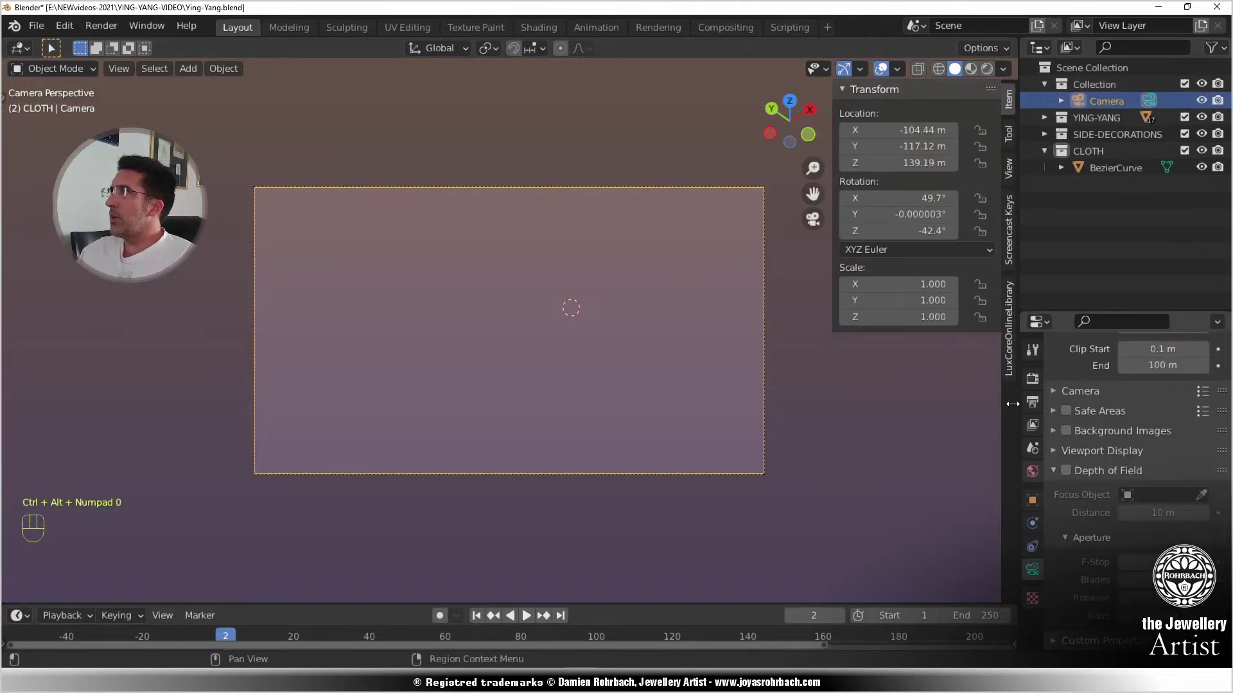
{"action": "left_click", "coordinate": [1163, 365]}
{"action": "type", "text": "12"}
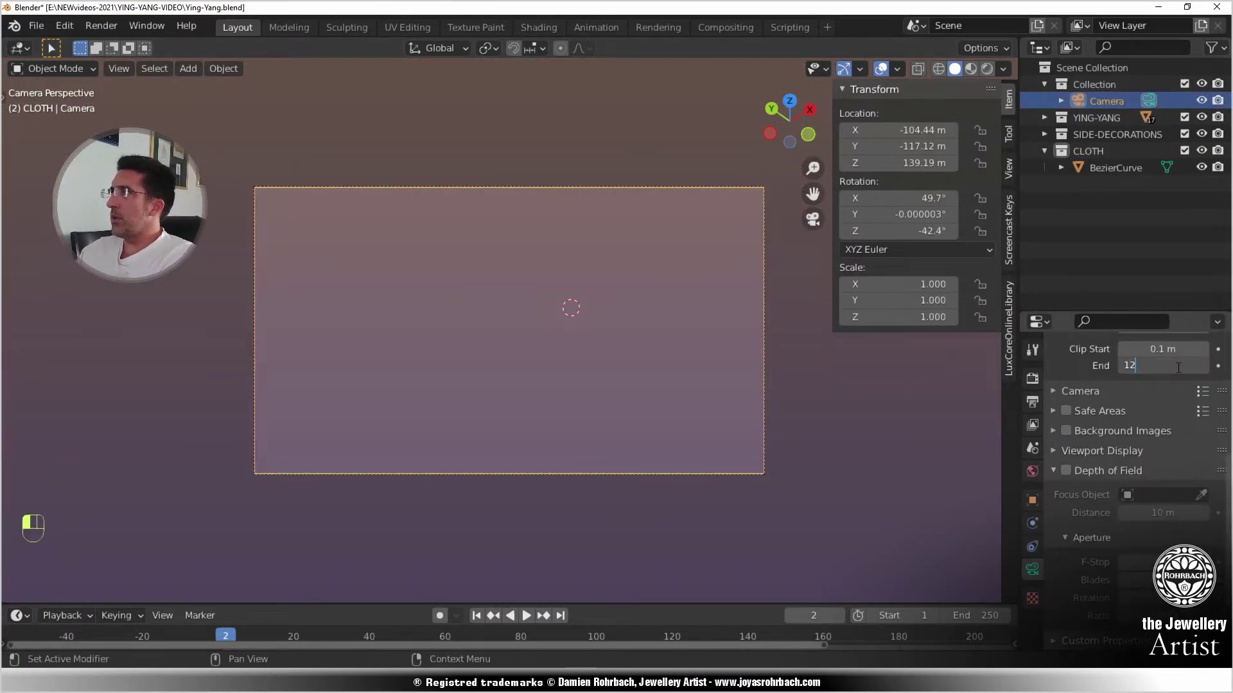
{"action": "type", "text": "000"}
{"action": "key", "text": "Return"}
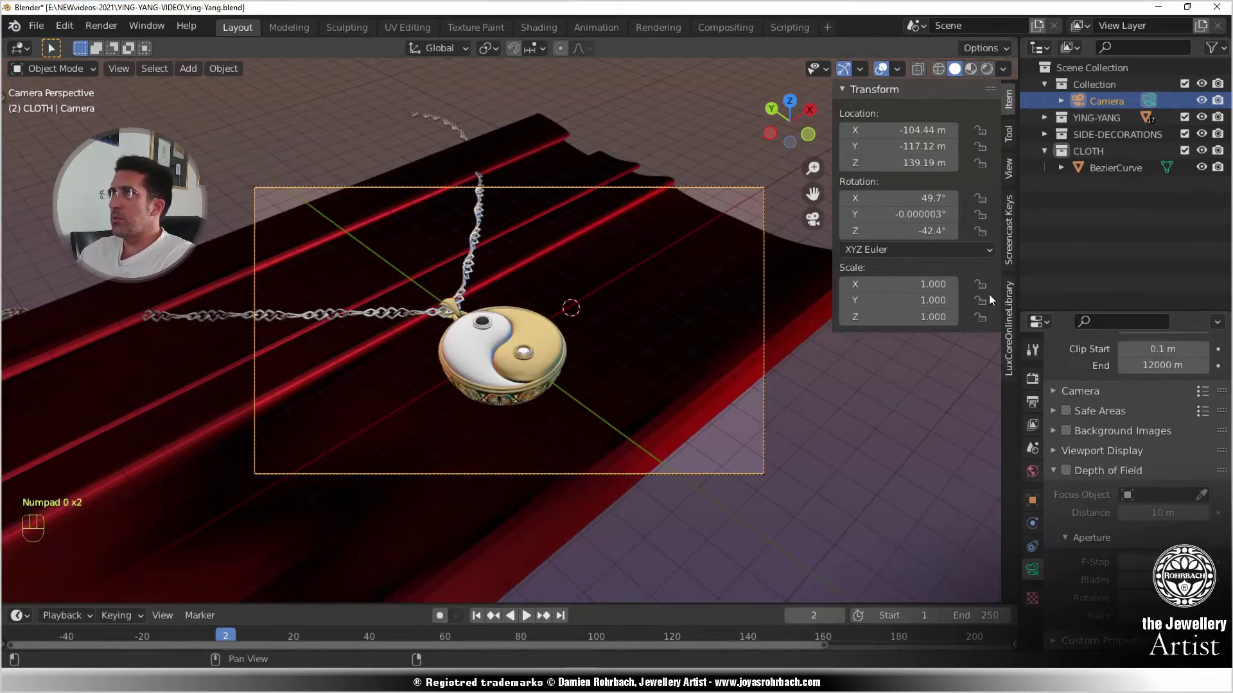
- Set the viewport's clip end to 12000 m and save the file
{"action": "left_click", "coordinate": [1009, 169]}
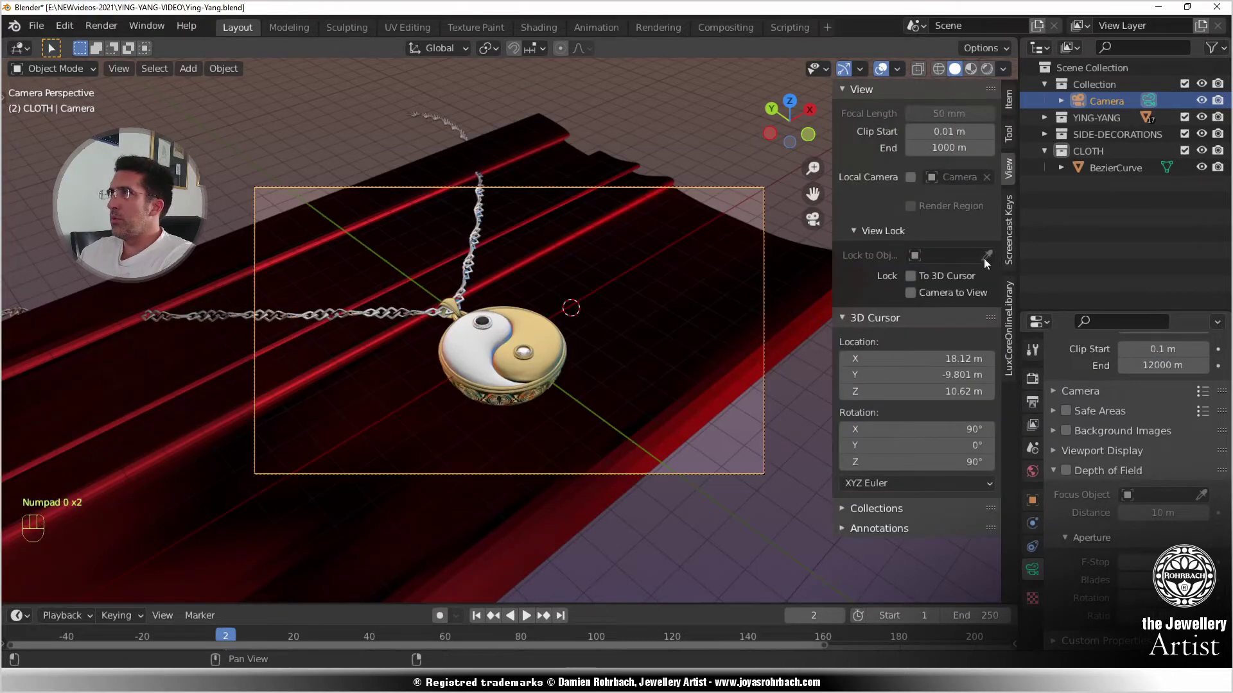
{"action": "double_click", "coordinate": [950, 147]}
{"action": "type", "text": "12000"}
{"action": "key", "text": "Return"}
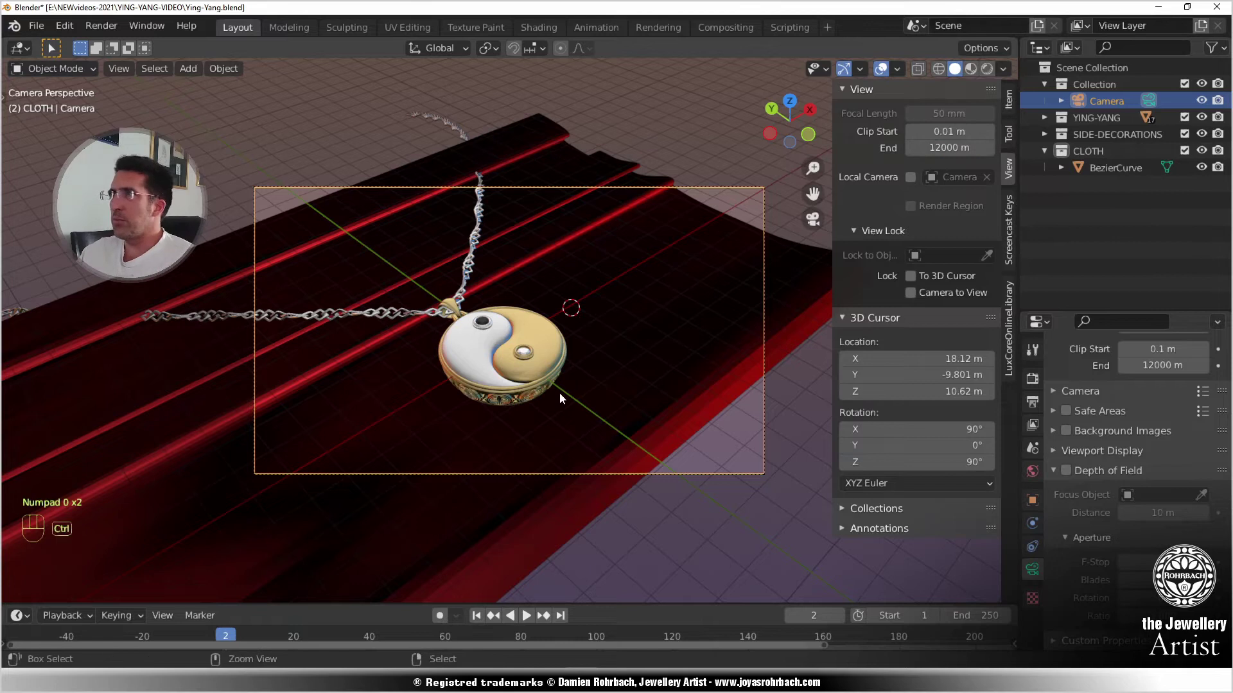
{"action": "key", "text": "ctrl+s"}
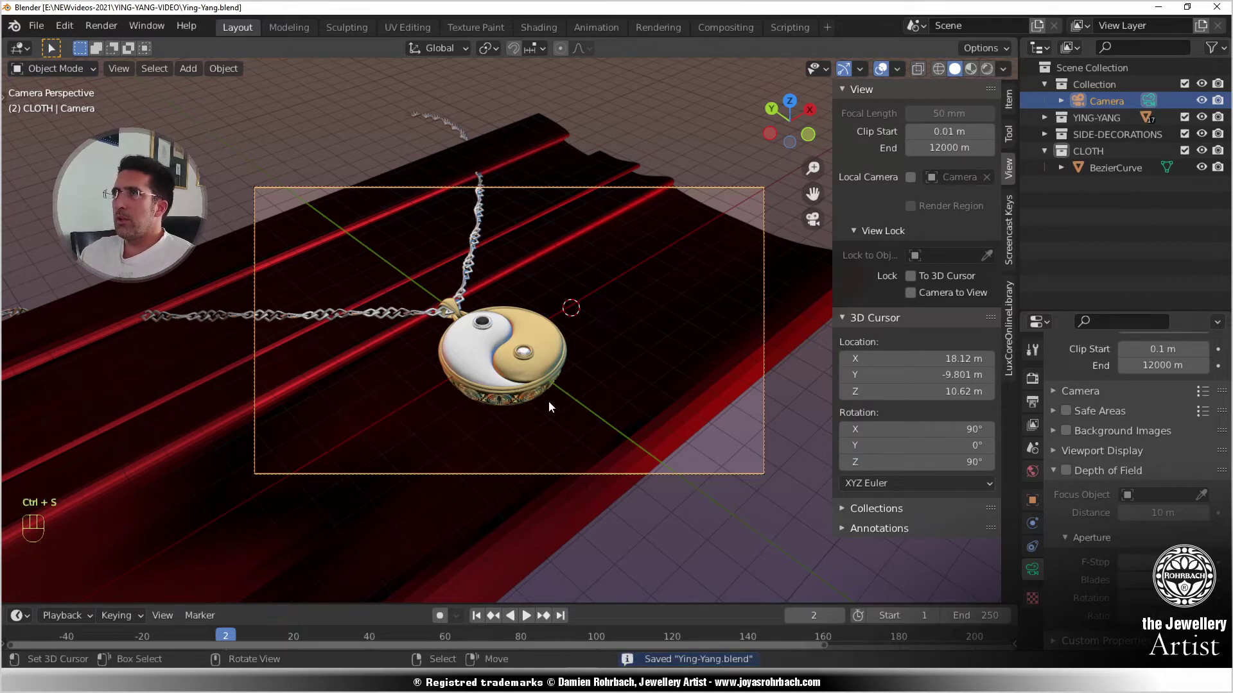
- In the right side view, extrude the cloth's chain-side end vertices outward and down into the base of a new fold
{"action": "left_click", "coordinate": [681, 364]}
{"action": "middle_click_drag", "start_coordinate": [681, 364], "coordinate": [517, 390]}
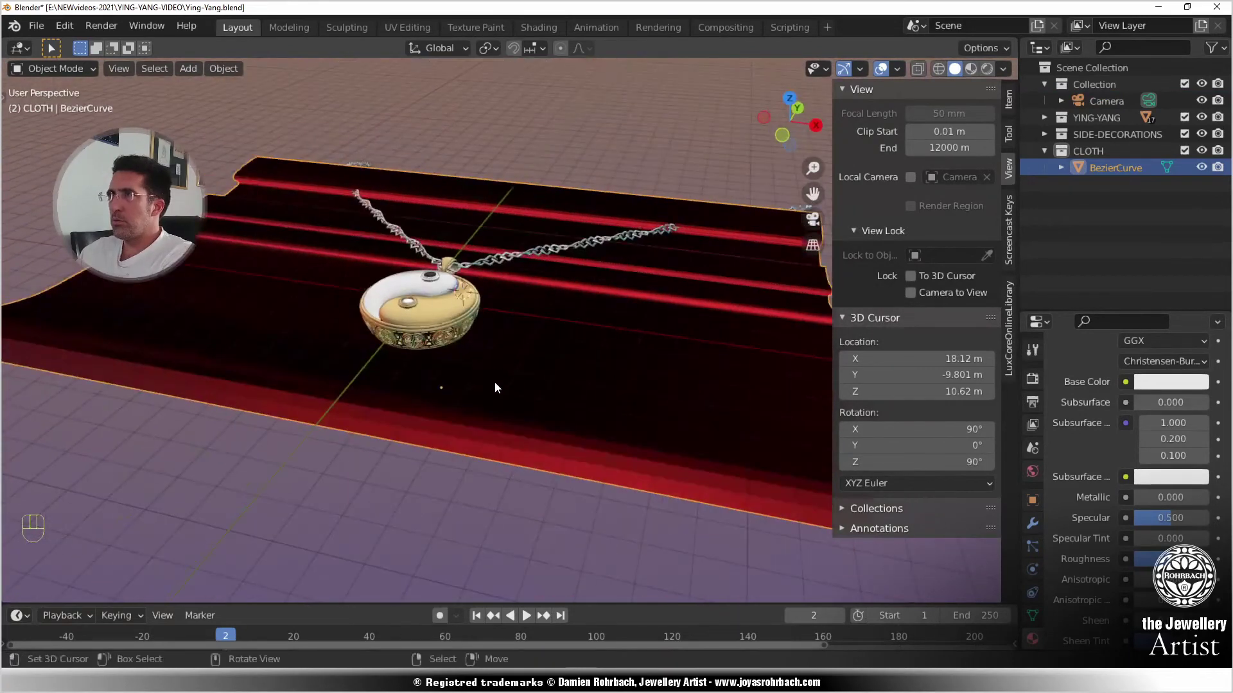
{"action": "key", "text": "KP_3"}
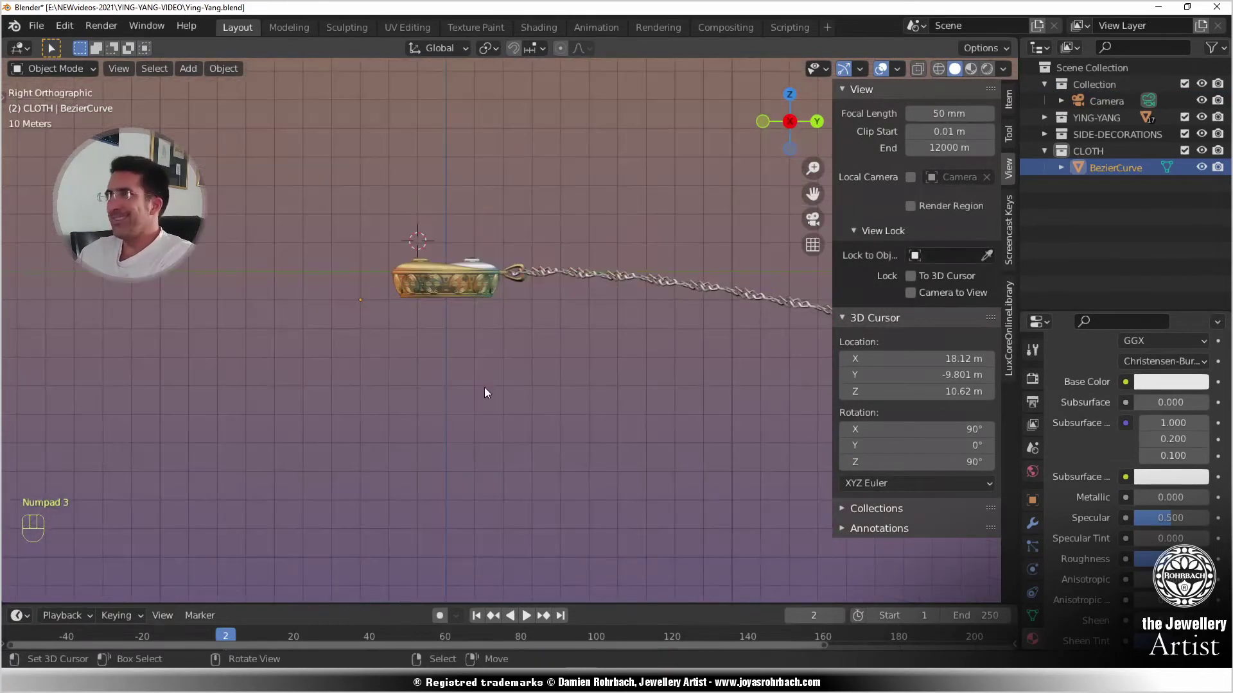
{"action": "key", "text": "Tab"}
{"action": "scroll", "coordinate": [491, 414], "scroll_direction": "up", "scroll_amount": 5}
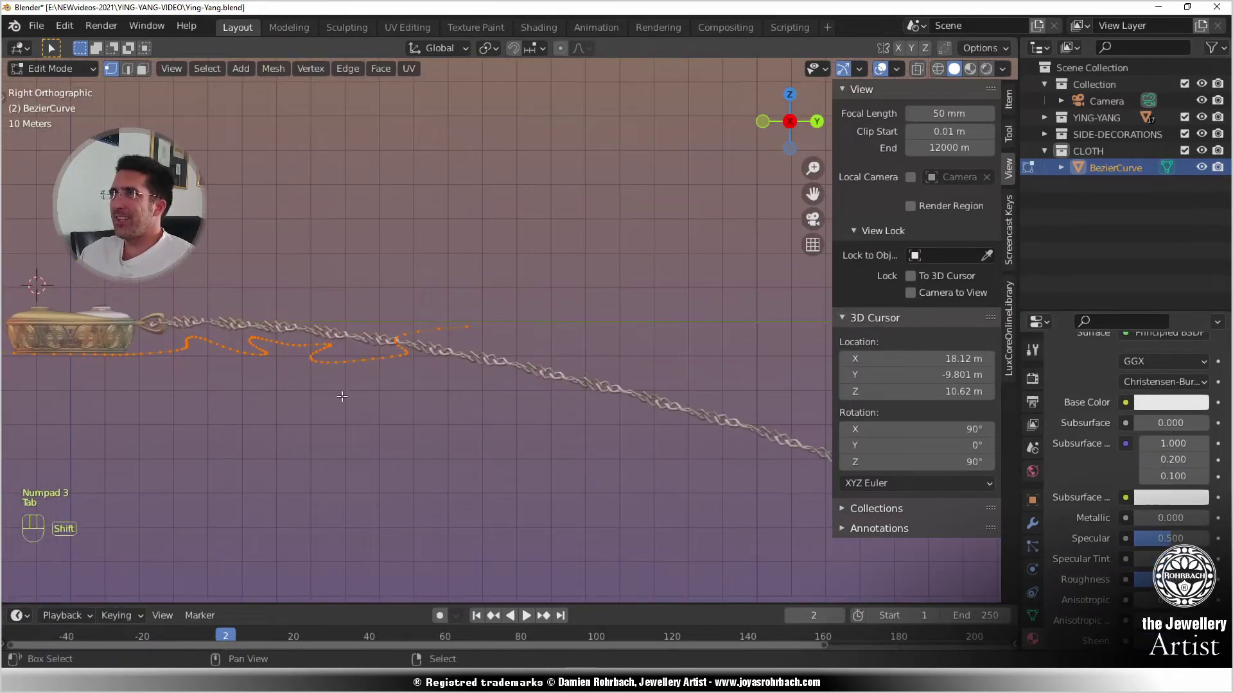
{"action": "key", "text": "alt+z"}
{"action": "key", "text": "alt+a"}
{"action": "key", "text": "c"}
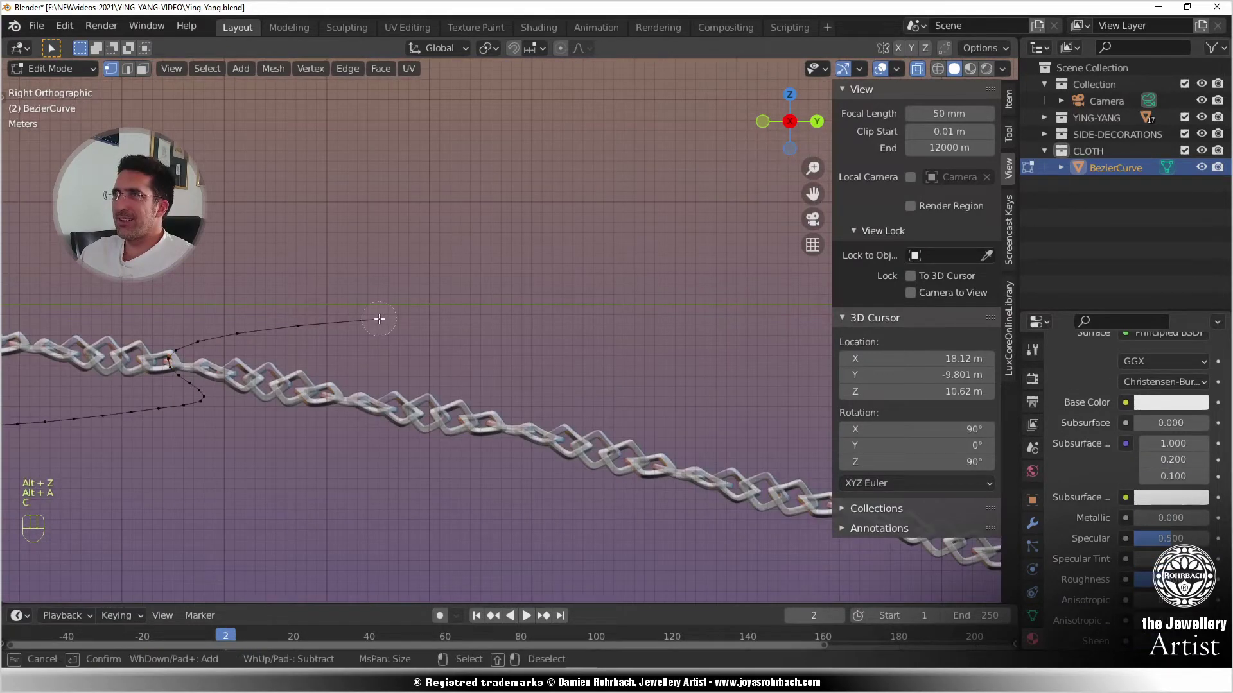
{"action": "left_click", "coordinate": [380, 319]}
{"action": "right_click", "coordinate": [391, 323]}
{"action": "key", "text": "e"}
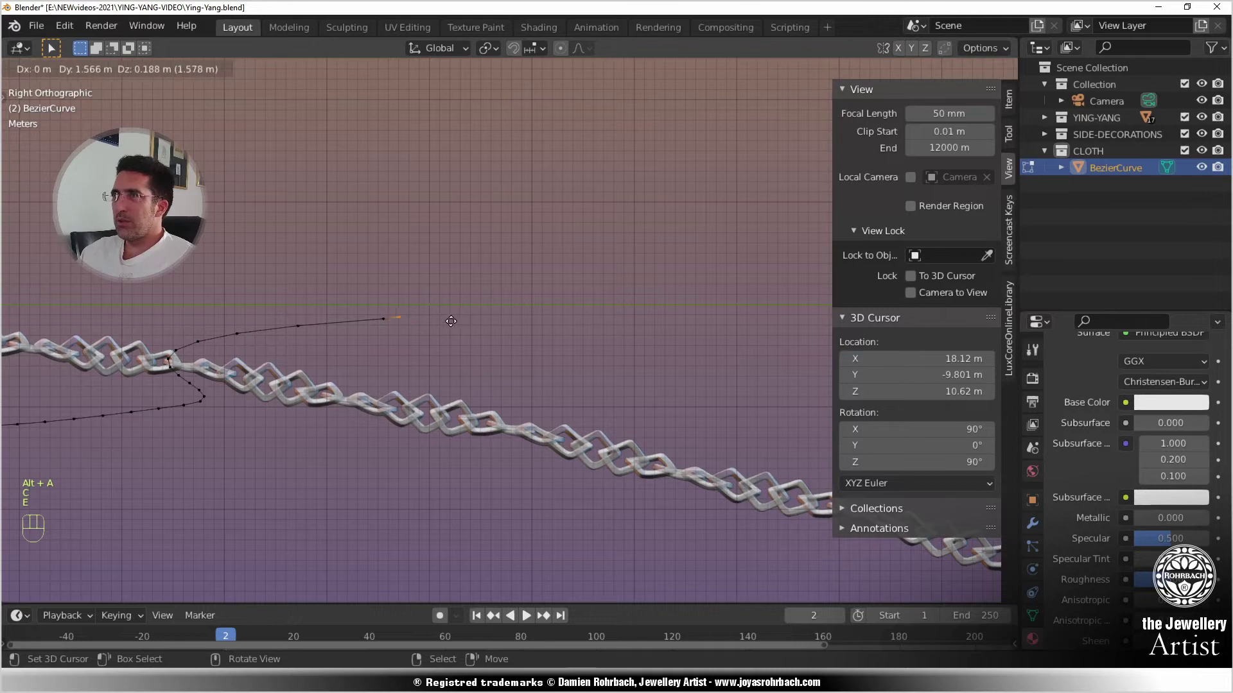
{"action": "left_click", "coordinate": [451, 321]}
{"action": "key", "text": "e"}
{"action": "left_click", "coordinate": [469, 323]}
{"action": "key", "text": "e"}
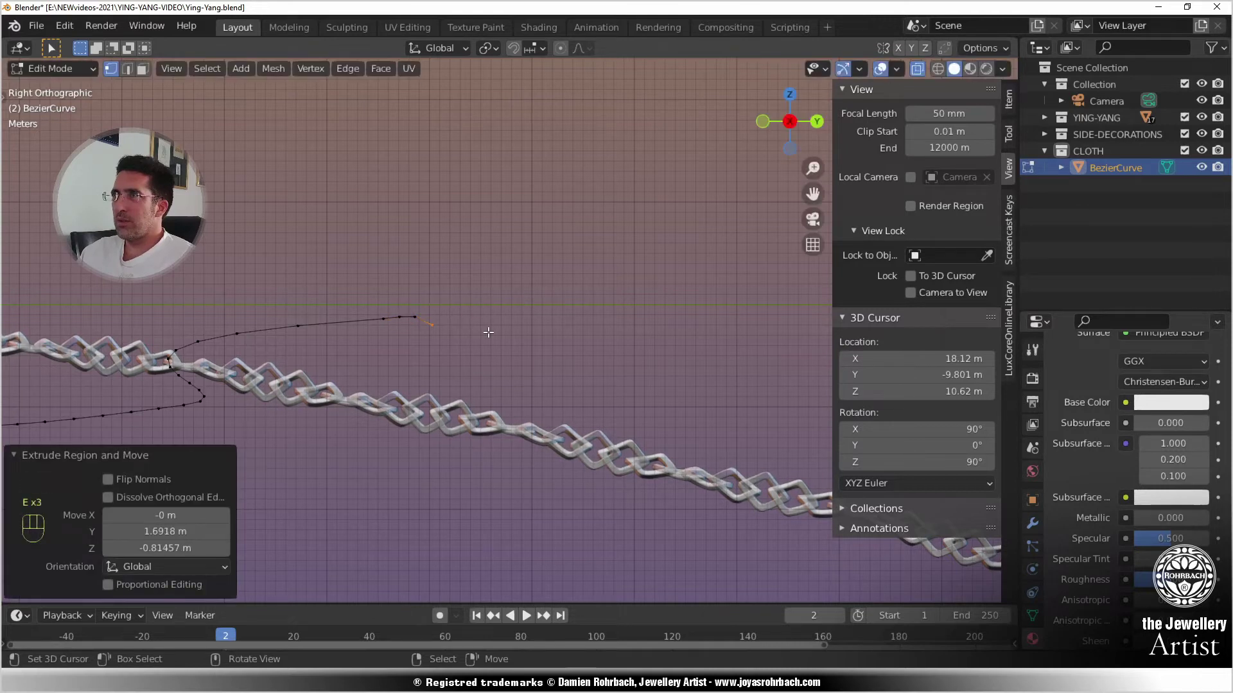
{"action": "left_click", "coordinate": [488, 334]}
{"action": "key", "text": "e"}
{"action": "left_click", "coordinate": [497, 346]}
{"action": "key", "text": "e"}
{"action": "left_click", "coordinate": [504, 361]}
{"action": "key", "text": "e"}
{"action": "left_click", "coordinate": [503, 385]}
{"action": "key", "text": "e"}
{"action": "left_click", "coordinate": [504, 398]}
{"action": "key", "text": "e"}
{"action": "left_click", "coordinate": [515, 410]}
{"action": "key", "text": "e"}
{"action": "left_click", "coordinate": [543, 421]}
{"action": "key", "text": "e"}
{"action": "left_click", "coordinate": [601, 429]}
{"action": "left_click", "coordinate": [601, 430]}
- Continue extruding the cloth profile outward, then curve it steeply upward to form the rising side of the fold
{"action": "key", "text": "e"}
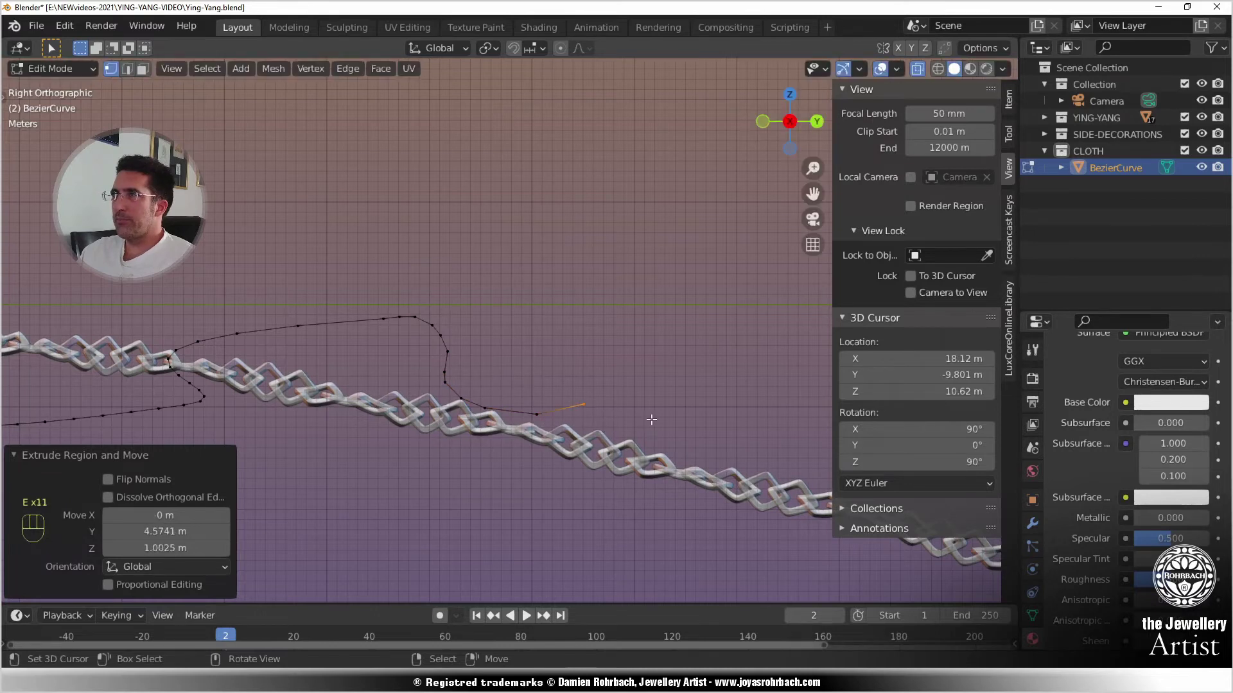
{"action": "left_click", "coordinate": [646, 418]}
{"action": "key", "text": "e"}
{"action": "left_click", "coordinate": [693, 401]}
{"action": "key", "text": "e"}
{"action": "left_click", "coordinate": [708, 378]}
{"action": "key", "text": "e"}
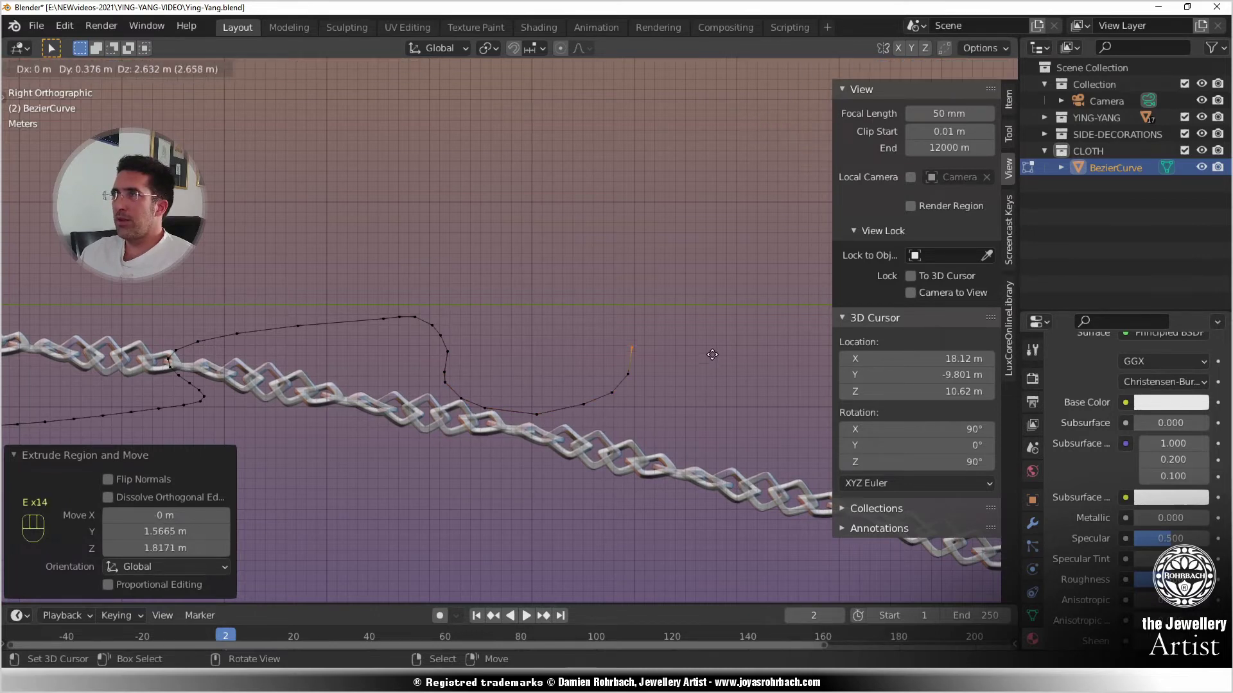
{"action": "left_click", "coordinate": [698, 319]}
{"action": "key", "text": "e"}
{"action": "left_click", "coordinate": [685, 292]}
{"action": "key", "text": "e"}
{"action": "left_click", "coordinate": [685, 269]}
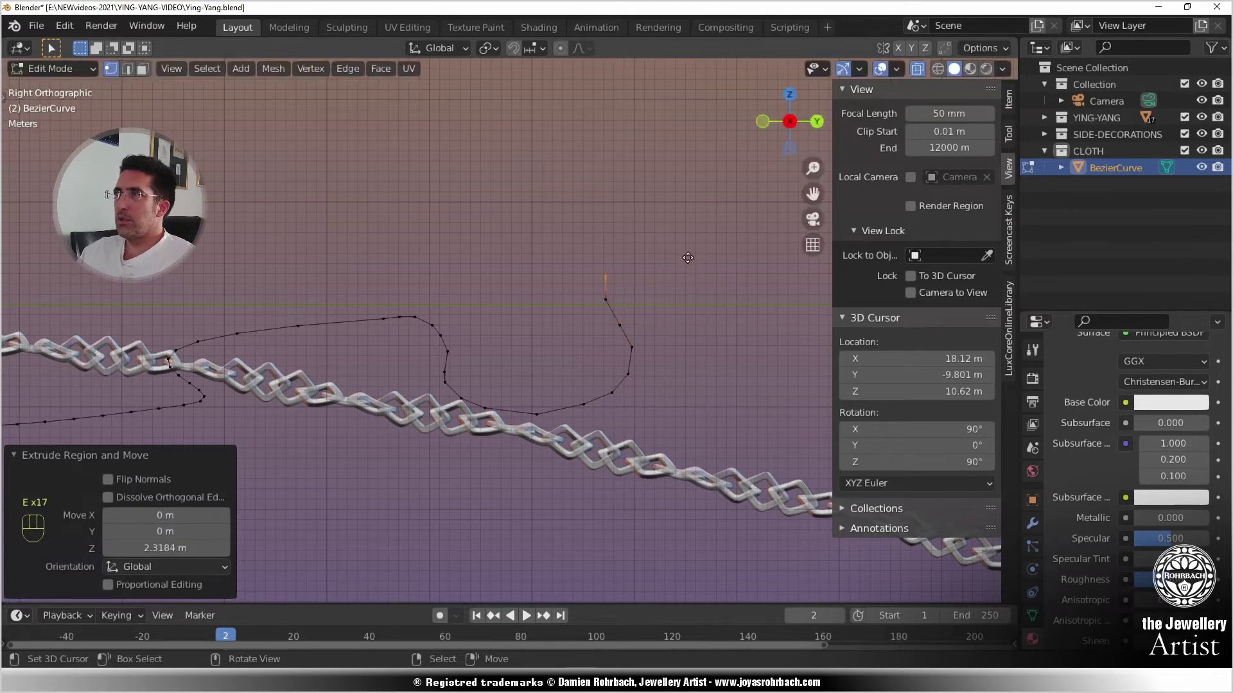
{"action": "key", "text": "e"}
{"action": "left_click", "coordinate": [706, 242]}
- Extrude the profile over a rounded crest and down its outer slope, then check the cloth through the camera
{"action": "middle_click_drag", "start_coordinate": [671, 270], "coordinate": [537, 289], "text": "shift"}
{"action": "key", "text": "e"}
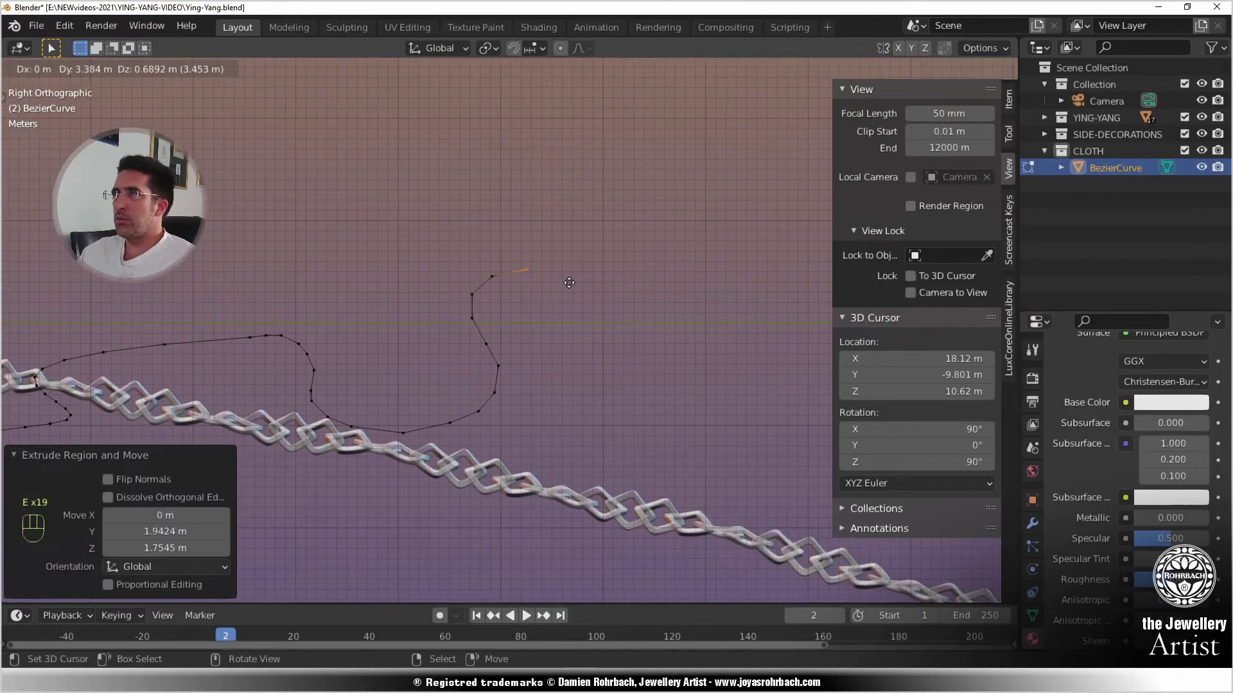
{"action": "left_click", "coordinate": [569, 283]}
{"action": "key", "text": "e"}
{"action": "left_click", "coordinate": [601, 287]}
{"action": "key", "text": "e"}
{"action": "left_click", "coordinate": [637, 306]}
{"action": "key", "text": "e"}
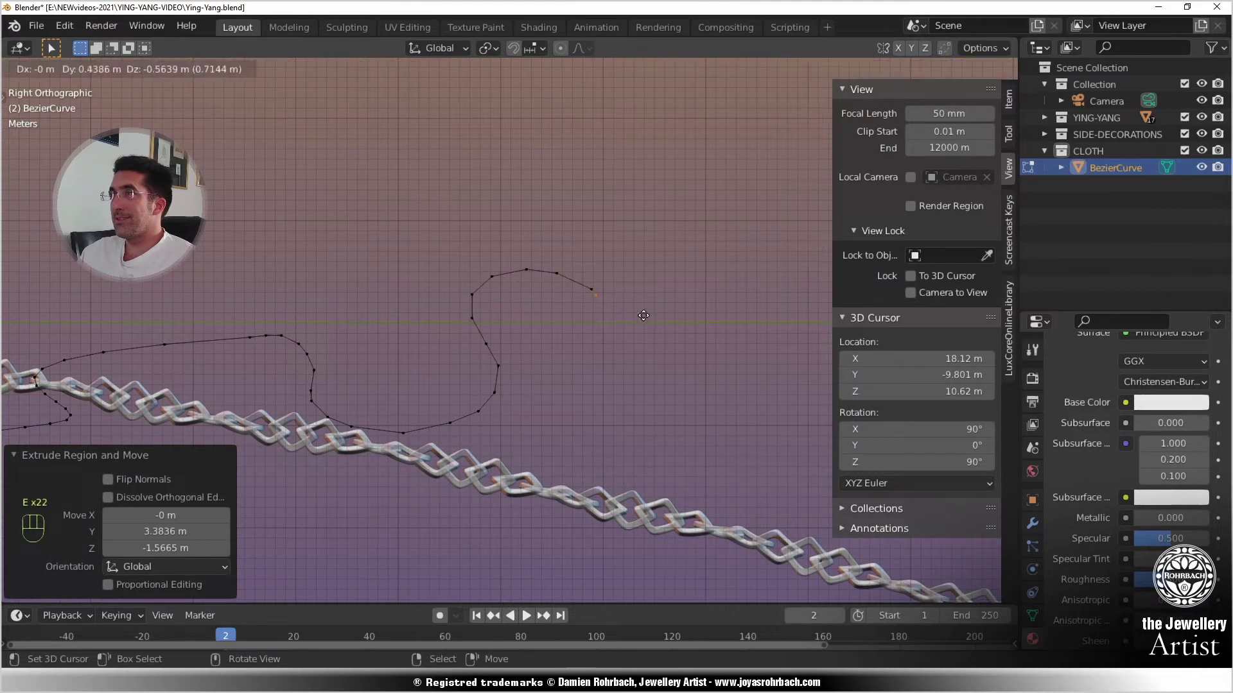
{"action": "left_click", "coordinate": [652, 323]}
{"action": "key", "text": "e"}
{"action": "left_click", "coordinate": [703, 387]}
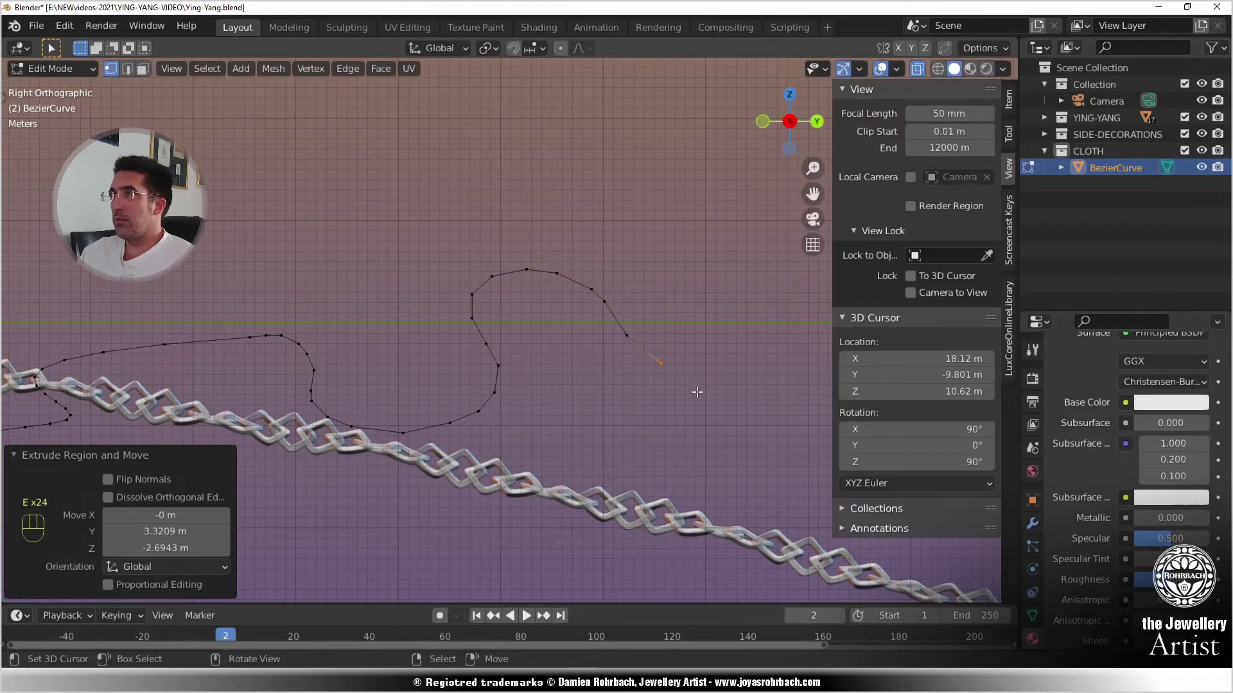
{"action": "key", "text": "Tab"}
{"action": "key", "text": "KP_0"}
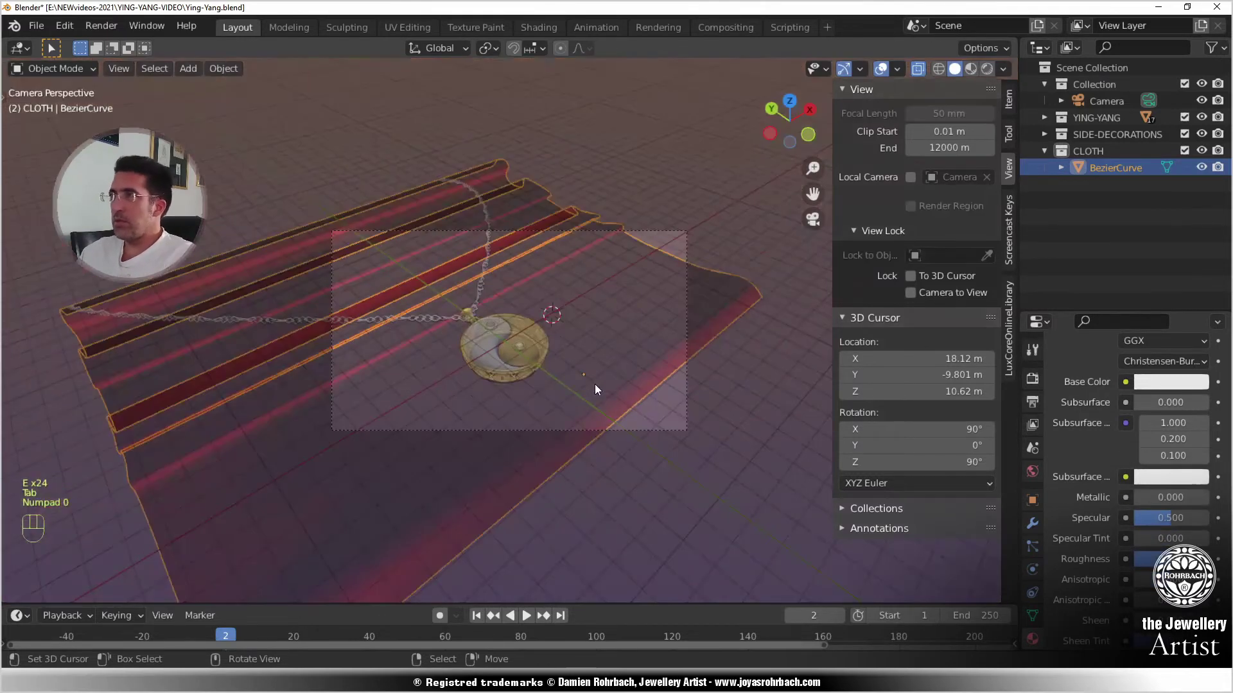
- Extrude the cloth's opposite end in the side view into a shallow dip that rises at its outer end, then check the camera view
{"action": "key", "text": "KP_0"}
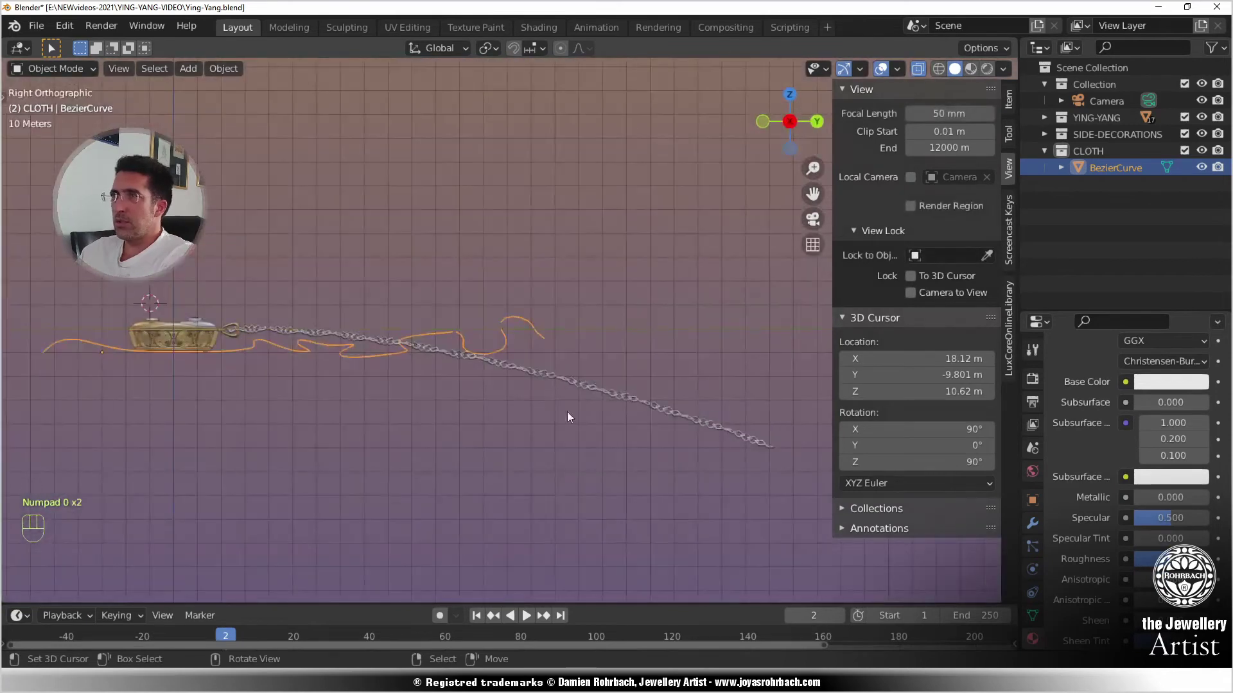
{"action": "key", "text": "Tab"}
{"action": "middle_click_drag", "start_coordinate": [351, 375], "coordinate": [388, 387], "text": "shift"}
{"action": "key", "text": "alt+a"}
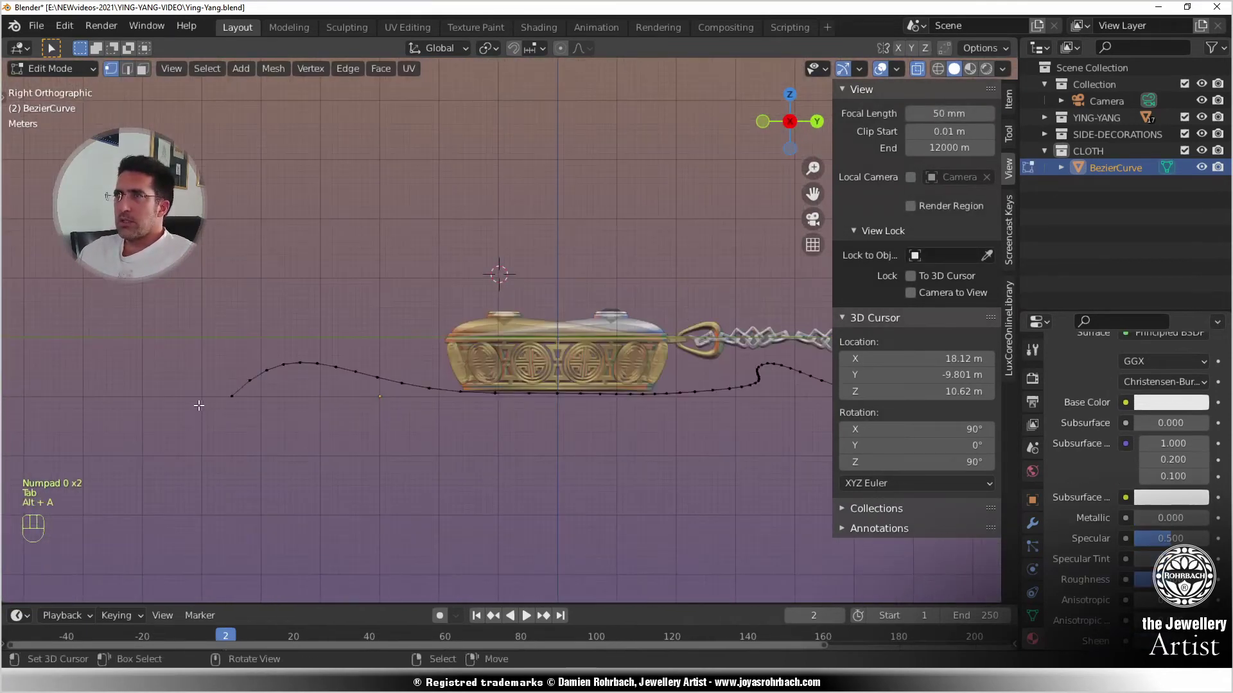
{"action": "key", "text": "c"}
{"action": "left_click", "coordinate": [232, 398]}
{"action": "key", "text": "e"}
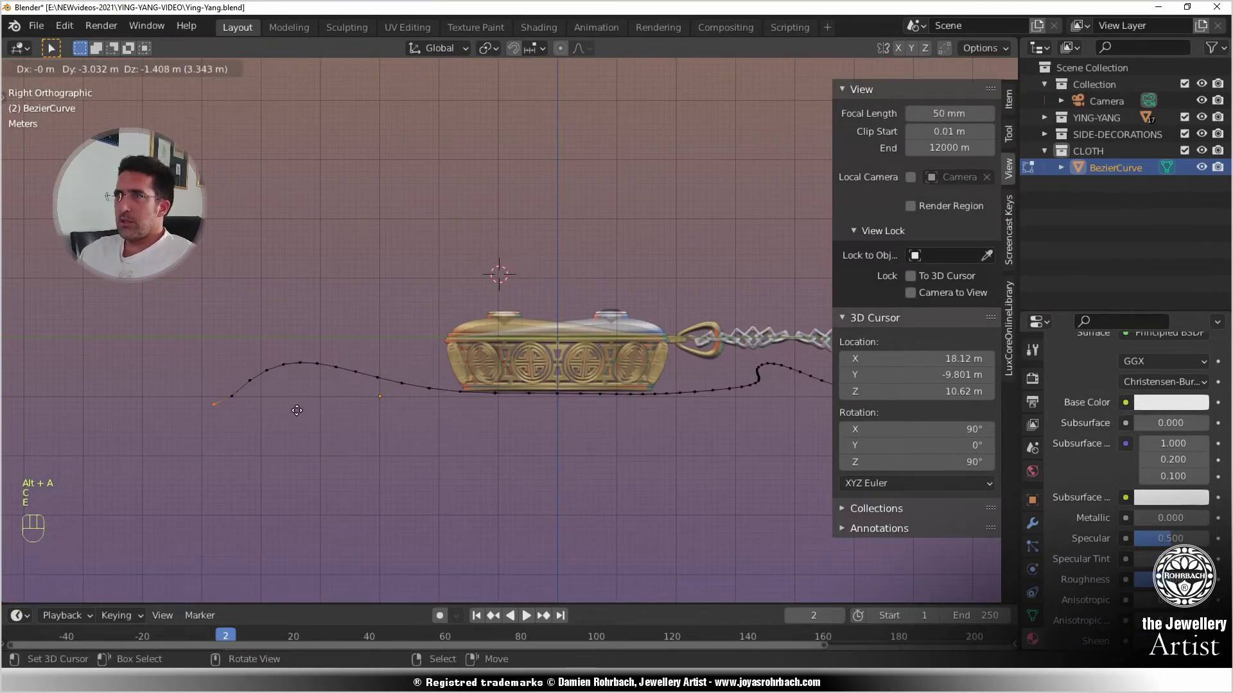
{"action": "left_click", "coordinate": [293, 411]}
{"action": "key", "text": "e"}
{"action": "left_click", "coordinate": [263, 423]}
{"action": "key", "text": "e"}
{"action": "left_click", "coordinate": [212, 429]}
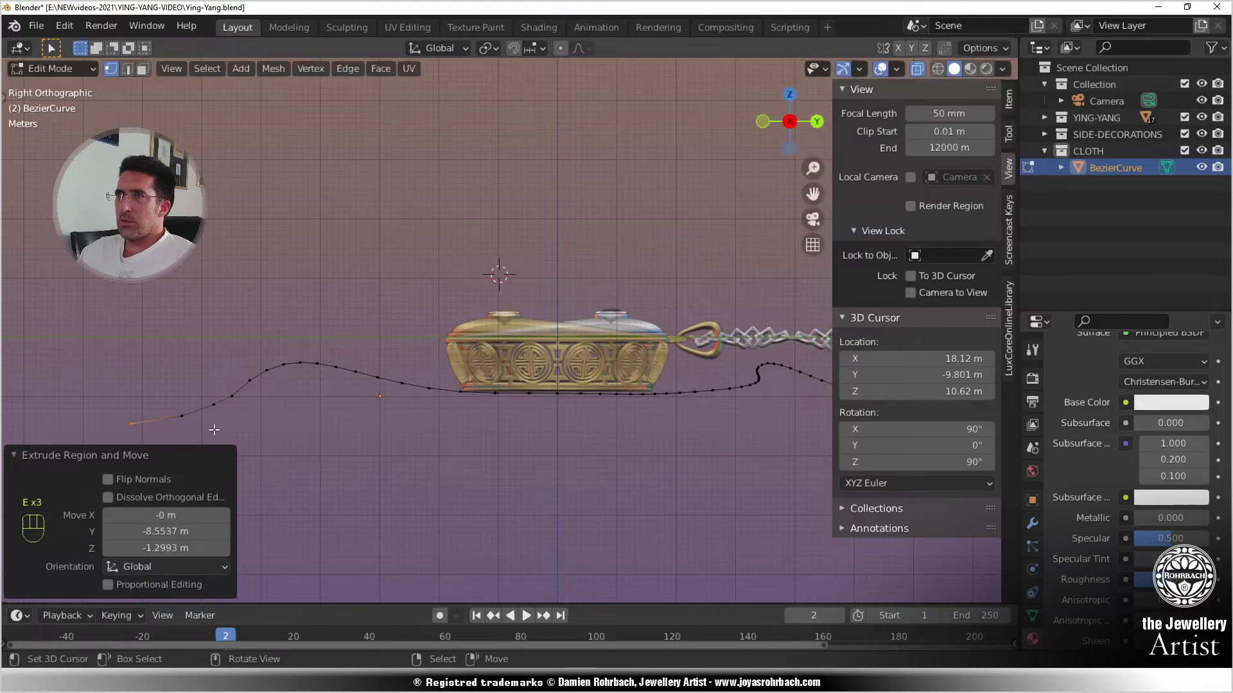
{"action": "key", "text": "e"}
{"action": "left_click", "coordinate": [164, 428]}
{"action": "key", "text": "e"}
{"action": "left_click", "coordinate": [121, 420]}
{"action": "key", "text": "e"}
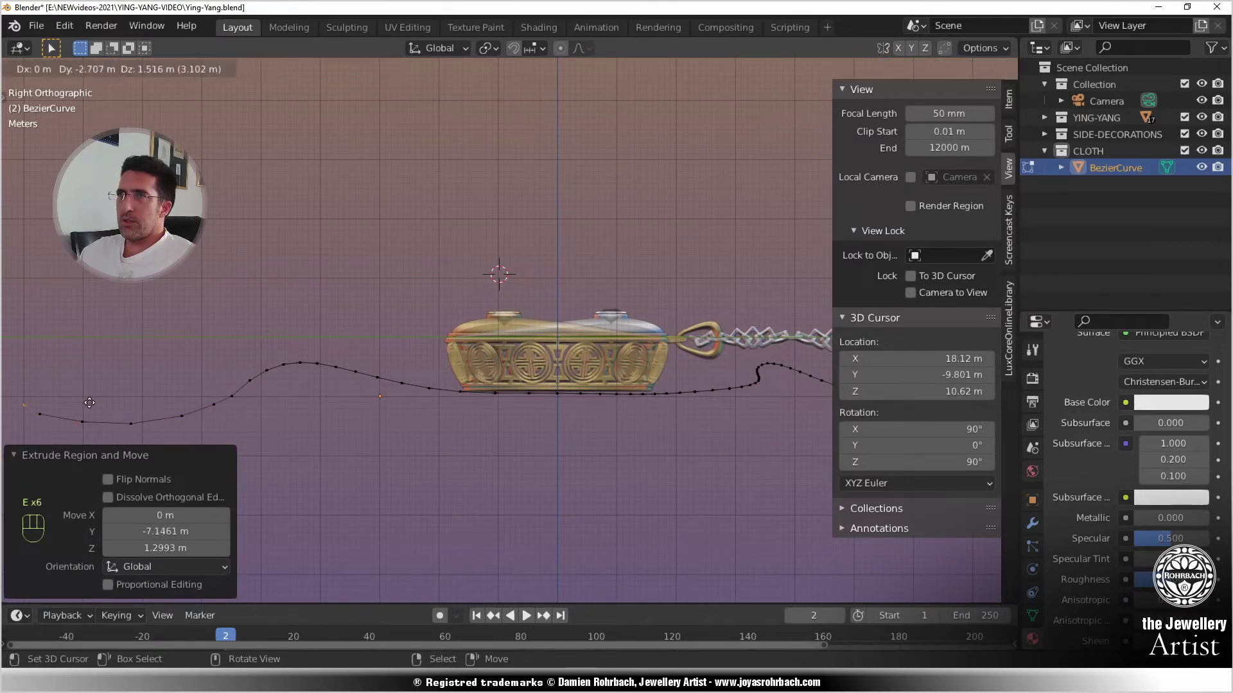
{"action": "left_click", "coordinate": [86, 398]}
{"action": "key", "text": "e"}
{"action": "left_click", "coordinate": [47, 367]}
{"action": "key", "text": "KP_0"}
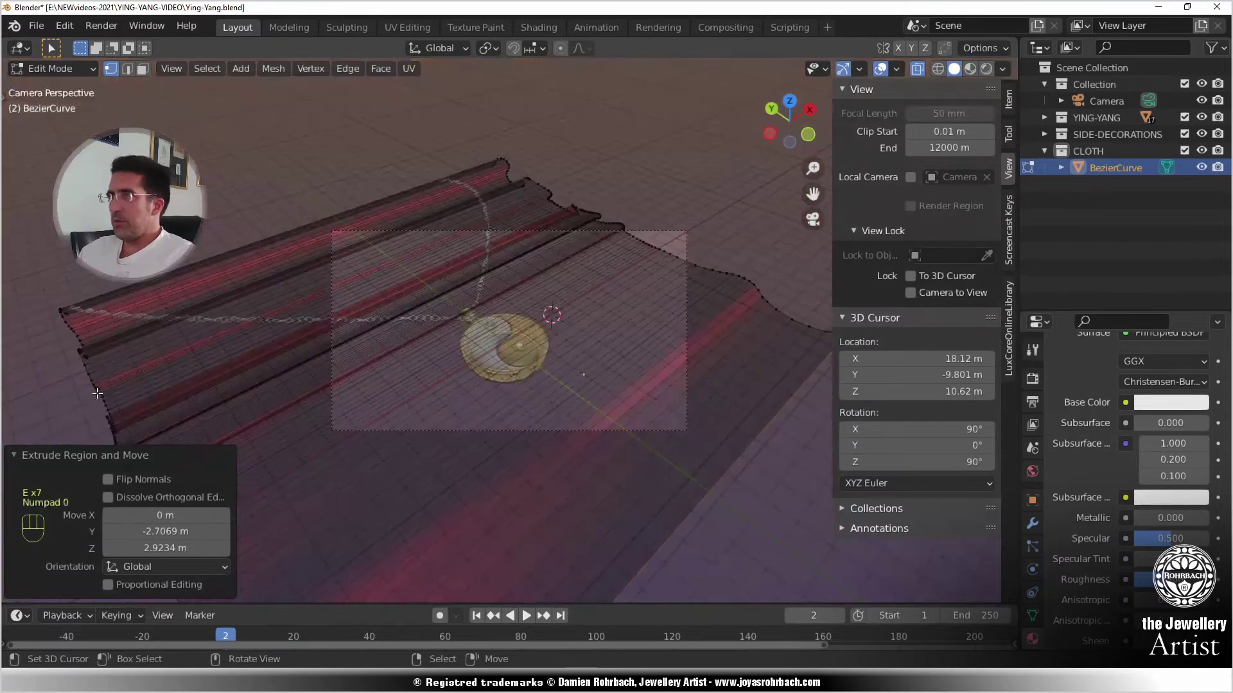
- Move the entire cloth mesh about 53 m along the X axis and save the file in solid Object Mode
{"action": "key", "text": "a"}
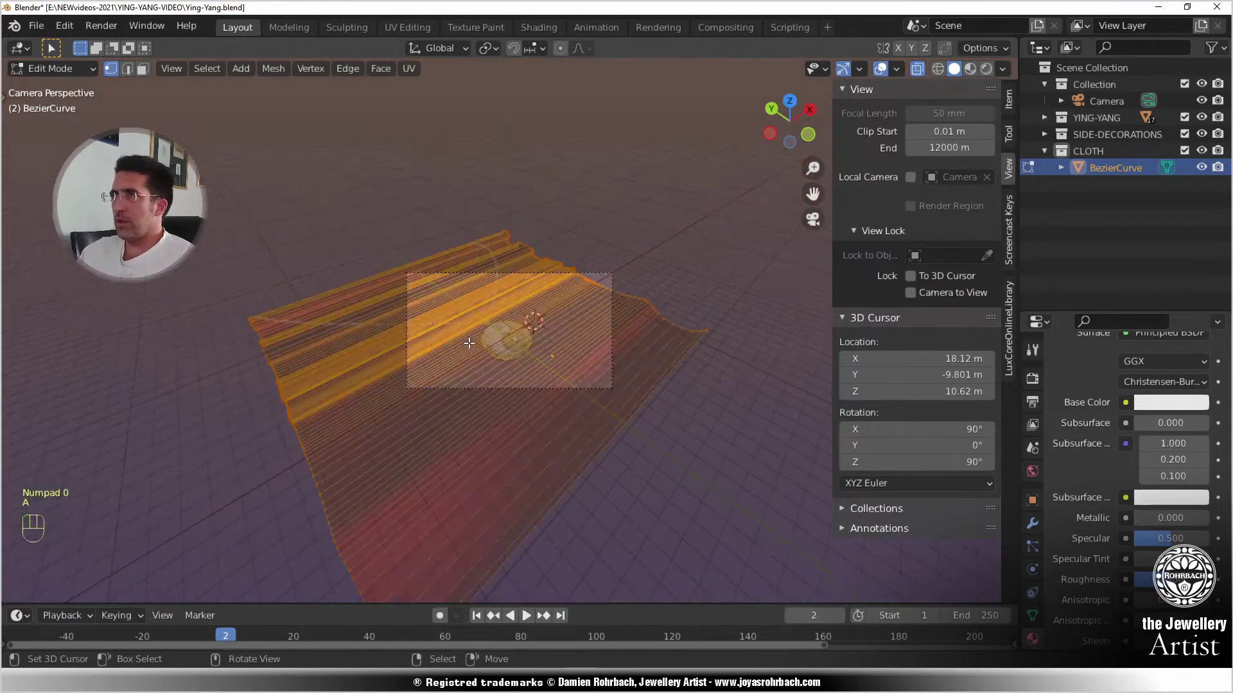
{"action": "key", "text": "g"}
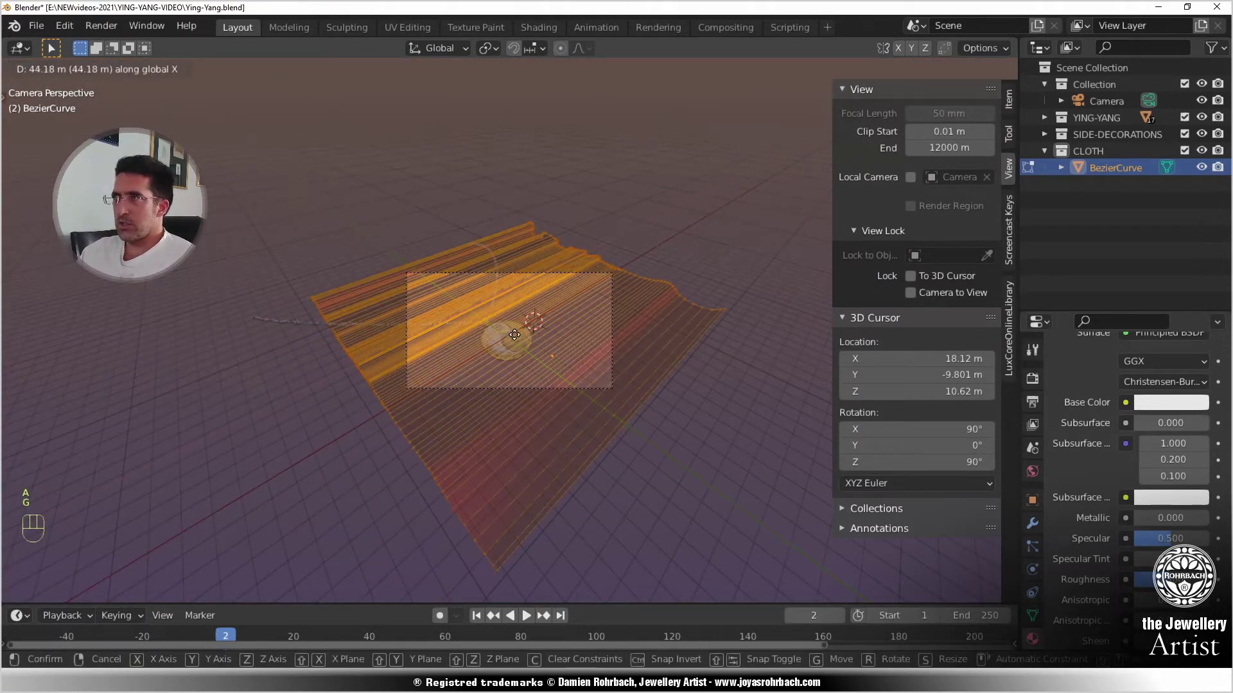
{"action": "left_click", "coordinate": [522, 332]}
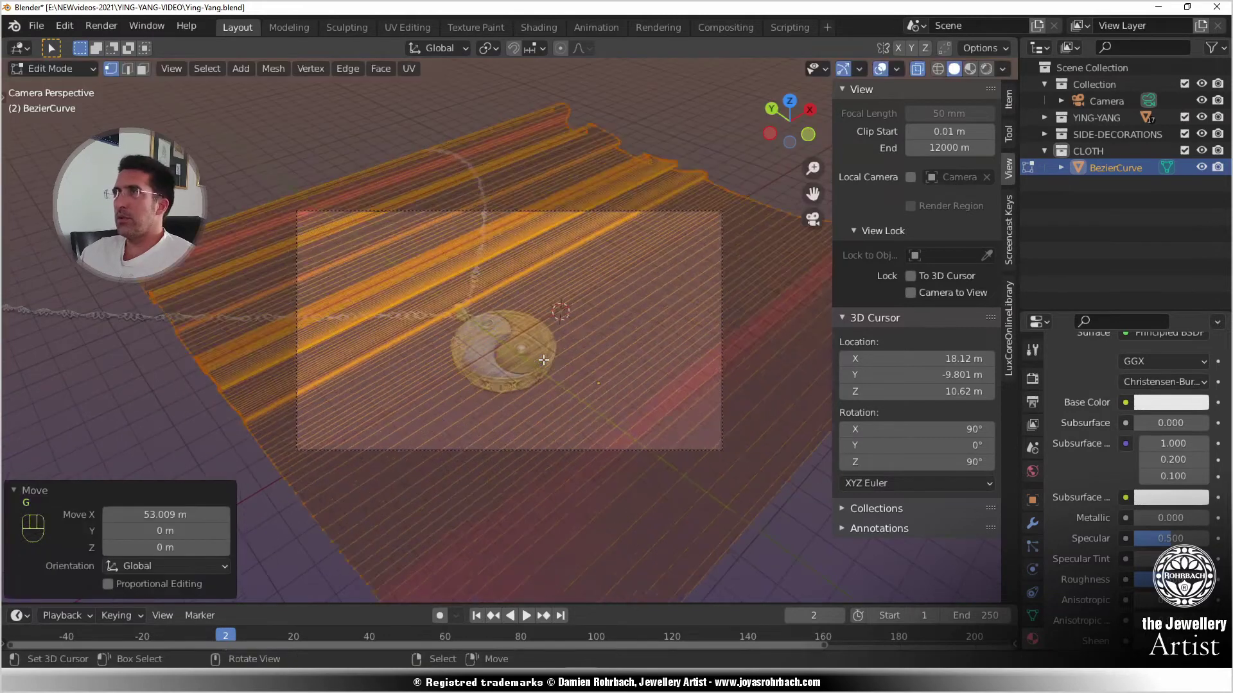
{"action": "key", "text": "Tab"}
{"action": "key", "text": "alt+z"}
{"action": "scroll", "coordinate": [543, 359], "scroll_direction": "up", "scroll_amount": 3}
{"action": "key", "text": "ctrl+s"}
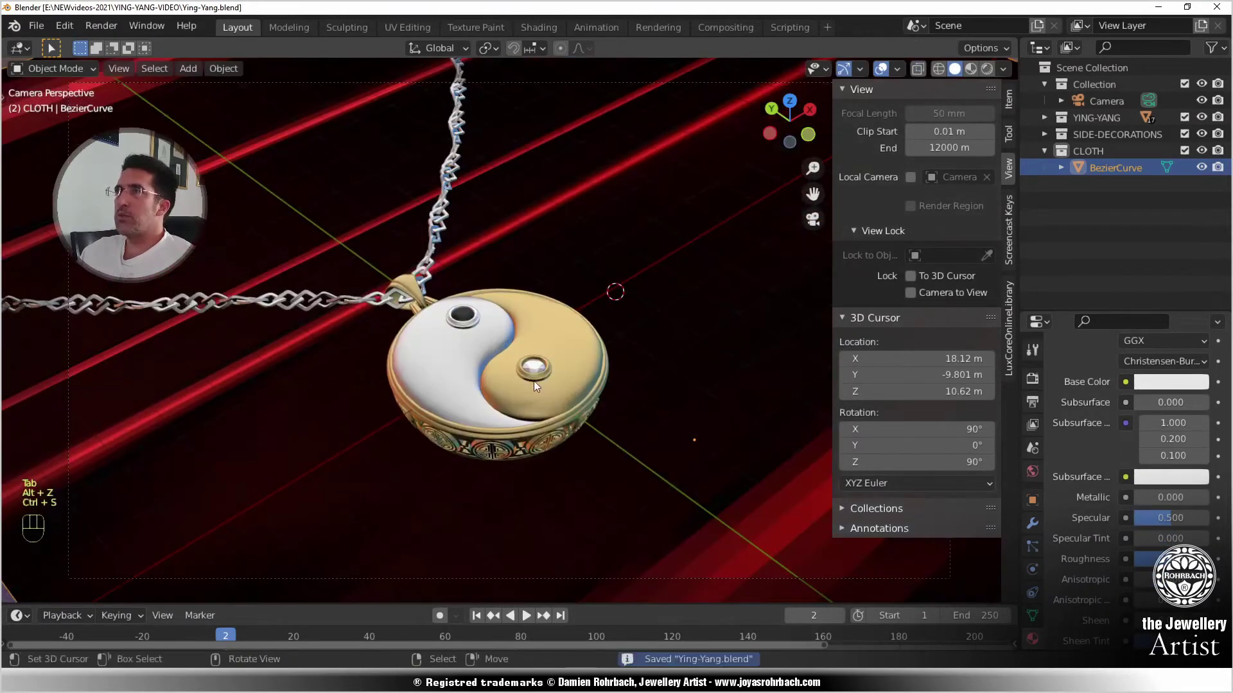
- Apply smooth shading to the cloth
{"action": "left_click", "coordinate": [233, 68]}
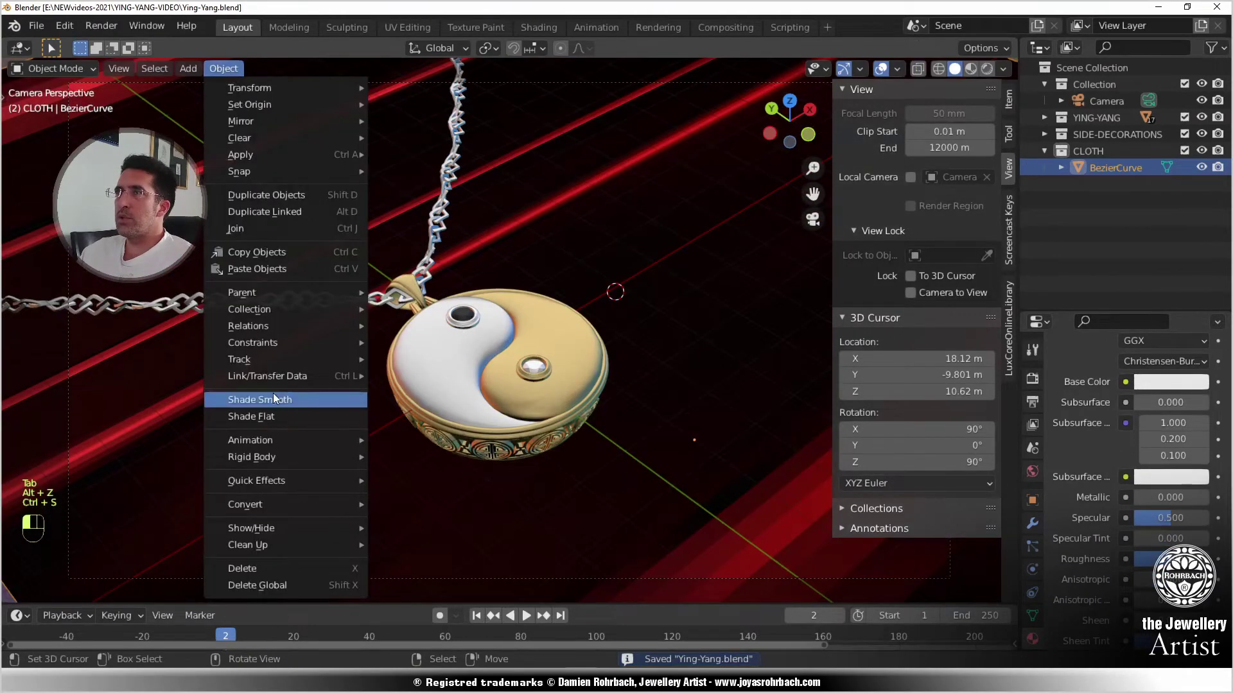
{"action": "left_click", "coordinate": [273, 398]}
{"action": "scroll", "coordinate": [487, 441], "scroll_direction": "down", "scroll_amount": 4}
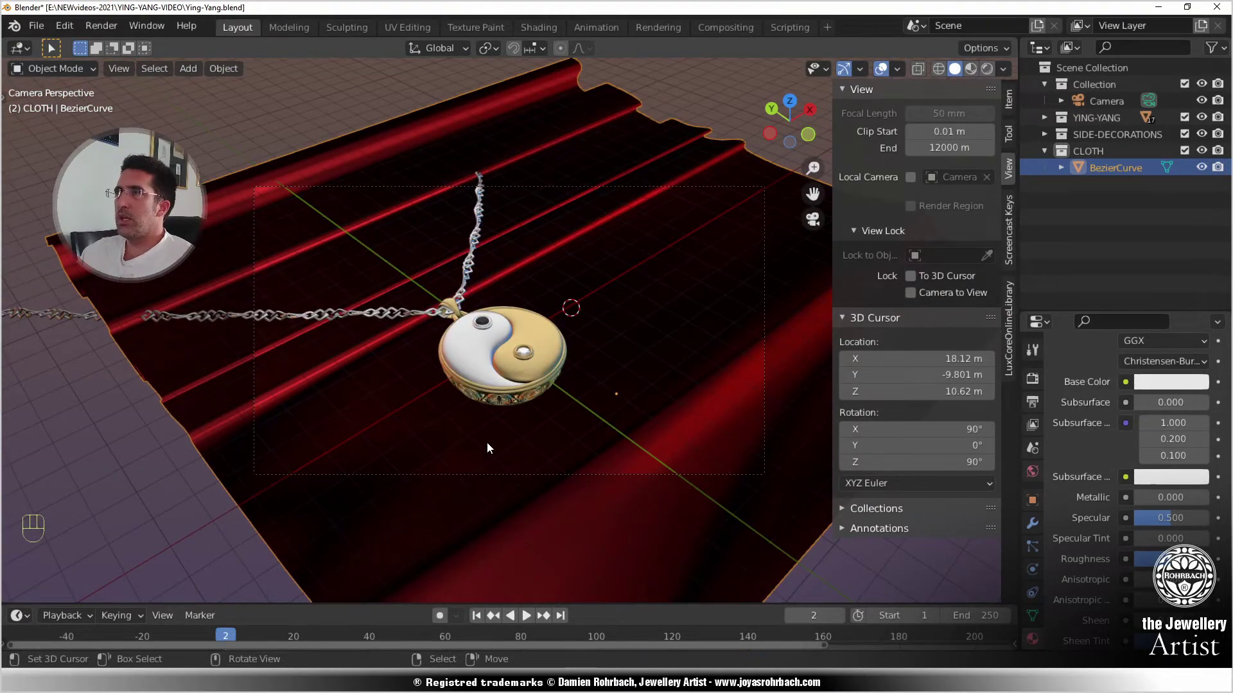
- Switch to the Shading workspace and set the base color of the cloth's RED material to red
{"action": "left_click", "coordinate": [546, 27]}
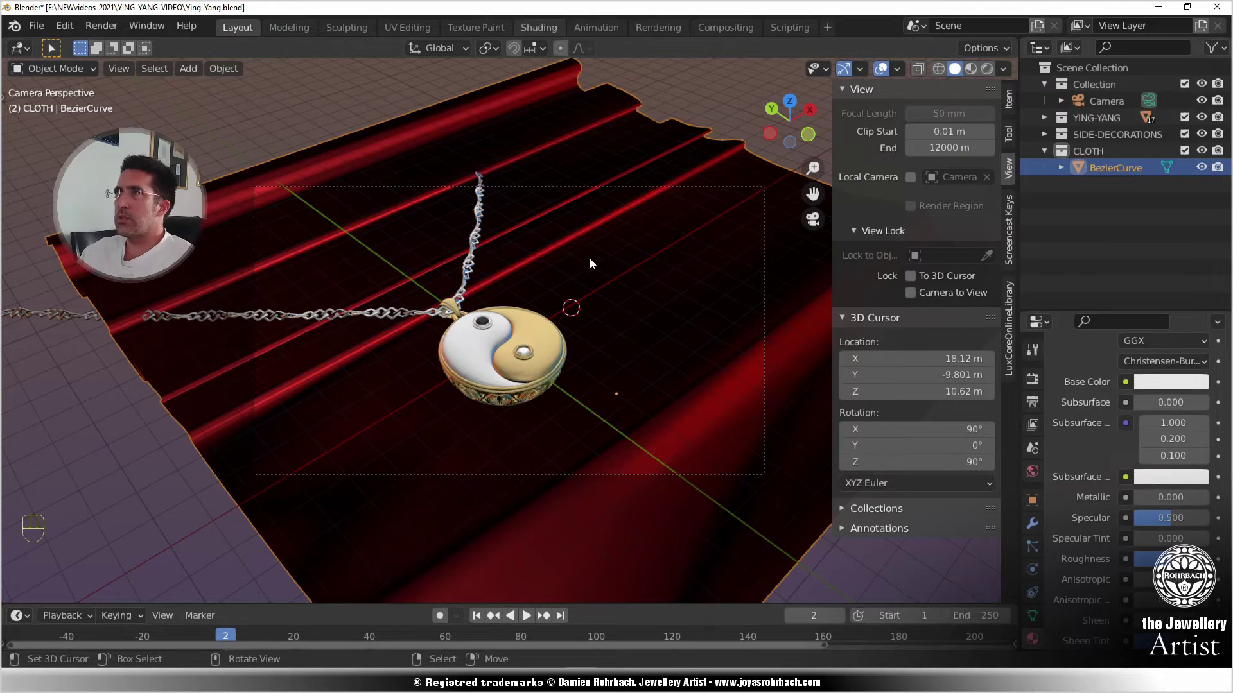
{"action": "key", "text": "KP_0"}
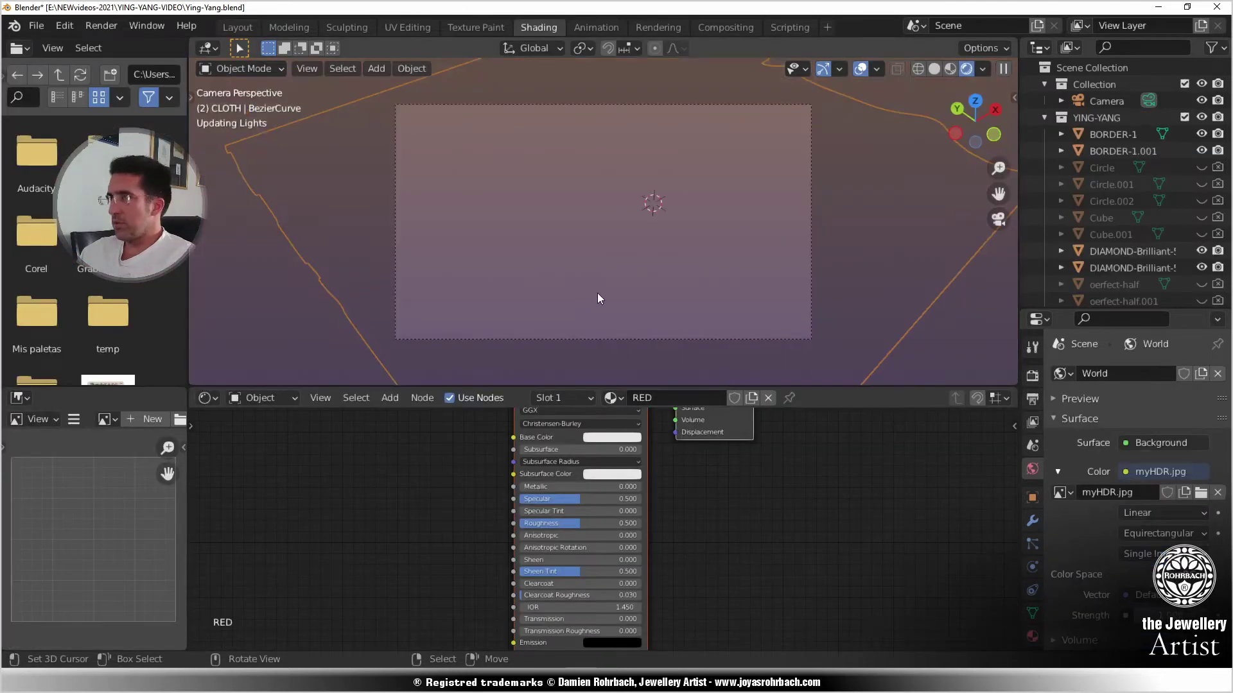
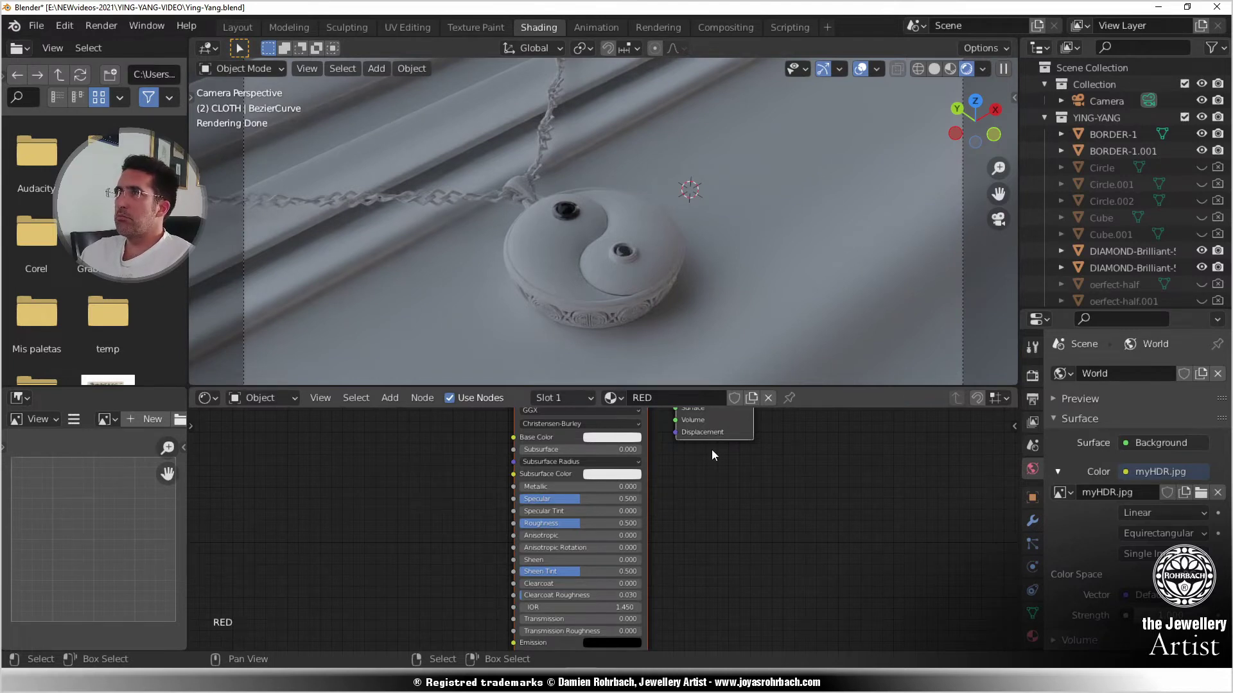
{"action": "left_click", "coordinate": [623, 437]}
{"action": "left_click", "coordinate": [628, 356]}
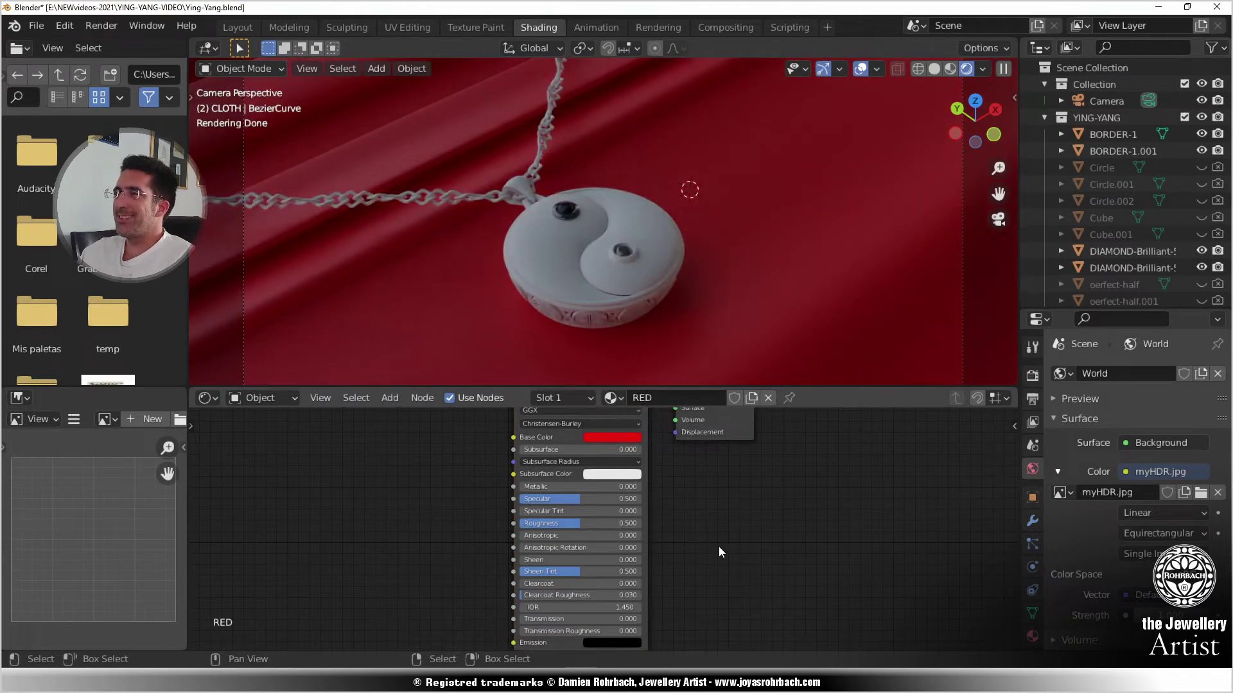
- Select the pendant's white-gold half and switch the viewport to solid shading
{"action": "left_click", "coordinate": [567, 250]}
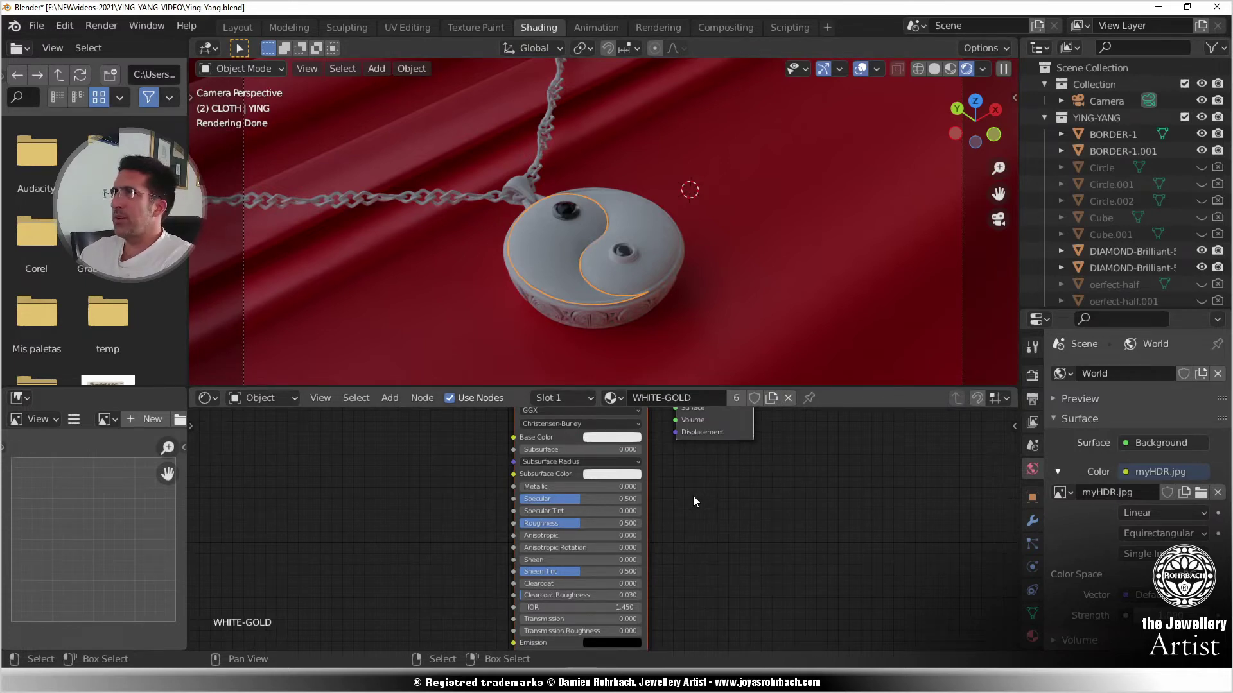
{"action": "left_click", "coordinate": [1031, 377]}
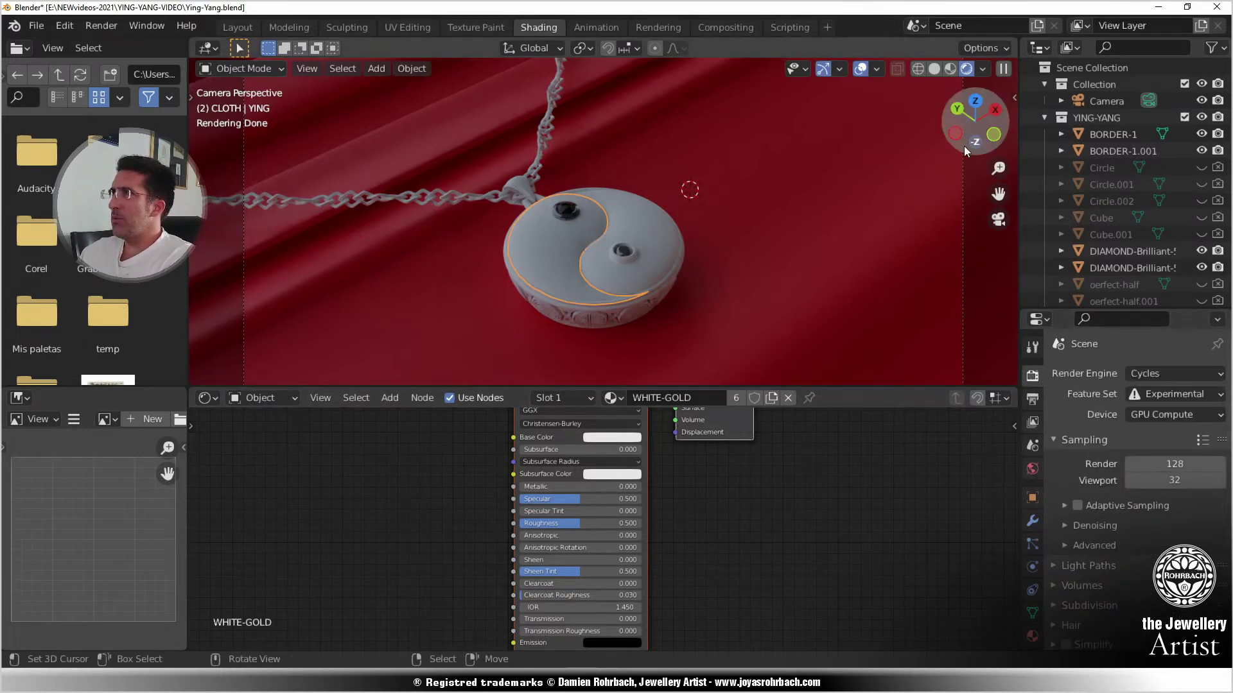
{"action": "left_click", "coordinate": [936, 70]}
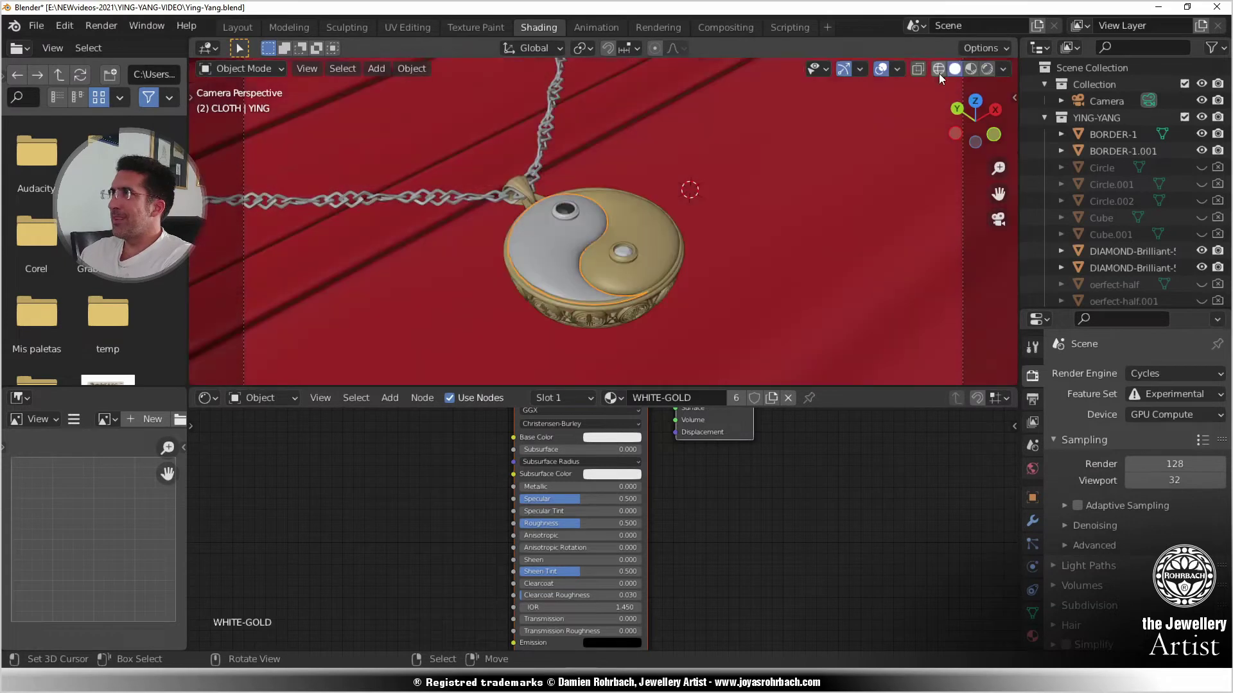
- Unlink myHDR.jpg from the world, remove the environment texture from its color, and save the file
{"action": "left_click", "coordinate": [1033, 469]}
{"action": "left_click", "coordinate": [1218, 493]}
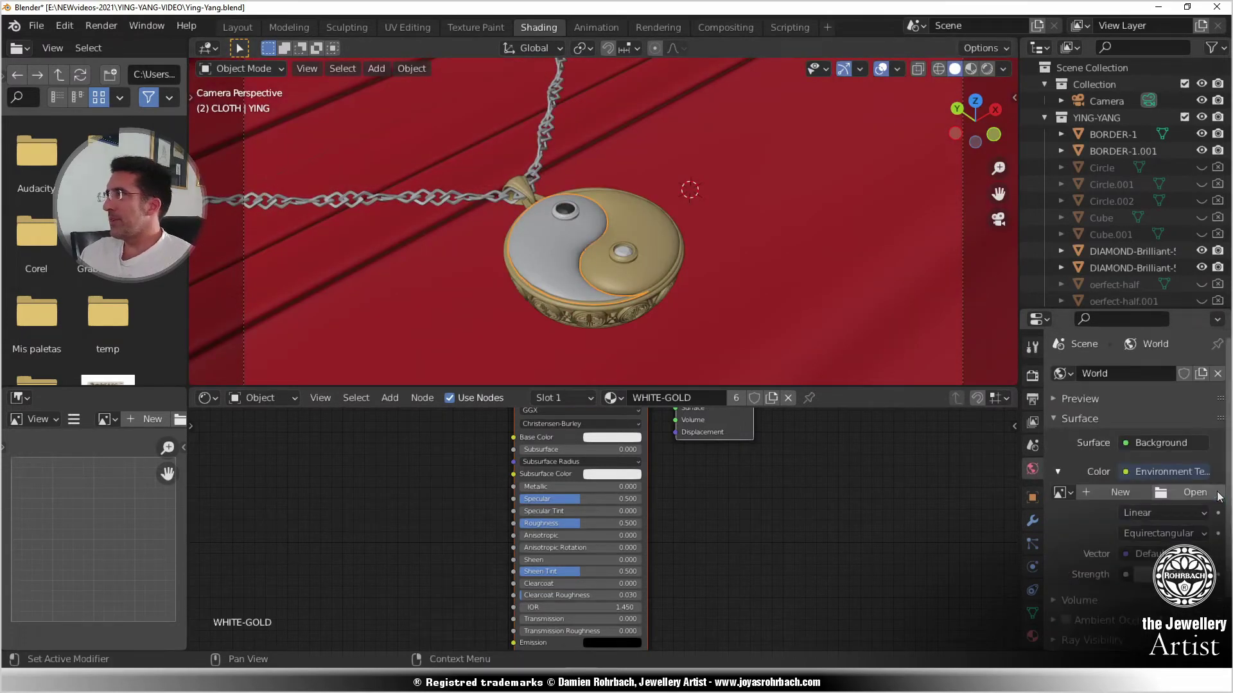
{"action": "left_click", "coordinate": [1170, 472]}
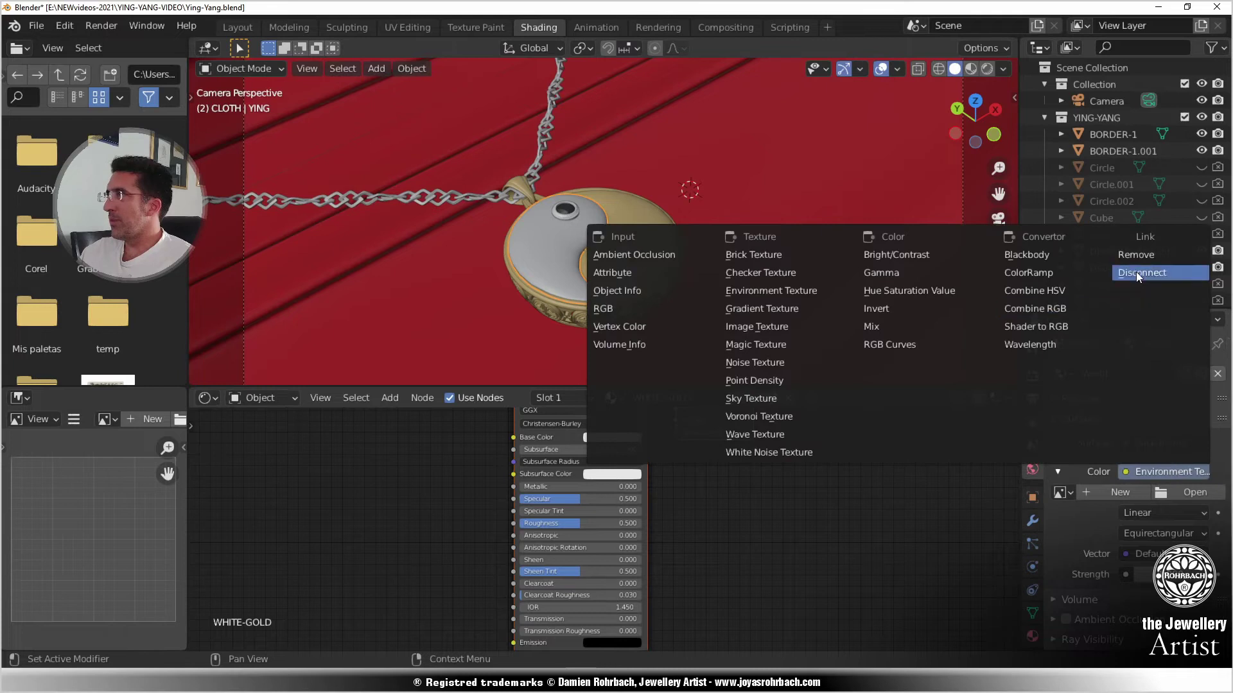
{"action": "left_click", "coordinate": [1149, 253]}
{"action": "key", "text": "ctrl+s"}
{"action": "left_click", "coordinate": [1032, 375]}
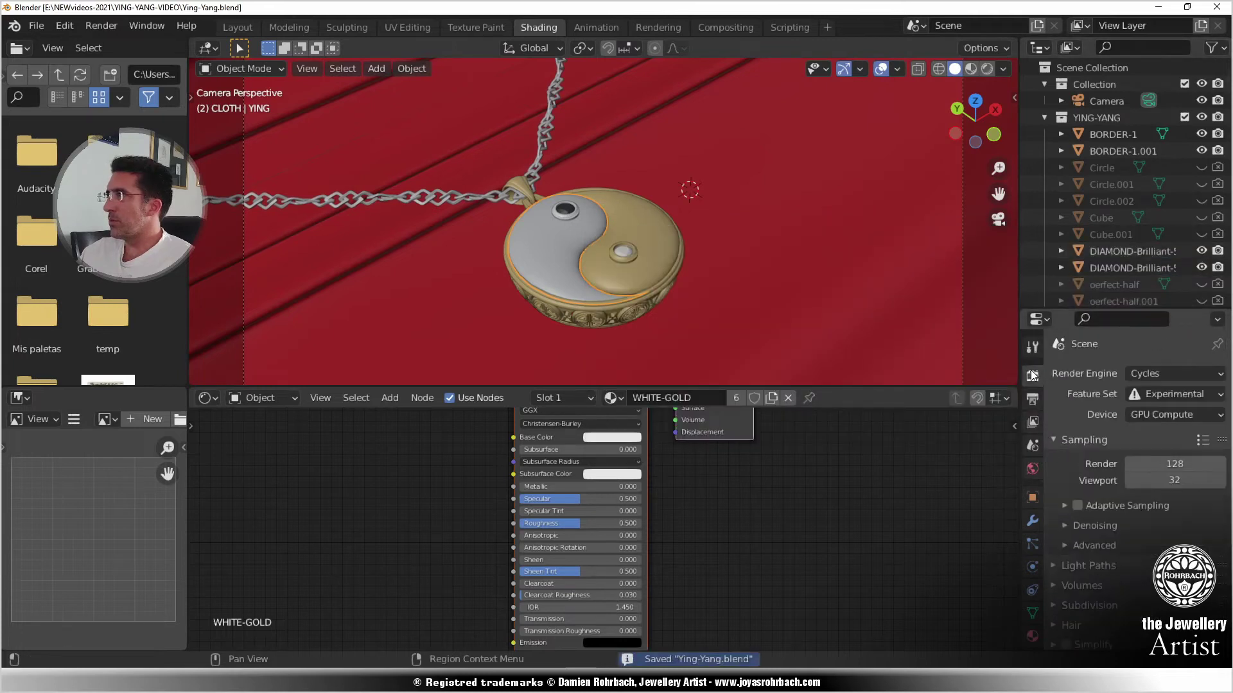
- Switch the render engine to LuxCore and set the total path depth, diffuse and glossy max bounces to 24
{"action": "left_click", "coordinate": [1173, 373]}
{"action": "left_click", "coordinate": [1149, 446]}
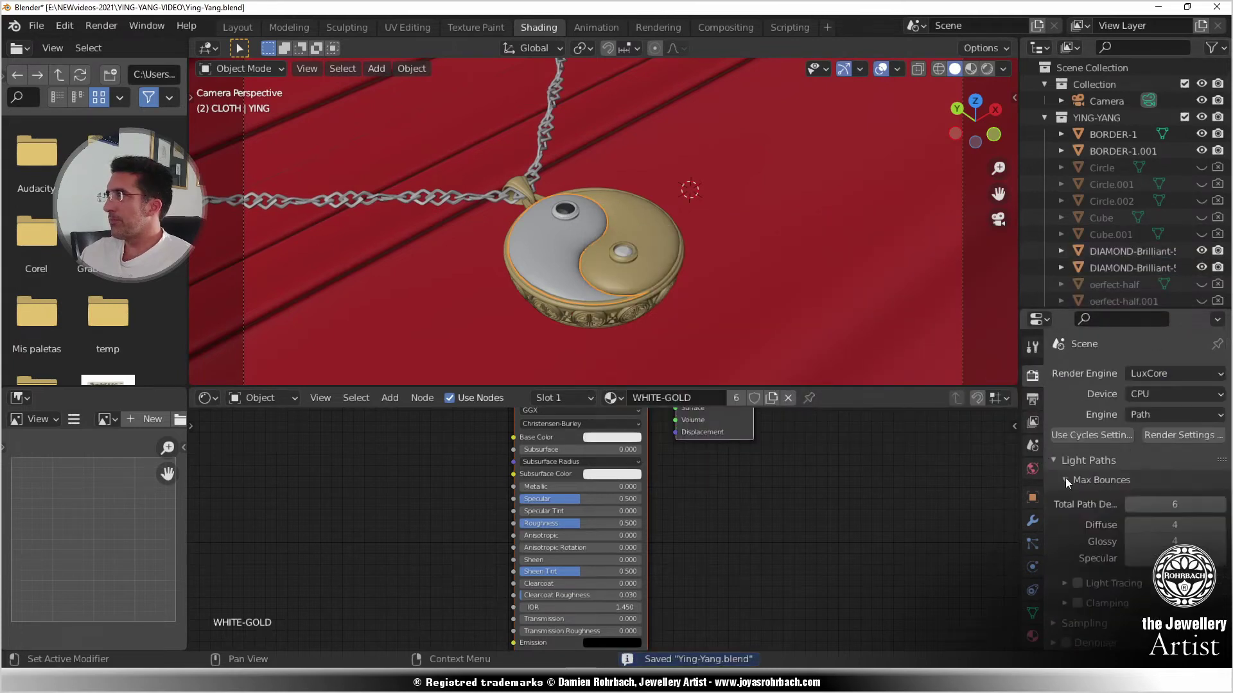
{"action": "left_click", "coordinate": [1159, 507]}
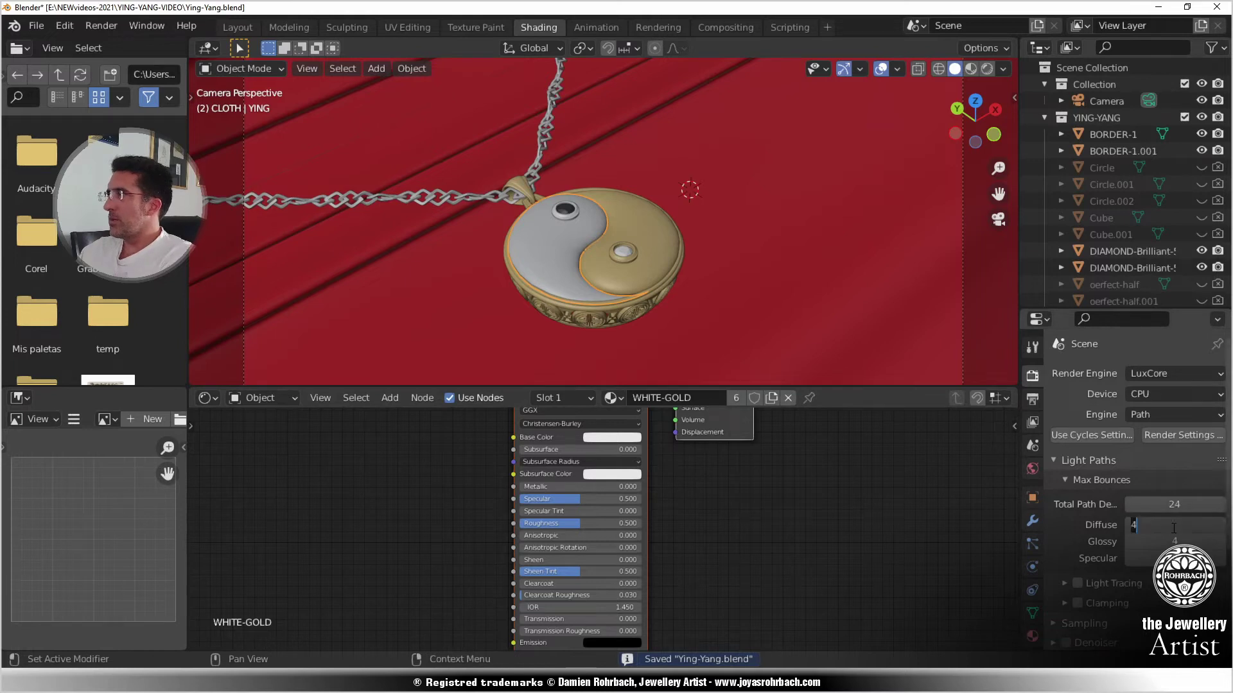
{"action": "type", "text": "24"}
{"action": "key", "text": "Return"}
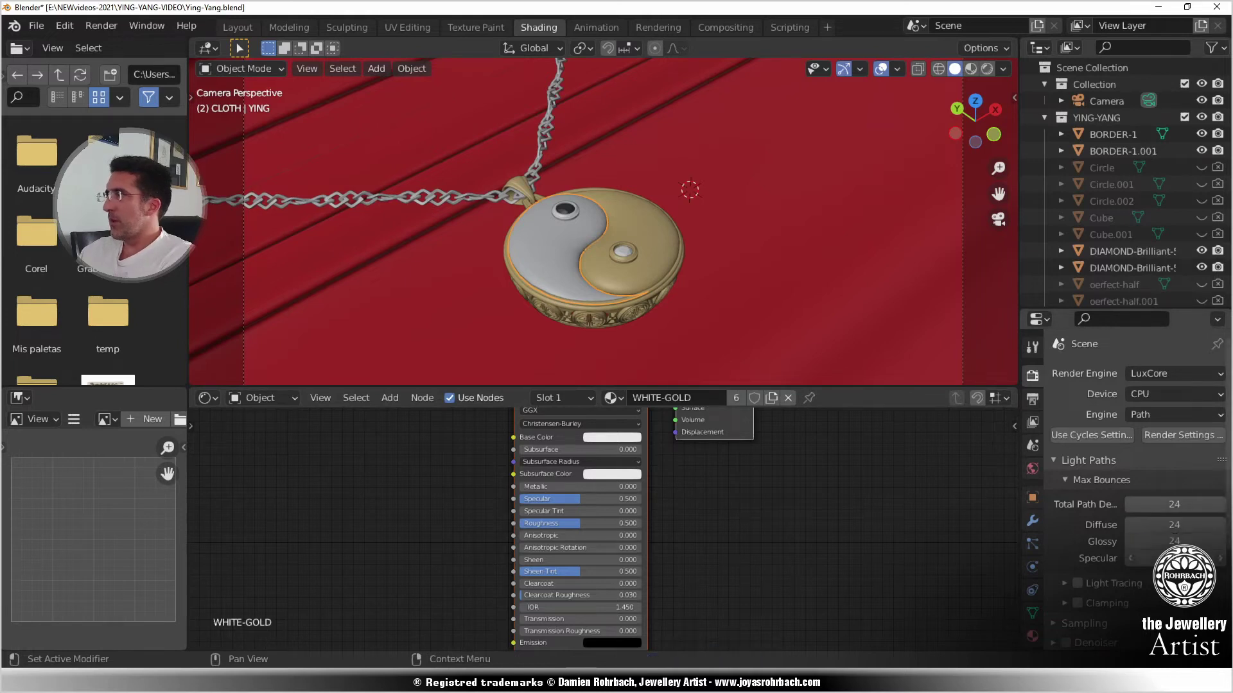
{"action": "left_click", "coordinate": [1155, 393]}
- Set the world light to HDRI with the myHDR.jpg image and save the file
{"action": "left_click", "coordinate": [1032, 470]}
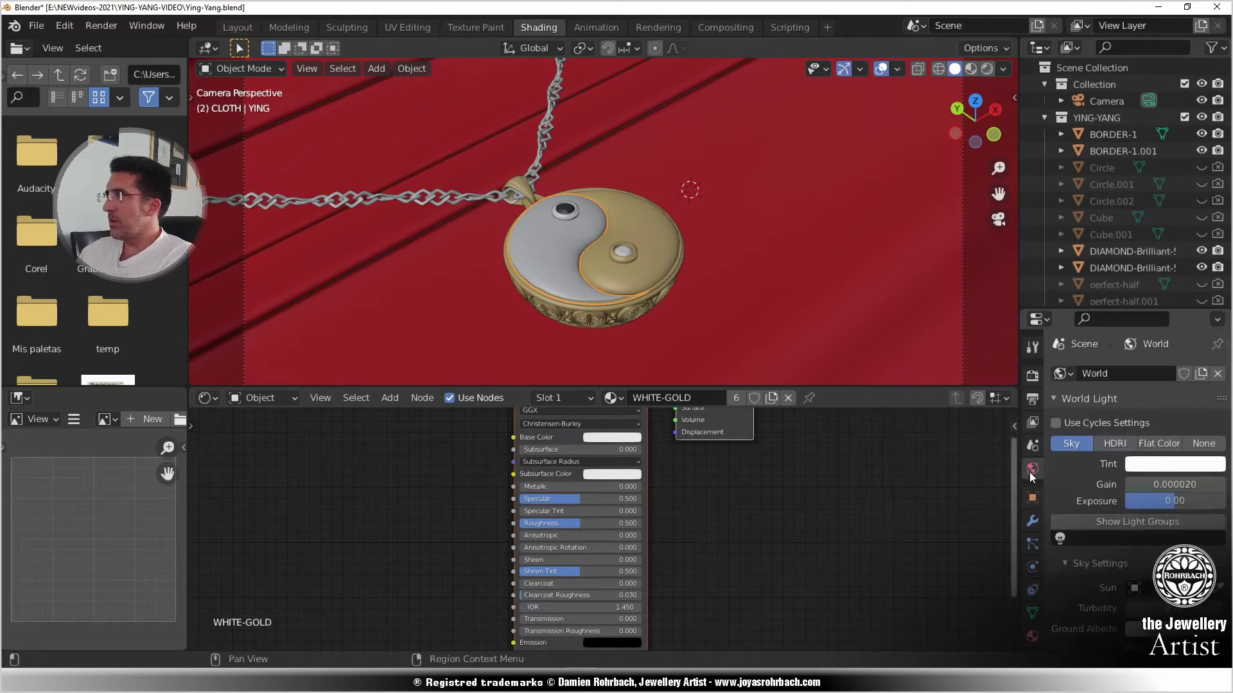
{"action": "left_click", "coordinate": [1108, 444]}
{"action": "left_click", "coordinate": [1062, 588]}
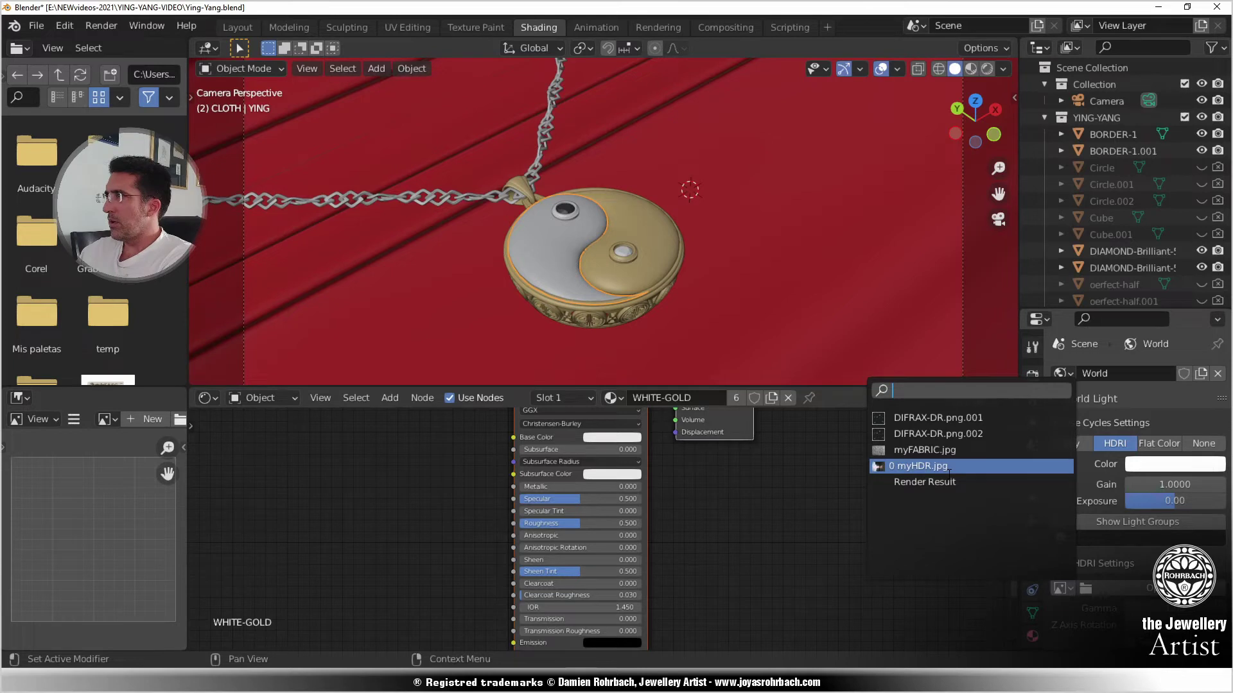
{"action": "left_click", "coordinate": [949, 467]}
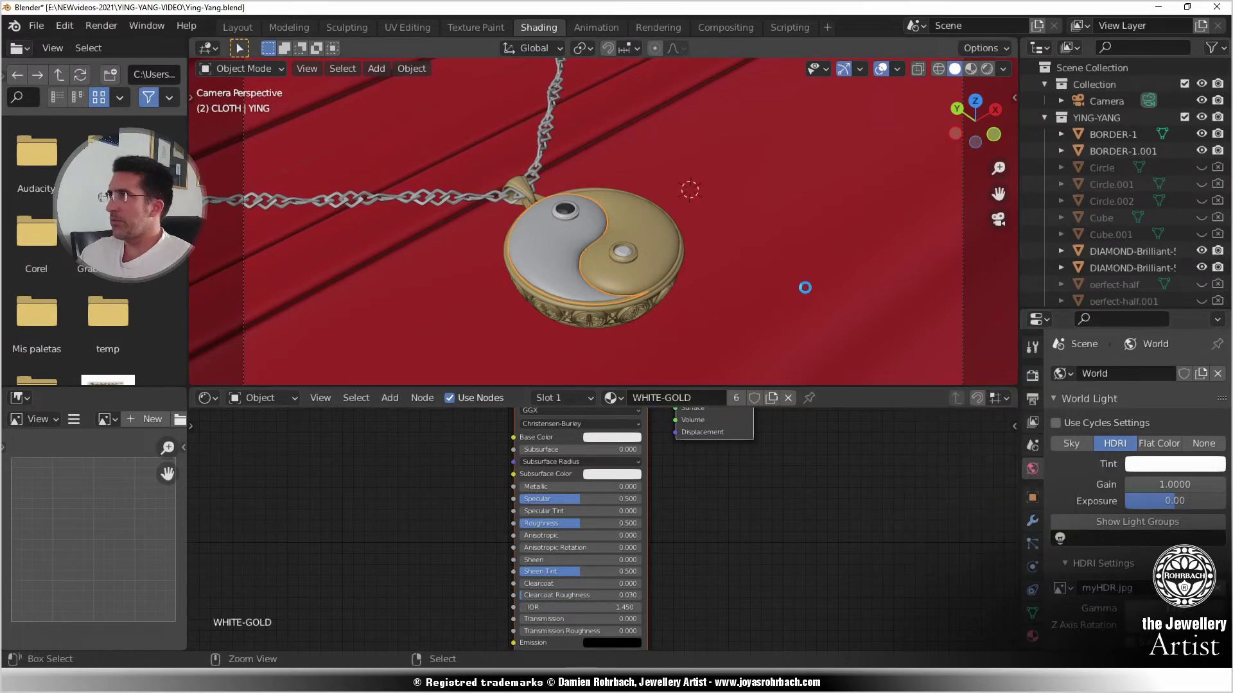
{"action": "key", "text": "ctrl+s"}
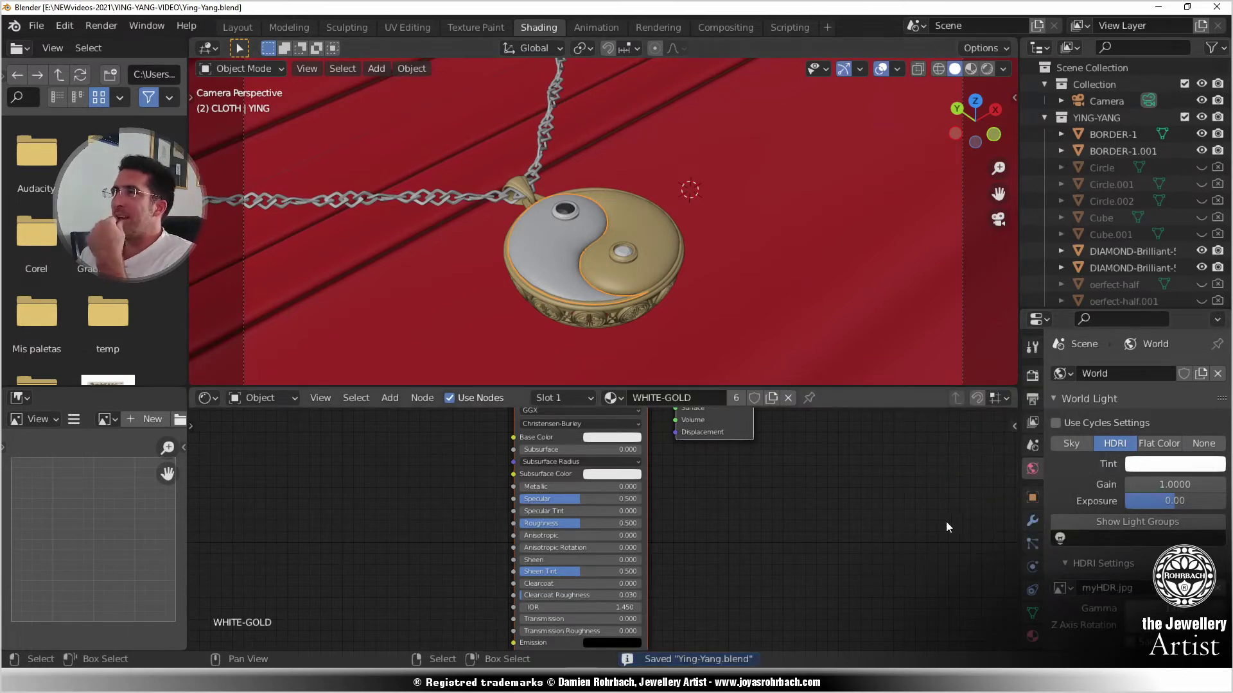
- Convert WHITE-GOLD to LuxCore material nodes and replace its Matte node with a Metal material connected to the Material Output
{"action": "left_click", "coordinate": [1038, 626]}
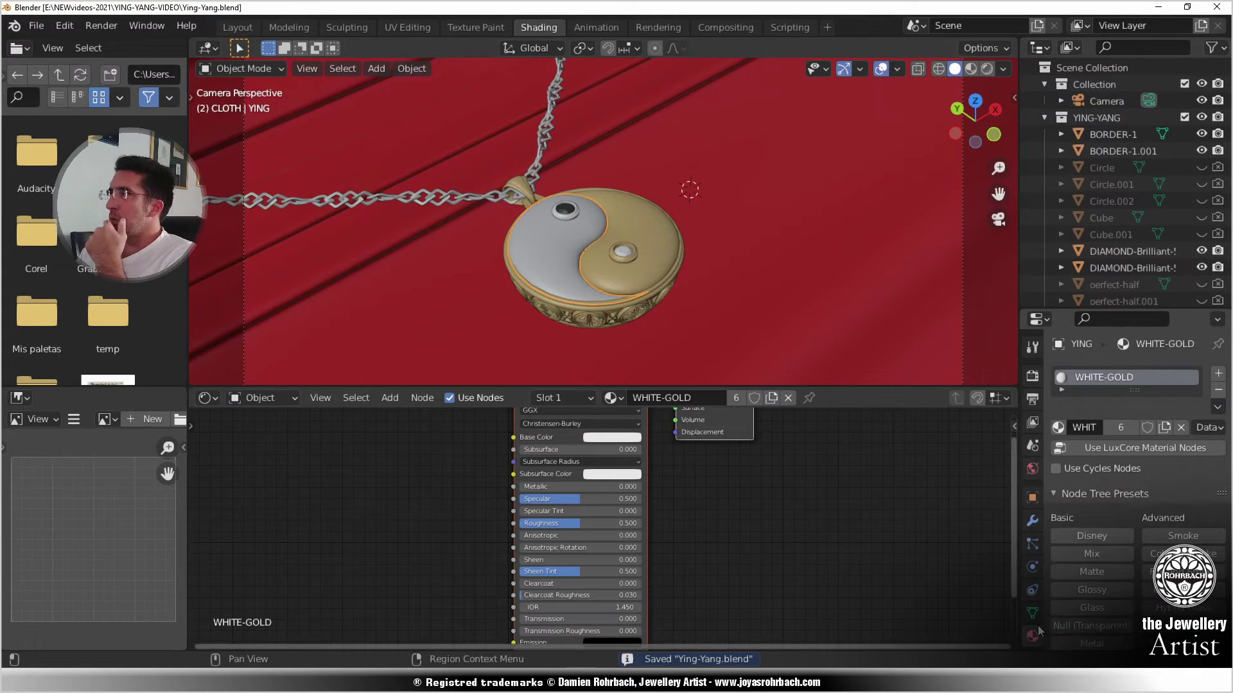
{"action": "left_click", "coordinate": [1112, 445]}
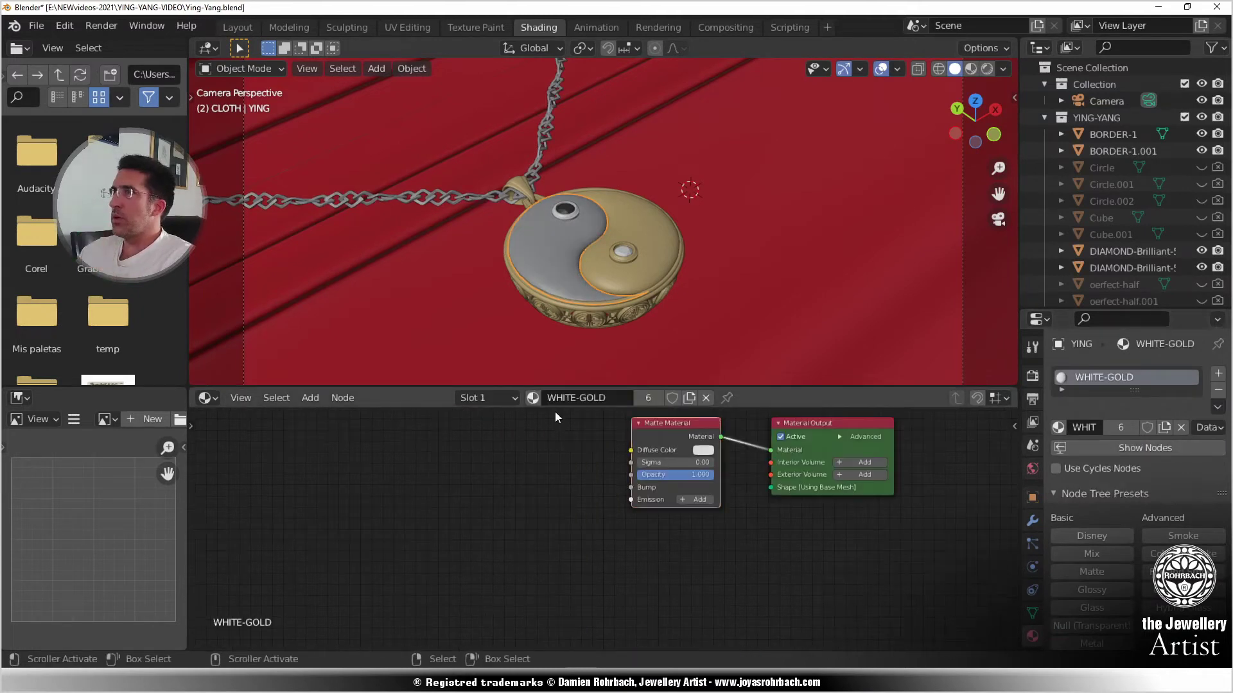
{"action": "left_click", "coordinate": [313, 398]}
{"action": "mouse_move", "coordinate": [321, 436]}
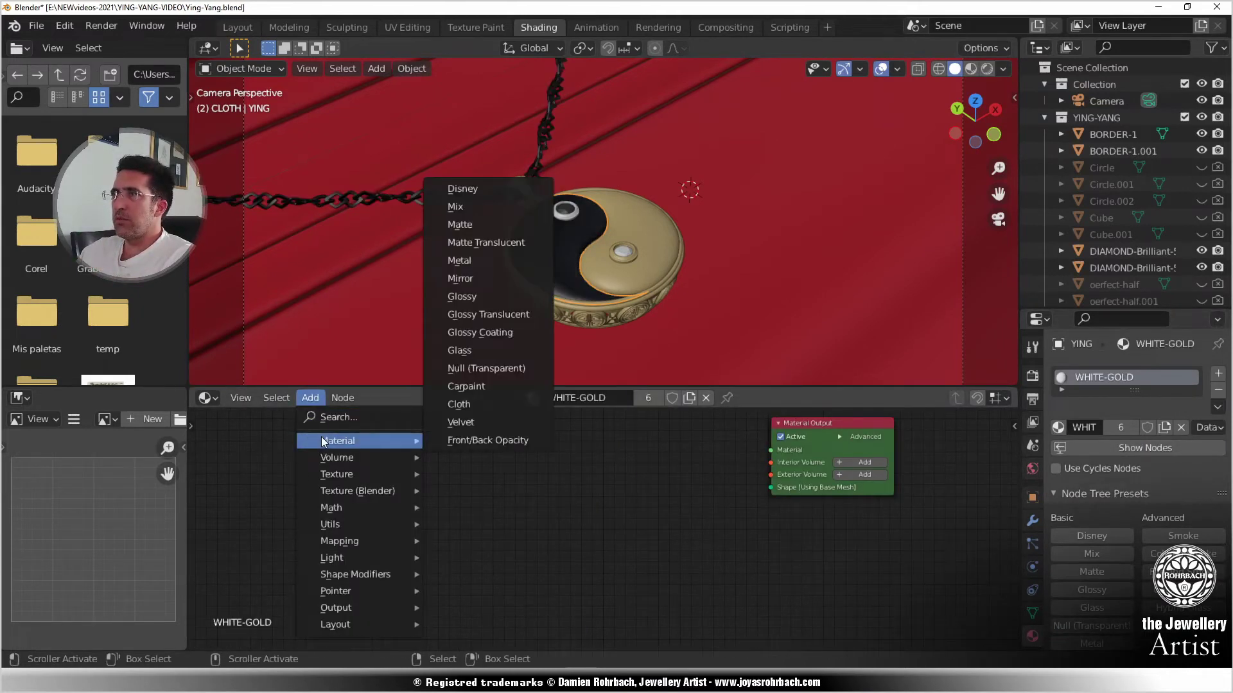
{"action": "left_click", "coordinate": [460, 260]}
{"action": "left_click", "coordinate": [716, 453]}
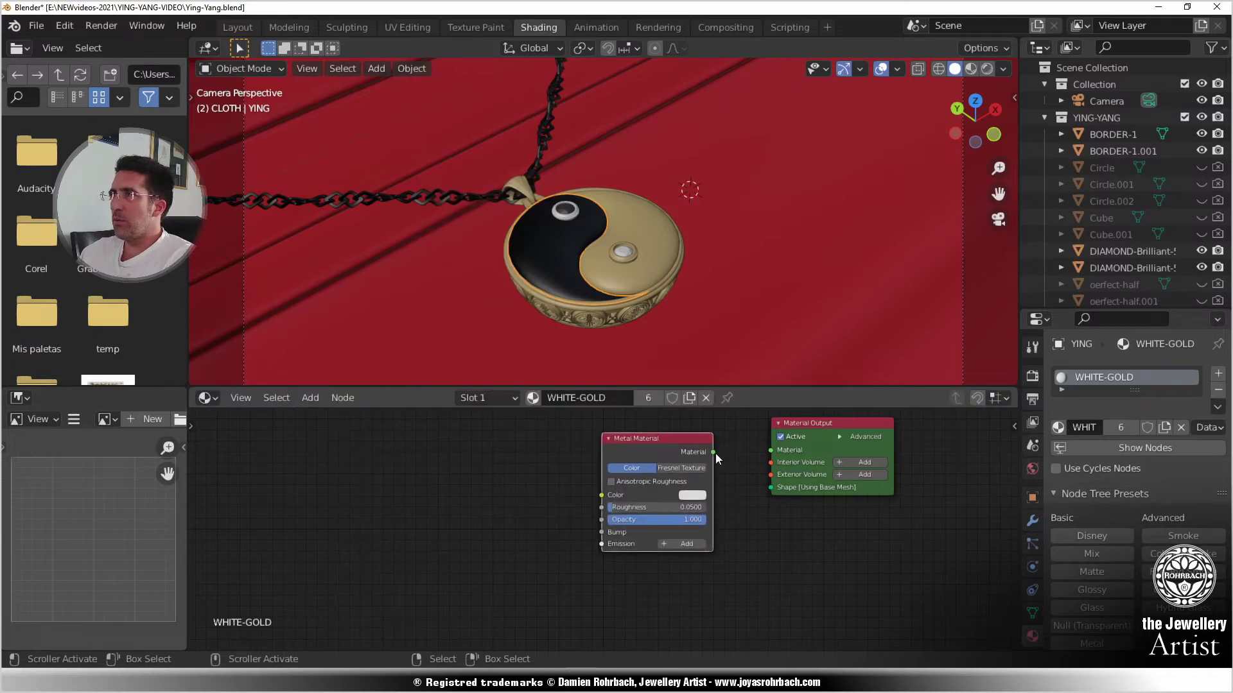
{"action": "left_click_drag", "start_coordinate": [714, 453], "coordinate": [772, 450]}
- Add an Image texture node and connect its color to the Metal material's bump input
{"action": "left_click", "coordinate": [312, 398]}
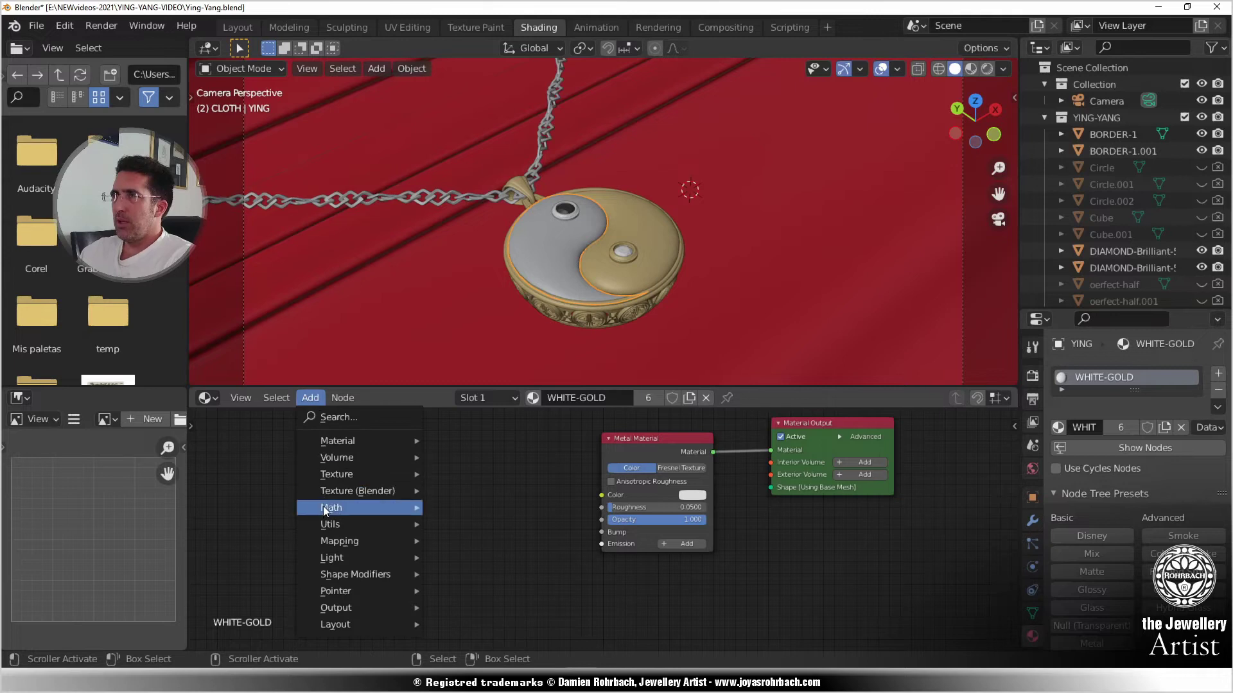
{"action": "mouse_move", "coordinate": [338, 475]}
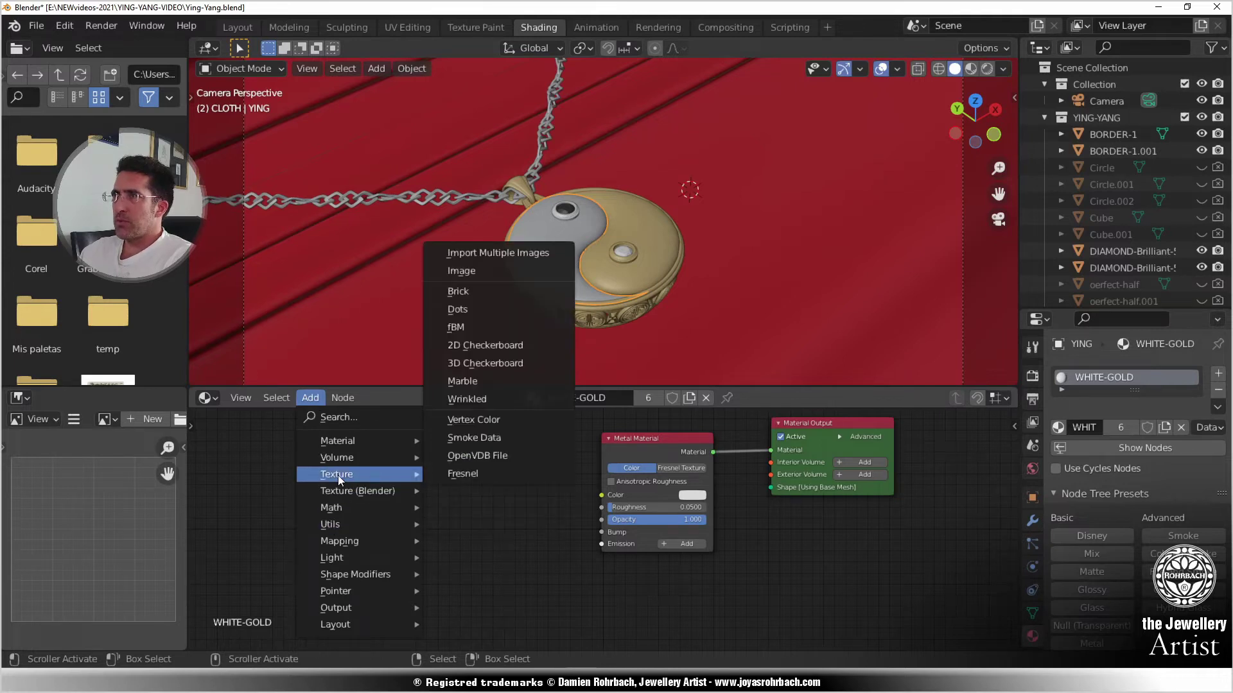
{"action": "left_click", "coordinate": [525, 271]}
{"action": "left_click", "coordinate": [430, 494]}
{"action": "left_click_drag", "start_coordinate": [439, 494], "coordinate": [599, 534]}
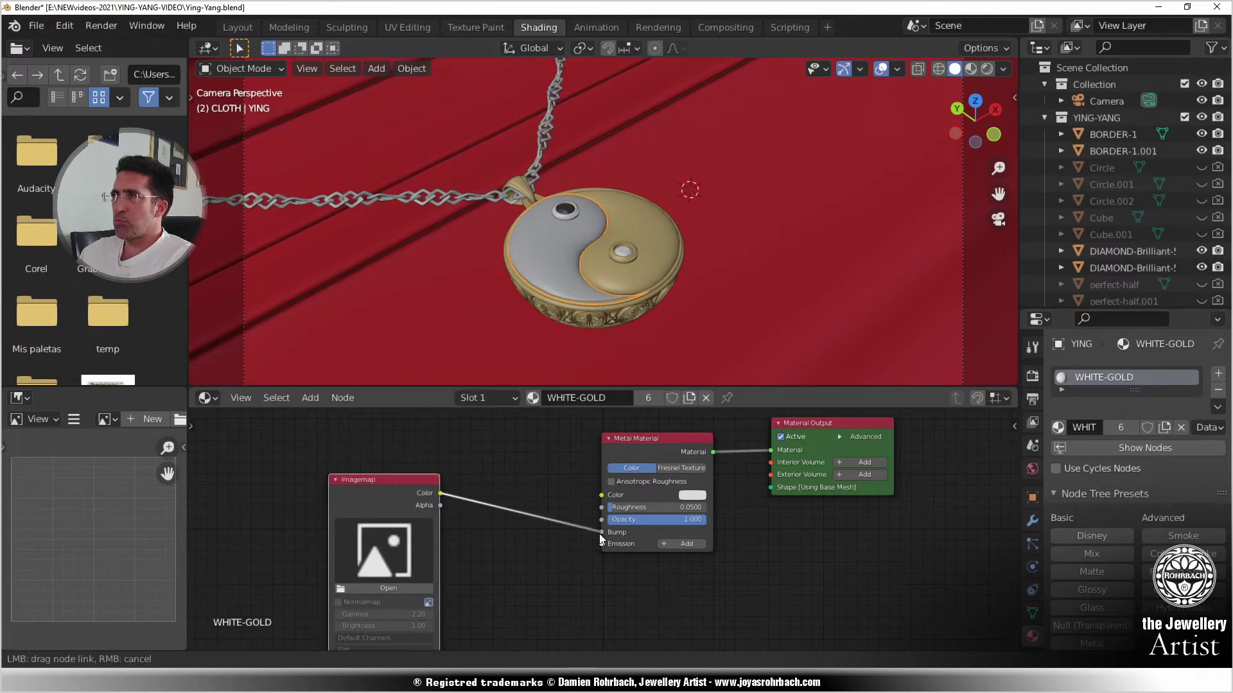
- Insert a Bump node into the link between the image texture and the Metal material
{"action": "left_click", "coordinate": [310, 397]}
{"action": "mouse_move", "coordinate": [356, 524]}
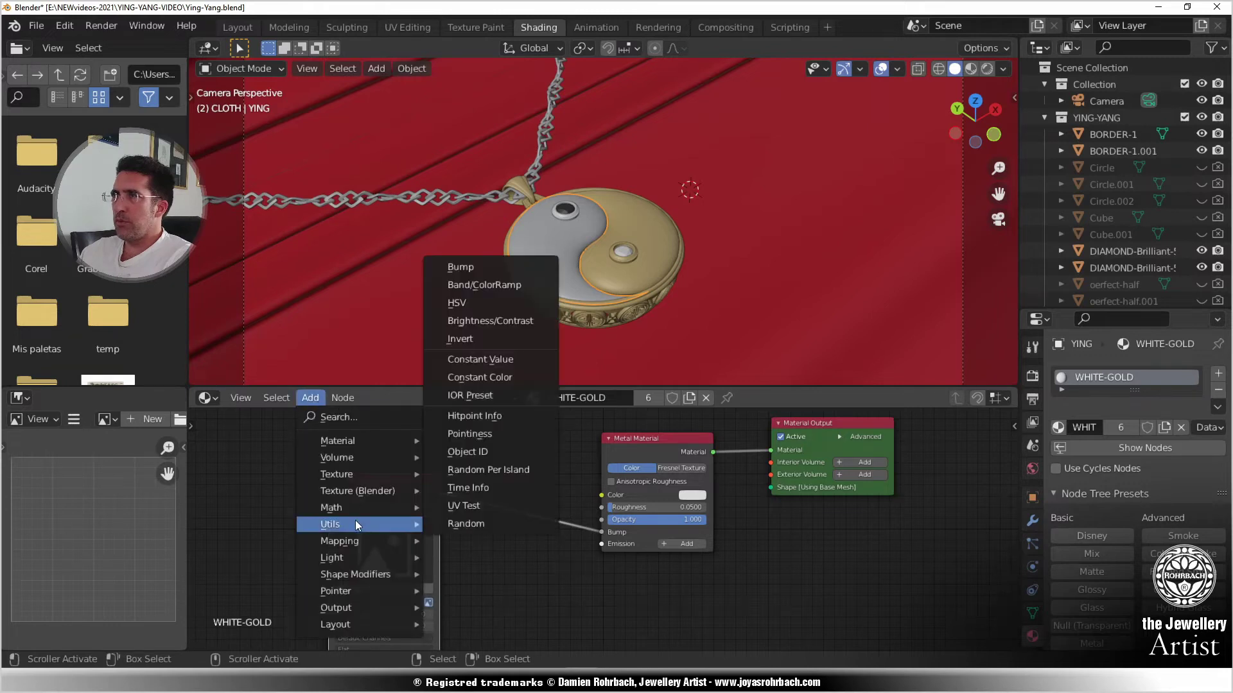
{"action": "left_click", "coordinate": [480, 268]}
{"action": "left_click", "coordinate": [537, 593]}
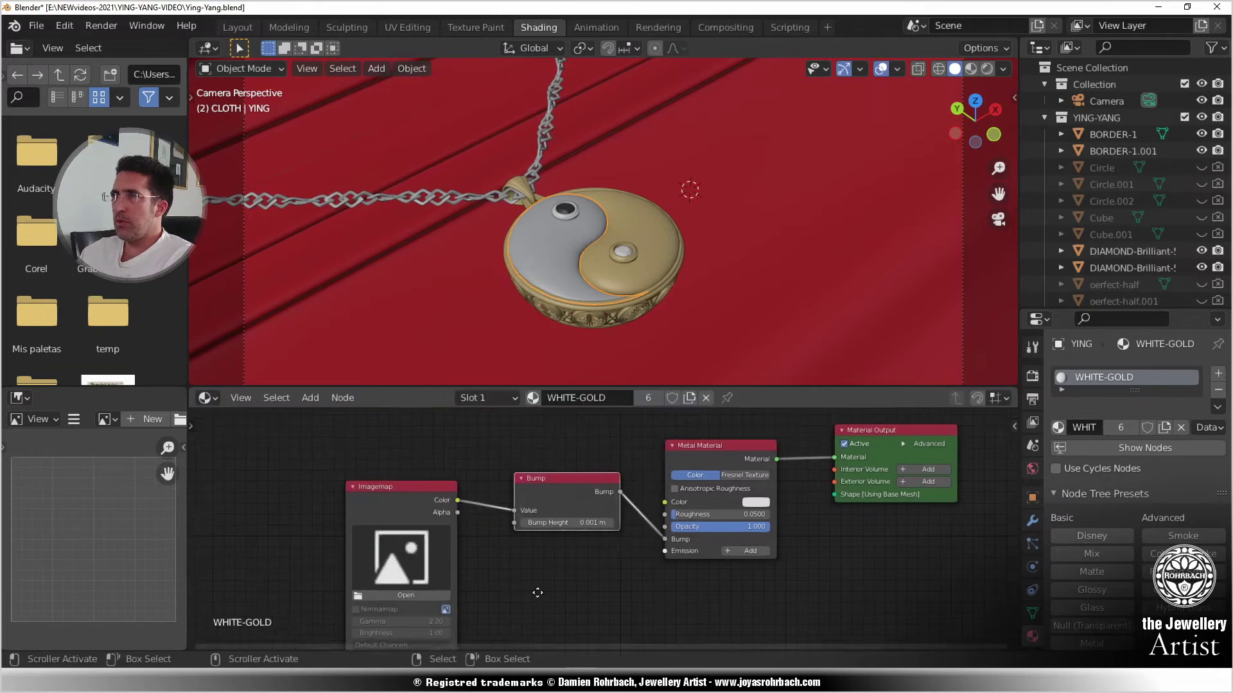
- Load the concrete photo IMG_20201005_135552732.jpg from the TEXTURAS-y-HDRs folder into the image texture node
{"action": "middle_click_drag", "start_coordinate": [537, 593], "coordinate": [620, 559]}
{"action": "left_click", "coordinate": [513, 544]}
{"action": "left_click", "coordinate": [521, 563]}
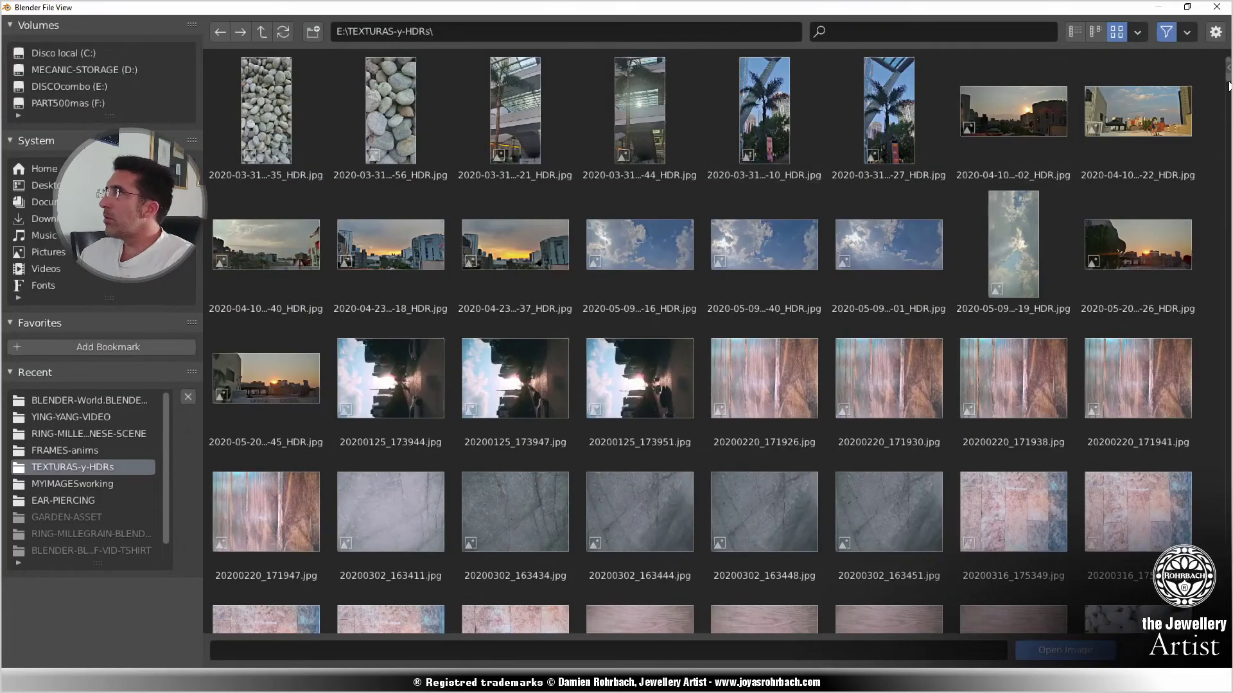
{"action": "scroll", "coordinate": [1228, 86], "scroll_direction": "down", "scroll_amount": 15}
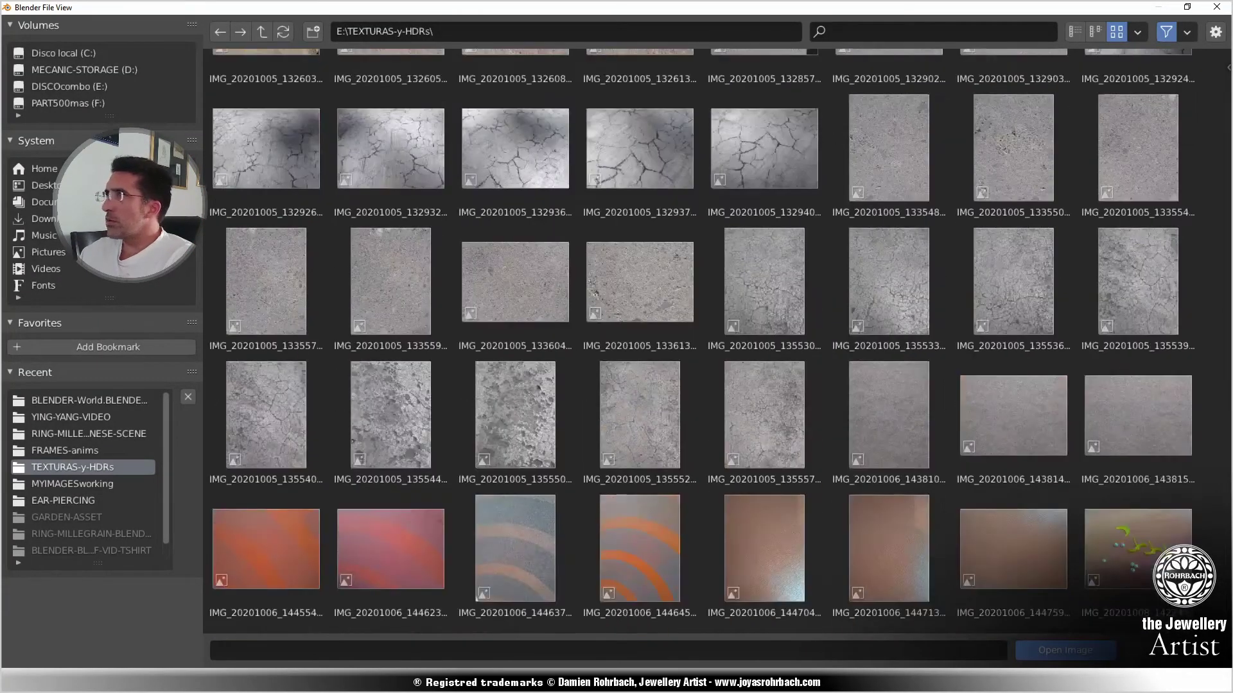
{"action": "double_click", "coordinate": [635, 398]}
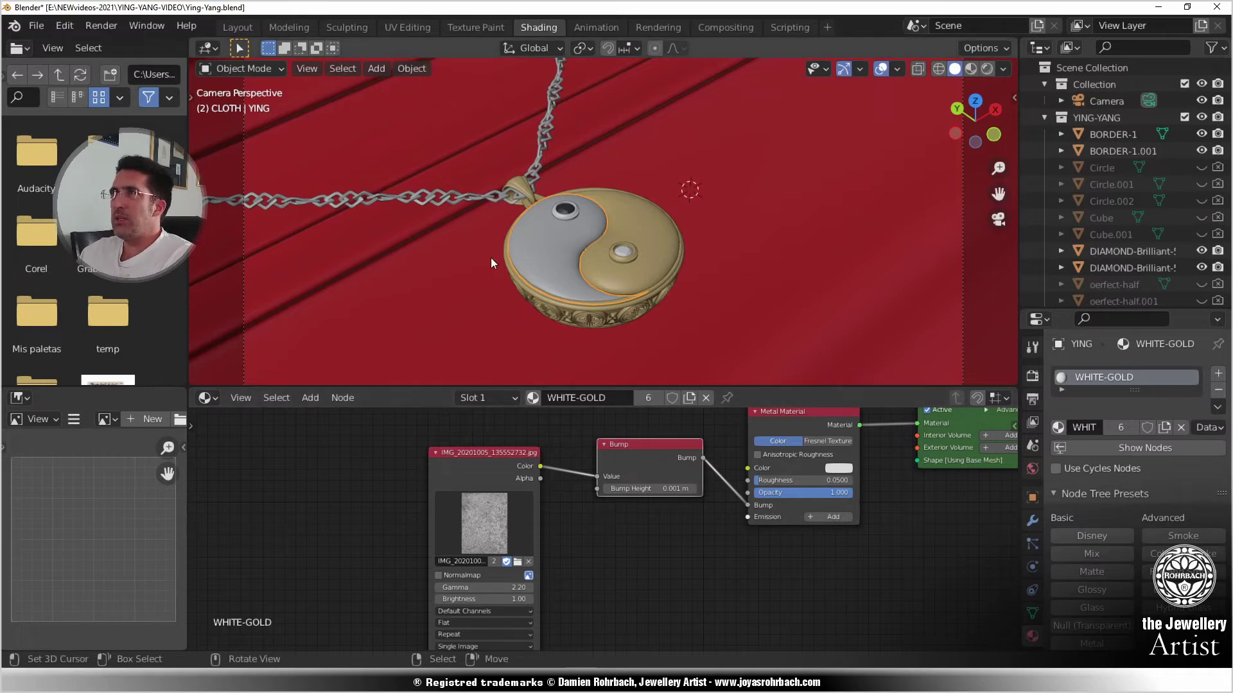
- In the UV Editing workspace, unwrap the YING half with Cube Projection and move its UVs inside the UV square
{"action": "left_click", "coordinate": [414, 27]}
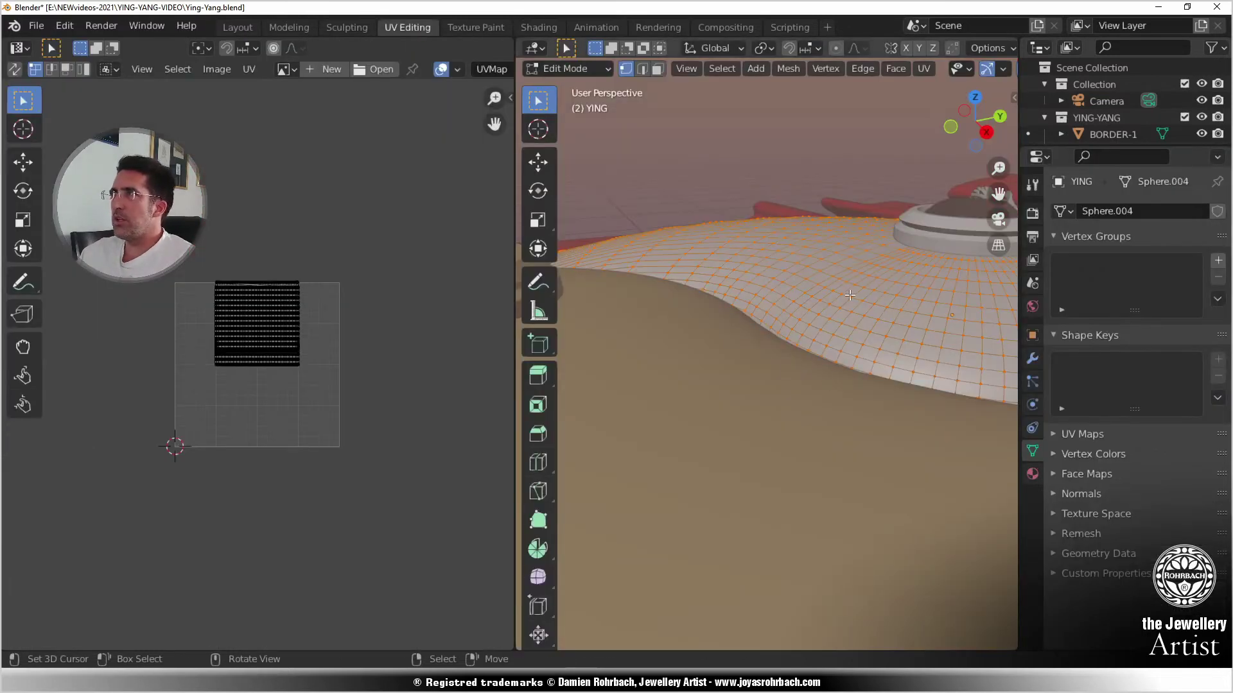
{"action": "left_click", "coordinate": [922, 72]}
{"action": "left_click", "coordinate": [953, 169]}
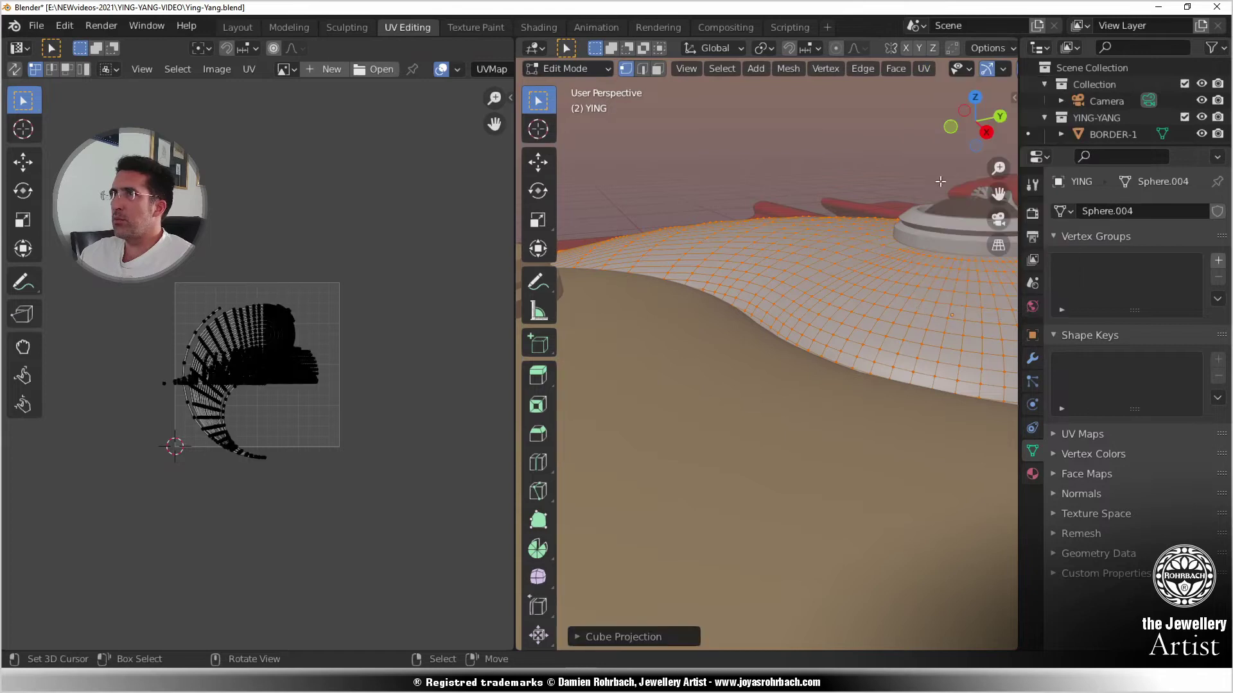
{"action": "scroll", "coordinate": [157, 356], "scroll_direction": "up", "scroll_amount": 1}
{"action": "scroll", "coordinate": [157, 355], "scroll_direction": "up", "scroll_amount": 2}
{"action": "key", "text": "a"}
{"action": "key", "text": "g"}
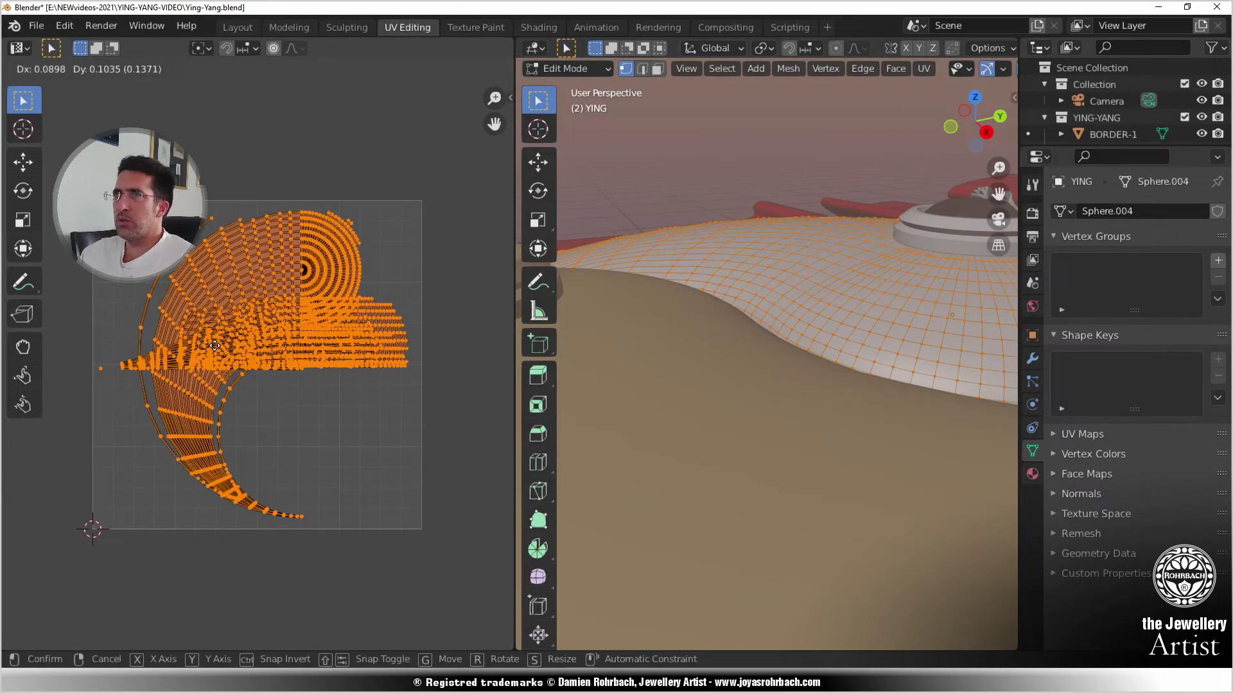
{"action": "left_click", "coordinate": [215, 345]}
{"action": "scroll", "coordinate": [618, 362], "scroll_direction": "down", "scroll_amount": 5}
{"action": "key", "text": "Tab"}
- Unwrap the whole YANG half with Cube Projection and move its UVs inside the UV square
{"action": "right_click", "coordinate": [693, 391]}
{"action": "key", "text": "Tab"}
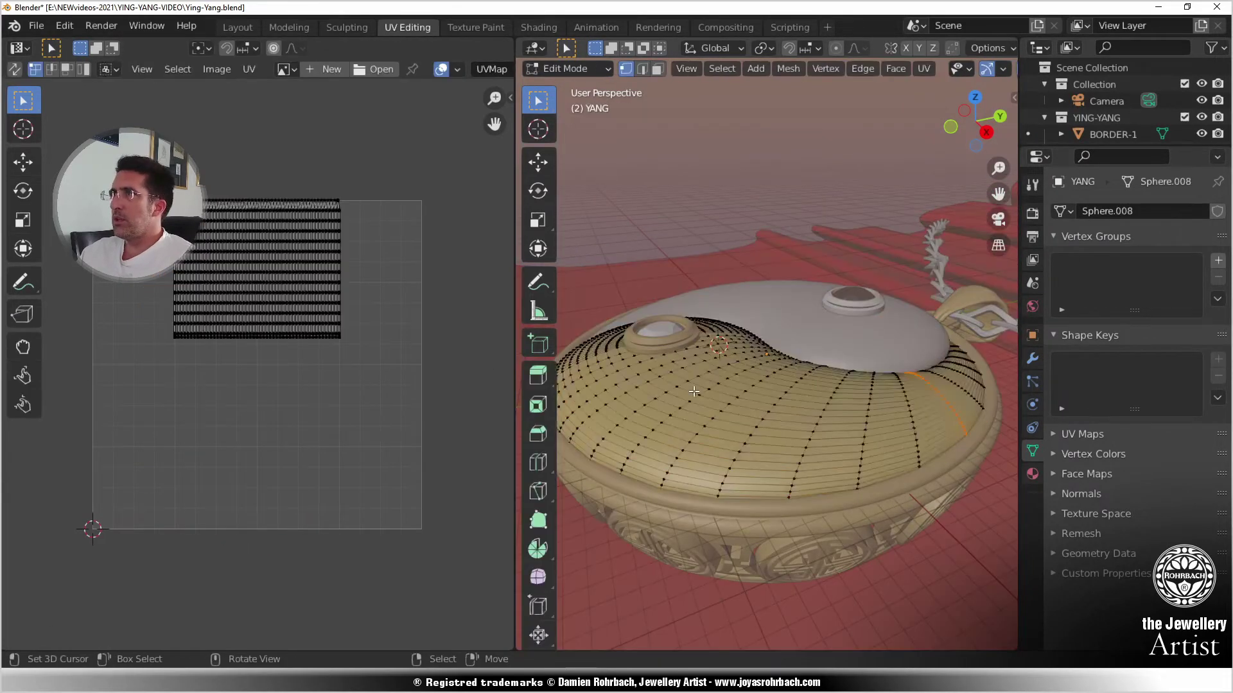
{"action": "key", "text": "a"}
{"action": "left_click", "coordinate": [923, 69]}
{"action": "left_click", "coordinate": [971, 167]}
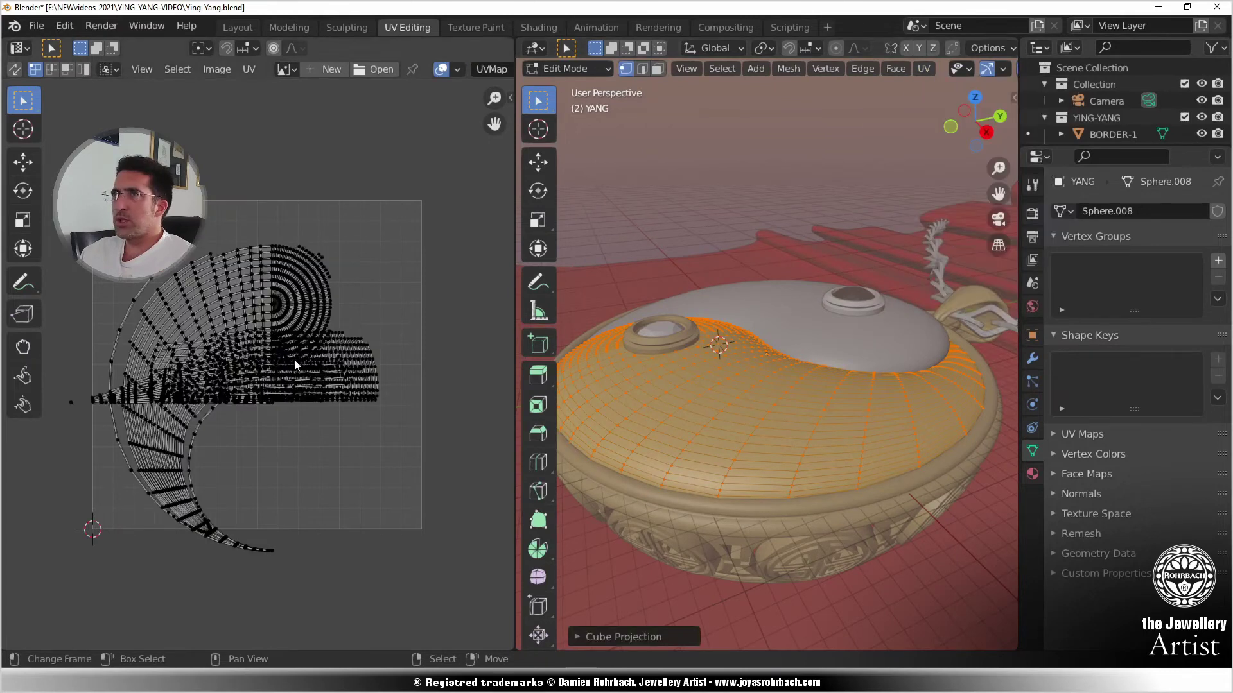
{"action": "key", "text": "a"}
{"action": "key", "text": "g"}
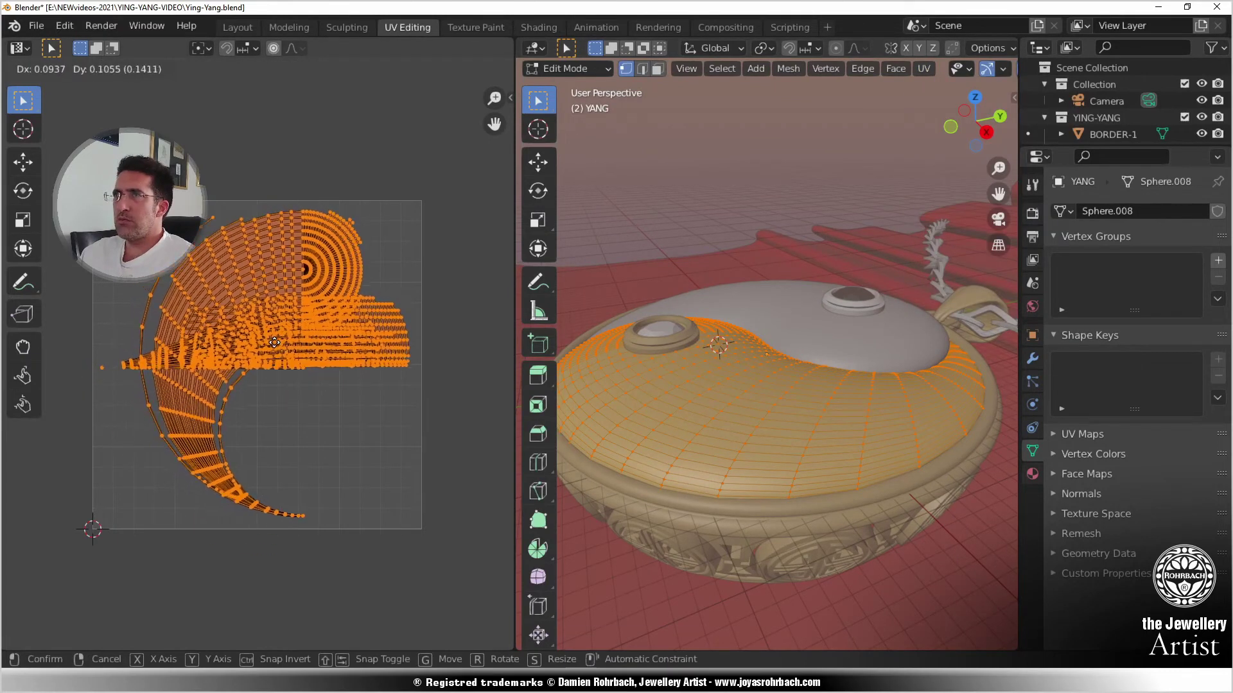
{"action": "left_click", "coordinate": [325, 376]}
{"action": "key", "text": "Tab"}
- Unwrap the pendant's upper border ring, BORDER-1, with Cube Projection
{"action": "left_click", "coordinate": [691, 510]}
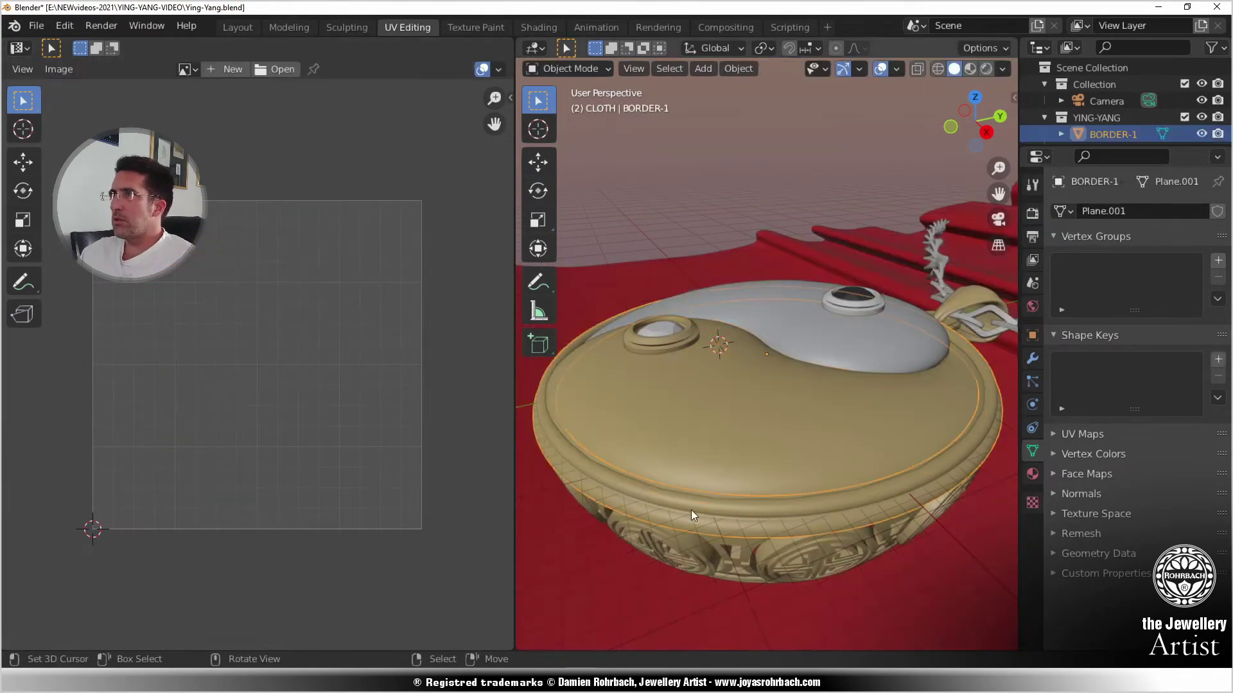
{"action": "middle_click_drag", "start_coordinate": [691, 510], "coordinate": [706, 417]}
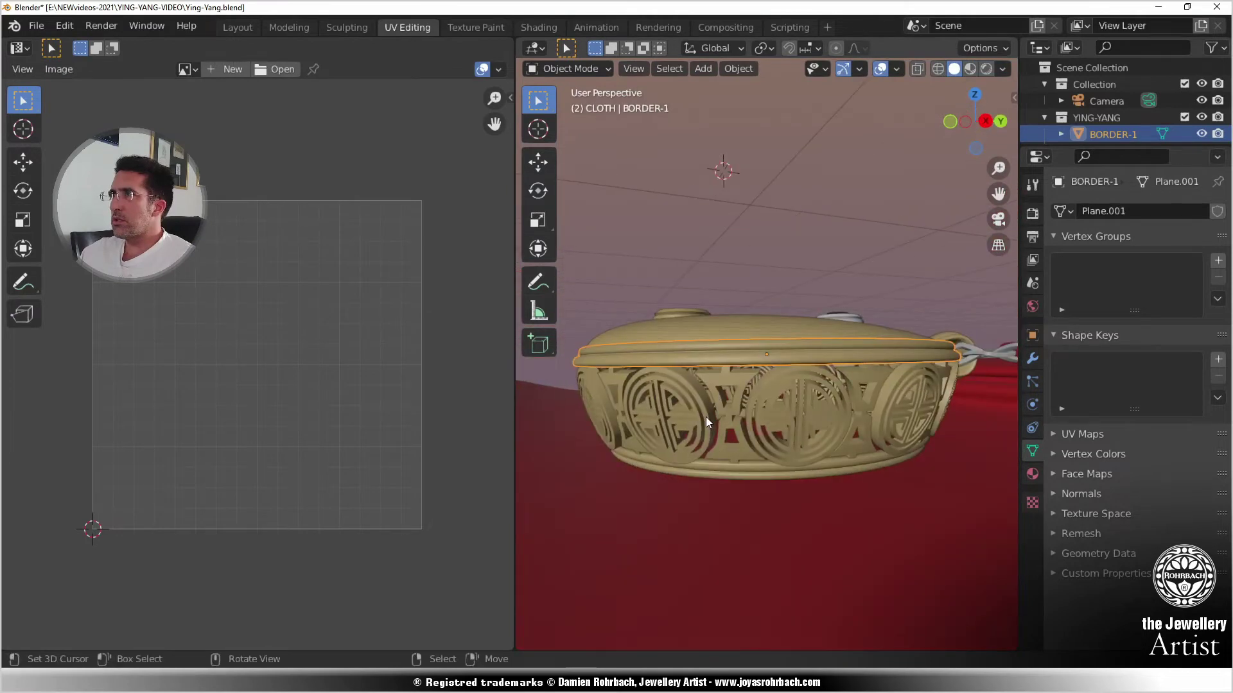
{"action": "key", "text": "Tab"}
{"action": "key", "text": "a"}
{"action": "left_click", "coordinate": [930, 71]}
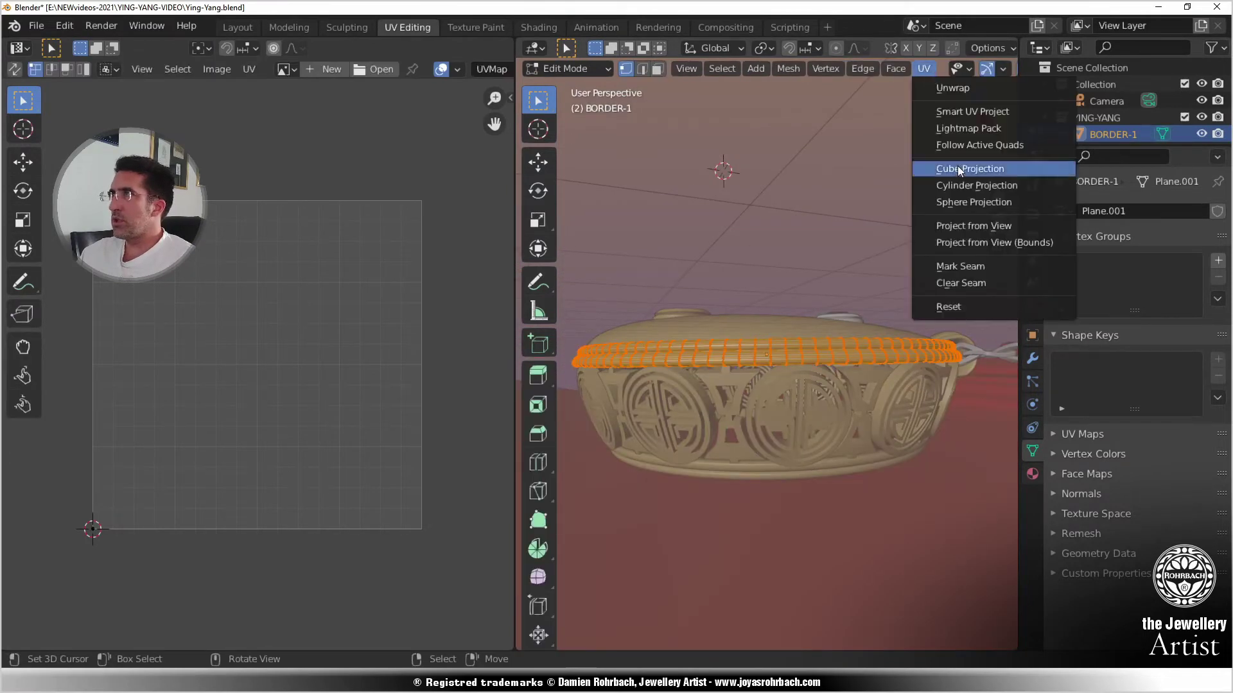
{"action": "left_click", "coordinate": [958, 166]}
{"action": "key", "text": "Tab"}
- Unwrap the pendant's lower border ring, BORDER-1.001, with Cube Projection
{"action": "left_click", "coordinate": [710, 471]}
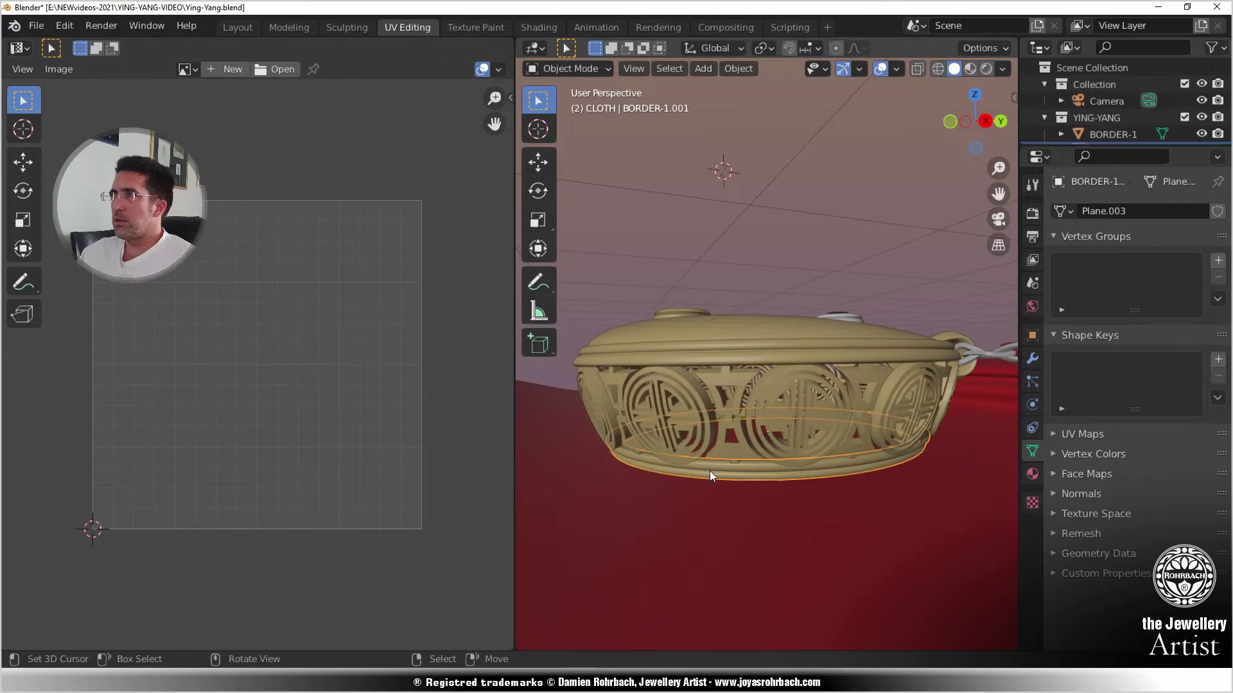
{"action": "key", "text": "Tab"}
{"action": "key", "text": "a"}
{"action": "left_click", "coordinate": [926, 69]}
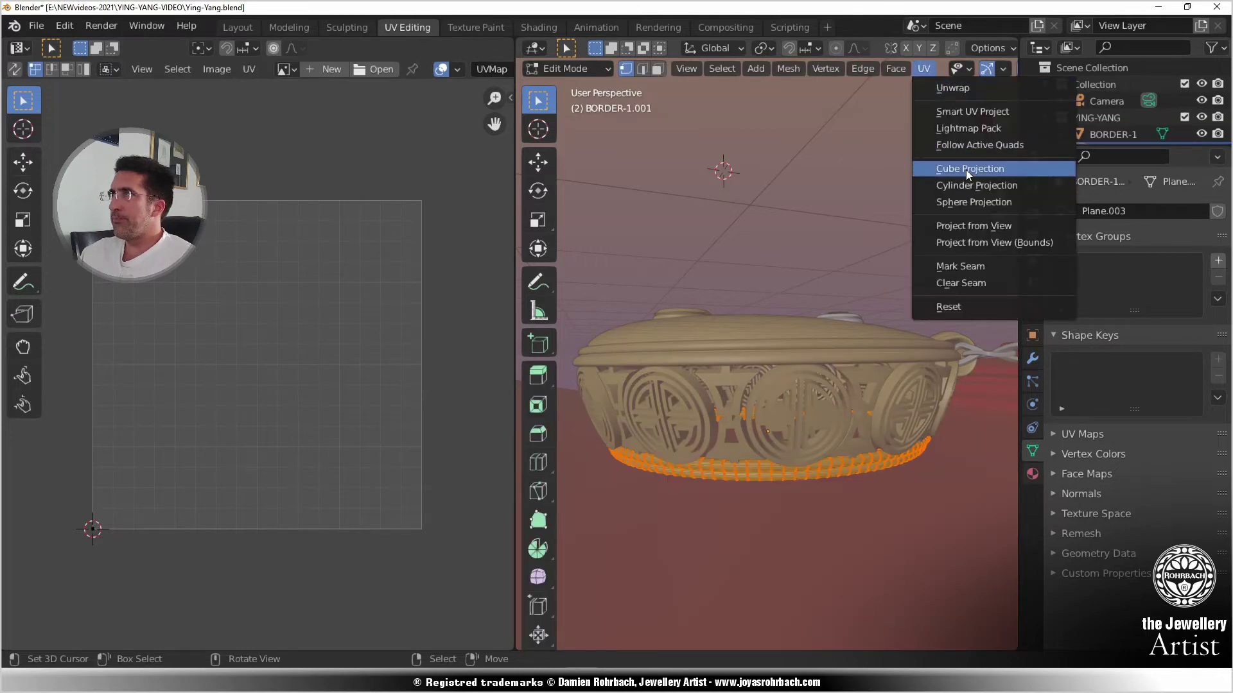
{"action": "left_click", "coordinate": [961, 165]}
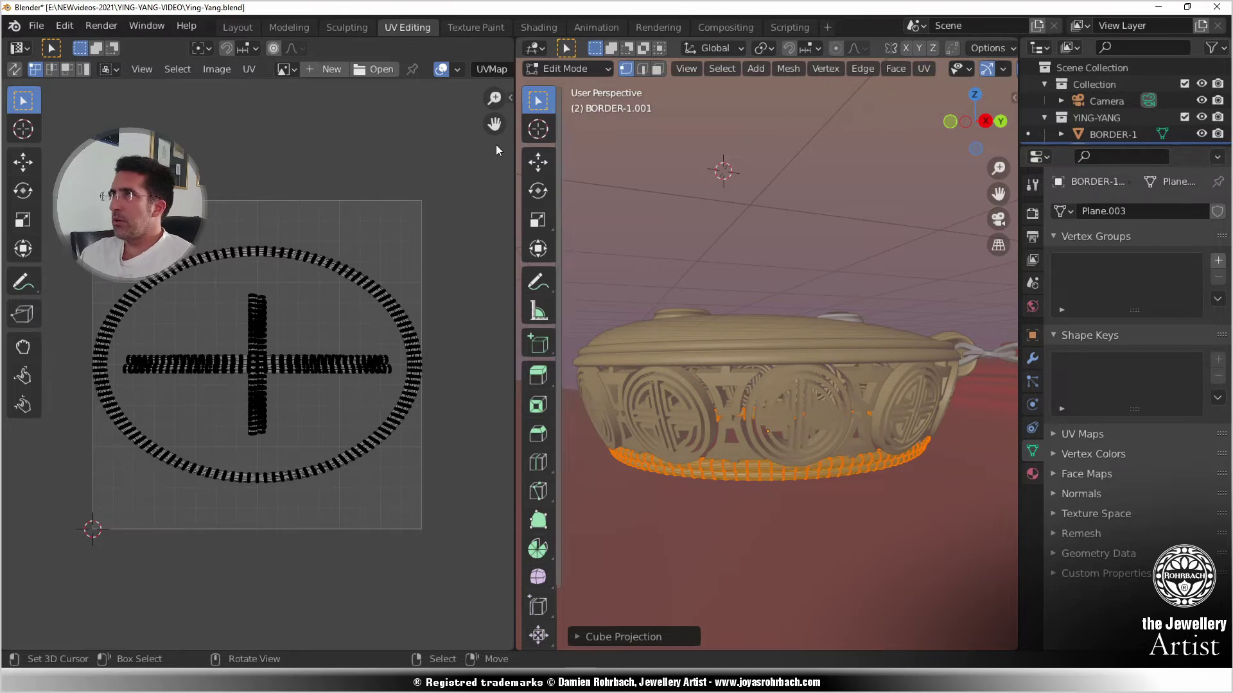
- Enable Constrain to Image Bounds and stretch all the lower border's UVs along Y until the ellipse becomes a circle
{"action": "key", "text": "a"}
{"action": "left_click", "coordinate": [249, 69]}
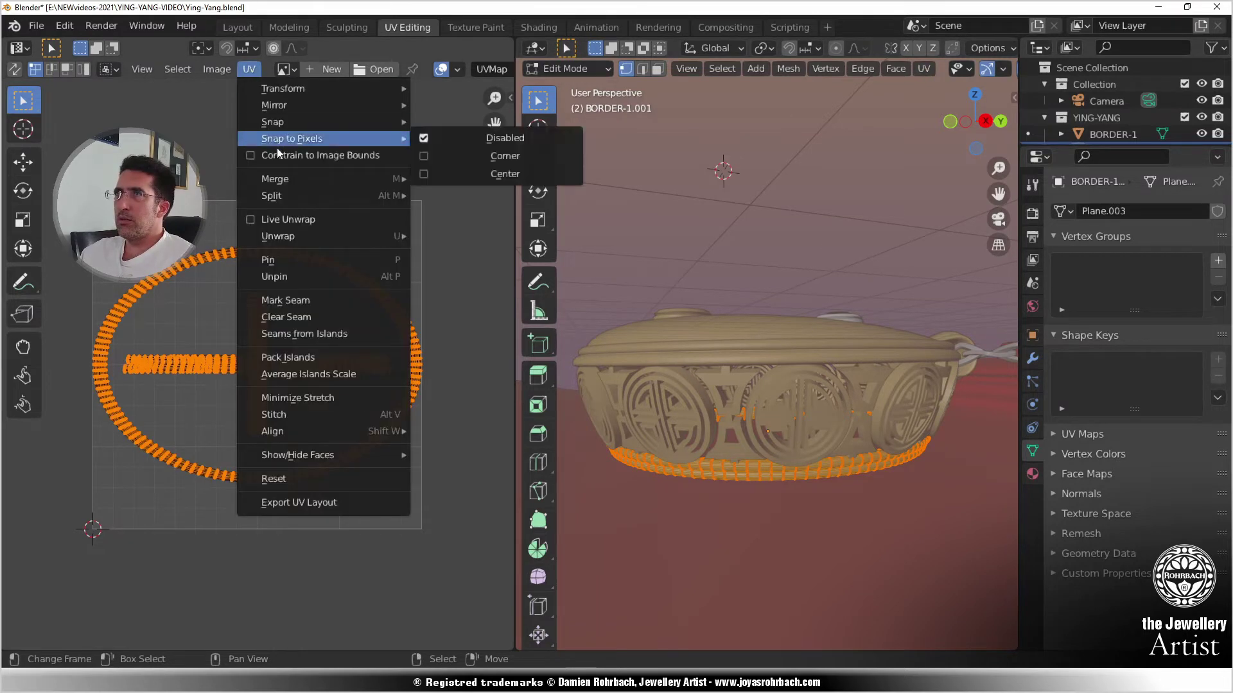
{"action": "left_click", "coordinate": [285, 156]}
{"action": "key", "text": "s"}
{"action": "key", "text": "y"}
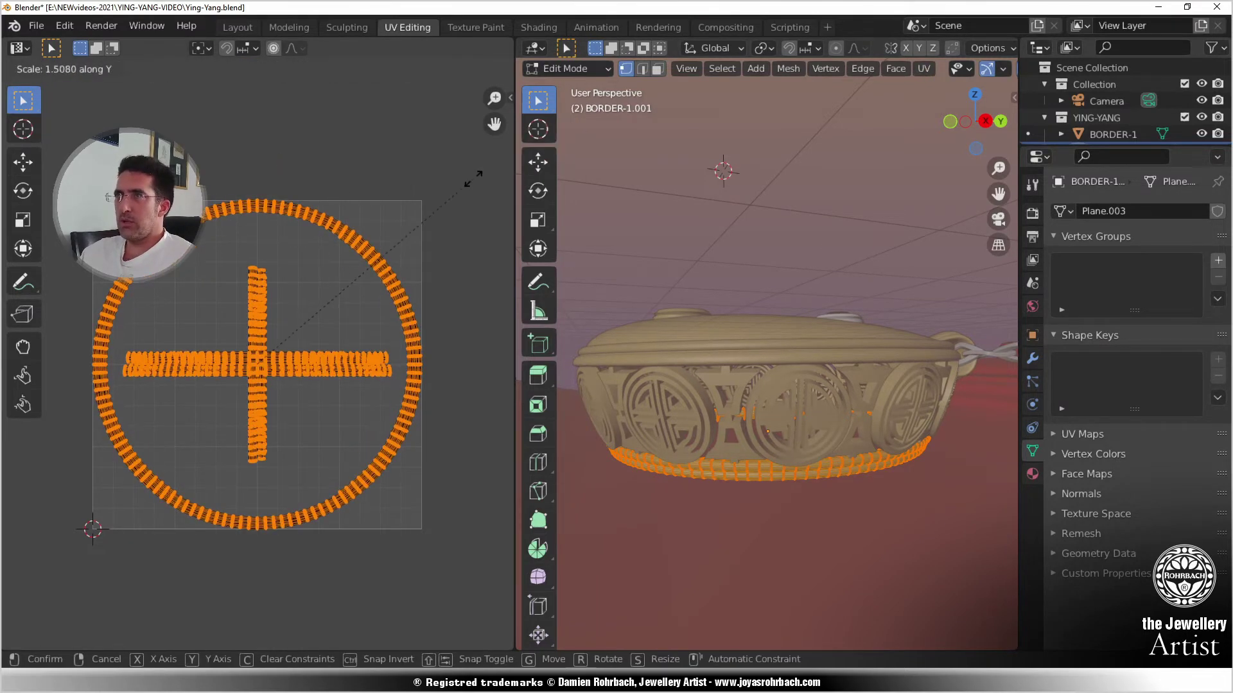
{"action": "left_click", "coordinate": [462, 260]}
- Scale the lower border's UVs down to about 0.8, rotate them about 45 degrees, and deselect them
{"action": "key", "text": "s"}
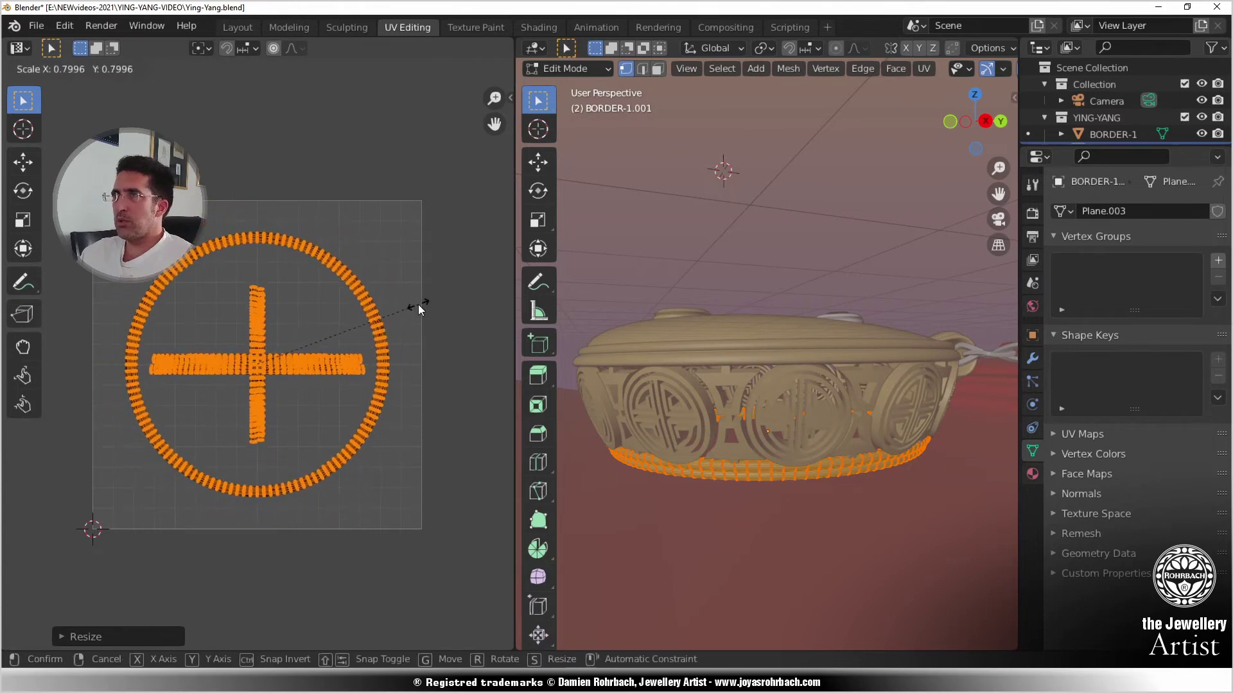
{"action": "left_click", "coordinate": [414, 303]}
{"action": "key", "text": "r"}
{"action": "left_click", "coordinate": [334, 271]}
{"action": "key", "text": "alt+a"}
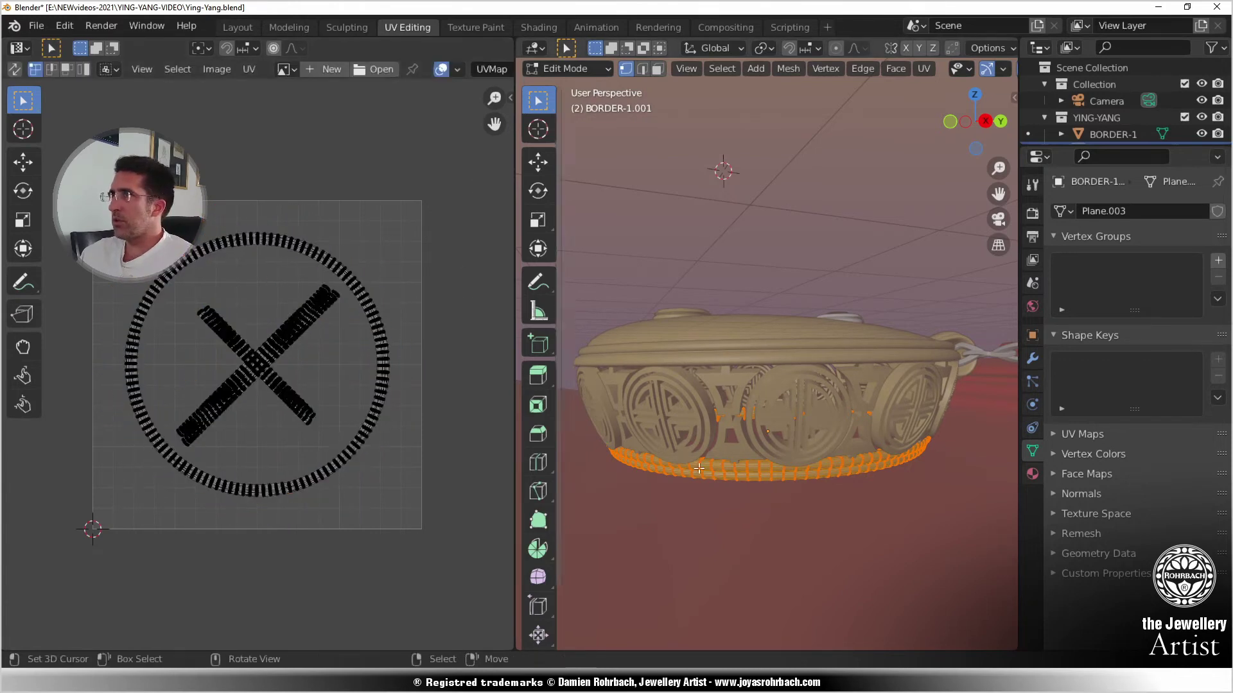
- Save the file and unwrap the pendant's round side decorations, side-deco.001, with Cube Projection
{"action": "key", "text": "ctrl+s"}
{"action": "key", "text": "Tab"}
{"action": "left_click", "coordinate": [801, 387]}
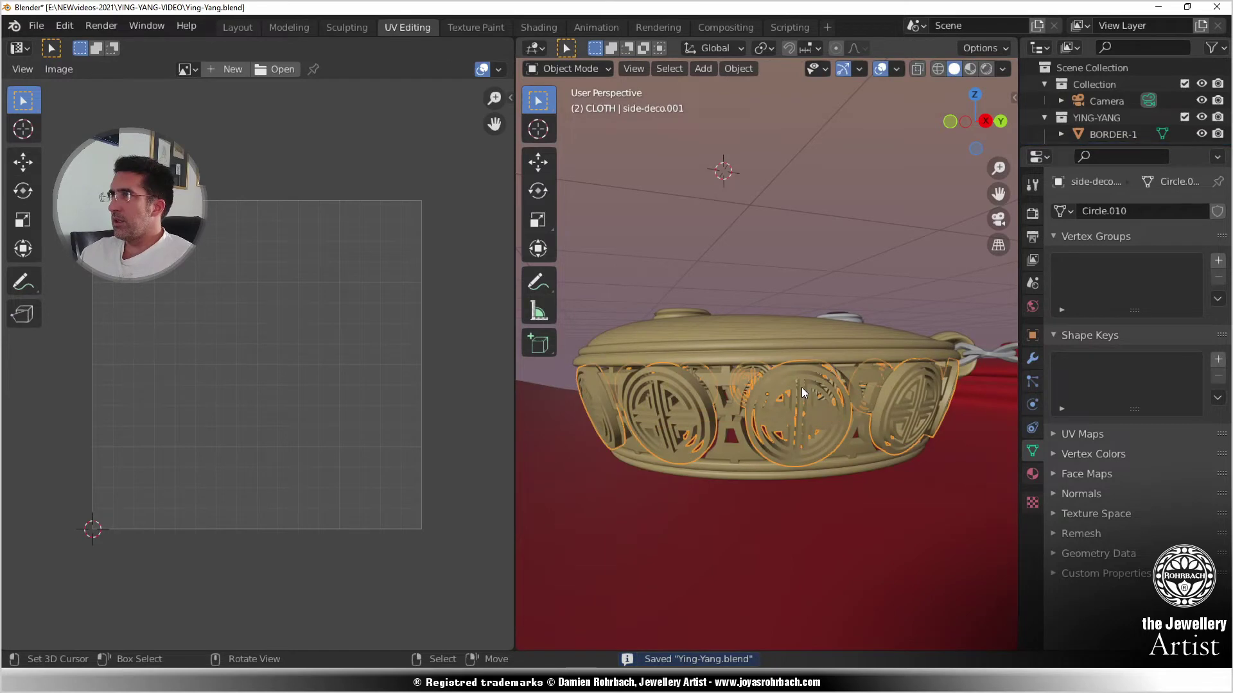
{"action": "key", "text": "Tab"}
{"action": "left_click", "coordinate": [919, 70]}
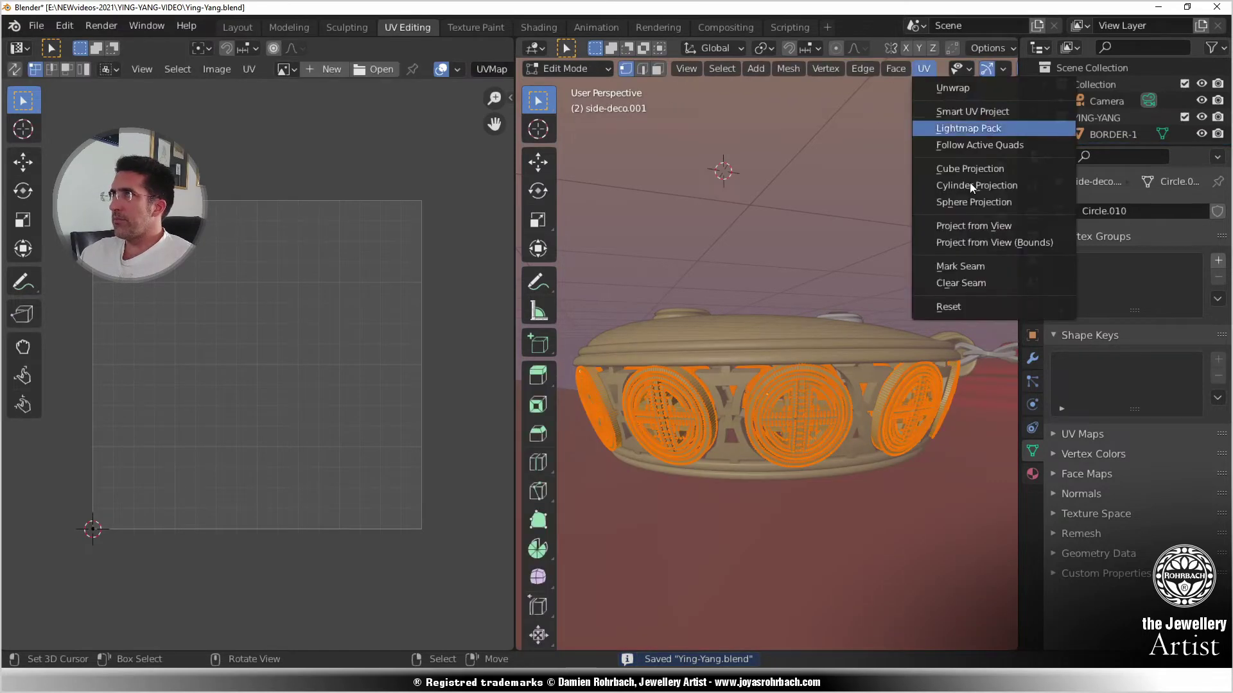
{"action": "left_click", "coordinate": [971, 169]}
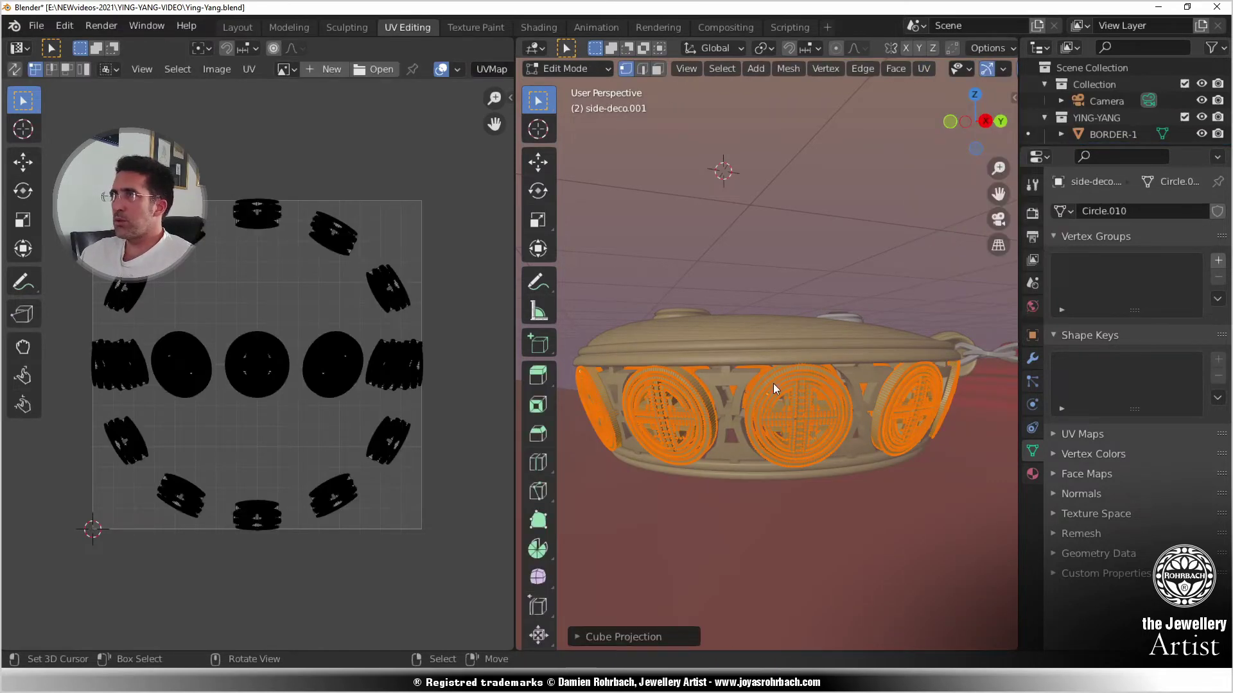
{"action": "key", "text": "Tab"}
- In the Layout workspace, select all the hourglass-shaped pieces between the pendant's round side decorations and join them into one object
{"action": "left_click", "coordinate": [742, 378]}
{"action": "key", "text": "Tab"}
{"action": "key", "text": "Tab"}
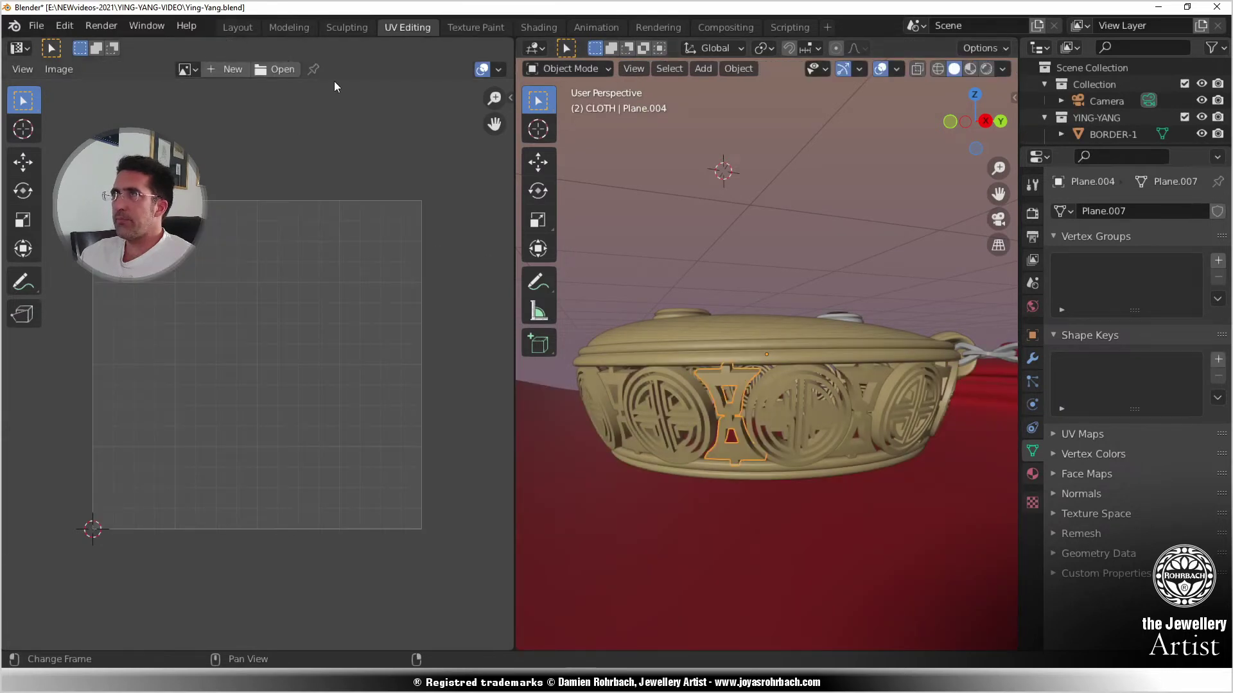
{"action": "left_click", "coordinate": [240, 27]}
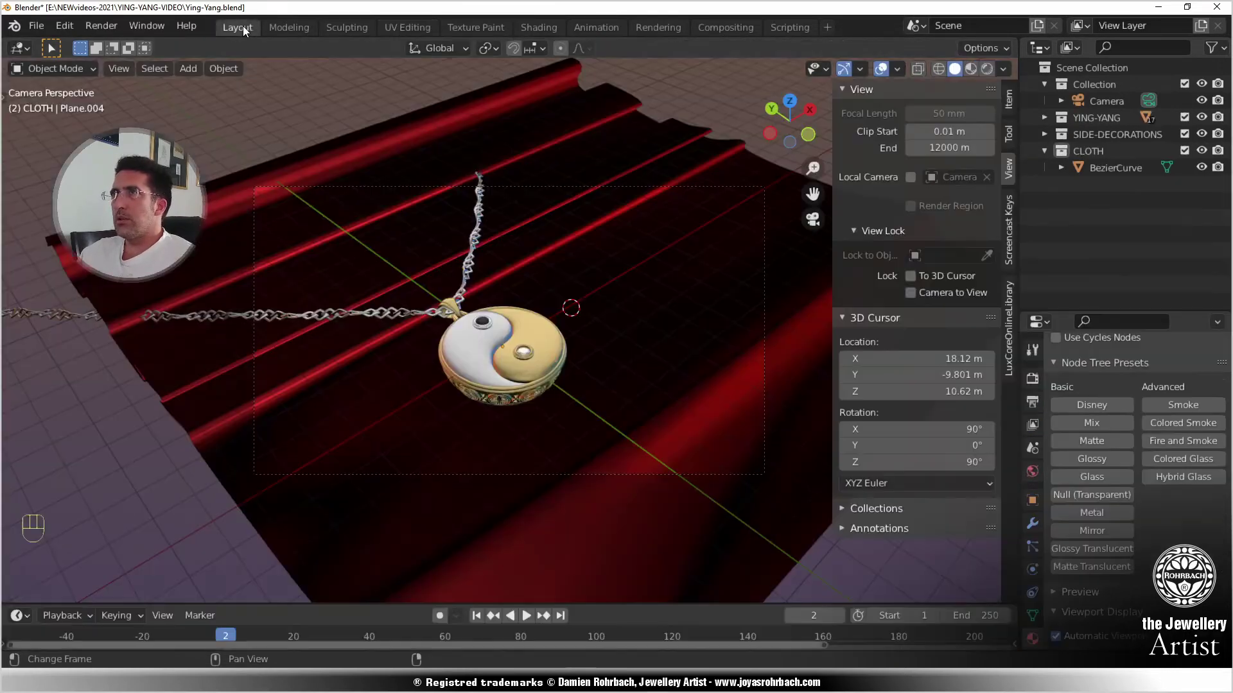
{"action": "middle_click_drag", "start_coordinate": [475, 411], "coordinate": [515, 217]}
{"action": "scroll", "coordinate": [511, 412], "scroll_direction": "up", "scroll_amount": 8}
{"action": "middle_click_drag", "start_coordinate": [491, 314], "coordinate": [486, 279]}
{"action": "left_click", "coordinate": [528, 254], "text": "shift"}
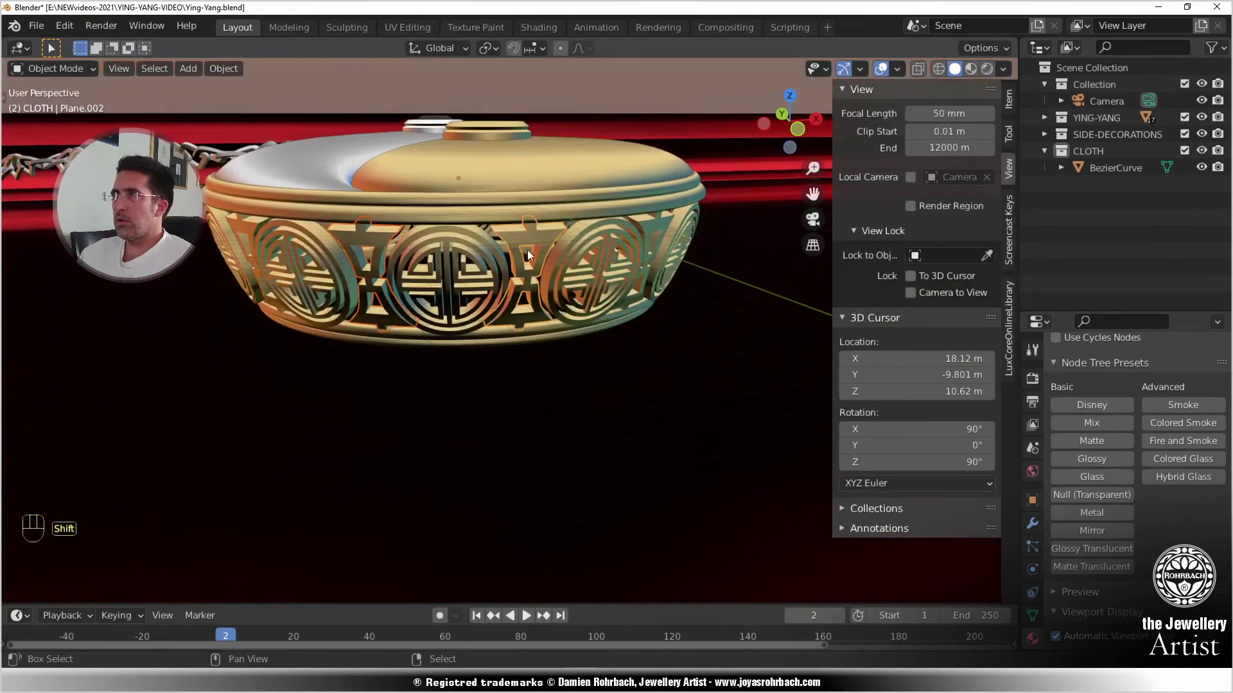
{"action": "left_click", "coordinate": [658, 223], "text": "shift"}
{"action": "middle_click_drag", "start_coordinate": [657, 225], "coordinate": [539, 250]}
{"action": "left_click", "coordinate": [539, 251], "text": "shift"}
{"action": "middle_click_drag", "start_coordinate": [621, 254], "coordinate": [549, 263]}
{"action": "left_click", "coordinate": [549, 263], "text": "shift"}
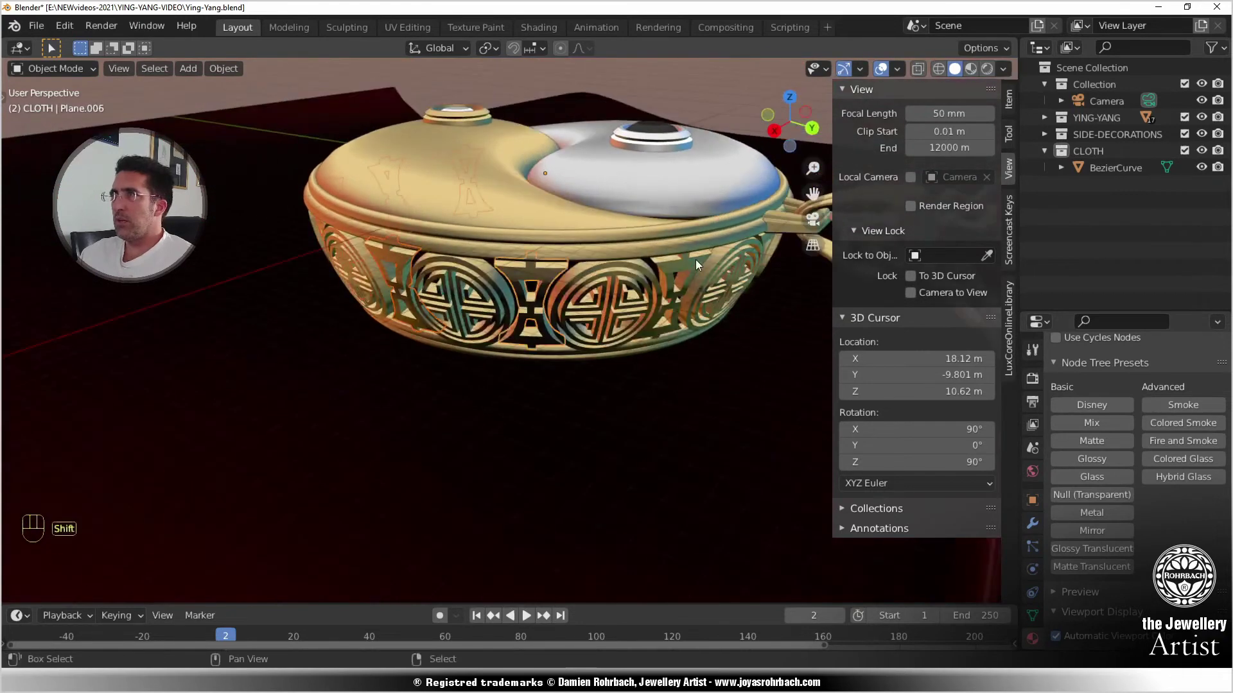
{"action": "left_click", "coordinate": [706, 274], "text": "shift"}
{"action": "middle_click_drag", "start_coordinate": [707, 275], "coordinate": [549, 237]}
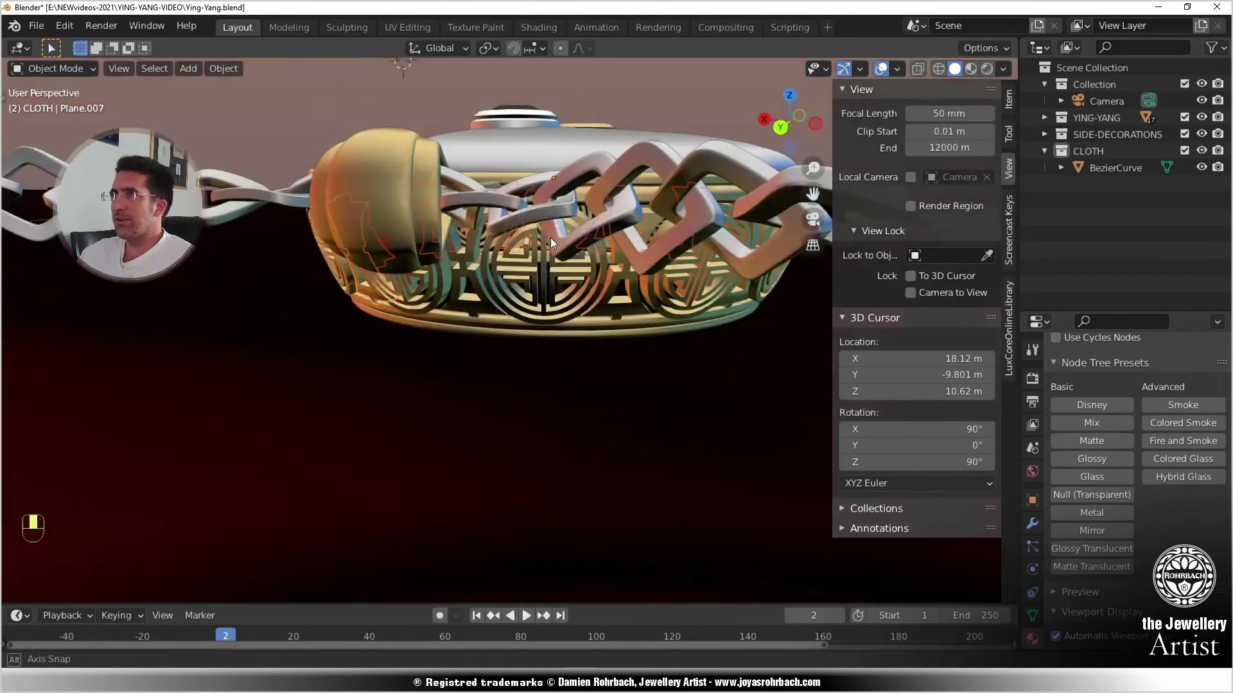
{"action": "left_click", "coordinate": [481, 299], "text": "shift"}
{"action": "left_click", "coordinate": [614, 305], "text": "shift"}
{"action": "middle_click_drag", "start_coordinate": [678, 312], "coordinate": [596, 325]}
{"action": "left_click", "coordinate": [633, 308], "text": "shift"}
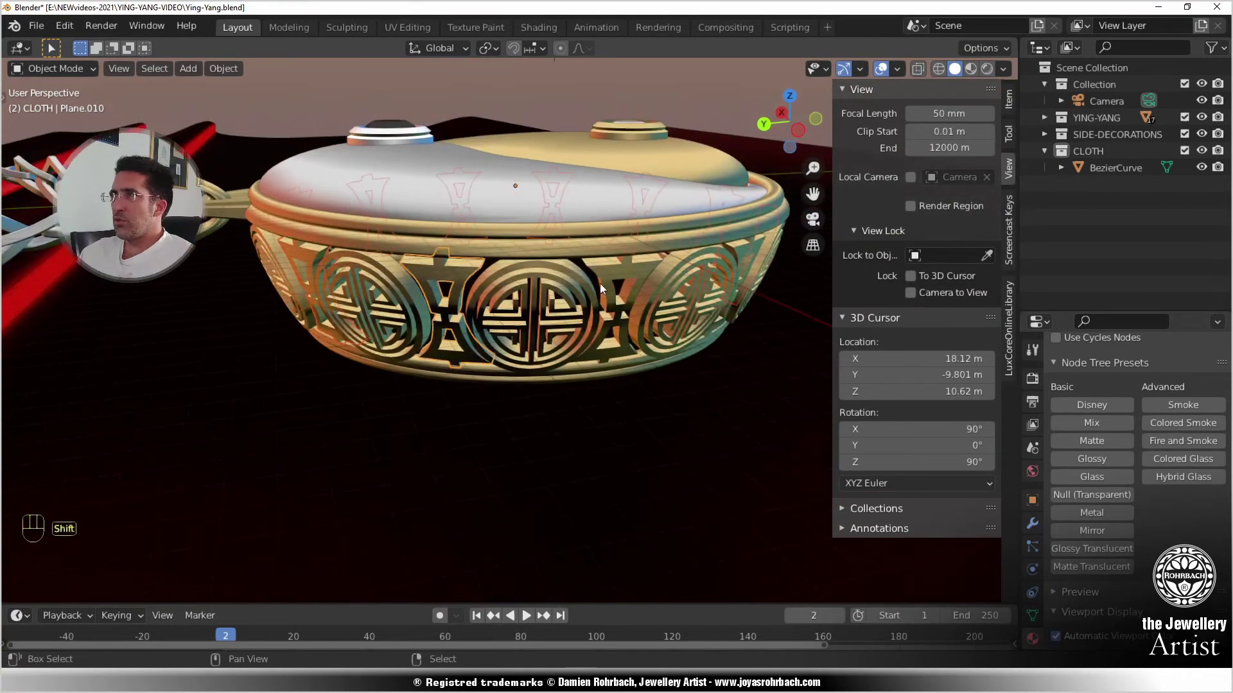
{"action": "left_click", "coordinate": [681, 326], "text": "shift"}
{"action": "middle_click_drag", "start_coordinate": [680, 323], "coordinate": [599, 325]}
{"action": "left_click", "coordinate": [597, 299], "text": "shift"}
{"action": "key", "text": "ctrl+j"}
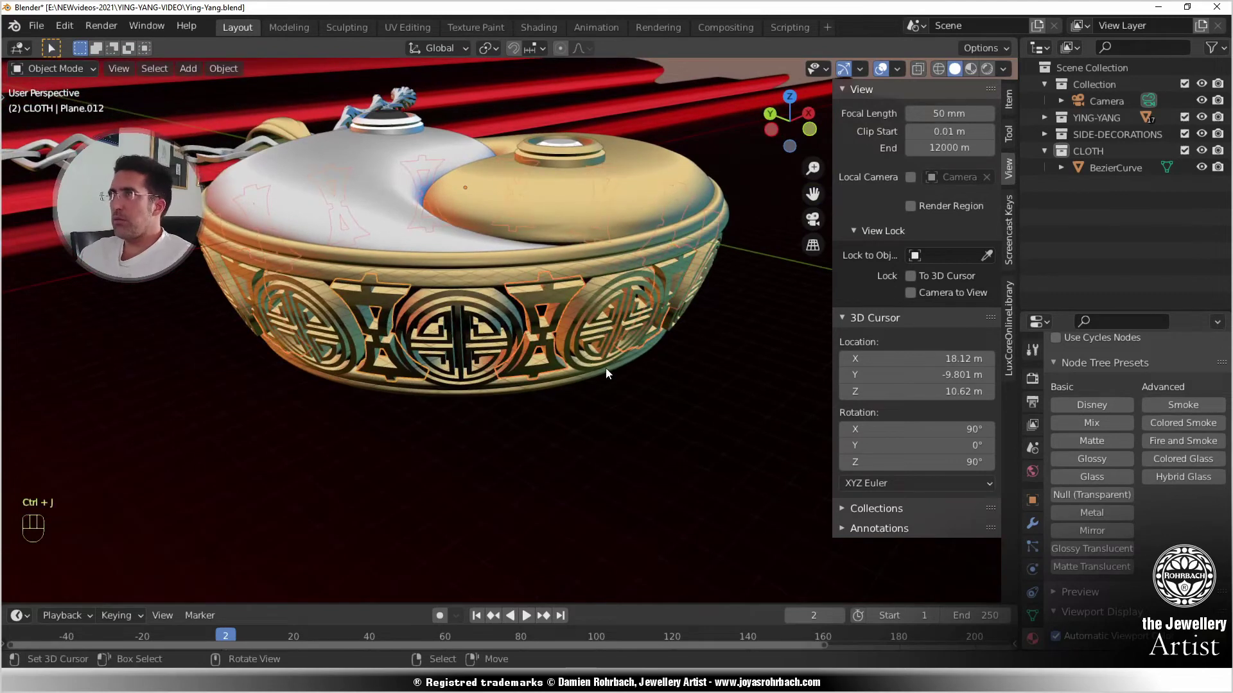
- Unwrap the joined hourglass pieces, Plane.012, with Cube Projection in the UV Editing workspace and save the file
{"action": "left_click", "coordinate": [398, 26]}
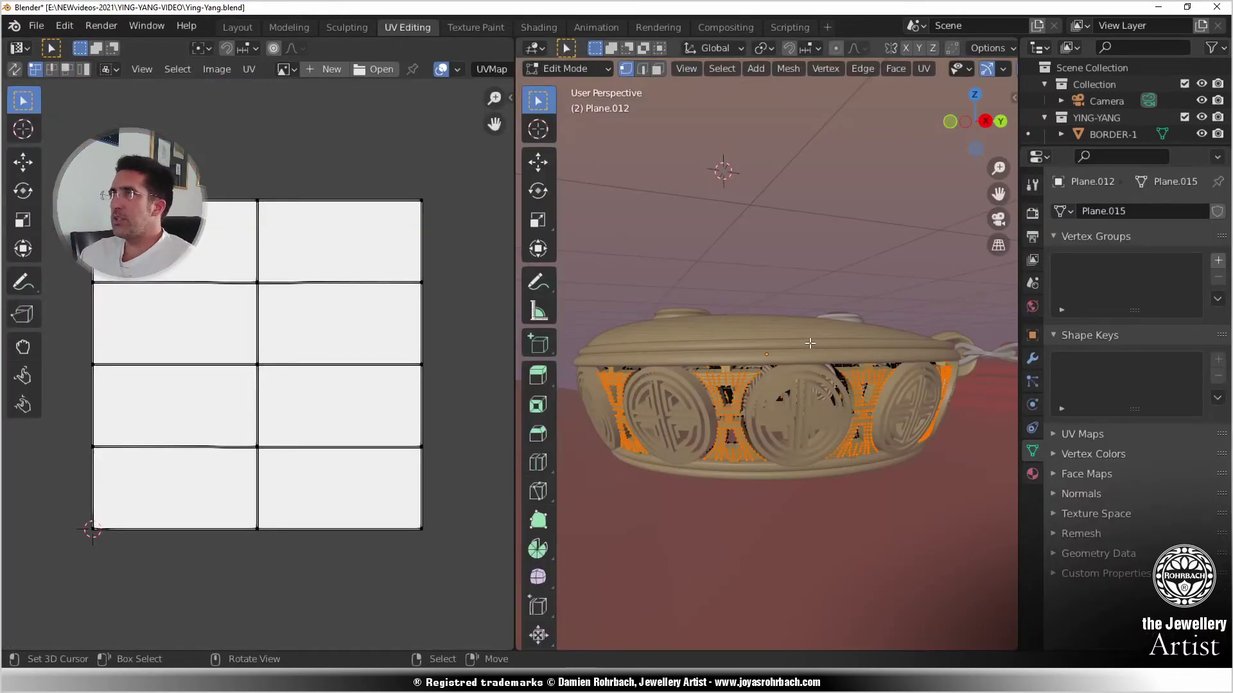
{"action": "left_click", "coordinate": [924, 69]}
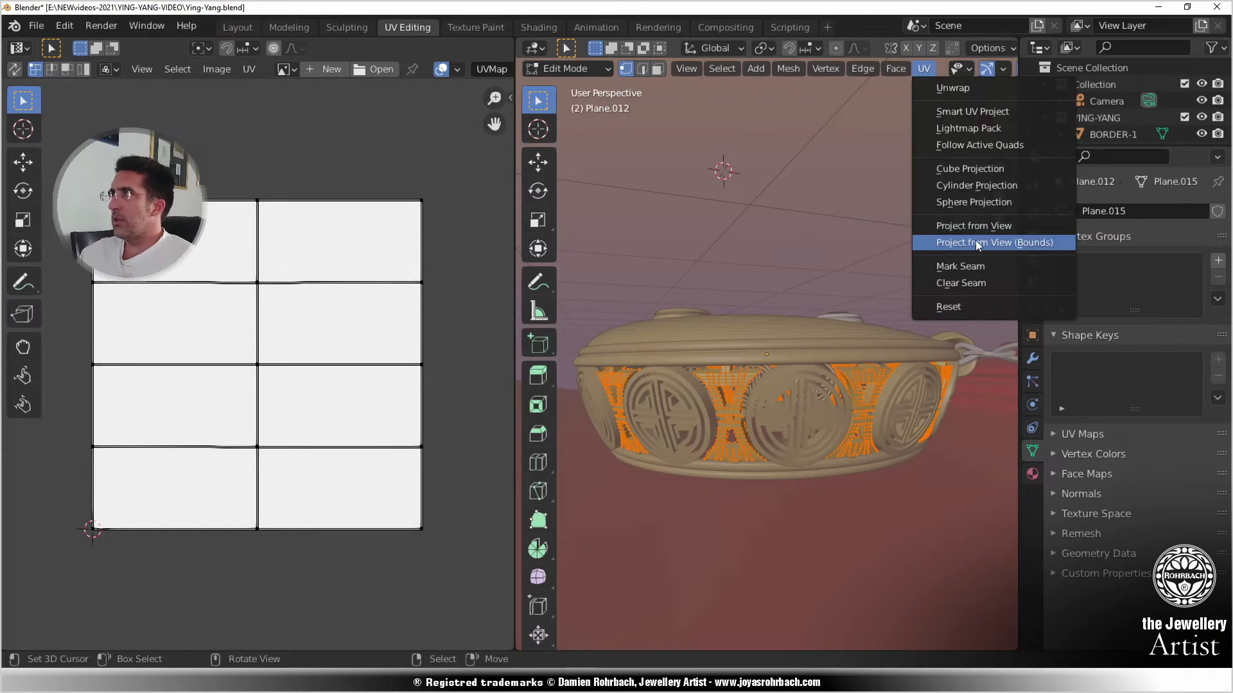
{"action": "left_click", "coordinate": [976, 240]}
{"action": "left_click", "coordinate": [924, 69]}
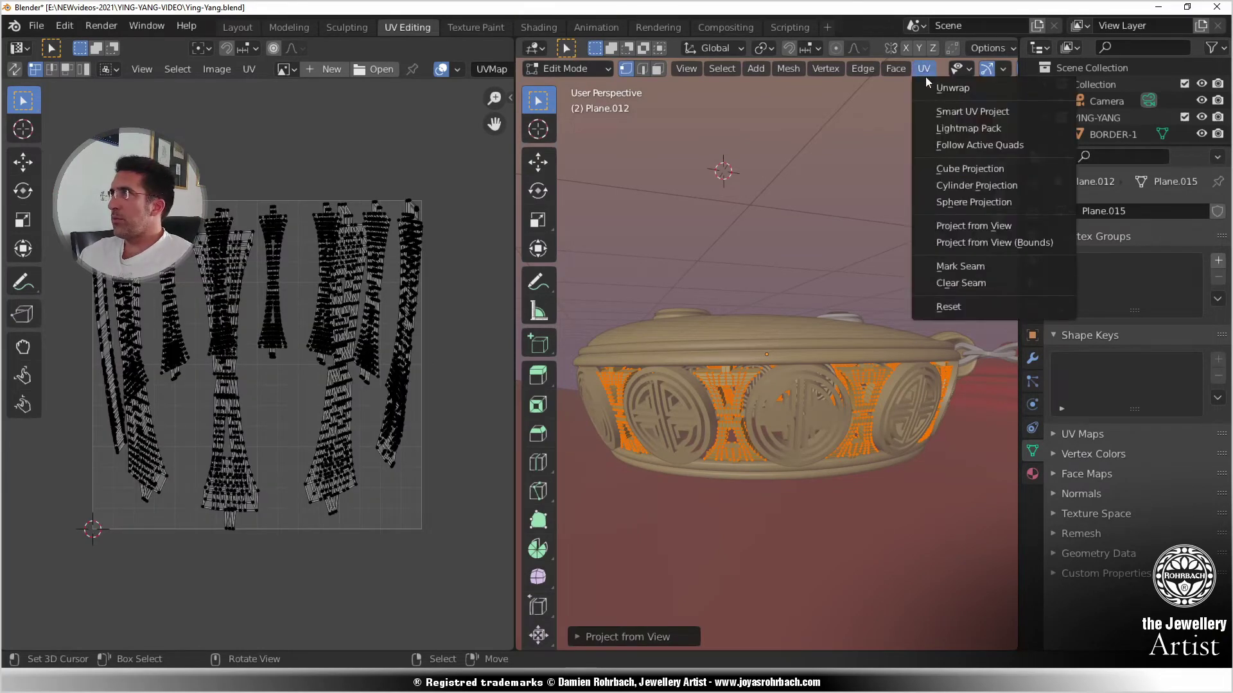
{"action": "left_click", "coordinate": [954, 168]}
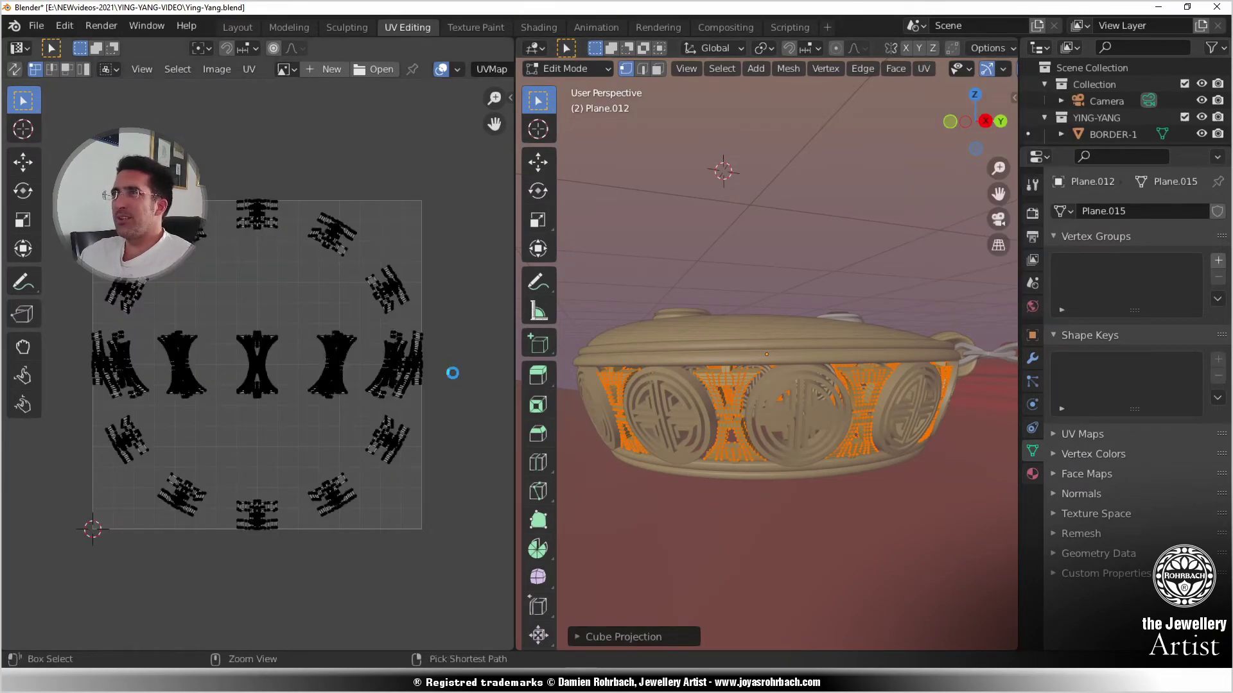
{"action": "key", "text": "ctrl+s"}
{"action": "mouse_move", "coordinate": [321, 291]}
{"action": "middle_mouse_down"}
{"action": "mouse_move", "coordinate": [350, 353]}
{"action": "mouse_move", "coordinate": [337, 290]}
{"action": "middle_mouse_up"}
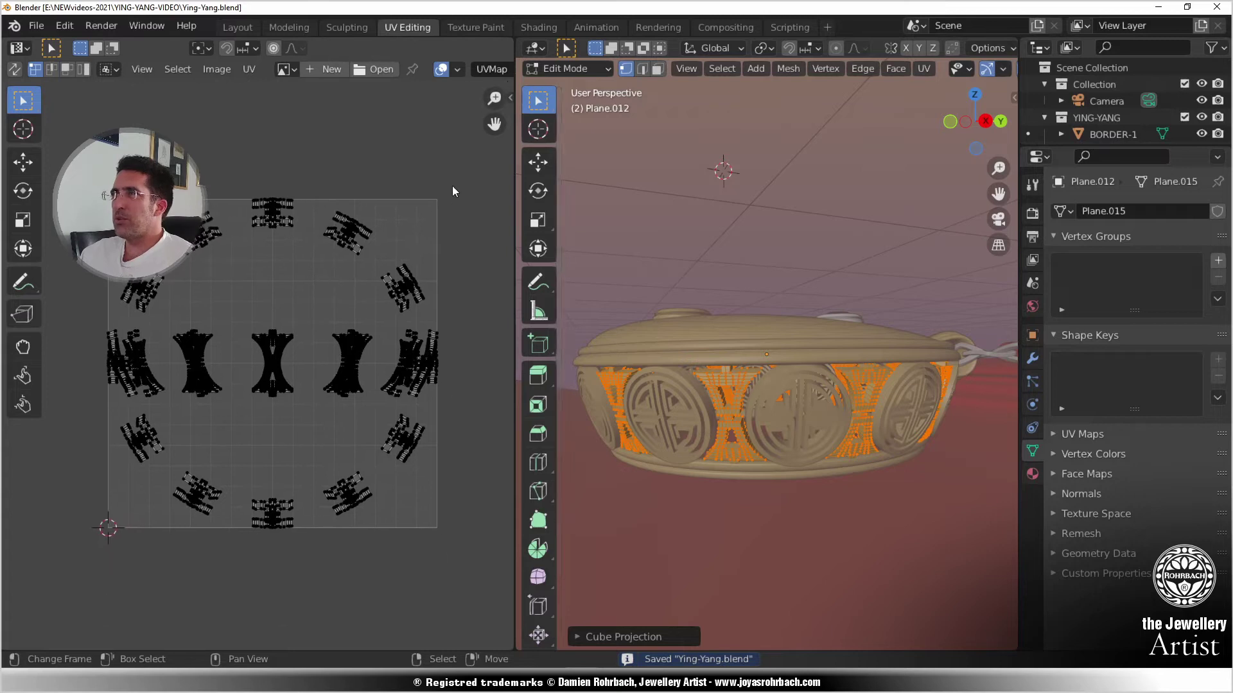
{"action": "key", "text": "Tab"}
- Unwrap the whole necklace chain, CHAIN.002, with Cube Projection
{"action": "middle_click_drag", "start_coordinate": [743, 367], "coordinate": [761, 384]}
{"action": "middle_click_drag", "start_coordinate": [931, 393], "coordinate": [676, 406], "text": "shift"}
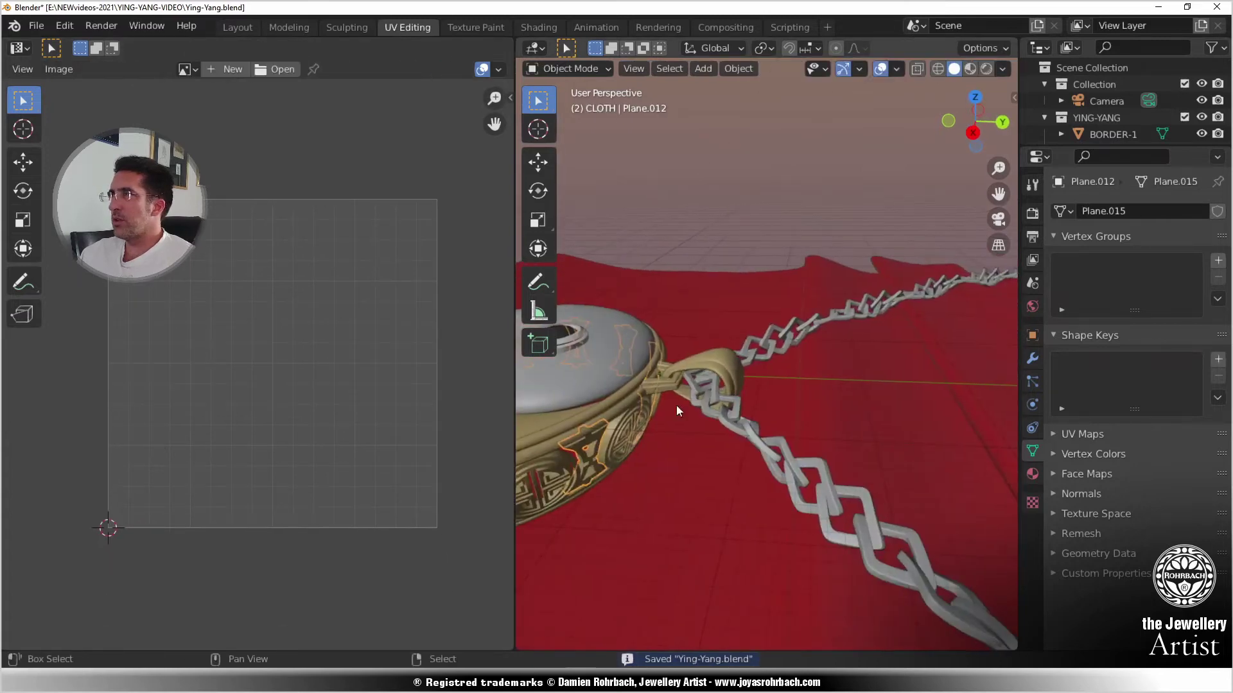
{"action": "left_click", "coordinate": [741, 421]}
{"action": "key", "text": "Tab"}
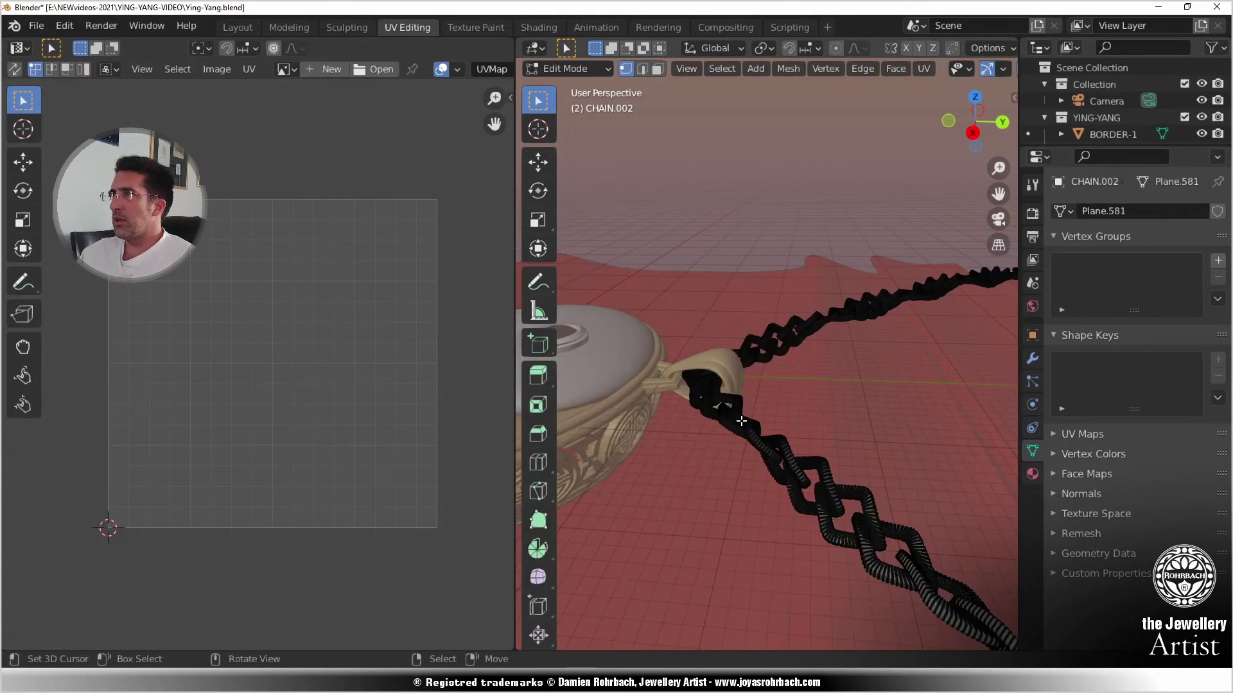
{"action": "key", "text": "a"}
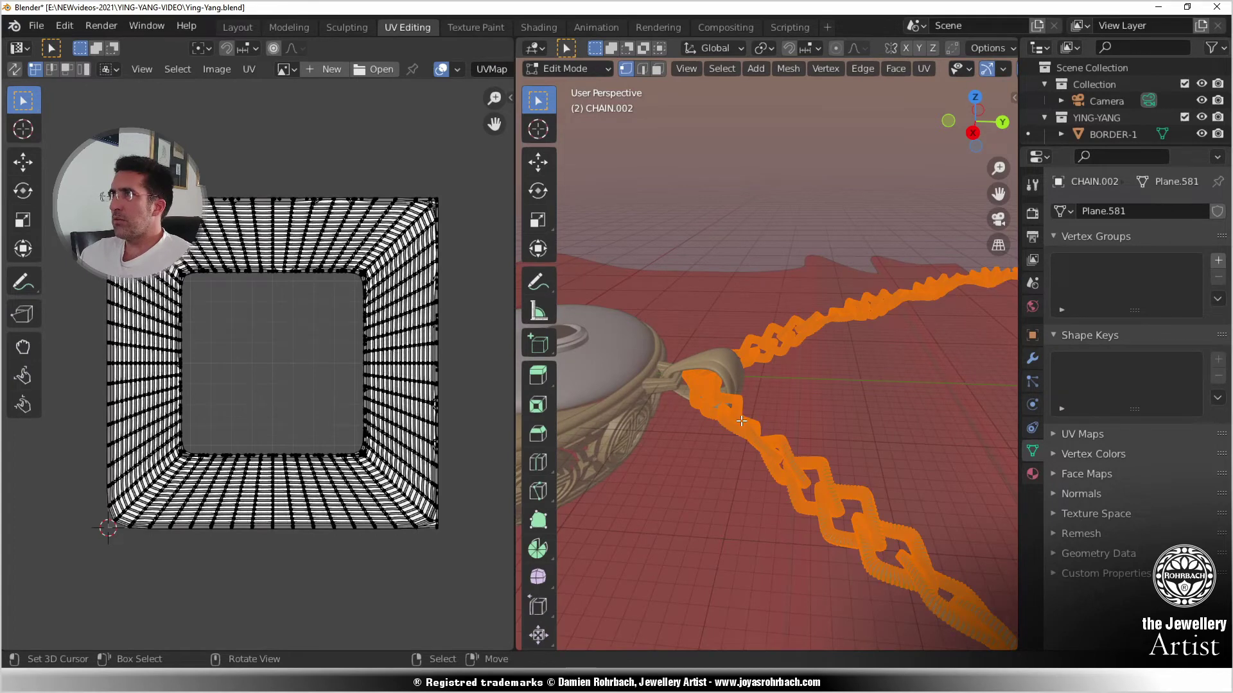
{"action": "left_click", "coordinate": [927, 71]}
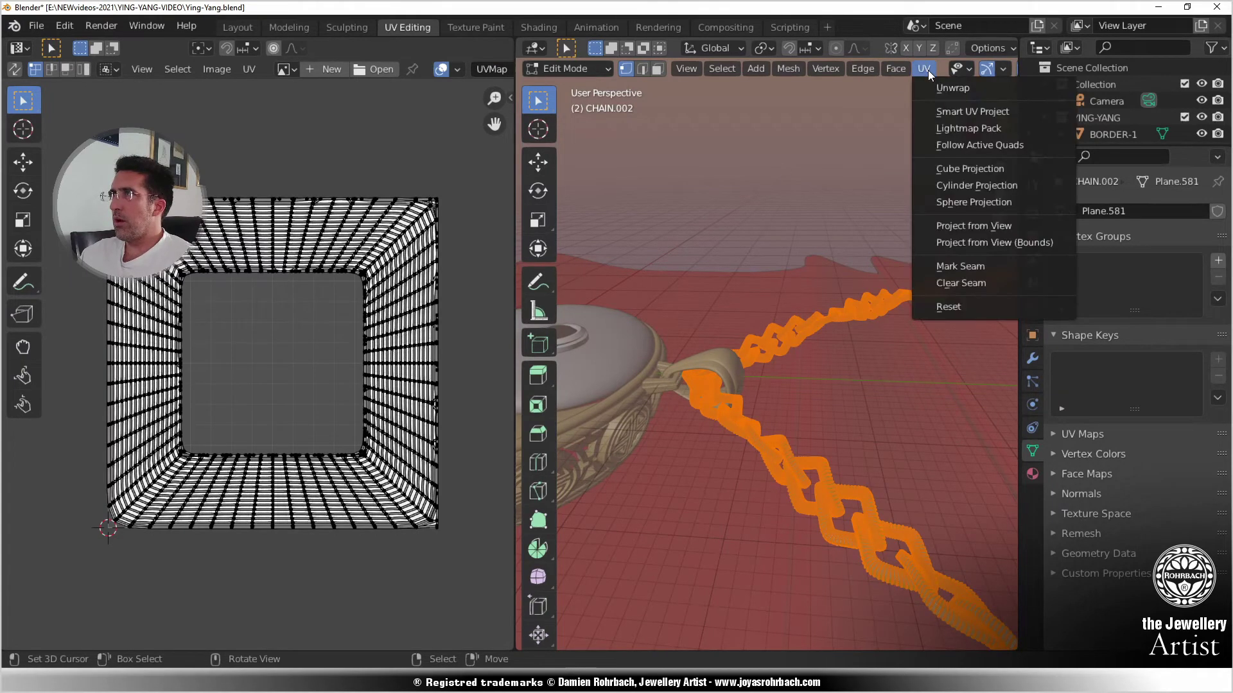
{"action": "key", "text": "Return"}
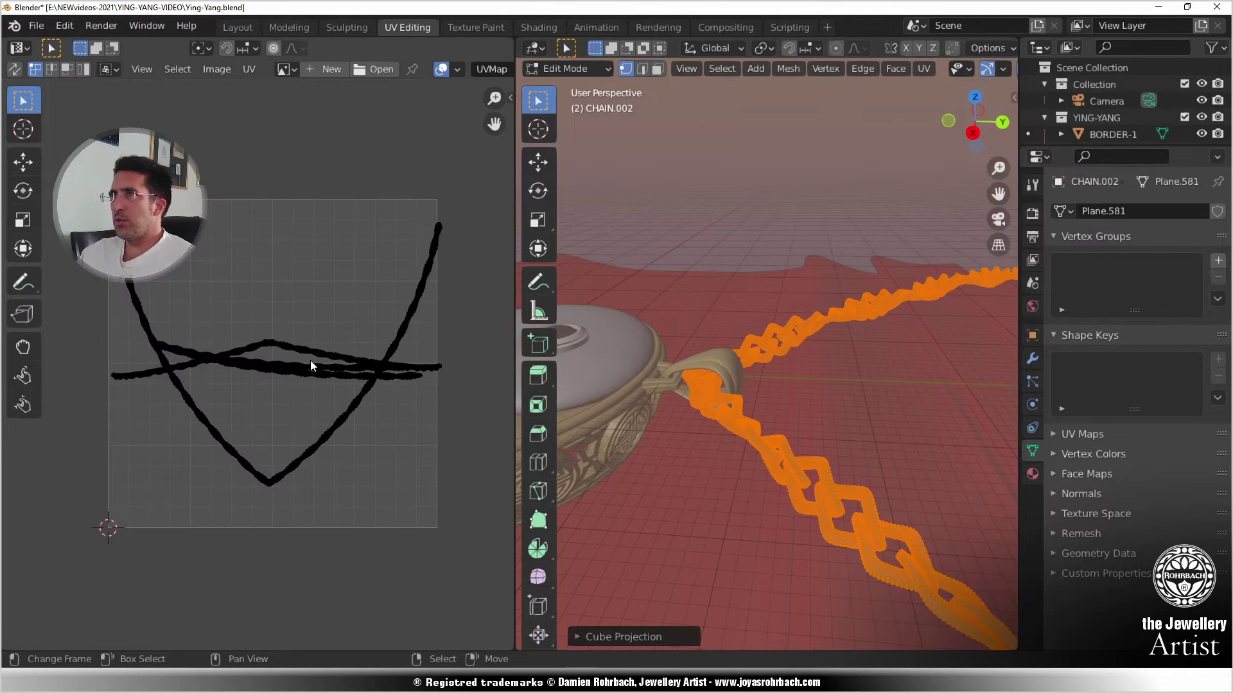
{"action": "key", "text": "Tab"}
- Unwrap the pendant's bail, the loop holding the chain, with Cube Projection
{"action": "left_click", "coordinate": [723, 364]}
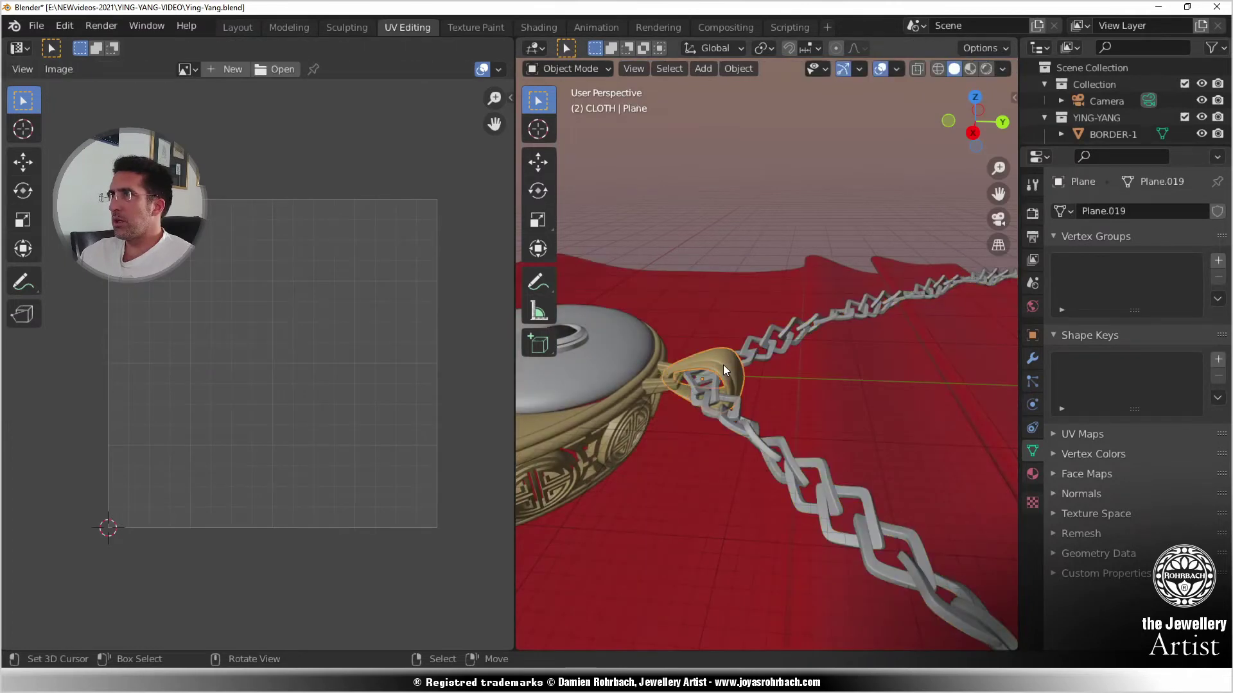
{"action": "key", "text": "Tab"}
{"action": "left_click", "coordinate": [935, 66]}
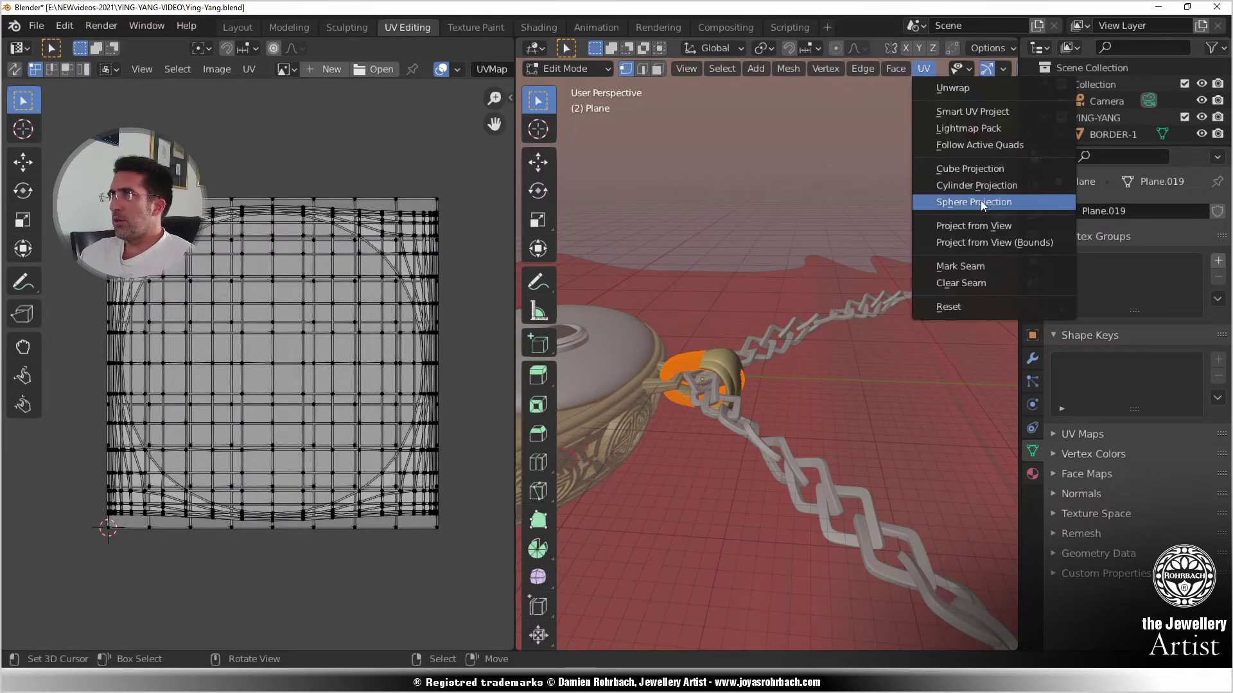
{"action": "left_click", "coordinate": [969, 172]}
{"action": "key", "text": "Tab"}
- Unwrap the small connector between the pendant and the bail, HG, with Cube Projection
{"action": "left_click", "coordinate": [656, 391]}
{"action": "key", "text": "Tab"}
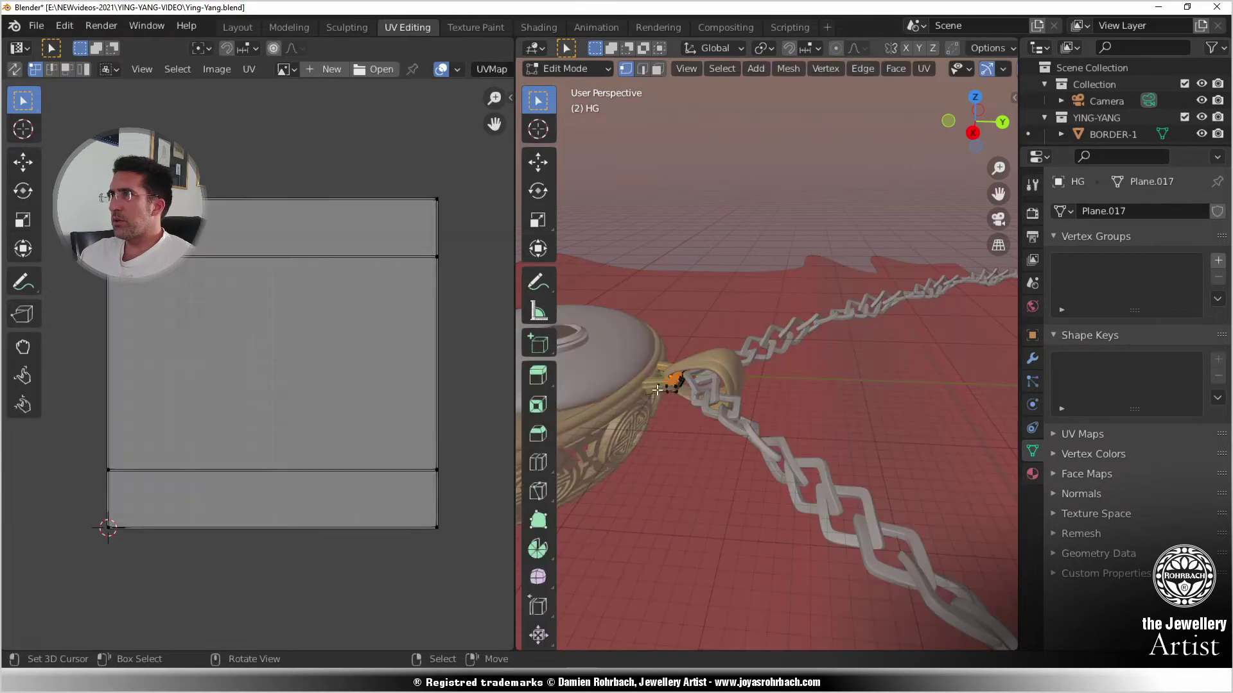
{"action": "key", "text": "a"}
{"action": "left_click", "coordinate": [924, 68]}
{"action": "left_click", "coordinate": [950, 168]}
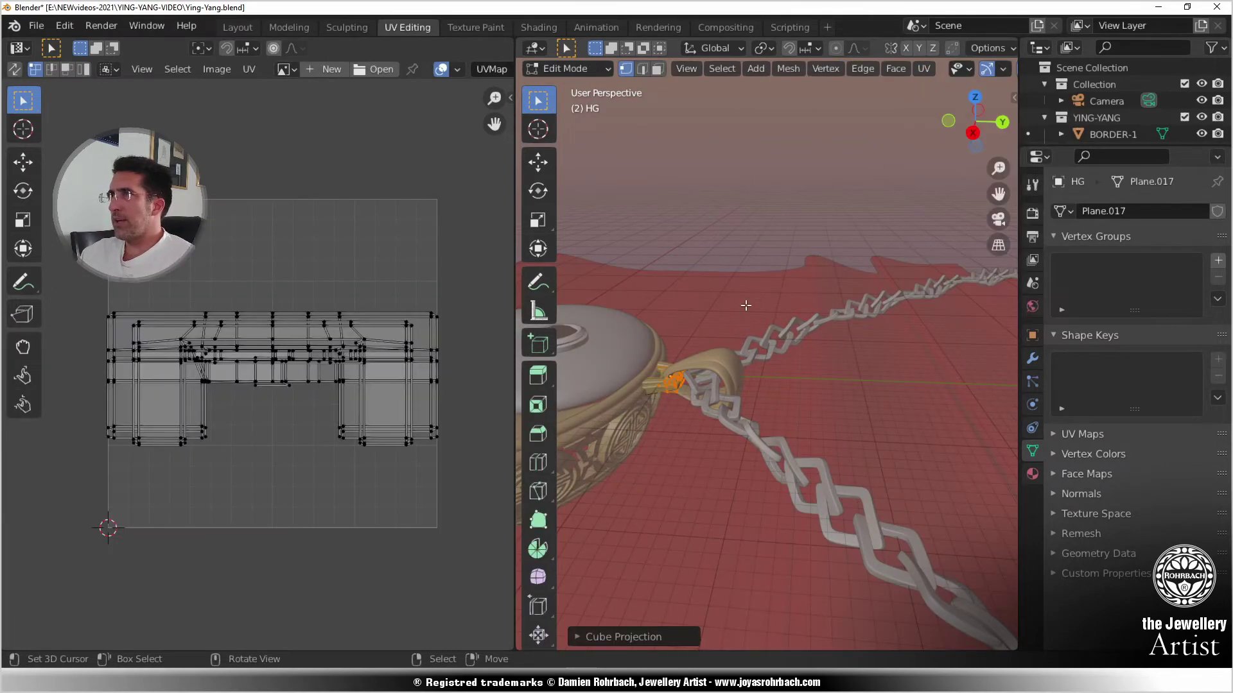
{"action": "key", "text": "Tab"}
{"action": "key", "text": "Tab"}
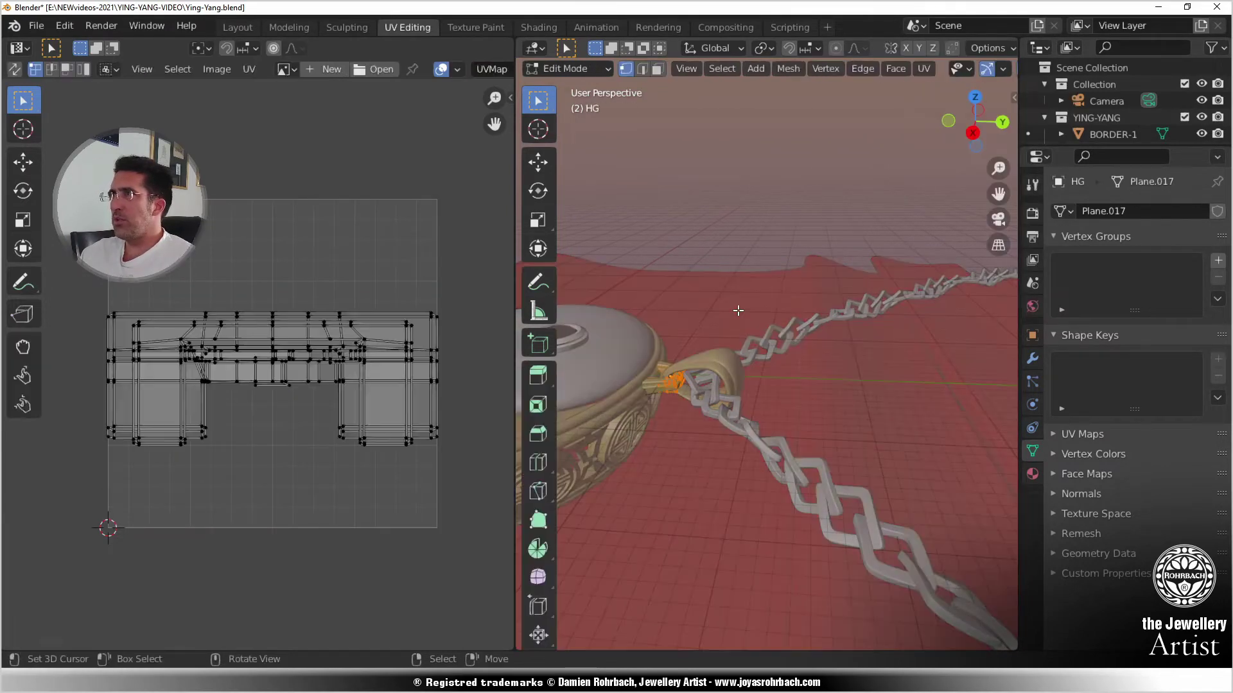
- Enlarge the HG connector's UVs to nearly fill the image bounds, rotate them slightly clockwise, and save the file
{"action": "key", "text": "s"}
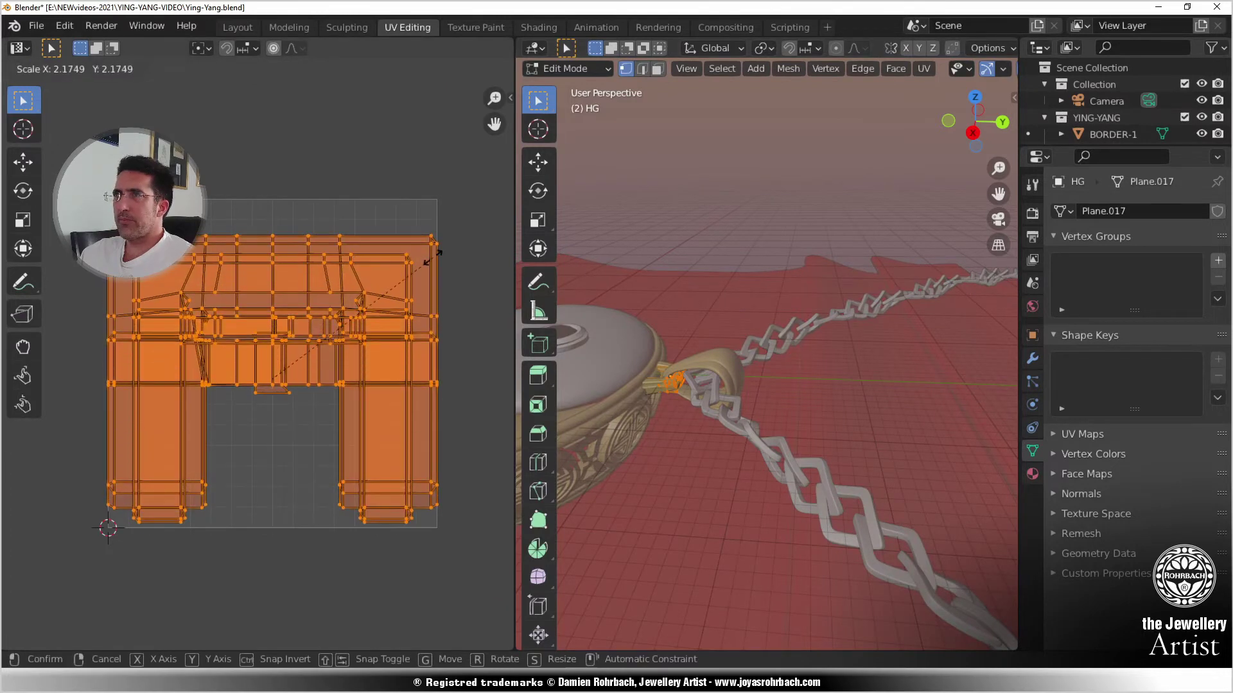
{"action": "left_click", "coordinate": [411, 286]}
{"action": "key", "text": "g"}
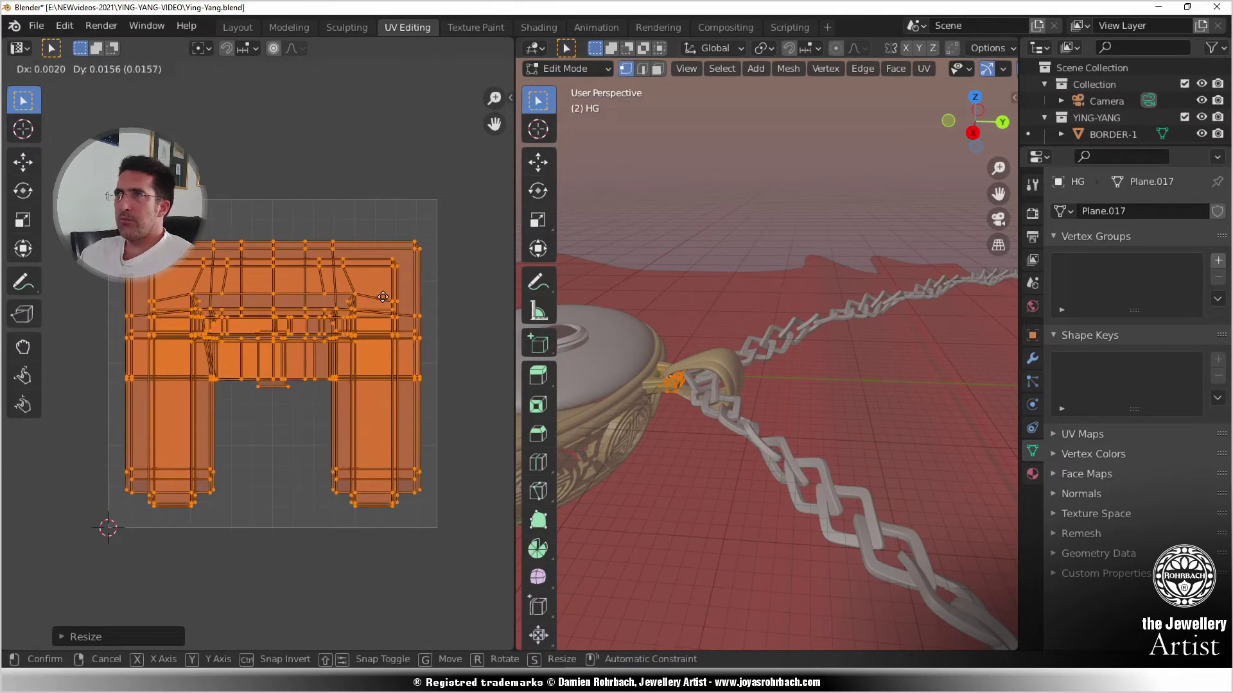
{"action": "left_click", "coordinate": [395, 259]}
{"action": "key", "text": "r"}
{"action": "left_click", "coordinate": [376, 176]}
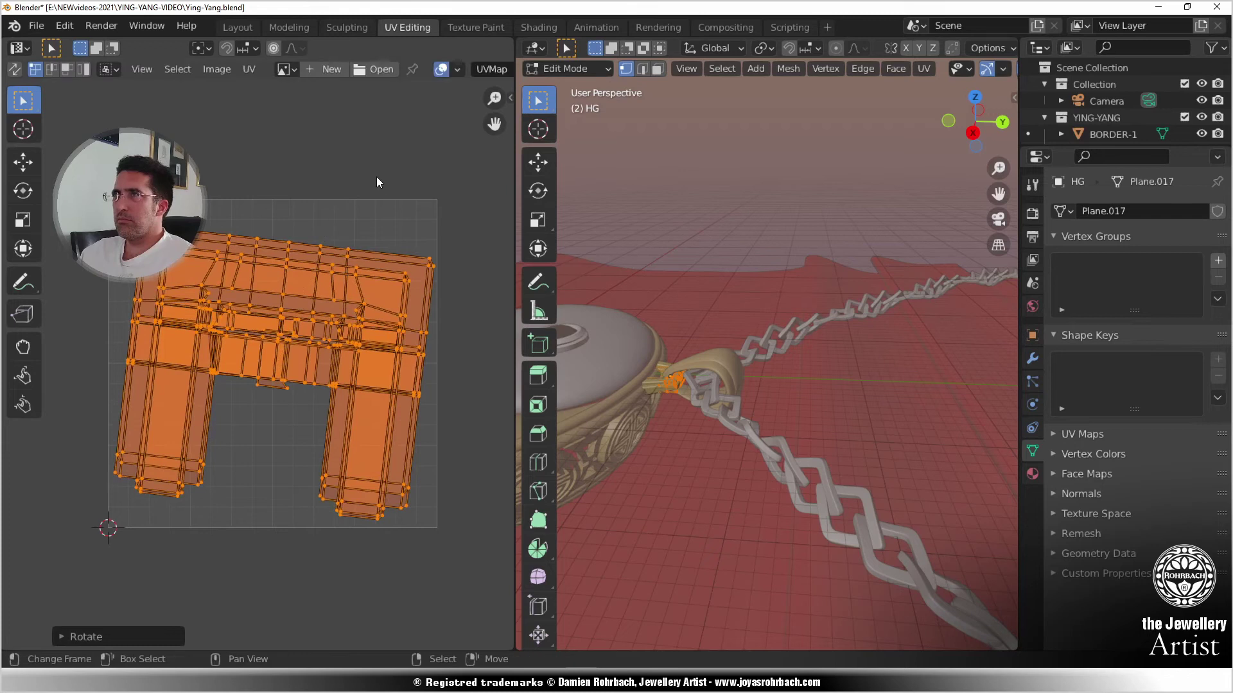
{"action": "key", "text": "Tab"}
{"action": "key", "text": "ctrl+s"}
- Preview the YING half in Rendered shading in the Shading workspace and set the WHITE-GOLD metal roughness to 0.001
{"action": "left_click", "coordinate": [528, 28]}
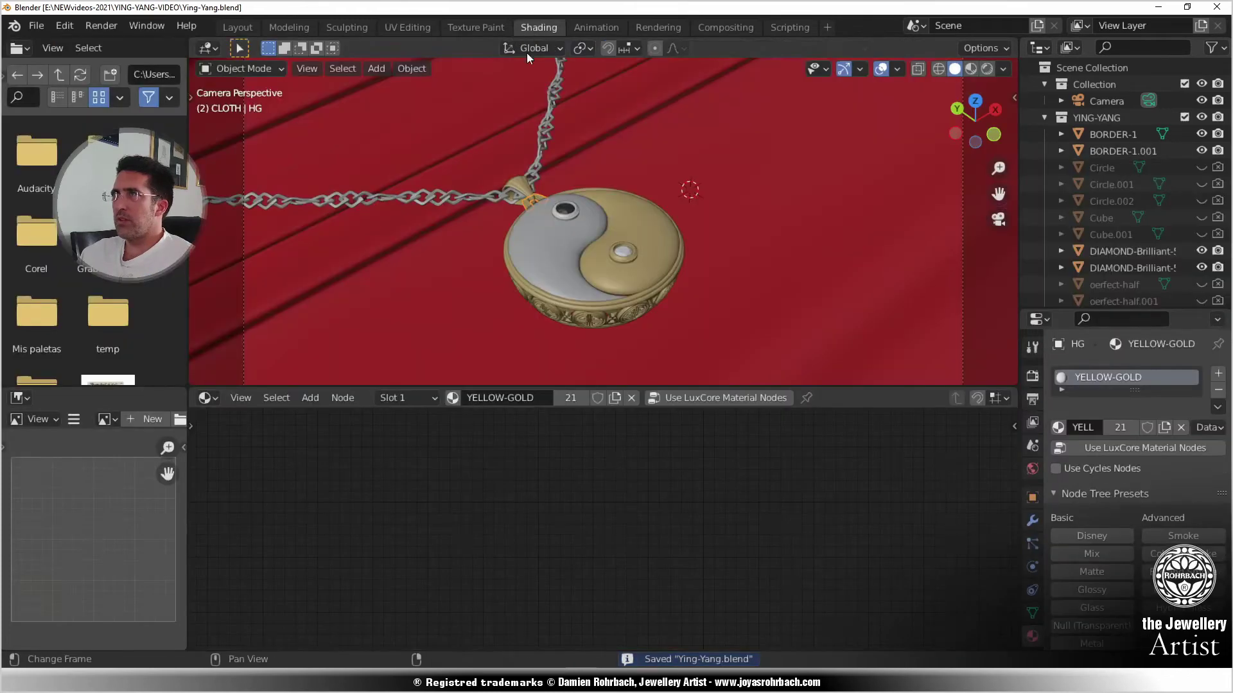
{"action": "left_click", "coordinate": [550, 249]}
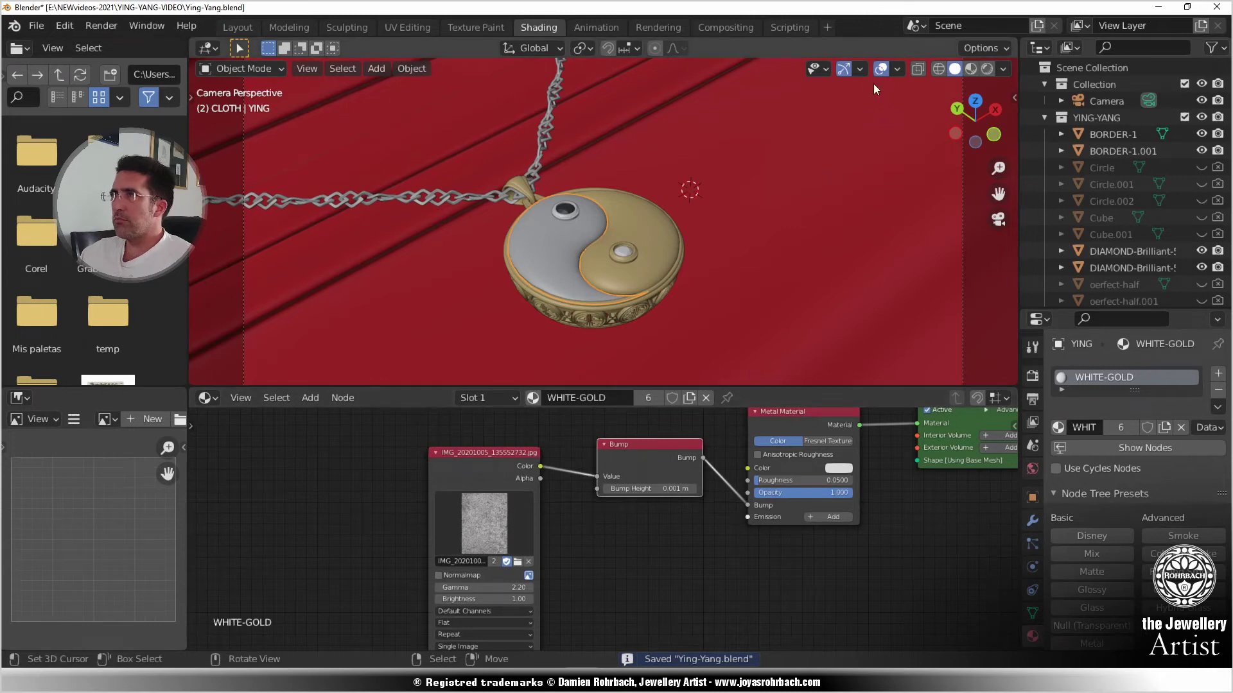
{"action": "left_click", "coordinate": [986, 69]}
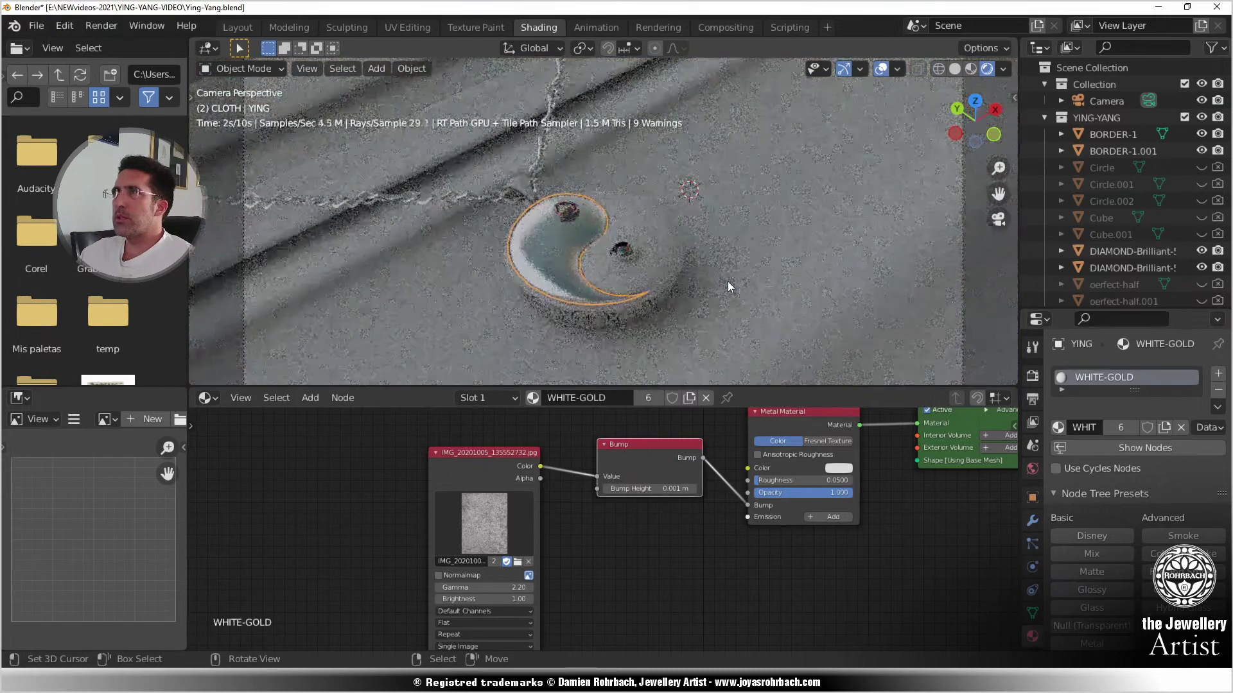
{"action": "left_click_drag", "start_coordinate": [778, 480], "coordinate": [775, 479]}
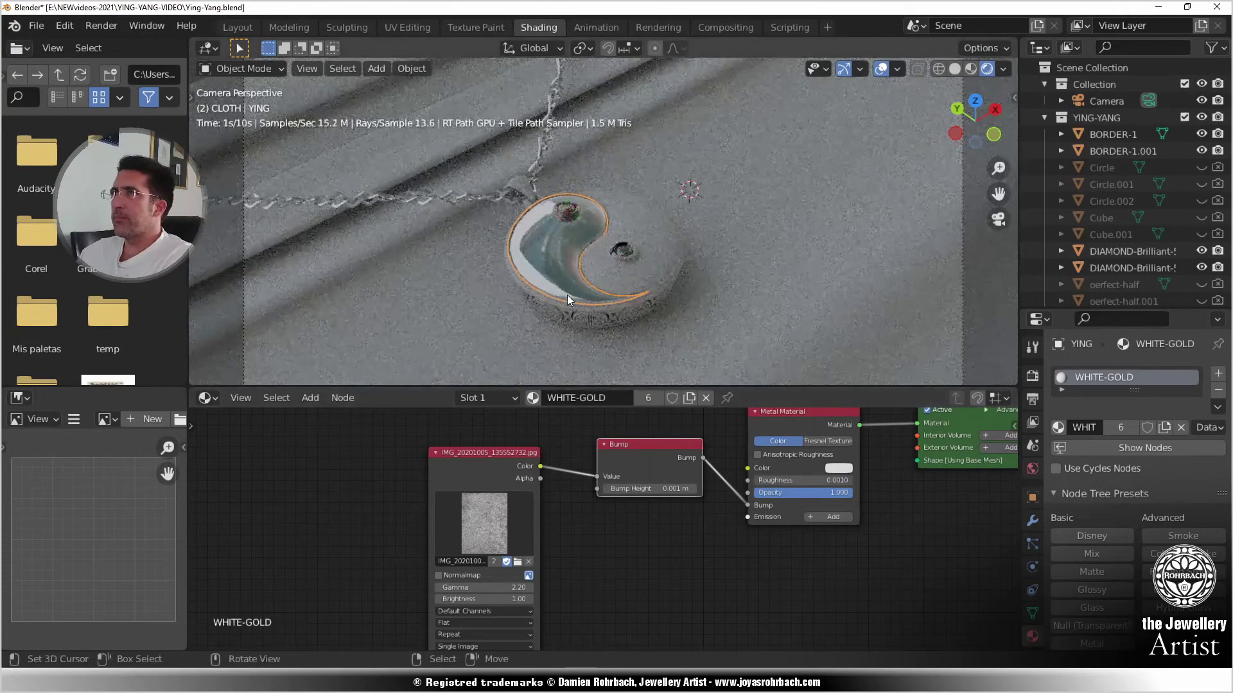
- Try a bump height of 0.01 m on the WHITE-GOLD material and inspect the YING half's surface up close
{"action": "scroll", "coordinate": [567, 295], "scroll_direction": "up", "scroll_amount": 6}
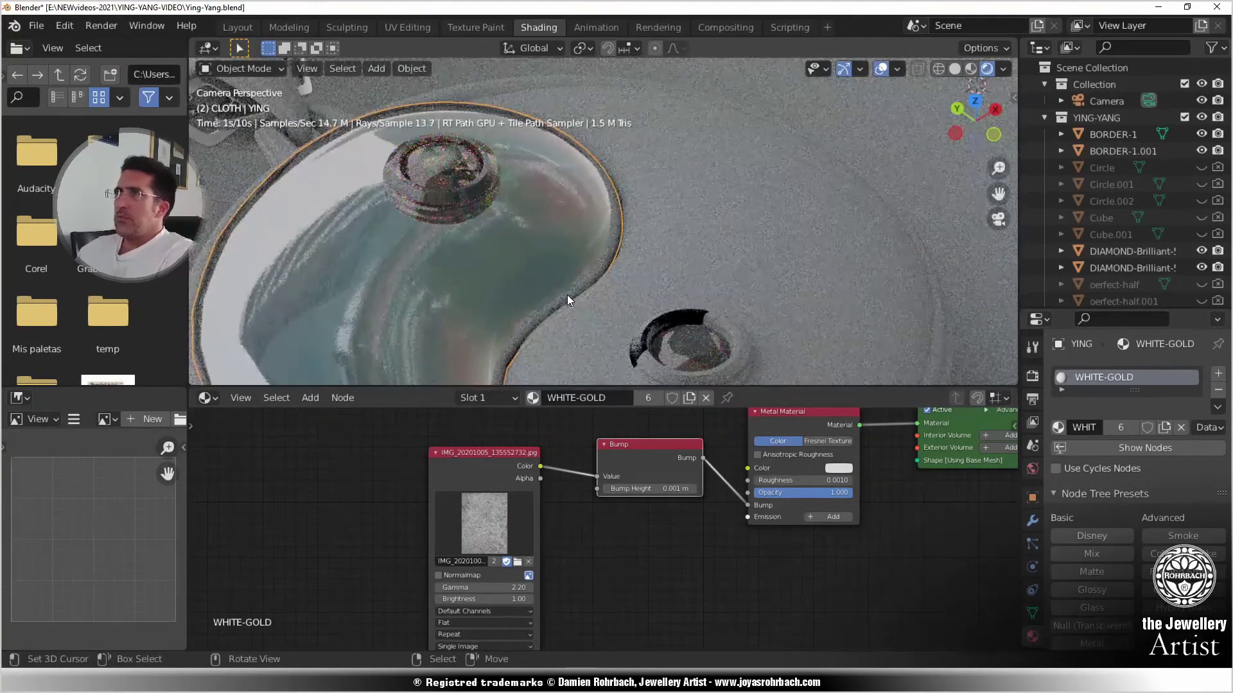
{"action": "left_click", "coordinate": [1032, 376]}
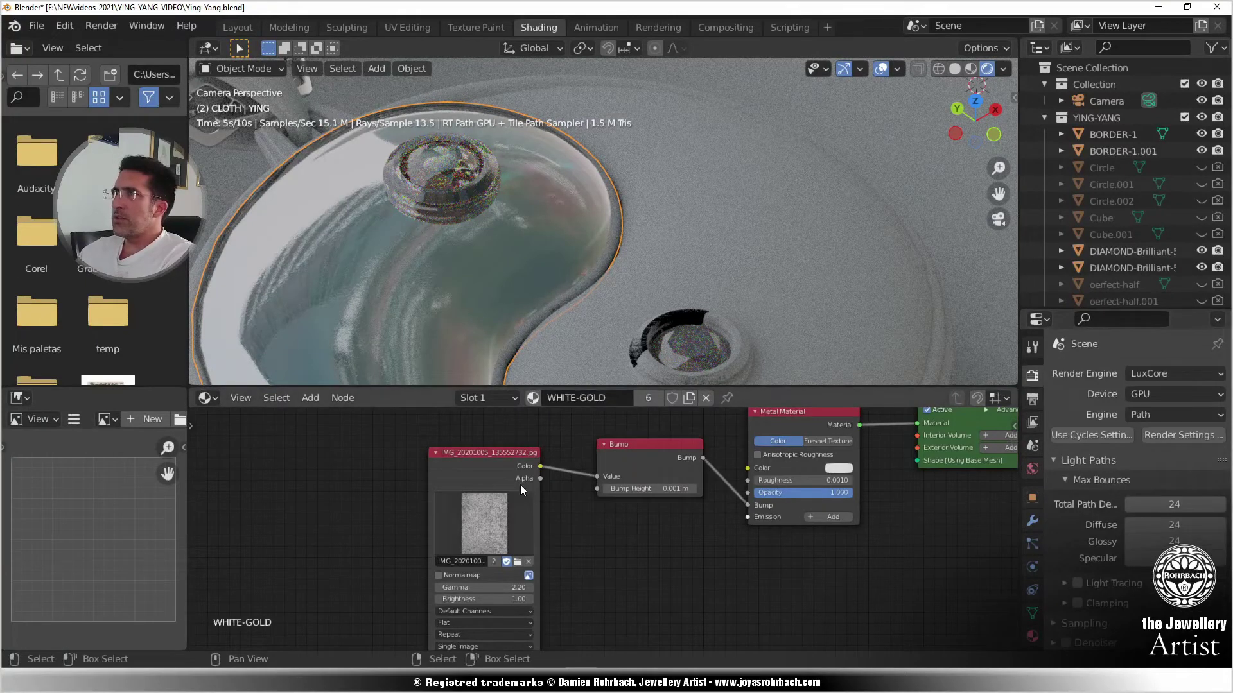
{"action": "left_click", "coordinate": [654, 489]}
{"action": "key", "text": "BackSpace"}
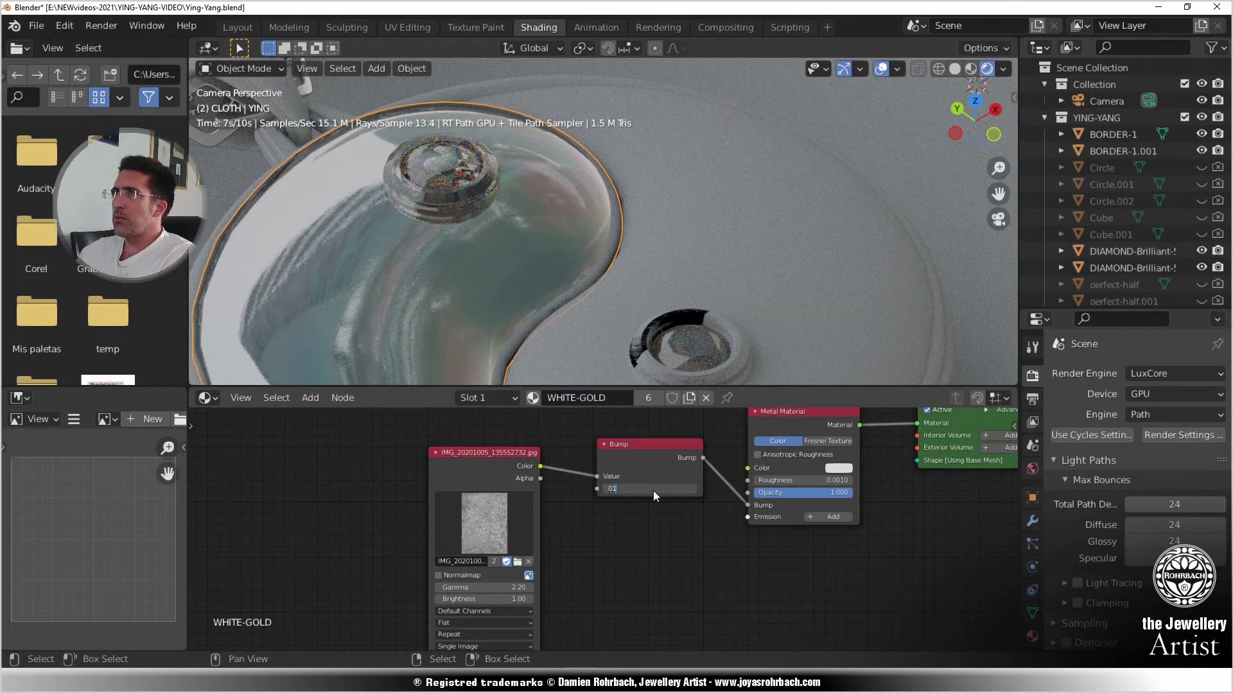
{"action": "key", "text": "Return"}
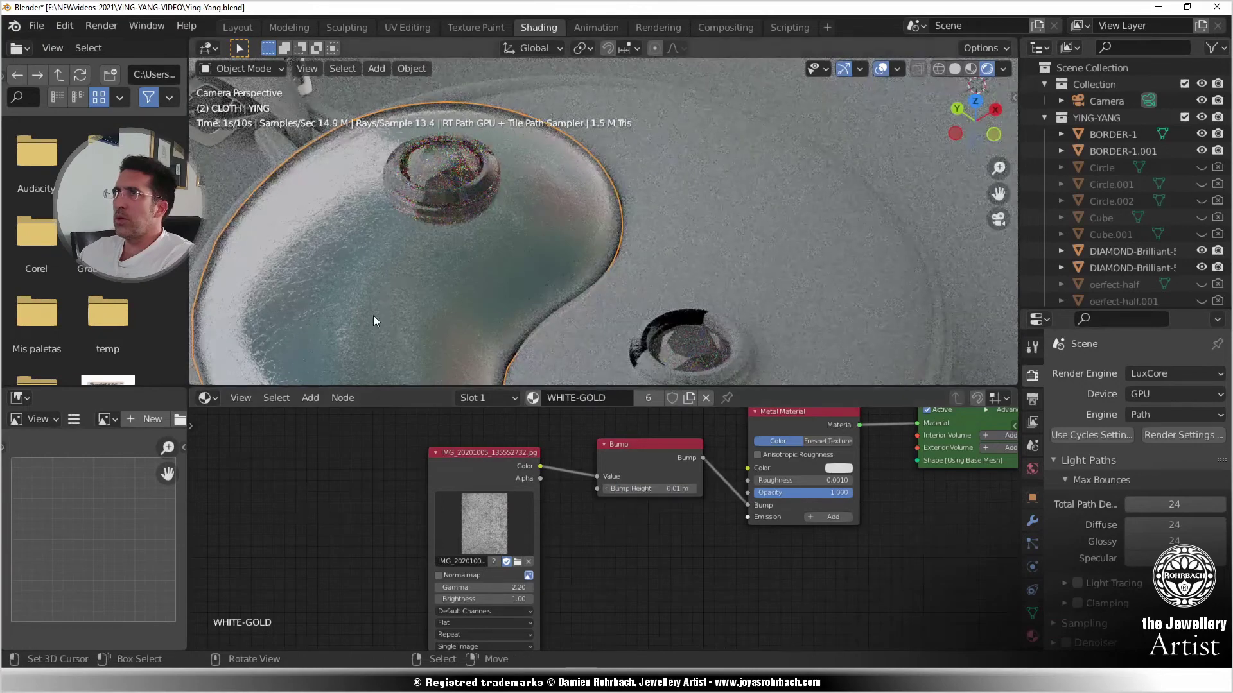
{"action": "middle_click_drag", "start_coordinate": [379, 304], "coordinate": [442, 186], "text": "shift"}
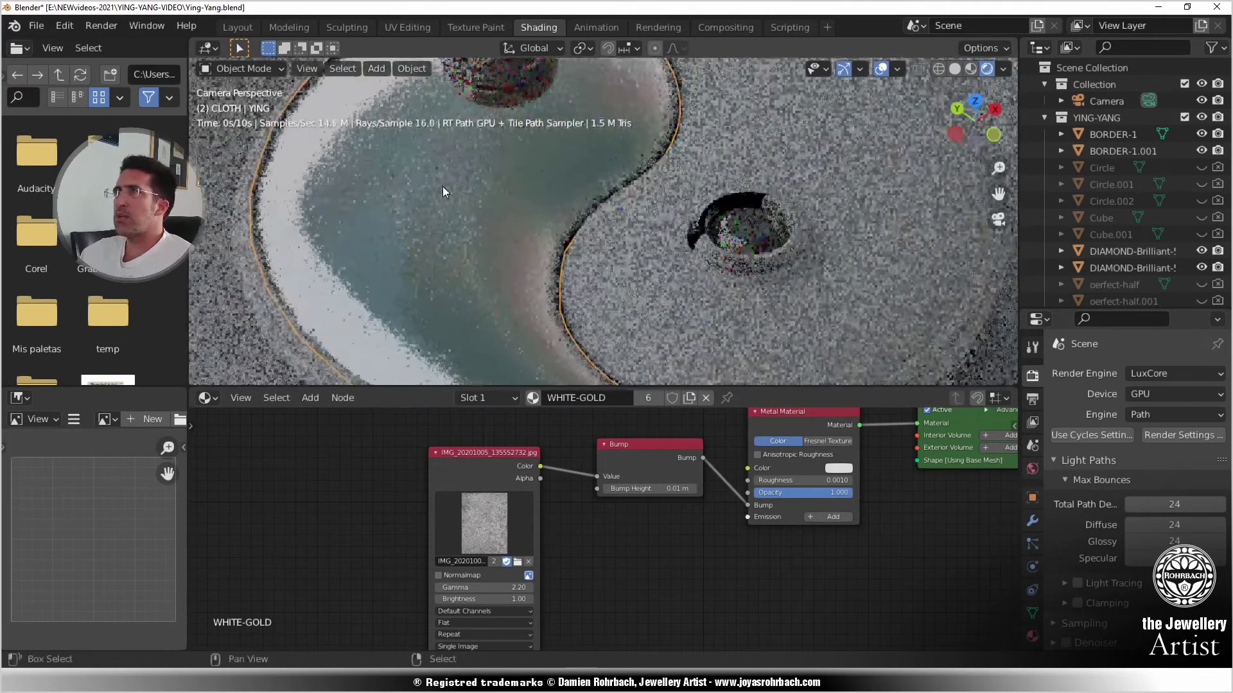
- Set the bump height of the WHITE-GOLD material to 0.005 m
{"action": "left_click", "coordinate": [621, 488]}
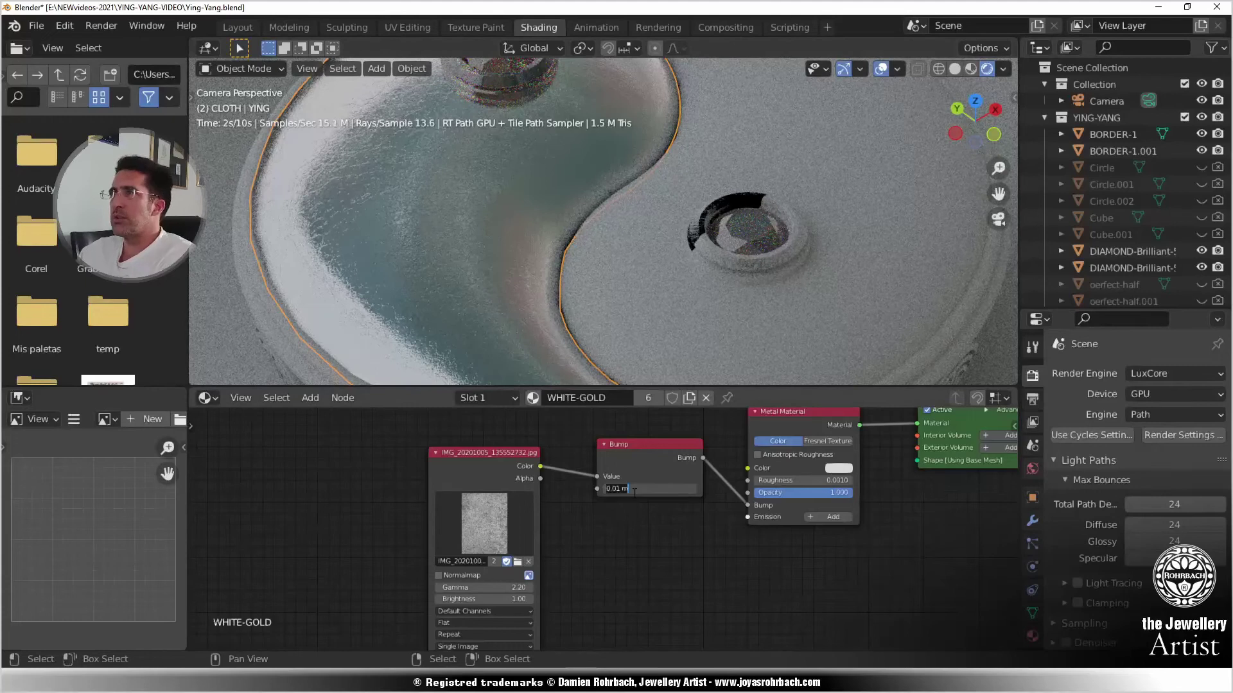
{"action": "left_click_drag", "start_coordinate": [631, 490], "coordinate": [617, 490]}
{"action": "type", "text": "05"}
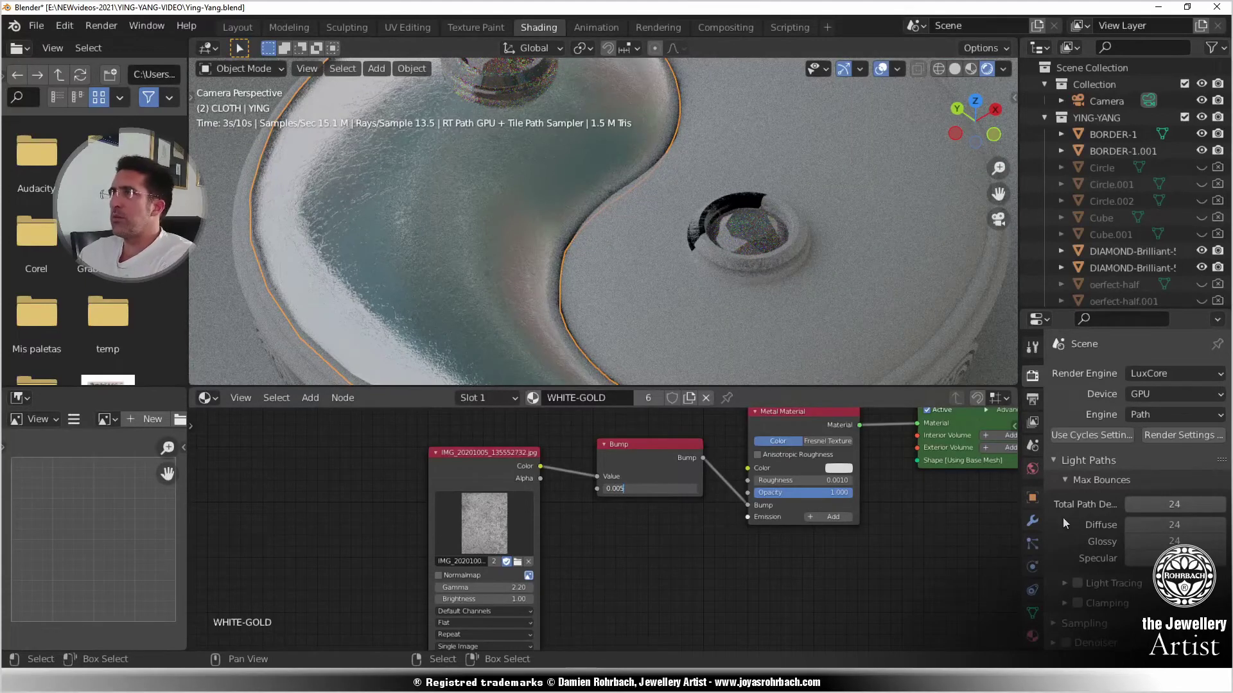
{"action": "key", "text": "Return"}
- Adjust the Z axis rotation of the World's HDRI to change the reflections on the pendant, and save the file
{"action": "left_click", "coordinate": [1033, 468]}
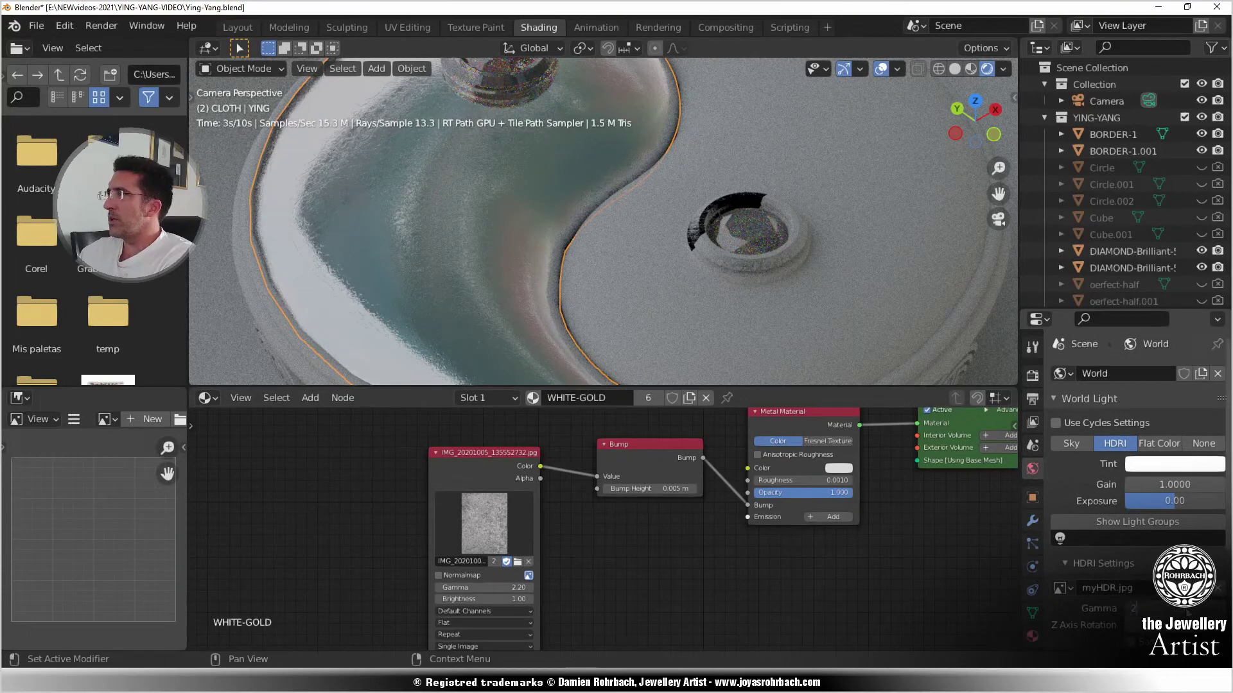
{"action": "scroll", "coordinate": [740, 300], "scroll_direction": "down", "scroll_amount": 6}
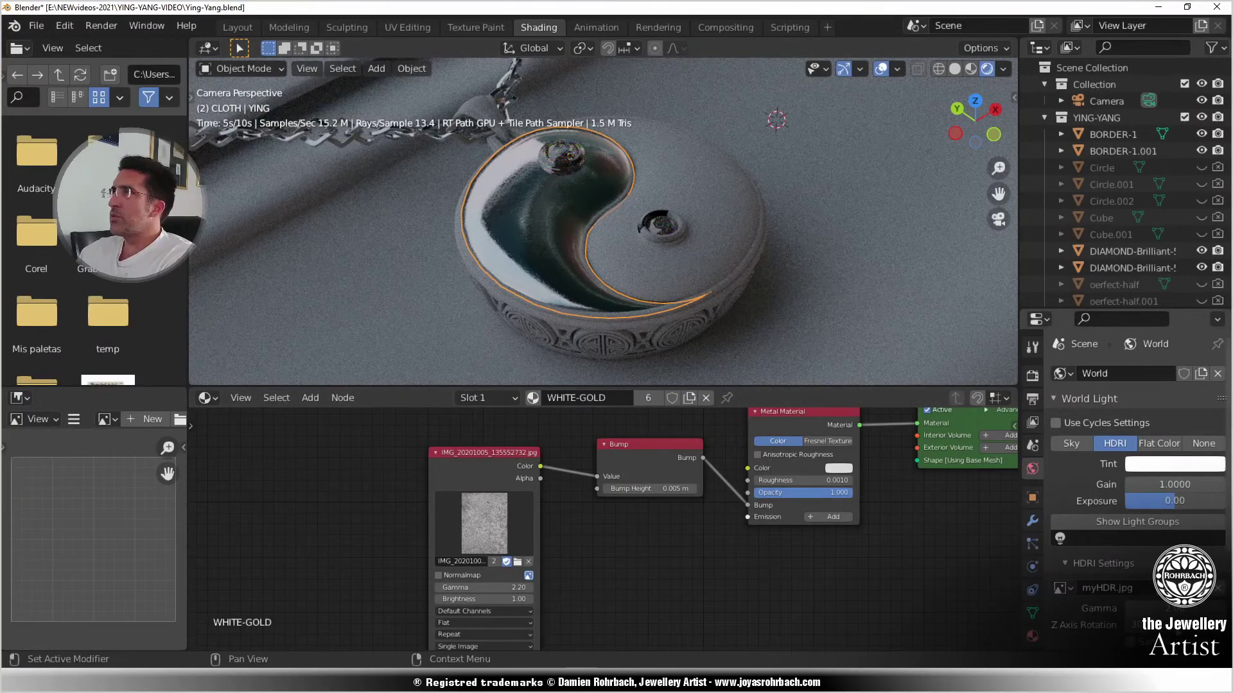
{"action": "key", "text": "Return"}
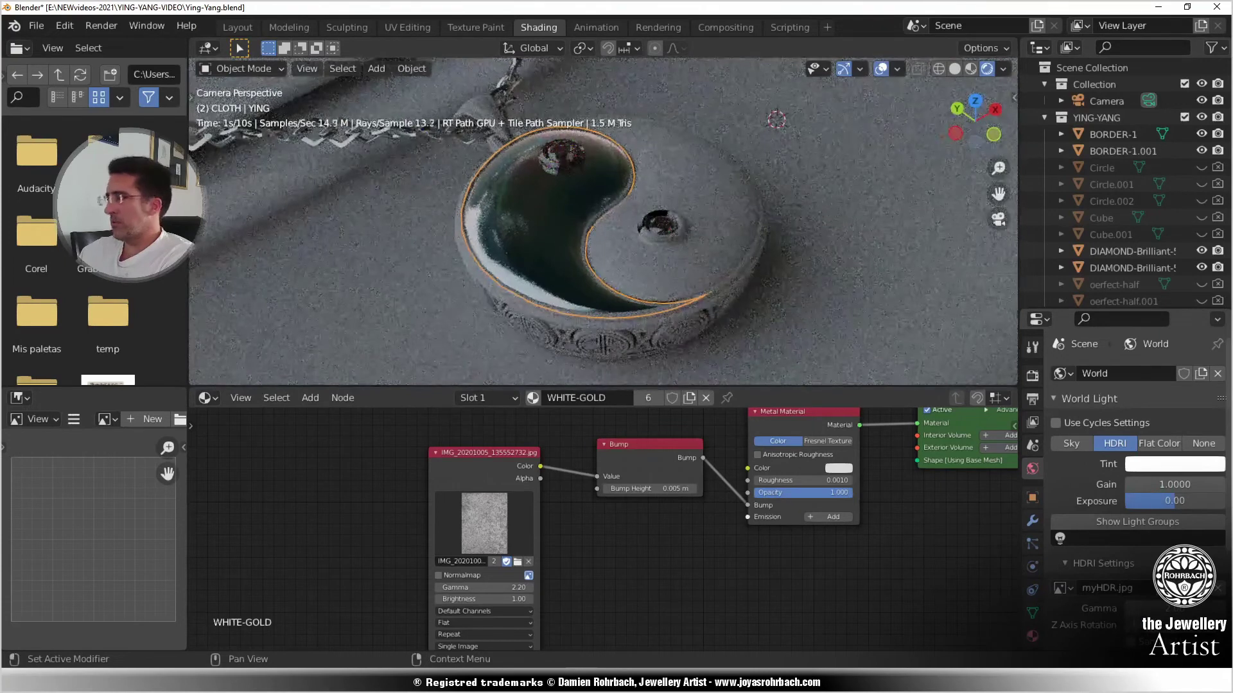
{"action": "key", "text": "Return"}
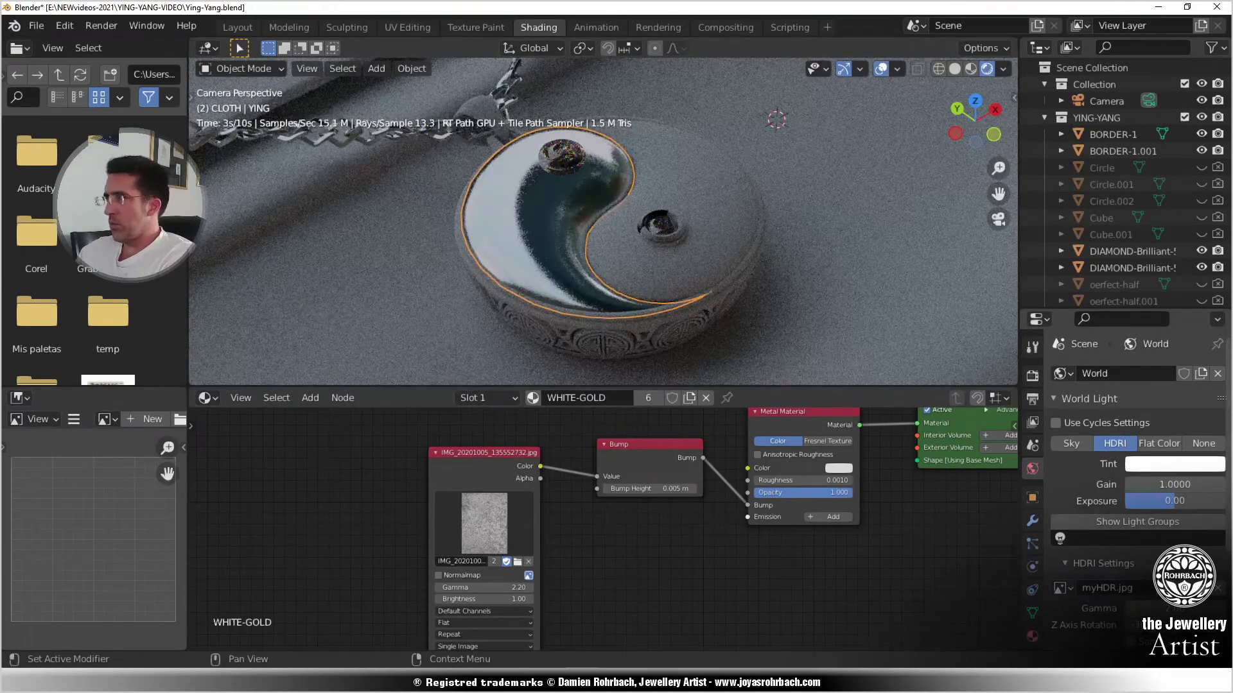
{"action": "key", "text": "Return"}
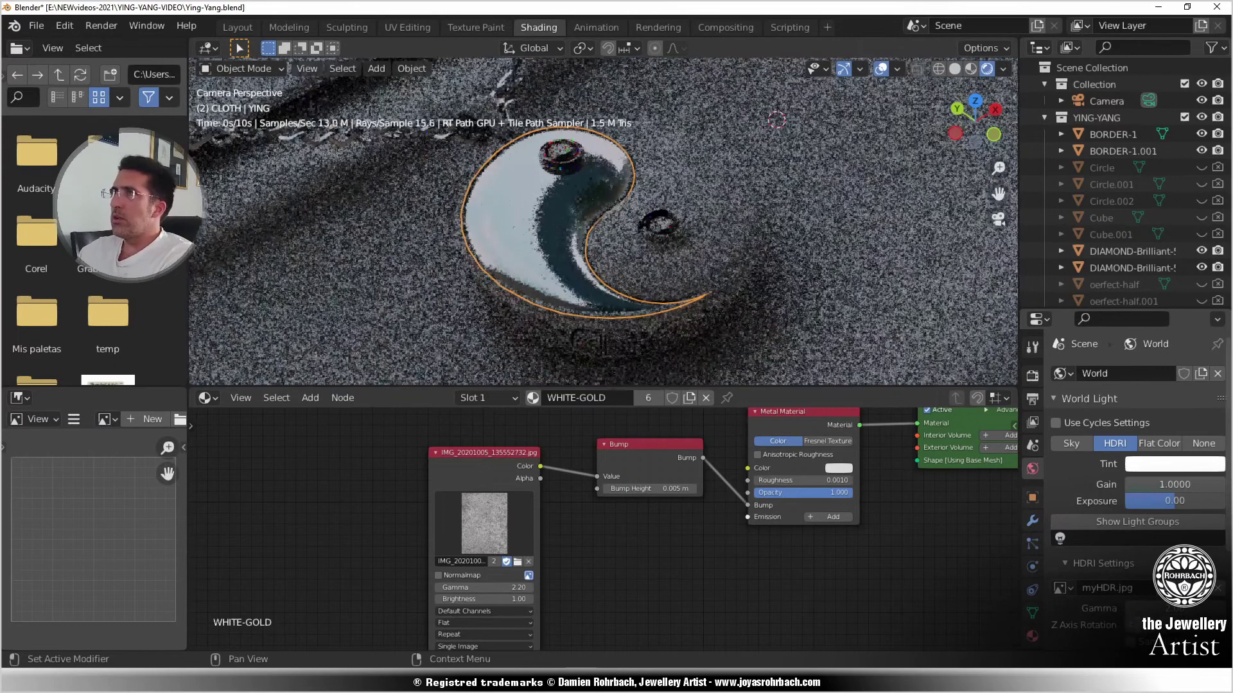
{"action": "scroll", "coordinate": [594, 118], "scroll_direction": "up", "scroll_amount": 3}
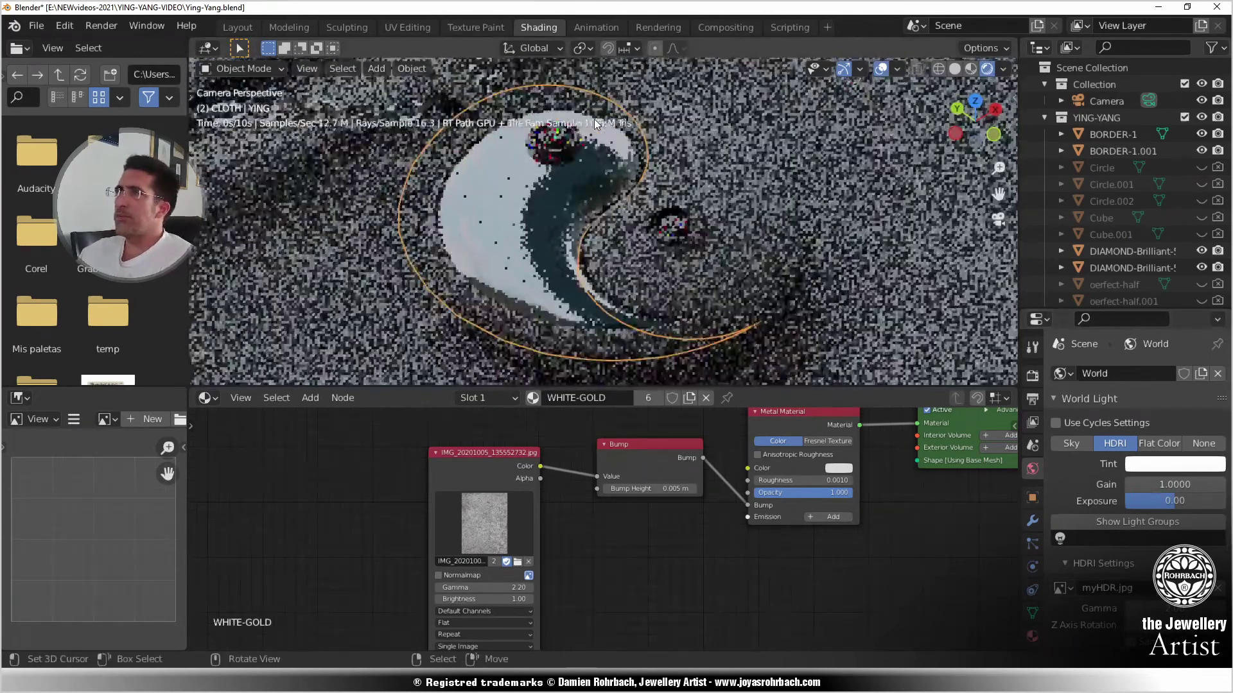
{"action": "key", "text": "ctrl+s"}
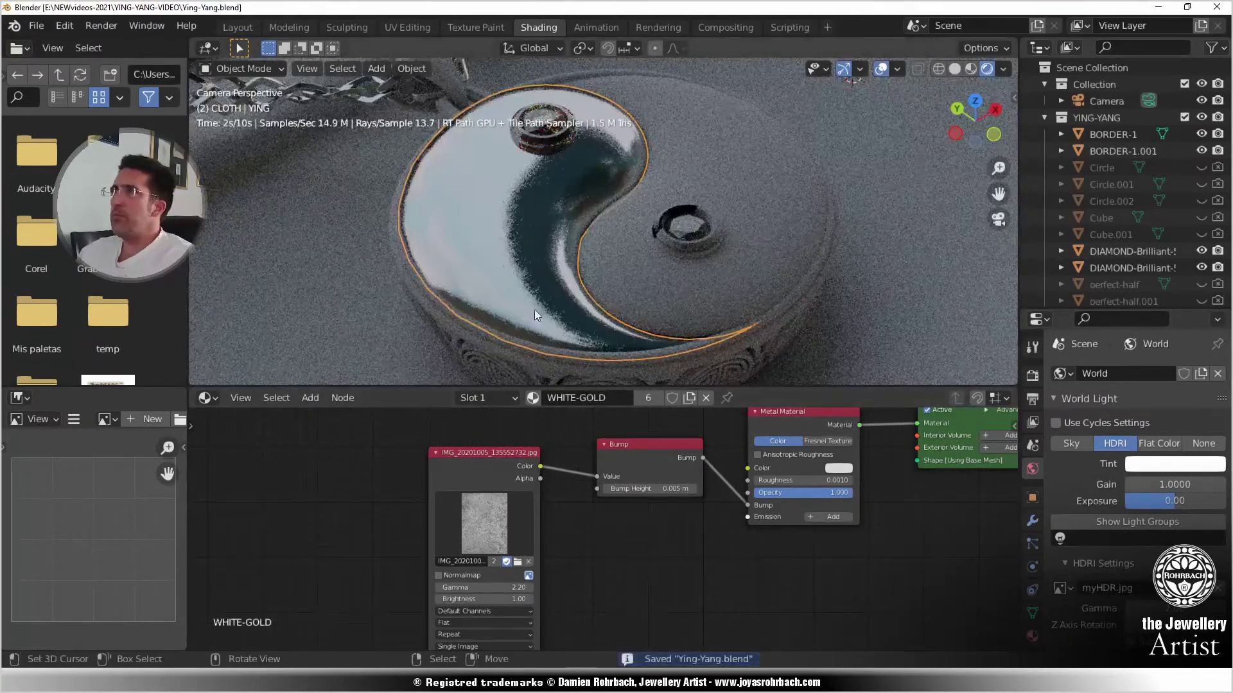
- Raise the WHITE-GOLD bump height to 0.01 m under the adjusted HDRI lighting
{"action": "scroll", "coordinate": [514, 283], "scroll_direction": "up", "scroll_amount": 3}
{"action": "left_click", "coordinate": [649, 489]}
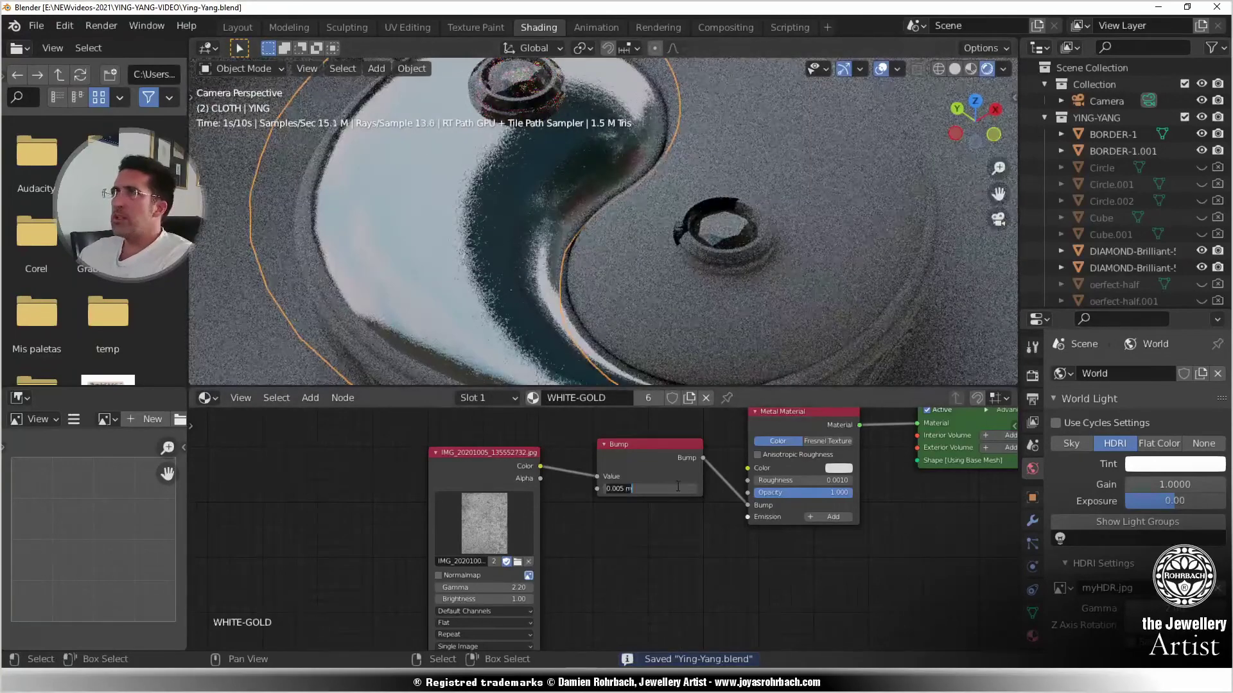
{"action": "left_click", "coordinate": [618, 489]}
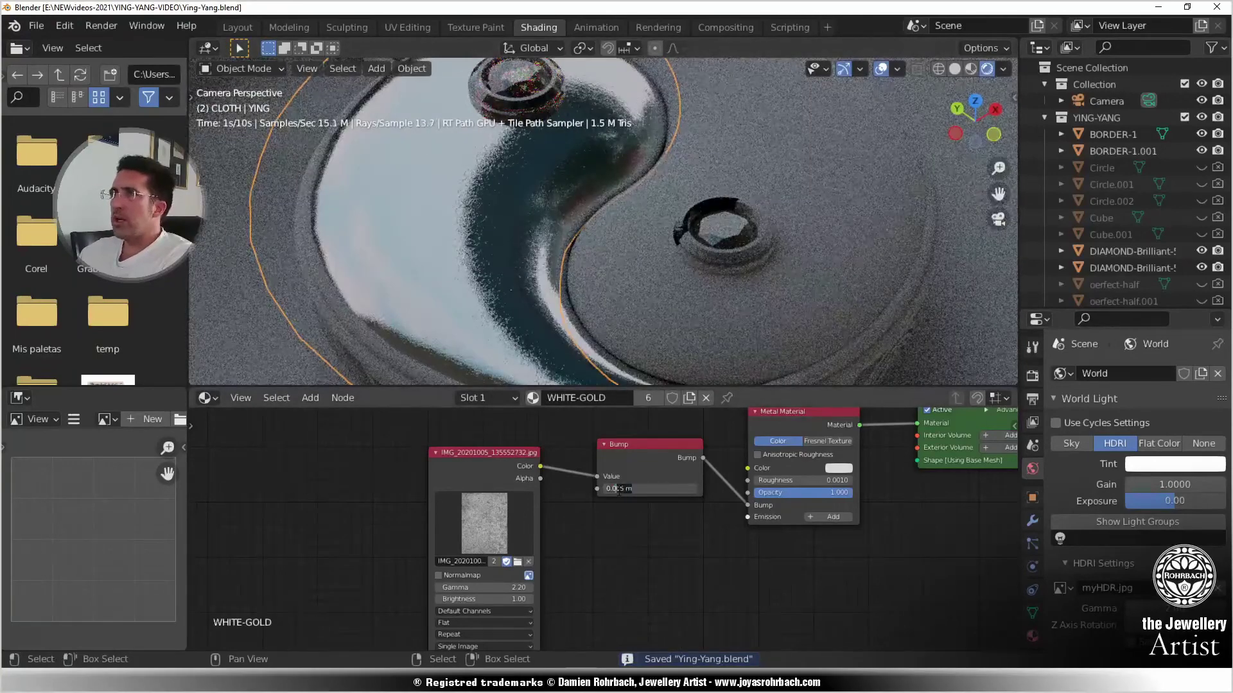
{"action": "key", "text": "Delete"}
{"action": "key", "text": "Delete"}
{"action": "key", "text": "Delete"}
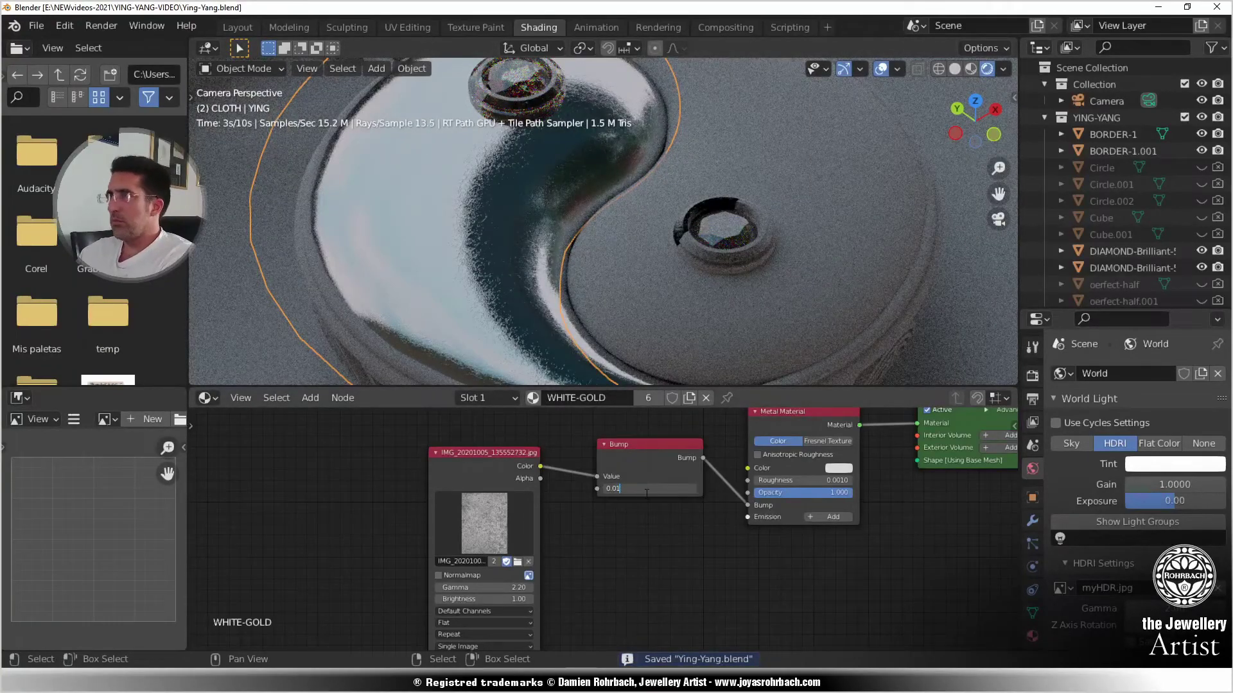
{"action": "type", "text": "1"}
{"action": "key", "text": "Return"}
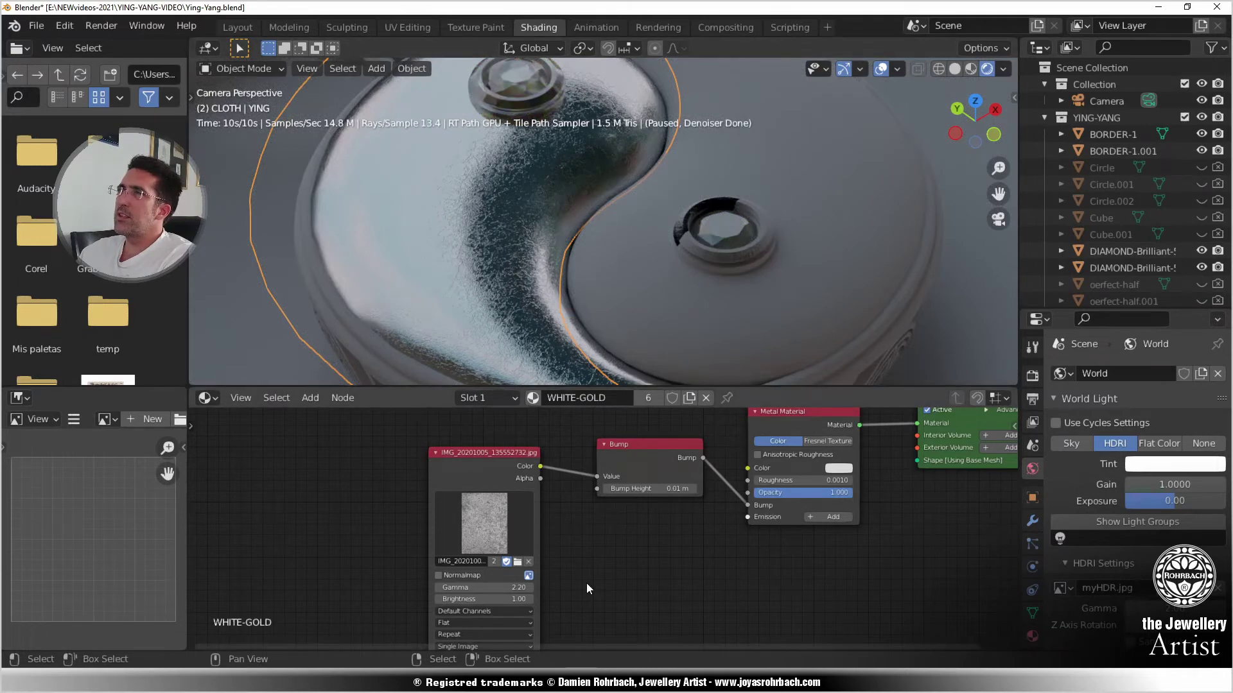
- Assign UVMap to the WHITE-GOLD bump texture's 2D Mapping node and set its UV scale to 0.5
{"action": "middle_click_drag", "start_coordinate": [587, 583], "coordinate": [718, 571]}
{"action": "scroll", "coordinate": [557, 518], "scroll_direction": "up", "scroll_amount": 3}
{"action": "left_click", "coordinate": [457, 506]}
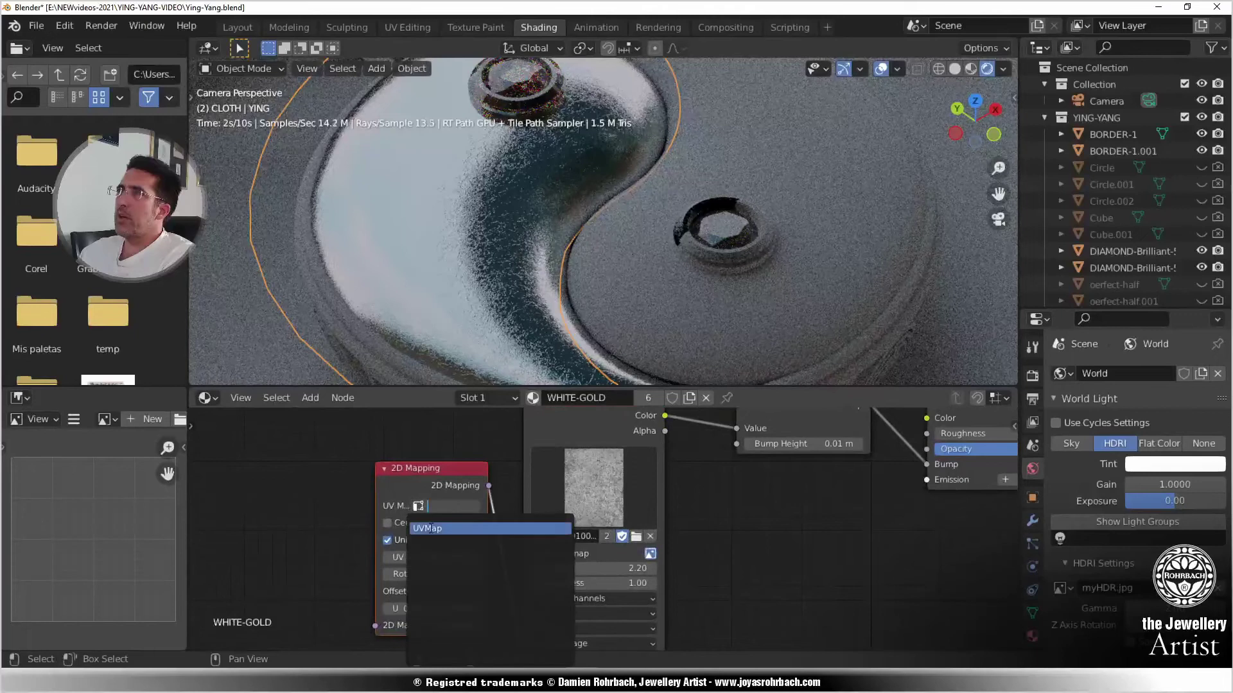
{"action": "left_click", "coordinate": [492, 528]}
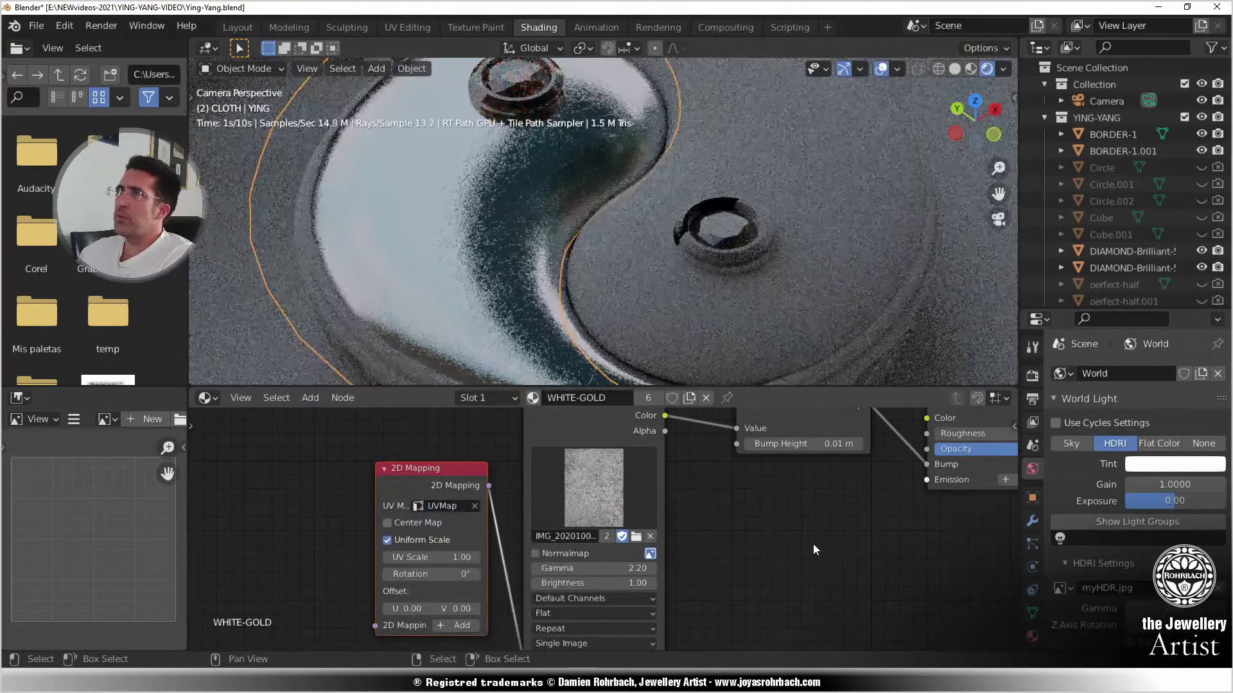
{"action": "left_click", "coordinate": [443, 558]}
{"action": "type", "text": ".5"}
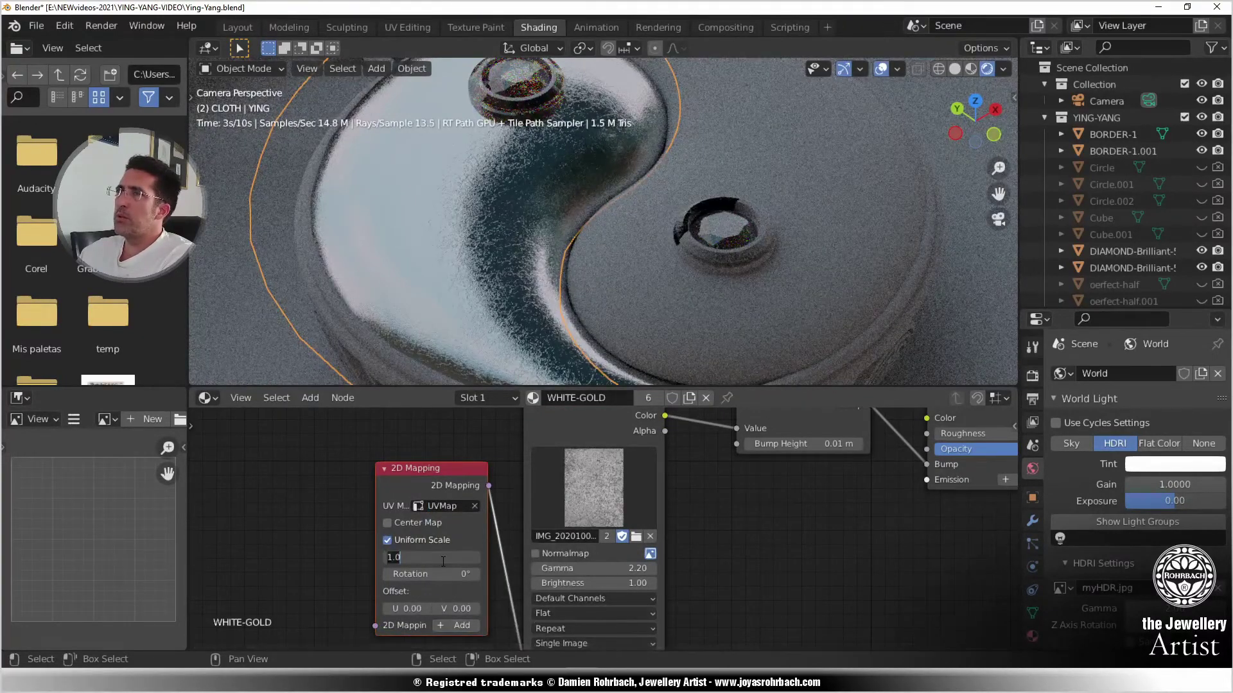
{"action": "key", "text": "Return"}
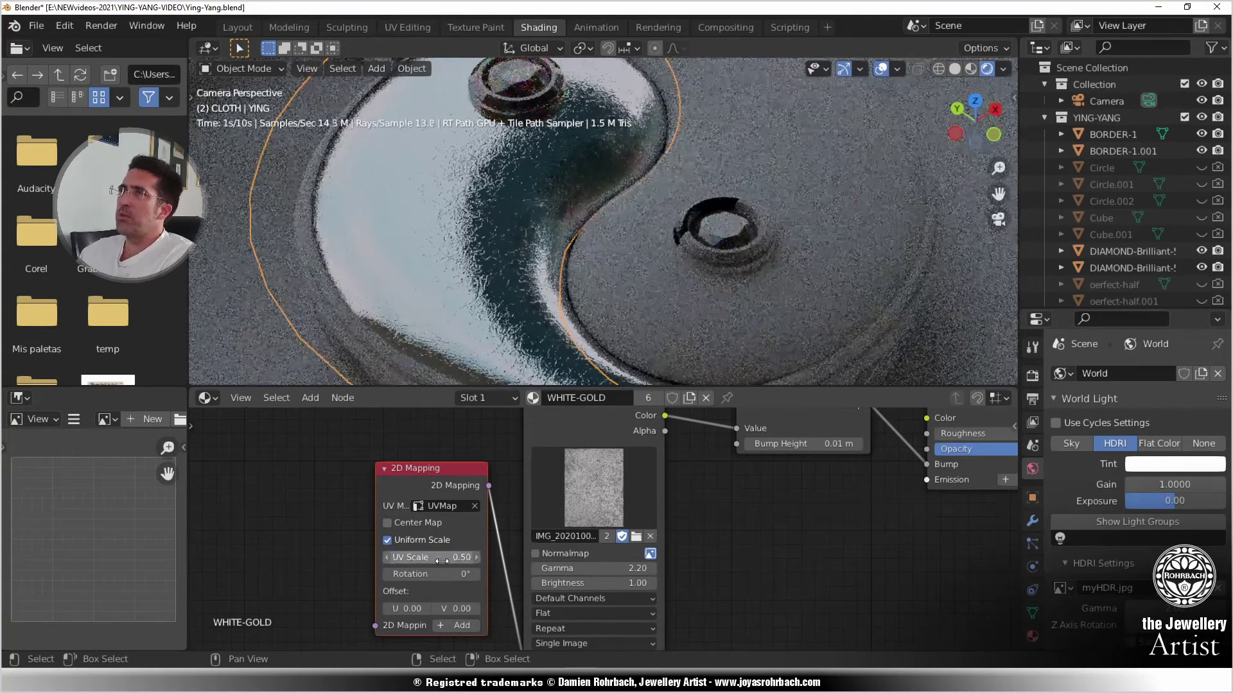
- Set the WHITE-GOLD bump height to 0.007 m and save the file
{"action": "middle_click_drag", "start_coordinate": [777, 573], "coordinate": [500, 614]}
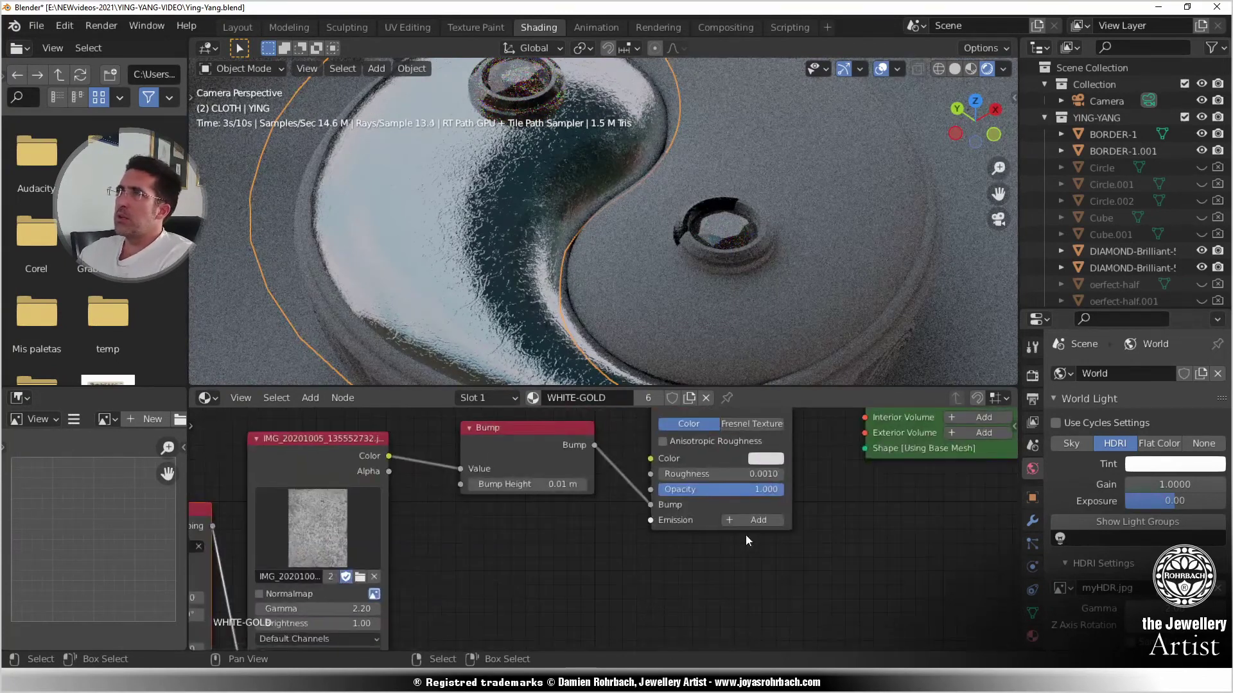
{"action": "left_click", "coordinate": [519, 484]}
{"action": "type", "text": "0.007"}
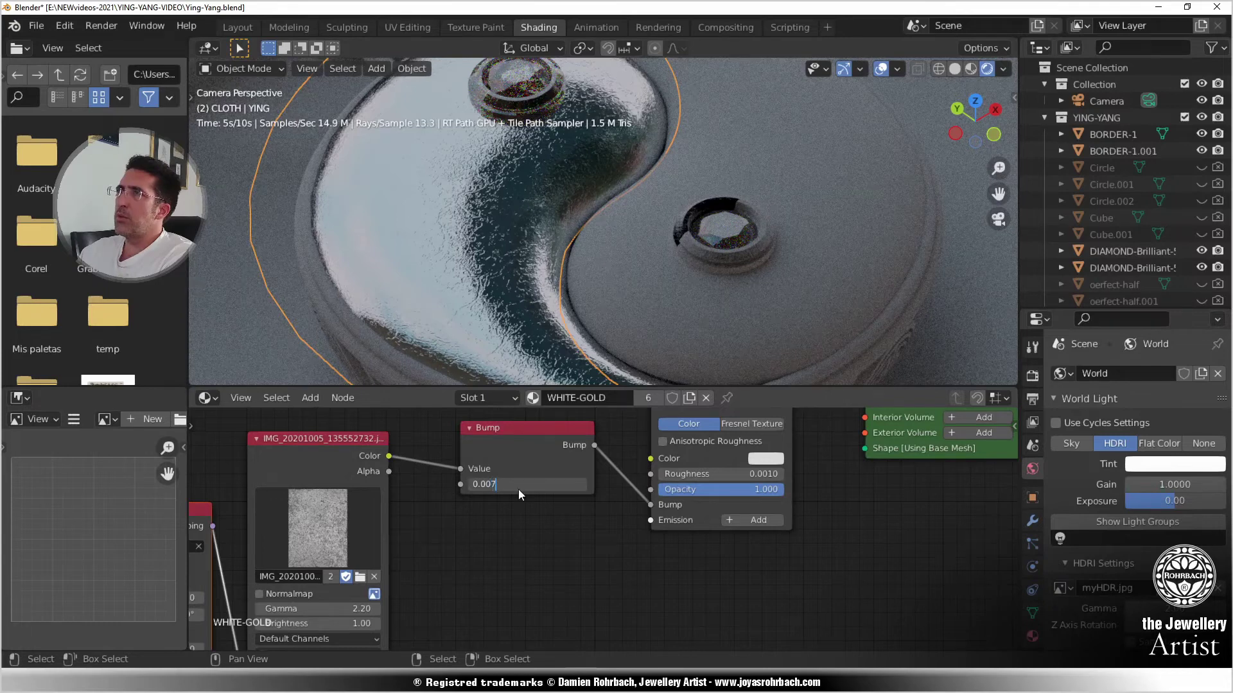
{"action": "key", "text": "Return"}
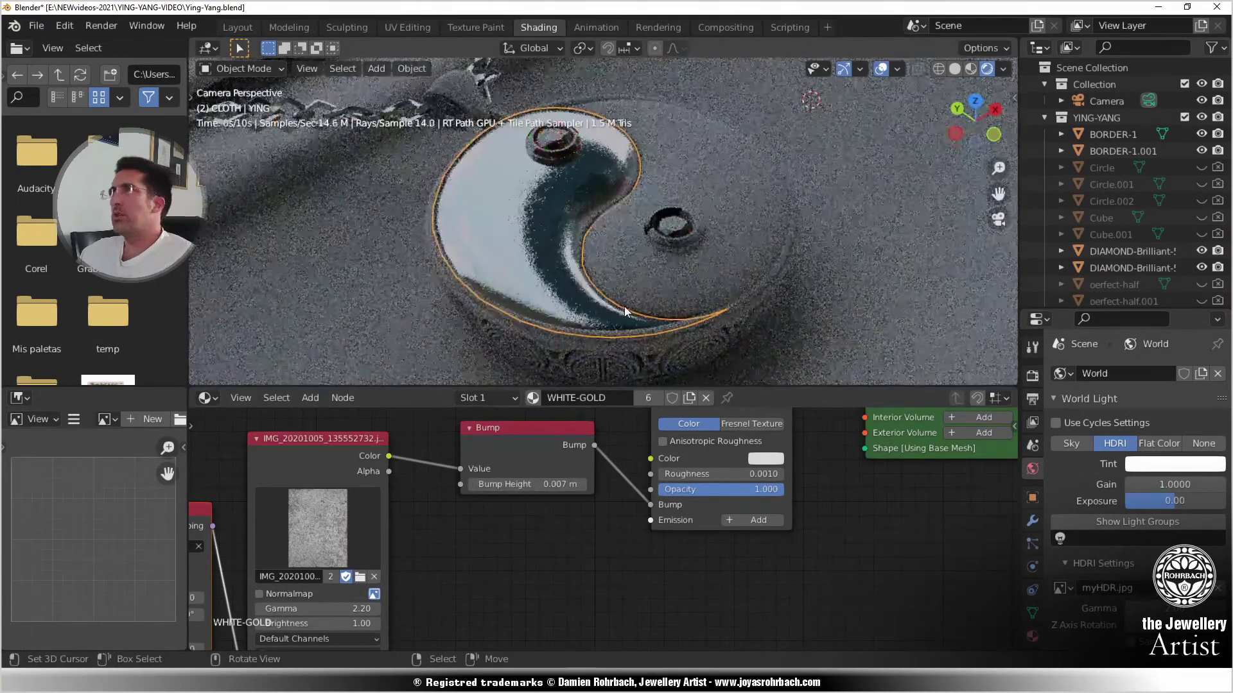
{"action": "key", "text": "ctrl+s"}
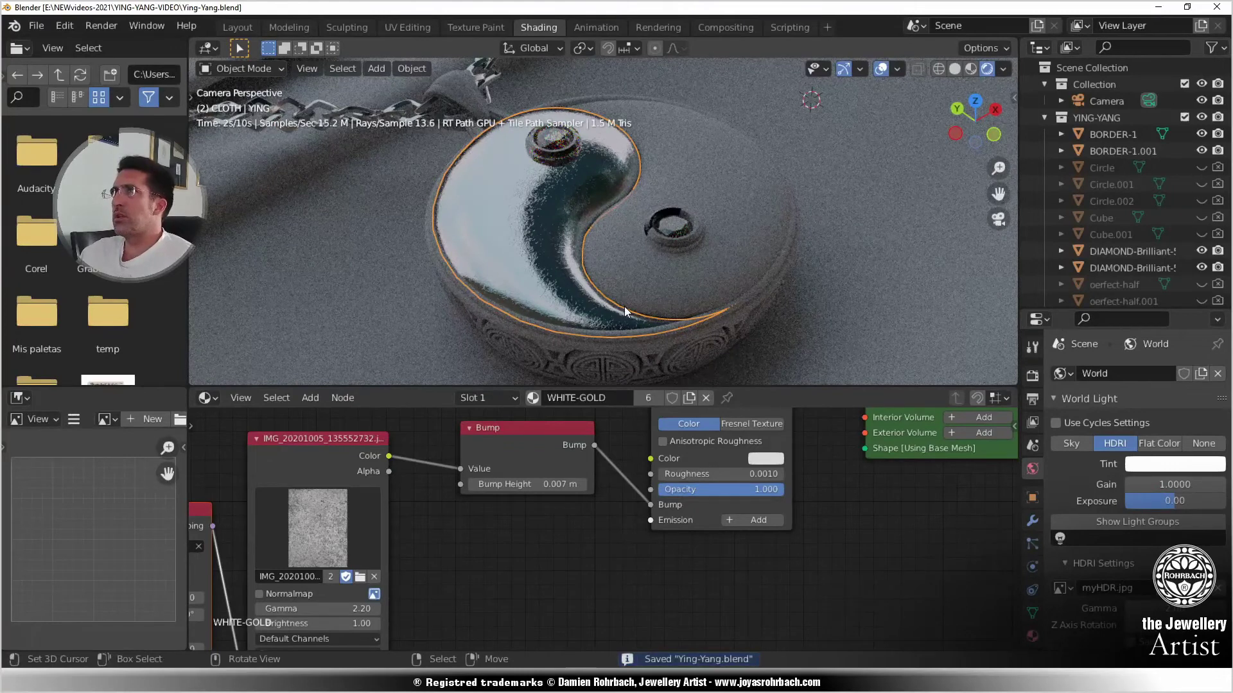
- Replace the YELLOW-GOLD material's matte and output nodes on the YANG half with a copy of the whole WHITE-GOLD node setup
{"action": "scroll", "coordinate": [625, 306], "scroll_direction": "down", "scroll_amount": 2}
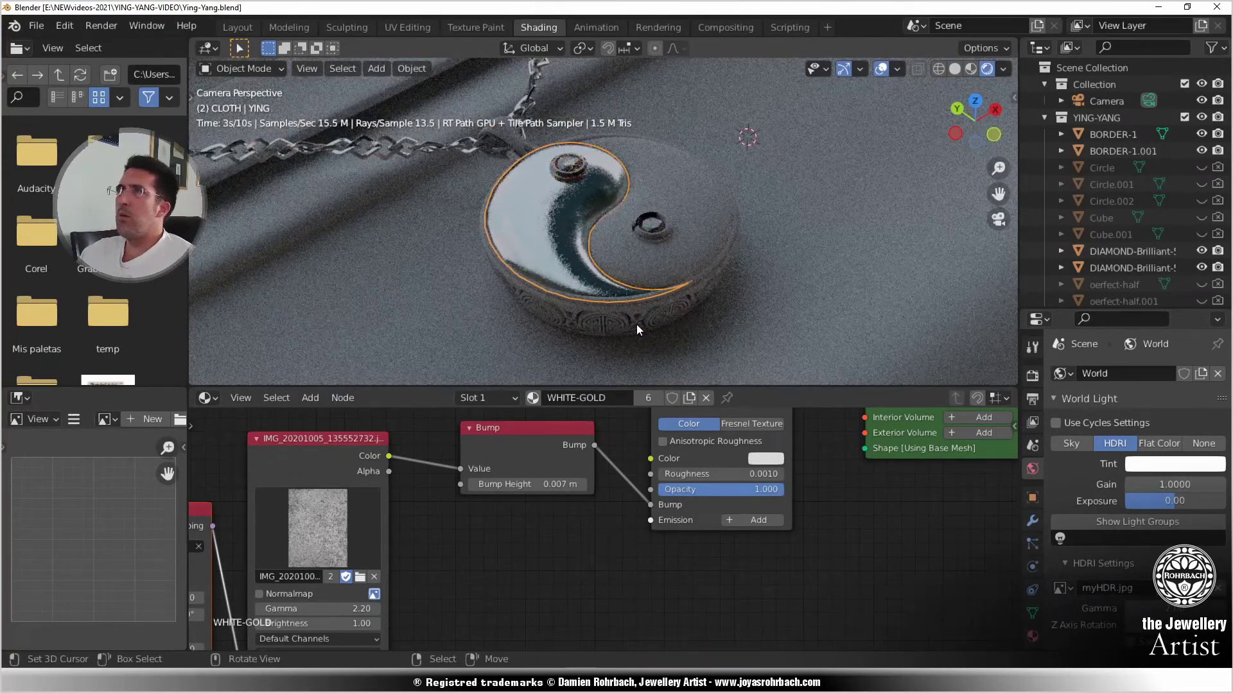
{"action": "scroll", "coordinate": [663, 524], "scroll_direction": "down", "scroll_amount": 2}
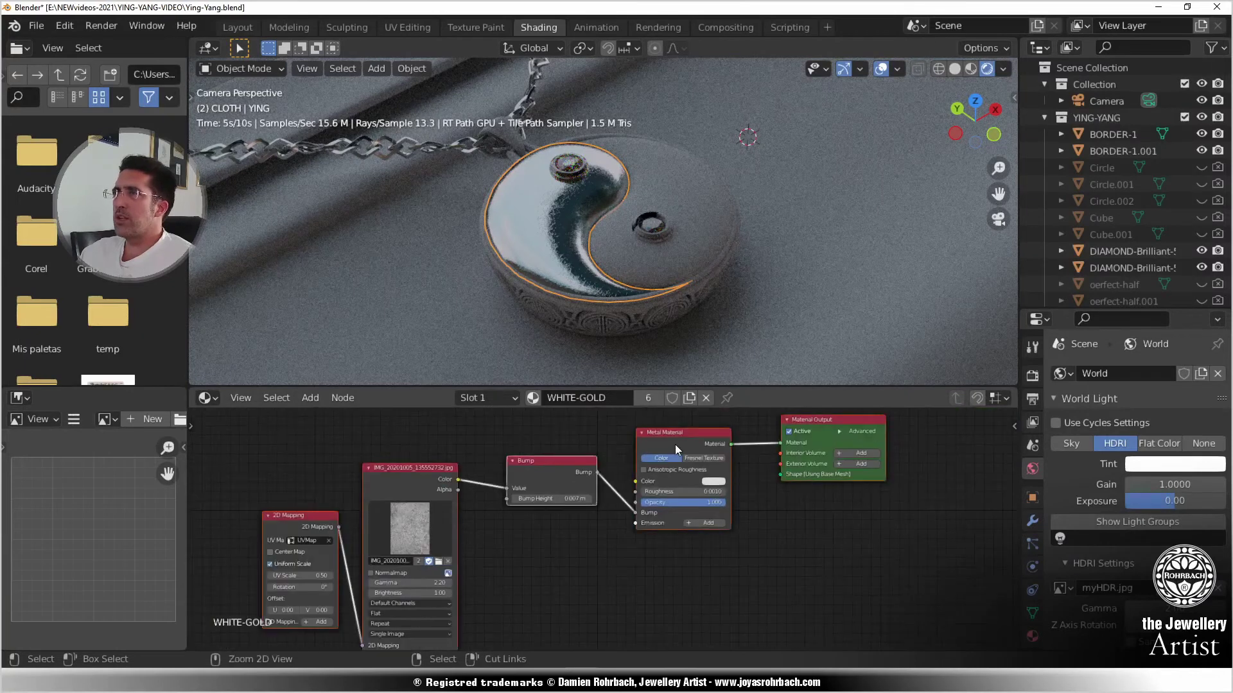
{"action": "left_click", "coordinate": [660, 275]}
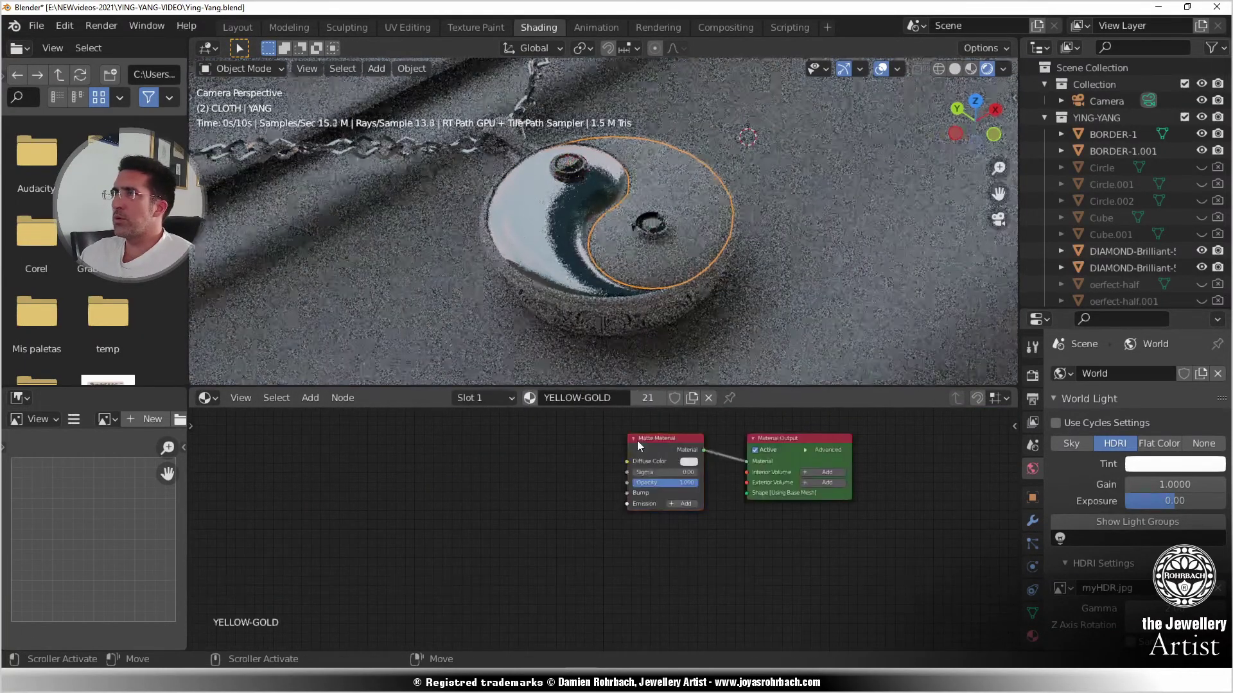
{"action": "left_click", "coordinate": [636, 440]}
{"action": "key", "text": "Delete"}
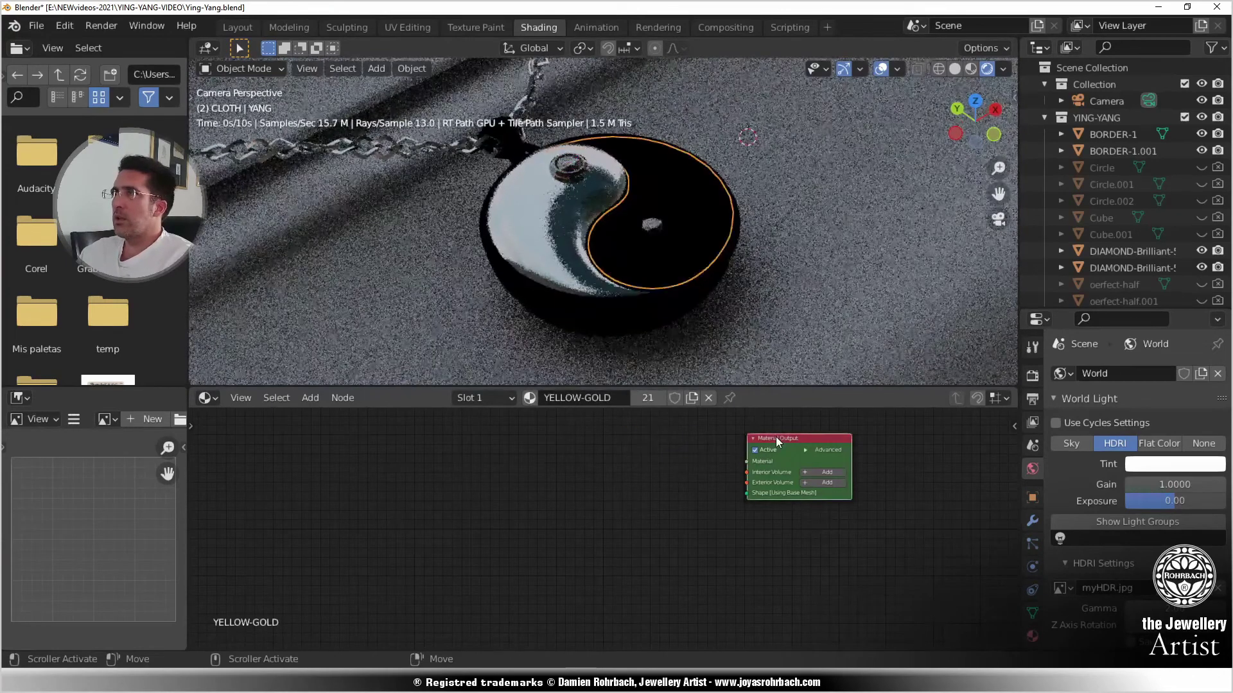
{"action": "left_click", "coordinate": [776, 438]}
{"action": "key", "text": "Delete"}
{"action": "key", "text": "ctrl+v"}
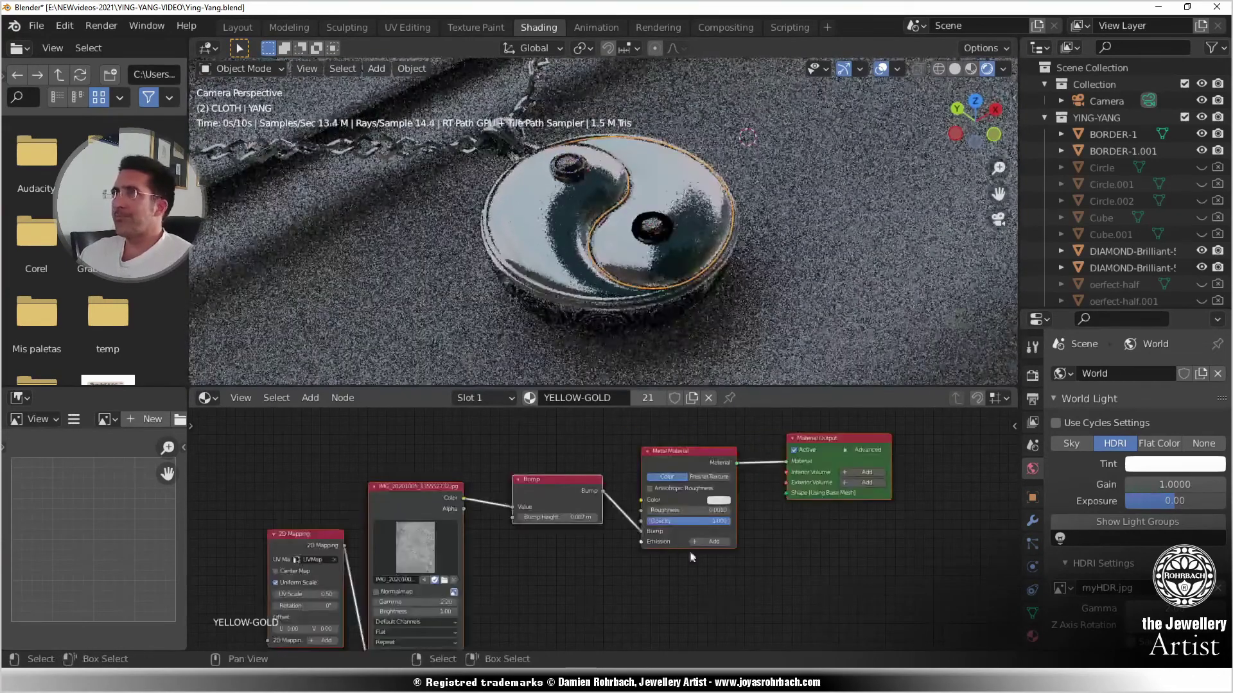
{"action": "left_click", "coordinate": [591, 442]}
- Change the YELLOW-GOLD metal color to a golden yellow
{"action": "left_click", "coordinate": [718, 501]}
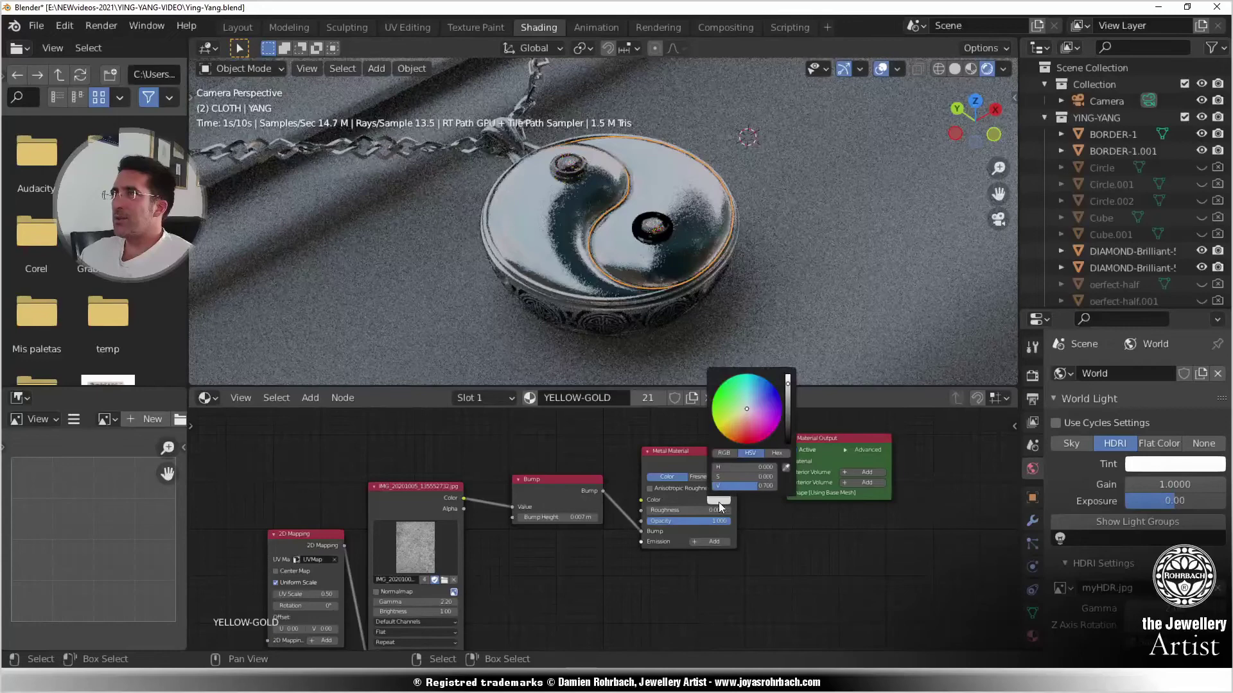
{"action": "left_click", "coordinate": [740, 418]}
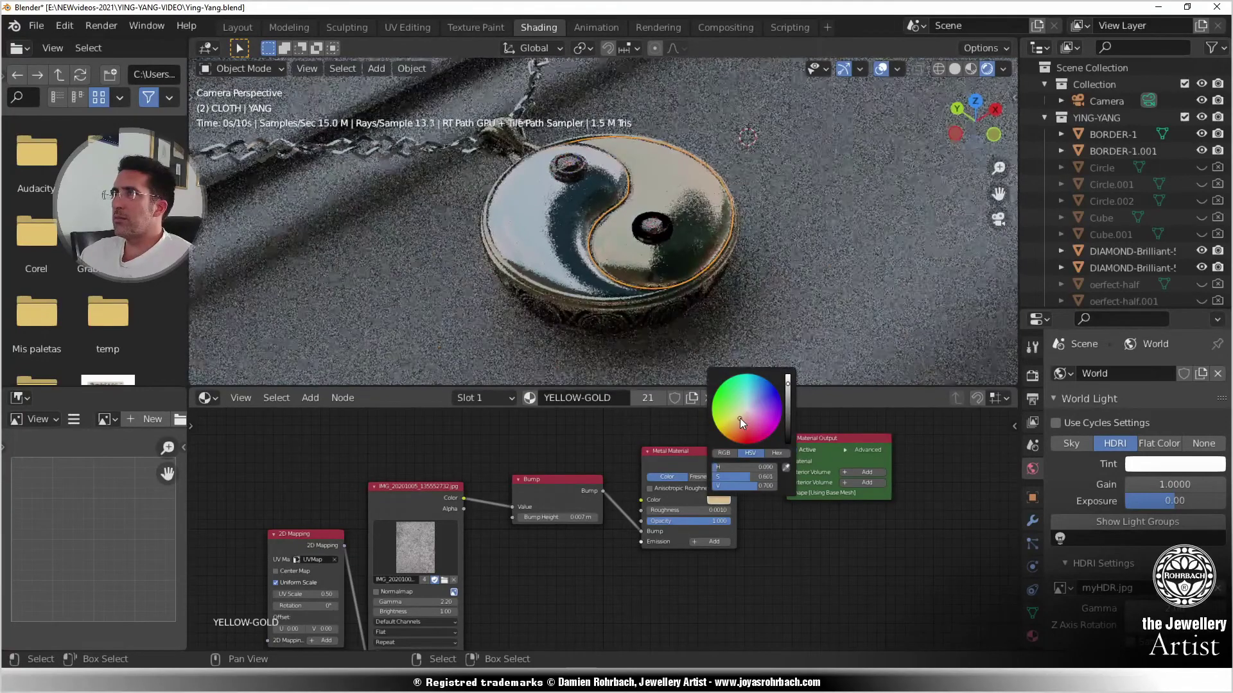
{"action": "left_click", "coordinate": [724, 500]}
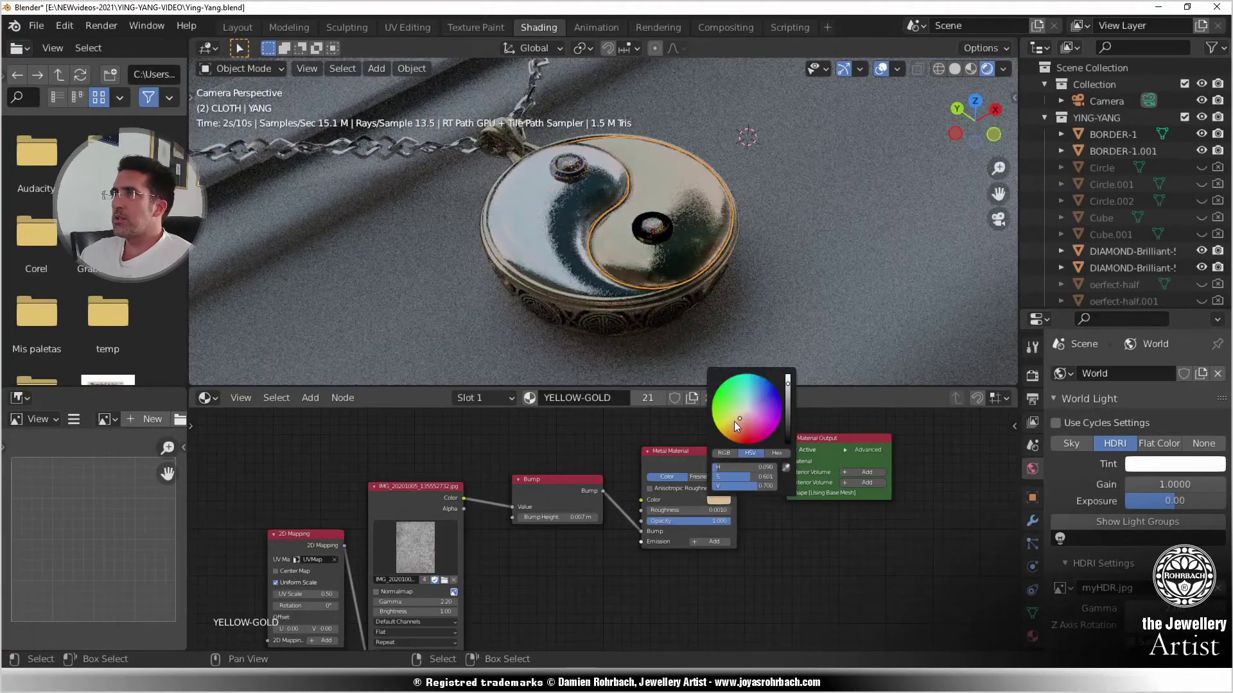
{"action": "left_click", "coordinate": [734, 421]}
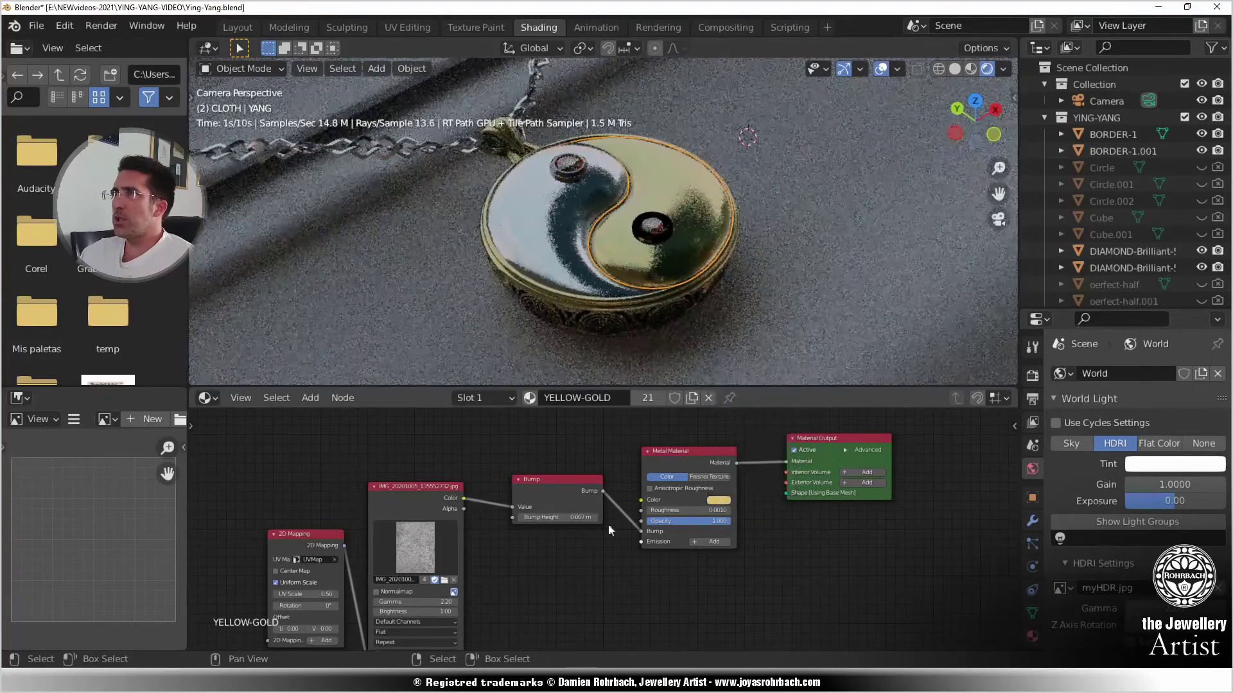
- Shift the YELLOW-GOLD metal color to a paler, slightly greener yellow and inspect the pendant's surface up close
{"action": "left_click", "coordinate": [716, 501]}
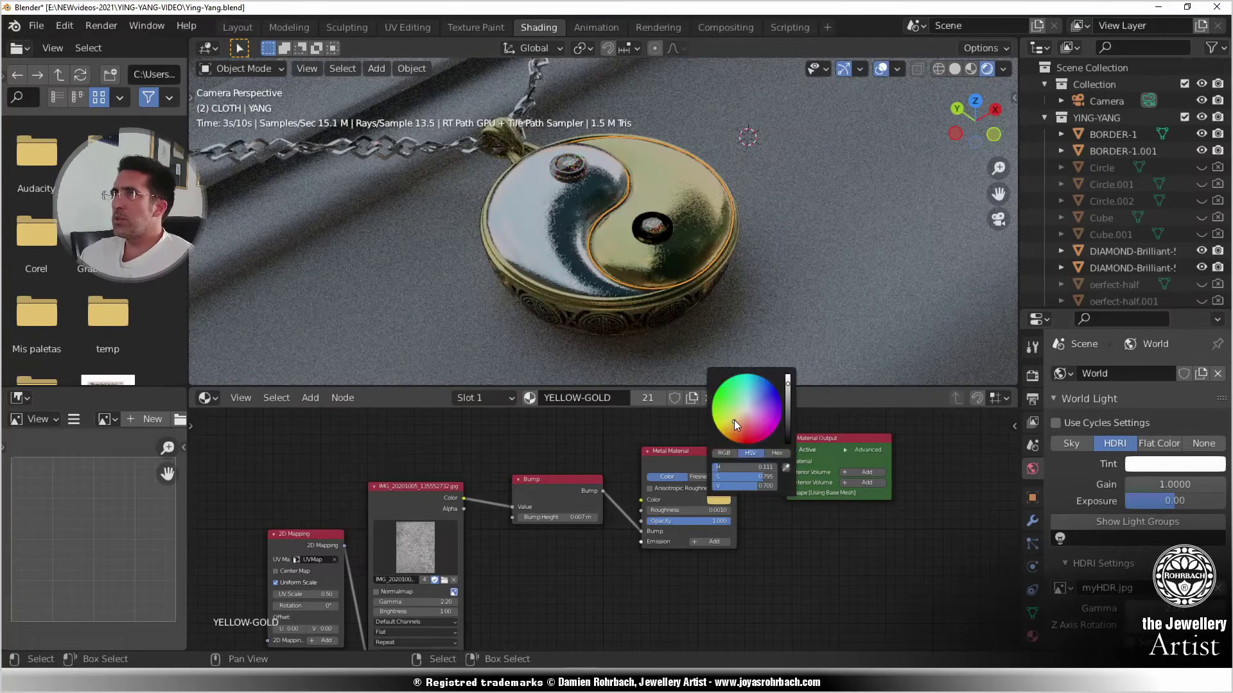
{"action": "left_click", "coordinate": [735, 419]}
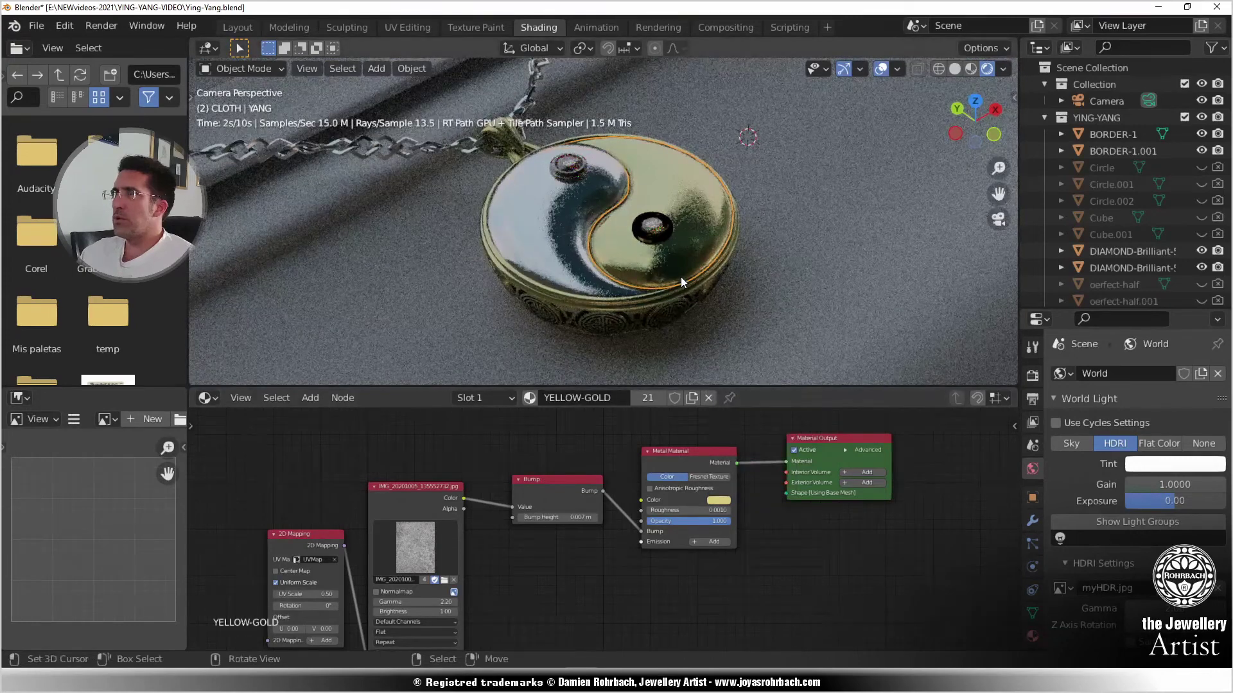
{"action": "scroll", "coordinate": [681, 276], "scroll_direction": "up", "scroll_amount": 3}
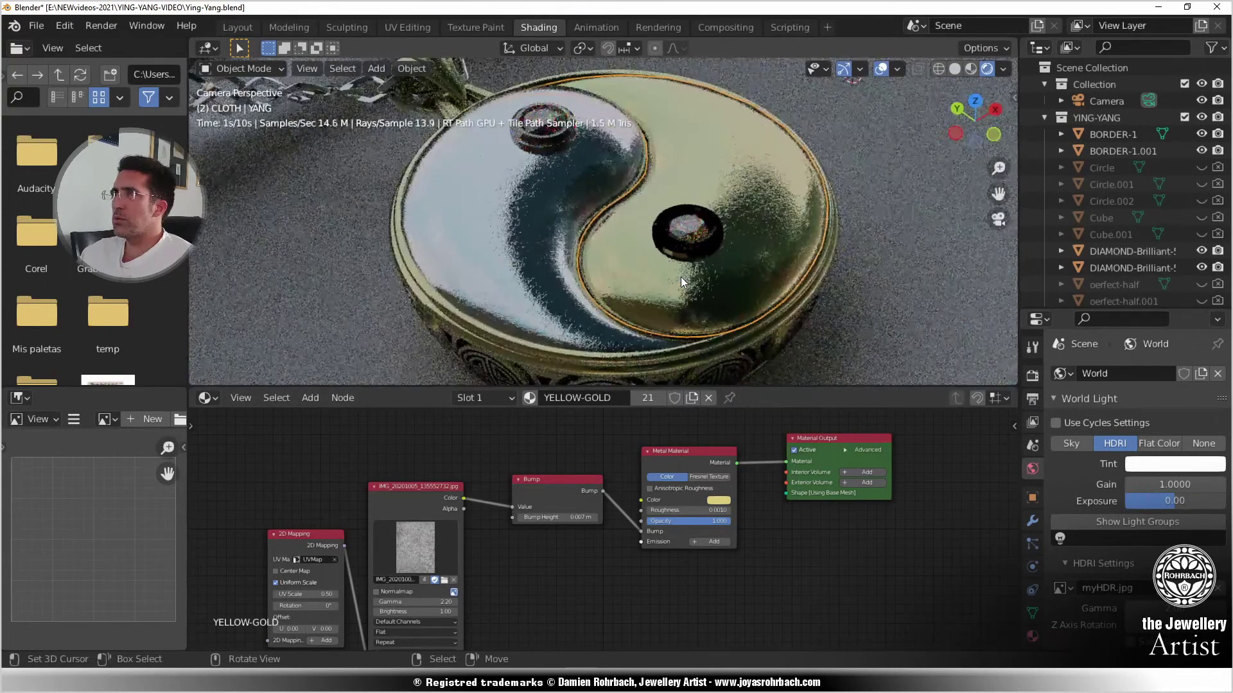
{"action": "scroll", "coordinate": [682, 281], "scroll_direction": "up", "scroll_amount": 3}
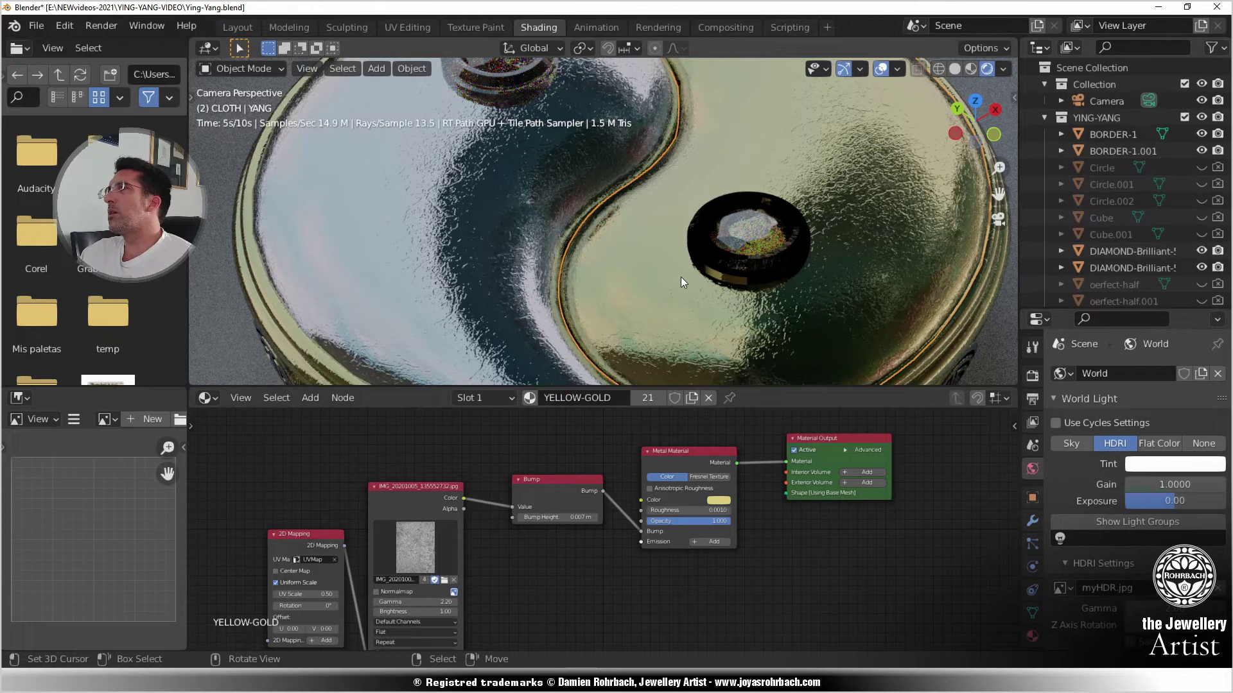
- Darken the BLACK-DIAMOND glass reflection color to near black on the gem set in the white-gold half
{"action": "left_click", "coordinate": [705, 264]}
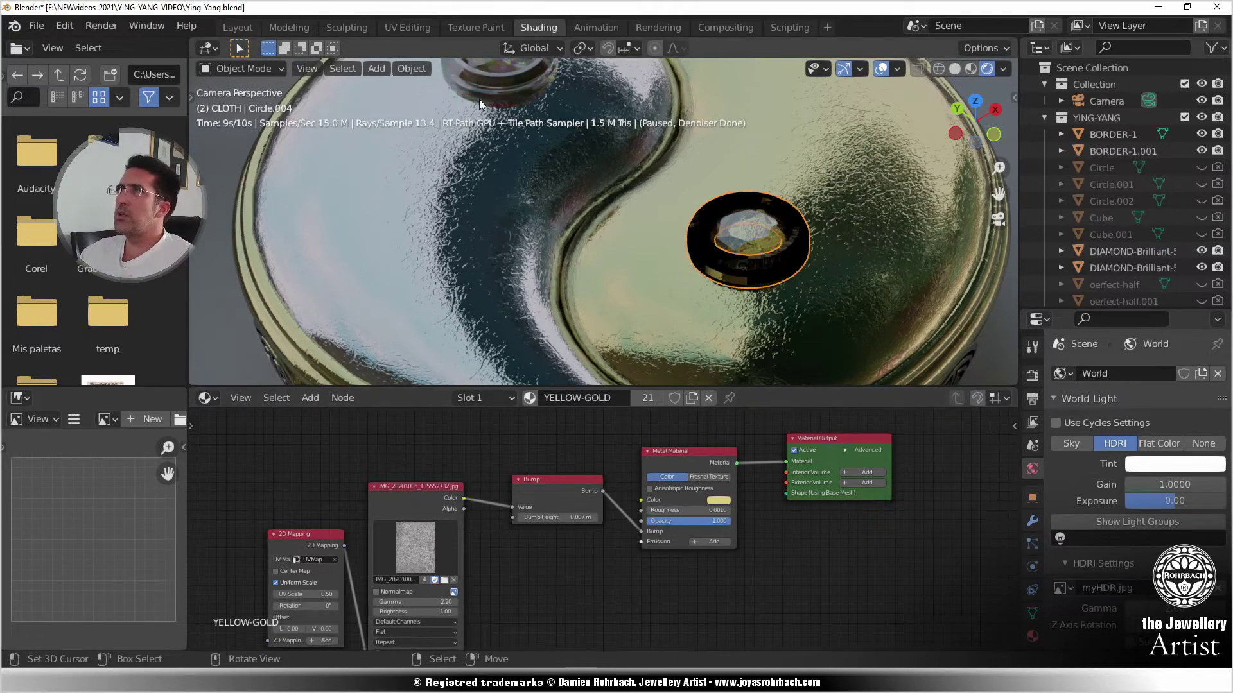
{"action": "scroll", "coordinate": [676, 206], "scroll_direction": "down", "scroll_amount": 3}
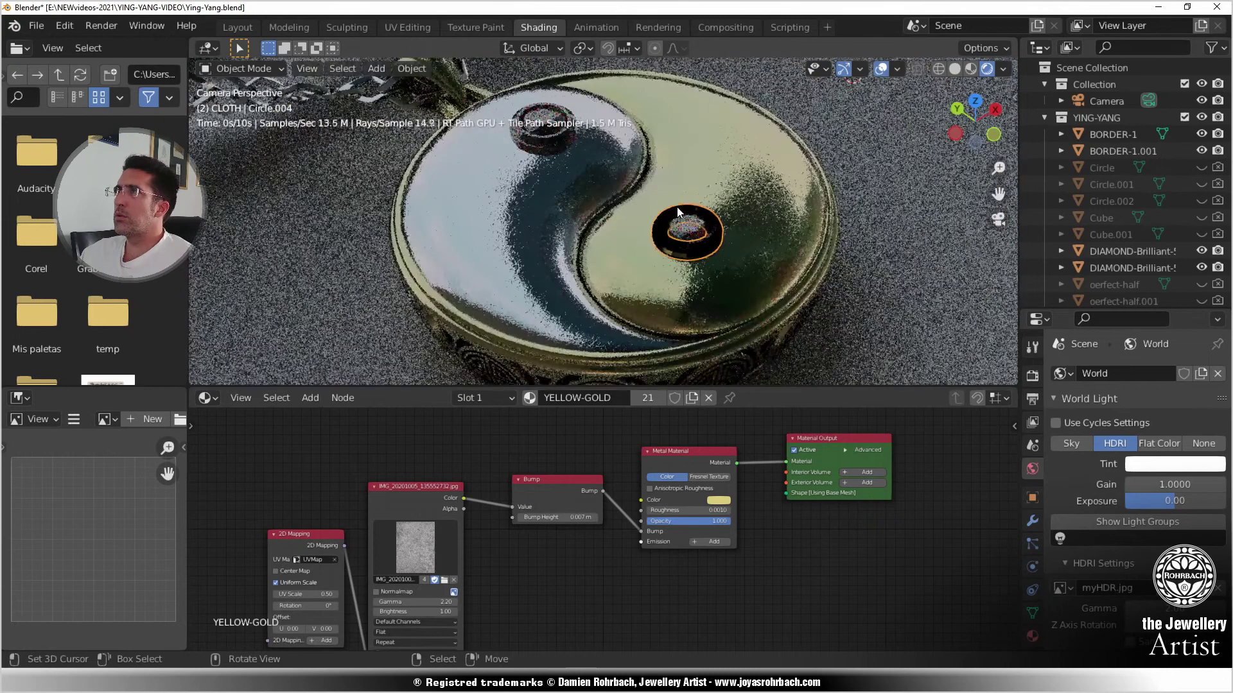
{"action": "scroll", "coordinate": [677, 207], "scroll_direction": "up", "scroll_amount": 3}
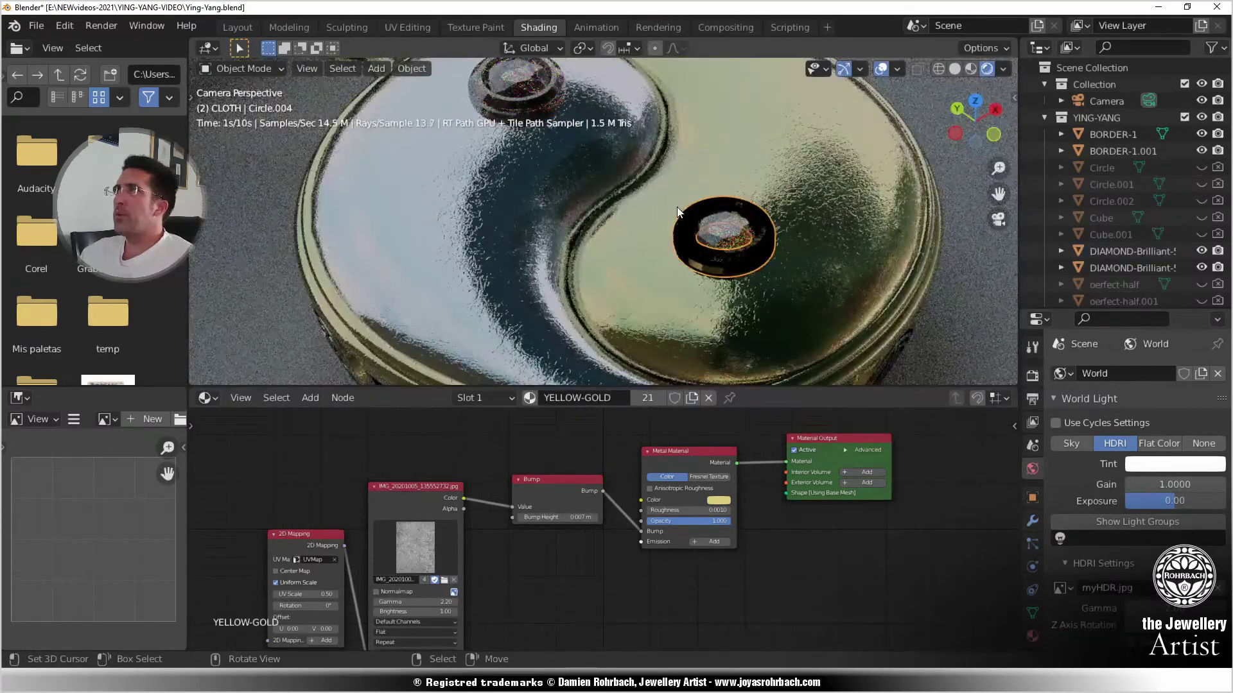
{"action": "left_click", "coordinate": [528, 86]}
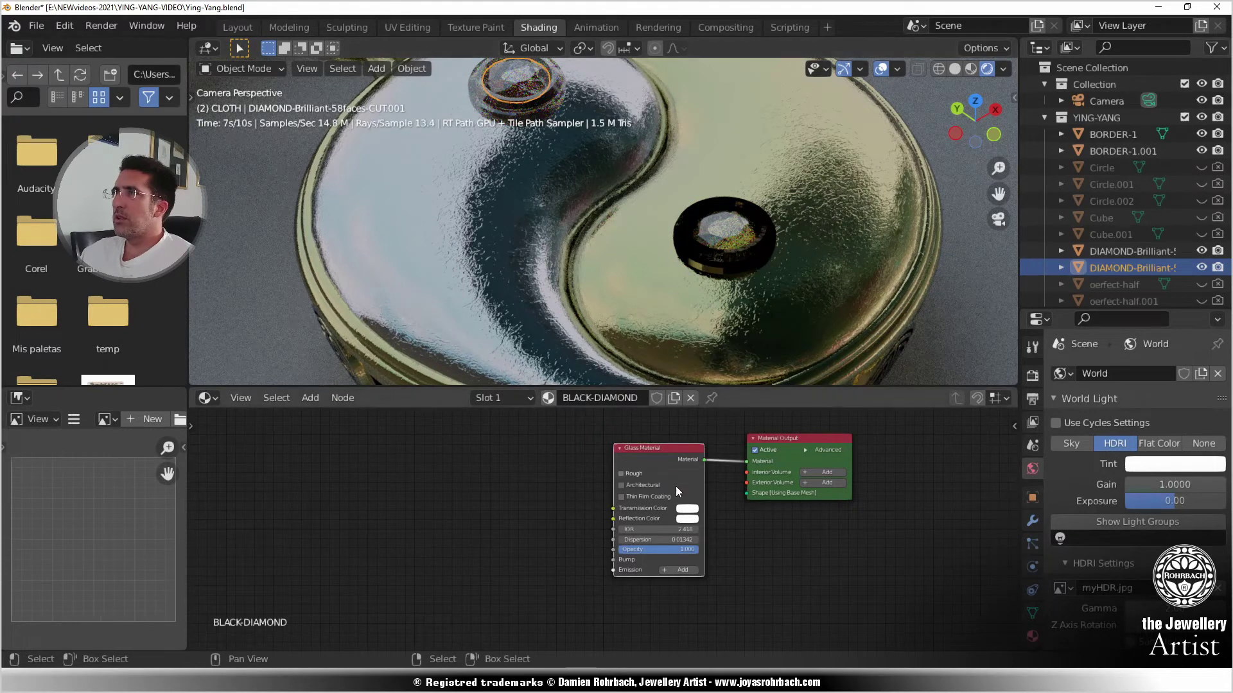
{"action": "left_click", "coordinate": [687, 519]}
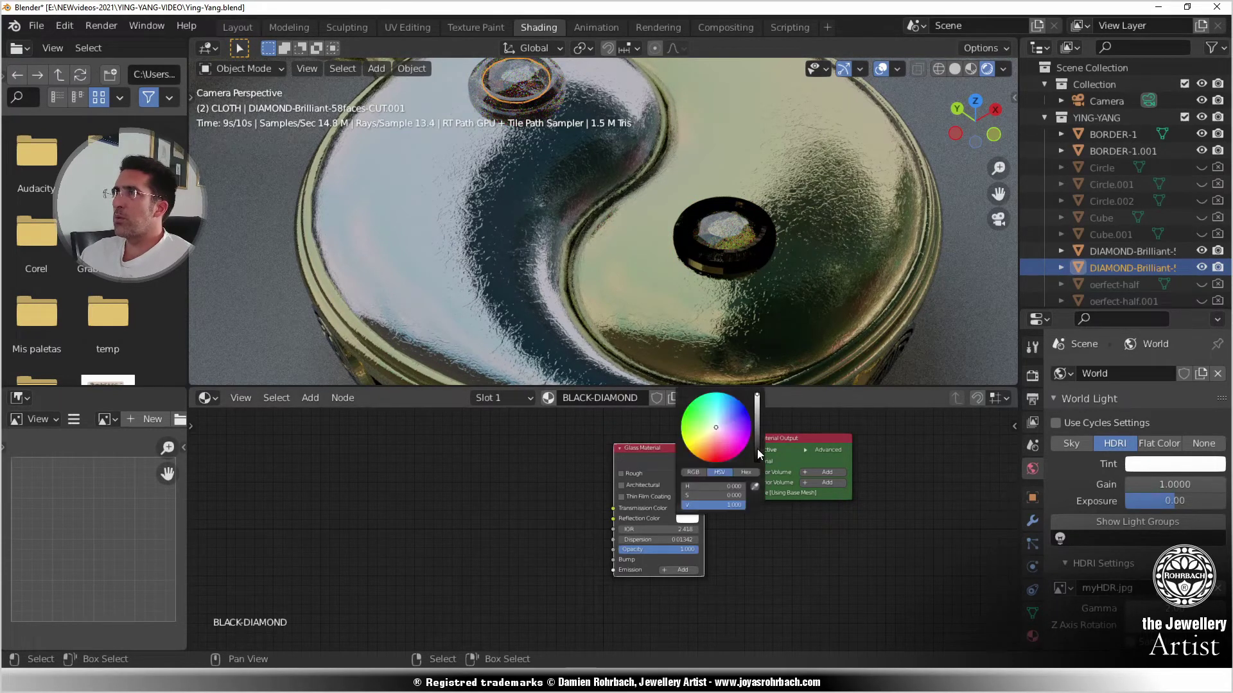
{"action": "left_click", "coordinate": [757, 449]}
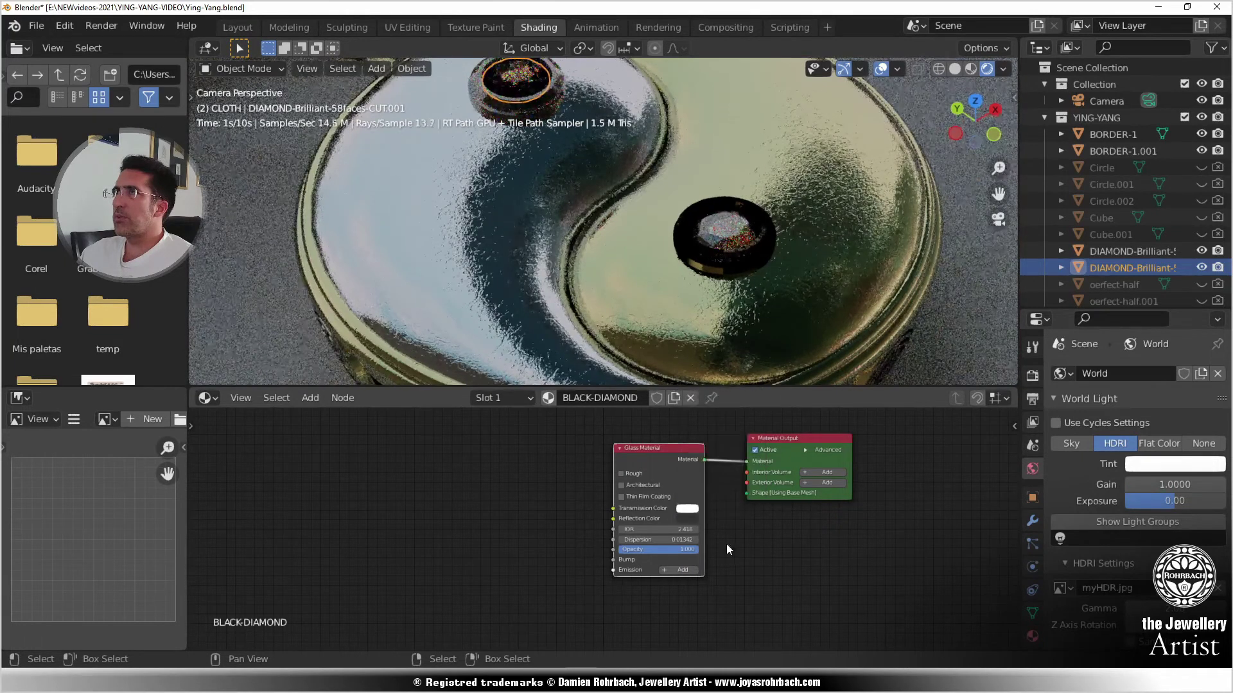
- Set the BLACK-DIAMOND transmission color to a dark gray with value 0.270 and save the file
{"action": "left_click", "coordinate": [691, 508]}
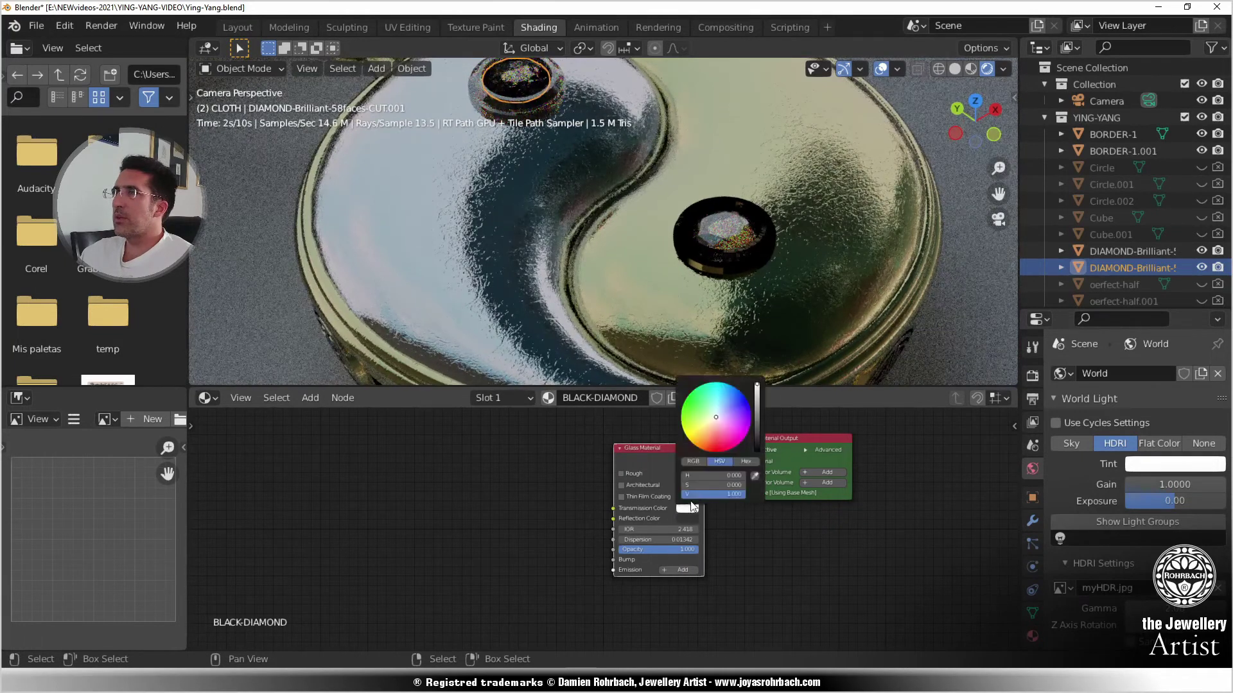
{"action": "left_click", "coordinate": [757, 442]}
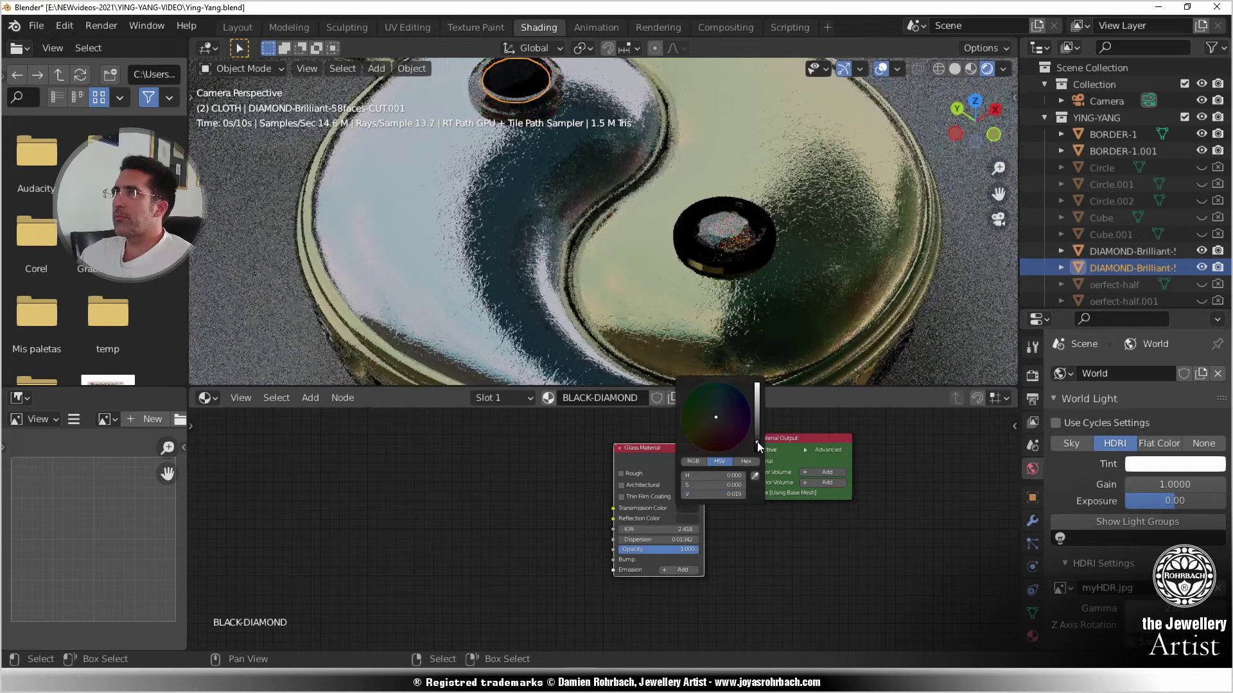
{"action": "left_click", "coordinate": [693, 506]}
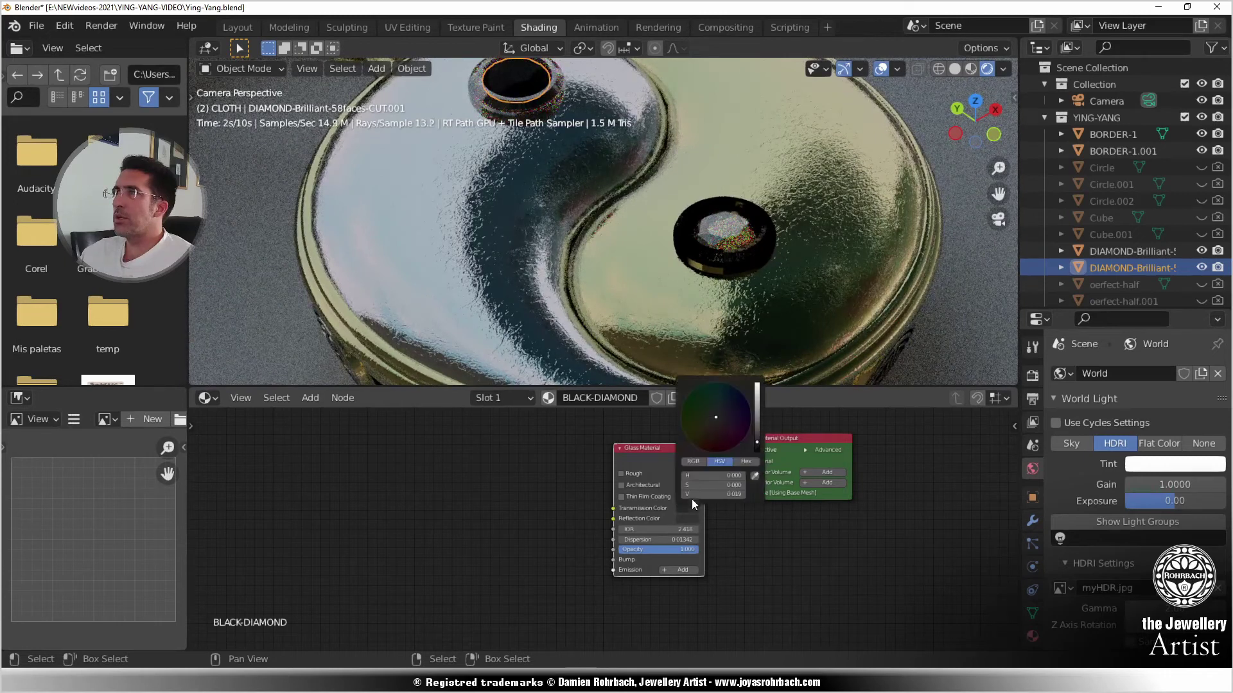
{"action": "left_click", "coordinate": [757, 417]}
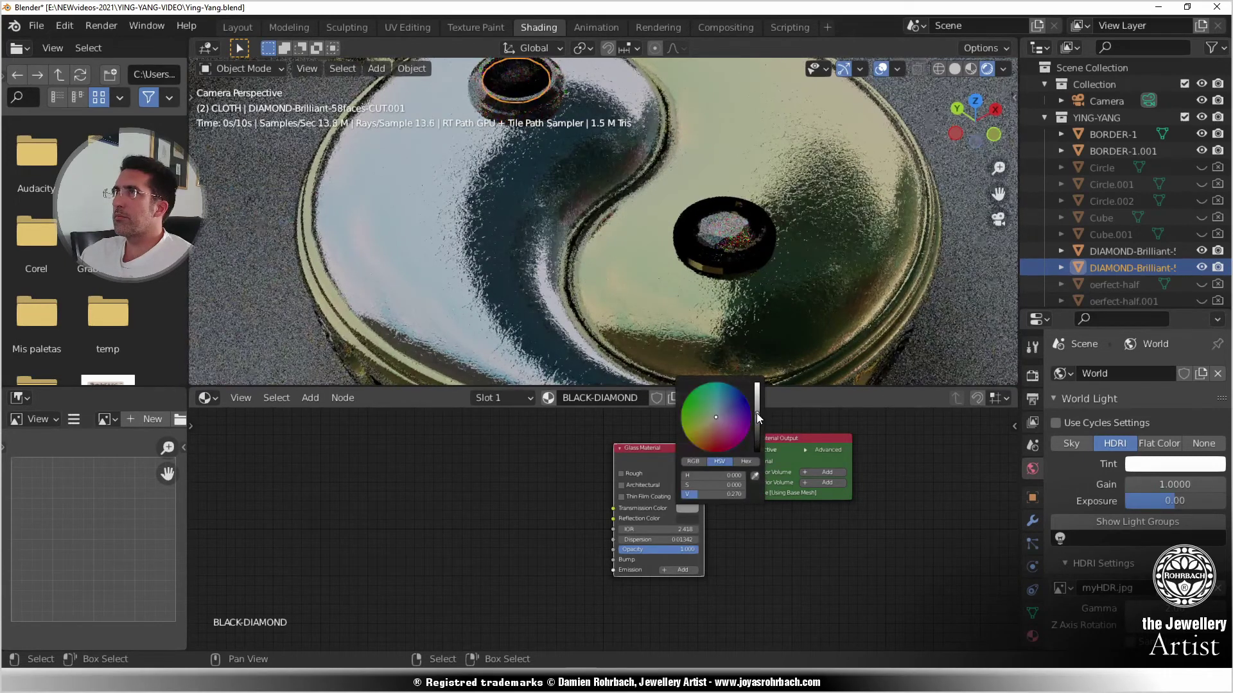
{"action": "key", "text": "alt+a"}
{"action": "middle_click_drag", "start_coordinate": [735, 214], "coordinate": [665, 240], "text": "ctrl"}
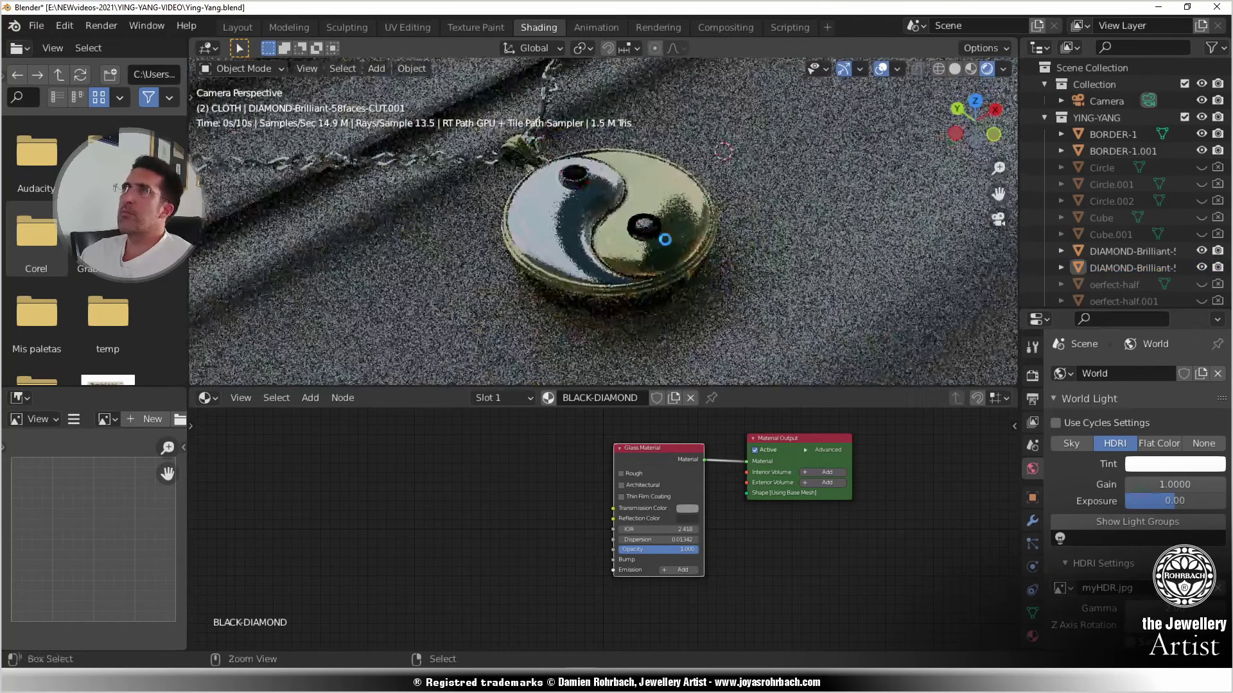
{"action": "key", "text": "ctrl+s"}
- Enable LuxCore material nodes for the cloth's RED material, set its matte diffuse color to red, and save the file
{"action": "left_click", "coordinate": [784, 236]}
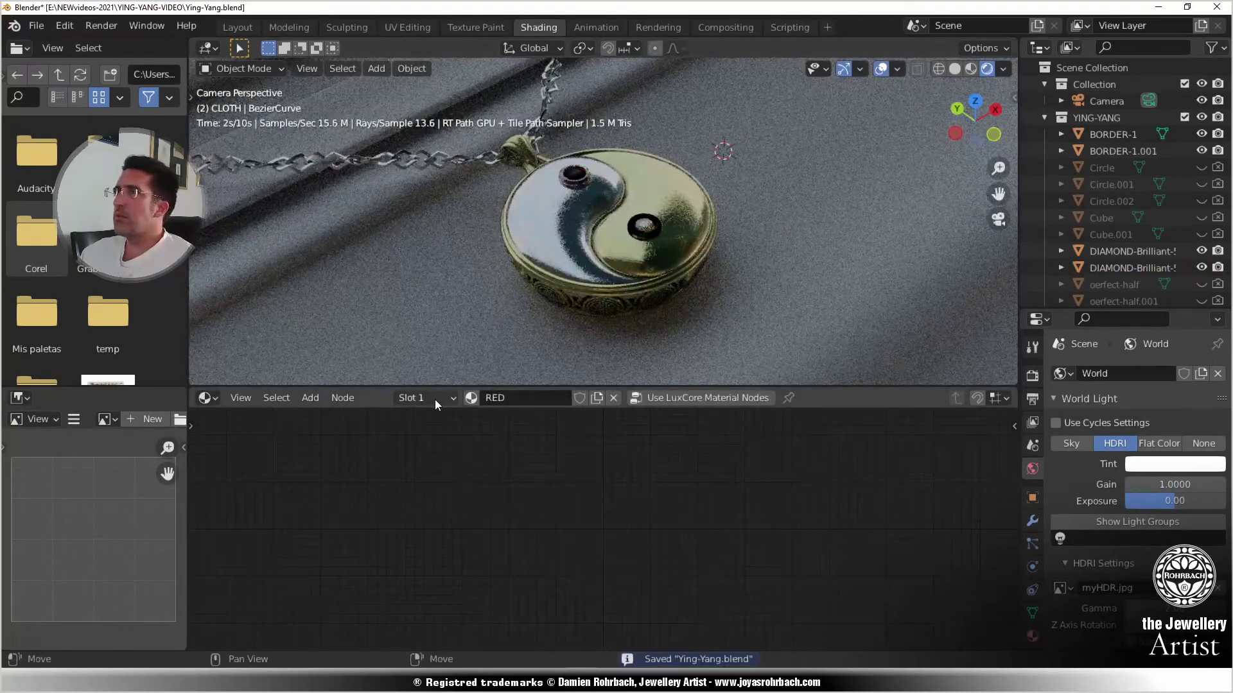
{"action": "left_click", "coordinate": [707, 398]}
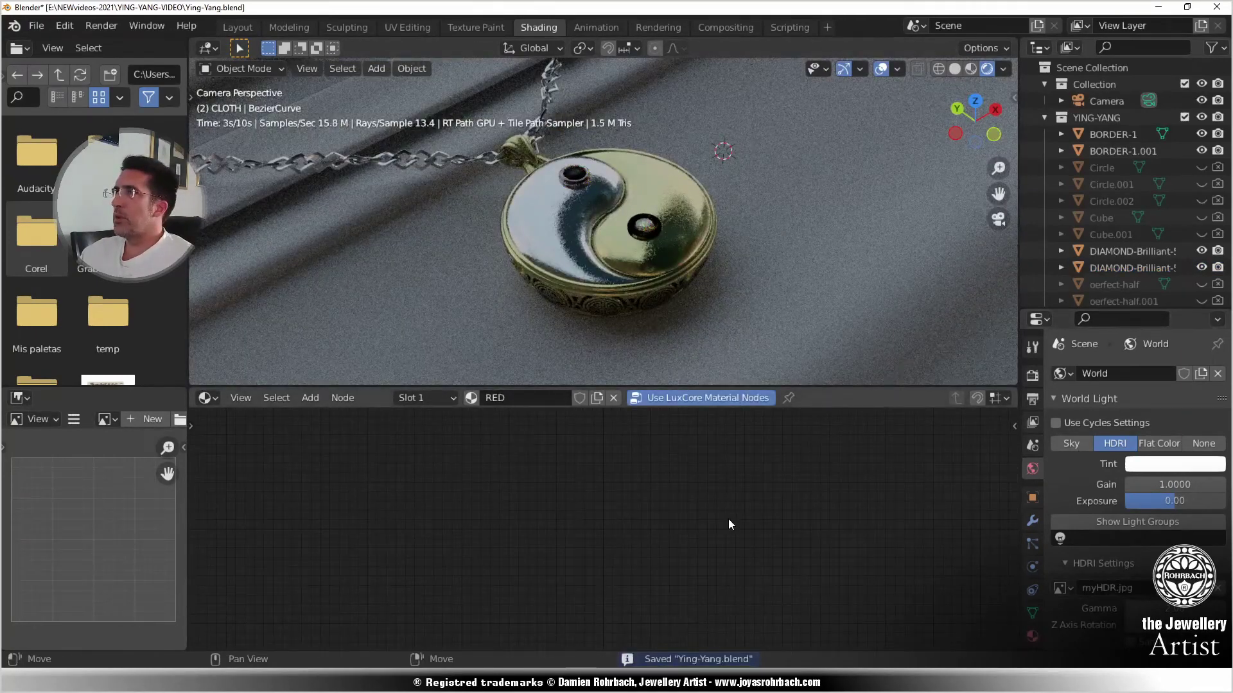
{"action": "scroll", "coordinate": [728, 519], "scroll_direction": "up", "scroll_amount": 6}
{"action": "middle_click_drag", "start_coordinate": [723, 491], "coordinate": [584, 571]}
{"action": "left_click", "coordinate": [599, 500]}
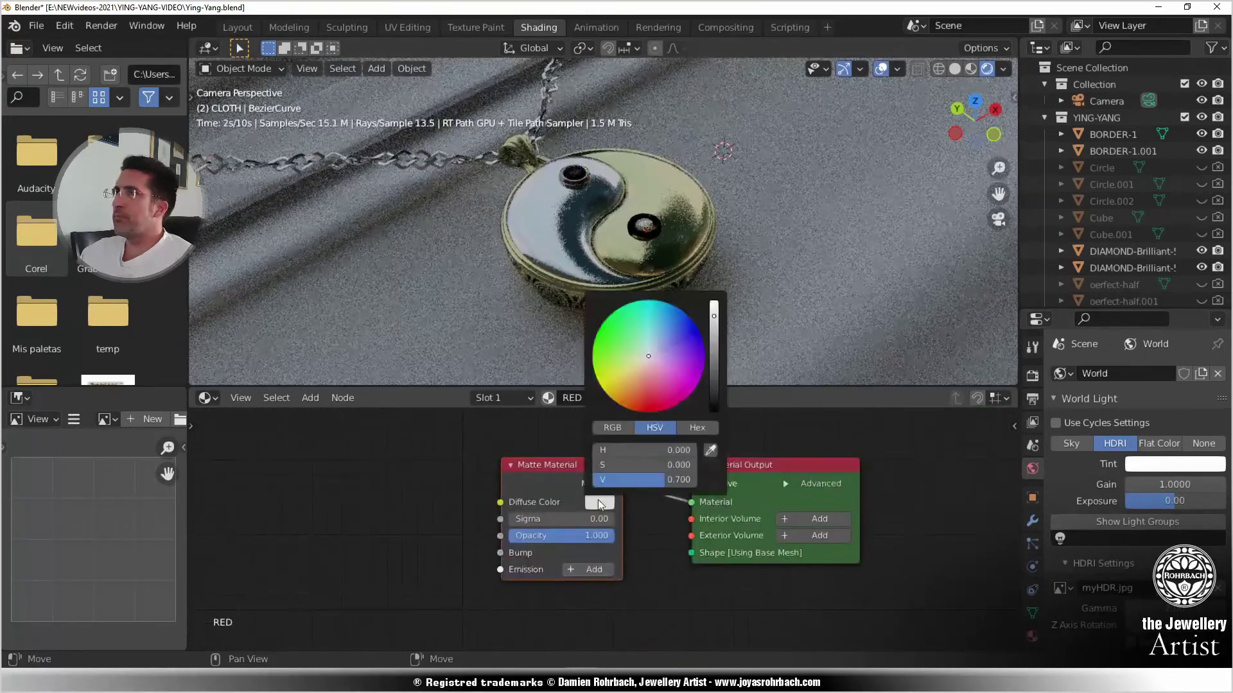
{"action": "left_click", "coordinate": [645, 395]}
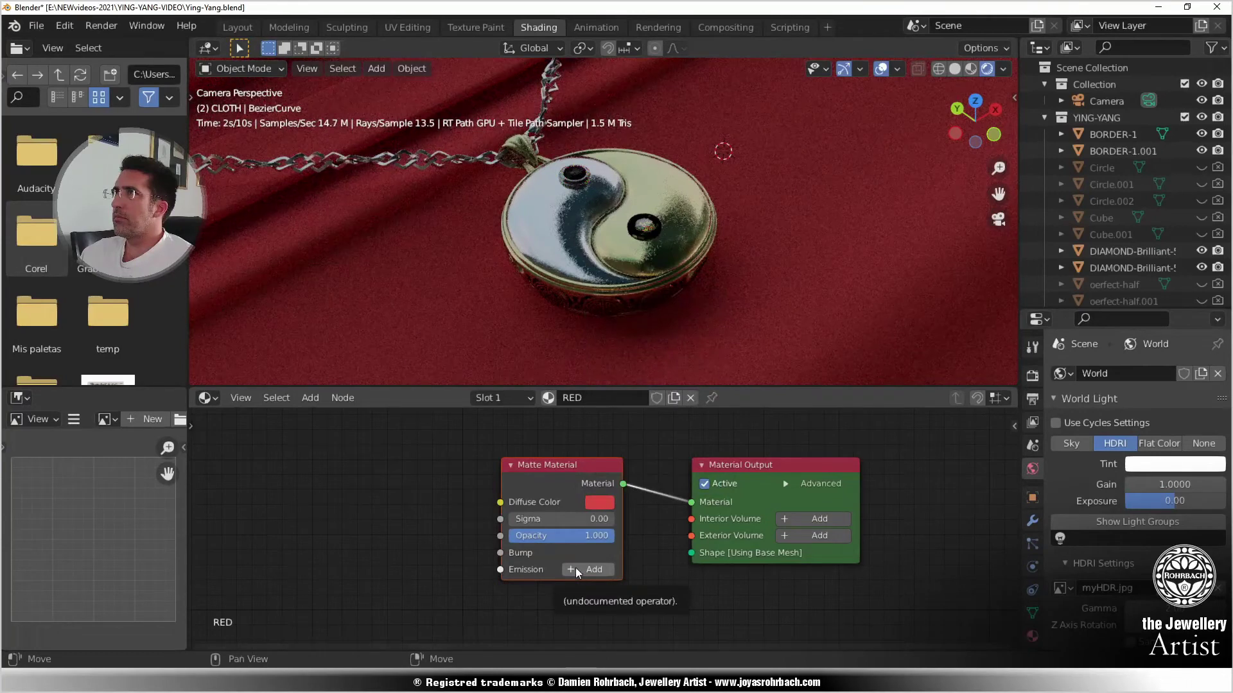
{"action": "scroll", "coordinate": [645, 293], "scroll_direction": "down", "scroll_amount": 2}
{"action": "key", "text": "ctrl+s"}
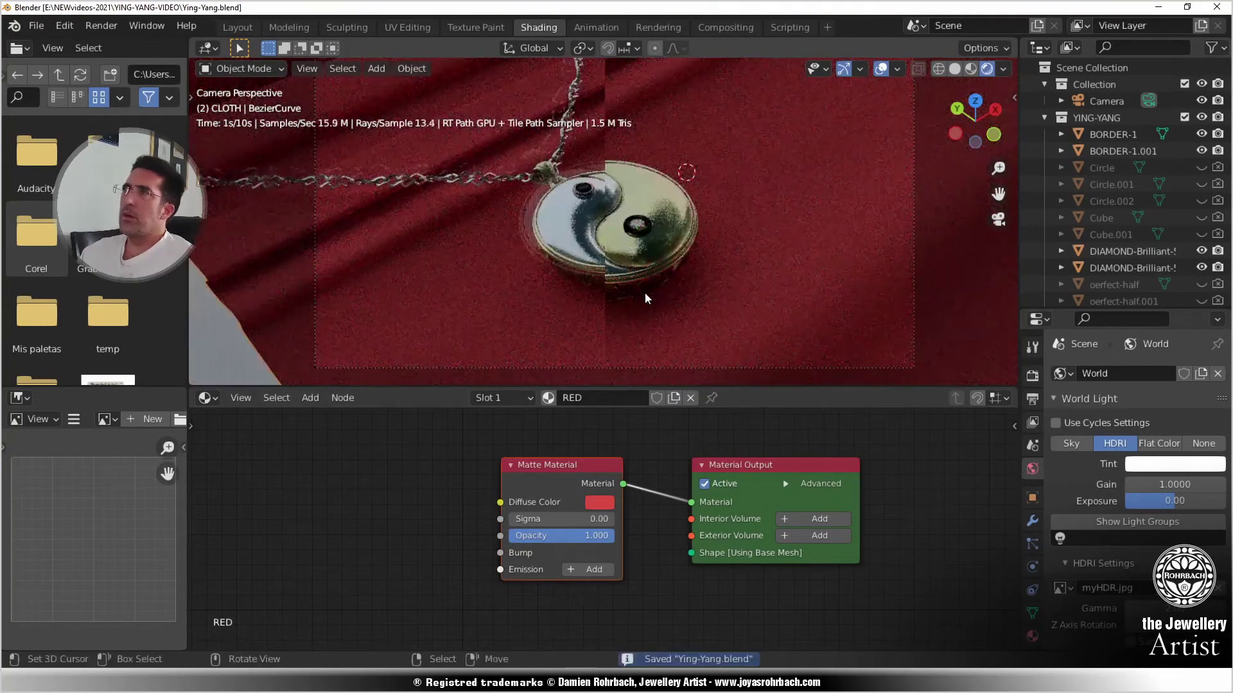
- Try several Z-axis rotations of the HDRI environment to change the reflections on the pendant
{"action": "scroll", "coordinate": [645, 292], "scroll_direction": "up", "scroll_amount": 1}
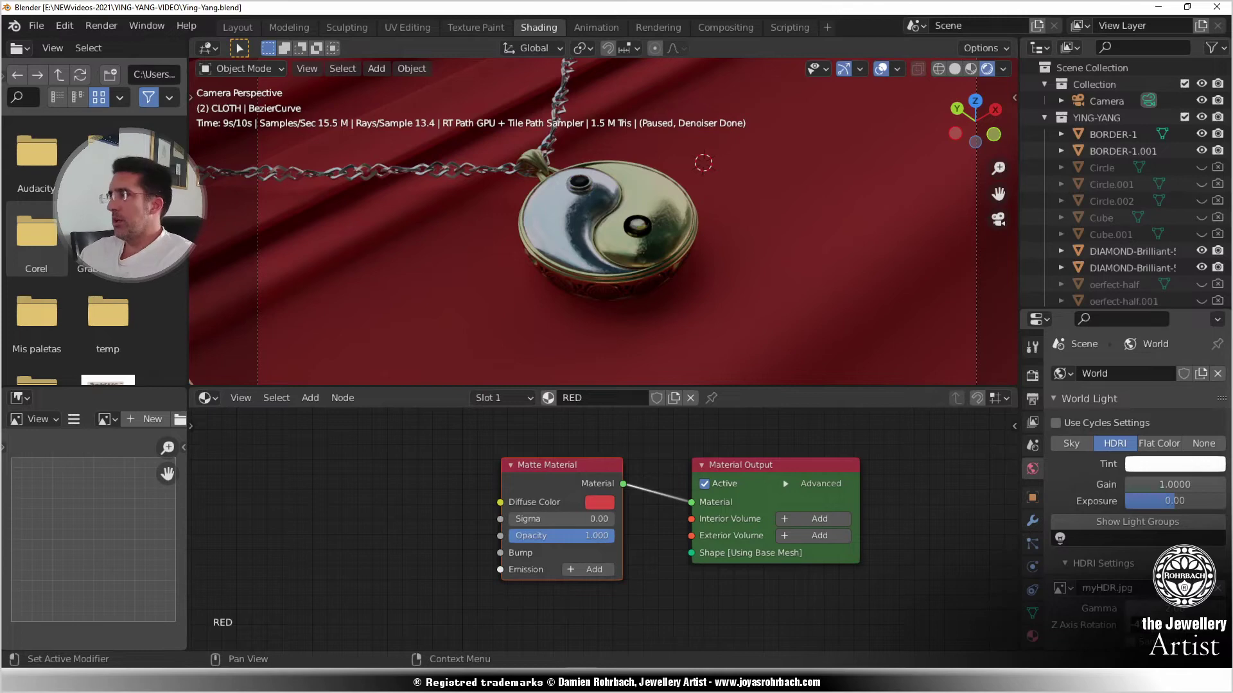
{"action": "key", "text": "Return"}
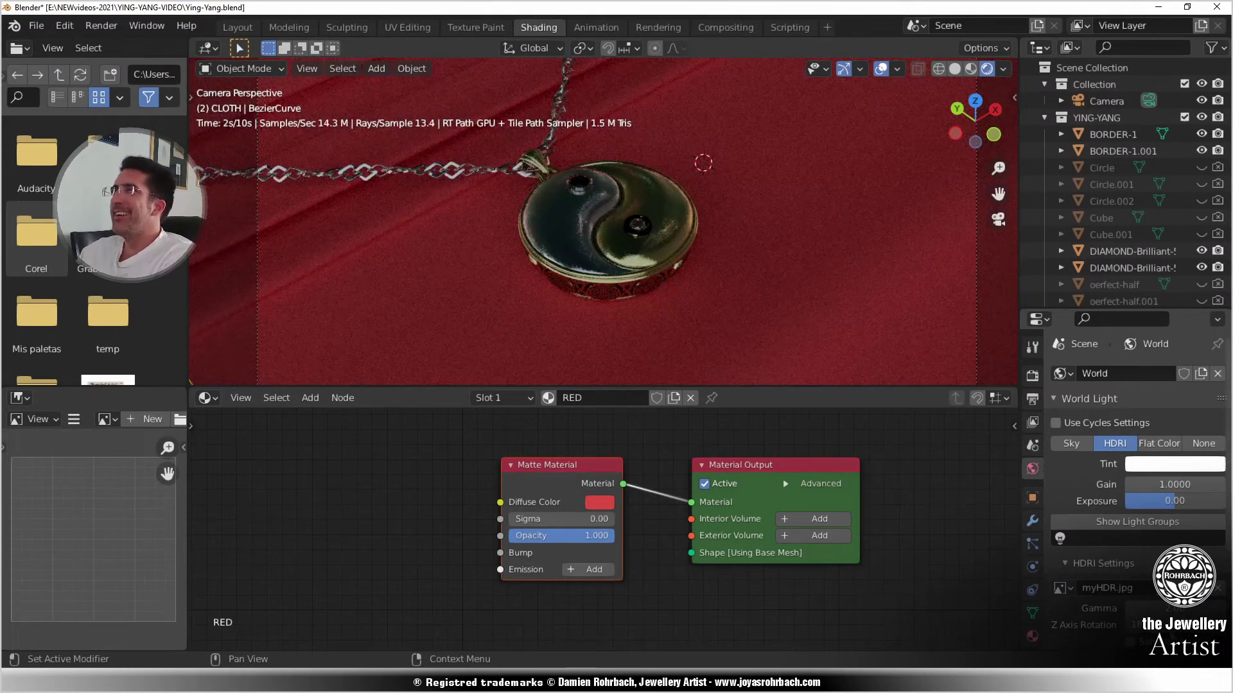
{"action": "key", "text": "Return"}
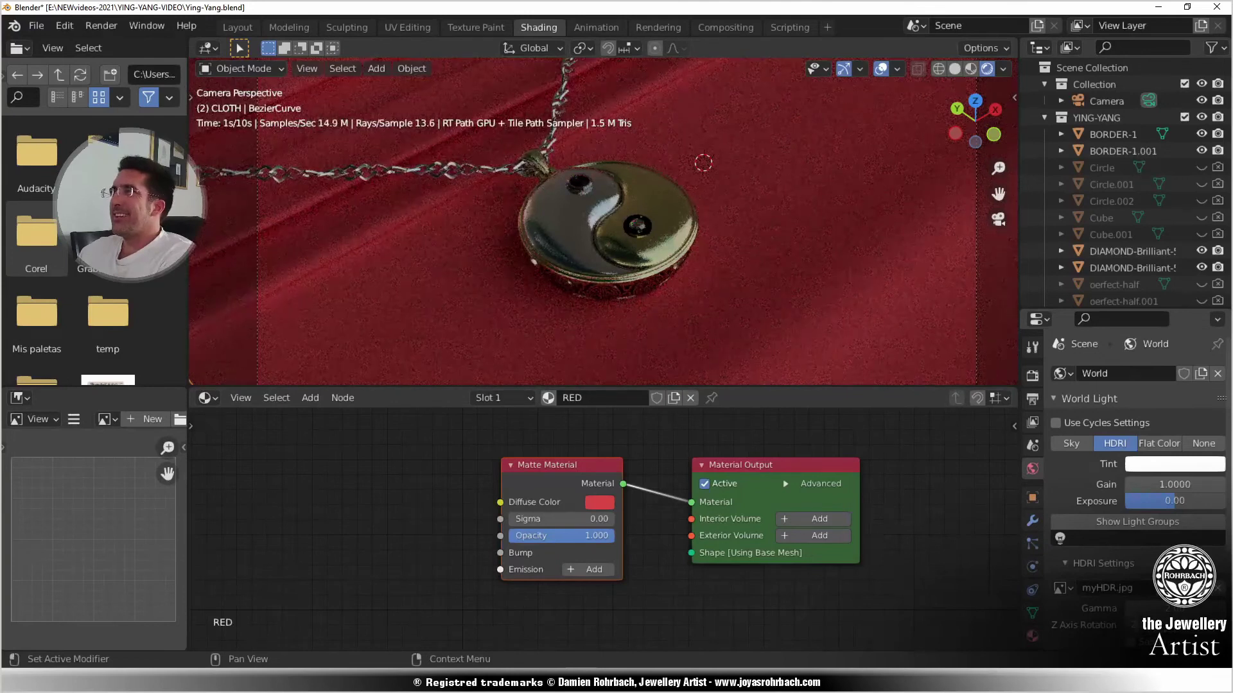
{"action": "key", "text": "Return"}
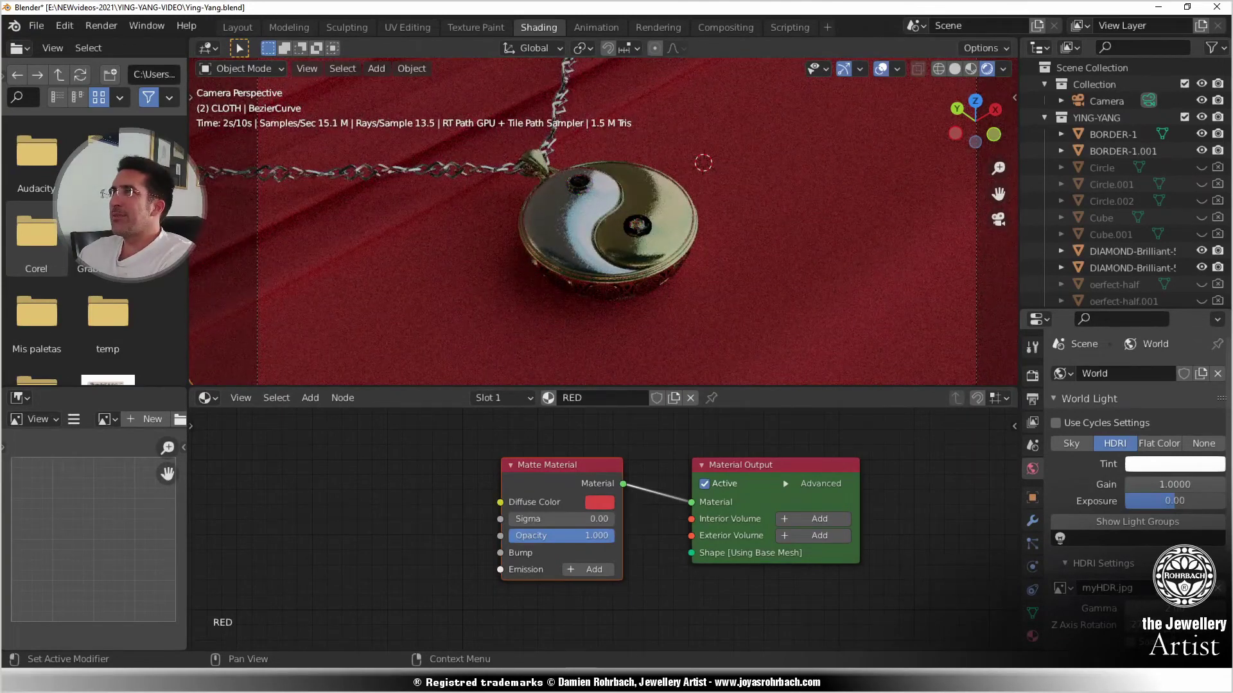
- Check the rendered pendant on the red cloth through the camera and save the Ying-Yang.blend file
{"action": "key", "text": "Return"}
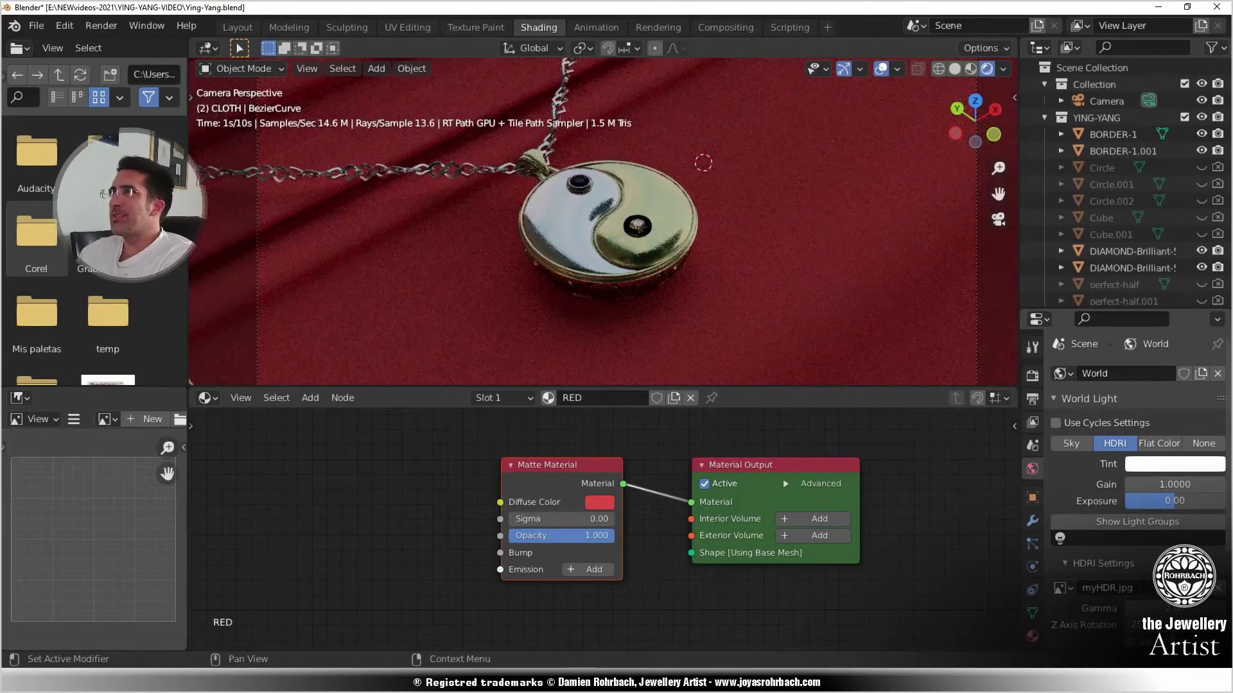
{"action": "scroll", "coordinate": [727, 252], "scroll_direction": "down", "scroll_amount": 3}
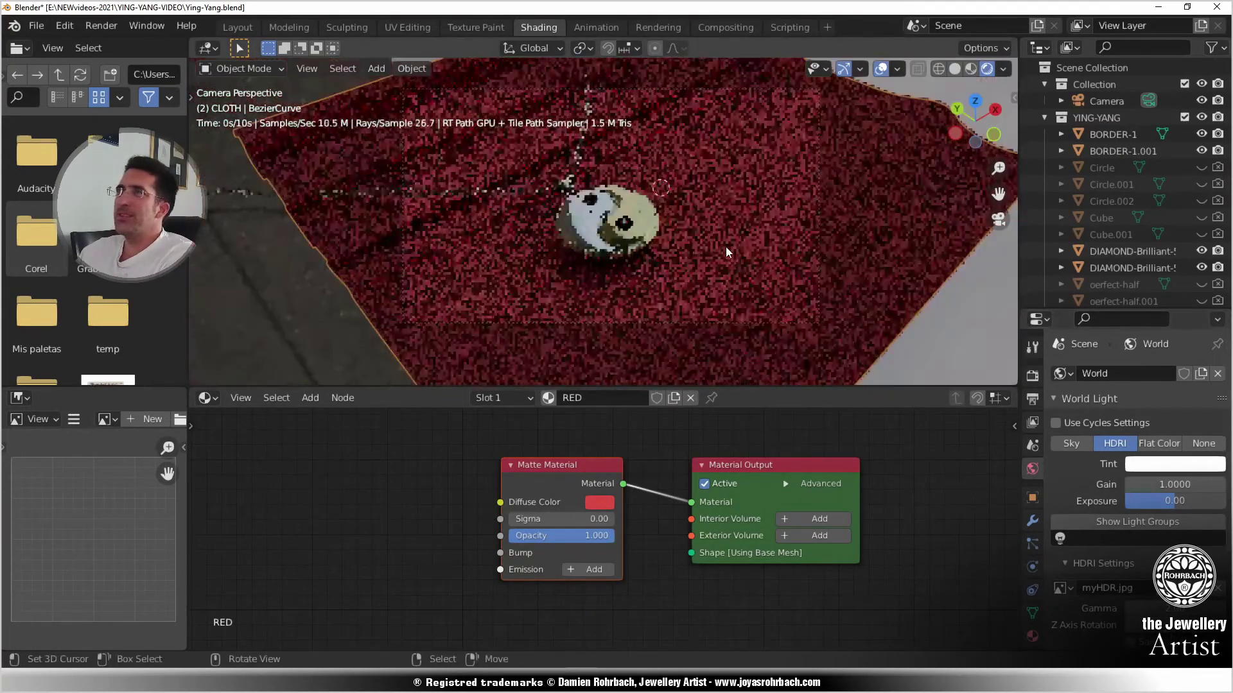
{"action": "scroll", "coordinate": [727, 252], "scroll_direction": "up", "scroll_amount": 2}
{"action": "scroll", "coordinate": [728, 252], "scroll_direction": "up", "scroll_amount": 2}
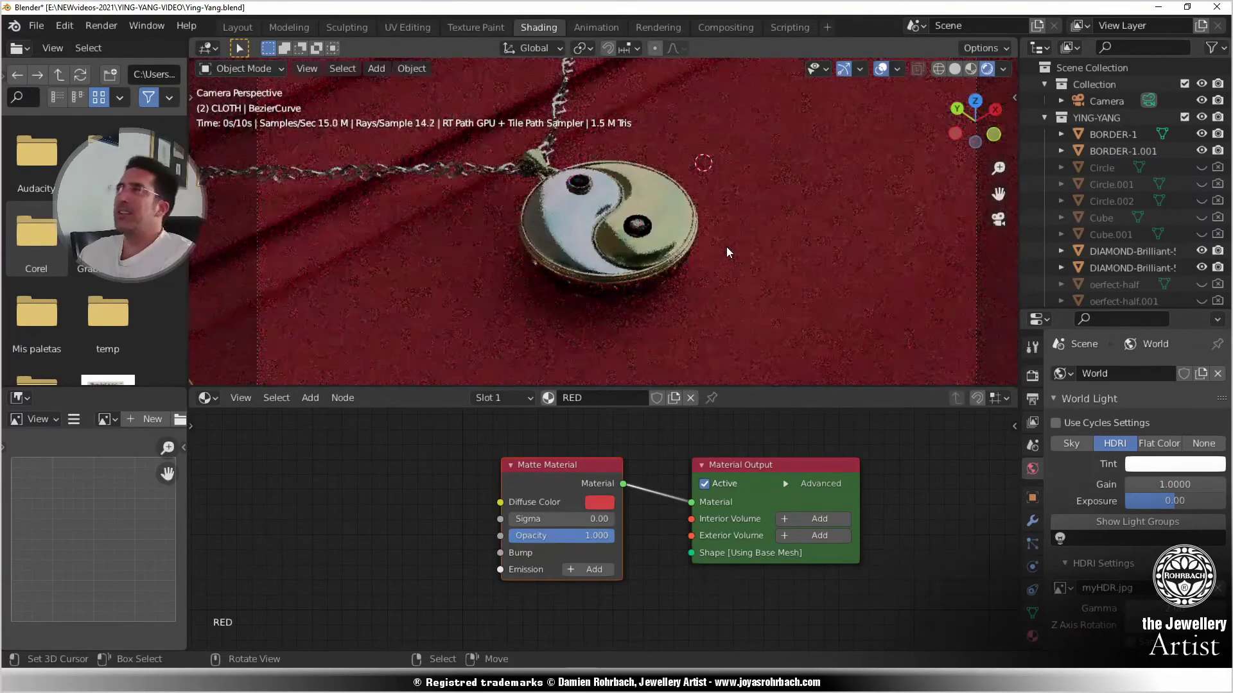
{"action": "key", "text": "ctrl+s"}
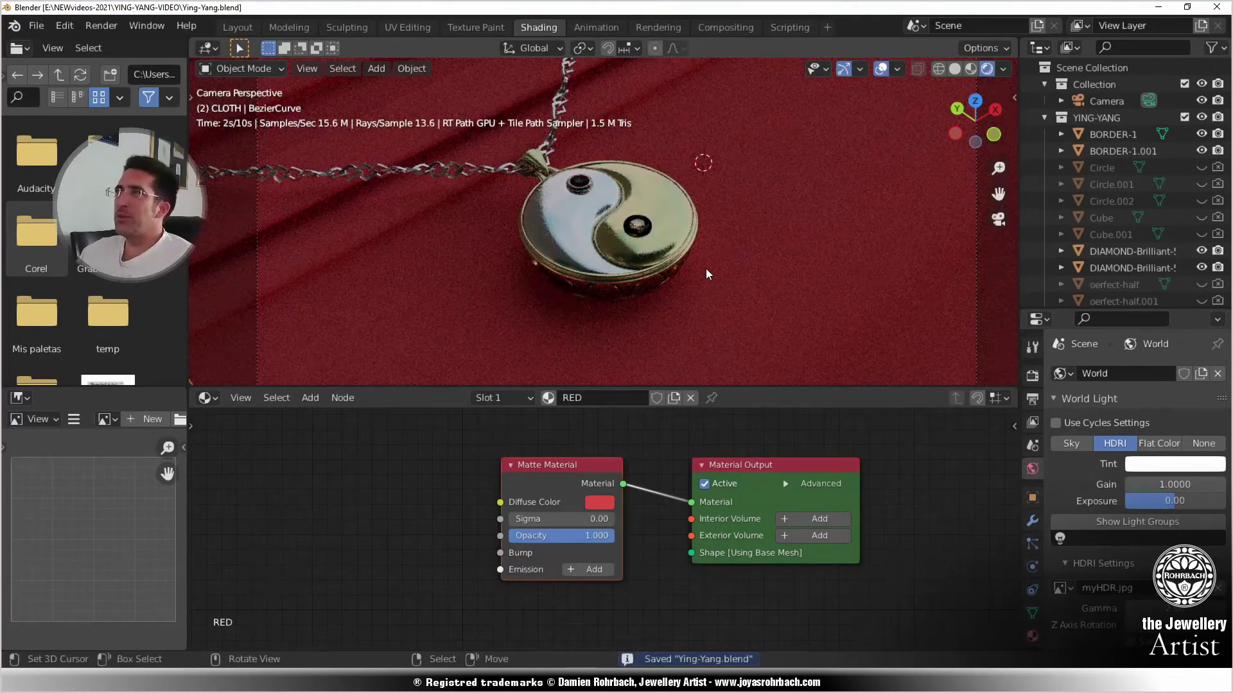
- Switch the selected cloth to the Sculpting workspace and save the file again
{"action": "scroll", "coordinate": [706, 273], "scroll_direction": "down", "scroll_amount": 3}
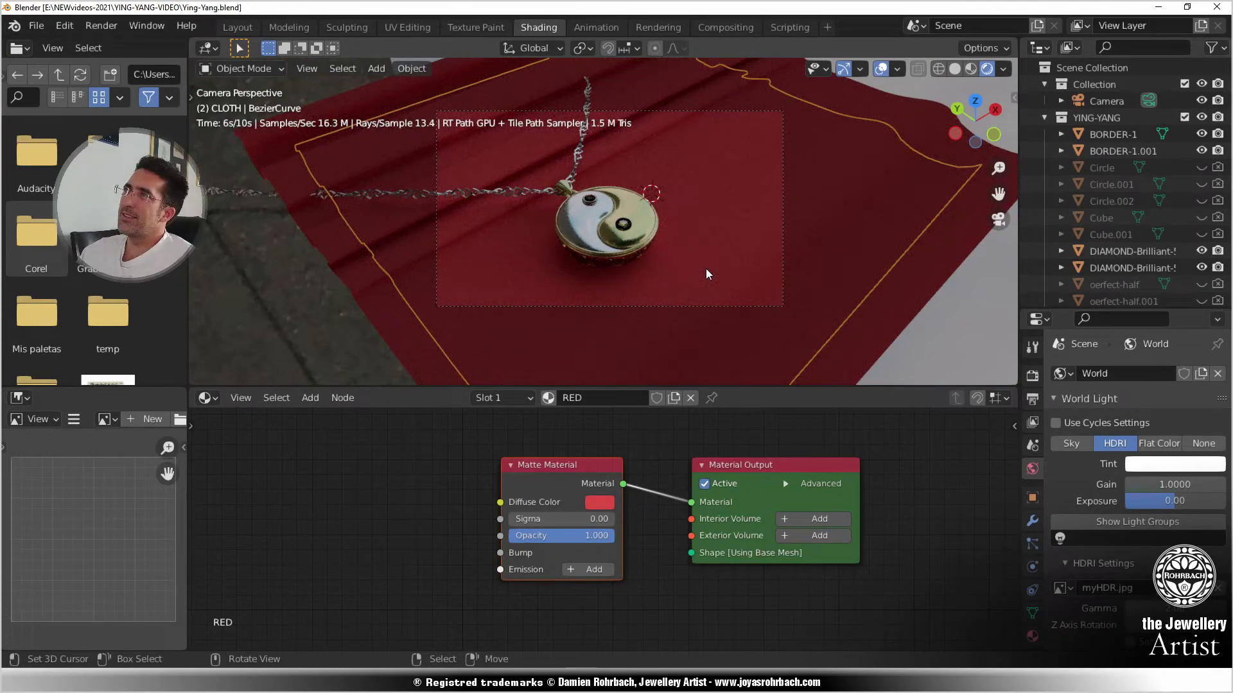
{"action": "left_click", "coordinate": [246, 27]}
{"action": "scroll", "coordinate": [569, 195], "scroll_direction": "down", "scroll_amount": 5}
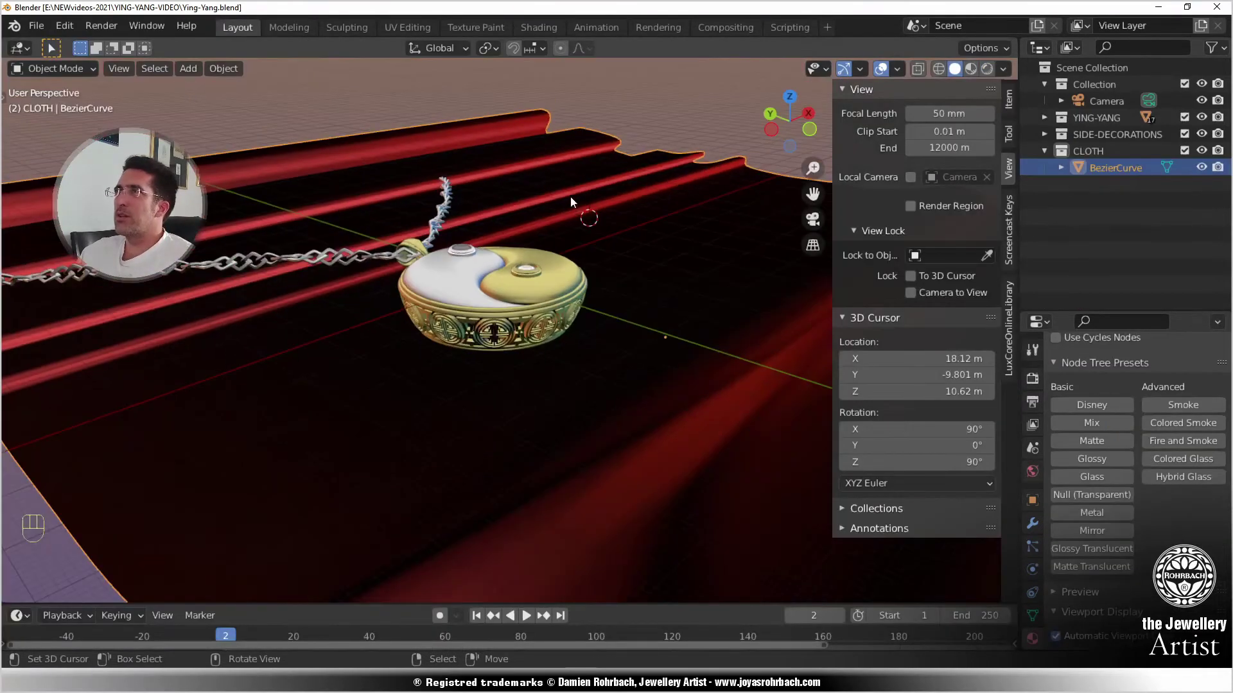
{"action": "left_click", "coordinate": [352, 32]}
{"action": "scroll", "coordinate": [625, 280], "scroll_direction": "down", "scroll_amount": 8}
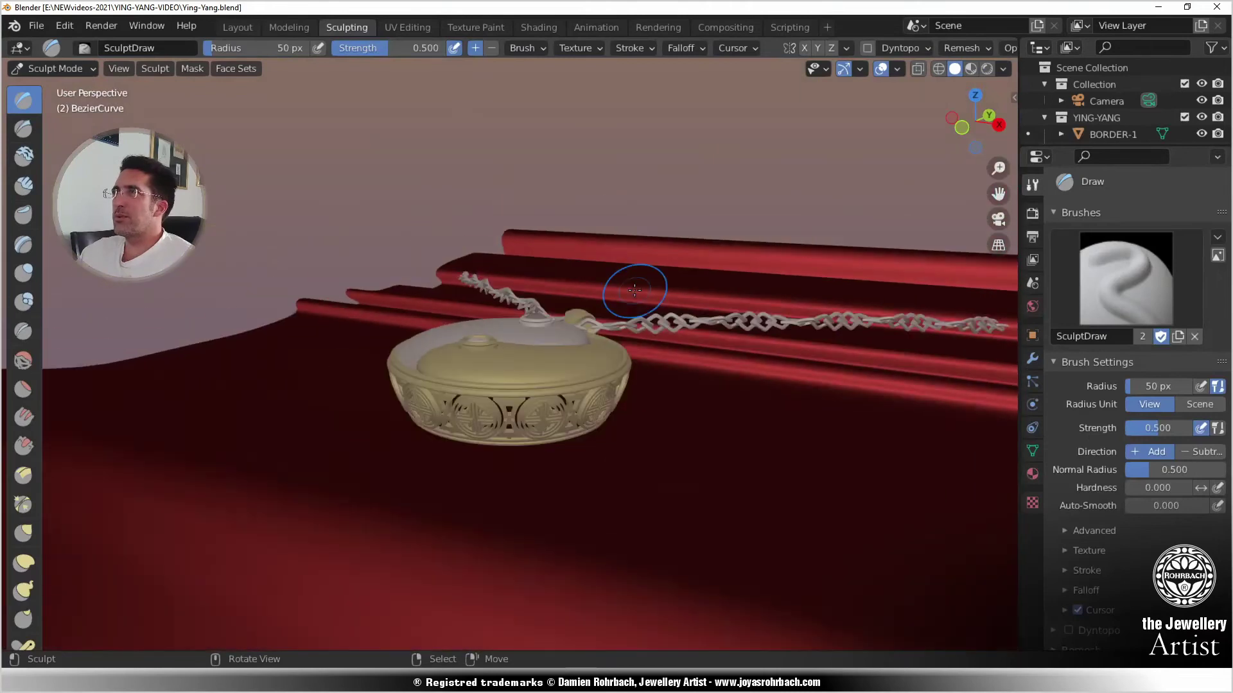
{"action": "key", "text": "ctrl+s"}
{"action": "scroll", "coordinate": [36, 600], "scroll_direction": "down", "scroll_amount": 5}
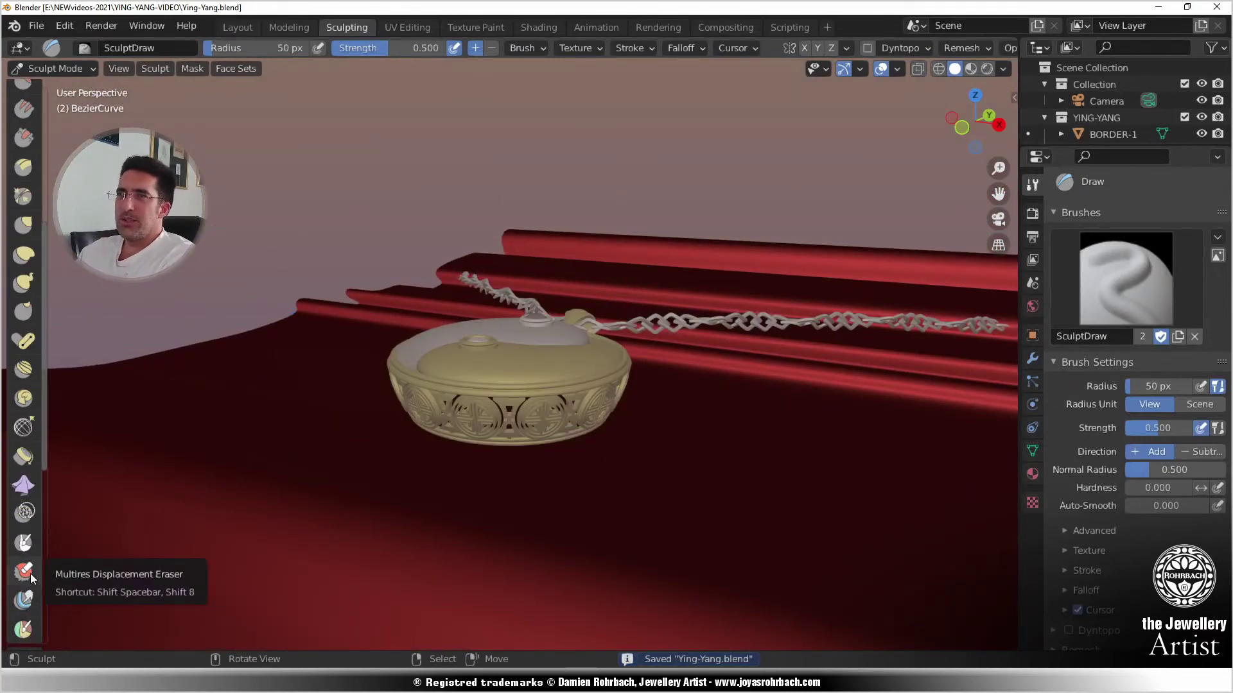
- Choose the Cloth sculpting brush and set its radius to 88 px
{"action": "scroll", "coordinate": [30, 573], "scroll_direction": "down", "scroll_amount": 8}
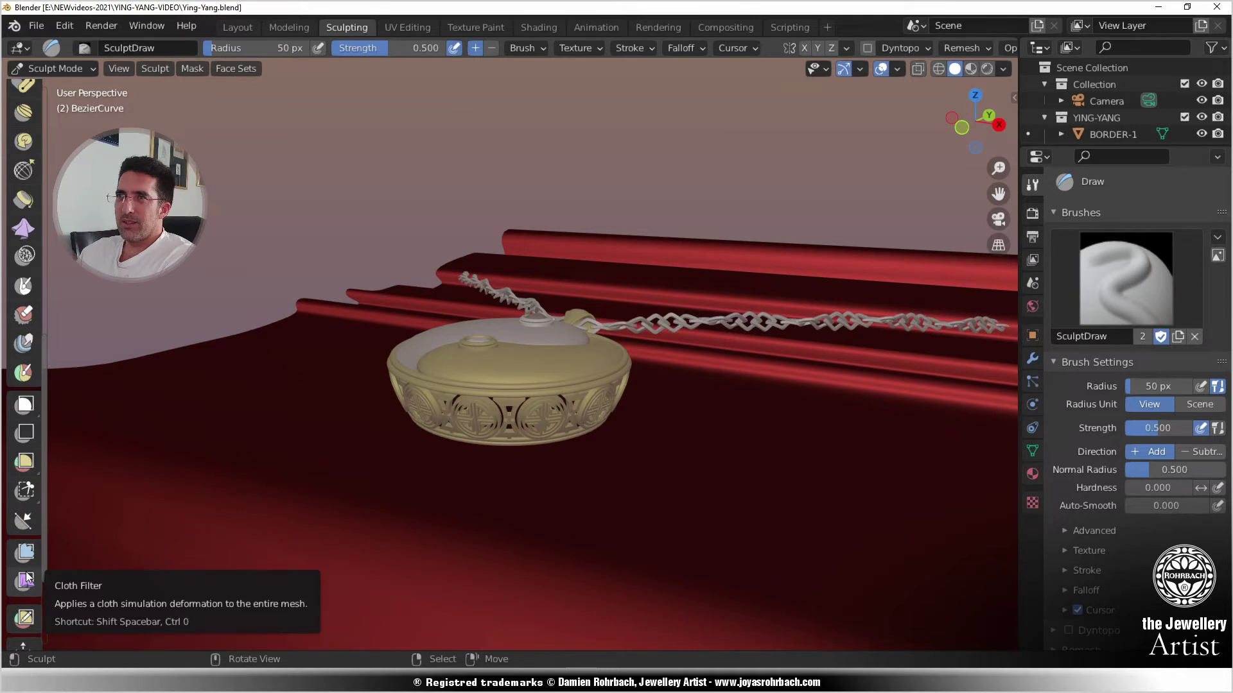
{"action": "left_click", "coordinate": [23, 228]}
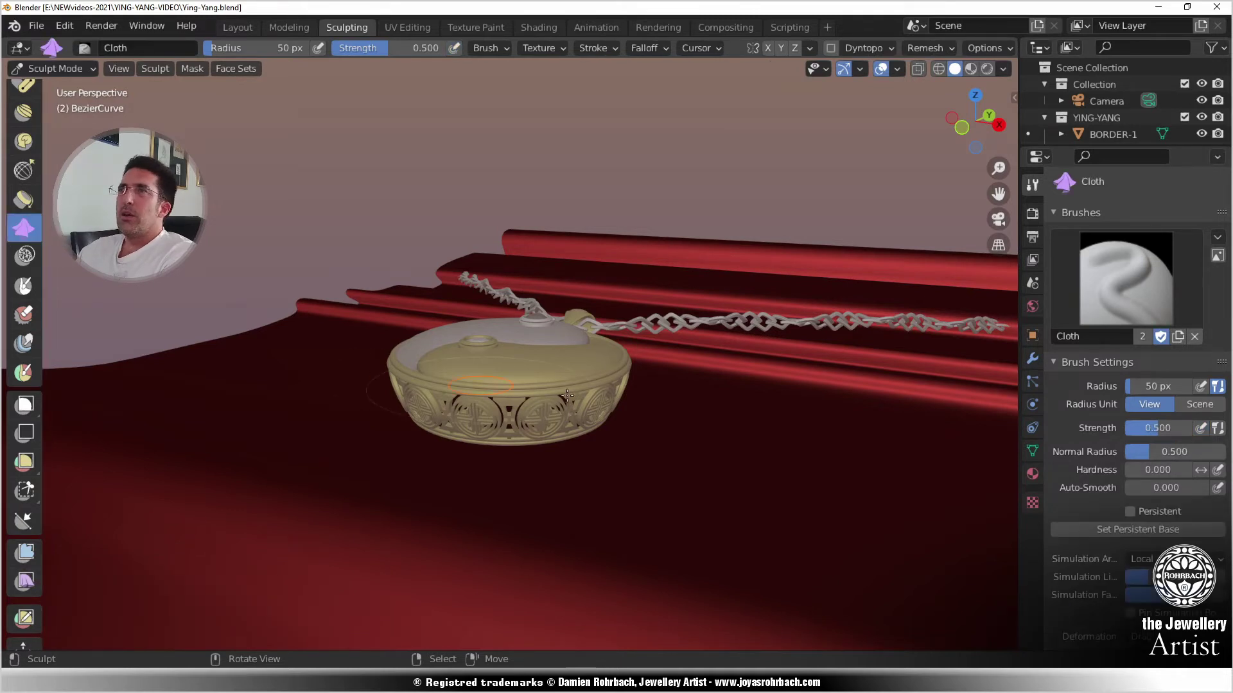
{"action": "scroll", "coordinate": [591, 398], "scroll_direction": "down", "scroll_amount": 4}
{"action": "scroll", "coordinate": [591, 398], "scroll_direction": "up", "scroll_amount": 3}
{"action": "left_click", "coordinate": [270, 50]}
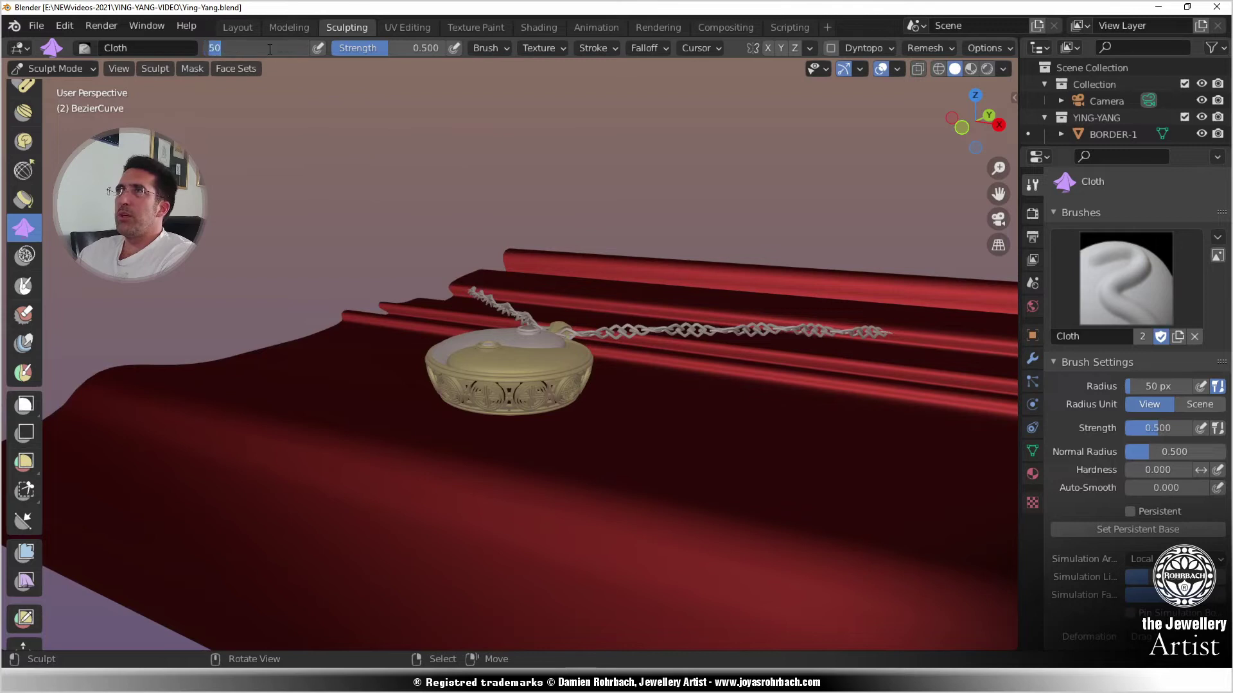
{"action": "type", "text": "150"}
{"action": "key", "text": "Return"}
{"action": "middle_click_drag", "start_coordinate": [655, 385], "coordinate": [645, 456]}
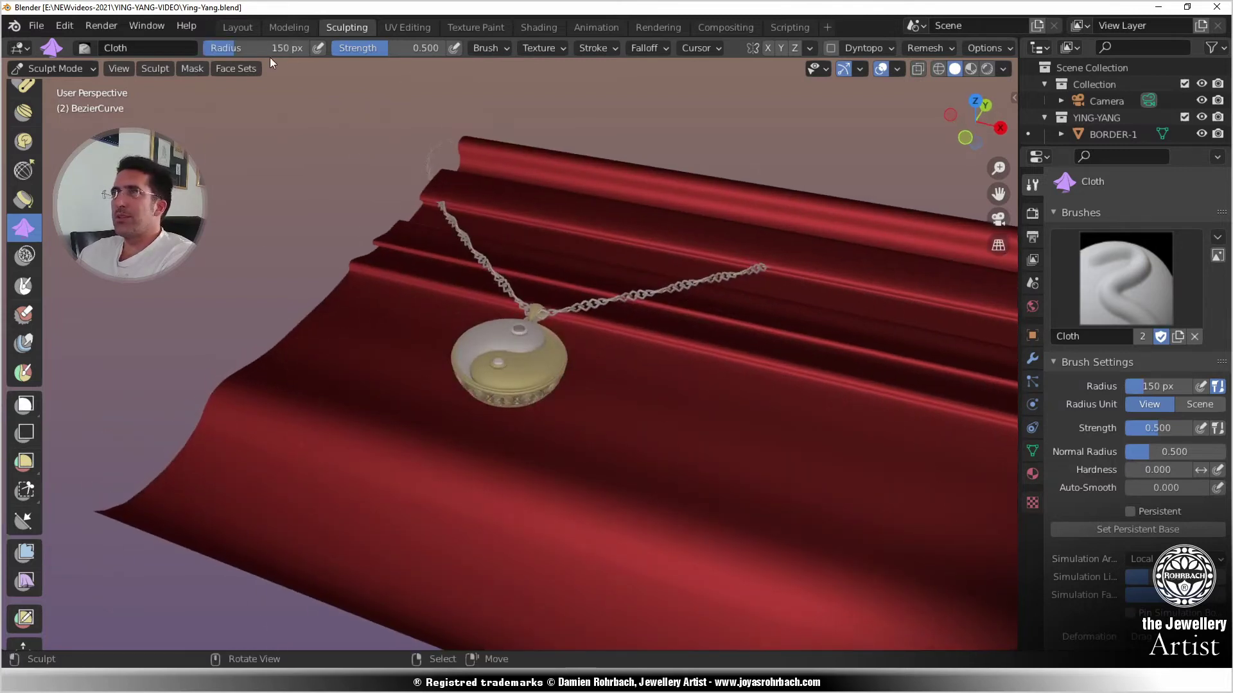
{"action": "left_click", "coordinate": [266, 49]}
{"action": "key", "text": "Return"}
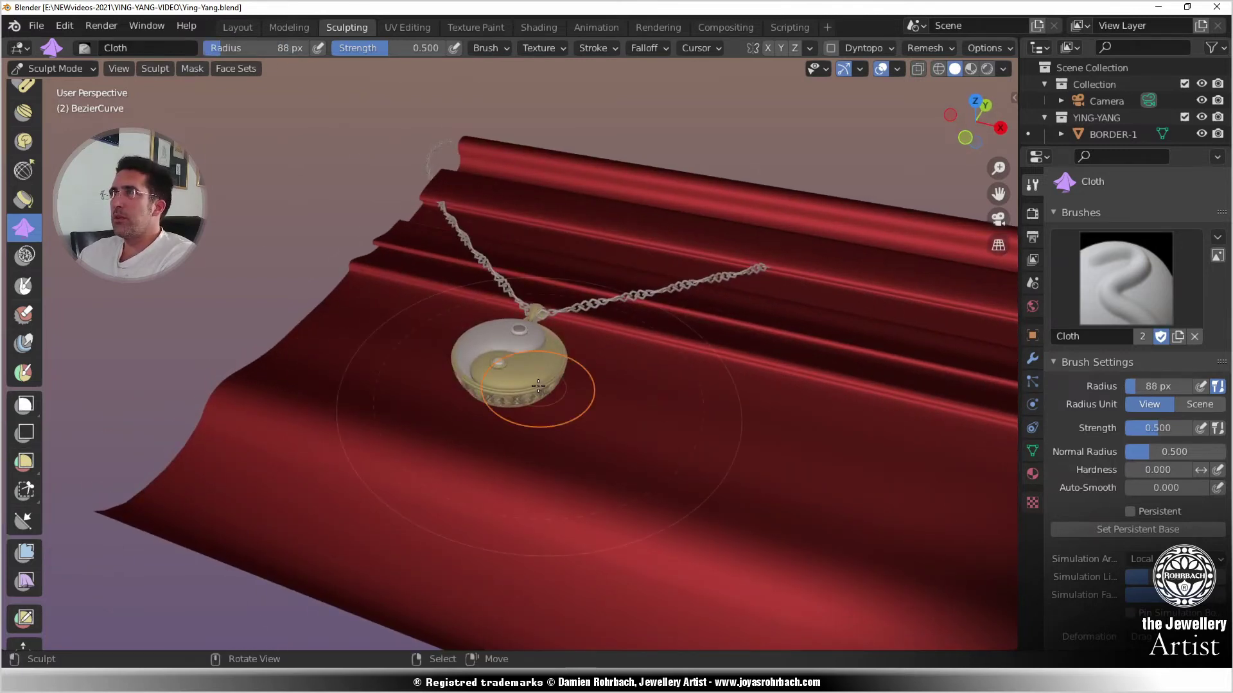
- Enable Dyntopo with a detail size of 6 and try pulling folds into the cloth around the pendant with the Cloth brush
{"action": "mouse_move", "coordinate": [578, 476]}
{"action": "left_mouse_down"}
{"action": "mouse_move", "coordinate": [559, 477]}
{"action": "mouse_move", "coordinate": [603, 378]}
{"action": "left_mouse_up"}
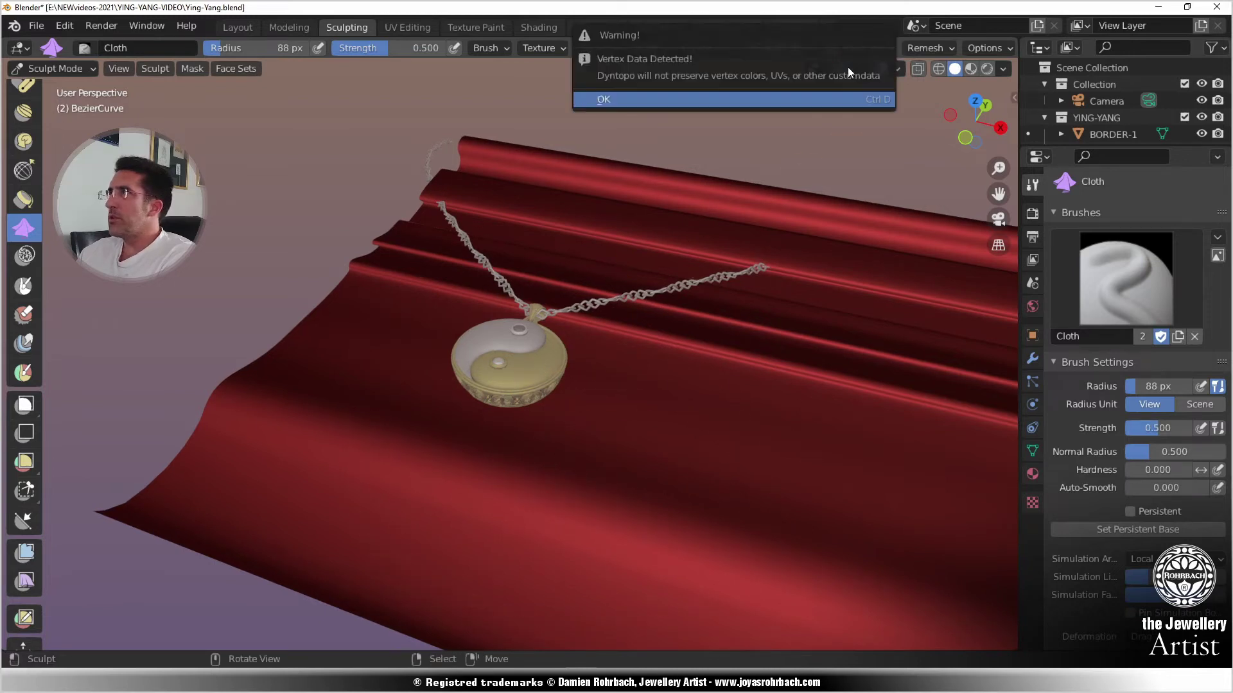
{"action": "left_click", "coordinate": [830, 49]}
{"action": "left_click", "coordinate": [866, 48]}
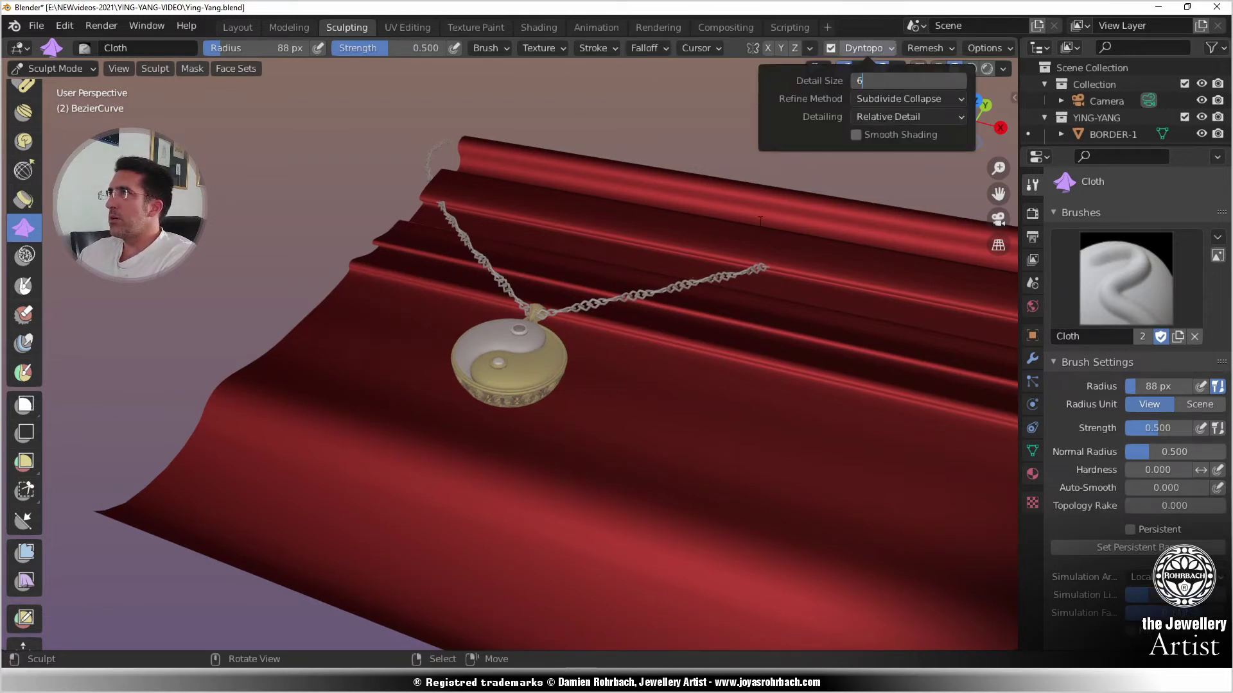
{"action": "mouse_move", "coordinate": [537, 434]}
{"action": "left_mouse_down"}
{"action": "mouse_move", "coordinate": [472, 450]}
{"action": "mouse_move", "coordinate": [507, 318]}
{"action": "mouse_move", "coordinate": [563, 310]}
{"action": "left_mouse_up"}
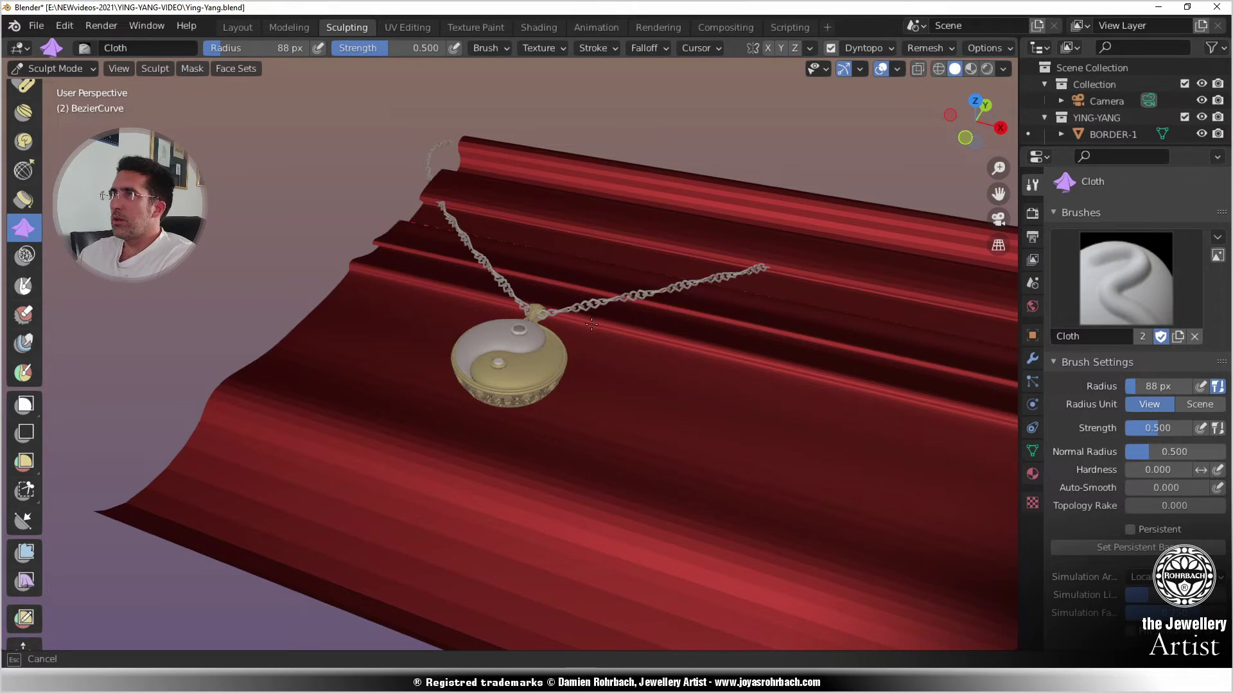
{"action": "left_click_drag", "start_coordinate": [601, 333], "coordinate": [611, 337]}
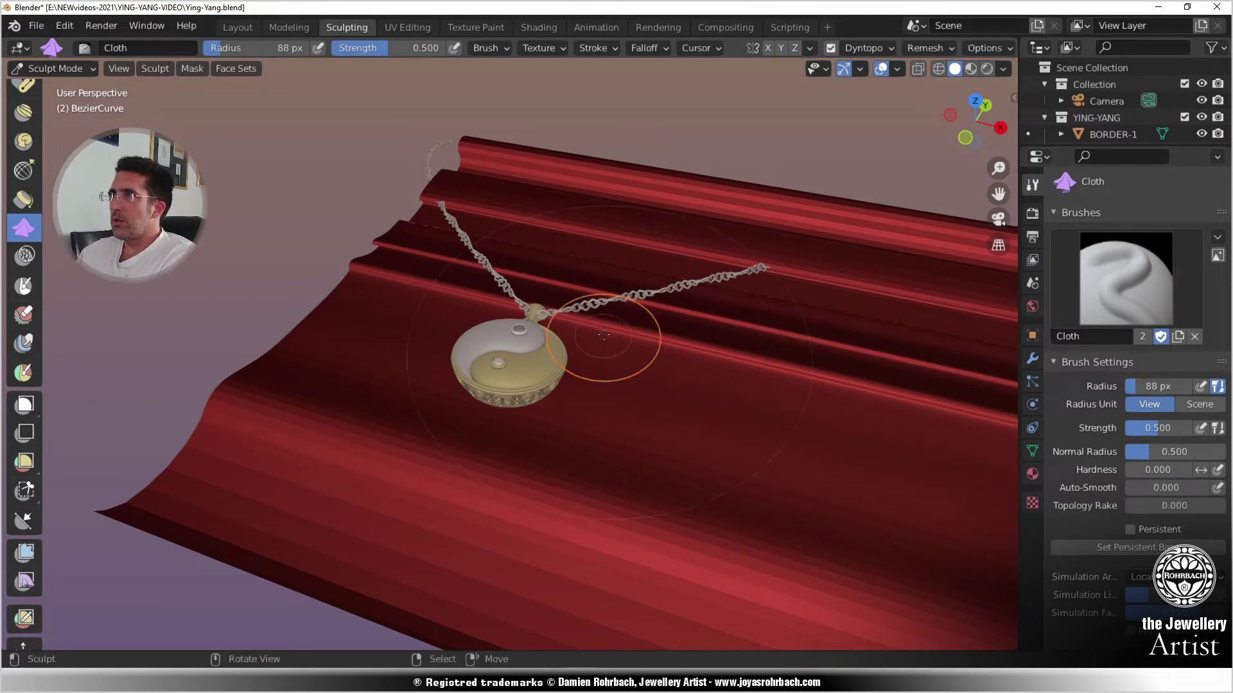
- Set the Cloth brush strength to 1.000 and try another stroke on the cloth near the pendant's bail
{"action": "key", "text": "Return"}
{"action": "middle_click_drag", "start_coordinate": [539, 270], "coordinate": [574, 331]}
{"action": "scroll", "coordinate": [572, 333], "scroll_direction": "up", "scroll_amount": 3}
{"action": "left_click_drag", "start_coordinate": [551, 244], "coordinate": [501, 237]}
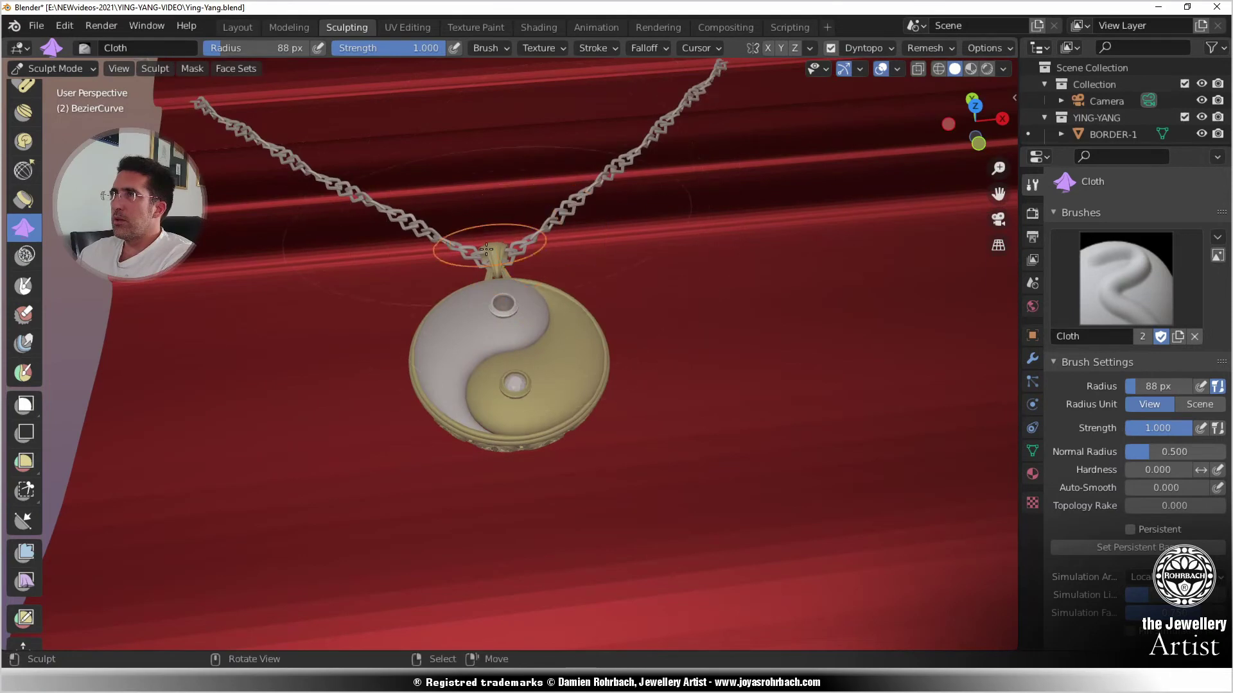
- Return to the Layout workspace and open the cloth mesh in Edit Mode from the top view, with nothing selected and the sidebar hidden
{"action": "left_click", "coordinate": [252, 27]}
{"action": "scroll", "coordinate": [626, 381], "scroll_direction": "down", "scroll_amount": 5}
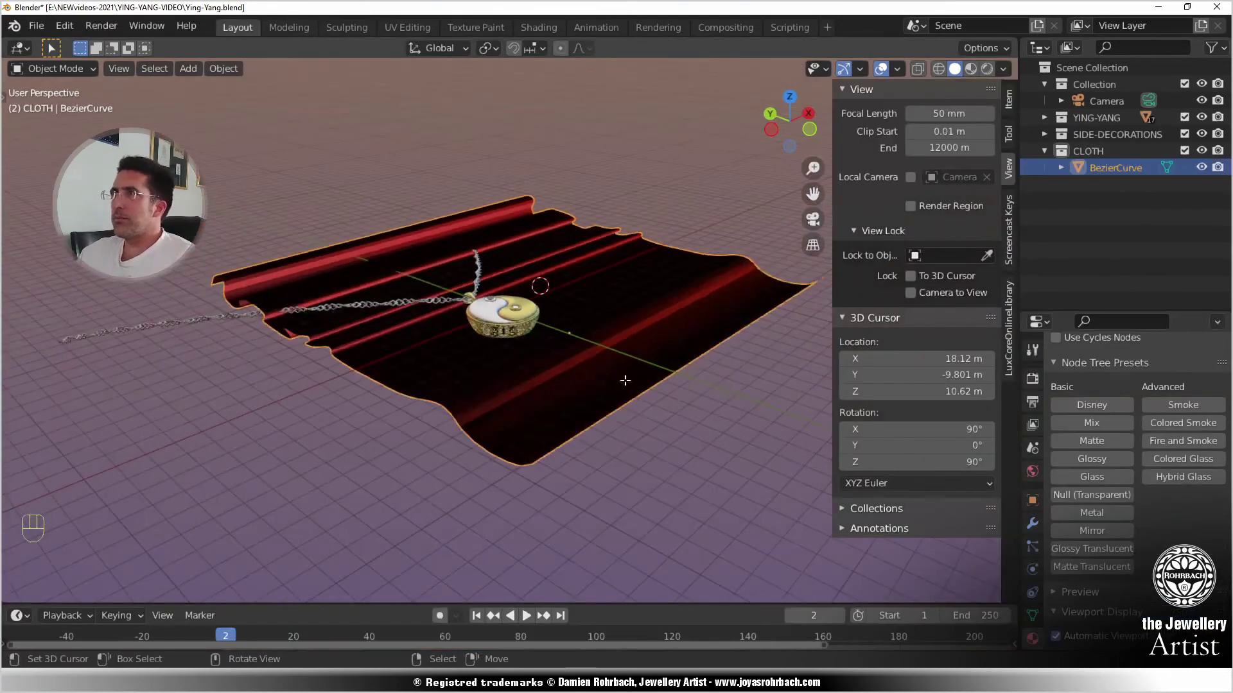
{"action": "key", "text": "Tab"}
{"action": "key", "text": "alt+a"}
{"action": "key", "text": "KP_7"}
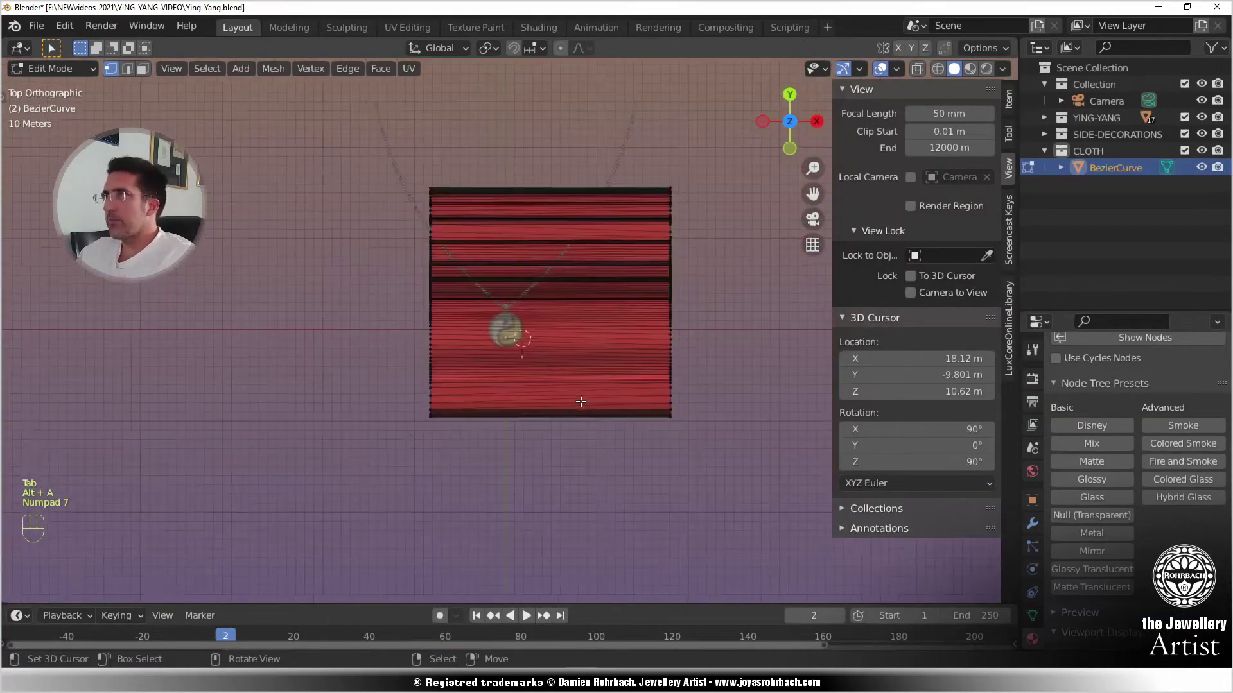
{"action": "key", "text": "alt+a"}
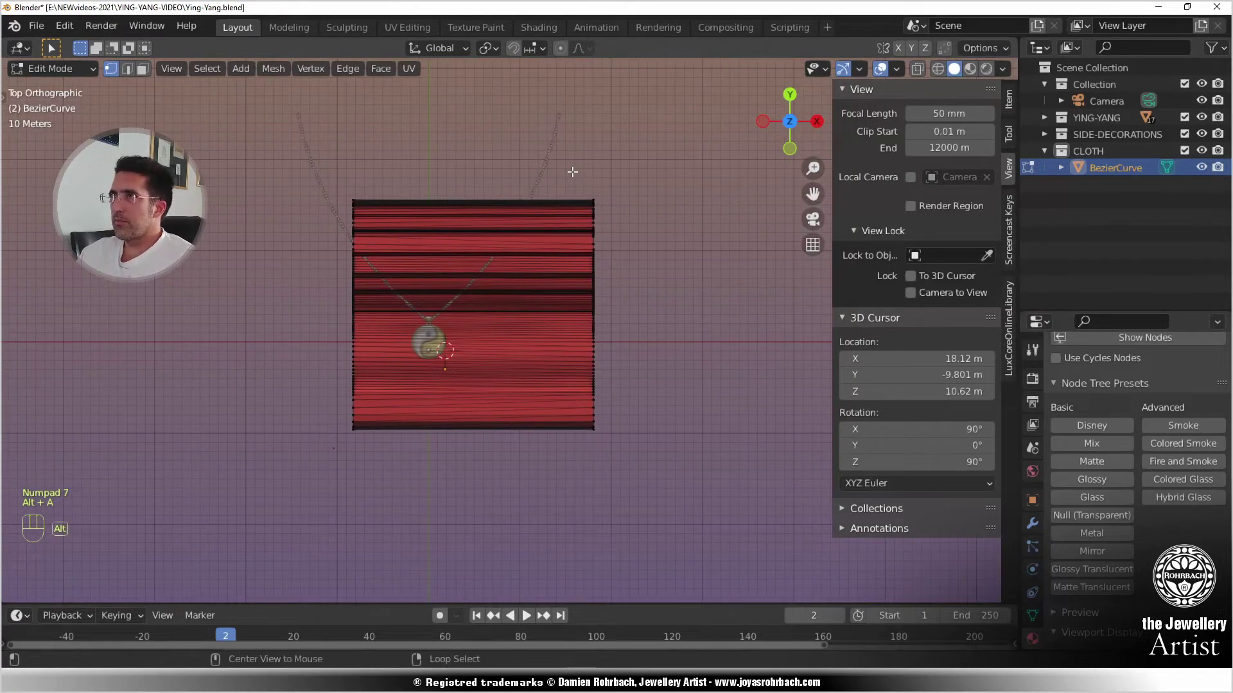
{"action": "key", "text": "n"}
{"action": "key", "text": "b"}
{"action": "left_click_drag", "start_coordinate": [562, 158], "coordinate": [671, 478]}
{"action": "scroll", "coordinate": [626, 296], "scroll_direction": "up", "scroll_amount": 3}
{"action": "key", "text": "g"}
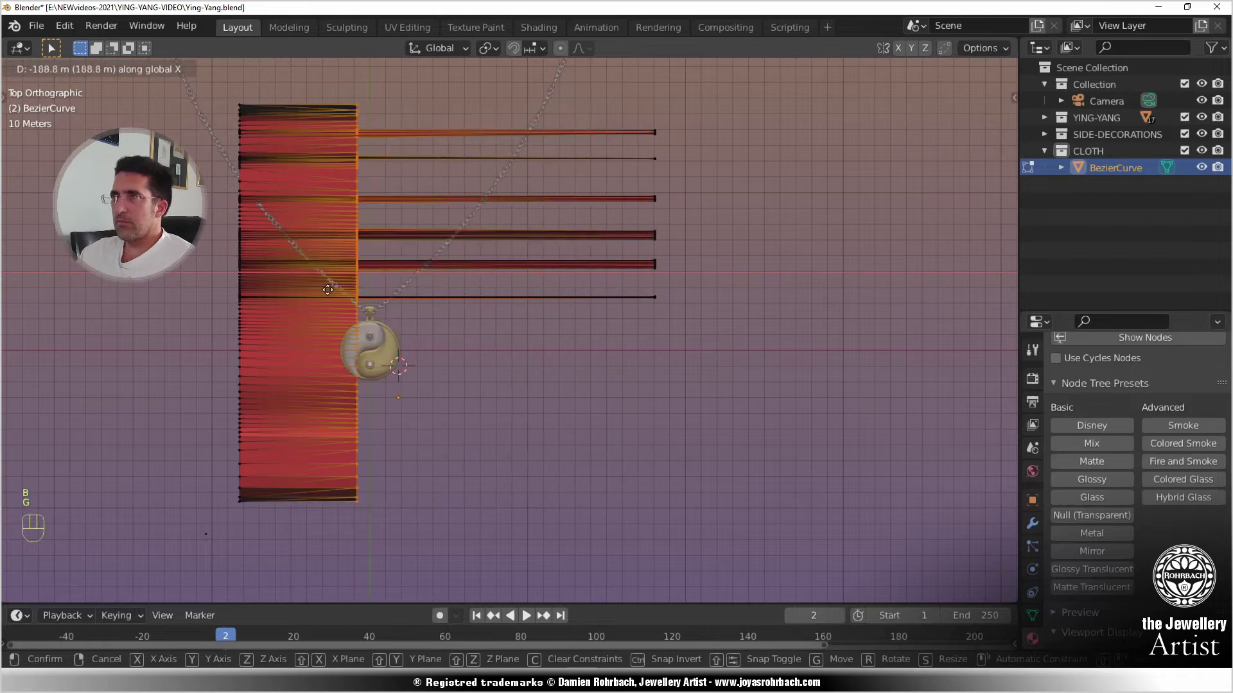
{"action": "right_click", "coordinate": [551, 352]}
{"action": "key", "text": "c"}
{"action": "scroll", "coordinate": [663, 511], "scroll_direction": "down", "scroll_amount": 7}
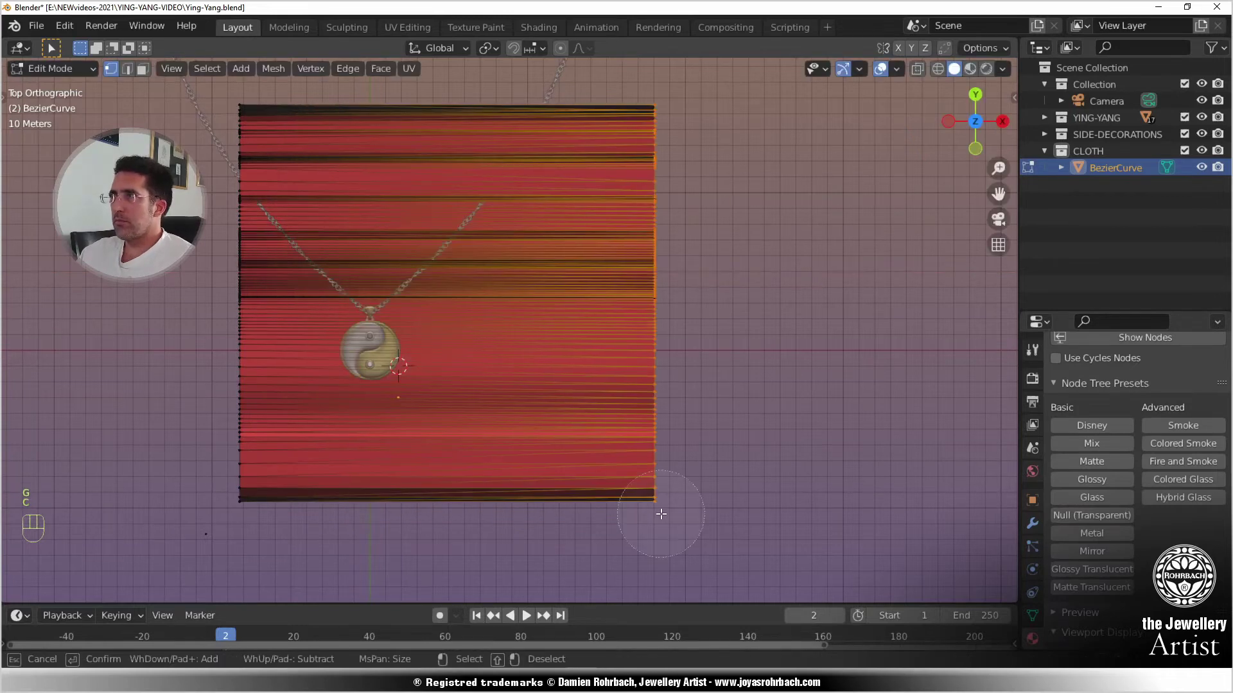
{"action": "mouse_move", "coordinate": [660, 511]}
{"action": "left_mouse_down"}
{"action": "mouse_move", "coordinate": [666, 94]}
{"action": "mouse_move", "coordinate": [648, 130]}
{"action": "left_mouse_up"}
{"action": "right_click", "coordinate": [755, 313]}
{"action": "key", "text": "g"}
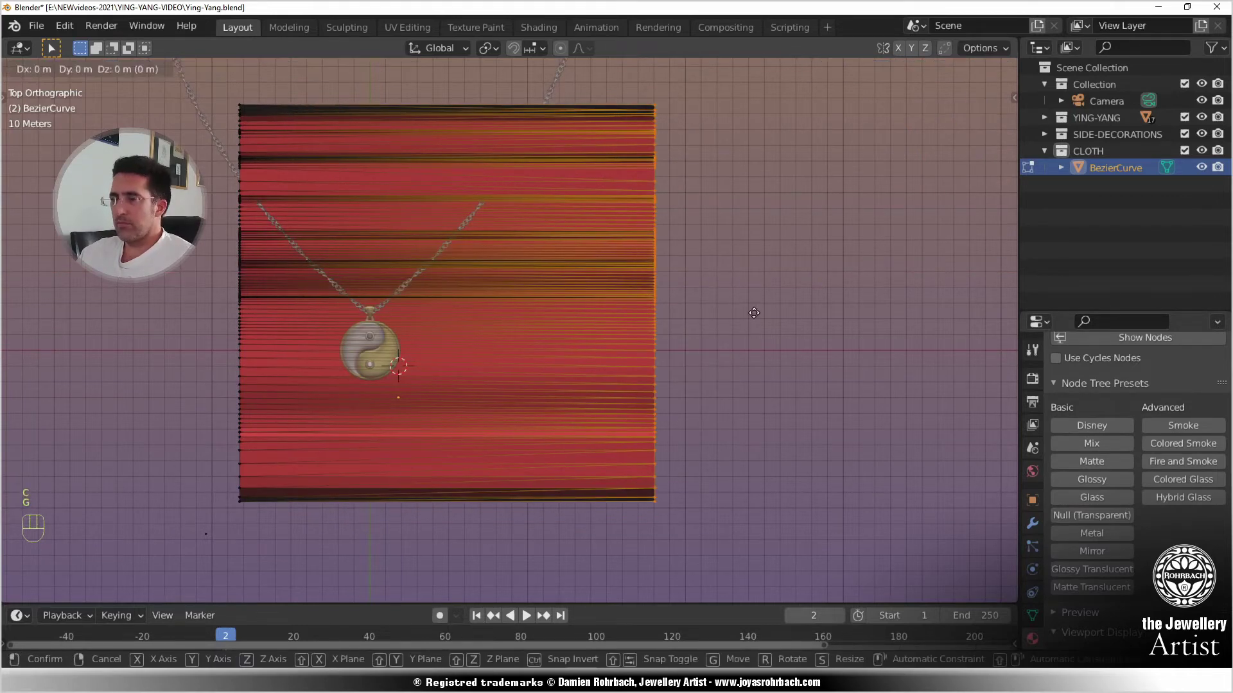
{"action": "right_click", "coordinate": [481, 314]}
- Turn on X-ray, select all vertices along the cloth's +X edge, and move them about -252 m along X toward the opposite edge
{"action": "key", "text": "alt+z"}
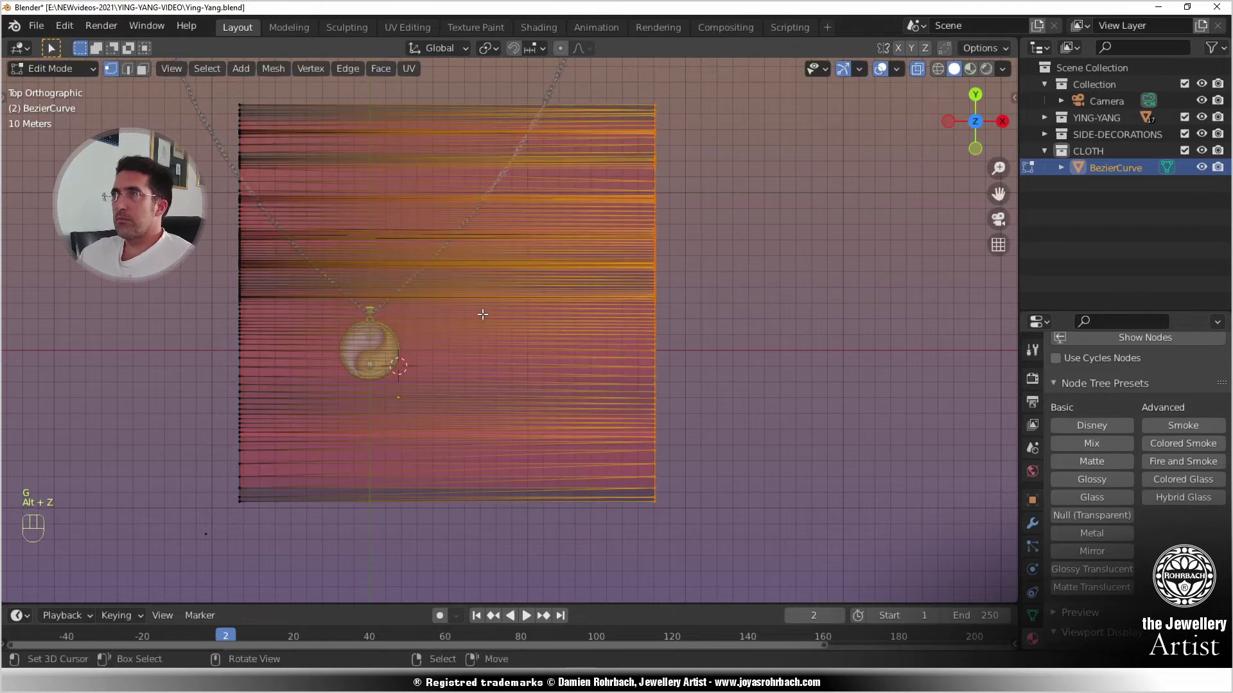
{"action": "key", "text": "b"}
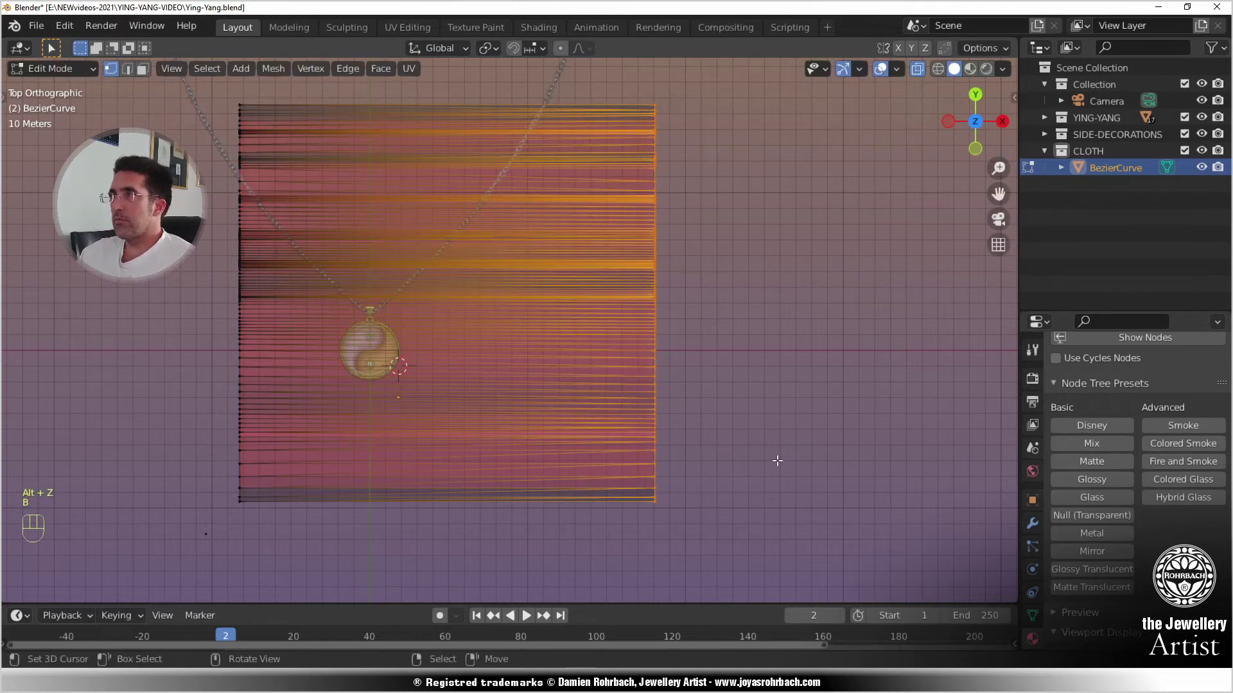
{"action": "key", "text": "g"}
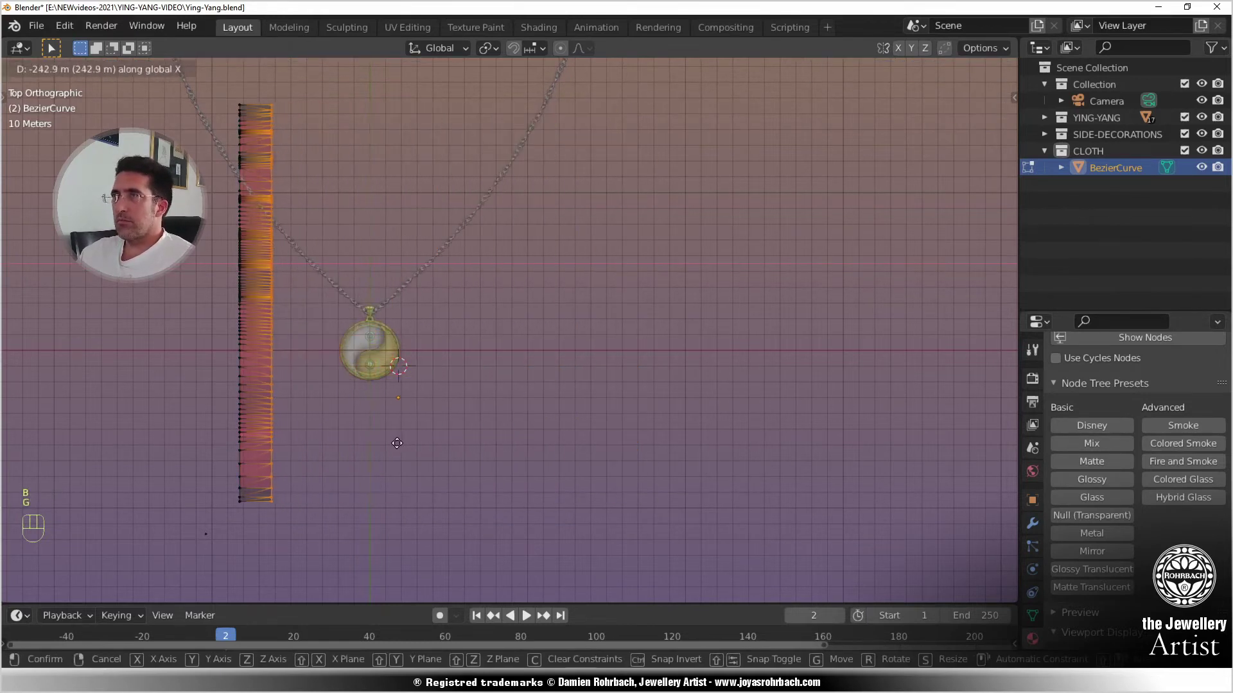
{"action": "left_click", "coordinate": [383, 444]}
- Extrude the selected cloth edge twelve times along X, by about 12 to 31 m each, rebuilding the cloth's full width in strips
{"action": "key", "text": "e"}
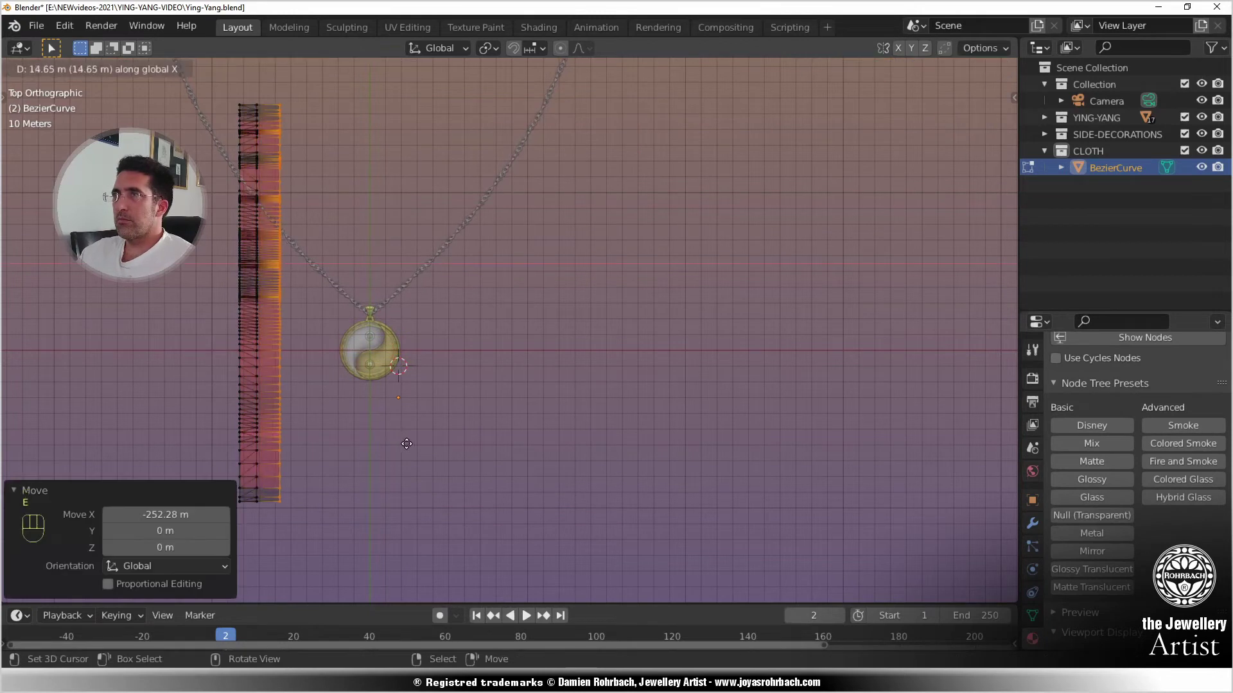
{"action": "left_click", "coordinate": [403, 445]}
{"action": "key", "text": "e"}
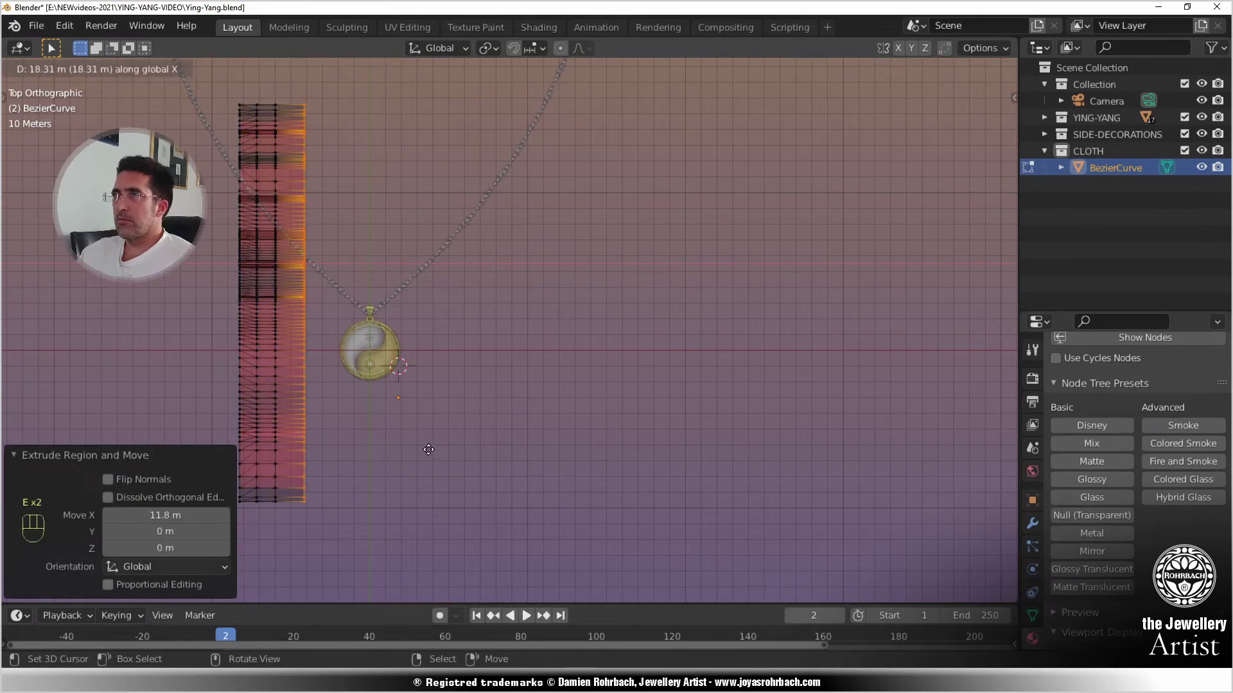
{"action": "left_click", "coordinate": [425, 450]}
{"action": "key", "text": "e"}
{"action": "left_click", "coordinate": [448, 450]}
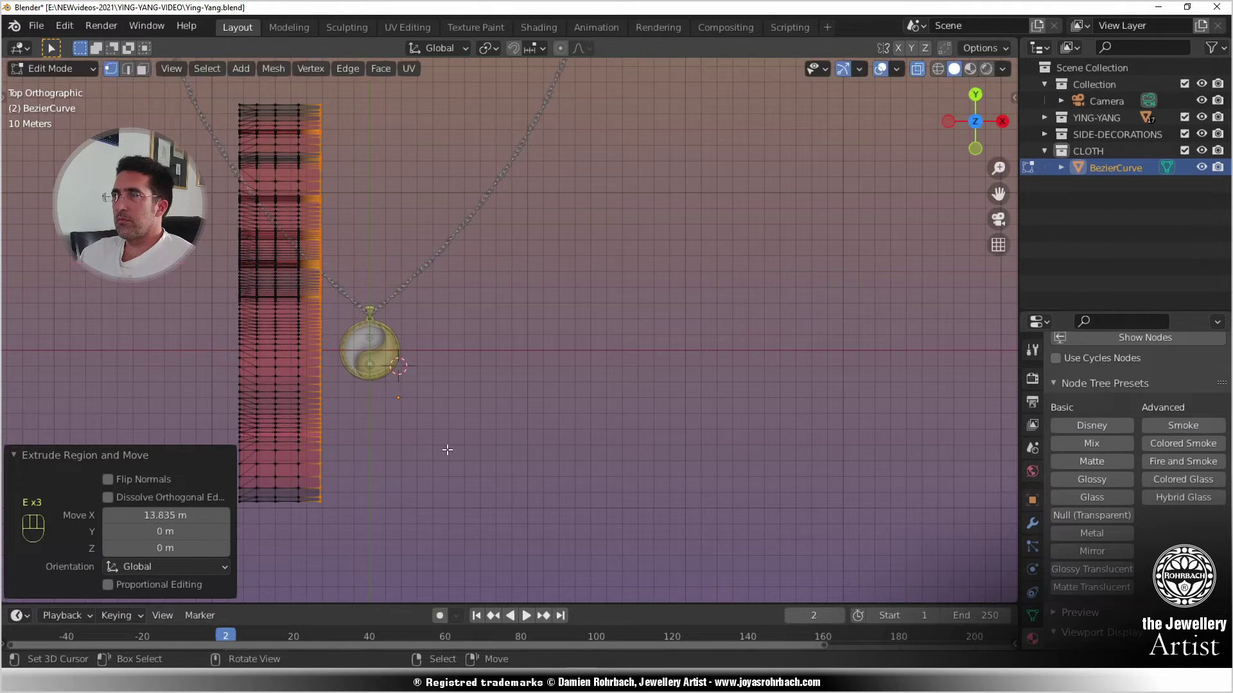
{"action": "key", "text": "e"}
{"action": "left_click", "coordinate": [478, 451]}
{"action": "key", "text": "e"}
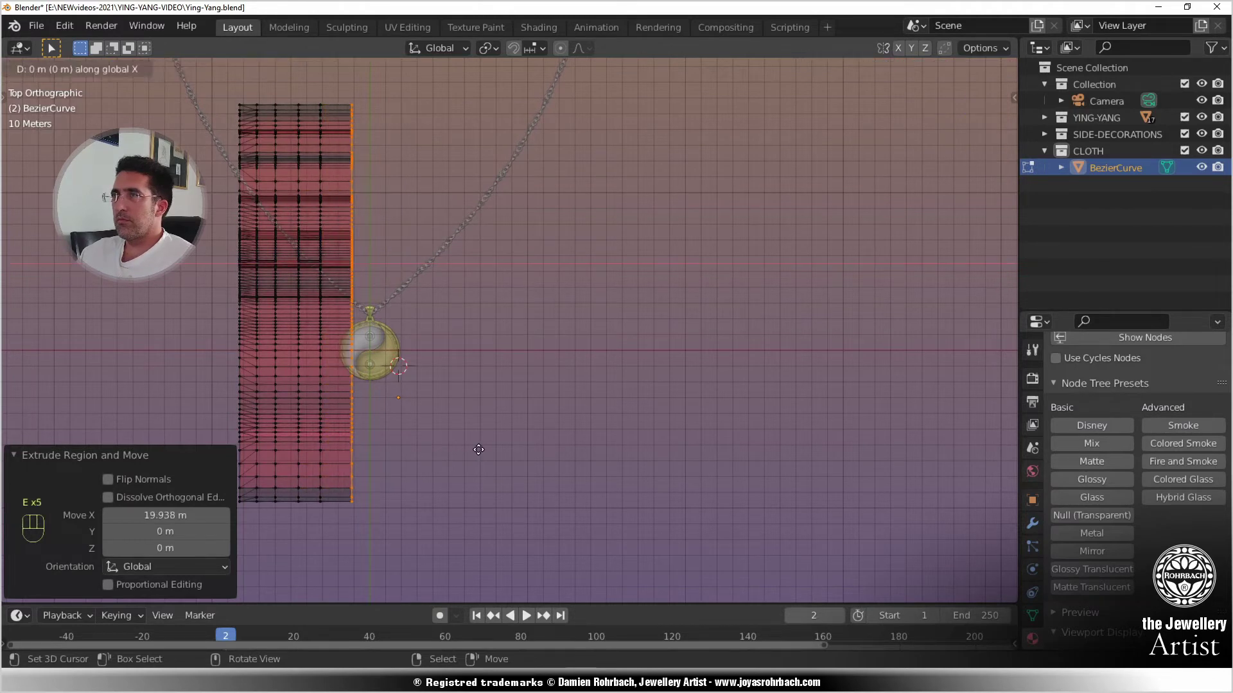
{"action": "left_click", "coordinate": [507, 450]}
{"action": "key", "text": "e"}
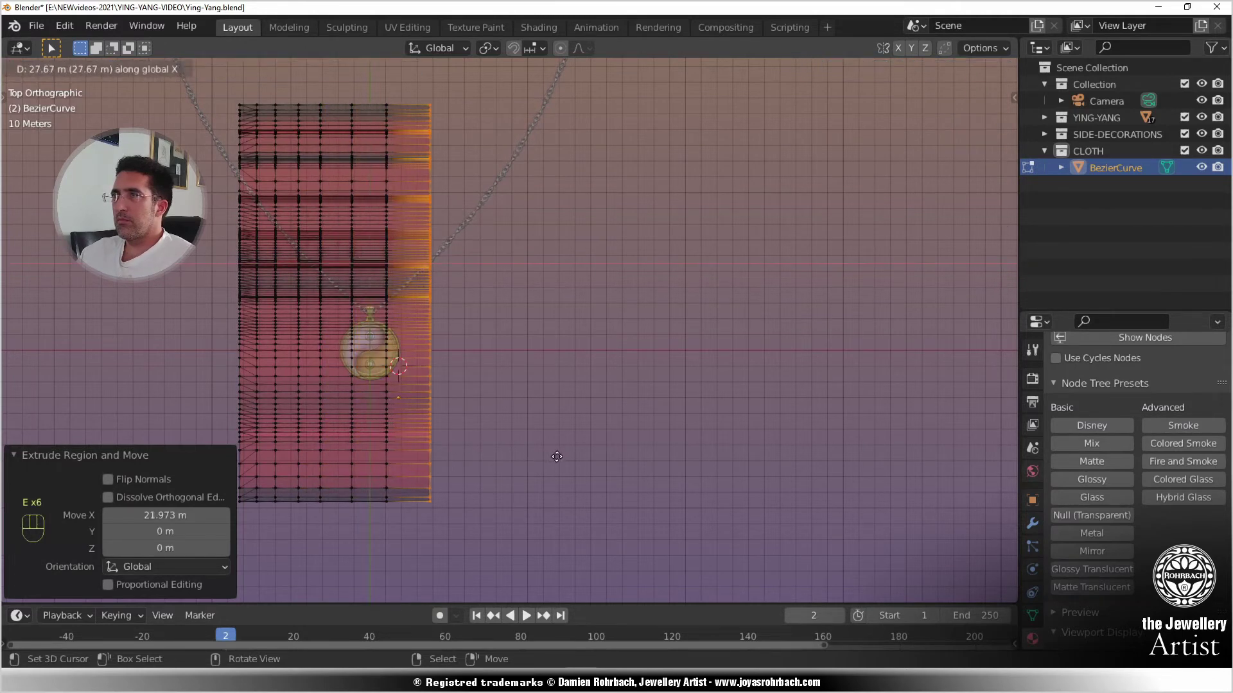
{"action": "left_click", "coordinate": [562, 455]}
{"action": "key", "text": "e"}
{"action": "left_click", "coordinate": [600, 462]}
{"action": "key", "text": "e"}
{"action": "left_click", "coordinate": [640, 468]}
{"action": "key", "text": "e"}
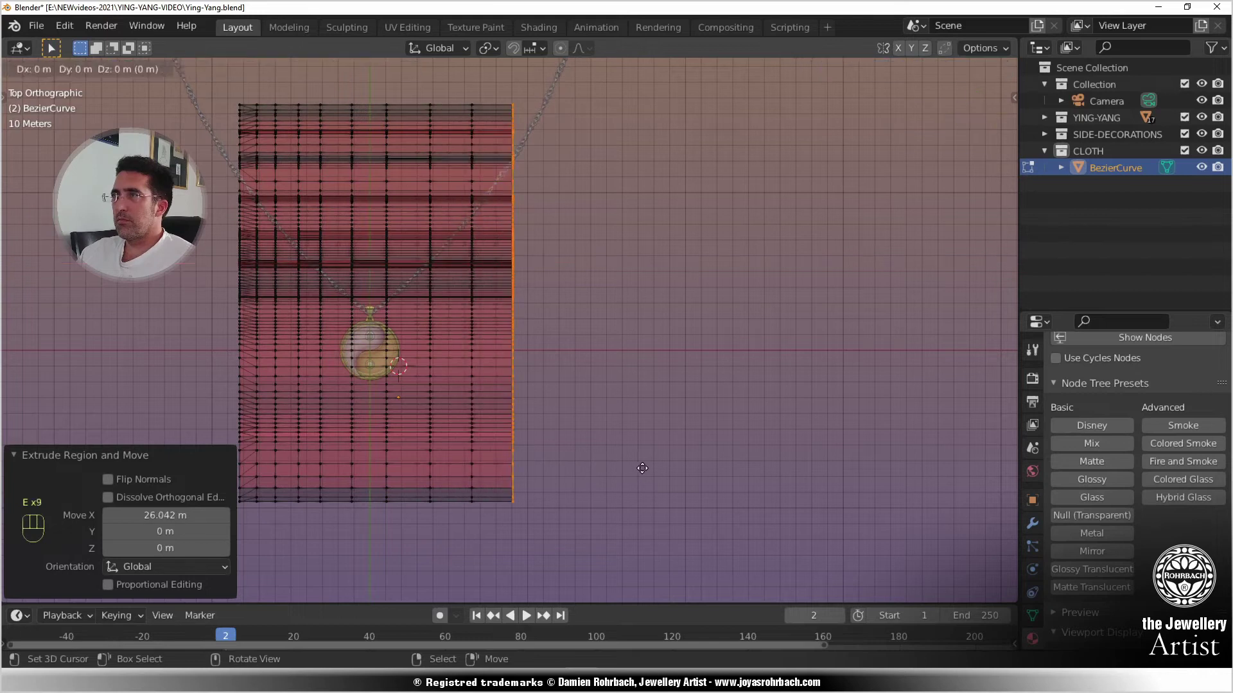
{"action": "left_click", "coordinate": [682, 480]}
{"action": "key", "text": "e"}
{"action": "left_click", "coordinate": [719, 484]}
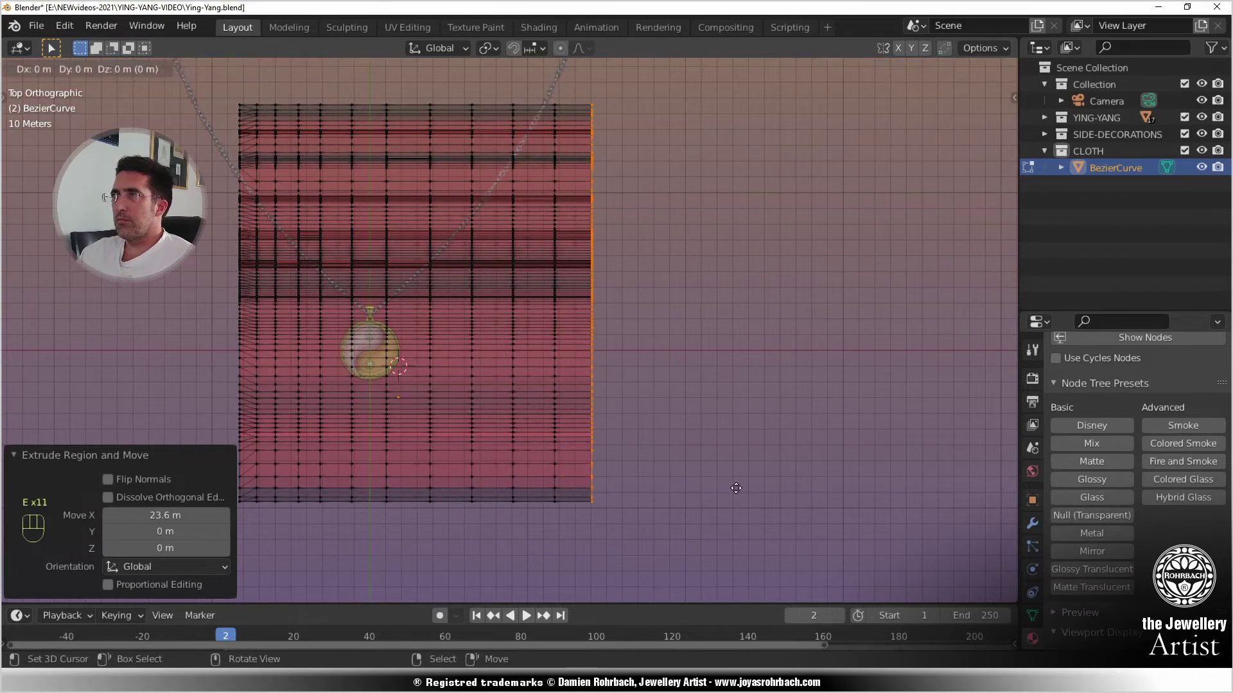
{"action": "key", "text": "e"}
{"action": "left_click", "coordinate": [779, 490]}
{"action": "key", "text": "e"}
{"action": "left_click", "coordinate": [831, 494]}
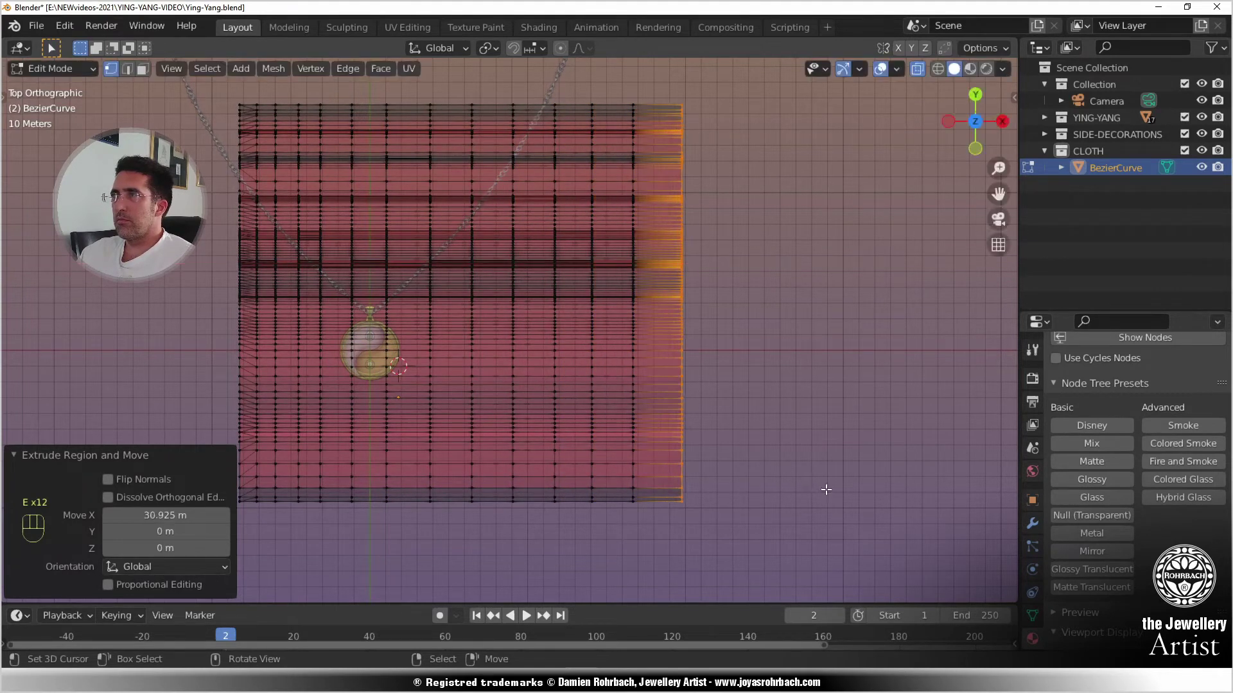
- Extrude the cloth's end edge twice more along X, by about 33 m and 36 m, and save the file in Object Mode
{"action": "key", "text": "e"}
{"action": "left_click", "coordinate": [880, 493]}
{"action": "key", "text": "e"}
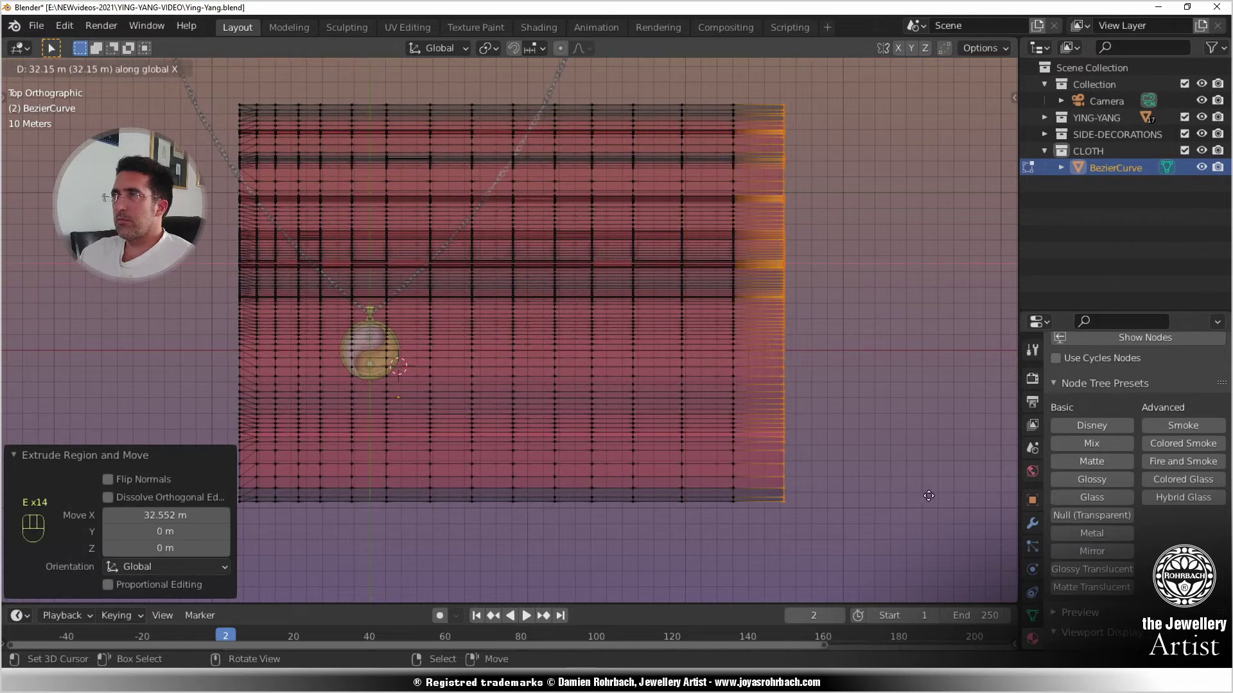
{"action": "left_click", "coordinate": [935, 497]}
{"action": "key", "text": "KP_0"}
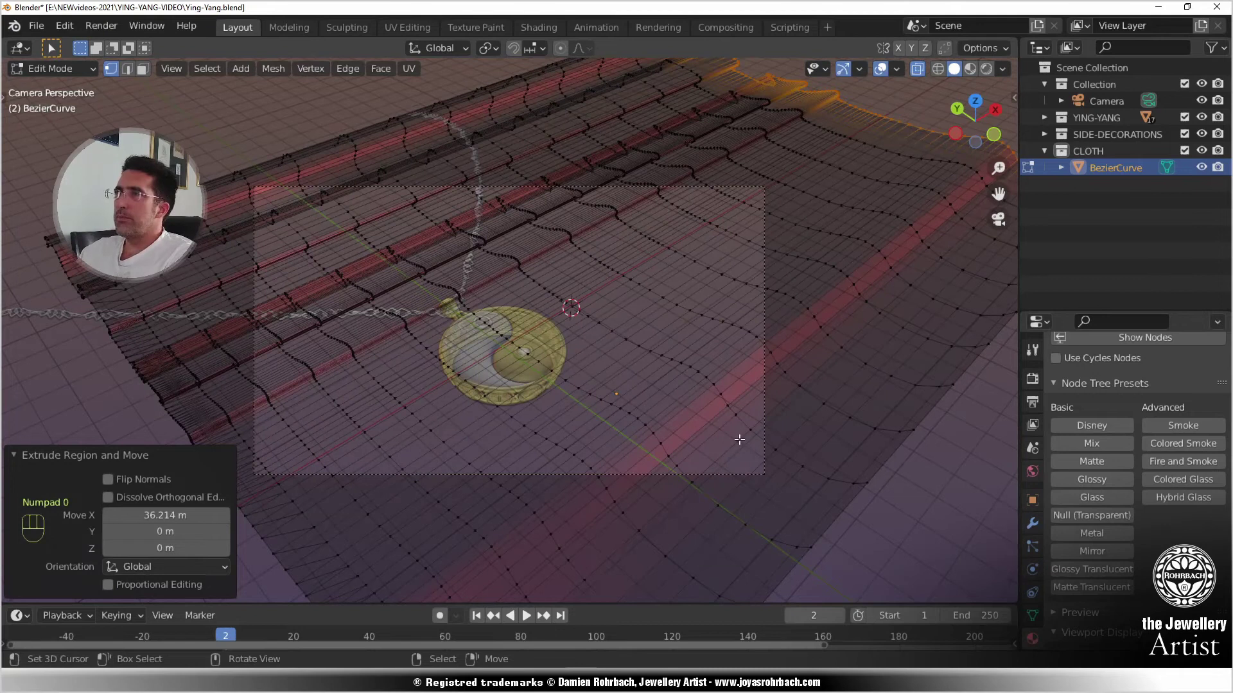
{"action": "key", "text": "Tab"}
{"action": "key", "text": "ctrl+s"}
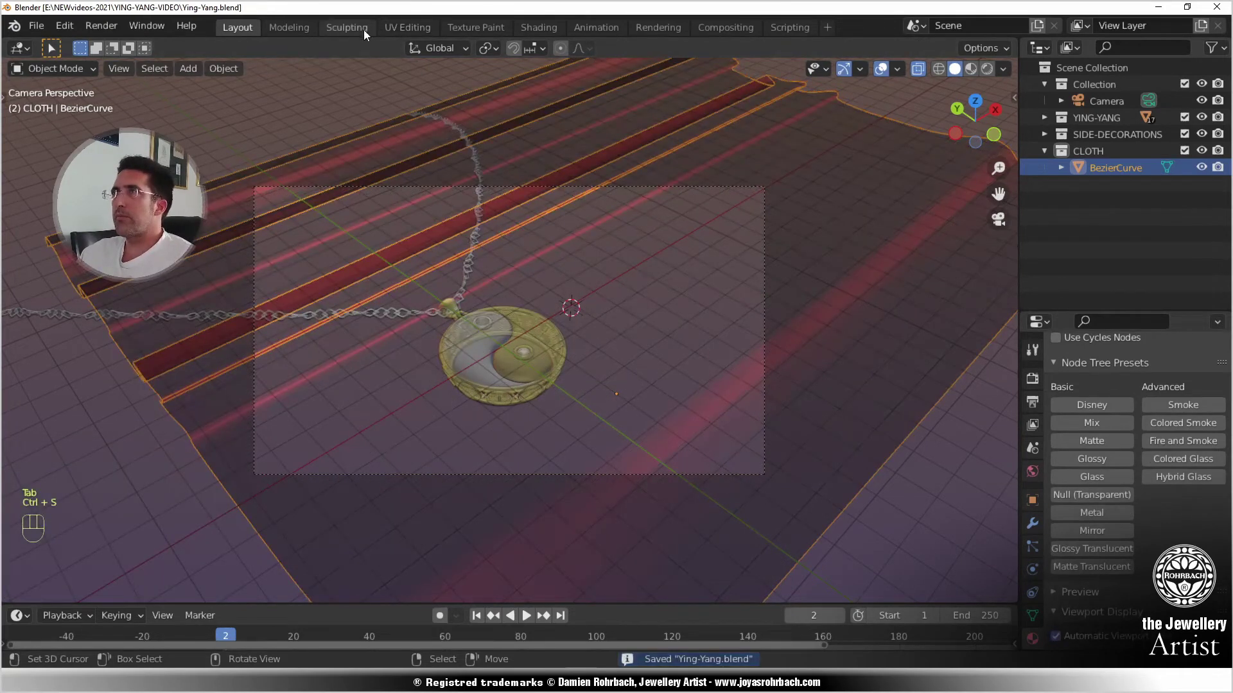
- Return to the Sculpting workspace, enable Dyntopo, and try Cloth brush strokes on the fabric around the pendant and chain
{"action": "left_click", "coordinate": [347, 28]}
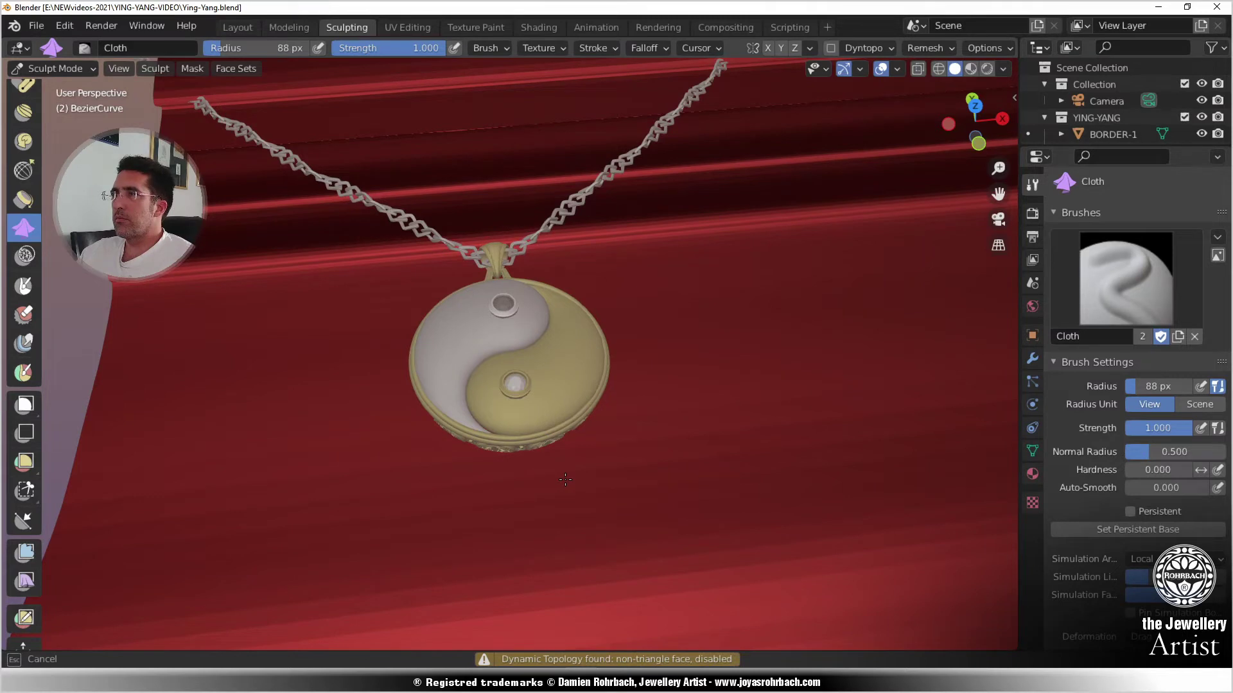
{"action": "left_click", "coordinate": [832, 49]}
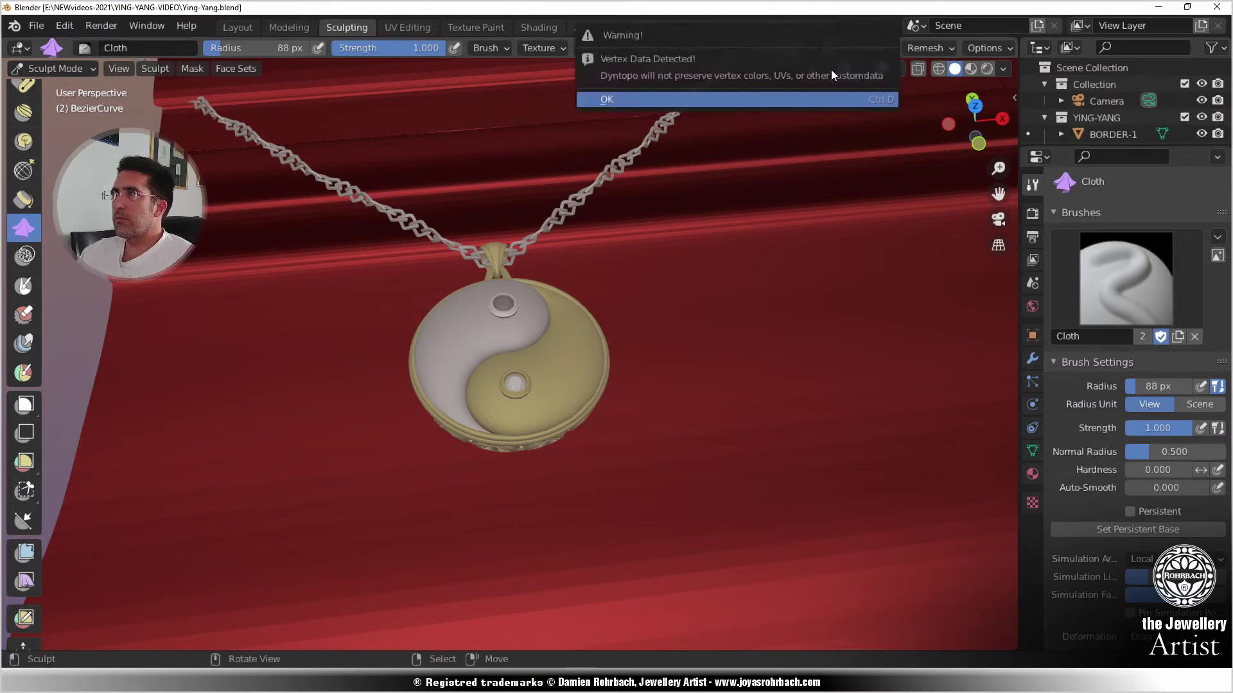
{"action": "left_click", "coordinate": [792, 95]}
{"action": "left_click_drag", "start_coordinate": [614, 289], "coordinate": [668, 219]}
{"action": "left_click_drag", "start_coordinate": [671, 216], "coordinate": [567, 237]}
{"action": "mouse_move", "coordinate": [565, 237]}
{"action": "left_mouse_down"}
{"action": "mouse_move", "coordinate": [359, 251]}
{"action": "mouse_move", "coordinate": [284, 242]}
{"action": "mouse_move", "coordinate": [248, 310]}
{"action": "mouse_move", "coordinate": [253, 352]}
{"action": "left_mouse_up"}
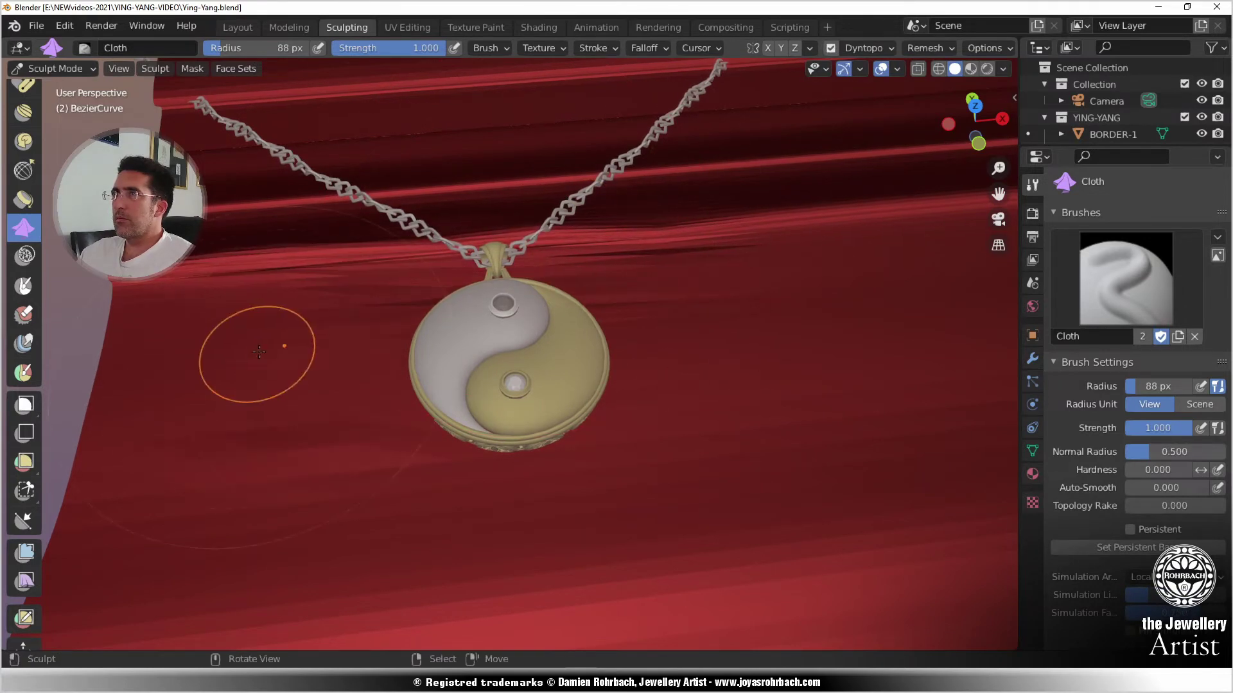
{"action": "scroll", "coordinate": [688, 400], "scroll_direction": "down", "scroll_amount": 4}
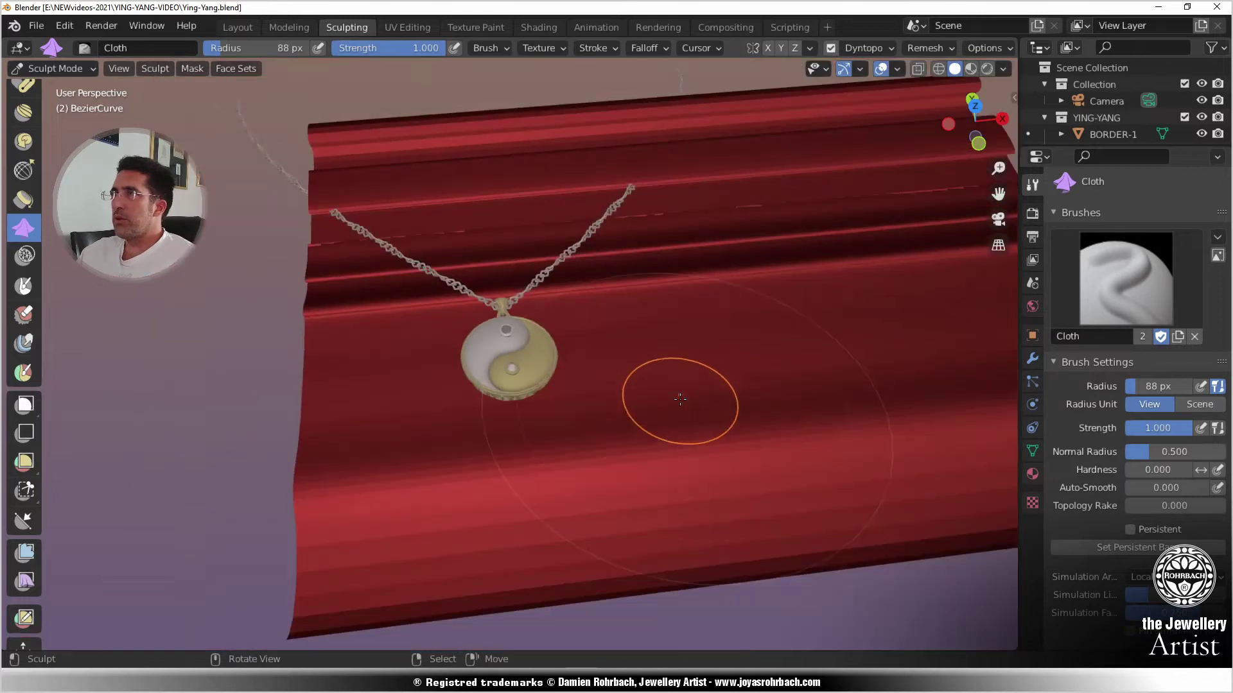
{"action": "key", "text": "KP_7"}
{"action": "scroll", "coordinate": [665, 367], "scroll_direction": "down", "scroll_amount": 1}
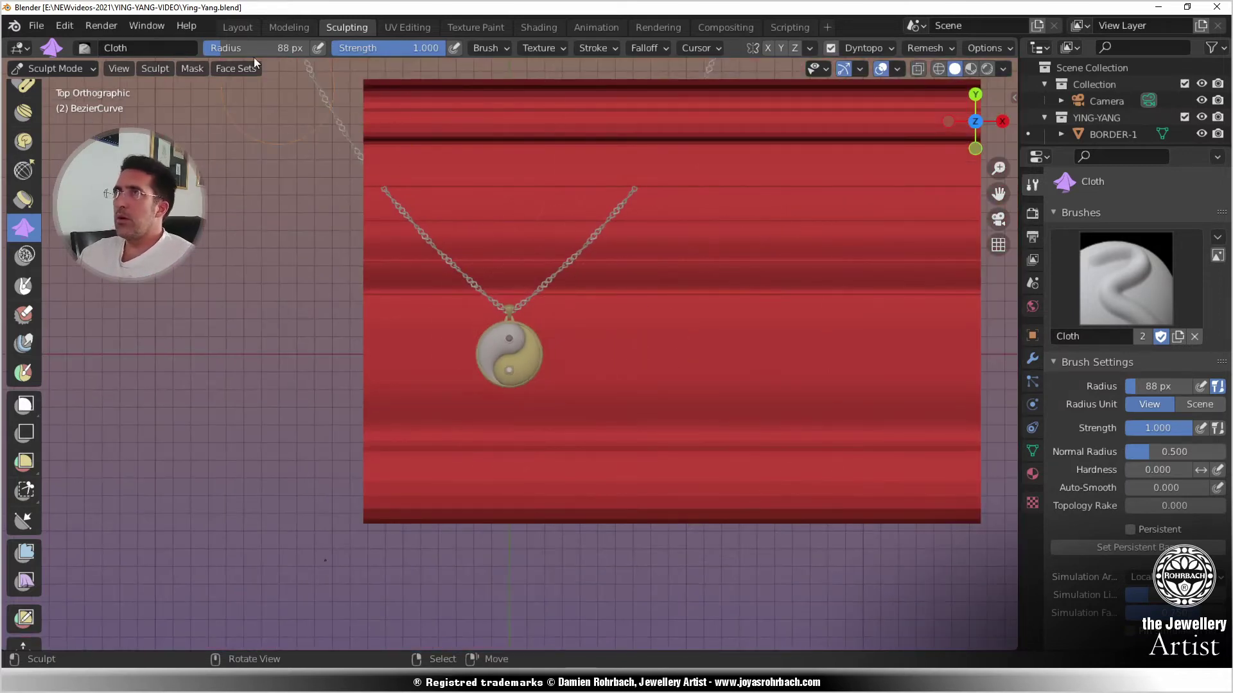
- In the Layout workspace, turn off X-ray and add a Simple Subdivision Surface modifier with 2 viewport levels to the cloth
{"action": "left_click", "coordinate": [238, 27]}
{"action": "key", "text": "alt+z"}
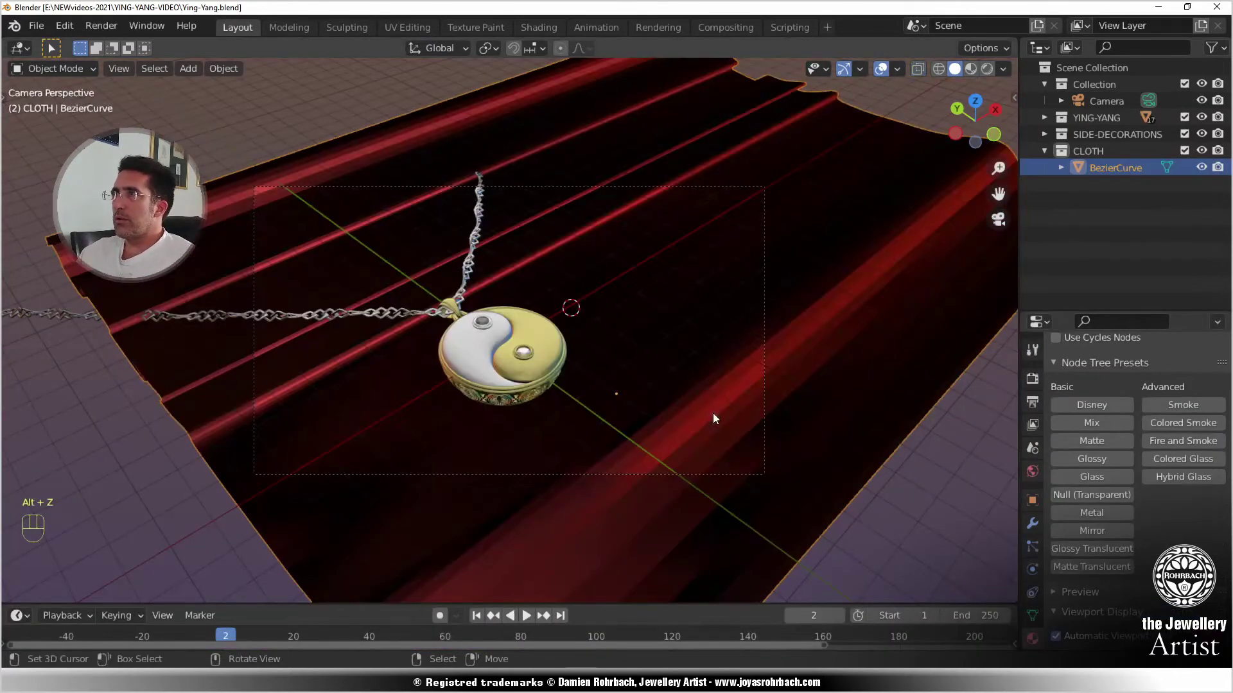
{"action": "left_click", "coordinate": [1030, 528]}
{"action": "left_click", "coordinate": [1094, 375]}
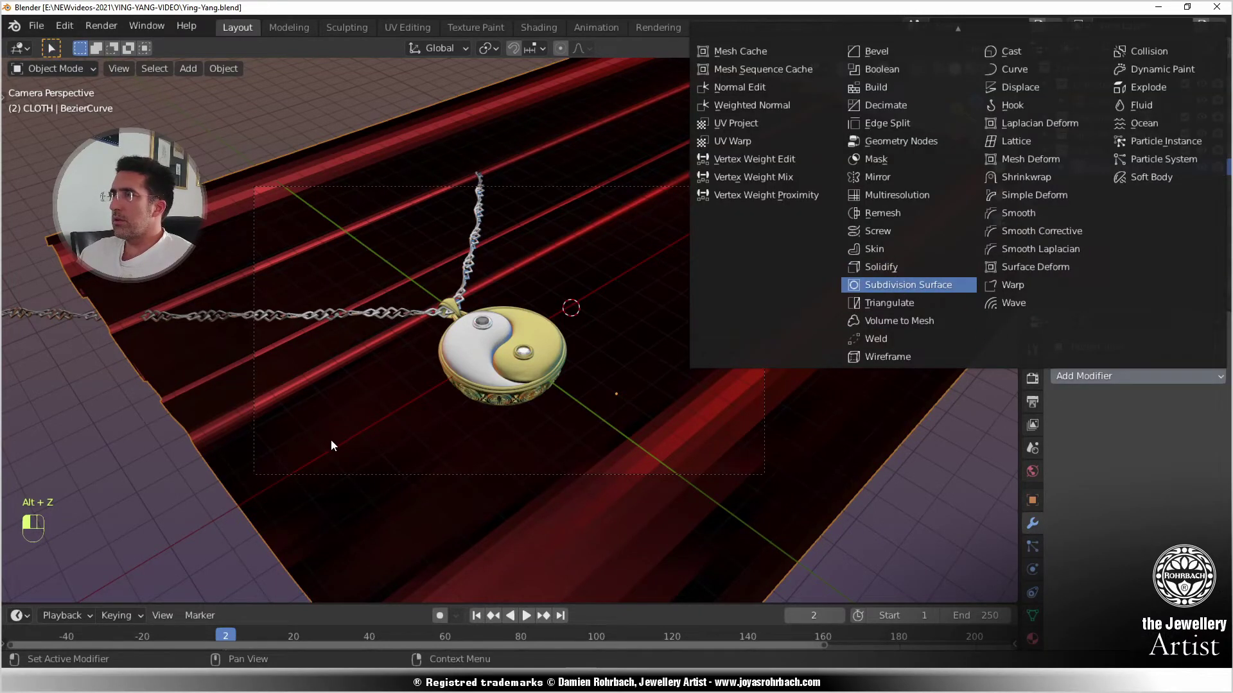
{"action": "left_click", "coordinate": [1176, 431]}
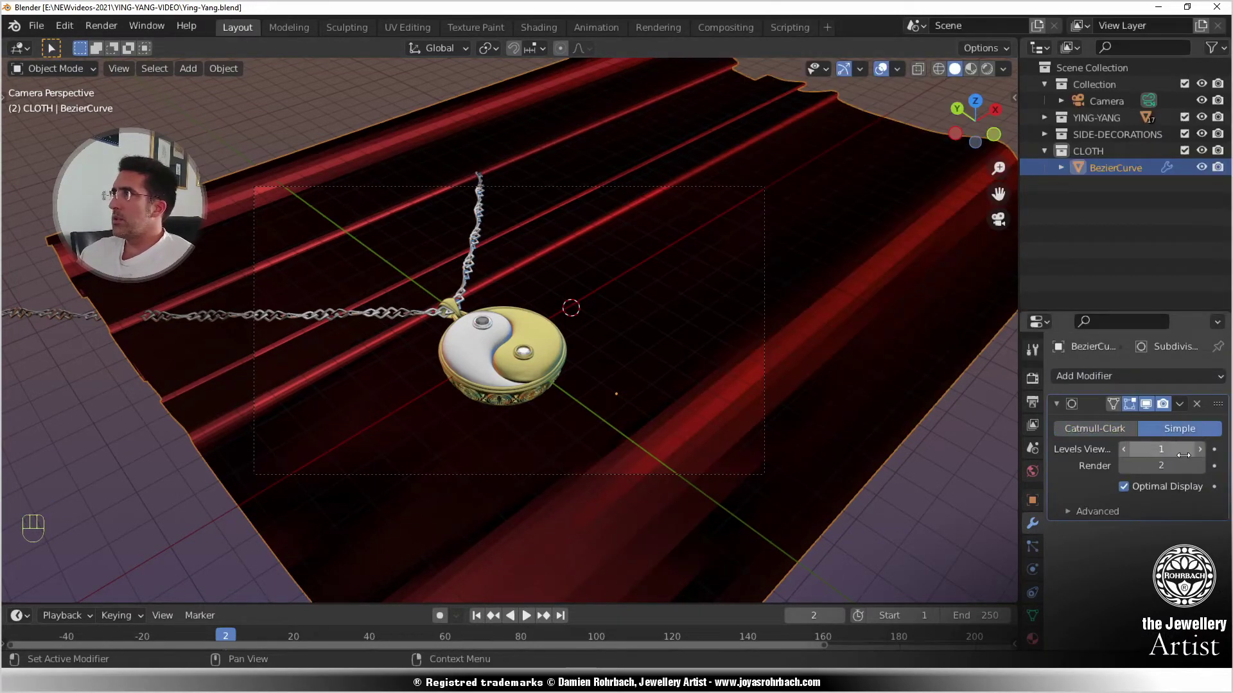
{"action": "left_click", "coordinate": [1200, 449]}
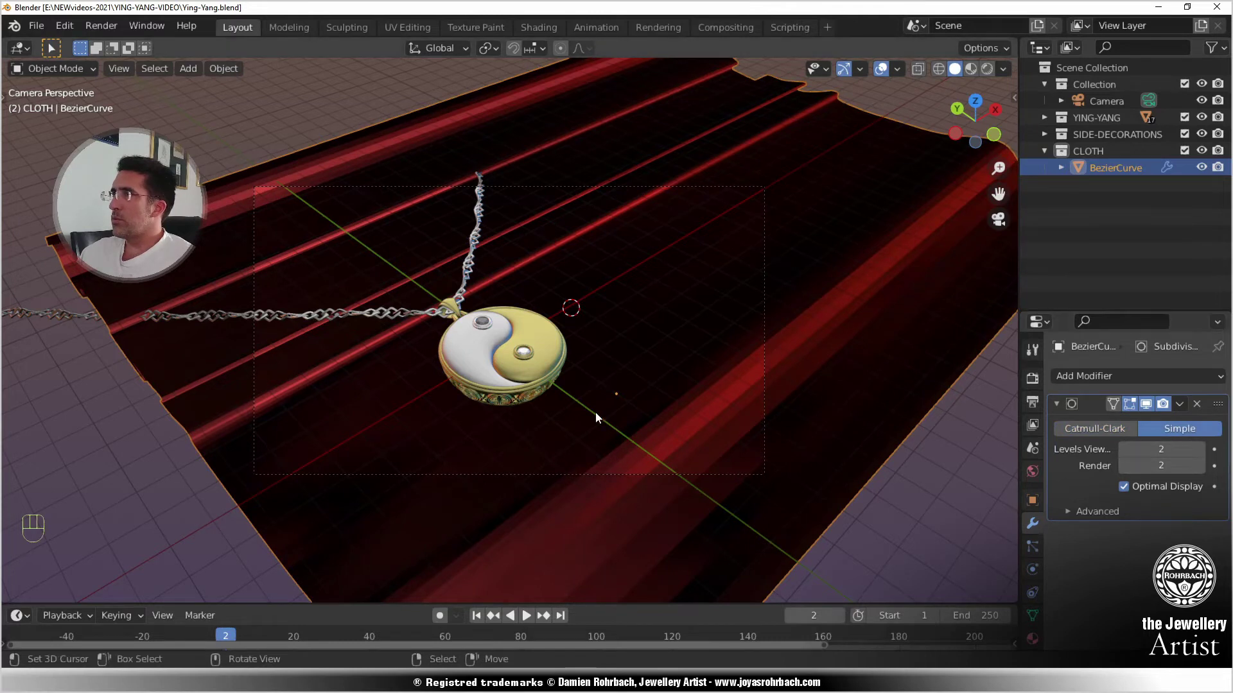
- Convert the subdivided cloth to a mesh and save the file
{"action": "key", "text": "alt+c"}
{"action": "left_click", "coordinate": [568, 414]}
{"action": "key", "text": "ctrl+s"}
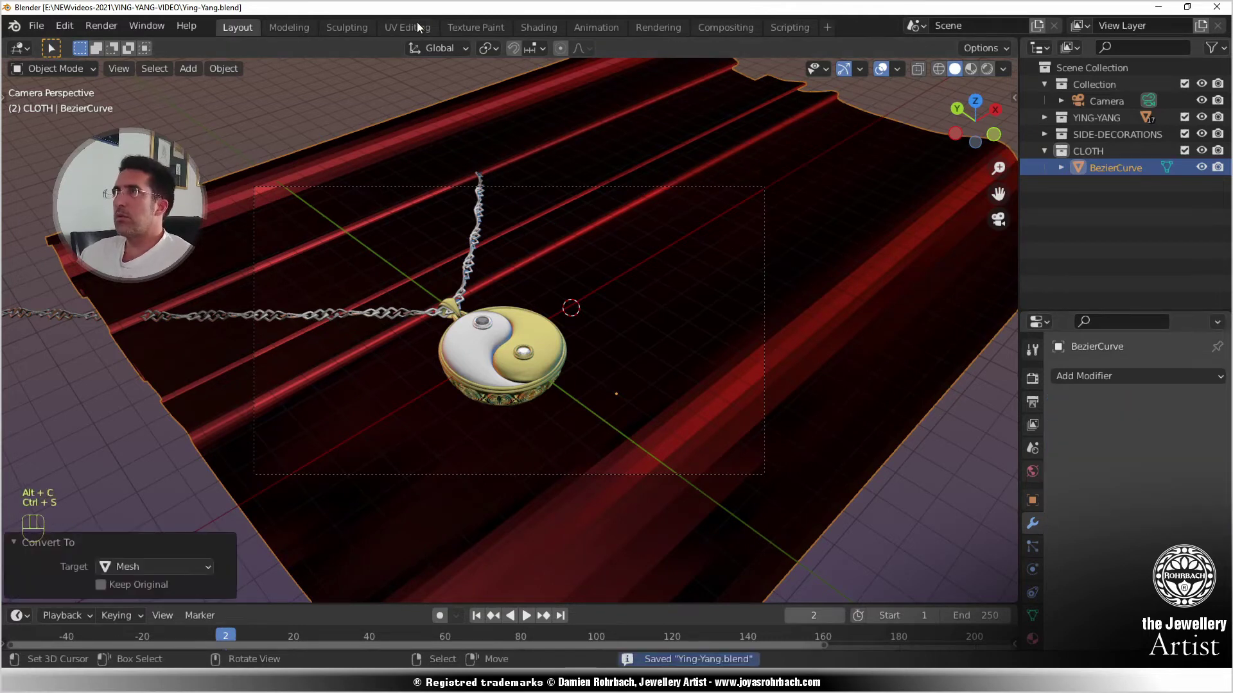
- Return to the Sculpting workspace and try Cloth brush strokes on the subdivided fabric beside the pendant
{"action": "left_click", "coordinate": [352, 33]}
{"action": "scroll", "coordinate": [545, 362], "scroll_direction": "up", "scroll_amount": 3}
{"action": "middle_click_drag", "start_coordinate": [546, 361], "coordinate": [561, 298]}
{"action": "scroll", "coordinate": [514, 343], "scroll_direction": "up", "scroll_amount": 2}
{"action": "mouse_move", "coordinate": [514, 344]}
{"action": "left_mouse_down"}
{"action": "mouse_move", "coordinate": [425, 314]}
{"action": "mouse_move", "coordinate": [339, 336]}
{"action": "mouse_move", "coordinate": [311, 322]}
{"action": "left_mouse_up"}
{"action": "left_click_drag", "start_coordinate": [346, 365], "coordinate": [360, 370]}
{"action": "mouse_move", "coordinate": [362, 372]}
{"action": "left_mouse_down"}
{"action": "mouse_move", "coordinate": [371, 393]}
{"action": "mouse_move", "coordinate": [335, 380]}
{"action": "mouse_move", "coordinate": [373, 349]}
{"action": "mouse_move", "coordinate": [429, 416]}
{"action": "mouse_move", "coordinate": [389, 433]}
{"action": "left_mouse_up"}
{"action": "scroll", "coordinate": [554, 434], "scroll_direction": "down", "scroll_amount": 3}
{"action": "middle_click_drag", "start_coordinate": [556, 434], "coordinate": [588, 432]}
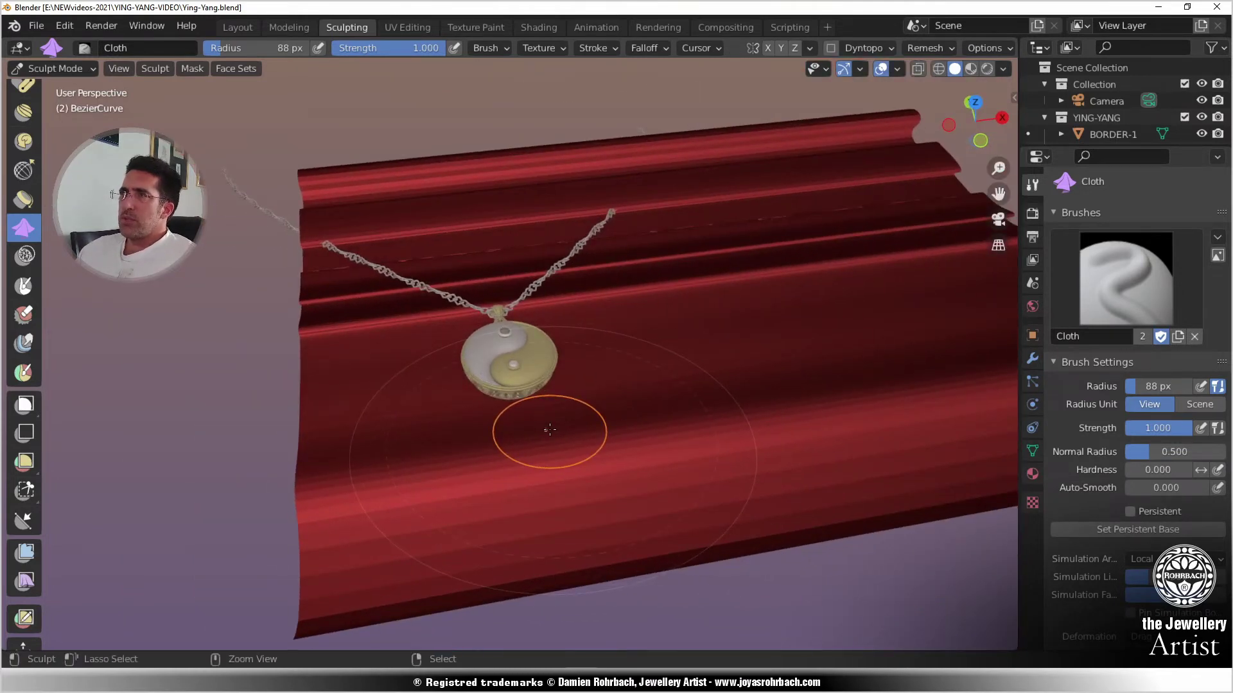
{"action": "scroll", "coordinate": [550, 420], "scroll_direction": "up", "scroll_amount": 2}
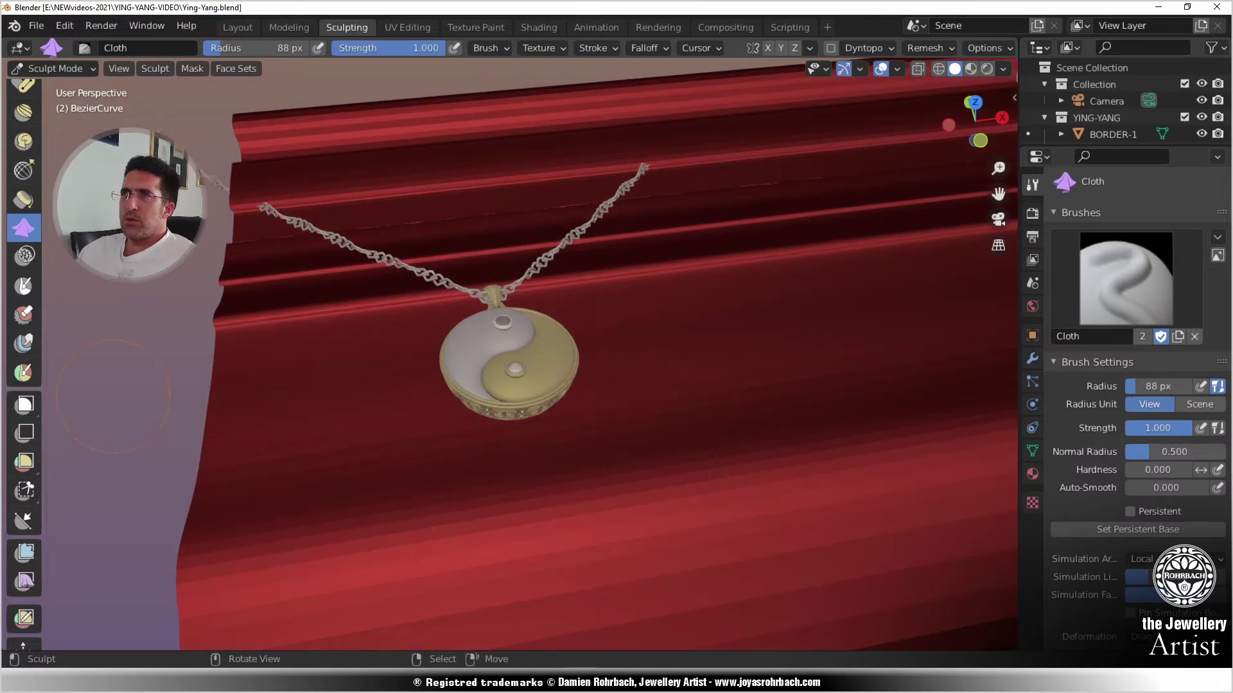
- Push the cloth folds around the pendant's bail and chain with the Nudge brush at strength 0.500
{"action": "left_click", "coordinate": [27, 341]}
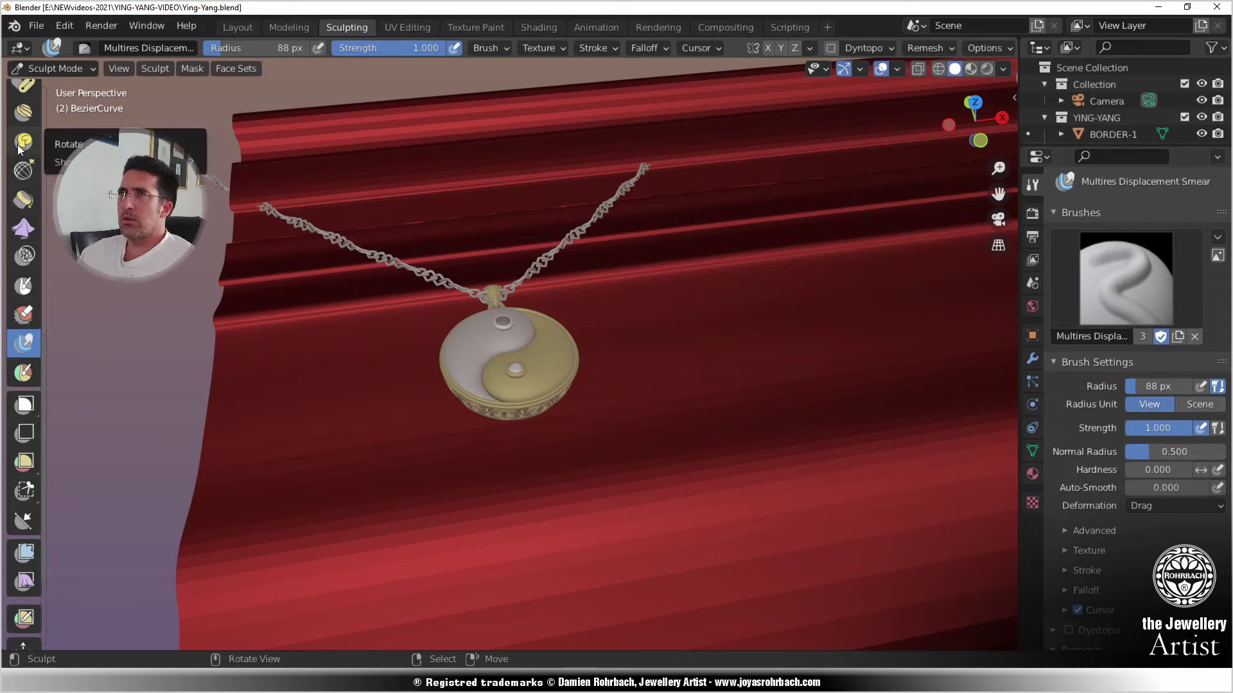
{"action": "left_click", "coordinate": [23, 112]}
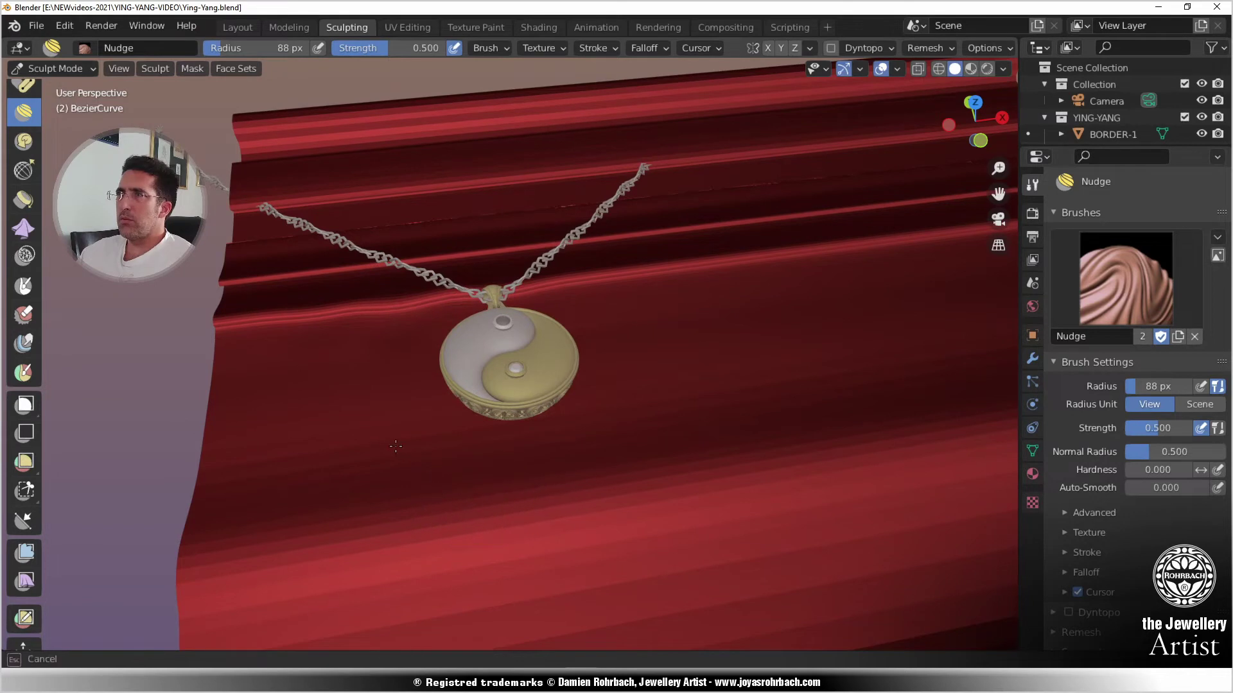
{"action": "middle_click_drag", "start_coordinate": [385, 454], "coordinate": [581, 469]}
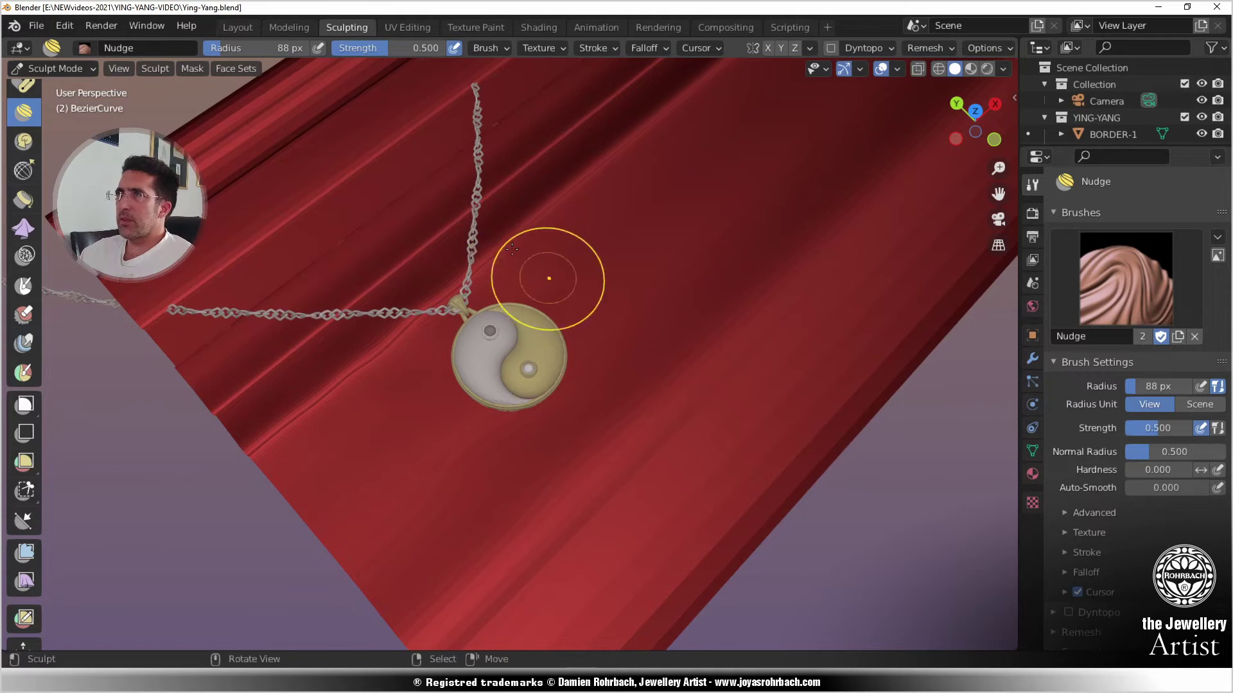
{"action": "left_click_drag", "start_coordinate": [526, 199], "coordinate": [498, 168]}
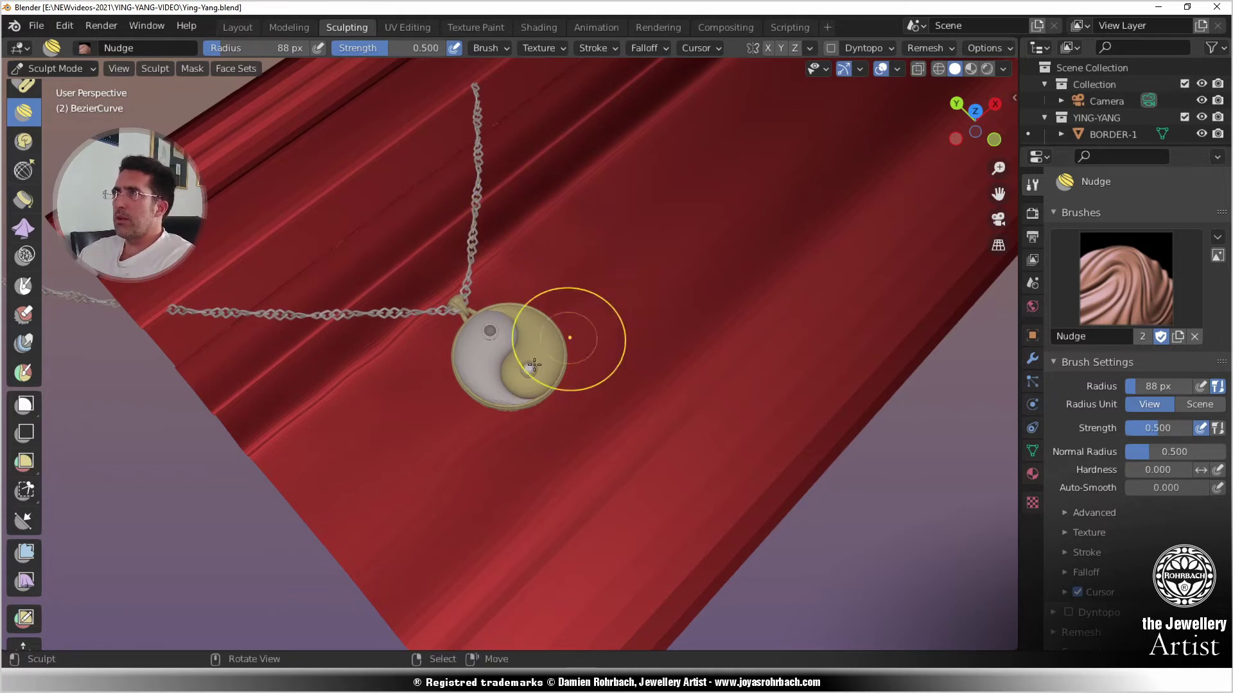
{"action": "left_click_drag", "start_coordinate": [569, 339], "coordinate": [504, 292]}
{"action": "left_click_drag", "start_coordinate": [403, 377], "coordinate": [333, 373]}
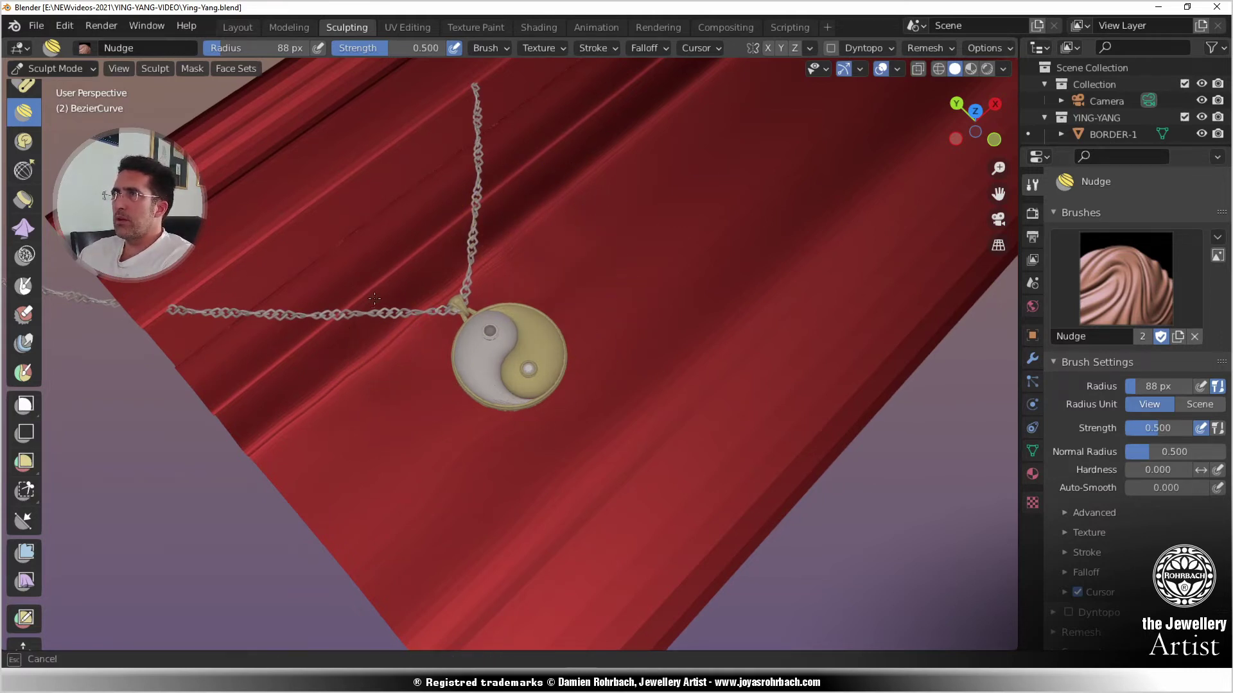
{"action": "left_click_drag", "start_coordinate": [375, 299], "coordinate": [411, 212]}
- Try a Nudge stroke at strength 2.000 across the fold beside the pendant's bail and undo it
{"action": "key", "text": "Return"}
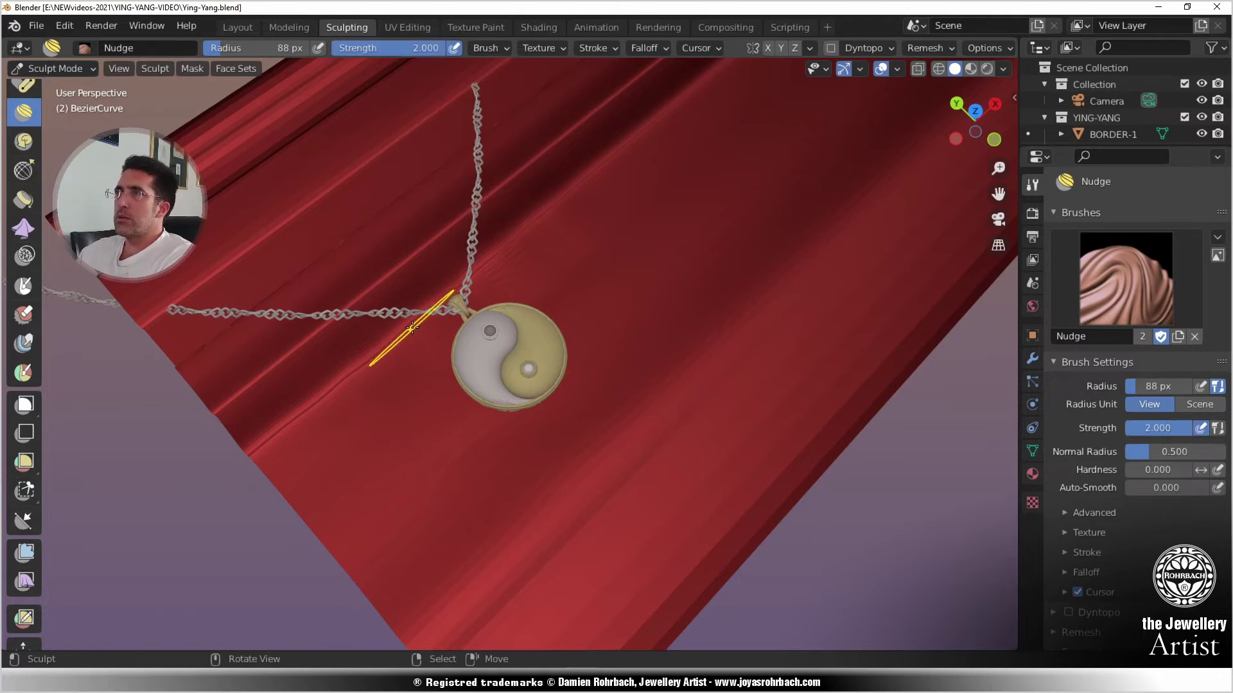
{"action": "left_click_drag", "start_coordinate": [427, 386], "coordinate": [374, 335]}
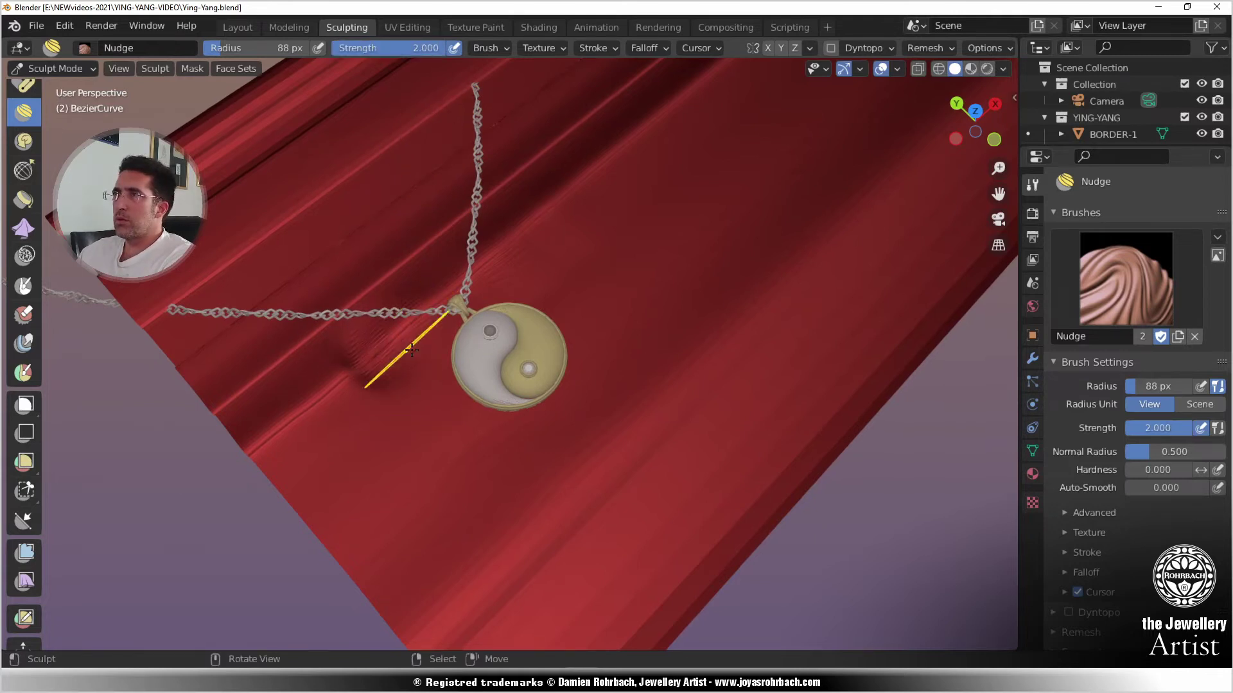
{"action": "middle_click_drag", "start_coordinate": [411, 386], "coordinate": [416, 308]}
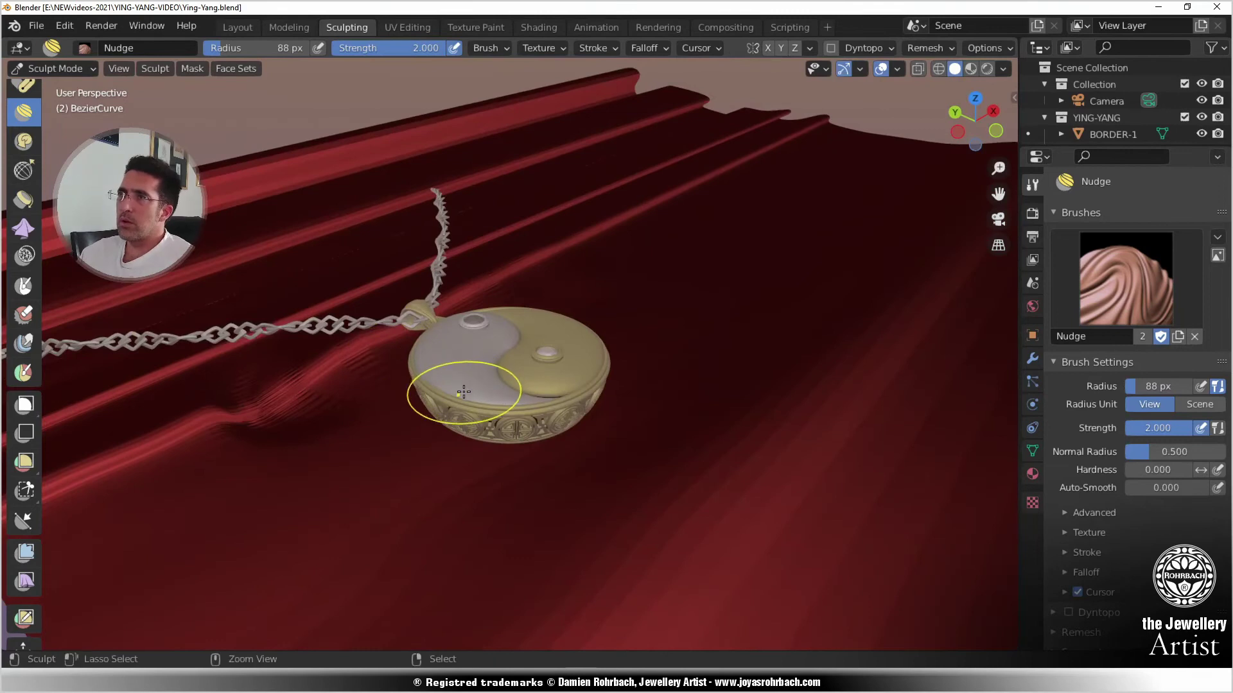
{"action": "key", "text": "ctrl+z"}
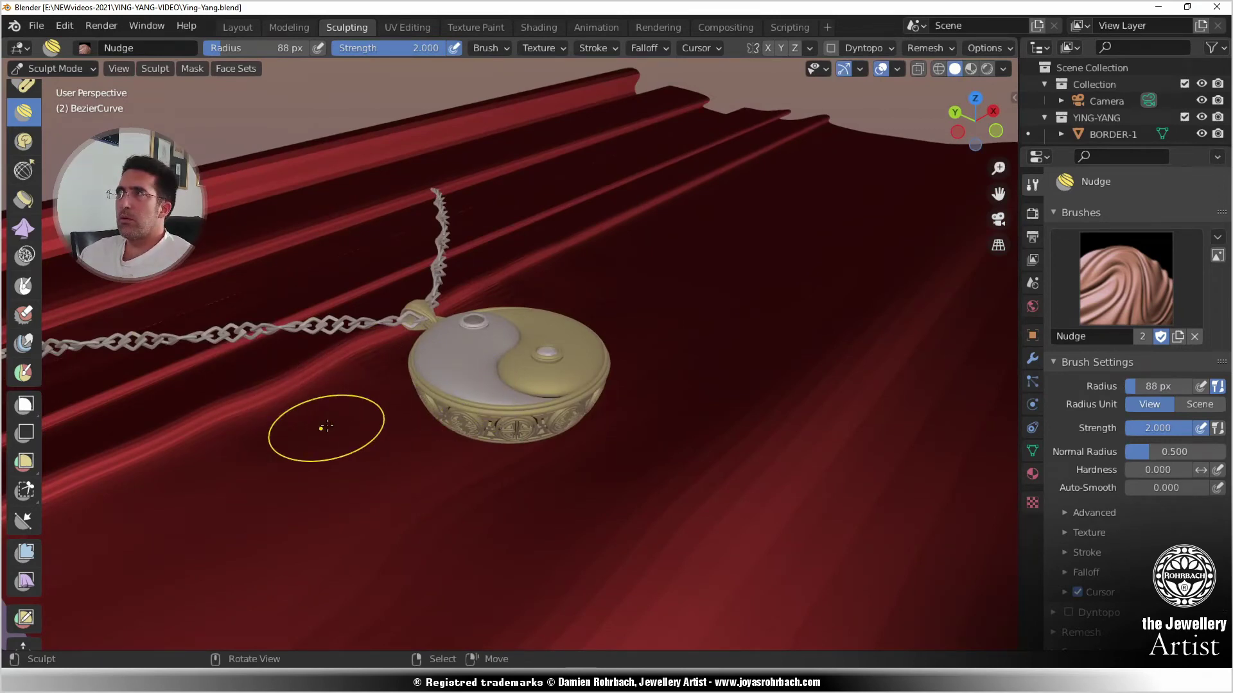
- Enable Dyntopo and twist the fold on both sides of the pendant's bail with the Rotate brush at strength 1.000
{"action": "left_click", "coordinate": [830, 48]}
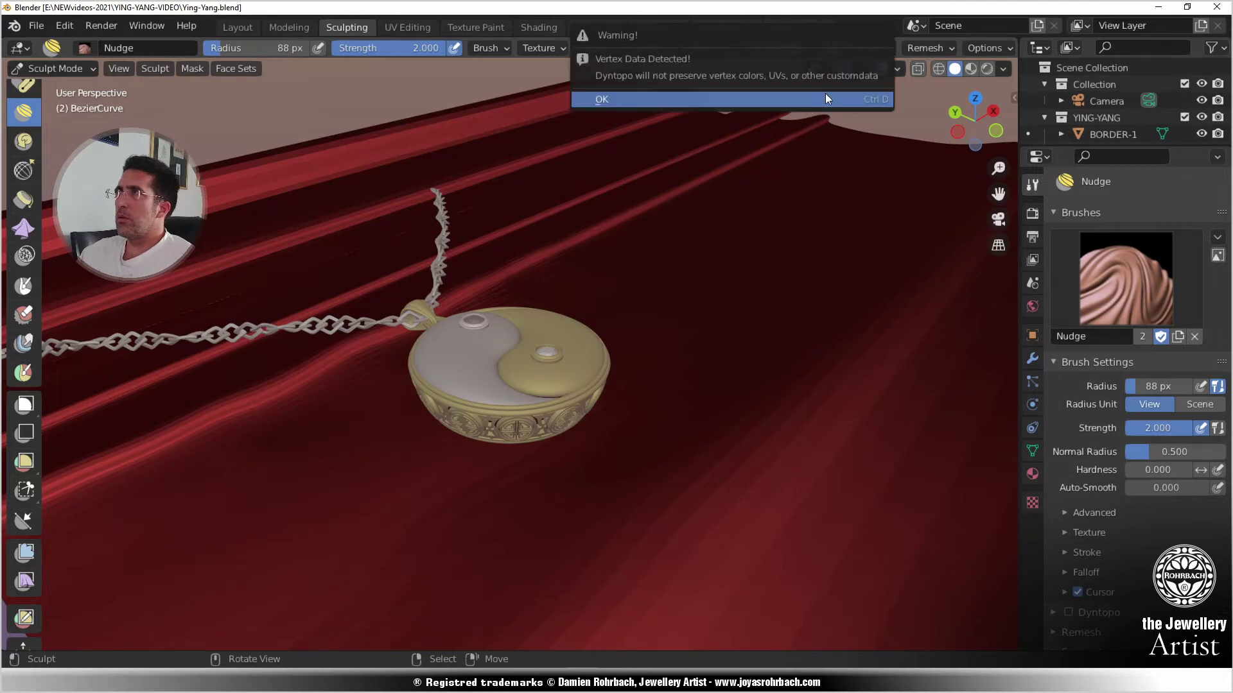
{"action": "key", "text": "Return"}
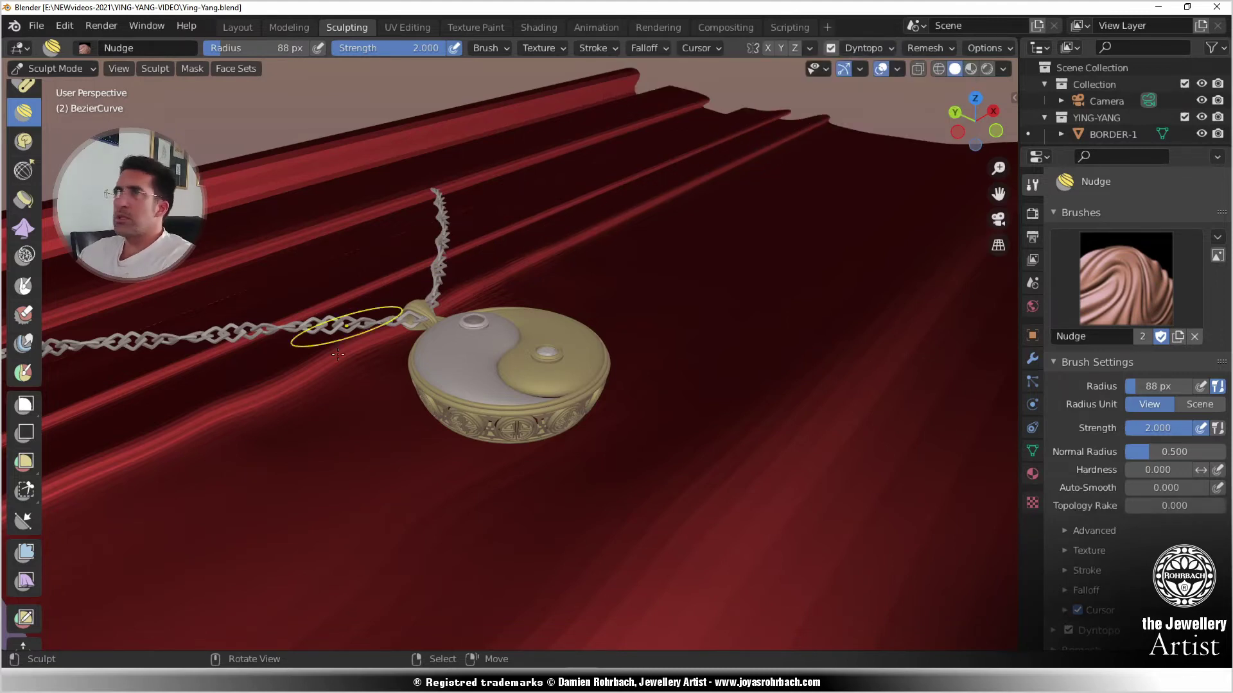
{"action": "scroll", "coordinate": [49, 239], "scroll_direction": "up", "scroll_amount": 1}
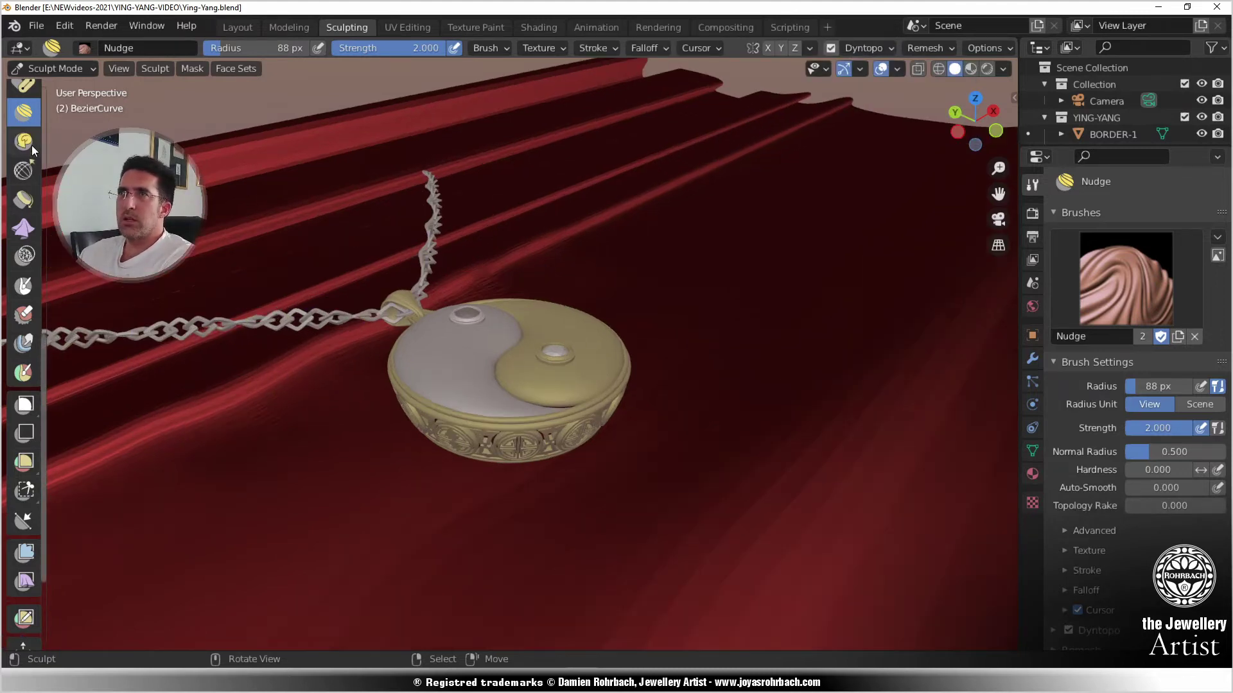
{"action": "left_click", "coordinate": [26, 142]}
{"action": "scroll", "coordinate": [364, 366], "scroll_direction": "down", "scroll_amount": 1}
{"action": "middle_click_drag", "start_coordinate": [363, 366], "coordinate": [449, 452]}
{"action": "left_click_drag", "start_coordinate": [356, 304], "coordinate": [350, 287]}
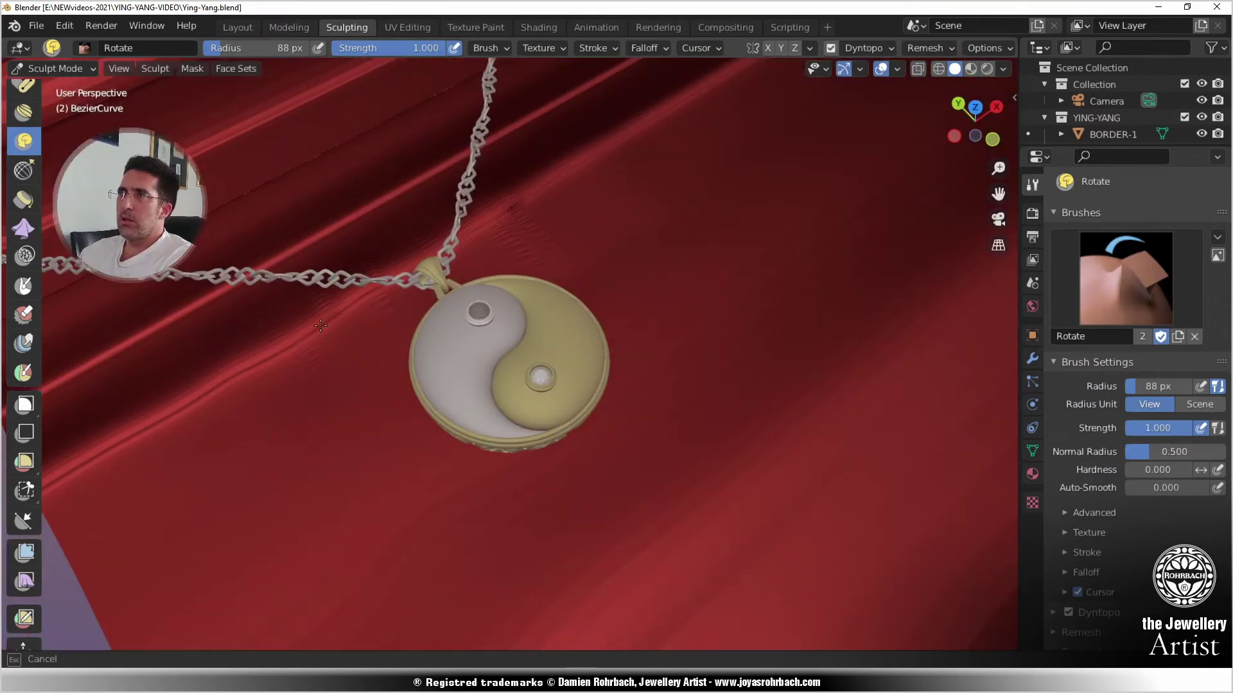
{"action": "left_click_drag", "start_coordinate": [301, 360], "coordinate": [355, 349]}
{"action": "key", "text": "Escape"}
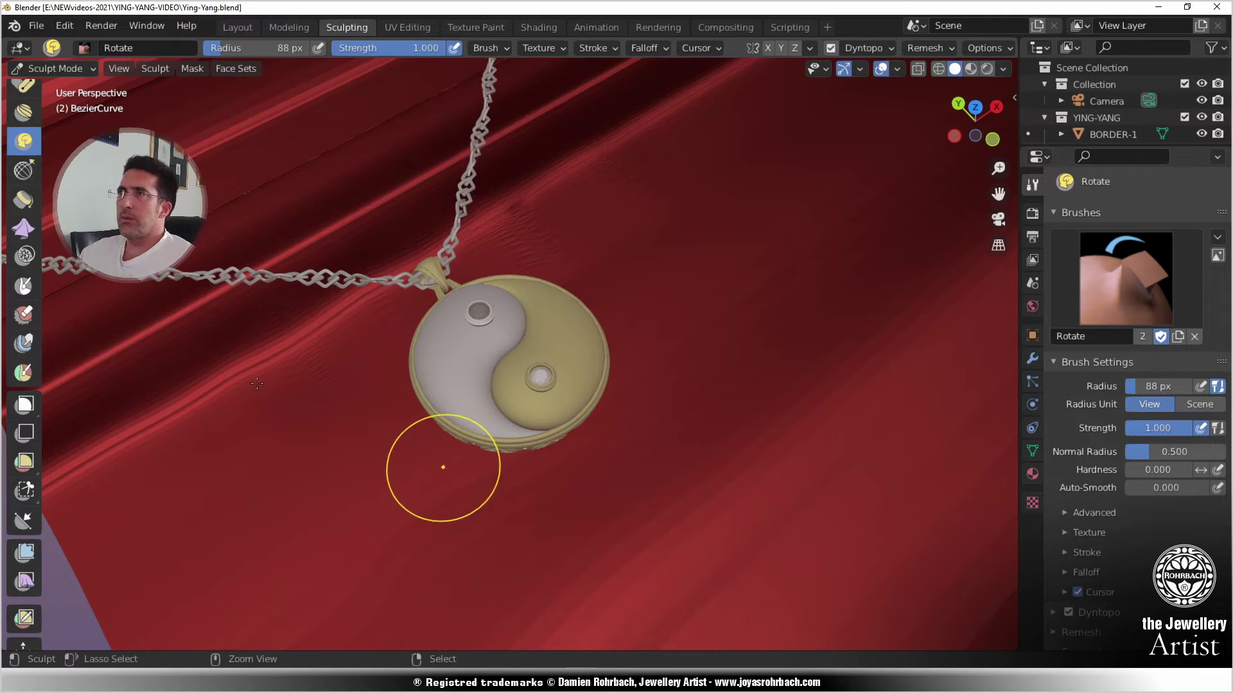
- Pull the fold behind the pendant's bail into irregular wrinkles out to the cloth's near edge with the Snake Hook brush
{"action": "scroll", "coordinate": [30, 128], "scroll_direction": "up", "scroll_amount": 4}
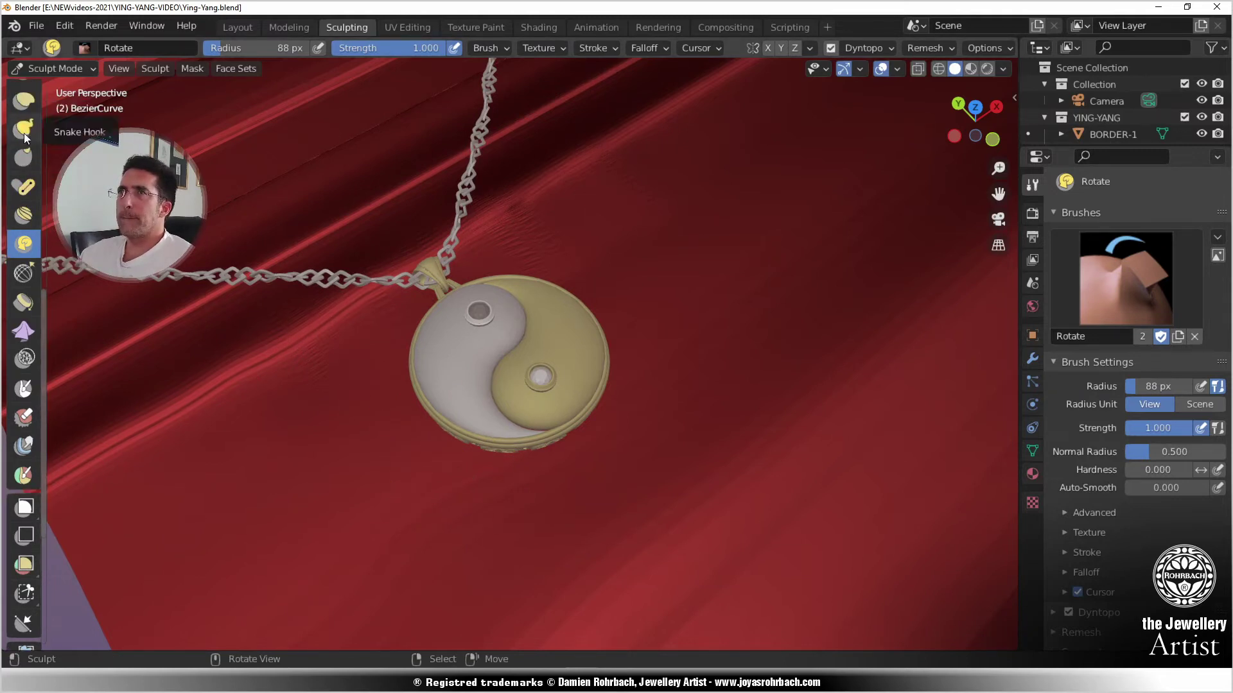
{"action": "left_click", "coordinate": [24, 128]}
{"action": "mouse_move", "coordinate": [289, 308]}
{"action": "left_mouse_down"}
{"action": "mouse_move", "coordinate": [312, 323]}
{"action": "mouse_move", "coordinate": [295, 336]}
{"action": "mouse_move", "coordinate": [391, 270]}
{"action": "mouse_move", "coordinate": [404, 279]}
{"action": "left_mouse_up"}
{"action": "left_click_drag", "start_coordinate": [512, 210], "coordinate": [543, 199]}
{"action": "mouse_move", "coordinate": [325, 449]}
{"action": "middle_mouse_down"}
{"action": "mouse_move", "coordinate": [383, 440]}
{"action": "mouse_move", "coordinate": [323, 384]}
{"action": "middle_mouse_up"}
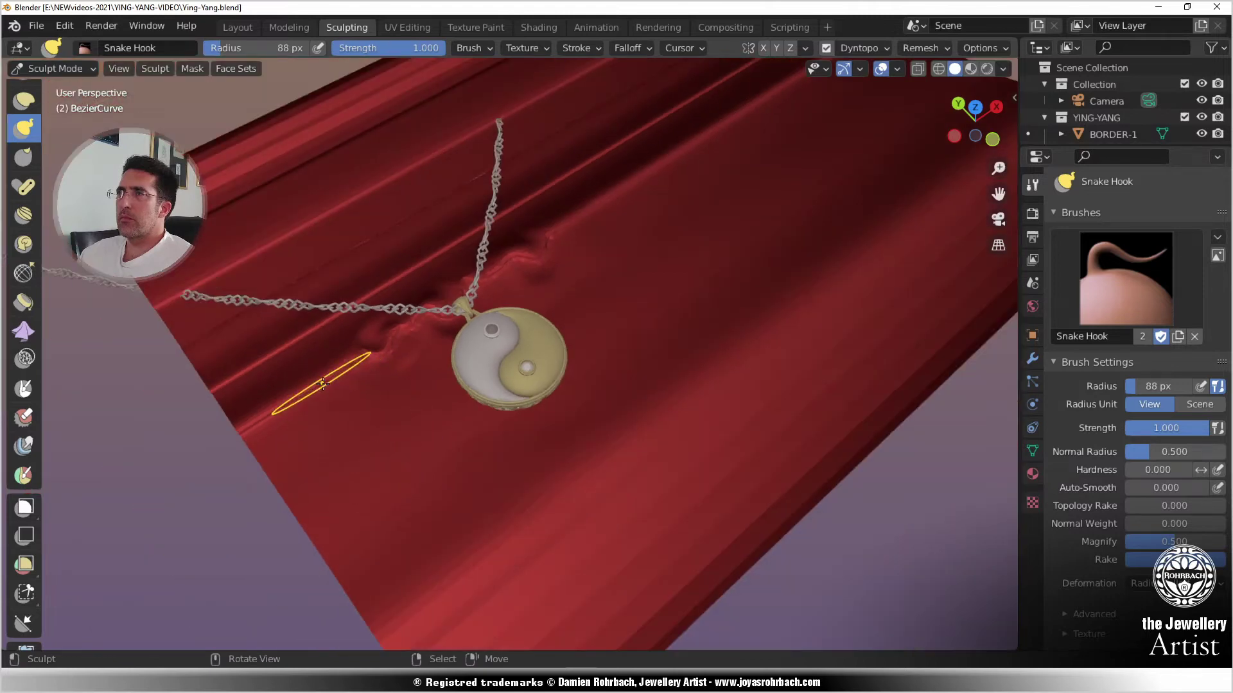
{"action": "left_click_drag", "start_coordinate": [323, 384], "coordinate": [316, 384]}
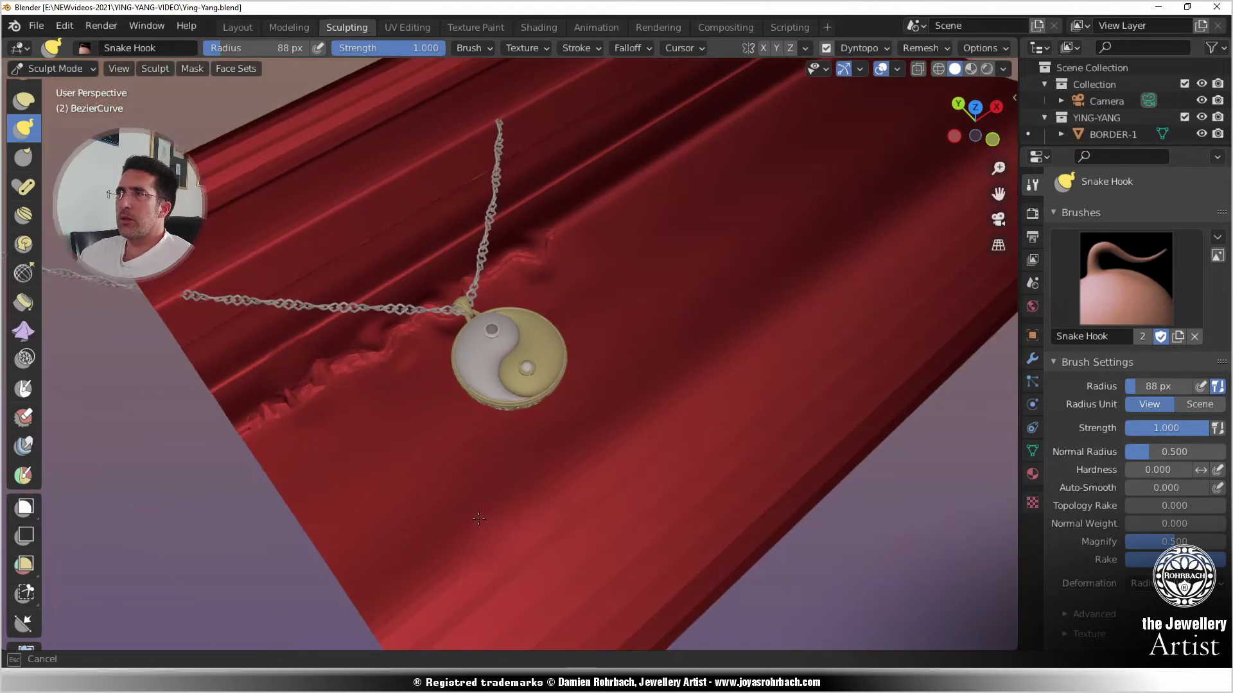
- Shape curved wrinkles below and beside the pendant and in the folds behind the chain with the Snake Hook brush
{"action": "left_click_drag", "start_coordinate": [556, 459], "coordinate": [476, 452]}
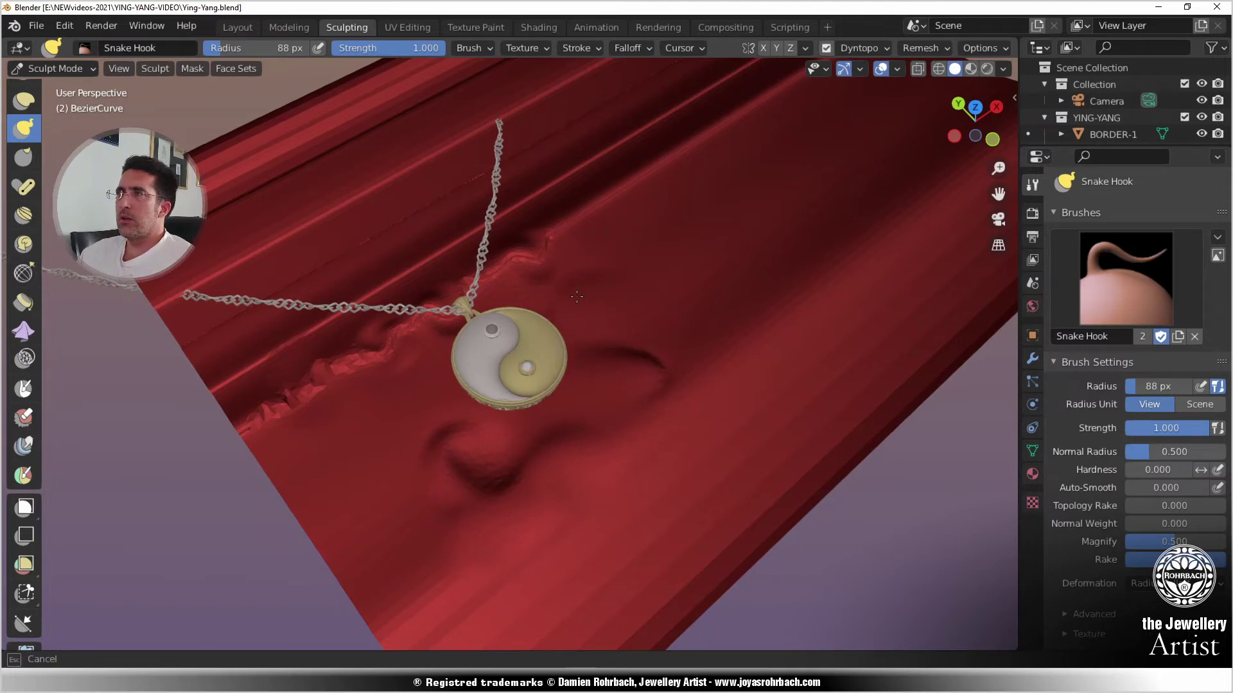
{"action": "mouse_move", "coordinate": [564, 275]}
{"action": "left_mouse_down"}
{"action": "mouse_move", "coordinate": [571, 214]}
{"action": "mouse_move", "coordinate": [456, 239]}
{"action": "mouse_move", "coordinate": [316, 326]}
{"action": "mouse_move", "coordinate": [303, 316]}
{"action": "mouse_move", "coordinate": [437, 249]}
{"action": "mouse_move", "coordinate": [476, 250]}
{"action": "left_mouse_up"}
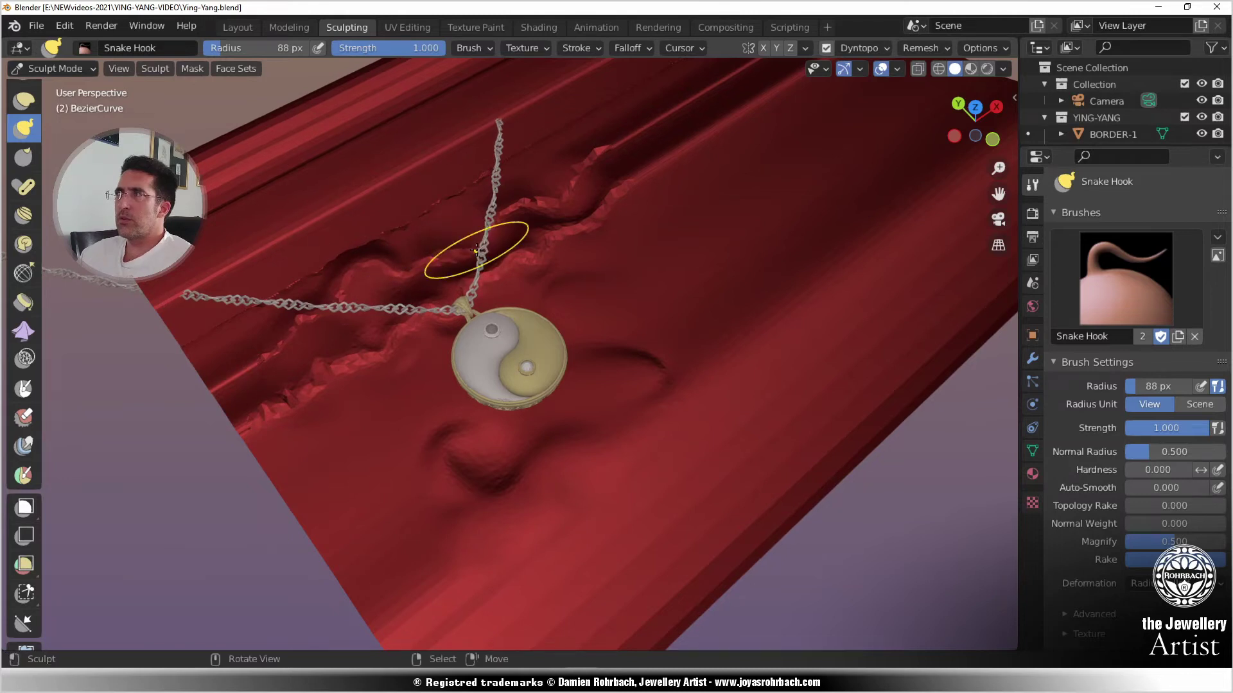
{"action": "mouse_move", "coordinate": [372, 385]}
{"action": "left_mouse_down"}
{"action": "mouse_move", "coordinate": [324, 386]}
{"action": "mouse_move", "coordinate": [365, 385]}
{"action": "left_mouse_up"}
{"action": "mouse_move", "coordinate": [402, 425]}
{"action": "left_mouse_down"}
{"action": "mouse_move", "coordinate": [367, 431]}
{"action": "mouse_move", "coordinate": [322, 478]}
{"action": "left_mouse_up"}
{"action": "left_click_drag", "start_coordinate": [407, 490], "coordinate": [375, 448]}
{"action": "left_click_drag", "start_coordinate": [602, 355], "coordinate": [600, 384]}
{"action": "mouse_move", "coordinate": [590, 308]}
{"action": "left_mouse_down"}
{"action": "mouse_move", "coordinate": [609, 301]}
{"action": "mouse_move", "coordinate": [604, 312]}
{"action": "mouse_move", "coordinate": [596, 231]}
{"action": "mouse_move", "coordinate": [628, 244]}
{"action": "mouse_move", "coordinate": [638, 235]}
{"action": "mouse_move", "coordinate": [573, 237]}
{"action": "left_mouse_up"}
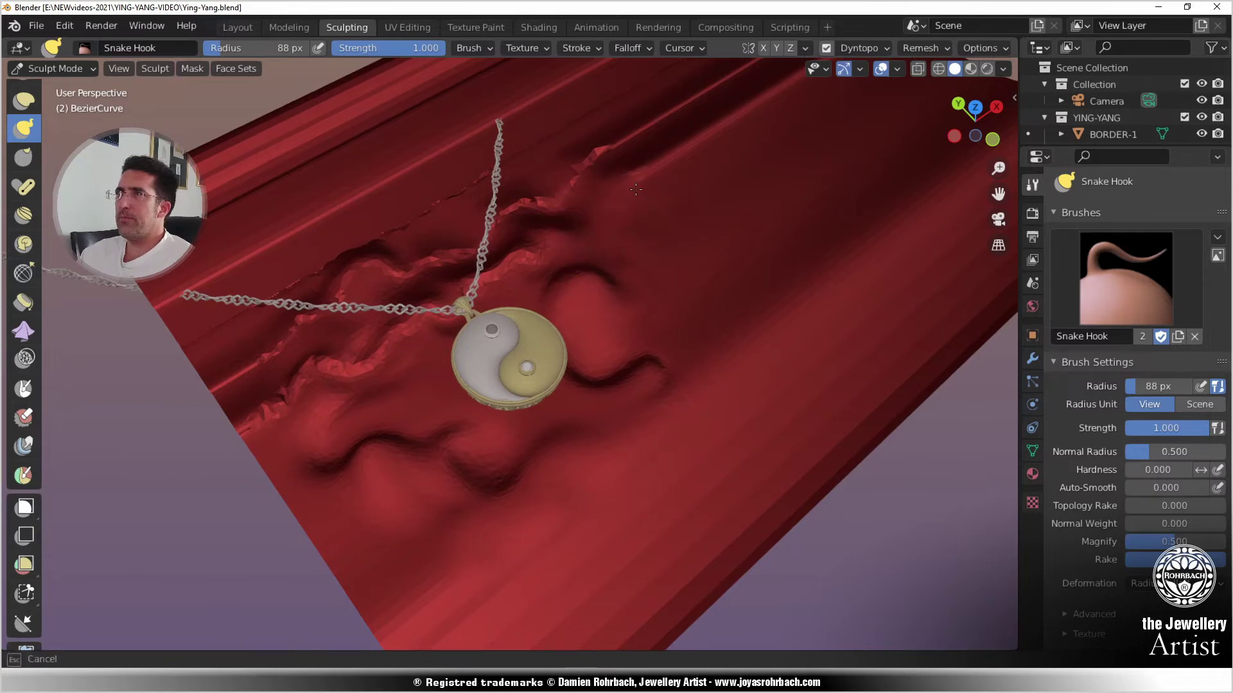
- Try smoothing the jagged wrinkles behind the chain and undo the stroke
{"action": "left_click_drag", "start_coordinate": [635, 190], "coordinate": [635, 194]}
{"action": "left_click_drag", "start_coordinate": [542, 247], "coordinate": [271, 403], "text": "shift"}
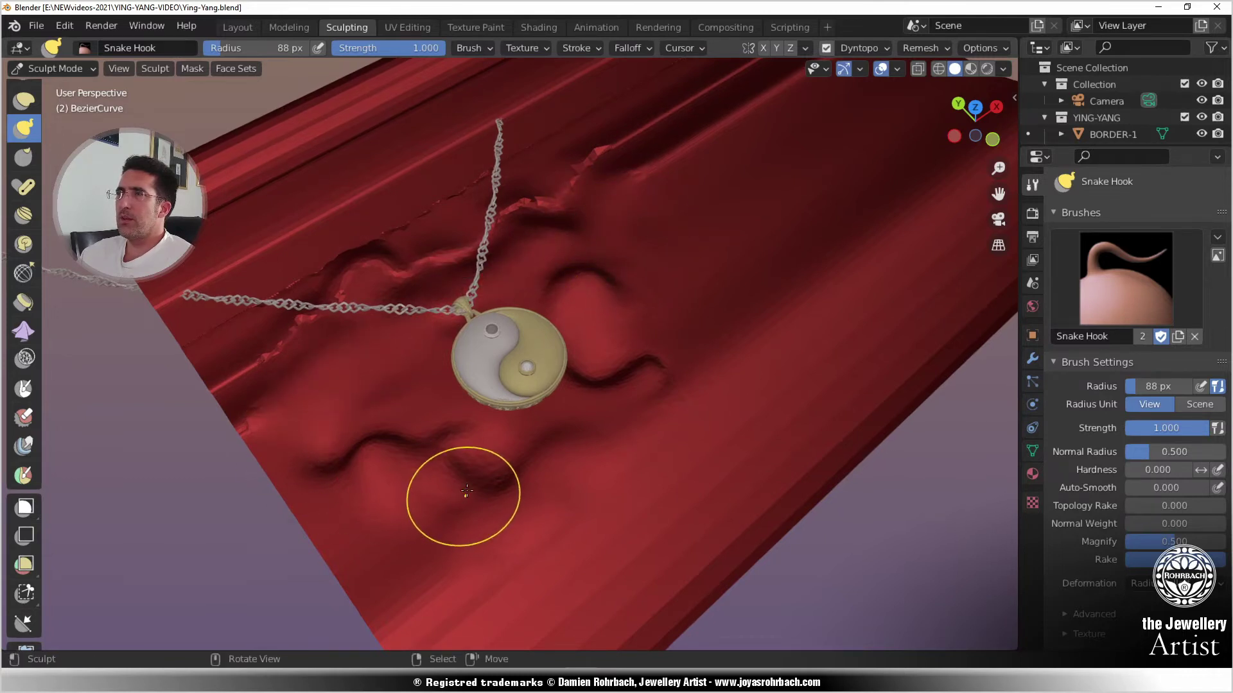
{"action": "key", "text": "ctrl+z"}
- Set the Dyntopo detail size to 3 px and pull finer wrinkles into the cloth around the pendant with Snake Hook
{"action": "left_click_drag", "start_coordinate": [595, 232], "coordinate": [578, 234]}
{"action": "left_click", "coordinate": [869, 48]}
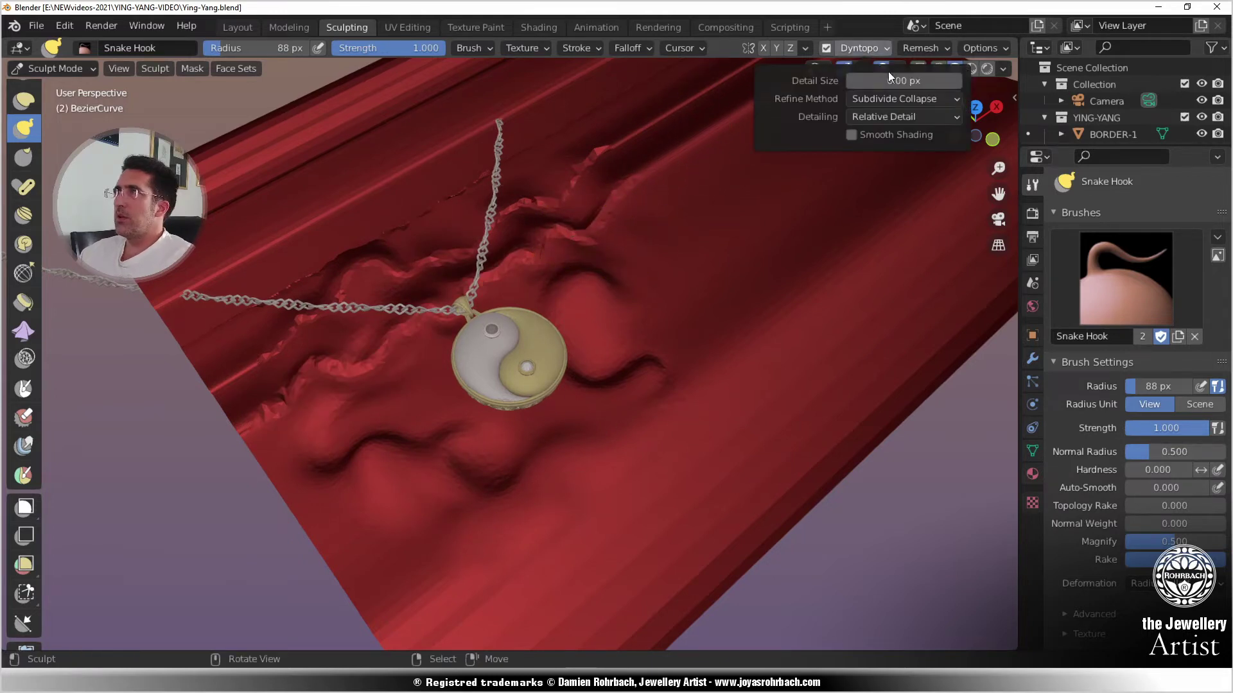
{"action": "left_click", "coordinate": [889, 73]}
{"action": "type", "text": "3"}
{"action": "key", "text": "Return"}
{"action": "scroll", "coordinate": [638, 333], "scroll_direction": "up", "scroll_amount": 2}
{"action": "mouse_move", "coordinate": [611, 258]}
{"action": "left_mouse_down"}
{"action": "mouse_move", "coordinate": [456, 399]}
{"action": "mouse_move", "coordinate": [423, 377]}
{"action": "mouse_move", "coordinate": [416, 347]}
{"action": "left_mouse_up"}
{"action": "left_click_drag", "start_coordinate": [420, 407], "coordinate": [386, 420]}
{"action": "left_click_drag", "start_coordinate": [432, 471], "coordinate": [510, 473]}
{"action": "mouse_move", "coordinate": [461, 498]}
{"action": "left_mouse_down"}
{"action": "mouse_move", "coordinate": [415, 476]}
{"action": "mouse_move", "coordinate": [385, 443]}
{"action": "left_mouse_up"}
- Set the Snake Hook strength to 0.7 and curl overlapping folds into the cloth beside the pendant's white half
{"action": "mouse_move", "coordinate": [639, 404]}
{"action": "middle_mouse_down"}
{"action": "mouse_move", "coordinate": [478, 421]}
{"action": "mouse_move", "coordinate": [435, 399]}
{"action": "mouse_move", "coordinate": [411, 435]}
{"action": "middle_mouse_up"}
{"action": "left_click", "coordinate": [391, 53]}
{"action": "type", "text": "0.7"}
{"action": "key", "text": "Return"}
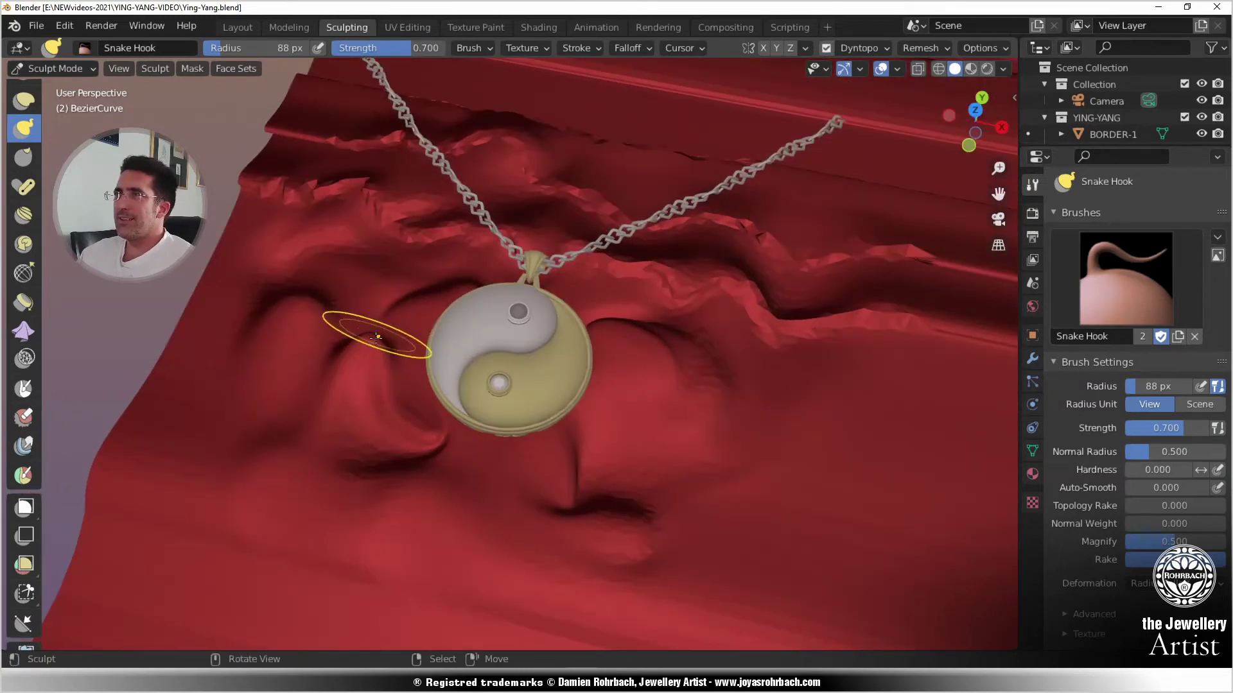
{"action": "left_click_drag", "start_coordinate": [377, 337], "coordinate": [347, 429]}
{"action": "left_click_drag", "start_coordinate": [420, 431], "coordinate": [361, 417]}
{"action": "mouse_move", "coordinate": [355, 385]}
{"action": "left_mouse_down"}
{"action": "mouse_move", "coordinate": [394, 352]}
{"action": "mouse_move", "coordinate": [364, 386]}
{"action": "left_mouse_up"}
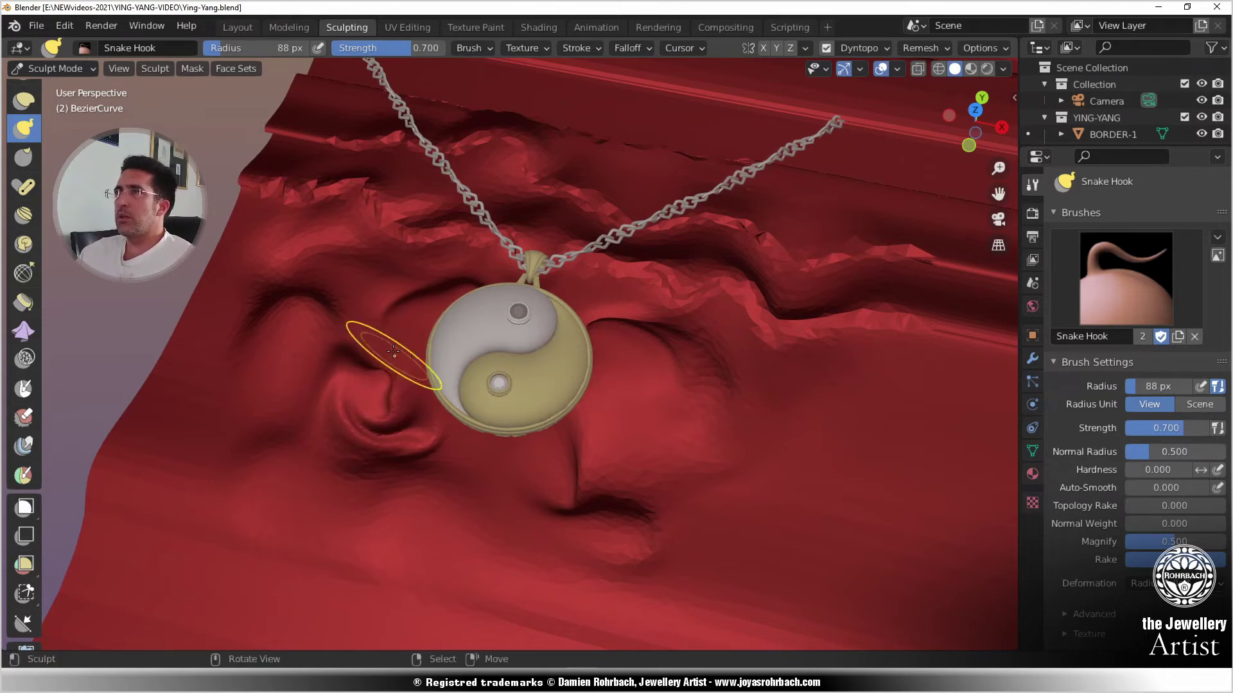
{"action": "left_click_drag", "start_coordinate": [393, 351], "coordinate": [354, 328]}
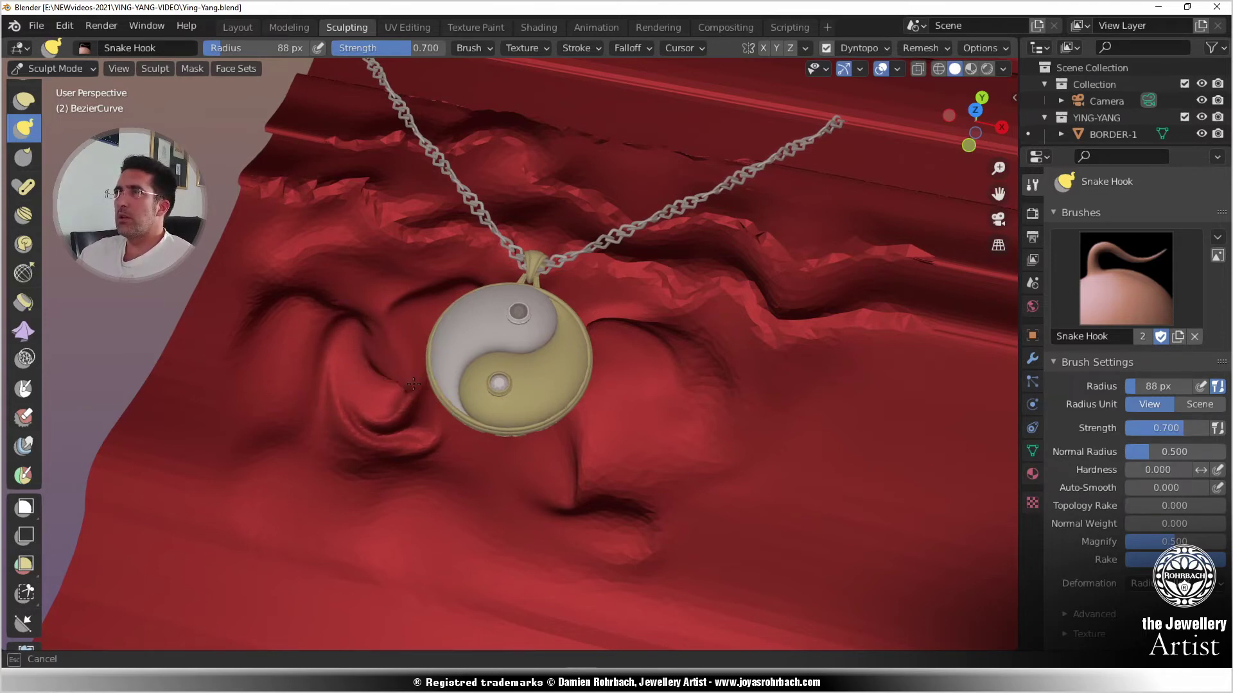
- Pull more wrinkles into the cloth below the pendant and along its gold half up to the chain with Snake Hook
{"action": "mouse_move", "coordinate": [408, 364]}
{"action": "left_mouse_down"}
{"action": "mouse_move", "coordinate": [374, 365]}
{"action": "mouse_move", "coordinate": [406, 402]}
{"action": "mouse_move", "coordinate": [356, 406]}
{"action": "mouse_move", "coordinate": [395, 423]}
{"action": "mouse_move", "coordinate": [393, 462]}
{"action": "mouse_move", "coordinate": [550, 488]}
{"action": "mouse_move", "coordinate": [520, 480]}
{"action": "left_mouse_up"}
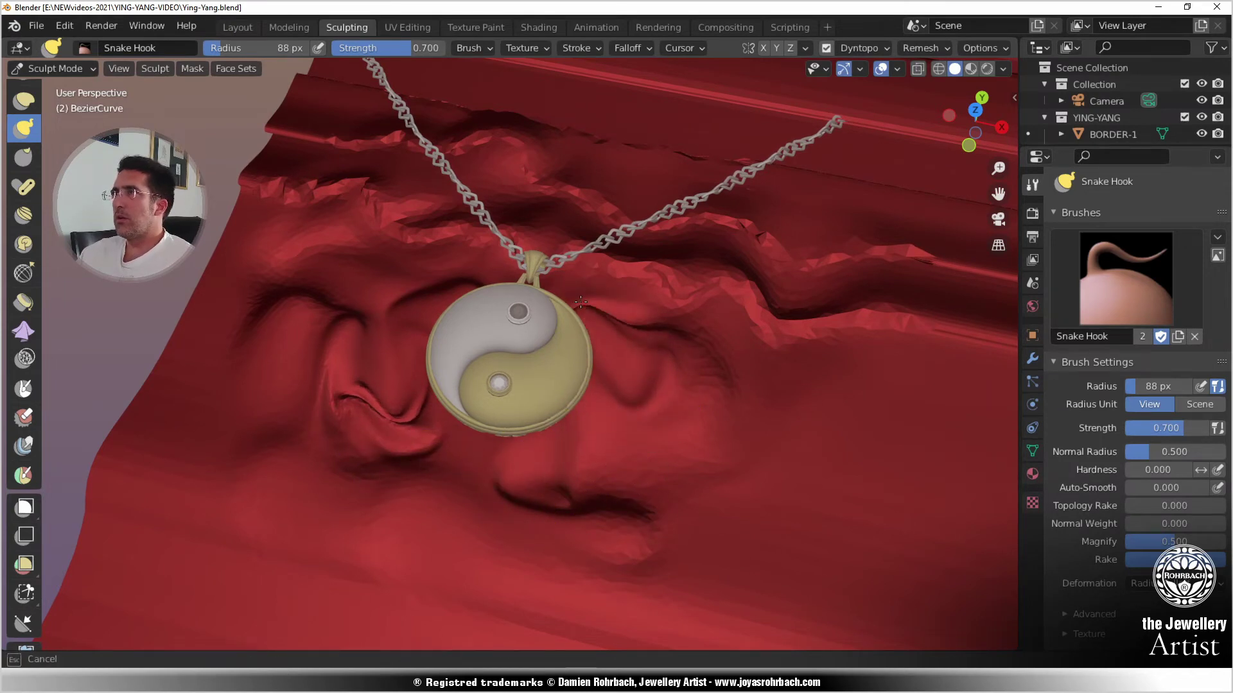
{"action": "mouse_move", "coordinate": [610, 321]}
{"action": "middle_mouse_down"}
{"action": "mouse_move", "coordinate": [502, 422]}
{"action": "mouse_move", "coordinate": [586, 469]}
{"action": "middle_mouse_up"}
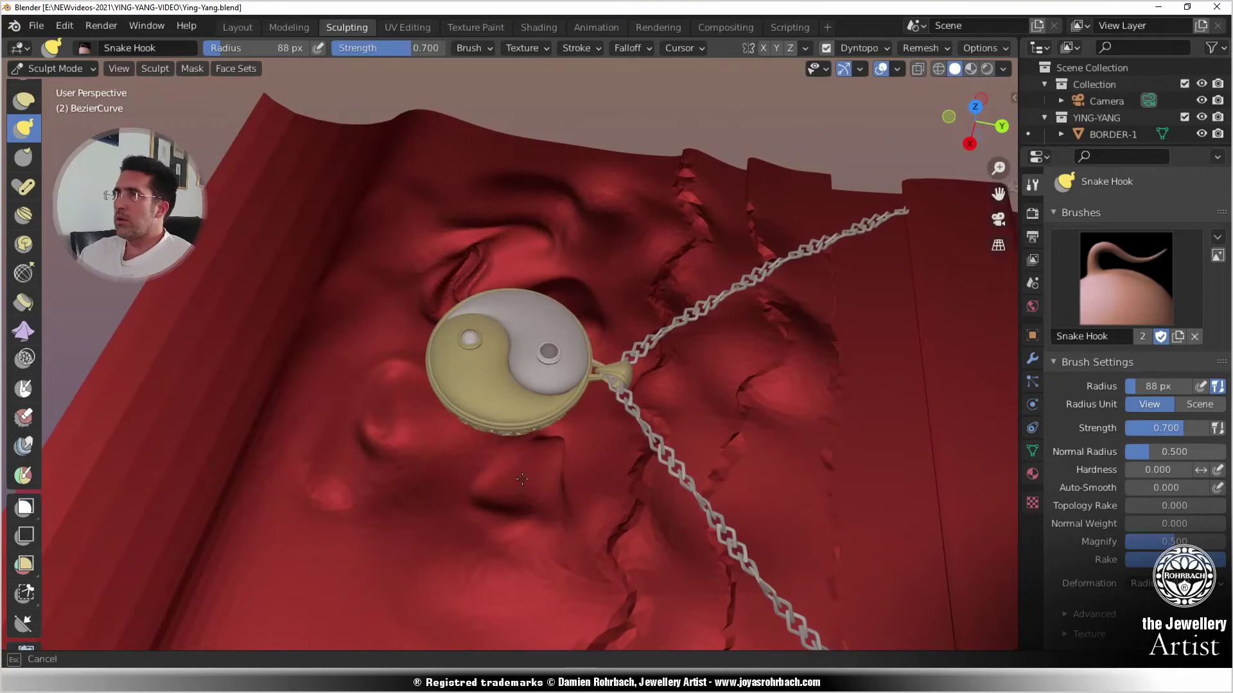
{"action": "mouse_move", "coordinate": [566, 468]}
{"action": "left_mouse_down"}
{"action": "mouse_move", "coordinate": [563, 495]}
{"action": "mouse_move", "coordinate": [567, 442]}
{"action": "mouse_move", "coordinate": [639, 424]}
{"action": "mouse_move", "coordinate": [636, 397]}
{"action": "mouse_move", "coordinate": [644, 418]}
{"action": "mouse_move", "coordinate": [715, 413]}
{"action": "mouse_move", "coordinate": [676, 449]}
{"action": "mouse_move", "coordinate": [747, 464]}
{"action": "left_mouse_up"}
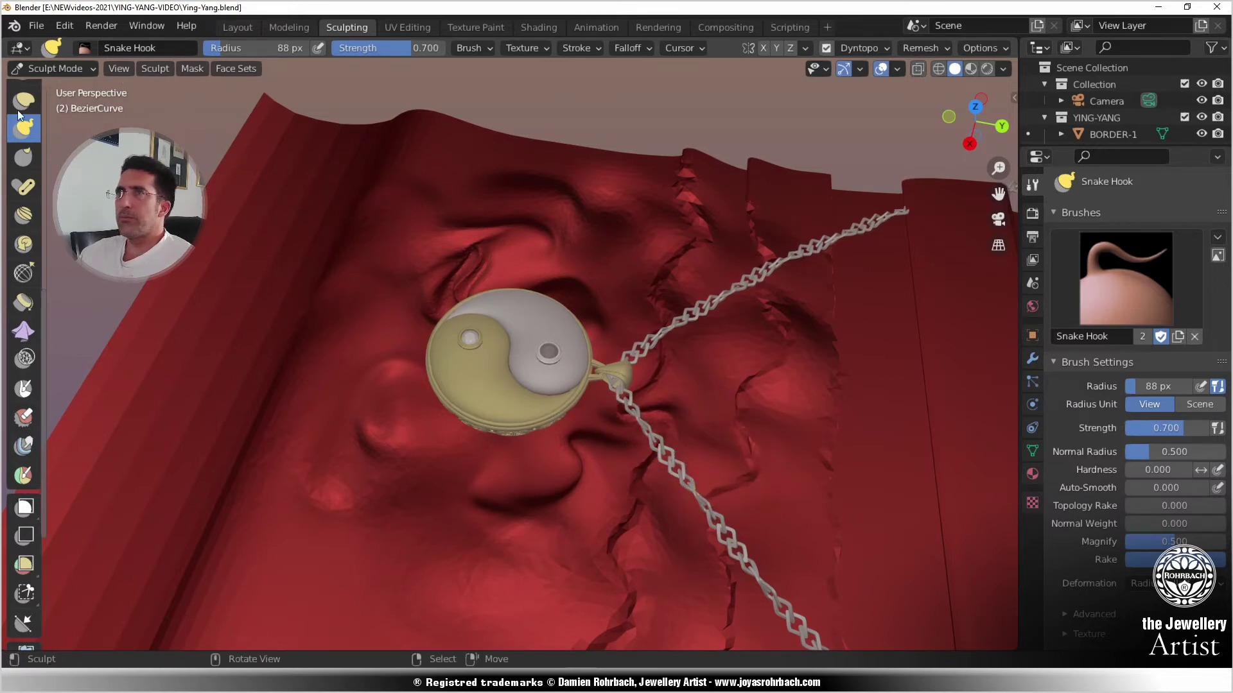
- Switch to the Draw brush at strength 0.500 and build up rounded folds beside the pendant's bail under the chain
{"action": "scroll", "coordinate": [23, 103], "scroll_direction": "up", "scroll_amount": 15}
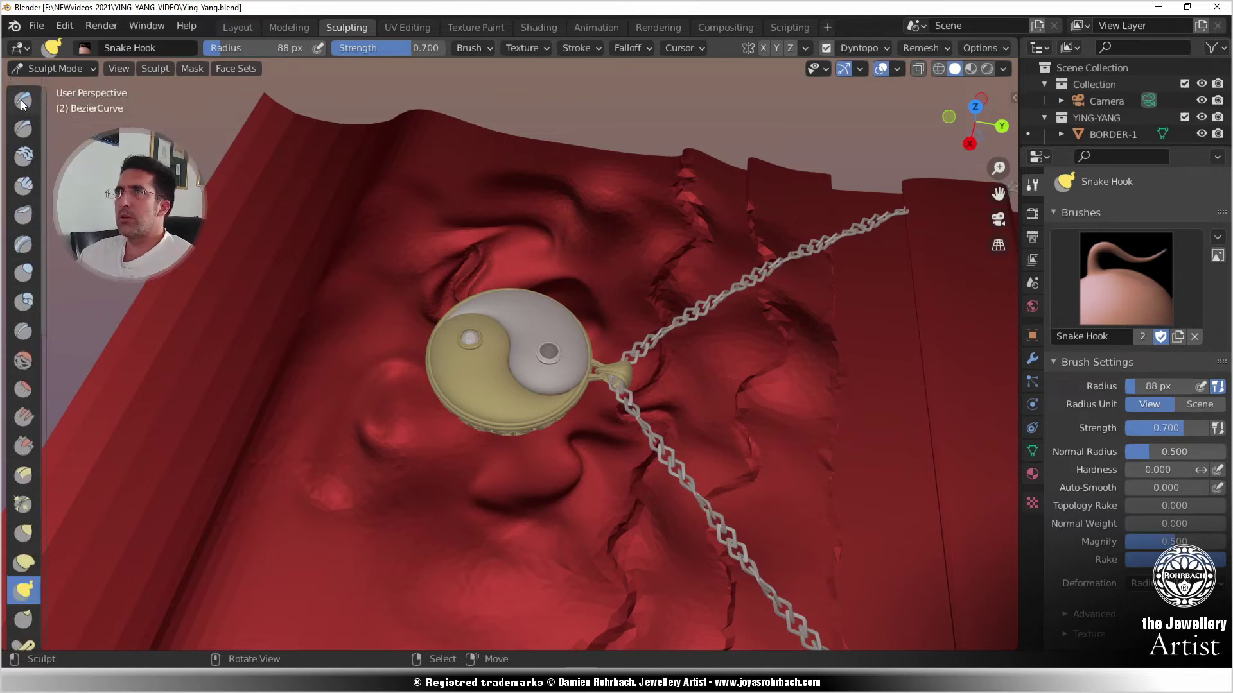
{"action": "left_click", "coordinate": [23, 102]}
{"action": "scroll", "coordinate": [629, 485], "scroll_direction": "up", "scroll_amount": 1}
{"action": "mouse_move", "coordinate": [669, 487]}
{"action": "middle_mouse_down"}
{"action": "mouse_move", "coordinate": [748, 463]}
{"action": "mouse_move", "coordinate": [557, 411]}
{"action": "mouse_move", "coordinate": [635, 371]}
{"action": "middle_mouse_up"}
{"action": "scroll", "coordinate": [557, 412], "scroll_direction": "up", "scroll_amount": 1}
{"action": "scroll", "coordinate": [421, 427], "scroll_direction": "up", "scroll_amount": 3}
{"action": "left_click_drag", "start_coordinate": [383, 430], "coordinate": [455, 372]}
{"action": "mouse_move", "coordinate": [386, 439]}
{"action": "left_mouse_down"}
{"action": "mouse_move", "coordinate": [450, 384]}
{"action": "mouse_move", "coordinate": [474, 434]}
{"action": "mouse_move", "coordinate": [468, 372]}
{"action": "left_mouse_up"}
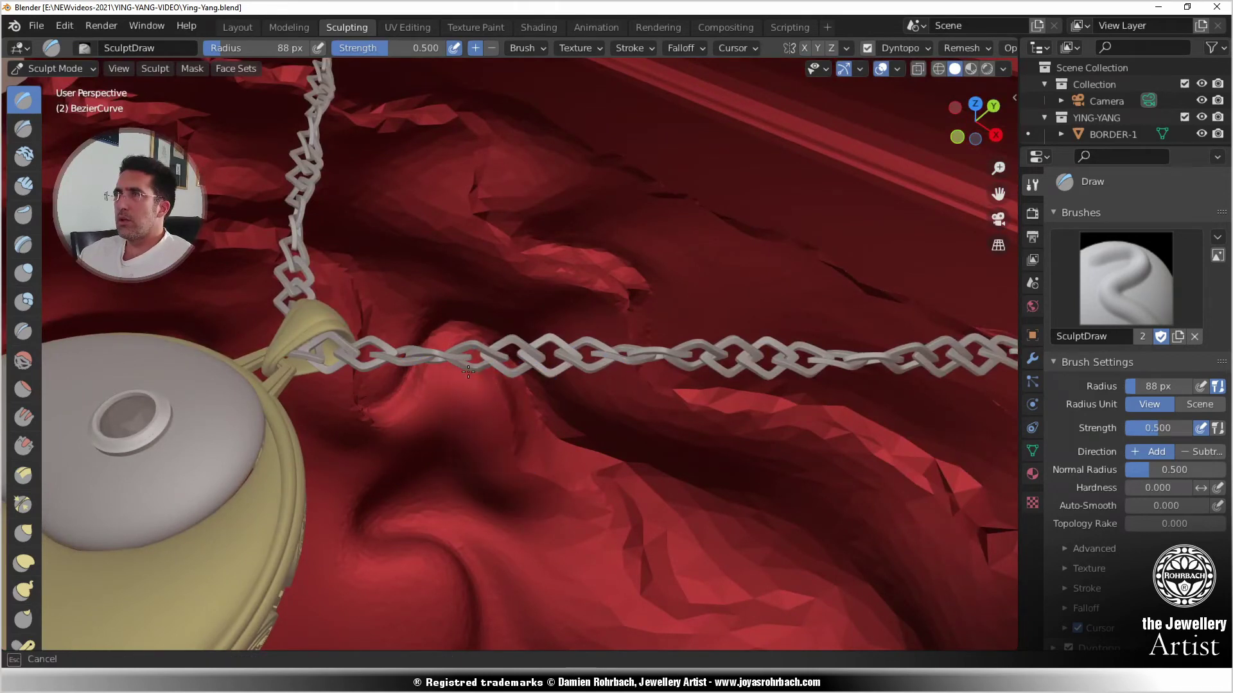
{"action": "left_click_drag", "start_coordinate": [530, 489], "coordinate": [561, 488]}
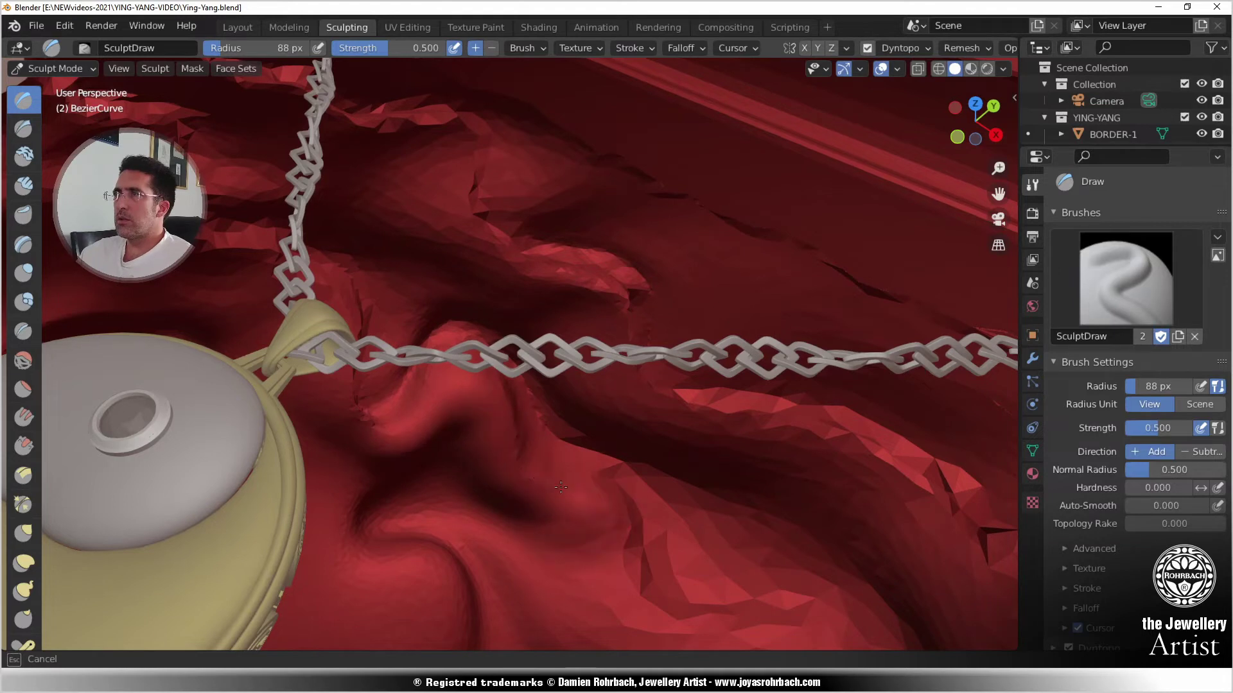
{"action": "left_click_drag", "start_coordinate": [470, 423], "coordinate": [592, 542]}
- Extend and soften the folds along the chain on the pendant's gold-half side with the Draw brush
{"action": "mouse_move", "coordinate": [592, 542]}
{"action": "middle_mouse_down"}
{"action": "mouse_move", "coordinate": [522, 485]}
{"action": "mouse_move", "coordinate": [519, 428]}
{"action": "mouse_move", "coordinate": [478, 449]}
{"action": "middle_mouse_up"}
{"action": "scroll", "coordinate": [521, 481], "scroll_direction": "down", "scroll_amount": 1}
{"action": "scroll", "coordinate": [479, 449], "scroll_direction": "up", "scroll_amount": 3}
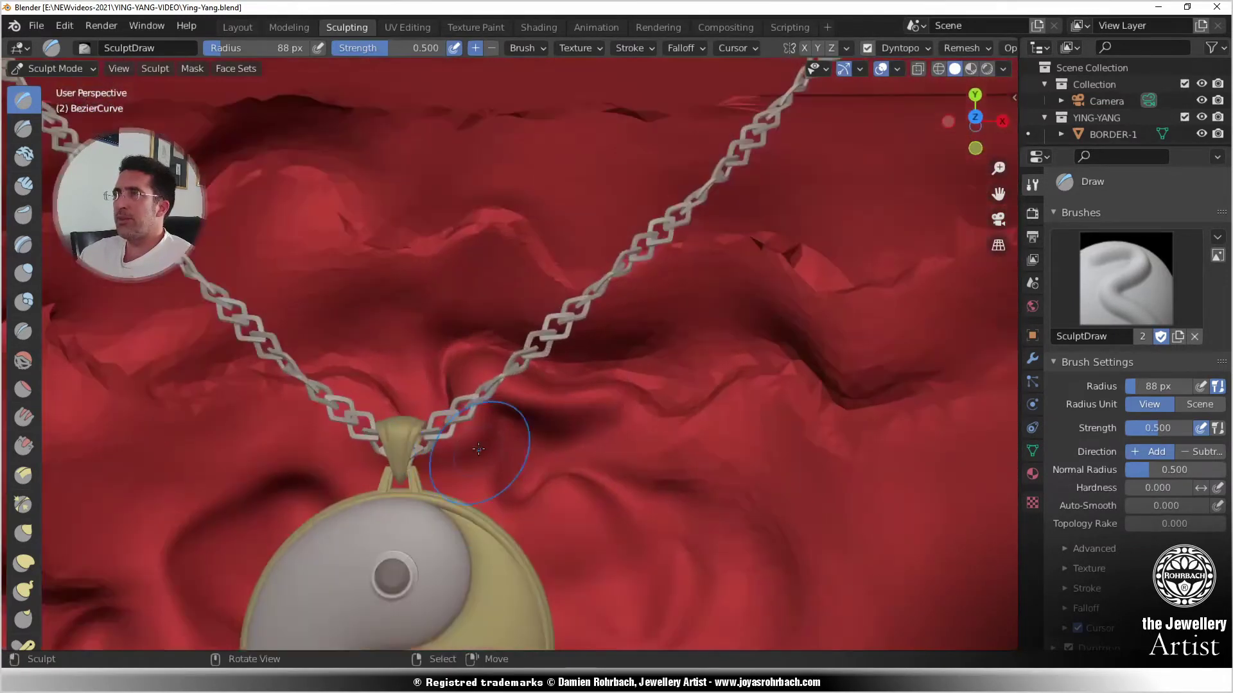
{"action": "left_click_drag", "start_coordinate": [666, 374], "coordinate": [695, 342]}
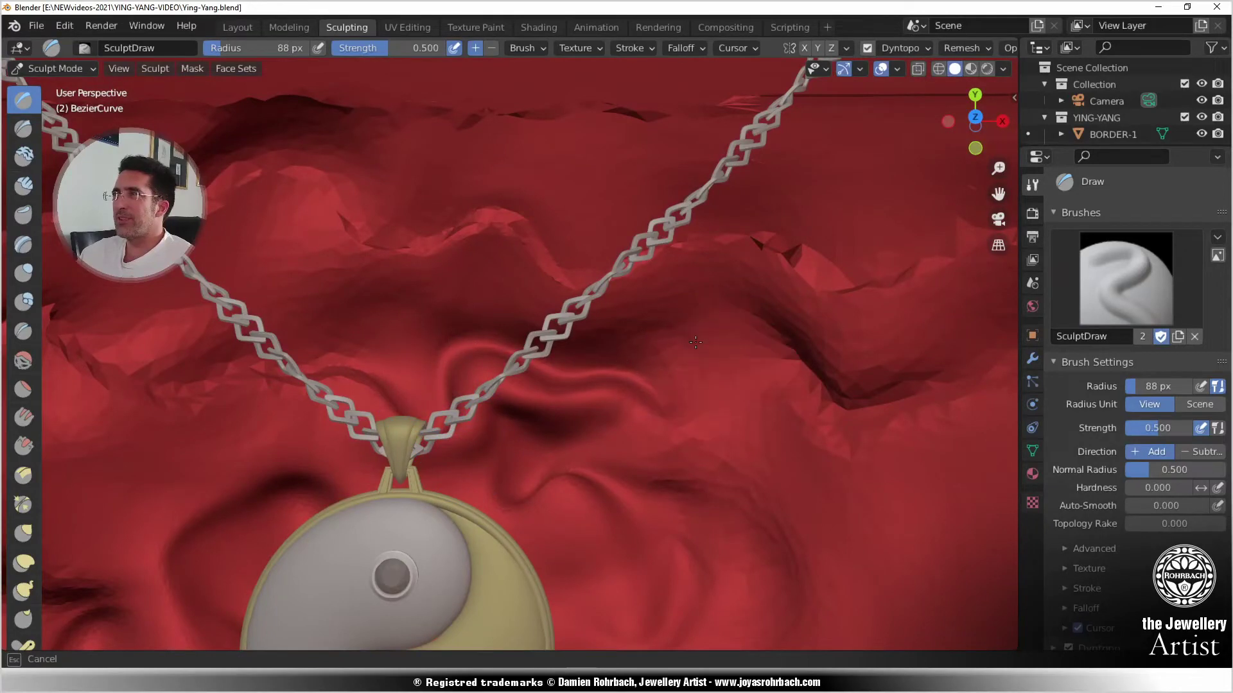
{"action": "mouse_move", "coordinate": [726, 431]}
{"action": "left_mouse_down"}
{"action": "mouse_move", "coordinate": [684, 430]}
{"action": "mouse_move", "coordinate": [723, 420]}
{"action": "mouse_move", "coordinate": [683, 407]}
{"action": "mouse_move", "coordinate": [729, 414]}
{"action": "mouse_move", "coordinate": [686, 426]}
{"action": "mouse_move", "coordinate": [673, 414]}
{"action": "left_mouse_up"}
{"action": "middle_click_drag", "start_coordinate": [701, 419], "coordinate": [659, 411]}
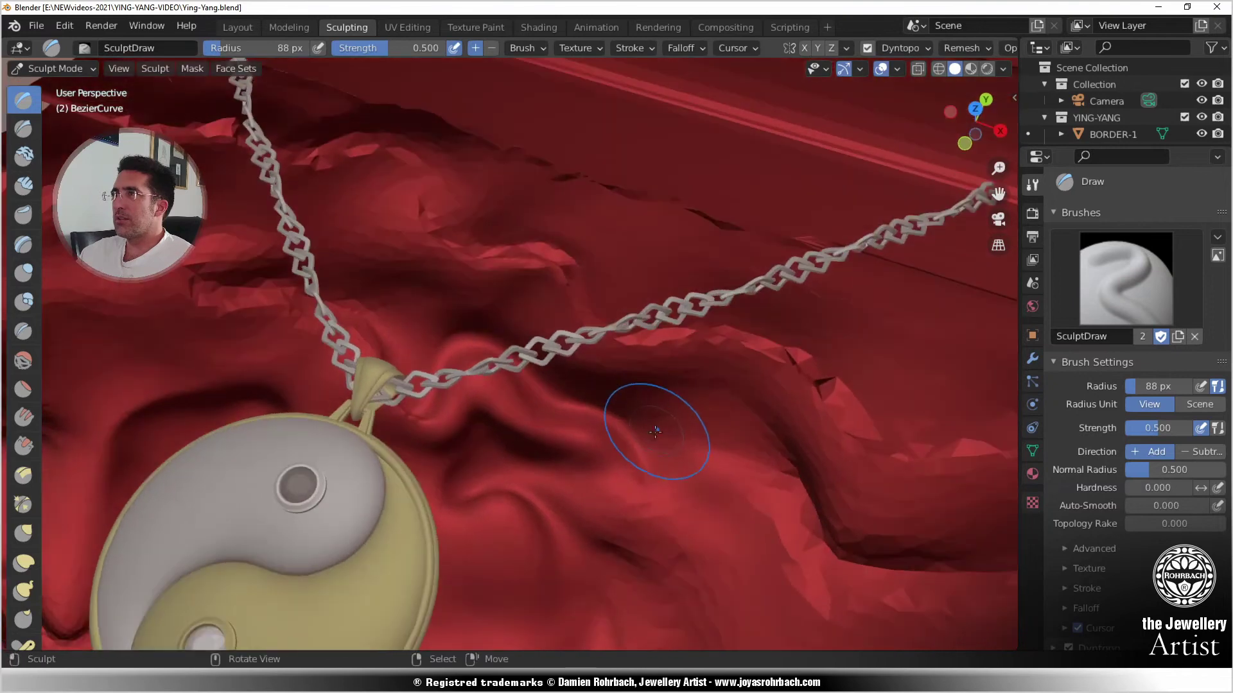
{"action": "mouse_move", "coordinate": [671, 480]}
{"action": "left_mouse_down"}
{"action": "mouse_move", "coordinate": [744, 458]}
{"action": "mouse_move", "coordinate": [798, 495]}
{"action": "left_mouse_up"}
{"action": "middle_click_drag", "start_coordinate": [798, 495], "coordinate": [681, 424]}
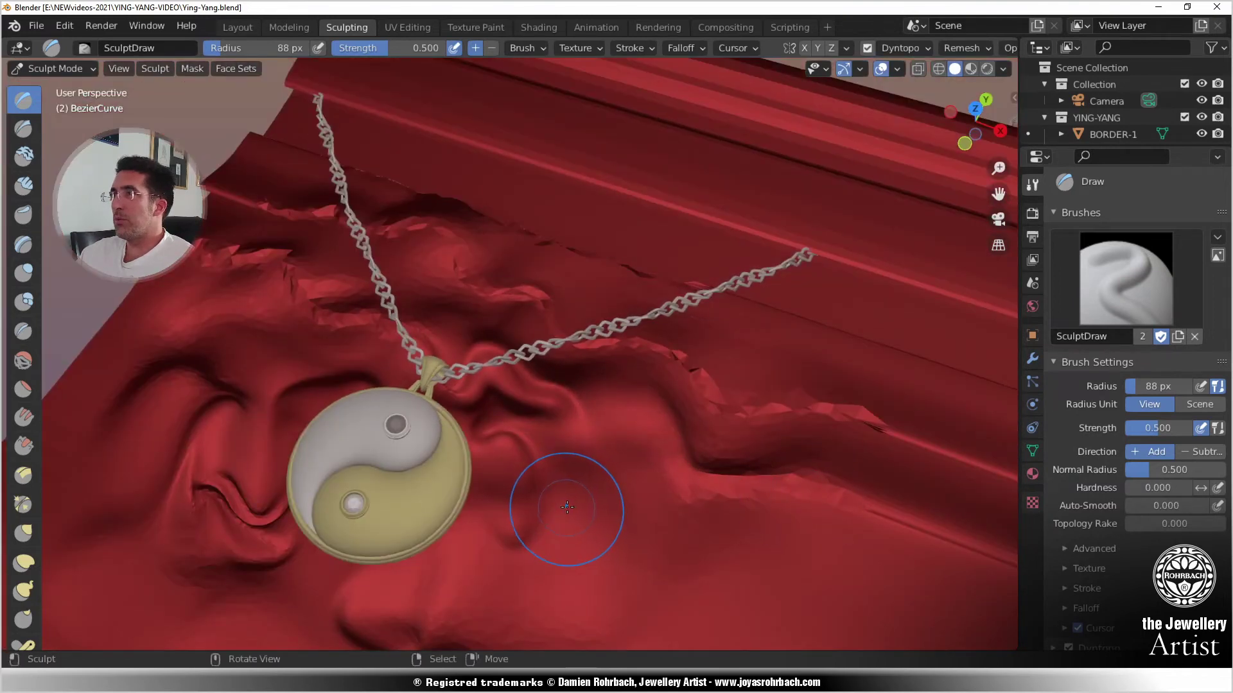
- Soften the sharp curled fold beside the pendant's white half and rebuild it as rounded ridges with the Draw brush
{"action": "middle_click_drag", "start_coordinate": [565, 522], "coordinate": [417, 462]}
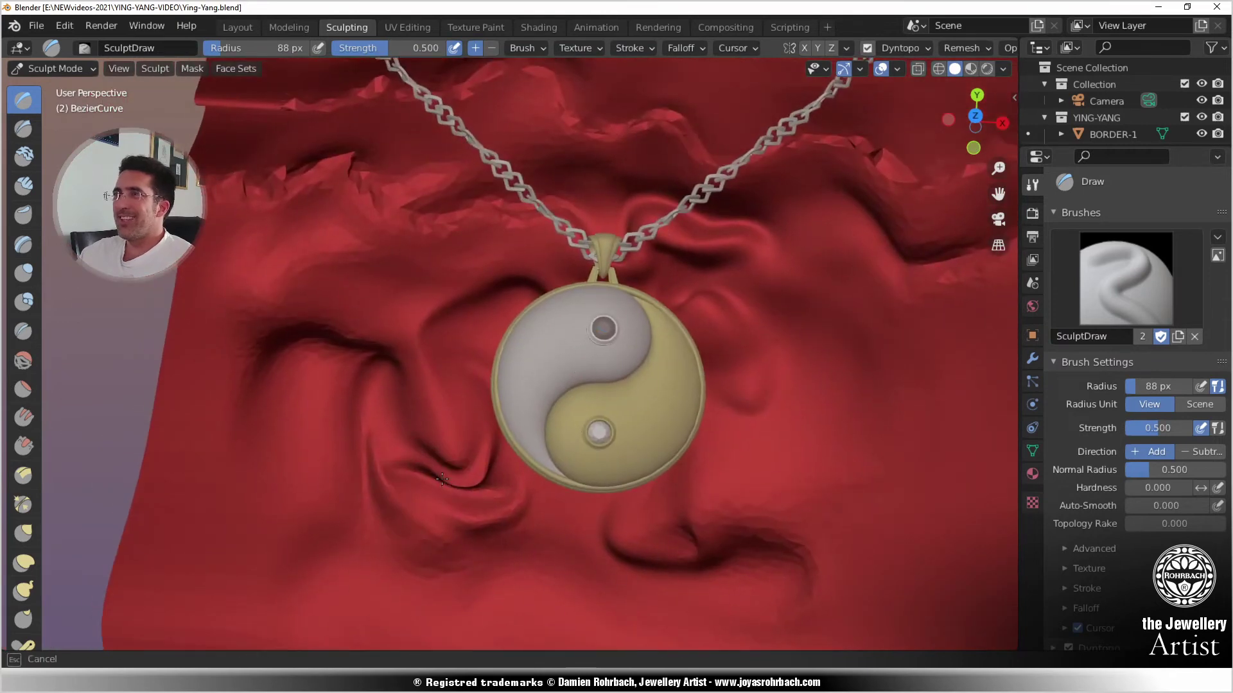
{"action": "left_click_drag", "start_coordinate": [476, 515], "coordinate": [483, 483]}
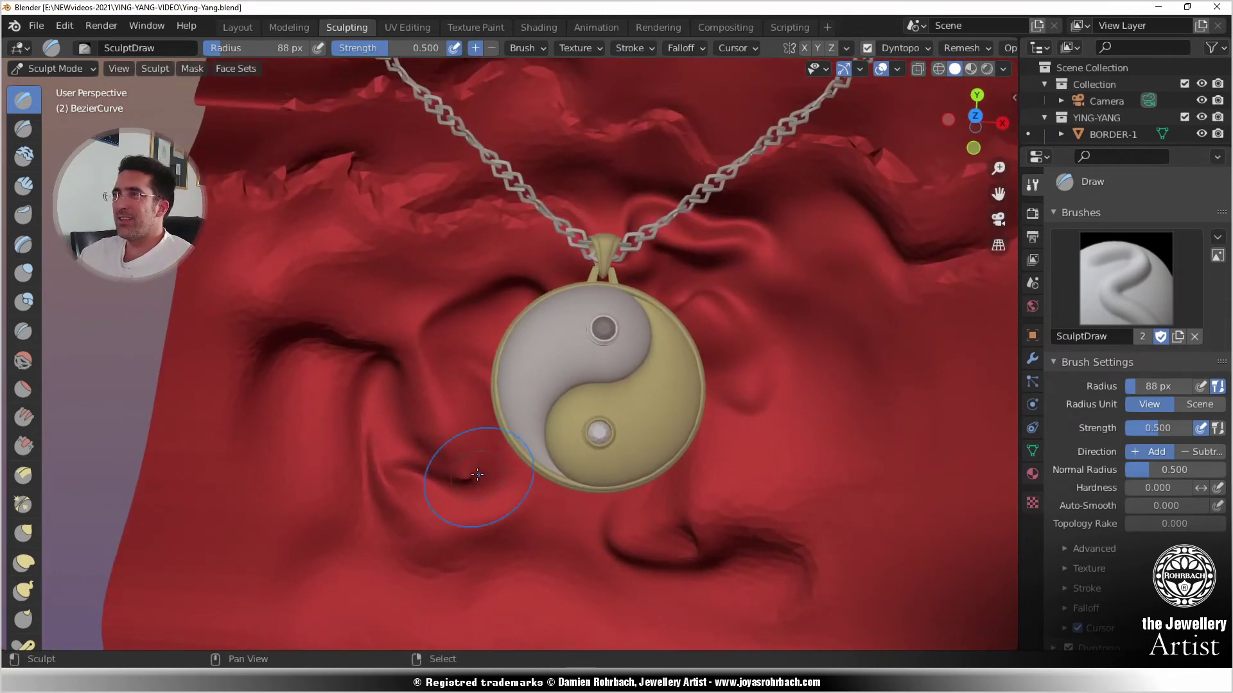
{"action": "middle_click_drag", "start_coordinate": [477, 475], "coordinate": [506, 417], "text": "shift"}
{"action": "scroll", "coordinate": [504, 432], "scroll_direction": "up", "scroll_amount": 3}
{"action": "left_click_drag", "start_coordinate": [502, 442], "coordinate": [499, 451]}
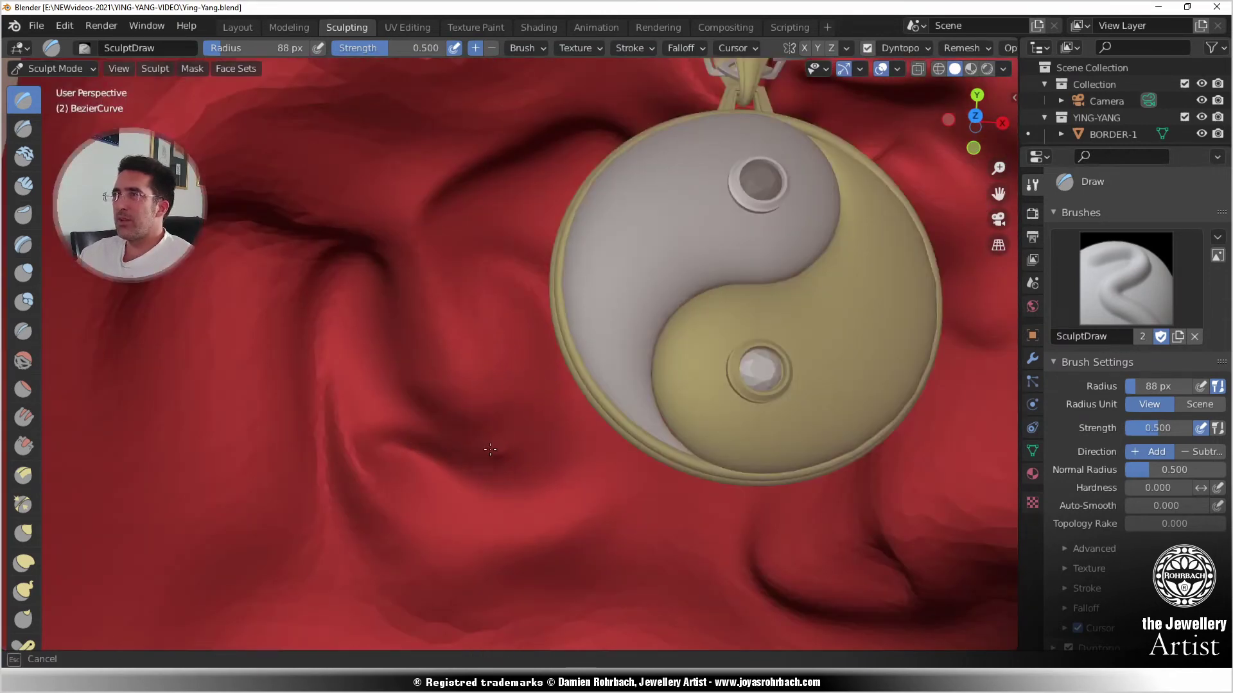
{"action": "mouse_move", "coordinate": [413, 407]}
{"action": "left_mouse_down"}
{"action": "mouse_move", "coordinate": [495, 421]}
{"action": "mouse_move", "coordinate": [420, 417]}
{"action": "mouse_move", "coordinate": [488, 424]}
{"action": "mouse_move", "coordinate": [411, 402]}
{"action": "mouse_move", "coordinate": [491, 423]}
{"action": "mouse_move", "coordinate": [507, 286]}
{"action": "mouse_move", "coordinate": [514, 375]}
{"action": "mouse_move", "coordinate": [471, 275]}
{"action": "mouse_move", "coordinate": [480, 408]}
{"action": "left_mouse_up"}
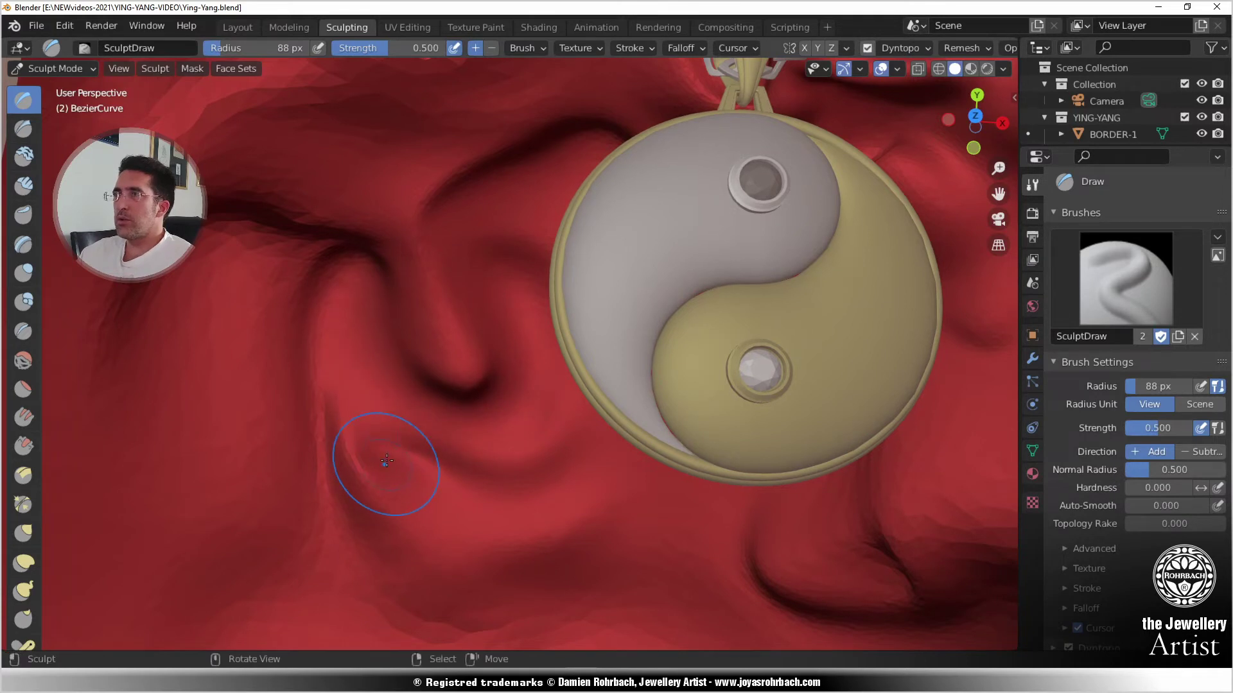
{"action": "mouse_move", "coordinate": [387, 454]}
{"action": "left_mouse_down"}
{"action": "mouse_move", "coordinate": [449, 485]}
{"action": "mouse_move", "coordinate": [552, 501]}
{"action": "mouse_move", "coordinate": [414, 466]}
{"action": "left_mouse_up"}
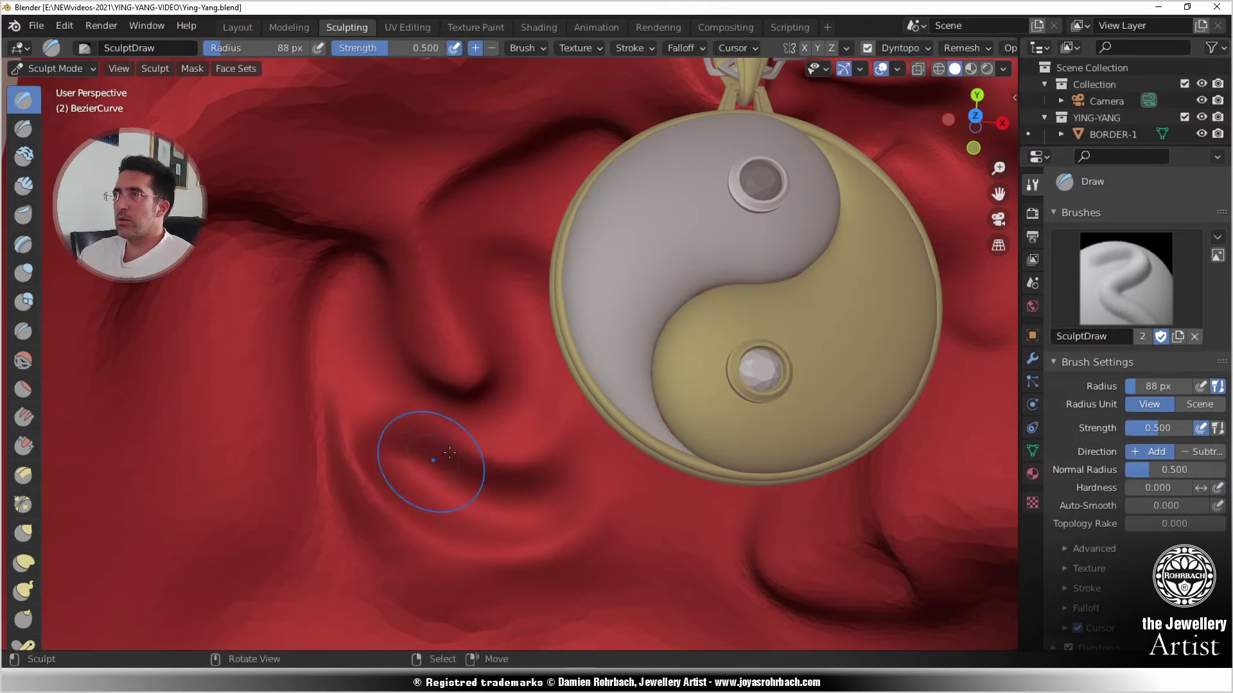
- Refine the curved fold below the pendant's white half, adding a raised ridge along it with the Draw brush
{"action": "mouse_move", "coordinate": [514, 421]}
{"action": "middle_mouse_down"}
{"action": "mouse_move", "coordinate": [544, 379]}
{"action": "mouse_move", "coordinate": [558, 411]}
{"action": "middle_mouse_up"}
{"action": "scroll", "coordinate": [541, 482], "scroll_direction": "up", "scroll_amount": 2}
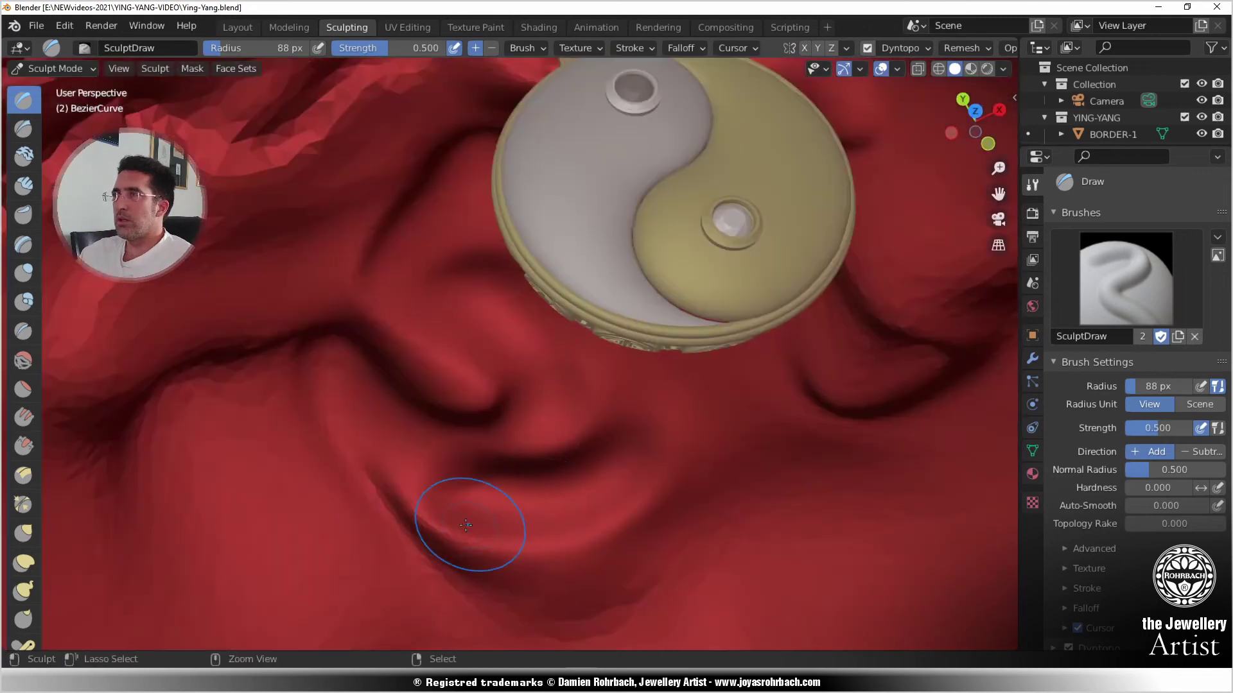
{"action": "mouse_move", "coordinate": [468, 524]}
{"action": "left_mouse_down"}
{"action": "mouse_move", "coordinate": [538, 524]}
{"action": "mouse_move", "coordinate": [517, 529]}
{"action": "left_mouse_up"}
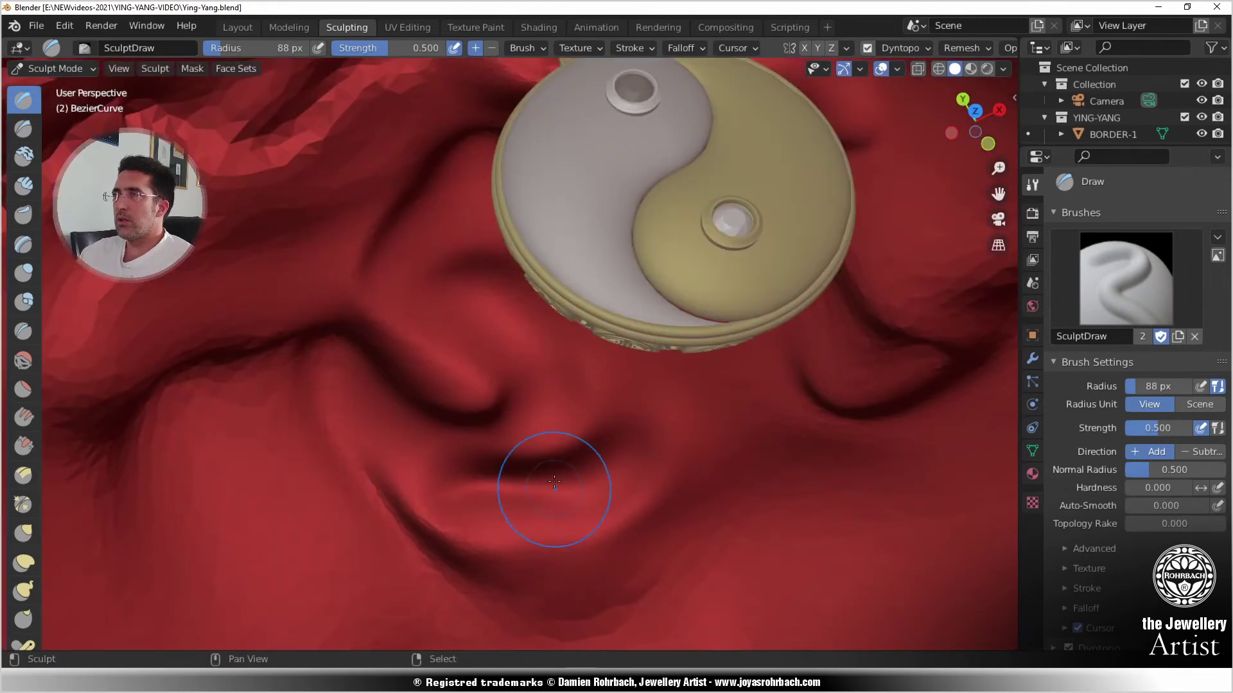
{"action": "middle_click_drag", "start_coordinate": [555, 482], "coordinate": [524, 335], "text": "shift"}
{"action": "mouse_move", "coordinate": [458, 363]}
{"action": "left_mouse_down"}
{"action": "mouse_move", "coordinate": [405, 389]}
{"action": "mouse_move", "coordinate": [564, 377]}
{"action": "left_mouse_up"}
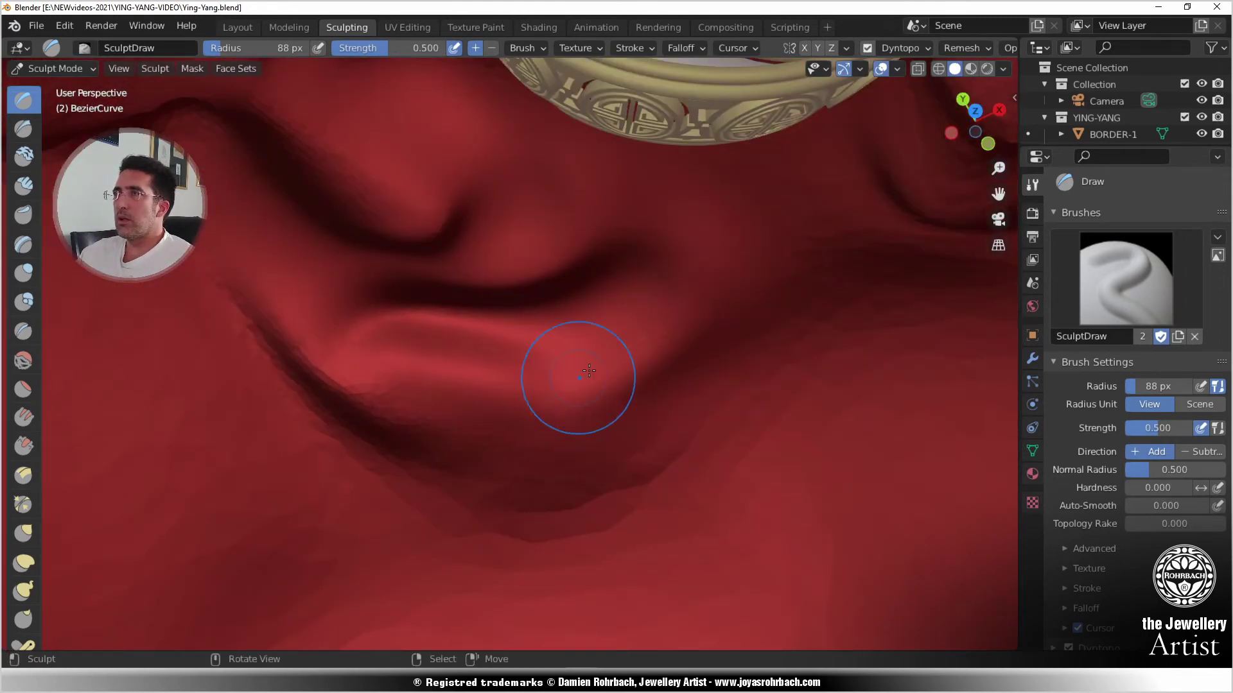
{"action": "mouse_move", "coordinate": [565, 377]}
{"action": "middle_mouse_down"}
{"action": "mouse_move", "coordinate": [531, 267]}
{"action": "mouse_move", "coordinate": [550, 358]}
{"action": "middle_mouse_up"}
{"action": "left_click_drag", "start_coordinate": [550, 358], "coordinate": [397, 338]}
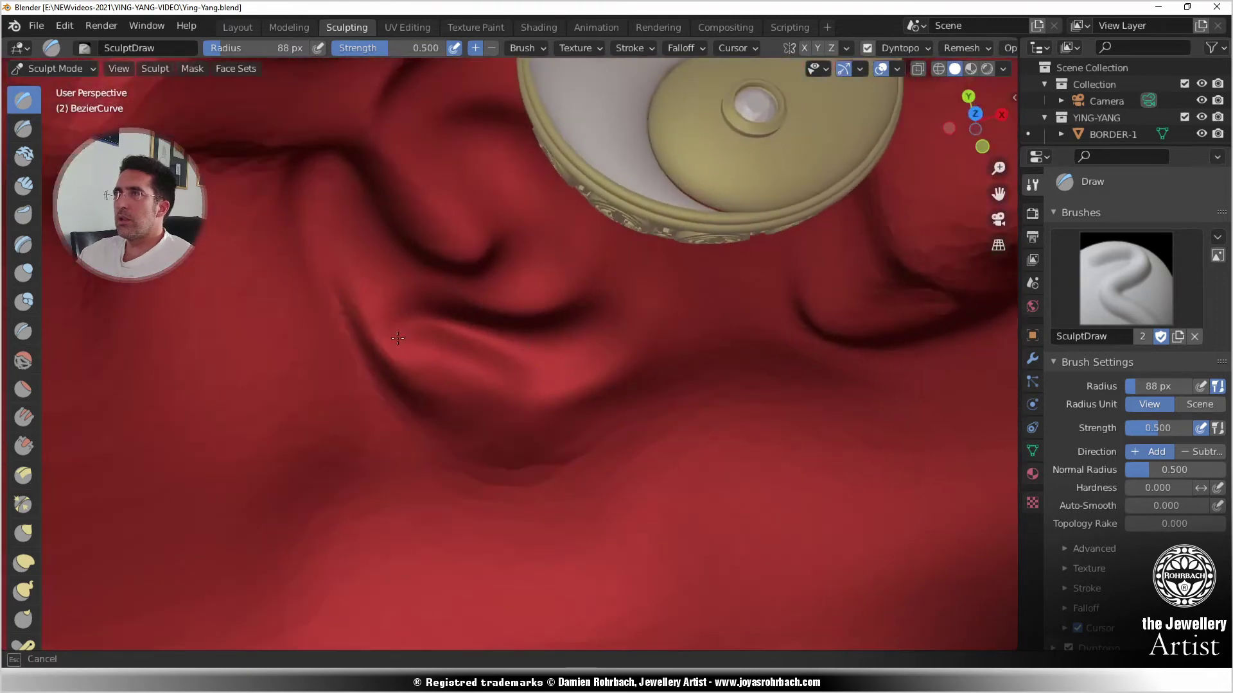
{"action": "mouse_move", "coordinate": [626, 260]}
{"action": "middle_mouse_down"}
{"action": "mouse_move", "coordinate": [661, 330]}
{"action": "mouse_move", "coordinate": [587, 385]}
{"action": "mouse_move", "coordinate": [674, 325]}
{"action": "middle_mouse_up"}
{"action": "mouse_move", "coordinate": [674, 325]}
{"action": "left_mouse_down"}
{"action": "mouse_move", "coordinate": [664, 296]}
{"action": "mouse_move", "coordinate": [578, 321]}
{"action": "mouse_move", "coordinate": [642, 302]}
{"action": "mouse_move", "coordinate": [770, 321]}
{"action": "mouse_move", "coordinate": [658, 293]}
{"action": "mouse_move", "coordinate": [632, 303]}
{"action": "left_mouse_up"}
- Soften the jagged fold behind the chain on the white-half side, from the cloth's edge to the pendant's bail
{"action": "scroll", "coordinate": [640, 421], "scroll_direction": "down", "scroll_amount": 7}
{"action": "mouse_move", "coordinate": [641, 422]}
{"action": "middle_mouse_down"}
{"action": "mouse_move", "coordinate": [581, 440]}
{"action": "mouse_move", "coordinate": [746, 486]}
{"action": "mouse_move", "coordinate": [648, 439]}
{"action": "mouse_move", "coordinate": [616, 462]}
{"action": "middle_mouse_up"}
{"action": "scroll", "coordinate": [602, 483], "scroll_direction": "up", "scroll_amount": 3}
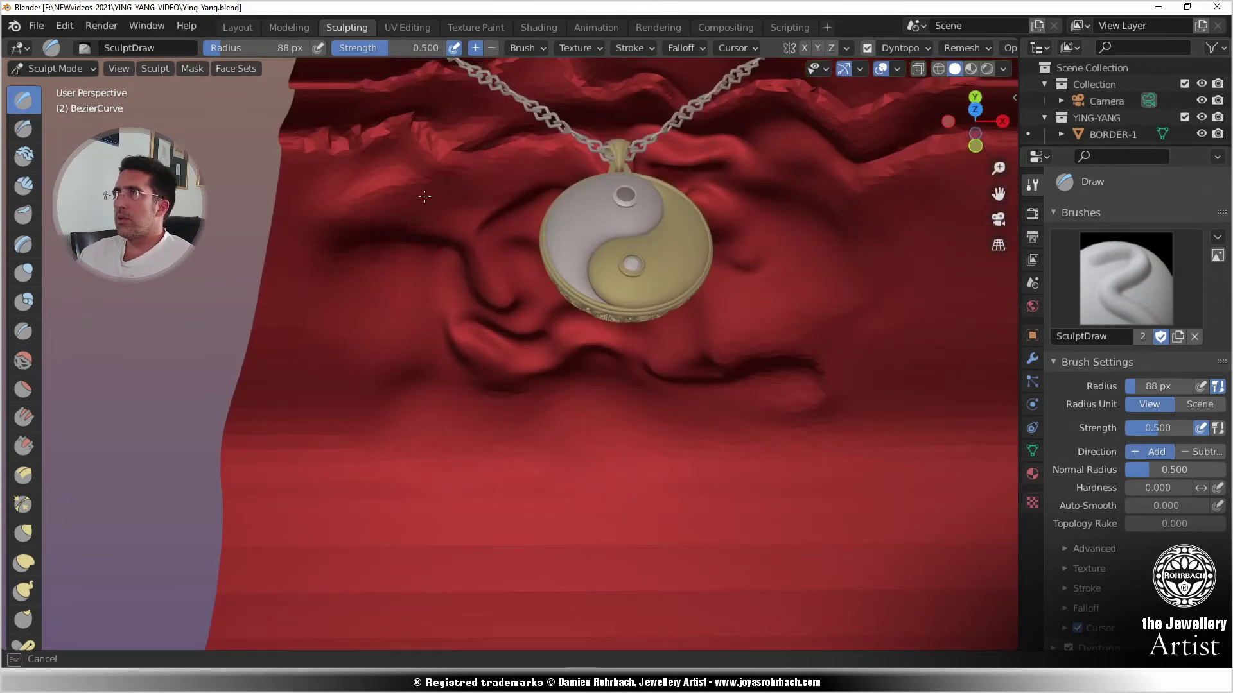
{"action": "middle_click_drag", "start_coordinate": [520, 217], "coordinate": [525, 441], "text": "shift"}
{"action": "scroll", "coordinate": [552, 391], "scroll_direction": "up", "scroll_amount": 4}
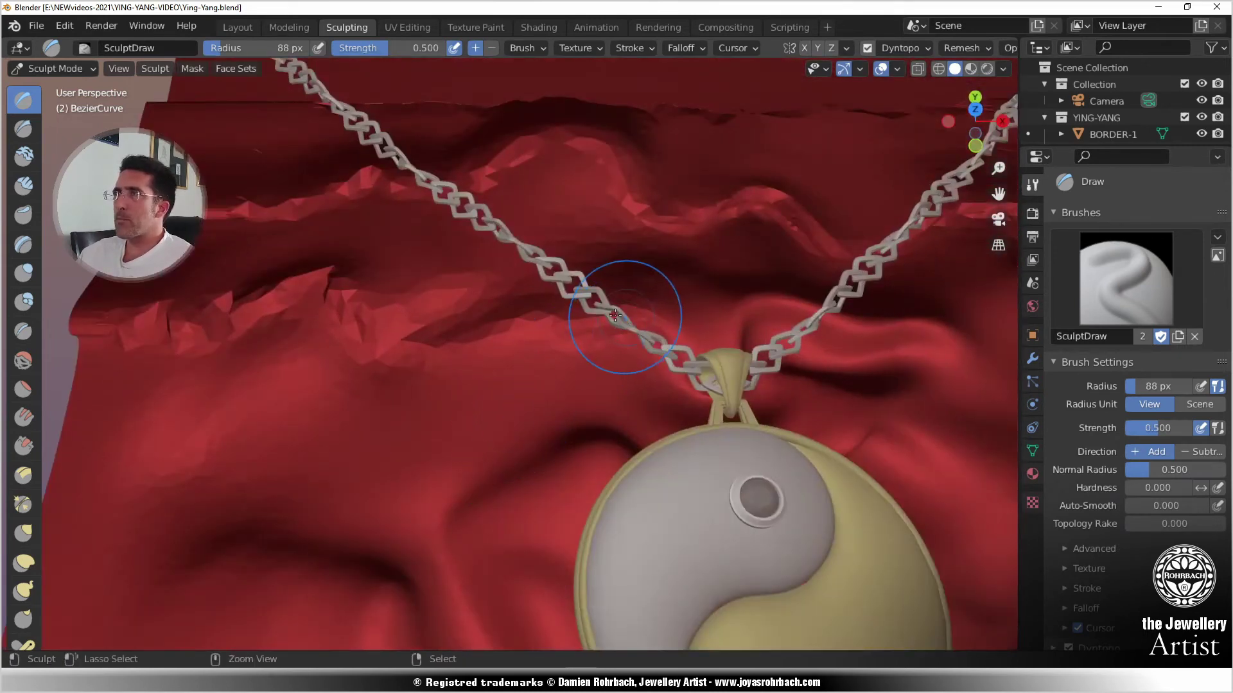
{"action": "mouse_move", "coordinate": [464, 337]}
{"action": "left_mouse_down"}
{"action": "mouse_move", "coordinate": [393, 346]}
{"action": "mouse_move", "coordinate": [289, 302]}
{"action": "mouse_move", "coordinate": [168, 330]}
{"action": "mouse_move", "coordinate": [357, 342]}
{"action": "left_mouse_up"}
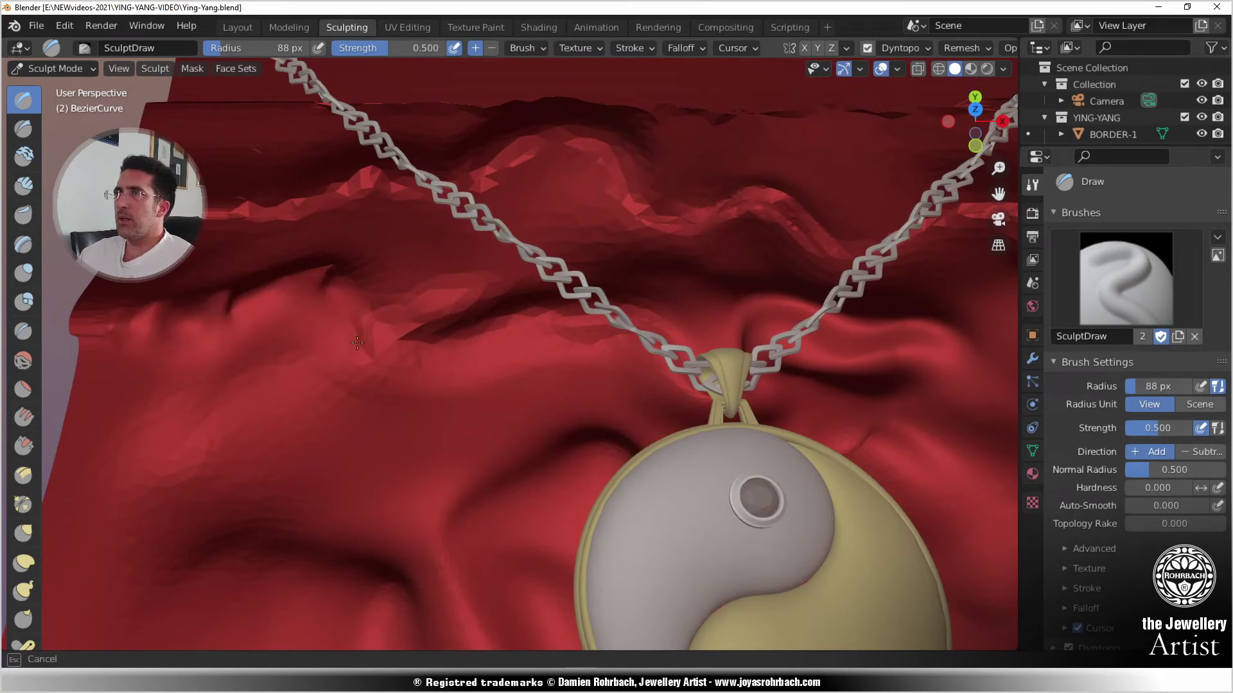
{"action": "mouse_move", "coordinate": [551, 350]}
{"action": "left_mouse_down"}
{"action": "mouse_move", "coordinate": [300, 267]}
{"action": "mouse_move", "coordinate": [523, 293]}
{"action": "left_mouse_up"}
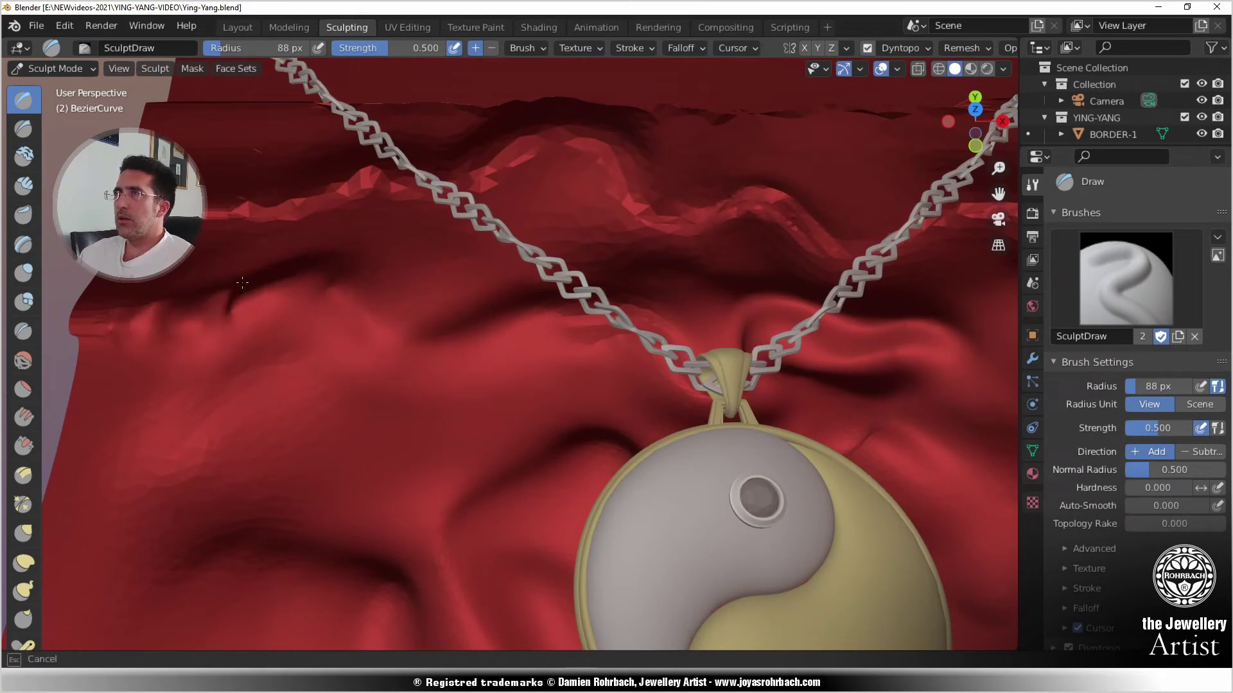
{"action": "mouse_move", "coordinate": [242, 283]}
{"action": "left_mouse_down"}
{"action": "mouse_move", "coordinate": [198, 310]}
{"action": "mouse_move", "coordinate": [234, 308]}
{"action": "left_mouse_up"}
{"action": "mouse_move", "coordinate": [389, 339]}
{"action": "left_mouse_down"}
{"action": "mouse_move", "coordinate": [256, 312]}
{"action": "mouse_move", "coordinate": [297, 302]}
{"action": "mouse_move", "coordinate": [186, 321]}
{"action": "mouse_move", "coordinate": [321, 282]}
{"action": "mouse_move", "coordinate": [302, 302]}
{"action": "mouse_move", "coordinate": [476, 315]}
{"action": "mouse_move", "coordinate": [702, 356]}
{"action": "left_mouse_up"}
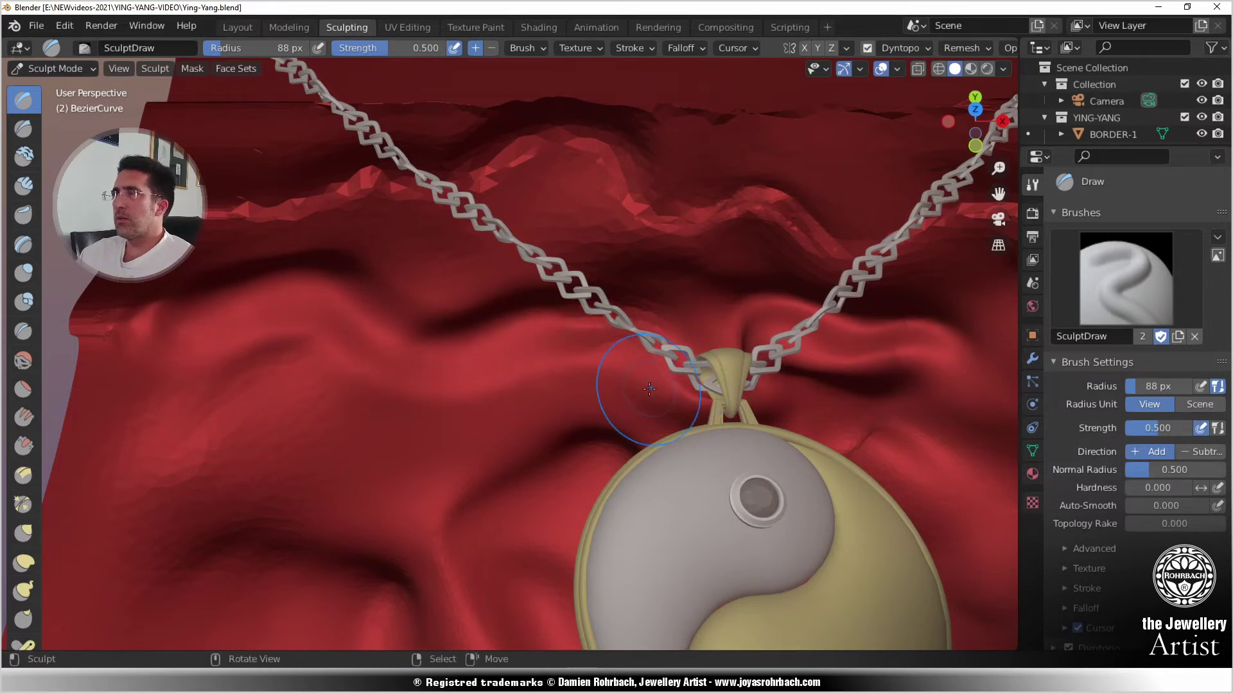
- Reshape and soften the folds around the pendant's gold half and beneath its lower edge with the Draw brush
{"action": "middle_click_drag", "start_coordinate": [649, 389], "coordinate": [537, 372]}
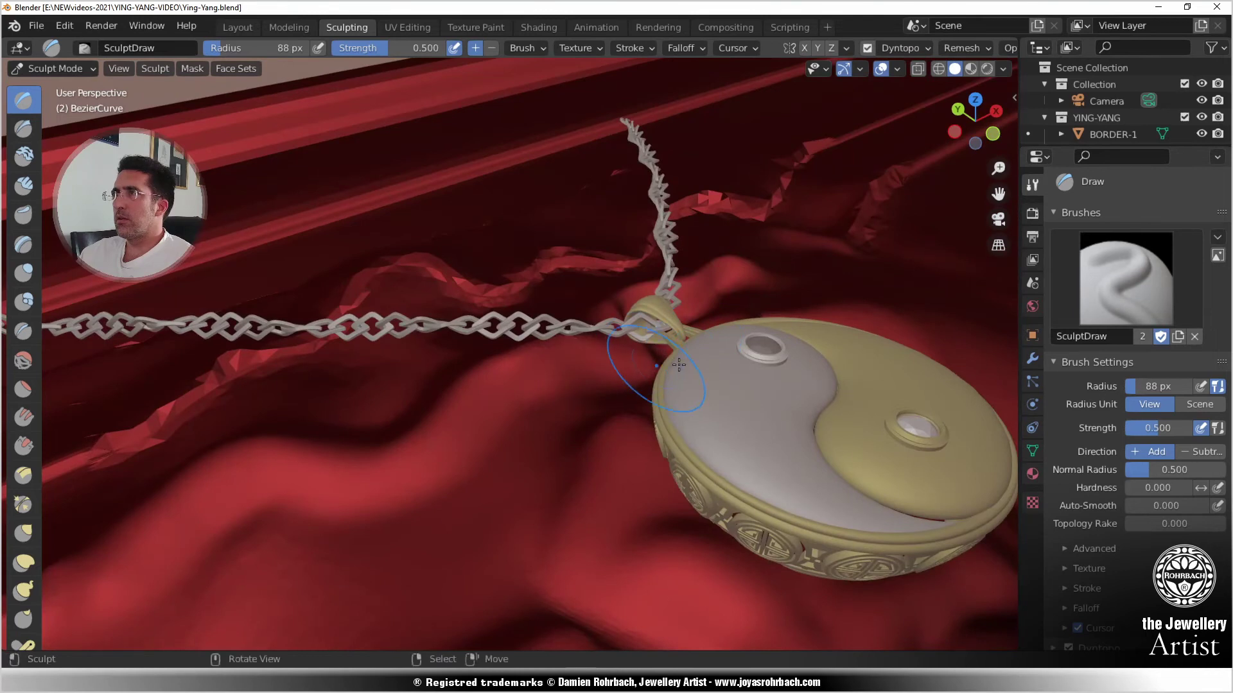
{"action": "middle_click_drag", "start_coordinate": [678, 365], "coordinate": [525, 508]}
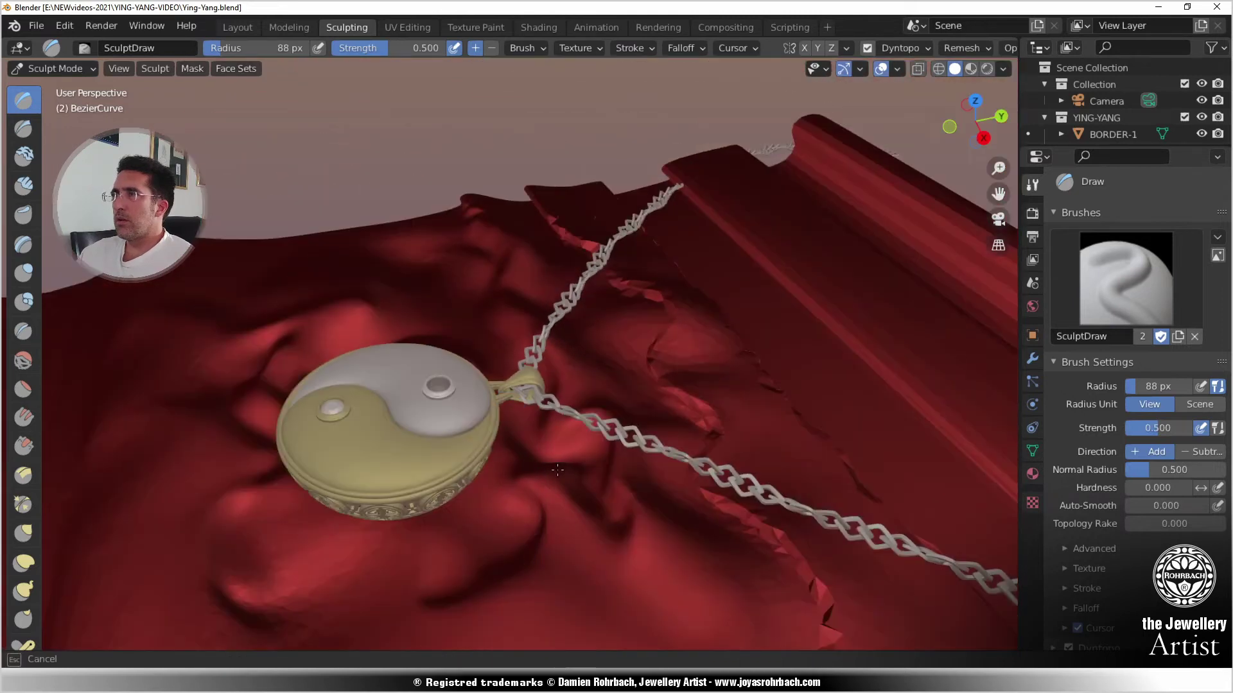
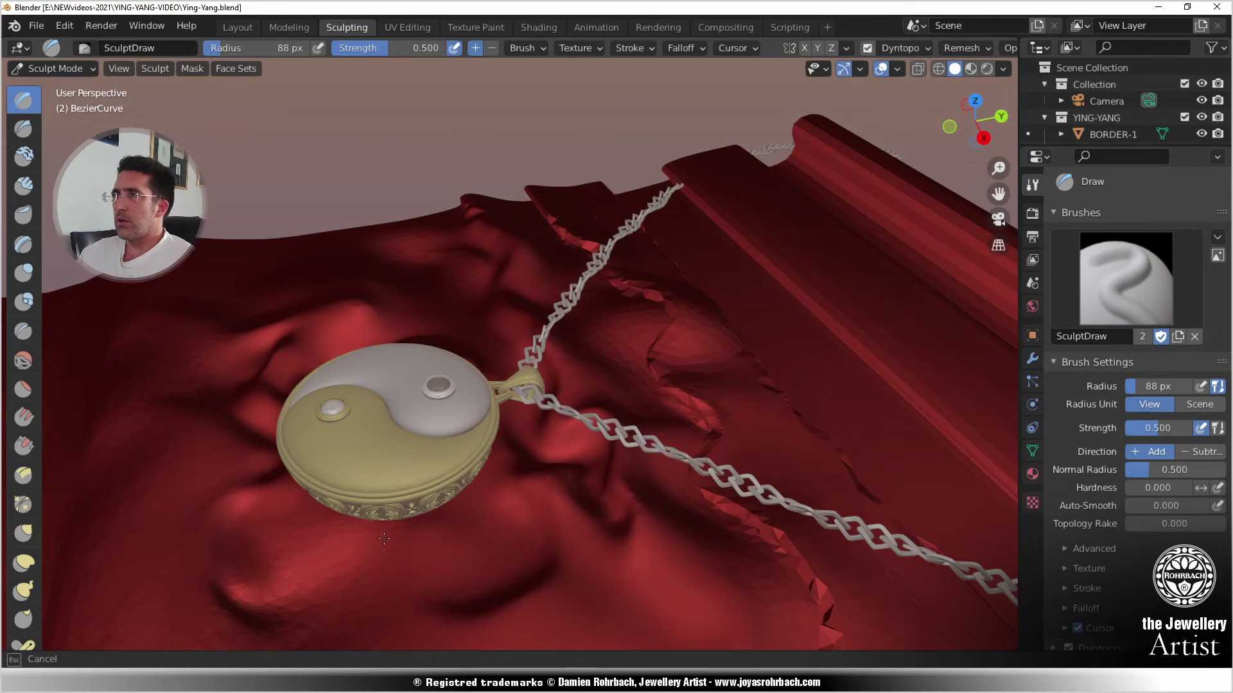
{"action": "middle_click_drag", "start_coordinate": [386, 520], "coordinate": [371, 463]}
{"action": "mouse_move", "coordinate": [356, 424]}
{"action": "left_mouse_down"}
{"action": "mouse_move", "coordinate": [350, 438]}
{"action": "mouse_move", "coordinate": [366, 400]}
{"action": "left_mouse_up"}
{"action": "left_click_drag", "start_coordinate": [337, 474], "coordinate": [323, 436]}
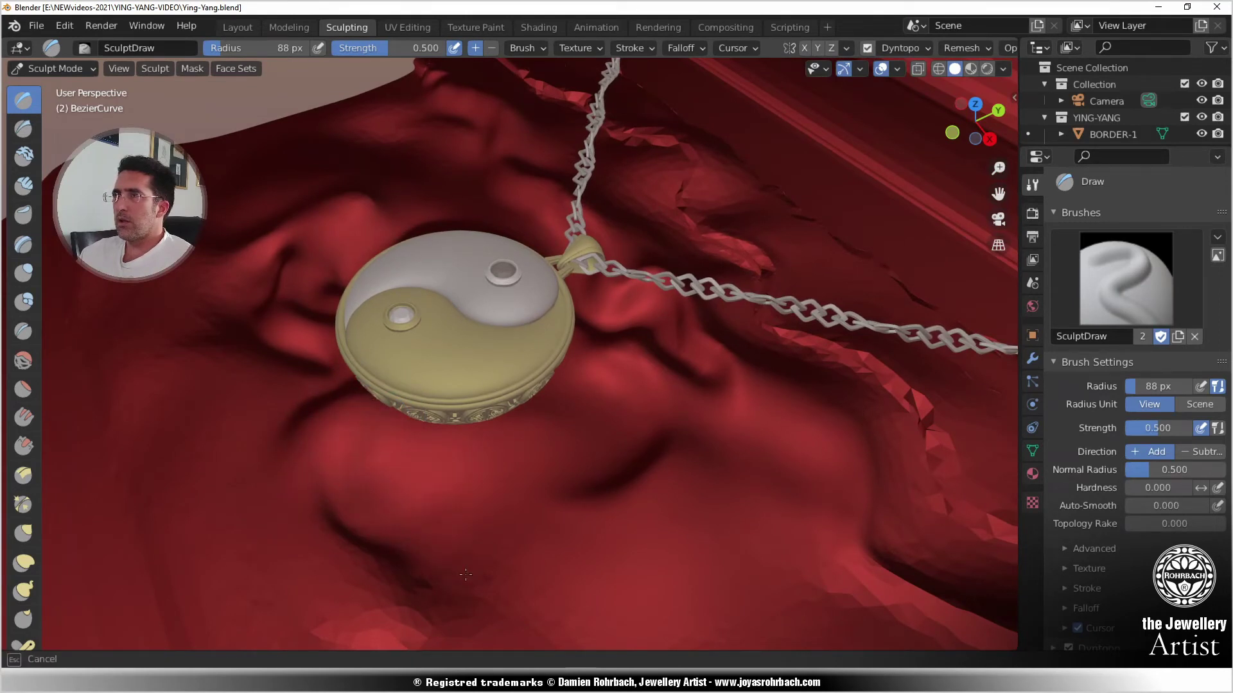
{"action": "left_click_drag", "start_coordinate": [465, 575], "coordinate": [376, 552]}
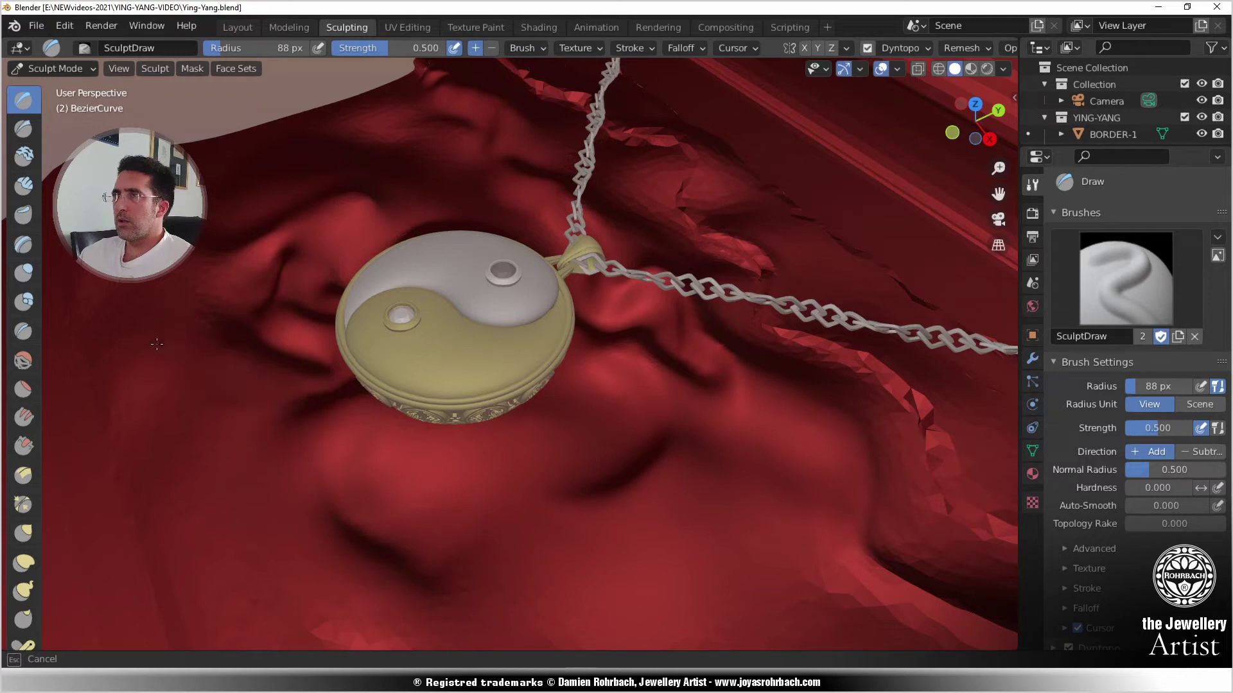
{"action": "mouse_move", "coordinate": [267, 299]}
{"action": "middle_mouse_down"}
{"action": "mouse_move", "coordinate": [268, 347]}
{"action": "mouse_move", "coordinate": [267, 300]}
{"action": "mouse_move", "coordinate": [372, 336]}
{"action": "middle_mouse_up"}
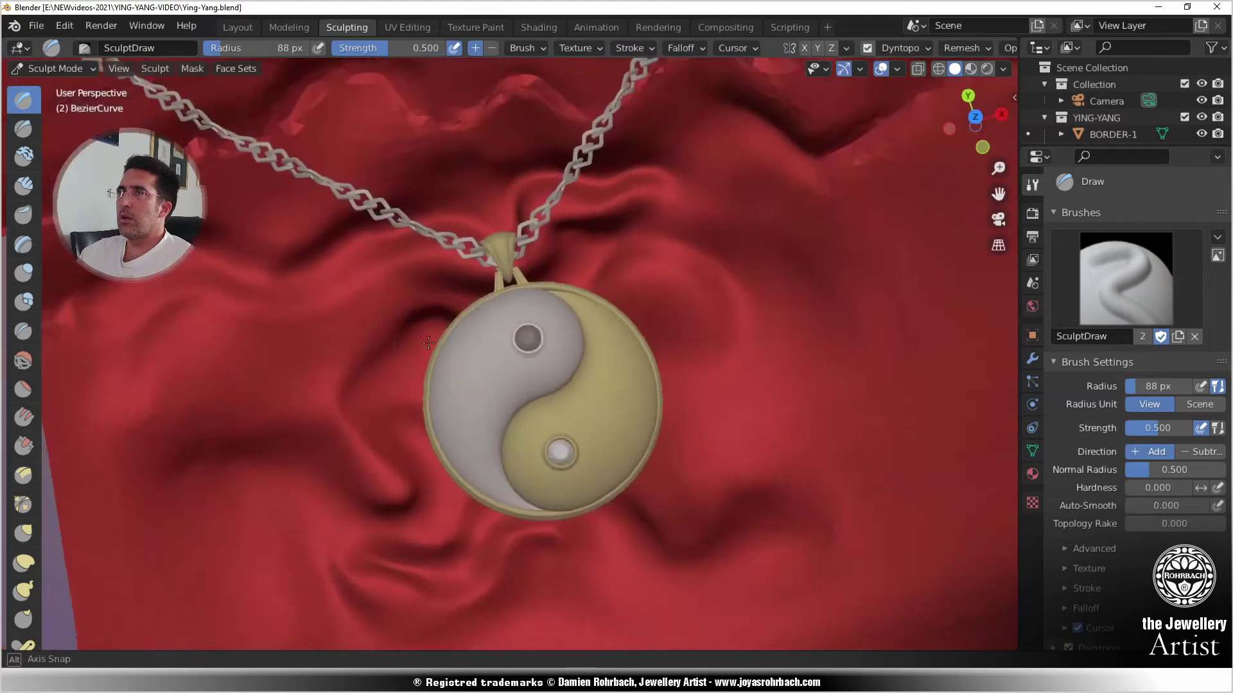
- Sculpt the curved fold between the pendant's white half and the cloth's side edge, raising the cloth along it with the Draw brush
{"action": "middle_click_drag", "start_coordinate": [344, 514], "coordinate": [529, 353], "text": "shift"}
{"action": "scroll", "coordinate": [529, 354], "scroll_direction": "up", "scroll_amount": 3}
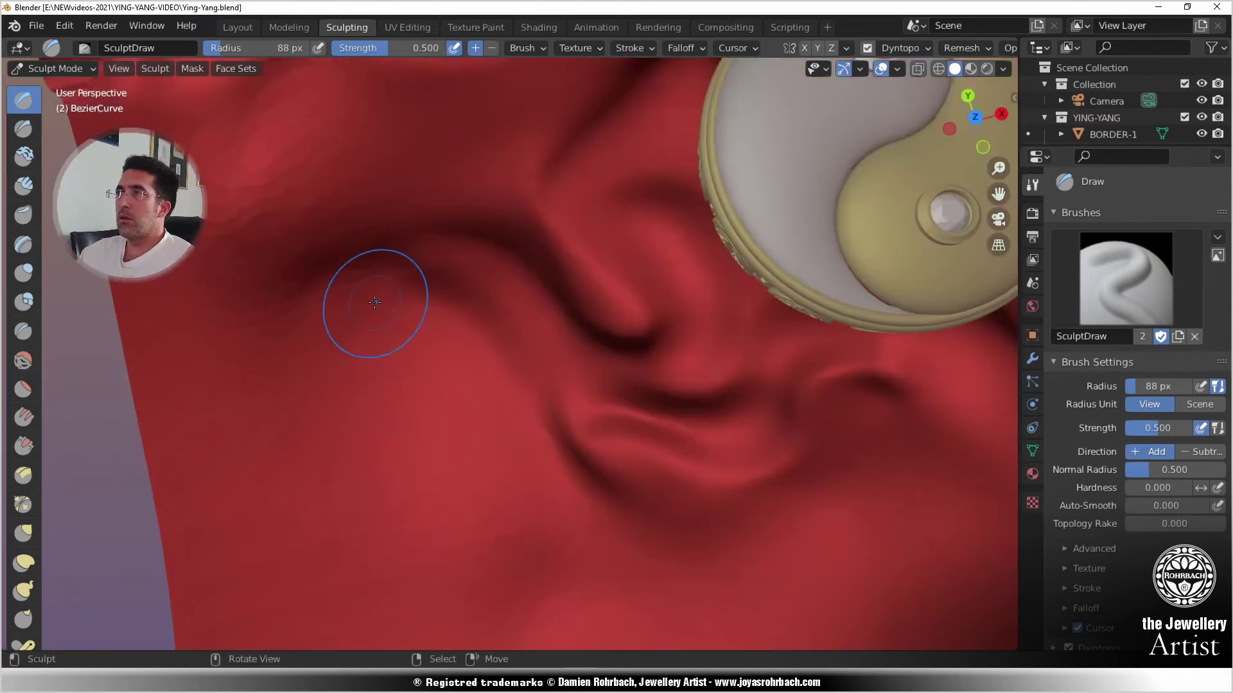
{"action": "mouse_move", "coordinate": [377, 276]}
{"action": "left_mouse_down"}
{"action": "mouse_move", "coordinate": [537, 394]}
{"action": "mouse_move", "coordinate": [453, 276]}
{"action": "mouse_move", "coordinate": [399, 284]}
{"action": "mouse_move", "coordinate": [415, 323]}
{"action": "left_mouse_up"}
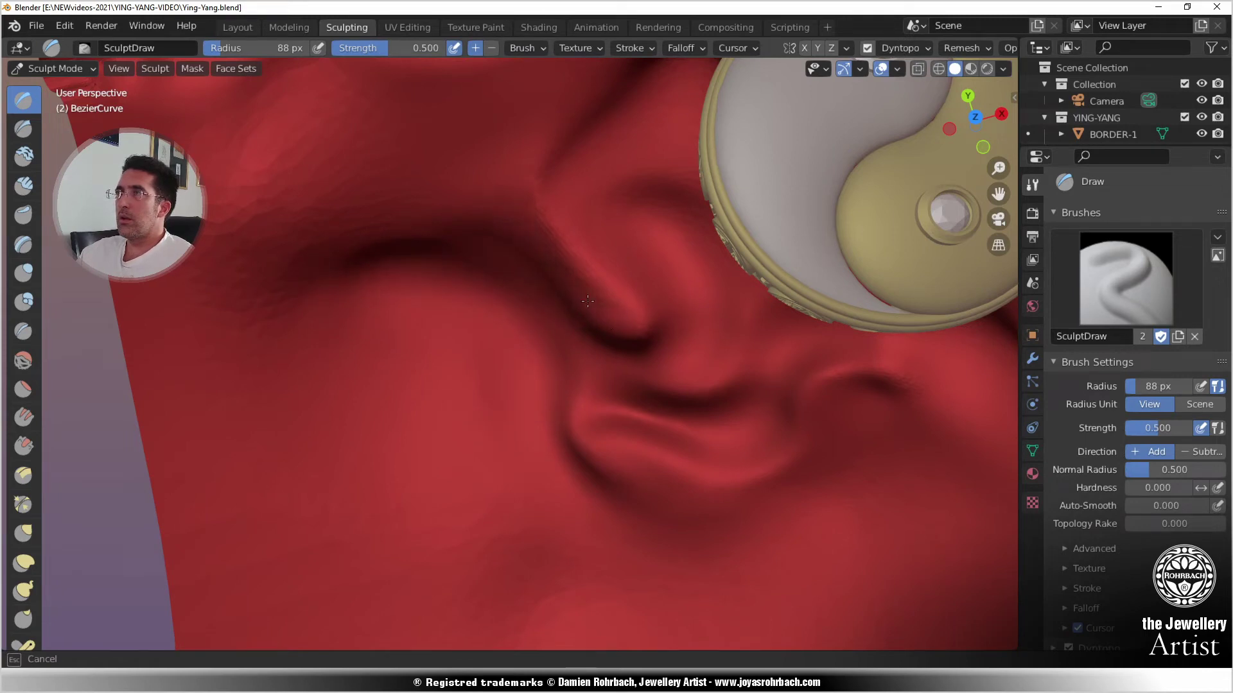
- Add several branching wrinkles to the flat cloth beside the pendant's white half with the Draw brush
{"action": "scroll", "coordinate": [631, 317], "scroll_direction": "down", "scroll_amount": 4}
{"action": "middle_click_drag", "start_coordinate": [636, 316], "coordinate": [625, 405], "text": "shift"}
{"action": "scroll", "coordinate": [625, 402], "scroll_direction": "up", "scroll_amount": 4}
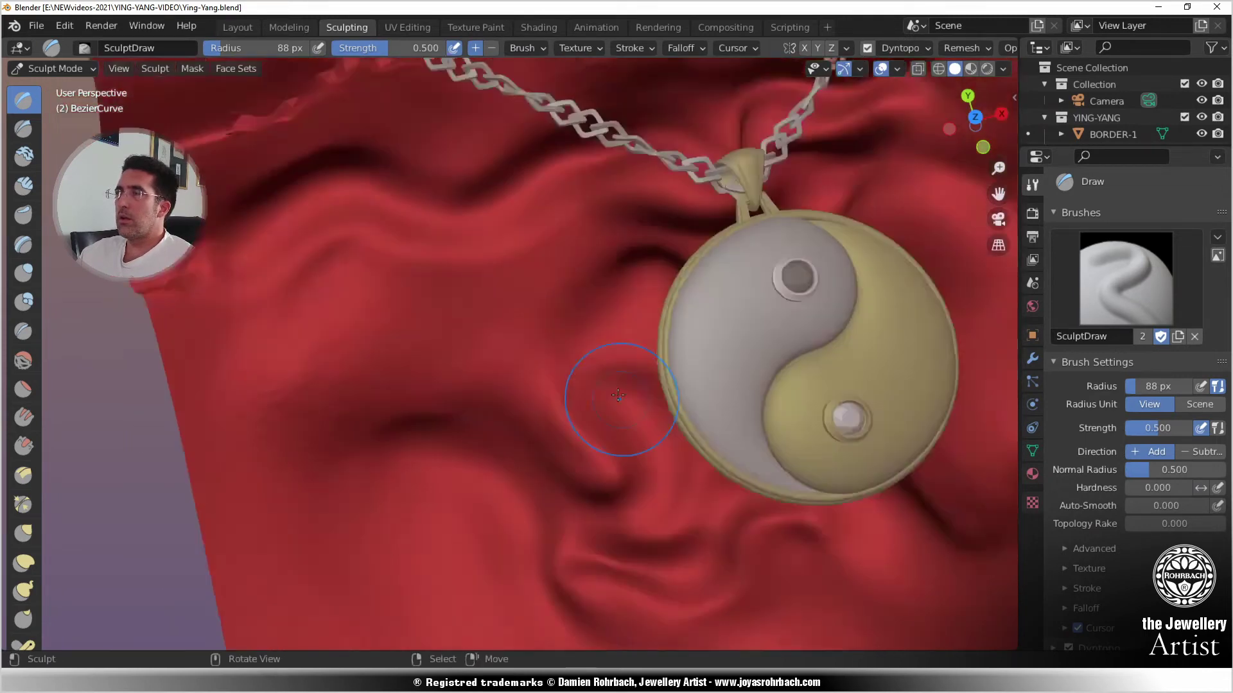
{"action": "mouse_move", "coordinate": [641, 272]}
{"action": "left_mouse_down"}
{"action": "mouse_move", "coordinate": [555, 382]}
{"action": "mouse_move", "coordinate": [595, 434]}
{"action": "left_mouse_up"}
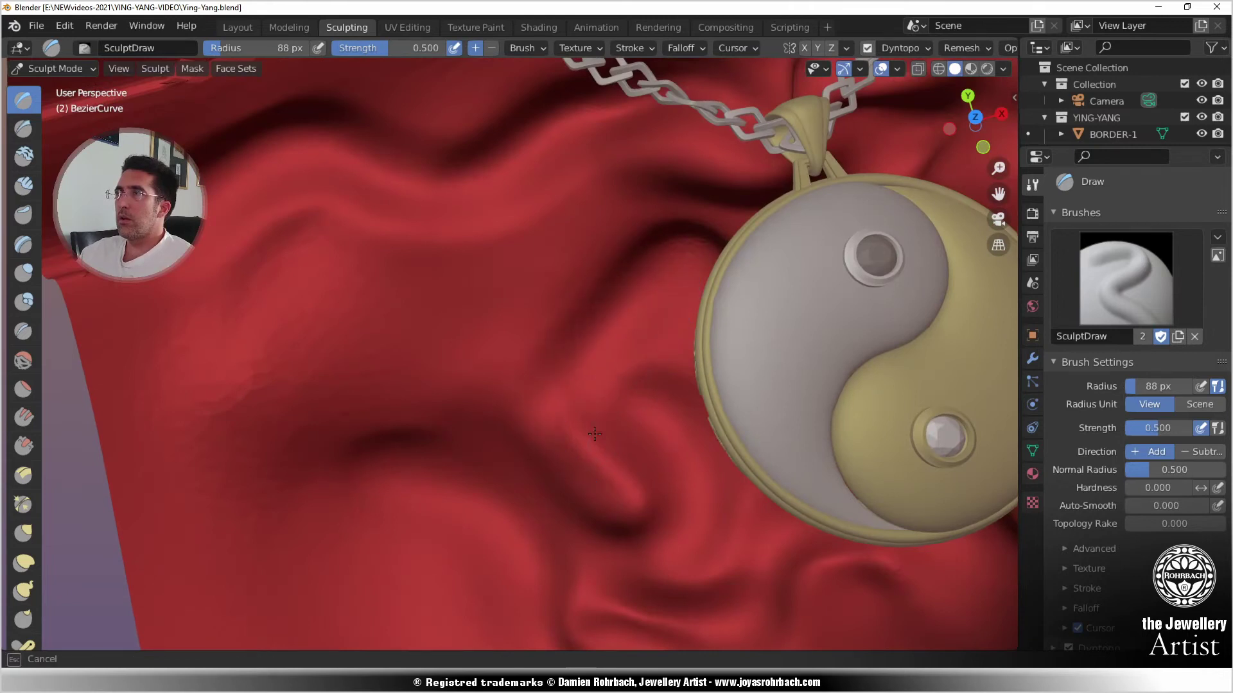
{"action": "mouse_move", "coordinate": [670, 261]}
{"action": "left_mouse_down"}
{"action": "mouse_move", "coordinate": [404, 360]}
{"action": "mouse_move", "coordinate": [297, 267]}
{"action": "mouse_move", "coordinate": [278, 275]}
{"action": "mouse_move", "coordinate": [508, 311]}
{"action": "mouse_move", "coordinate": [276, 407]}
{"action": "mouse_move", "coordinate": [301, 411]}
{"action": "mouse_move", "coordinate": [513, 266]}
{"action": "mouse_move", "coordinate": [347, 260]}
{"action": "mouse_move", "coordinate": [341, 349]}
{"action": "left_mouse_up"}
{"action": "scroll", "coordinate": [390, 314], "scroll_direction": "down", "scroll_amount": 1}
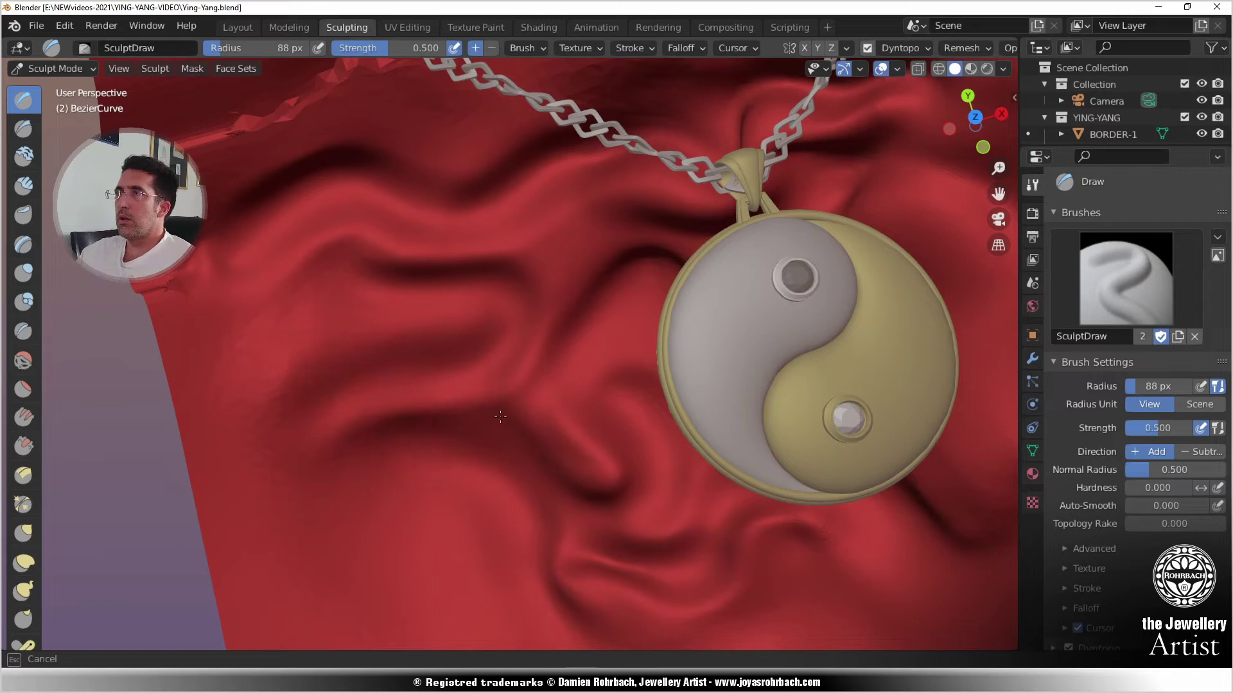
{"action": "left_click_drag", "start_coordinate": [500, 417], "coordinate": [507, 417]}
- From the camera view, sculpt soft folds in the foreground cloth in front of the pendant, around the frame's lower border
{"action": "scroll", "coordinate": [644, 314], "scroll_direction": "down", "scroll_amount": 4}
{"action": "key", "text": "KP_0"}
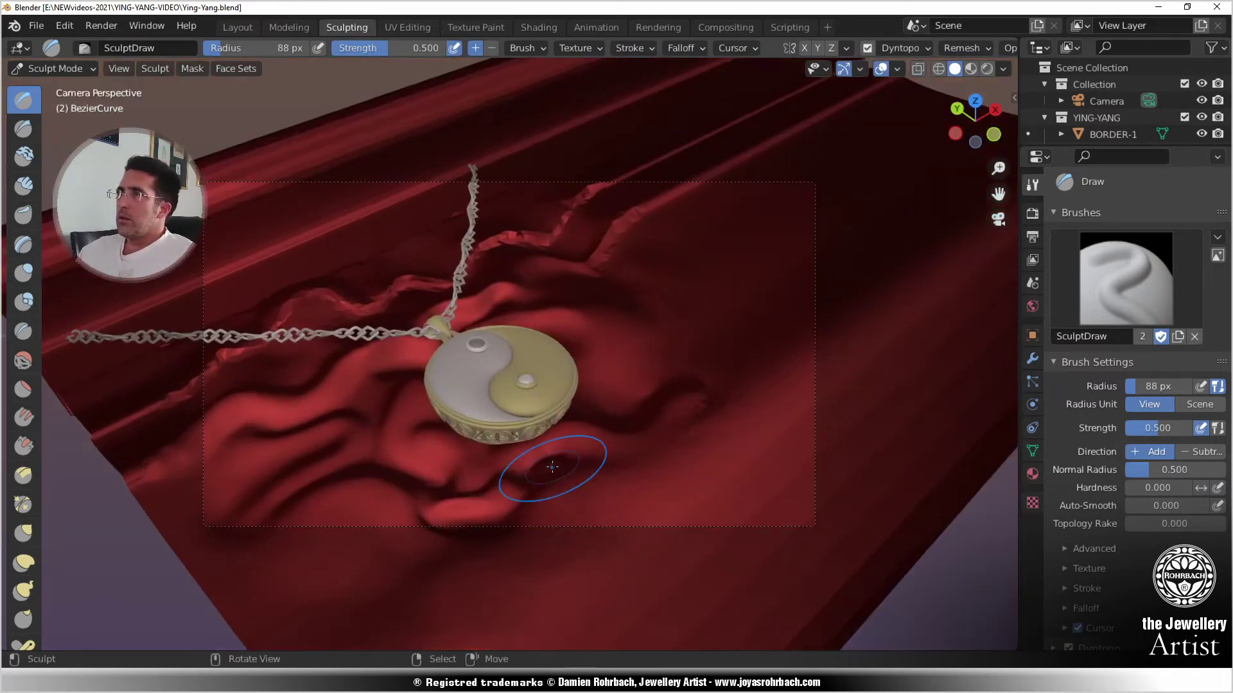
{"action": "scroll", "coordinate": [533, 469], "scroll_direction": "up", "scroll_amount": 5}
{"action": "mouse_move", "coordinate": [344, 440]}
{"action": "left_mouse_down"}
{"action": "mouse_move", "coordinate": [396, 421]}
{"action": "mouse_move", "coordinate": [418, 436]}
{"action": "mouse_move", "coordinate": [360, 511]}
{"action": "mouse_move", "coordinate": [451, 437]}
{"action": "mouse_move", "coordinate": [364, 427]}
{"action": "left_mouse_up"}
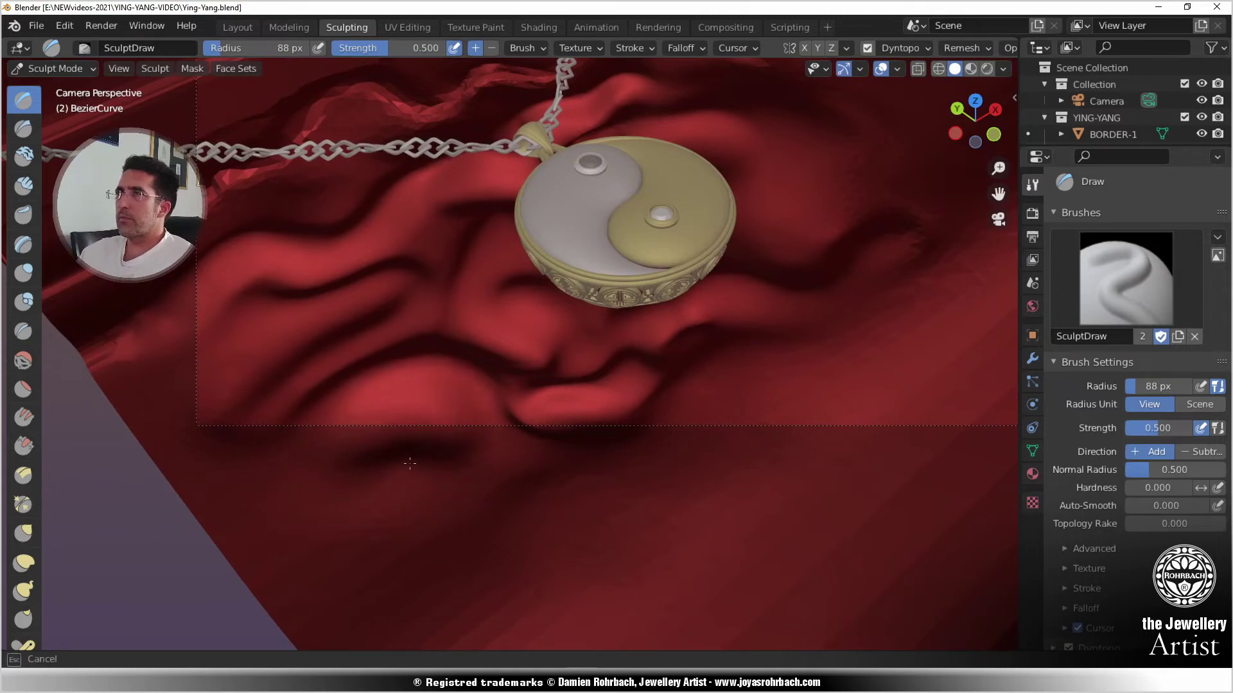
{"action": "mouse_move", "coordinate": [533, 436]}
{"action": "left_mouse_down"}
{"action": "mouse_move", "coordinate": [696, 432]}
{"action": "mouse_move", "coordinate": [719, 391]}
{"action": "mouse_move", "coordinate": [871, 357]}
{"action": "left_mouse_up"}
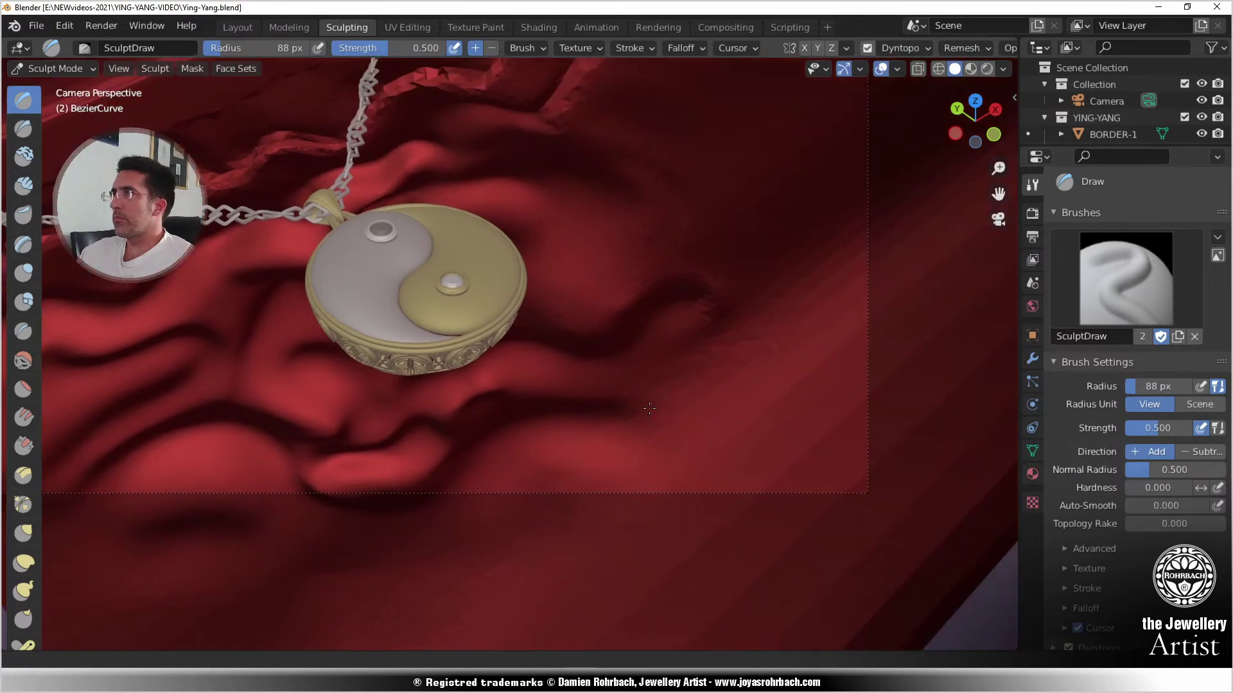
- Extend rounded folds across the cloth beyond the pendant's gold half, out to the camera frame's side border
{"action": "mouse_move", "coordinate": [565, 450]}
{"action": "left_mouse_down"}
{"action": "mouse_move", "coordinate": [674, 411]}
{"action": "mouse_move", "coordinate": [828, 274]}
{"action": "mouse_move", "coordinate": [875, 308]}
{"action": "mouse_move", "coordinate": [747, 337]}
{"action": "left_mouse_up"}
{"action": "left_click_drag", "start_coordinate": [847, 268], "coordinate": [848, 285]}
{"action": "mouse_move", "coordinate": [848, 284]}
{"action": "left_mouse_down"}
{"action": "mouse_move", "coordinate": [778, 308]}
{"action": "mouse_move", "coordinate": [773, 331]}
{"action": "mouse_move", "coordinate": [772, 299]}
{"action": "left_mouse_up"}
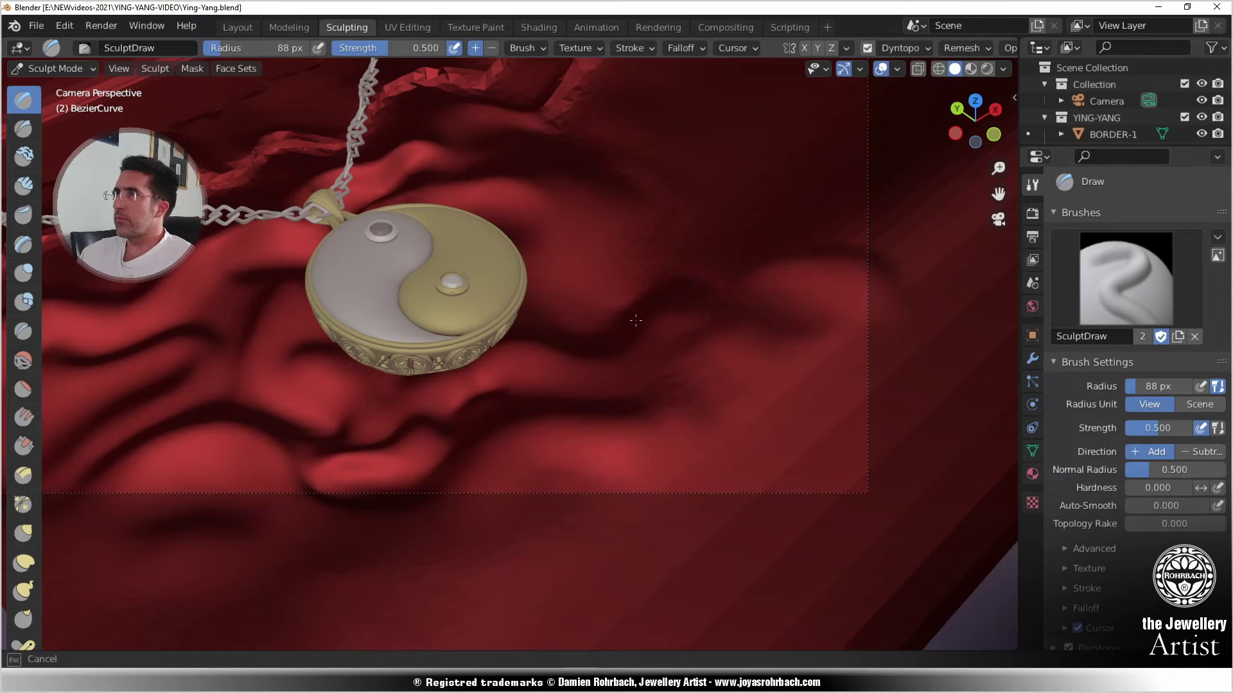
{"action": "mouse_move", "coordinate": [642, 264]}
{"action": "left_mouse_down"}
{"action": "mouse_move", "coordinate": [668, 270]}
{"action": "mouse_move", "coordinate": [645, 216]}
{"action": "mouse_move", "coordinate": [666, 228]}
{"action": "mouse_move", "coordinate": [802, 219]}
{"action": "mouse_move", "coordinate": [809, 206]}
{"action": "mouse_move", "coordinate": [710, 206]}
{"action": "left_mouse_up"}
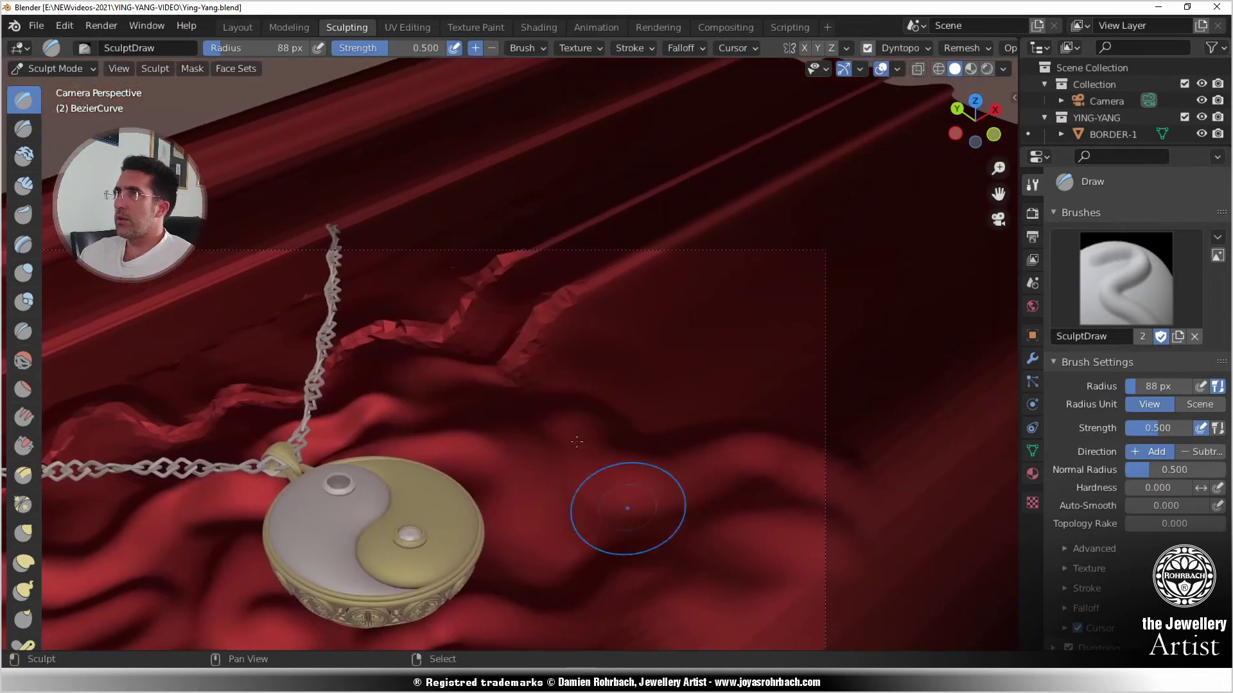
- Soften the jagged ridges behind the pendant beyond the rear chain strand and rework them into rounded folds
{"action": "scroll", "coordinate": [577, 441], "scroll_direction": "up", "scroll_amount": 2}
{"action": "mouse_move", "coordinate": [515, 354]}
{"action": "left_mouse_down"}
{"action": "mouse_move", "coordinate": [596, 275]}
{"action": "mouse_move", "coordinate": [517, 380]}
{"action": "left_mouse_up"}
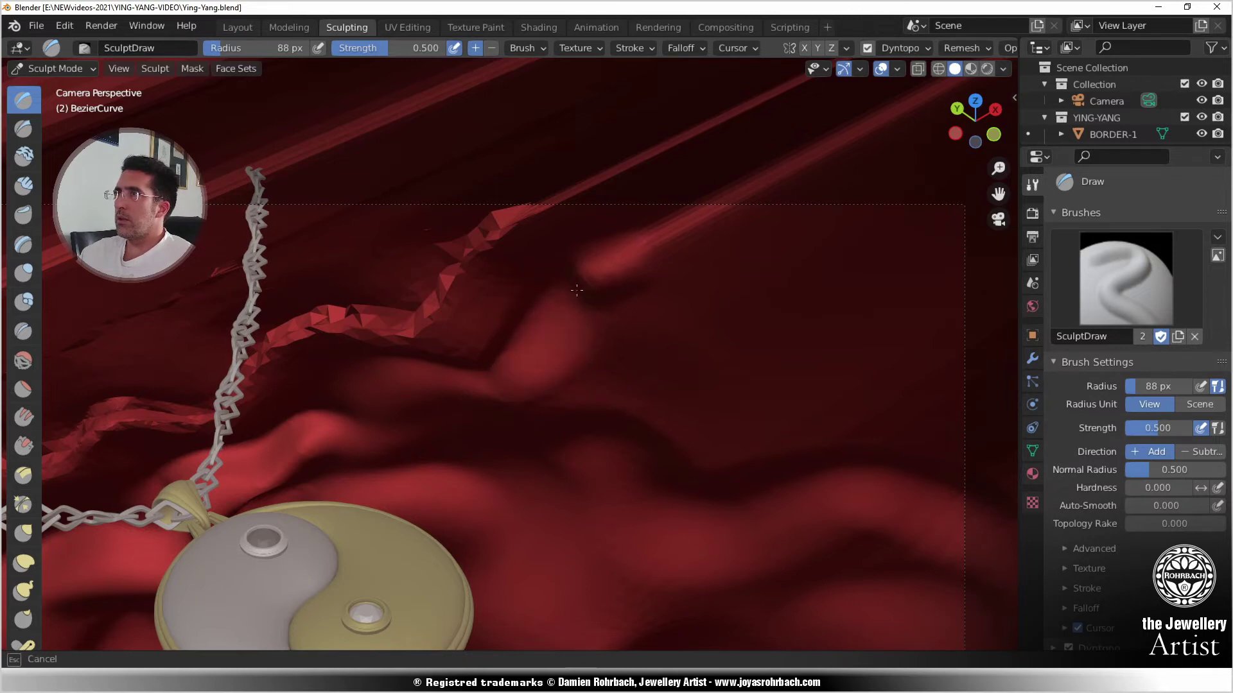
{"action": "left_click_drag", "start_coordinate": [590, 317], "coordinate": [593, 309]}
{"action": "mouse_move", "coordinate": [601, 258]}
{"action": "left_mouse_down"}
{"action": "mouse_move", "coordinate": [678, 231]}
{"action": "mouse_move", "coordinate": [635, 249]}
{"action": "left_mouse_up"}
{"action": "mouse_move", "coordinate": [733, 223]}
{"action": "left_mouse_down"}
{"action": "mouse_move", "coordinate": [603, 298]}
{"action": "mouse_move", "coordinate": [515, 396]}
{"action": "mouse_move", "coordinate": [569, 361]}
{"action": "left_mouse_up"}
{"action": "mouse_move", "coordinate": [489, 335]}
{"action": "left_mouse_down"}
{"action": "mouse_move", "coordinate": [454, 322]}
{"action": "mouse_move", "coordinate": [286, 342]}
{"action": "mouse_move", "coordinate": [126, 416]}
{"action": "left_mouse_up"}
{"action": "left_click_drag", "start_coordinate": [129, 418], "coordinate": [160, 443], "text": "shift"}
{"action": "scroll", "coordinate": [347, 442], "scroll_direction": "down", "scroll_amount": 2}
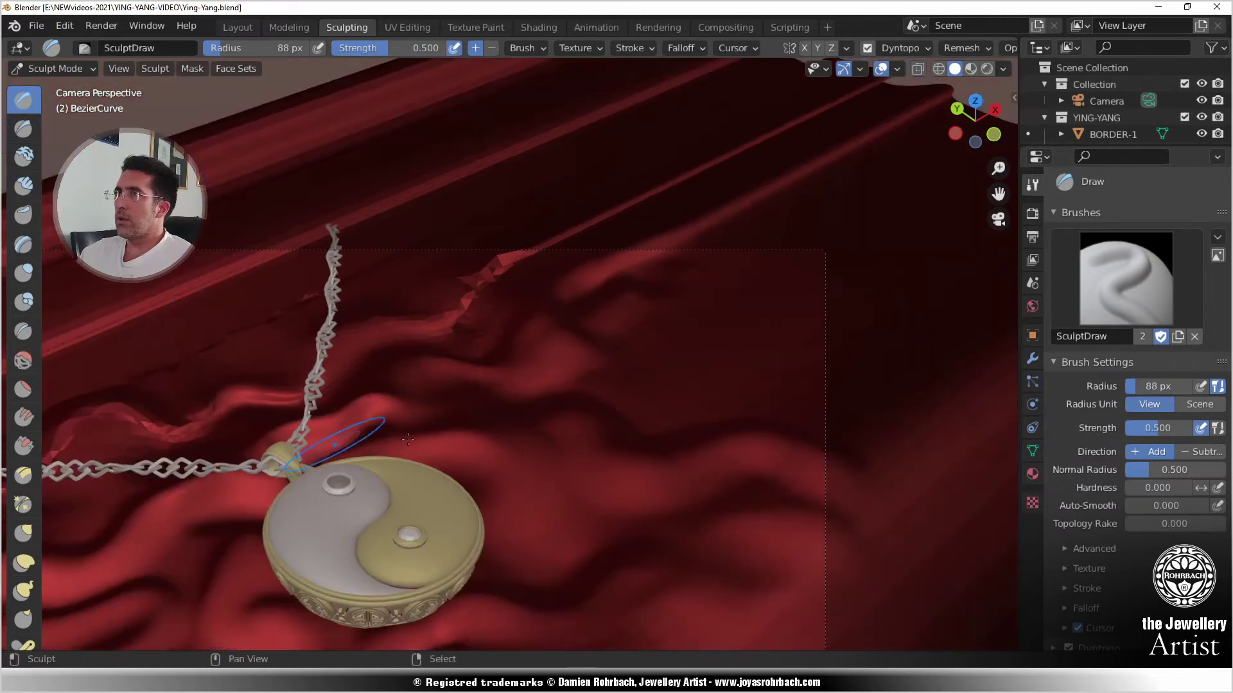
- Soften the jagged ridge between the two chain strands and raise smooth folds along the chain on the white-half side
{"action": "middle_click_drag", "start_coordinate": [362, 437], "coordinate": [759, 382], "text": "shift"}
{"action": "scroll", "coordinate": [739, 369], "scroll_direction": "up", "scroll_amount": 1}
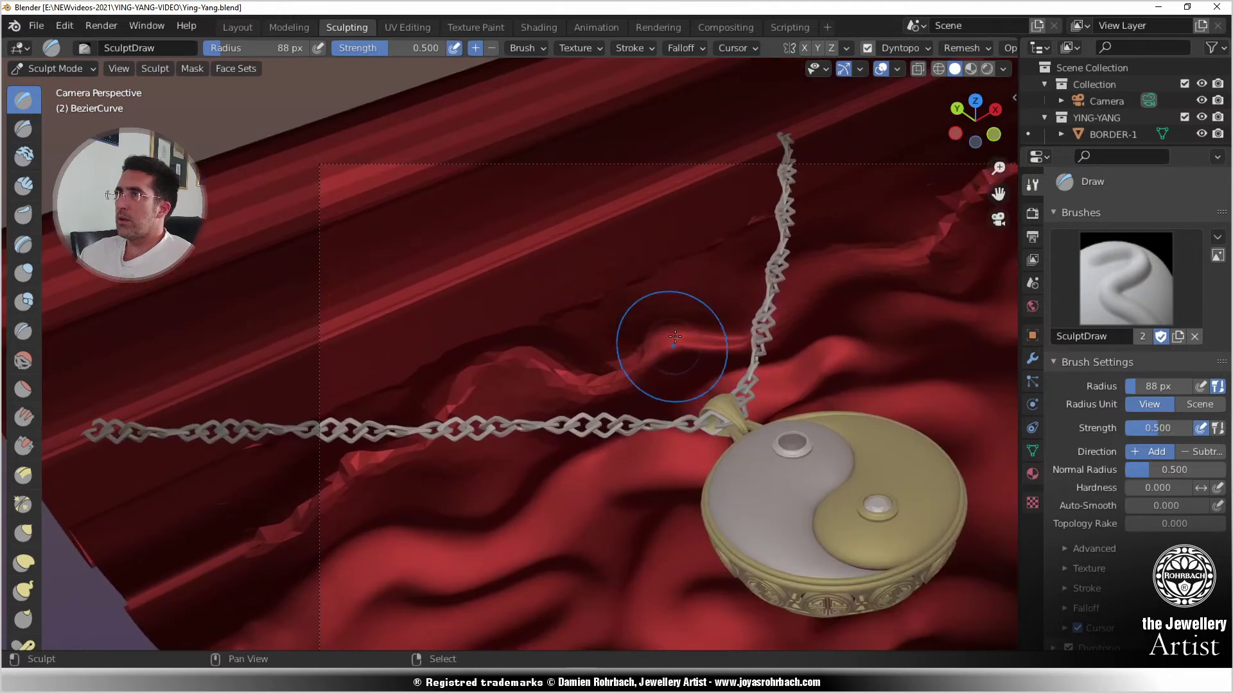
{"action": "left_click_drag", "start_coordinate": [674, 336], "coordinate": [396, 383]}
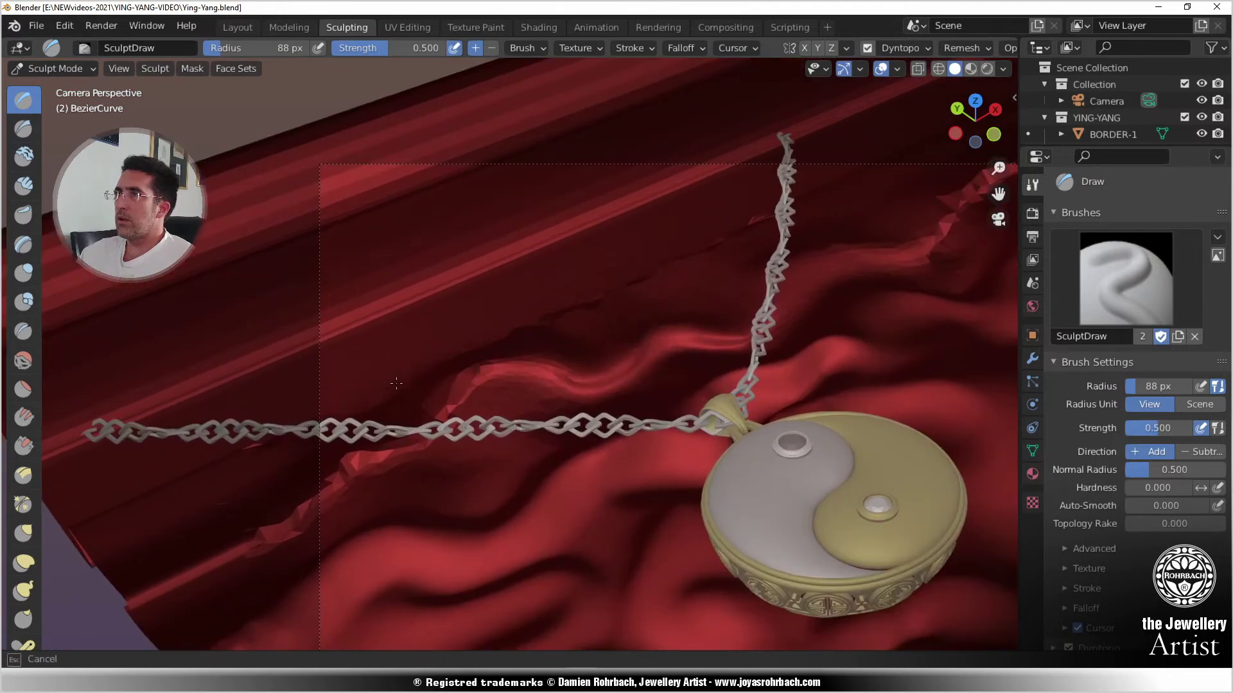
{"action": "mouse_move", "coordinate": [255, 483]}
{"action": "left_mouse_down"}
{"action": "mouse_move", "coordinate": [267, 524]}
{"action": "mouse_move", "coordinate": [355, 497]}
{"action": "left_mouse_up"}
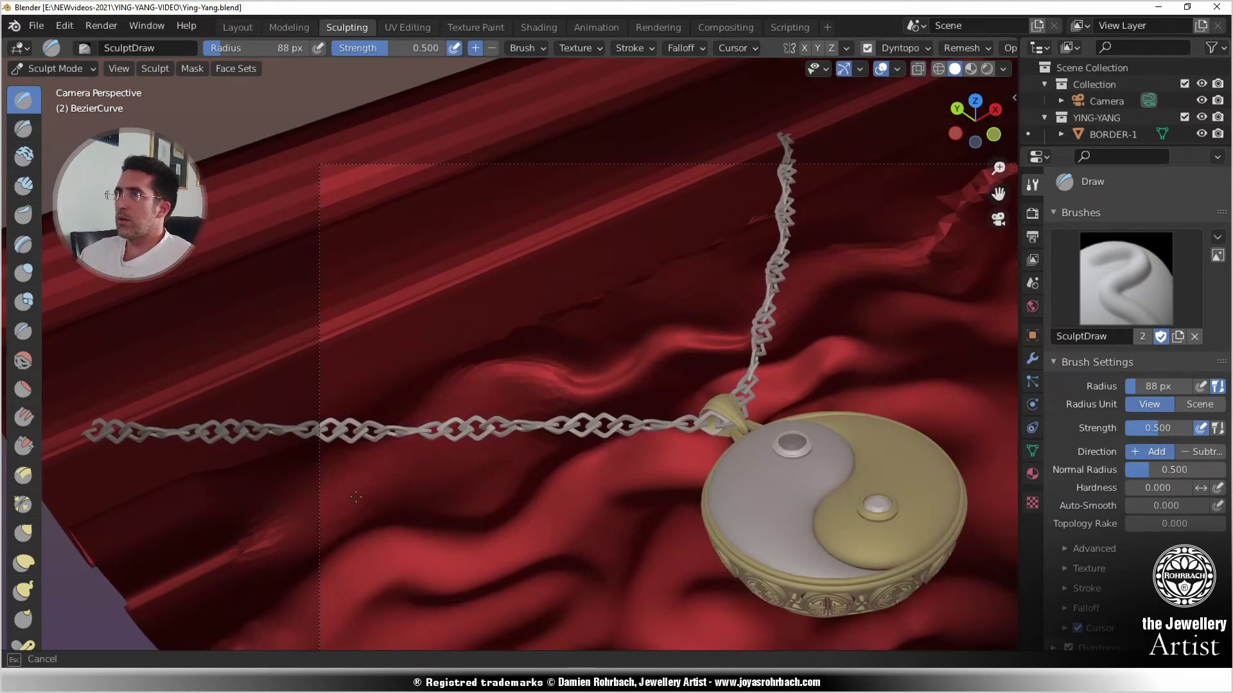
{"action": "mouse_move", "coordinate": [263, 583]}
{"action": "left_mouse_down"}
{"action": "mouse_move", "coordinate": [310, 482]}
{"action": "mouse_move", "coordinate": [346, 488]}
{"action": "mouse_move", "coordinate": [473, 364]}
{"action": "mouse_move", "coordinate": [299, 483]}
{"action": "mouse_move", "coordinate": [336, 497]}
{"action": "mouse_move", "coordinate": [384, 454]}
{"action": "mouse_move", "coordinate": [358, 454]}
{"action": "mouse_move", "coordinate": [372, 450]}
{"action": "mouse_move", "coordinate": [386, 472]}
{"action": "mouse_move", "coordinate": [303, 480]}
{"action": "left_mouse_up"}
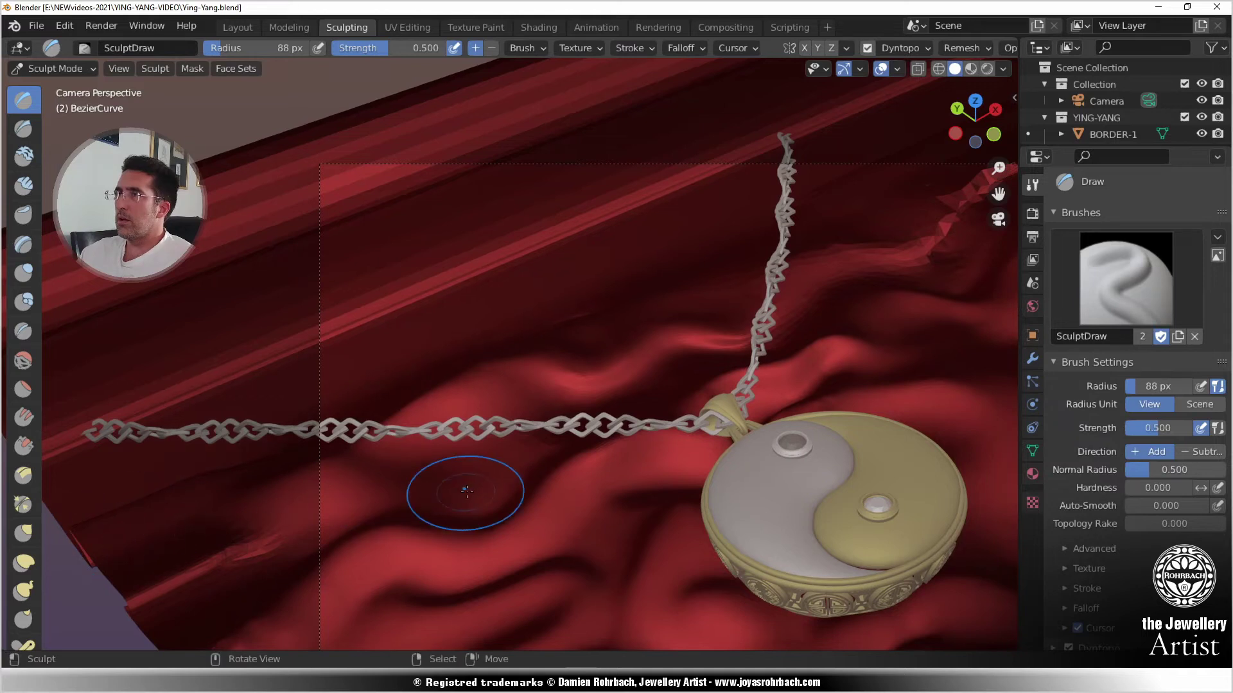
- From a closer angle, smooth the remaining jagged ridge beyond the chain's far end so it blends into the cloth
{"action": "middle_click_drag", "start_coordinate": [468, 496], "coordinate": [505, 551]}
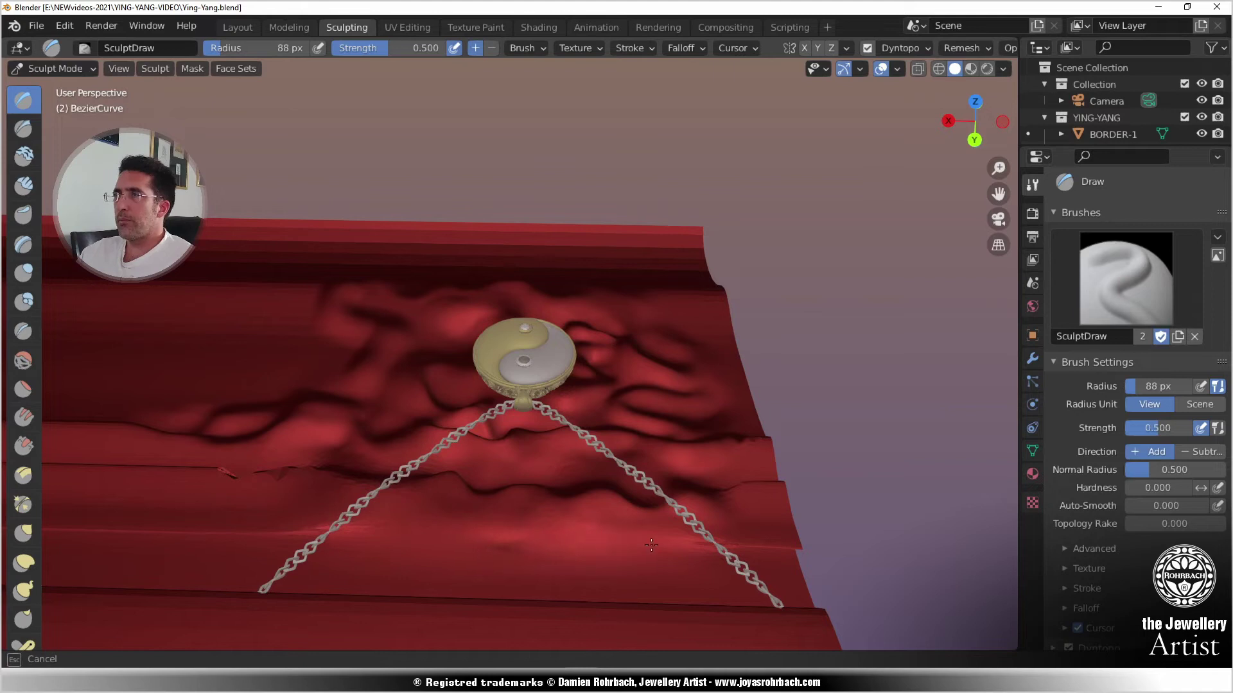
{"action": "middle_click_drag", "start_coordinate": [729, 488], "coordinate": [621, 478]}
{"action": "scroll", "coordinate": [685, 357], "scroll_direction": "up", "scroll_amount": 3}
{"action": "scroll", "coordinate": [622, 478], "scroll_direction": "up", "scroll_amount": 3}
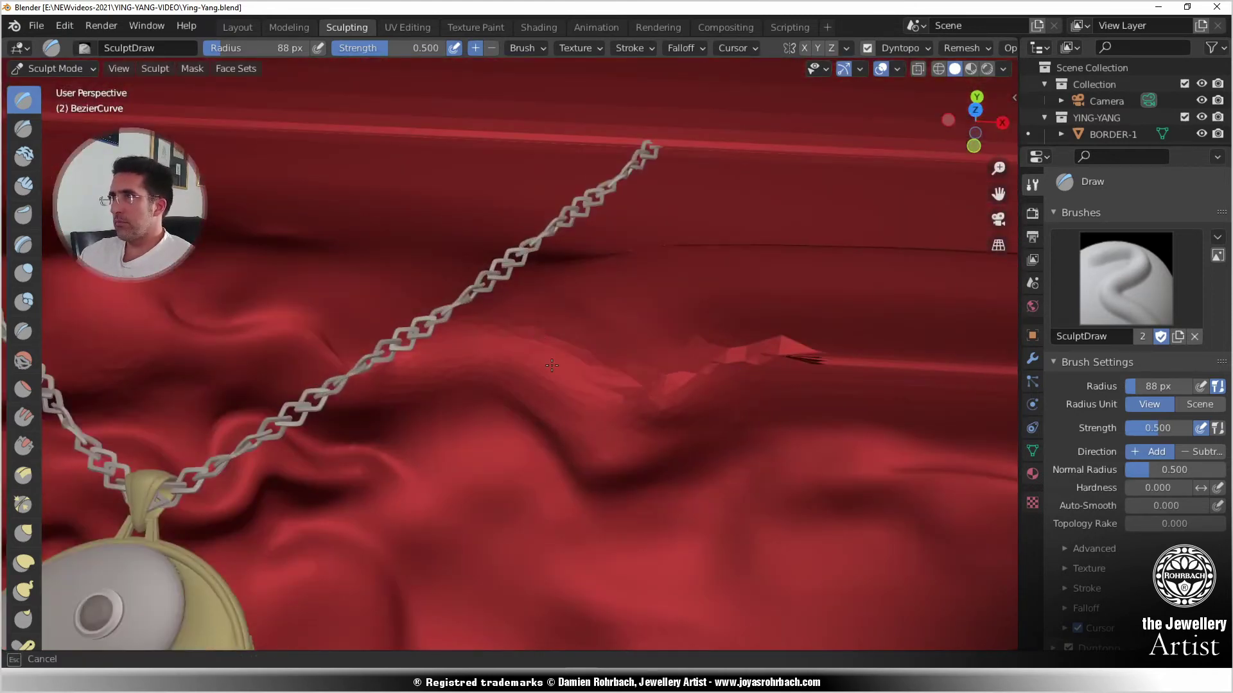
{"action": "left_click_drag", "start_coordinate": [852, 372], "coordinate": [829, 341], "text": "shift"}
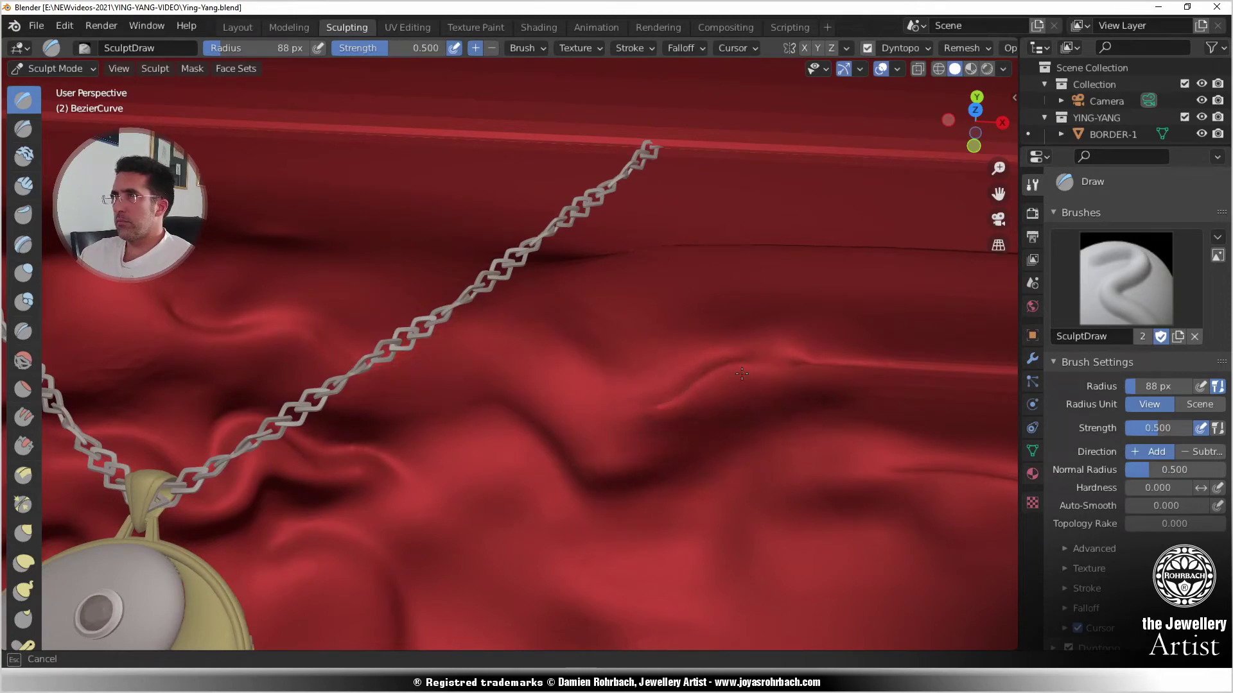
{"action": "mouse_move", "coordinate": [742, 374]}
{"action": "left_mouse_down", "text": "shift"}
{"action": "mouse_move", "coordinate": [773, 352]}
{"action": "mouse_move", "coordinate": [758, 367]}
{"action": "mouse_move", "coordinate": [633, 391]}
{"action": "mouse_move", "coordinate": [601, 419]}
{"action": "left_mouse_up", "text": "shift"}
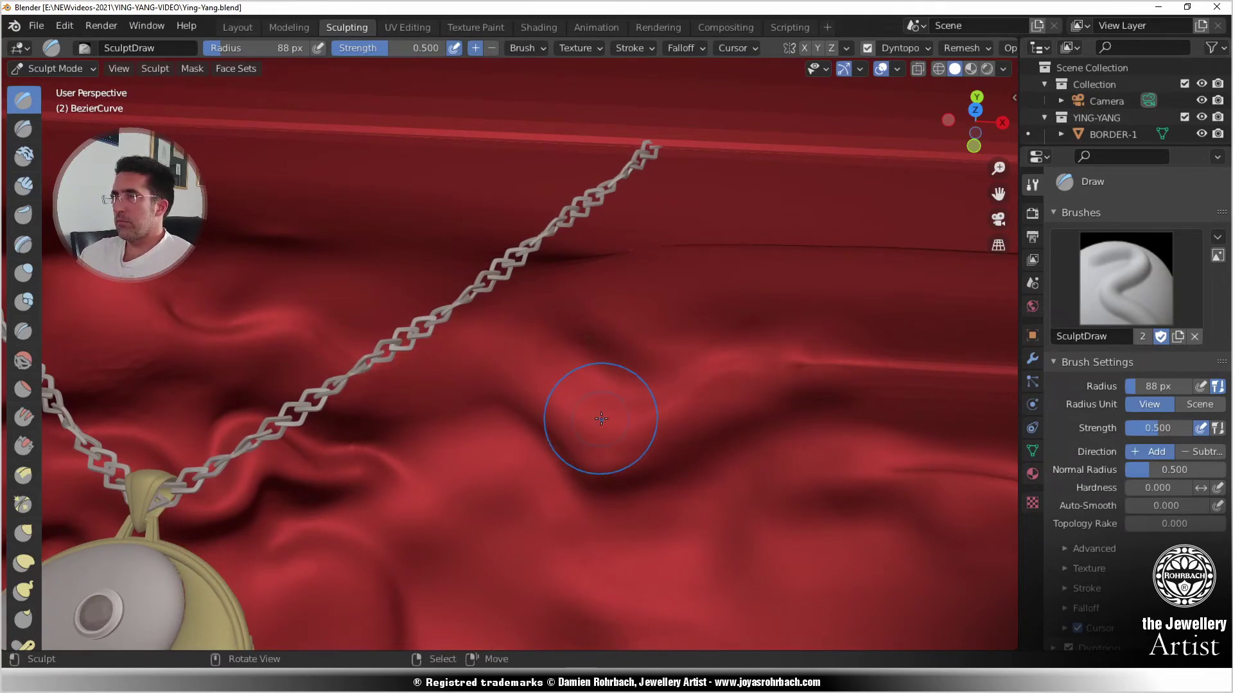
- Smooth the dip beside the softened ridge and build a long curved fold running beneath the chain with the Draw brush
{"action": "middle_click_drag", "start_coordinate": [601, 510], "coordinate": [601, 476]}
{"action": "left_click_drag", "start_coordinate": [559, 451], "coordinate": [661, 473], "text": "shift"}
{"action": "middle_click_drag", "start_coordinate": [565, 445], "coordinate": [632, 437]}
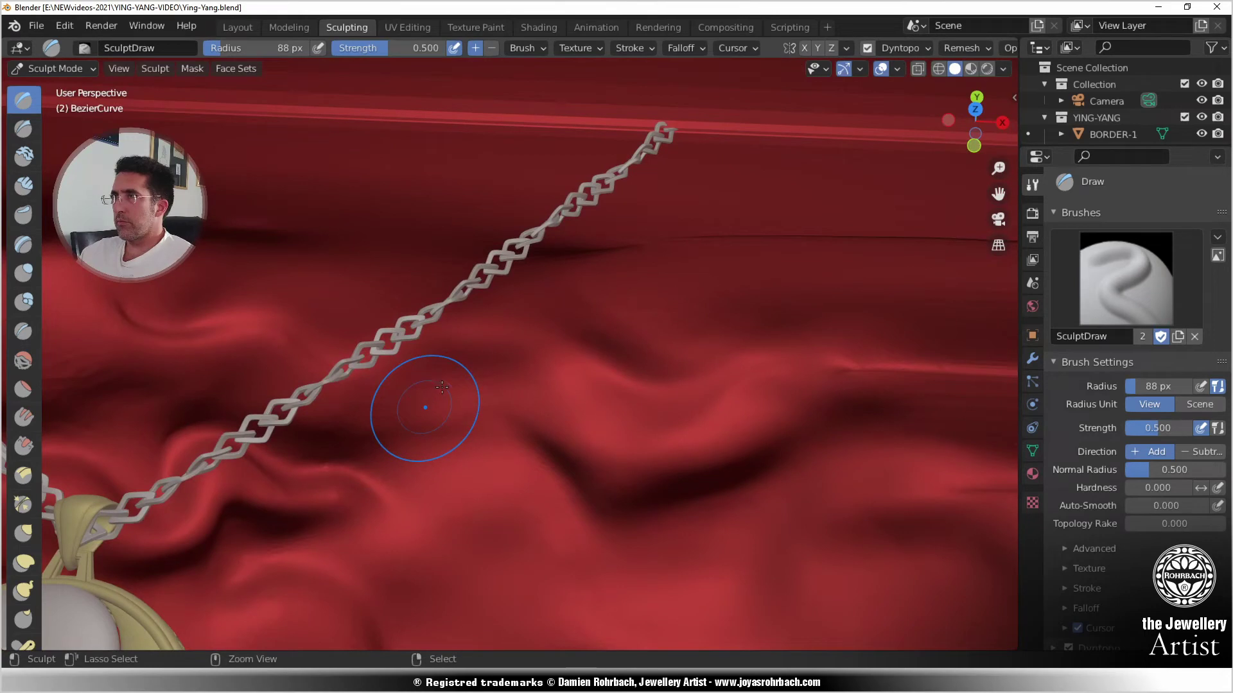
{"action": "left_click_drag", "start_coordinate": [442, 387], "coordinate": [369, 407]}
{"action": "mouse_move", "coordinate": [278, 383]}
{"action": "left_mouse_down"}
{"action": "mouse_move", "coordinate": [239, 365]}
{"action": "mouse_move", "coordinate": [272, 320]}
{"action": "mouse_move", "coordinate": [276, 282]}
{"action": "mouse_move", "coordinate": [398, 366]}
{"action": "mouse_move", "coordinate": [514, 331]}
{"action": "mouse_move", "coordinate": [610, 405]}
{"action": "mouse_move", "coordinate": [488, 301]}
{"action": "left_mouse_up"}
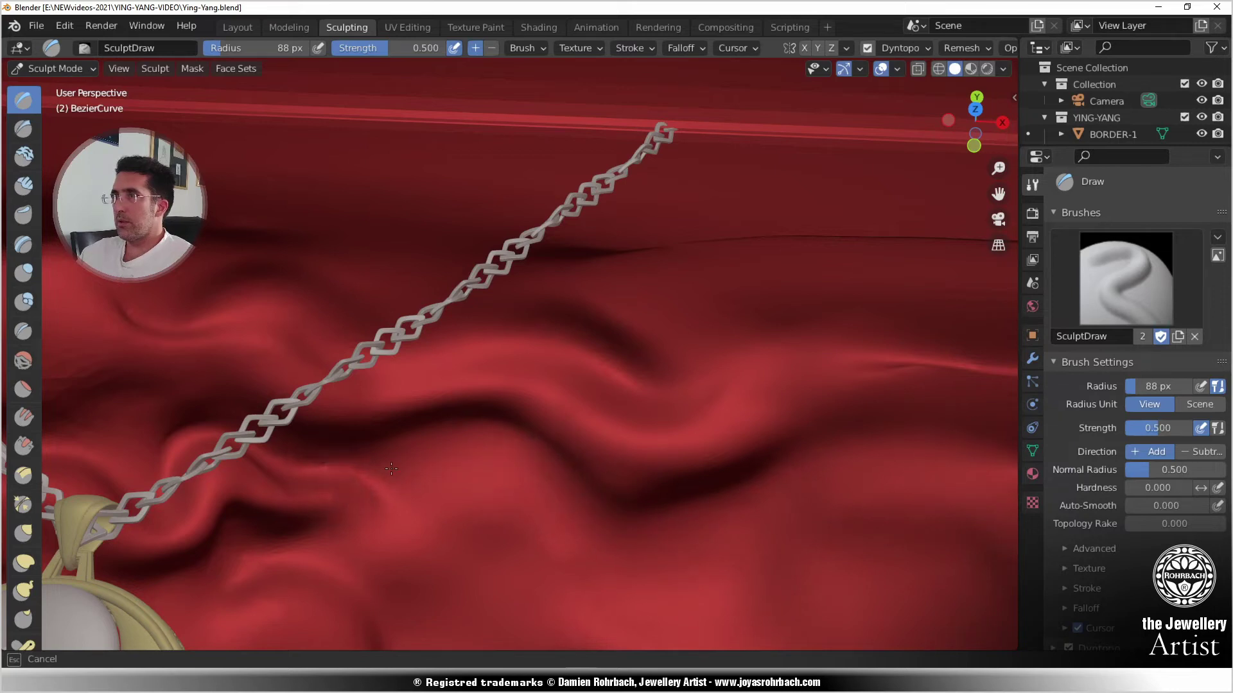
- From the camera view, sculpt a series of parallel wrinkles in the flat cloth near the frame's far corner beyond the gold half
{"action": "scroll", "coordinate": [616, 506], "scroll_direction": "down", "scroll_amount": 7}
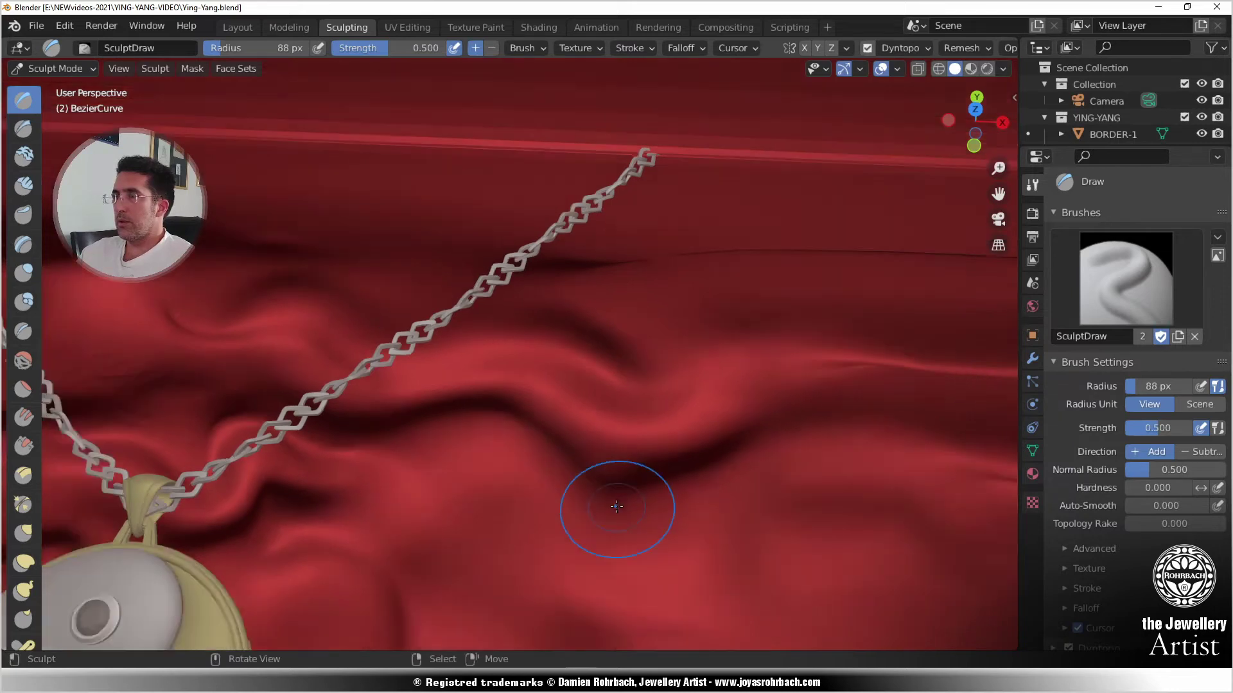
{"action": "middle_click_drag", "start_coordinate": [598, 531], "coordinate": [468, 514]}
{"action": "scroll", "coordinate": [538, 509], "scroll_direction": "up", "scroll_amount": 2}
{"action": "key", "text": "KP_0"}
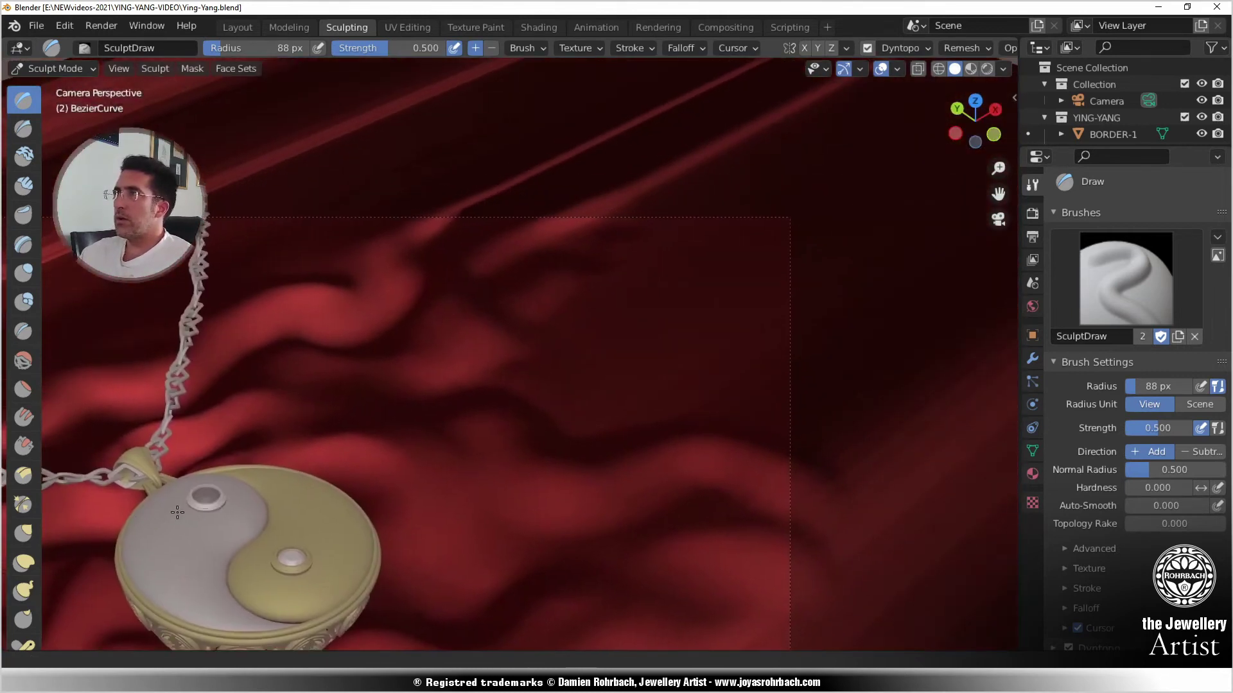
{"action": "middle_click_drag", "start_coordinate": [177, 513], "coordinate": [174, 516], "text": "shift"}
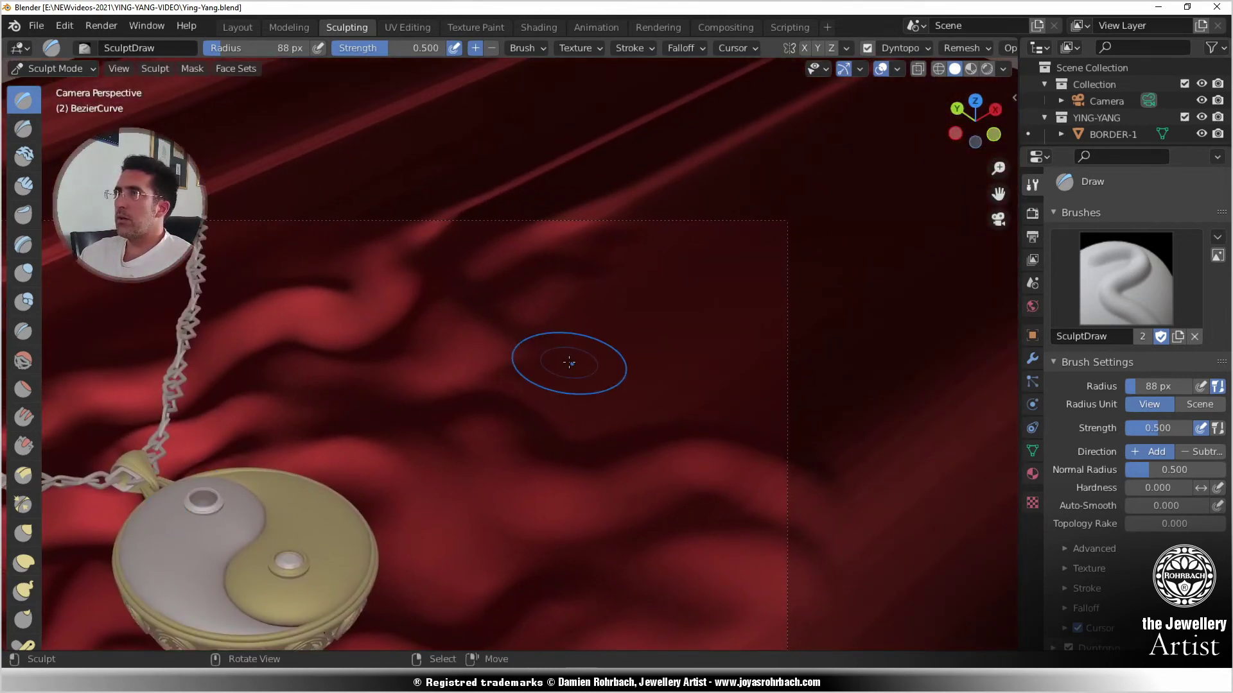
{"action": "left_click_drag", "start_coordinate": [576, 356], "coordinate": [577, 355]}
{"action": "mouse_move", "coordinate": [603, 418]}
{"action": "left_mouse_down"}
{"action": "mouse_move", "coordinate": [600, 366]}
{"action": "mouse_move", "coordinate": [762, 244]}
{"action": "left_mouse_up"}
{"action": "mouse_move", "coordinate": [761, 245]}
{"action": "left_mouse_down"}
{"action": "mouse_move", "coordinate": [642, 342]}
{"action": "mouse_move", "coordinate": [782, 419]}
{"action": "mouse_move", "coordinate": [649, 401]}
{"action": "mouse_move", "coordinate": [771, 270]}
{"action": "mouse_move", "coordinate": [644, 356]}
{"action": "mouse_move", "coordinate": [774, 283]}
{"action": "left_mouse_up"}
{"action": "mouse_move", "coordinate": [754, 239]}
{"action": "left_mouse_down"}
{"action": "mouse_move", "coordinate": [604, 230]}
{"action": "mouse_move", "coordinate": [762, 220]}
{"action": "left_mouse_up"}
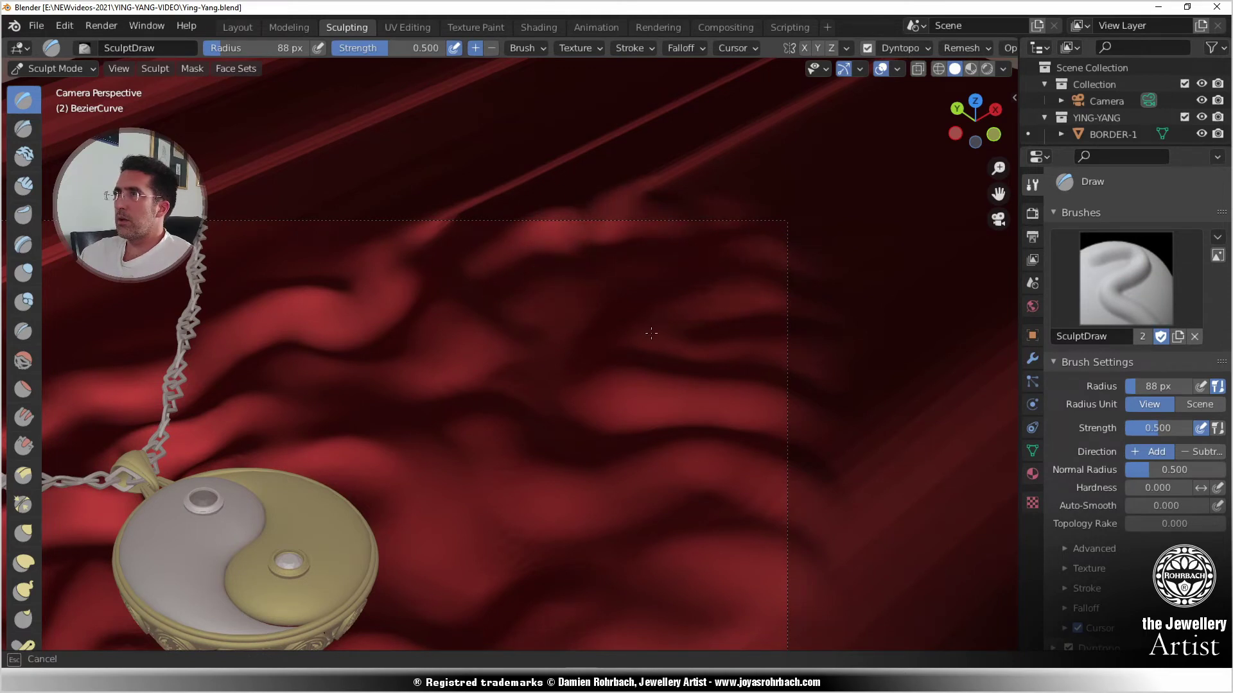
{"action": "left_click_drag", "start_coordinate": [744, 389], "coordinate": [616, 381]}
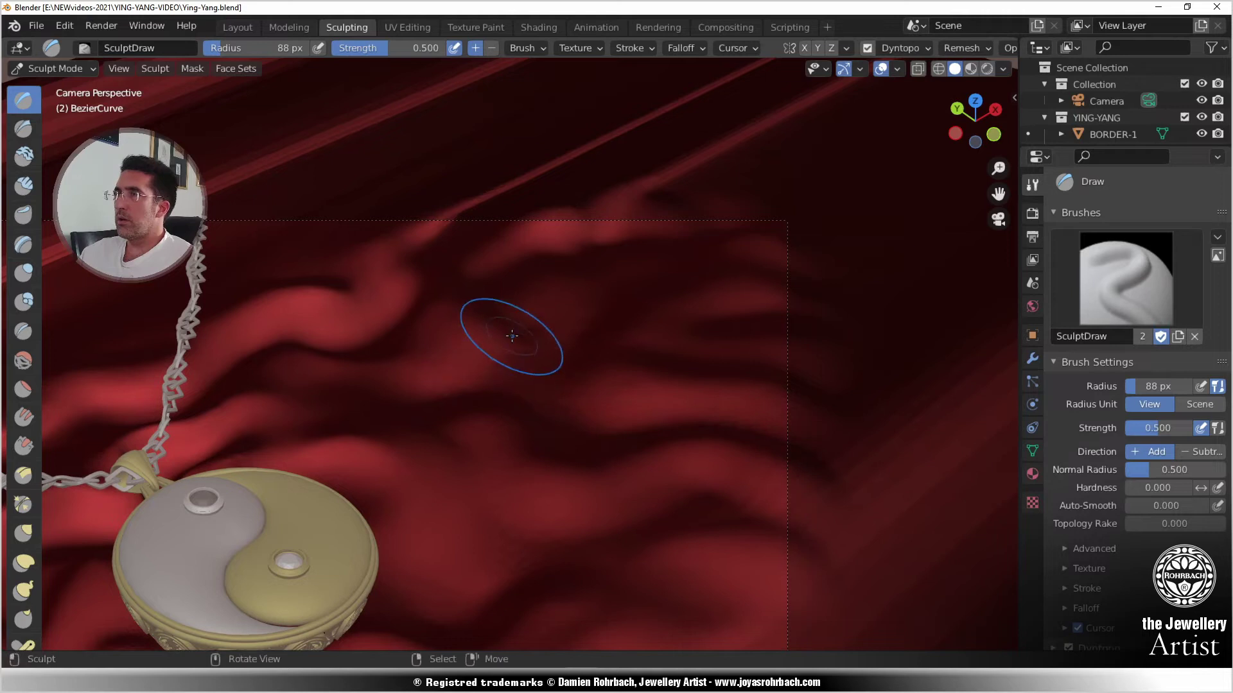
- Raise long wavy ridges through the far-corner wrinkles and along the camera frame's upper border with the Draw brush
{"action": "mouse_move", "coordinate": [509, 336]}
{"action": "left_mouse_down"}
{"action": "mouse_move", "coordinate": [681, 259]}
{"action": "mouse_move", "coordinate": [783, 238]}
{"action": "mouse_move", "coordinate": [496, 336]}
{"action": "mouse_move", "coordinate": [790, 270]}
{"action": "mouse_move", "coordinate": [742, 236]}
{"action": "left_mouse_up"}
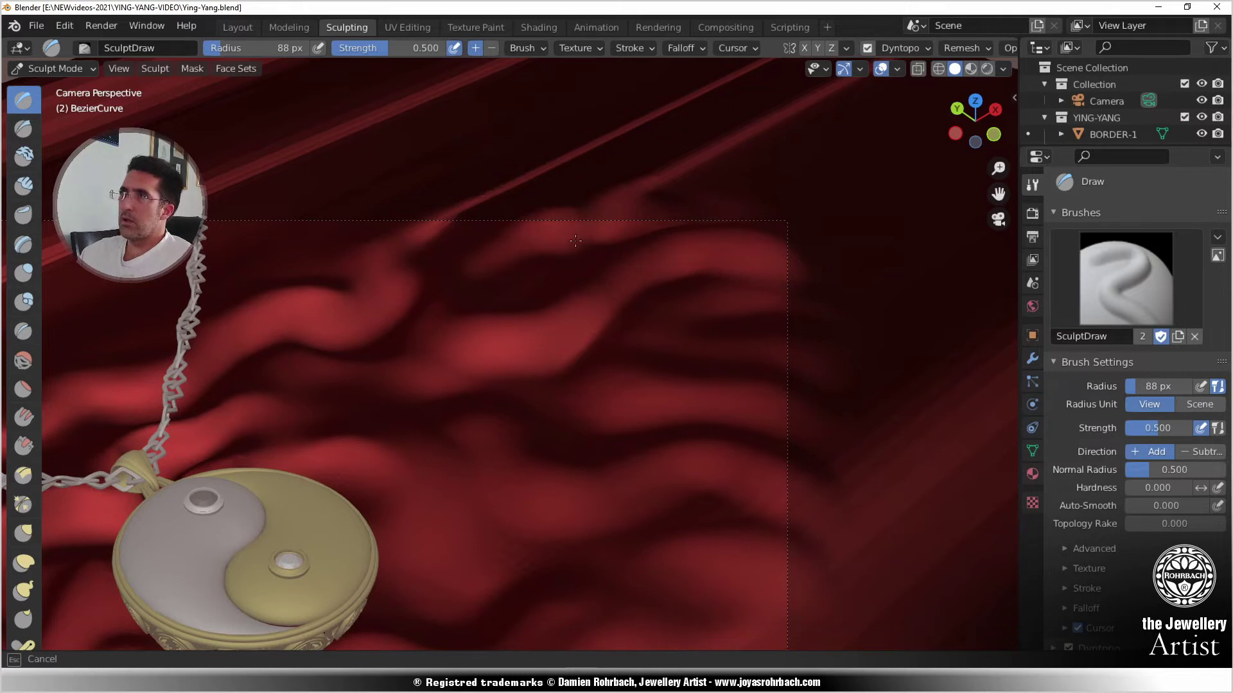
{"action": "mouse_move", "coordinate": [575, 241]}
{"action": "left_mouse_down"}
{"action": "mouse_move", "coordinate": [513, 251]}
{"action": "mouse_move", "coordinate": [667, 213]}
{"action": "left_mouse_up"}
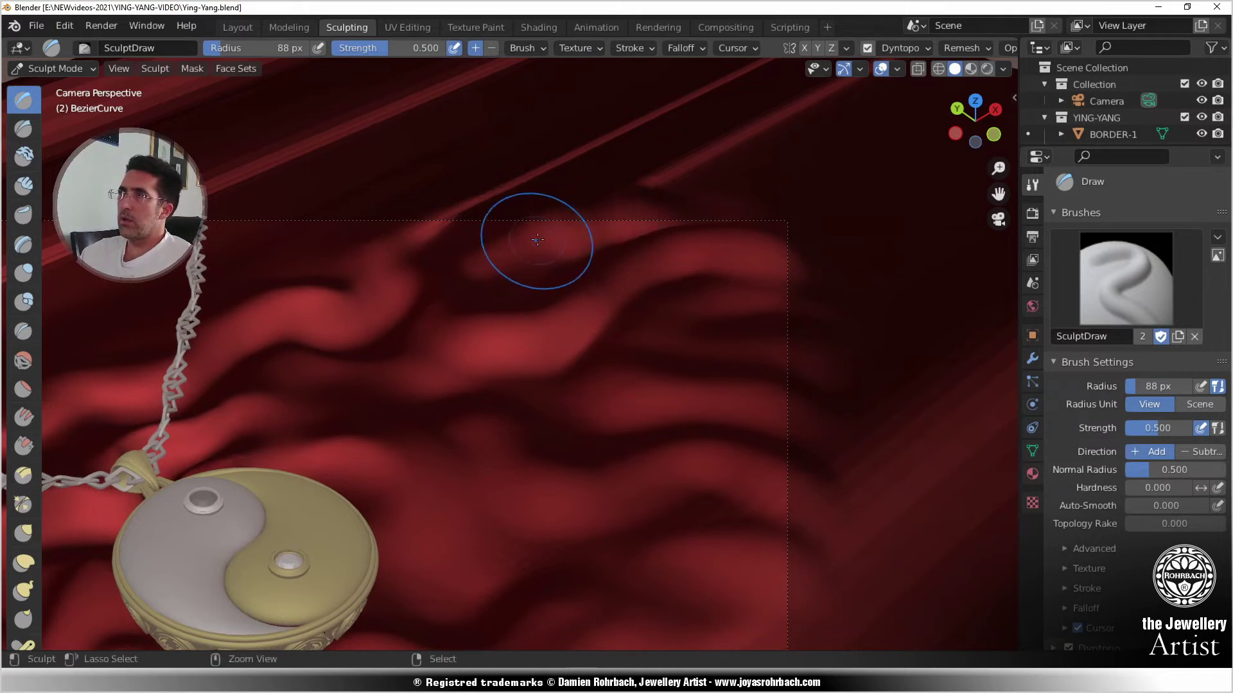
{"action": "mouse_move", "coordinate": [537, 240]}
{"action": "left_mouse_down"}
{"action": "mouse_move", "coordinate": [601, 223]}
{"action": "mouse_move", "coordinate": [463, 256]}
{"action": "left_mouse_up"}
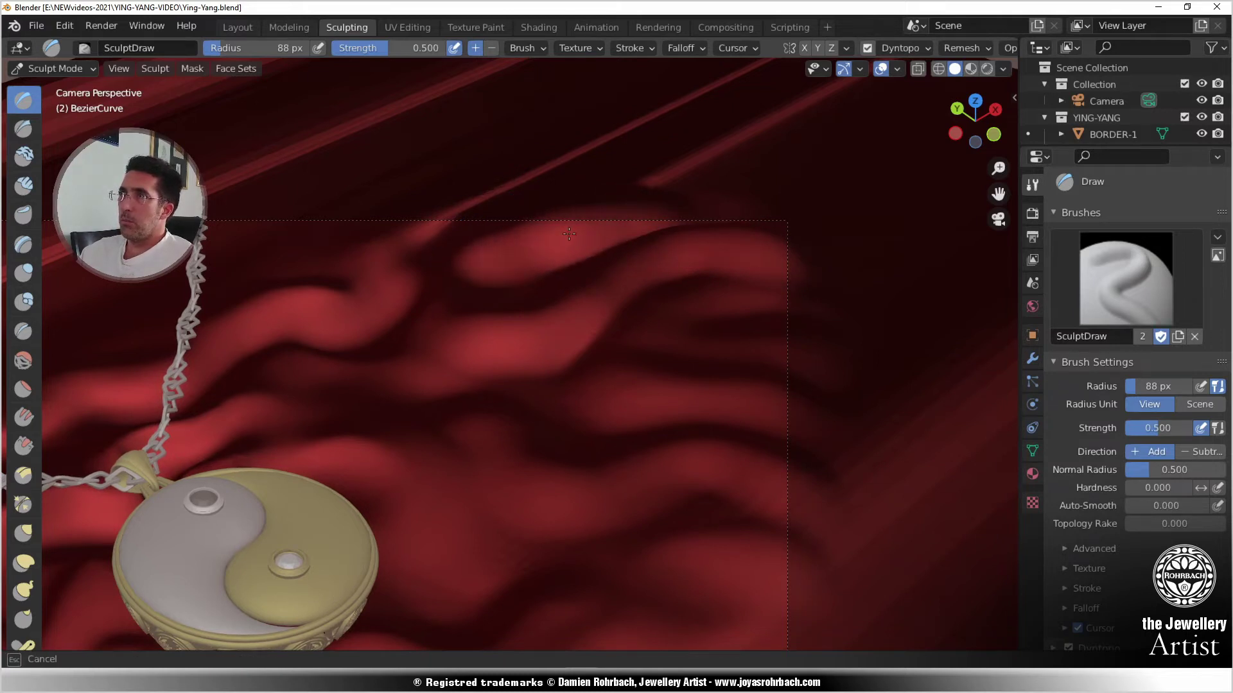
{"action": "left_click_drag", "start_coordinate": [568, 234], "coordinate": [464, 256]}
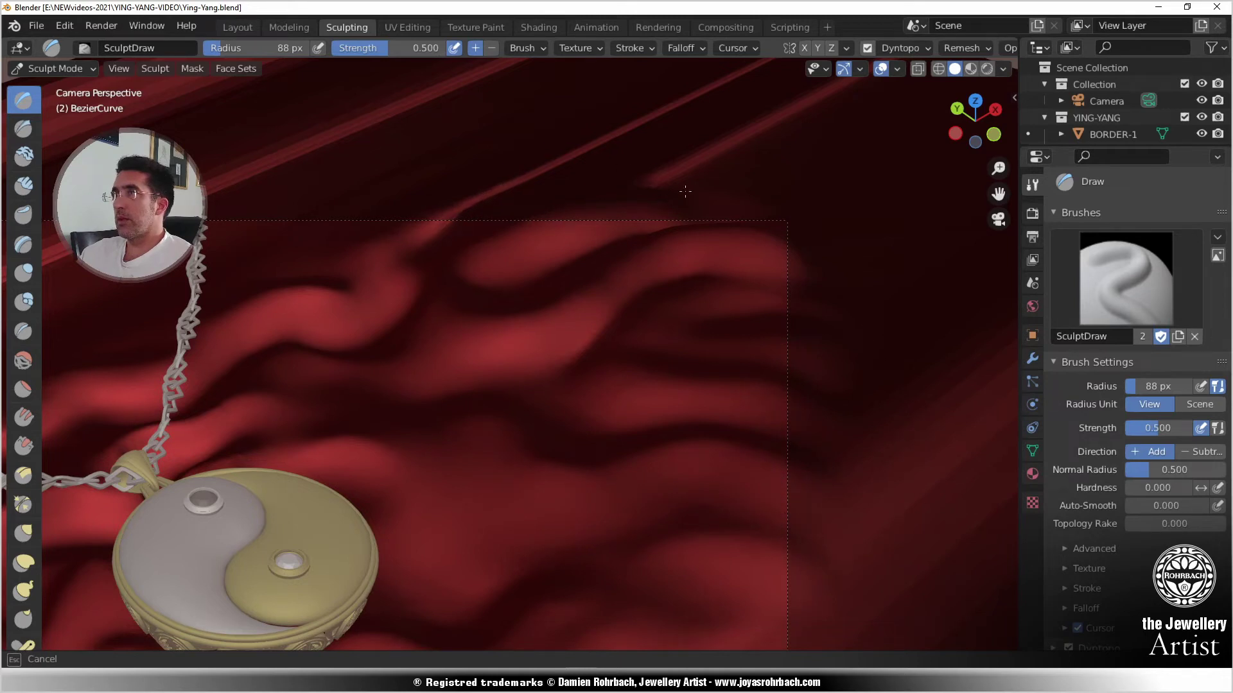
{"action": "left_click_drag", "start_coordinate": [349, 185], "coordinate": [342, 188]}
- Turn the straight pleats behind the white-half chain strand into soft wavy folds near the camera frame's opposite upper corner
{"action": "scroll", "coordinate": [431, 286], "scroll_direction": "down", "scroll_amount": 2}
{"action": "middle_click_drag", "start_coordinate": [418, 297], "coordinate": [810, 295], "text": "shift"}
{"action": "mouse_move", "coordinate": [479, 321]}
{"action": "left_mouse_down"}
{"action": "mouse_move", "coordinate": [386, 356]}
{"action": "mouse_move", "coordinate": [417, 352]}
{"action": "left_mouse_up"}
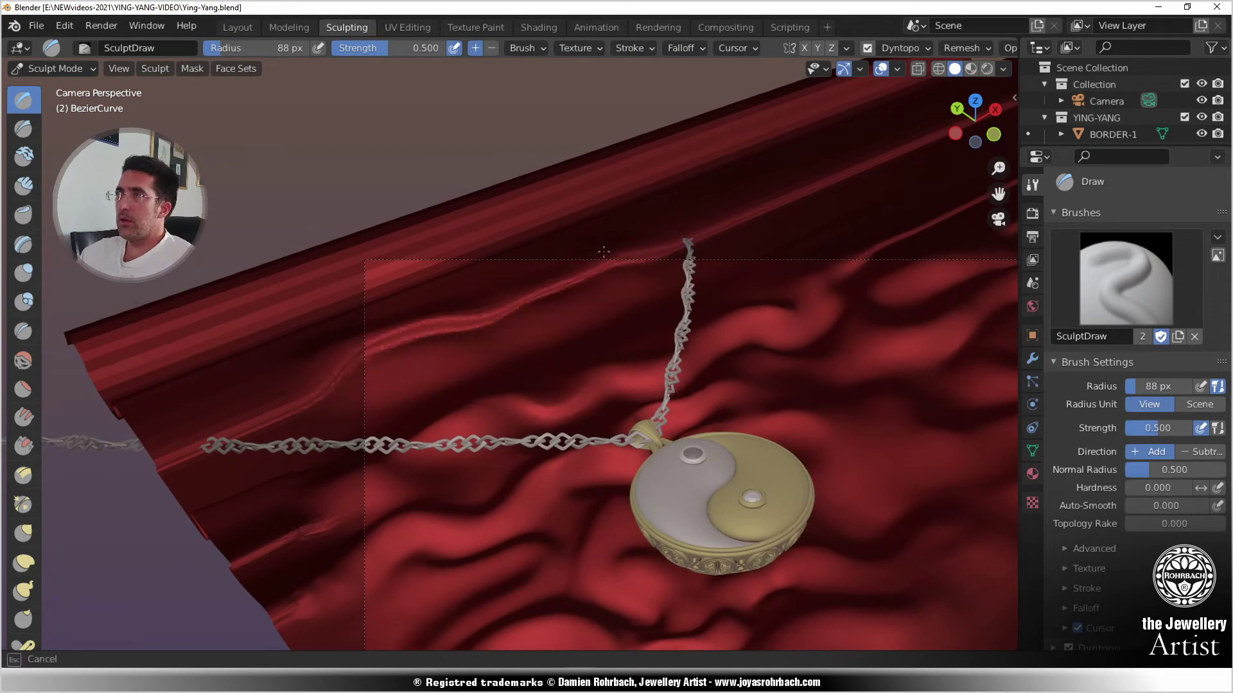
{"action": "mouse_move", "coordinate": [498, 325]}
{"action": "left_mouse_down"}
{"action": "mouse_move", "coordinate": [610, 278]}
{"action": "mouse_move", "coordinate": [650, 240]}
{"action": "mouse_move", "coordinate": [304, 411]}
{"action": "left_mouse_up"}
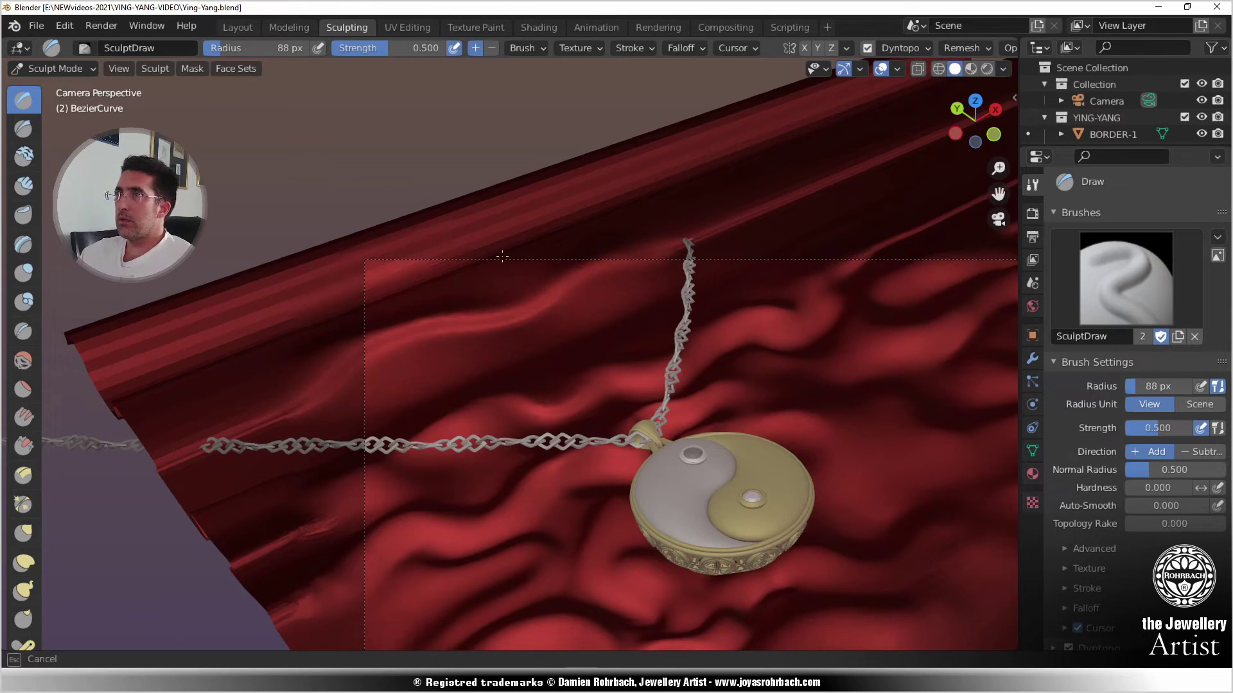
{"action": "left_click_drag", "start_coordinate": [502, 256], "coordinate": [362, 290]}
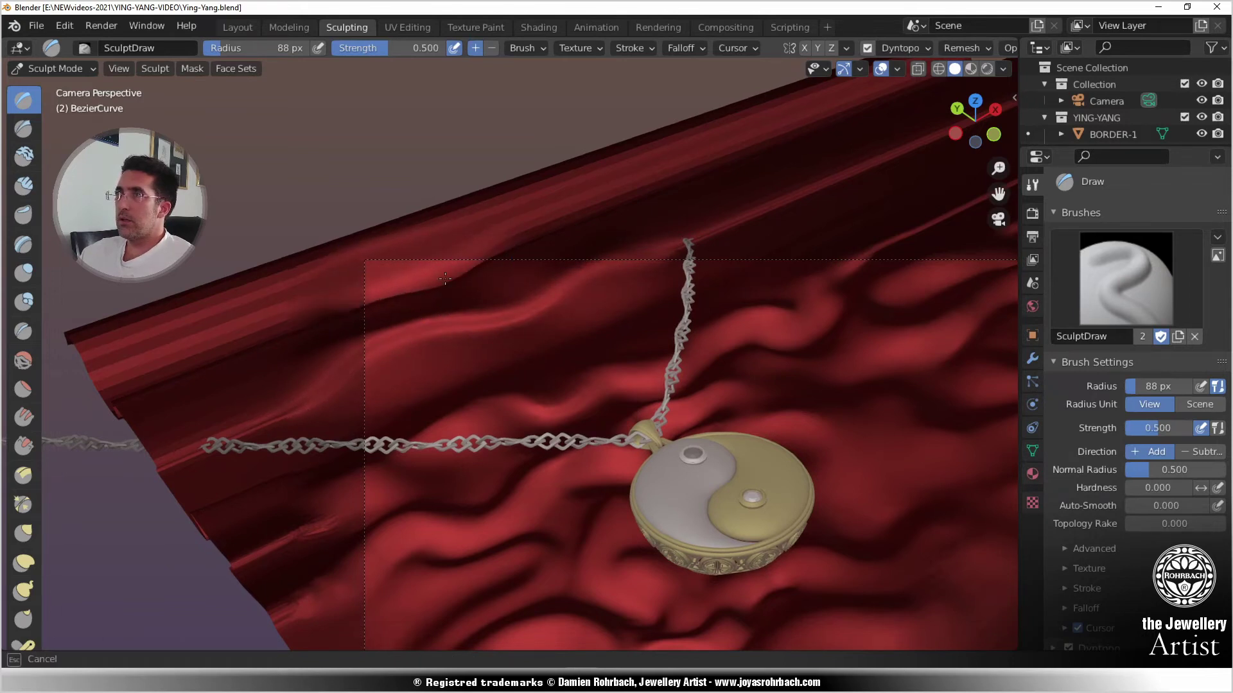
{"action": "mouse_move", "coordinate": [525, 254]}
{"action": "left_mouse_down"}
{"action": "mouse_move", "coordinate": [324, 318]}
{"action": "mouse_move", "coordinate": [556, 243]}
{"action": "mouse_move", "coordinate": [325, 319]}
{"action": "left_mouse_up"}
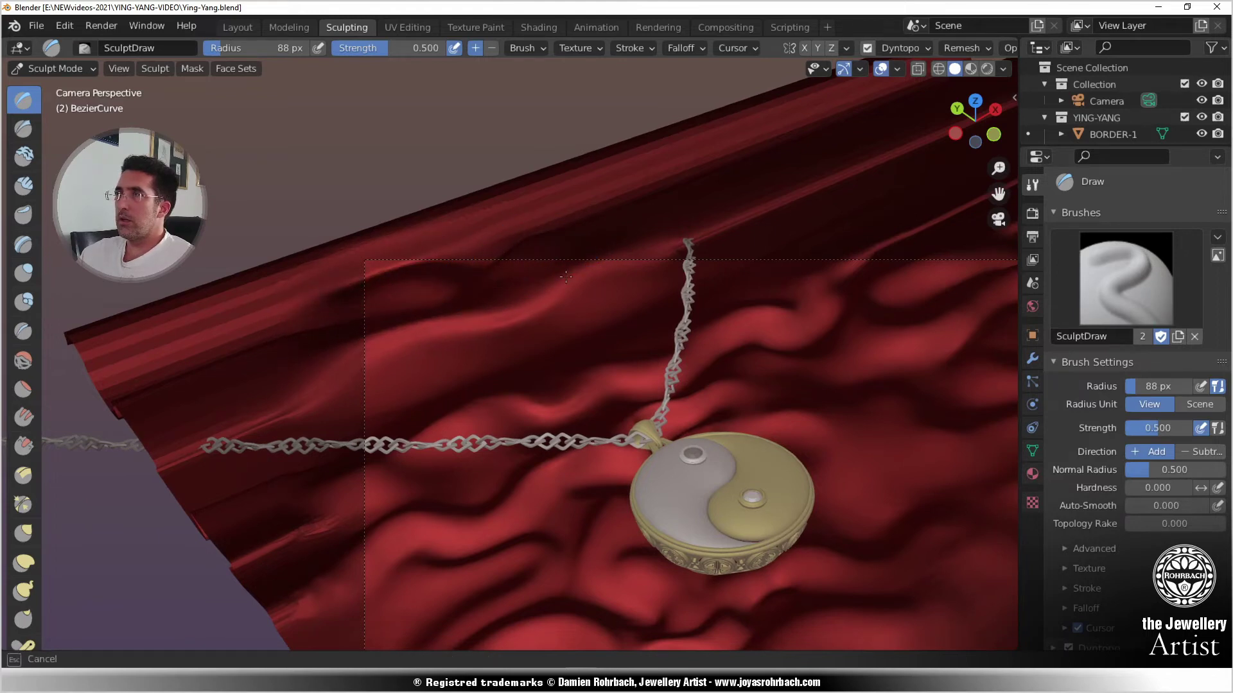
- Check the cloth folds from the camera and top views and save the file
{"action": "scroll", "coordinate": [604, 359], "scroll_direction": "down", "scroll_amount": 4}
{"action": "left_click_drag", "start_coordinate": [610, 393], "coordinate": [491, 348], "text": "shift"}
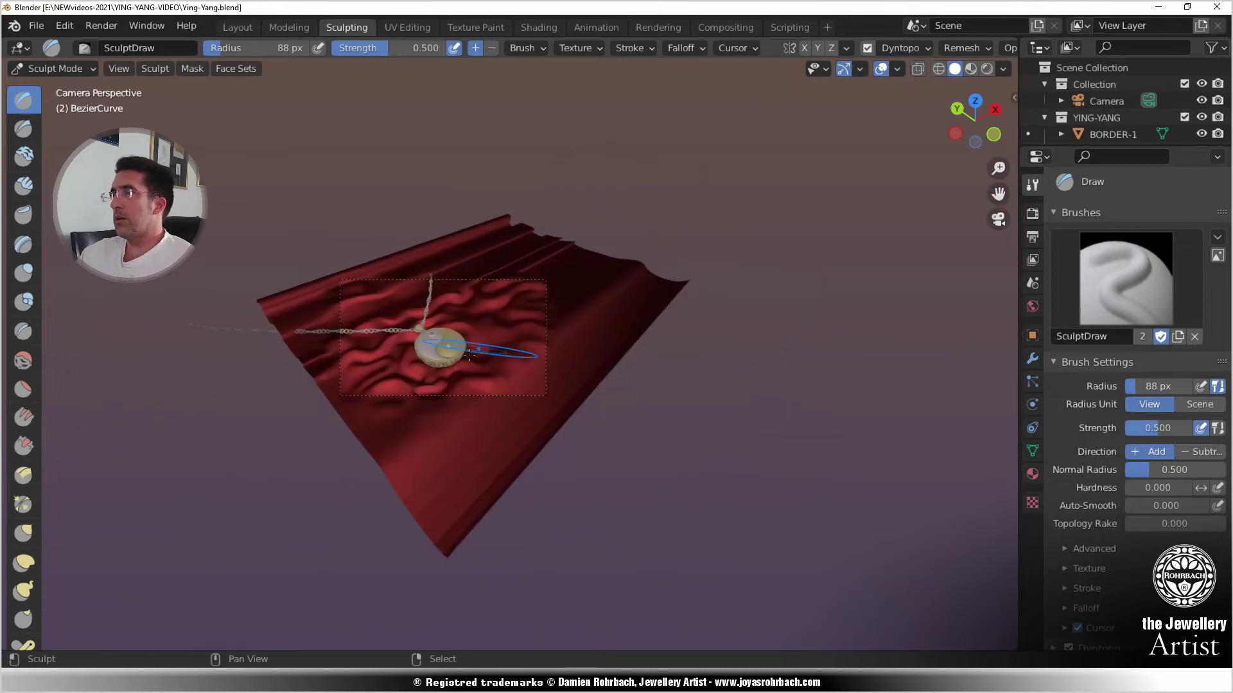
{"action": "scroll", "coordinate": [483, 379], "scroll_direction": "up", "scroll_amount": 3}
{"action": "middle_click_drag", "start_coordinate": [484, 379], "coordinate": [567, 406], "text": "shift"}
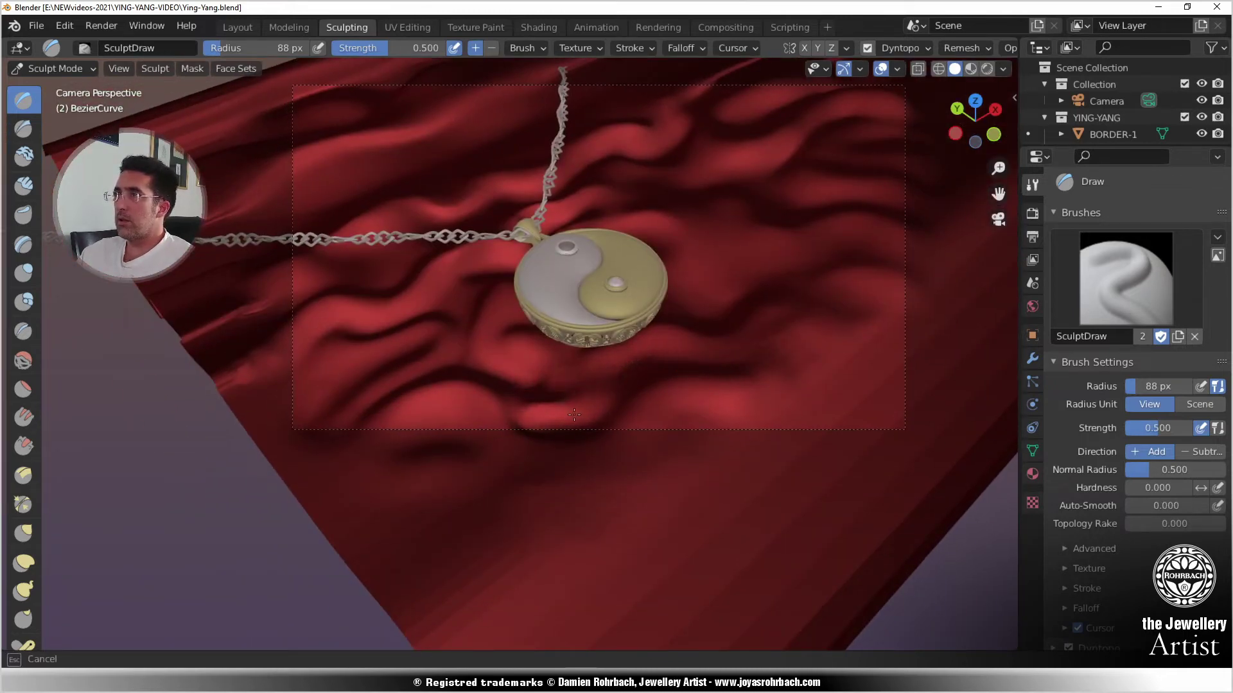
{"action": "middle_click_drag", "start_coordinate": [592, 414], "coordinate": [632, 492], "text": "shift"}
{"action": "key", "text": "KP_7"}
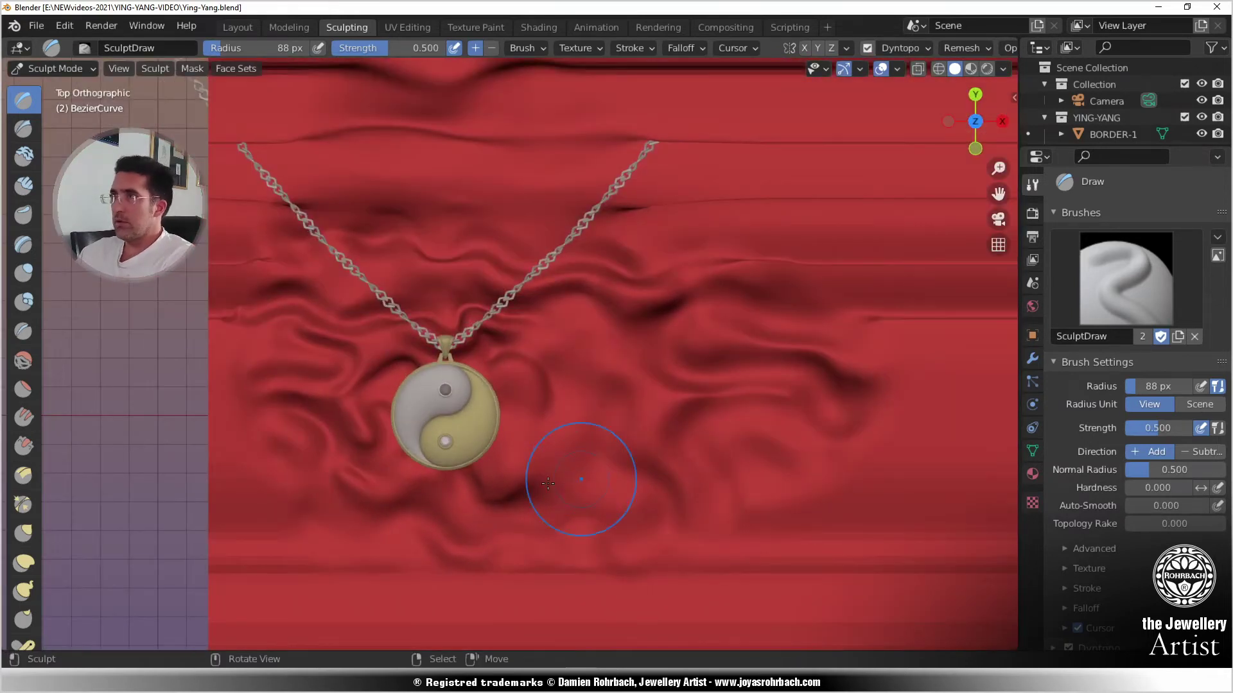
{"action": "scroll", "coordinate": [539, 471], "scroll_direction": "up", "scroll_amount": 3}
{"action": "key", "text": "ctrl+s"}
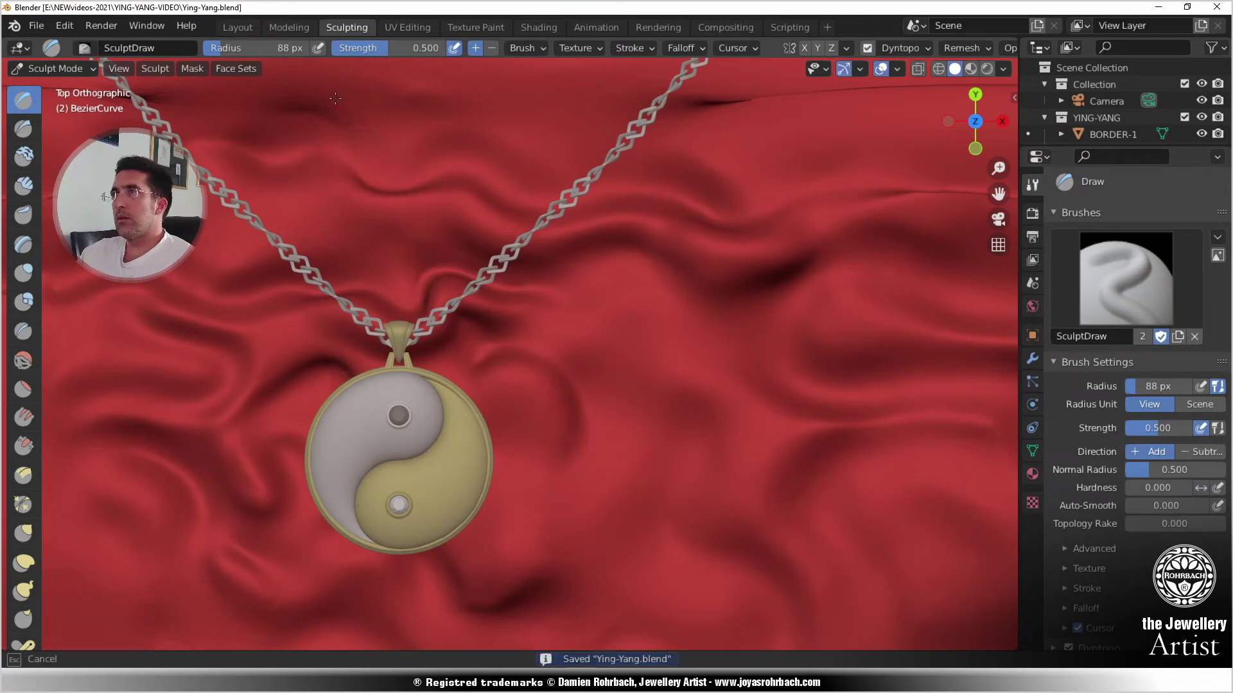
- Switch to the Cloth sculpt brush for the fabric below the pendant, working from the top view
{"action": "scroll", "coordinate": [539, 369], "scroll_direction": "down", "scroll_amount": 2}
{"action": "middle_click_drag", "start_coordinate": [542, 376], "coordinate": [649, 240], "text": "shift"}
{"action": "scroll", "coordinate": [632, 267], "scroll_direction": "up", "scroll_amount": 2}
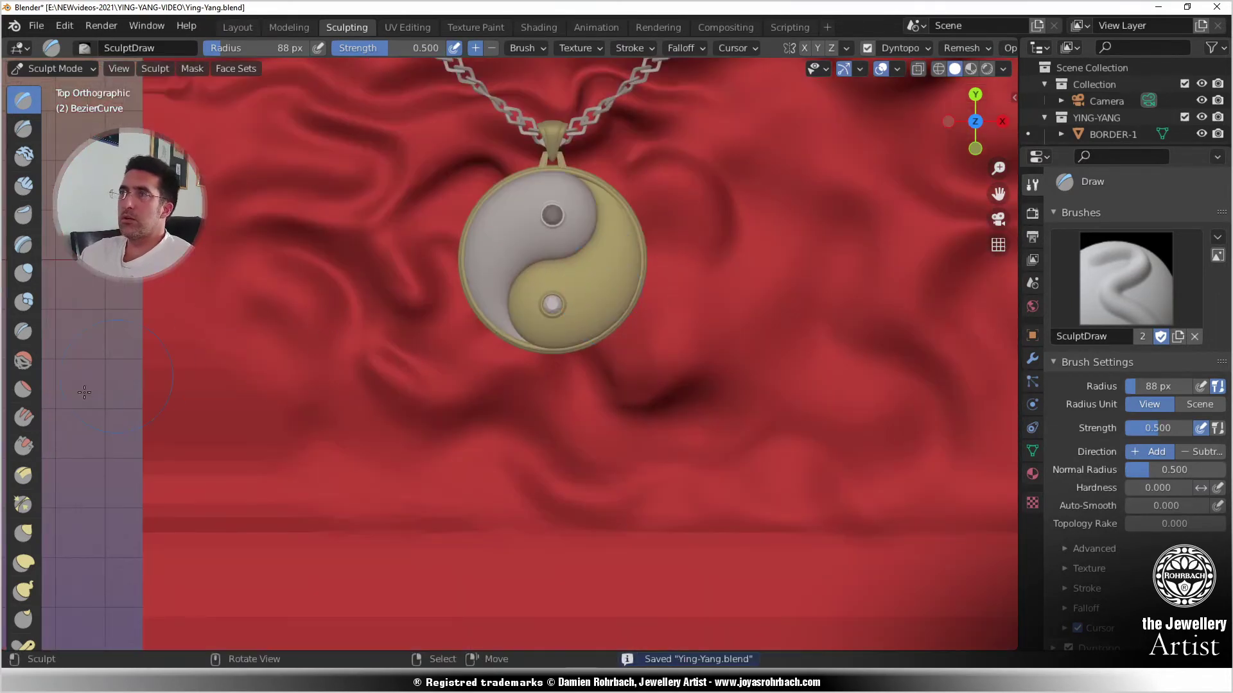
{"action": "scroll", "coordinate": [33, 587], "scroll_direction": "down", "scroll_amount": 8}
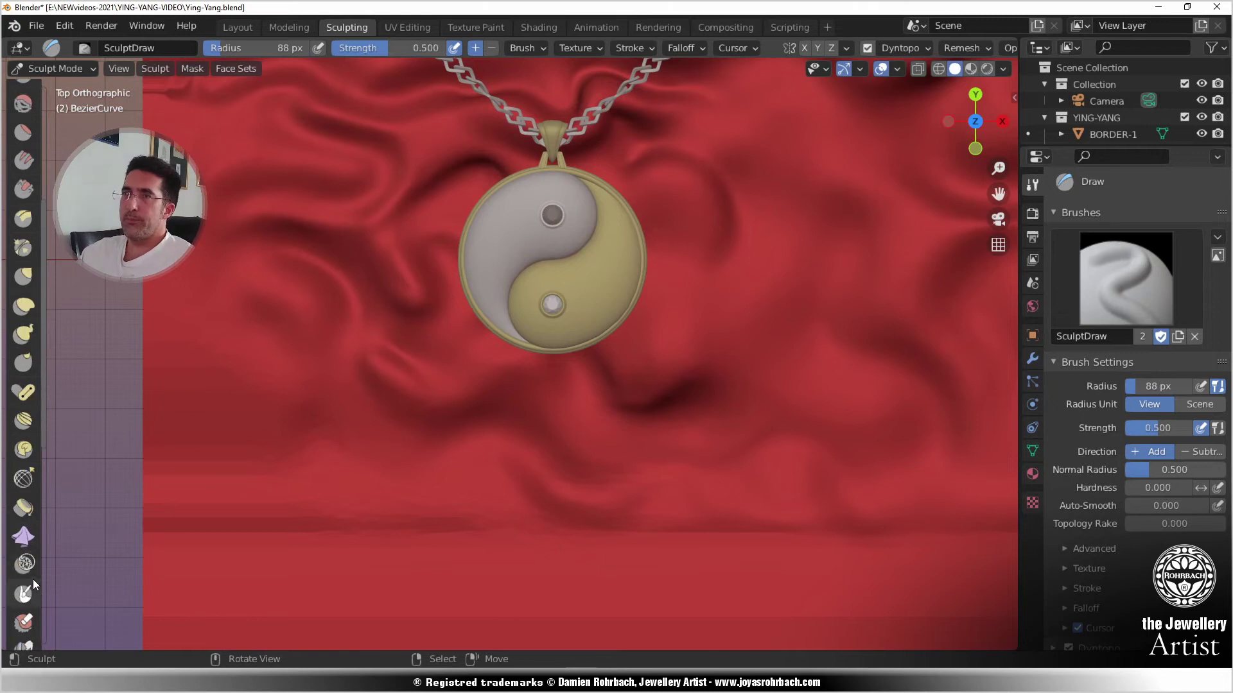
{"action": "left_click", "coordinate": [25, 536]}
{"action": "scroll", "coordinate": [398, 462], "scroll_direction": "down", "scroll_amount": 1}
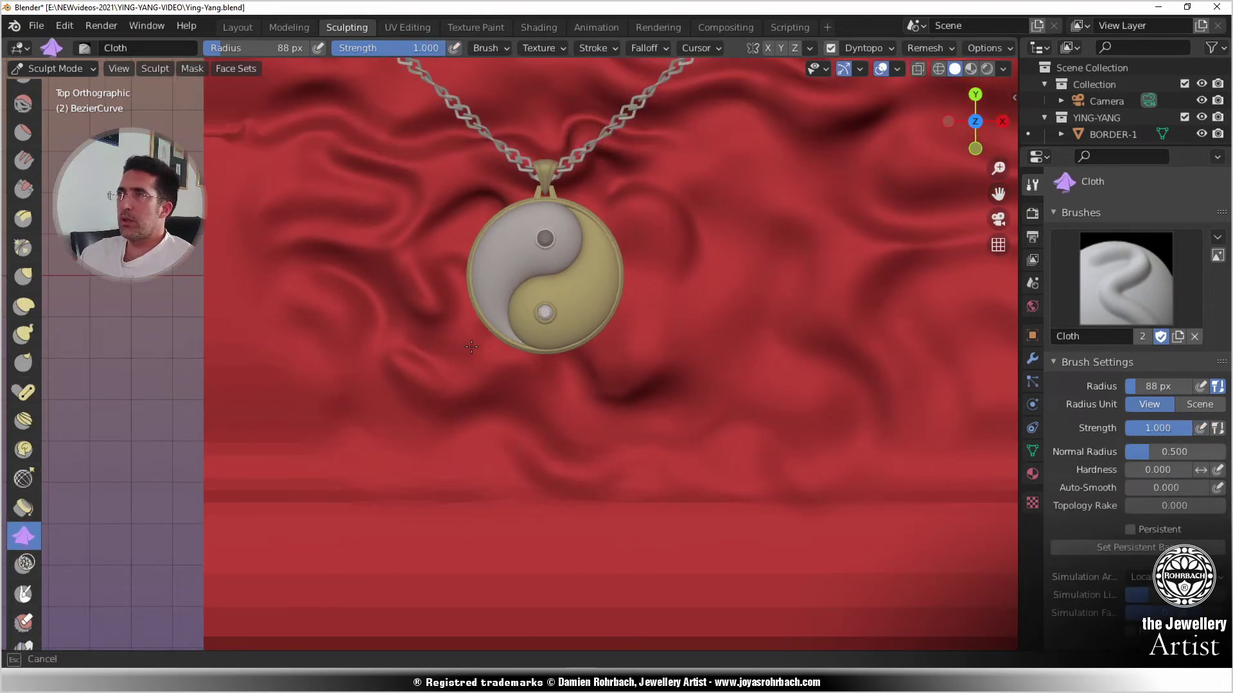
- Try a Cloth brush stroke at strength 1.000 beside the lower edge of the pendant's white half and undo it
{"action": "left_click_drag", "start_coordinate": [472, 347], "coordinate": [430, 344]}
{"action": "scroll", "coordinate": [508, 353], "scroll_direction": "up", "scroll_amount": 3}
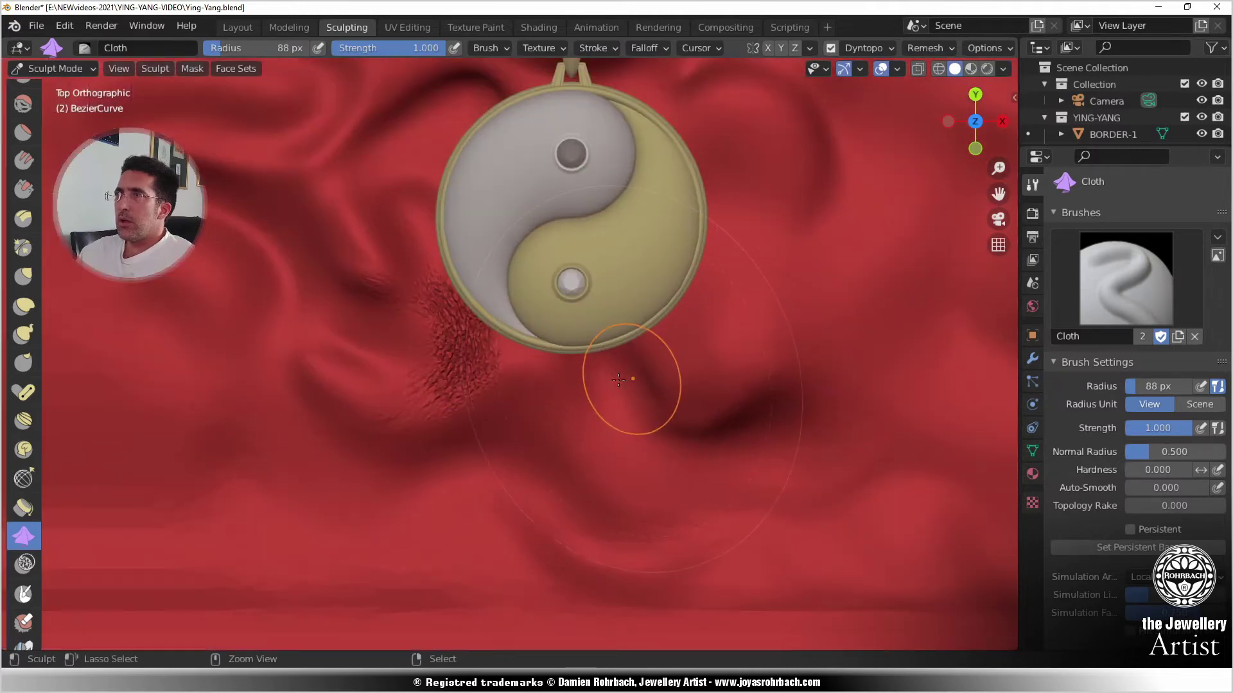
{"action": "scroll", "coordinate": [618, 379], "scroll_direction": "up", "scroll_amount": 3}
{"action": "key", "text": "ctrl+z"}
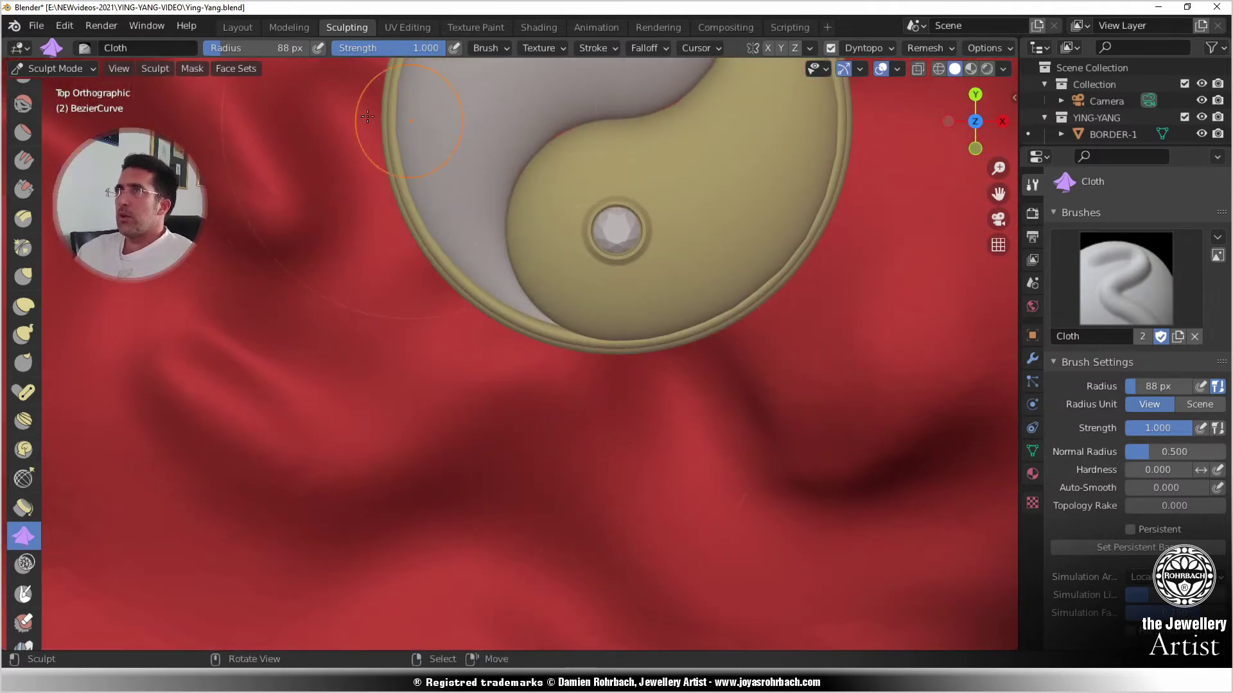
- Set the Cloth brush to strength 0.700 and radius 150 px and try short strokes over the fabric under the pendant
{"action": "key", "text": "Return"}
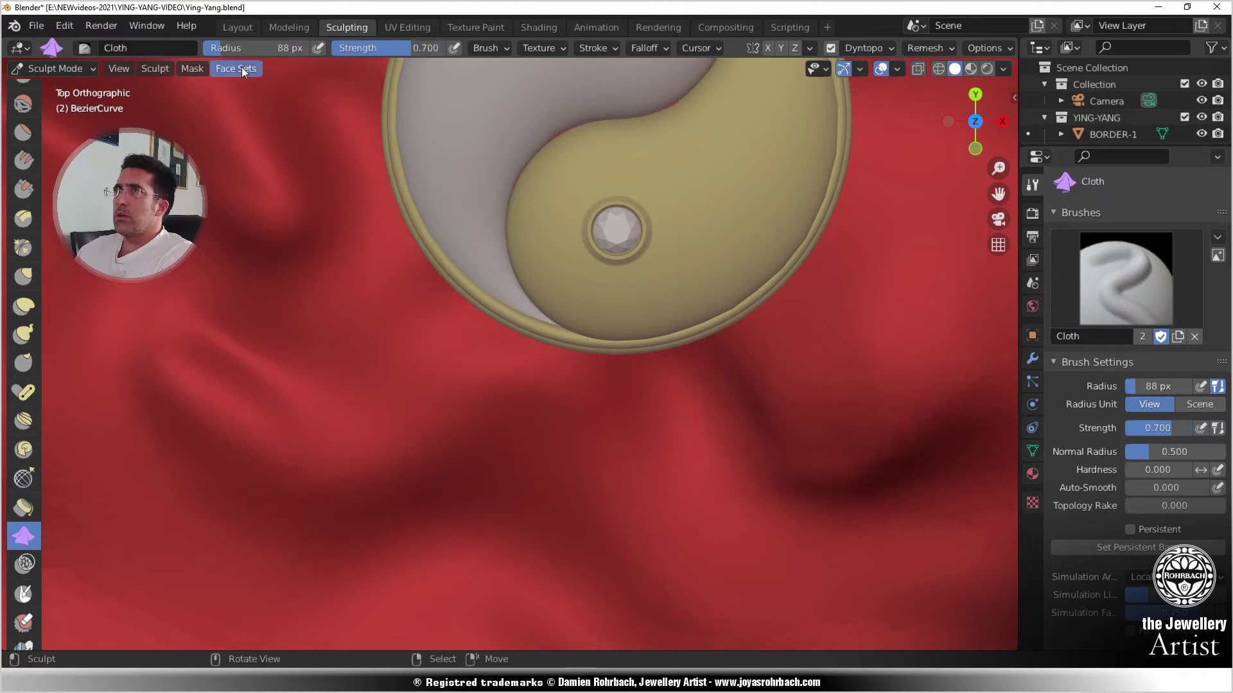
{"action": "key", "text": "Return"}
{"action": "scroll", "coordinate": [496, 385], "scroll_direction": "down", "scroll_amount": 5}
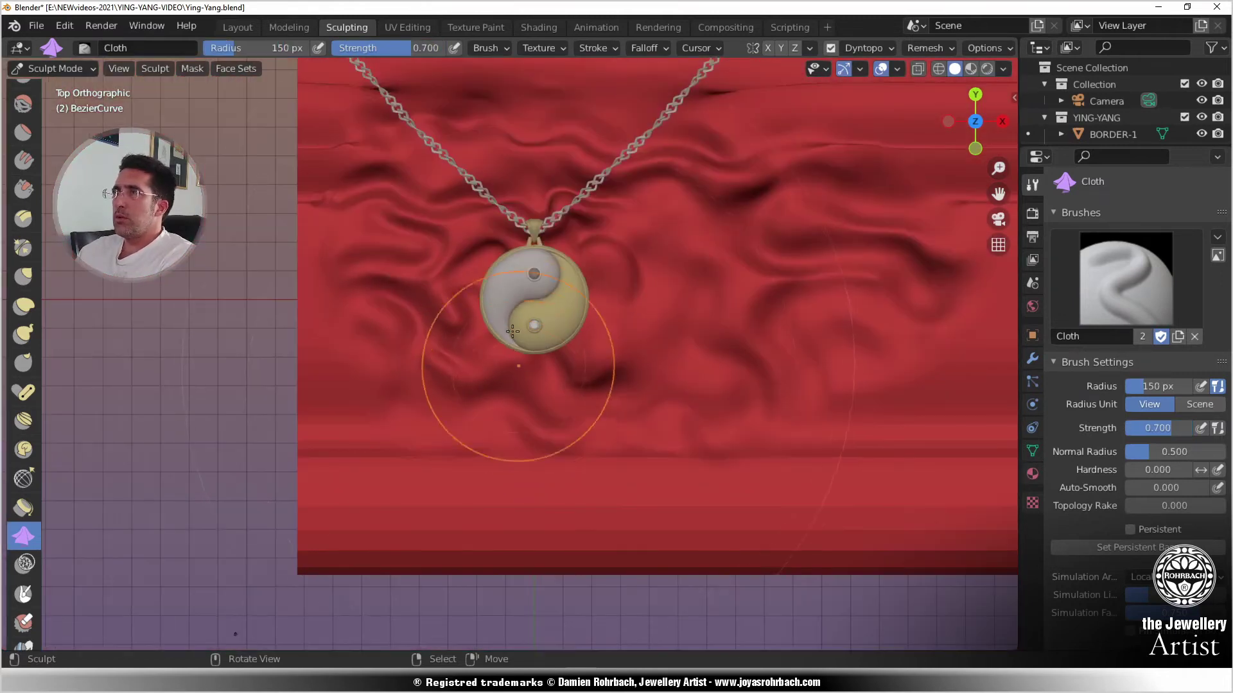
{"action": "left_click_drag", "start_coordinate": [512, 305], "coordinate": [509, 306]}
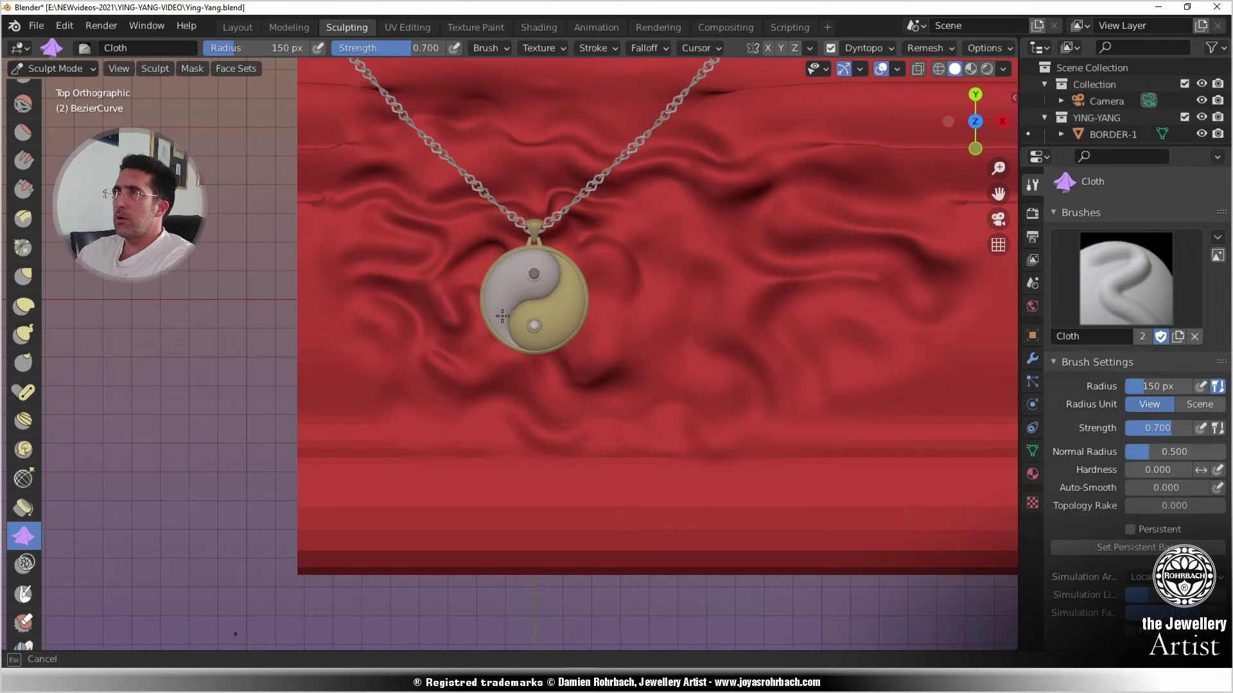
{"action": "left_click_drag", "start_coordinate": [503, 315], "coordinate": [514, 319]}
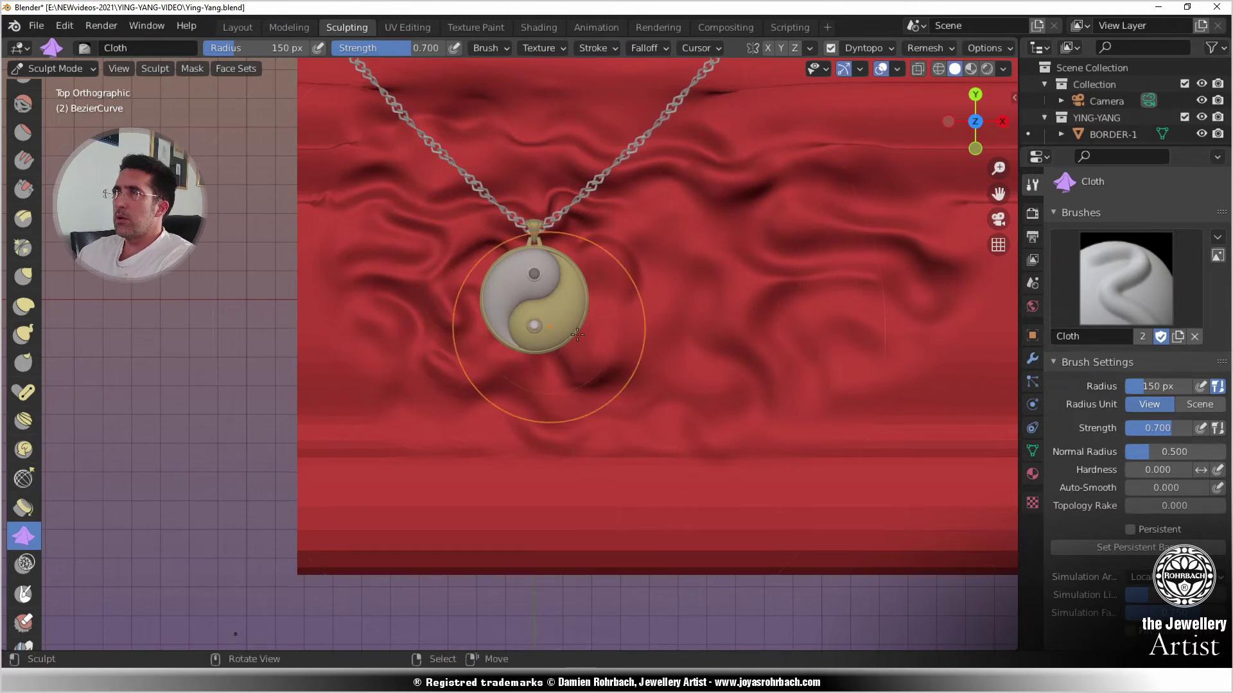
- Set the Cloth brush radius to 80 px and pull fine wrinkles outward from below the pendant's white half
{"action": "left_click", "coordinate": [275, 52]}
{"action": "type", "text": "80"}
{"action": "key", "text": "Return"}
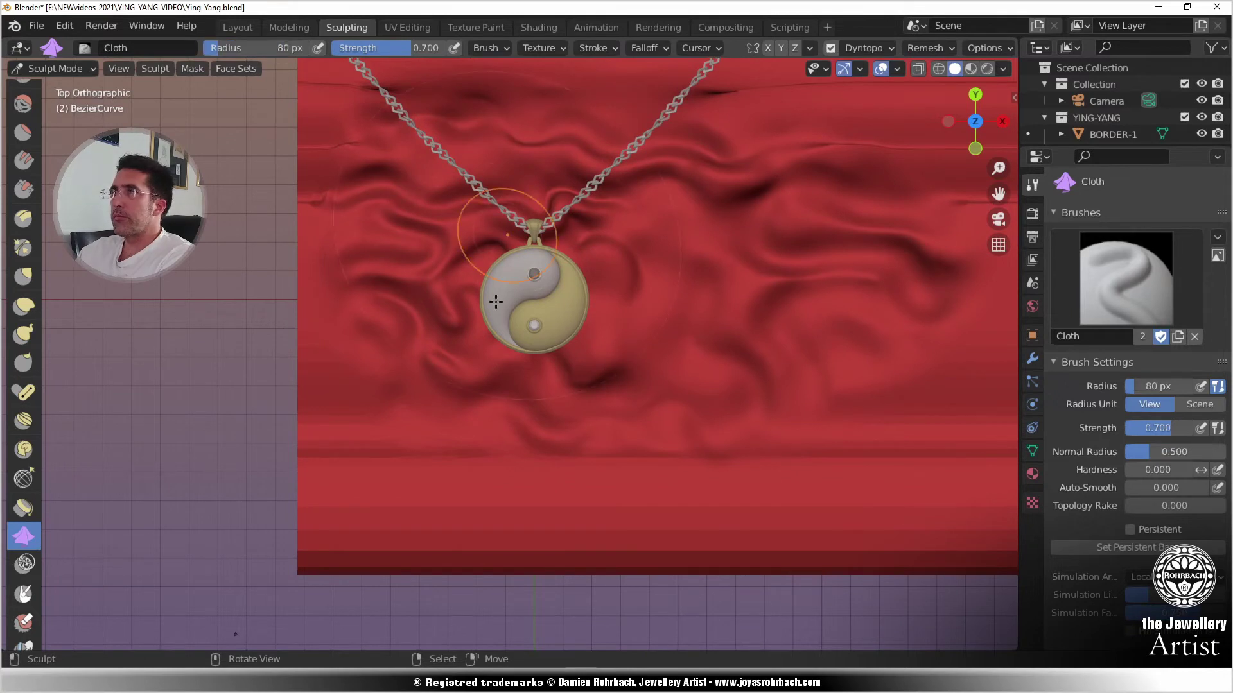
{"action": "scroll", "coordinate": [454, 380], "scroll_direction": "up", "scroll_amount": 3}
{"action": "mouse_move", "coordinate": [454, 379]}
{"action": "left_mouse_down"}
{"action": "mouse_move", "coordinate": [436, 367]}
{"action": "mouse_move", "coordinate": [377, 369]}
{"action": "mouse_move", "coordinate": [339, 344]}
{"action": "mouse_move", "coordinate": [323, 356]}
{"action": "left_mouse_up"}
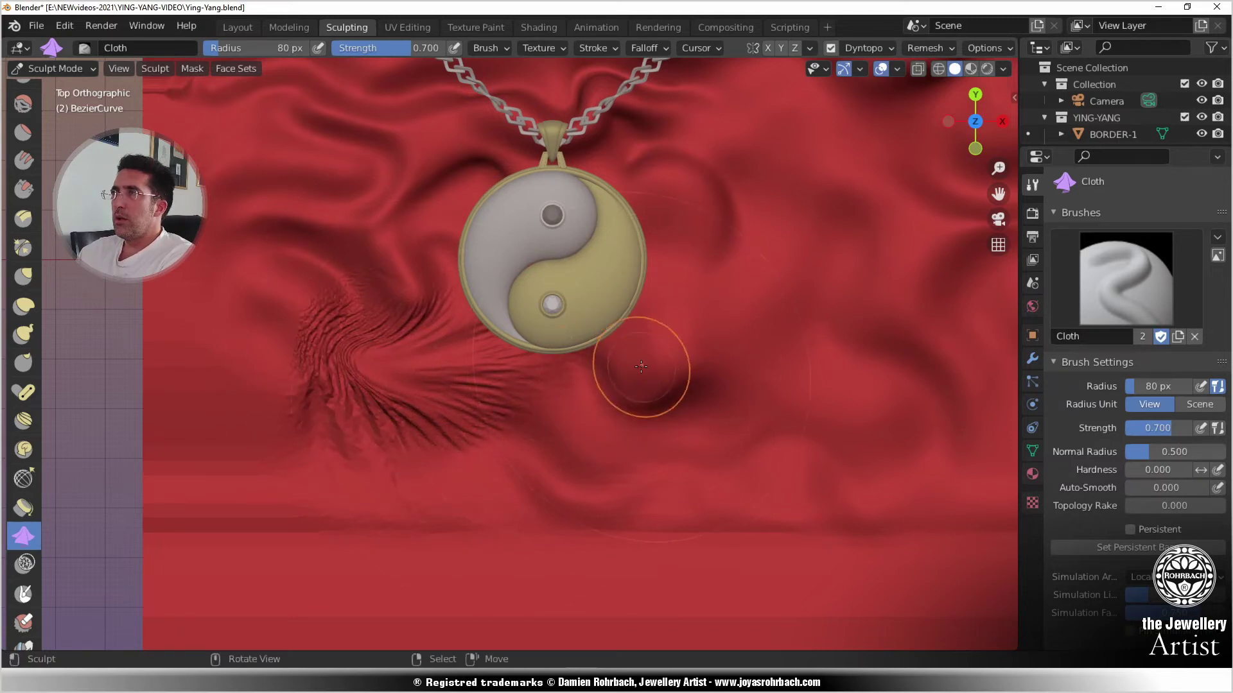
- Pull radiating wrinkles with the Cloth brush below the pendant, beyond its gold half, and through the folds behind its white half
{"action": "left_click_drag", "start_coordinate": [639, 380], "coordinate": [627, 461]}
{"action": "left_click_drag", "start_coordinate": [669, 206], "coordinate": [651, 212]}
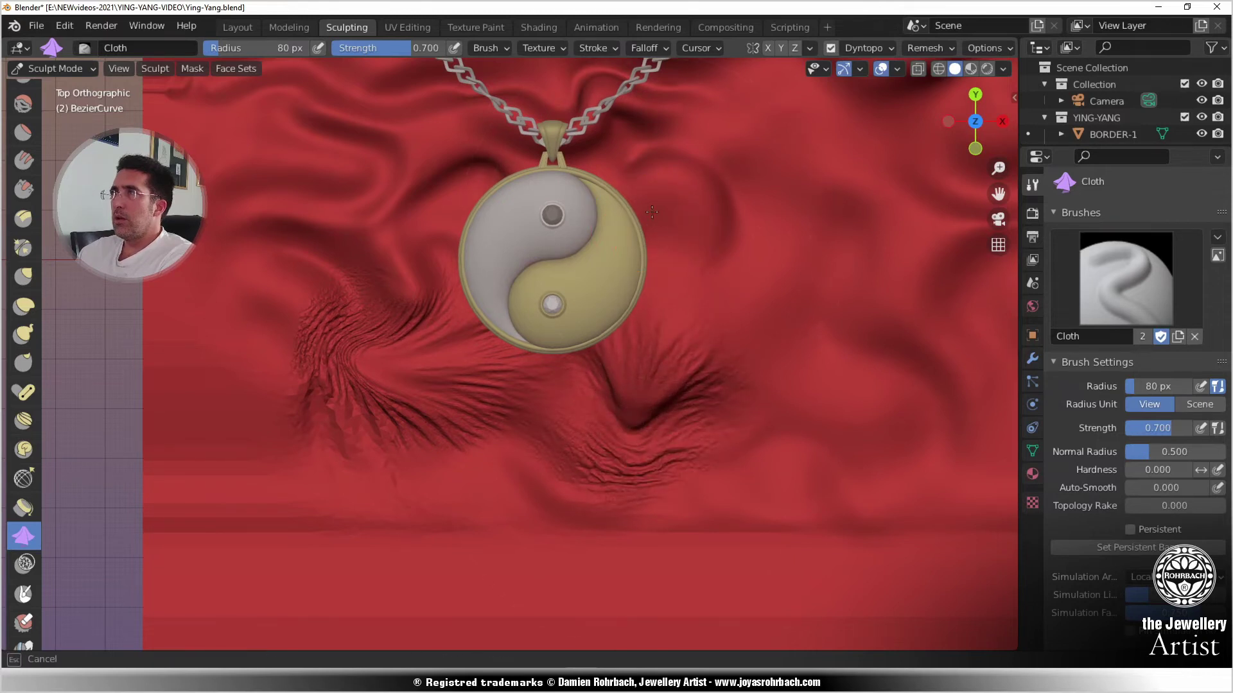
{"action": "mouse_move", "coordinate": [736, 171]}
{"action": "left_mouse_down"}
{"action": "mouse_move", "coordinate": [842, 139]}
{"action": "mouse_move", "coordinate": [839, 124]}
{"action": "left_mouse_up"}
{"action": "left_click_drag", "start_coordinate": [471, 201], "coordinate": [378, 120]}
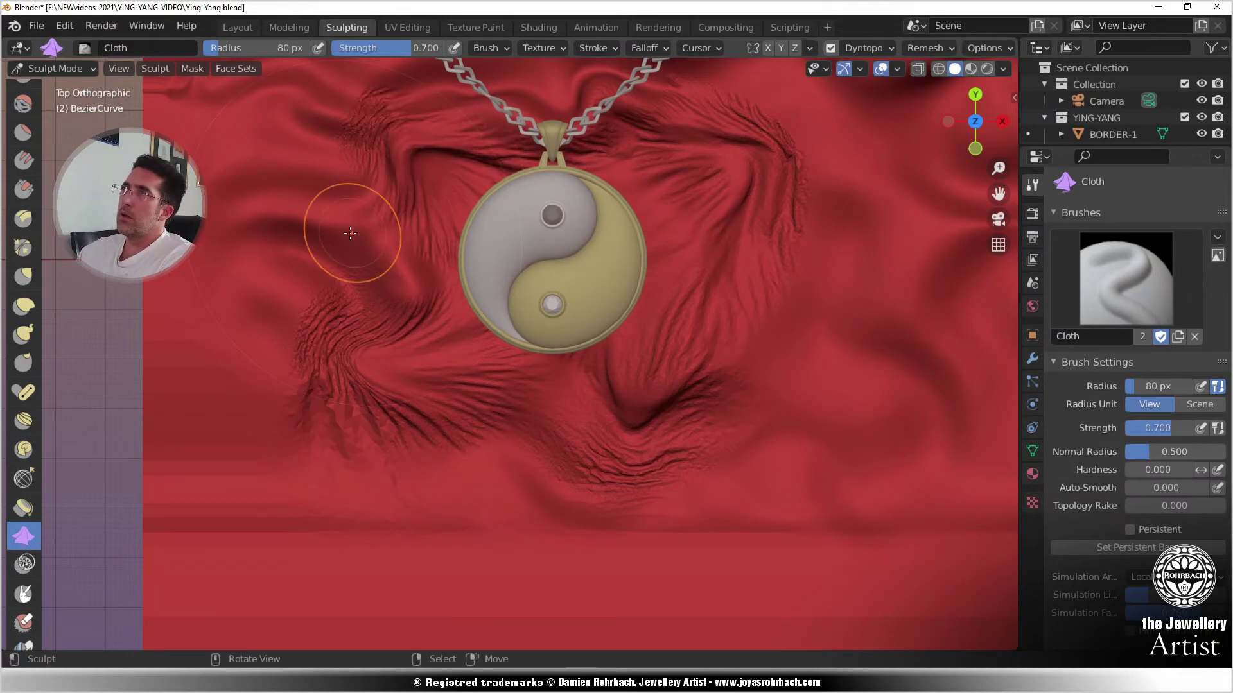
{"action": "mouse_move", "coordinate": [351, 233]}
{"action": "left_mouse_down"}
{"action": "mouse_move", "coordinate": [216, 219]}
{"action": "mouse_move", "coordinate": [199, 231]}
{"action": "left_mouse_up"}
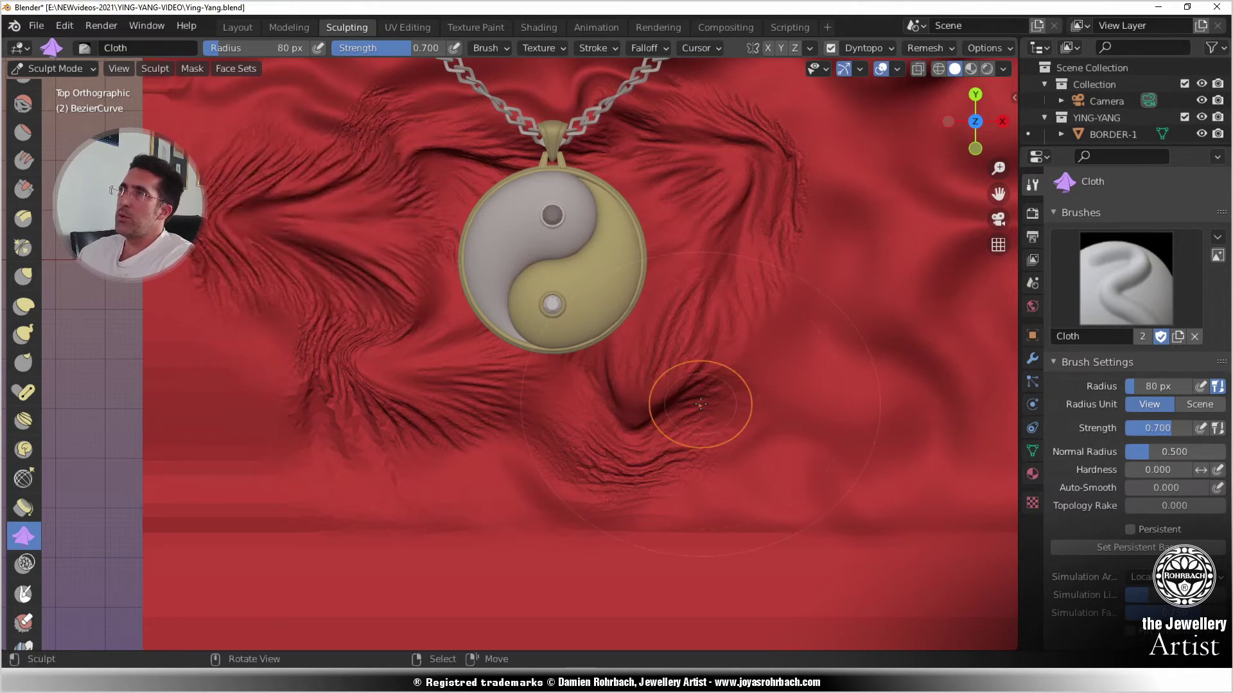
- From the camera view, pull fine Cloth brush wrinkles into the fabric near the frame's lower corner beyond the gold half and along its lower border
{"action": "scroll", "coordinate": [700, 399], "scroll_direction": "down", "scroll_amount": 3}
{"action": "key", "text": "KP_0"}
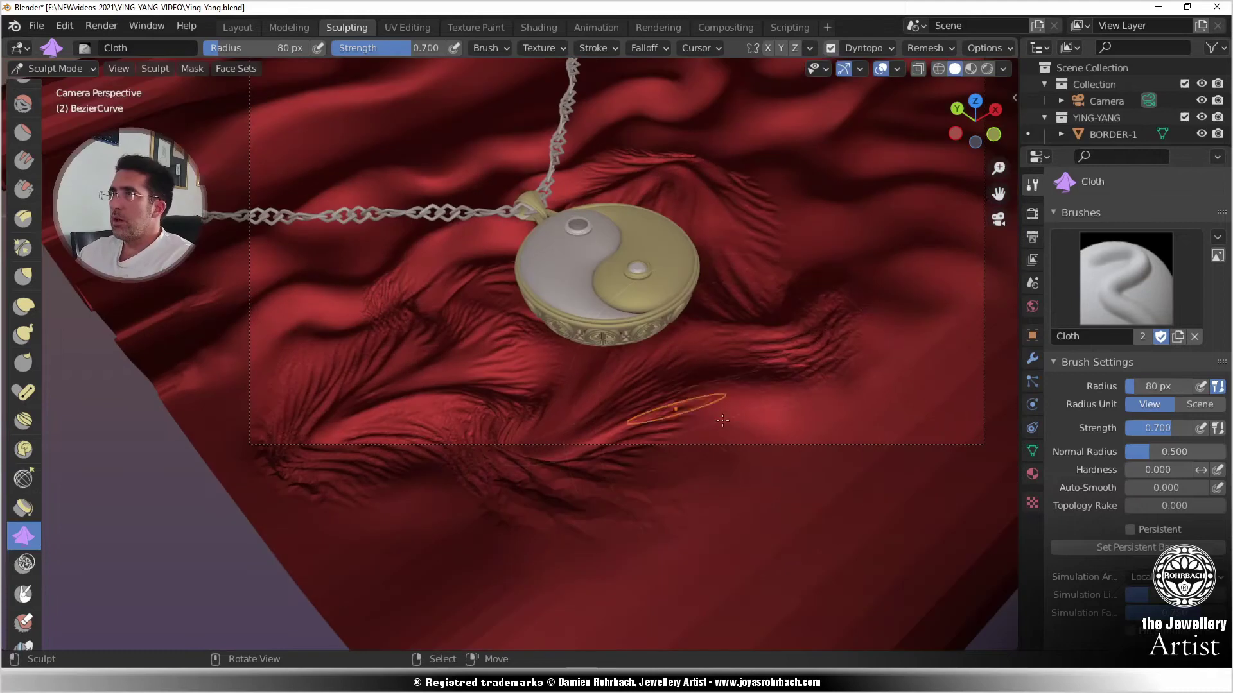
{"action": "scroll", "coordinate": [636, 401], "scroll_direction": "up", "scroll_amount": 3}
{"action": "mouse_move", "coordinate": [759, 413]}
{"action": "middle_mouse_down", "text": "shift"}
{"action": "mouse_move", "coordinate": [594, 450]}
{"action": "mouse_move", "coordinate": [550, 473]}
{"action": "middle_mouse_up", "text": "shift"}
{"action": "mouse_move", "coordinate": [699, 374]}
{"action": "left_mouse_down"}
{"action": "mouse_move", "coordinate": [733, 476]}
{"action": "mouse_move", "coordinate": [710, 490]}
{"action": "mouse_move", "coordinate": [782, 442]}
{"action": "left_mouse_up"}
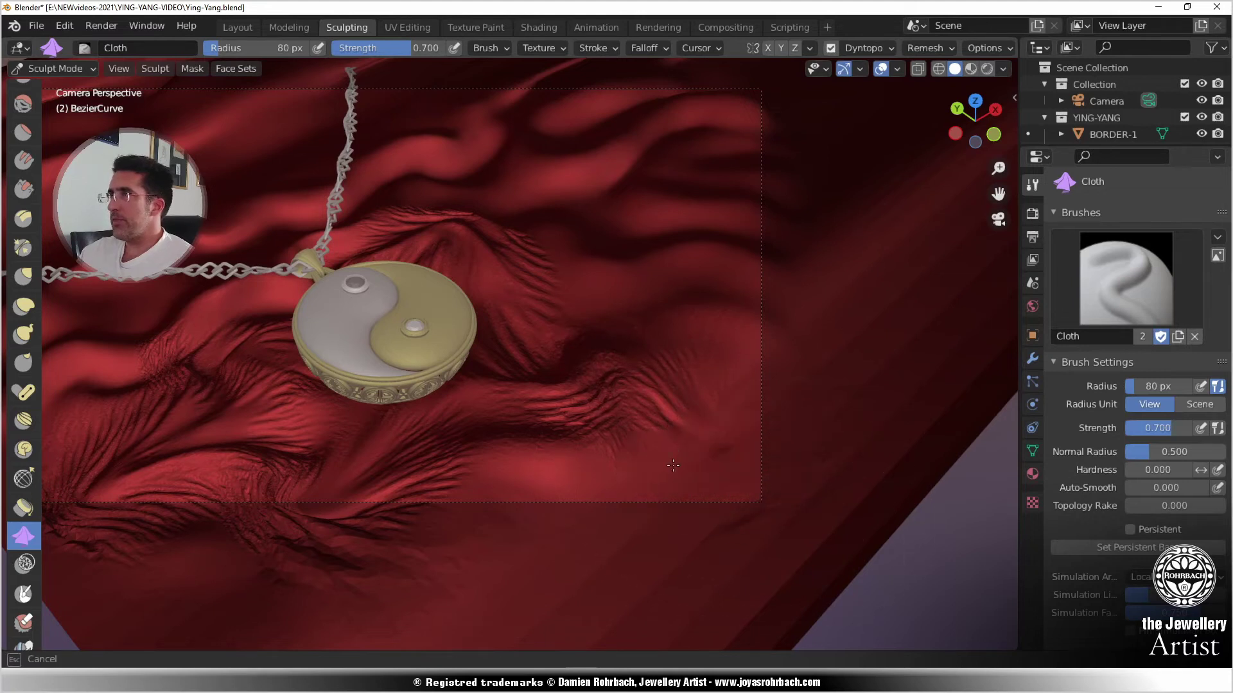
{"action": "mouse_move", "coordinate": [673, 465]}
{"action": "left_mouse_down"}
{"action": "mouse_move", "coordinate": [661, 399]}
{"action": "mouse_move", "coordinate": [687, 450]}
{"action": "mouse_move", "coordinate": [742, 479]}
{"action": "mouse_move", "coordinate": [732, 513]}
{"action": "mouse_move", "coordinate": [681, 516]}
{"action": "left_mouse_up"}
{"action": "left_click_drag", "start_coordinate": [787, 432], "coordinate": [694, 469]}
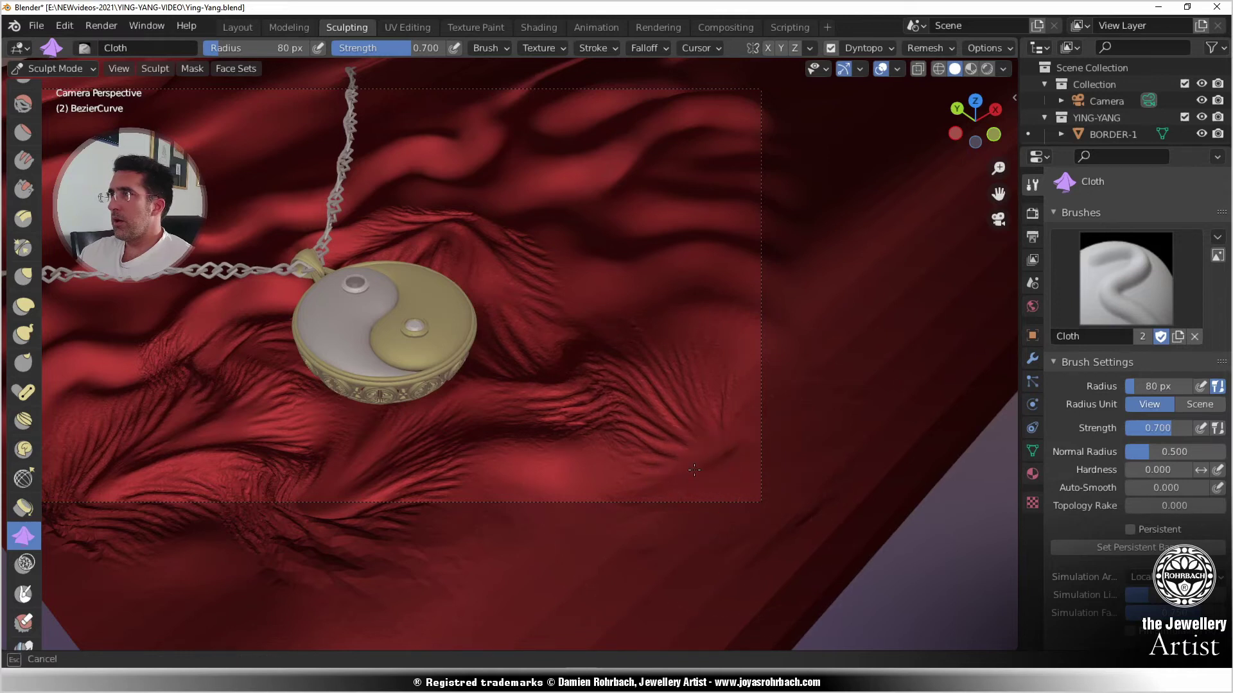
{"action": "left_click_drag", "start_coordinate": [790, 494], "coordinate": [741, 478]}
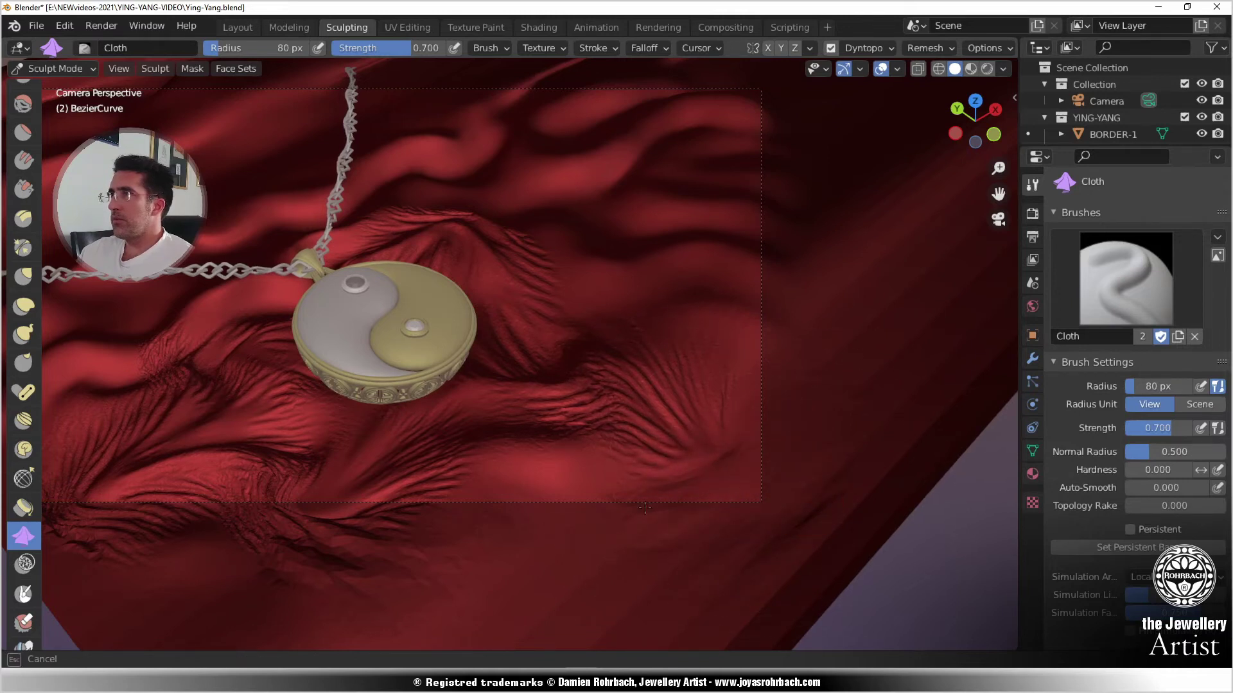
{"action": "left_click_drag", "start_coordinate": [635, 485], "coordinate": [569, 496]}
{"action": "mouse_move", "coordinate": [654, 502]}
{"action": "left_mouse_down"}
{"action": "mouse_move", "coordinate": [610, 488]}
{"action": "mouse_move", "coordinate": [720, 505]}
{"action": "mouse_move", "coordinate": [565, 495]}
{"action": "left_mouse_up"}
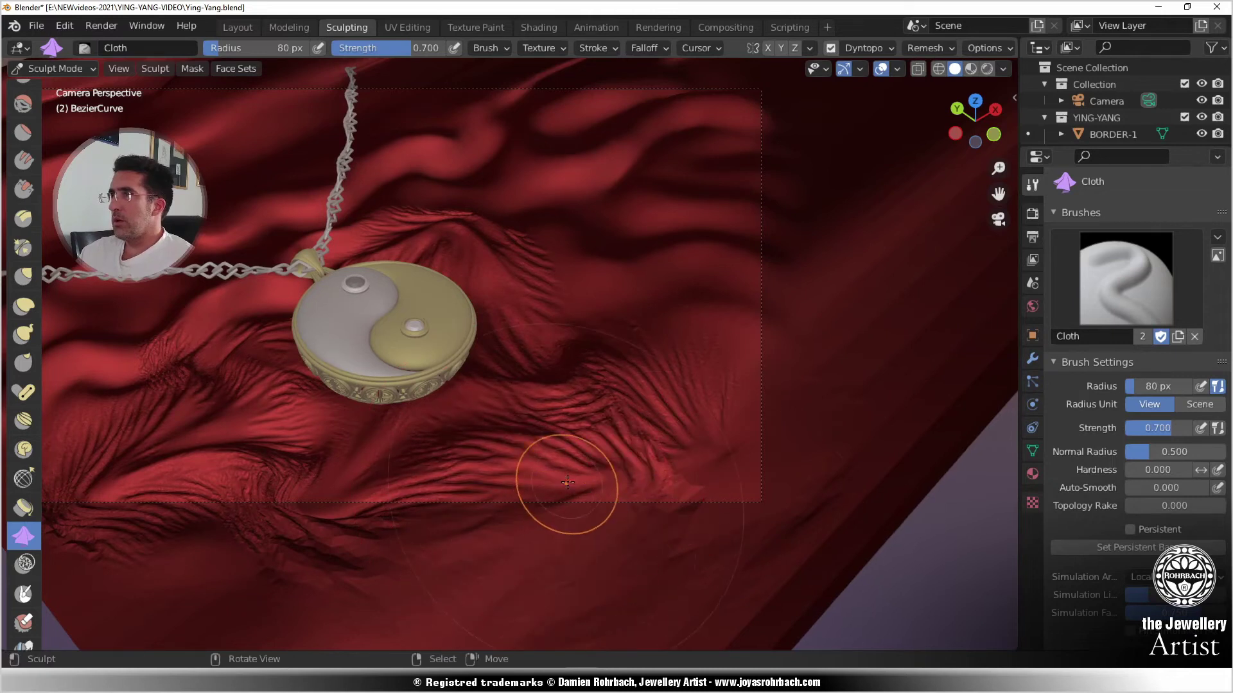
- From the top view, try a short Cloth brush stroke on the flat fabric below the pendant
{"action": "middle_click_drag", "start_coordinate": [564, 495], "coordinate": [672, 439]}
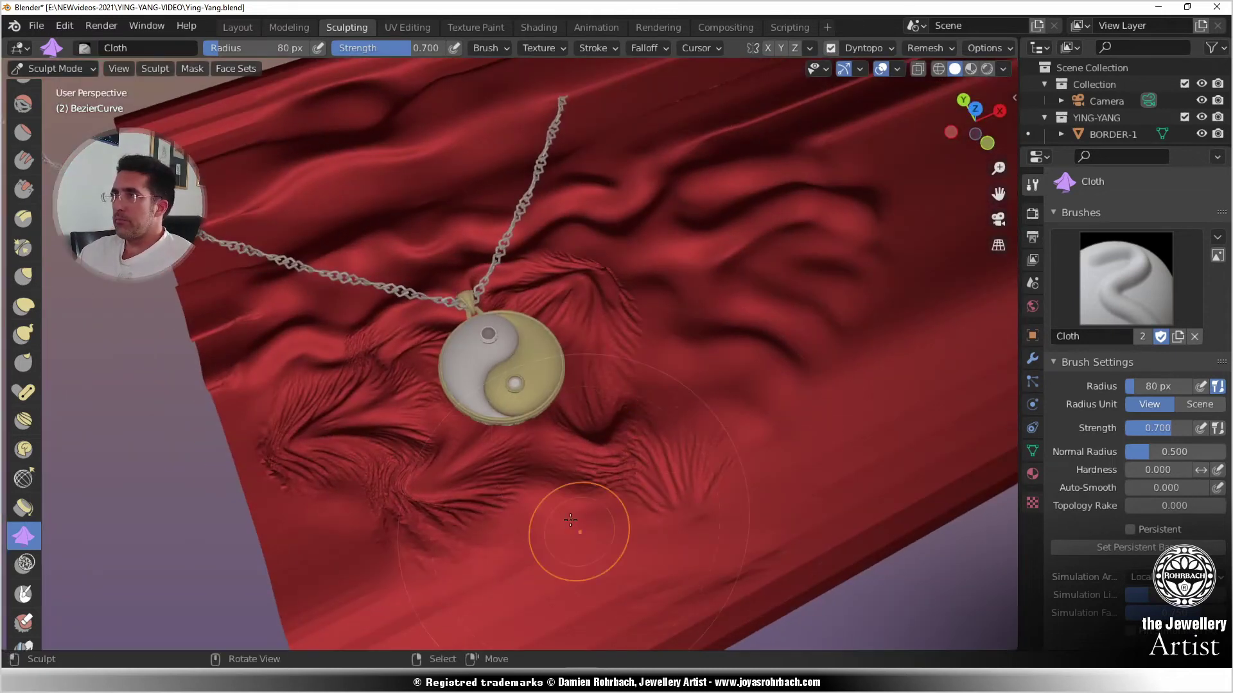
{"action": "key", "text": "KP_7"}
{"action": "middle_click_drag", "start_coordinate": [510, 509], "coordinate": [564, 365], "text": "shift"}
{"action": "scroll", "coordinate": [564, 364], "scroll_direction": "up", "scroll_amount": 2}
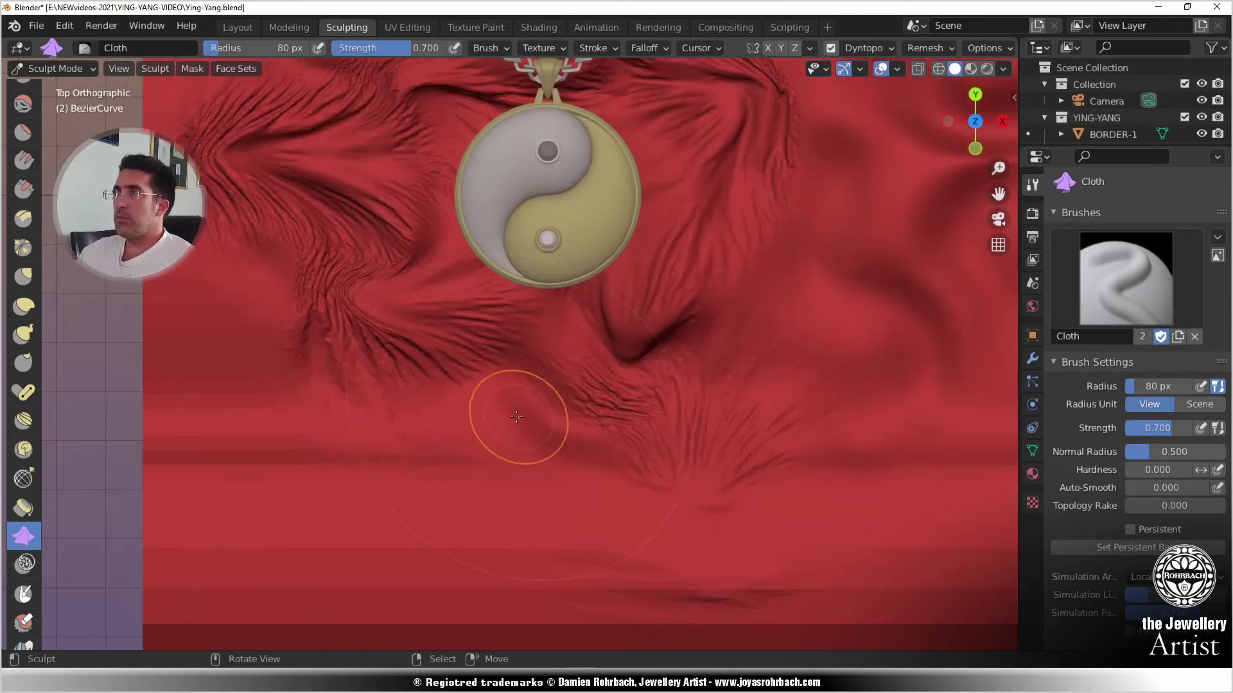
{"action": "left_click_drag", "start_coordinate": [510, 416], "coordinate": [504, 462]}
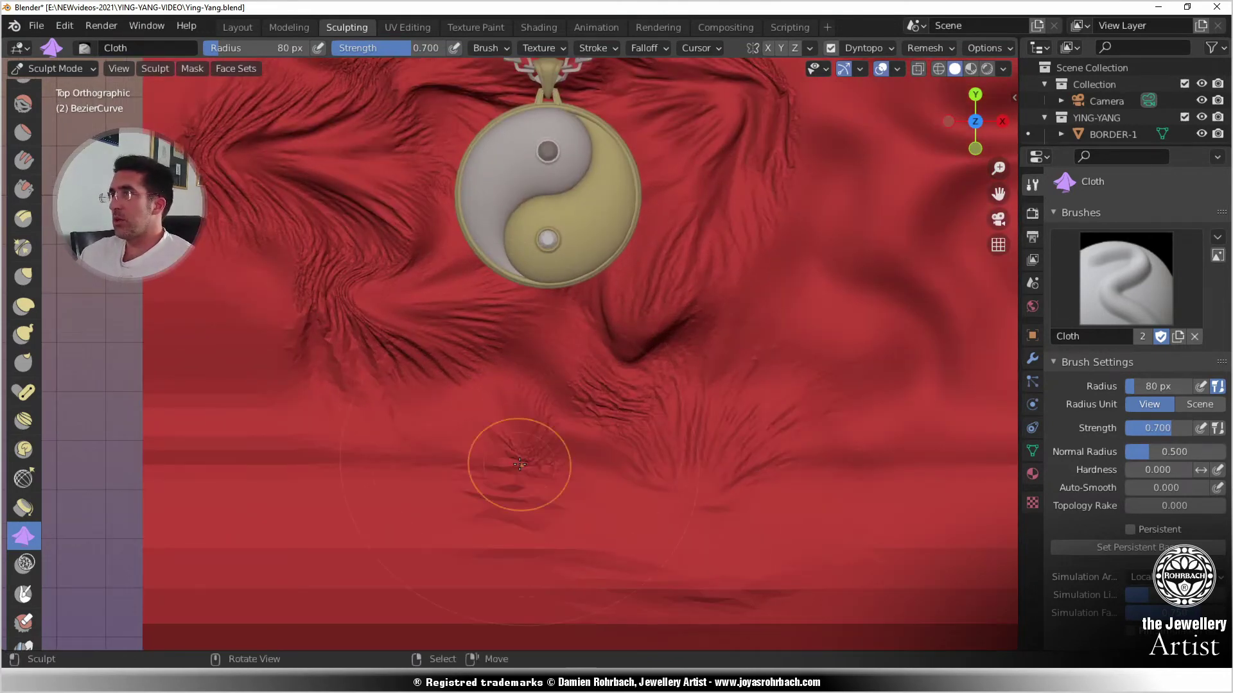
- Build long curved folds across the flat fabric below the pendant with the Draw brush
{"action": "scroll", "coordinate": [23, 289], "scroll_direction": "up", "scroll_amount": 5}
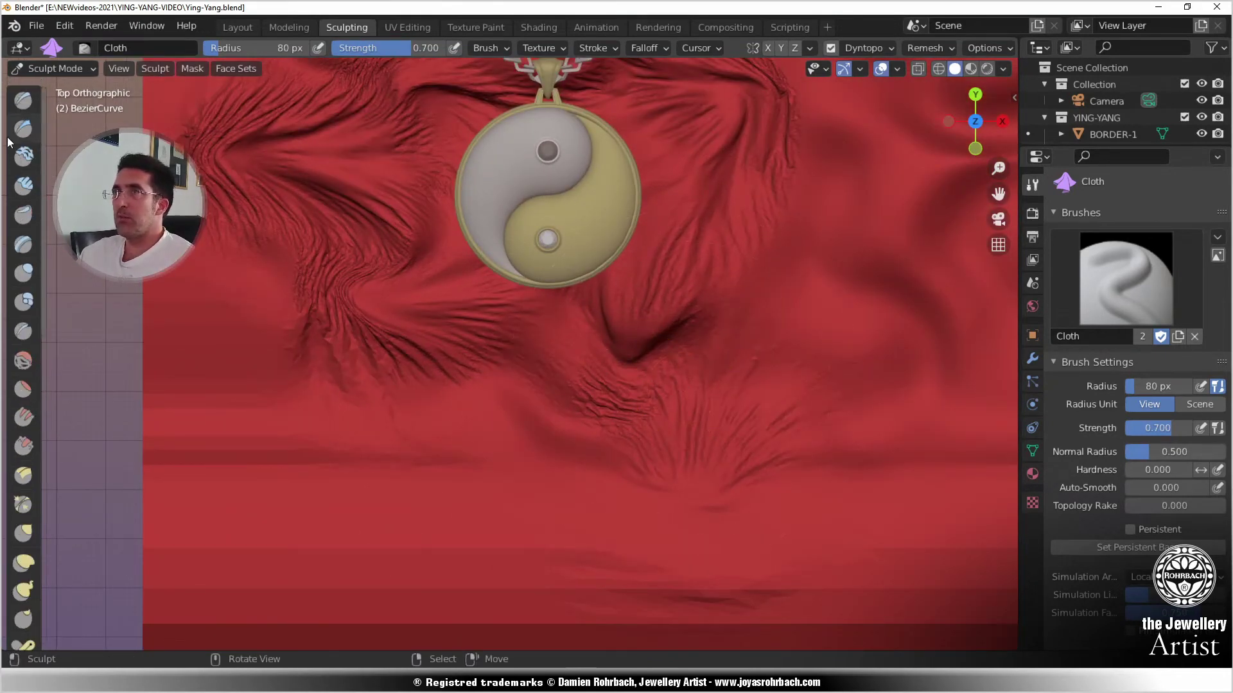
{"action": "left_click", "coordinate": [23, 100]}
{"action": "mouse_move", "coordinate": [488, 445]}
{"action": "left_mouse_down"}
{"action": "mouse_move", "coordinate": [536, 453]}
{"action": "mouse_move", "coordinate": [675, 533]}
{"action": "mouse_move", "coordinate": [783, 540]}
{"action": "mouse_move", "coordinate": [351, 447]}
{"action": "left_mouse_up"}
{"action": "left_click_drag", "start_coordinate": [330, 363], "coordinate": [350, 409]}
{"action": "mouse_move", "coordinate": [329, 357]}
{"action": "left_mouse_down"}
{"action": "mouse_move", "coordinate": [325, 345]}
{"action": "mouse_move", "coordinate": [377, 427]}
{"action": "left_mouse_up"}
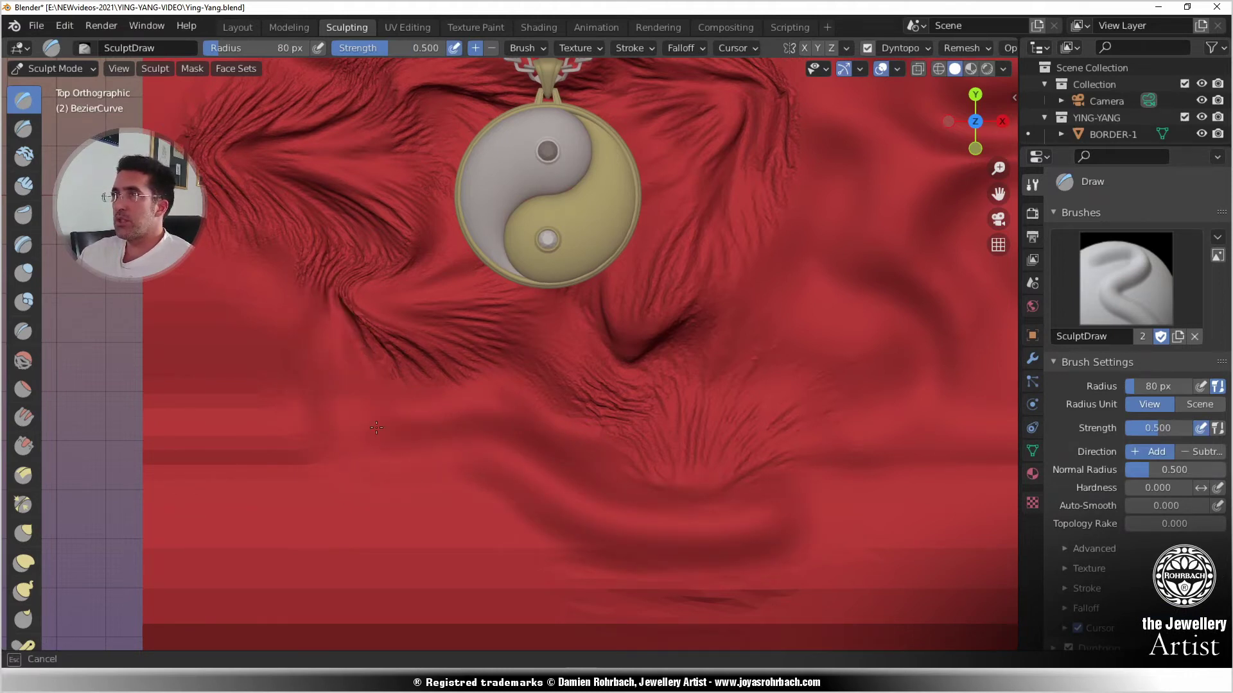
{"action": "mouse_move", "coordinate": [635, 474]}
{"action": "left_mouse_down"}
{"action": "mouse_move", "coordinate": [482, 405]}
{"action": "mouse_move", "coordinate": [616, 449]}
{"action": "mouse_move", "coordinate": [816, 472]}
{"action": "left_mouse_up"}
{"action": "mouse_move", "coordinate": [277, 378]}
{"action": "left_mouse_down"}
{"action": "mouse_move", "coordinate": [289, 453]}
{"action": "mouse_move", "coordinate": [687, 577]}
{"action": "mouse_move", "coordinate": [893, 444]}
{"action": "mouse_move", "coordinate": [887, 401]}
{"action": "left_mouse_up"}
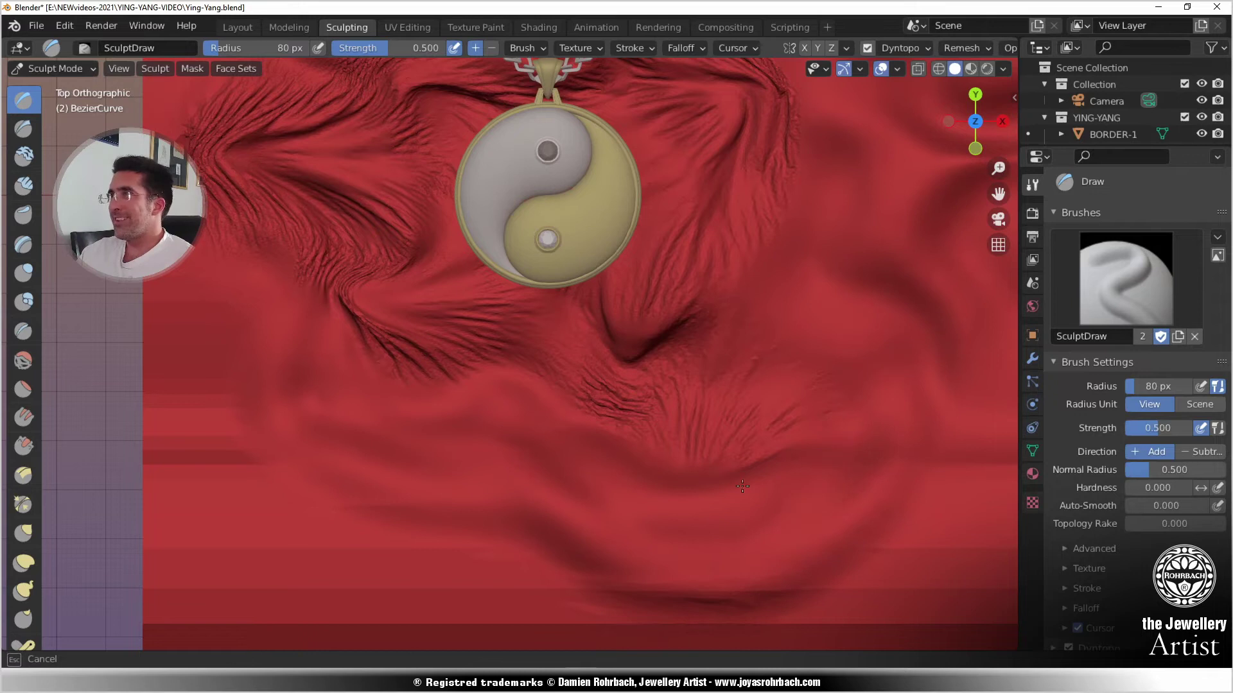
{"action": "left_click_drag", "start_coordinate": [366, 427], "coordinate": [366, 427]}
- Pull wrinkles through the curved folds below and beside the pendant with the Cloth brush and return to the camera view
{"action": "scroll", "coordinate": [36, 584], "scroll_direction": "down", "scroll_amount": 6}
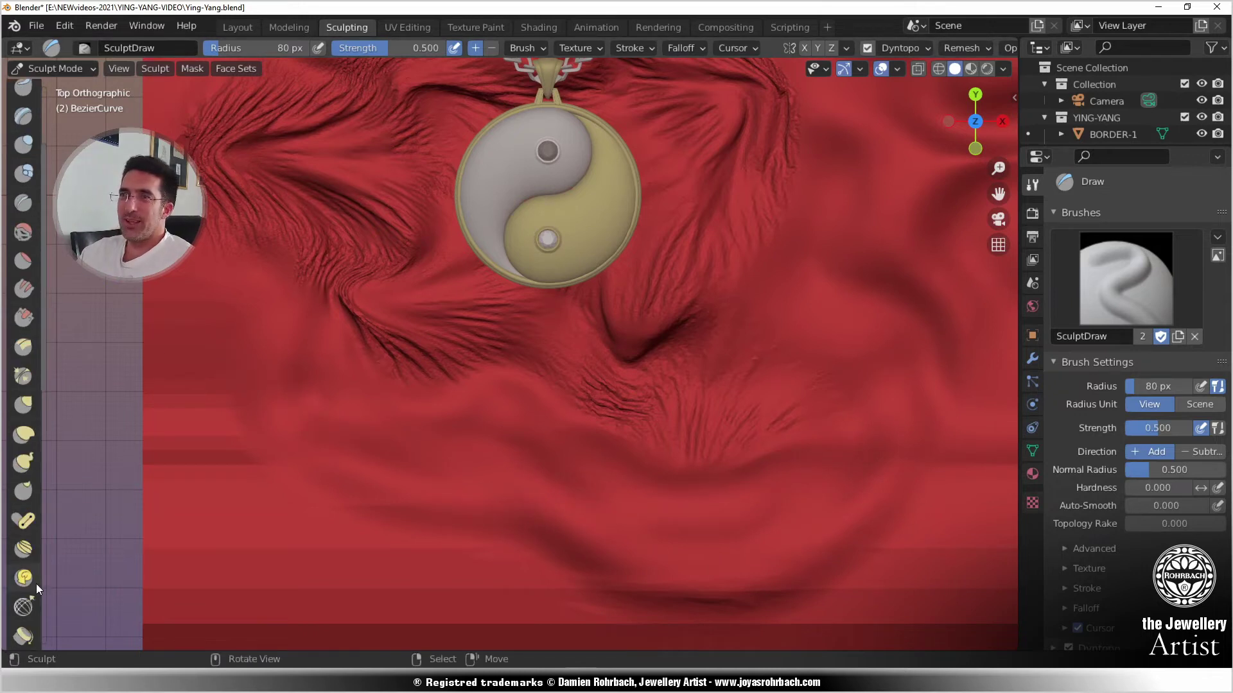
{"action": "left_click", "coordinate": [24, 562]}
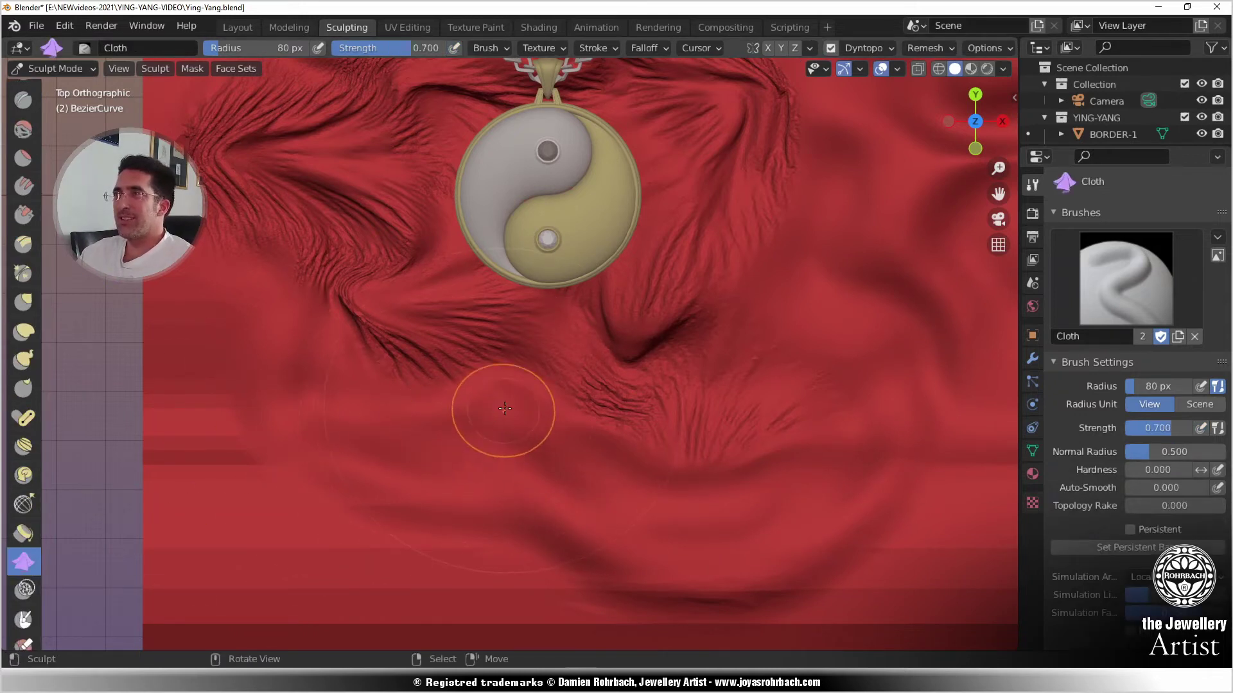
{"action": "mouse_move", "coordinate": [490, 400]}
{"action": "left_mouse_down"}
{"action": "mouse_move", "coordinate": [552, 468]}
{"action": "mouse_move", "coordinate": [638, 462]}
{"action": "mouse_move", "coordinate": [757, 523]}
{"action": "left_mouse_up"}
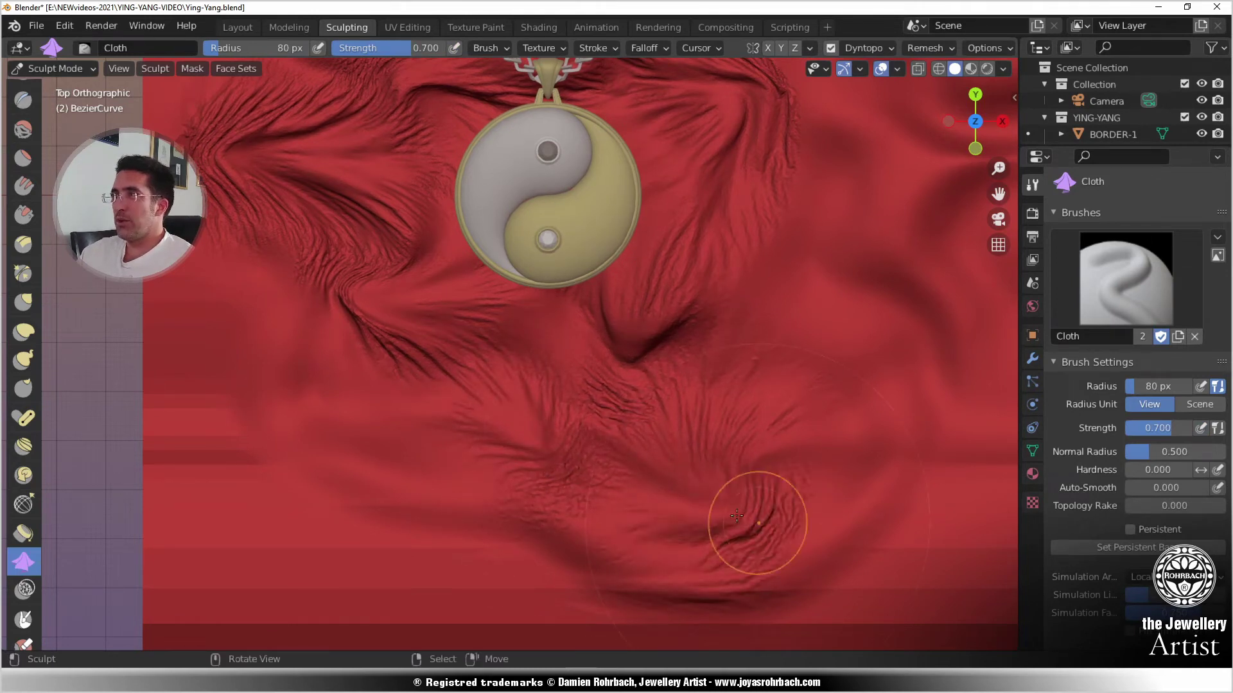
{"action": "mouse_move", "coordinate": [417, 403]}
{"action": "left_mouse_down"}
{"action": "mouse_move", "coordinate": [321, 468]}
{"action": "mouse_move", "coordinate": [337, 472]}
{"action": "left_mouse_up"}
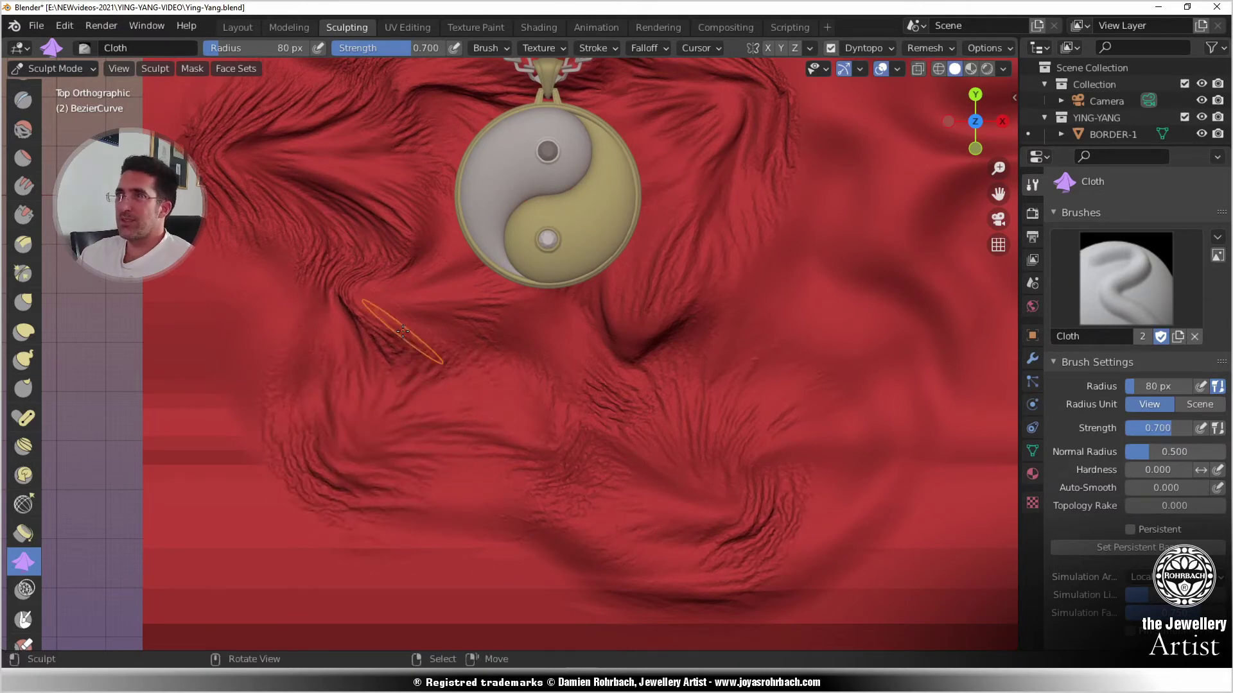
{"action": "mouse_move", "coordinate": [414, 310]}
{"action": "left_mouse_down"}
{"action": "mouse_move", "coordinate": [354, 330]}
{"action": "mouse_move", "coordinate": [322, 312]}
{"action": "left_mouse_up"}
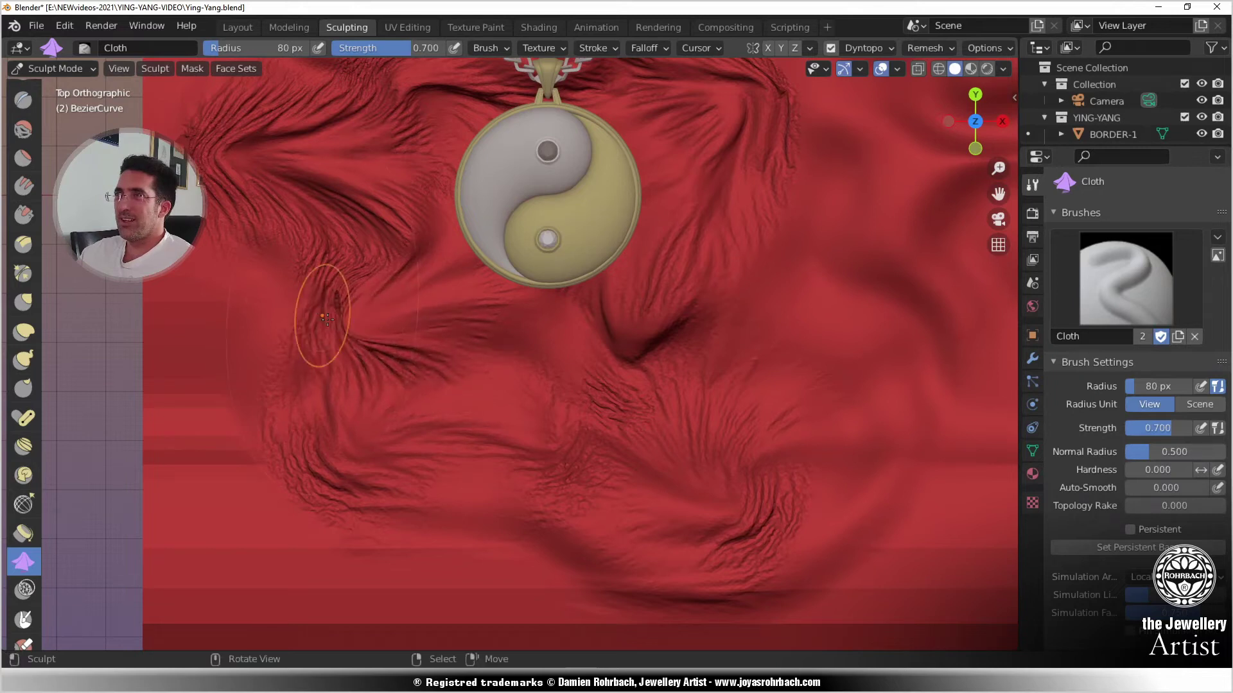
{"action": "scroll", "coordinate": [559, 515], "scroll_direction": "down", "scroll_amount": 3}
{"action": "key", "text": "KP_0"}
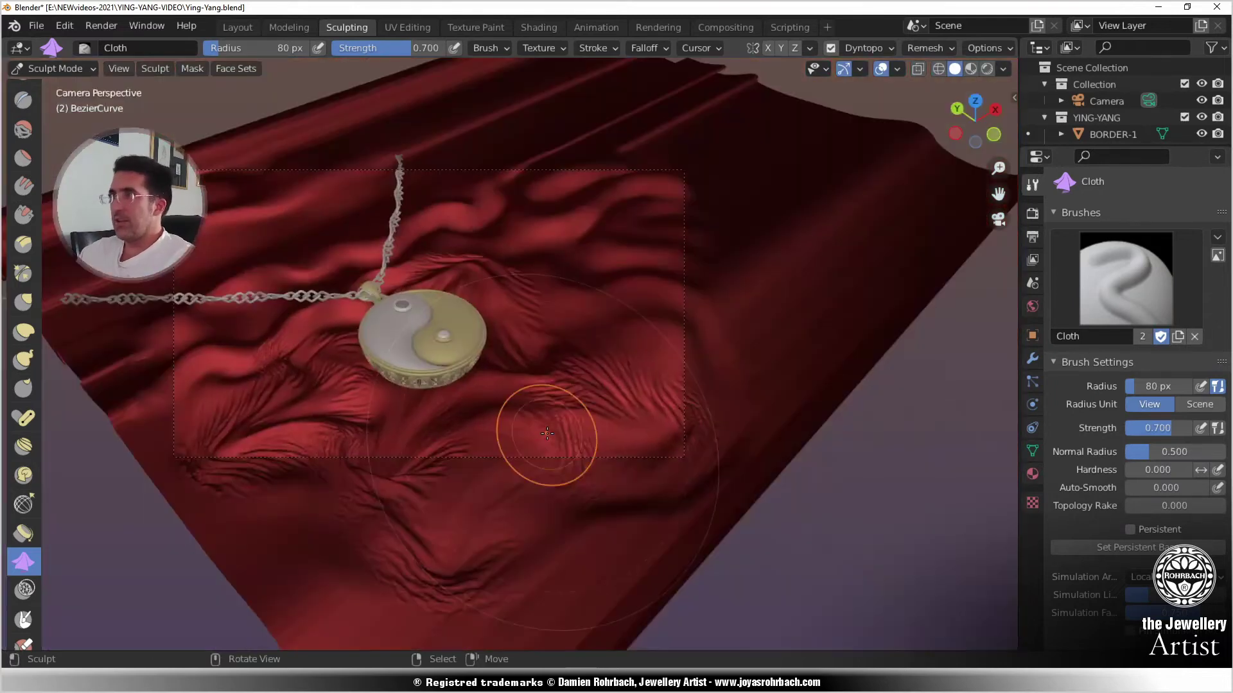
- Pull fine Cloth brush wrinkles through the fabric beyond the gold half, up to the camera frame's far upper corner
{"action": "scroll", "coordinate": [524, 358], "scroll_direction": "up", "scroll_amount": 2}
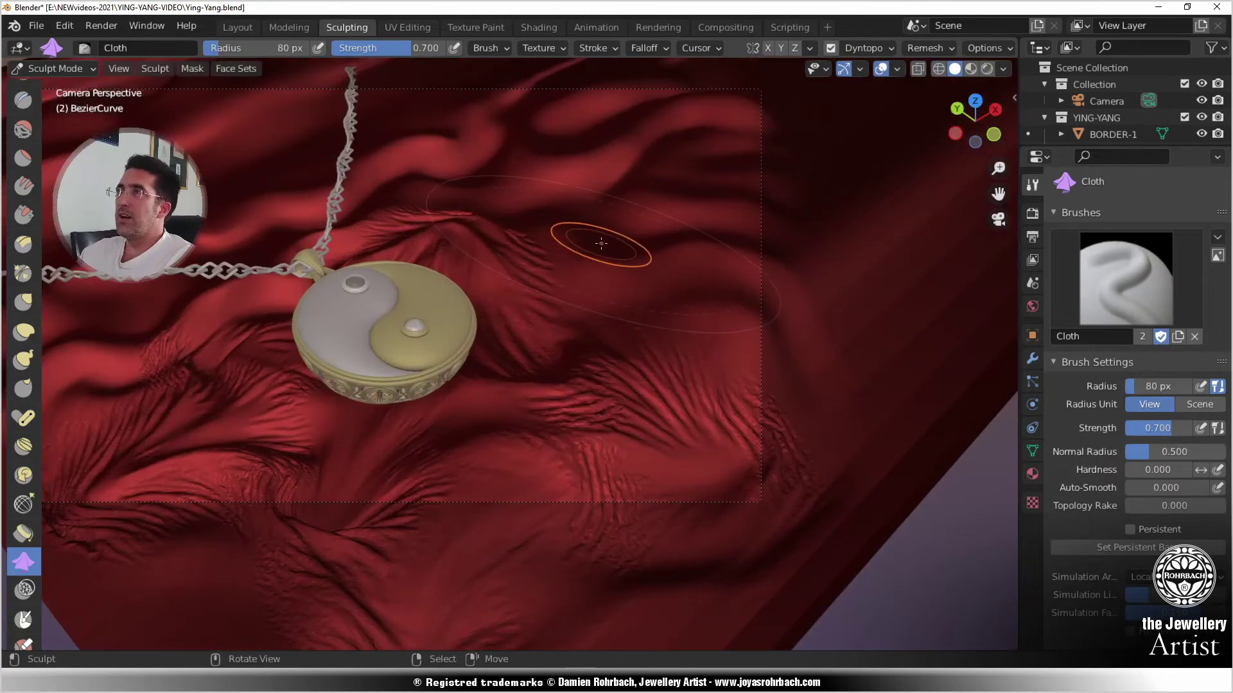
{"action": "left_click_drag", "start_coordinate": [601, 253], "coordinate": [736, 251]}
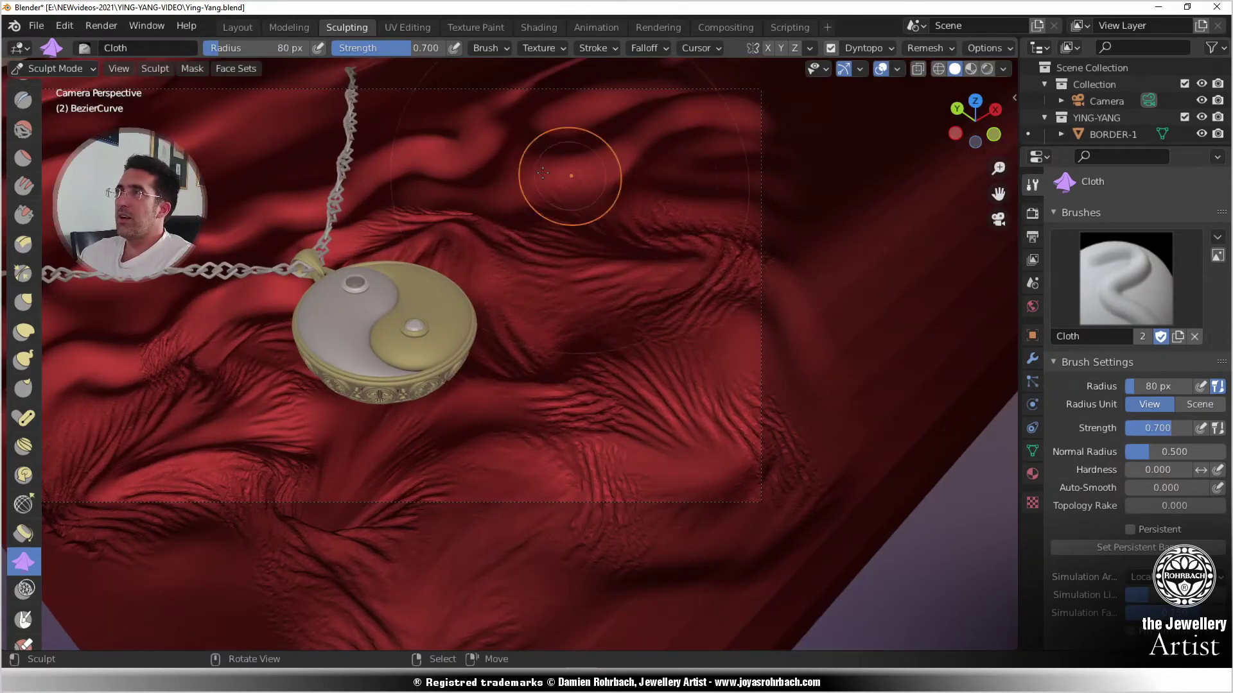
{"action": "left_click_drag", "start_coordinate": [559, 171], "coordinate": [597, 175]}
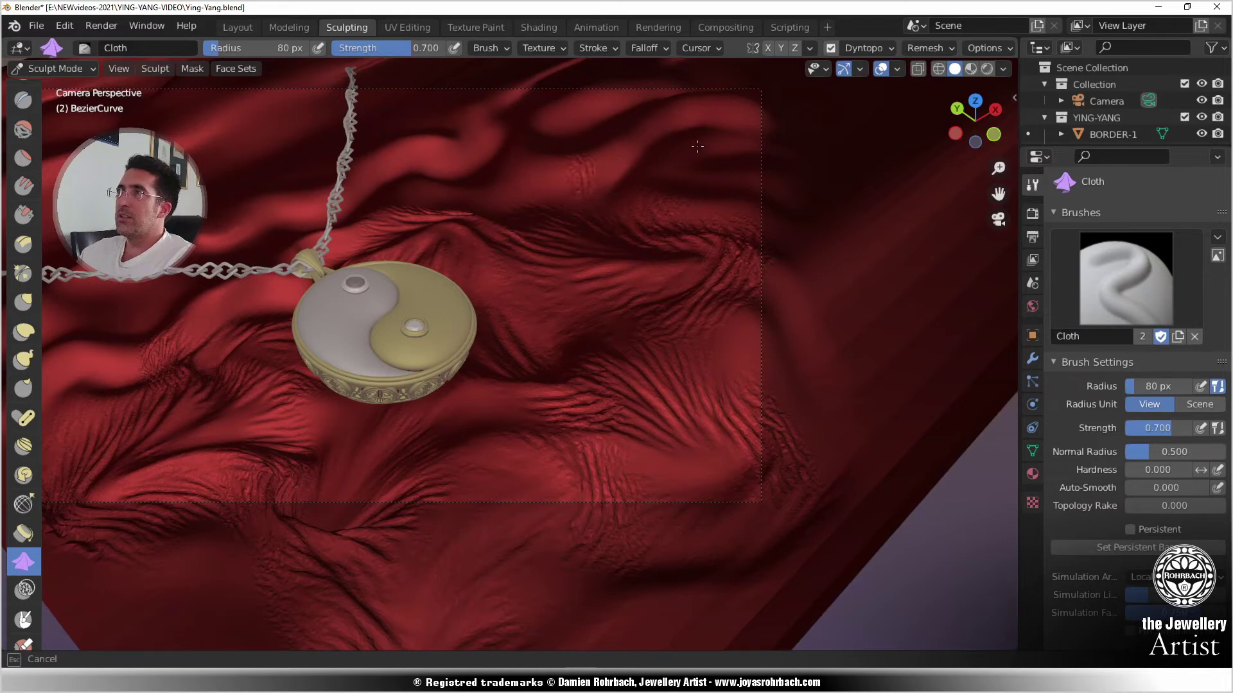
{"action": "left_click_drag", "start_coordinate": [697, 146], "coordinate": [727, 134]}
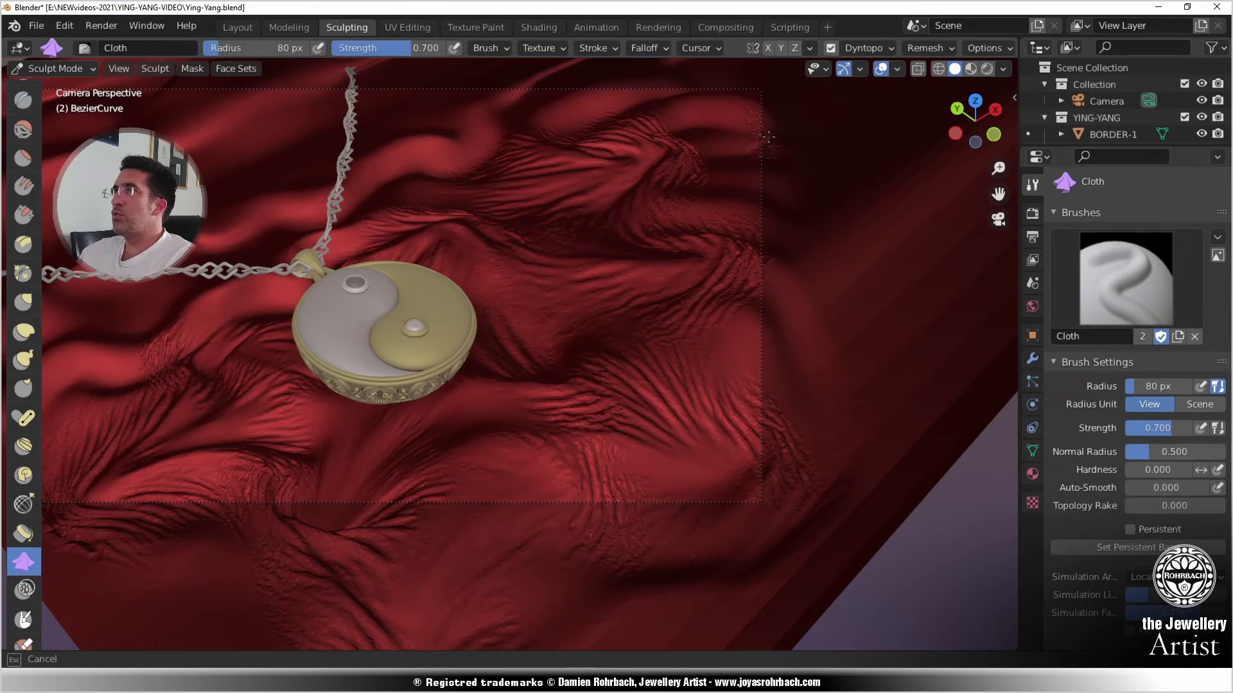
{"action": "left_click_drag", "start_coordinate": [814, 132], "coordinate": [812, 134]}
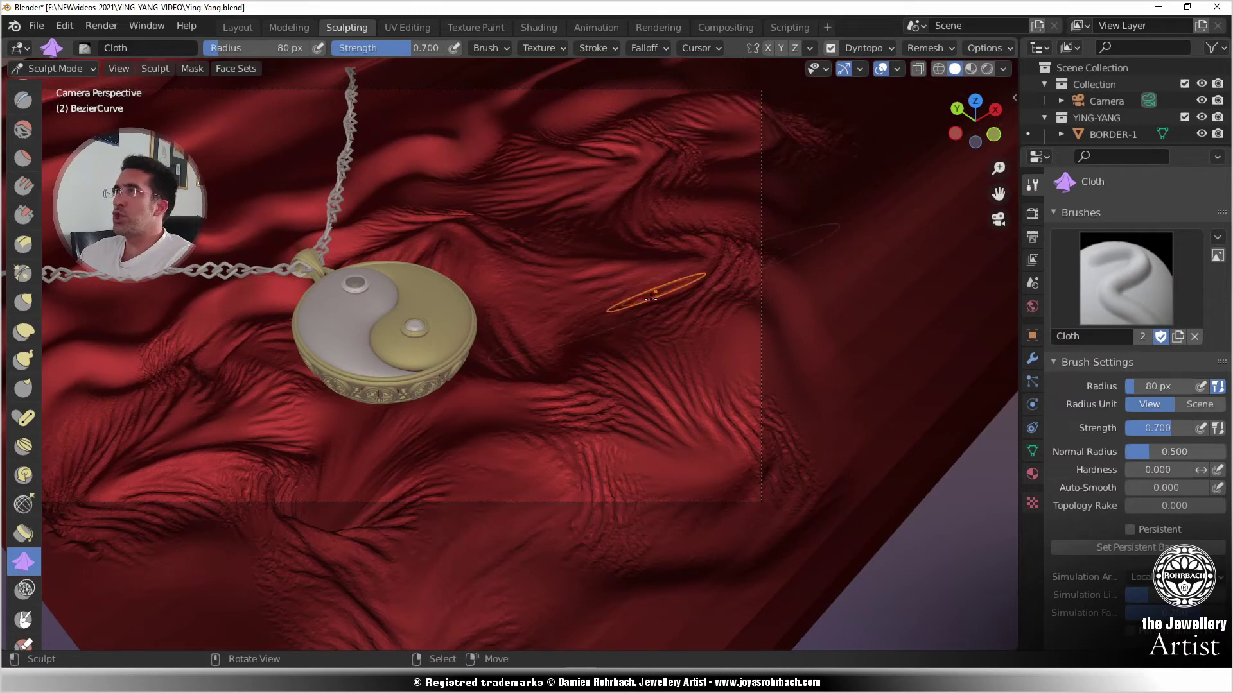
- Pull Cloth brush wrinkles across the folds above the horizontal chain, from the frame's near upper corner to beyond the hanging chain
{"action": "scroll", "coordinate": [631, 318], "scroll_direction": "down", "scroll_amount": 2}
{"action": "middle_click_drag", "start_coordinate": [446, 403], "coordinate": [568, 419], "text": "shift"}
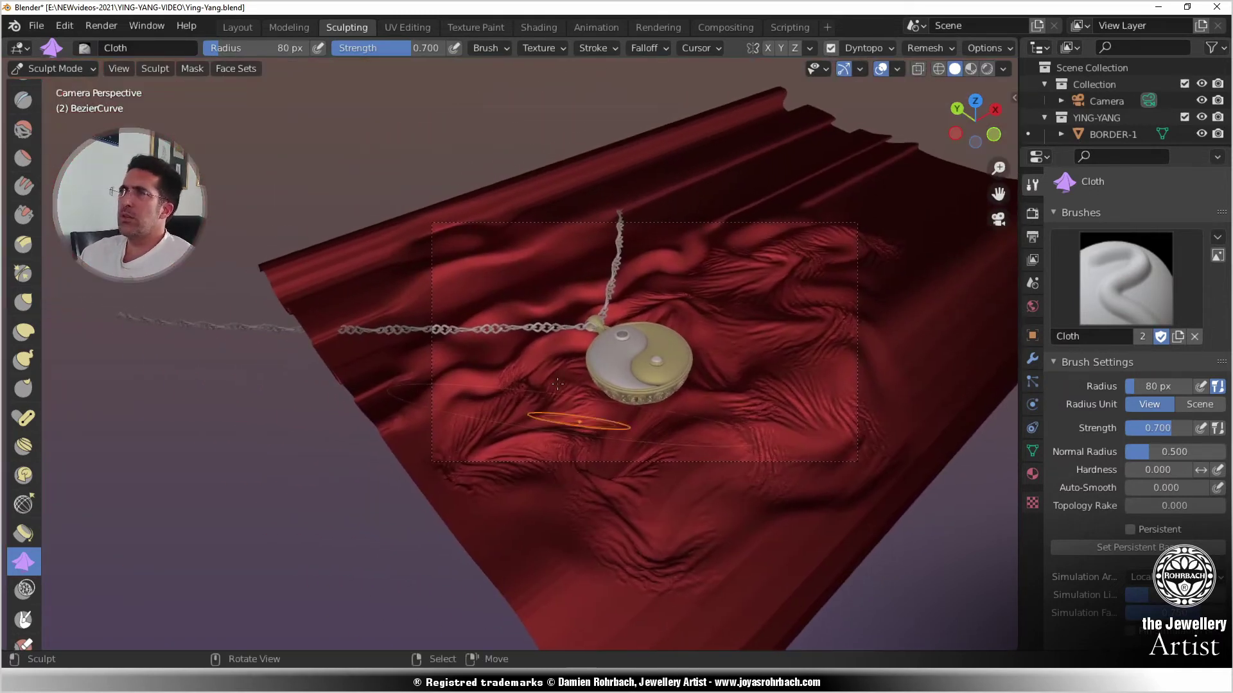
{"action": "scroll", "coordinate": [563, 405], "scroll_direction": "up", "scroll_amount": 2}
{"action": "mouse_move", "coordinate": [554, 260]}
{"action": "left_mouse_down"}
{"action": "mouse_move", "coordinate": [428, 326]}
{"action": "mouse_move", "coordinate": [421, 363]}
{"action": "mouse_move", "coordinate": [386, 402]}
{"action": "mouse_move", "coordinate": [331, 427]}
{"action": "mouse_move", "coordinate": [466, 397]}
{"action": "mouse_move", "coordinate": [604, 321]}
{"action": "mouse_move", "coordinate": [543, 382]}
{"action": "left_mouse_up"}
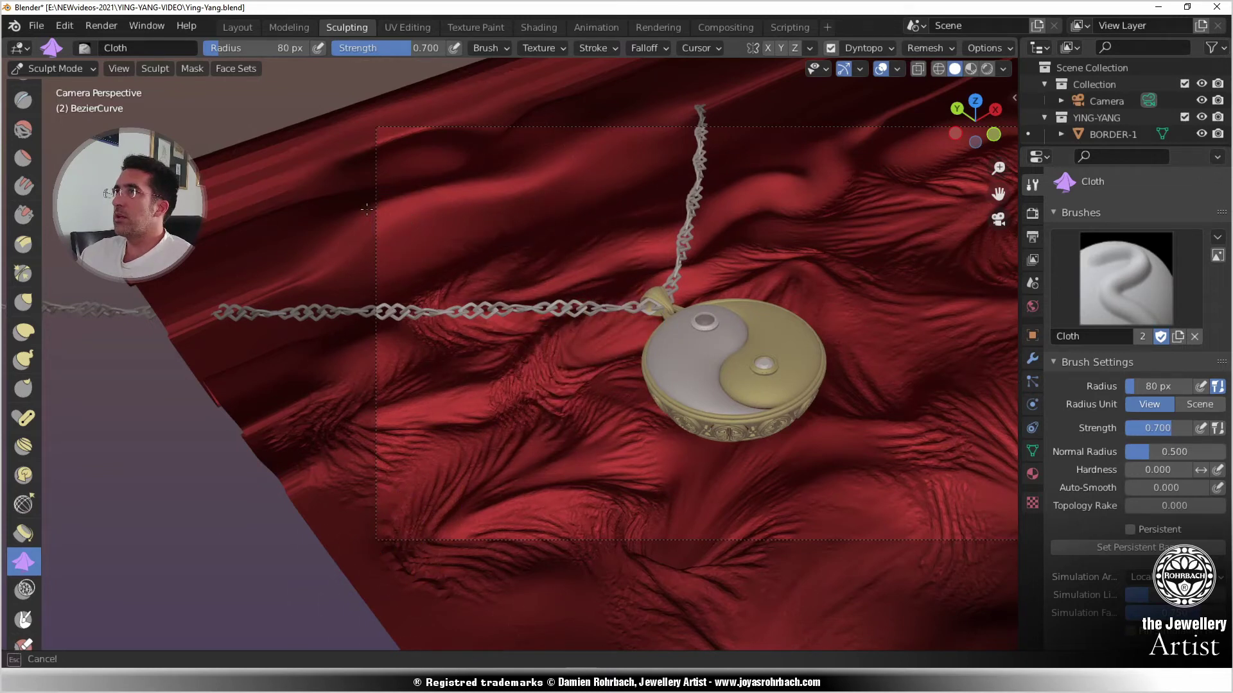
{"action": "left_click_drag", "start_coordinate": [343, 194], "coordinate": [337, 193]}
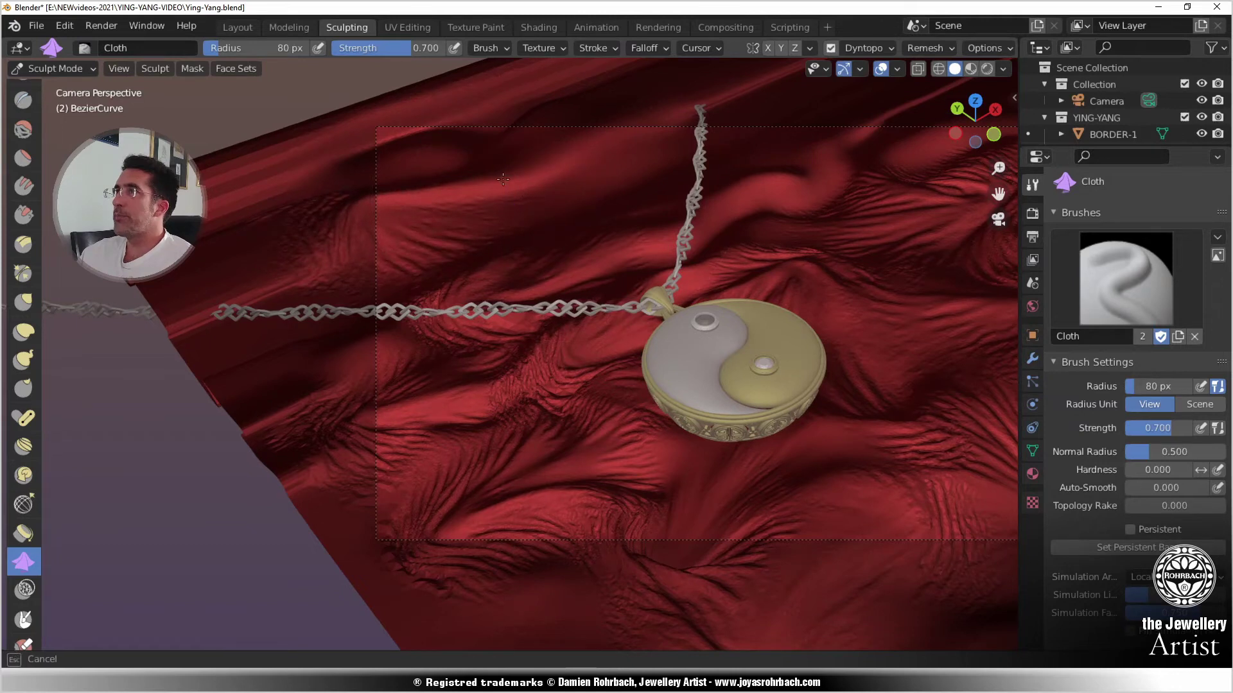
{"action": "mouse_move", "coordinate": [455, 155]}
{"action": "left_mouse_down"}
{"action": "mouse_move", "coordinate": [440, 152]}
{"action": "mouse_move", "coordinate": [682, 165]}
{"action": "mouse_move", "coordinate": [591, 138]}
{"action": "mouse_move", "coordinate": [779, 165]}
{"action": "mouse_move", "coordinate": [723, 164]}
{"action": "left_mouse_up"}
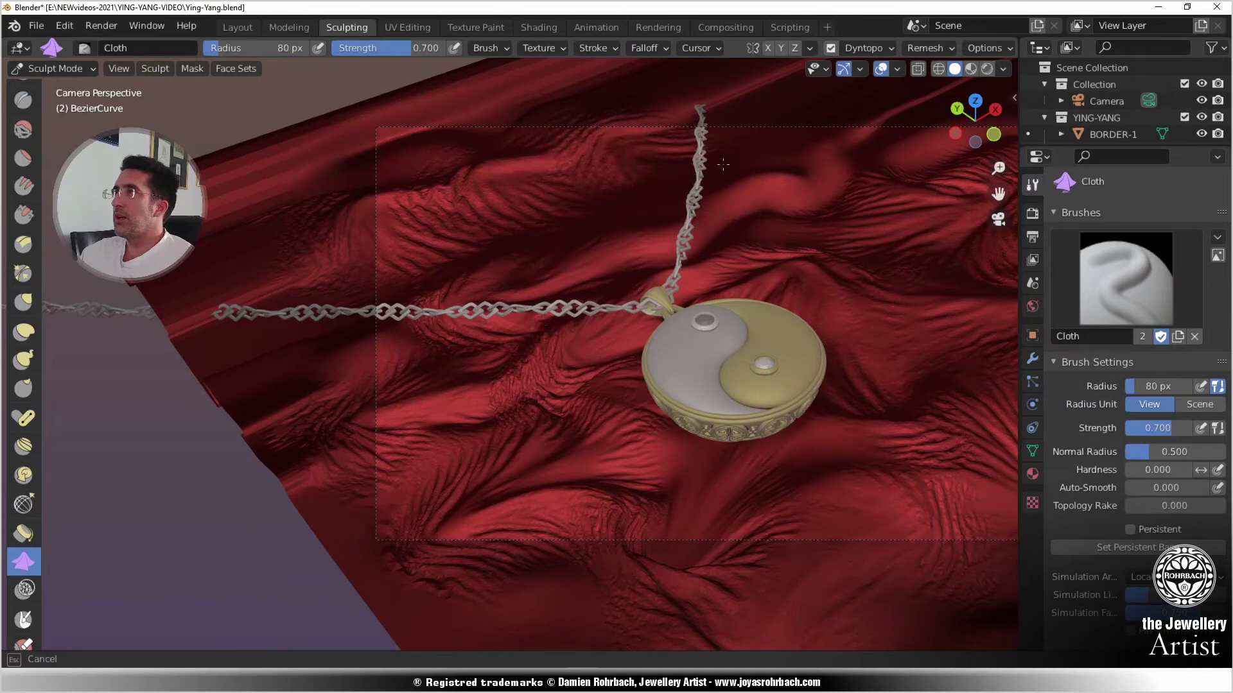
{"action": "mouse_move", "coordinate": [690, 233]}
{"action": "left_mouse_down"}
{"action": "mouse_move", "coordinate": [661, 218]}
{"action": "mouse_move", "coordinate": [655, 253]}
{"action": "mouse_move", "coordinate": [570, 242]}
{"action": "mouse_move", "coordinate": [610, 247]}
{"action": "mouse_move", "coordinate": [779, 152]}
{"action": "mouse_move", "coordinate": [854, 132]}
{"action": "left_mouse_up"}
{"action": "scroll", "coordinate": [795, 310], "scroll_direction": "down", "scroll_amount": 3}
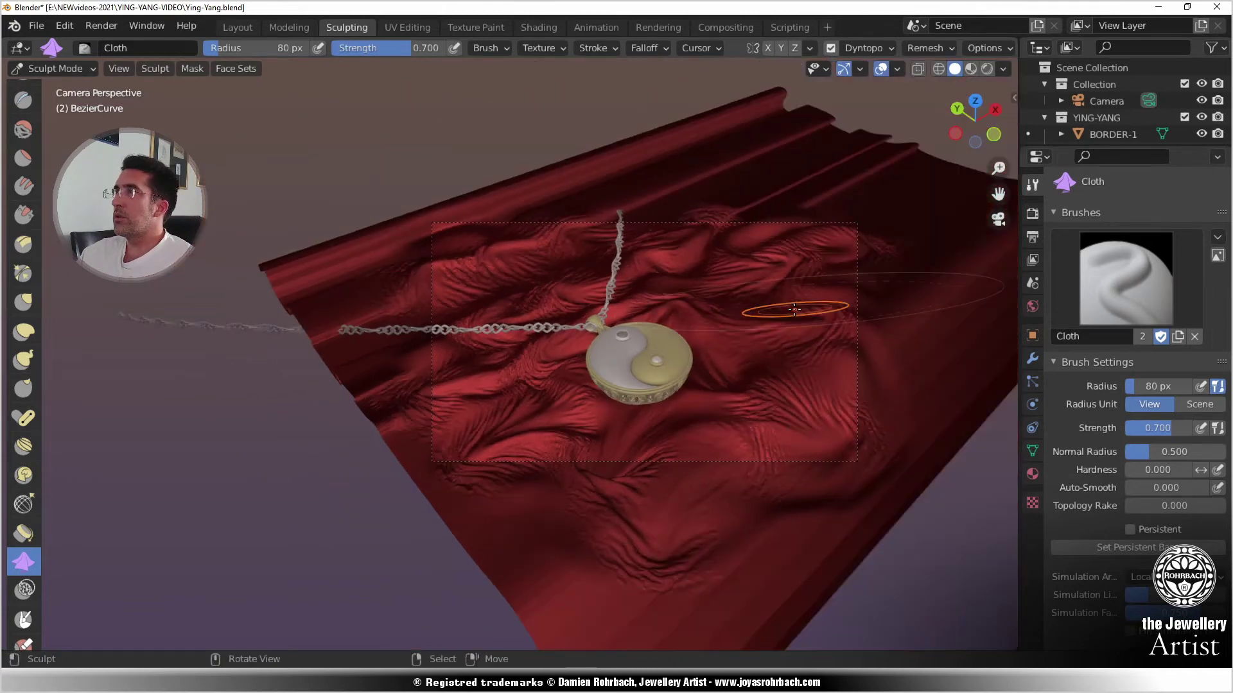
- Wrinkle the smooth folds beside the hanging chain, above the gold half, with the Cloth brush
{"action": "scroll", "coordinate": [790, 334], "scroll_direction": "up", "scroll_amount": 3}
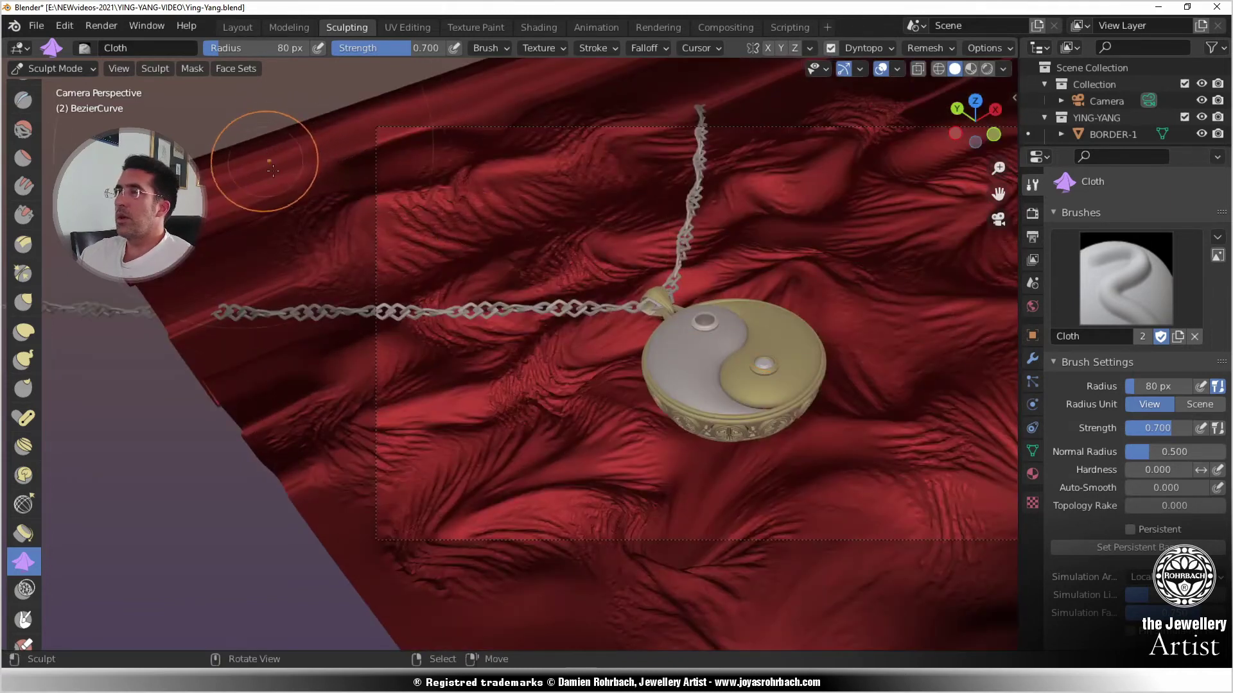
{"action": "middle_click_drag", "start_coordinate": [681, 217], "coordinate": [368, 369], "text": "shift"}
{"action": "scroll", "coordinate": [373, 353], "scroll_direction": "up", "scroll_amount": 2}
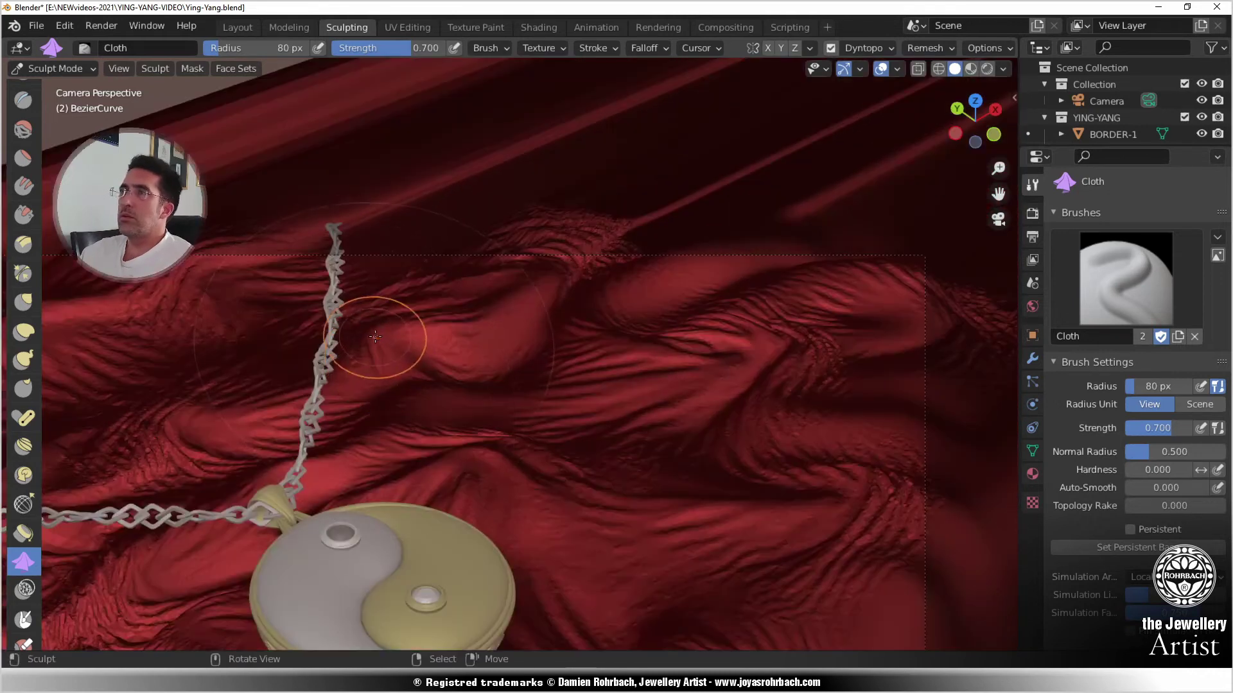
{"action": "left_click_drag", "start_coordinate": [375, 336], "coordinate": [621, 406]}
{"action": "scroll", "coordinate": [619, 407], "scroll_direction": "down", "scroll_amount": 3}
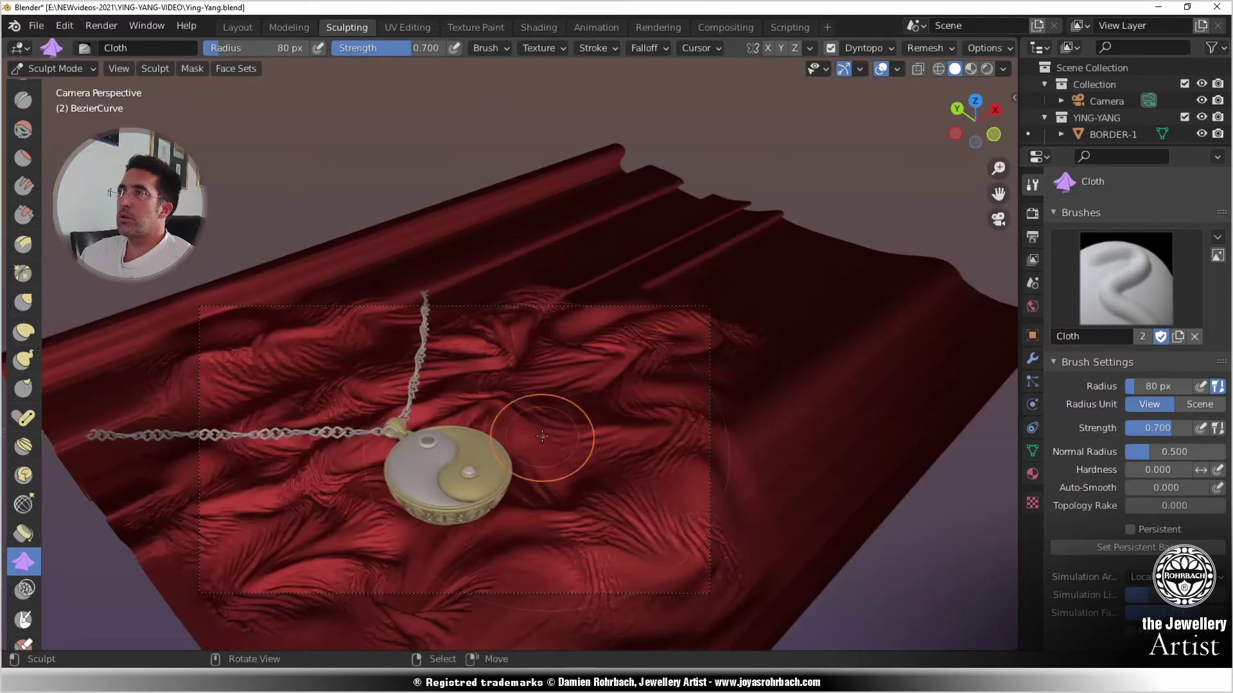
- Add fine Cloth brush wrinkles to the fabric around the pendant's bail and just below the adjoining chain
{"action": "scroll", "coordinate": [540, 448], "scroll_direction": "up", "scroll_amount": 2}
{"action": "middle_click_drag", "start_coordinate": [447, 490], "coordinate": [662, 358], "text": "shift"}
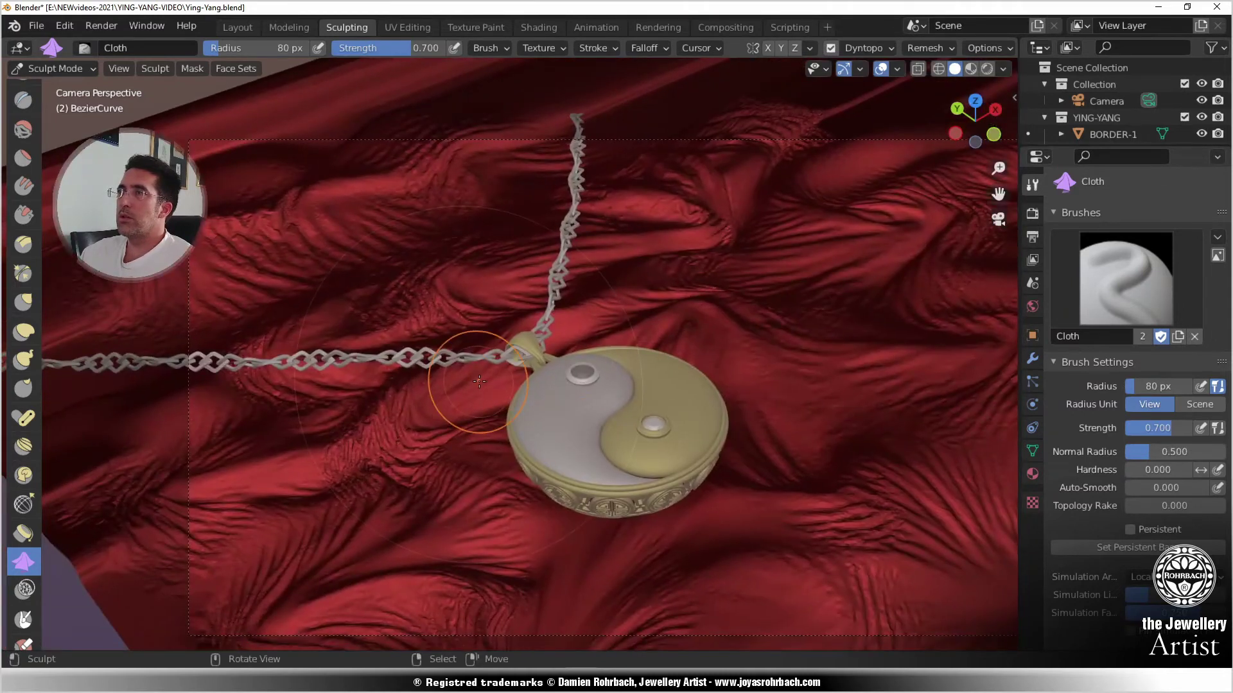
{"action": "left_click_drag", "start_coordinate": [543, 331], "coordinate": [538, 331]}
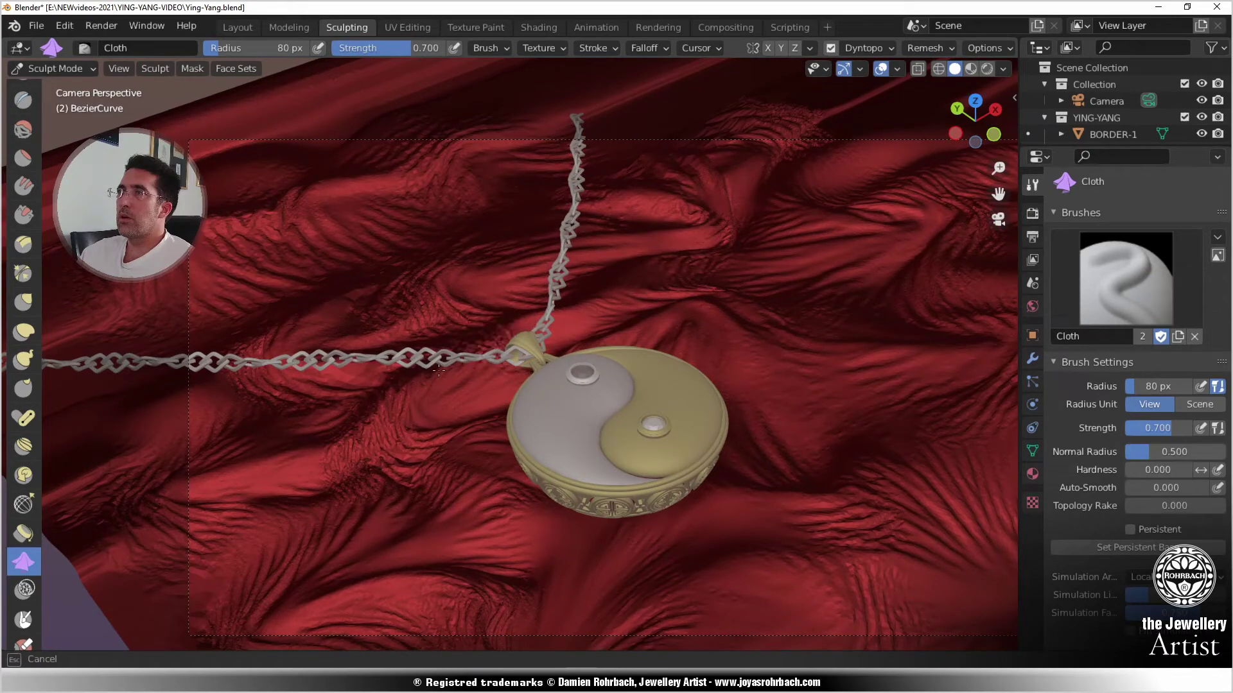
{"action": "left_click_drag", "start_coordinate": [439, 370], "coordinate": [366, 389]}
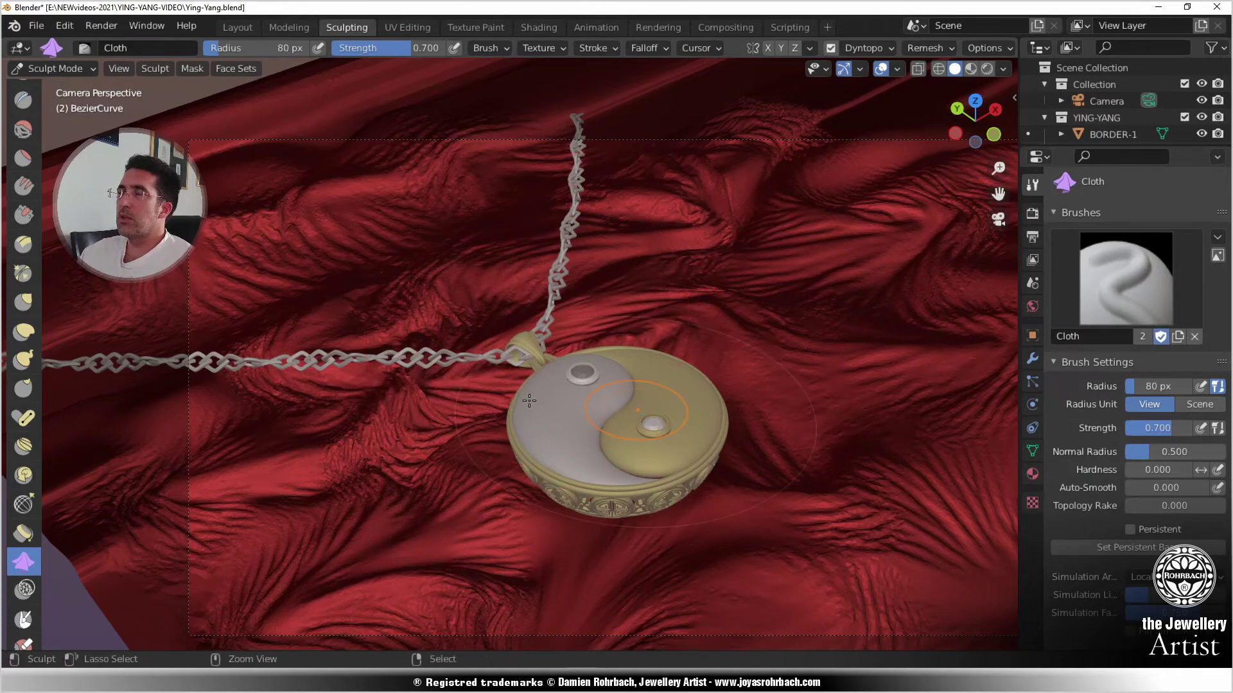
{"action": "scroll", "coordinate": [514, 372], "scroll_direction": "down", "scroll_amount": 3}
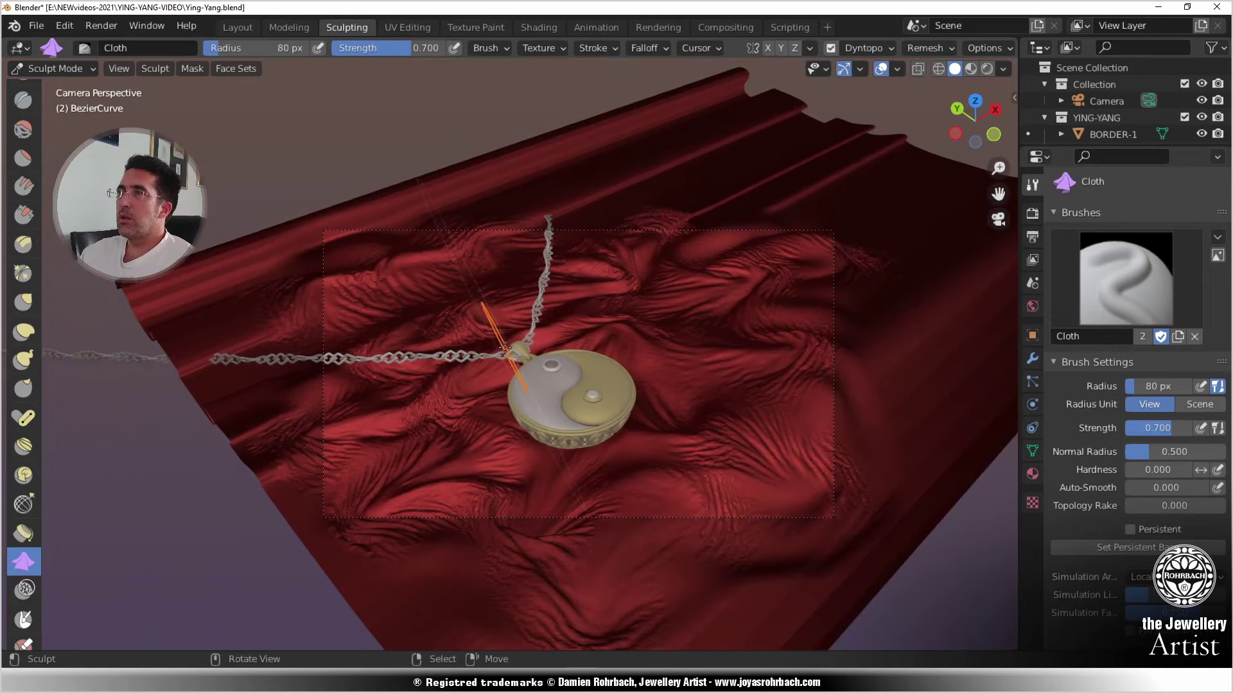
- Pull further Cloth brush wrinkles below the horizontal chain and along the camera frame's upper corner beside the white half
{"action": "left_click_drag", "start_coordinate": [482, 356], "coordinate": [468, 362]}
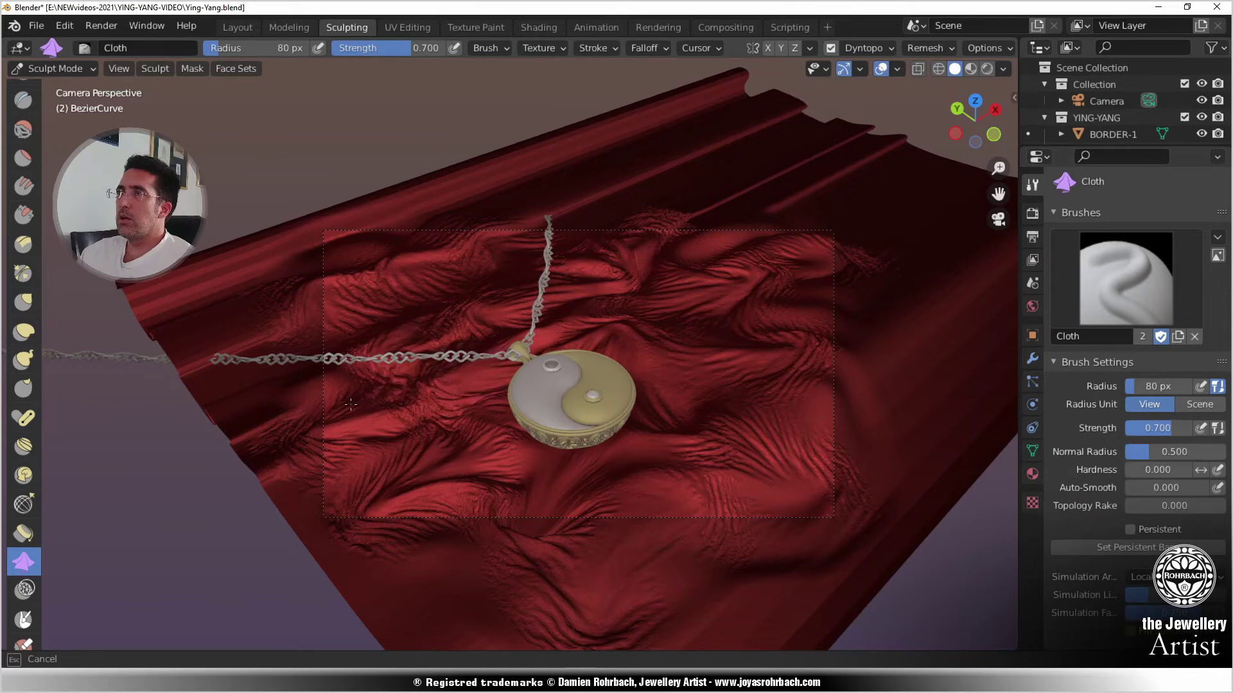
{"action": "mouse_move", "coordinate": [350, 403]}
{"action": "left_mouse_down"}
{"action": "mouse_move", "coordinate": [334, 410]}
{"action": "mouse_move", "coordinate": [358, 385]}
{"action": "left_mouse_up"}
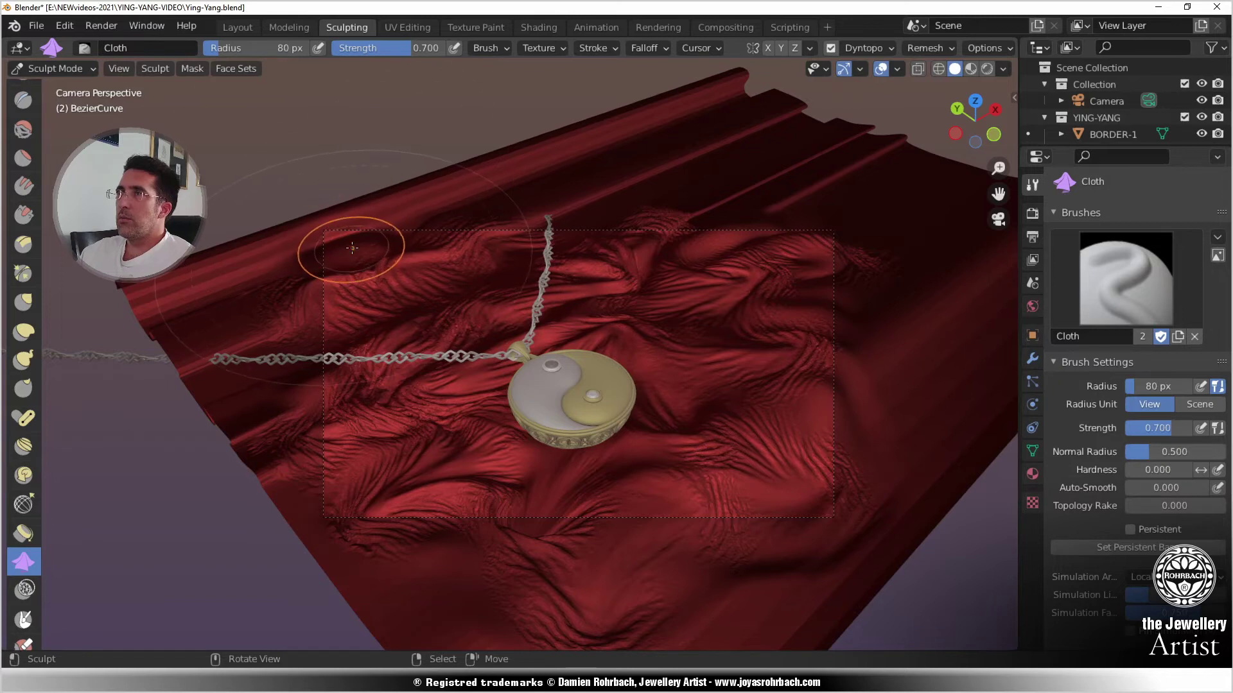
{"action": "left_click_drag", "start_coordinate": [353, 239], "coordinate": [329, 255]}
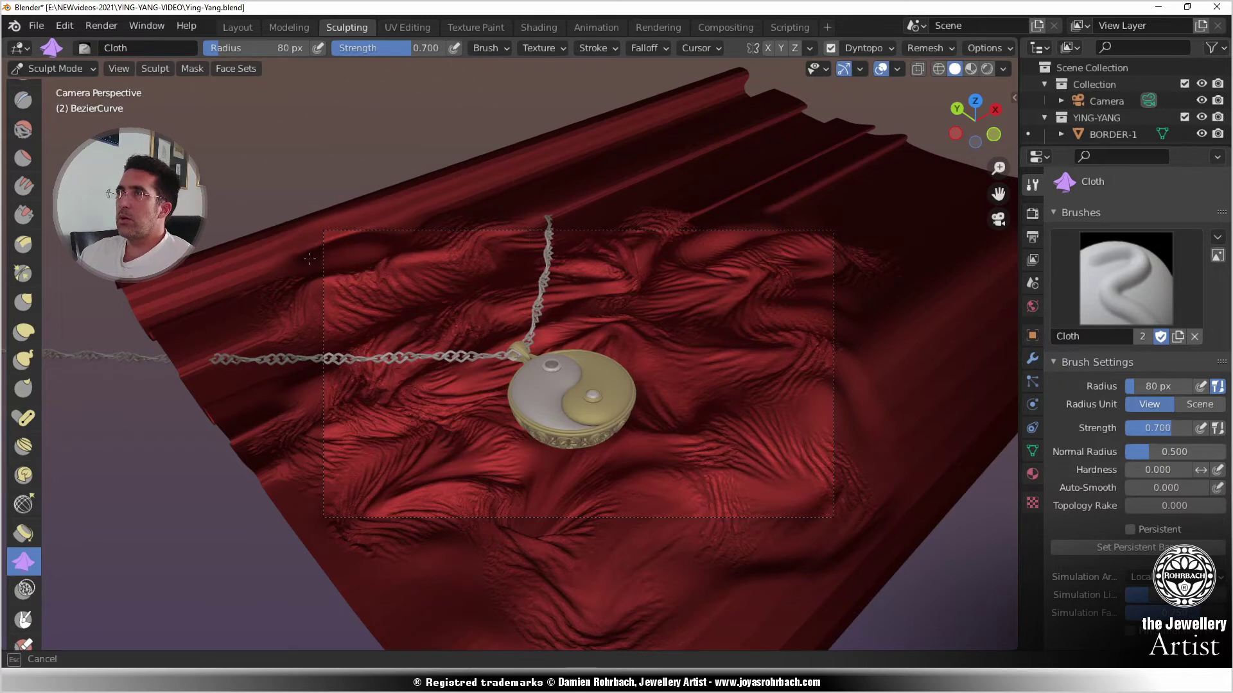
{"action": "mouse_move", "coordinate": [288, 268]}
{"action": "left_mouse_down"}
{"action": "mouse_move", "coordinate": [424, 234]}
{"action": "mouse_move", "coordinate": [400, 236]}
{"action": "left_mouse_up"}
{"action": "left_click_drag", "start_coordinate": [318, 261], "coordinate": [314, 262]}
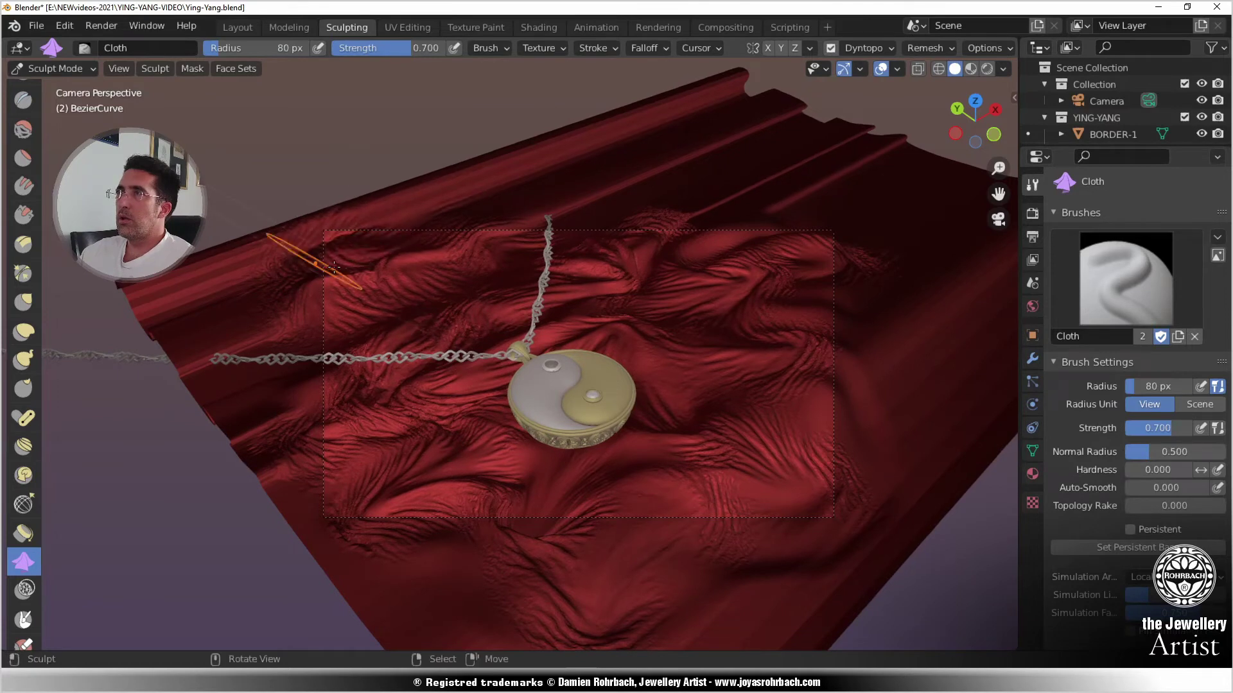
- Save the file in the Layout workspace and apply smooth shading to the cloth
{"action": "left_click", "coordinate": [231, 30]}
{"action": "key", "text": "ctrl+s"}
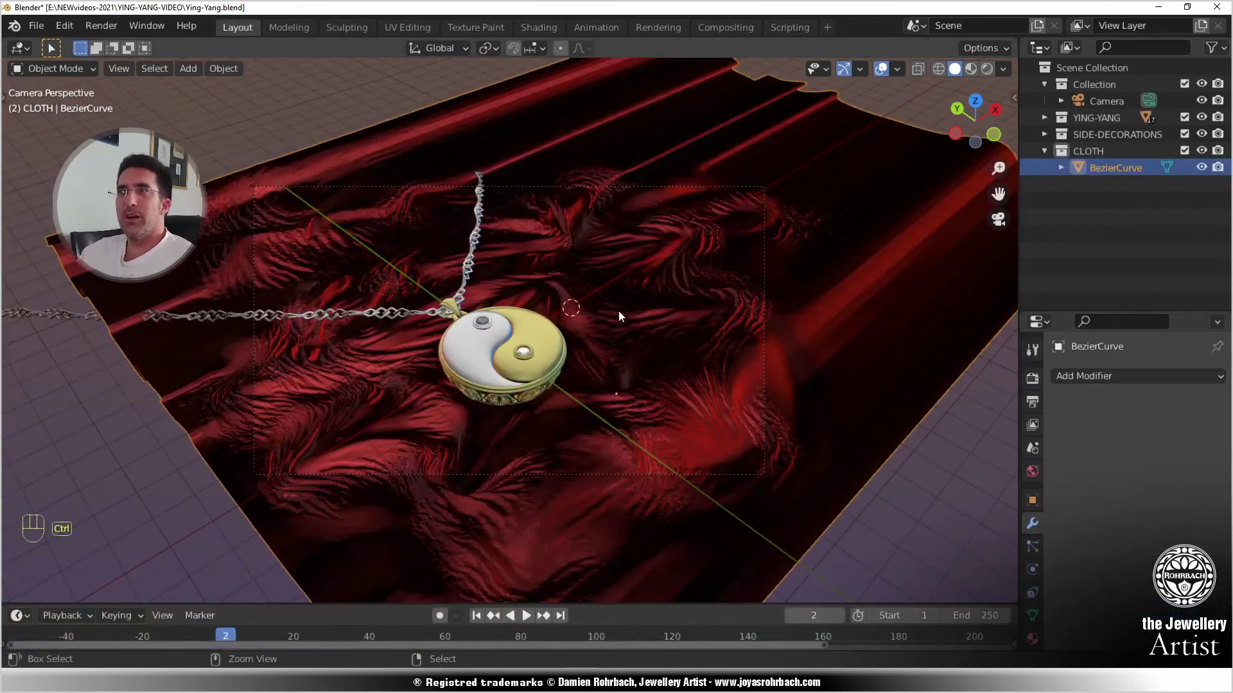
{"action": "scroll", "coordinate": [627, 399], "scroll_direction": "up", "scroll_amount": 3}
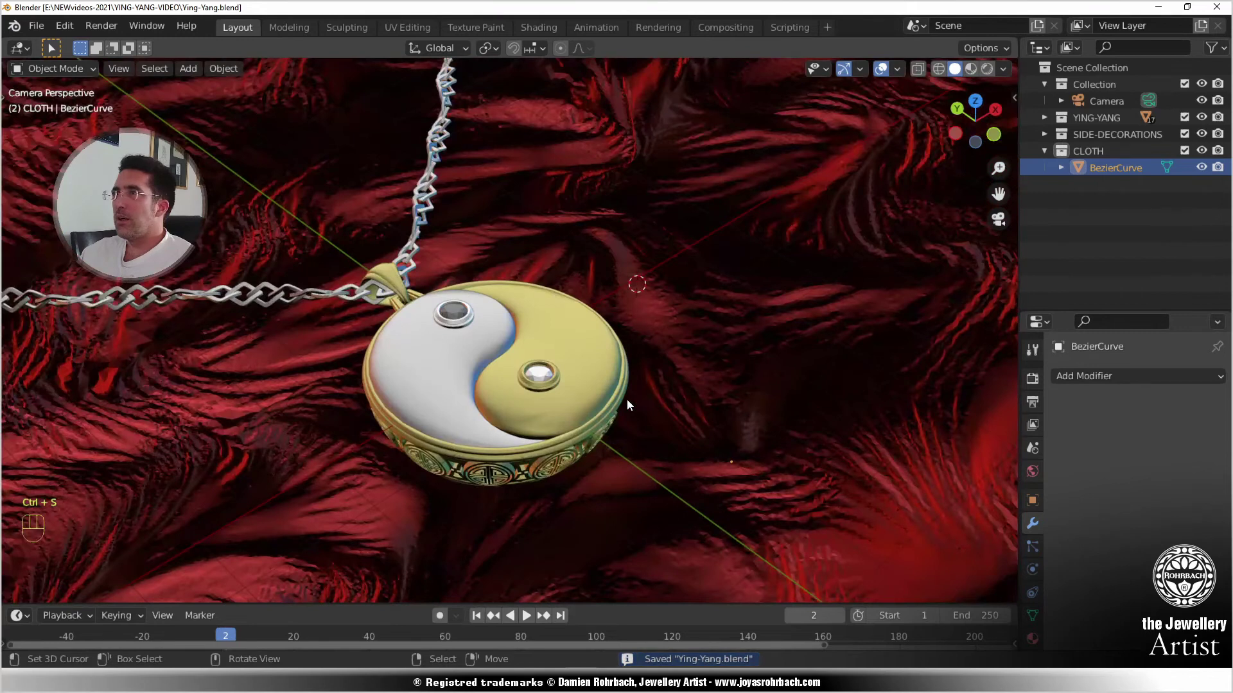
{"action": "scroll", "coordinate": [626, 399], "scroll_direction": "down", "scroll_amount": 3}
{"action": "left_click", "coordinate": [231, 71]}
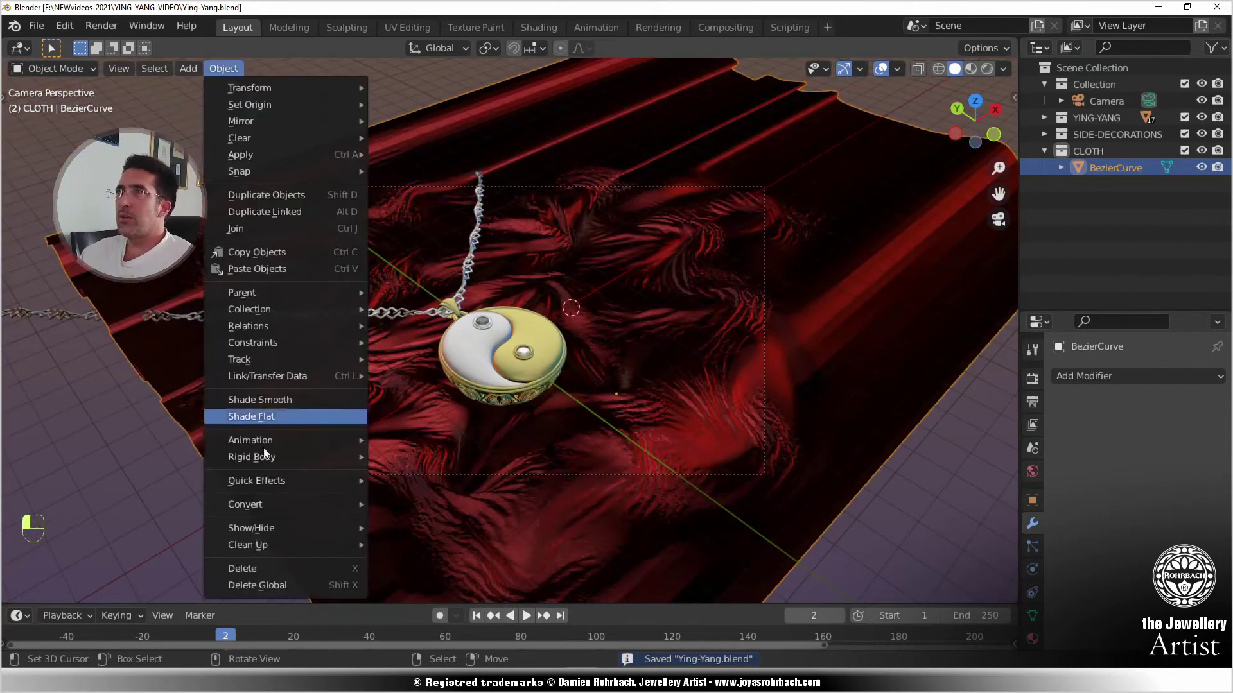
{"action": "left_click", "coordinate": [274, 398]}
- Display face orientation and flip the normals of the entire cloth mesh
{"action": "left_click", "coordinate": [895, 71]}
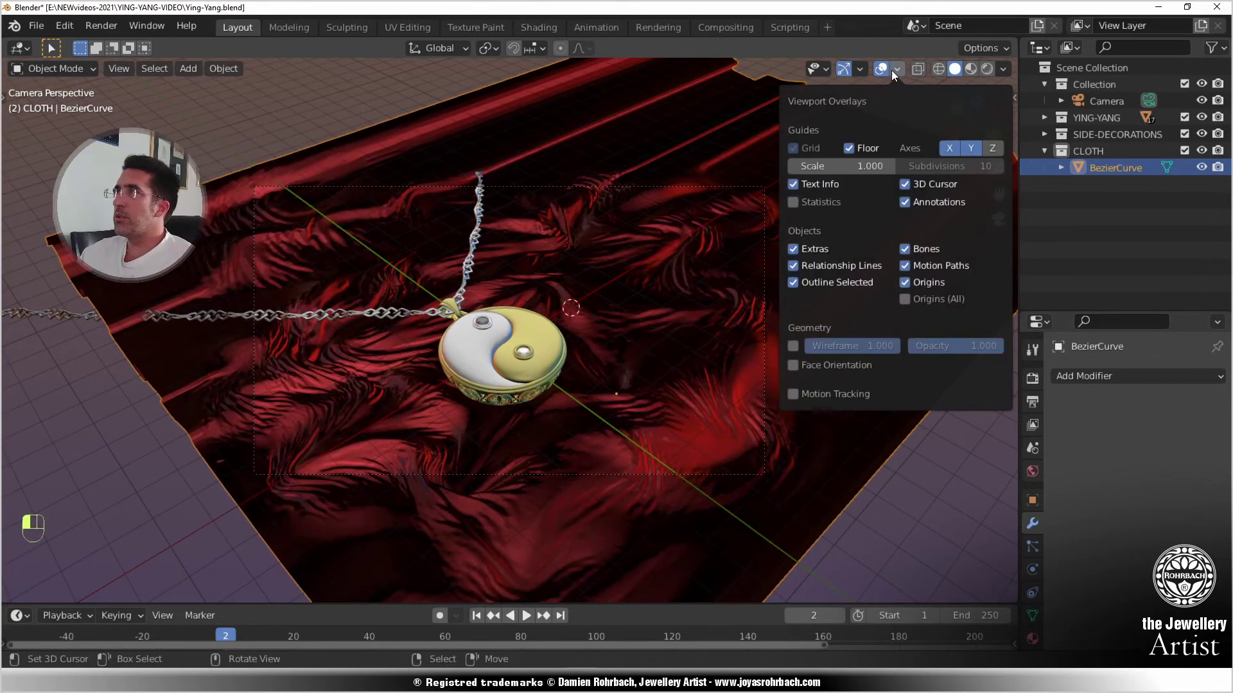
{"action": "left_click", "coordinate": [793, 364]}
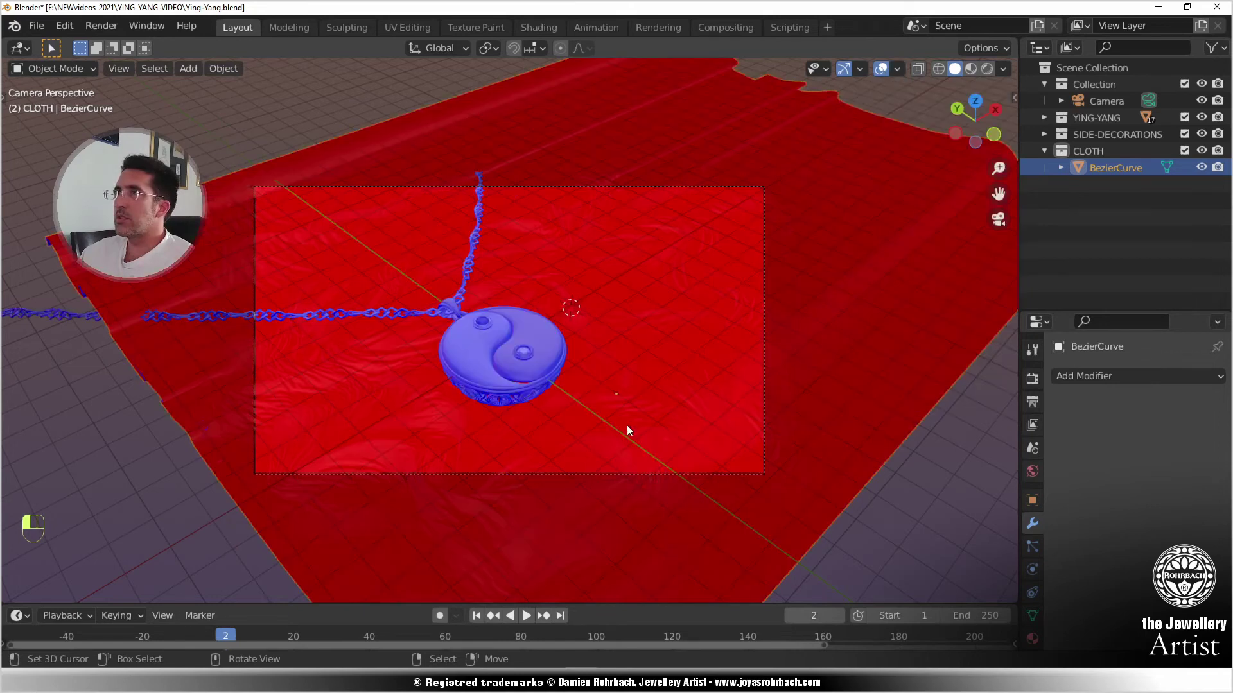
{"action": "key", "text": "Tab"}
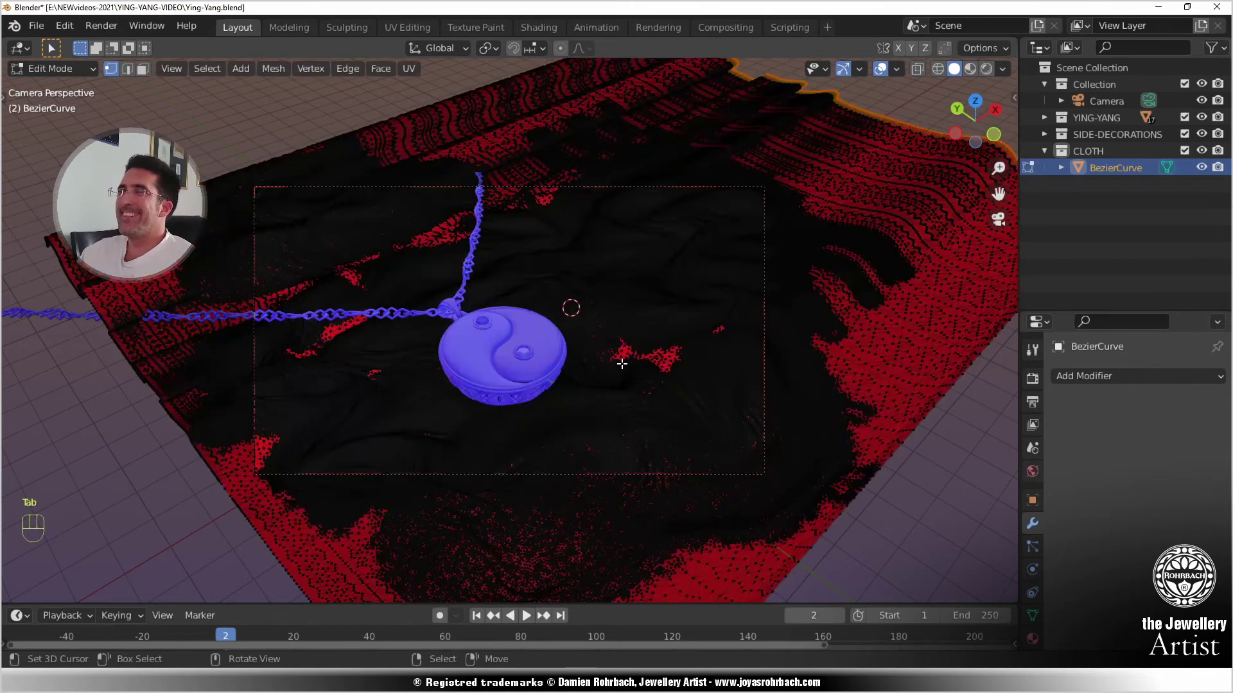
{"action": "key", "text": "a"}
{"action": "left_click", "coordinate": [273, 68]}
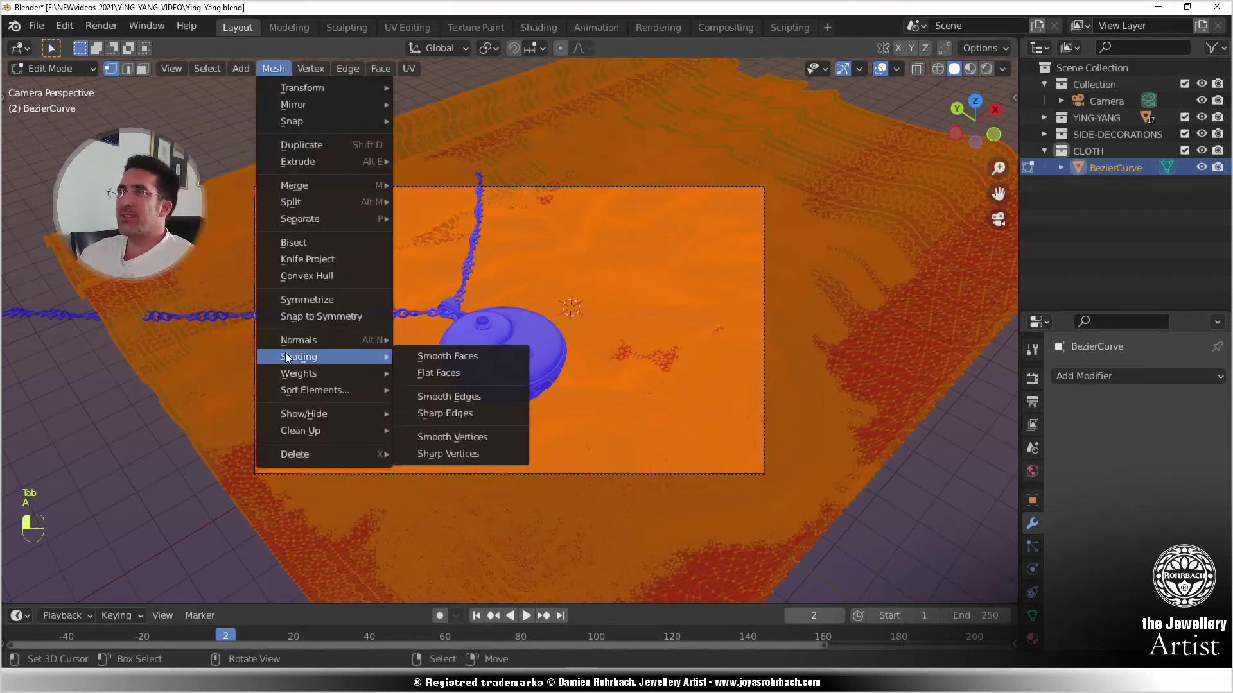
{"action": "mouse_move", "coordinate": [305, 340]}
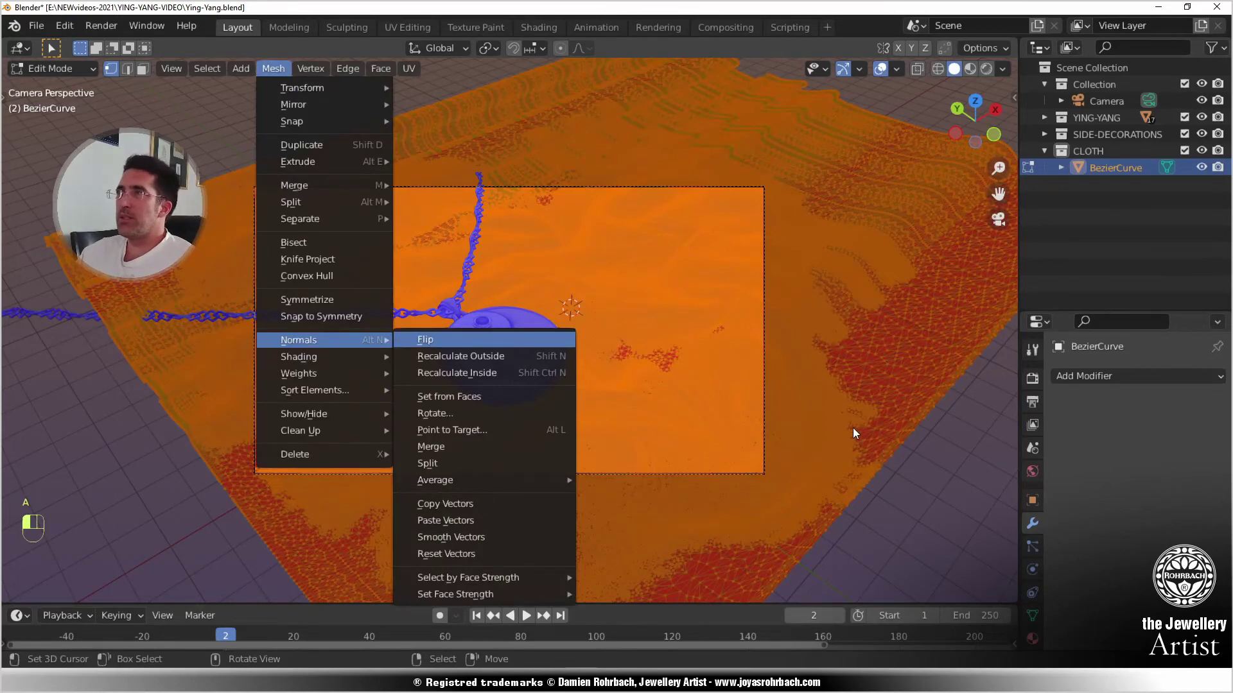
{"action": "left_click", "coordinate": [439, 338]}
{"action": "key", "text": "alt+a"}
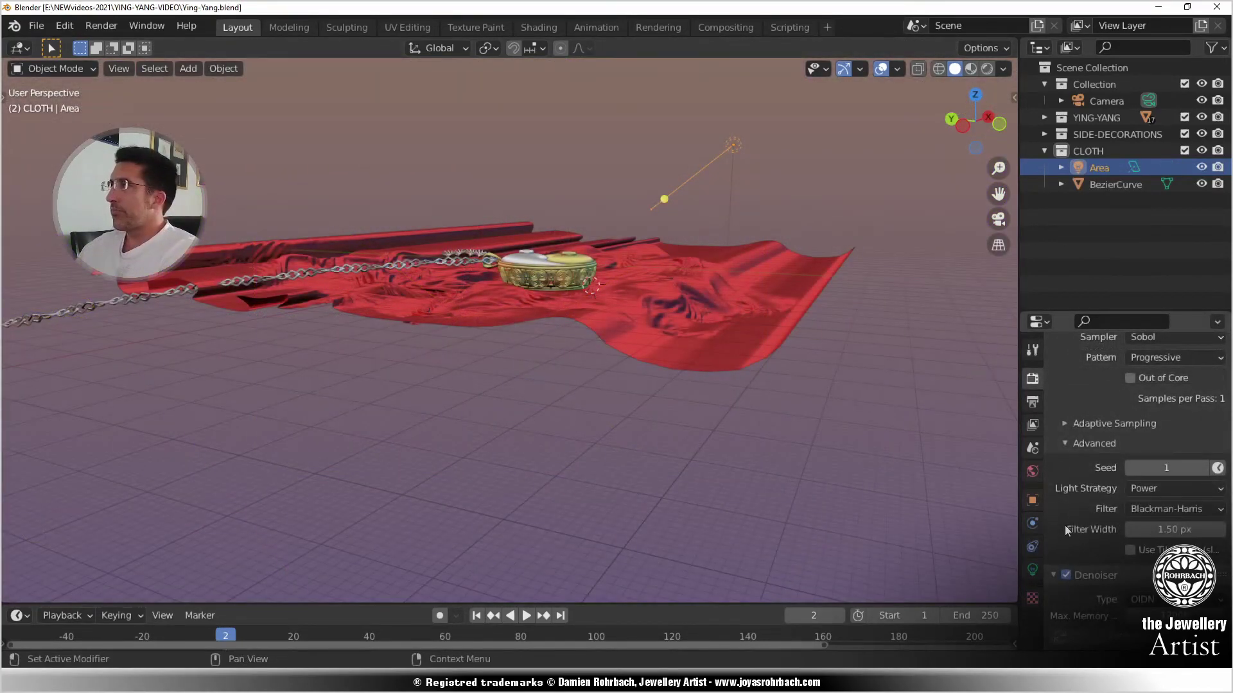
- Enable Light Tracing in the LuxCore light path settings
{"action": "scroll", "coordinate": [1065, 526], "scroll_direction": "up", "scroll_amount": 10}
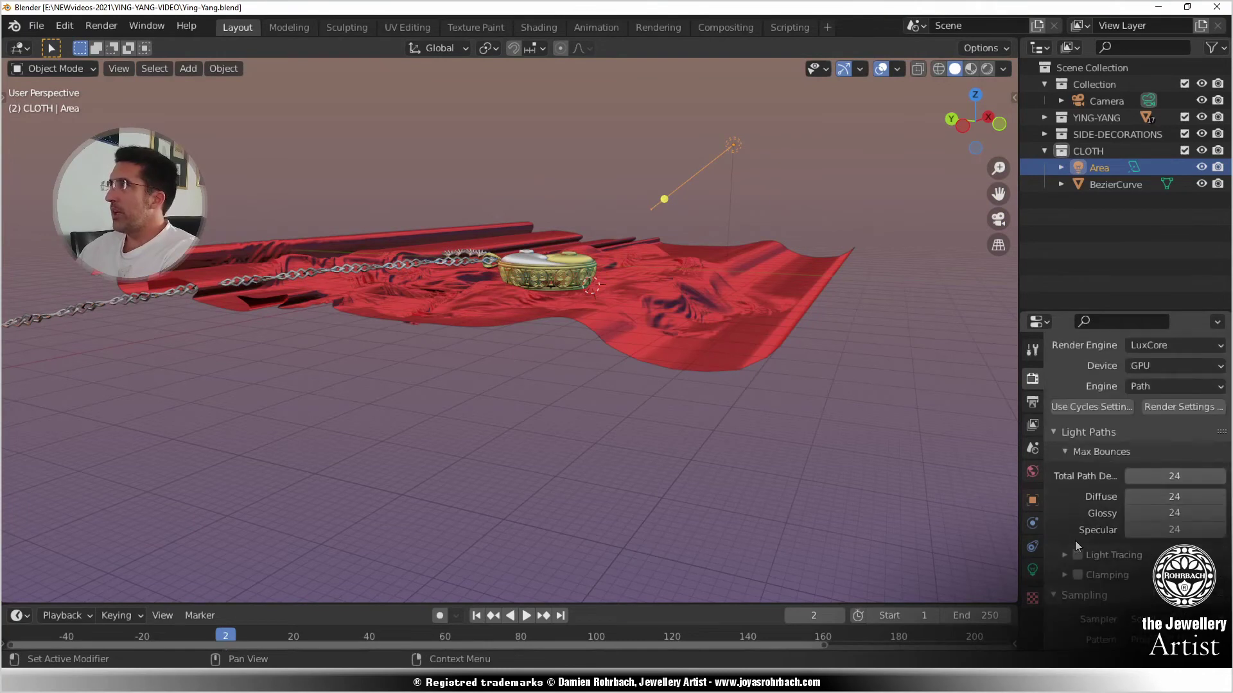
{"action": "left_click", "coordinate": [1079, 556]}
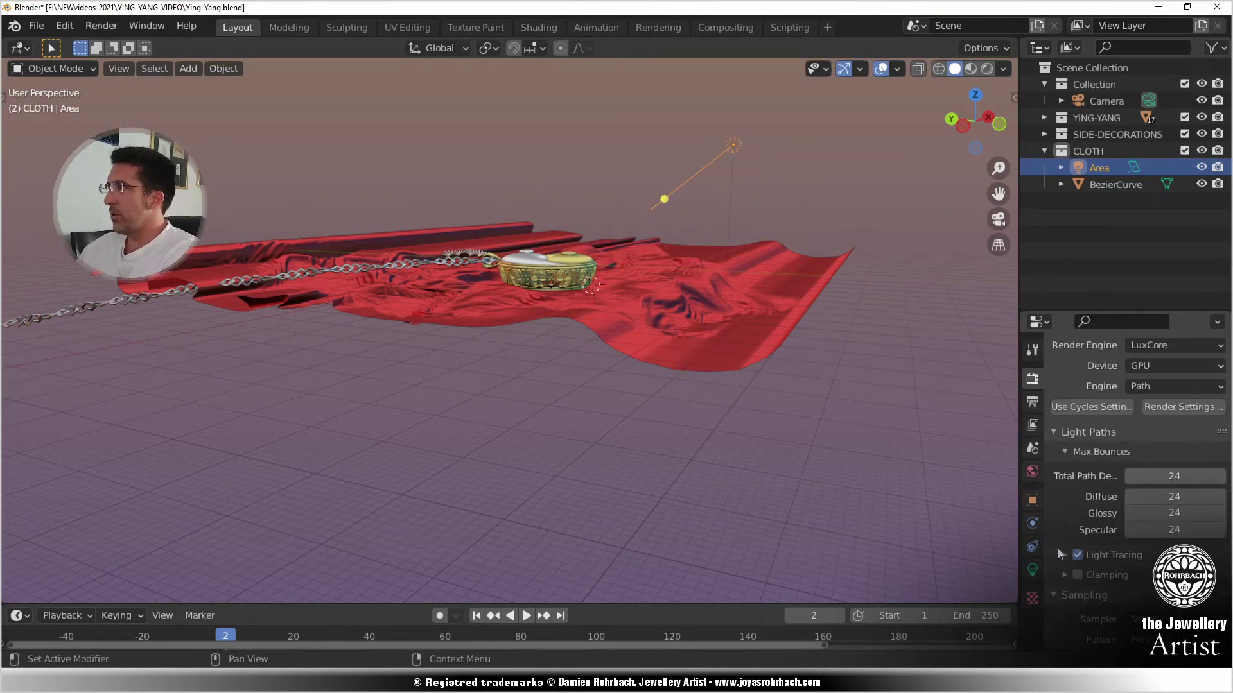
- Preview the render in the Shading workspace and set the area light's power to 6200 W and efficacy to 160 lm/W
{"action": "left_click", "coordinate": [538, 28]}
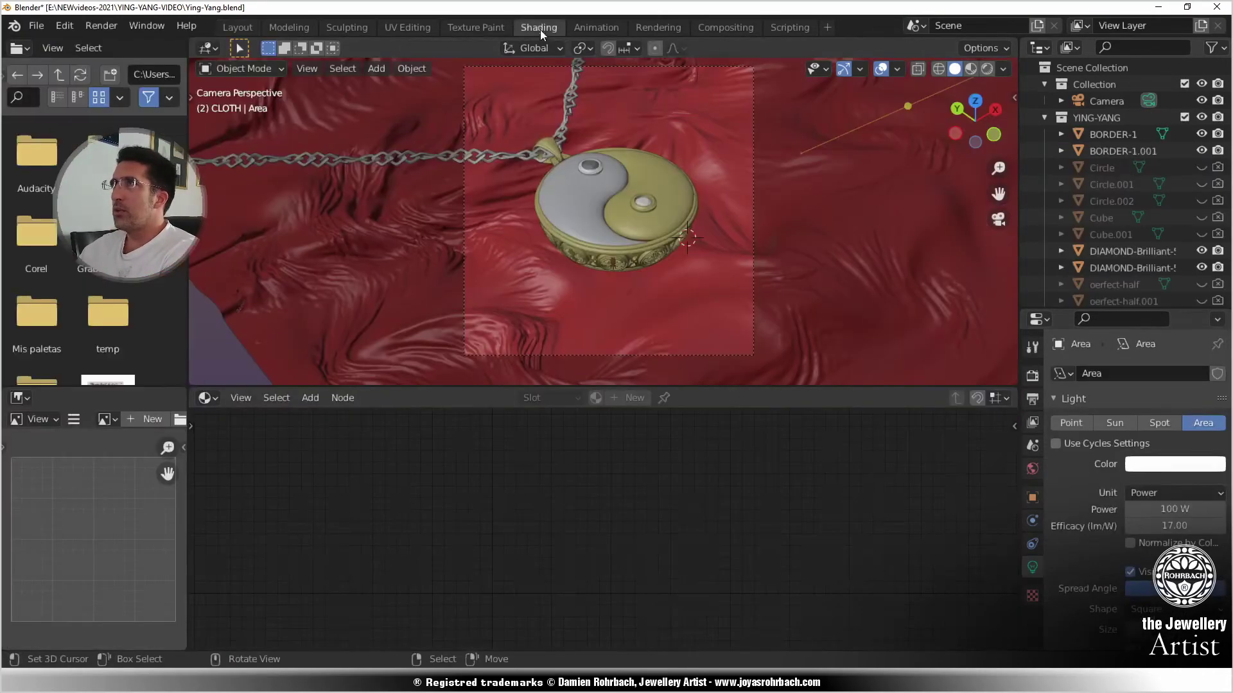
{"action": "left_click", "coordinate": [987, 69]}
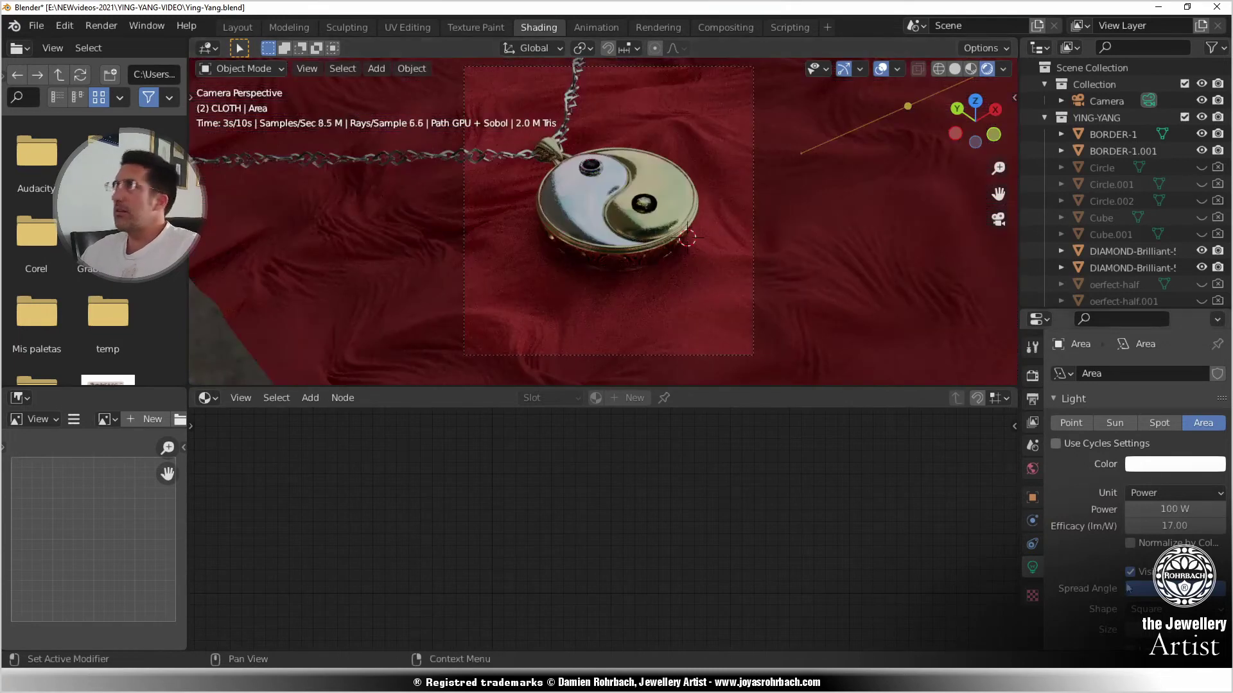
{"action": "left_click", "coordinate": [1183, 509]}
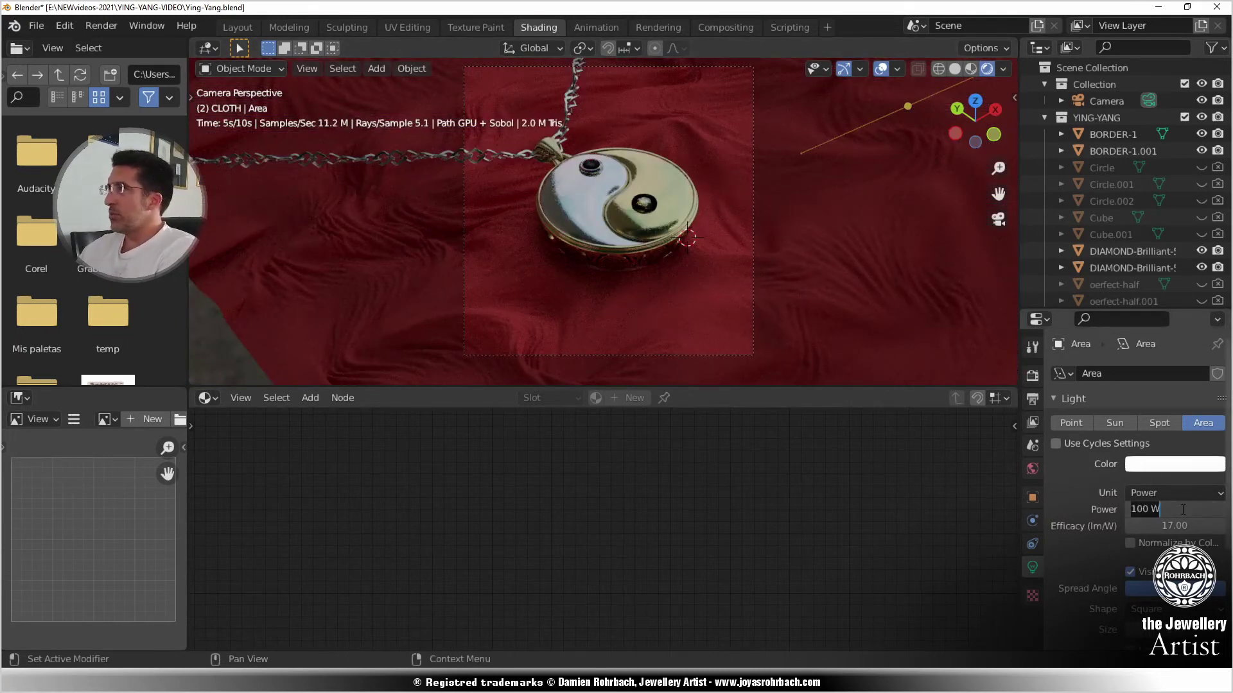
{"action": "type", "text": "6200"}
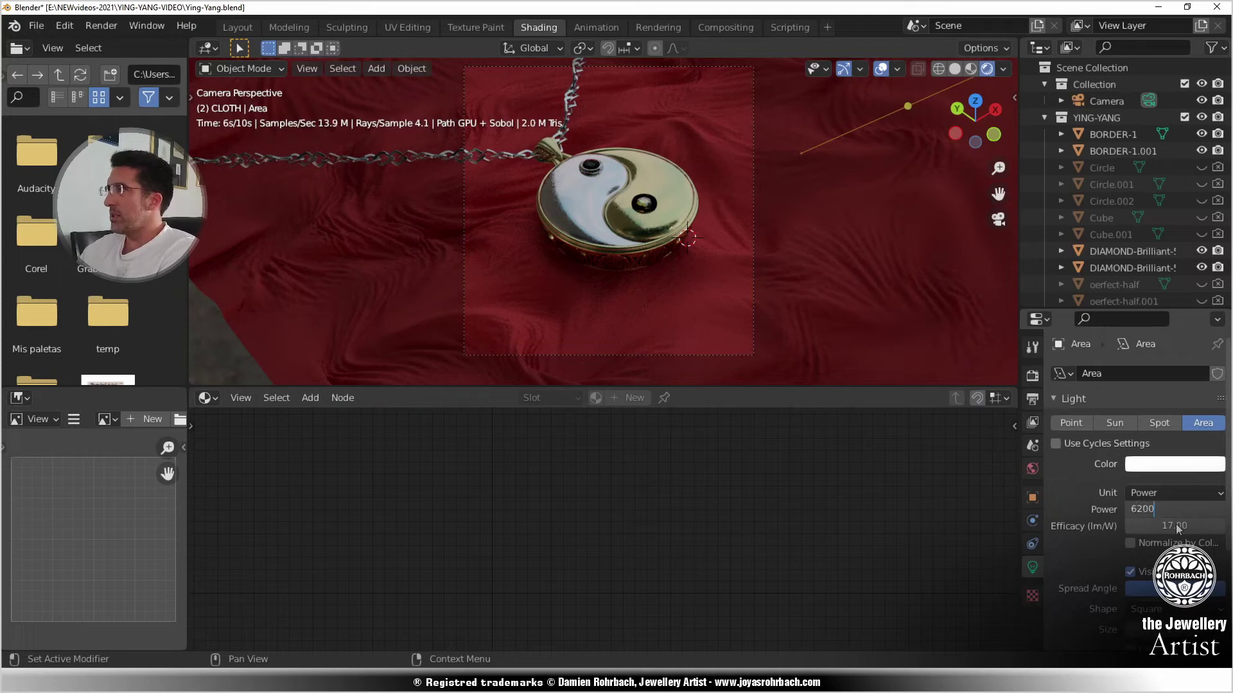
{"action": "key", "text": "Return"}
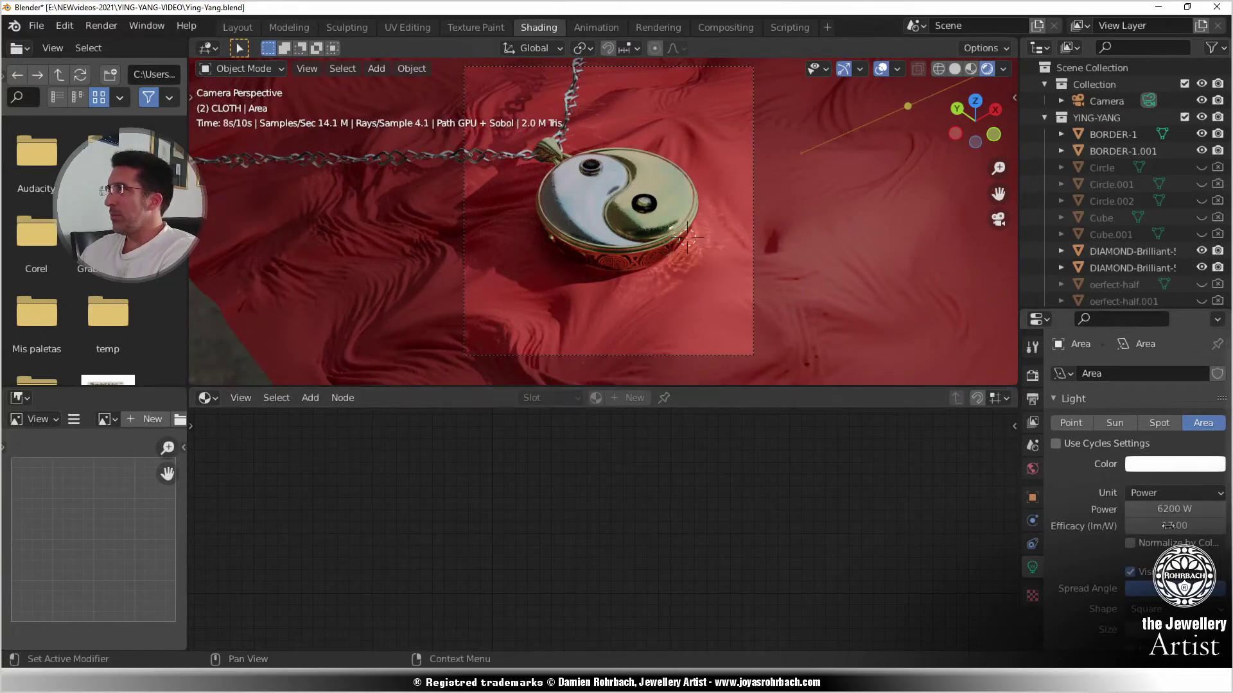
{"action": "left_click", "coordinate": [1168, 525]}
{"action": "type", "text": "160"}
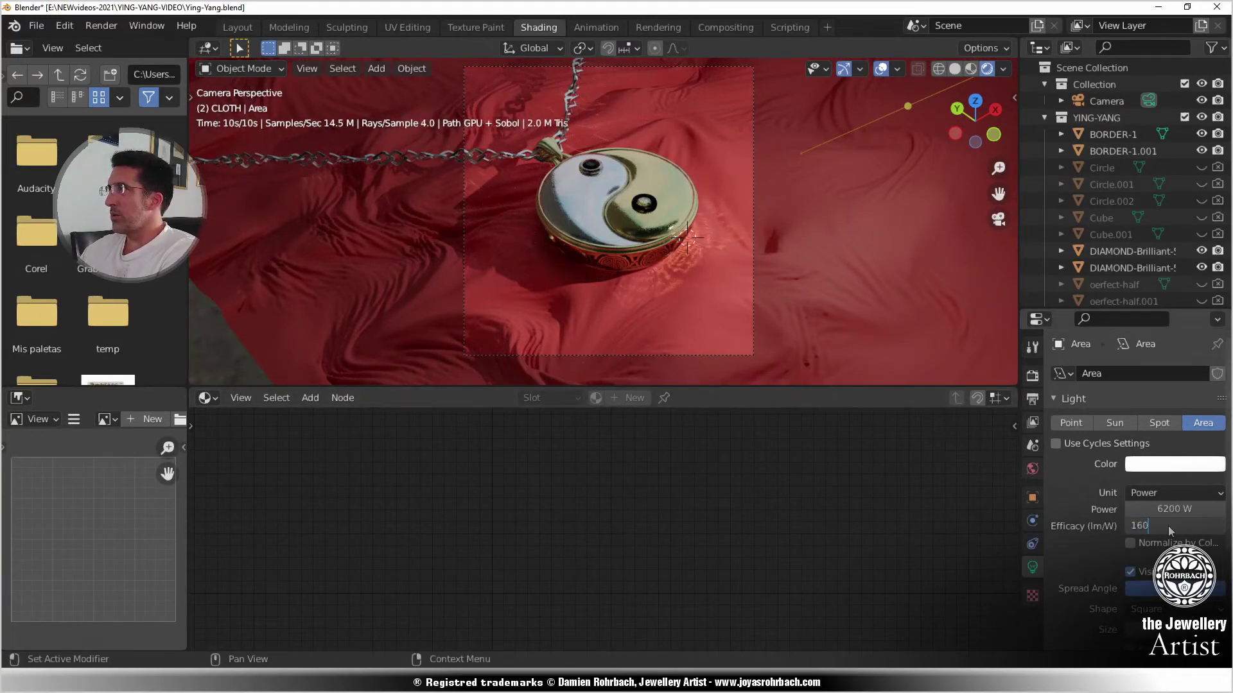
{"action": "key", "text": "Return"}
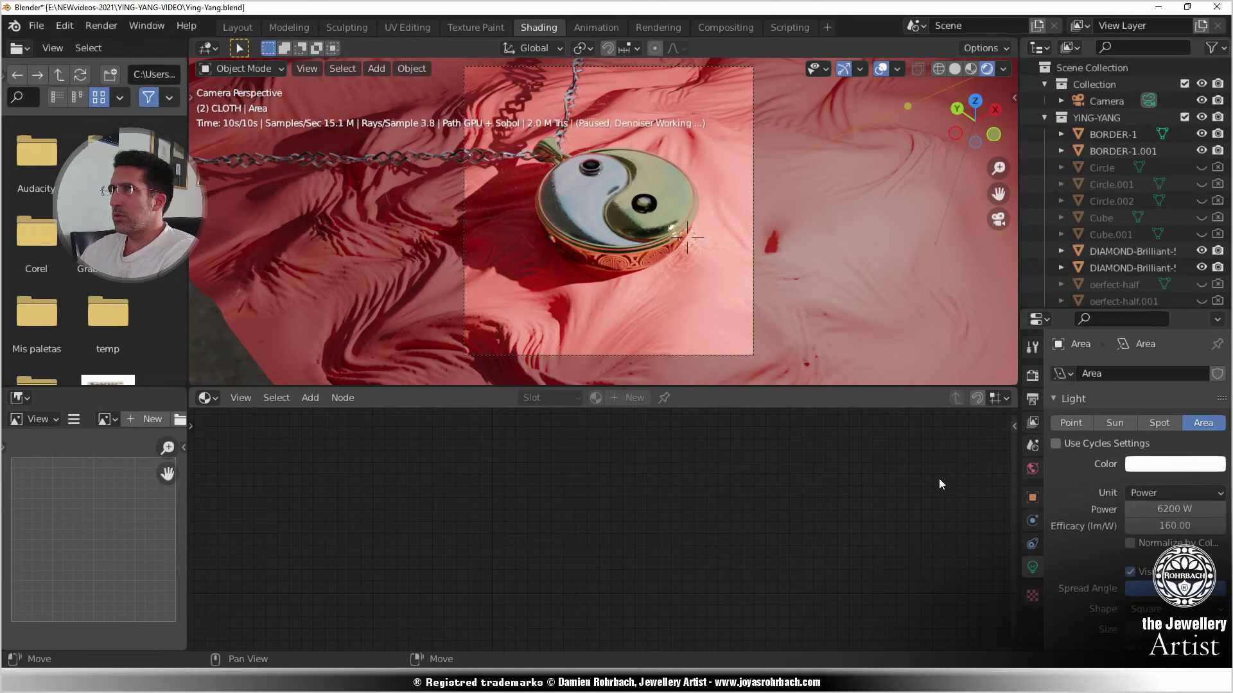
- Return to solid shading in the Layout workspace and set the area light's power to 1600 W and efficacy to 80 lm/W
{"action": "scroll", "coordinate": [1077, 578], "scroll_direction": "down", "scroll_amount": 4}
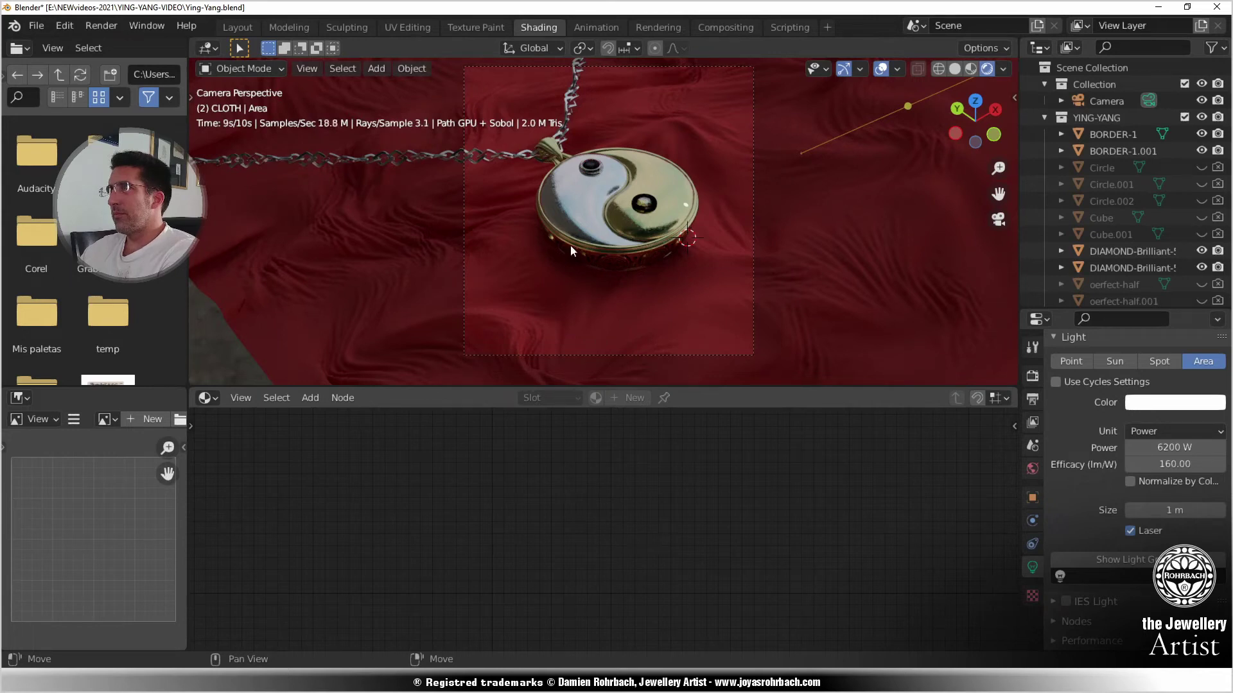
{"action": "left_click", "coordinate": [957, 68]}
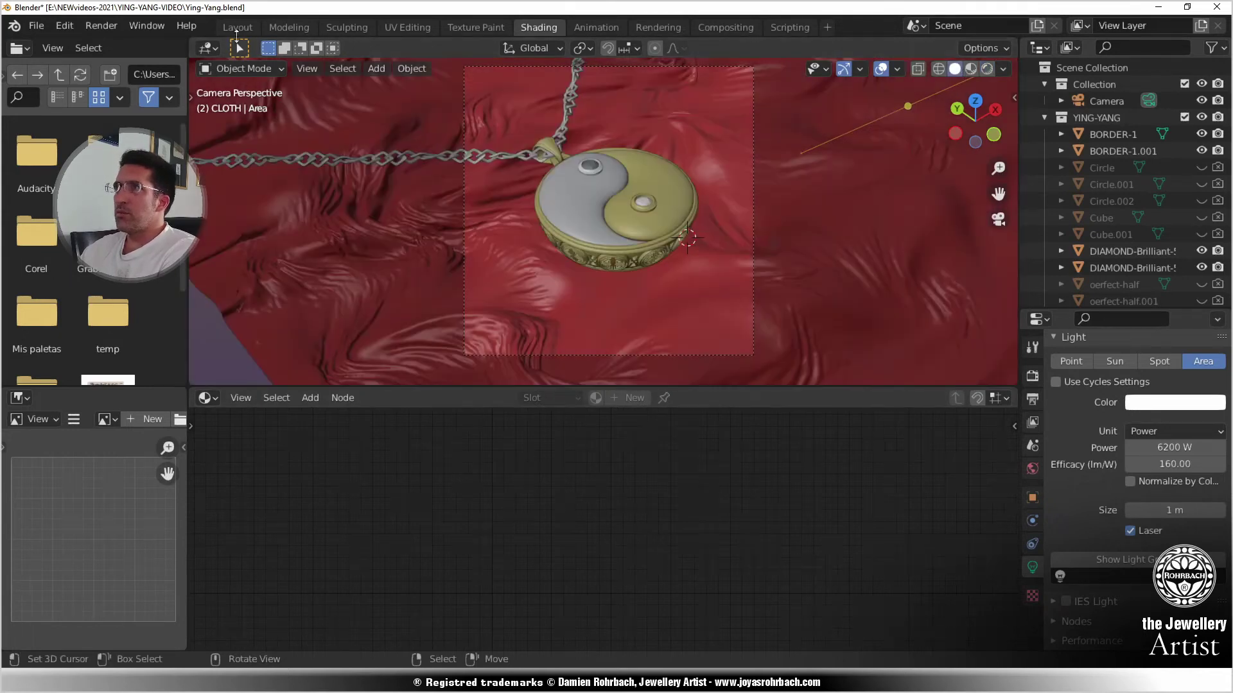
{"action": "left_click", "coordinate": [232, 31]}
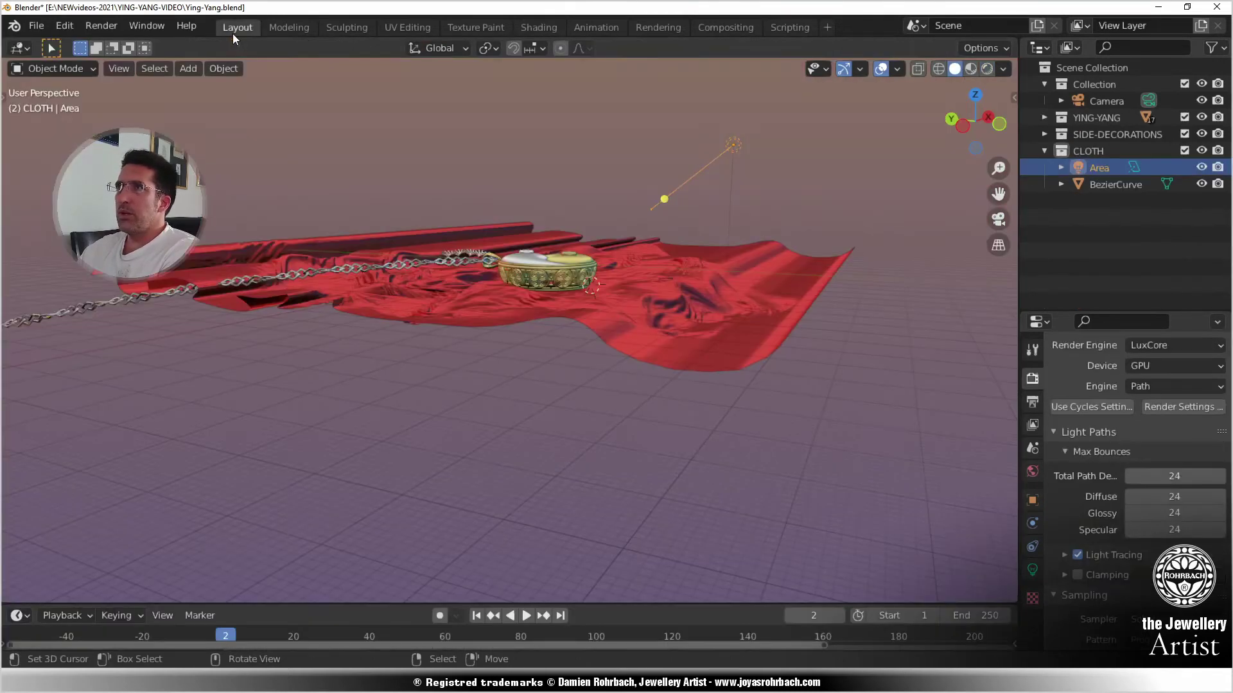
{"action": "left_click", "coordinate": [1033, 571]}
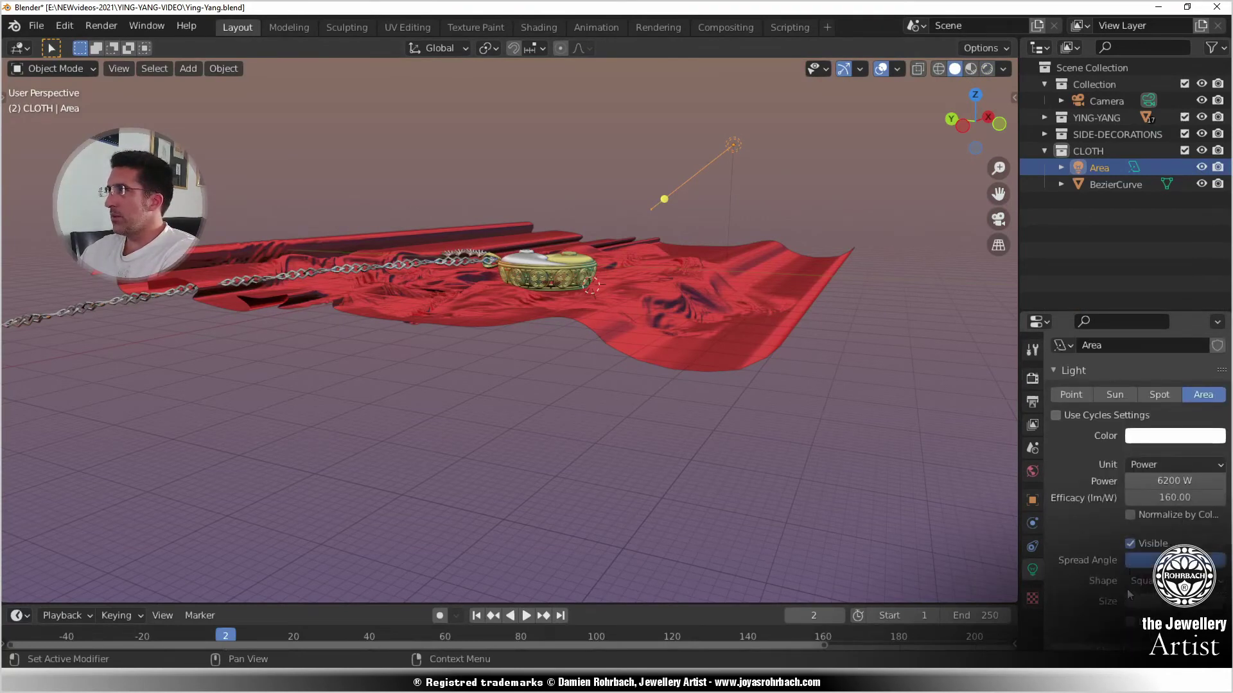
{"action": "left_click", "coordinate": [1175, 481]}
{"action": "type", "text": "160"}
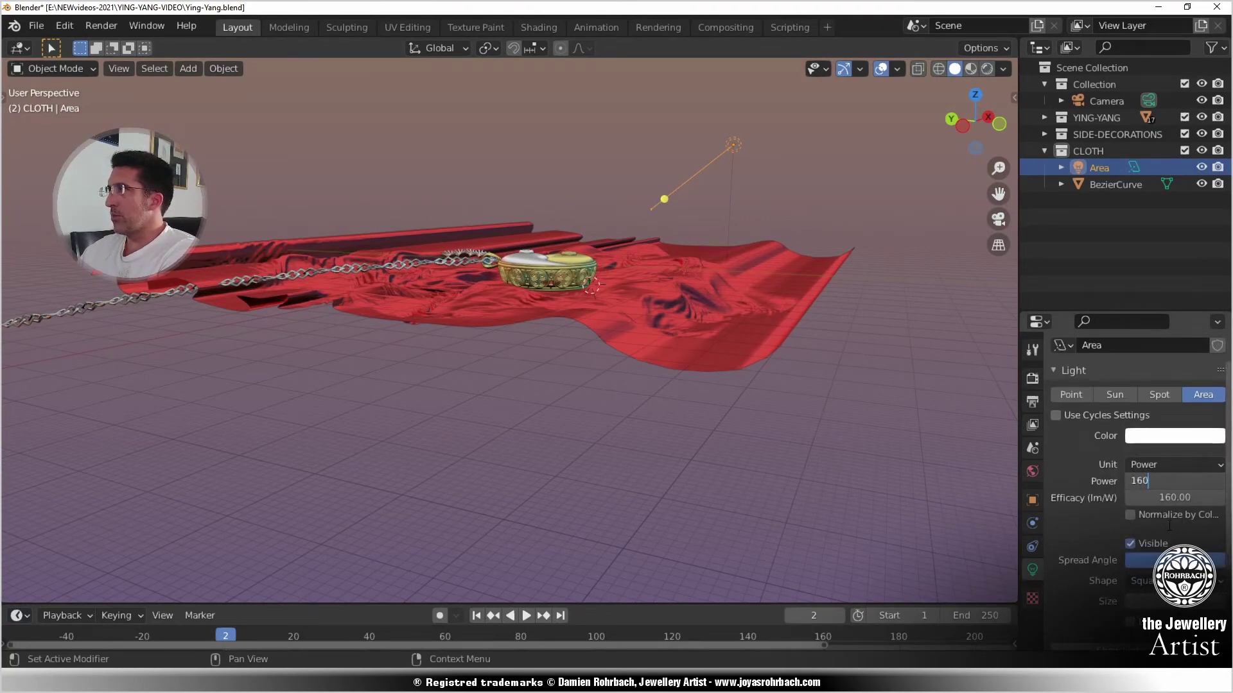
{"action": "type", "text": "0"}
{"action": "key", "text": "Return"}
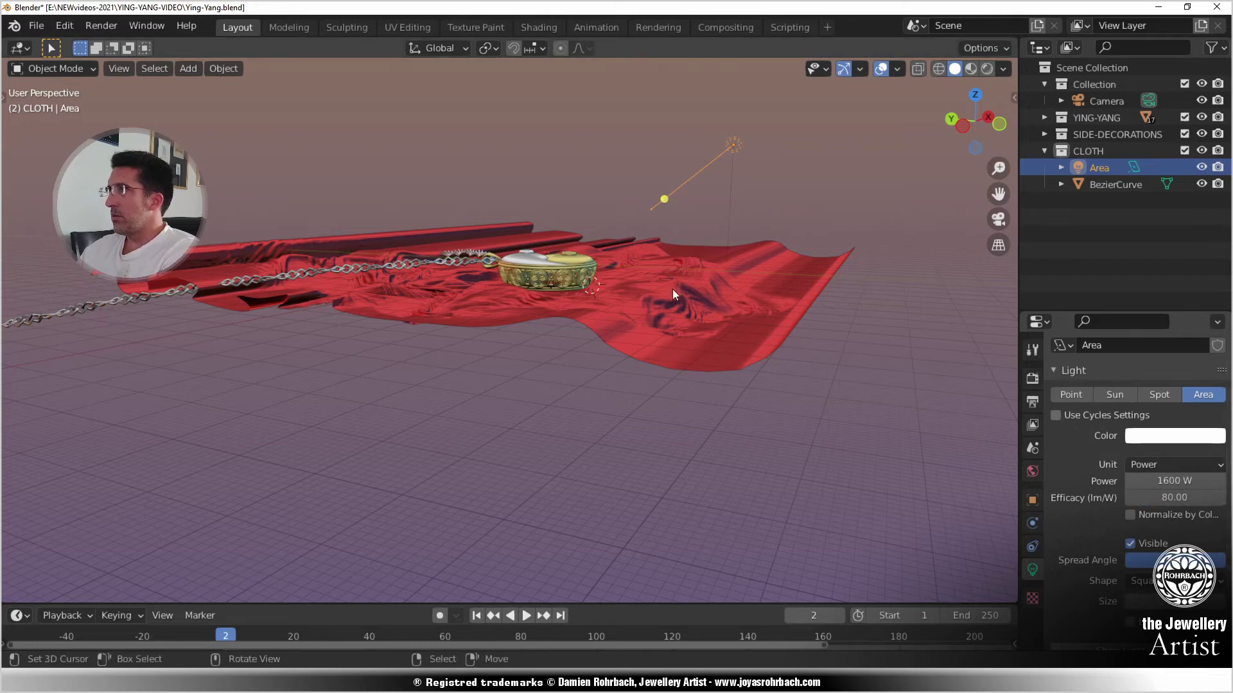
- Duplicate the area light in the top view, then rotate and move the copy to the pendant's lower side, facing the pendant
{"action": "key", "text": "KP_7"}
{"action": "scroll", "coordinate": [651, 407], "scroll_direction": "down", "scroll_amount": 3}
{"action": "key", "text": "shift+d"}
{"action": "left_click", "coordinate": [529, 457]}
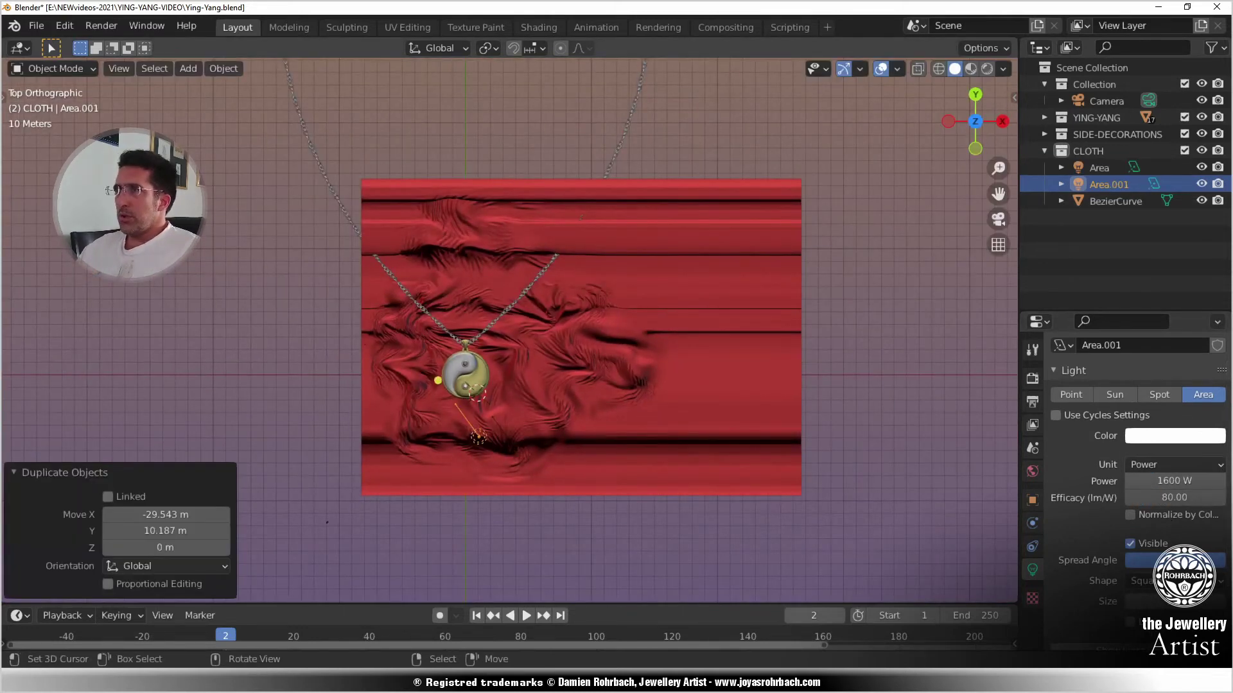
{"action": "key", "text": "r"}
{"action": "left_click", "coordinate": [546, 454]}
{"action": "key", "text": "g"}
{"action": "left_click", "coordinate": [504, 444]}
- Tilt the duplicated light to a shallow angle and lower it close to the cloth, aimed at the pendant's engraved rim
{"action": "middle_click_drag", "start_coordinate": [504, 443], "coordinate": [489, 274]}
{"action": "key", "text": "r"}
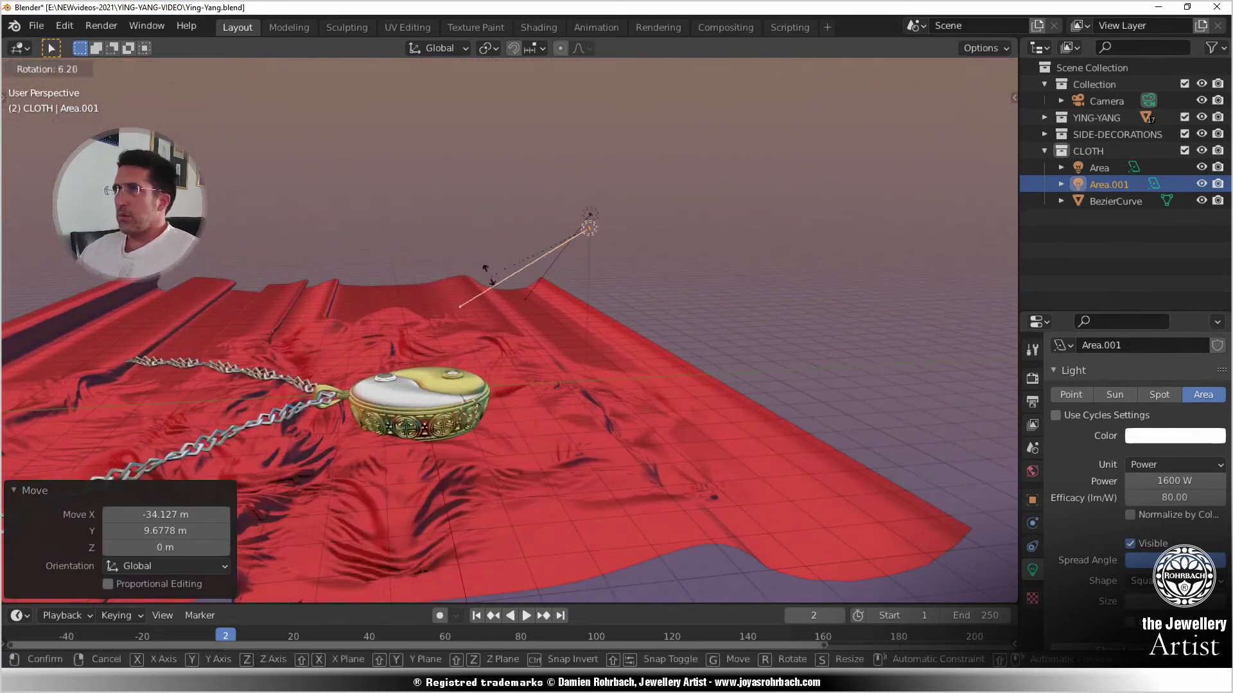
{"action": "left_click", "coordinate": [473, 240]}
{"action": "key", "text": "g"}
{"action": "left_click", "coordinate": [568, 421]}
{"action": "middle_click_drag", "start_coordinate": [569, 421], "coordinate": [442, 448]}
{"action": "key", "text": "g"}
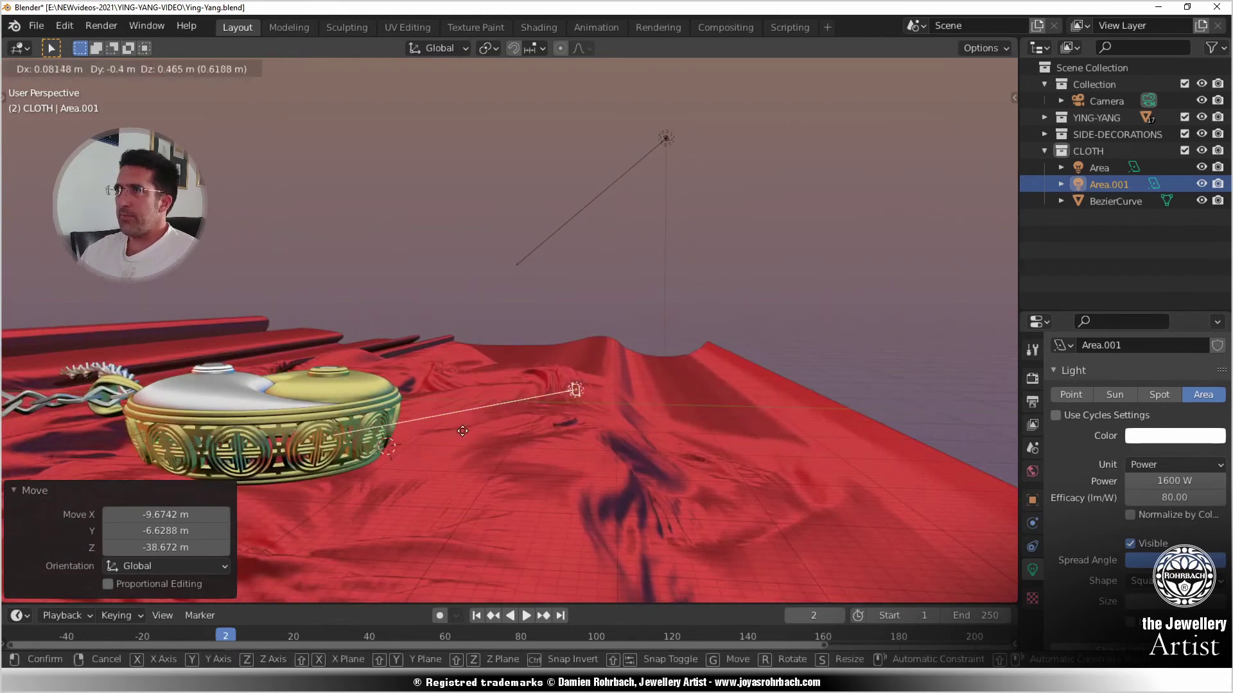
{"action": "left_click", "coordinate": [538, 414]}
{"action": "middle_click_drag", "start_coordinate": [538, 415], "coordinate": [622, 232]}
- Preview the render through the camera in the Shading workspace and enable Laser on the duplicated area light
{"action": "key", "text": "KP_0"}
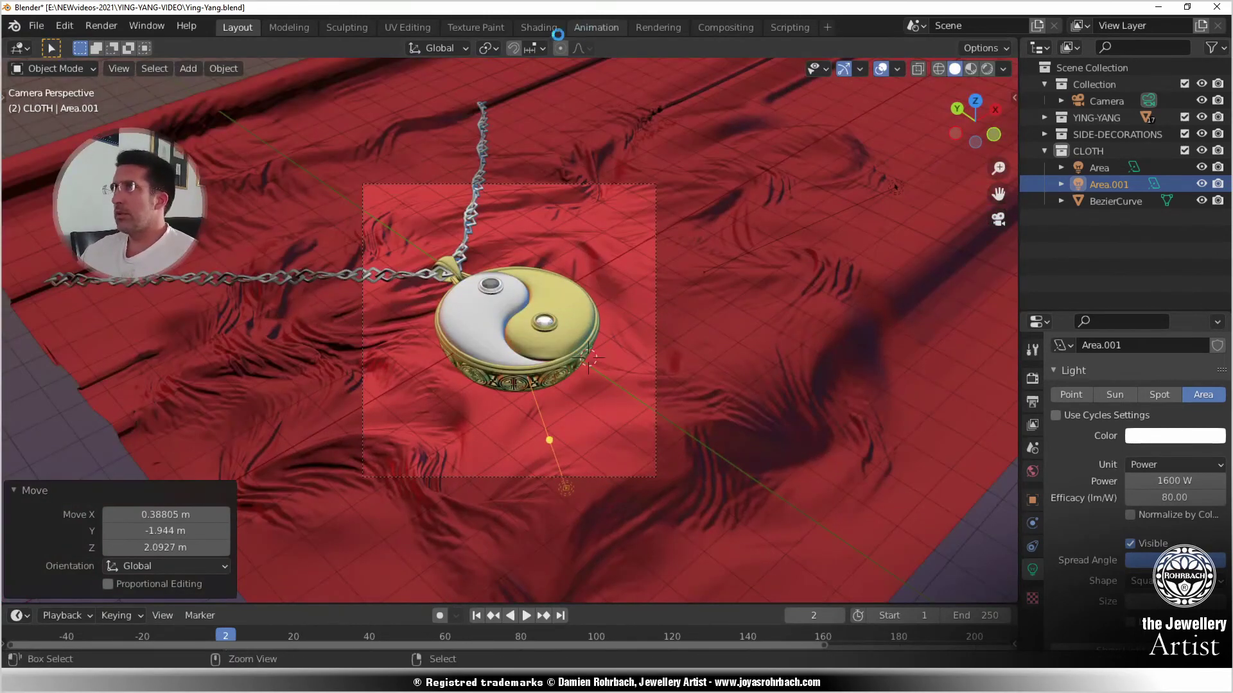
{"action": "left_click", "coordinate": [539, 27]}
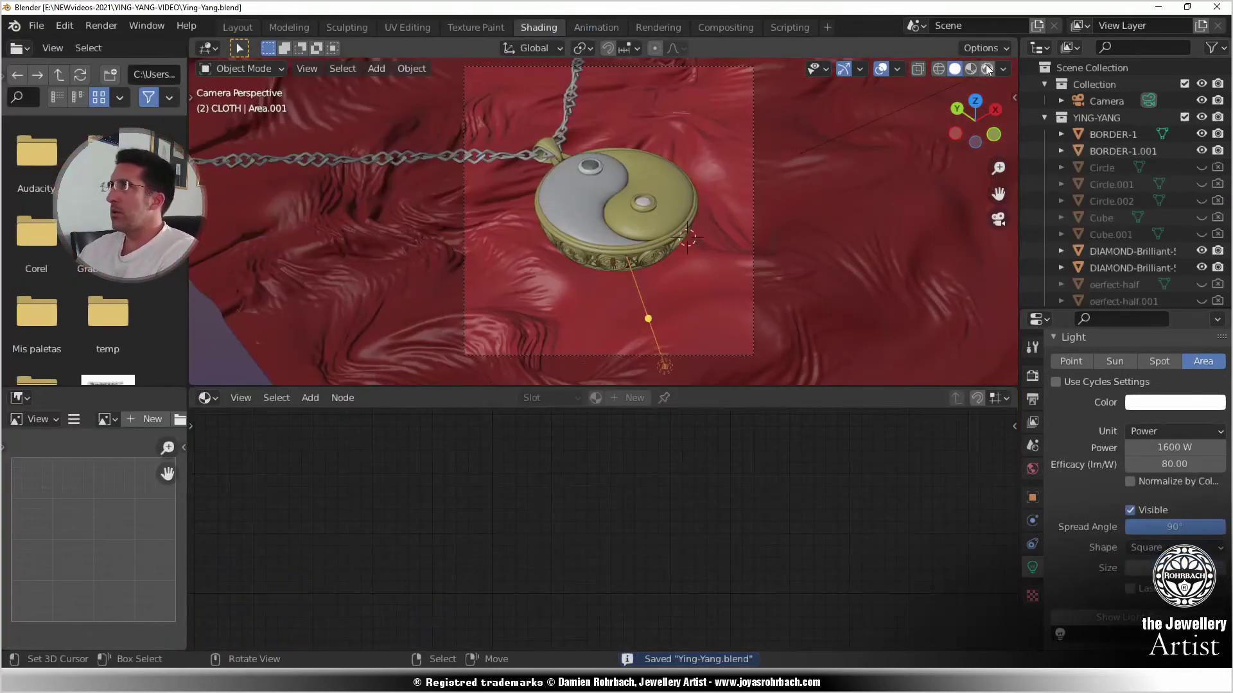
{"action": "left_click", "coordinate": [987, 69]}
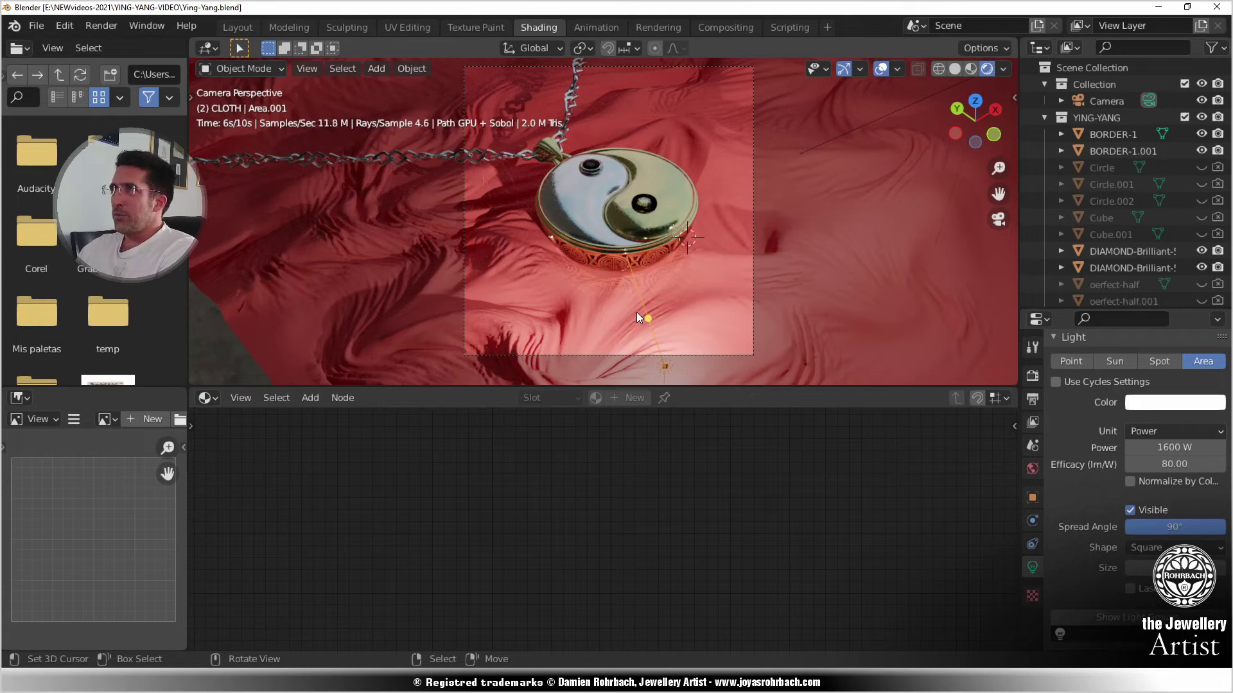
{"action": "left_click", "coordinate": [1133, 590]}
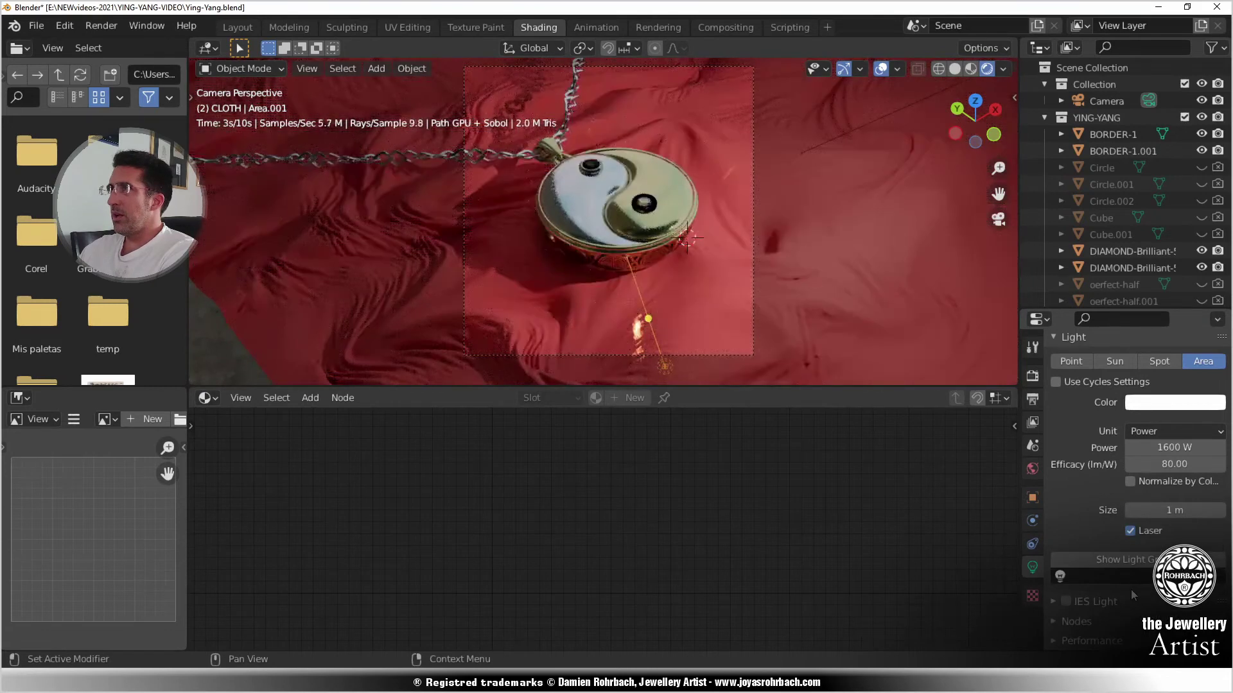
- Try a size of 8 m for the laser light and enlarge it to 25 m
{"action": "left_click", "coordinate": [1184, 511]}
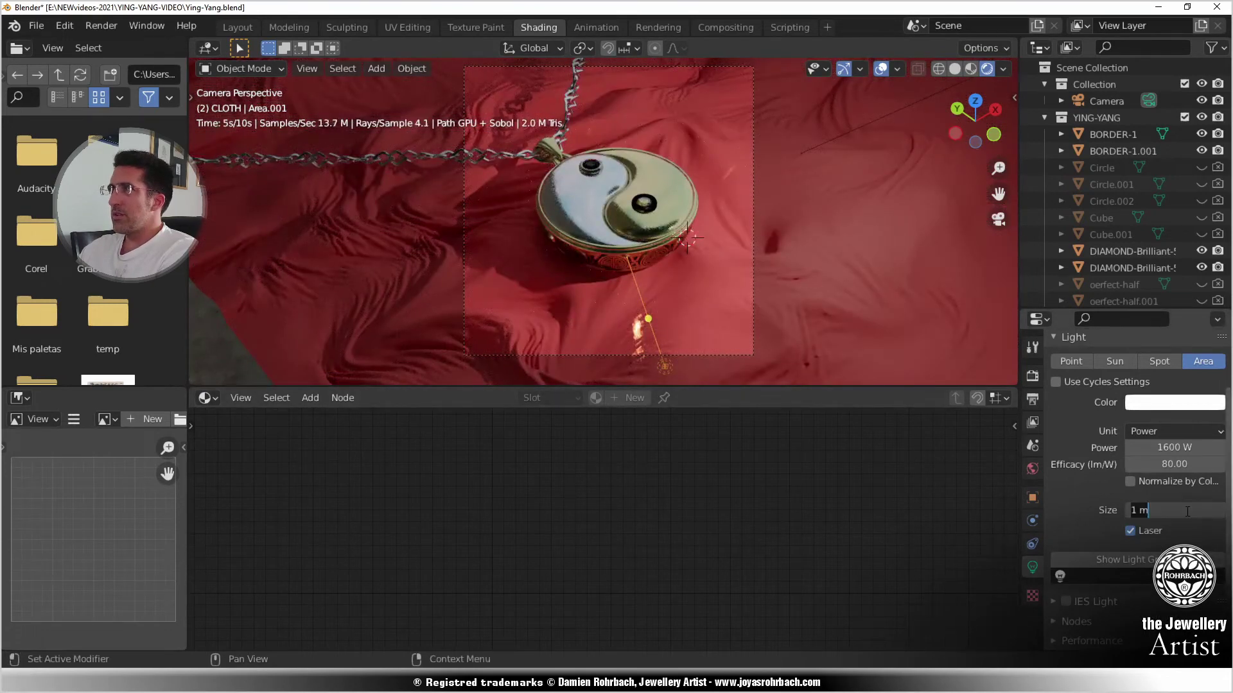
{"action": "type", "text": "8"}
{"action": "key", "text": "Return"}
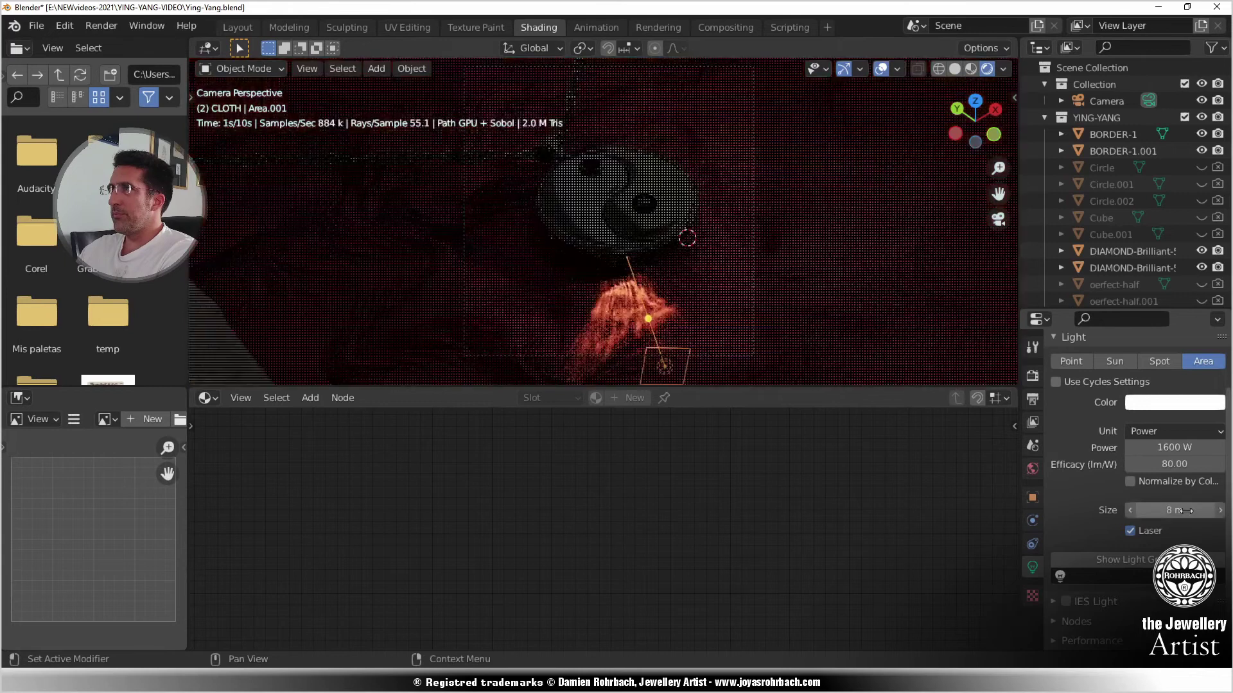
{"action": "left_click", "coordinate": [1185, 511]}
{"action": "type", "text": "25"}
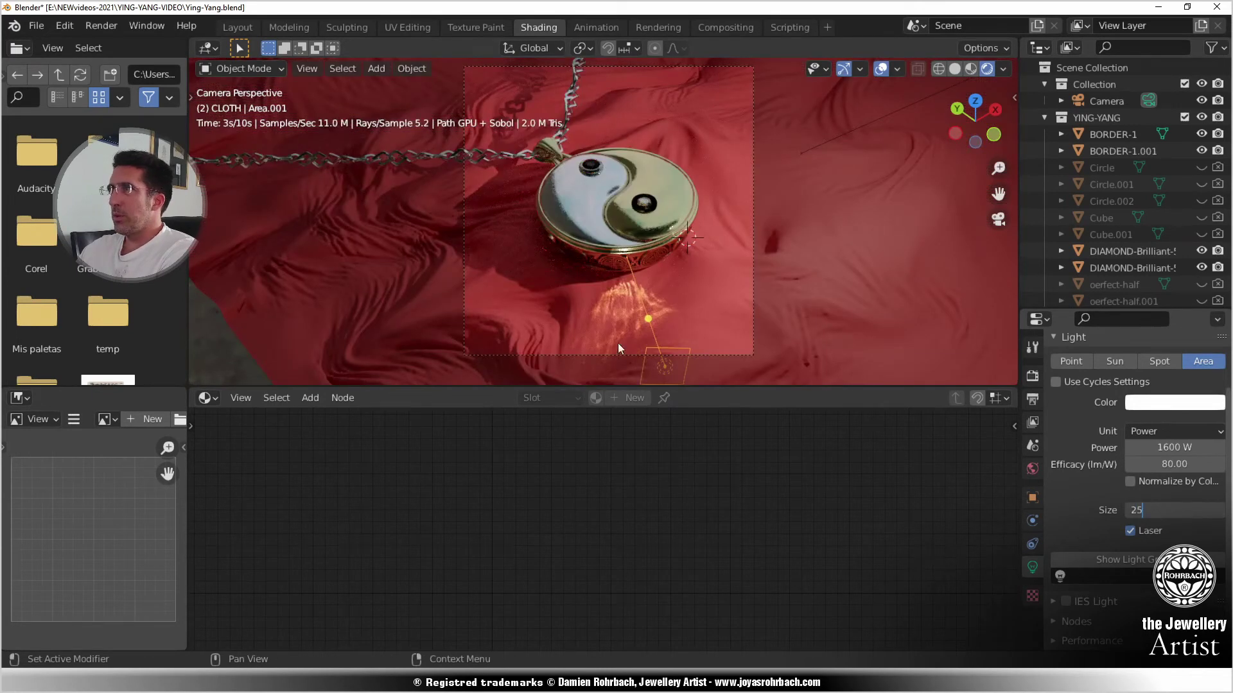
{"action": "key", "text": "Return"}
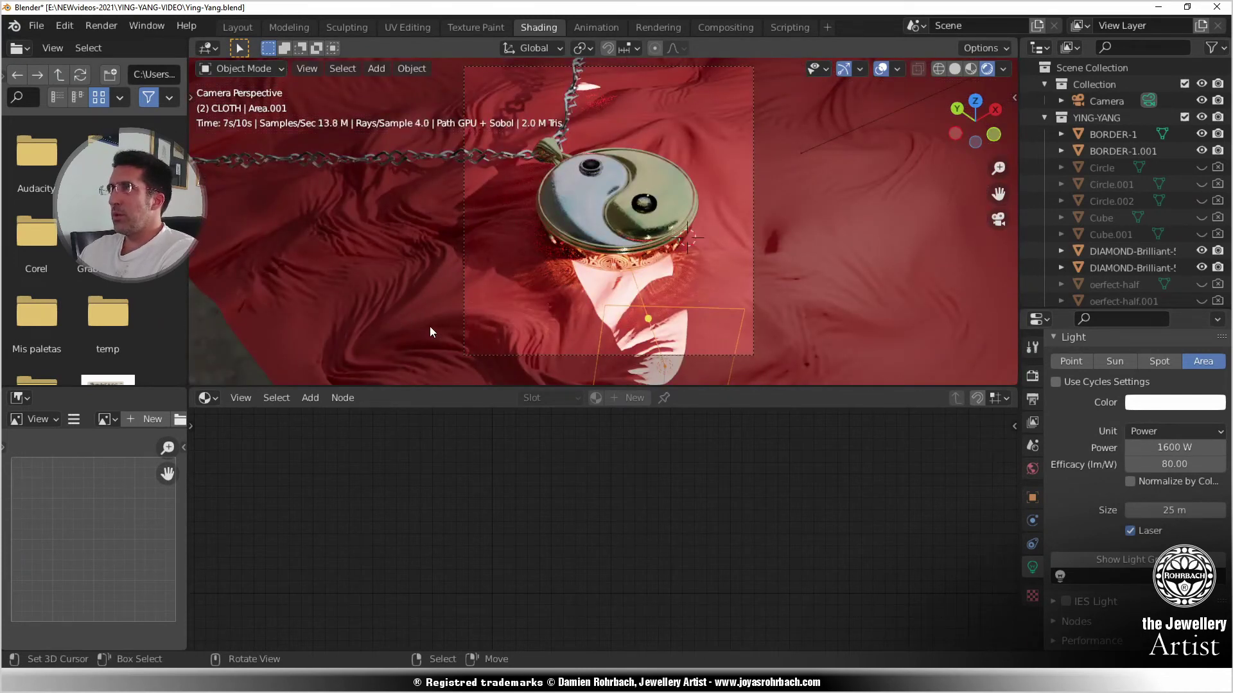
- Rotate the laser light about 8.5 degrees toward horizontal in the right view and move it slightly farther from the pendant
{"action": "key", "text": "KP_3"}
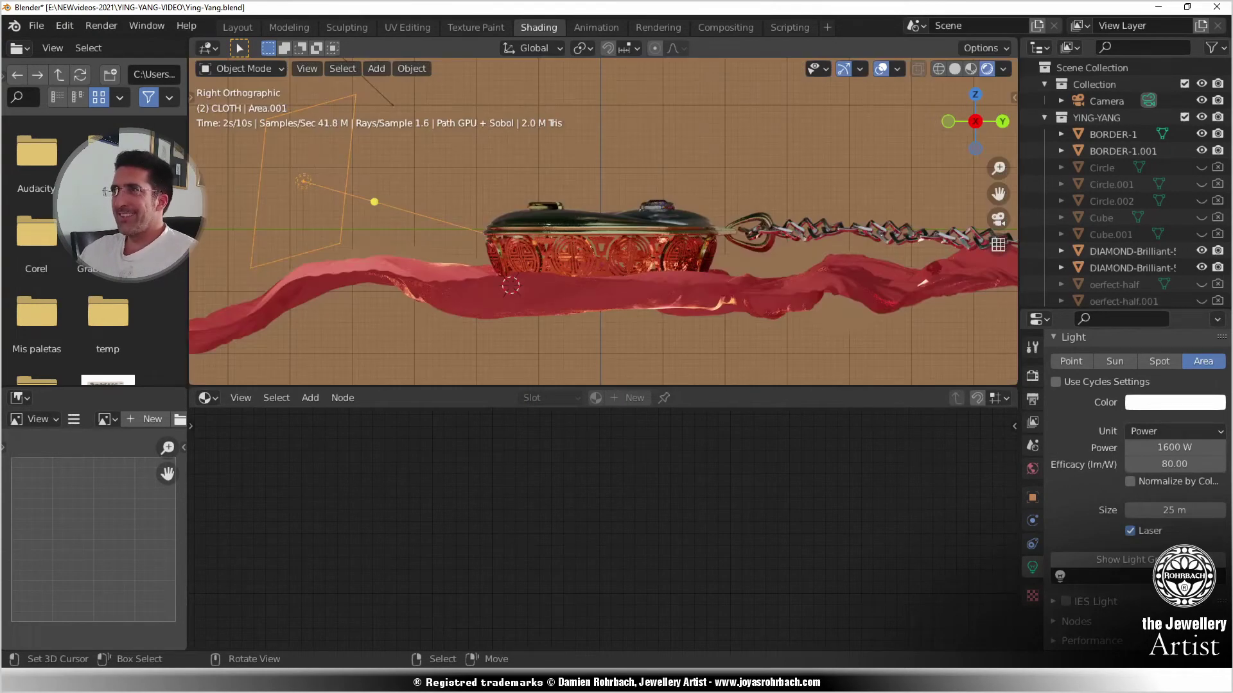
{"action": "key", "text": "r"}
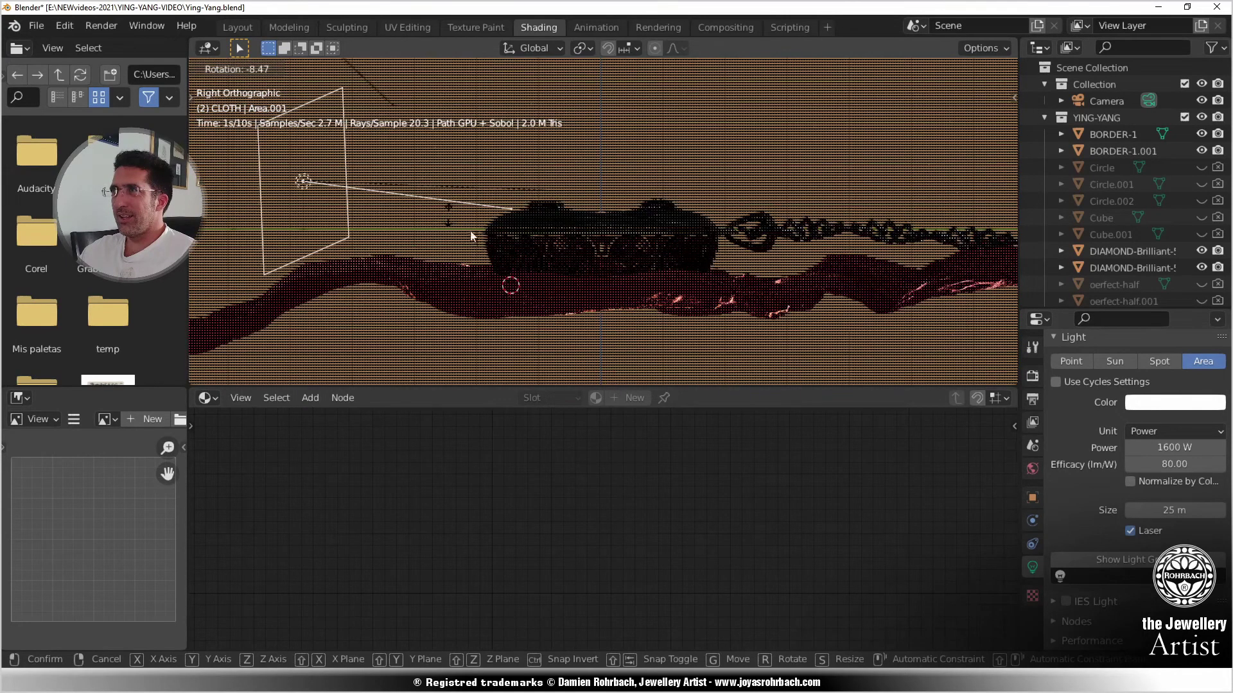
{"action": "left_click", "coordinate": [470, 230]}
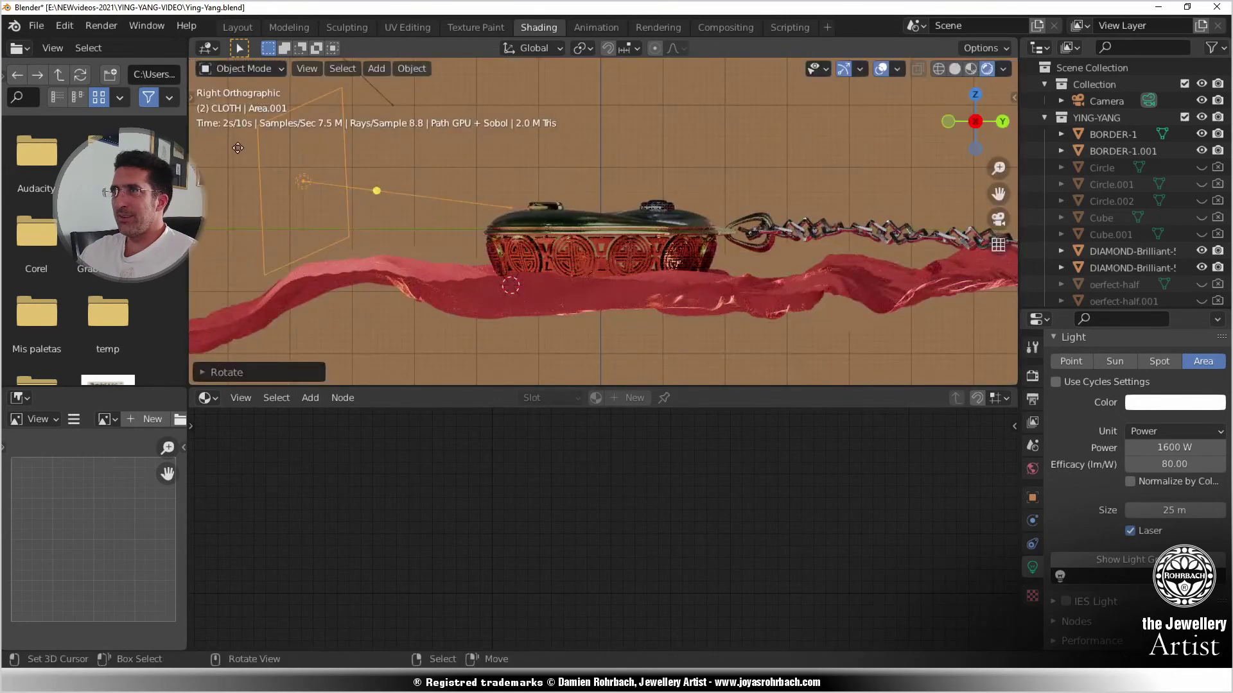
{"action": "key", "text": "g"}
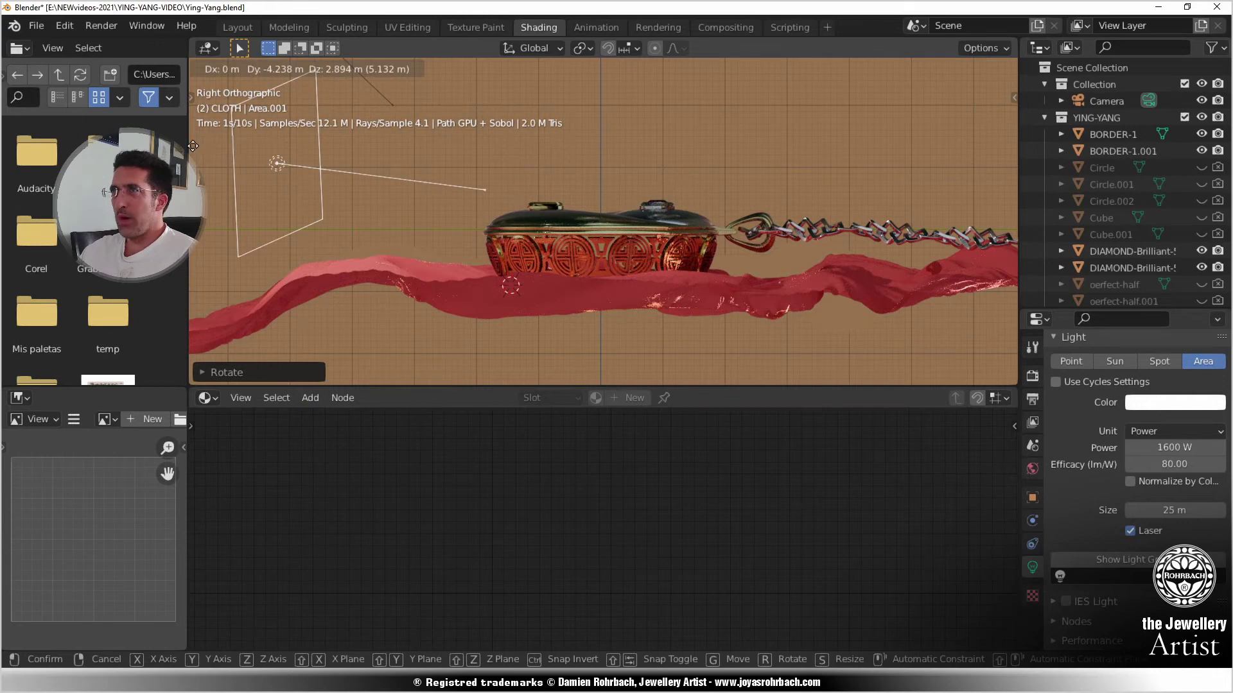
{"action": "left_click", "coordinate": [576, 218]}
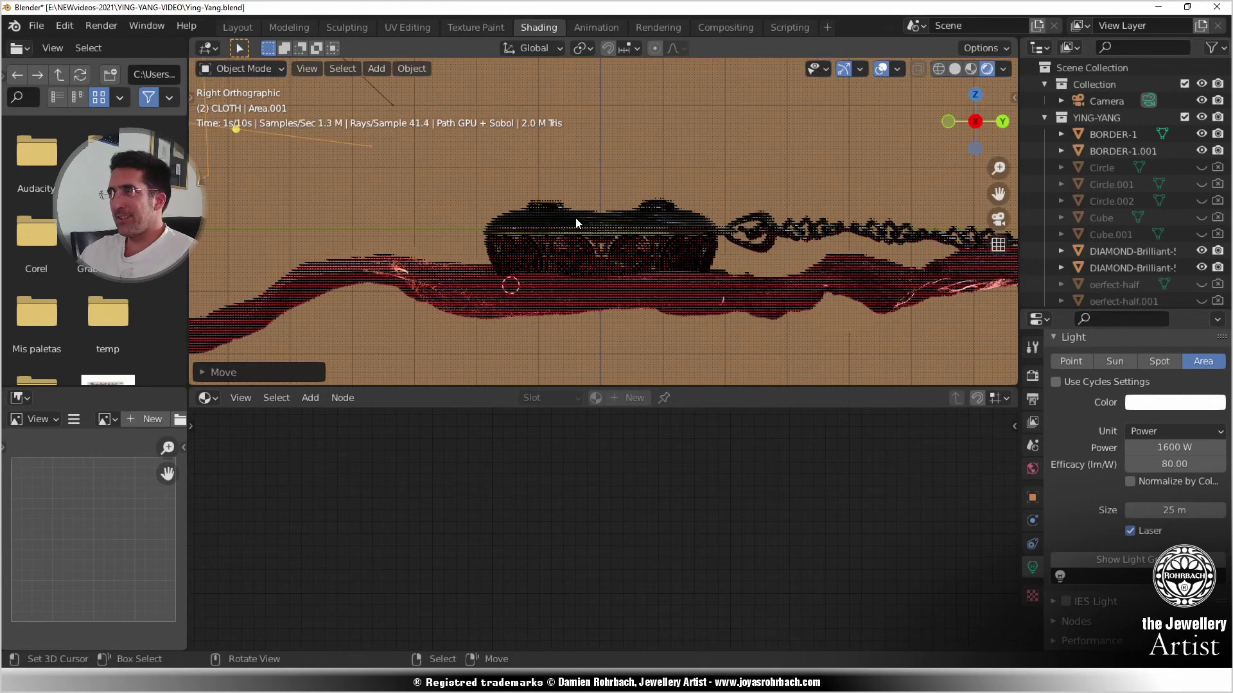
{"action": "scroll", "coordinate": [575, 218], "scroll_direction": "down", "scroll_amount": 3}
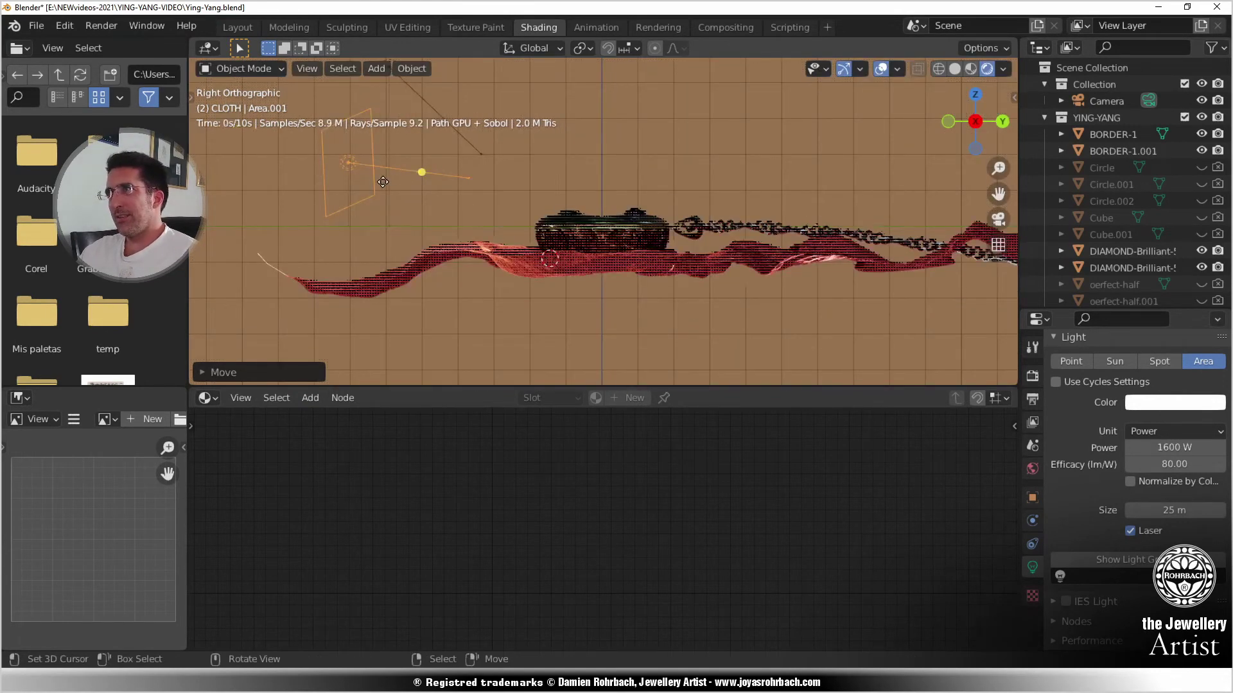
{"action": "key", "text": "g"}
{"action": "left_click", "coordinate": [386, 179]}
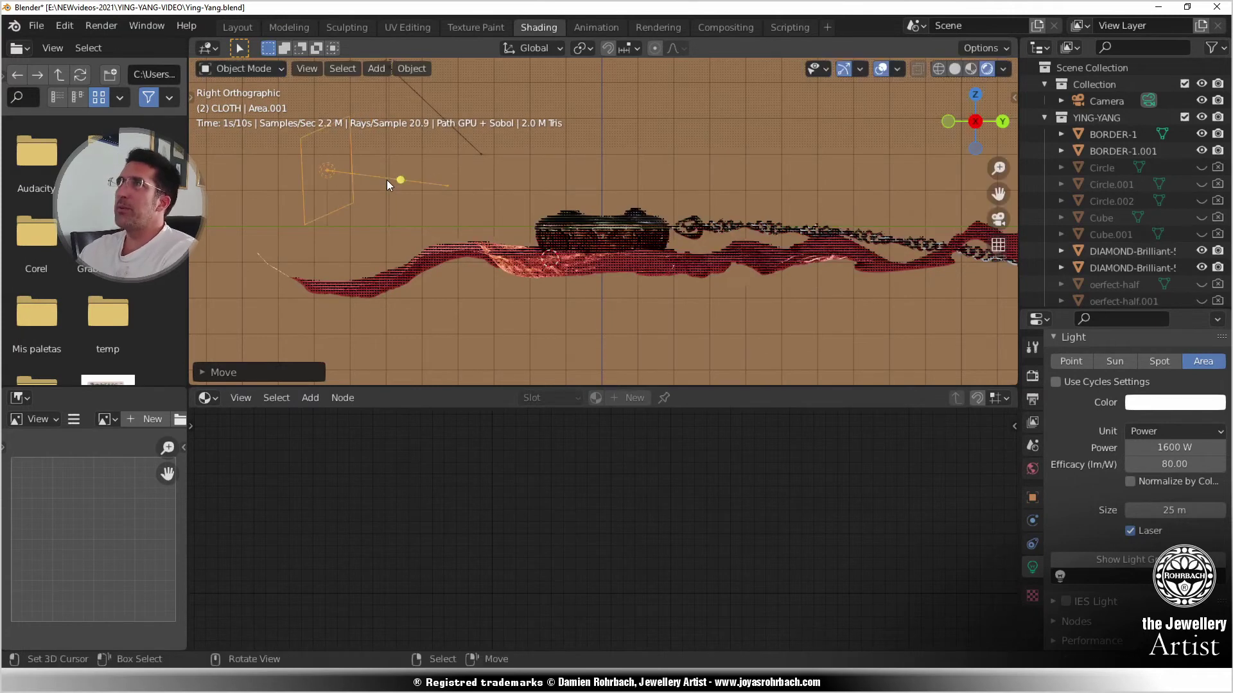
- Shift the laser light in the camera view so its reflections fall on the cloth in front of the pendant, and save the file
{"action": "key", "text": "KP_0"}
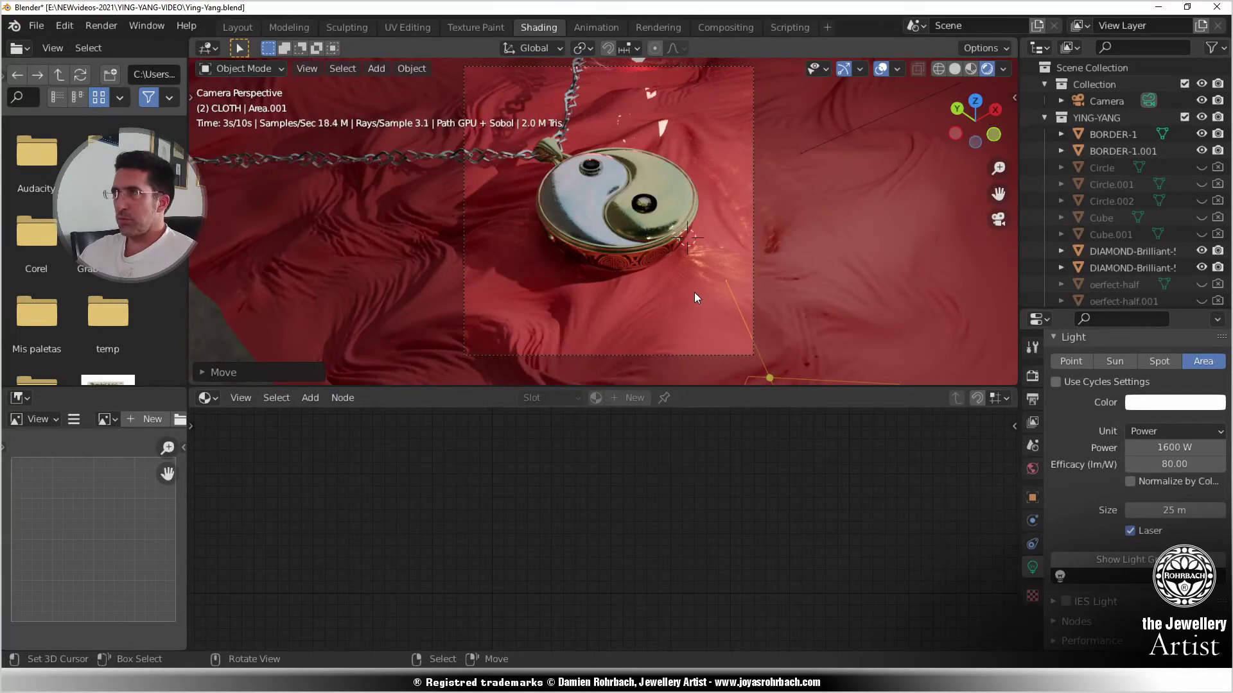
{"action": "key", "text": "g"}
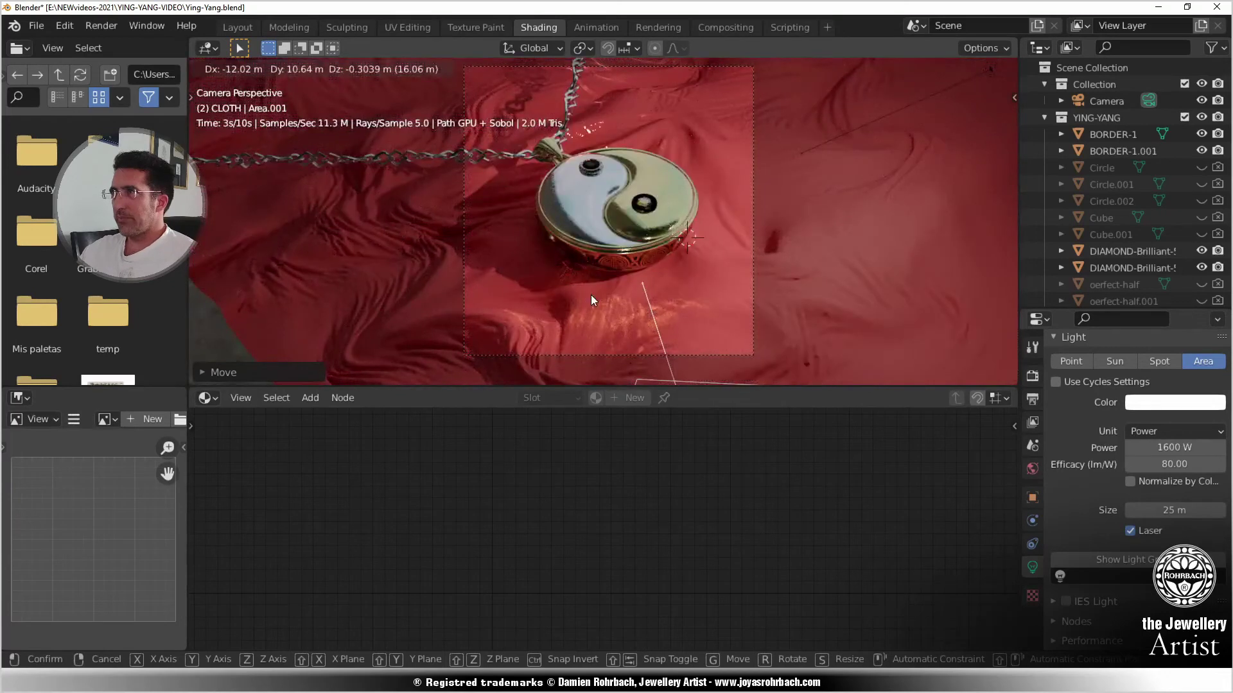
{"action": "left_click", "coordinate": [591, 300]}
{"action": "key", "text": "ctrl+s"}
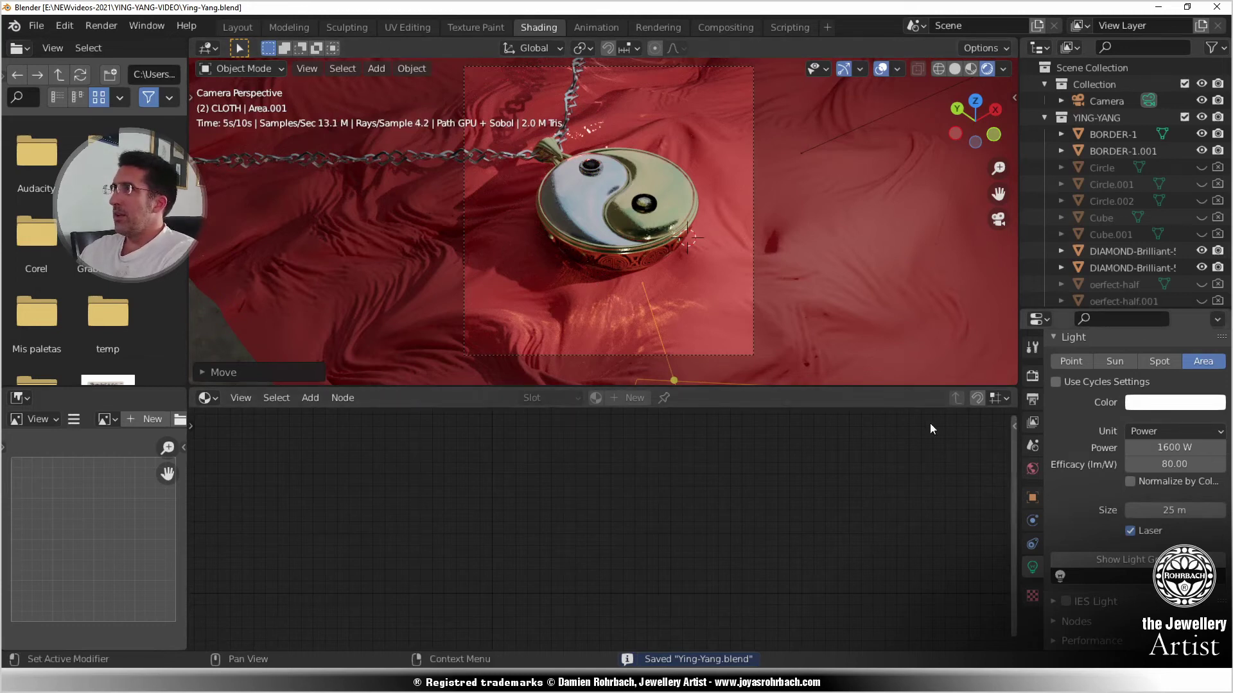
- Try an efficacy of 320 lm/W and a power of 6200 W on the laser light
{"action": "left_click", "coordinate": [1183, 467]}
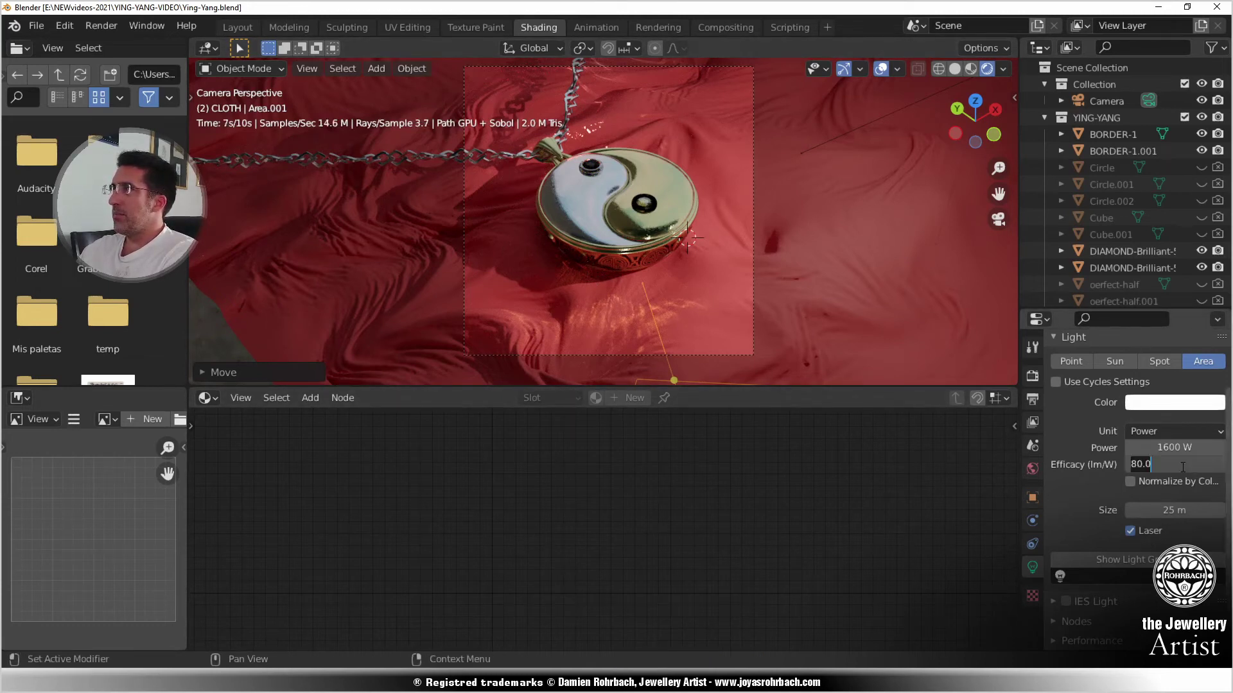
{"action": "type", "text": "320"}
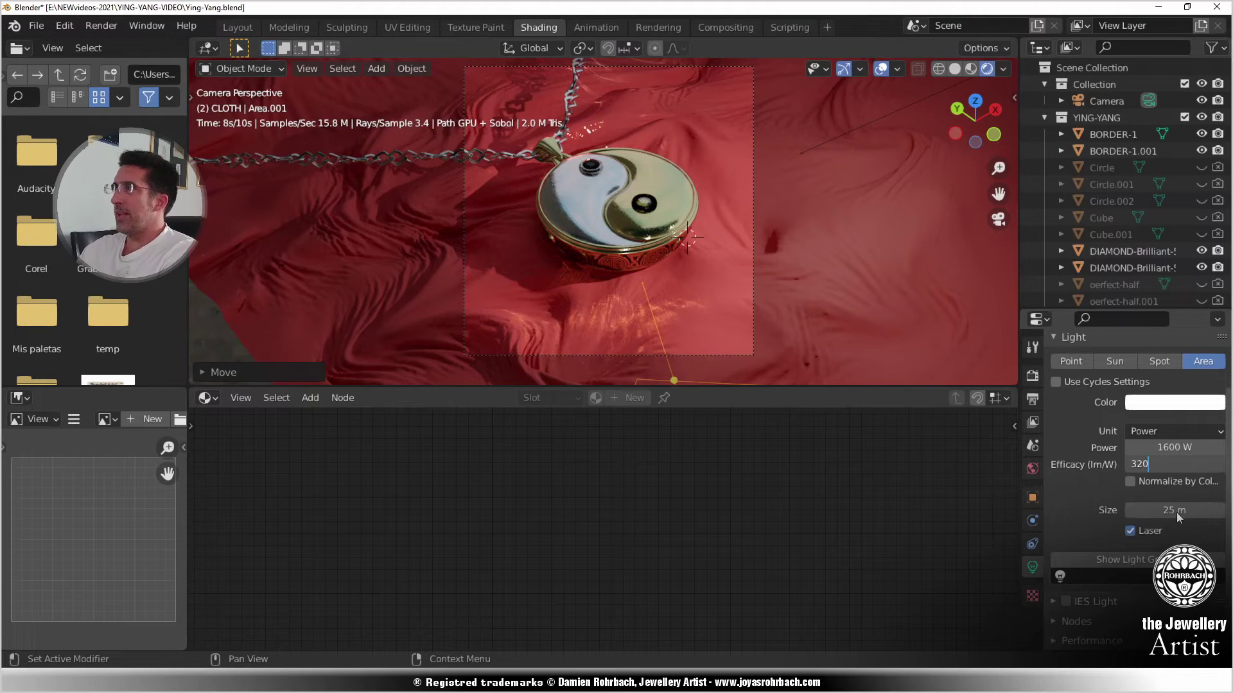
{"action": "key", "text": "Return"}
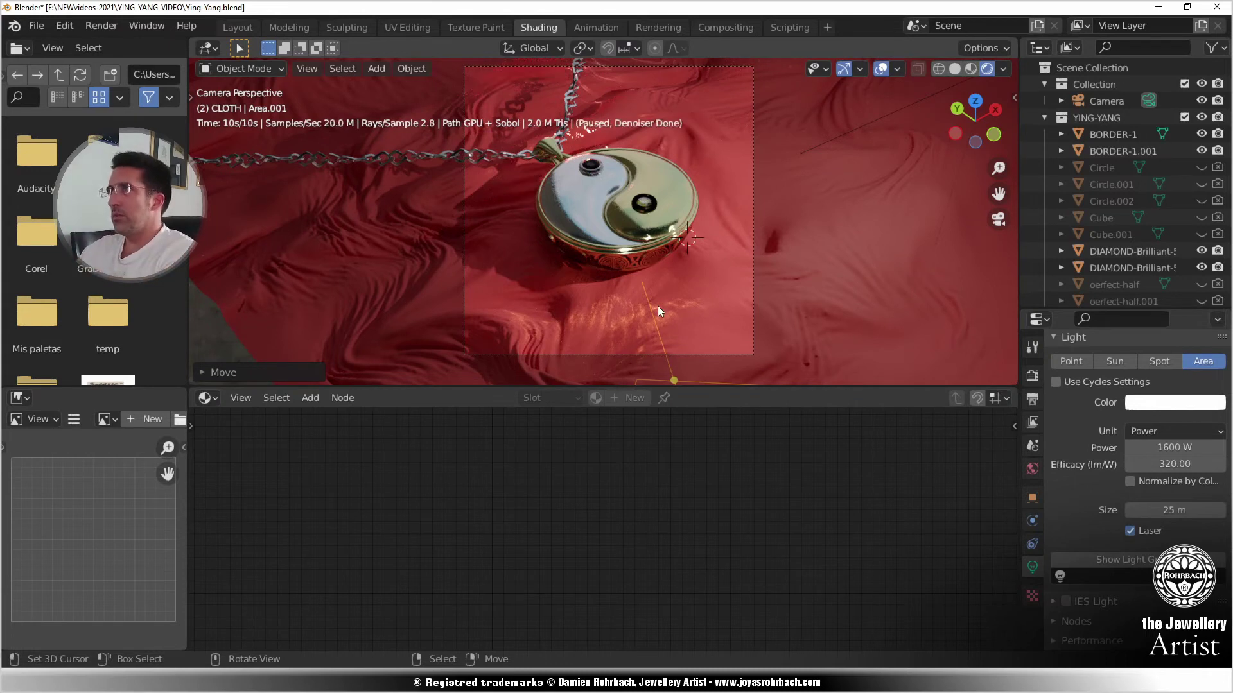
{"action": "left_click", "coordinate": [1177, 448]}
{"action": "type", "text": "6200"}
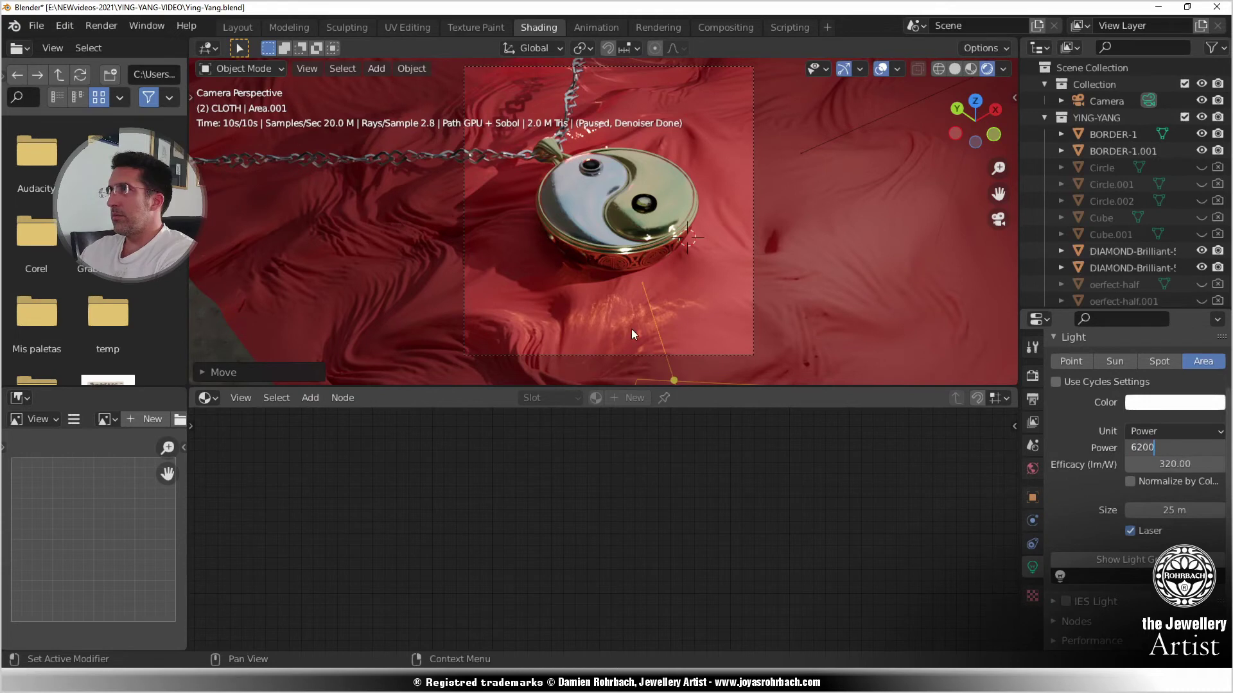
{"action": "key", "text": "Return"}
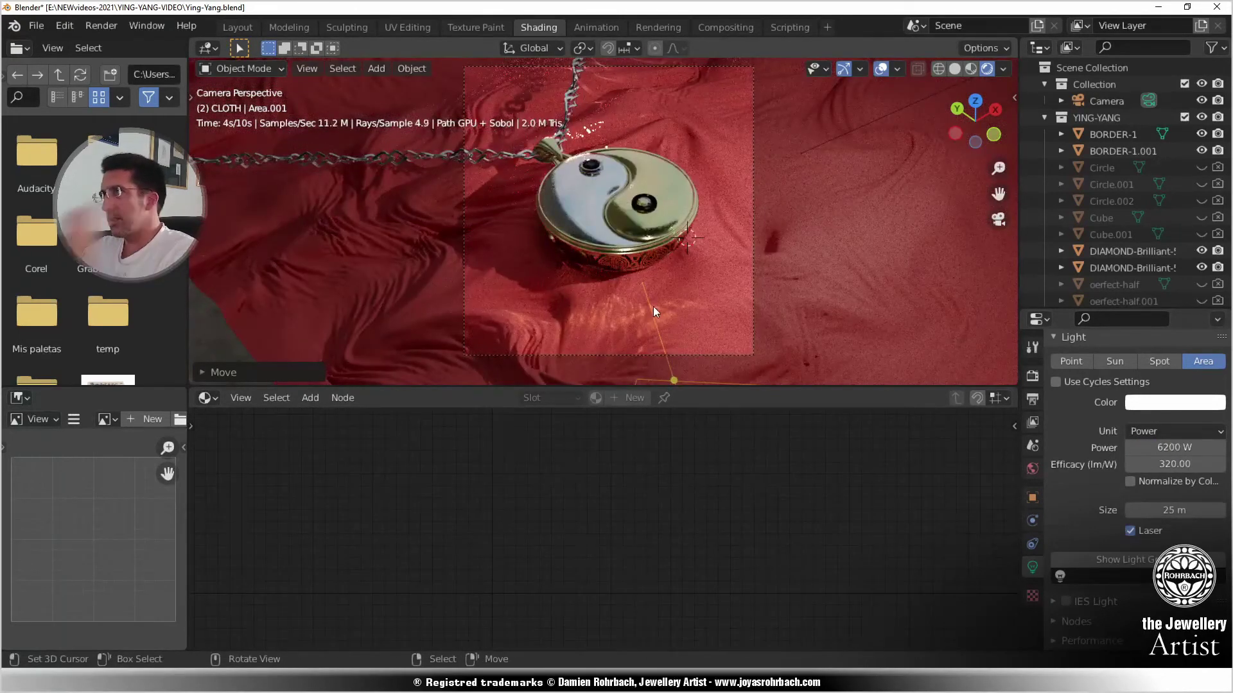
- In the top view with solid shading, rotate the laser light to aim more directly at the pendant and move it slightly sideways
{"action": "key", "text": "KP_7"}
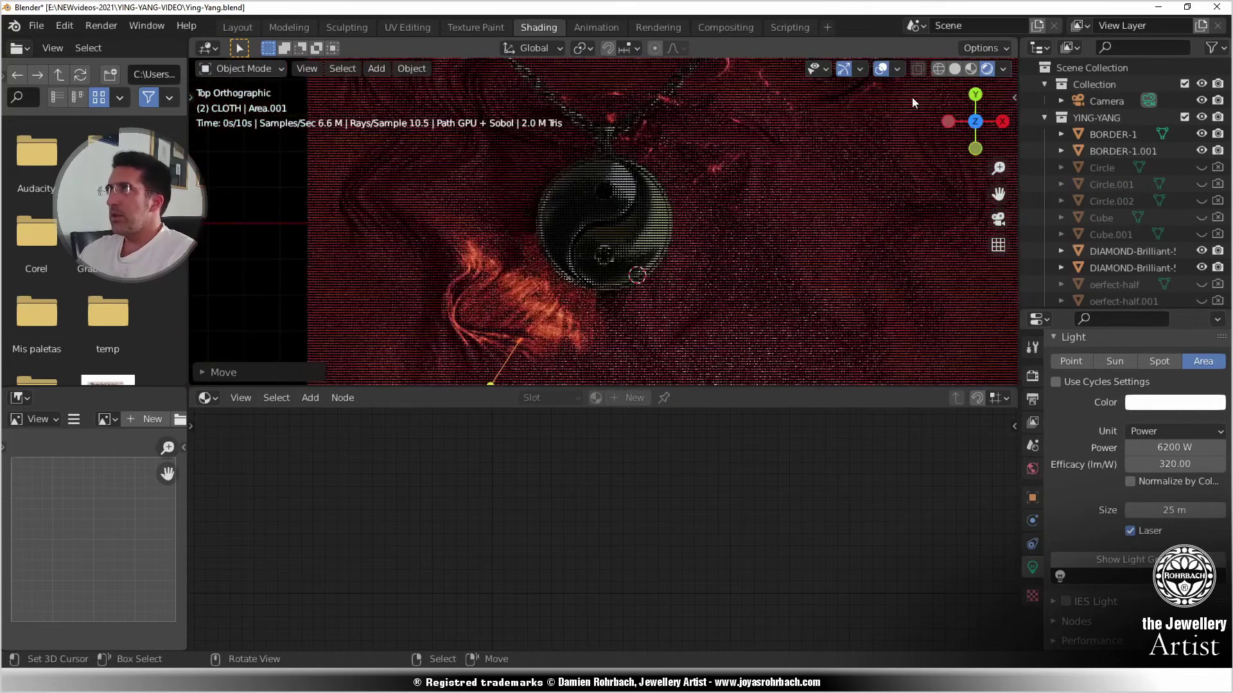
{"action": "left_click", "coordinate": [954, 69]}
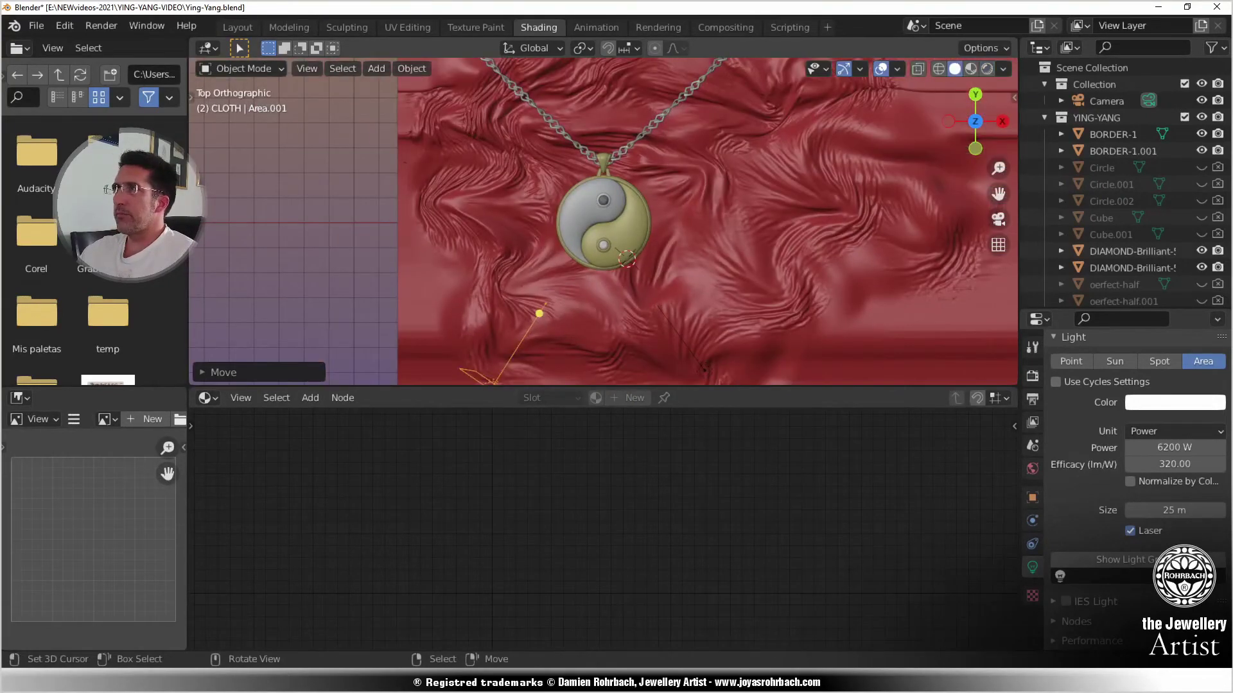
{"action": "key", "text": "r"}
{"action": "left_click", "coordinate": [560, 258]}
{"action": "key", "text": "g"}
{"action": "left_click", "coordinate": [456, 326]}
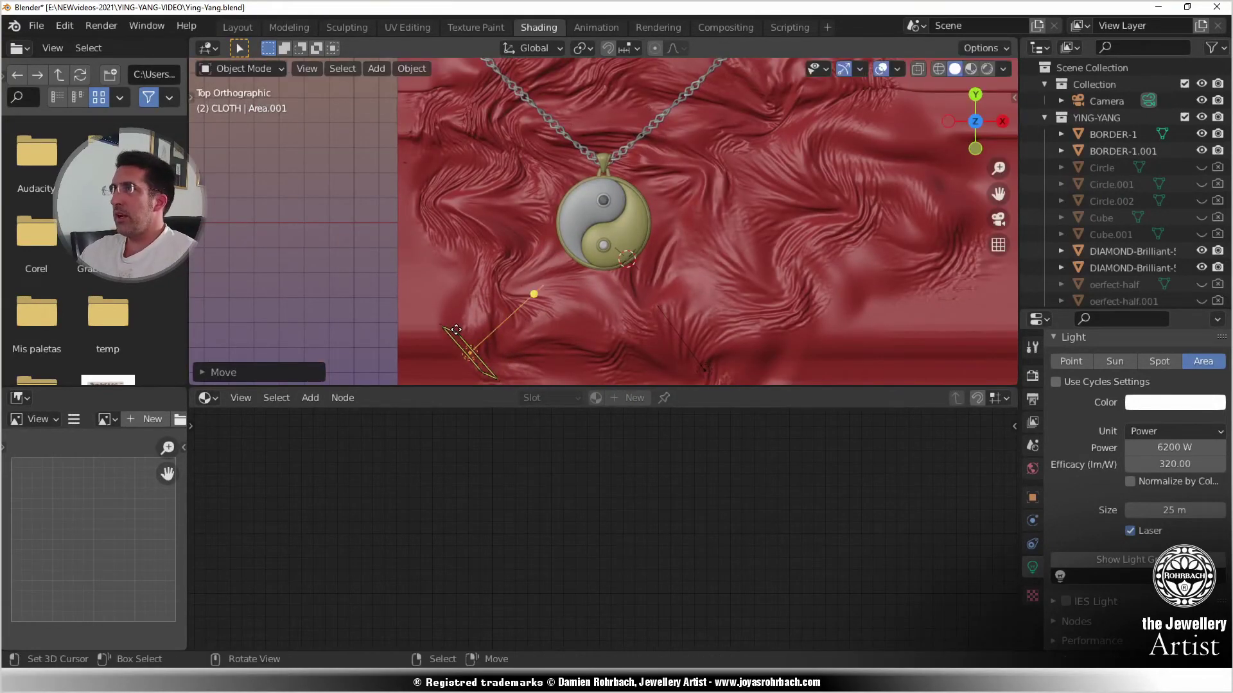
- Preview the render through the camera and shift the laser light about 6.4 m so its reflections spread over the cloth beside the pendant
{"action": "middle_click_drag", "start_coordinate": [455, 324], "coordinate": [456, 313]}
{"action": "key", "text": "KP_0"}
{"action": "left_click", "coordinate": [987, 68]}
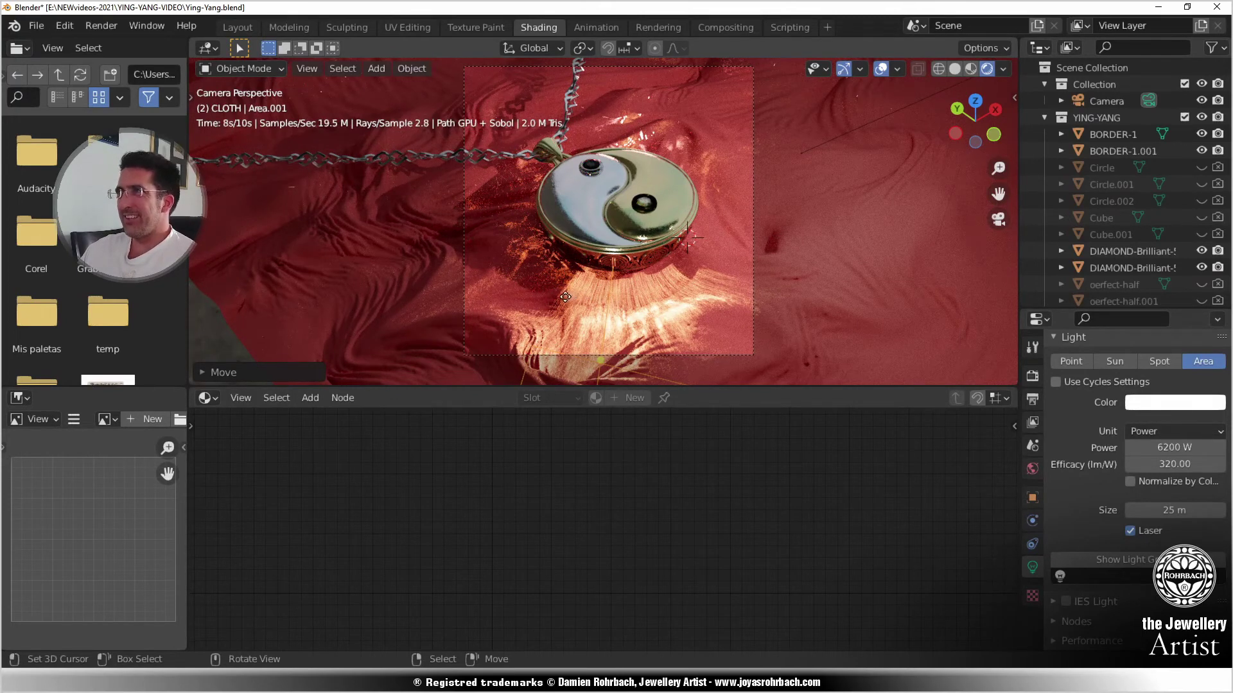
{"action": "key", "text": "g"}
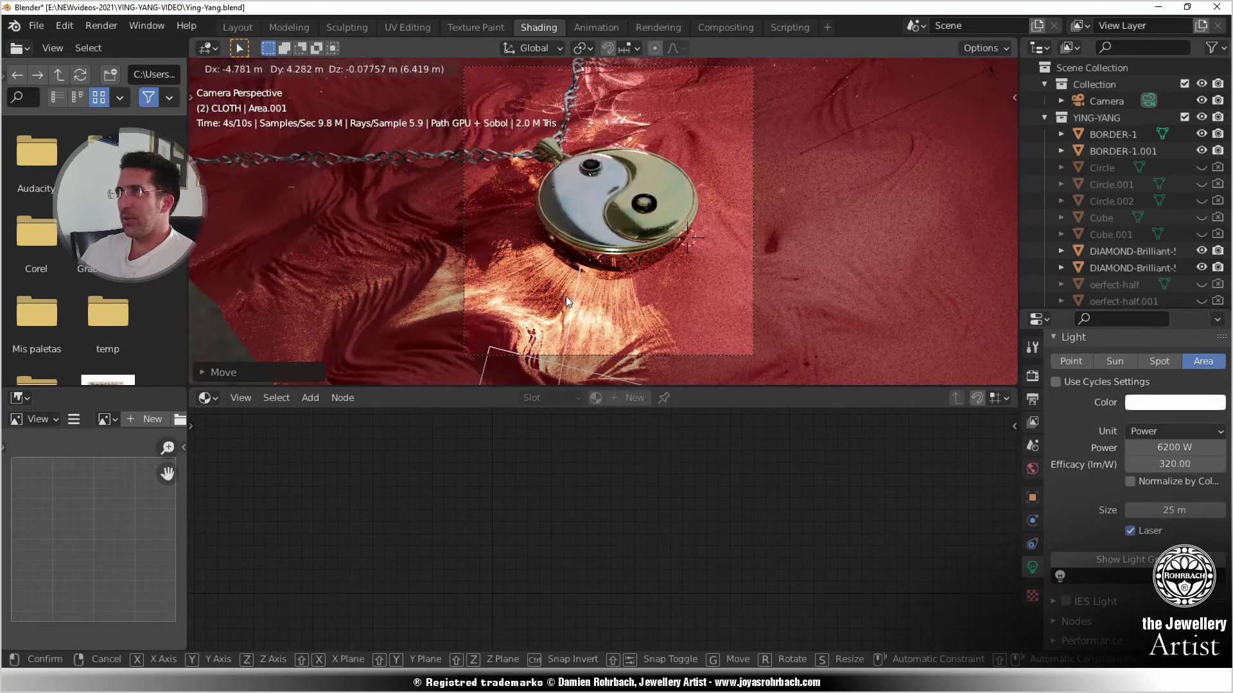
{"action": "left_click", "coordinate": [566, 301]}
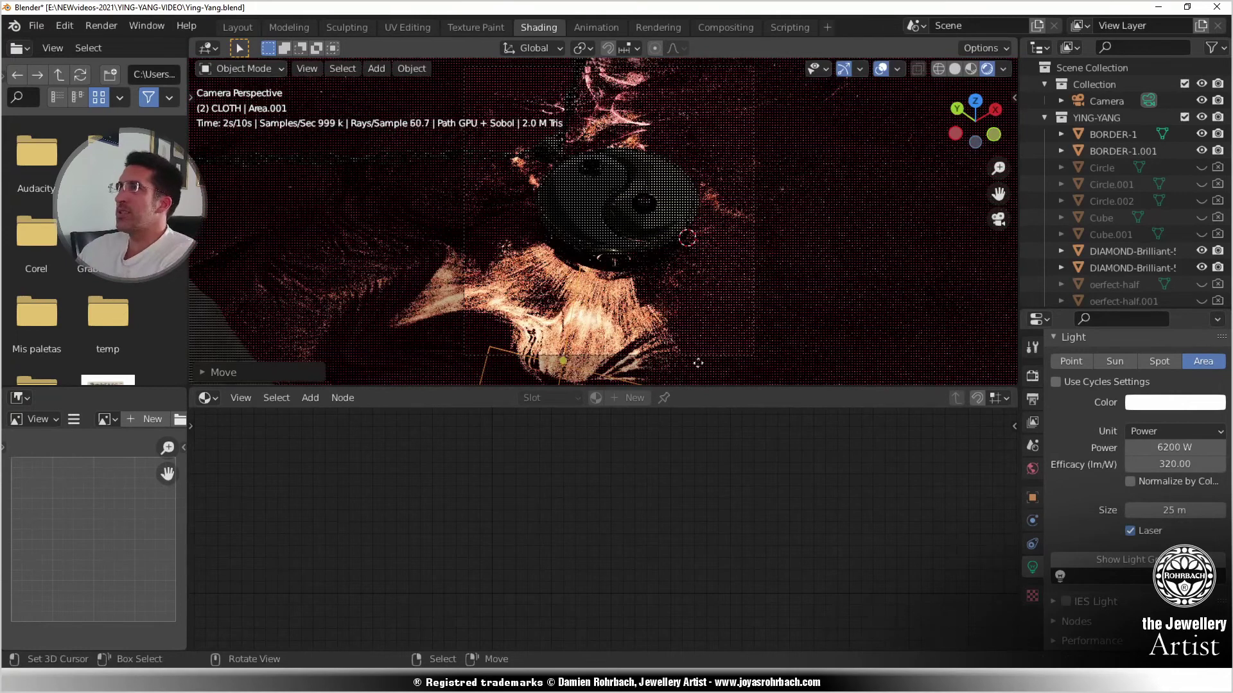
- Set the laser light's power to 60 W and try an efficacy of 120 lm/W
{"action": "left_click", "coordinate": [1170, 449]}
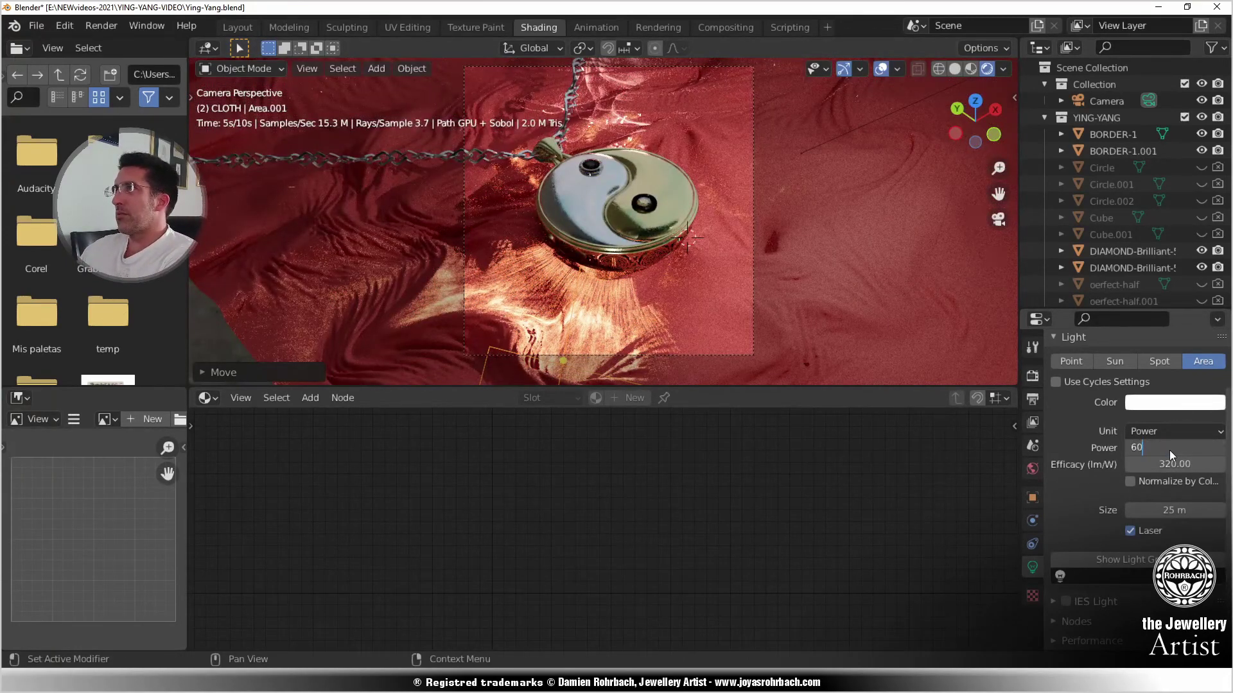
{"action": "key", "text": "Return"}
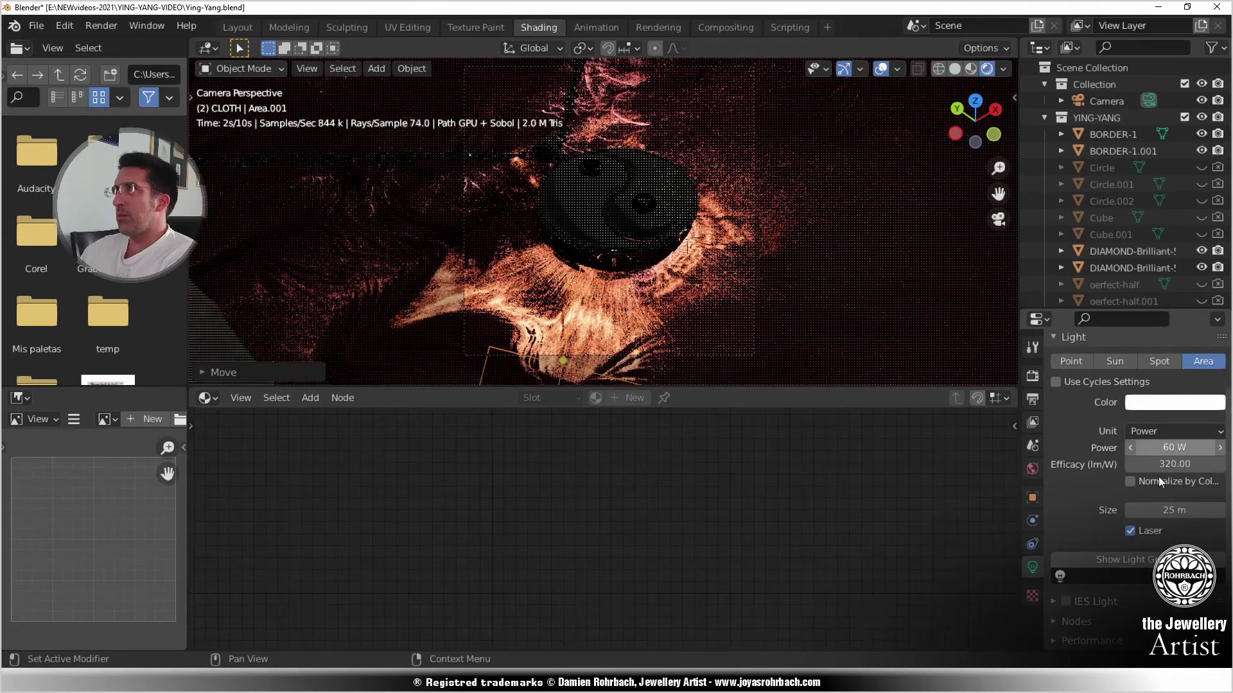
{"action": "left_click", "coordinate": [1174, 459]}
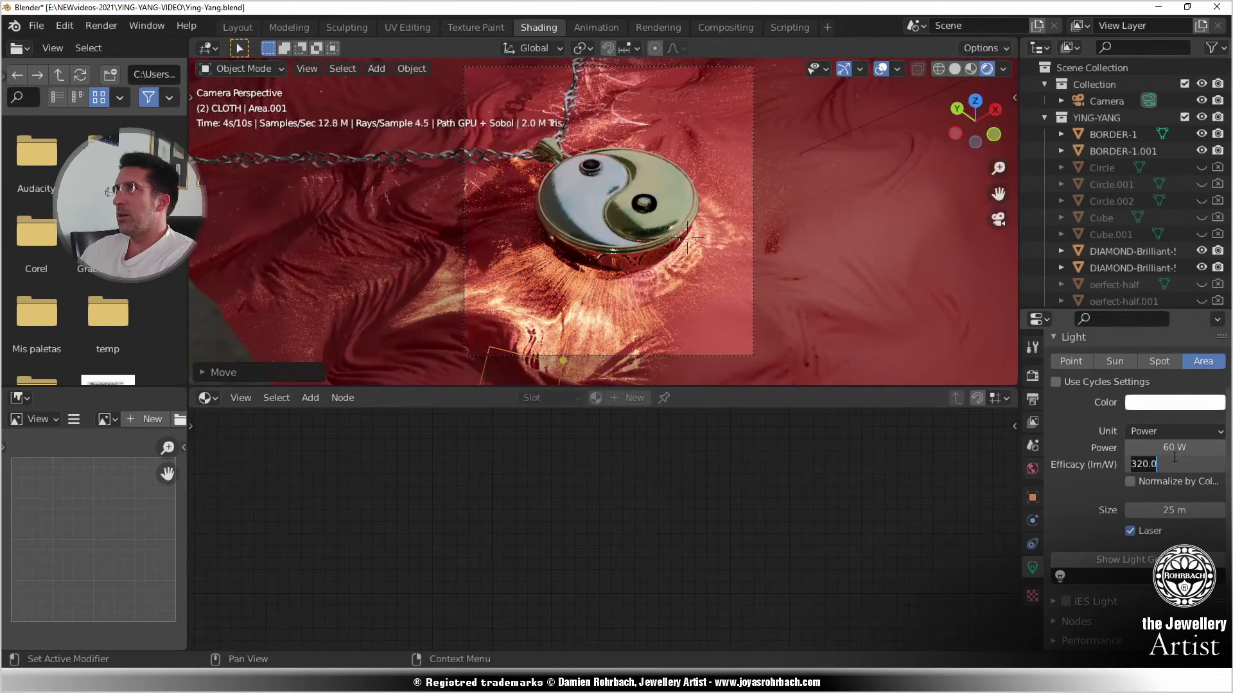
{"action": "type", "text": "120"}
{"action": "key", "text": "Return"}
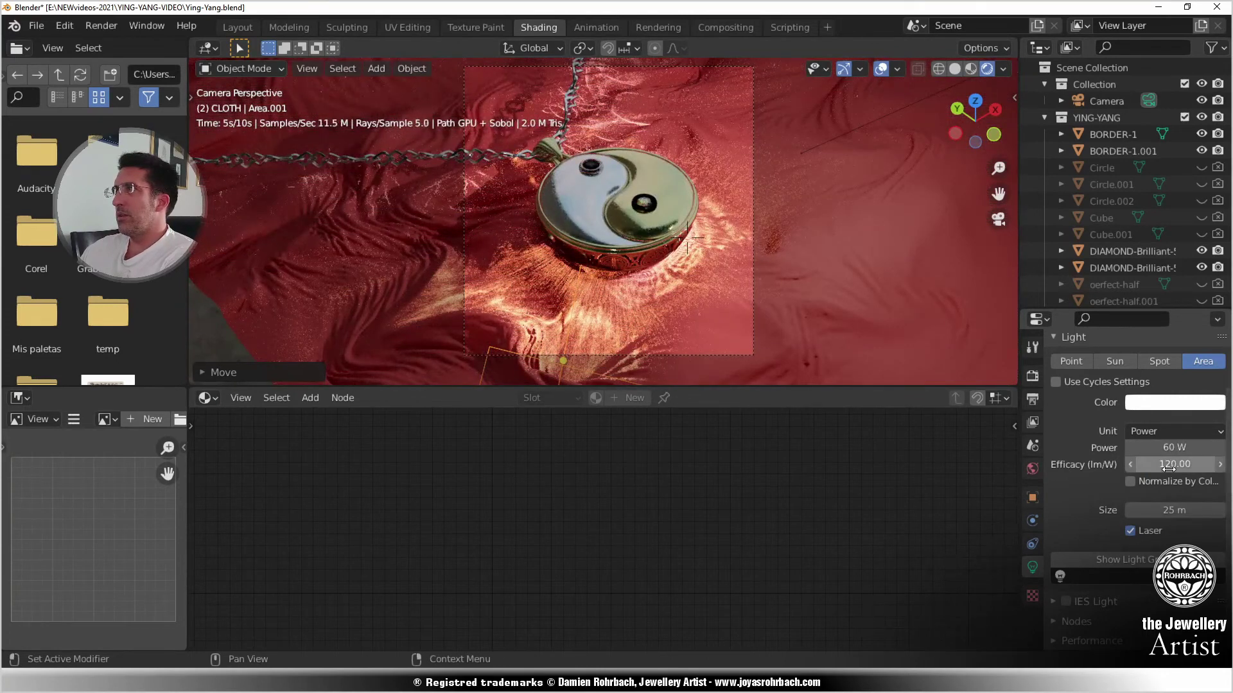
- Try an efficacy of 2 lm/W for the laser light and raise it to 12 lm/W
{"action": "left_click", "coordinate": [1169, 467]}
{"action": "type", "text": "2"}
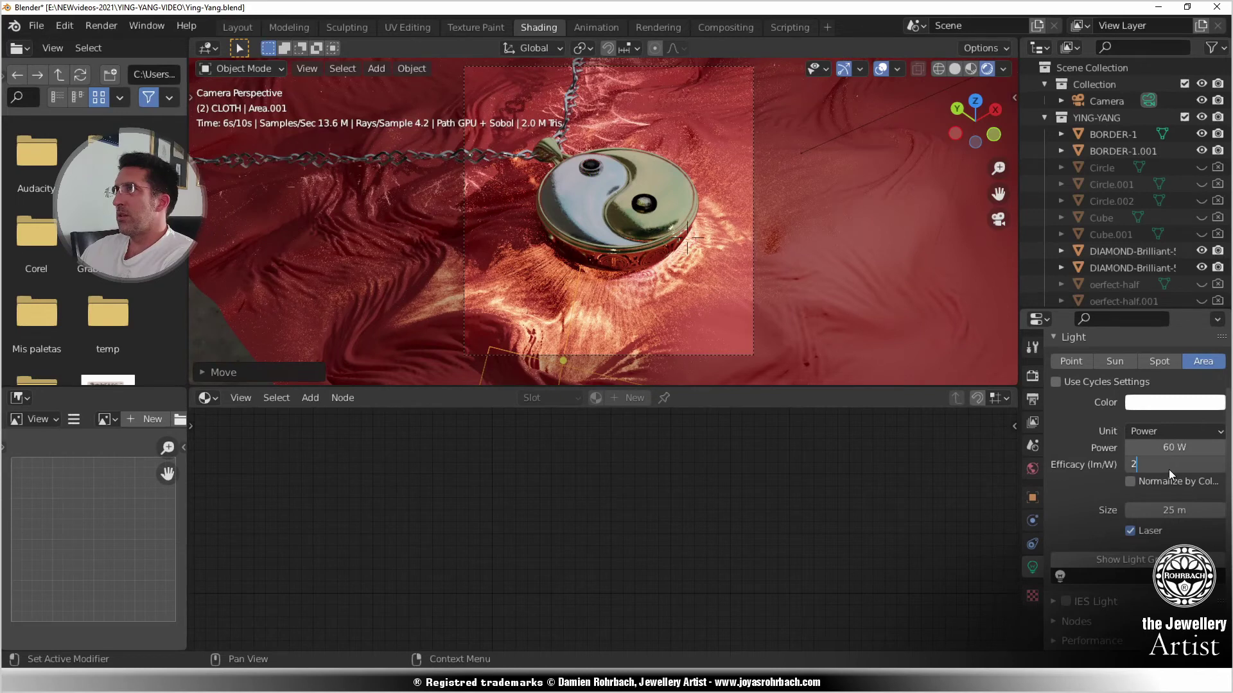
{"action": "key", "text": "Return"}
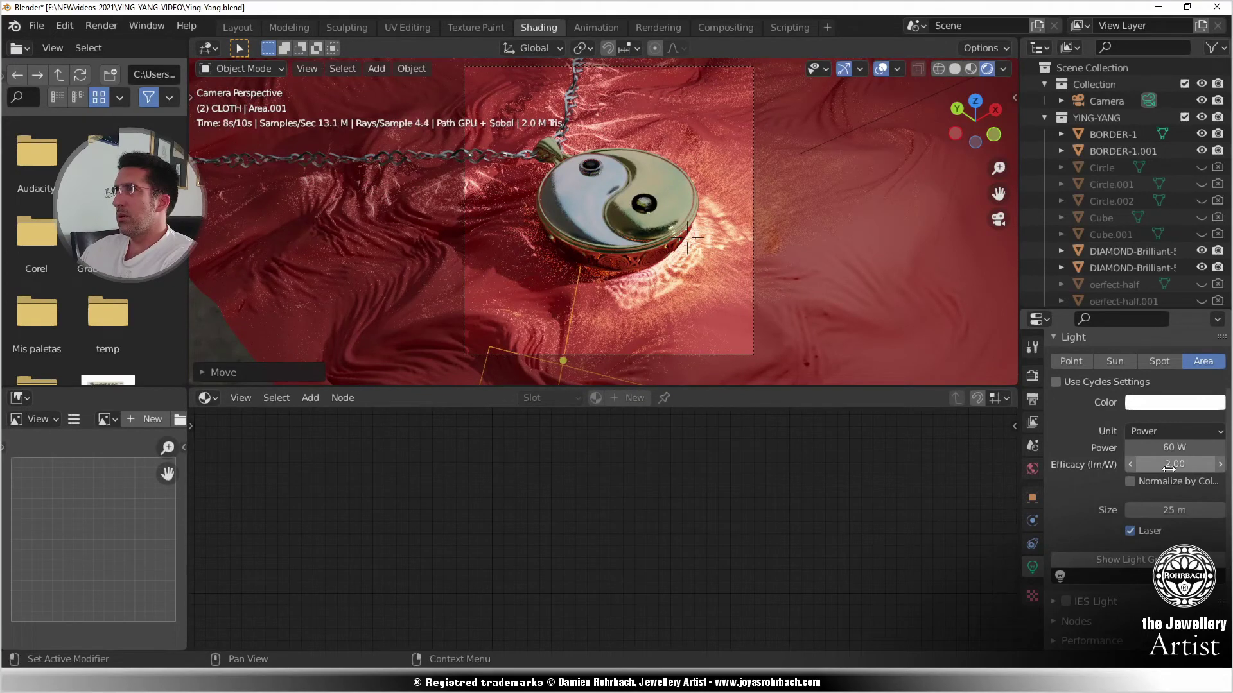
{"action": "left_click", "coordinate": [1168, 464]}
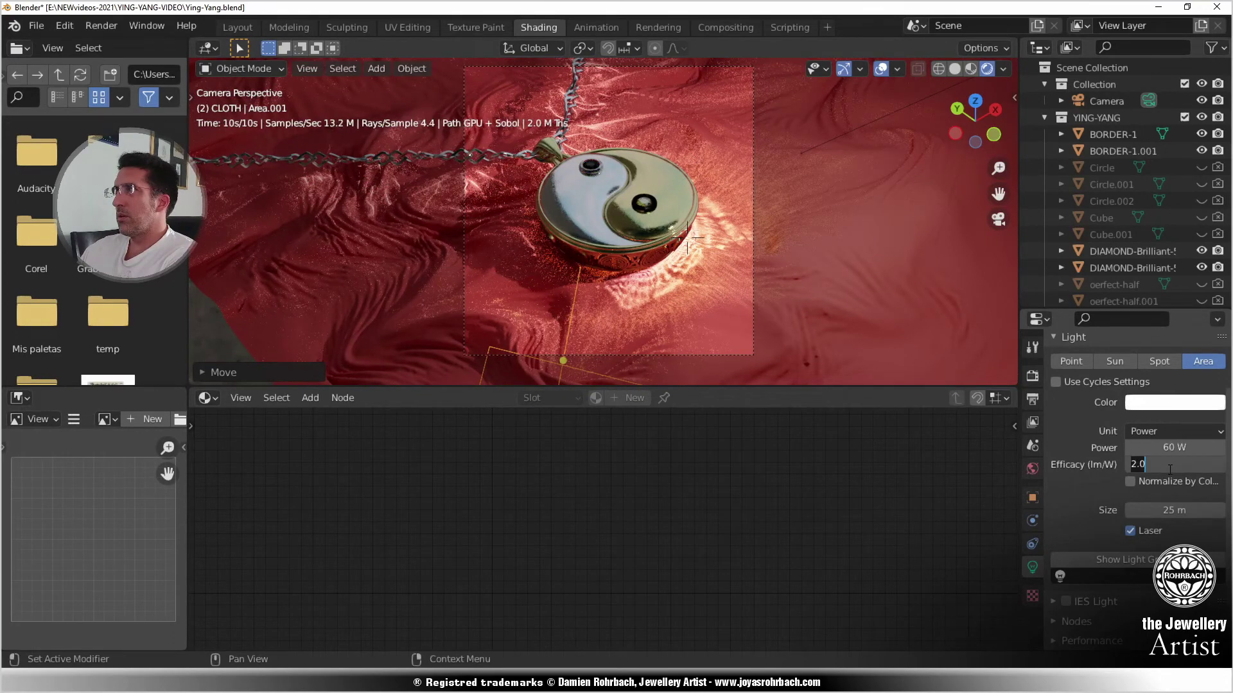
{"action": "type", "text": "12"}
{"action": "key", "text": "Return"}
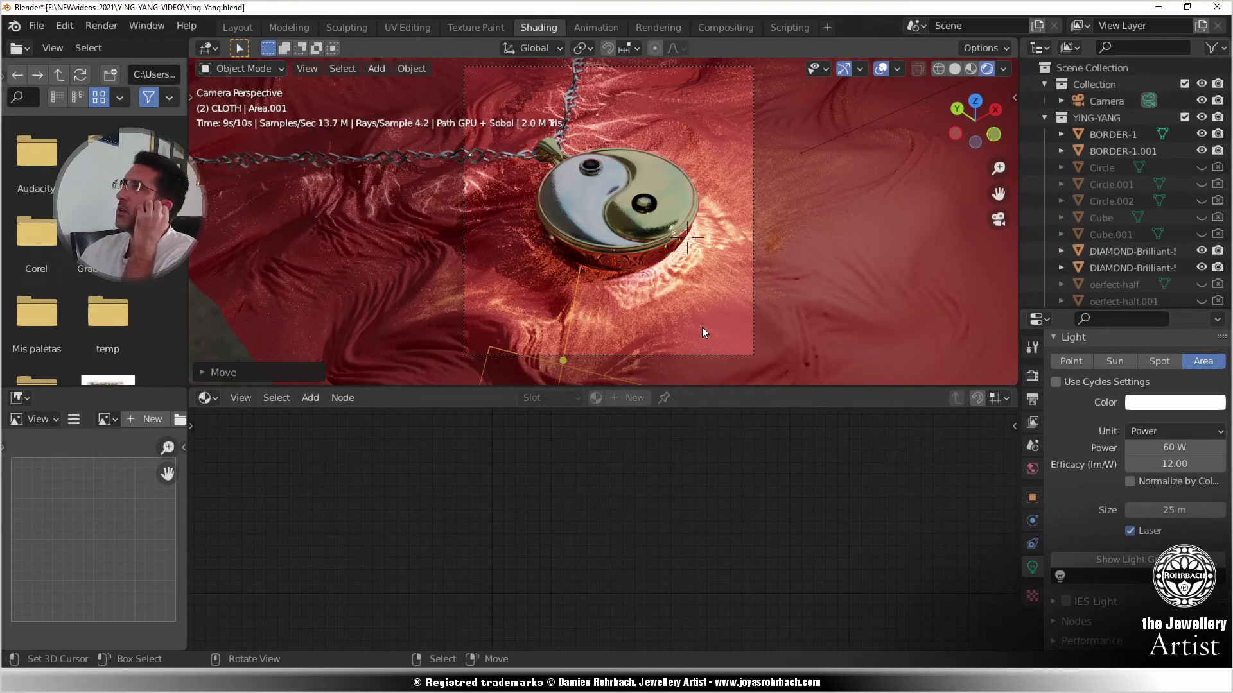
- Save the file and replace the red cloth's Matte material node with a Cloth material node connected to the Material Output
{"action": "left_click", "coordinate": [898, 329]}
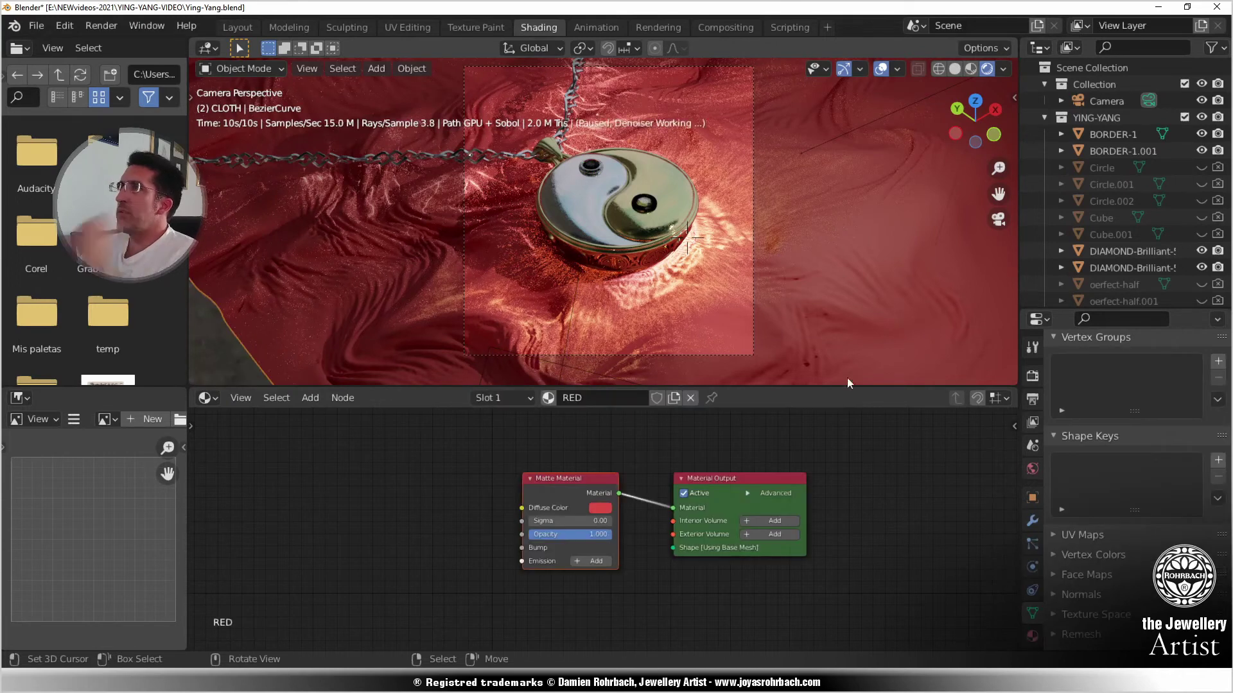
{"action": "key", "text": "ctrl+s"}
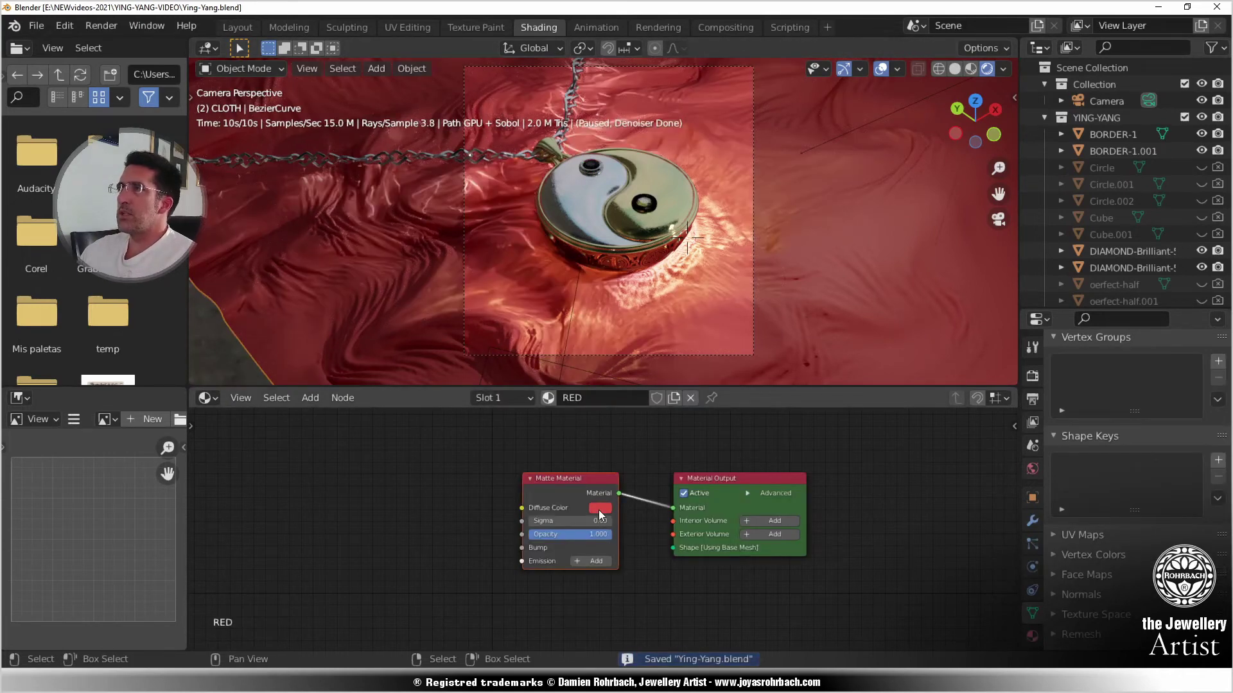
{"action": "left_click", "coordinate": [570, 468]}
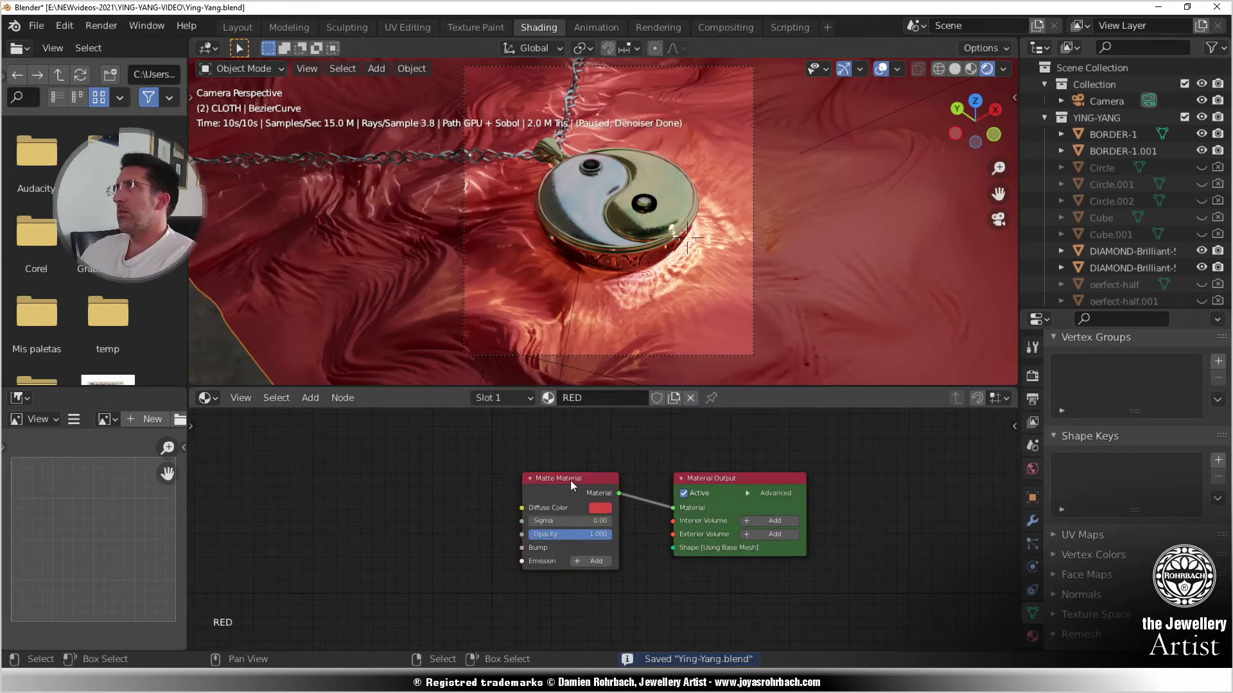
{"action": "left_click", "coordinate": [570, 485]}
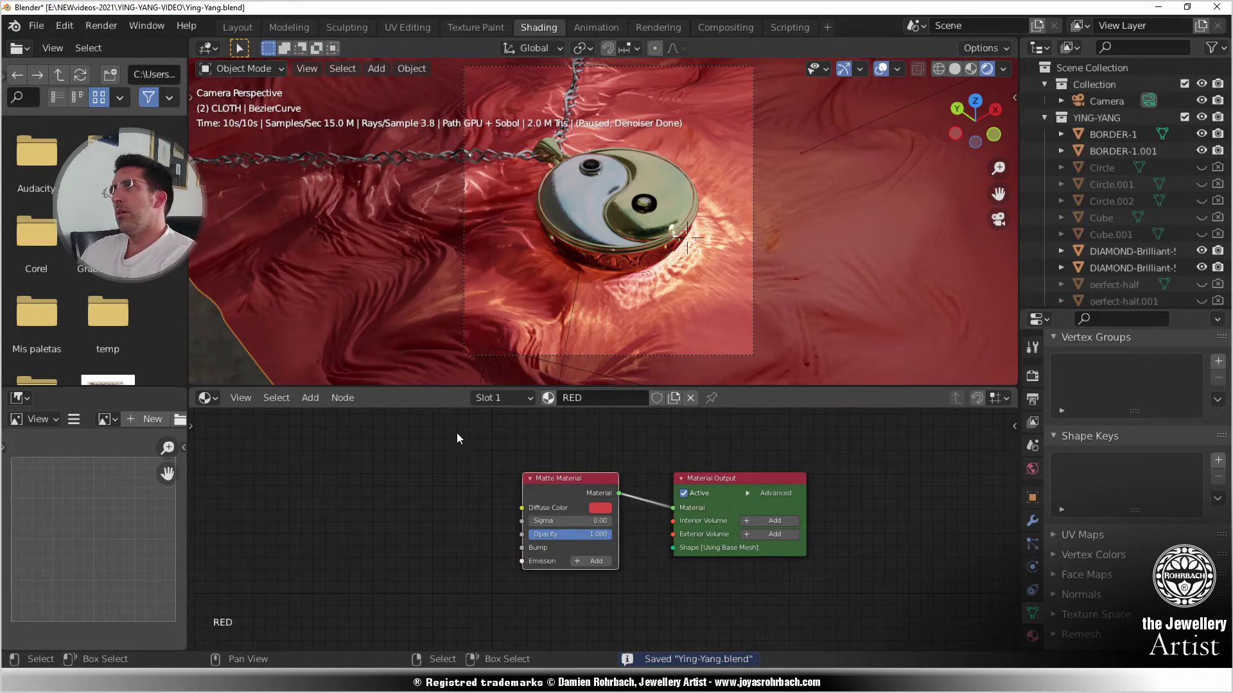
{"action": "key", "text": "Delete"}
{"action": "left_click", "coordinate": [315, 402]}
{"action": "mouse_move", "coordinate": [380, 435]}
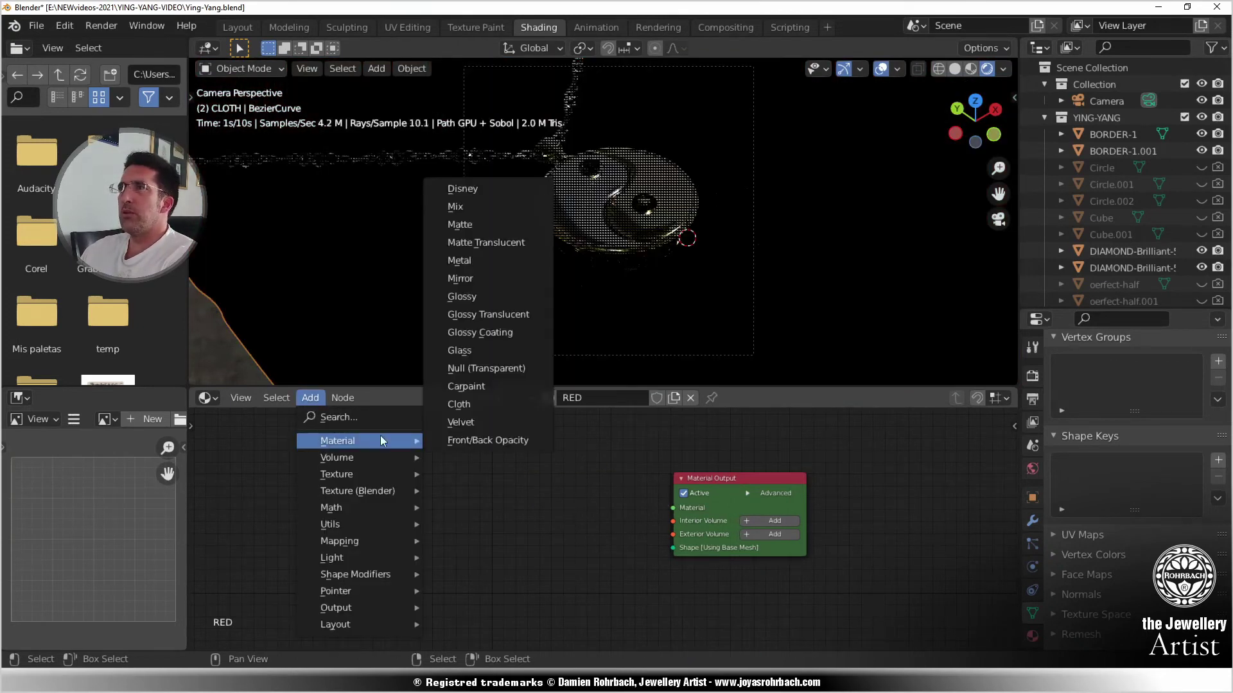
{"action": "left_click", "coordinate": [470, 403]}
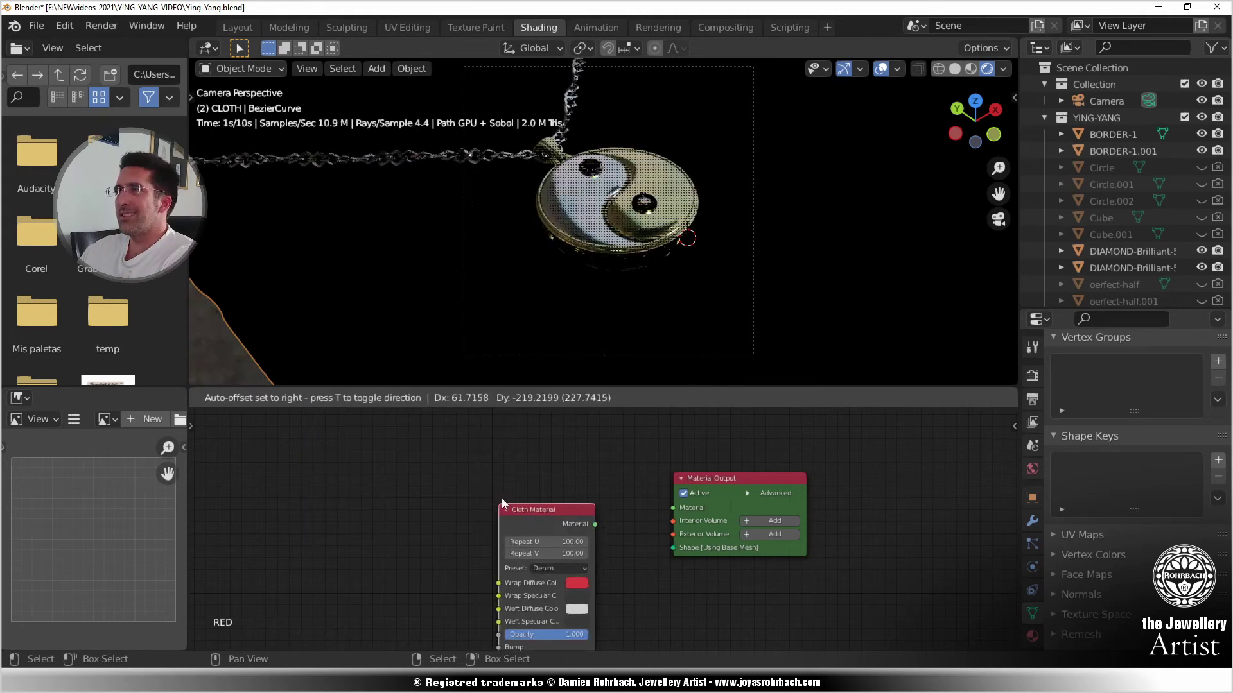
{"action": "left_click", "coordinate": [603, 516]}
{"action": "left_click_drag", "start_coordinate": [599, 518], "coordinate": [671, 507]}
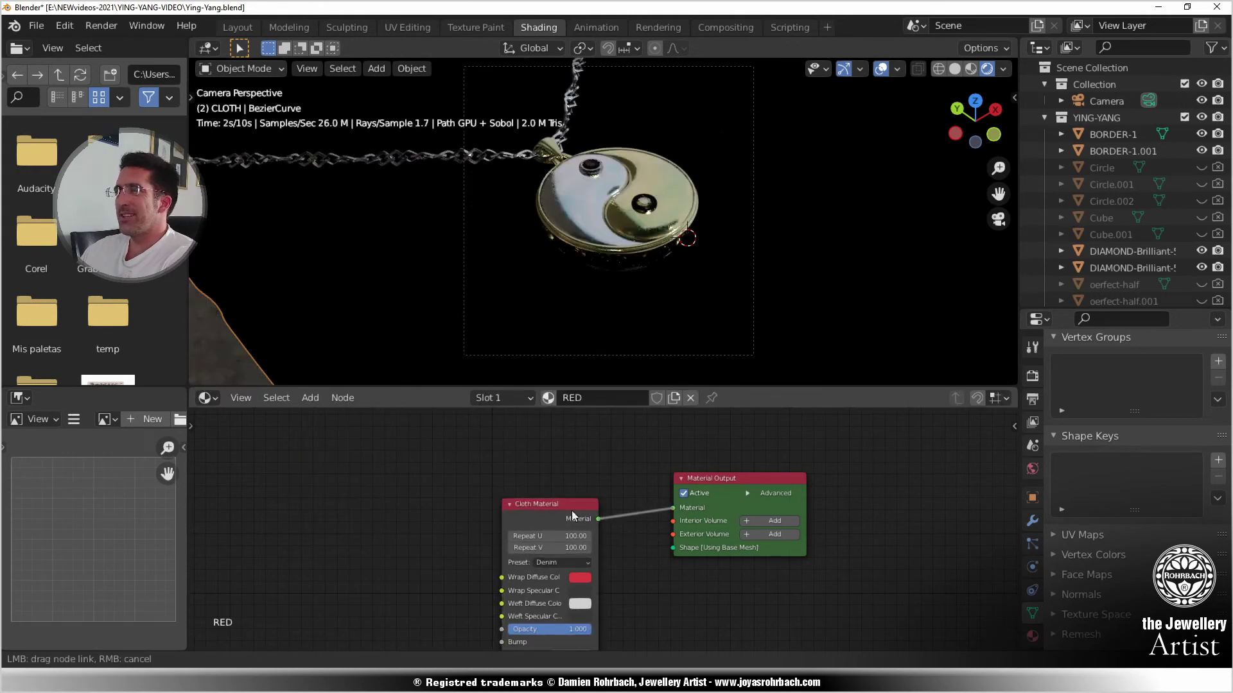
{"action": "left_click_drag", "start_coordinate": [571, 511], "coordinate": [583, 483]}
- Set the Cloth material's Wrap Diffuse Color to a fully saturated, darker red
{"action": "left_click", "coordinate": [619, 533]}
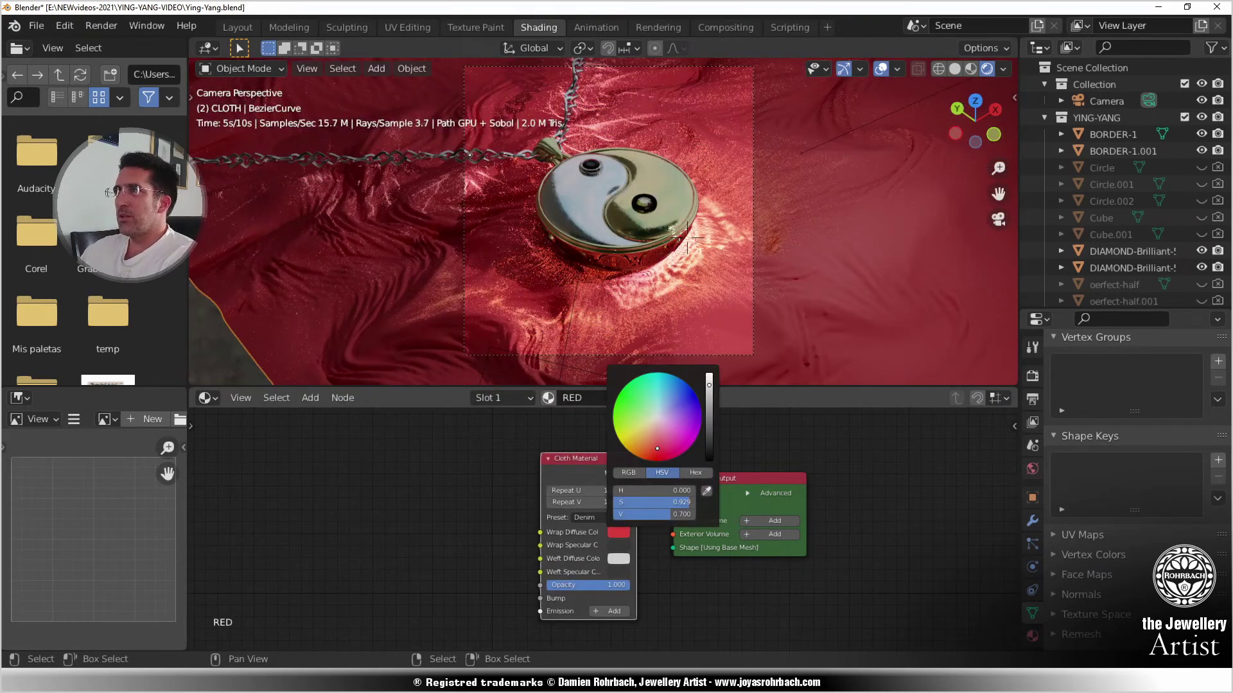
{"action": "left_click_drag", "start_coordinate": [656, 448], "coordinate": [659, 461]}
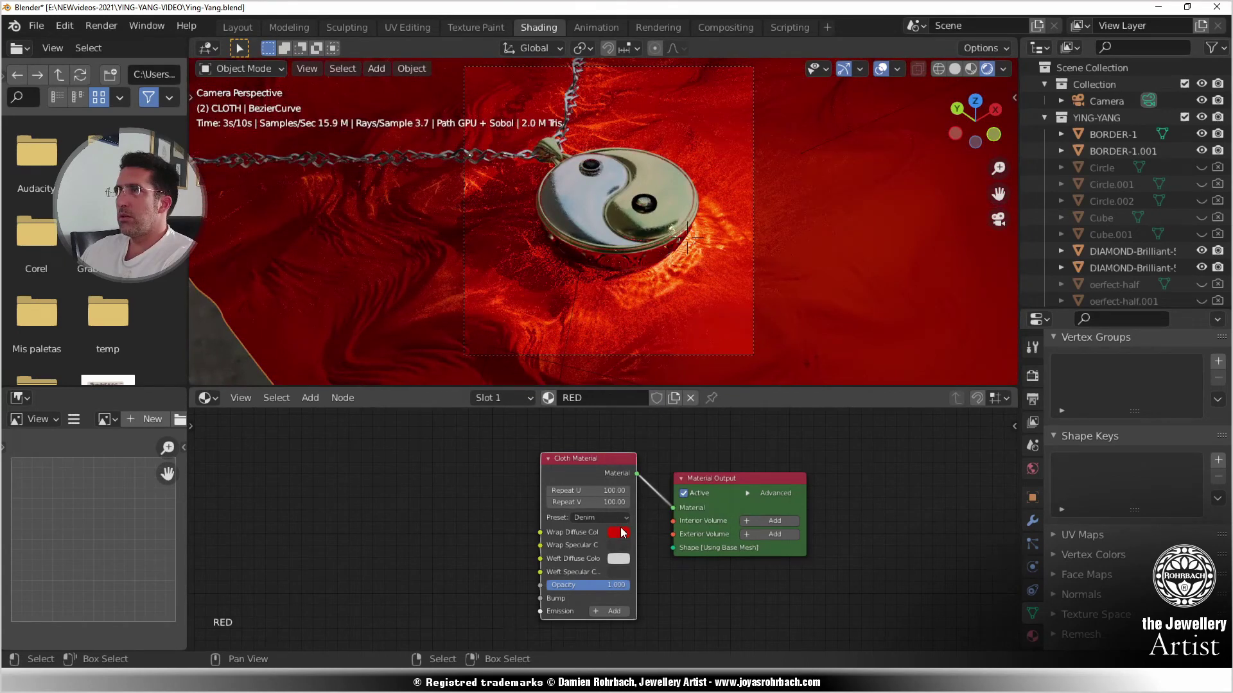
{"action": "left_click", "coordinate": [621, 531]}
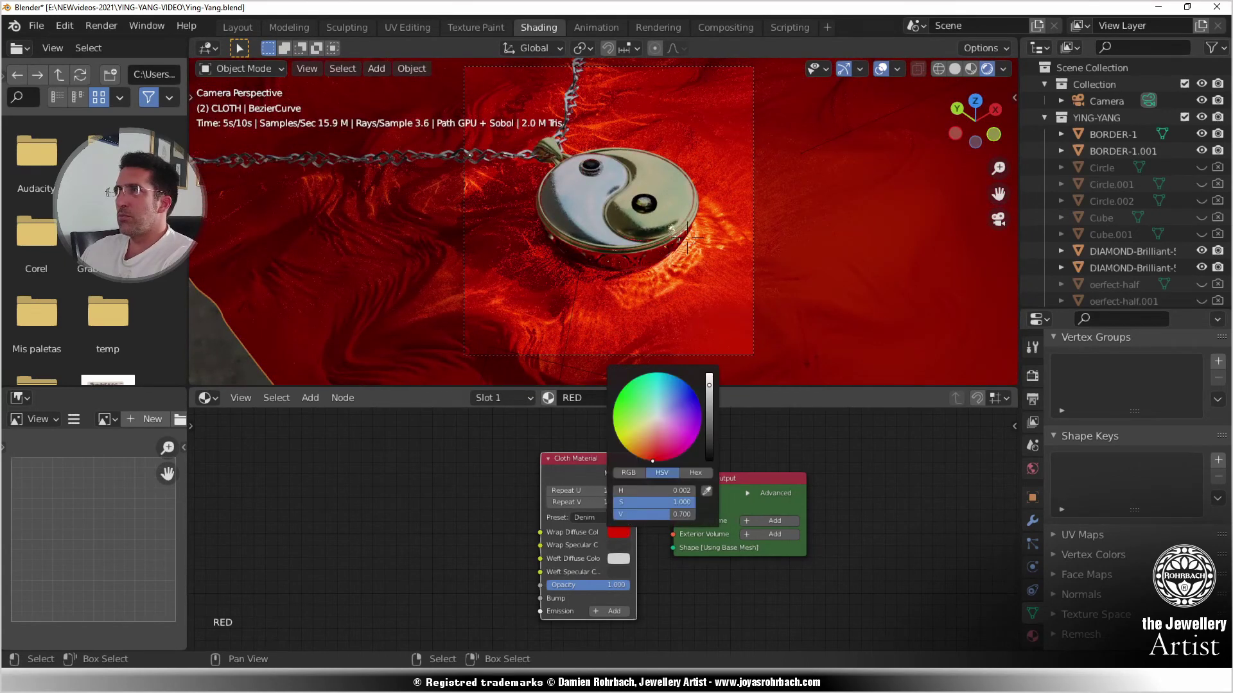
{"action": "left_click_drag", "start_coordinate": [709, 385], "coordinate": [709, 419]}
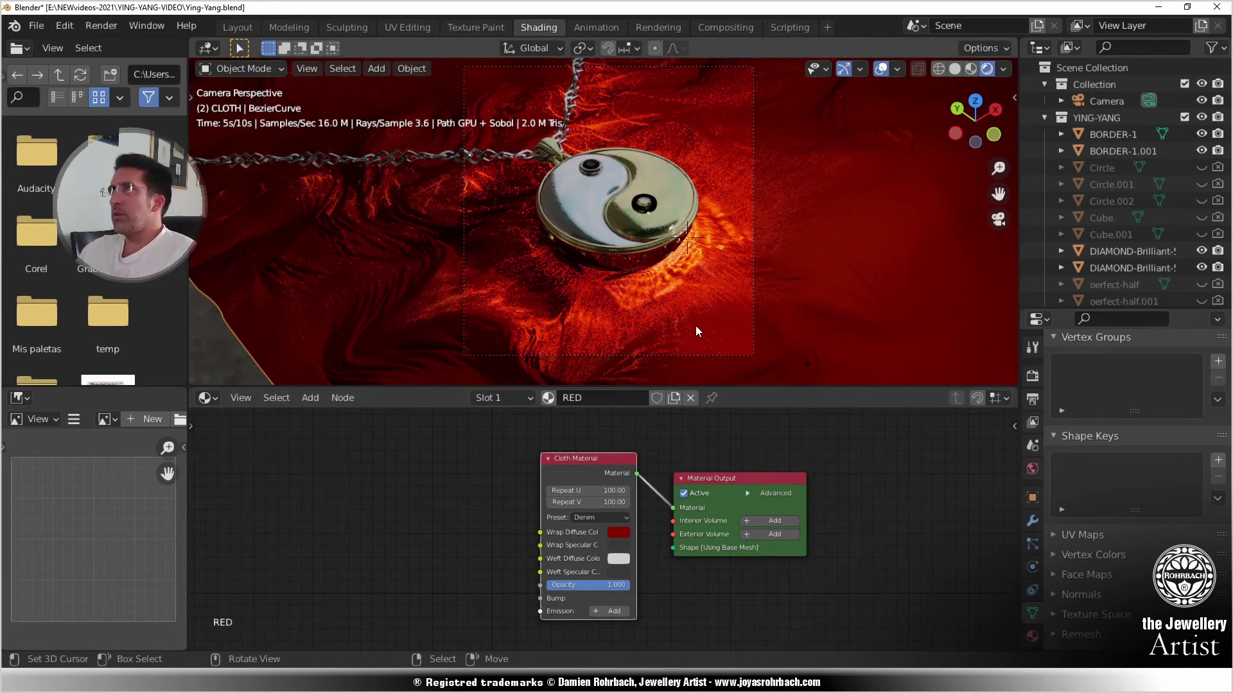
- Isolate the cloth in local view for a close-up of its surface and save the file
{"action": "key", "text": "KP_Divide"}
{"action": "scroll", "coordinate": [624, 289], "scroll_direction": "up", "scroll_amount": 10}
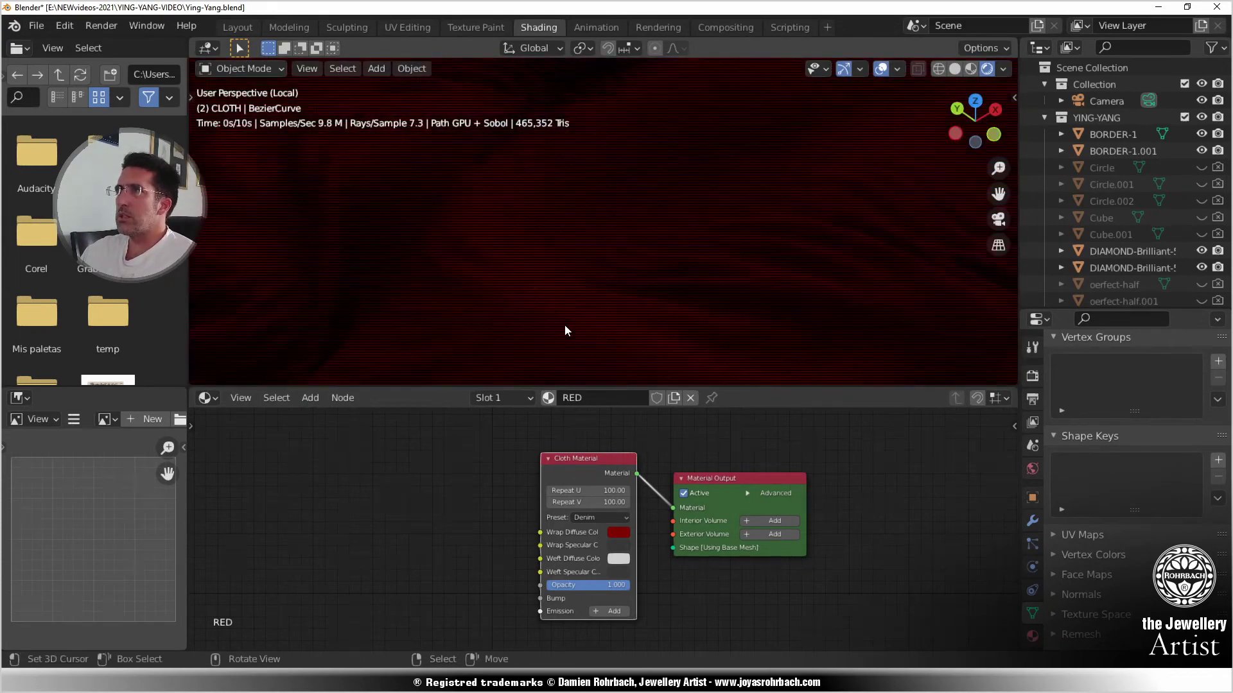
{"action": "middle_click_drag", "start_coordinate": [565, 328], "coordinate": [726, 329], "text": "shift"}
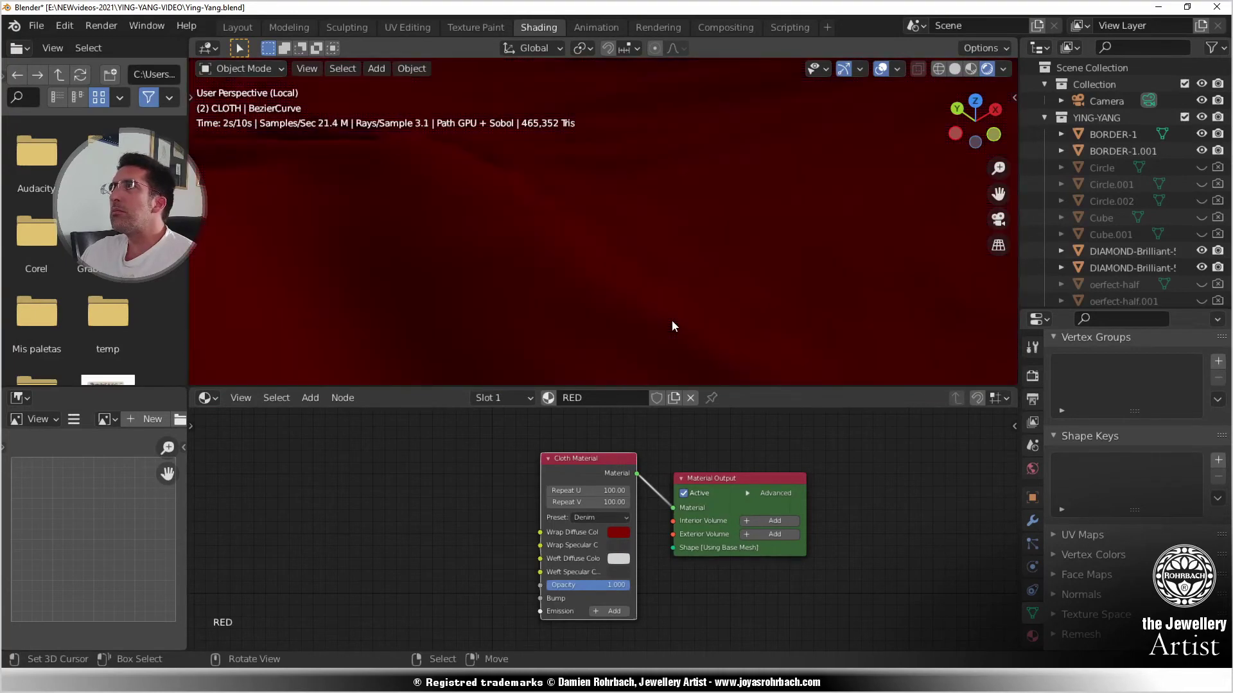
{"action": "key", "text": "ctrl+s"}
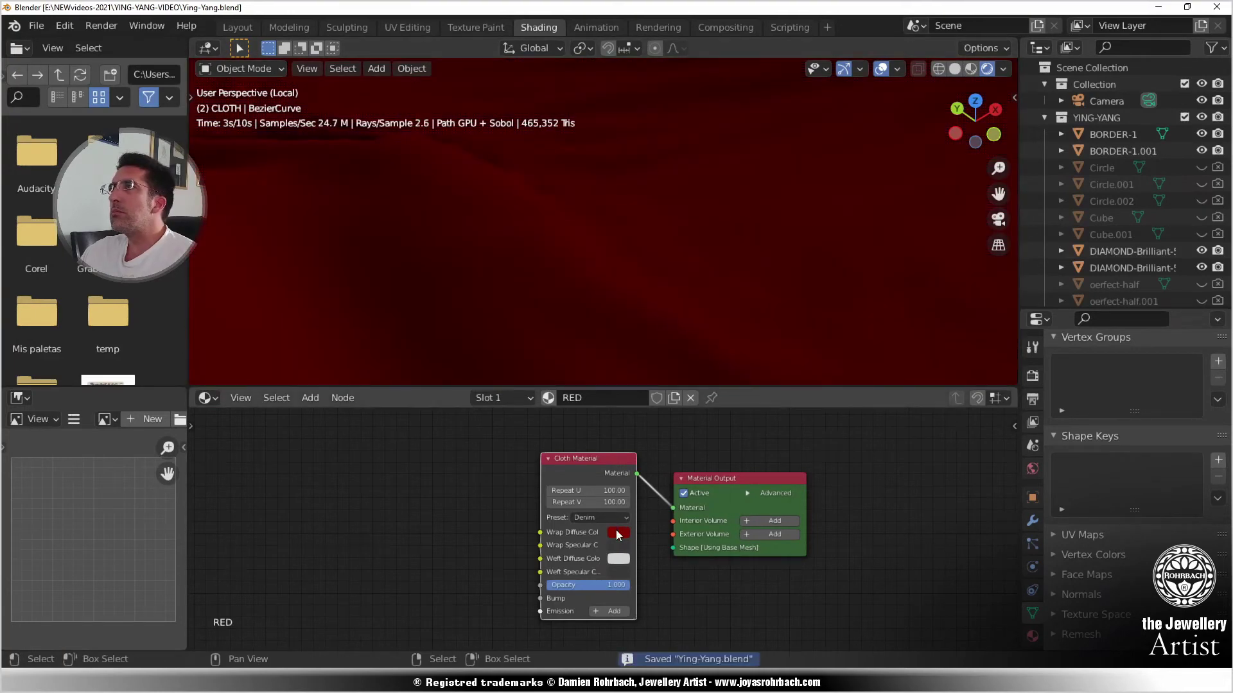
- Set both Repeat U and Repeat V of the Cloth material to 5
{"action": "double_click", "coordinate": [601, 501]}
{"action": "type", "text": "5"}
{"action": "double_click", "coordinate": [596, 491]}
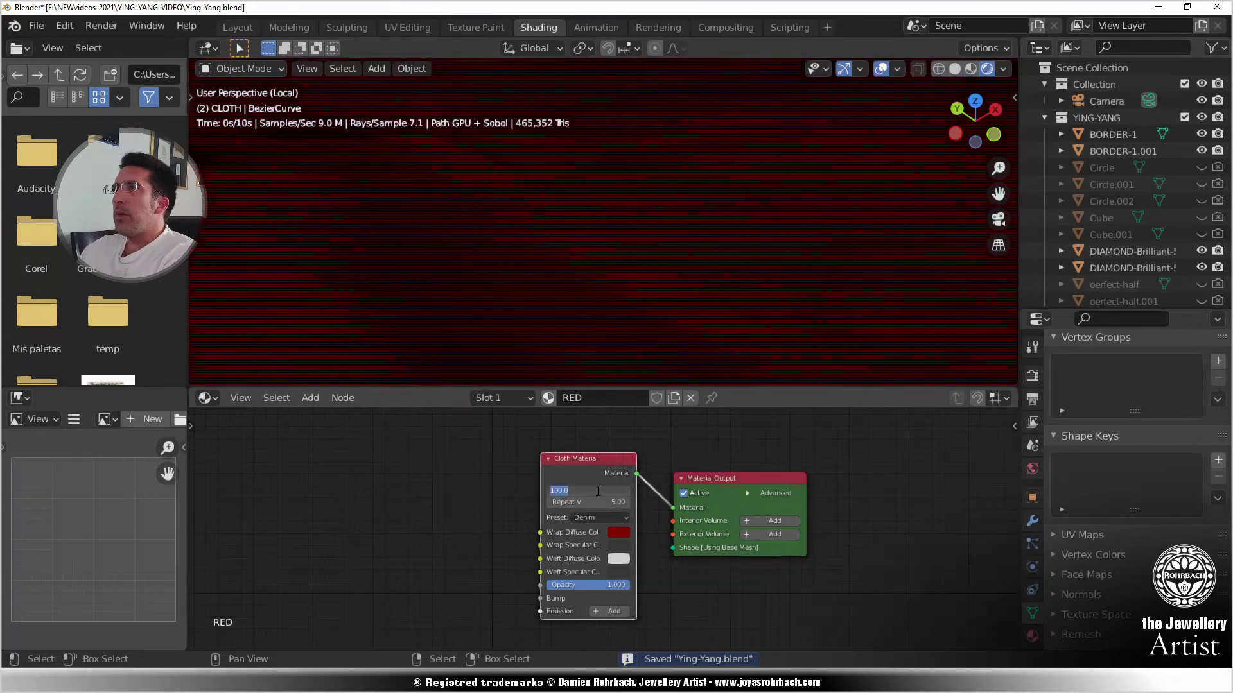
{"action": "type", "text": "5"}
{"action": "key", "text": "Return"}
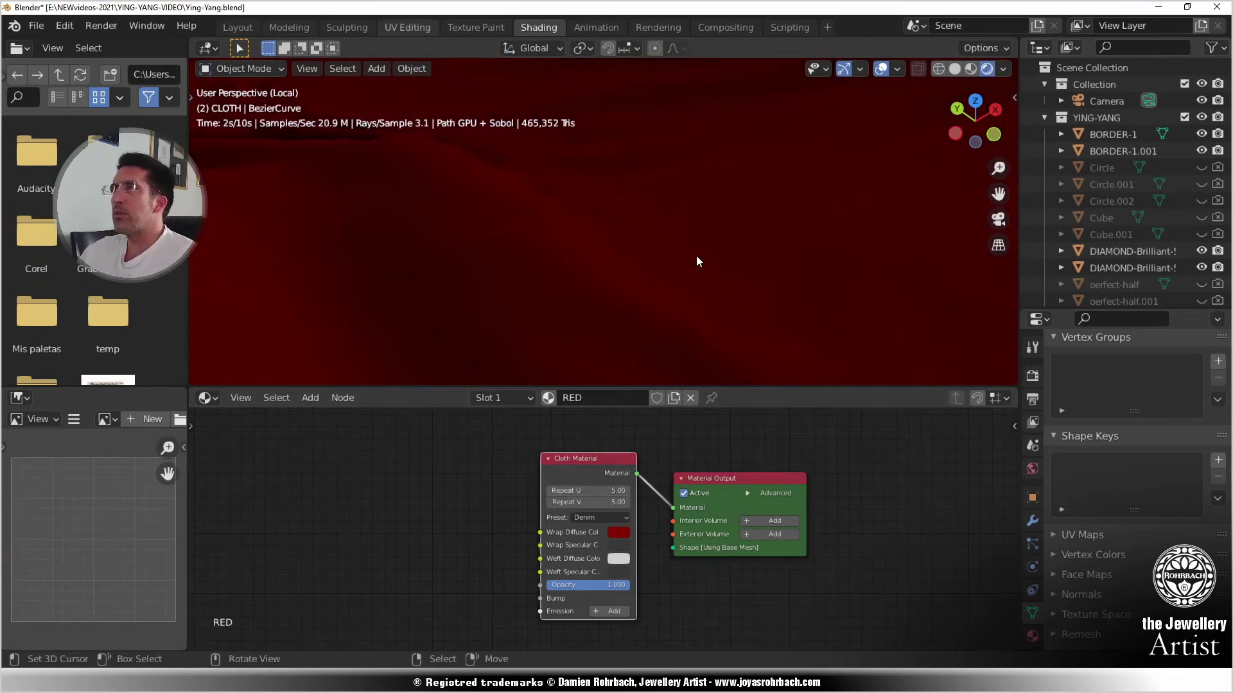
- Unwrap the whole cloth mesh from the top view using Project from View (Bounds) and return to the Shading workspace
{"action": "scroll", "coordinate": [722, 305], "scroll_direction": "down", "scroll_amount": 8}
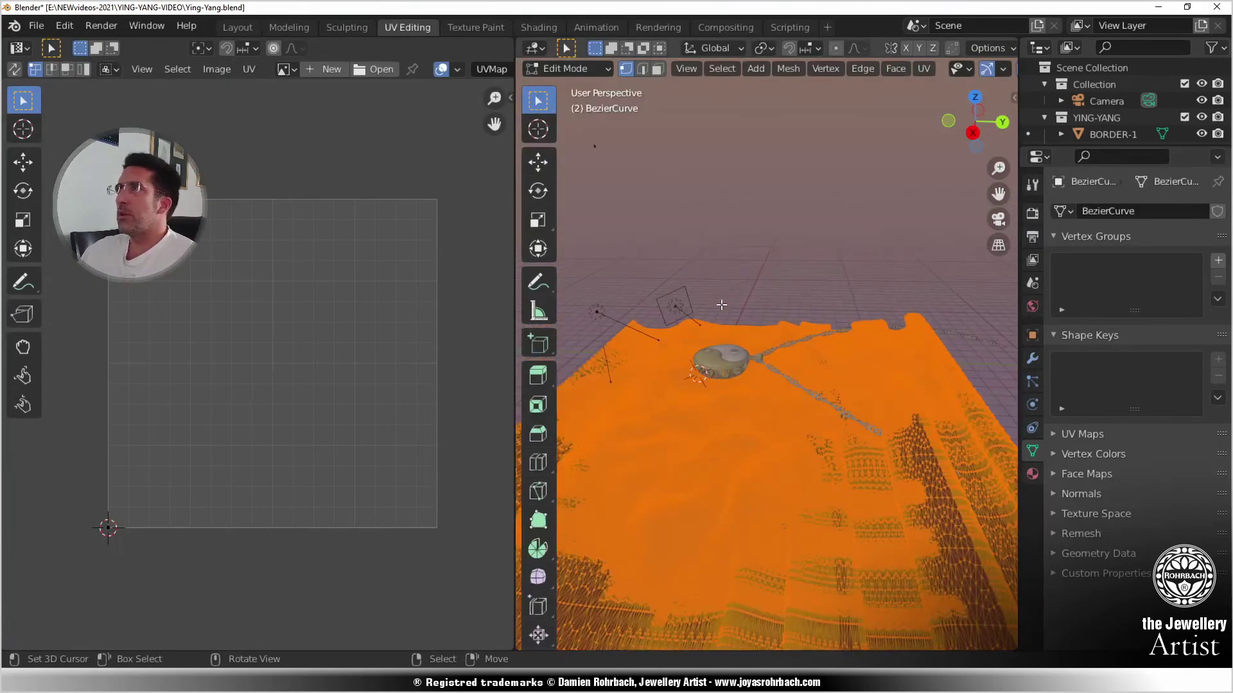
{"action": "key", "text": "KP_7"}
{"action": "left_click", "coordinate": [924, 68]}
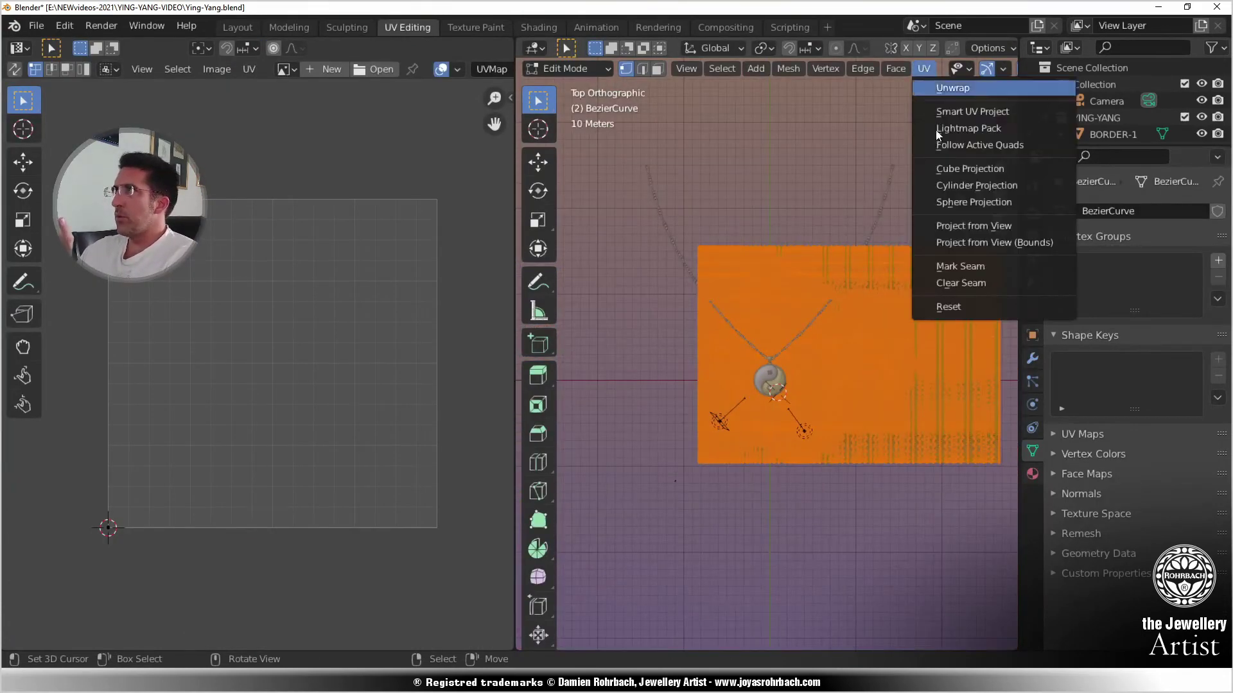
{"action": "left_click", "coordinate": [955, 242]}
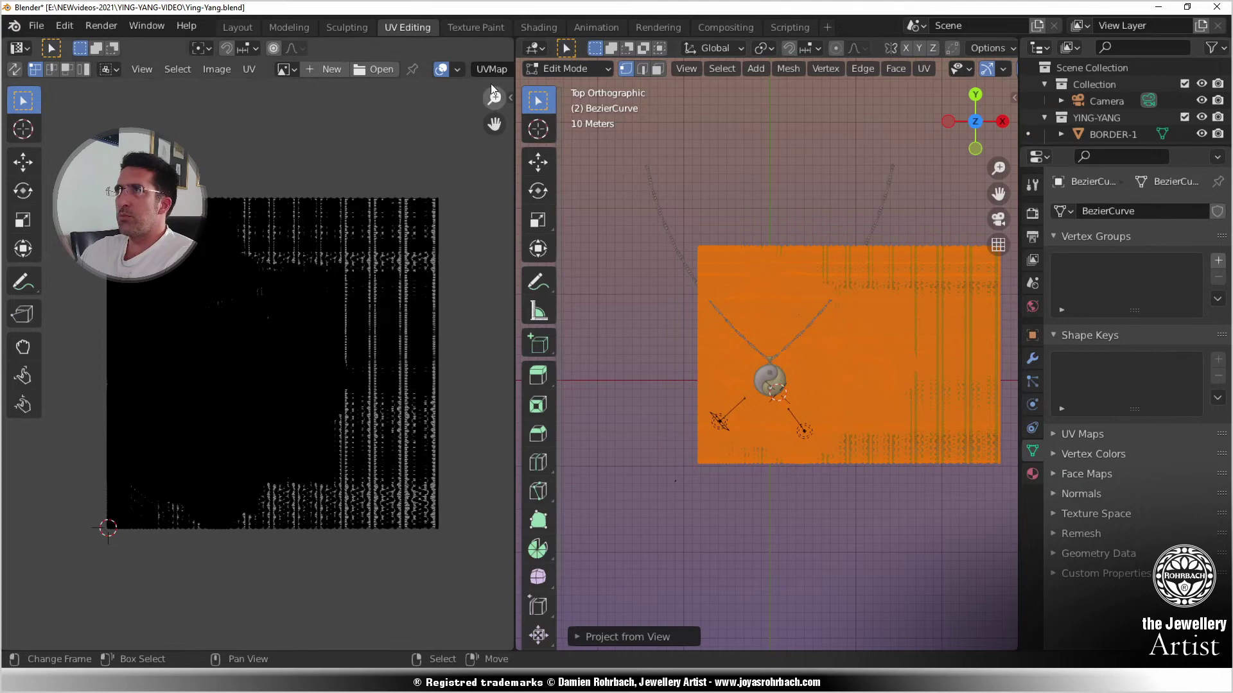
{"action": "left_click", "coordinate": [537, 27]}
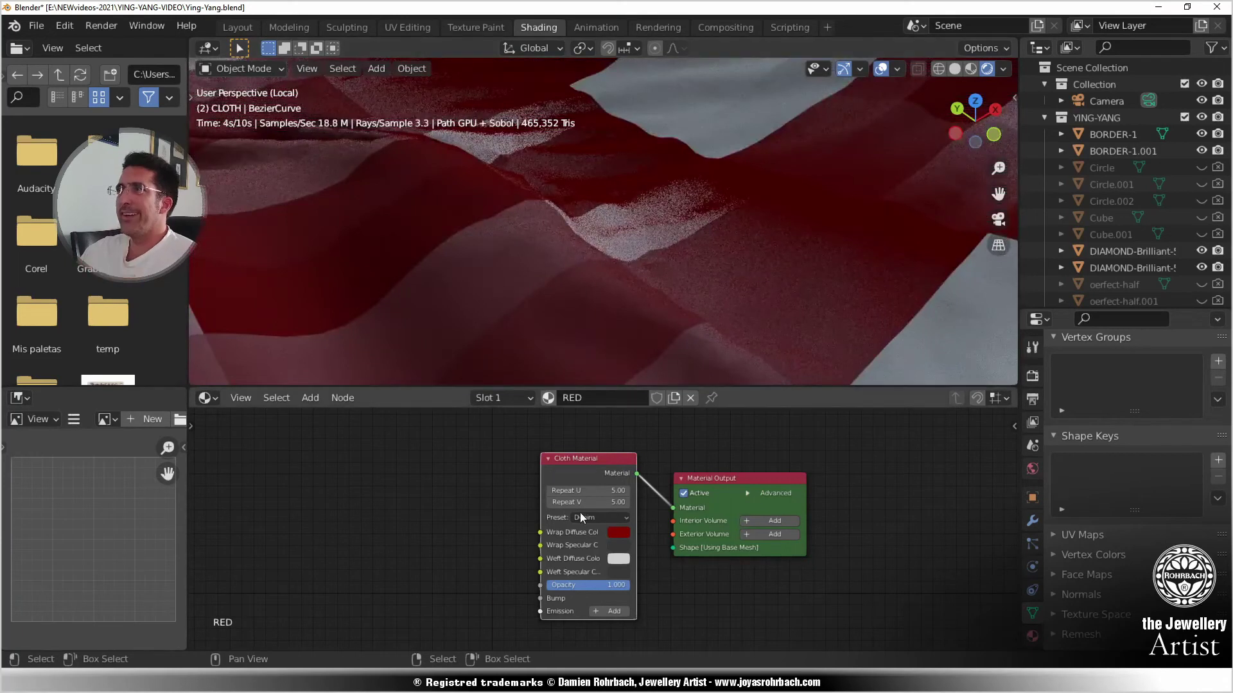
- Set both Repeat U and Repeat V of the Cloth material to 120 and look at the cloth through the camera
{"action": "left_click", "coordinate": [600, 499]}
{"action": "type", "text": "1"}
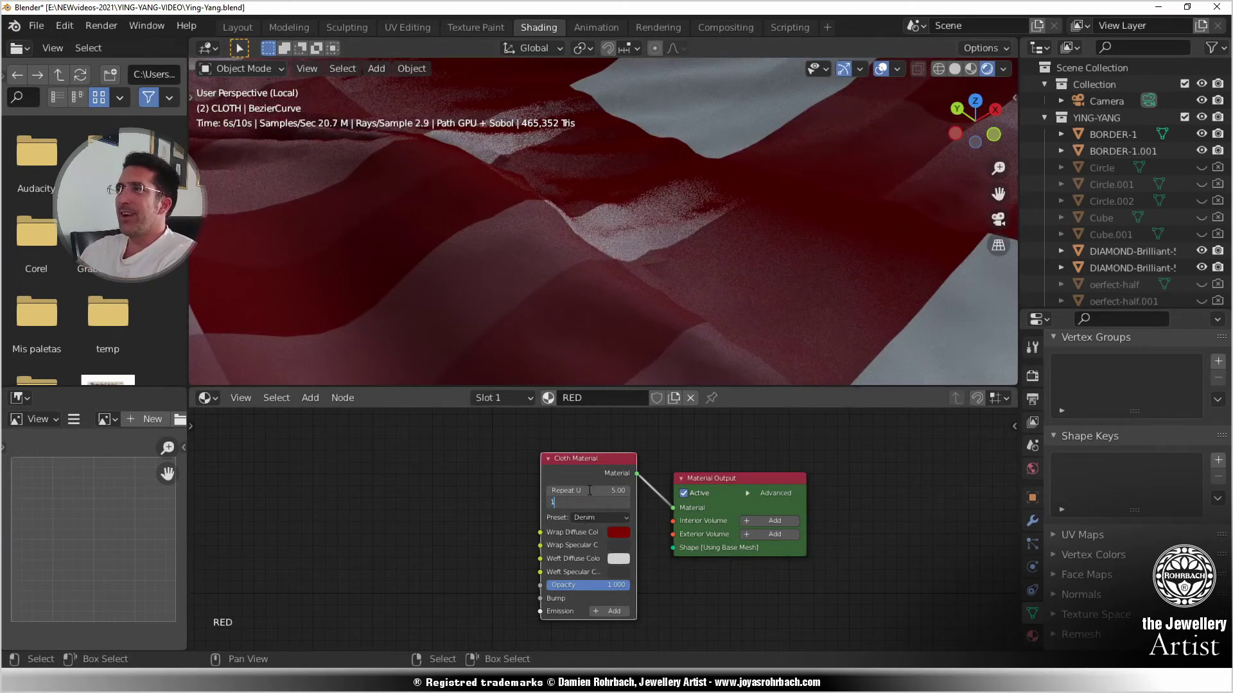
{"action": "type", "text": "20"}
{"action": "key", "text": "Return"}
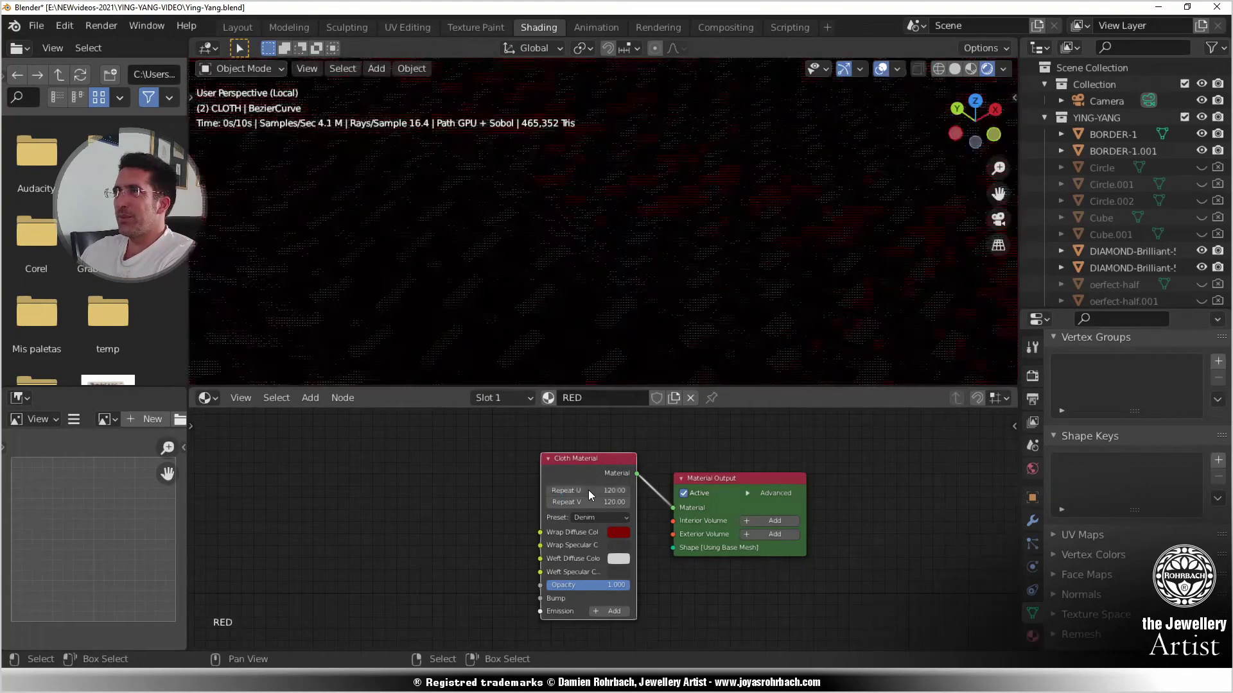
{"action": "key", "text": "KP_0"}
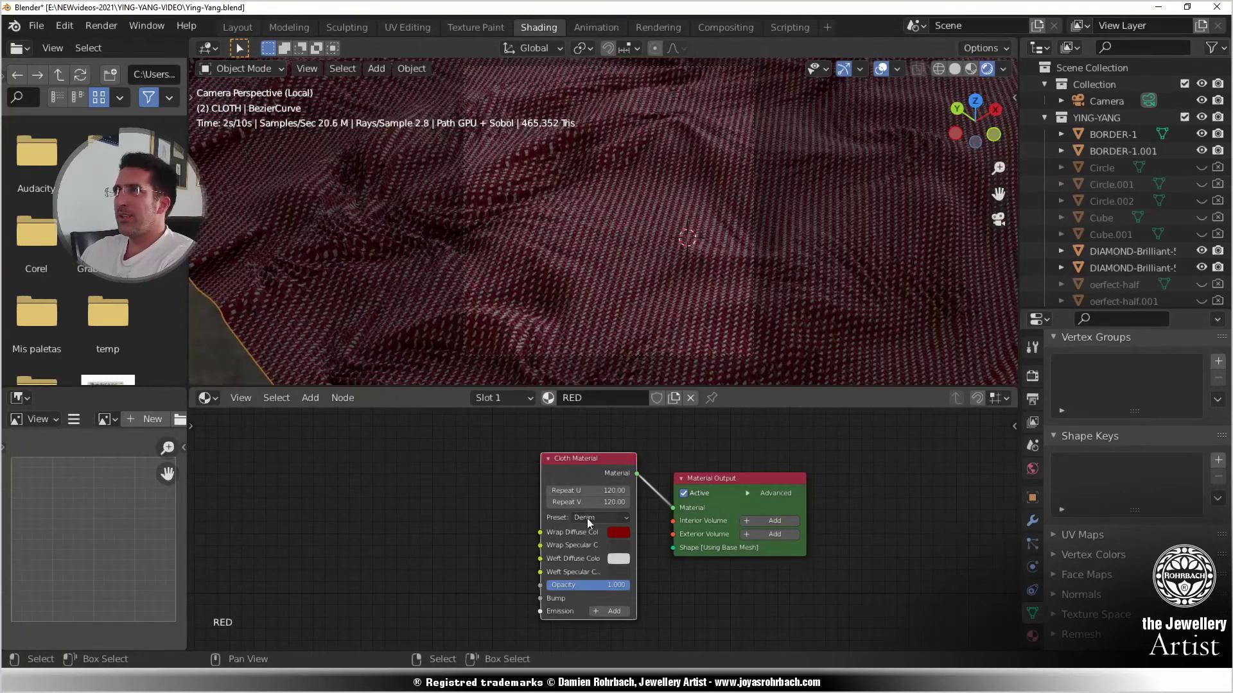
- Change the Cloth material's Weft Diffuse Color to a saturated bright red
{"action": "scroll", "coordinate": [649, 606], "scroll_direction": "up", "scroll_amount": 3}
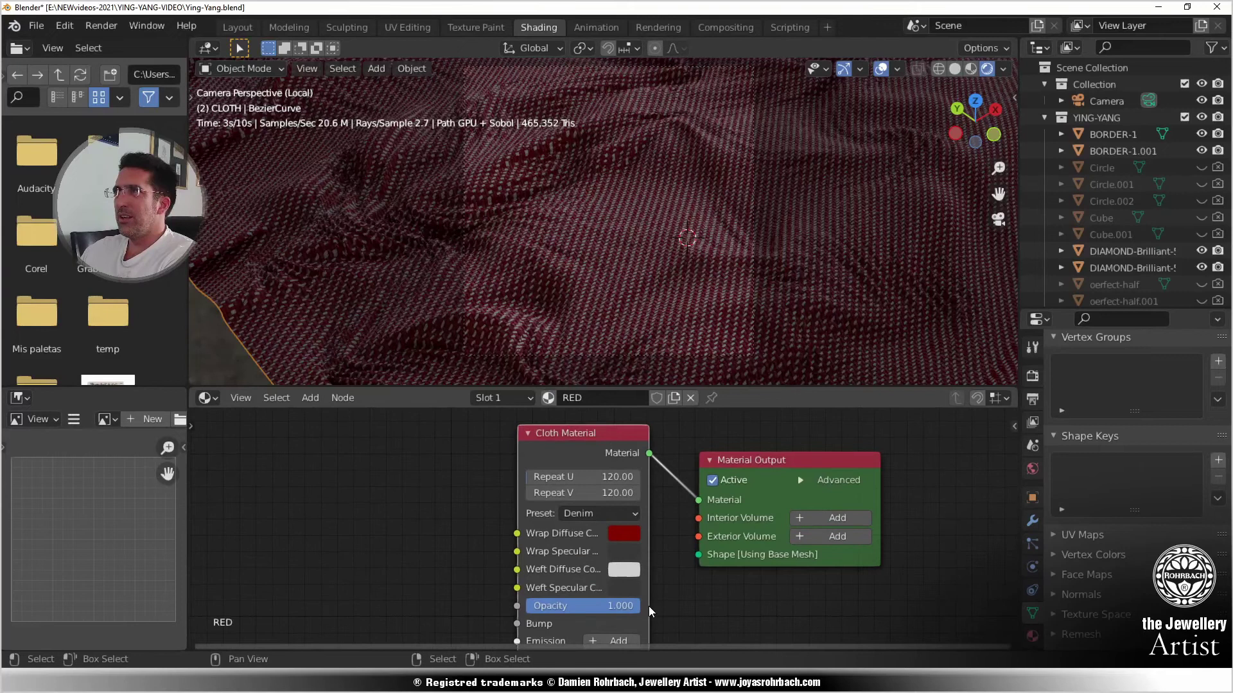
{"action": "left_click", "coordinate": [635, 576]}
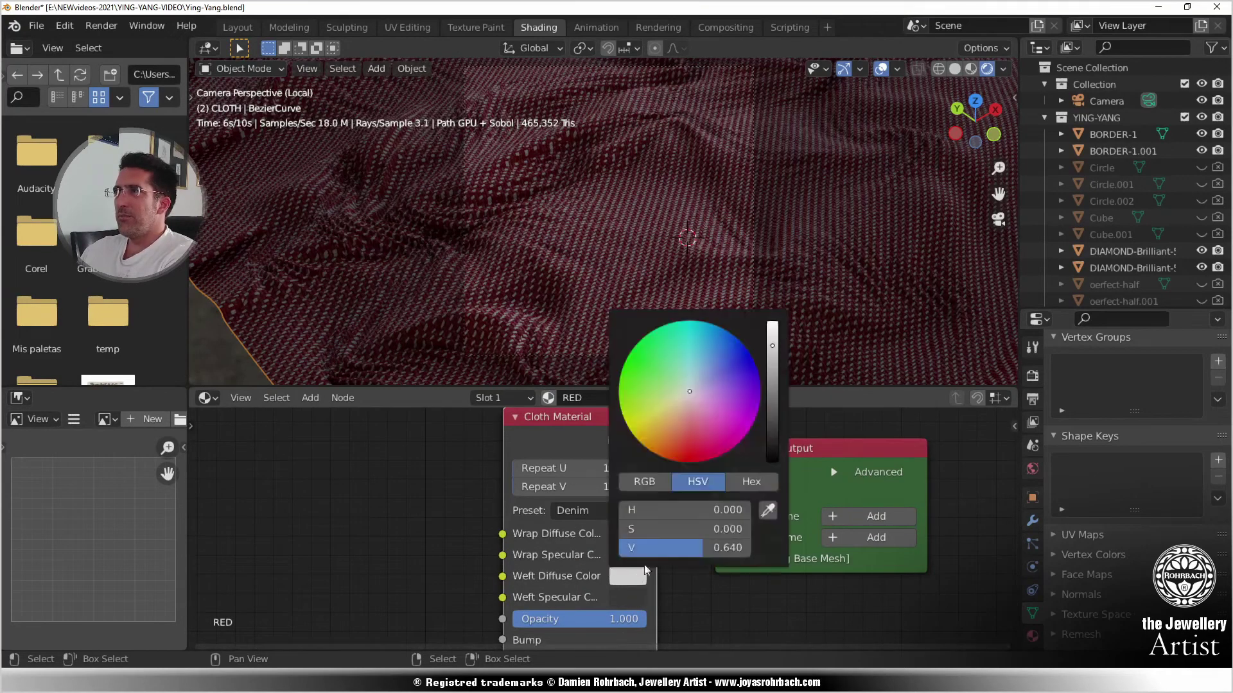
{"action": "left_click", "coordinate": [686, 460]}
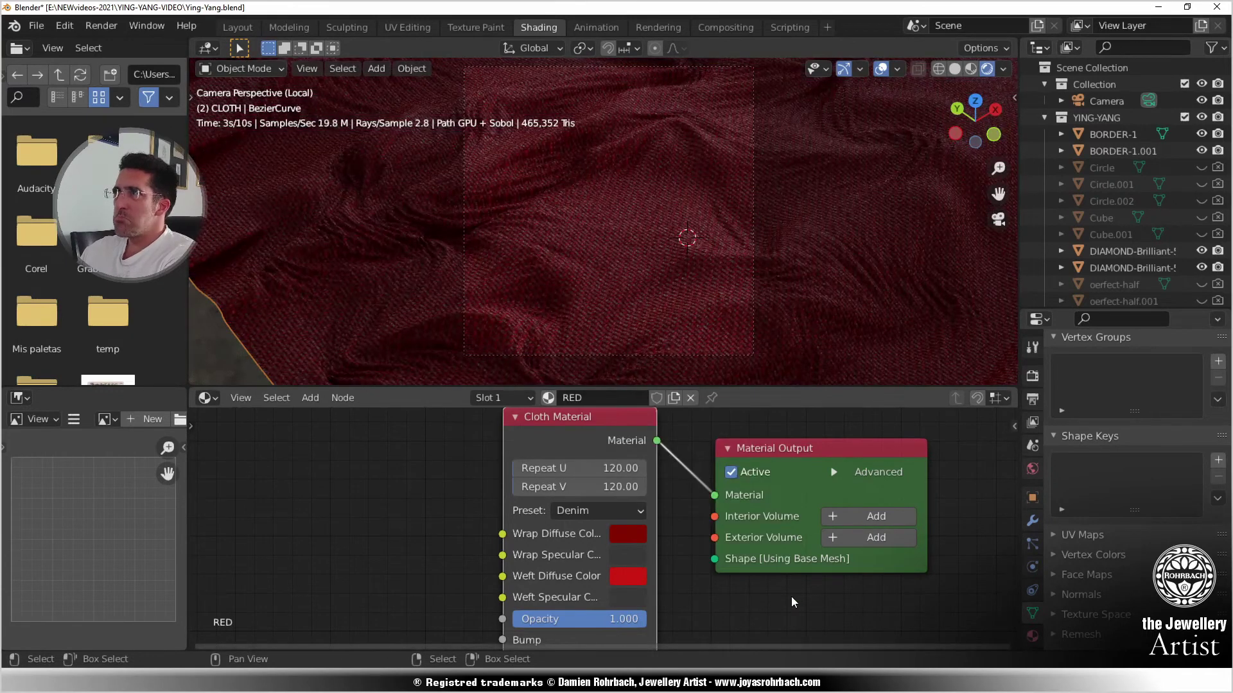
- Tint the Cloth material's Weft Specular Color a dark red and its Wrap Specular Color a dark purplish red
{"action": "left_click", "coordinate": [621, 602]}
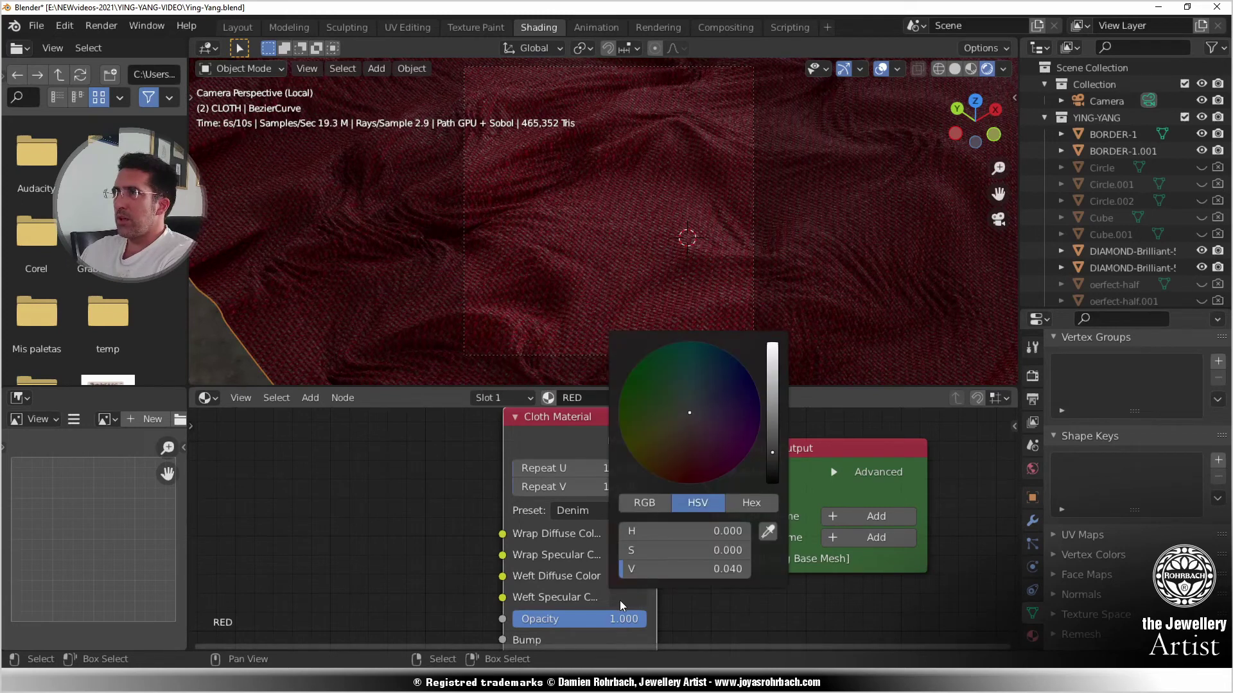
{"action": "left_click", "coordinate": [678, 456]}
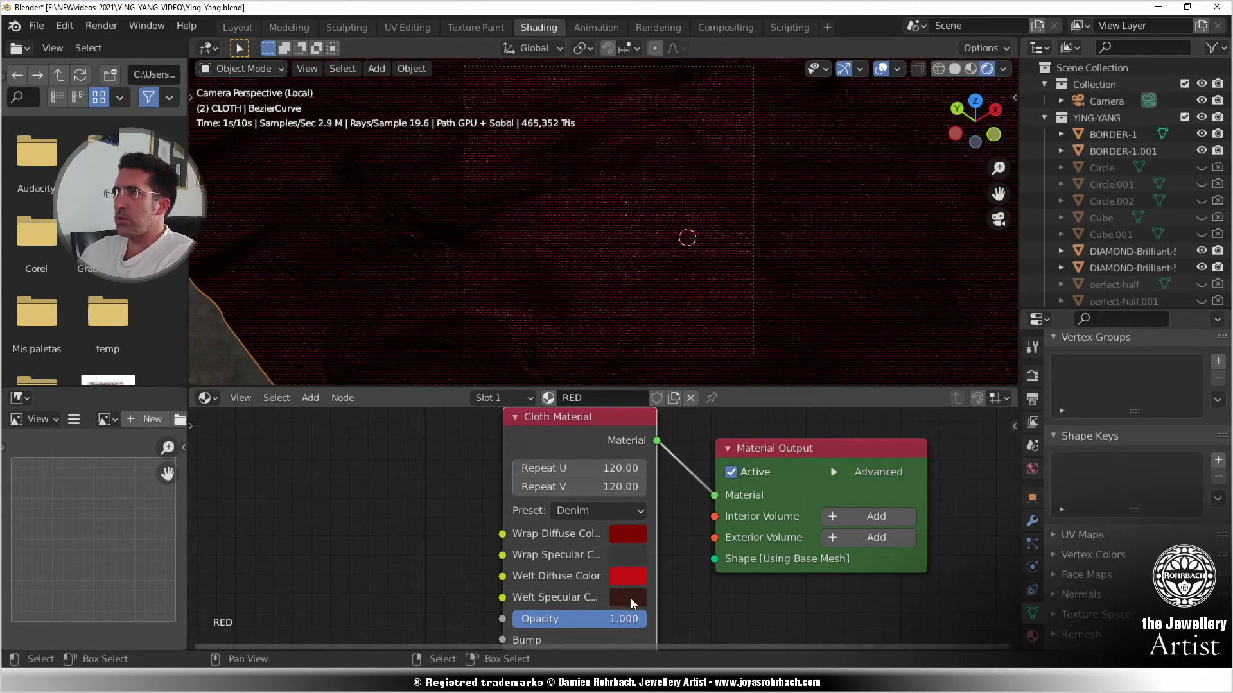
{"action": "left_click", "coordinate": [632, 604]}
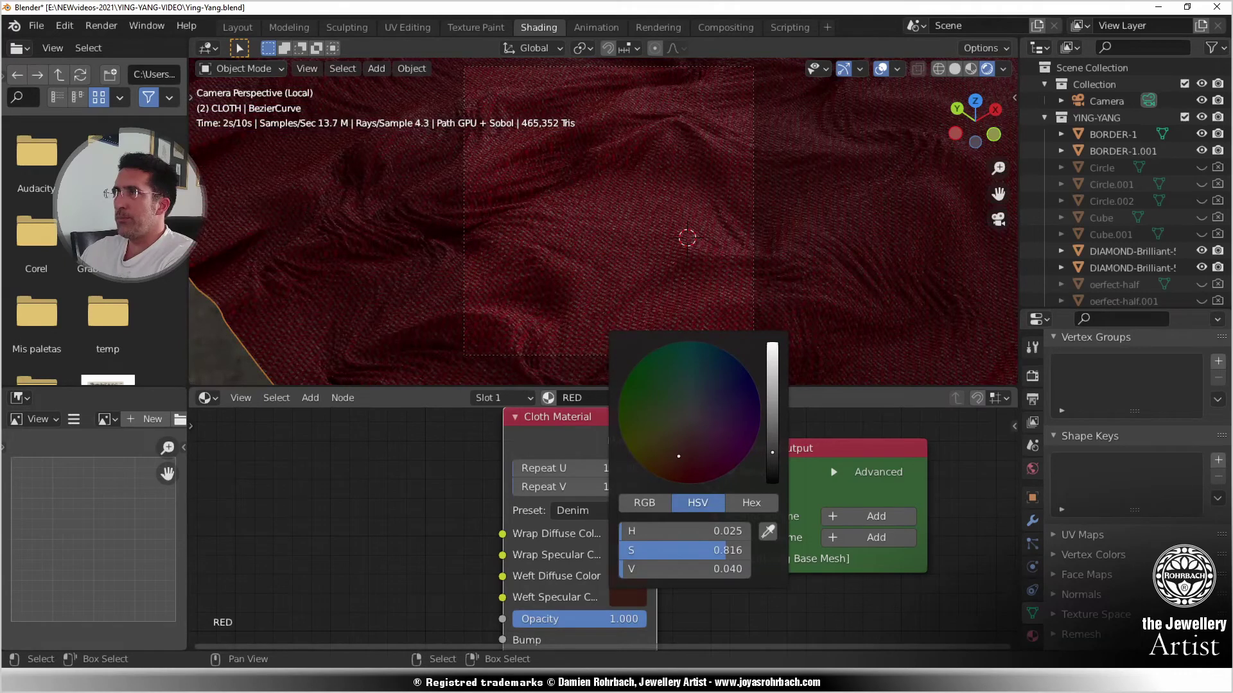
{"action": "left_click", "coordinate": [682, 473]}
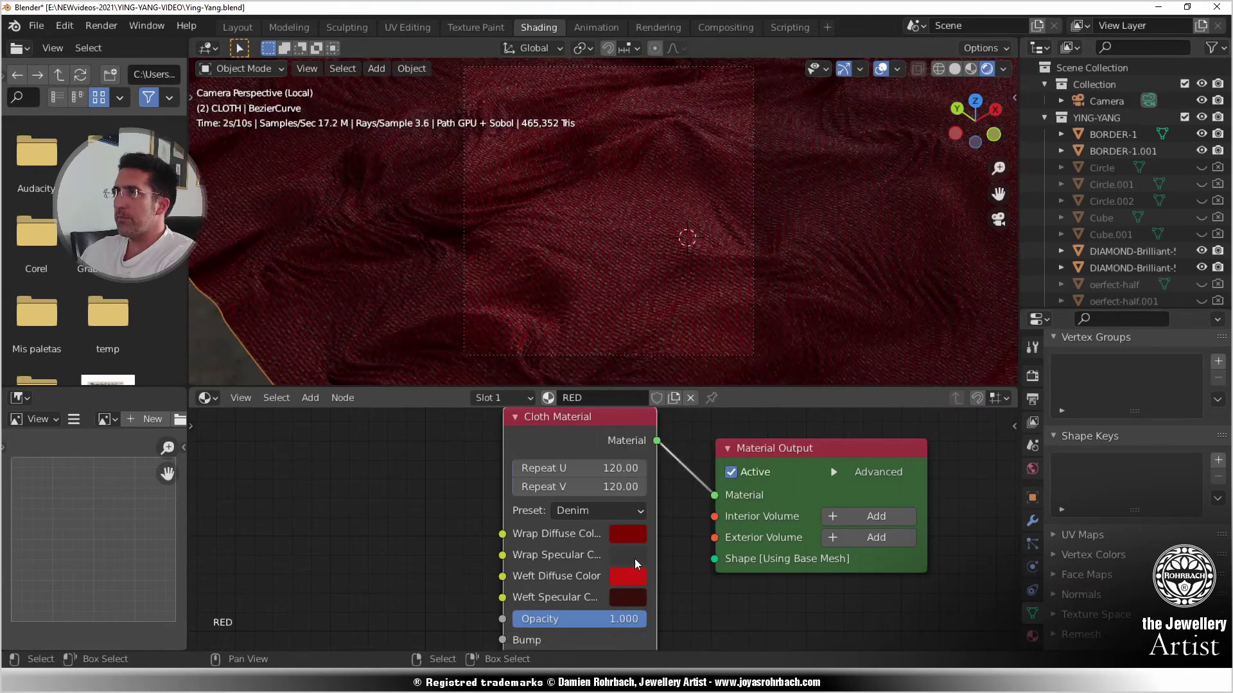
{"action": "left_click", "coordinate": [635, 557]}
{"action": "left_click", "coordinate": [713, 430]}
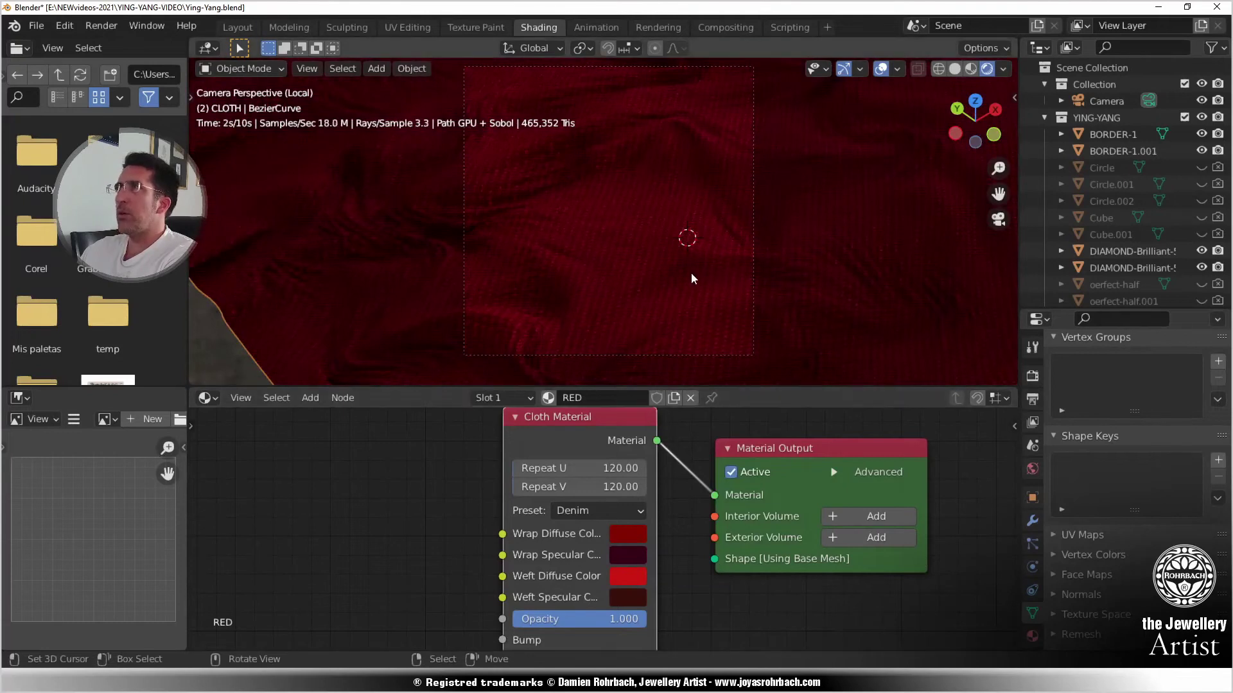
- Try Repeat U values of 80 and 160 on the Cloth material
{"action": "left_click", "coordinate": [588, 473]}
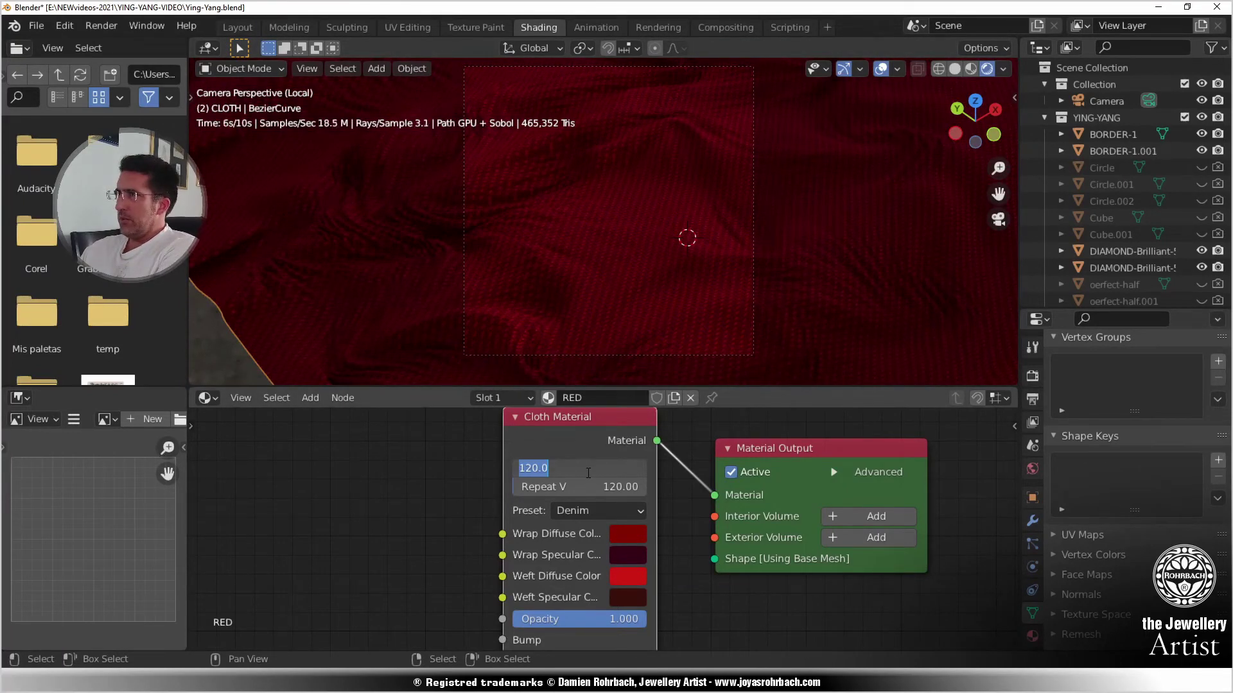
{"action": "type", "text": "80"}
{"action": "key", "text": "Return"}
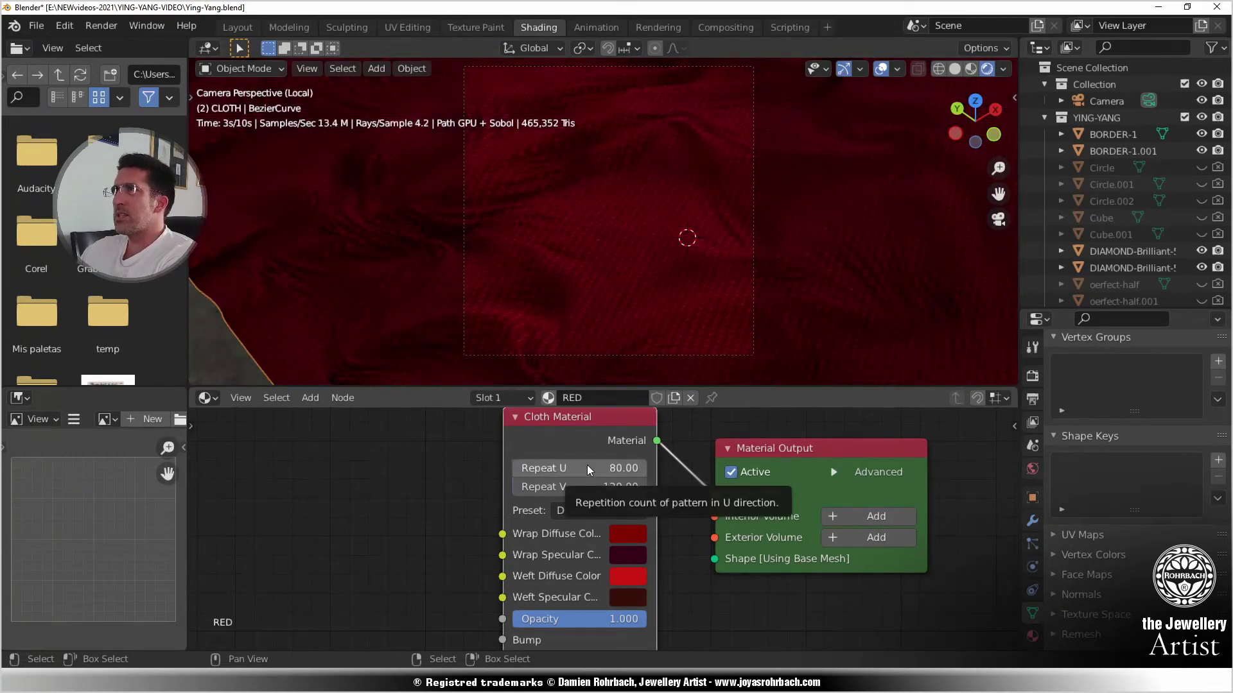
{"action": "left_click", "coordinate": [588, 470]}
{"action": "type", "text": "160"}
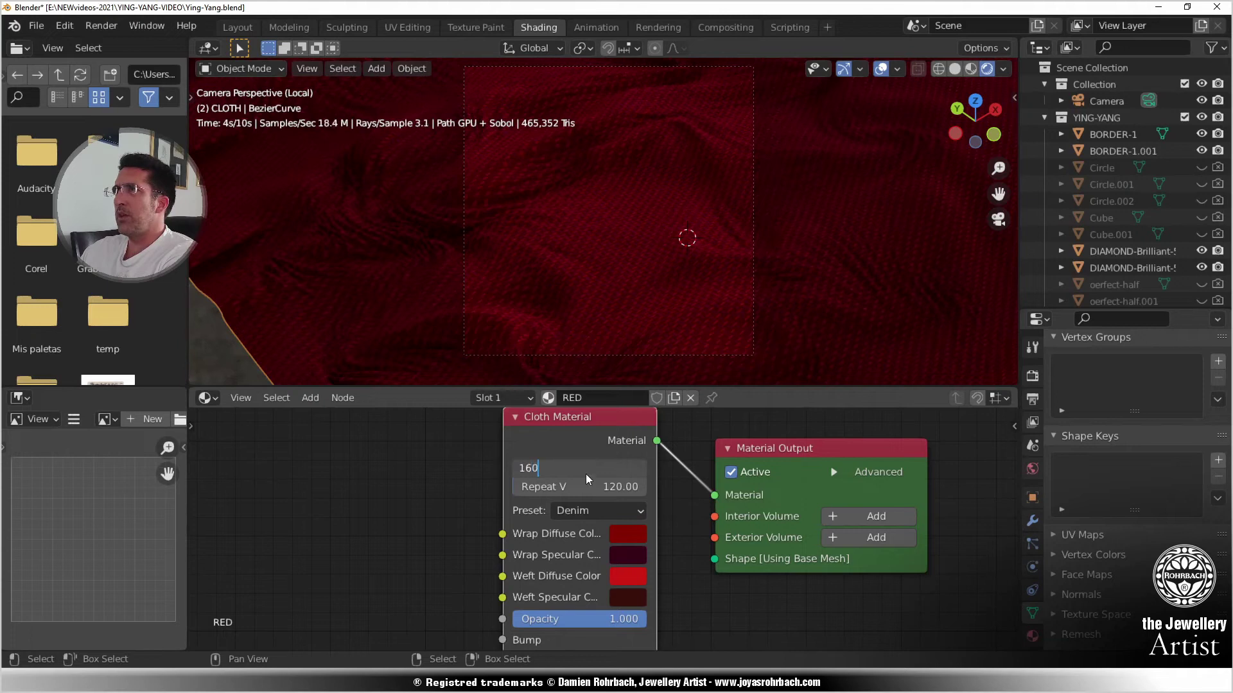
{"action": "key", "text": "Return"}
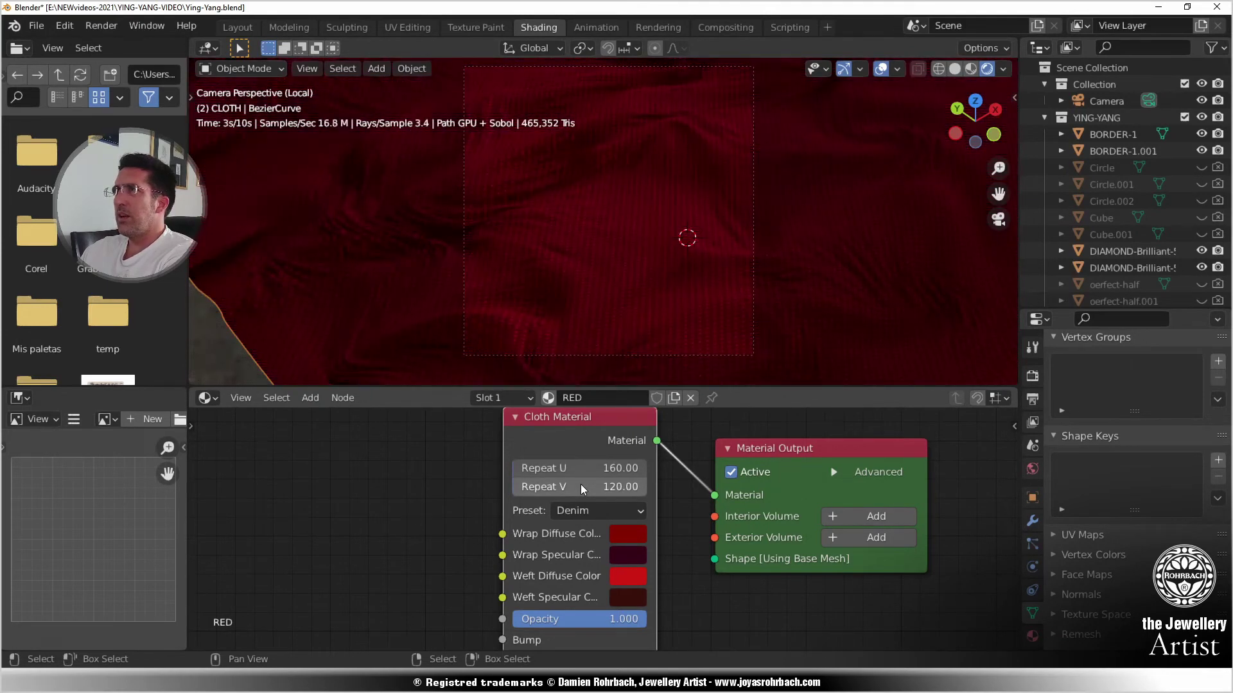
- Try Repeat V values of 160, 60 and 2 on the Cloth material
{"action": "left_click", "coordinate": [582, 487]}
{"action": "type", "text": "160"}
{"action": "key", "text": "Return"}
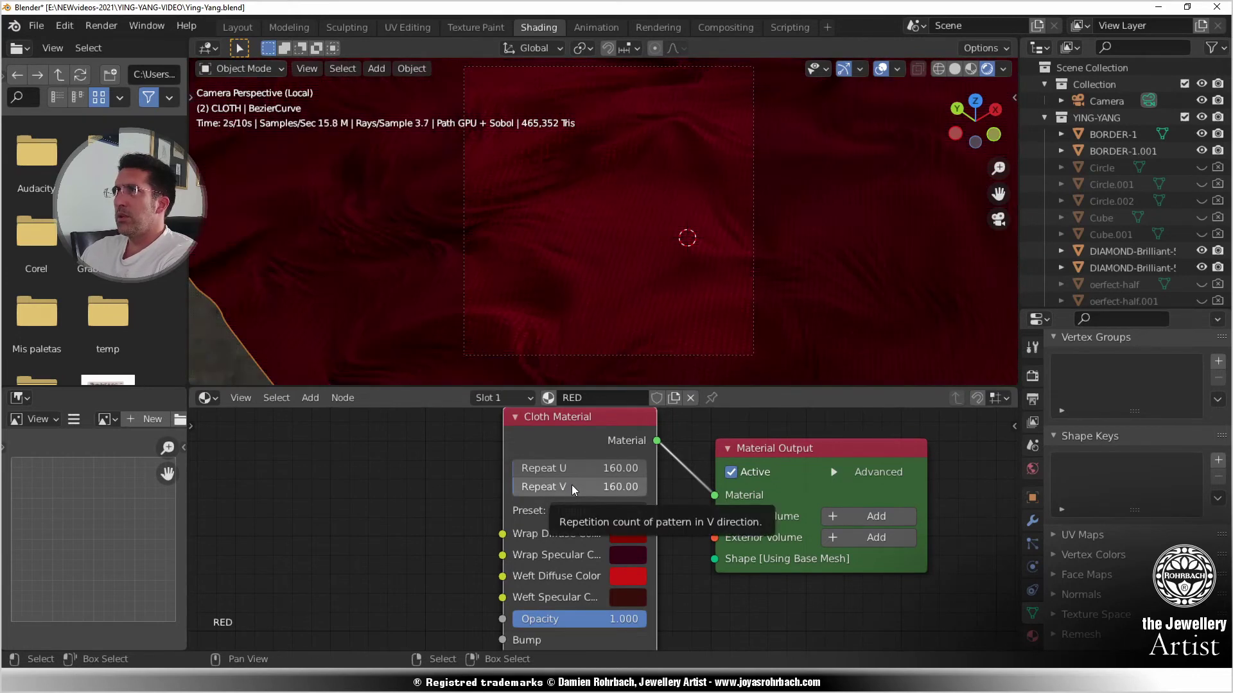
{"action": "left_click", "coordinate": [573, 488]}
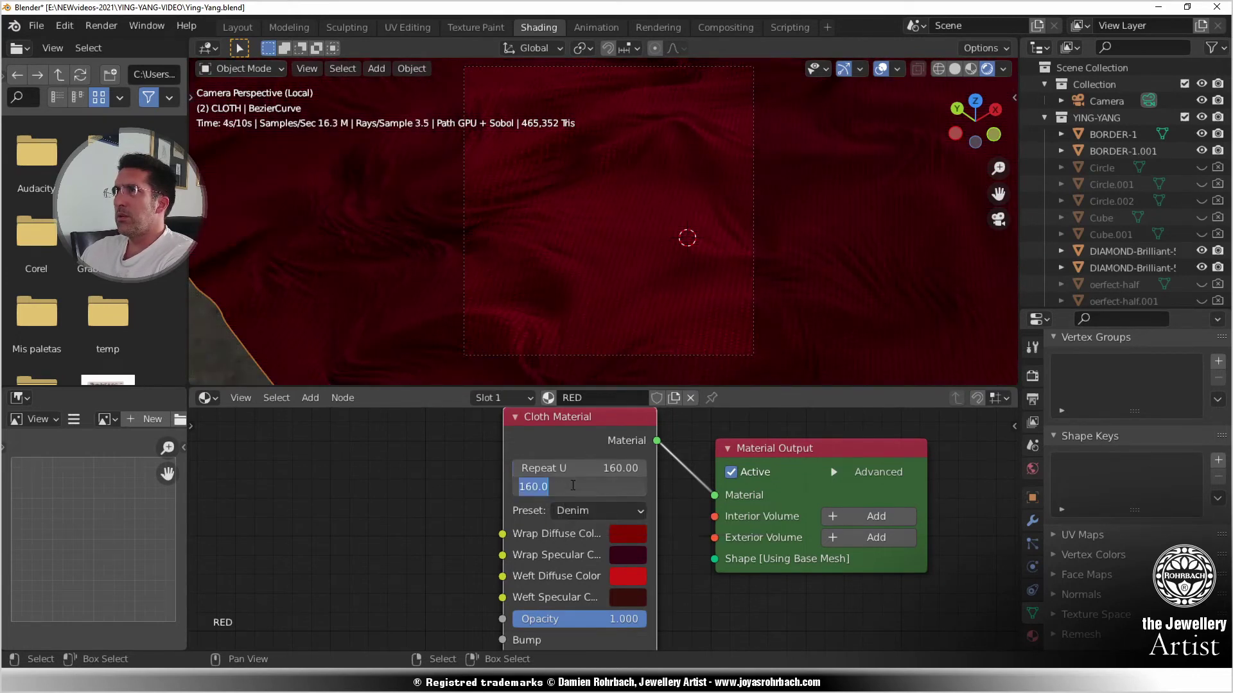
{"action": "type", "text": "60"}
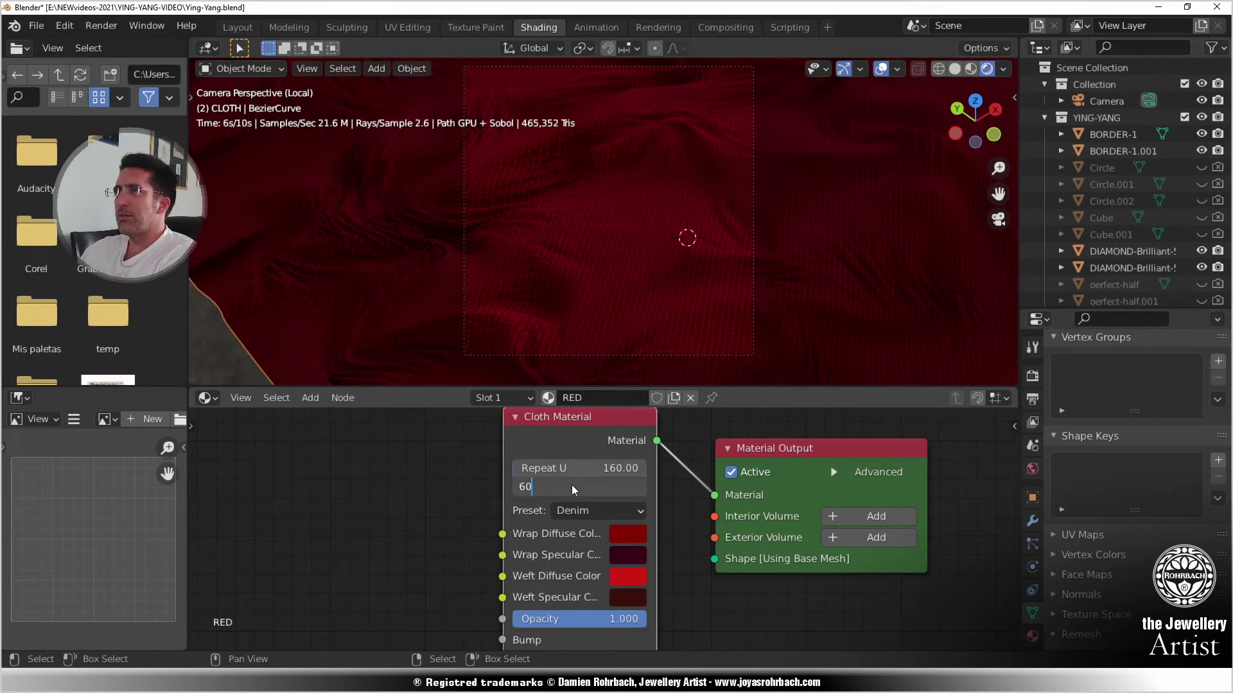
{"action": "key", "text": "Return"}
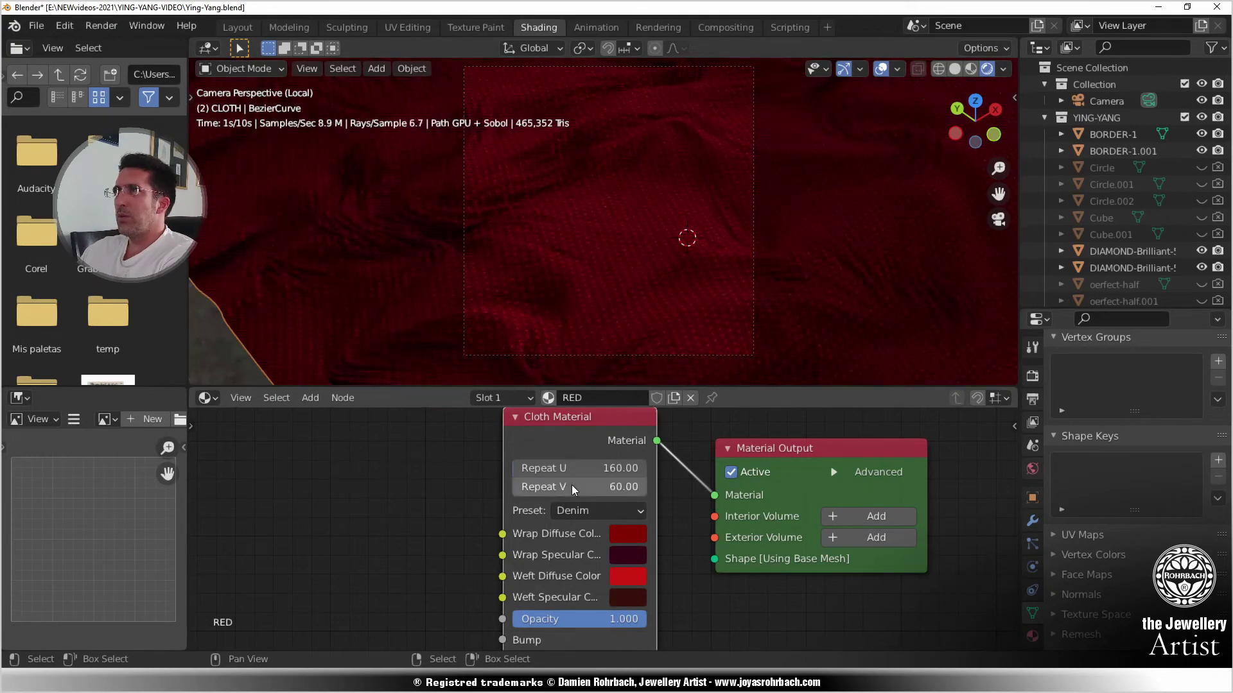
{"action": "left_click", "coordinate": [573, 488]}
{"action": "type", "text": "2"}
{"action": "key", "text": "Return"}
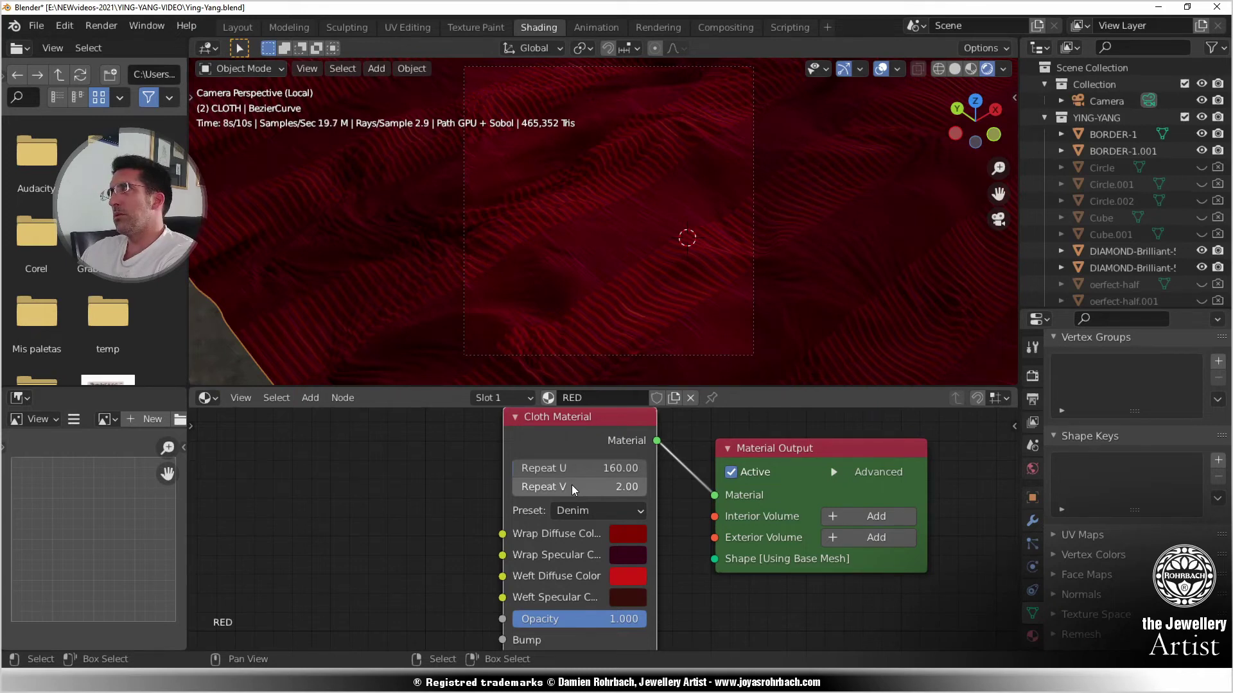
- Set the Cloth material's Repeat V back to 160 and try Repeat U values of 16 and 62
{"action": "double_click", "coordinate": [574, 490]}
{"action": "type", "text": "160"}
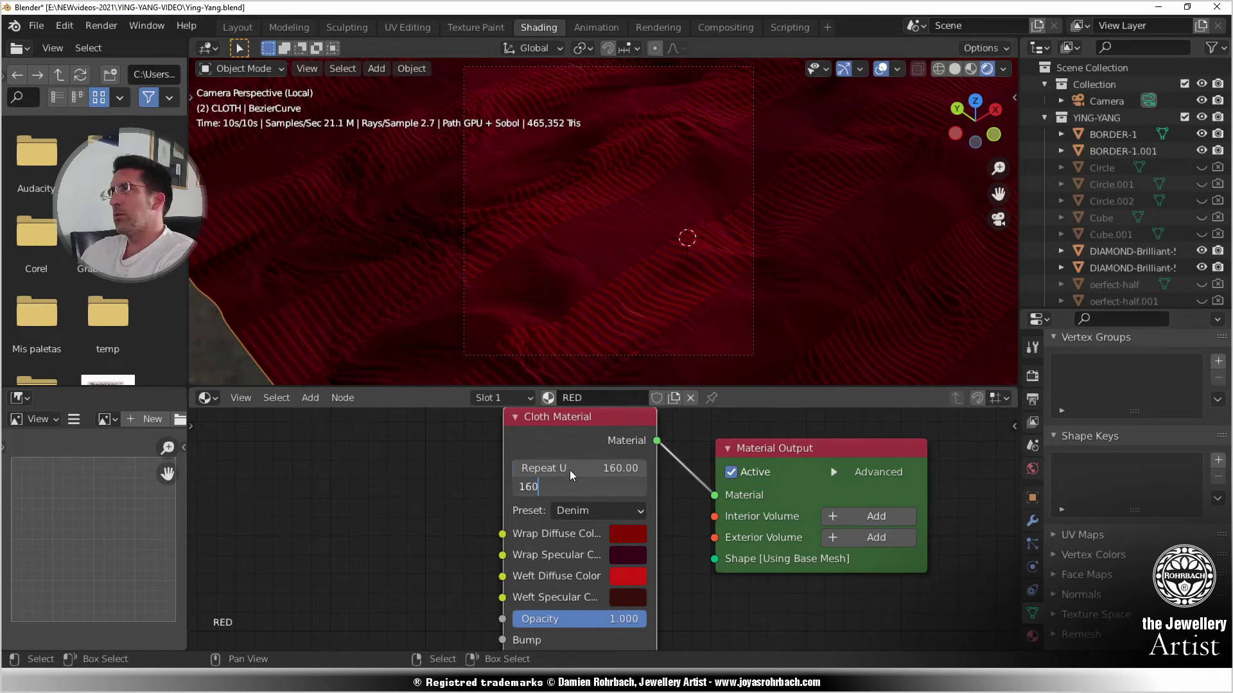
{"action": "key", "text": "Return"}
{"action": "double_click", "coordinate": [573, 469]}
{"action": "type", "text": "16"}
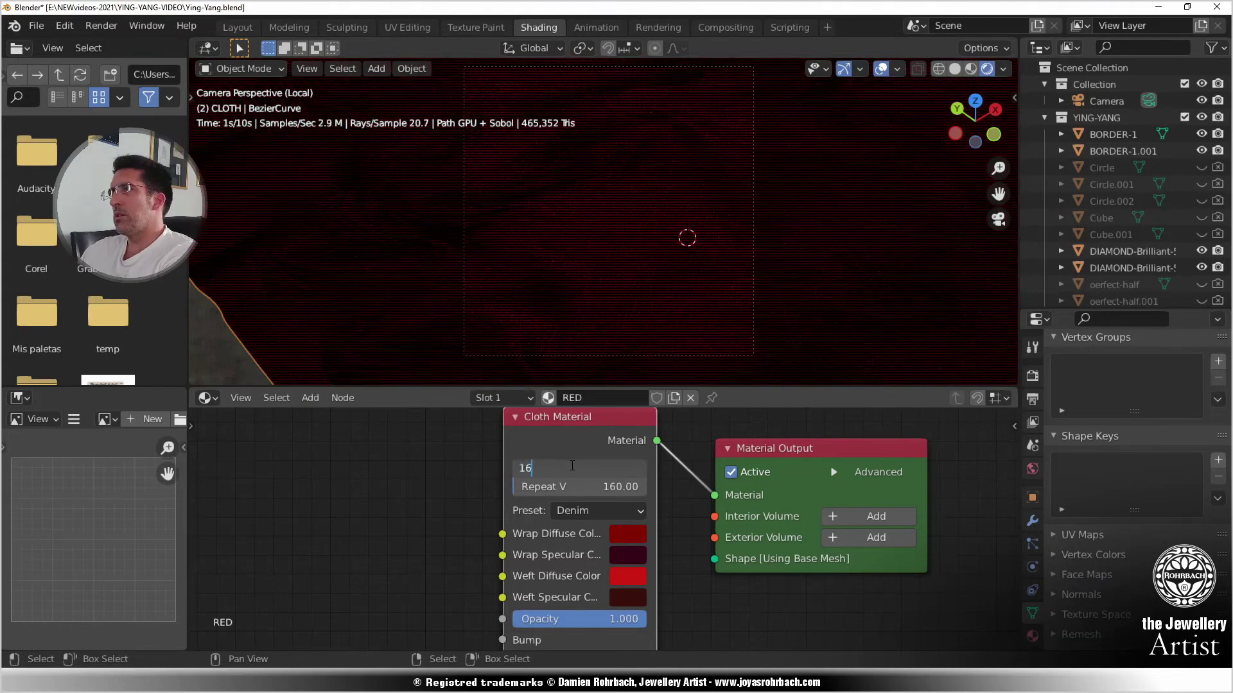
{"action": "key", "text": "Return"}
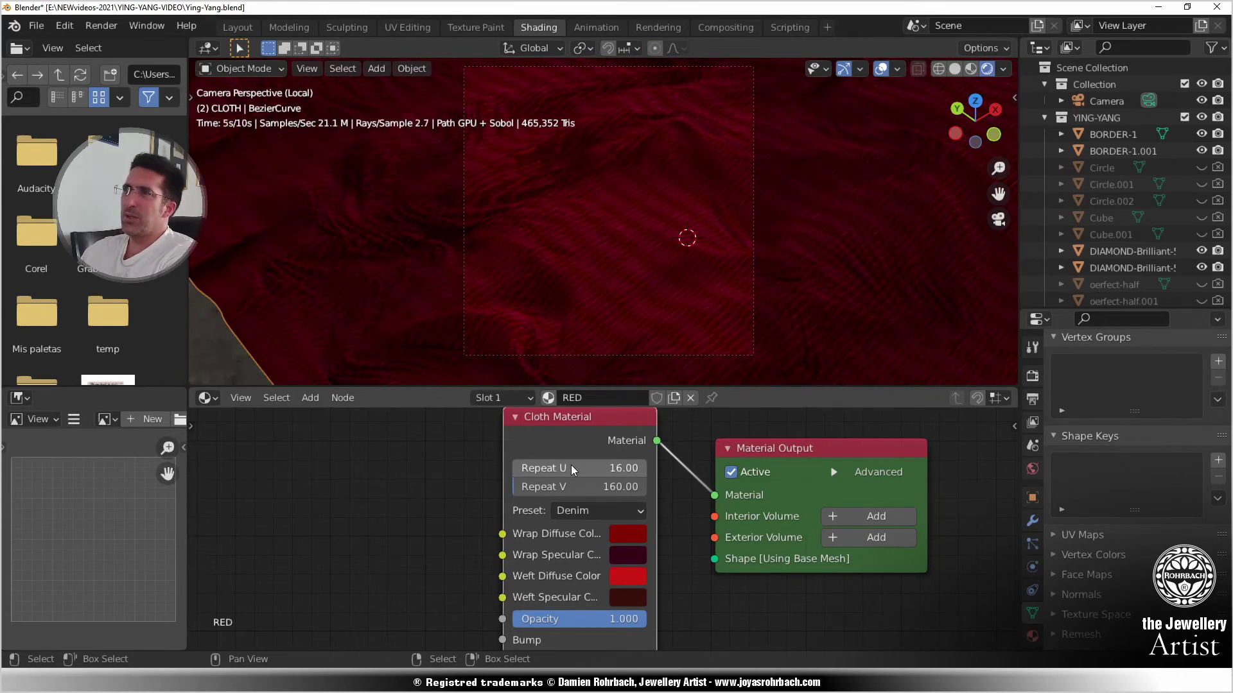
{"action": "double_click", "coordinate": [572, 466]}
{"action": "type", "text": "62"}
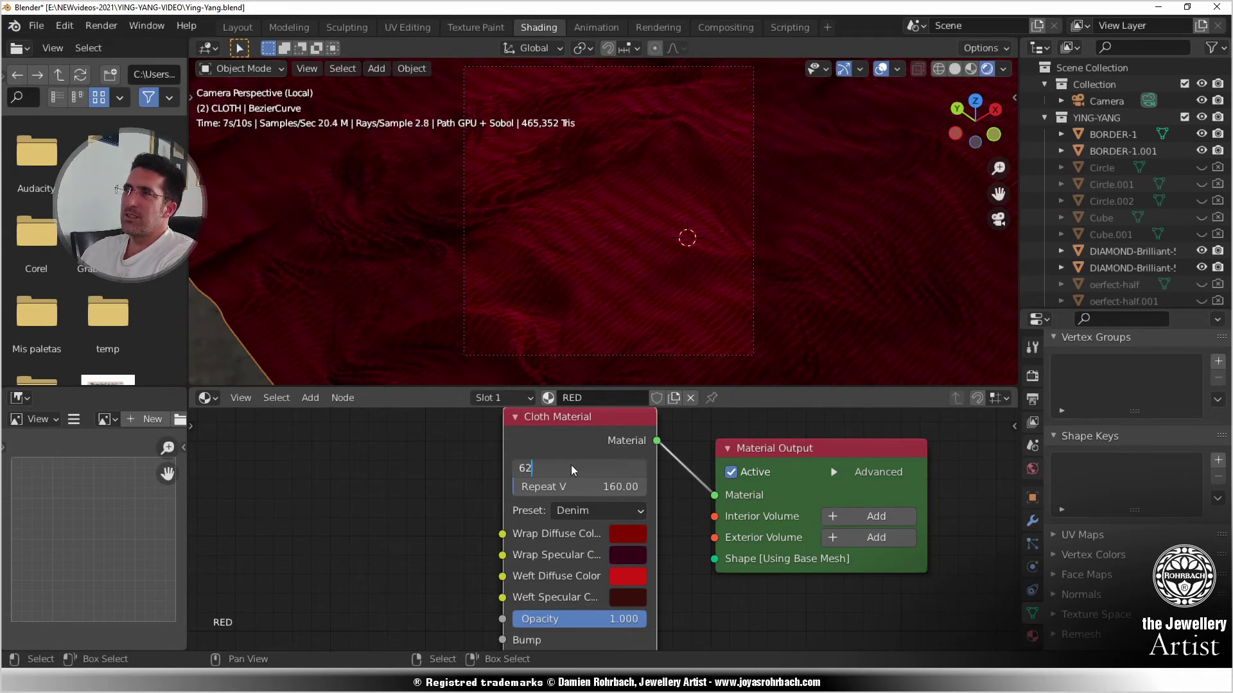
{"action": "key", "text": "Return"}
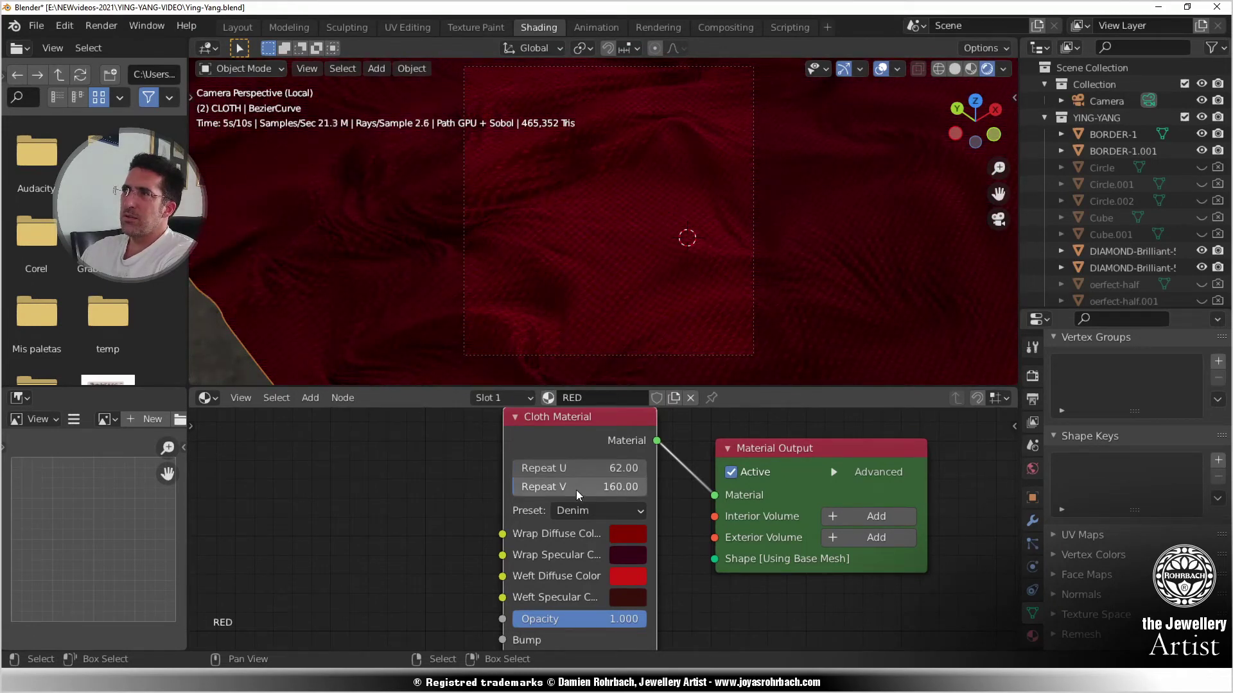
- Set the Cloth material's Repeat V to 250 and its Repeat U to 120
{"action": "left_click", "coordinate": [578, 491]}
{"action": "type", "text": "250"}
{"action": "key", "text": "Return"}
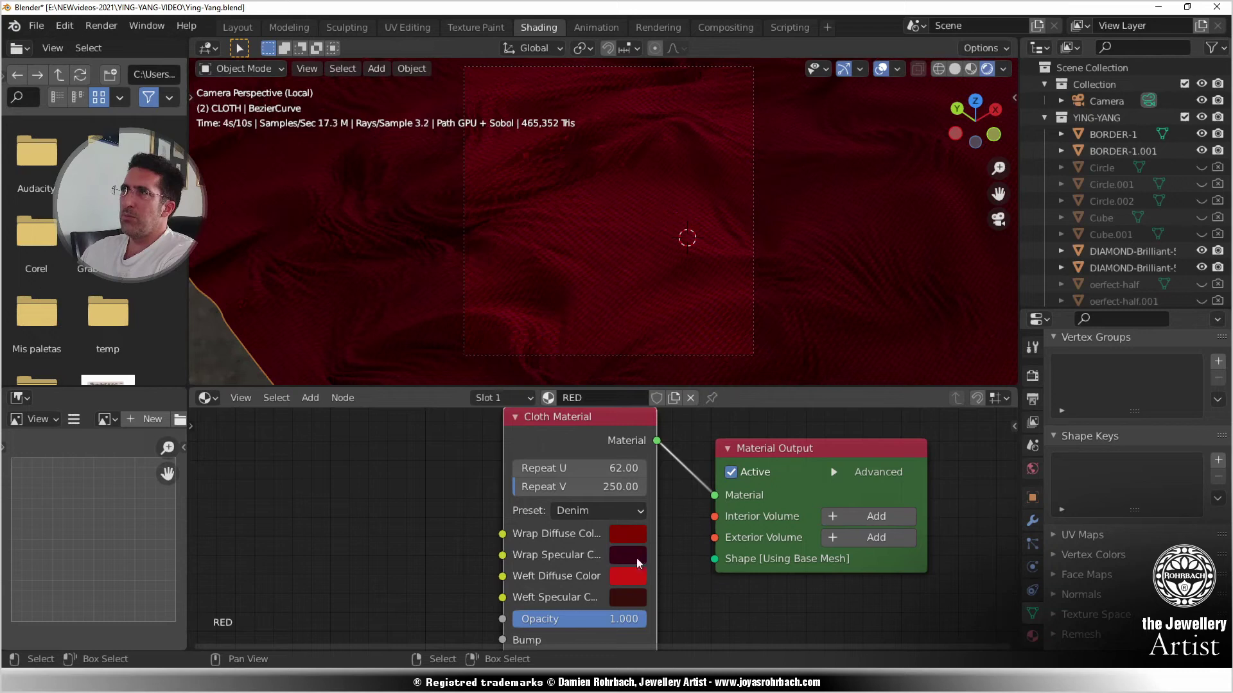
{"action": "left_click", "coordinate": [595, 469]}
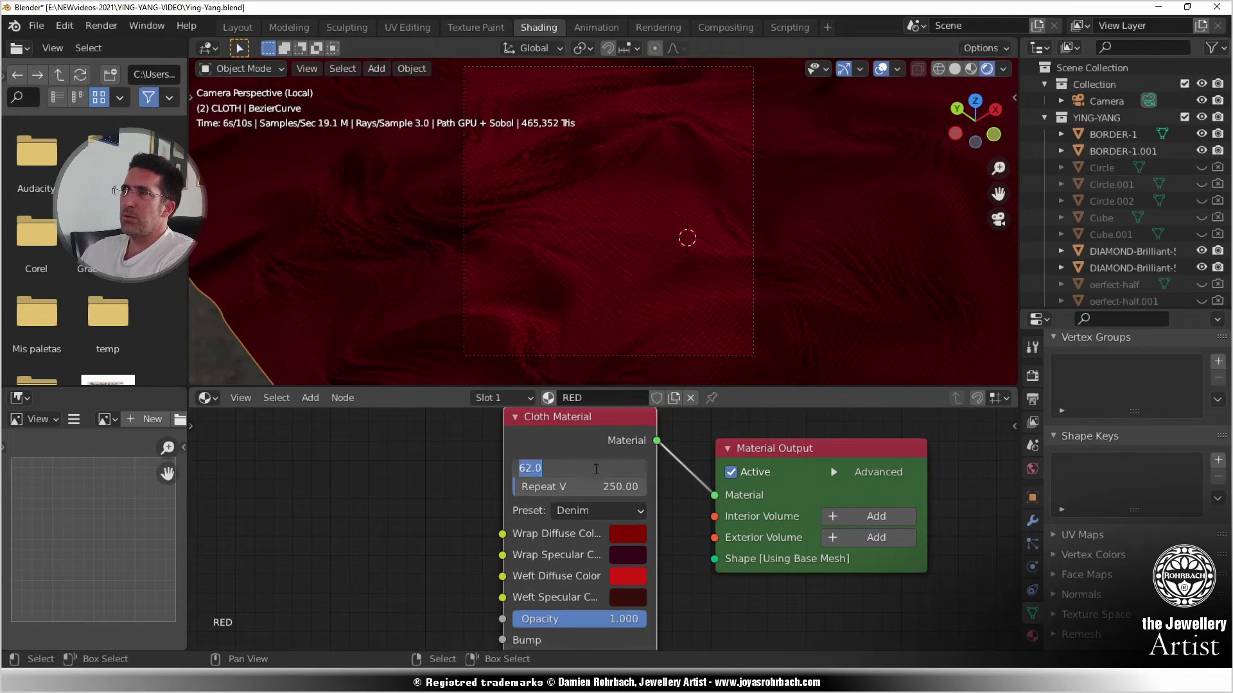
{"action": "type", "text": "120"}
{"action": "key", "text": "Return"}
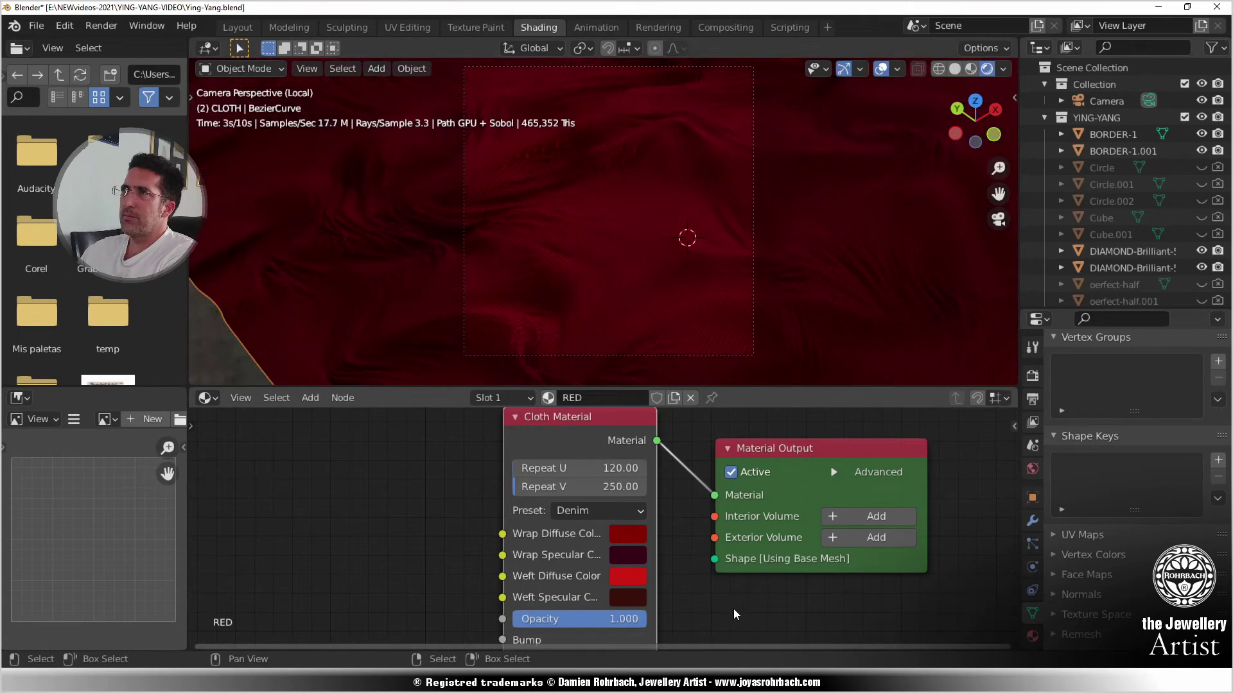
- Set the Cloth material's Repeat U to 250 and save the file
{"action": "left_click", "coordinate": [582, 467]}
{"action": "type", "text": "250"}
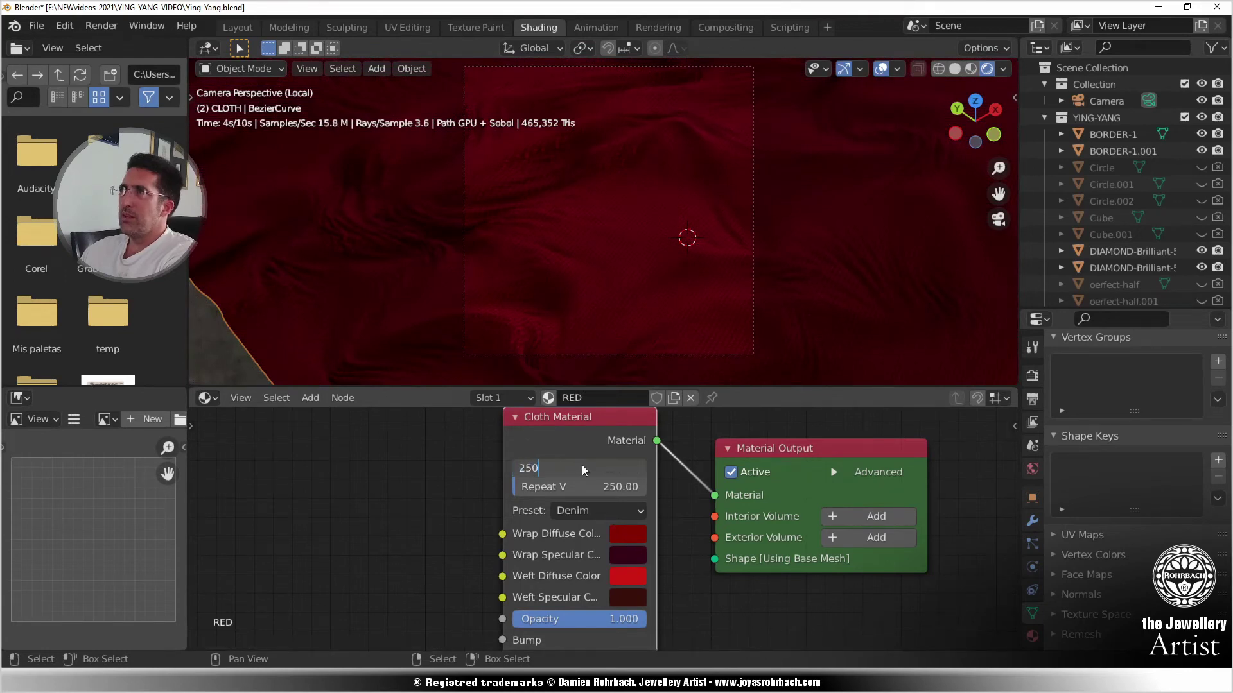
{"action": "key", "text": "Return"}
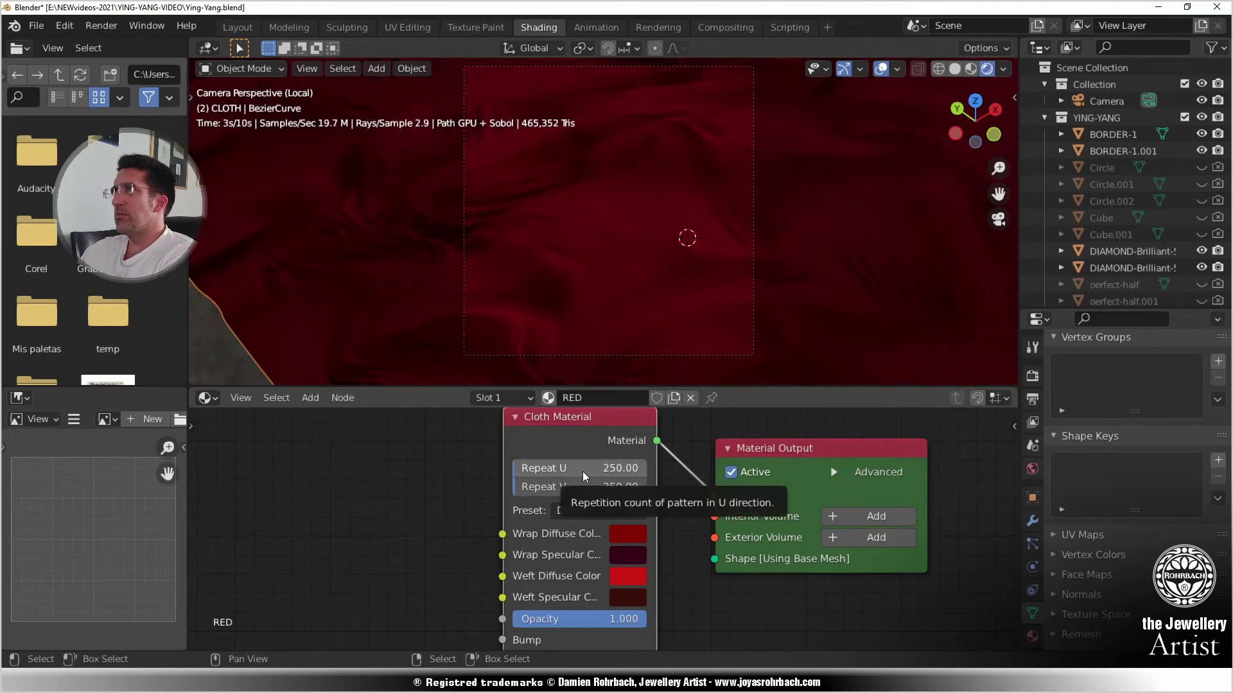
{"action": "key", "text": "ctrl+s"}
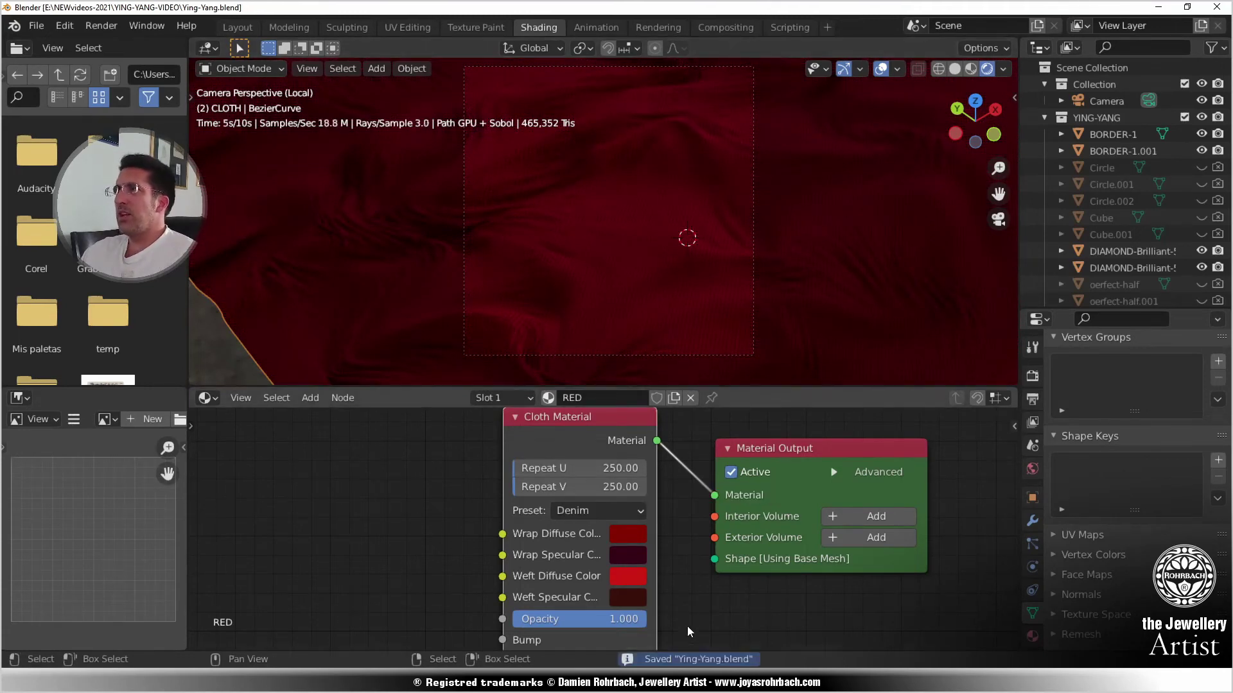
- Add an Imagemap texture using myFABRIC.jpg and connect its Color output to the Cloth material's Bump input
{"action": "middle_click_drag", "start_coordinate": [685, 606], "coordinate": [741, 533]}
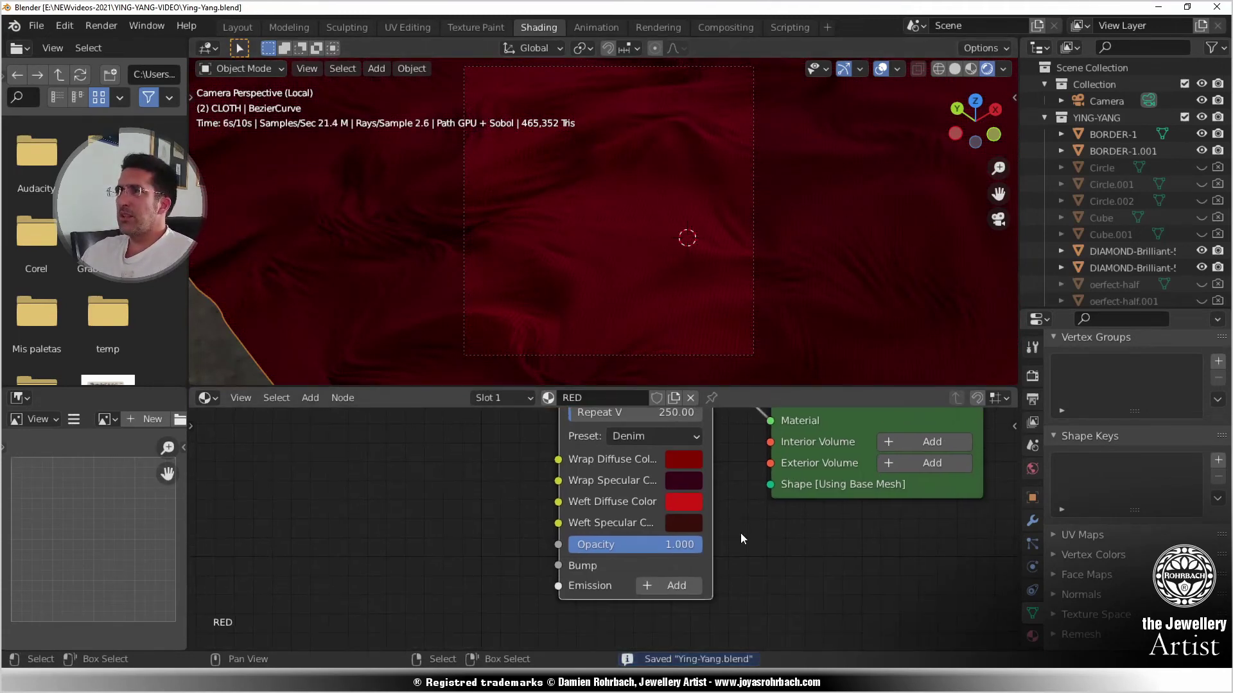
{"action": "left_click", "coordinate": [304, 399]}
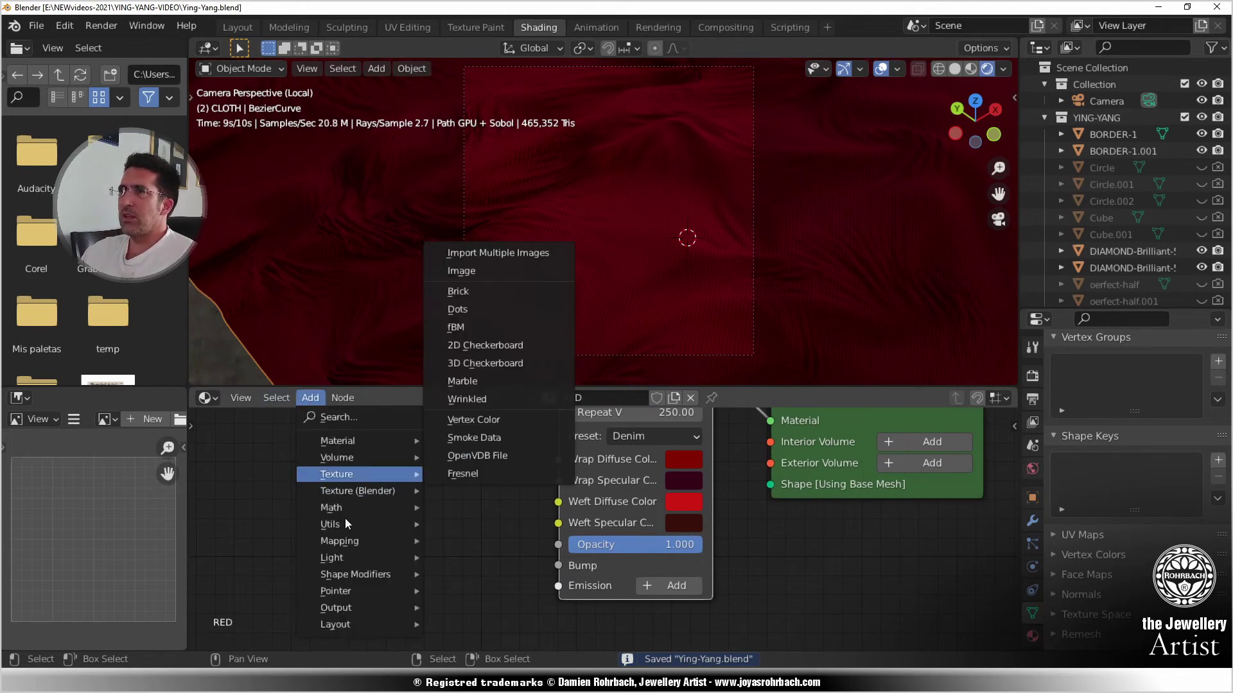
{"action": "left_click", "coordinate": [480, 271]}
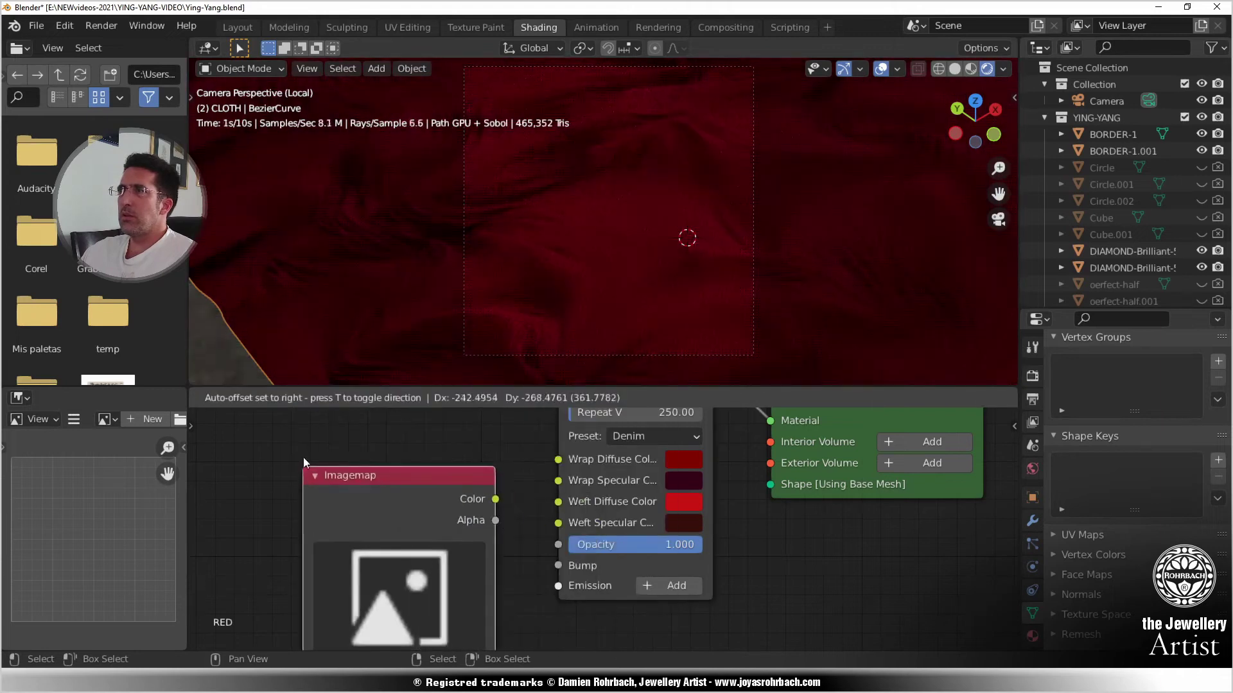
{"action": "left_click", "coordinate": [303, 457]}
{"action": "left_click", "coordinate": [342, 583]}
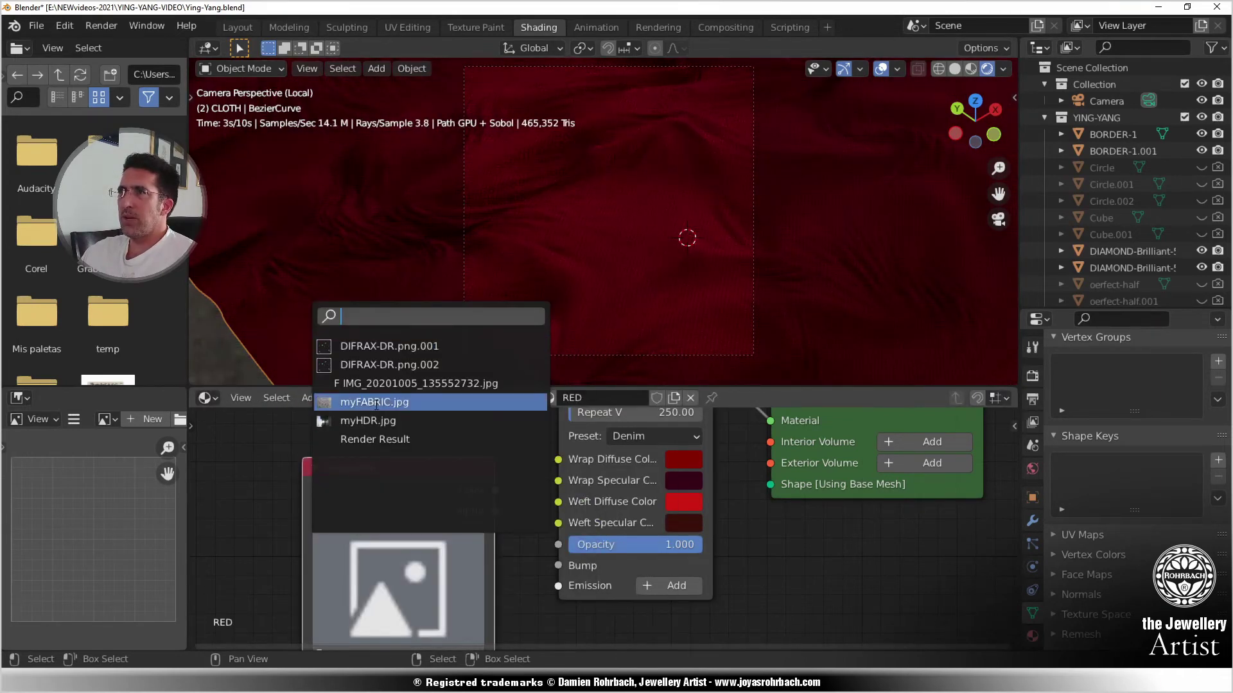
{"action": "key", "text": "Return"}
{"action": "left_click_drag", "start_coordinate": [495, 490], "coordinate": [562, 567]}
- Insert a Bump node between the myFABRIC.jpg texture and the Cloth material and set its Bump Height to 1 m
{"action": "left_click", "coordinate": [317, 403]}
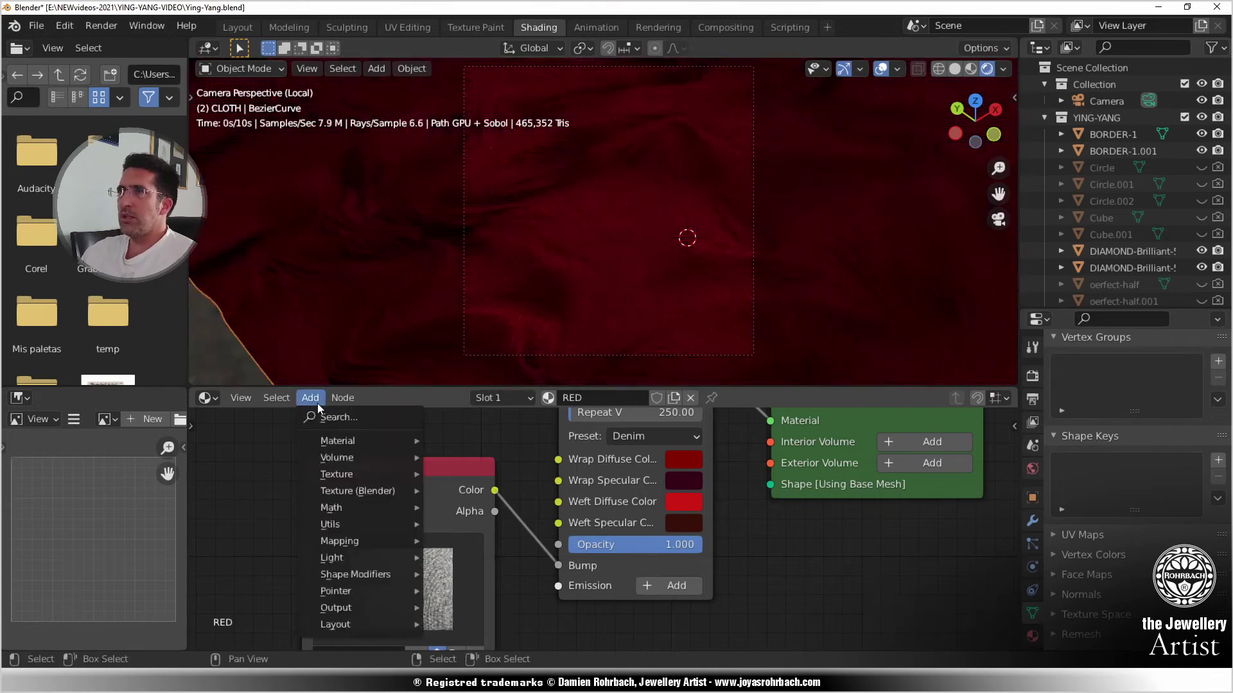
{"action": "mouse_move", "coordinate": [336, 520]}
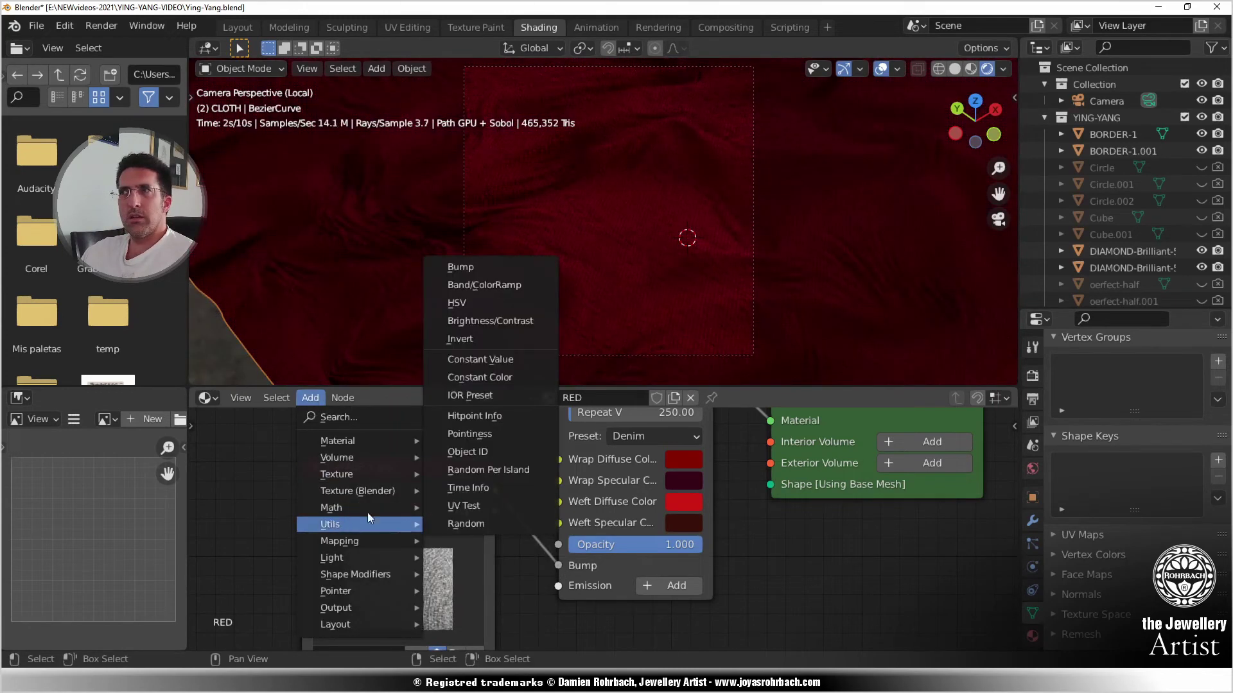
{"action": "left_click", "coordinate": [487, 267]}
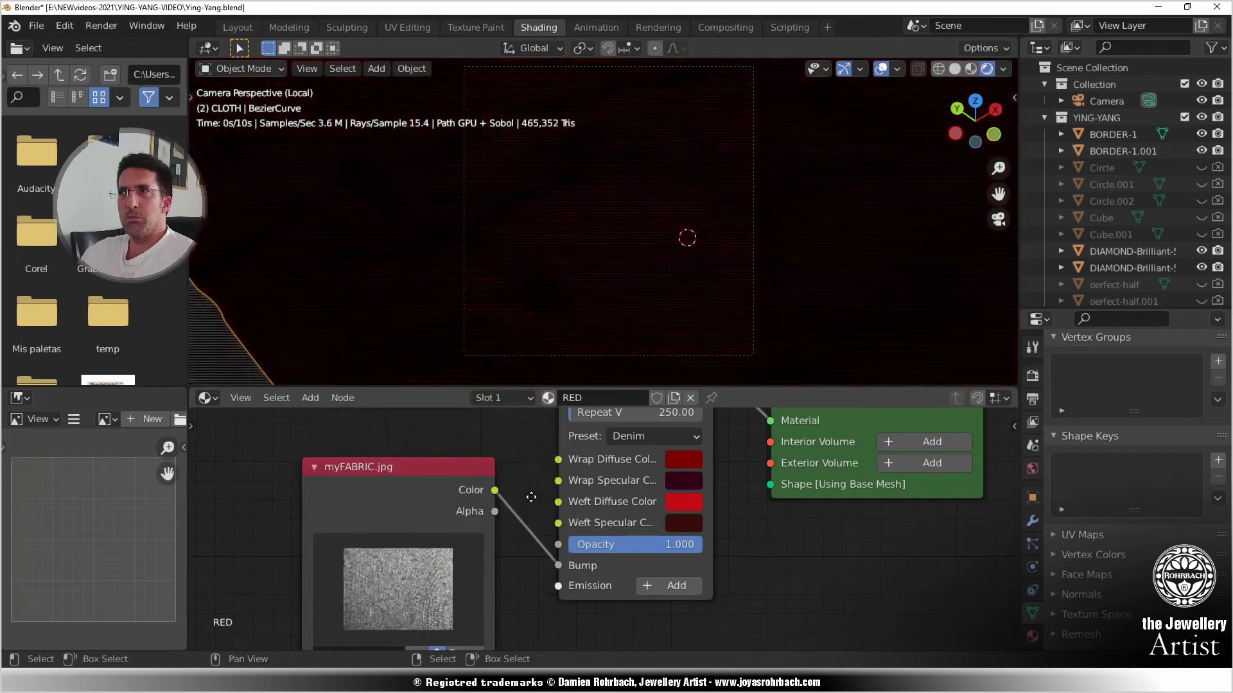
{"action": "left_click", "coordinate": [569, 582]}
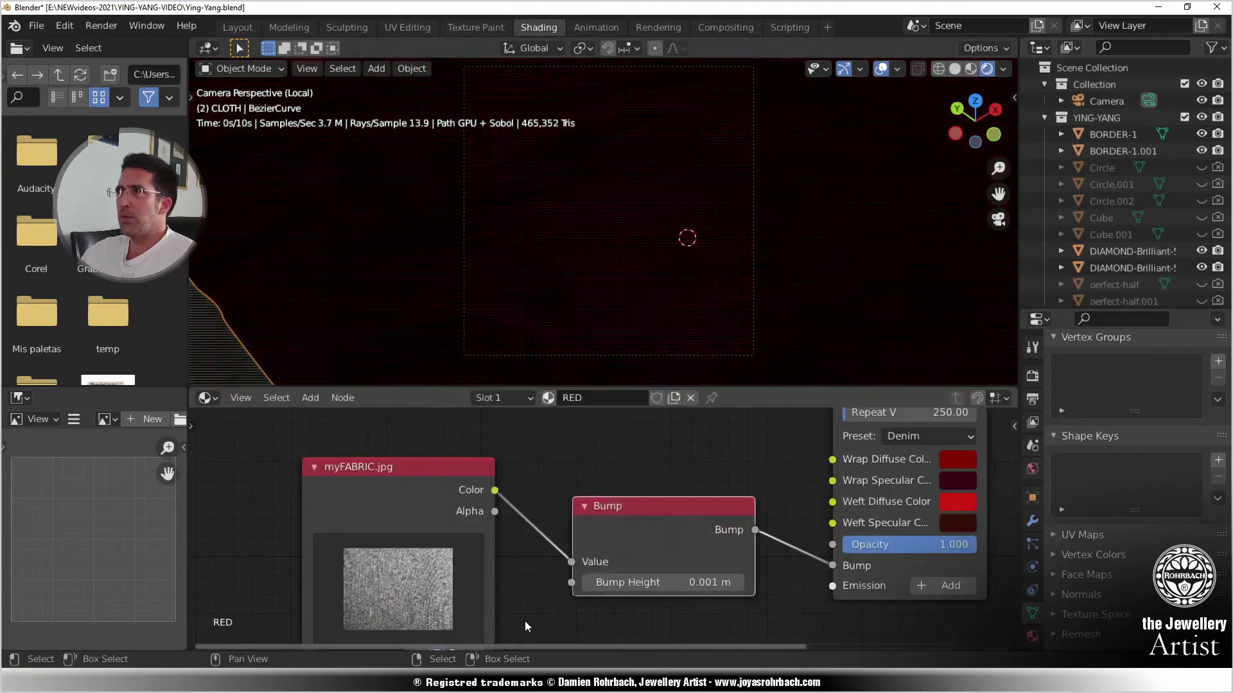
{"action": "left_click", "coordinate": [637, 582]}
{"action": "type", "text": "1"}
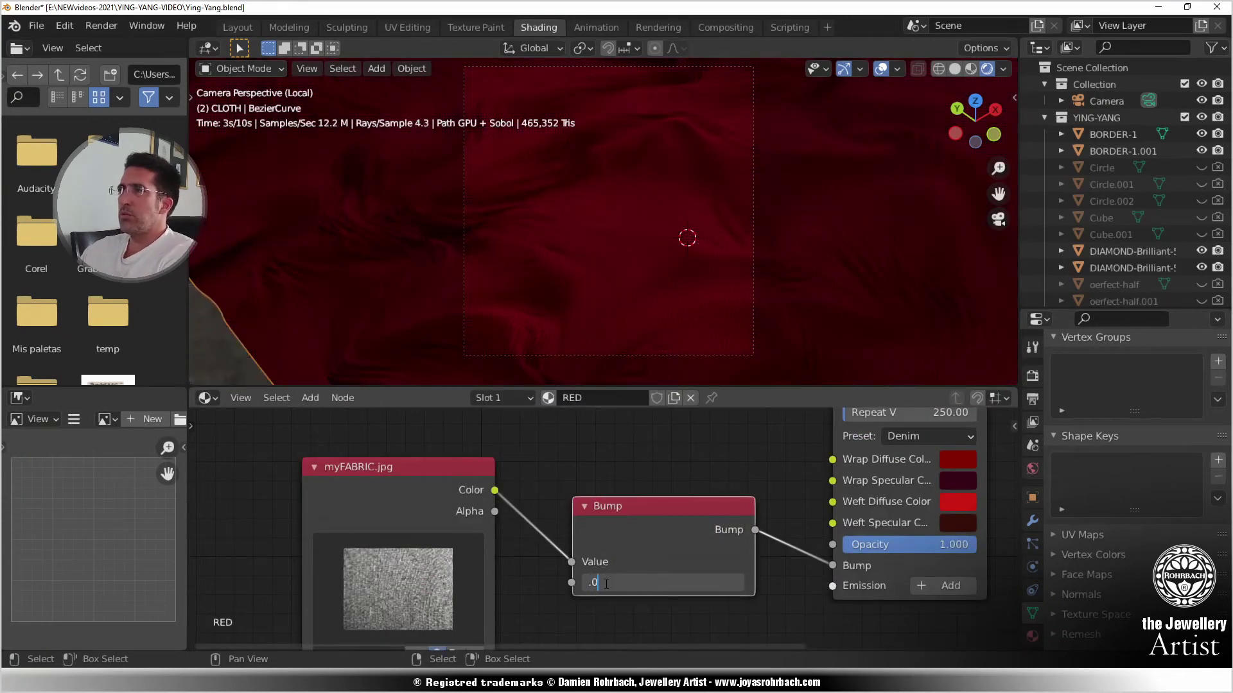
{"action": "key", "text": "Return"}
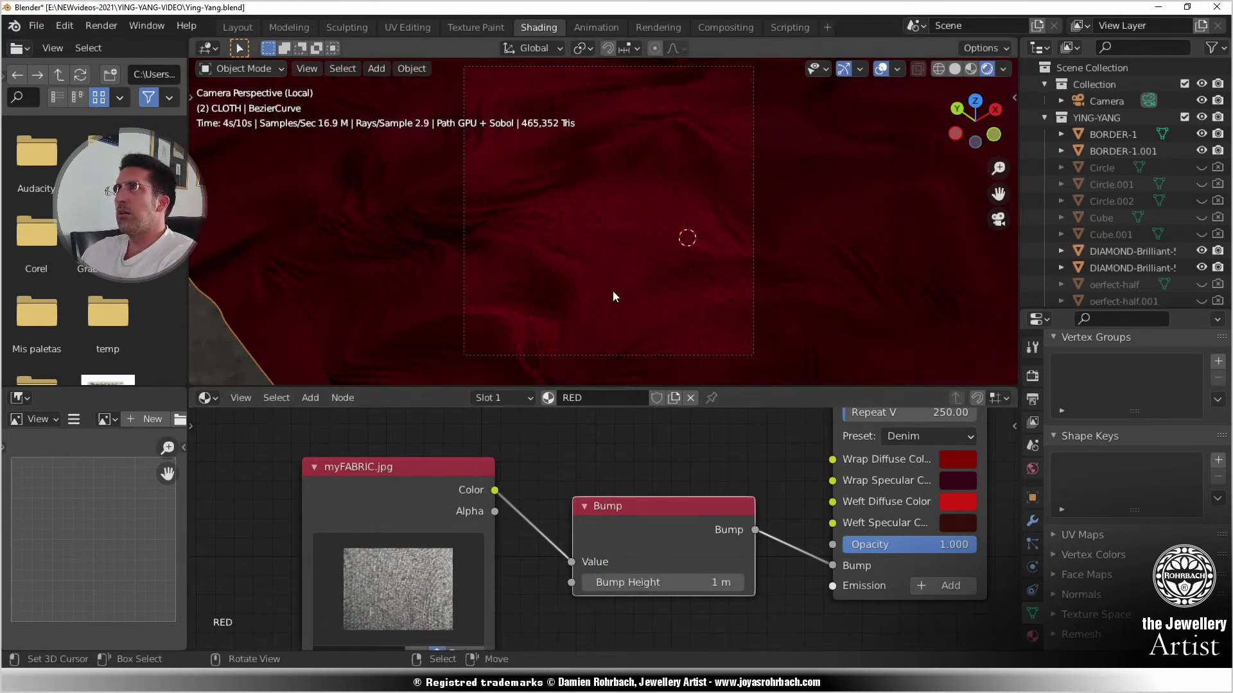
- Add a 2D Mapping node to the myFABRIC.jpg texture and set its uniform UV Scale to 10
{"action": "scroll", "coordinate": [380, 535], "scroll_direction": "down", "scroll_amount": 3}
{"action": "middle_click_drag", "start_coordinate": [379, 535], "coordinate": [540, 438]}
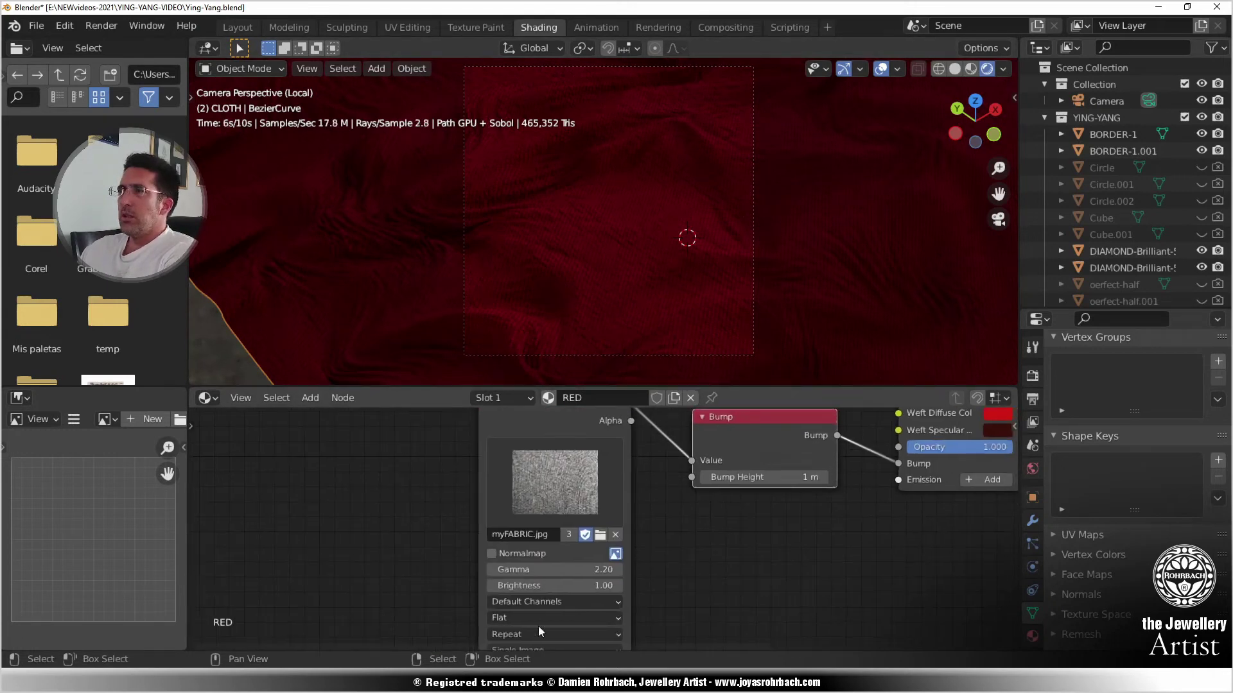
{"action": "middle_click_drag", "start_coordinate": [519, 529], "coordinate": [523, 436]}
{"action": "left_click", "coordinate": [583, 580]}
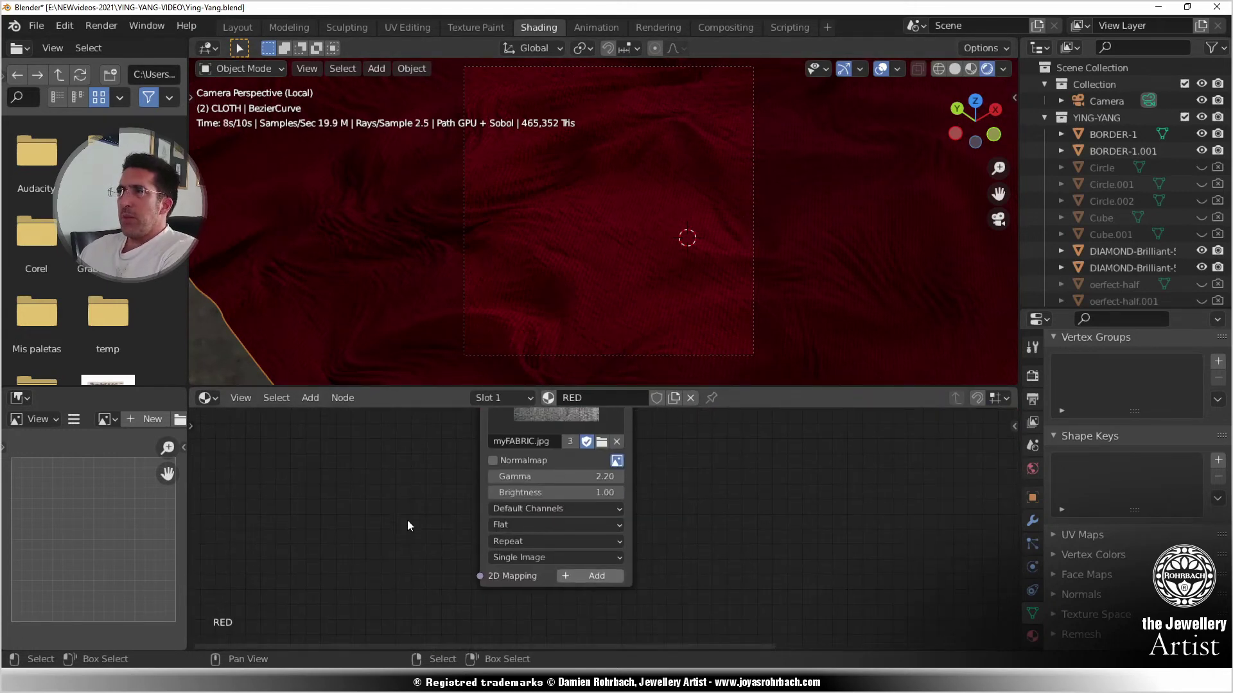
{"action": "left_click", "coordinate": [385, 465]}
{"action": "type", "text": "10"}
{"action": "key", "text": "Return"}
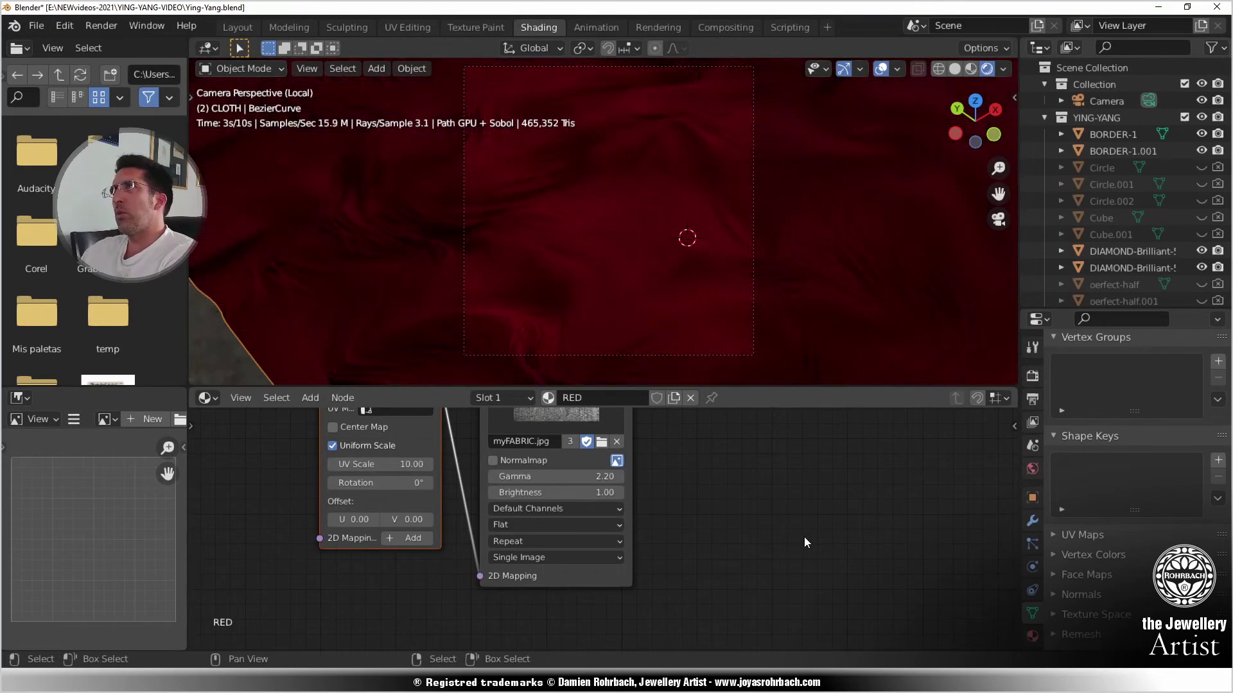
- Shift the Cloth material's Wrap Specular Color from dark purple to a dark red
{"action": "scroll", "coordinate": [666, 272], "scroll_direction": "up", "scroll_amount": 5}
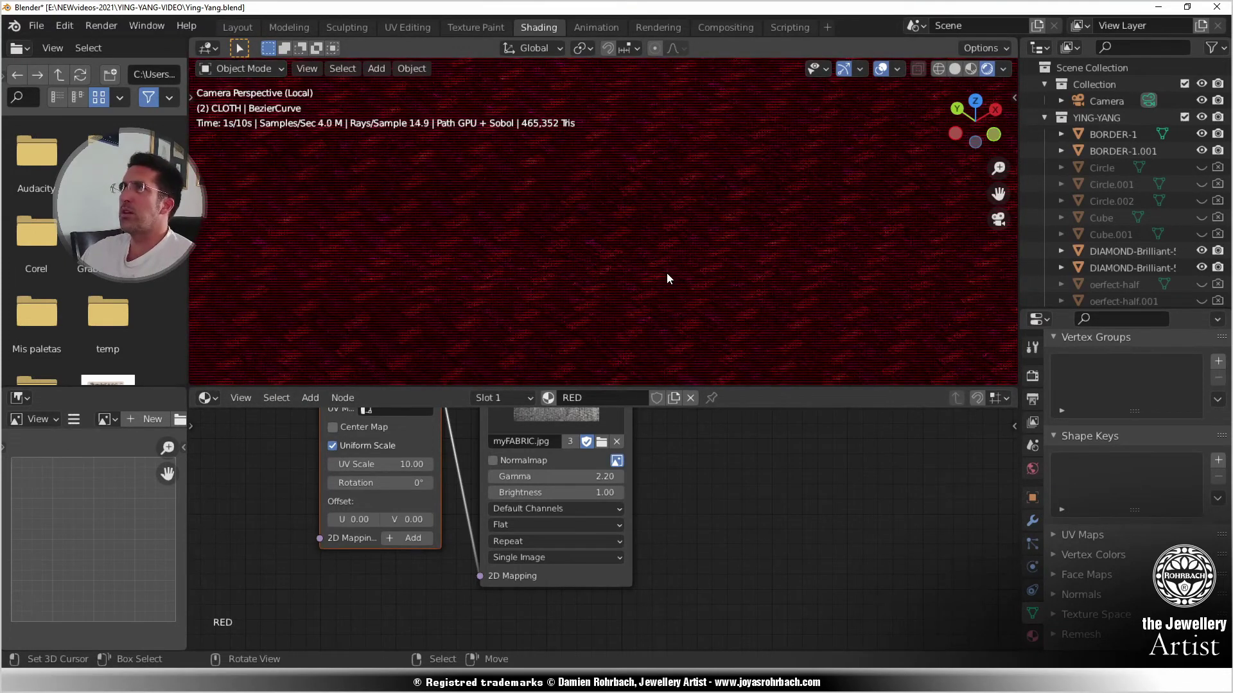
{"action": "middle_click_drag", "start_coordinate": [718, 576], "coordinate": [462, 467]}
{"action": "scroll", "coordinate": [606, 480], "scroll_direction": "up", "scroll_amount": 4}
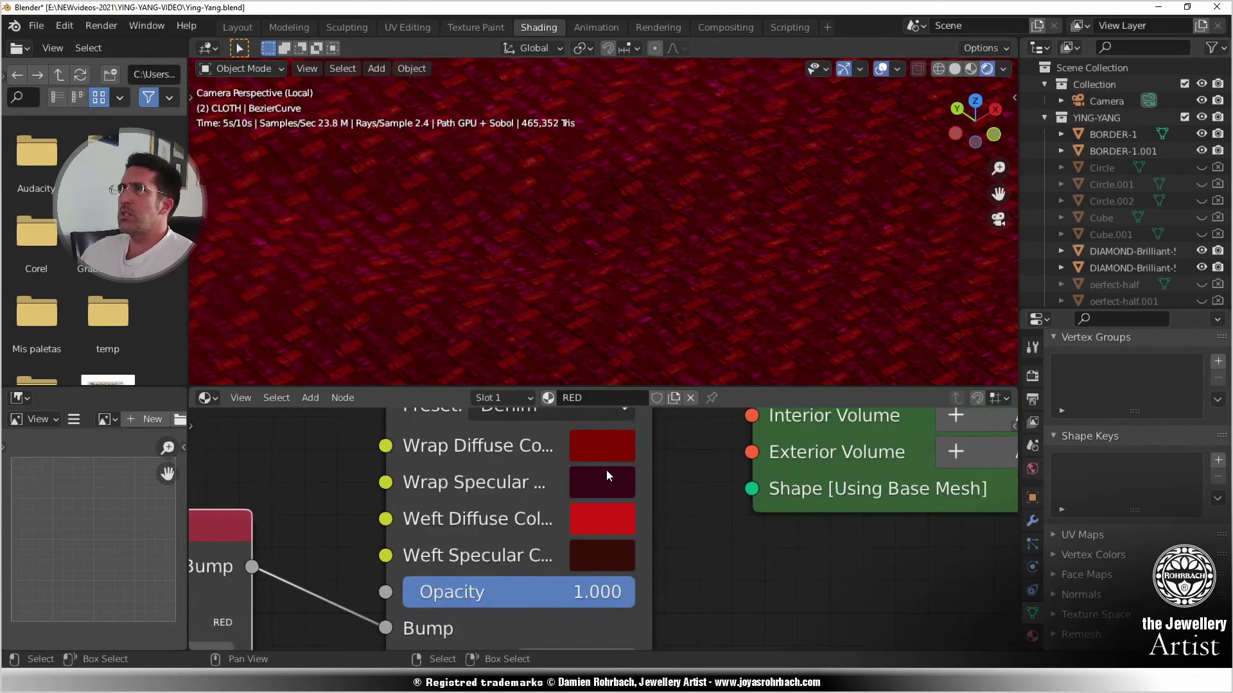
{"action": "left_click", "coordinate": [607, 479]}
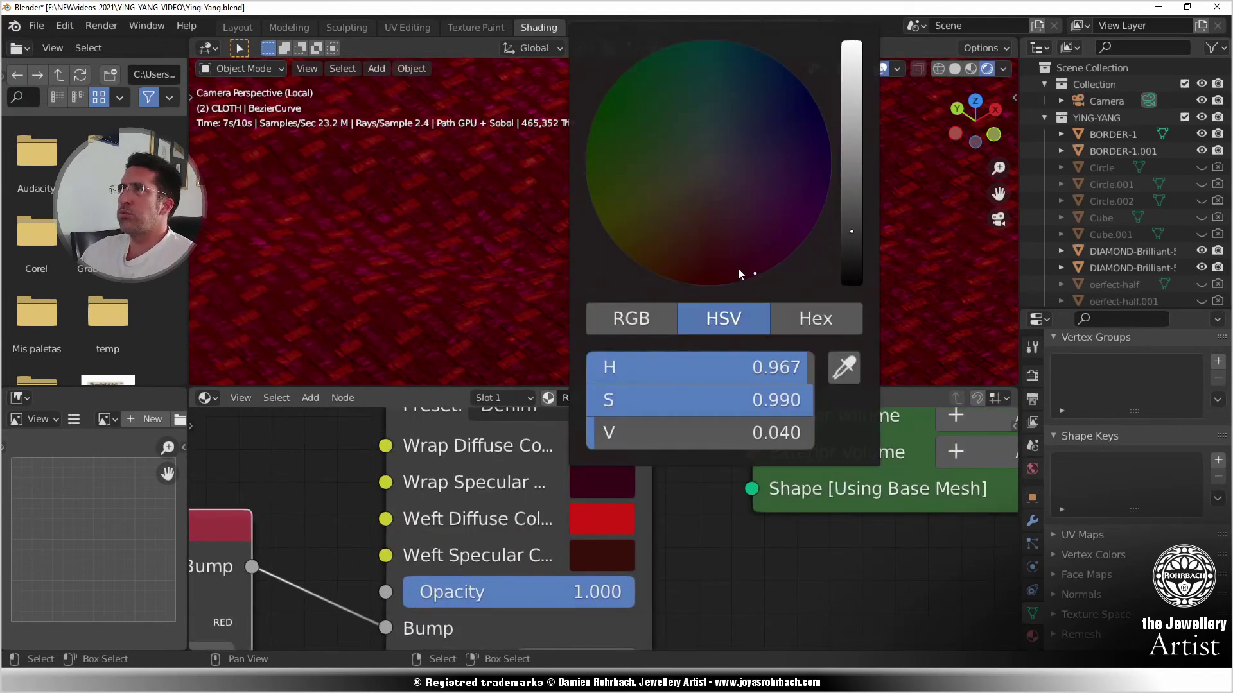
{"action": "left_click_drag", "start_coordinate": [737, 276], "coordinate": [733, 280]}
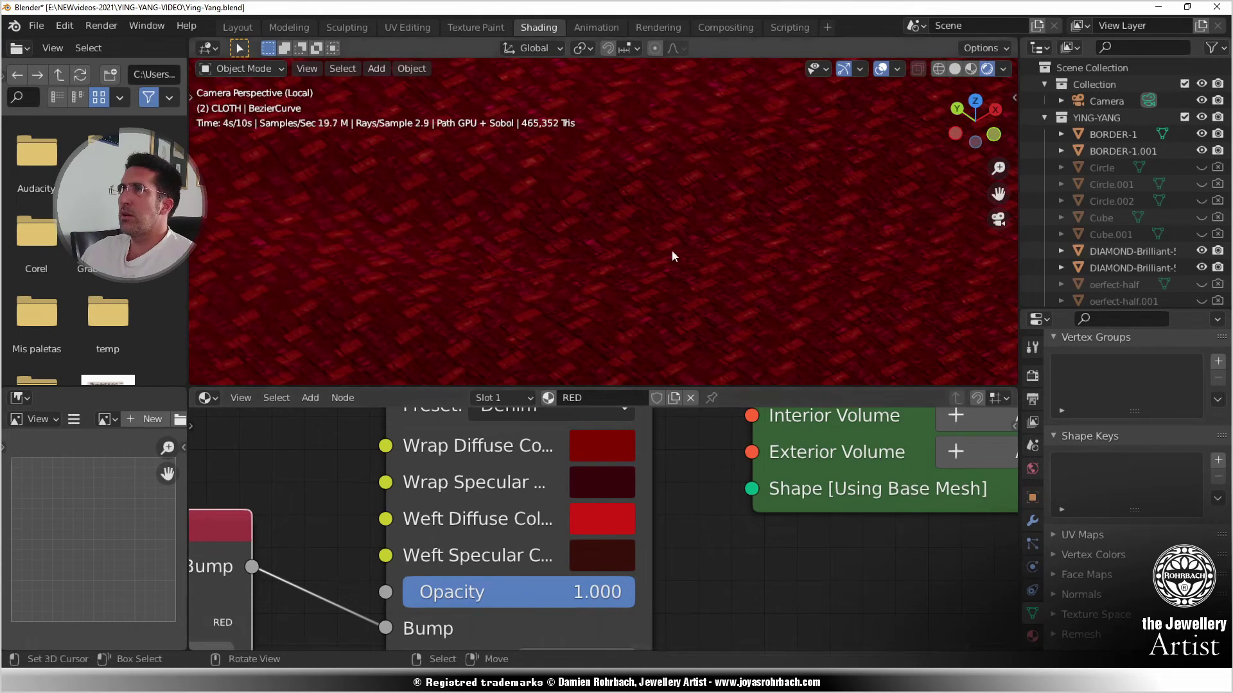
- Apply the scale of the cloth object and save the file
{"action": "scroll", "coordinate": [672, 251], "scroll_direction": "down", "scroll_amount": 3}
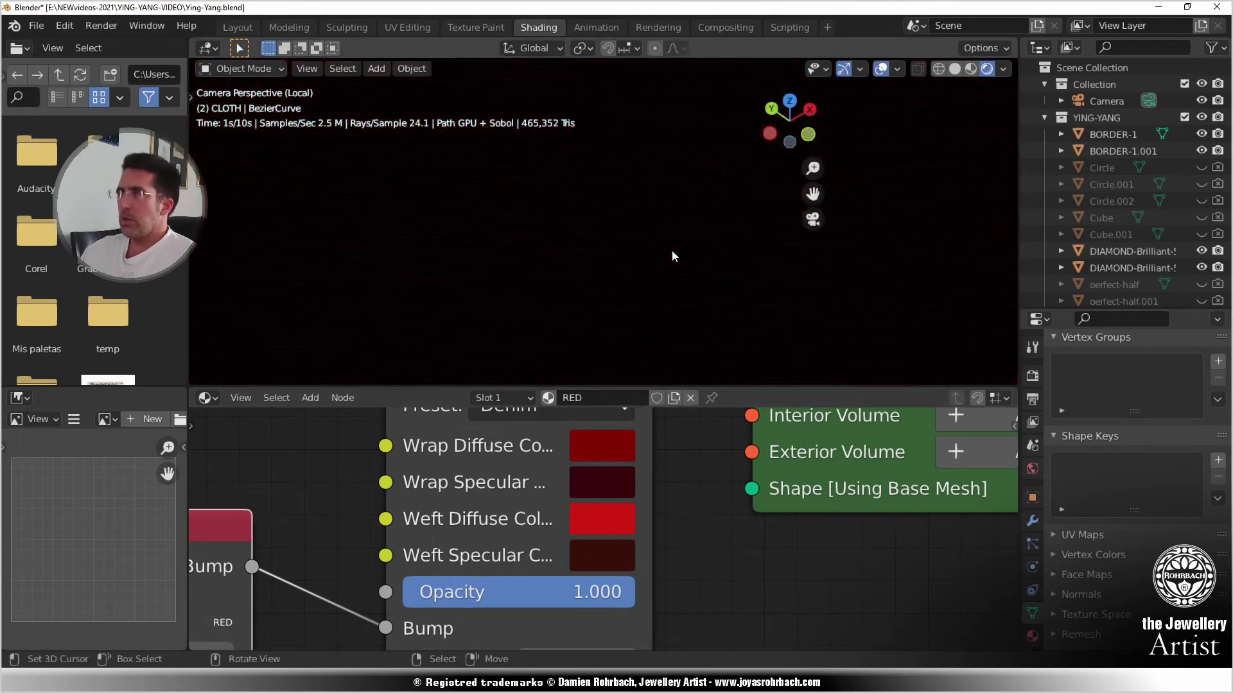
{"action": "key", "text": "n"}
{"action": "key", "text": "n"}
{"action": "key", "text": "ctrl+a"}
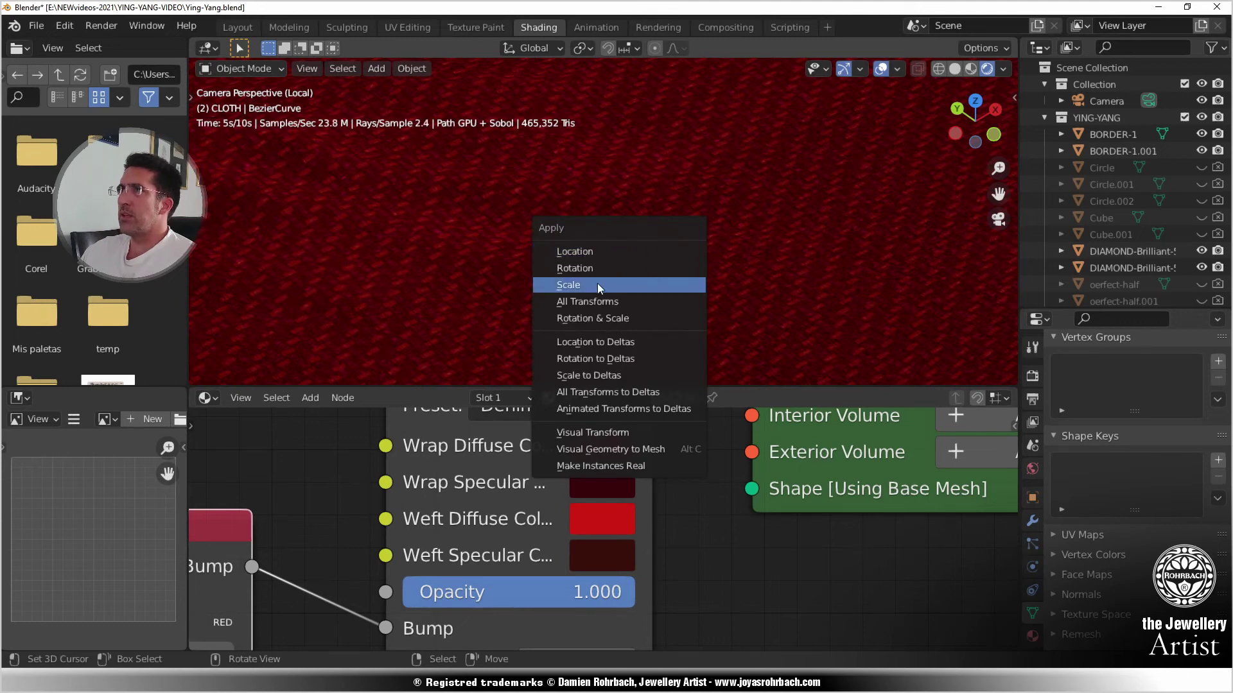
{"action": "key", "text": "Return"}
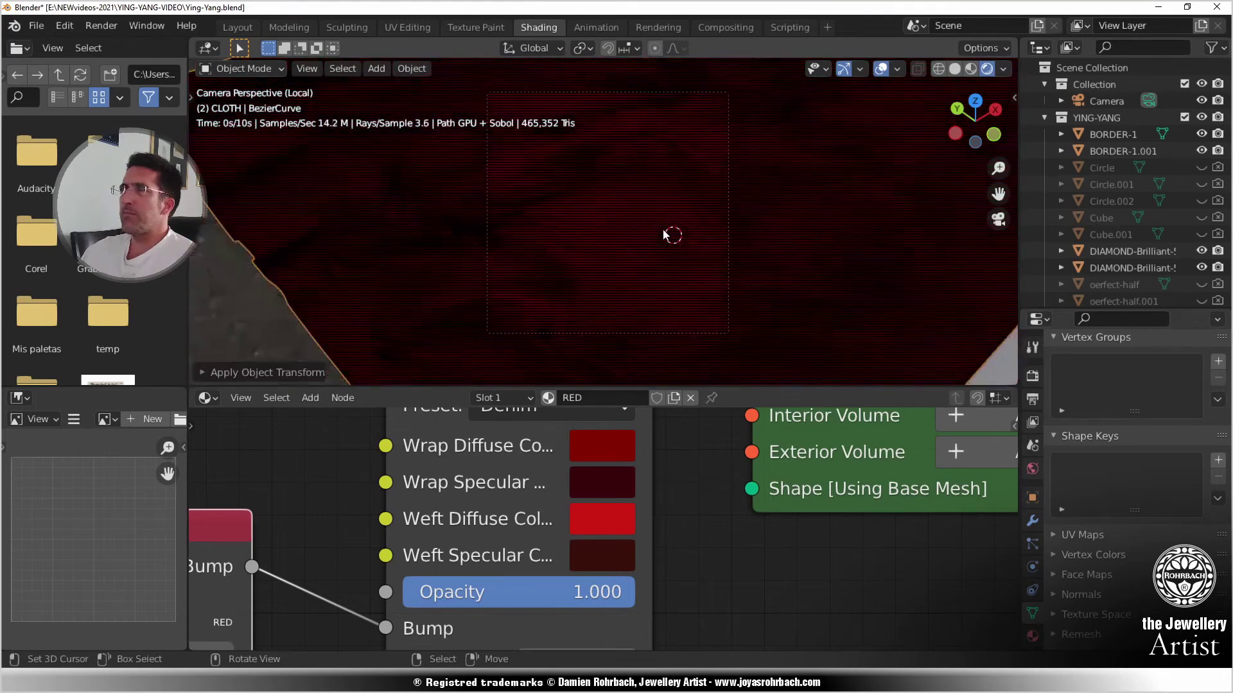
{"action": "key", "text": "ctrl+s"}
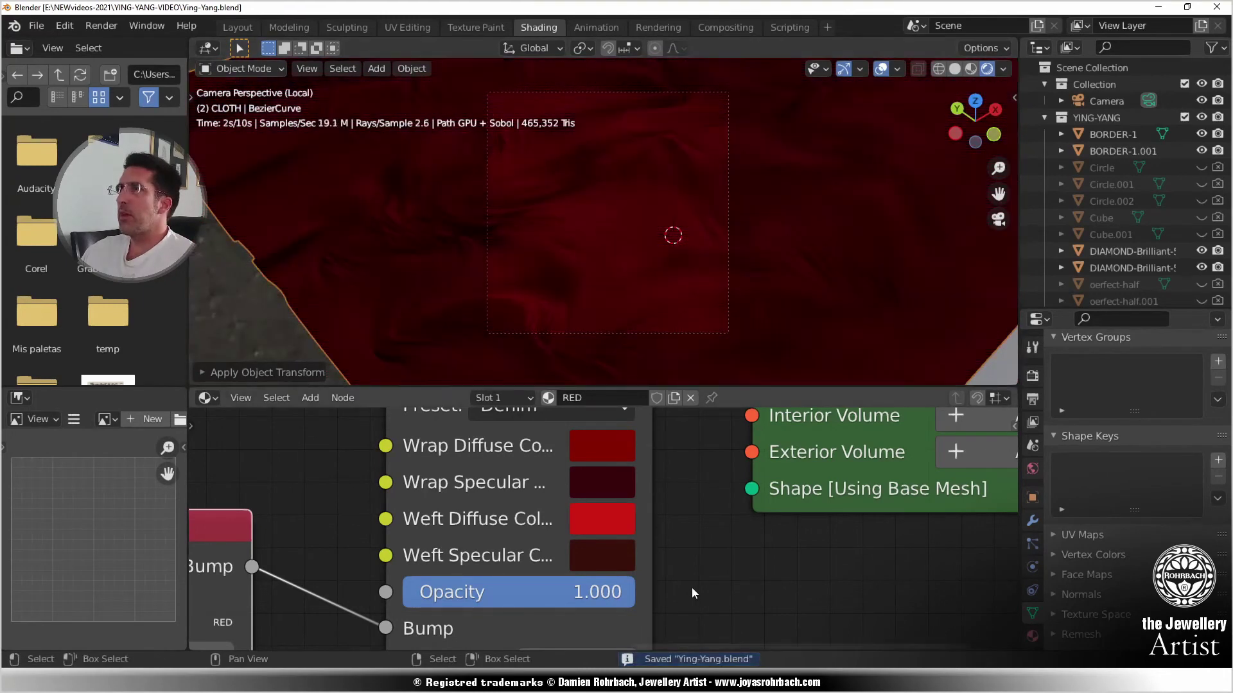
{"action": "scroll", "coordinate": [696, 561], "scroll_direction": "down", "scroll_amount": 3}
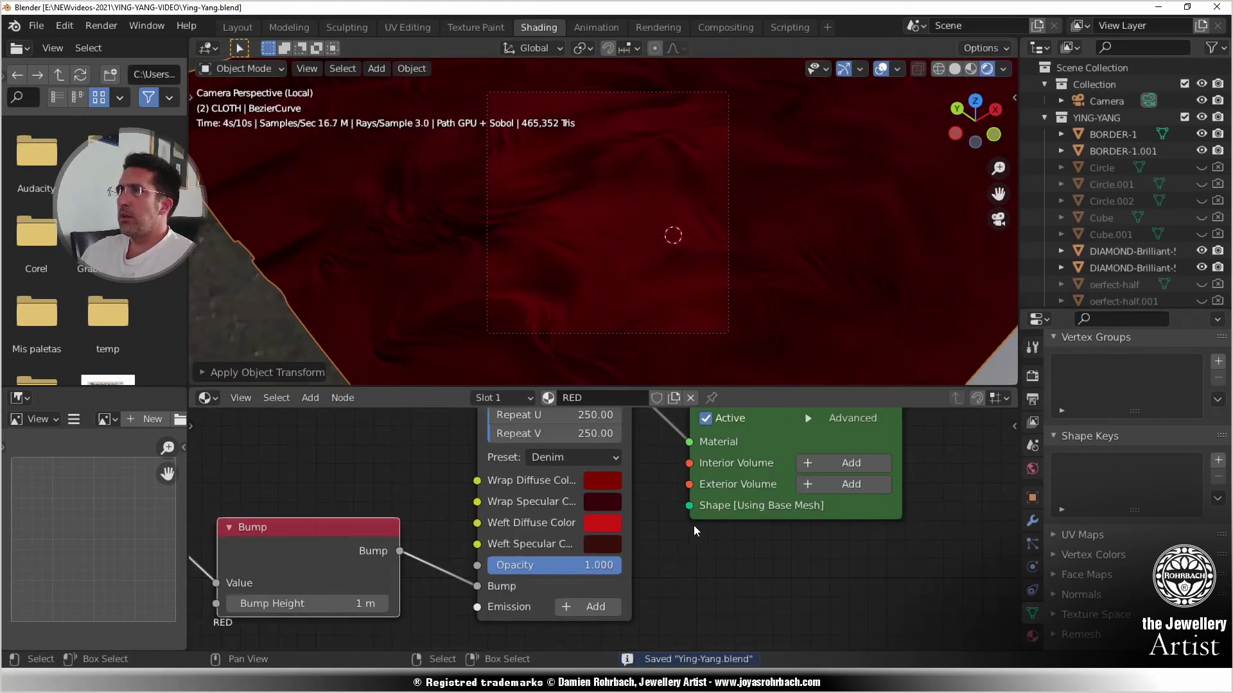
{"action": "middle_click_drag", "start_coordinate": [693, 525], "coordinate": [686, 583]}
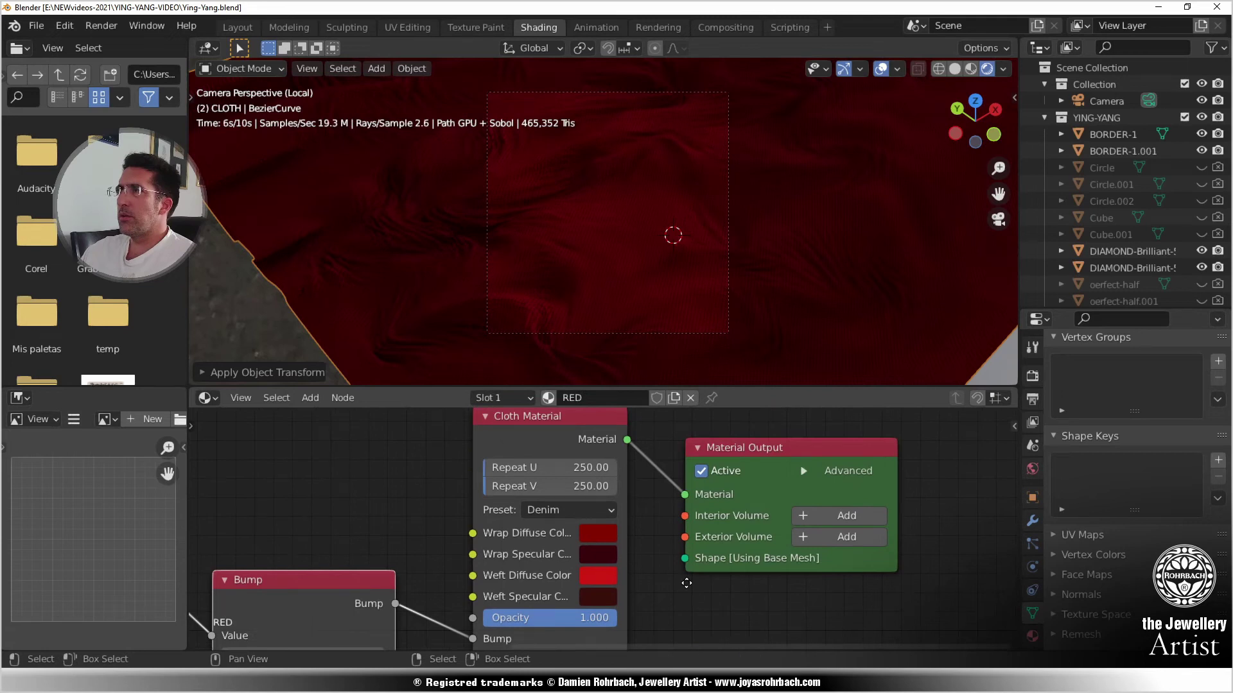
{"action": "left_click", "coordinate": [828, 472]}
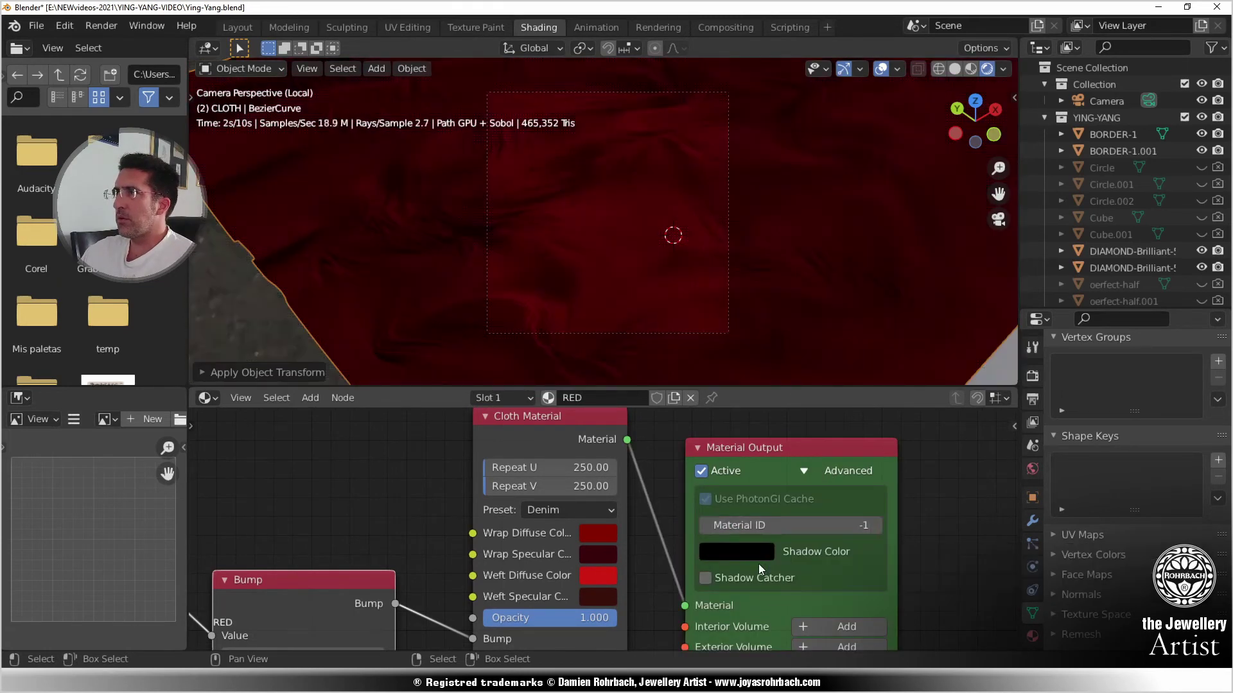
{"action": "left_click", "coordinate": [802, 471]}
- Try the Wool Gabardine, Polyester Lining Cloth and Silk Shantung presets on the Cloth material
{"action": "left_click", "coordinate": [600, 508]}
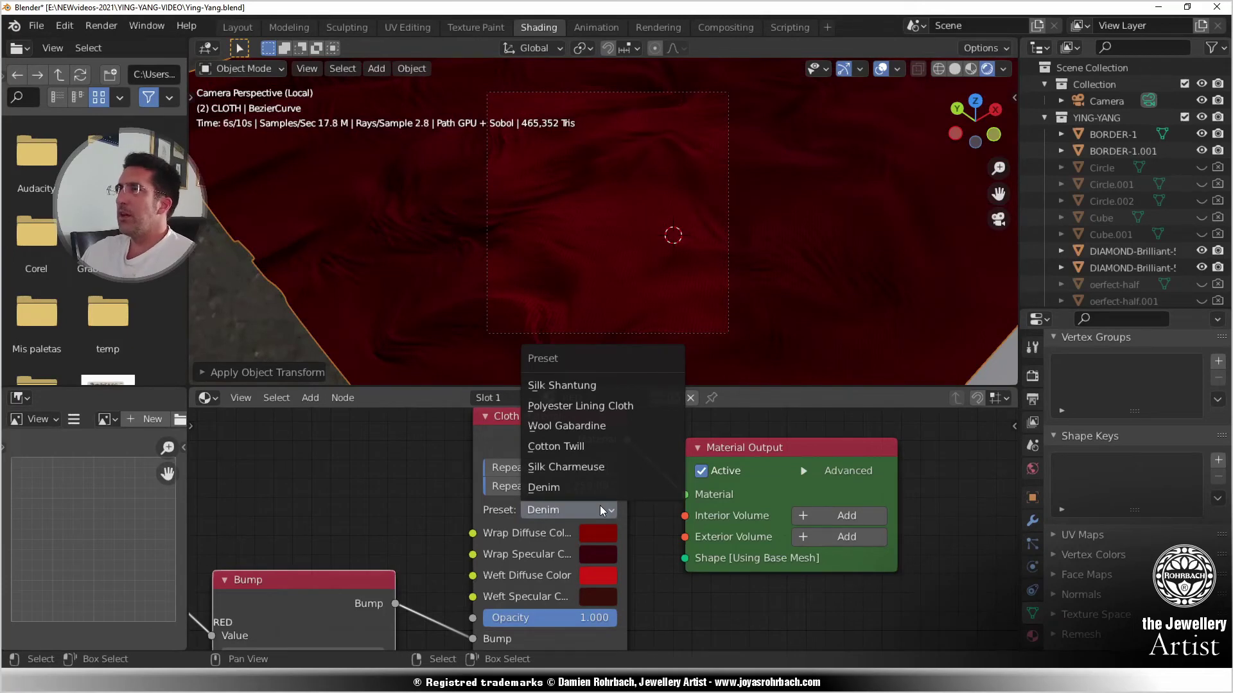
{"action": "left_click", "coordinate": [600, 430]}
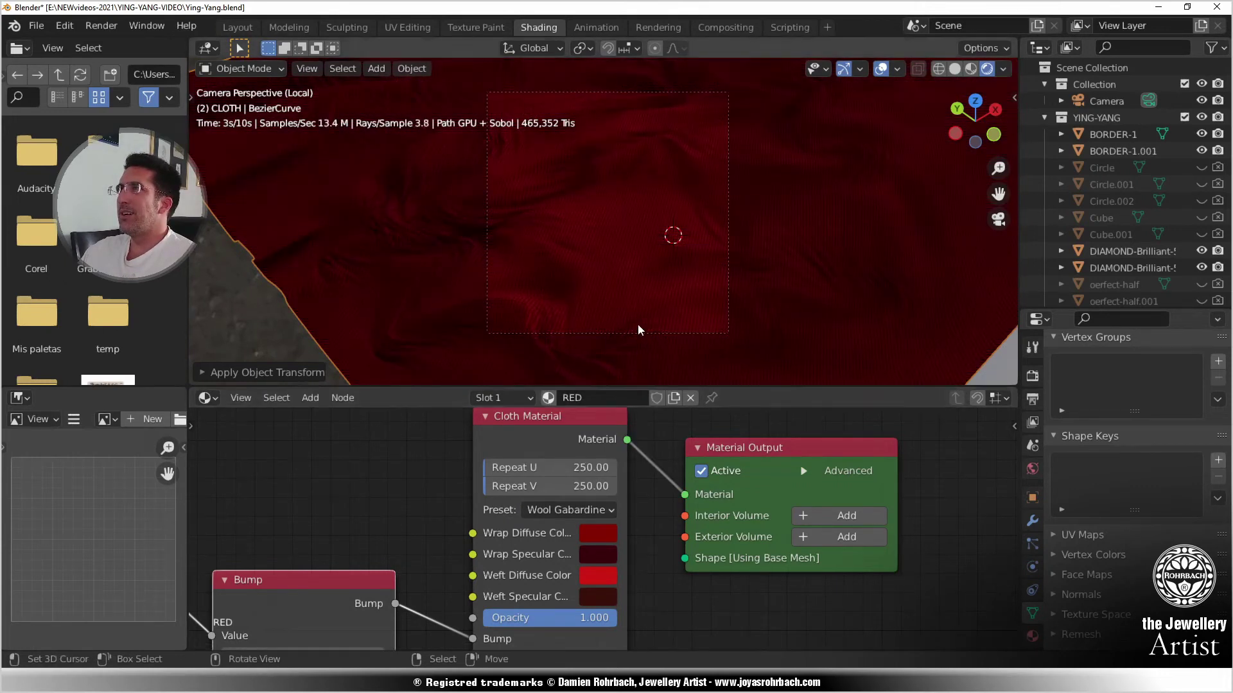
{"action": "scroll", "coordinate": [638, 330], "scroll_direction": "up", "scroll_amount": 6}
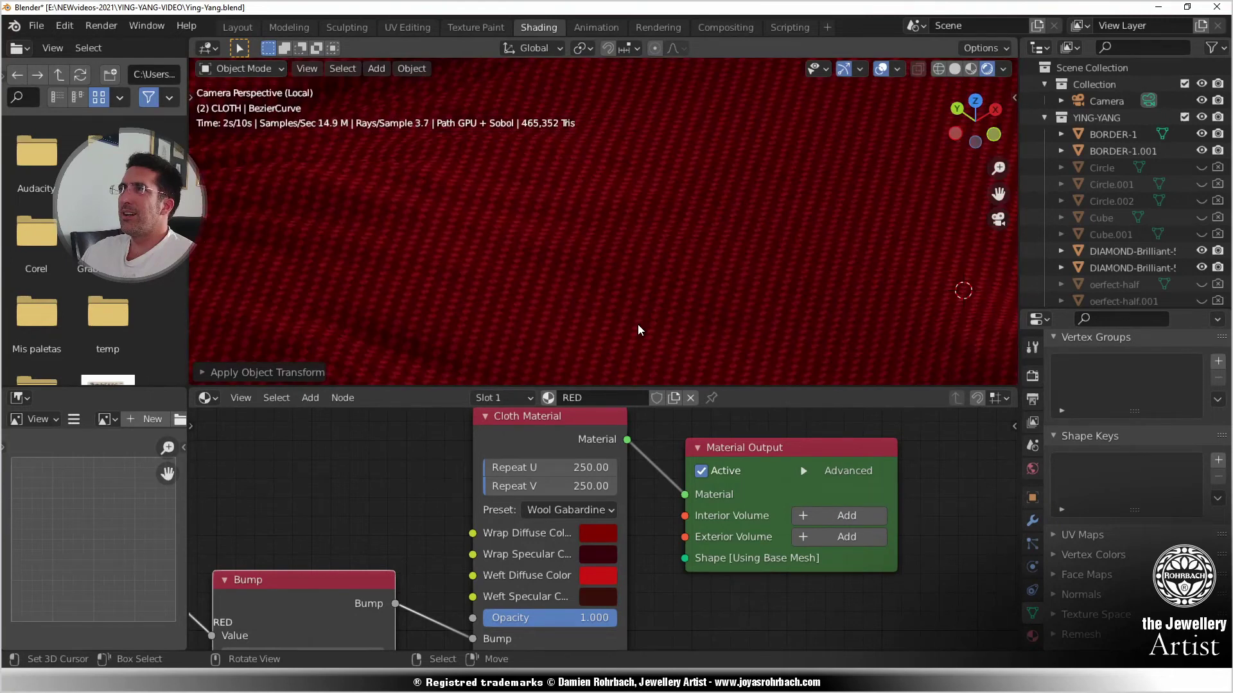
{"action": "left_click", "coordinate": [558, 511]}
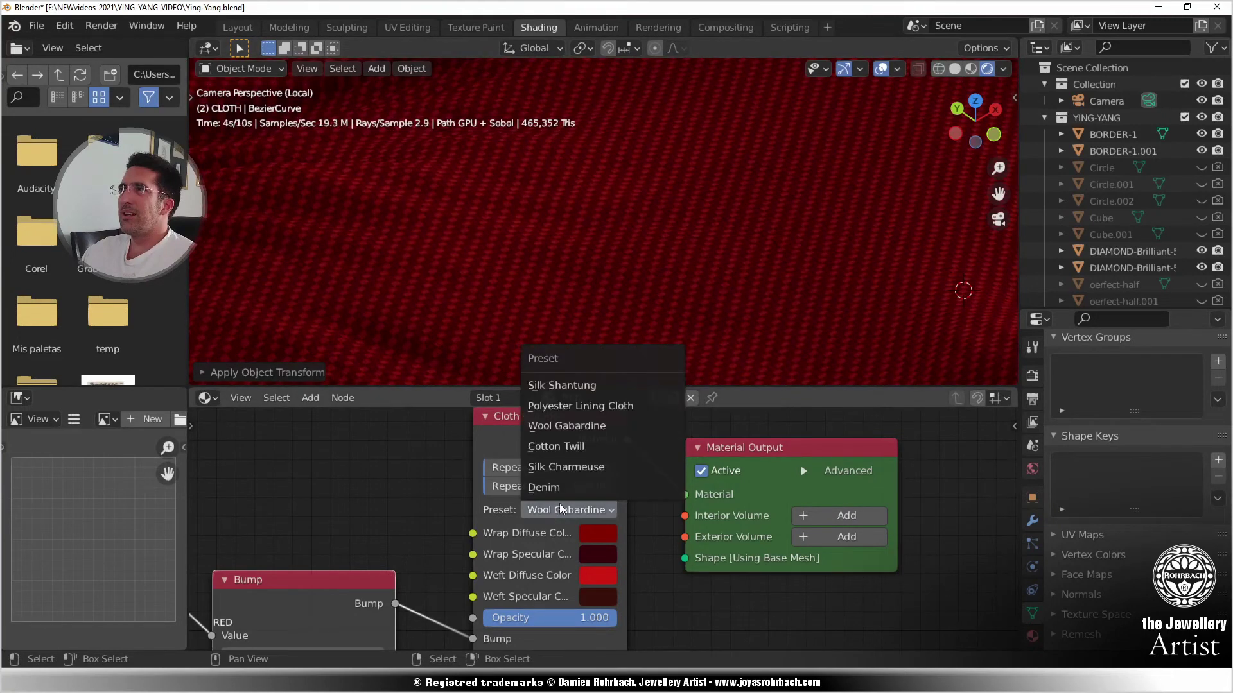
{"action": "left_click", "coordinate": [584, 406]}
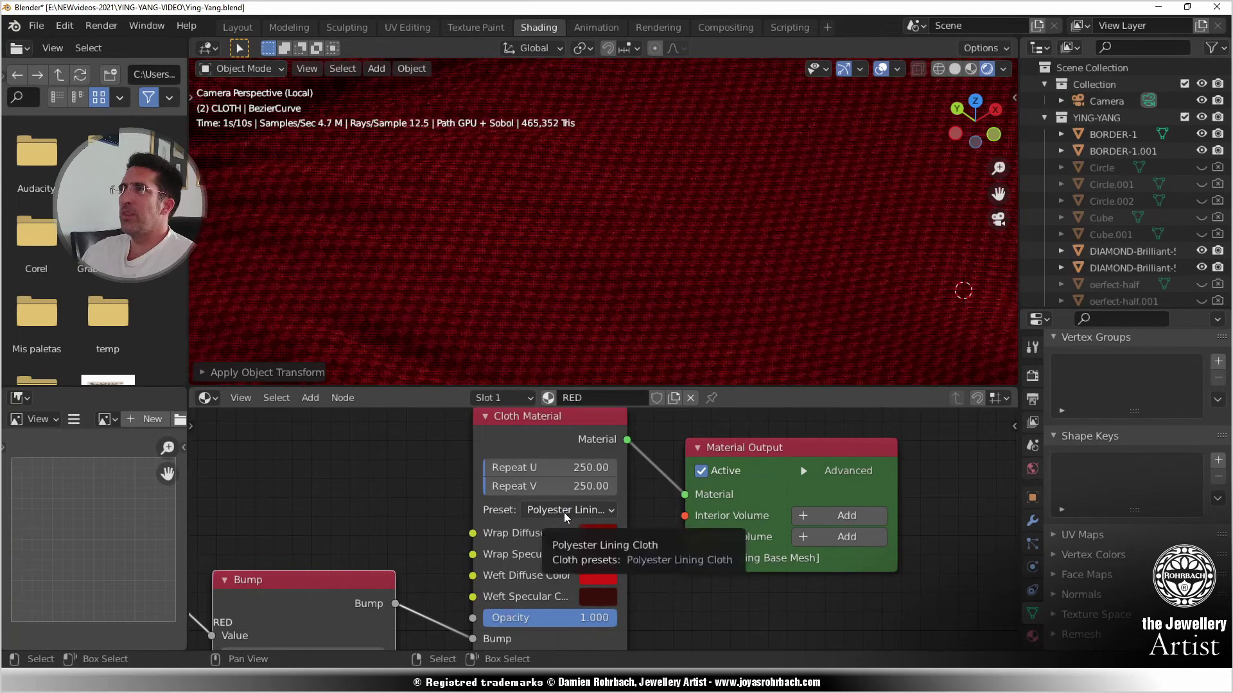
{"action": "left_click", "coordinate": [567, 511]}
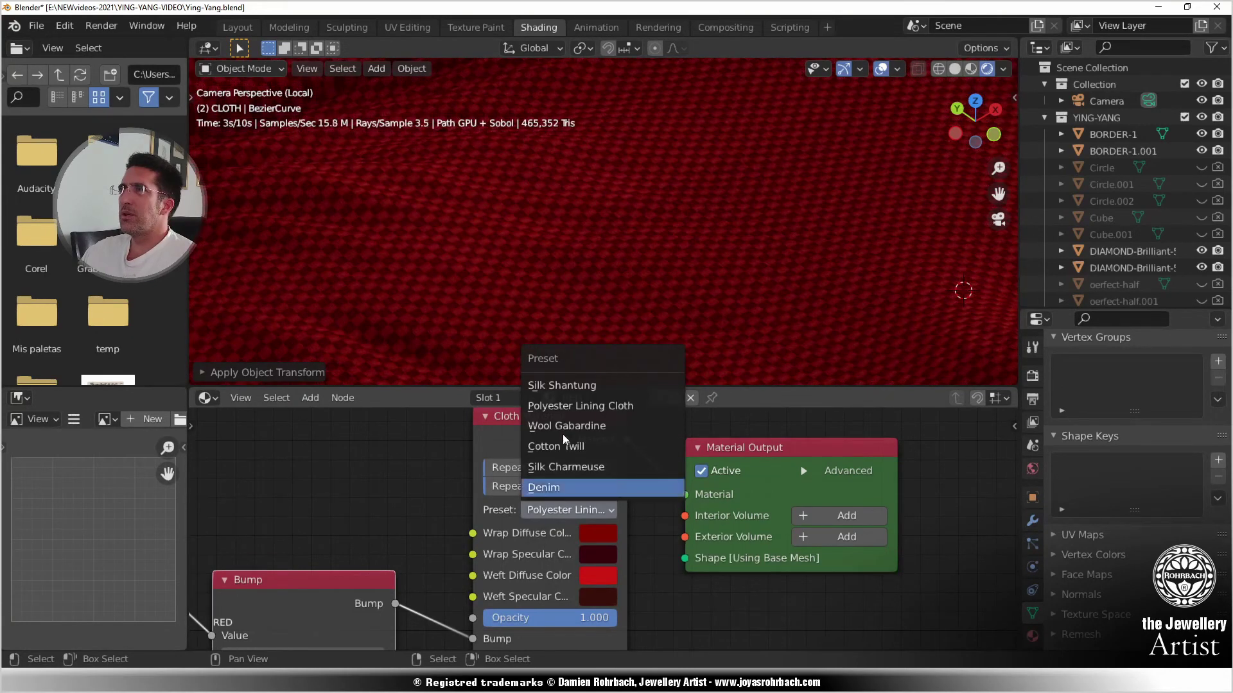
{"action": "left_click", "coordinate": [570, 391]}
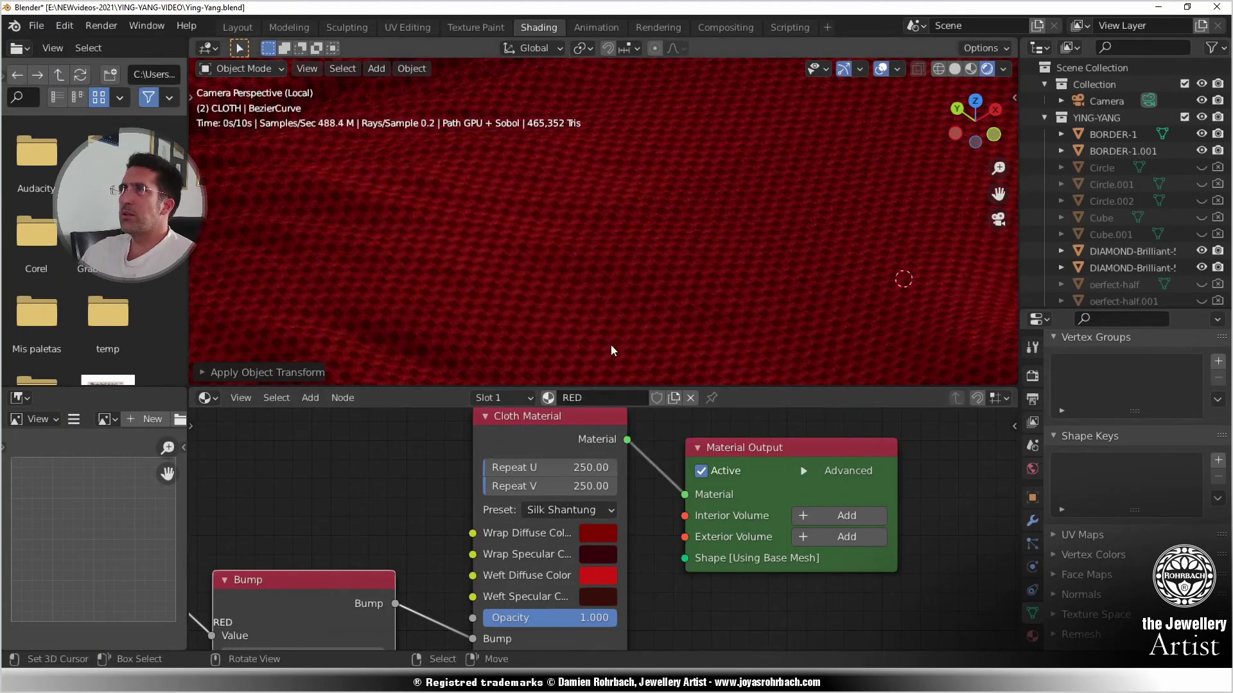
{"action": "scroll", "coordinate": [613, 351], "scroll_direction": "down", "scroll_amount": 3}
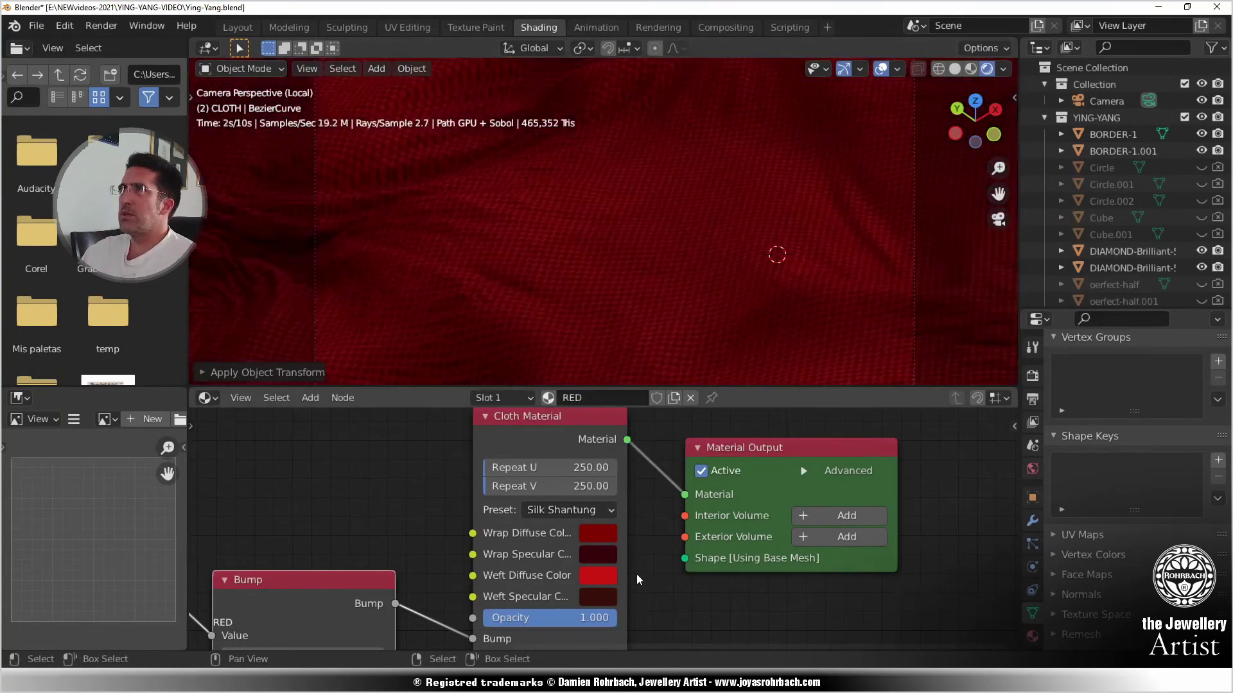
- Set the Cloth material's preset to Silk Charmeuse and check the weave on the rendered cloth
{"action": "left_click", "coordinate": [573, 511]}
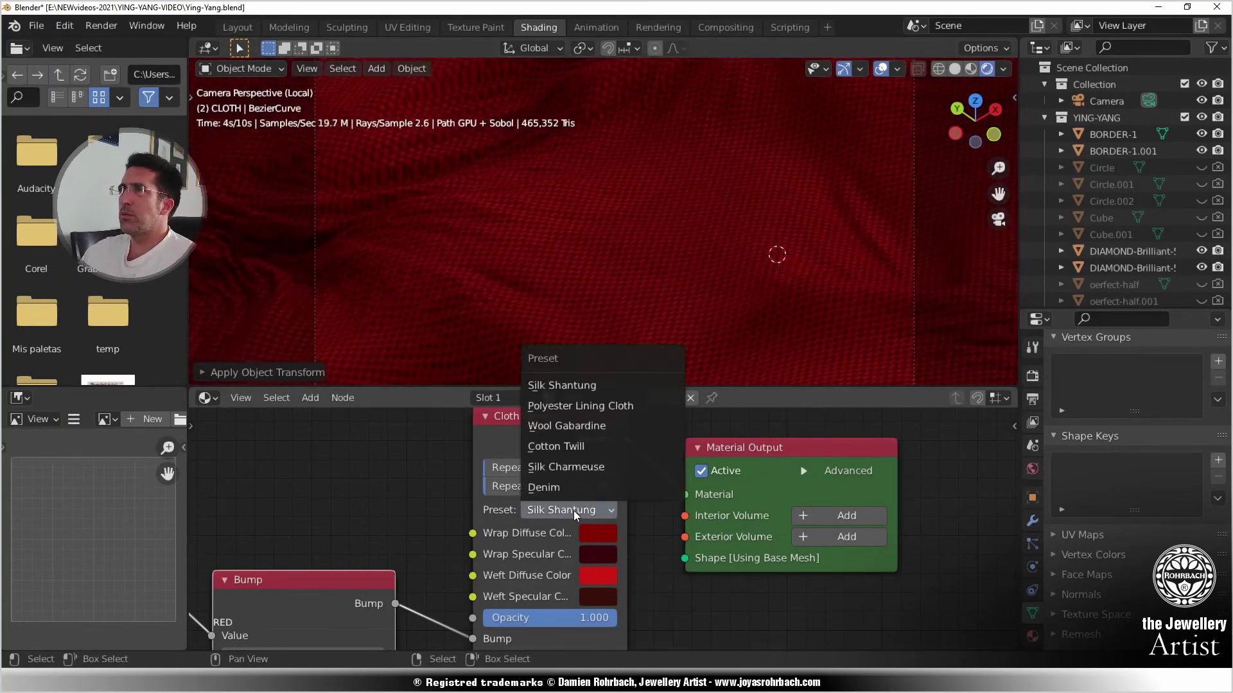
{"action": "left_click", "coordinate": [568, 472]}
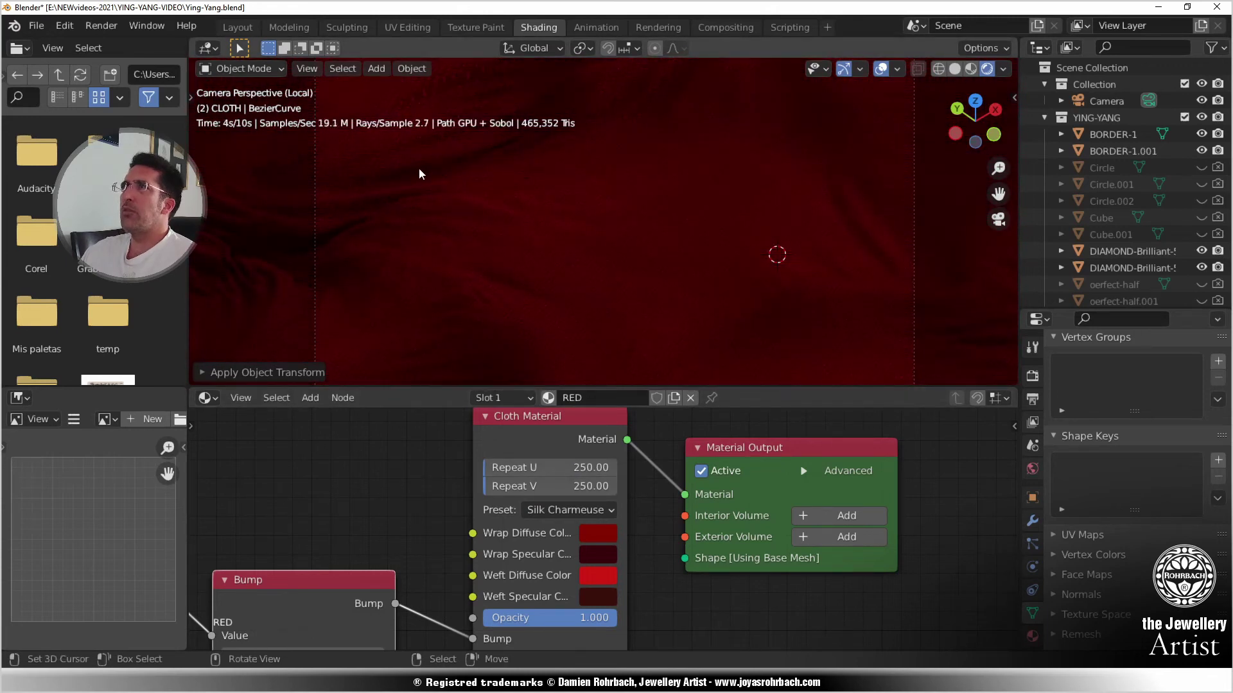
{"action": "scroll", "coordinate": [519, 224], "scroll_direction": "down", "scroll_amount": 2}
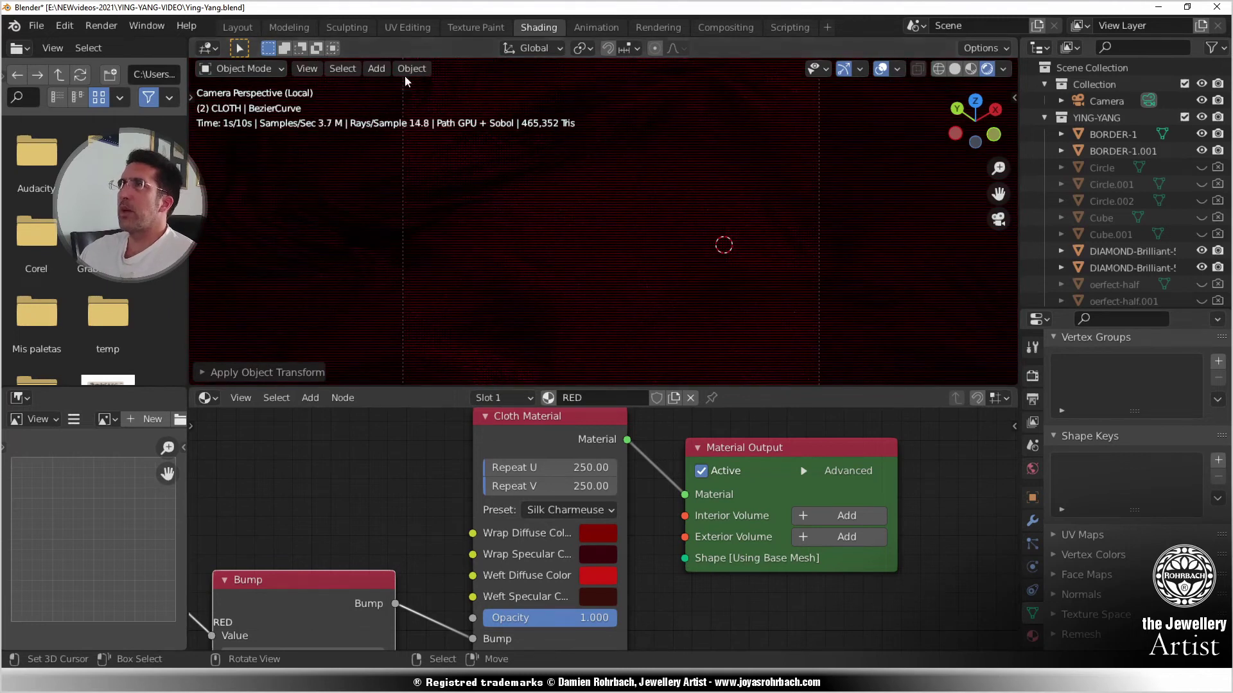
- Unwrap the whole cloth mesh with Cube Projection in the UV Editing workspace
{"action": "scroll", "coordinate": [456, 193], "scroll_direction": "up", "scroll_amount": 2}
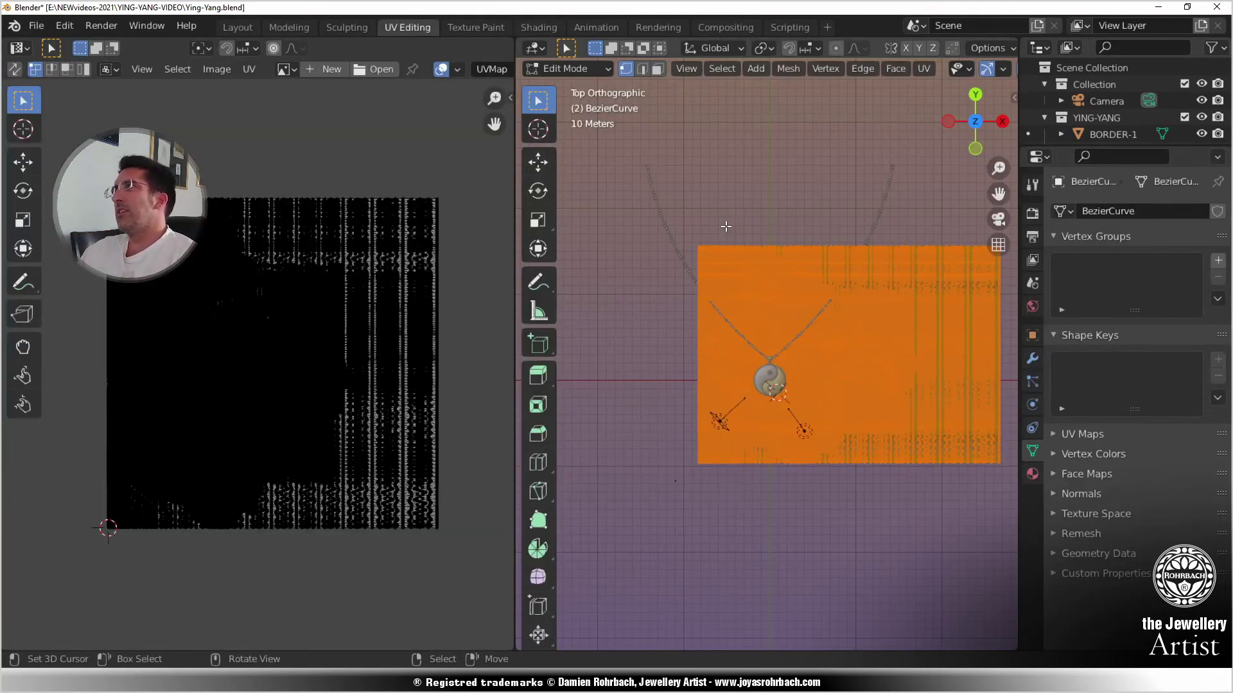
{"action": "scroll", "coordinate": [726, 226], "scroll_direction": "down", "scroll_amount": 1}
{"action": "left_click", "coordinate": [922, 69]}
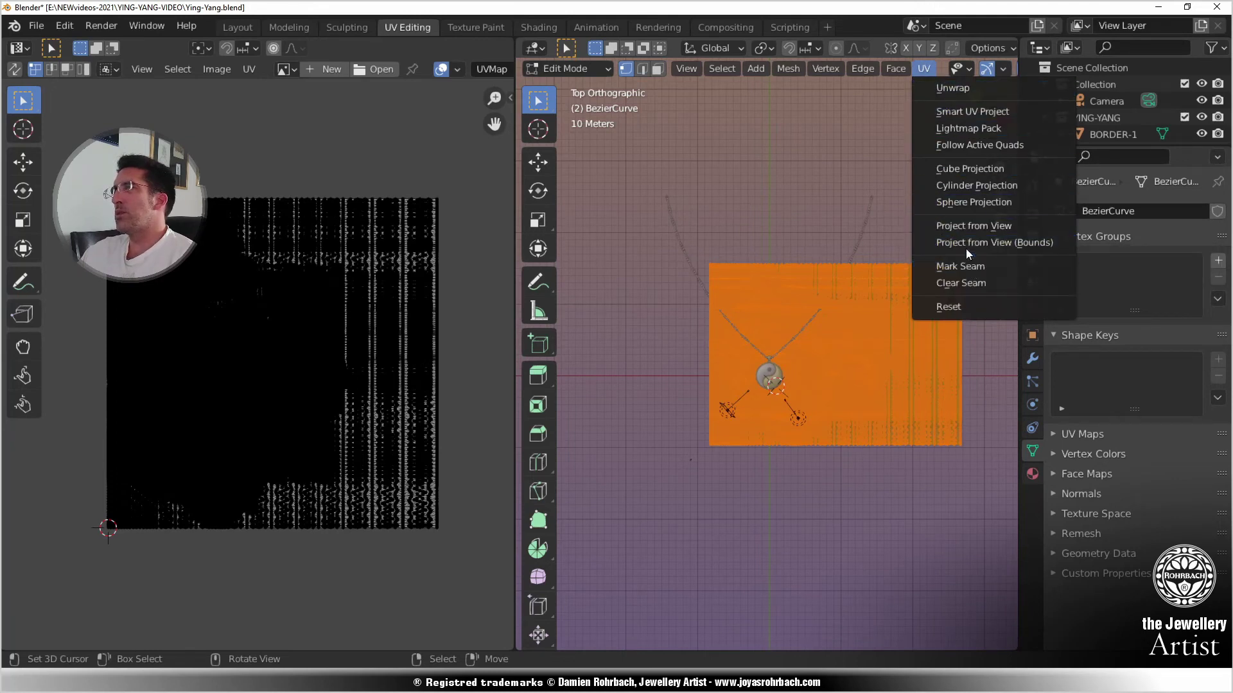
{"action": "left_click", "coordinate": [968, 169]}
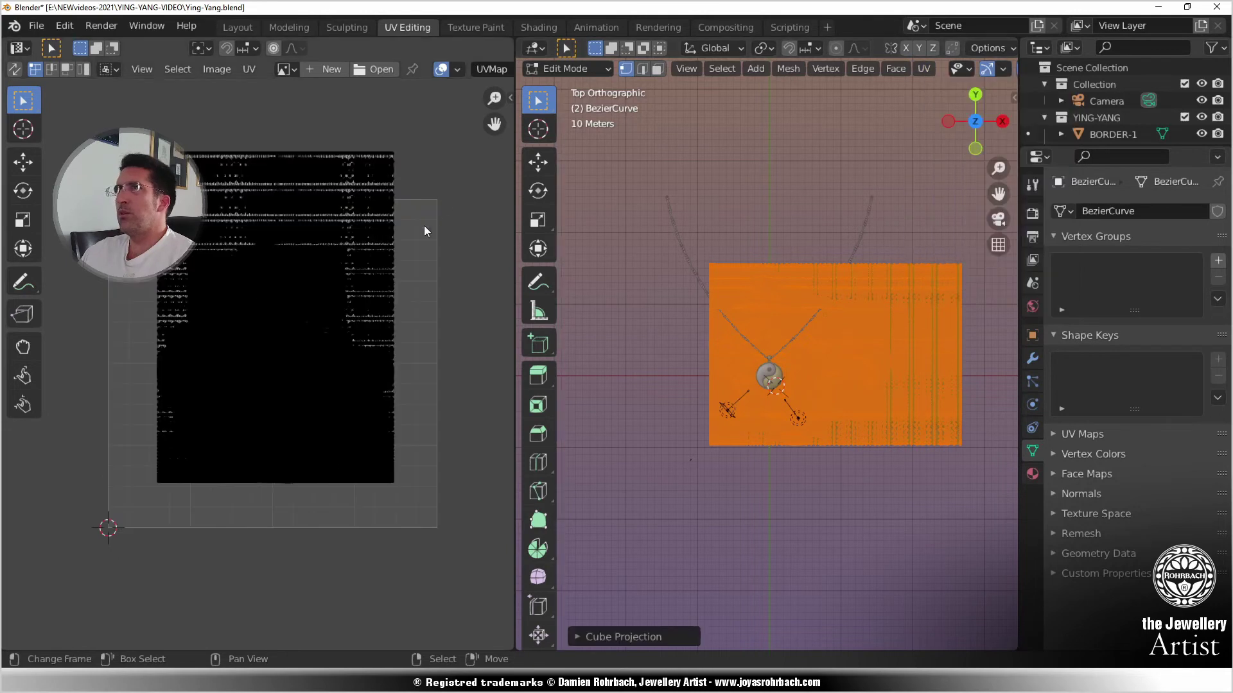
- Move all of the cloth's UVs down into the UV square and stretch them along X to nearly fill its width
{"action": "key", "text": "a"}
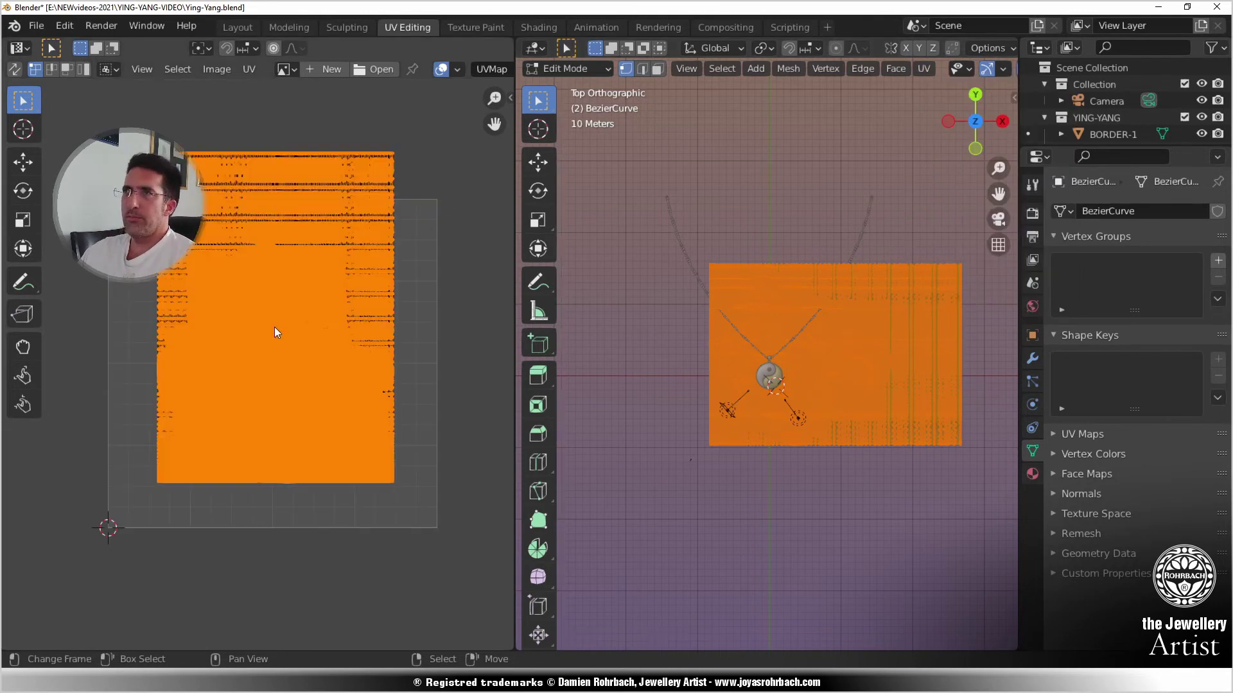
{"action": "key", "text": "g"}
{"action": "left_click", "coordinate": [258, 394]}
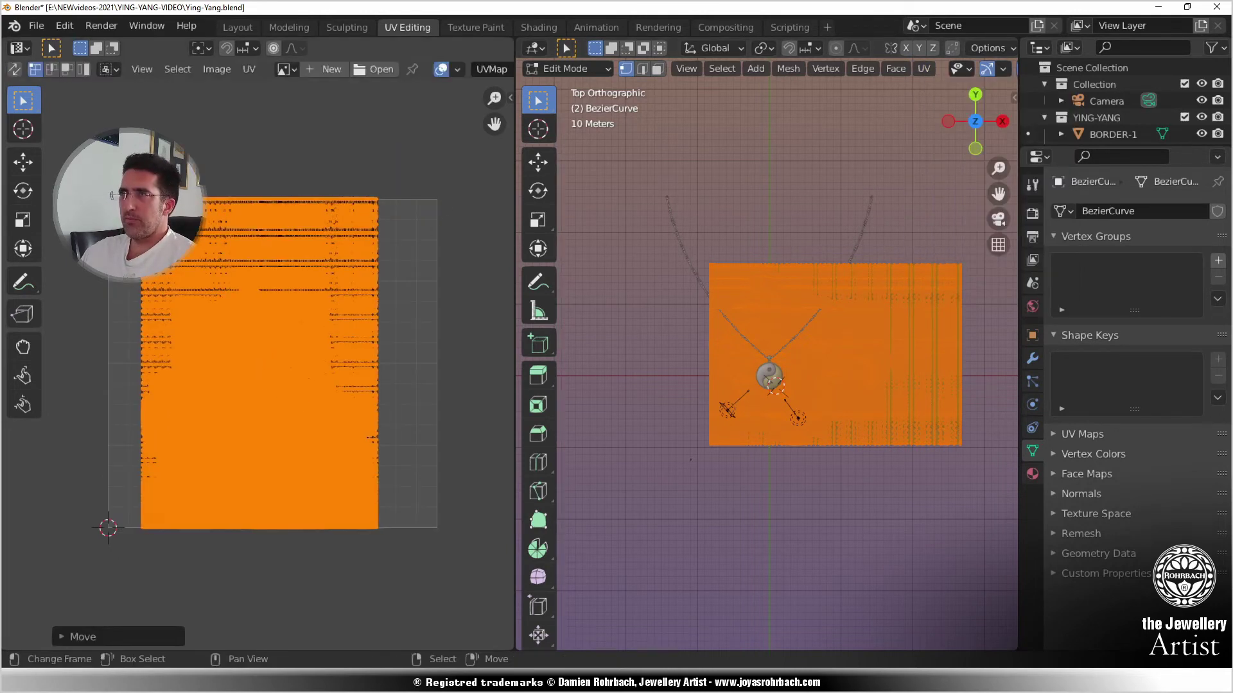
{"action": "key", "text": "s"}
{"action": "key", "text": "x"}
{"action": "left_click", "coordinate": [295, 360]}
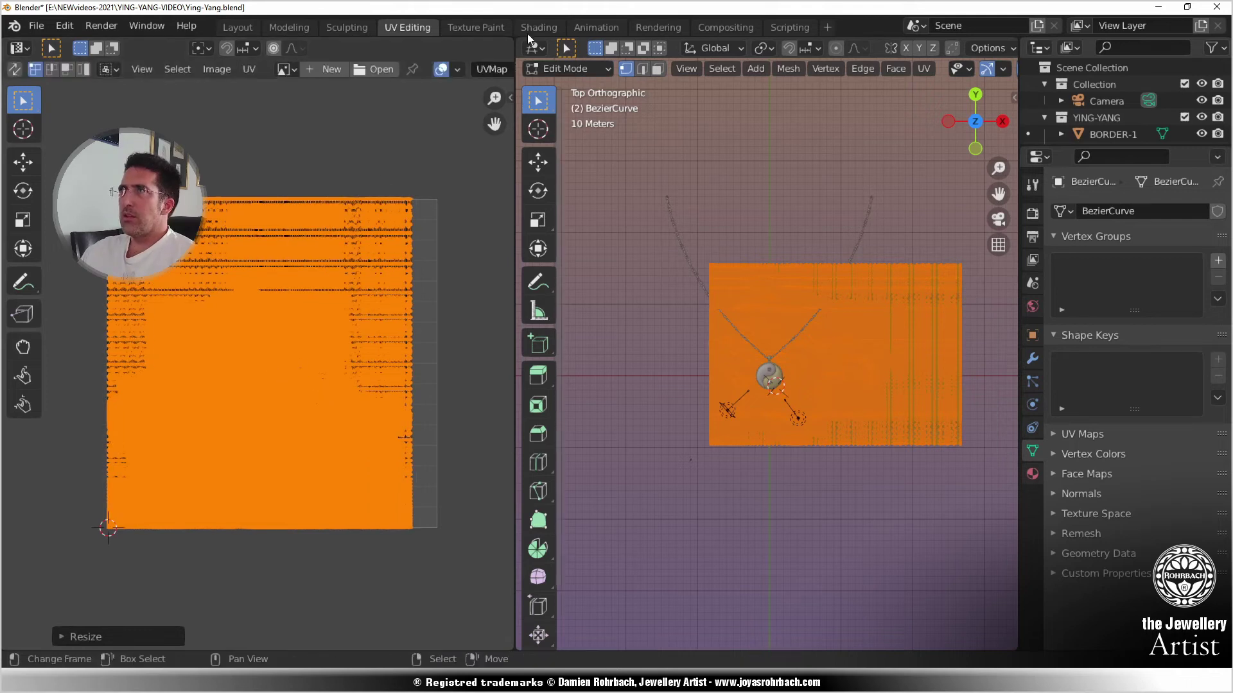
- Return to the Shading workspace, save the file and check the weave on the rendered cloth
{"action": "left_click", "coordinate": [539, 27]}
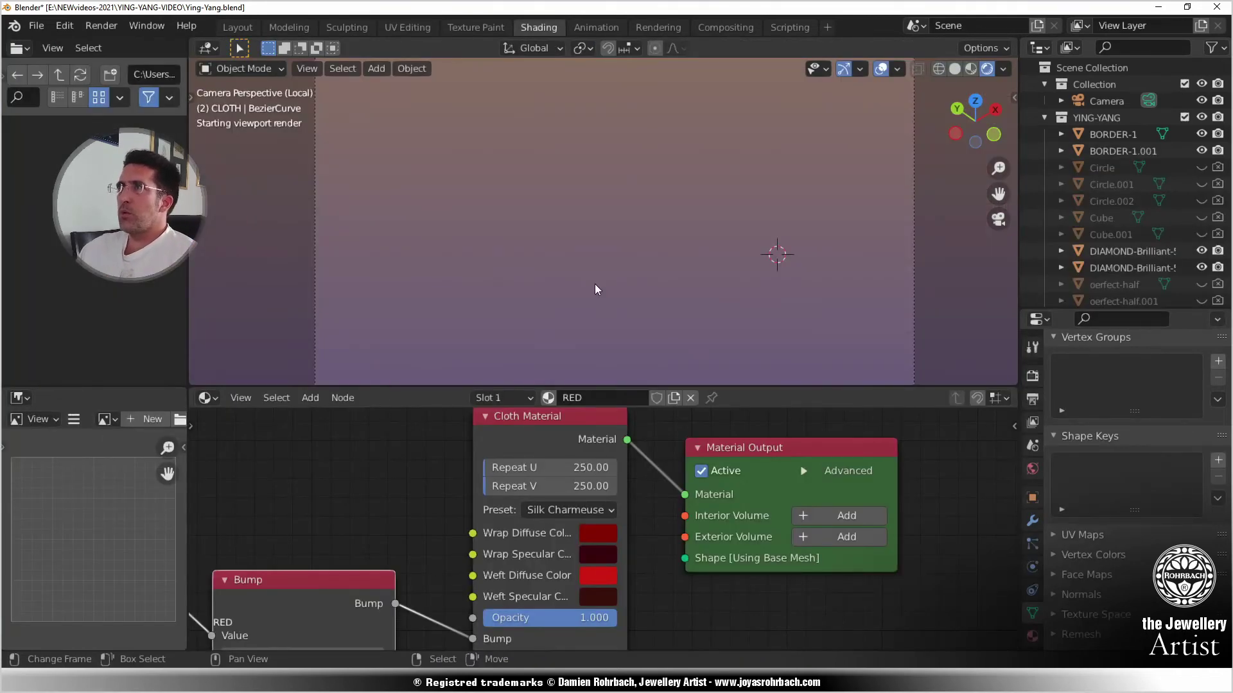
{"action": "key", "text": "ctrl+s"}
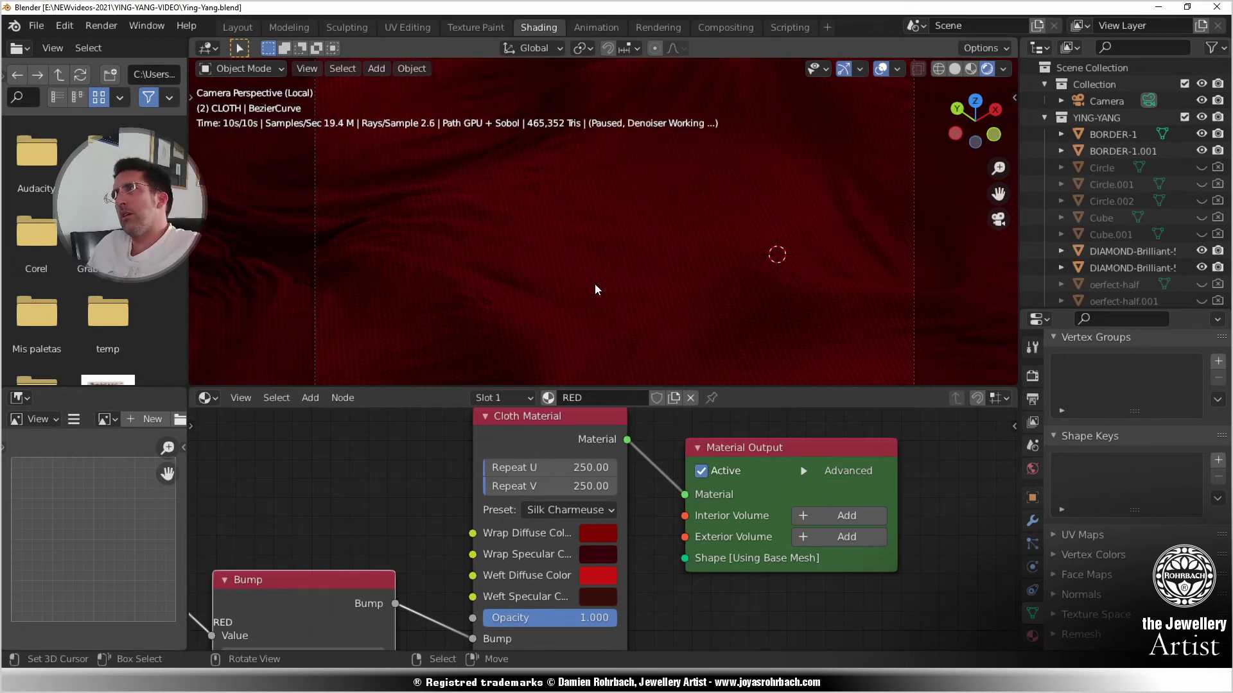
{"action": "scroll", "coordinate": [638, 302], "scroll_direction": "down", "scroll_amount": 1}
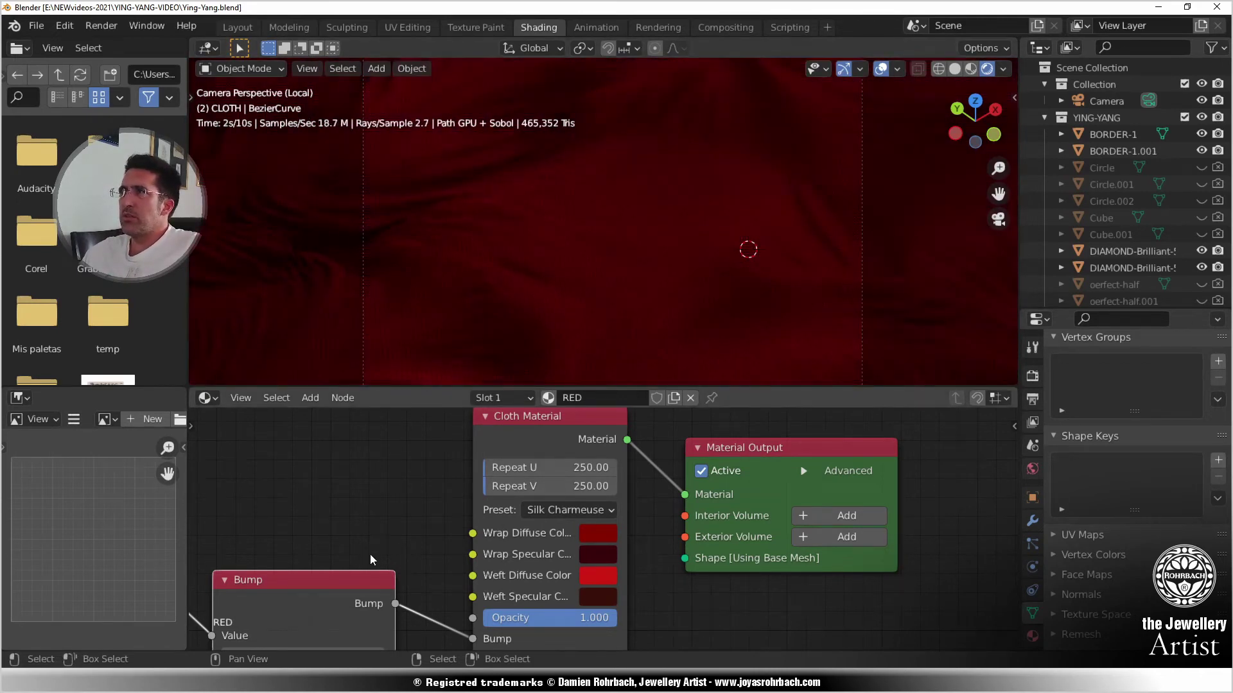
- Set the UV Scale of the 2D mapping feeding the myFABRIC.jpg bump texture to 5
{"action": "middle_click_drag", "start_coordinate": [402, 552], "coordinate": [677, 627]}
{"action": "middle_click_drag", "start_coordinate": [582, 623], "coordinate": [764, 522]}
{"action": "left_click", "coordinate": [316, 488]}
{"action": "type", "text": "5"}
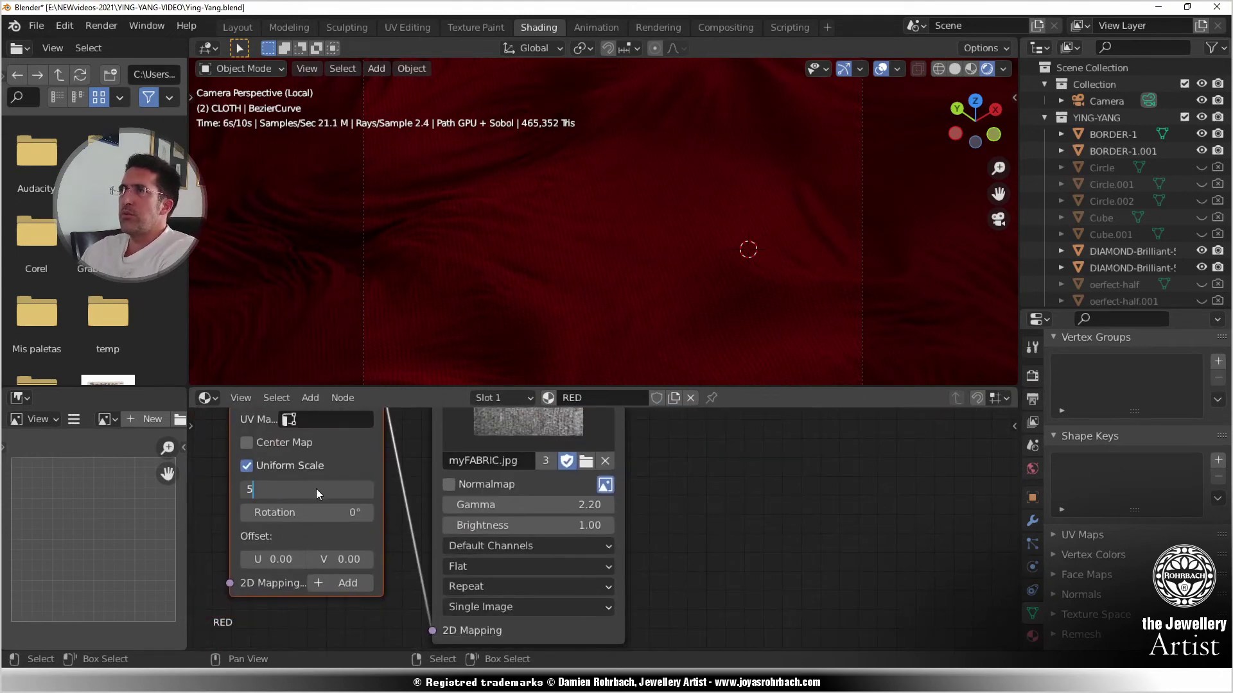
{"action": "key", "text": "Return"}
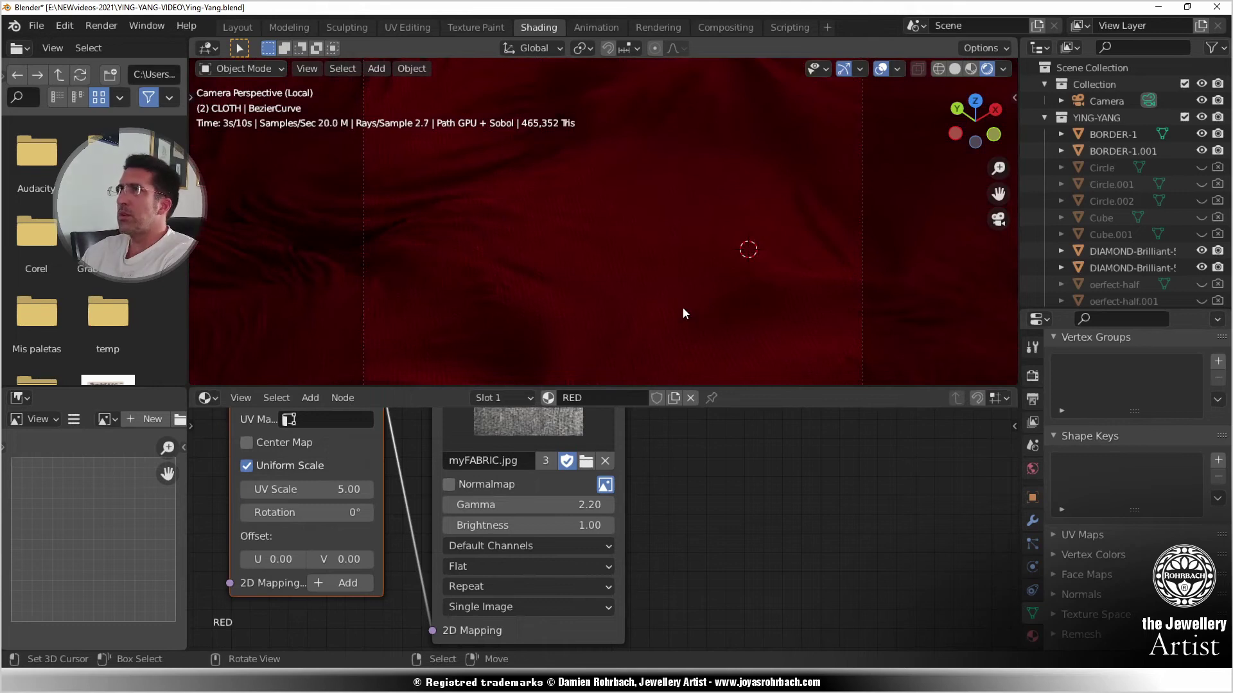
- Save the file, leave local view and preview the whole pendant scene in rendered shading
{"action": "scroll", "coordinate": [683, 307], "scroll_direction": "down", "scroll_amount": 3}
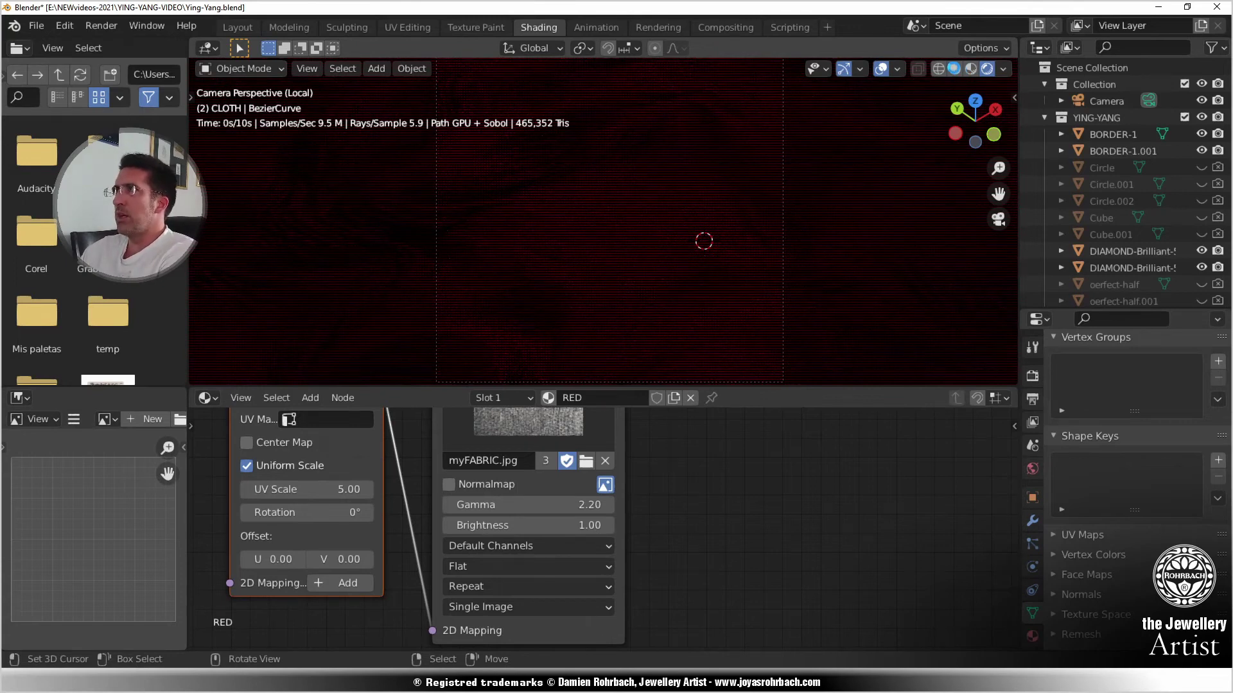
{"action": "key", "text": "ctrl+s"}
{"action": "left_click", "coordinate": [955, 69]}
{"action": "key", "text": "KP_Divide"}
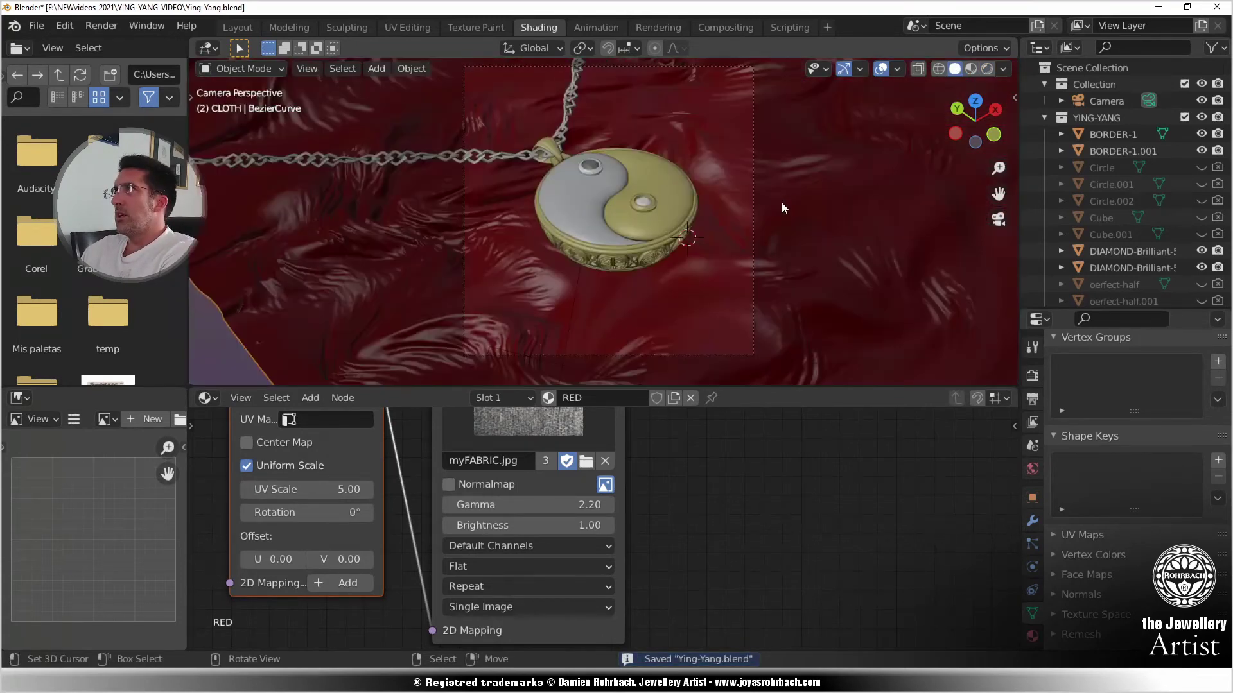
{"action": "left_click", "coordinate": [987, 69]}
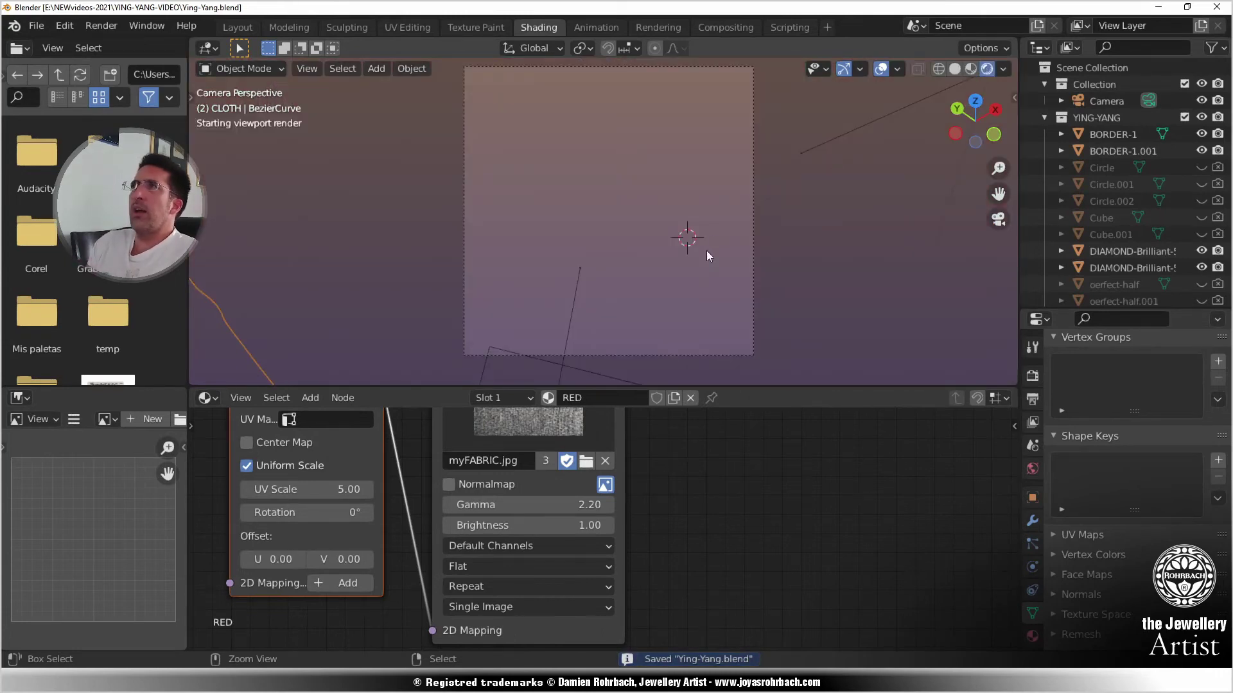
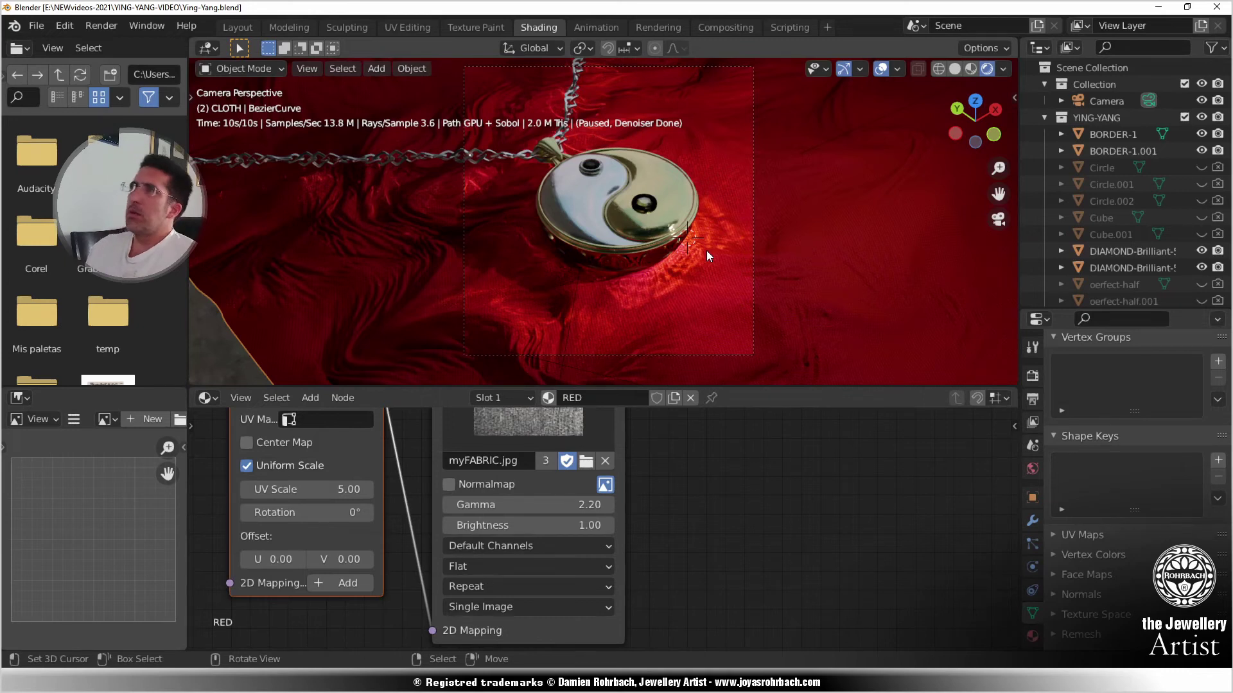
- In the Layout workspace, select both brilliant-cut diamonds and raise them about 0.53 m along Z in their bezels
{"action": "left_click", "coordinate": [249, 26]}
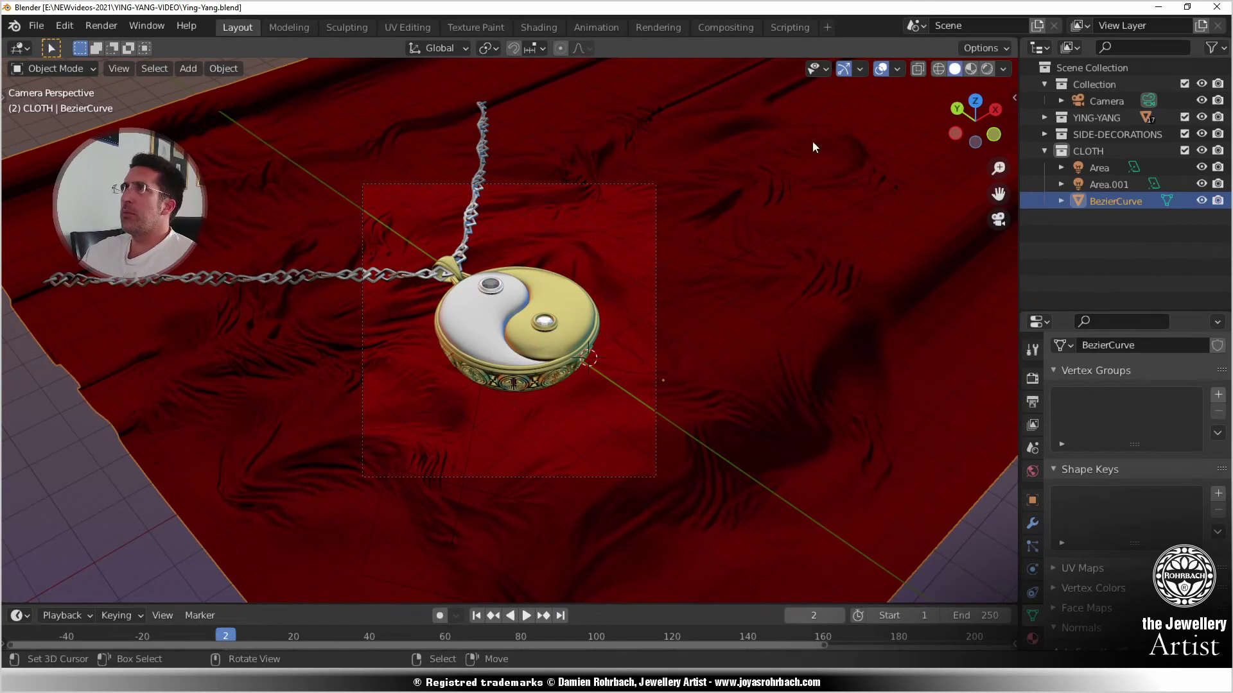
{"action": "scroll", "coordinate": [611, 279], "scroll_direction": "up", "scroll_amount": 6}
{"action": "left_click", "coordinate": [674, 293]}
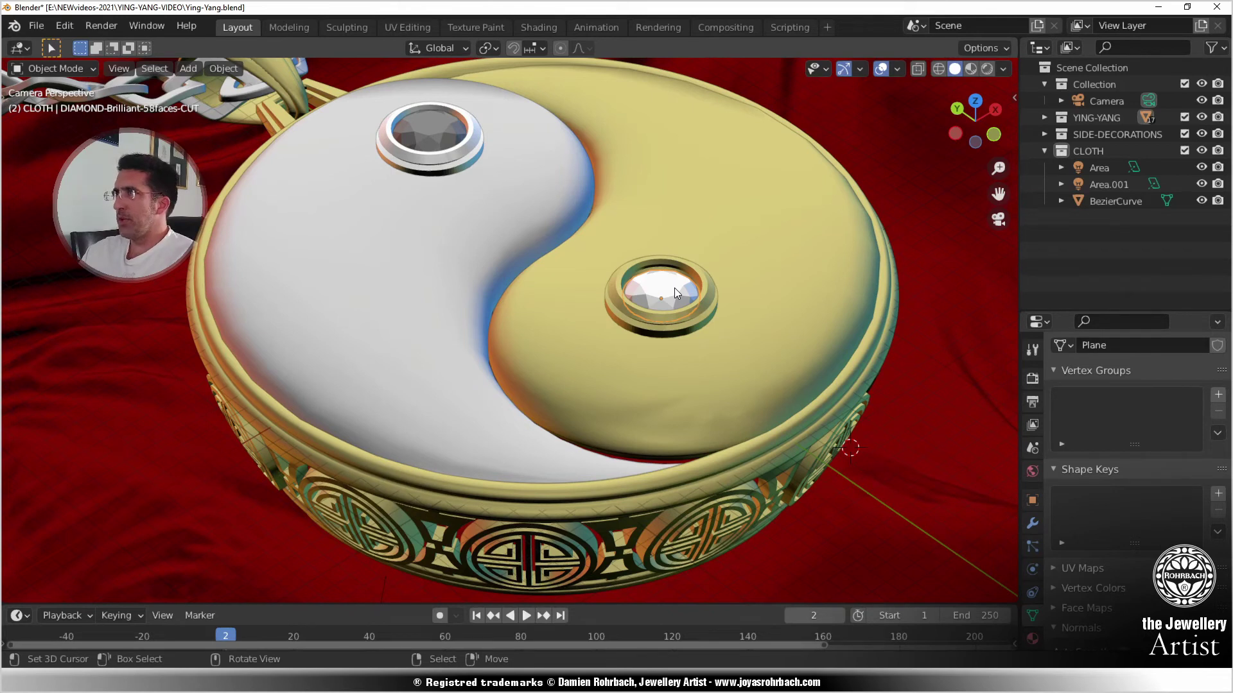
{"action": "right_click", "coordinate": [445, 121], "text": "shift"}
{"action": "key", "text": "g"}
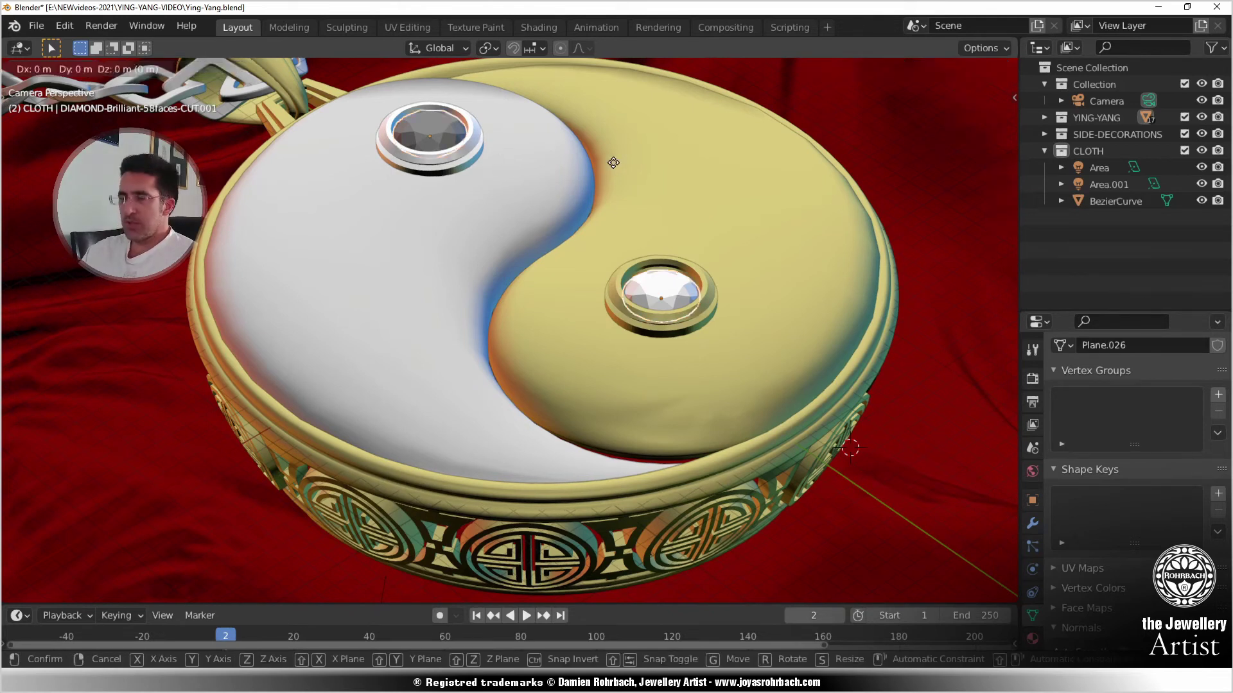
{"action": "key", "text": "z"}
{"action": "left_click", "coordinate": [644, 155]}
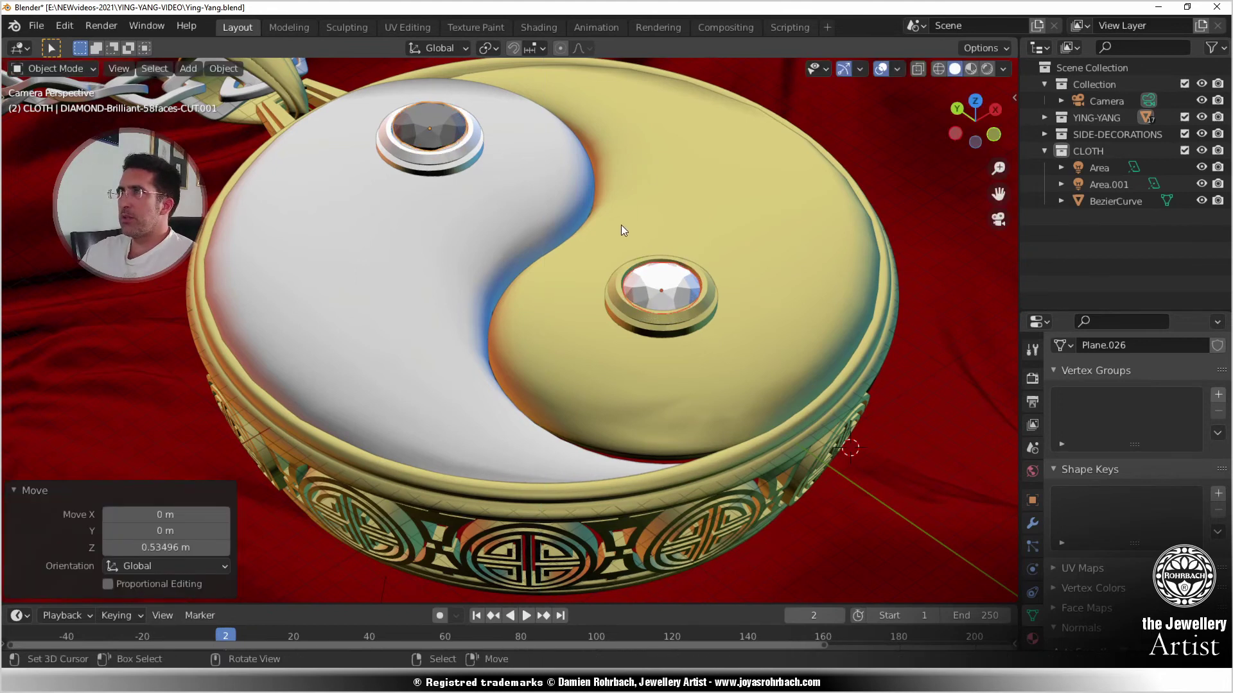
- Examine the raised diamonds from the side and select the one in the yellow half on its own
{"action": "middle_click_drag", "start_coordinate": [599, 263], "coordinate": [549, 321]}
{"action": "scroll", "coordinate": [552, 232], "scroll_direction": "up", "scroll_amount": 10}
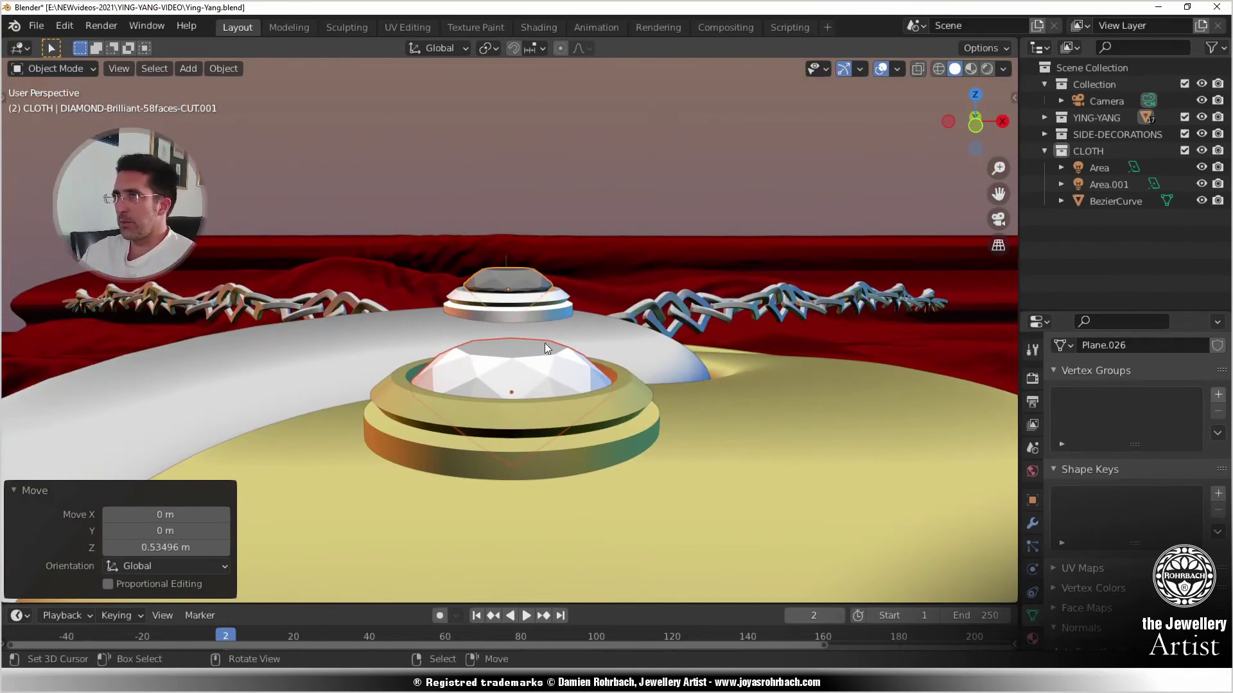
{"action": "right_click", "coordinate": [543, 350]}
{"action": "key", "text": "Tab"}
{"action": "key", "text": "Tab"}
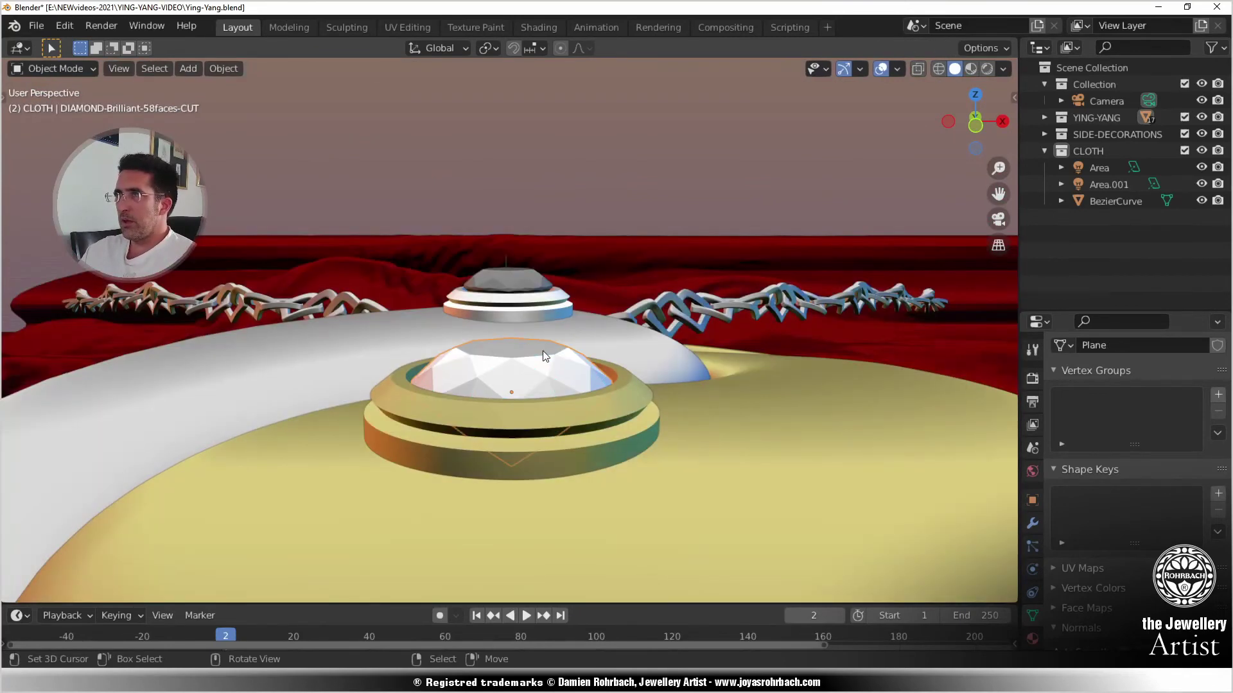
- Snap the 3D cursor to the selected brilliant diamond, undoing the accidental cursor placement
{"action": "key", "text": "shift+s"}
{"action": "left_click", "coordinate": [556, 431]}
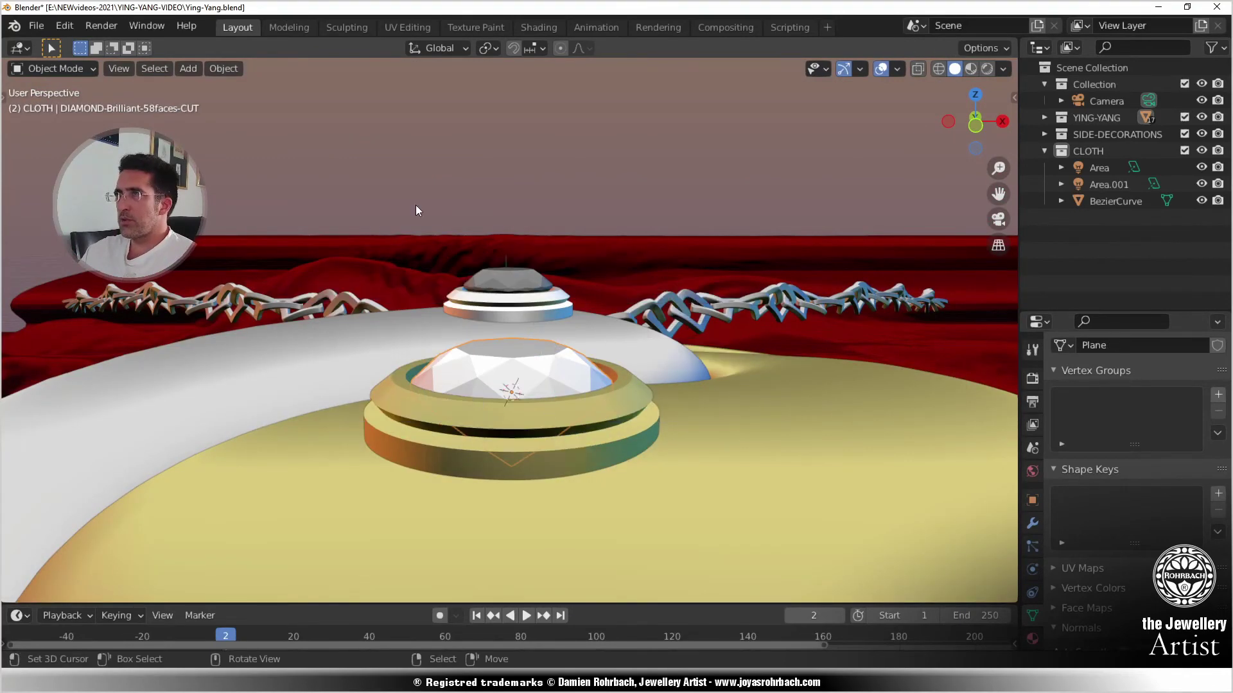
{"action": "left_click", "coordinate": [193, 72]}
{"action": "key", "text": "ctrl+z"}
{"action": "key", "text": "shift+s"}
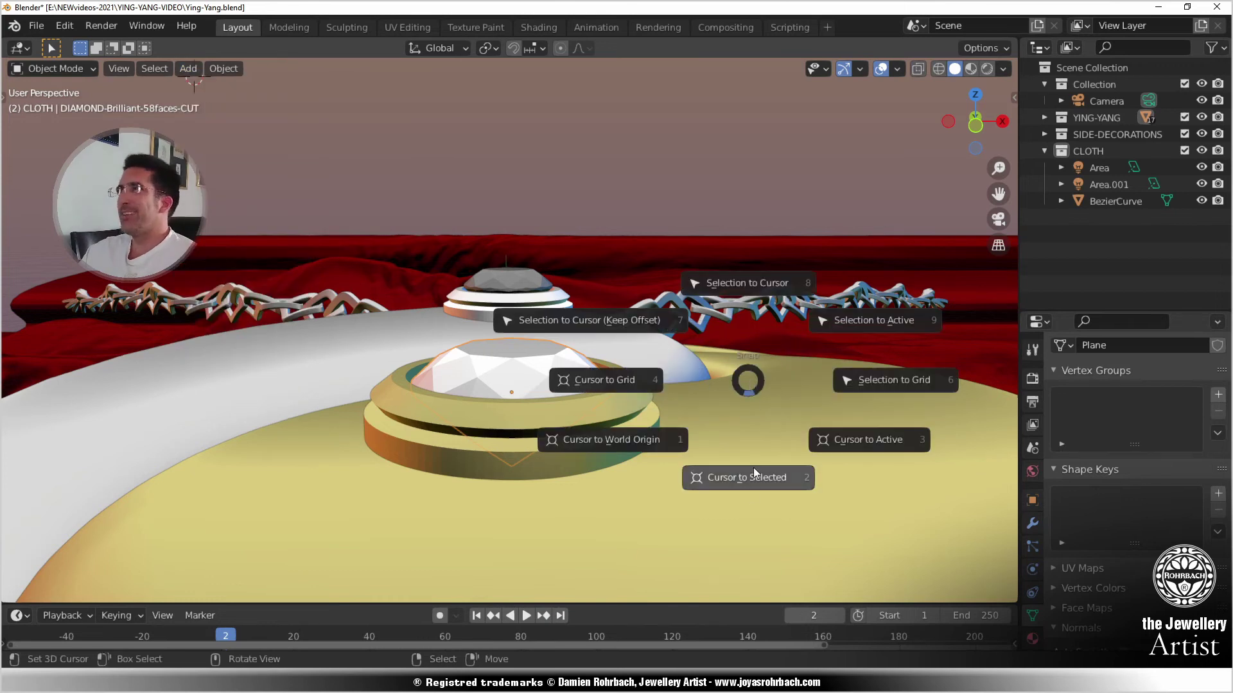
{"action": "left_click", "coordinate": [753, 475]}
- Add a mesh circle at the 3D cursor and scale it evenly to about 4.14 m across
{"action": "left_click", "coordinate": [192, 72]}
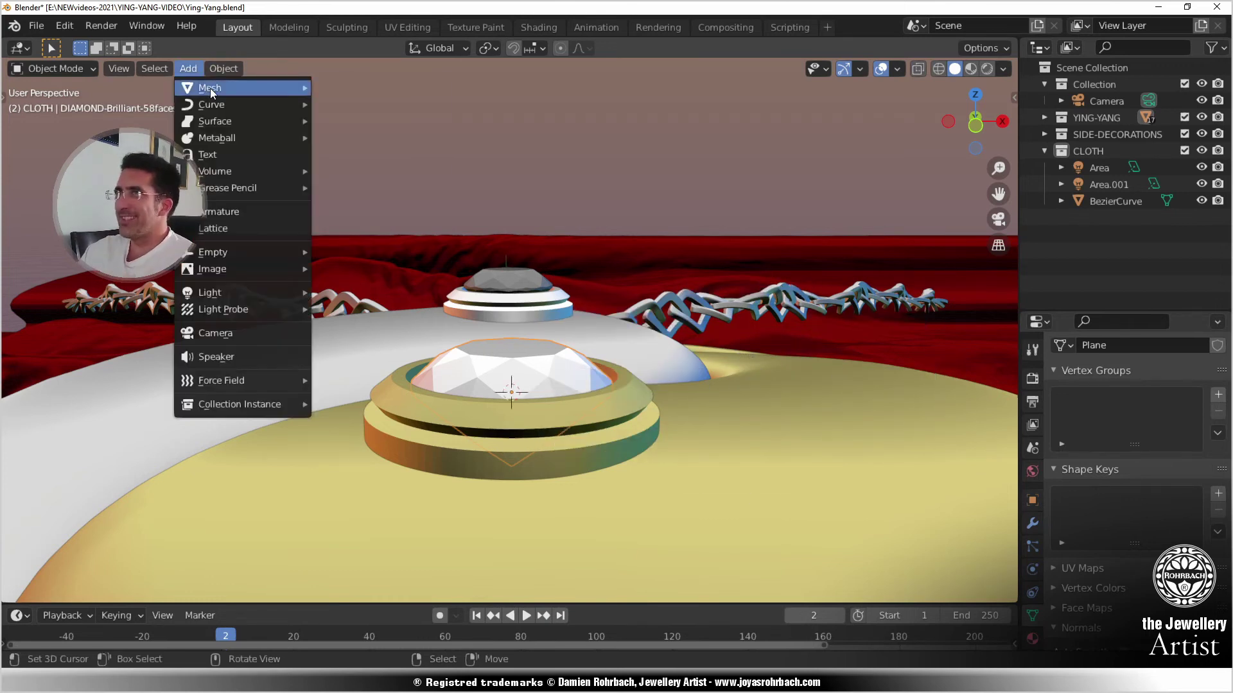
{"action": "mouse_move", "coordinate": [210, 87]}
{"action": "left_click", "coordinate": [401, 117]}
{"action": "scroll", "coordinate": [525, 248], "scroll_direction": "down", "scroll_amount": 2}
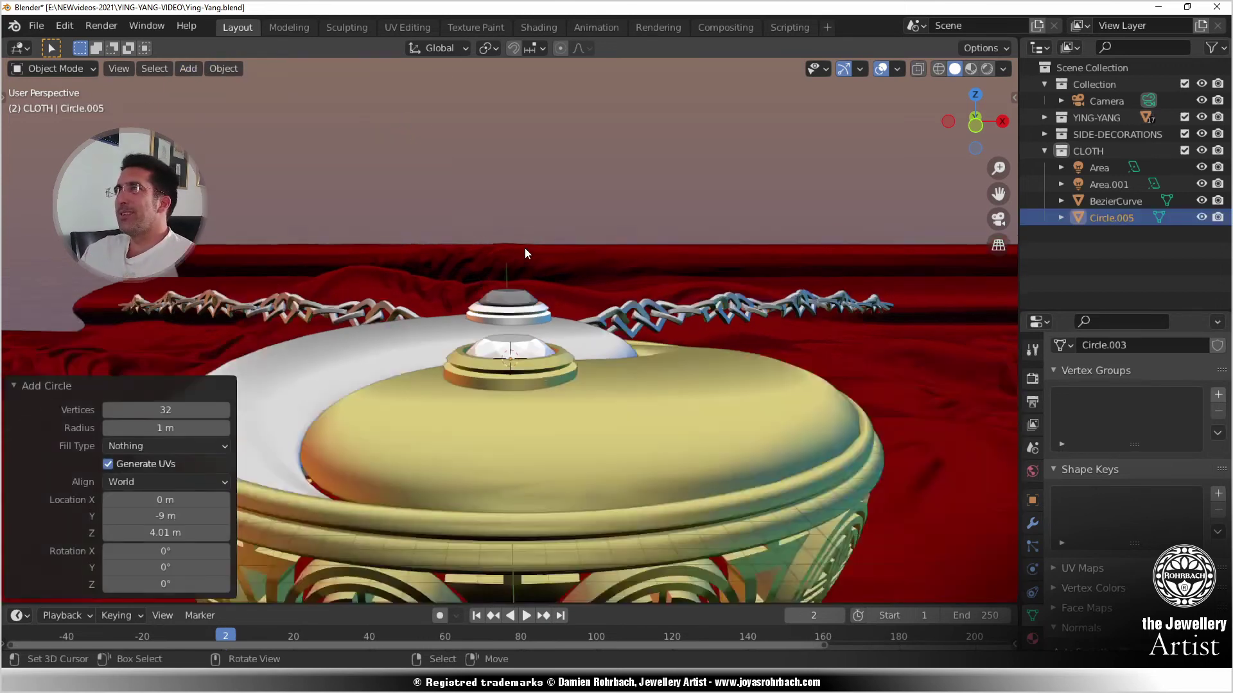
{"action": "scroll", "coordinate": [526, 249], "scroll_direction": "down", "scroll_amount": 3}
{"action": "scroll", "coordinate": [666, 324], "scroll_direction": "down", "scroll_amount": 4}
{"action": "key", "text": "s"}
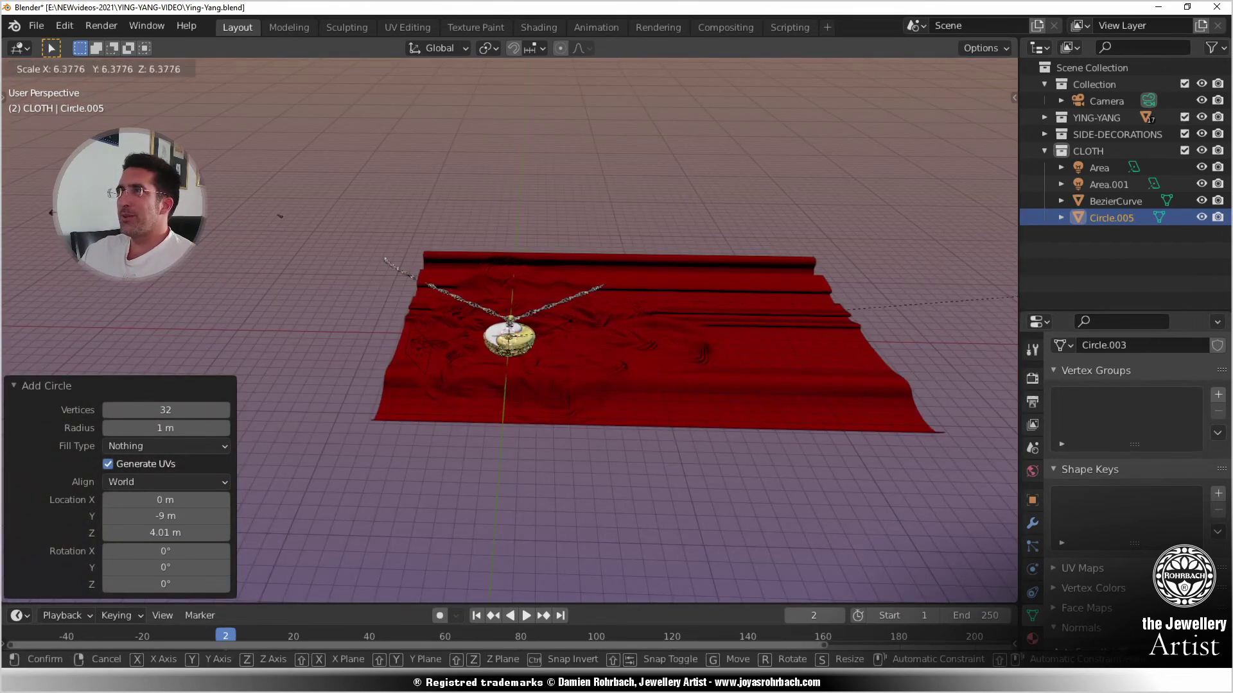
{"action": "left_click", "coordinate": [225, 289]}
{"action": "scroll", "coordinate": [286, 333], "scroll_direction": "up", "scroll_amount": 14}
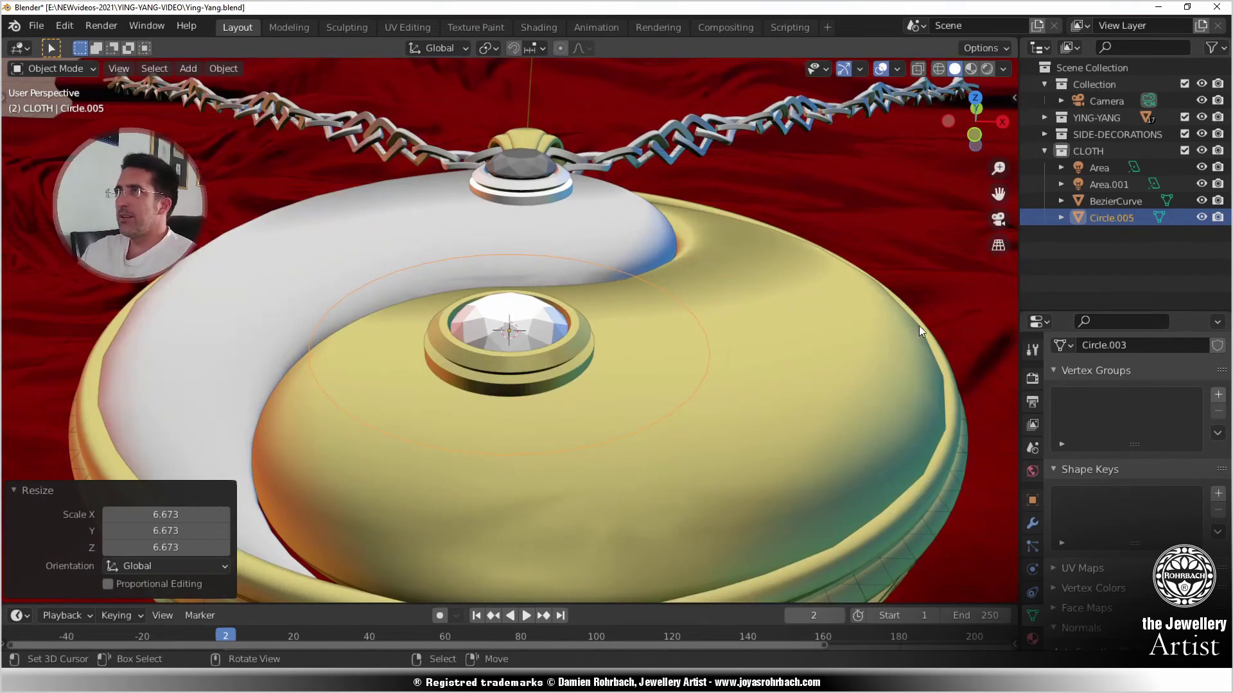
{"action": "key", "text": "s"}
{"action": "left_click", "coordinate": [632, 357]}
- Set the circle's X and Y dimensions to 4 m
{"action": "left_click", "coordinate": [1014, 98]}
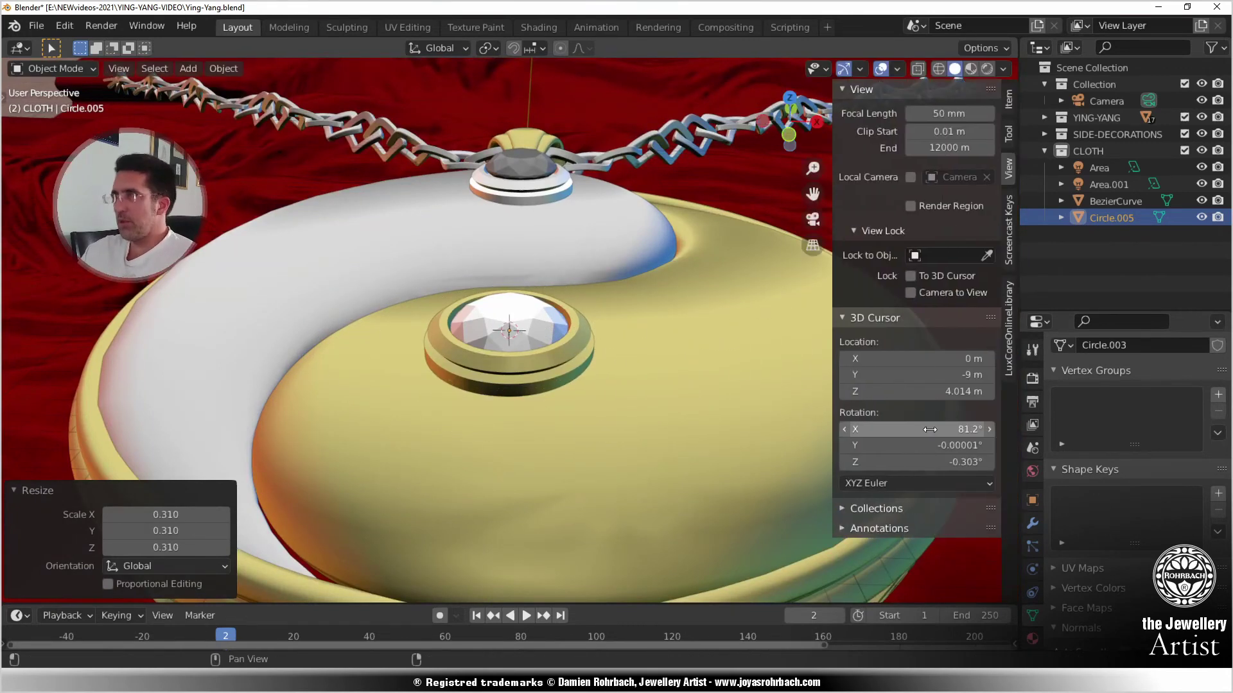
{"action": "left_click", "coordinate": [1008, 99]}
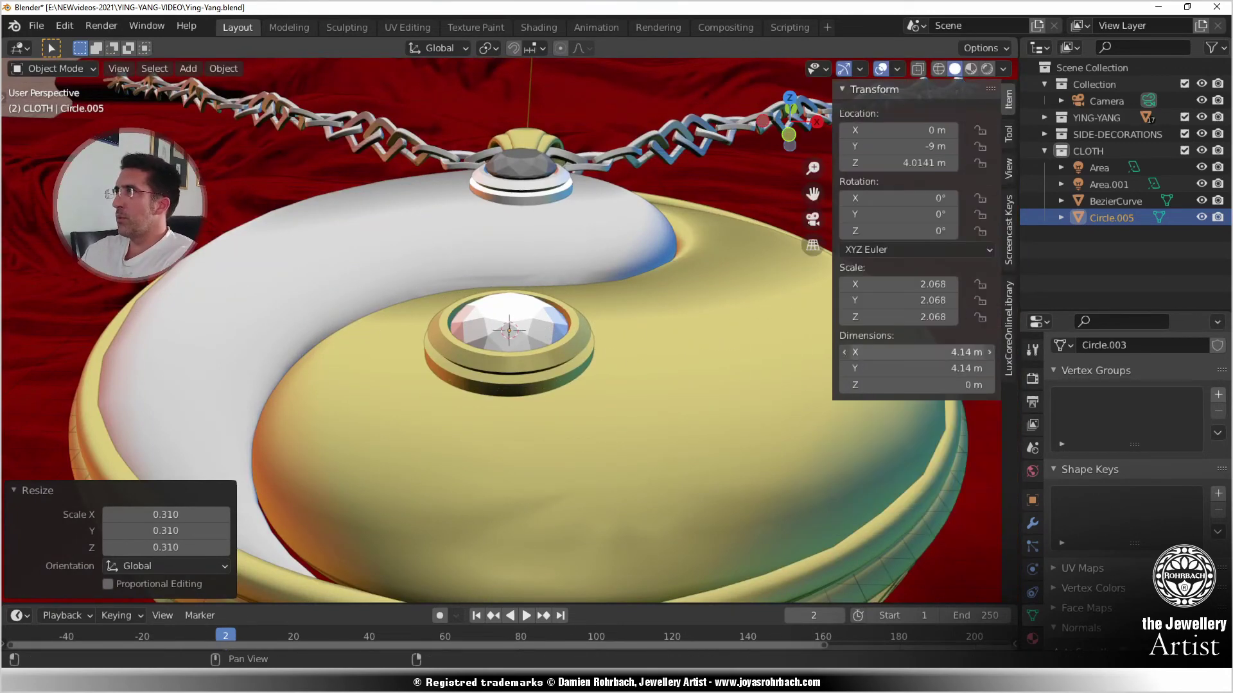
{"action": "scroll", "coordinate": [614, 384], "scroll_direction": "up", "scroll_amount": 4}
{"action": "middle_click_drag", "start_coordinate": [614, 384], "coordinate": [604, 344]}
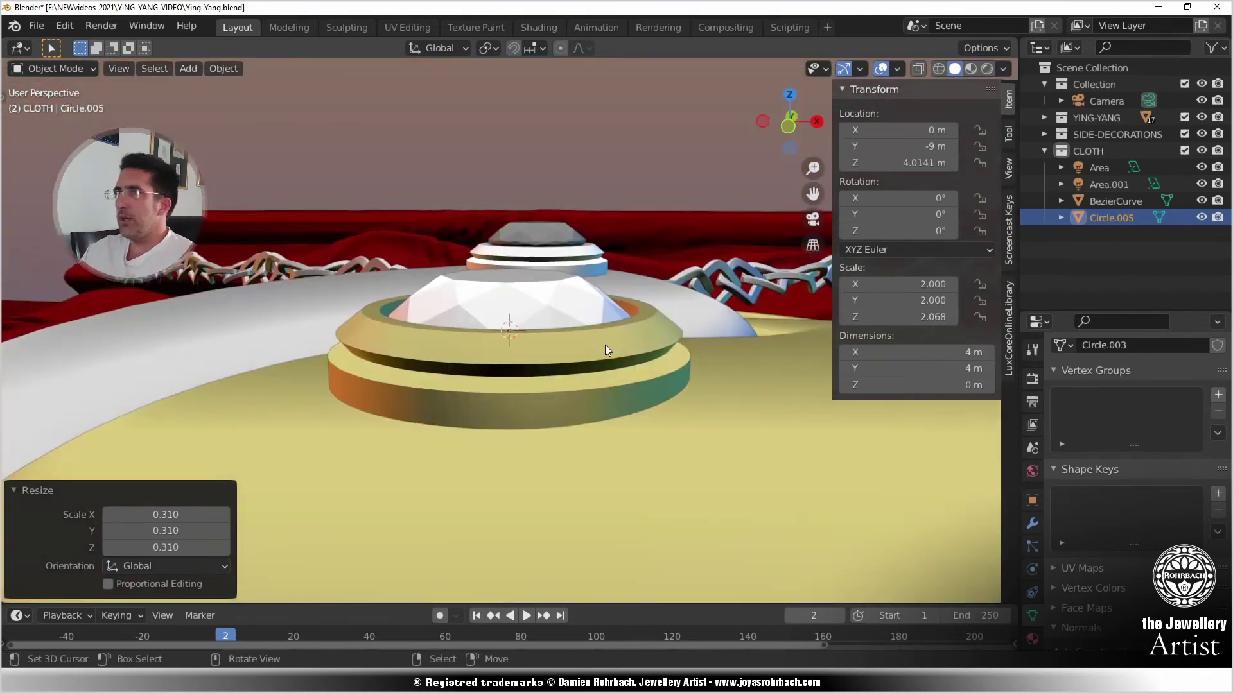
- Turn on X-ray display and extrude the whole circle straight up in Edit Mode by about 3.4 m, well above the diamond
{"action": "key", "text": "alt+z"}
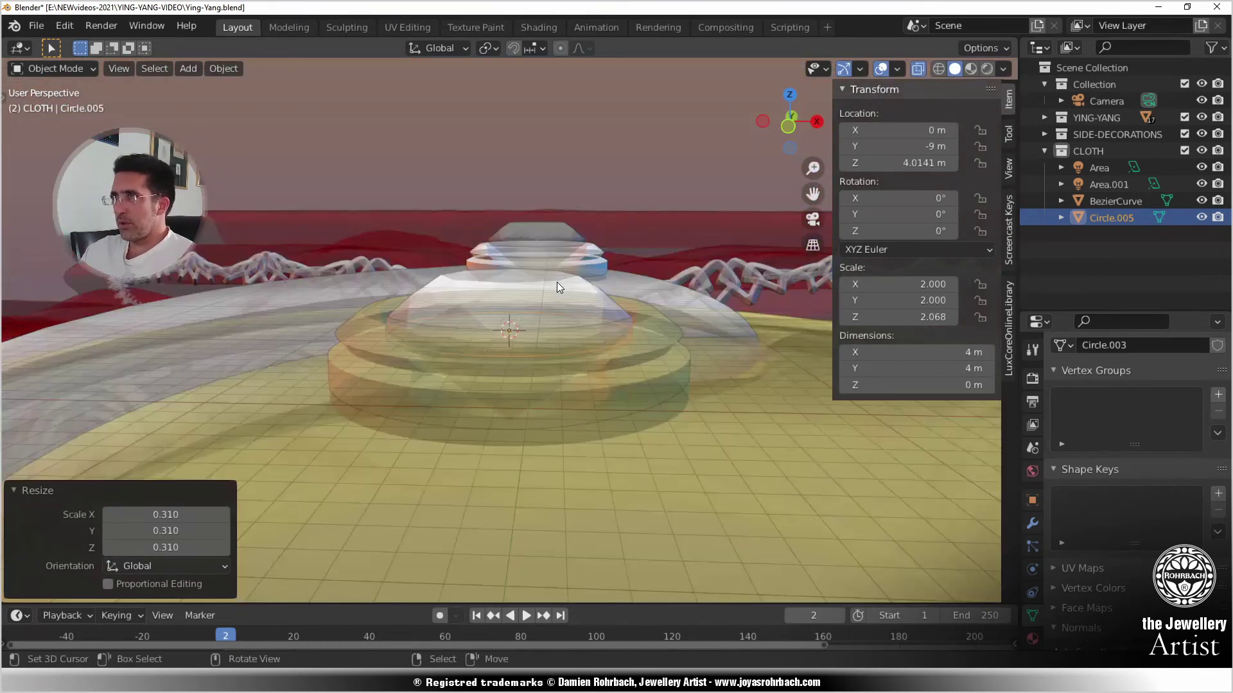
{"action": "scroll", "coordinate": [568, 310], "scroll_direction": "up", "scroll_amount": 1}
{"action": "key", "text": "Tab"}
{"action": "middle_click_drag", "start_coordinate": [602, 284], "coordinate": [598, 265]}
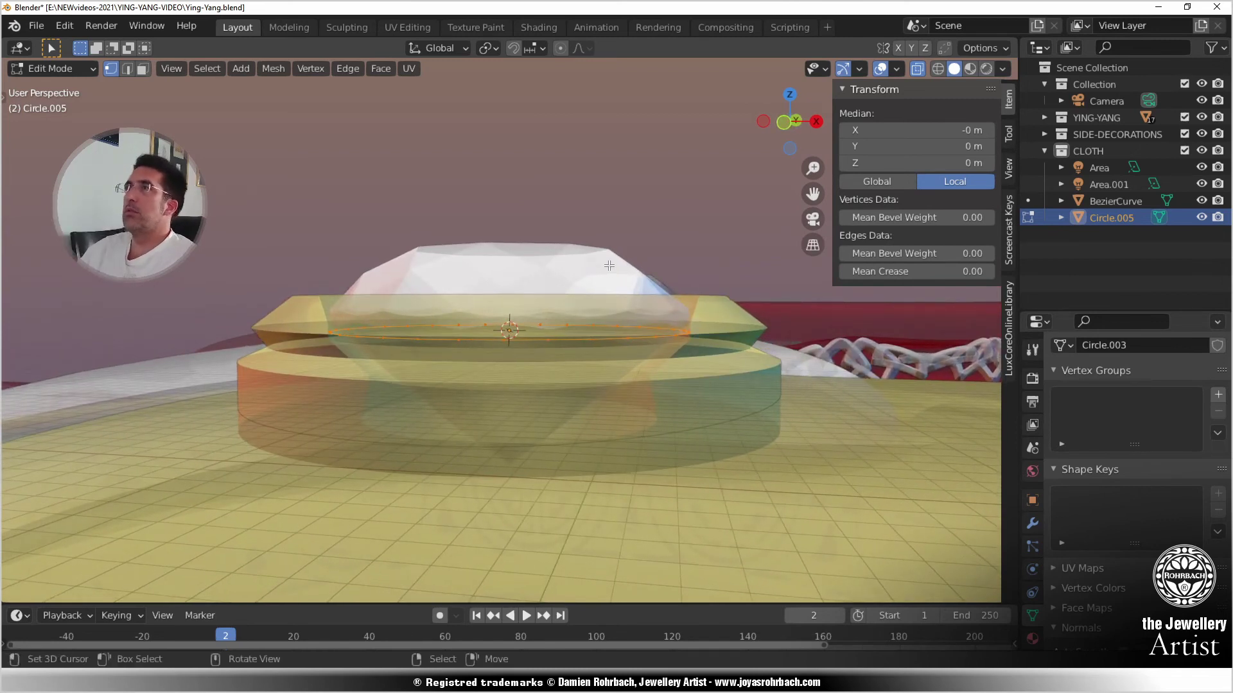
{"action": "key", "text": "e"}
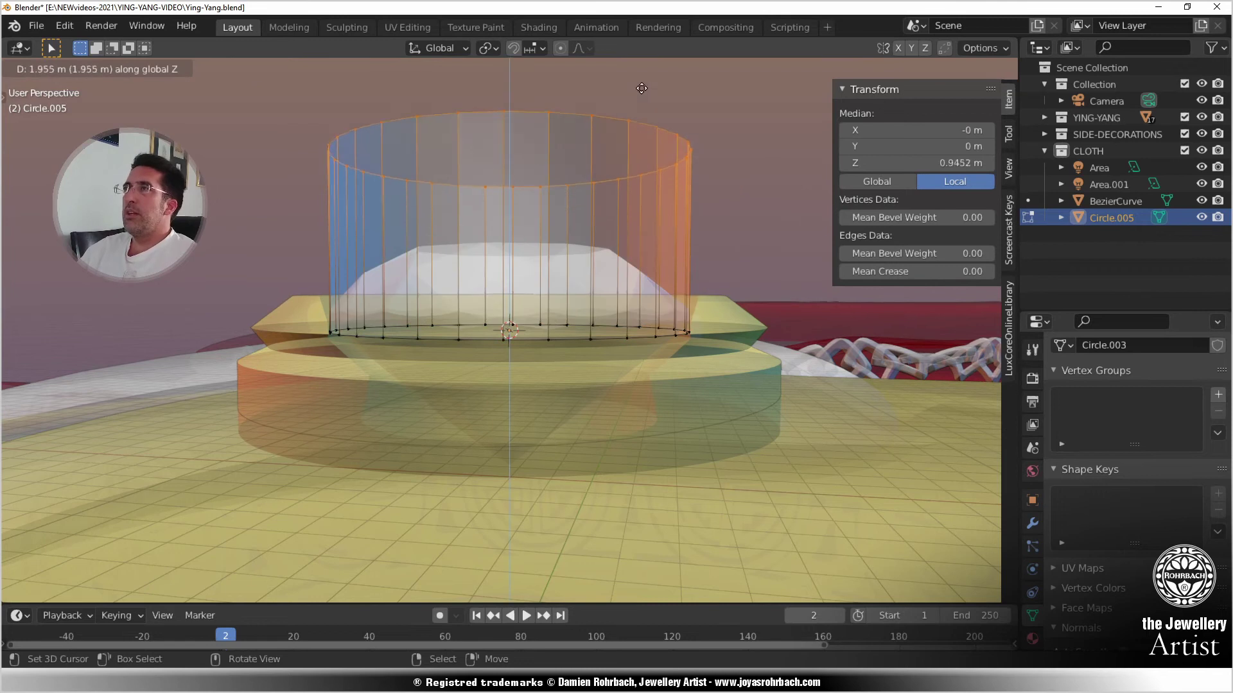
{"action": "left_click", "coordinate": [651, 569]}
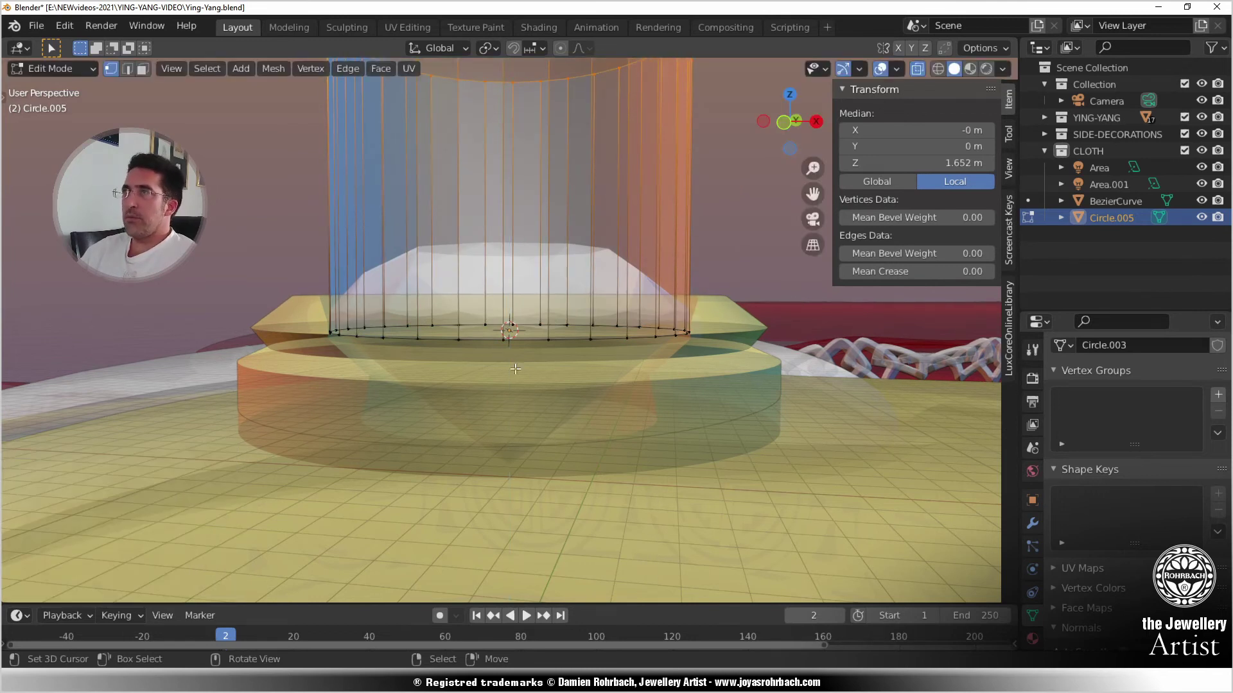
- Select only the cylinder's lower ring and raise it about 0.02 m along Z, using the right orthographic view
{"action": "key", "text": "alt+a"}
{"action": "key", "text": "b"}
{"action": "left_click_drag", "start_coordinate": [294, 299], "coordinate": [896, 397]}
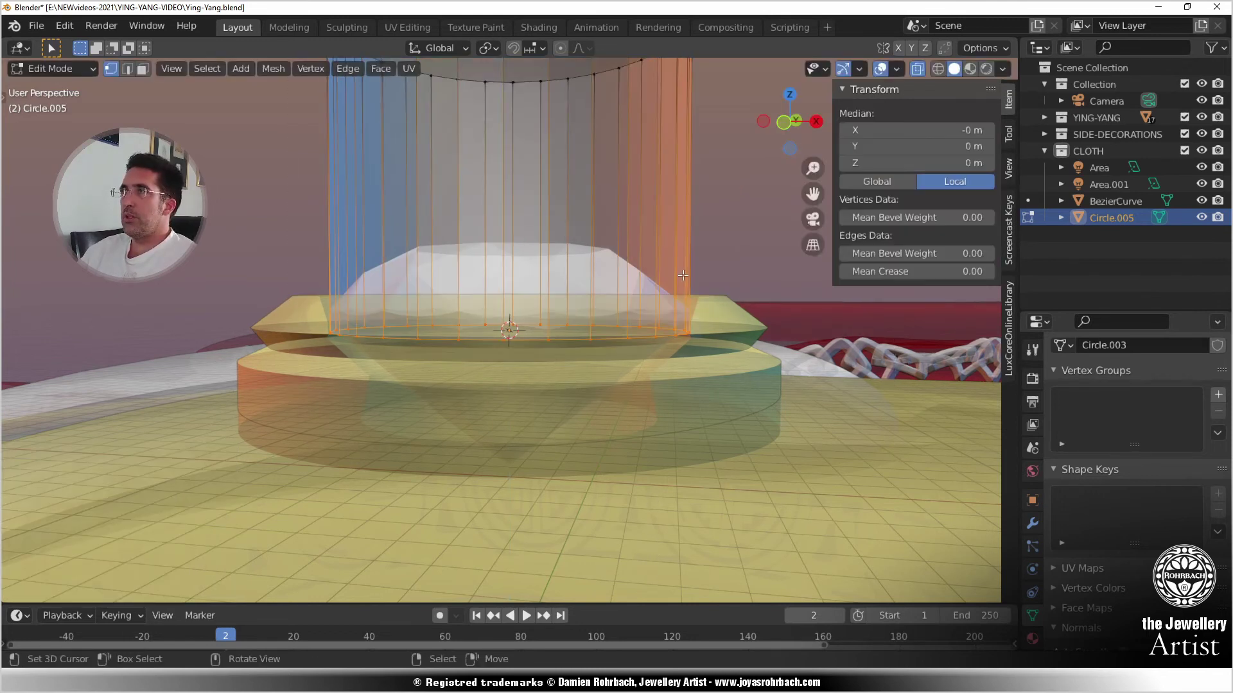
{"action": "key", "text": "KP_1"}
{"action": "key", "text": "KP_3"}
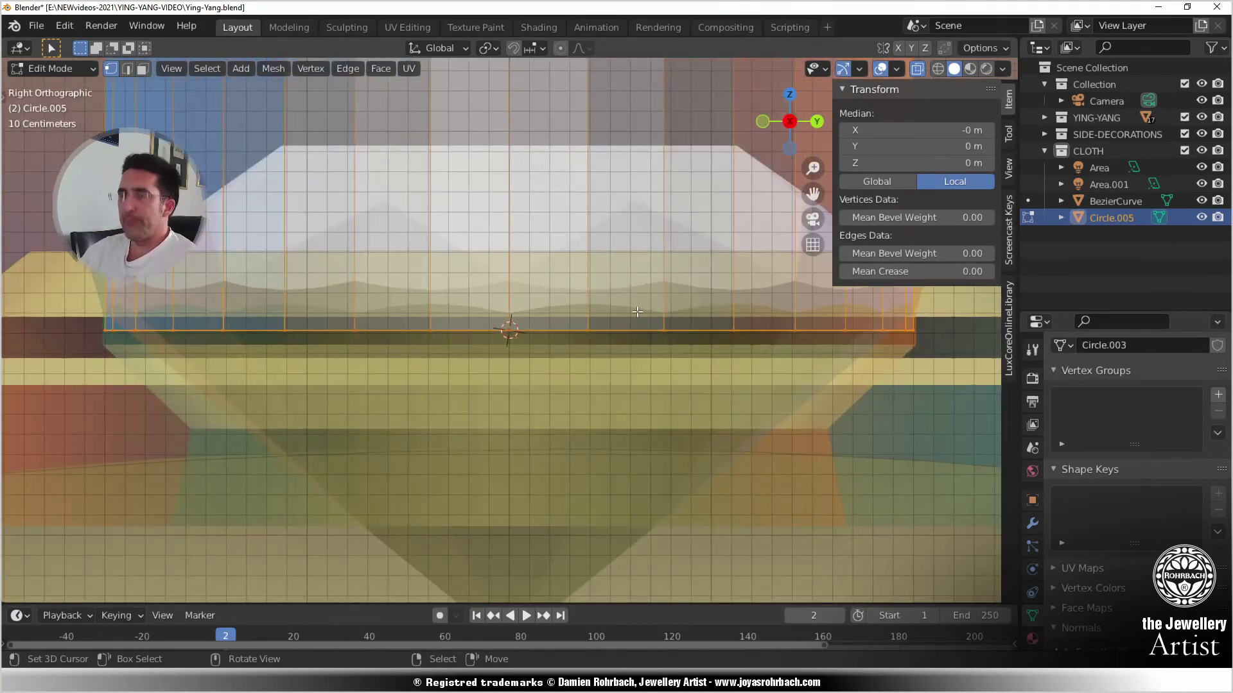
{"action": "key", "text": "g"}
{"action": "key", "text": "z"}
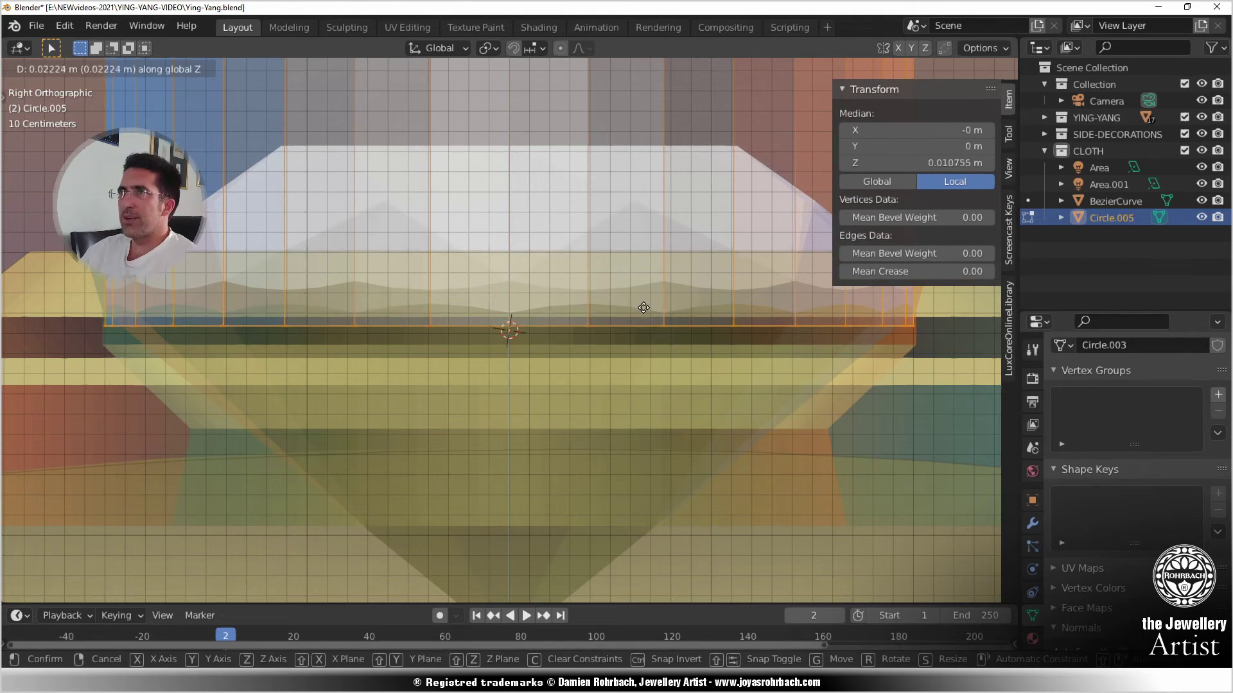
{"action": "left_click", "coordinate": [644, 308]}
{"action": "scroll", "coordinate": [644, 307], "scroll_direction": "down", "scroll_amount": 4}
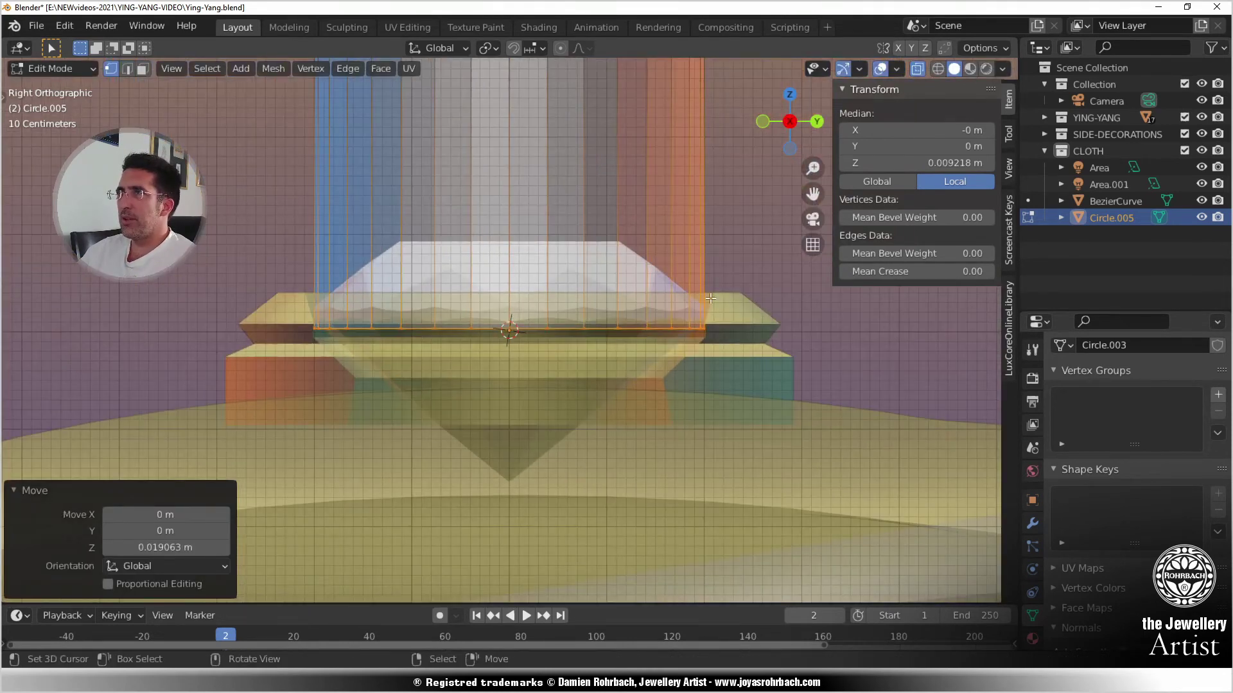
- Extrude the lower ring, move the new ring down about 0.57 m and scale it to 0.655 to form a tapered seat
{"action": "key", "text": "e"}
{"action": "key", "text": "s"}
{"action": "right_click", "coordinate": [705, 374]}
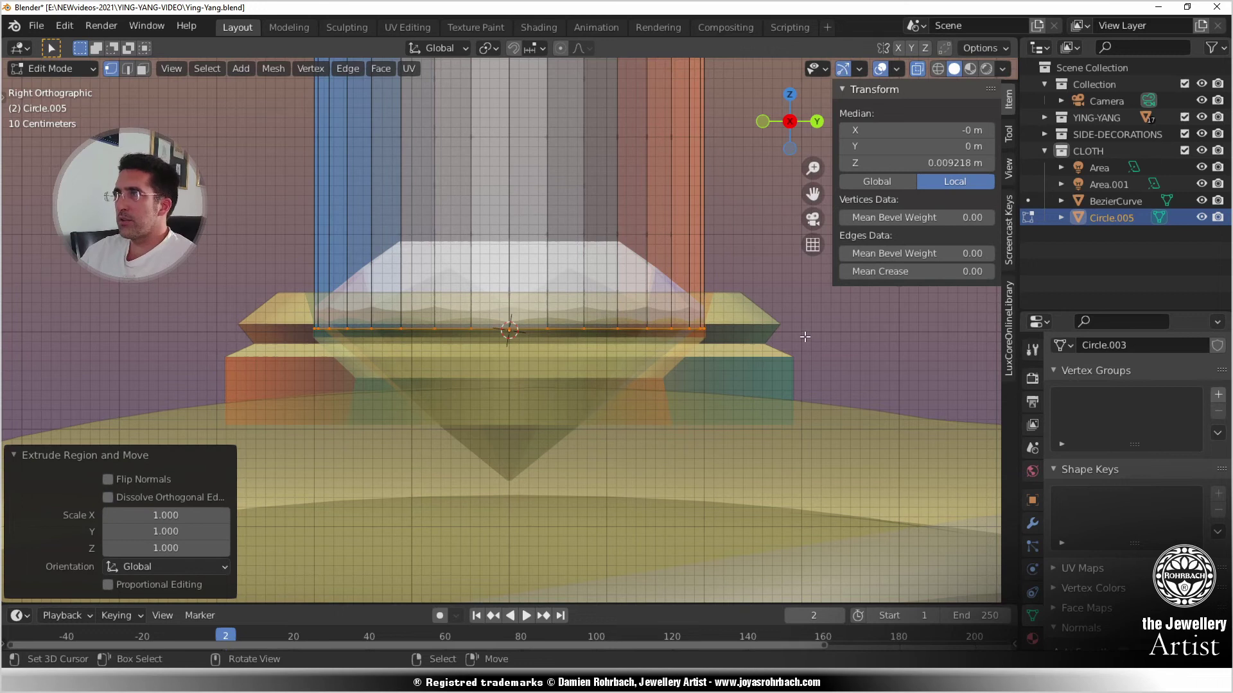
{"action": "key", "text": "g"}
{"action": "key", "text": "z"}
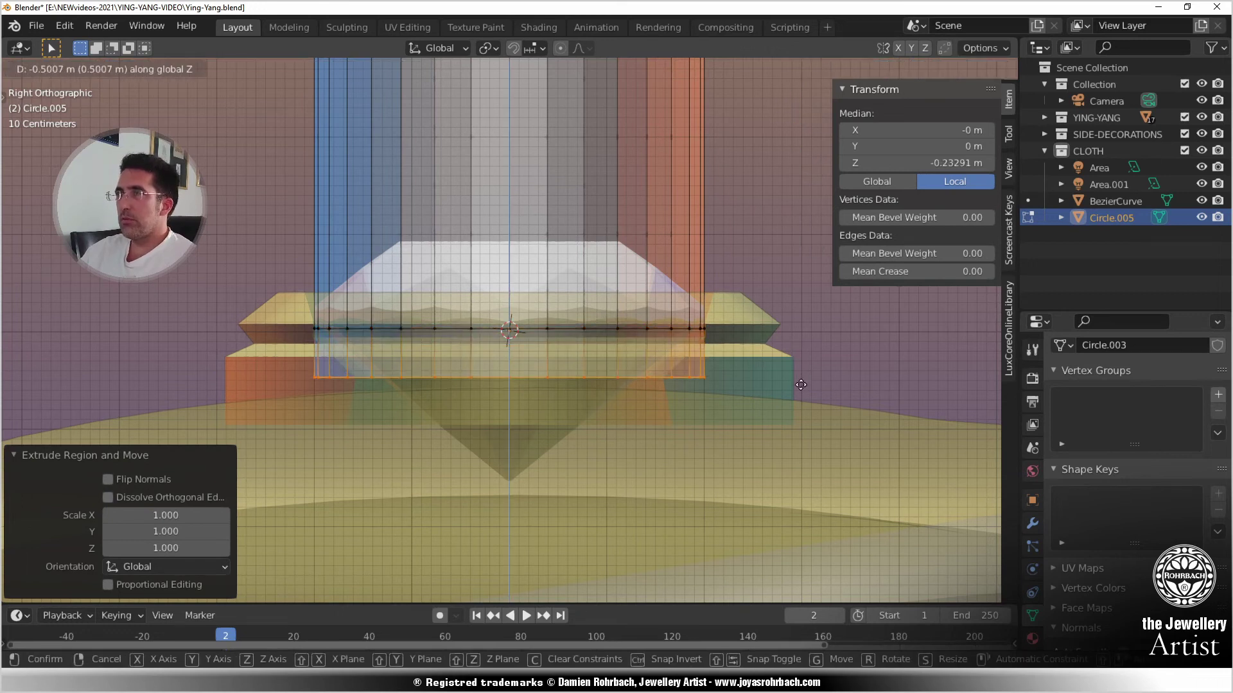
{"action": "left_click", "coordinate": [798, 394]}
{"action": "key", "text": "s"}
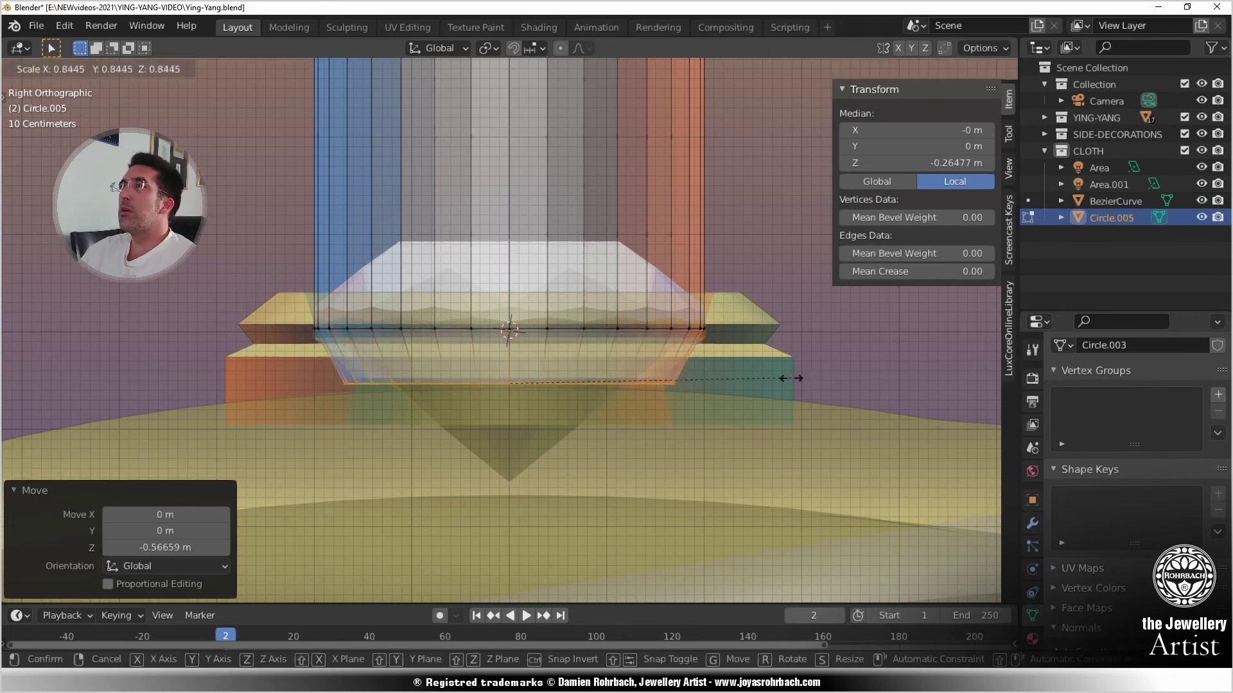
{"action": "left_click", "coordinate": [731, 390]}
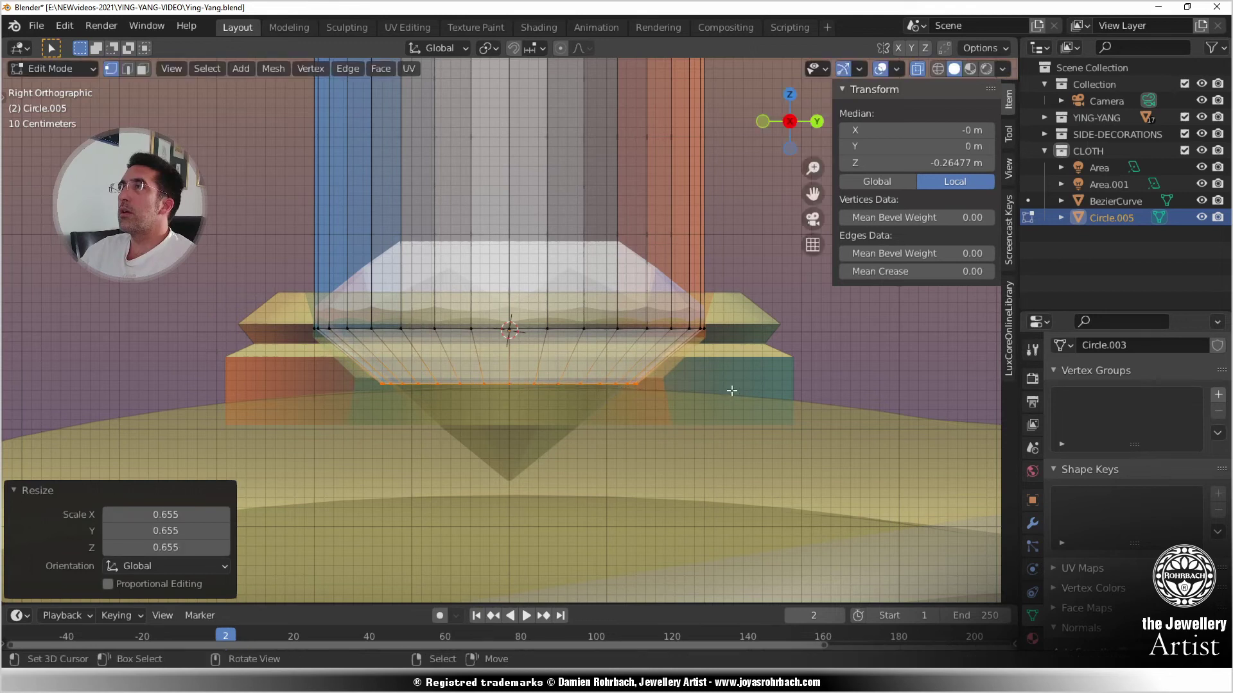
- Extrude the narrowed ring straight down about 0.71 m to form a neck around the diamond's point
{"action": "scroll", "coordinate": [675, 386], "scroll_direction": "down", "scroll_amount": 2}
{"action": "middle_click_drag", "start_coordinate": [537, 373], "coordinate": [536, 319], "text": "shift"}
{"action": "scroll", "coordinate": [541, 305], "scroll_direction": "up", "scroll_amount": 4}
{"action": "key", "text": "e"}
{"action": "key", "text": "z"}
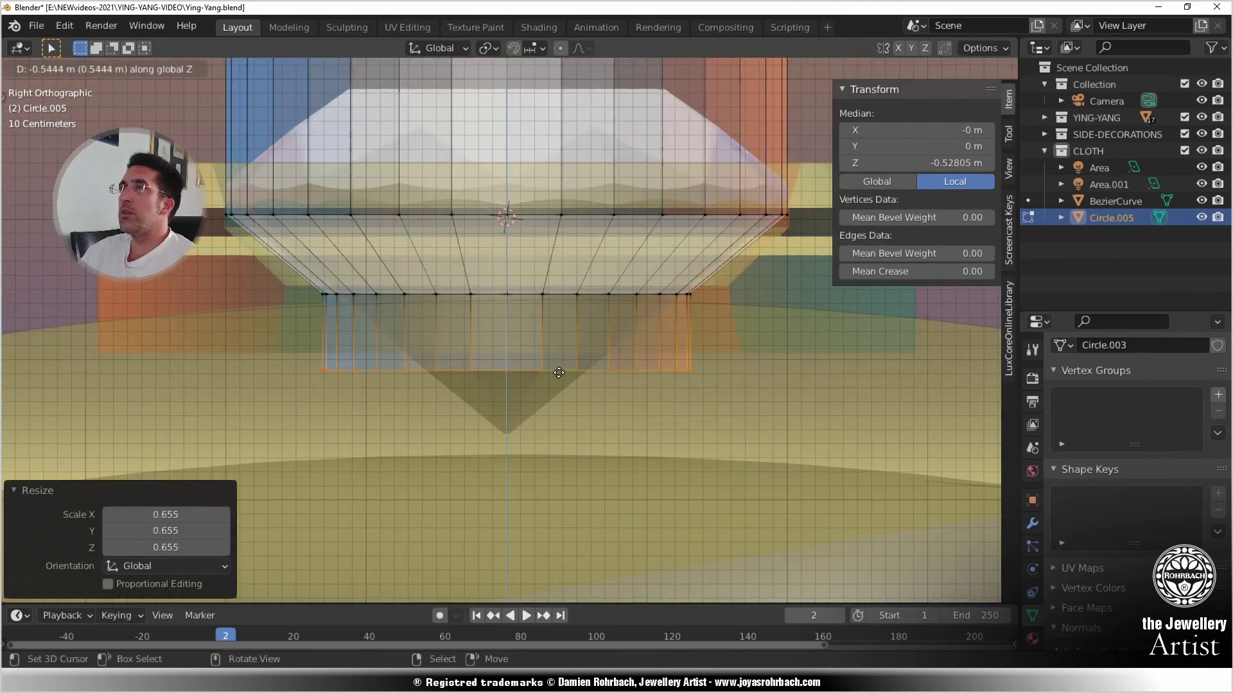
{"action": "left_click", "coordinate": [557, 396]}
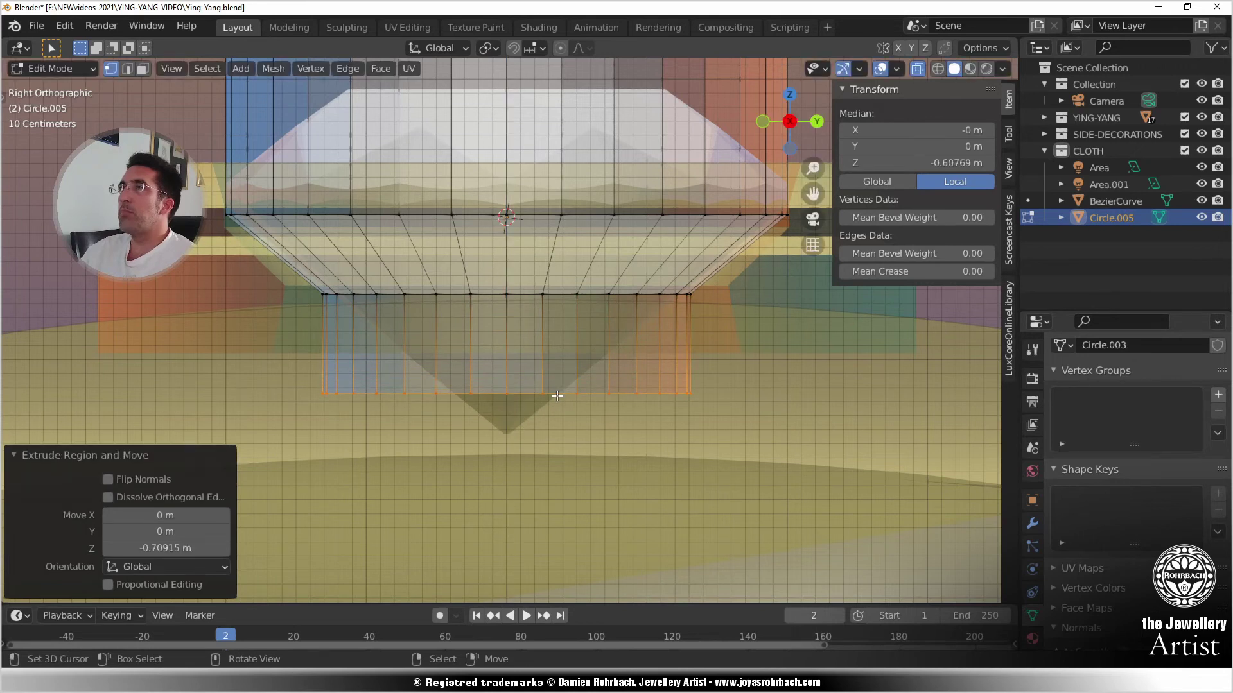
- Extrude the neck's bottom ring, move the new ring down about 0.14 m and scale it up to 1.188 as a flare
{"action": "scroll", "coordinate": [557, 395], "scroll_direction": "down", "scroll_amount": 3}
{"action": "key", "text": "g"}
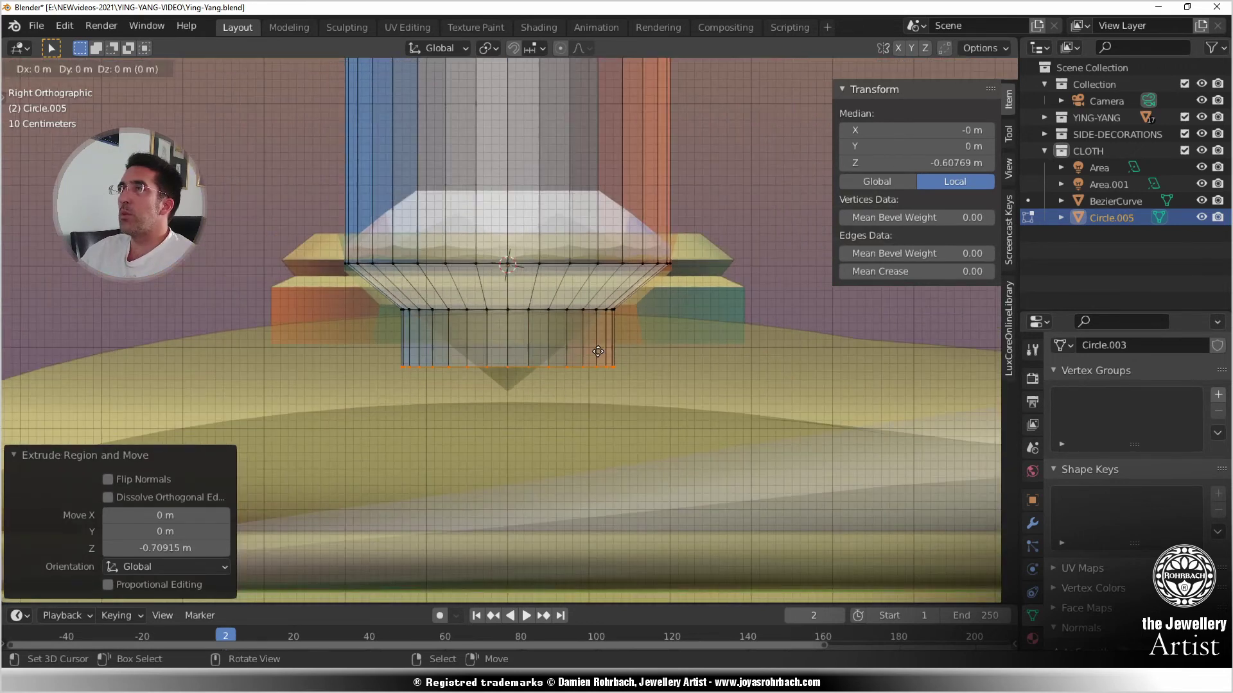
{"action": "key", "text": "s"}
{"action": "right_click", "coordinate": [602, 390]}
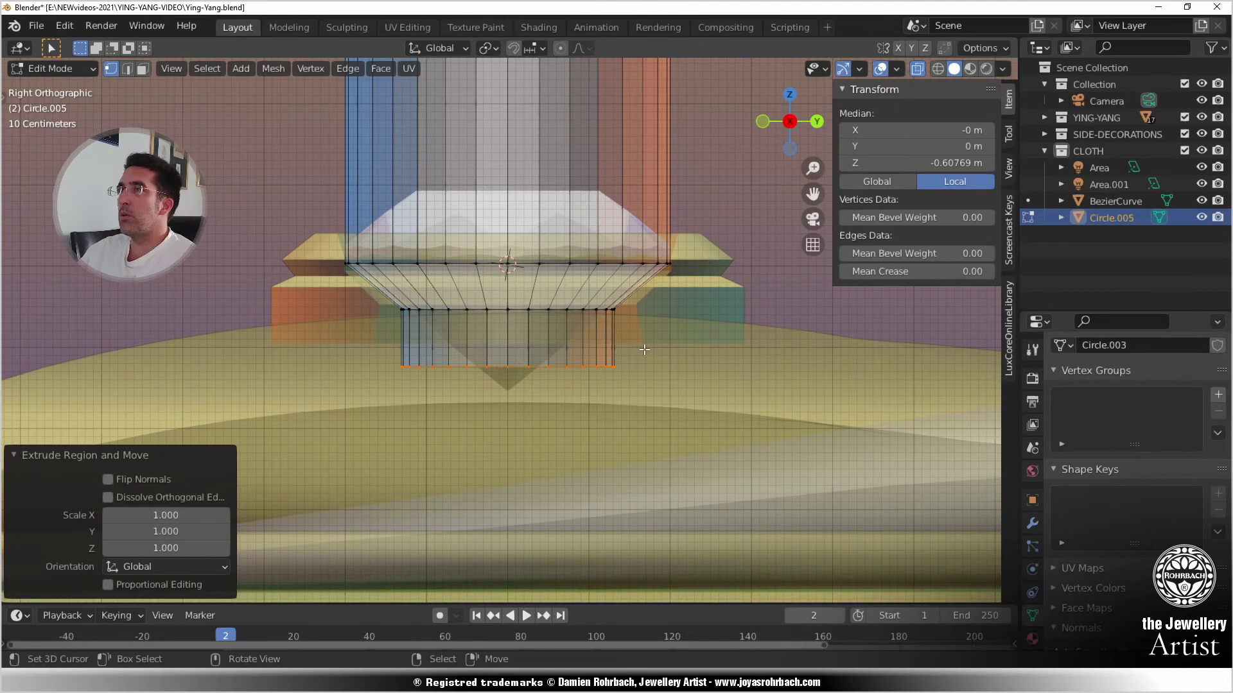
{"action": "key", "text": "e"}
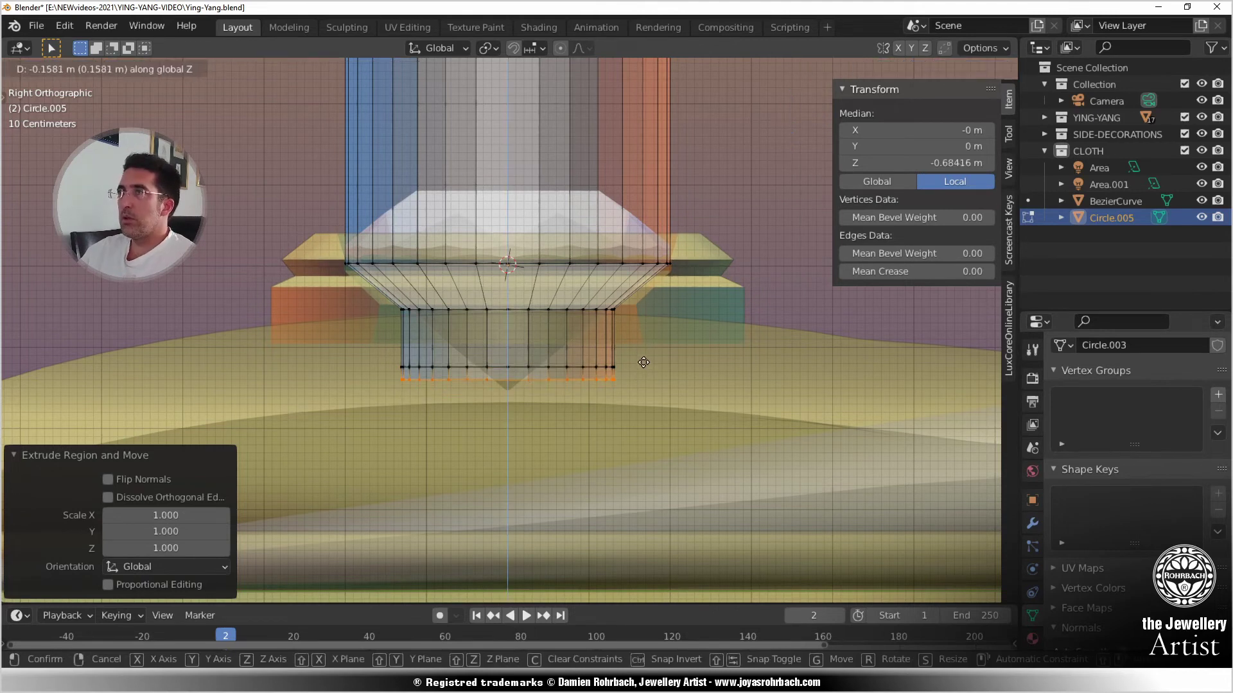
{"action": "left_click", "coordinate": [642, 361]}
{"action": "key", "text": "s"}
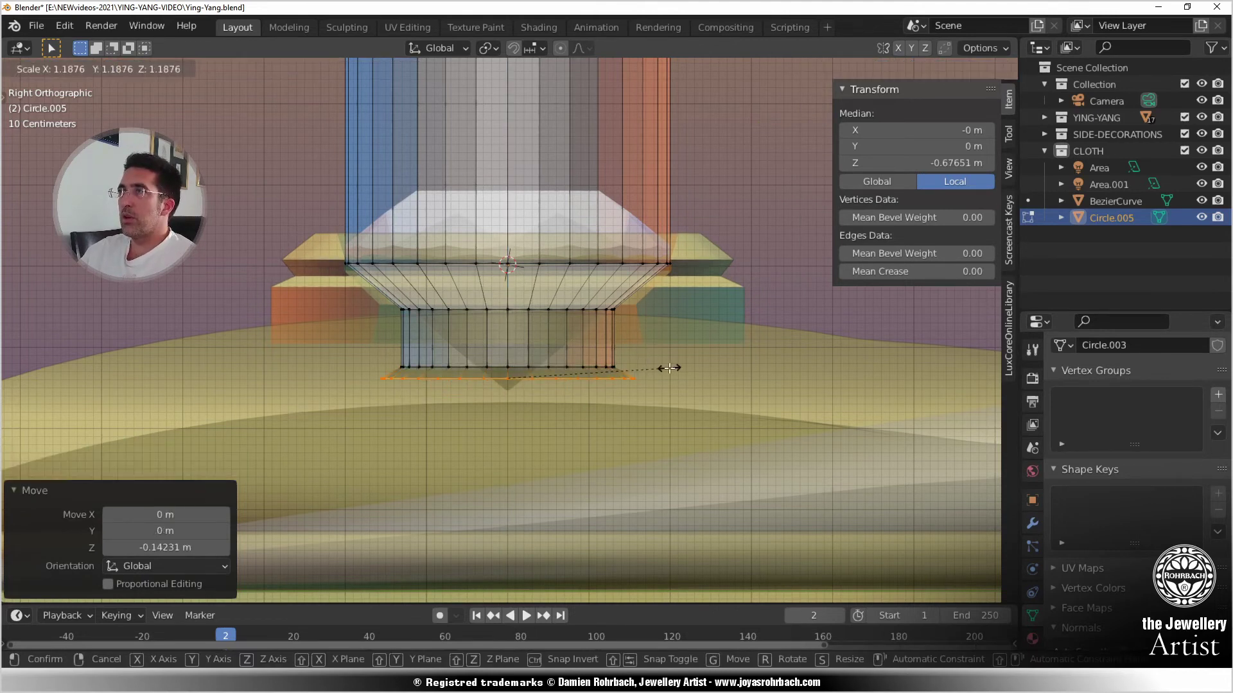
{"action": "left_click", "coordinate": [669, 368]}
- Extrude the flared ring straight down about 3.38 m, through the pendant's body
{"action": "key", "text": "e"}
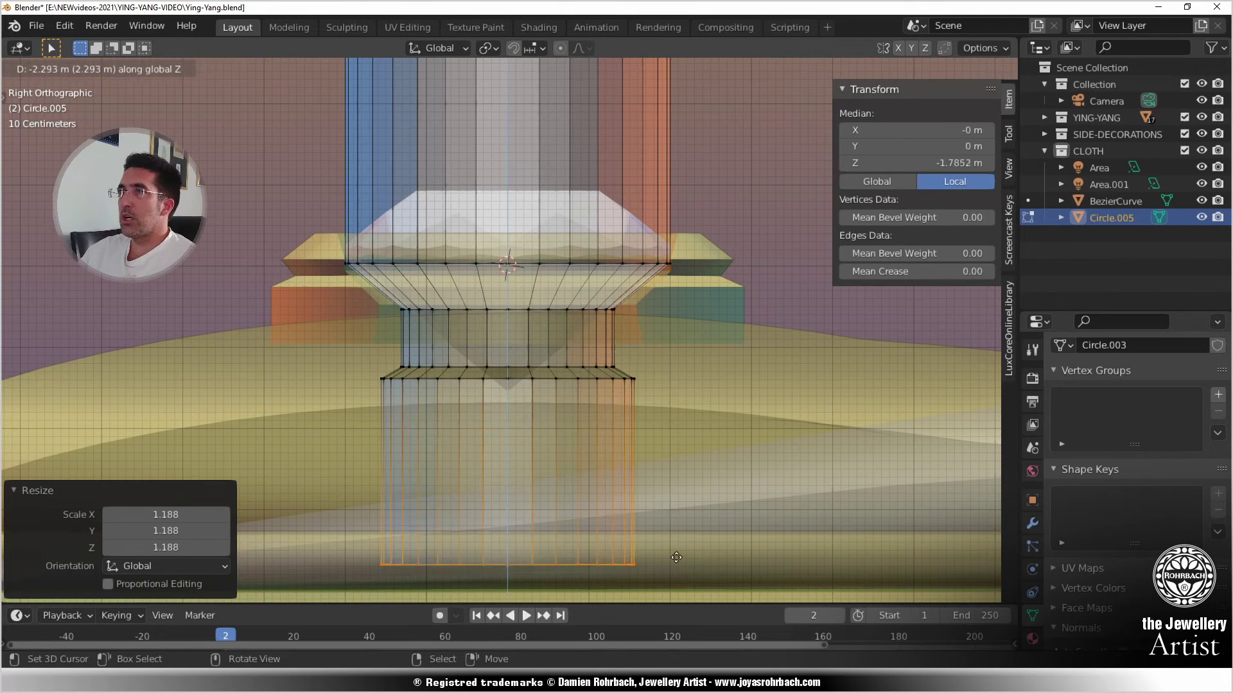
{"action": "left_click", "coordinate": [691, 100]}
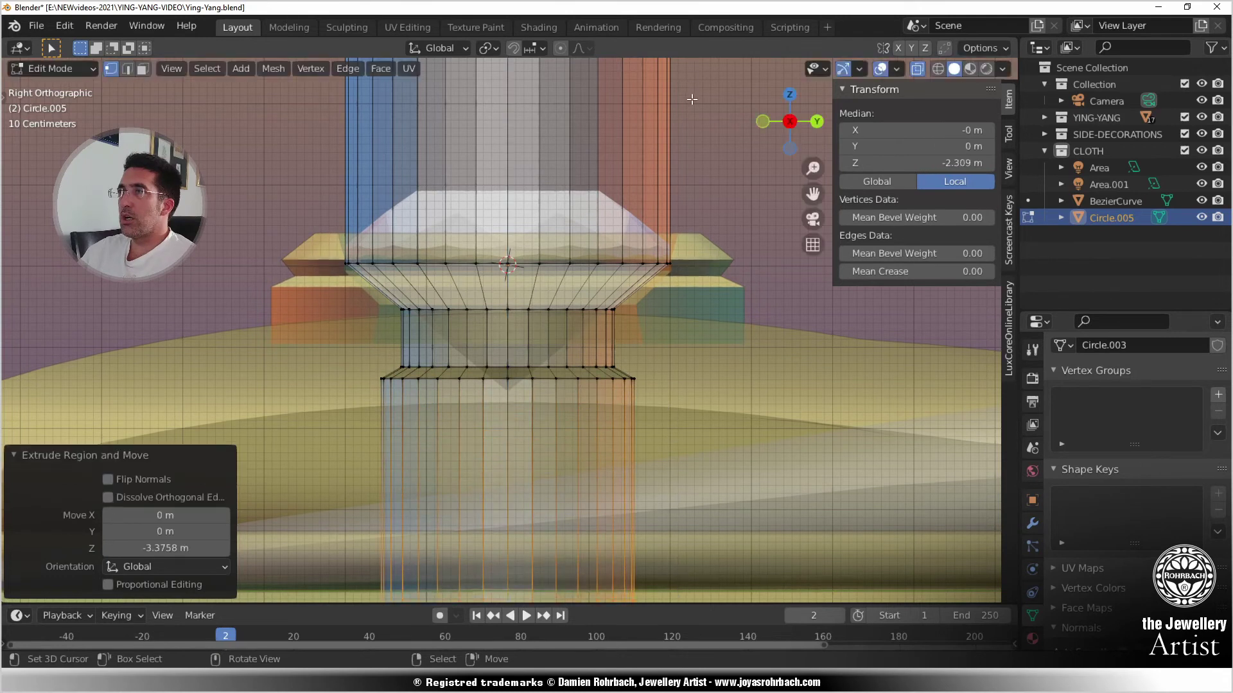
{"action": "scroll", "coordinate": [578, 225], "scroll_direction": "down", "scroll_amount": 4}
- Move the ring between the neck and the flare up about 0.18 m along Z, and return to Object Mode
{"action": "scroll", "coordinate": [389, 405], "scroll_direction": "up", "scroll_amount": 10}
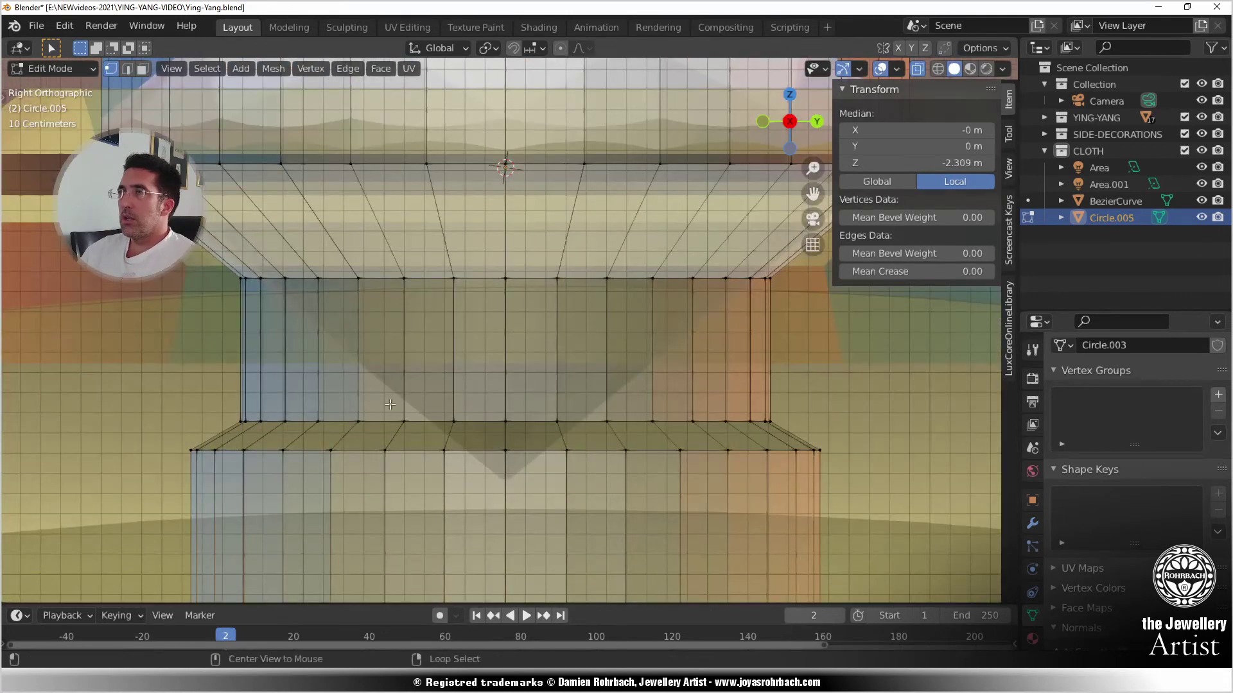
{"action": "key", "text": "alt+a"}
{"action": "key", "text": "b"}
{"action": "left_click_drag", "start_coordinate": [203, 402], "coordinate": [831, 429]}
{"action": "key", "text": "g"}
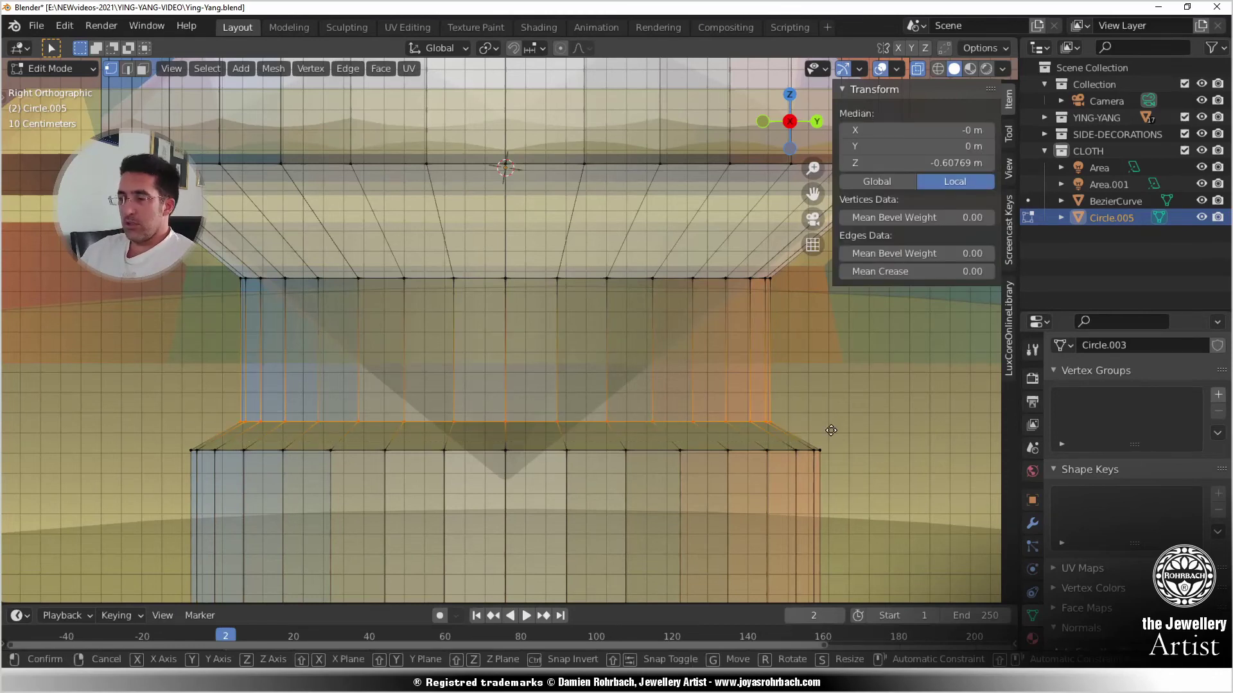
{"action": "key", "text": "z"}
{"action": "left_click", "coordinate": [827, 394]}
{"action": "scroll", "coordinate": [631, 299], "scroll_direction": "down", "scroll_amount": 5}
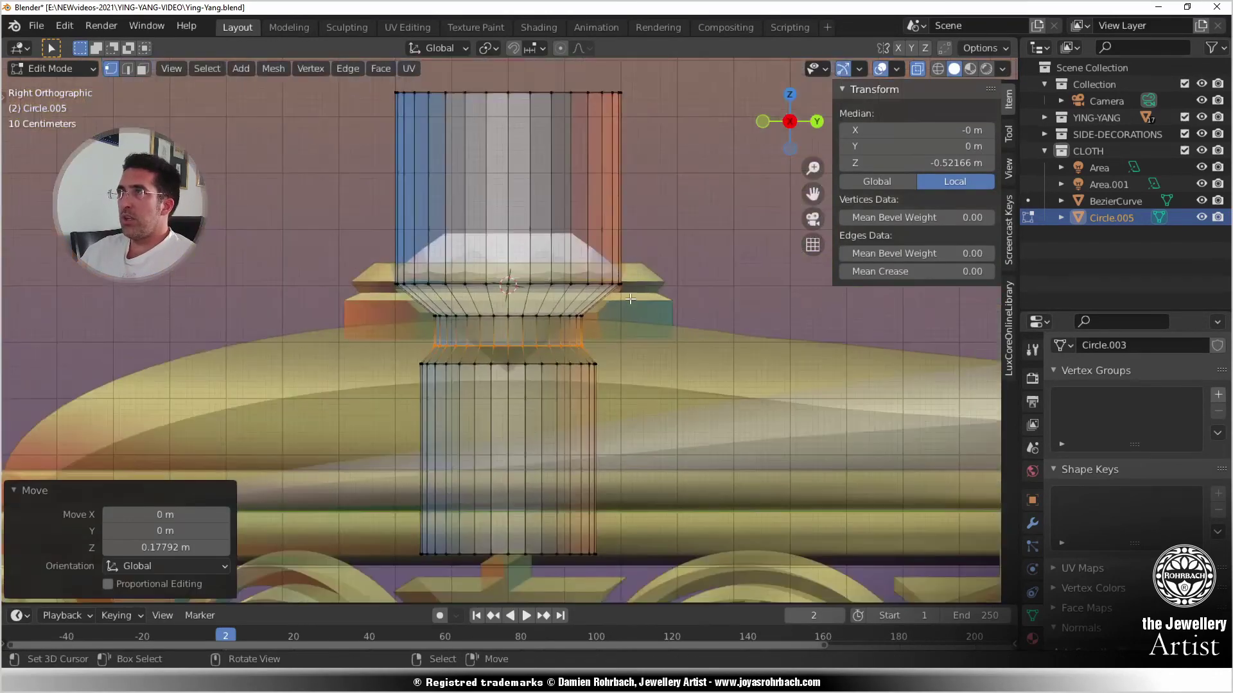
{"action": "scroll", "coordinate": [630, 308], "scroll_direction": "up", "scroll_amount": 5}
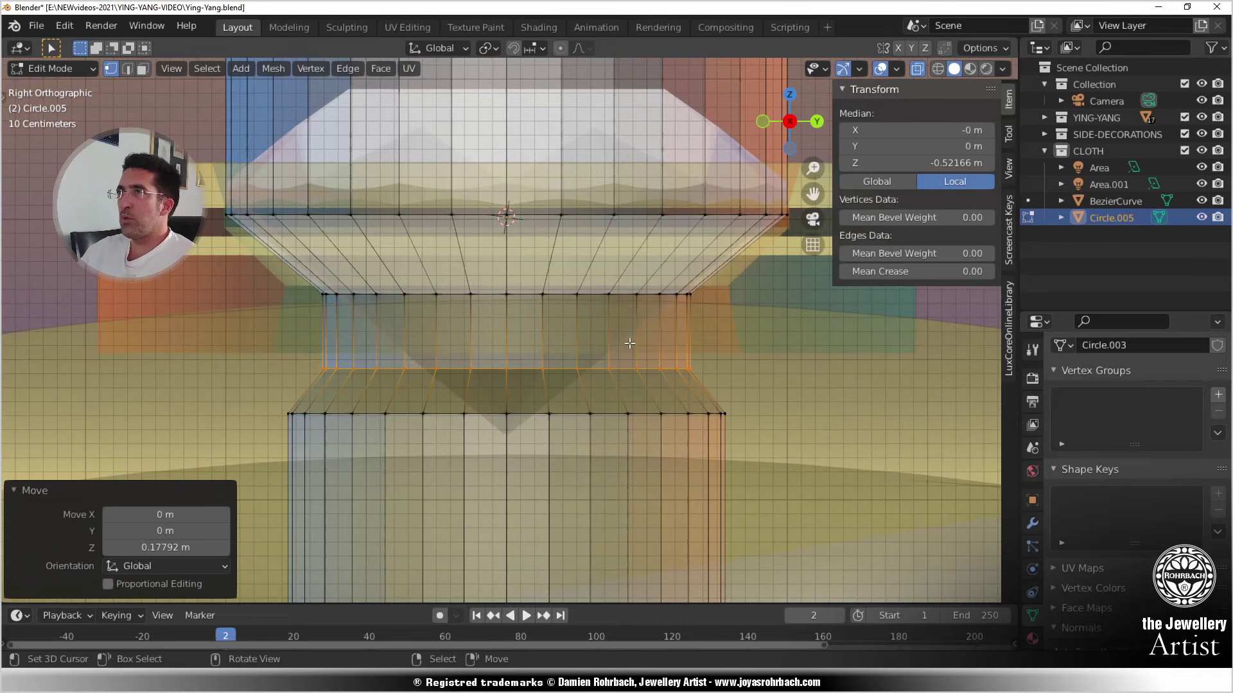
{"action": "scroll", "coordinate": [629, 343], "scroll_direction": "down", "scroll_amount": 4}
{"action": "key", "text": "Tab"}
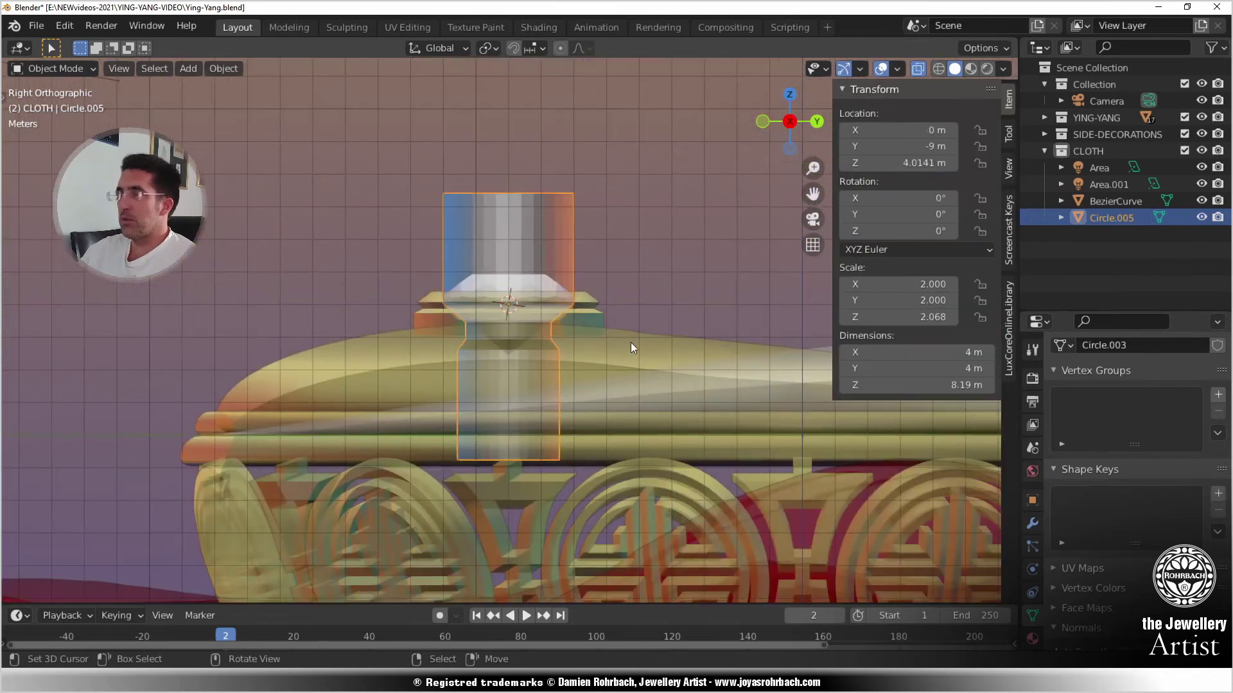
- Isolate the stepped cutter, give it a new material named cutters, and save the file
{"action": "key", "text": "KP_Divide"}
{"action": "middle_click_drag", "start_coordinate": [380, 394], "coordinate": [480, 442]}
{"action": "left_click", "coordinate": [1033, 638]}
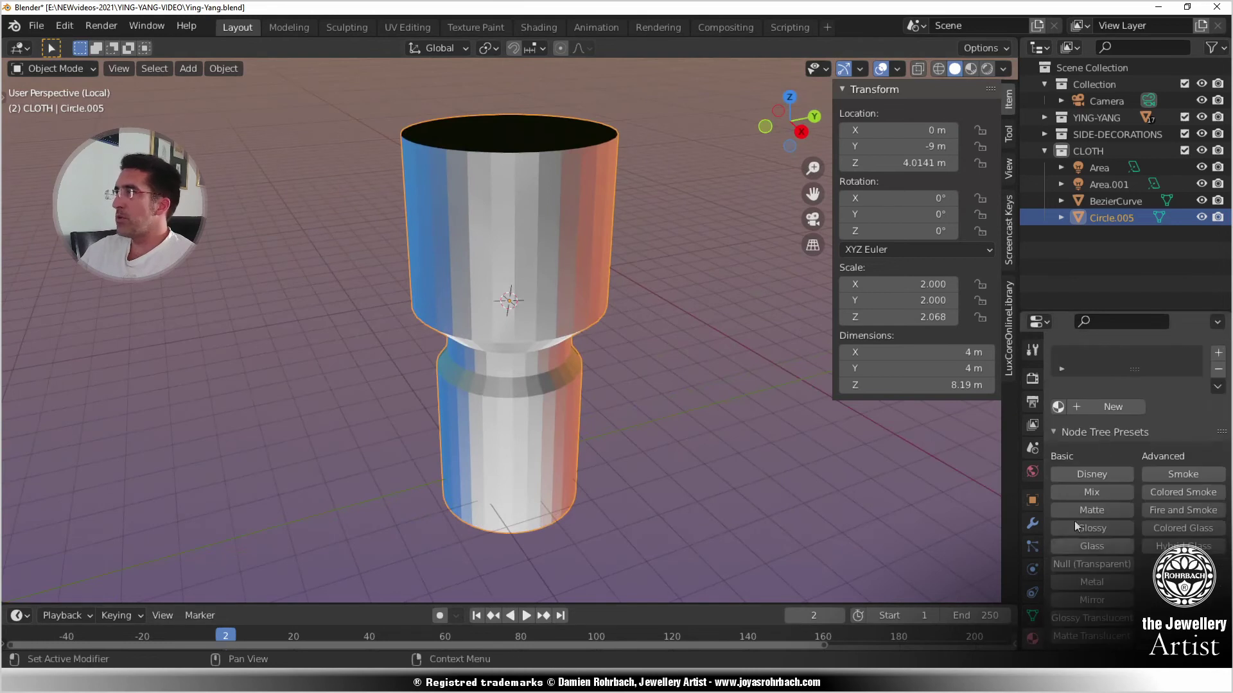
{"action": "left_click", "coordinate": [1117, 406]}
{"action": "type", "text": "cutte"}
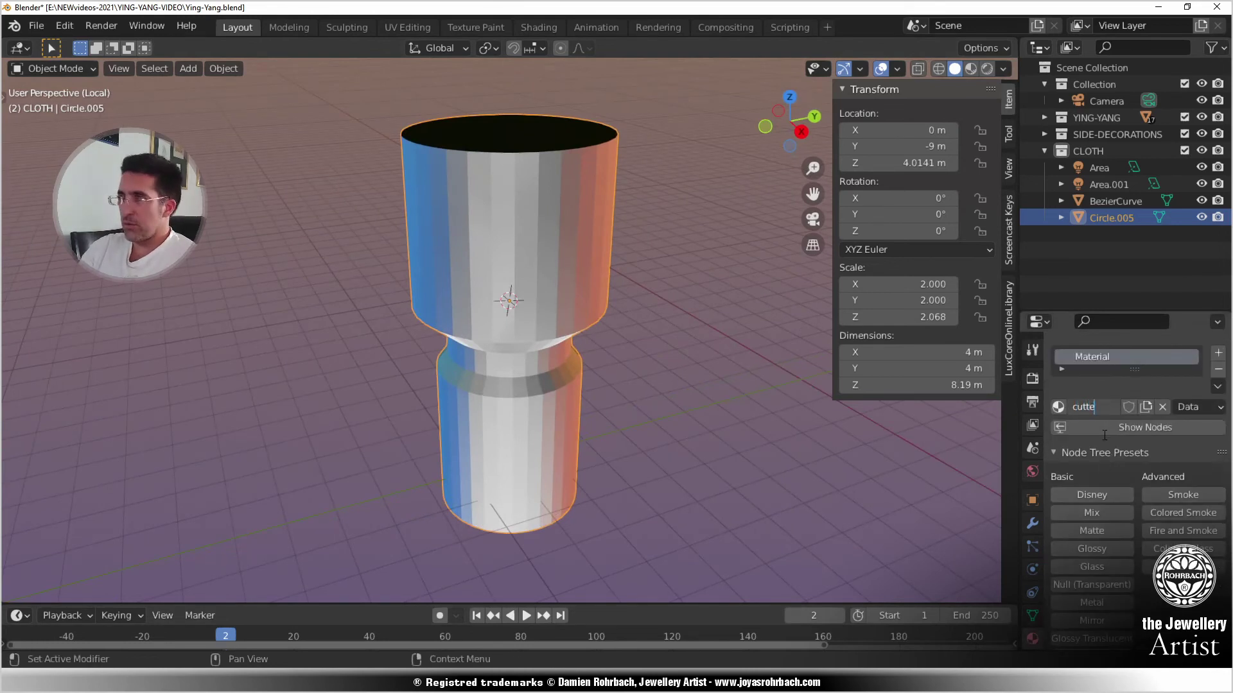
{"action": "type", "text": "rs"}
{"action": "key", "text": "Return"}
{"action": "key", "text": "ctrl+s"}
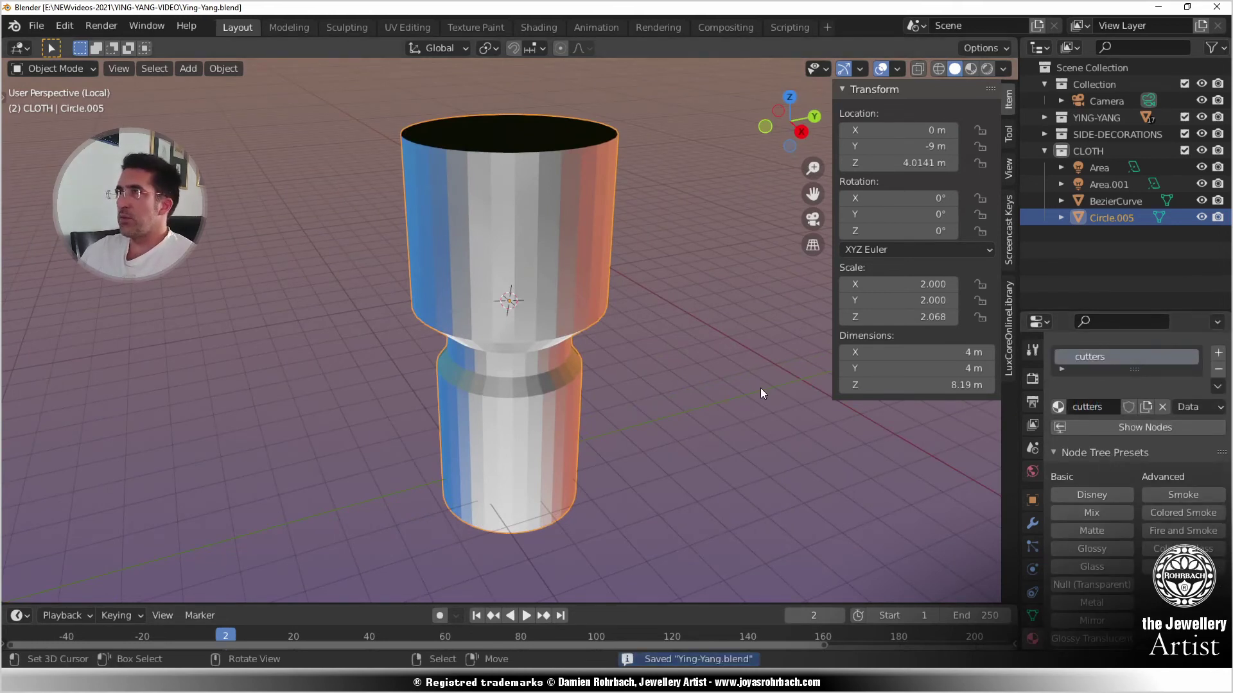
- Show the full scene again and subtract the cutter from the gold YANG half with a Boolean Difference modifier using the Fast solver
{"action": "key", "text": "KP_Divide"}
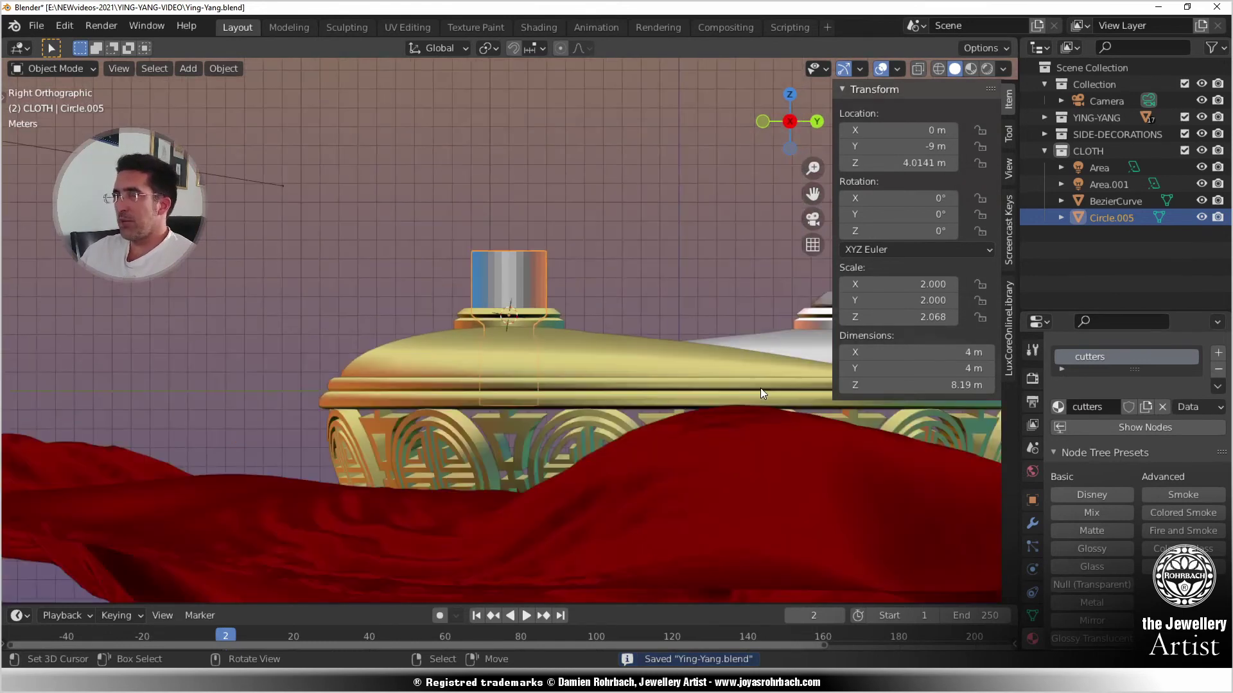
{"action": "middle_click_drag", "start_coordinate": [760, 387], "coordinate": [684, 360]}
{"action": "left_click", "coordinate": [683, 360]}
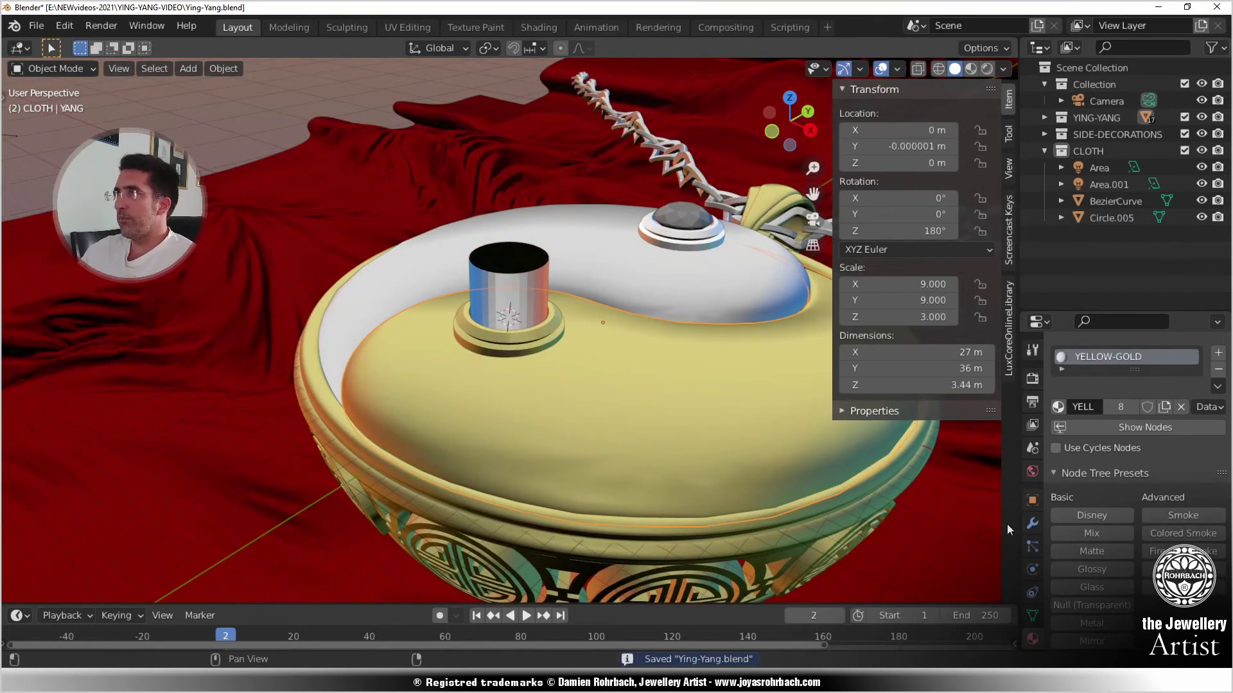
{"action": "left_click", "coordinate": [1032, 524]}
{"action": "left_click", "coordinate": [1073, 378]}
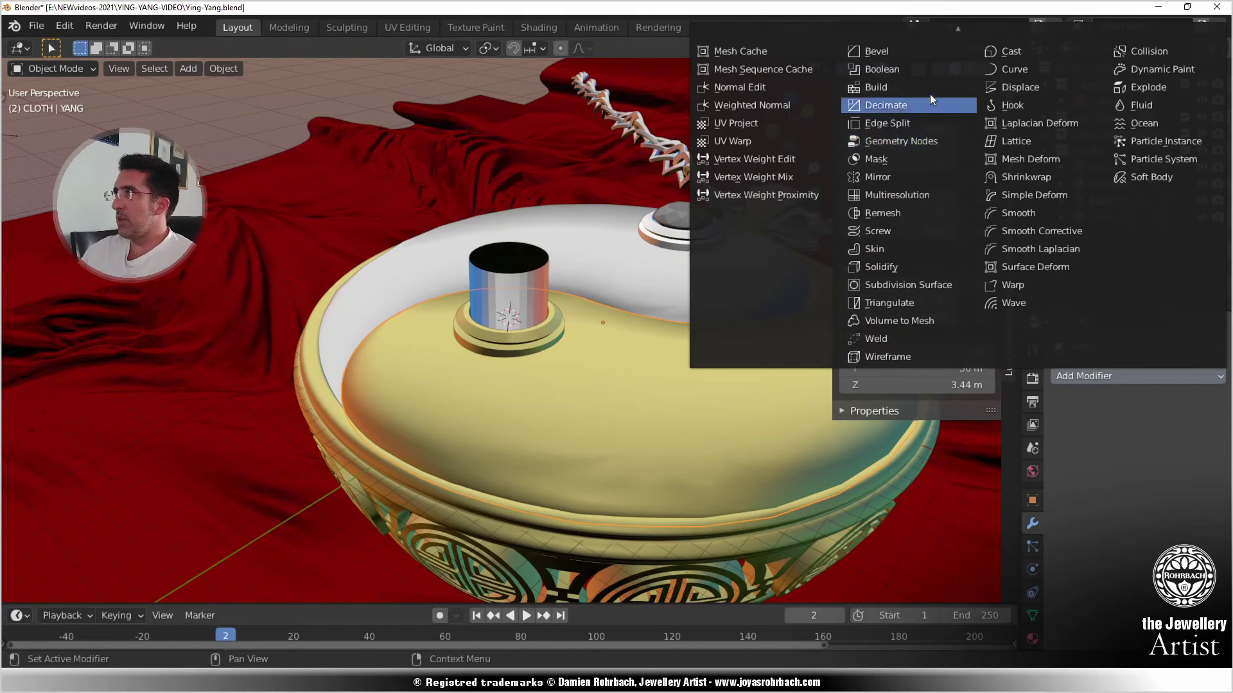
{"action": "left_click", "coordinate": [930, 75]}
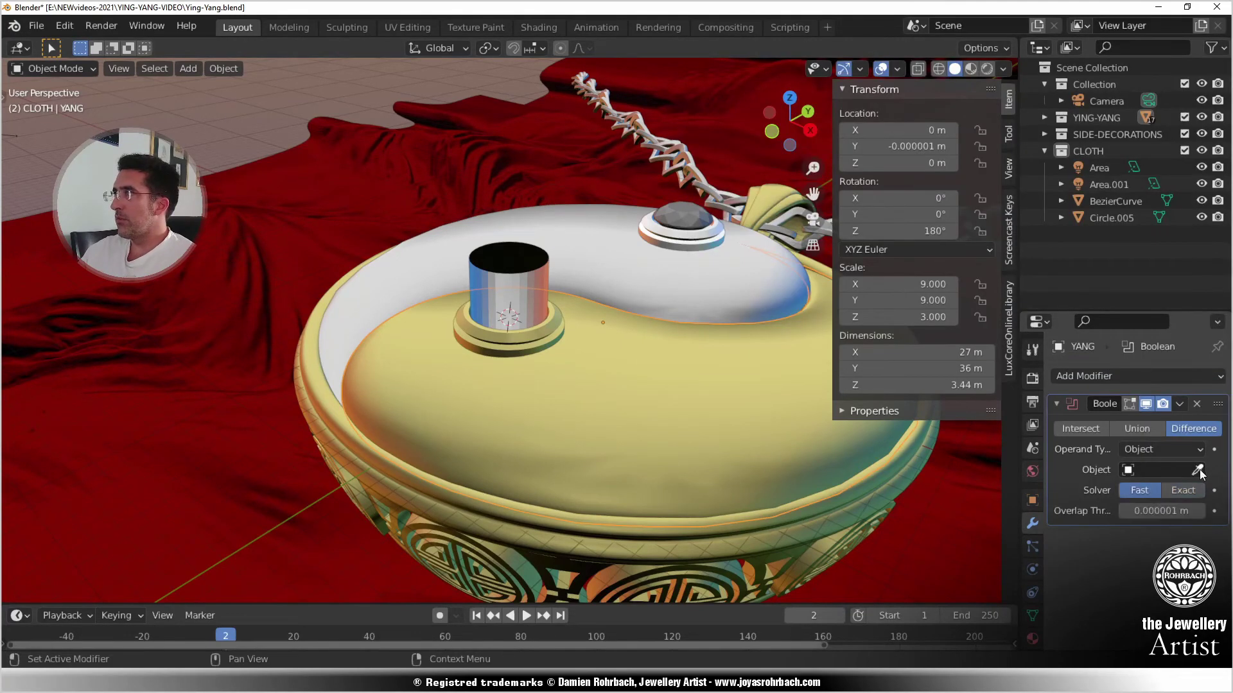
{"action": "left_click", "coordinate": [509, 247]}
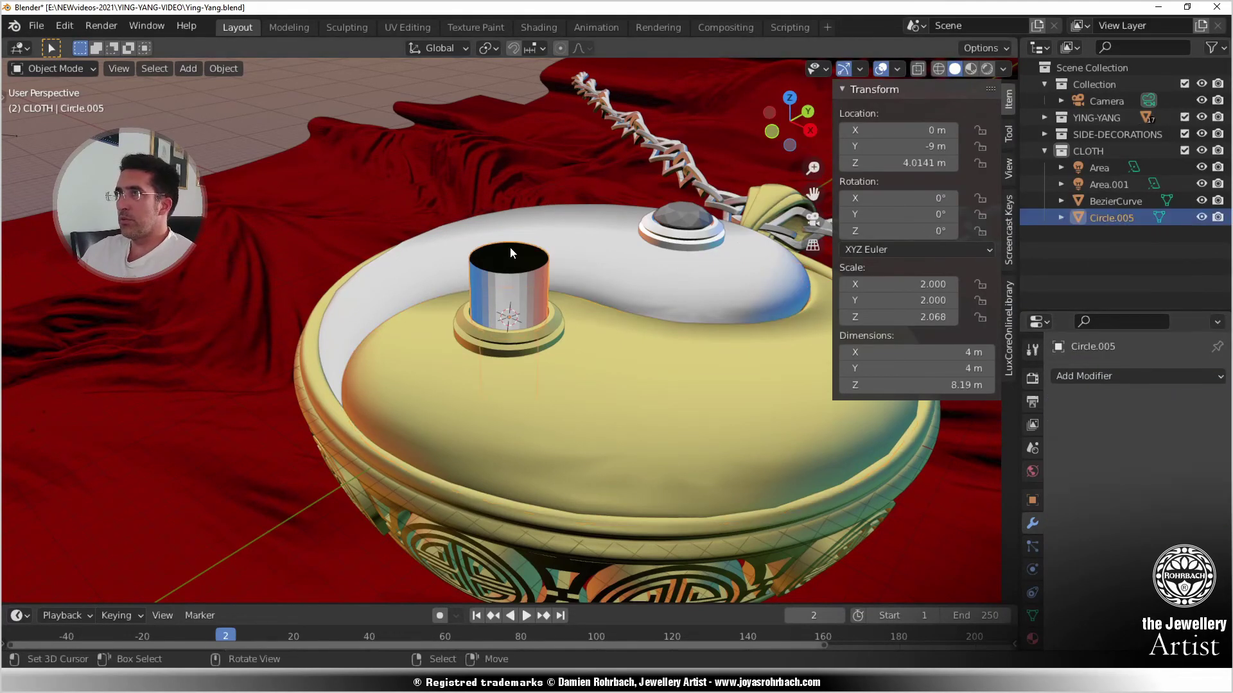
- Hide the cutter and the diamond inside it, and inspect the stone seat cut into the gold half
{"action": "key", "text": "h"}
{"action": "middle_click_drag", "start_coordinate": [518, 341], "coordinate": [531, 406]}
{"action": "left_click", "coordinate": [511, 341]}
{"action": "key", "text": "h"}
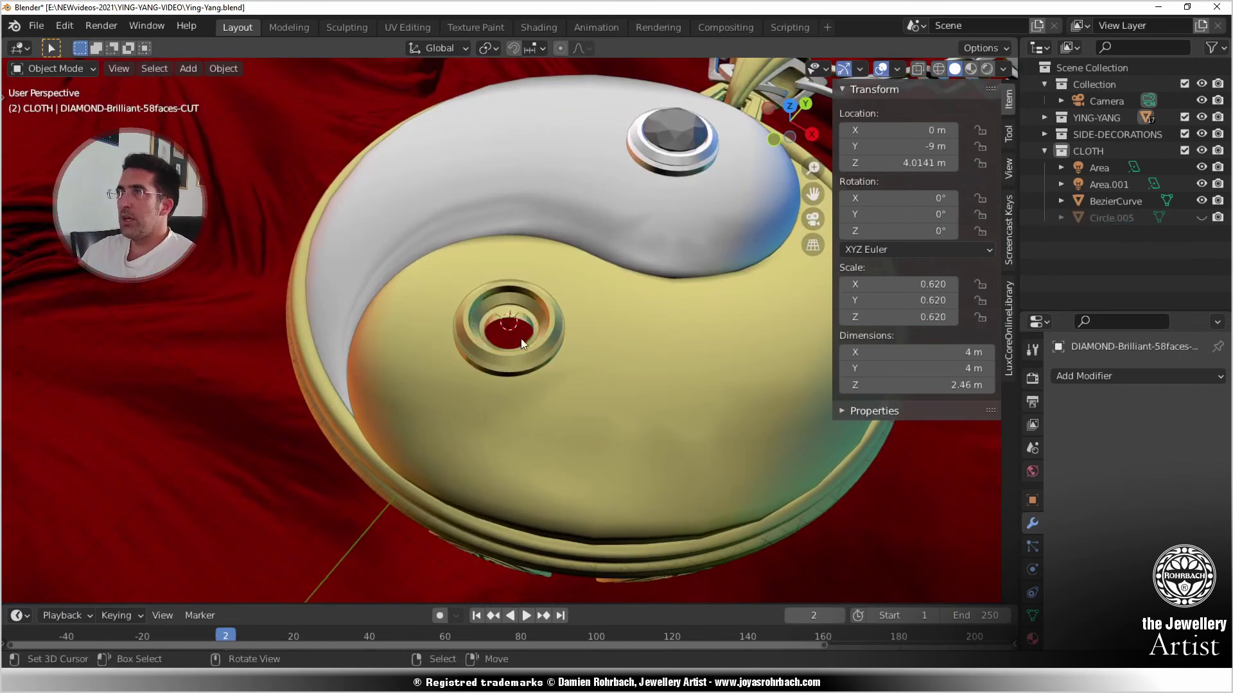
{"action": "middle_click_drag", "start_coordinate": [521, 344], "coordinate": [687, 352]}
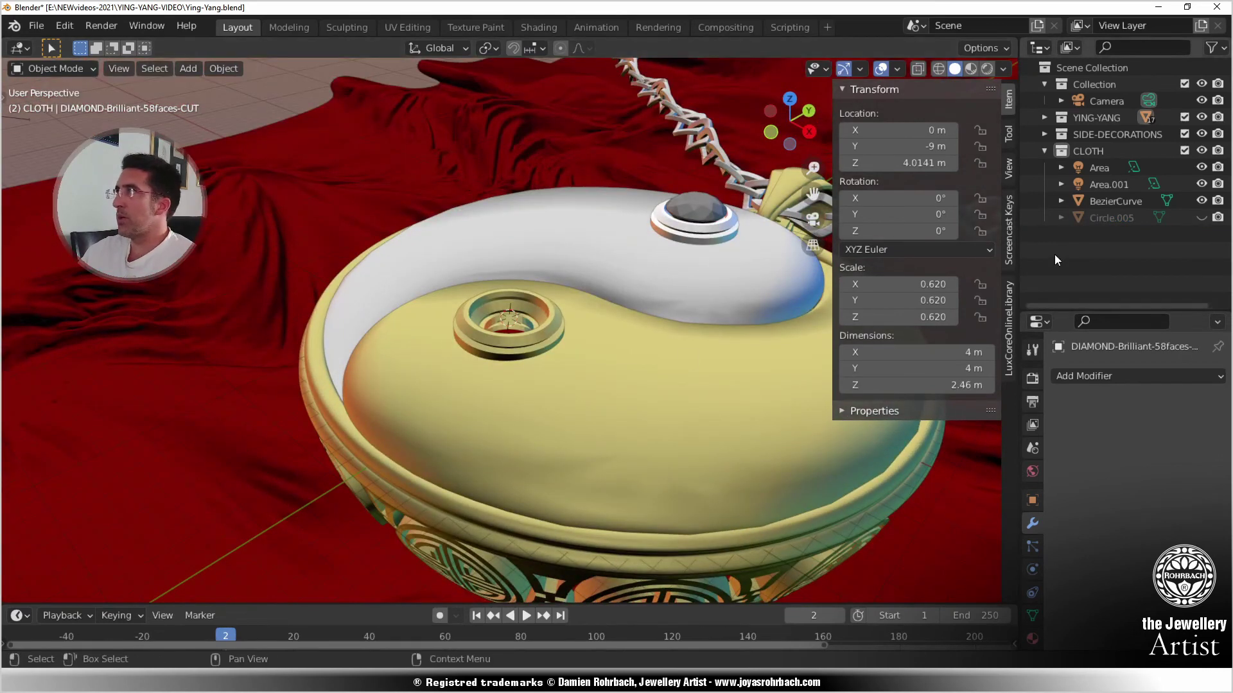
- Unhide the cutter, rename it CUTTER, and save the file
{"action": "left_click", "coordinate": [1119, 219]}
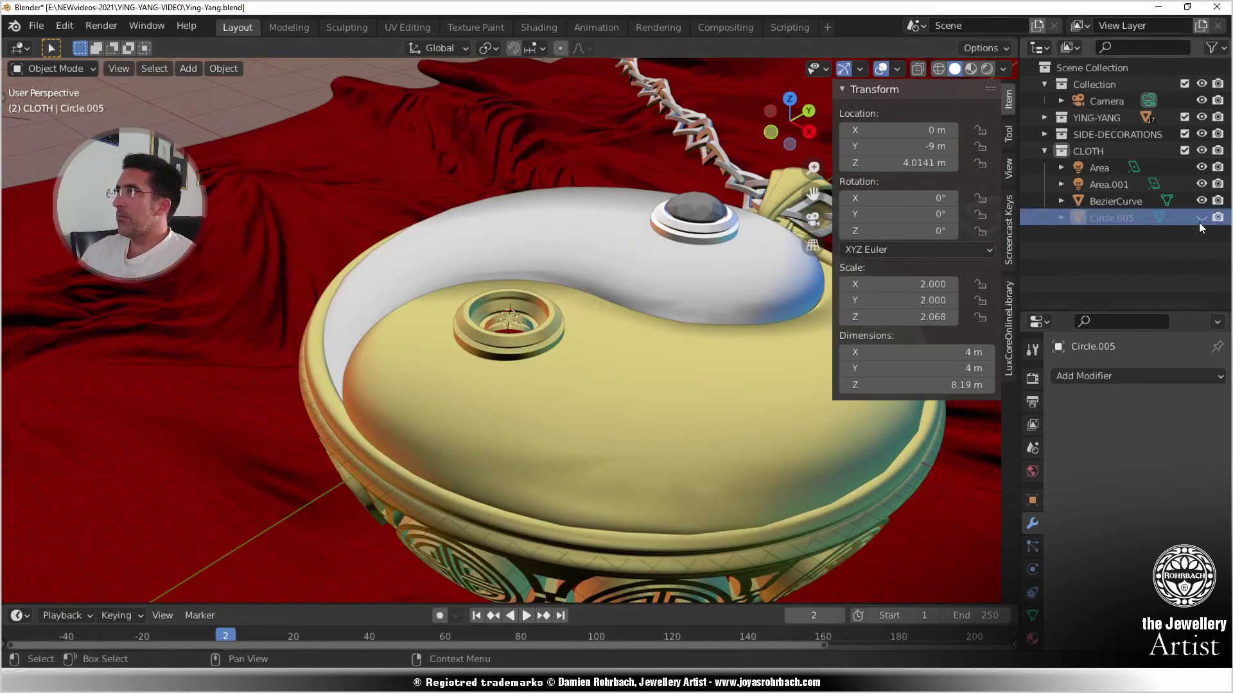
{"action": "left_click", "coordinate": [1201, 218]}
{"action": "double_click", "coordinate": [1111, 217]}
{"action": "type", "text": "CUT"}
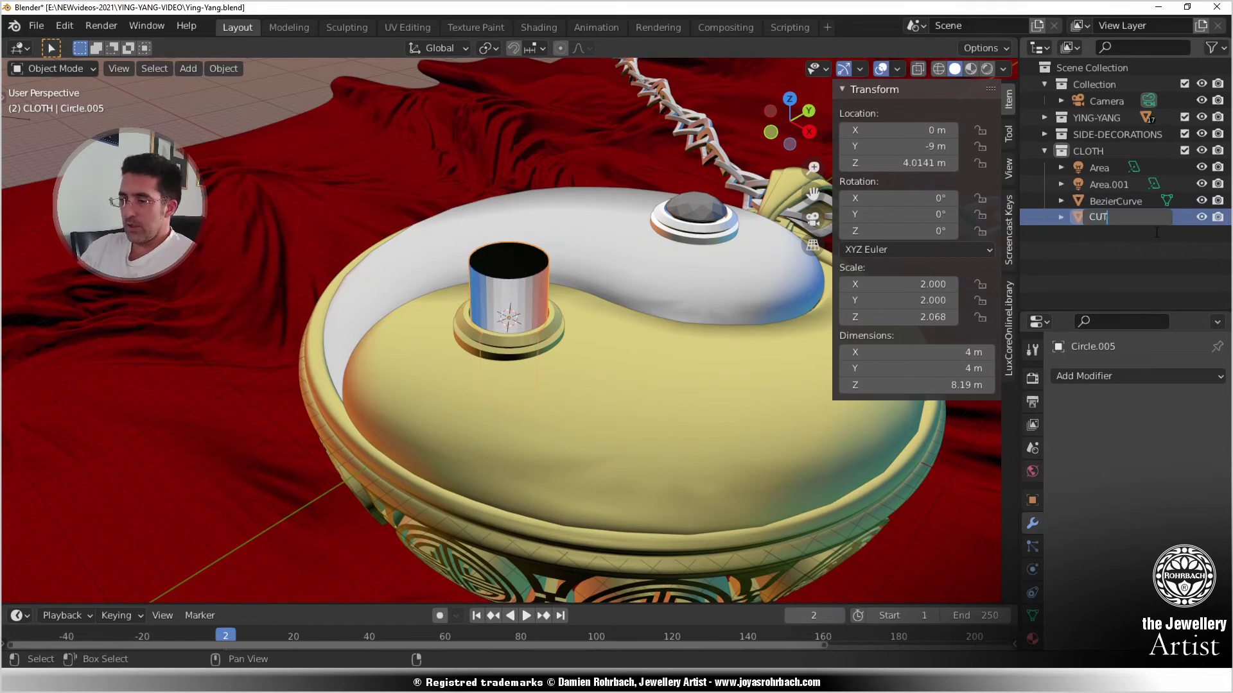
{"action": "type", "text": "TER"}
{"action": "key", "text": "Return"}
{"action": "key", "text": "ctrl+s"}
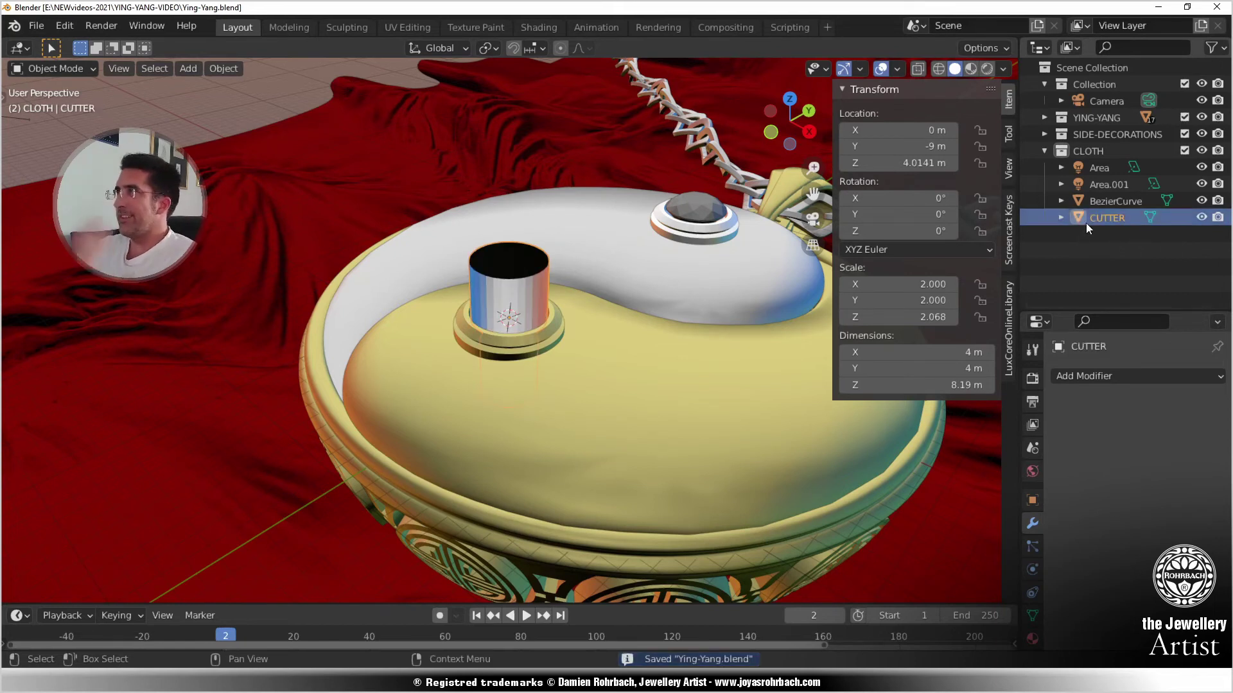
- Duplicate the cutter in place and set the copy's Y location to 9 m, over the white half's setting
{"action": "middle_click_drag", "start_coordinate": [578, 336], "coordinate": [595, 351]}
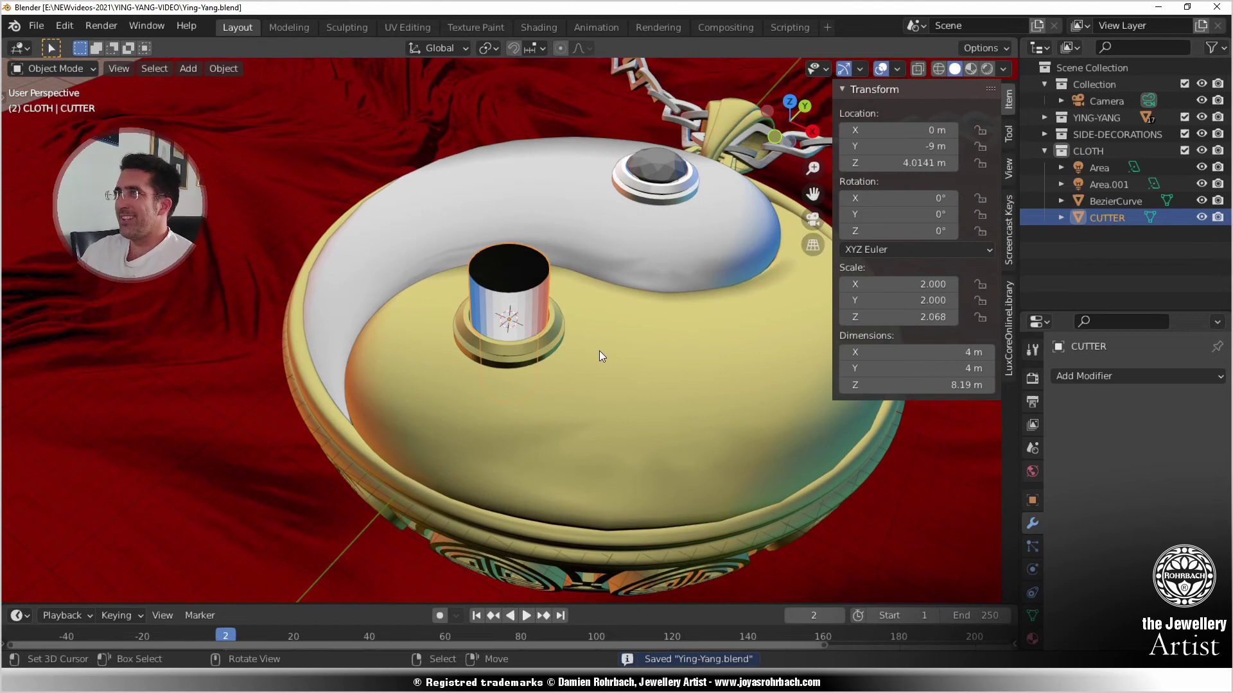
{"action": "key", "text": "shift+d"}
{"action": "key", "text": "Escape"}
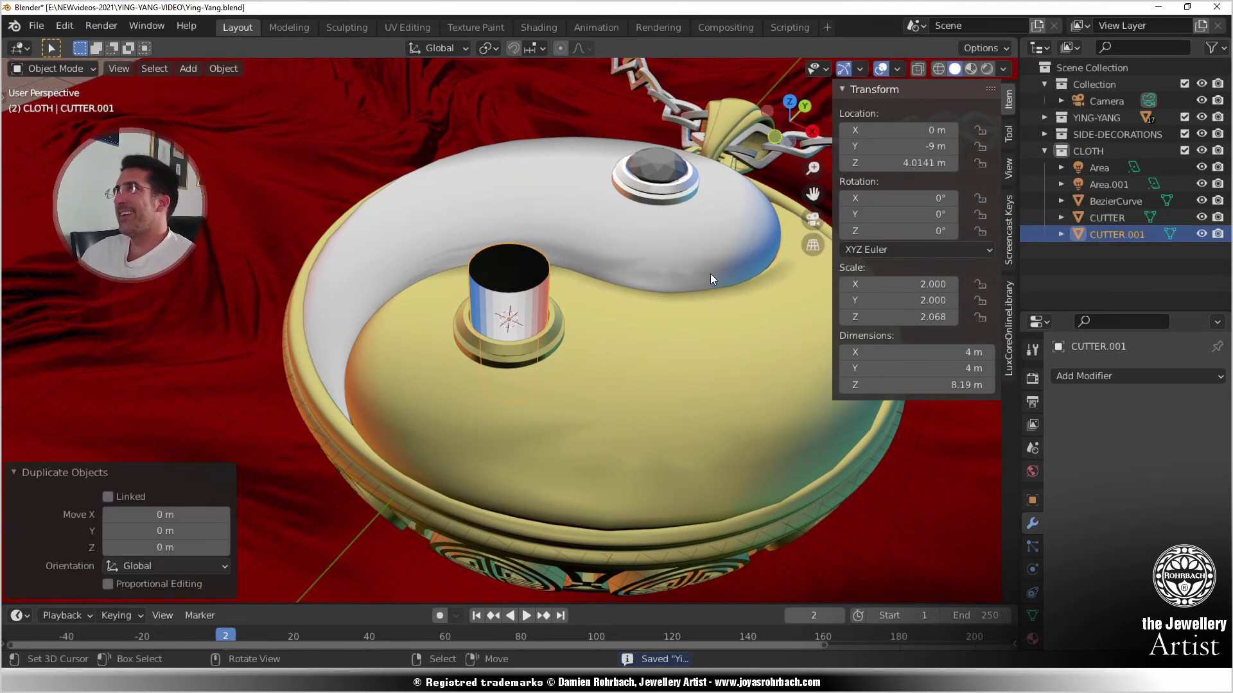
{"action": "left_click", "coordinate": [888, 152]}
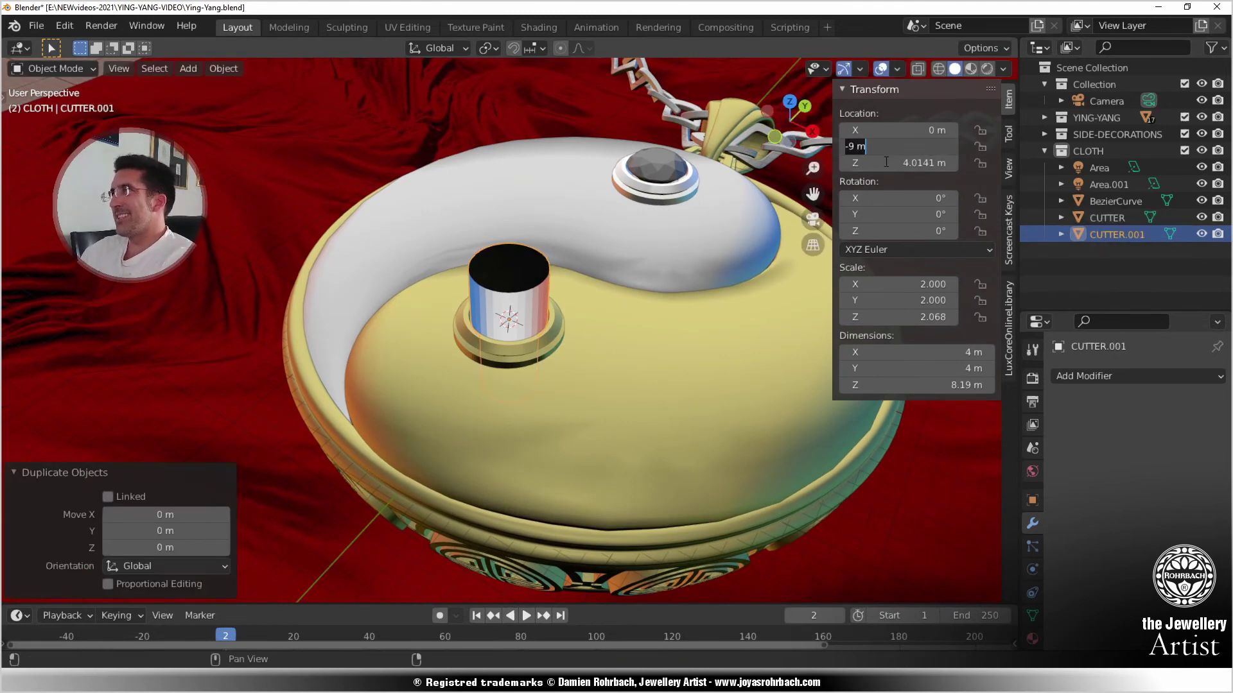
{"action": "type", "text": "9"}
{"action": "key", "text": "Return"}
- Subtract the duplicated cutter from the white YING half with a Boolean Difference modifier using the Fast solver
{"action": "left_click", "coordinate": [732, 260]}
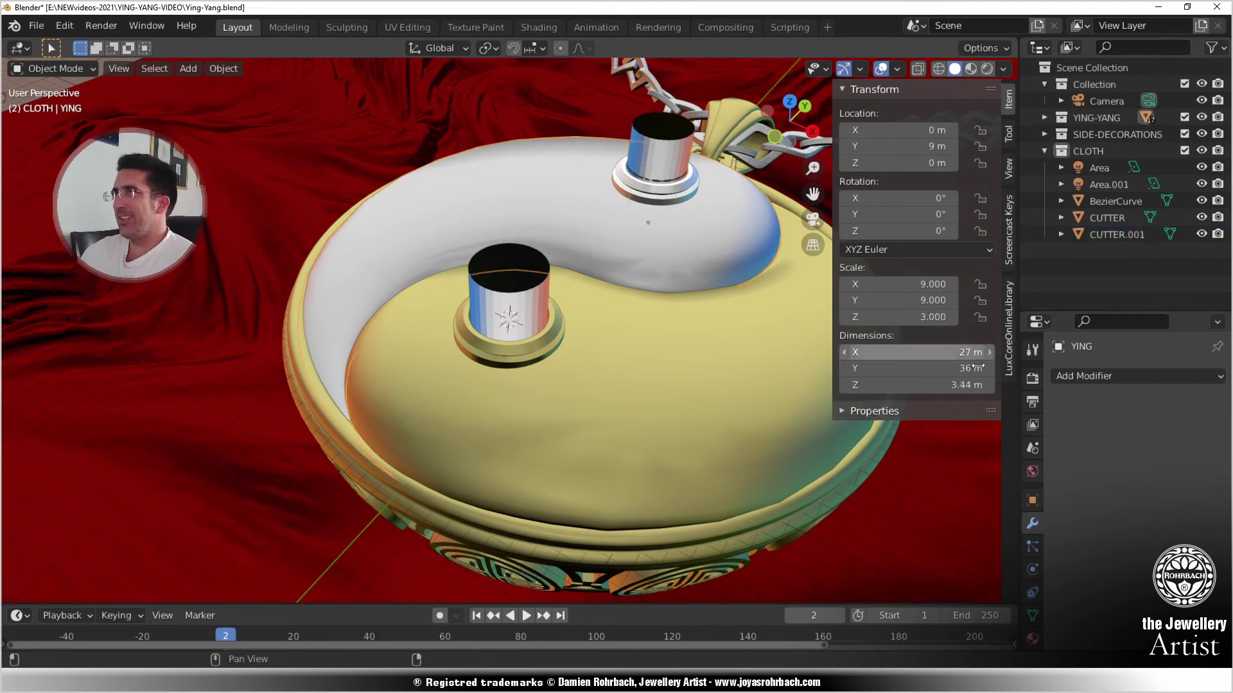
{"action": "left_click", "coordinate": [1079, 373]}
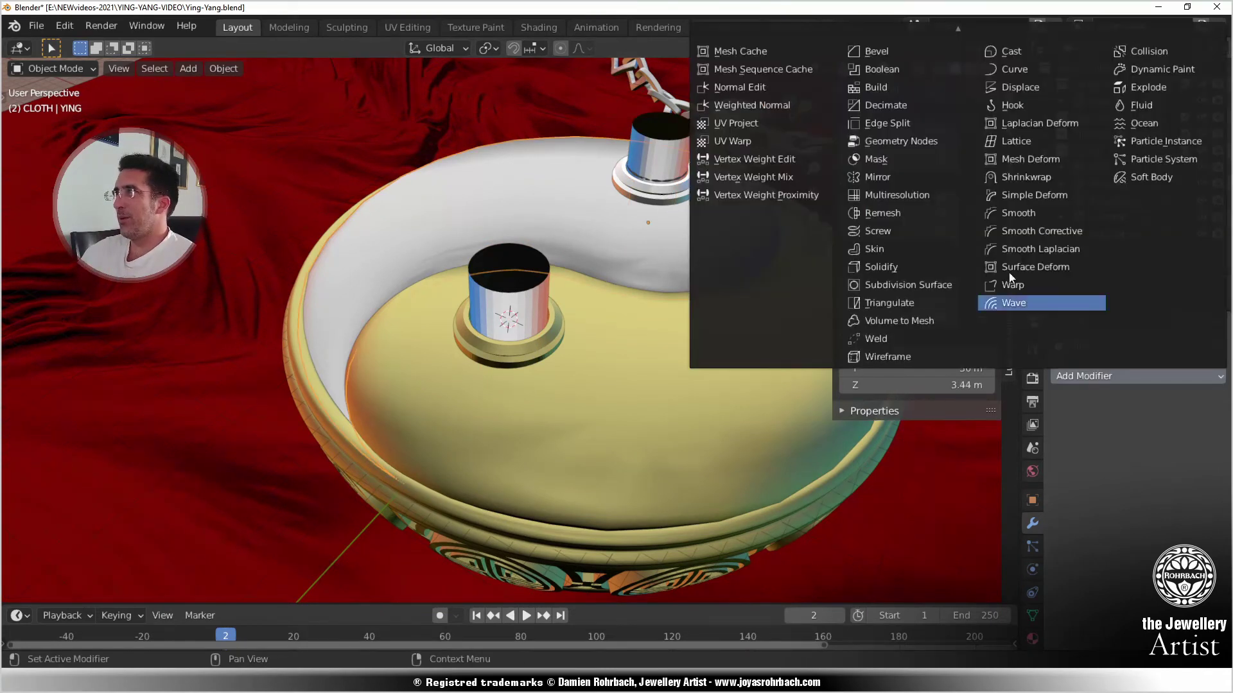
{"action": "left_click", "coordinate": [903, 78]}
{"action": "left_click", "coordinate": [1140, 490]}
{"action": "left_click", "coordinate": [1197, 470]}
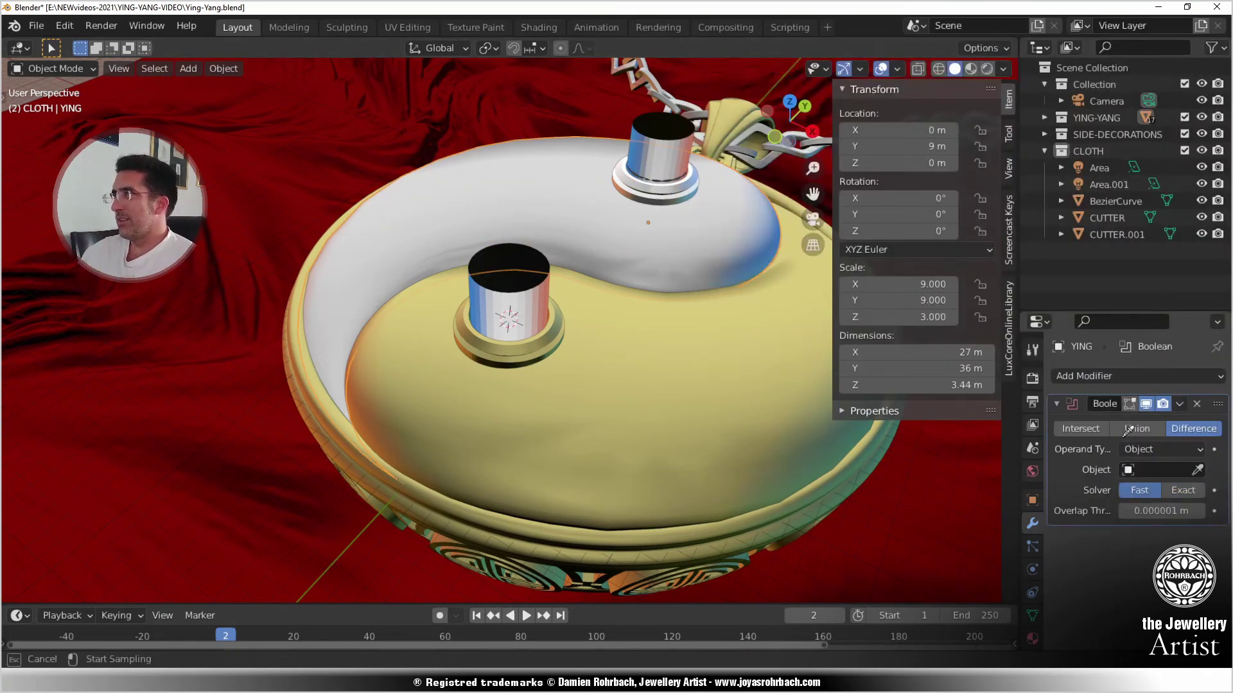
{"action": "left_click", "coordinate": [687, 131]}
{"action": "left_click", "coordinate": [685, 133]}
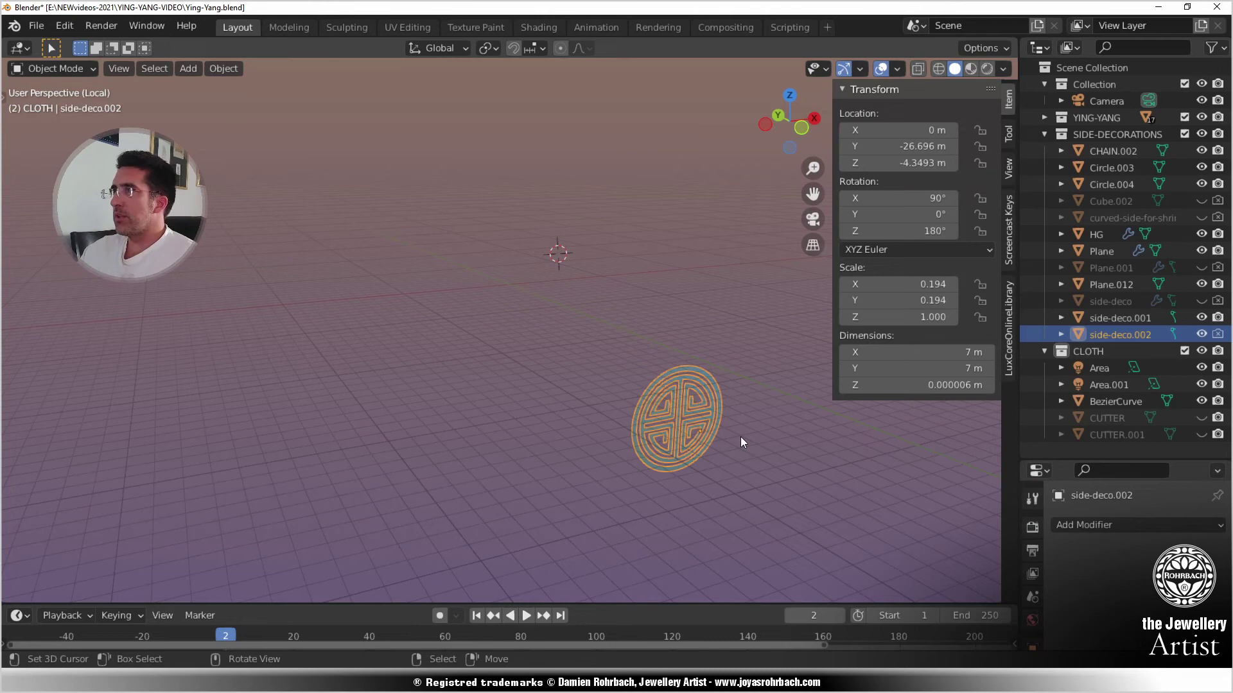
- Extrude the flat side-deco.002 medallion about 0.67 m along its normal, return to Object Mode, and save the file
{"action": "key", "text": "Tab"}
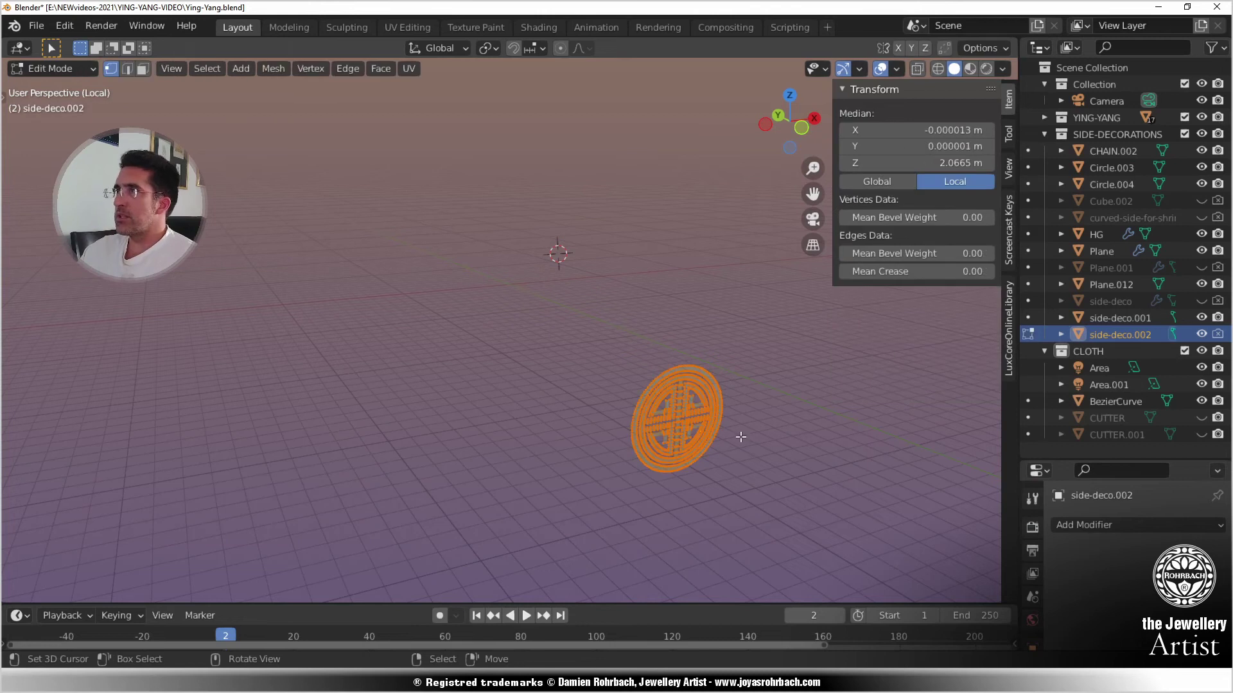
{"action": "key", "text": "KP_3"}
{"action": "key", "text": "KP_Decimal"}
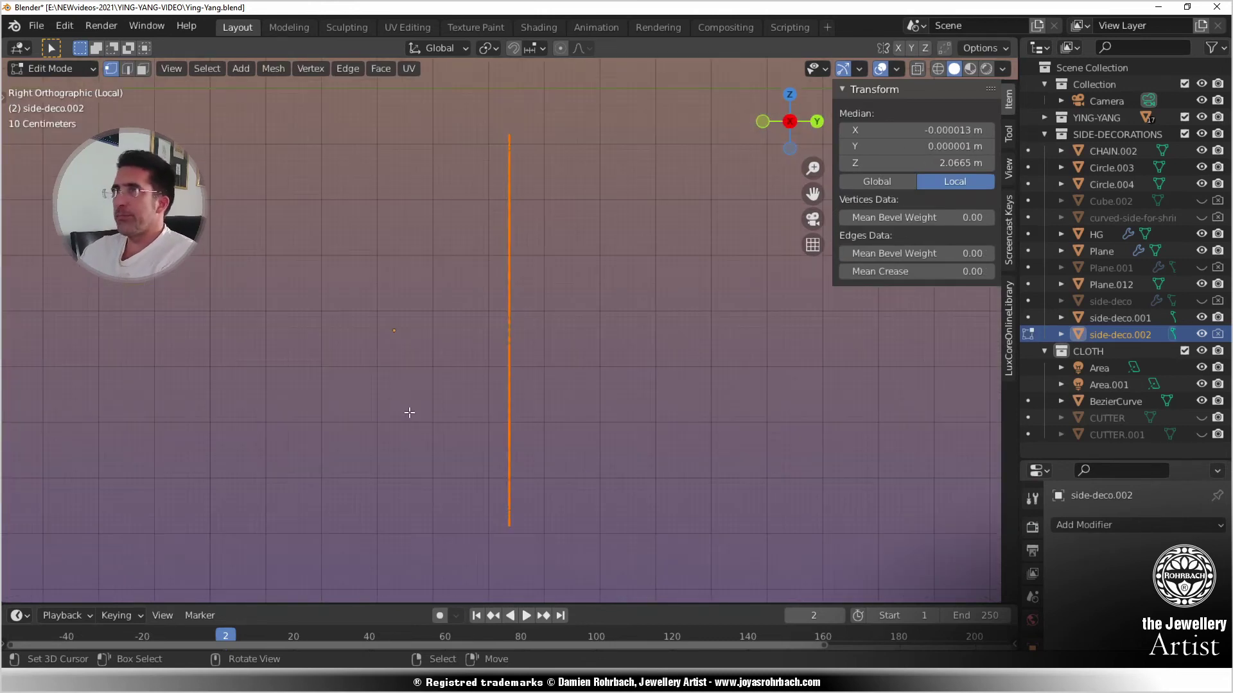
{"action": "key", "text": "e"}
{"action": "left_click", "coordinate": [649, 304]}
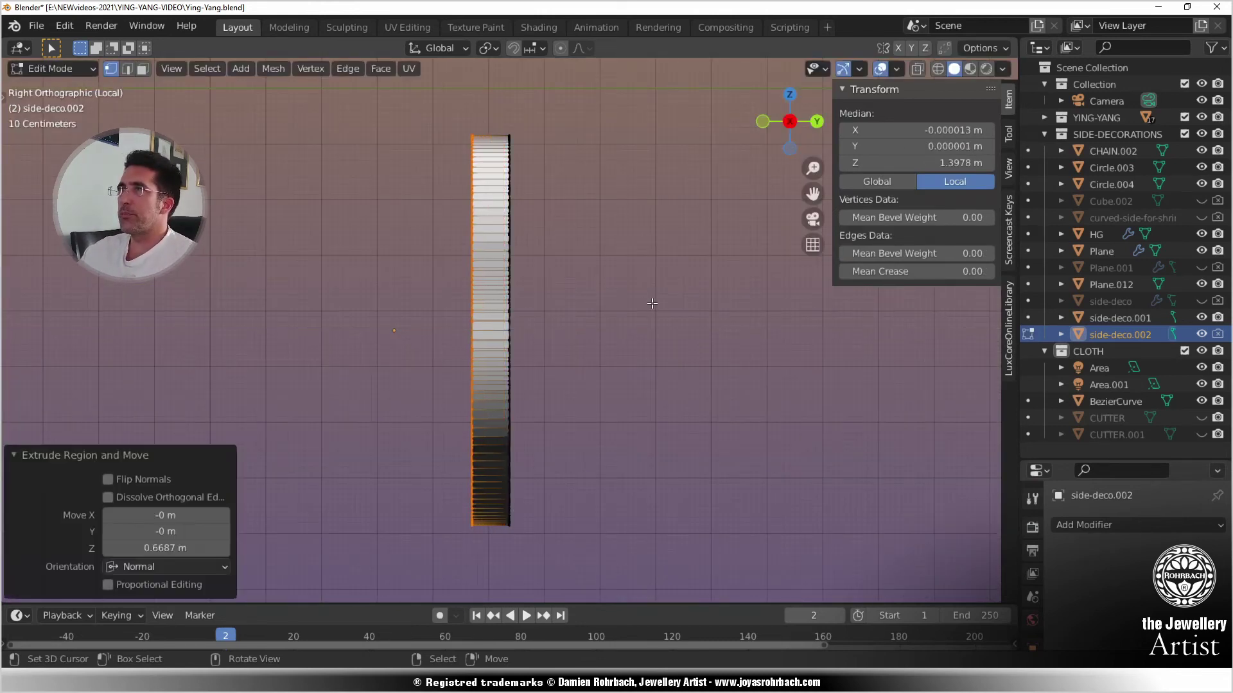
{"action": "scroll", "coordinate": [662, 311], "scroll_direction": "down", "scroll_amount": 4}
{"action": "middle_click_drag", "start_coordinate": [662, 311], "coordinate": [610, 381]}
{"action": "key", "text": "Tab"}
{"action": "scroll", "coordinate": [621, 371], "scroll_direction": "up", "scroll_amount": 6}
{"action": "key", "text": "ctrl+s"}
- Add a Bevel modifier to the side-deco.002 medallion with an amount of 0.2 m
{"action": "left_click", "coordinate": [1136, 525]}
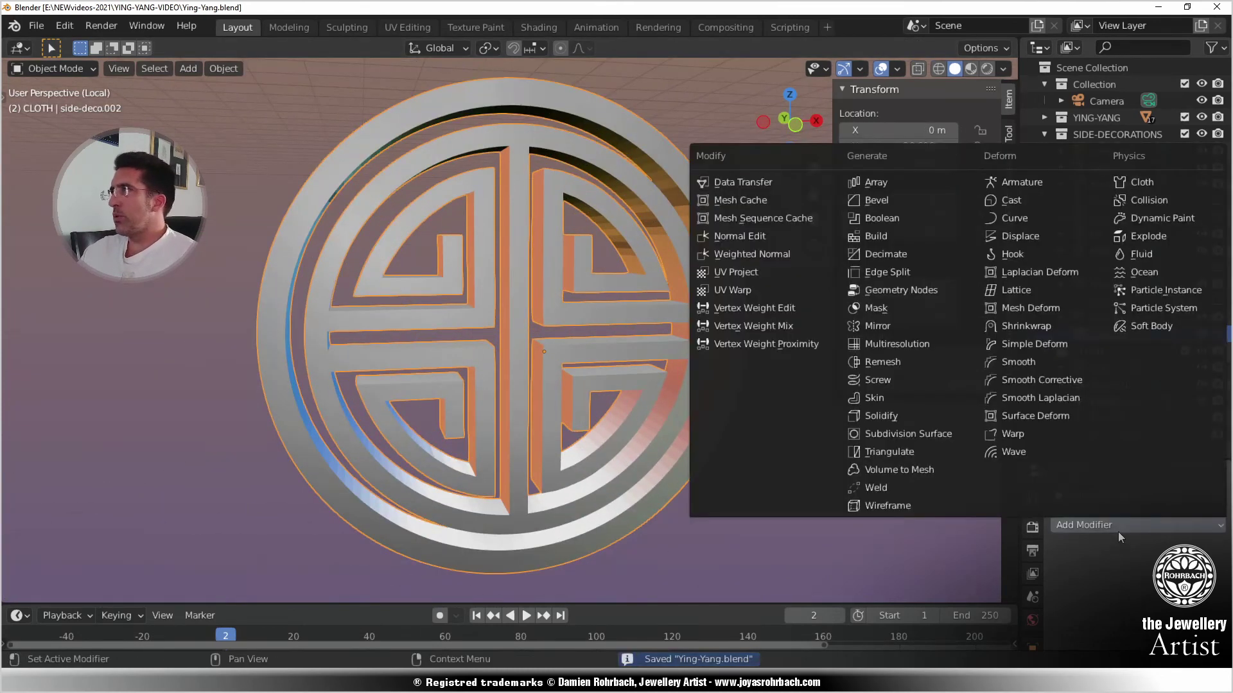
{"action": "left_click", "coordinate": [903, 202]}
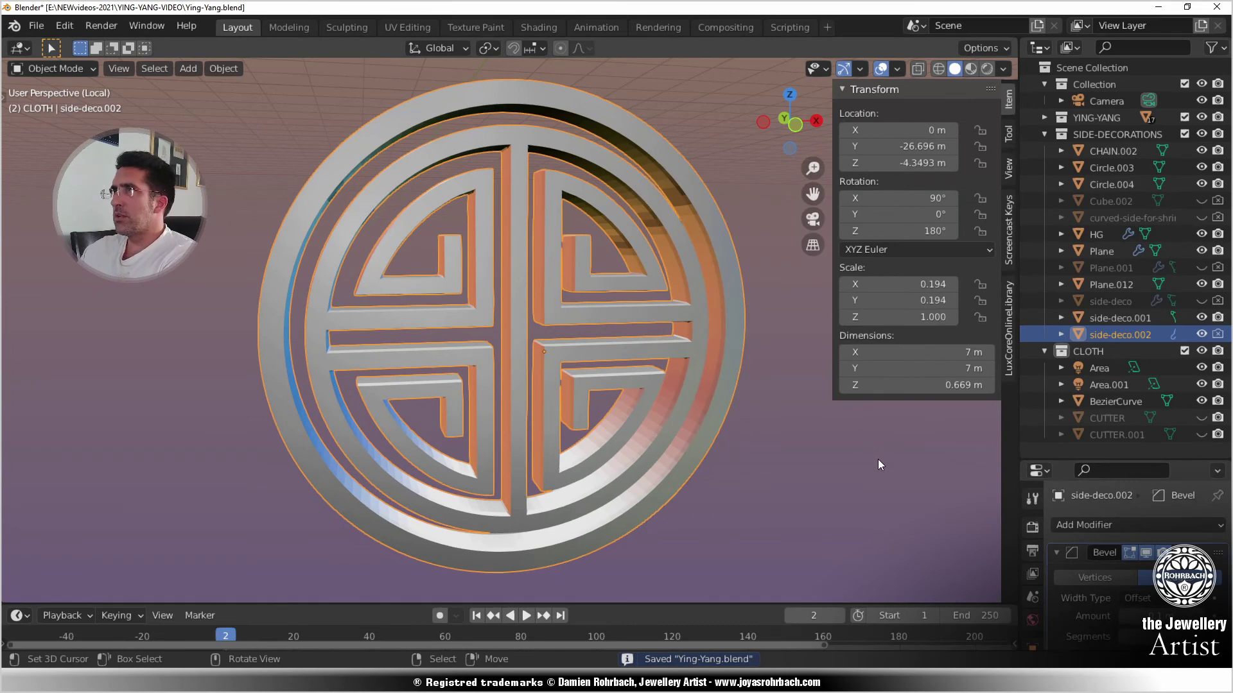
{"action": "scroll", "coordinate": [1136, 553], "scroll_direction": "down", "scroll_amount": 3}
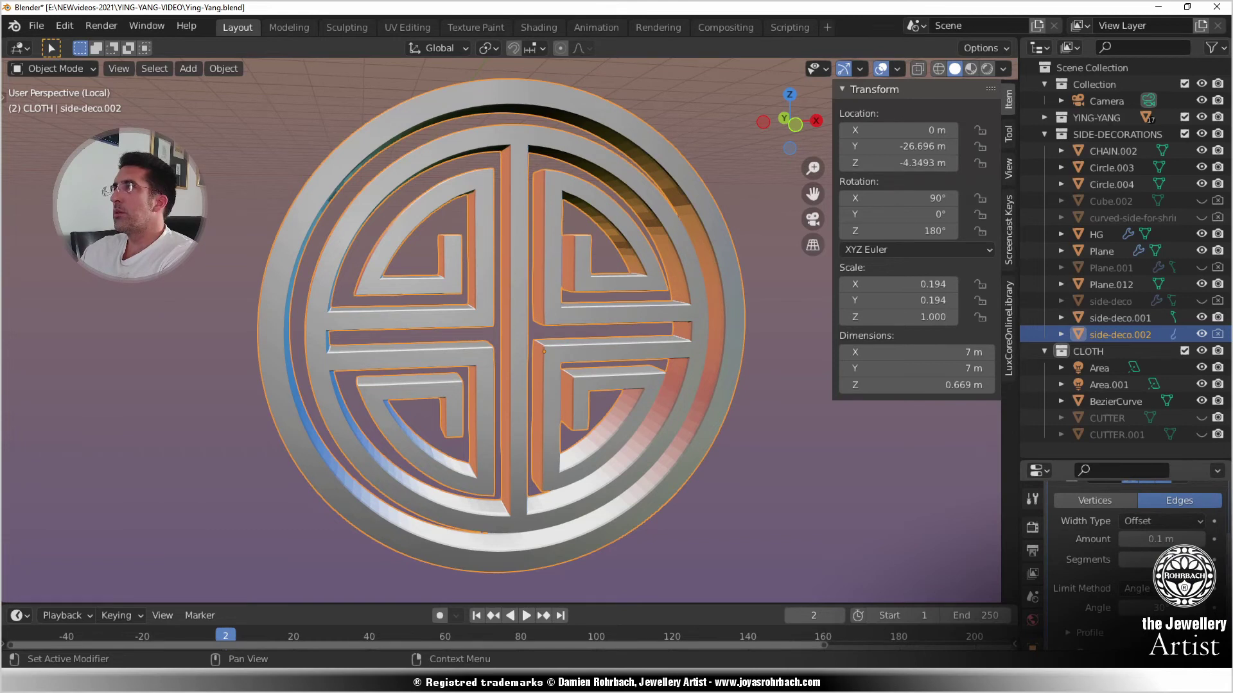
{"action": "left_click_drag", "start_coordinate": [1156, 540], "coordinate": [1167, 540]}
{"action": "scroll", "coordinate": [716, 502], "scroll_direction": "down", "scroll_amount": 3}
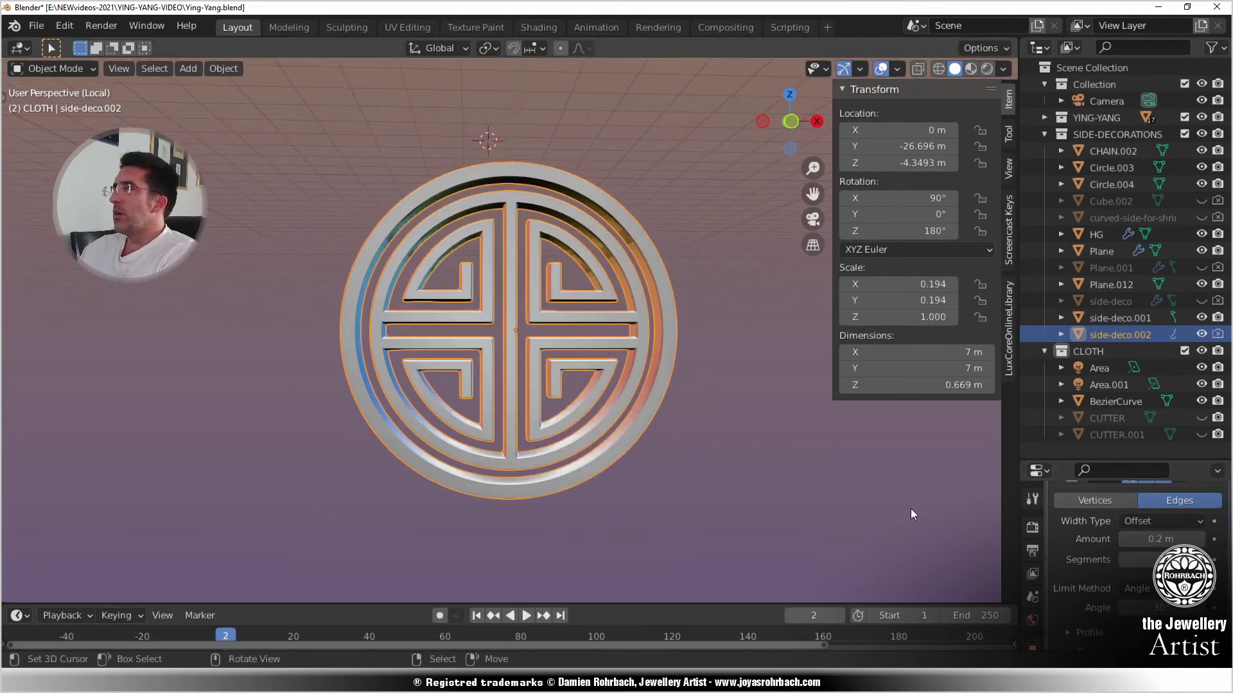
{"action": "scroll", "coordinate": [1061, 616], "scroll_direction": "down", "scroll_amount": 7}
- Give the medallion a new material named BLACK LAQUER and save the file
{"action": "left_click", "coordinate": [1033, 599]}
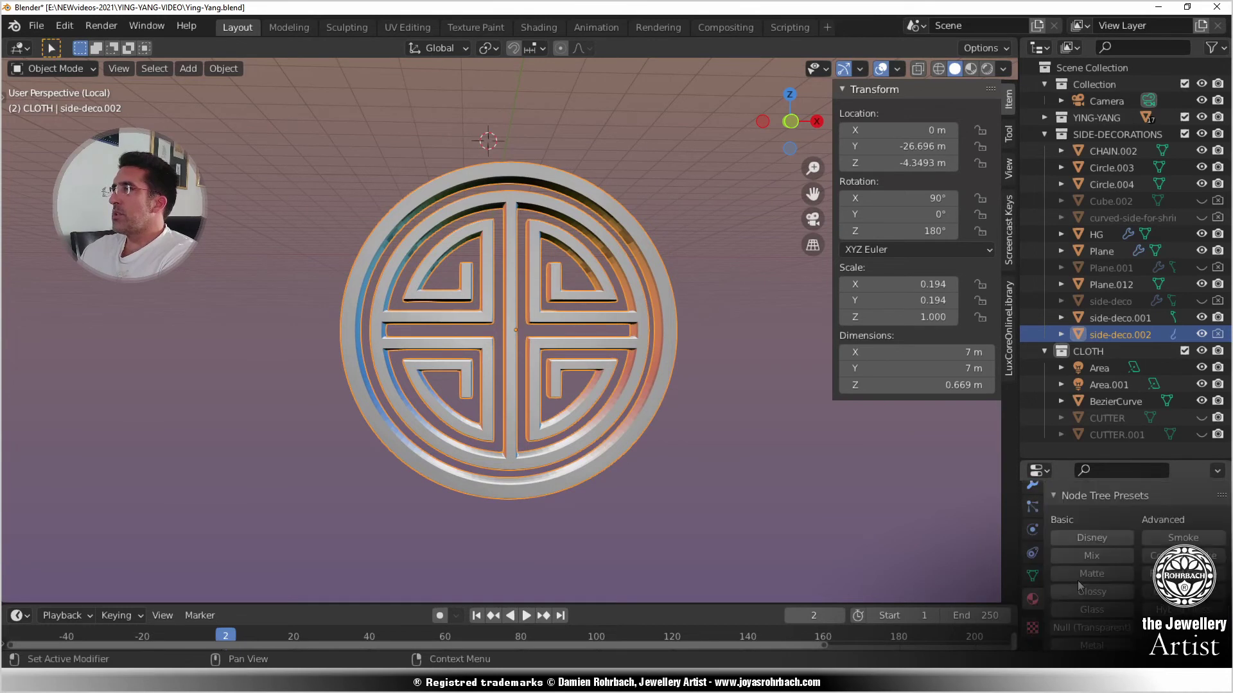
{"action": "left_click", "coordinate": [1110, 574]}
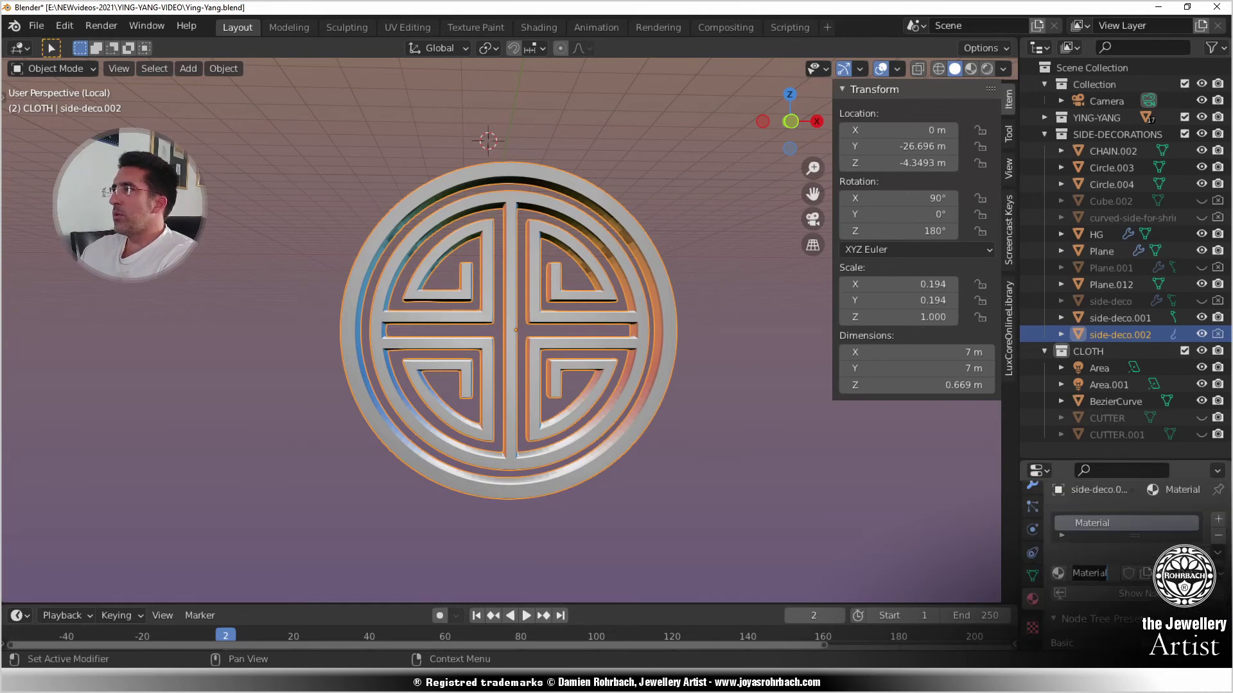
{"action": "left_click", "coordinate": [1104, 581]}
{"action": "type", "text": "BLACK L"}
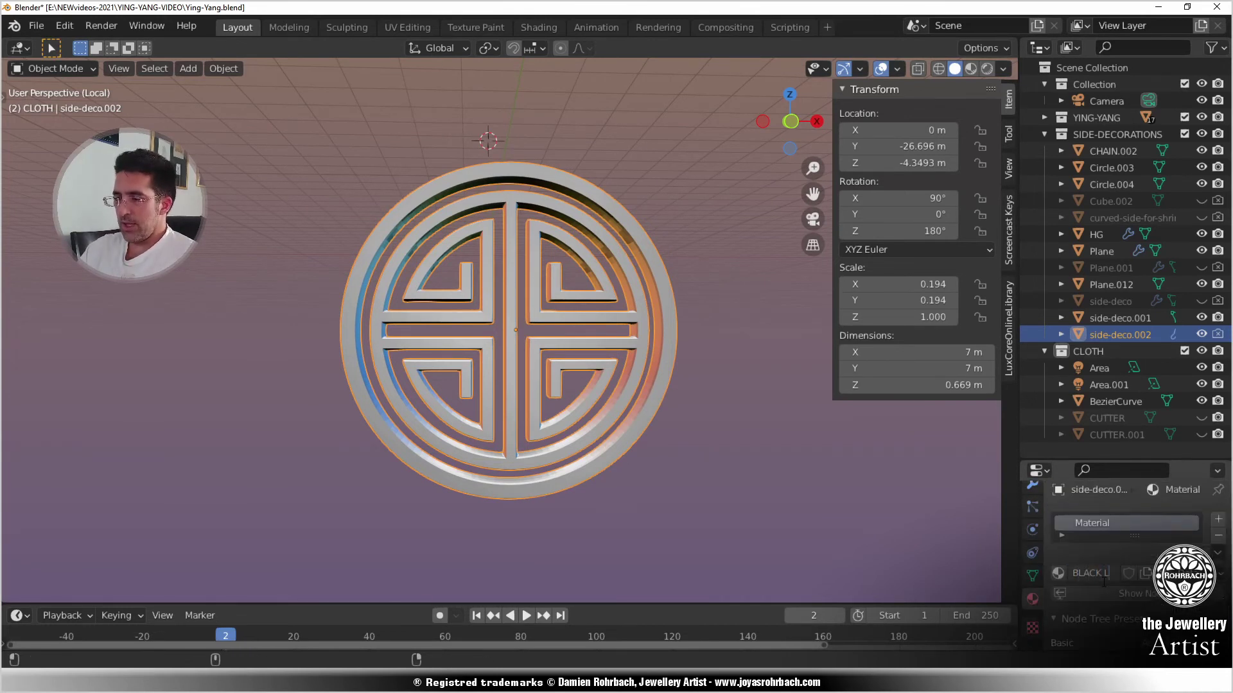
{"action": "type", "text": "AQUE"}
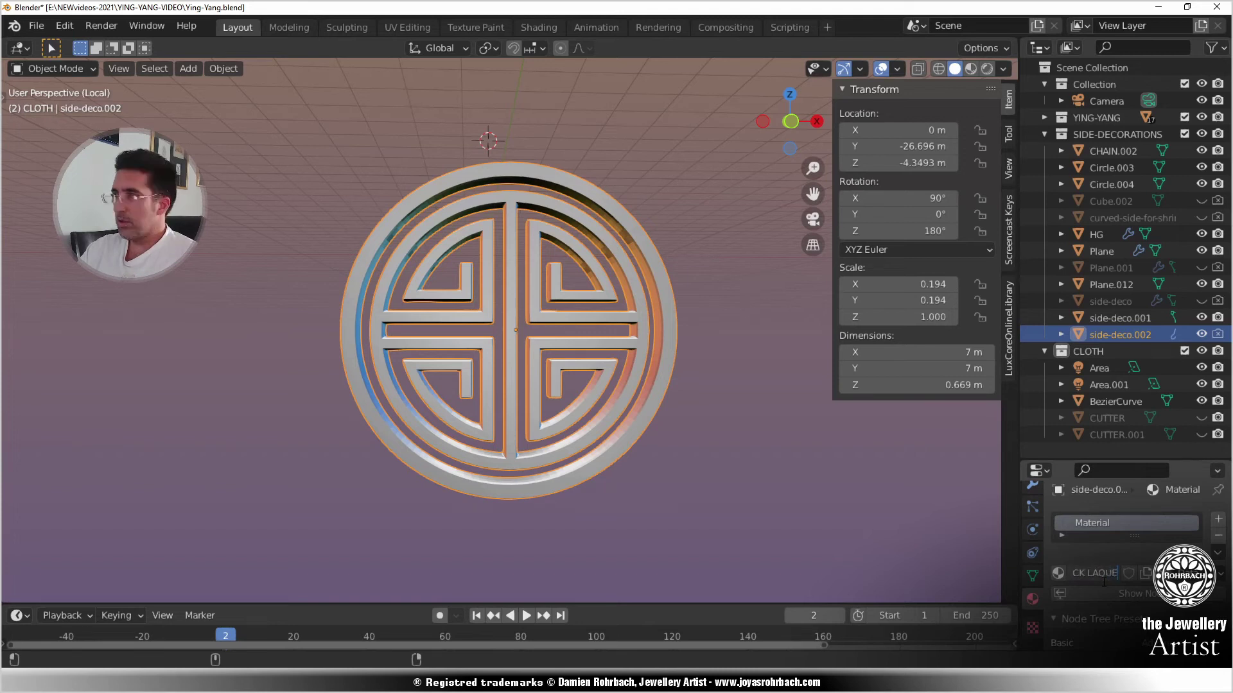
{"action": "type", "text": "R"}
{"action": "key", "text": "Return"}
{"action": "key", "text": "ctrl+s"}
- Bring back the full scene in camera view and scale the side-deco.002 medallion up to about 30.6 m across
{"action": "key", "text": "KP_Divide"}
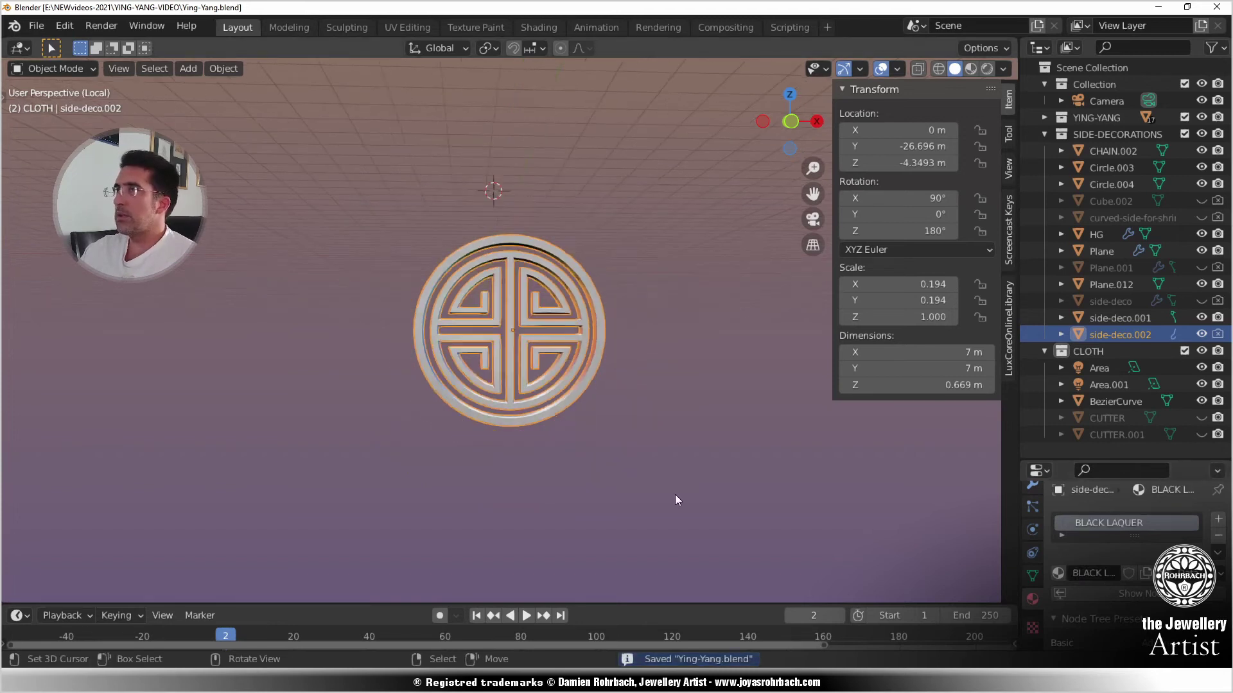
{"action": "key", "text": "KP_0"}
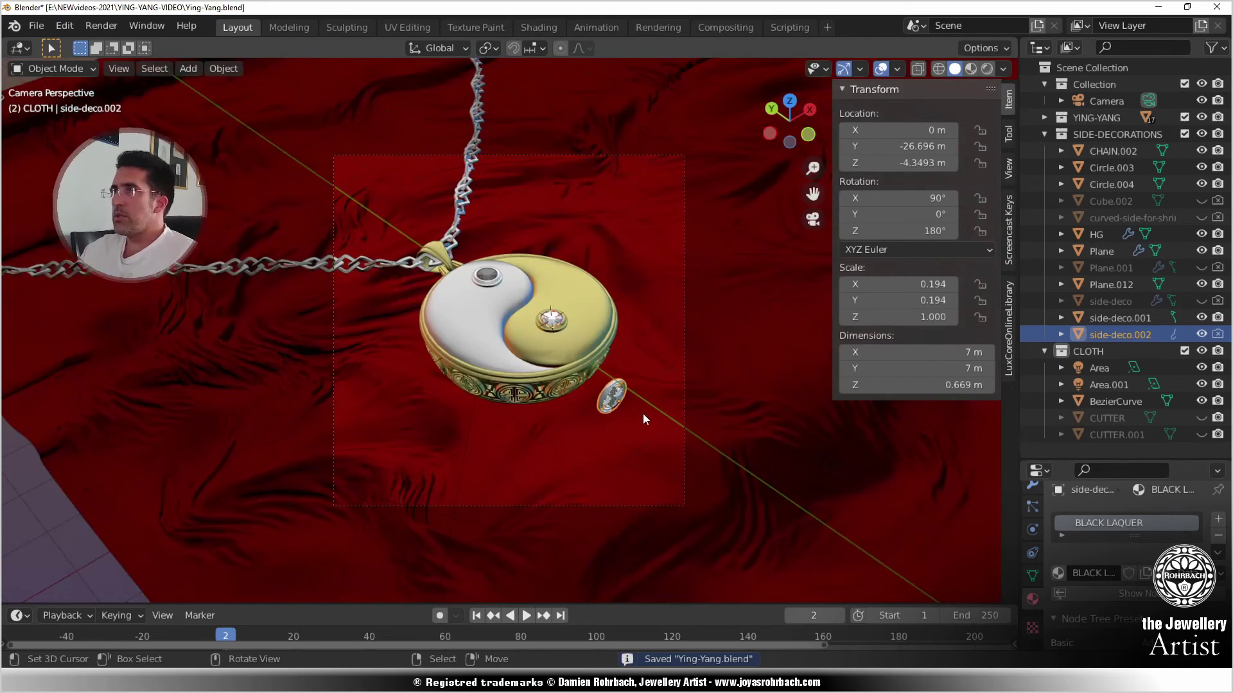
{"action": "key", "text": "s"}
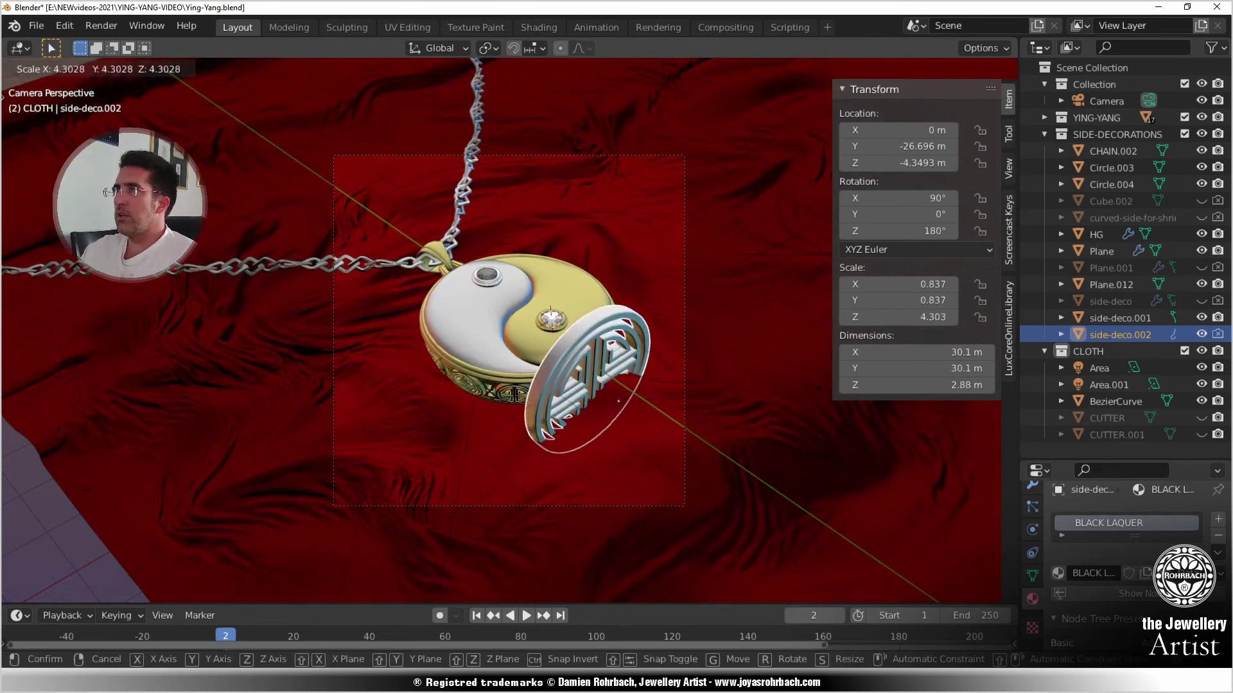
{"action": "left_click", "coordinate": [787, 411]}
- Thin the medallion to about 1.43 m by moving its selected front face vertices along the global Y axis in Edit Mode
{"action": "key", "text": "Tab"}
{"action": "key", "text": "KP_7"}
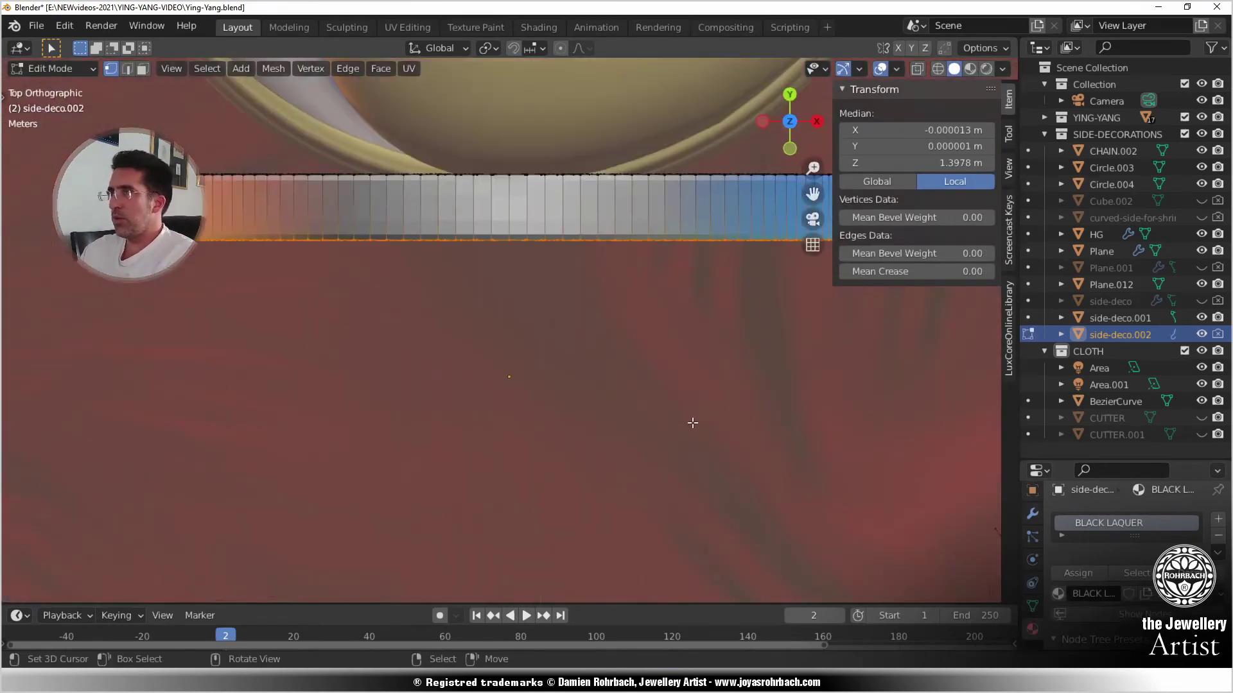
{"action": "key", "text": "g"}
{"action": "key", "text": "z"}
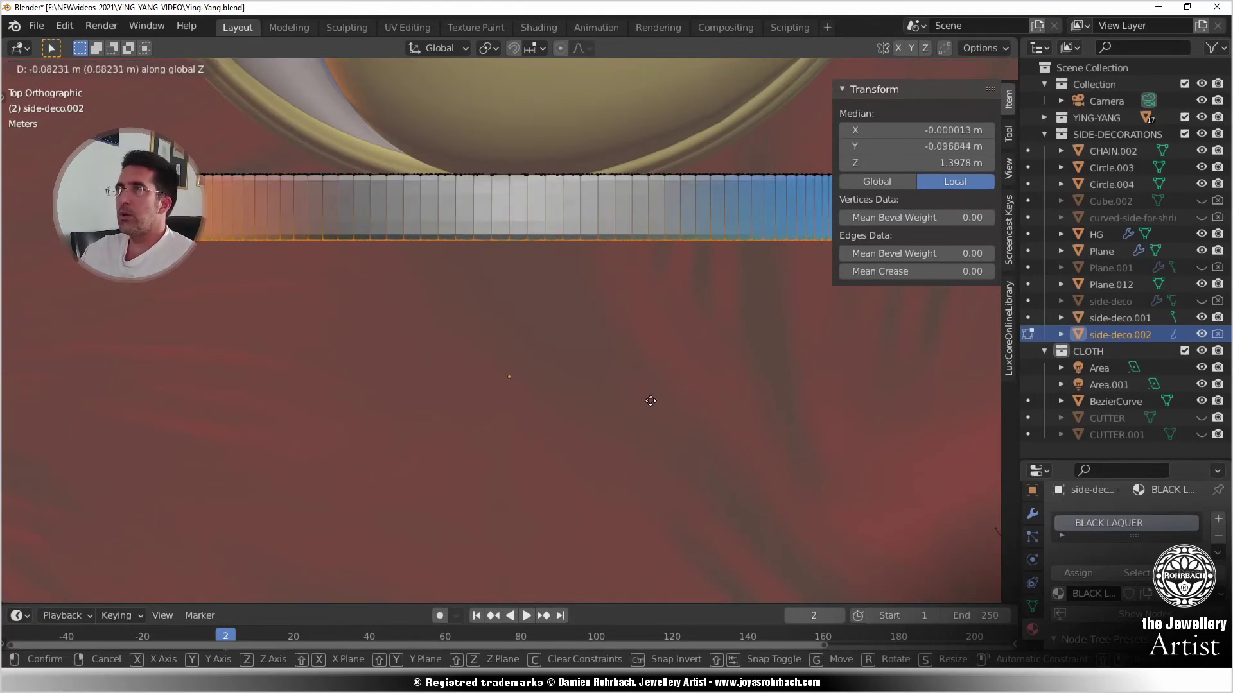
{"action": "right_click", "coordinate": [650, 405]}
{"action": "key", "text": "g"}
{"action": "key", "text": "y"}
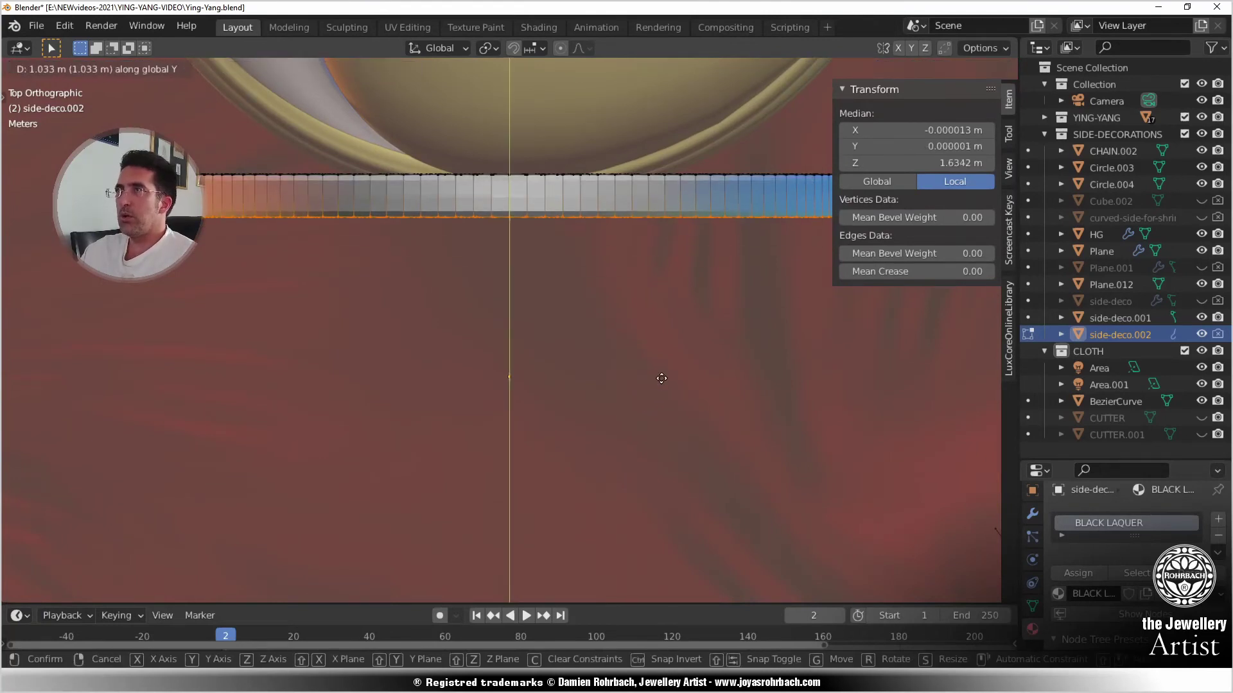
{"action": "left_click", "coordinate": [664, 371]}
- Return to Object Mode, view the thinned medallion through the camera and save the file
{"action": "scroll", "coordinate": [661, 443], "scroll_direction": "down", "scroll_amount": 5}
{"action": "middle_click_drag", "start_coordinate": [661, 443], "coordinate": [580, 442]}
{"action": "key", "text": "Tab"}
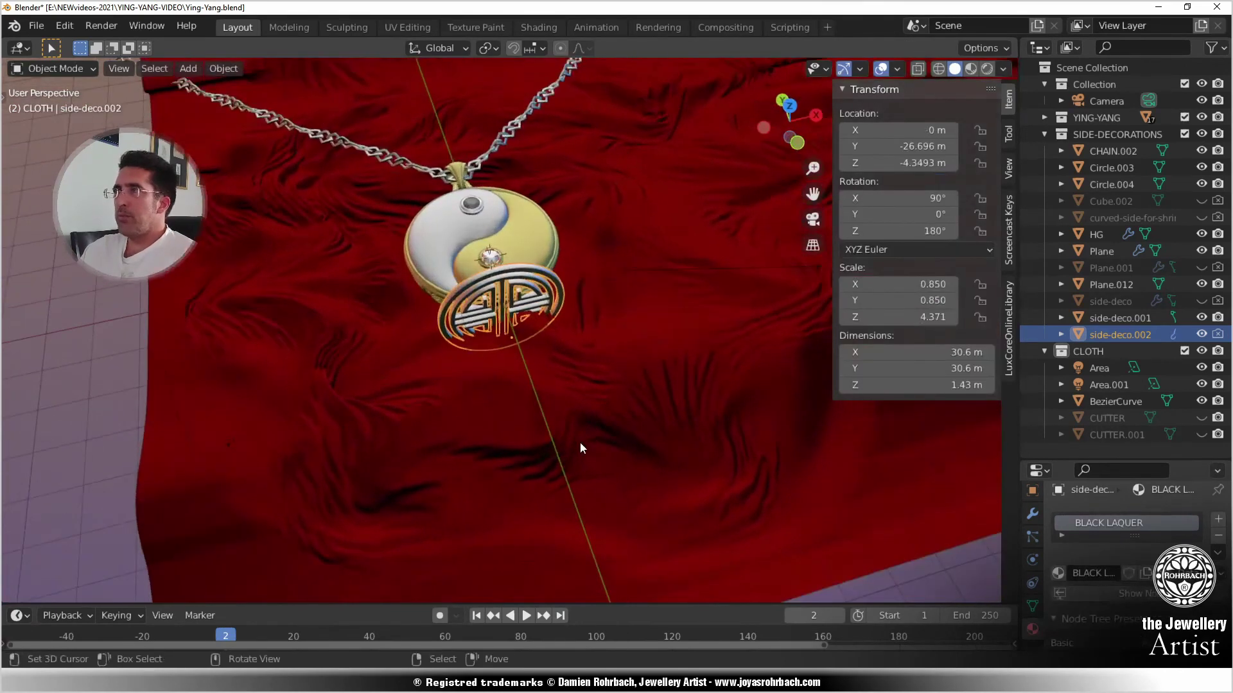
{"action": "key", "text": "KP_7"}
{"action": "key", "text": "KP_0"}
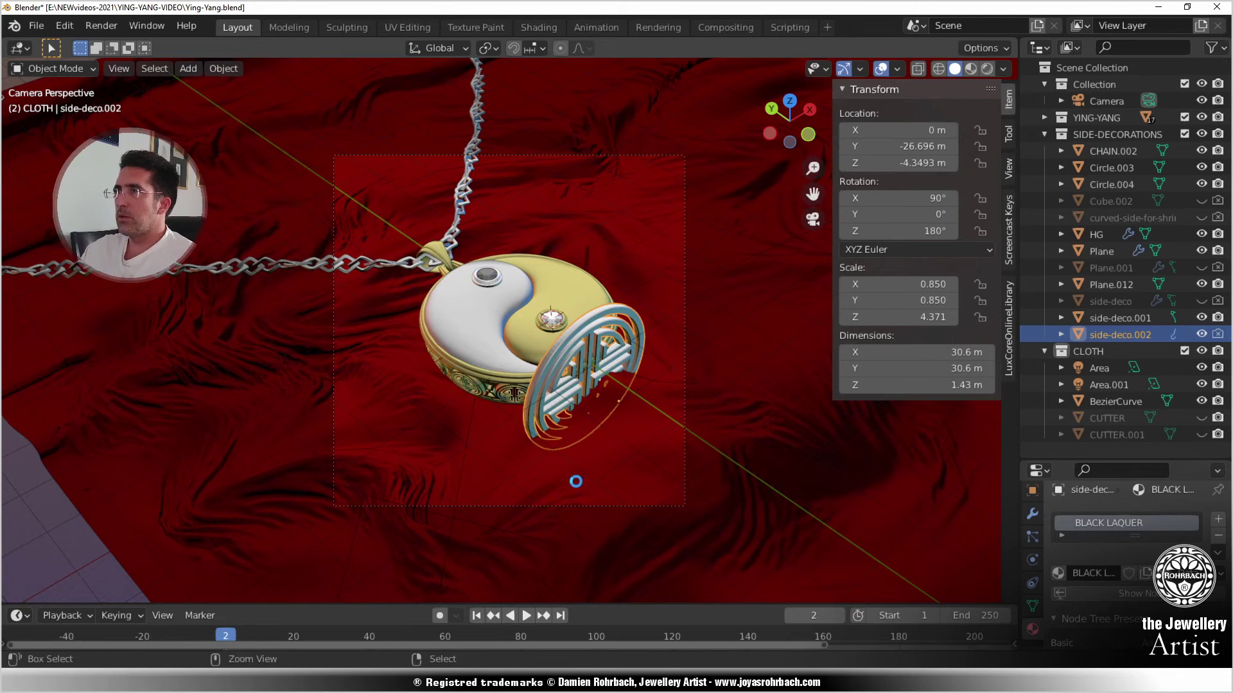
{"action": "key", "text": "ctrl+s"}
- Isolate the medallion, add a 2 m cube to its mesh and stretch the cube along X by 14.762 into a bar
{"action": "key", "text": "KP_7"}
{"action": "key", "text": "KP_1"}
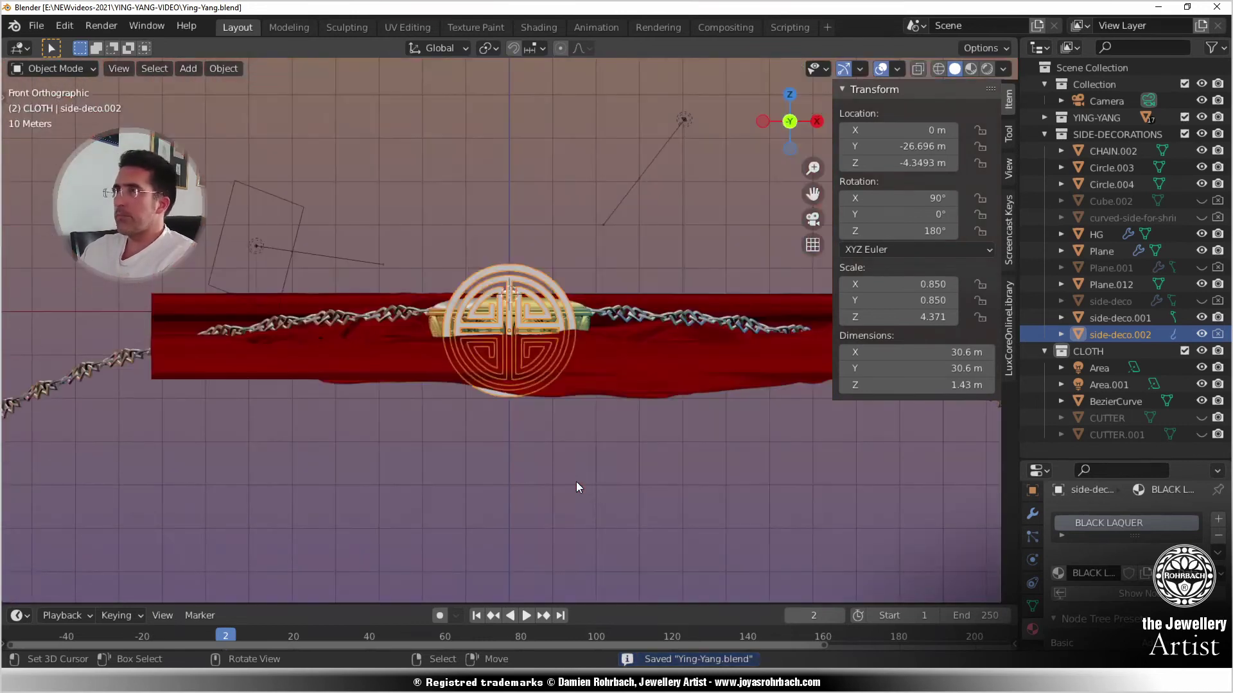
{"action": "key", "text": "KP_Divide"}
{"action": "key", "text": "Tab"}
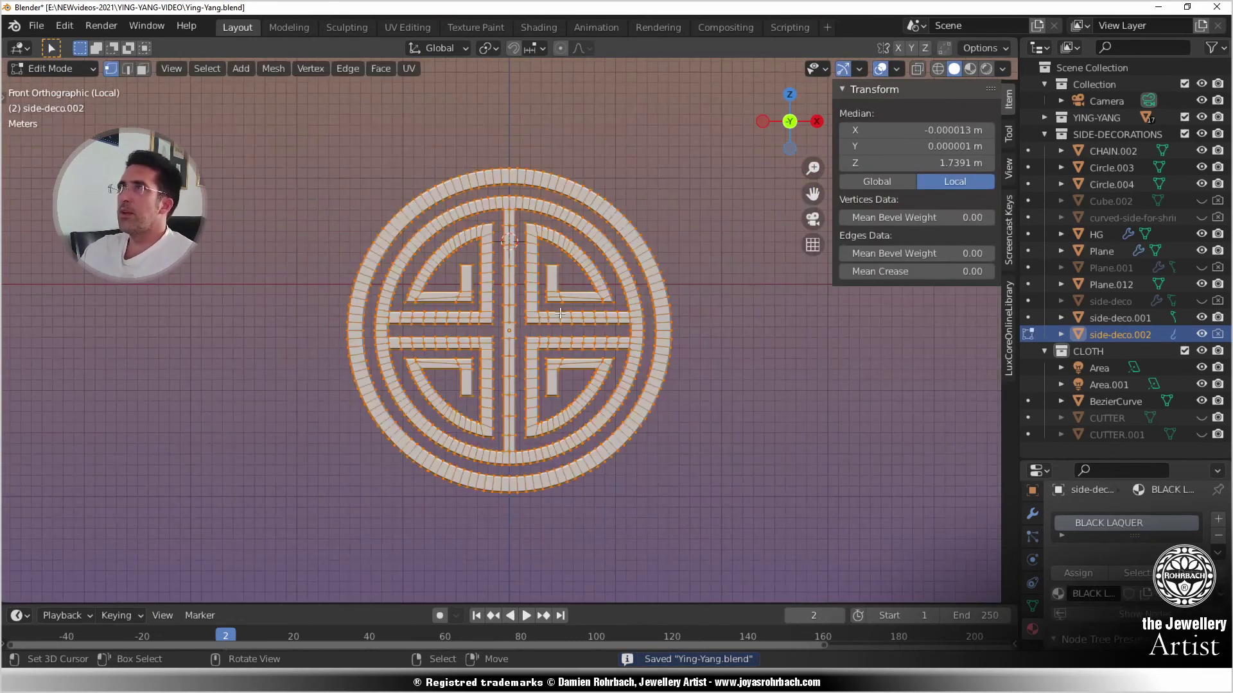
{"action": "key", "text": "shift+a"}
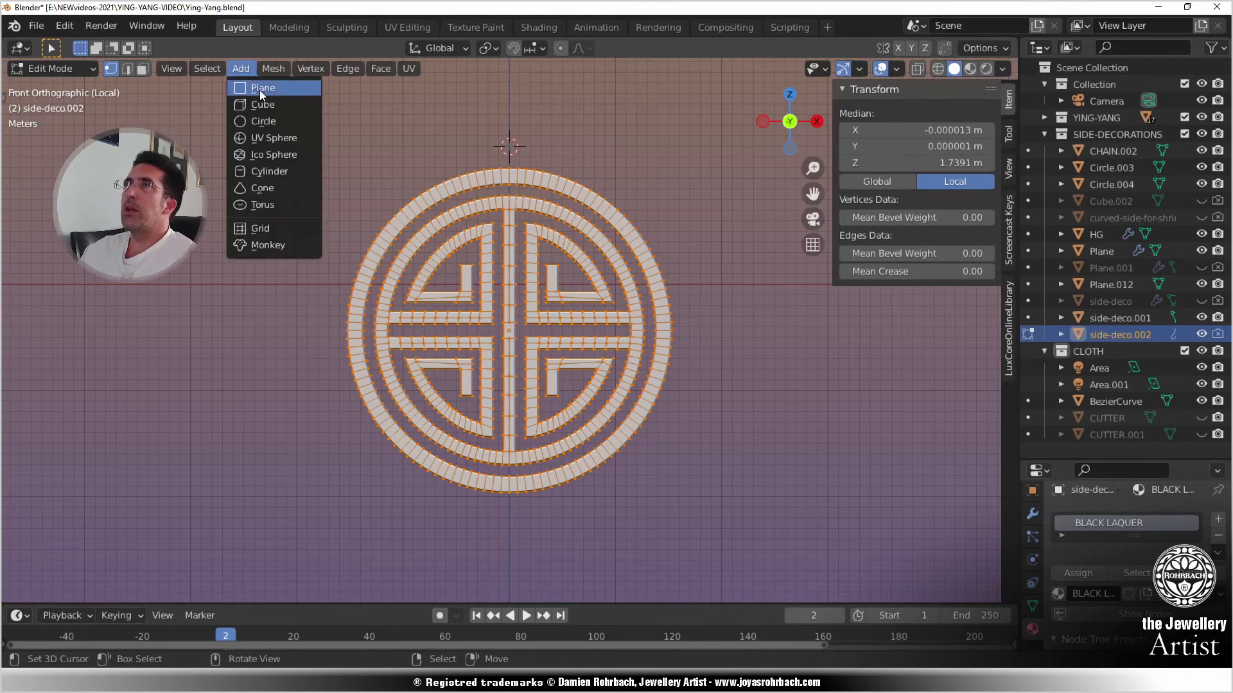
{"action": "left_click", "coordinate": [263, 98]}
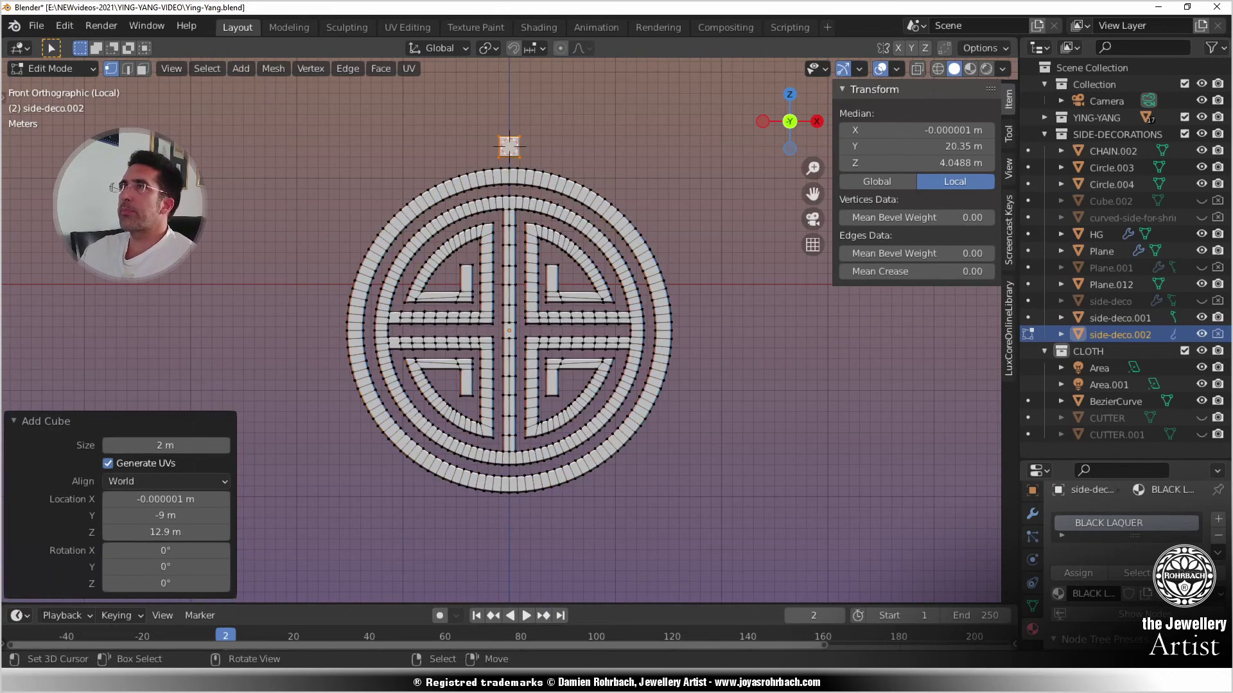
{"action": "key", "text": "s"}
{"action": "key", "text": "x"}
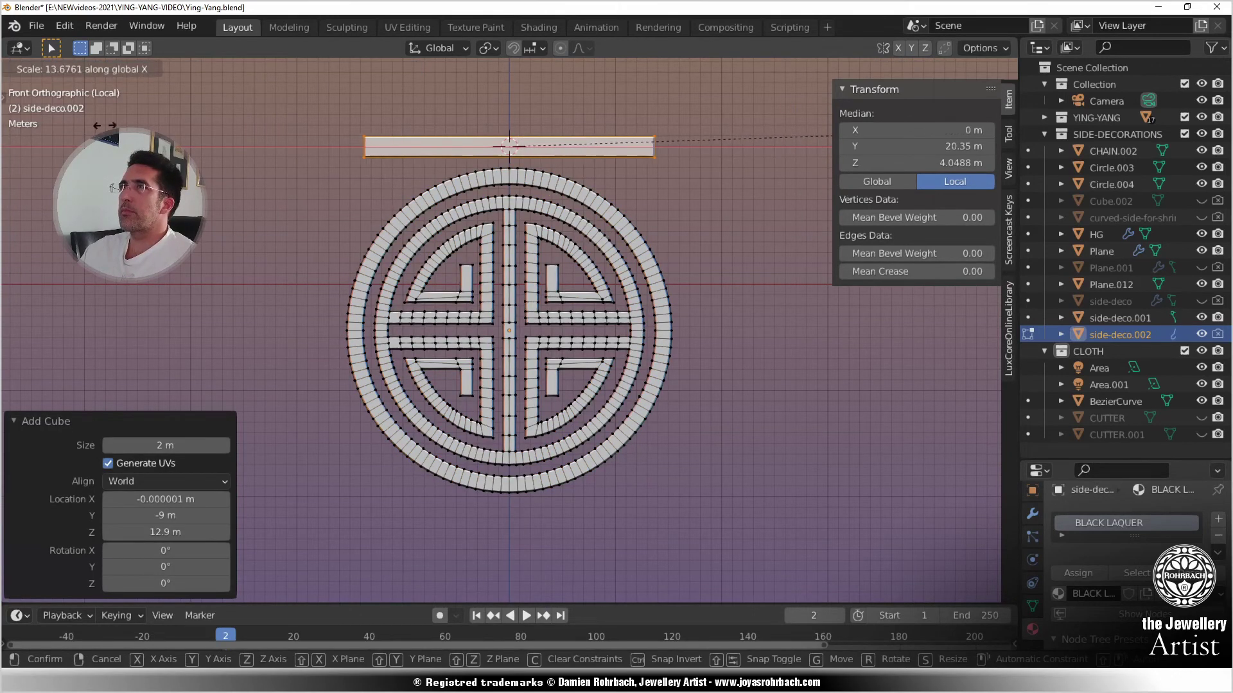
{"action": "left_click", "coordinate": [149, 124]}
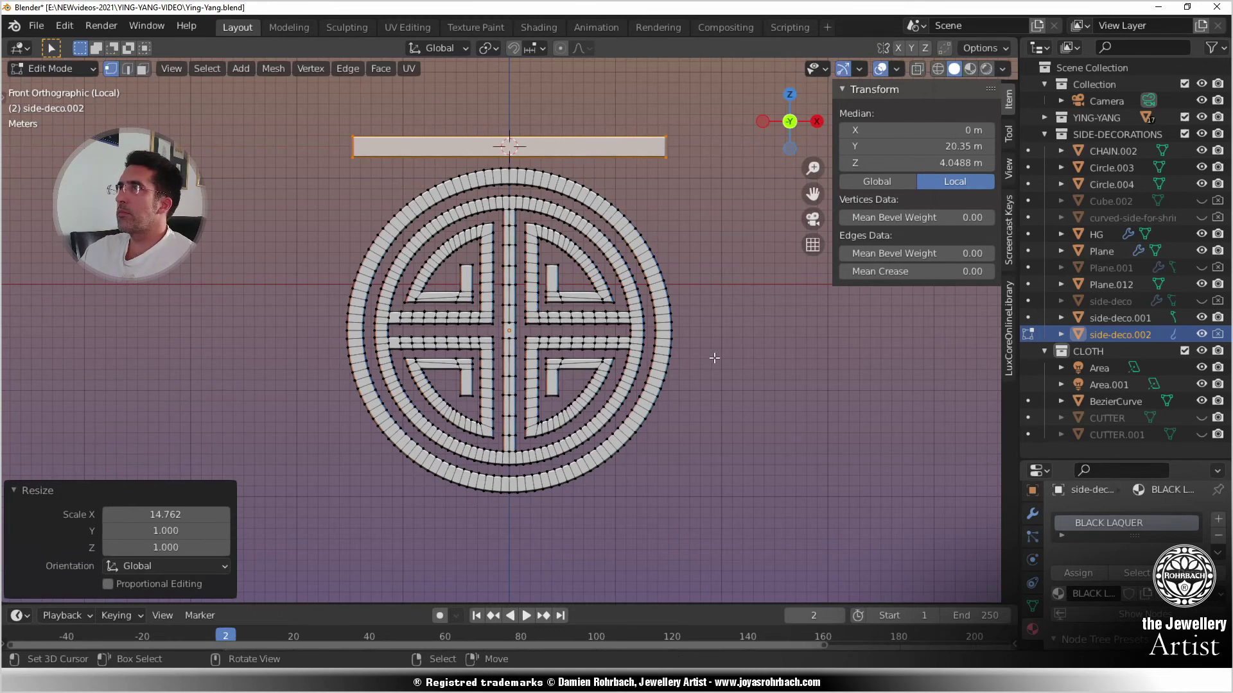
- Set the bar's local median Y to 0 m and switch the median coordinates to Global
{"action": "key", "text": "KP_7"}
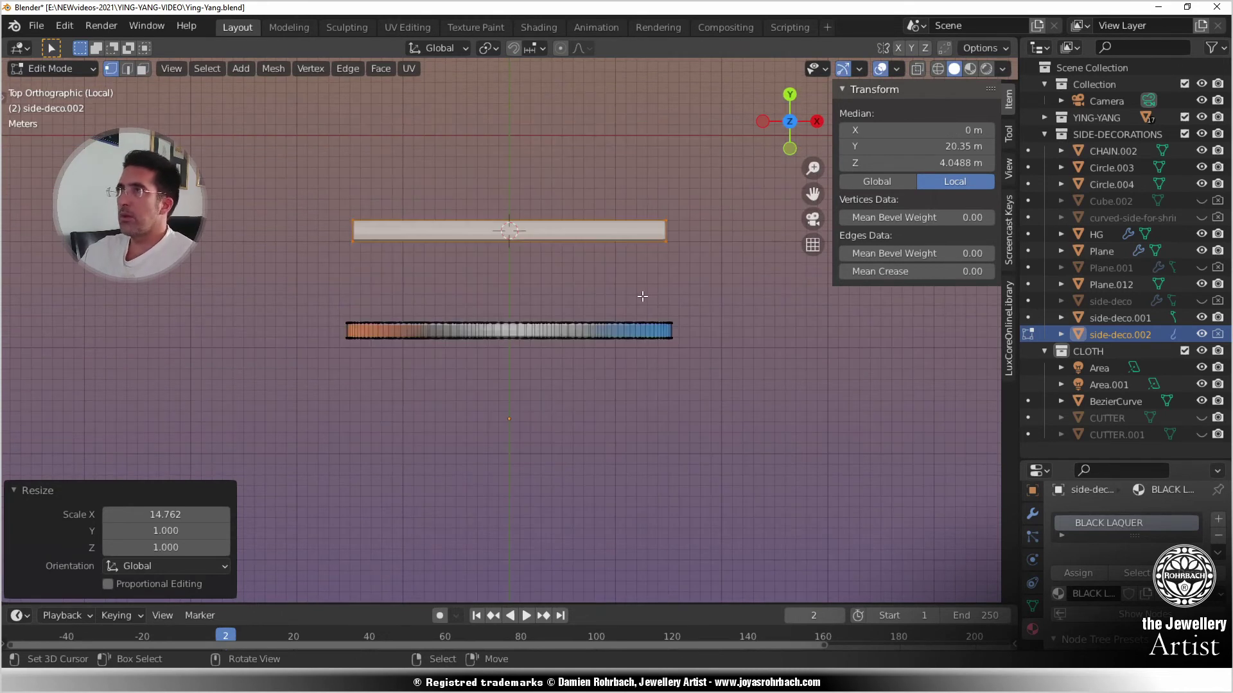
{"action": "double_click", "coordinate": [893, 146]}
{"action": "type", "text": "0"}
{"action": "key", "text": "Return"}
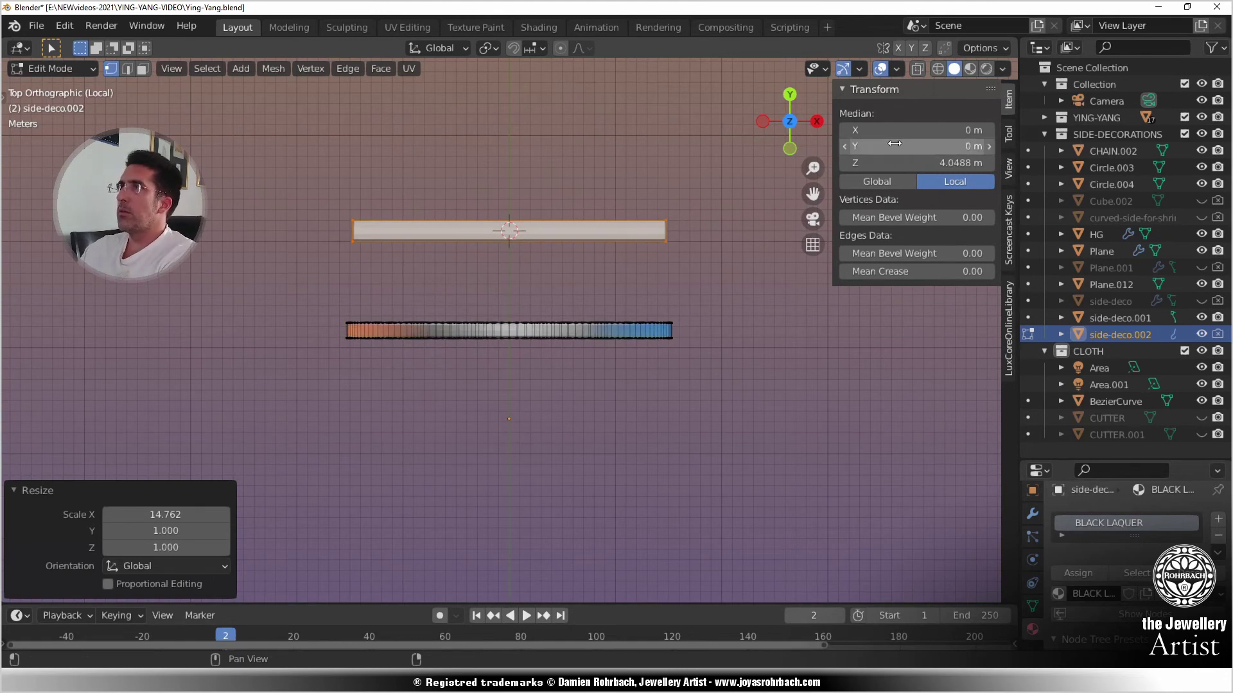
{"action": "left_click", "coordinate": [883, 181]}
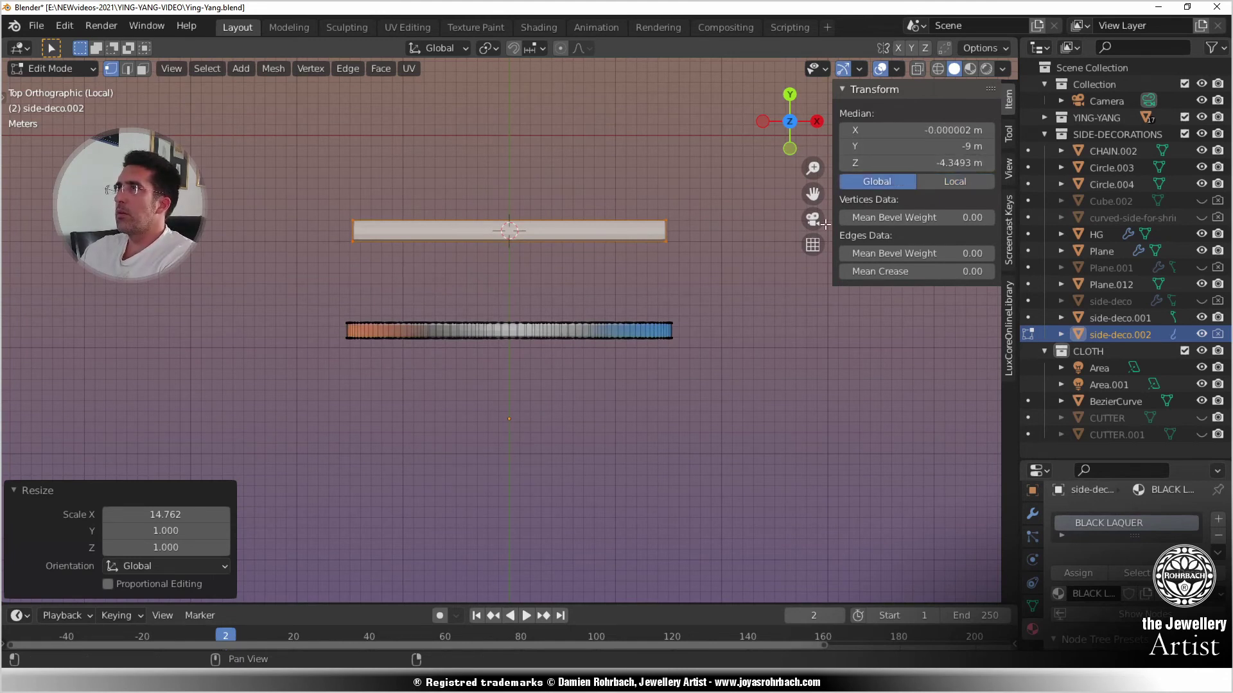
- Select the round medallion geometry without the bar and set its global median Y to 0 m
{"action": "key", "text": "alt+a"}
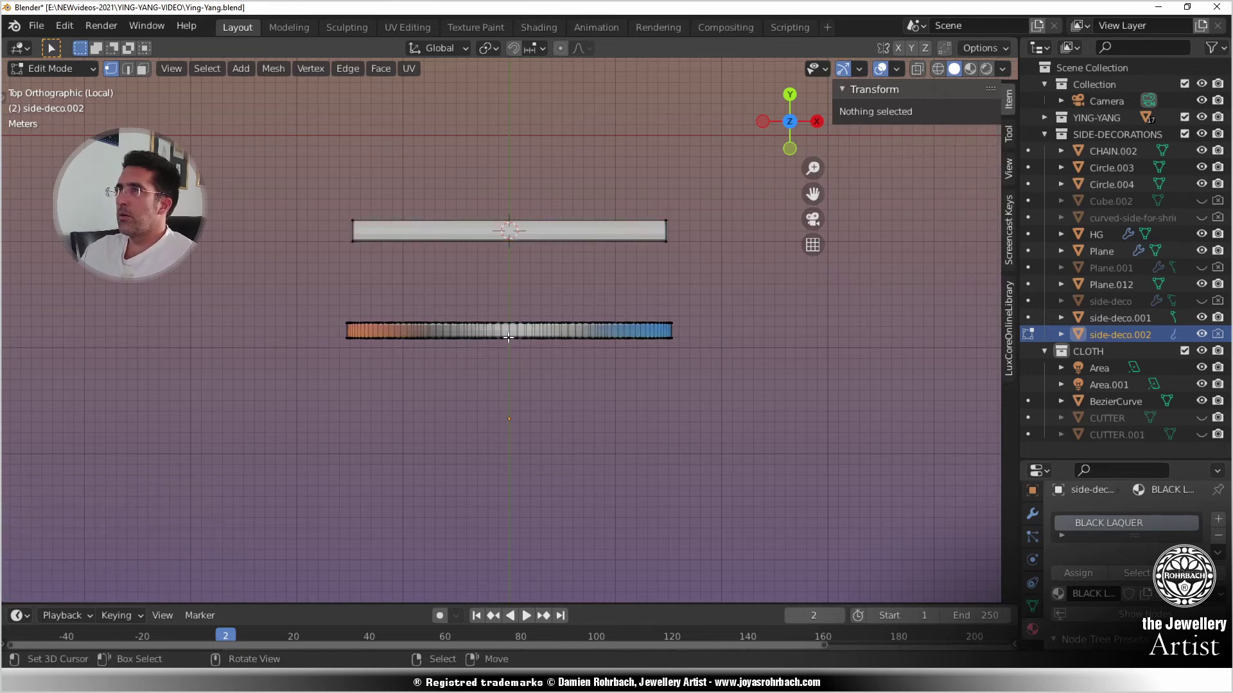
{"action": "key", "text": "ctrl+z"}
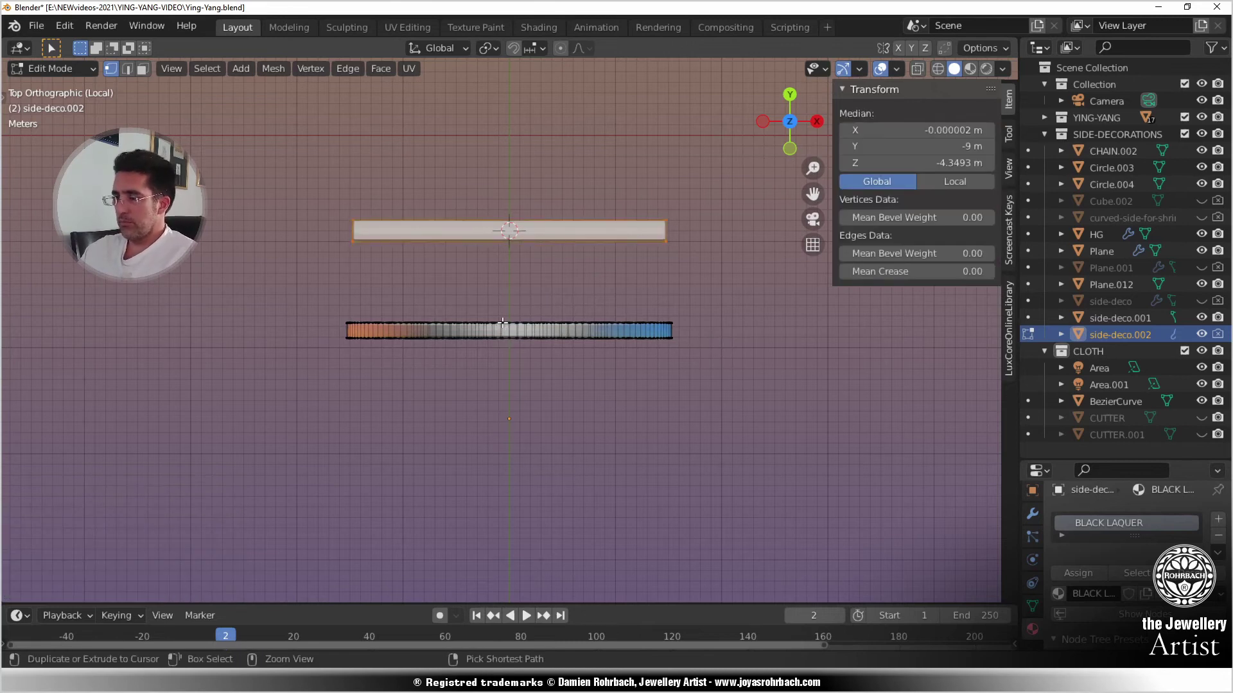
{"action": "key", "text": "ctrl+i"}
{"action": "left_click", "coordinate": [905, 146]}
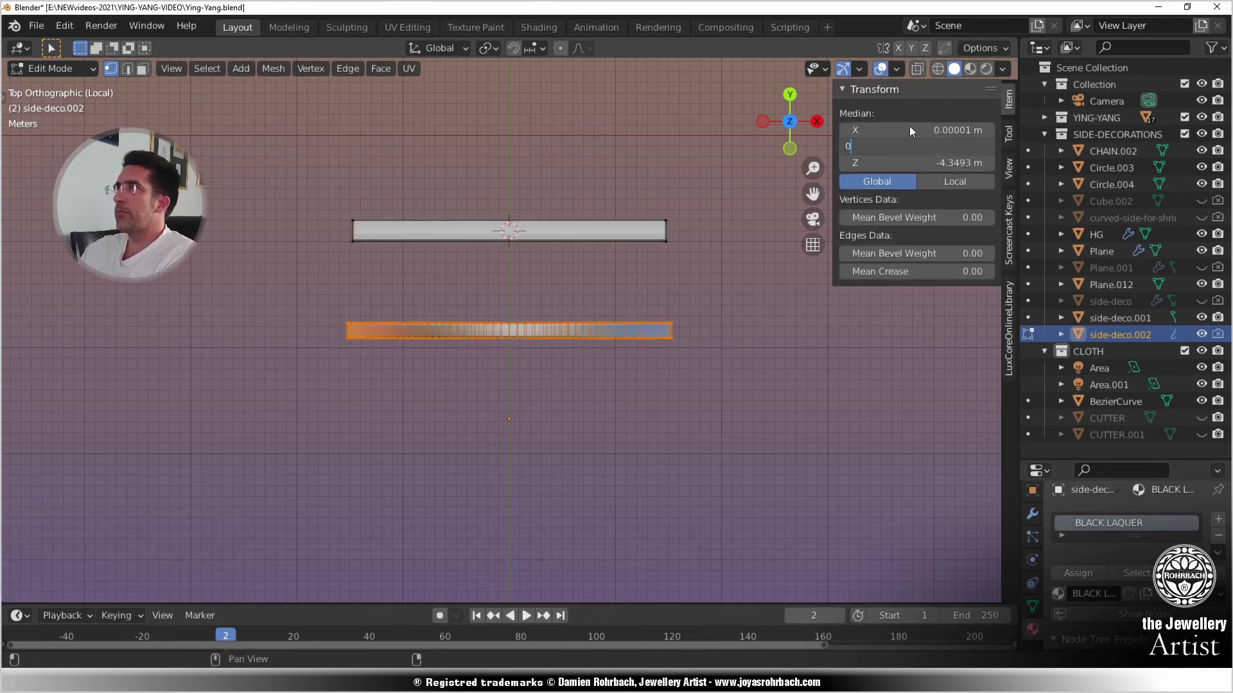
{"action": "type", "text": "0"}
{"action": "key", "text": "Return"}
- Select only the bar and set its global median X and Y to 0 m
{"action": "key", "text": "alt+a"}
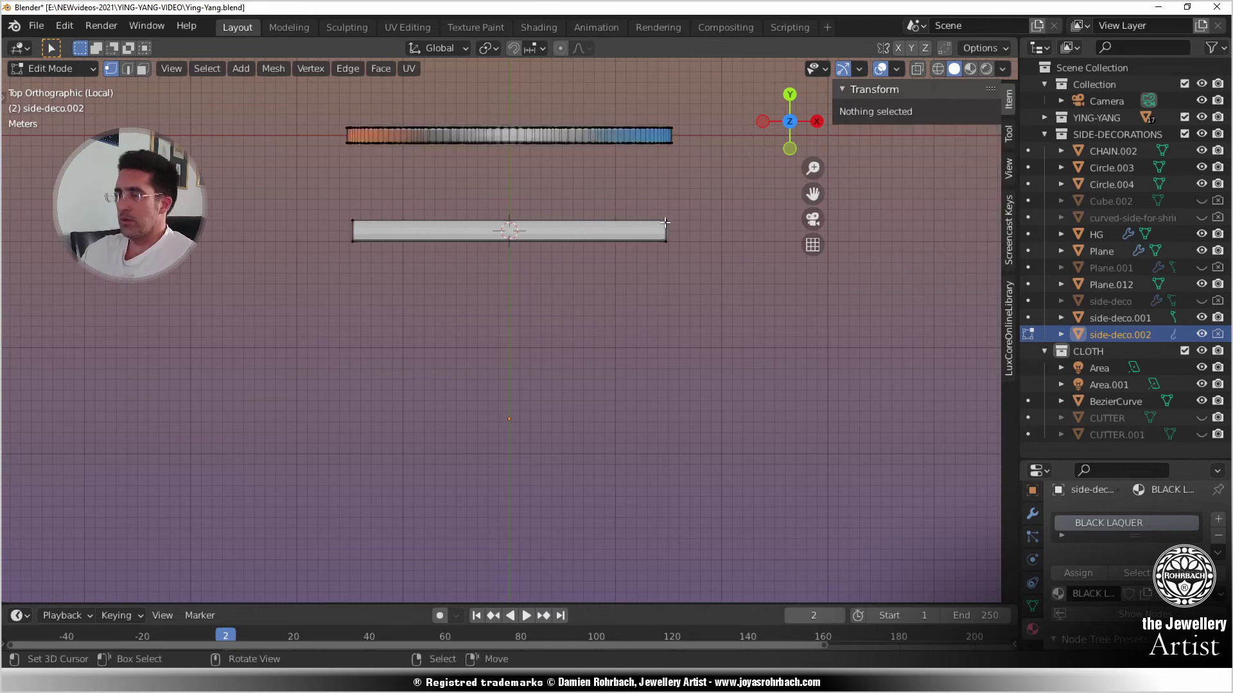
{"action": "key", "text": "l"}
{"action": "left_click", "coordinate": [911, 146]}
{"action": "type", "text": "0"}
{"action": "key", "text": "Return"}
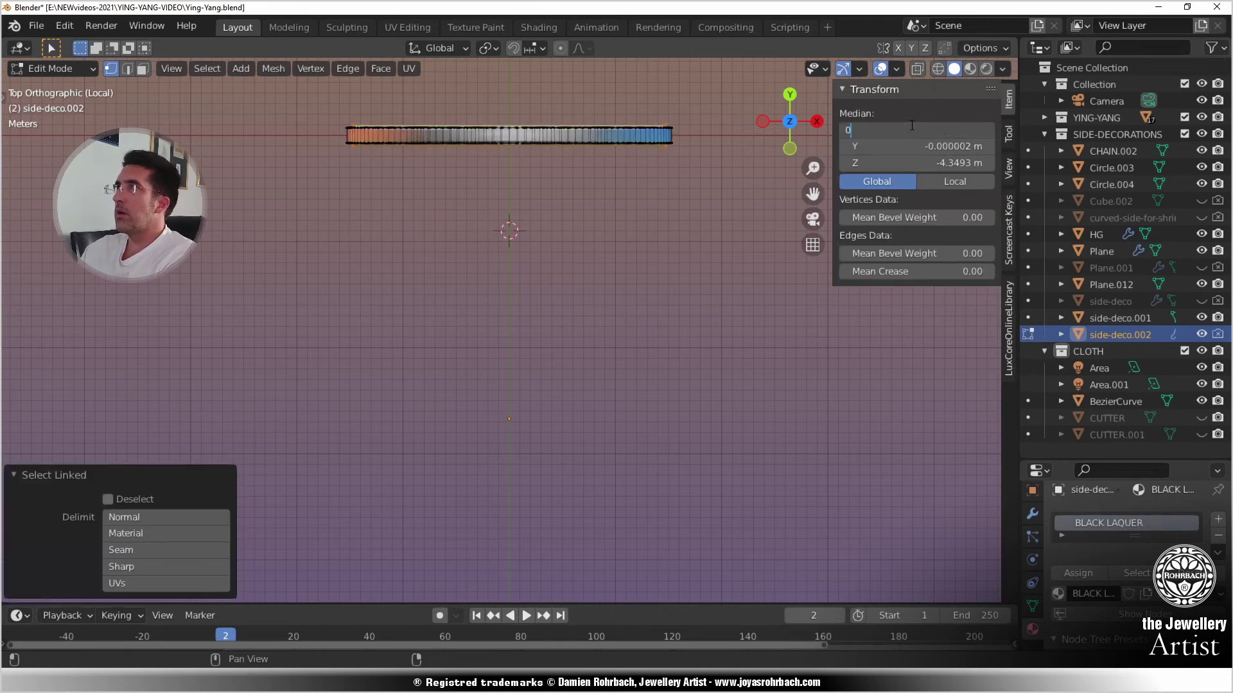
- Widen the bar along X by a factor of about 1.038 to match the medallion's diameter
{"action": "key", "text": "KP_Decimal"}
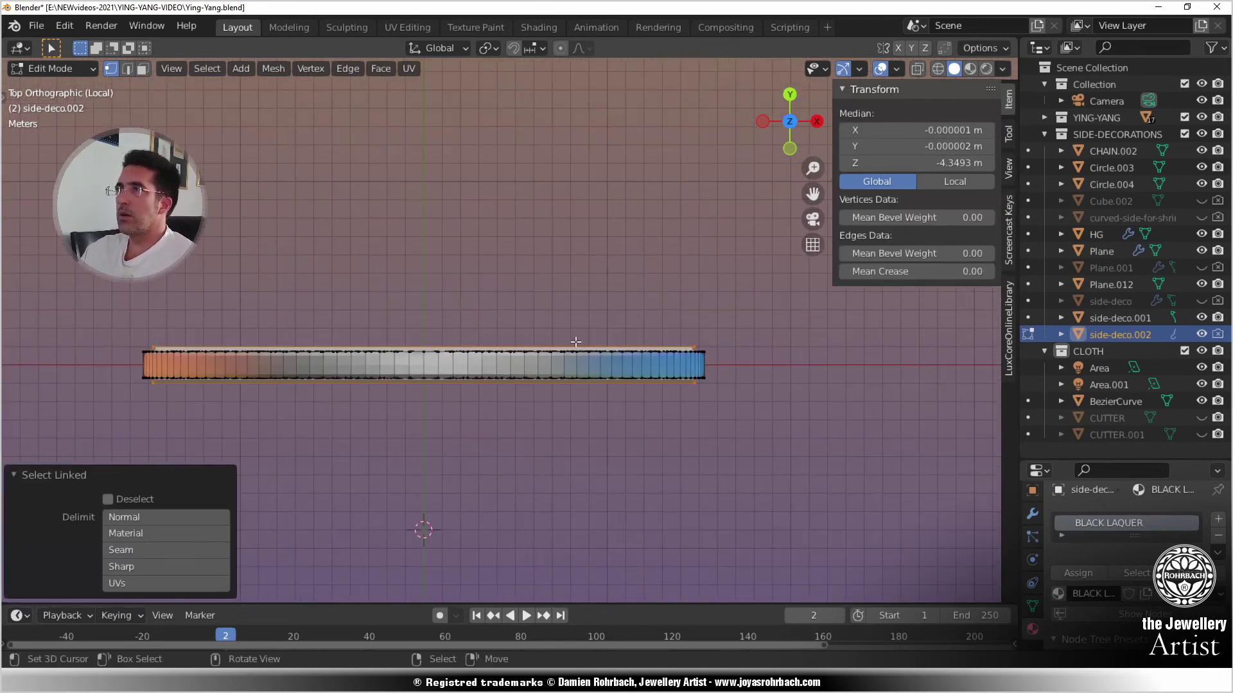
{"action": "key", "text": "s"}
{"action": "key", "text": "x"}
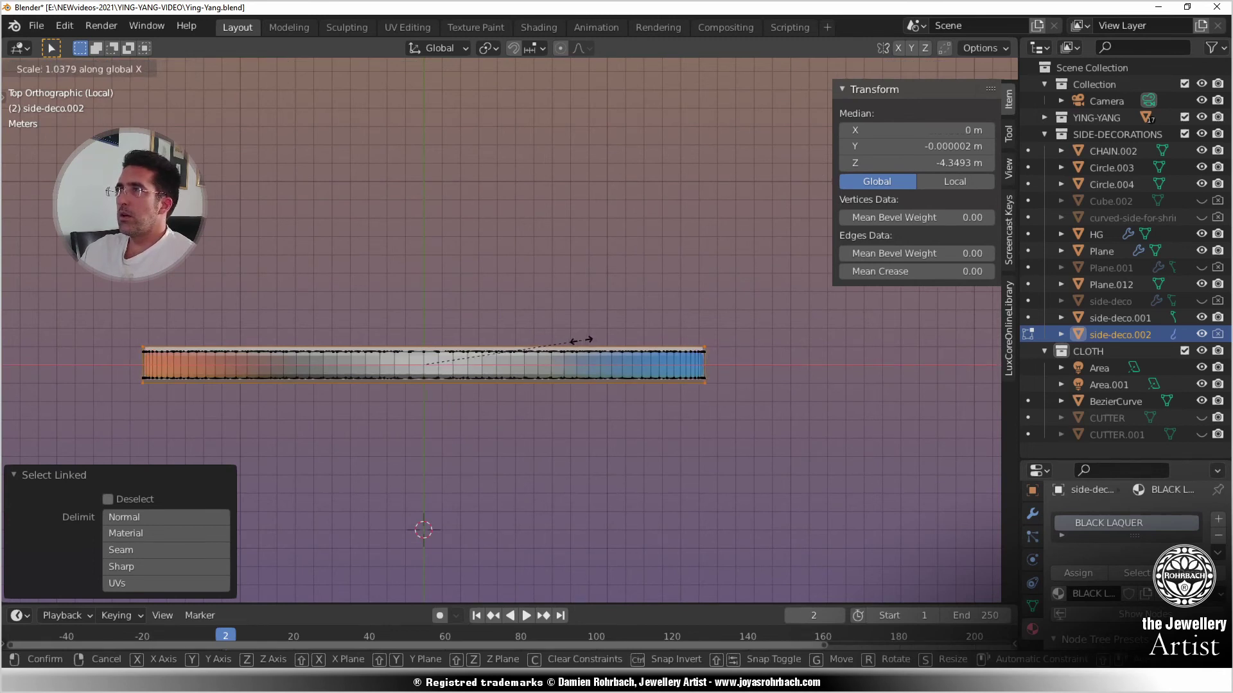
{"action": "left_click", "coordinate": [590, 339]}
- Move the bar up about 16.146 m along Z so it sits against the upper edge of the medallion's outer ring
{"action": "key", "text": "KP_1"}
{"action": "scroll", "coordinate": [503, 341], "scroll_direction": "down", "scroll_amount": 1}
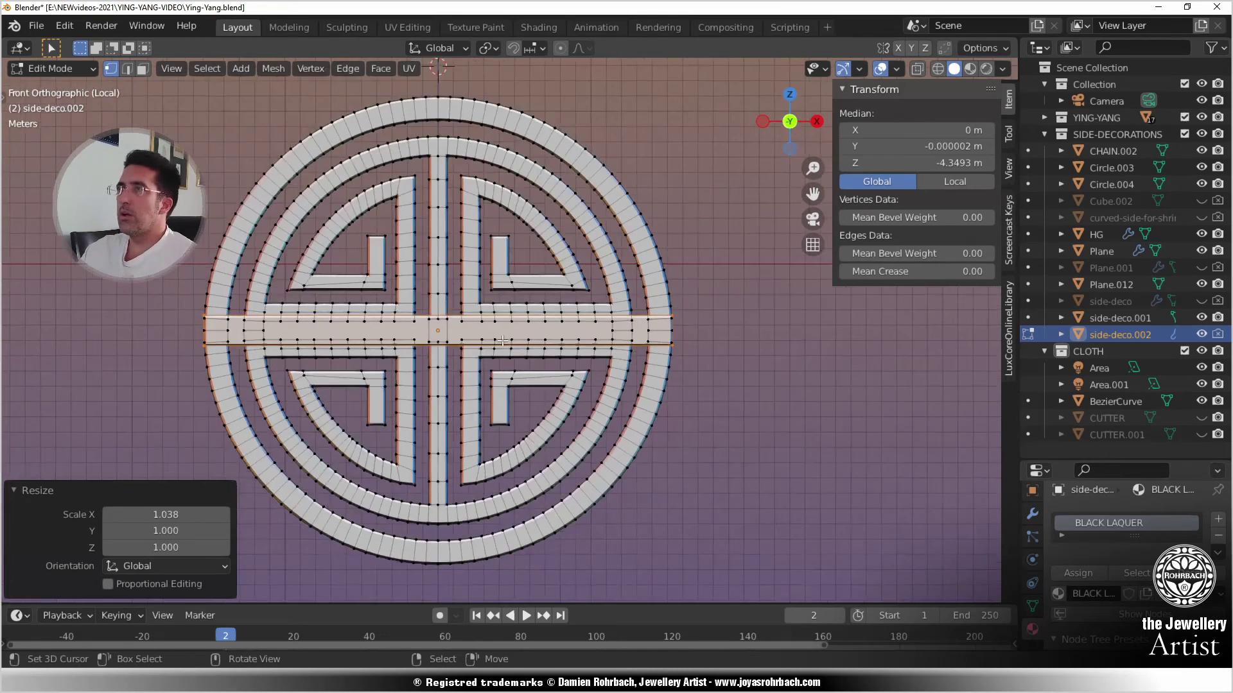
{"action": "scroll", "coordinate": [503, 341], "scroll_direction": "down", "scroll_amount": 2}
{"action": "key", "text": "g"}
{"action": "key", "text": "z"}
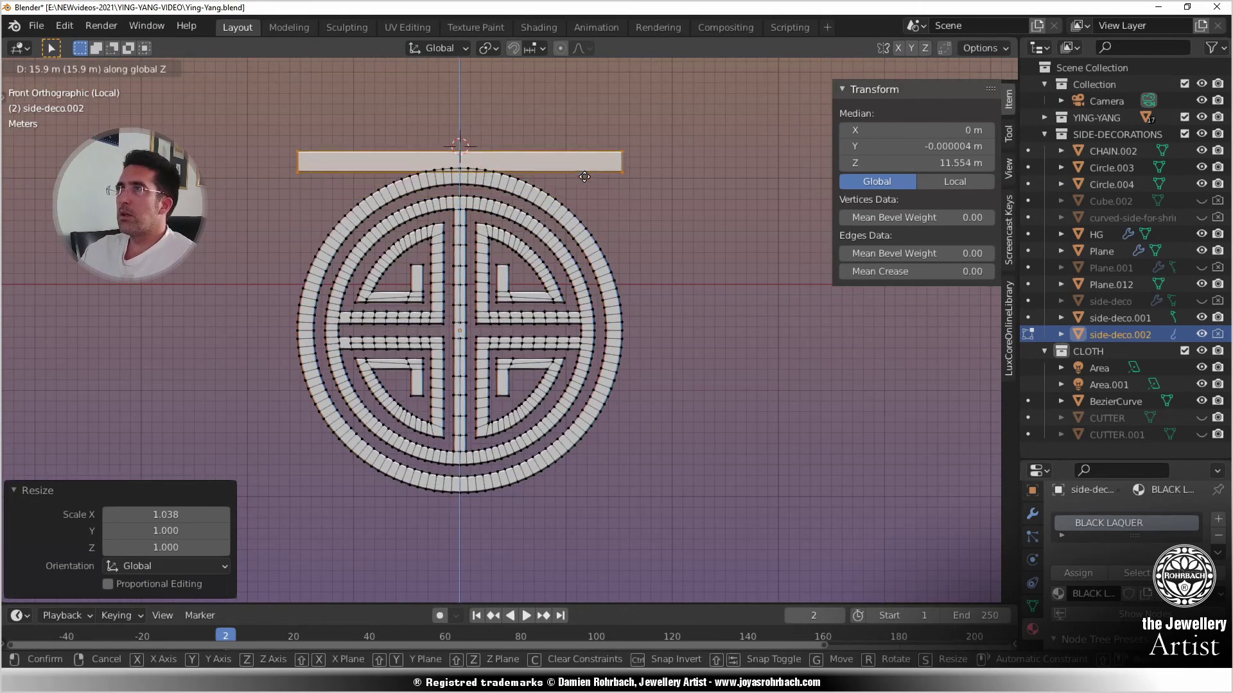
{"action": "left_click", "coordinate": [592, 174]}
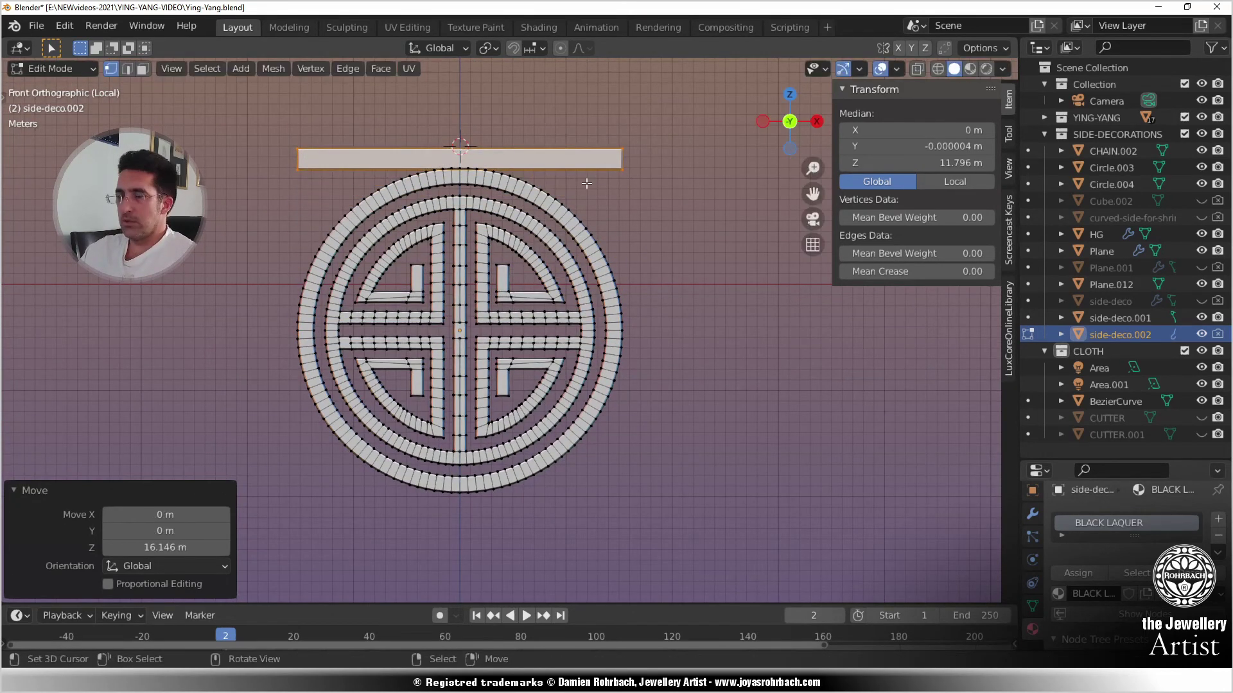
{"action": "key", "text": "g"}
{"action": "key", "text": "z"}
{"action": "key", "text": "Escape"}
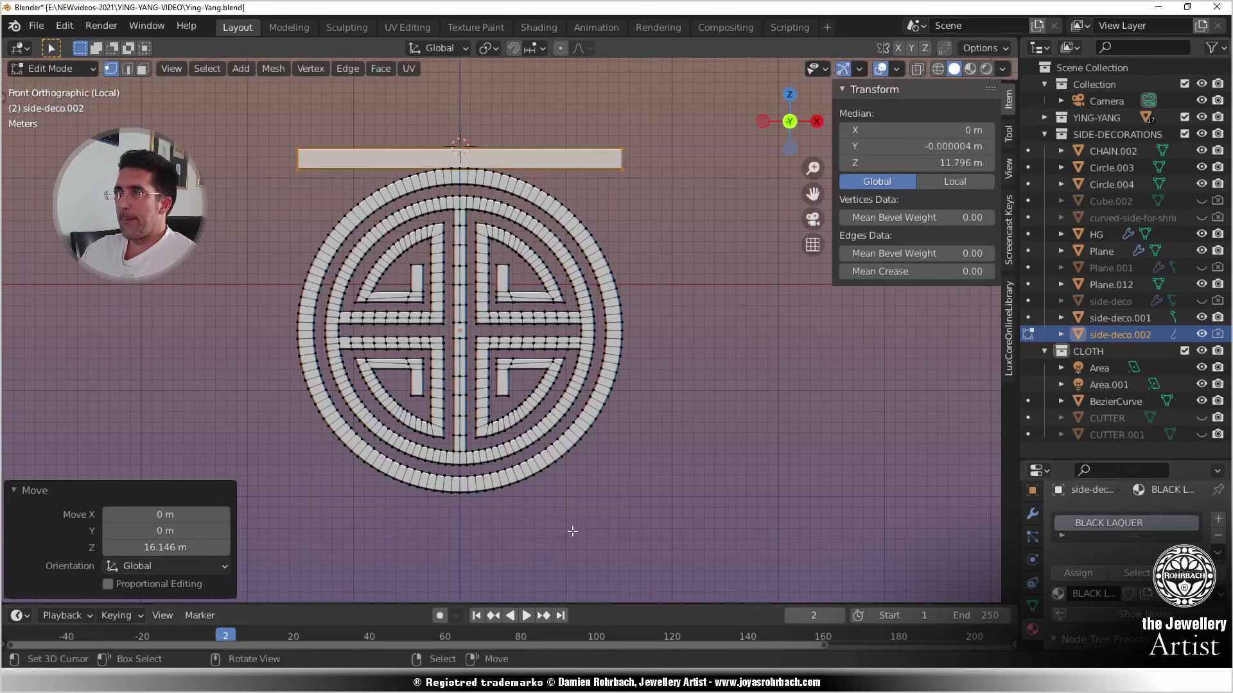
- Duplicate the bar about 32.291 m down along Z to the lower edge of the medallion's outer ring
{"action": "key", "text": "shift+d"}
{"action": "key", "text": "z"}
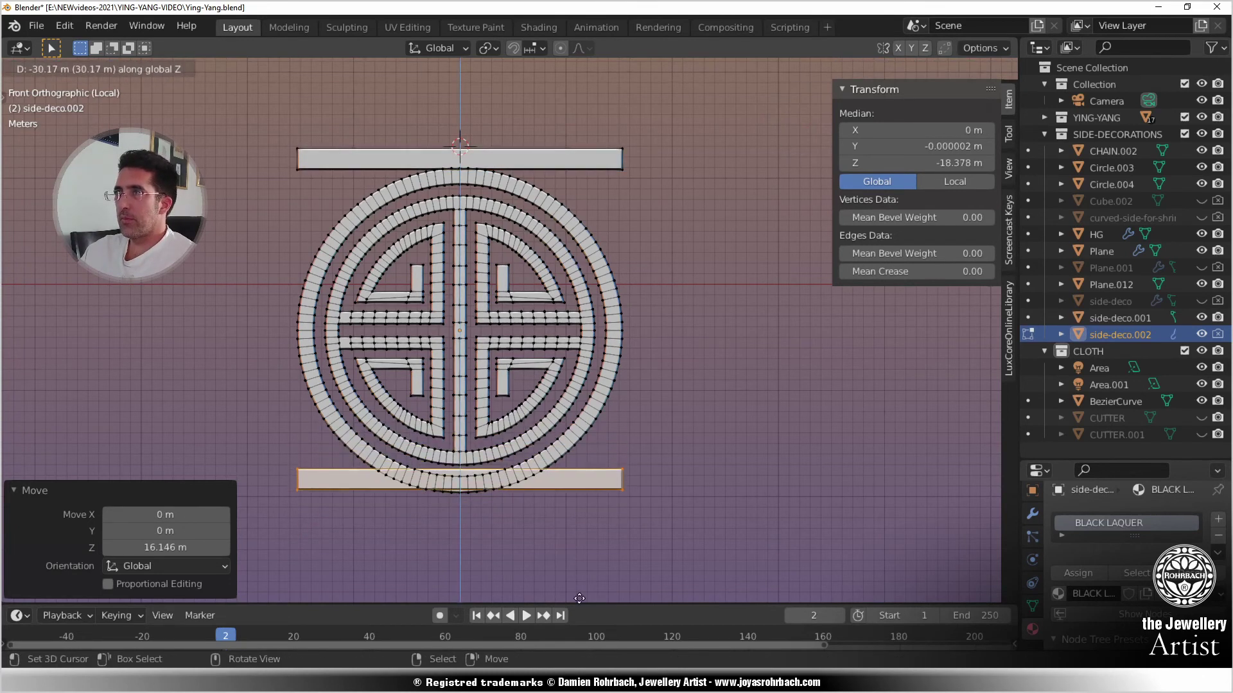
{"action": "left_click", "coordinate": [578, 57]}
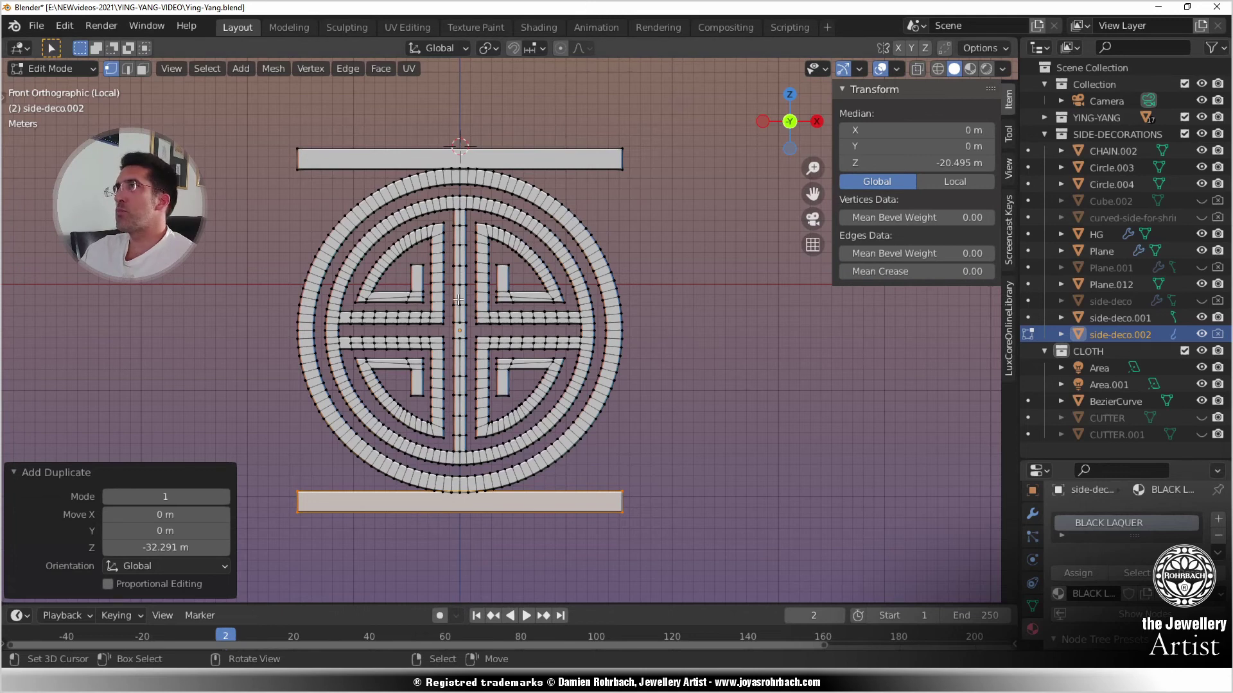
- Duplicate both horizontal bars in place and rotate the copies 90° to form the frame's vertical sides
{"action": "key", "text": "l"}
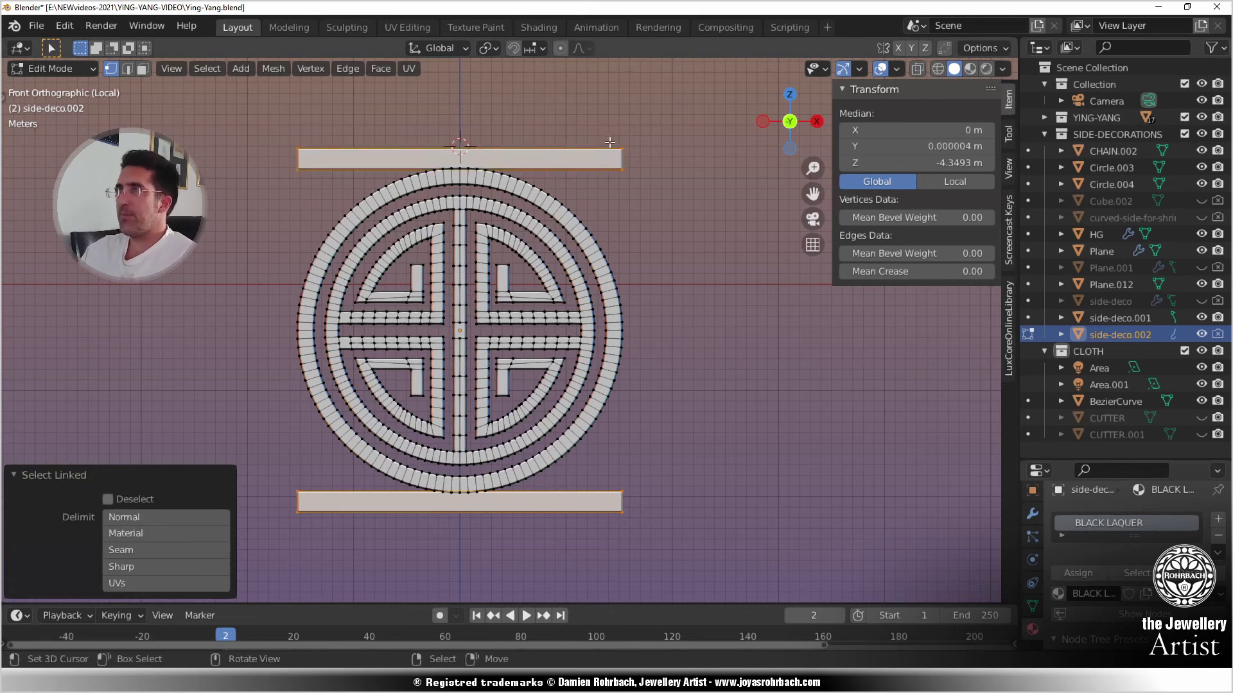
{"action": "key", "text": "shift+d"}
{"action": "right_click", "coordinate": [632, 169]}
{"action": "key", "text": "r"}
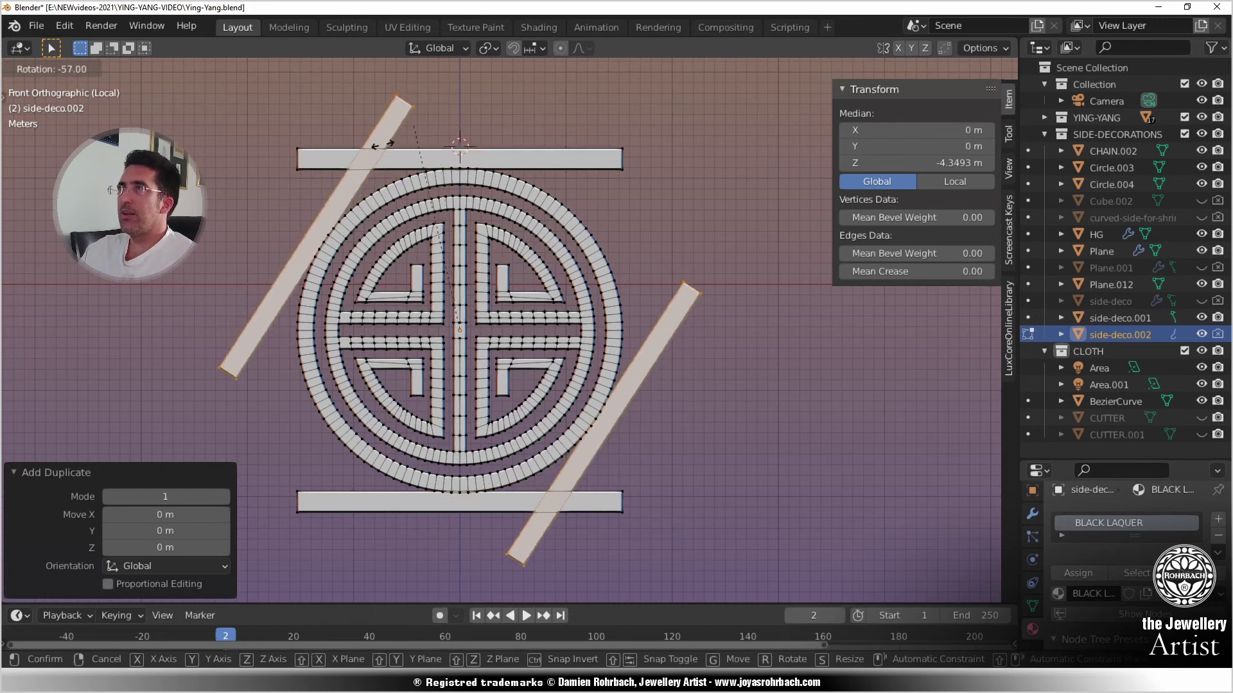
{"action": "left_click", "coordinate": [256, 465]}
{"action": "left_click", "coordinate": [165, 530]}
{"action": "type", "text": "90"}
{"action": "key", "text": "Return"}
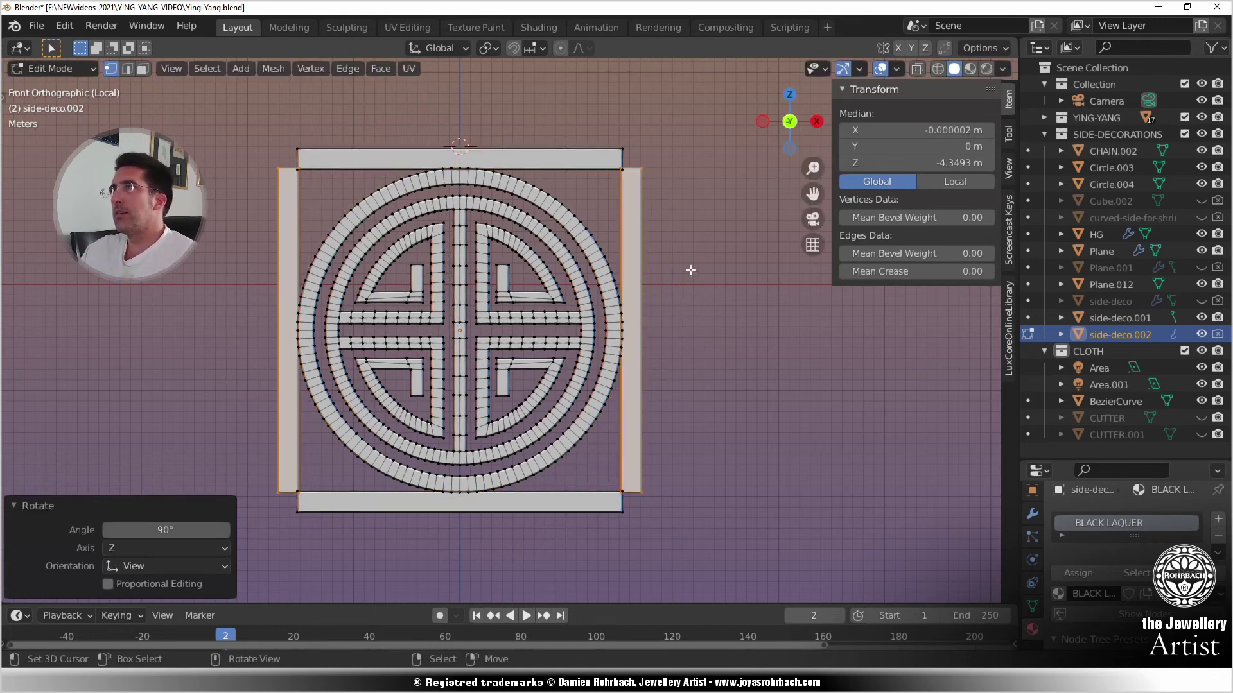
{"action": "key", "text": "s"}
{"action": "key", "text": "y"}
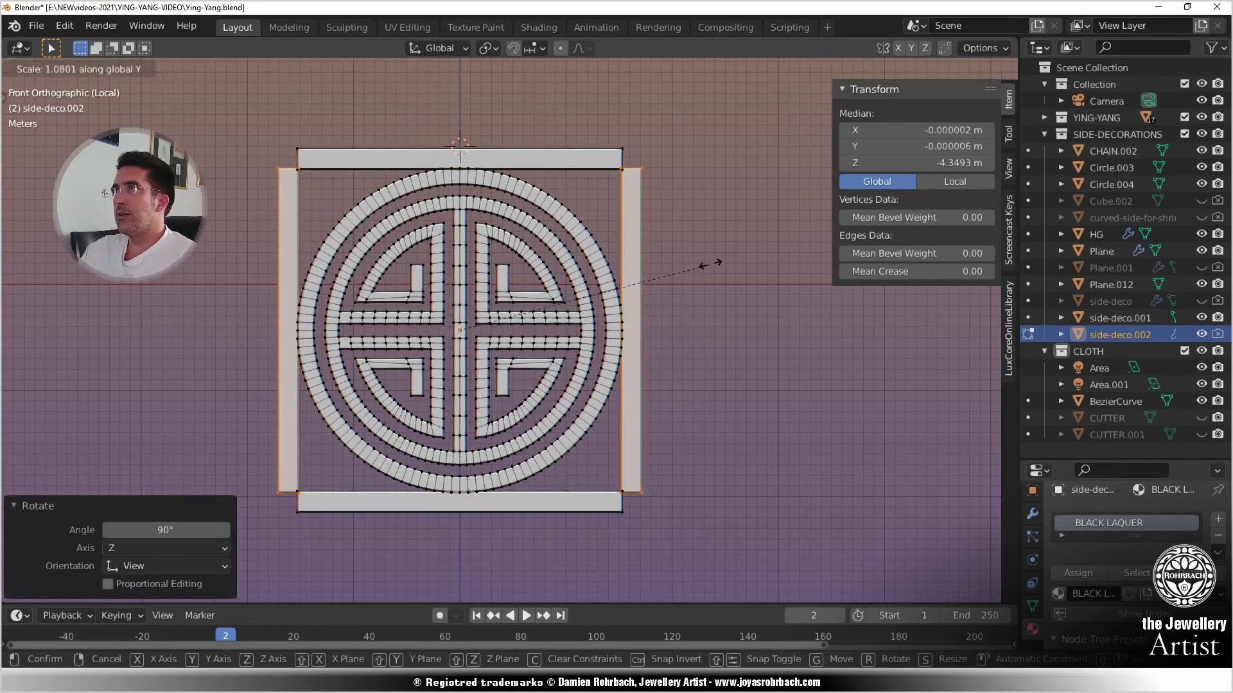
{"action": "right_click", "coordinate": [711, 264]}
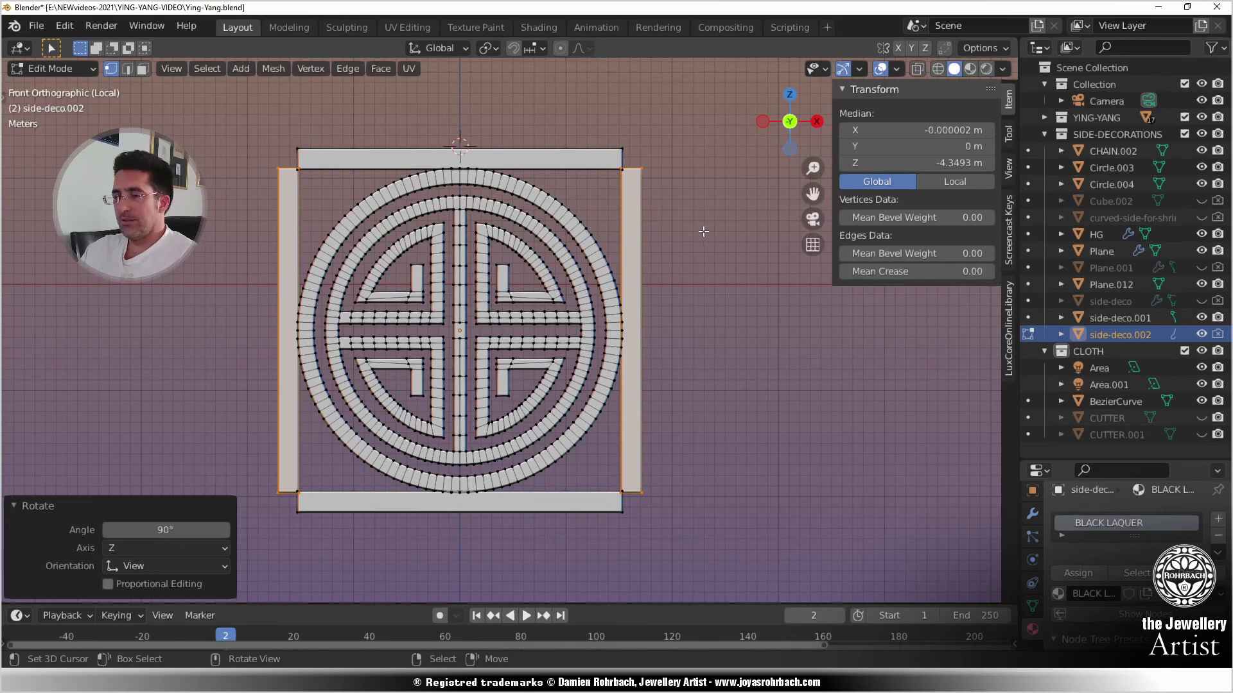
- Scale the two vertical bars slightly along Z so they fit between the upper and lower bars of the frame
{"action": "key", "text": "s"}
{"action": "key", "text": "z"}
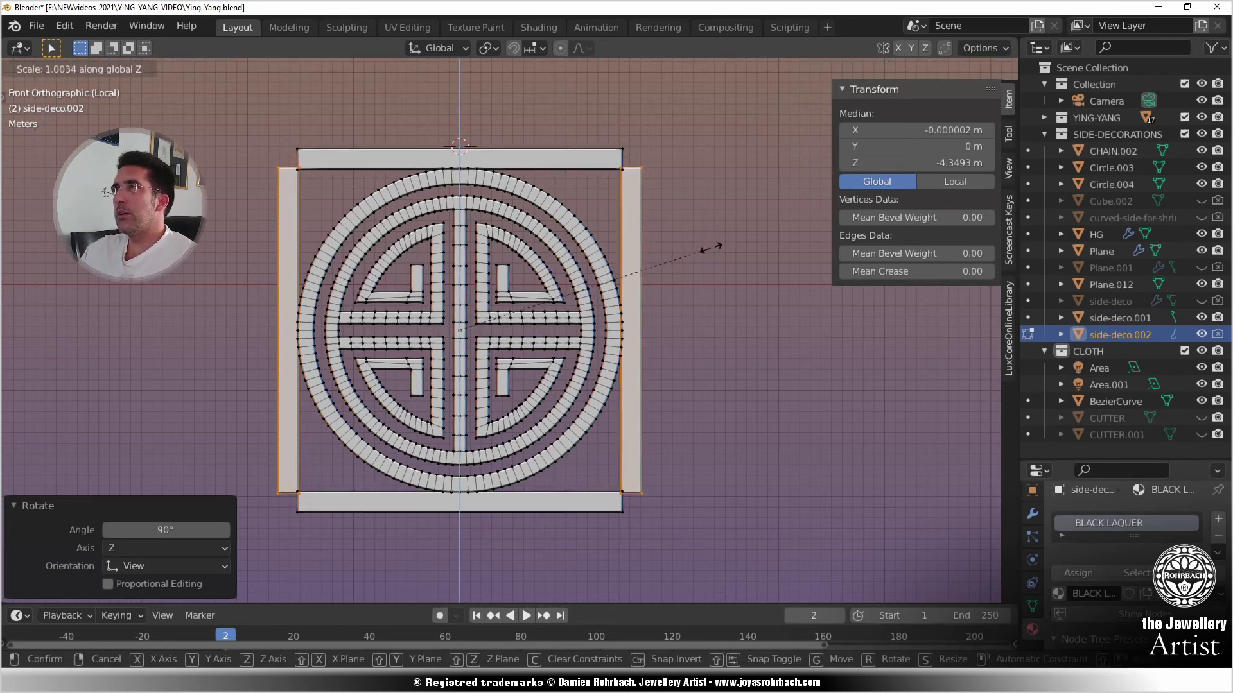
{"action": "left_click", "coordinate": [707, 248]}
{"action": "key", "text": "alt+a"}
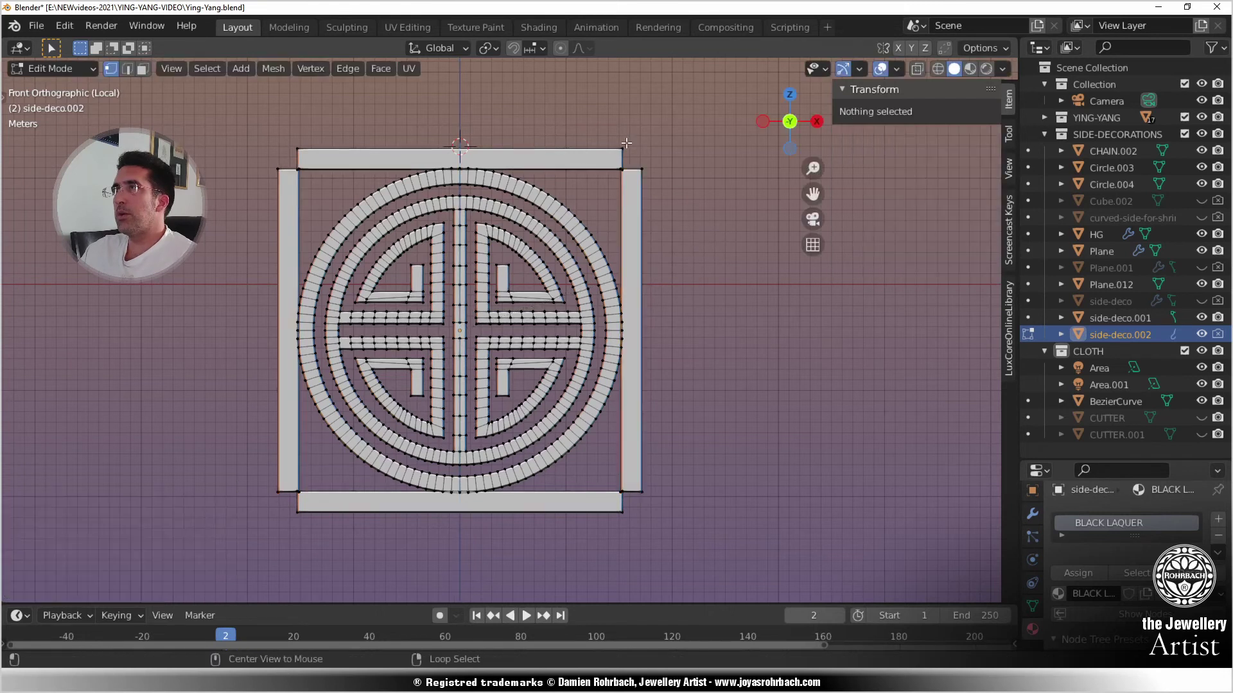
- Widen both horizontal bars along X to reach the outer edges of the vertical bars, and return to Object Mode
{"action": "key", "text": "l"}
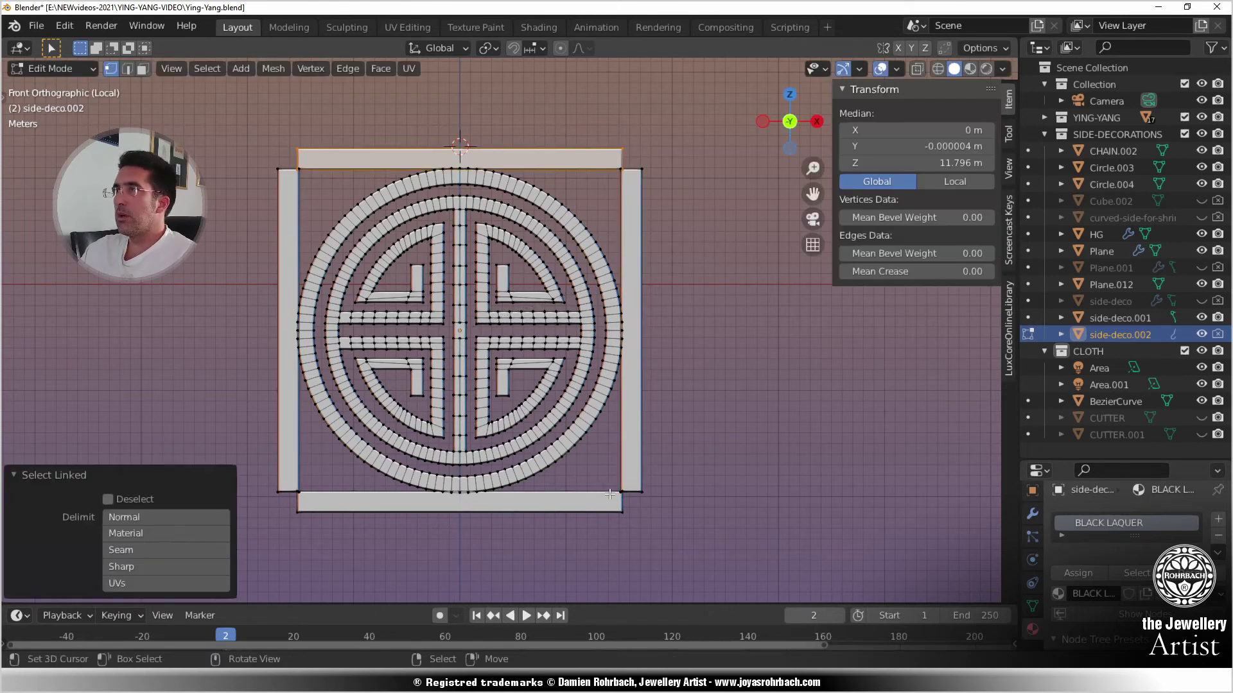
{"action": "key", "text": "alt+a"}
{"action": "key", "text": "l"}
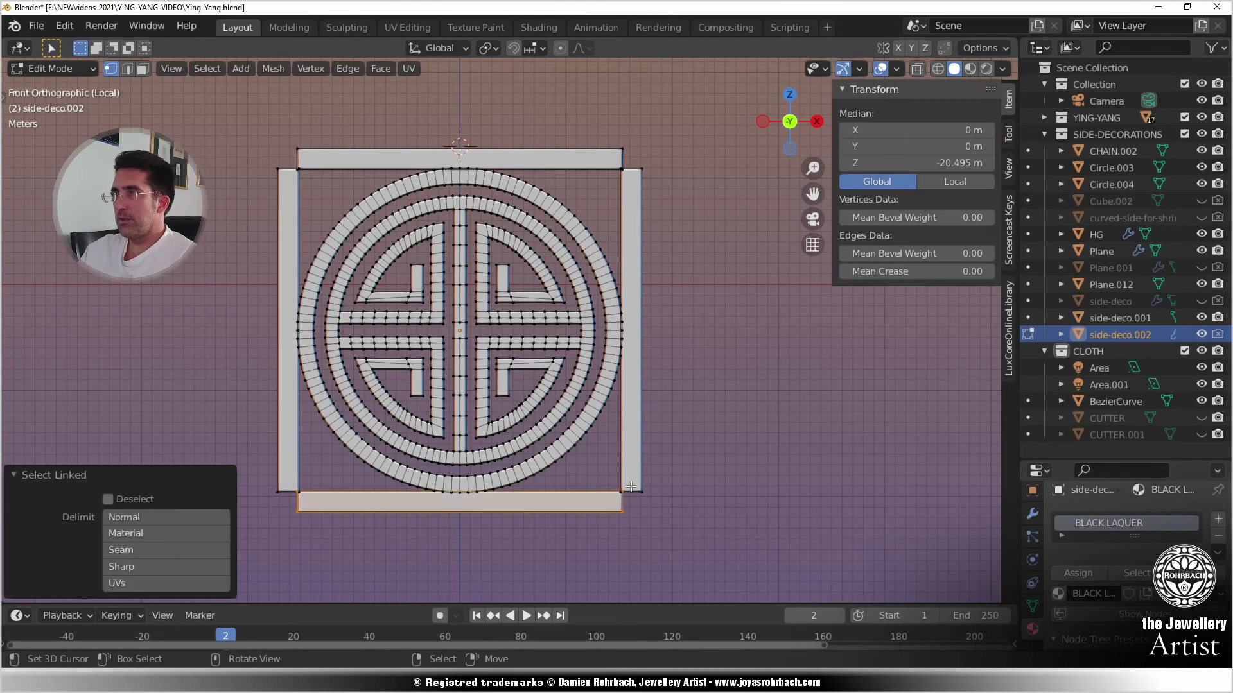
{"action": "key", "text": "s"}
{"action": "key", "text": "x"}
{"action": "right_click", "coordinate": [711, 421]}
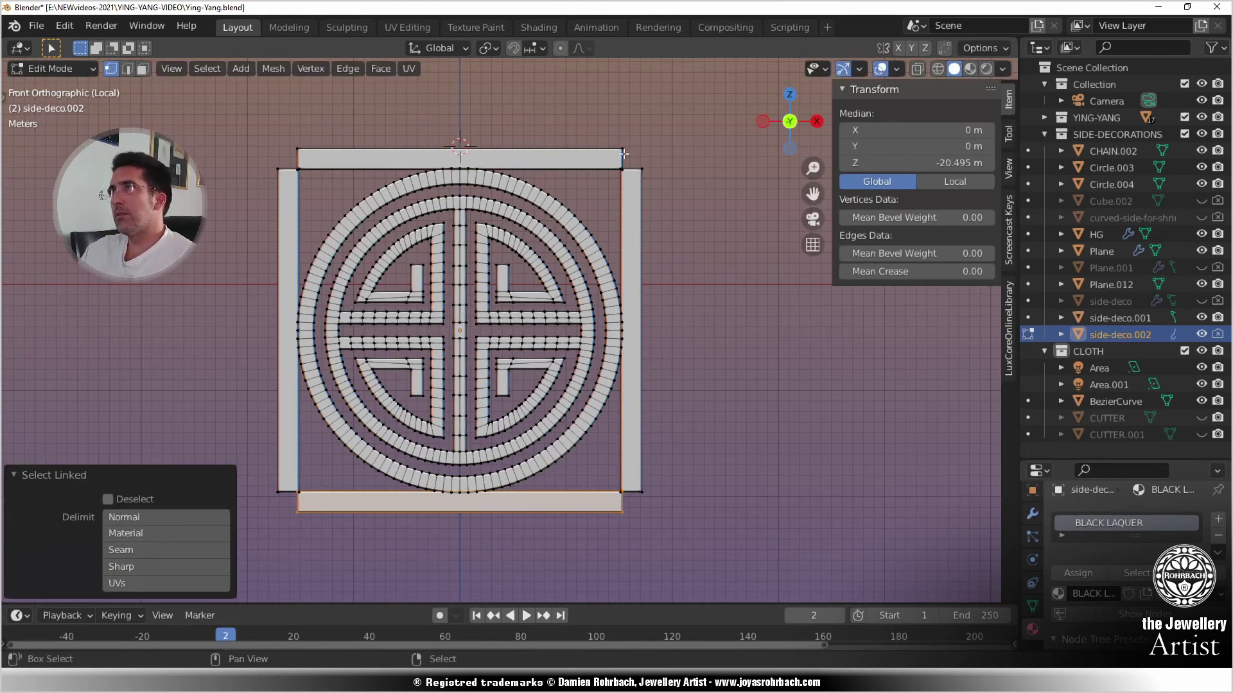
{"action": "key", "text": "l"}
{"action": "key", "text": "s"}
{"action": "key", "text": "x"}
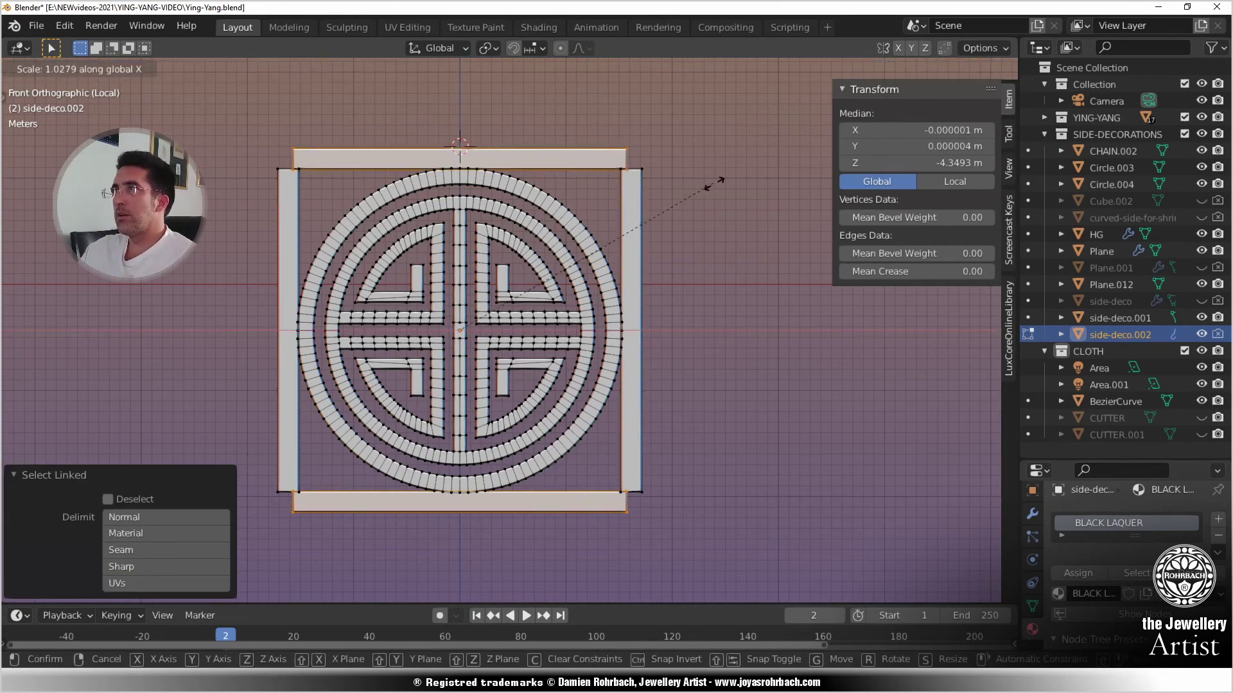
{"action": "left_click", "coordinate": [748, 191]}
{"action": "key", "text": "Tab"}
{"action": "key", "text": "alt+z"}
{"action": "key", "text": "alt+z"}
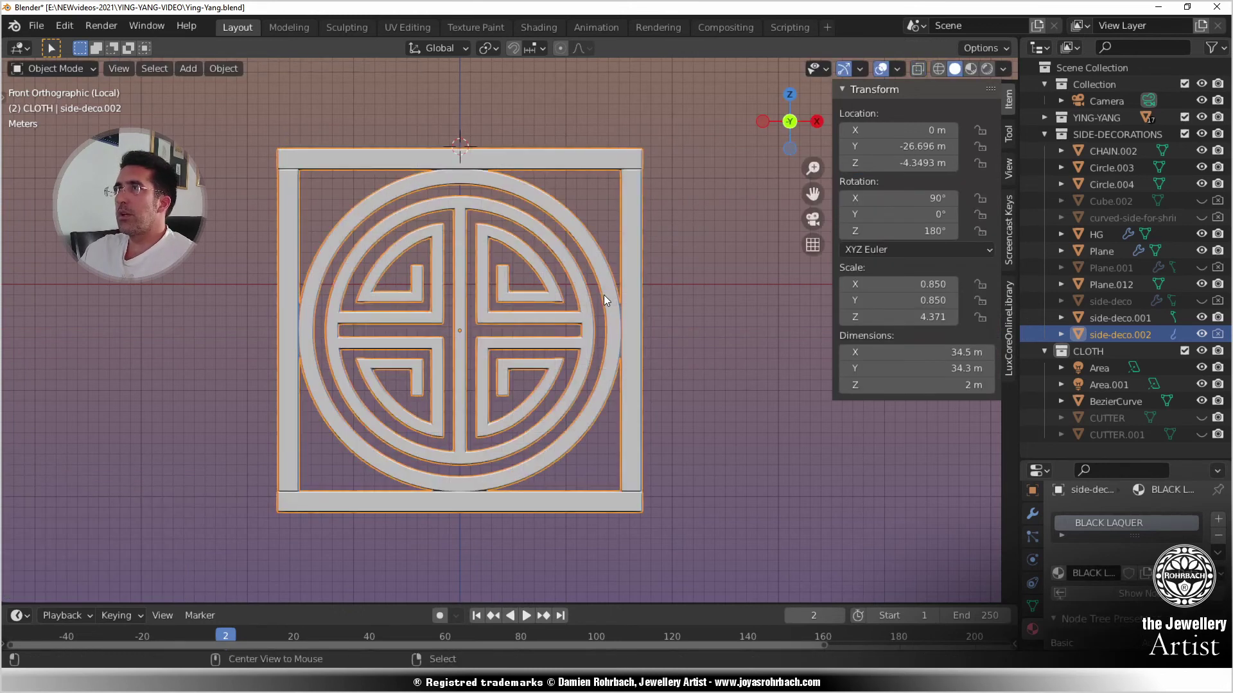
- Save the file and enlarge the properties editor to make room for its settings
{"action": "middle_click_drag", "start_coordinate": [464, 238], "coordinate": [499, 291]}
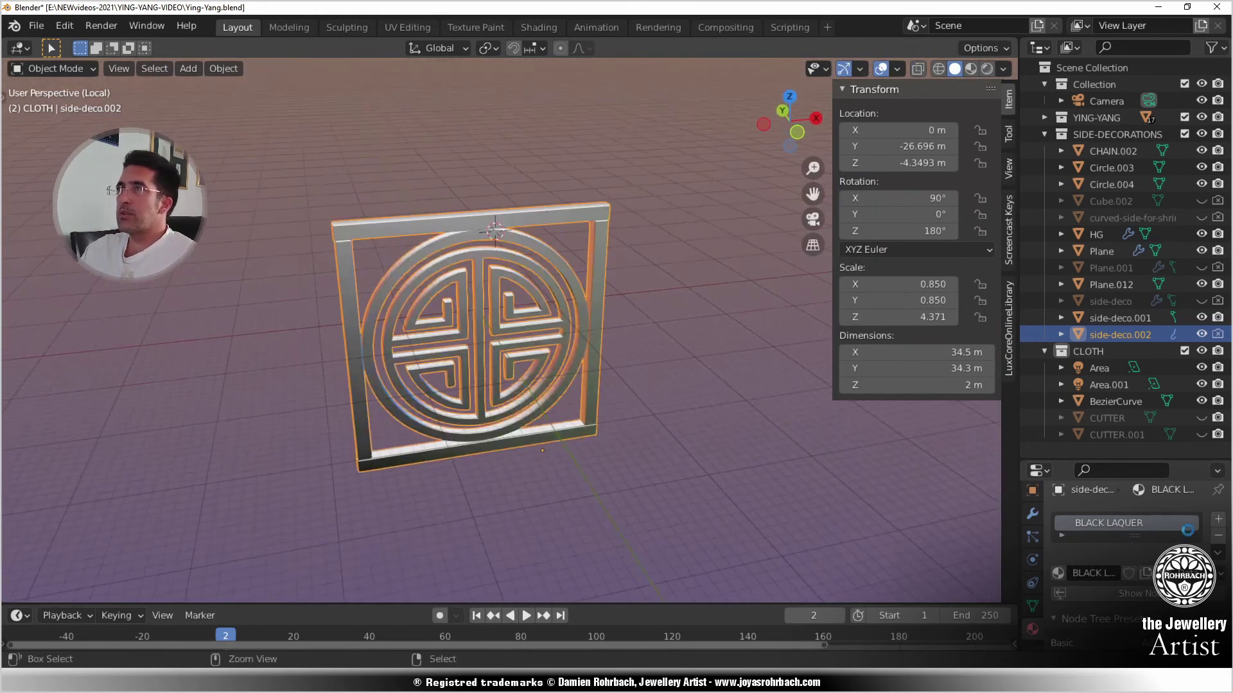
{"action": "key", "text": "ctrl+s"}
{"action": "left_click_drag", "start_coordinate": [1138, 463], "coordinate": [1138, 136]}
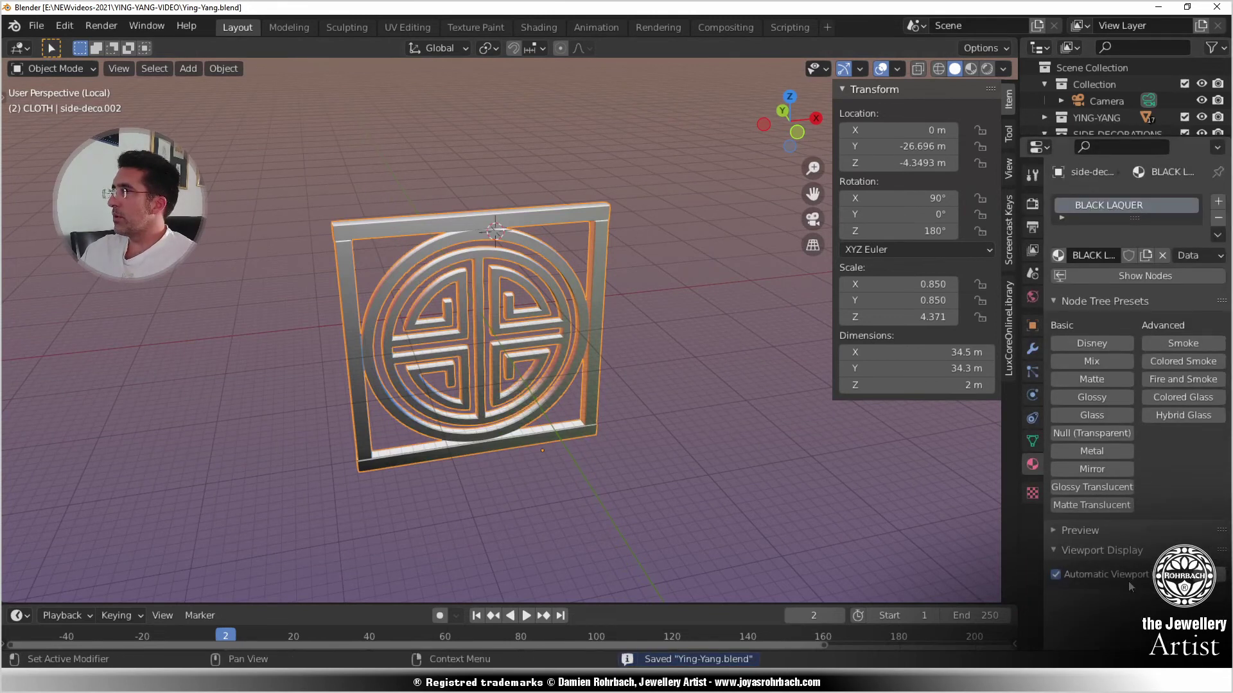
- In the Shading workspace, replace the BLACK LAQUER material's Matte node with a Glossy material node connected to the Material Output
{"action": "left_click", "coordinate": [553, 29]}
{"action": "scroll", "coordinate": [601, 492], "scroll_direction": "down", "scroll_amount": 10}
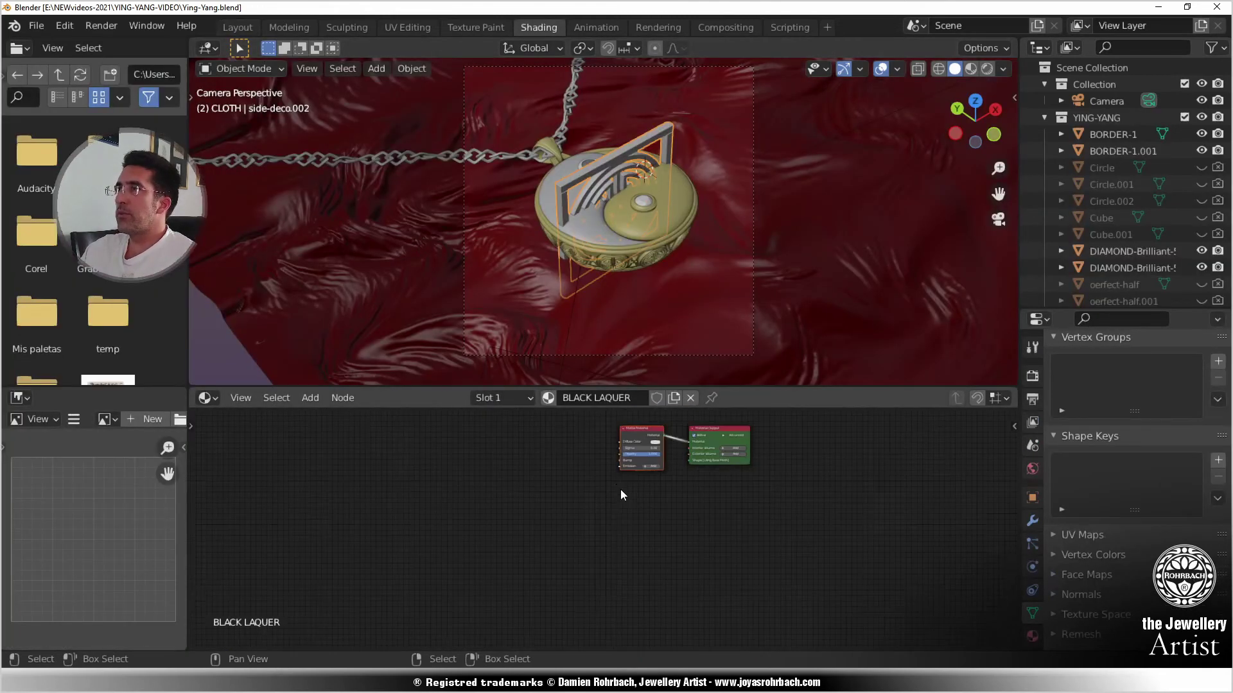
{"action": "middle_click_drag", "start_coordinate": [620, 490], "coordinate": [568, 529]}
{"action": "scroll", "coordinate": [574, 519], "scroll_direction": "up", "scroll_amount": 6}
{"action": "scroll", "coordinate": [575, 516], "scroll_direction": "up", "scroll_amount": 1}
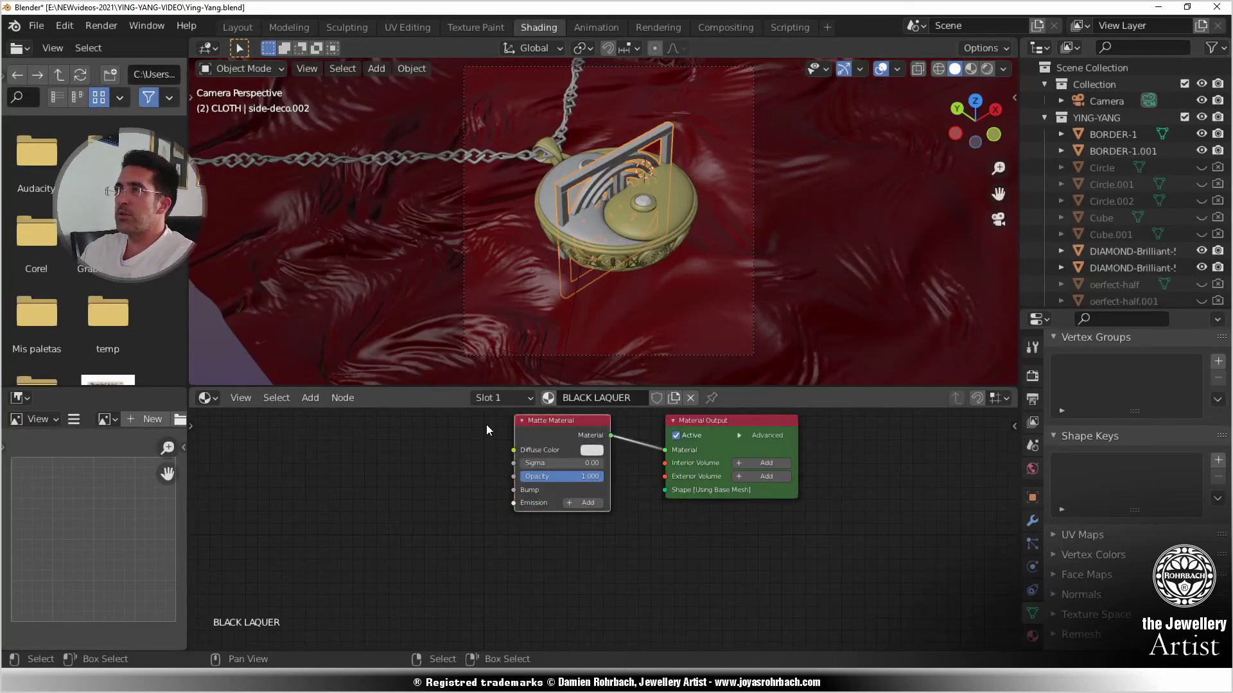
{"action": "key", "text": "x"}
{"action": "left_click", "coordinate": [311, 398]}
{"action": "mouse_move", "coordinate": [340, 448]}
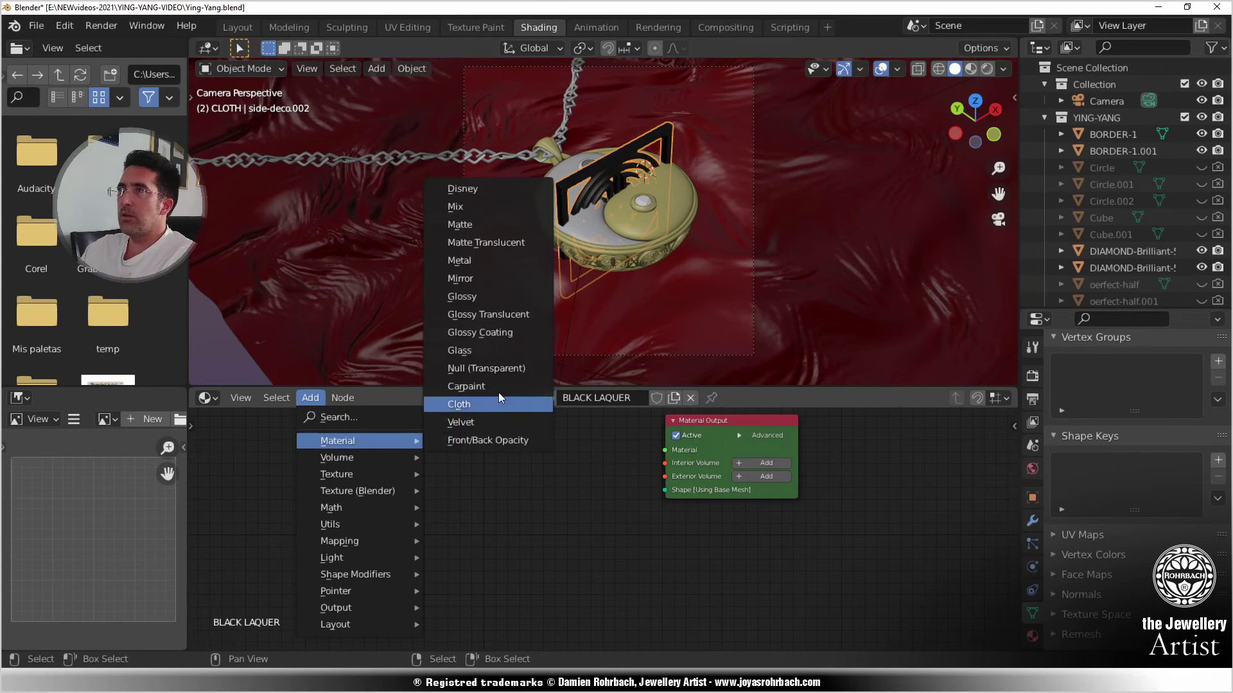
{"action": "left_click", "coordinate": [484, 302]}
{"action": "left_click", "coordinate": [533, 443]}
{"action": "left_click_drag", "start_coordinate": [574, 451], "coordinate": [667, 449]}
- Darken the Glossy material's diffuse color to a value of 0.015, return to the Layout workspace and save the file
{"action": "left_click", "coordinate": [558, 516]}
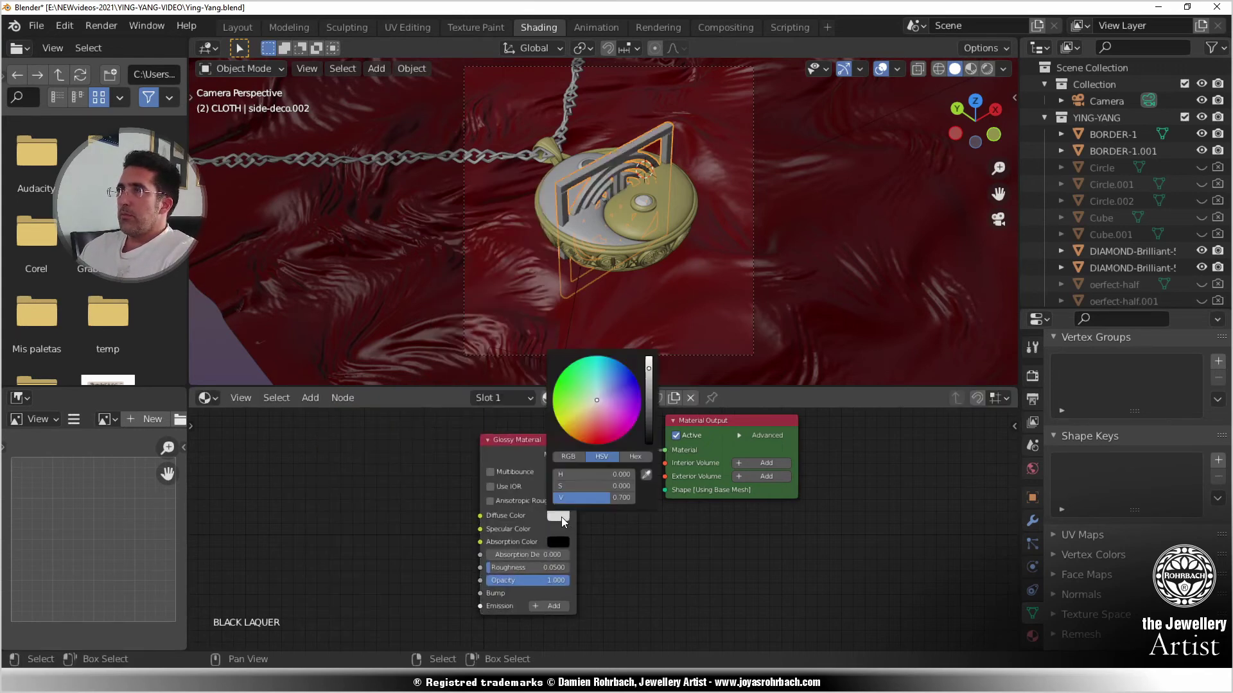
{"action": "left_click", "coordinate": [649, 434]}
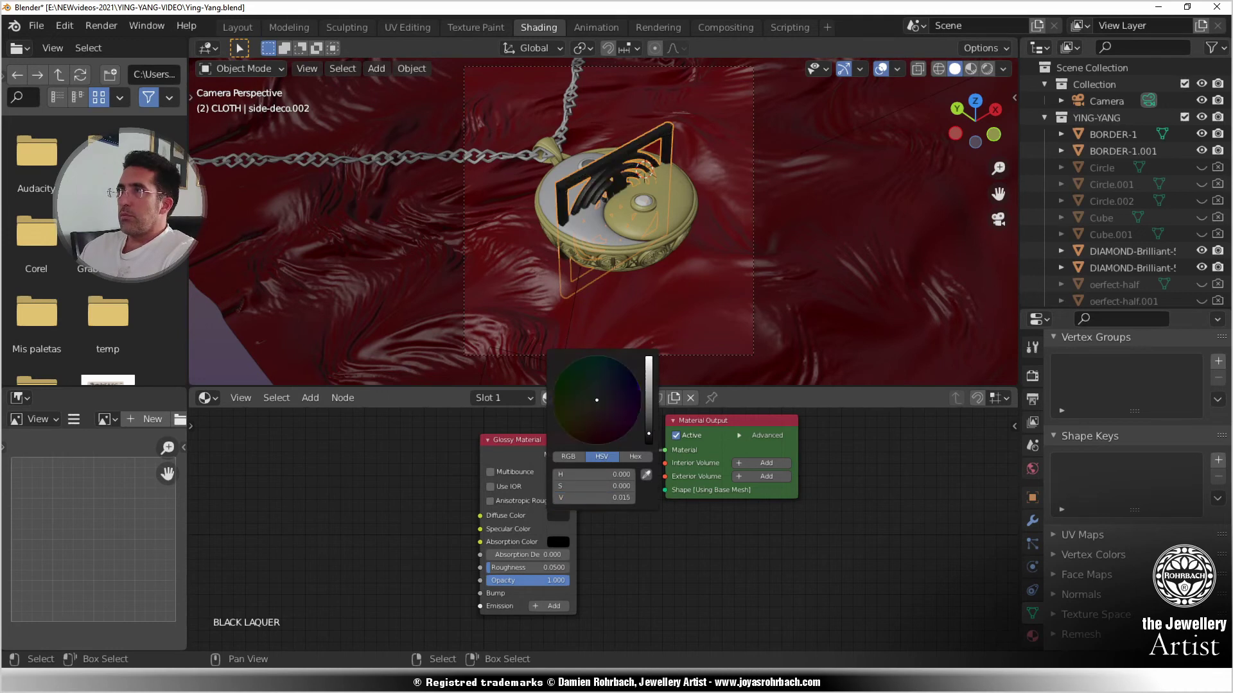
{"action": "key", "text": "Delete"}
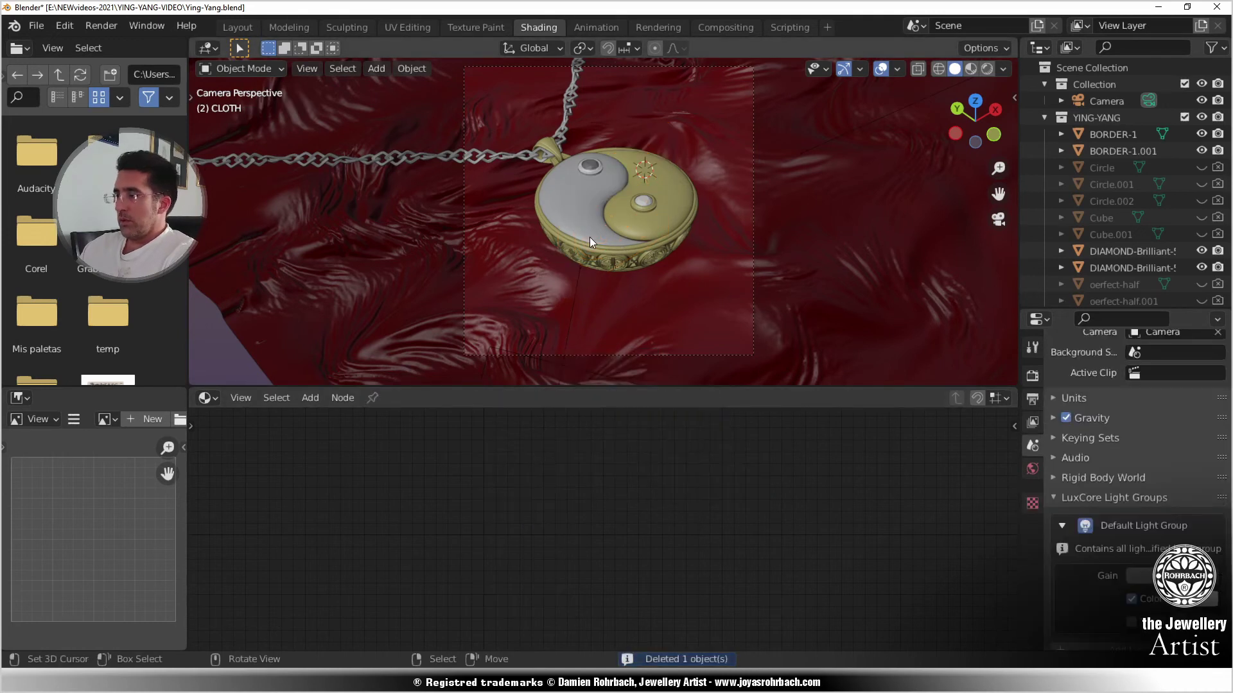
{"action": "key", "text": "ctrl+z"}
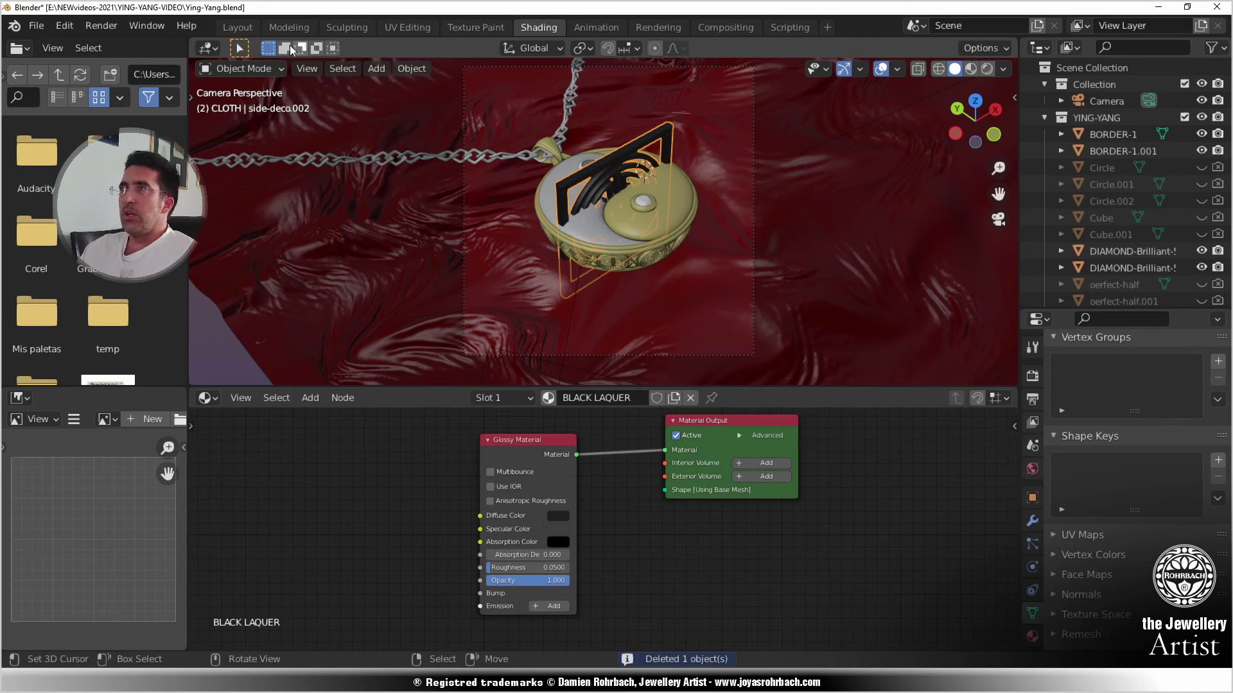
{"action": "left_click", "coordinate": [245, 26]}
{"action": "key", "text": "ctrl+s"}
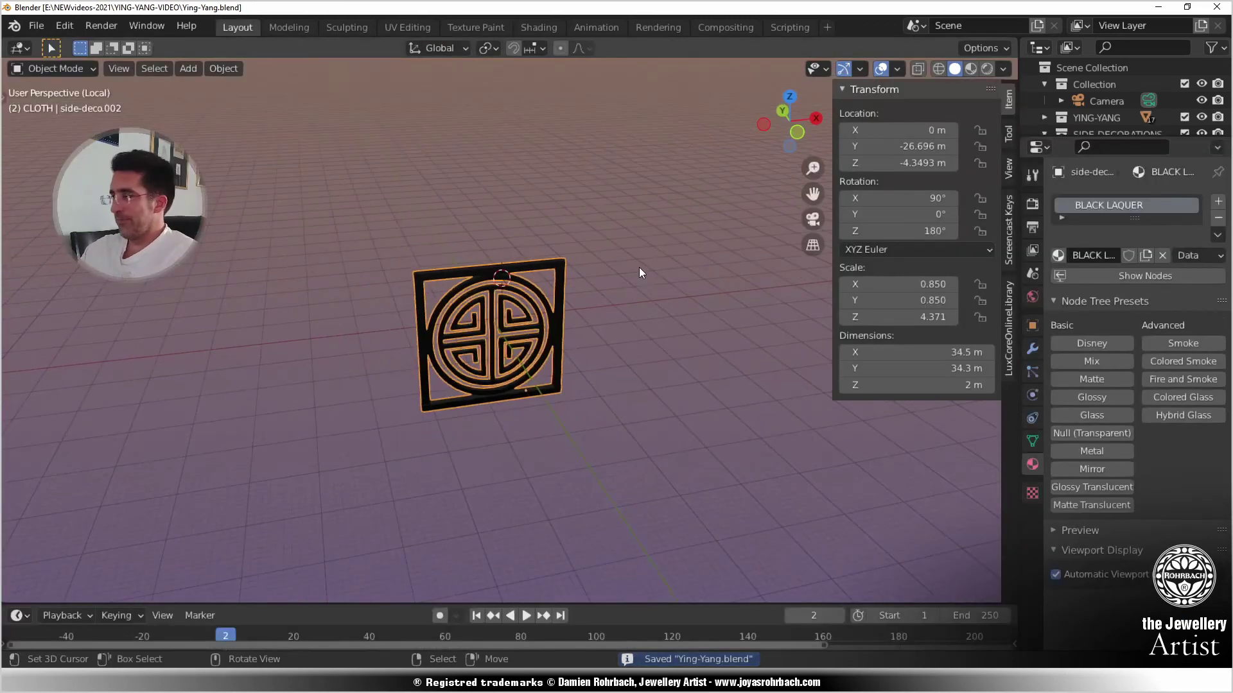
- Leave local view and, from the front, scale the framed medallion down uniformly to about 0.758
{"action": "key", "text": "KP_Divide"}
{"action": "key", "text": "KP_1"}
{"action": "scroll", "coordinate": [553, 348], "scroll_direction": "down", "scroll_amount": 1}
{"action": "scroll", "coordinate": [557, 351], "scroll_direction": "up", "scroll_amount": 3}
{"action": "key", "text": "s"}
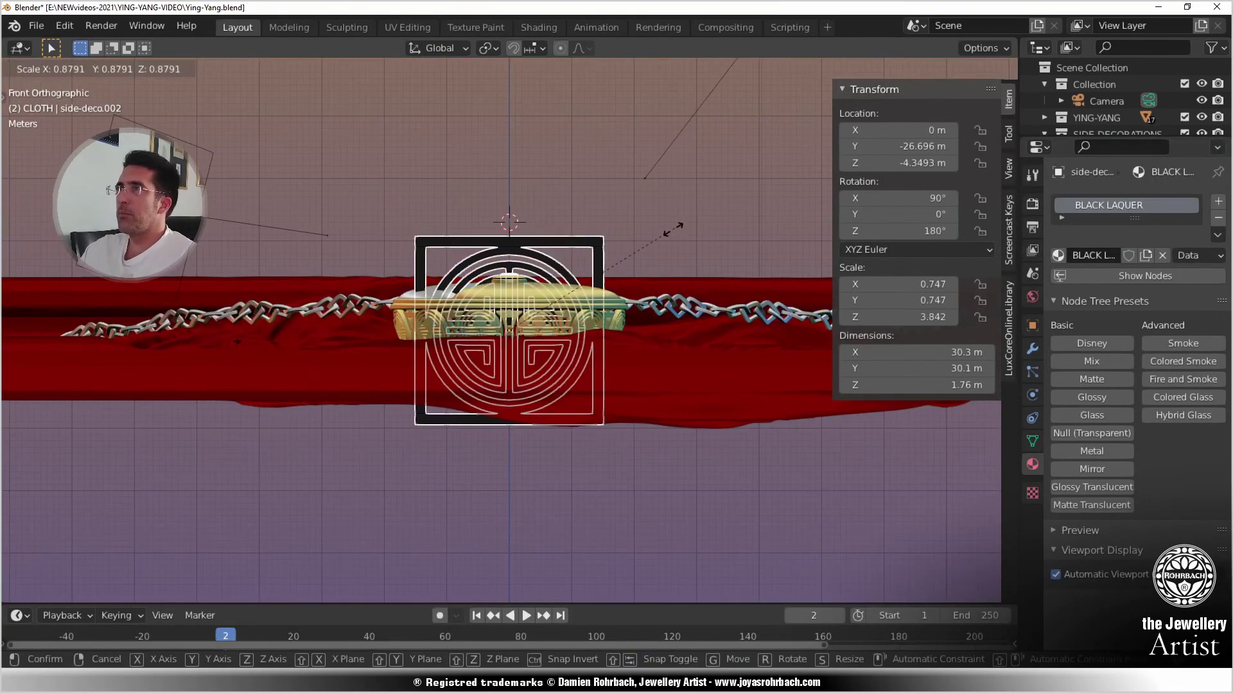
{"action": "left_click", "coordinate": [653, 245]}
- Set the framed medallion's origin to its geometry, apply all transforms, and save the file
{"action": "left_click", "coordinate": [224, 68]}
{"action": "mouse_move", "coordinate": [243, 101]}
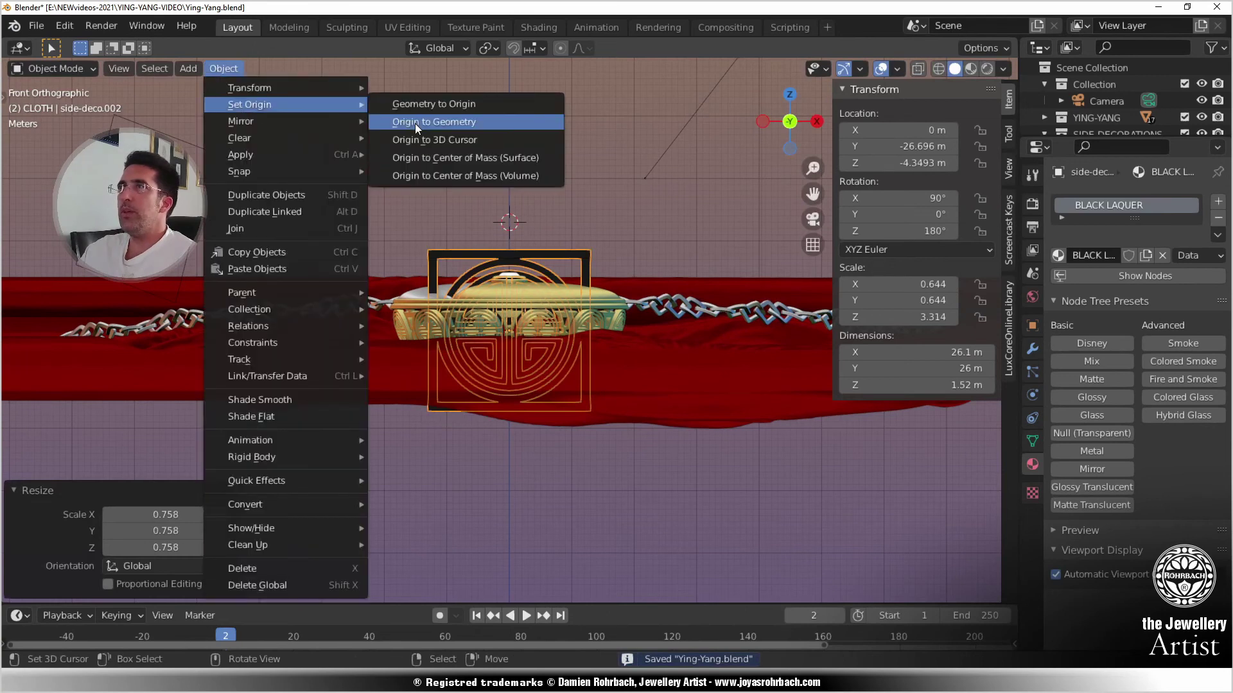
{"action": "left_click", "coordinate": [415, 118]}
{"action": "key", "text": "ctrl+a"}
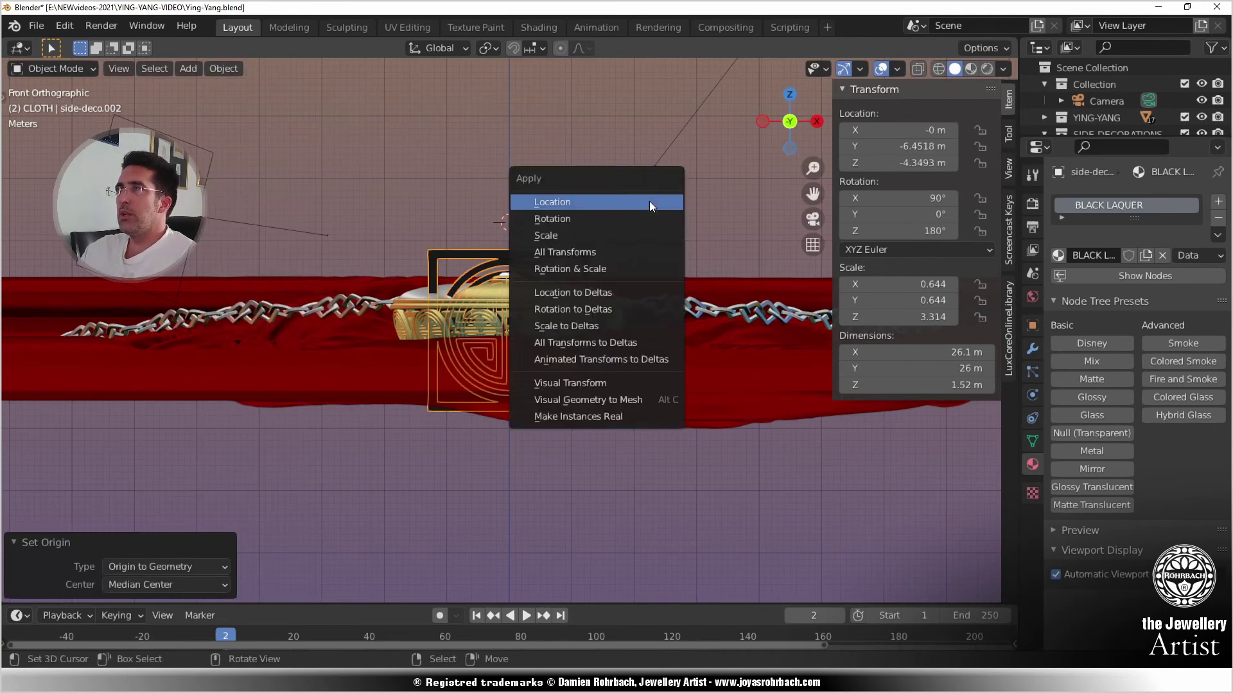
{"action": "left_click", "coordinate": [583, 259]}
{"action": "key", "text": "ctrl+s"}
- Add an Array modifier to the framed medallion with a count of 6 to form a continuous decorative strip
{"action": "left_click", "coordinate": [1033, 350]}
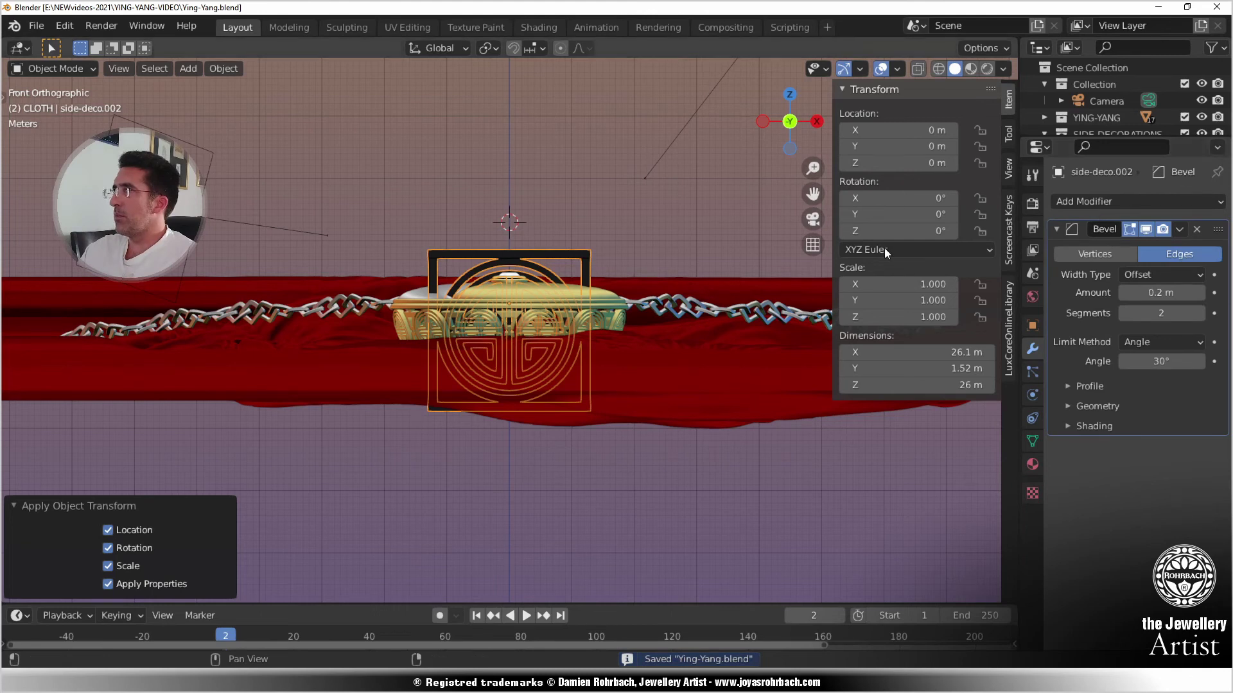
{"action": "scroll", "coordinate": [668, 327], "scroll_direction": "up", "scroll_amount": 8}
{"action": "scroll", "coordinate": [549, 457], "scroll_direction": "up", "scroll_amount": 4}
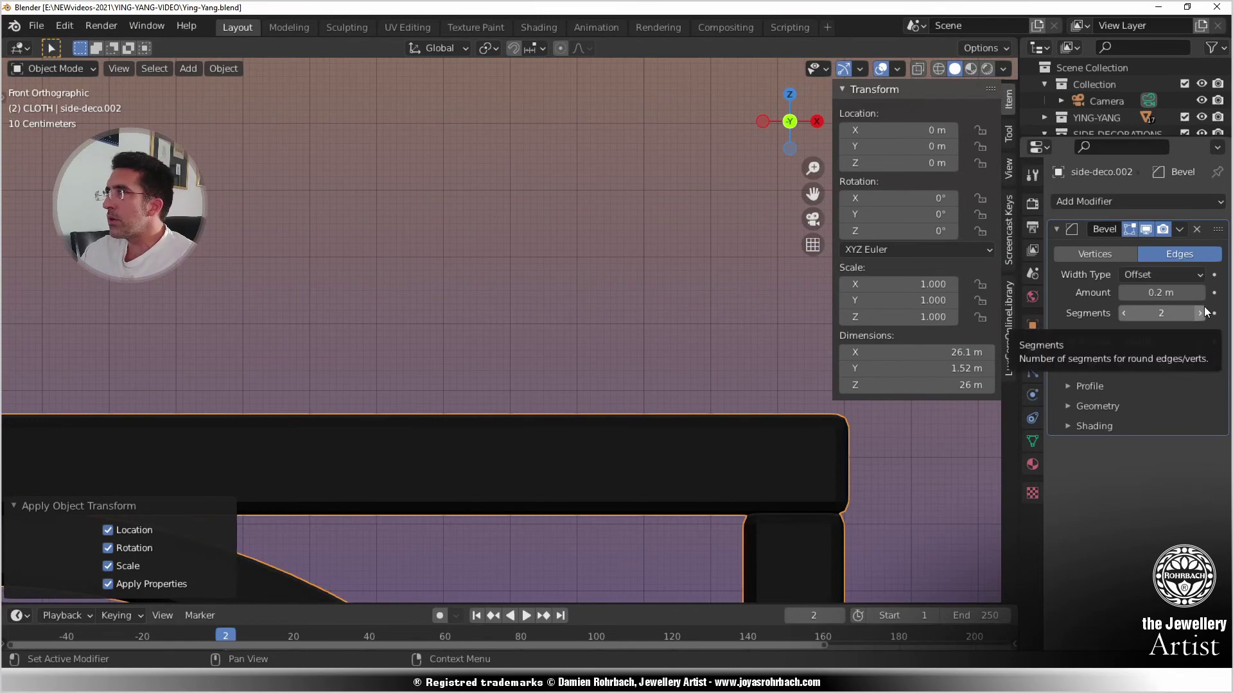
{"action": "scroll", "coordinate": [584, 331], "scroll_direction": "down", "scroll_amount": 8}
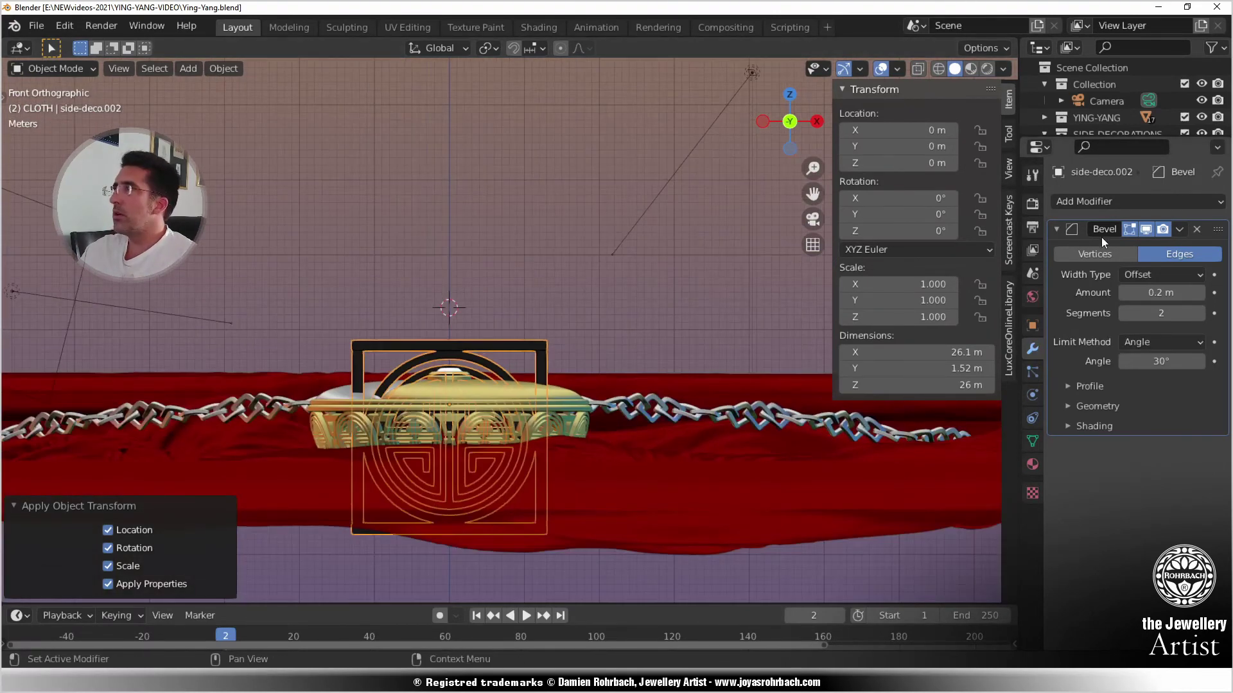
{"action": "left_click", "coordinate": [1106, 201]}
{"action": "left_click", "coordinate": [927, 246]}
{"action": "scroll", "coordinate": [592, 327], "scroll_direction": "down", "scroll_amount": 3}
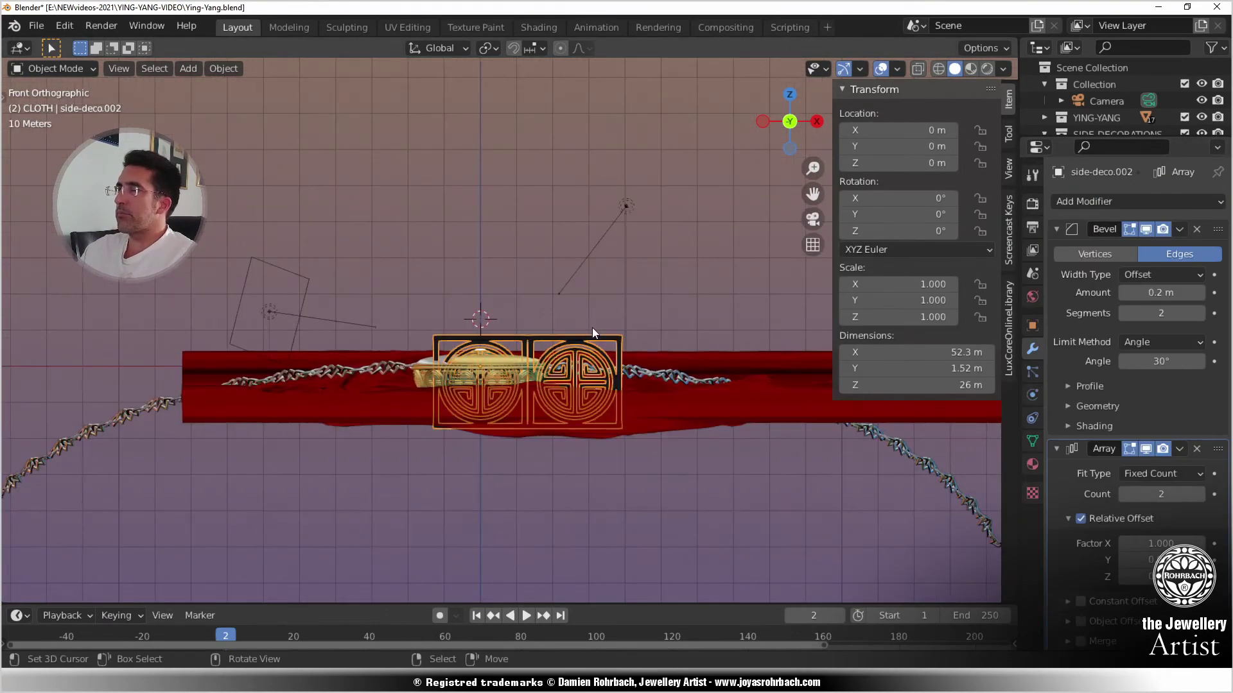
{"action": "left_click", "coordinate": [1147, 497]}
{"action": "type", "text": "6"}
{"action": "key", "text": "Return"}
{"action": "scroll", "coordinate": [578, 435], "scroll_direction": "down", "scroll_amount": 2}
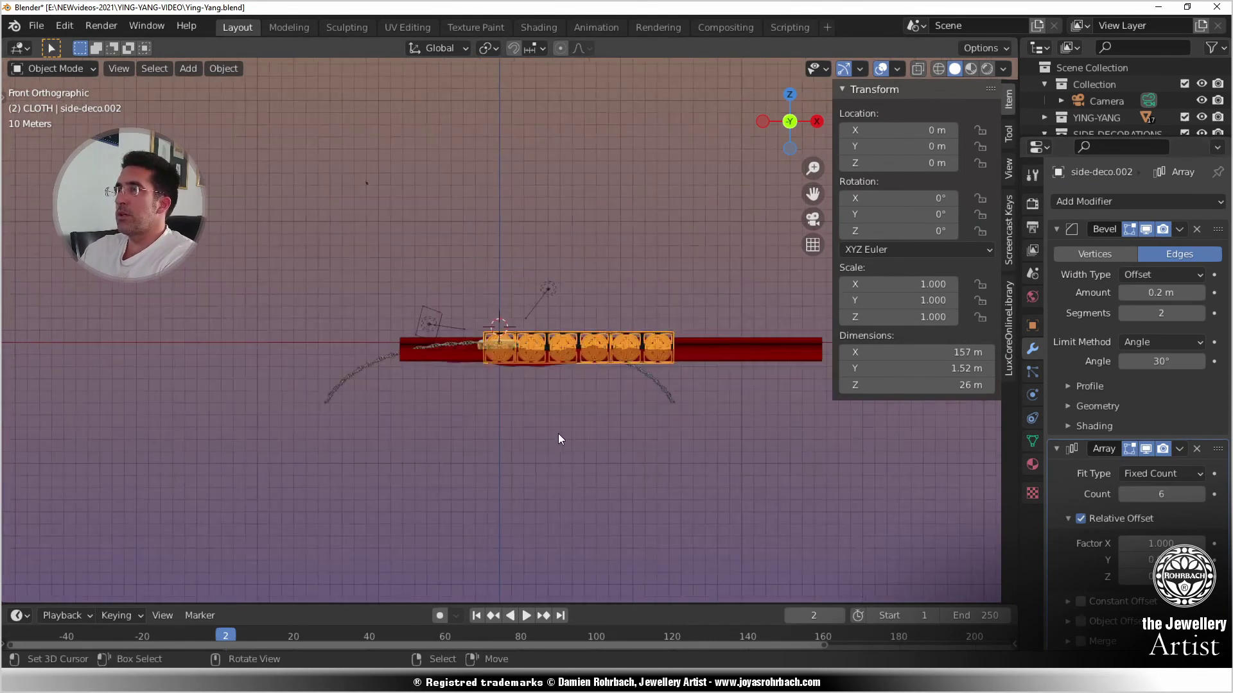
- From the top view, rotate the strip about 28.2° clockwise and move it about -58.4 m in X and 3.2 m in Y
{"action": "key", "text": "KP_7"}
{"action": "scroll", "coordinate": [546, 353], "scroll_direction": "up", "scroll_amount": 3}
{"action": "scroll", "coordinate": [550, 339], "scroll_direction": "up", "scroll_amount": 4}
{"action": "key", "text": "r"}
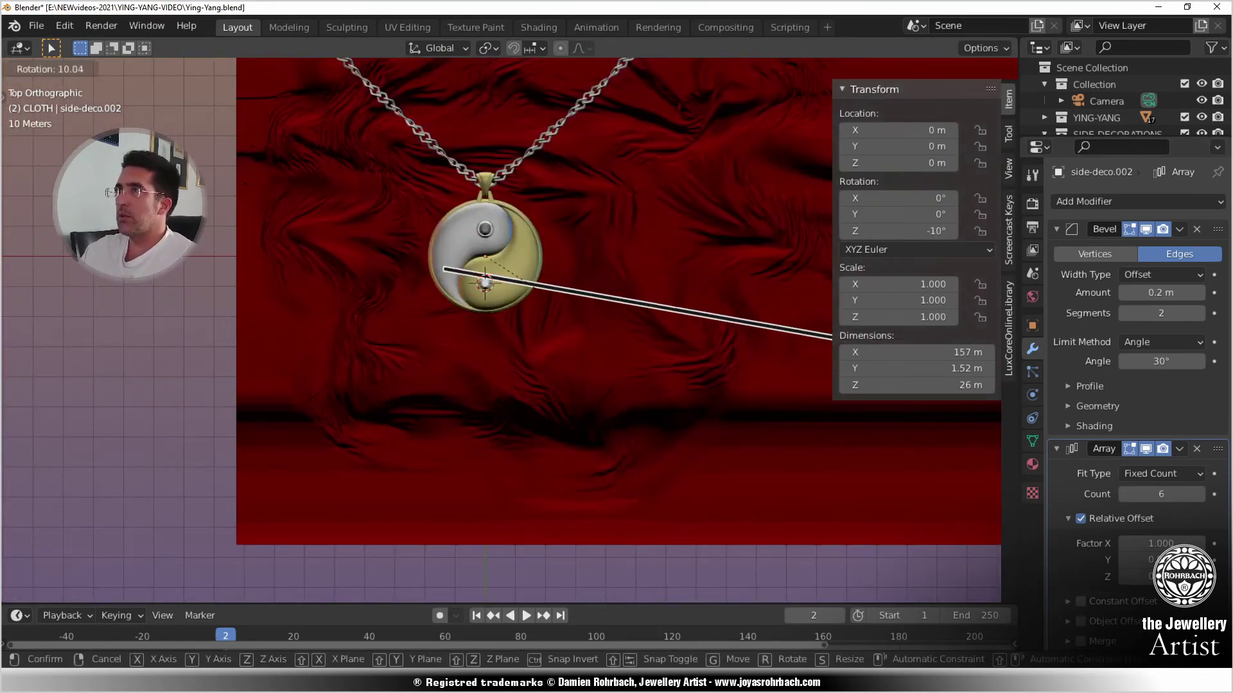
{"action": "left_click", "coordinate": [618, 327]}
{"action": "key", "text": "g"}
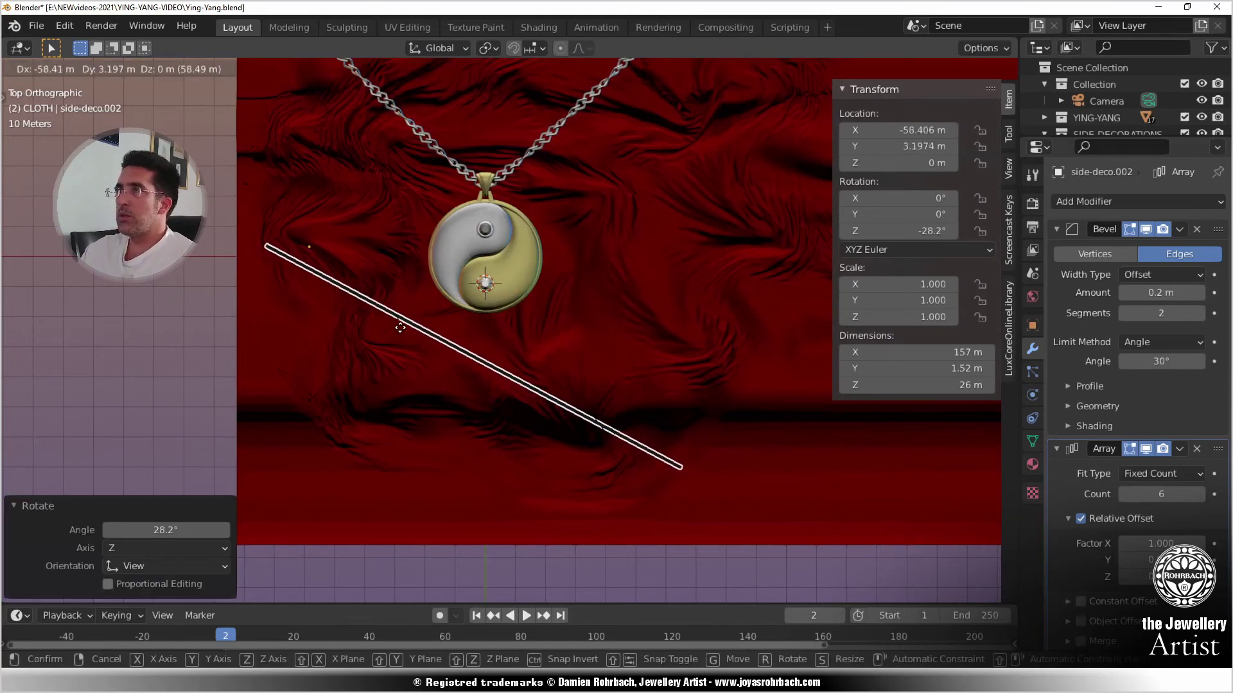
{"action": "left_click", "coordinate": [405, 329]}
- Rotate the strip about -27.7° around Z, and move it about 6.18 m in X and 21.96 m in Y in top view
{"action": "key", "text": "KP_0"}
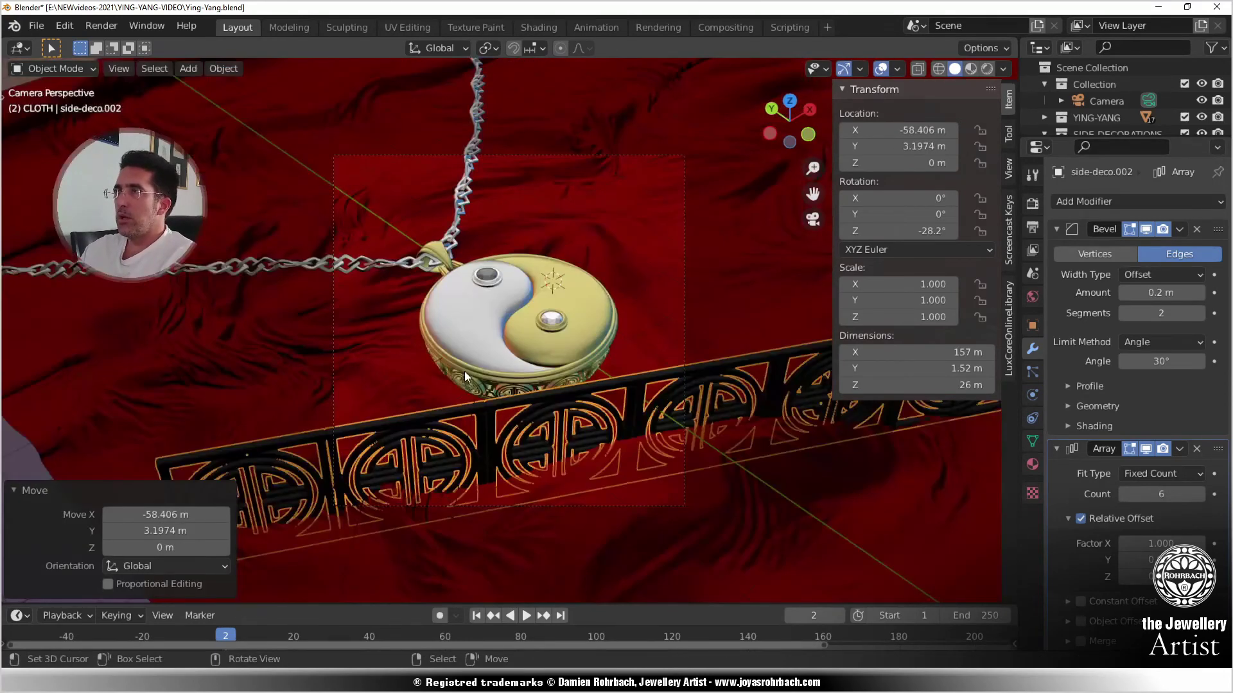
{"action": "key", "text": "r"}
{"action": "key", "text": "z"}
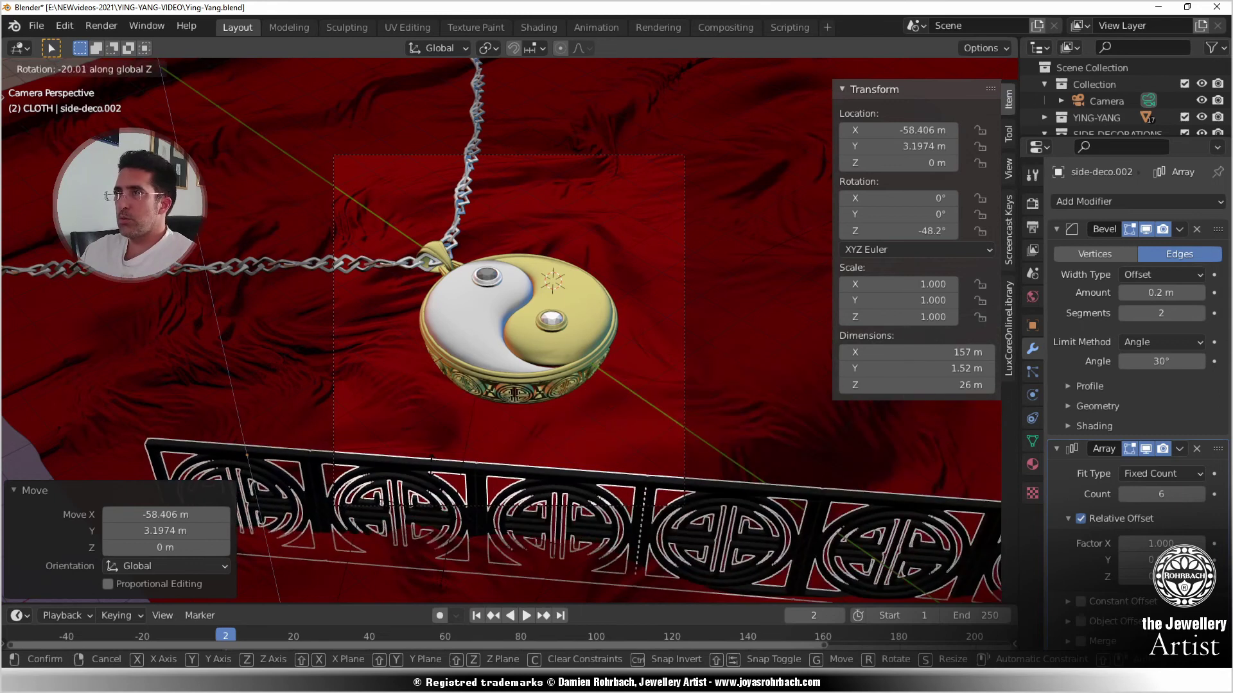
{"action": "left_click", "coordinate": [414, 493]}
{"action": "key", "text": "KP_7"}
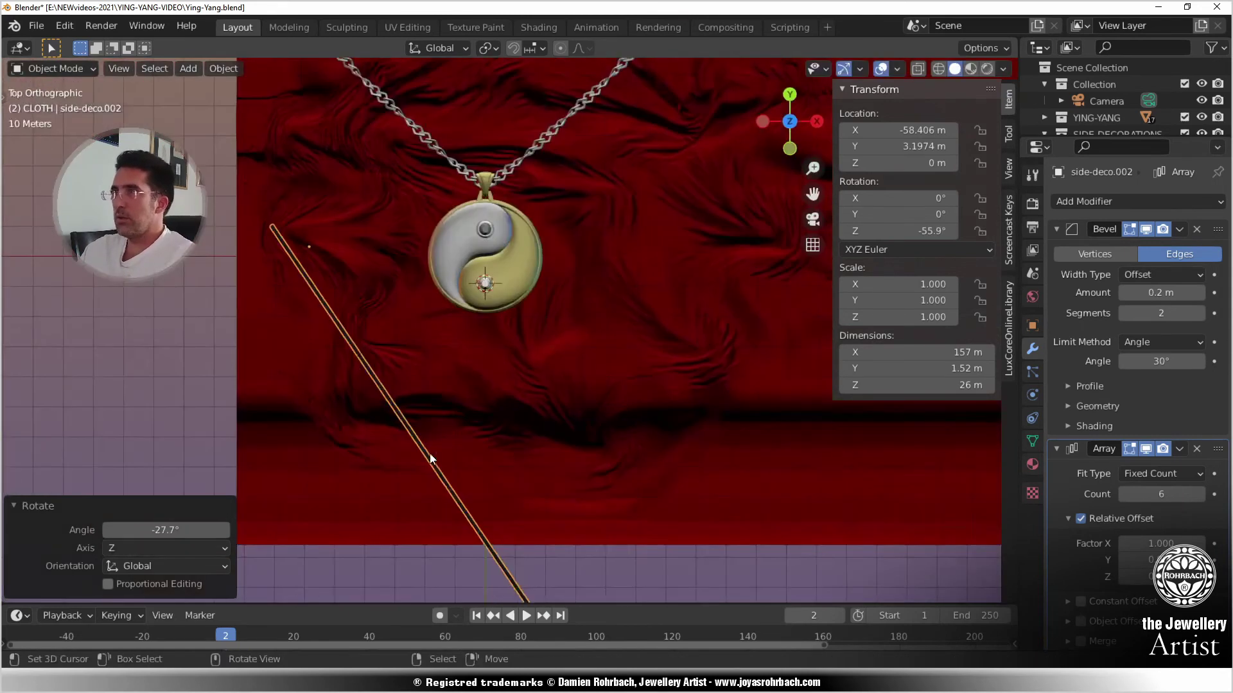
{"action": "key", "text": "g"}
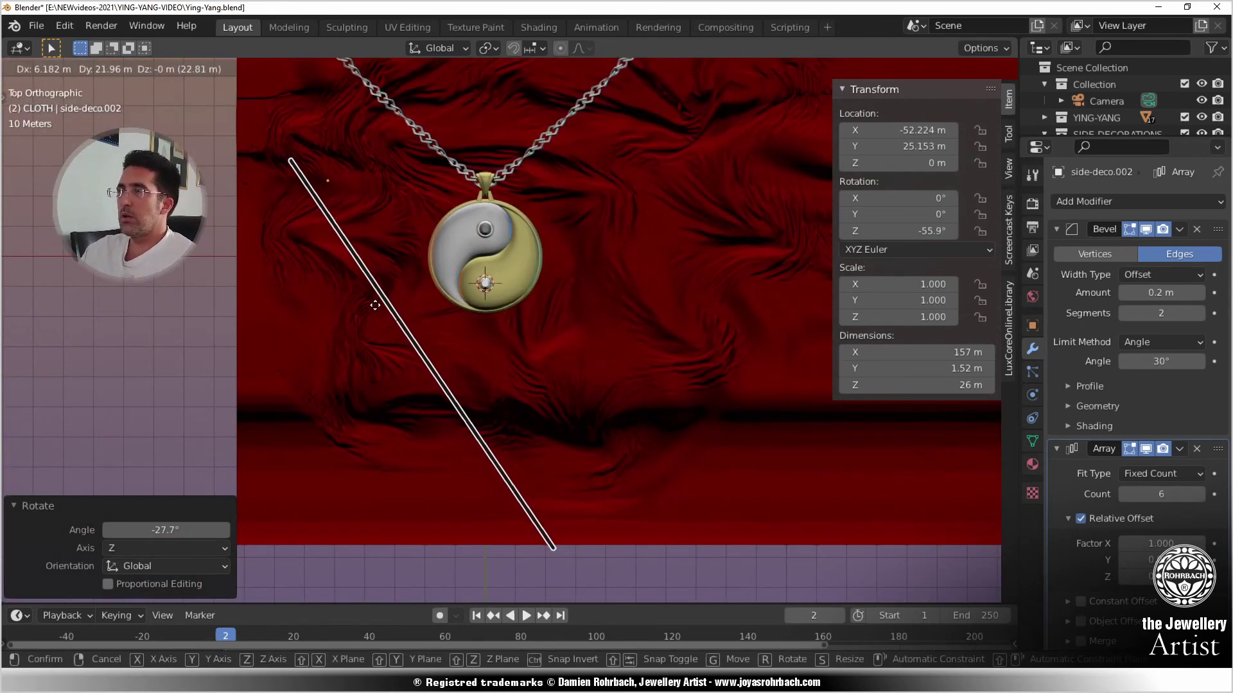
{"action": "left_click", "coordinate": [376, 320]}
- In camera view, shift the strip about 0.96 m along Y and about -14.75 m along X, away from the pendant
{"action": "key", "text": "KP_0"}
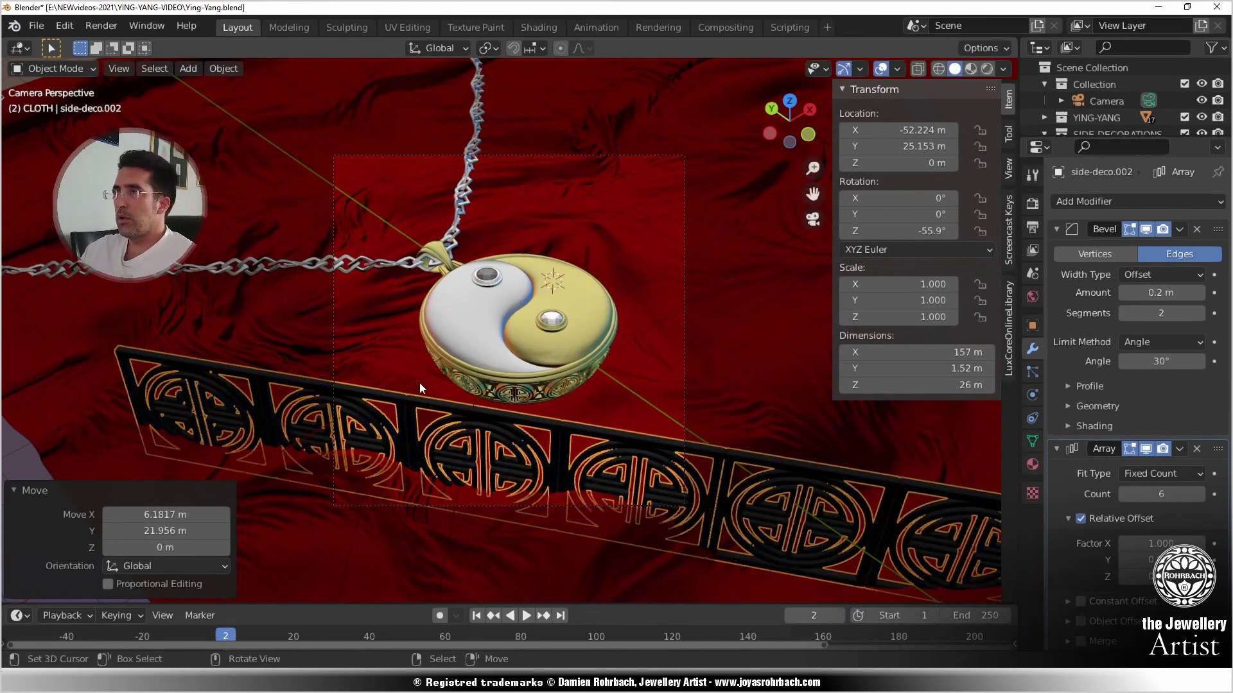
{"action": "key", "text": "g"}
{"action": "key", "text": "y"}
{"action": "left_click", "coordinate": [415, 396]}
{"action": "key", "text": "g"}
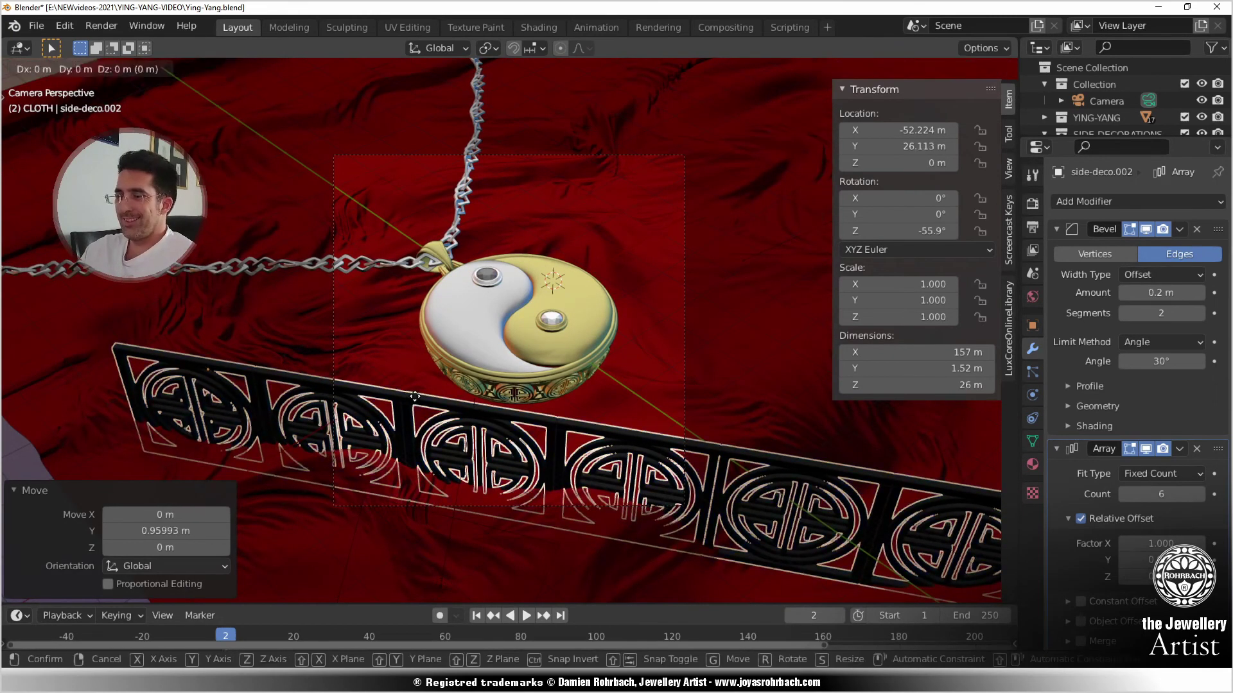
{"action": "key", "text": "x"}
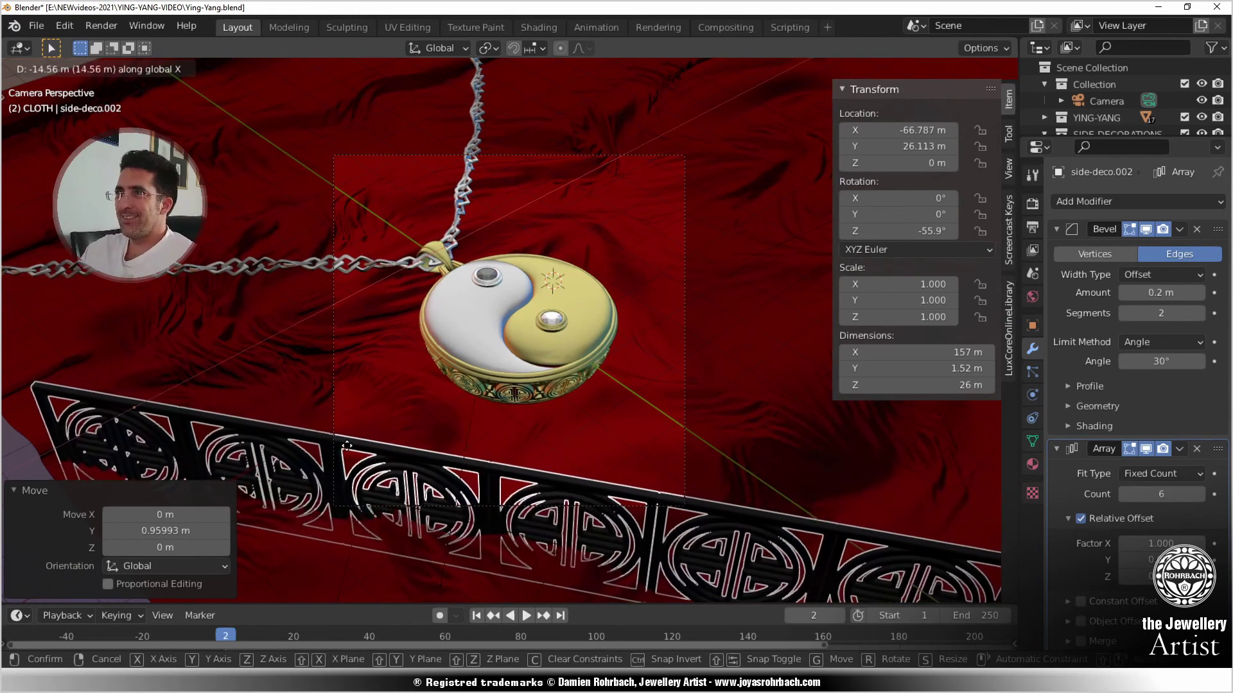
{"action": "left_click", "coordinate": [346, 446]}
- Scale the strip up by 1.322 and move it about -12.96 m in X, 15.57 m in Y and 3.23 m in Z
{"action": "key", "text": "s"}
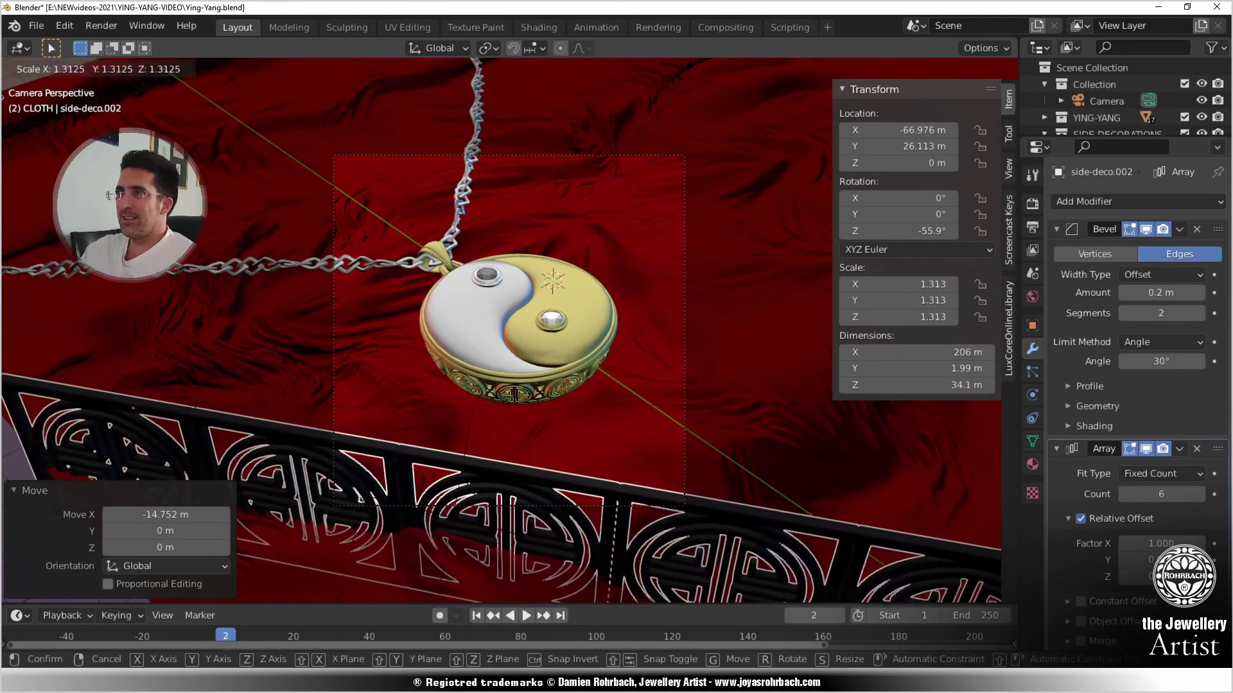
{"action": "left_click", "coordinate": [443, 546]}
{"action": "key", "text": "g"}
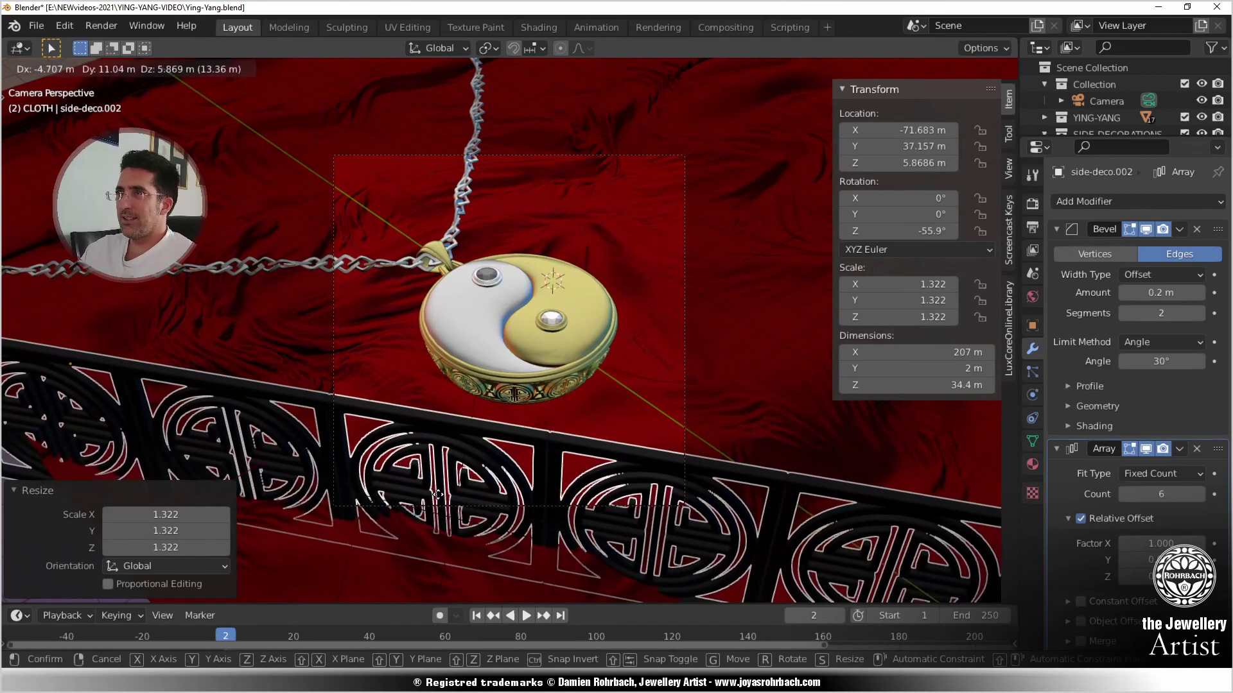
{"action": "left_click", "coordinate": [373, 453]}
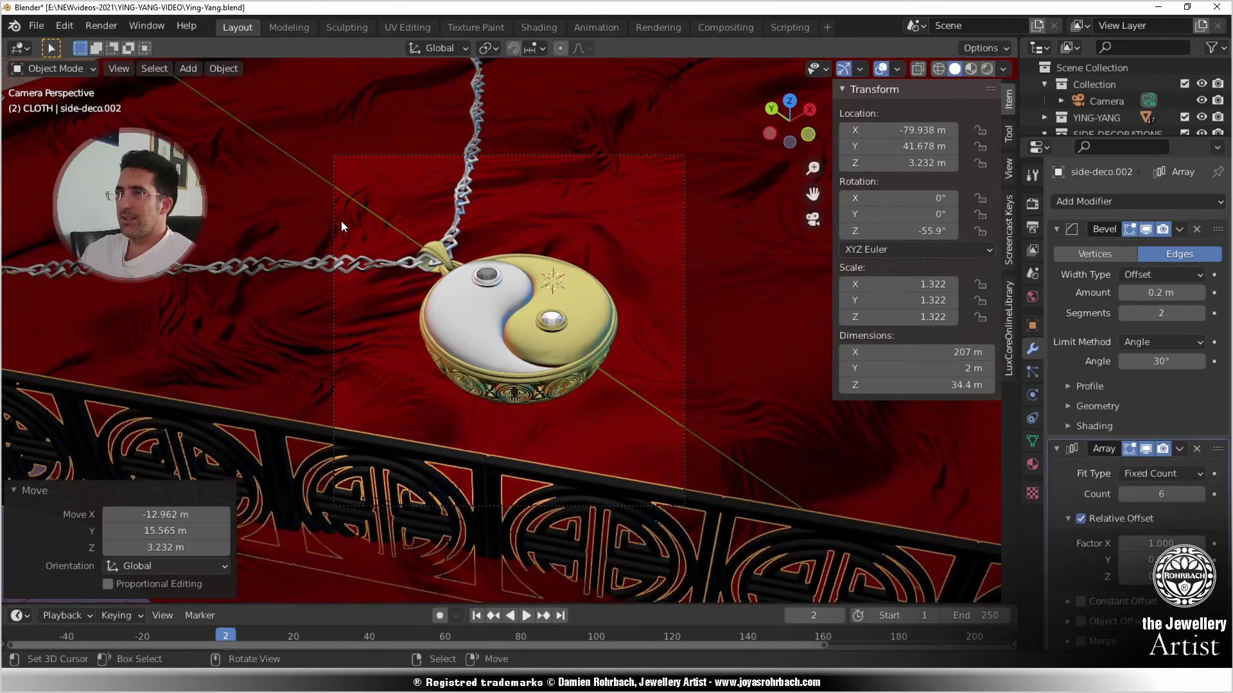
- Rotate the strip -20.3° around Z and move it about 20.6 m in X, -4.88 m in Y and 12.16 m in Z
{"action": "key", "text": "r"}
{"action": "key", "text": "z"}
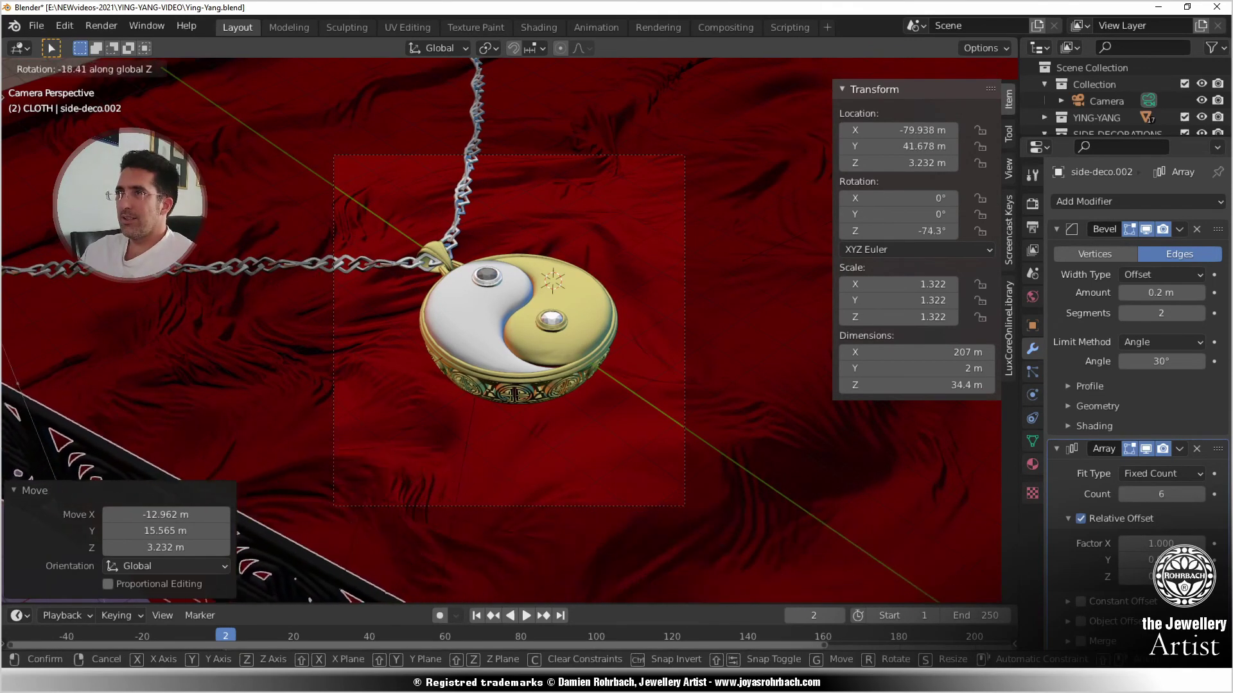
{"action": "left_click", "coordinate": [141, 367]}
{"action": "key", "text": "g"}
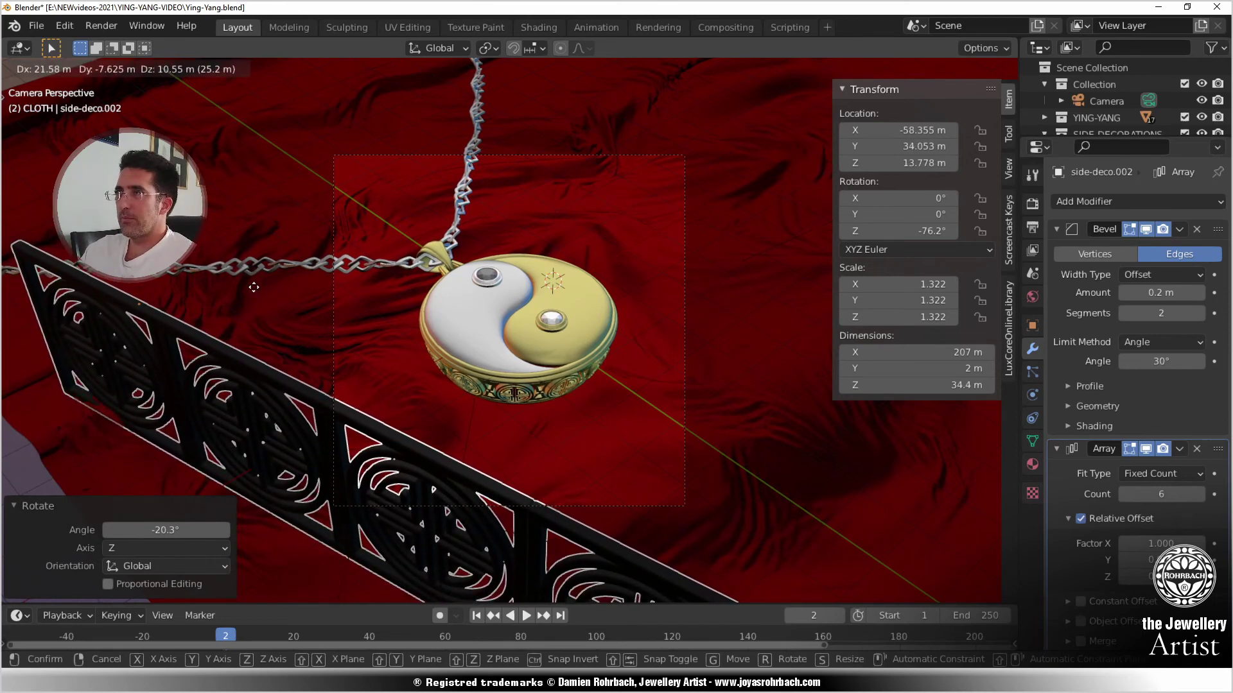
{"action": "key", "text": "Return"}
- Scale the strip down by 0.537 and reposition it at about X -53.9 m, Y 21.5 m, Z 6.4 m
{"action": "key", "text": "s"}
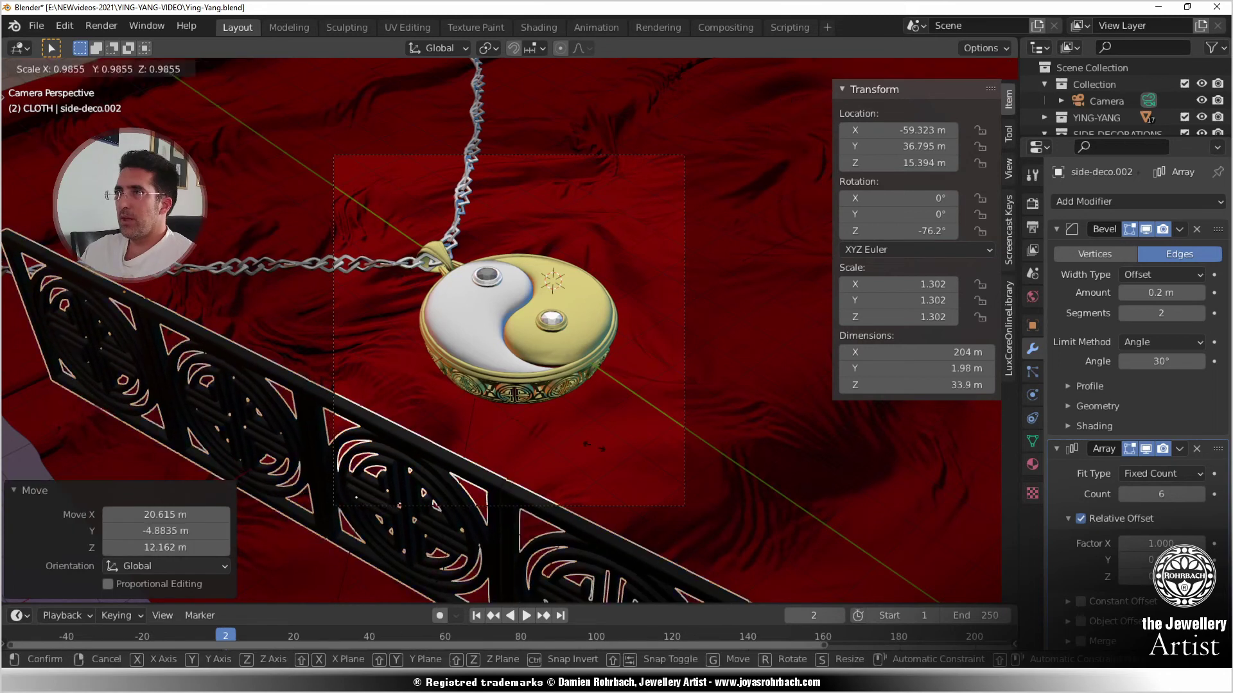
{"action": "left_click", "coordinate": [264, 406]}
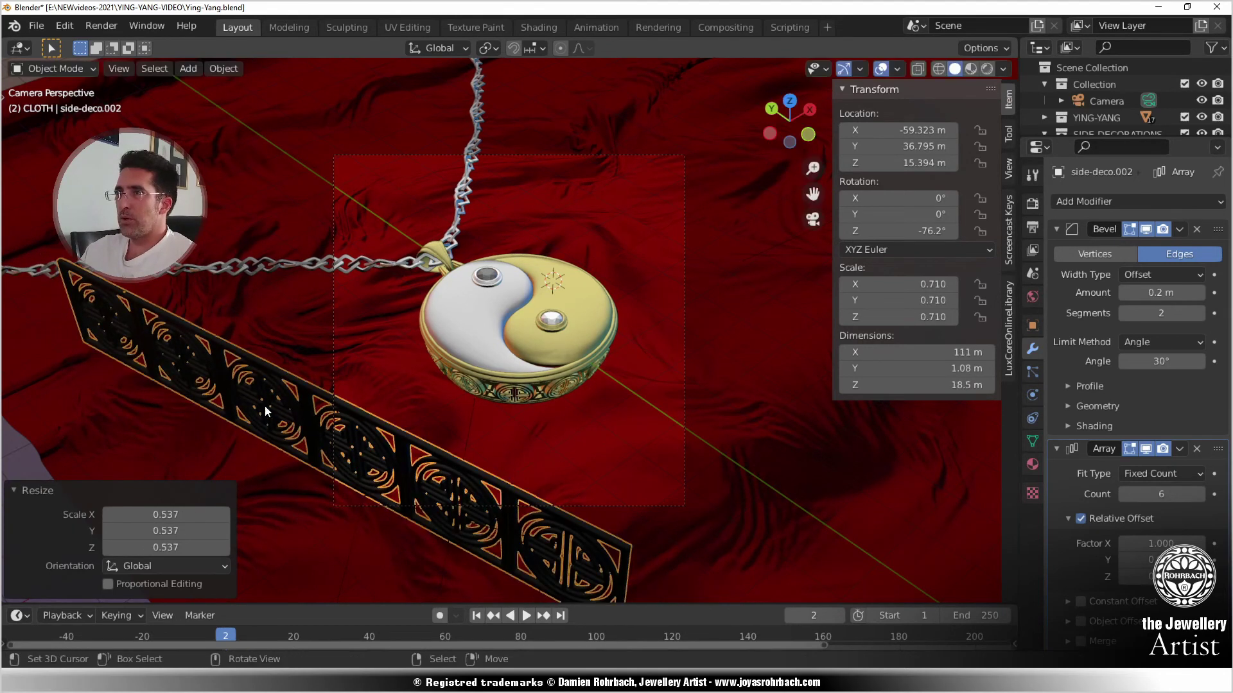
{"action": "key", "text": "g"}
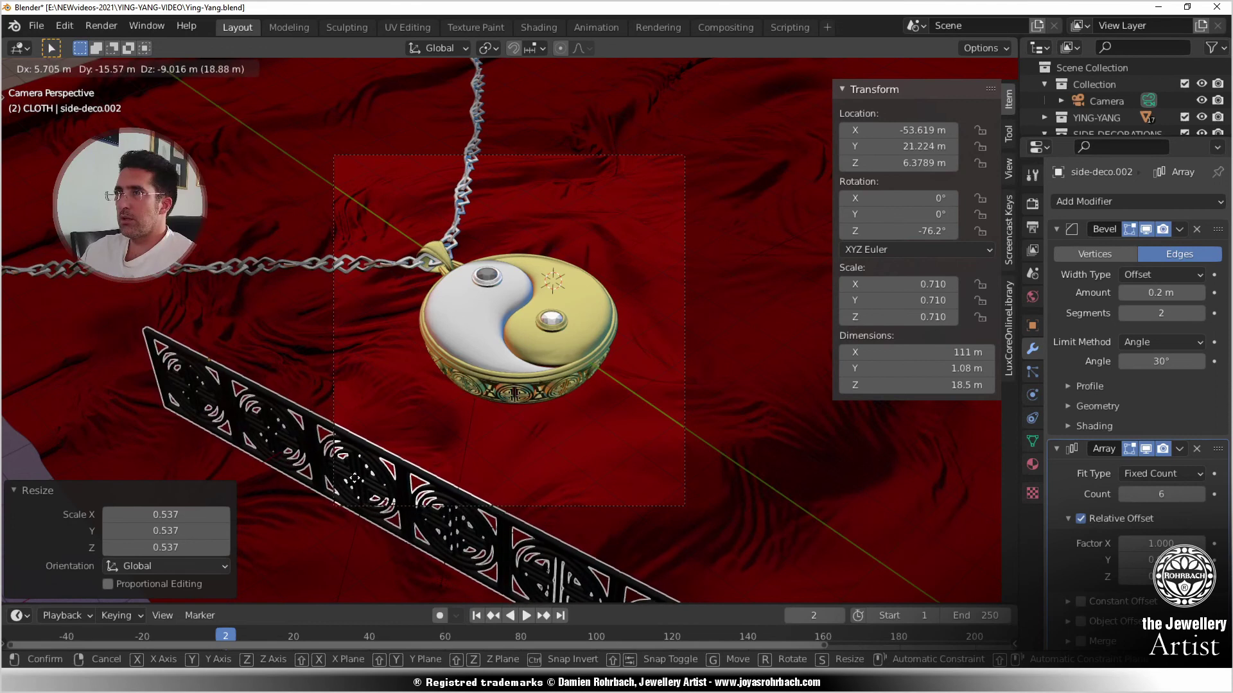
{"action": "left_click", "coordinate": [352, 477]}
- Enlarge the strip by 1.237 and again by 1.111, placing it at about X -52.4 m, Y 23.2 m, Z 9.1 m
{"action": "key", "text": "s"}
{"action": "left_click", "coordinate": [449, 425]}
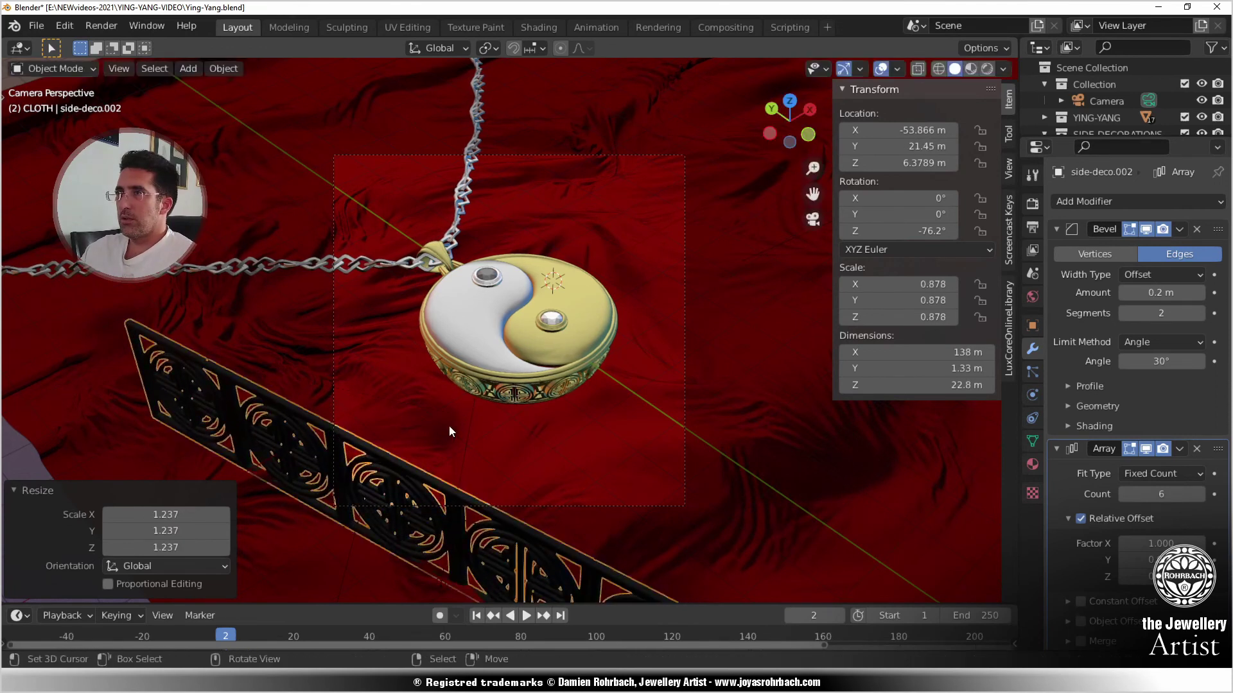
{"action": "key", "text": "g"}
{"action": "left_click", "coordinate": [407, 412]}
{"action": "key", "text": "s"}
{"action": "left_click", "coordinate": [413, 421]}
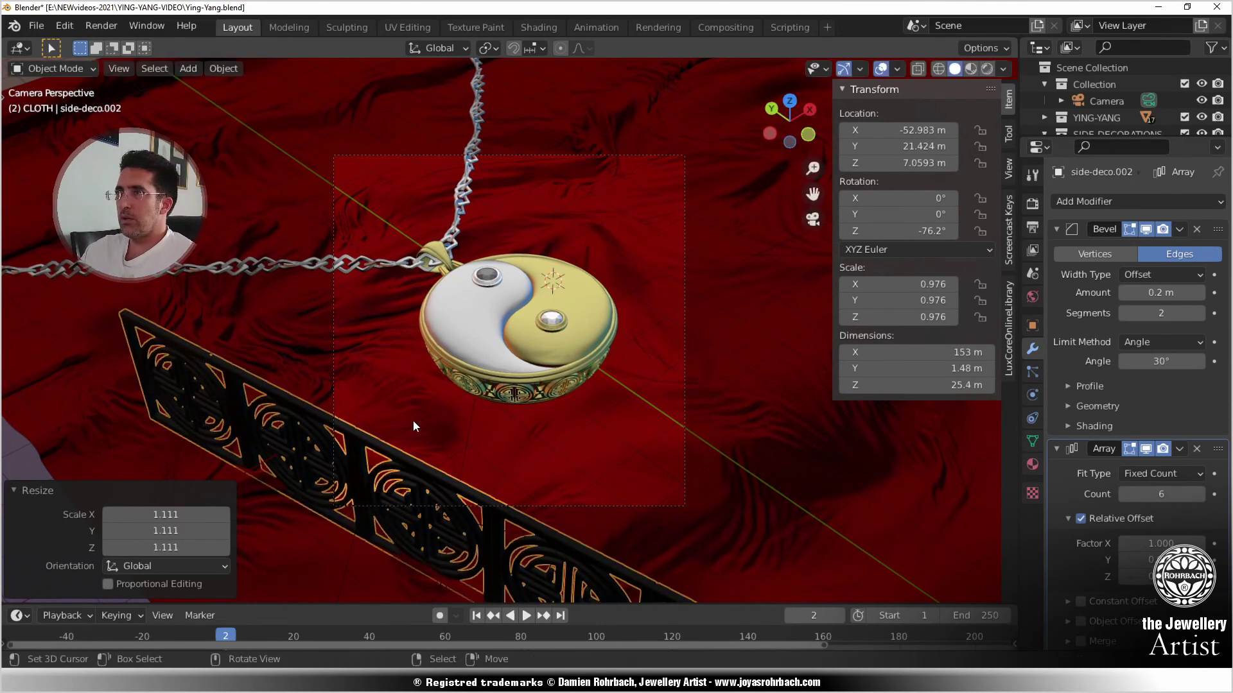
{"action": "key", "text": "g"}
{"action": "left_click", "coordinate": [403, 398]}
- Duplicate the strip and move the copy about 73.97 m in X and 50.73 m in Y in top view
{"action": "key", "text": "shift+d"}
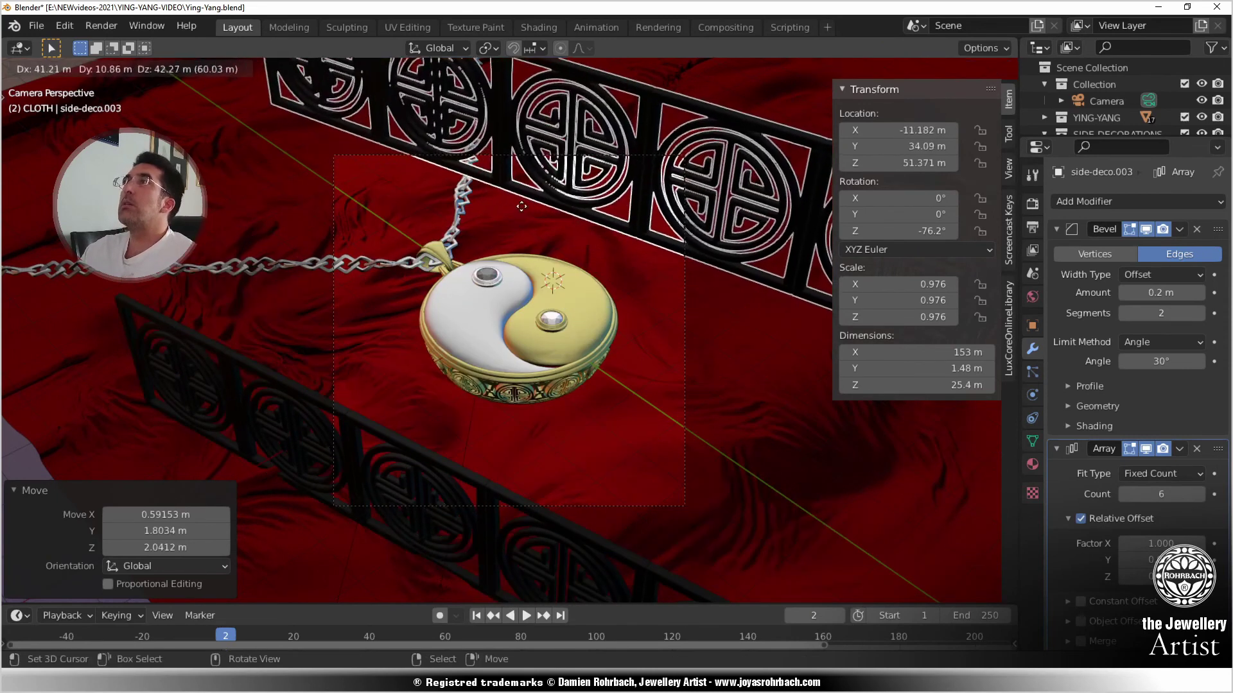
{"action": "right_click", "coordinate": [470, 290]}
{"action": "middle_click_drag", "start_coordinate": [470, 291], "coordinate": [469, 315]}
{"action": "key", "text": "KP_7"}
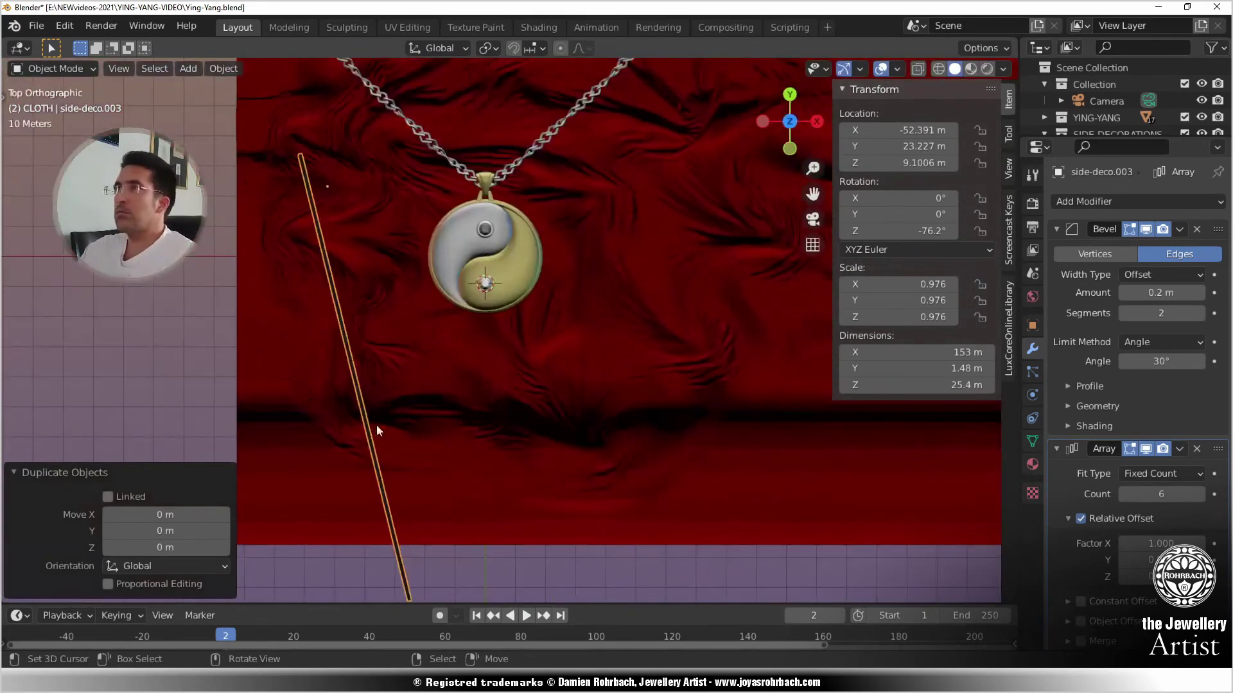
{"action": "key", "text": "g"}
{"action": "left_click", "coordinate": [633, 223]}
- Rotate the copied strip to about -37.9° around Z and shift it about -15.13 m in X and -7.25 m in Y
{"action": "key", "text": "r"}
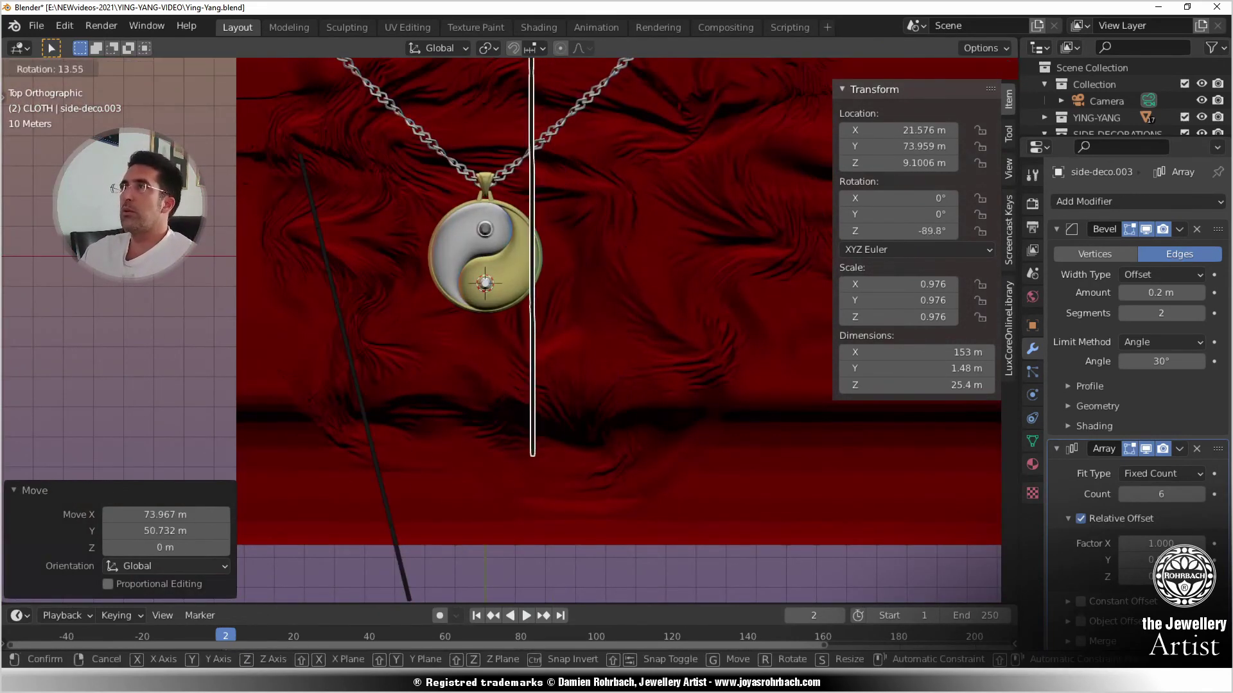
{"action": "left_click", "coordinate": [618, 187]}
{"action": "key", "text": "g"}
{"action": "left_click", "coordinate": [606, 180]}
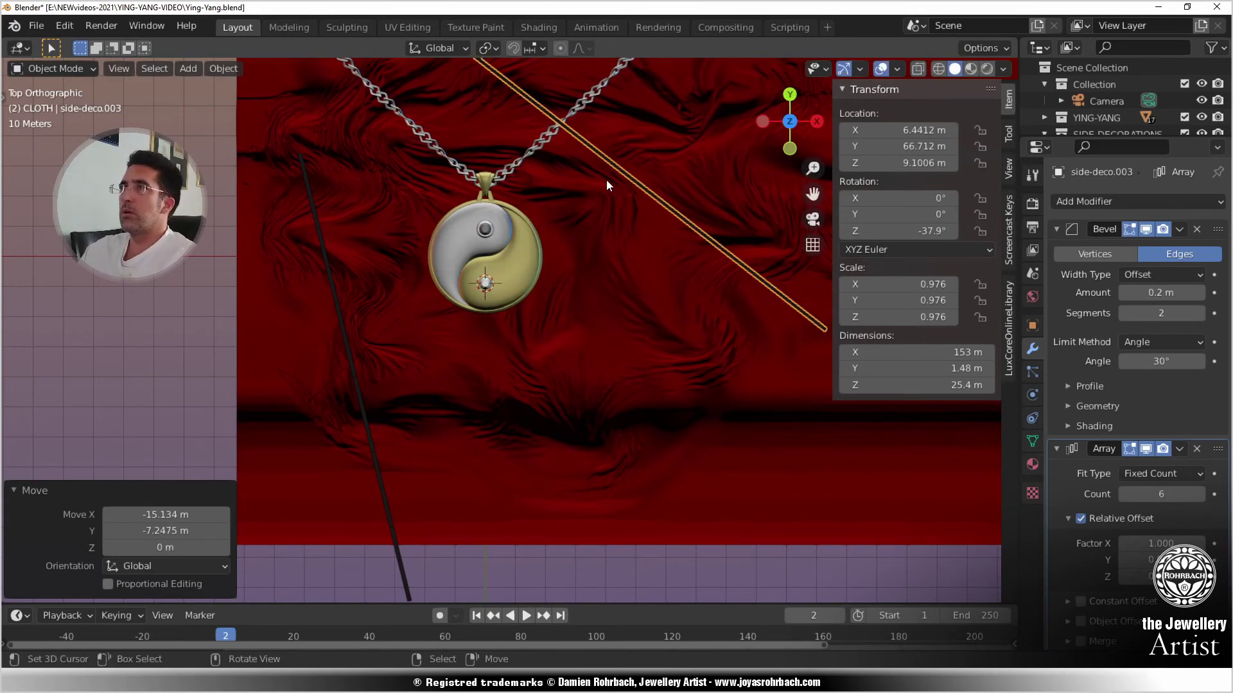
- In camera view, rotate the copied strip -25.1° around Z and move it about 13.09 m along X
{"action": "key", "text": "KP_0"}
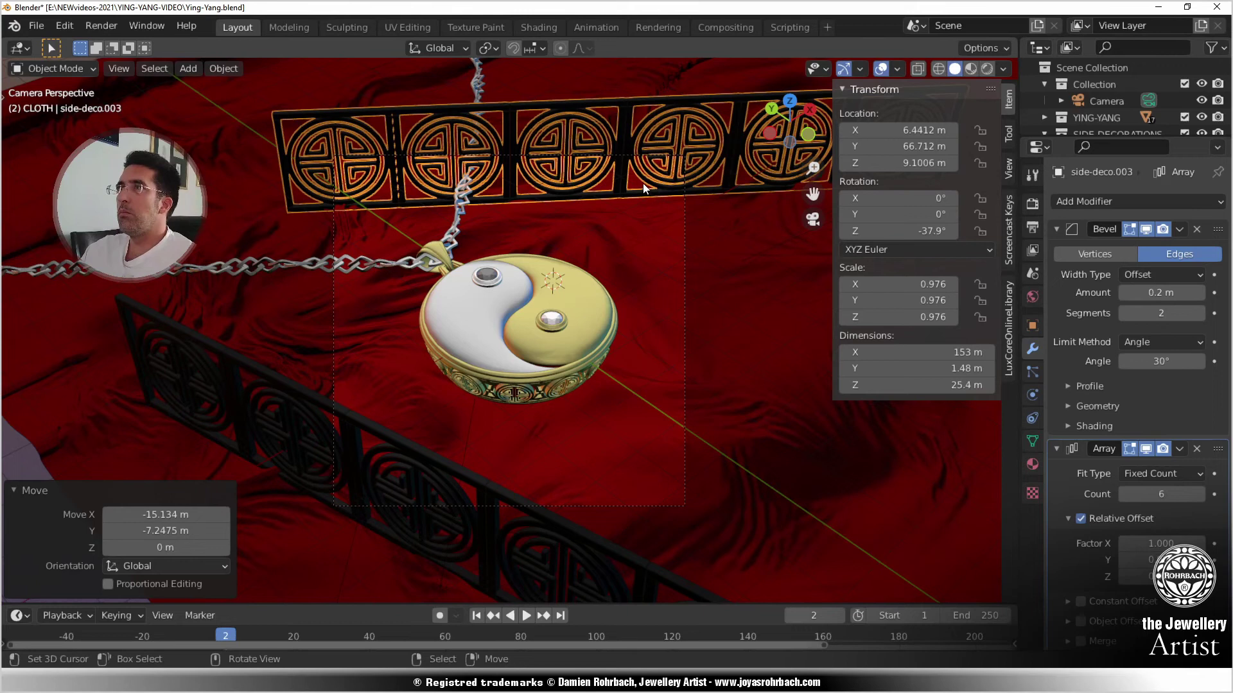
{"action": "key", "text": "r"}
{"action": "key", "text": "z"}
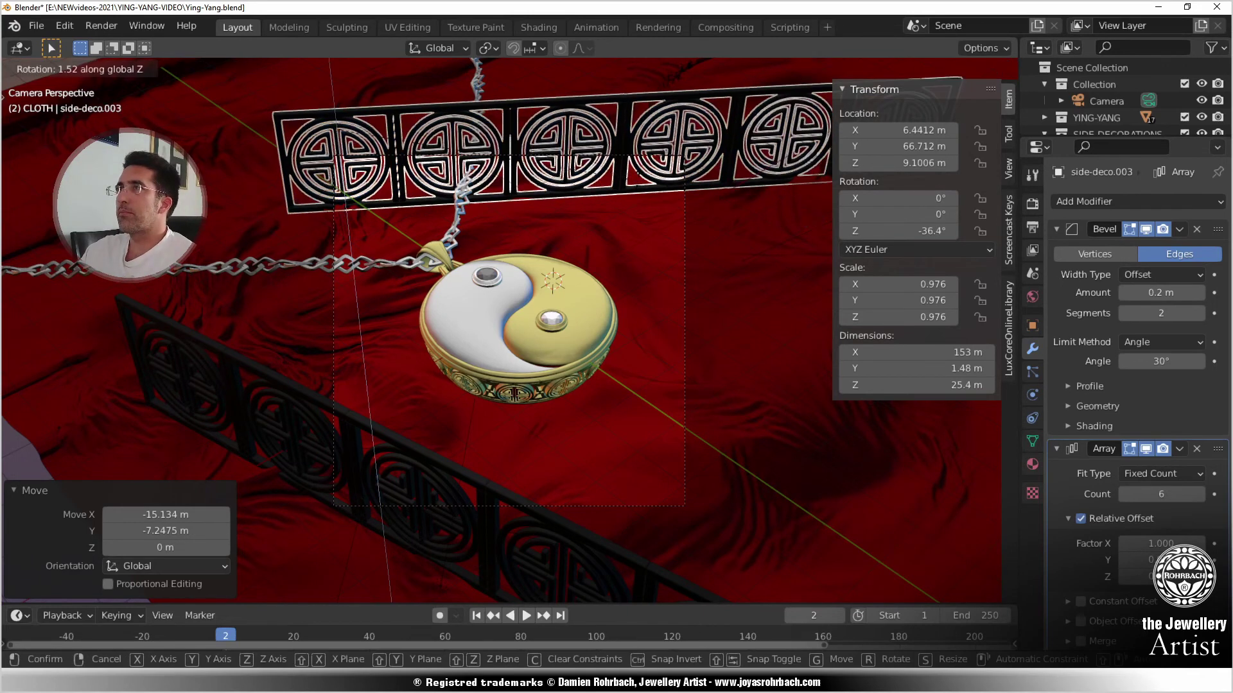
{"action": "left_click", "coordinate": [532, 272]}
{"action": "key", "text": "g"}
{"action": "key", "text": "x"}
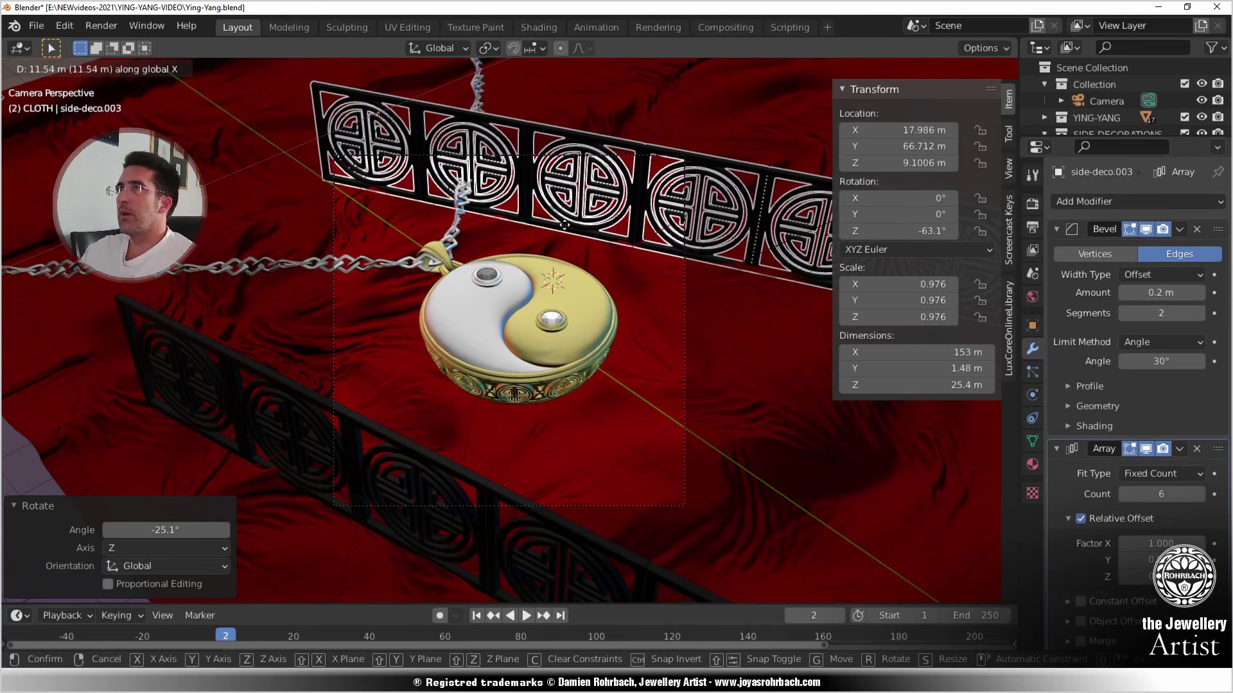
{"action": "left_click", "coordinate": [569, 228]}
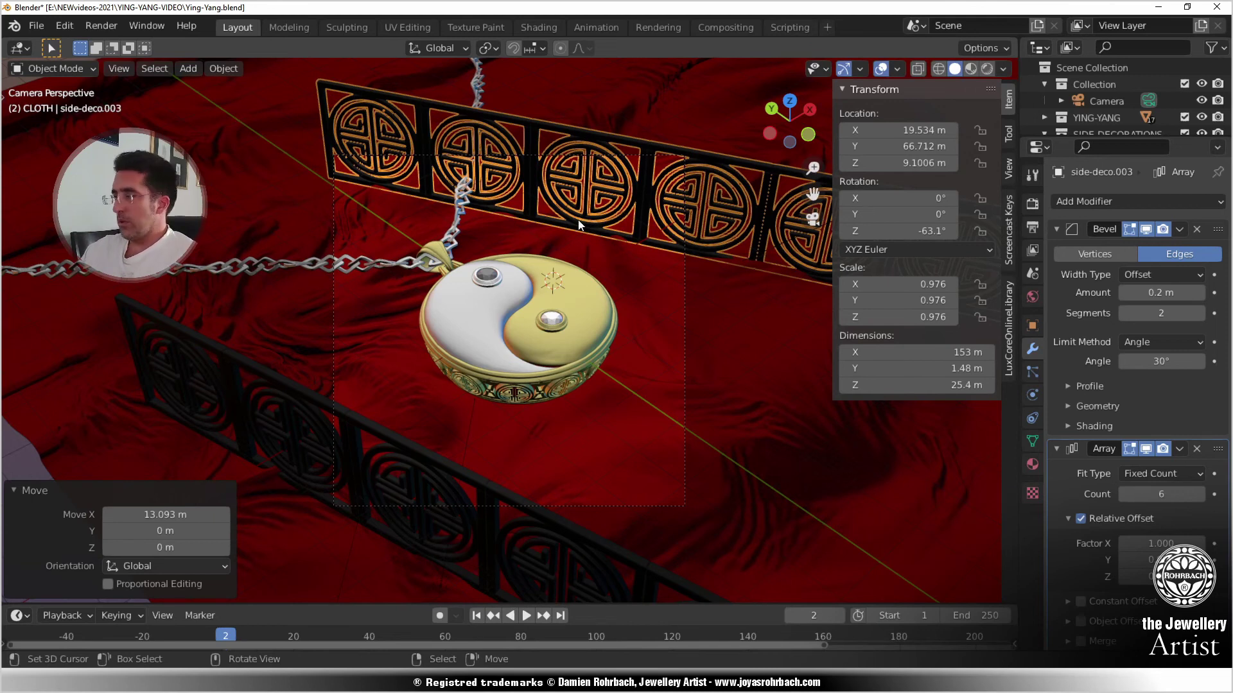
- From the top view, move the copied strip about -2.97 m in X and 5.89 m in Y across the chain
{"action": "key", "text": "KP_7"}
{"action": "middle_click_drag", "start_coordinate": [532, 271], "coordinate": [461, 577], "text": "shift"}
{"action": "scroll", "coordinate": [510, 367], "scroll_direction": "up", "scroll_amount": 2}
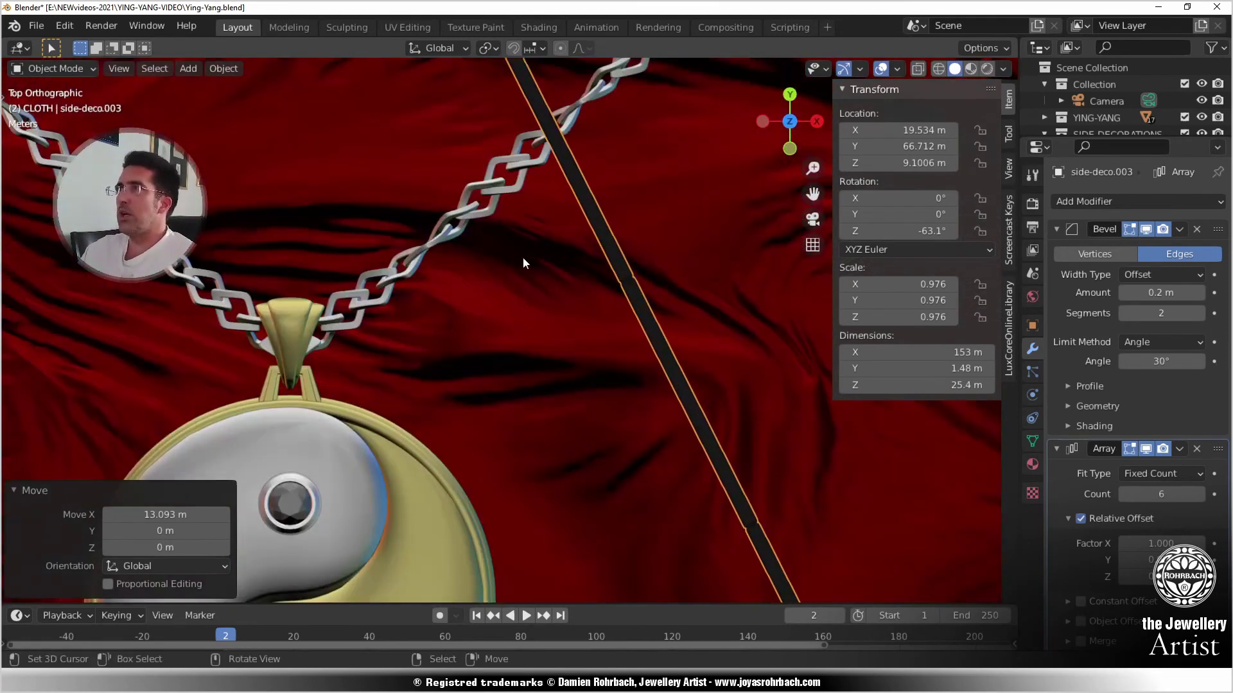
{"action": "key", "text": "g"}
{"action": "left_click", "coordinate": [484, 153]}
- Move the copied strip about -1.4 m along X and 7.1 m along Y behind the pendant
{"action": "middle_click_drag", "start_coordinate": [484, 158], "coordinate": [408, 272]}
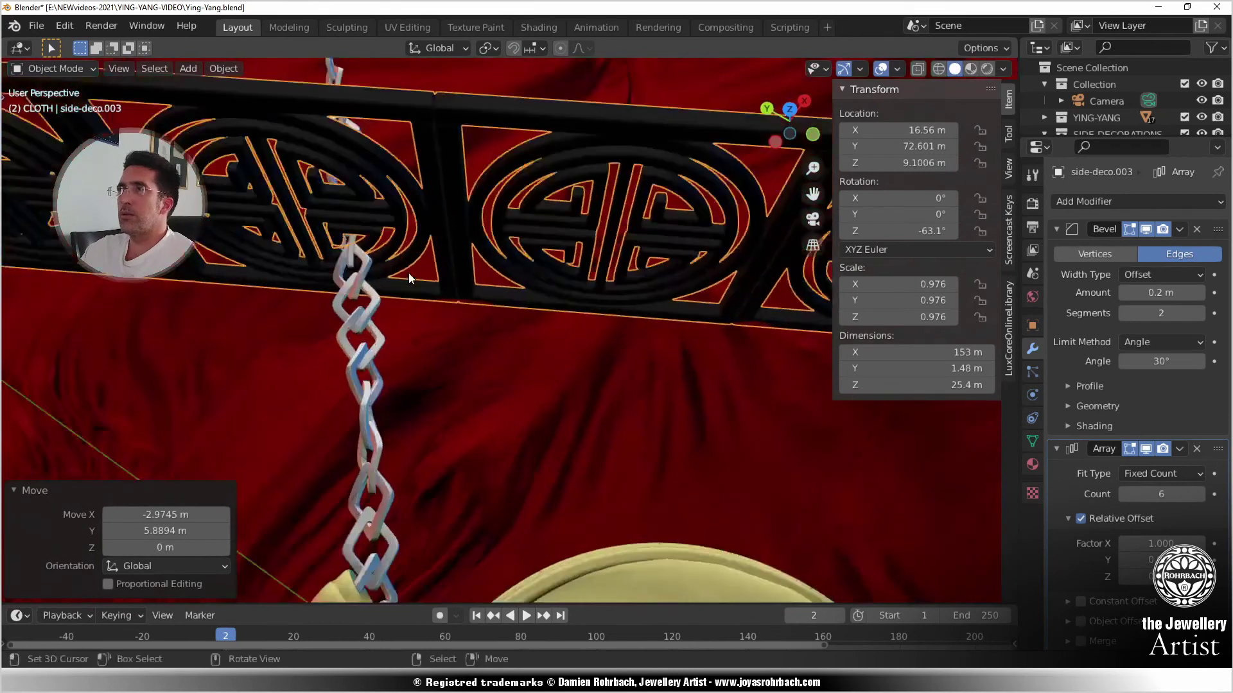
{"action": "scroll", "coordinate": [409, 272], "scroll_direction": "up", "scroll_amount": 2}
{"action": "key", "text": "g"}
{"action": "key", "text": "x"}
{"action": "left_click", "coordinate": [367, 271]}
{"action": "key", "text": "g"}
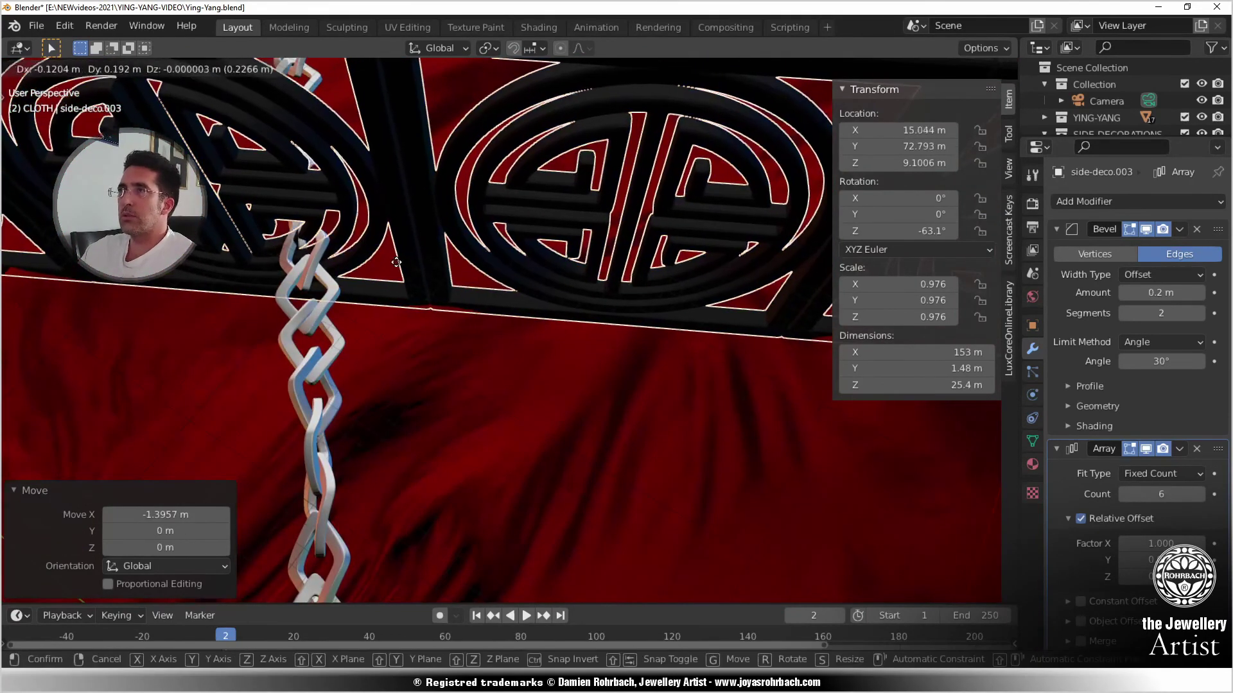
{"action": "key", "text": "y"}
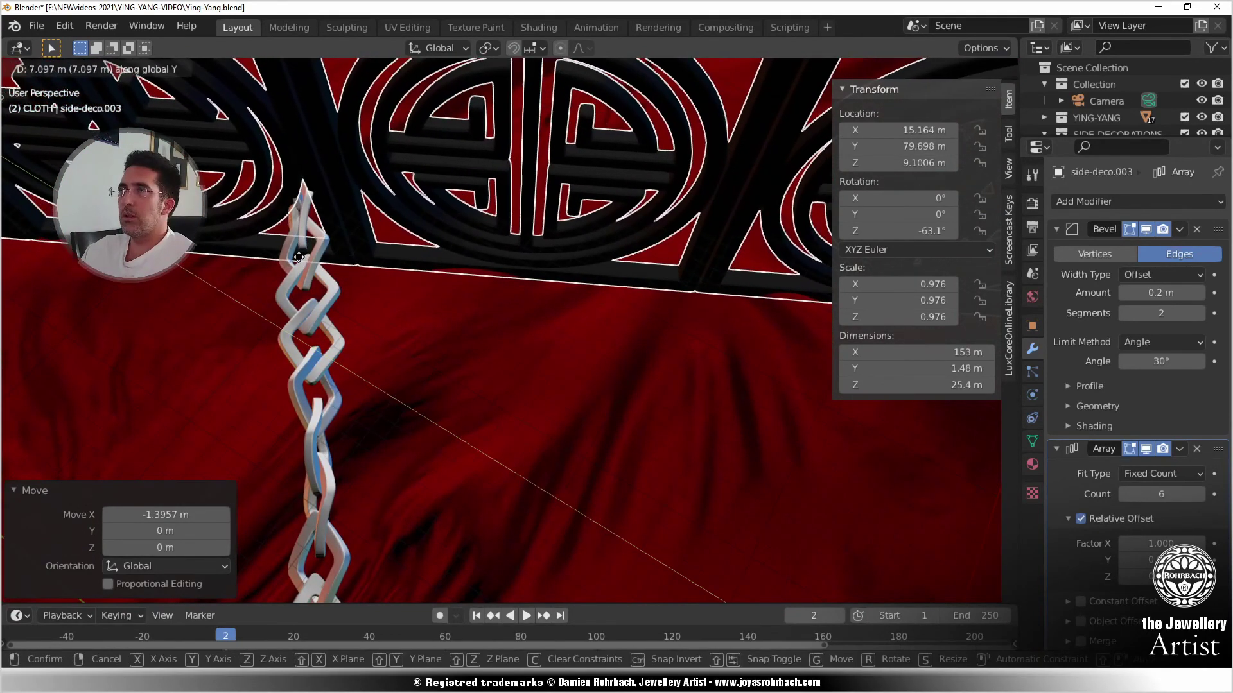
{"action": "left_click", "coordinate": [299, 257]}
- Raise the copied strip about 0.92 m along Z and nudge it about 0.13 m in X, -0.24 m in Y and 0.3 m in Z
{"action": "middle_click_drag", "start_coordinate": [324, 234], "coordinate": [433, 284]}
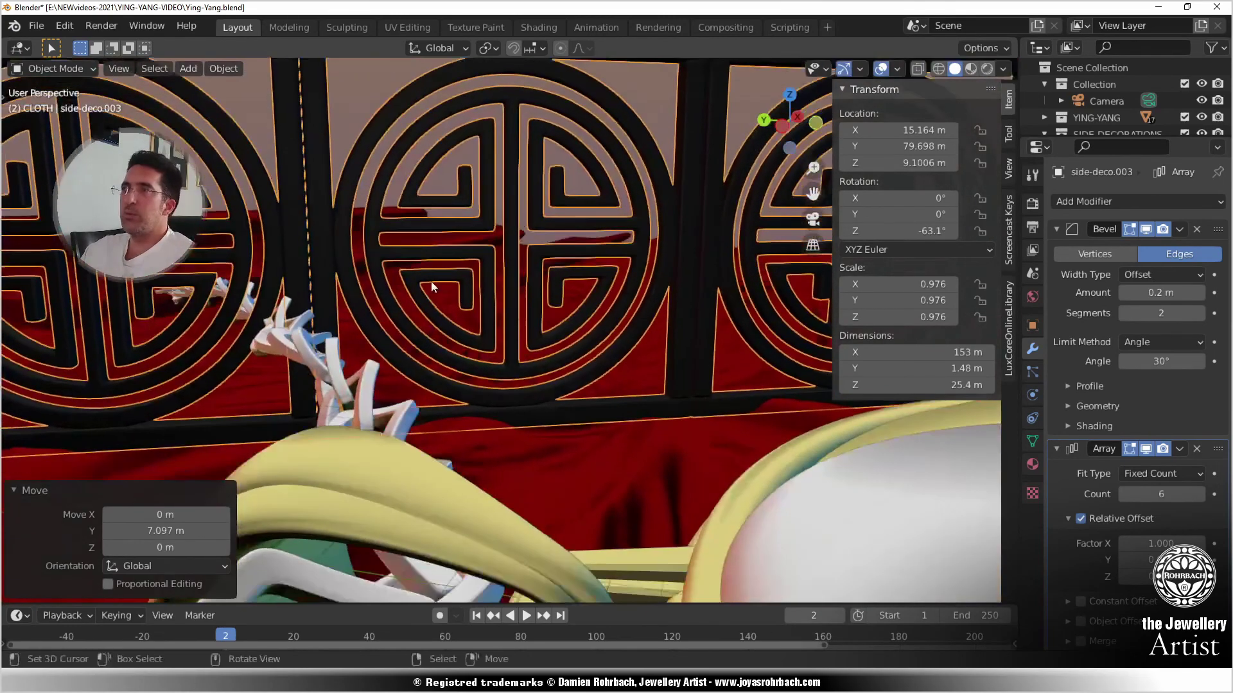
{"action": "key", "text": "g"}
{"action": "key", "text": "z"}
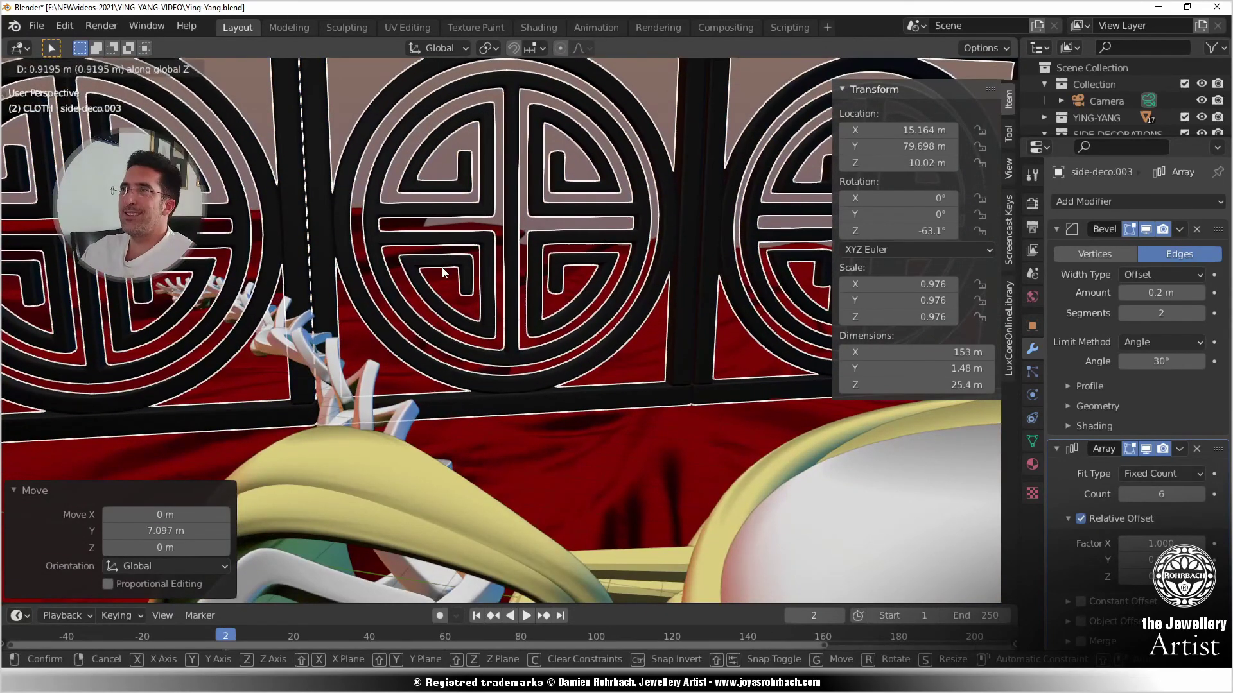
{"action": "left_click", "coordinate": [440, 267]}
{"action": "key", "text": "g"}
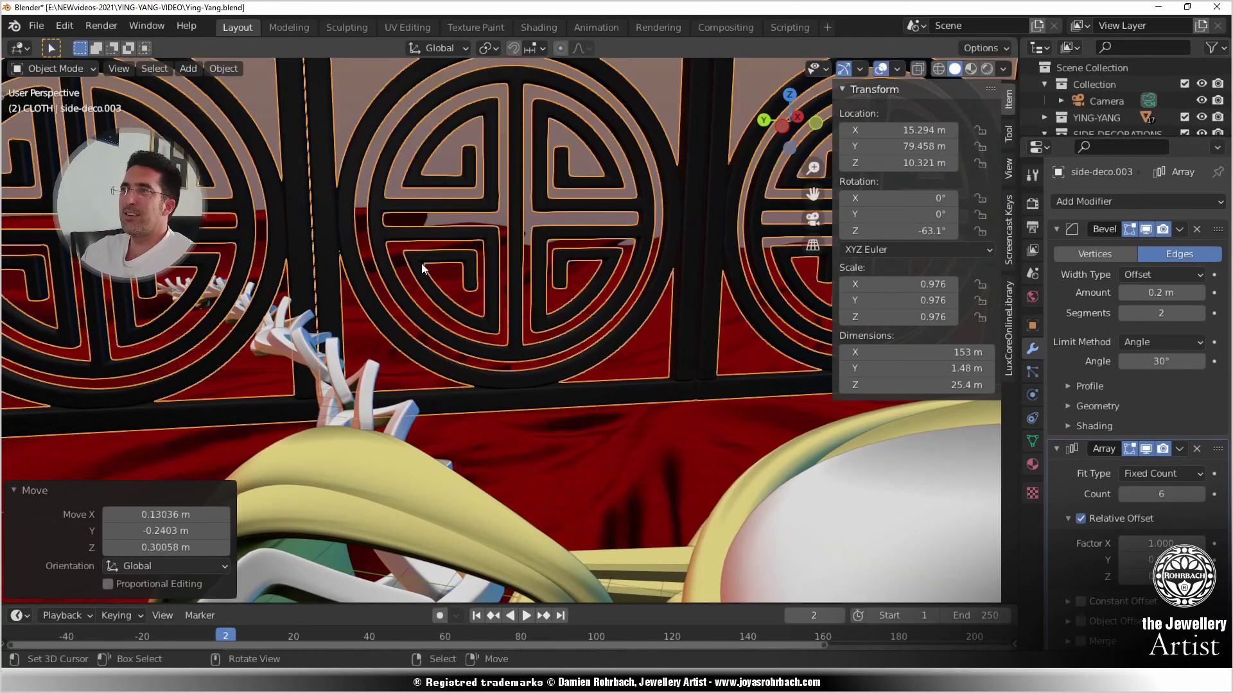
{"action": "left_click", "coordinate": [421, 263]}
- Save the file and check both strips around the pendant in a rendered preview from the camera view
{"action": "key", "text": "KP_0"}
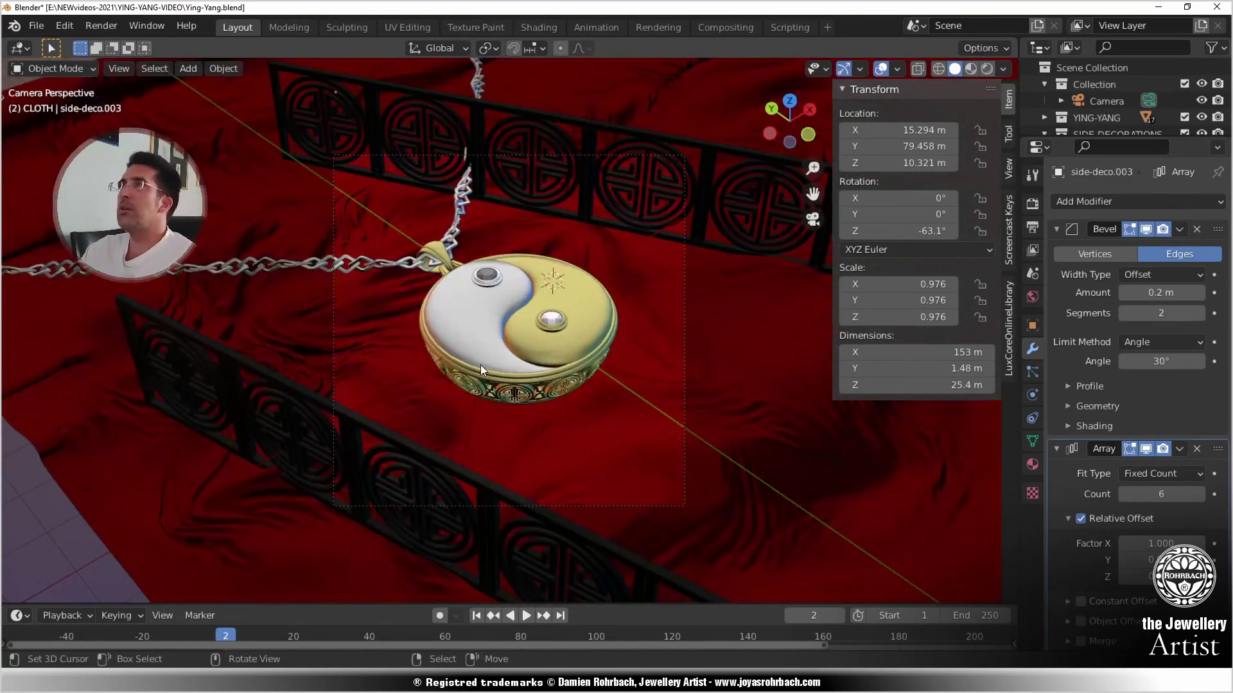
{"action": "scroll", "coordinate": [481, 365], "scroll_direction": "down", "scroll_amount": 3}
{"action": "key", "text": "ctrl+s"}
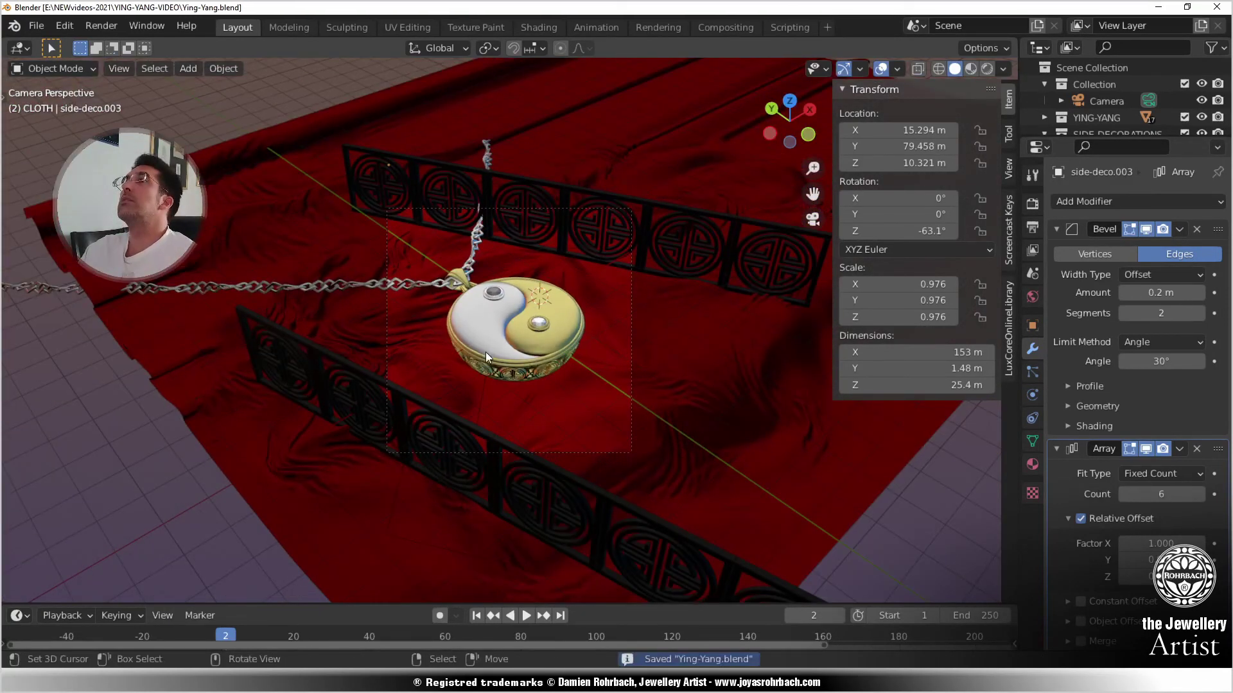
{"action": "left_click", "coordinate": [984, 70]}
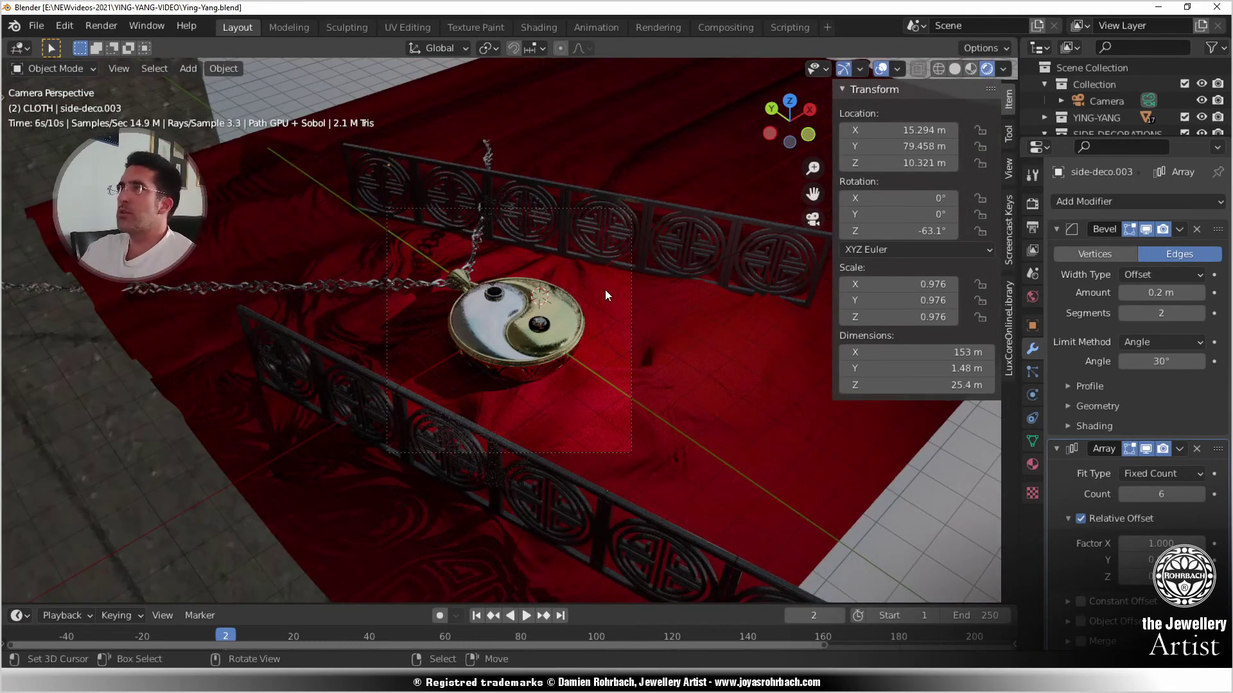
{"action": "left_click", "coordinate": [1033, 204]}
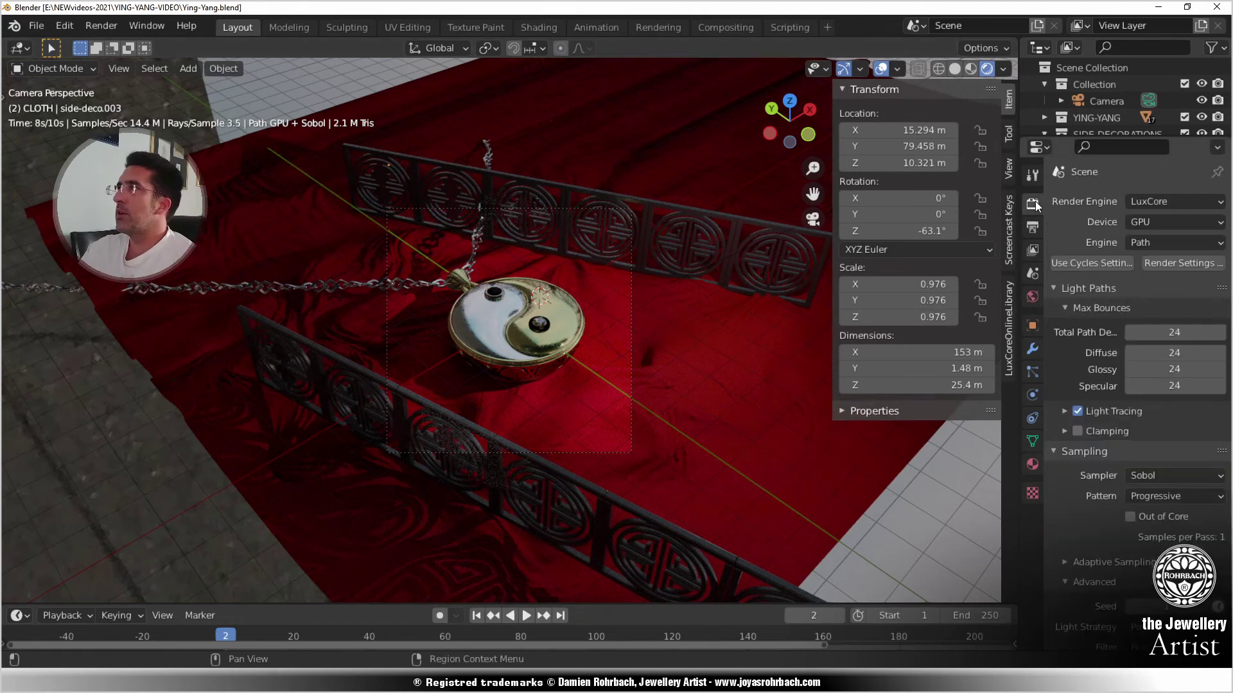
{"action": "left_click", "coordinate": [954, 69]}
{"action": "key", "text": "ctrl+s"}
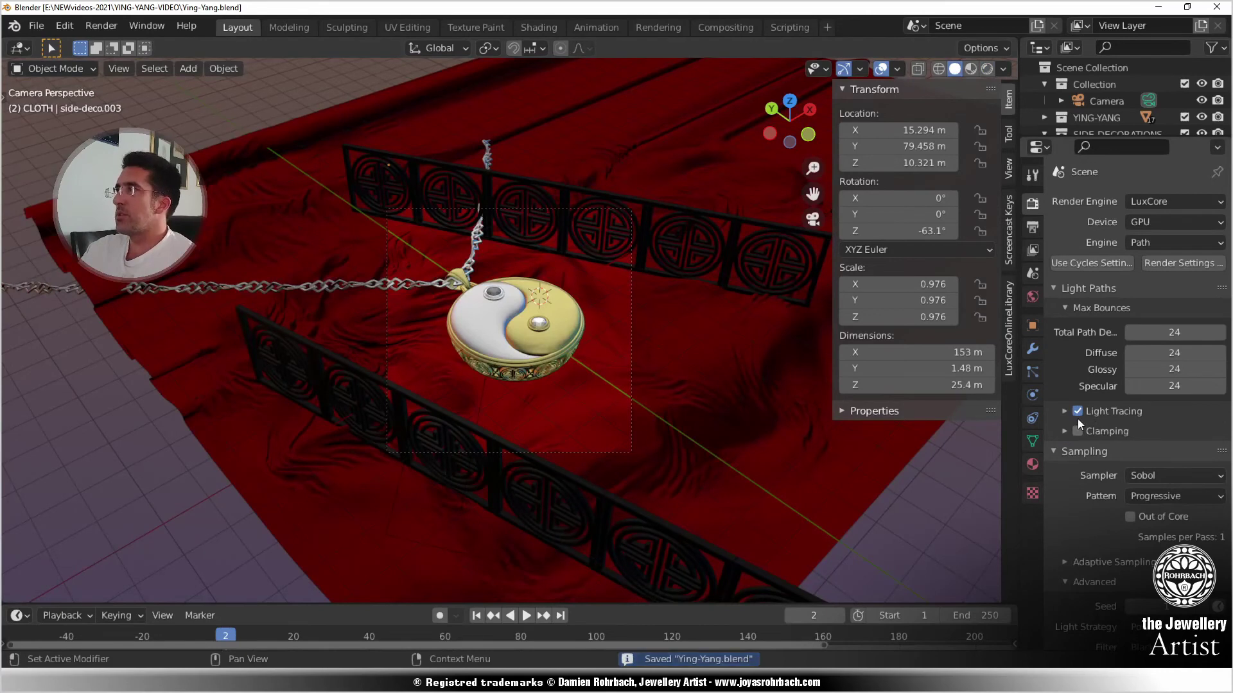
- Toggle Light Tracing in the render settings and preview the scene in rendered shading with the outliner enlarged
{"action": "left_click", "coordinate": [1078, 412]}
{"action": "left_click_drag", "start_coordinate": [1085, 140], "coordinate": [1067, 498]}
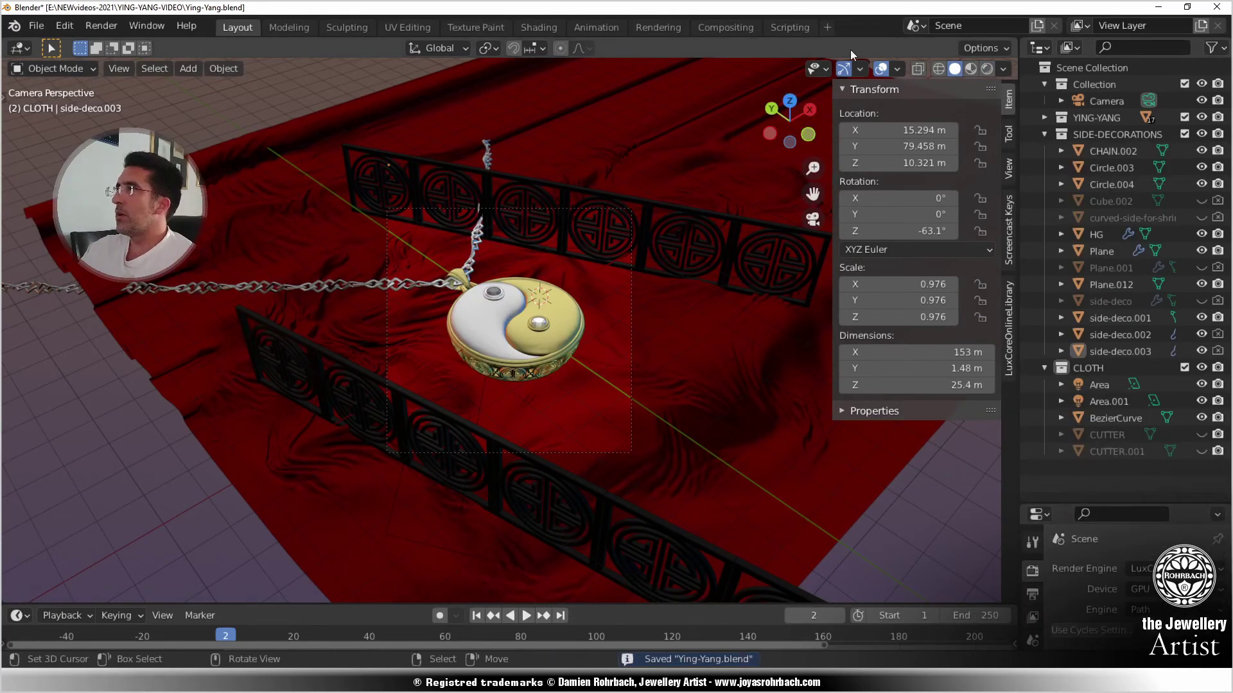
{"action": "left_click", "coordinate": [987, 69]}
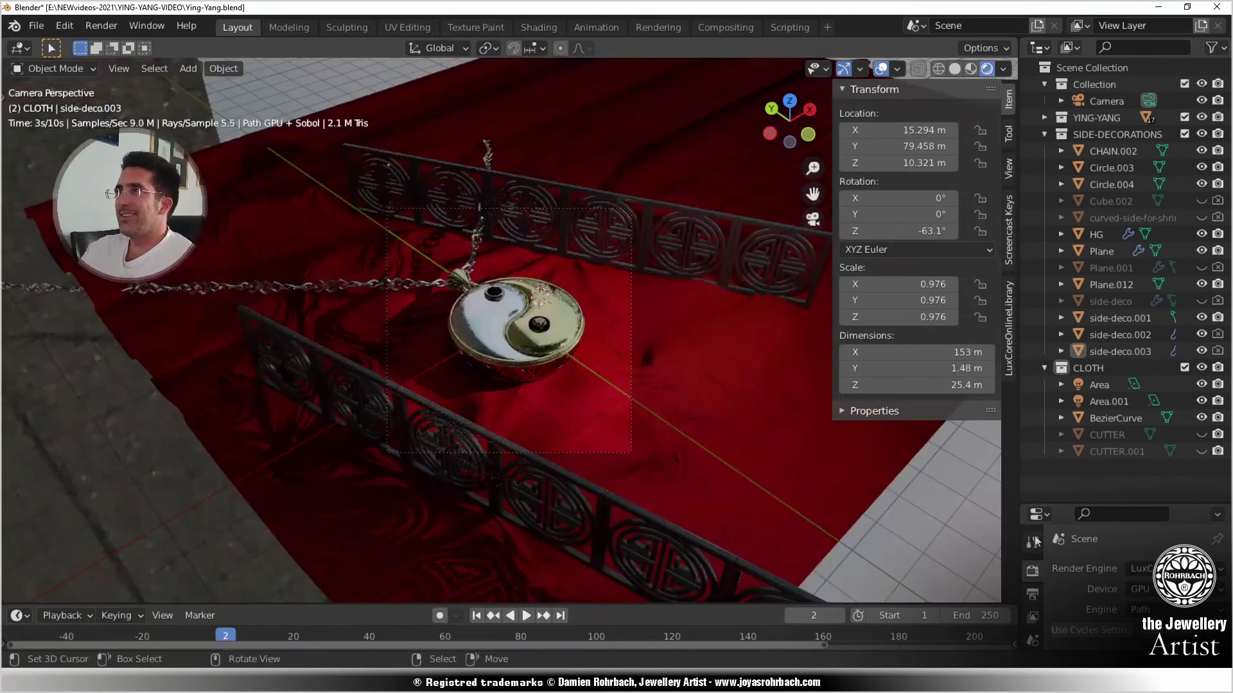
- Select the front medallion strip and set its Z rotation to 0°
{"action": "left_click", "coordinate": [1115, 399]}
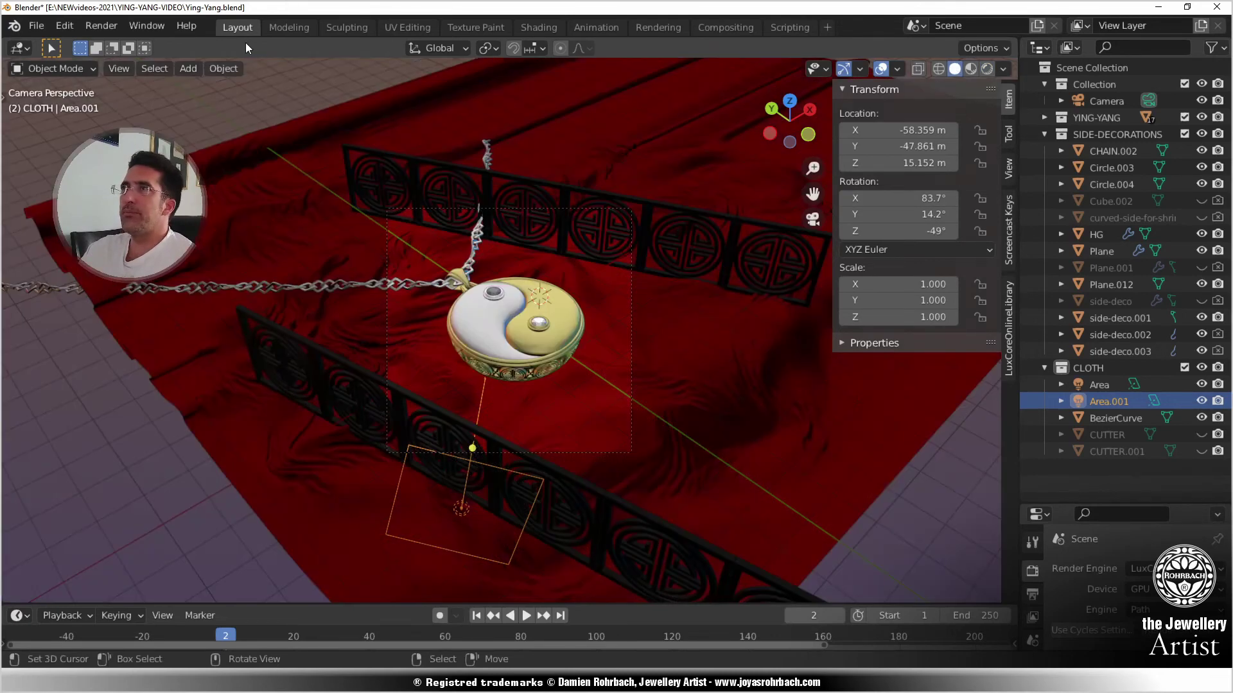
{"action": "left_click", "coordinate": [561, 479]}
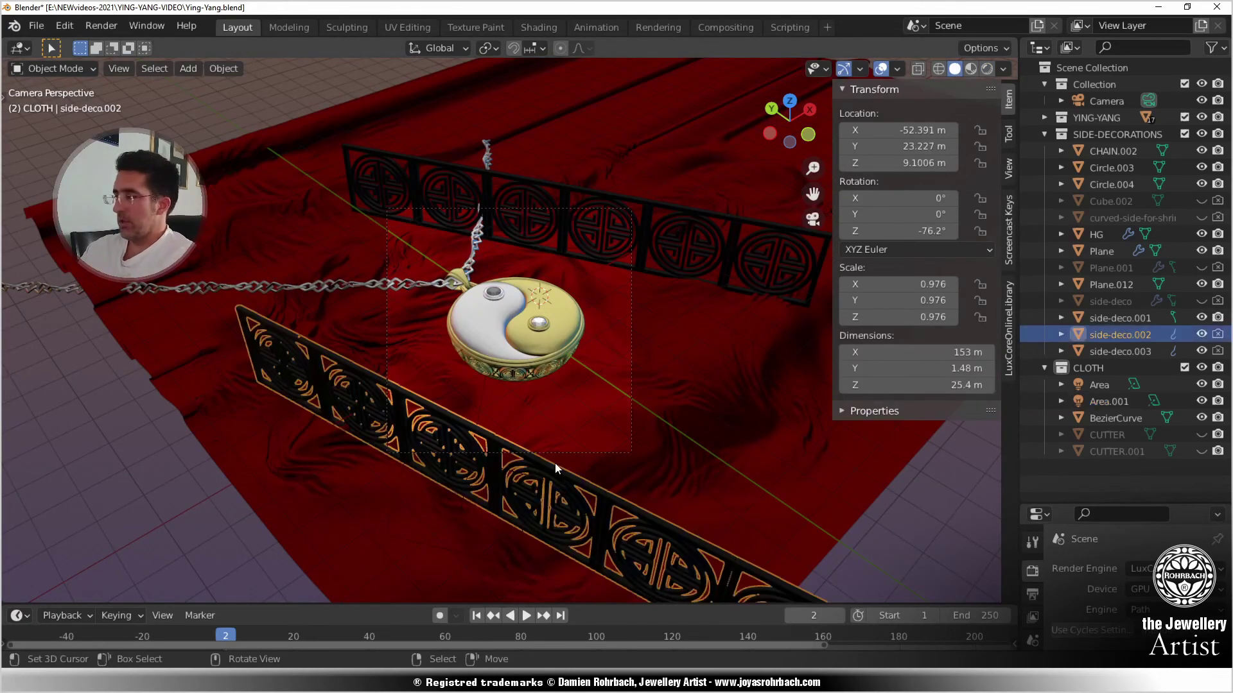
{"action": "key", "text": "KP_3"}
{"action": "scroll", "coordinate": [299, 452], "scroll_direction": "down", "scroll_amount": 2}
{"action": "middle_click_drag", "start_coordinate": [361, 366], "coordinate": [463, 382]}
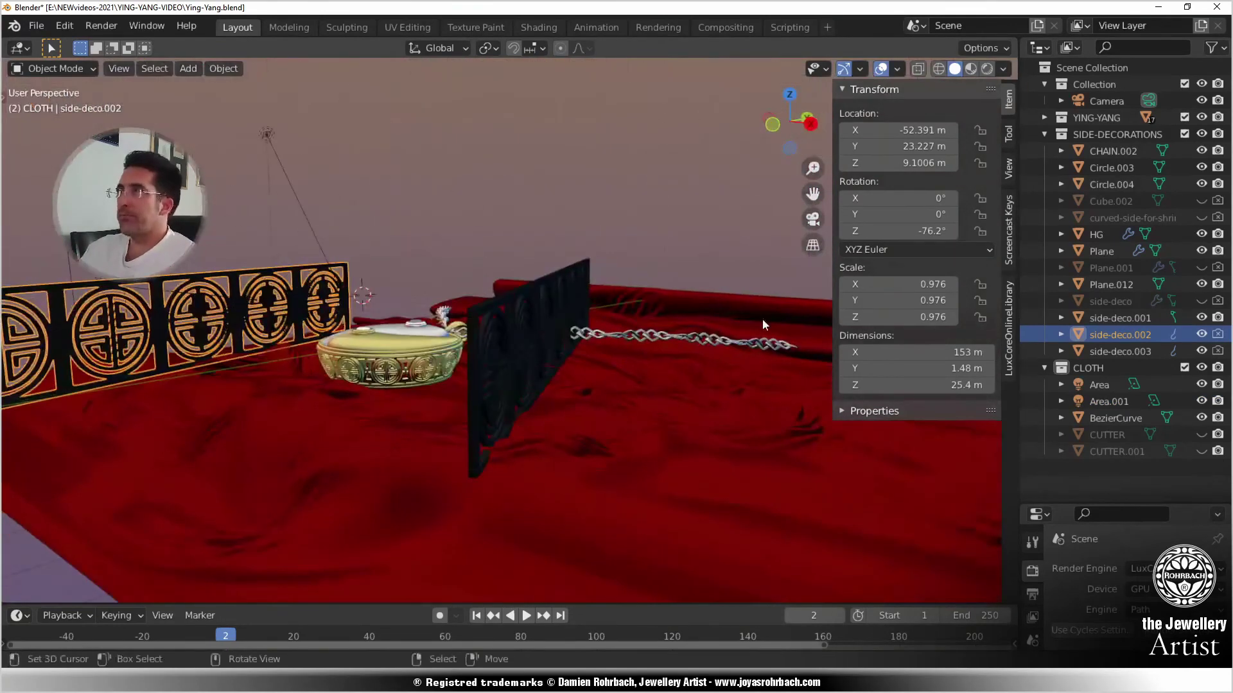
{"action": "left_click", "coordinate": [862, 233]}
{"action": "type", "text": "0"}
{"action": "key", "text": "Return"}
- Rotate the front strip by exactly 90° in the right side view so it lies flat
{"action": "key", "text": "KP_3"}
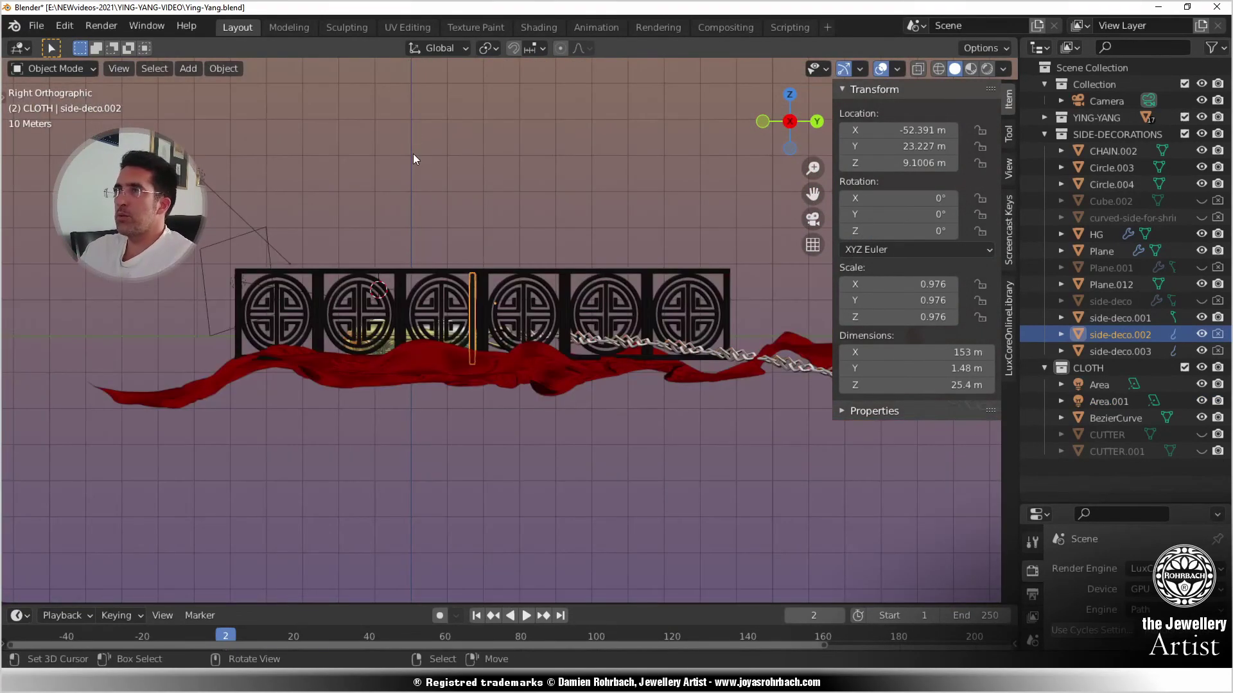
{"action": "key", "text": "r"}
{"action": "left_click", "coordinate": [564, 288]}
{"action": "left_click", "coordinate": [176, 530]}
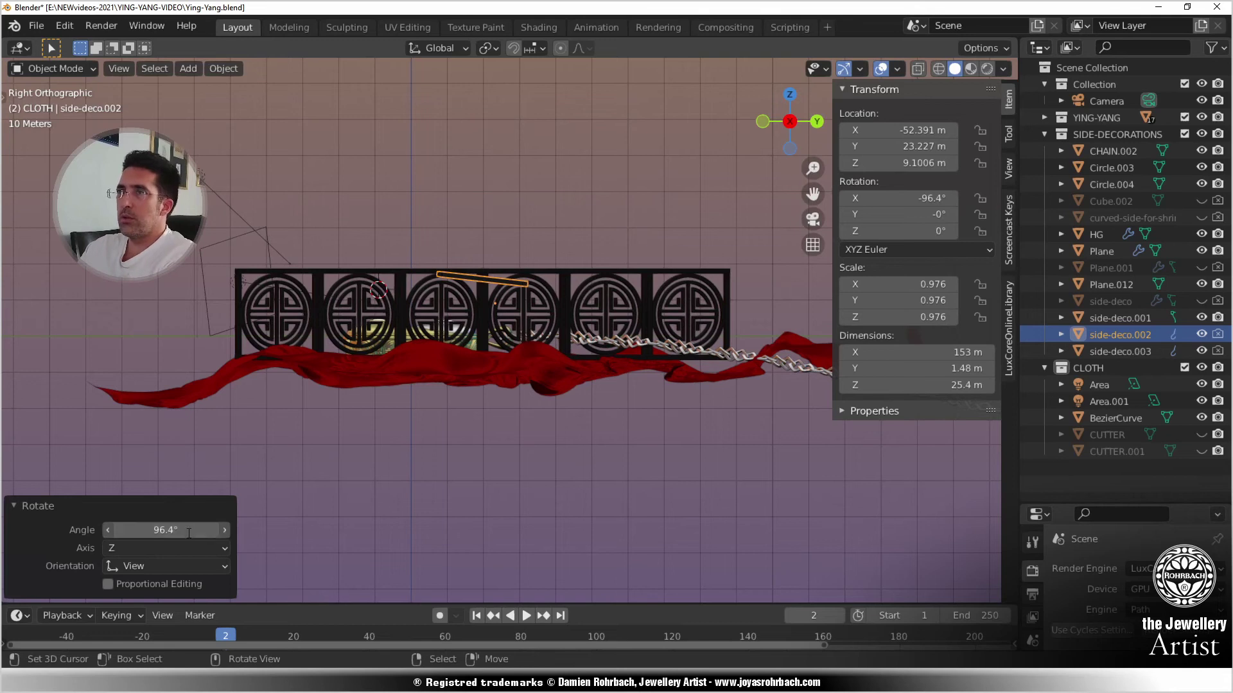
{"action": "type", "text": "90"}
{"action": "key", "text": "Return"}
- Move the flat strip in top view about -26.5 m in X and -60.6 m in Y, below the pendant
{"action": "key", "text": "KP_7"}
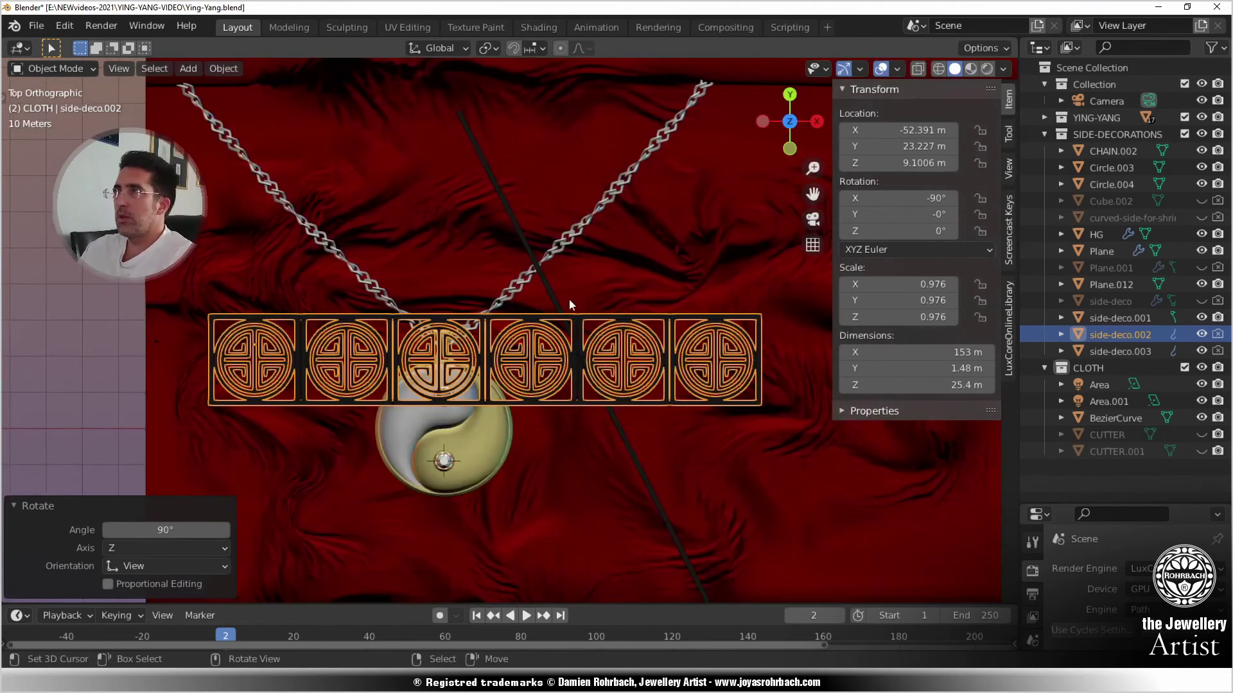
{"action": "middle_click_drag", "start_coordinate": [558, 252], "coordinate": [622, 102], "text": "shift"}
{"action": "key", "text": "g"}
{"action": "left_click", "coordinate": [341, 185]}
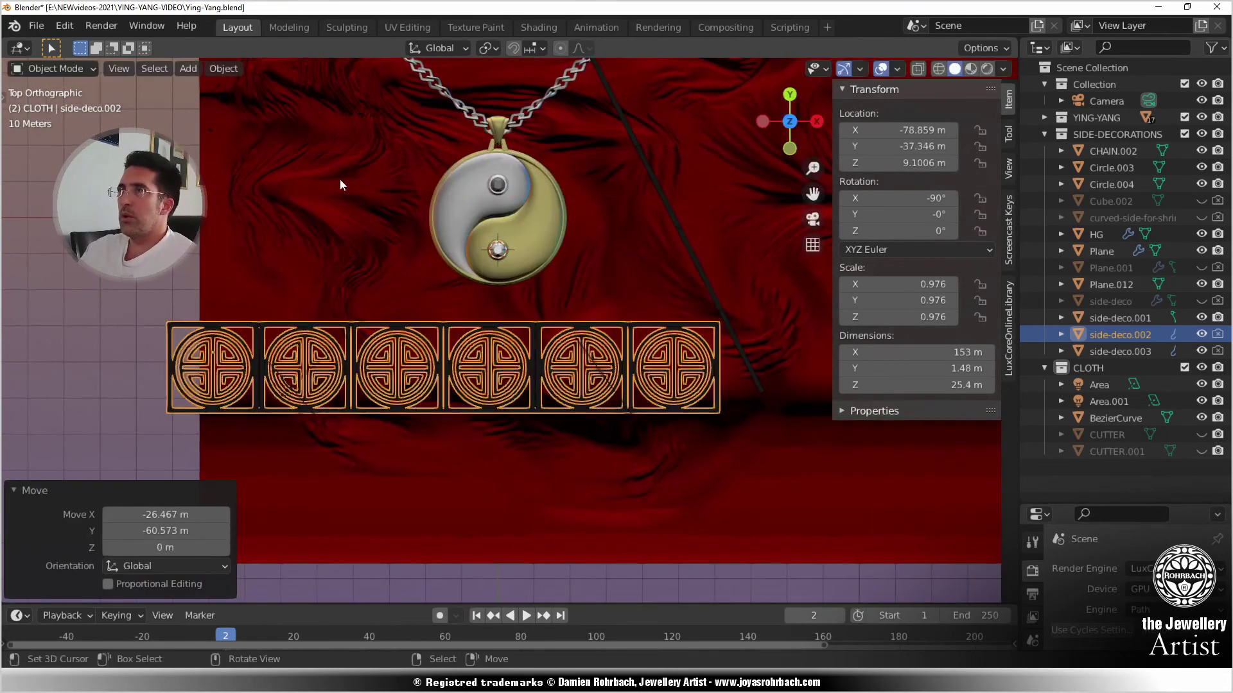
- Rotate the flat strip to about -38.1° around Z and move it about 4.1 m in X and 40 m in Y
{"action": "key", "text": "r"}
{"action": "left_click", "coordinate": [346, 414]}
{"action": "key", "text": "g"}
{"action": "left_click", "coordinate": [330, 258]}
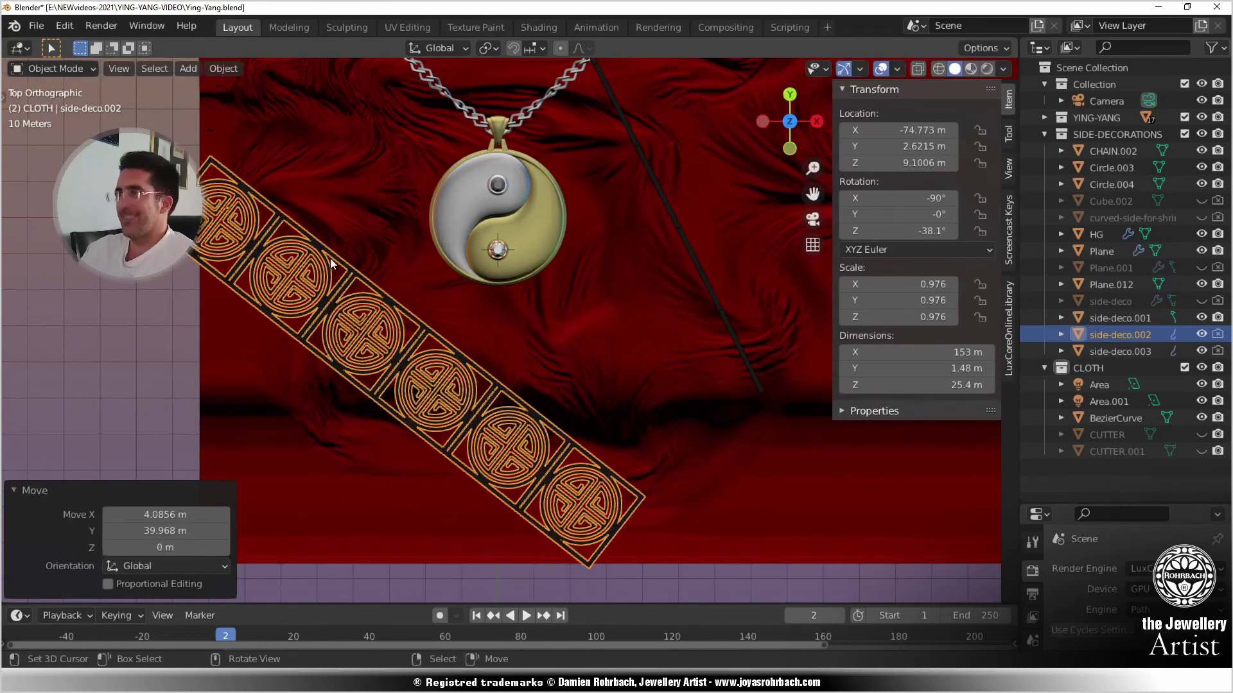
- Lower the flat strip about 21 m along Z while viewing it through the camera
{"action": "key", "text": "KP_0"}
{"action": "key", "text": "g"}
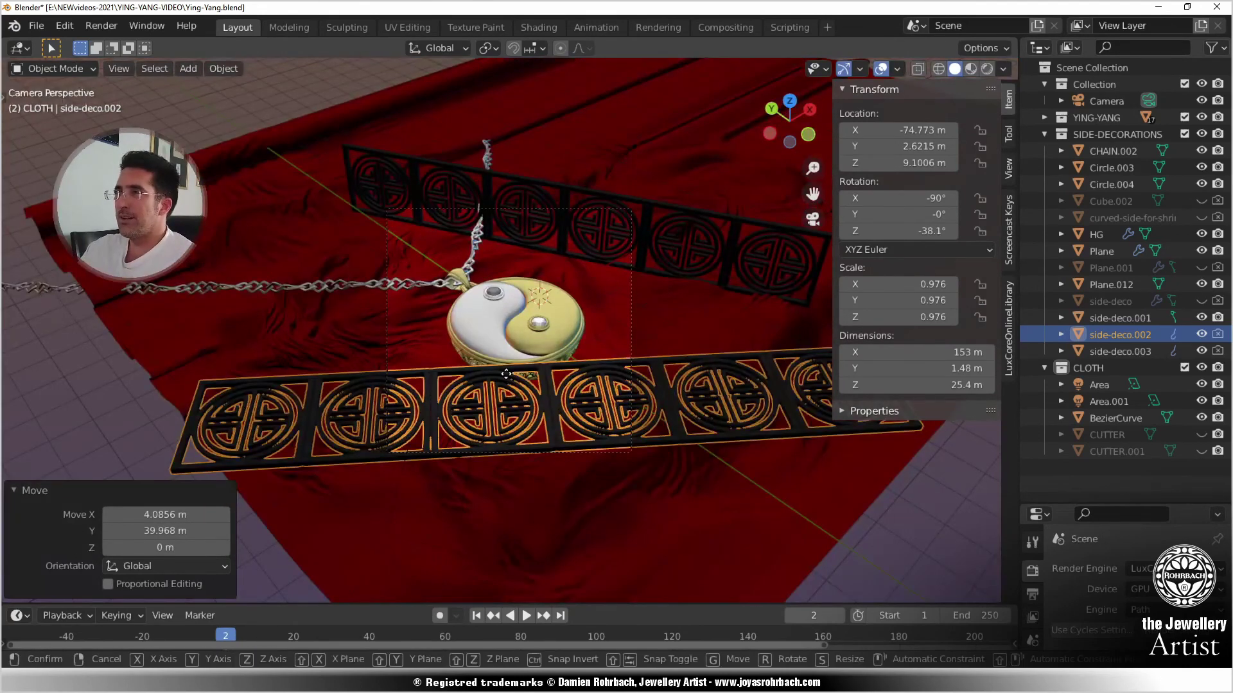
{"action": "key", "text": "z"}
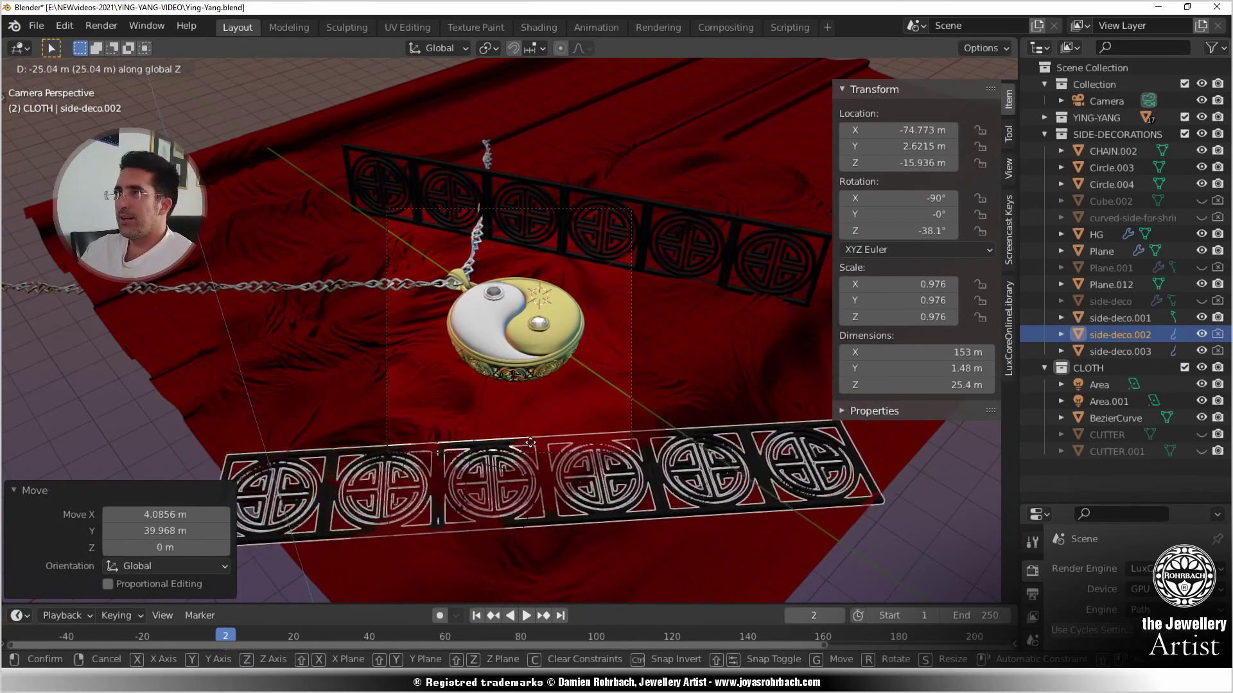
{"action": "left_click", "coordinate": [563, 392]}
- Rotate the strip about -24° around Z and move it about 7.7 m in X, 12.9 m in Y and 17.3 m in Z
{"action": "key", "text": "r"}
{"action": "key", "text": "z"}
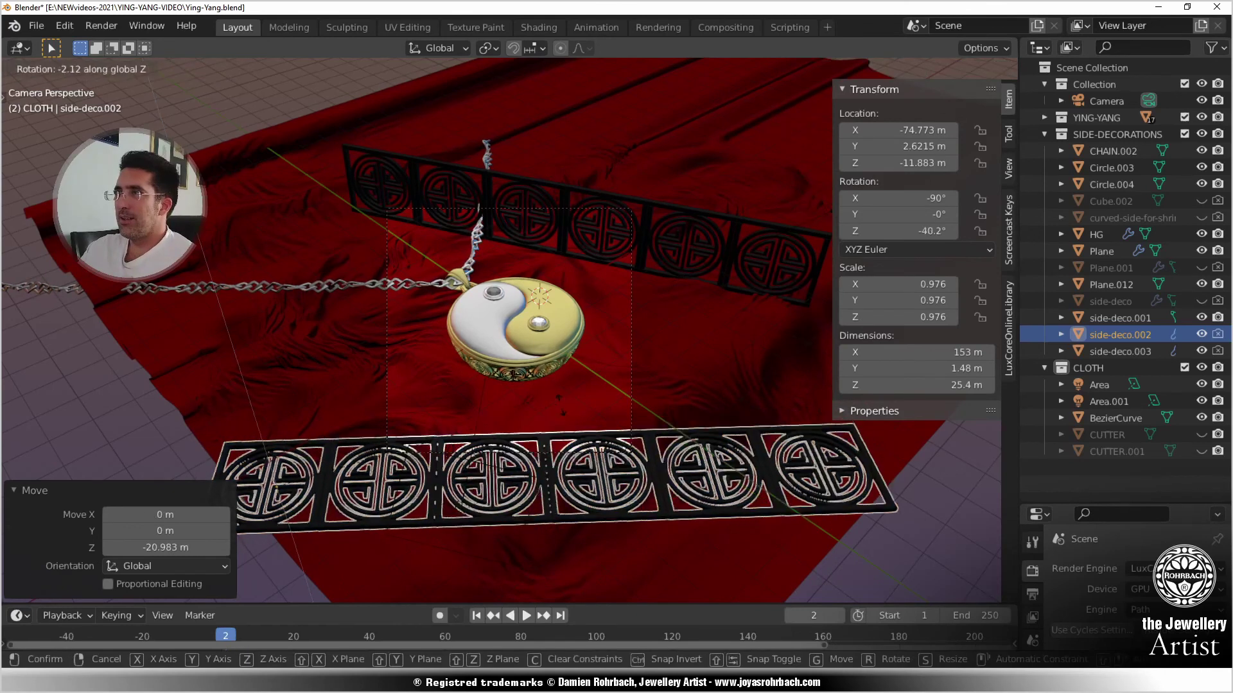
{"action": "left_click", "coordinate": [455, 528]}
{"action": "key", "text": "g"}
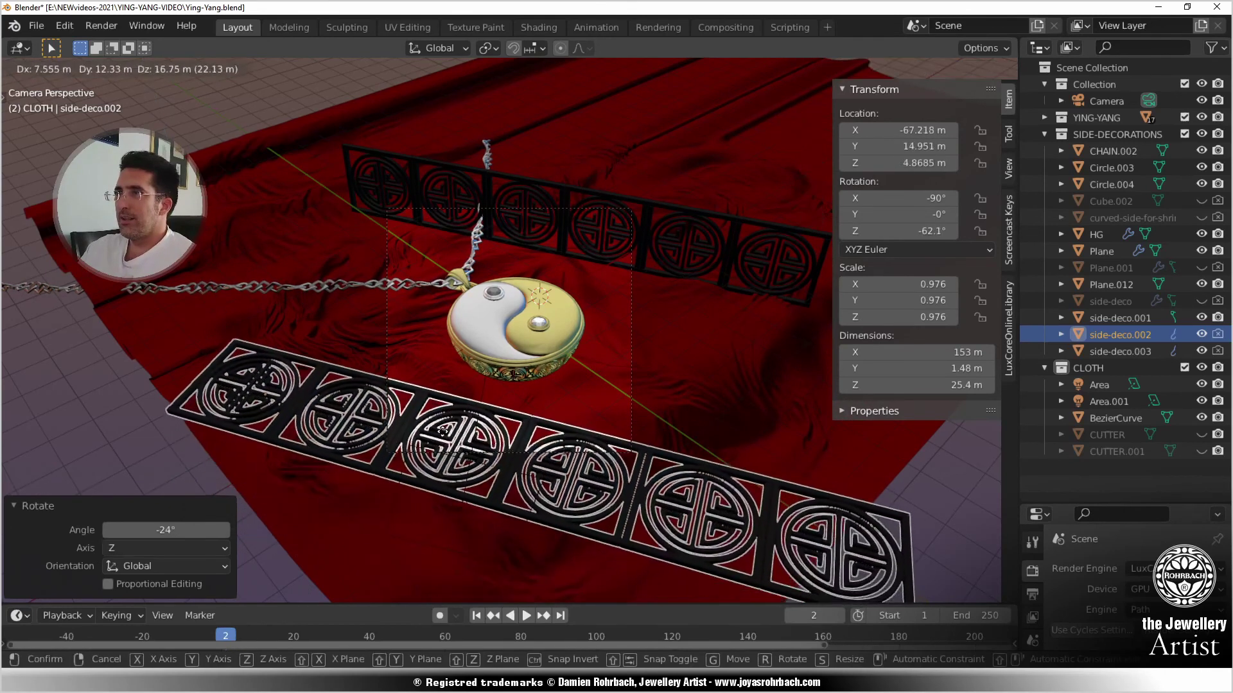
{"action": "left_click", "coordinate": [443, 437]}
- Lower the strip about 16.7 m along Z in front view, toward the red cloth
{"action": "key", "text": "KP_7"}
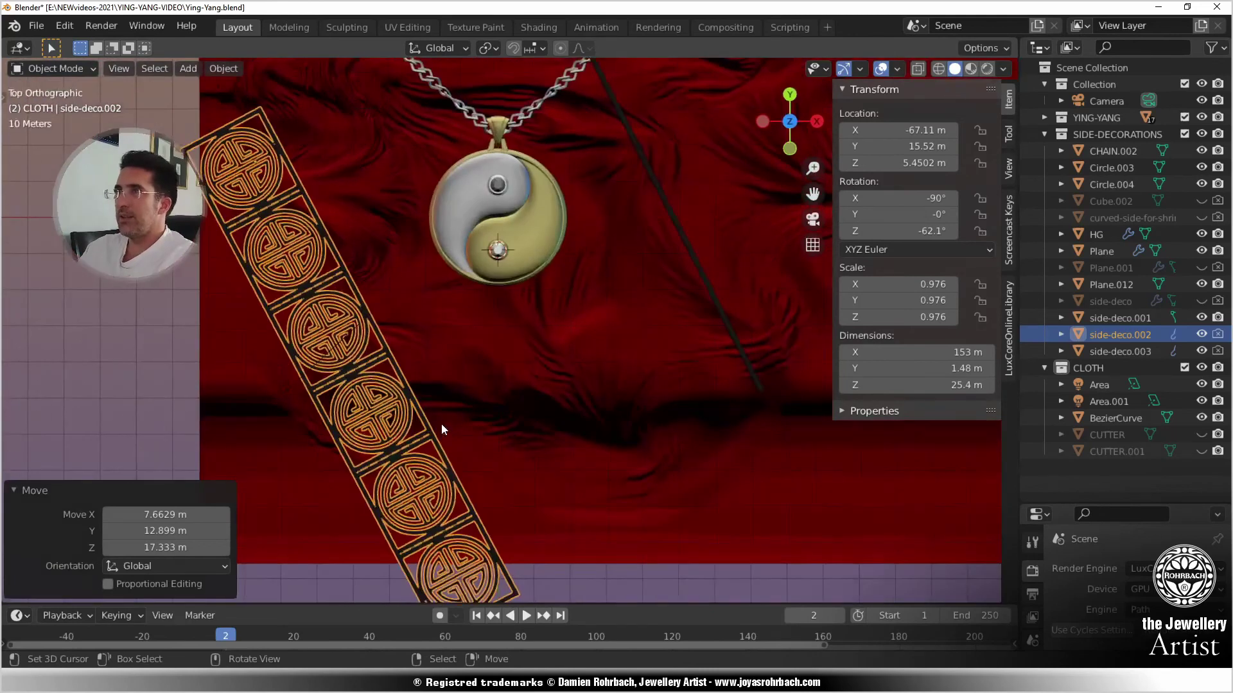
{"action": "key", "text": "KP_1"}
{"action": "scroll", "coordinate": [441, 426], "scroll_direction": "up", "scroll_amount": 3}
{"action": "key", "text": "g"}
{"action": "key", "text": "z"}
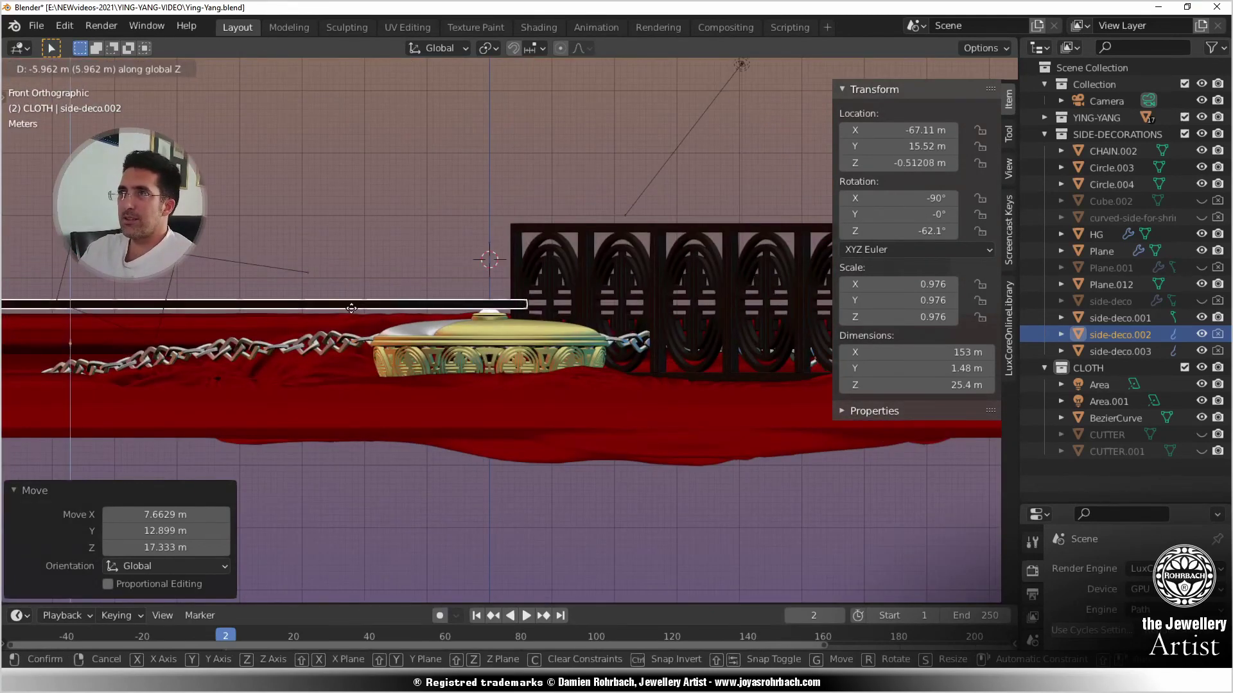
{"action": "left_click", "coordinate": [350, 360]}
{"action": "middle_click_drag", "start_coordinate": [351, 360], "coordinate": [351, 354]}
- Move the strip about 15.8 m along X and 15.4 m along Y, closer to the pendant in camera view
{"action": "key", "text": "KP_0"}
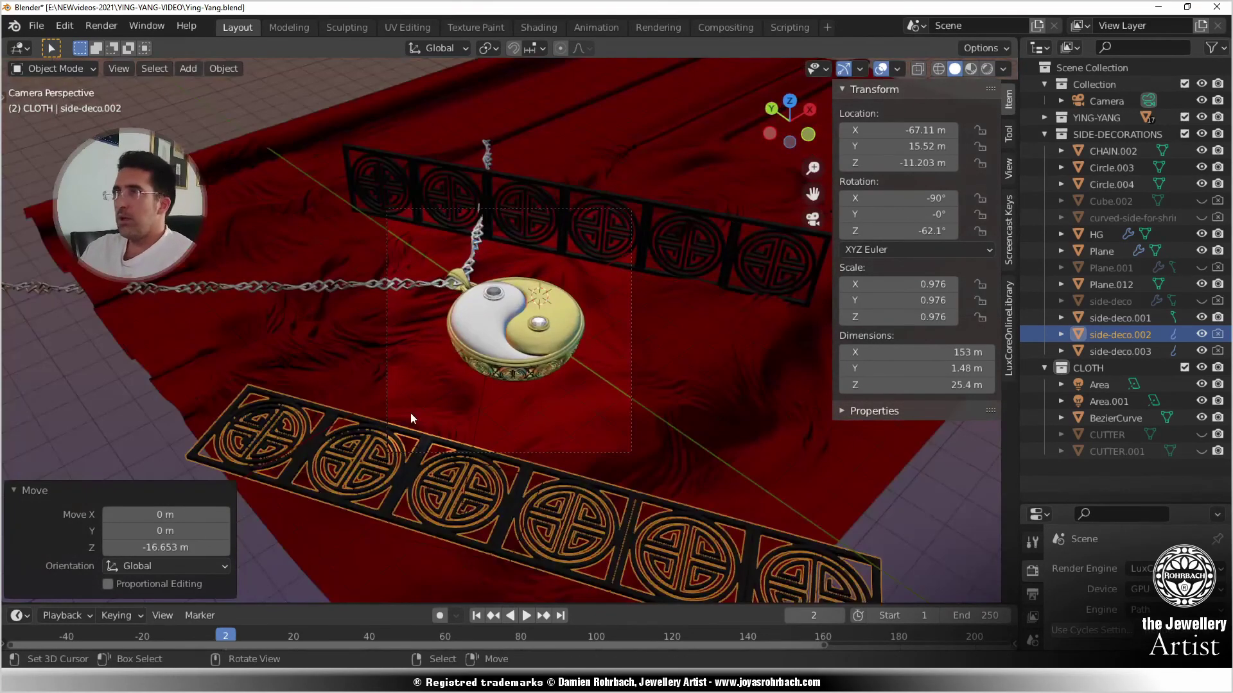
{"action": "key", "text": "g"}
{"action": "key", "text": "x"}
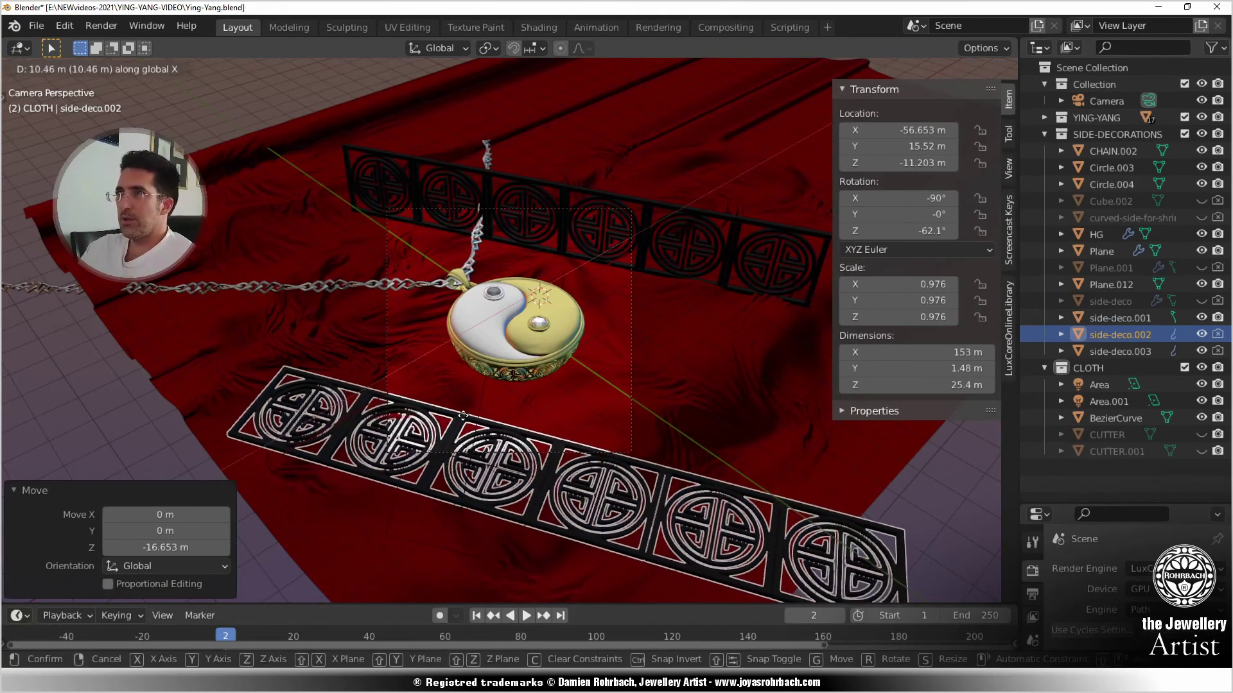
{"action": "left_click", "coordinate": [484, 416]}
{"action": "key", "text": "g"}
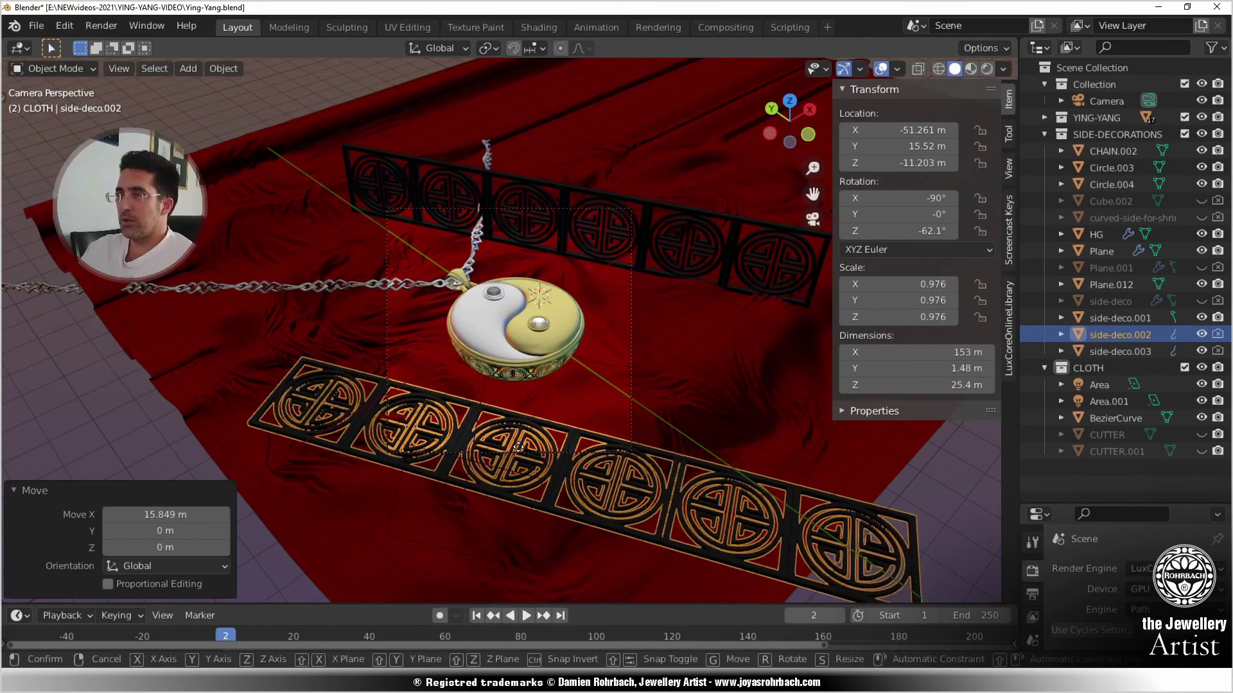
{"action": "key", "text": "y"}
{"action": "left_click", "coordinate": [722, 390]}
- Scale the strip down by a factor of about 0.576 and rotate it about -11.4° around Z
{"action": "key", "text": "s"}
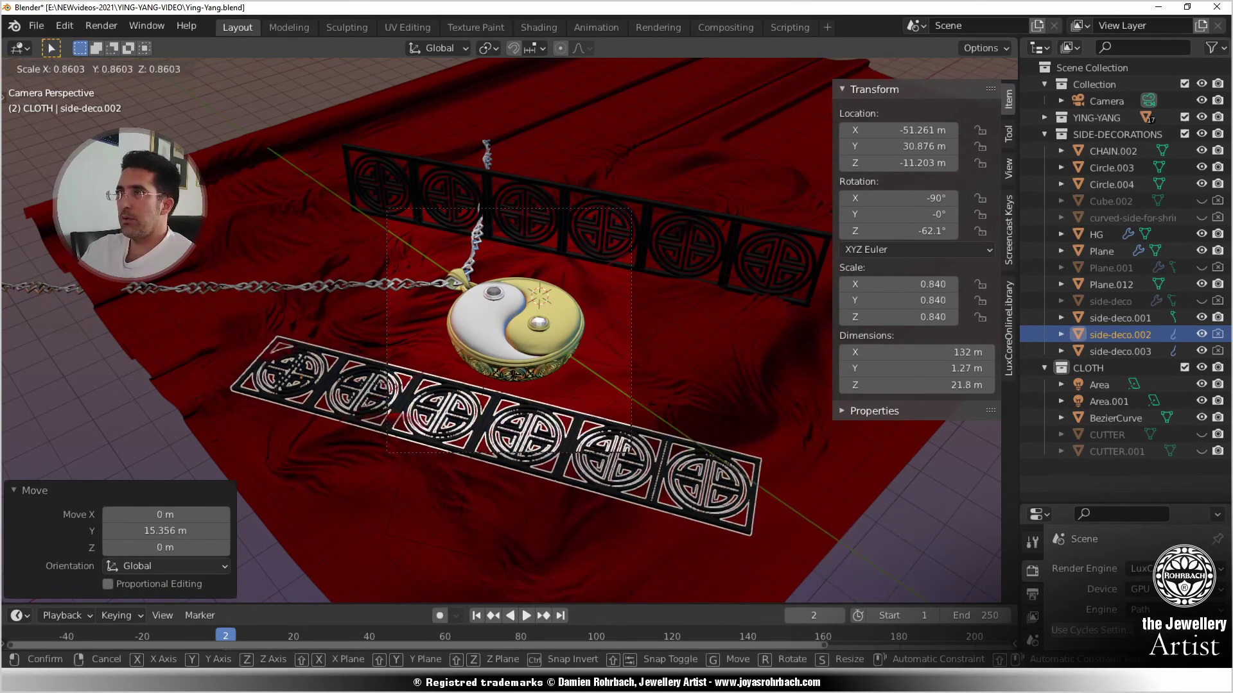
{"action": "left_click", "coordinate": [523, 376]}
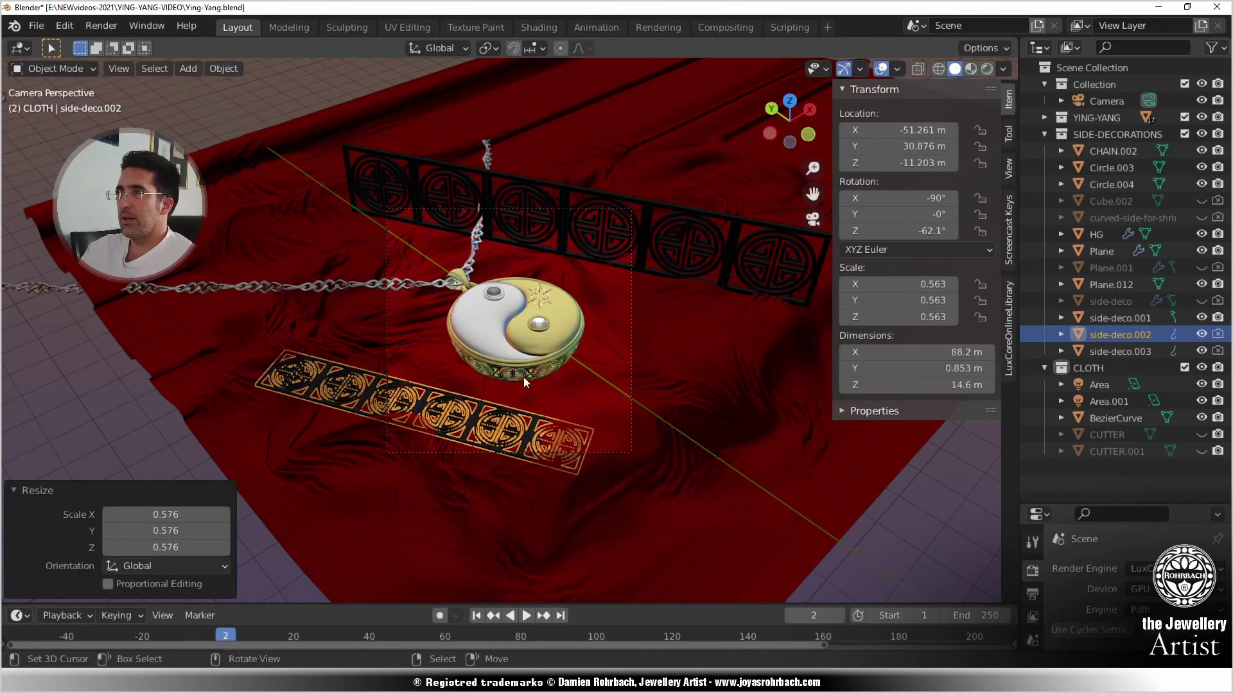
{"action": "key", "text": "r"}
{"action": "key", "text": "z"}
{"action": "left_click", "coordinate": [475, 404]}
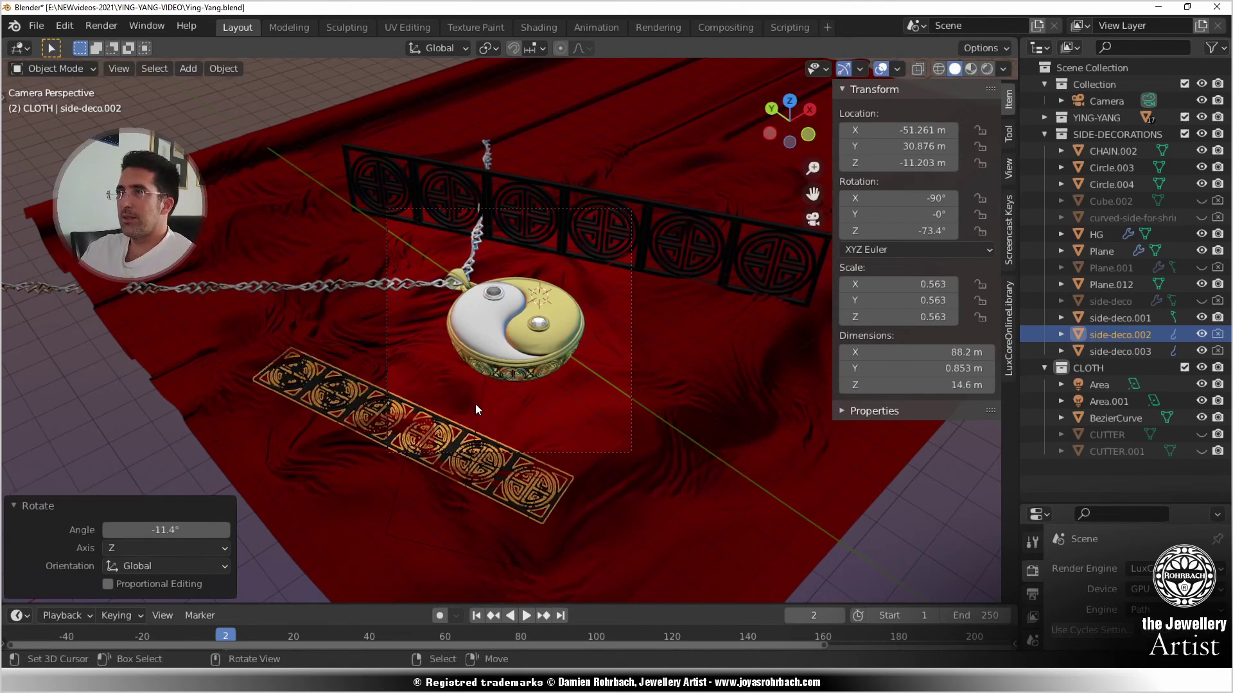
- Tilt the strip with a trackball rotation of about 9.17° and -6.88° to follow the cloth
{"action": "middle_click_drag", "start_coordinate": [475, 403], "coordinate": [510, 203], "text": "shift"}
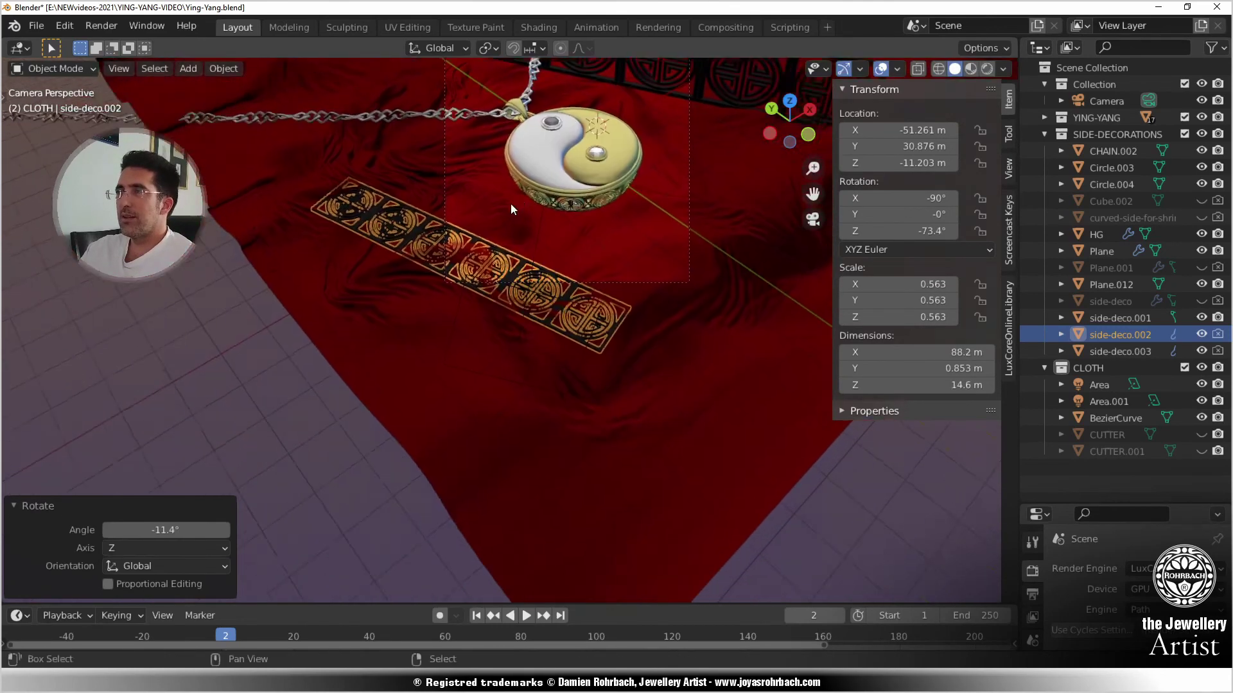
{"action": "scroll", "coordinate": [510, 203], "scroll_direction": "up", "scroll_amount": 3}
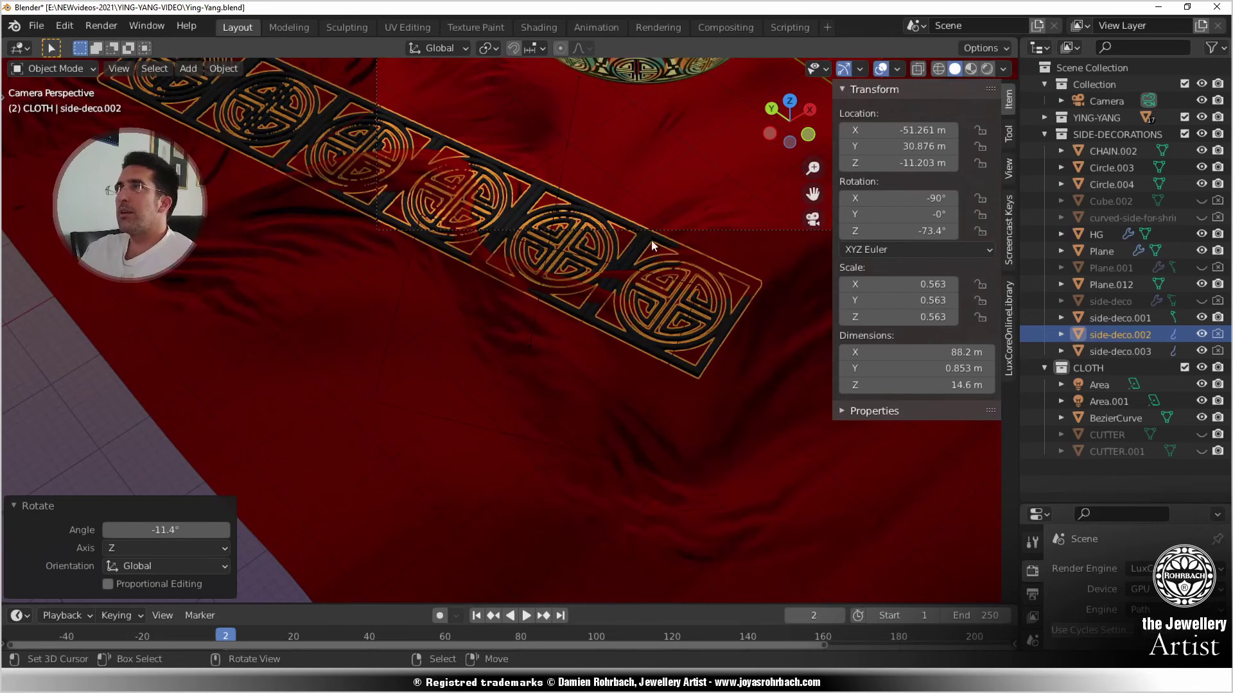
{"action": "key", "text": "r"}
{"action": "key", "text": "r"}
{"action": "left_click", "coordinate": [608, 281]}
- Lift the strip out of the cloth by moving it about 1.8 m in X, 0.08 m in Y and 4.3 m in Z
{"action": "middle_click_drag", "start_coordinate": [607, 282], "coordinate": [519, 219]}
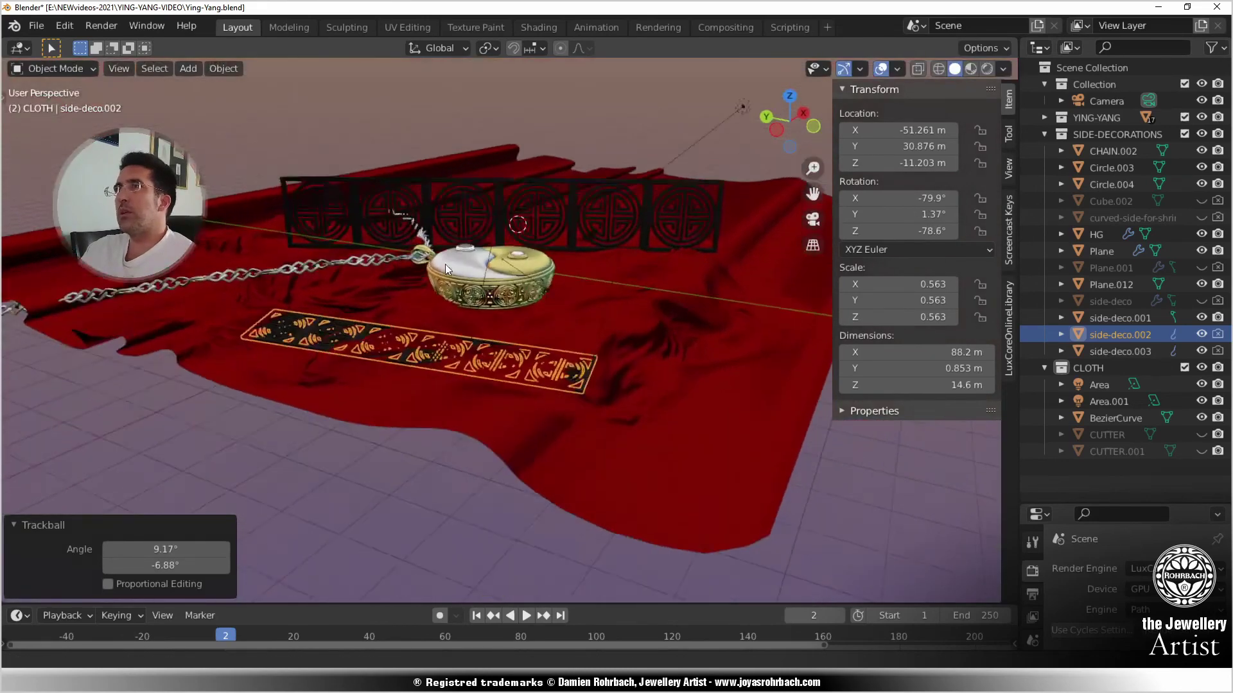
{"action": "scroll", "coordinate": [422, 375], "scroll_direction": "up", "scroll_amount": 5}
{"action": "key", "text": "g"}
{"action": "left_click", "coordinate": [430, 294]}
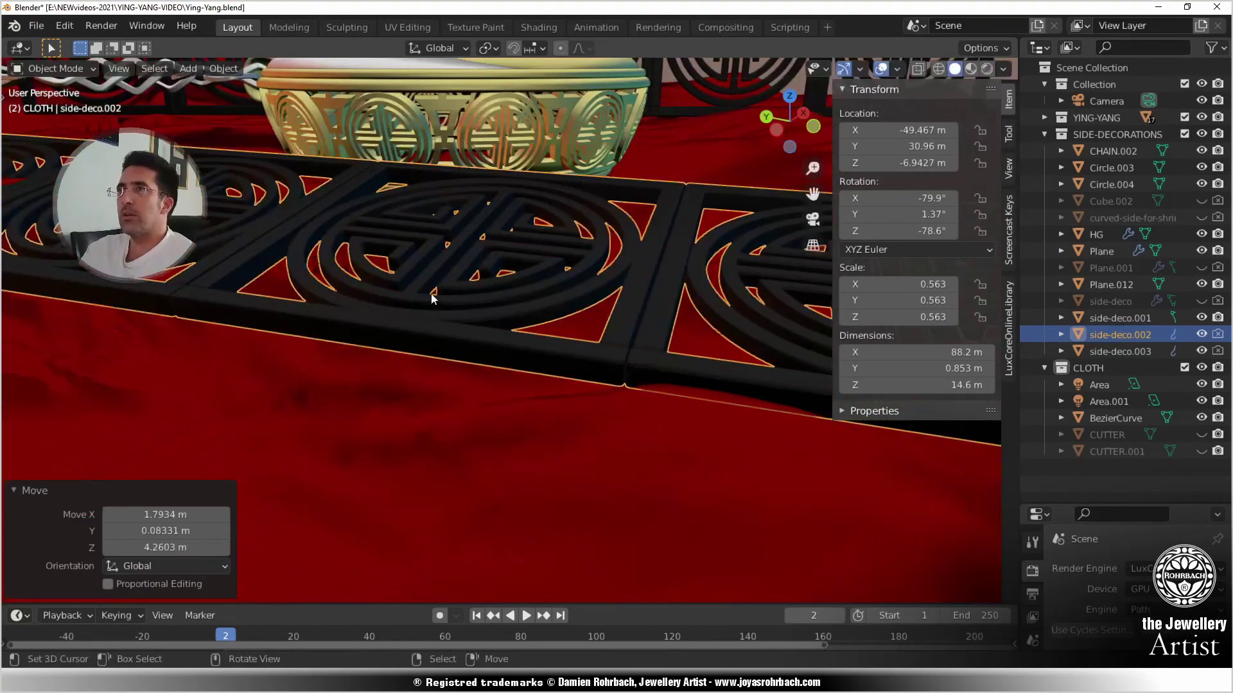
{"action": "scroll", "coordinate": [432, 301], "scroll_direction": "down", "scroll_amount": 3}
- Scale the strip by about 0.754 and move it about 6.3 m in X, -10.6 m in Y and -4.2 m in Z
{"action": "key", "text": "KP_0"}
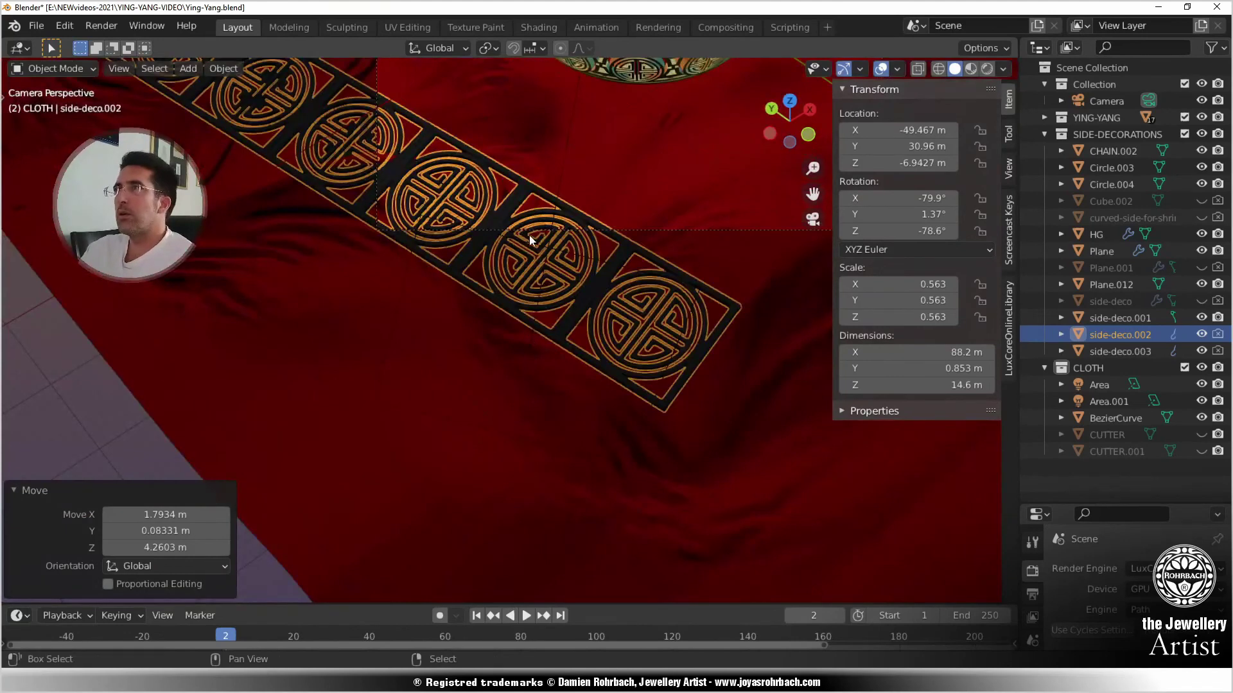
{"action": "scroll", "coordinate": [530, 238], "scroll_direction": "down", "scroll_amount": 3}
{"action": "key", "text": "s"}
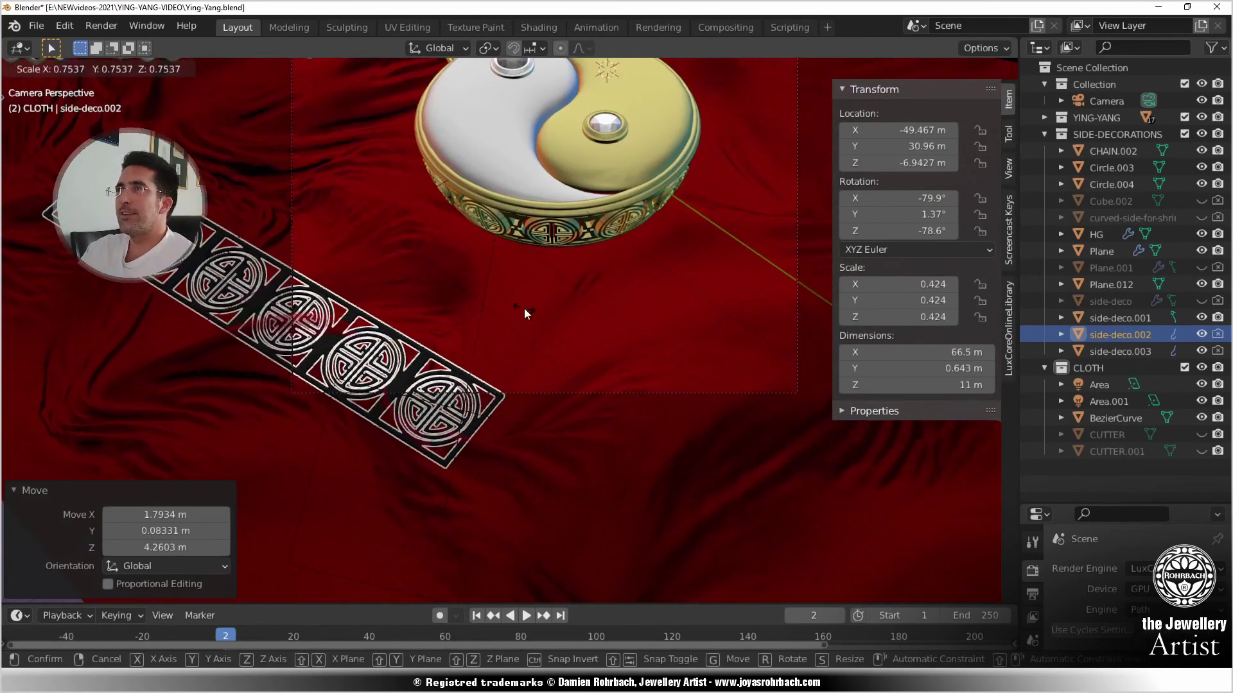
{"action": "left_click", "coordinate": [524, 307]}
{"action": "key", "text": "g"}
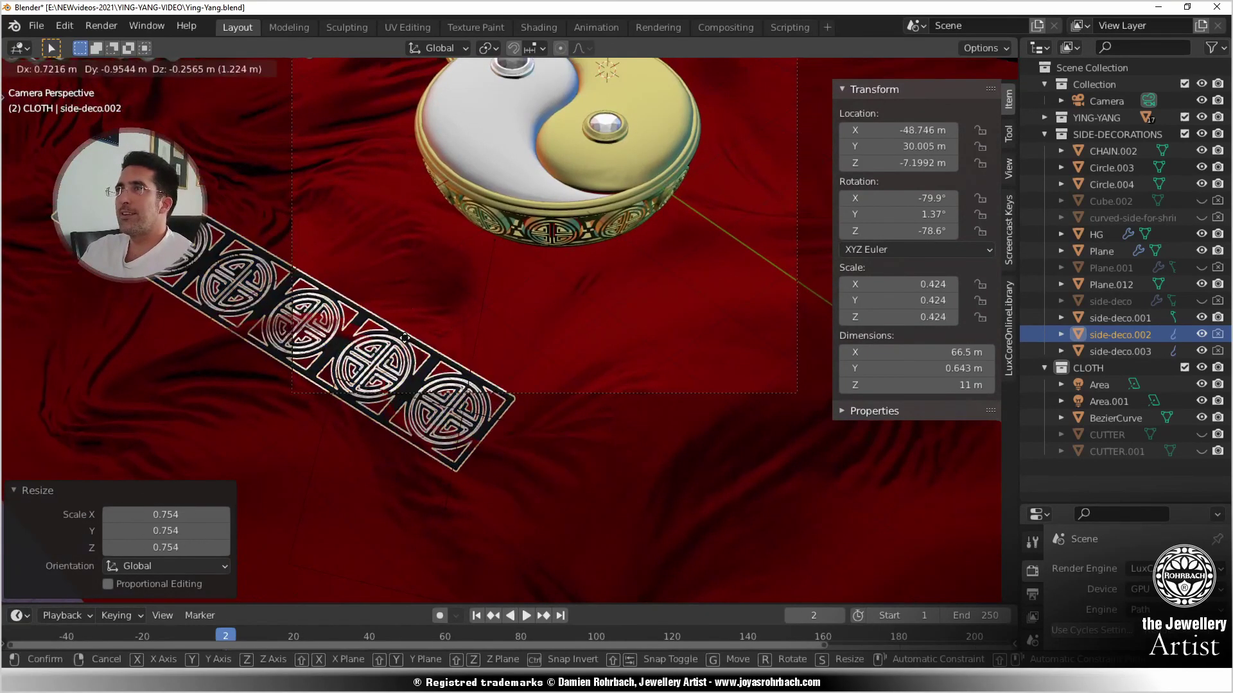
{"action": "left_click", "coordinate": [488, 434]}
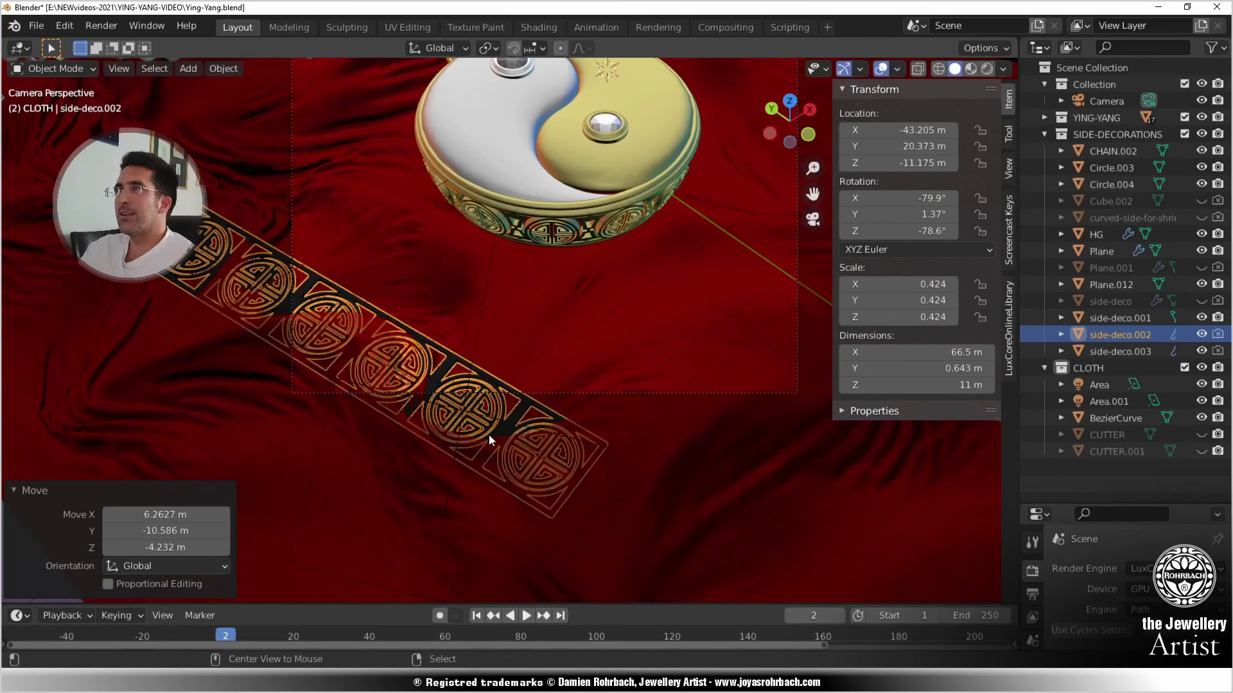
- Raise the sunken strip onto the cloth by moving it about -2.8 m in X, 0.9 m in Y and 5.3 m in Z
{"action": "middle_click_drag", "start_coordinate": [495, 417], "coordinate": [316, 433]}
{"action": "key", "text": "g"}
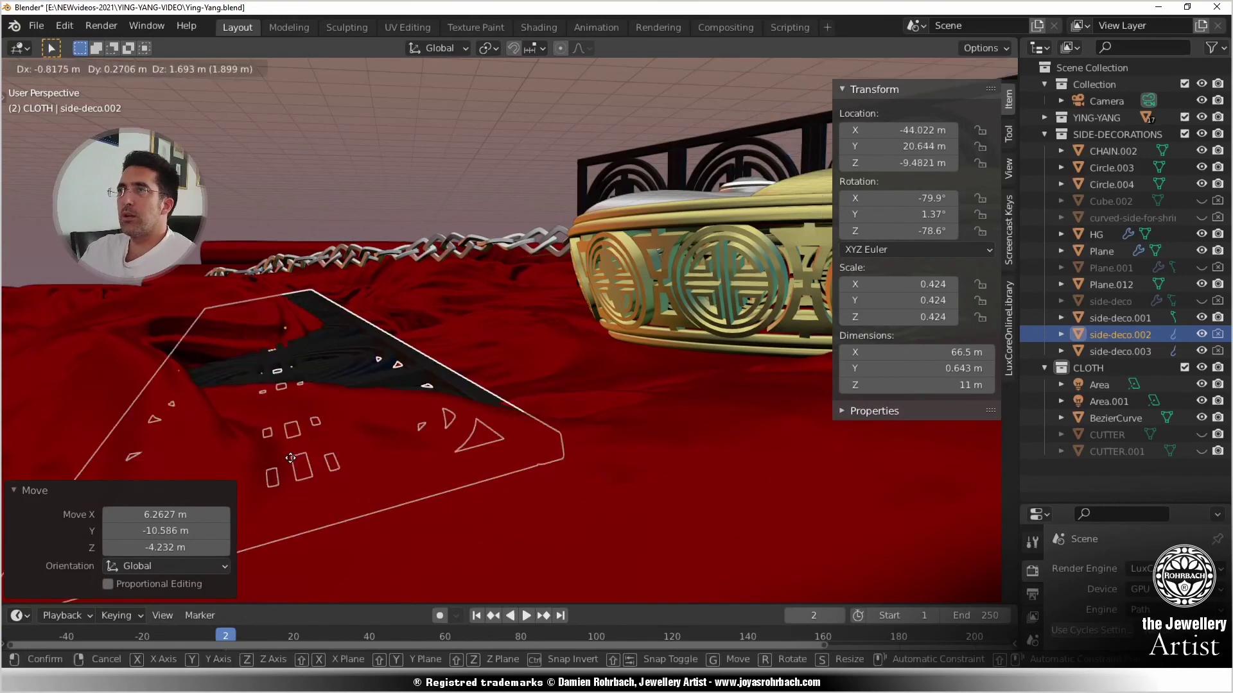
{"action": "left_click", "coordinate": [272, 433]}
{"action": "key", "text": "KP_0"}
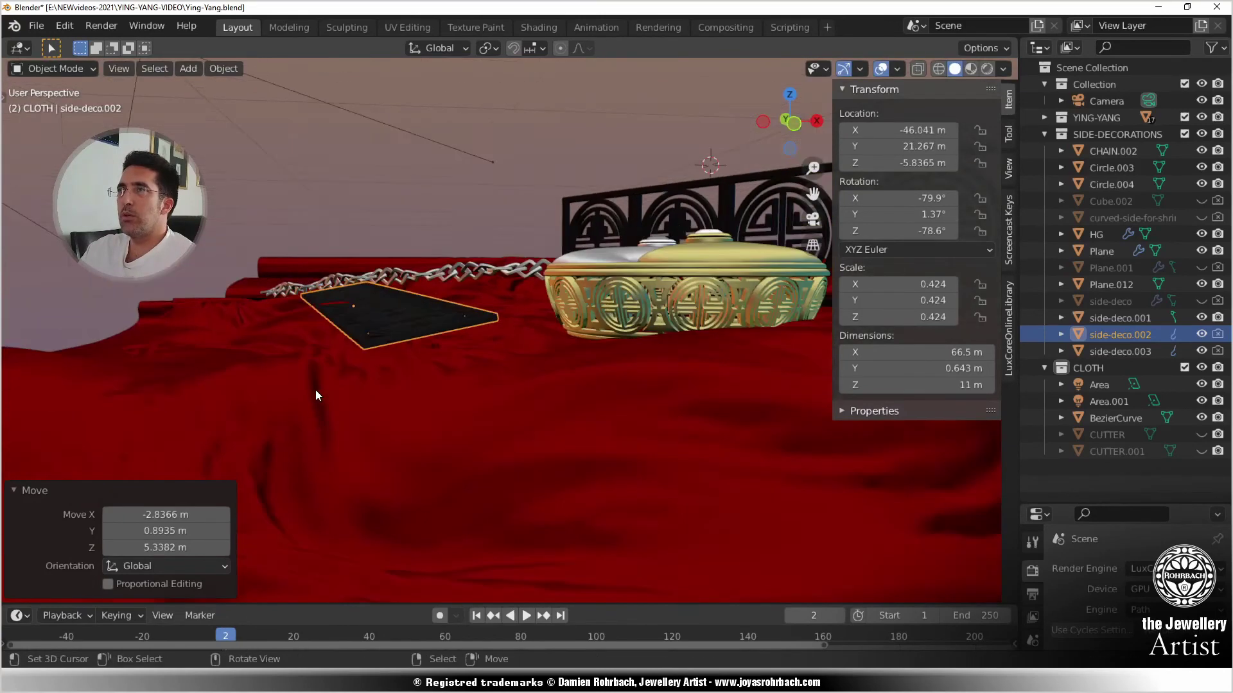
- Deselect everything, save the file and preview the scene in rendered shading with Light Tracing toggled in the render settings
{"action": "scroll", "coordinate": [381, 406], "scroll_direction": "up", "scroll_amount": 2}
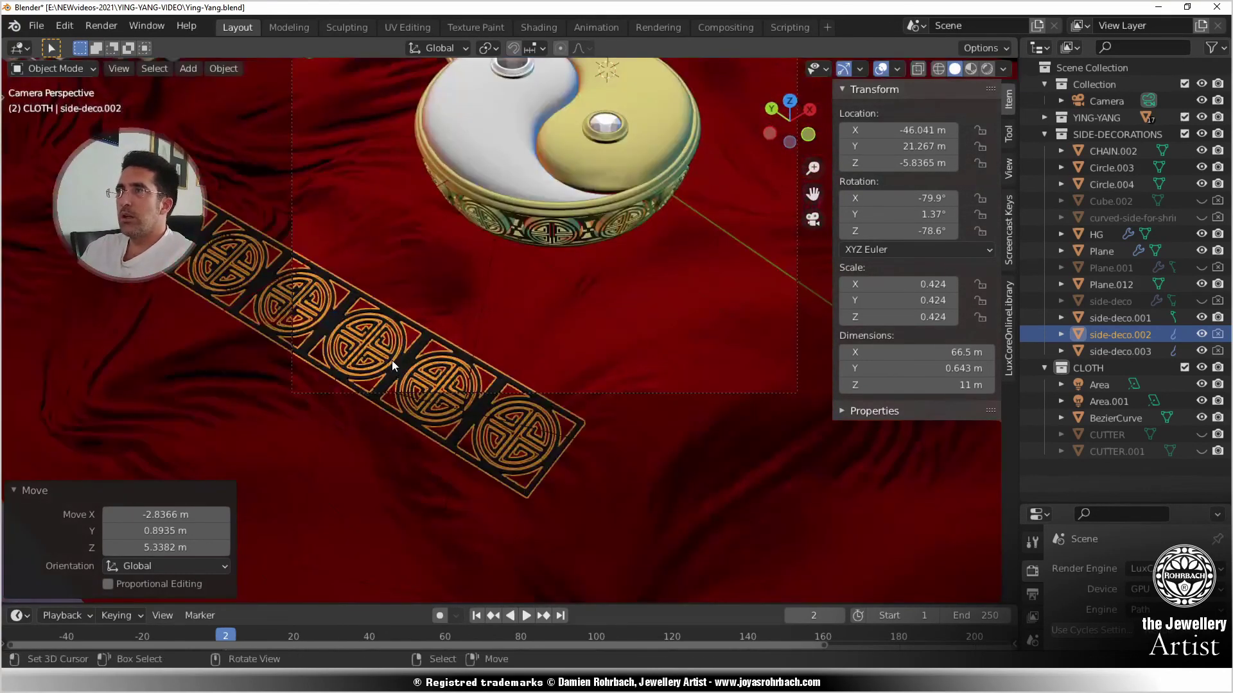
{"action": "scroll", "coordinate": [422, 371], "scroll_direction": "down", "scroll_amount": 5}
{"action": "key", "text": "alt+a"}
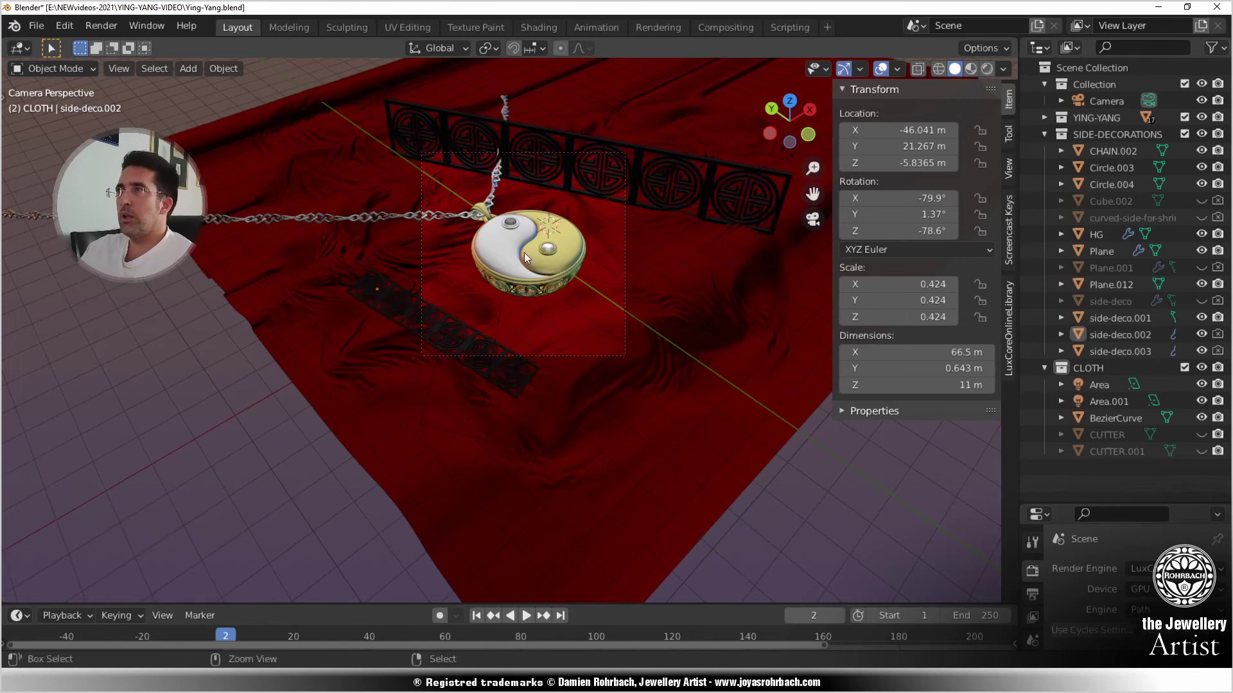
{"action": "key", "text": "ctrl+s"}
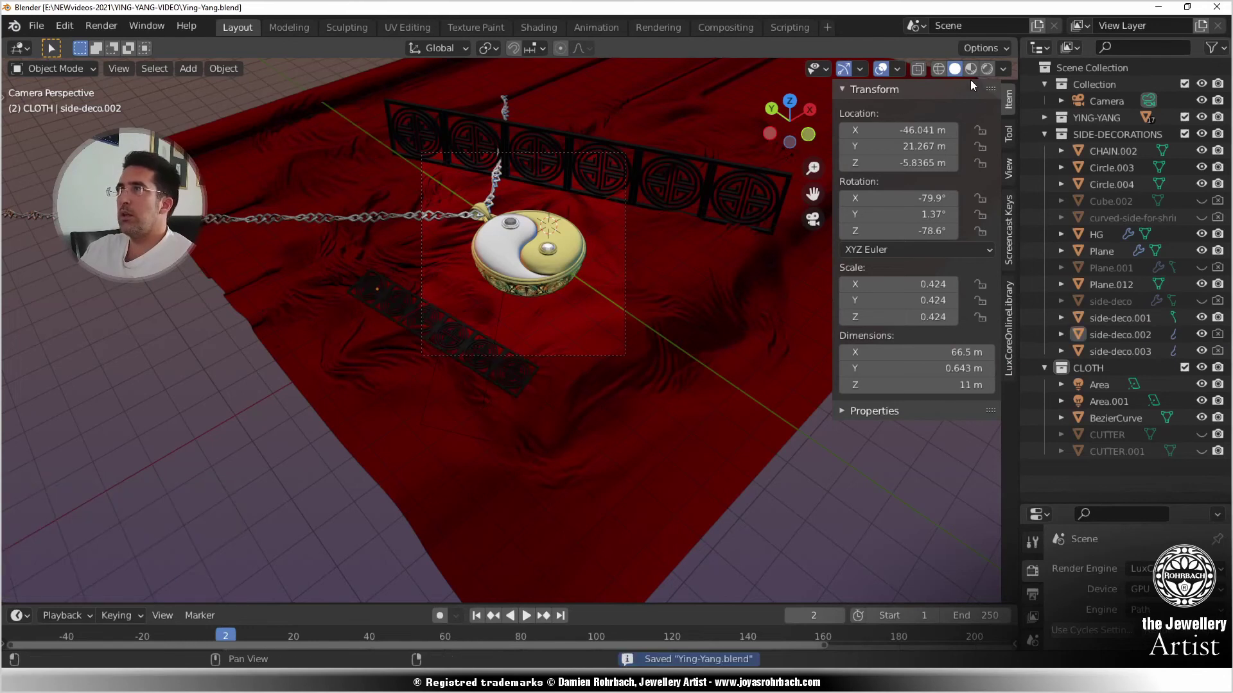
{"action": "left_click", "coordinate": [986, 70]}
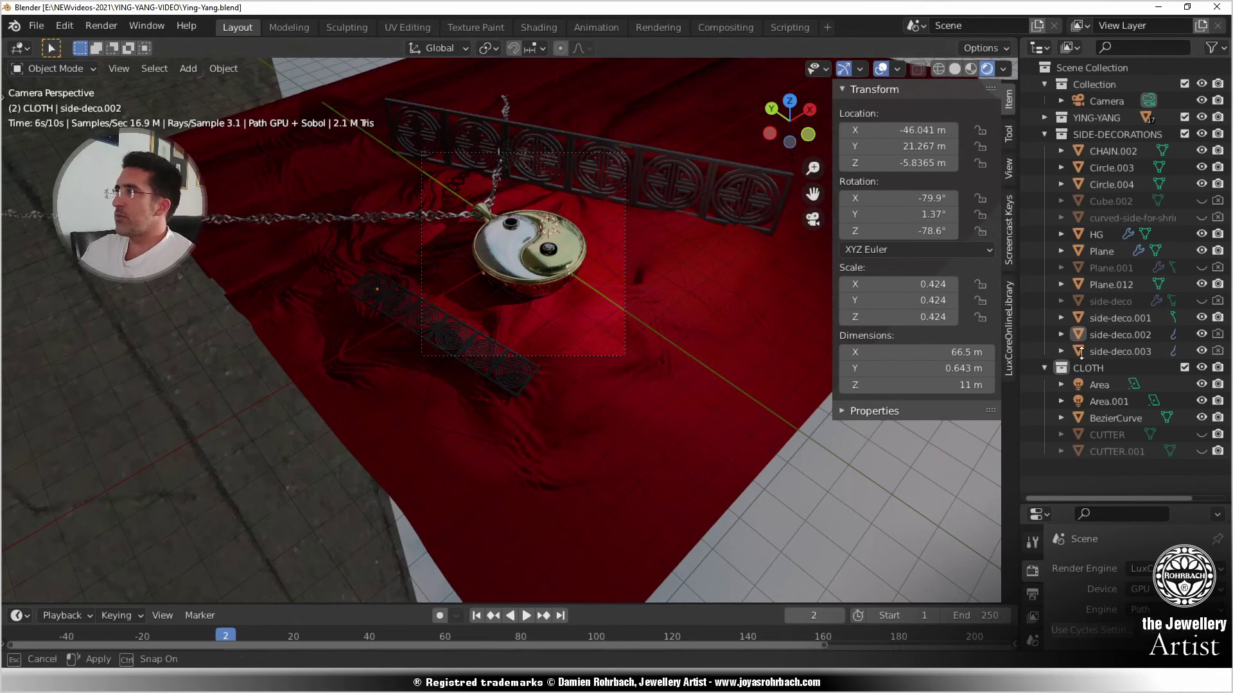
{"action": "left_click_drag", "start_coordinate": [1049, 504], "coordinate": [1050, 330]}
{"action": "left_click", "coordinate": [1078, 607]}
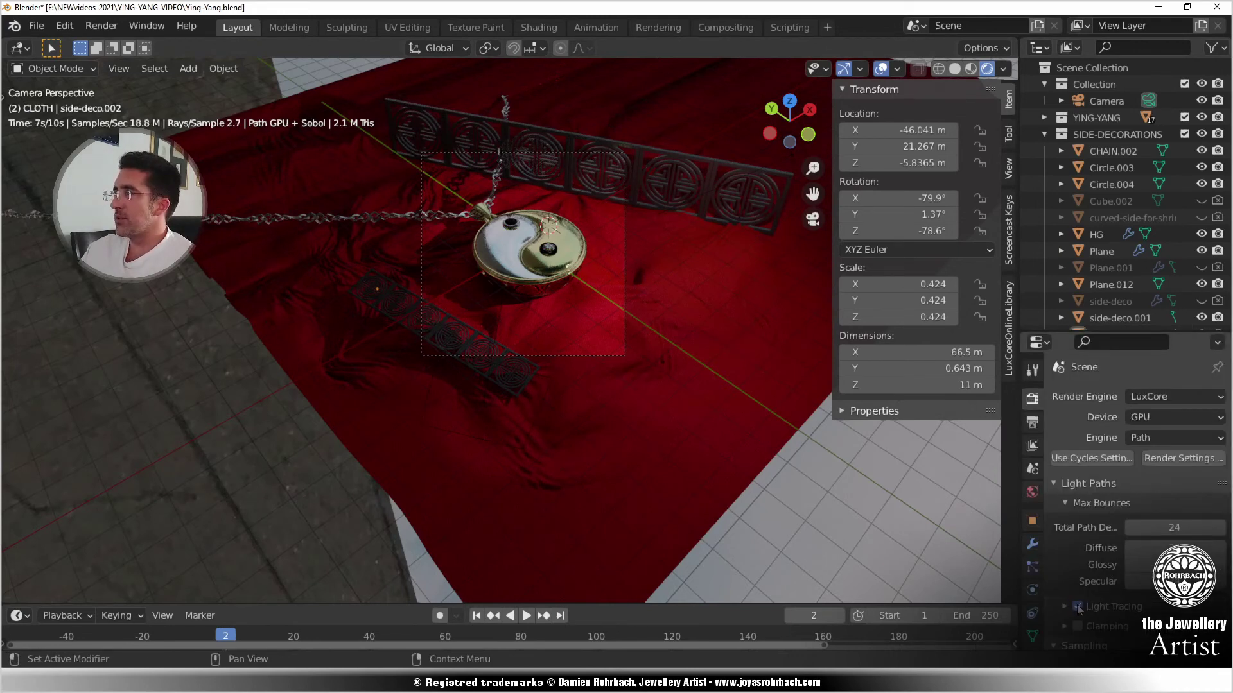
- Compare the render with Light Tracing off and on again, and select the Area.001 light to check its placement
{"action": "left_click", "coordinate": [1078, 607]}
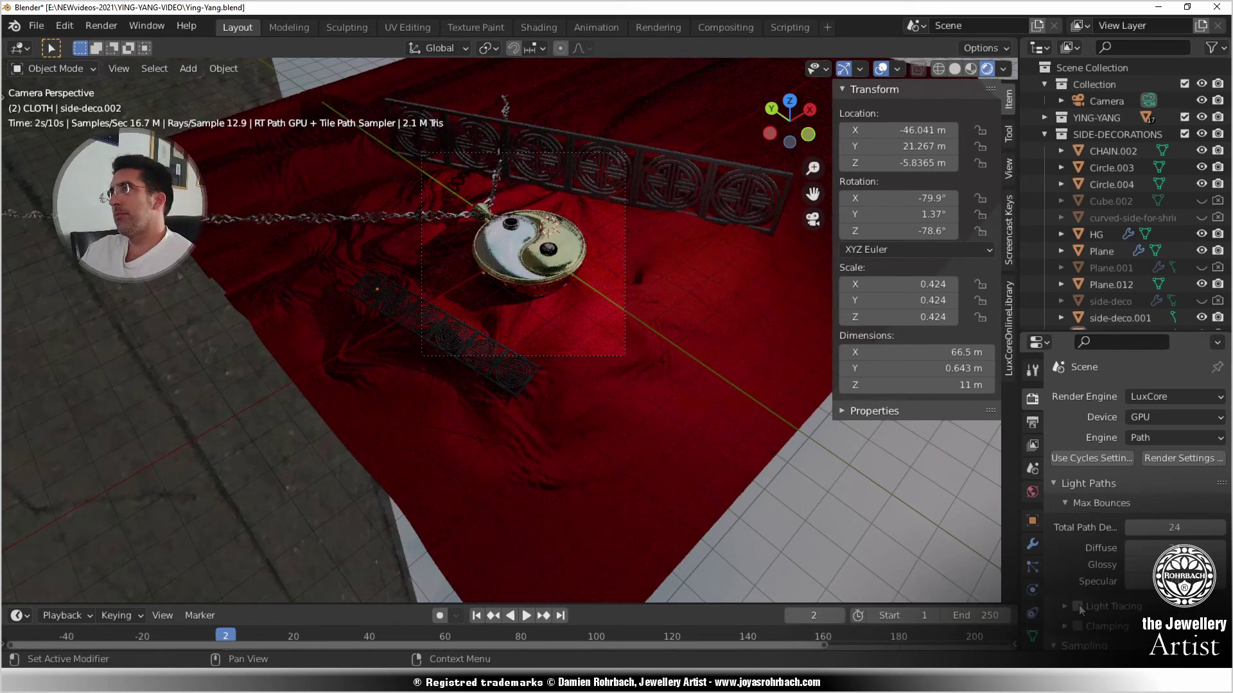
{"action": "left_click", "coordinate": [1078, 606]}
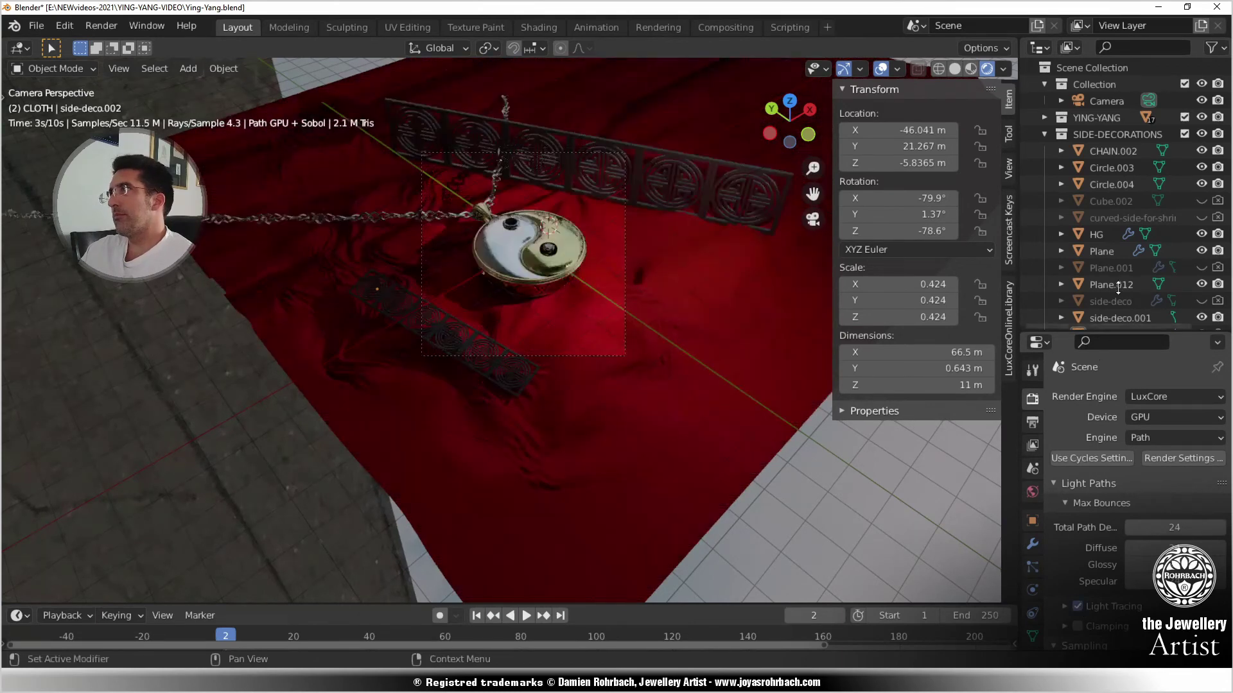
{"action": "scroll", "coordinate": [1156, 248], "scroll_direction": "down", "scroll_amount": 8}
{"action": "left_click", "coordinate": [1125, 264]}
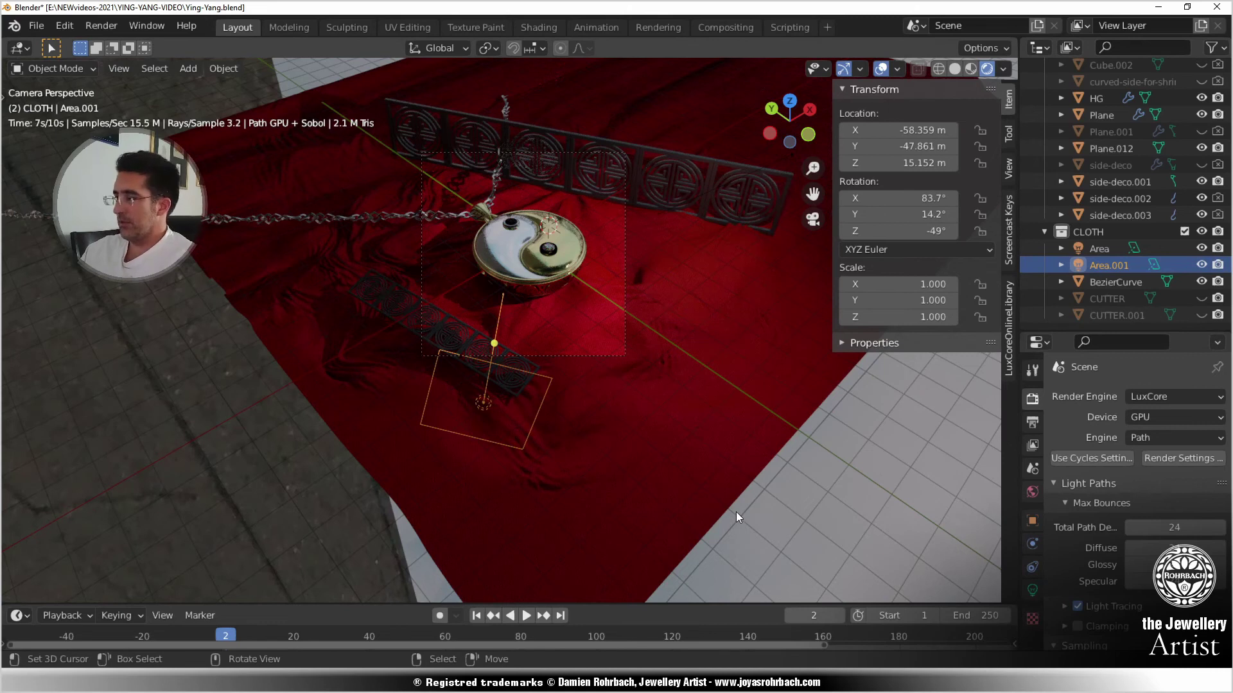
{"action": "key", "text": "KP_3"}
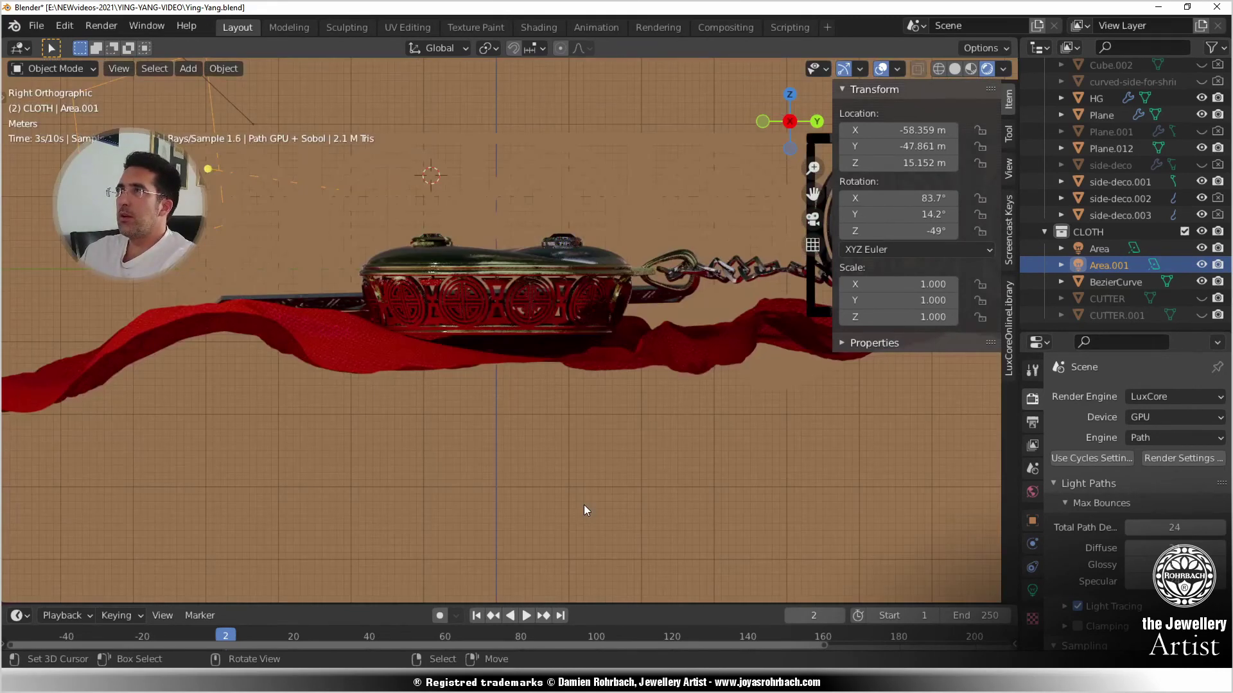
{"action": "key", "text": "KP_0"}
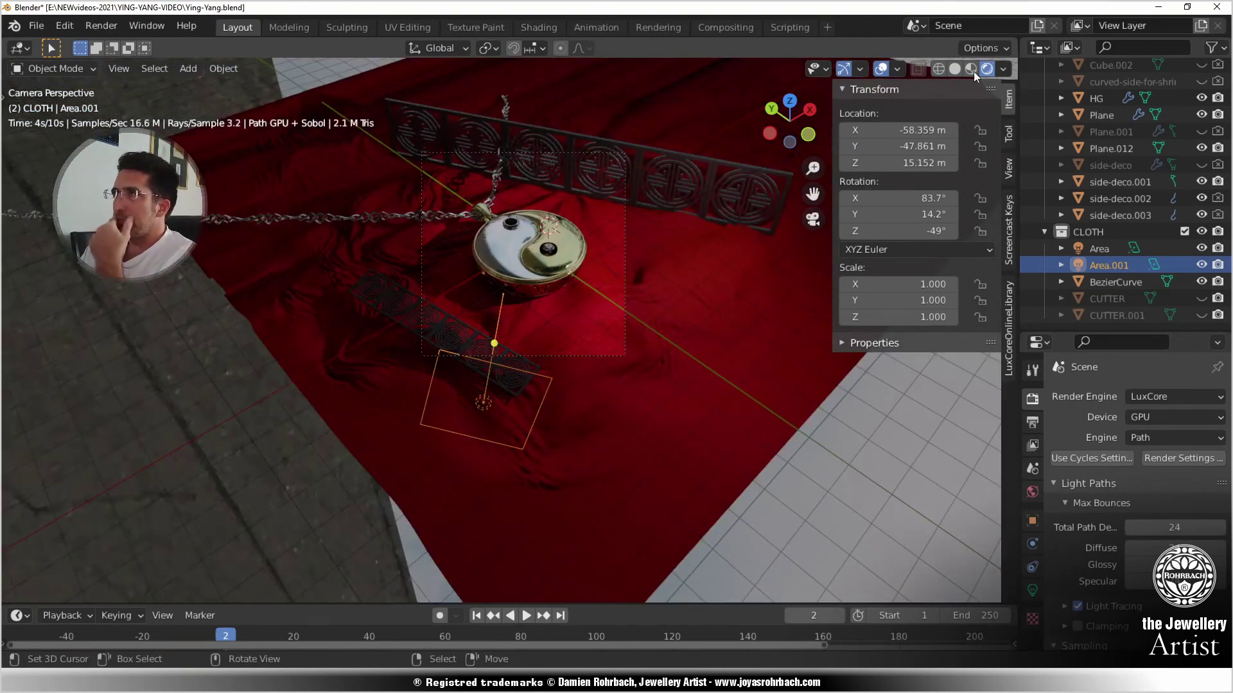
- Save the file in solid shading and switch to the Shading workspace with the camera view in rendered shading
{"action": "left_click", "coordinate": [955, 69]}
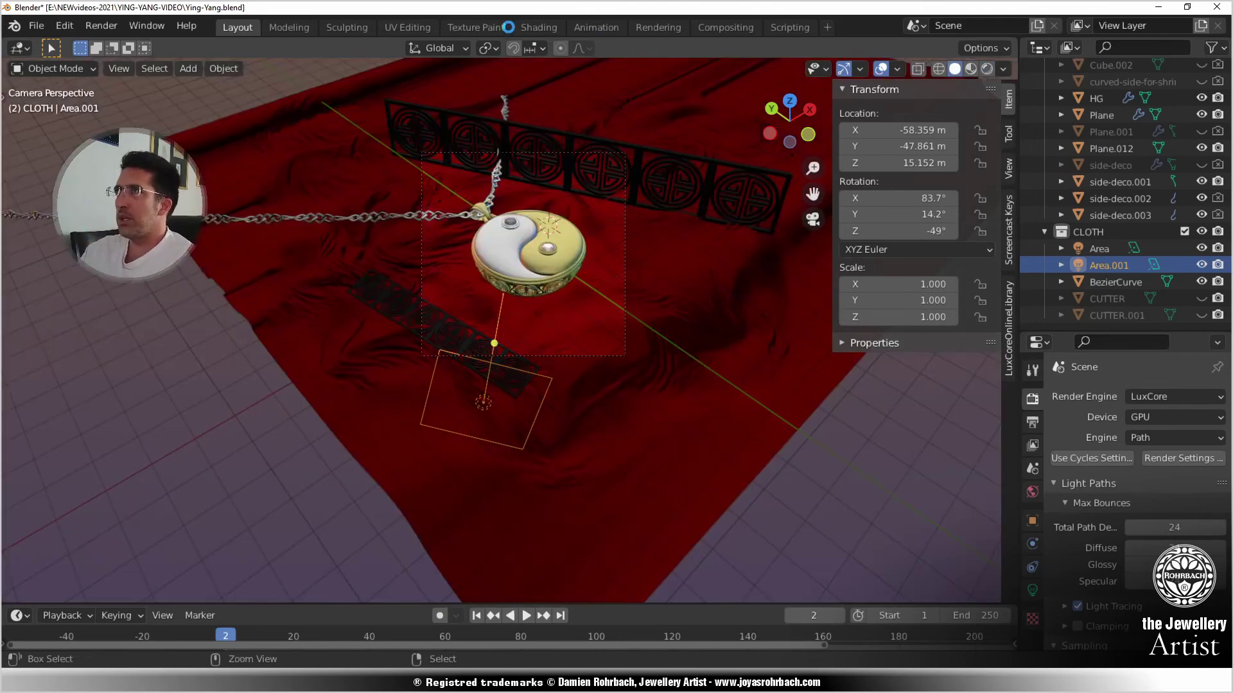
{"action": "key", "text": "ctrl+s"}
{"action": "left_click", "coordinate": [543, 29]}
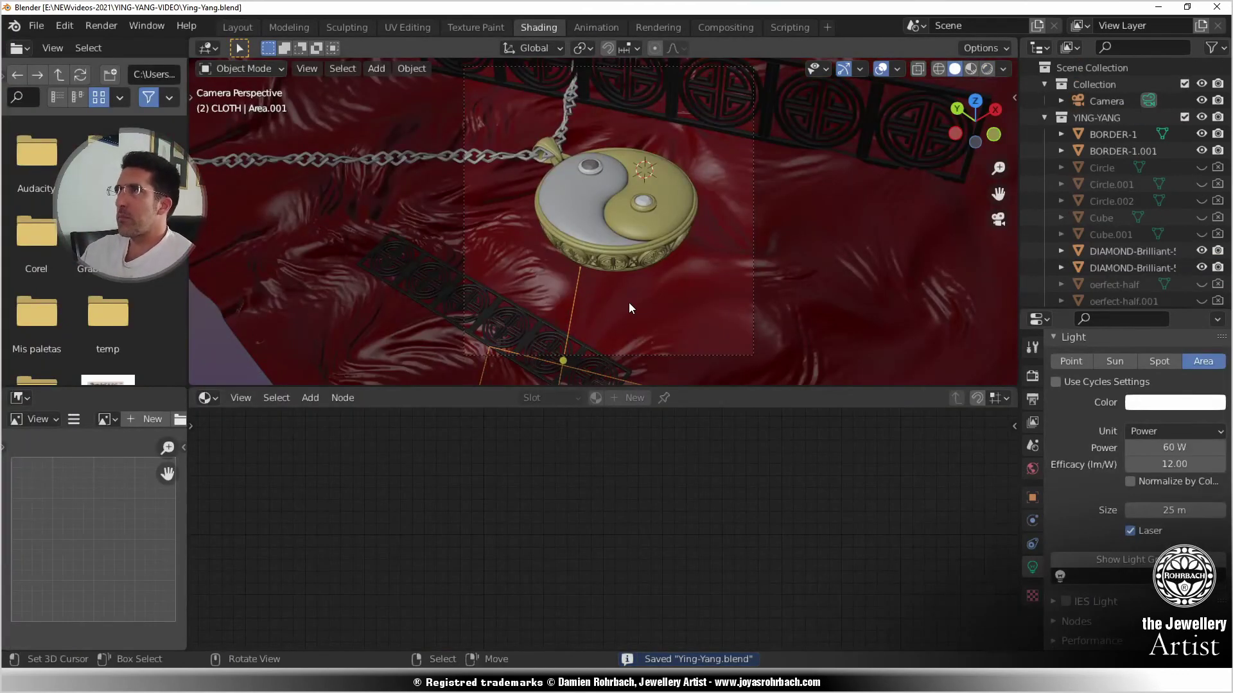
{"action": "left_click", "coordinate": [987, 69]}
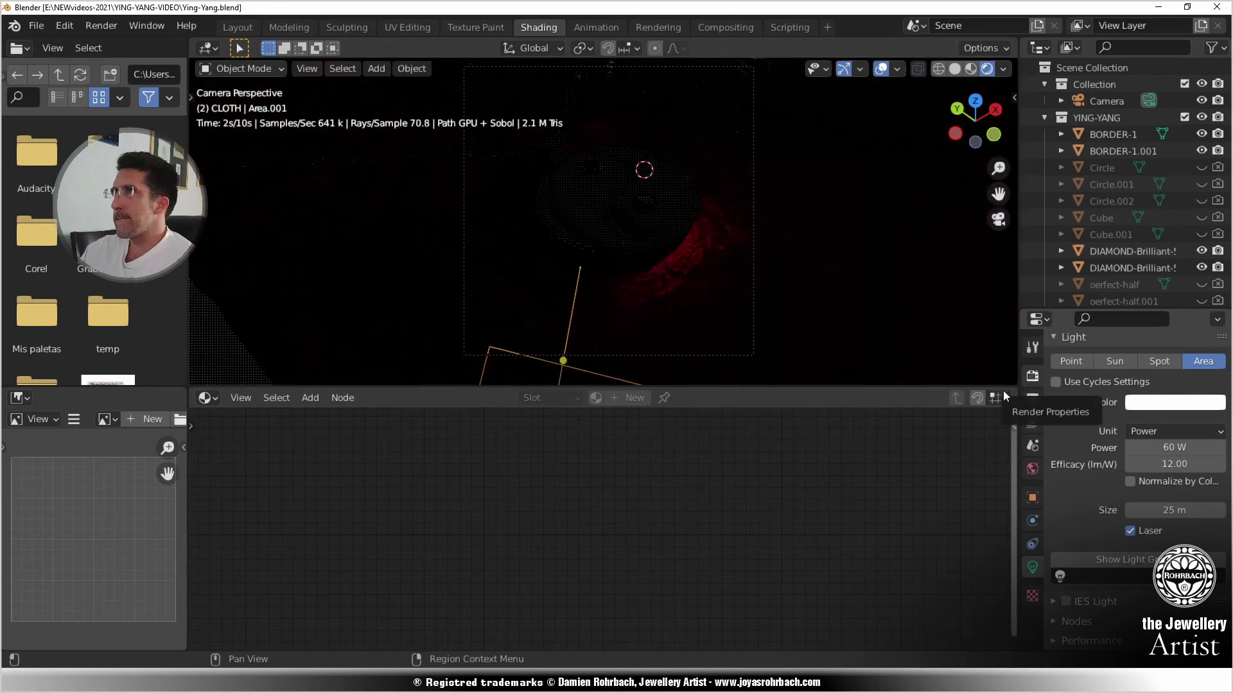
- Set the glossiness threshold of Light Tracing to 0.01 in the render settings
{"action": "left_click", "coordinate": [1032, 378]}
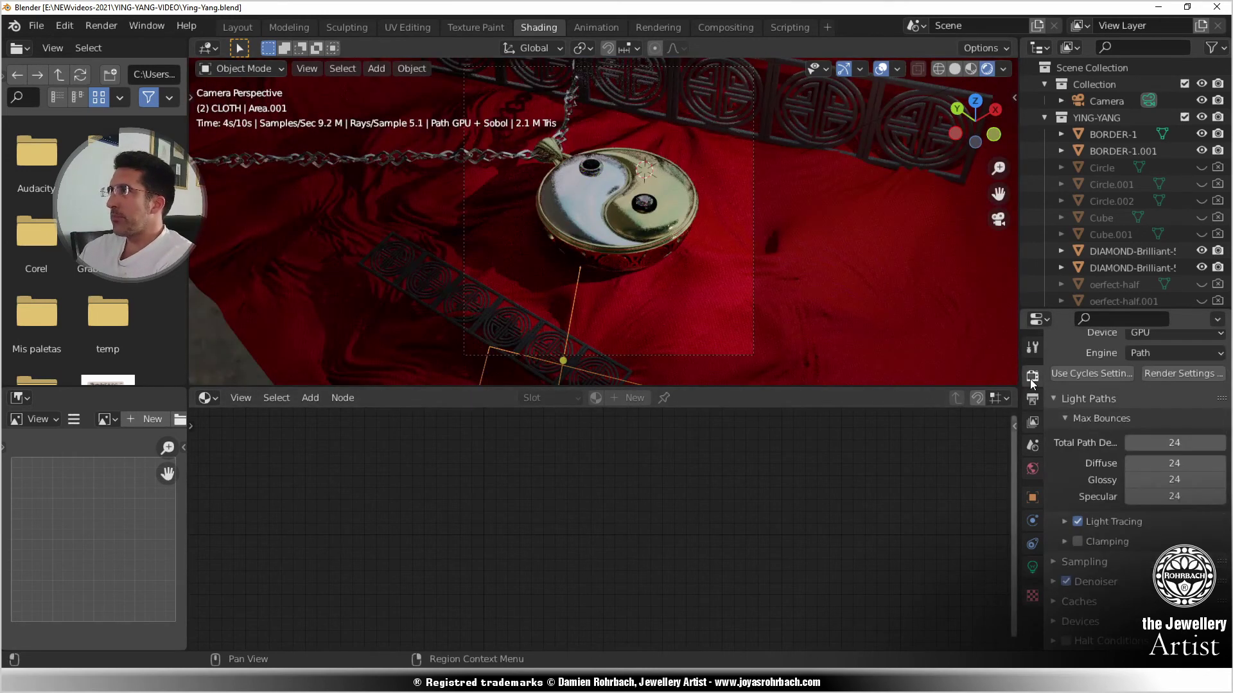
{"action": "left_click", "coordinate": [1063, 522]}
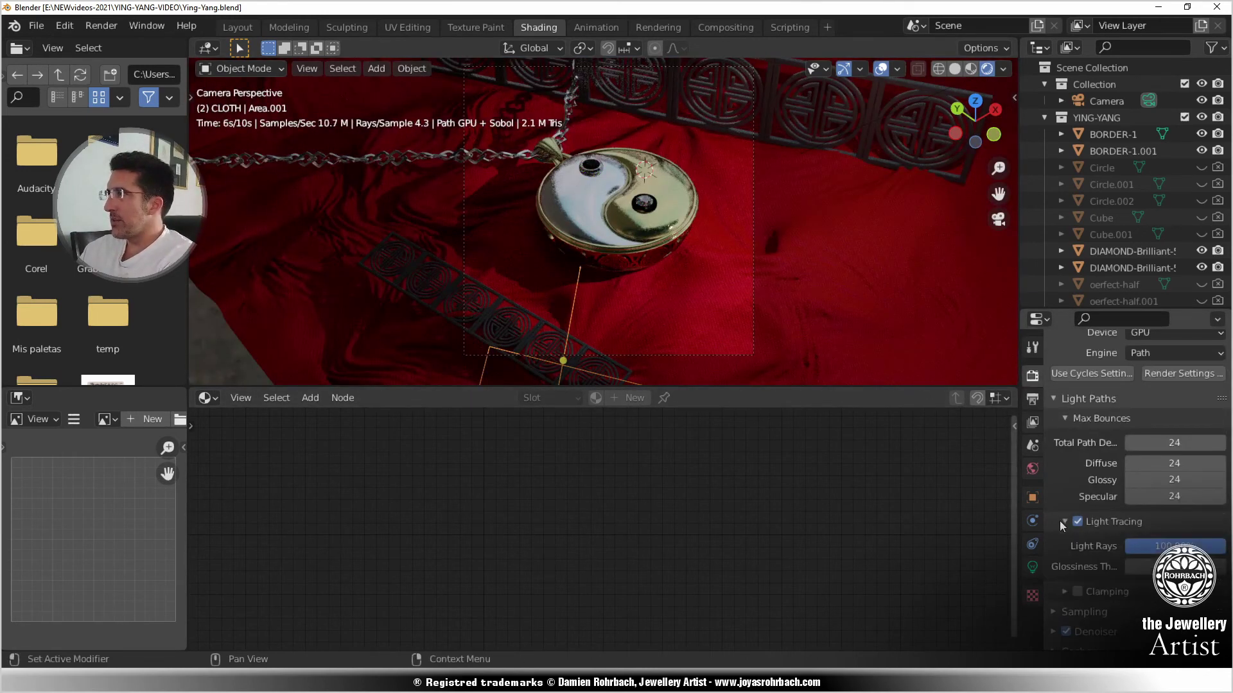
{"action": "double_click", "coordinate": [1175, 567]}
{"action": "key", "text": "BackSpace"}
{"action": "key", "text": "BackSpace"}
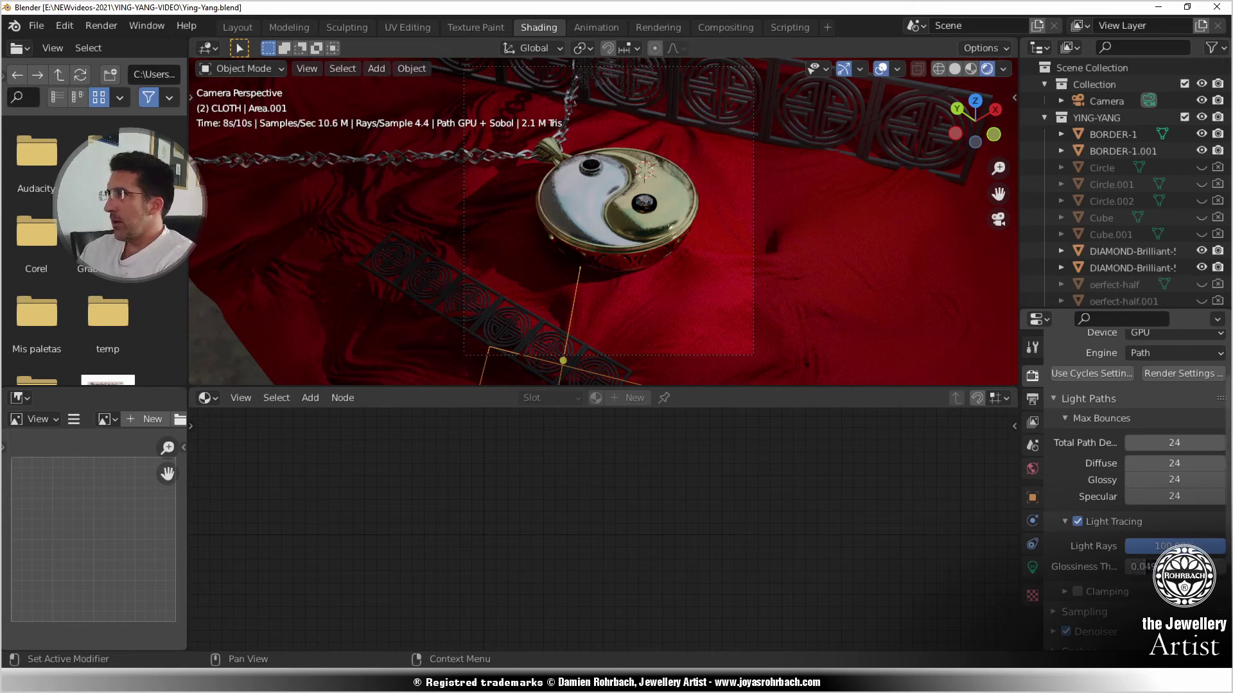
{"action": "type", "text": "1"}
{"action": "key", "text": "Return"}
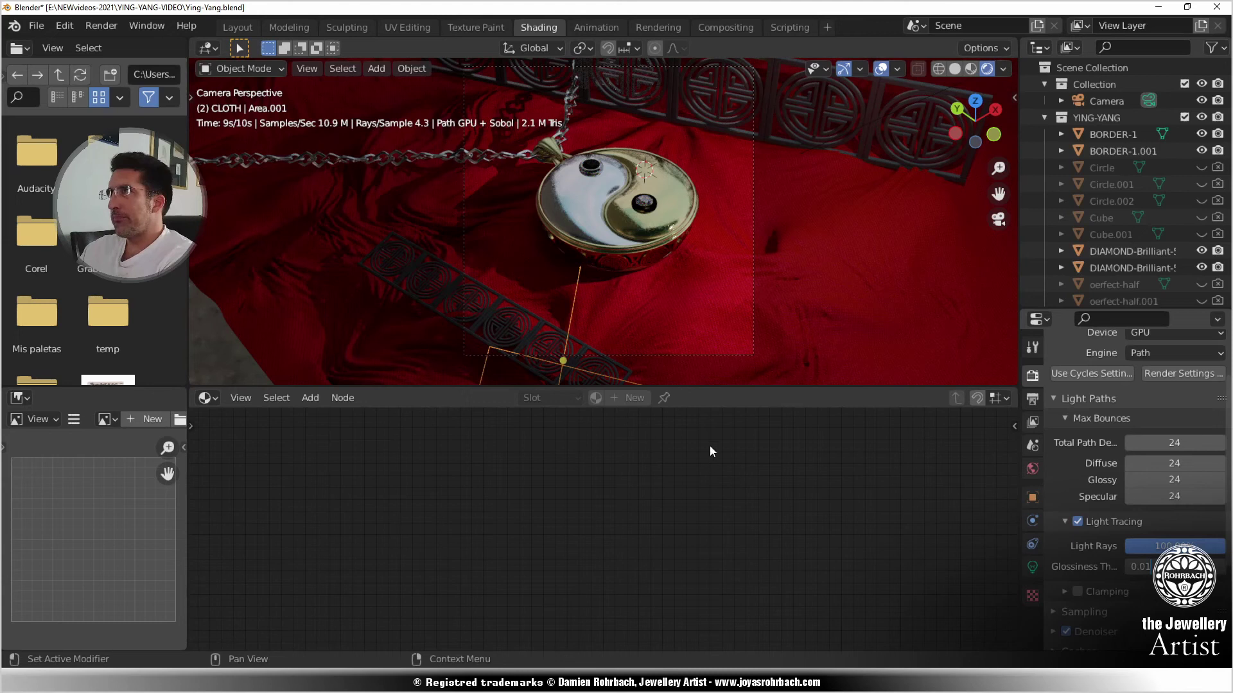
{"action": "key", "text": "Return"}
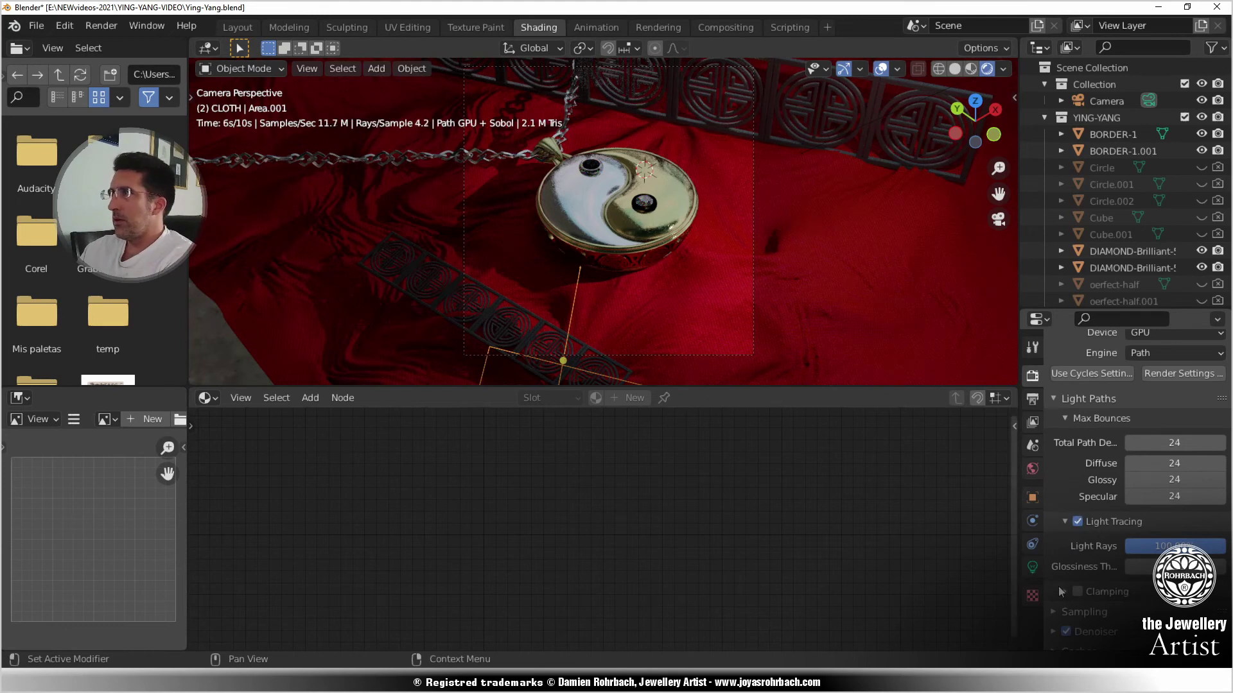
- Raise the Area.001 light's power to 600 W and on to 6000 W, and set its efficacy to 320 lm/W
{"action": "left_click", "coordinate": [1033, 568]}
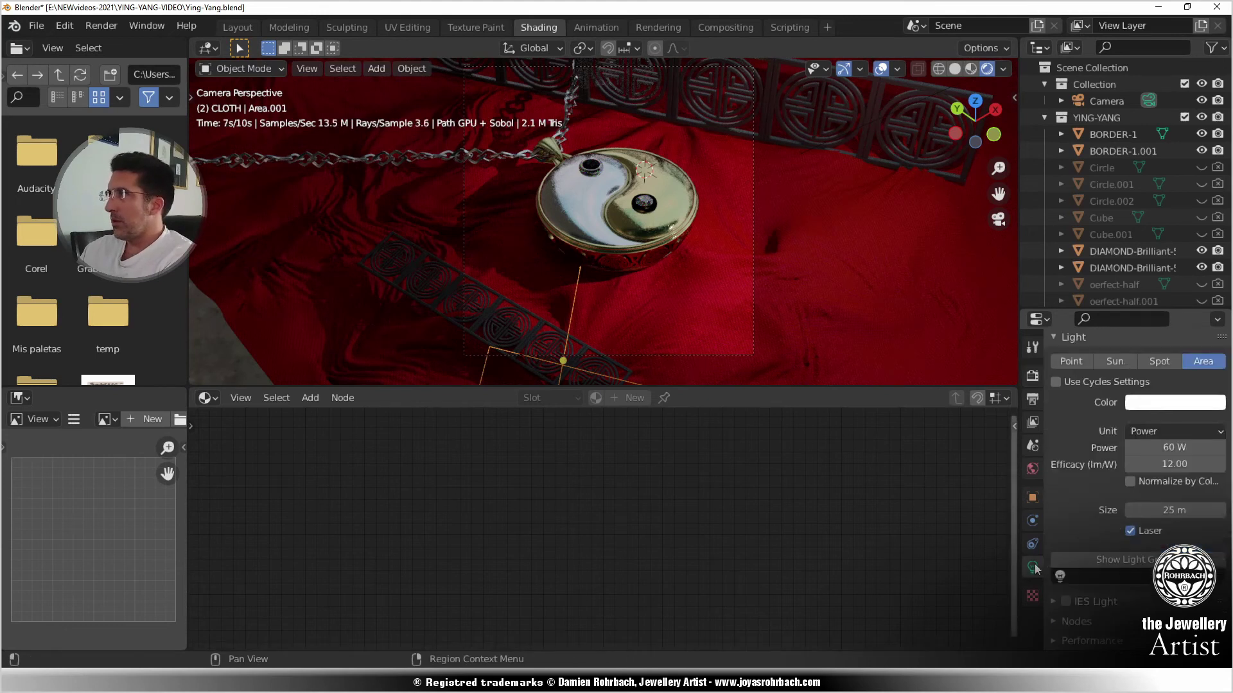
{"action": "left_click", "coordinate": [1174, 448]}
{"action": "type", "text": "600"}
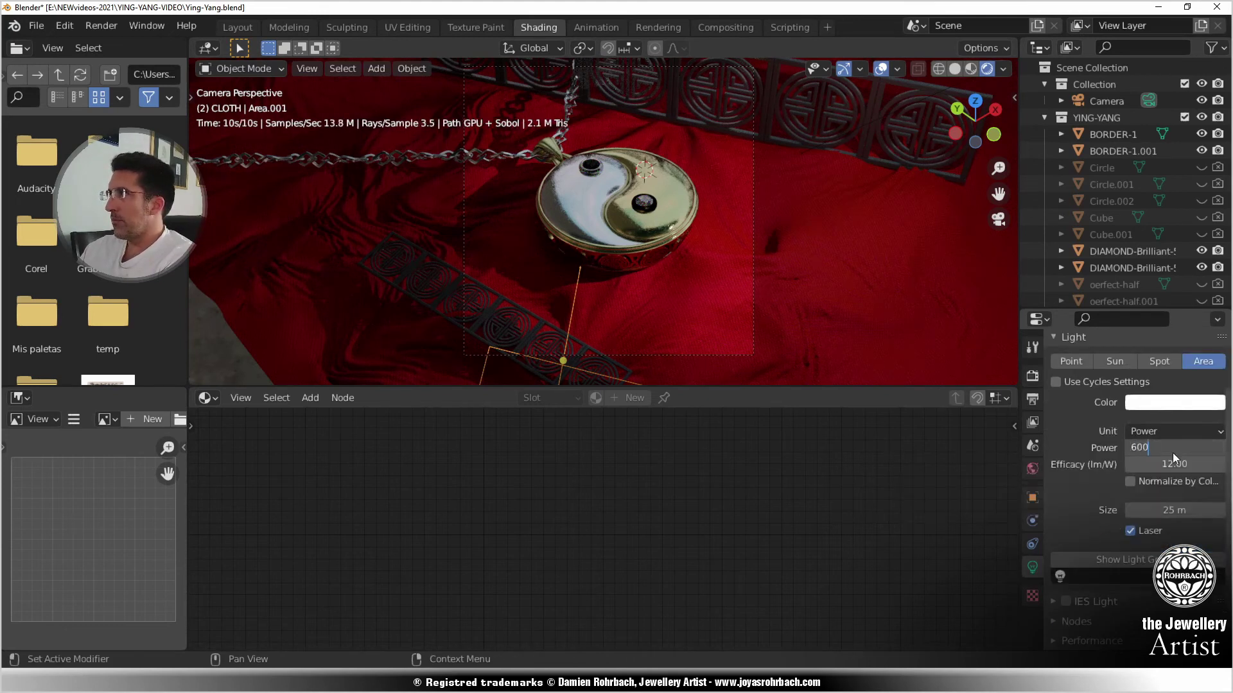
{"action": "key", "text": "Return"}
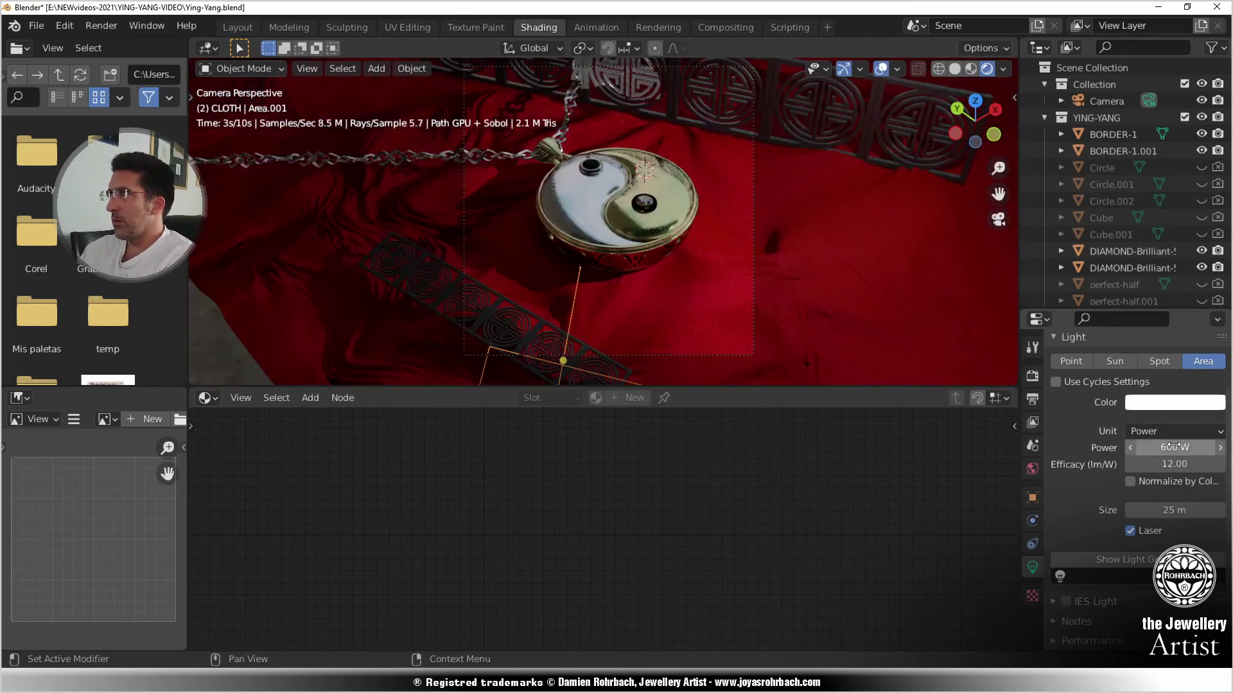
{"action": "left_click", "coordinate": [1175, 446]}
{"action": "type", "text": "6000"}
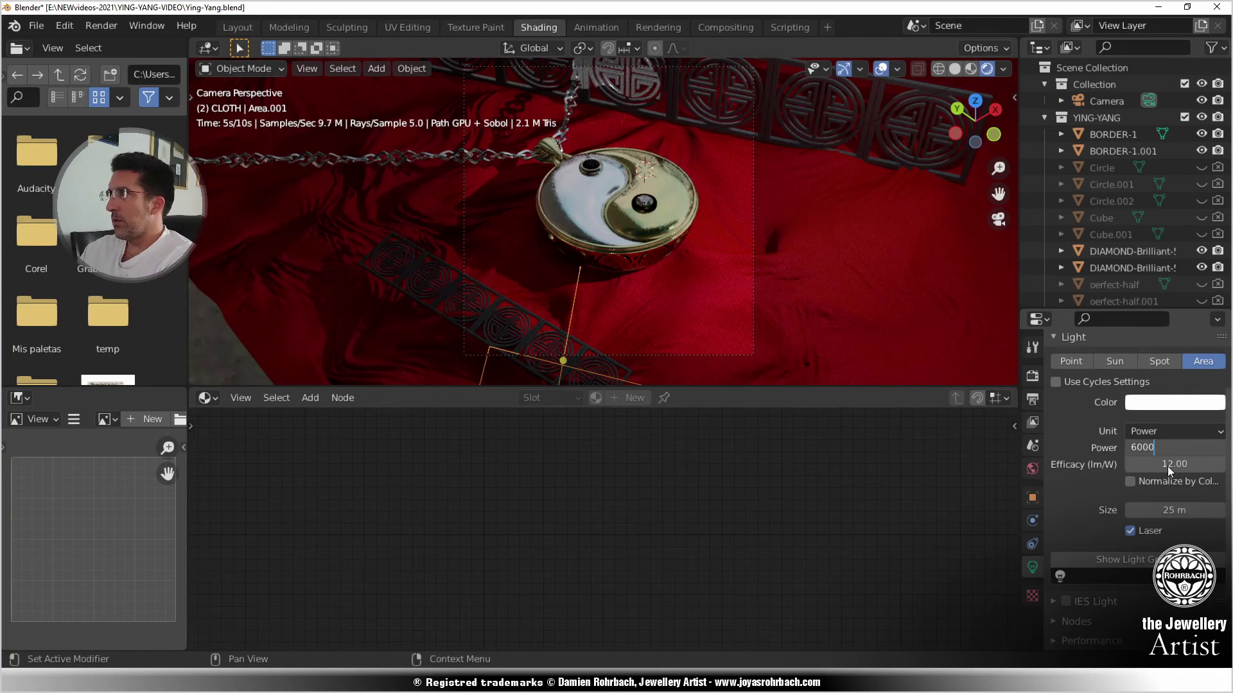
{"action": "left_click", "coordinate": [1168, 467]}
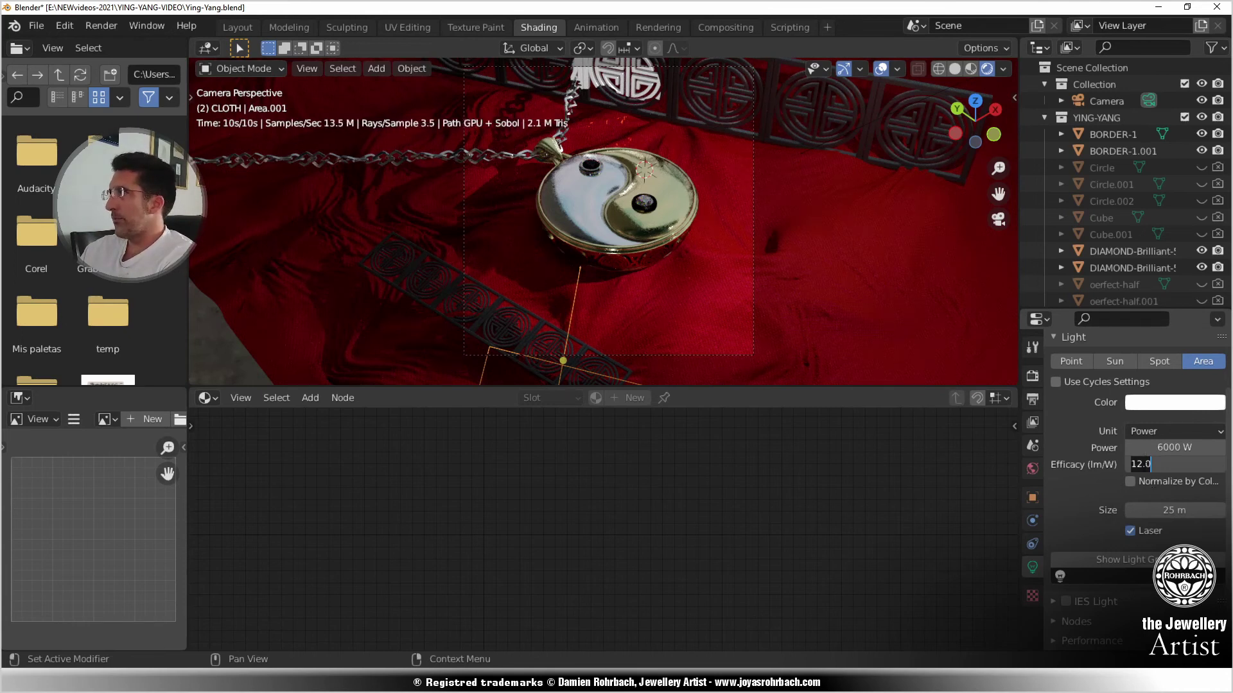
{"action": "type", "text": "320"}
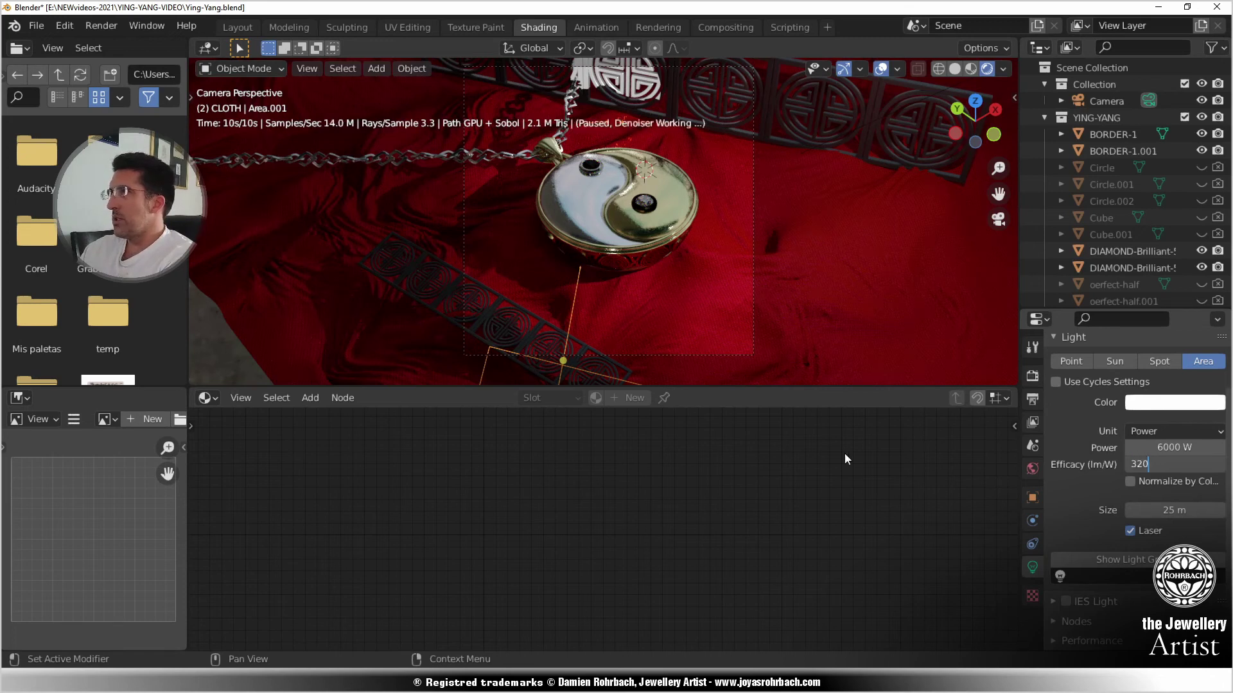
{"action": "key", "text": "Return"}
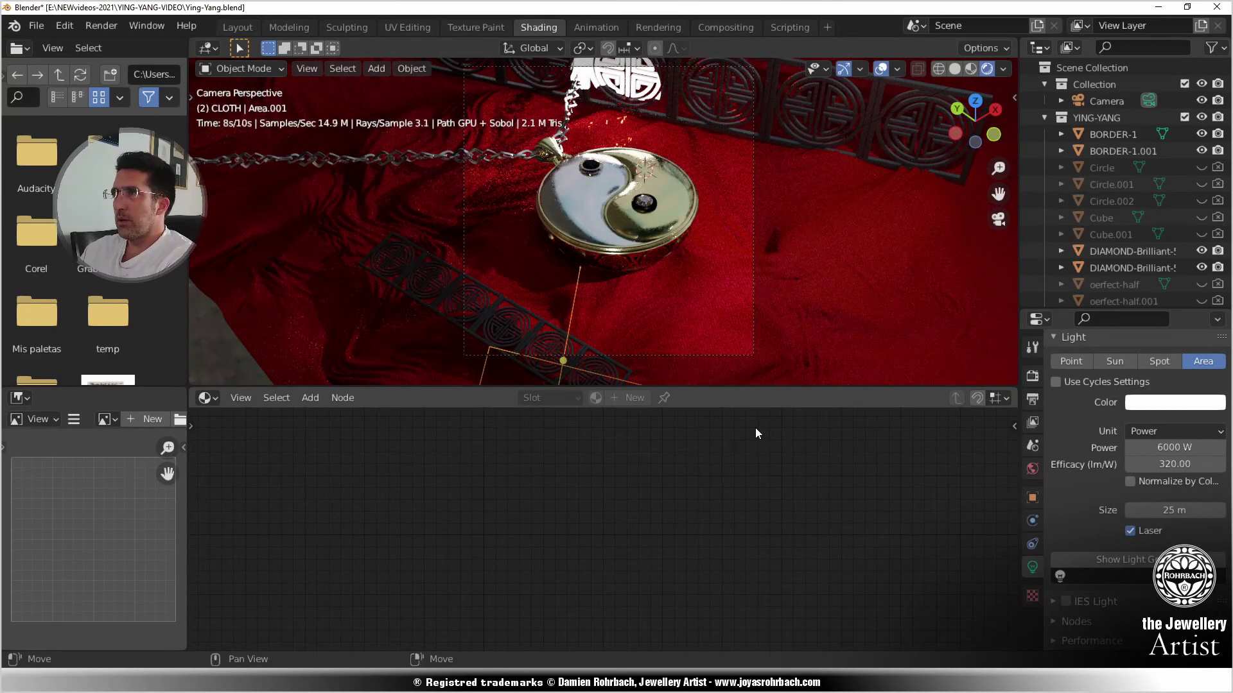
- Set the Z location of the Area.001 light to 5 m in its transform values
{"action": "key", "text": "n"}
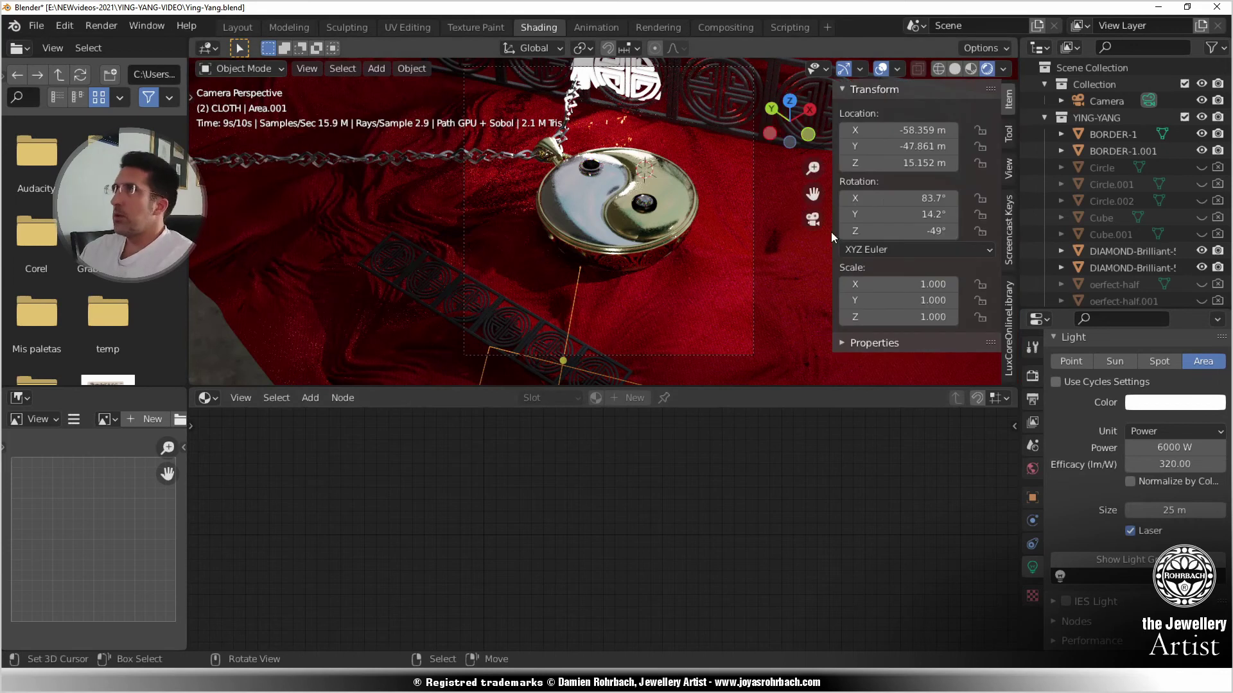
{"action": "left_click", "coordinate": [889, 163]}
{"action": "type", "text": "5"}
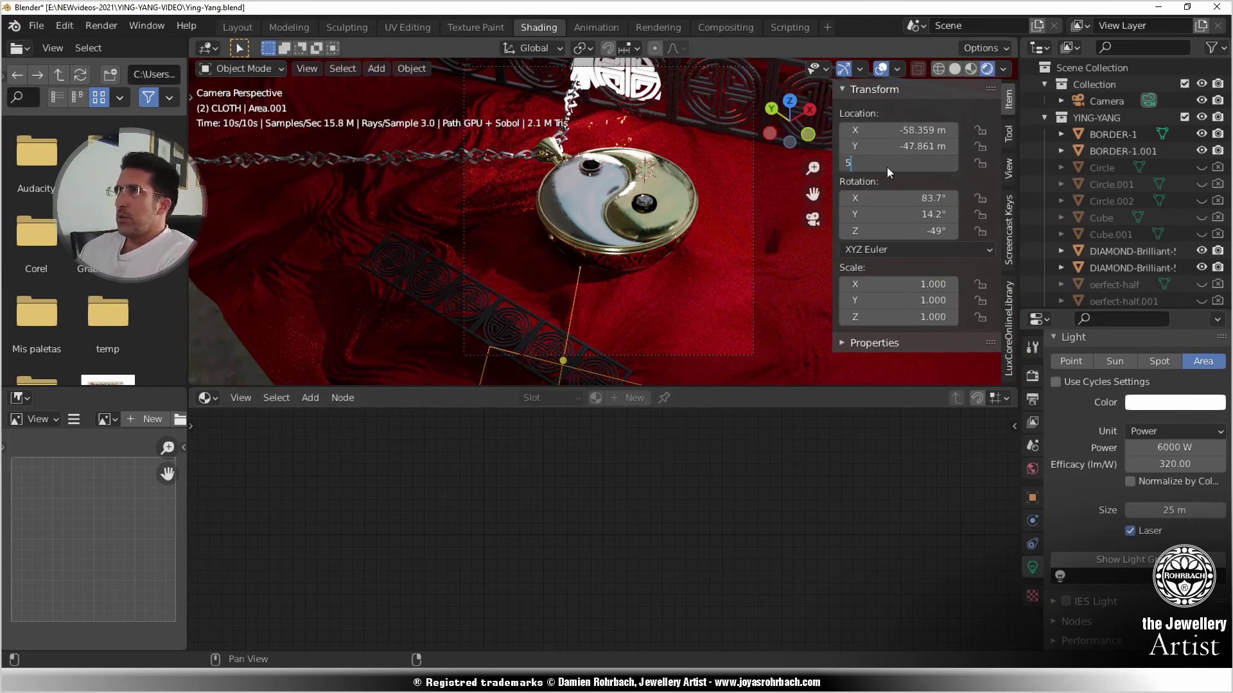
{"action": "key", "text": "Return"}
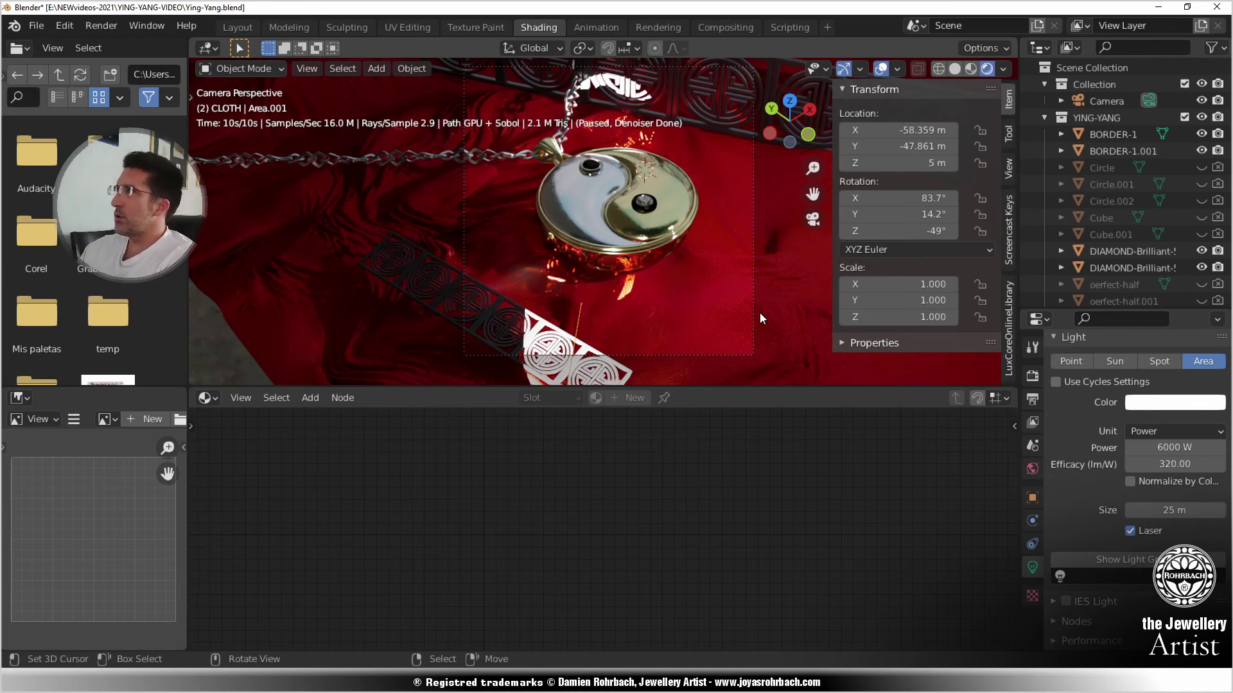
- Test the area light at a size of 5 m, and enlarge it to 20 m
{"action": "left_click", "coordinate": [1166, 511]}
{"action": "type", "text": "5"}
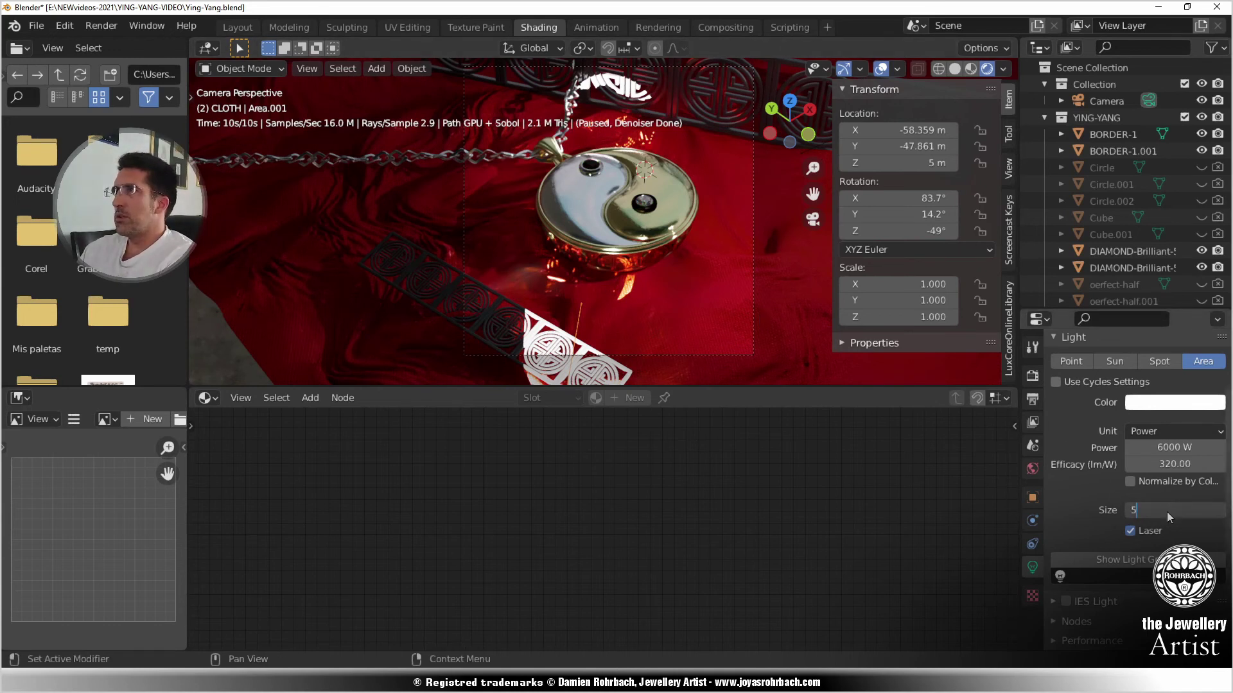
{"action": "key", "text": "Return"}
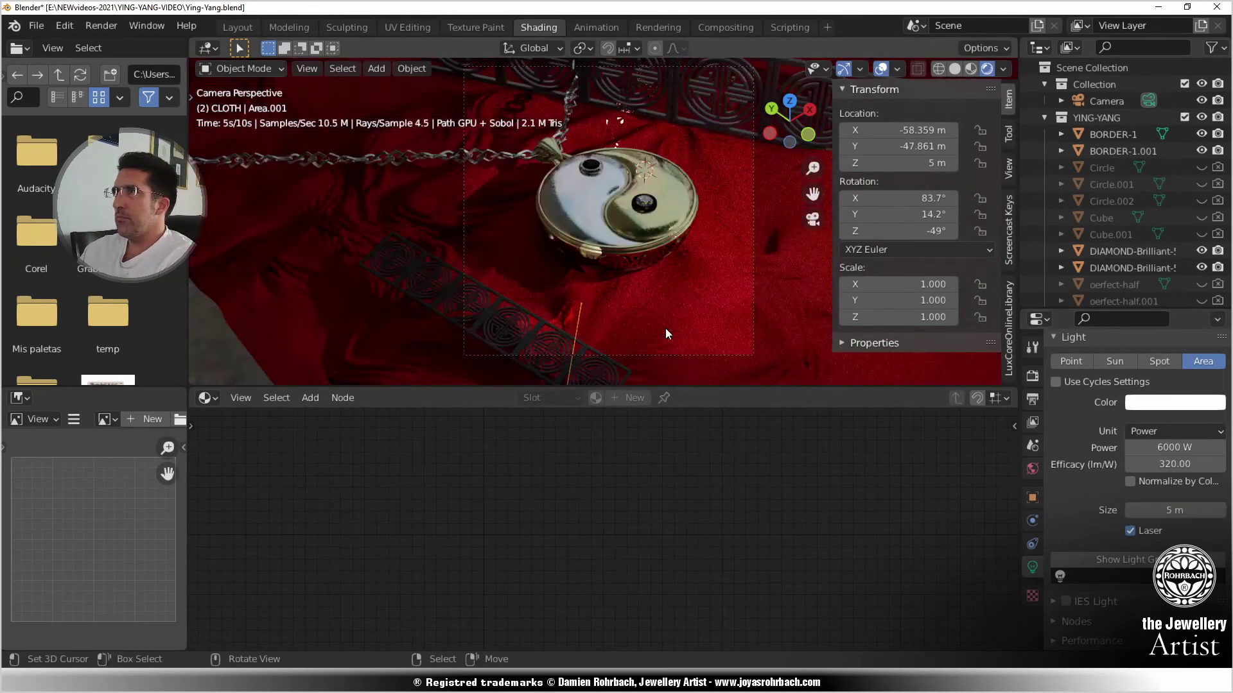
{"action": "left_click", "coordinate": [1162, 509]}
{"action": "type", "text": "20"}
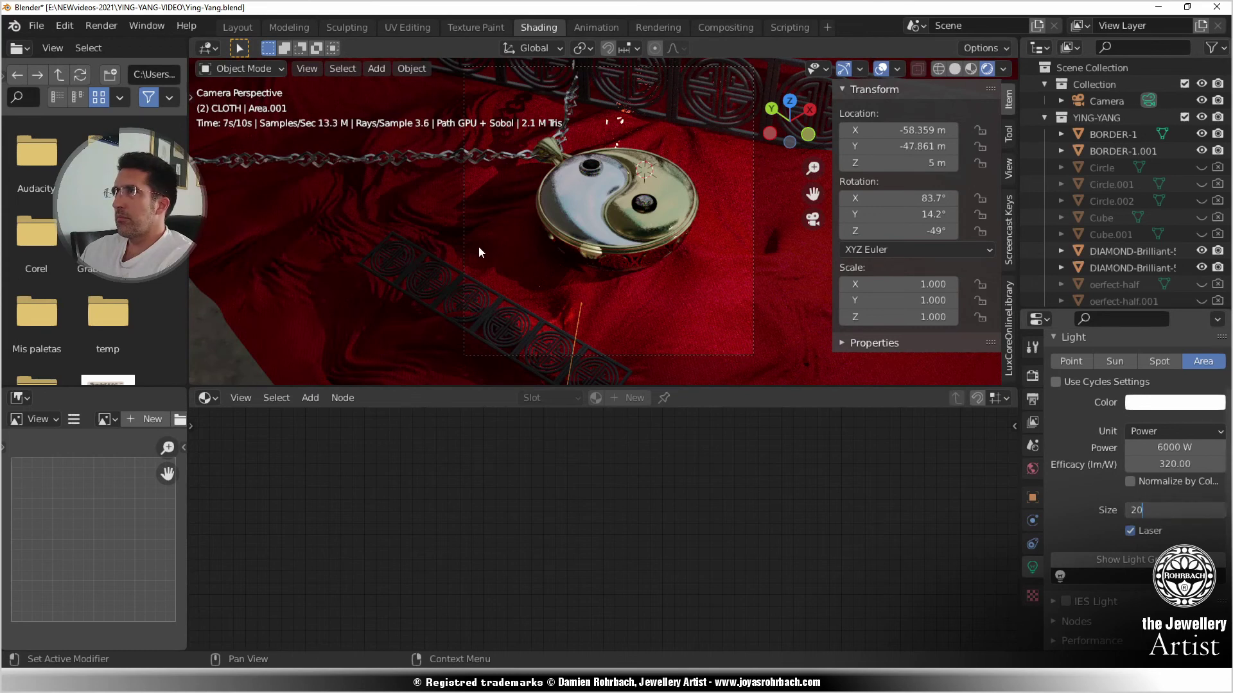
{"action": "key", "text": "Return"}
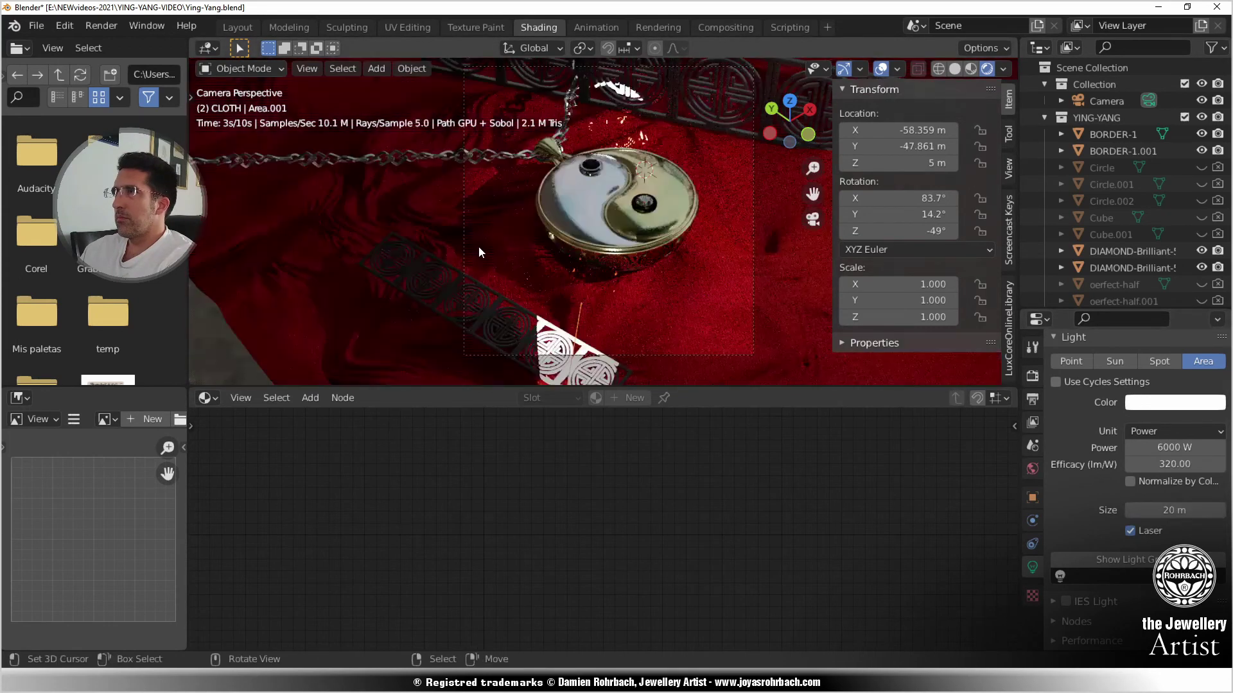
- Raise the area light in the right side view, moving it about -2 m in Y and 12.6 m in Z
{"action": "key", "text": "KP_3"}
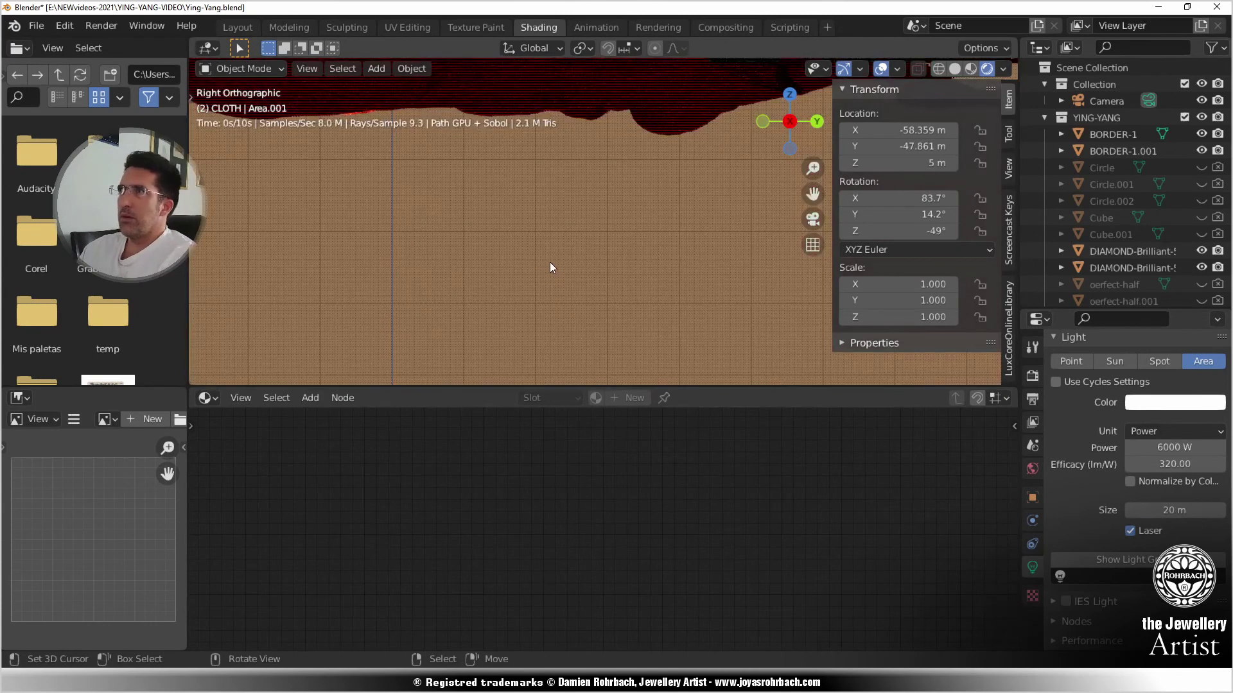
{"action": "scroll", "coordinate": [542, 260], "scroll_direction": "down", "scroll_amount": 4}
{"action": "middle_click_drag", "start_coordinate": [507, 179], "coordinate": [638, 316], "text": "shift"}
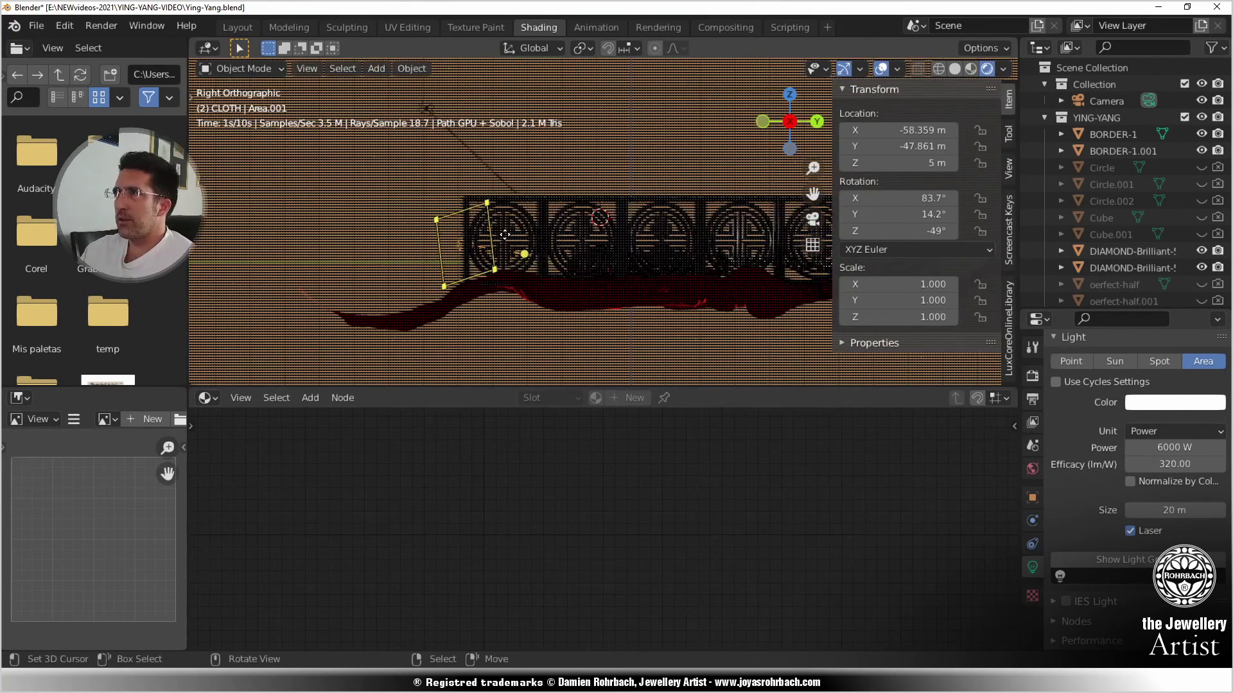
{"action": "key", "text": "g"}
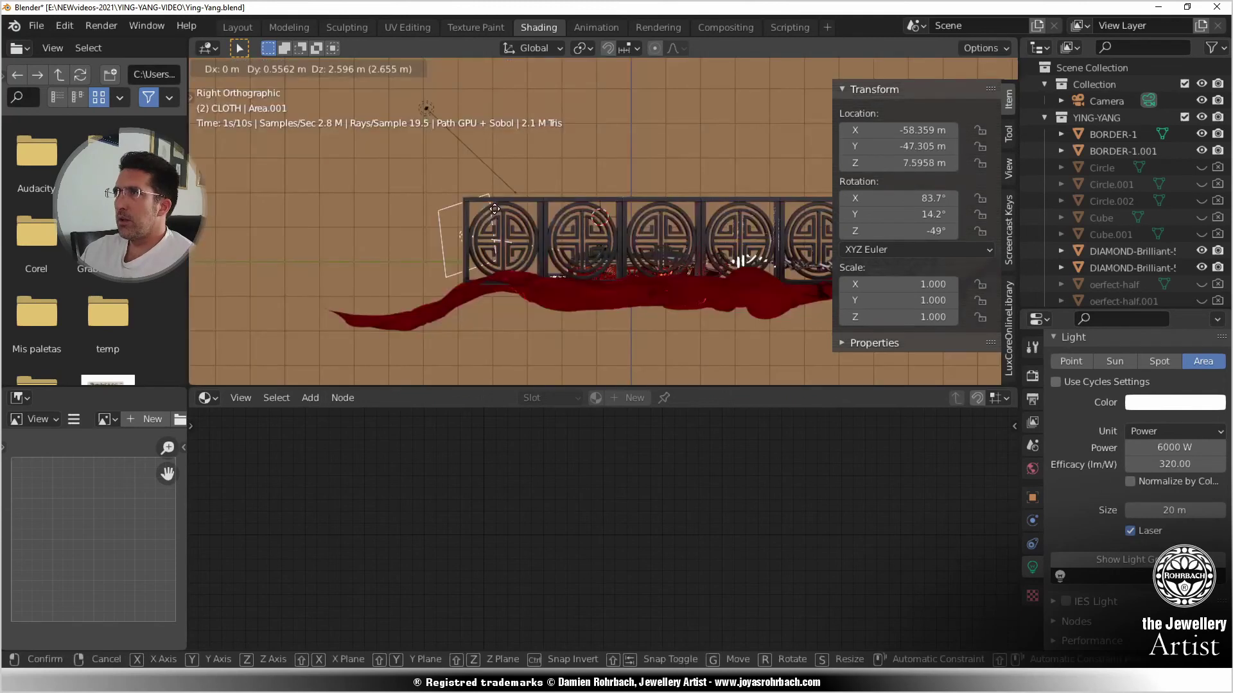
{"action": "left_click", "coordinate": [494, 206]}
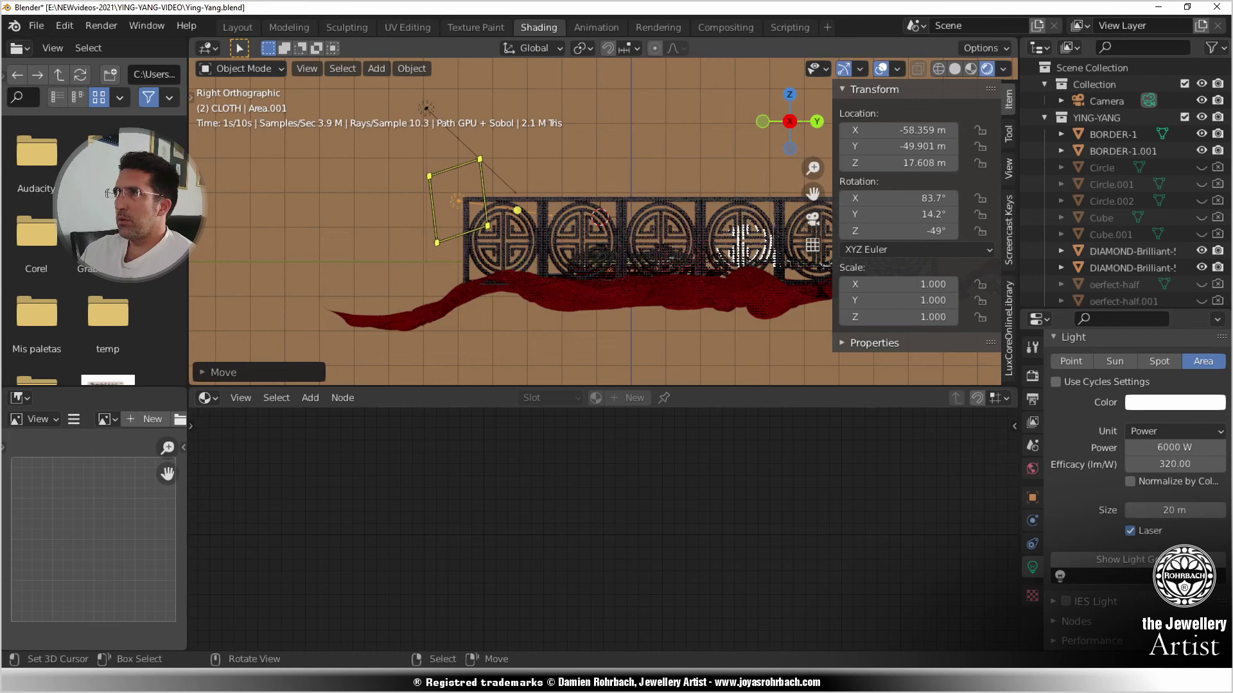
- Tilt the area light in the side view to a rotation of about 74.3°, 3.29° and -50.4°, and return to the camera view
{"action": "key", "text": "r"}
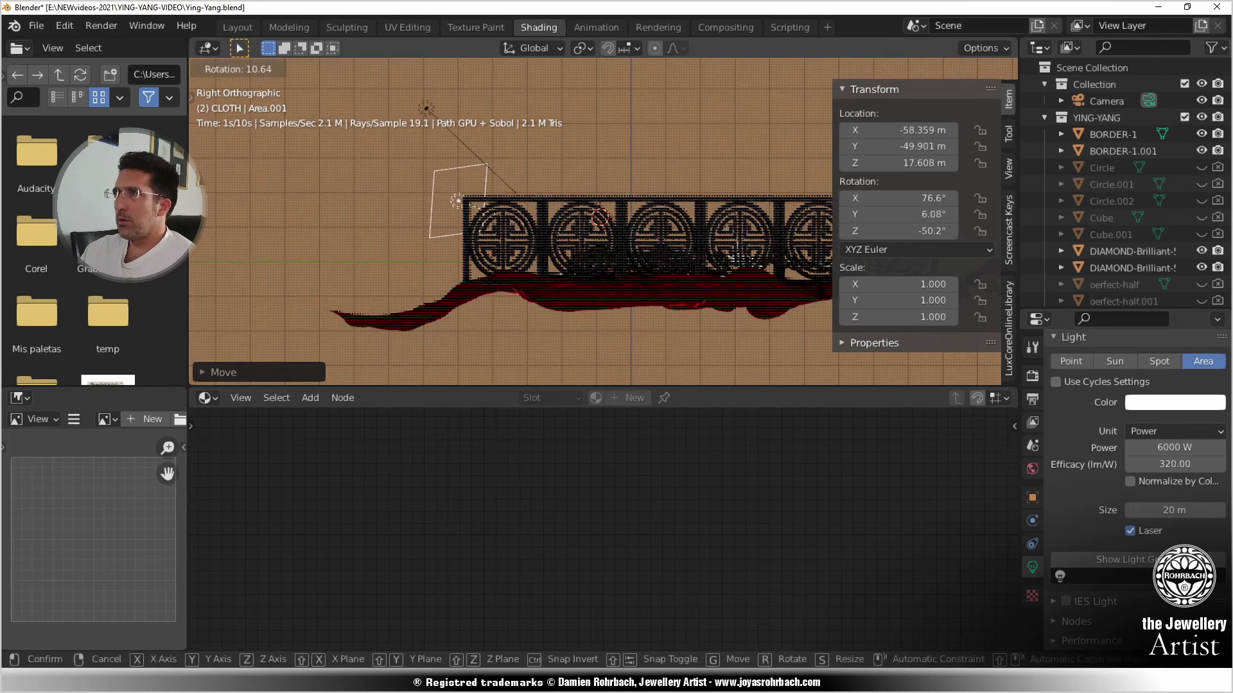
{"action": "left_click", "coordinate": [637, 272]}
{"action": "key", "text": "KP_0"}
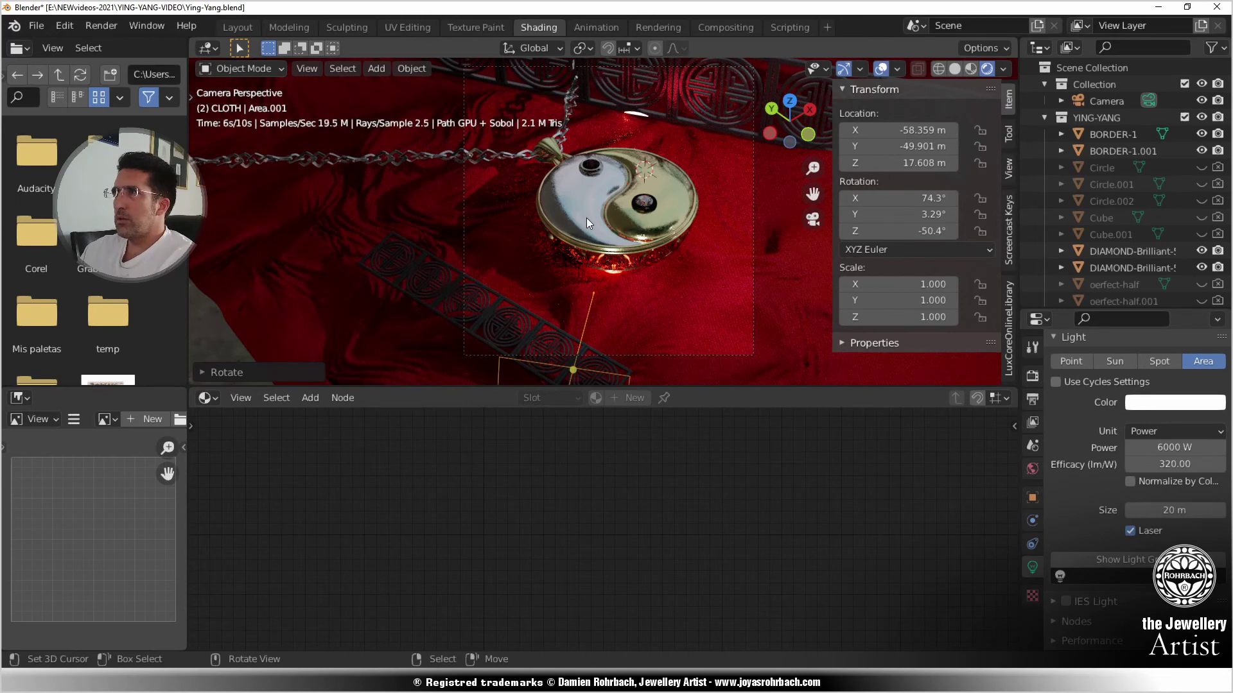
- Set the roughness of the BLACK LAQUER glossy material on the lower medallion strip to 0.01
{"action": "left_click", "coordinate": [510, 301]}
{"action": "scroll", "coordinate": [602, 575], "scroll_direction": "up", "scroll_amount": 4}
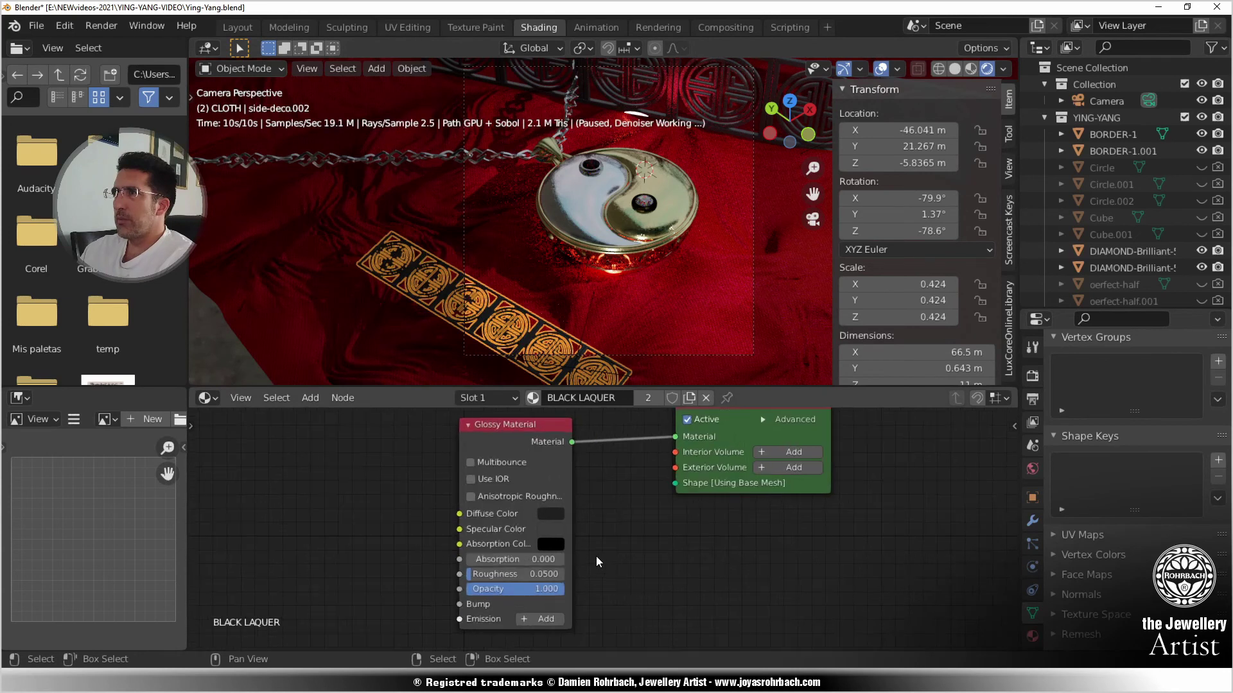
{"action": "scroll", "coordinate": [538, 587], "scroll_direction": "up", "scroll_amount": 1}
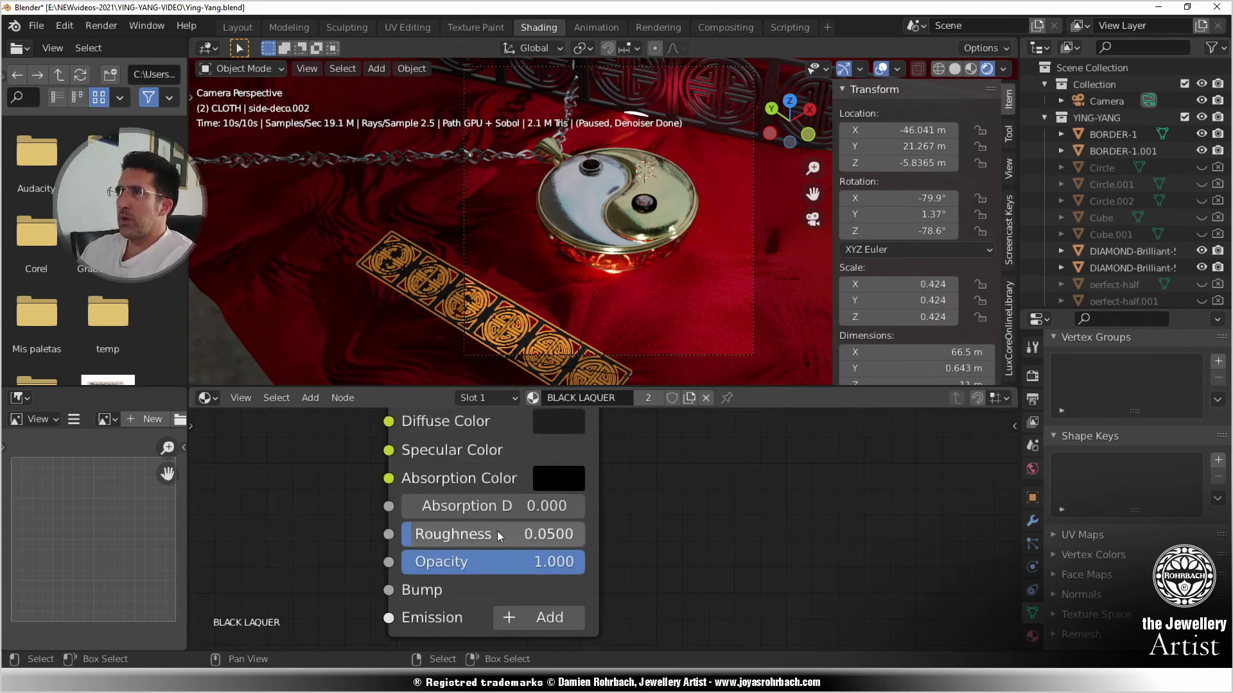
{"action": "left_click", "coordinate": [537, 534]}
{"action": "type", "text": ".01"}
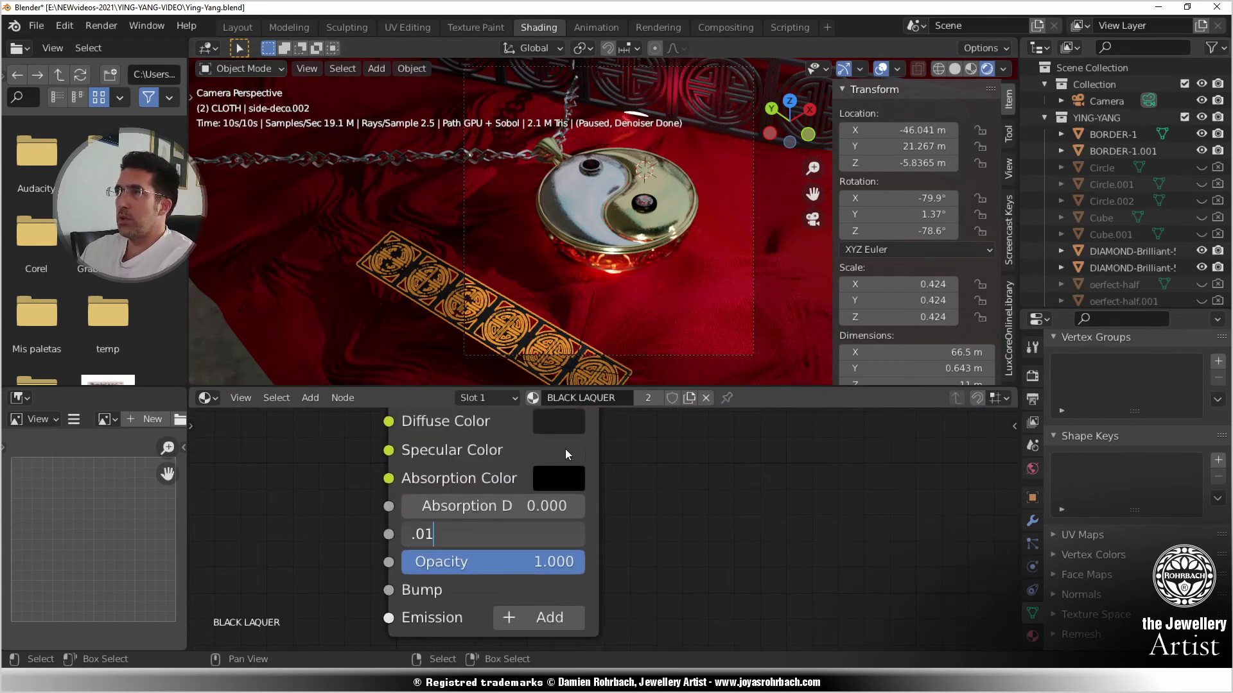
{"action": "key", "text": "Return"}
- Enable the use of IOR on the BLACK LAQUER glossy material and keep the IOR at 1.5
{"action": "scroll", "coordinate": [641, 491], "scroll_direction": "up", "scroll_amount": 4, "text": "shift"}
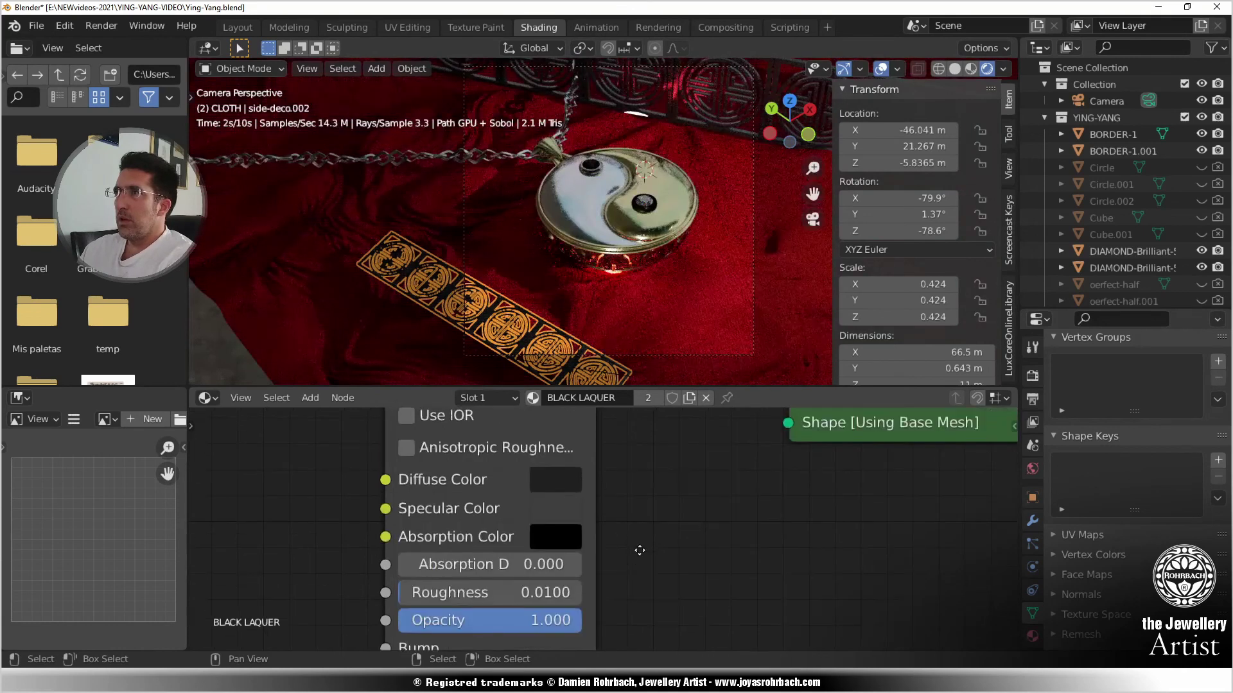
{"action": "left_click", "coordinate": [410, 441]}
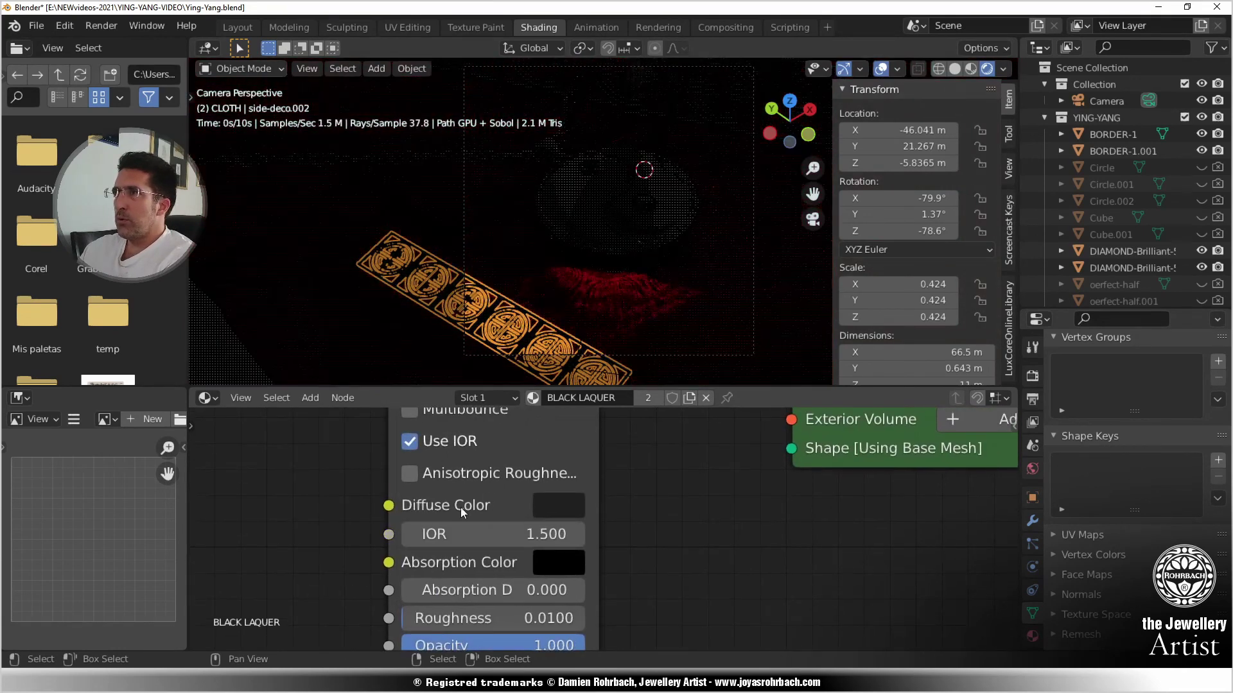
{"action": "left_click", "coordinate": [550, 536]}
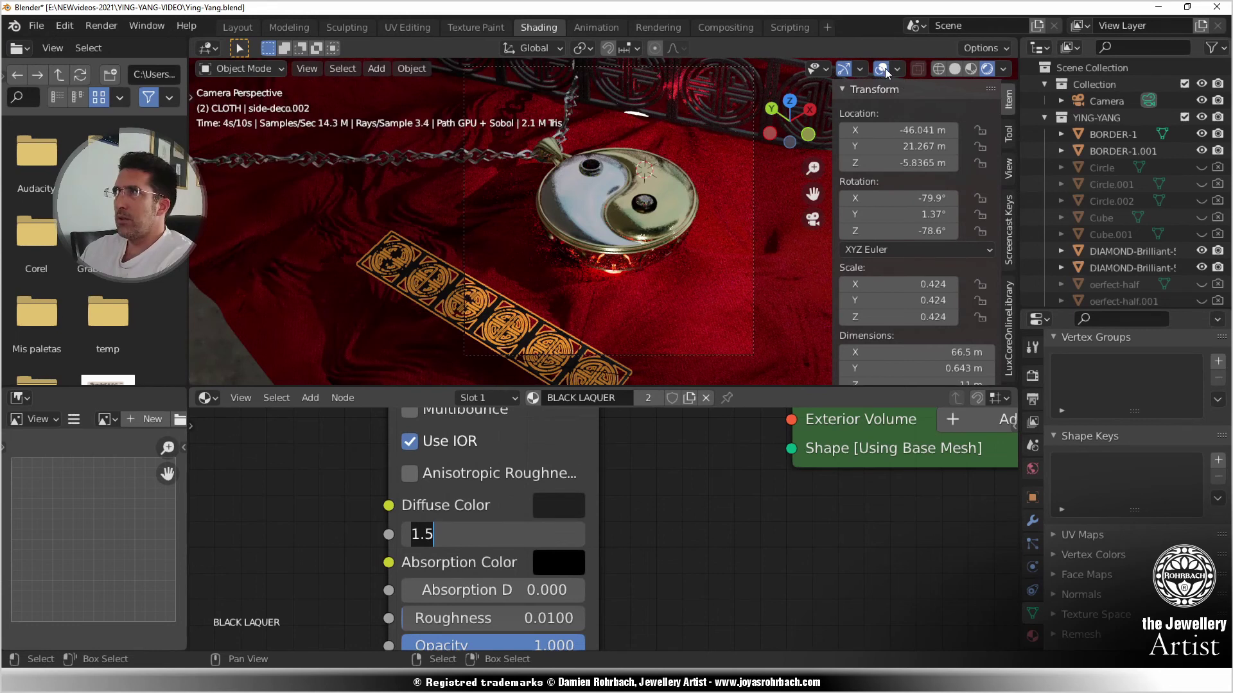
{"action": "key", "text": "Return"}
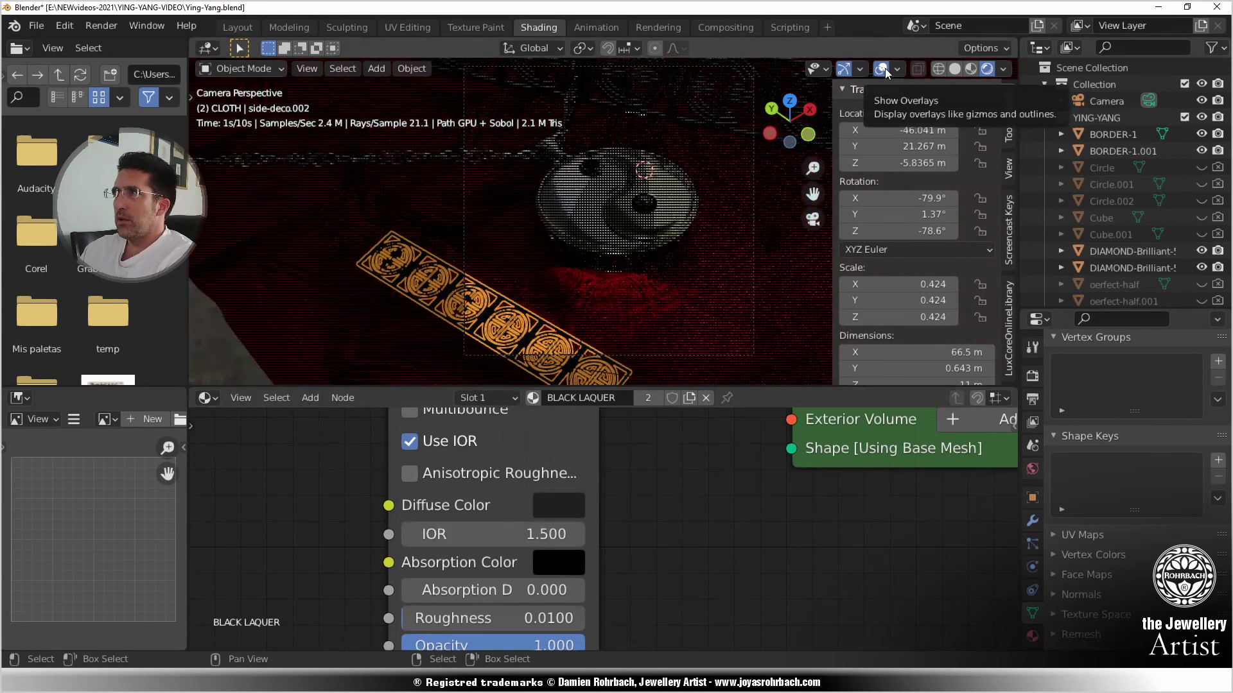
- Hide the viewport overlays, save the file, and frame the pendant closer in the camera view
{"action": "left_click", "coordinate": [885, 68]}
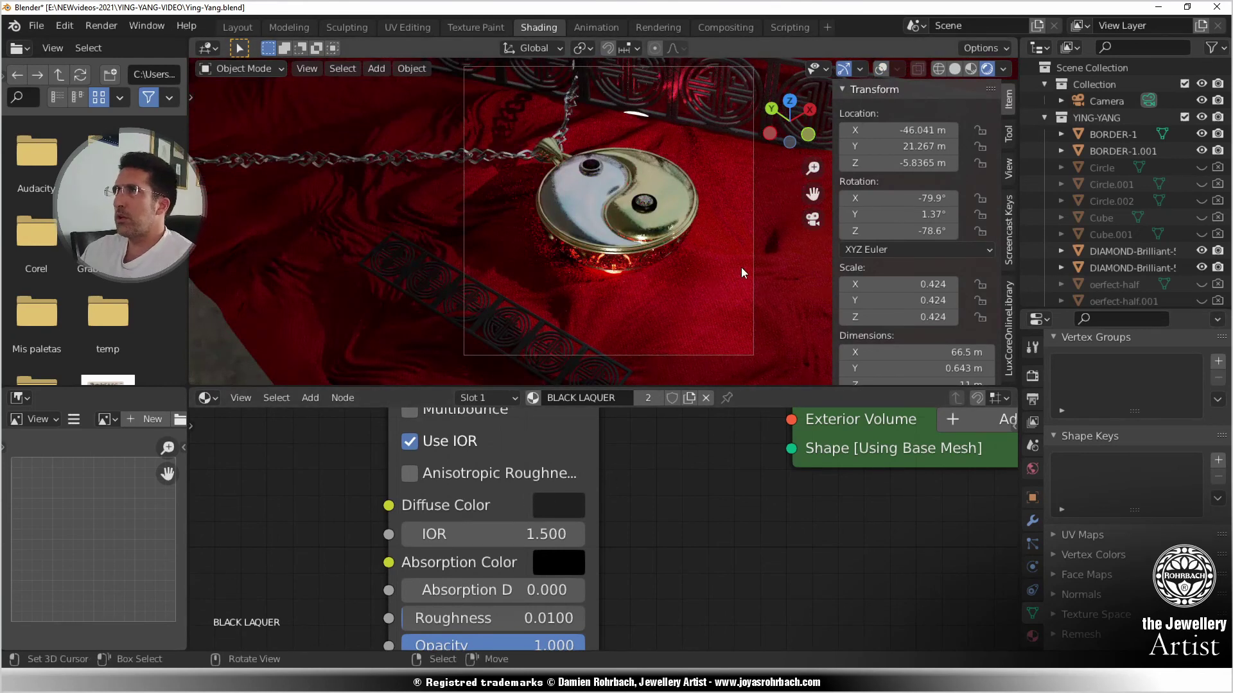
{"action": "key", "text": "ctrl+s"}
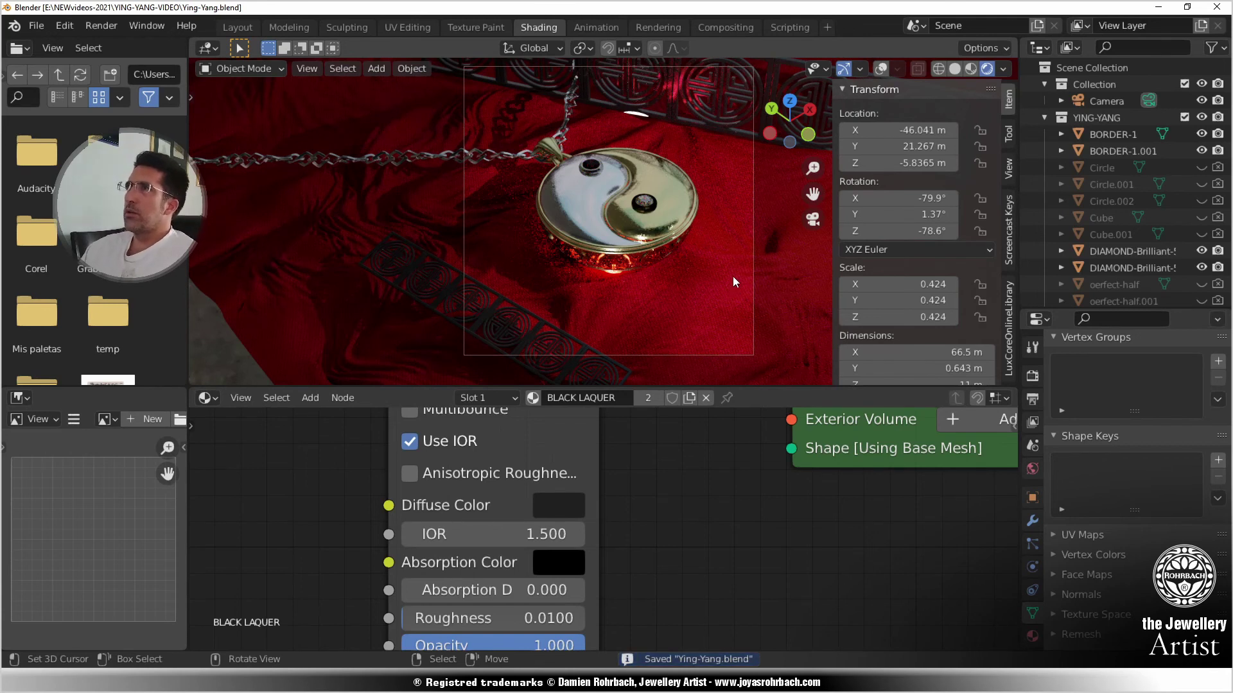
{"action": "scroll", "coordinate": [733, 276], "scroll_direction": "up", "scroll_amount": 1}
{"action": "scroll", "coordinate": [1122, 280], "scroll_direction": "down", "scroll_amount": 2}
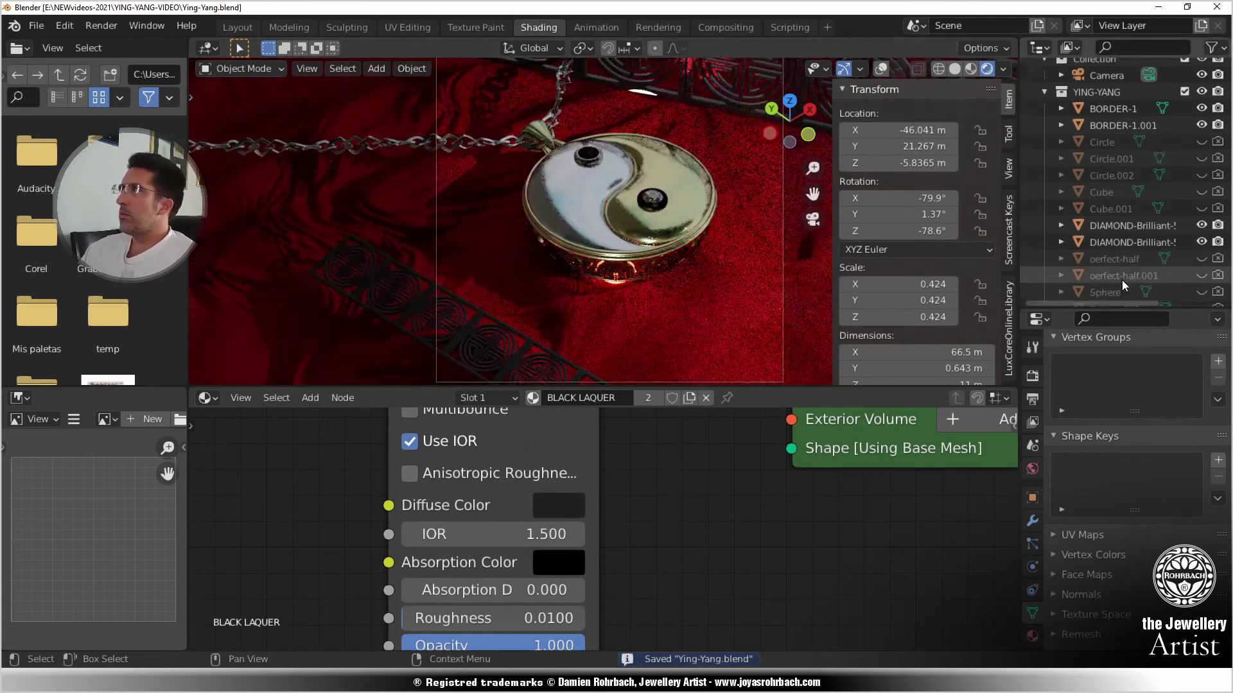
{"action": "scroll", "coordinate": [1120, 273], "scroll_direction": "down", "scroll_amount": 3}
{"action": "scroll", "coordinate": [1111, 237], "scroll_direction": "down", "scroll_amount": 6}
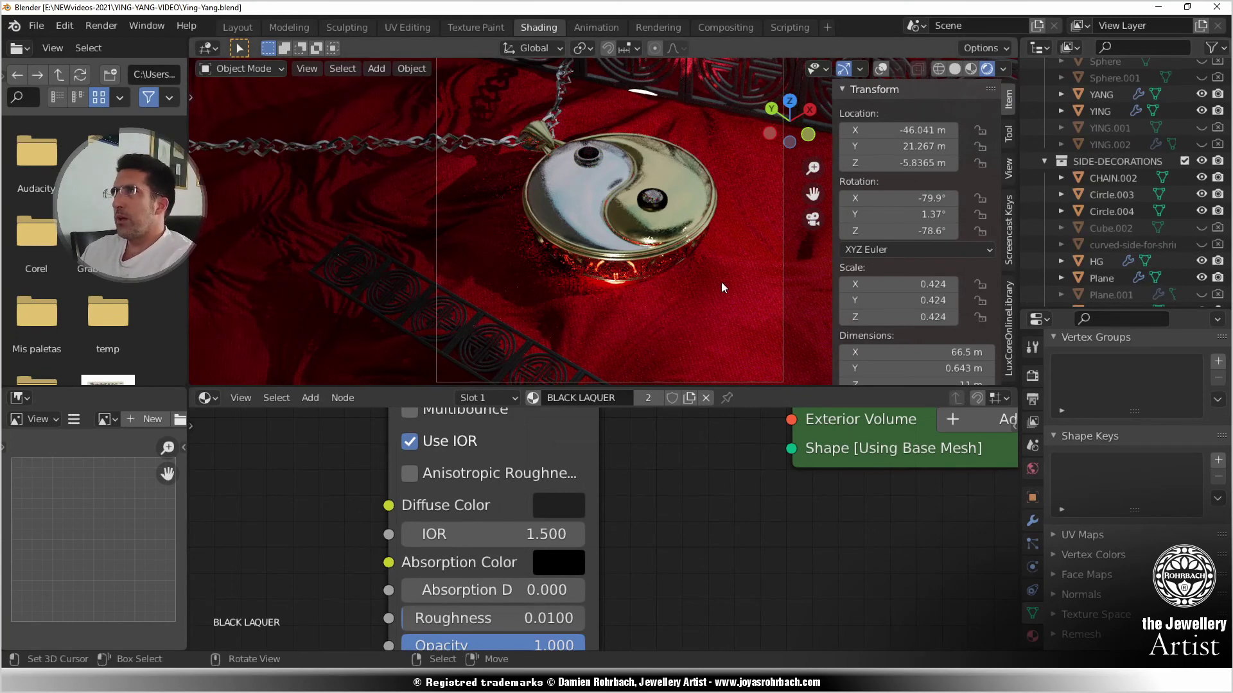
- Load cayley_interior_4k.hdr as the world HDRI with a gamma of 1 and a Z axis rotation of 0, check it rendered, and save
{"action": "left_click", "coordinate": [960, 72]}
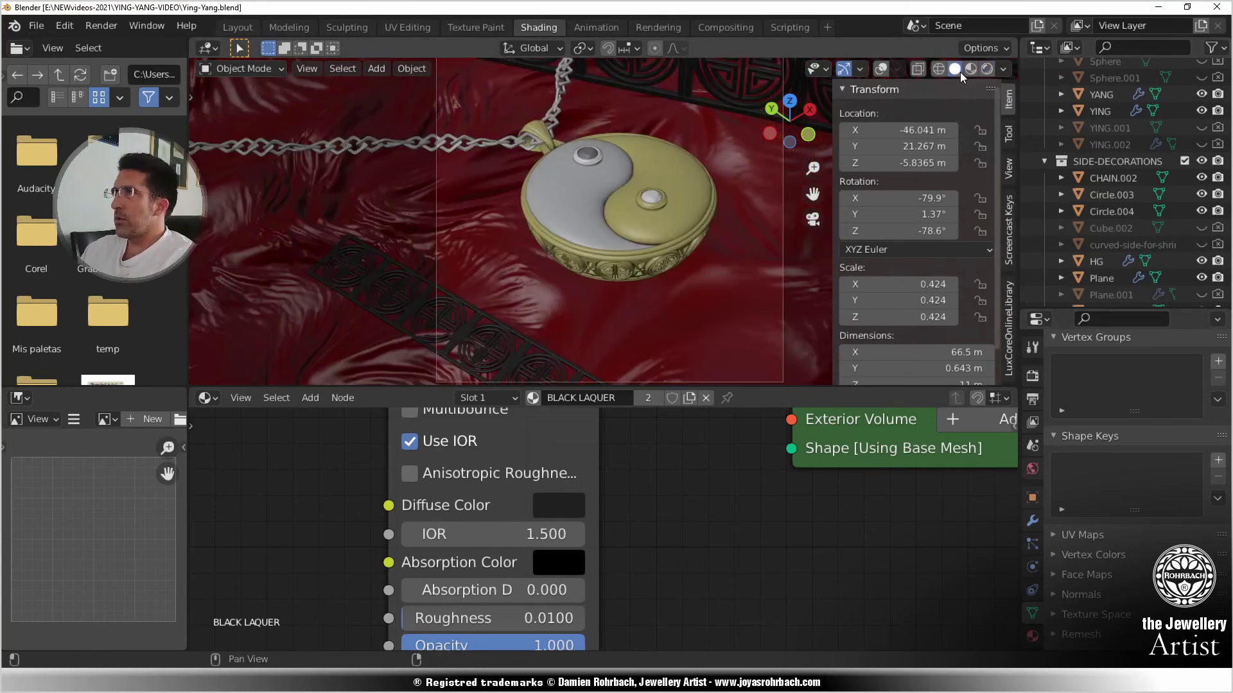
{"action": "left_click", "coordinate": [1033, 471]}
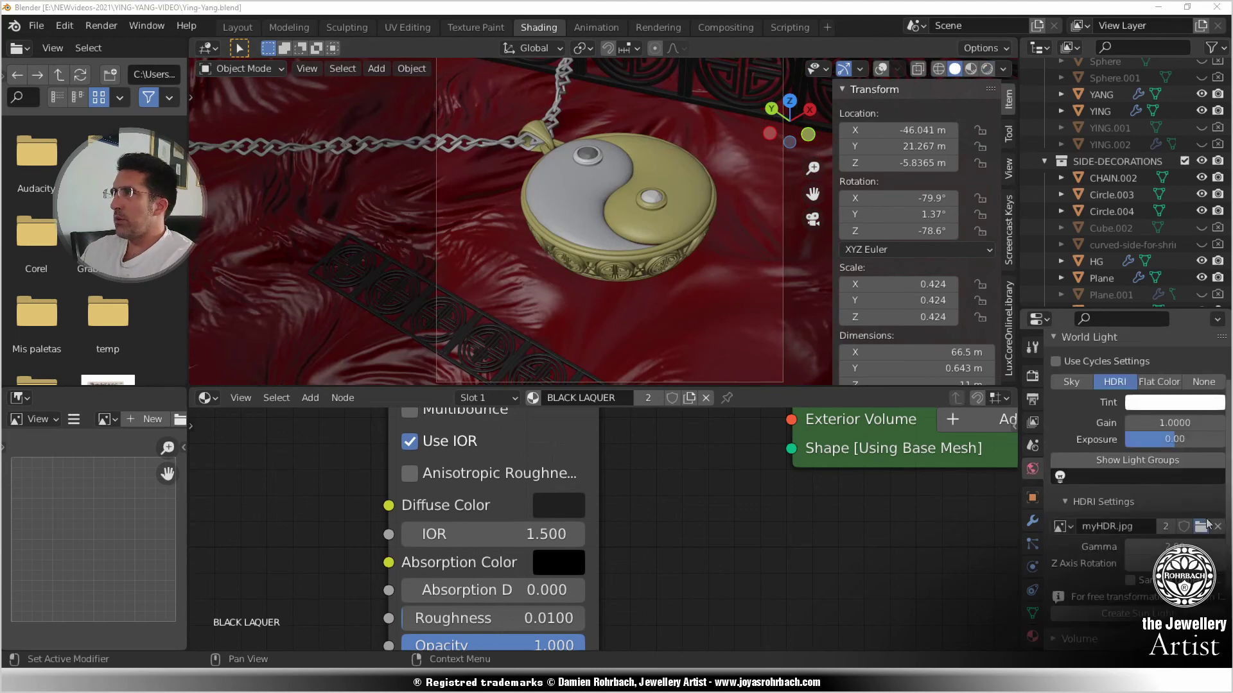
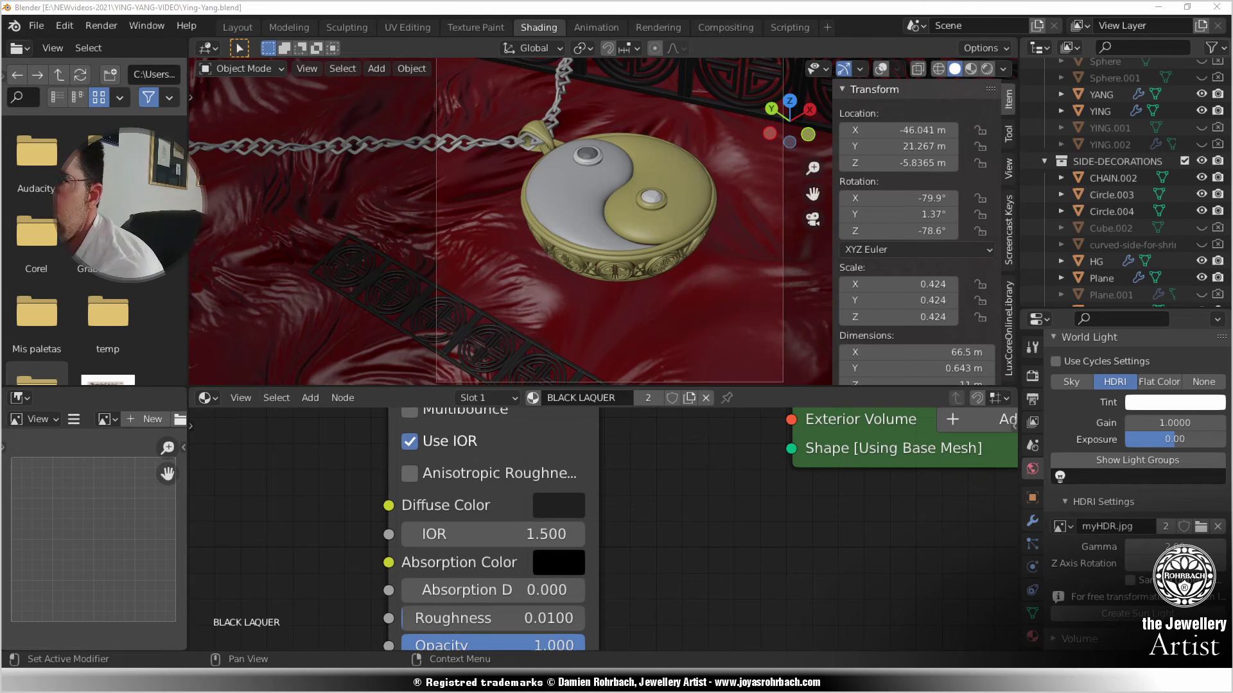
{"action": "left_click", "coordinate": [987, 68]}
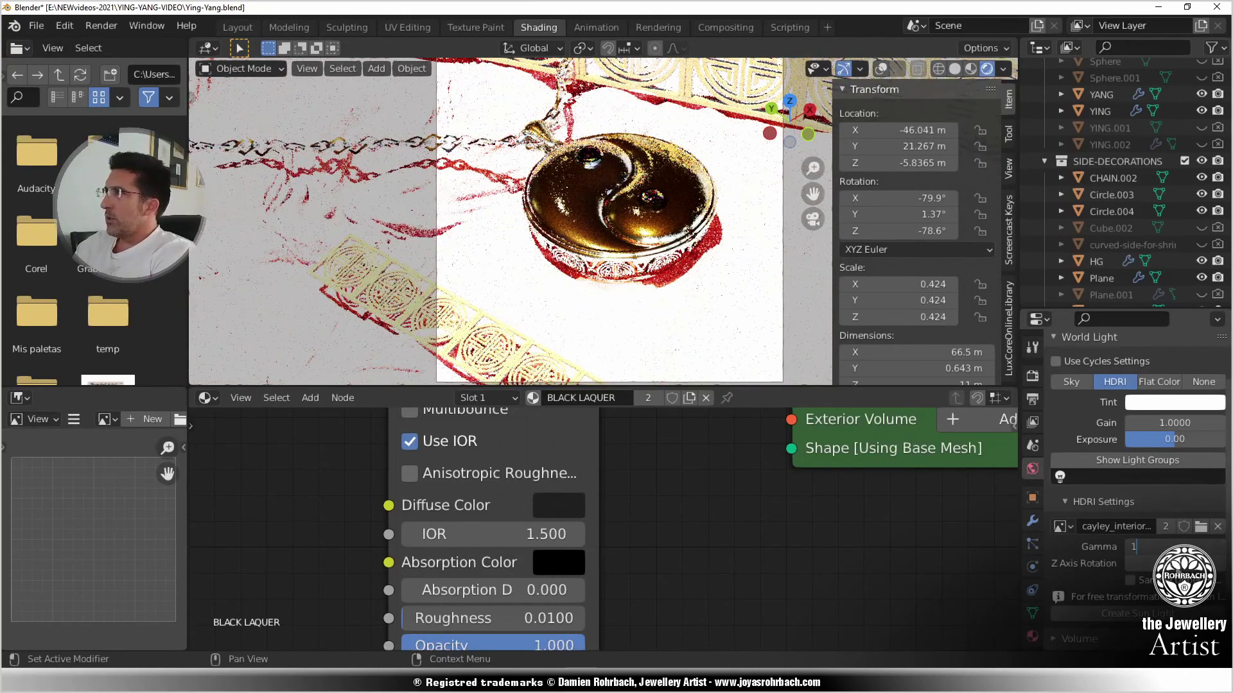
{"action": "double_click", "coordinate": [1177, 569]}
{"action": "type", "text": "0"}
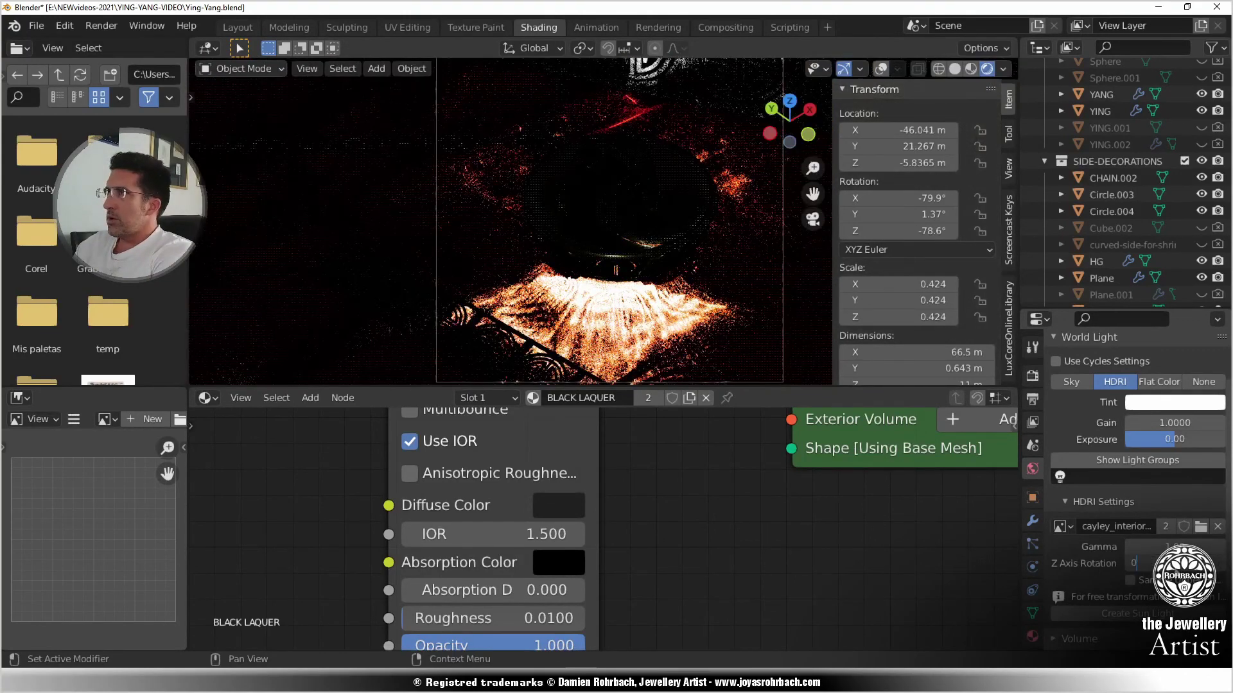
{"action": "key", "text": "Return"}
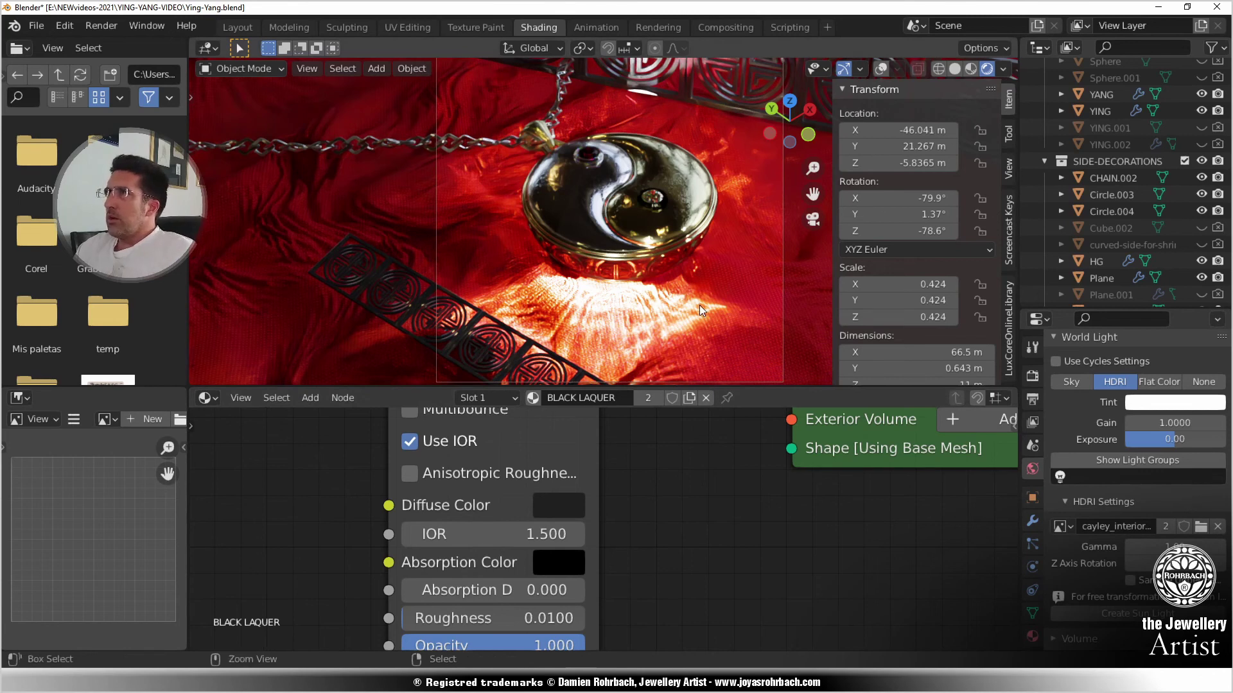
{"action": "key", "text": "ctrl+s"}
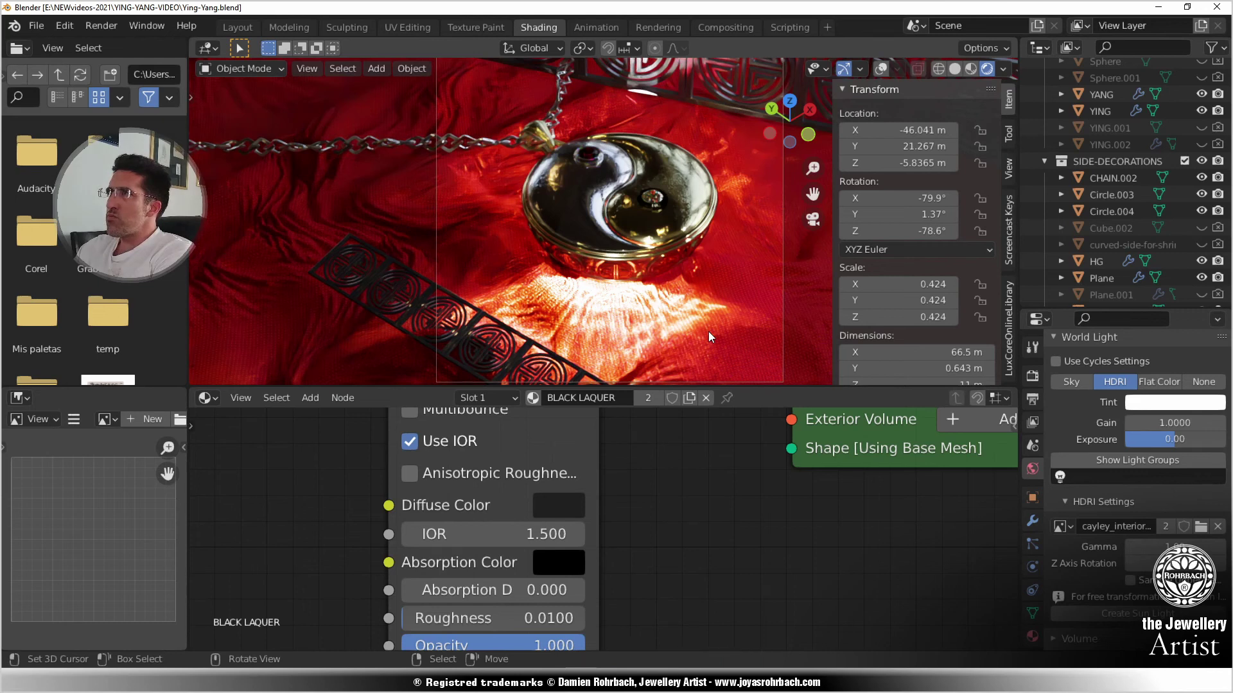
- Test myHDR.jpg in place of the current world HDRI, clear the image from the world light, and save the file
{"action": "scroll", "coordinate": [1097, 253], "scroll_direction": "down", "scroll_amount": 5}
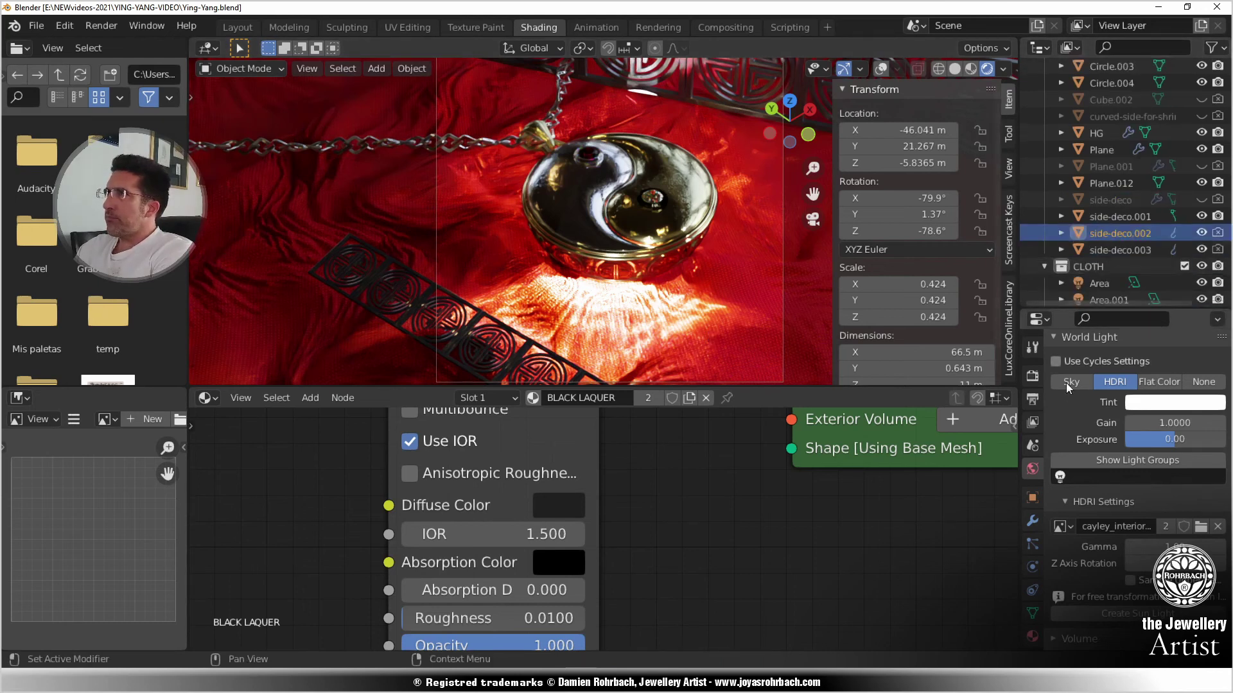
{"action": "left_click", "coordinate": [1217, 527]}
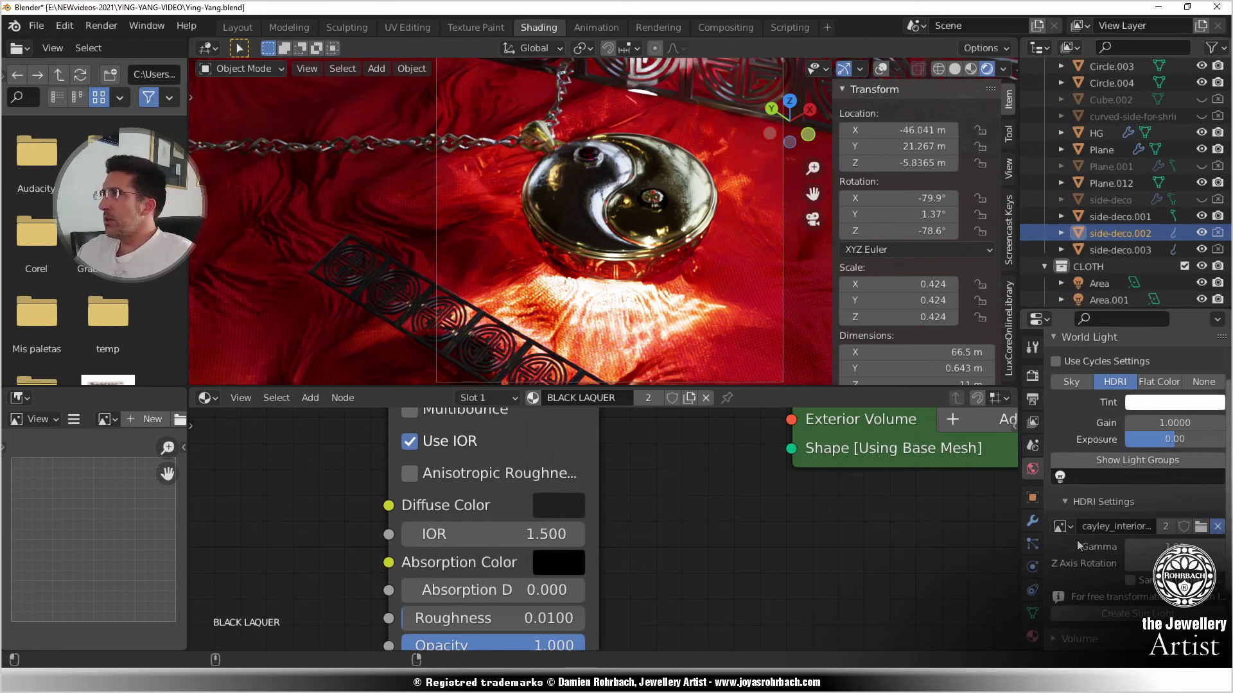
{"action": "left_click", "coordinate": [1062, 527]}
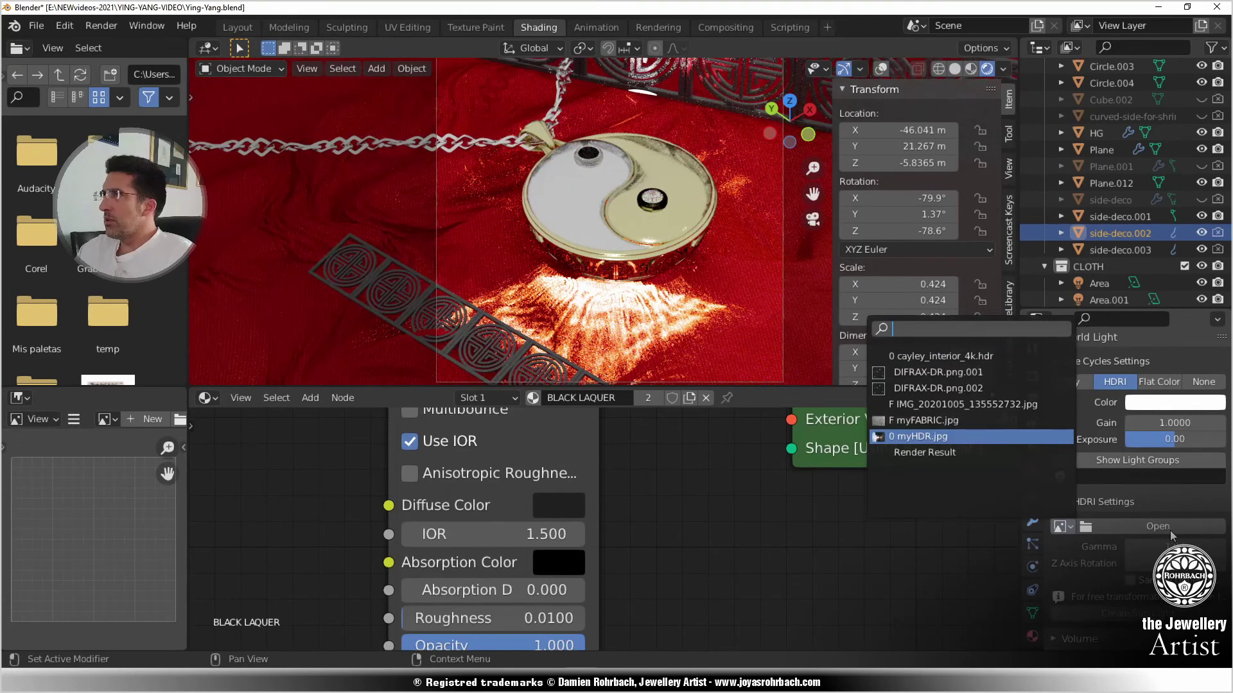
{"action": "key", "text": "Return"}
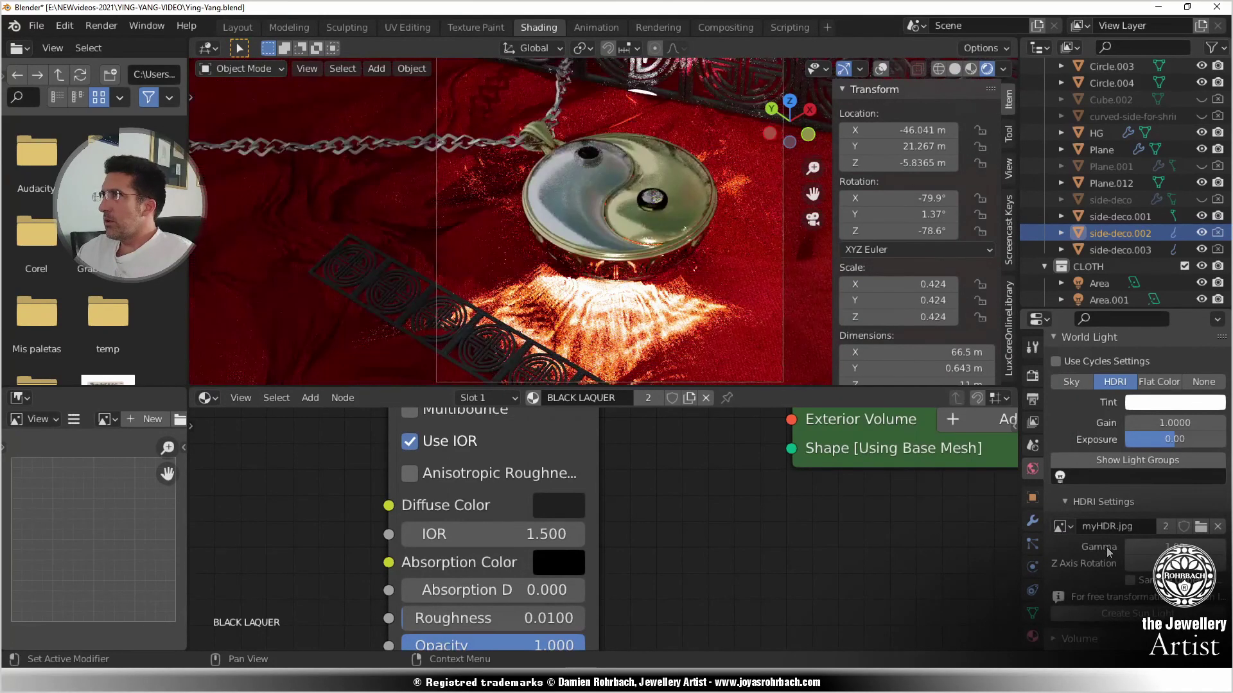
{"action": "left_click", "coordinate": [1218, 526]}
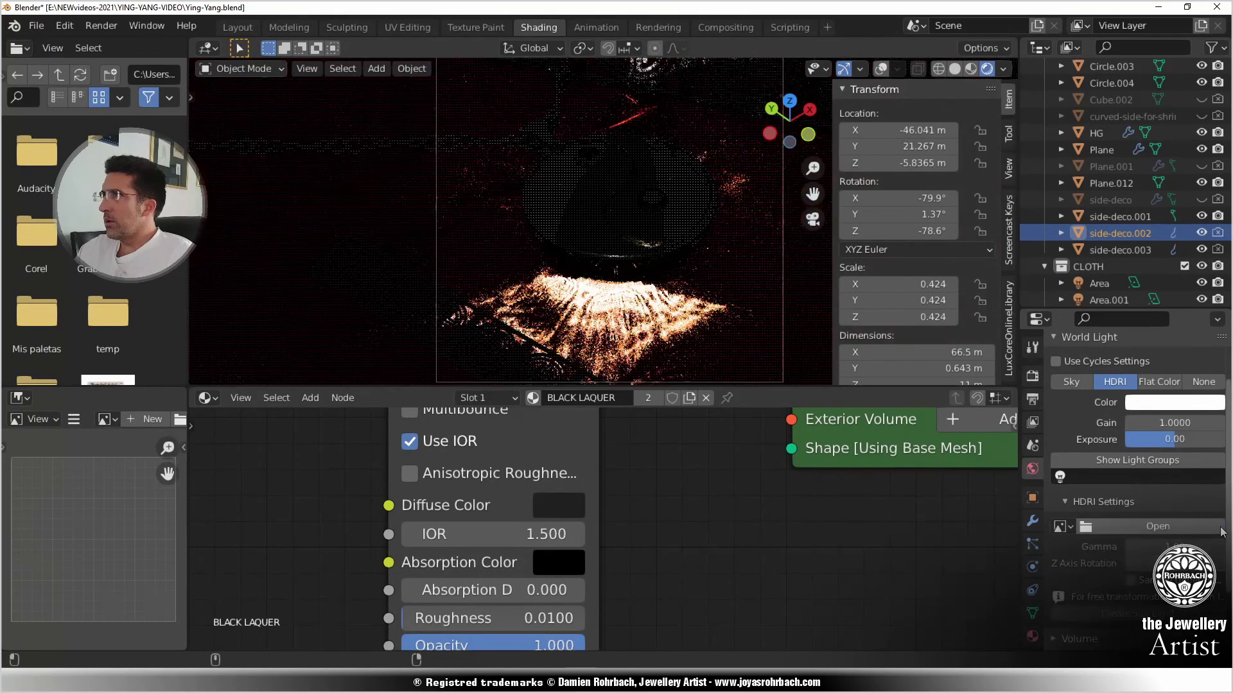
{"action": "key", "text": "ctrl+s"}
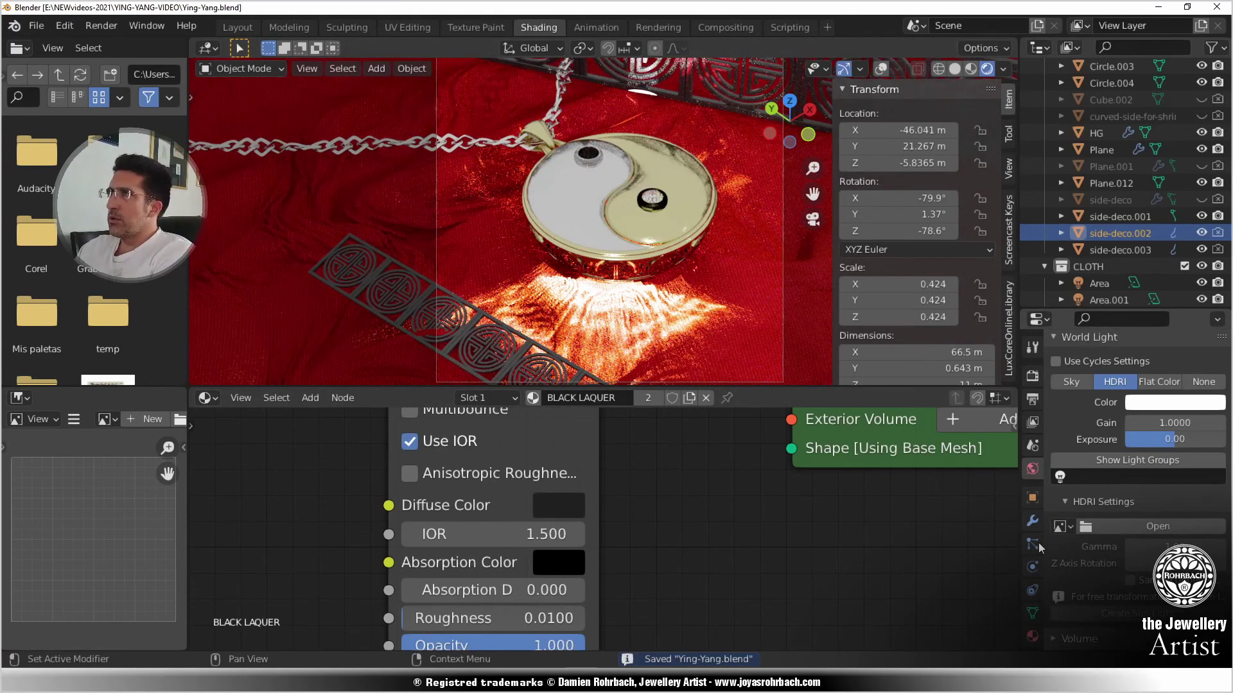
- Darken the diffuse color of the BLACK LAQUER material slightly
{"action": "left_click", "coordinate": [576, 503]}
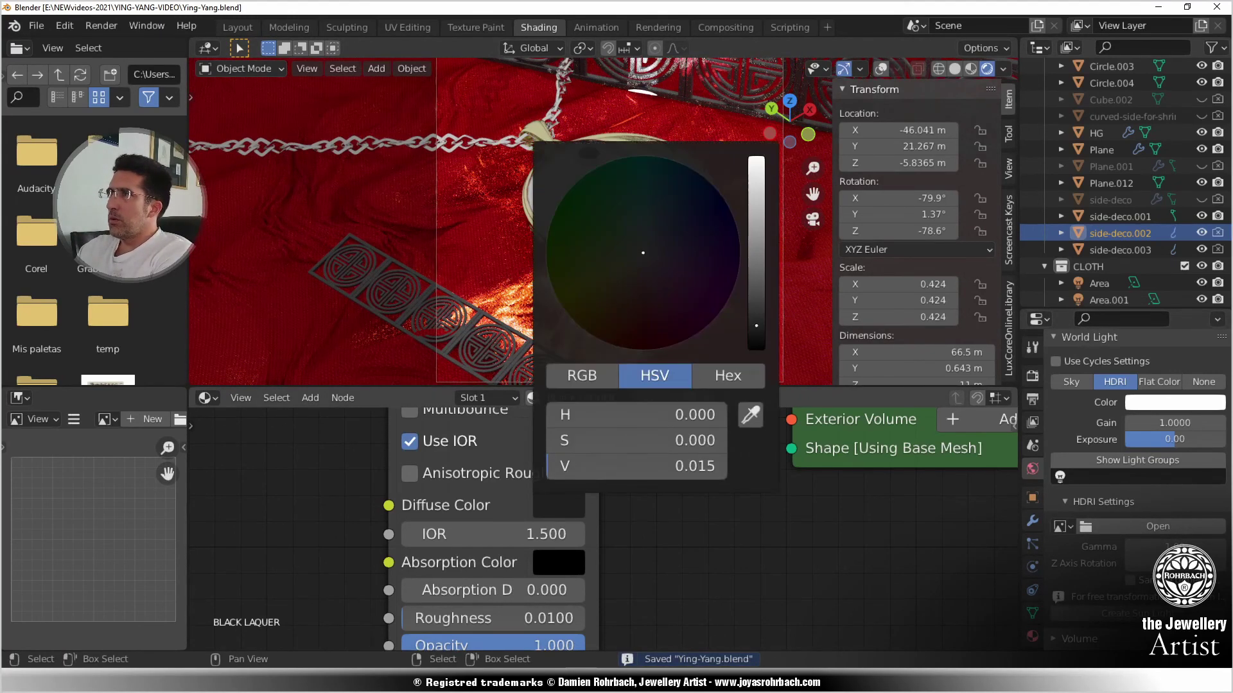
{"action": "left_click_drag", "start_coordinate": [757, 325], "coordinate": [756, 335]}
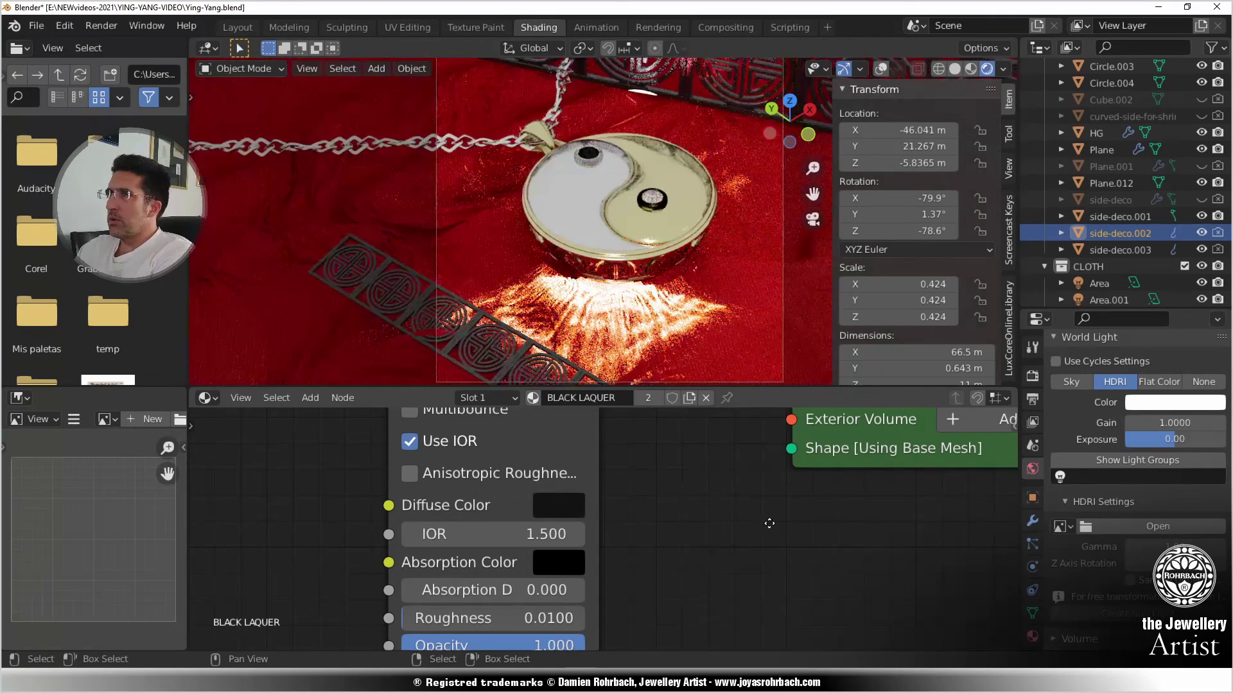
{"action": "middle_click_drag", "start_coordinate": [770, 523], "coordinate": [777, 512]}
- Copy the 2D Mapping, myFABRIC.jpg and Bump nodes from the cloth's RED material into BLACK LAQUER and connect Bump to the Glossy Material's bump input
{"action": "left_click", "coordinate": [697, 376]}
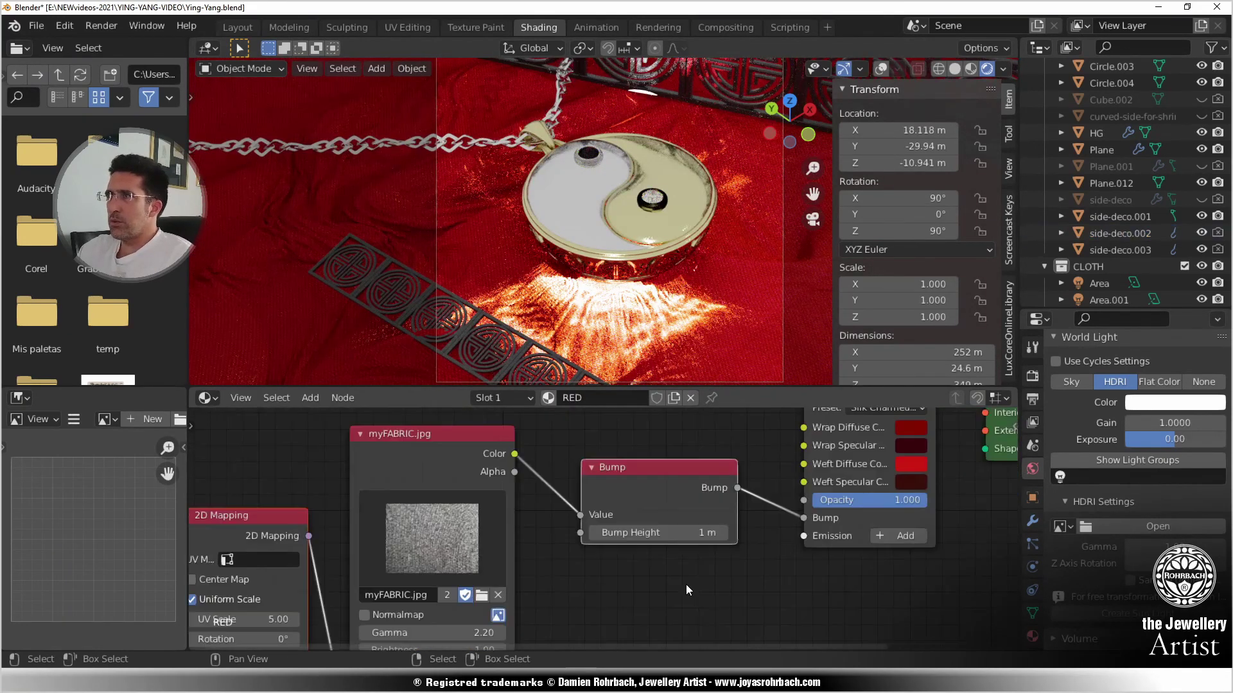
{"action": "scroll", "coordinate": [686, 585], "scroll_direction": "down", "scroll_amount": 8}
{"action": "left_click_drag", "start_coordinate": [353, 465], "coordinate": [651, 604]}
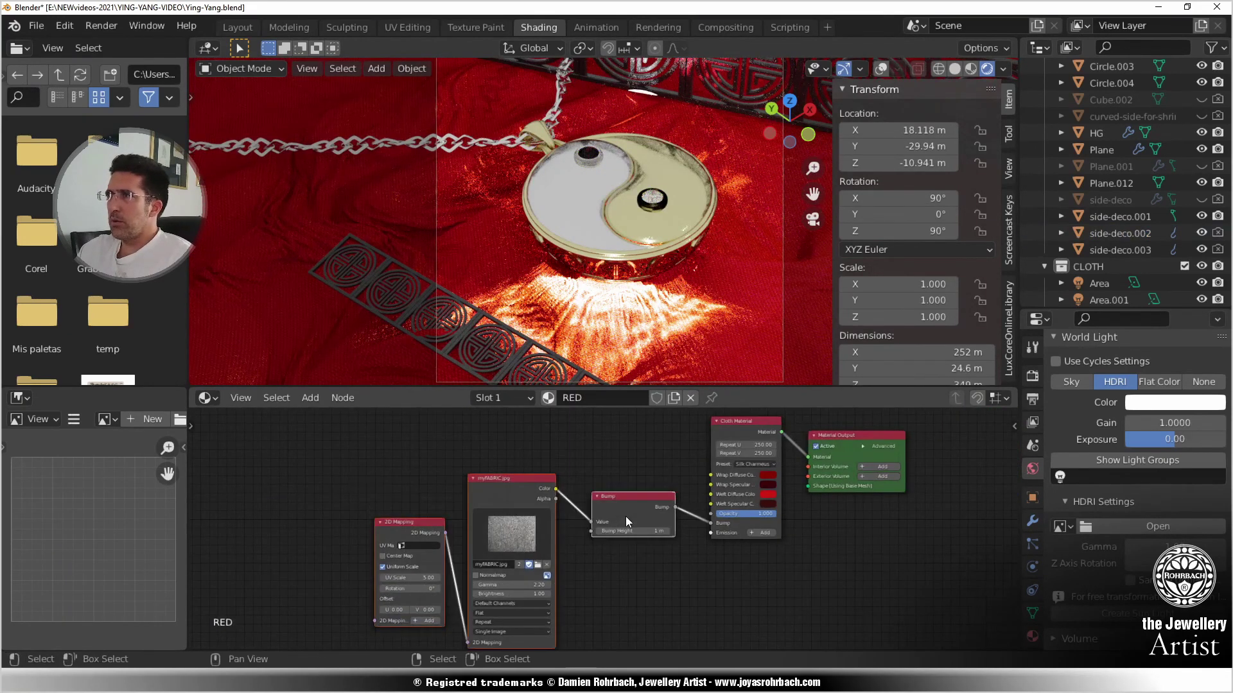
{"action": "left_click", "coordinate": [520, 360]}
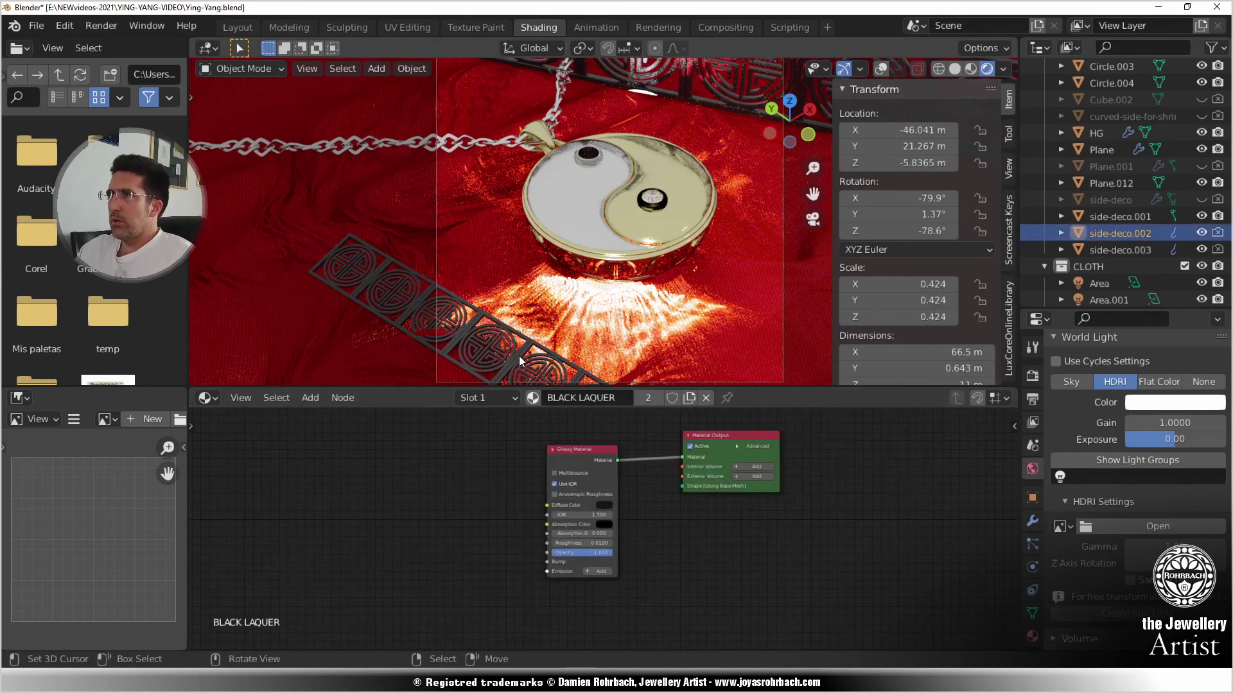
{"action": "key", "text": "ctrl+v"}
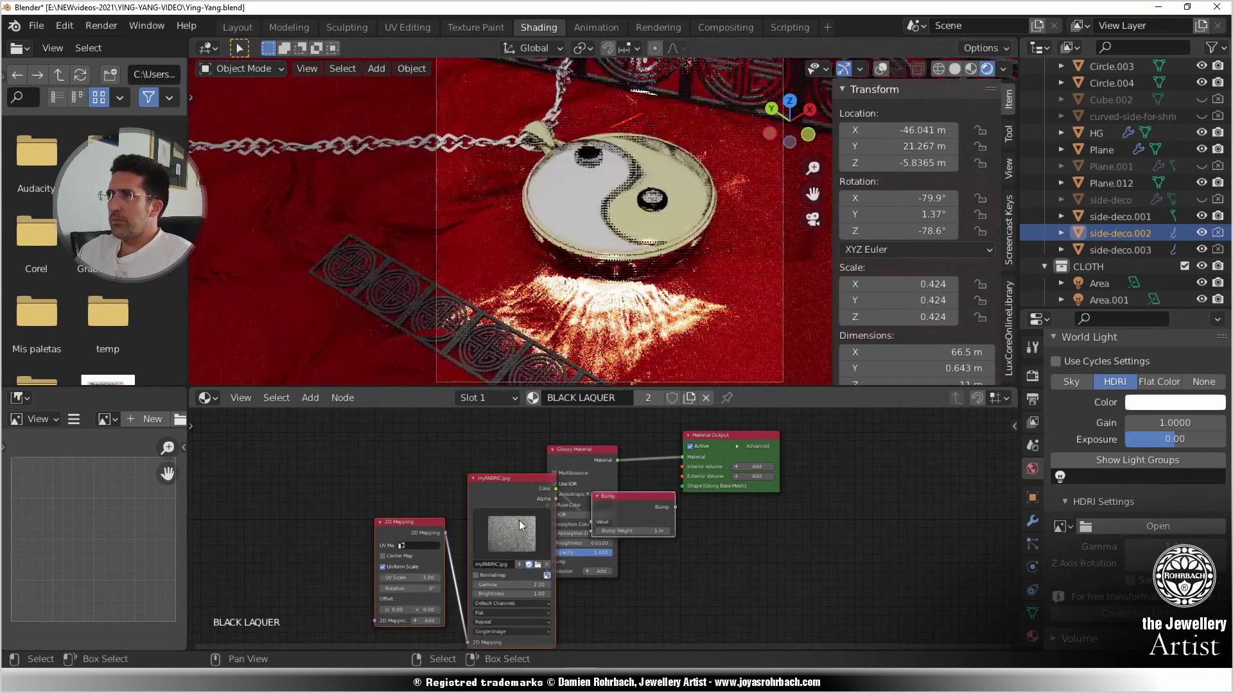
{"action": "left_click_drag", "start_coordinate": [519, 520], "coordinate": [351, 545]}
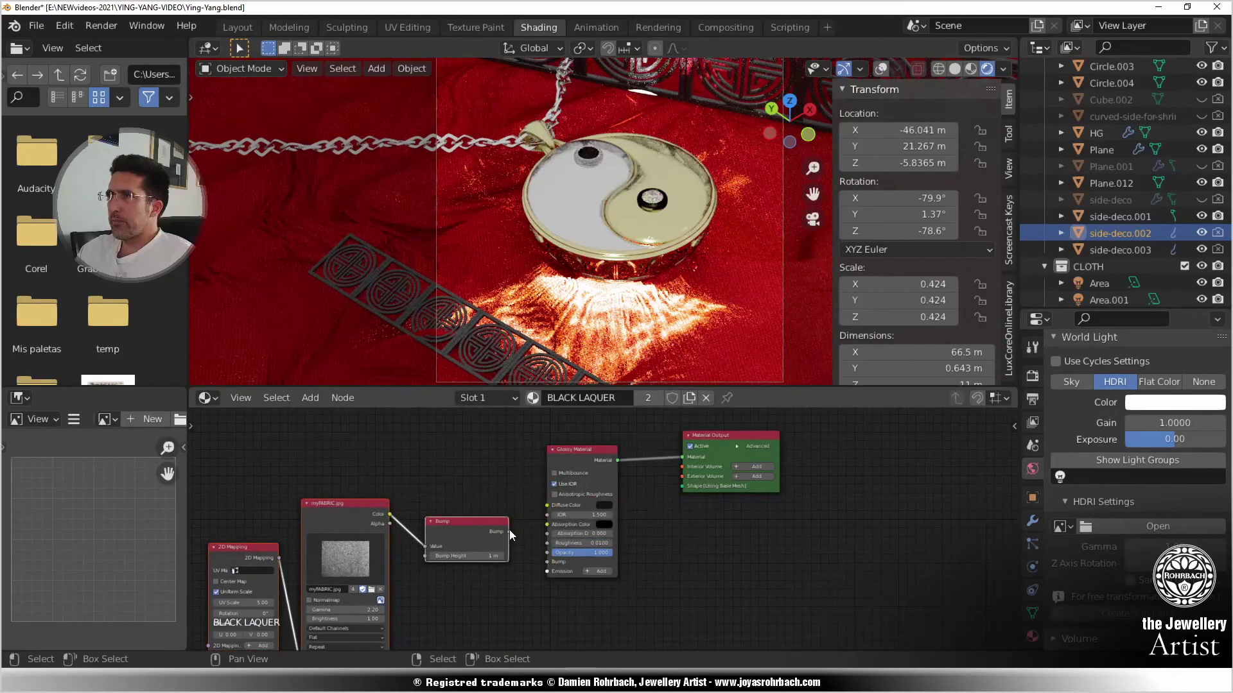
{"action": "left_click_drag", "start_coordinate": [510, 530], "coordinate": [546, 562]}
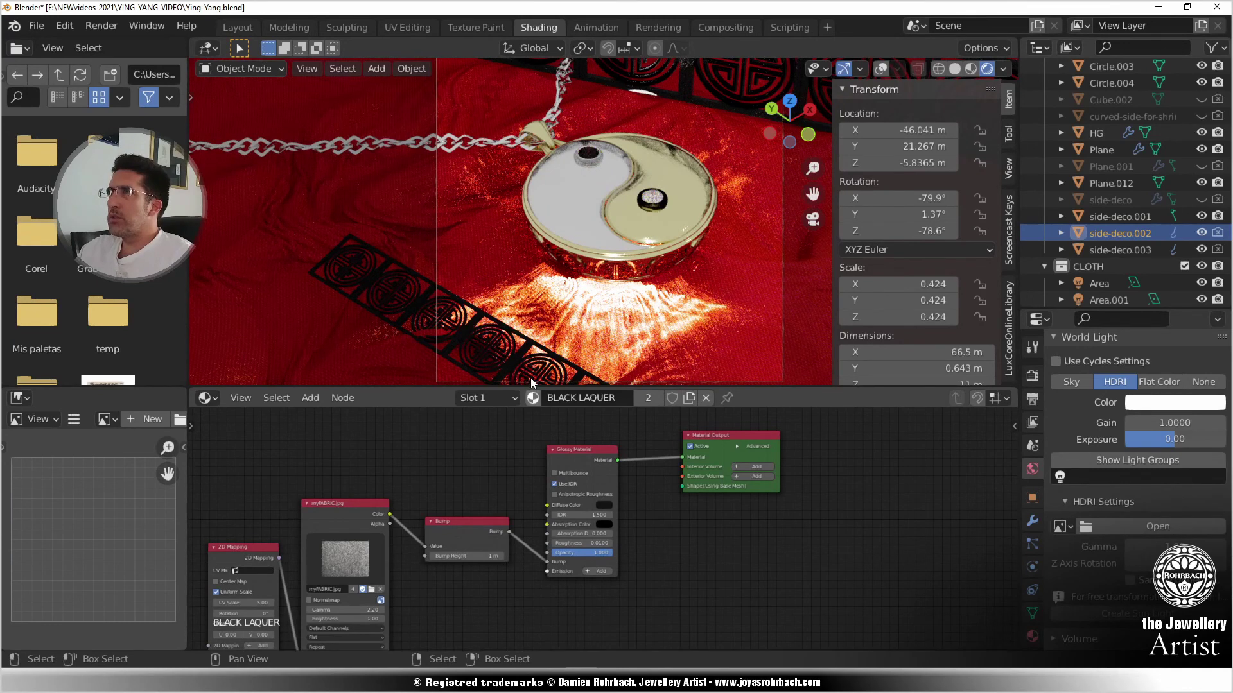
- Set the side-deco.002 medallion strip's Z location to -3 m and its X rotation to -70° after trying 111°
{"action": "left_click", "coordinate": [901, 168]}
{"action": "type", "text": "-3"}
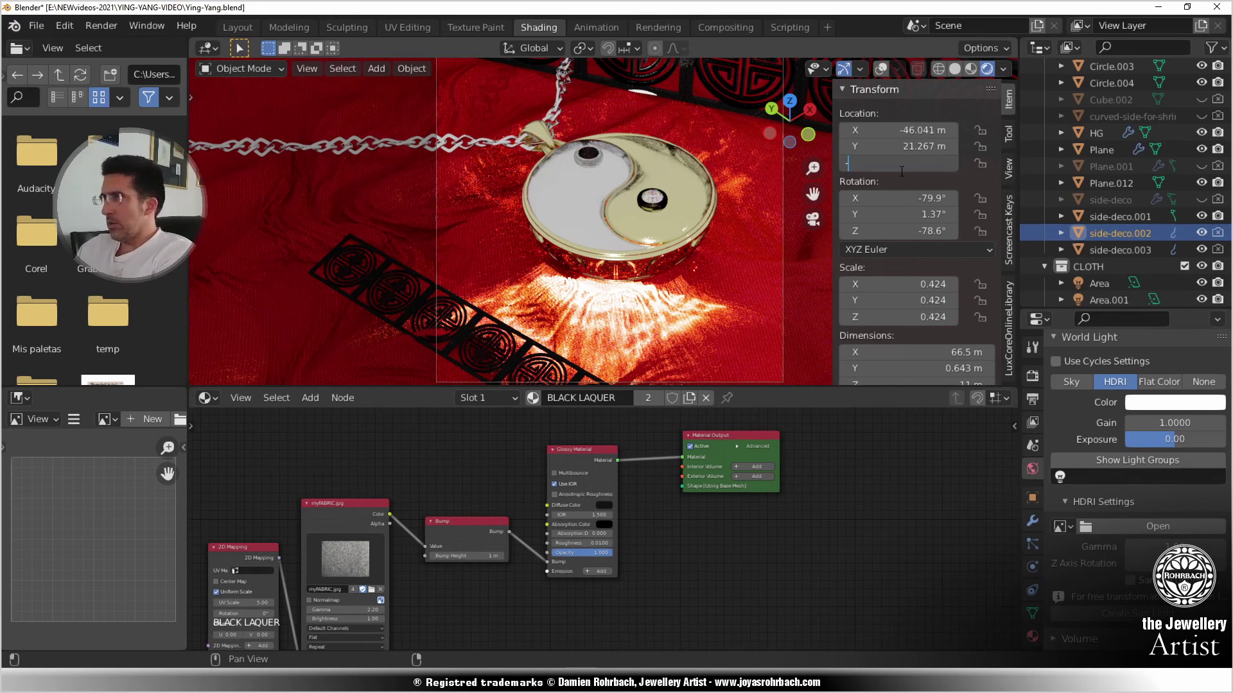
{"action": "key", "text": "Return"}
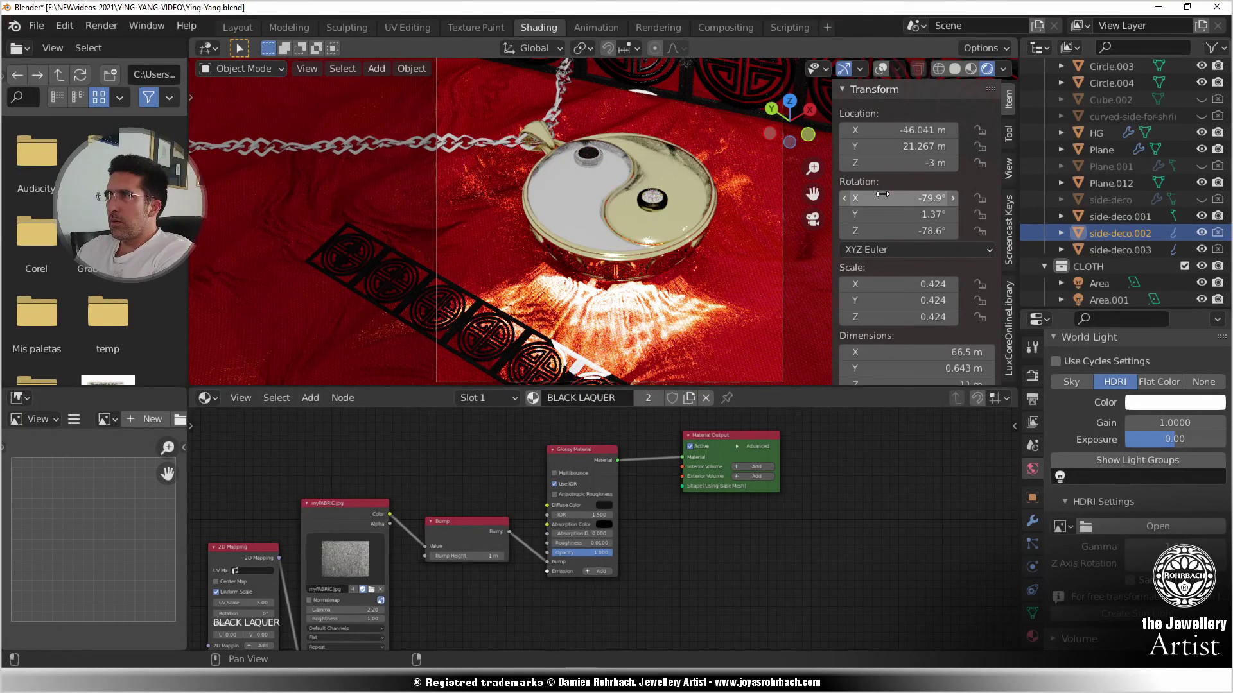
{"action": "double_click", "coordinate": [884, 197]}
{"action": "type", "text": "1"}
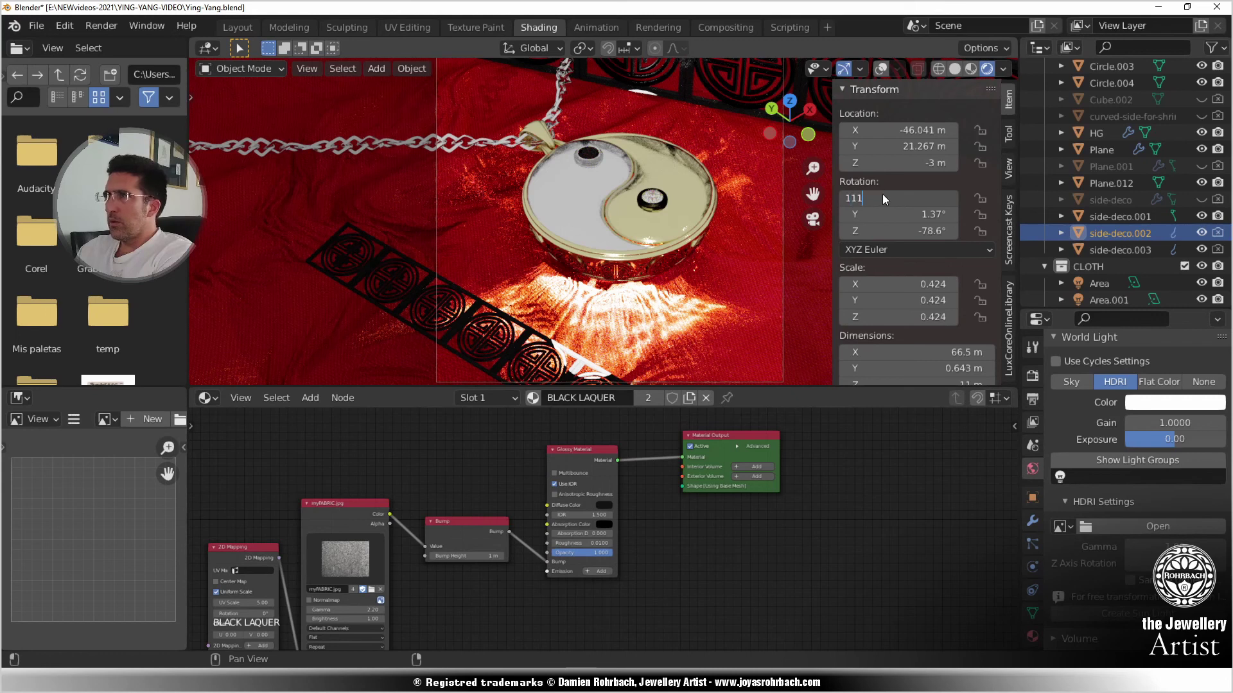
{"action": "type", "text": "11"}
{"action": "key", "text": "Return"}
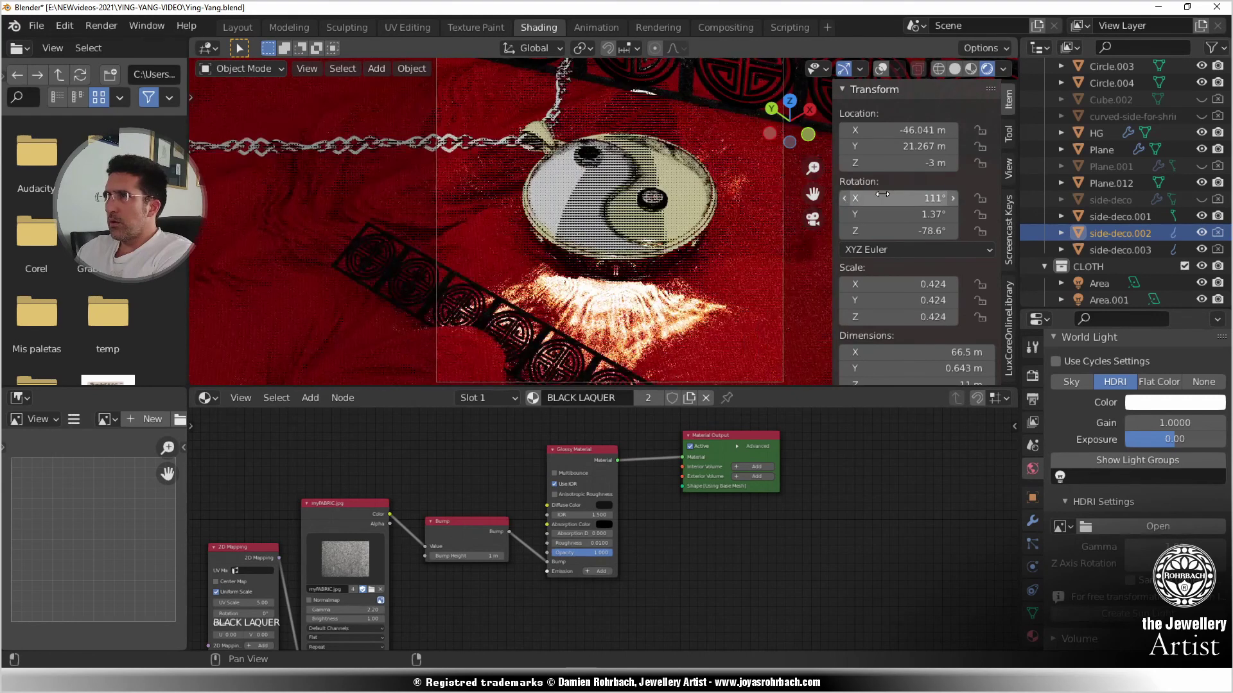
{"action": "double_click", "coordinate": [883, 197]}
{"action": "type", "text": "-70"}
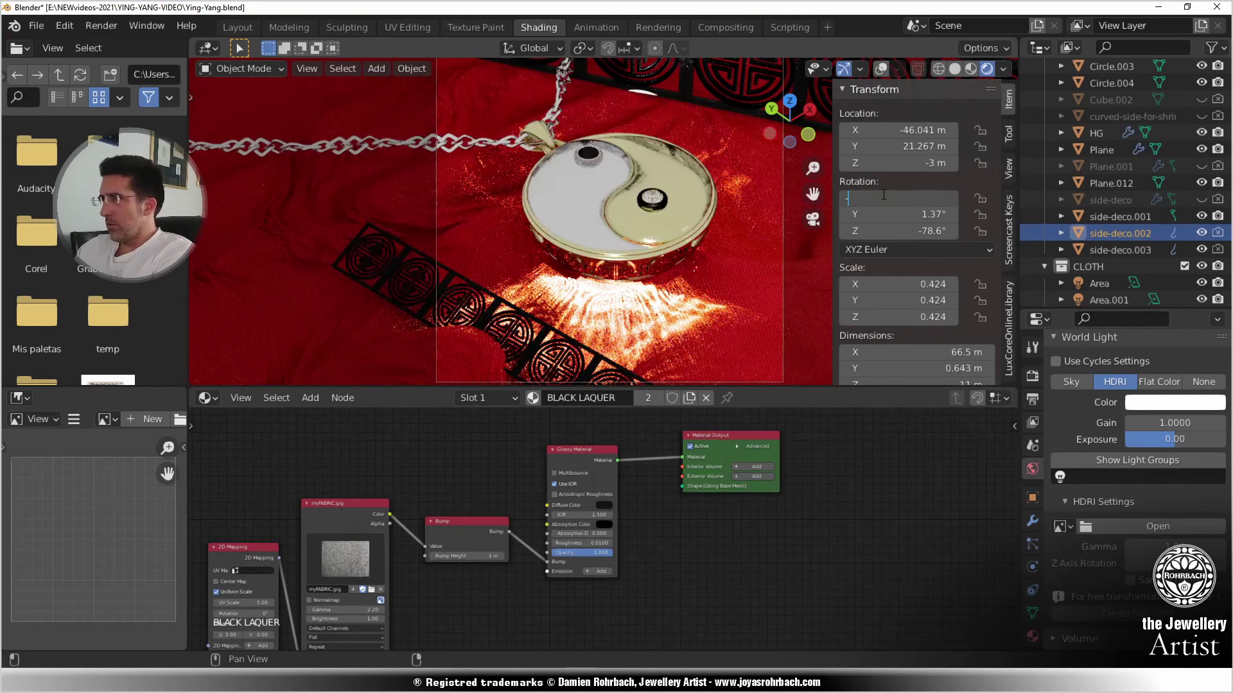
{"action": "key", "text": "Return"}
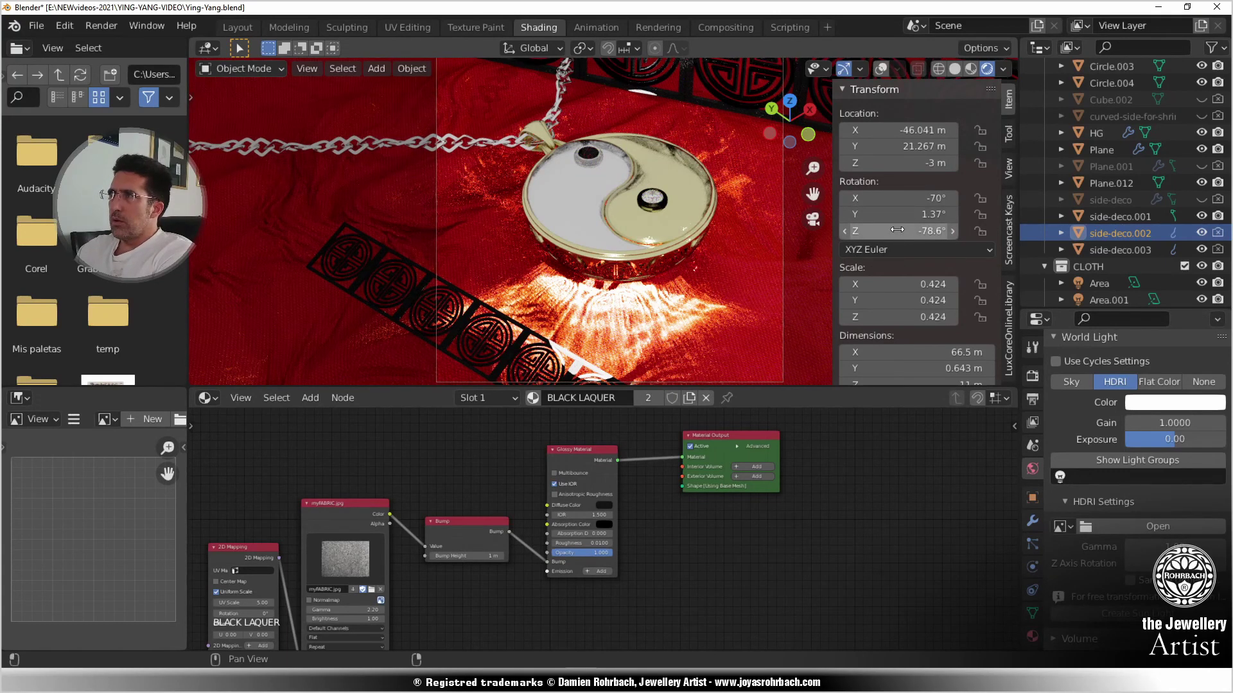
{"action": "left_click", "coordinate": [899, 162]}
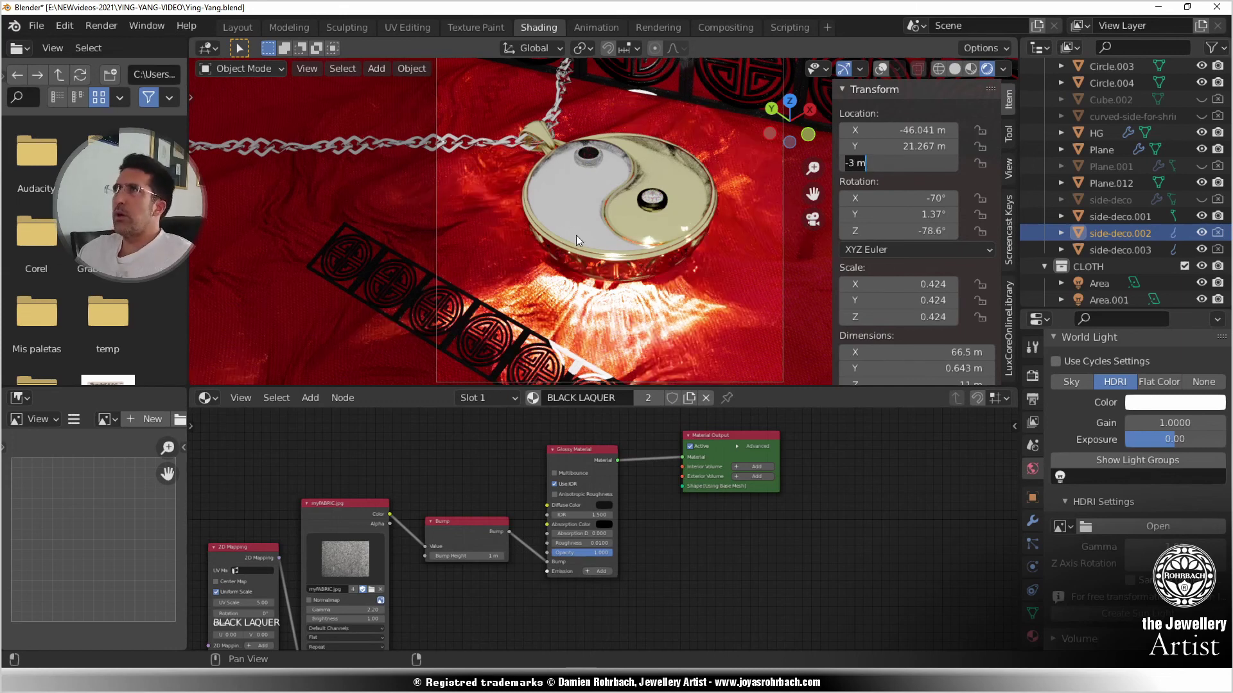
{"action": "key", "text": "Return"}
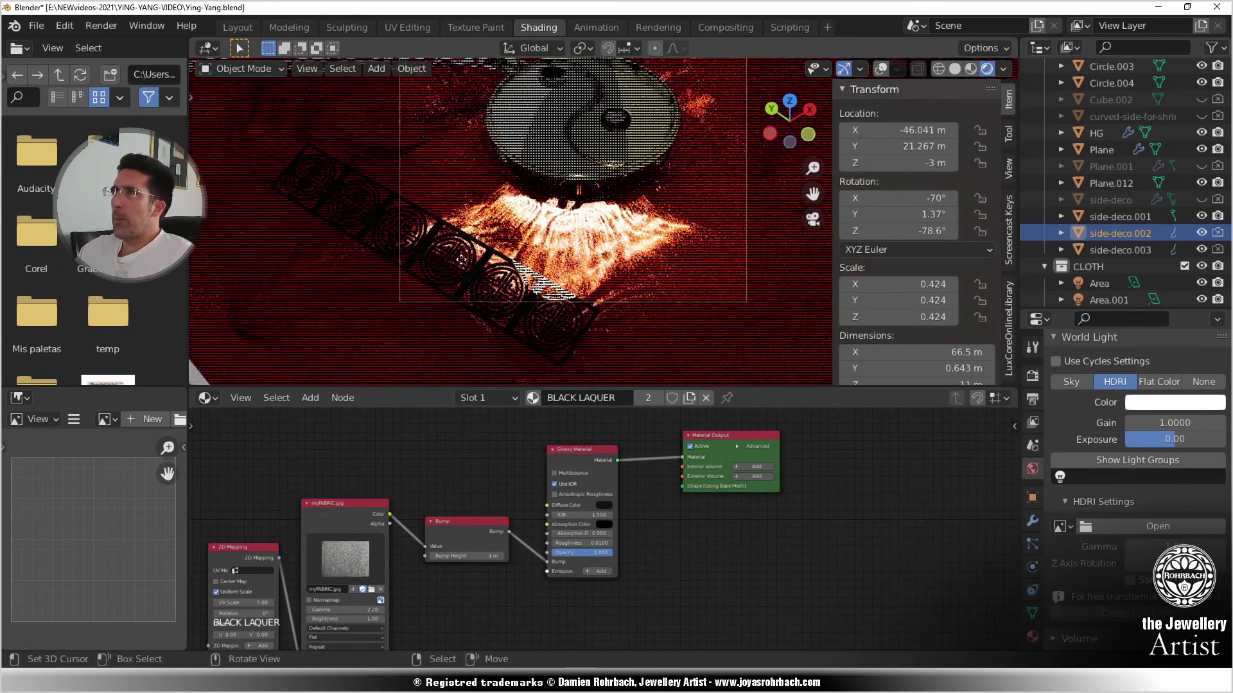
- Move the side-deco.002 strip to about X -52.5 m, Y 22.3 m, set its Z location to -6 m, and save the file
{"action": "key", "text": "g"}
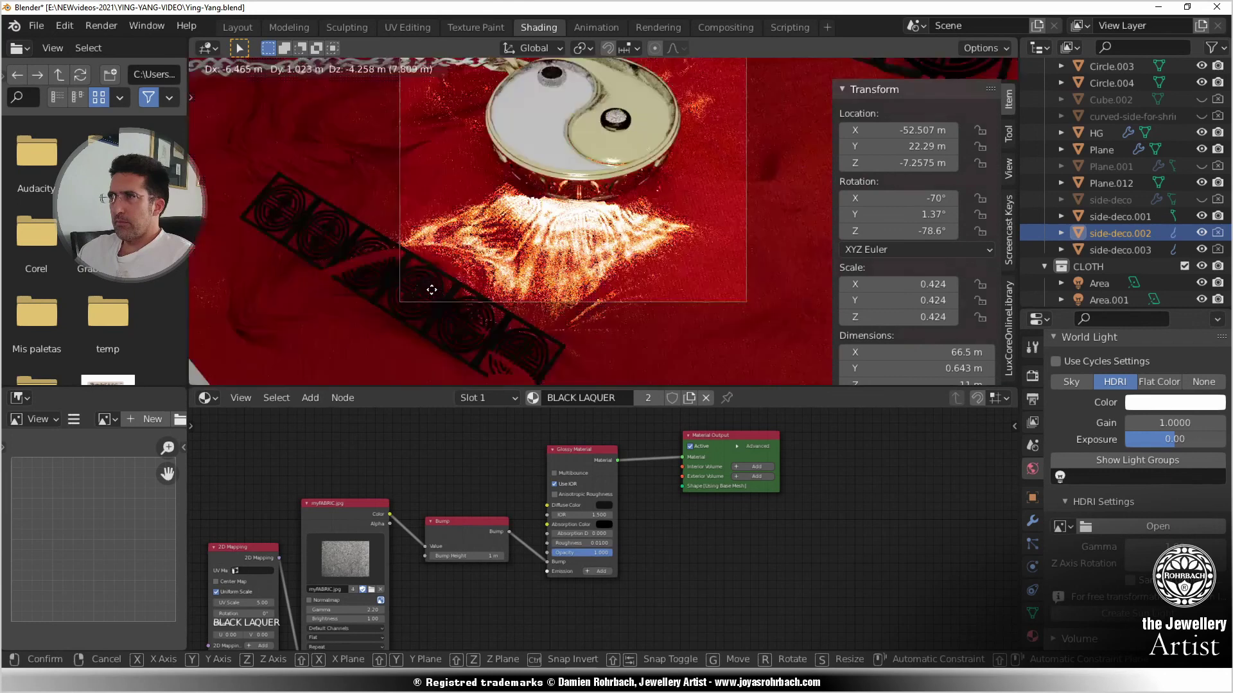
{"action": "left_click", "coordinate": [530, 287]}
{"action": "double_click", "coordinate": [910, 165]}
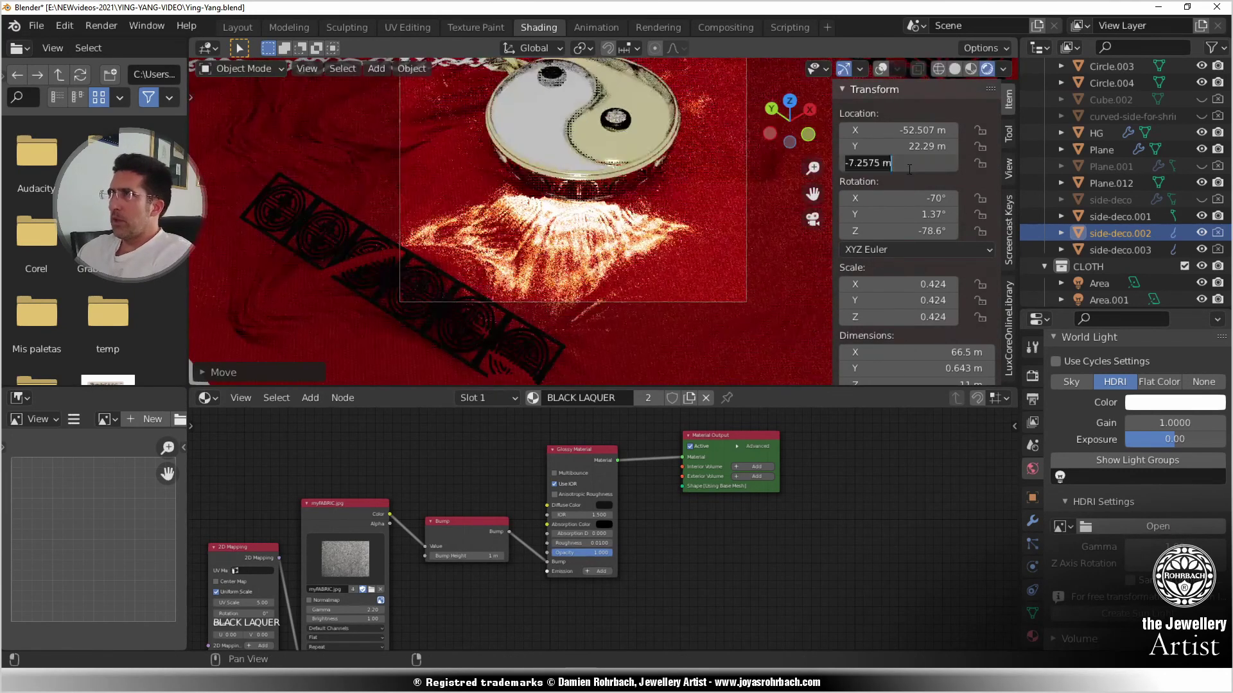
{"action": "key", "text": "BackSpace"}
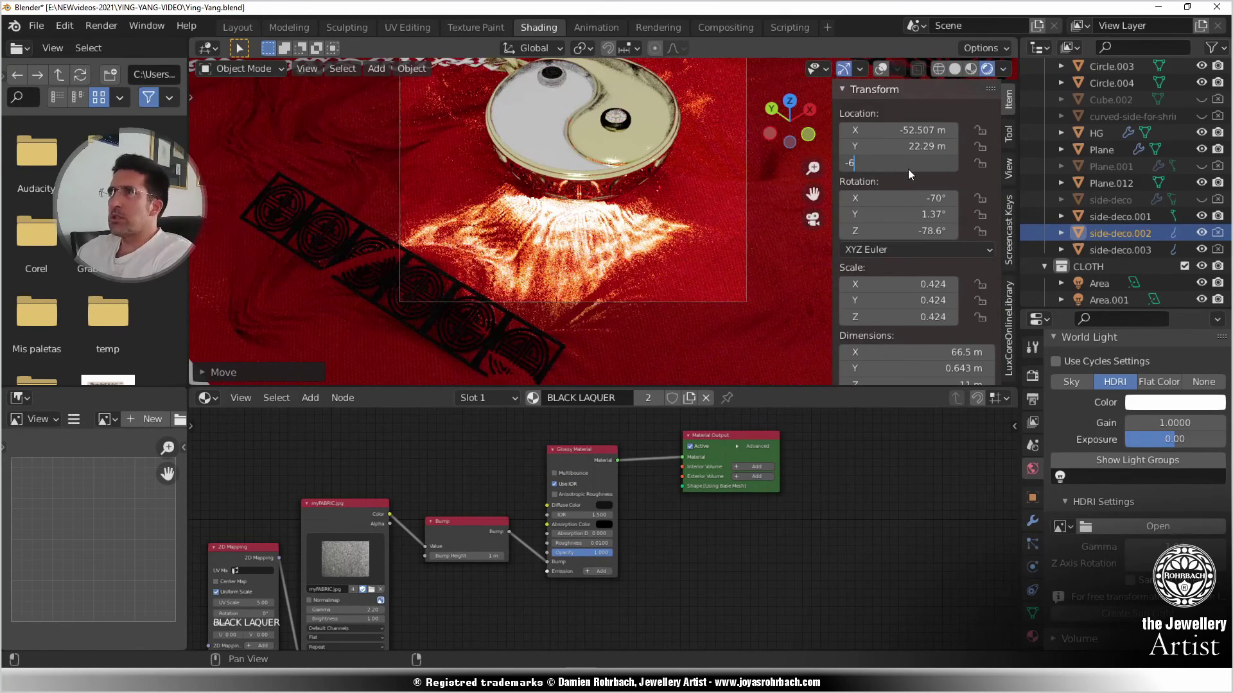
{"action": "key", "text": "Return"}
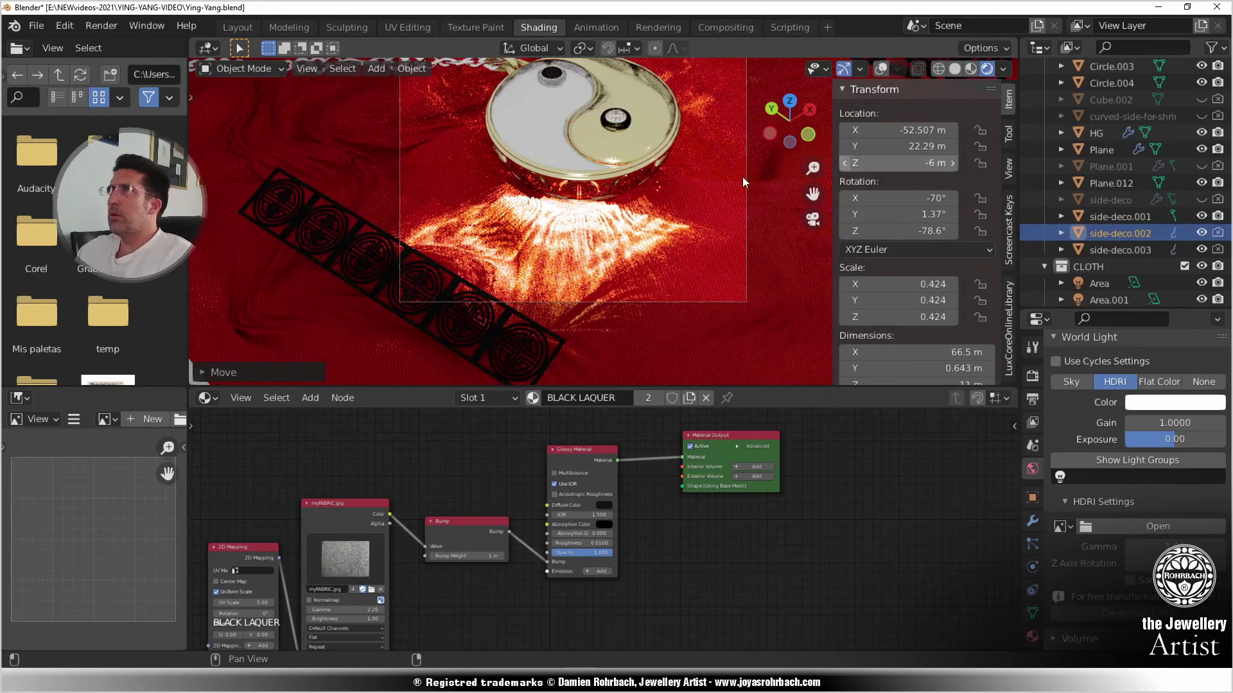
{"action": "key", "text": "ctrl+s"}
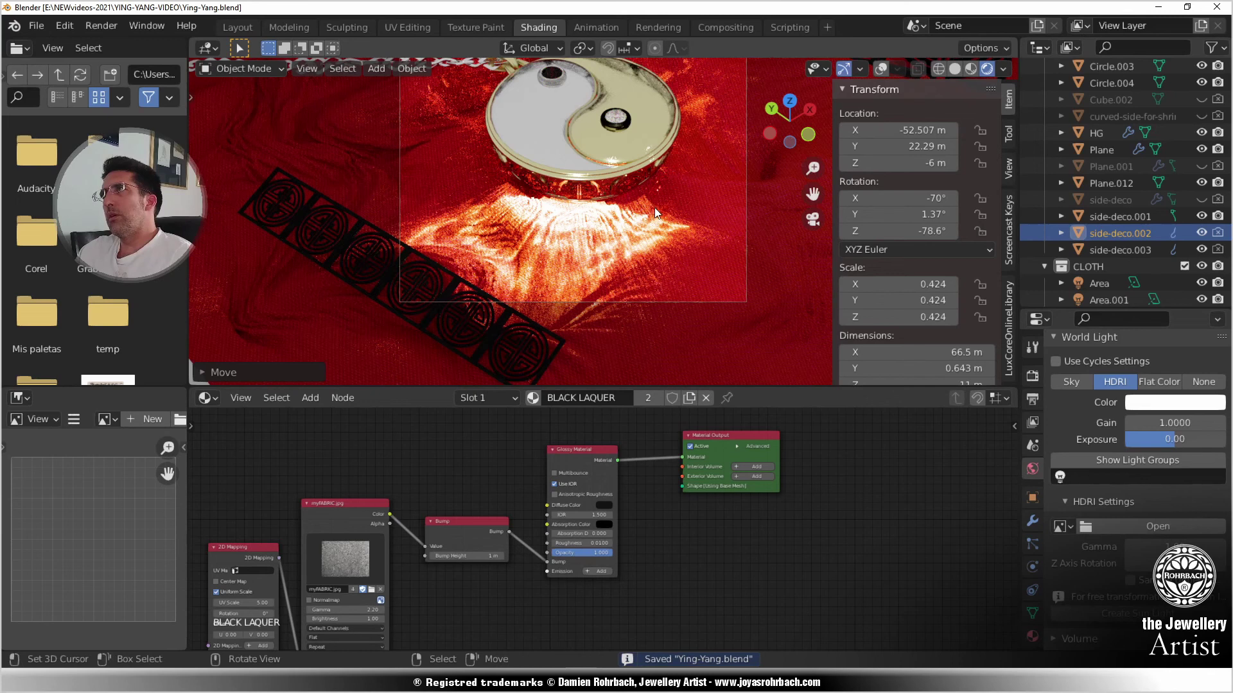
- Test myHDR.jpg as the world HDRI image and clear it from the world light again
{"action": "middle_click_drag", "start_coordinate": [654, 207], "coordinate": [645, 265]}
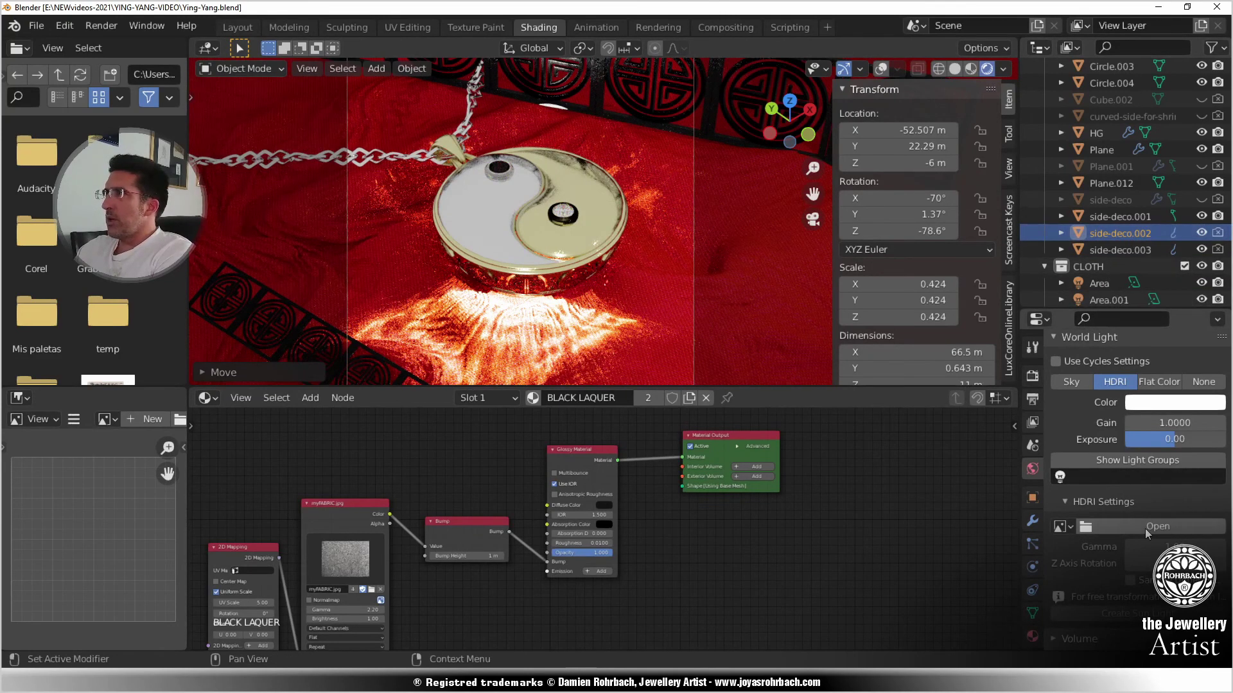
{"action": "left_click", "coordinate": [1069, 526]}
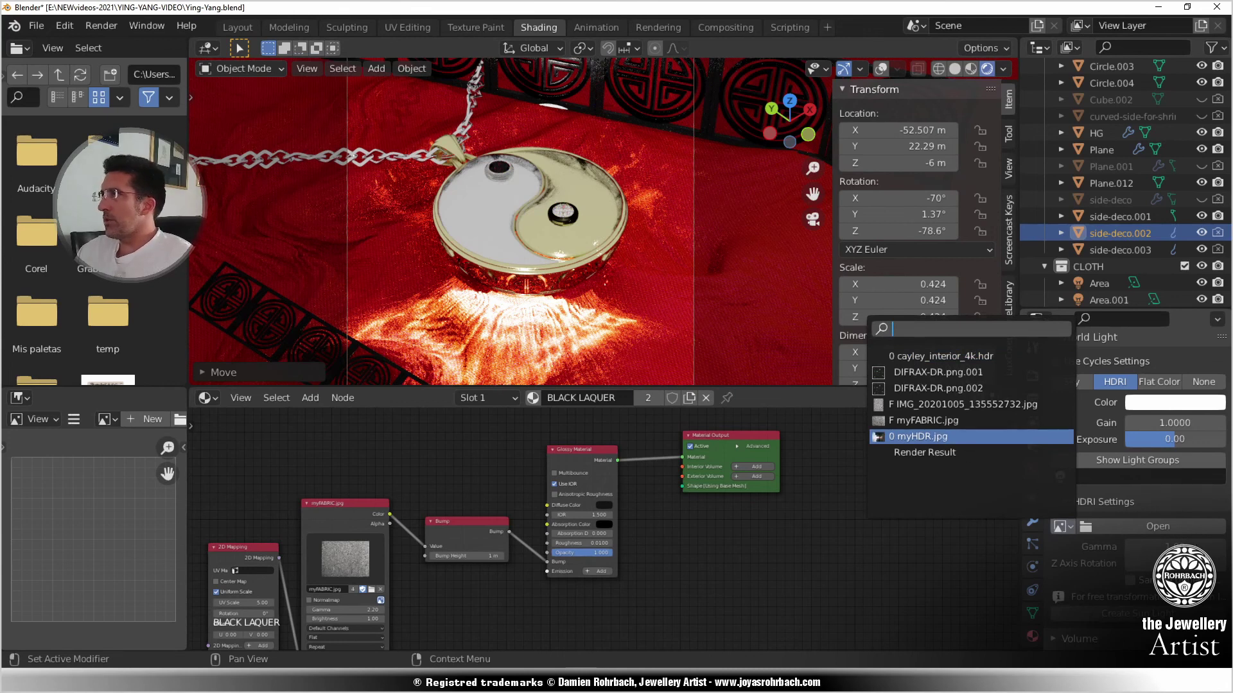
{"action": "key", "text": "Return"}
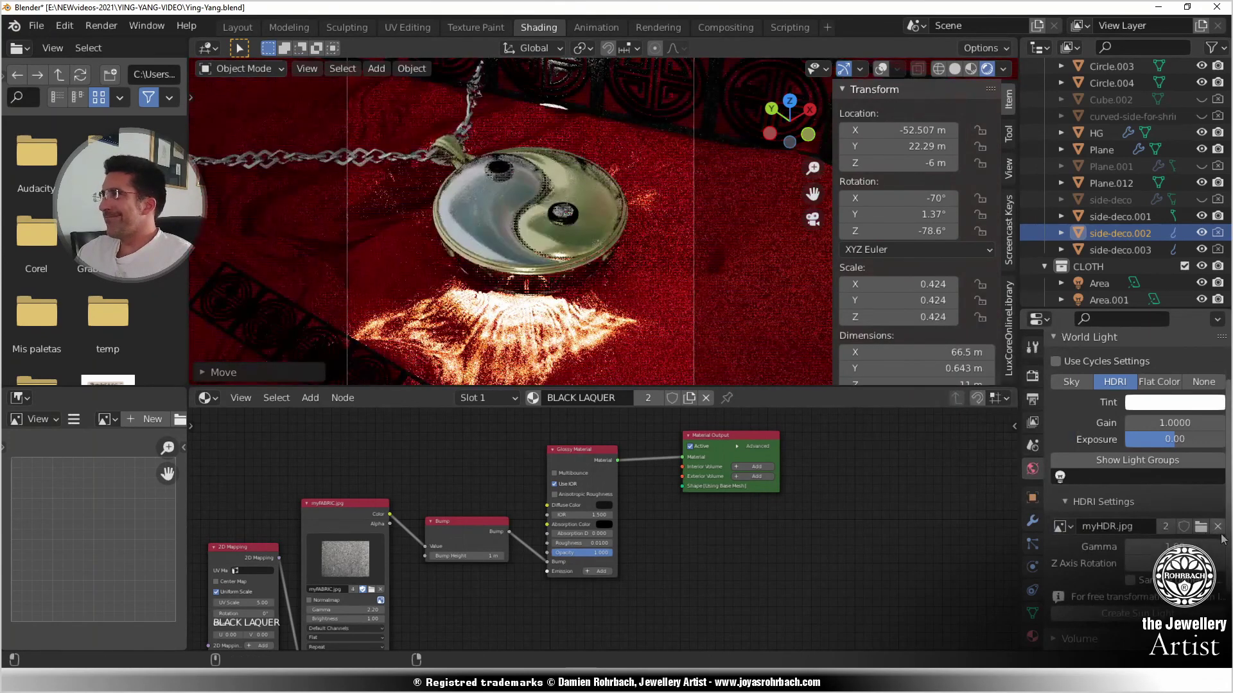
{"action": "left_click", "coordinate": [1218, 526]}
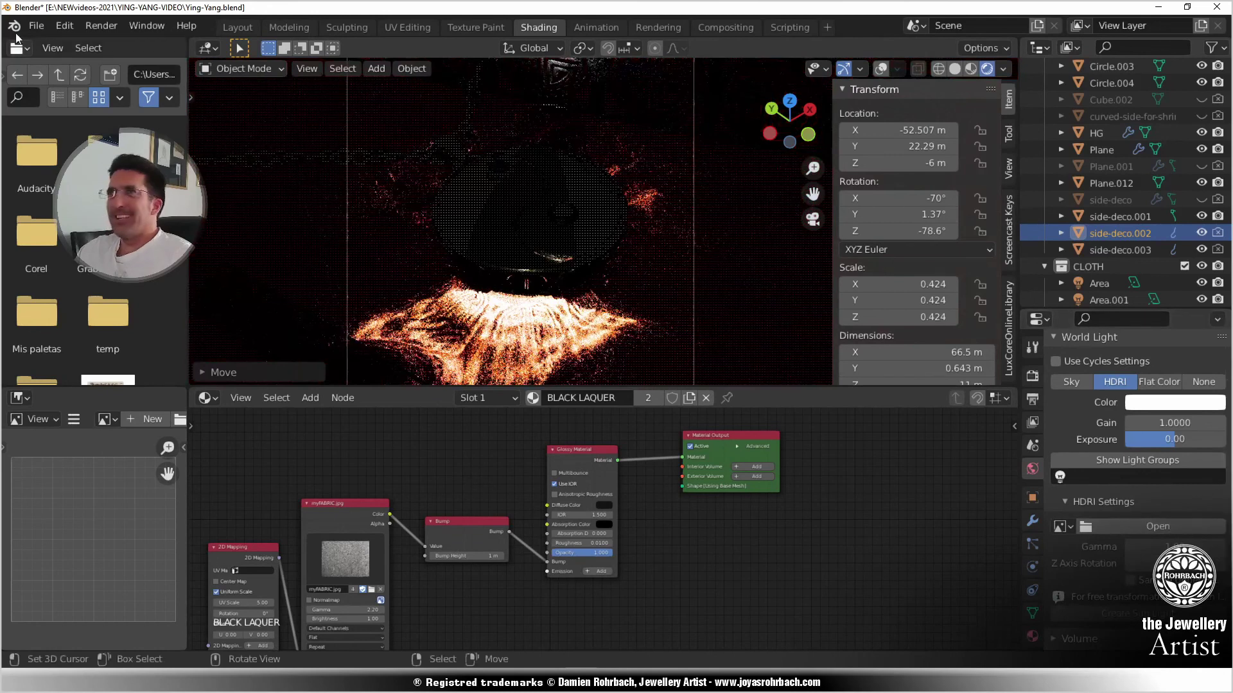
- Purge the unused data-blocks from the Blender file and save it
{"action": "left_click", "coordinate": [36, 25]}
{"action": "mouse_move", "coordinate": [86, 308]}
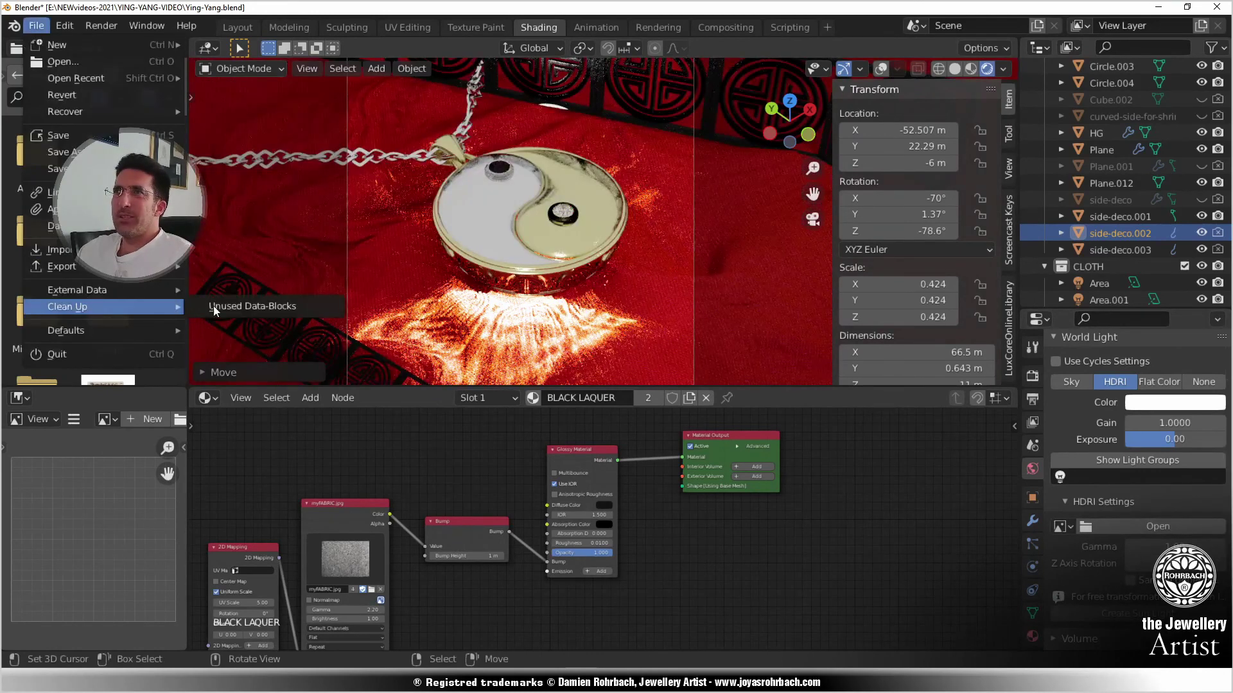
{"action": "left_click", "coordinate": [214, 305]}
{"action": "left_click", "coordinate": [212, 308]}
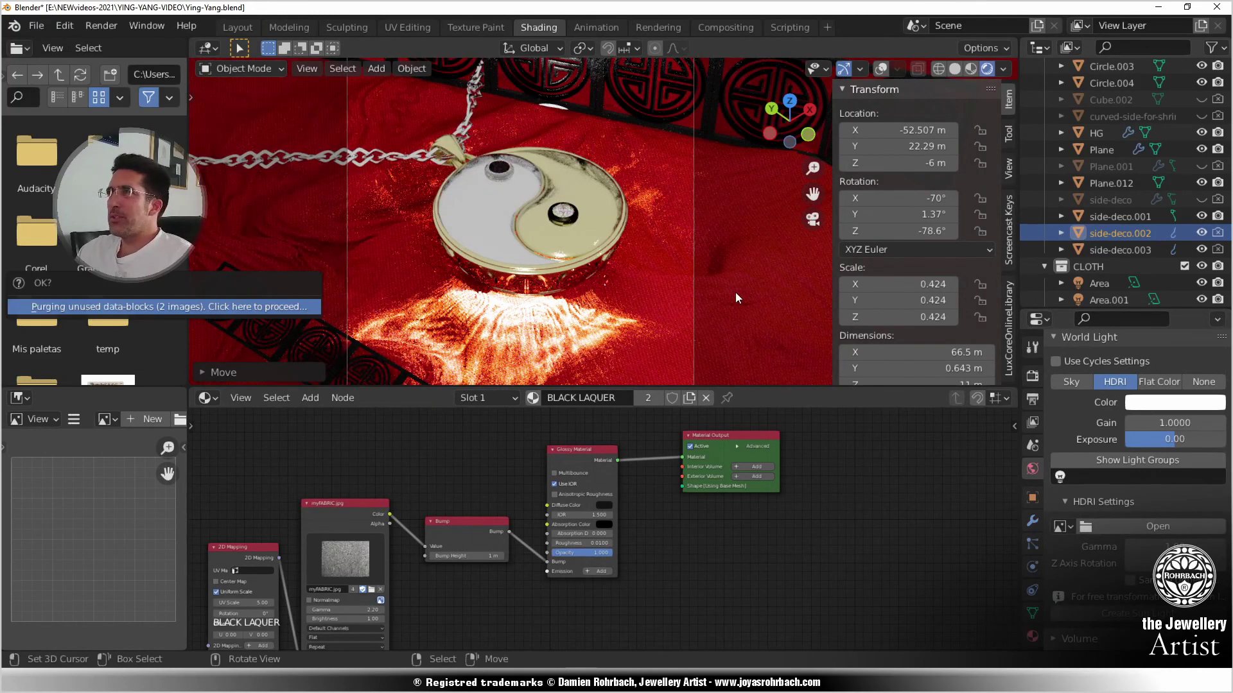
{"action": "key", "text": "ctrl+s"}
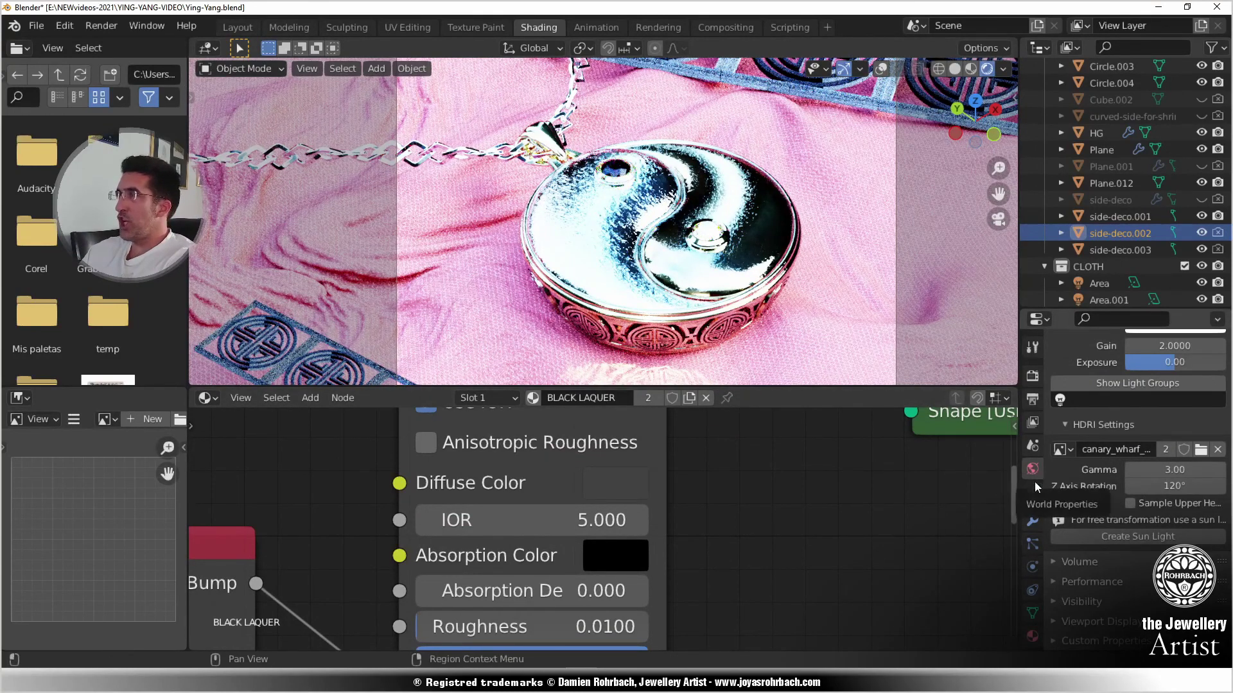
- Set the canary_wharf world HDRI's gamma to 1 and the world light's gain to 1, and save the file
{"action": "left_click", "coordinate": [1173, 469]}
{"action": "type", "text": "1"}
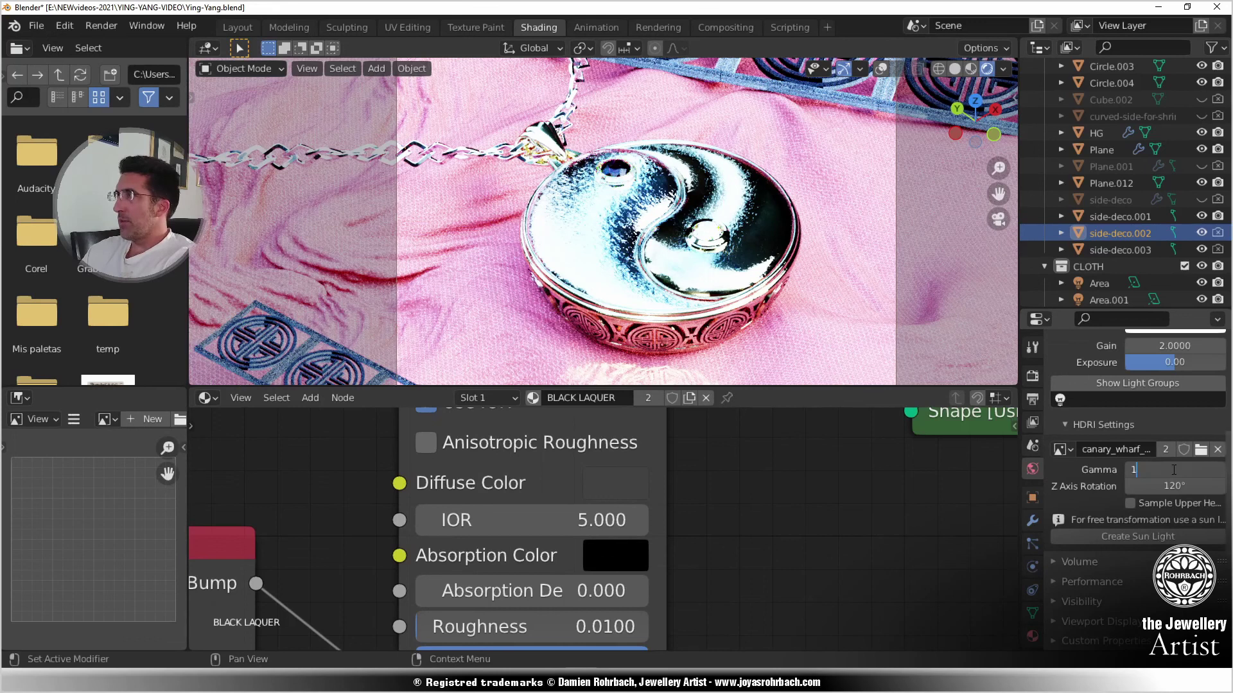
{"action": "key", "text": "Return"}
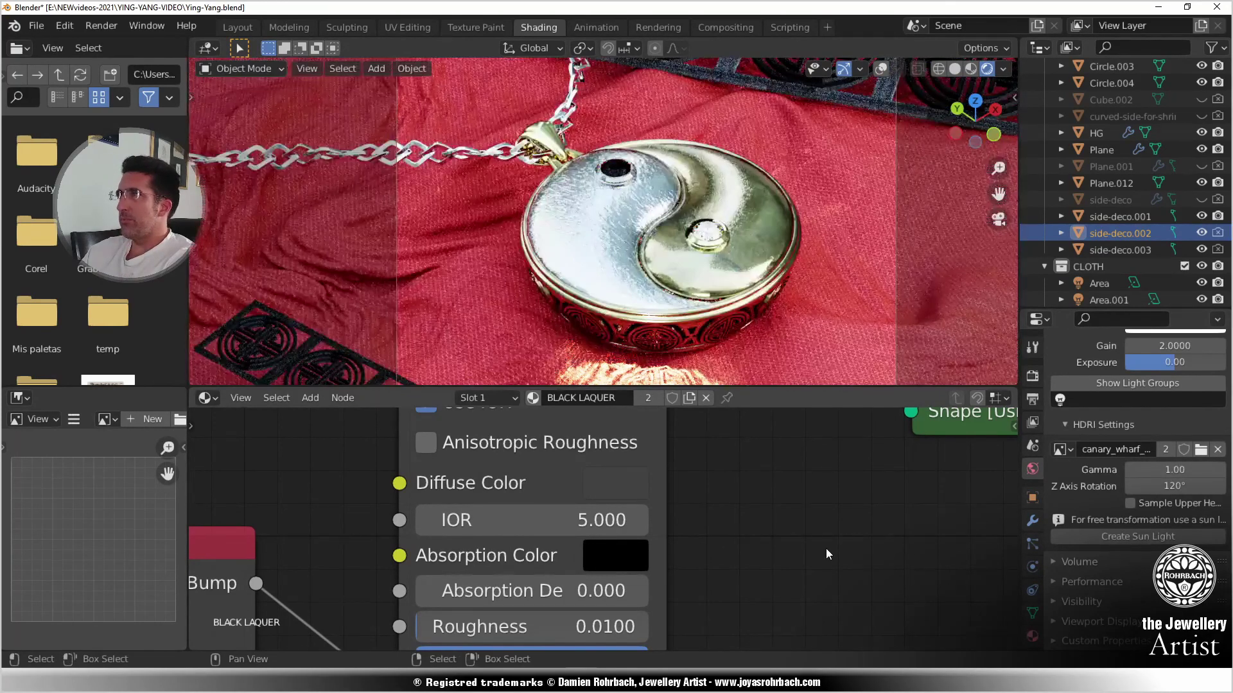
{"action": "left_click", "coordinate": [1183, 345]}
{"action": "type", "text": "1"}
{"action": "key", "text": "Return"}
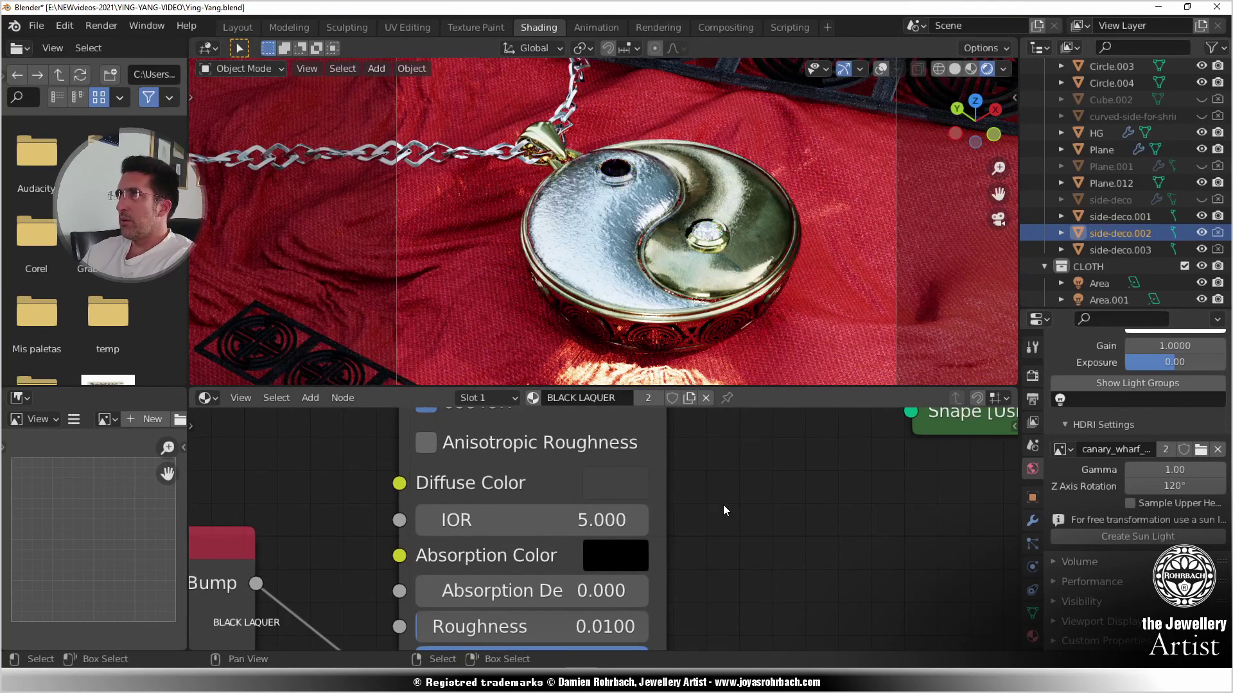
{"action": "scroll", "coordinate": [765, 304], "scroll_direction": "down", "scroll_amount": 3}
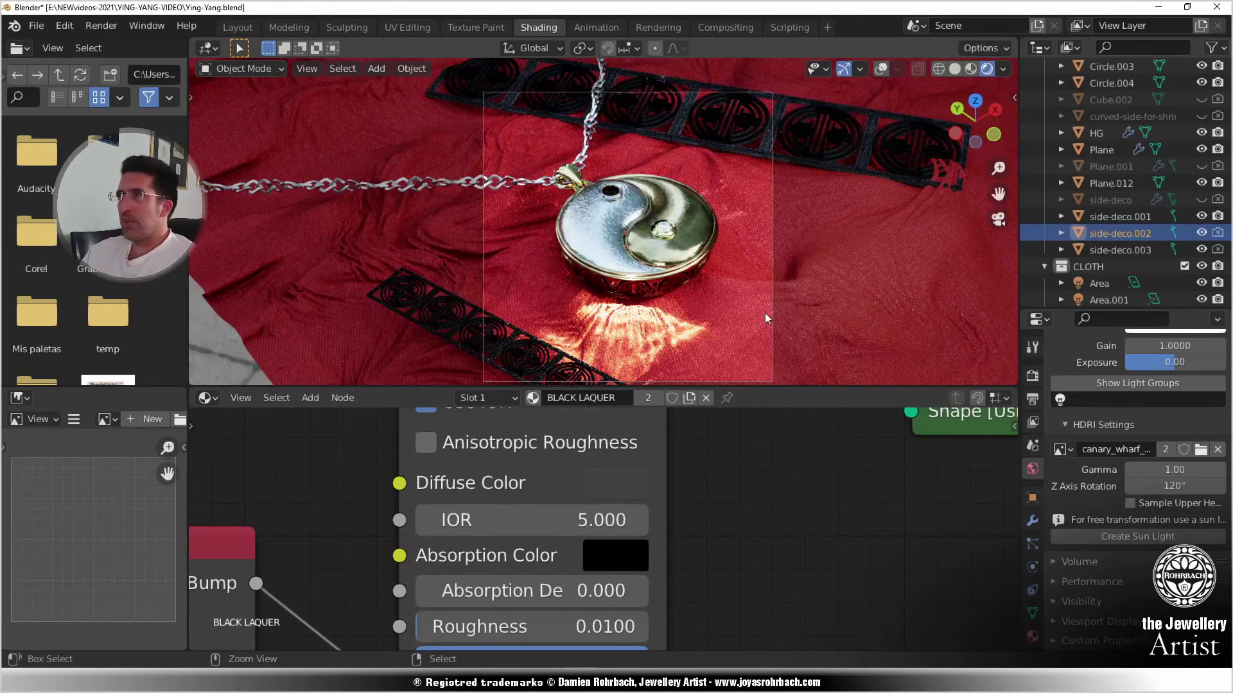
{"action": "key", "text": "ctrl+s"}
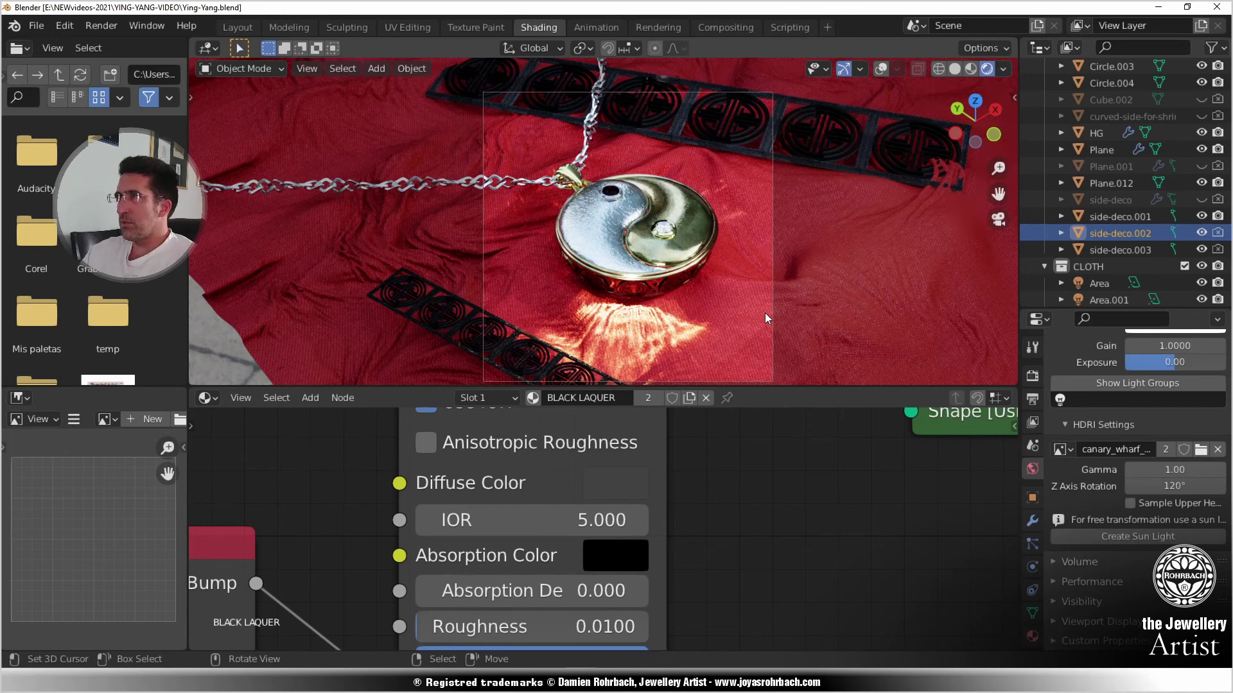
- Set the world HDRI's Z axis rotation to 0°
{"action": "key", "text": "ctrl"}
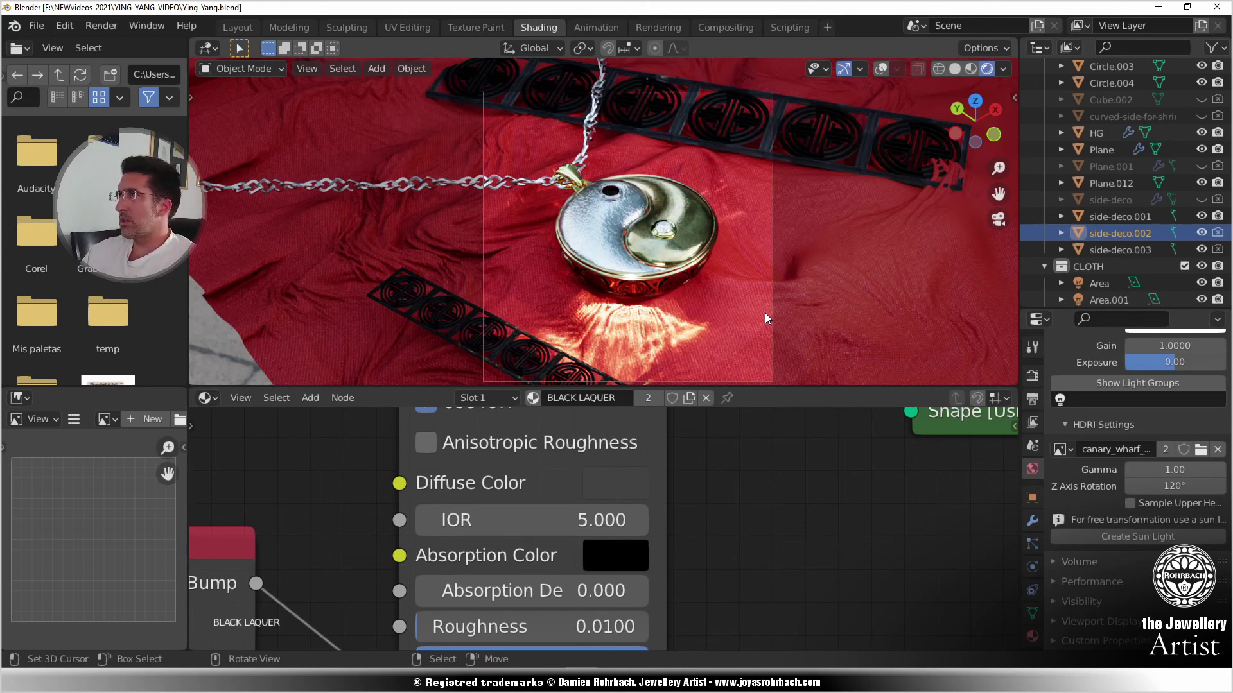
{"action": "left_click", "coordinate": [1166, 491]}
{"action": "type", "text": "0"}
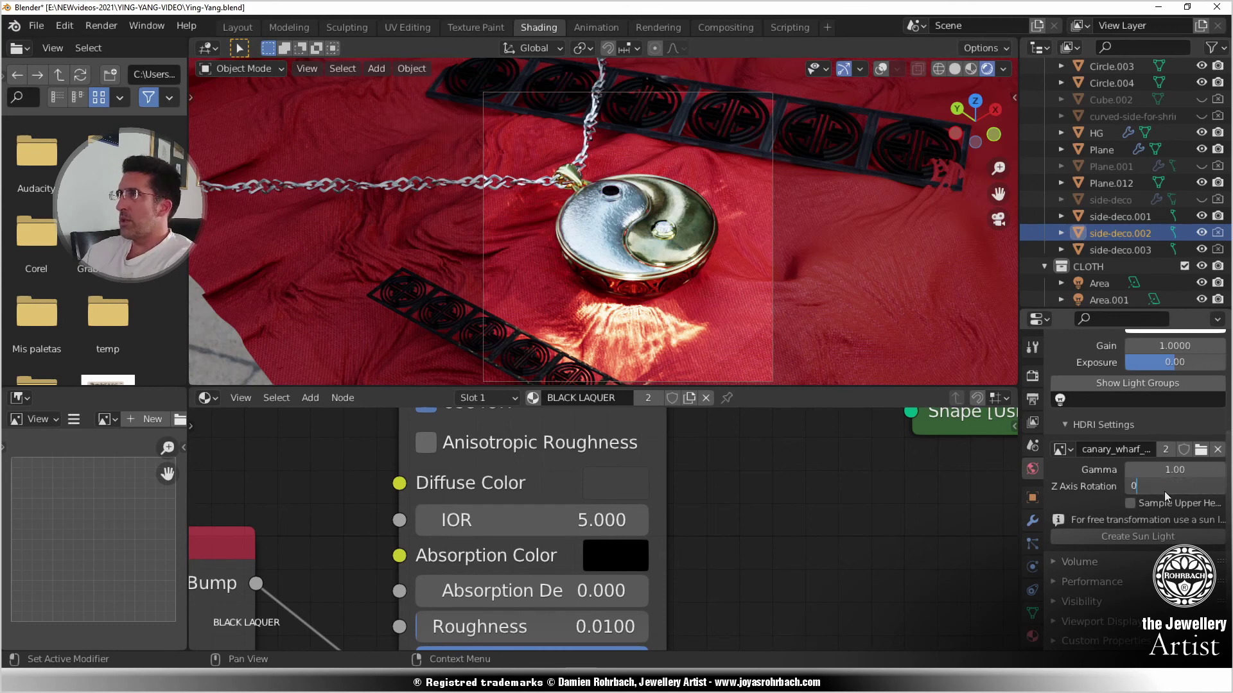
{"action": "key", "text": "Return"}
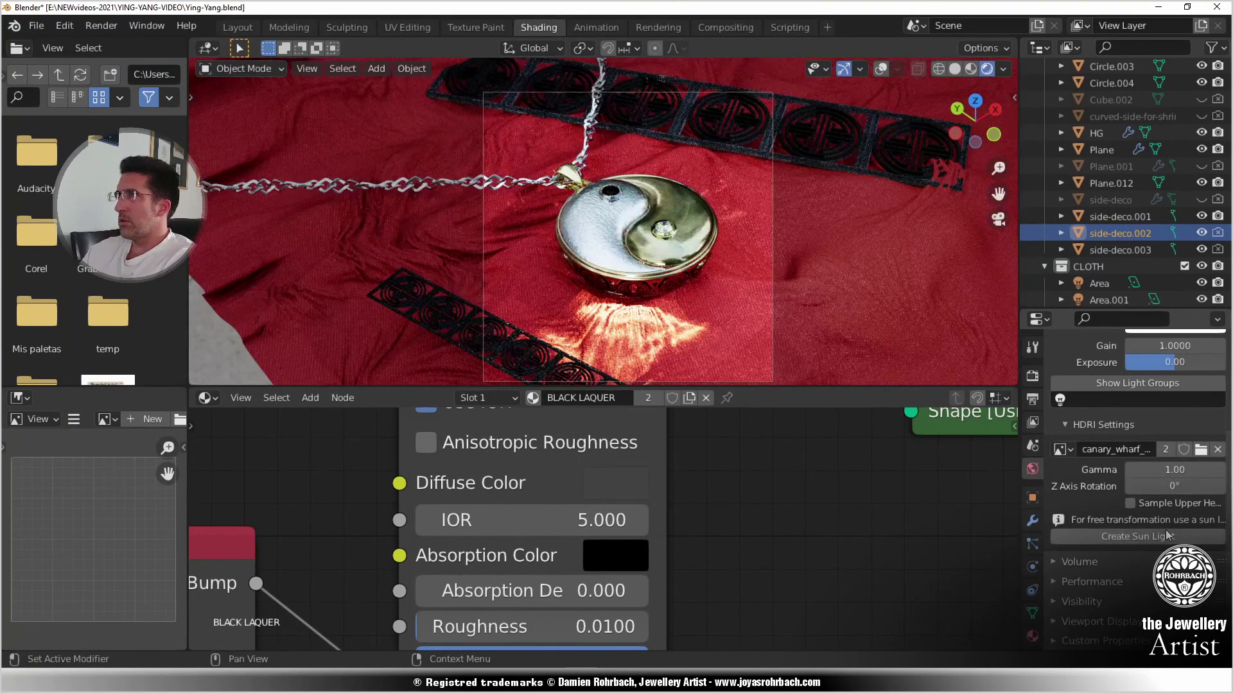
- Select the side-deco.003 strip behind the pendant and set the UV scale of BLACK LAQUER's 2D Mapping node to 1
{"action": "left_click", "coordinate": [861, 110]}
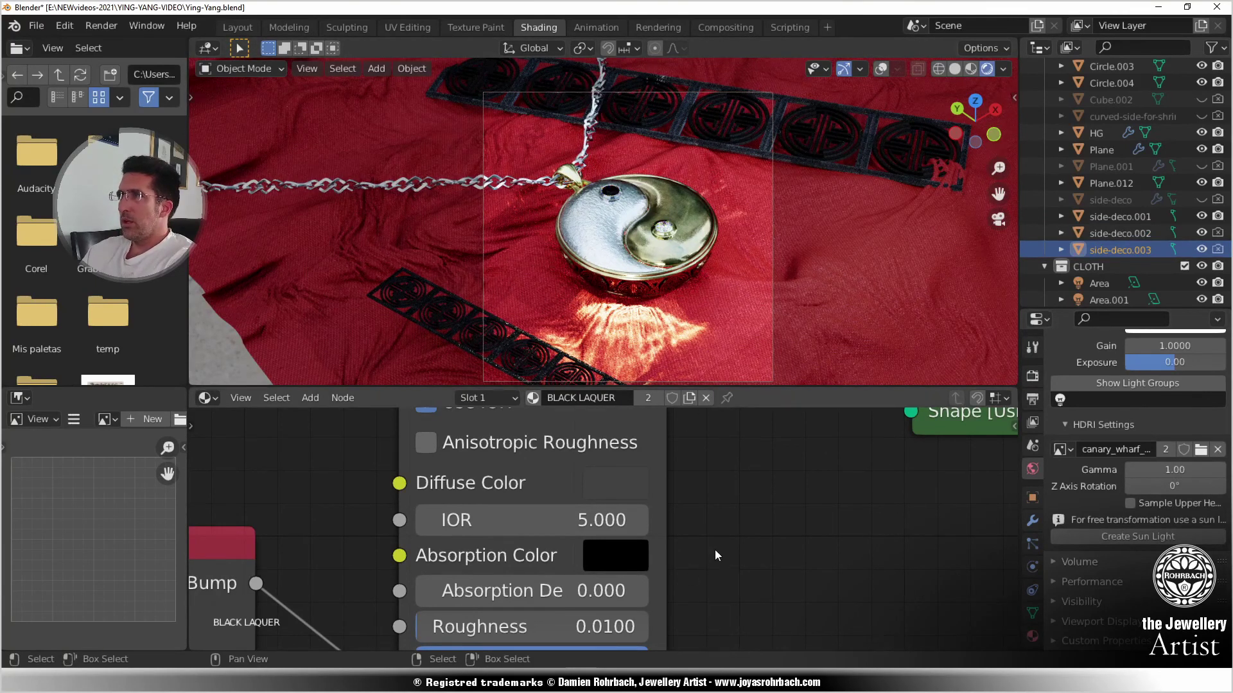
{"action": "scroll", "coordinate": [715, 543], "scroll_direction": "down", "scroll_amount": 5}
{"action": "middle_click_drag", "start_coordinate": [695, 554], "coordinate": [708, 469]}
{"action": "scroll", "coordinate": [438, 526], "scroll_direction": "up", "scroll_amount": 3}
{"action": "double_click", "coordinate": [381, 486]}
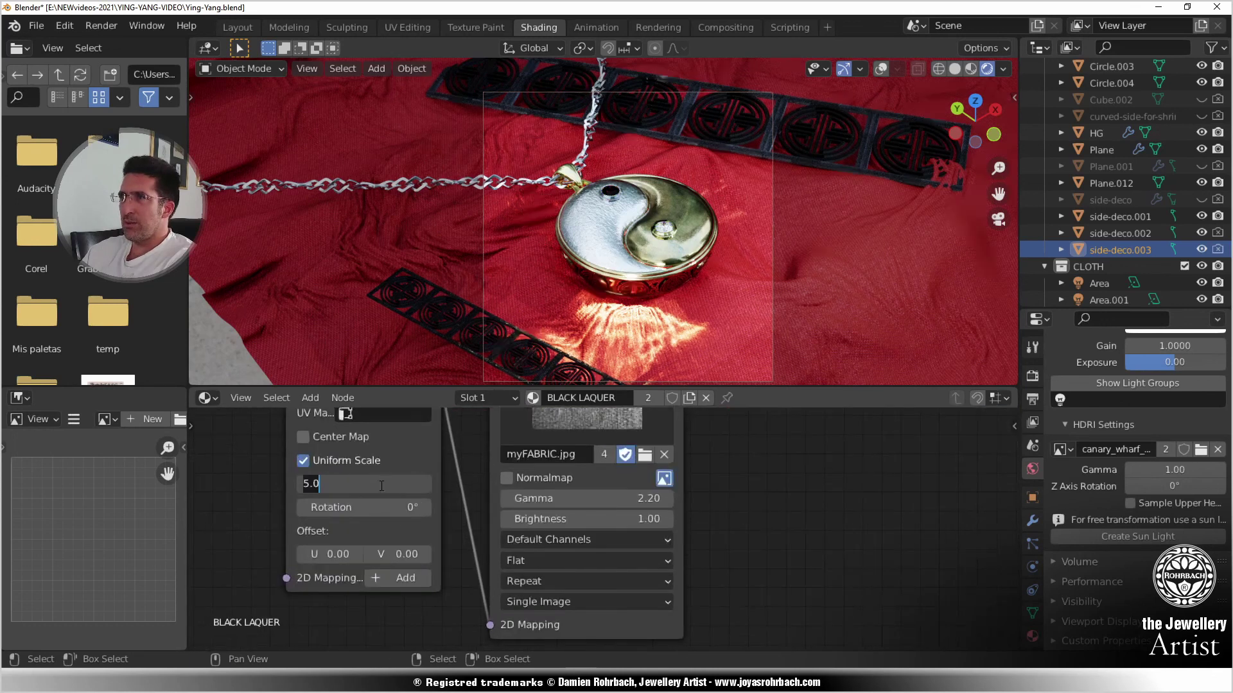
{"action": "type", "text": "1"}
{"action": "key", "text": "Return"}
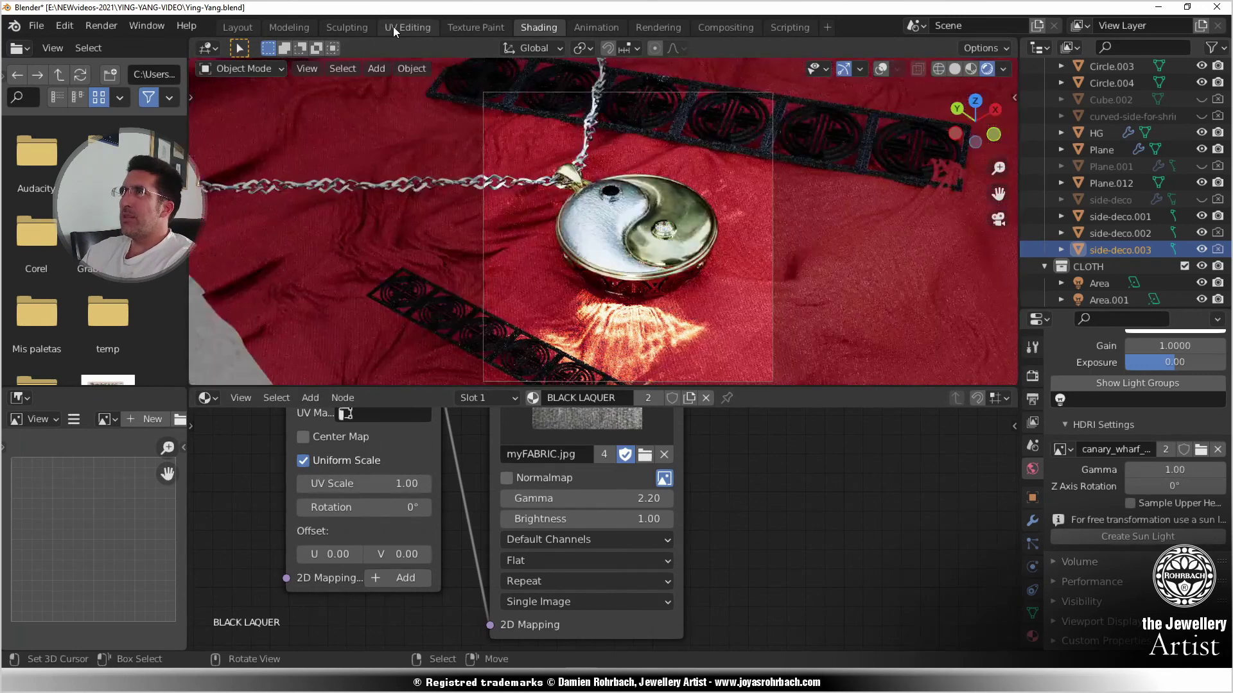
- Switch to the UV Editing workspace and unwrap all of side-deco.003's geometry with Project from View in the top view
{"action": "left_click", "coordinate": [404, 27]}
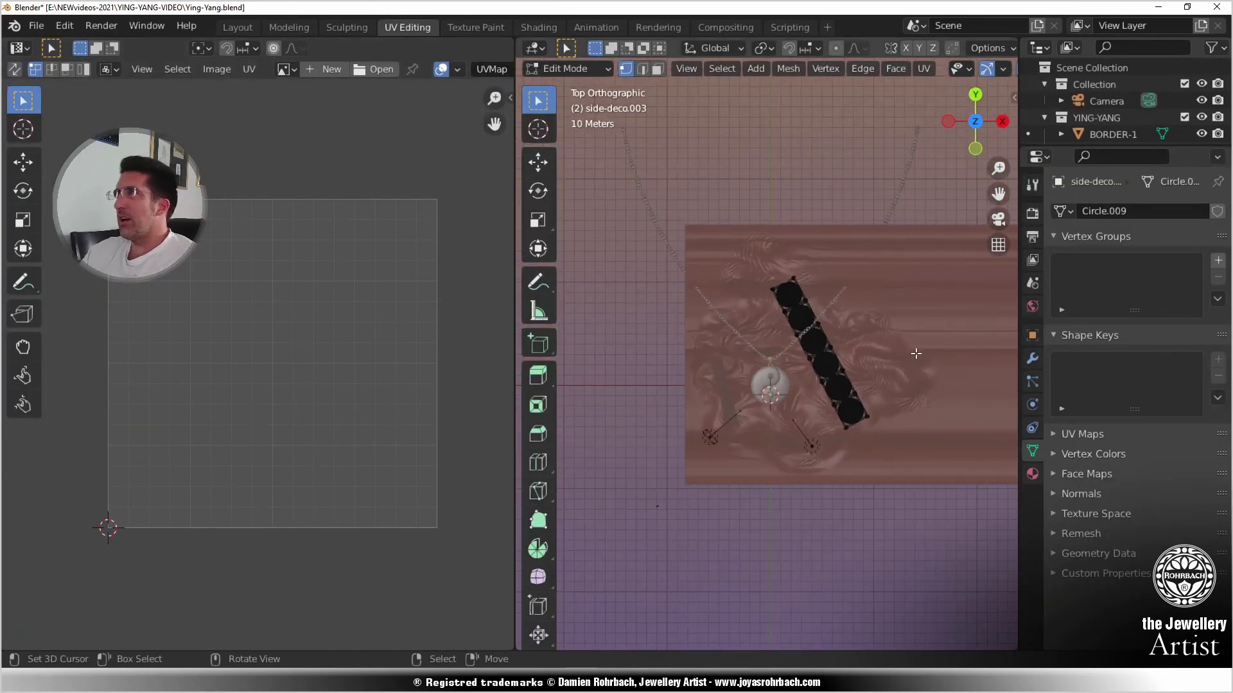
{"action": "key", "text": "a"}
{"action": "scroll", "coordinate": [793, 285], "scroll_direction": "up", "scroll_amount": 5}
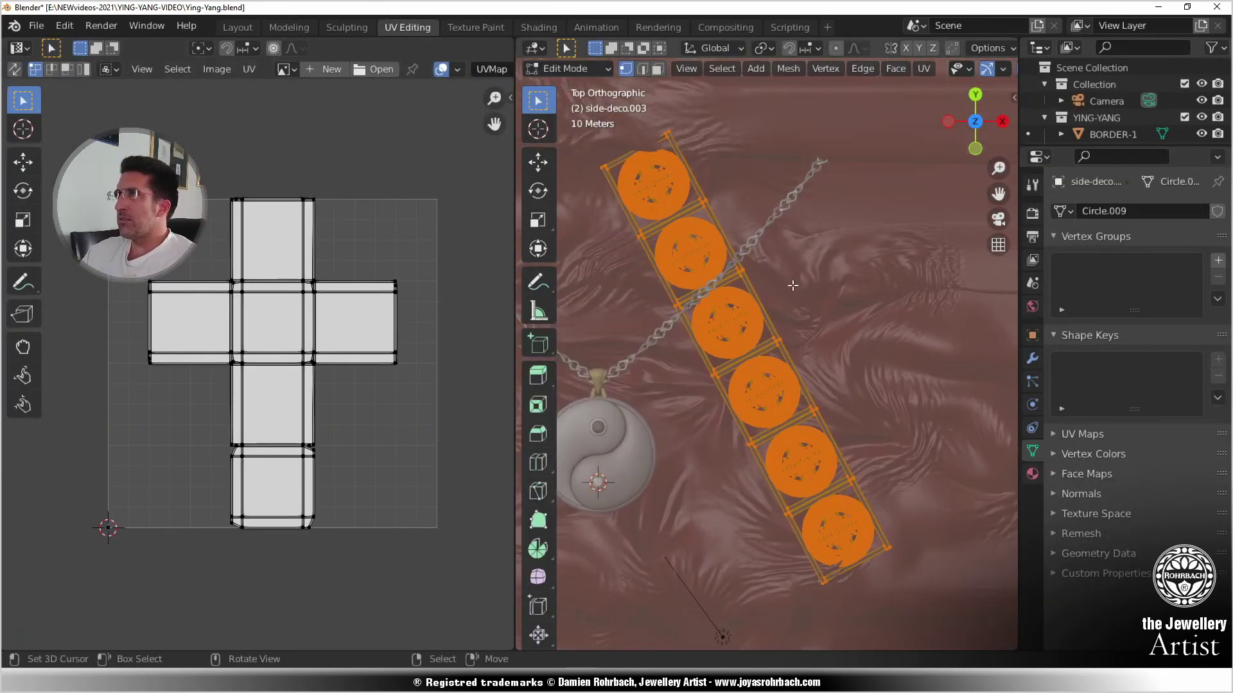
{"action": "left_click", "coordinate": [924, 68]}
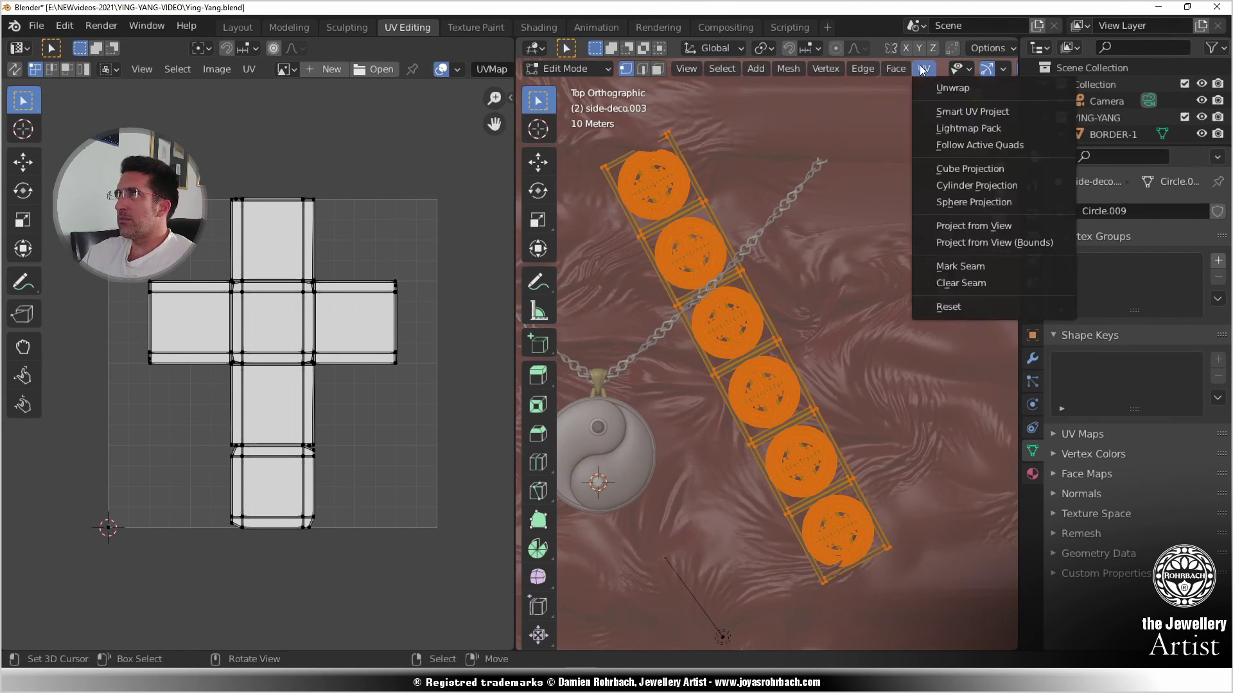
{"action": "left_click", "coordinate": [944, 226]}
{"action": "scroll", "coordinate": [720, 381], "scroll_direction": "down", "scroll_amount": 2}
{"action": "middle_click_drag", "start_coordinate": [721, 381], "coordinate": [836, 275], "text": "shift"}
{"action": "scroll", "coordinate": [836, 274], "scroll_direction": "up", "scroll_amount": 2}
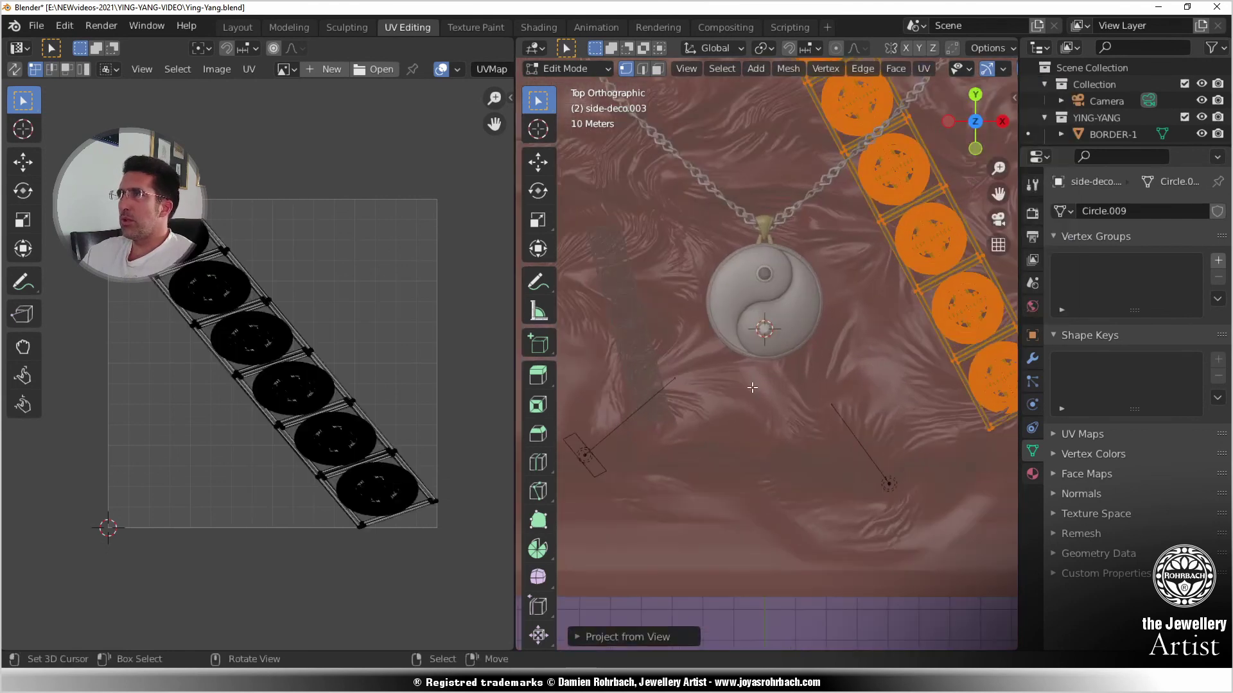
- Unwrap all of side-deco.002's geometry with Project from View in the top view and save the file
{"action": "key", "text": "Tab"}
{"action": "right_click", "coordinate": [647, 340]}
{"action": "key", "text": "Tab"}
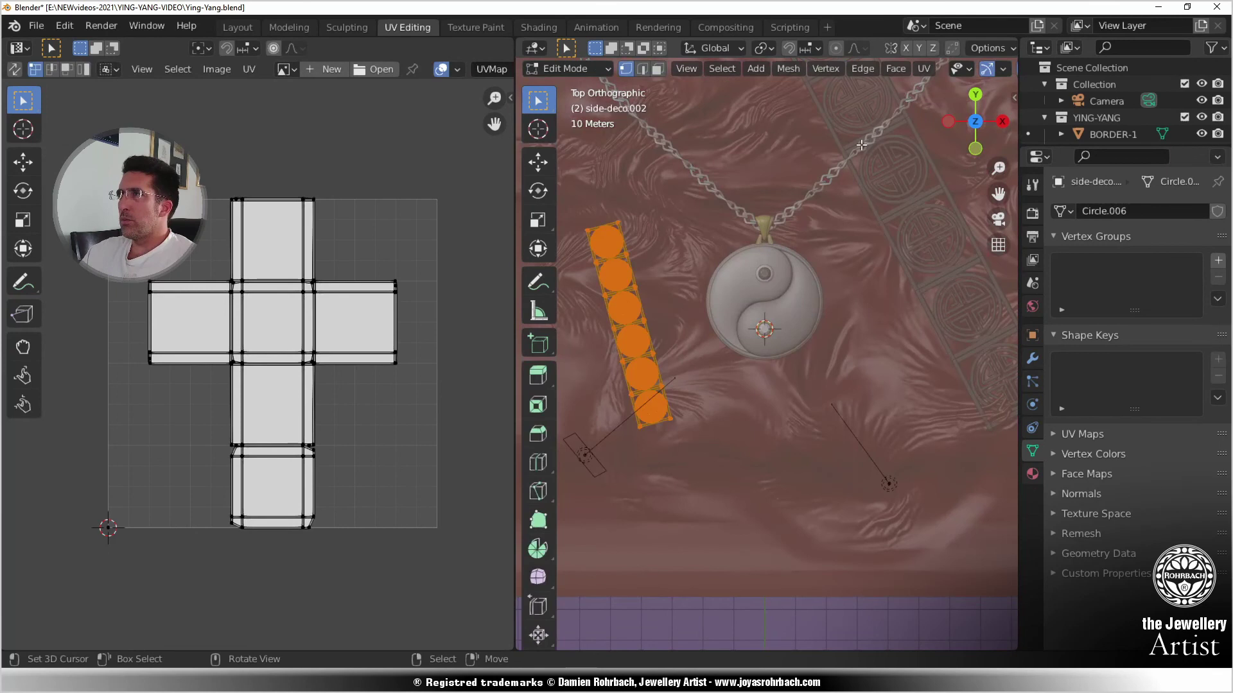
{"action": "left_click", "coordinate": [918, 68]}
{"action": "left_click", "coordinate": [957, 245]}
{"action": "key", "text": "ctrl+s"}
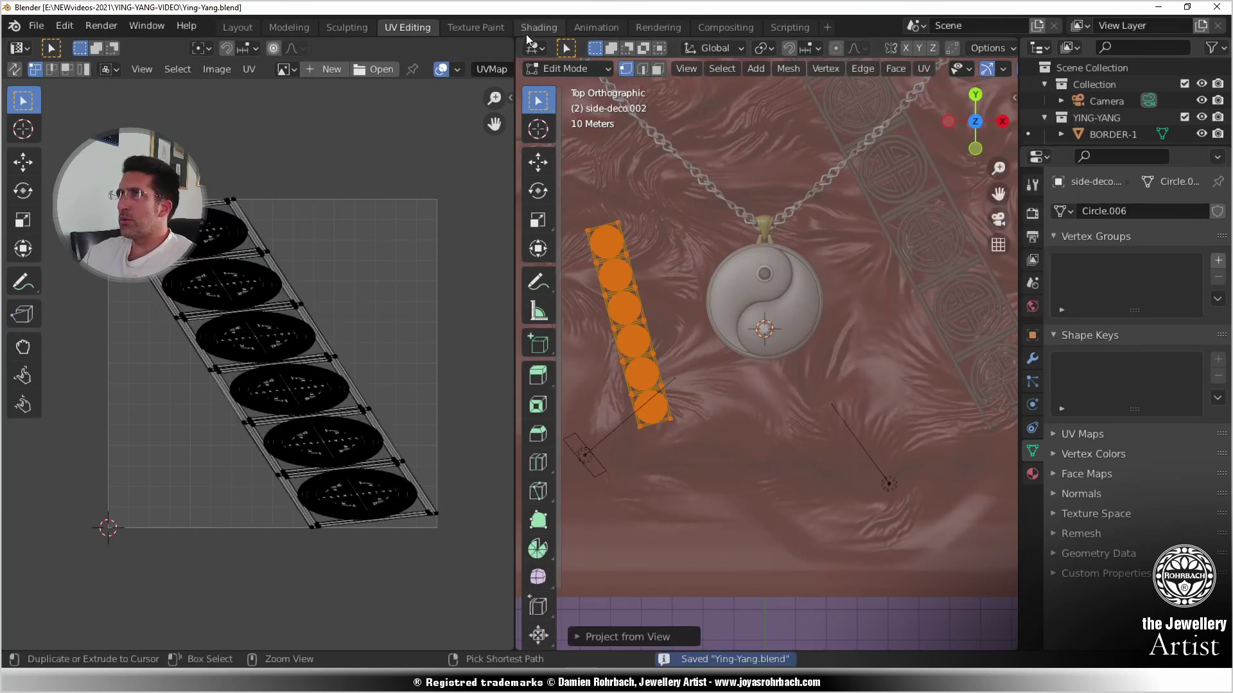
- Switch to the Shading workspace and set the UV scale of BLACK LAQUER's 2D Mapping node to 3
{"action": "left_click", "coordinate": [538, 26]}
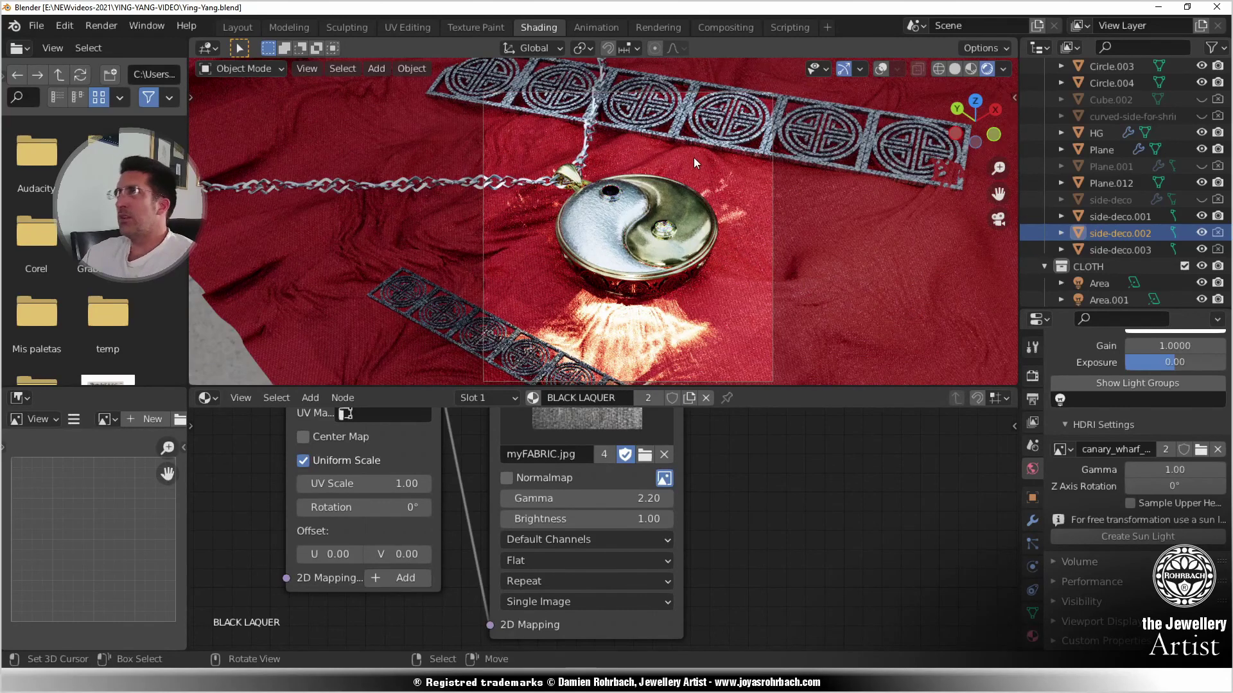
{"action": "middle_click_drag", "start_coordinate": [724, 123], "coordinate": [668, 201], "text": "shift"}
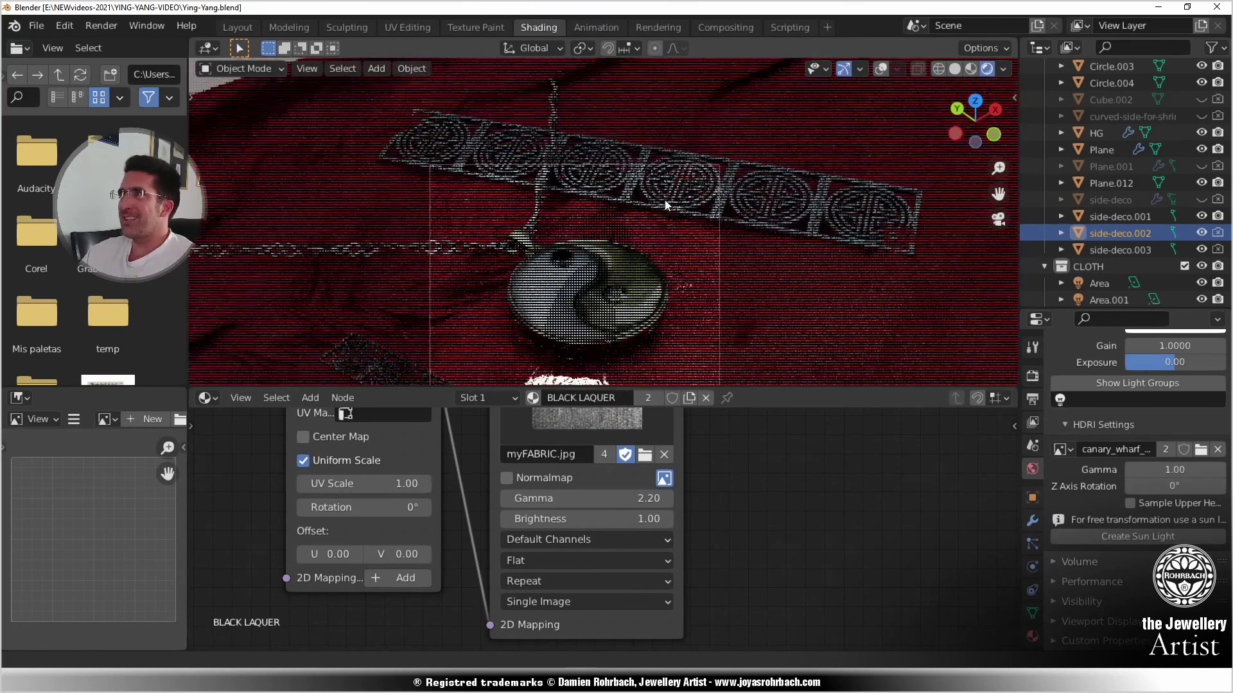
{"action": "scroll", "coordinate": [670, 199], "scroll_direction": "up", "scroll_amount": 5}
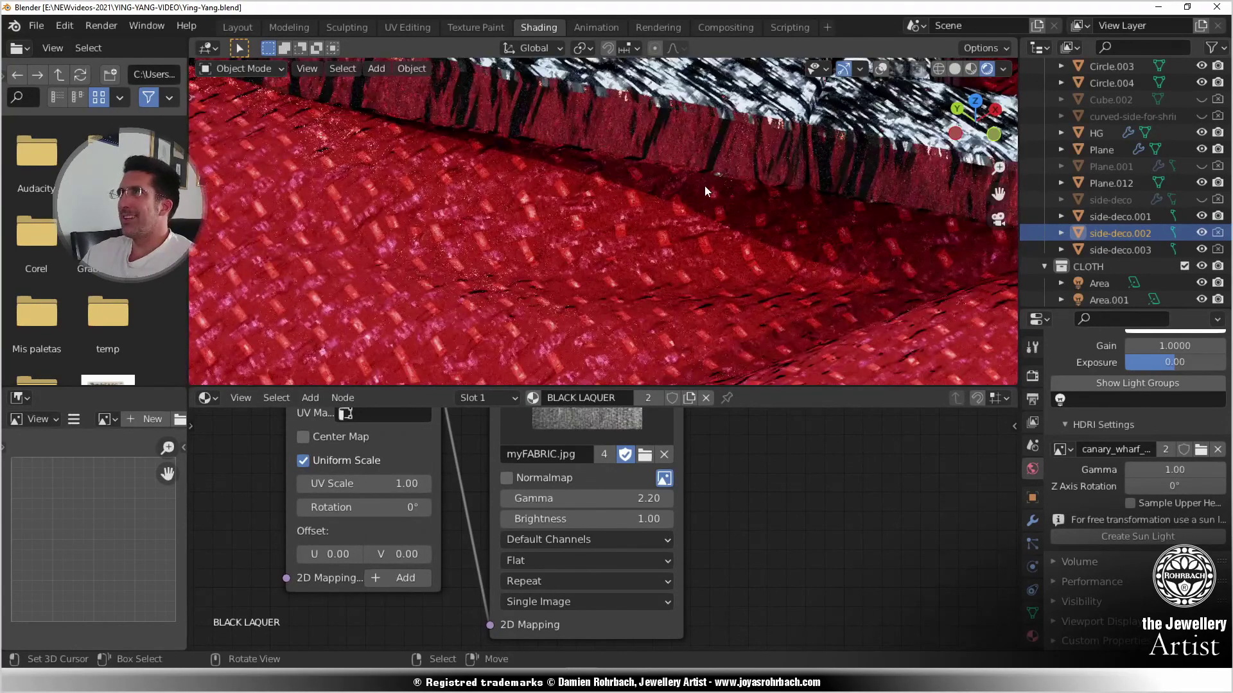
{"action": "left_click", "coordinate": [395, 488]}
{"action": "type", "text": "3"}
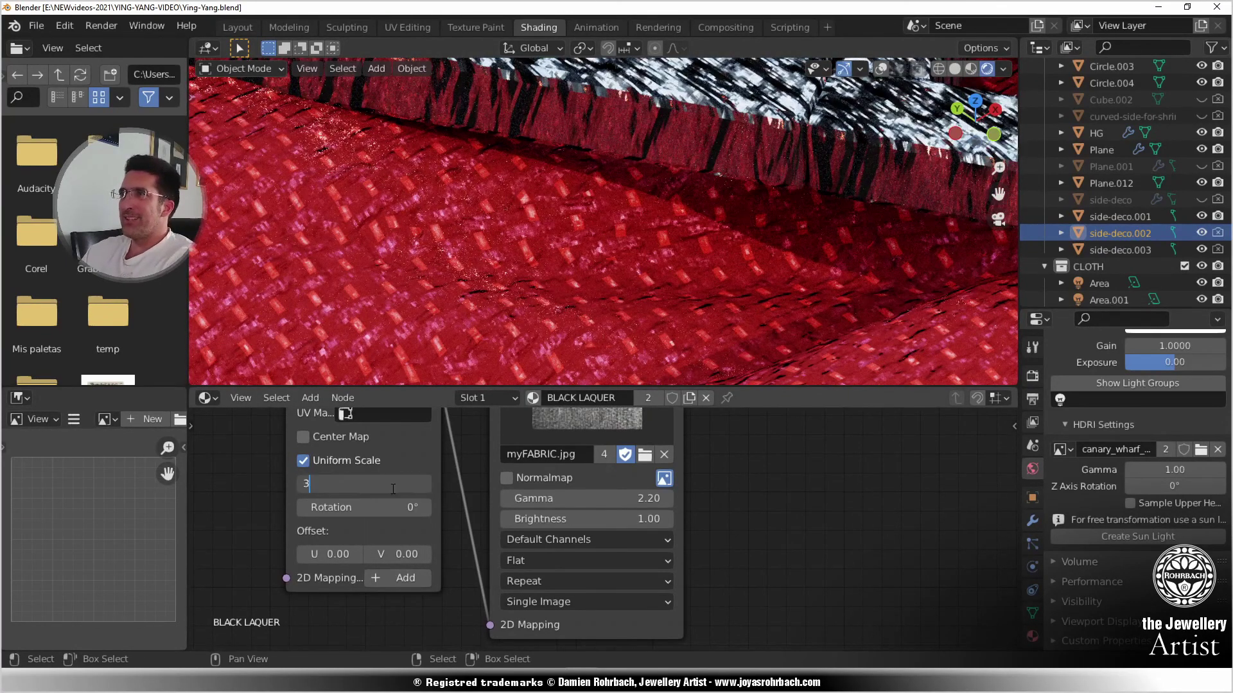
{"action": "key", "text": "Return"}
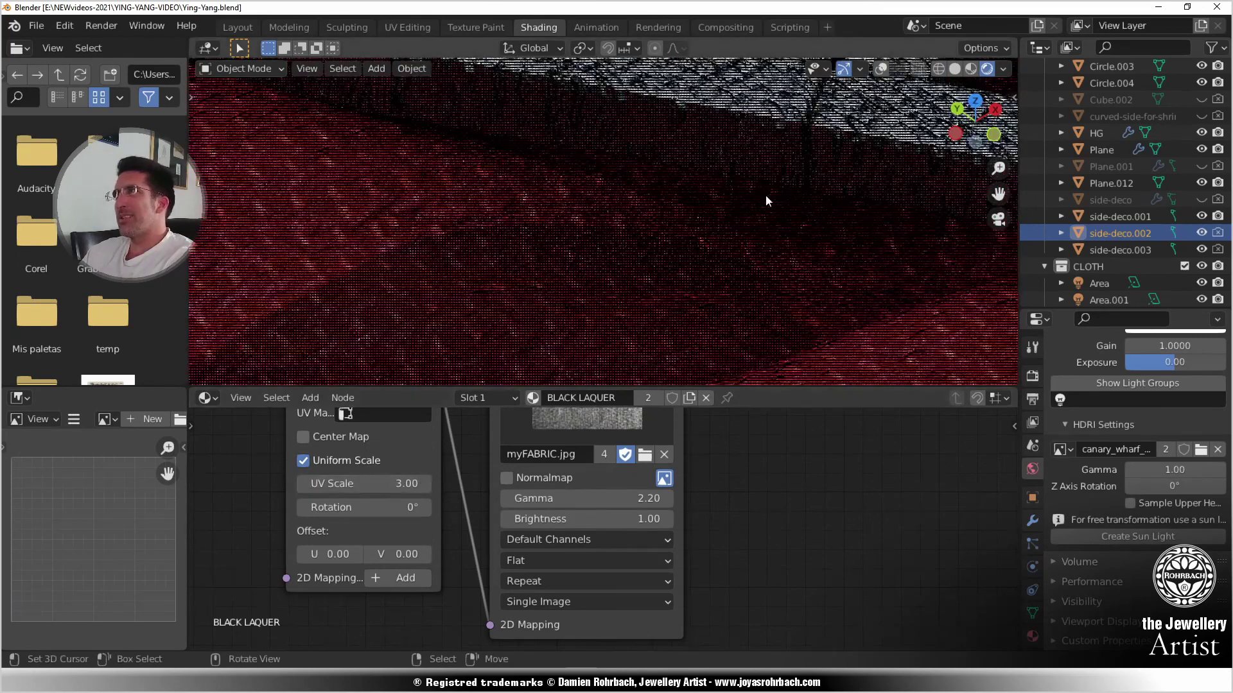
{"action": "scroll", "coordinate": [714, 248], "scroll_direction": "down", "scroll_amount": 3}
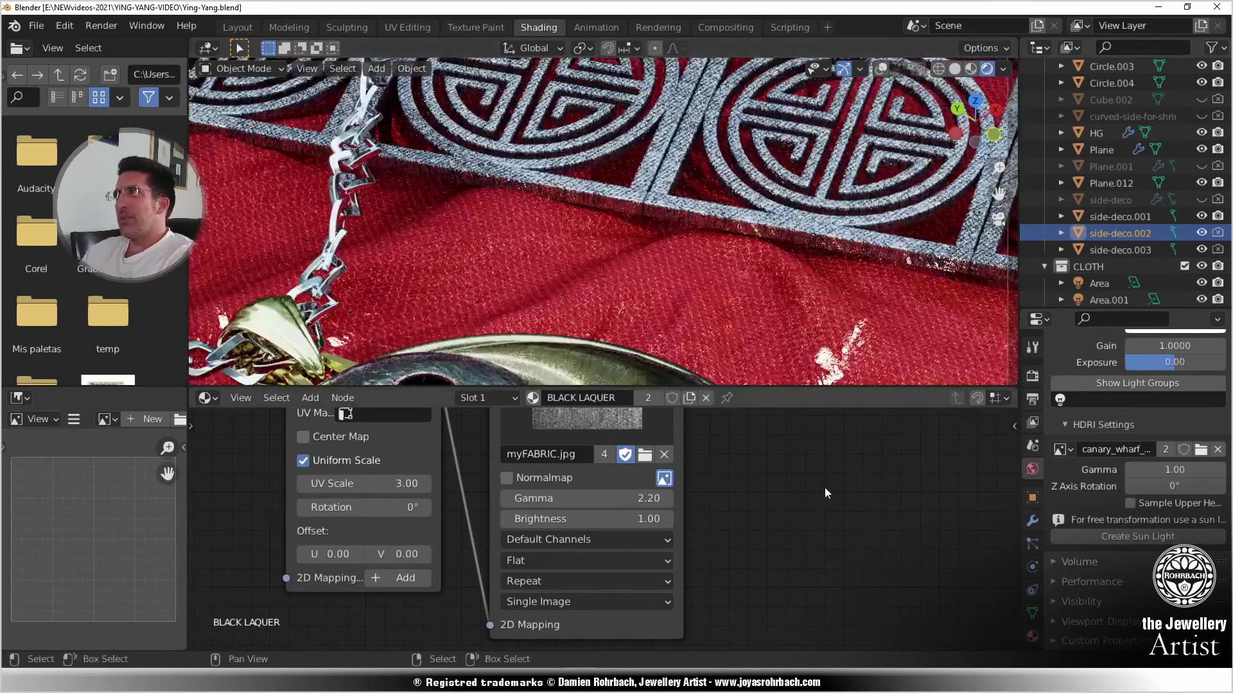
- Set the IOR of BLACK LAQUER's Glossy Material node to 1
{"action": "middle_click_drag", "start_coordinate": [768, 498], "coordinate": [347, 455]}
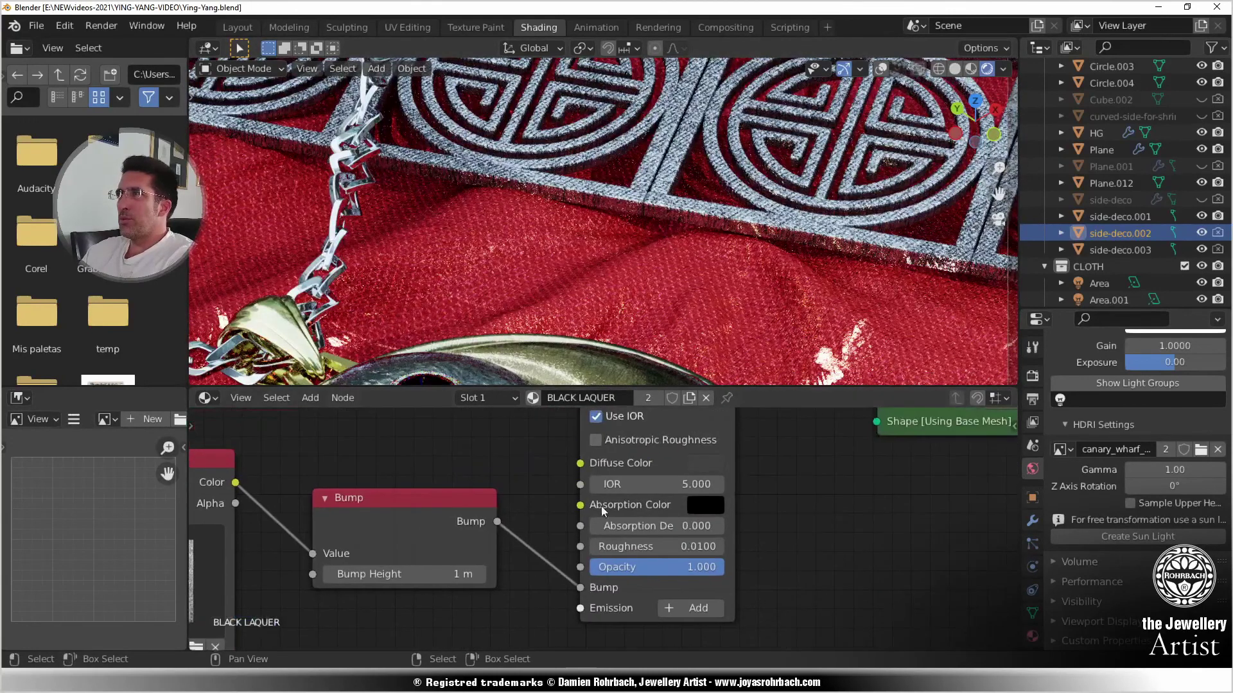
{"action": "double_click", "coordinate": [645, 479]}
{"action": "type", "text": "1"}
{"action": "key", "text": "Return"}
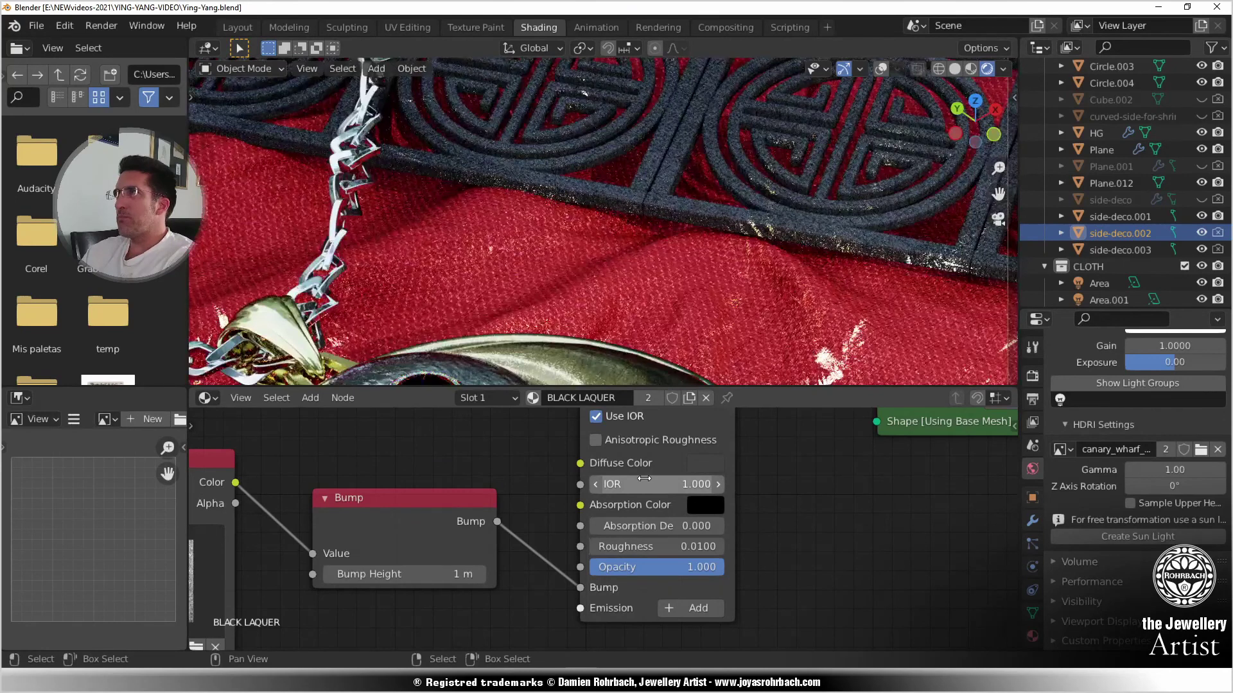
- Set the Bump node's height in the BLACK LAQUER material to 0.2 m
{"action": "middle_click_drag", "start_coordinate": [407, 574], "coordinate": [459, 556]}
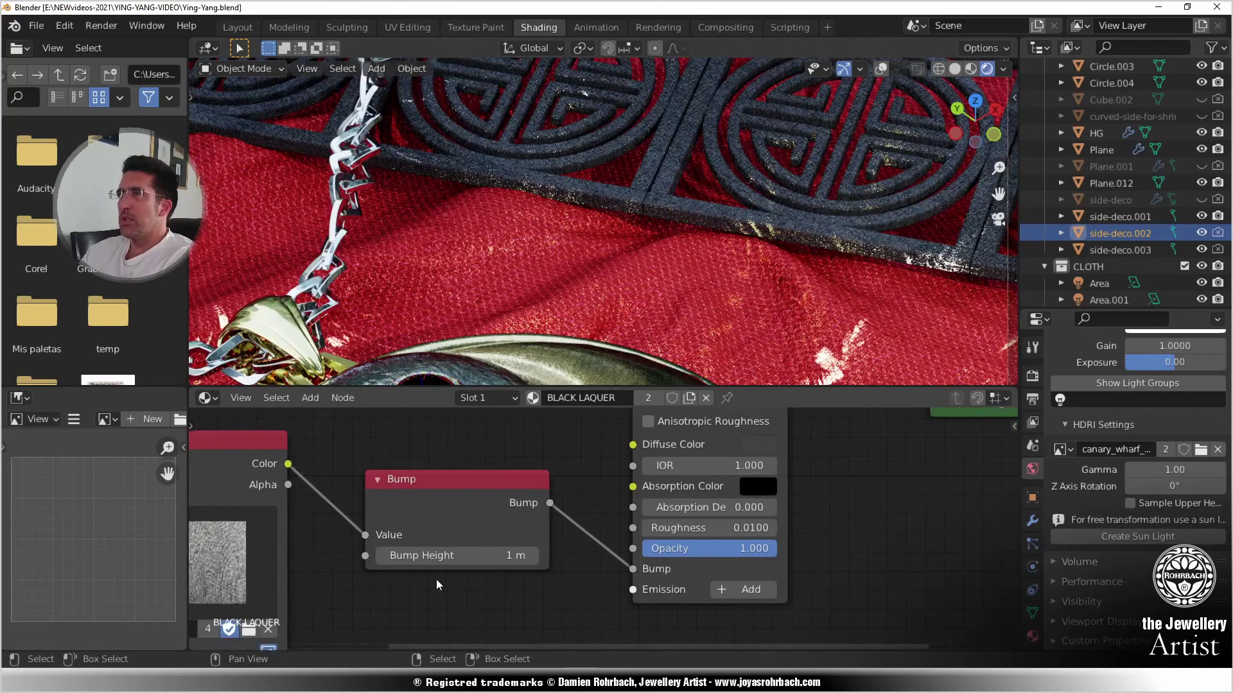
{"action": "left_click", "coordinate": [452, 556]}
{"action": "type", "text": ".2"}
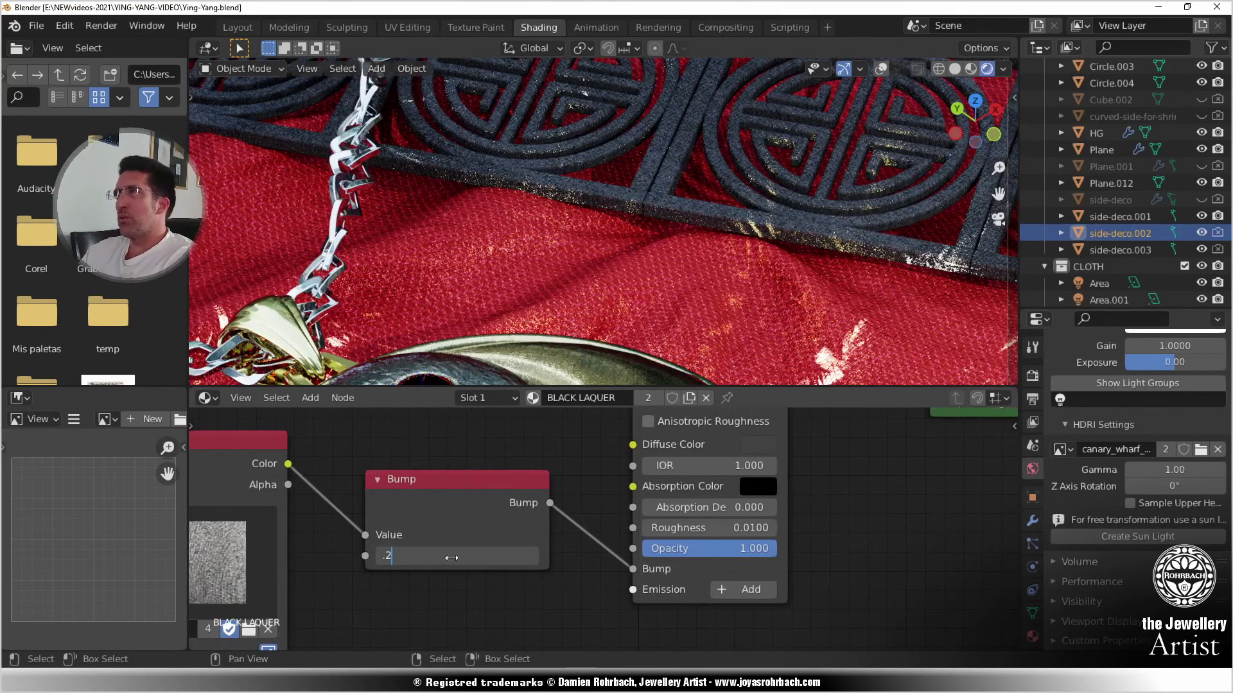
{"action": "key", "text": "Return"}
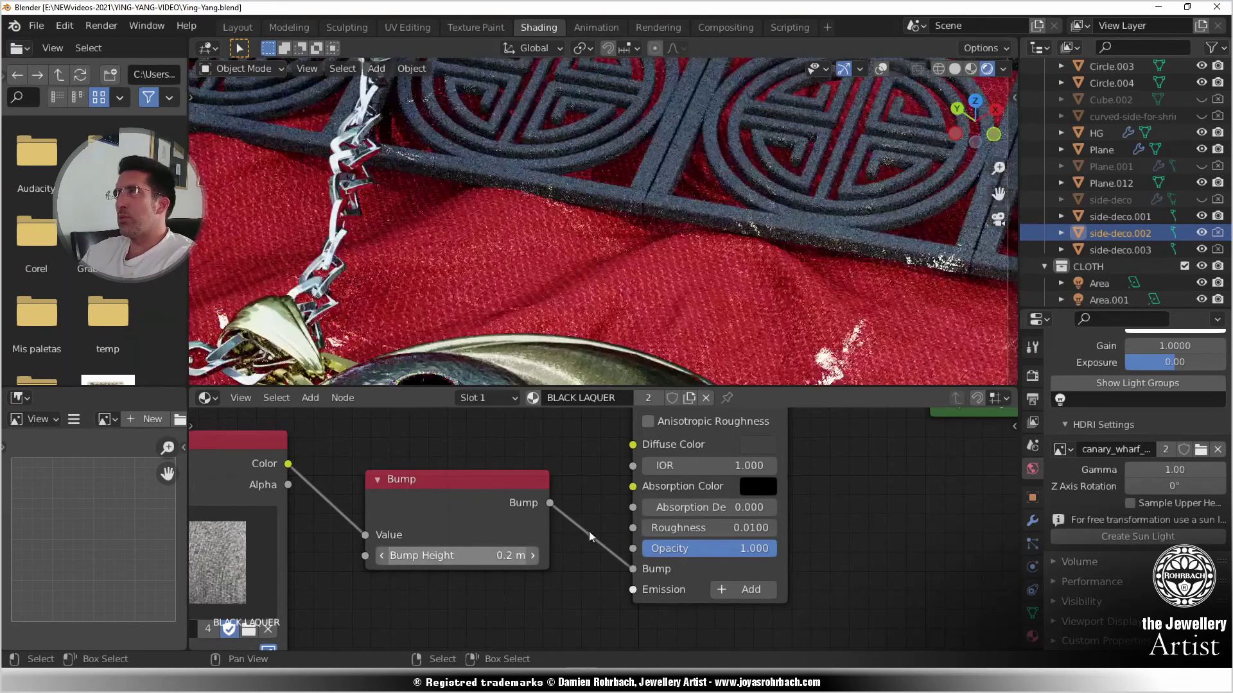
- Set the IOR of BLACK LAQUER's Glossy Material node to 2
{"action": "left_click", "coordinate": [723, 473]}
{"action": "type", "text": "2"}
{"action": "key", "text": "Return"}
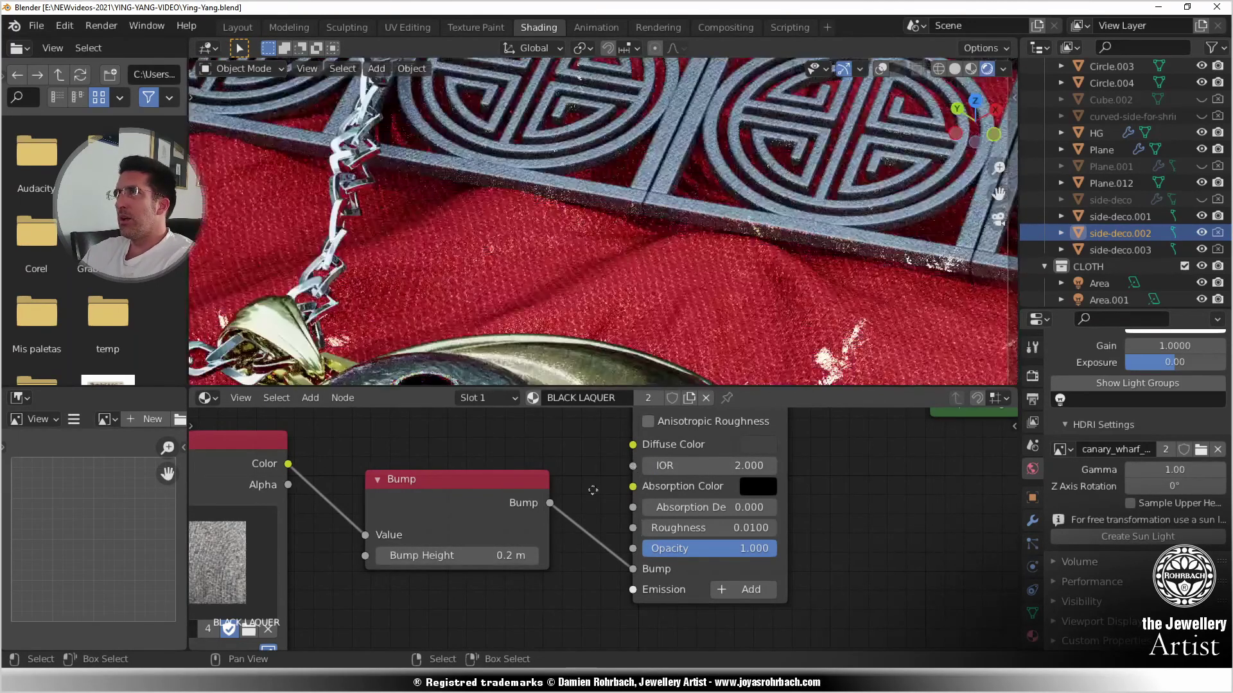
- Make the Glossy Material's diffuse color in BLACK LAQUER fully black with a value of 0, and set its IOR to 1.5
{"action": "middle_click_drag", "start_coordinate": [593, 491], "coordinate": [552, 583]}
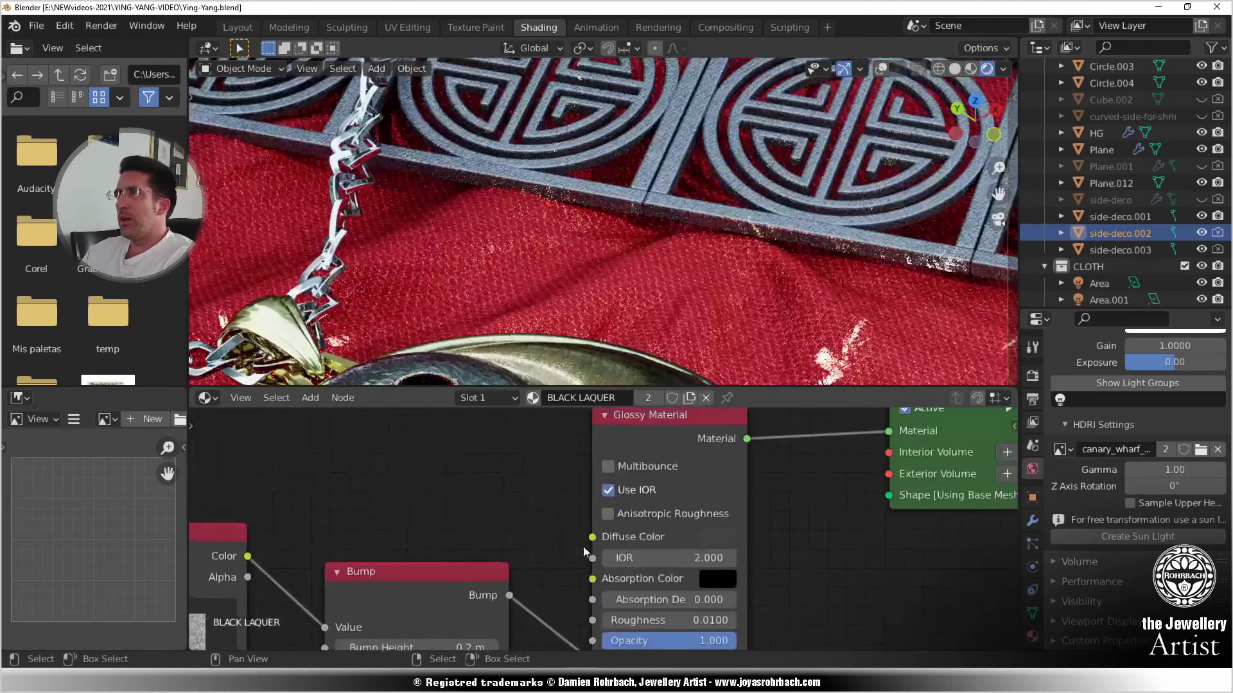
{"action": "left_click", "coordinate": [721, 539]}
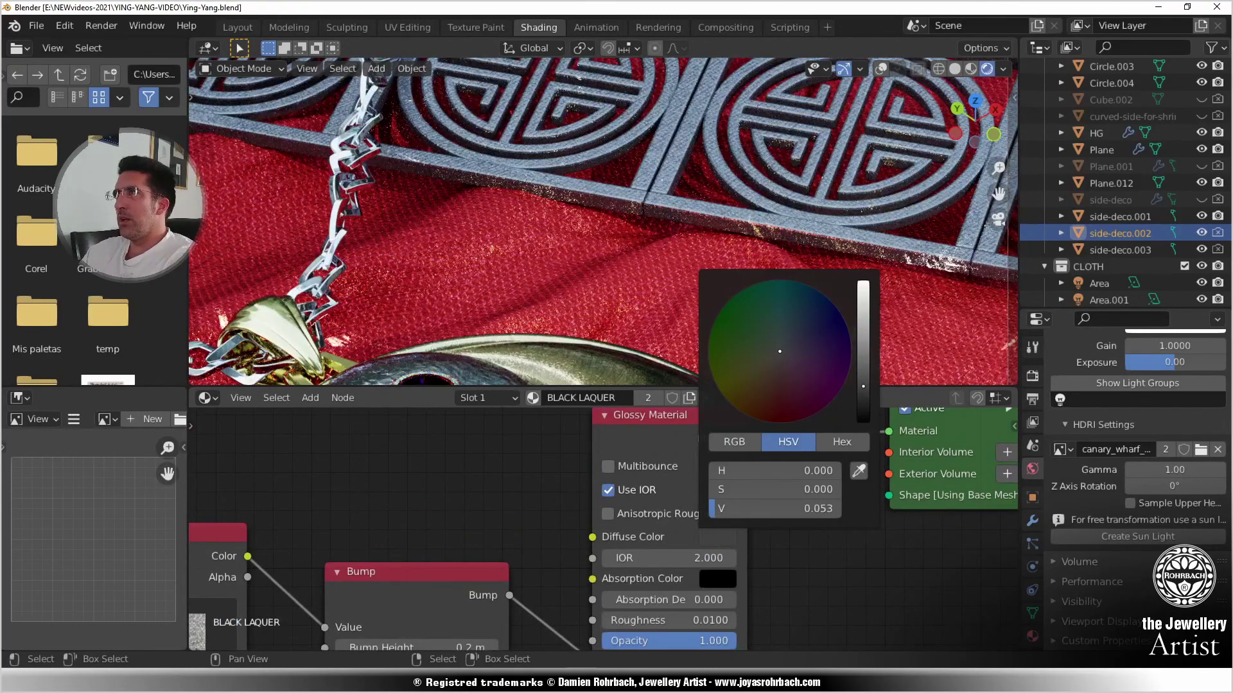
{"action": "left_click_drag", "start_coordinate": [863, 387], "coordinate": [863, 421]}
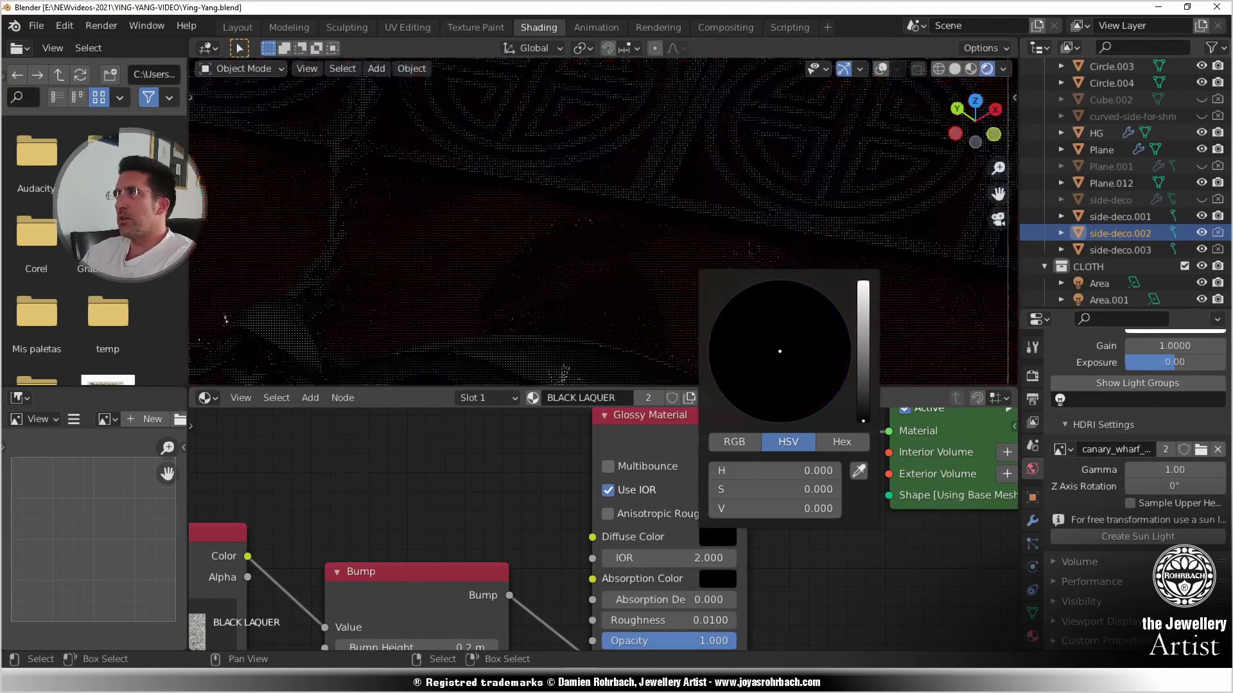
{"action": "middle_click_drag", "start_coordinate": [456, 552], "coordinate": [570, 495]}
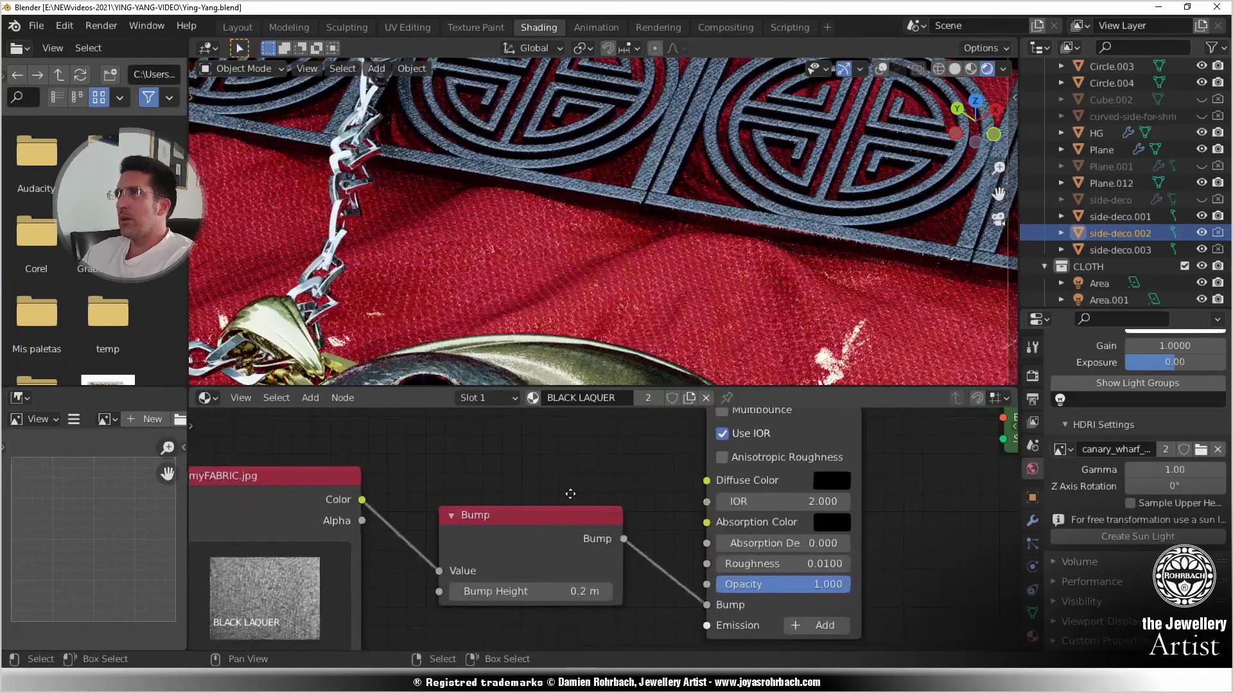
{"action": "left_click_drag", "start_coordinate": [794, 498], "coordinate": [757, 499]}
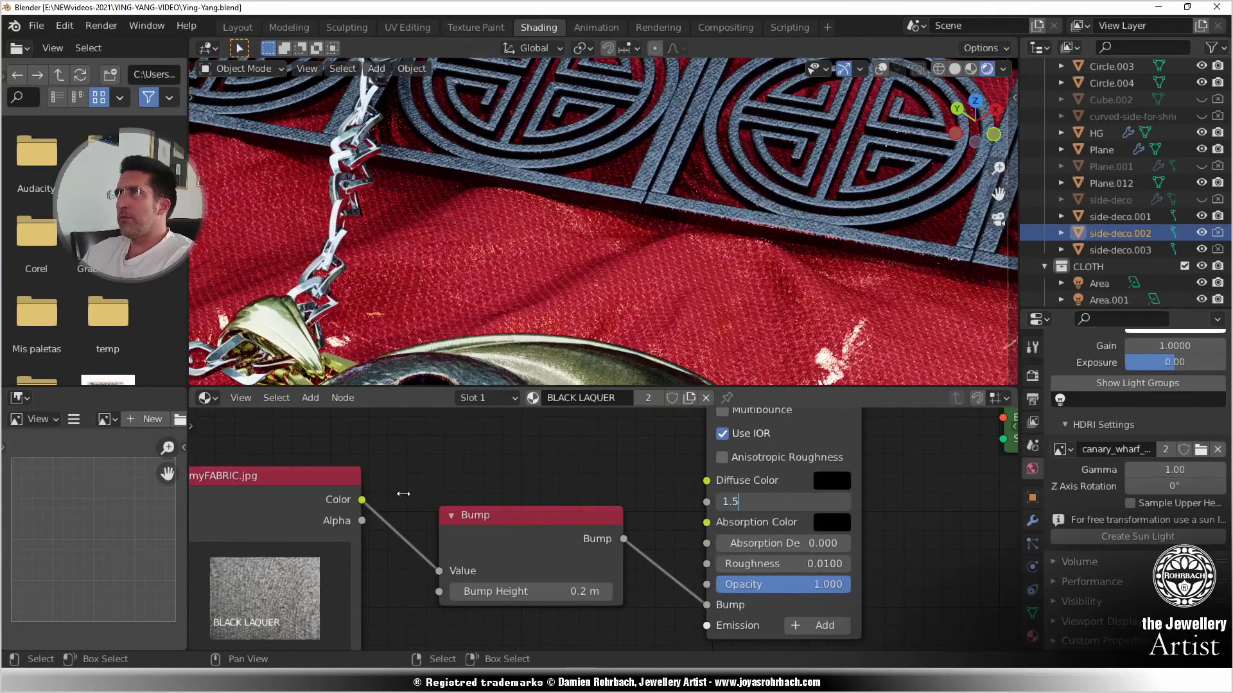
- Replace myFABRIC.jpg in BLACK LAQUER's bump texture node with the loaded IMG_20200927 cover image
{"action": "middle_click_drag", "start_coordinate": [370, 581], "coordinate": [495, 514]}
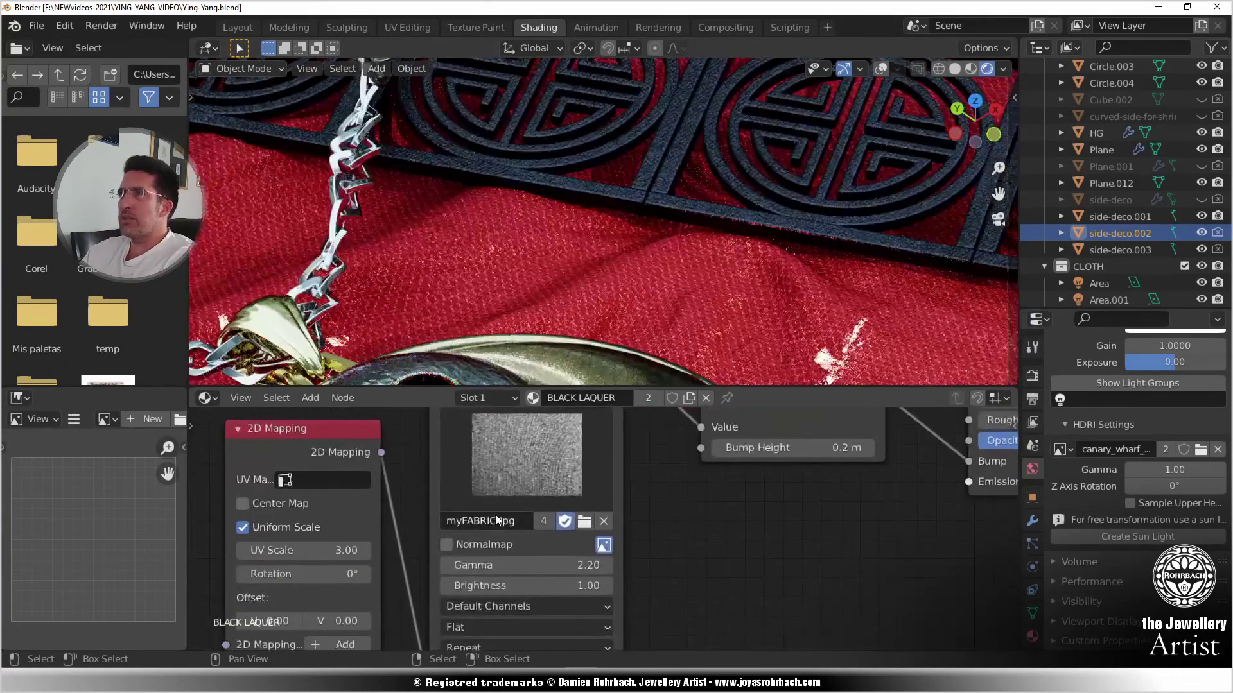
{"action": "left_click", "coordinate": [512, 480]}
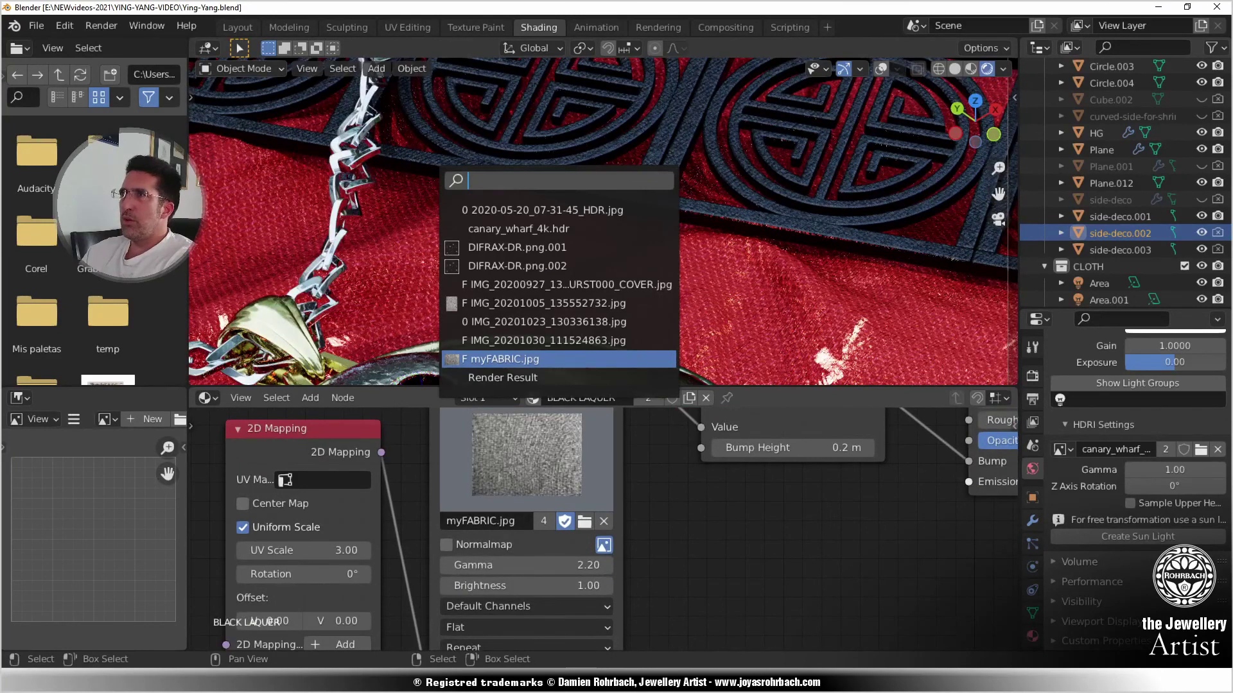
{"action": "left_click", "coordinate": [498, 288]}
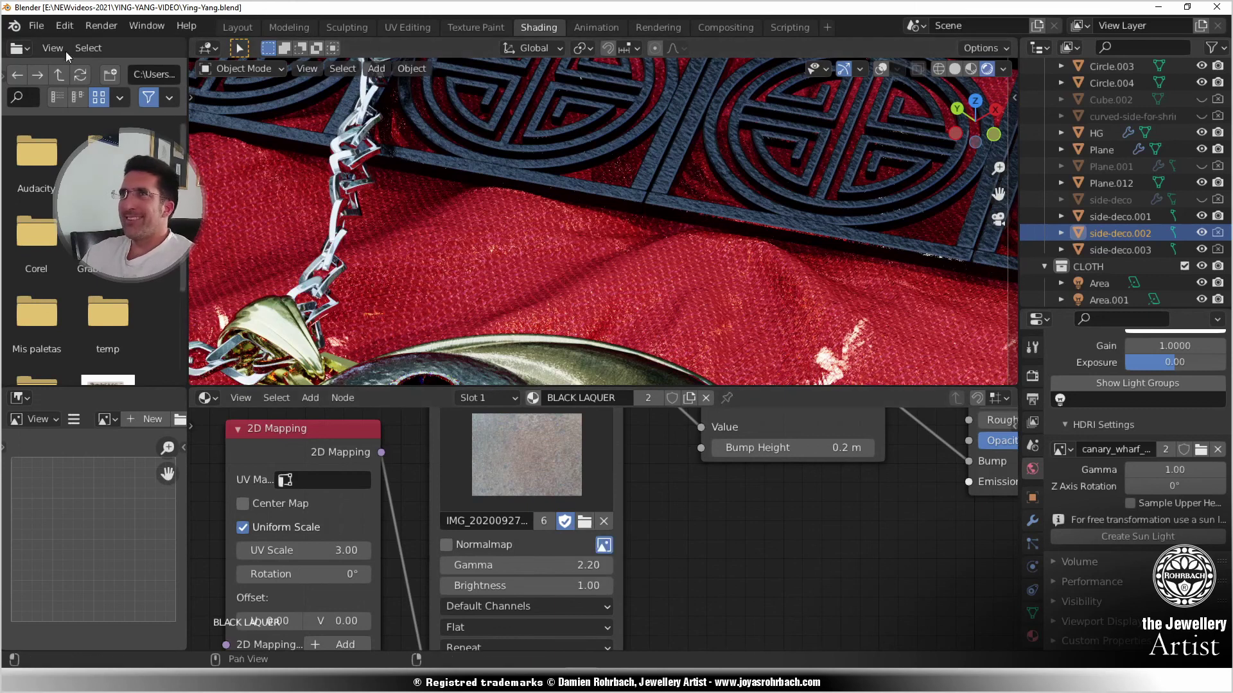
- Purge the unused data-blocks from the file and save it
{"action": "left_click", "coordinate": [43, 24]}
{"action": "mouse_move", "coordinate": [68, 307]}
{"action": "left_click", "coordinate": [282, 305]}
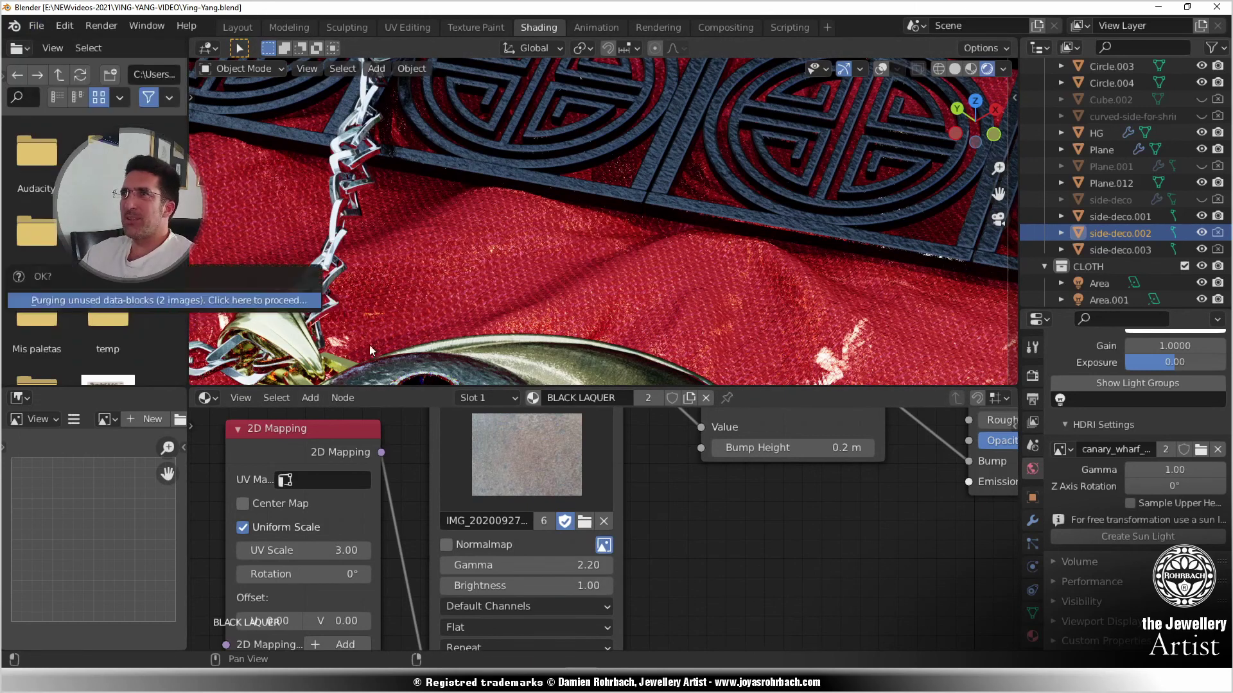
{"action": "left_click", "coordinate": [283, 301]}
{"action": "left_click", "coordinate": [36, 25]}
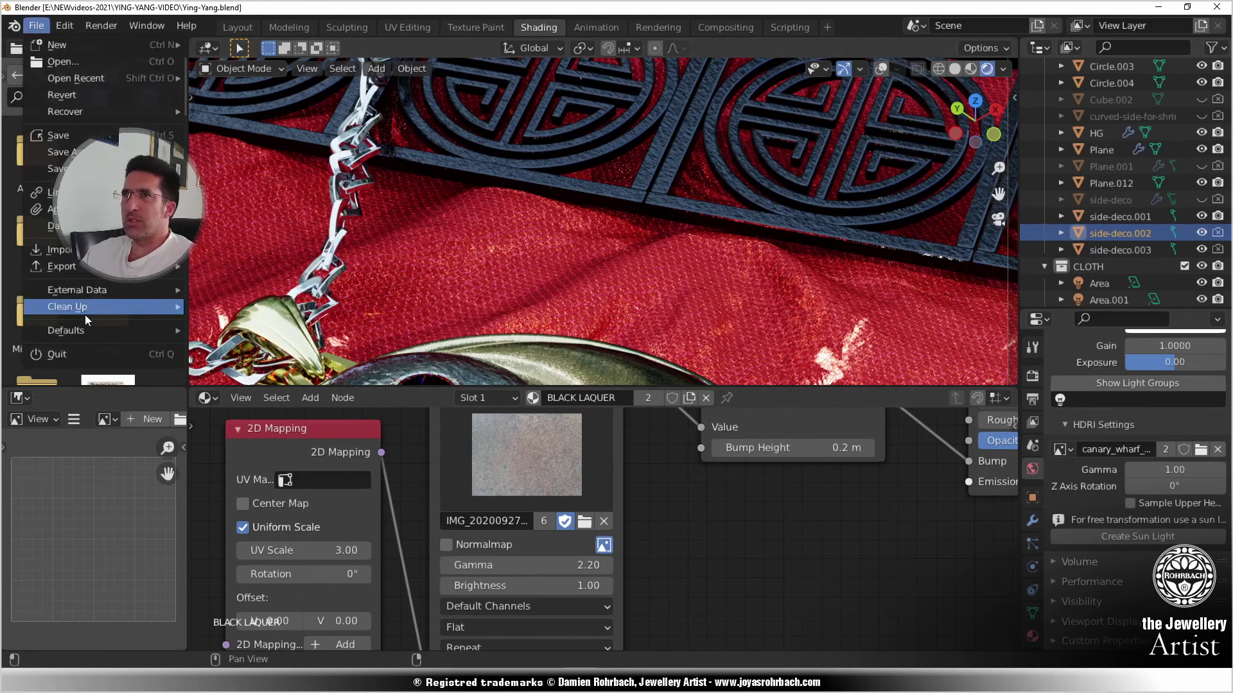
{"action": "mouse_move", "coordinate": [85, 308]}
{"action": "left_click", "coordinate": [200, 307]}
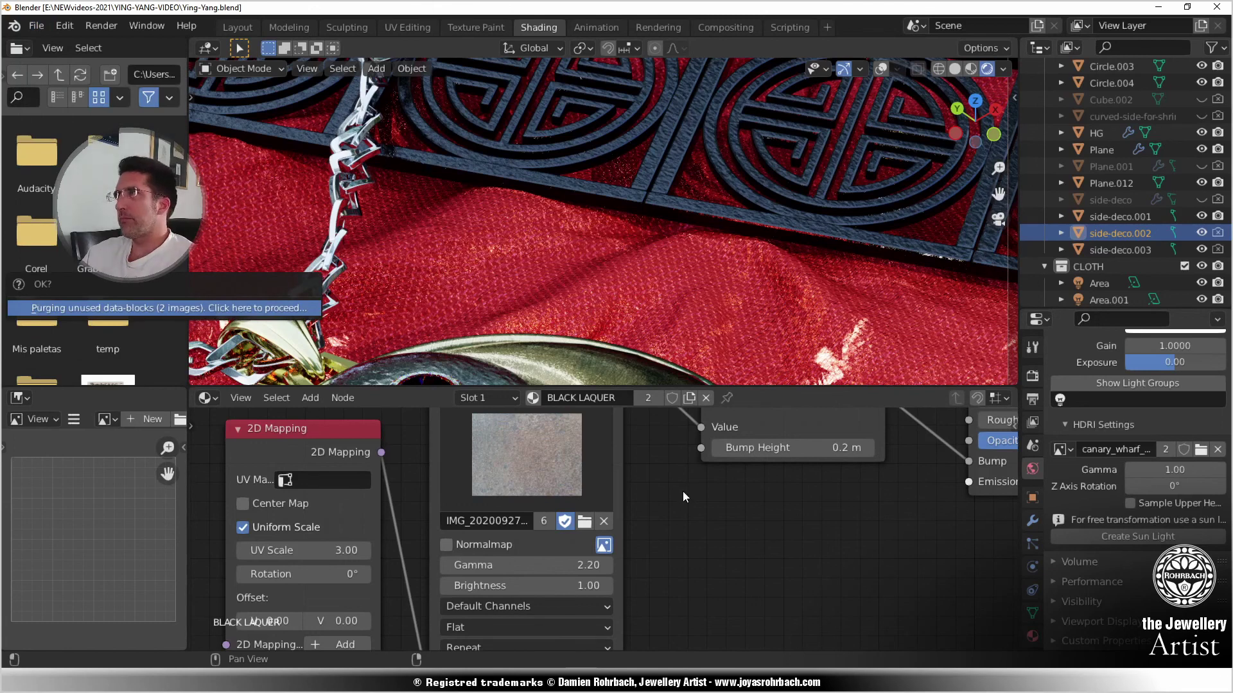
{"action": "key", "text": "Return"}
{"action": "key", "text": "ctrl+s"}
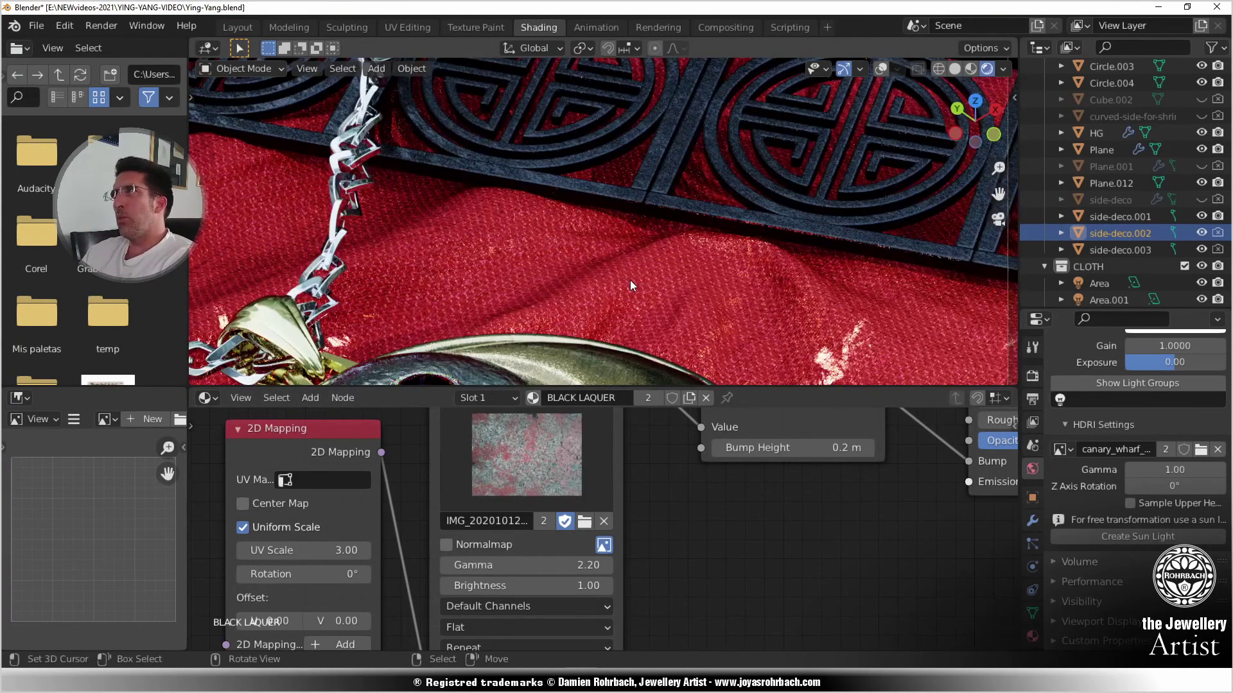
- Check the lacquer bump texture on the strips around the pendant and save the file
{"action": "key", "text": "KP_0"}
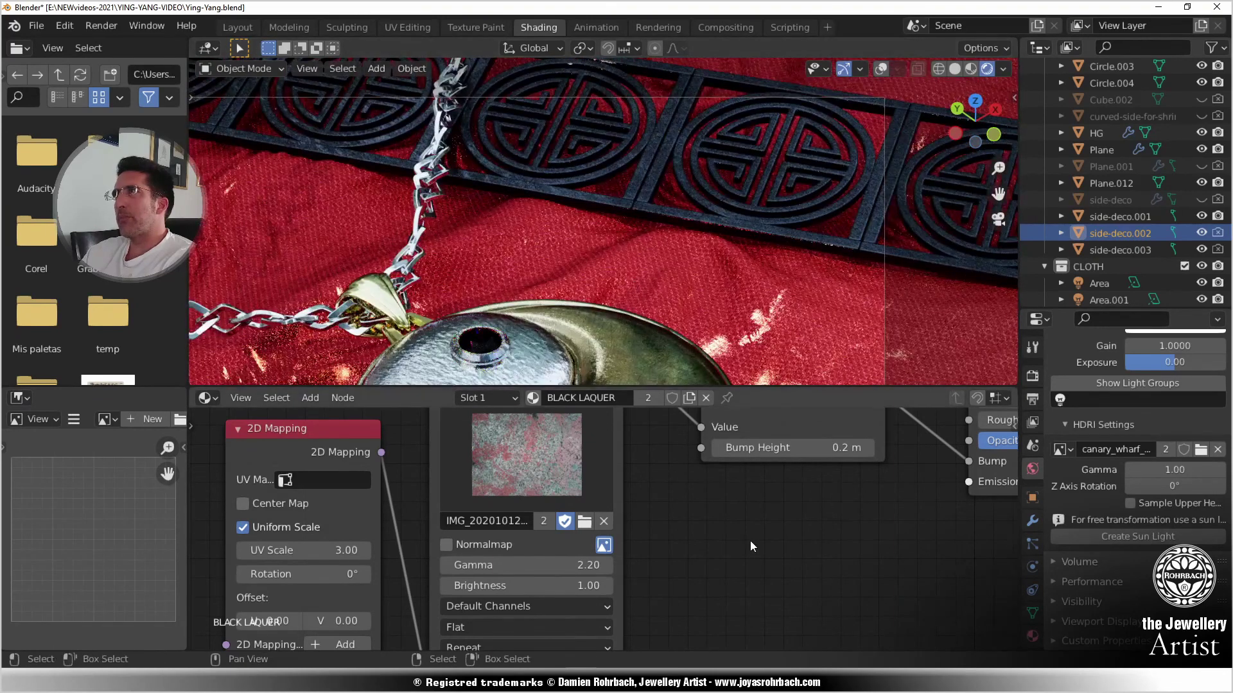
{"action": "scroll", "coordinate": [631, 257], "scroll_direction": "down", "scroll_amount": 5}
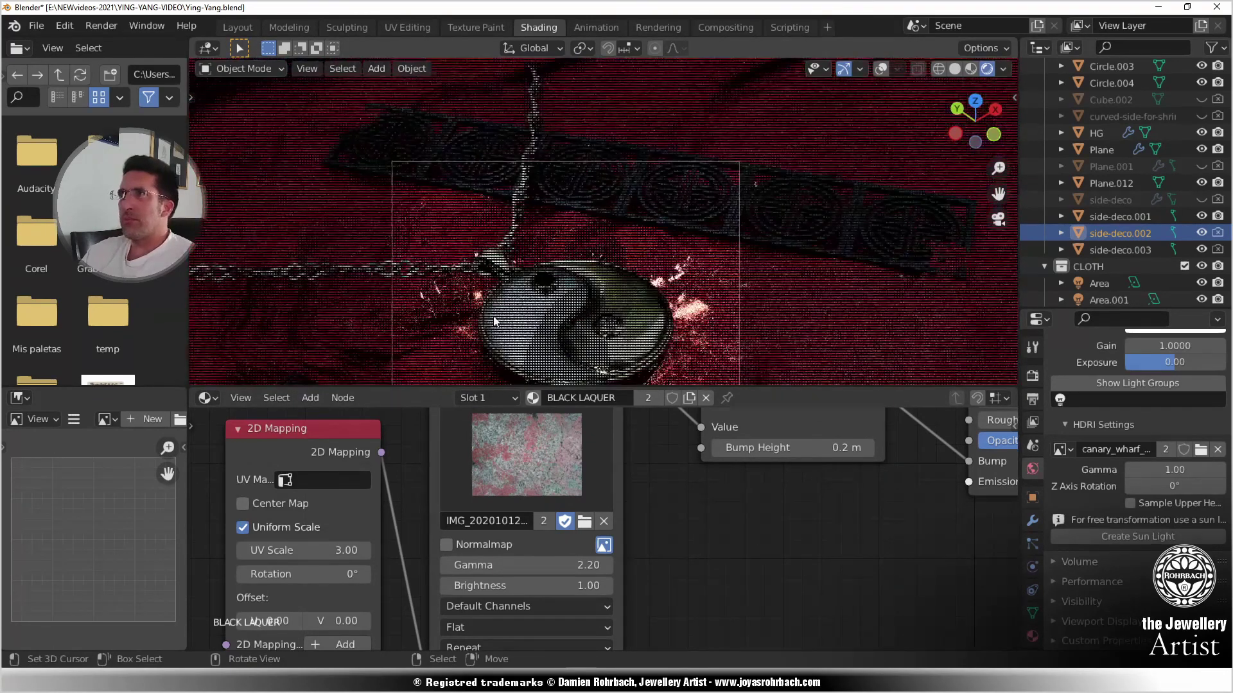
{"action": "middle_click_drag", "start_coordinate": [496, 320], "coordinate": [636, 238]}
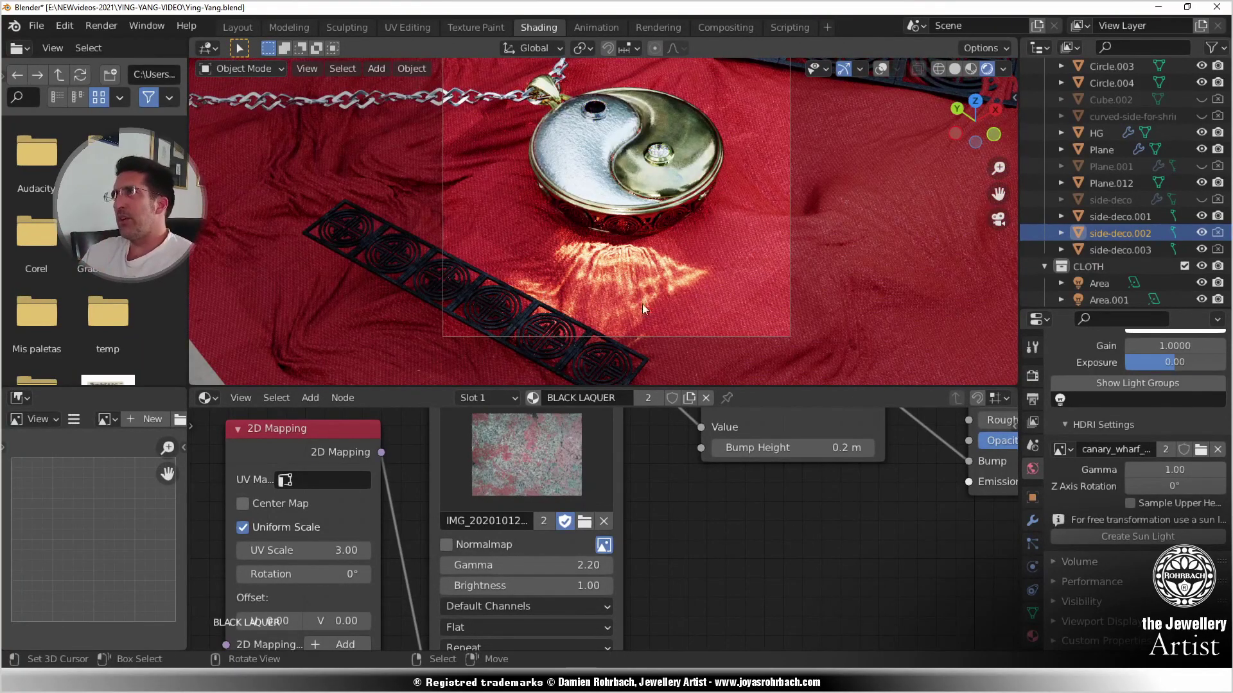
{"action": "middle_click_drag", "start_coordinate": [739, 190], "coordinate": [634, 244]}
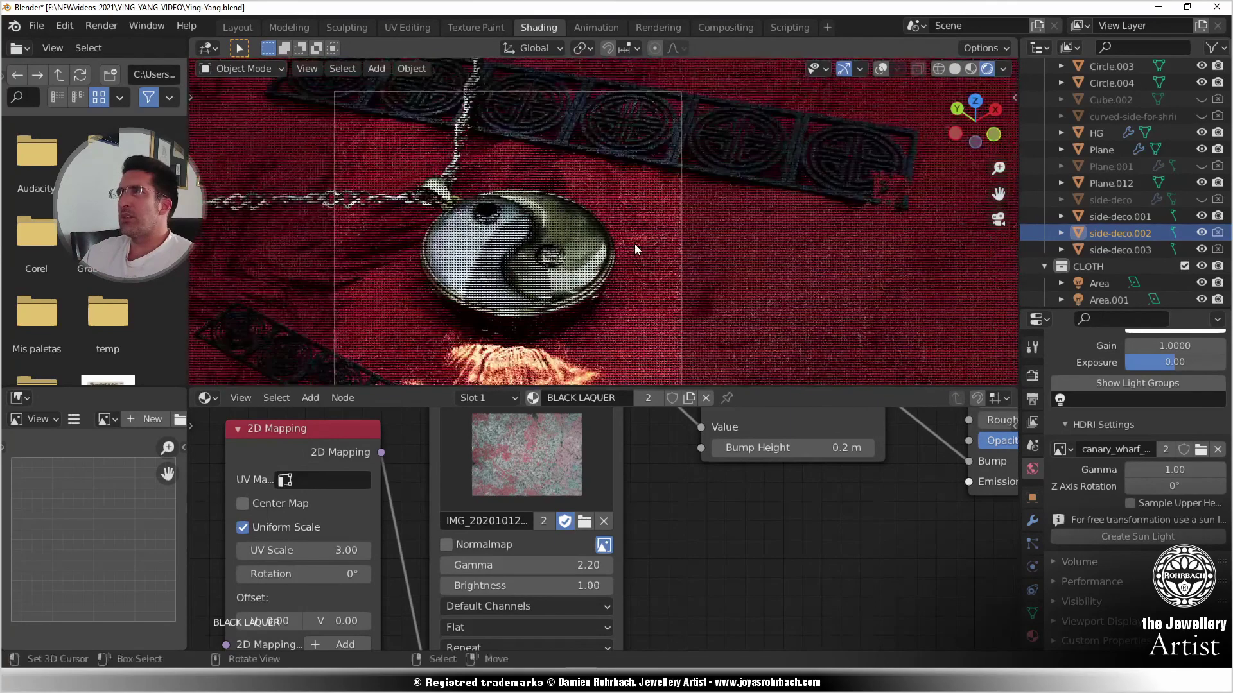
{"action": "key", "text": "ctrl+s"}
- Select the red cloth and darken the Wrap Diffuse Color of its RED fabric material
{"action": "left_click", "coordinate": [729, 213]}
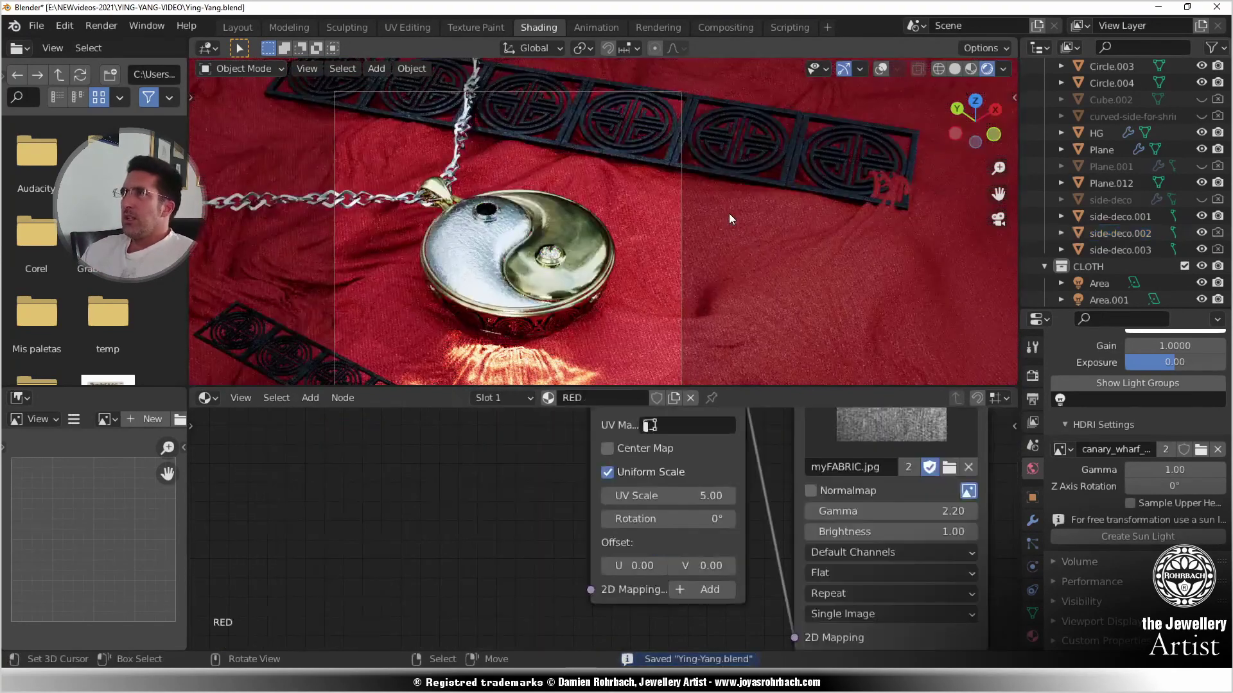
{"action": "middle_click_drag", "start_coordinate": [812, 552], "coordinate": [334, 646]}
{"action": "middle_click_drag", "start_coordinate": [1002, 411], "coordinate": [740, 475]}
{"action": "scroll", "coordinate": [615, 469], "scroll_direction": "up", "scroll_amount": 3}
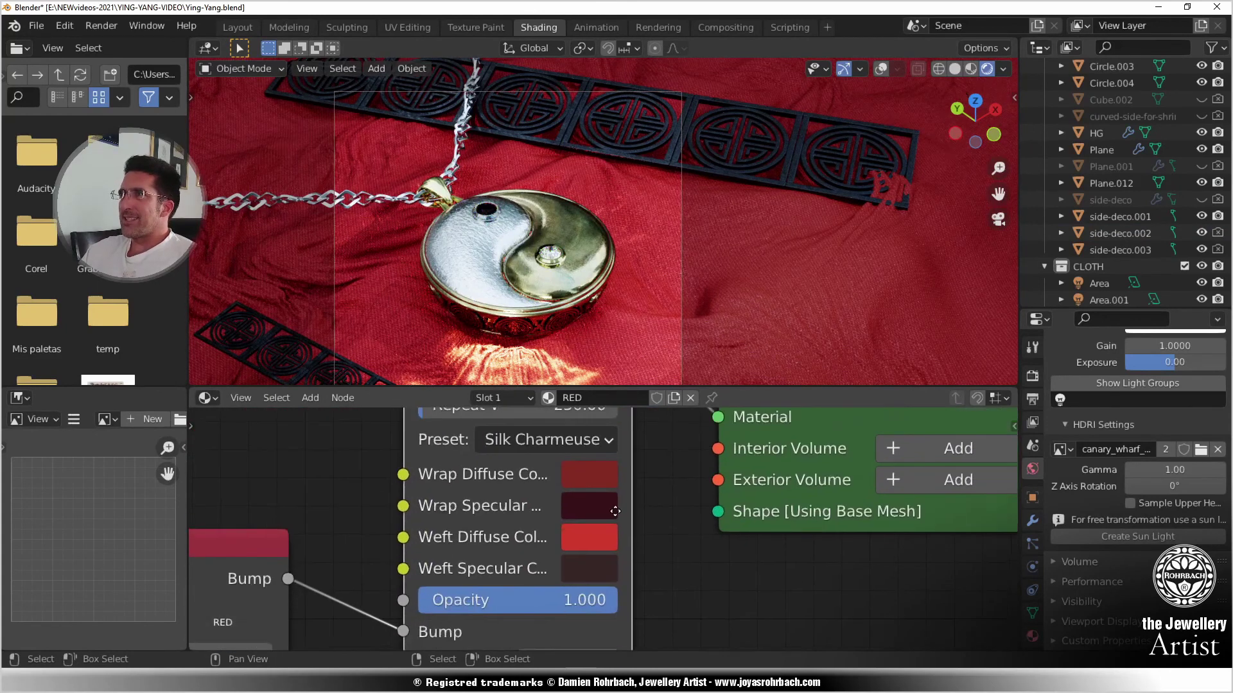
{"action": "left_click", "coordinate": [607, 477]}
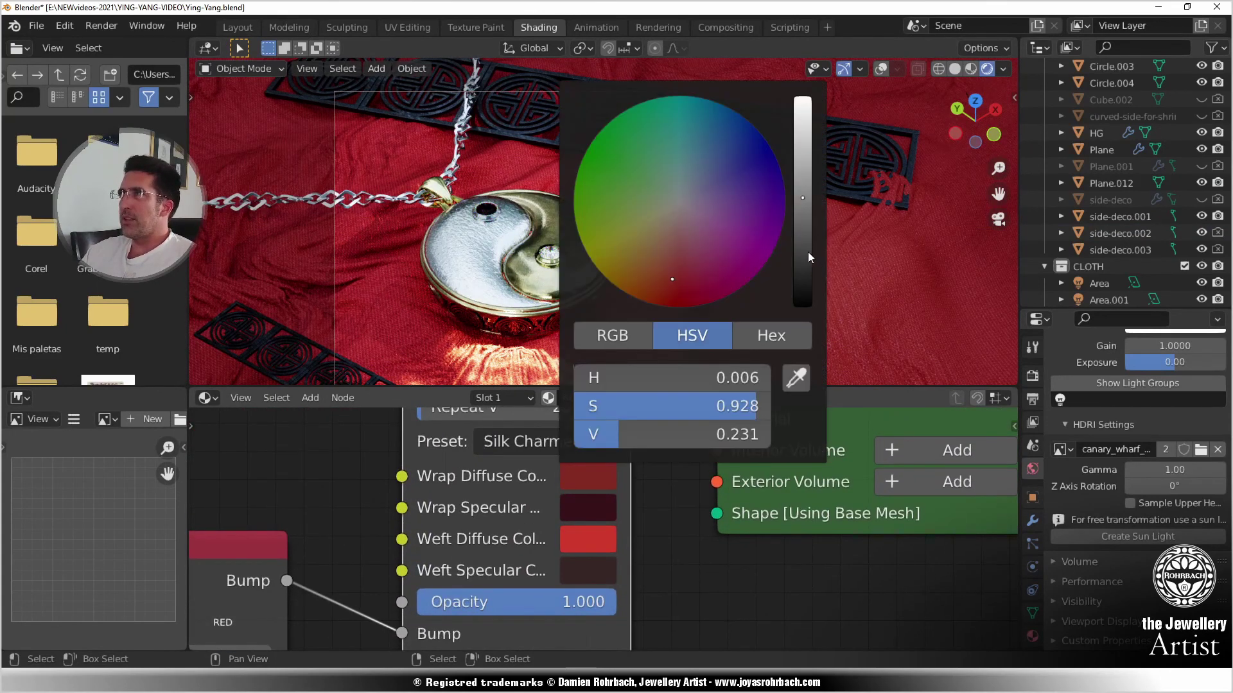
{"action": "left_click_drag", "start_coordinate": [802, 198], "coordinate": [802, 252]}
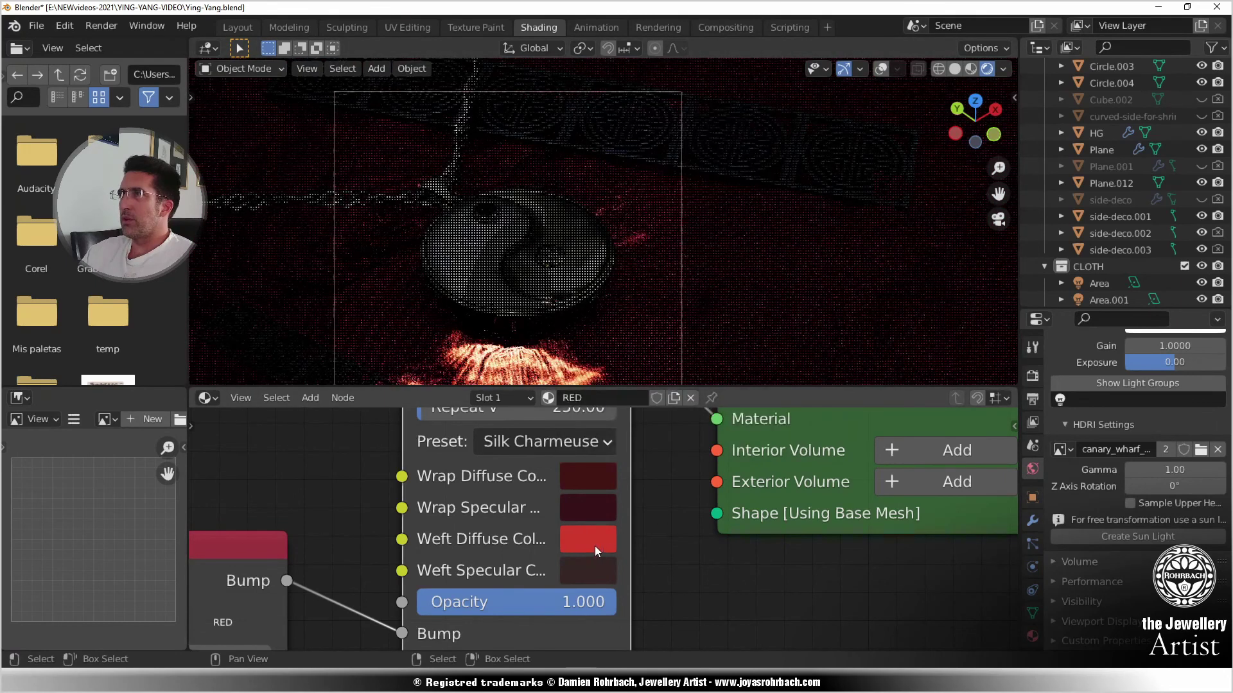
- Darken the Weft Diffuse Color of the RED fabric, shift its Wrap Specular Color to a purer dark red, and save the file
{"action": "left_click", "coordinate": [595, 546]}
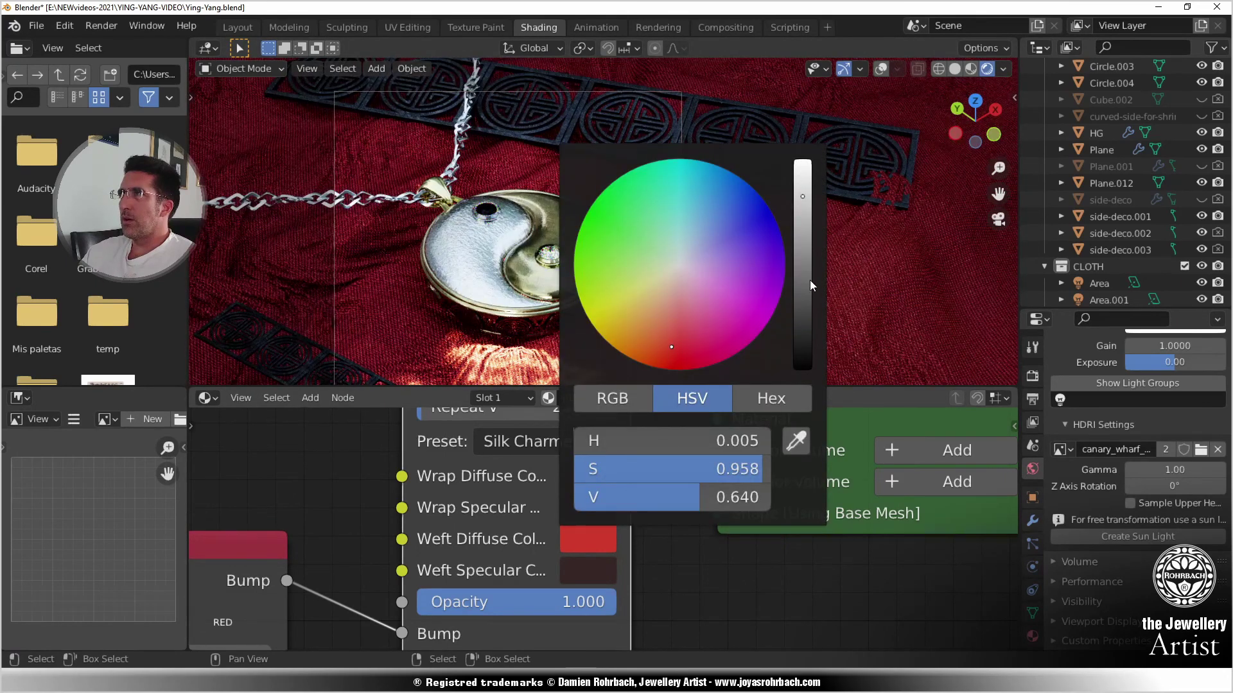
{"action": "left_click_drag", "start_coordinate": [802, 196], "coordinate": [810, 280]}
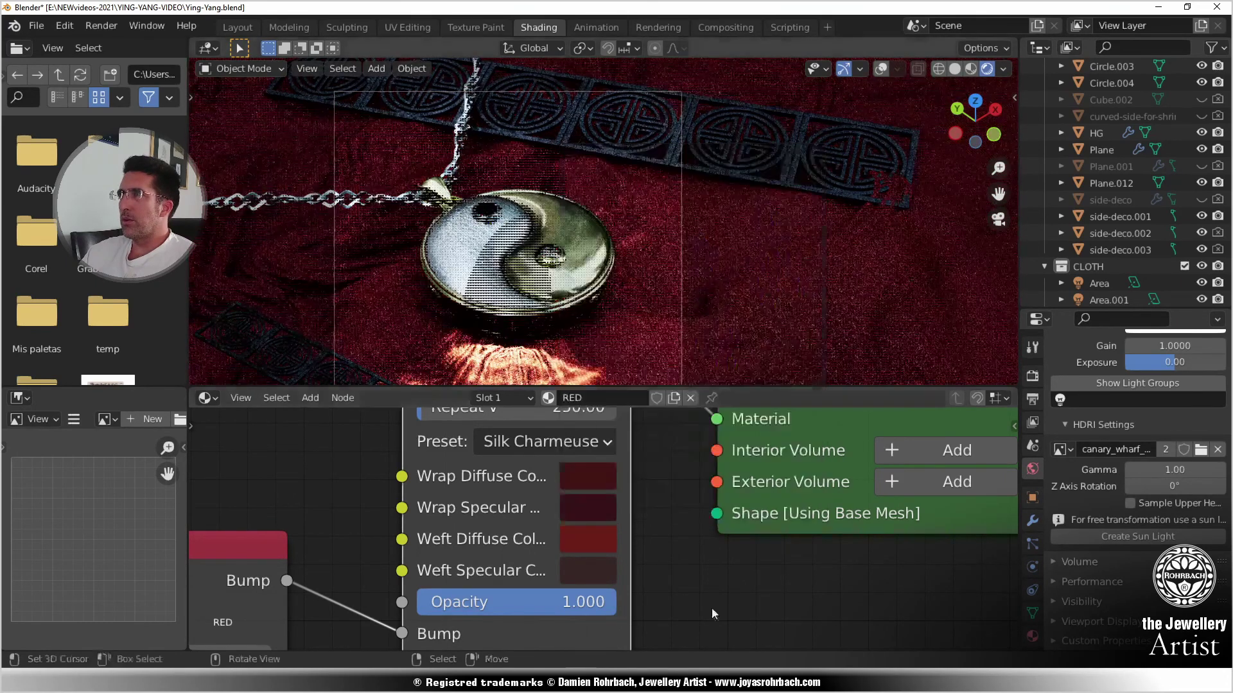
{"action": "left_click", "coordinate": [607, 511]}
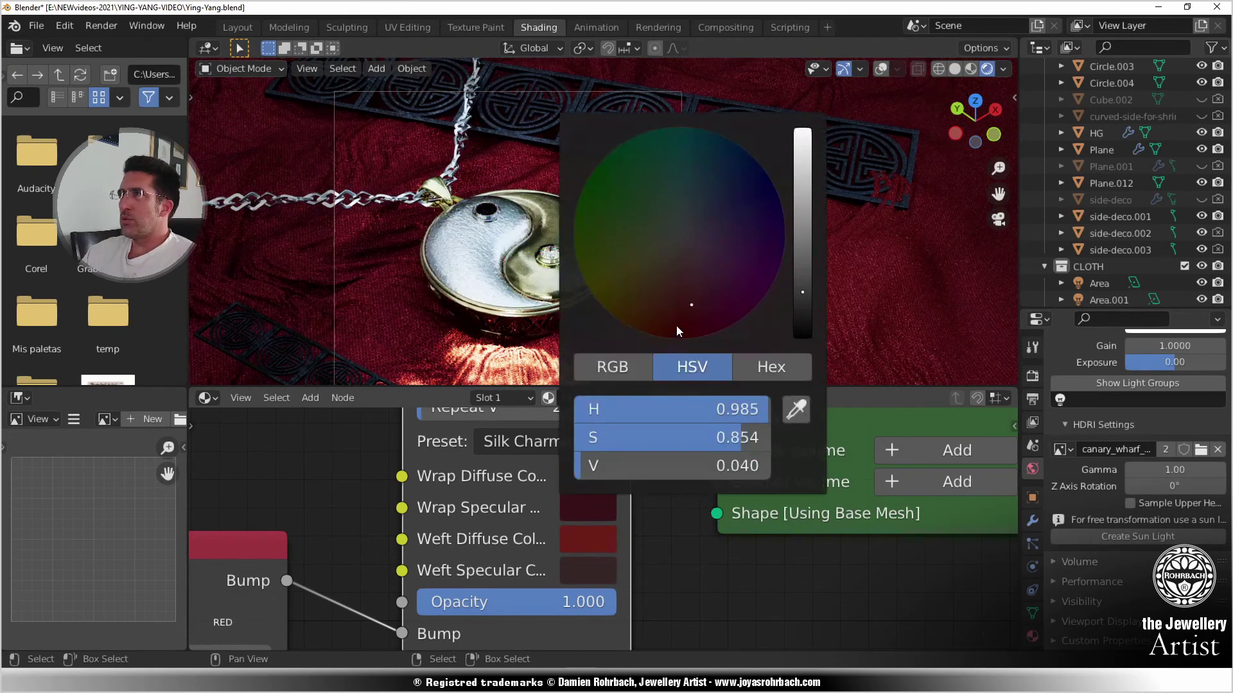
{"action": "left_click_drag", "start_coordinate": [692, 305], "coordinate": [674, 320]}
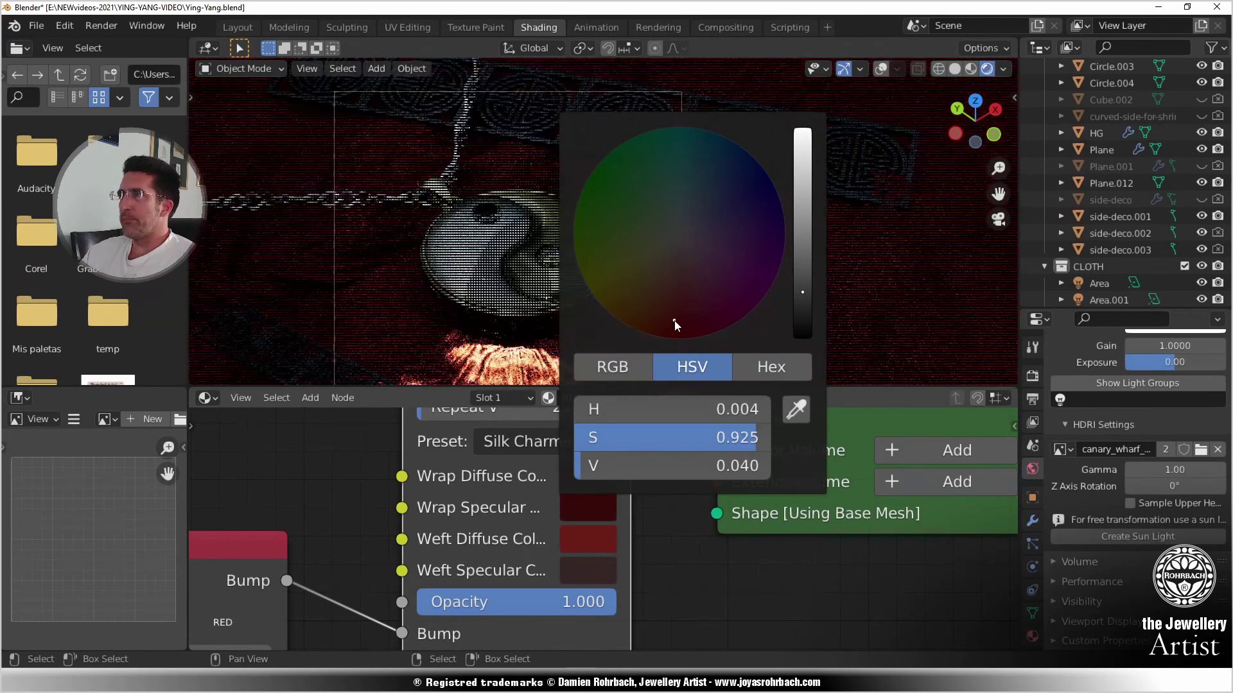
{"action": "left_click_drag", "start_coordinate": [246, 576], "coordinate": [225, 664]}
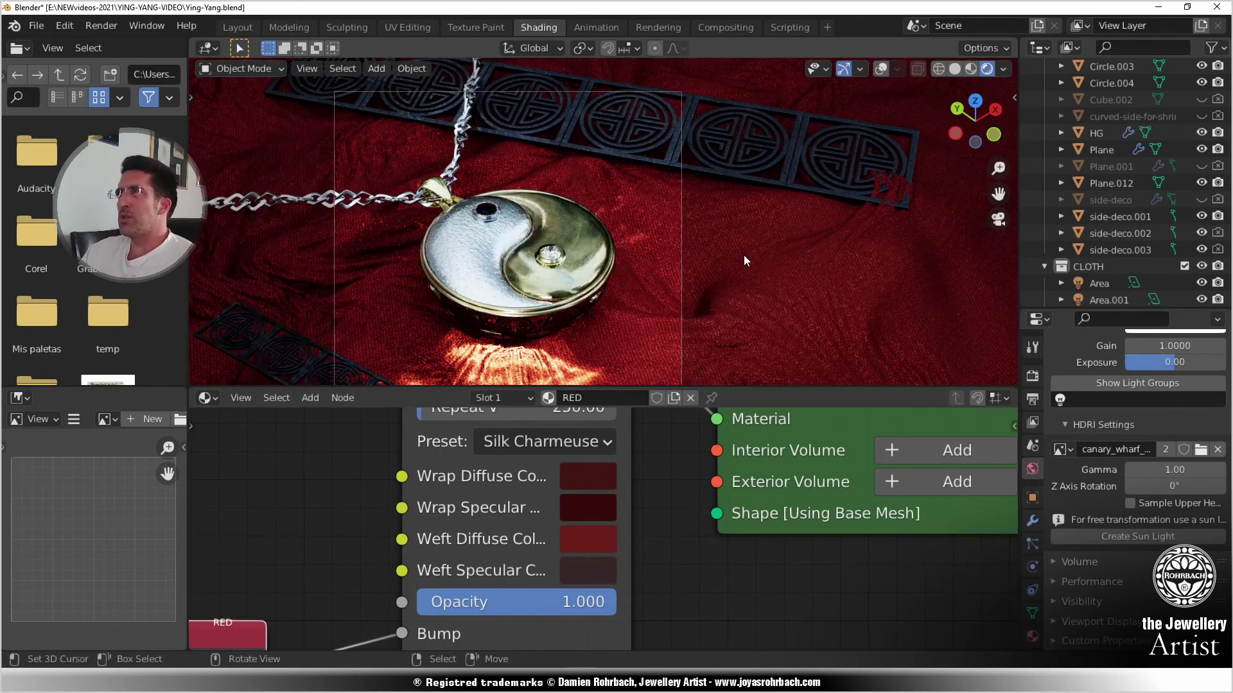
{"action": "key", "text": "ctrl+s"}
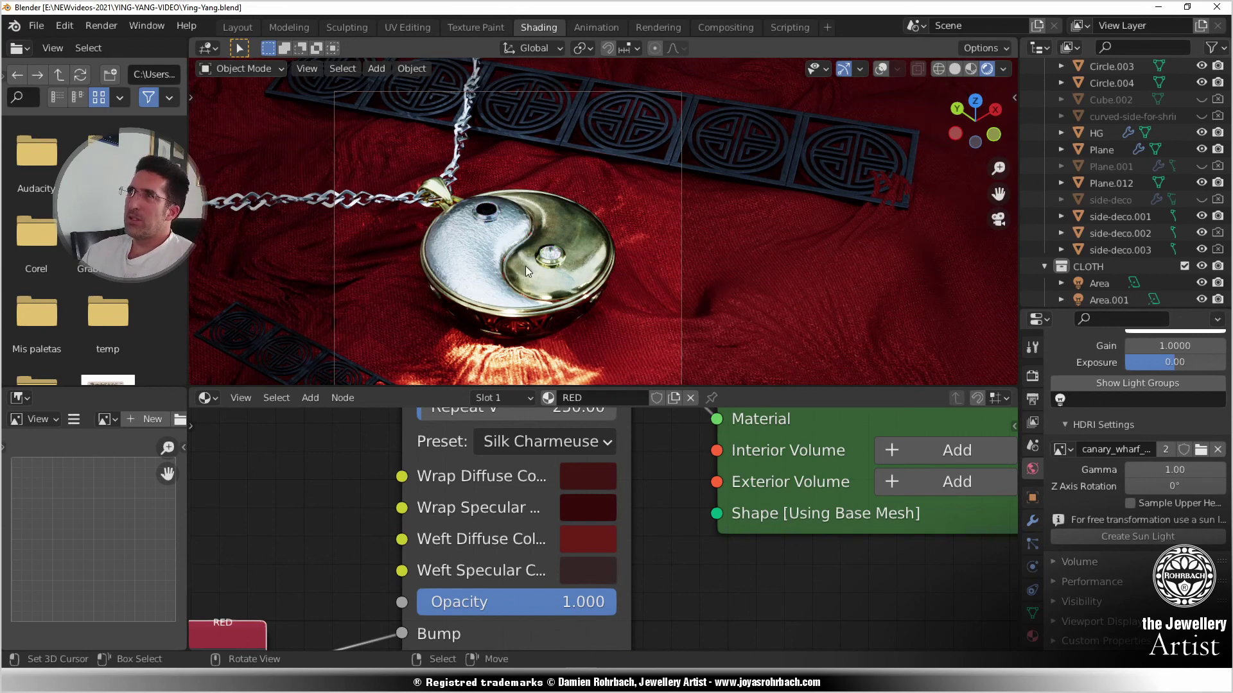
- Select the pendant's silver half and link the Brightness/Contrast output to the Metal Material's Color input in WHITE-GOLD
{"action": "scroll", "coordinate": [483, 269], "scroll_direction": "up", "scroll_amount": 3}
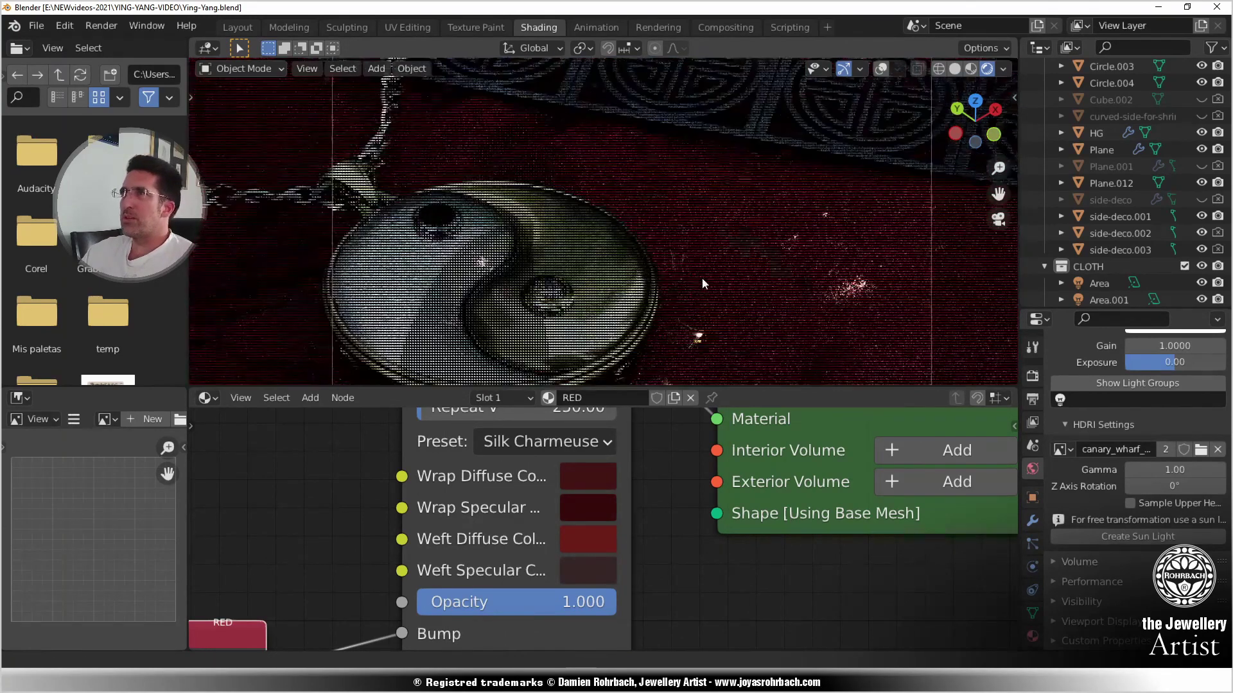
{"action": "middle_click_drag", "start_coordinate": [703, 279], "coordinate": [689, 171], "text": "shift"}
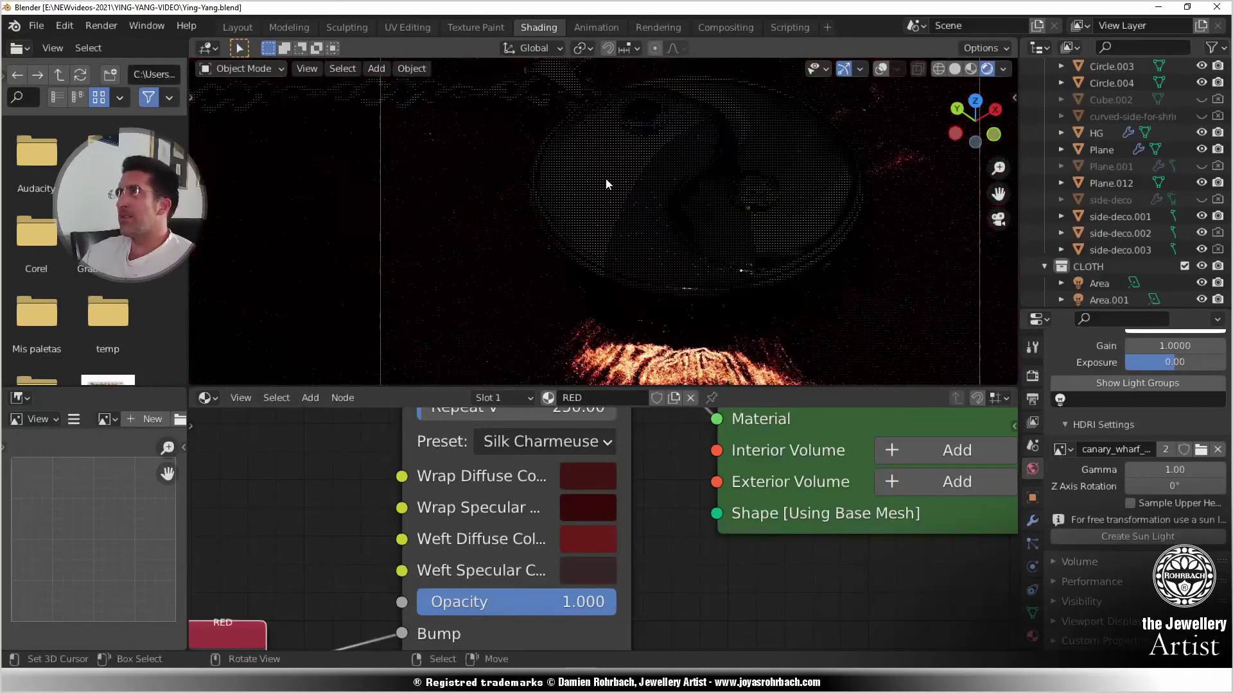
{"action": "left_click", "coordinate": [606, 183]}
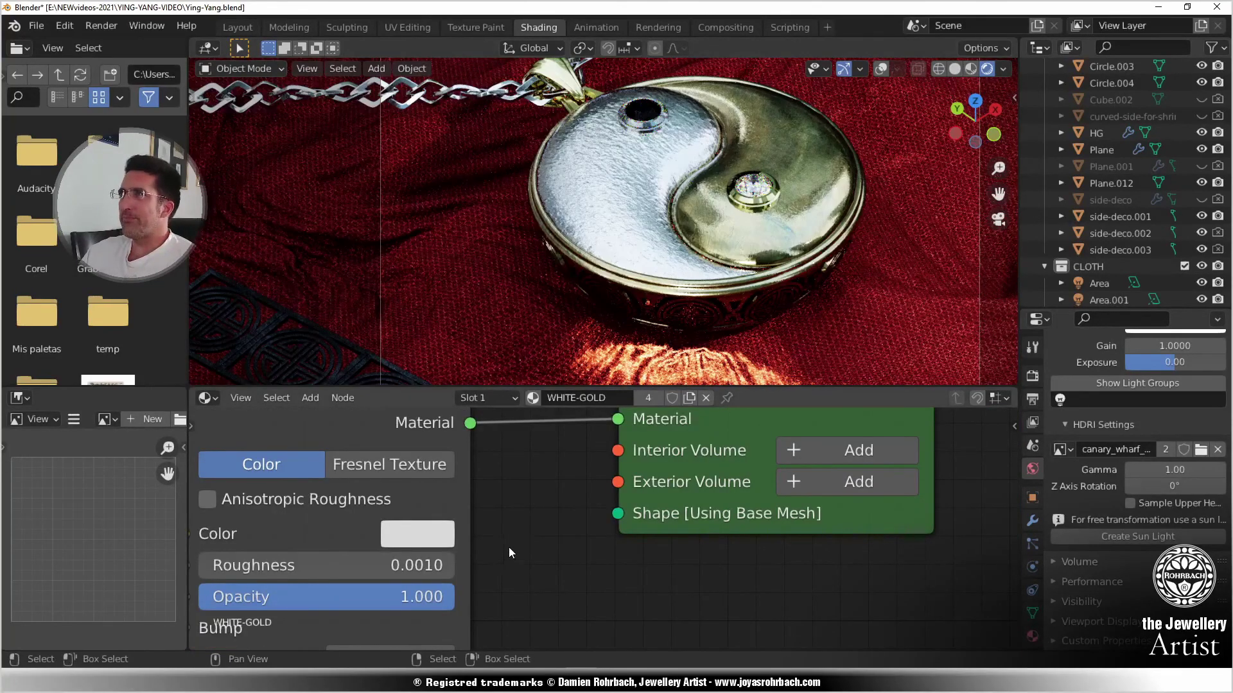
{"action": "scroll", "coordinate": [509, 547], "scroll_direction": "down", "scroll_amount": 5}
{"action": "middle_click_drag", "start_coordinate": [393, 537], "coordinate": [486, 609]}
{"action": "left_click_drag", "start_coordinate": [533, 486], "coordinate": [589, 582]}
{"action": "left_click_drag", "start_coordinate": [499, 606], "coordinate": [500, 607]}
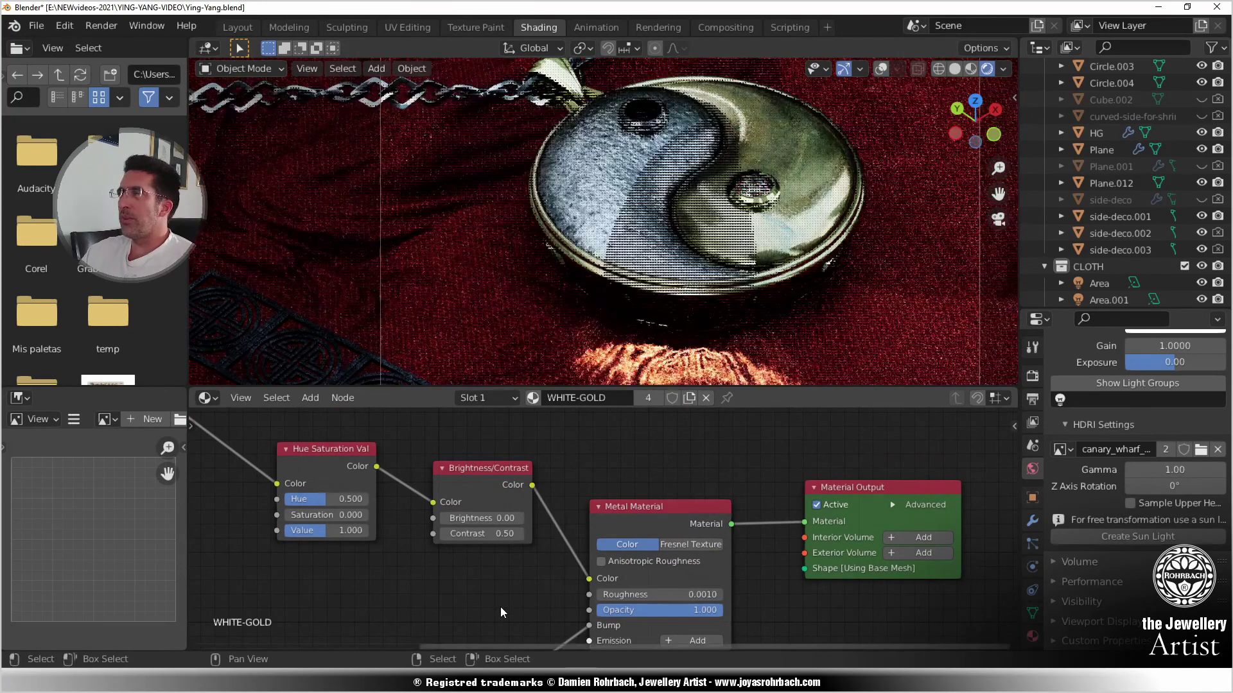
- Set the Bump Height of the WHITE-GOLD material's Bump node to 0.01 m
{"action": "middle_click_drag", "start_coordinate": [472, 610], "coordinate": [468, 473]}
{"action": "double_click", "coordinate": [385, 628]}
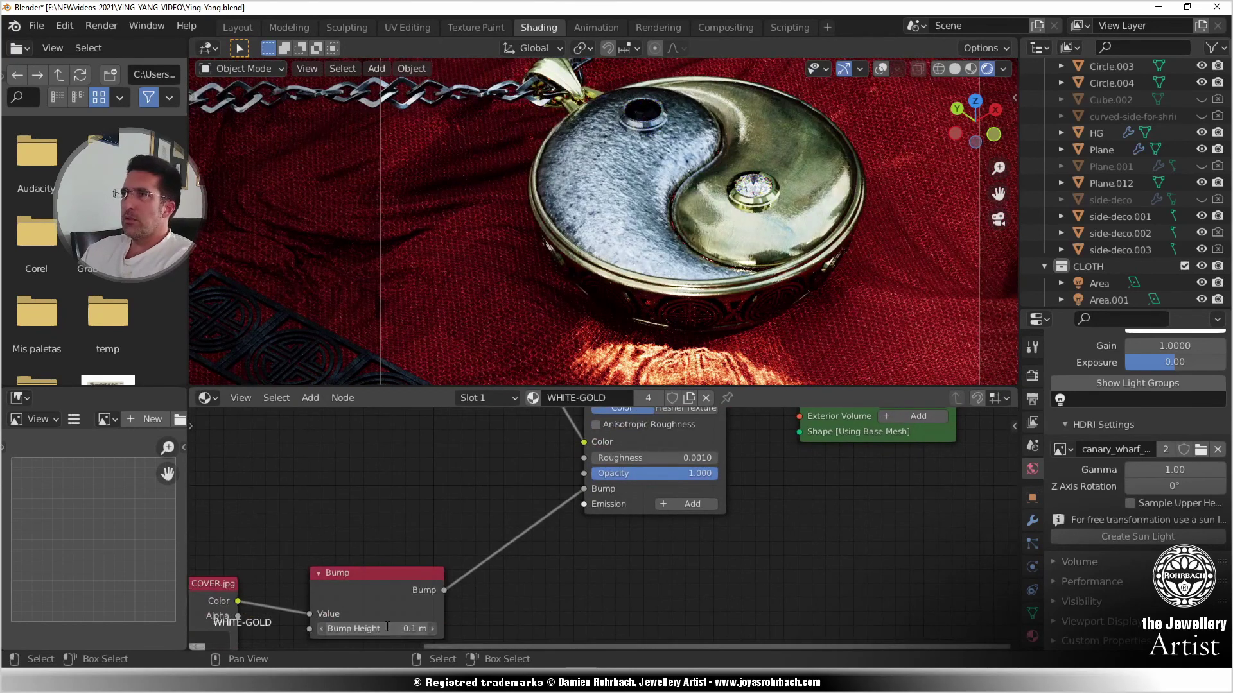
{"action": "type", "text": ".01"}
{"action": "key", "text": "Return"}
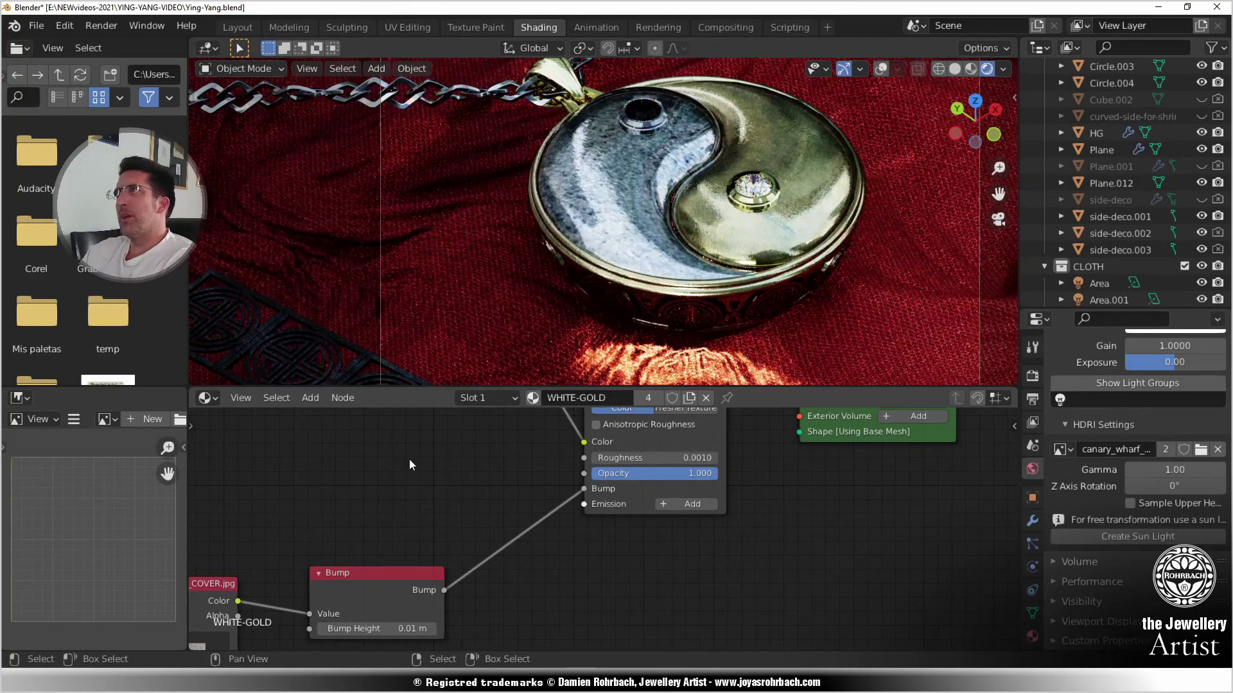
- Replace the image in WHITE-GOLD's color texture node with IMG_20201104_111717728
{"action": "scroll", "coordinate": [410, 459], "scroll_direction": "down", "scroll_amount": 3}
{"action": "middle_click_drag", "start_coordinate": [331, 462], "coordinate": [582, 552]}
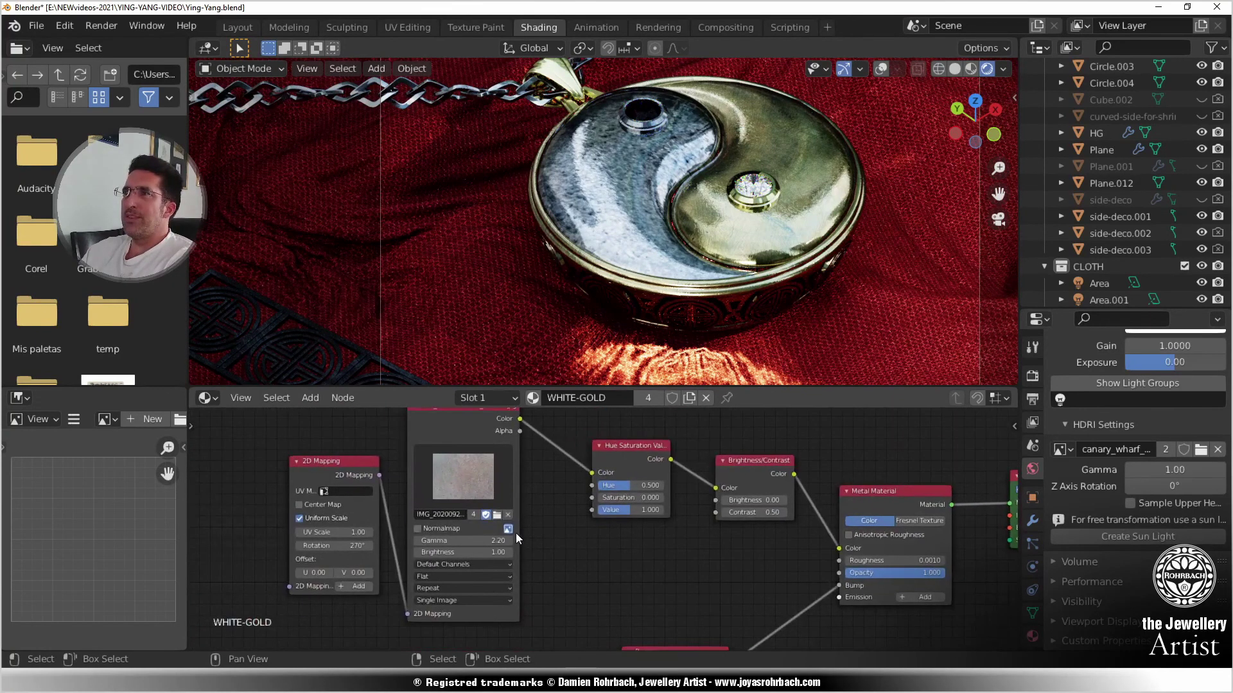
{"action": "scroll", "coordinate": [515, 533], "scroll_direction": "up", "scroll_amount": 2}
{"action": "left_click", "coordinate": [459, 509]}
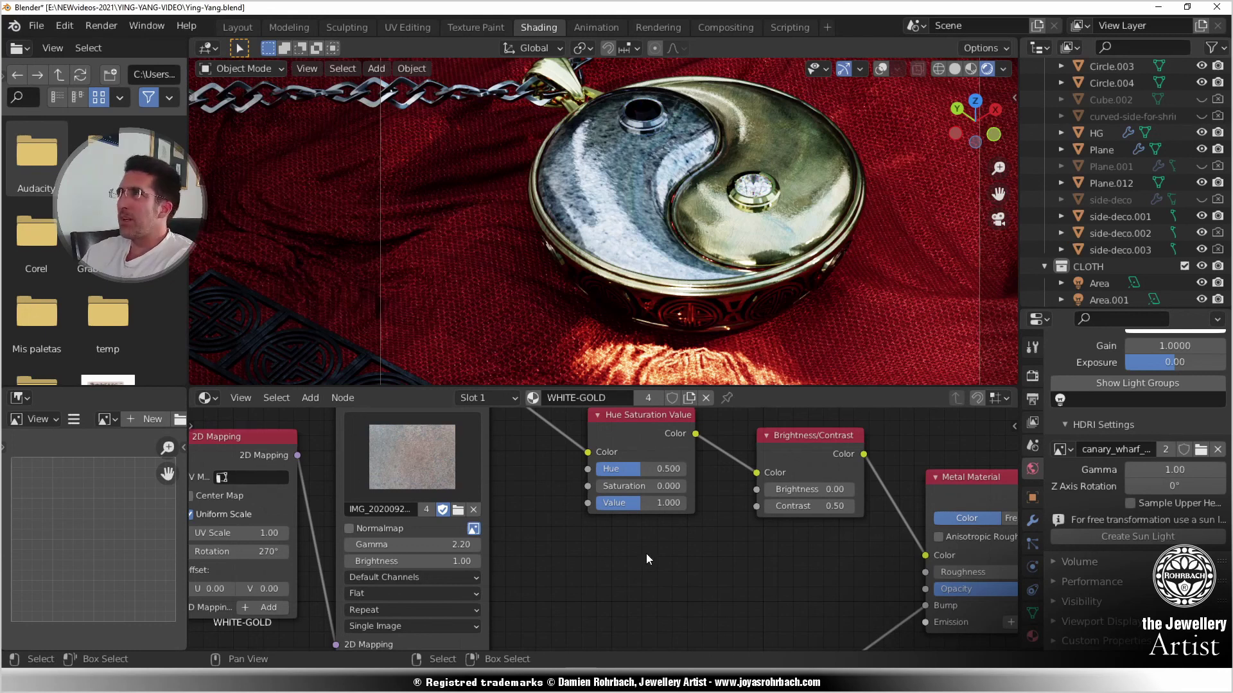
{"action": "key", "text": "ctrl+z"}
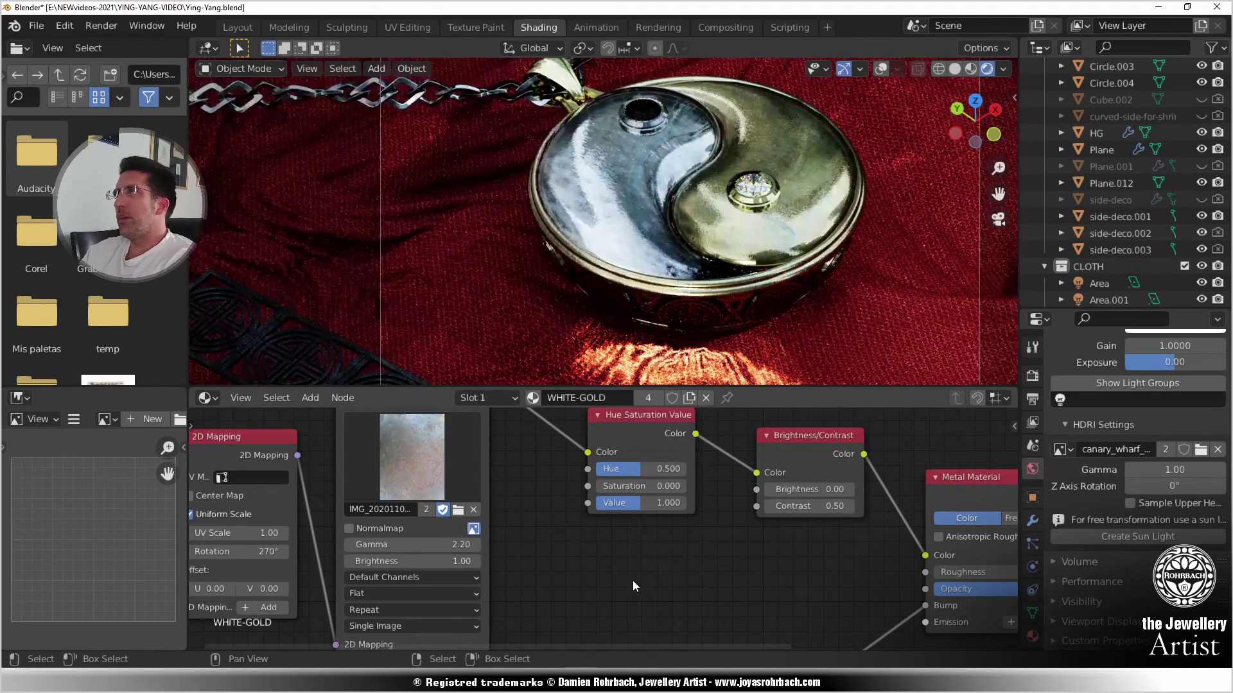
- Set the Bump Height of the WHITE-GOLD material's Bump node to 0.03 m
{"action": "middle_click_drag", "start_coordinate": [592, 575], "coordinate": [504, 473]}
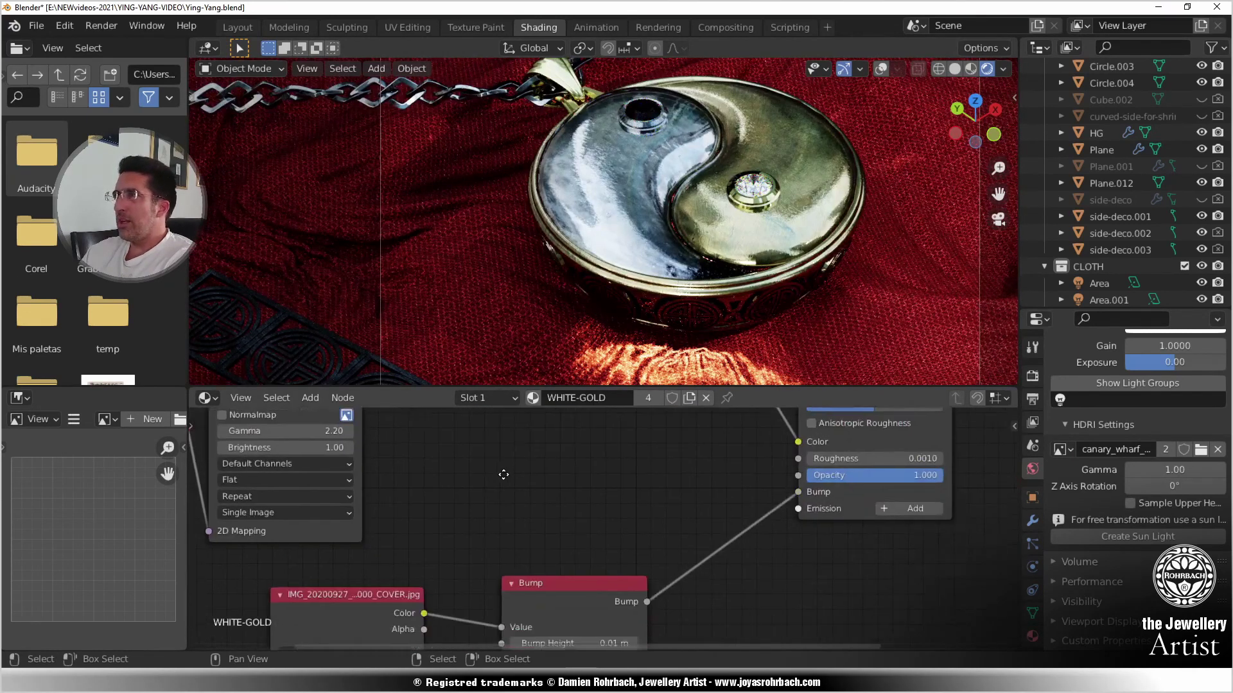
{"action": "left_click", "coordinate": [553, 607]}
{"action": "key", "text": "BackSpace"}
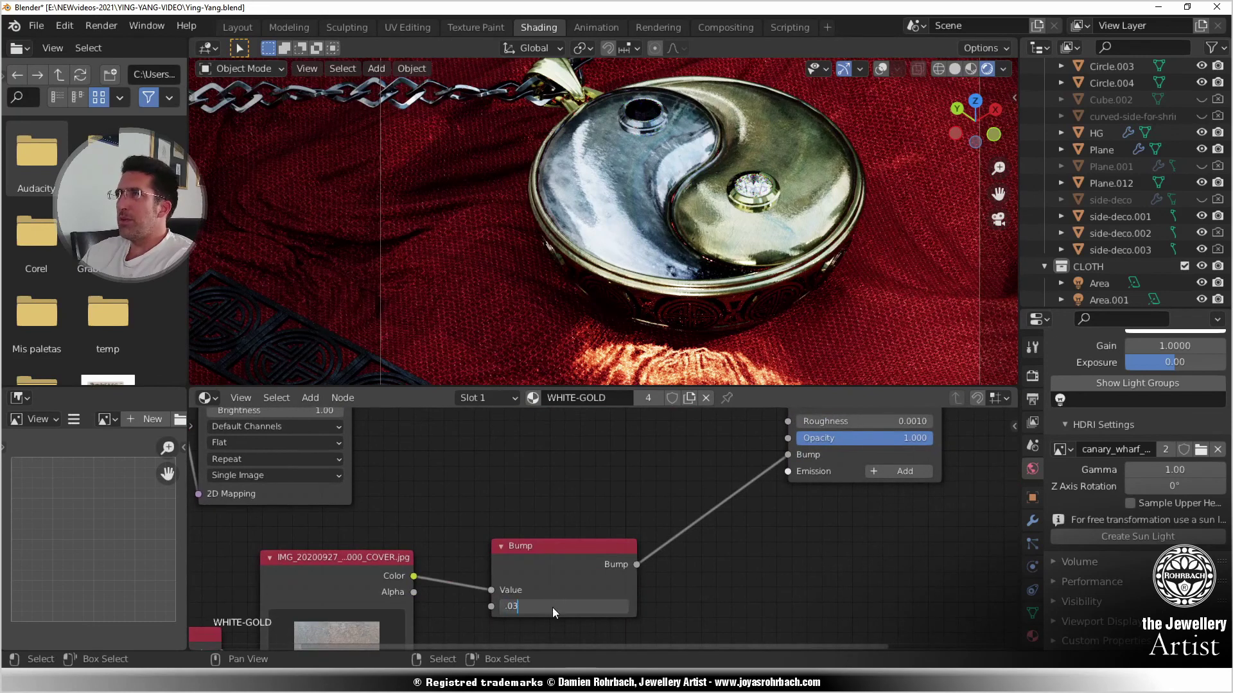
{"action": "type", "text": ".03"}
{"action": "key", "text": "Return"}
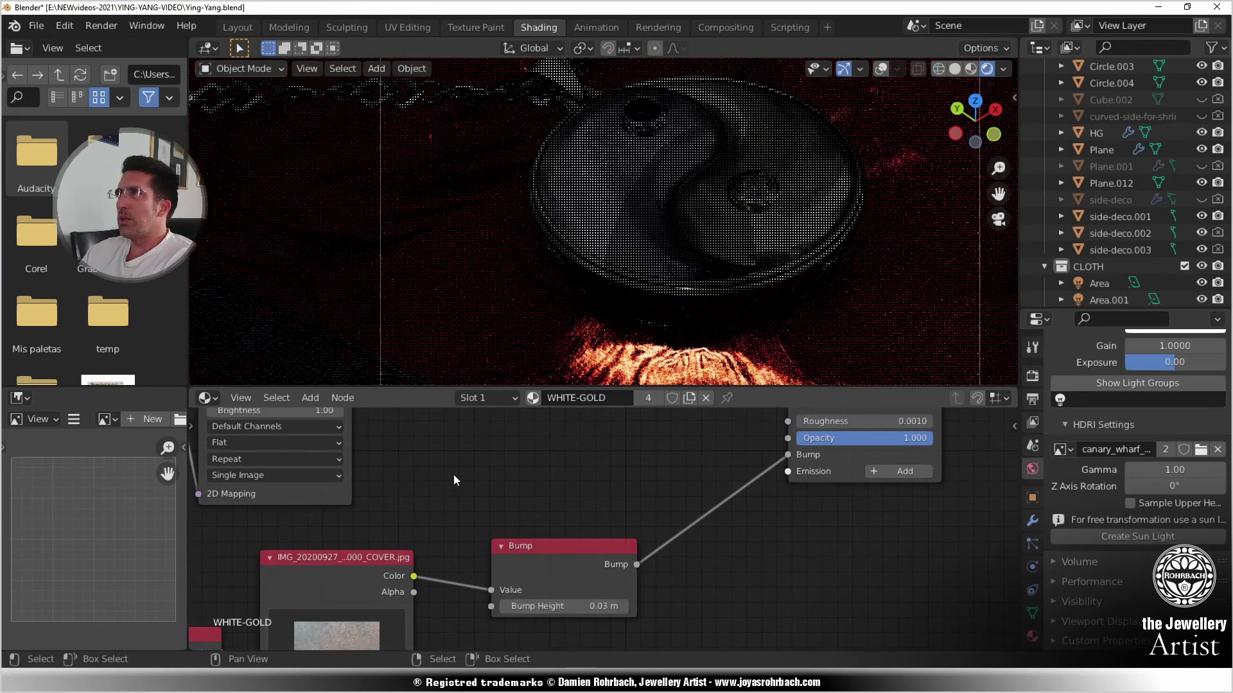
- Move the color texture's 2D Mapping node clear and link the IMG_20201104 texture's Color output to the Bump node's Value input
{"action": "middle_click_drag", "start_coordinate": [554, 526], "coordinate": [675, 594]}
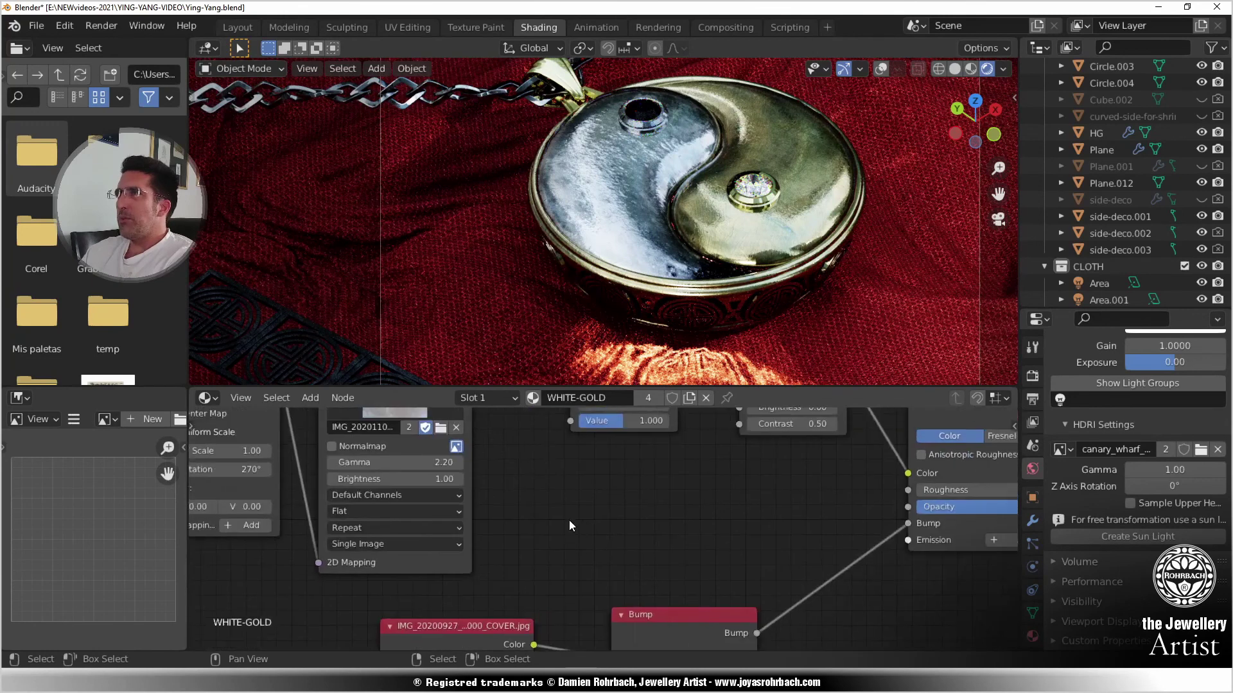
{"action": "scroll", "coordinate": [569, 521], "scroll_direction": "down", "scroll_amount": 4}
{"action": "left_click_drag", "start_coordinate": [313, 416], "coordinate": [244, 493]}
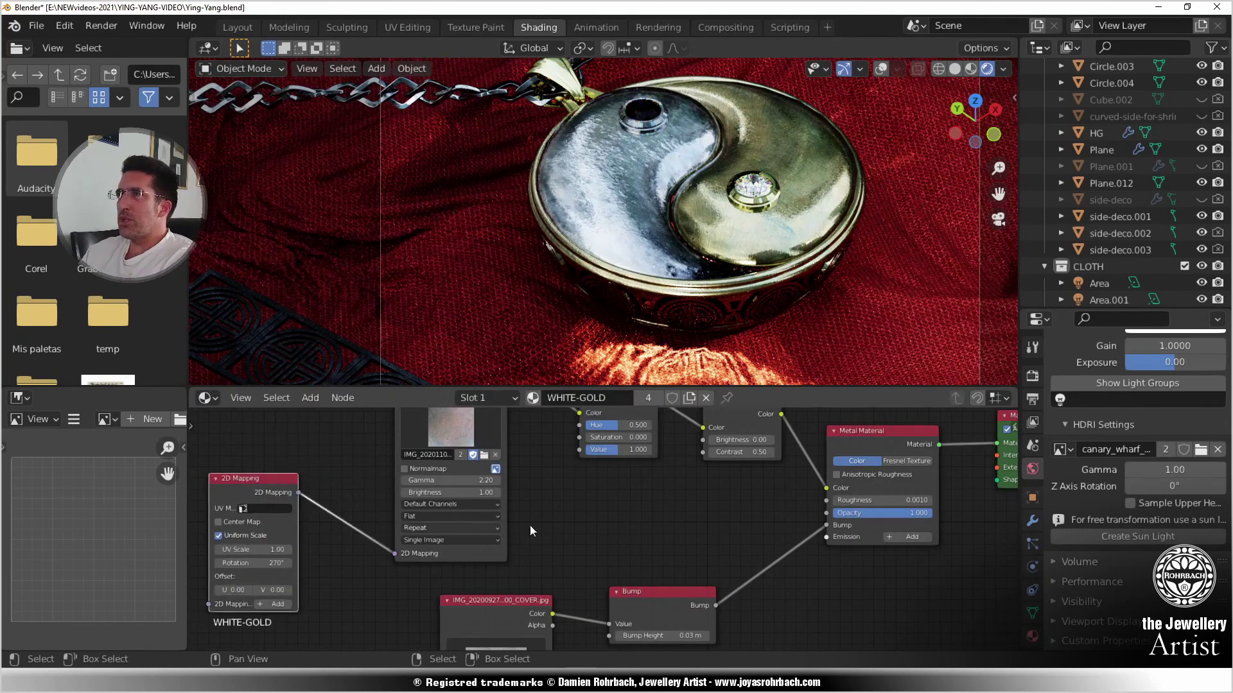
{"action": "scroll", "coordinate": [530, 526], "scroll_direction": "down", "scroll_amount": 4}
{"action": "middle_click_drag", "start_coordinate": [526, 412], "coordinate": [499, 433]}
{"action": "left_click_drag", "start_coordinate": [506, 425], "coordinate": [583, 620]}
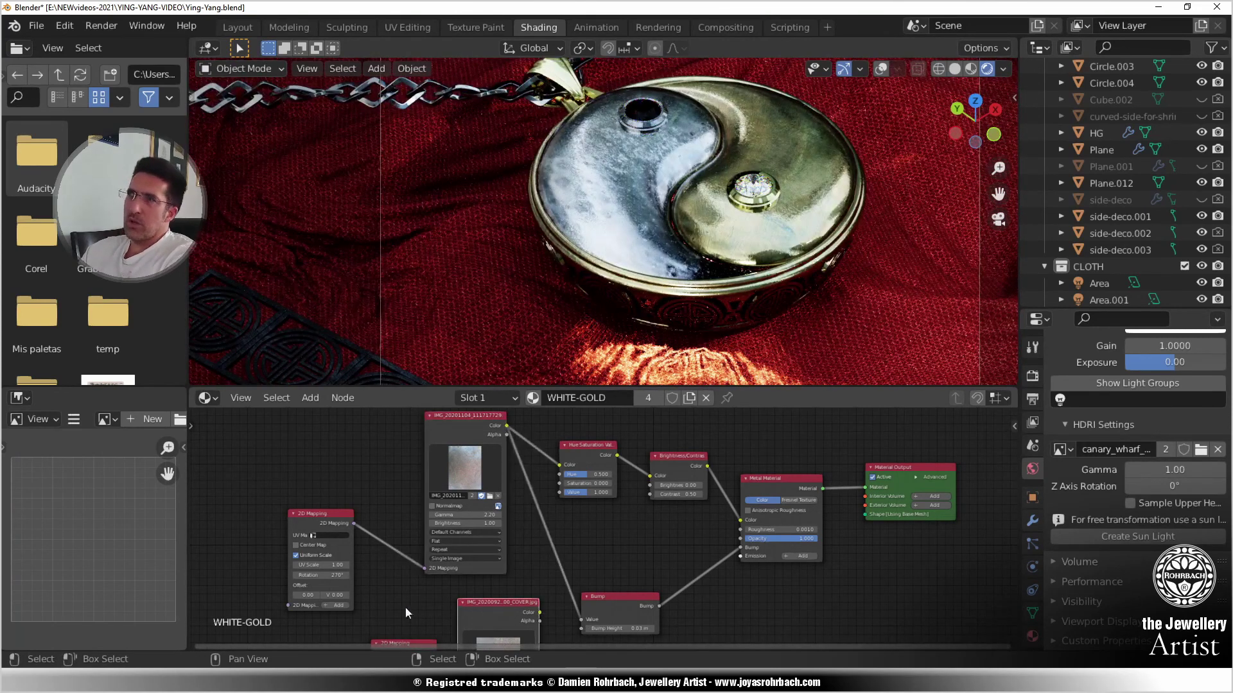
- Delete the disconnected IMG_20200927 cover texture node and its leftover 2D Mapping node from WHITE-GOLD
{"action": "key", "text": "x"}
{"action": "middle_click_drag", "start_coordinate": [418, 623], "coordinate": [402, 544]}
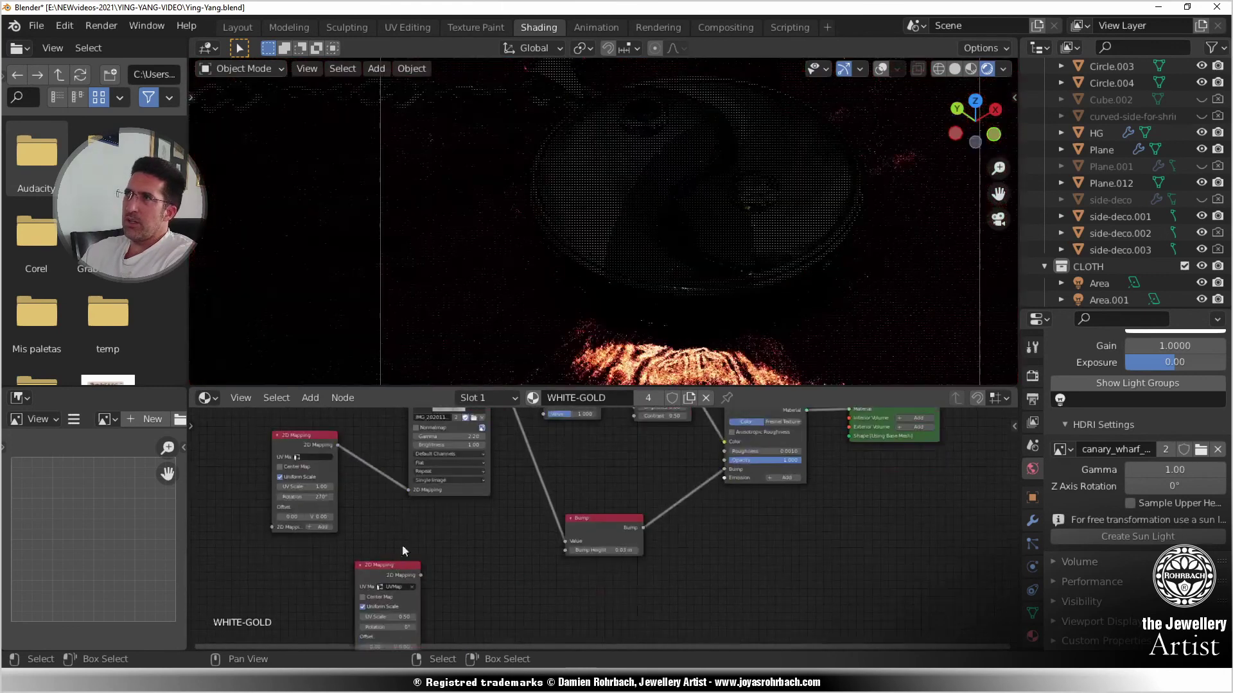
{"action": "left_click", "coordinate": [372, 569]}
{"action": "key", "text": "x"}
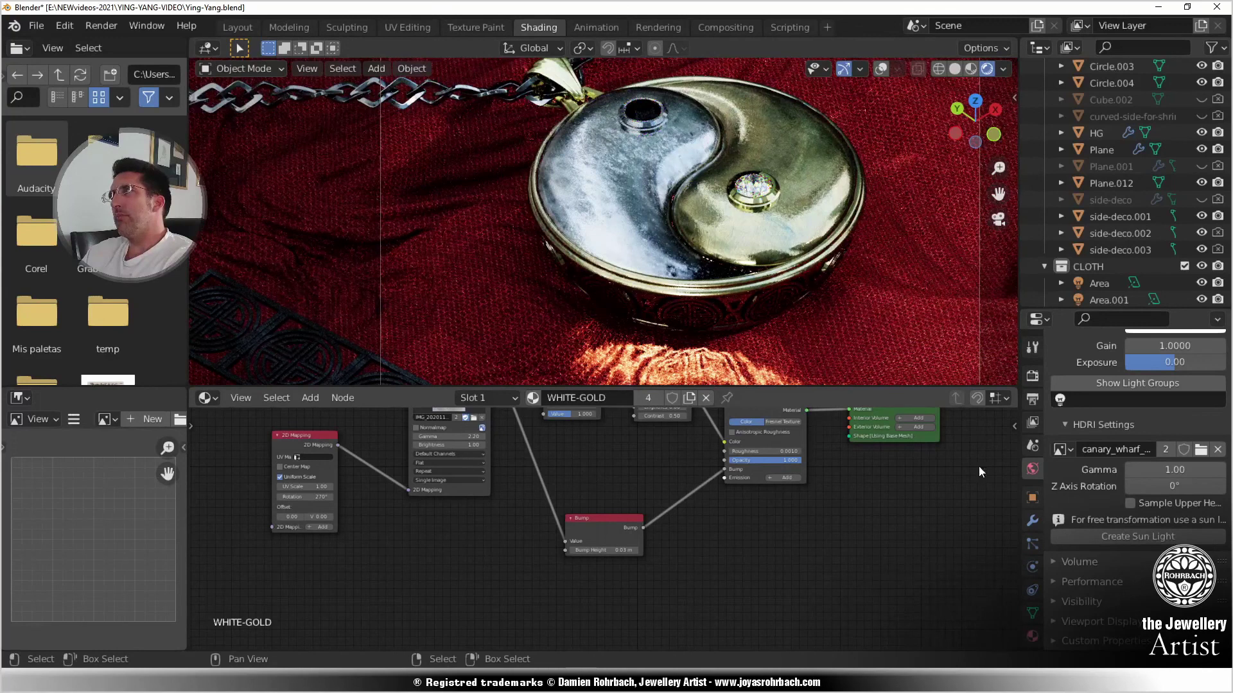
- Set the world HDRI's Z Axis Rotation to 180°
{"action": "left_click", "coordinate": [1183, 486]}
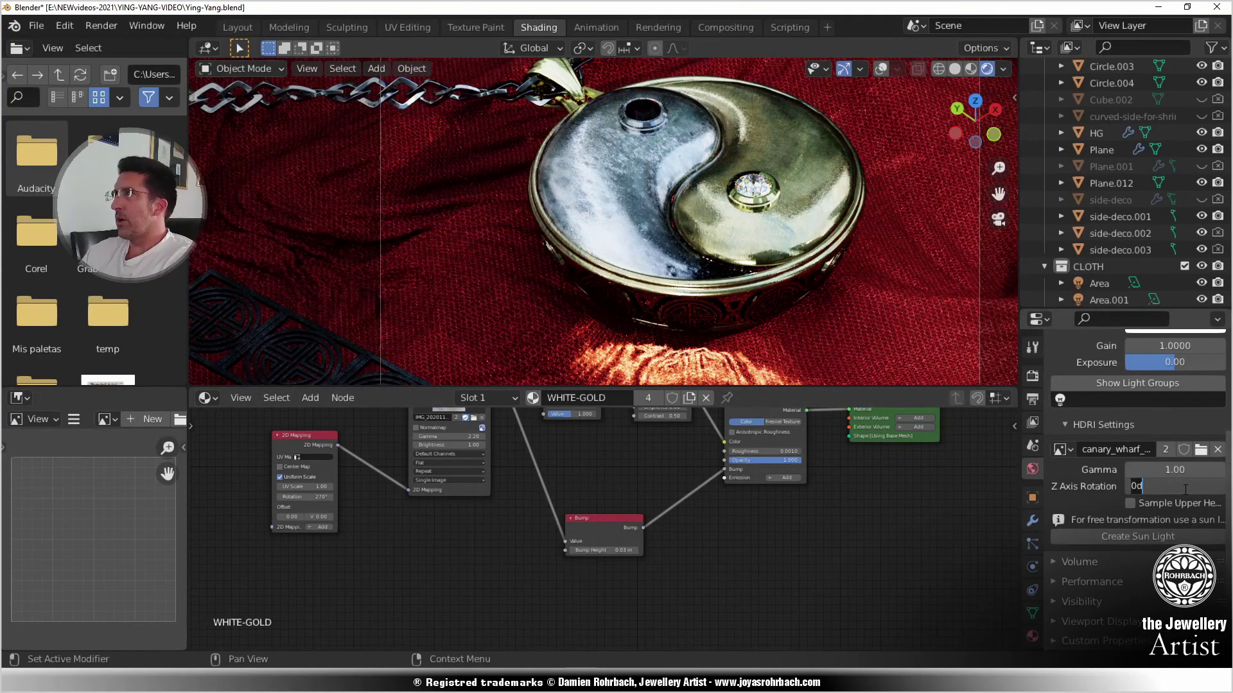
{"action": "type", "text": "180"}
{"action": "key", "text": "Return"}
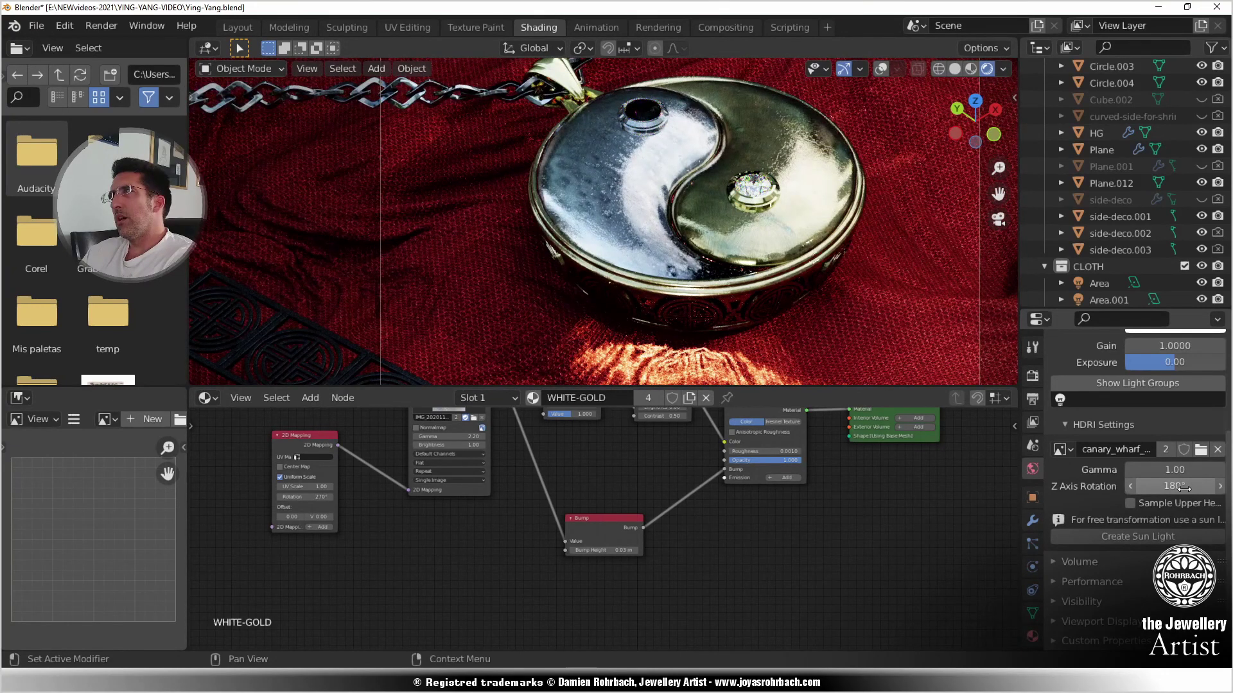
- Set the world HDRI's Z Axis Rotation to 270°
{"action": "left_click", "coordinate": [1184, 489]}
{"action": "type", "text": "270"}
{"action": "key", "text": "Return"}
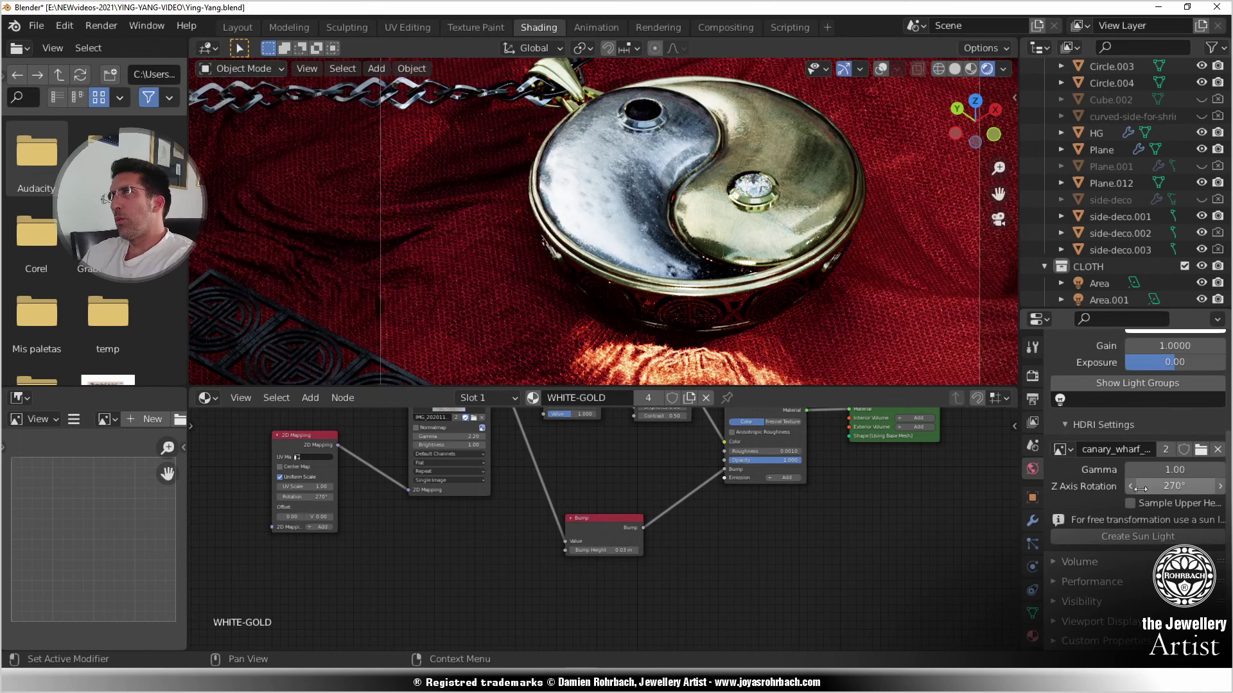
- Select the black diamond, lighten the Reflection Color of its BLACK-DIAMOND material to a mid grey, and save the file
{"action": "right_click", "coordinate": [643, 113]}
{"action": "middle_click_drag", "start_coordinate": [673, 474], "coordinate": [528, 621]}
{"action": "scroll", "coordinate": [528, 621], "scroll_direction": "up", "scroll_amount": 6}
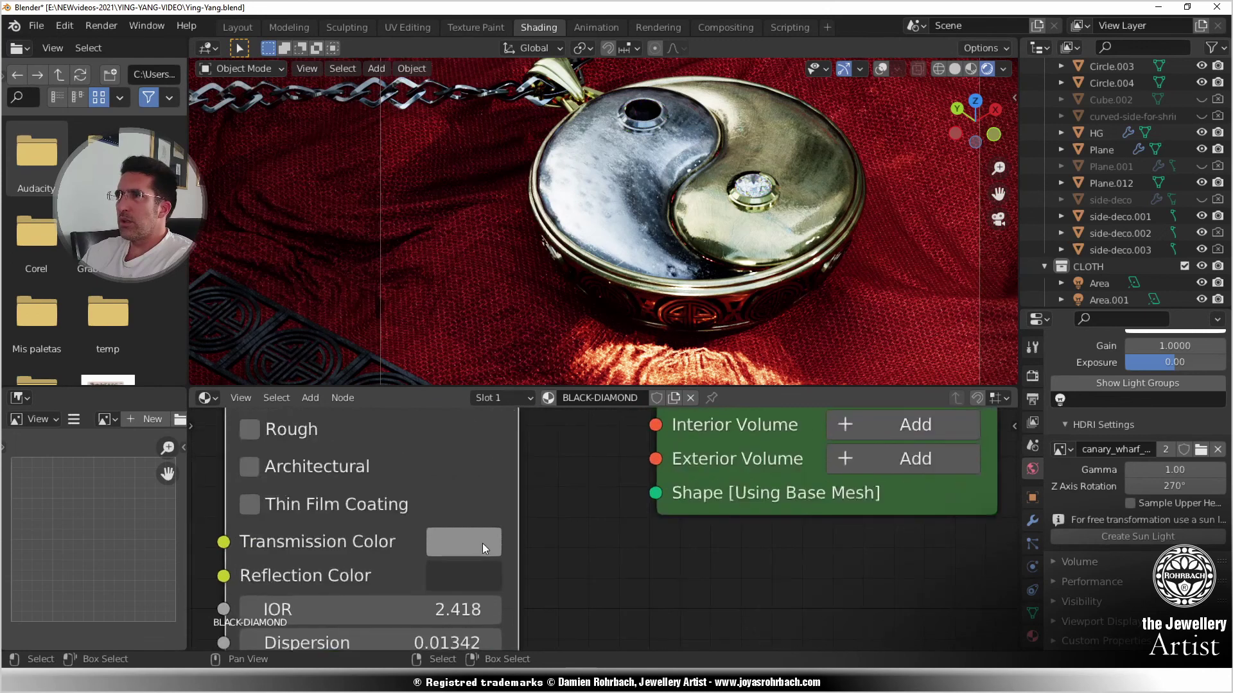
{"action": "left_click", "coordinate": [468, 577]}
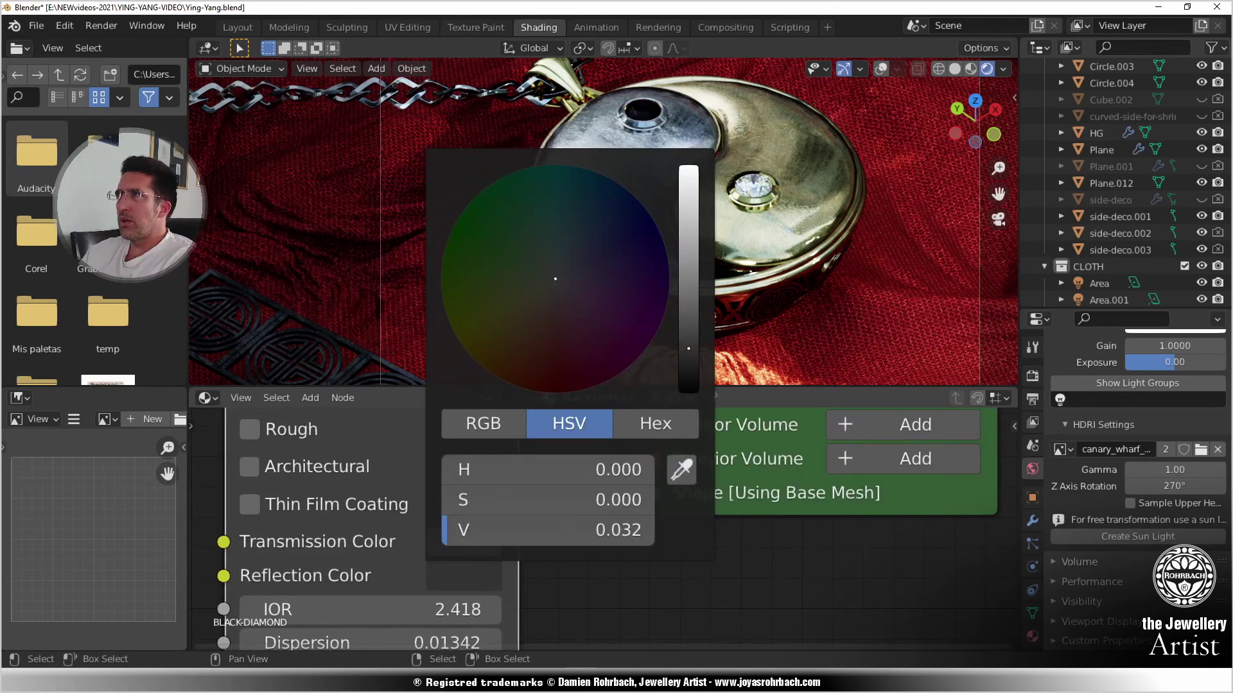
{"action": "left_click", "coordinate": [690, 294]}
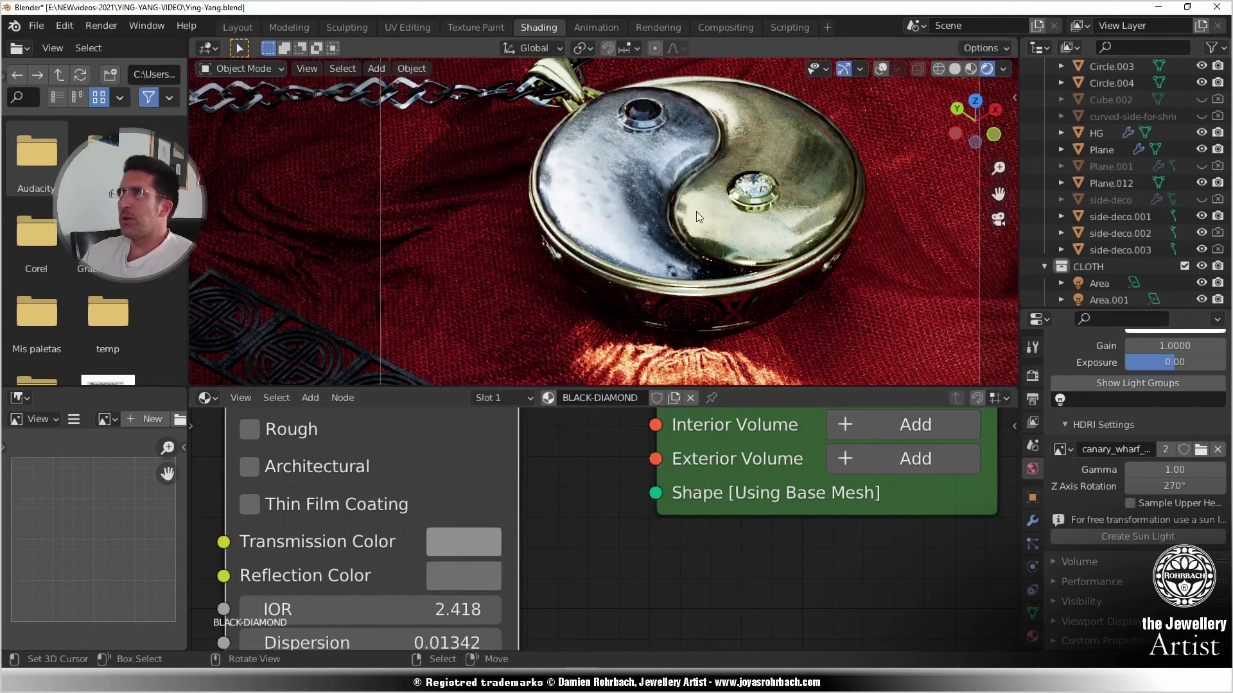
{"action": "key", "text": "ctrl+s"}
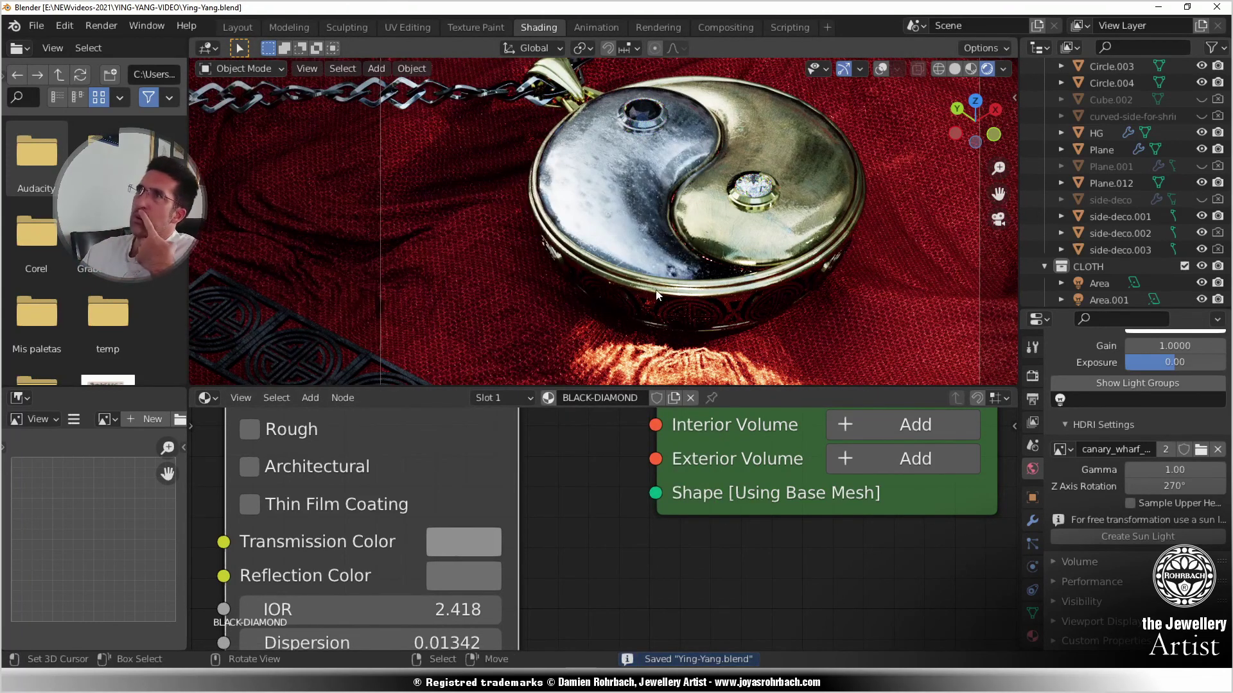
{"action": "scroll", "coordinate": [656, 290], "scroll_direction": "down", "scroll_amount": 4}
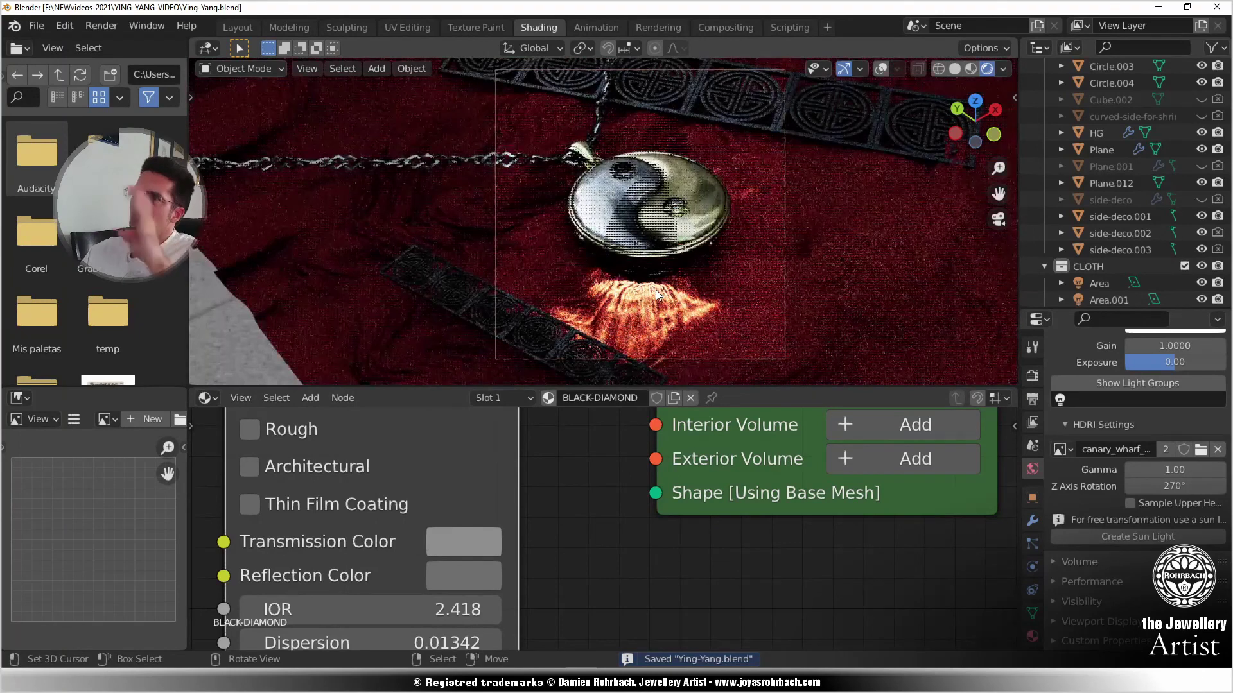